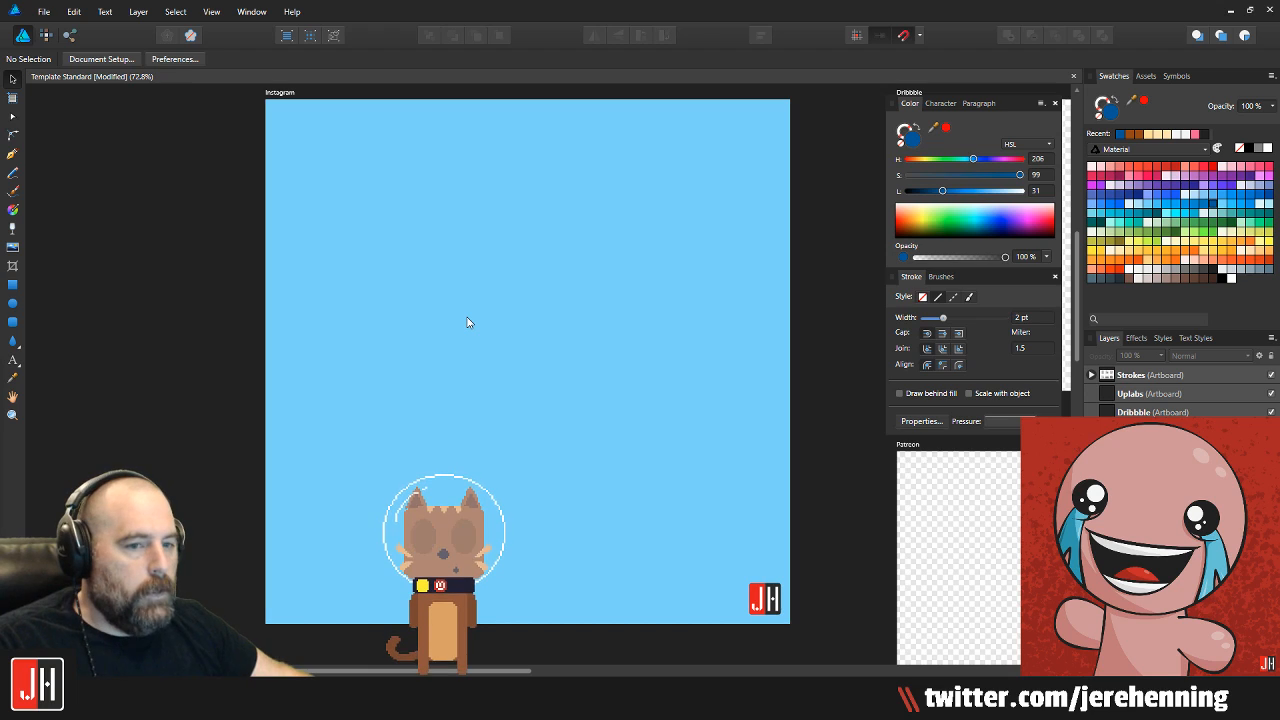
{"action": "scroll", "coordinate": [489, 340], "scroll_direction": "down", "scroll_amount": 3}
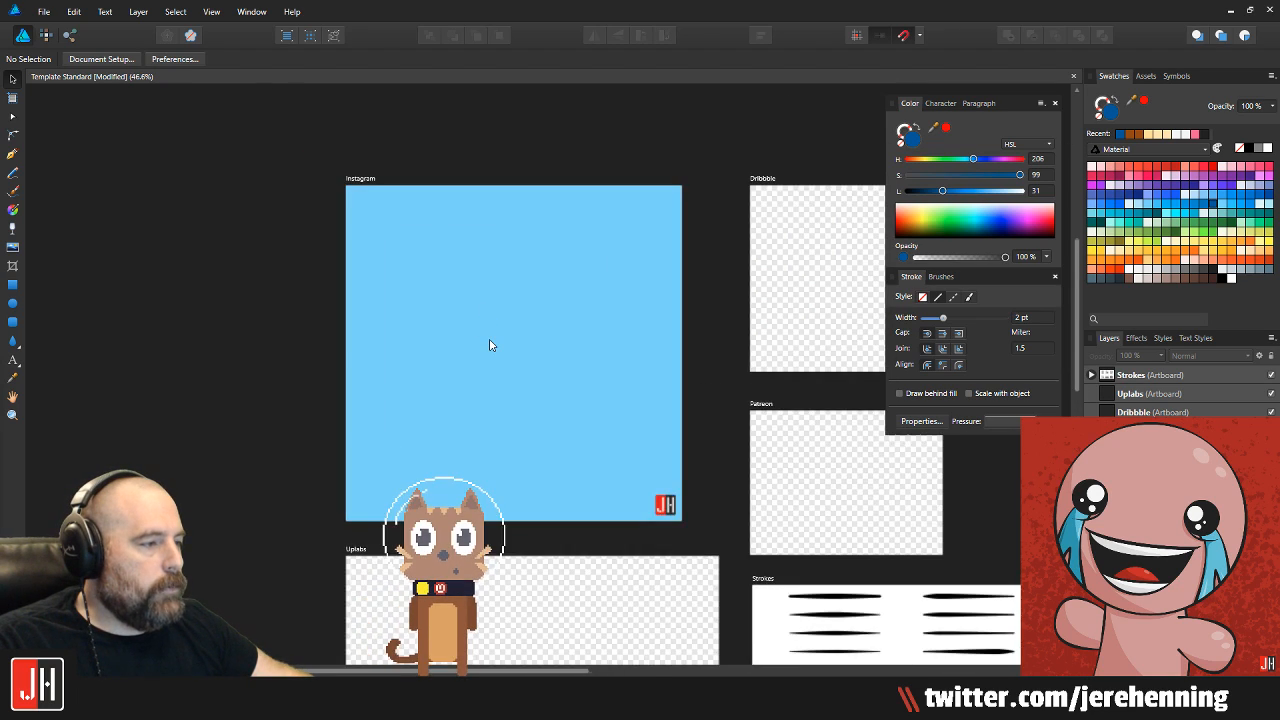
{"action": "scroll", "coordinate": [491, 351], "scroll_direction": "up", "scroll_amount": 3}
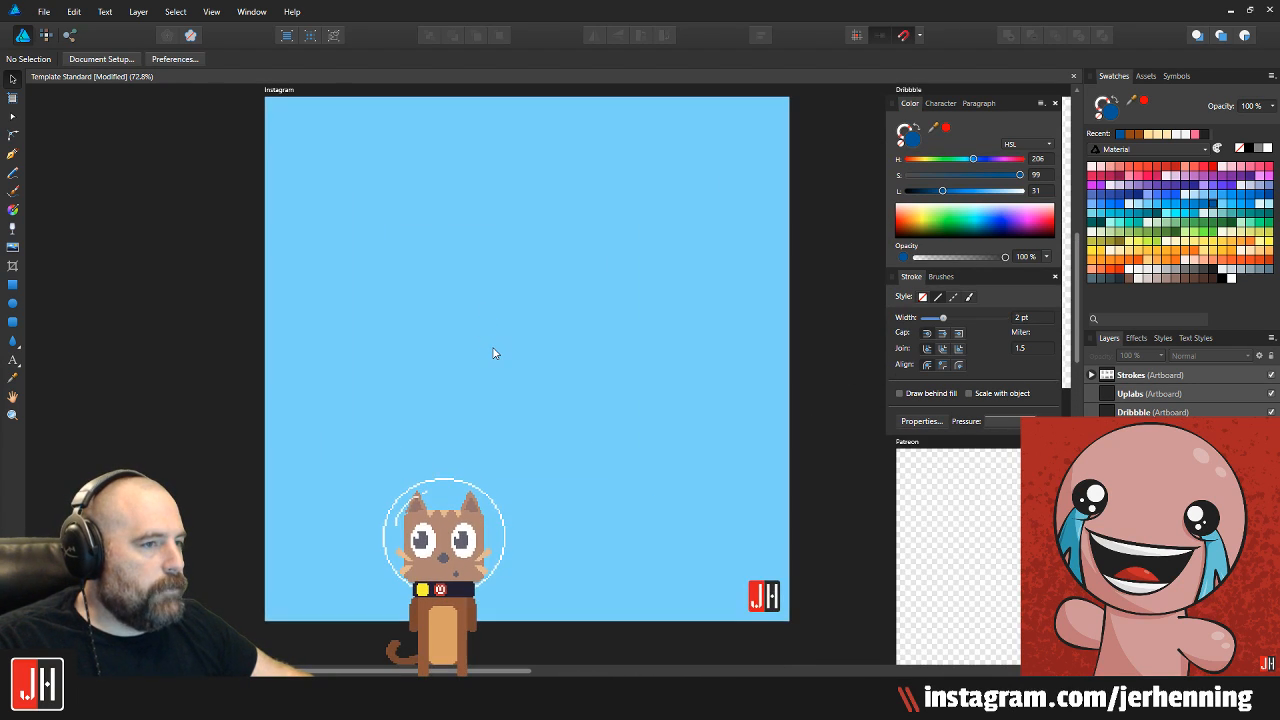
{"action": "scroll", "coordinate": [483, 329], "scroll_direction": "down", "scroll_amount": 3}
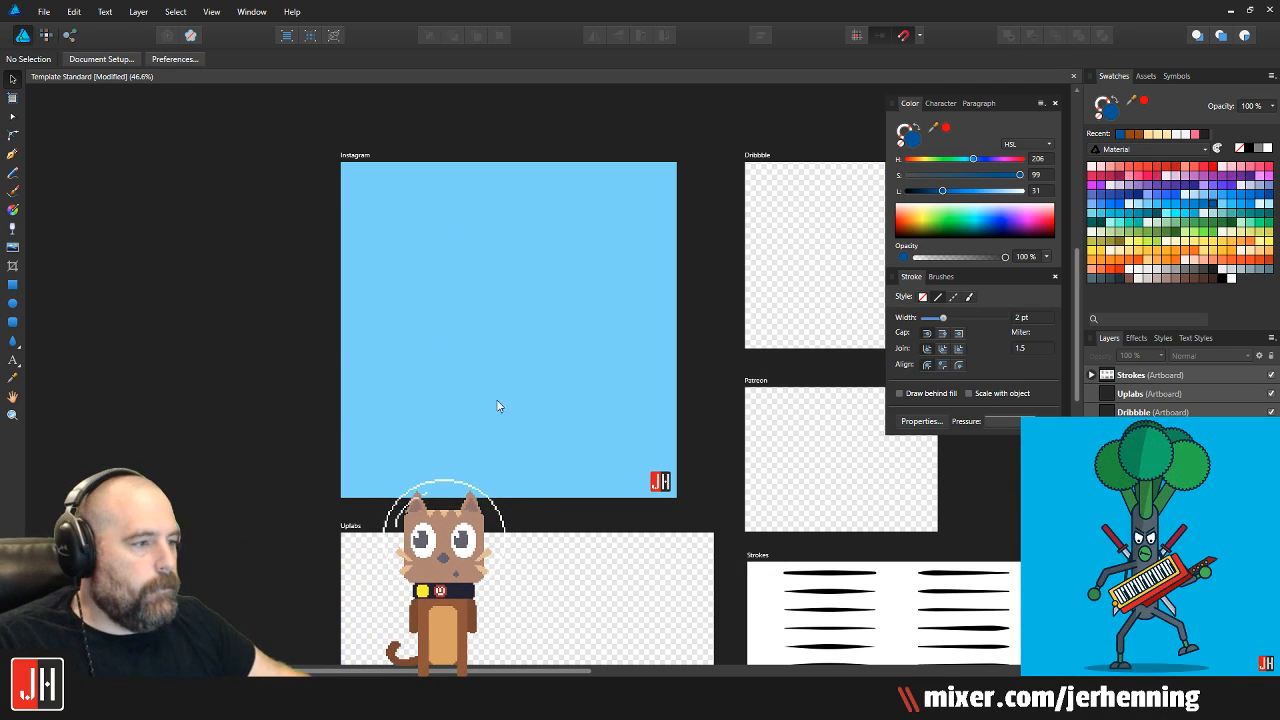
{"action": "scroll", "coordinate": [486, 364], "scroll_direction": "up", "scroll_amount": 1}
{"action": "mouse_move", "coordinate": [486, 362]}
{"action": "left_mouse_down"}
{"action": "mouse_move", "coordinate": [448, 377]}
{"action": "mouse_move", "coordinate": [446, 294]}
{"action": "mouse_move", "coordinate": [446, 380]}
{"action": "left_mouse_up"}
{"action": "scroll", "coordinate": [441, 295], "scroll_direction": "up", "scroll_amount": 1}
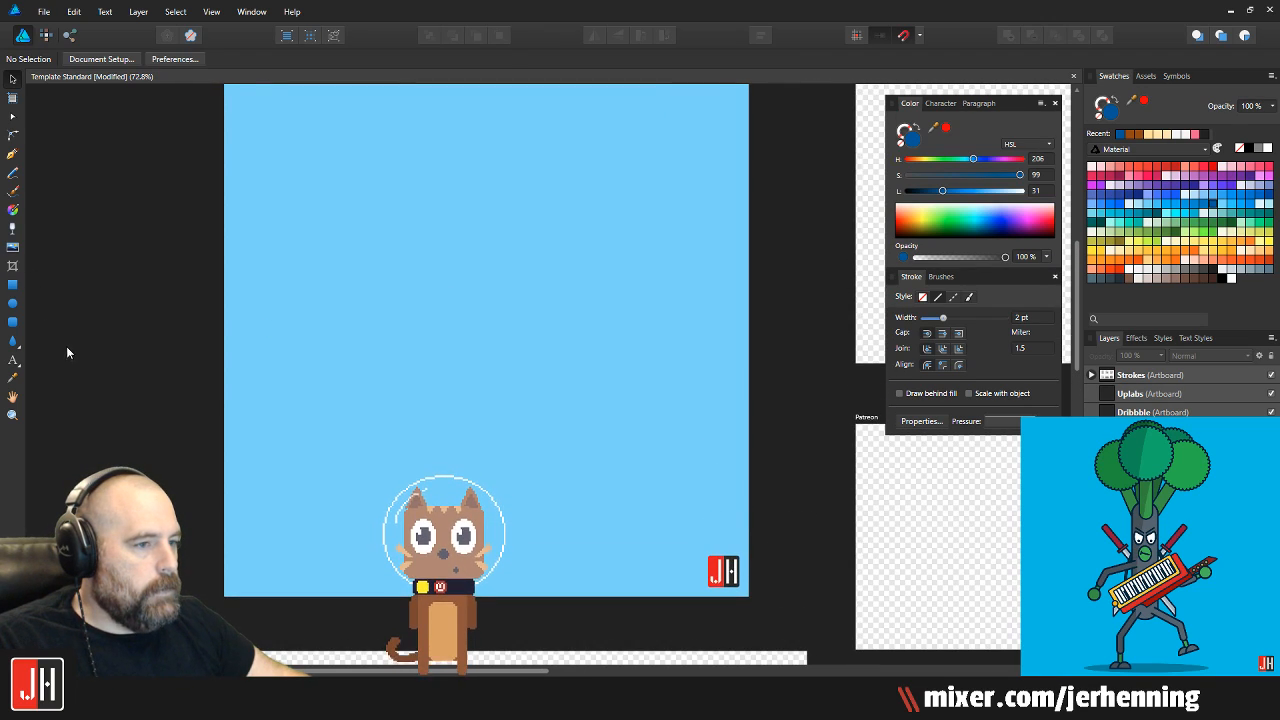
Draw a large wide ellipse over the lower part of the Instagram artboard, extending past its edges
{"action": "left_click", "coordinate": [12, 303]}
{"action": "scroll", "coordinate": [345, 373], "scroll_direction": "down", "scroll_amount": 2}
{"action": "left_click_drag", "start_coordinate": [351, 371], "coordinate": [363, 331]}
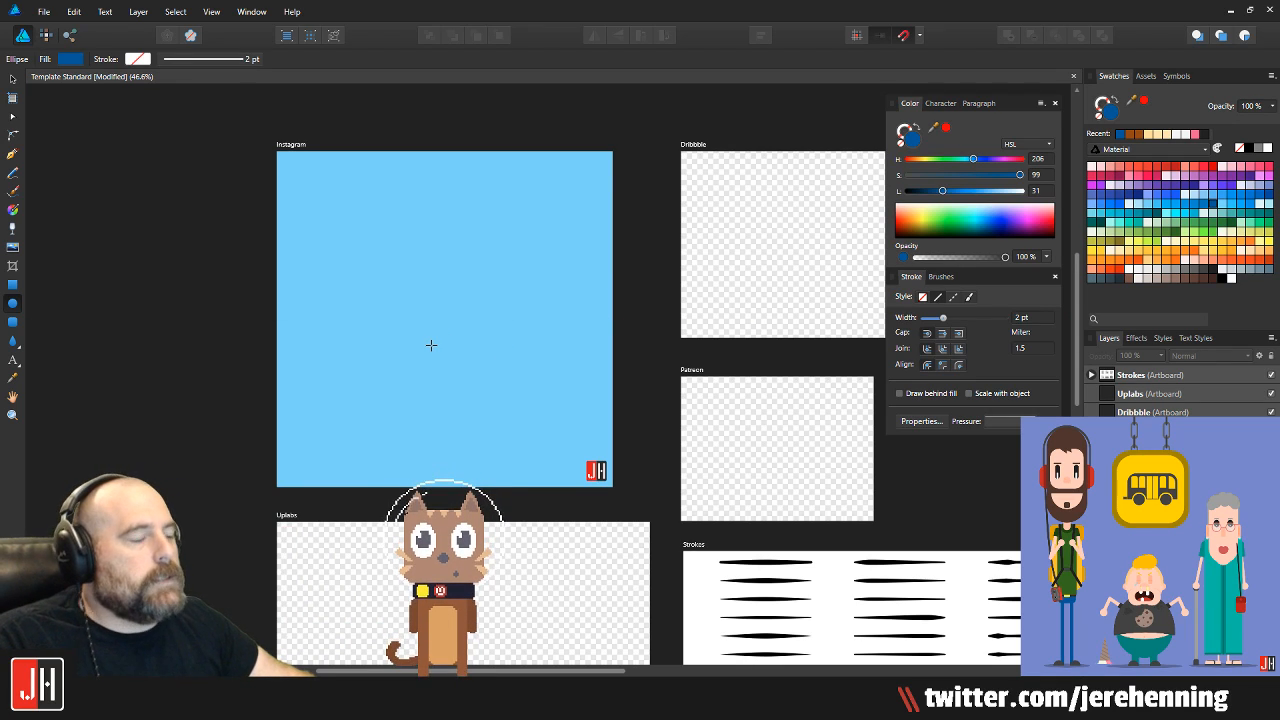
{"action": "scroll", "coordinate": [431, 345], "scroll_direction": "up", "scroll_amount": 2}
{"action": "scroll", "coordinate": [431, 346], "scroll_direction": "down", "scroll_amount": 2}
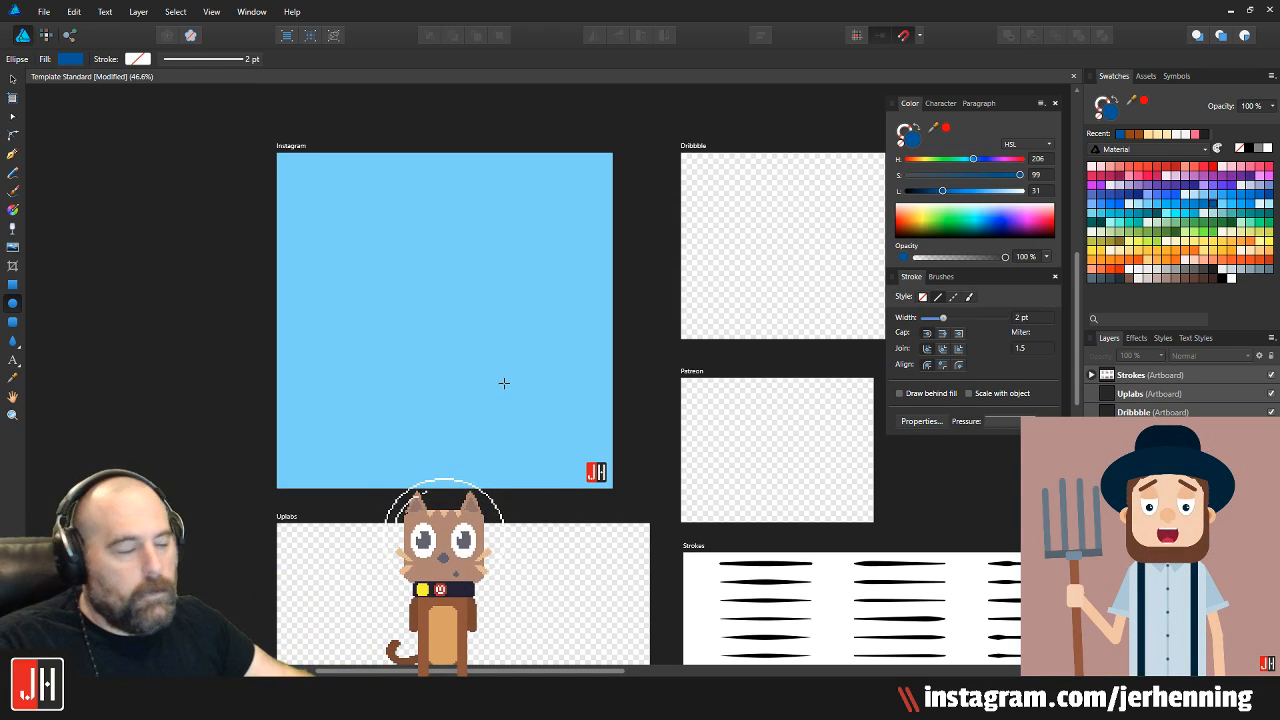
{"action": "scroll", "coordinate": [478, 397], "scroll_direction": "up", "scroll_amount": 2}
{"action": "left_click_drag", "start_coordinate": [270, 288], "coordinate": [886, 650]}
{"action": "left_click_drag", "start_coordinate": [1010, 716], "coordinate": [1017, 718]}
{"action": "scroll", "coordinate": [491, 305], "scroll_direction": "down", "scroll_amount": 2}
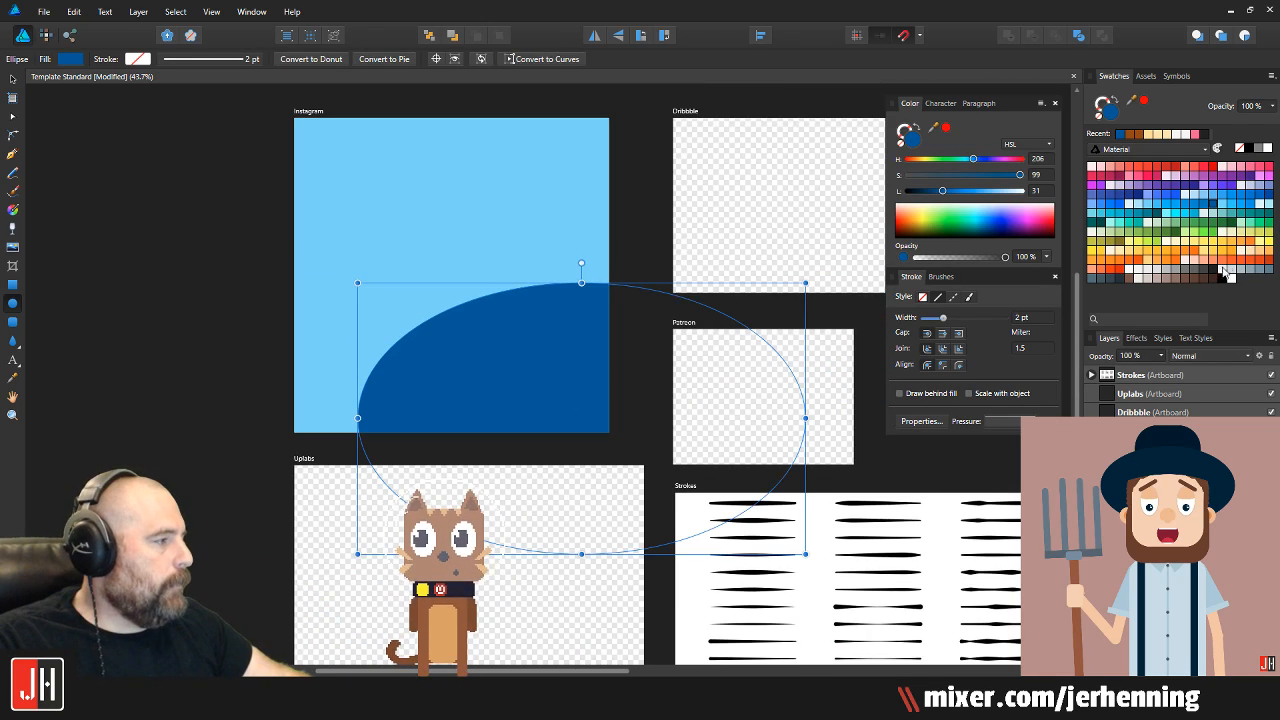
Fill the ellipse with dark grey (HSL 0, 0, 38) and centre it across the artboard's bottom edge as ground
{"action": "left_click", "coordinate": [1191, 277]}
{"action": "key", "text": "Delete"}
{"action": "left_click", "coordinate": [309, 111]}
{"action": "key", "text": "ctrl+z"}
{"action": "left_click_drag", "start_coordinate": [530, 387], "coordinate": [429, 450]}
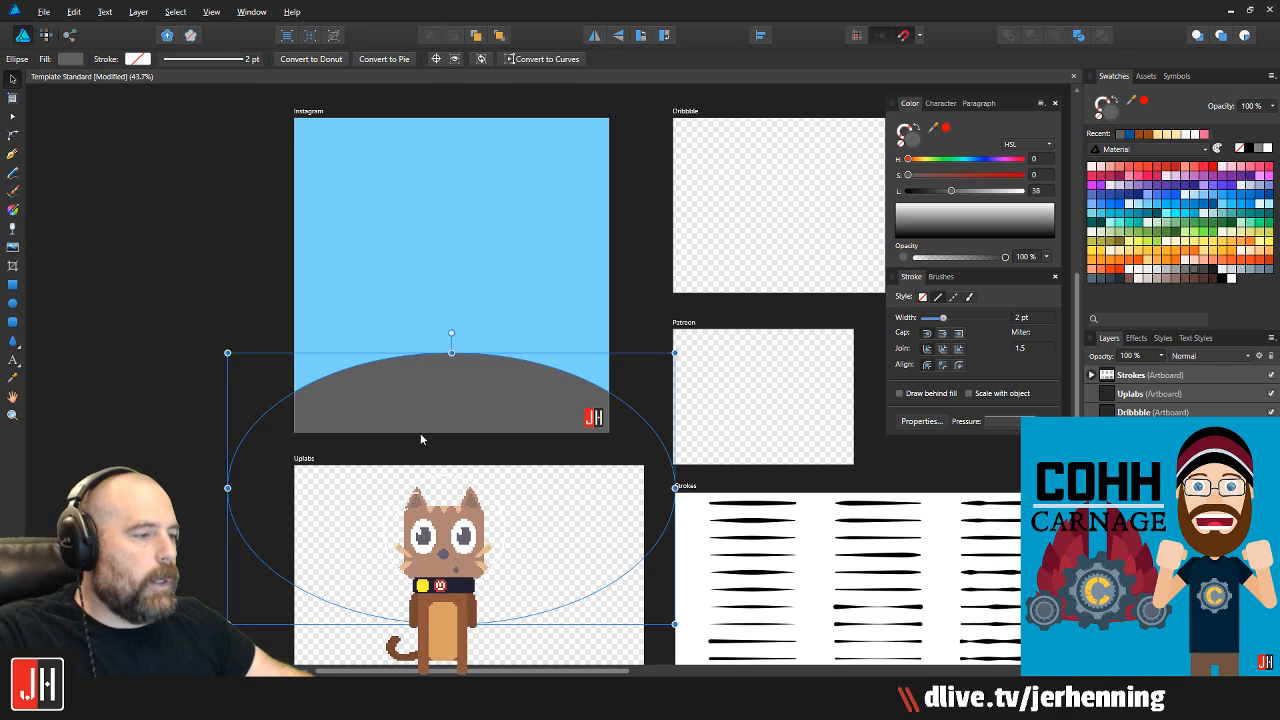
Flatten the grey ground ellipse and raise it slightly so it forms a low hill along the artboard's bottom
{"action": "left_click_drag", "start_coordinate": [451, 353], "coordinate": [451, 406]}
{"action": "left_click_drag", "start_coordinate": [441, 498], "coordinate": [437, 451]}
{"action": "left_click", "coordinate": [251, 291]}
{"action": "scroll", "coordinate": [433, 397], "scroll_direction": "up", "scroll_amount": 1}
{"action": "left_click", "coordinate": [433, 397]}
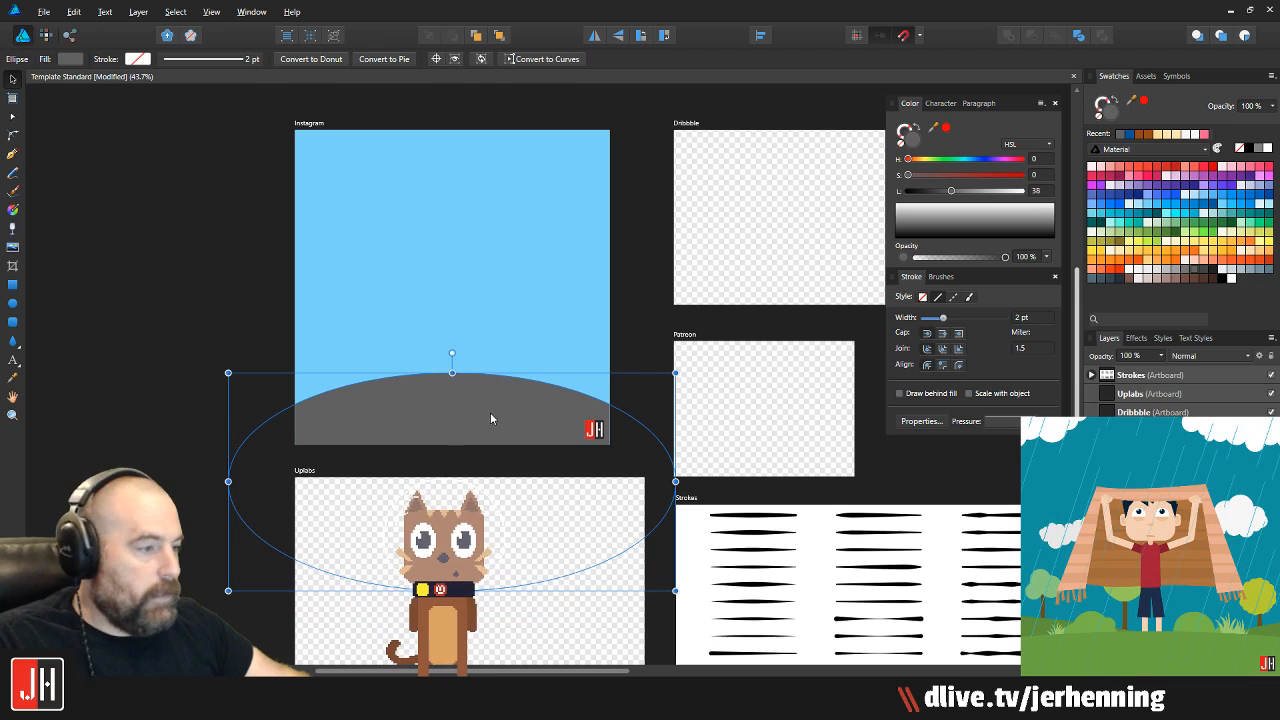
Widen the ground ellipse well beyond both artboard sides for a gentler horizon curve and keep it centred
{"action": "left_click_drag", "start_coordinate": [675, 481], "coordinate": [778, 487]}
{"action": "left_click_drag", "start_coordinate": [453, 416], "coordinate": [470, 397]}
{"action": "left_click", "coordinate": [251, 291]}
{"action": "scroll", "coordinate": [392, 387], "scroll_direction": "up", "scroll_amount": 2}
{"action": "left_click", "coordinate": [461, 434]}
{"action": "scroll", "coordinate": [469, 397], "scroll_direction": "down", "scroll_amount": 4}
{"action": "left_click", "coordinate": [354, 328]}
{"action": "left_click_drag", "start_coordinate": [490, 322], "coordinate": [467, 380]}
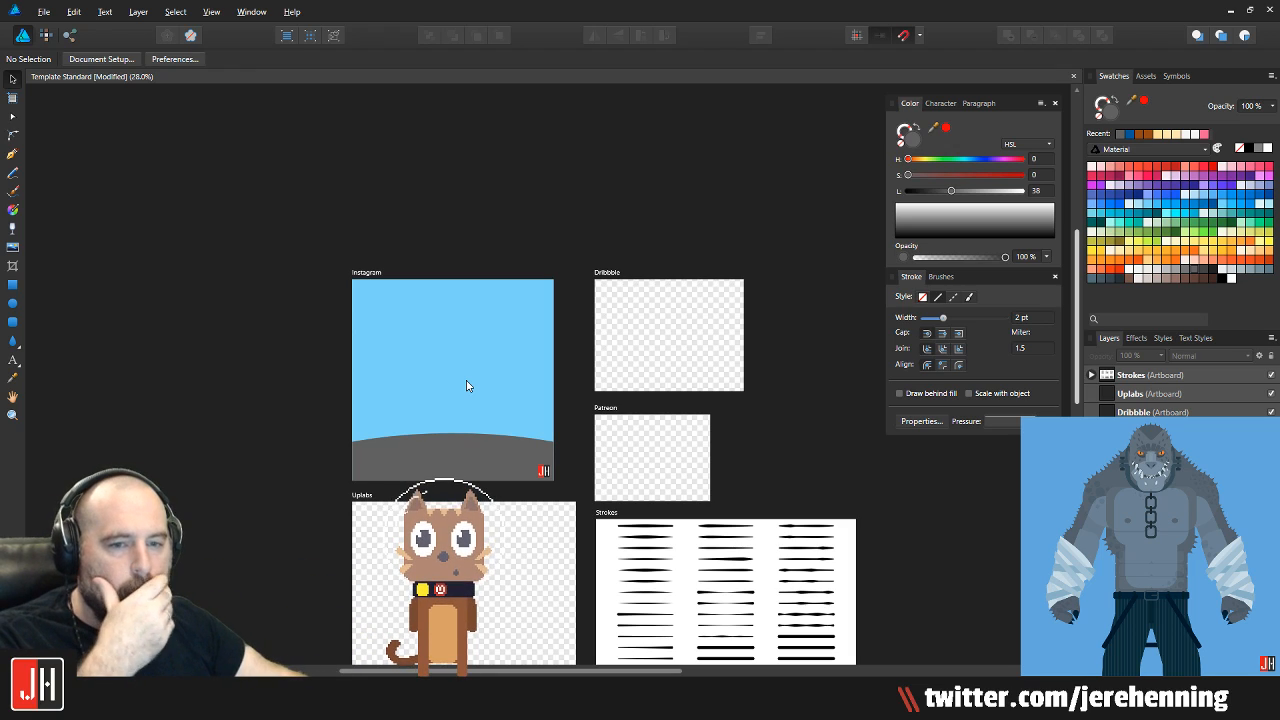
{"action": "scroll", "coordinate": [467, 438], "scroll_direction": "up", "scroll_amount": 2}
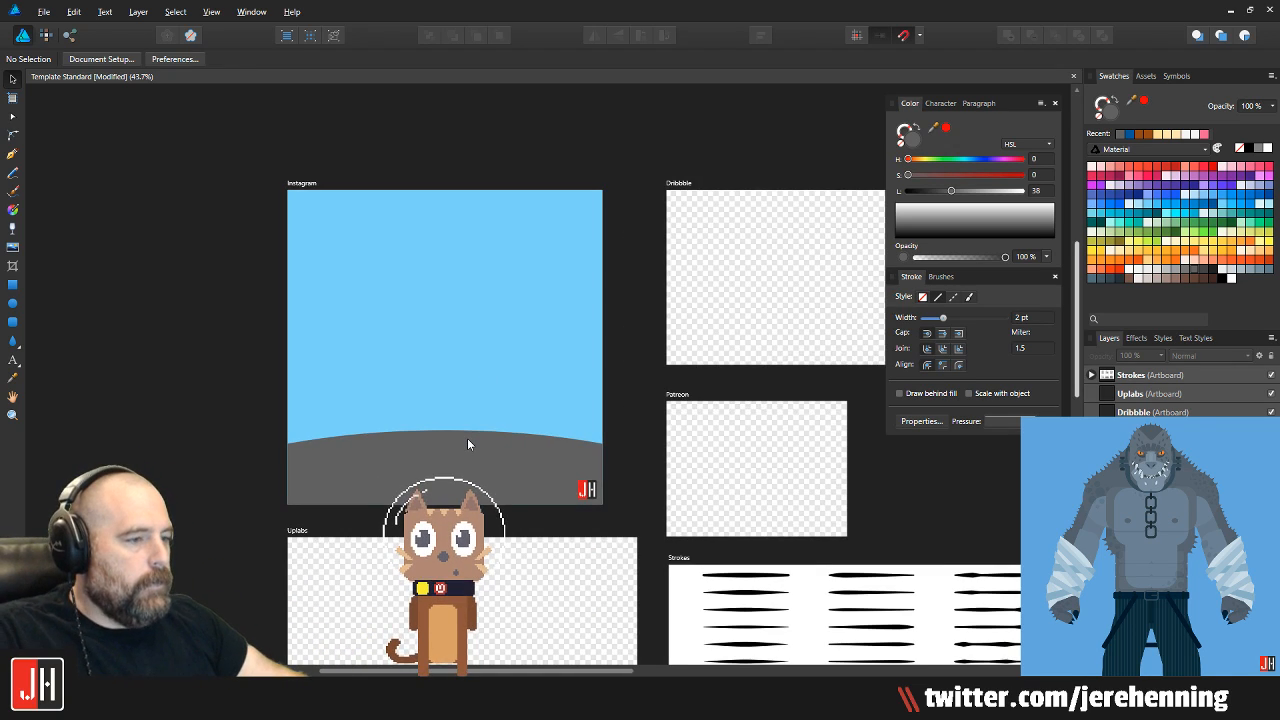
Draw a large grey rounded rectangle with 25% corners in the lower middle of the Instagram artboard
{"action": "left_click", "coordinate": [12, 321]}
{"action": "scroll", "coordinate": [485, 412], "scroll_direction": "up", "scroll_amount": 1}
{"action": "left_click_drag", "start_coordinate": [303, 331], "coordinate": [587, 505]}
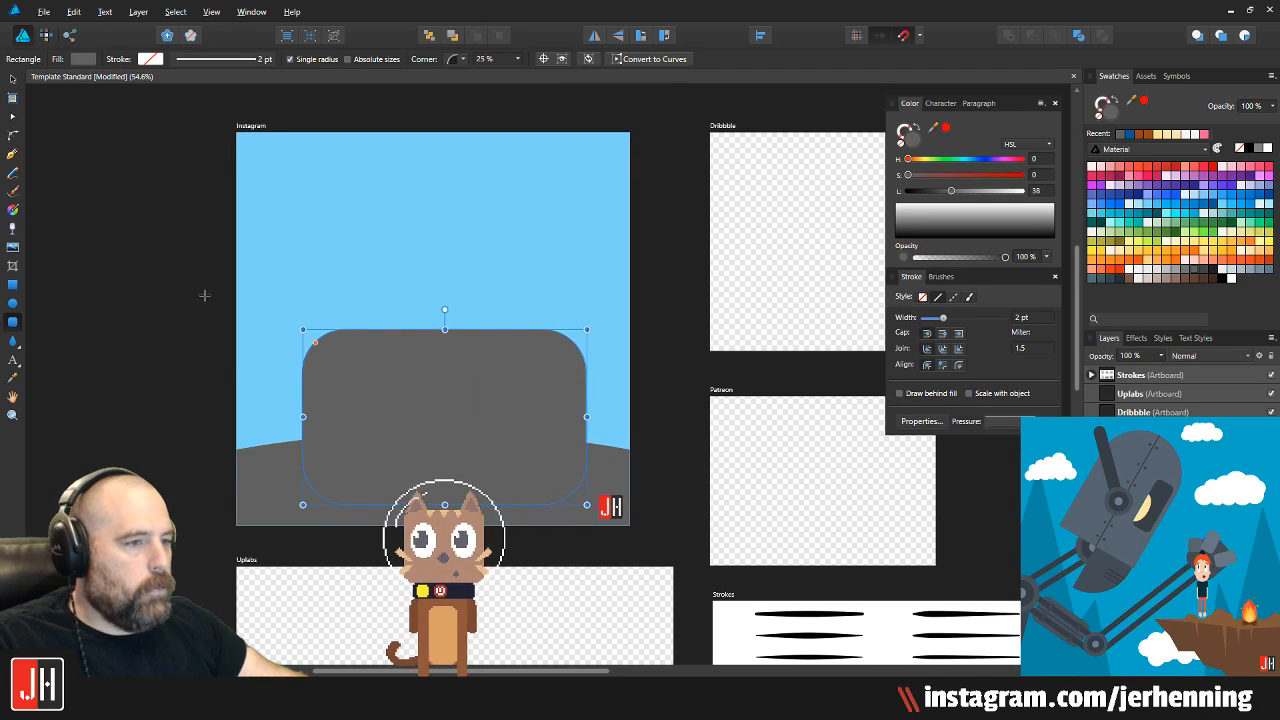
Draw a rectangle covering the rounded rectangle's lower half and subtract it to leave a flat bottom edge
{"action": "left_click", "coordinate": [12, 285]}
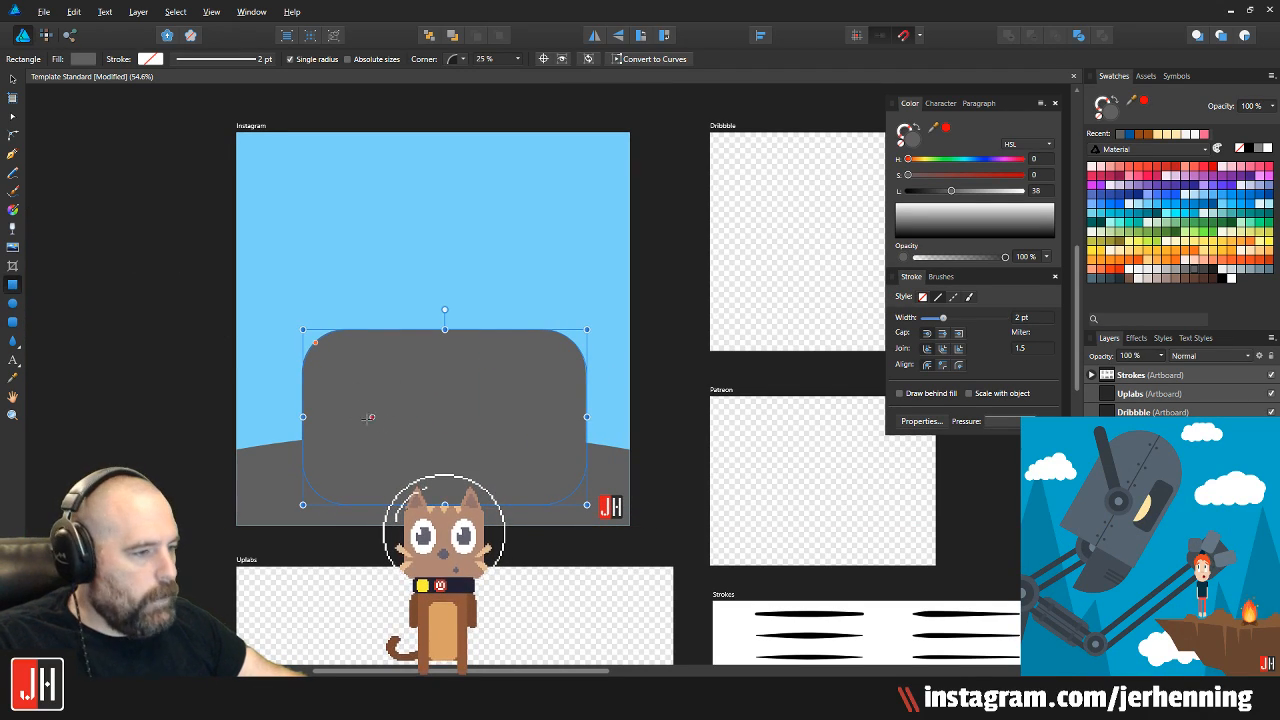
{"action": "left_click_drag", "start_coordinate": [289, 416], "coordinate": [682, 586]}
{"action": "key", "text": "v"}
{"action": "left_click", "coordinate": [575, 375], "text": "shift"}
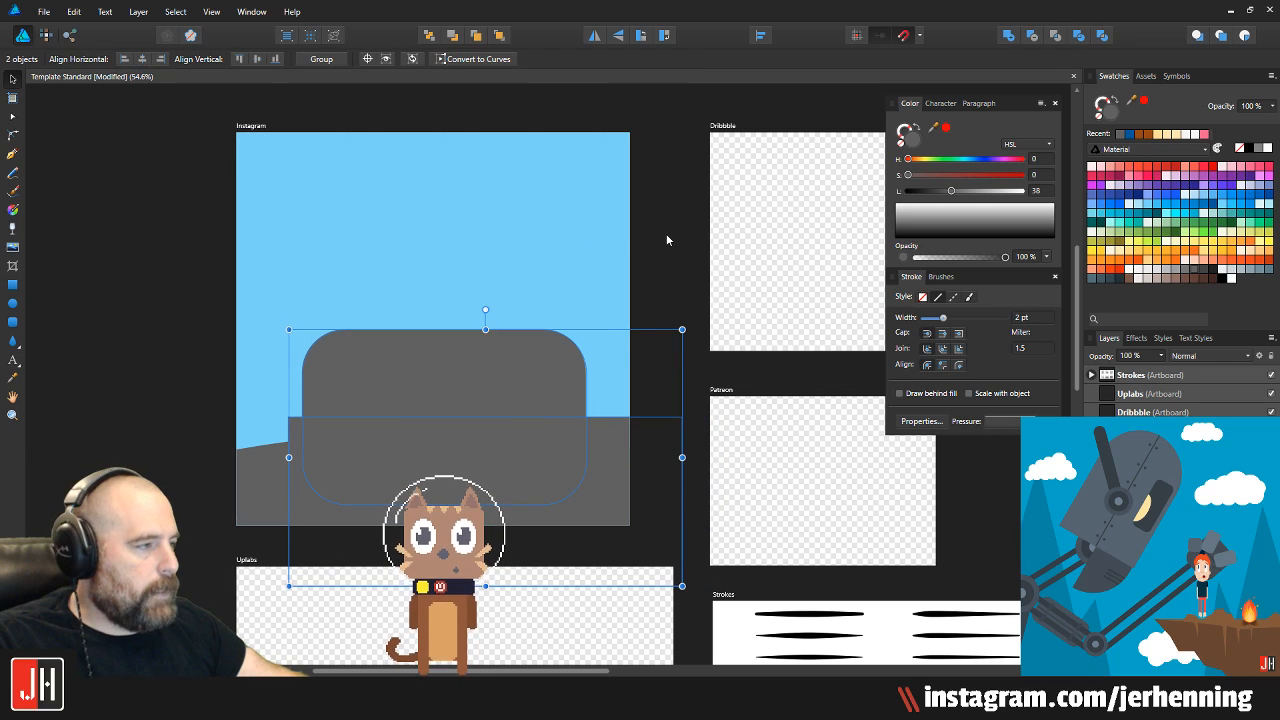
{"action": "left_click", "coordinate": [1033, 36]}
Shorten the round-topped shape by raising its bottom corner nodes, and centre it horizontally above the ground
{"action": "key", "text": "a"}
{"action": "left_click_drag", "start_coordinate": [284, 402], "coordinate": [587, 402]}
{"action": "key", "text": "v"}
{"action": "left_click_drag", "start_coordinate": [469, 363], "coordinate": [454, 363]}
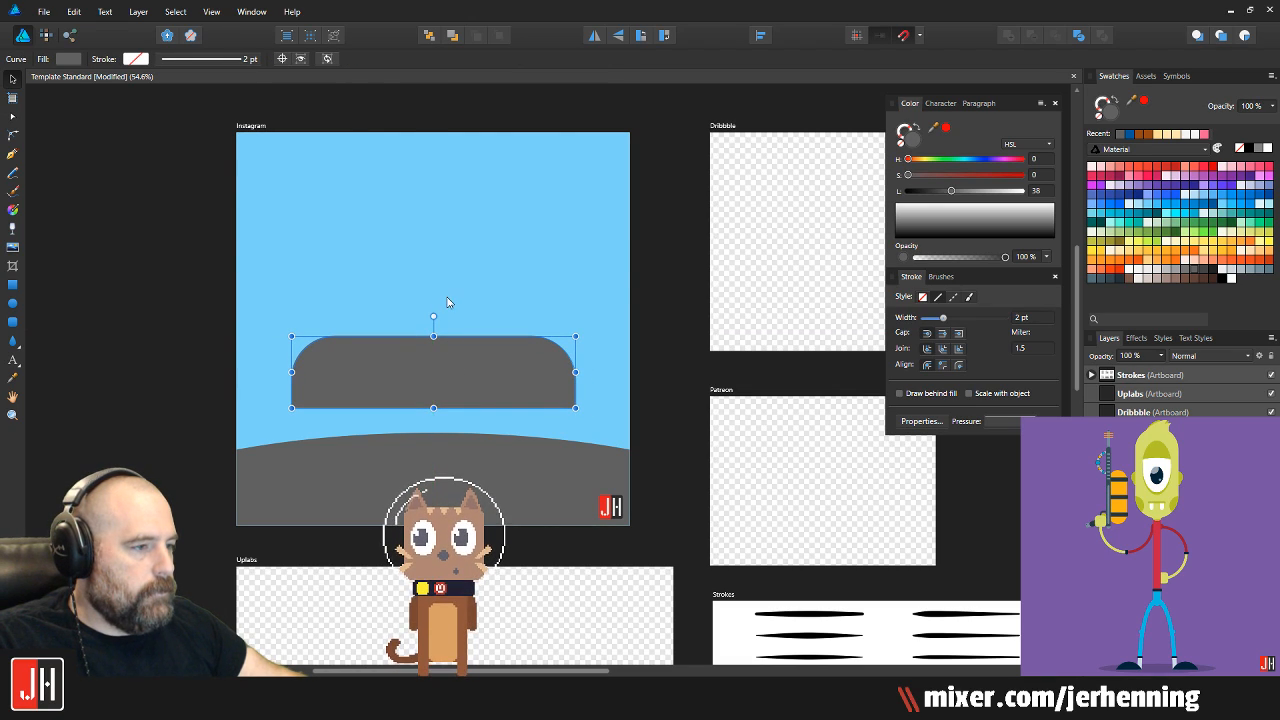
{"action": "key", "text": "ctrl+d"}
{"action": "scroll", "coordinate": [427, 391], "scroll_direction": "up", "scroll_amount": 2}
{"action": "scroll", "coordinate": [431, 419], "scroll_direction": "down", "scroll_amount": 2}
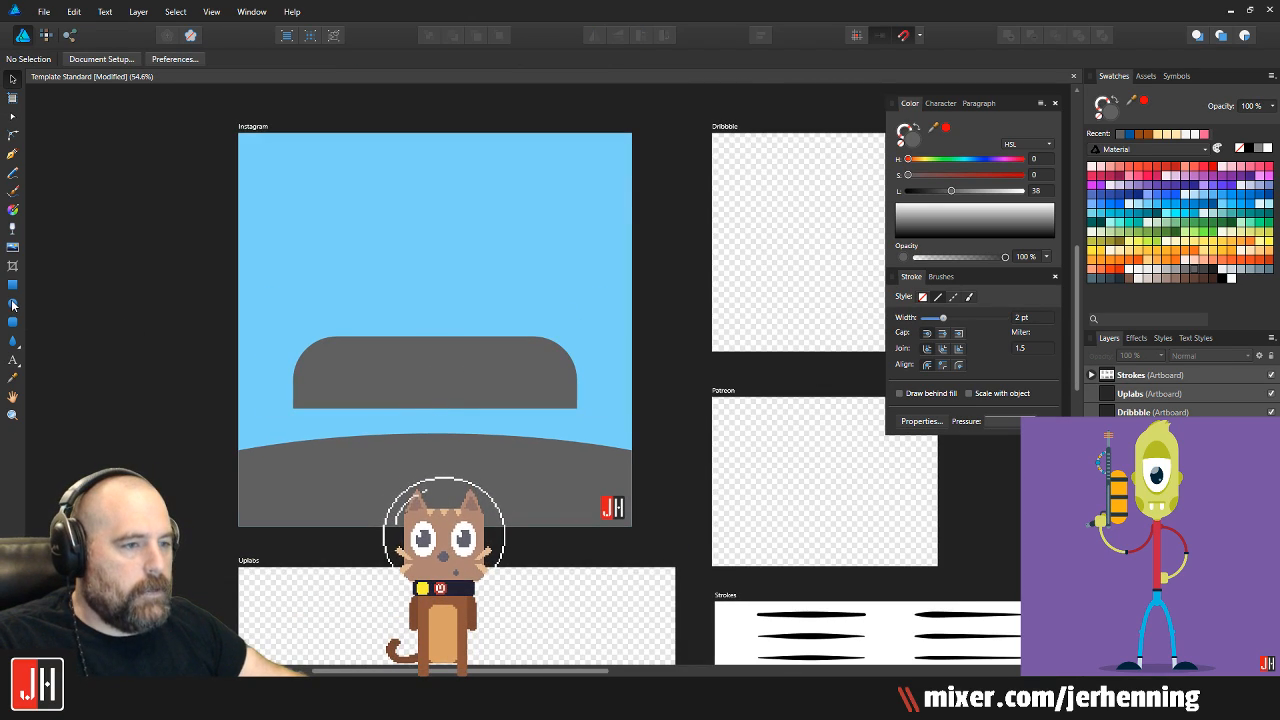
Draw a thin rectangle slightly wider than the round-topped shape and centre it across that shape's bottom edge
{"action": "left_click", "coordinate": [13, 285]}
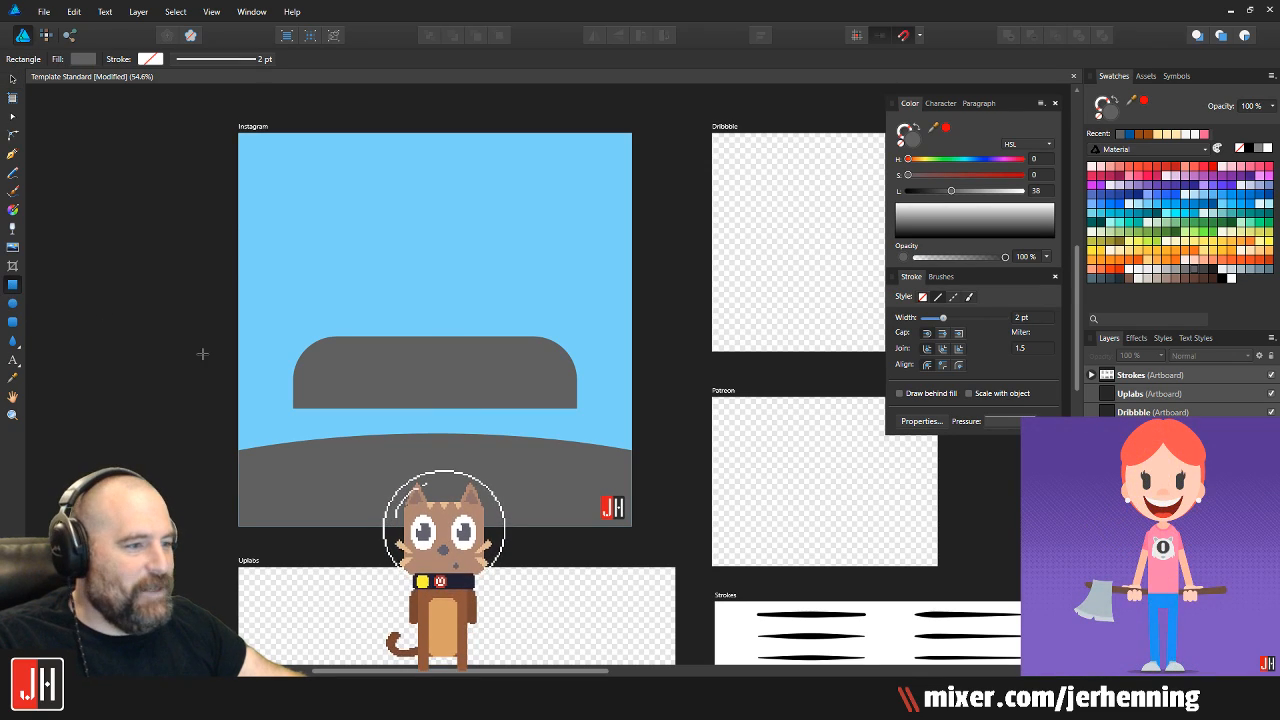
{"action": "scroll", "coordinate": [287, 395], "scroll_direction": "up", "scroll_amount": 2}
{"action": "left_click_drag", "start_coordinate": [283, 398], "coordinate": [748, 435]}
{"action": "left_click_drag", "start_coordinate": [562, 405], "coordinate": [554, 398]}
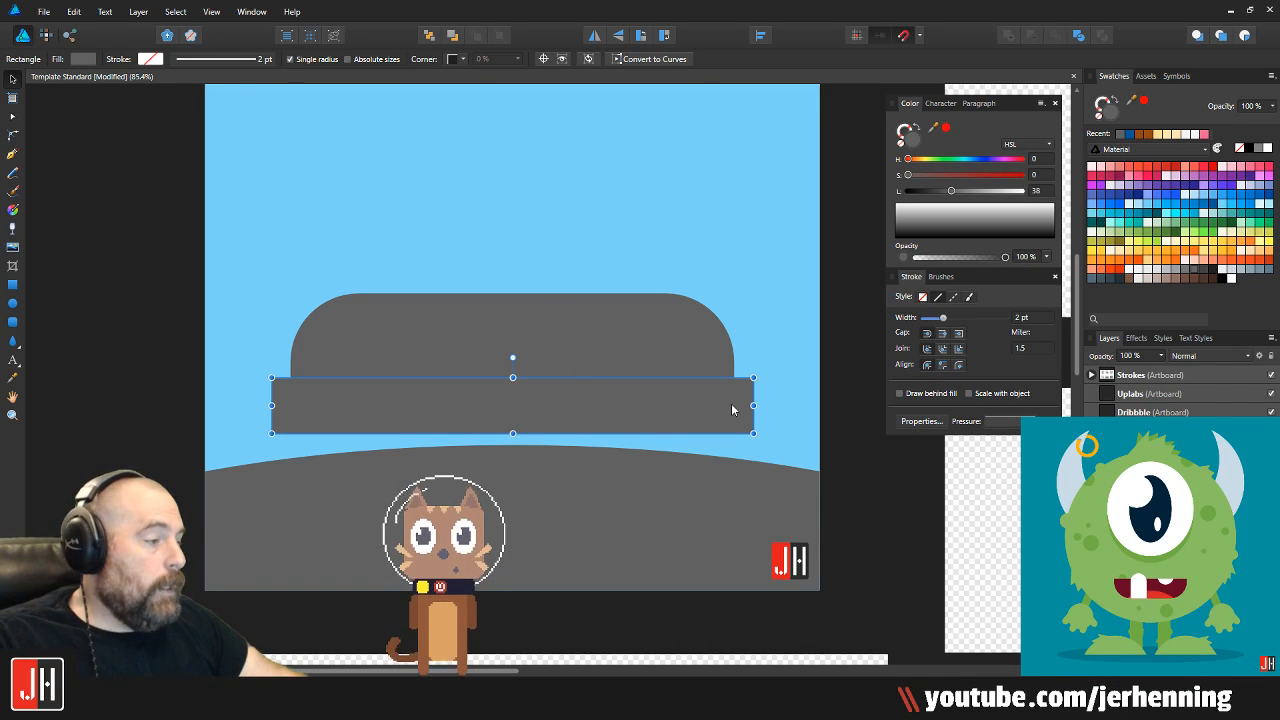
{"action": "scroll", "coordinate": [504, 387], "scroll_direction": "up", "scroll_amount": 3}
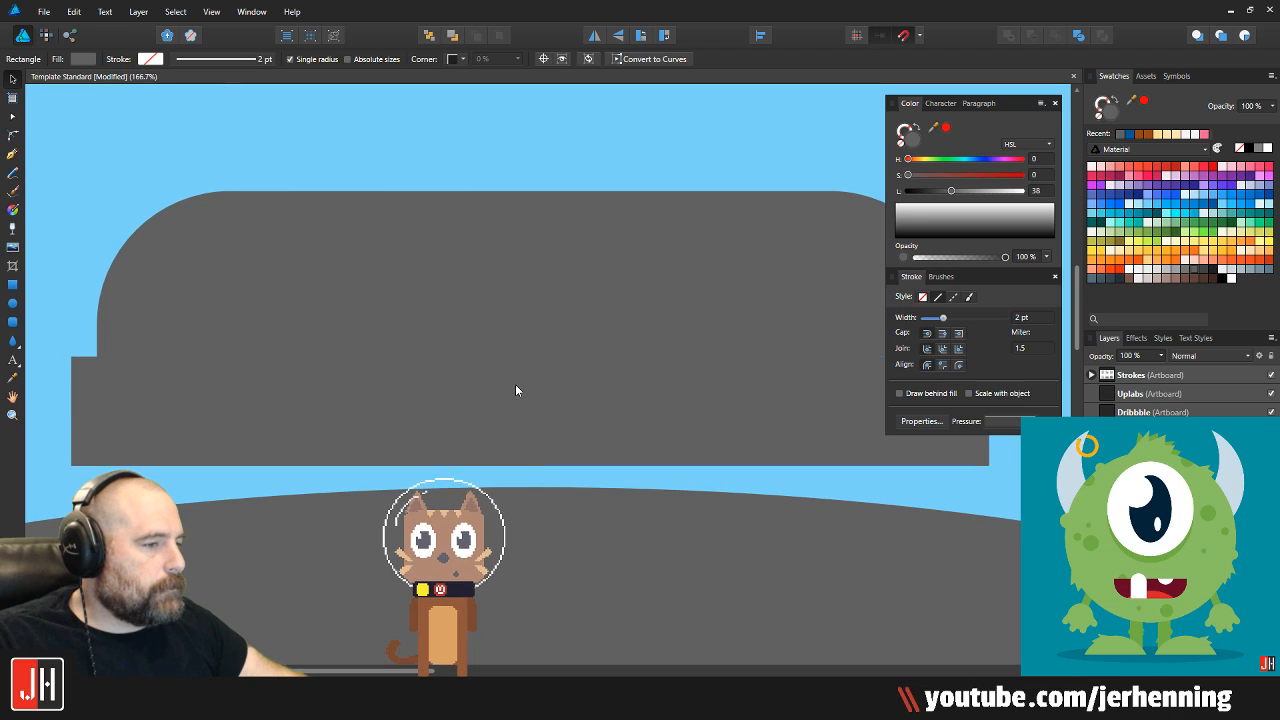
{"action": "scroll", "coordinate": [518, 391], "scroll_direction": "down", "scroll_amount": 2}
Select the round-topped shape together with the rectangle and nudge both upward in three large steps
{"action": "left_click", "coordinate": [564, 340]}
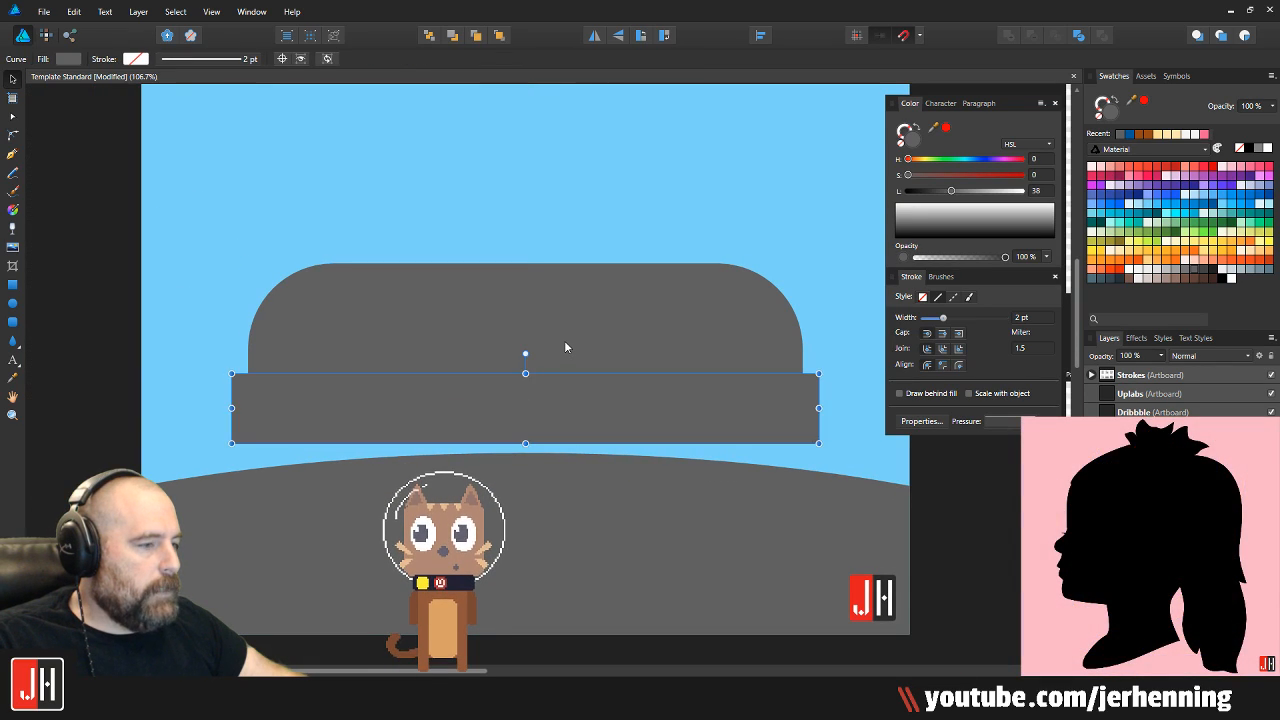
{"action": "left_click", "coordinate": [563, 418], "text": "shift"}
{"action": "key", "text": "shift+Up"}
{"action": "key", "text": "shift+Up"}
{"action": "key", "text": "shift+Up"}
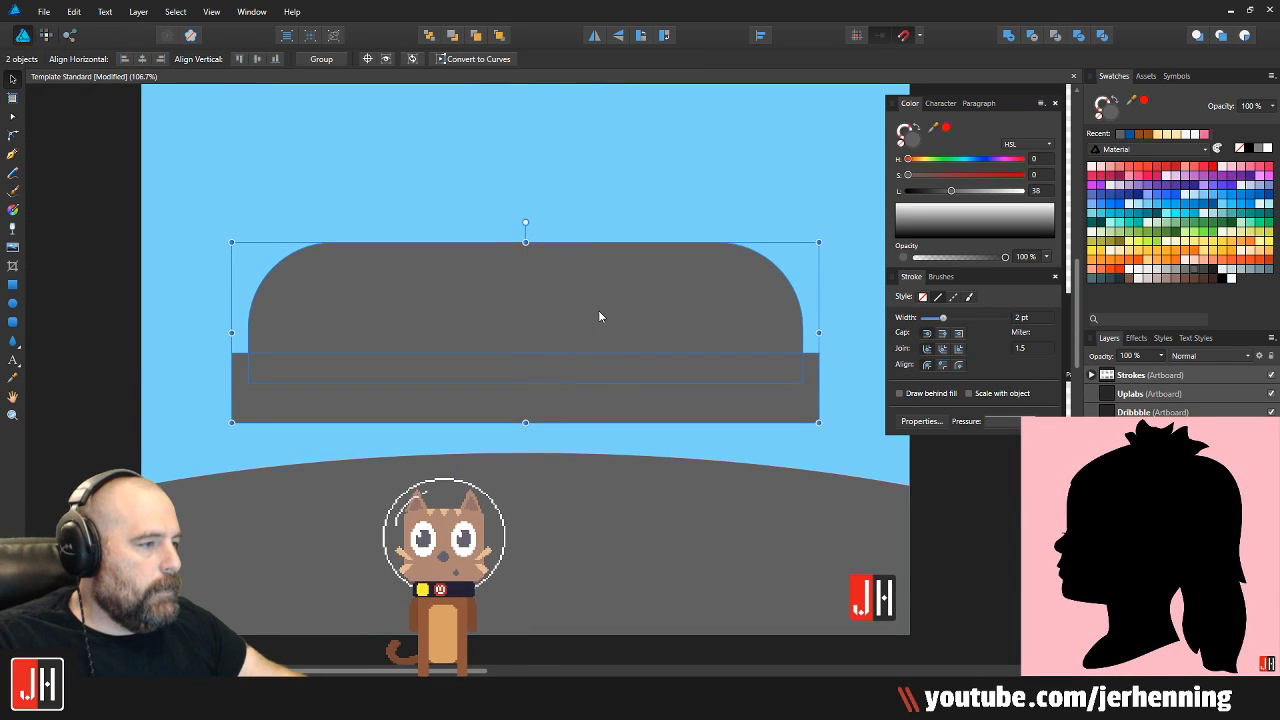
Reposition the round-topped shape to overlap the rectangle less, and adjust both shapes' height above the ground
{"action": "left_click", "coordinate": [596, 300]}
{"action": "left_click_drag", "start_coordinate": [594, 290], "coordinate": [601, 348]}
{"action": "left_click", "coordinate": [571, 437], "text": "shift"}
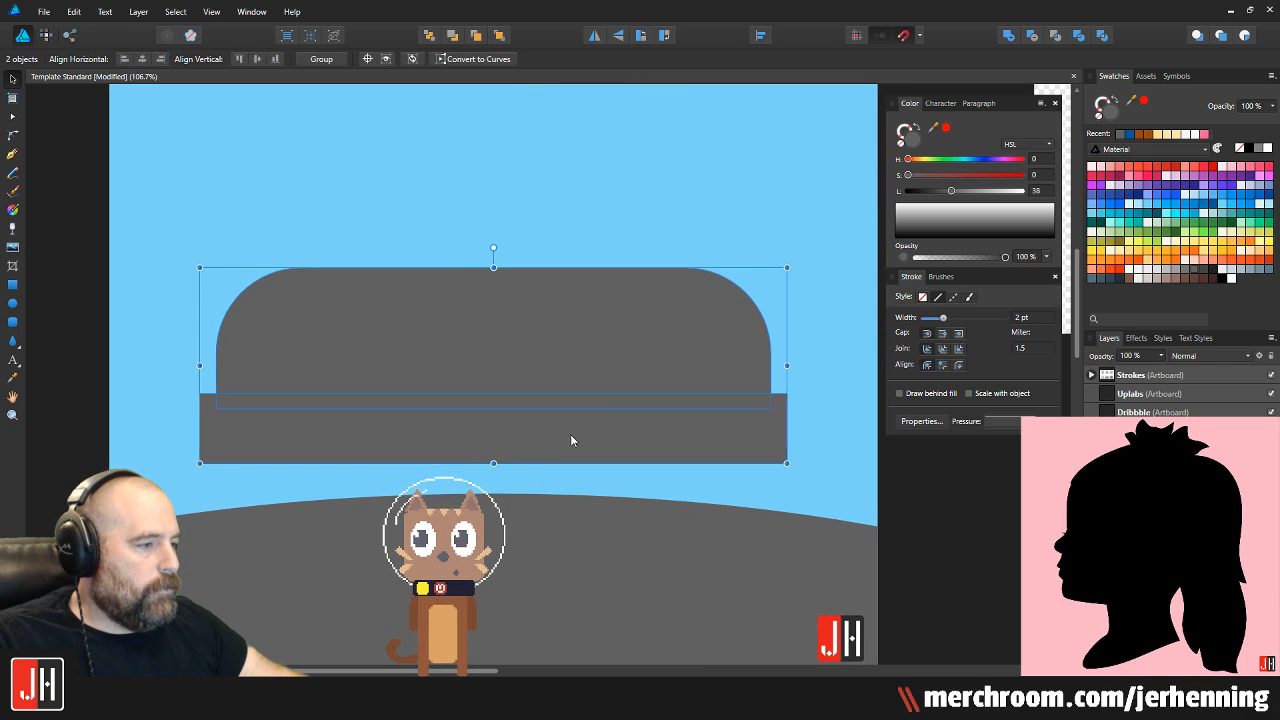
{"action": "scroll", "coordinate": [600, 410], "scroll_direction": "down", "scroll_amount": 2}
{"action": "left_click", "coordinate": [562, 502]}
{"action": "left_click", "coordinate": [586, 411]}
{"action": "left_click", "coordinate": [580, 335], "text": "shift"}
{"action": "left_click_drag", "start_coordinate": [580, 335], "coordinate": [581, 368]}
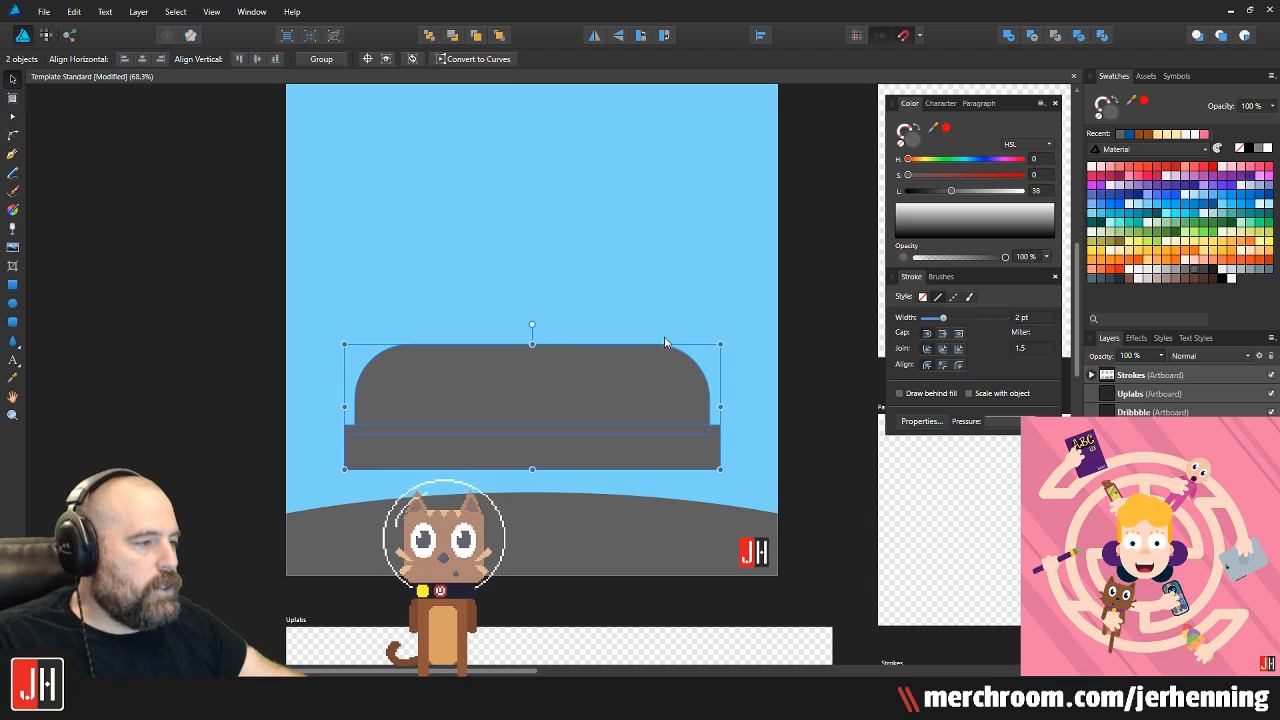
{"action": "left_click", "coordinate": [712, 287]}
{"action": "scroll", "coordinate": [713, 286], "scroll_direction": "down", "scroll_amount": 2}
{"action": "left_click_drag", "start_coordinate": [706, 284], "coordinate": [644, 340]}
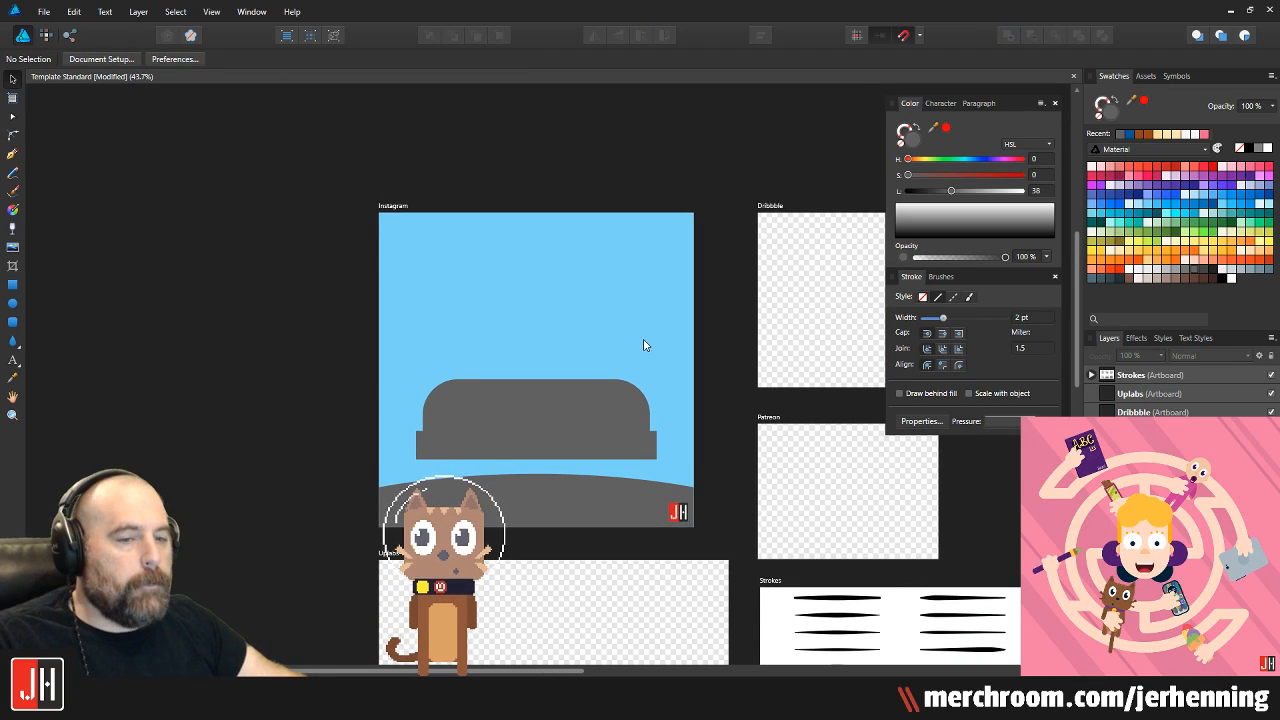
{"action": "scroll", "coordinate": [590, 368], "scroll_direction": "up", "scroll_amount": 1}
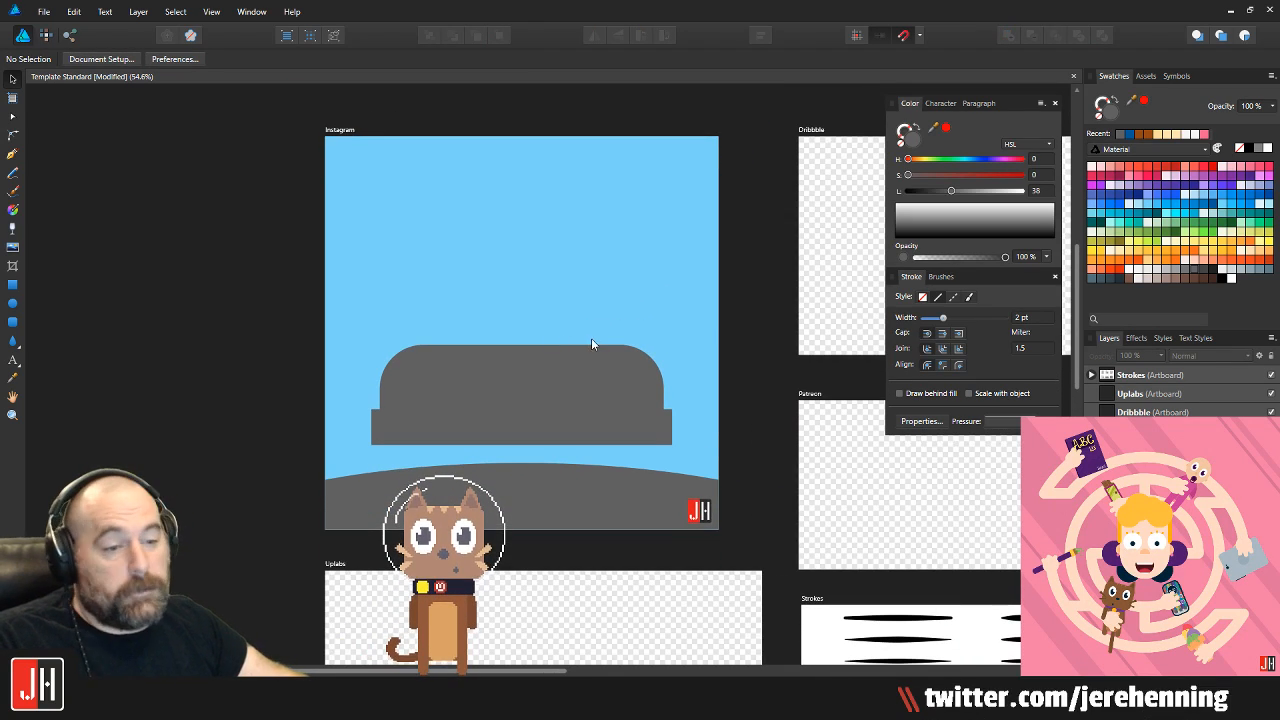
Try a near-black fill (HSL 0, 0, 13) and a blue-grey fill (HSL 200, 16, 62) on the rectangle
{"action": "scroll", "coordinate": [520, 409], "scroll_direction": "up", "scroll_amount": 2}
{"action": "left_click", "coordinate": [449, 444]}
{"action": "scroll", "coordinate": [662, 433], "scroll_direction": "up", "scroll_amount": 1}
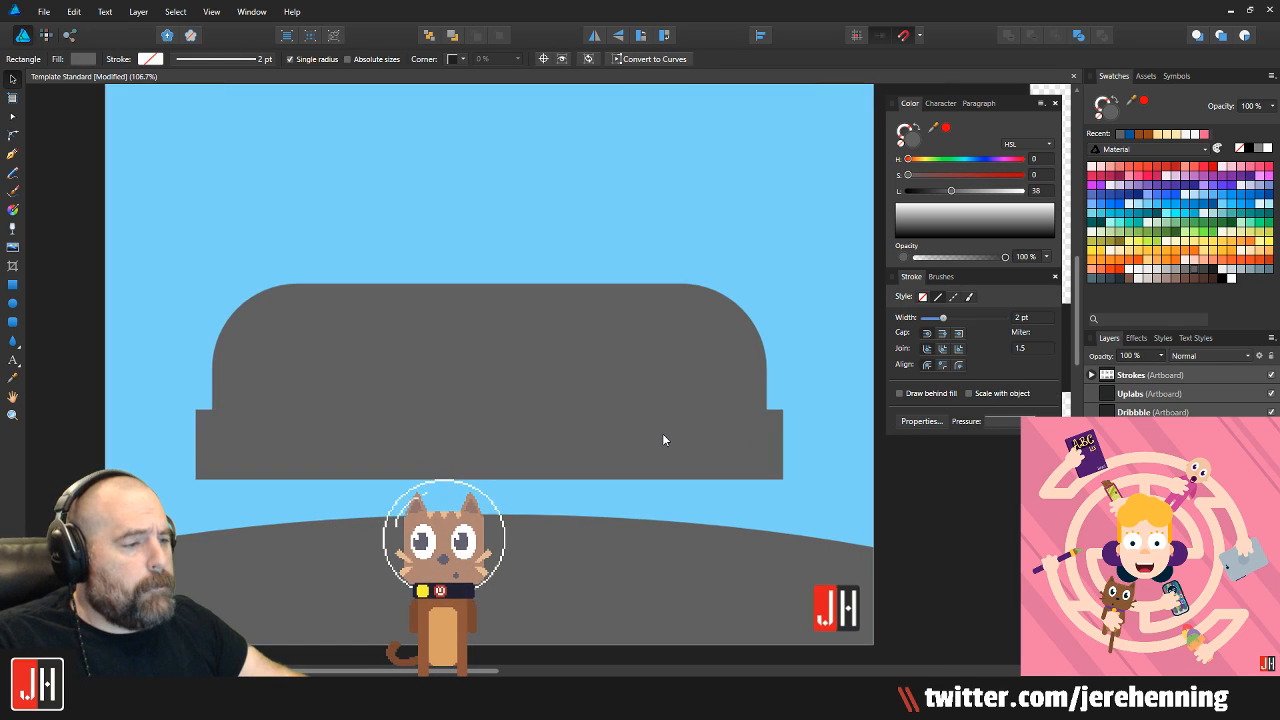
{"action": "left_click", "coordinate": [1213, 277]}
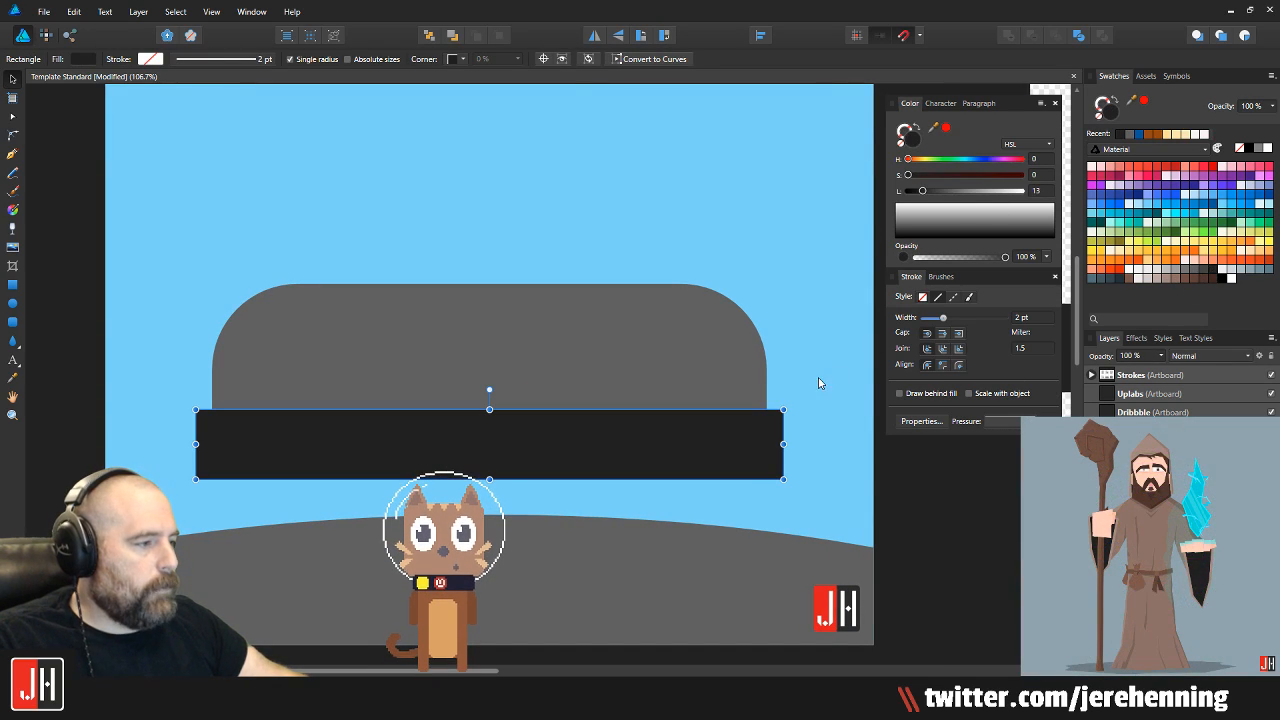
{"action": "left_click", "coordinate": [1257, 272]}
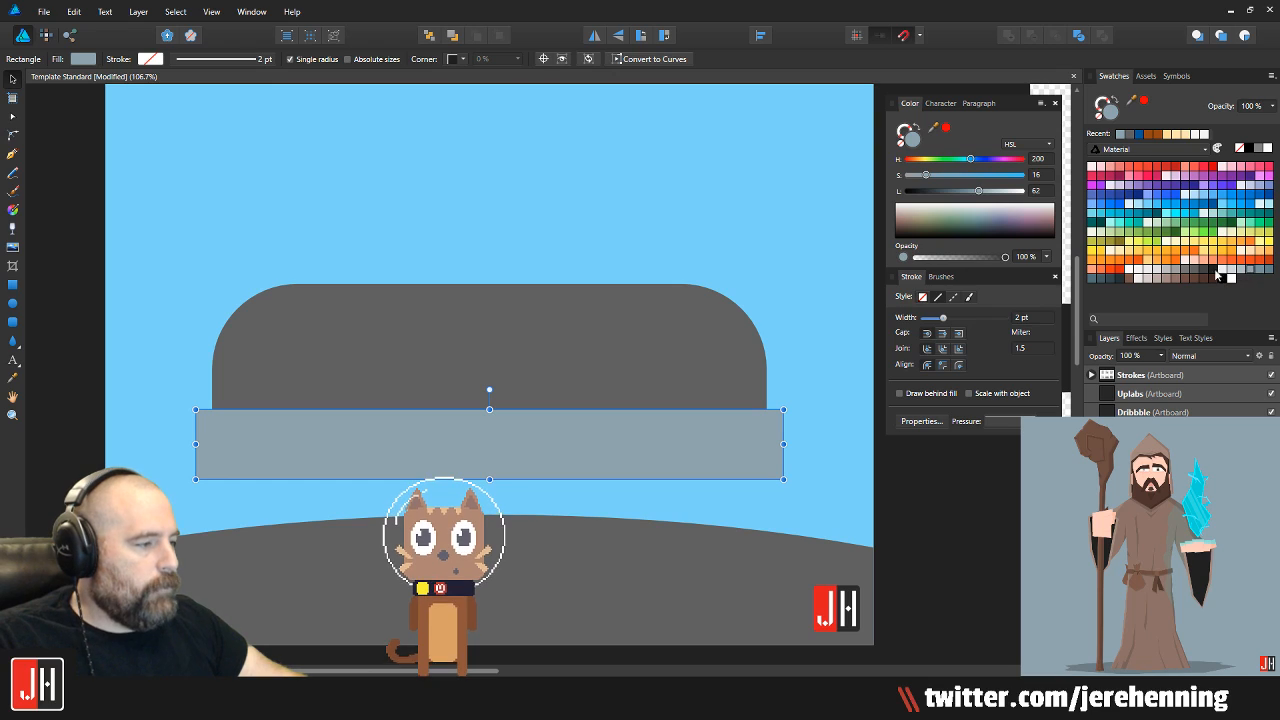
{"action": "left_click", "coordinate": [811, 354]}
{"action": "scroll", "coordinate": [555, 417], "scroll_direction": "down", "scroll_amount": 2}
{"action": "scroll", "coordinate": [553, 417], "scroll_direction": "up", "scroll_amount": 2}
Try a lighter blue-grey fill (HSL 200, 15, 73) on the rectangle
{"action": "left_click", "coordinate": [623, 428]}
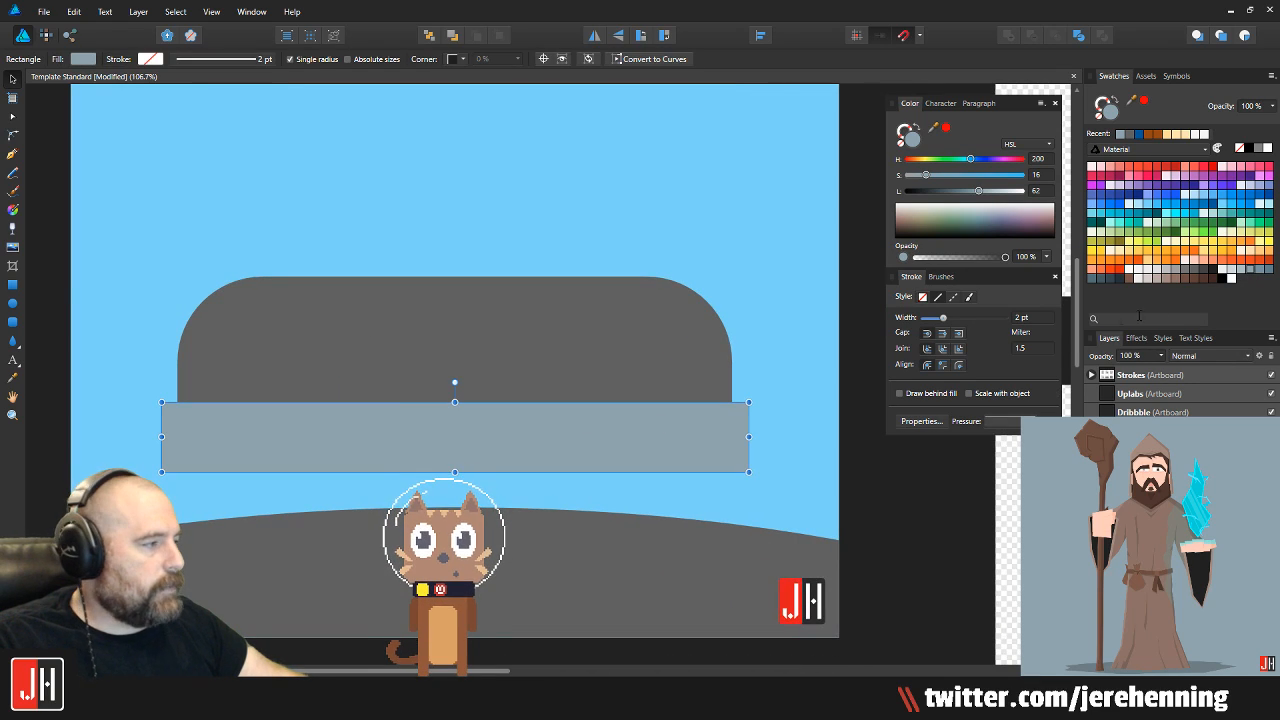
{"action": "left_click", "coordinate": [1230, 277]}
{"action": "left_click", "coordinate": [720, 356]}
{"action": "scroll", "coordinate": [716, 364], "scroll_direction": "down", "scroll_amount": 2}
{"action": "left_click_drag", "start_coordinate": [707, 358], "coordinate": [680, 370]}
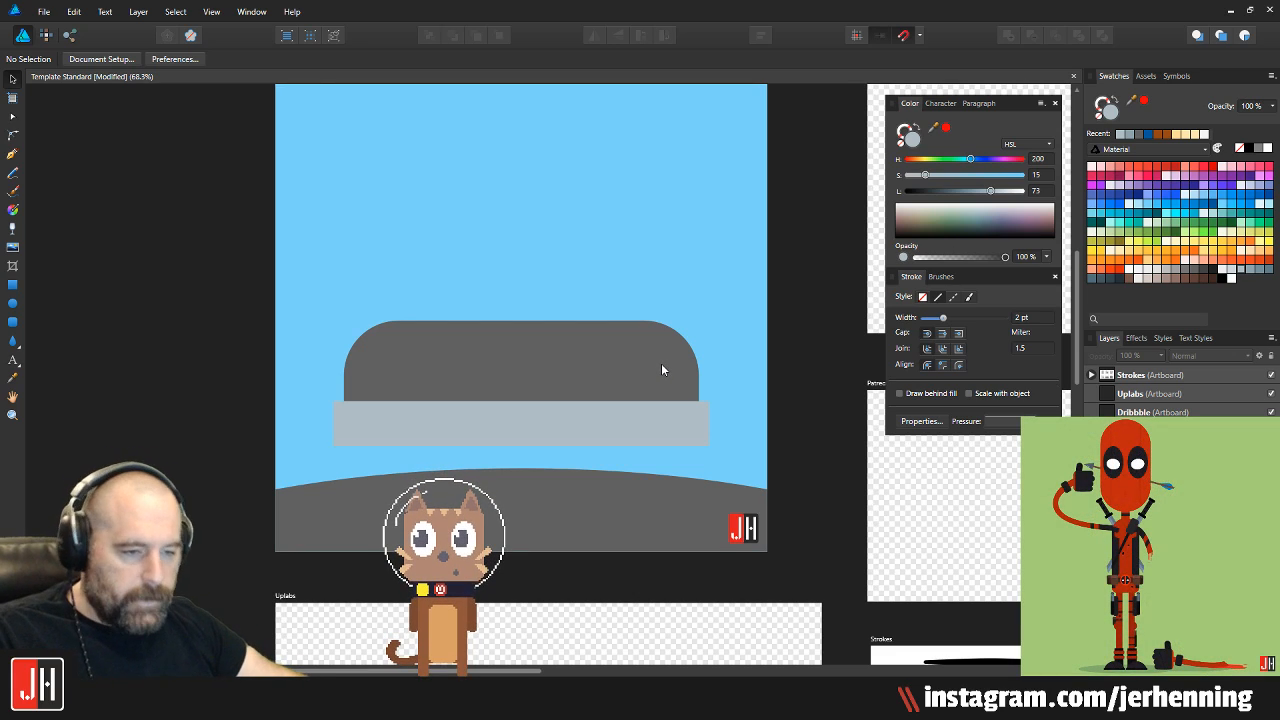
{"action": "scroll", "coordinate": [575, 398], "scroll_direction": "up", "scroll_amount": 1}
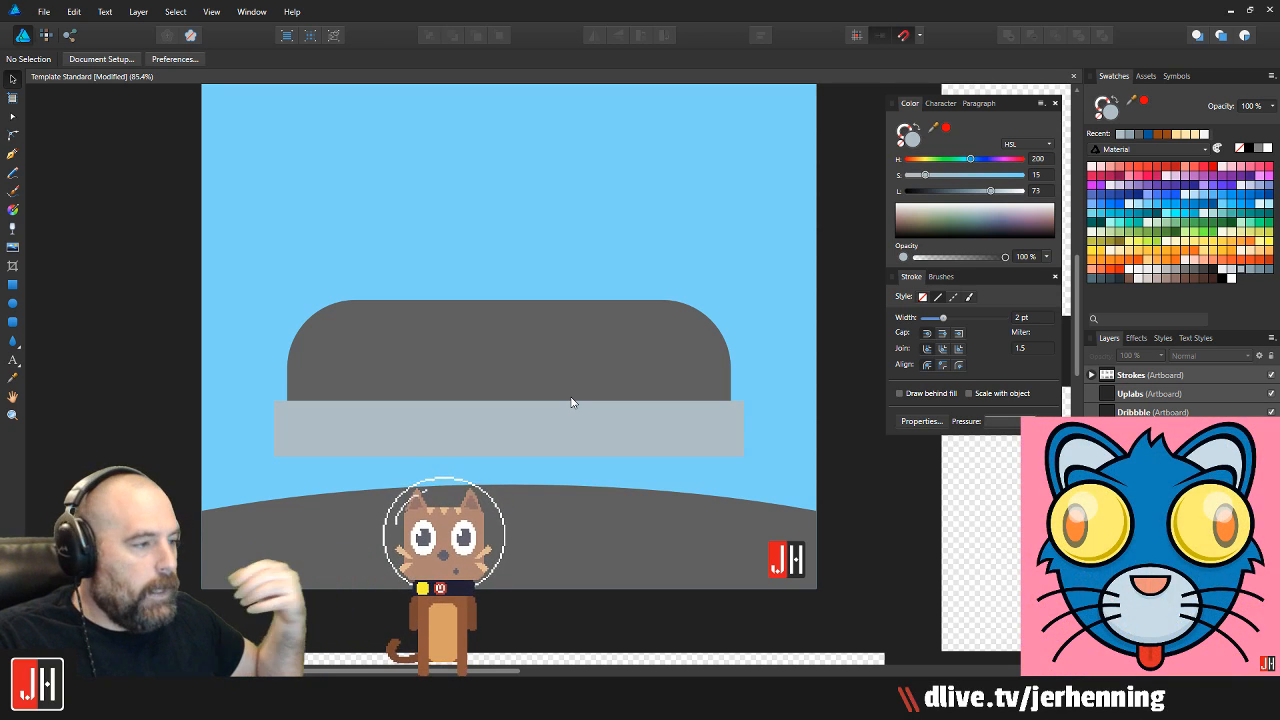
Fill the rectangle below the round-topped shape with a very pale blue-grey from the Material palette
{"action": "left_click", "coordinate": [629, 426]}
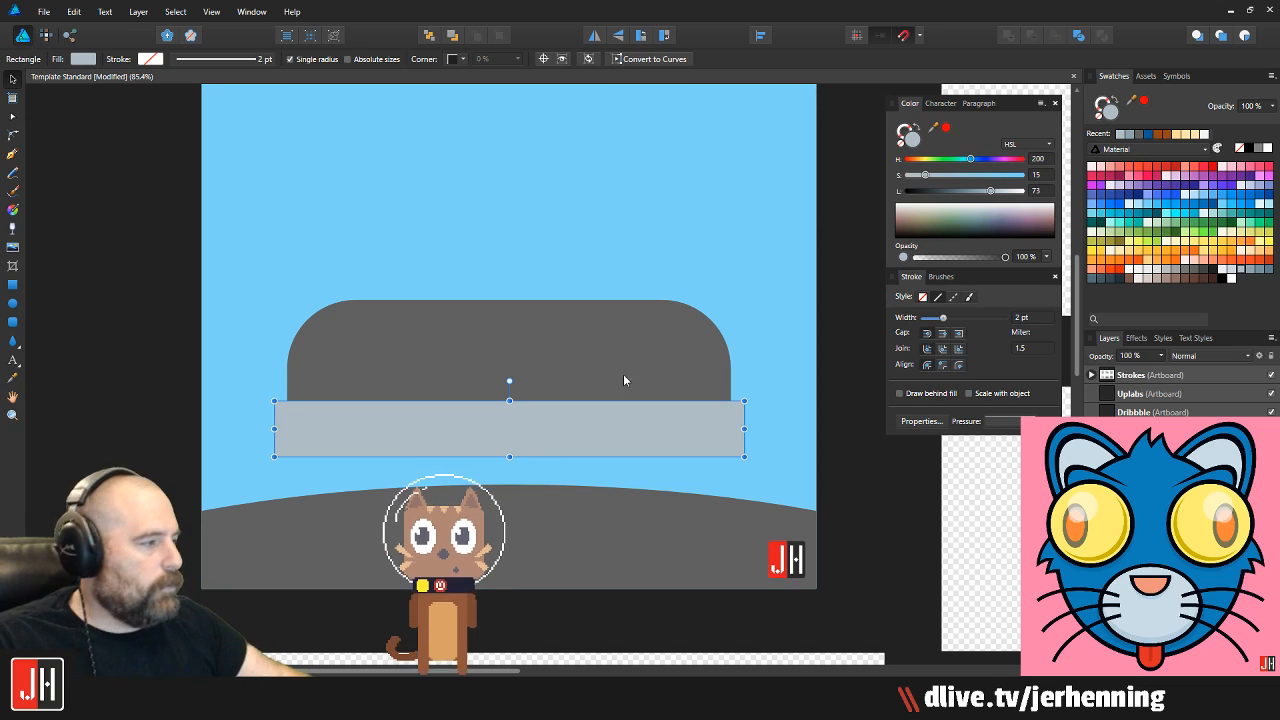
{"action": "left_click", "coordinate": [1232, 270]}
{"action": "left_click", "coordinate": [792, 364]}
{"action": "scroll", "coordinate": [462, 484], "scroll_direction": "down", "scroll_amount": 3}
{"action": "scroll", "coordinate": [512, 471], "scroll_direction": "up", "scroll_amount": 3}
{"action": "scroll", "coordinate": [528, 368], "scroll_direction": "up", "scroll_amount": 1}
{"action": "scroll", "coordinate": [455, 366], "scroll_direction": "down", "scroll_amount": 1}
{"action": "scroll", "coordinate": [455, 366], "scroll_direction": "down", "scroll_amount": 1}
Try a deeper sky blue (HSL 199, 91, 64) as the Instagram artboard's background and undo it
{"action": "left_click", "coordinate": [425, 230]}
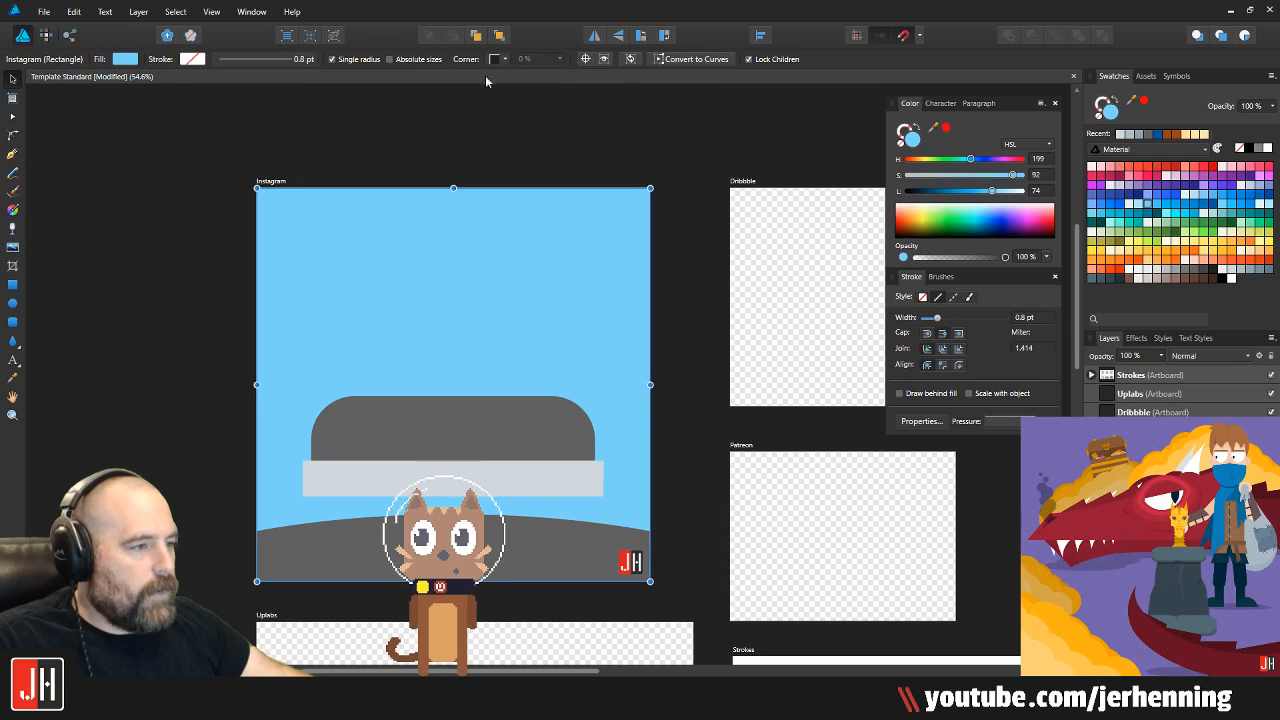
{"action": "left_click", "coordinate": [1161, 204]}
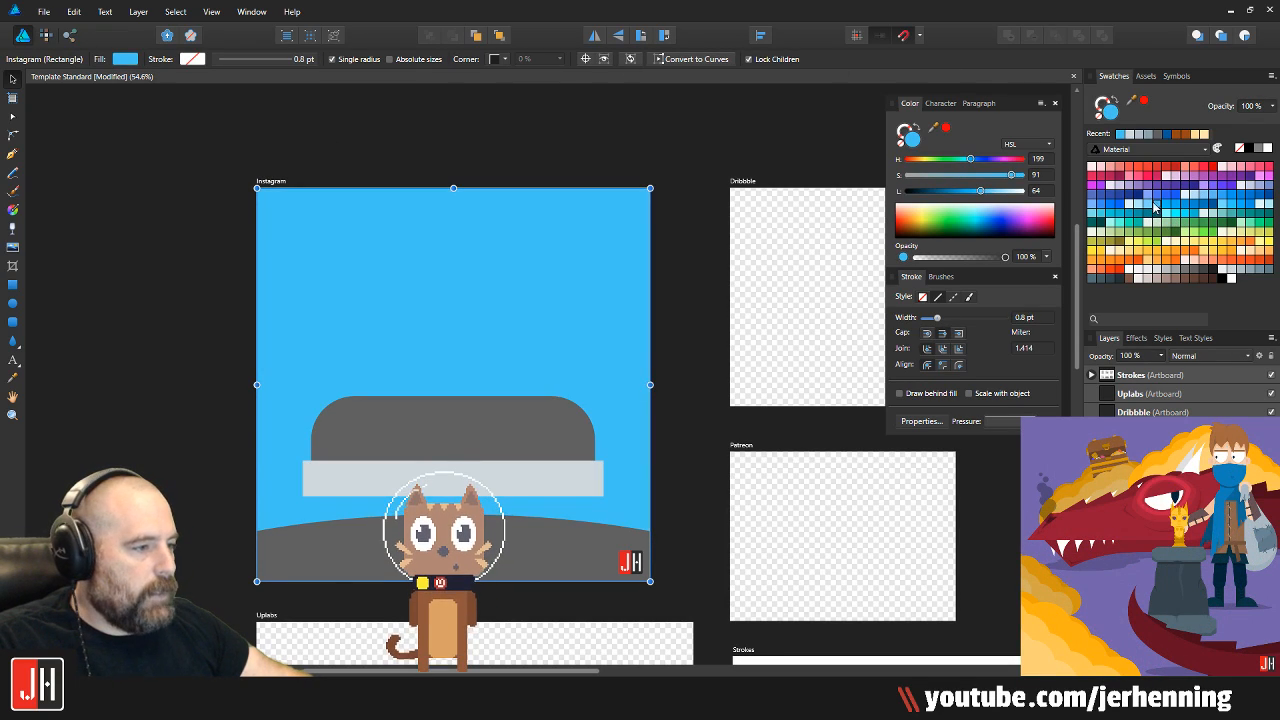
{"action": "key", "text": "ctrl+z"}
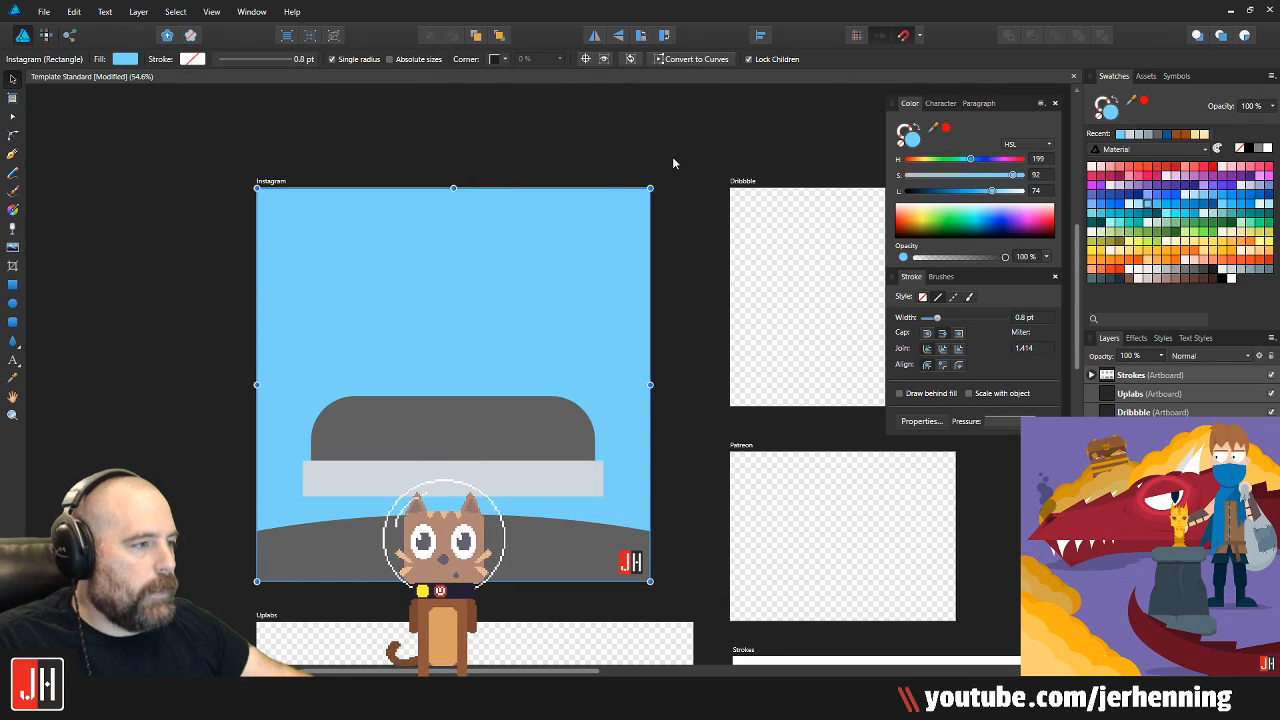
Draw a rounded rectangle with 25% corners as a wheel, overlapping the lower edge of the pale bumper near its left end
{"action": "left_click", "coordinate": [674, 163]}
{"action": "scroll", "coordinate": [377, 394], "scroll_direction": "up", "scroll_amount": 2}
{"action": "scroll", "coordinate": [441, 429], "scroll_direction": "up", "scroll_amount": 1}
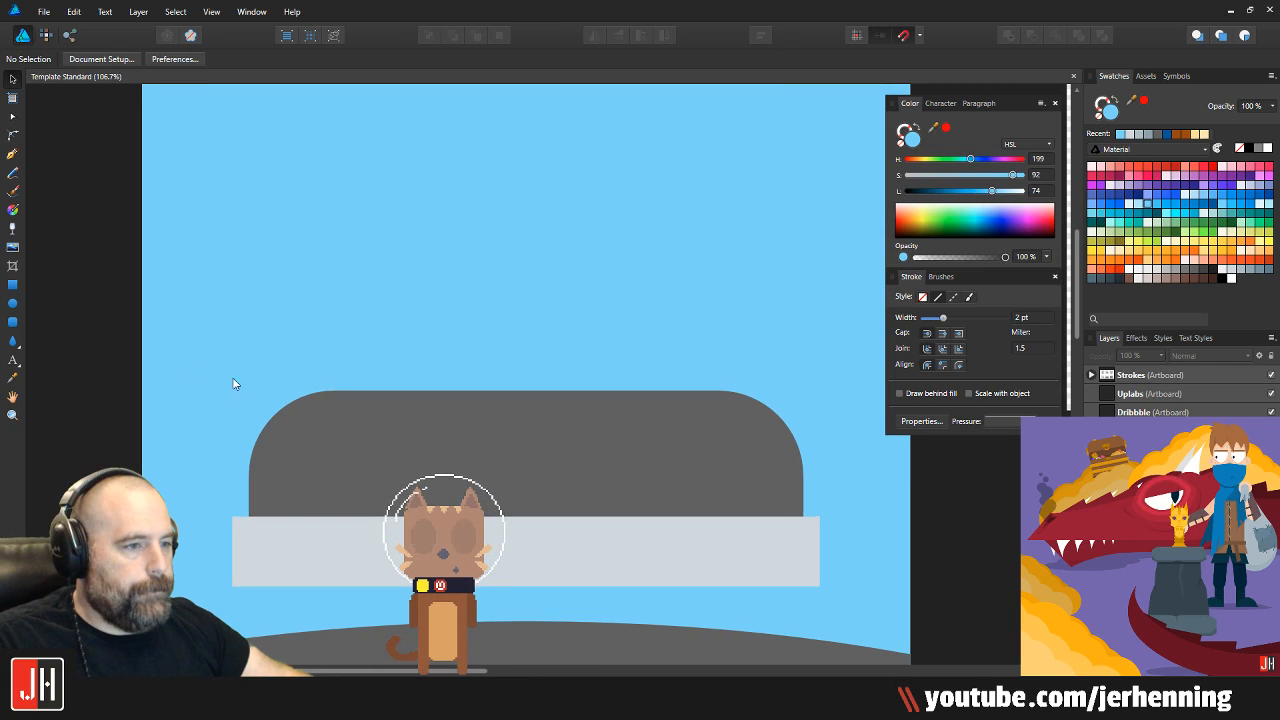
{"action": "scroll", "coordinate": [526, 400], "scroll_direction": "down", "scroll_amount": 1}
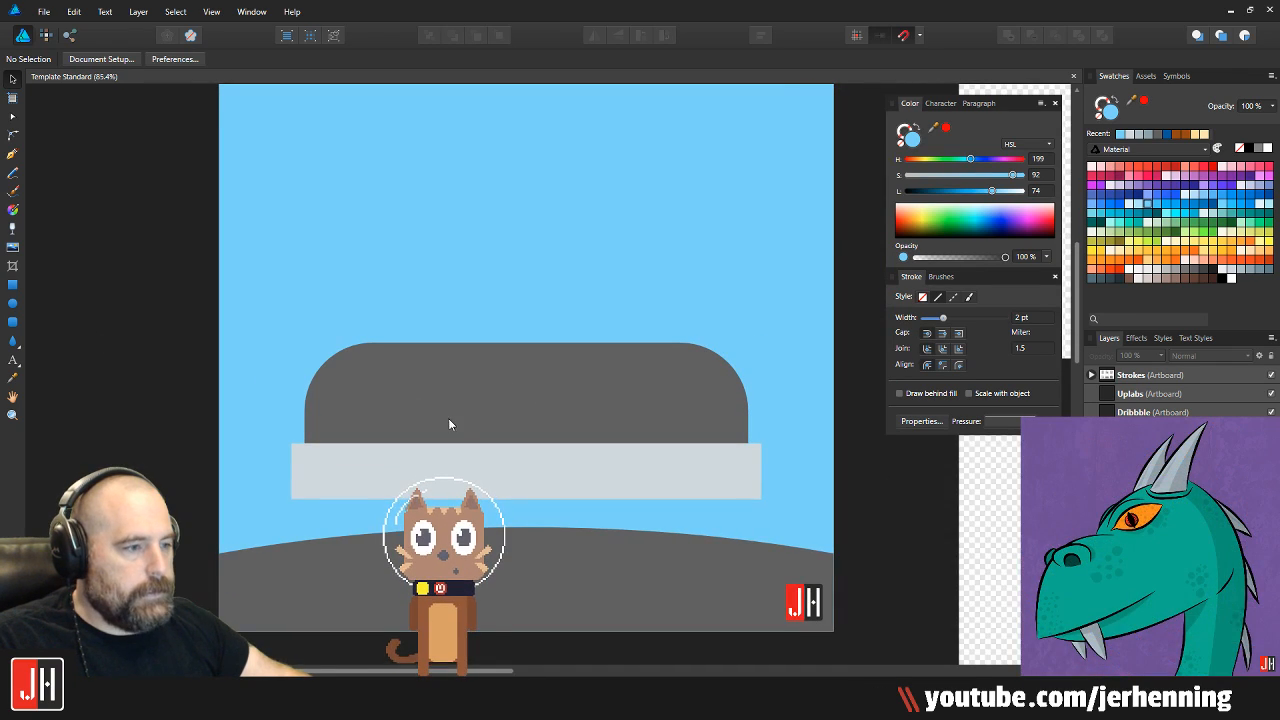
{"action": "scroll", "coordinate": [449, 423], "scroll_direction": "up", "scroll_amount": 1}
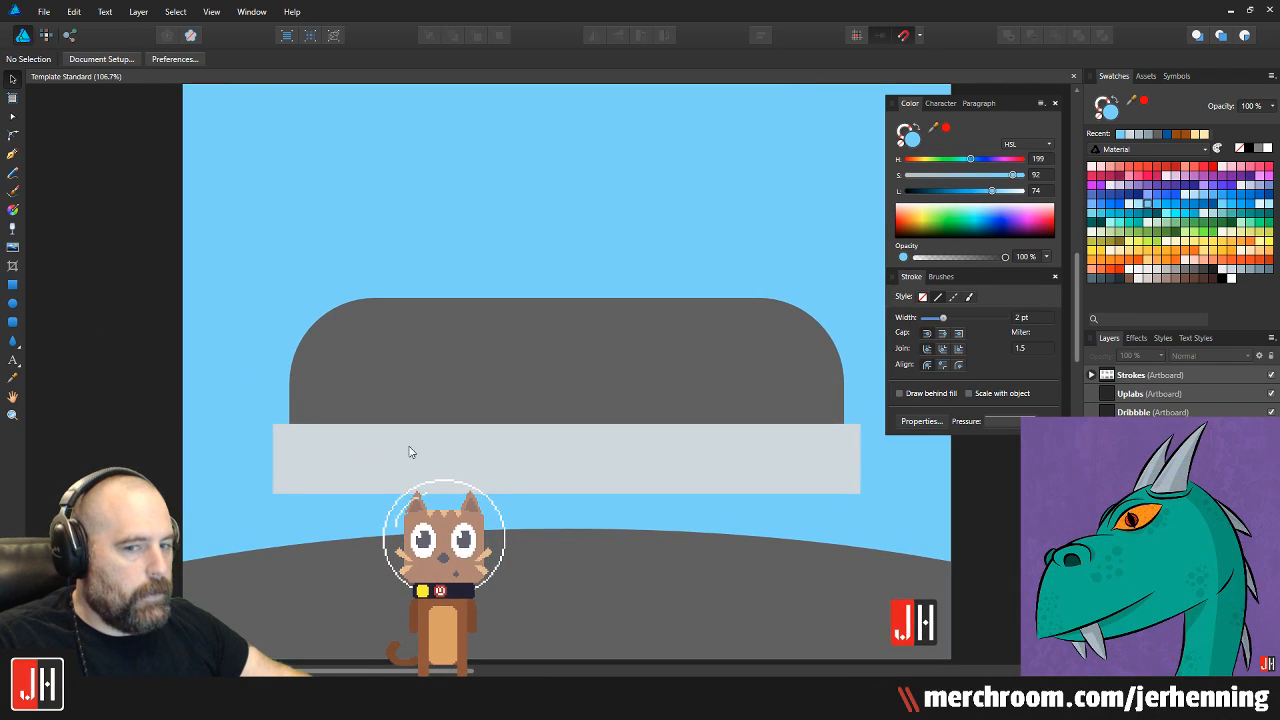
{"action": "left_click", "coordinate": [13, 322]}
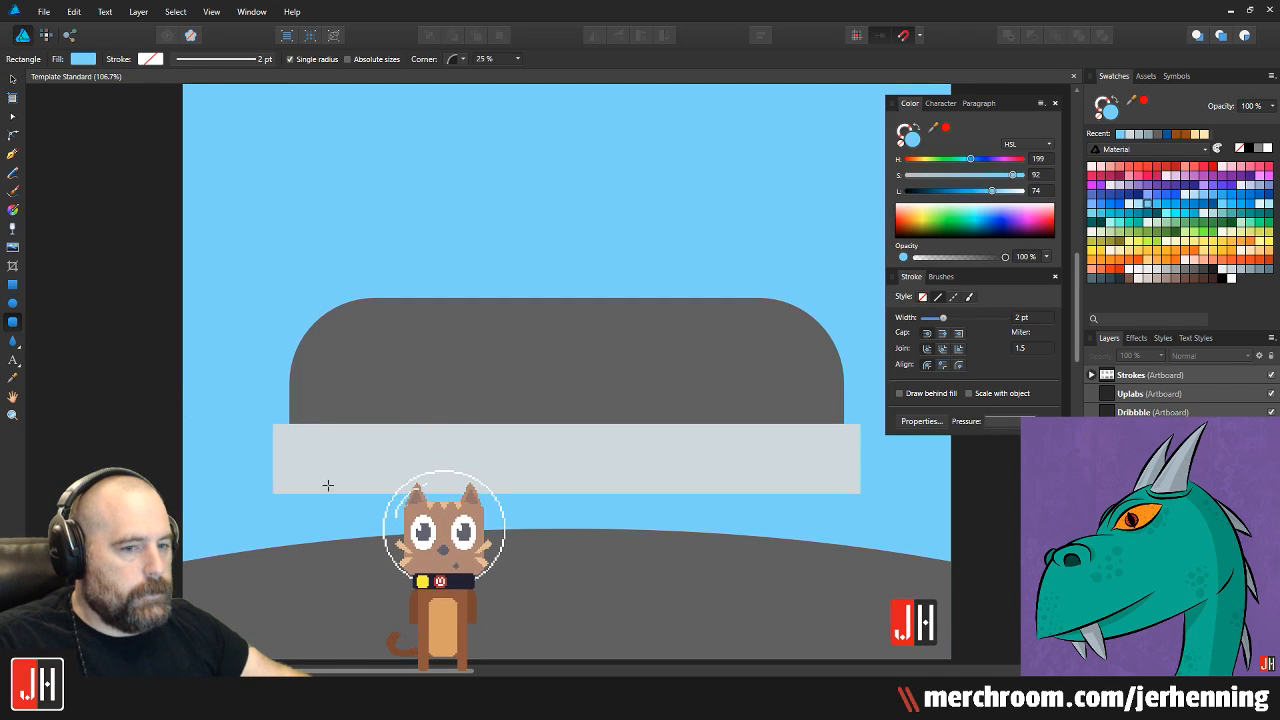
{"action": "left_click_drag", "start_coordinate": [317, 434], "coordinate": [431, 561]}
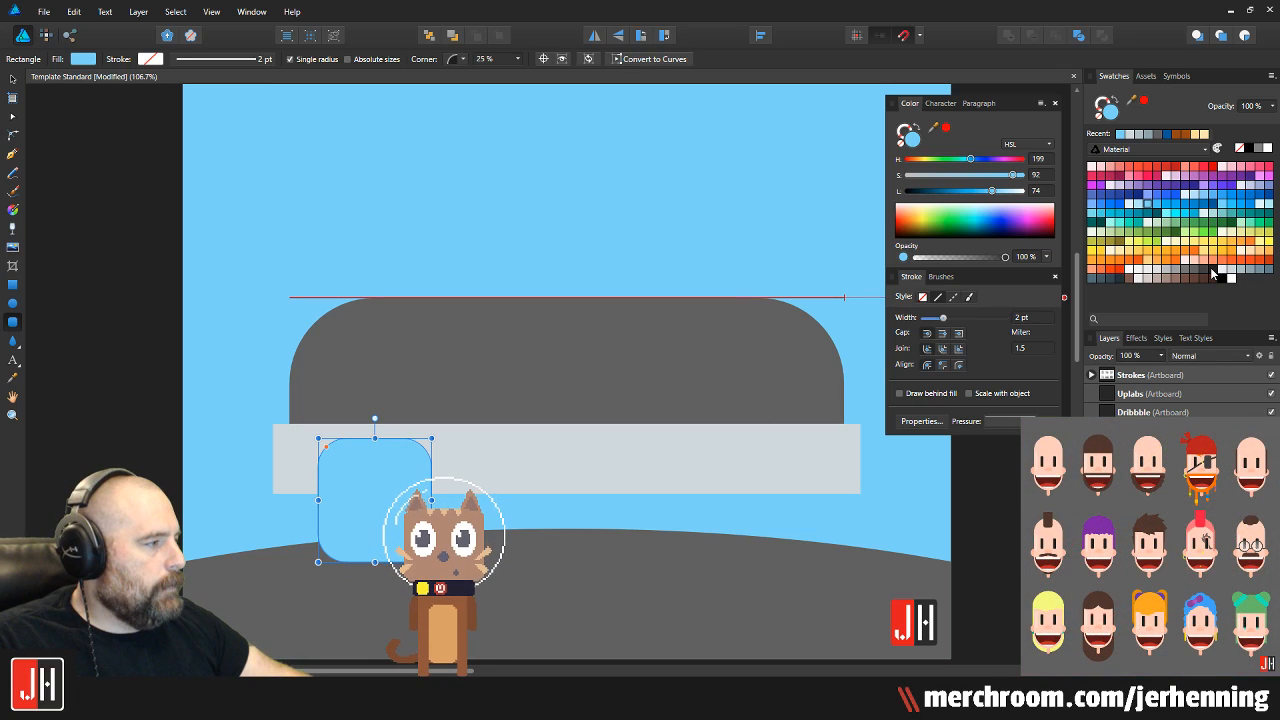
Fill the wheel with near-black (HSL 0, 0, 13), shift it slightly left and send it behind the bumper and the ground
{"action": "left_click", "coordinate": [1213, 269]}
{"action": "key", "text": "v"}
{"action": "left_click_drag", "start_coordinate": [355, 499], "coordinate": [359, 499]}
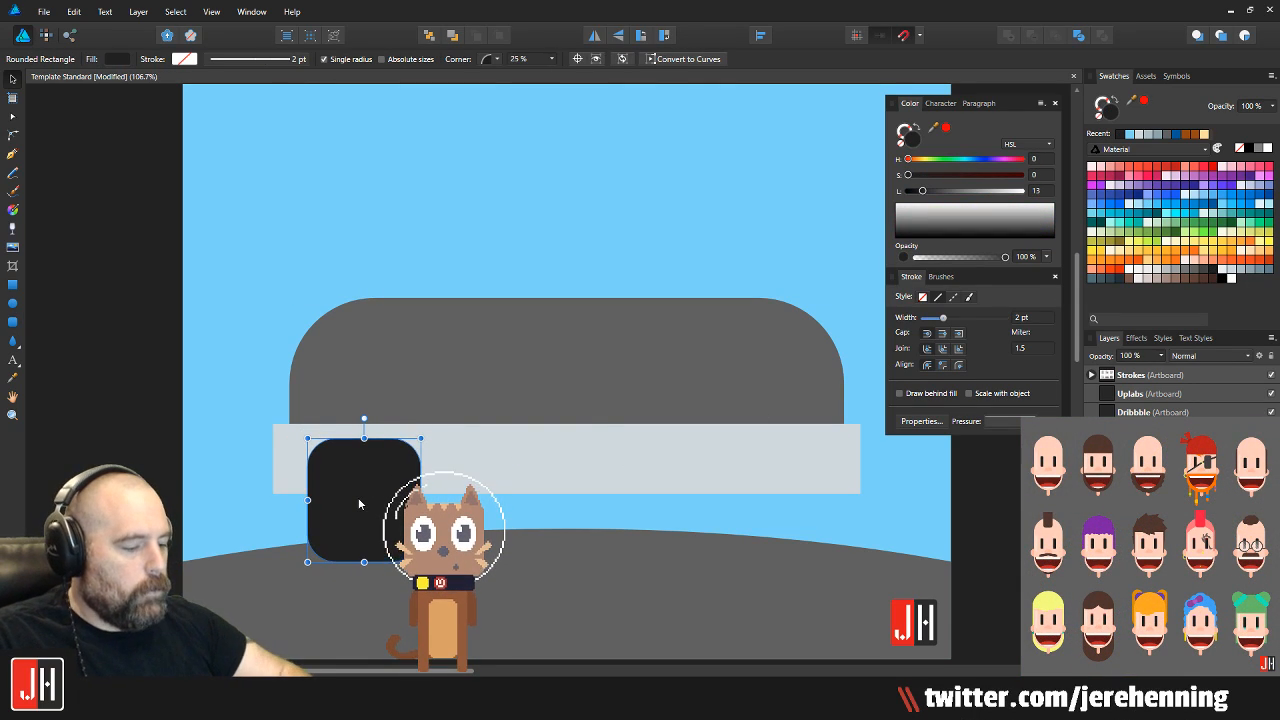
{"action": "key", "text": "ctrl+shift+["}
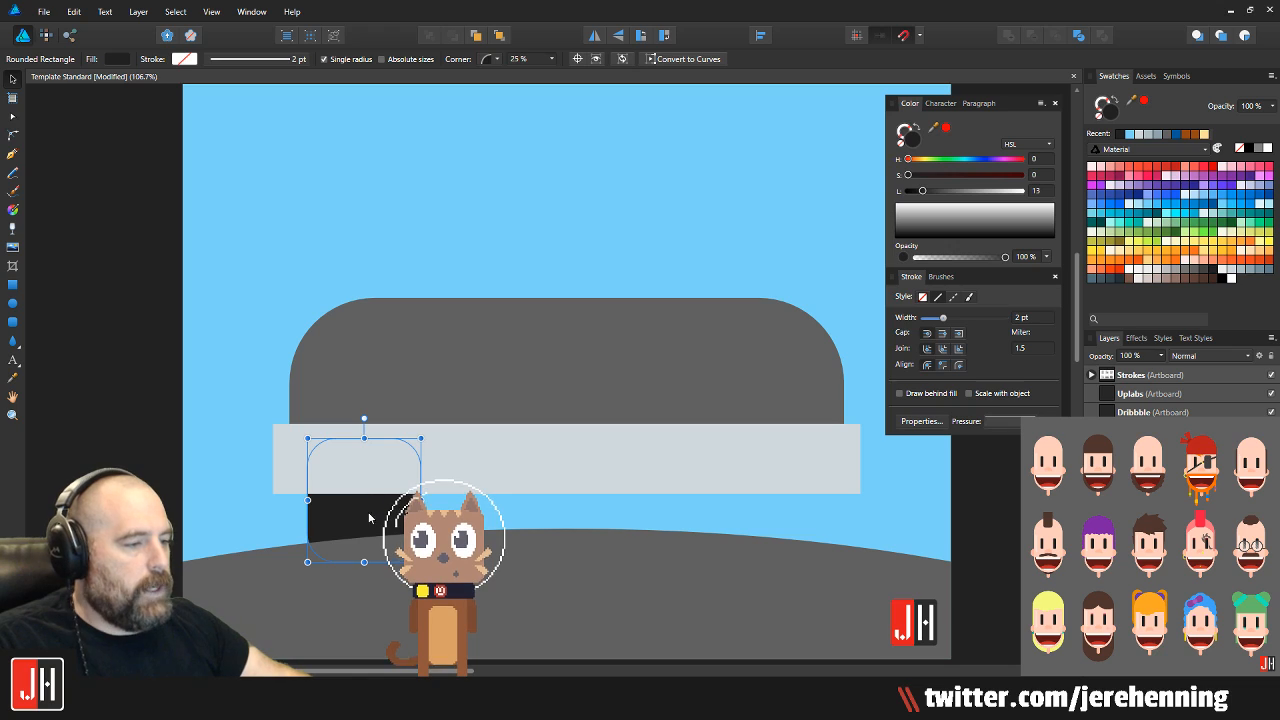
Move the car body, bumper and wheel up together, clear of the ground
{"action": "scroll", "coordinate": [352, 381], "scroll_direction": "down", "scroll_amount": 2}
{"action": "key", "text": "ctrl+d"}
{"action": "left_click_drag", "start_coordinate": [255, 300], "coordinate": [709, 514]}
{"action": "scroll", "coordinate": [408, 427], "scroll_direction": "up", "scroll_amount": 2}
{"action": "key", "text": "ctrl+d"}
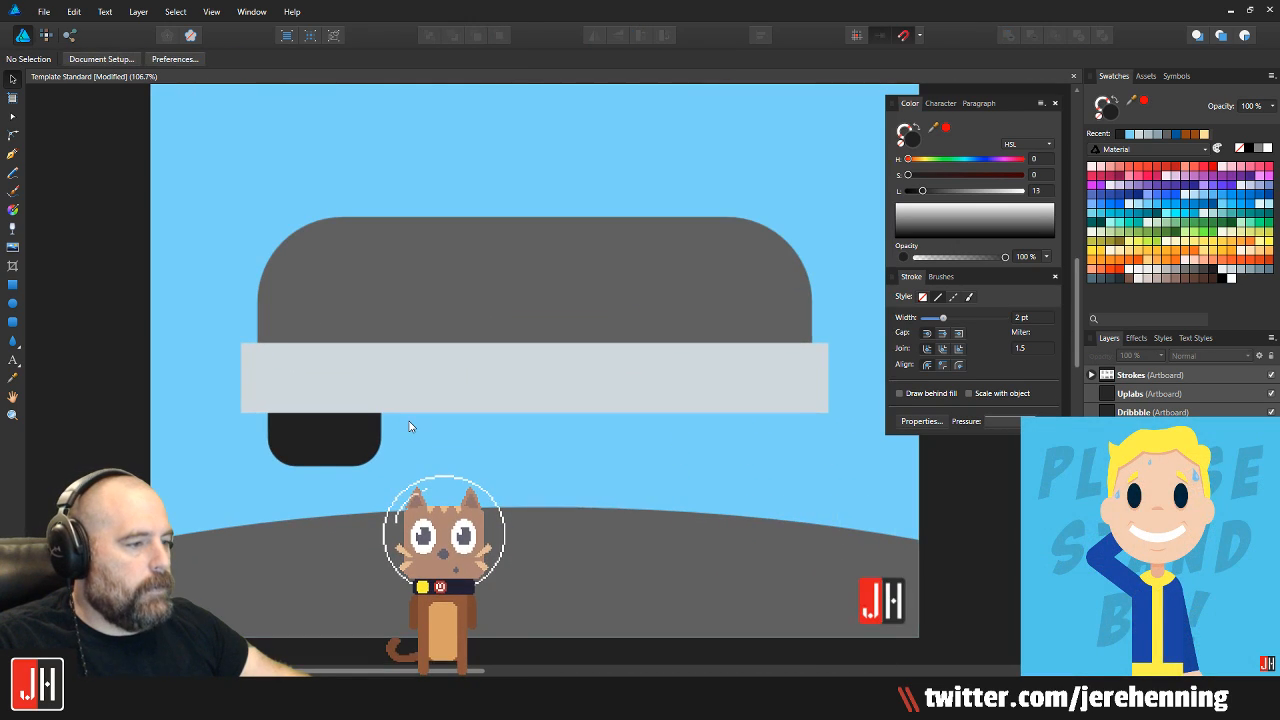
Scale the car body and bumper down slightly together and reposition them over the ground
{"action": "left_click", "coordinate": [491, 380]}
{"action": "left_click", "coordinate": [545, 302], "text": "shift"}
{"action": "left_click_drag", "start_coordinate": [828, 214], "coordinate": [806, 226]}
{"action": "left_click_drag", "start_coordinate": [701, 262], "coordinate": [650, 269]}
Shrink the black wheel and place it under the bumper just inside its left end
{"action": "scroll", "coordinate": [374, 406], "scroll_direction": "up", "scroll_amount": 3}
{"action": "left_click_drag", "start_coordinate": [330, 436], "coordinate": [372, 442]}
{"action": "left_click_drag", "start_coordinate": [421, 397], "coordinate": [371, 397]}
{"action": "mouse_move", "coordinate": [312, 459]}
{"action": "left_mouse_down"}
{"action": "mouse_move", "coordinate": [328, 456]}
{"action": "mouse_move", "coordinate": [316, 480]}
{"action": "mouse_move", "coordinate": [316, 455]}
{"action": "mouse_move", "coordinate": [309, 466]}
{"action": "left_mouse_up"}
{"action": "scroll", "coordinate": [309, 462], "scroll_direction": "down", "scroll_amount": 4}
{"action": "left_click", "coordinate": [362, 493]}
{"action": "scroll", "coordinate": [362, 493], "scroll_direction": "up", "scroll_amount": 1}
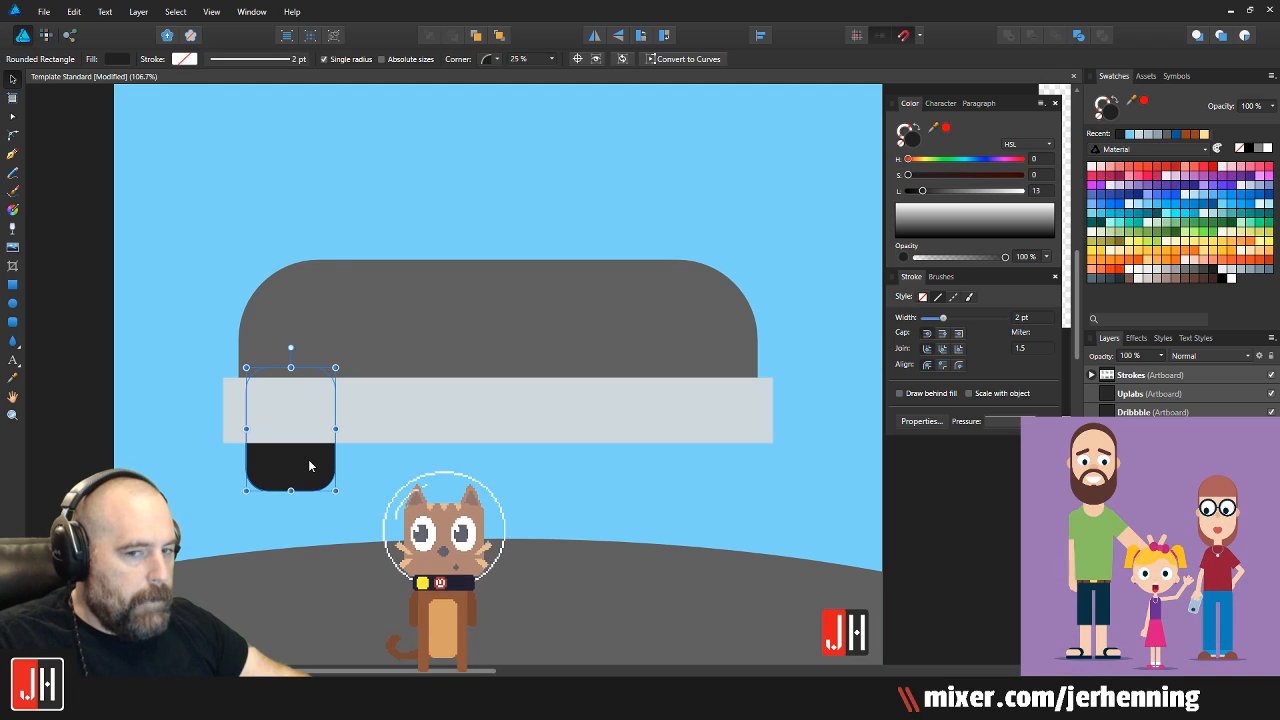
{"action": "left_click_drag", "start_coordinate": [338, 367], "coordinate": [330, 377]}
{"action": "left_click_drag", "start_coordinate": [298, 463], "coordinate": [301, 457]}
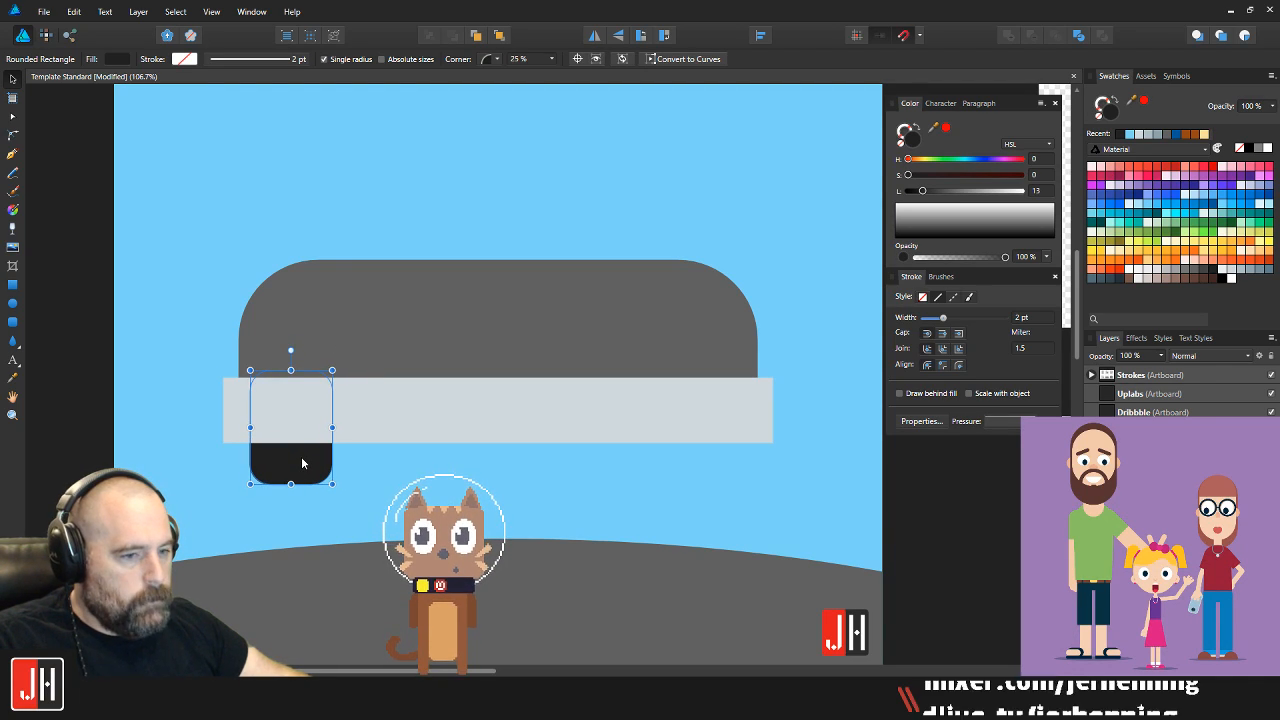
Duplicate the wheel level to the right end of the bumper and centre both wheels under the car
{"action": "scroll", "coordinate": [302, 462], "scroll_direction": "up", "scroll_amount": 1}
{"action": "left_click_drag", "start_coordinate": [301, 457], "coordinate": [799, 462]}
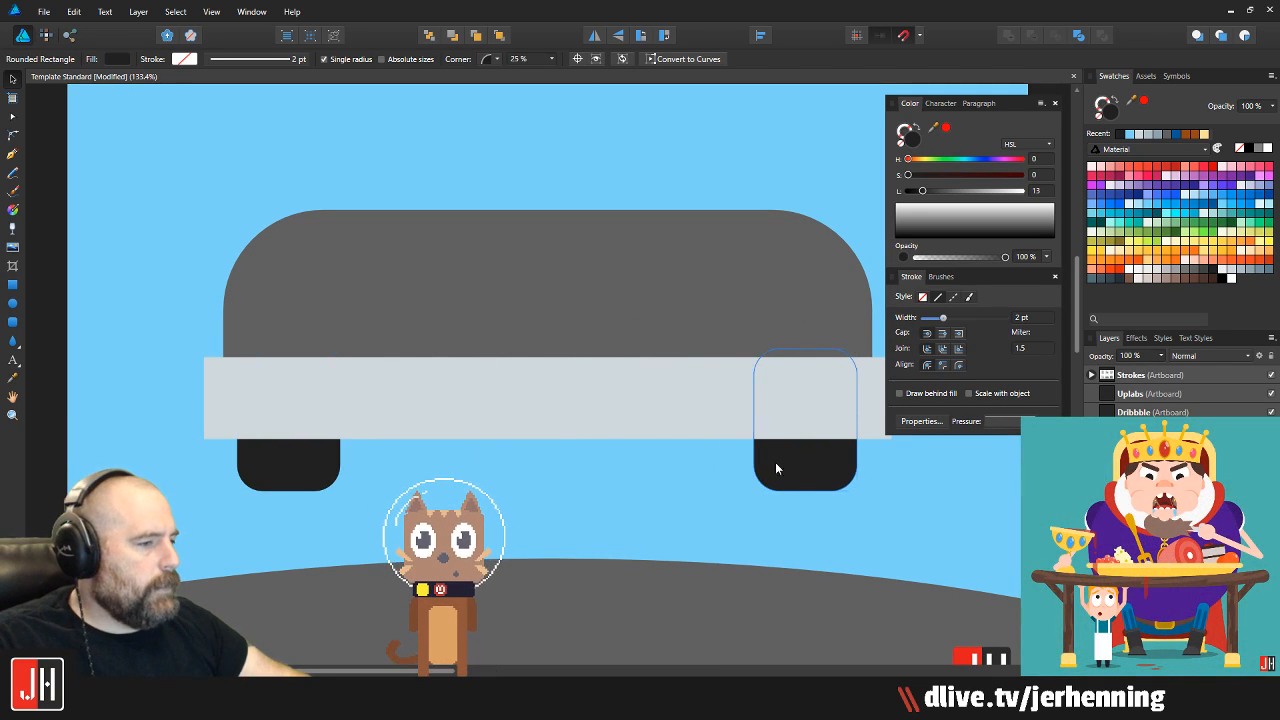
{"action": "left_click", "coordinate": [318, 465], "text": "shift"}
{"action": "left_click_drag", "start_coordinate": [722, 474], "coordinate": [719, 472]}
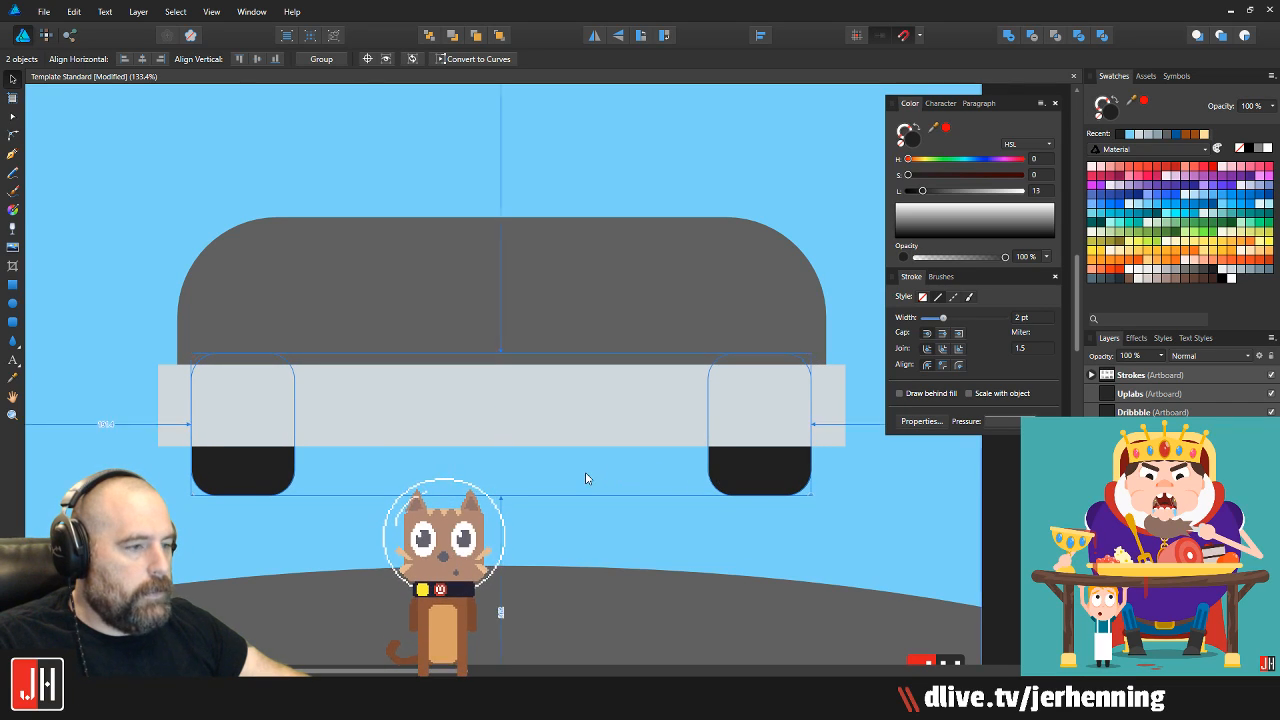
{"action": "scroll", "coordinate": [583, 476], "scroll_direction": "down", "scroll_amount": 3}
{"action": "scroll", "coordinate": [642, 460], "scroll_direction": "up", "scroll_amount": 1}
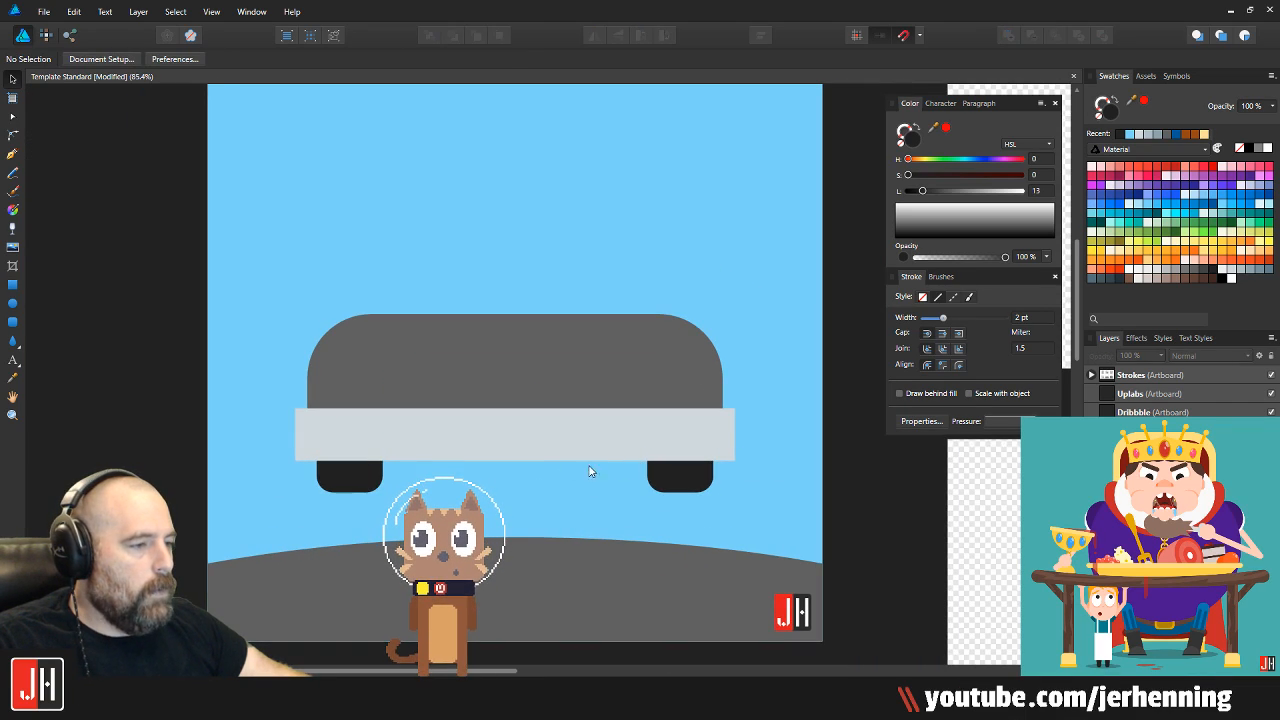
Scale the car body and bumper down a little more, making the car narrower
{"action": "left_click", "coordinate": [543, 412]}
{"action": "left_click", "coordinate": [704, 318], "text": "shift"}
{"action": "left_click_drag", "start_coordinate": [735, 313], "coordinate": [703, 324]}
Bring the right wheel inward and centre the pair of wheels under the narrower bumper
{"action": "scroll", "coordinate": [586, 372], "scroll_direction": "up", "scroll_amount": 2}
{"action": "left_click", "coordinate": [746, 527]}
{"action": "left_click_drag", "start_coordinate": [746, 527], "coordinate": [694, 519]}
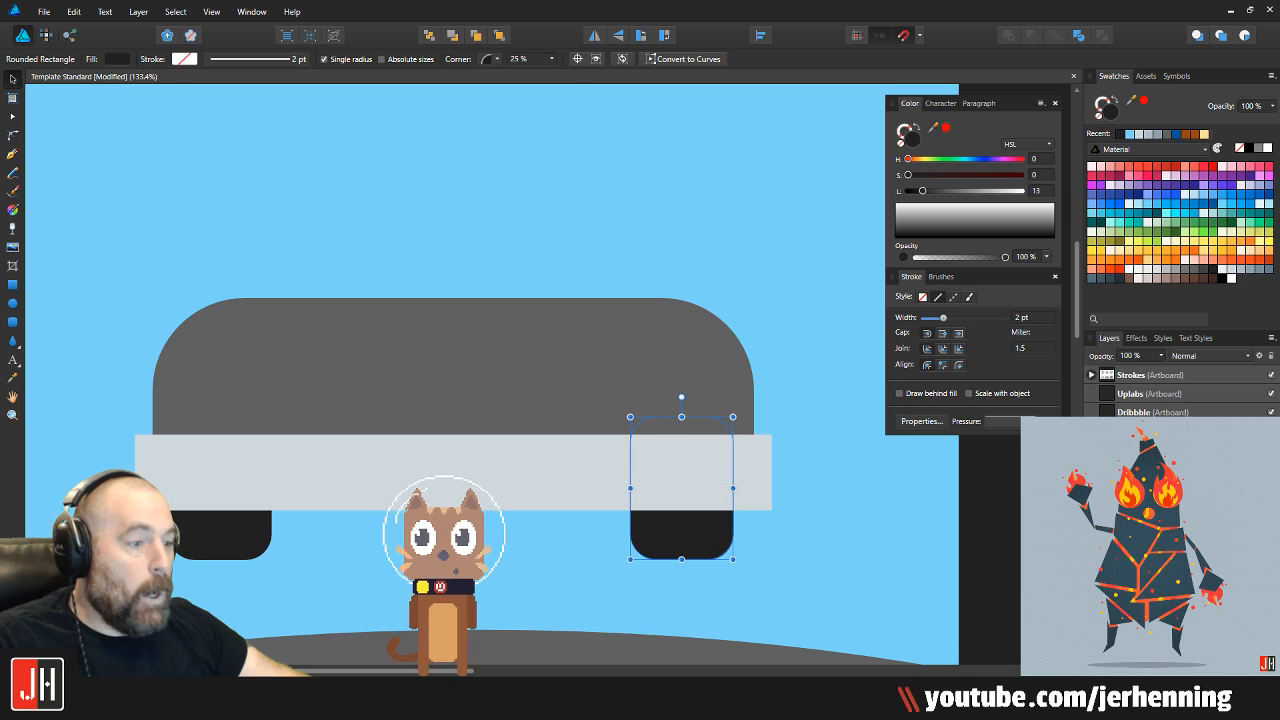
{"action": "left_click", "coordinate": [232, 543], "text": "shift"}
{"action": "scroll", "coordinate": [322, 522], "scroll_direction": "down", "scroll_amount": 2}
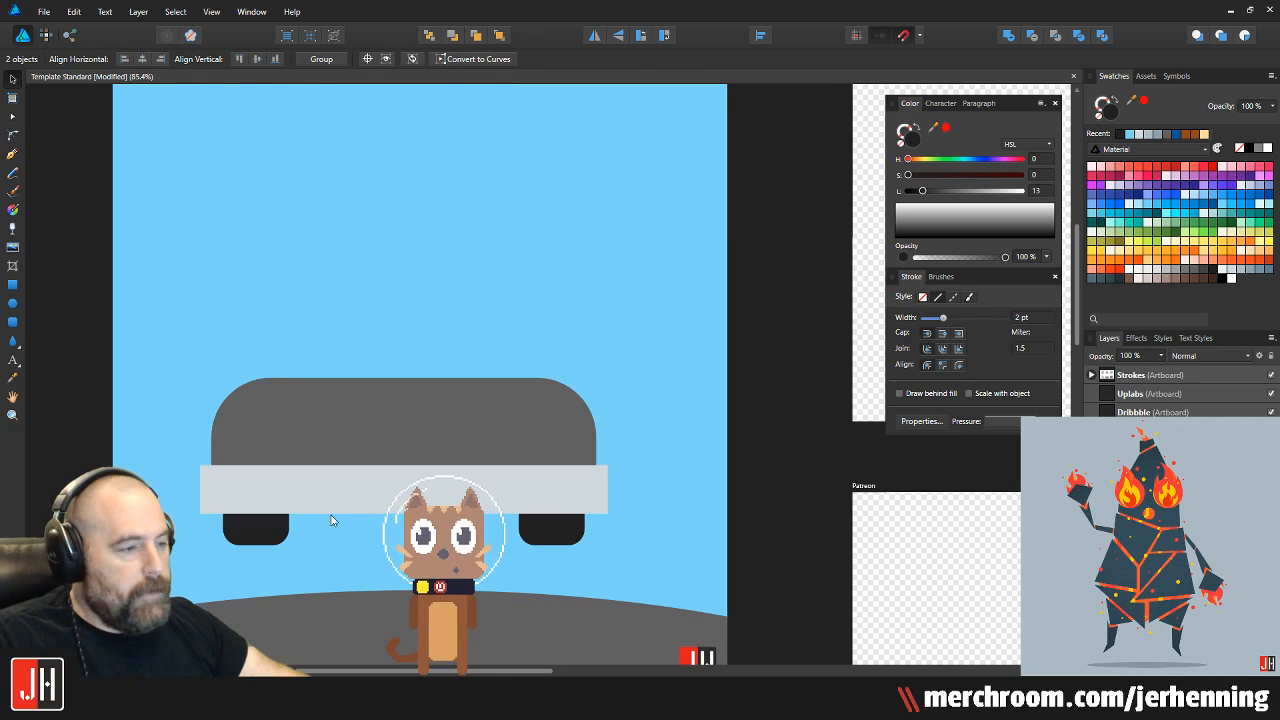
{"action": "left_click", "coordinate": [770, 432]}
Make the bumper slightly thinner from its upper edge and lower the car body to meet it
{"action": "left_click", "coordinate": [398, 414]}
{"action": "scroll", "coordinate": [396, 421], "scroll_direction": "up", "scroll_amount": 1}
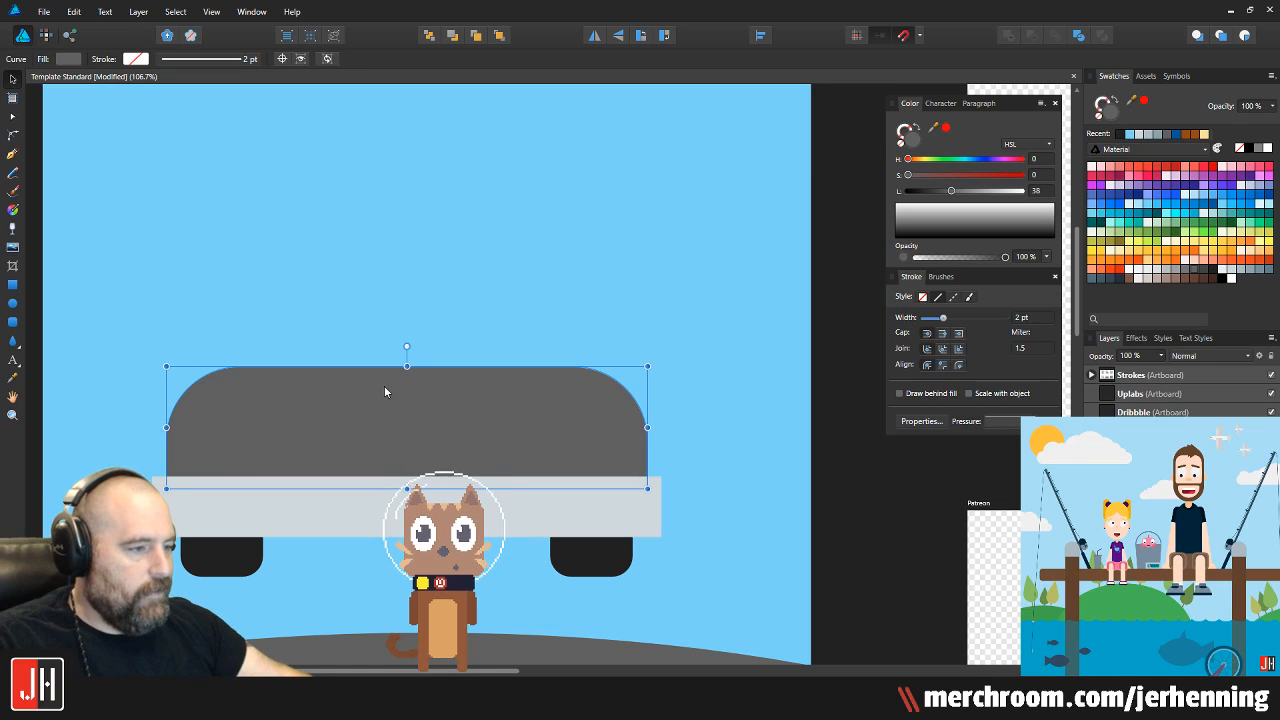
{"action": "left_click", "coordinate": [406, 480]}
{"action": "left_click_drag", "start_coordinate": [406, 478], "coordinate": [406, 483]}
{"action": "left_click_drag", "start_coordinate": [463, 415], "coordinate": [463, 421]}
{"action": "left_click", "coordinate": [577, 349]}
{"action": "scroll", "coordinate": [480, 378], "scroll_direction": "down", "scroll_amount": 5}
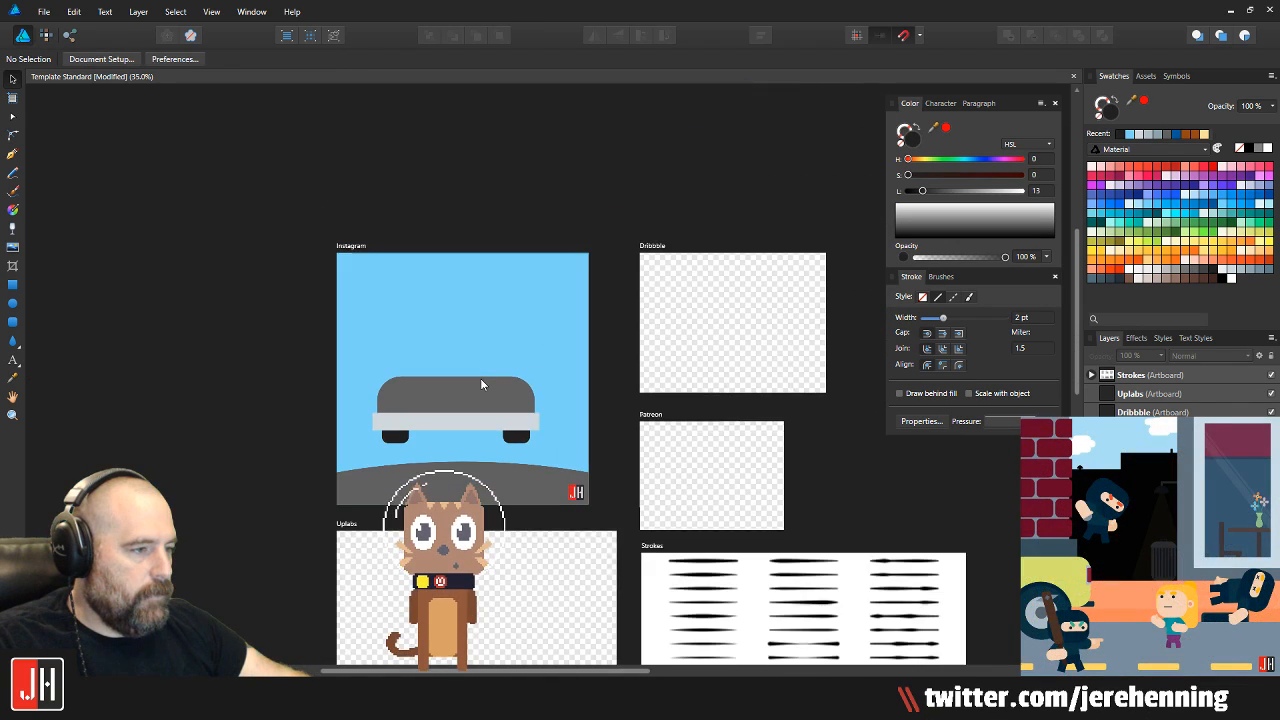
Select all parts of the car and move it down closer to the ground
{"action": "scroll", "coordinate": [480, 378], "scroll_direction": "up", "scroll_amount": 2}
{"action": "left_click_drag", "start_coordinate": [168, 320], "coordinate": [730, 434]}
{"action": "left_click_drag", "start_coordinate": [420, 415], "coordinate": [429, 444]}
{"action": "left_click", "coordinate": [693, 421]}
{"action": "scroll", "coordinate": [560, 405], "scroll_direction": "up", "scroll_amount": 1}
{"action": "scroll", "coordinate": [283, 365], "scroll_direction": "up", "scroll_amount": 3}
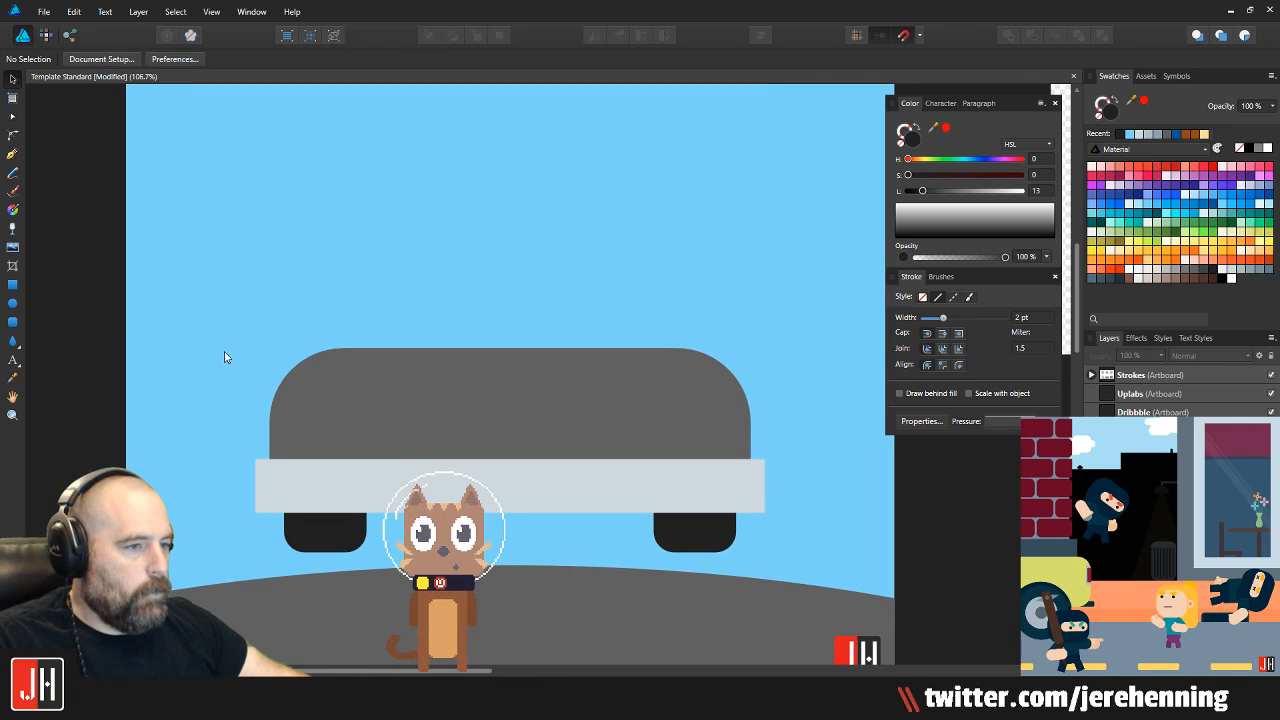
Draw a circular headlight near the left end of the car body and fill it with pale yellow-green (HSL 66, 71, 77)
{"action": "key", "text": "m"}
{"action": "scroll", "coordinate": [466, 458], "scroll_direction": "up", "scroll_amount": 2}
{"action": "mouse_move", "coordinate": [247, 328]}
{"action": "left_mouse_down"}
{"action": "mouse_move", "coordinate": [443, 474]}
{"action": "mouse_move", "coordinate": [420, 425]}
{"action": "left_mouse_up"}
{"action": "key", "text": "v"}
{"action": "left_click_drag", "start_coordinate": [307, 383], "coordinate": [271, 364]}
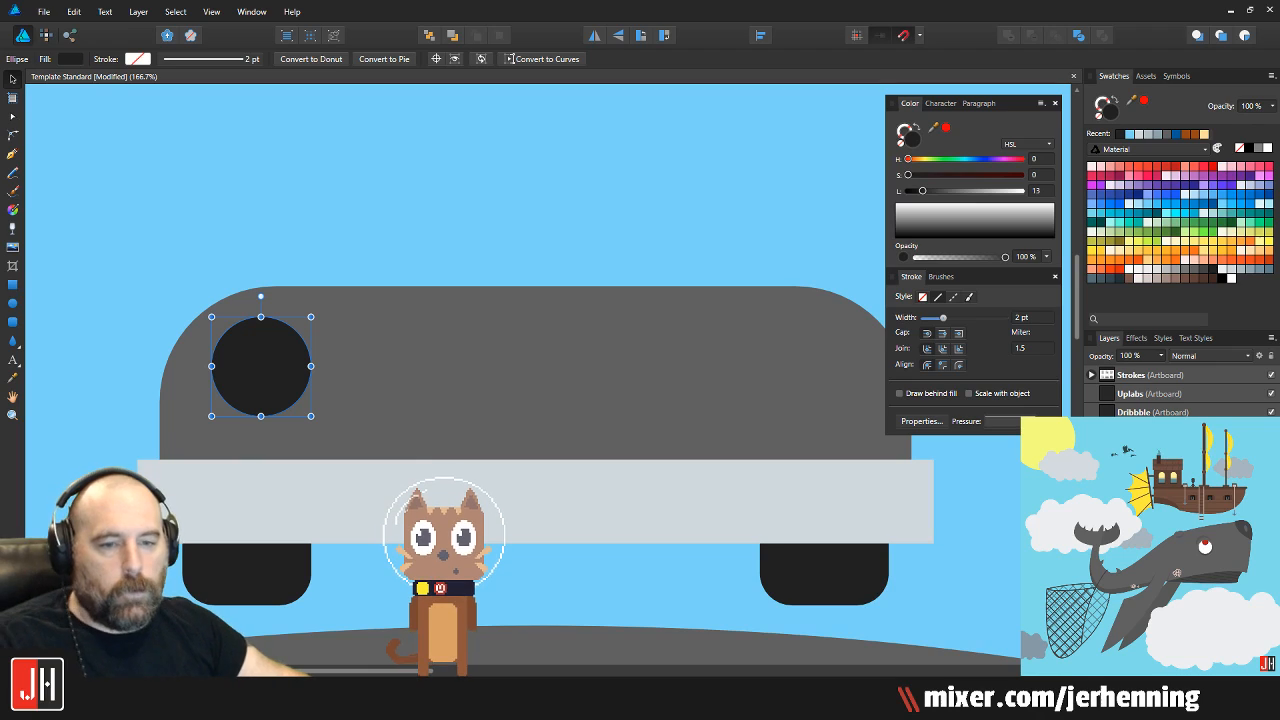
{"action": "left_click_drag", "start_coordinate": [313, 318], "coordinate": [315, 311]}
{"action": "left_click_drag", "start_coordinate": [265, 373], "coordinate": [255, 403]}
{"action": "scroll", "coordinate": [268, 383], "scroll_direction": "down", "scroll_amount": 3}
{"action": "scroll", "coordinate": [255, 403], "scroll_direction": "up", "scroll_amount": 1}
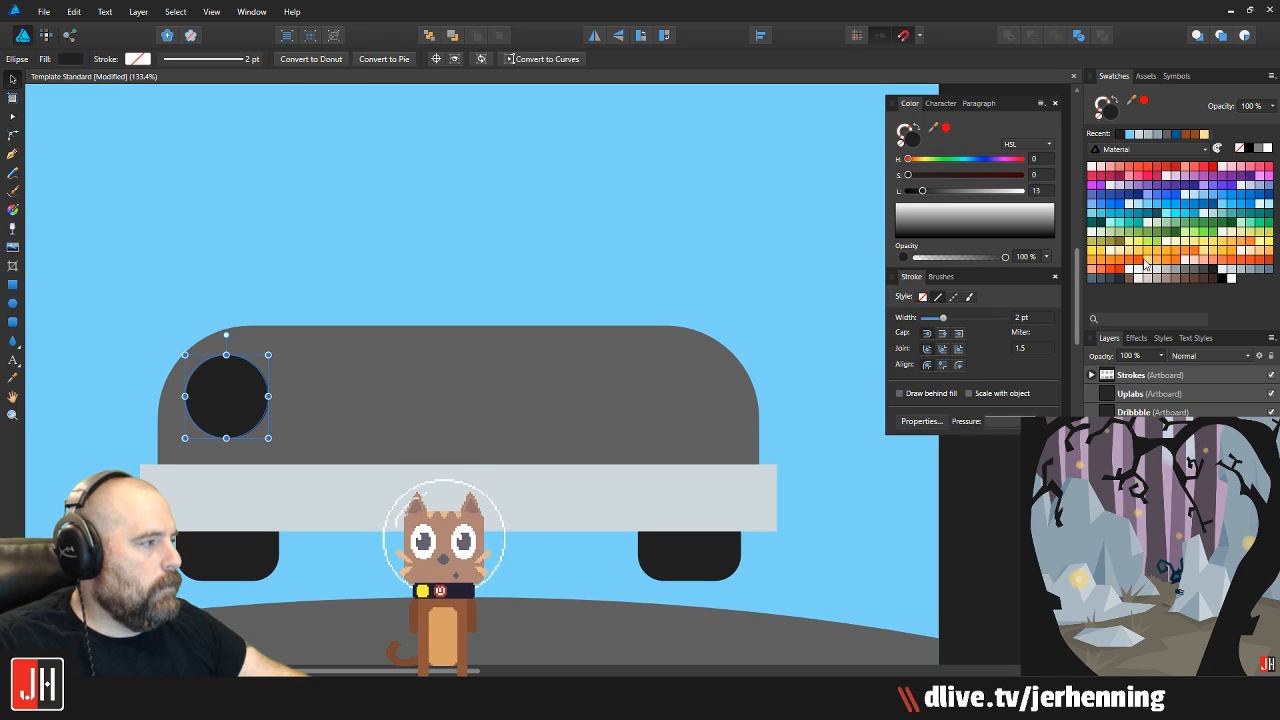
{"action": "left_click", "coordinate": [1241, 233]}
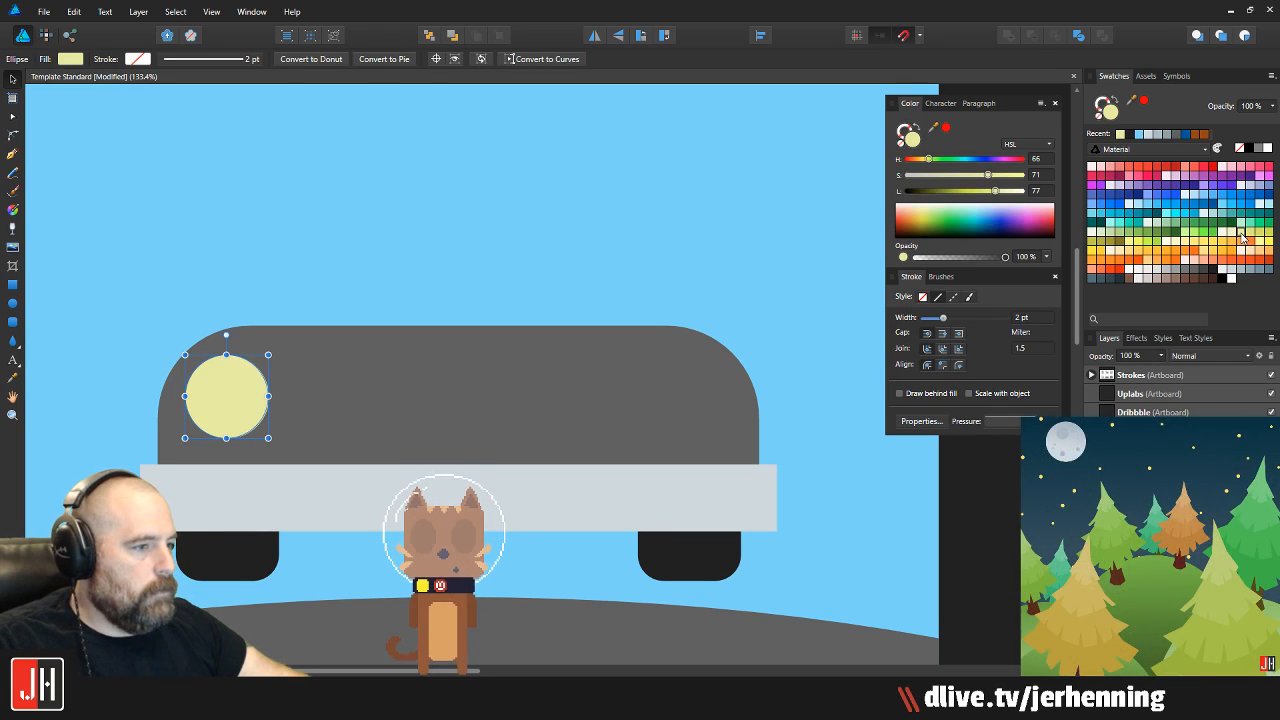
Add a concentric copy about 120.5 px wide behind the headlight, filled with the body's grey darkened to lightness 28
{"action": "scroll", "coordinate": [255, 381], "scroll_direction": "up", "scroll_amount": 3}
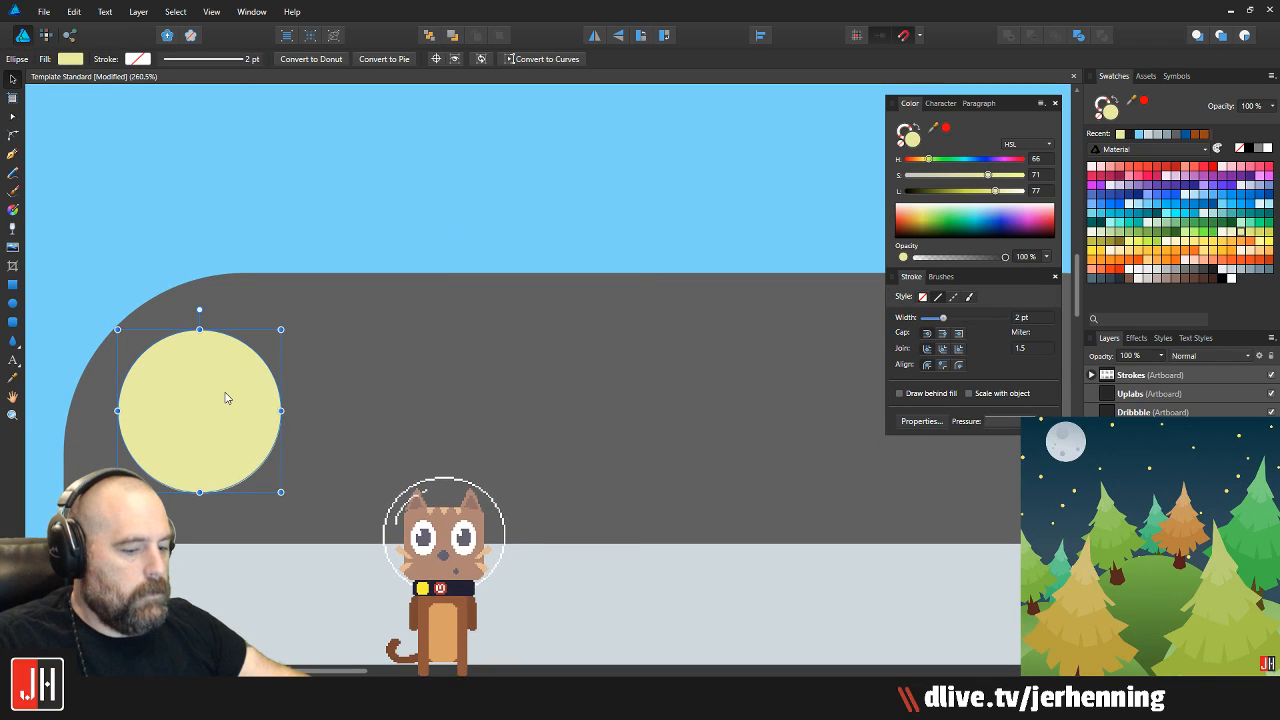
{"action": "left_click_drag", "start_coordinate": [281, 330], "coordinate": [310, 315]}
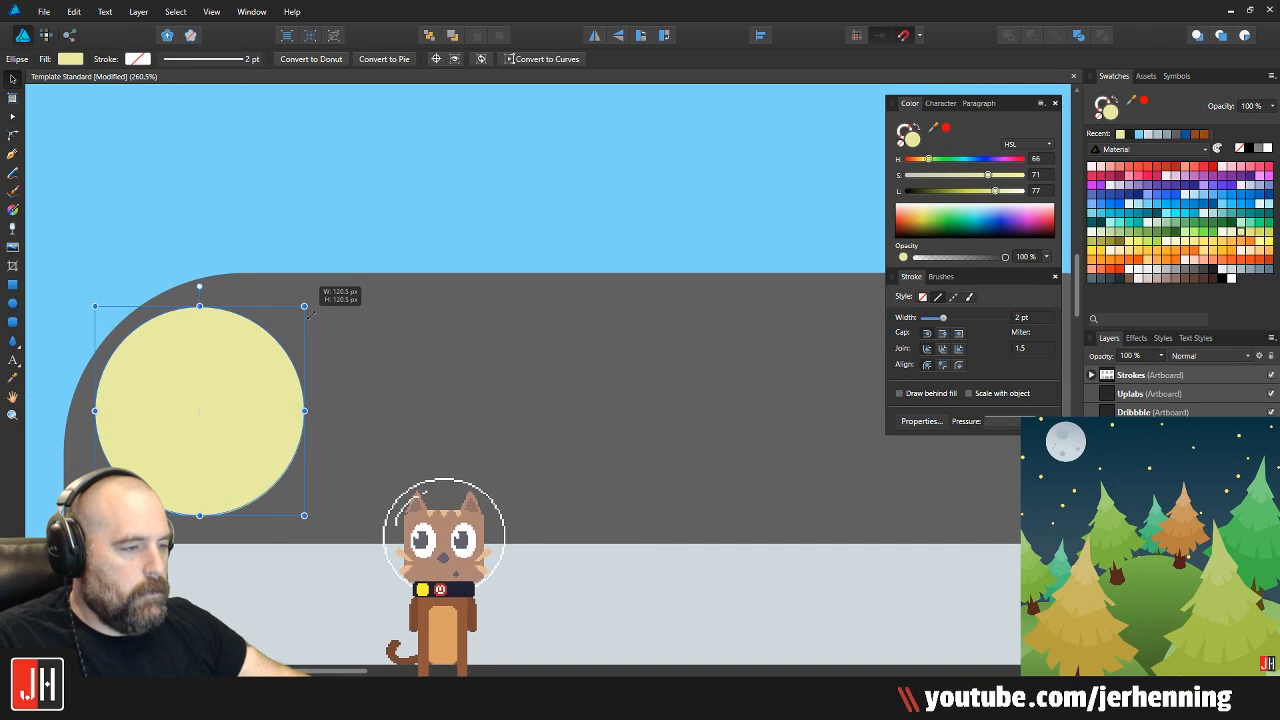
{"action": "key", "text": "i"}
{"action": "left_click", "coordinate": [402, 372]}
{"action": "key", "text": "v"}
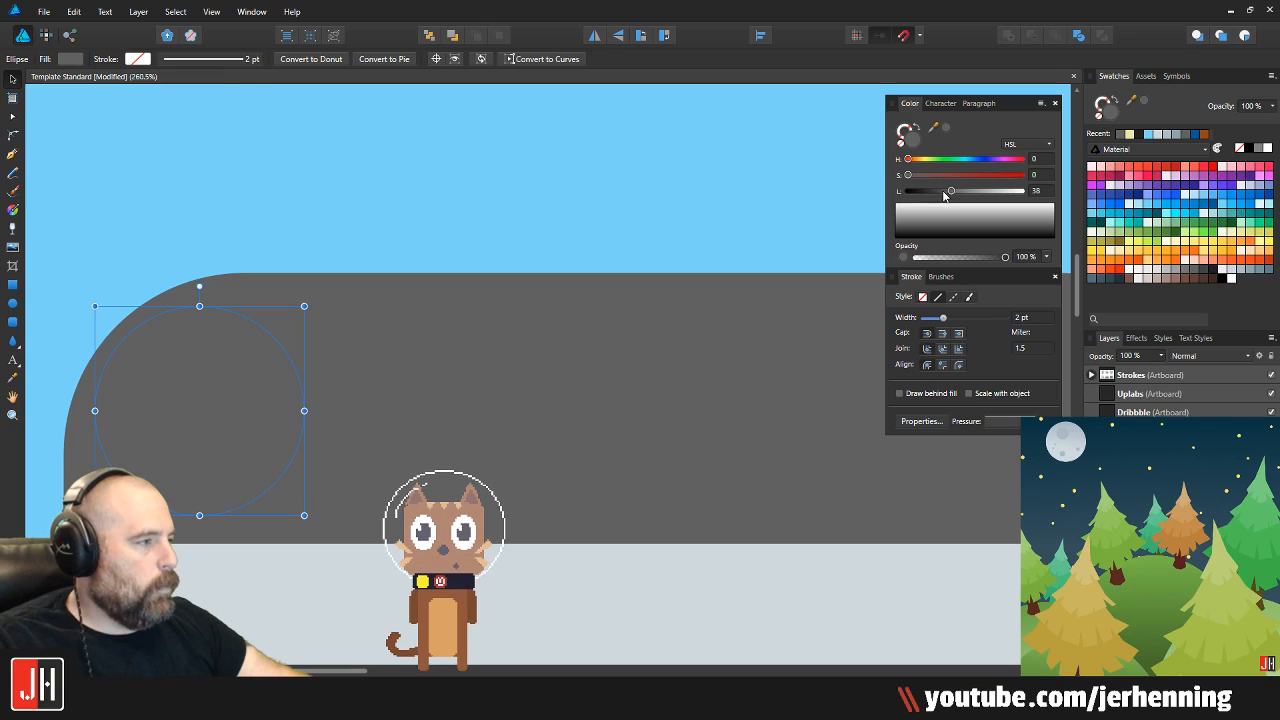
{"action": "left_click_drag", "start_coordinate": [953, 197], "coordinate": [941, 197]}
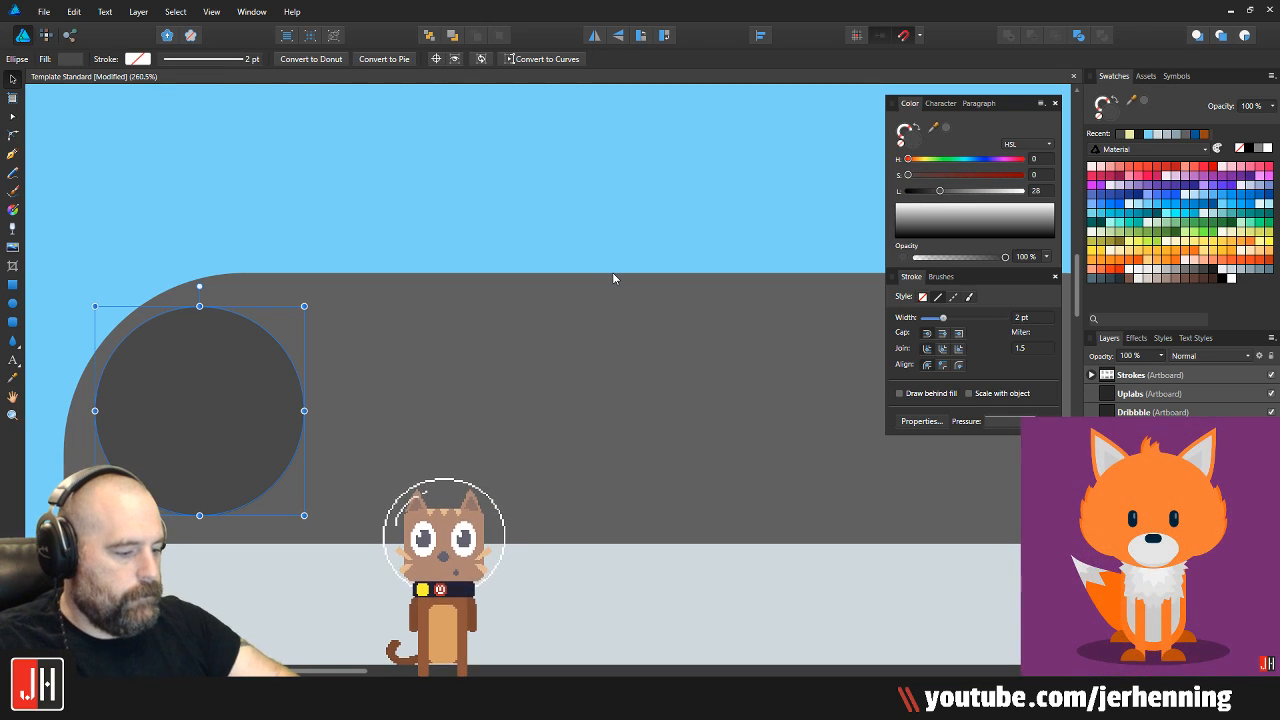
{"action": "key", "text": "ctrl+["}
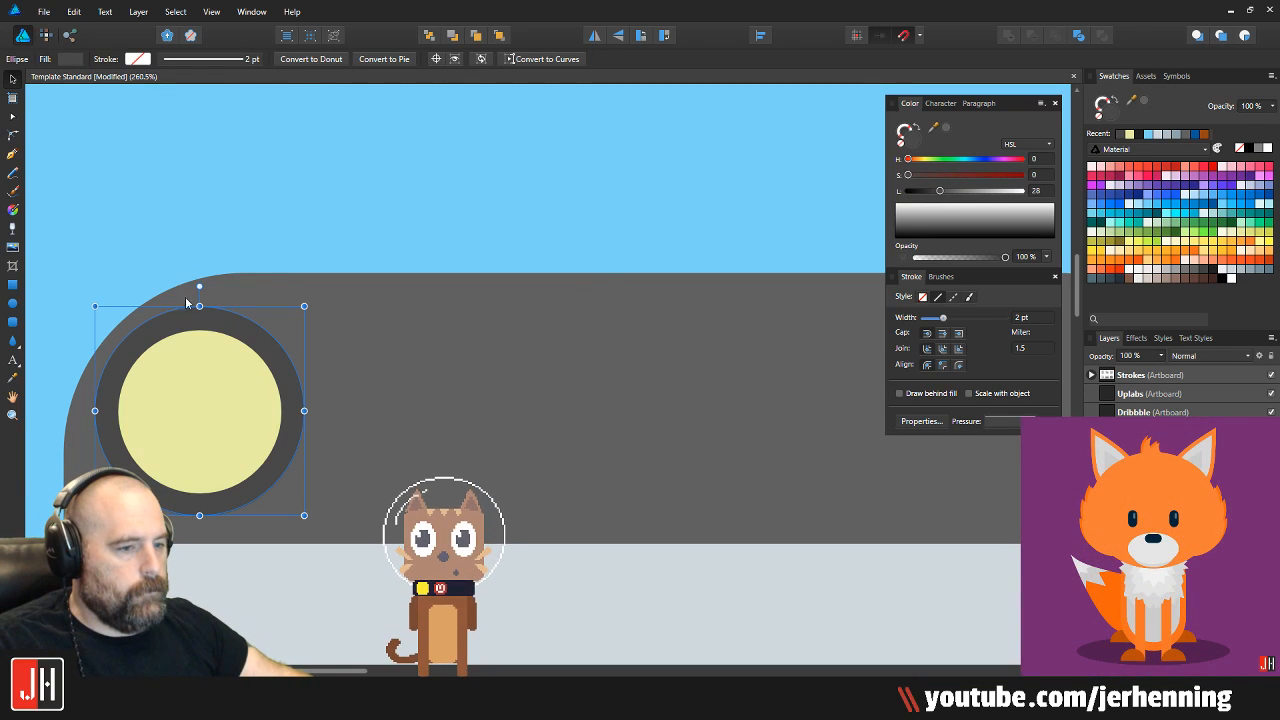
{"action": "left_click", "coordinate": [315, 238]}
Scale the headlight and its dark ring down slightly together and move them a little lower on the car body
{"action": "scroll", "coordinate": [177, 486], "scroll_direction": "down", "scroll_amount": 2}
{"action": "scroll", "coordinate": [337, 447], "scroll_direction": "up", "scroll_amount": 3}
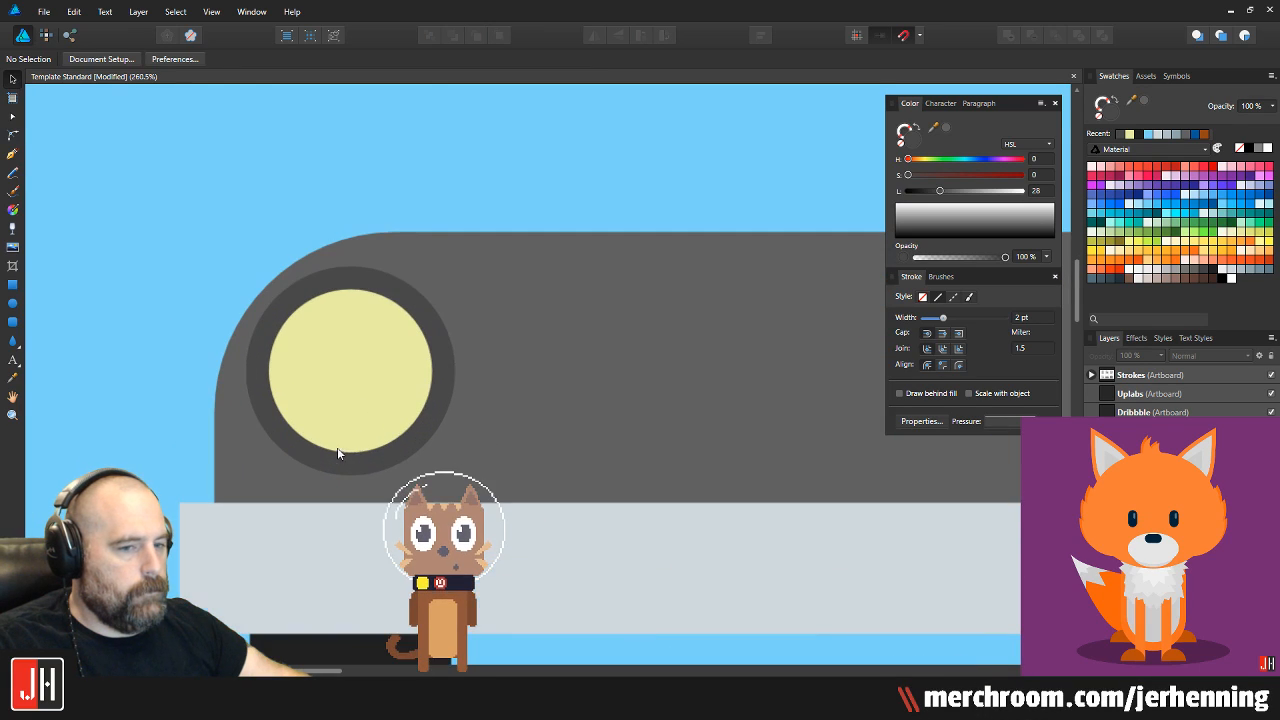
{"action": "left_click", "coordinate": [353, 413]}
{"action": "left_click", "coordinate": [437, 330], "text": "shift"}
{"action": "left_click_drag", "start_coordinate": [454, 267], "coordinate": [451, 270]}
{"action": "left_click_drag", "start_coordinate": [386, 349], "coordinate": [385, 365]}
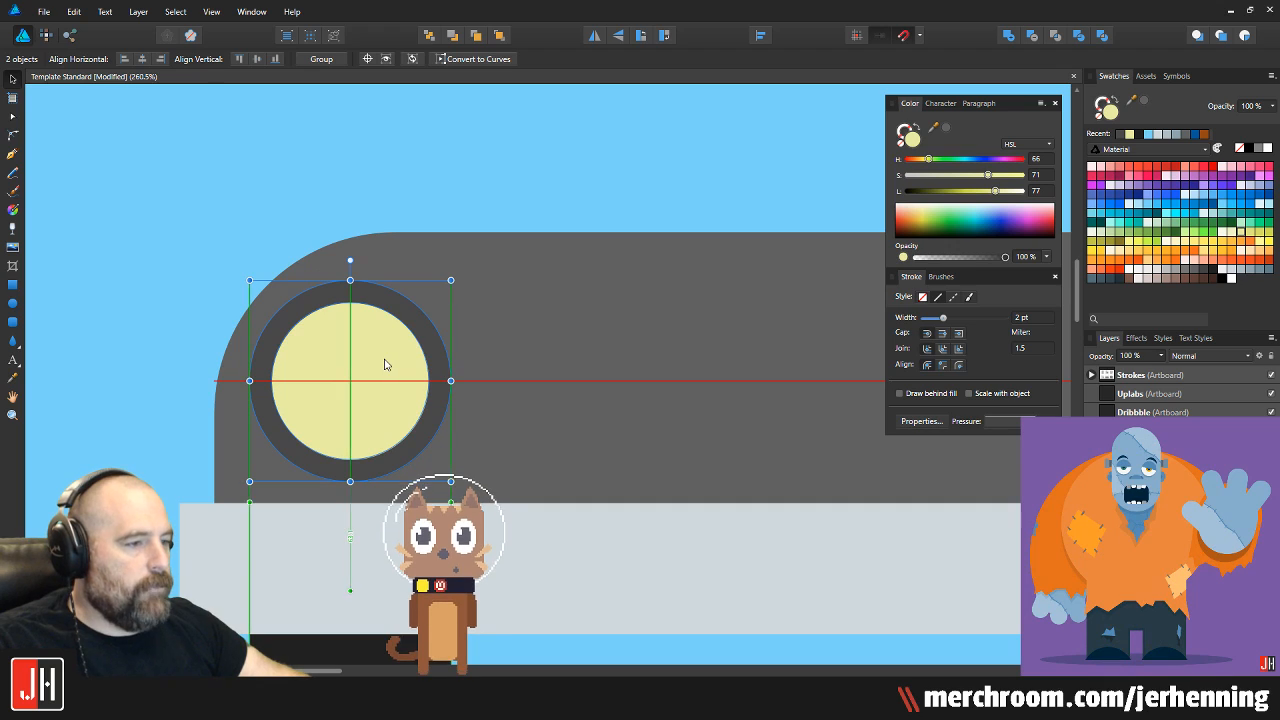
{"action": "scroll", "coordinate": [385, 364], "scroll_direction": "down", "scroll_amount": 4}
{"action": "left_click", "coordinate": [439, 290]}
{"action": "scroll", "coordinate": [350, 389], "scroll_direction": "down", "scroll_amount": 3}
{"action": "scroll", "coordinate": [395, 352], "scroll_direction": "up", "scroll_amount": 1}
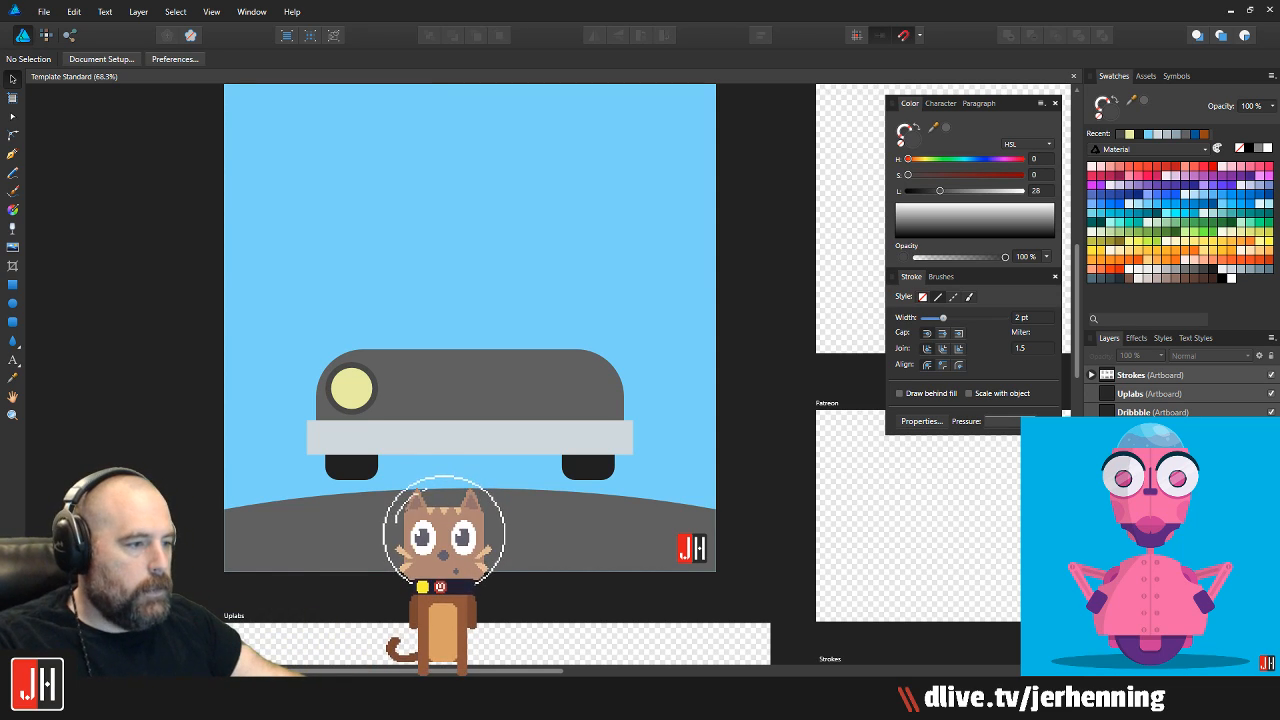
Raise the two wheels slightly, keep them centred under the bumper, and save the document
{"action": "scroll", "coordinate": [538, 413], "scroll_direction": "down", "scroll_amount": 2}
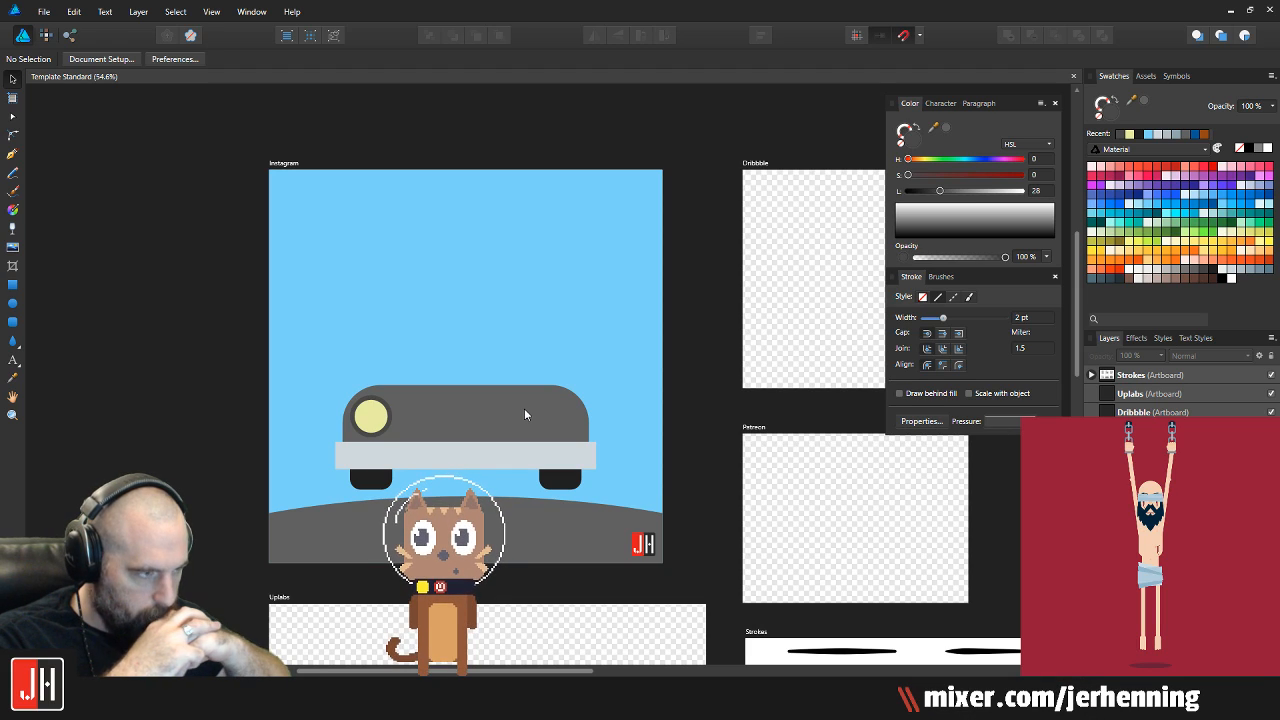
{"action": "scroll", "coordinate": [430, 468], "scroll_direction": "up", "scroll_amount": 4}
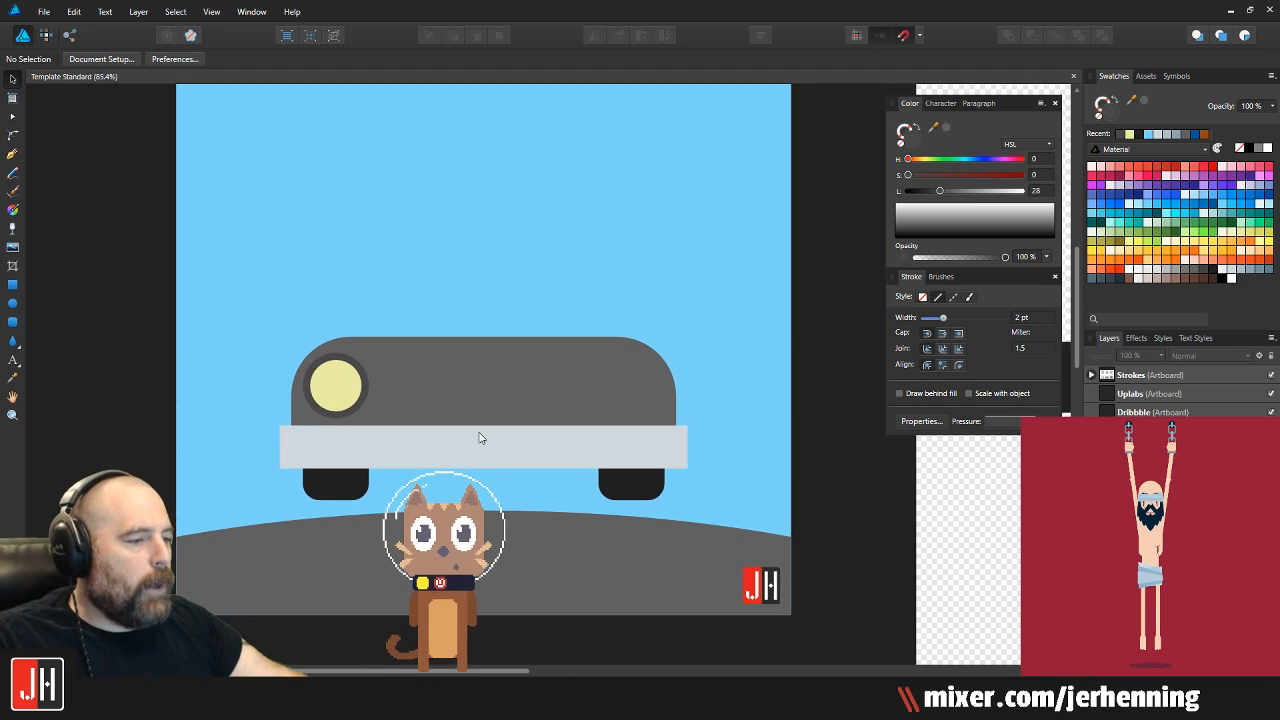
{"action": "left_click", "coordinate": [322, 500]}
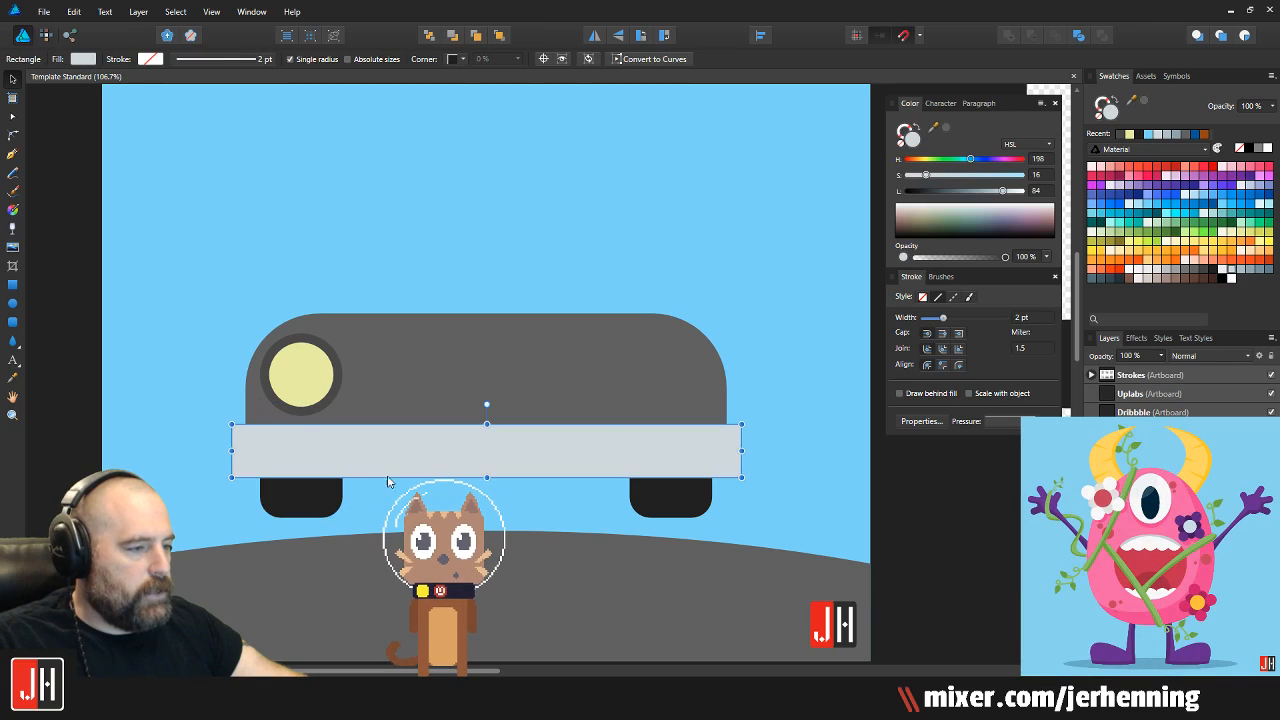
{"action": "left_click", "coordinate": [698, 488], "text": "shift"}
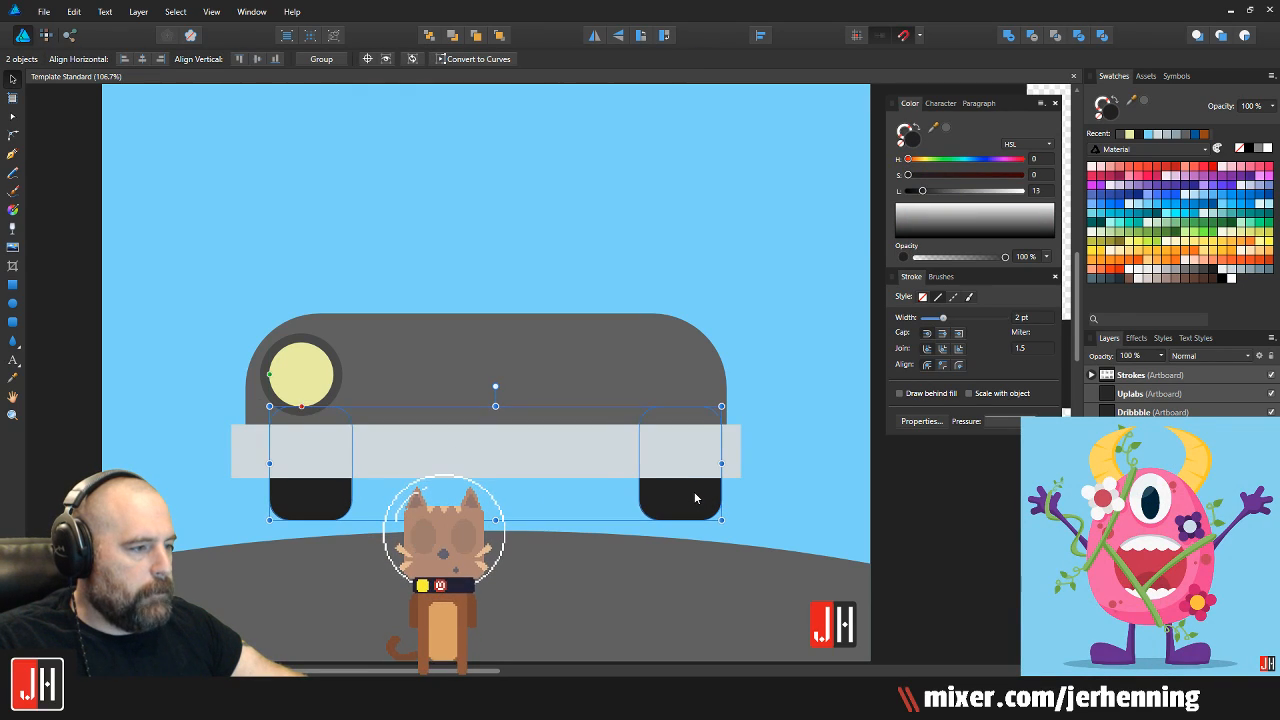
{"action": "key", "text": "Up"}
{"action": "key", "text": "Up"}
{"action": "key", "text": "Up"}
{"action": "key", "text": "Up"}
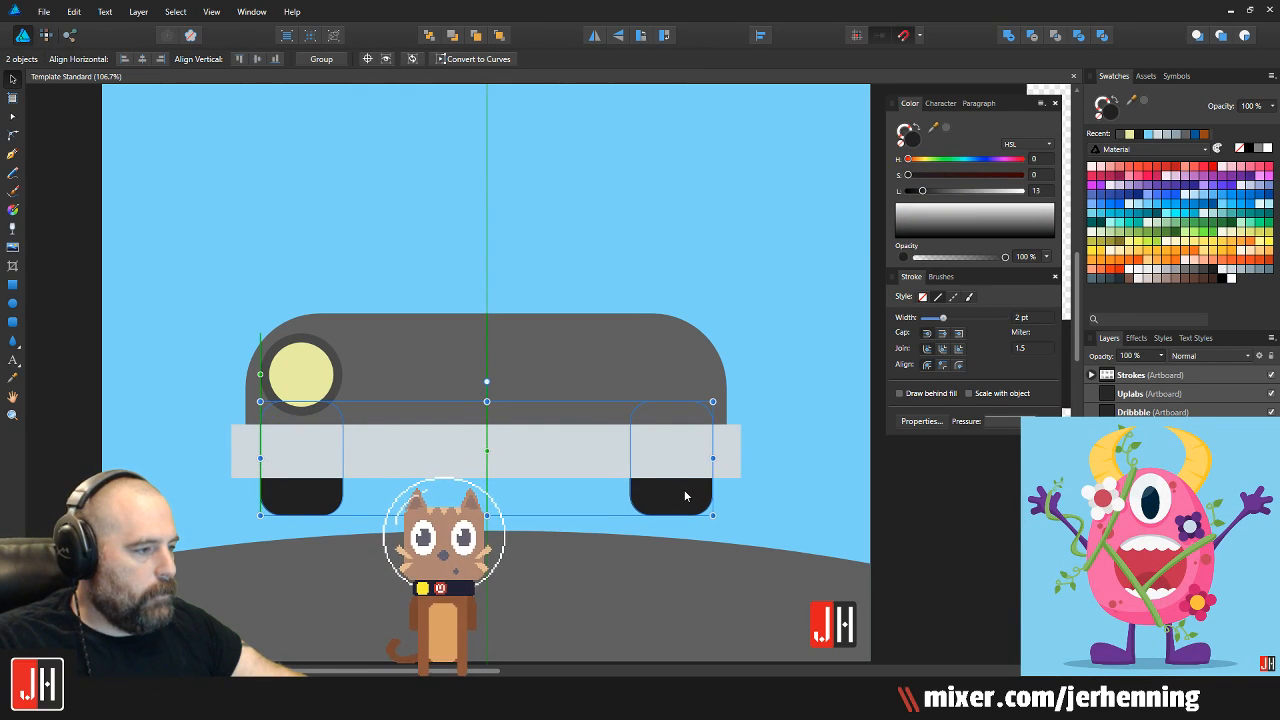
{"action": "key", "text": "ctrl+d"}
{"action": "scroll", "coordinate": [686, 441], "scroll_direction": "down", "scroll_amount": 3}
{"action": "key", "text": "ctrl+s"}
{"action": "left_click_drag", "start_coordinate": [668, 434], "coordinate": [531, 409]}
{"action": "scroll", "coordinate": [626, 446], "scroll_direction": "down", "scroll_amount": 1}
{"action": "scroll", "coordinate": [513, 434], "scroll_direction": "up", "scroll_amount": 1}
{"action": "scroll", "coordinate": [482, 403], "scroll_direction": "up", "scroll_amount": 2}
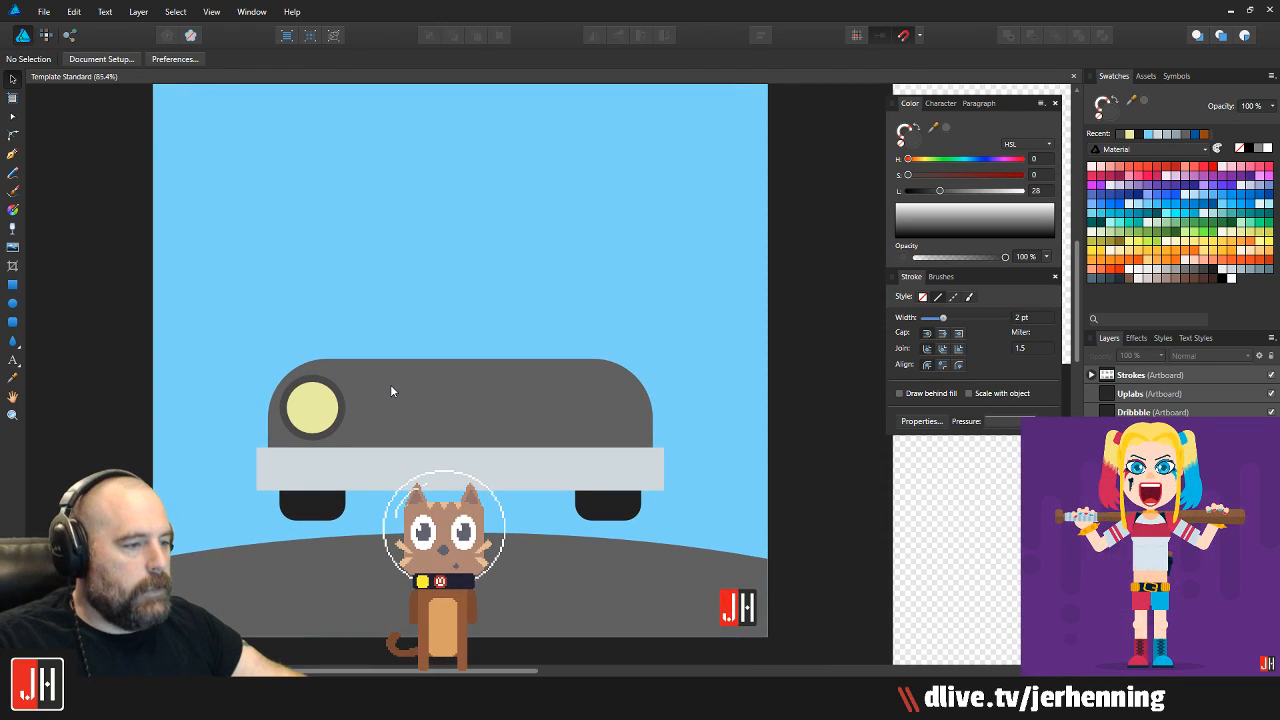
Recolour the grey car body with a bright red fill (HSL 1, 77, 55)
{"action": "left_click", "coordinate": [461, 399]}
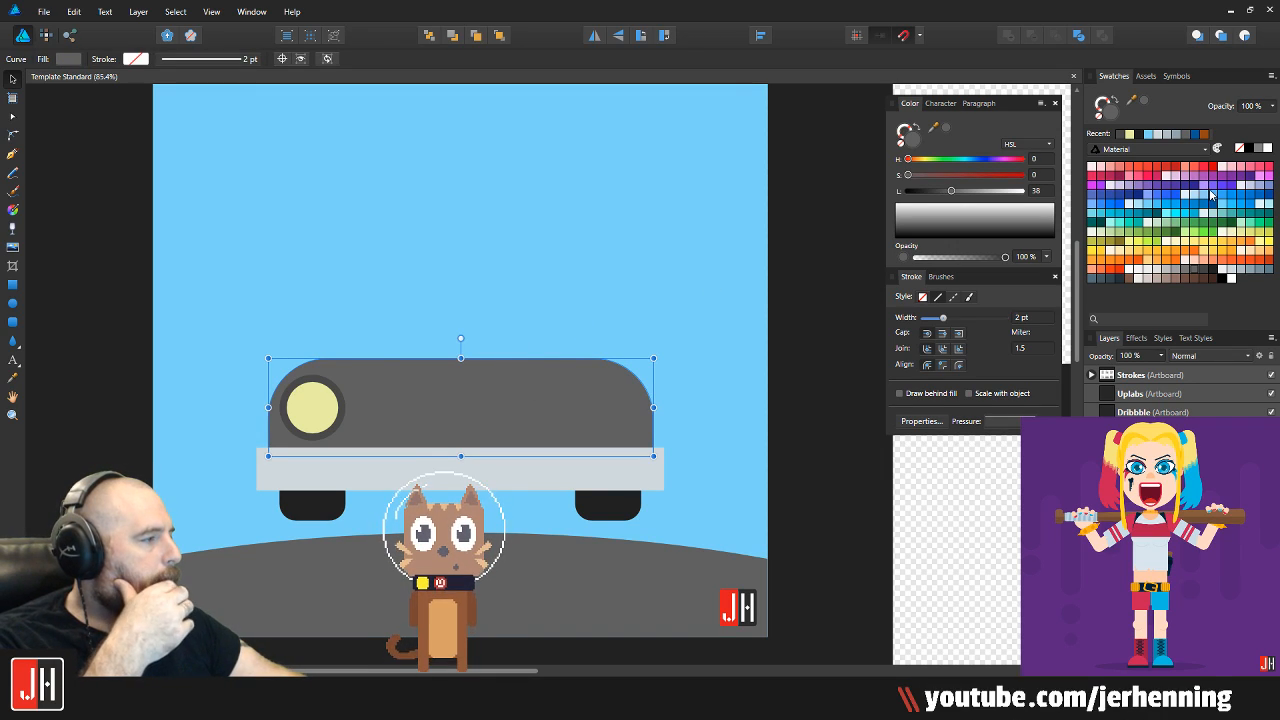
{"action": "left_click", "coordinate": [1156, 168]}
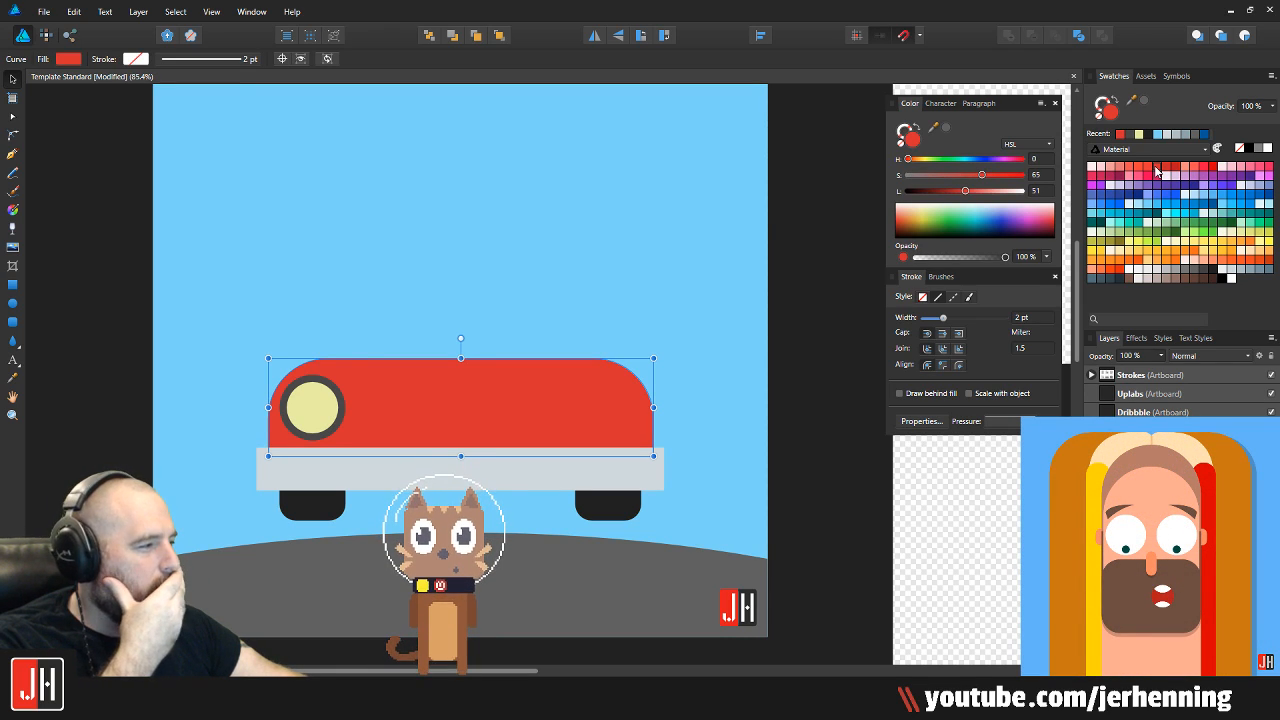
{"action": "left_click", "coordinate": [1155, 238]}
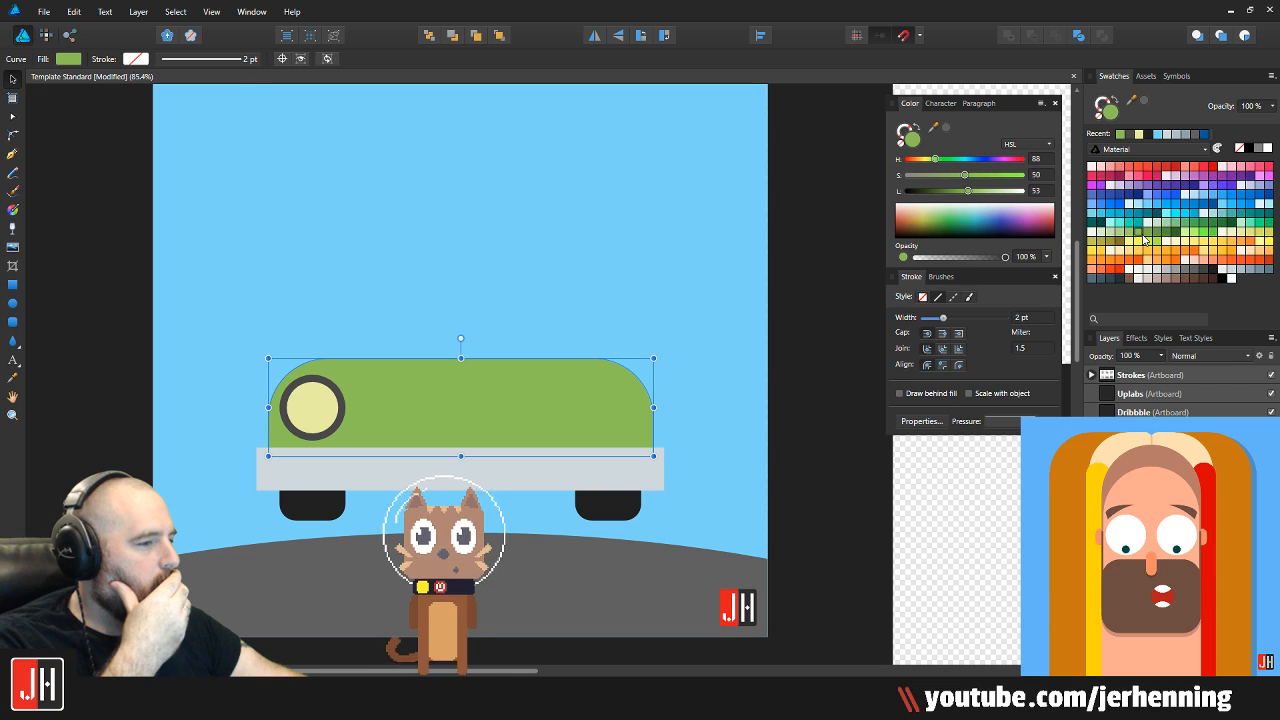
{"action": "left_click", "coordinate": [1141, 168]}
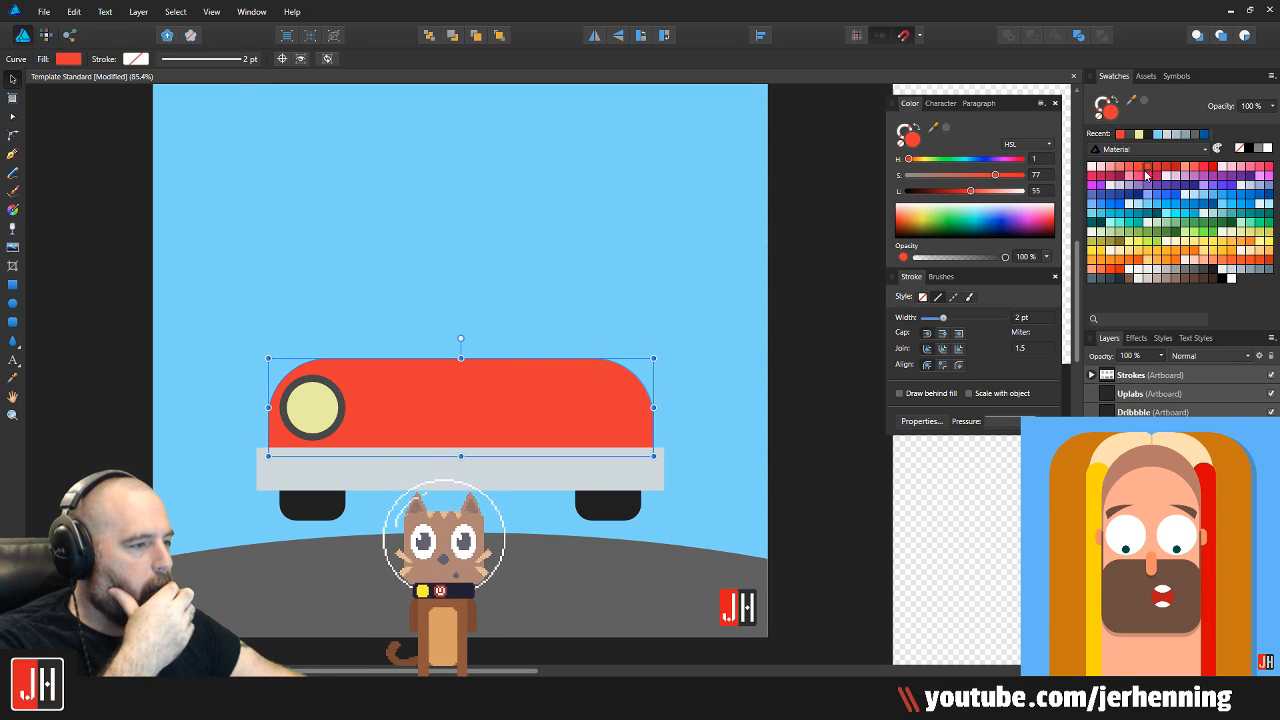
{"action": "left_click", "coordinate": [805, 408]}
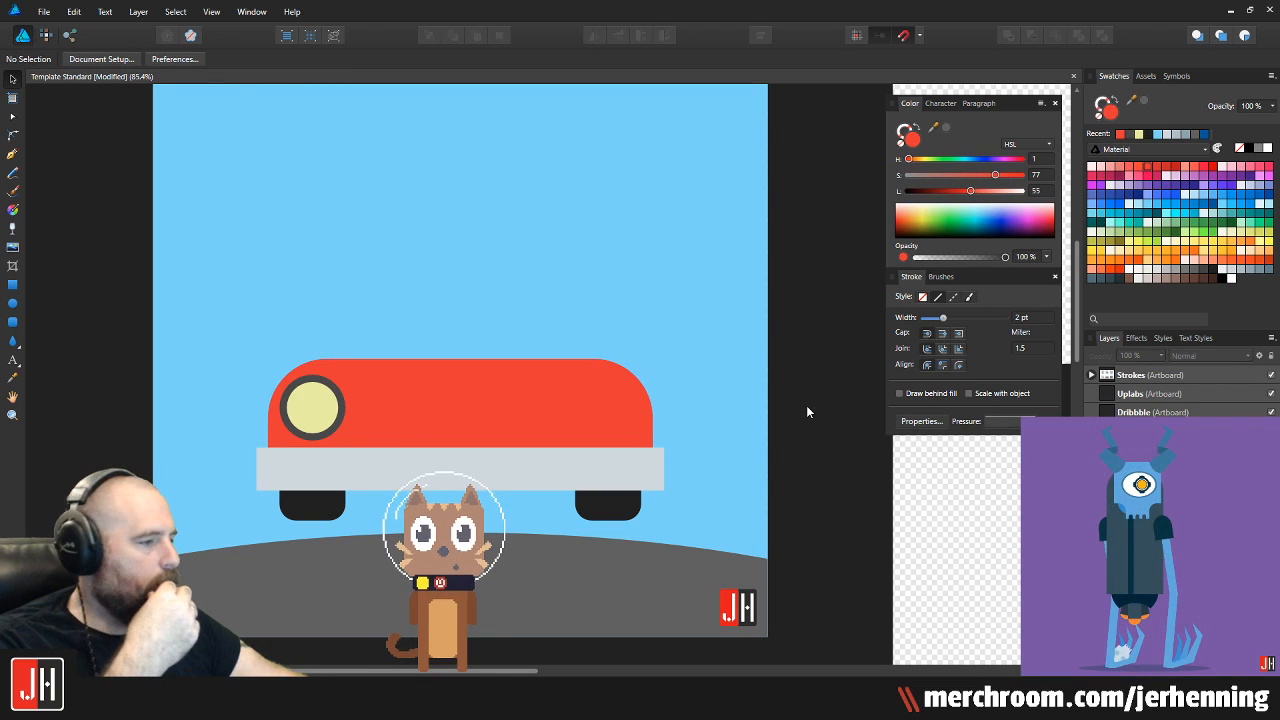
Draw a licence plate rectangle over the middle of the bumper and fill it near-white (HSL 0, 0, 98)
{"action": "scroll", "coordinate": [471, 474], "scroll_direction": "up", "scroll_amount": 2}
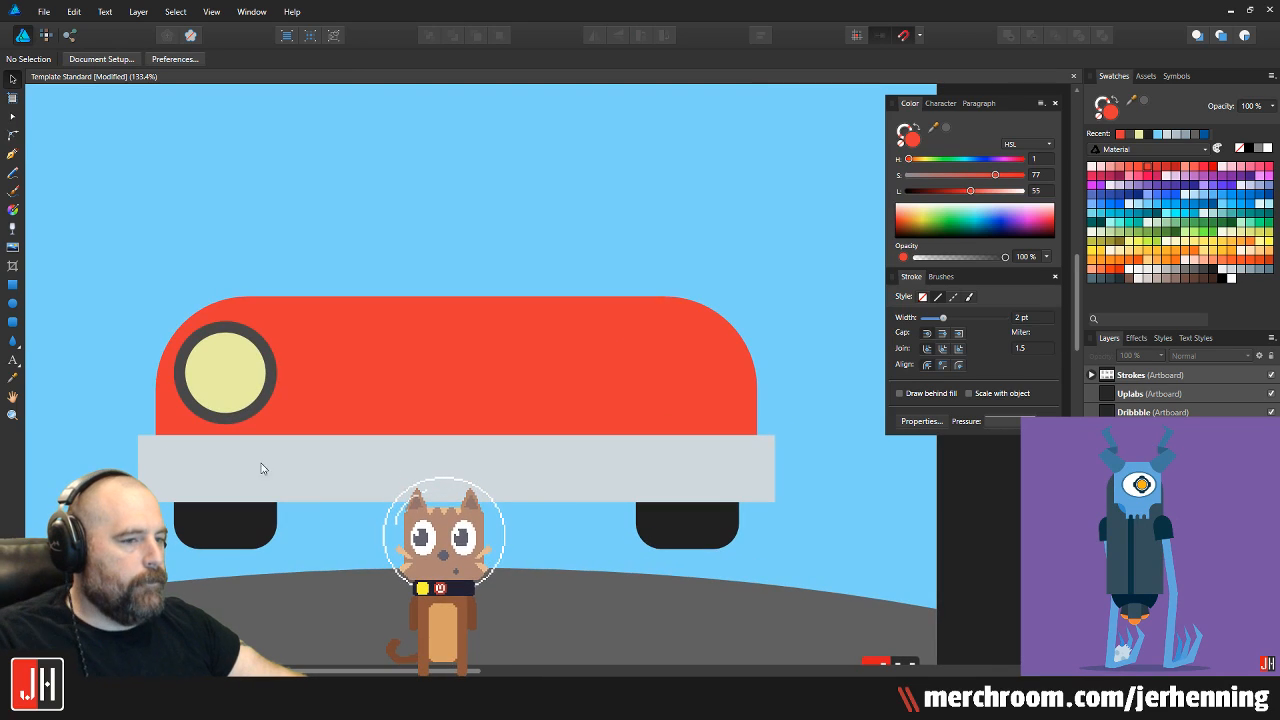
{"action": "left_click", "coordinate": [13, 285]}
{"action": "scroll", "coordinate": [367, 513], "scroll_direction": "up", "scroll_amount": 1}
{"action": "left_click_drag", "start_coordinate": [365, 445], "coordinate": [516, 482]}
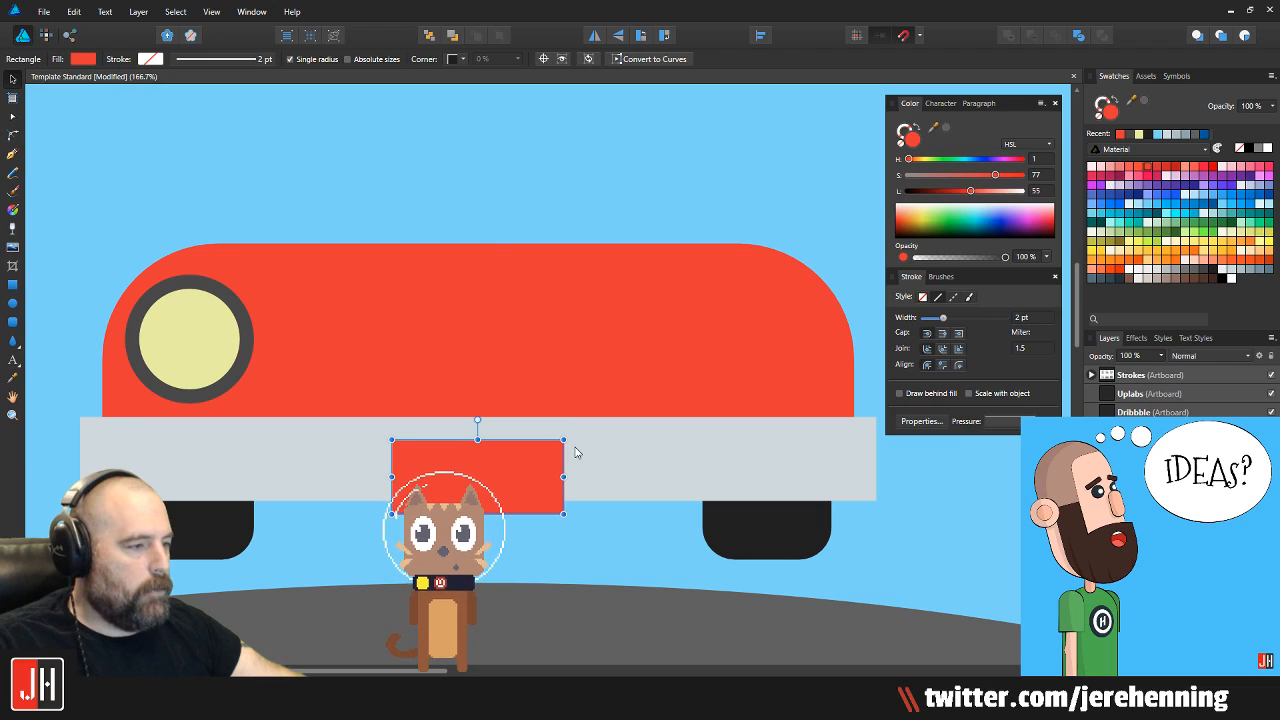
{"action": "left_click", "coordinate": [1133, 273]}
Nest a slightly smaller near-white copy inside the licence plate and fill the outer rectangle dark grey (lightness 13) as a frame
{"action": "scroll", "coordinate": [517, 491], "scroll_direction": "up", "scroll_amount": 3}
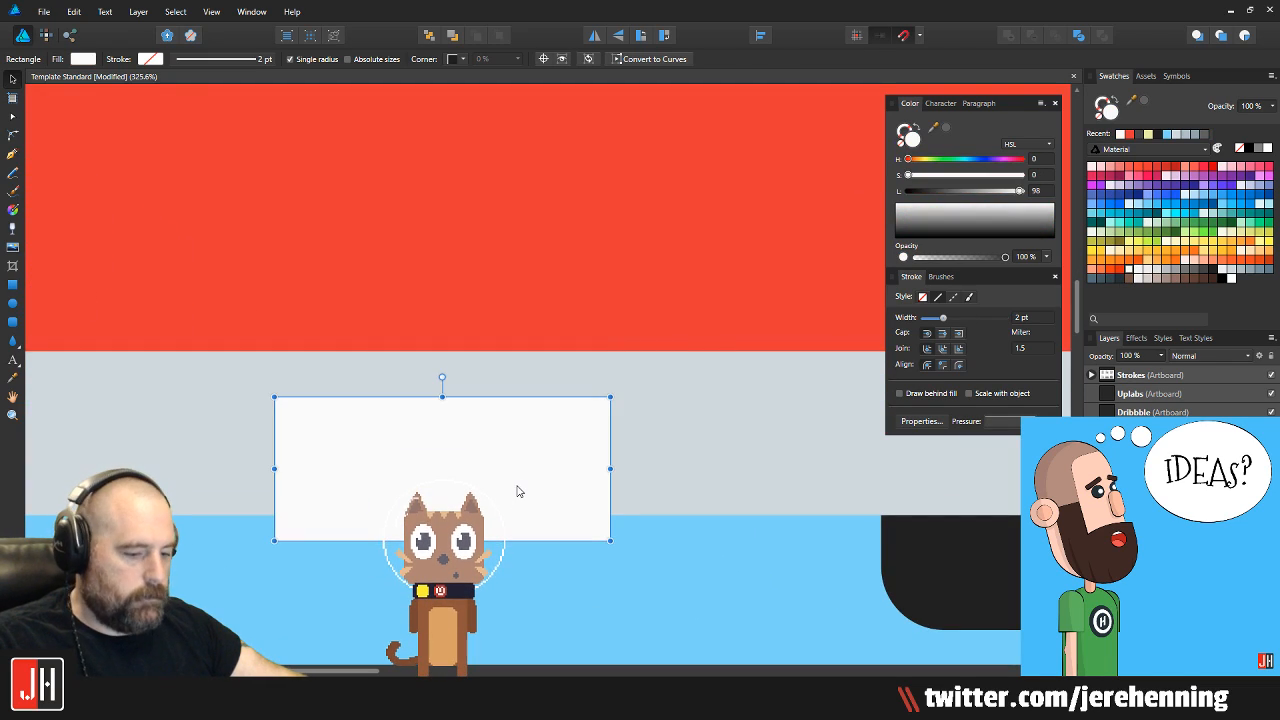
{"action": "left_click_drag", "start_coordinate": [605, 399], "coordinate": [581, 408]}
{"action": "left_click_drag", "start_coordinate": [581, 468], "coordinate": [597, 466]}
{"action": "key", "text": "ctrl+x"}
{"action": "left_click", "coordinate": [549, 457]}
{"action": "key", "text": "ctrl+alt+v"}
{"action": "left_click", "coordinate": [648, 550]}
{"action": "scroll", "coordinate": [601, 477], "scroll_direction": "down", "scroll_amount": 3}
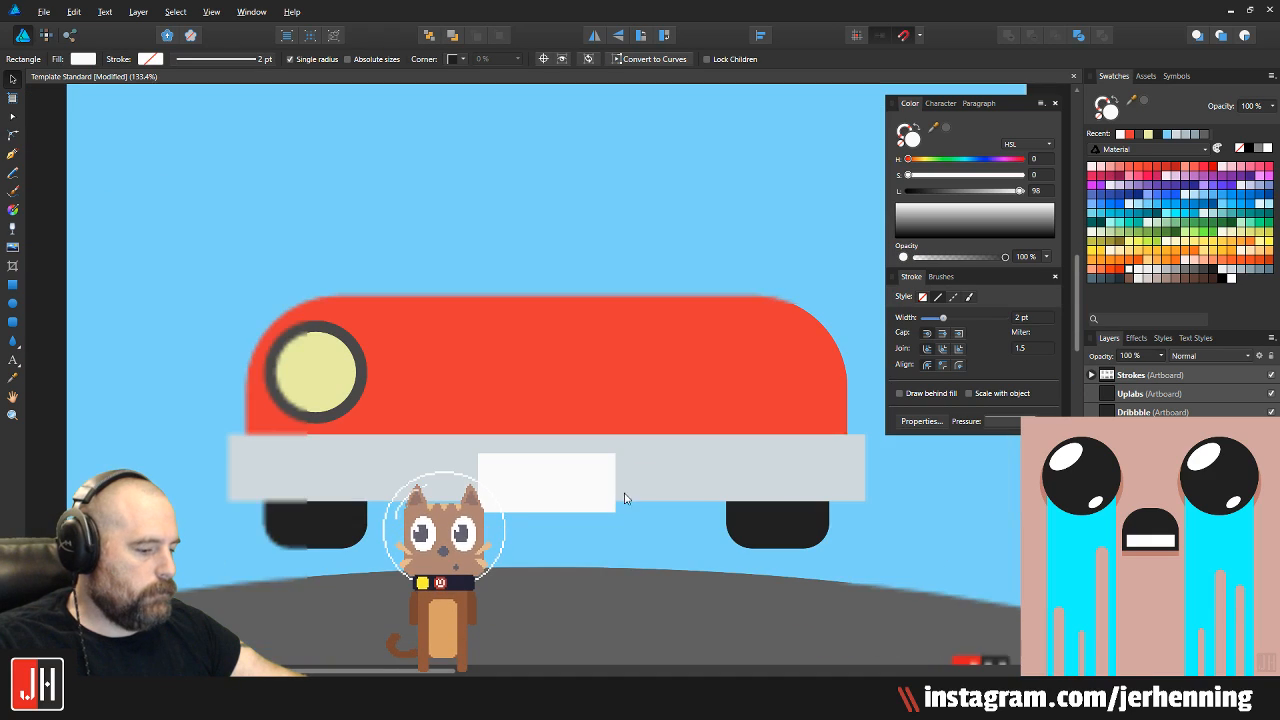
{"action": "scroll", "coordinate": [640, 536], "scroll_direction": "down", "scroll_amount": 2}
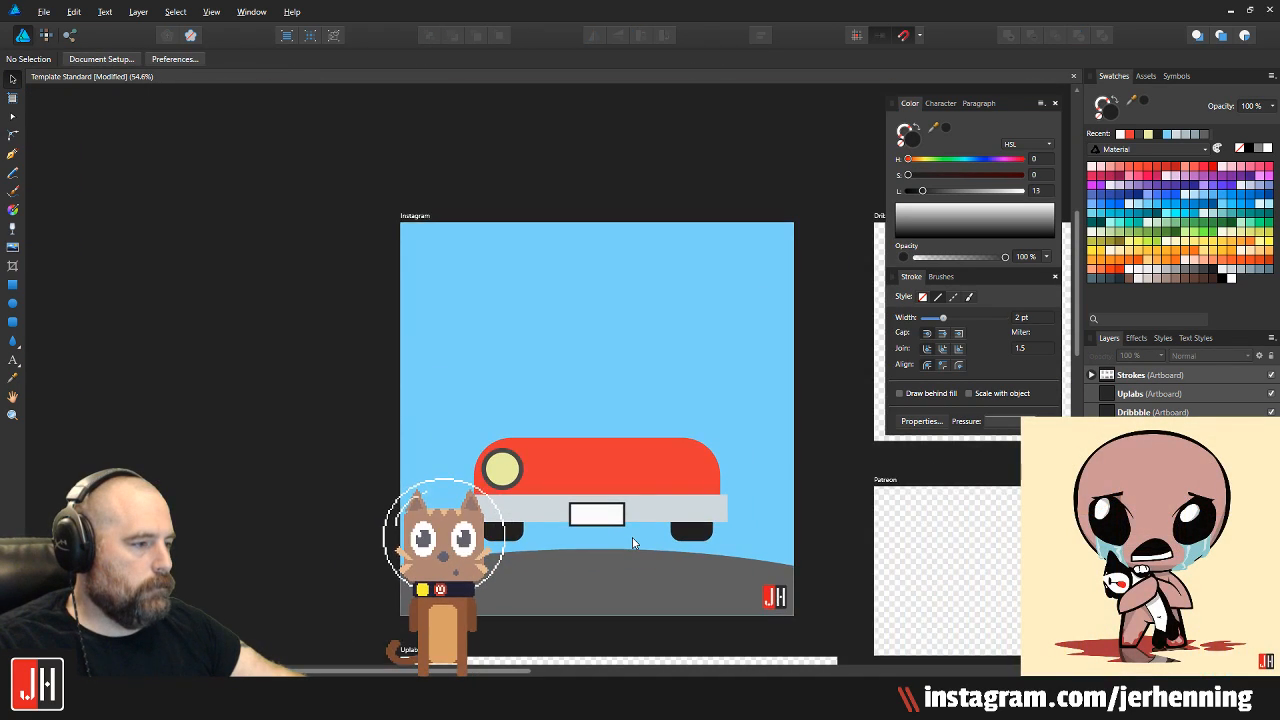
Draw a dark, fully rounded vertical clip over the plate's upper edge, duplicate it to the other side and centre the pair on the plate
{"action": "scroll", "coordinate": [632, 538], "scroll_direction": "up", "scroll_amount": 2}
{"action": "scroll", "coordinate": [610, 468], "scroll_direction": "up", "scroll_amount": 3}
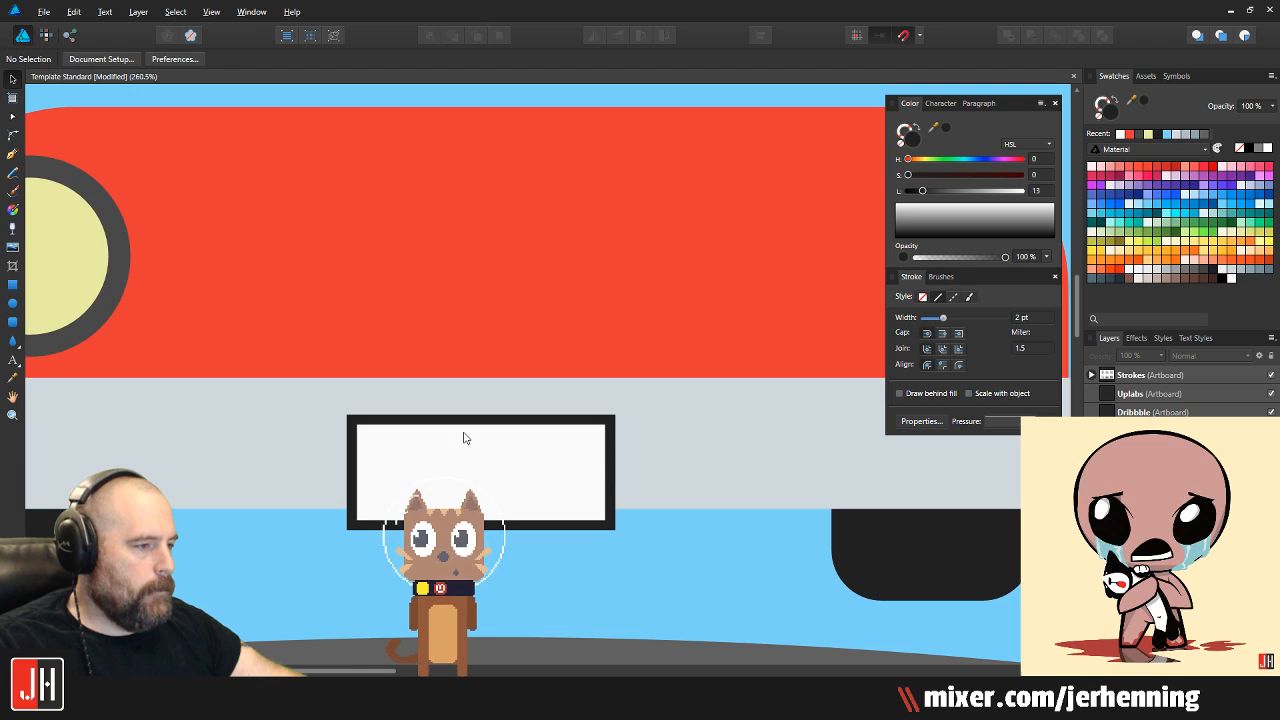
{"action": "scroll", "coordinate": [471, 437], "scroll_direction": "up", "scroll_amount": 3}
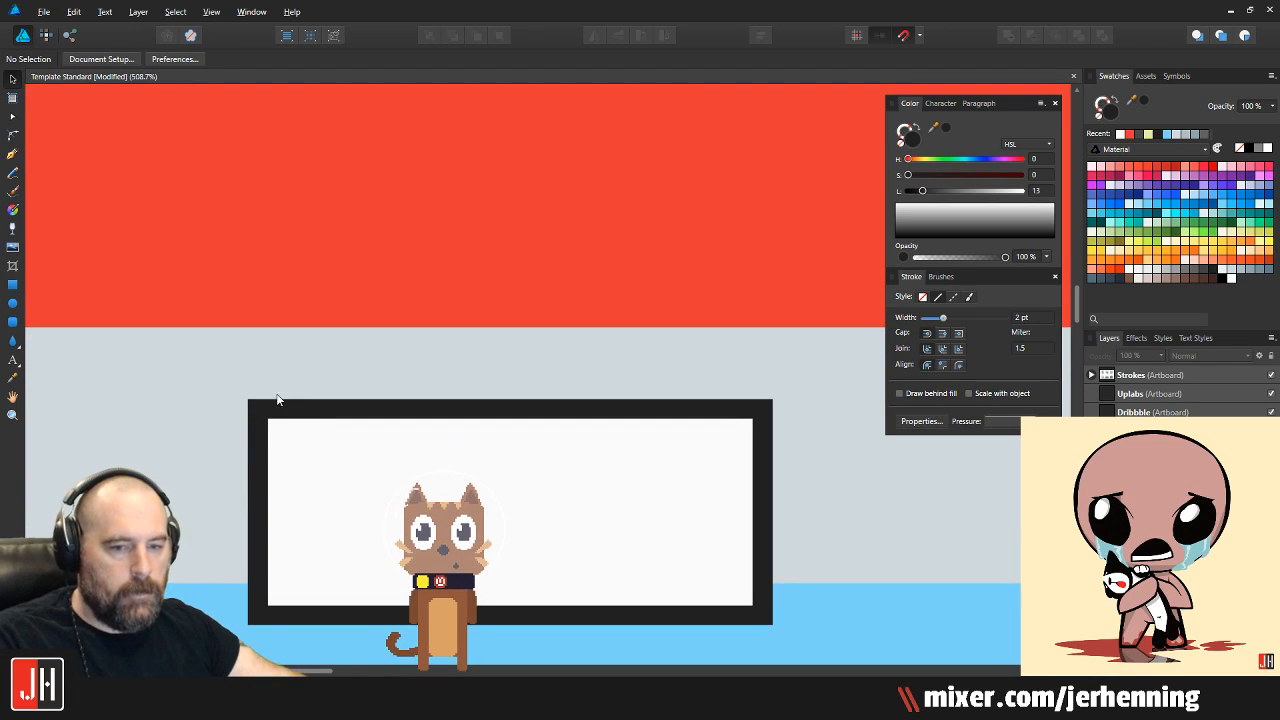
{"action": "left_click", "coordinate": [12, 325]}
{"action": "left_click_drag", "start_coordinate": [338, 372], "coordinate": [375, 490]}
{"action": "left_click_drag", "start_coordinate": [346, 385], "coordinate": [660, 401]}
{"action": "key", "text": "v"}
{"action": "left_click", "coordinate": [349, 407], "text": "shift"}
{"action": "left_click_drag", "start_coordinate": [349, 407], "coordinate": [361, 424]}
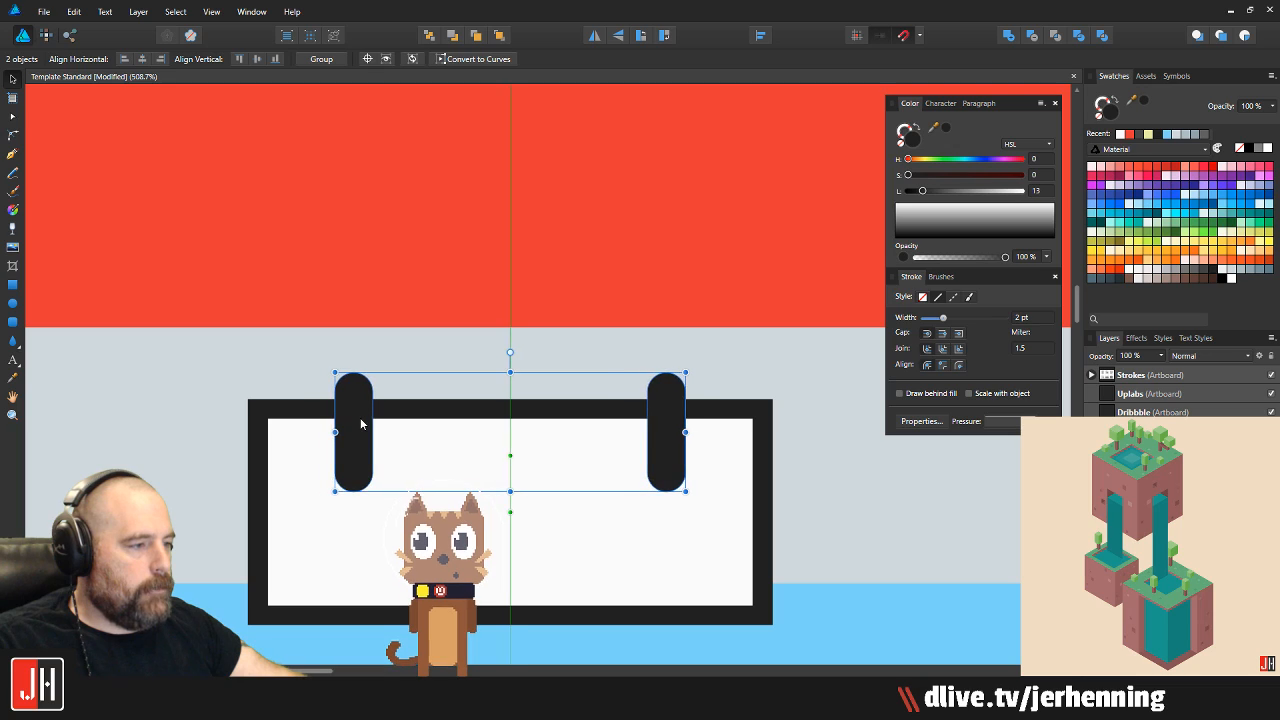
{"action": "scroll", "coordinate": [440, 425], "scroll_direction": "down", "scroll_amount": 6}
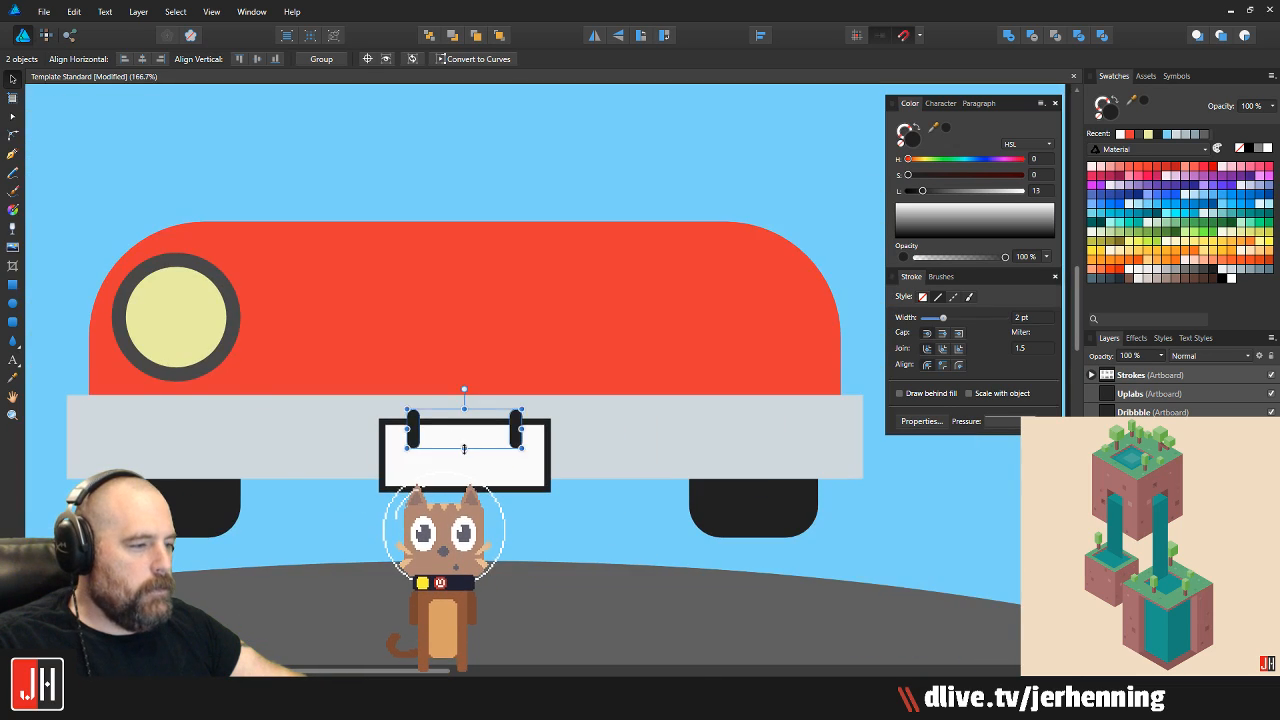
{"action": "left_click", "coordinate": [782, 481]}
Shorten both plate clips to about 24.4 px high, move them together slightly up on the frame, and save the document
{"action": "scroll", "coordinate": [440, 468], "scroll_direction": "up", "scroll_amount": 5}
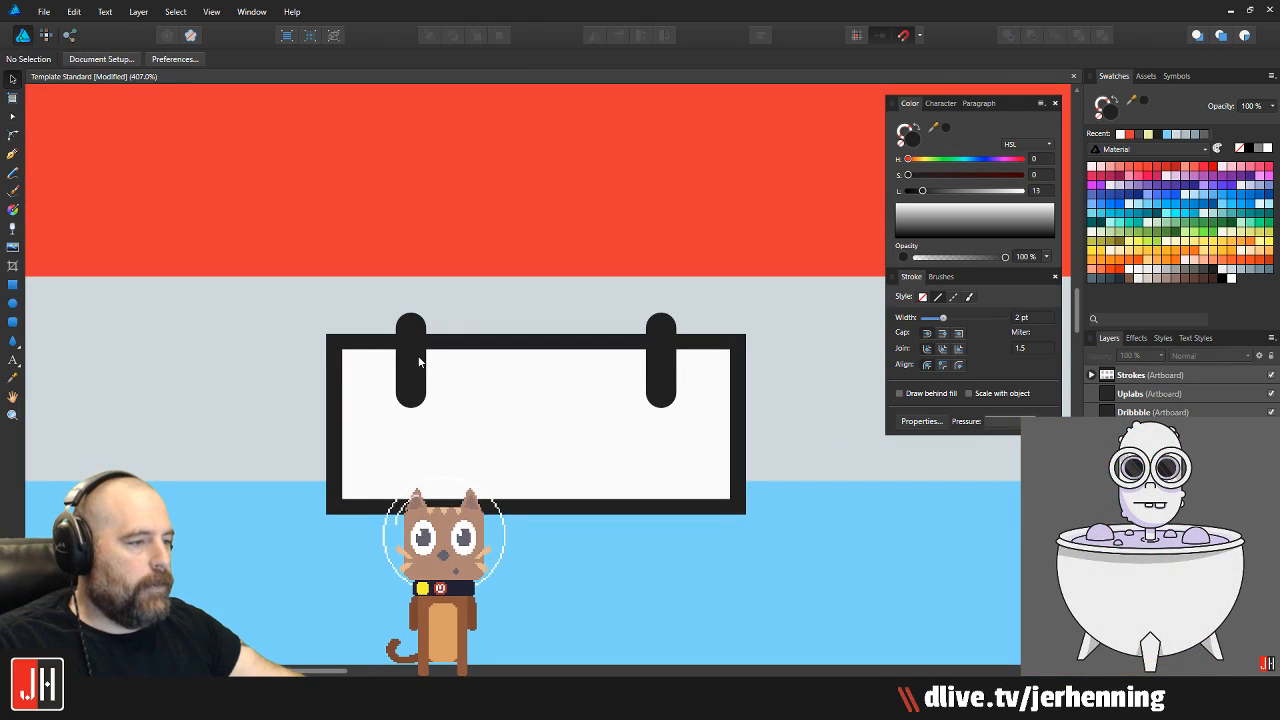
{"action": "left_click", "coordinate": [421, 364]}
{"action": "left_click_drag", "start_coordinate": [409, 408], "coordinate": [409, 378]}
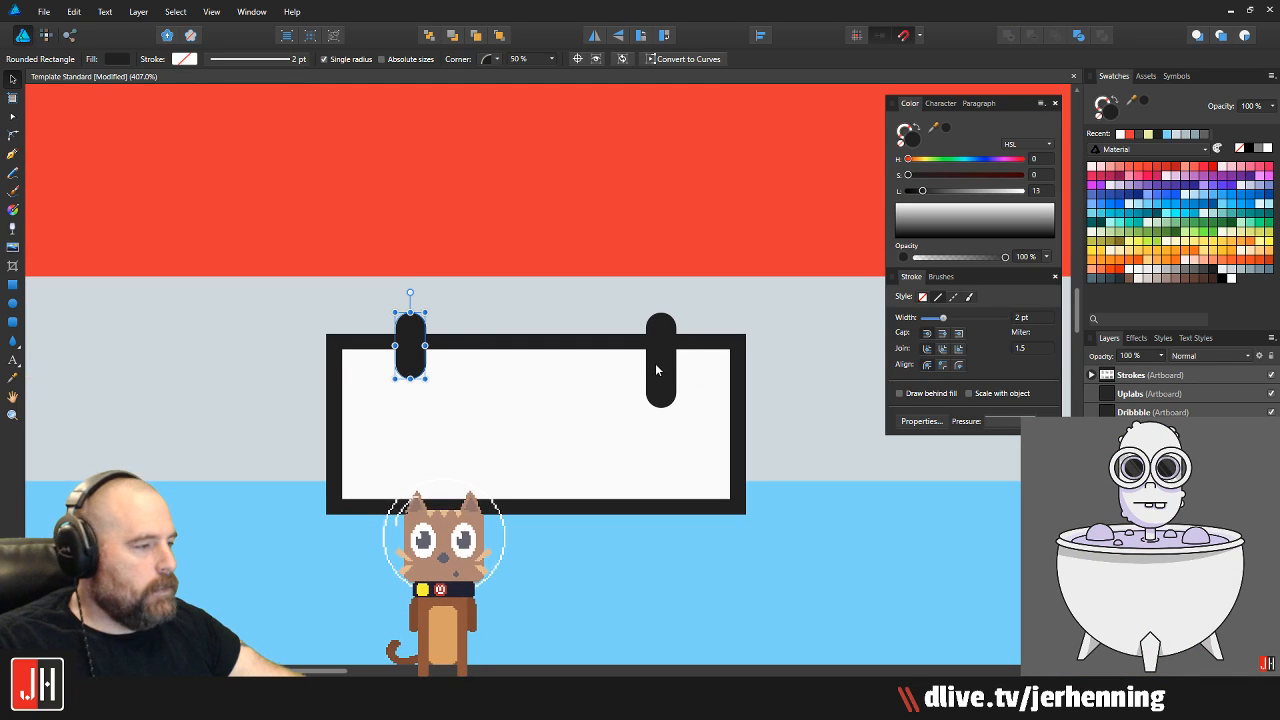
{"action": "left_click", "coordinate": [653, 363]}
{"action": "left_click_drag", "start_coordinate": [660, 408], "coordinate": [660, 378]}
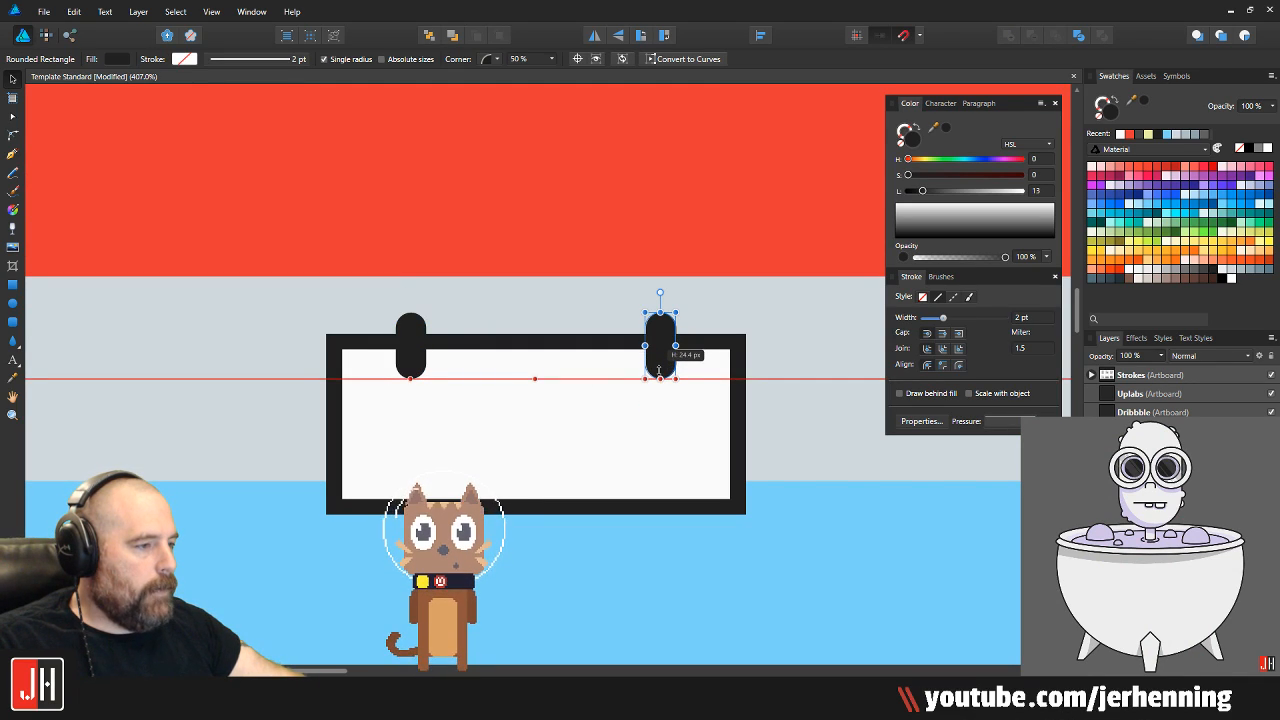
{"action": "left_click", "coordinate": [413, 357], "text": "shift"}
{"action": "left_click_drag", "start_coordinate": [411, 352], "coordinate": [417, 442]}
{"action": "scroll", "coordinate": [420, 379], "scroll_direction": "down", "scroll_amount": 7}
{"action": "left_click", "coordinate": [696, 415]}
{"action": "key", "text": "ctrl+s"}
Move one clip slightly inward, then shift both clips together so they are centred across the plate's upper edge
{"action": "scroll", "coordinate": [428, 390], "scroll_direction": "up", "scroll_amount": 5}
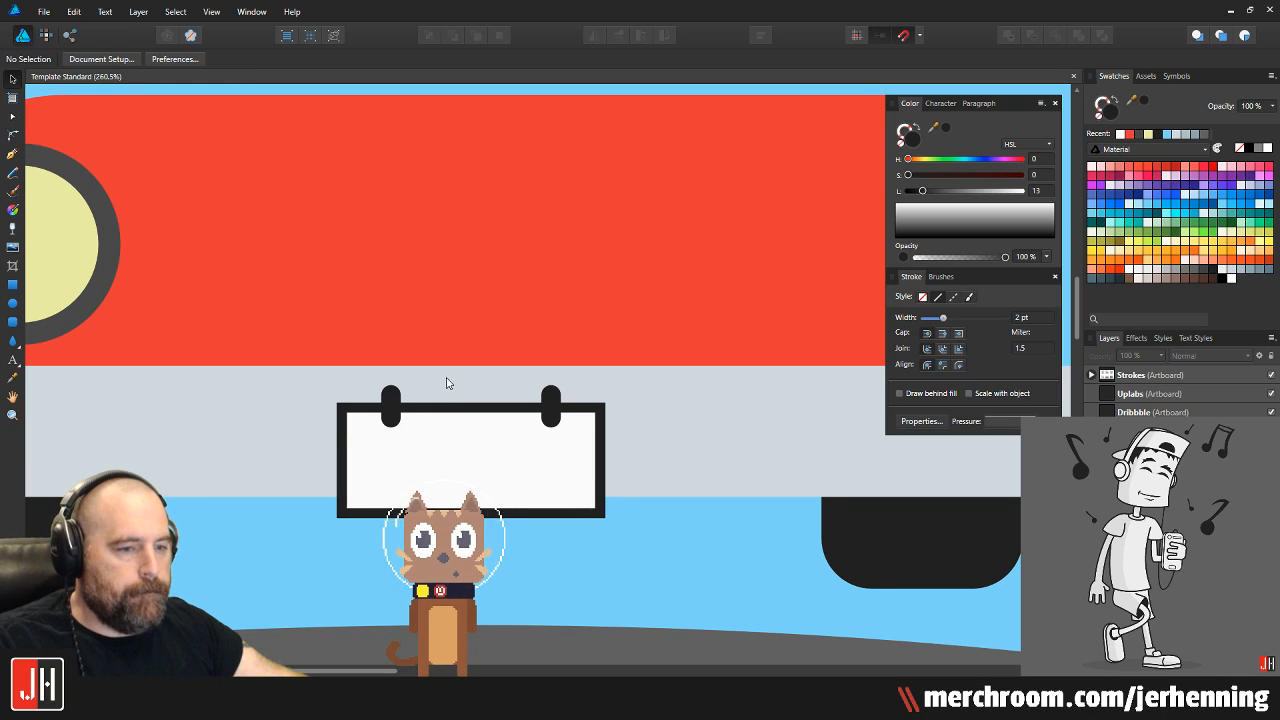
{"action": "scroll", "coordinate": [450, 381], "scroll_direction": "up", "scroll_amount": 3}
{"action": "scroll", "coordinate": [386, 431], "scroll_direction": "up", "scroll_amount": 2}
{"action": "left_click_drag", "start_coordinate": [337, 417], "coordinate": [356, 417]}
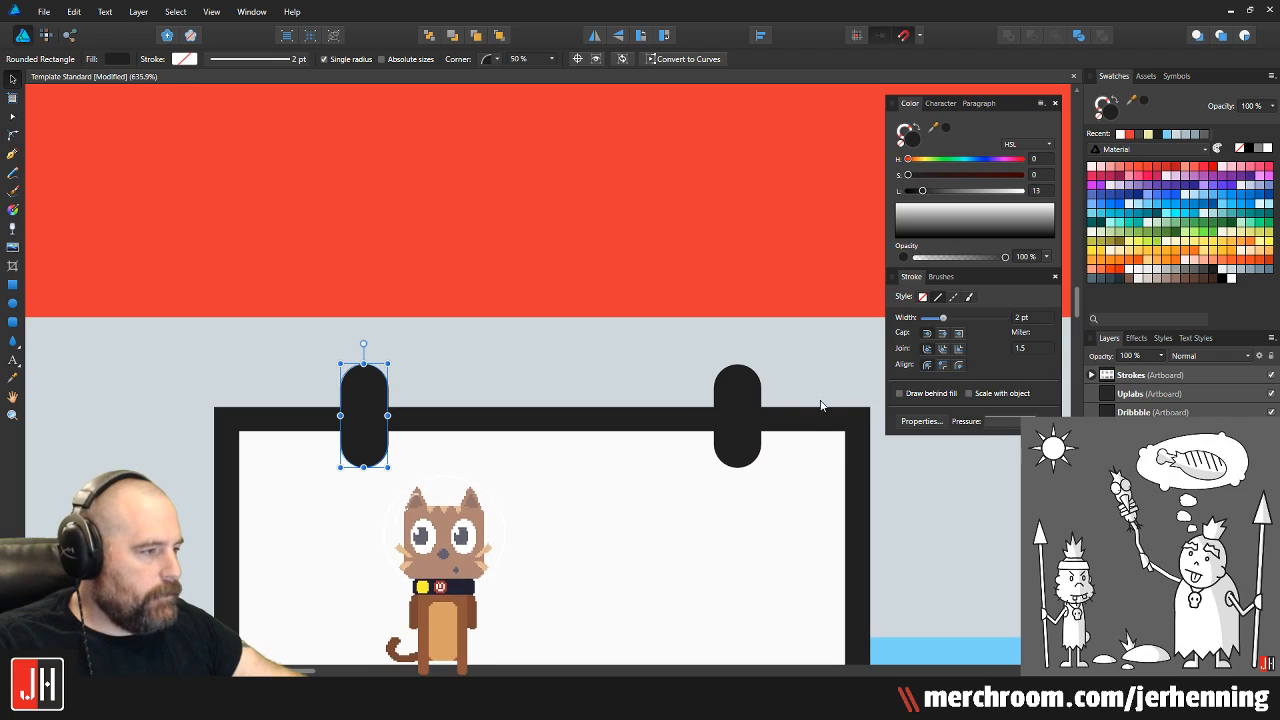
{"action": "left_click", "coordinate": [741, 417], "text": "shift"}
{"action": "left_click_drag", "start_coordinate": [741, 417], "coordinate": [729, 410]}
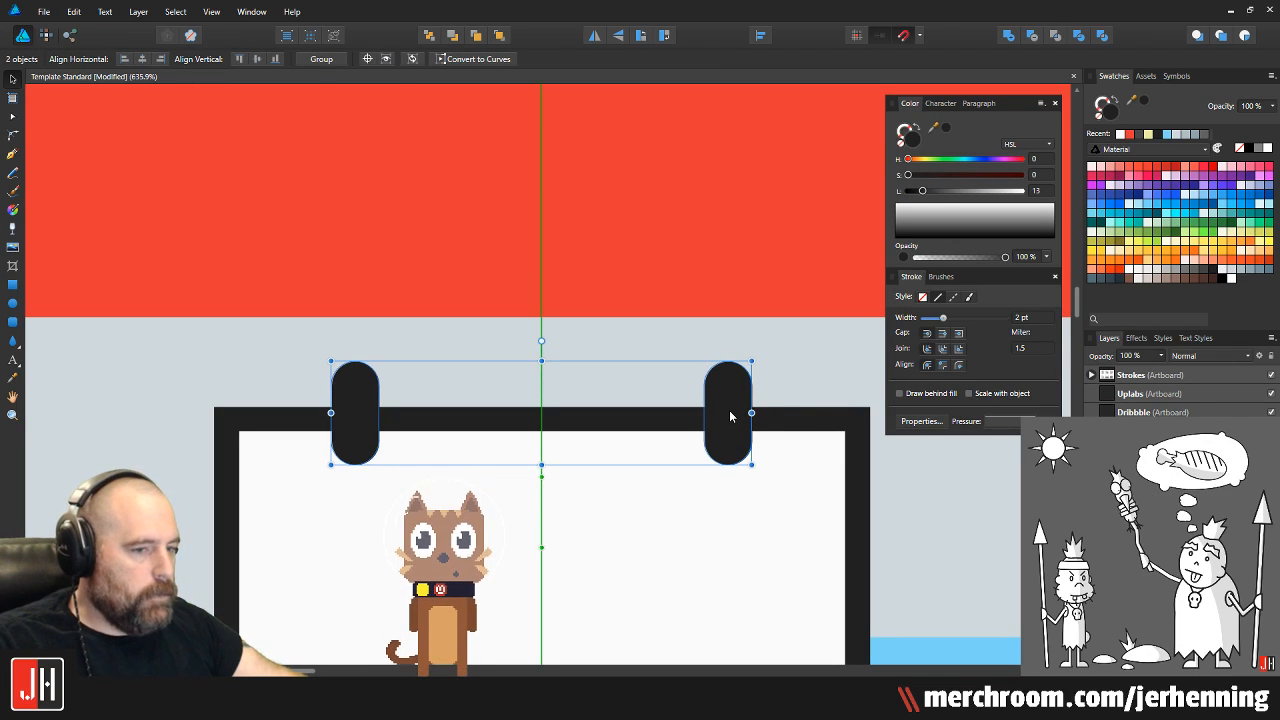
{"action": "key", "text": "ctrl+0"}
{"action": "key", "text": "ctrl+d"}
{"action": "scroll", "coordinate": [560, 457], "scroll_direction": "up", "scroll_amount": 3}
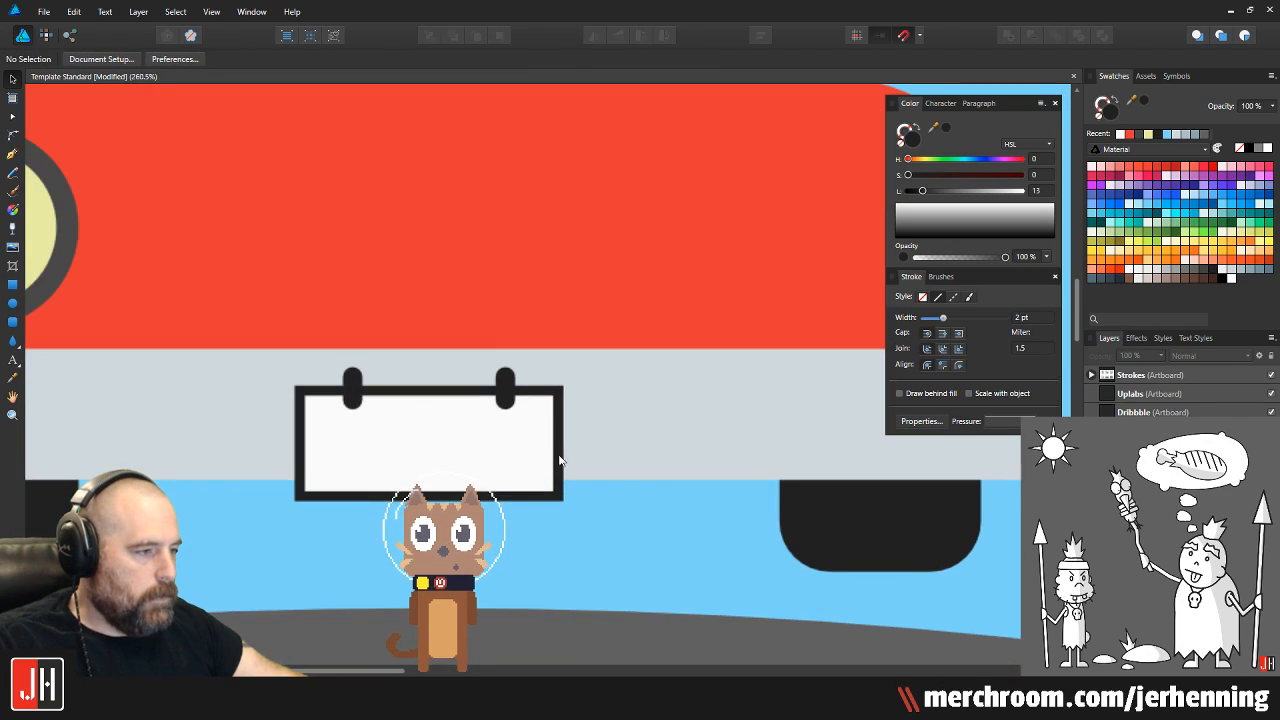
{"action": "scroll", "coordinate": [560, 457], "scroll_direction": "down", "scroll_amount": 4}
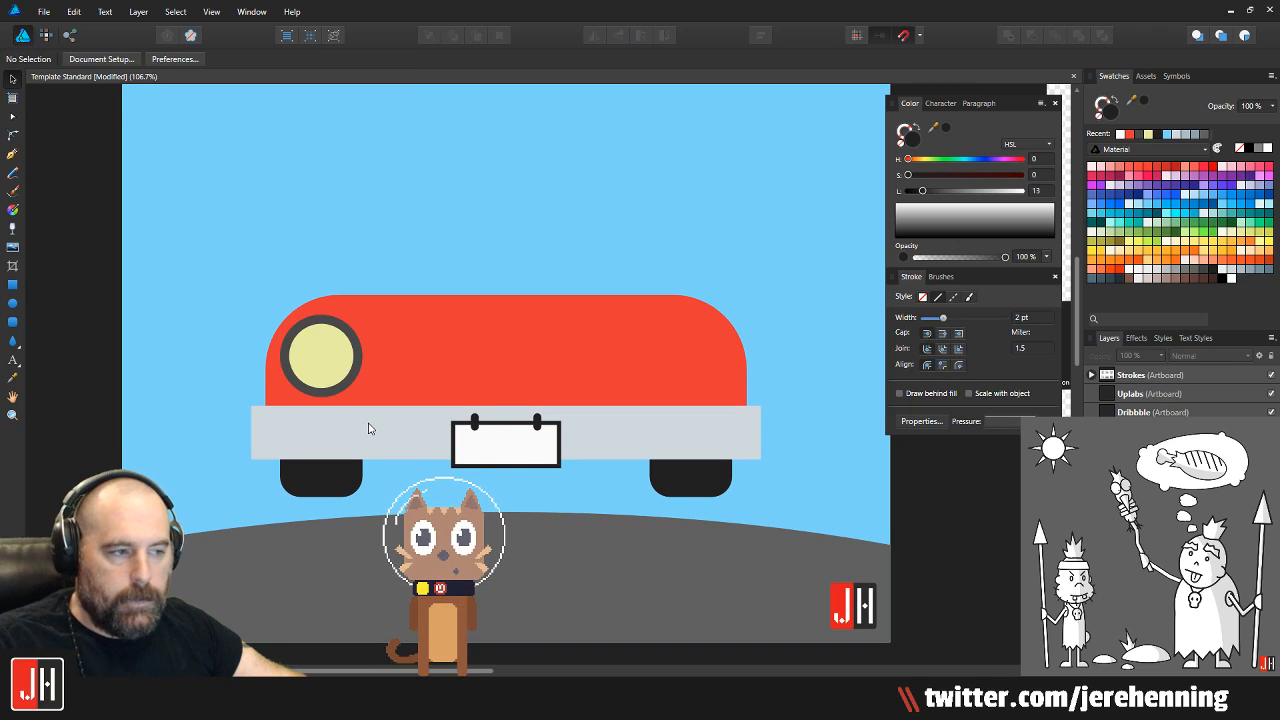
Draw a tall, narrow near-white bar at 30% opacity, rotate it to a diagonal, and centre it across the headlight
{"action": "scroll", "coordinate": [375, 428], "scroll_direction": "up", "scroll_amount": 1}
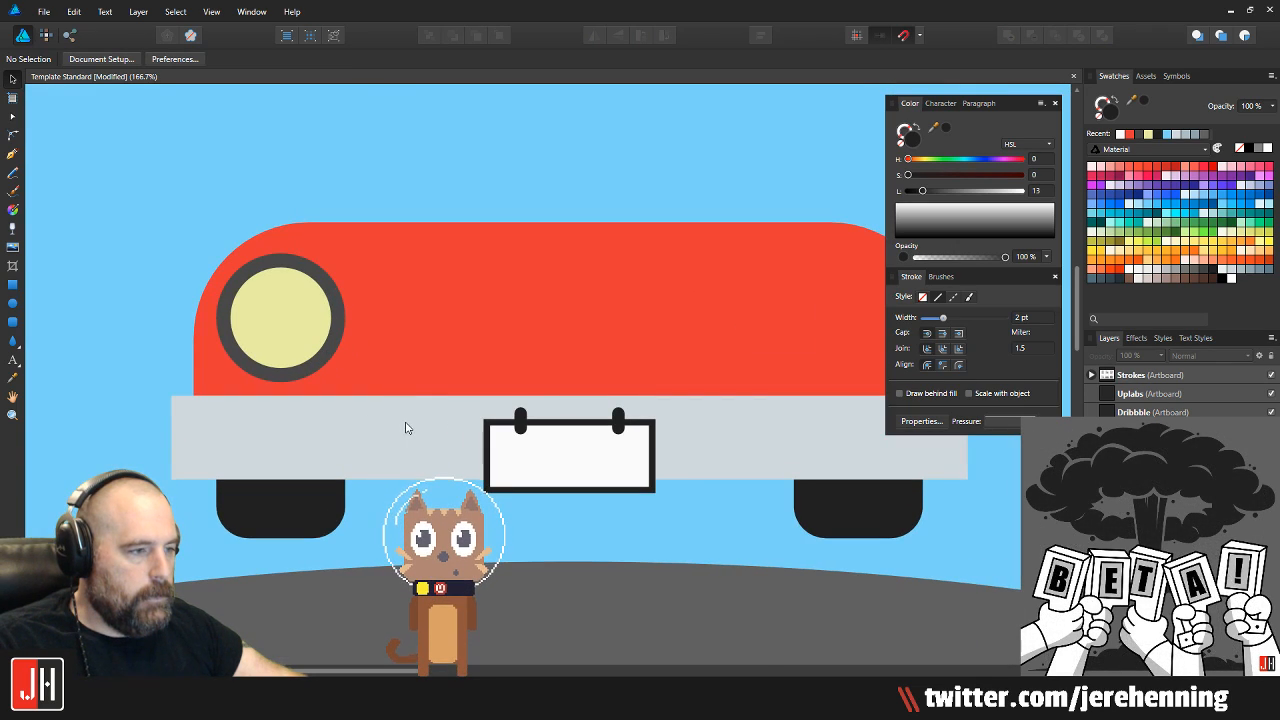
{"action": "scroll", "coordinate": [386, 431], "scroll_direction": "up", "scroll_amount": 1}
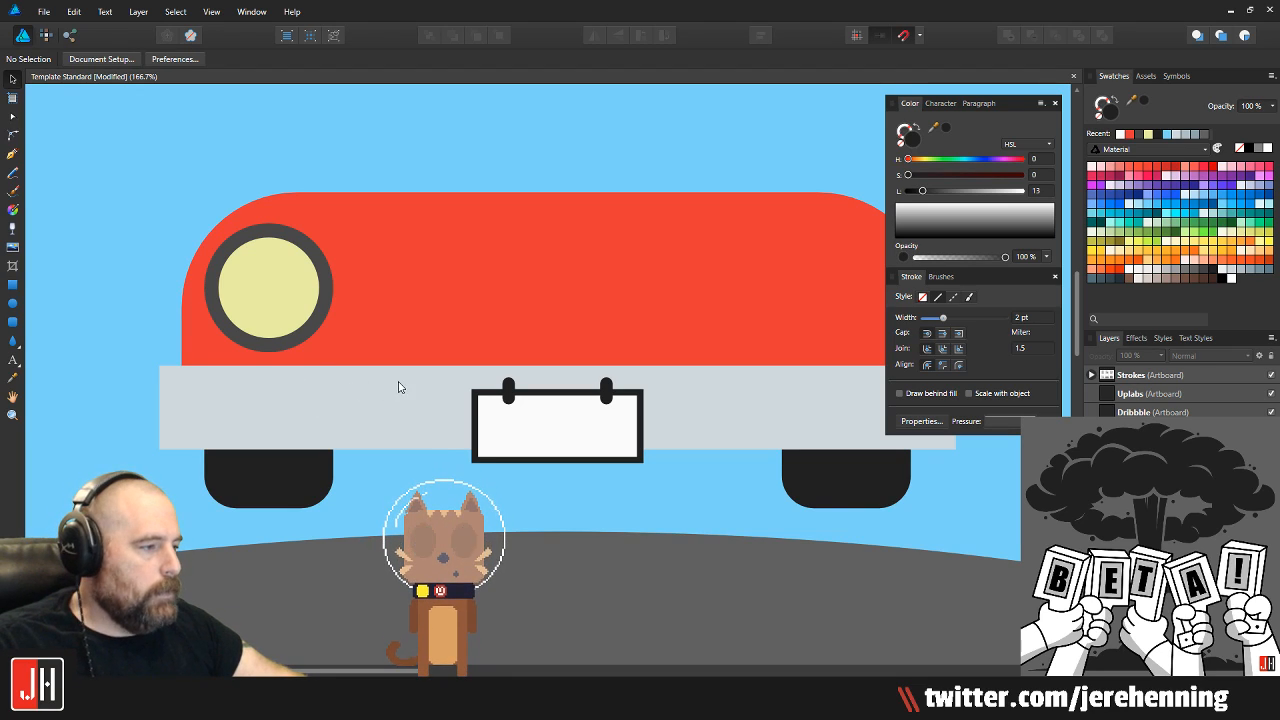
{"action": "left_click_drag", "start_coordinate": [397, 383], "coordinate": [354, 411]}
{"action": "scroll", "coordinate": [300, 404], "scroll_direction": "up", "scroll_amount": 1}
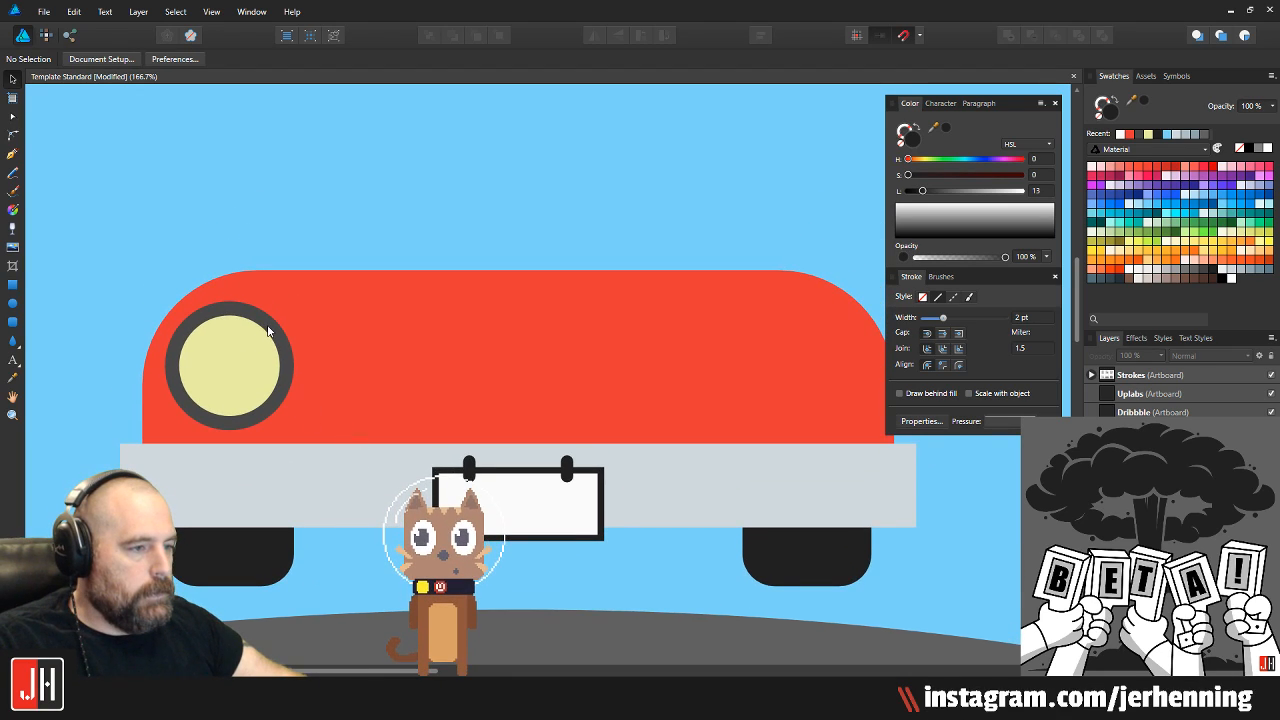
{"action": "scroll", "coordinate": [268, 328], "scroll_direction": "up", "scroll_amount": 1}
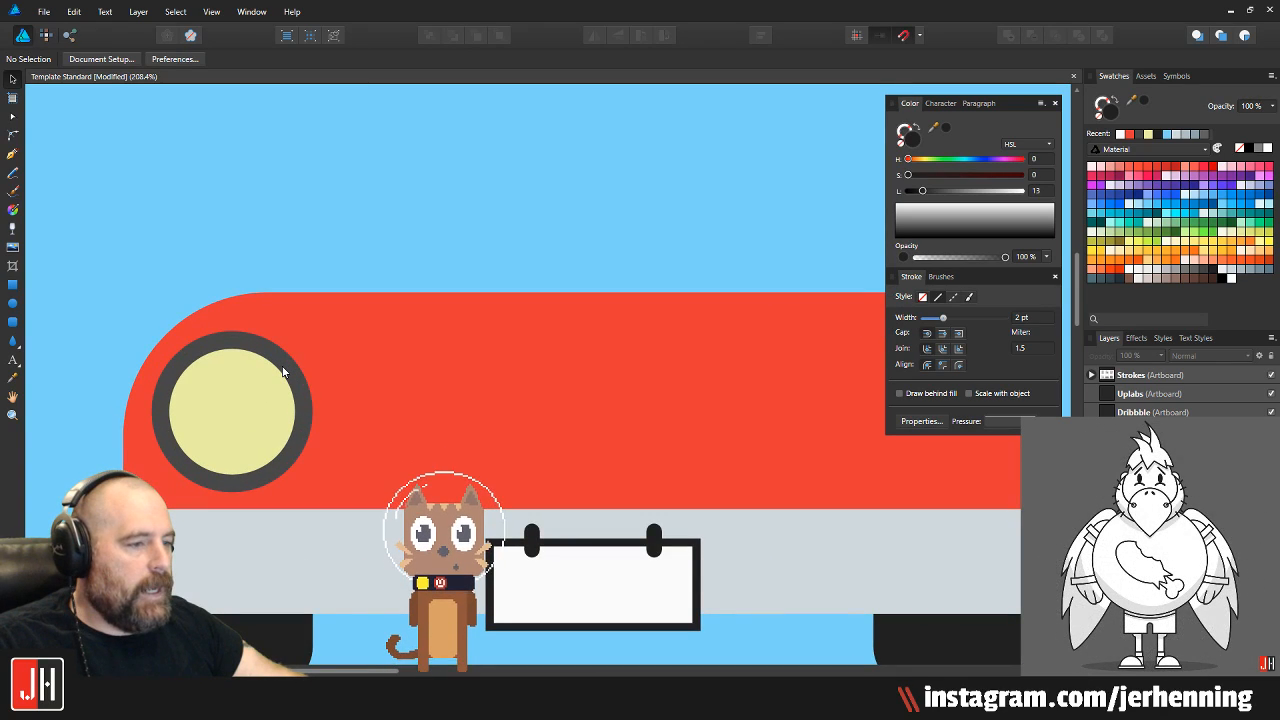
{"action": "left_click", "coordinate": [13, 285]}
{"action": "mouse_move", "coordinate": [348, 183]}
{"action": "left_mouse_down"}
{"action": "mouse_move", "coordinate": [366, 206]}
{"action": "mouse_move", "coordinate": [386, 584]}
{"action": "left_mouse_up"}
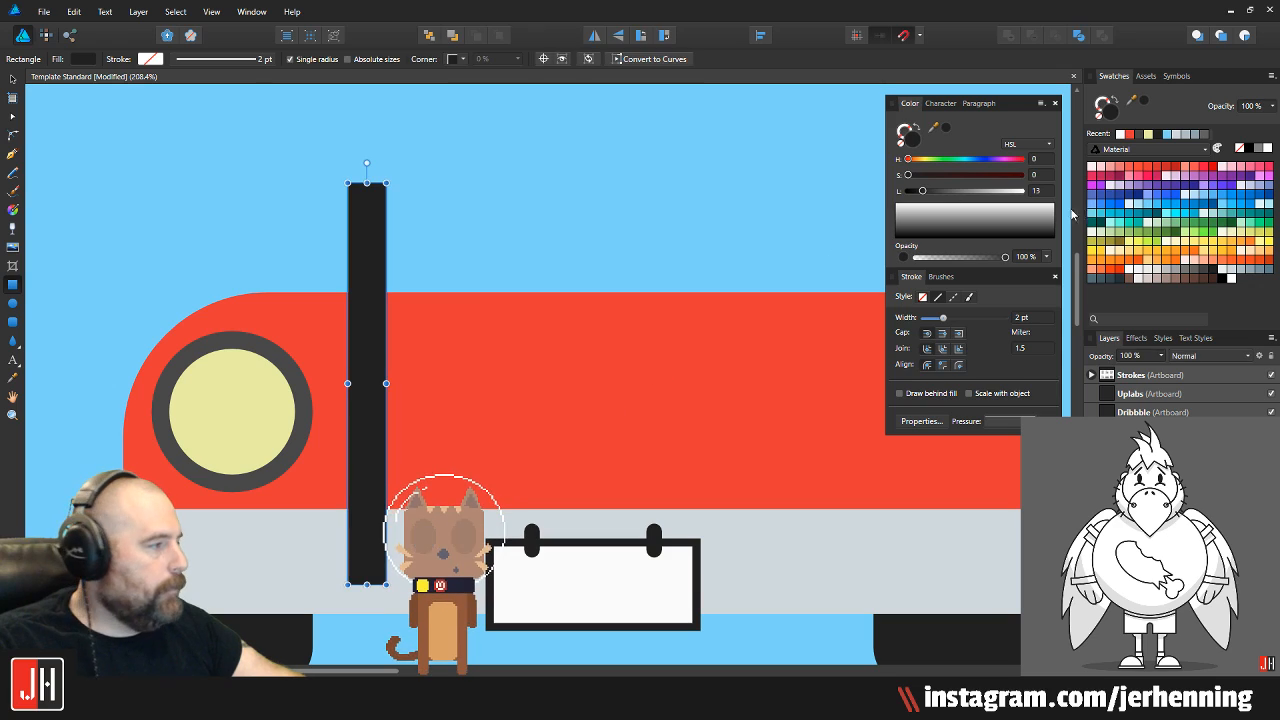
{"action": "left_click", "coordinate": [1128, 270]}
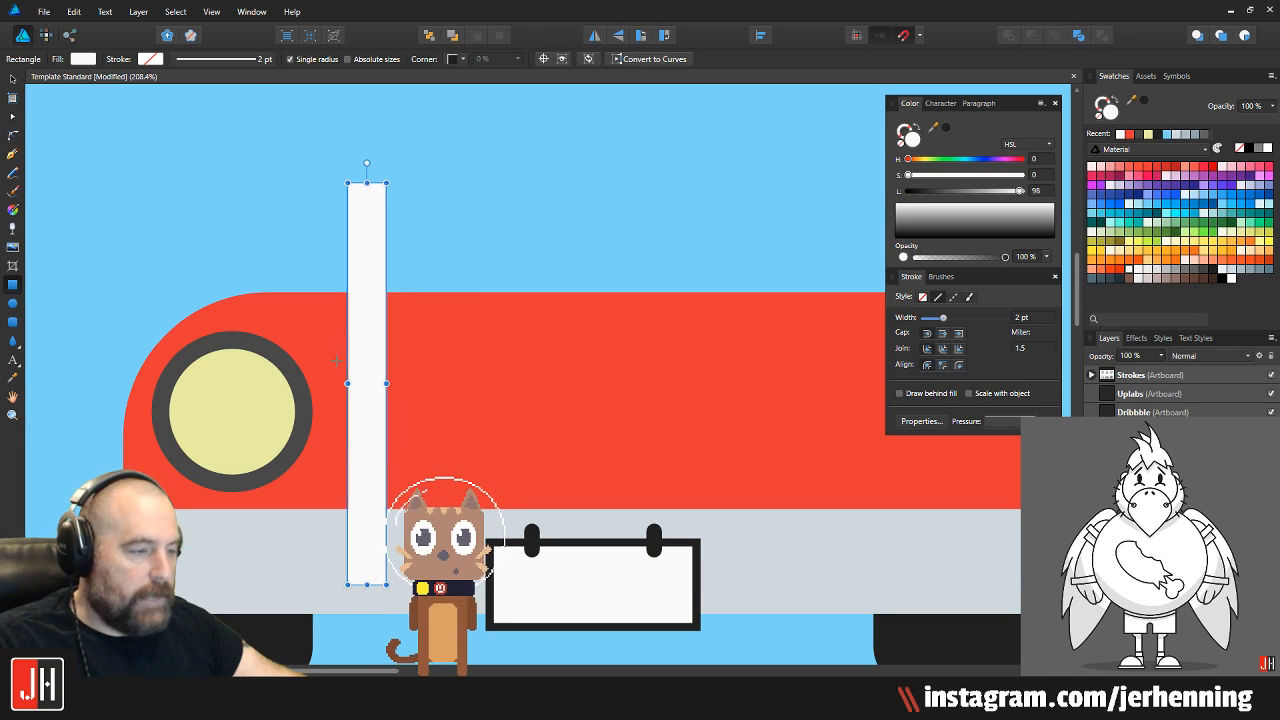
{"action": "key", "text": "3"}
{"action": "left_click_drag", "start_coordinate": [364, 163], "coordinate": [230, 244]}
{"action": "left_click_drag", "start_coordinate": [450, 440], "coordinate": [297, 459]}
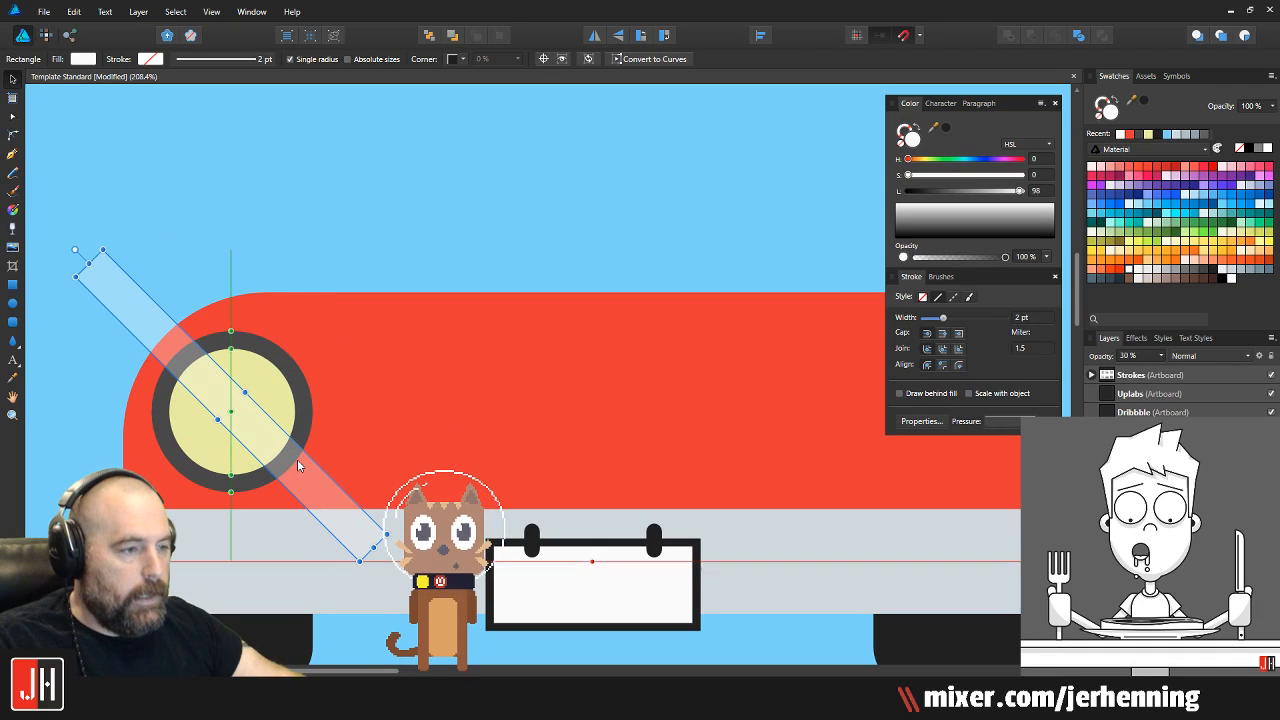
Build three diagonal glare stripes of differing widths, set them to 45% opacity, and clip them inside the headlight circle
{"action": "scroll", "coordinate": [207, 403], "scroll_direction": "up", "scroll_amount": 3}
{"action": "left_click_drag", "start_coordinate": [280, 383], "coordinate": [221, 497]}
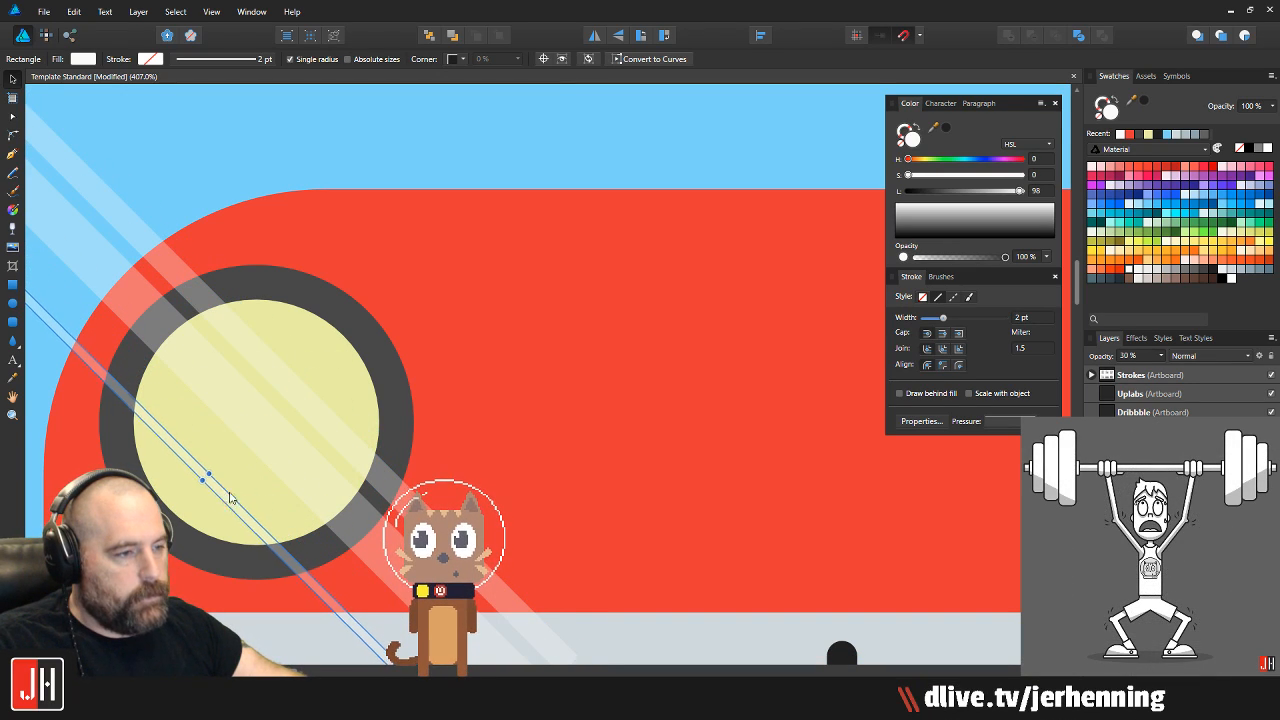
{"action": "left_click", "coordinate": [317, 443], "text": "shift"}
{"action": "left_click", "coordinate": [335, 430], "text": "shift"}
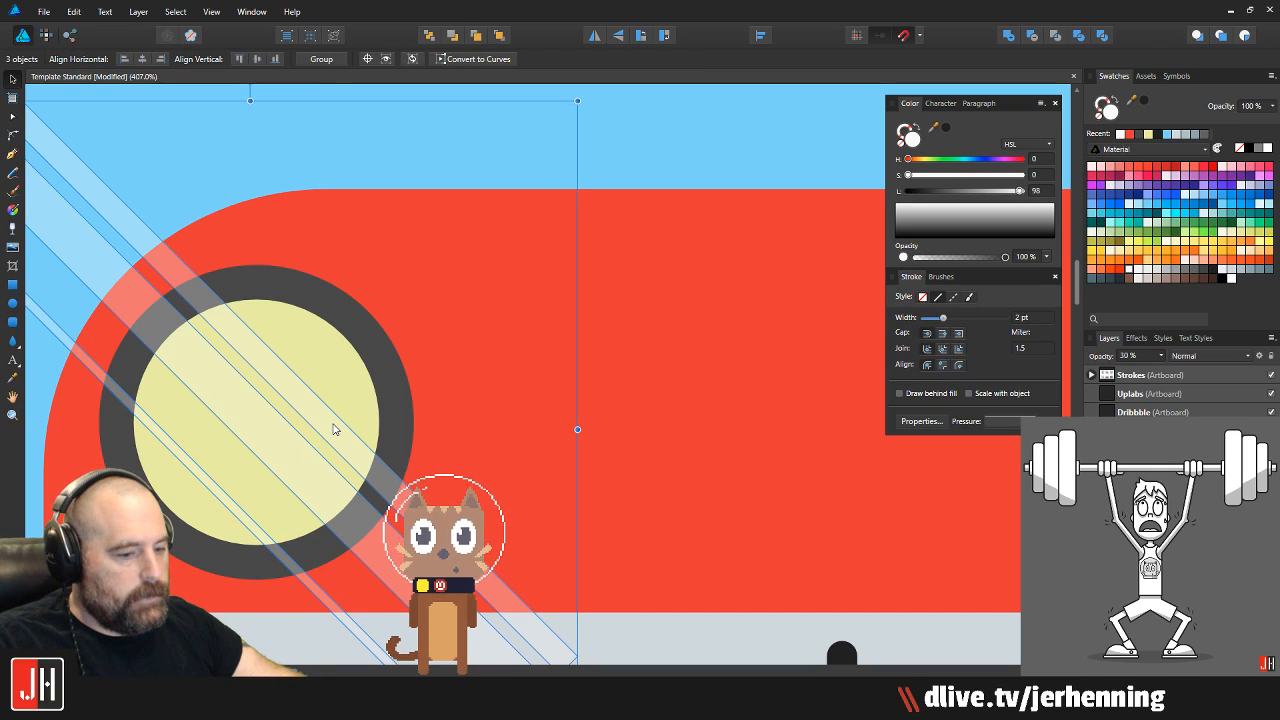
{"action": "key", "text": "4"}
{"action": "key", "text": "5"}
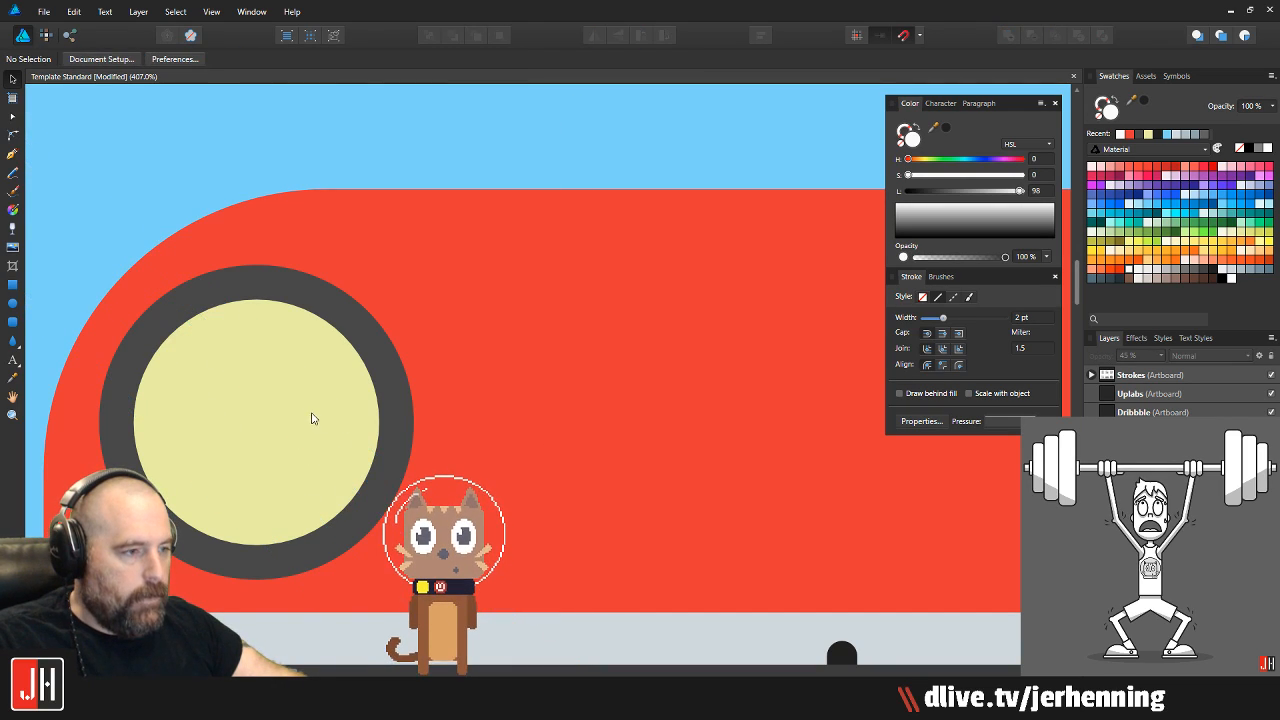
{"action": "key", "text": "ctrl+0"}
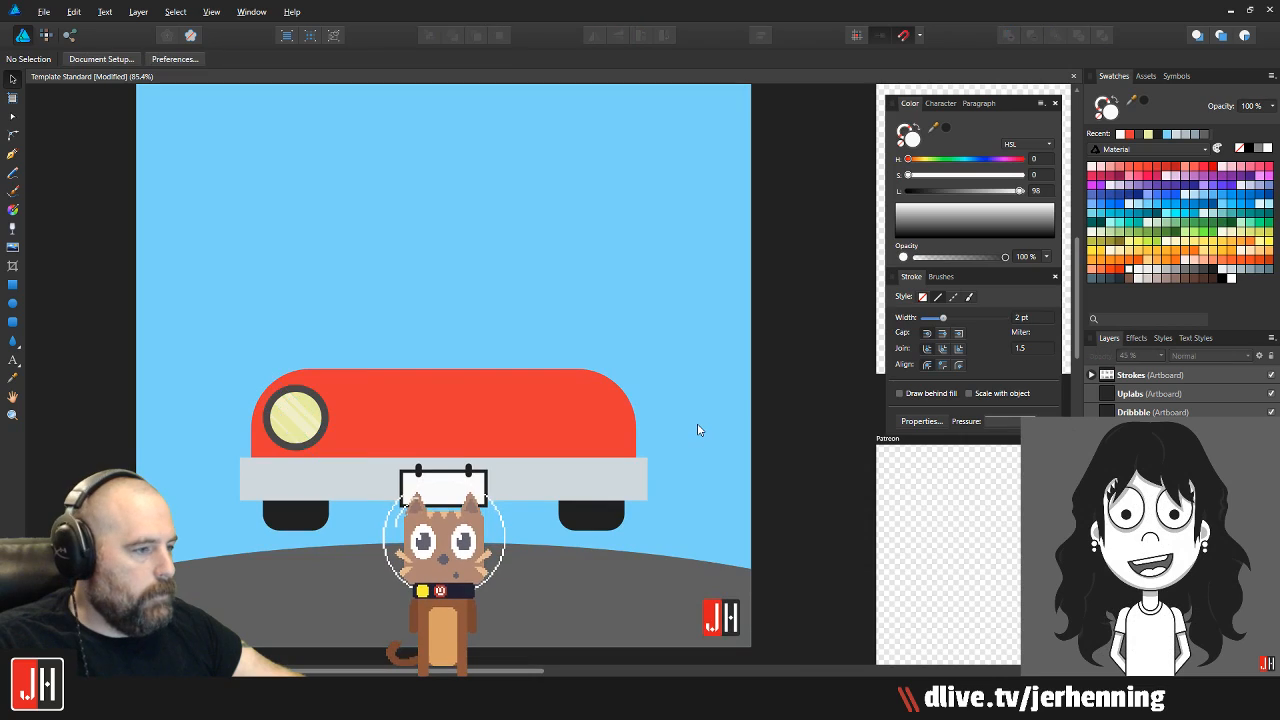
Recolour the headlight circle with a paler cream-yellow fill (HSL 65, 69, 86)
{"action": "left_click", "coordinate": [292, 412]}
{"action": "scroll", "coordinate": [292, 412], "scroll_direction": "up", "scroll_amount": 6}
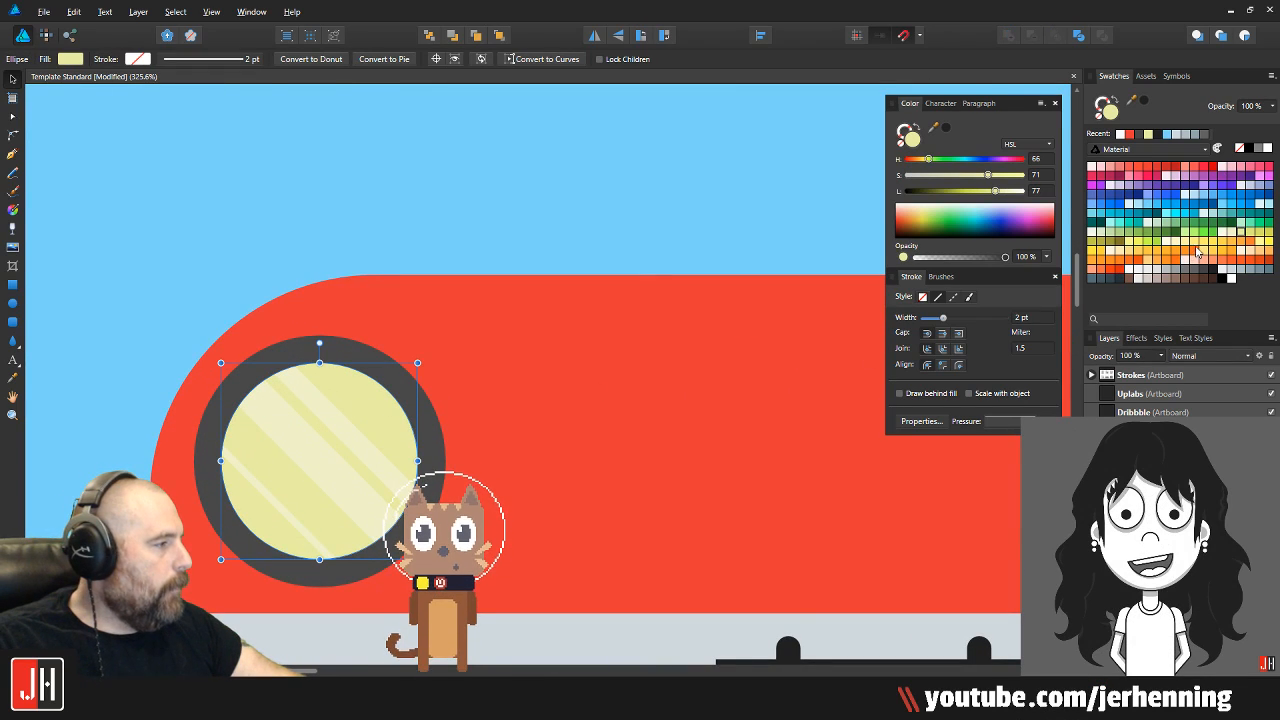
{"action": "left_click", "coordinate": [1233, 239]}
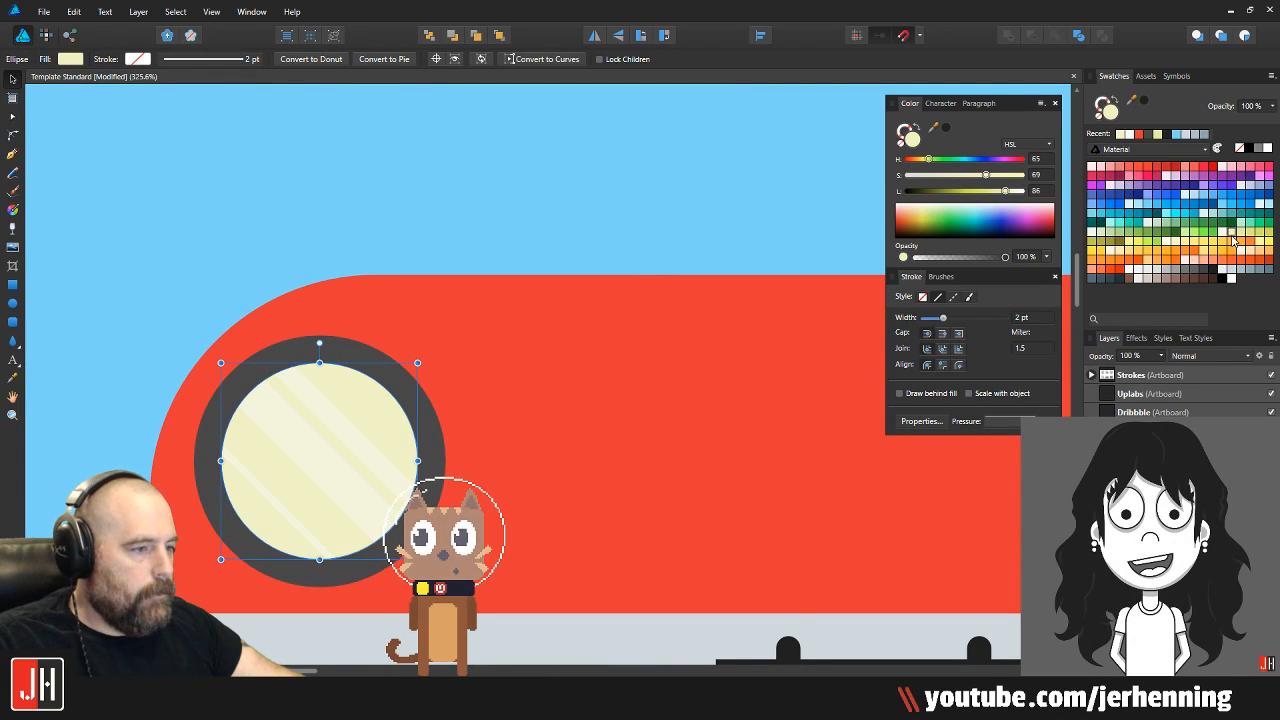
Recolour the headlight circle with a saturated golden-yellow fill (HSL 55, 100, 50) and deselect it
{"action": "left_click", "coordinate": [1259, 242]}
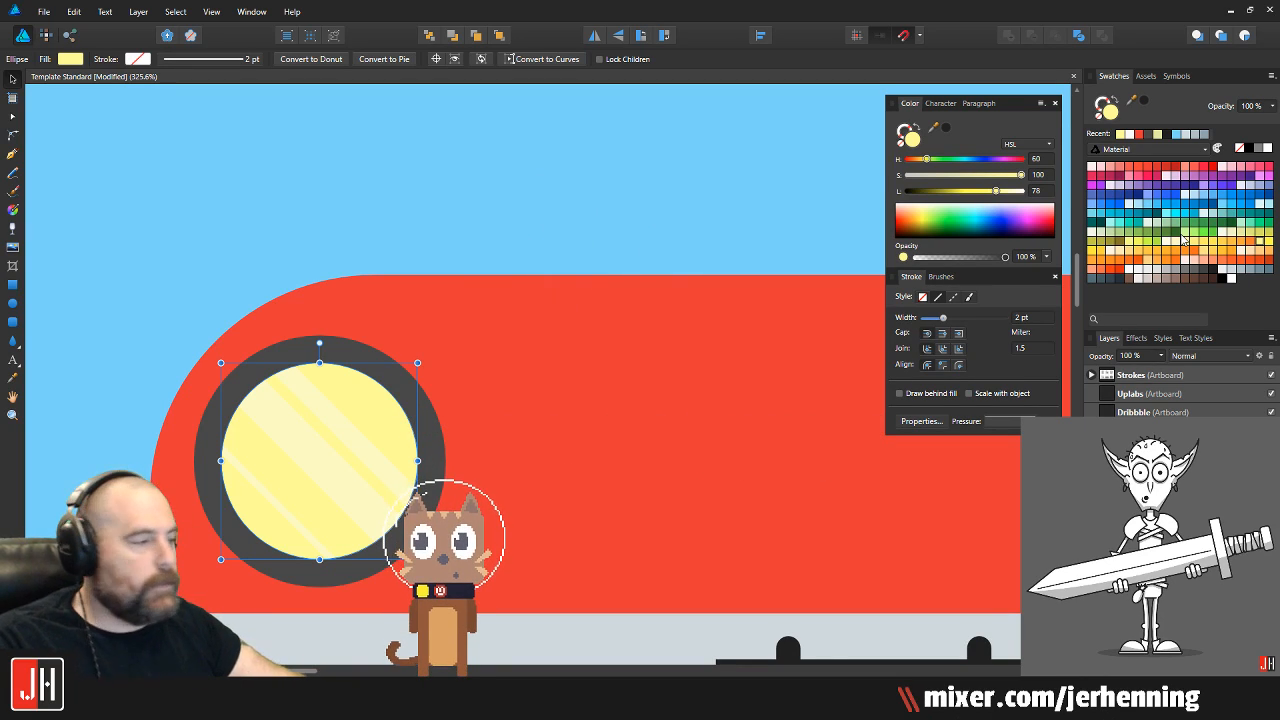
{"action": "left_click", "coordinate": [1092, 257]}
{"action": "key", "text": "ctrl+d"}
{"action": "scroll", "coordinate": [494, 309], "scroll_direction": "down", "scroll_amount": 5}
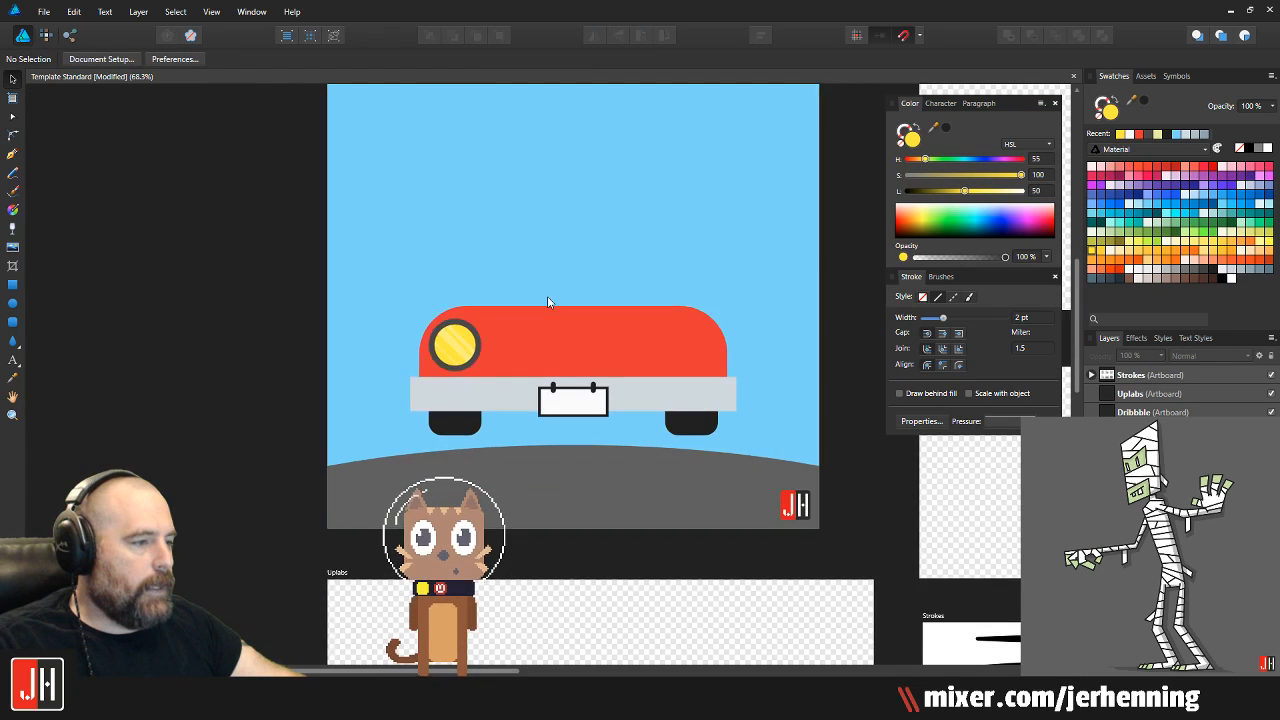
Draw a tall, narrow vertical bar with 50% rounded corners beside the headlight and place a duplicate a short gap away
{"action": "scroll", "coordinate": [443, 405], "scroll_direction": "up", "scroll_amount": 3}
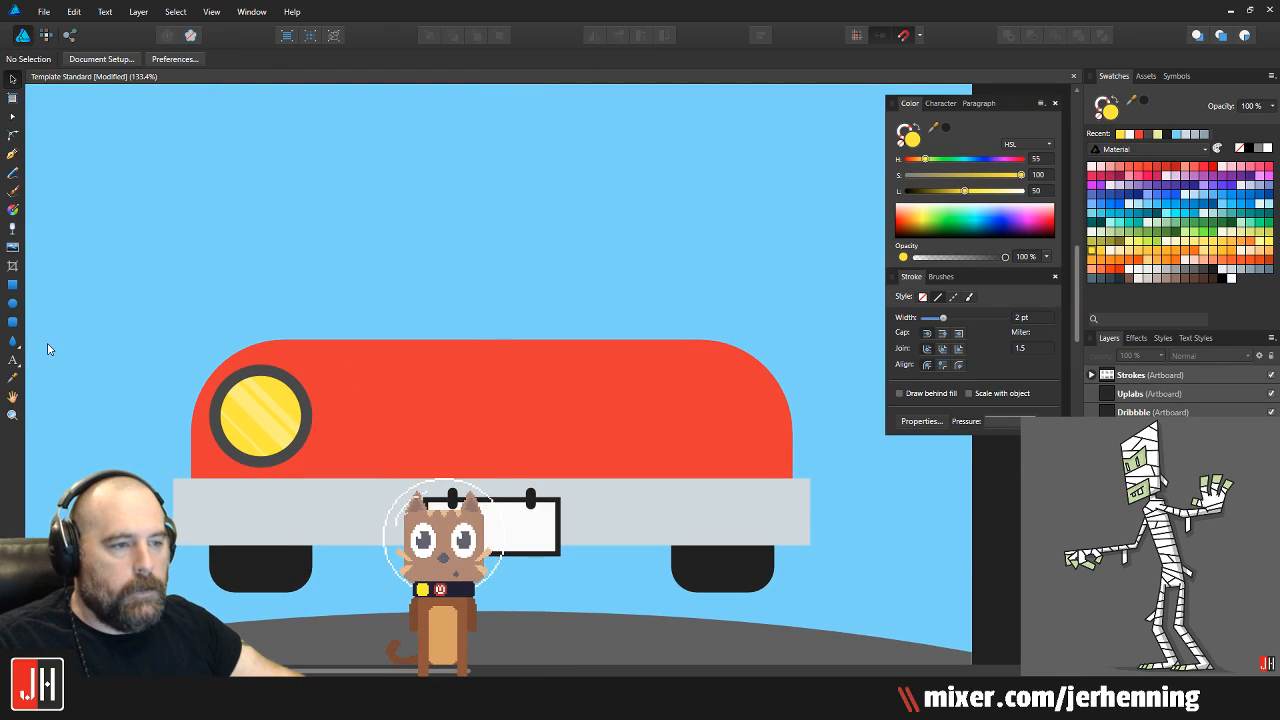
{"action": "left_click", "coordinate": [13, 322]}
{"action": "left_click_drag", "start_coordinate": [523, 386], "coordinate": [554, 342]}
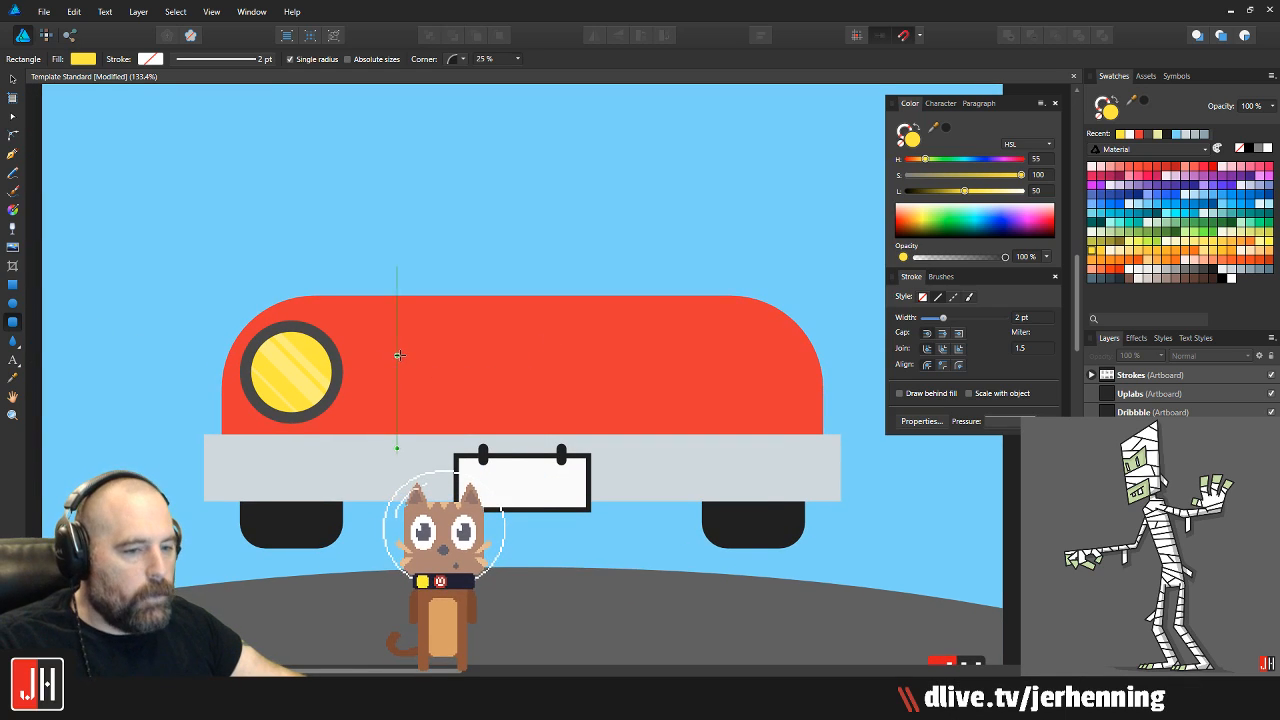
{"action": "left_click_drag", "start_coordinate": [404, 345], "coordinate": [421, 492]}
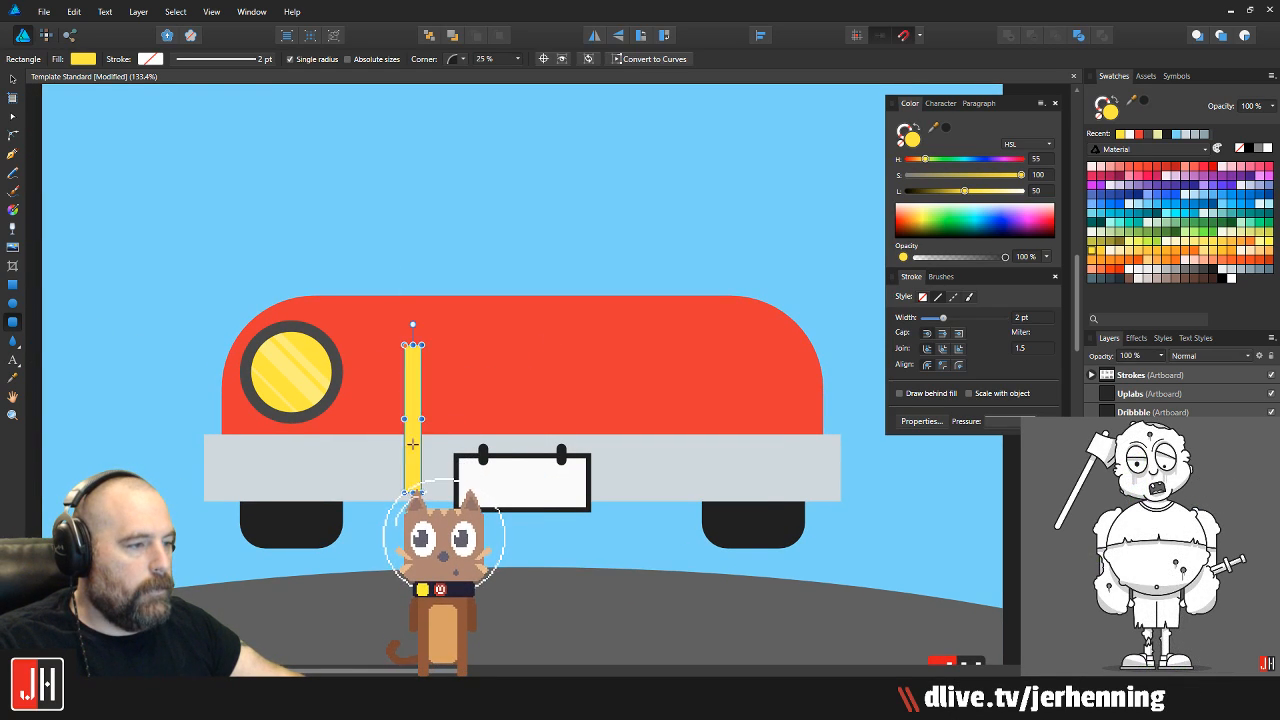
{"action": "scroll", "coordinate": [400, 387], "scroll_direction": "up", "scroll_amount": 4}
{"action": "left_click_drag", "start_coordinate": [412, 297], "coordinate": [441, 357]}
{"action": "key", "text": "v"}
{"action": "scroll", "coordinate": [425, 368], "scroll_direction": "down", "scroll_amount": 4}
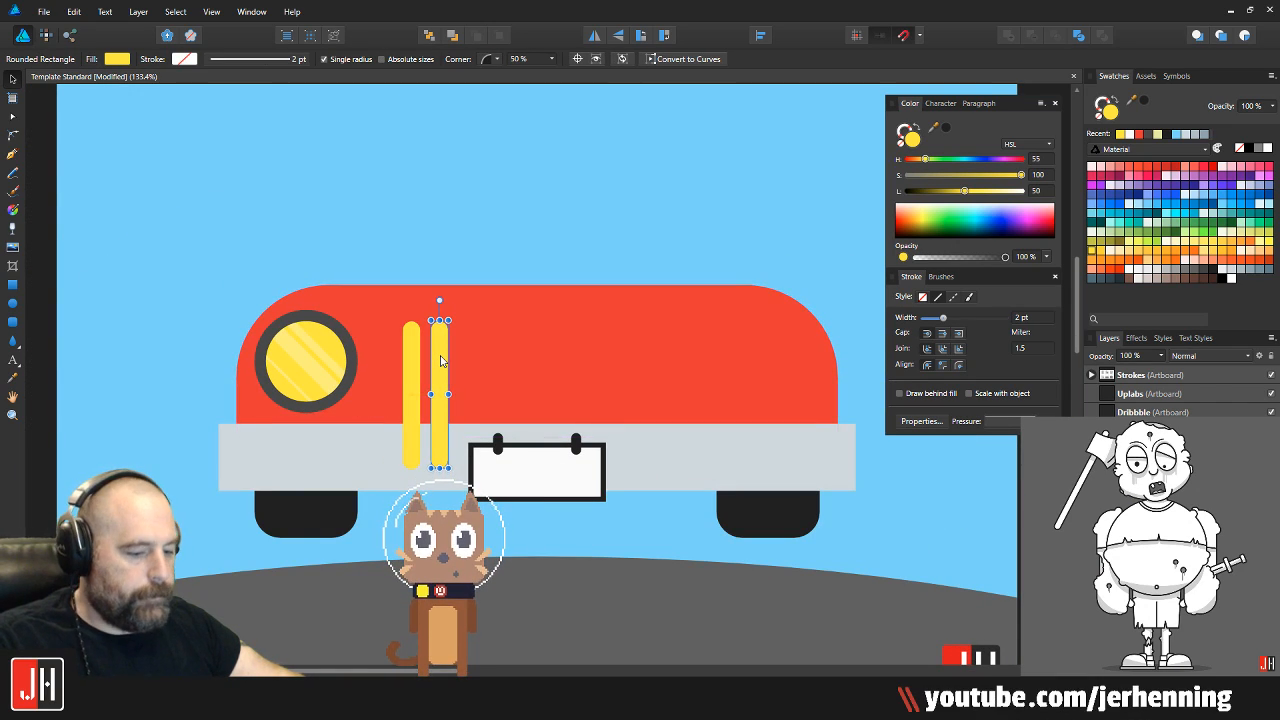
Repeat the offset duplication of the bar until a row of eight evenly spaced grille bars is made
{"action": "key", "text": "ctrl+j"}
{"action": "key", "text": "ctrl+j"}
{"action": "key", "text": "ctrl+j"}
{"action": "key", "text": "ctrl+j"}
{"action": "key", "text": "ctrl+j"}
{"action": "key", "text": "ctrl+j"}
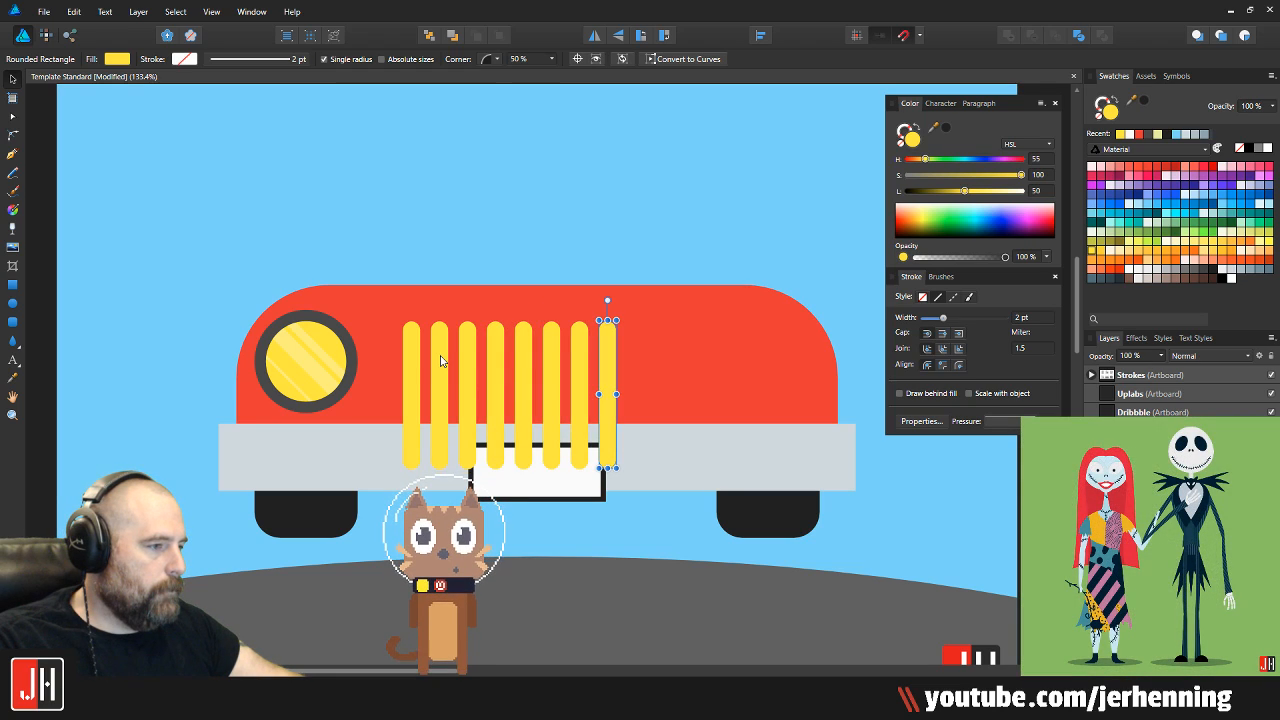
Group the eight grille bars, scale the group down slightly and centre it horizontally on the car body
{"action": "left_click", "coordinate": [411, 358]}
{"action": "left_click", "coordinate": [439, 358], "text": "shift"}
{"action": "left_click", "coordinate": [467, 358], "text": "shift"}
{"action": "left_click", "coordinate": [497, 358], "text": "shift"}
{"action": "left_click", "coordinate": [524, 358], "text": "shift"}
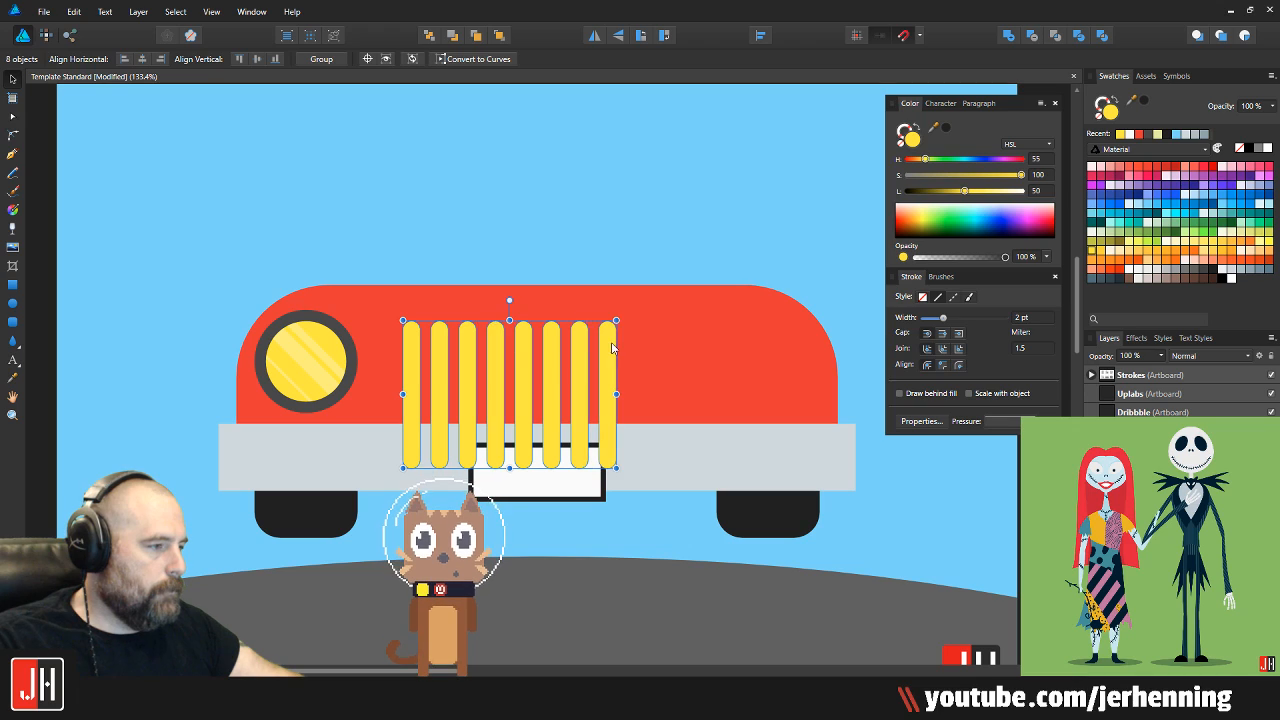
{"action": "key", "text": "ctrl+g"}
{"action": "left_click_drag", "start_coordinate": [616, 321], "coordinate": [603, 330]}
{"action": "left_click_drag", "start_coordinate": [552, 379], "coordinate": [596, 372]}
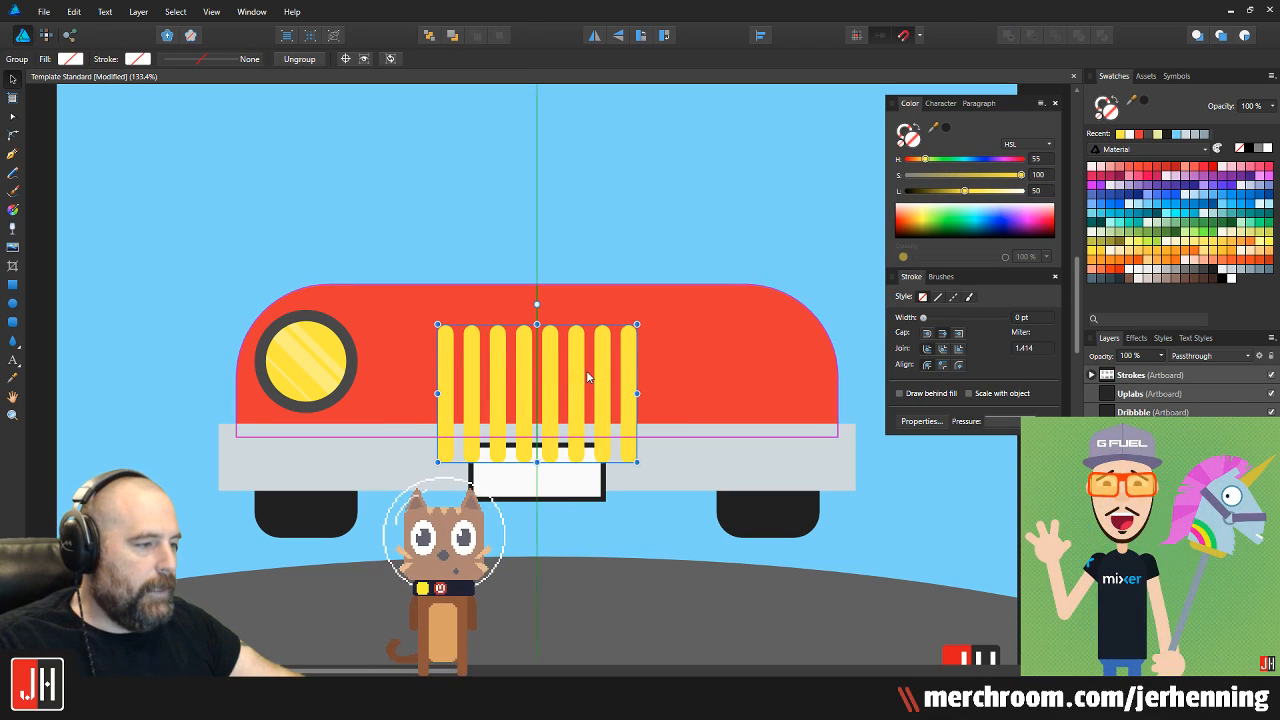
Place the grille bars above the red body but behind the bumper and plate, and recolour them dark grey (HSL 0, 0, 26)
{"action": "key", "text": "Delete"}
{"action": "key", "text": "ctrl+z"}
{"action": "left_click", "coordinate": [607, 243]}
{"action": "left_click", "coordinate": [629, 368]}
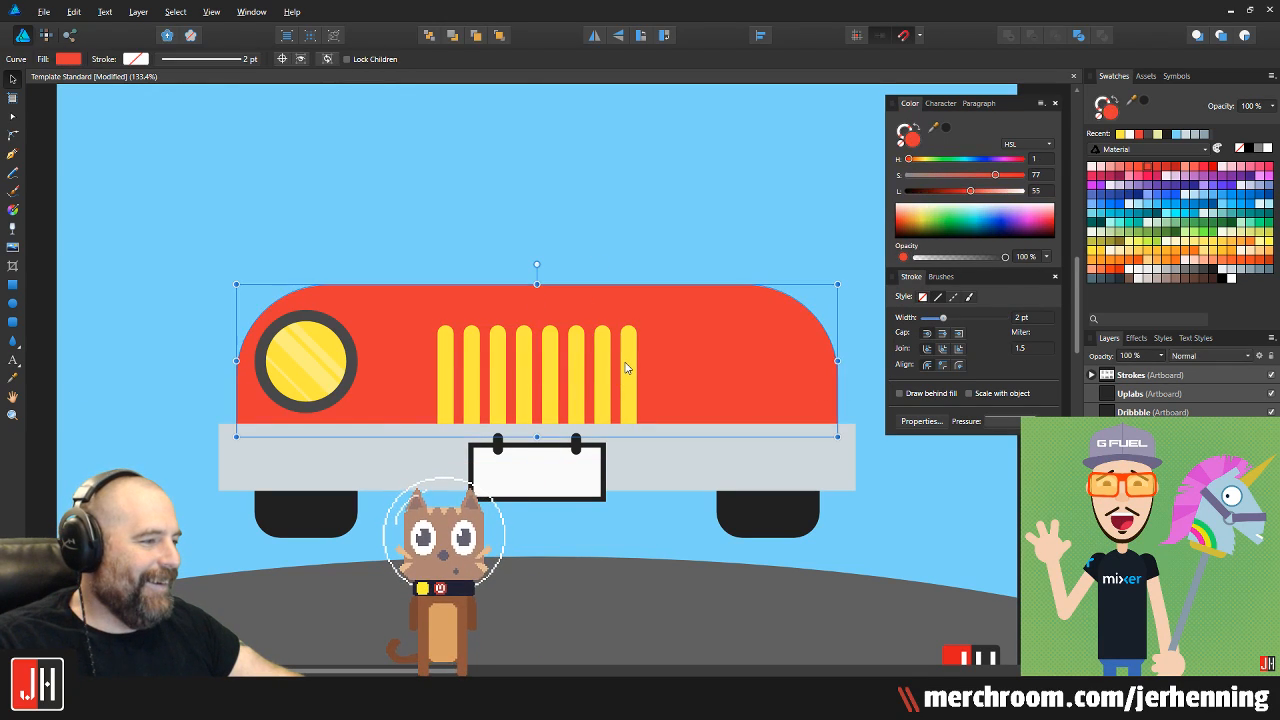
{"action": "left_click", "coordinate": [1207, 269]}
{"action": "left_click", "coordinate": [586, 263]}
Move the grille bars slightly down on the red body and deselect them
{"action": "scroll", "coordinate": [559, 313], "scroll_direction": "down", "scroll_amount": 5}
{"action": "scroll", "coordinate": [560, 322], "scroll_direction": "up", "scroll_amount": 3}
{"action": "scroll", "coordinate": [559, 326], "scroll_direction": "up", "scroll_amount": 3}
{"action": "left_click", "coordinate": [552, 330]}
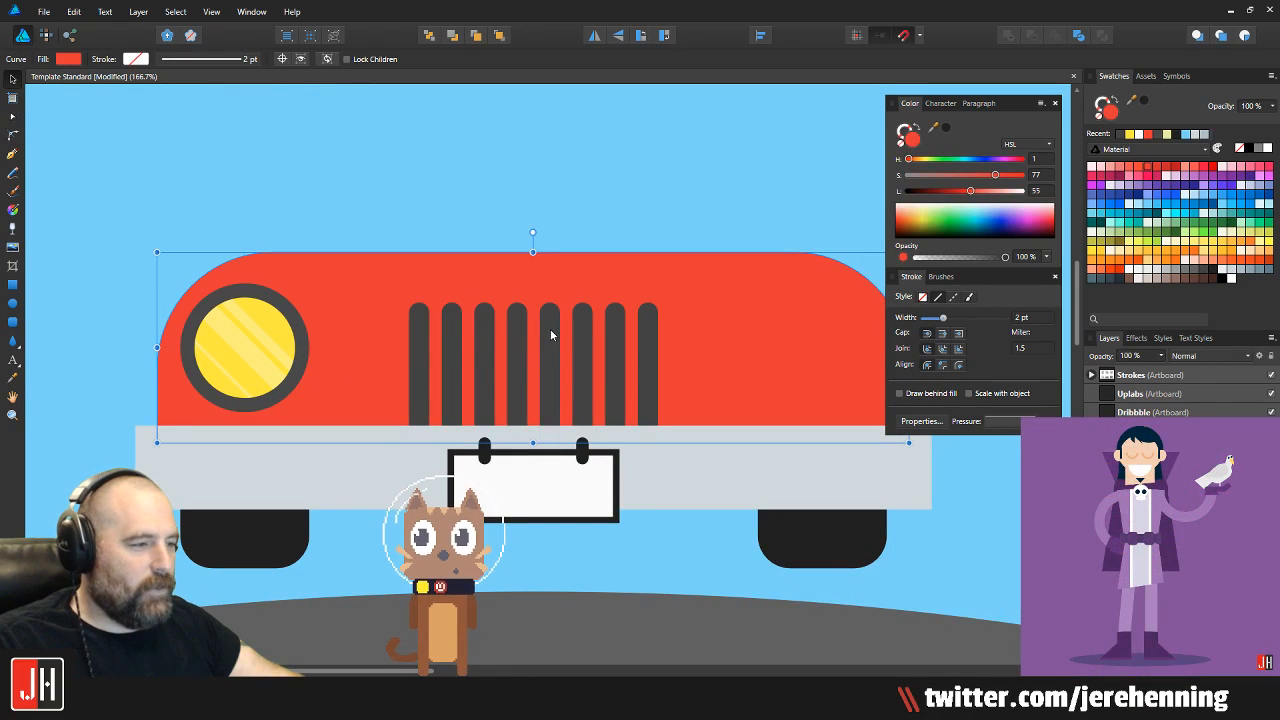
{"action": "left_click_drag", "start_coordinate": [551, 329], "coordinate": [548, 336]}
{"action": "left_click", "coordinate": [550, 222]}
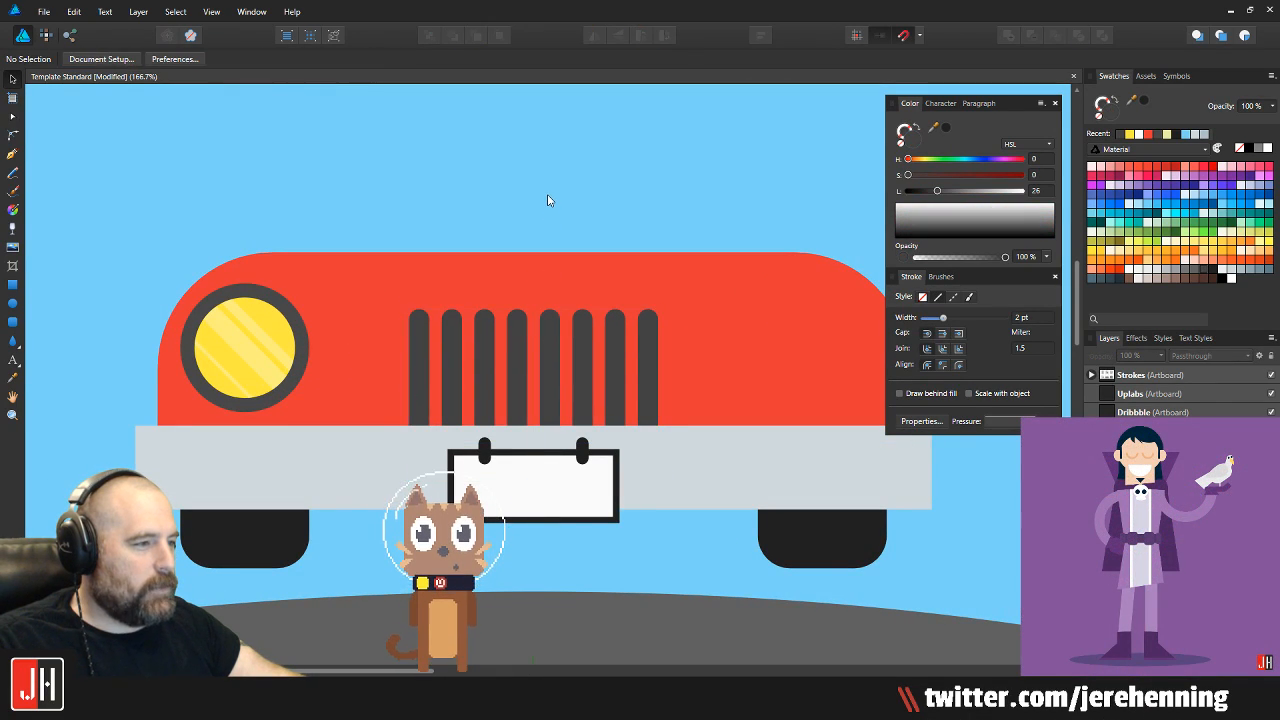
Draw a large rounded rectangle over the grille area, set its corner radius to 14% and centre it on the car
{"action": "scroll", "coordinate": [558, 220], "scroll_direction": "down", "scroll_amount": 3}
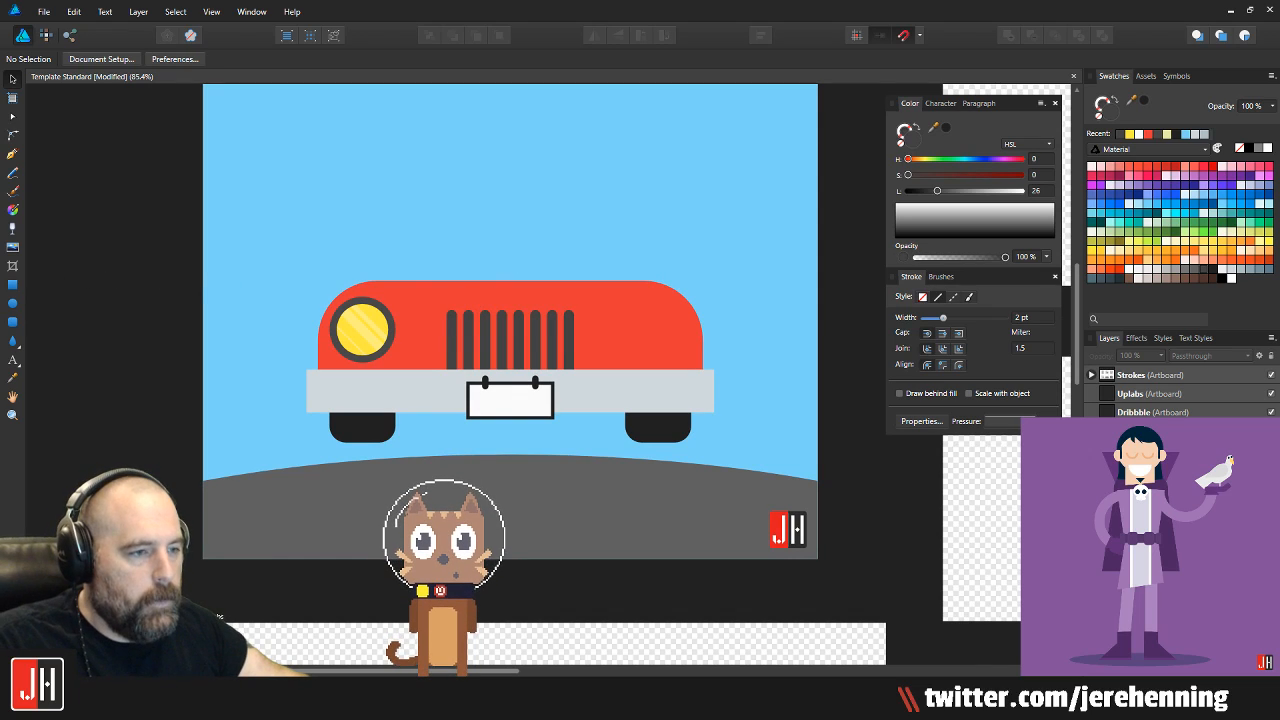
{"action": "left_click", "coordinate": [12, 322]}
{"action": "scroll", "coordinate": [497, 390], "scroll_direction": "up", "scroll_amount": 2}
{"action": "left_click_drag", "start_coordinate": [390, 255], "coordinate": [653, 466]}
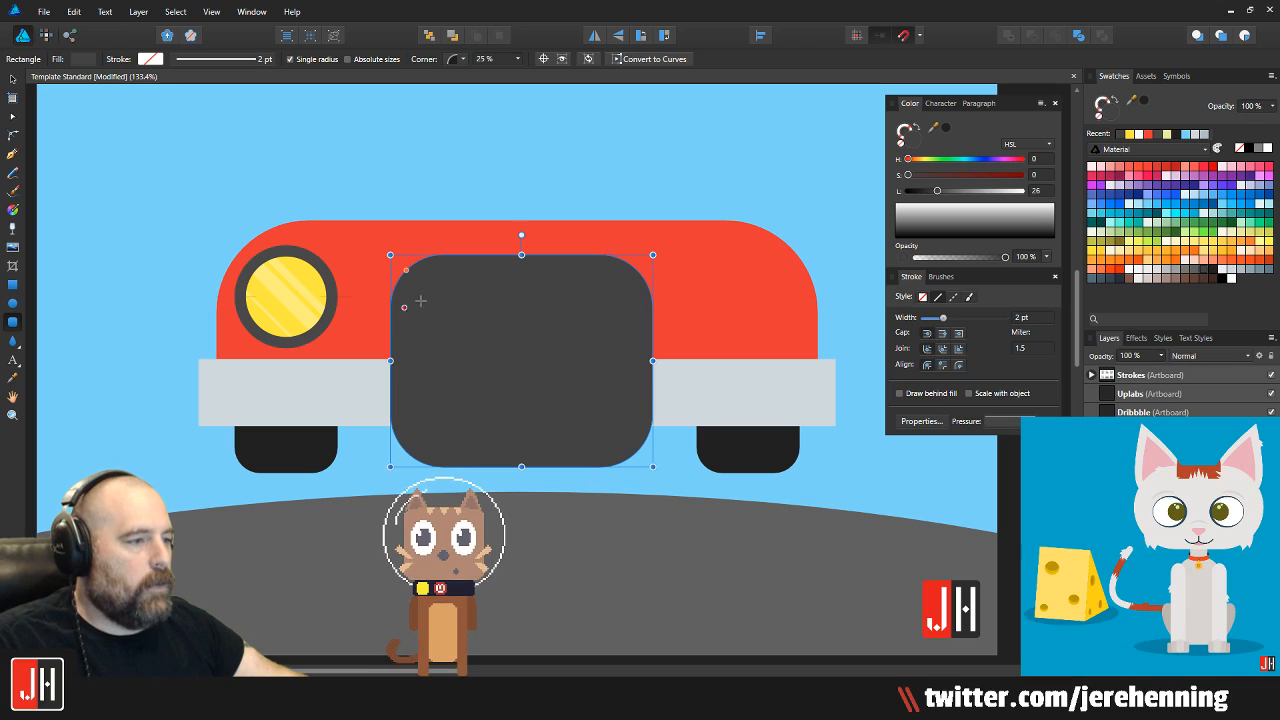
{"action": "left_click_drag", "start_coordinate": [405, 270], "coordinate": [397, 261]}
{"action": "left_click_drag", "start_coordinate": [526, 297], "coordinate": [527, 309]}
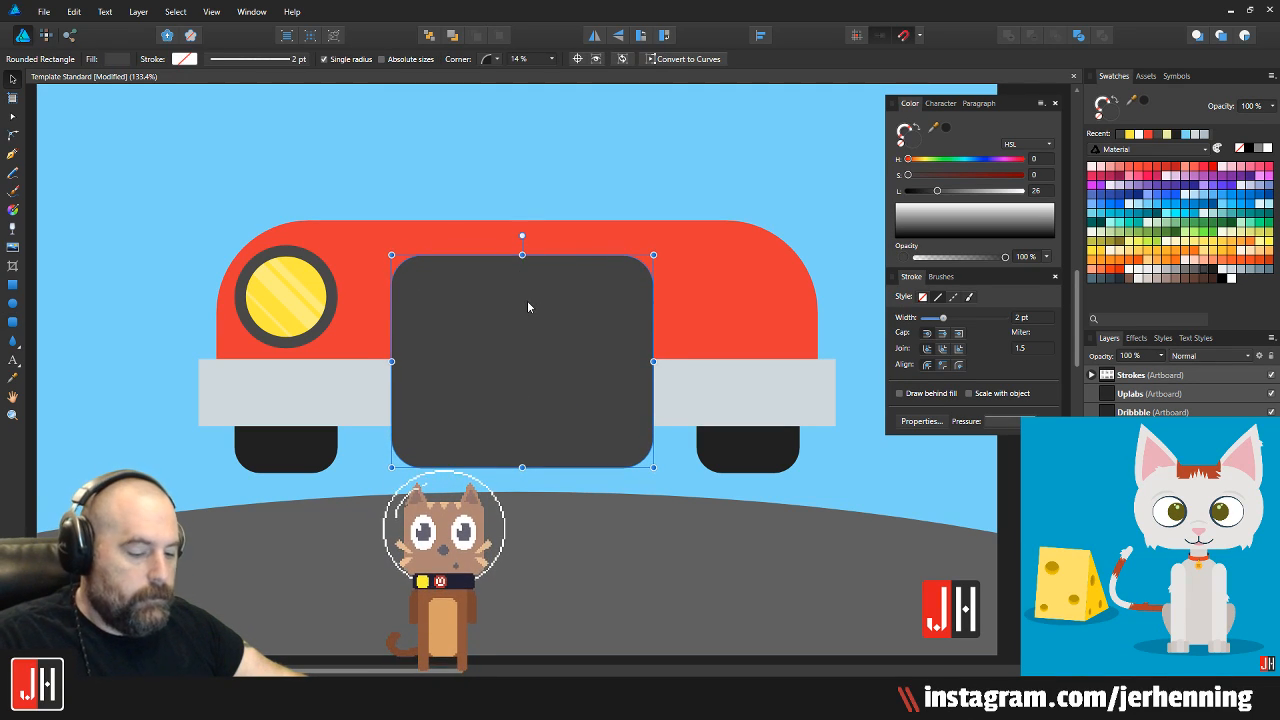
Restack the rounded grille panel above the red body but behind the bumper and licence plate
{"action": "key", "text": "ctrl+x"}
{"action": "left_click", "coordinate": [645, 272]}
{"action": "key", "text": "ctrl+alt+v"}
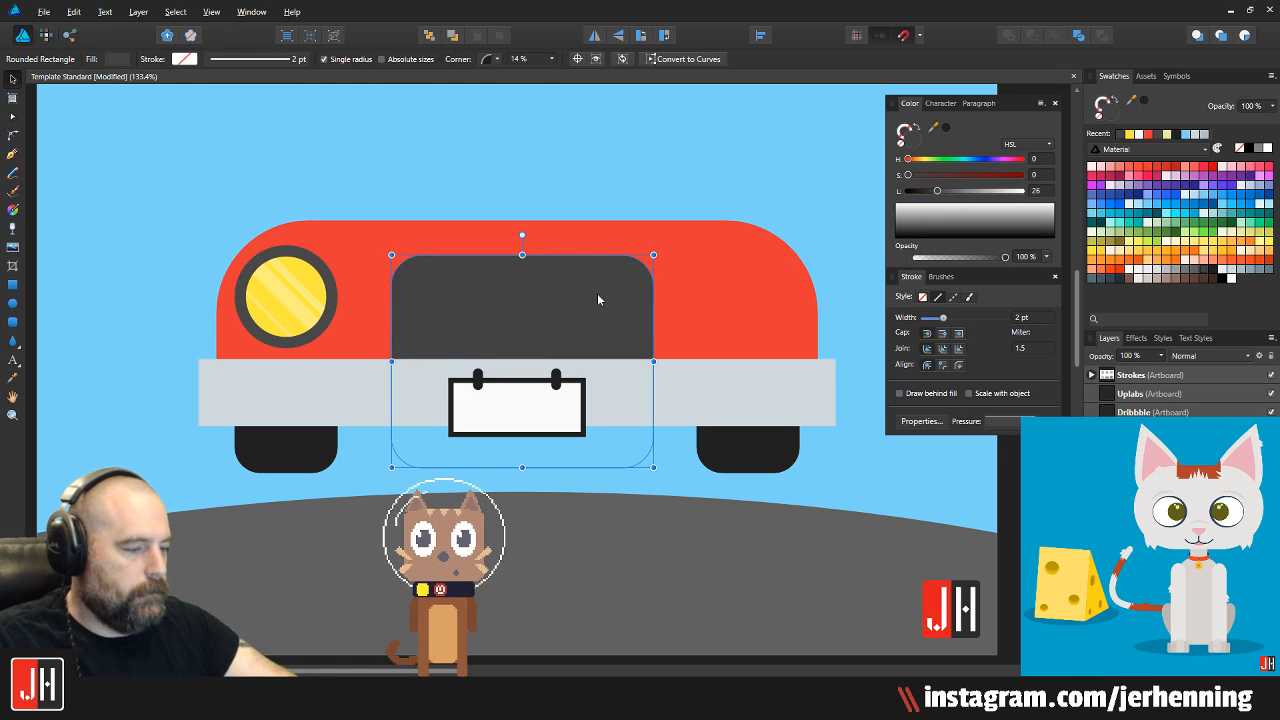
Put the grille panel behind the bars and fill it with the bumper's grey-blue, darkened to a lightness of 71
{"action": "key", "text": "i"}
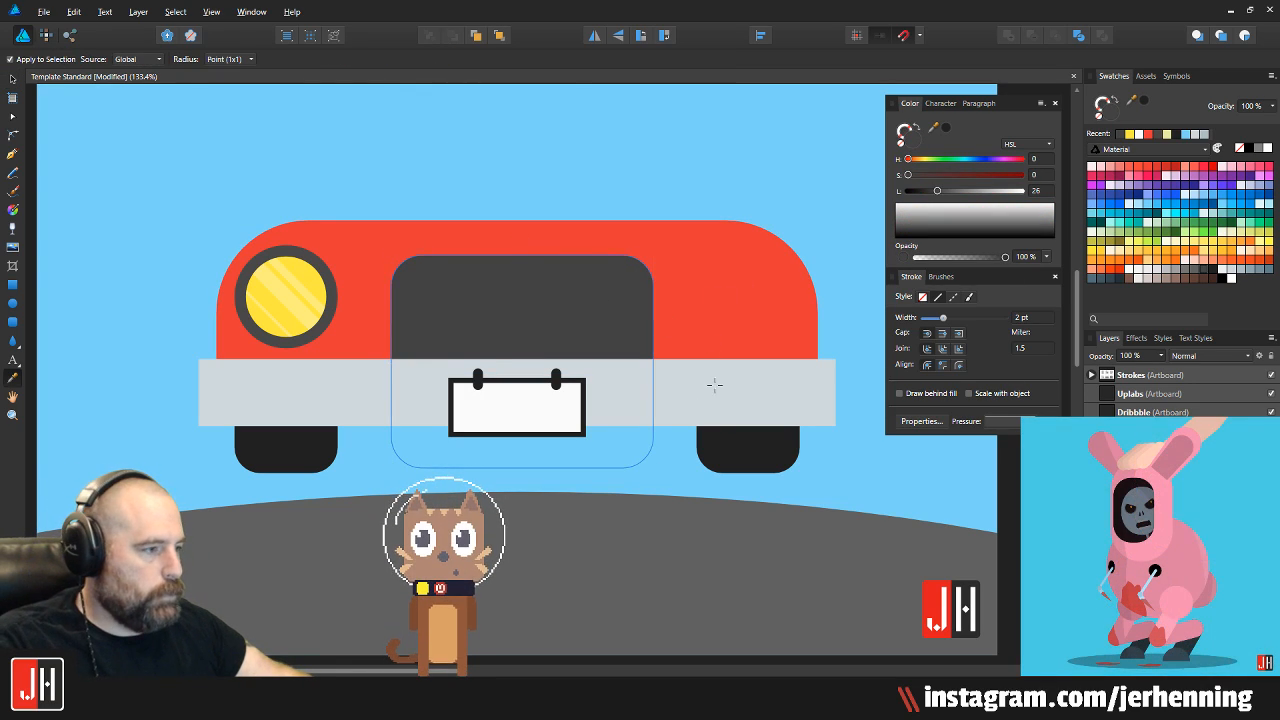
{"action": "left_click", "coordinate": [714, 385]}
{"action": "key", "text": "v"}
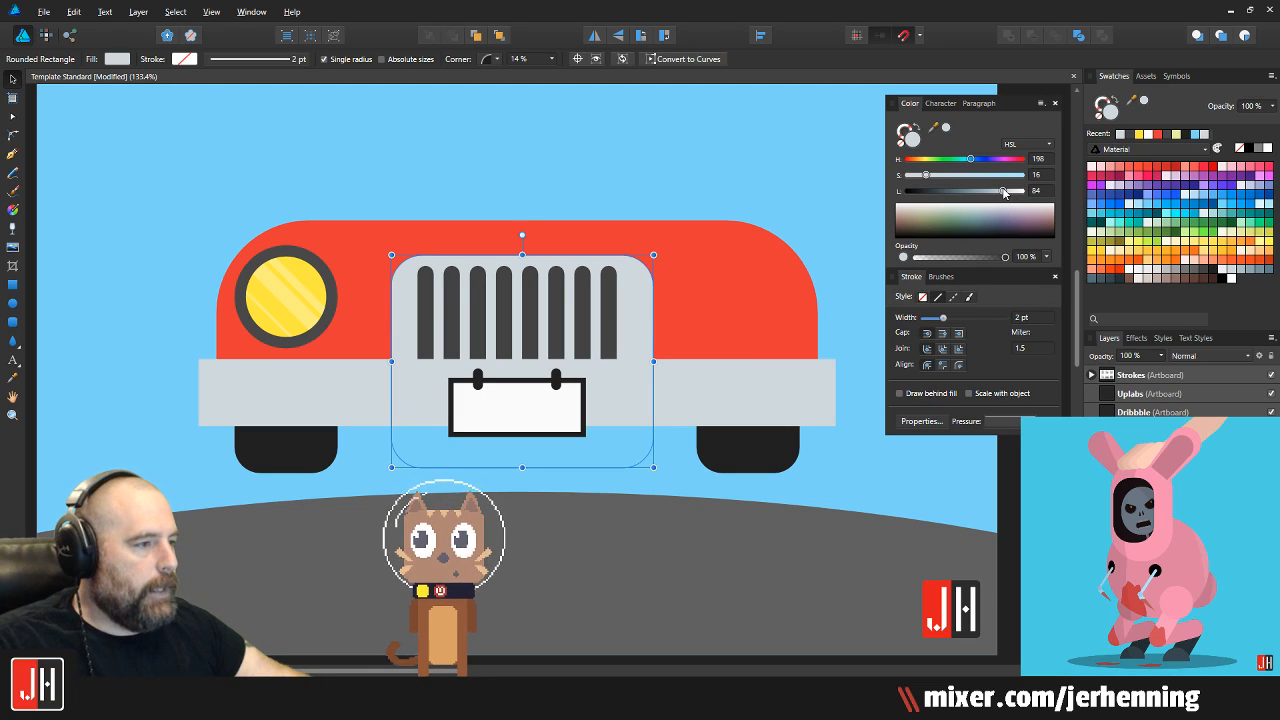
{"action": "left_click_drag", "start_coordinate": [1003, 193], "coordinate": [988, 191]}
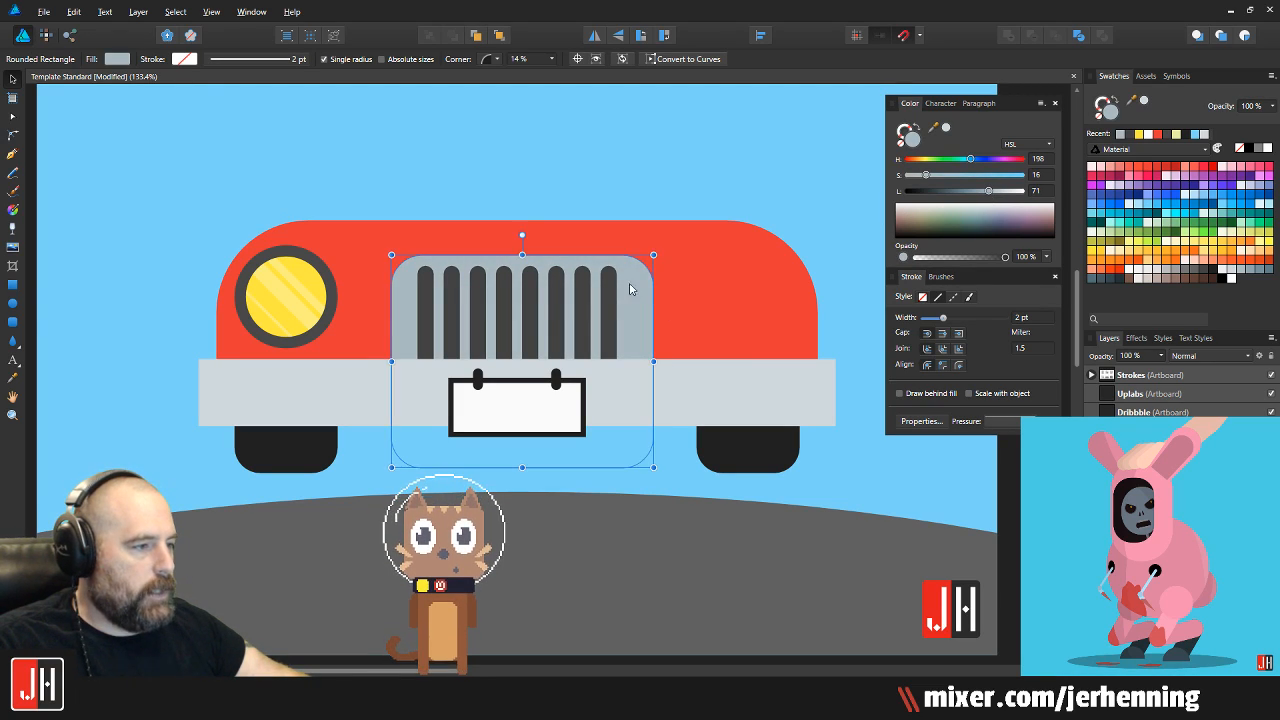
Shrink the grey grille panel to a narrower margin around the bars and recentre it behind them
{"action": "scroll", "coordinate": [635, 287], "scroll_direction": "up", "scroll_amount": 3}
{"action": "left_click_drag", "start_coordinate": [677, 235], "coordinate": [639, 259]}
{"action": "left_click_drag", "start_coordinate": [554, 327], "coordinate": [564, 291]}
{"action": "left_click_drag", "start_coordinate": [650, 225], "coordinate": [629, 243]}
{"action": "mouse_move", "coordinate": [492, 314]}
{"action": "left_mouse_down"}
{"action": "mouse_move", "coordinate": [514, 306]}
{"action": "mouse_move", "coordinate": [498, 300]}
{"action": "left_mouse_up"}
{"action": "scroll", "coordinate": [498, 300], "scroll_direction": "down", "scroll_amount": 5}
{"action": "key", "text": "ctrl+d"}
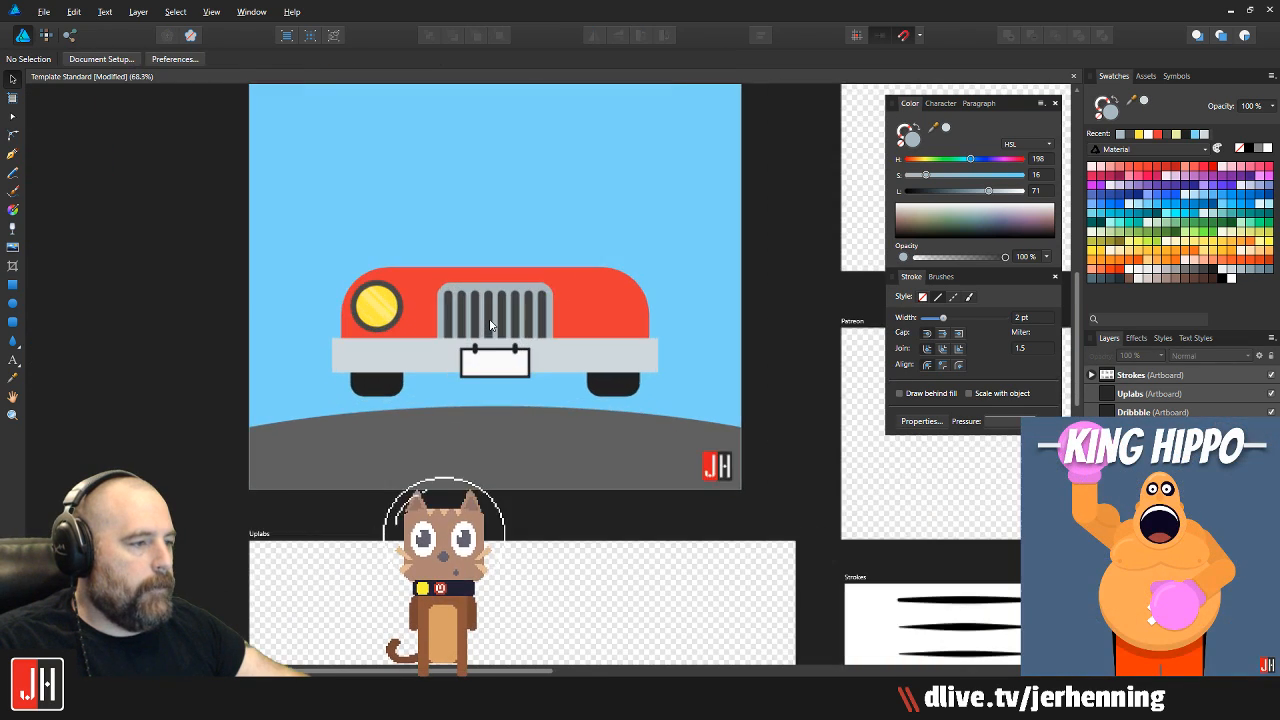
{"action": "scroll", "coordinate": [490, 325], "scroll_direction": "up", "scroll_amount": 2}
{"action": "scroll", "coordinate": [350, 317], "scroll_direction": "up", "scroll_amount": 3}
{"action": "left_click", "coordinate": [365, 288]}
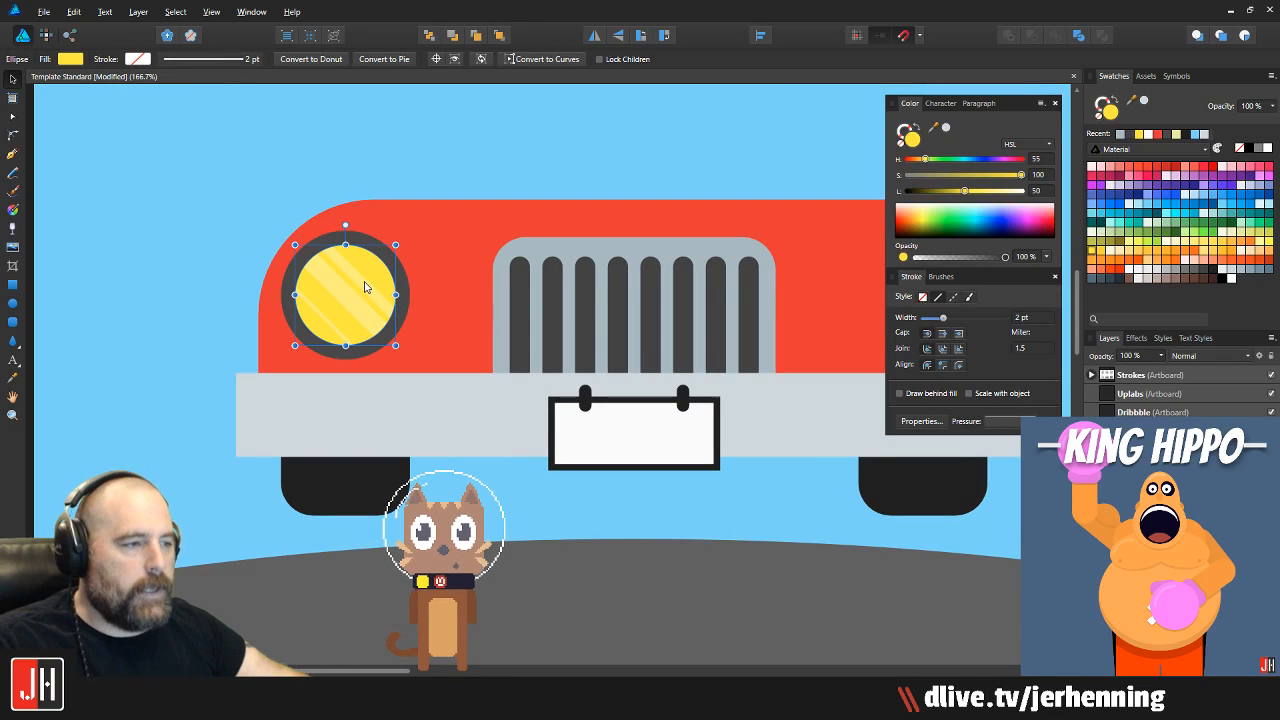
{"action": "key", "text": "Delete"}
{"action": "key", "text": "ctrl+z"}
{"action": "left_click", "coordinate": [200, 257]}
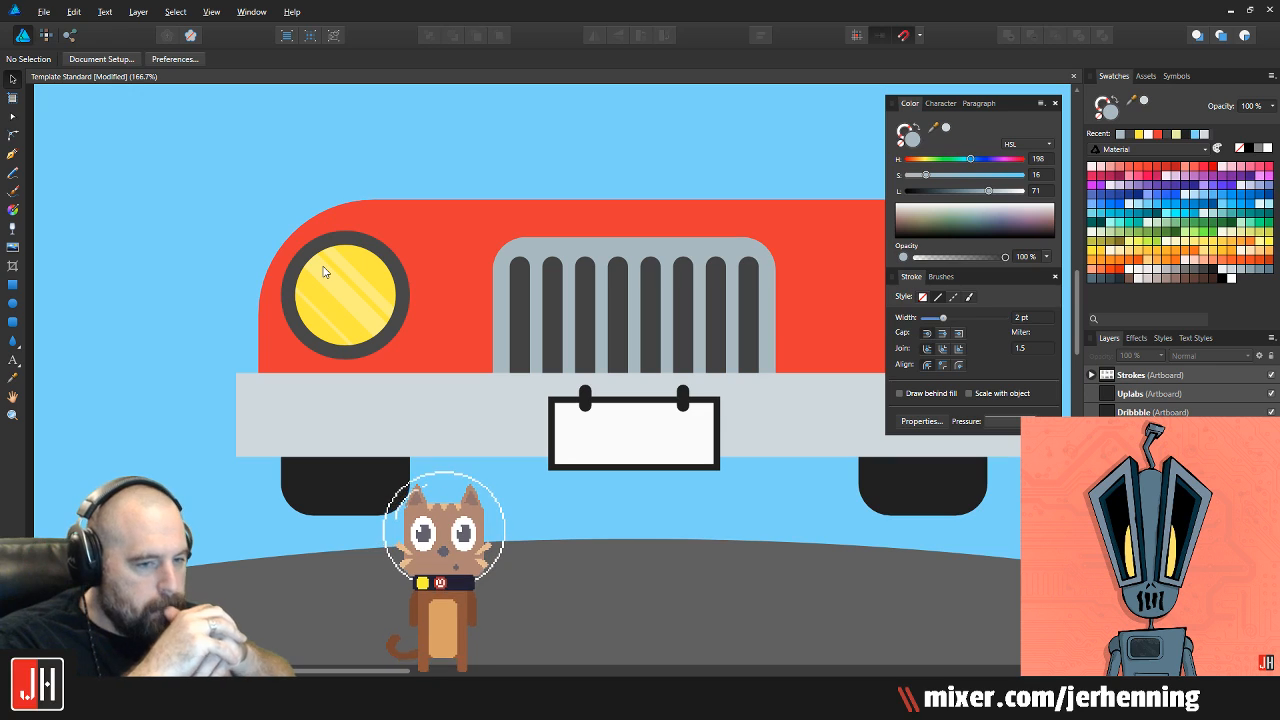
Recolour the two plate clips and the licence plate's frame with the grille bars' dark grey (HSL 0, 0, 26) and save the document
{"action": "scroll", "coordinate": [922, 454], "scroll_direction": "down", "scroll_amount": 3}
{"action": "scroll", "coordinate": [666, 429], "scroll_direction": "up", "scroll_amount": 6}
{"action": "left_click", "coordinate": [548, 383]}
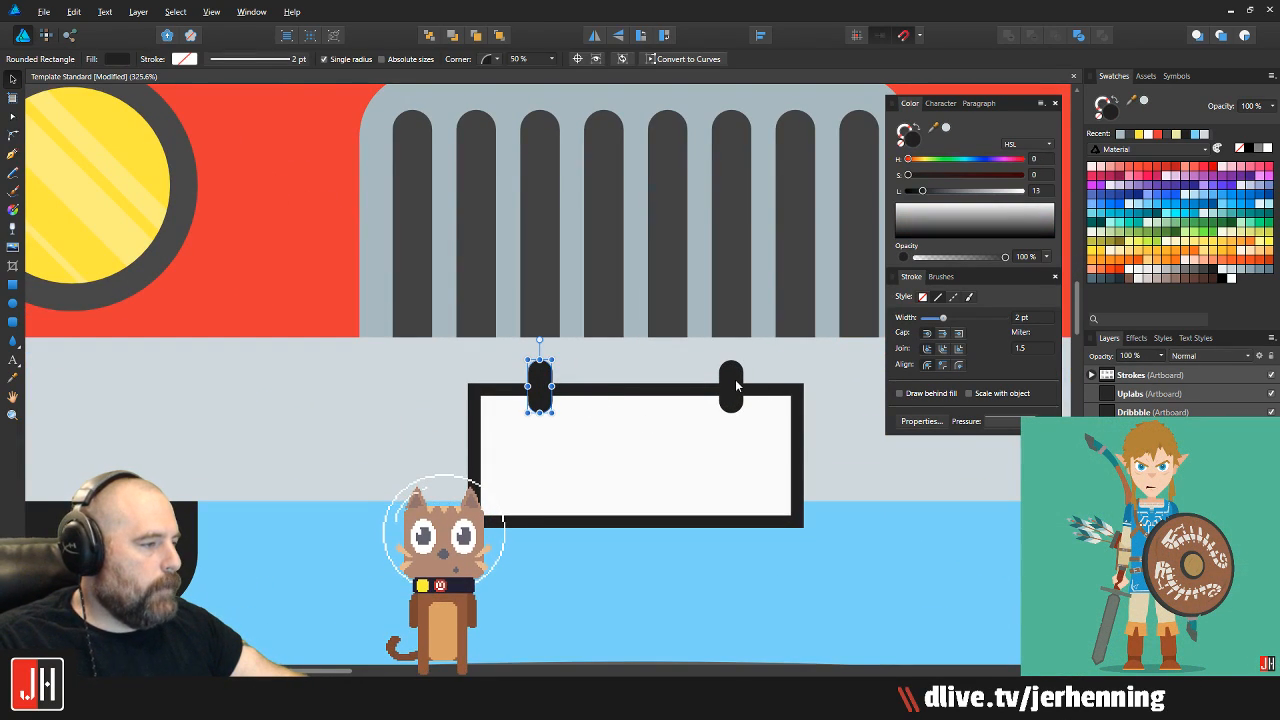
{"action": "left_click", "coordinate": [736, 379], "text": "shift"}
{"action": "scroll", "coordinate": [736, 379], "scroll_direction": "down", "scroll_amount": 4}
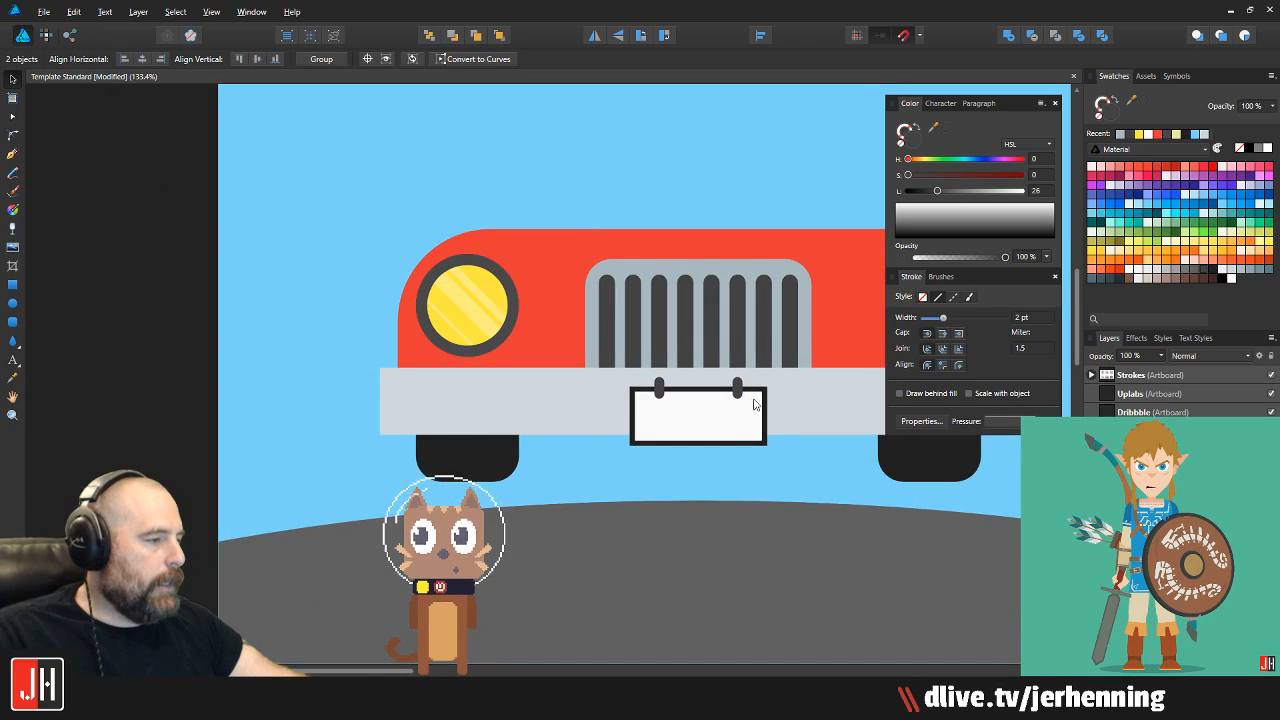
{"action": "key", "text": "i"}
{"action": "scroll", "coordinate": [770, 425], "scroll_direction": "up", "scroll_amount": 3}
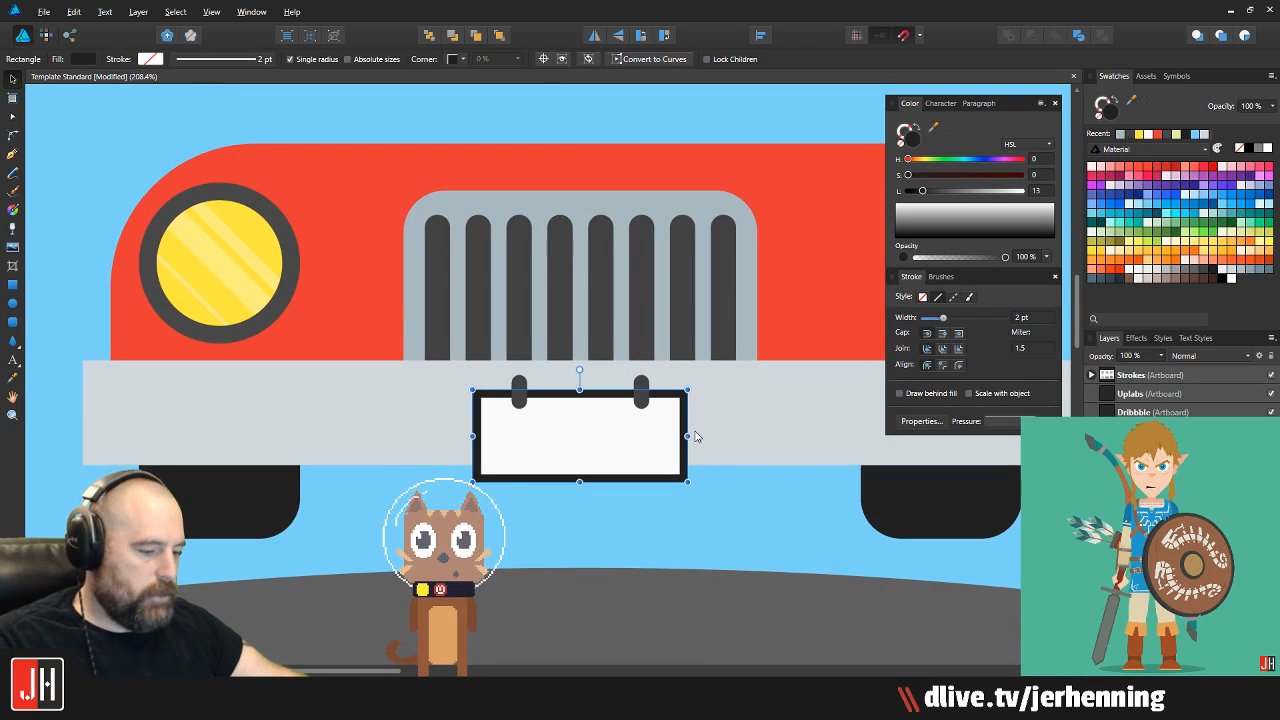
{"action": "left_click", "coordinate": [645, 383]}
{"action": "key", "text": "v"}
{"action": "left_click", "coordinate": [760, 491]}
{"action": "key", "text": "ctrl+s"}
{"action": "scroll", "coordinate": [721, 499], "scroll_direction": "down", "scroll_amount": 8}
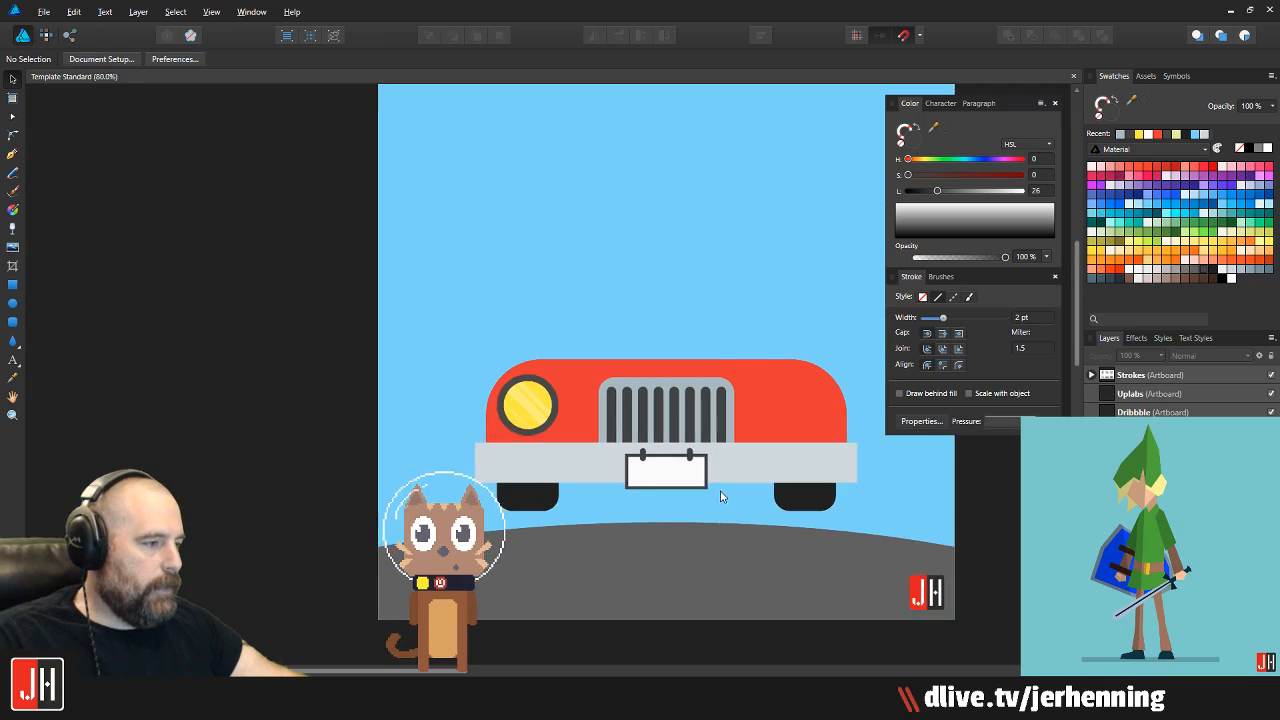
Duplicate the complete headlight, ring and glare included, at the same height on the opposite side of the grille
{"action": "scroll", "coordinate": [640, 504], "scroll_direction": "up", "scroll_amount": 4}
{"action": "scroll", "coordinate": [520, 449], "scroll_direction": "right", "scroll_amount": 1}
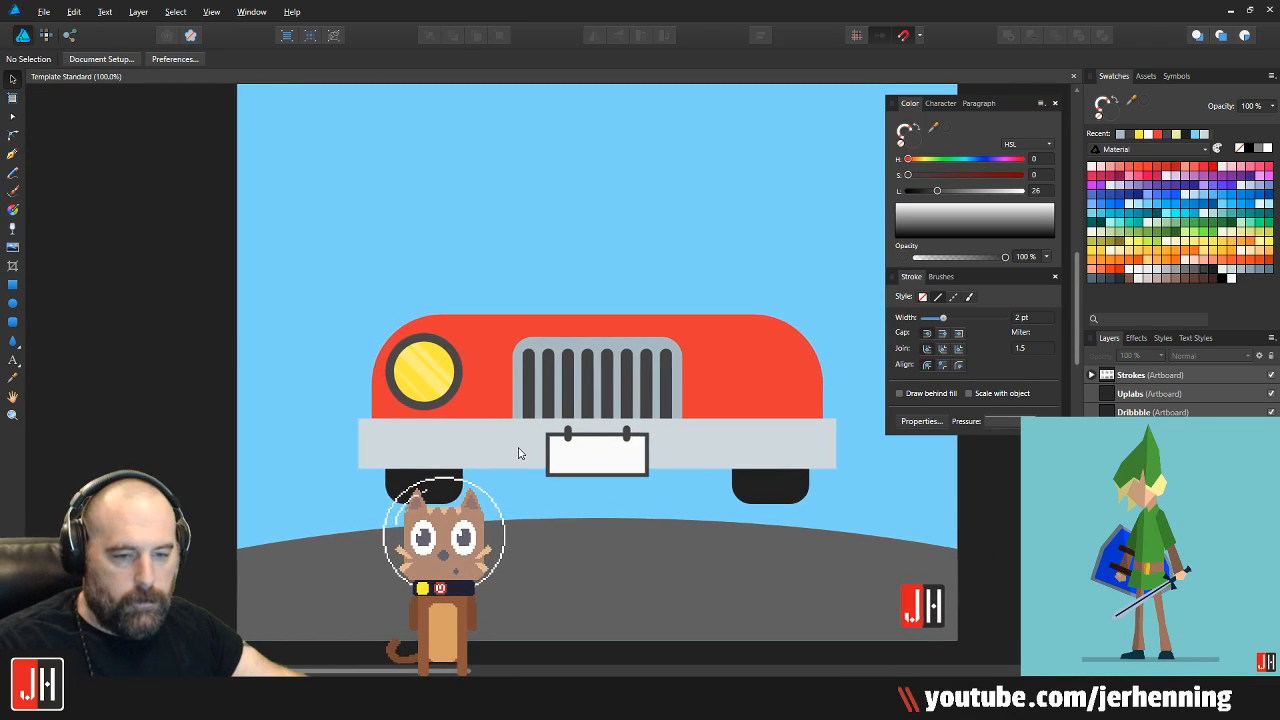
{"action": "scroll", "coordinate": [546, 363], "scroll_direction": "up", "scroll_amount": 1}
{"action": "scroll", "coordinate": [530, 392], "scroll_direction": "right", "scroll_amount": 1}
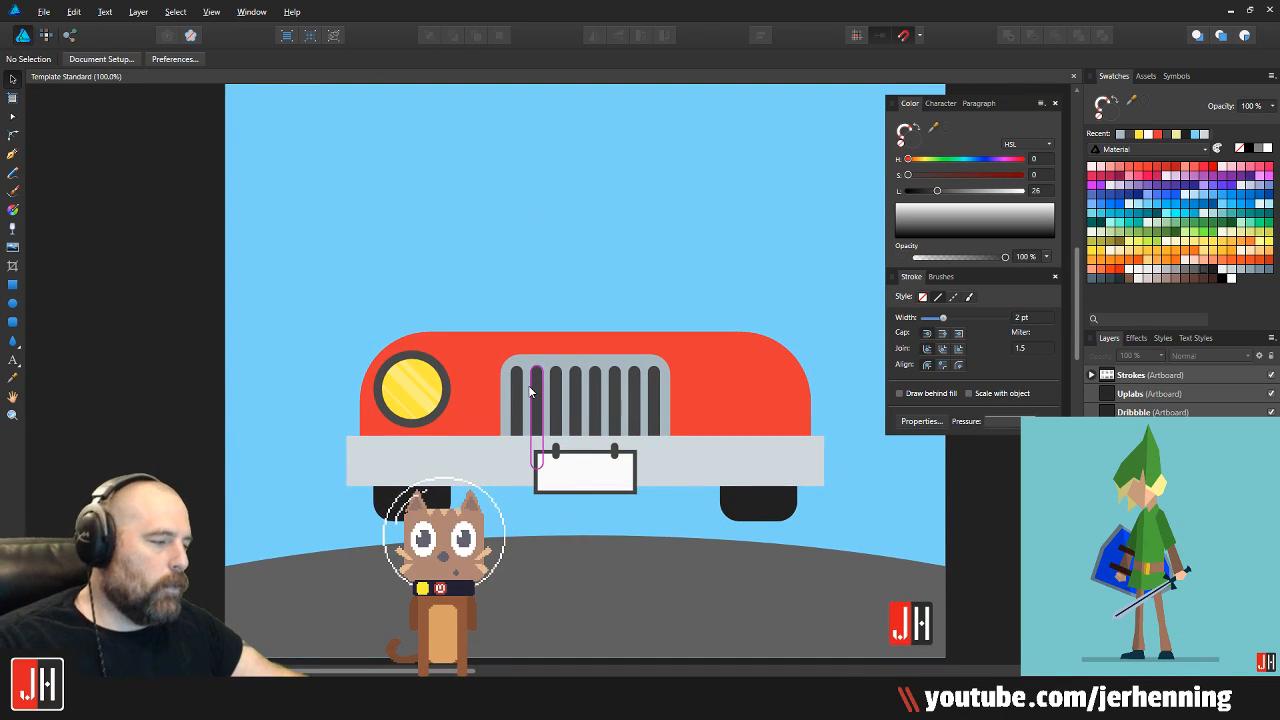
{"action": "scroll", "coordinate": [426, 386], "scroll_direction": "up", "scroll_amount": 3}
{"action": "left_click", "coordinate": [413, 380]}
{"action": "left_click", "coordinate": [416, 228]}
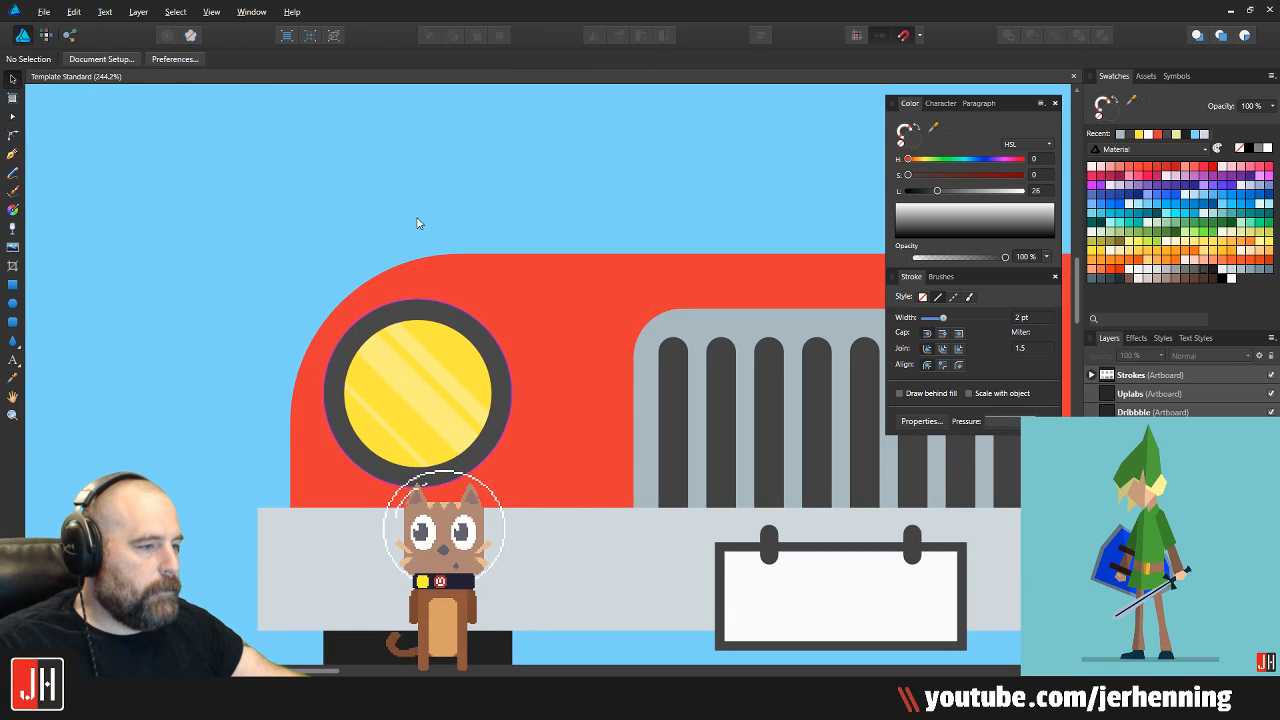
{"action": "scroll", "coordinate": [443, 332], "scroll_direction": "down", "scroll_amount": 2}
{"action": "scroll", "coordinate": [443, 332], "scroll_direction": "right", "scroll_amount": 2}
{"action": "left_click", "coordinate": [270, 370]}
{"action": "left_click_drag", "start_coordinate": [270, 370], "coordinate": [724, 367]}
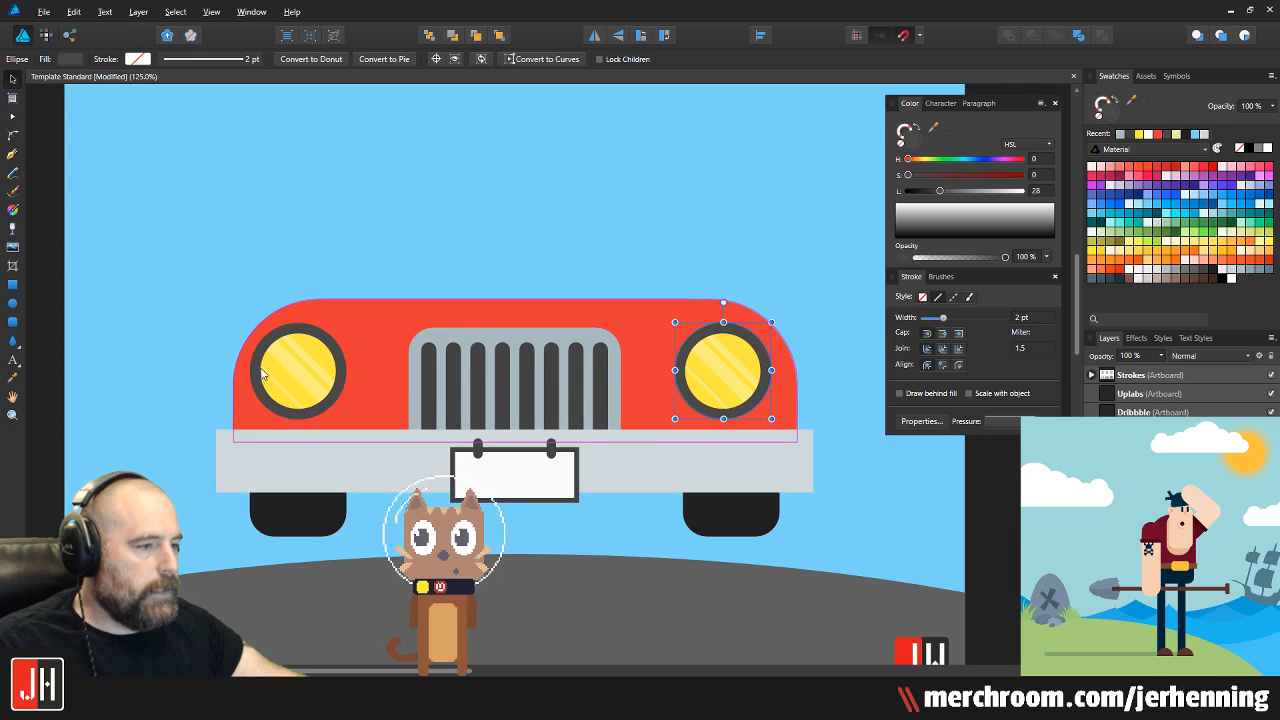
Shift both headlights together slightly so they sit symmetrically about the grille, and save the document
{"action": "left_click", "coordinate": [303, 373], "text": "shift"}
{"action": "left_click_drag", "start_coordinate": [303, 373], "coordinate": [309, 372]}
{"action": "left_click", "coordinate": [449, 209]}
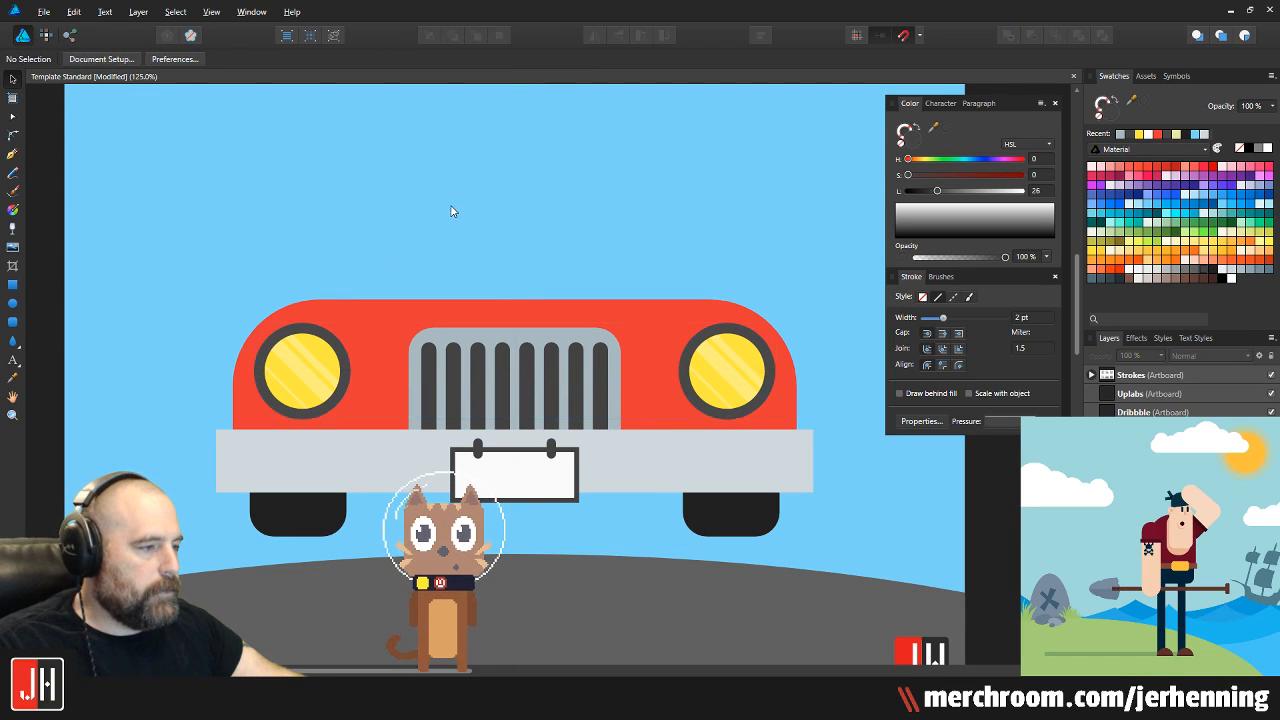
{"action": "scroll", "coordinate": [503, 255], "scroll_direction": "down", "scroll_amount": 7}
{"action": "key", "text": "ctrl+s"}
Examine the car front as a whole and up close, checking the grille panel, headlights and bumper
{"action": "scroll", "coordinate": [487, 309], "scroll_direction": "up", "scroll_amount": 5}
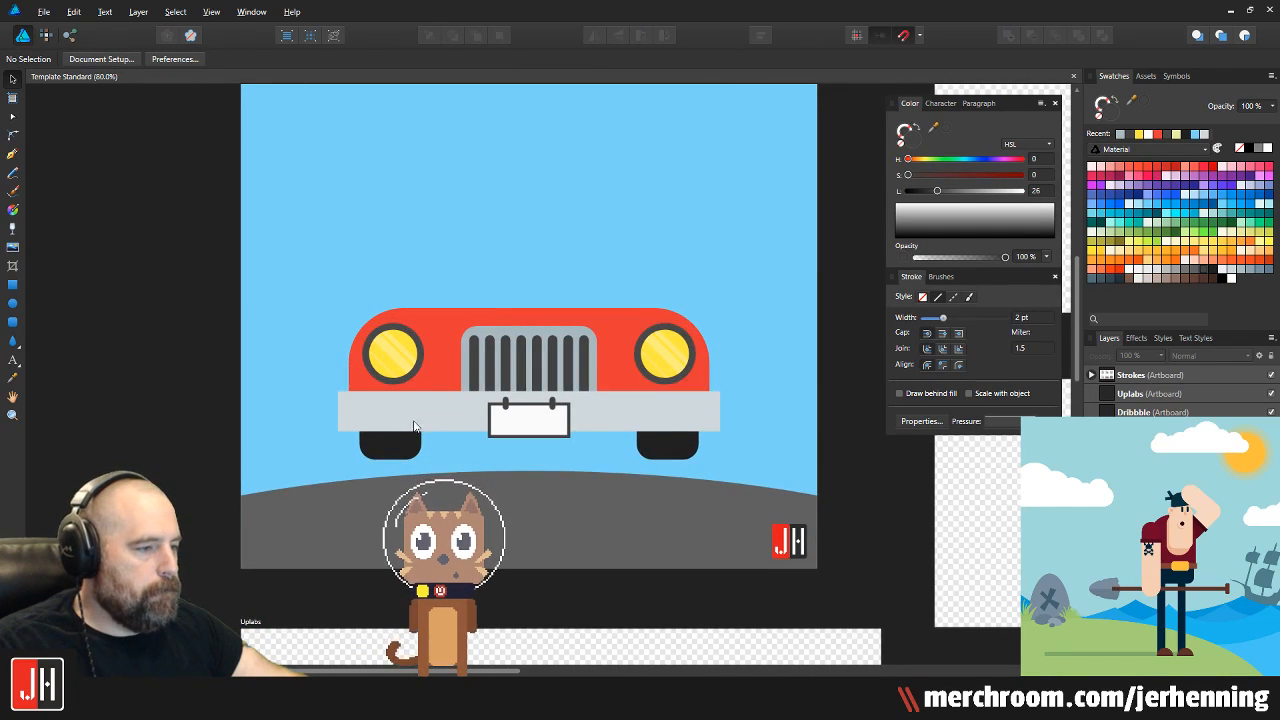
{"action": "scroll", "coordinate": [426, 403], "scroll_direction": "up", "scroll_amount": 5}
{"action": "scroll", "coordinate": [417, 413], "scroll_direction": "down", "scroll_amount": 4}
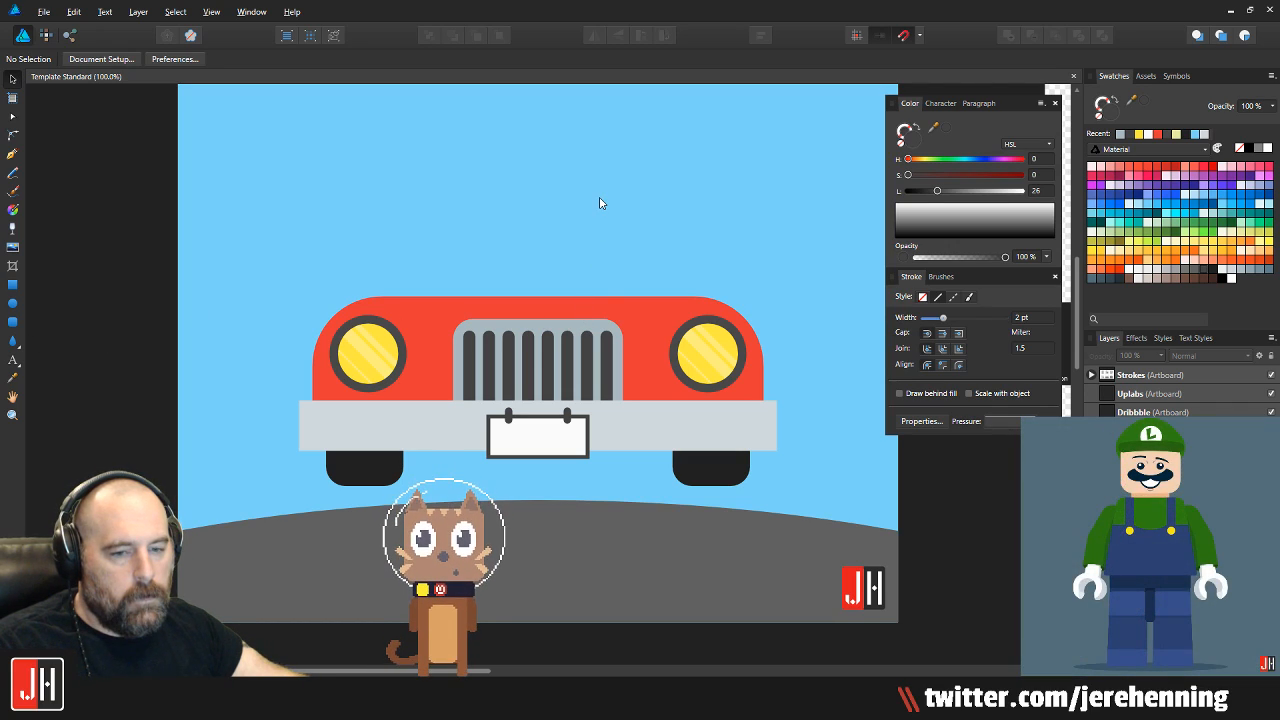
{"action": "scroll", "coordinate": [366, 337], "scroll_direction": "up", "scroll_amount": 3}
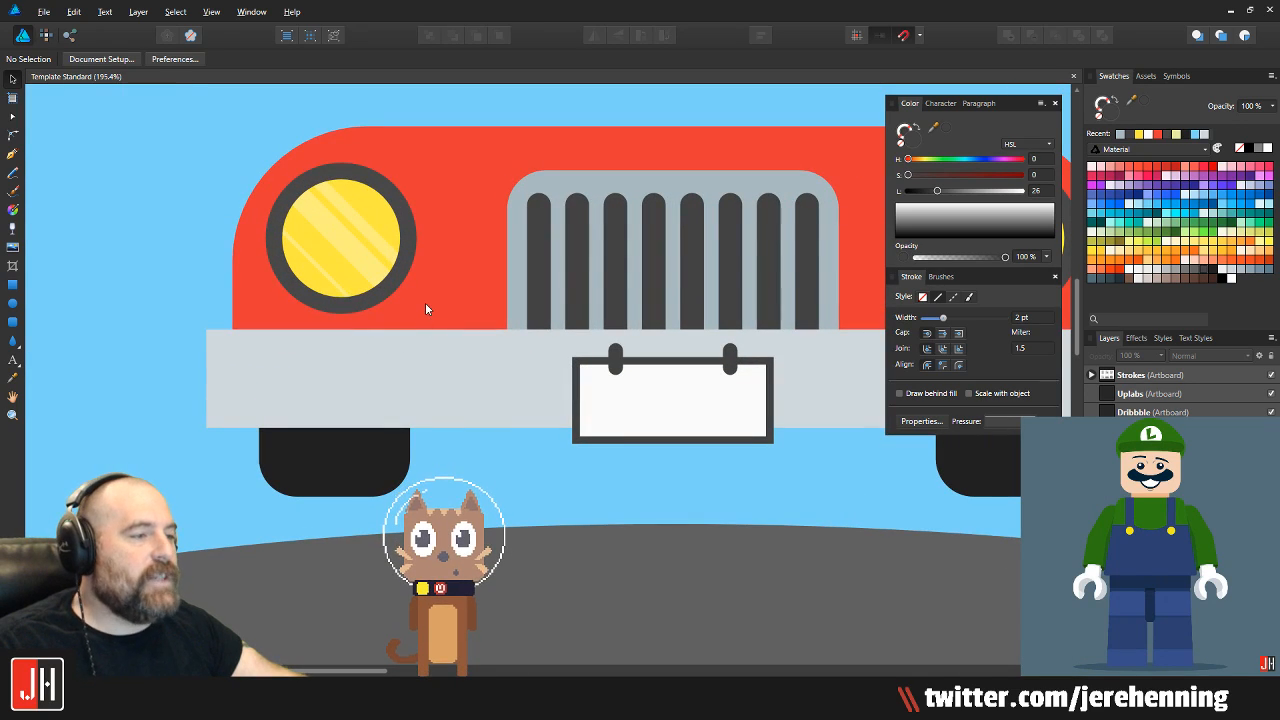
{"action": "left_click", "coordinate": [718, 186]}
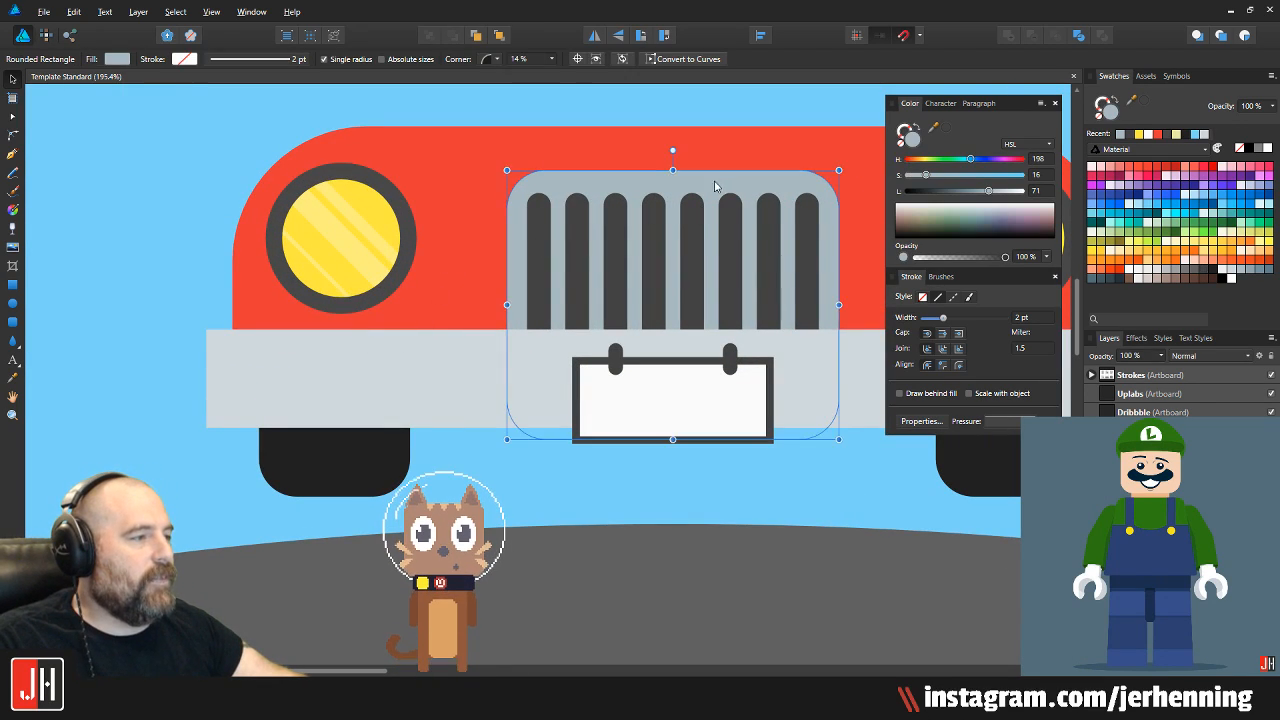
{"action": "scroll", "coordinate": [716, 195], "scroll_direction": "up", "scroll_amount": 3}
{"action": "scroll", "coordinate": [713, 202], "scroll_direction": "down", "scroll_amount": 5}
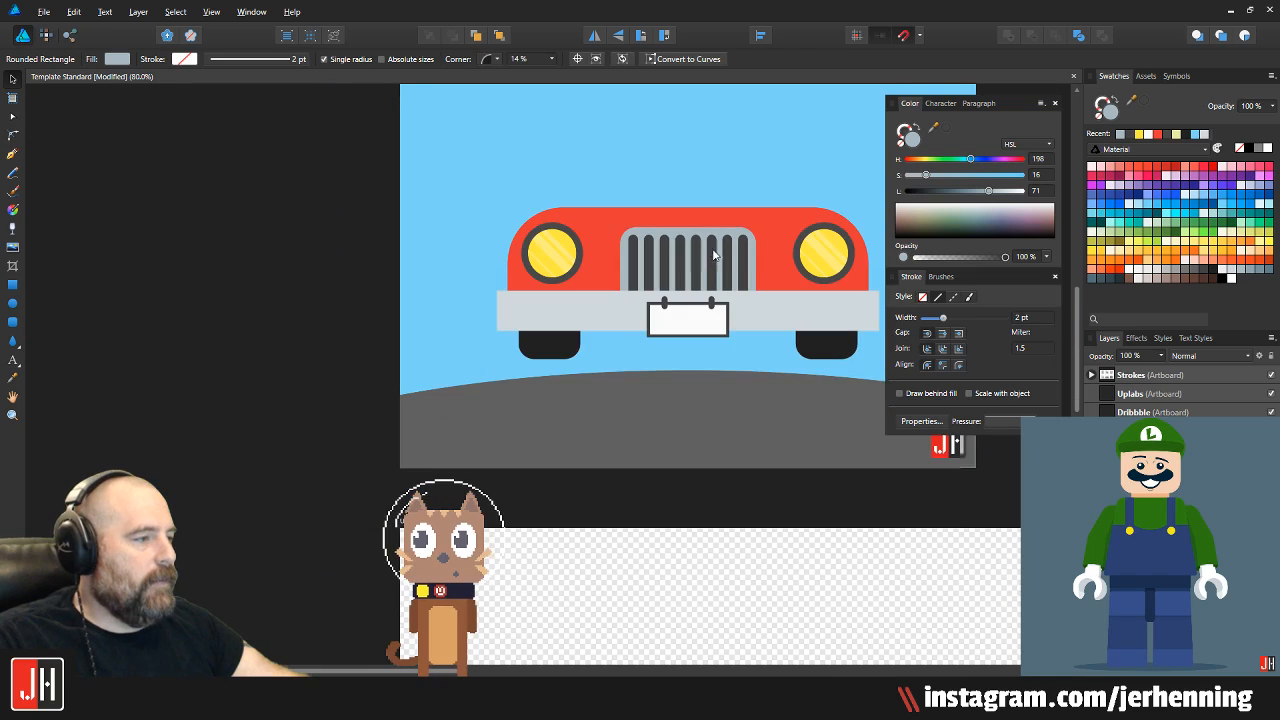
{"action": "key", "text": "ctrl+d"}
{"action": "scroll", "coordinate": [634, 257], "scroll_direction": "up", "scroll_amount": 1}
{"action": "scroll", "coordinate": [592, 303], "scroll_direction": "down", "scroll_amount": 1}
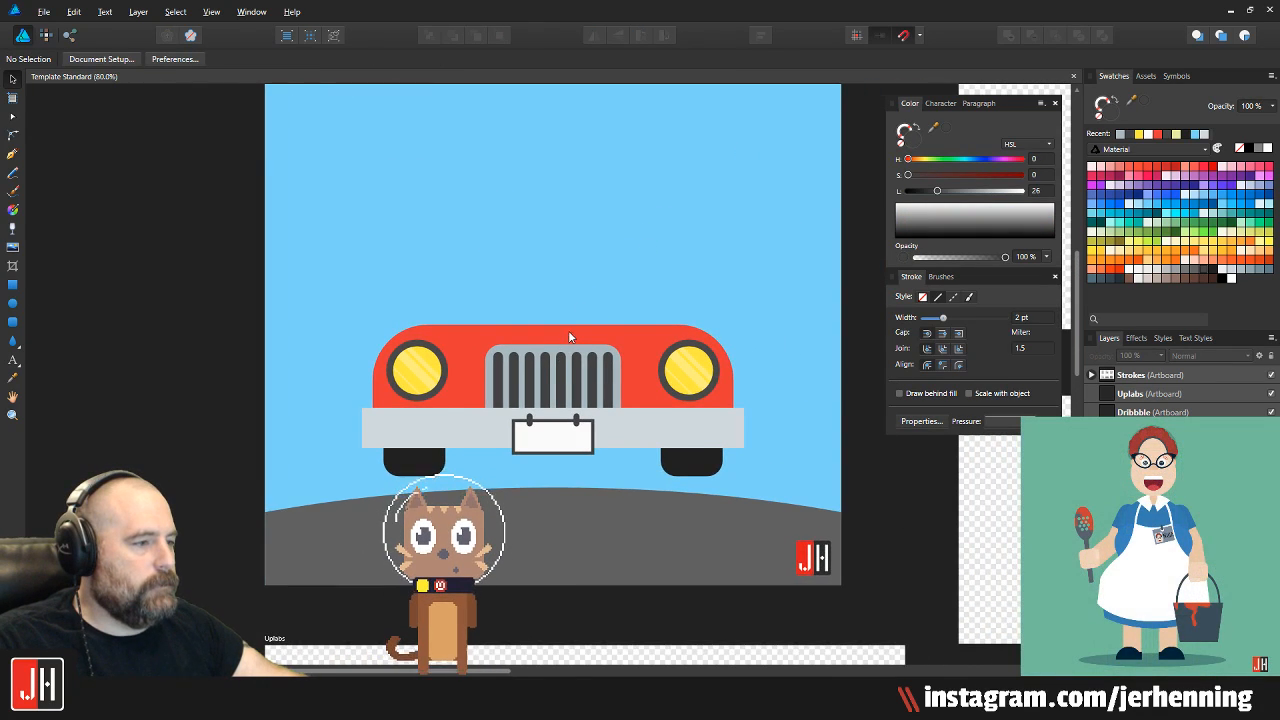
{"action": "scroll", "coordinate": [566, 310], "scroll_direction": "up", "scroll_amount": 2}
{"action": "scroll", "coordinate": [481, 347], "scroll_direction": "up", "scroll_amount": 1}
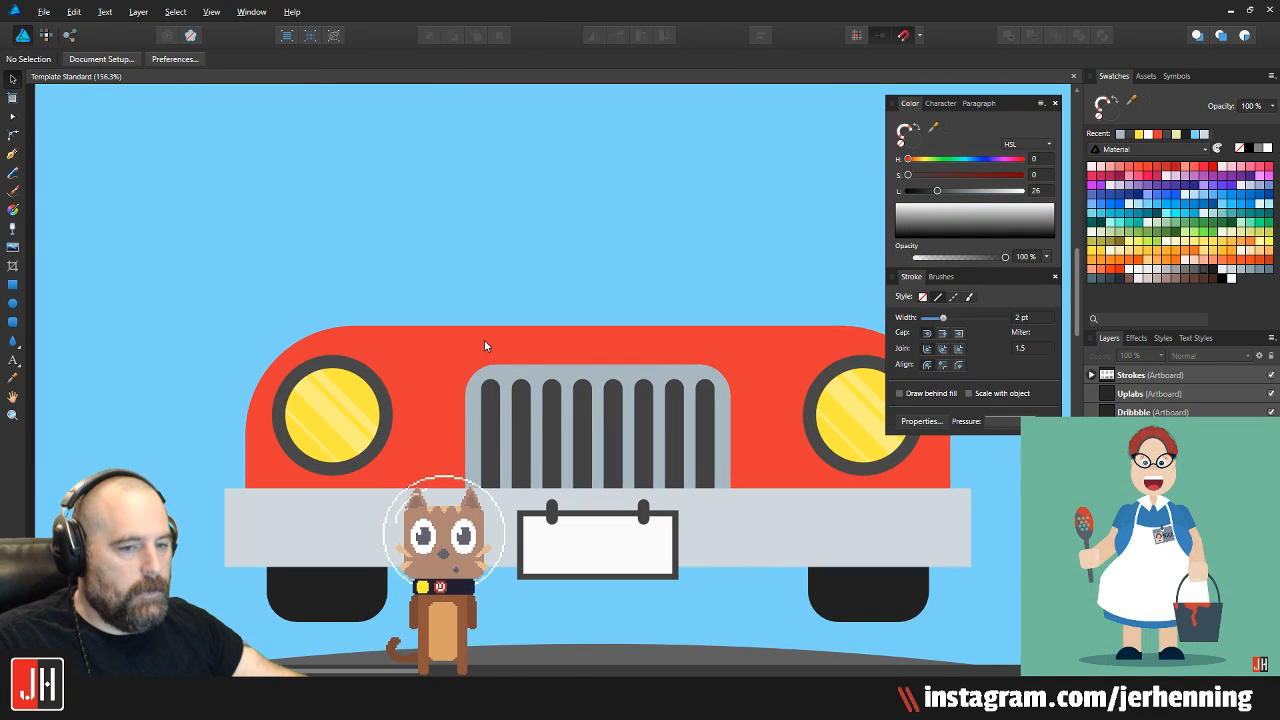
{"action": "scroll", "coordinate": [488, 334], "scroll_direction": "down", "scroll_amount": 1}
{"action": "scroll", "coordinate": [475, 296], "scroll_direction": "right", "scroll_amount": 1}
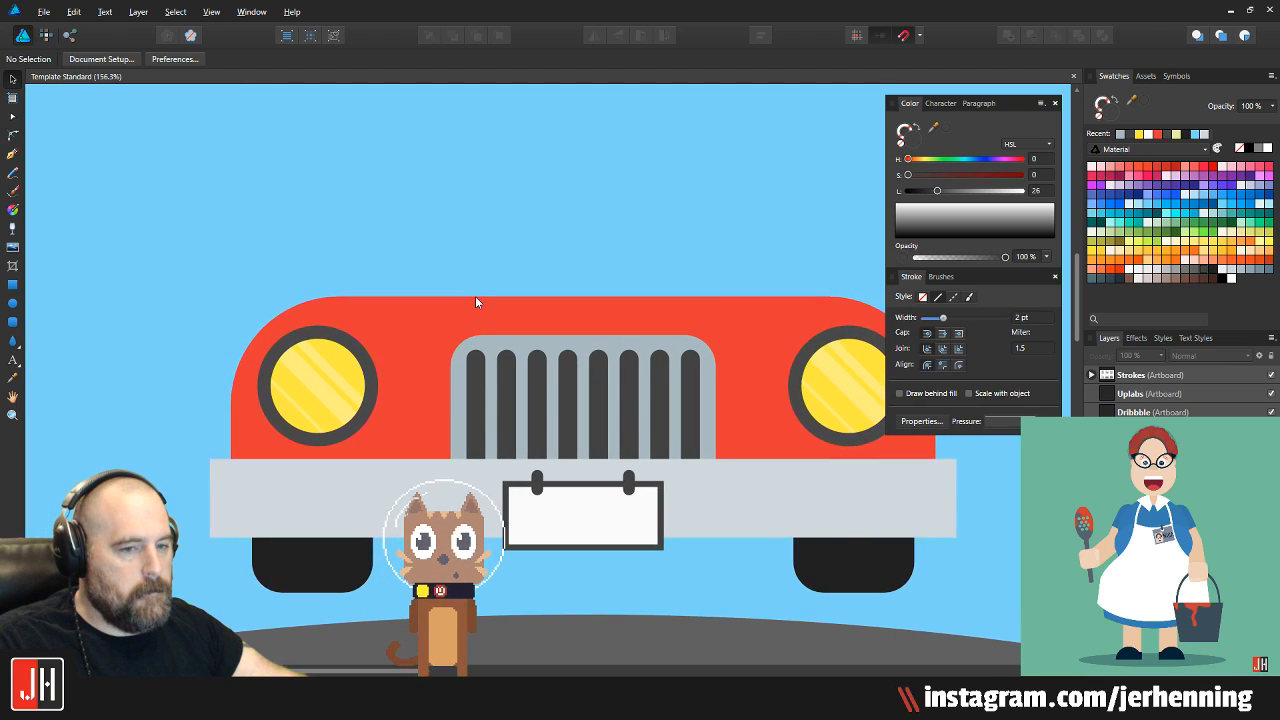
{"action": "left_click_drag", "start_coordinate": [475, 296], "coordinate": [420, 308]}
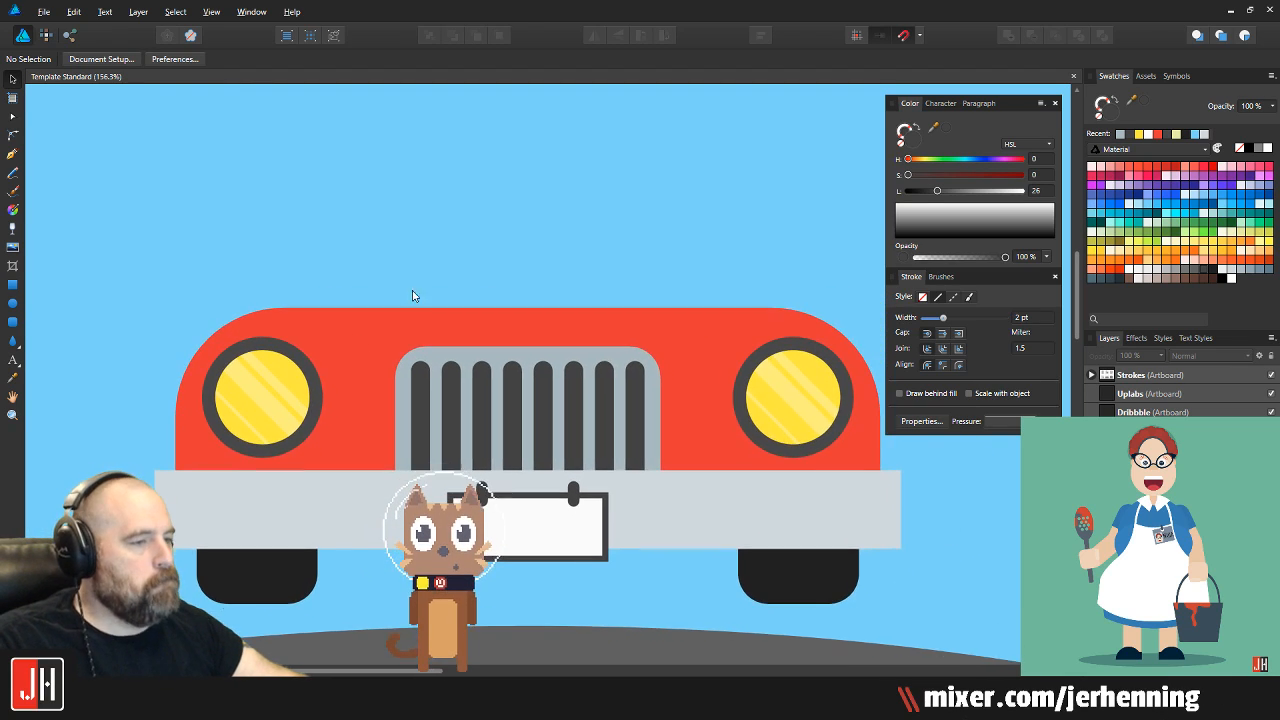
Draw a large ellipse over the car front and fill it with a darker red (HSL 1, 77, 48)
{"action": "left_click", "coordinate": [13, 304]}
{"action": "left_click_drag", "start_coordinate": [271, 208], "coordinate": [897, 628]}
{"action": "key", "text": "i"}
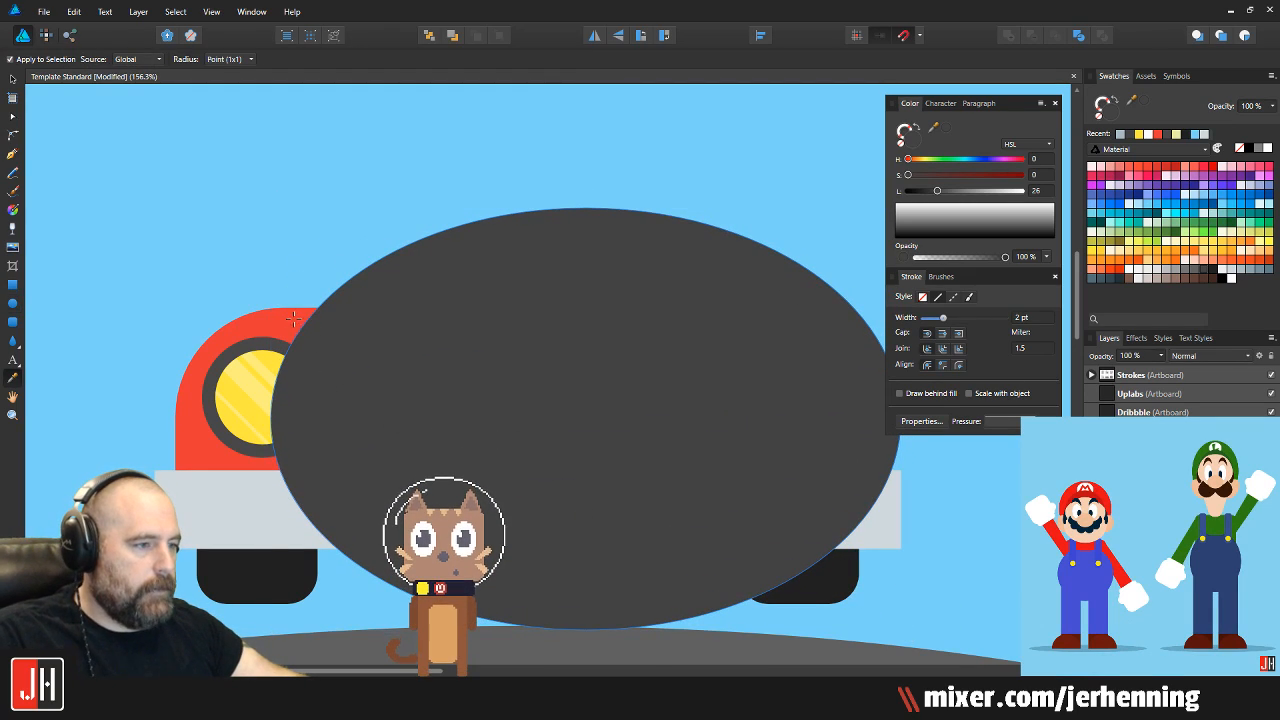
{"action": "left_click", "coordinate": [293, 319]}
{"action": "left_click_drag", "start_coordinate": [972, 193], "coordinate": [964, 197]}
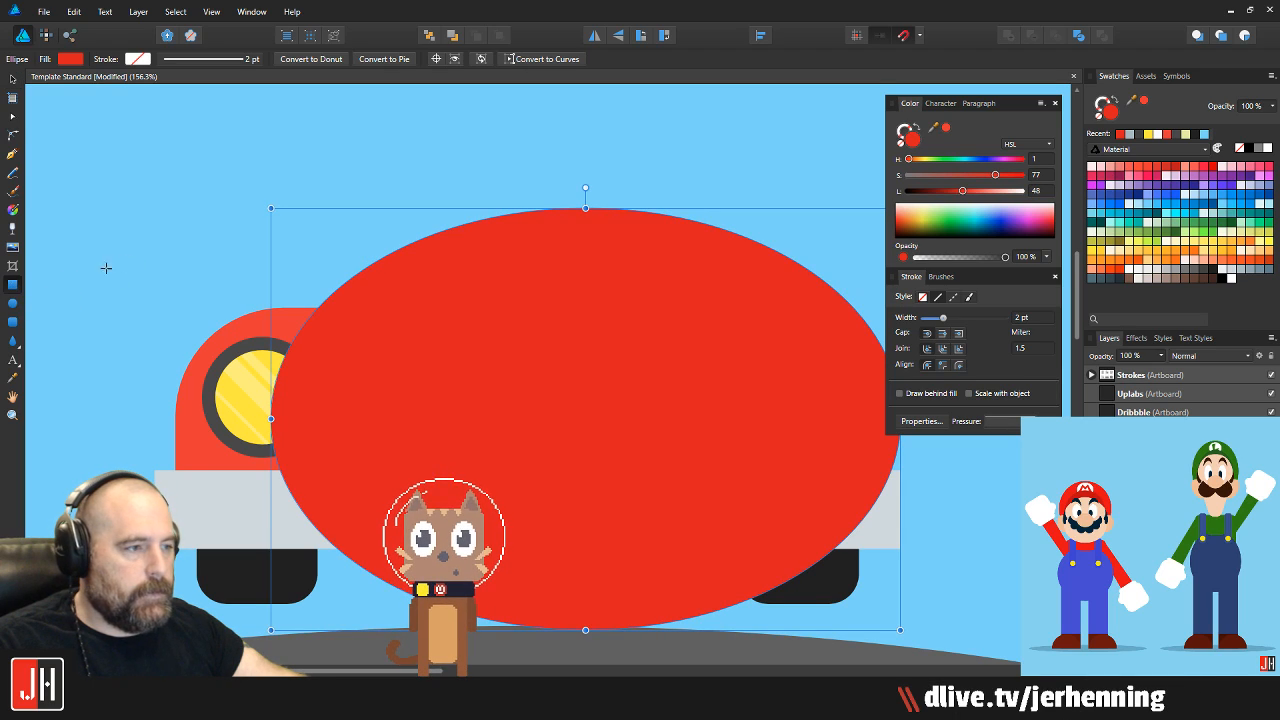
Cut off all but the ellipse's upper cap by subtracting a wide rectangle drawn over its lower part
{"action": "mouse_move", "coordinate": [159, 254]}
{"action": "left_mouse_down"}
{"action": "mouse_move", "coordinate": [1030, 668]}
{"action": "mouse_move", "coordinate": [1065, 700]}
{"action": "left_mouse_up"}
{"action": "key", "text": "v"}
{"action": "left_click", "coordinate": [663, 229], "text": "shift"}
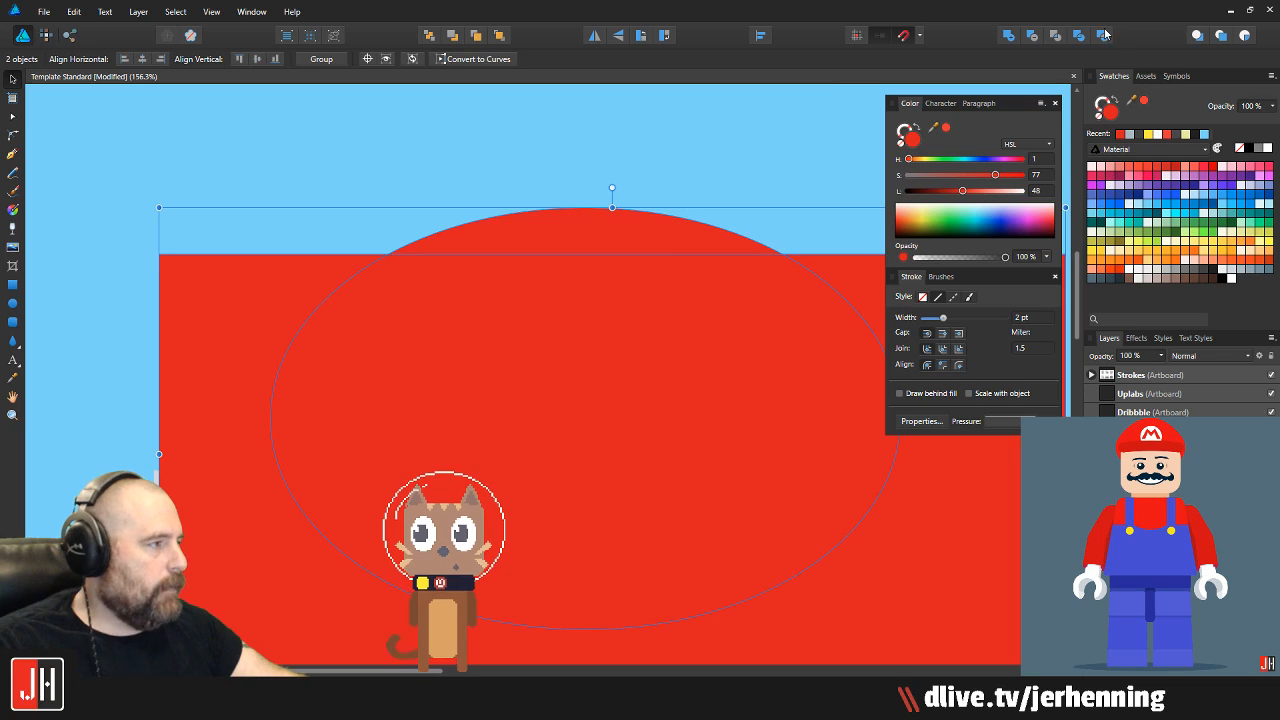
{"action": "left_click", "coordinate": [1032, 36]}
Position the dark red cap behind the body's upper edge, centred above the grille as a low bonnet bulge
{"action": "left_click_drag", "start_coordinate": [593, 222], "coordinate": [543, 300]}
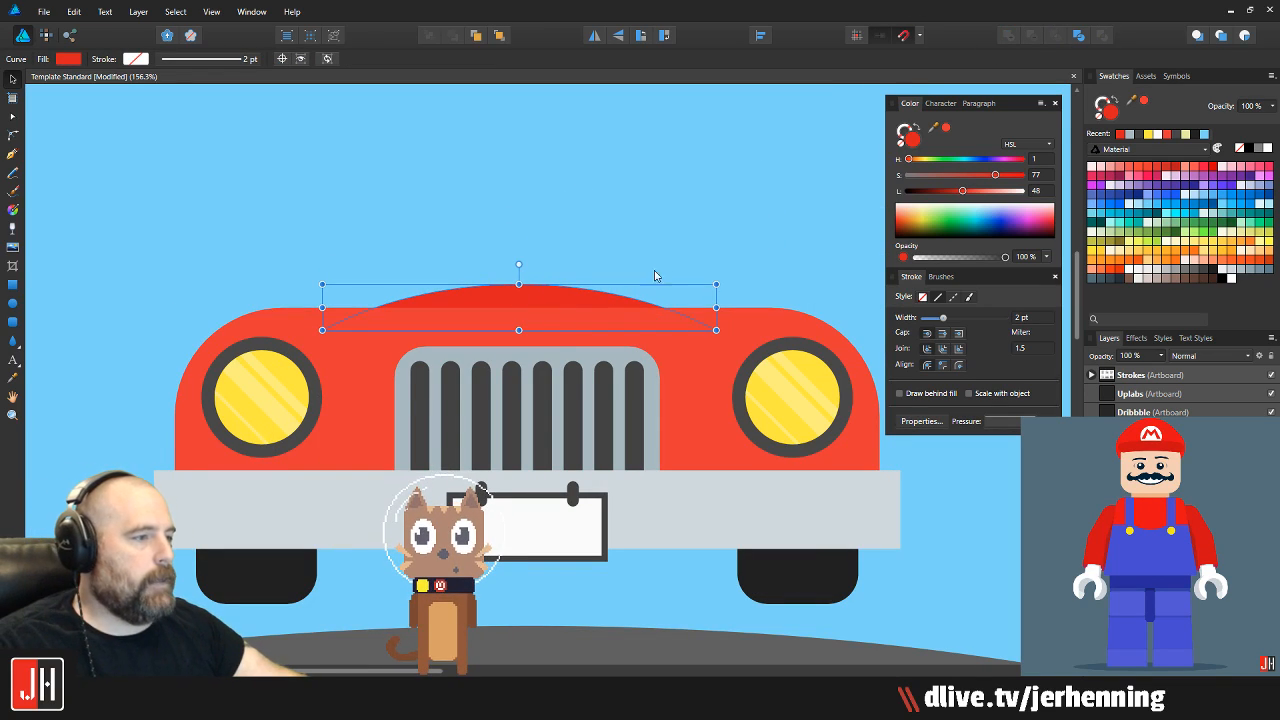
{"action": "left_click", "coordinate": [575, 272]}
{"action": "scroll", "coordinate": [575, 270], "scroll_direction": "down", "scroll_amount": 2}
{"action": "scroll", "coordinate": [520, 299], "scroll_direction": "up", "scroll_amount": 4}
{"action": "left_click_drag", "start_coordinate": [545, 276], "coordinate": [575, 271]}
{"action": "left_click", "coordinate": [575, 273]}
{"action": "scroll", "coordinate": [600, 289], "scroll_direction": "down", "scroll_amount": 5}
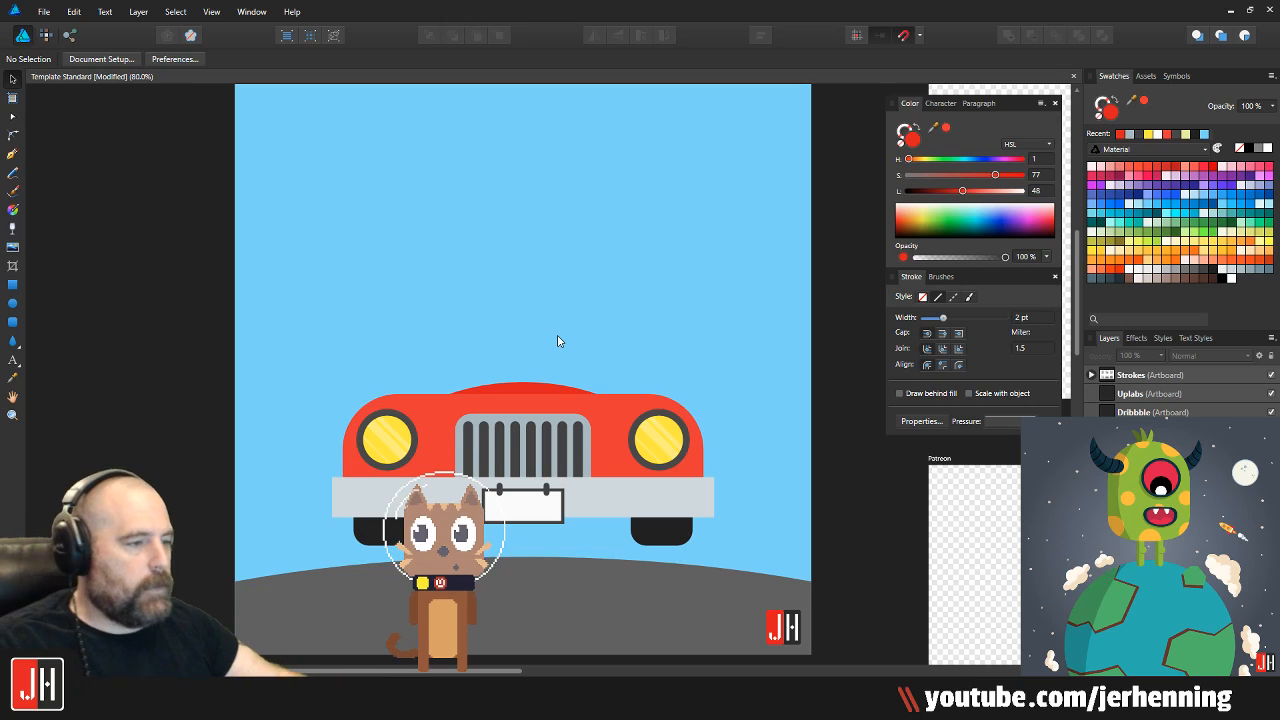
Draw a dark red rounded rectangle and place it behind one upper corner of the body as a side mirror
{"action": "scroll", "coordinate": [436, 400], "scroll_direction": "up", "scroll_amount": 2}
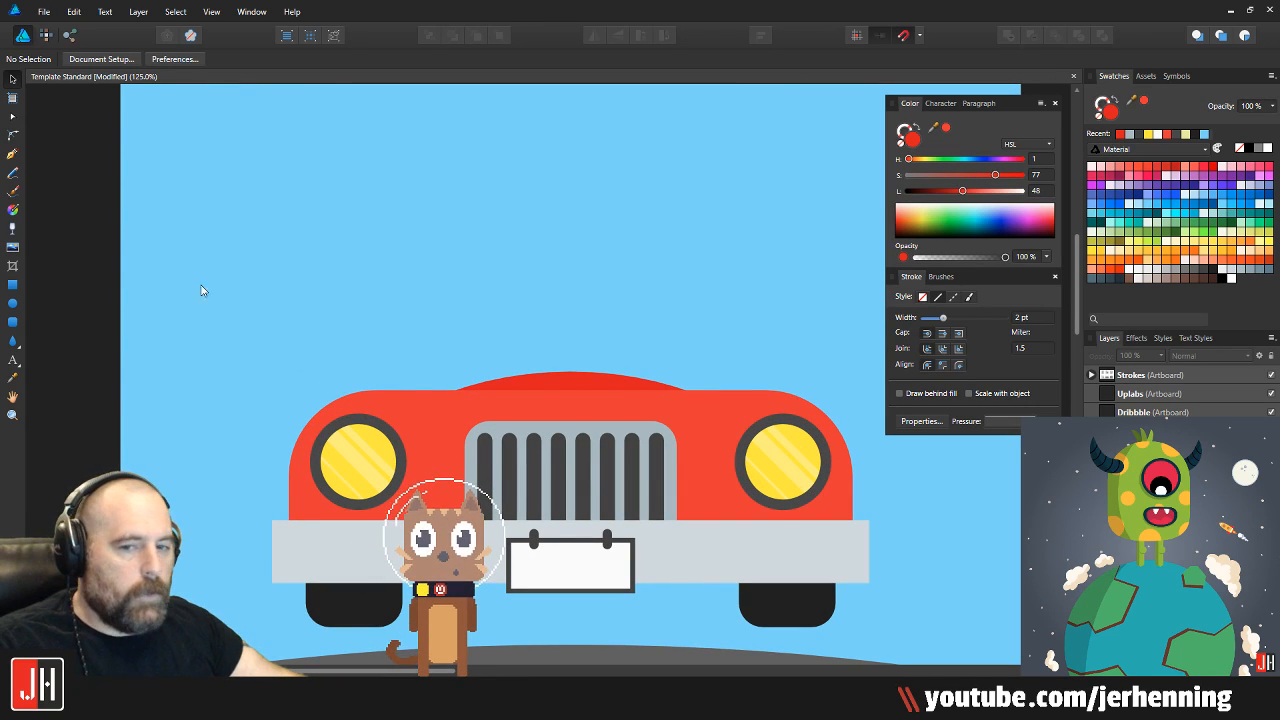
{"action": "left_click", "coordinate": [13, 325]}
{"action": "scroll", "coordinate": [301, 383], "scroll_direction": "up", "scroll_amount": 2}
{"action": "left_click_drag", "start_coordinate": [260, 328], "coordinate": [413, 421]}
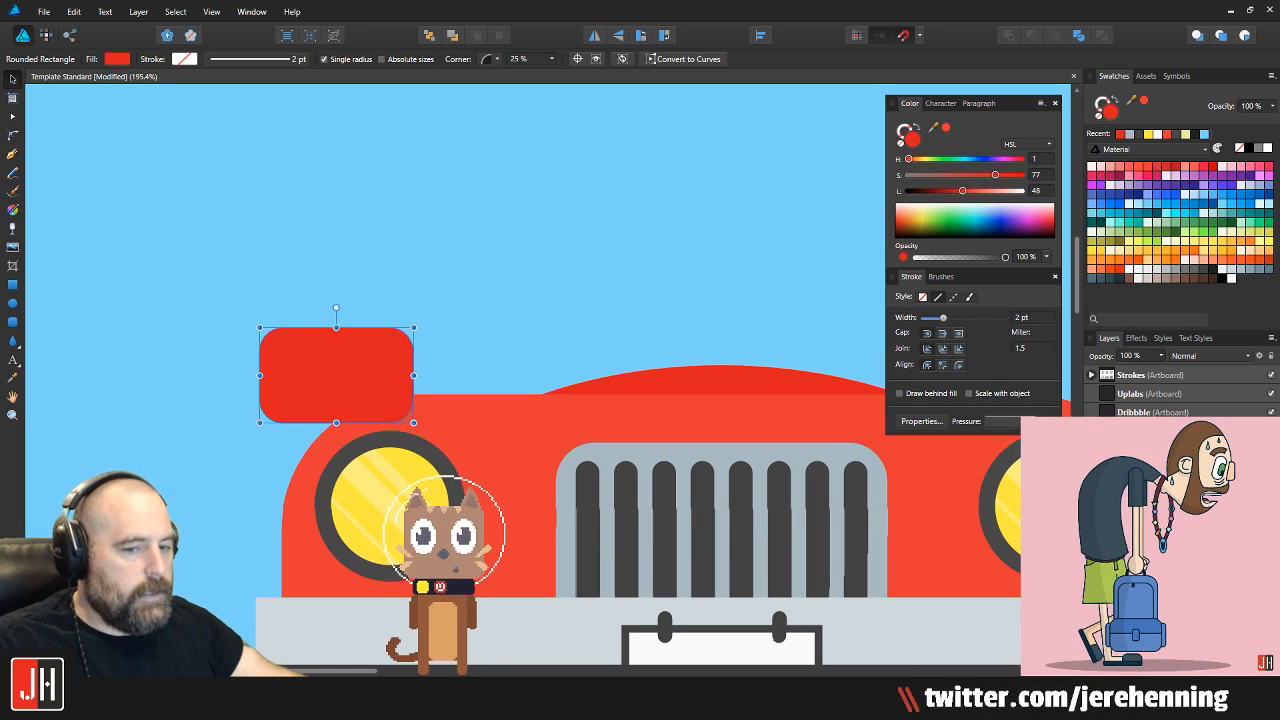
{"action": "mouse_move", "coordinate": [340, 383]}
{"action": "left_mouse_down"}
{"action": "mouse_move", "coordinate": [276, 375]}
{"action": "mouse_move", "coordinate": [325, 376]}
{"action": "left_mouse_up"}
{"action": "key", "text": "ctrl+1"}
{"action": "left_click_drag", "start_coordinate": [437, 340], "coordinate": [321, 359]}
Duplicate the side mirror at the same height on the opposite corner of the body, adjust both together and save the document
{"action": "left_click_drag", "start_coordinate": [251, 400], "coordinate": [650, 410]}
{"action": "left_click", "coordinate": [226, 401], "text": "shift"}
{"action": "left_click_drag", "start_coordinate": [226, 401], "coordinate": [230, 399]}
{"action": "key", "text": "ctrl+d"}
{"action": "scroll", "coordinate": [530, 300], "scroll_direction": "down", "scroll_amount": 3}
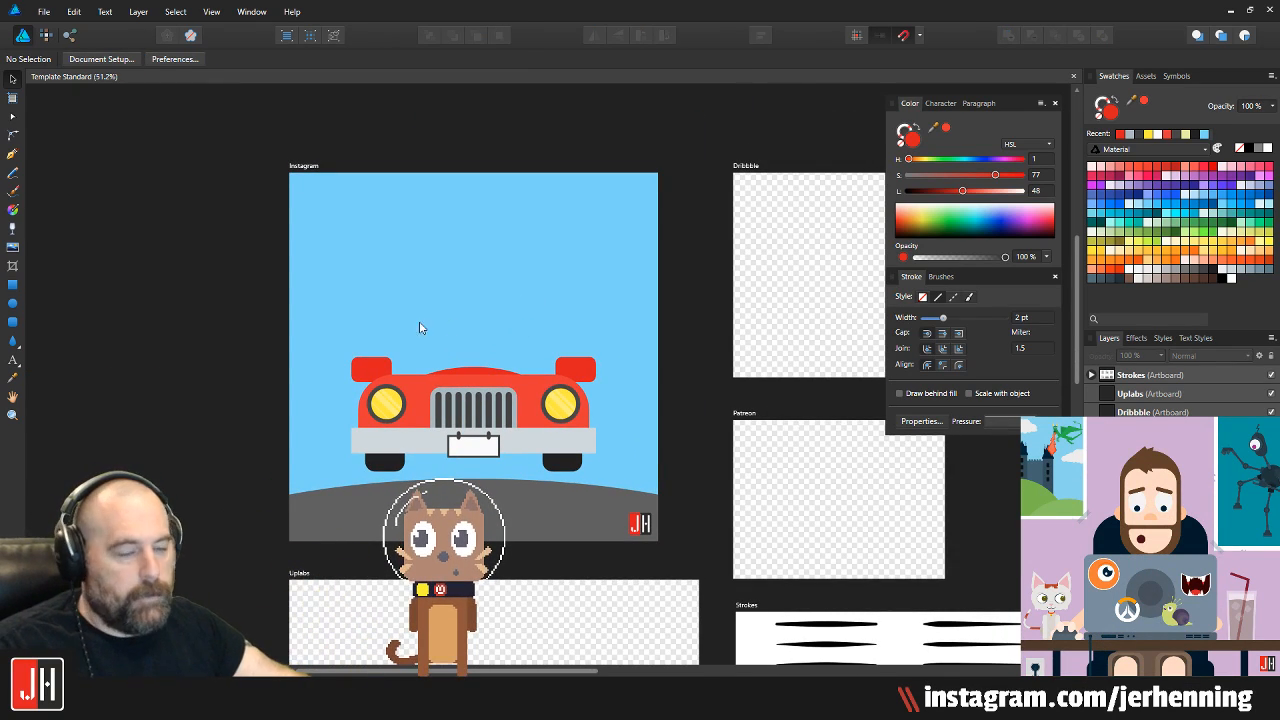
Shift both side mirrors together so they sit symmetrically about the car body, and save the document
{"action": "scroll", "coordinate": [437, 411], "scroll_direction": "up", "scroll_amount": 4}
{"action": "left_click", "coordinate": [792, 314]}
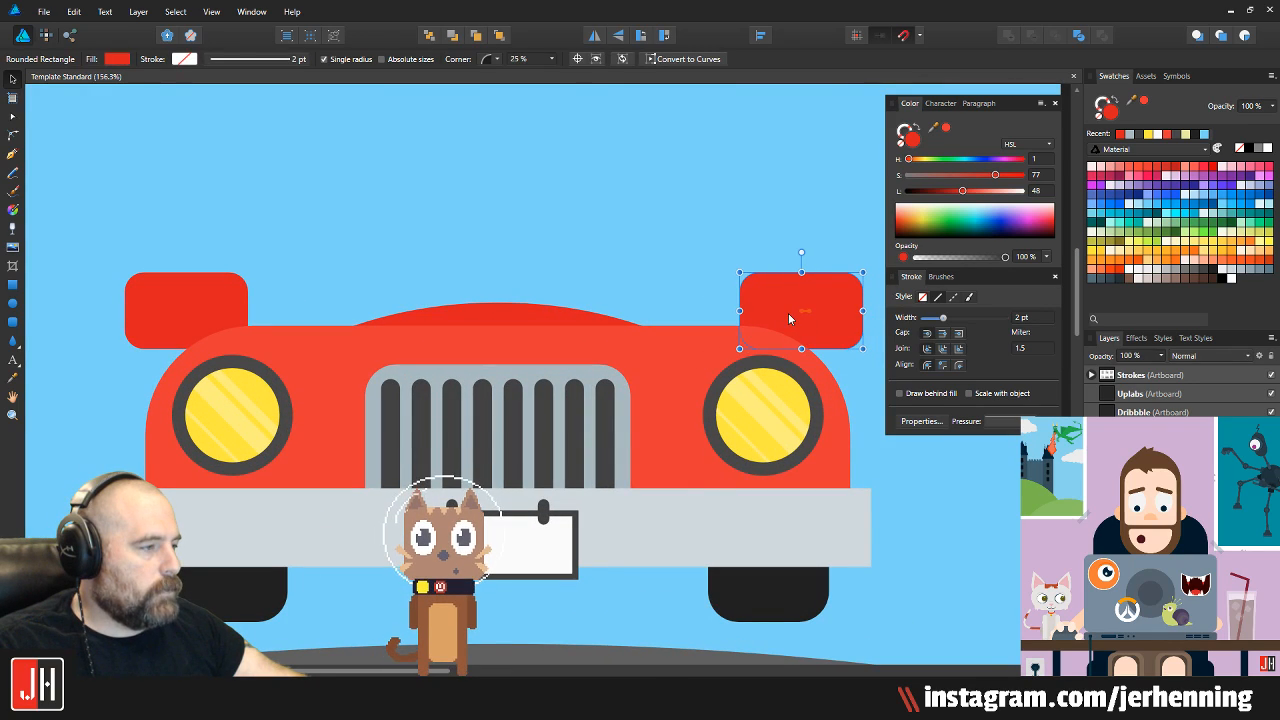
{"action": "left_click", "coordinate": [218, 294], "text": "shift"}
{"action": "left_click_drag", "start_coordinate": [218, 294], "coordinate": [230, 293]}
{"action": "left_click", "coordinate": [477, 154]}
{"action": "scroll", "coordinate": [531, 220], "scroll_direction": "down", "scroll_amount": 3}
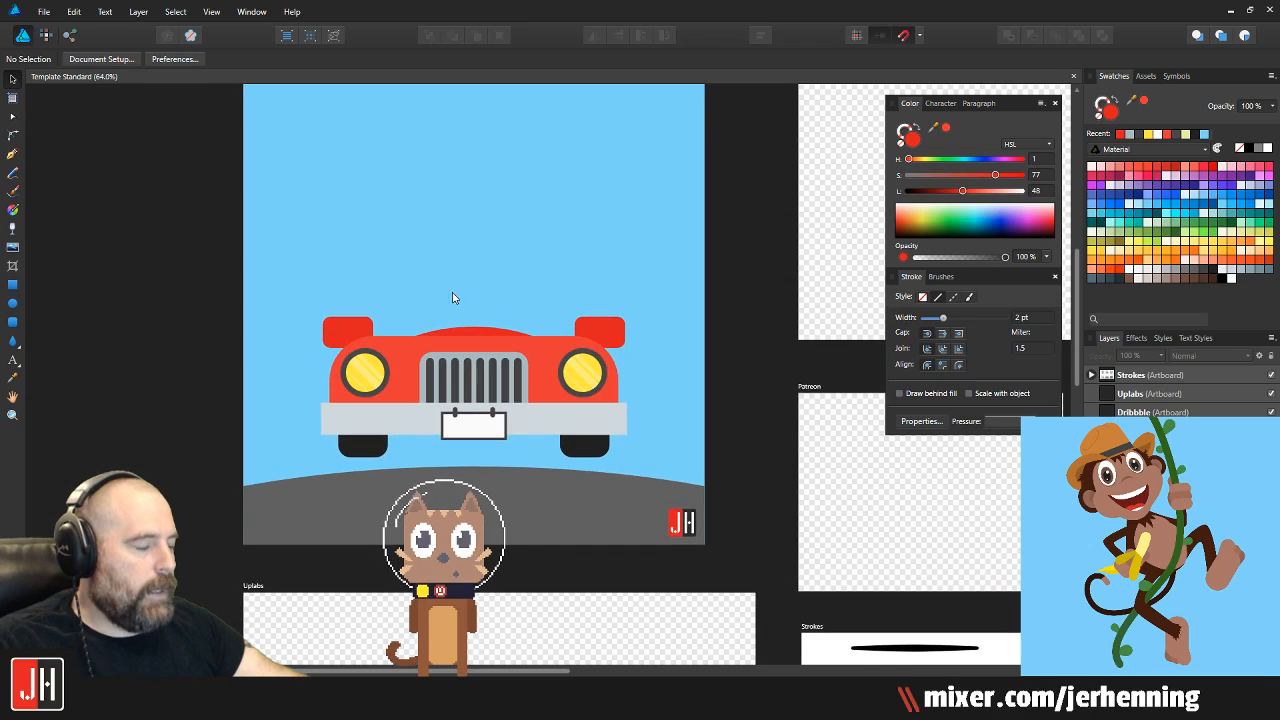
{"action": "left_click_drag", "start_coordinate": [408, 239], "coordinate": [400, 280]}
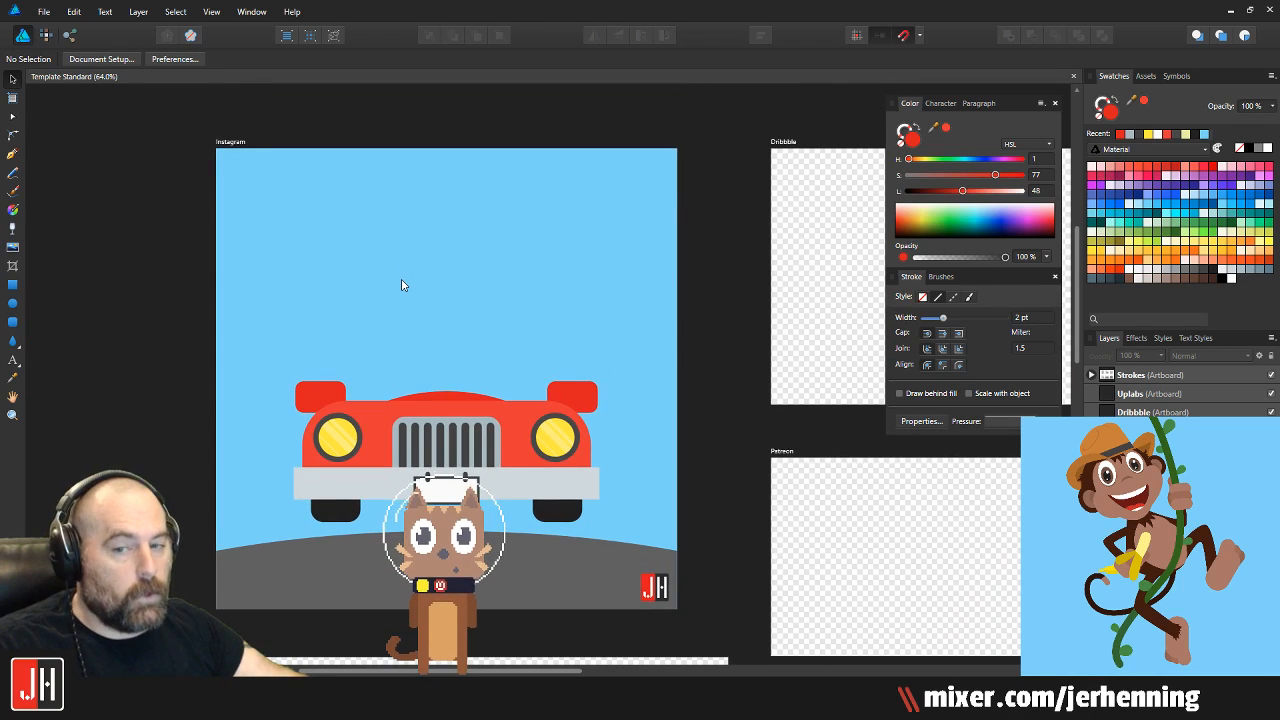
{"action": "left_click", "coordinate": [13, 322]}
{"action": "left_click_drag", "start_coordinate": [322, 175], "coordinate": [572, 594]}
{"action": "left_click_drag", "start_coordinate": [339, 197], "coordinate": [329, 181]}
{"action": "key", "text": "ctrl+shift+["}
{"action": "left_click_drag", "start_coordinate": [457, 236], "coordinate": [531, 267]}
{"action": "key", "text": "Delete"}
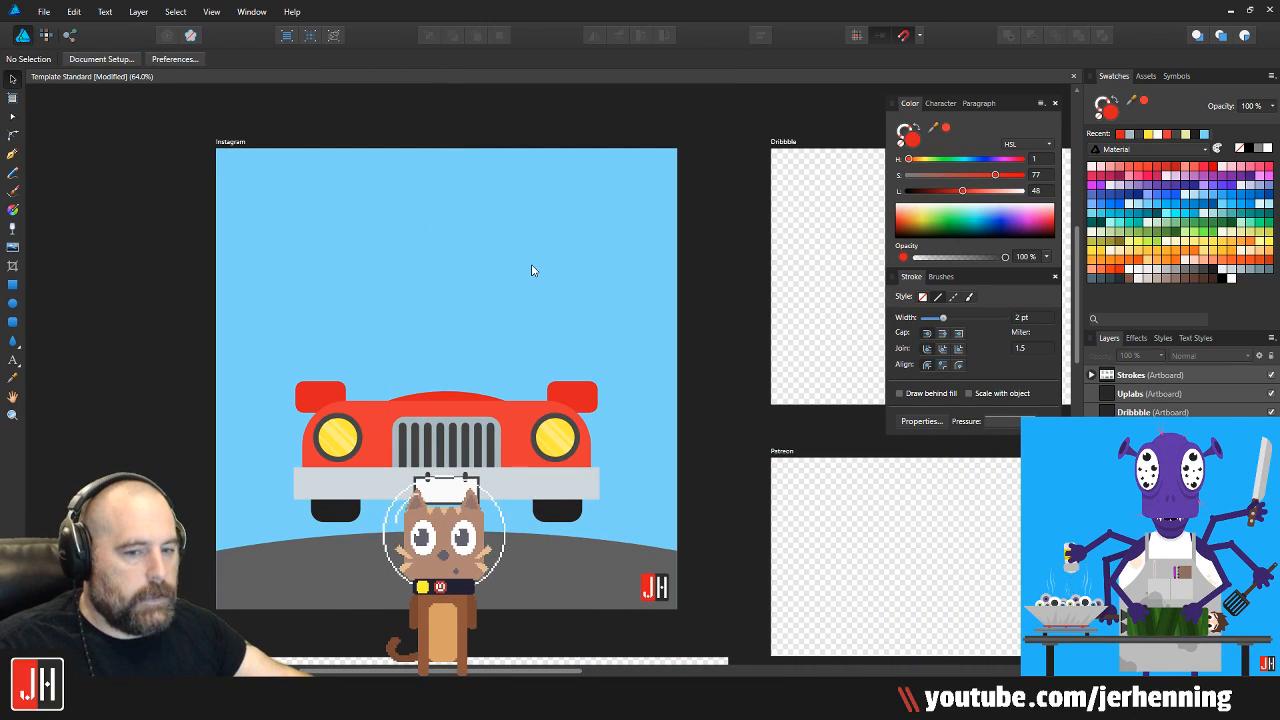
Draw a tall ellipse about as wide as the car, centre it horizontally on the car and send it behind the body
{"action": "left_click", "coordinate": [13, 303]}
{"action": "mouse_move", "coordinate": [344, 177]}
{"action": "left_mouse_down"}
{"action": "mouse_move", "coordinate": [586, 614]}
{"action": "mouse_move", "coordinate": [656, 649]}
{"action": "mouse_move", "coordinate": [706, 622]}
{"action": "mouse_move", "coordinate": [698, 591]}
{"action": "left_mouse_up"}
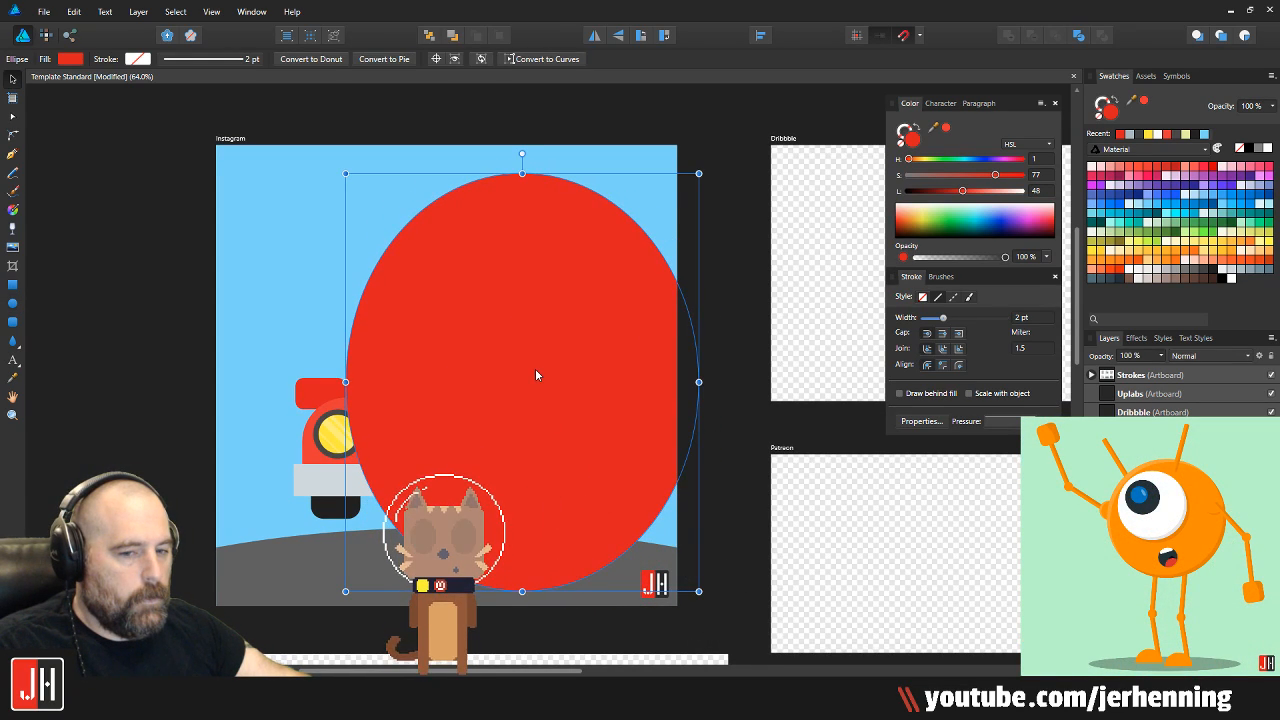
{"action": "left_click_drag", "start_coordinate": [536, 360], "coordinate": [475, 387]}
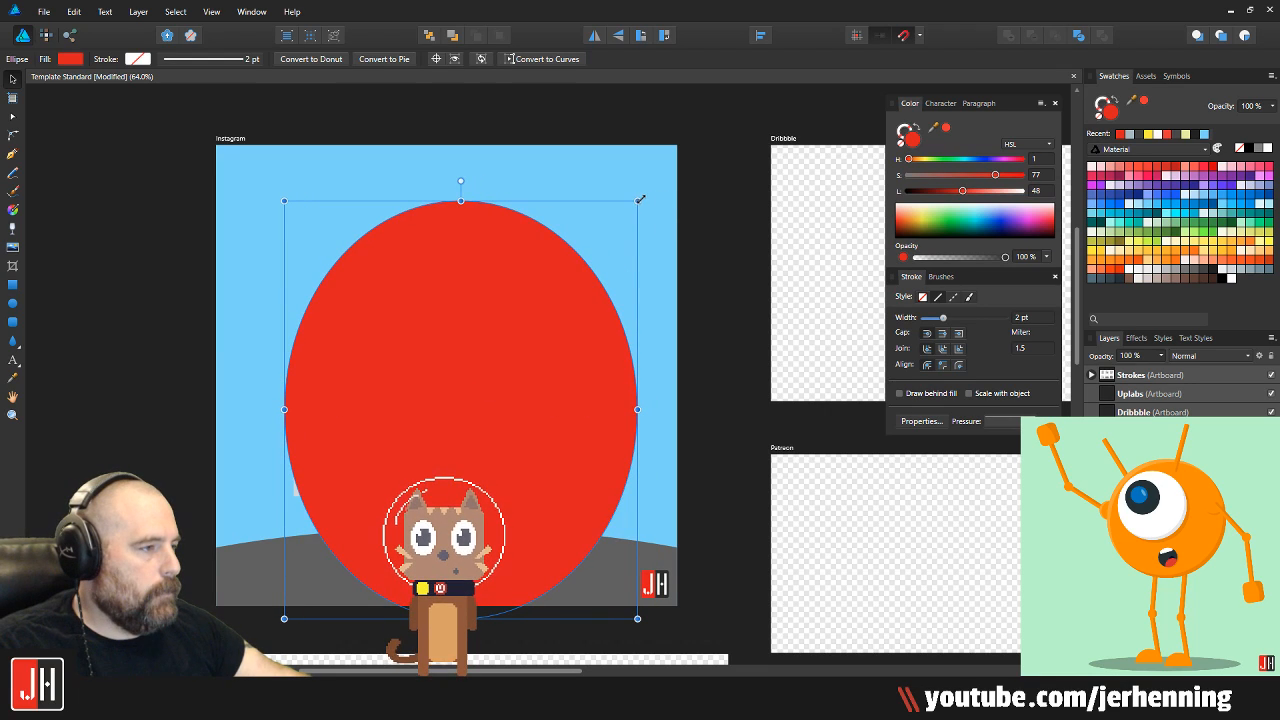
{"action": "left_click_drag", "start_coordinate": [638, 201], "coordinate": [611, 231]}
{"action": "mouse_move", "coordinate": [462, 383]}
{"action": "left_mouse_down"}
{"action": "mouse_move", "coordinate": [530, 339]}
{"action": "mouse_move", "coordinate": [450, 367]}
{"action": "left_mouse_up"}
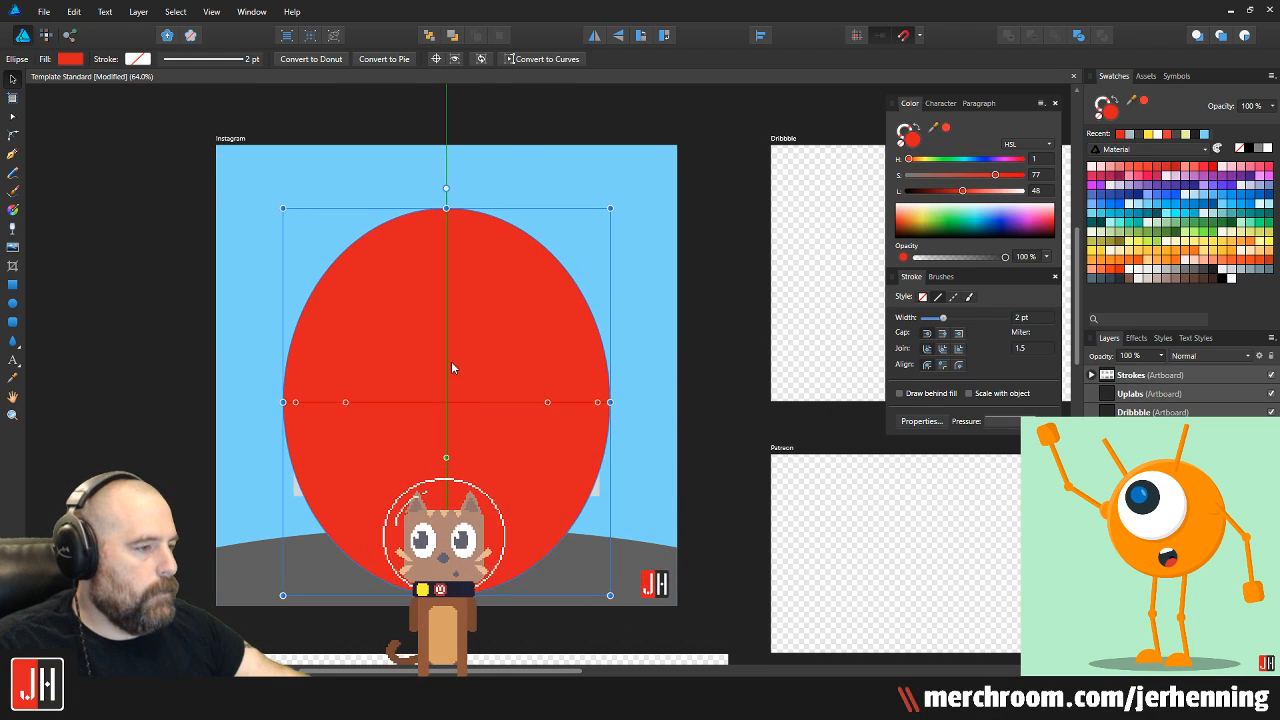
{"action": "key", "text": "ctrl+["}
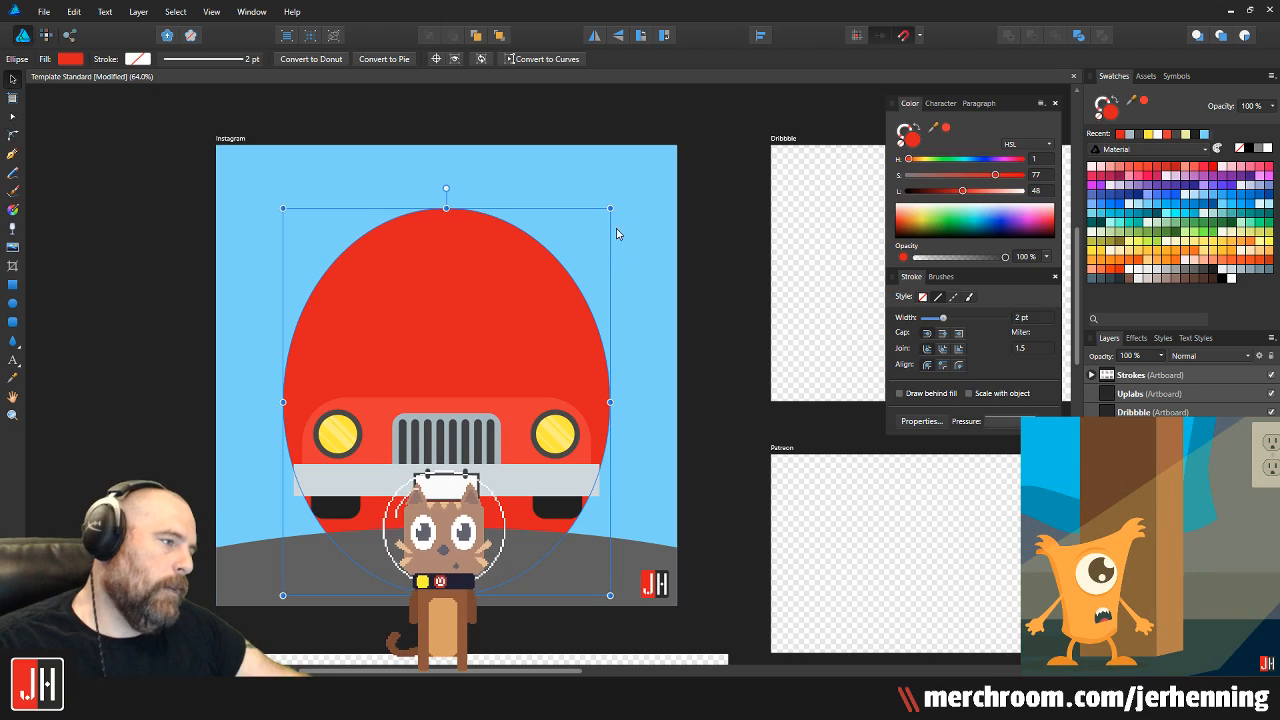
Recolour the ellipse behind the car in blue (HSL 207, 90, 61), scale it down and reposition it
{"action": "left_click", "coordinate": [1162, 181]}
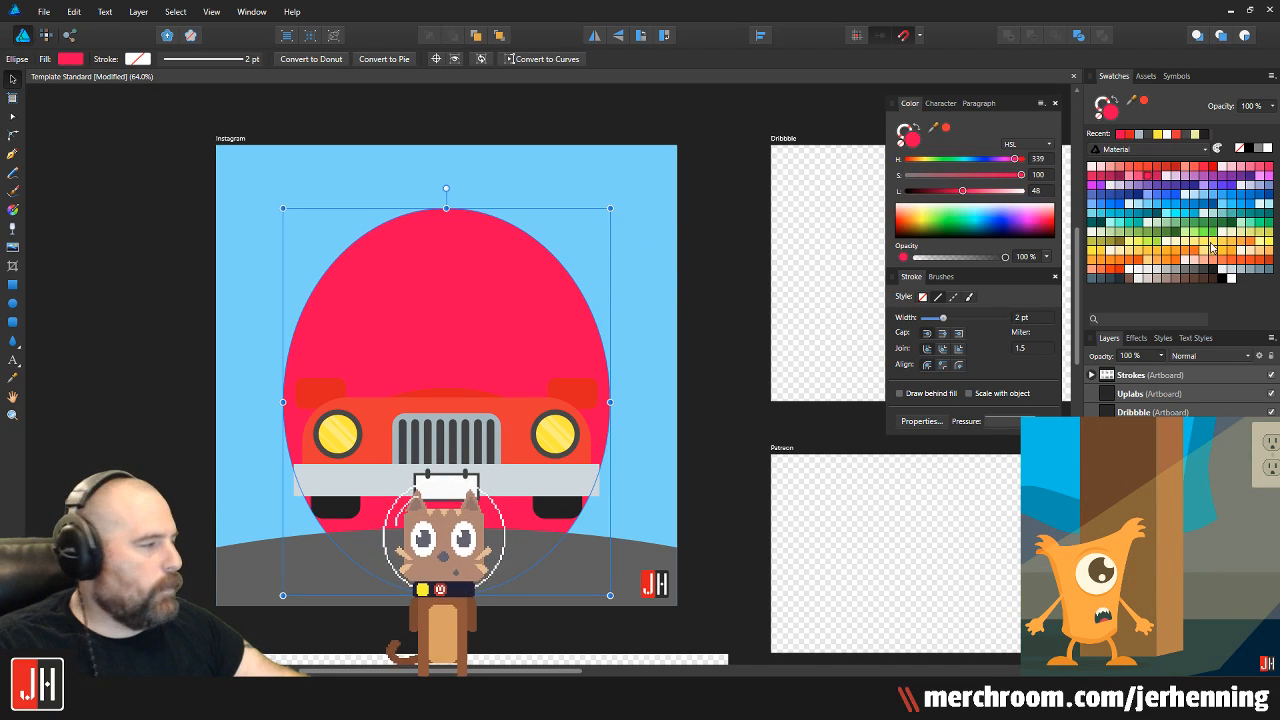
{"action": "left_click", "coordinate": [1224, 203]}
{"action": "left_click_drag", "start_coordinate": [610, 208], "coordinate": [572, 253]}
{"action": "key", "text": "ctrl+1"}
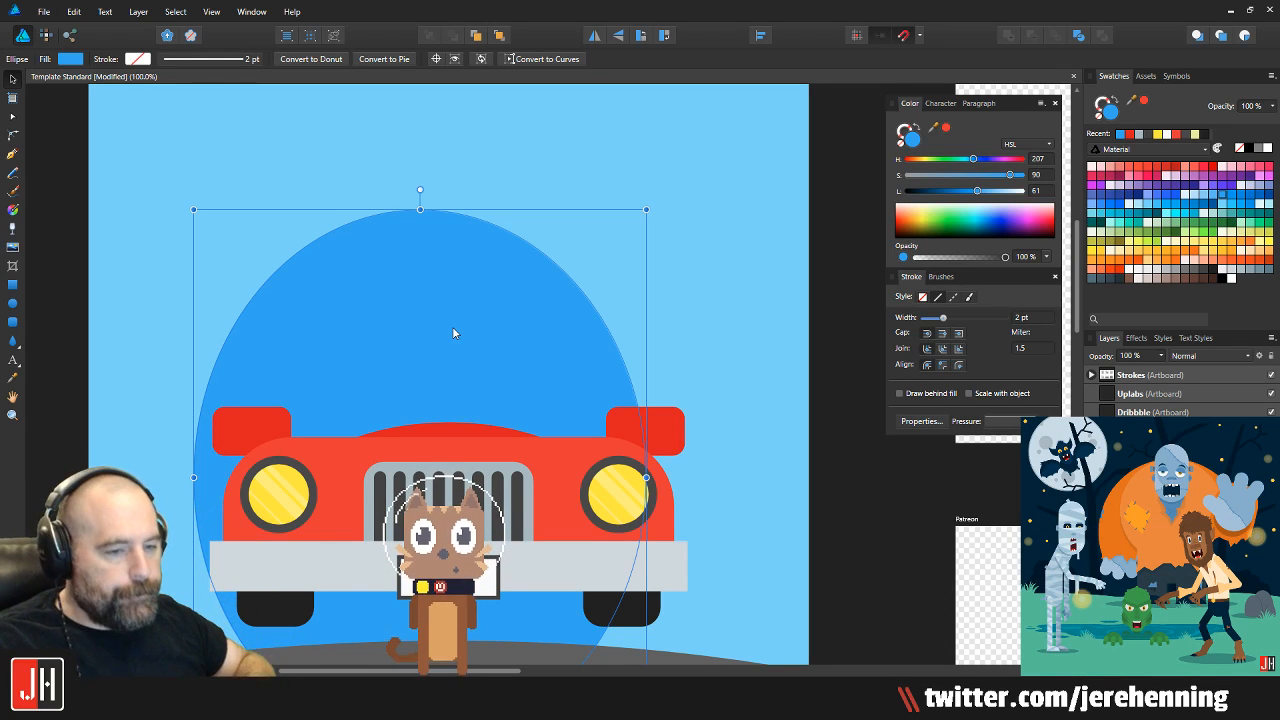
{"action": "mouse_move", "coordinate": [457, 322]}
{"action": "left_mouse_down"}
{"action": "mouse_move", "coordinate": [476, 305]}
{"action": "mouse_move", "coordinate": [458, 299]}
{"action": "mouse_move", "coordinate": [480, 317]}
{"action": "mouse_move", "coordinate": [466, 311]}
{"action": "left_mouse_up"}
{"action": "scroll", "coordinate": [448, 337], "scroll_direction": "down", "scroll_amount": 1}
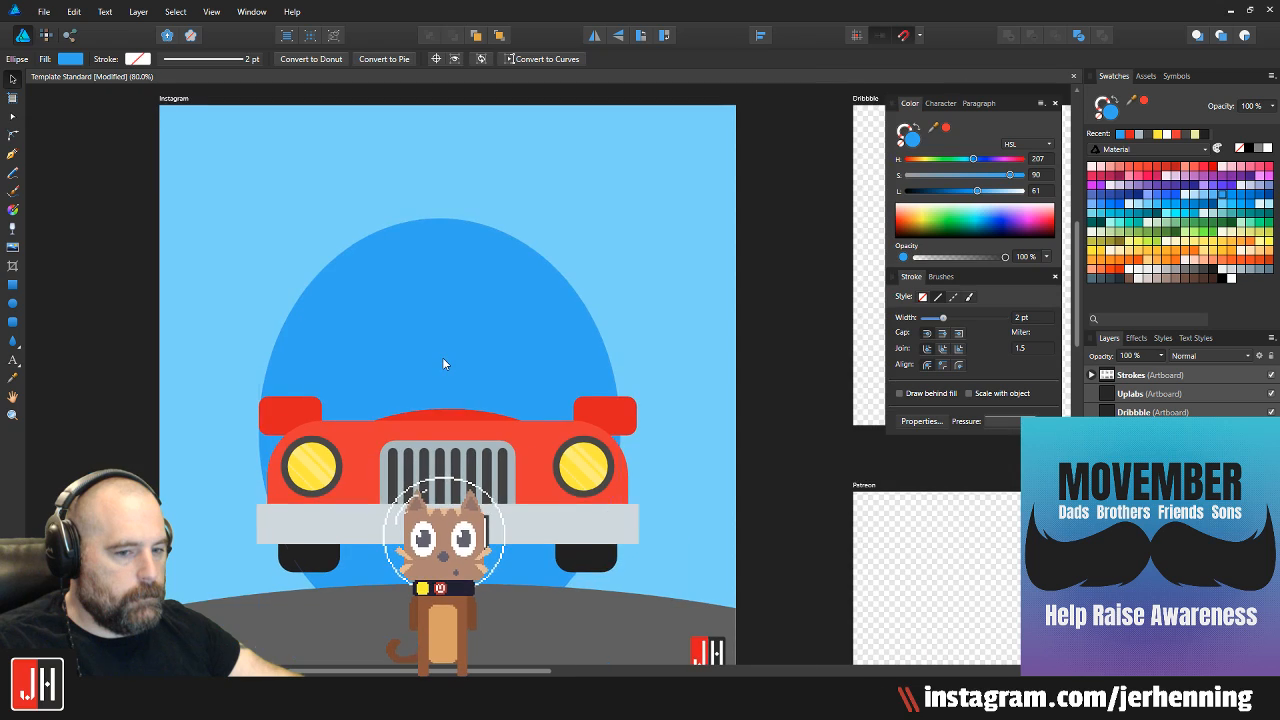
Realign the blue ellipse horizontally with the centre of the grille
{"action": "scroll", "coordinate": [444, 320], "scroll_direction": "up", "scroll_amount": 2}
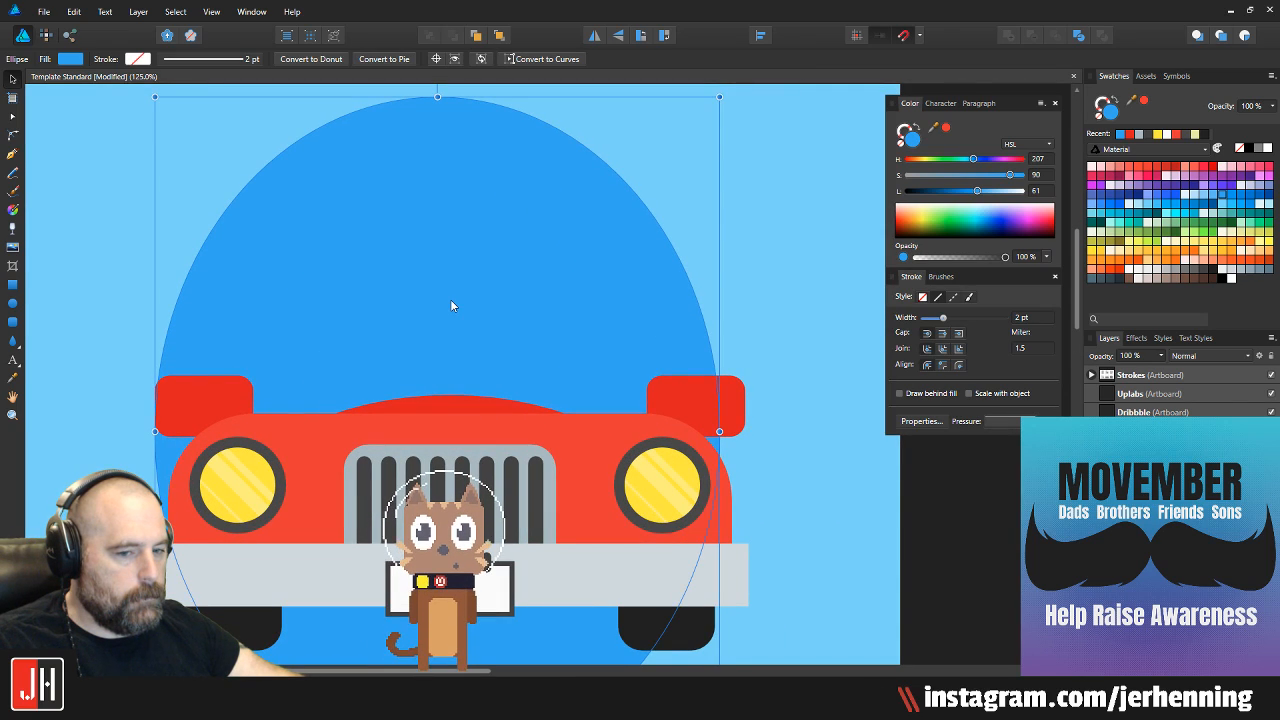
{"action": "mouse_move", "coordinate": [440, 271]}
{"action": "left_mouse_down"}
{"action": "mouse_move", "coordinate": [474, 269]}
{"action": "mouse_move", "coordinate": [459, 270]}
{"action": "left_mouse_up"}
{"action": "scroll", "coordinate": [458, 472], "scroll_direction": "up", "scroll_amount": 2}
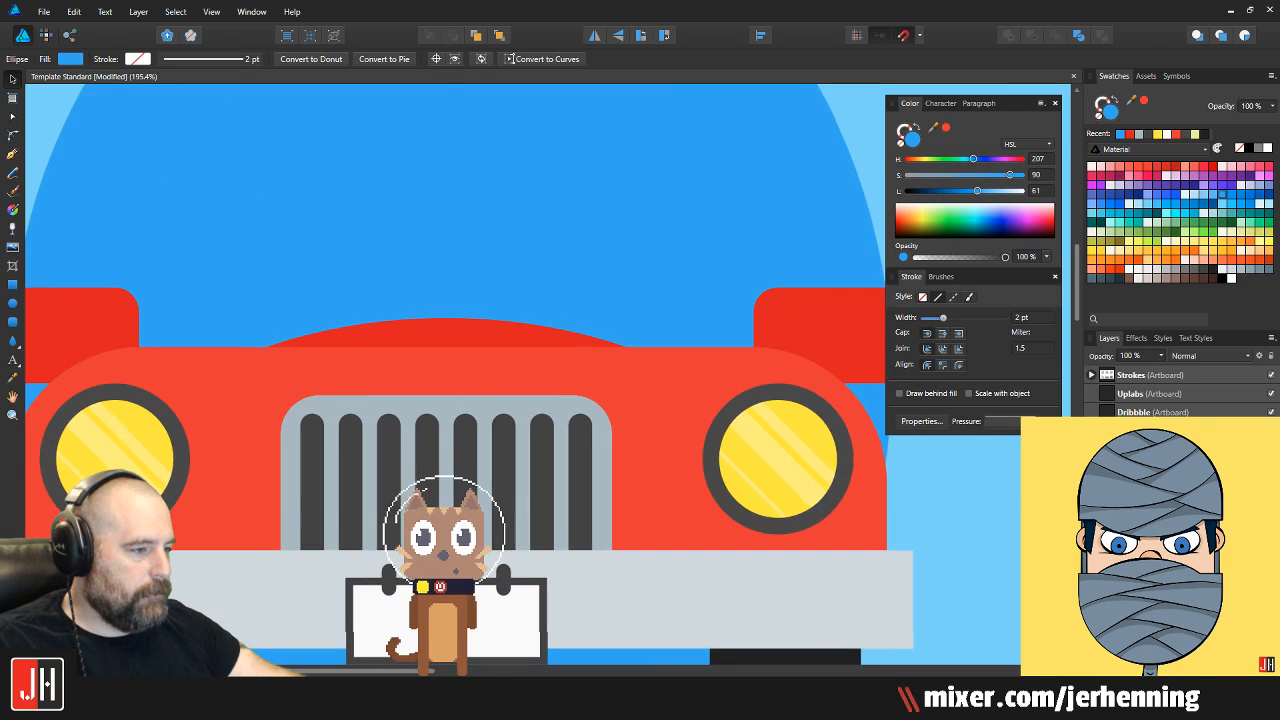
{"action": "left_click", "coordinate": [474, 354]}
{"action": "left_click", "coordinate": [473, 272]}
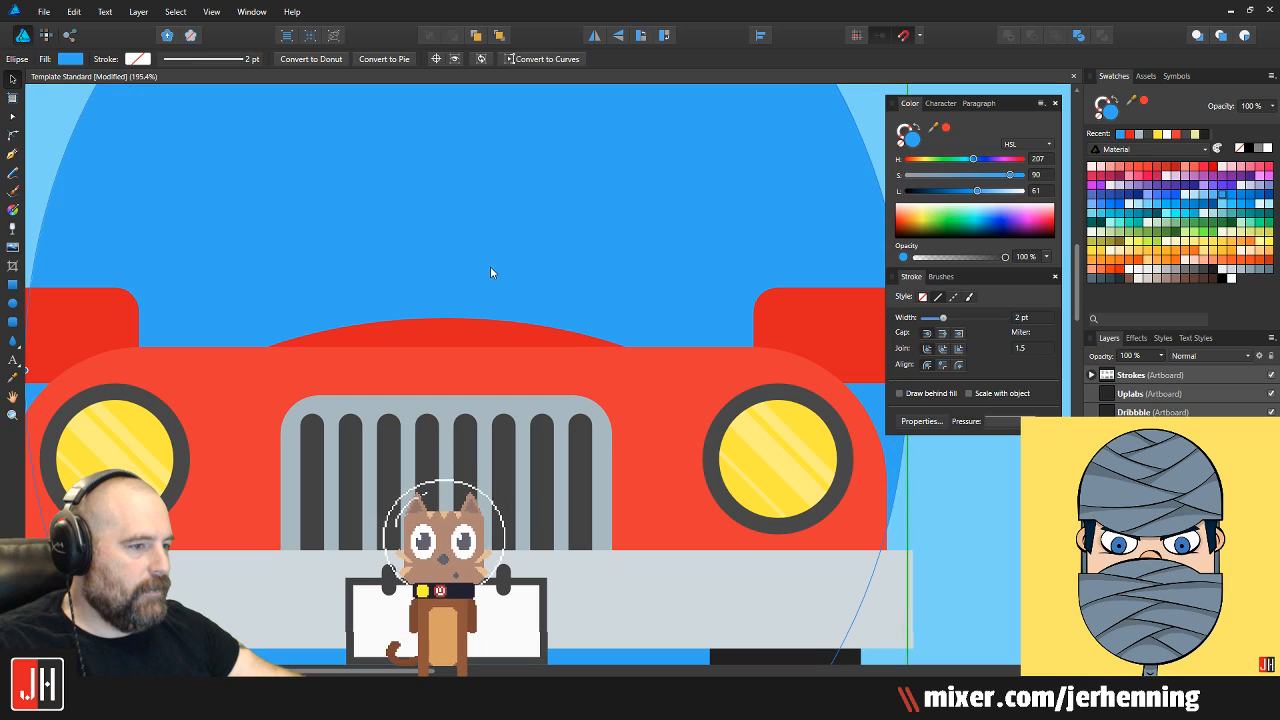
Shrink the blue ellipse until its sides fall inside the two side mirrors, and recentre it behind the car body
{"action": "key", "text": "ctrl+1"}
{"action": "scroll", "coordinate": [600, 246], "scroll_direction": "up", "scroll_amount": 2}
{"action": "left_click_drag", "start_coordinate": [693, 160], "coordinate": [667, 207]}
{"action": "left_click_drag", "start_coordinate": [542, 306], "coordinate": [563, 273]}
{"action": "left_click_drag", "start_coordinate": [673, 163], "coordinate": [656, 189]}
{"action": "left_click_drag", "start_coordinate": [482, 303], "coordinate": [497, 337]}
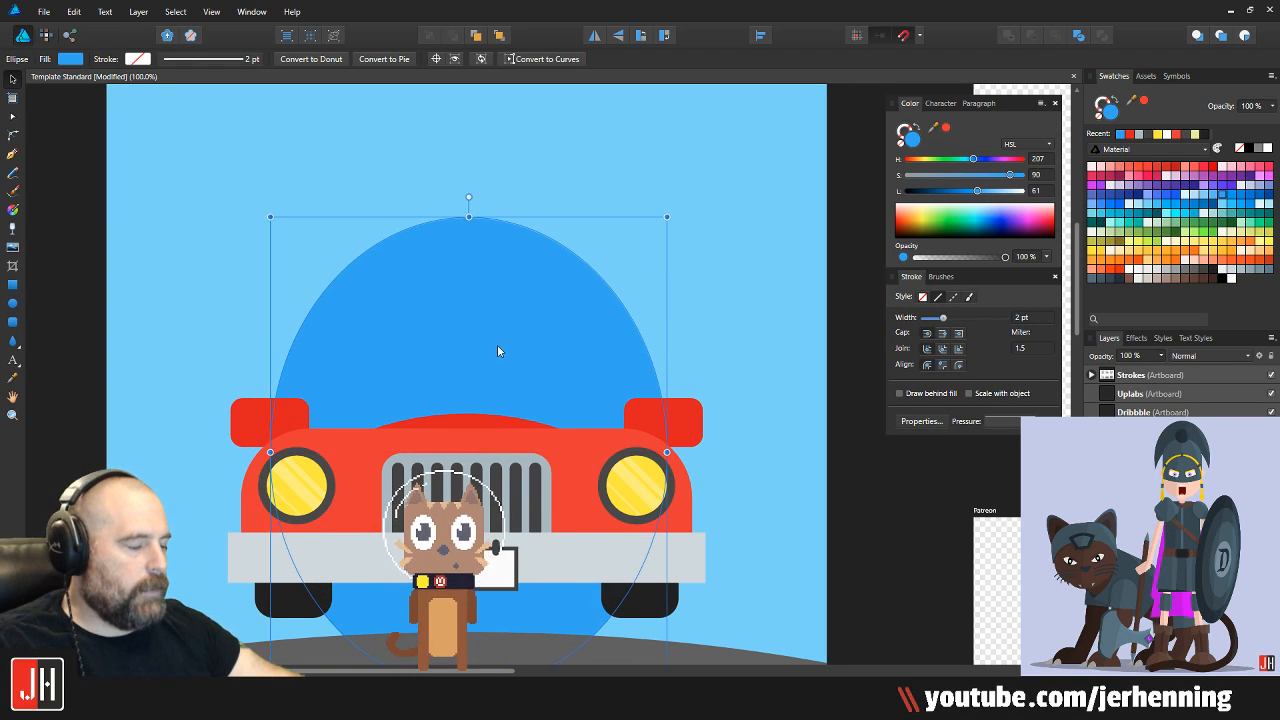
{"action": "scroll", "coordinate": [499, 300], "scroll_direction": "down", "scroll_amount": 2}
{"action": "scroll", "coordinate": [501, 278], "scroll_direction": "down", "scroll_amount": 3, "text": "ctrl"}
{"action": "left_click", "coordinate": [720, 340]}
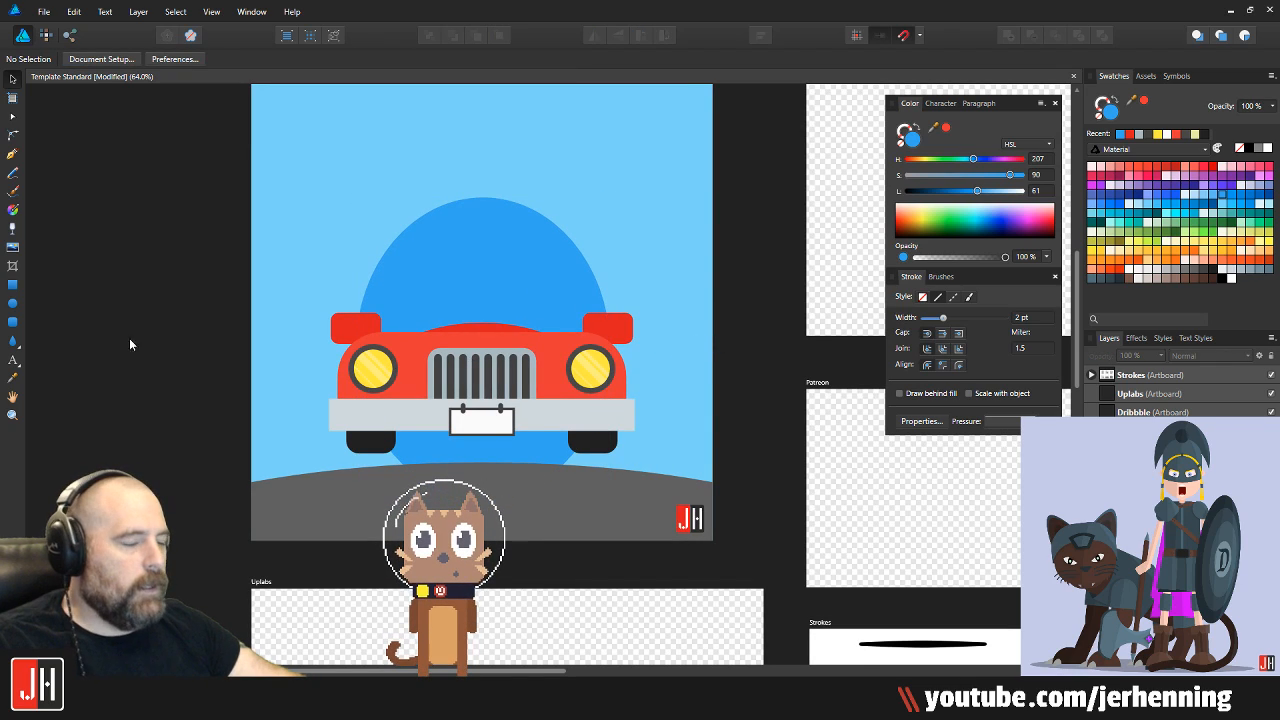
Trim the lower half off the blue ellipse by subtracting a rectangle, and send the resulting dome behind the car
{"action": "left_click", "coordinate": [13, 287]}
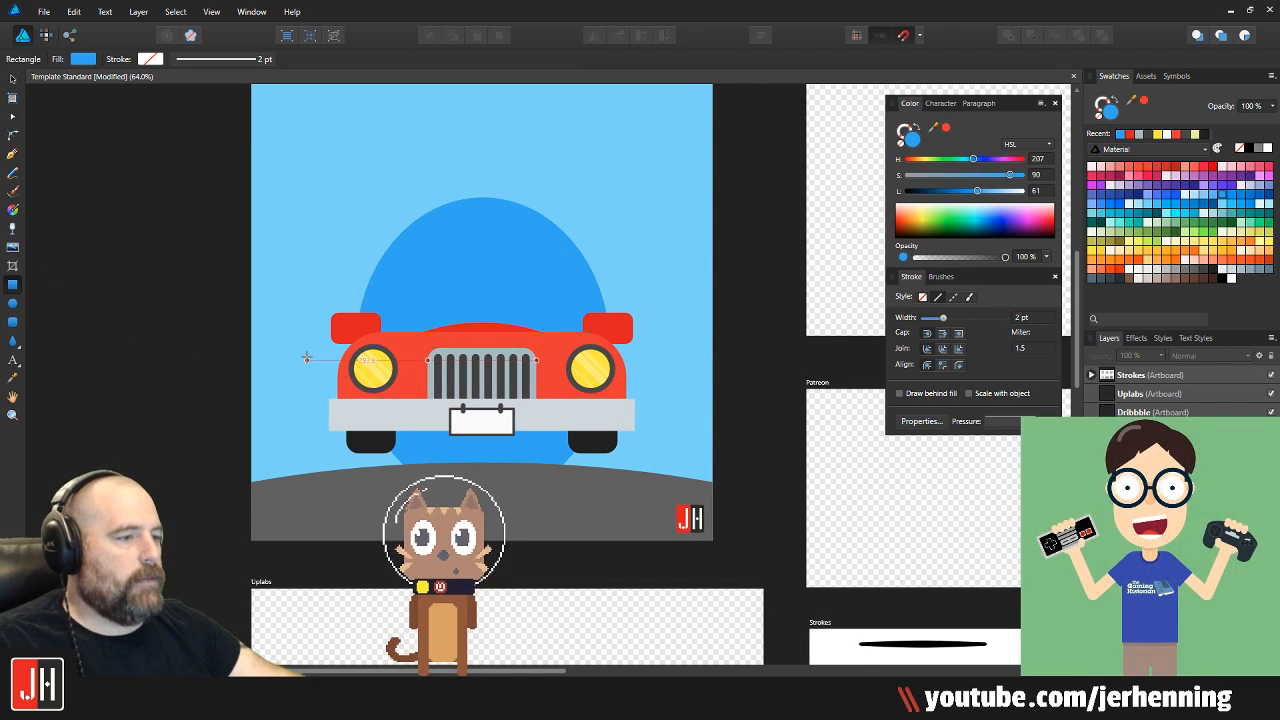
{"action": "left_click_drag", "start_coordinate": [308, 347], "coordinate": [692, 540]}
{"action": "key", "text": "v"}
{"action": "left_click", "coordinate": [518, 285], "text": "shift"}
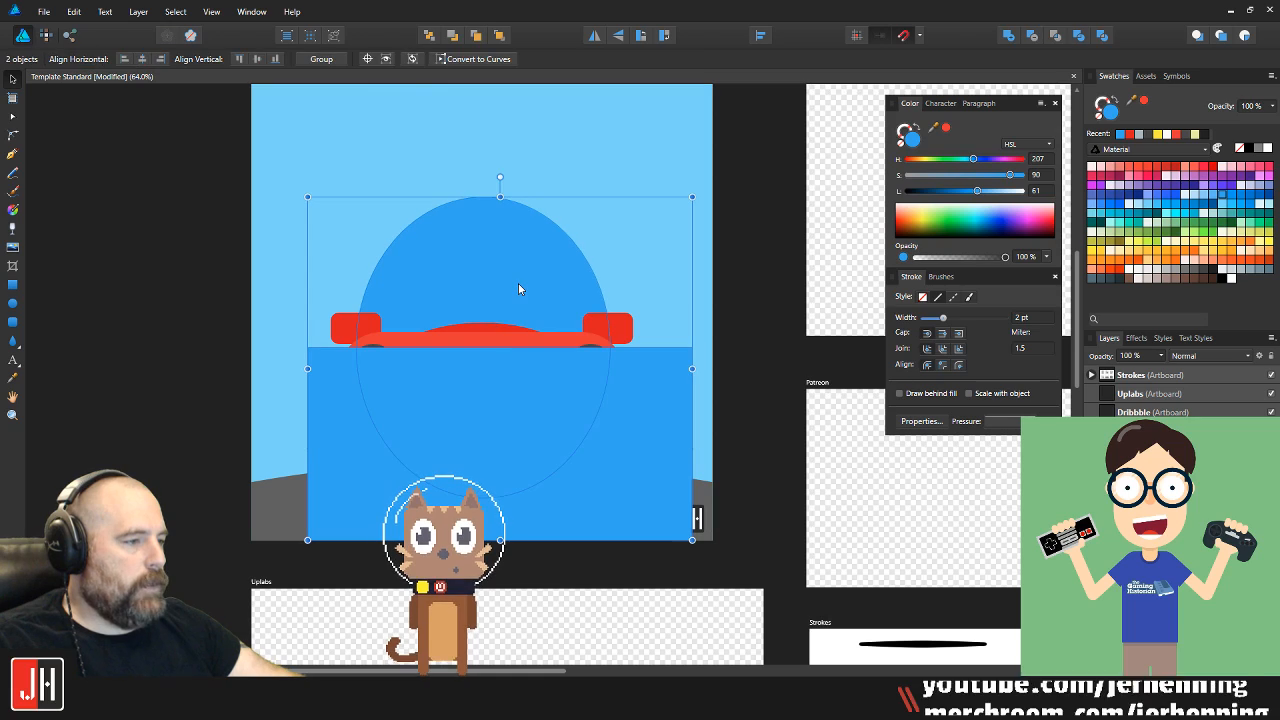
{"action": "left_click", "coordinate": [1033, 36]}
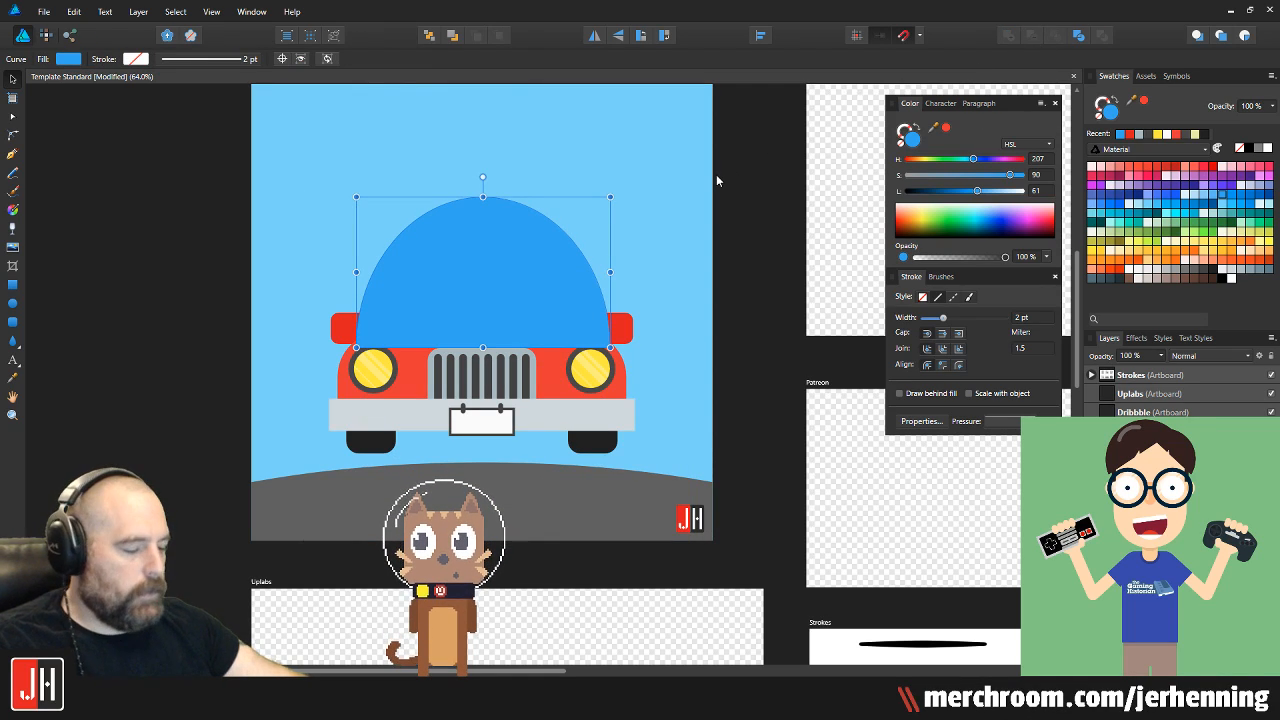
{"action": "key", "text": "ctrl+shift+["}
{"action": "scroll", "coordinate": [564, 280], "scroll_direction": "up", "scroll_amount": 2}
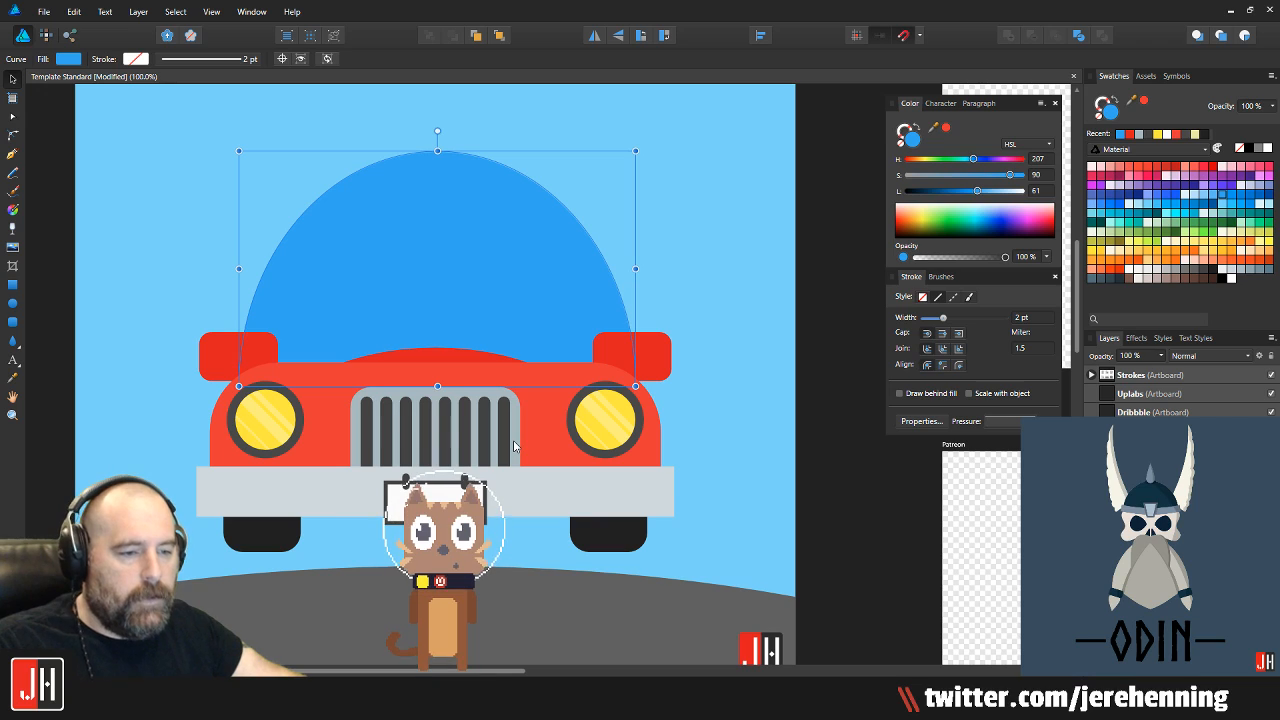
Raise the blue dome until its flat edge sits near the top edges of the side mirrors
{"action": "left_click_drag", "start_coordinate": [460, 313], "coordinate": [460, 260]}
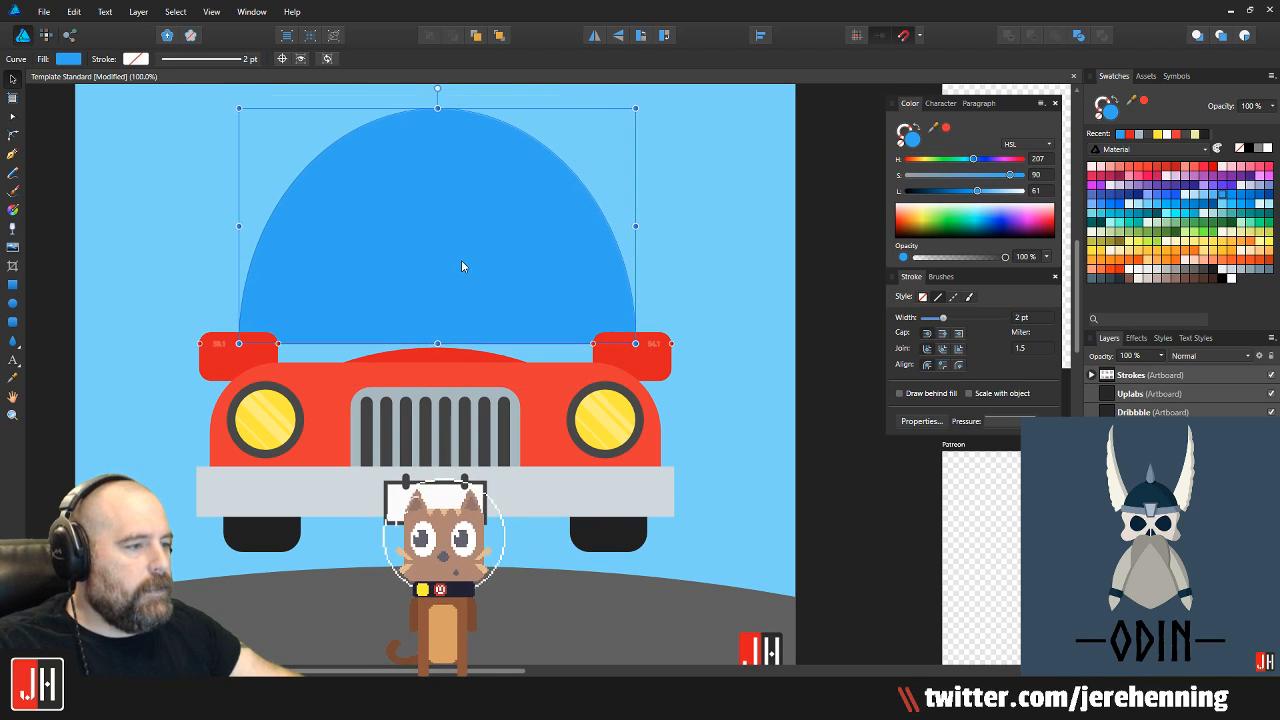
{"action": "scroll", "coordinate": [249, 236], "scroll_direction": "up", "scroll_amount": 2}
{"action": "scroll", "coordinate": [248, 232], "scroll_direction": "down", "scroll_amount": 1}
{"action": "left_click", "coordinate": [139, 118]}
{"action": "left_click_drag", "start_coordinate": [426, 306], "coordinate": [426, 299]}
Lower the blue dome so its flat base tucks behind the car's bonnet and side mirrors
{"action": "left_click_drag", "start_coordinate": [58, 378], "coordinate": [716, 640]}
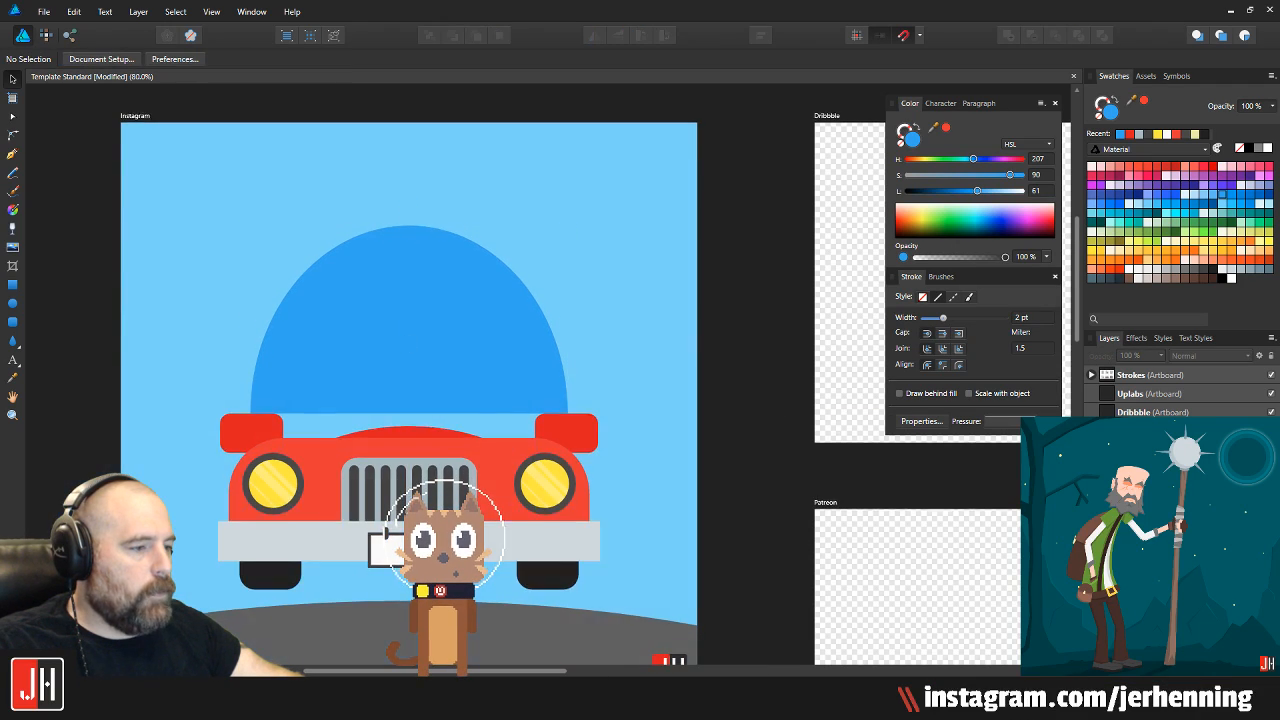
{"action": "left_click_drag", "start_coordinate": [555, 522], "coordinate": [545, 522]}
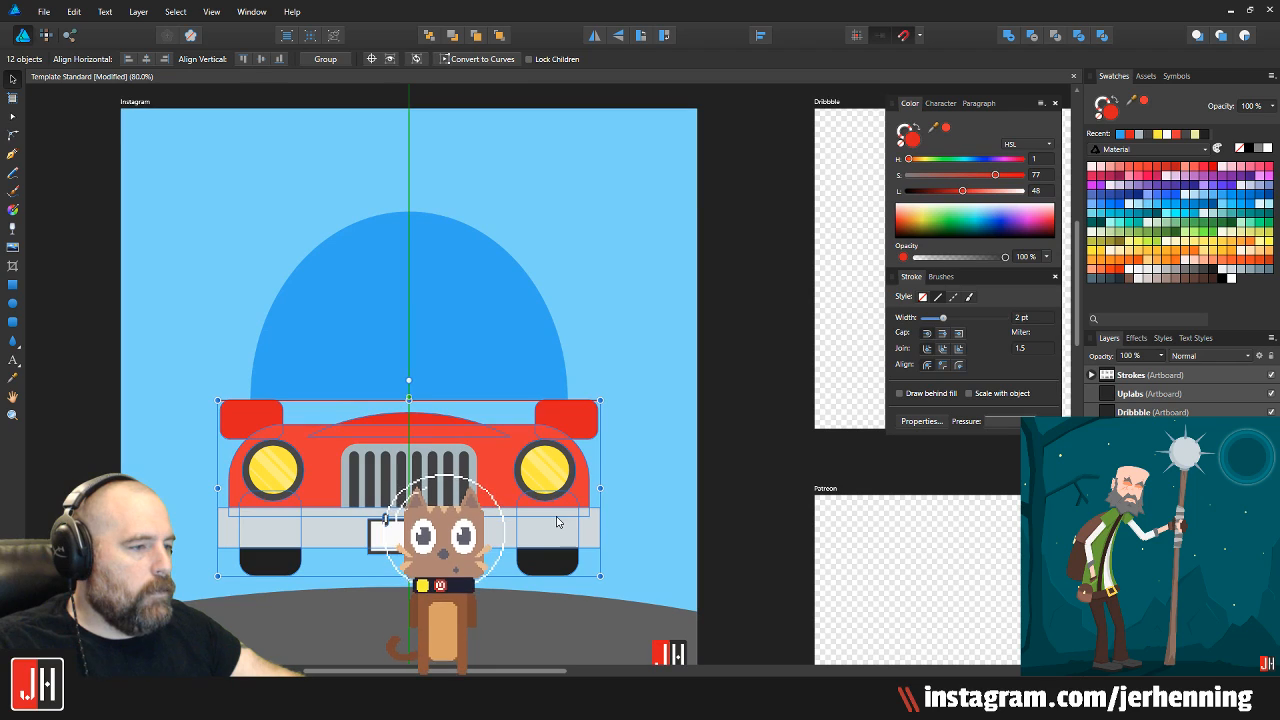
{"action": "left_click", "coordinate": [462, 335]}
{"action": "left_click_drag", "start_coordinate": [457, 362], "coordinate": [454, 368]}
{"action": "left_click", "coordinate": [753, 381]}
{"action": "scroll", "coordinate": [600, 420], "scroll_direction": "down", "scroll_amount": 3}
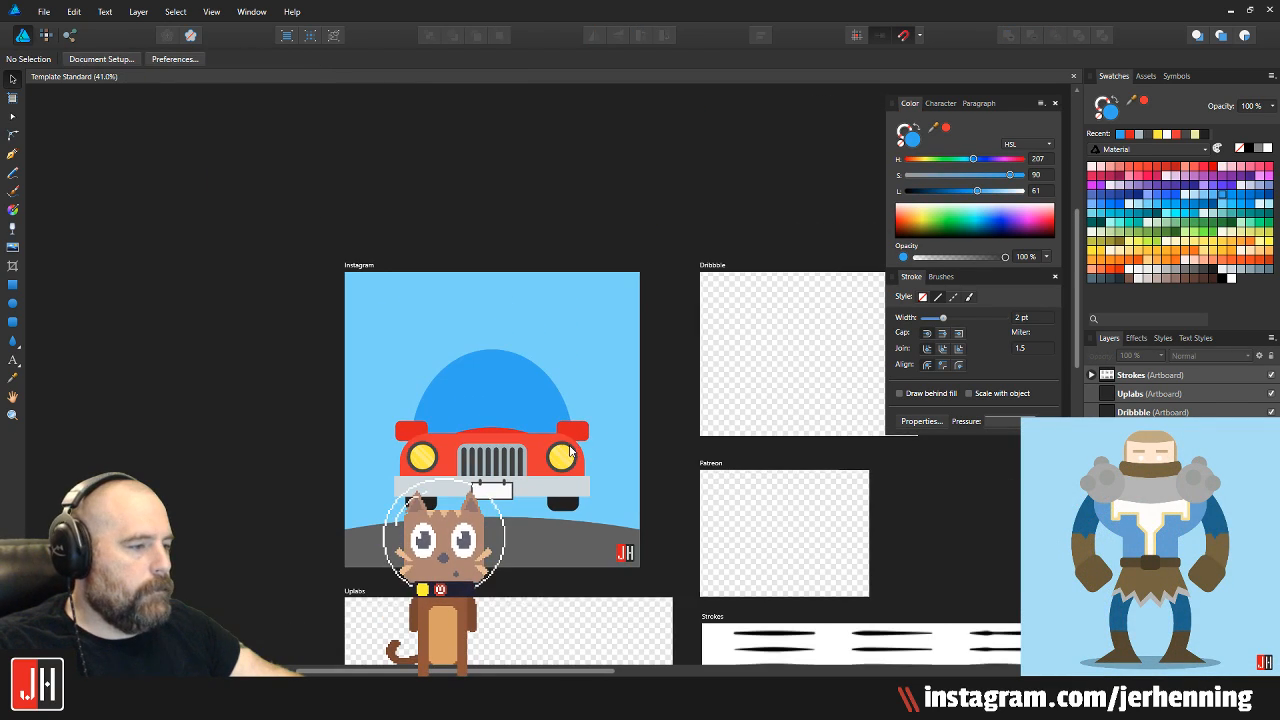
{"action": "scroll", "coordinate": [471, 412], "scroll_direction": "up", "scroll_amount": 4}
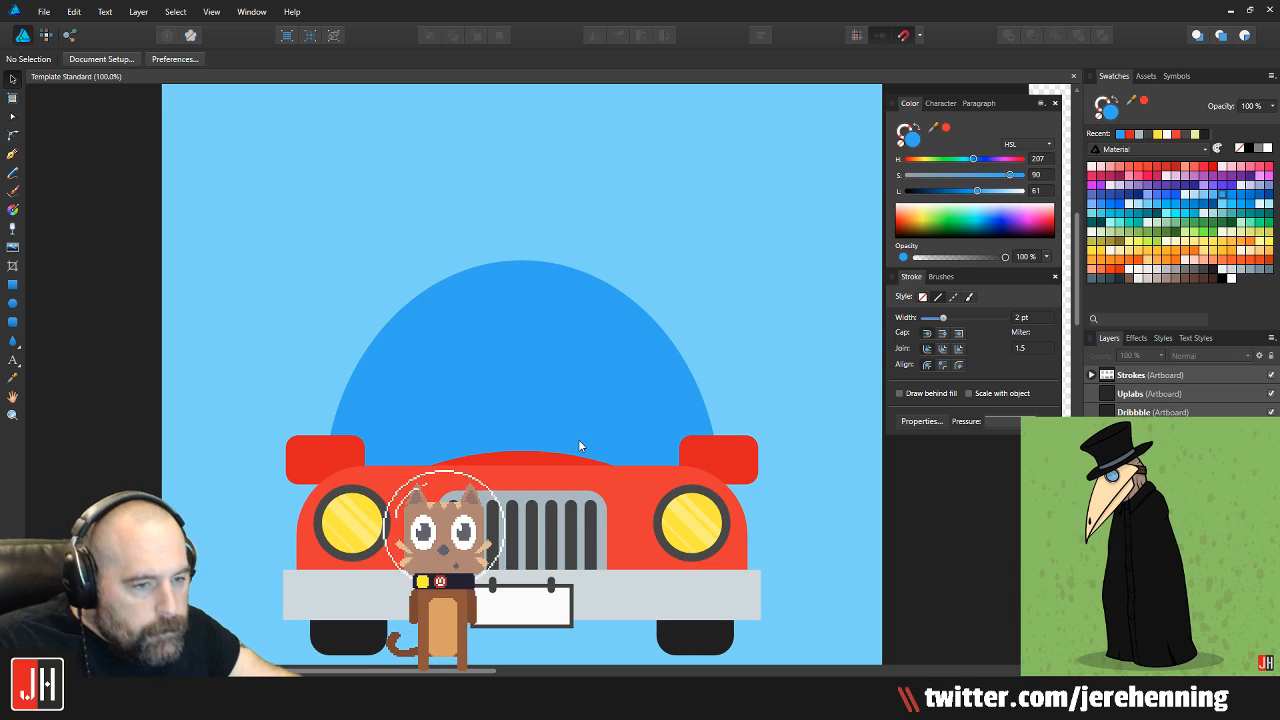
Scale the blue dome down slightly and recentre it on the car between the side mirrors
{"action": "scroll", "coordinate": [580, 445], "scroll_direction": "down", "scroll_amount": 2}
{"action": "left_click_drag", "start_coordinate": [580, 445], "coordinate": [573, 379]}
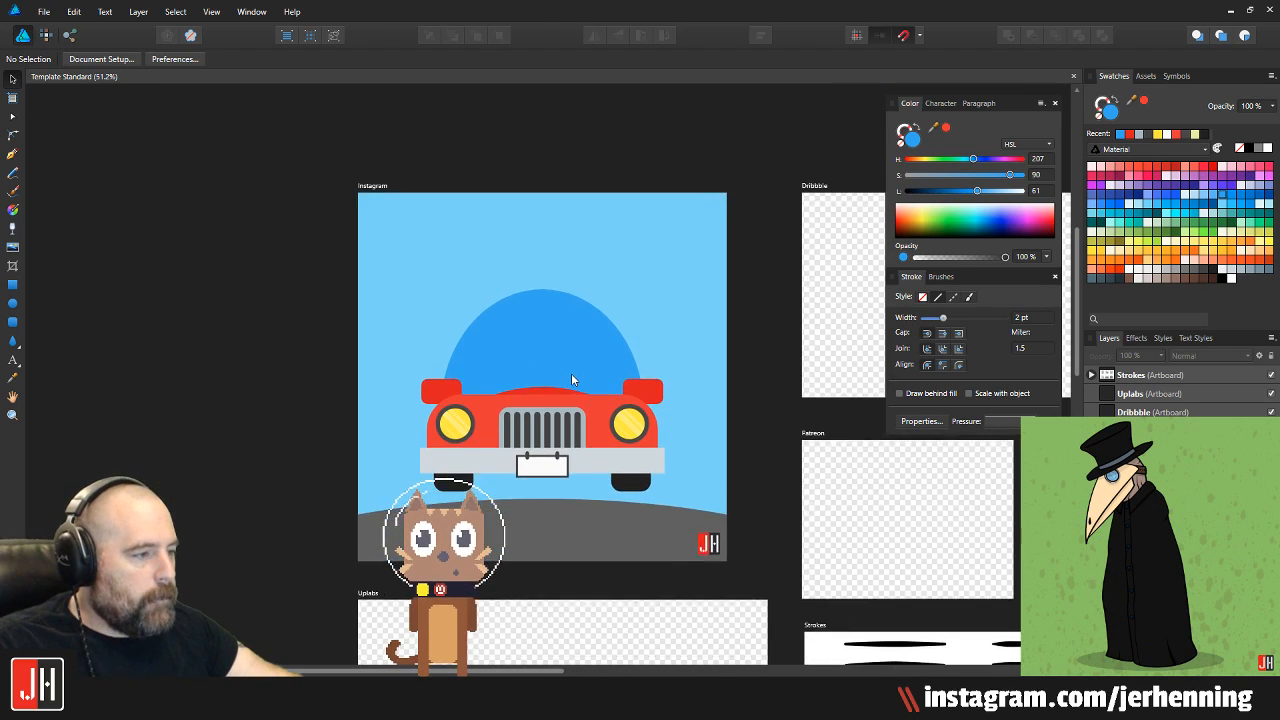
{"action": "scroll", "coordinate": [573, 379], "scroll_direction": "up", "scroll_amount": 2}
{"action": "left_click", "coordinate": [598, 268]}
{"action": "left_click_drag", "start_coordinate": [707, 209], "coordinate": [676, 229]}
{"action": "mouse_move", "coordinate": [487, 389]}
{"action": "left_mouse_down"}
{"action": "mouse_move", "coordinate": [512, 376]}
{"action": "mouse_move", "coordinate": [510, 387]}
{"action": "left_mouse_up"}
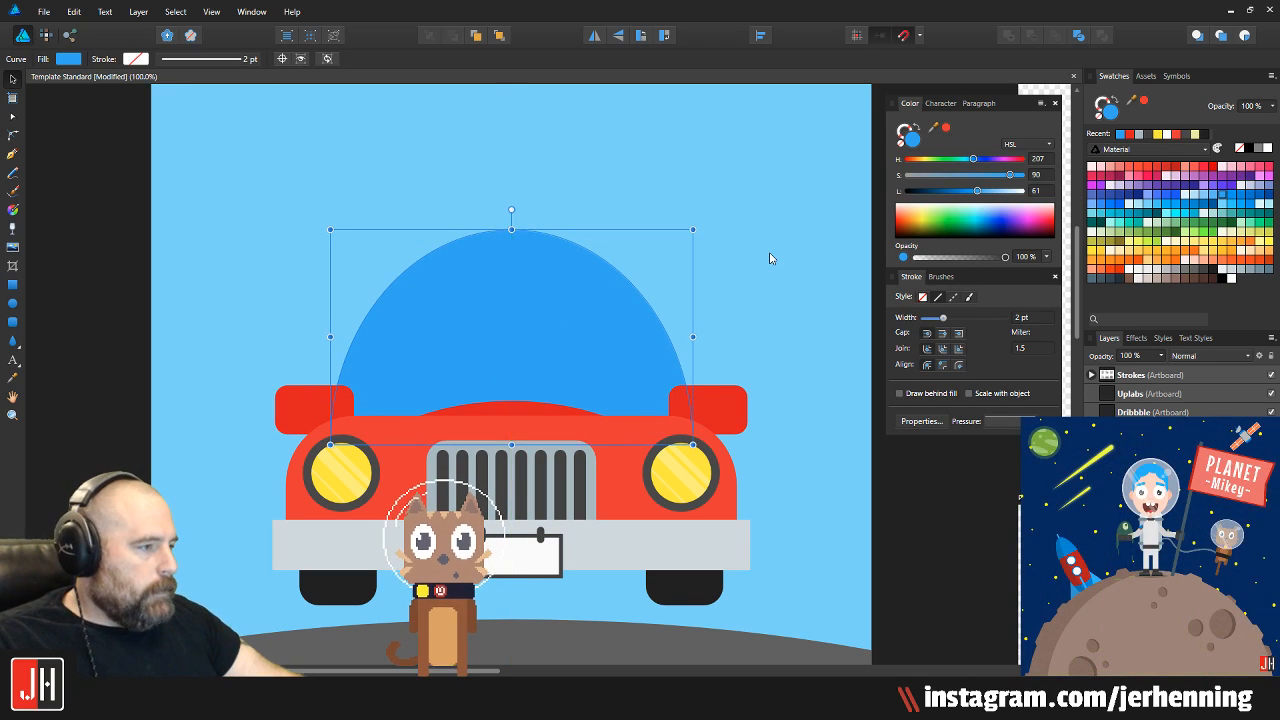
{"action": "left_click", "coordinate": [766, 257]}
{"action": "scroll", "coordinate": [766, 257], "scroll_direction": "down", "scroll_amount": 3}
{"action": "scroll", "coordinate": [608, 386], "scroll_direction": "up", "scroll_amount": 3}
Duplicate the blue dome, scale the copy down and place it centred inside the larger dome as a windscreen
{"action": "left_click", "coordinate": [611, 302]}
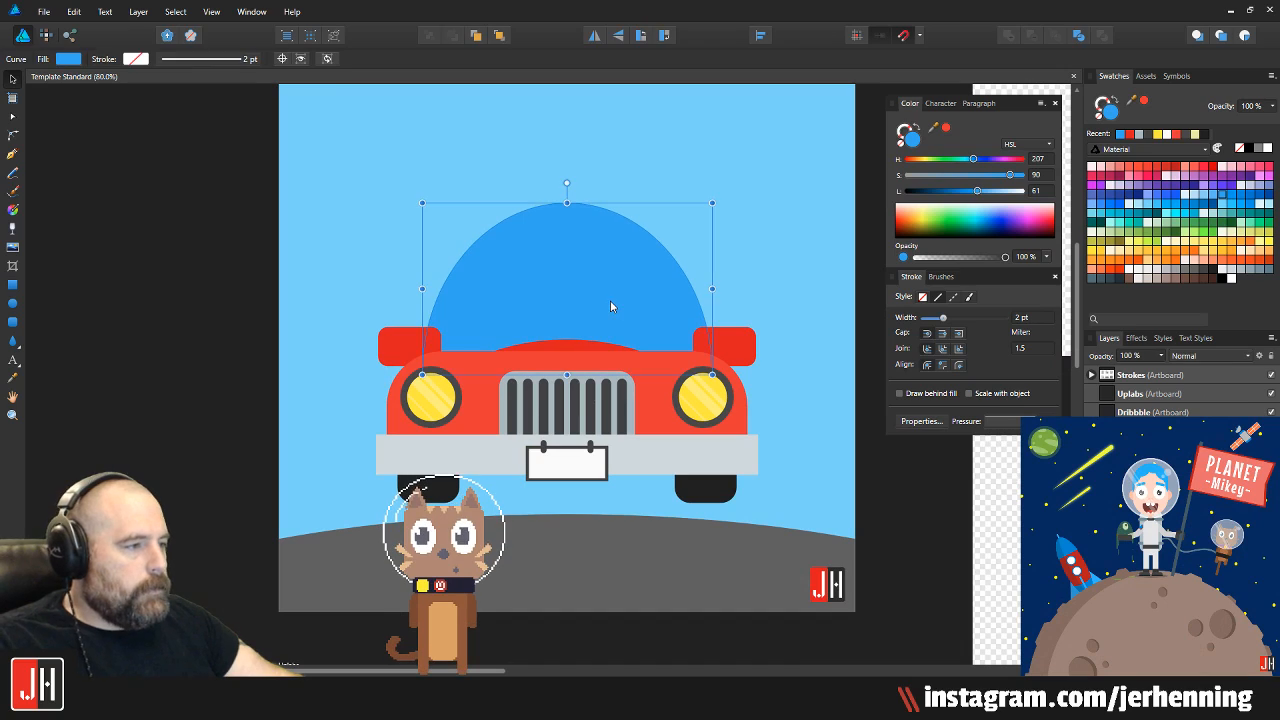
{"action": "left_click_drag", "start_coordinate": [626, 271], "coordinate": [617, 310]}
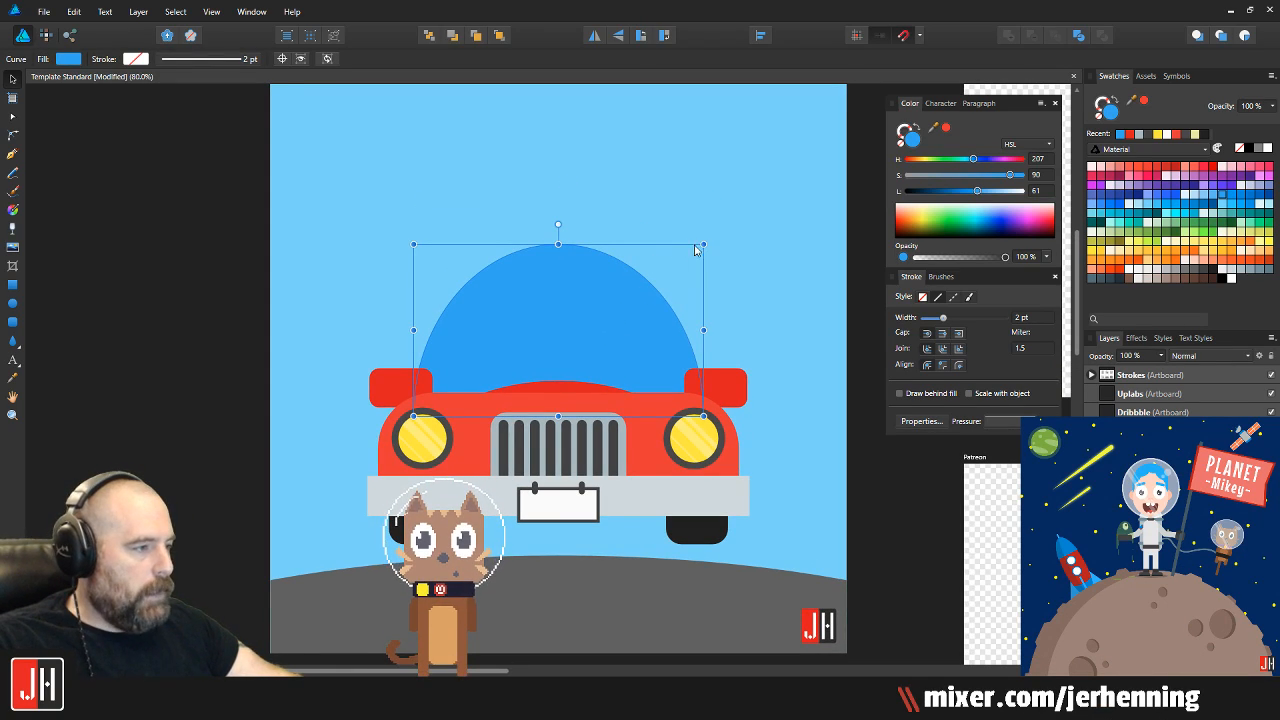
{"action": "left_click_drag", "start_coordinate": [701, 245], "coordinate": [684, 257]}
{"action": "scroll", "coordinate": [566, 289], "scroll_direction": "up", "scroll_amount": 2}
{"action": "left_click_drag", "start_coordinate": [575, 257], "coordinate": [577, 300]}
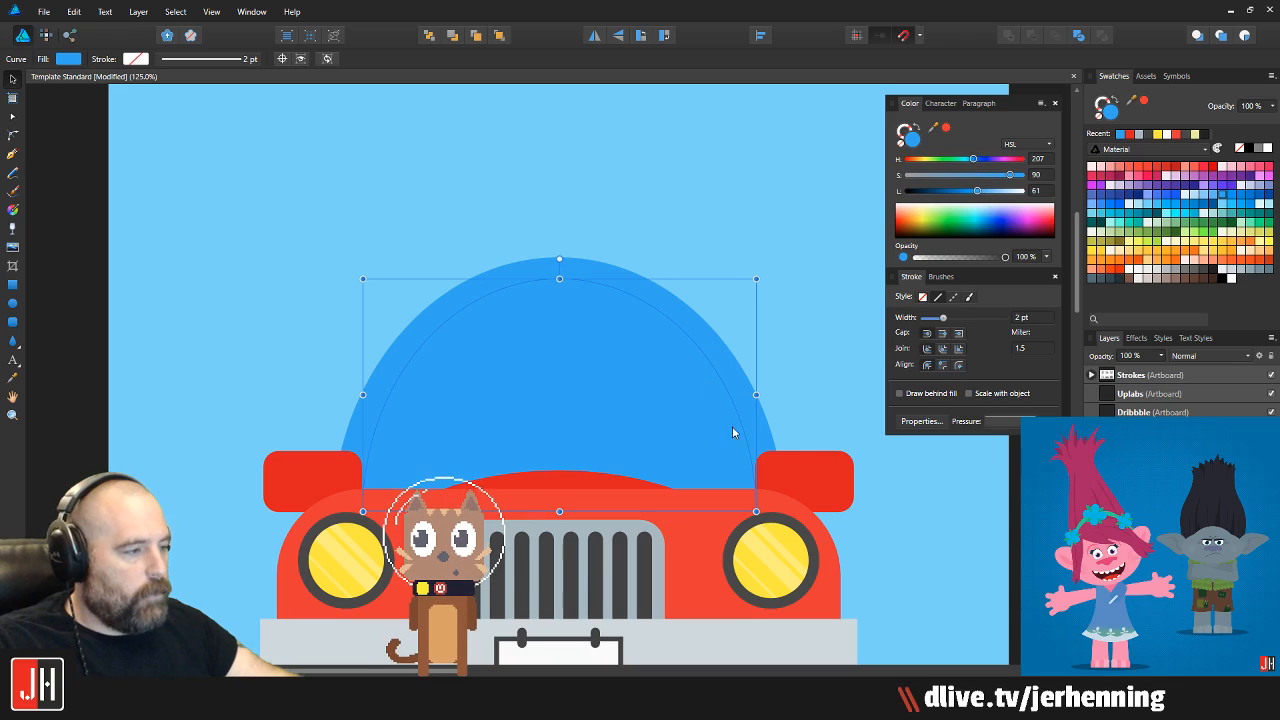
{"action": "left_click_drag", "start_coordinate": [757, 393], "coordinate": [757, 392]}
Subtract the smaller dome from the larger one to leave an arched cabin frame
{"action": "left_click", "coordinate": [712, 231]}
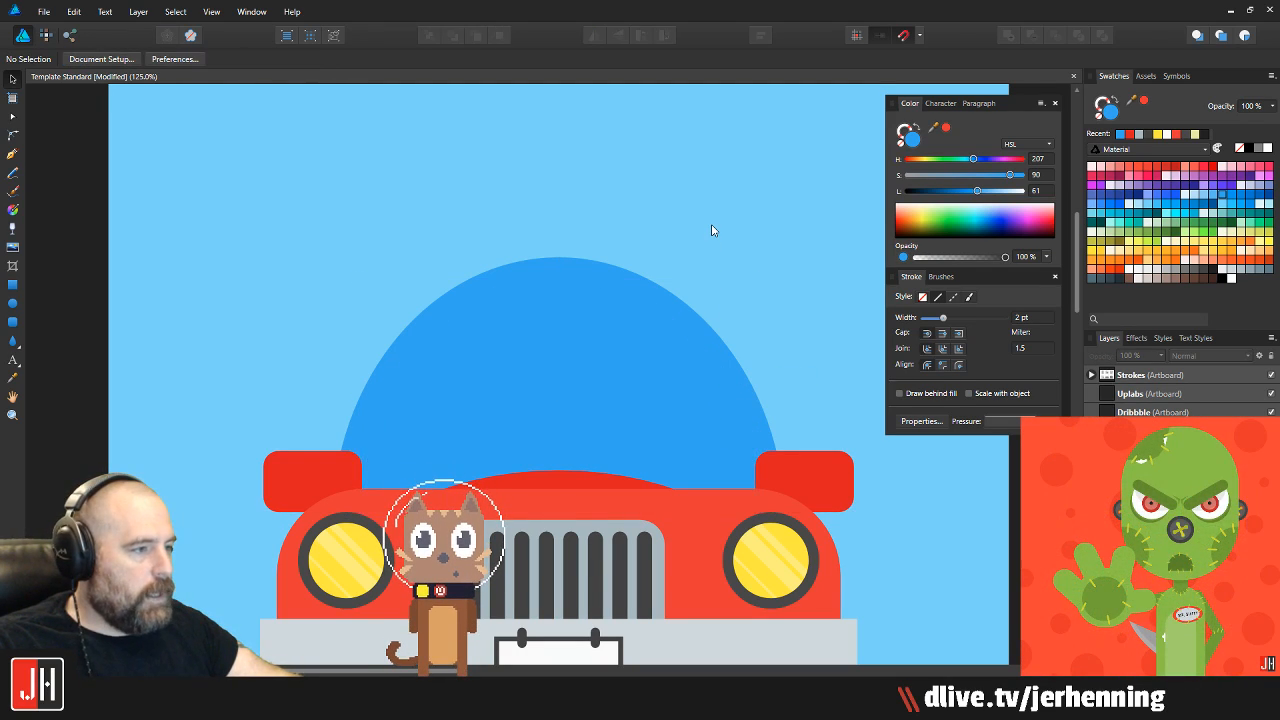
{"action": "left_click", "coordinate": [566, 347]}
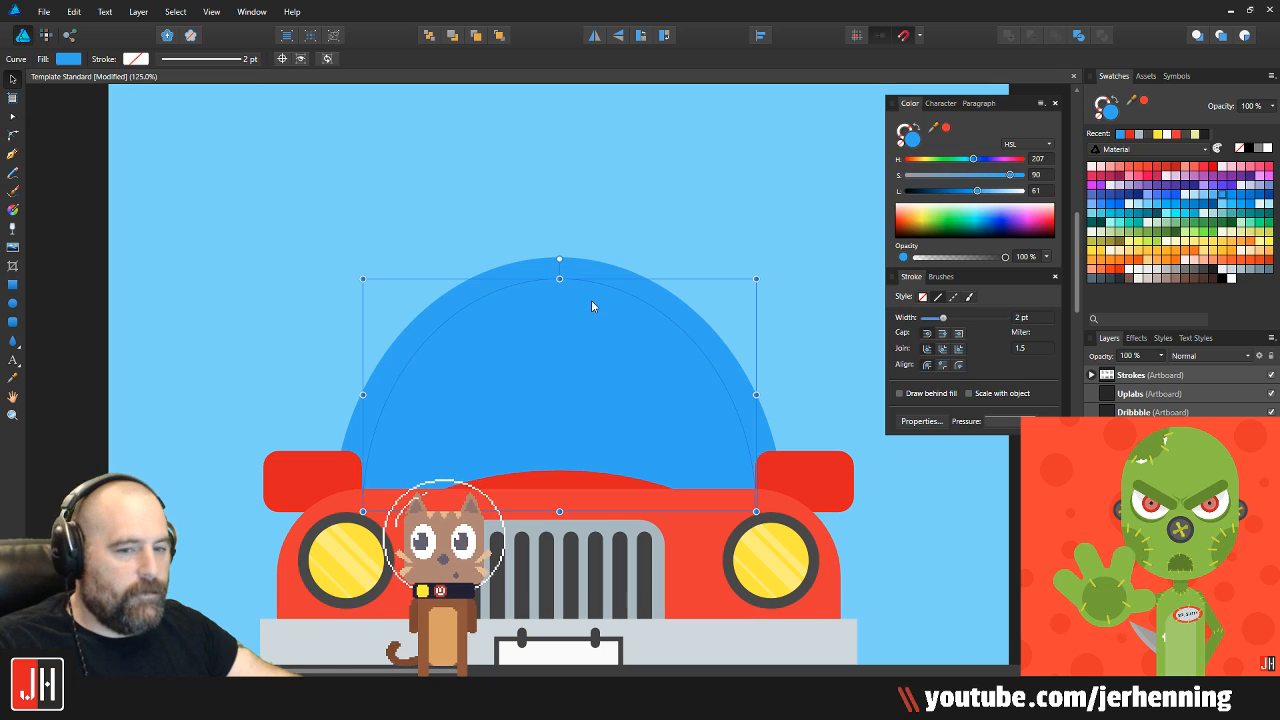
{"action": "left_click_drag", "start_coordinate": [591, 300], "coordinate": [543, 311]}
{"action": "left_click_drag", "start_coordinate": [708, 405], "coordinate": [712, 405]}
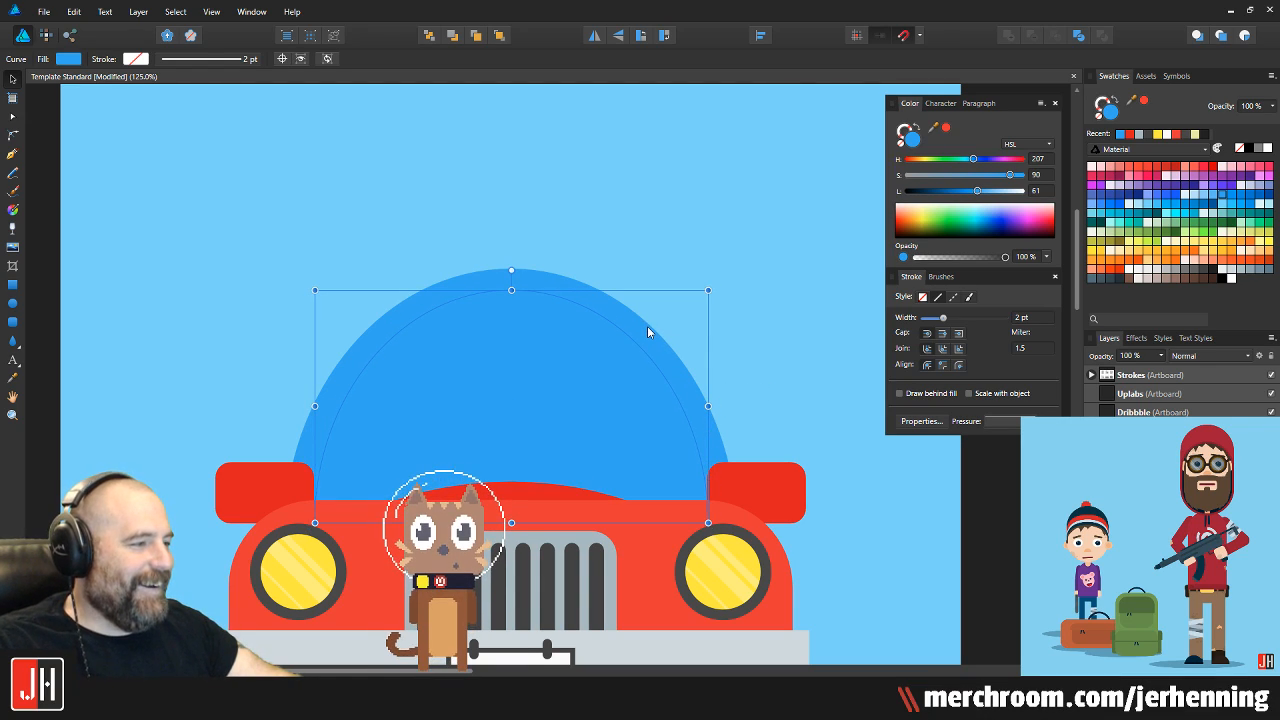
{"action": "left_click", "coordinate": [647, 326], "text": "shift"}
{"action": "left_click", "coordinate": [1032, 35]}
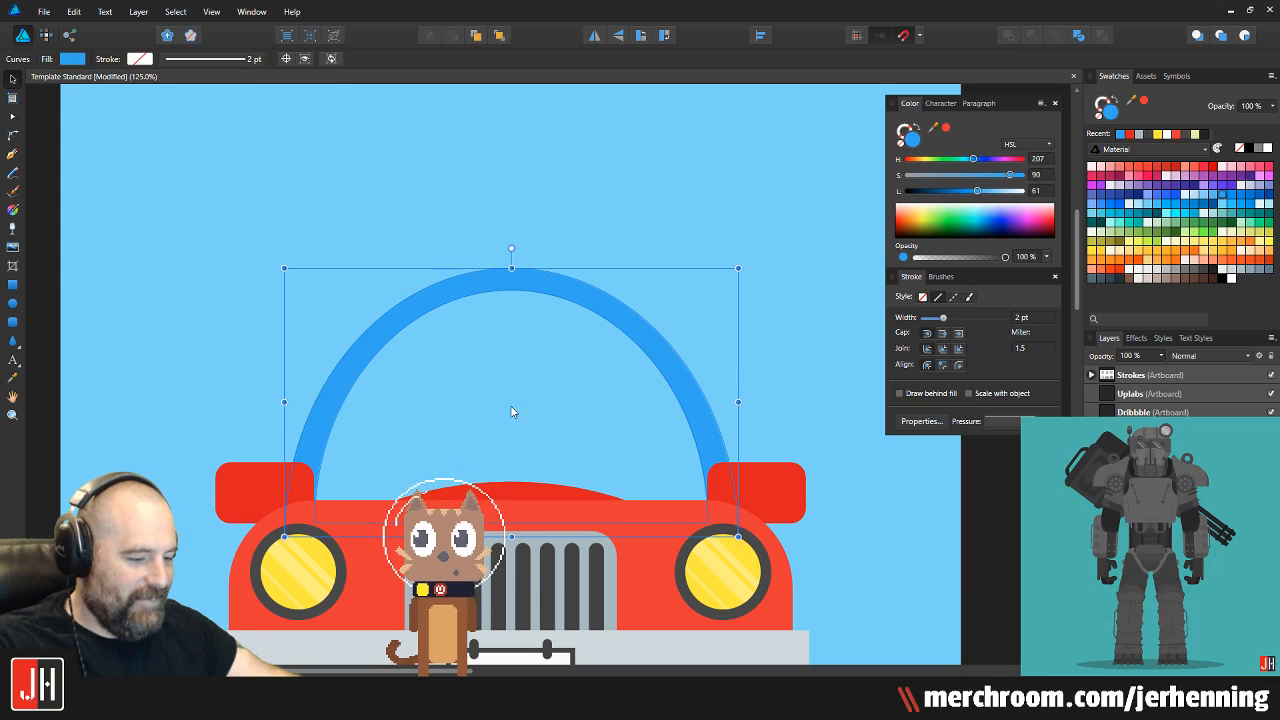
Fill the arched frame with the red sampled from the side mirror
{"action": "key", "text": "i"}
{"action": "left_click", "coordinate": [268, 489]}
{"action": "key", "text": "v"}
{"action": "left_click", "coordinate": [343, 286]}
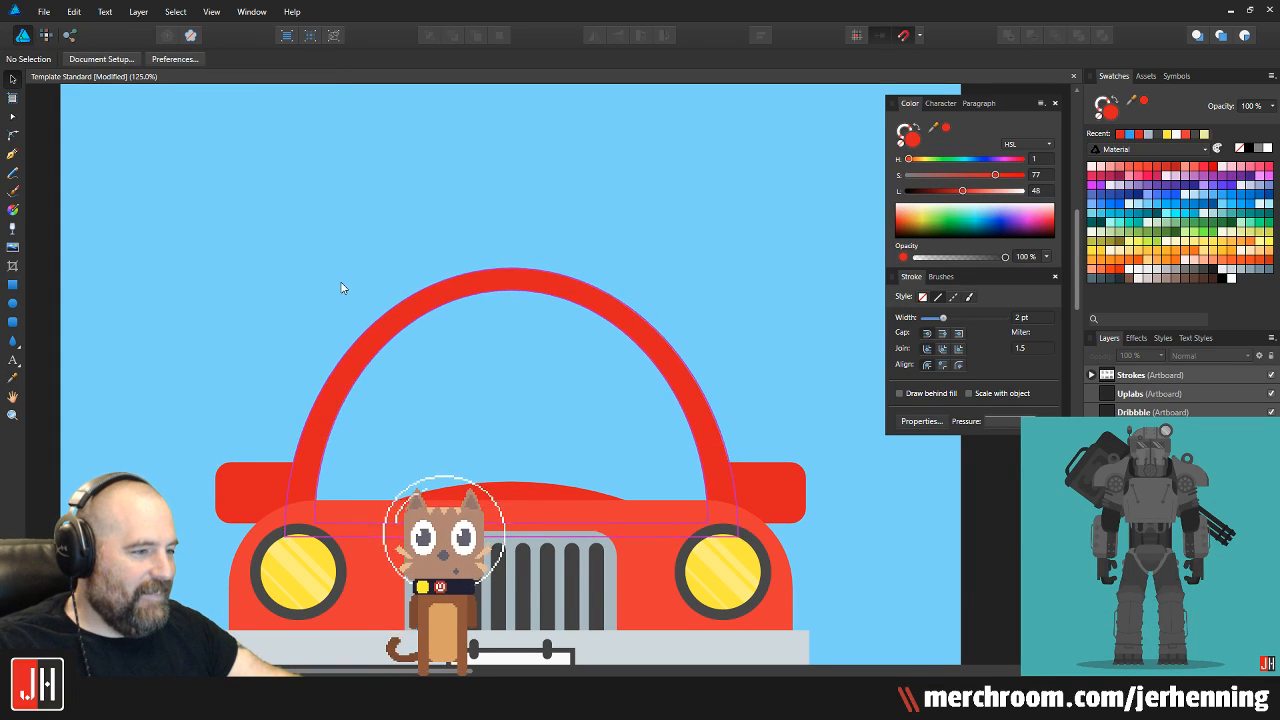
{"action": "scroll", "coordinate": [354, 281], "scroll_direction": "down", "scroll_amount": 6}
{"action": "scroll", "coordinate": [474, 286], "scroll_direction": "up", "scroll_amount": 5}
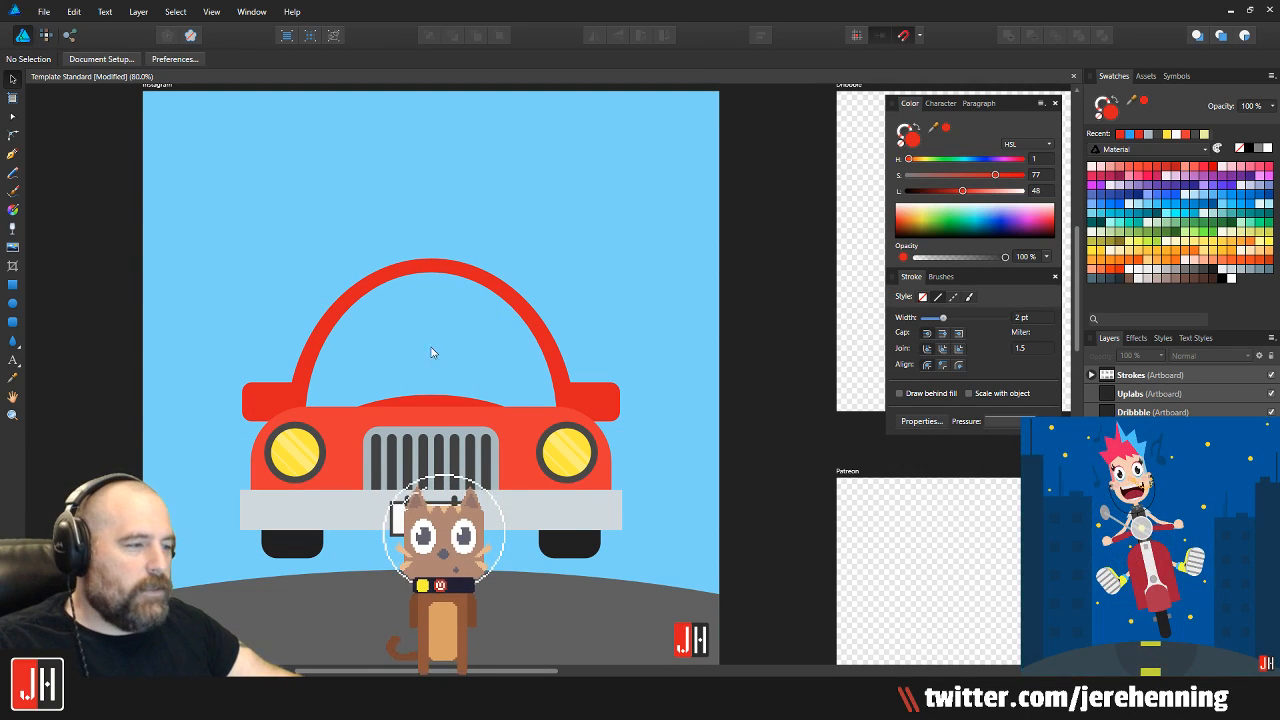
{"action": "scroll", "coordinate": [528, 340], "scroll_direction": "down", "scroll_amount": 2}
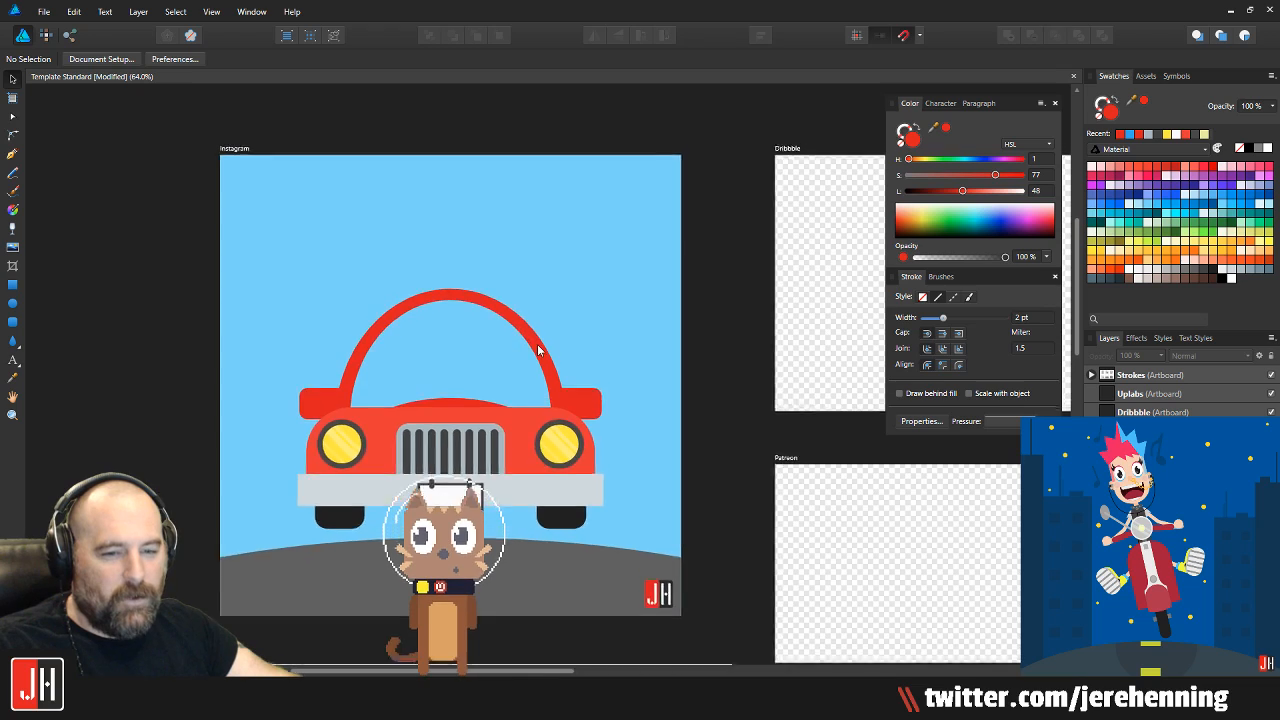
{"action": "scroll", "coordinate": [531, 350], "scroll_direction": "down", "scroll_amount": 1}
{"action": "scroll", "coordinate": [531, 350], "scroll_direction": "up", "scroll_amount": 1}
{"action": "left_click_drag", "start_coordinate": [531, 350], "coordinate": [545, 314]}
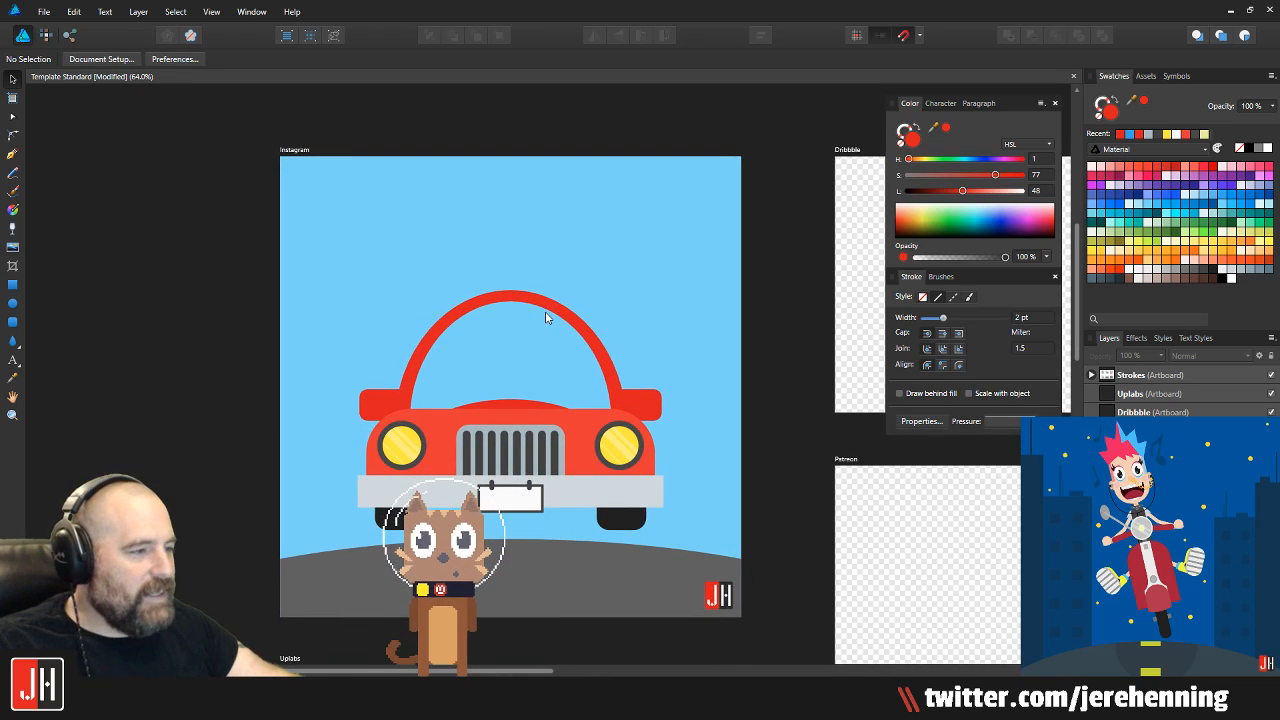
{"action": "scroll", "coordinate": [507, 310], "scroll_direction": "up", "scroll_amount": 2}
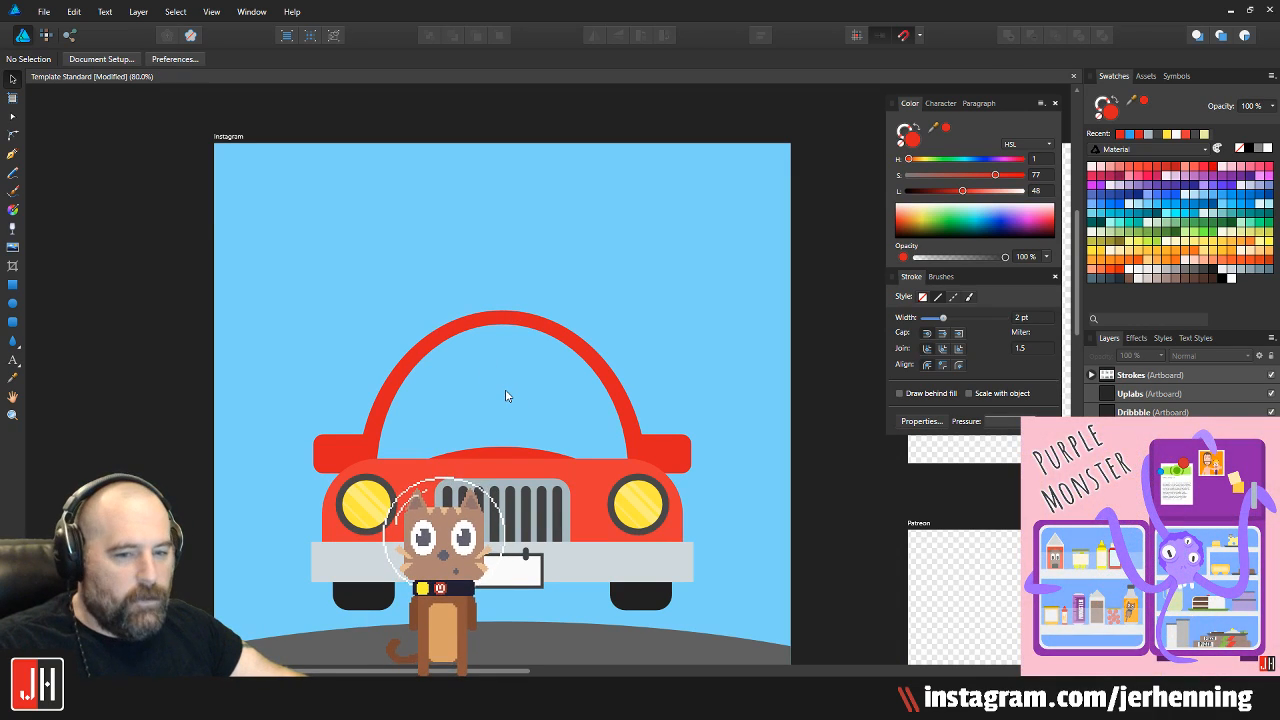
Darken the arched frame's red by lowering its lightness to 40
{"action": "left_click", "coordinate": [500, 320]}
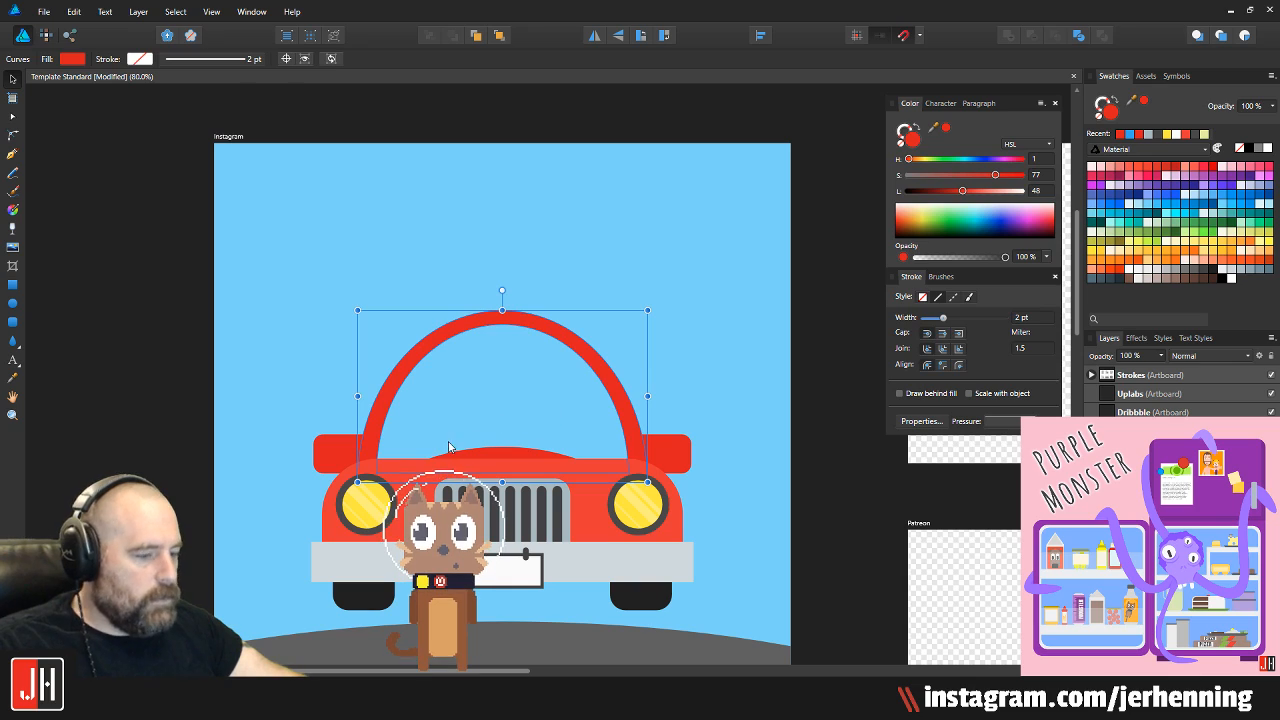
{"action": "key", "text": "i"}
{"action": "key", "text": "v"}
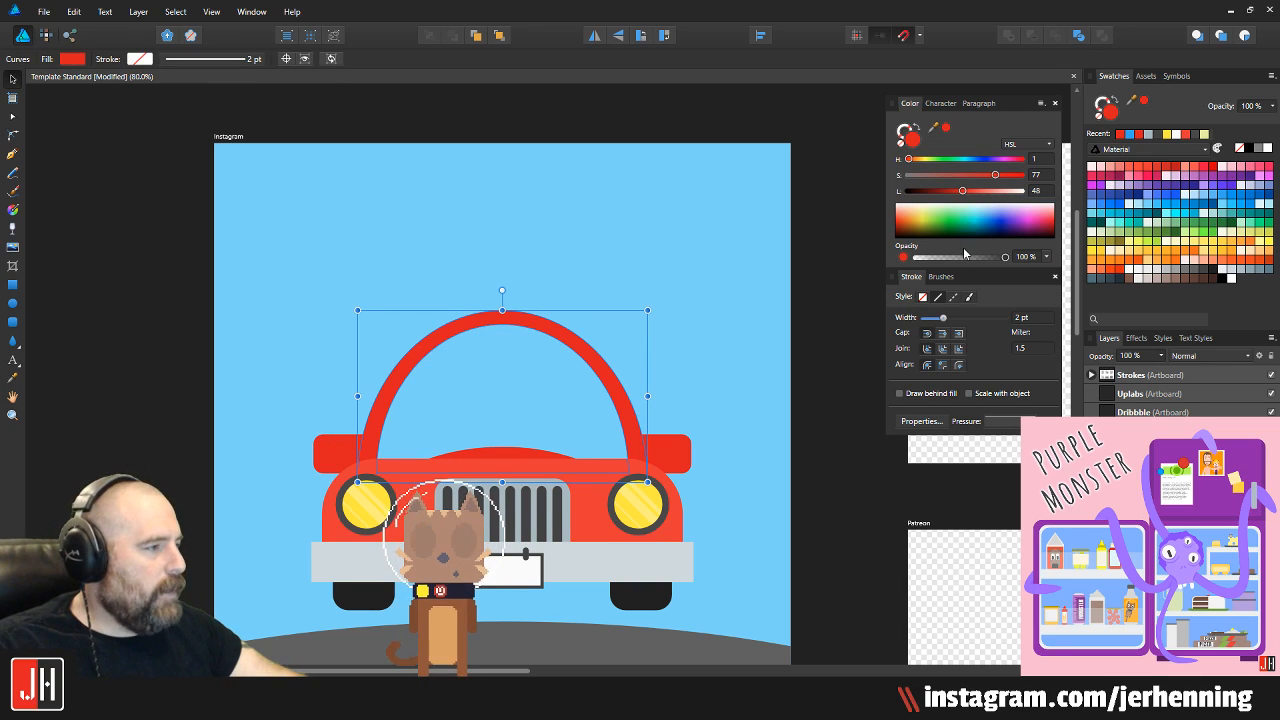
{"action": "left_click_drag", "start_coordinate": [963, 191], "coordinate": [954, 196]}
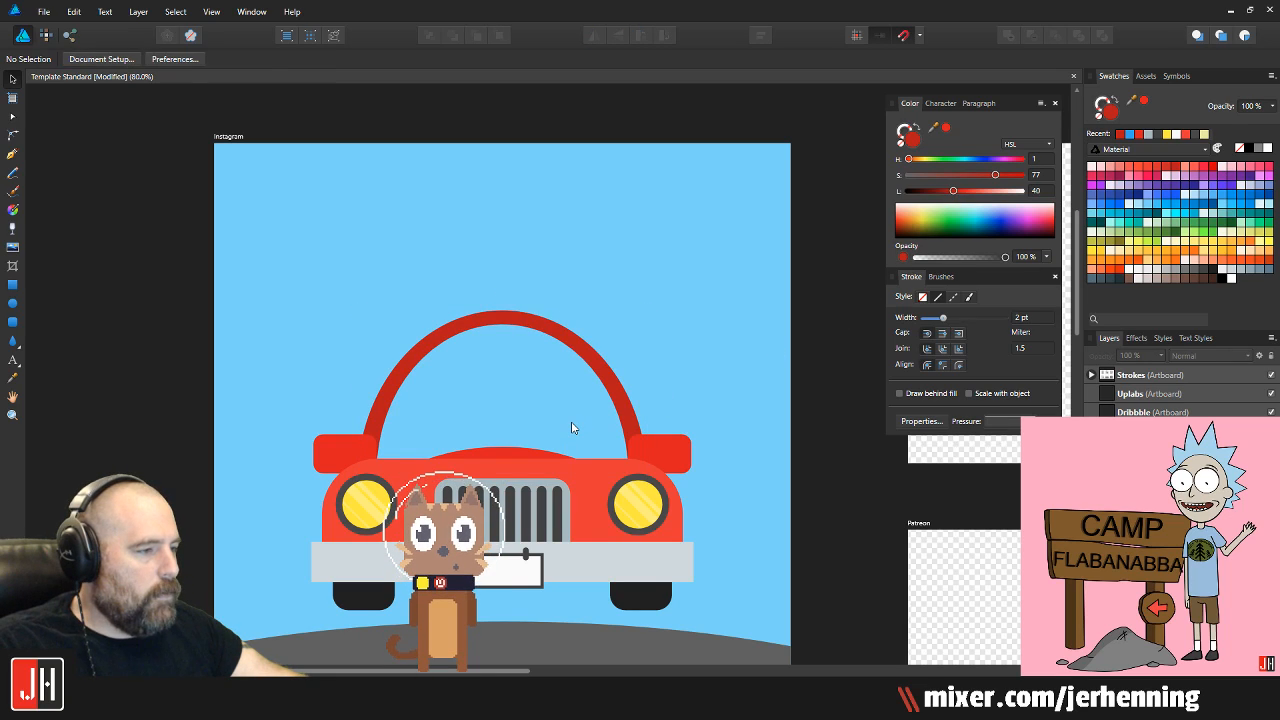
Undo the arch's darkening, its red fill and the subtraction of the two domes
{"action": "key", "text": "ctrl+z"}
{"action": "key", "text": "ctrl+z"}
{"action": "key", "text": "ctrl+z"}
{"action": "left_click", "coordinate": [730, 367]}
Cut the smaller dome out of the larger one as a frame, keeping a copy of the smaller dome as the windscreen
{"action": "left_click", "coordinate": [498, 395]}
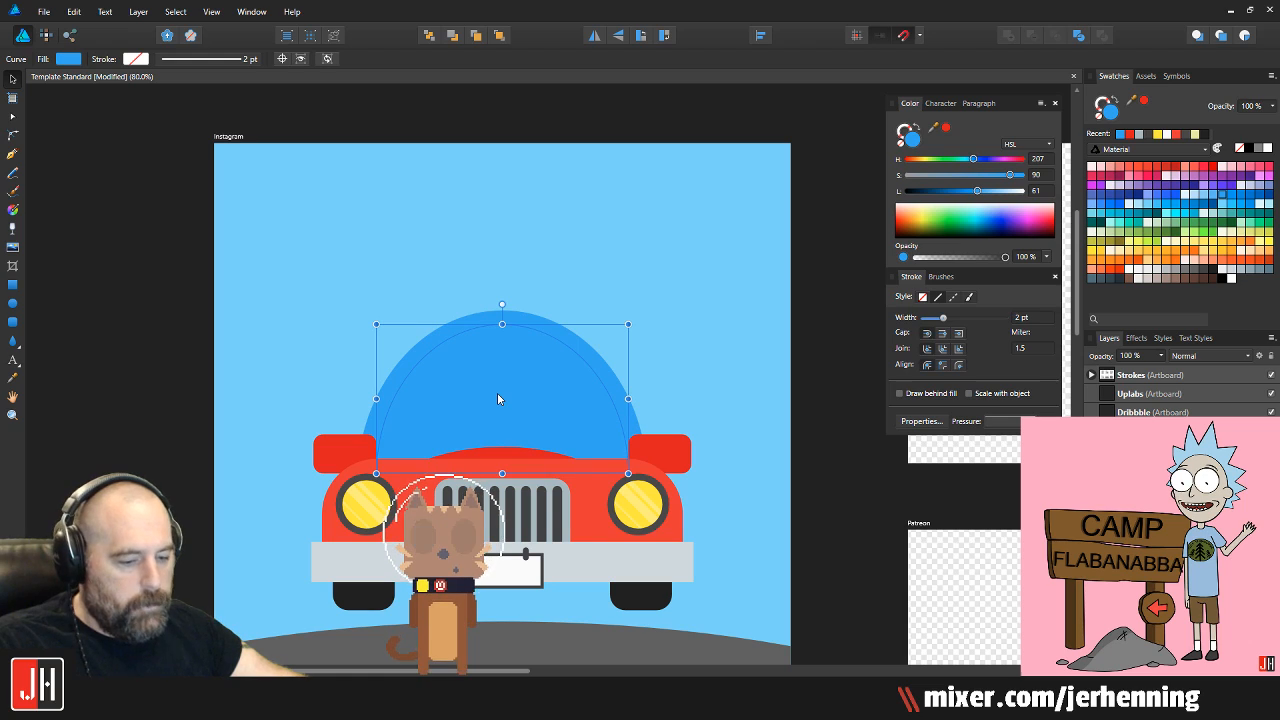
{"action": "left_click", "coordinate": [606, 368], "text": "shift"}
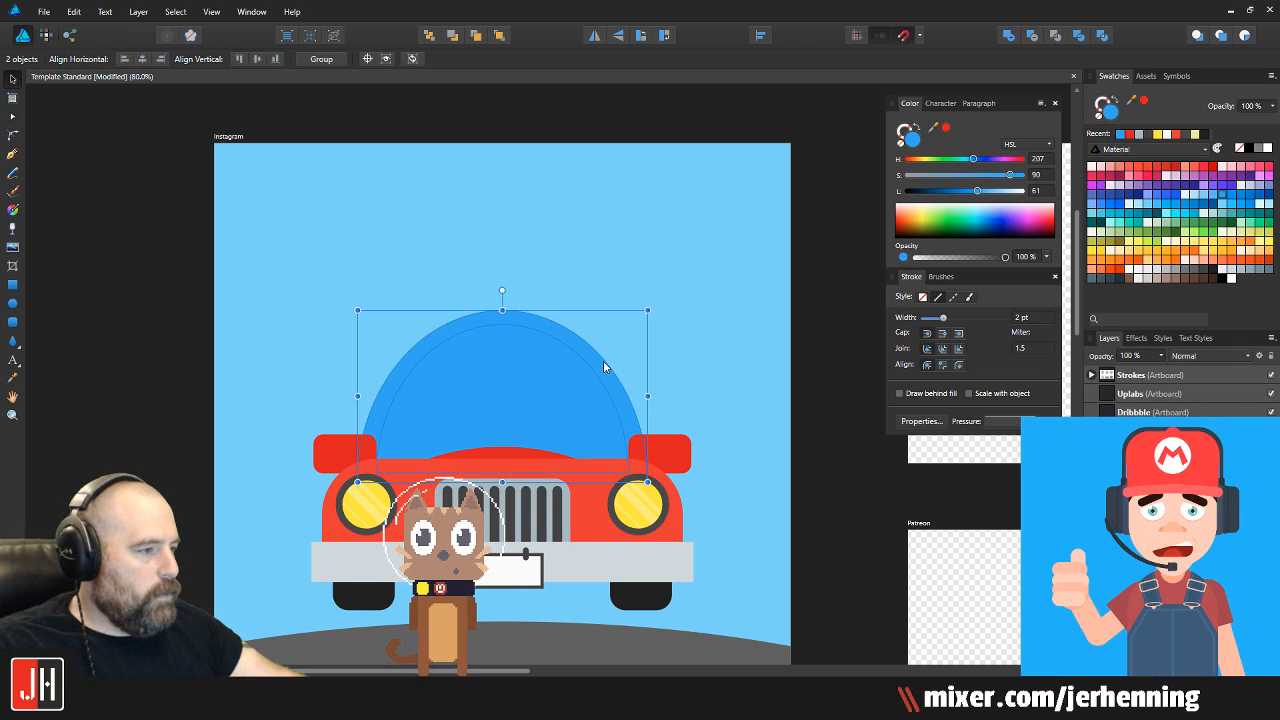
{"action": "left_click", "coordinate": [688, 217]}
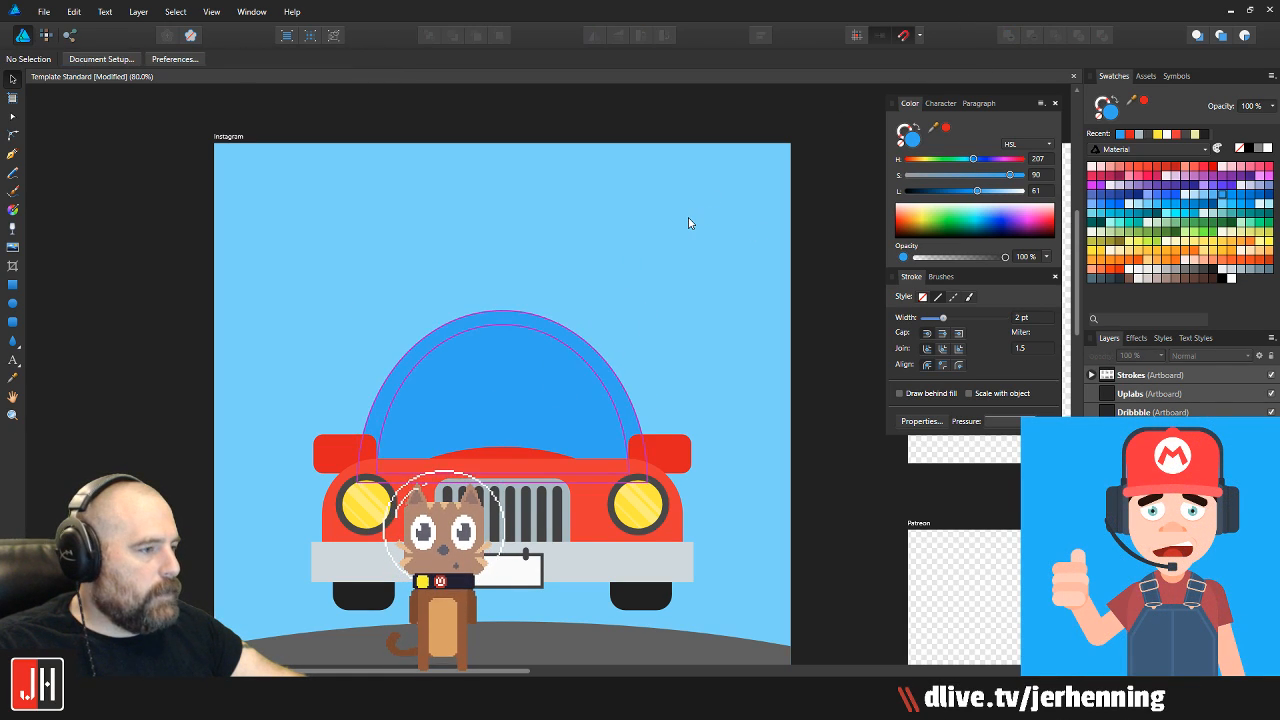
Fill the arched frame with the sampled red and lower its lightness to 43
{"action": "left_click", "coordinate": [590, 346]}
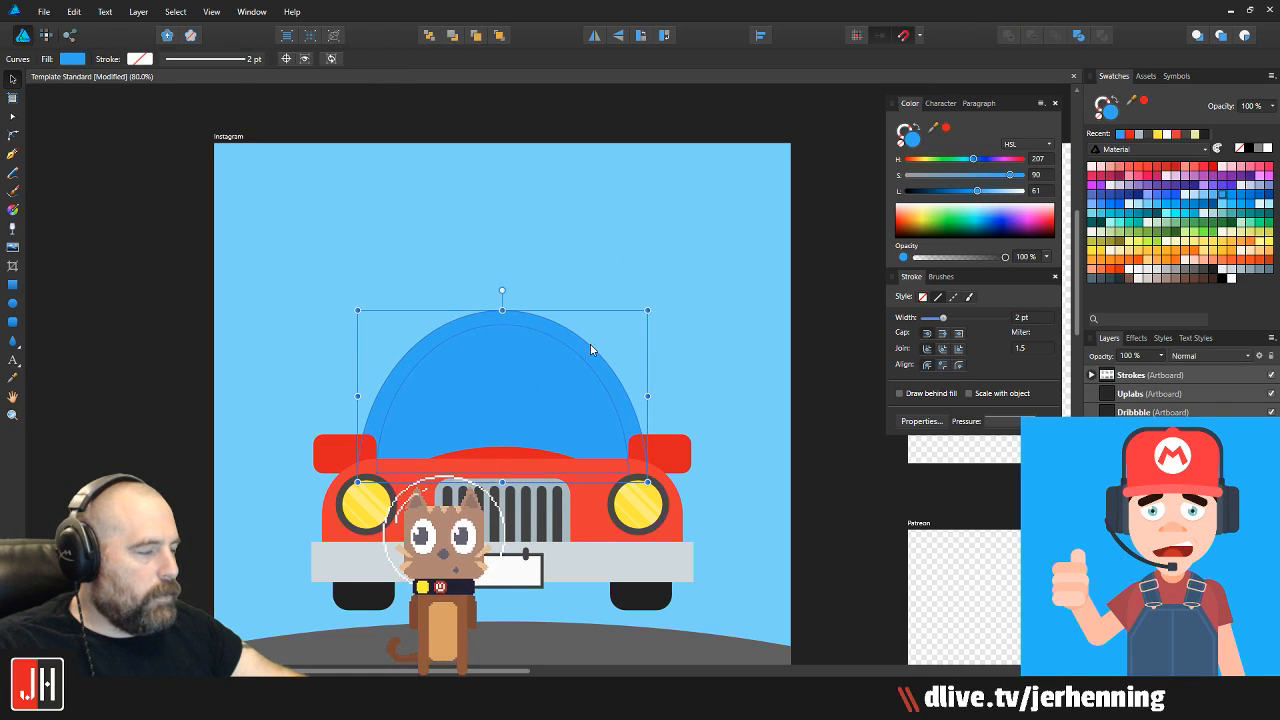
{"action": "left_click", "coordinate": [946, 128]}
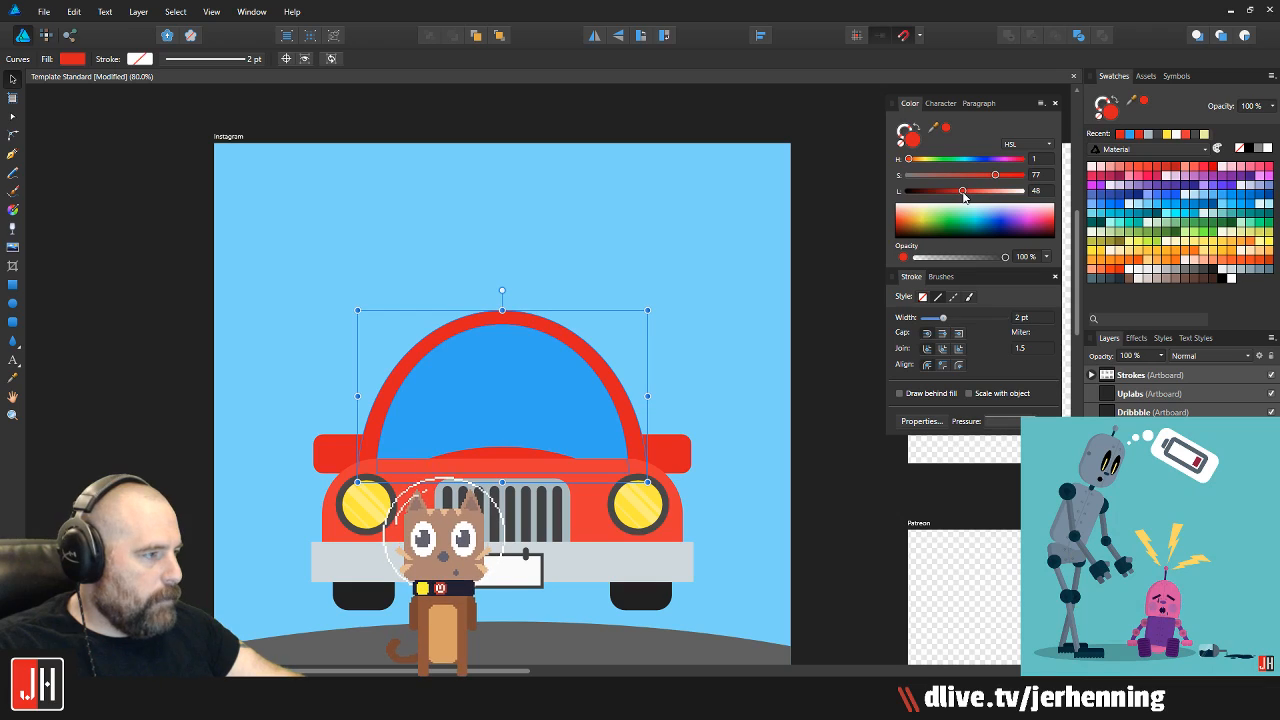
{"action": "left_click_drag", "start_coordinate": [964, 196], "coordinate": [961, 197]}
{"action": "left_click", "coordinate": [848, 352]}
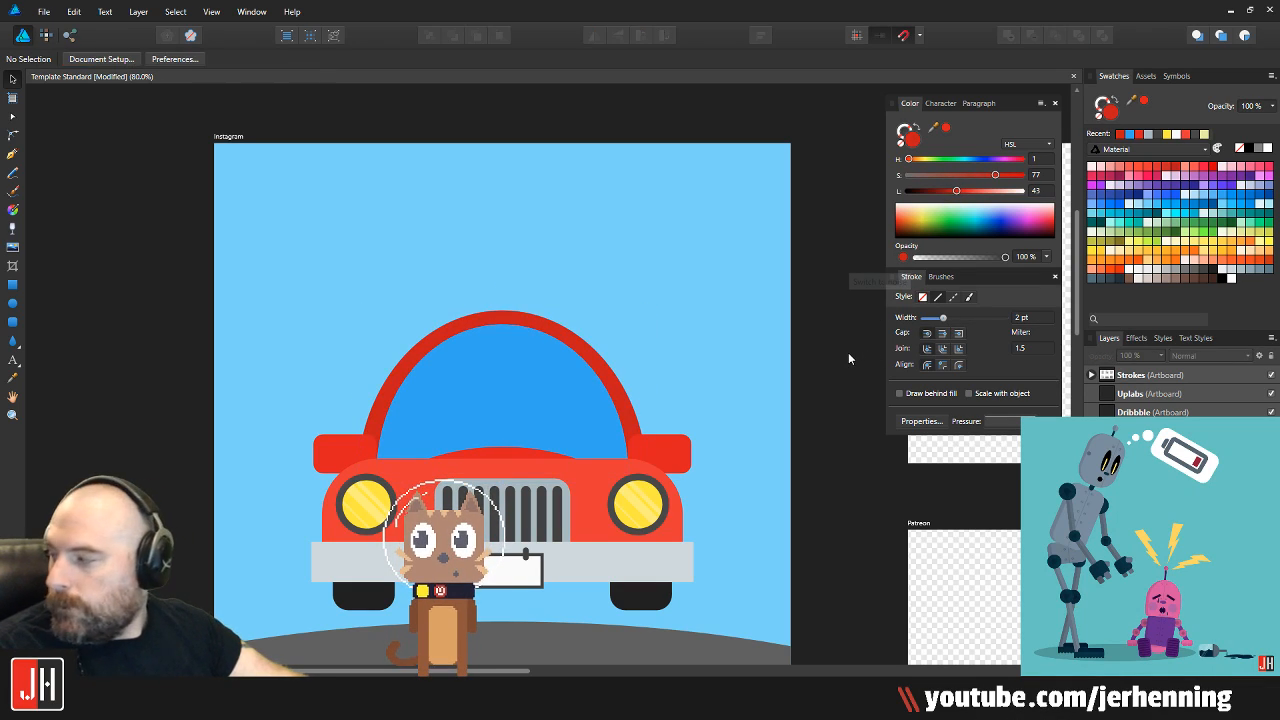
Fill the windscreen inside the arched frame with off-white (HSL 0, 0, 98)
{"action": "left_click", "coordinate": [451, 416]}
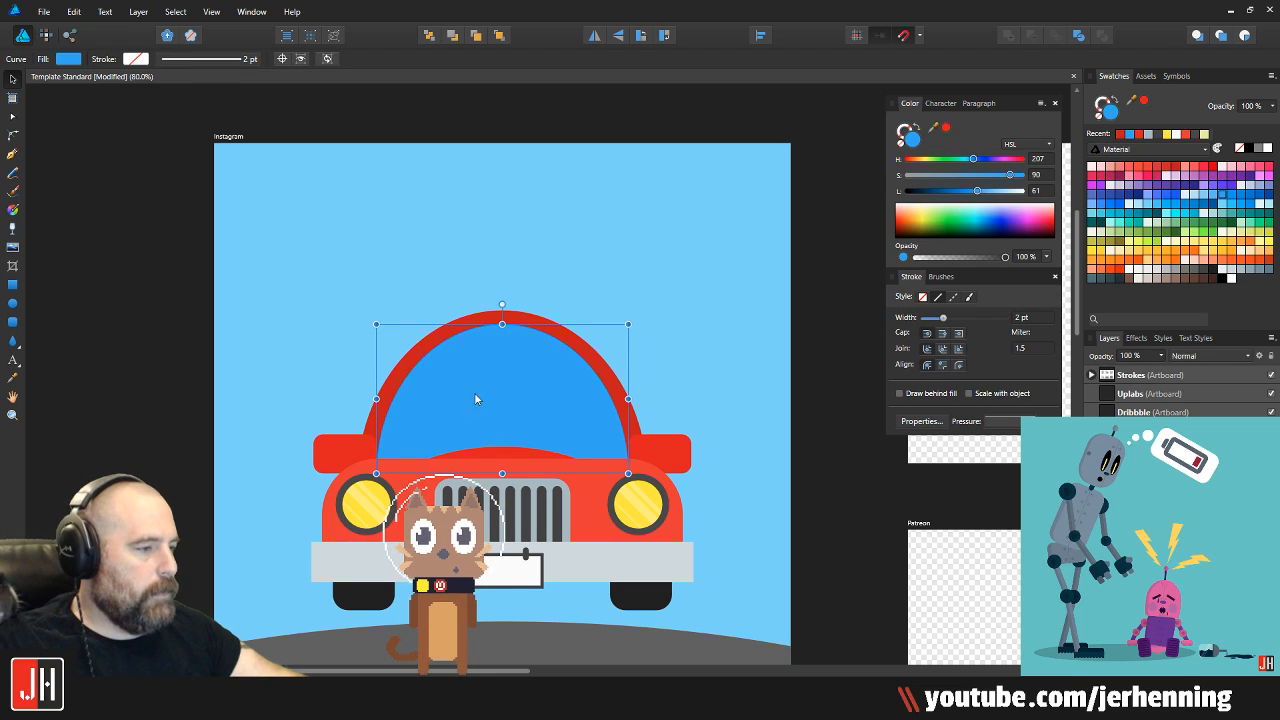
{"action": "left_click", "coordinate": [766, 366]}
{"action": "left_click", "coordinate": [563, 371]}
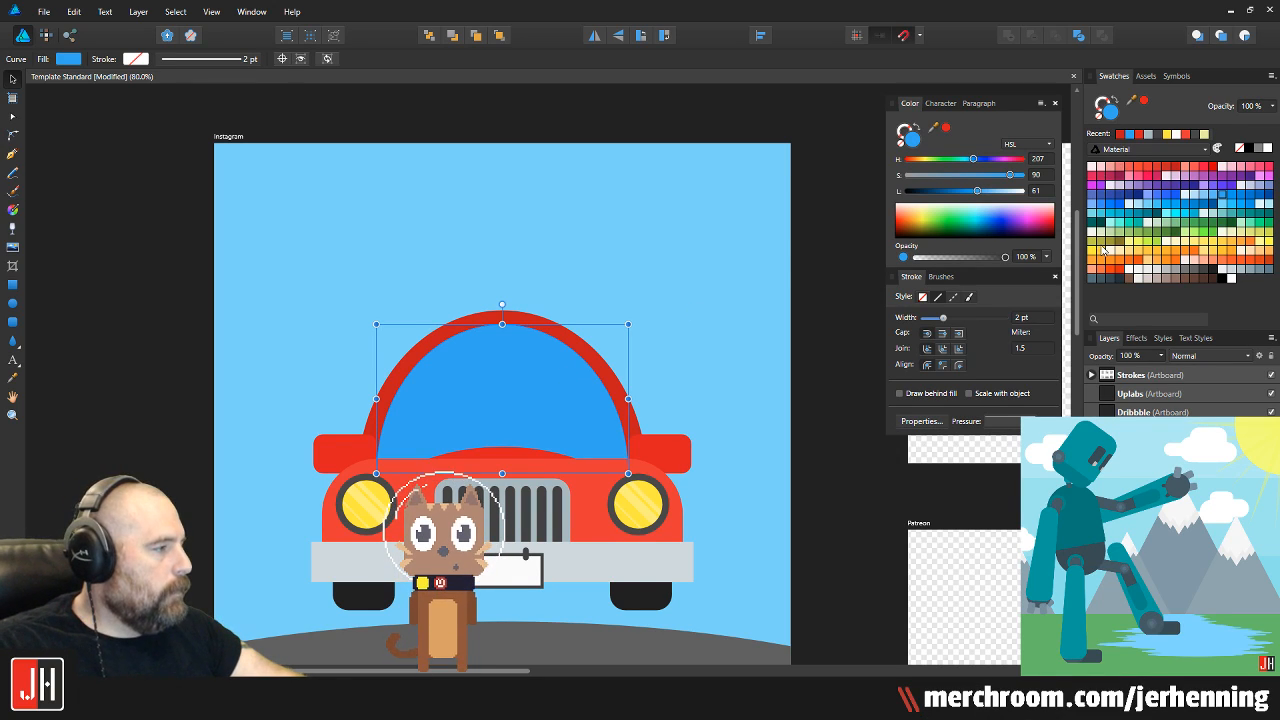
{"action": "left_click", "coordinate": [1128, 270]}
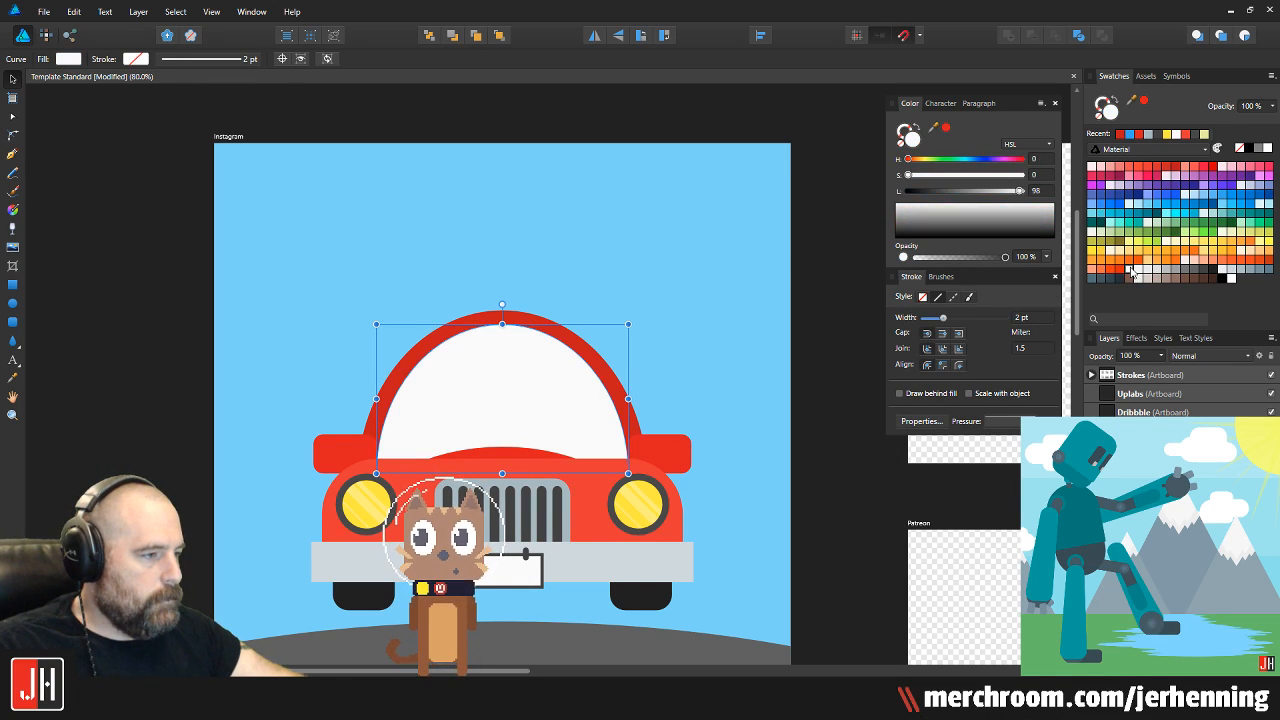
Set the opacity of the windscreen inside the arched frame to 40%
{"action": "left_click", "coordinate": [832, 417]}
{"action": "scroll", "coordinate": [507, 412], "scroll_direction": "up", "scroll_amount": 3}
{"action": "left_click", "coordinate": [511, 401]}
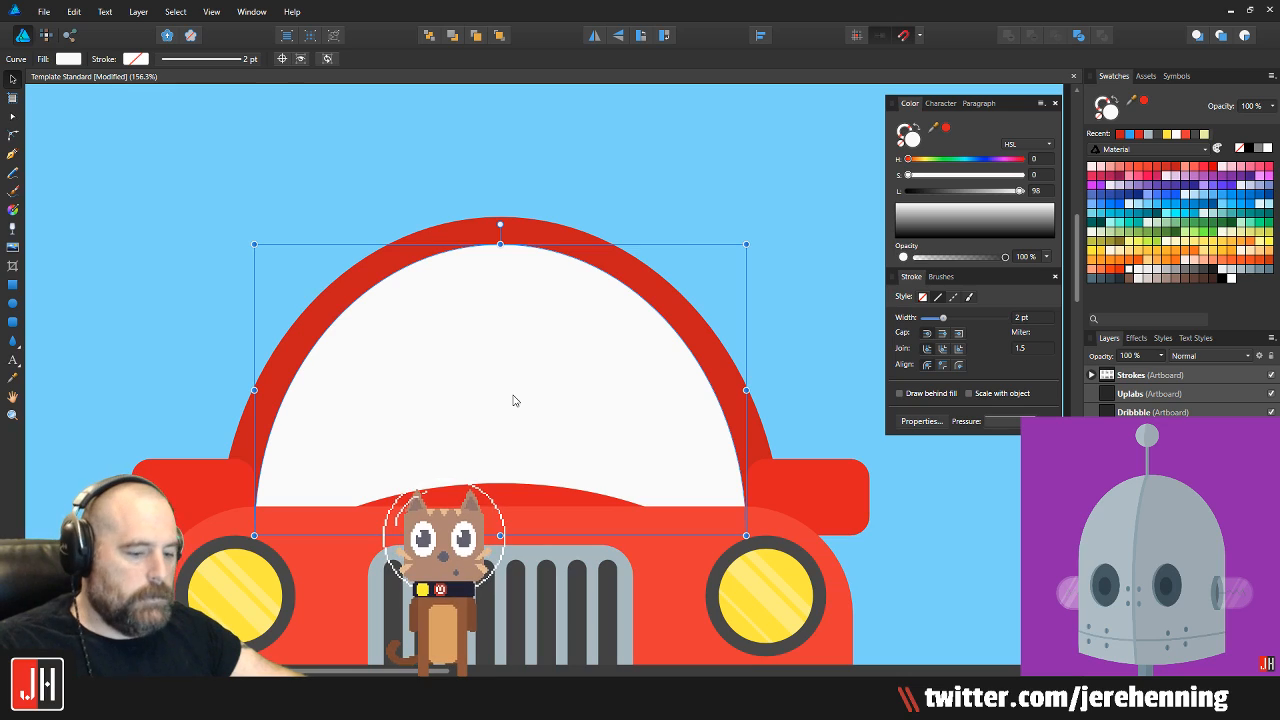
{"action": "key", "text": "4"}
{"action": "scroll", "coordinate": [543, 380], "scroll_direction": "down", "scroll_amount": 2}
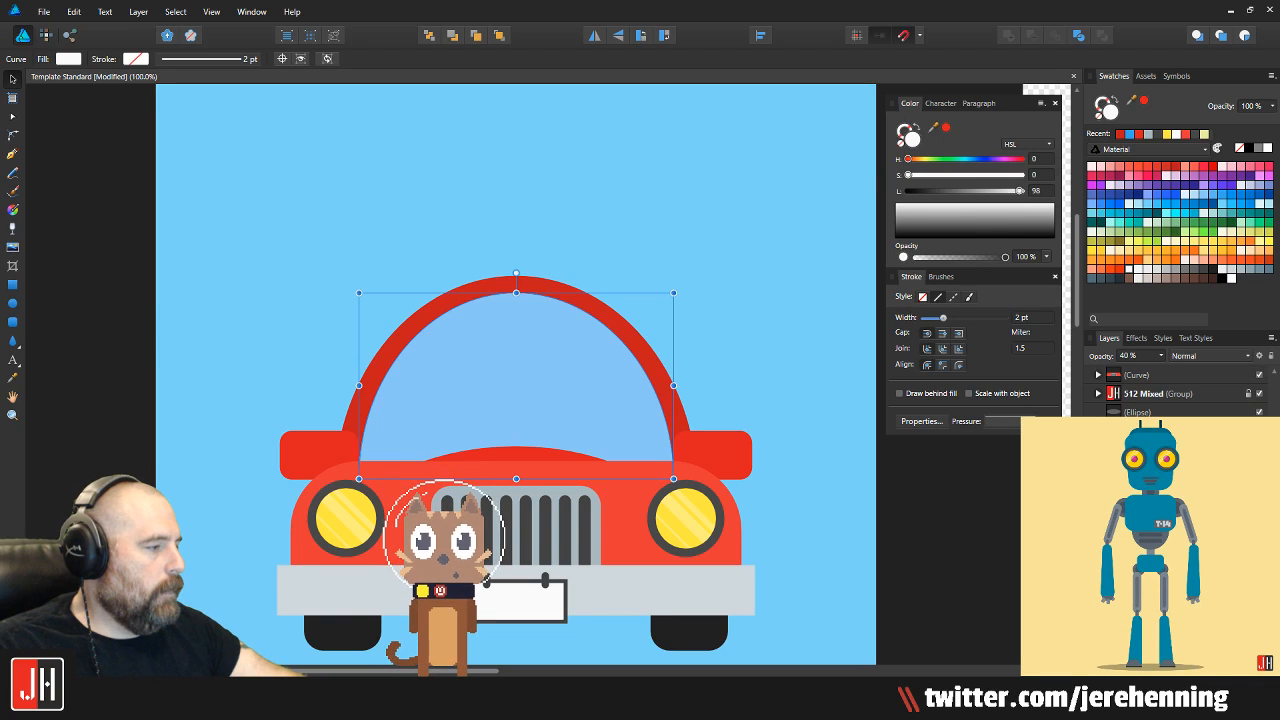
Refill the windscreen with off-white (HSL 0, 0, 98) at 40% opacity and deselect it
{"action": "left_click", "coordinate": [1150, 449]}
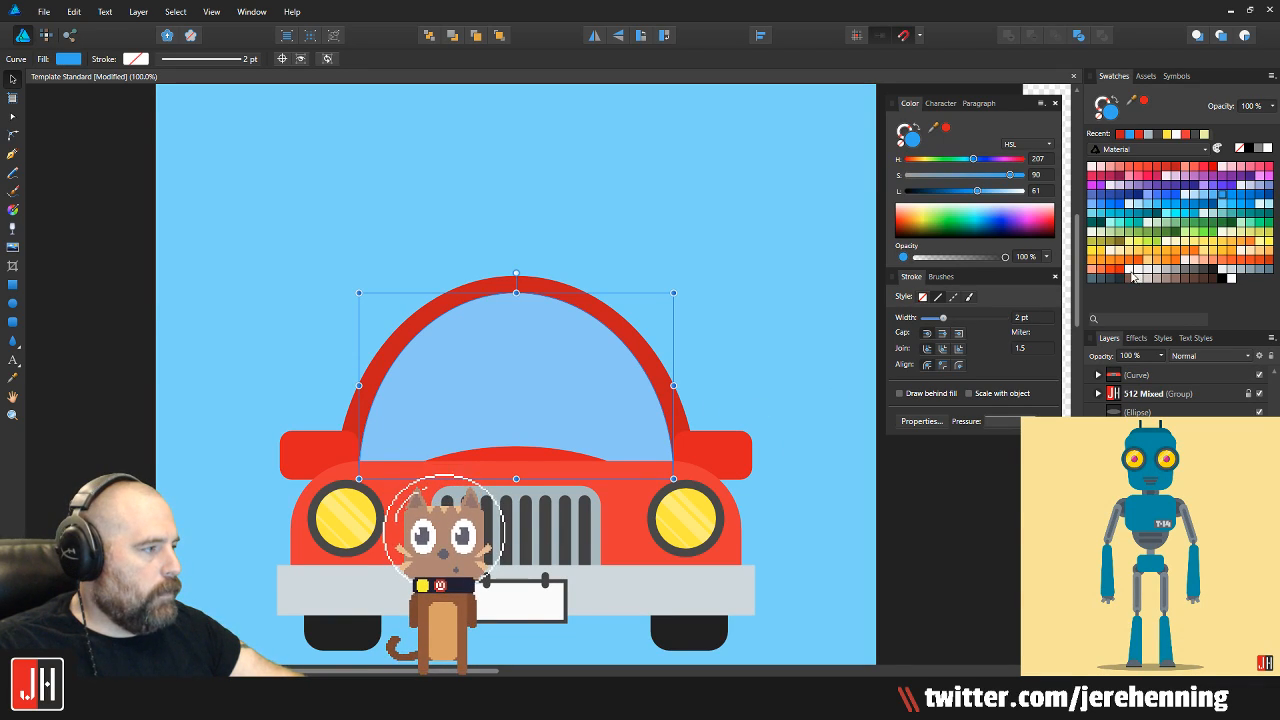
{"action": "left_click", "coordinate": [1131, 274]}
{"action": "key", "text": "4"}
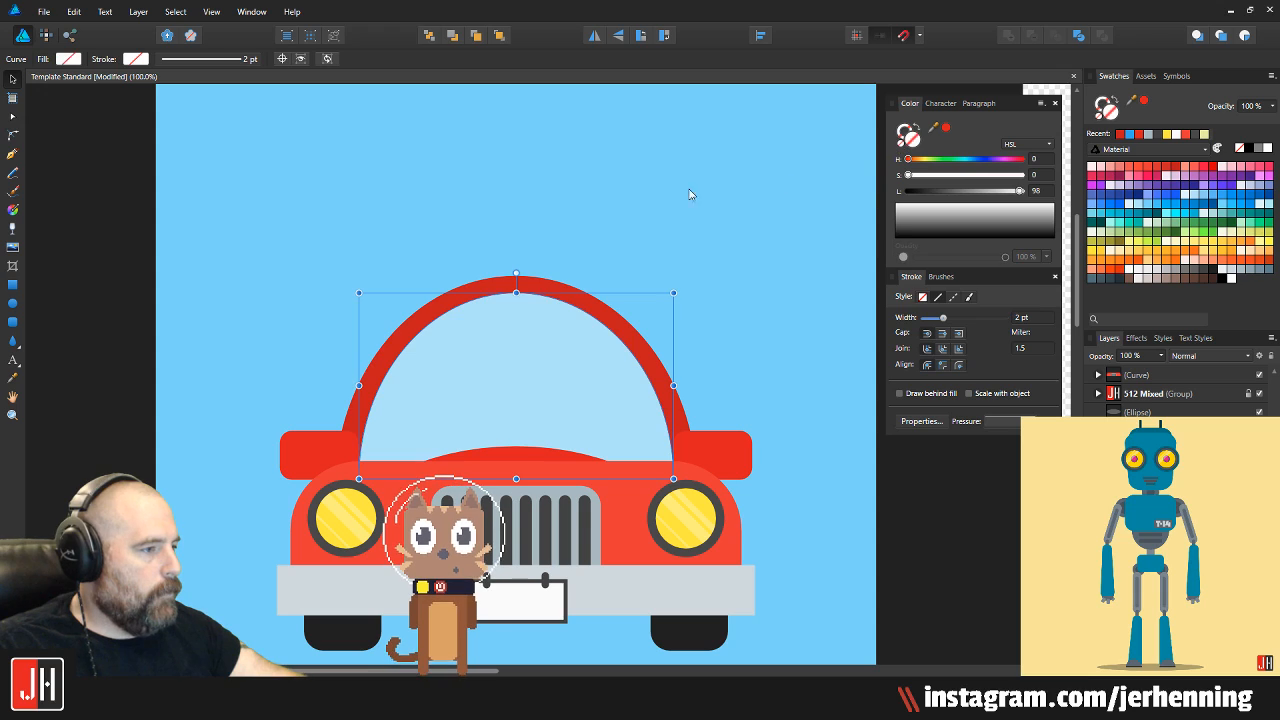
{"action": "key", "text": "ctrl+d"}
{"action": "scroll", "coordinate": [557, 360], "scroll_direction": "down", "scroll_amount": 1}
{"action": "scroll", "coordinate": [560, 360], "scroll_direction": "down", "scroll_amount": 3, "text": "ctrl"}
{"action": "scroll", "coordinate": [563, 358], "scroll_direction": "up", "scroll_amount": 4, "text": "ctrl"}
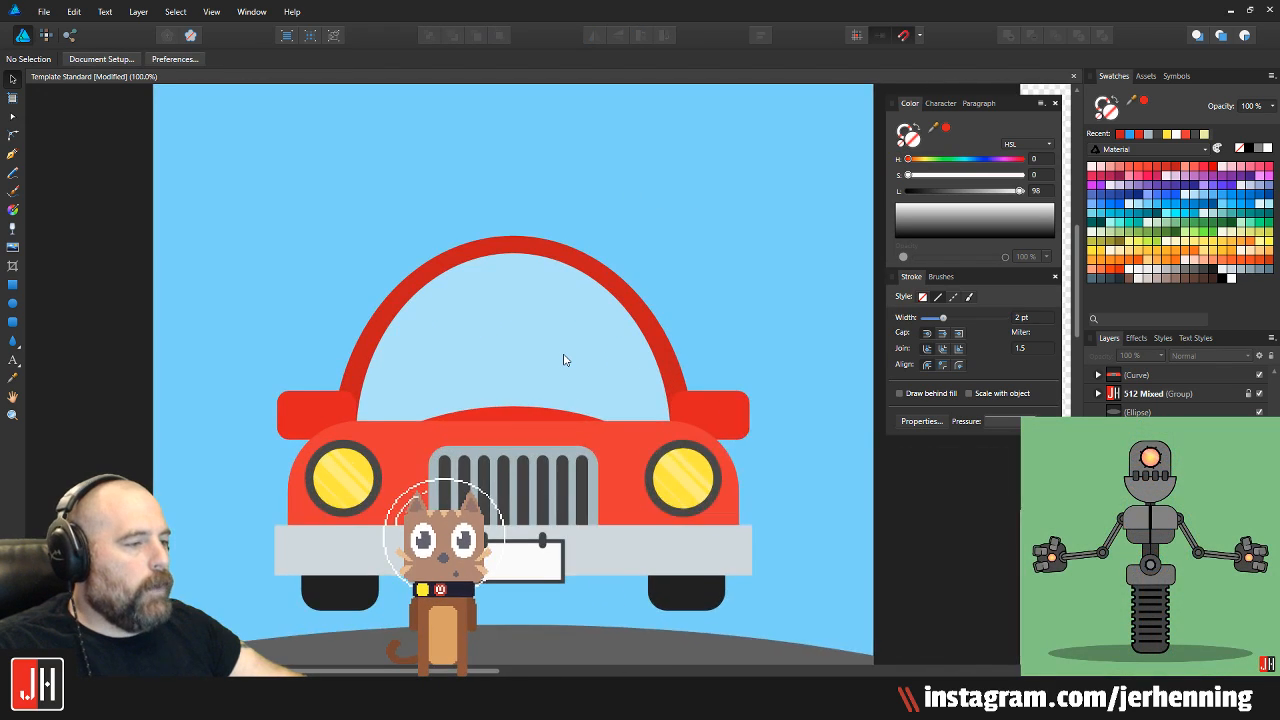
{"action": "scroll", "coordinate": [555, 285], "scroll_direction": "down", "scroll_amount": 3, "text": "ctrl"}
{"action": "scroll", "coordinate": [515, 290], "scroll_direction": "up", "scroll_amount": 3, "text": "ctrl"}
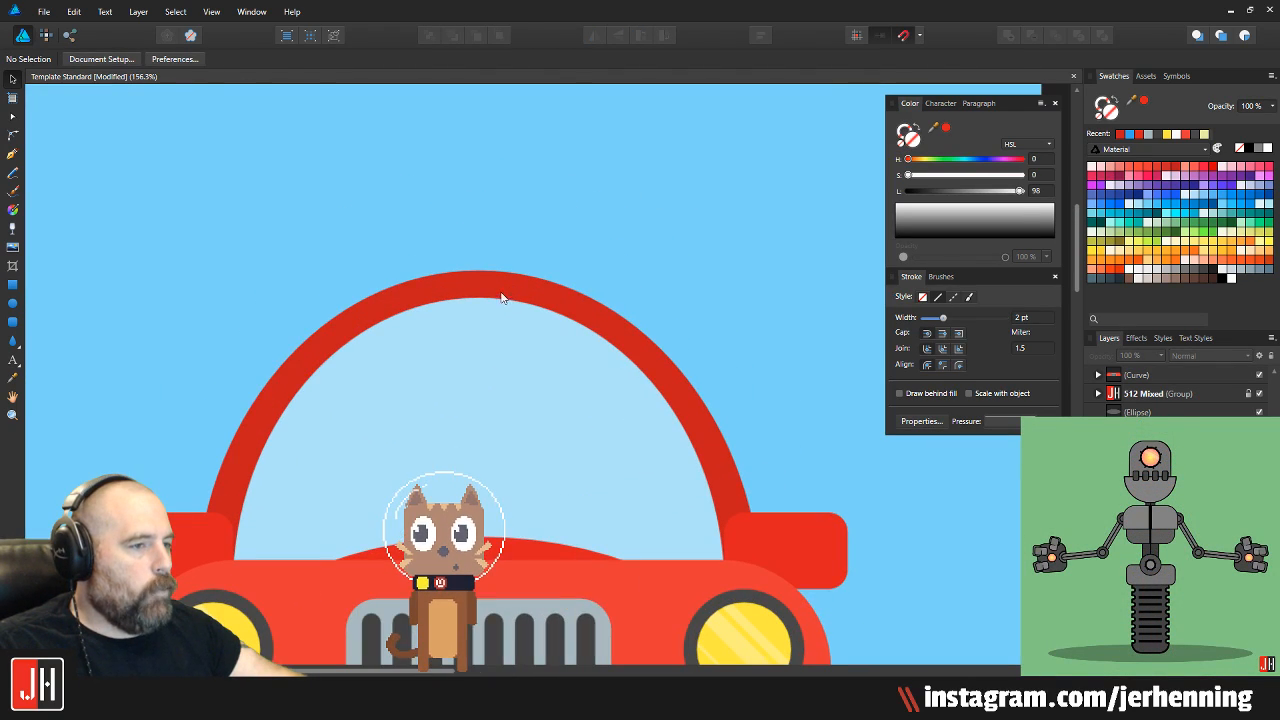
Draw a narrow vertical rounded rectangle at the top centre of the arch as a mirror stem, filled with the grille's grey
{"action": "left_click", "coordinate": [13, 321]}
{"action": "scroll", "coordinate": [455, 303], "scroll_direction": "up", "scroll_amount": 2, "text": "ctrl"}
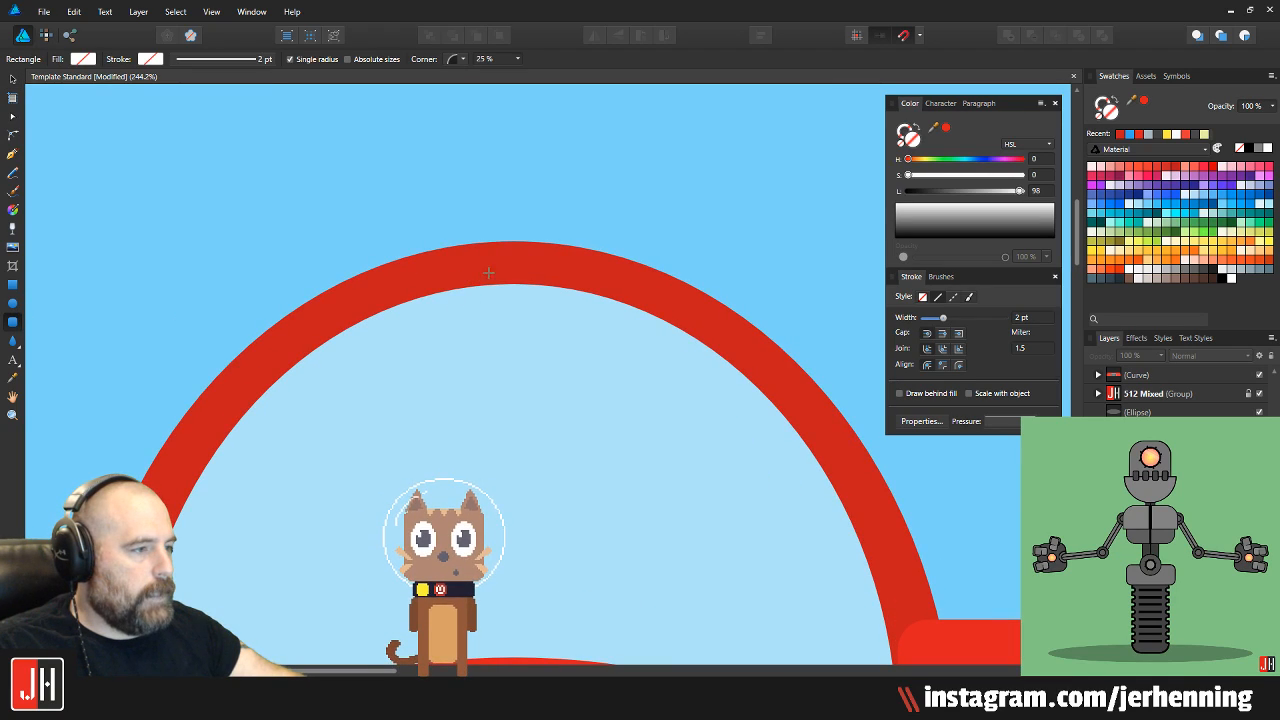
{"action": "left_click_drag", "start_coordinate": [494, 264], "coordinate": [510, 340]}
{"action": "scroll", "coordinate": [520, 335], "scroll_direction": "down", "scroll_amount": 3, "text": "ctrl"}
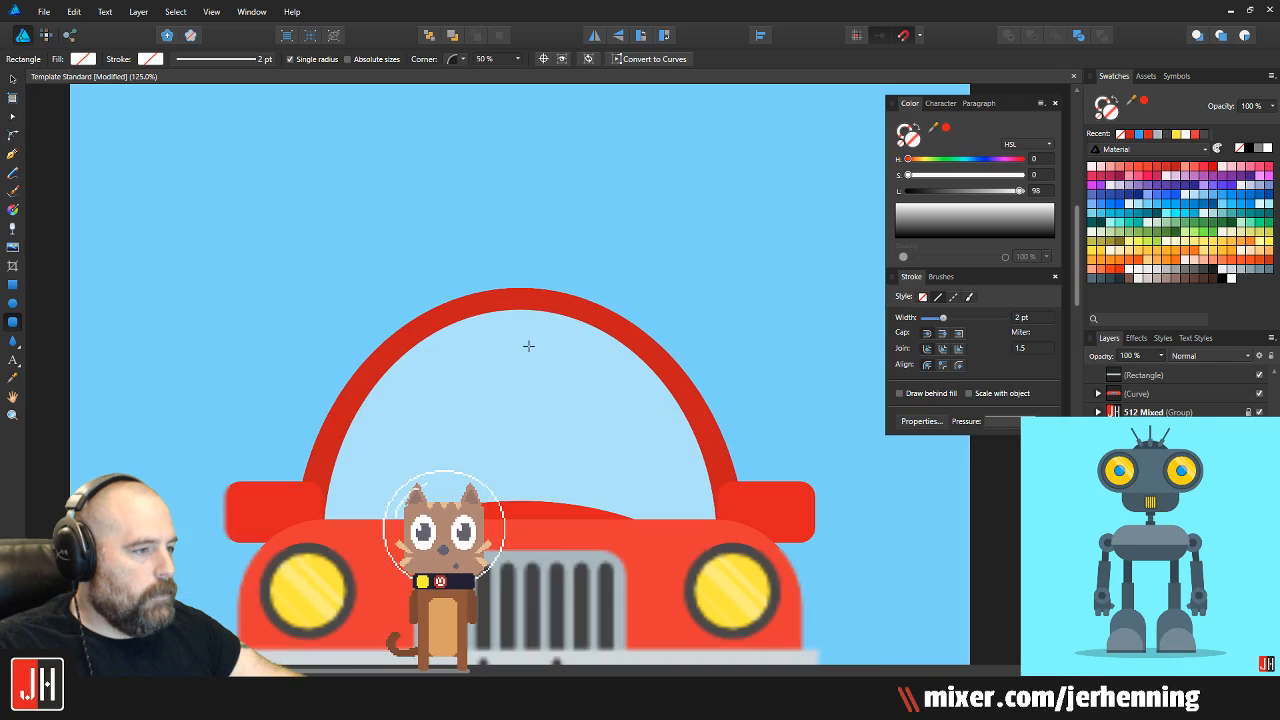
{"action": "key", "text": "i"}
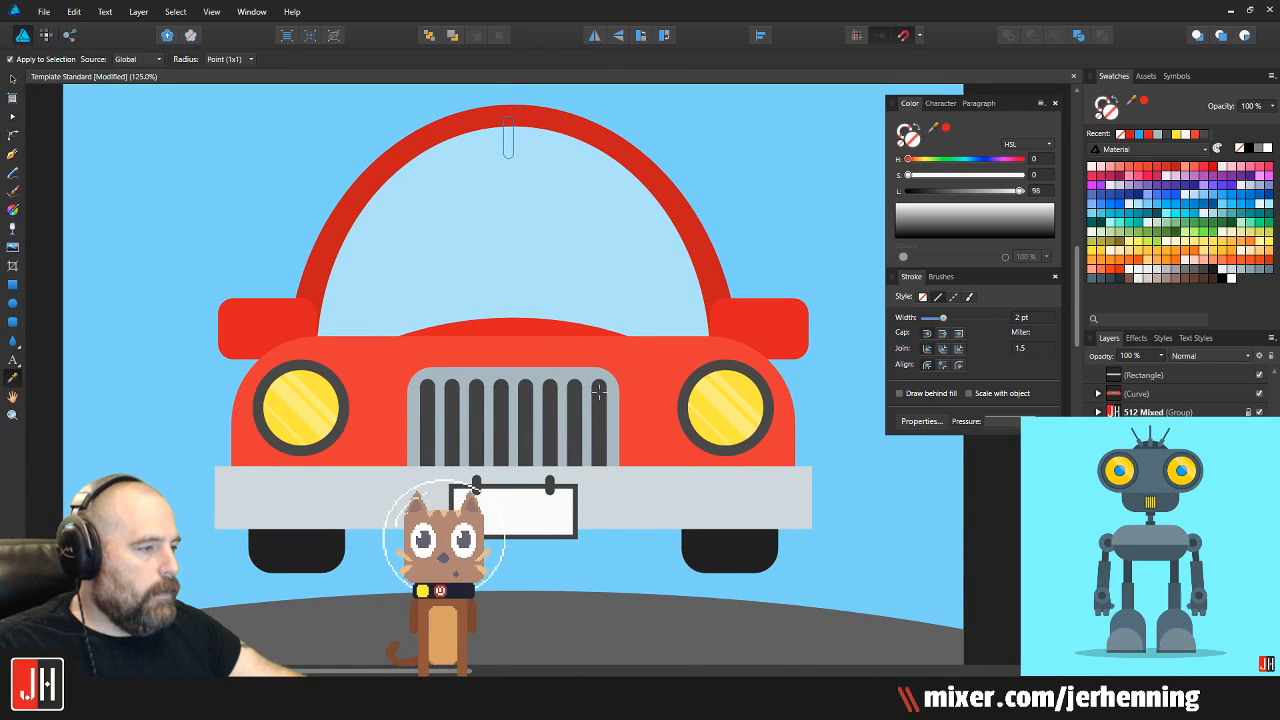
{"action": "key", "text": "v"}
Centre the grey stem horizontally at the top of the arch and place it behind the red frame and windscreen
{"action": "left_click_drag", "start_coordinate": [548, 190], "coordinate": [551, 297]}
{"action": "scroll", "coordinate": [531, 254], "scroll_direction": "up", "scroll_amount": 4}
{"action": "left_click_drag", "start_coordinate": [487, 234], "coordinate": [497, 234]}
{"action": "scroll", "coordinate": [495, 234], "scroll_direction": "down", "scroll_amount": 4}
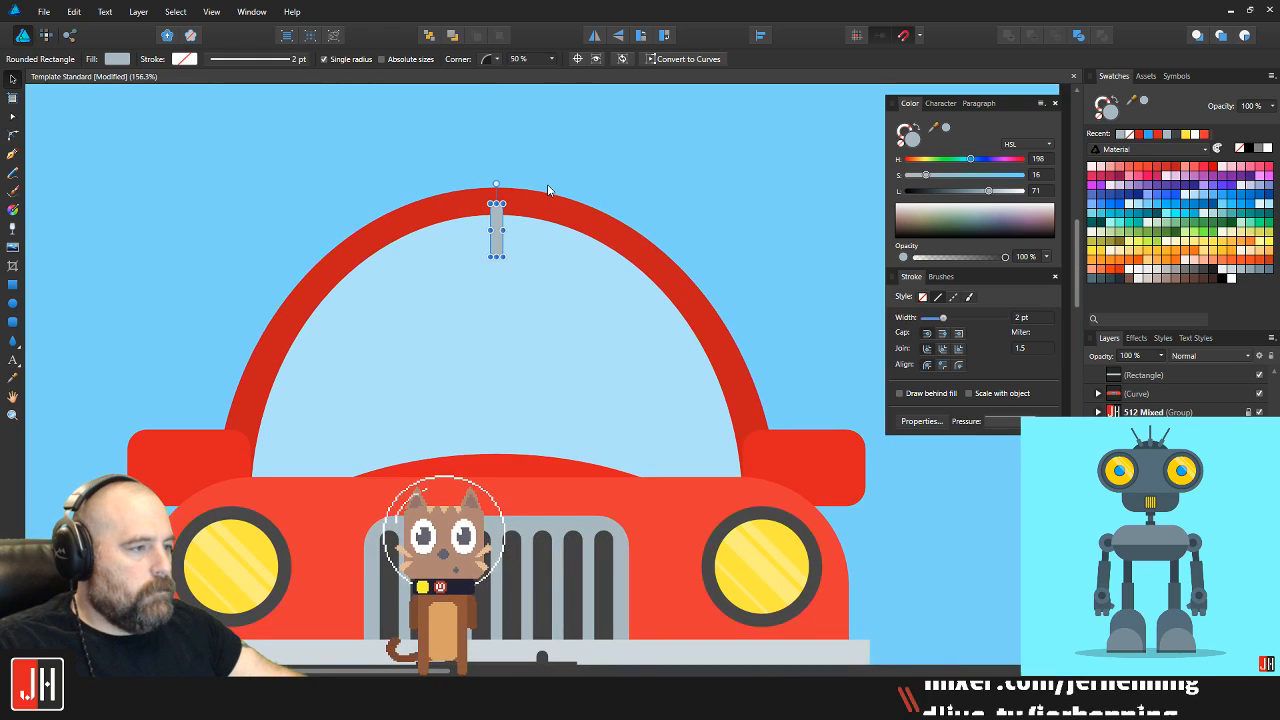
{"action": "scroll", "coordinate": [540, 194], "scroll_direction": "up", "scroll_amount": 5}
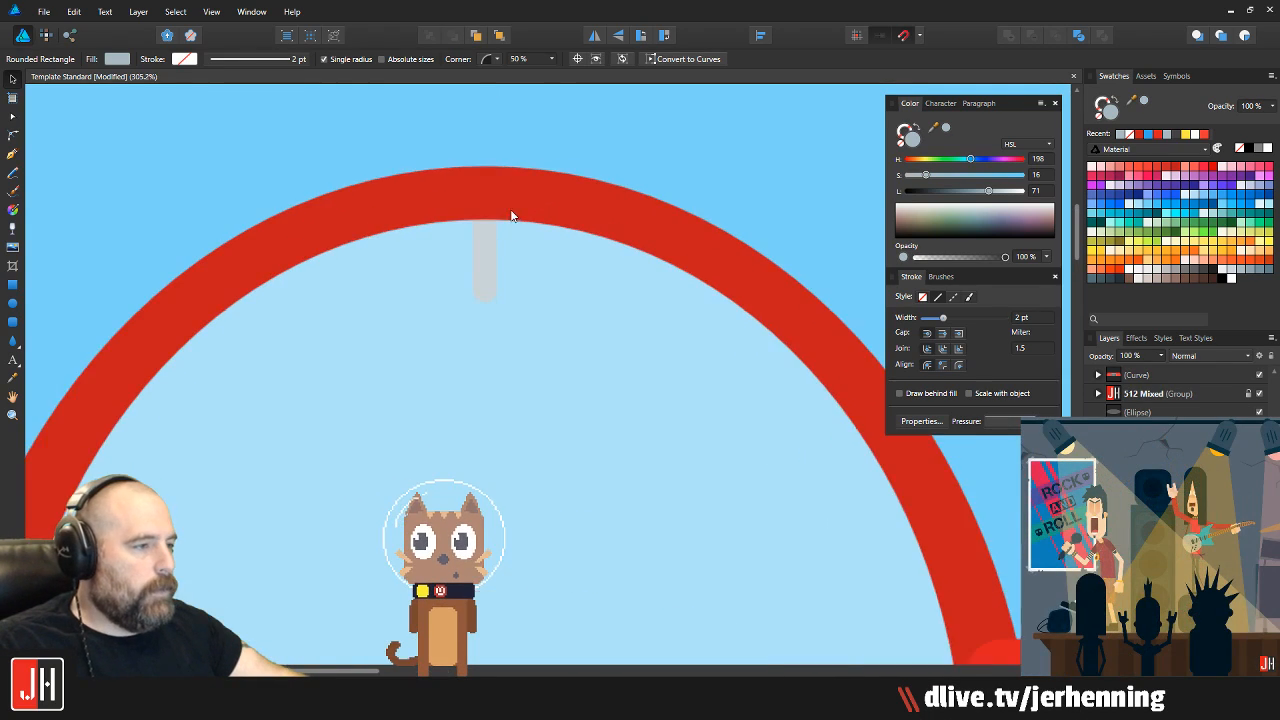
{"action": "left_click_drag", "start_coordinate": [486, 270], "coordinate": [479, 262]}
{"action": "scroll", "coordinate": [514, 304], "scroll_direction": "down", "scroll_amount": 5}
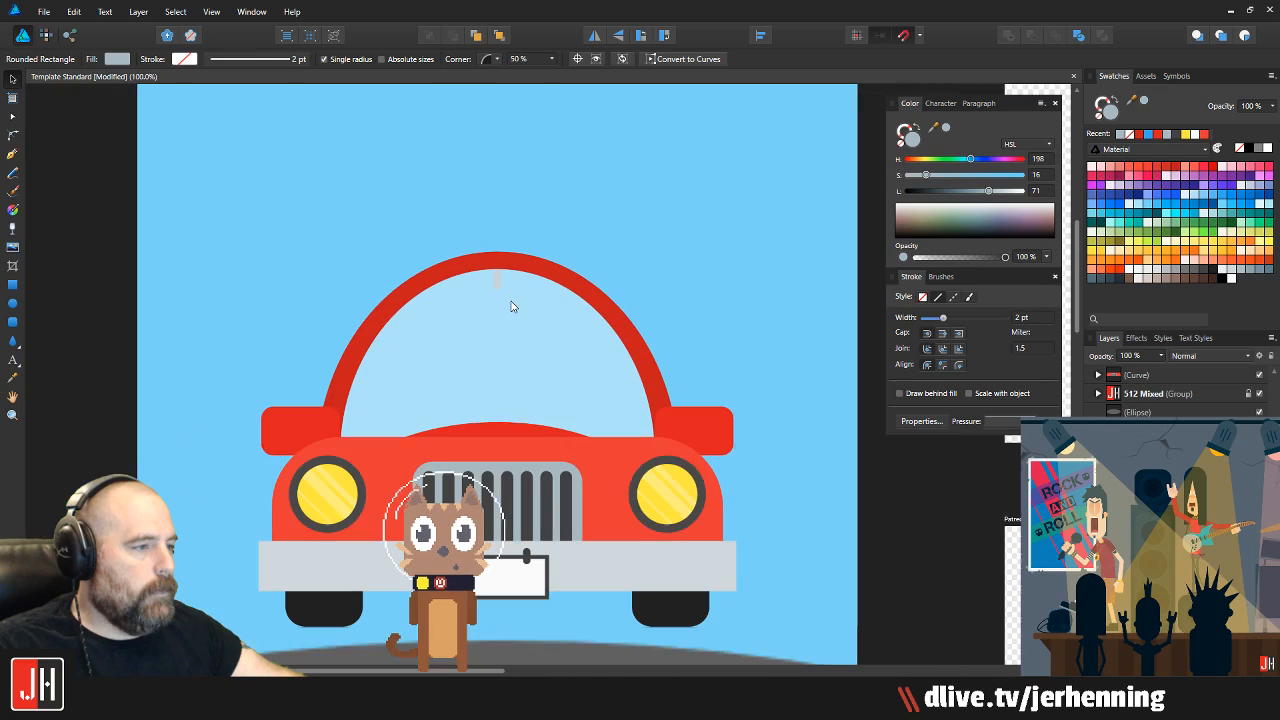
{"action": "scroll", "coordinate": [514, 305], "scroll_direction": "up", "scroll_amount": 2}
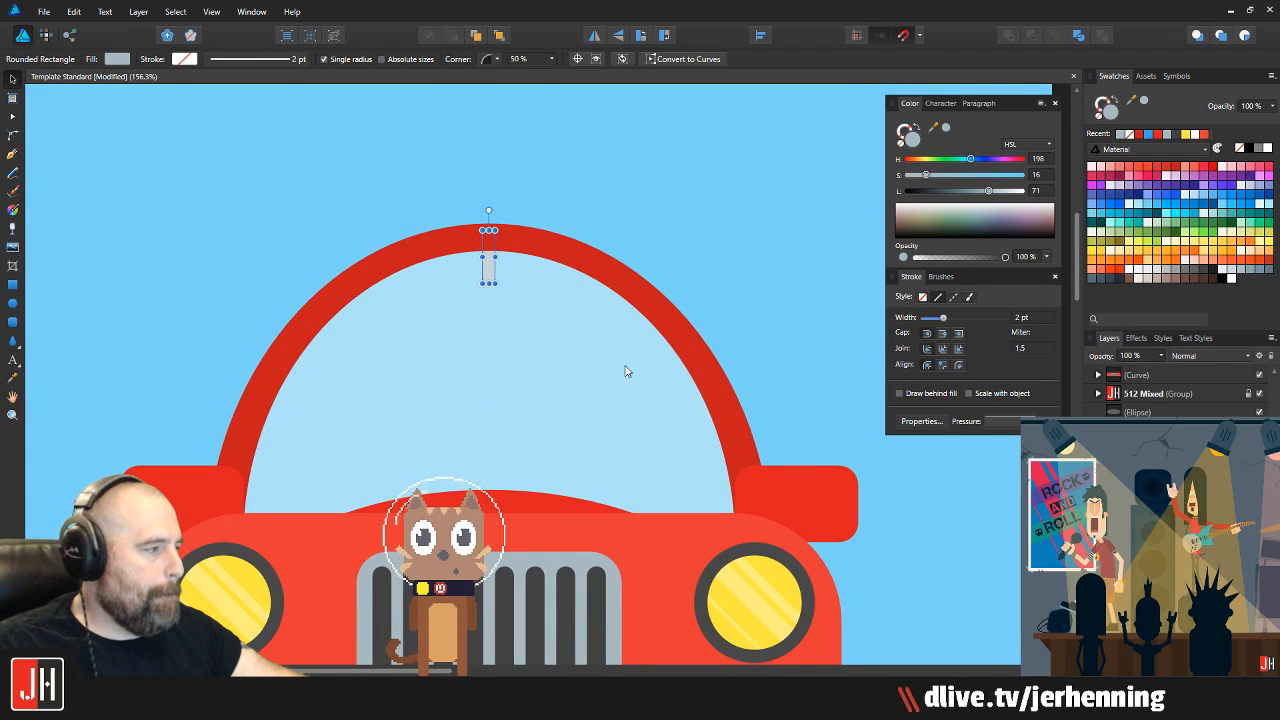
Draw a tall, narrow rectangle over the car's side and fill it with off-white (HSL 0, 0, 98) at 30% opacity
{"action": "left_click", "coordinate": [550, 355]}
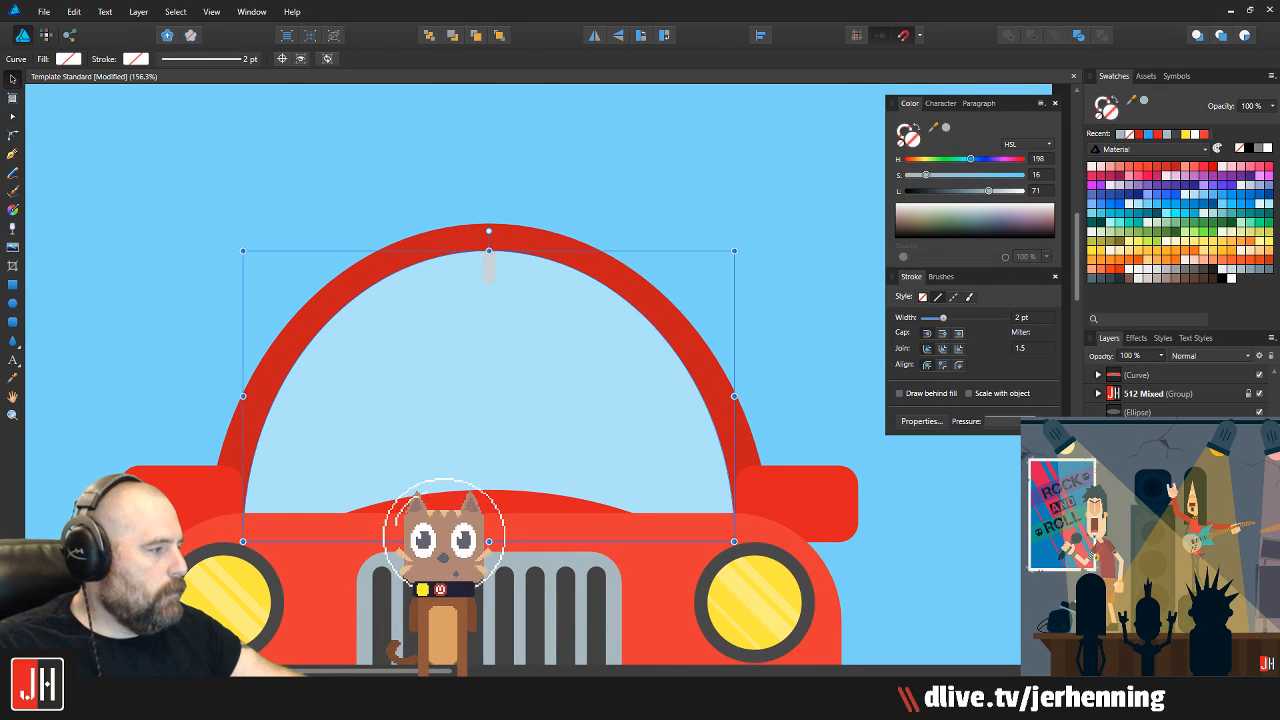
{"action": "key", "text": "ctrl+1"}
{"action": "left_click", "coordinate": [13, 285]}
{"action": "left_click_drag", "start_coordinate": [382, 134], "coordinate": [436, 648]}
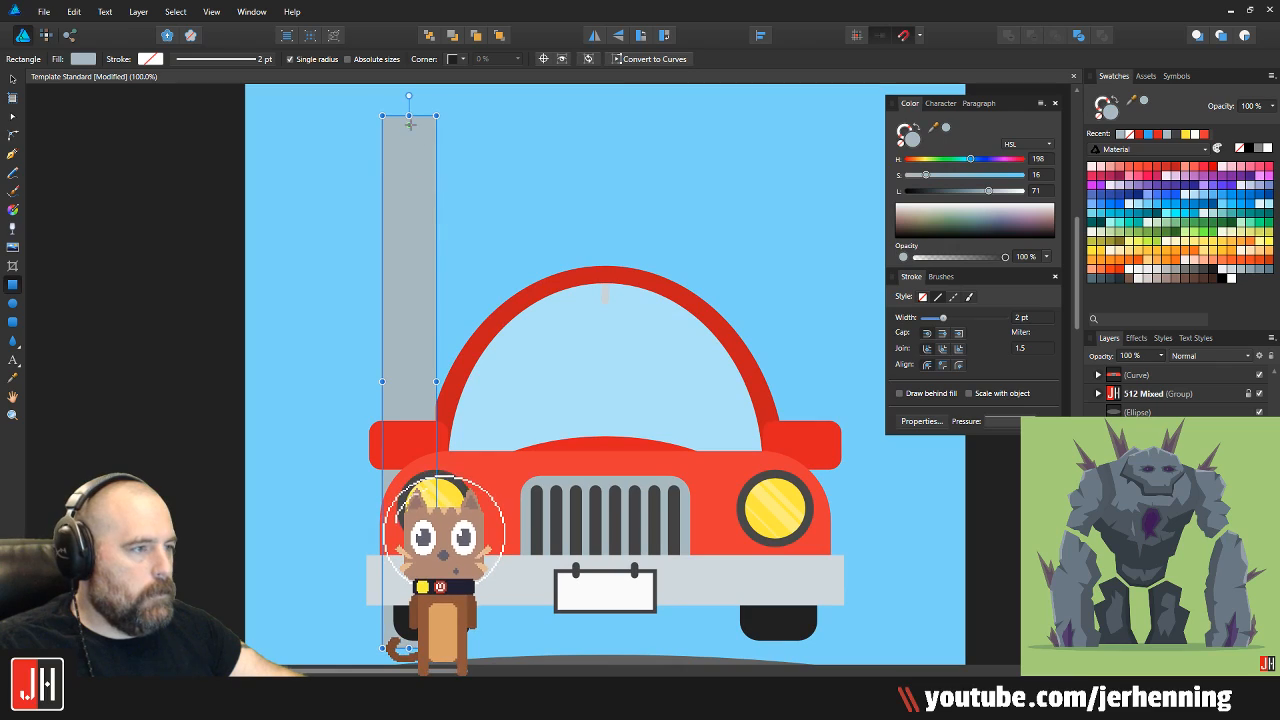
{"action": "left_click", "coordinate": [1137, 272]}
{"action": "key", "text": "3"}
Rotate the pale strip to a 45-degree diagonal across the windscreen and add a narrower parallel copy on each side of it
{"action": "left_click_drag", "start_coordinate": [410, 96], "coordinate": [187, 203]}
{"action": "left_click_drag", "start_coordinate": [399, 368], "coordinate": [589, 364]}
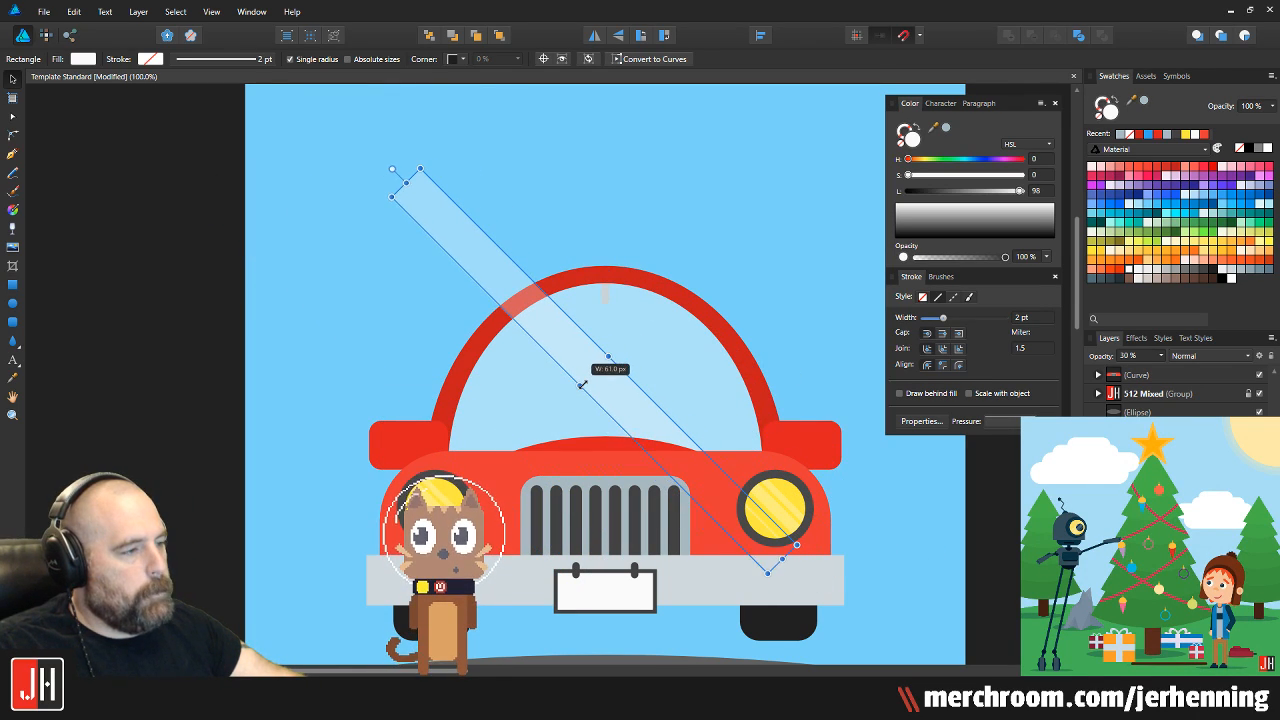
{"action": "scroll", "coordinate": [588, 380], "scroll_direction": "up", "scroll_amount": 3}
{"action": "left_click_drag", "start_coordinate": [568, 352], "coordinate": [658, 308]}
{"action": "left_click_drag", "start_coordinate": [470, 421], "coordinate": [482, 415]}
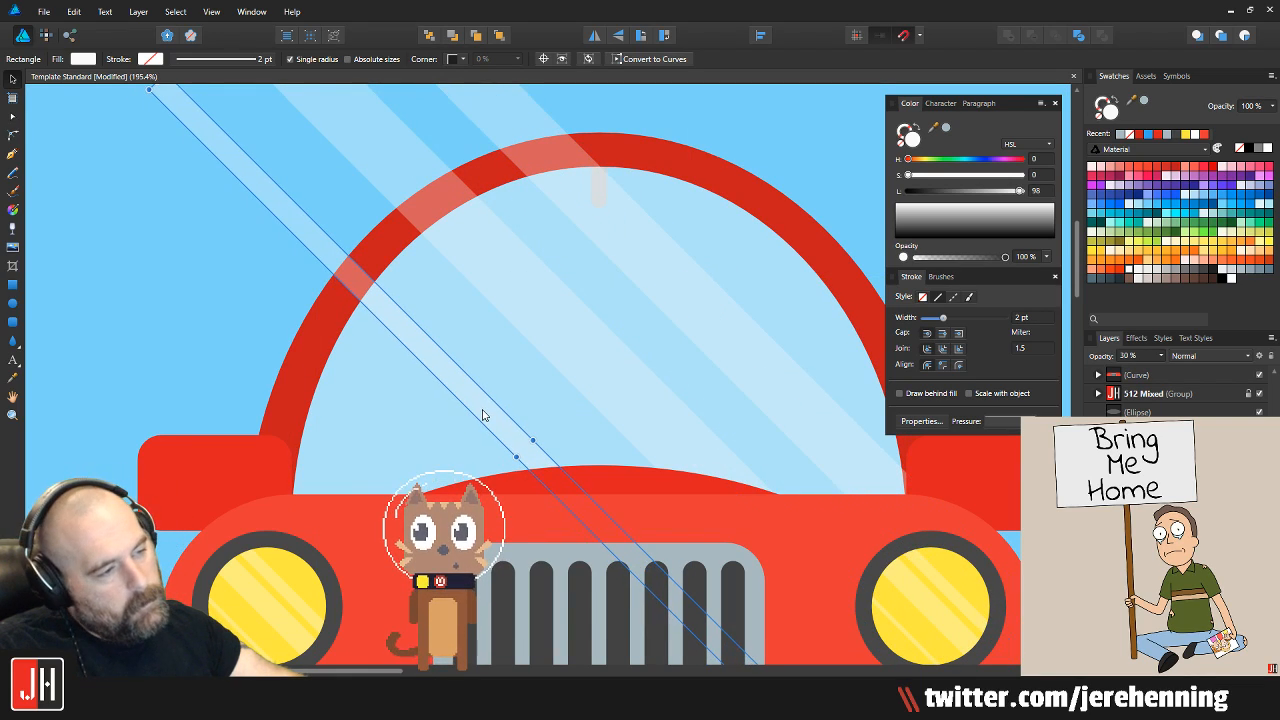
{"action": "left_click", "coordinate": [657, 283]}
{"action": "left_click_drag", "start_coordinate": [694, 271], "coordinate": [645, 330]}
Paste the three diagonal glare strips inside the windscreen so they are clipped to it, and save the document
{"action": "left_click", "coordinate": [507, 410], "text": "shift"}
{"action": "left_click", "coordinate": [522, 408], "text": "shift"}
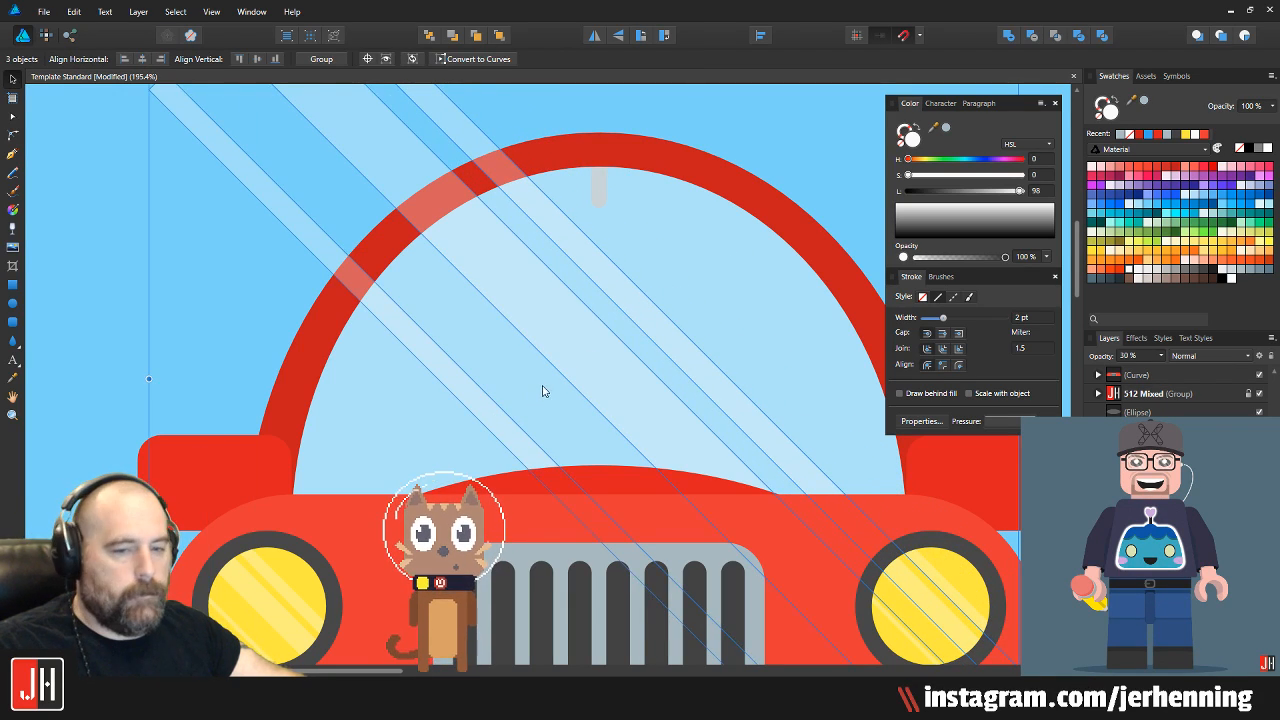
{"action": "scroll", "coordinate": [549, 412], "scroll_direction": "down", "scroll_amount": 2}
{"action": "scroll", "coordinate": [566, 380], "scroll_direction": "up", "scroll_amount": 1}
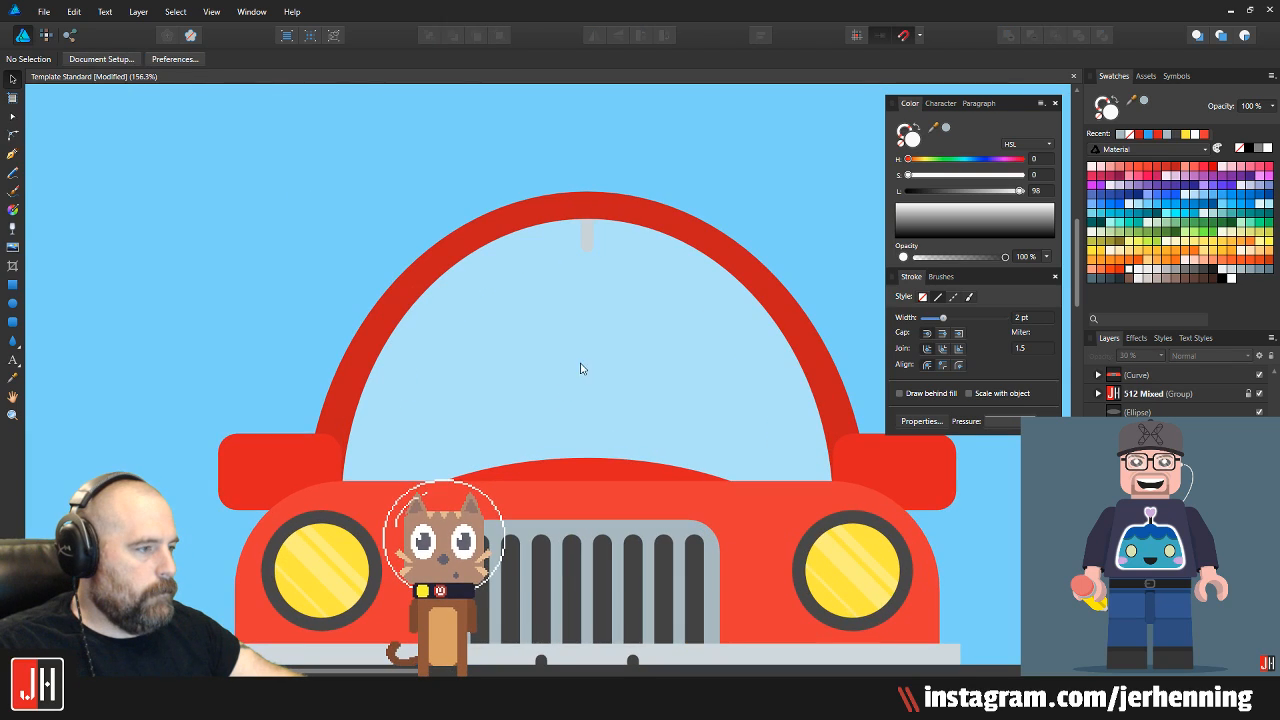
{"action": "scroll", "coordinate": [590, 345], "scroll_direction": "down", "scroll_amount": 3}
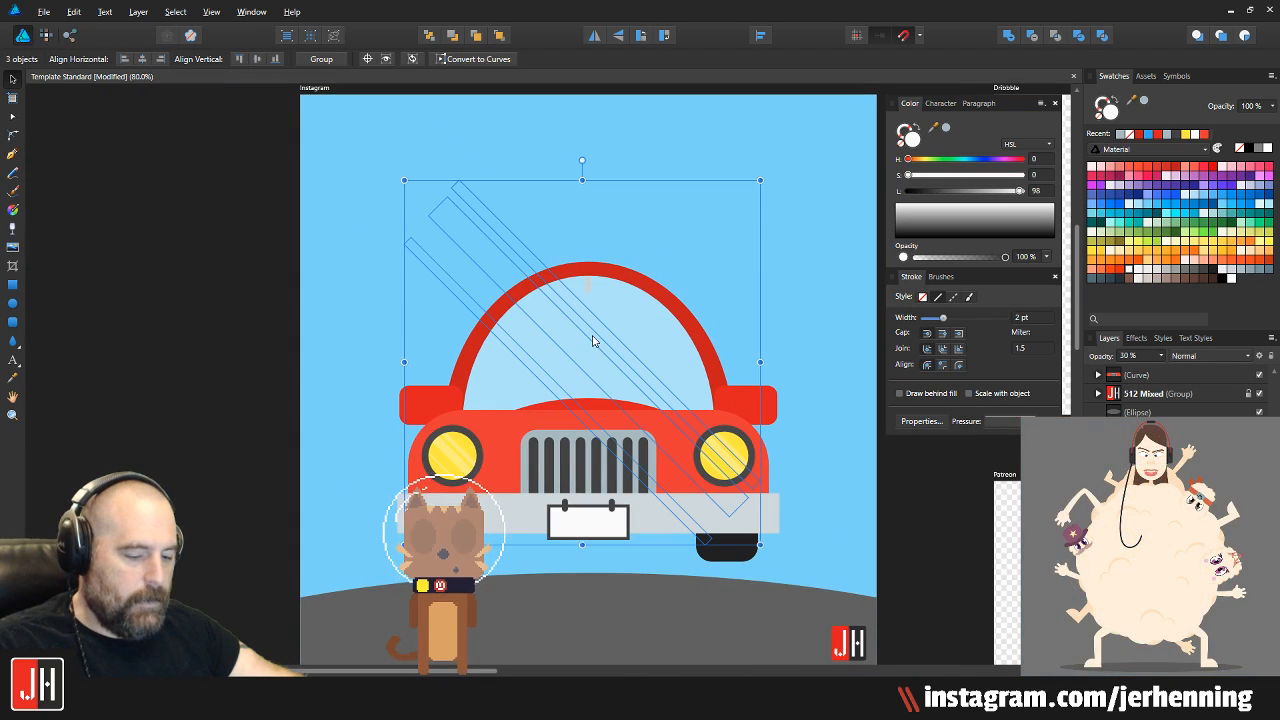
{"action": "left_click", "coordinate": [593, 341]}
{"action": "key", "text": "ctrl+alt+v"}
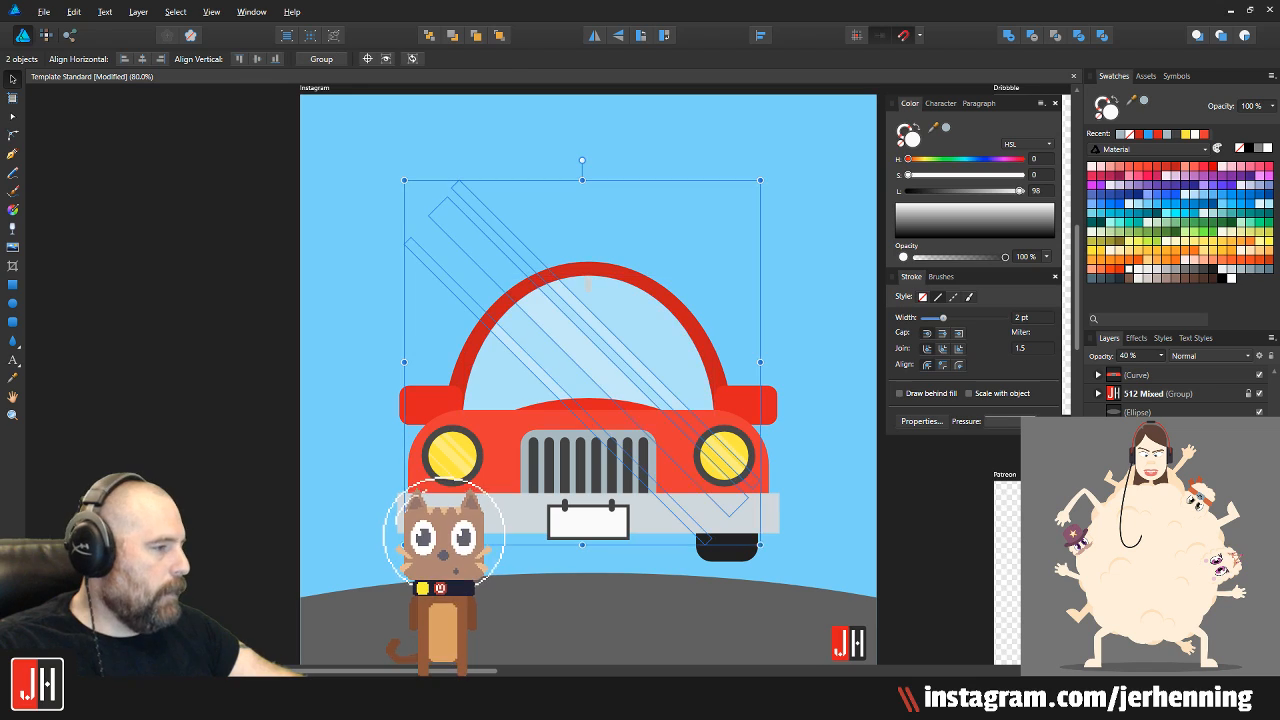
{"action": "left_click", "coordinate": [838, 367]}
{"action": "scroll", "coordinate": [685, 386], "scroll_direction": "down", "scroll_amount": 5}
{"action": "key", "text": "ctrl+s"}
{"action": "scroll", "coordinate": [697, 374], "scroll_direction": "up", "scroll_amount": 4}
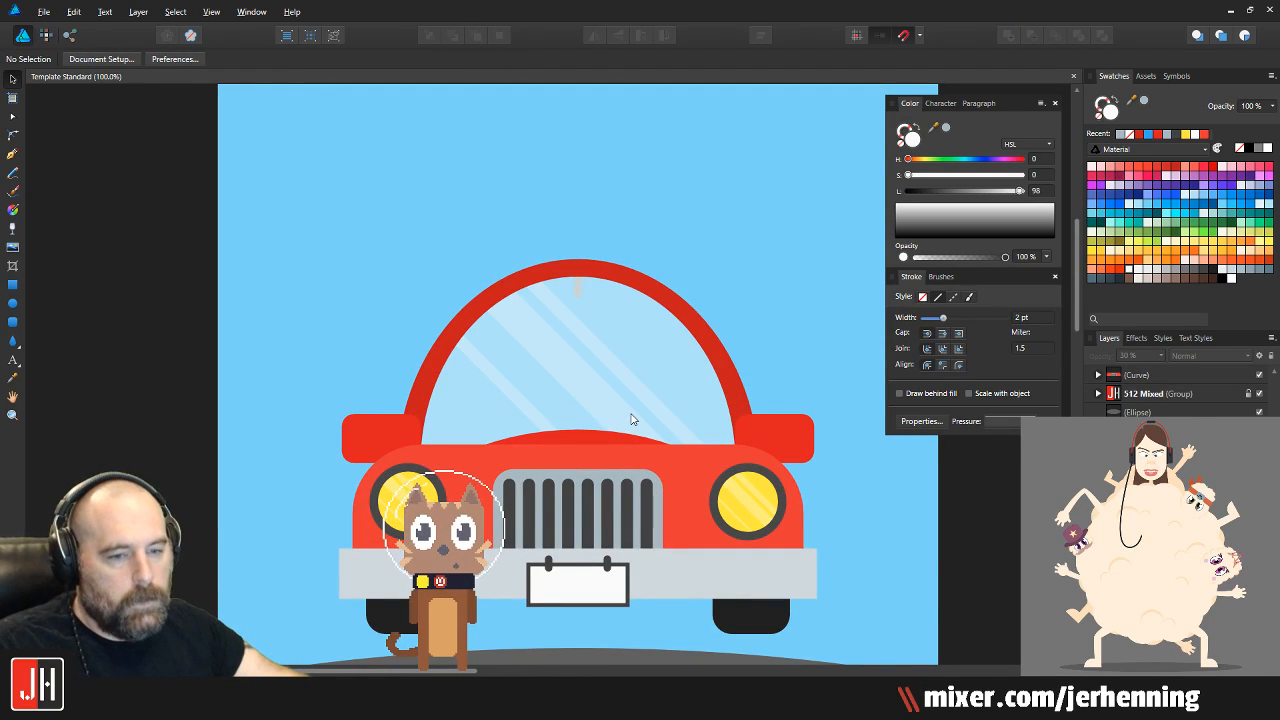
Draw an off-white rounded rectangle with 25% corners as a rear-view mirror, centred over the stem's lower end
{"action": "scroll", "coordinate": [631, 419], "scroll_direction": "up", "scroll_amount": 1}
{"action": "scroll", "coordinate": [597, 357], "scroll_direction": "down", "scroll_amount": 2}
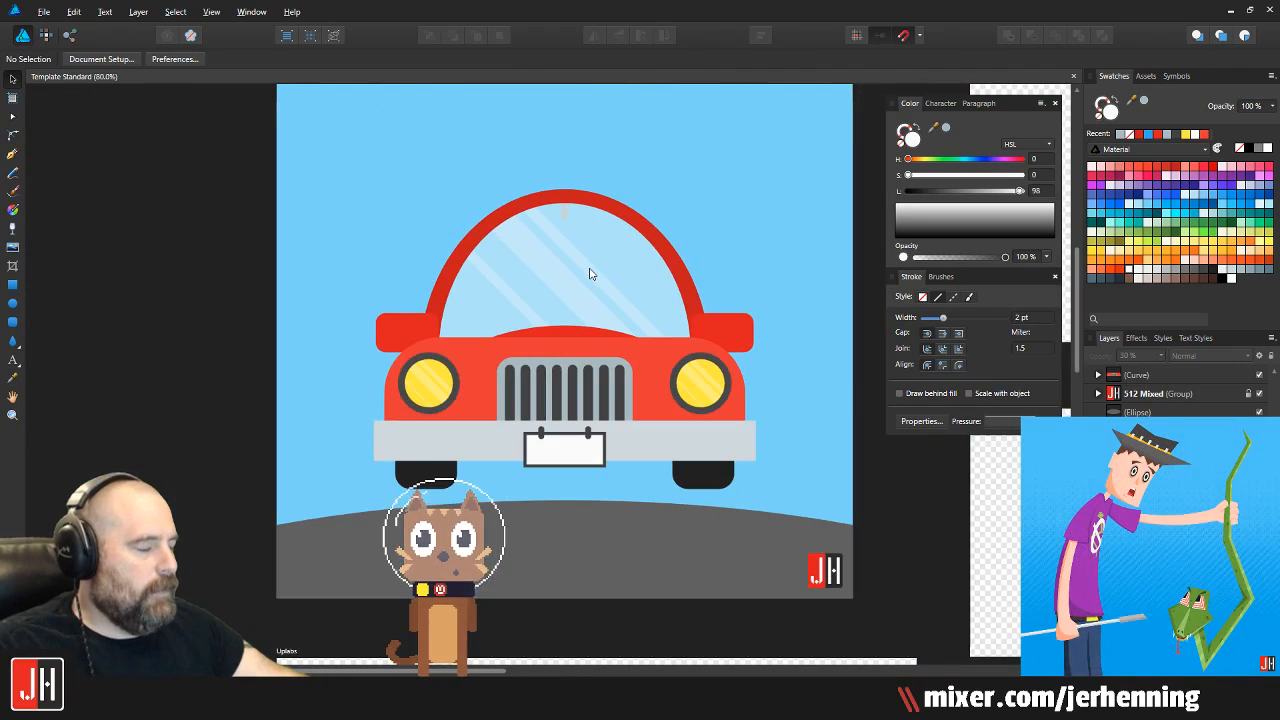
{"action": "left_click_drag", "start_coordinate": [590, 274], "coordinate": [566, 327]}
{"action": "scroll", "coordinate": [540, 271], "scroll_direction": "up", "scroll_amount": 3}
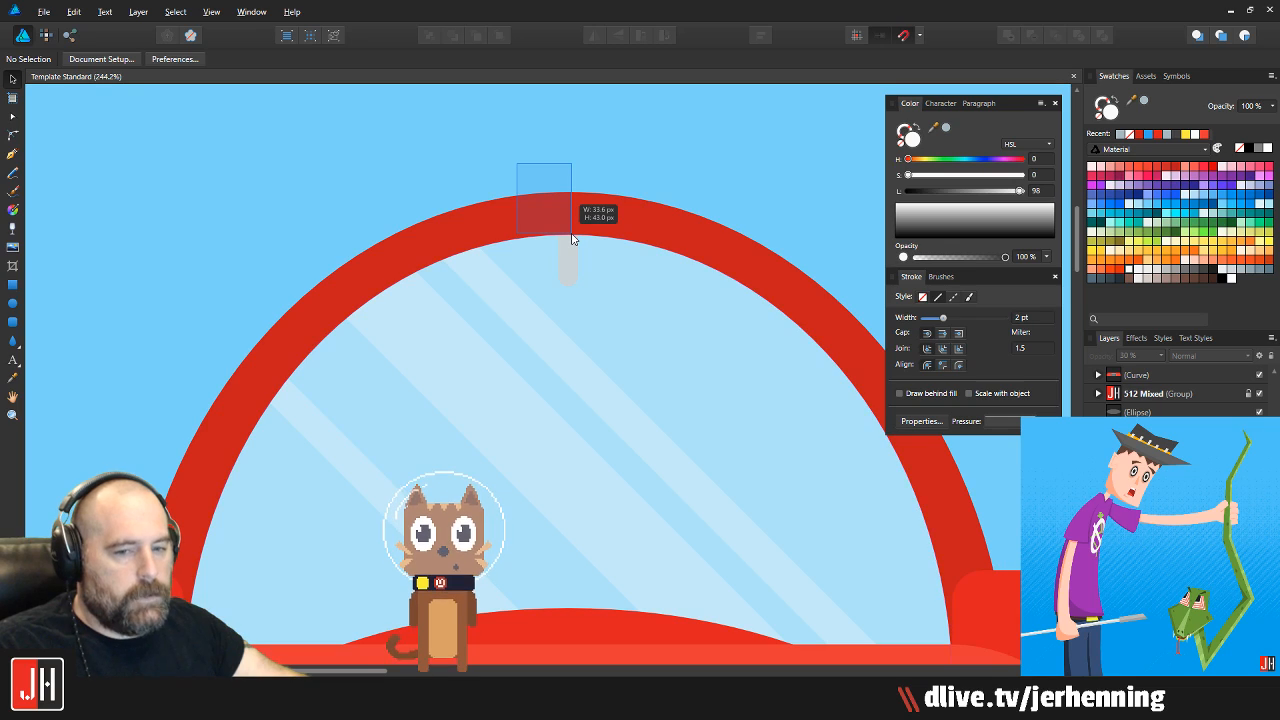
{"action": "left_click_drag", "start_coordinate": [575, 248], "coordinate": [660, 325]}
{"action": "scroll", "coordinate": [562, 268], "scroll_direction": "up", "scroll_amount": 2}
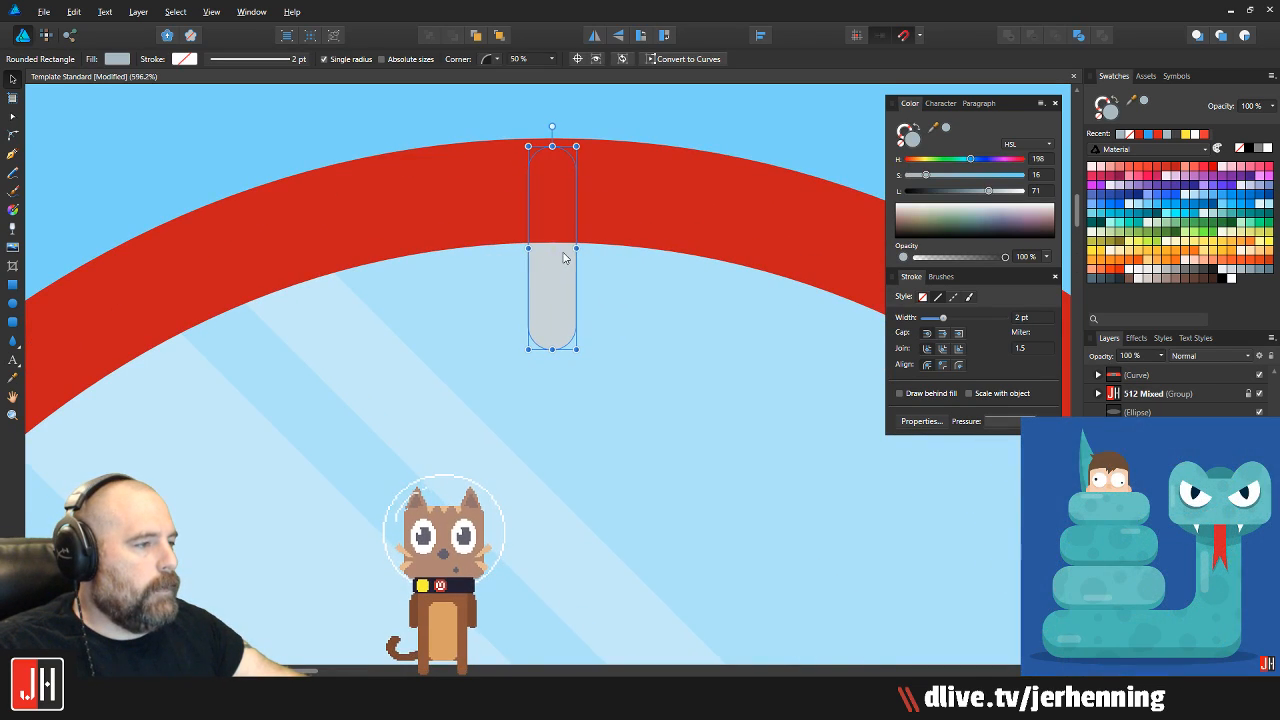
{"action": "scroll", "coordinate": [562, 268], "scroll_direction": "down", "scroll_amount": 2}
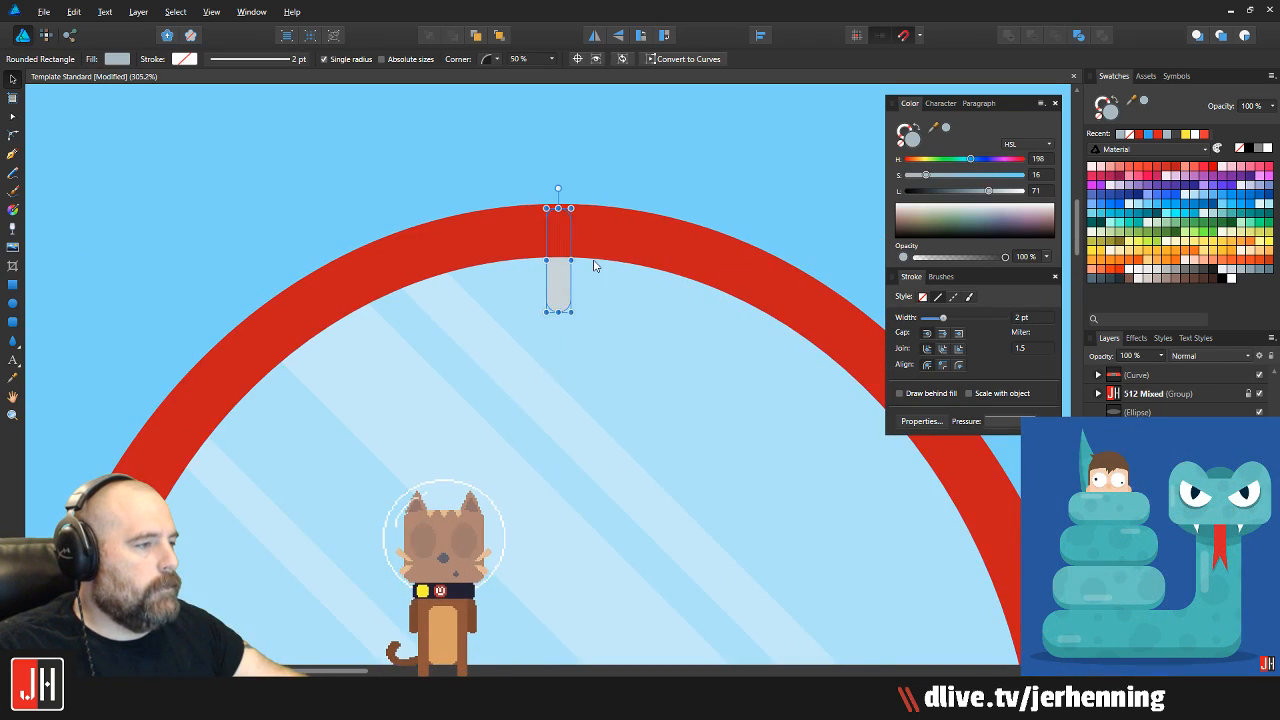
{"action": "left_click", "coordinate": [13, 322]}
{"action": "scroll", "coordinate": [535, 325], "scroll_direction": "up", "scroll_amount": 1}
{"action": "left_click_drag", "start_coordinate": [473, 275], "coordinate": [665, 354]}
{"action": "left_click_drag", "start_coordinate": [590, 309], "coordinate": [588, 311]}
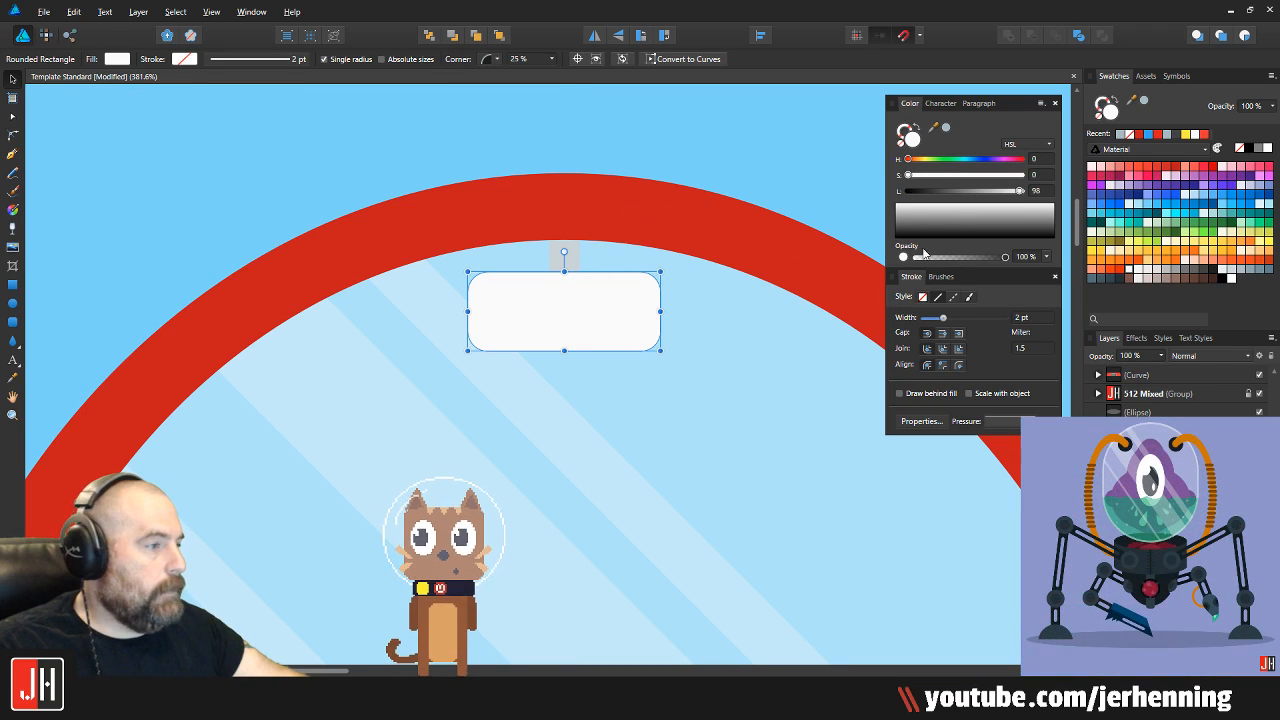
Bring the stem and the mirror to the front, above the red arched frame
{"action": "left_click_drag", "start_coordinate": [402, 130], "coordinate": [846, 475]}
{"action": "key", "text": "ctrl+shift+bracketright"}
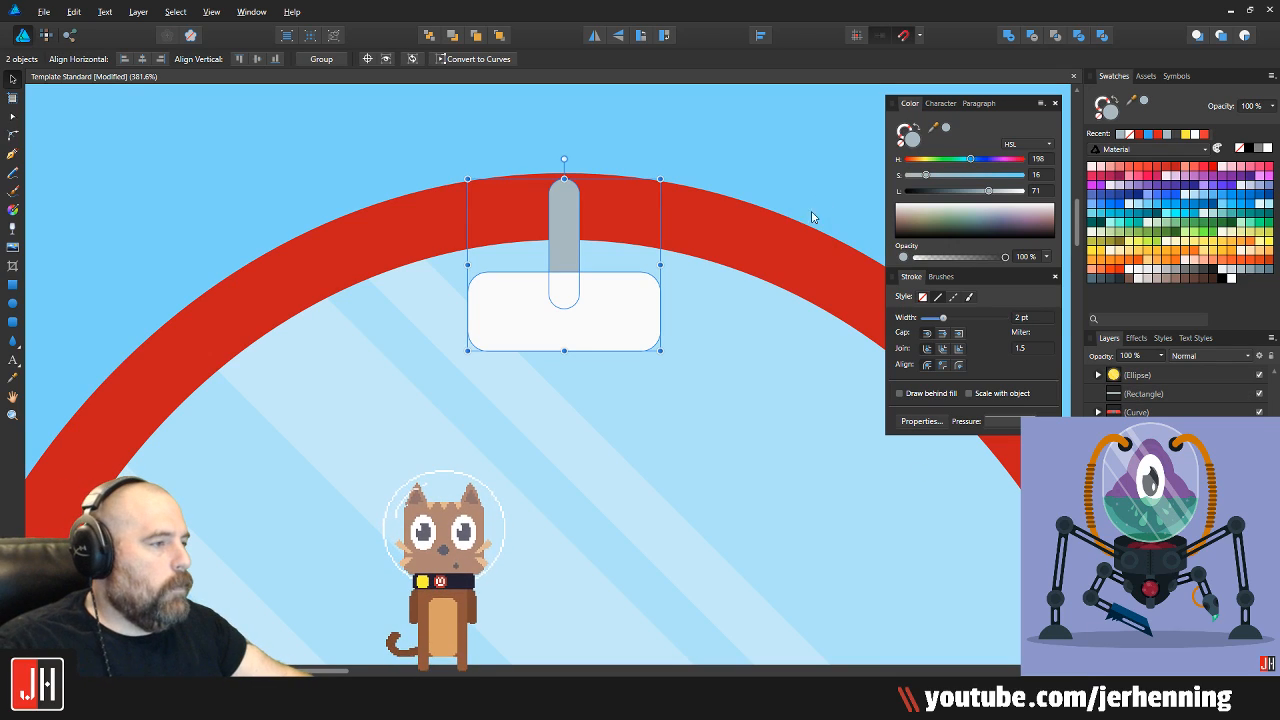
{"action": "left_click", "coordinate": [749, 171]}
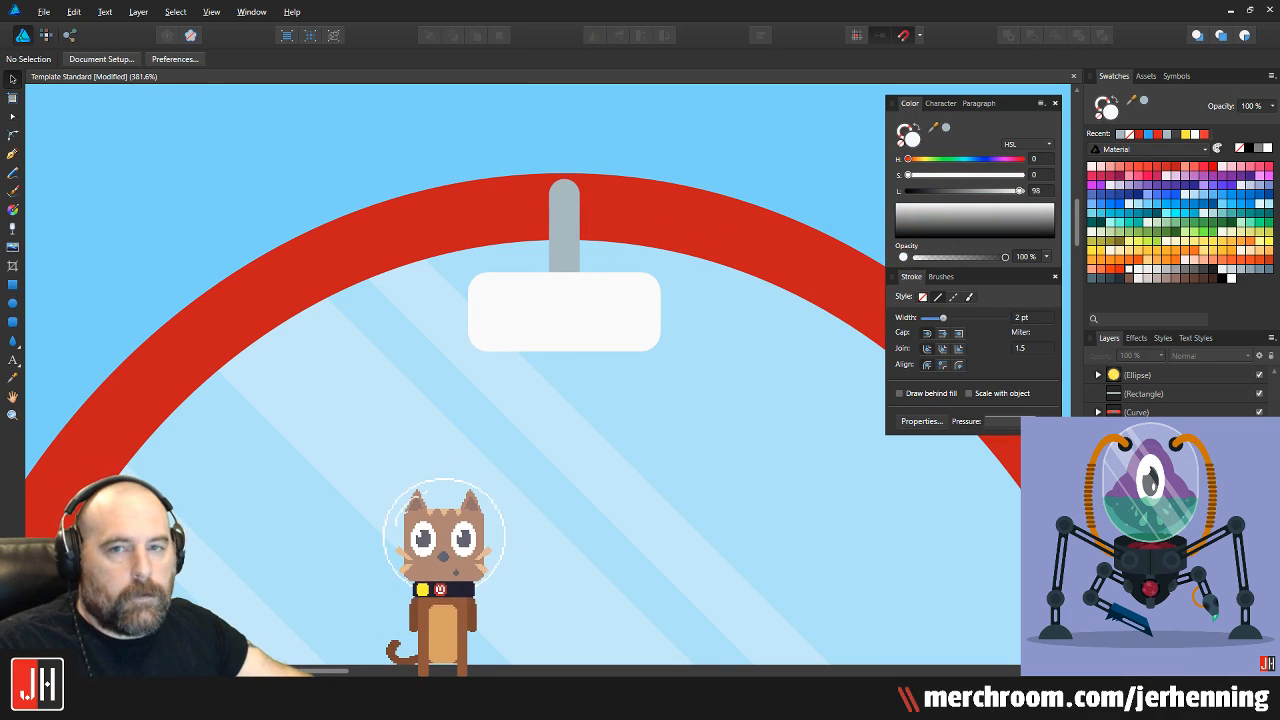
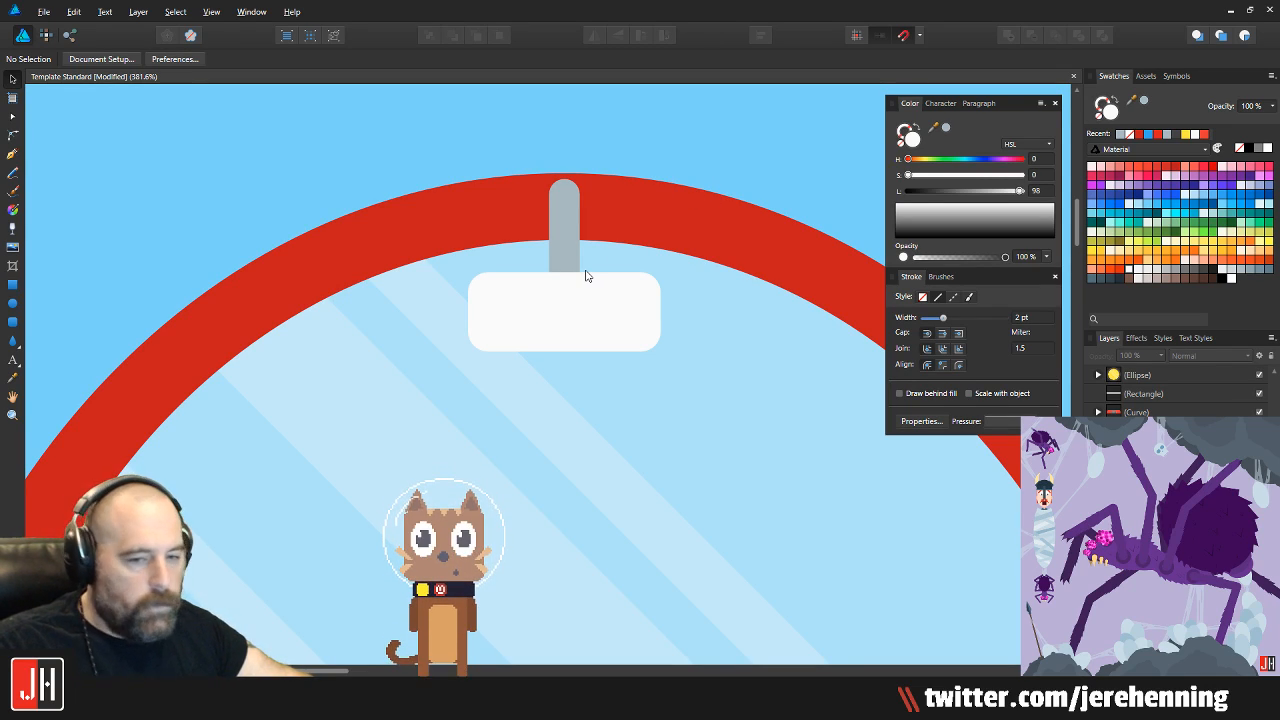
Raise the mirror slightly, fill it with the stem's sampled grey and lower its lightness to 62
{"action": "scroll", "coordinate": [576, 290], "scroll_direction": "up", "scroll_amount": 2}
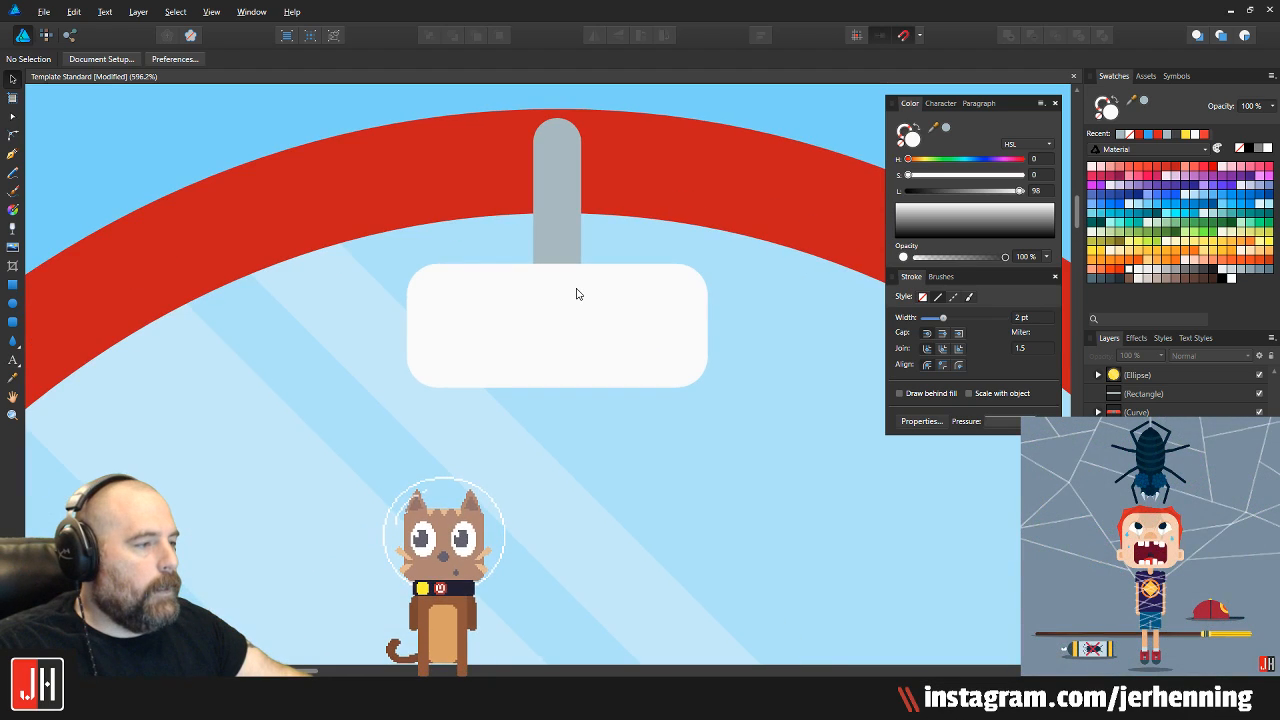
{"action": "left_click_drag", "start_coordinate": [587, 295], "coordinate": [587, 289]}
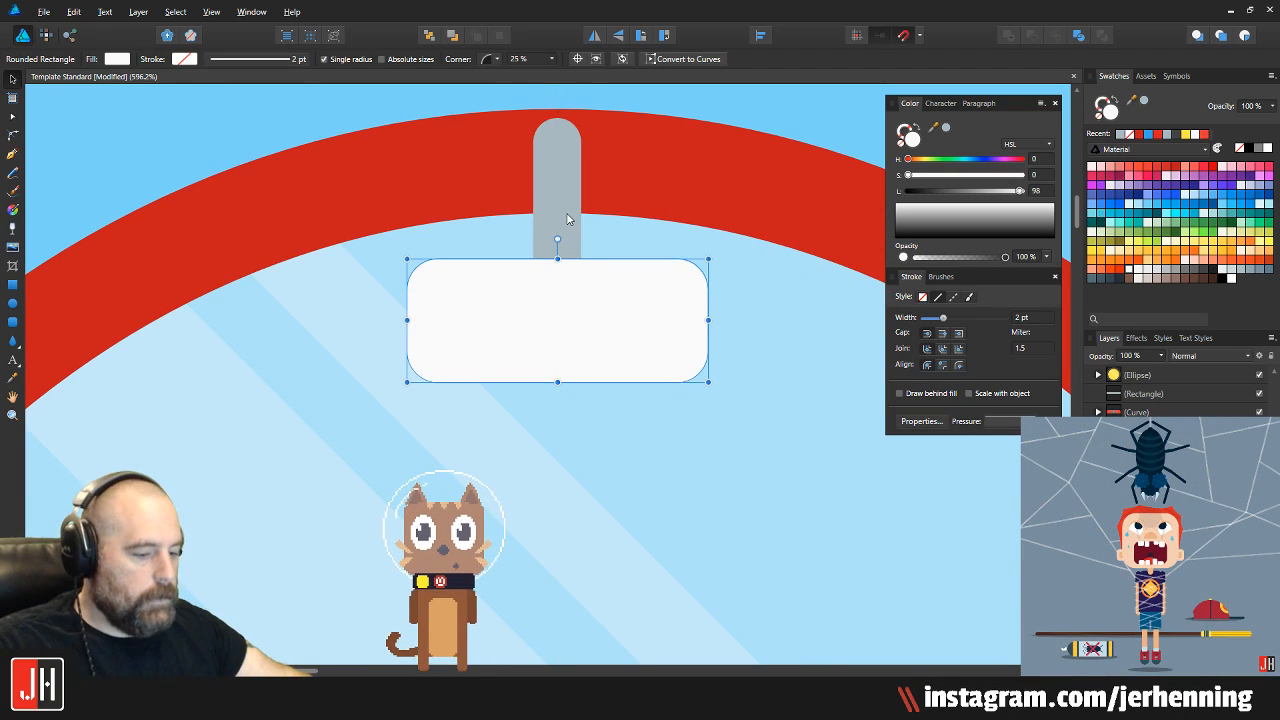
{"action": "key", "text": "i"}
{"action": "left_click", "coordinate": [565, 213]}
{"action": "key", "text": "v"}
{"action": "left_click_drag", "start_coordinate": [988, 196], "coordinate": [960, 195]}
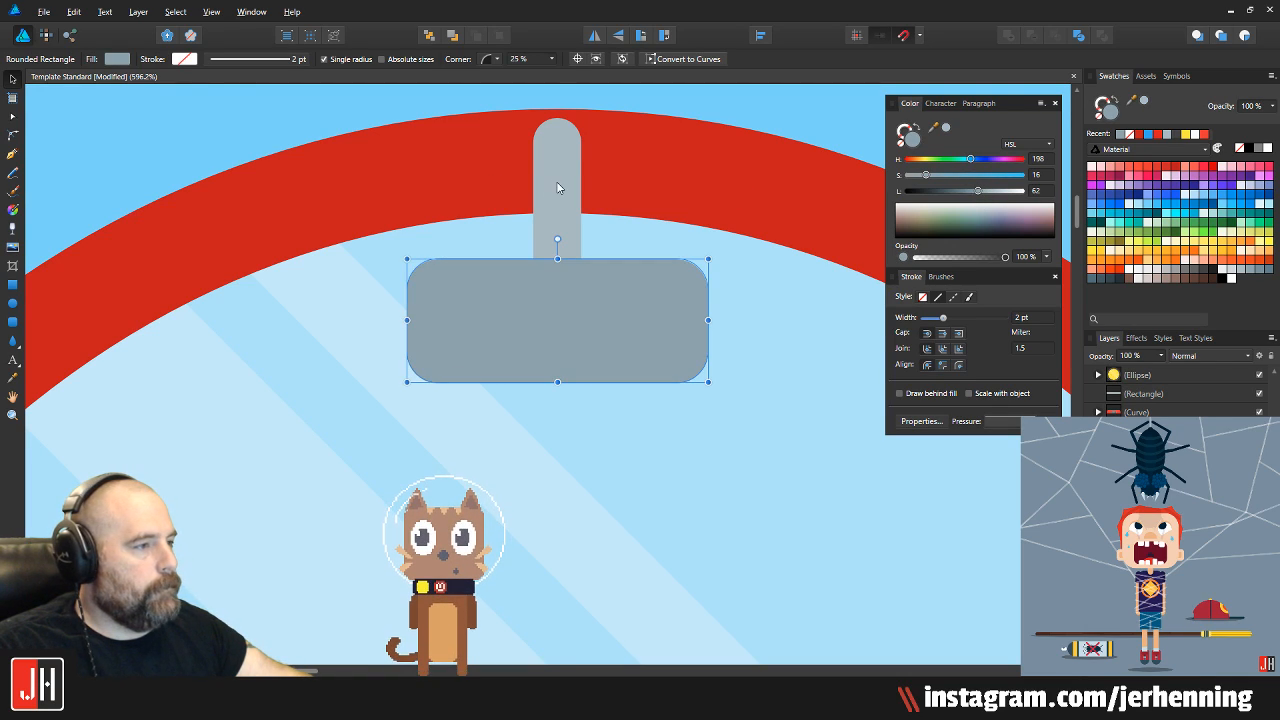
Place the grey stem in front of the mirror, shorten it and raise the mirror to match, selecting both
{"action": "left_click", "coordinate": [557, 181]}
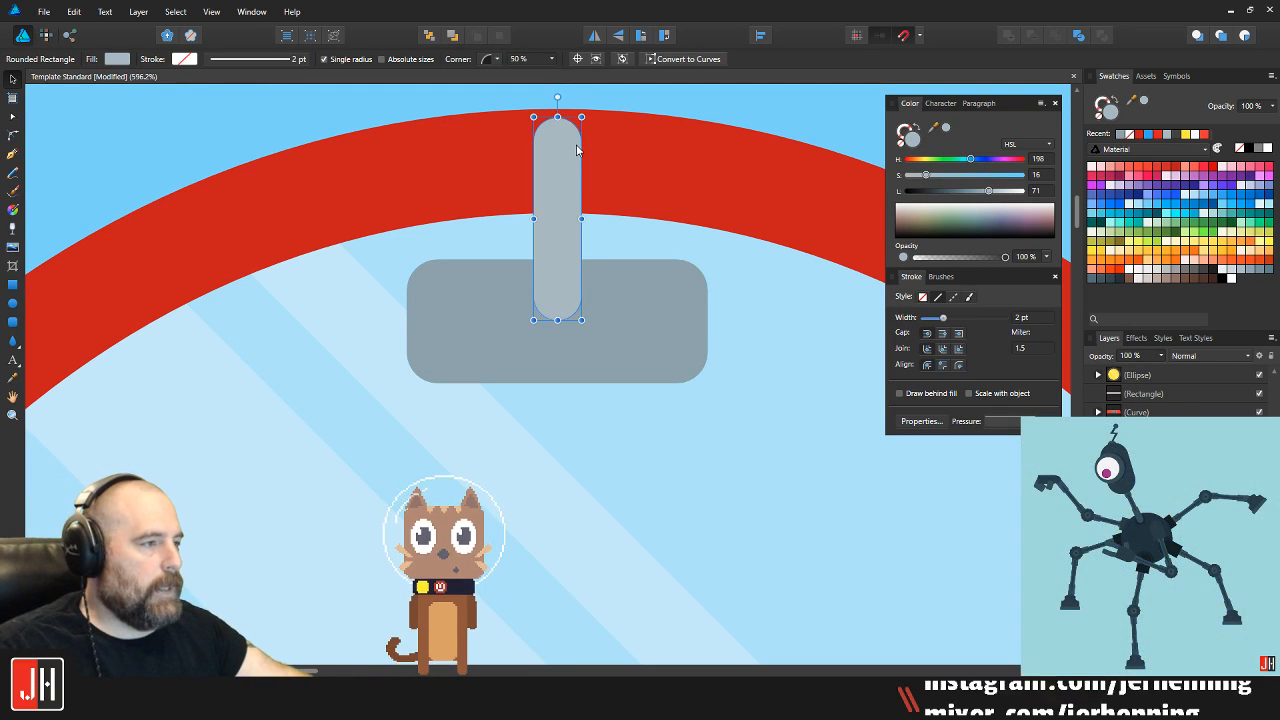
{"action": "left_click", "coordinate": [618, 298]}
{"action": "left_click", "coordinate": [563, 221]}
{"action": "left_click", "coordinate": [609, 286], "text": "shift"}
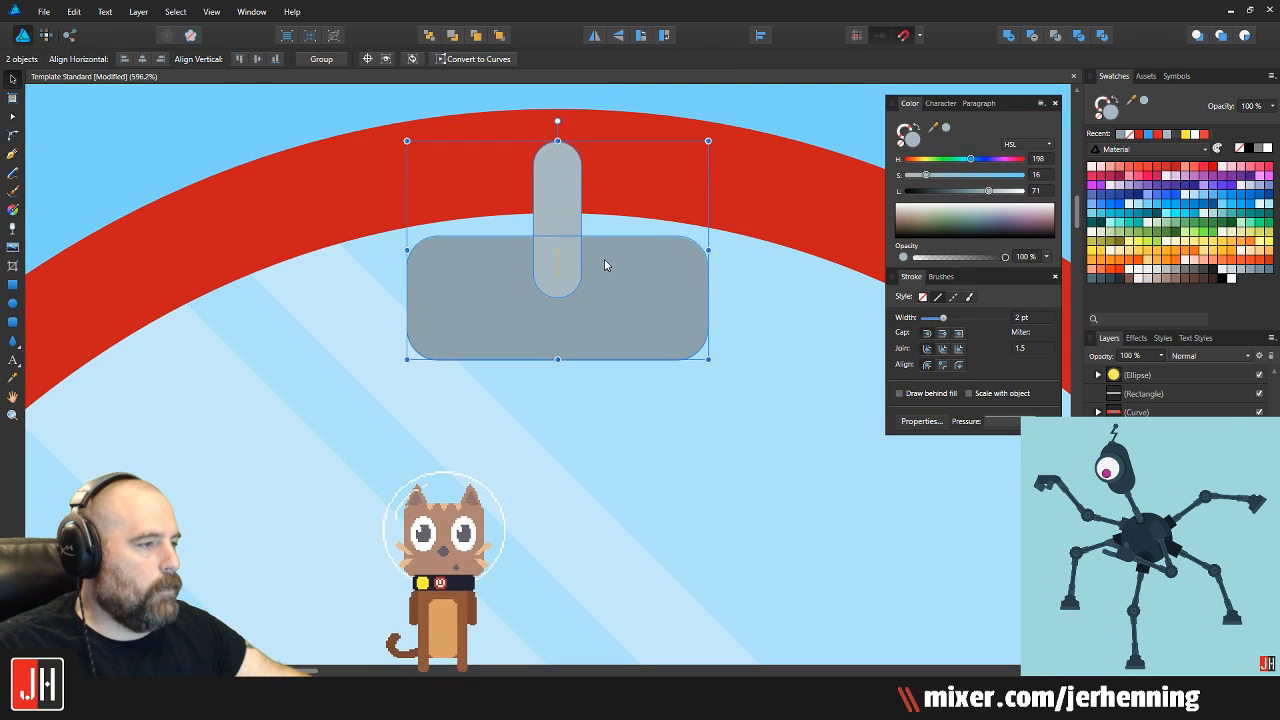
Place the rear-view mirror and its stem behind the translucent windscreen and review the whole car
{"action": "scroll", "coordinate": [604, 262], "scroll_direction": "down", "scroll_amount": 5}
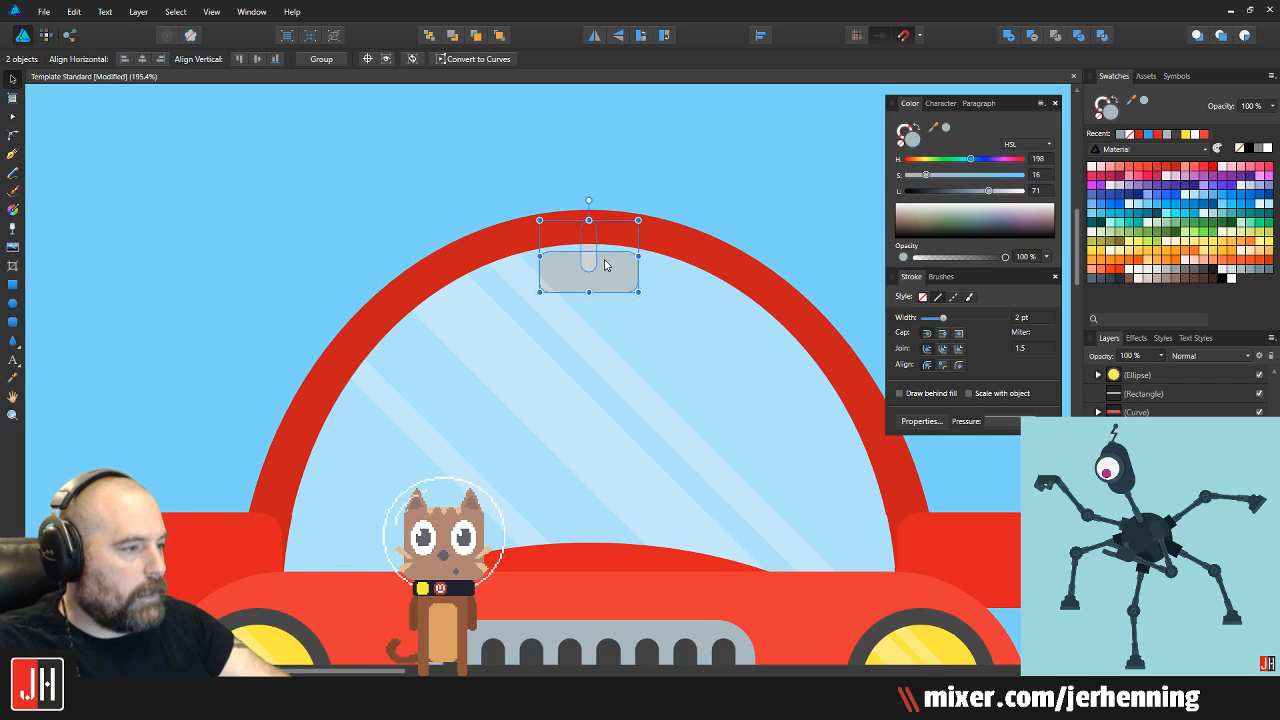
{"action": "left_click", "coordinate": [663, 177]}
{"action": "scroll", "coordinate": [677, 251], "scroll_direction": "down", "scroll_amount": 4}
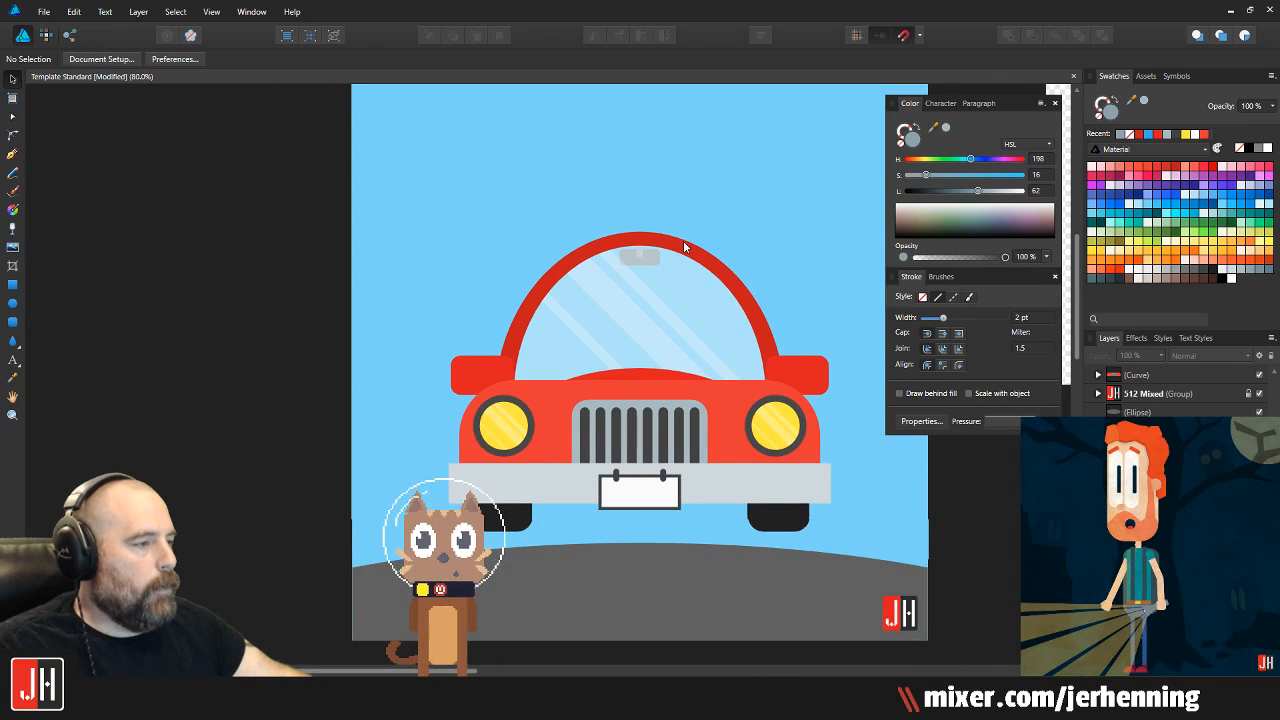
{"action": "scroll", "coordinate": [606, 334], "scroll_direction": "up", "scroll_amount": 6}
{"action": "scroll", "coordinate": [593, 374], "scroll_direction": "down", "scroll_amount": 2}
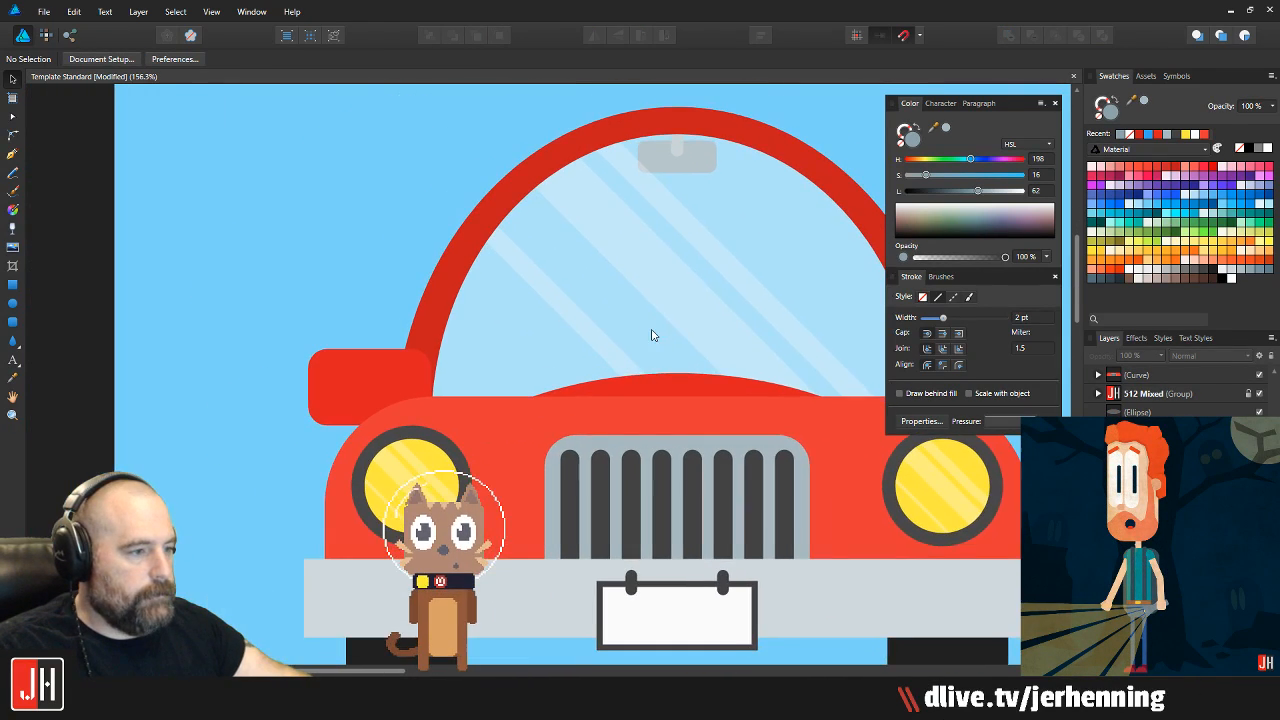
{"action": "scroll", "coordinate": [575, 348], "scroll_direction": "down", "scroll_amount": 3}
{"action": "scroll", "coordinate": [640, 329], "scroll_direction": "up", "scroll_amount": 2}
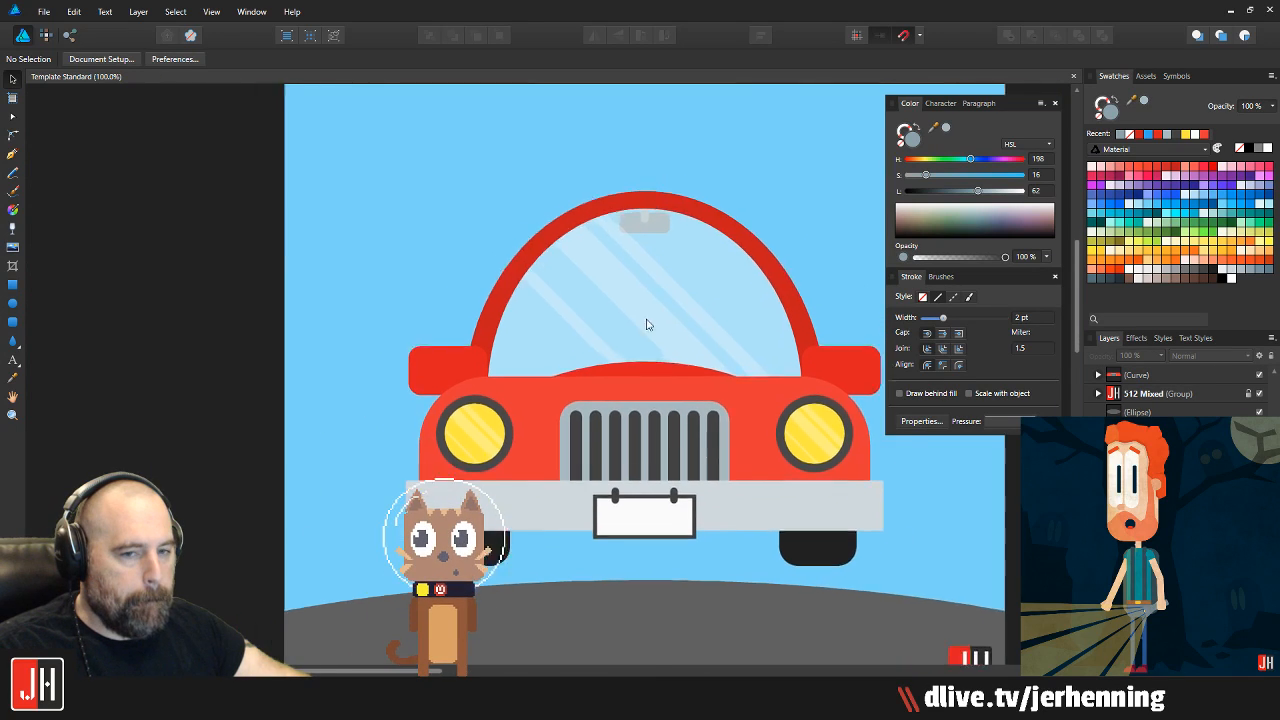
{"action": "scroll", "coordinate": [655, 327], "scroll_direction": "up", "scroll_amount": 1}
{"action": "scroll", "coordinate": [409, 357], "scroll_direction": "down", "scroll_amount": 2}
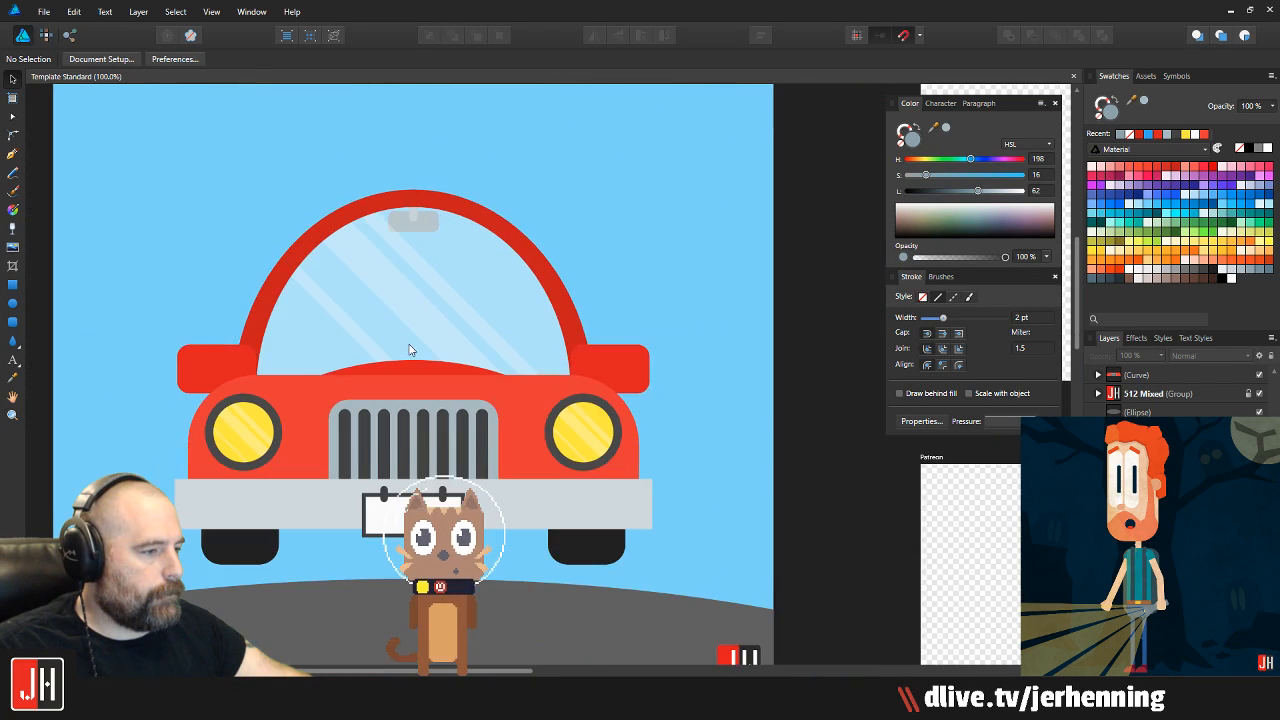
{"action": "scroll", "coordinate": [459, 338], "scroll_direction": "up", "scroll_amount": 1}
{"action": "left_click_drag", "start_coordinate": [421, 335], "coordinate": [474, 323]}
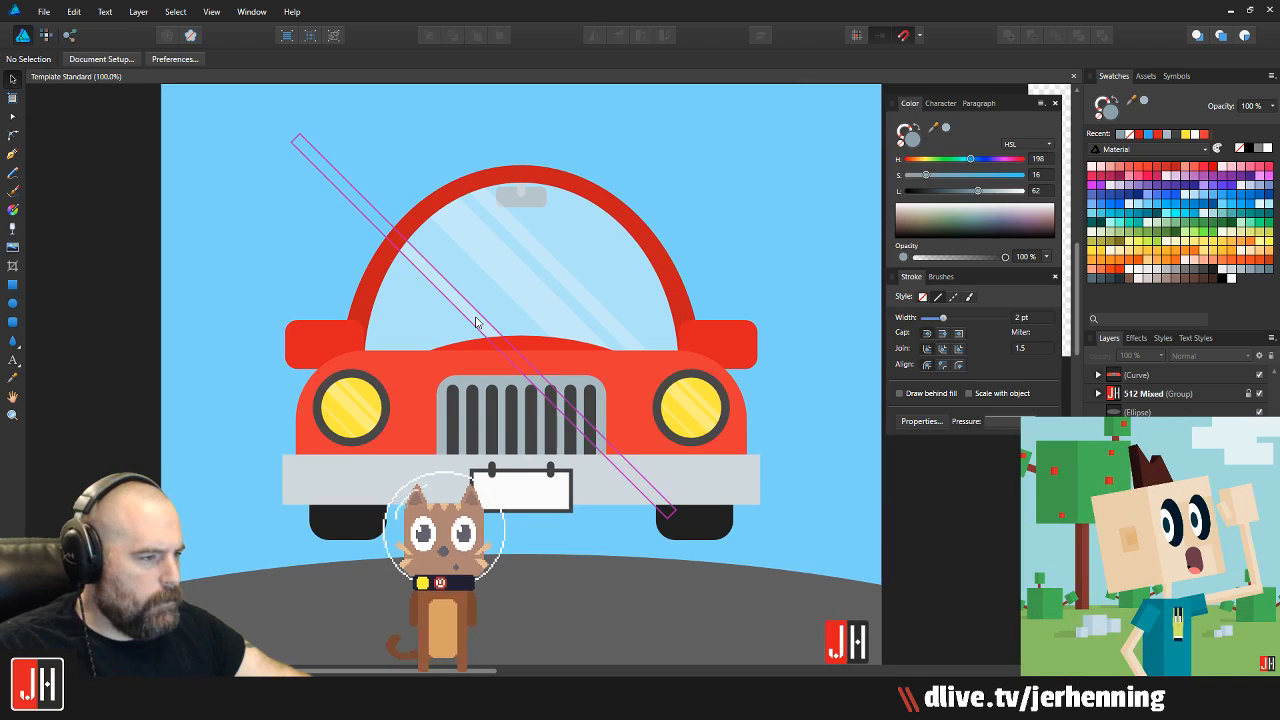
Narrow the left red side block from its inner edge and delete the right side block
{"action": "scroll", "coordinate": [400, 322], "scroll_direction": "up", "scroll_amount": 3}
{"action": "left_click", "coordinate": [307, 352]}
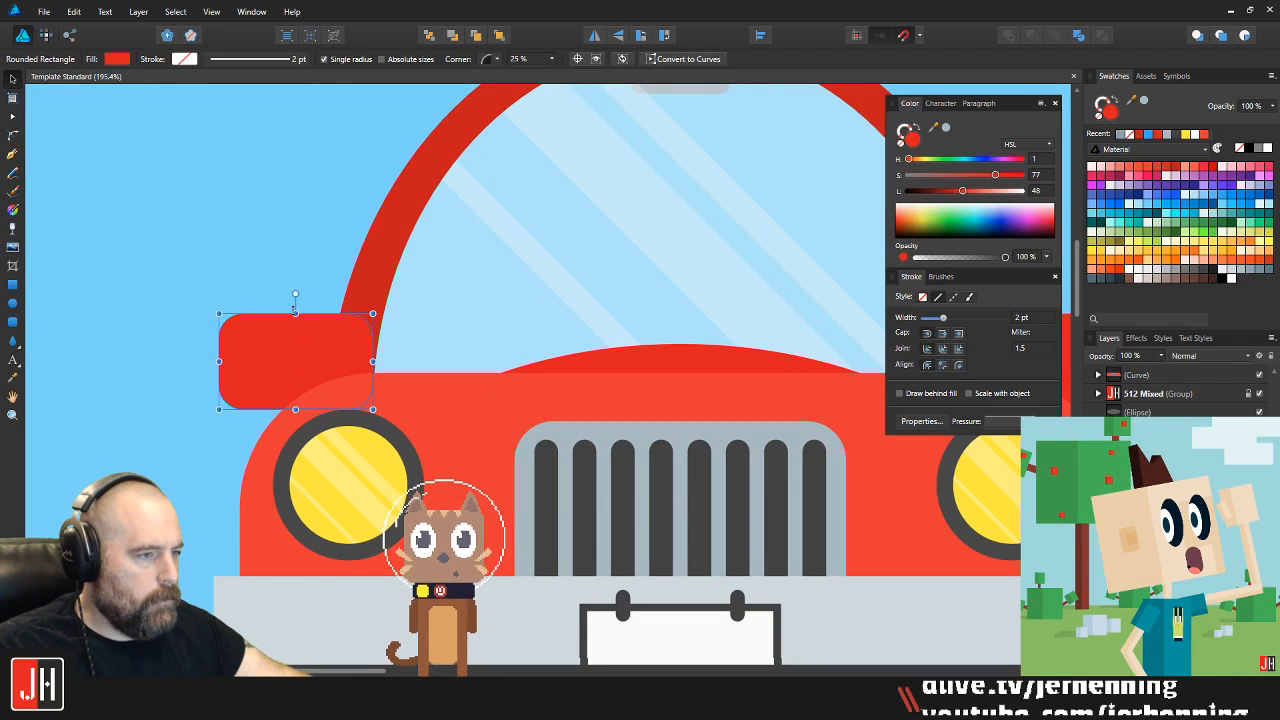
{"action": "left_click_drag", "start_coordinate": [372, 361], "coordinate": [355, 363]}
{"action": "key", "text": "ctrl+0"}
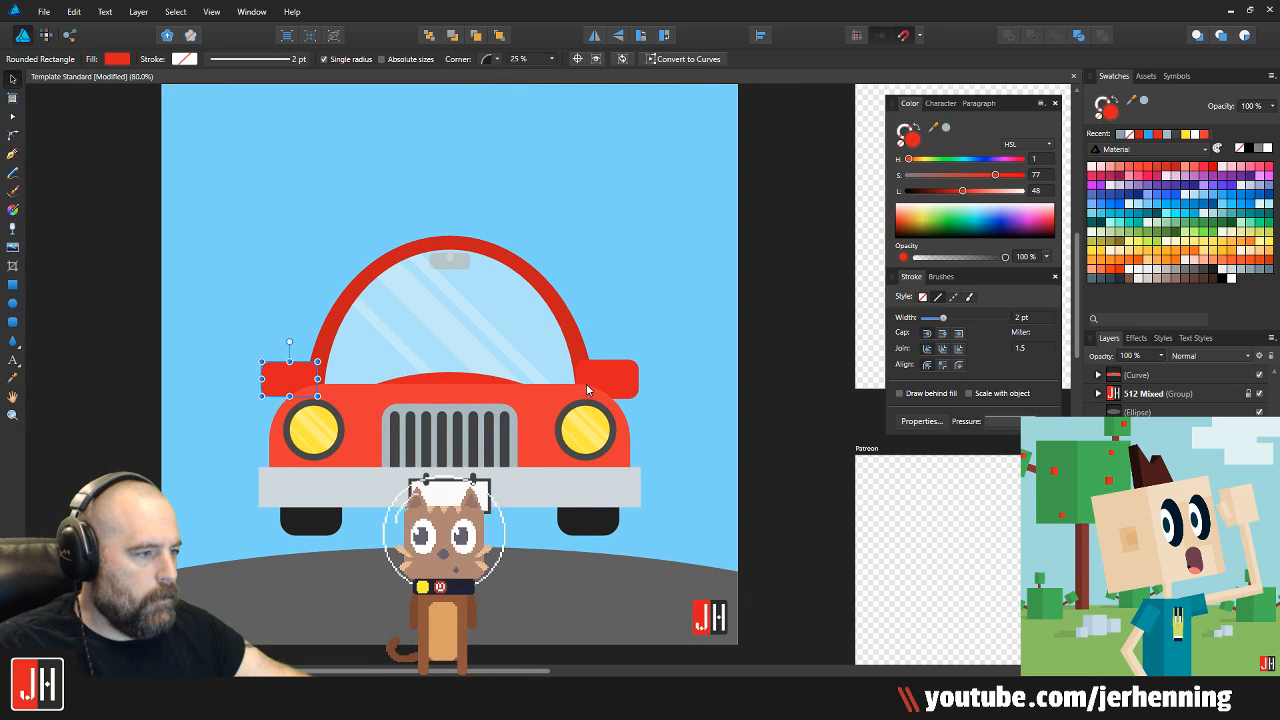
{"action": "left_click", "coordinate": [611, 375]}
{"action": "key", "text": "Delete"}
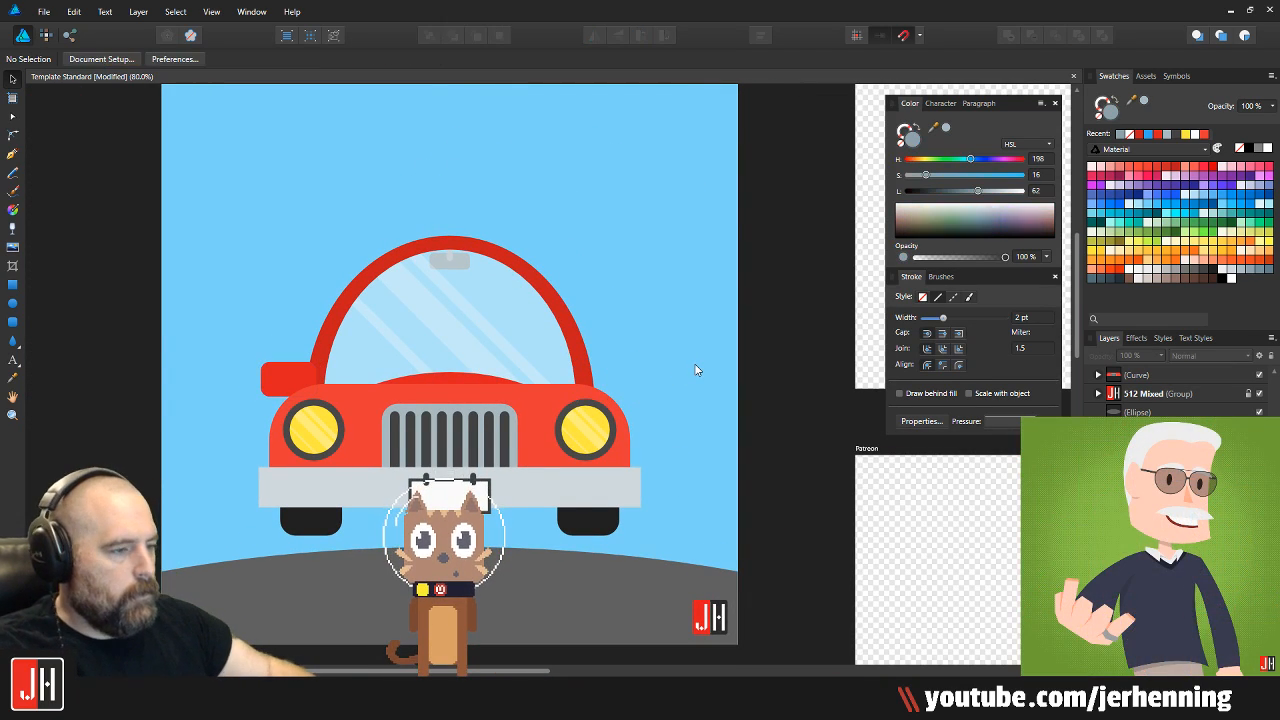
Copy the narrowed left red block to the car's right side and adjust the pair's placement around the cabin
{"action": "scroll", "coordinate": [472, 375], "scroll_direction": "up", "scroll_amount": 3}
{"action": "left_click", "coordinate": [177, 366]}
{"action": "left_click_drag", "start_coordinate": [186, 365], "coordinate": [806, 366]}
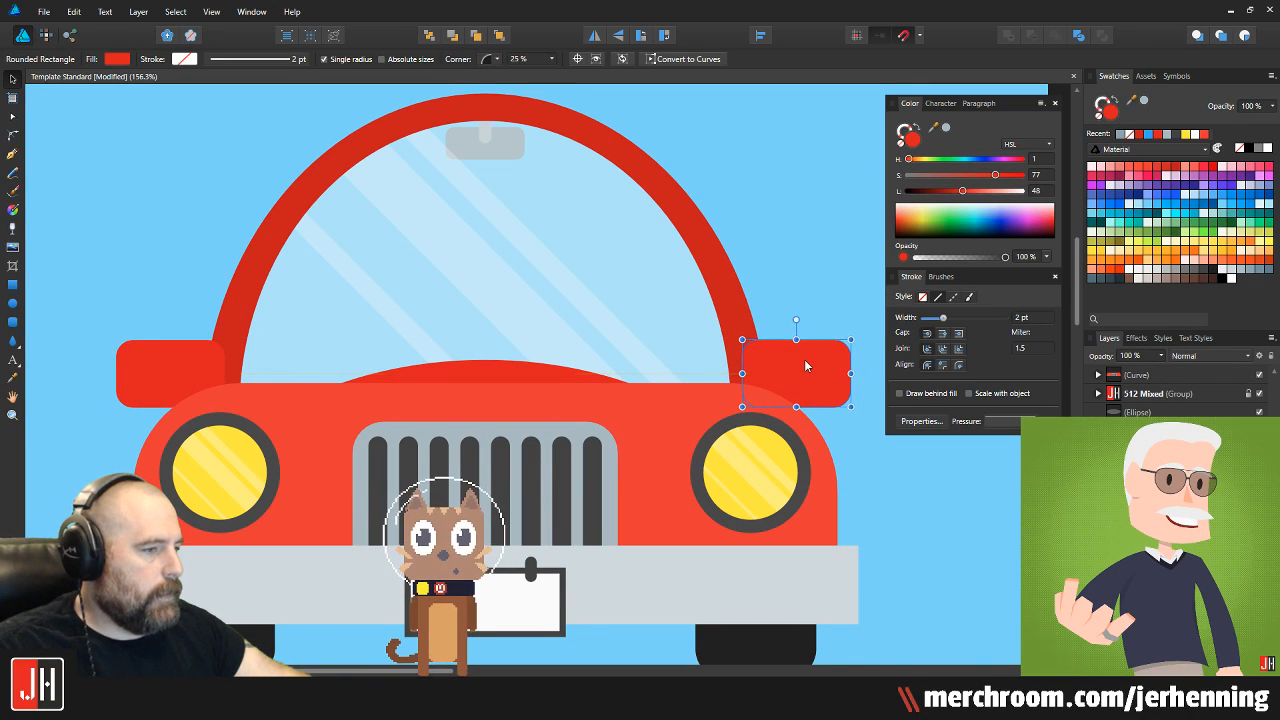
{"action": "left_click", "coordinate": [180, 367], "text": "shift"}
{"action": "left_click_drag", "start_coordinate": [182, 368], "coordinate": [192, 367]}
{"action": "left_click", "coordinate": [194, 263]}
Draw a large circle overlapping the windscreen and grille and fill it with the near-black swatch
{"action": "scroll", "coordinate": [194, 263], "scroll_direction": "down", "scroll_amount": 2}
{"action": "left_click_drag", "start_coordinate": [194, 263], "coordinate": [304, 320]}
{"action": "scroll", "coordinate": [304, 320], "scroll_direction": "down", "scroll_amount": 1}
{"action": "scroll", "coordinate": [485, 336], "scroll_direction": "up", "scroll_amount": 2}
{"action": "left_click_drag", "start_coordinate": [377, 338], "coordinate": [335, 354]}
{"action": "scroll", "coordinate": [335, 360], "scroll_direction": "up", "scroll_amount": 5}
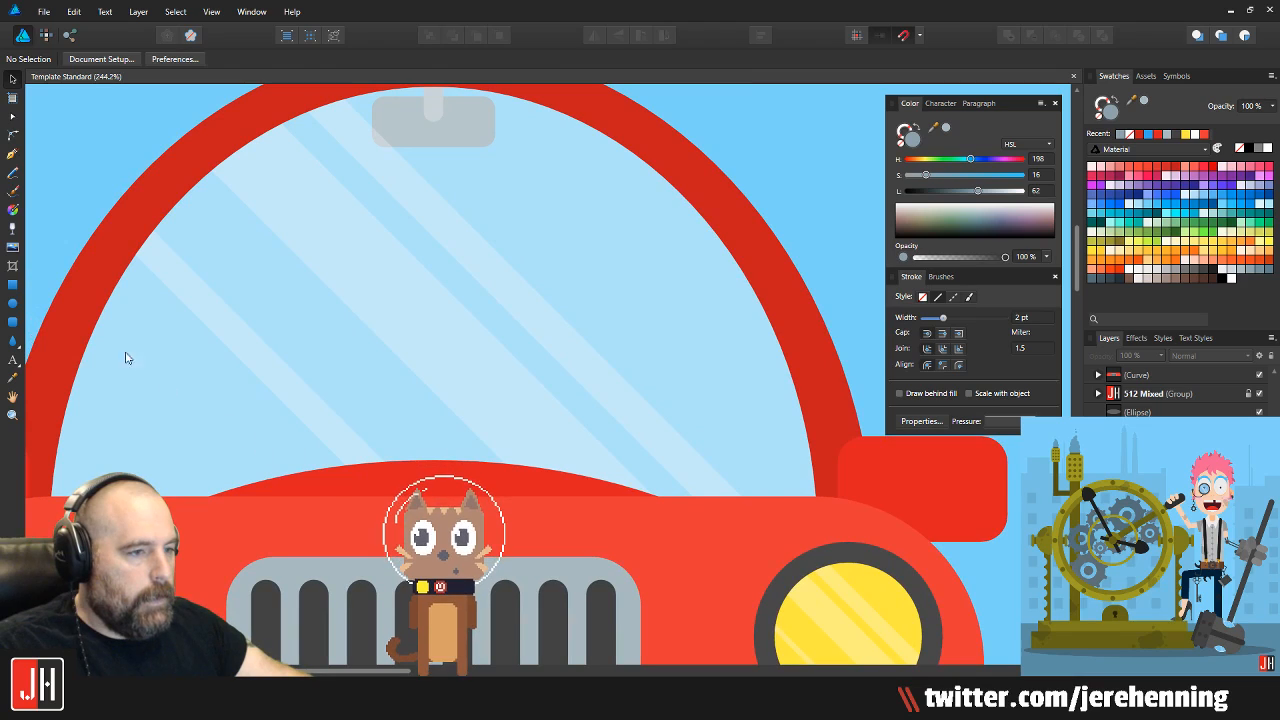
{"action": "left_click", "coordinate": [12, 305]}
{"action": "scroll", "coordinate": [432, 394], "scroll_direction": "down", "scroll_amount": 1}
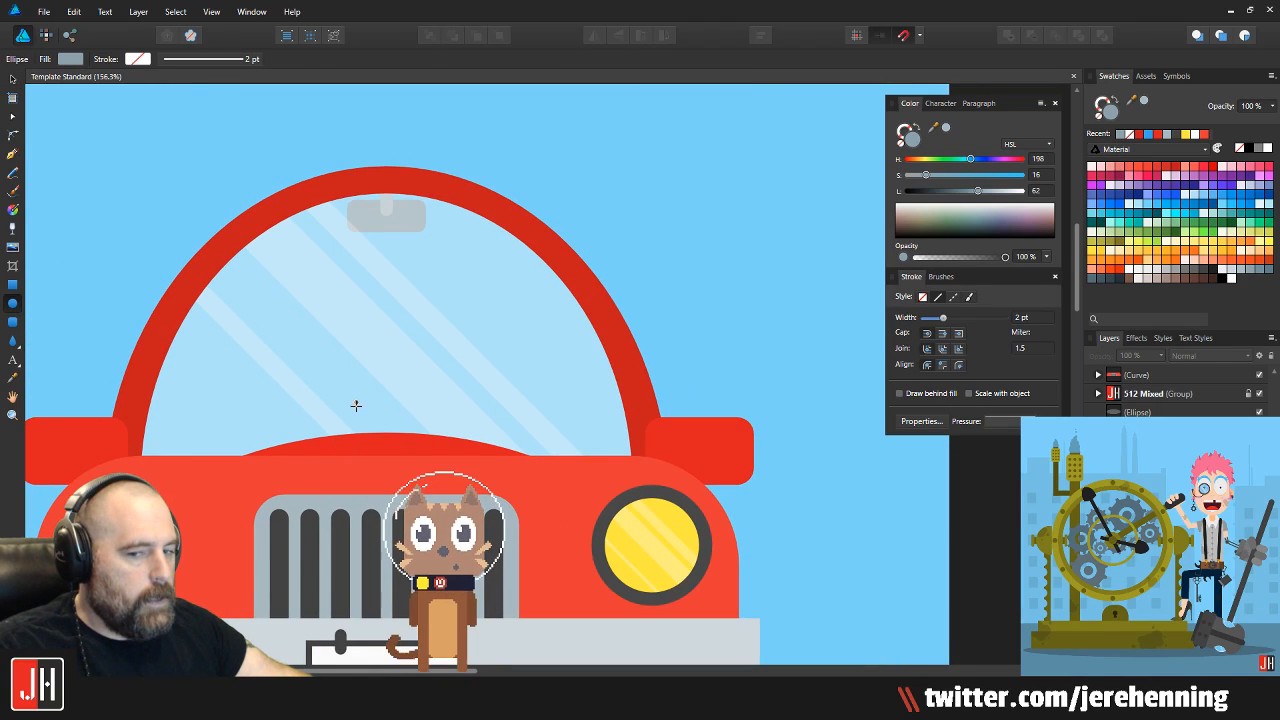
{"action": "scroll", "coordinate": [354, 406], "scroll_direction": "down", "scroll_amount": 1}
{"action": "left_click_drag", "start_coordinate": [494, 374], "coordinate": [690, 492]}
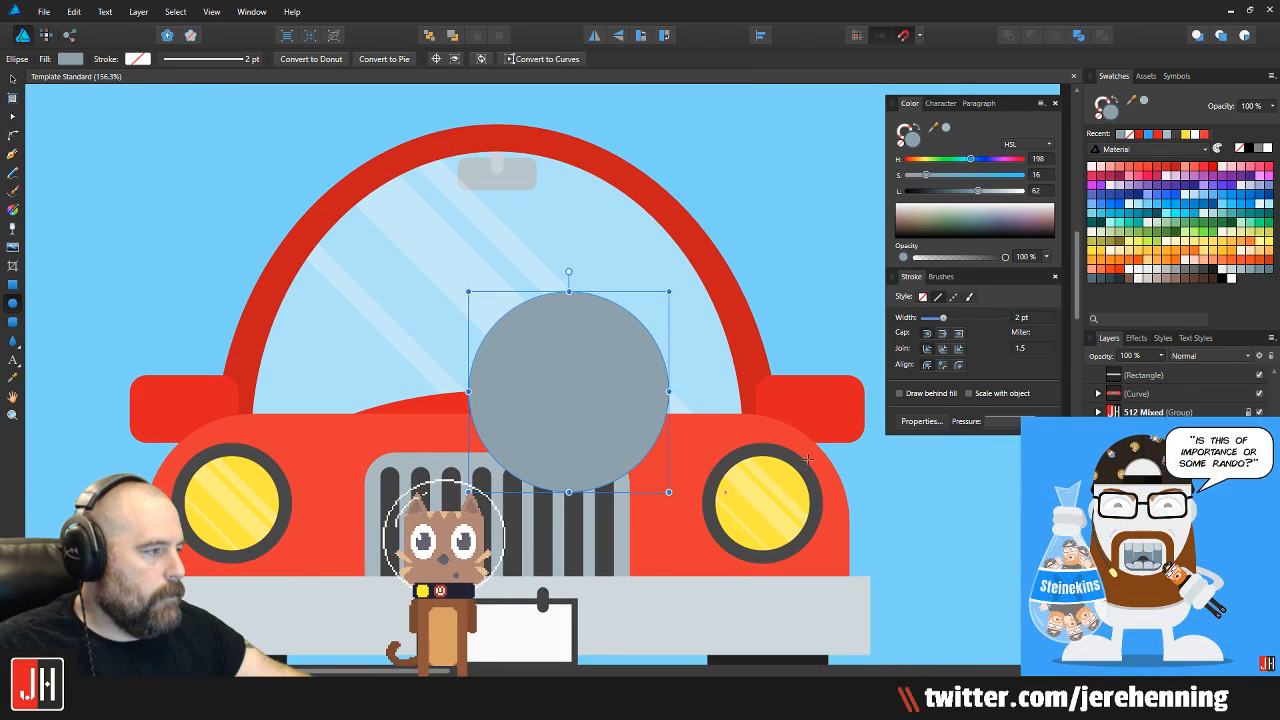
{"action": "left_click", "coordinate": [1215, 275]}
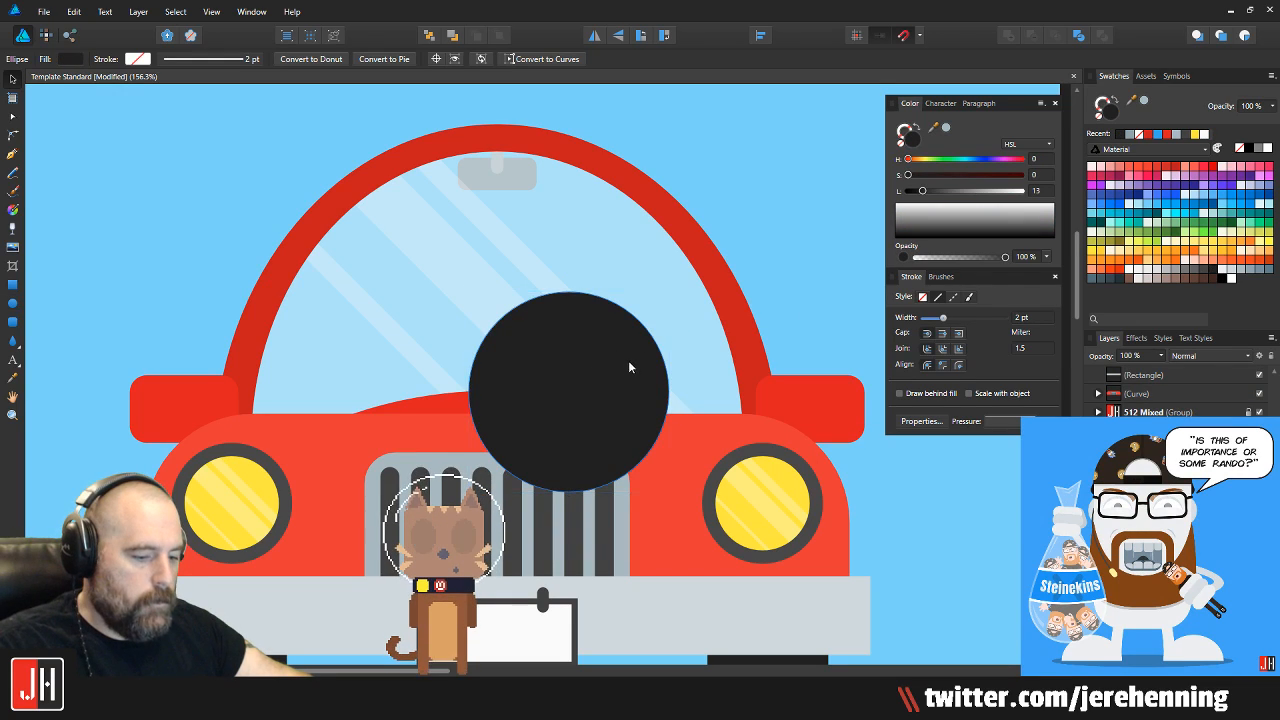
Cut a slightly smaller concentric circle out of the black circle to form the steering wheel's ring
{"action": "left_click_drag", "start_coordinate": [671, 290], "coordinate": [585, 232]}
{"action": "left_click", "coordinate": [641, 344], "text": "shift"}
{"action": "left_click", "coordinate": [1031, 35]}
Draw a small near-black circle as the steering wheel's hub and centre it inside the ring
{"action": "left_click", "coordinate": [11, 305]}
{"action": "mouse_move", "coordinate": [497, 277]}
{"action": "left_mouse_down"}
{"action": "mouse_move", "coordinate": [571, 340]}
{"action": "mouse_move", "coordinate": [560, 326]}
{"action": "left_mouse_up"}
{"action": "key", "text": "v"}
{"action": "mouse_move", "coordinate": [527, 306]}
{"action": "left_mouse_down"}
{"action": "mouse_move", "coordinate": [523, 296]}
{"action": "mouse_move", "coordinate": [530, 306]}
{"action": "left_mouse_up"}
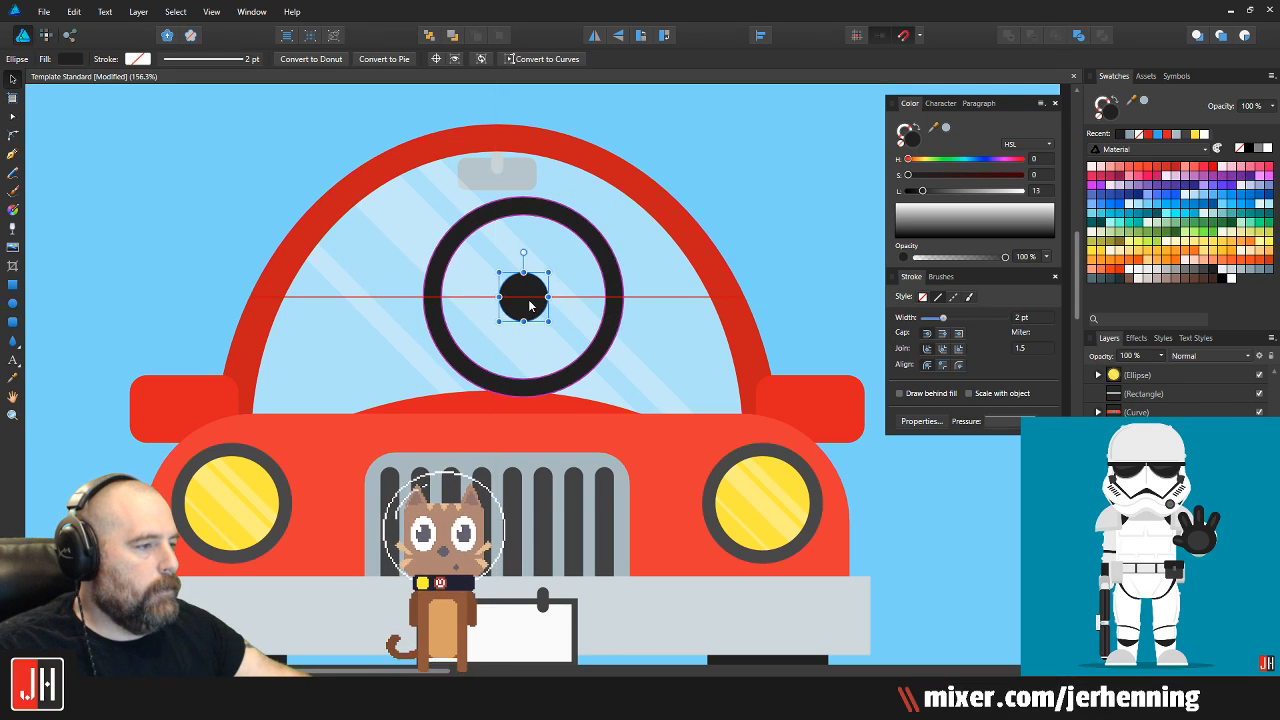
{"action": "left_click", "coordinate": [196, 280]}
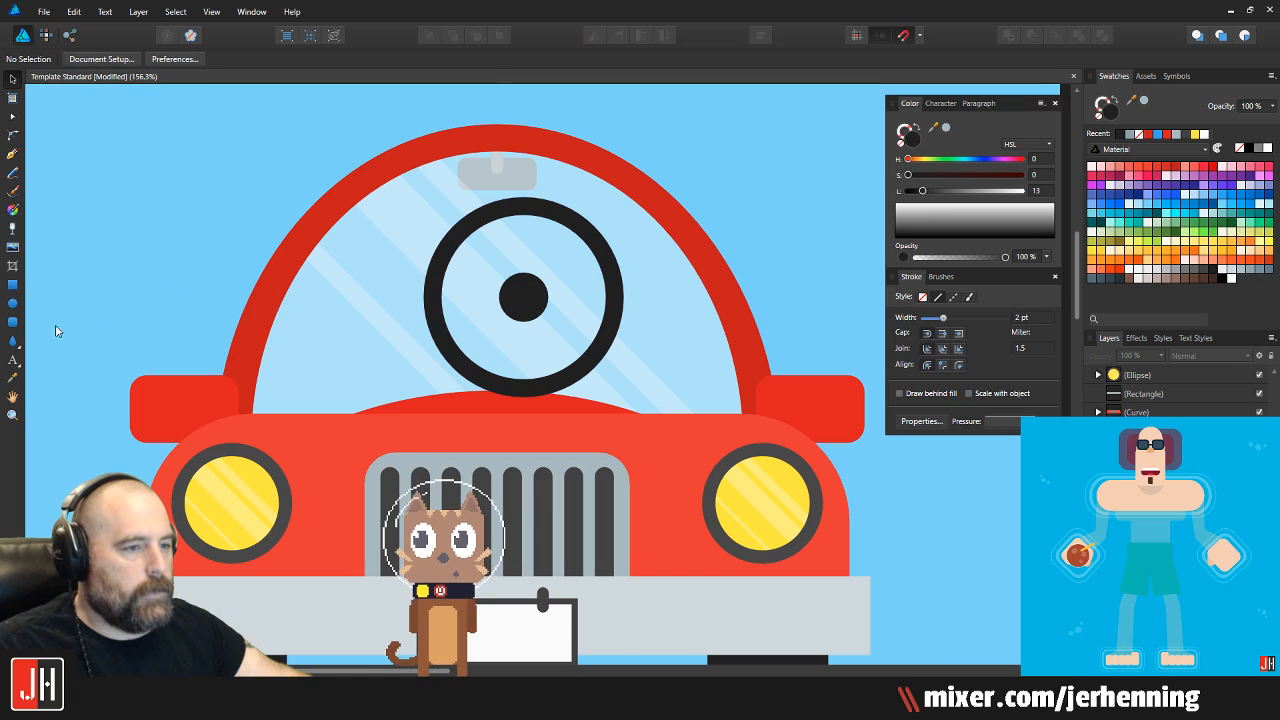
Draw a vertical rounded-rectangle spoke with 25% corners from the ring's top to the hub and copy it below the hub
{"action": "scroll", "coordinate": [512, 264], "scroll_direction": "up", "scroll_amount": 2}
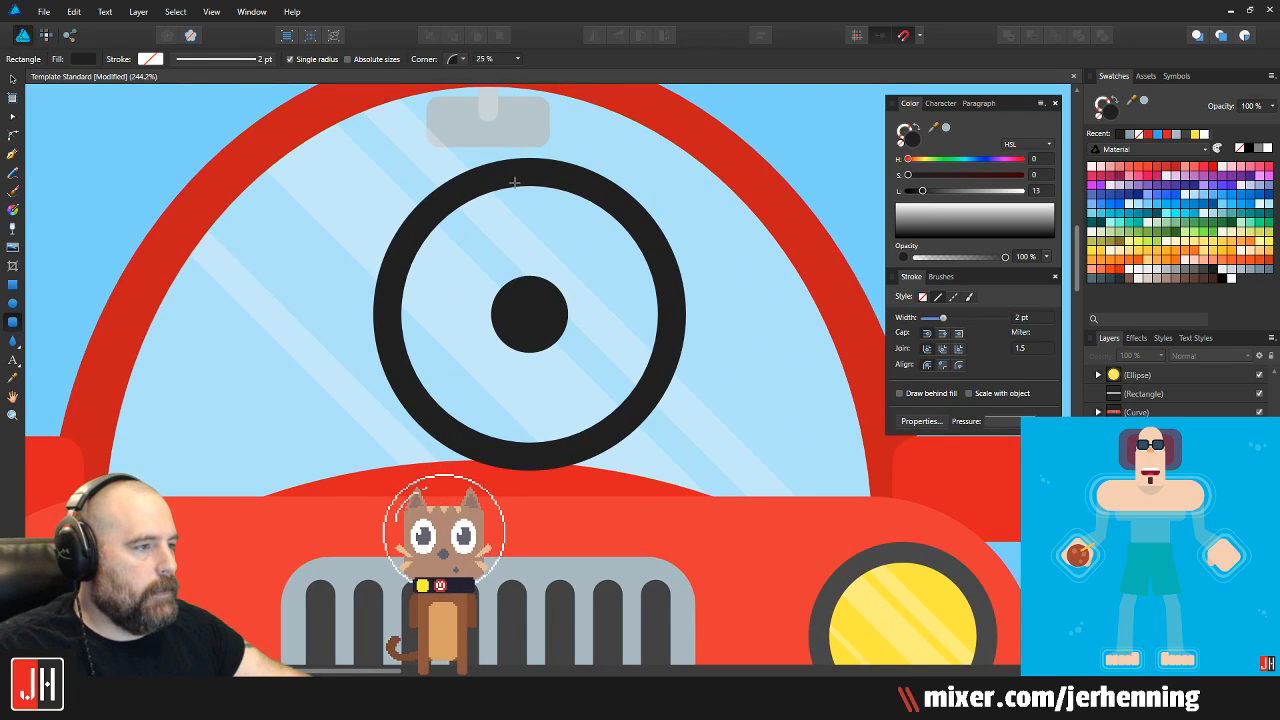
{"action": "left_click_drag", "start_coordinate": [545, 252], "coordinate": [543, 314]}
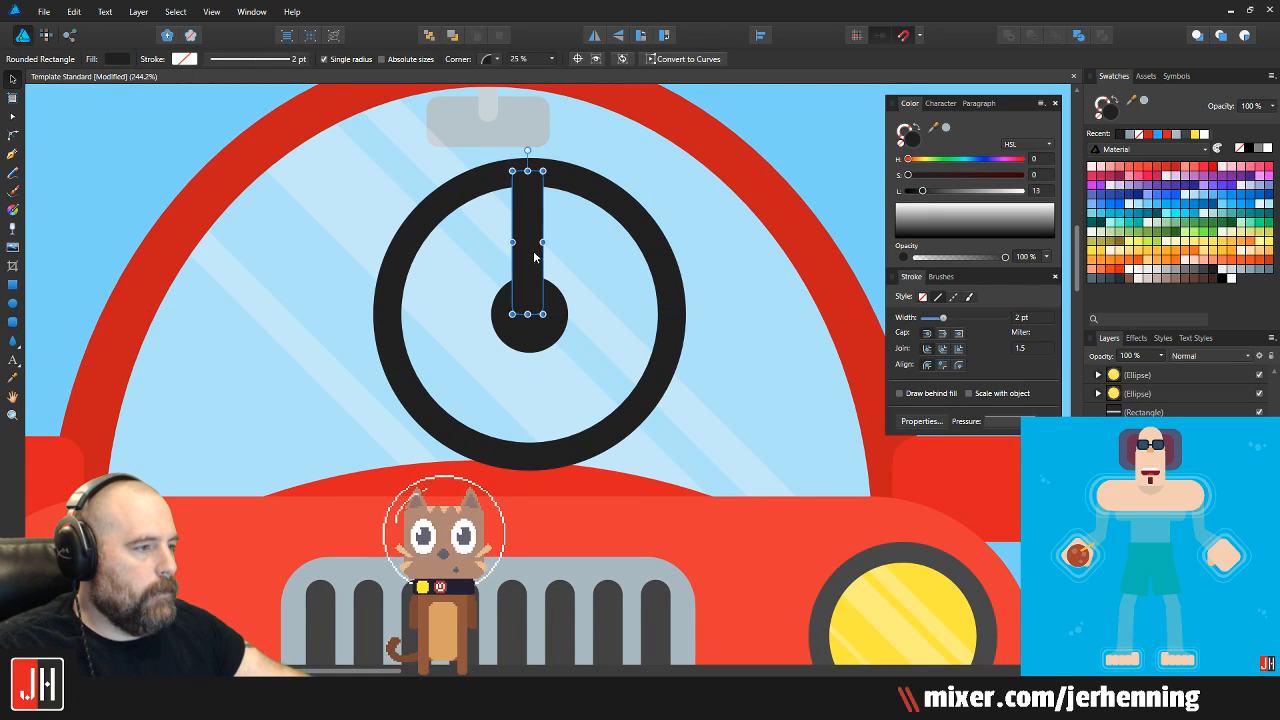
{"action": "left_click_drag", "start_coordinate": [540, 254], "coordinate": [538, 382]}
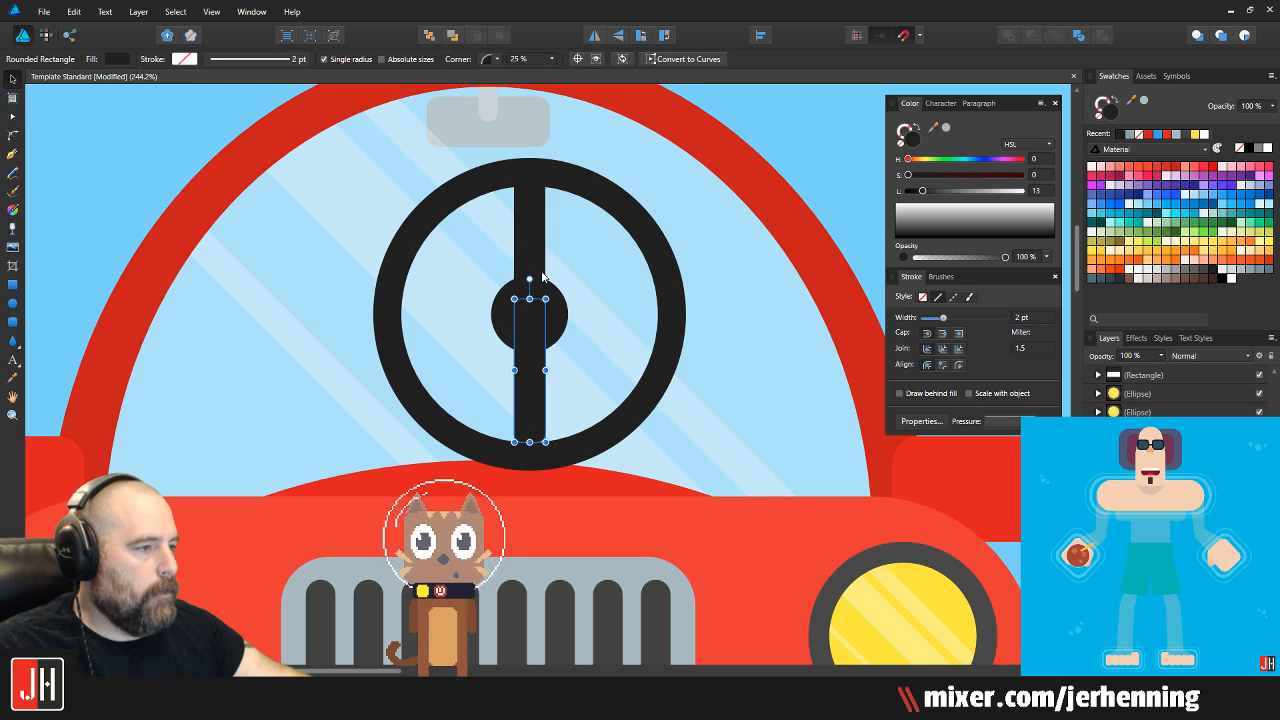
Turn the lower spoke diagonally towards the lower left of the ring and mirror a duplicate towards the lower right
{"action": "left_click_drag", "start_coordinate": [530, 278], "coordinate": [608, 297]}
{"action": "left_click_drag", "start_coordinate": [526, 370], "coordinate": [483, 354]}
{"action": "key", "text": "ctrl+j"}
{"action": "left_click", "coordinate": [594, 35]}
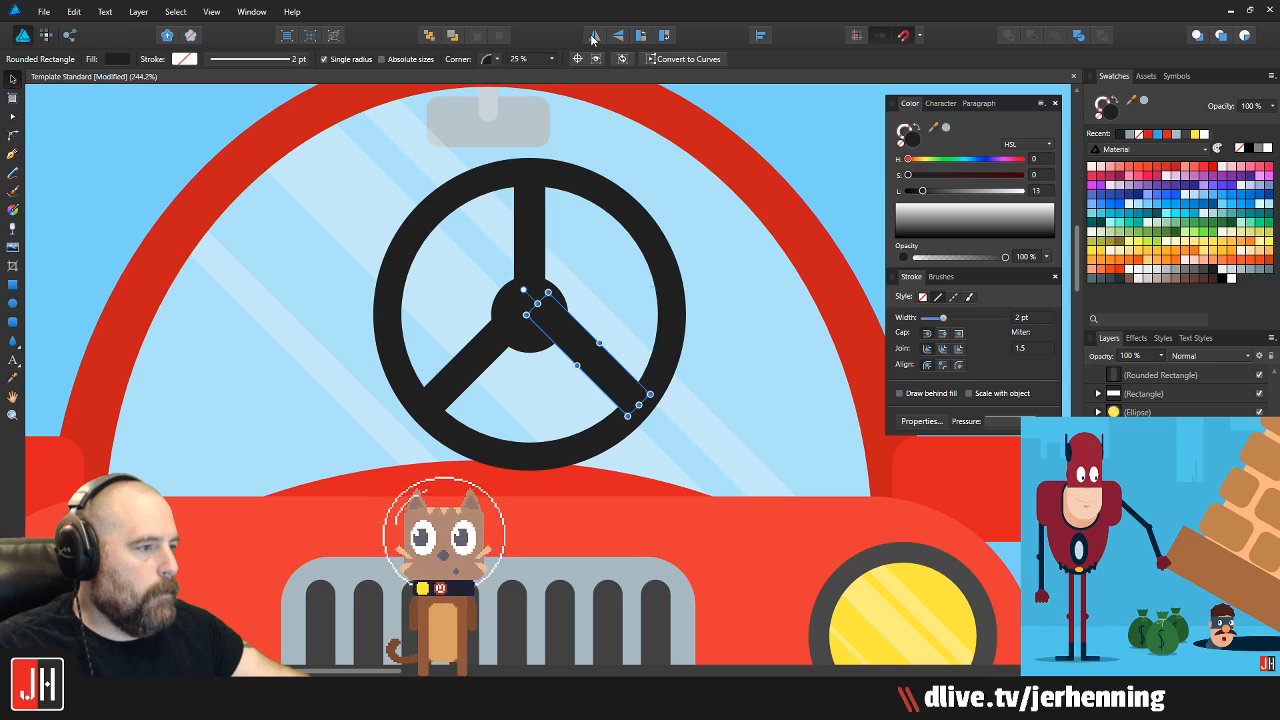
{"action": "key", "text": "ctrl+d"}
Select the ring, hub and three spokes without the mirror and merge them into one shape with Add
{"action": "scroll", "coordinate": [681, 302], "scroll_direction": "down", "scroll_amount": 3}
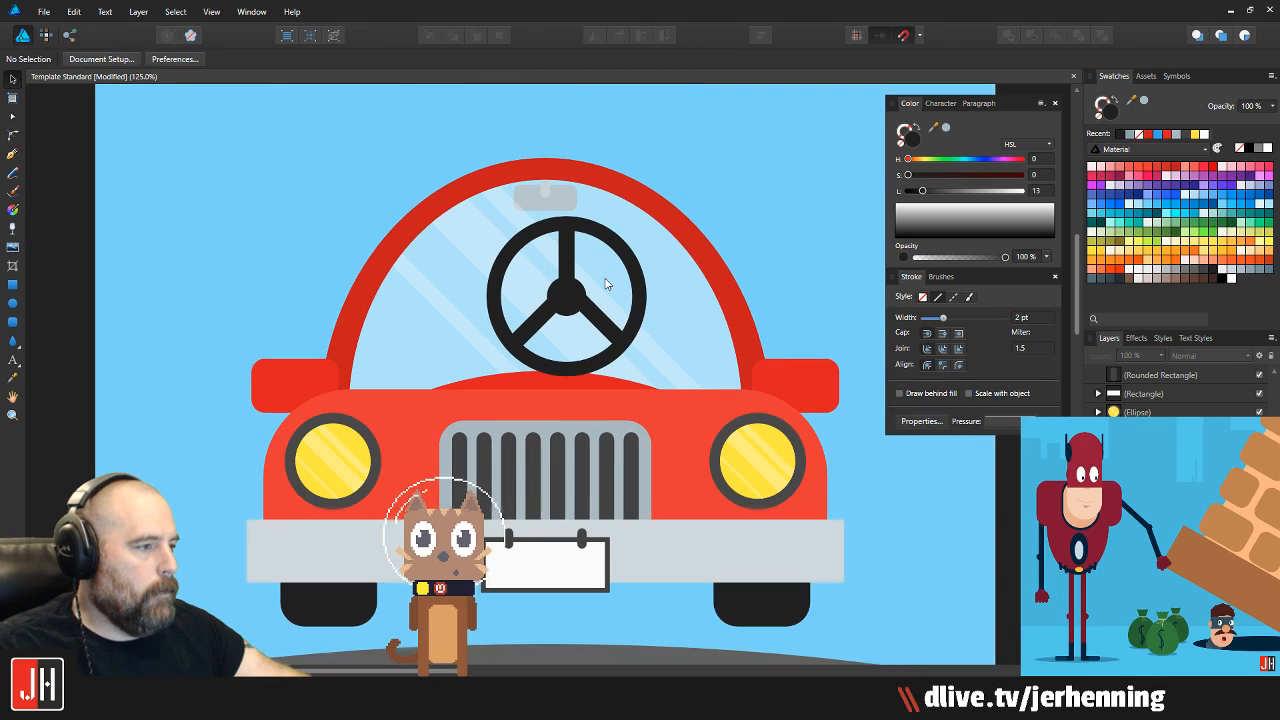
{"action": "left_click_drag", "start_coordinate": [318, 149], "coordinate": [669, 381]}
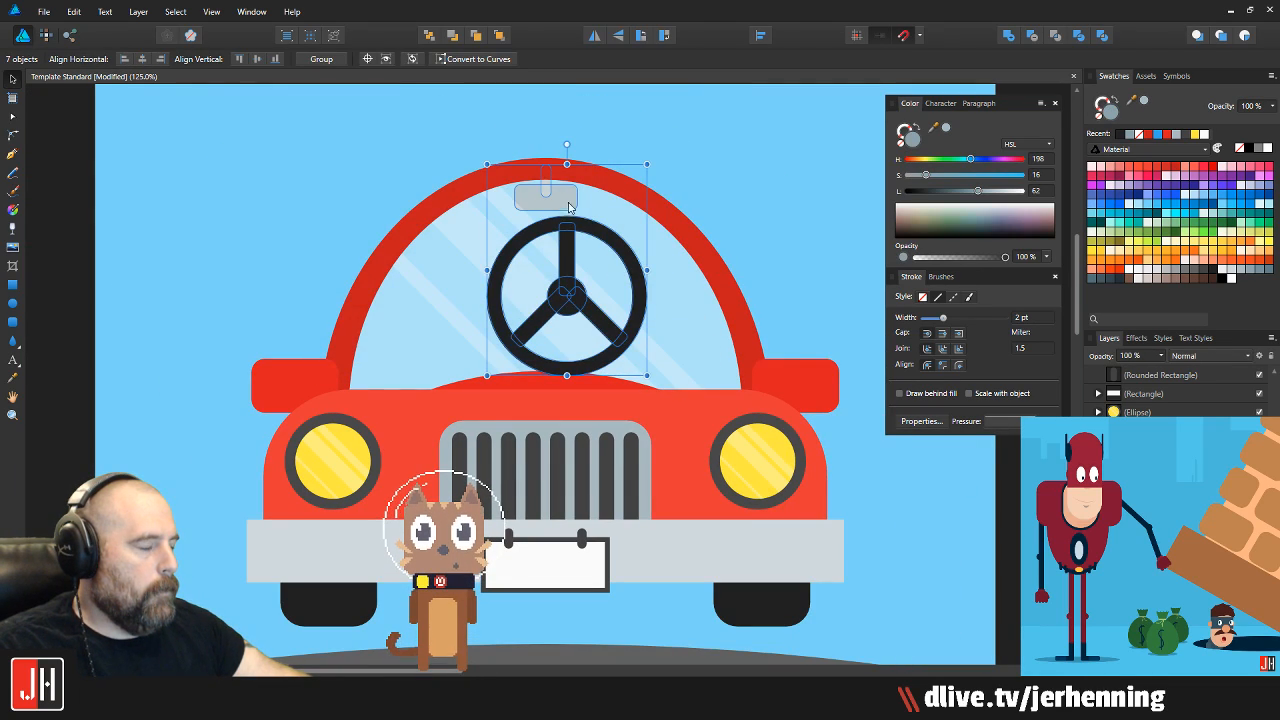
{"action": "left_click", "coordinate": [496, 139]}
{"action": "left_click_drag", "start_coordinate": [780, 218], "coordinate": [421, 384]}
{"action": "left_click", "coordinate": [641, 323], "text": "shift"}
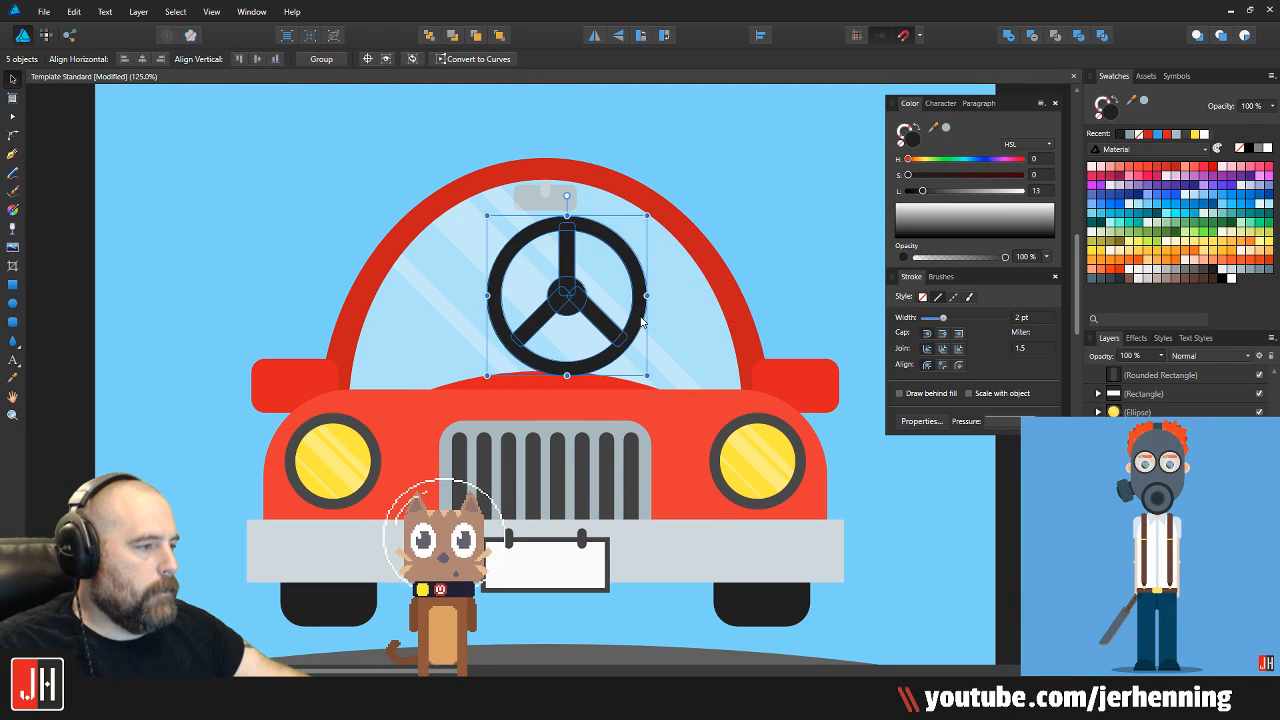
{"action": "left_click", "coordinate": [1008, 35]}
Scale the steering wheel down to about two thirds and place it behind the windscreen
{"action": "left_click_drag", "start_coordinate": [645, 218], "coordinate": [593, 269]}
{"action": "key", "text": "ctrl+shift+bracketleft"}
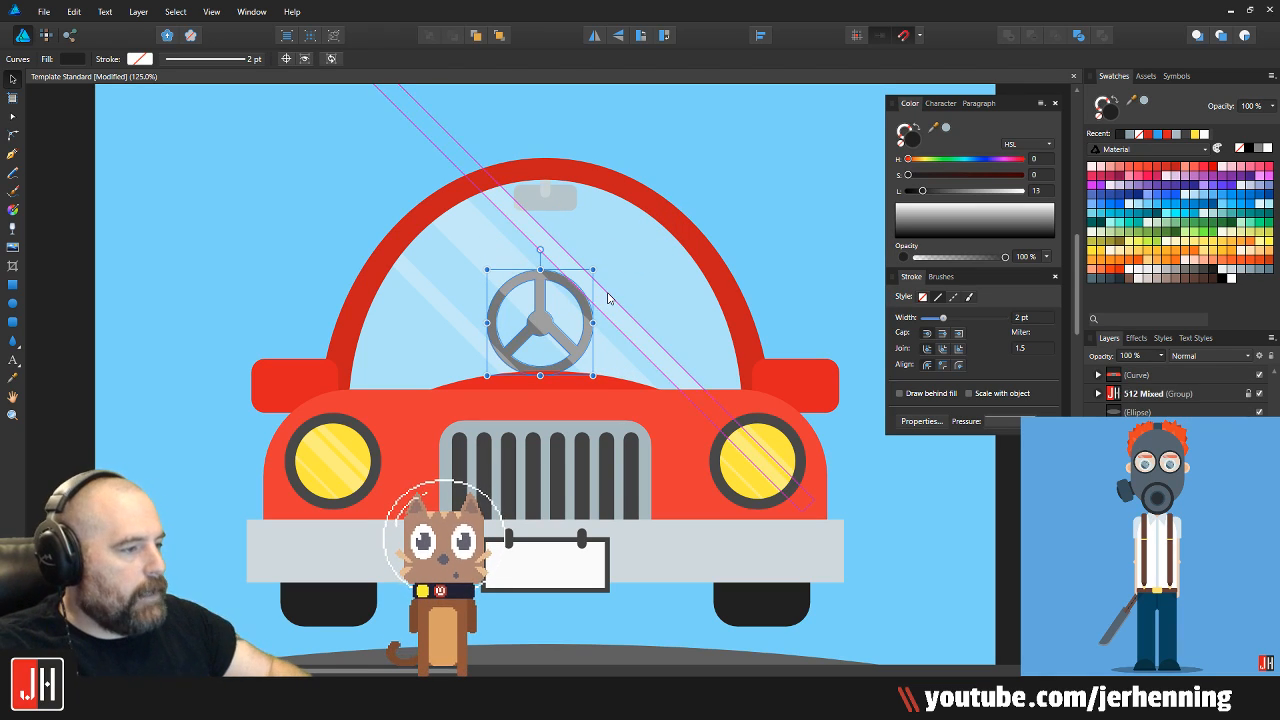
Move the steering wheel to the windscreen's lower right, partly behind the bonnet, and rotate it clockwise
{"action": "scroll", "coordinate": [550, 321], "scroll_direction": "up", "scroll_amount": 2}
{"action": "left_click_drag", "start_coordinate": [551, 328], "coordinate": [740, 432]}
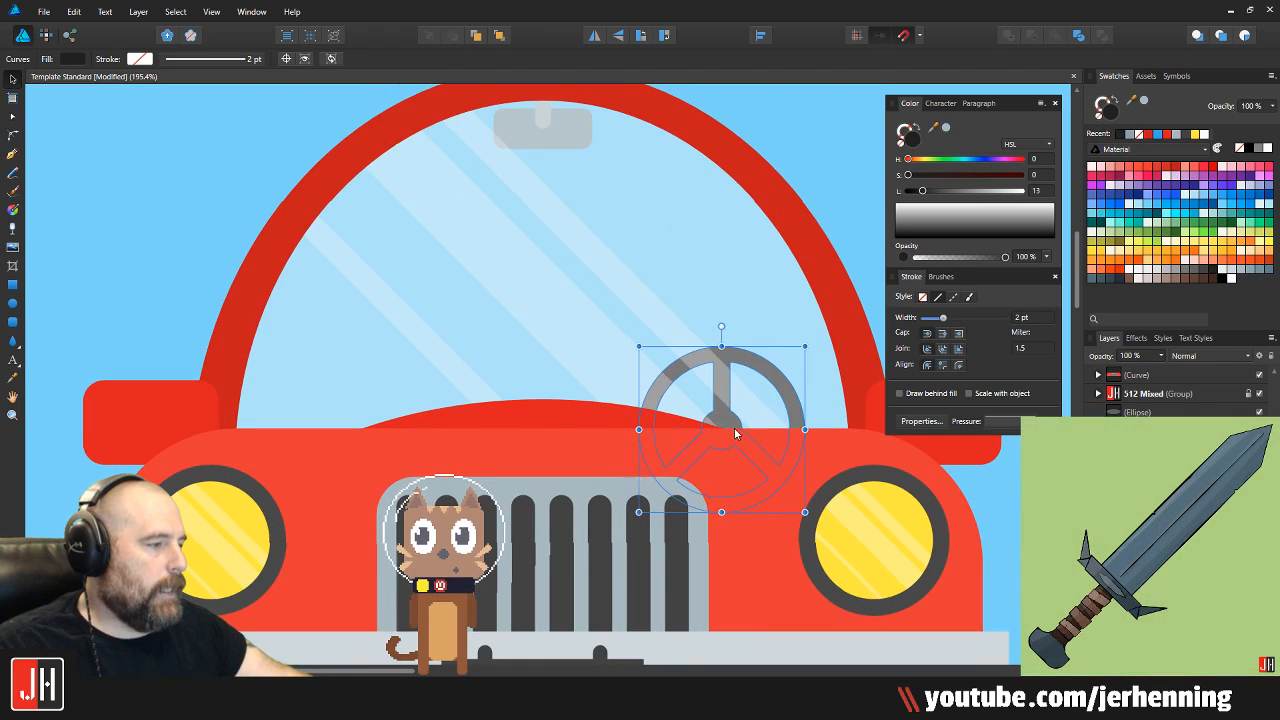
{"action": "left_click_drag", "start_coordinate": [726, 325], "coordinate": [655, 390]}
{"action": "mouse_move", "coordinate": [737, 355]}
{"action": "left_mouse_down"}
{"action": "mouse_move", "coordinate": [743, 370]}
{"action": "mouse_move", "coordinate": [737, 355]}
{"action": "left_mouse_up"}
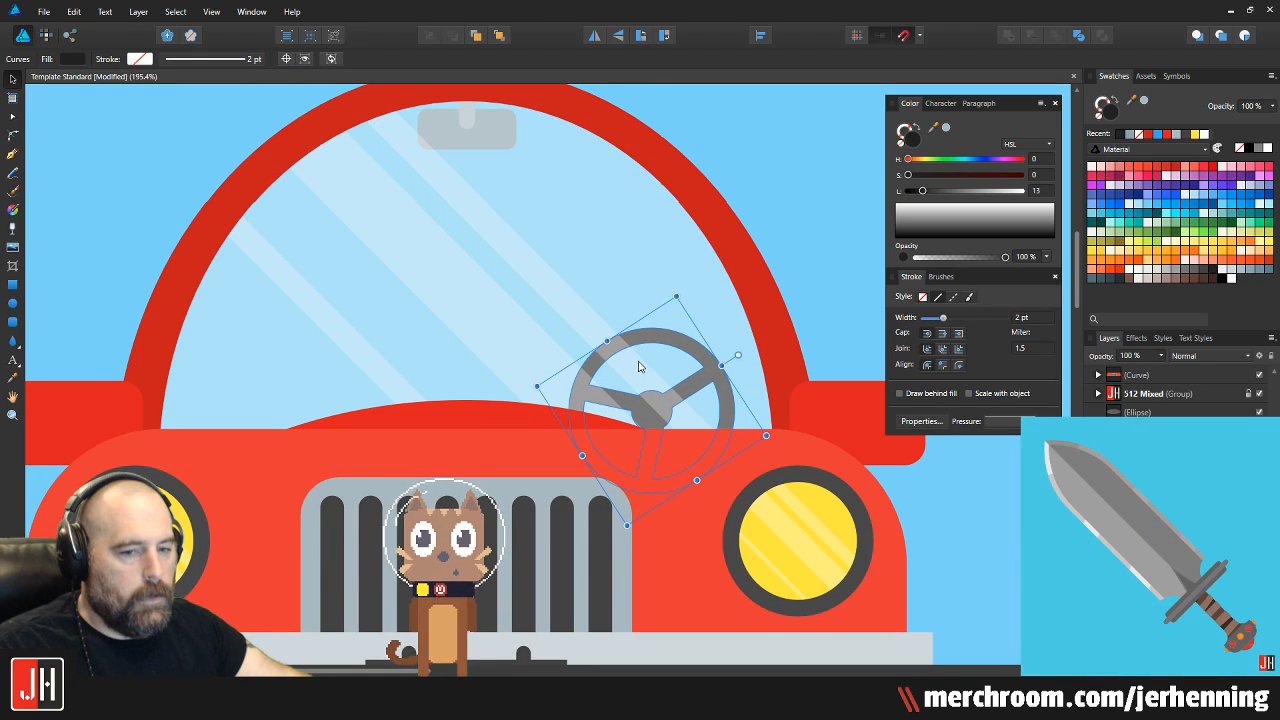
Rotate the steering wheel further clockwise so one spoke points almost straight up
{"action": "scroll", "coordinate": [640, 368], "scroll_direction": "down", "scroll_amount": 1}
{"action": "scroll", "coordinate": [643, 395], "scroll_direction": "up", "scroll_amount": 3}
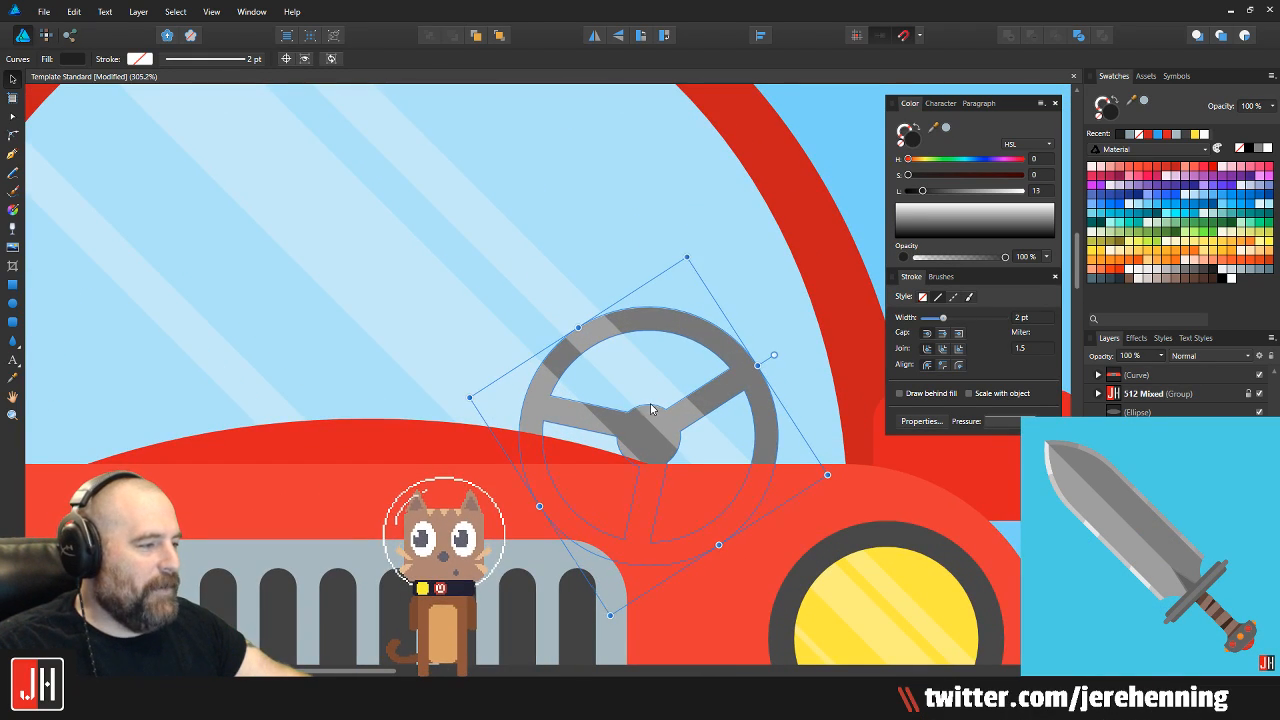
{"action": "left_click_drag", "start_coordinate": [786, 372], "coordinate": [760, 521]}
{"action": "key", "text": "ctrl+1"}
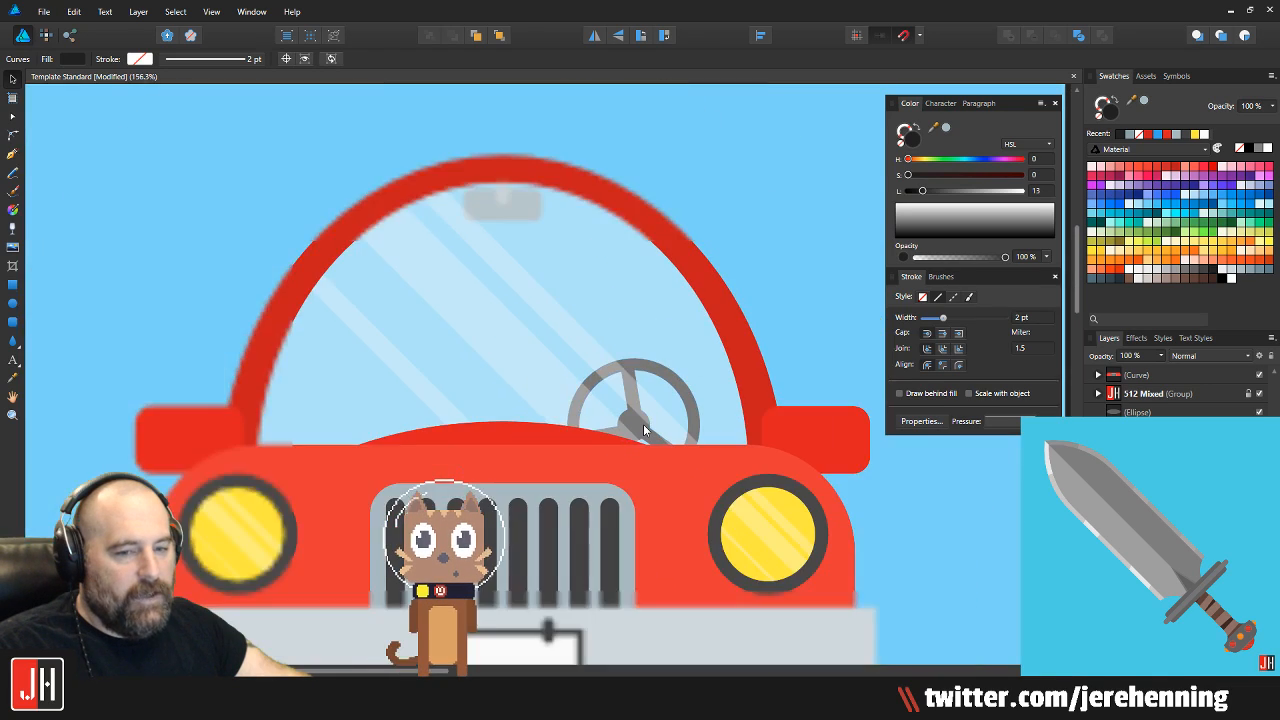
Lower the steering wheel slightly so its hub sits at the bonnet's upper edge
{"action": "left_click", "coordinate": [646, 430]}
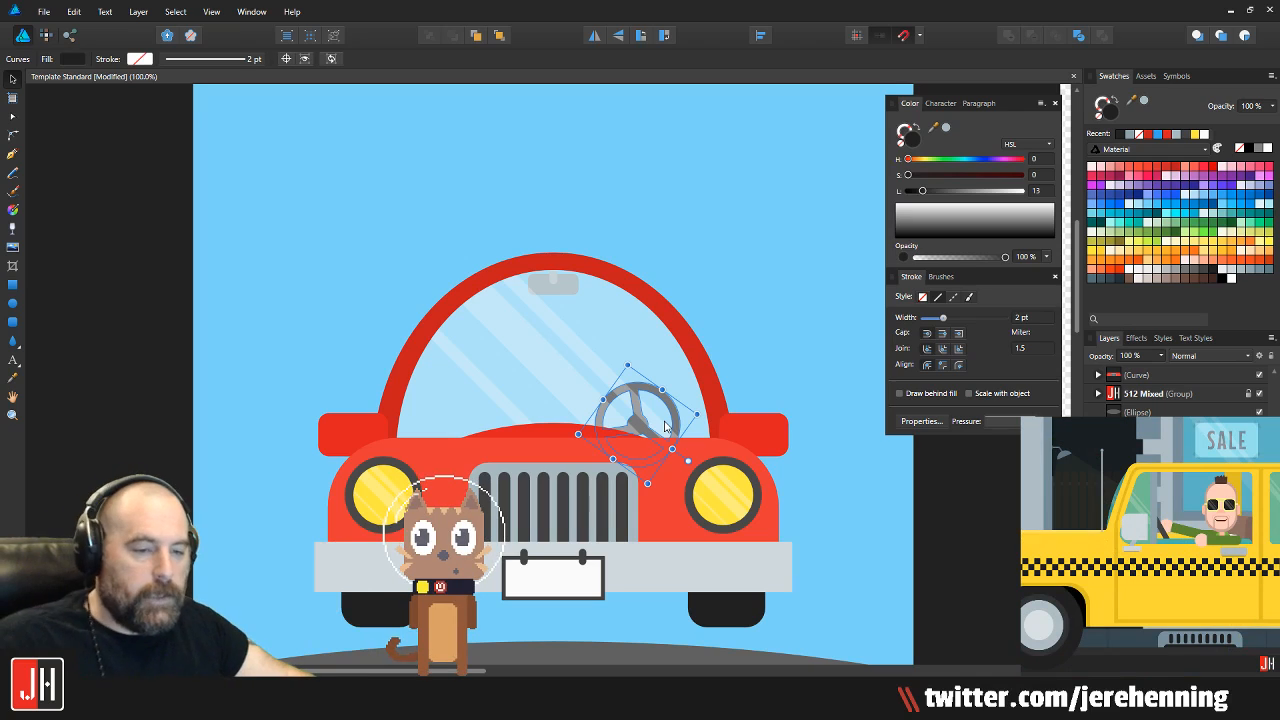
{"action": "key", "text": "ctrl+alt+0"}
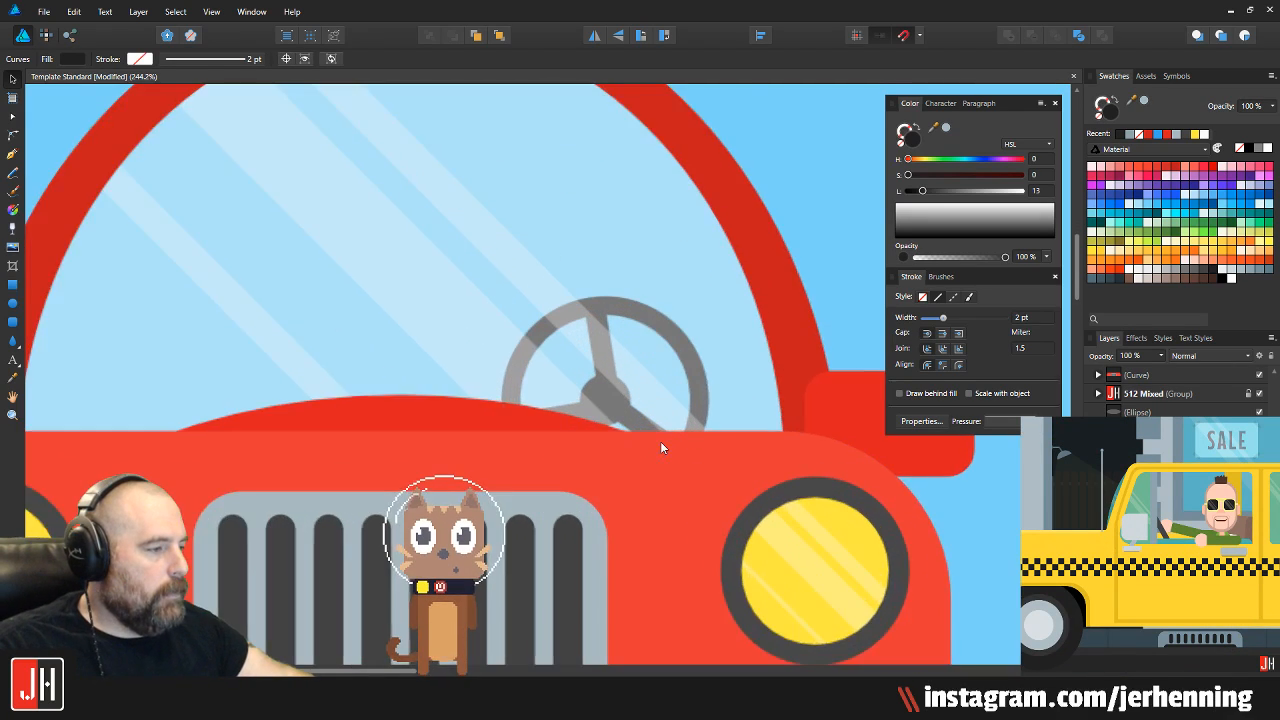
{"action": "left_click_drag", "start_coordinate": [589, 377], "coordinate": [595, 411]}
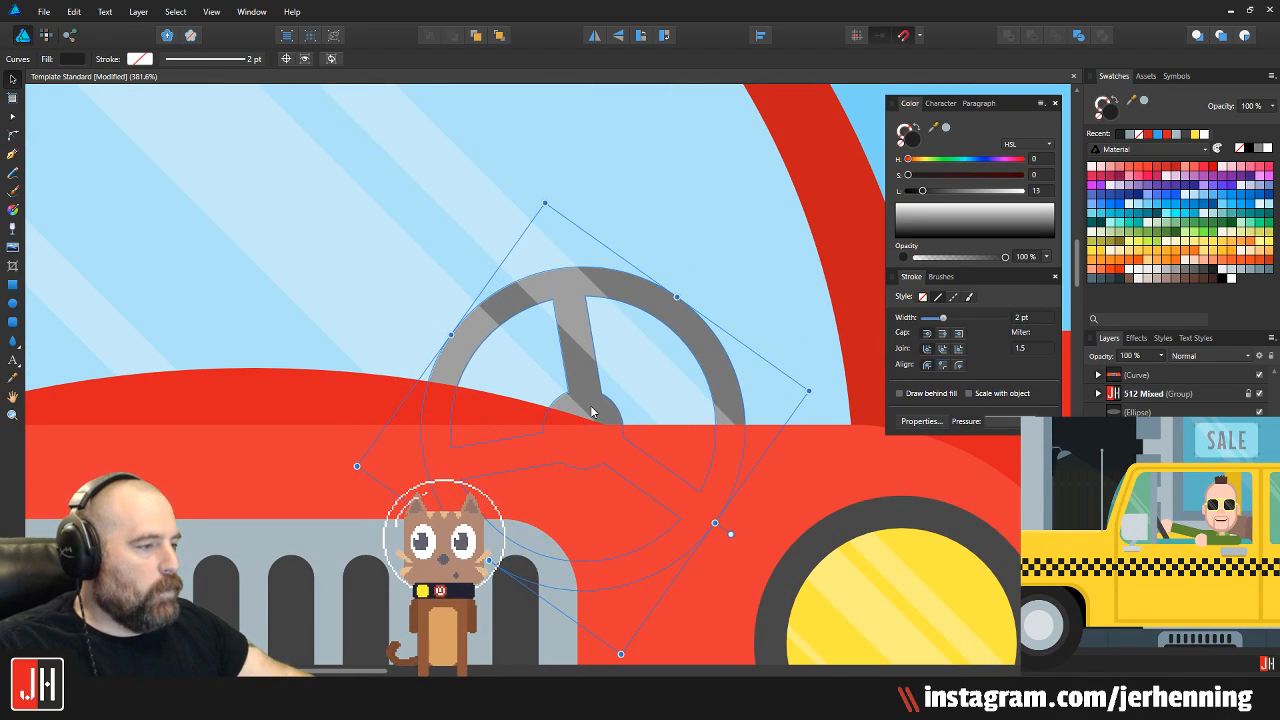
{"action": "scroll", "coordinate": [596, 411], "scroll_direction": "down", "scroll_amount": 7}
{"action": "left_click", "coordinate": [686, 323]}
{"action": "scroll", "coordinate": [591, 399], "scroll_direction": "up", "scroll_amount": 3}
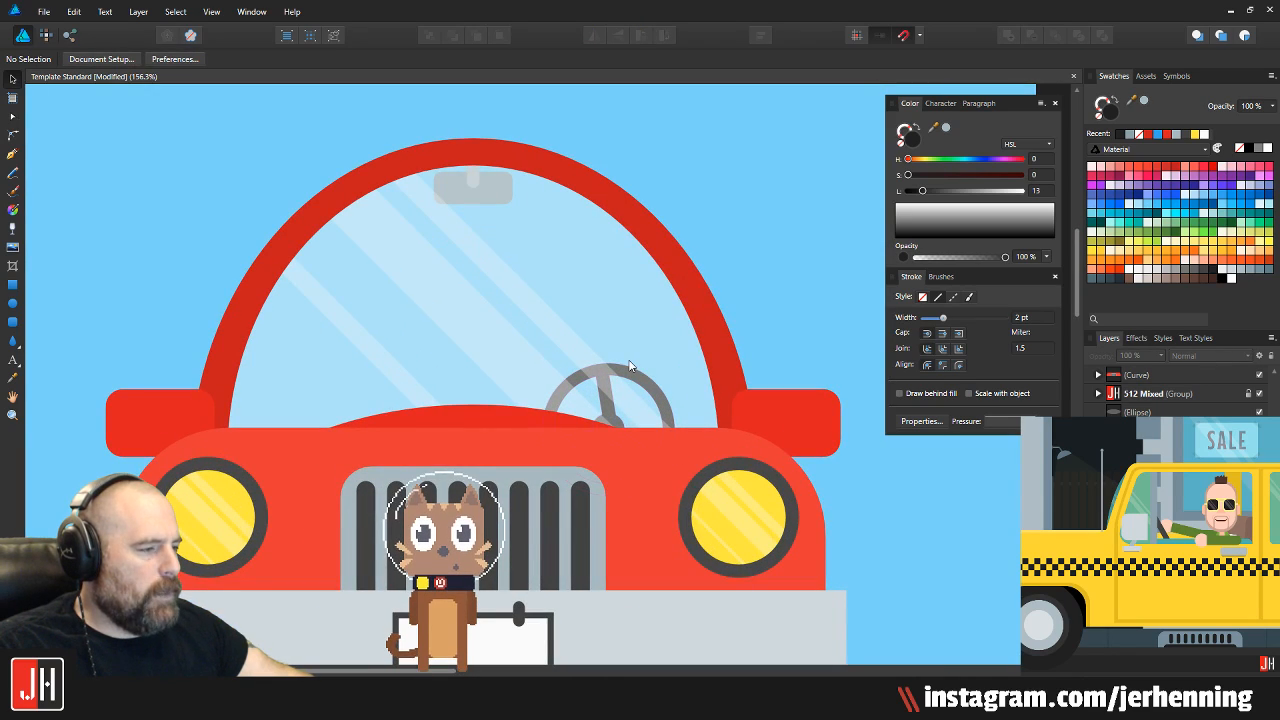
Rotate the steering wheel so its two visible spokes point left and up to the right
{"action": "left_click_drag", "start_coordinate": [716, 286], "coordinate": [450, 428]}
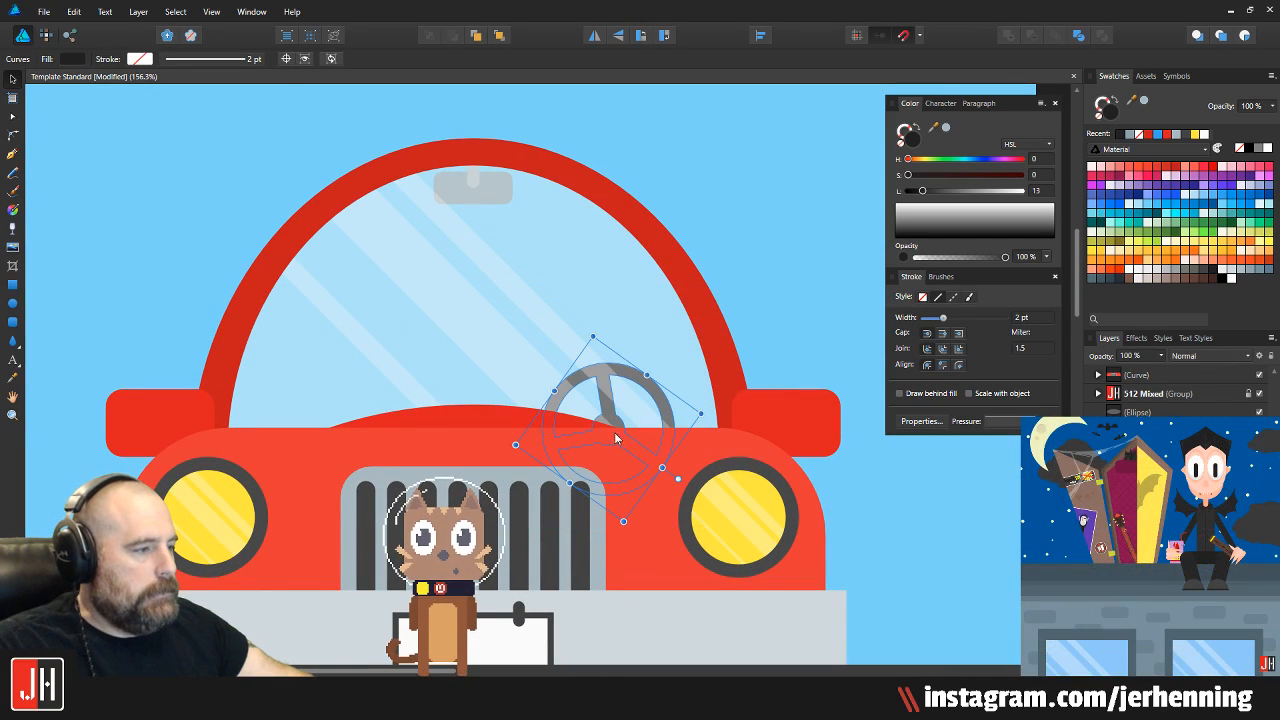
{"action": "left_click_drag", "start_coordinate": [678, 478], "coordinate": [547, 410]}
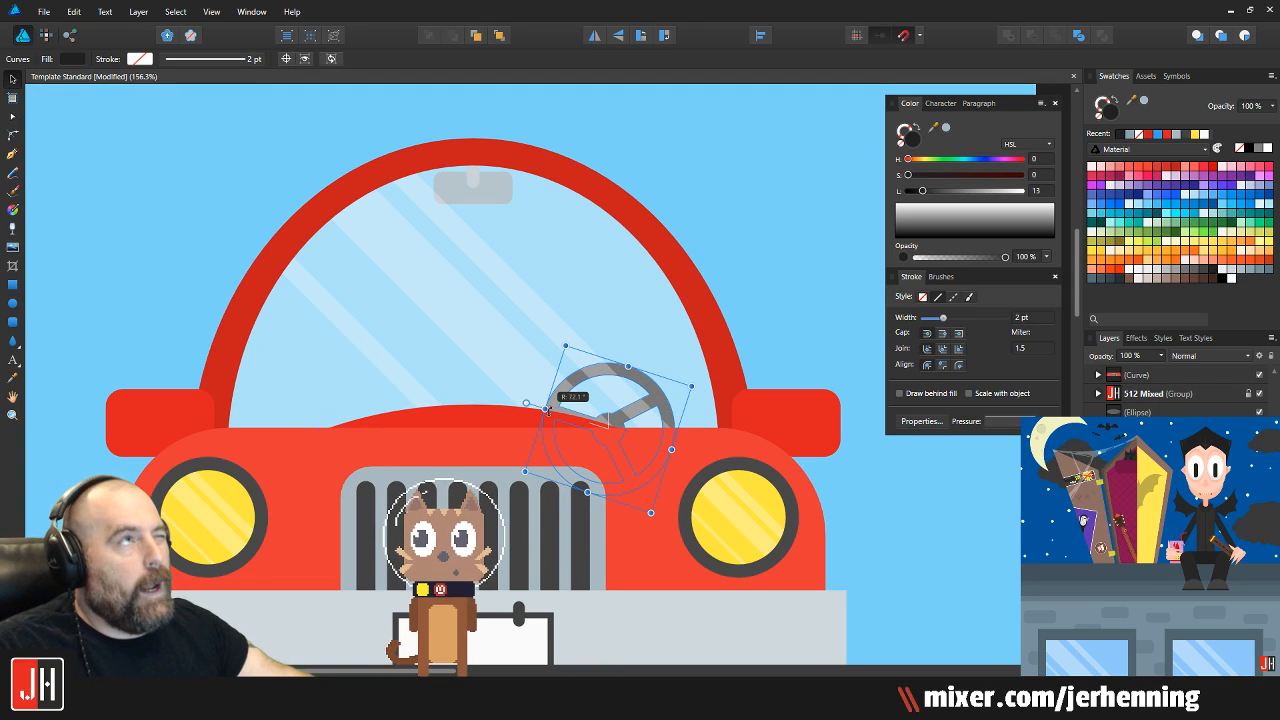
{"action": "left_click_drag", "start_coordinate": [547, 410], "coordinate": [577, 417]}
{"action": "left_click", "coordinate": [746, 291]}
{"action": "scroll", "coordinate": [706, 340], "scroll_direction": "down", "scroll_amount": 6}
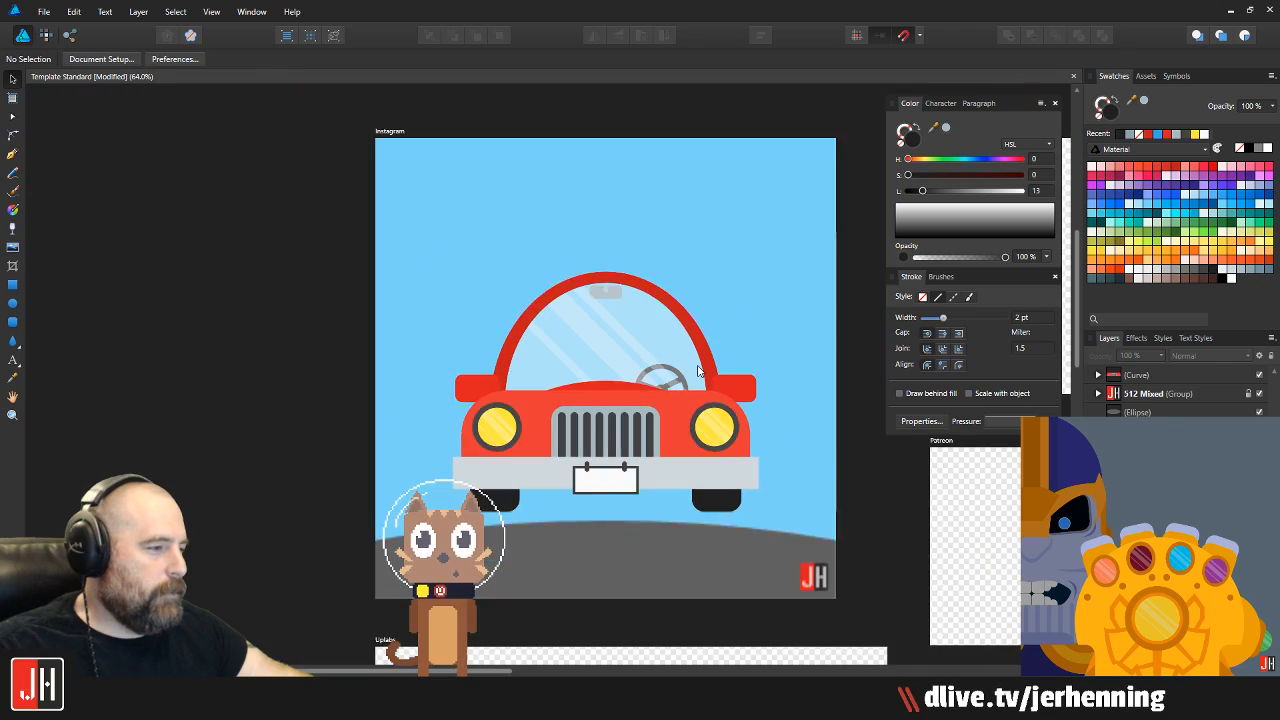
Clear the selection and examine the steering wheel up close and within the whole car
{"action": "scroll", "coordinate": [679, 388], "scroll_direction": "up", "scroll_amount": 4}
{"action": "left_click_drag", "start_coordinate": [811, 311], "coordinate": [700, 420]}
{"action": "scroll", "coordinate": [680, 430], "scroll_direction": "up", "scroll_amount": 4}
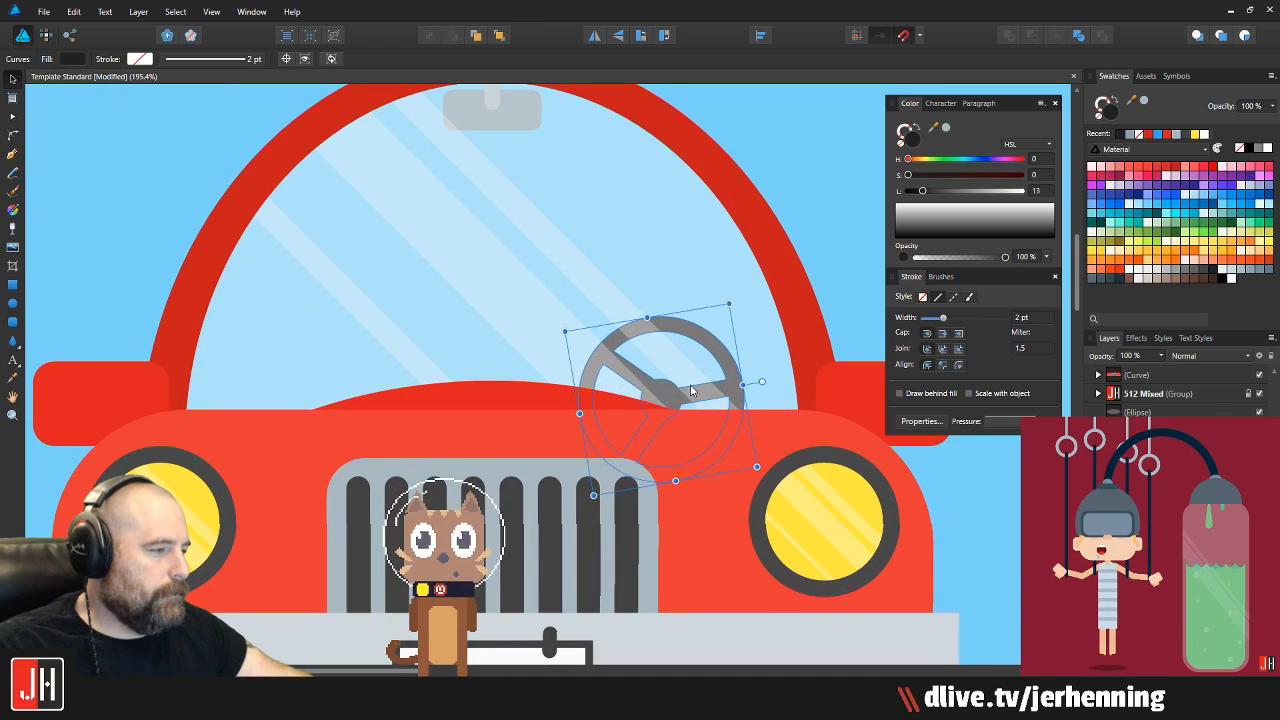
{"action": "scroll", "coordinate": [690, 395], "scroll_direction": "down", "scroll_amount": 5}
{"action": "key", "text": "ctrl+d"}
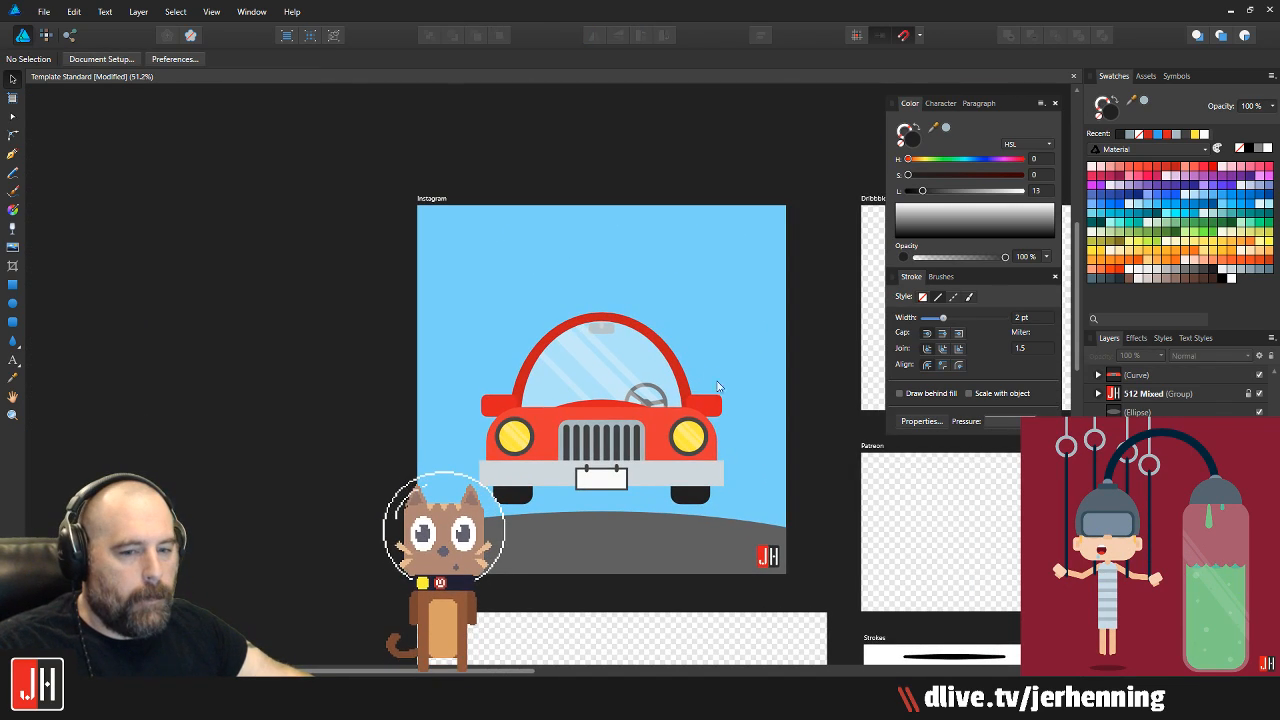
{"action": "scroll", "coordinate": [665, 401], "scroll_direction": "up", "scroll_amount": 2}
{"action": "scroll", "coordinate": [662, 401], "scroll_direction": "down", "scroll_amount": 3}
{"action": "scroll", "coordinate": [659, 401], "scroll_direction": "up", "scroll_amount": 5}
{"action": "scroll", "coordinate": [589, 403], "scroll_direction": "down", "scroll_amount": 2}
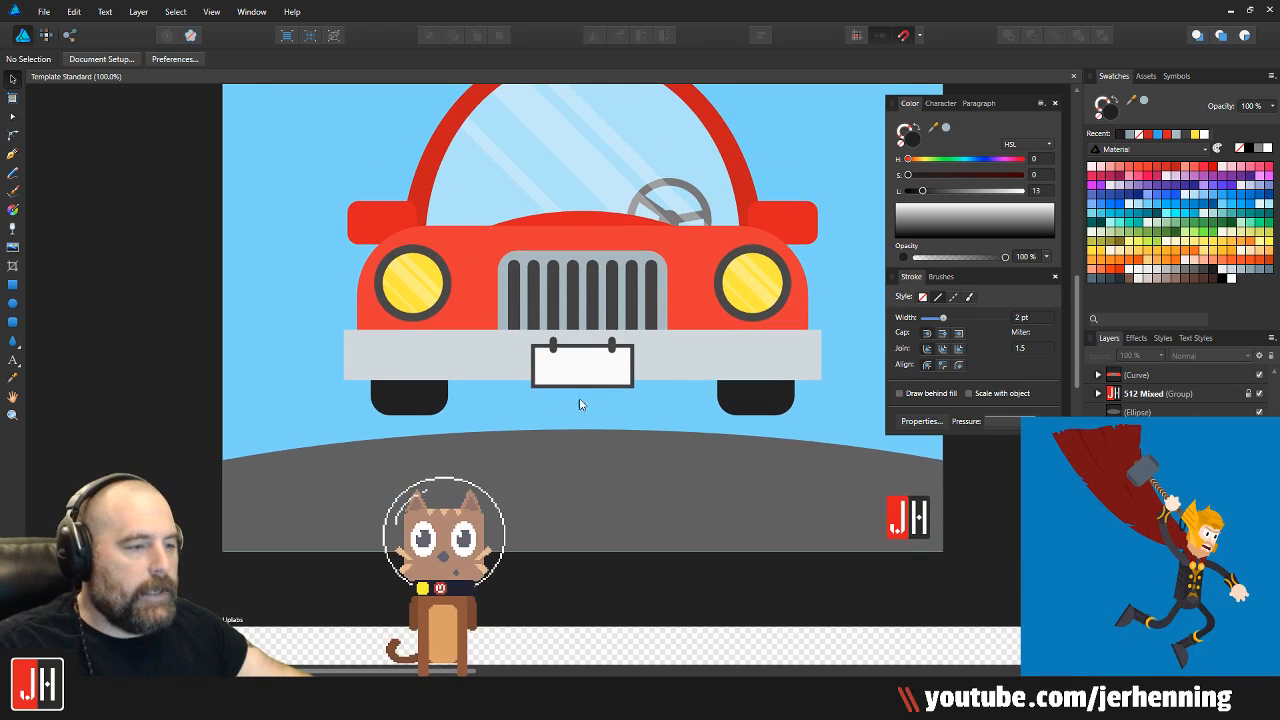
Draw an upright rectangle on the road below the number plate and fill it pale yellow
{"action": "left_click", "coordinate": [12, 288]}
{"action": "scroll", "coordinate": [590, 404], "scroll_direction": "up", "scroll_amount": 2}
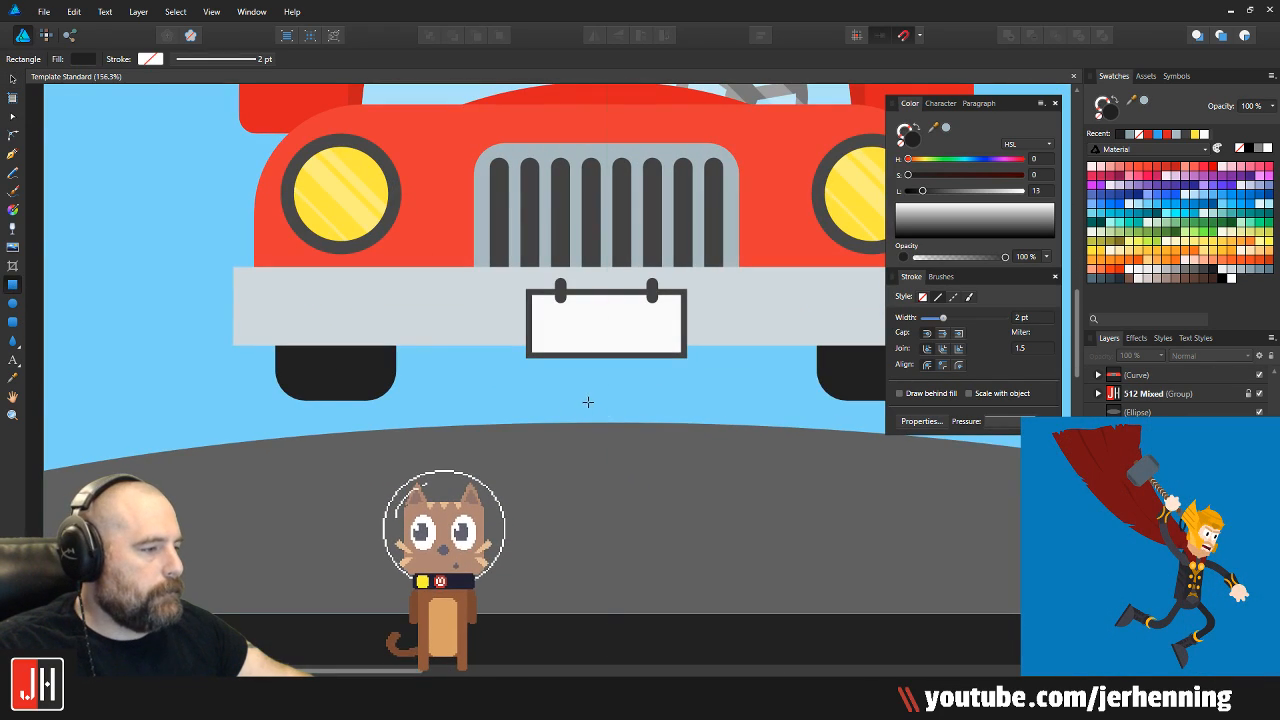
{"action": "mouse_move", "coordinate": [567, 399]}
{"action": "left_mouse_down"}
{"action": "mouse_move", "coordinate": [686, 491]}
{"action": "mouse_move", "coordinate": [650, 499]}
{"action": "left_mouse_up"}
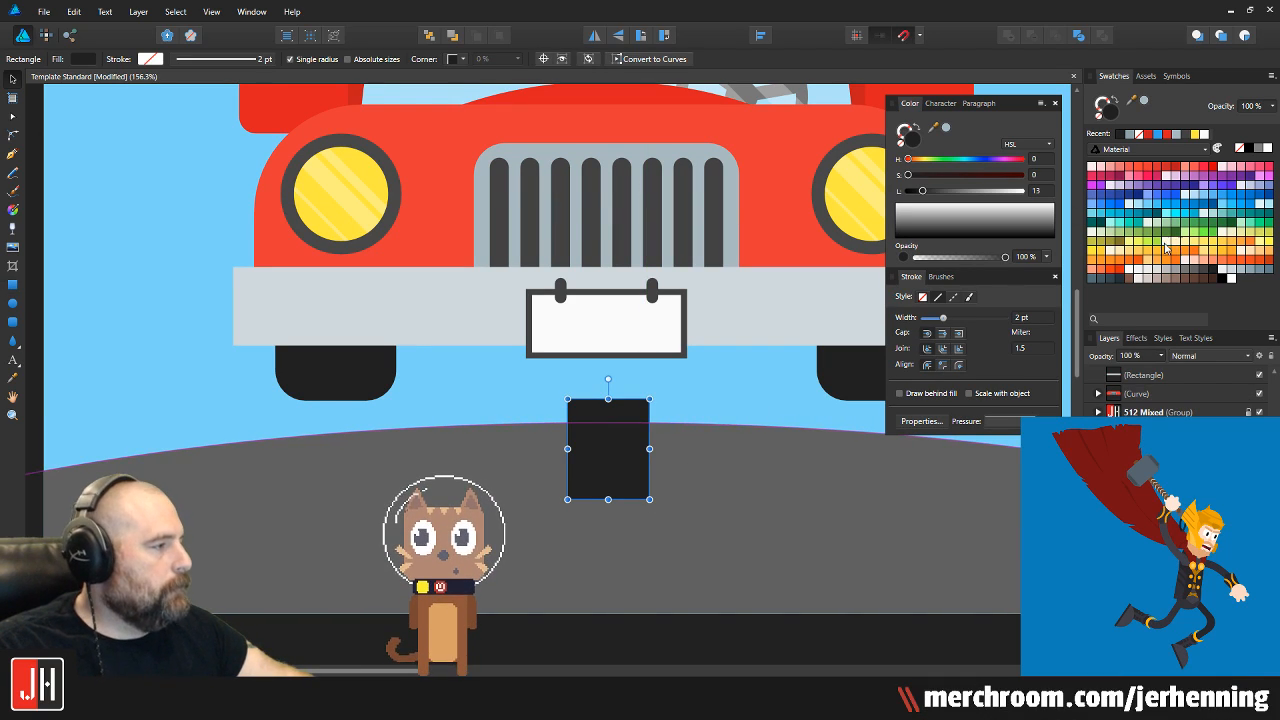
{"action": "left_click", "coordinate": [1133, 248]}
Cut the yellow rectangle and paste it inside the grey ground ellipse so the road clips it
{"action": "key", "text": "Delete"}
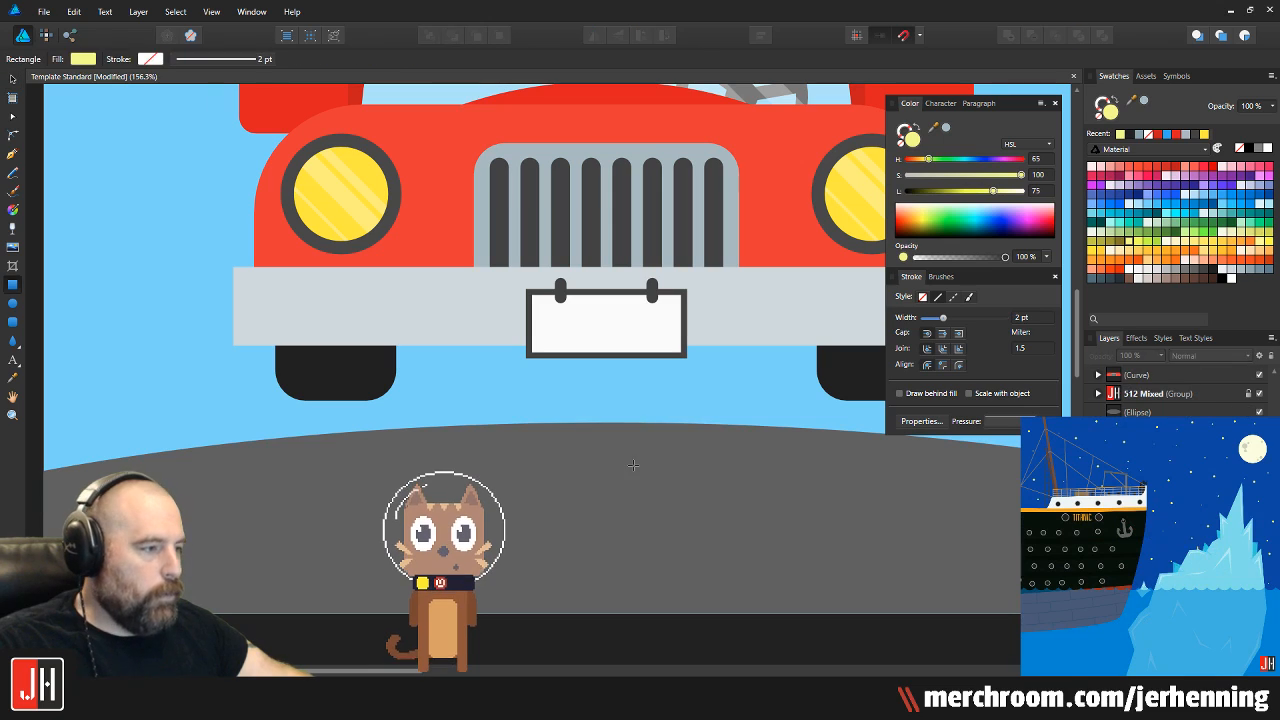
{"action": "left_click", "coordinate": [630, 457]}
{"action": "key", "text": "ctrl+alt+v"}
Place one yellow dash at the road's horizon and a copy below it at the artboard's lower edge, forming a centre line
{"action": "left_click_drag", "start_coordinate": [607, 446], "coordinate": [643, 645]}
{"action": "scroll", "coordinate": [645, 460], "scroll_direction": "down", "scroll_amount": 4}
{"action": "left_click", "coordinate": [683, 472]}
{"action": "scroll", "coordinate": [638, 463], "scroll_direction": "up", "scroll_amount": 2}
{"action": "key", "text": "ctrl+z"}
{"action": "double_click", "coordinate": [663, 459]}
{"action": "scroll", "coordinate": [641, 467], "scroll_direction": "down", "scroll_amount": 4}
{"action": "scroll", "coordinate": [634, 459], "scroll_direction": "up", "scroll_amount": 3}
{"action": "scroll", "coordinate": [637, 452], "scroll_direction": "up", "scroll_amount": 3}
{"action": "scroll", "coordinate": [648, 600], "scroll_direction": "down", "scroll_amount": 4}
{"action": "scroll", "coordinate": [655, 560], "scroll_direction": "up", "scroll_amount": 5}
{"action": "left_click", "coordinate": [663, 528]}
{"action": "scroll", "coordinate": [657, 515], "scroll_direction": "down", "scroll_amount": 8}
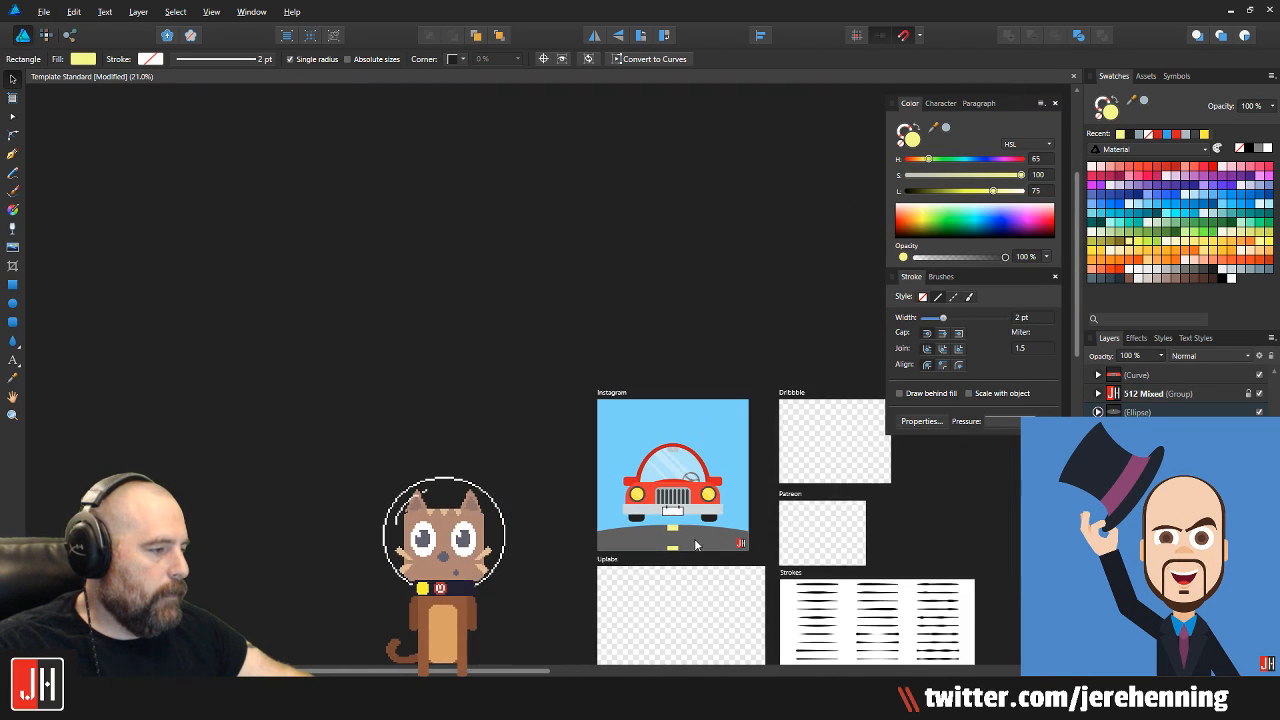
Group all the parts of the red car, leaving out the road and sky
{"action": "left_click", "coordinate": [500, 522]}
{"action": "scroll", "coordinate": [500, 522], "scroll_direction": "up", "scroll_amount": 3}
{"action": "scroll", "coordinate": [387, 363], "scroll_direction": "right", "scroll_amount": 2}
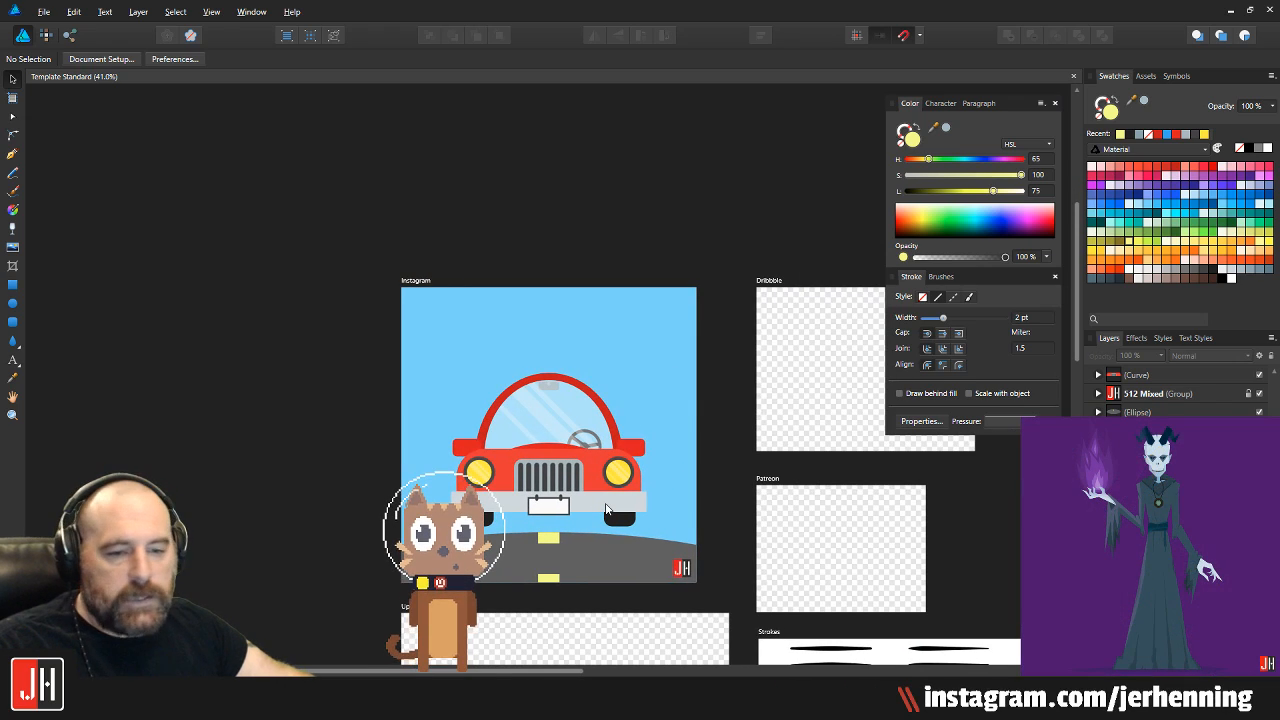
{"action": "left_click_drag", "start_coordinate": [326, 286], "coordinate": [680, 527]}
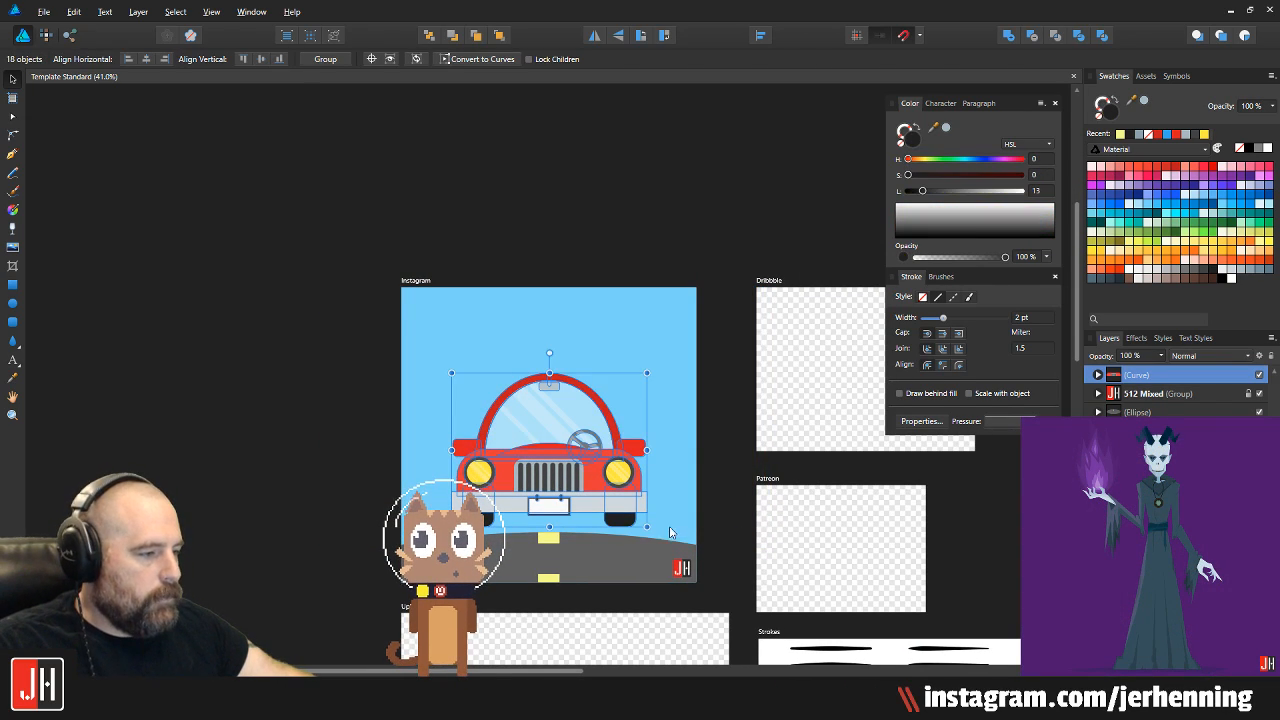
{"action": "key", "text": "ctrl+g"}
{"action": "scroll", "coordinate": [512, 450], "scroll_direction": "up", "scroll_amount": 2}
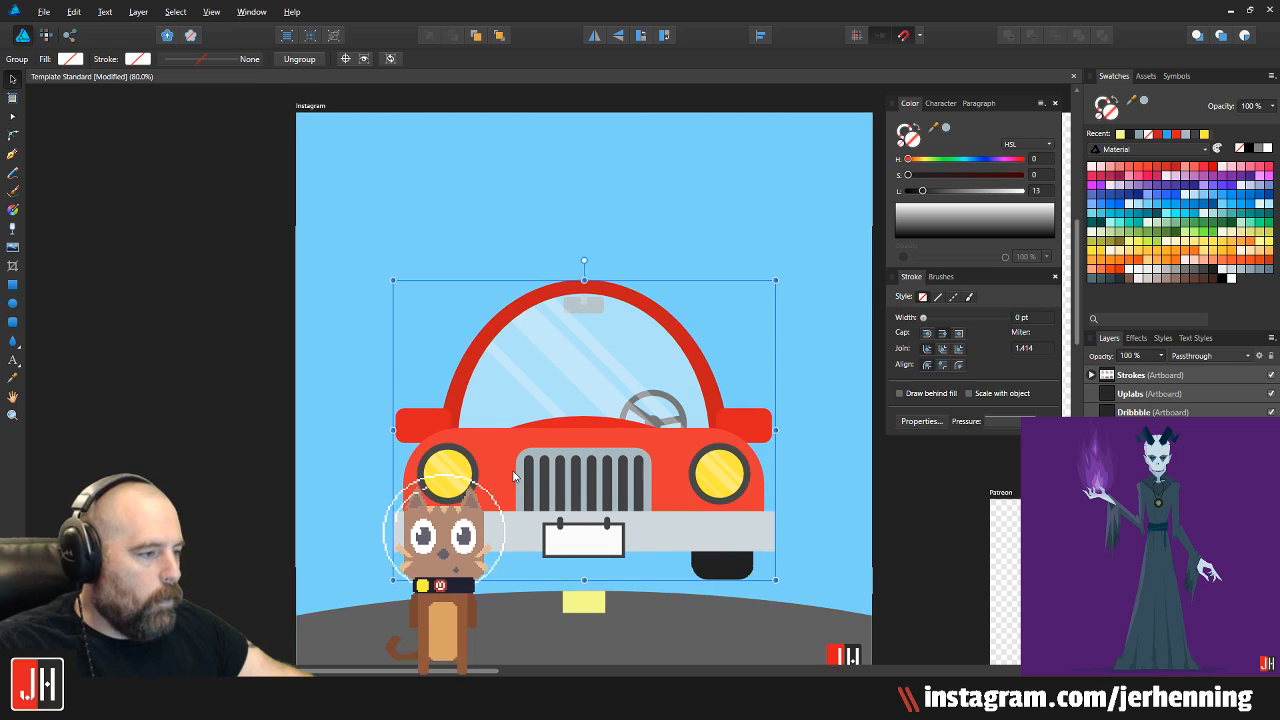
{"action": "left_click", "coordinate": [110, 368]}
{"action": "scroll", "coordinate": [480, 427], "scroll_direction": "down", "scroll_amount": 2}
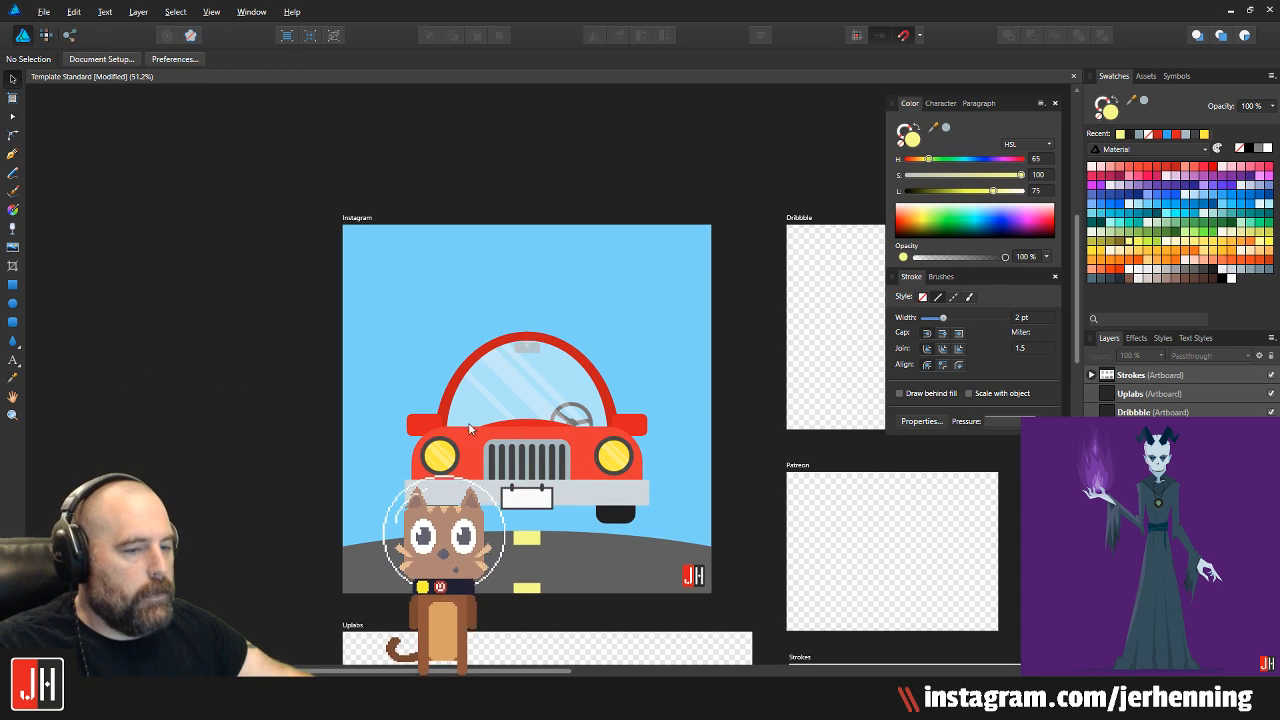
Lower the grey road slightly and move its lower yellow dash up a little
{"action": "scroll", "coordinate": [480, 427], "scroll_direction": "up", "scroll_amount": 2}
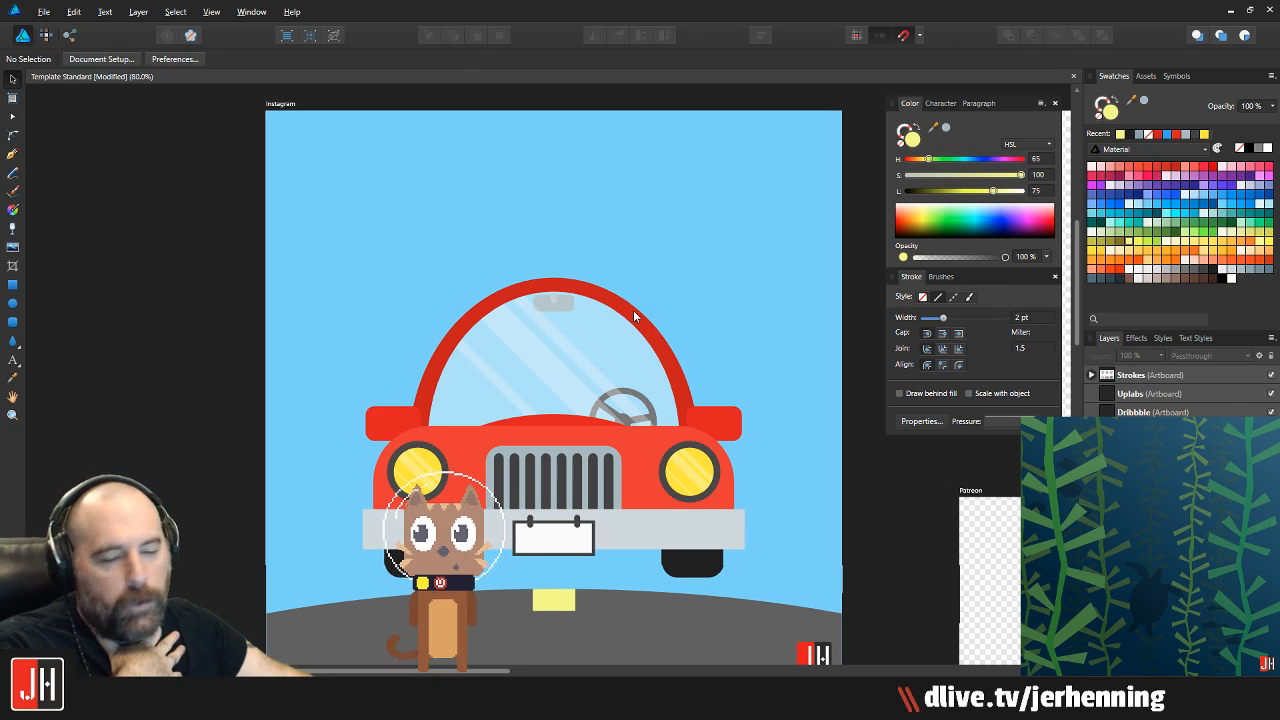
{"action": "scroll", "coordinate": [646, 506], "scroll_direction": "down", "scroll_amount": 3}
{"action": "left_click", "coordinate": [654, 481]}
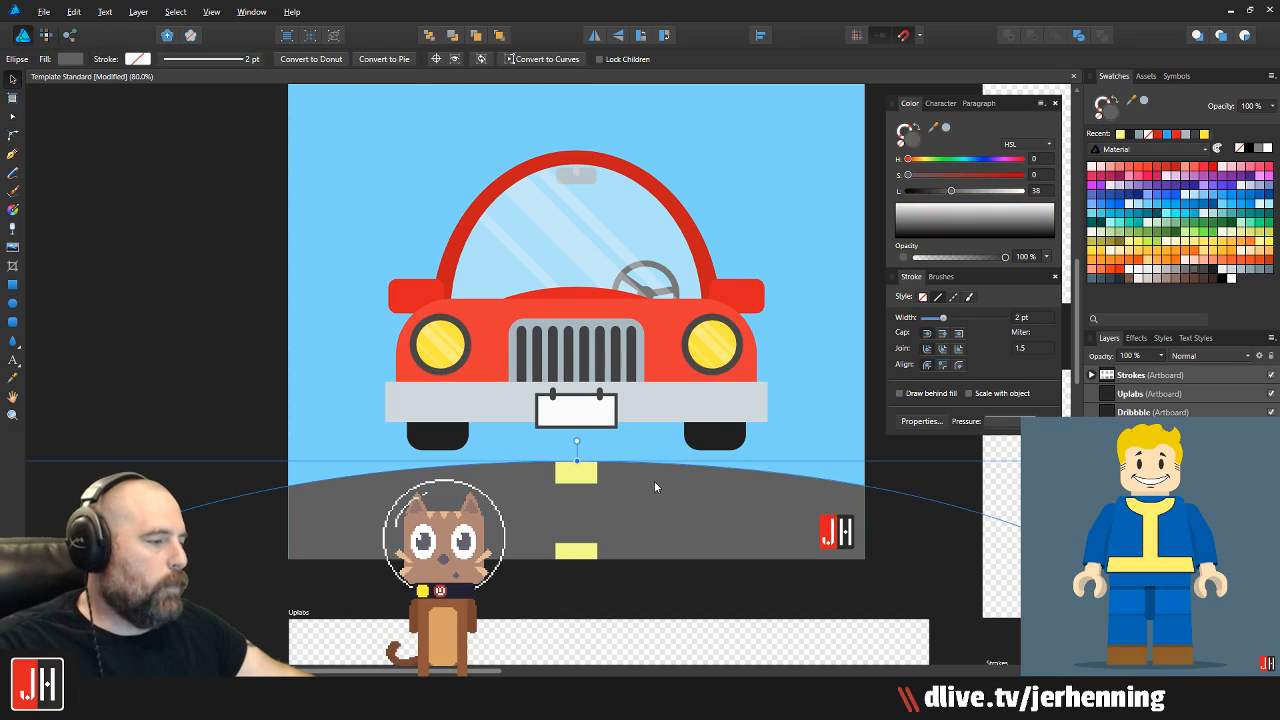
{"action": "left_click_drag", "start_coordinate": [655, 488], "coordinate": [652, 496]}
{"action": "scroll", "coordinate": [590, 561], "scroll_direction": "up", "scroll_amount": 3}
{"action": "left_click", "coordinate": [586, 553]}
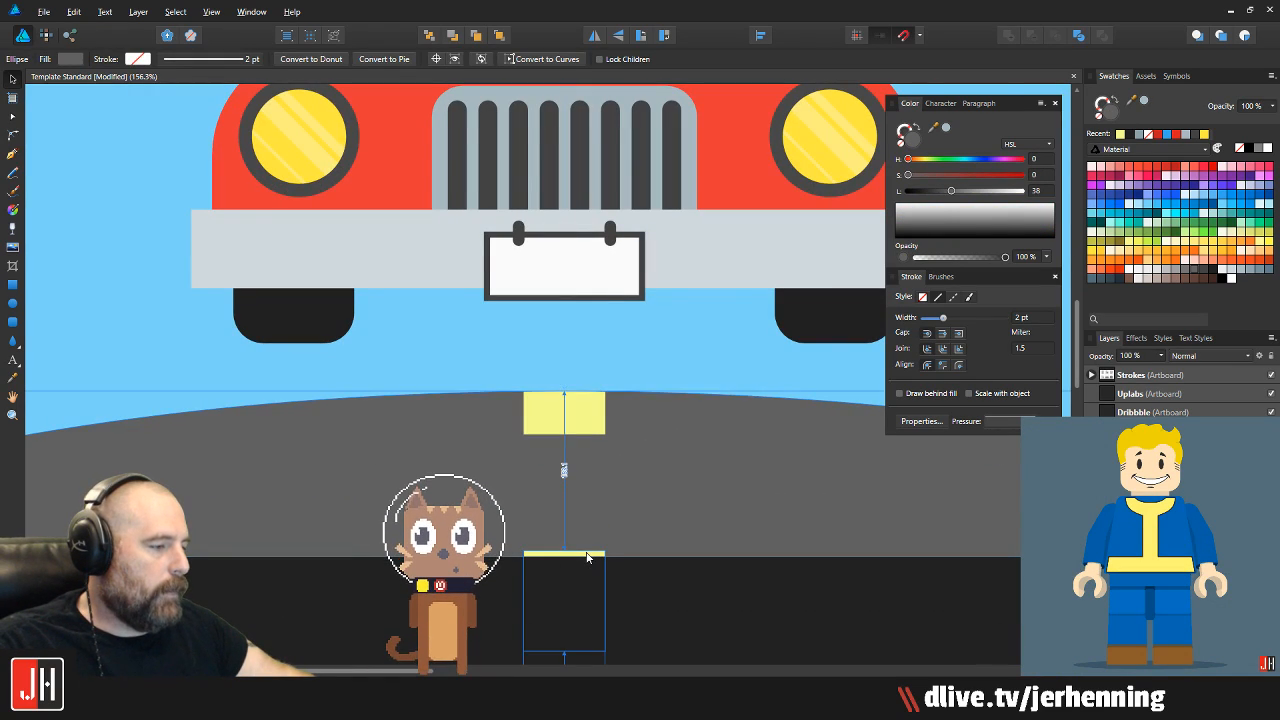
{"action": "left_click_drag", "start_coordinate": [586, 560], "coordinate": [586, 530]}
{"action": "scroll", "coordinate": [586, 530], "scroll_direction": "down", "scroll_amount": 6}
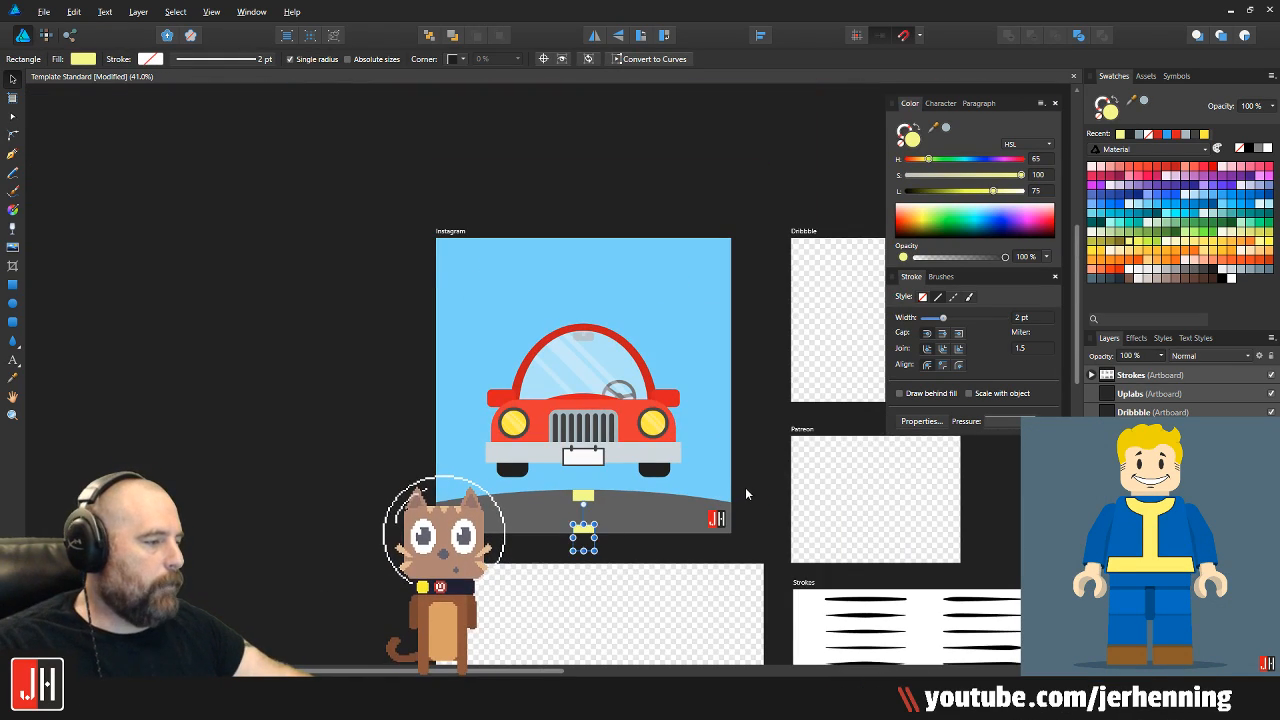
{"action": "left_click", "coordinate": [744, 488]}
{"action": "scroll", "coordinate": [639, 504], "scroll_direction": "up", "scroll_amount": 2}
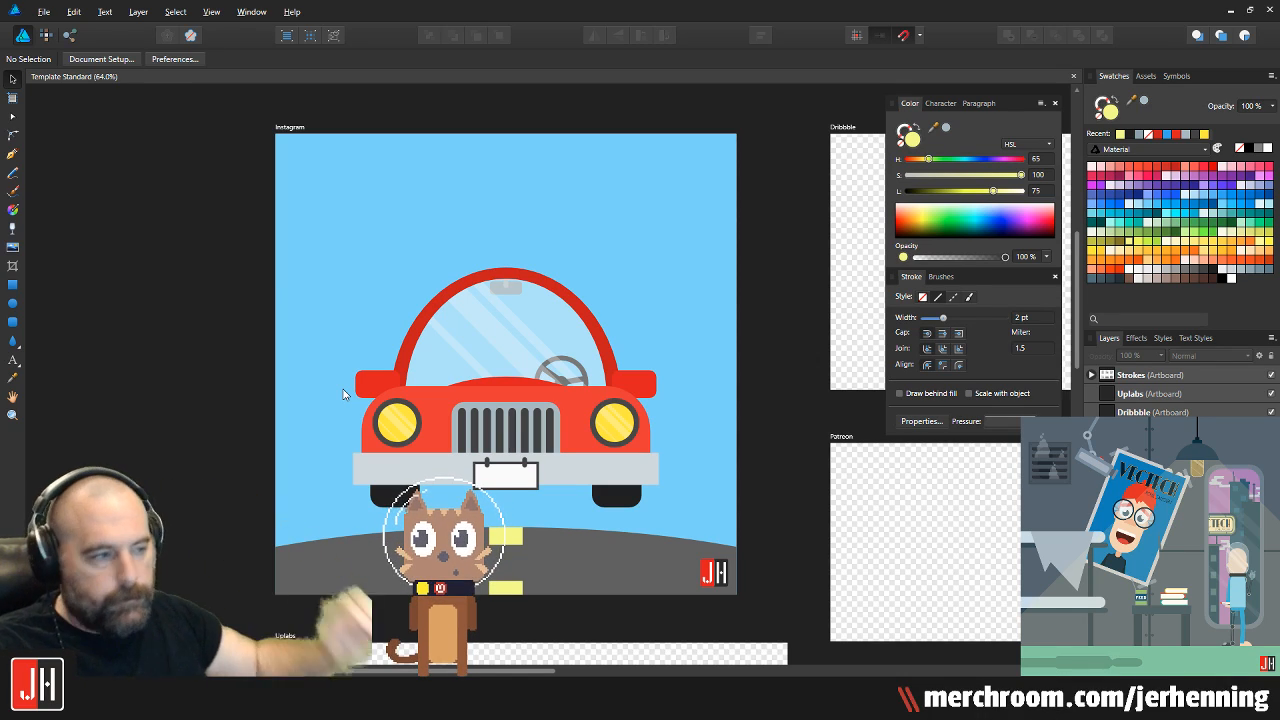
Enlarge the car group slightly, reposition it above the road, and save the document
{"action": "left_click_drag", "start_coordinate": [171, 206], "coordinate": [740, 530]}
{"action": "left_click_drag", "start_coordinate": [658, 267], "coordinate": [668, 260]}
{"action": "left_click_drag", "start_coordinate": [546, 385], "coordinate": [542, 398]}
{"action": "left_click", "coordinate": [777, 431]}
{"action": "key", "text": "ctrl+s"}
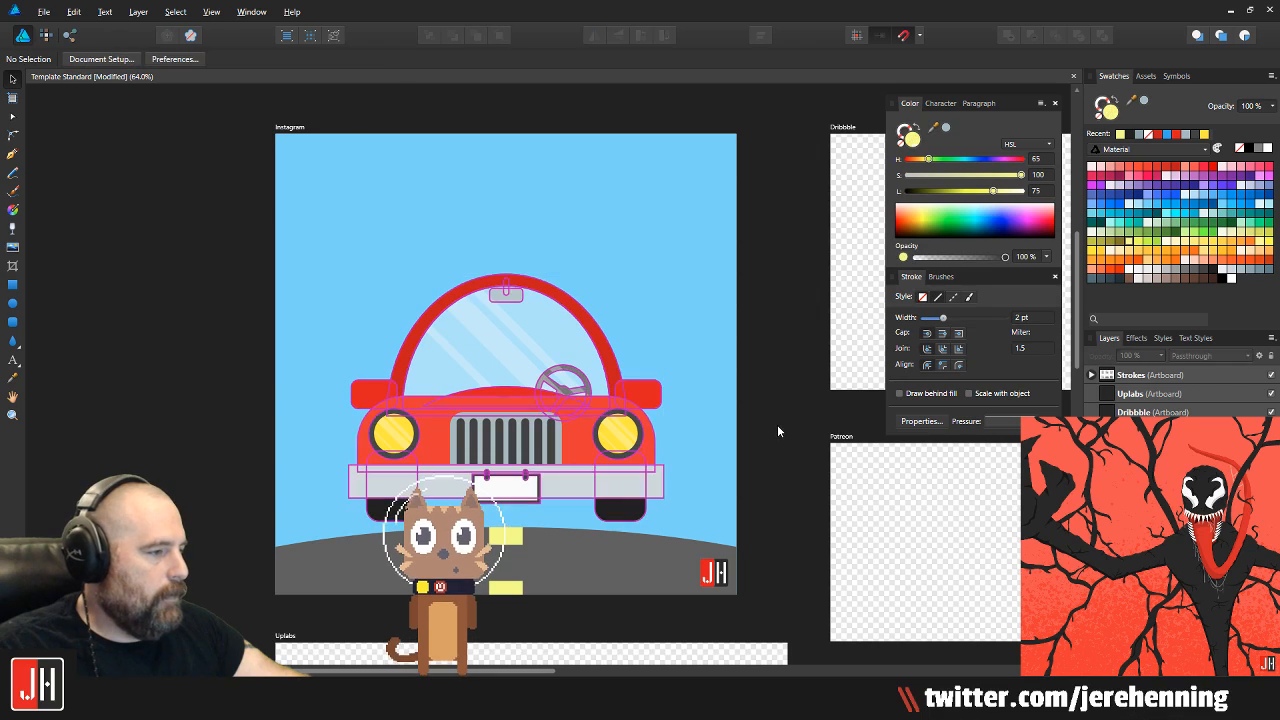
Examine the enlarged car's size and position against the road and artboard
{"action": "scroll", "coordinate": [615, 443], "scroll_direction": "down", "scroll_amount": 3}
{"action": "scroll", "coordinate": [585, 446], "scroll_direction": "up", "scroll_amount": 4}
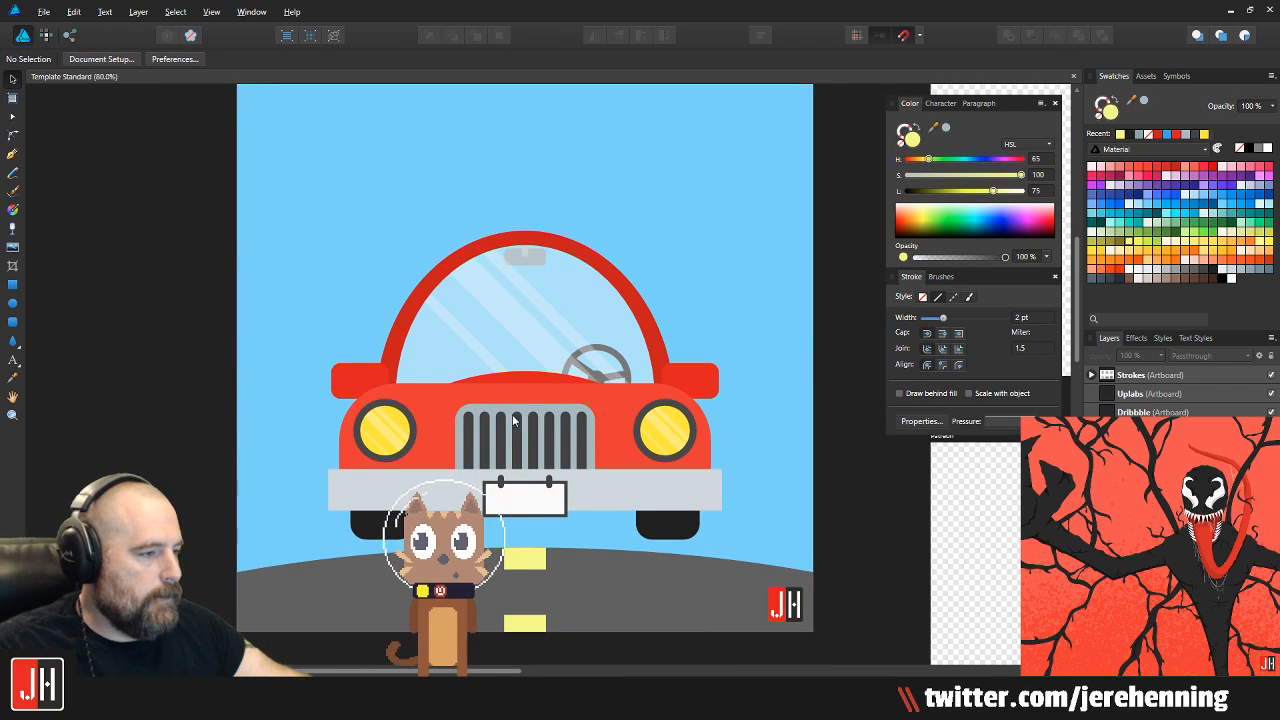
{"action": "scroll", "coordinate": [517, 420], "scroll_direction": "up", "scroll_amount": 2}
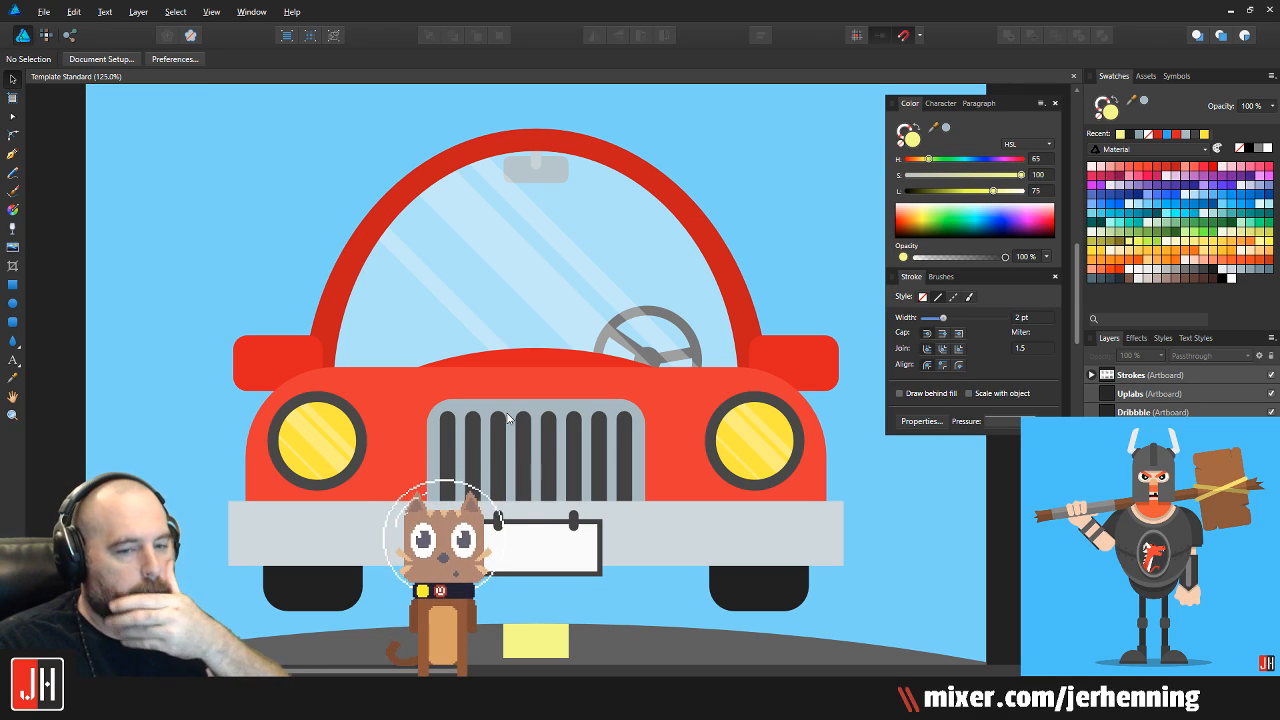
{"action": "scroll", "coordinate": [509, 418], "scroll_direction": "down", "scroll_amount": 3}
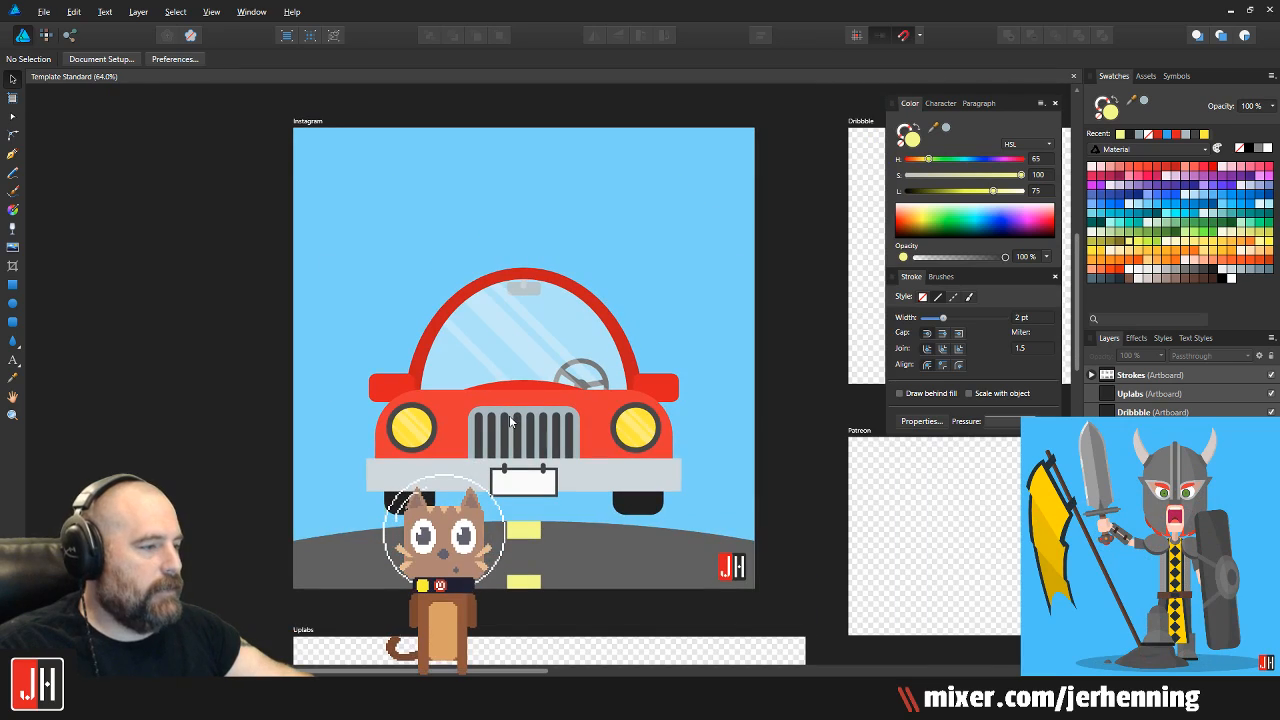
{"action": "scroll", "coordinate": [540, 340], "scroll_direction": "up", "scroll_amount": 2}
{"action": "left_click", "coordinate": [535, 392]}
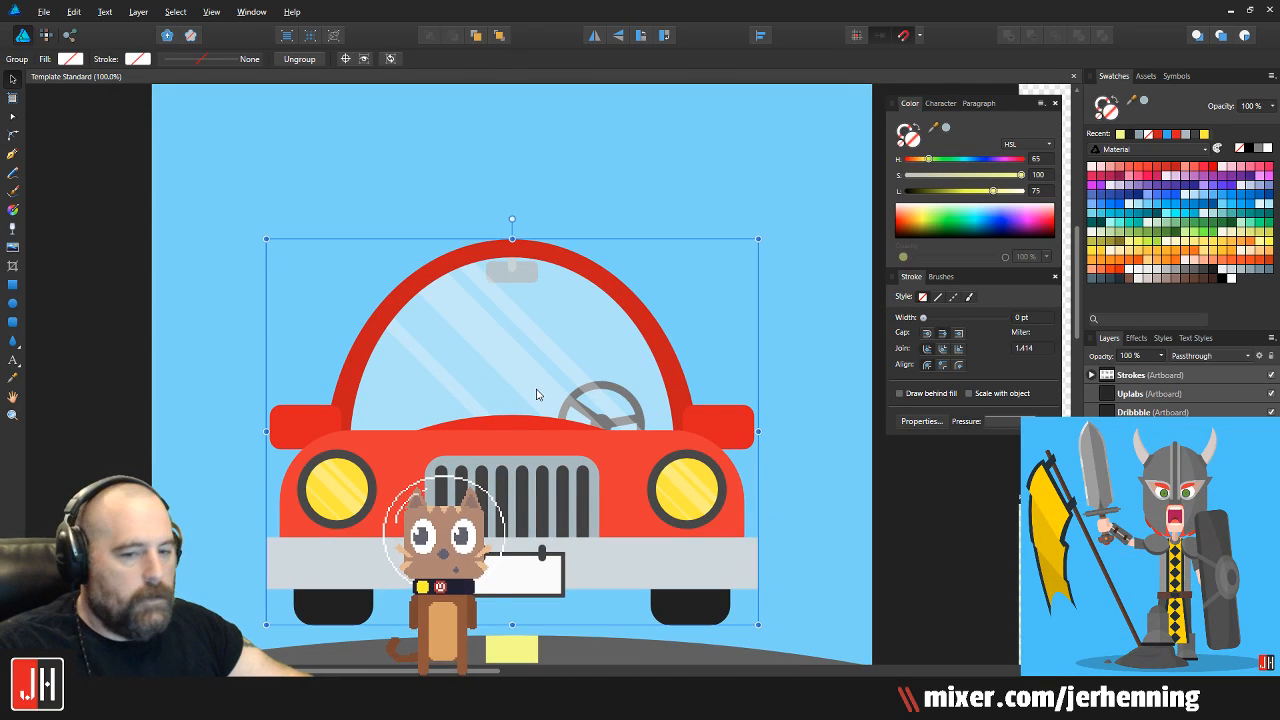
{"action": "scroll", "coordinate": [536, 390], "scroll_direction": "down", "scroll_amount": 2}
{"action": "left_click", "coordinate": [780, 371]}
{"action": "scroll", "coordinate": [480, 397], "scroll_direction": "up", "scroll_amount": 2}
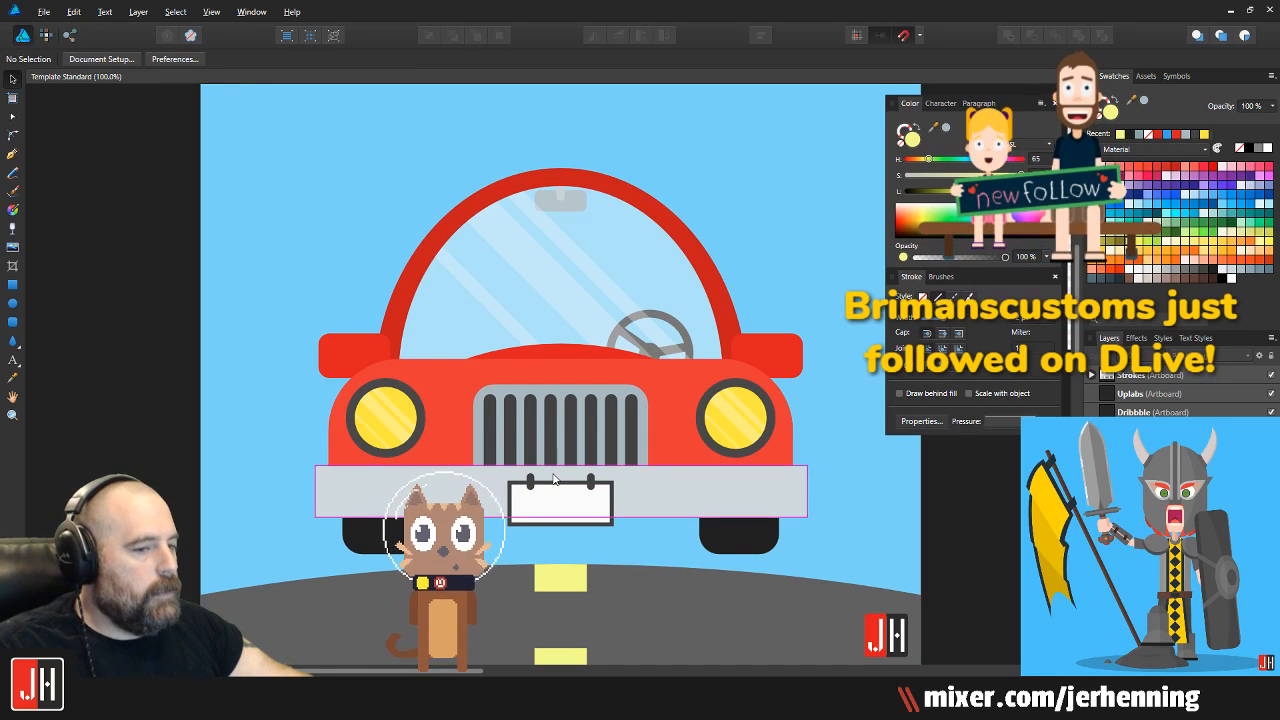
{"action": "scroll", "coordinate": [557, 471], "scroll_direction": "down", "scroll_amount": 1}
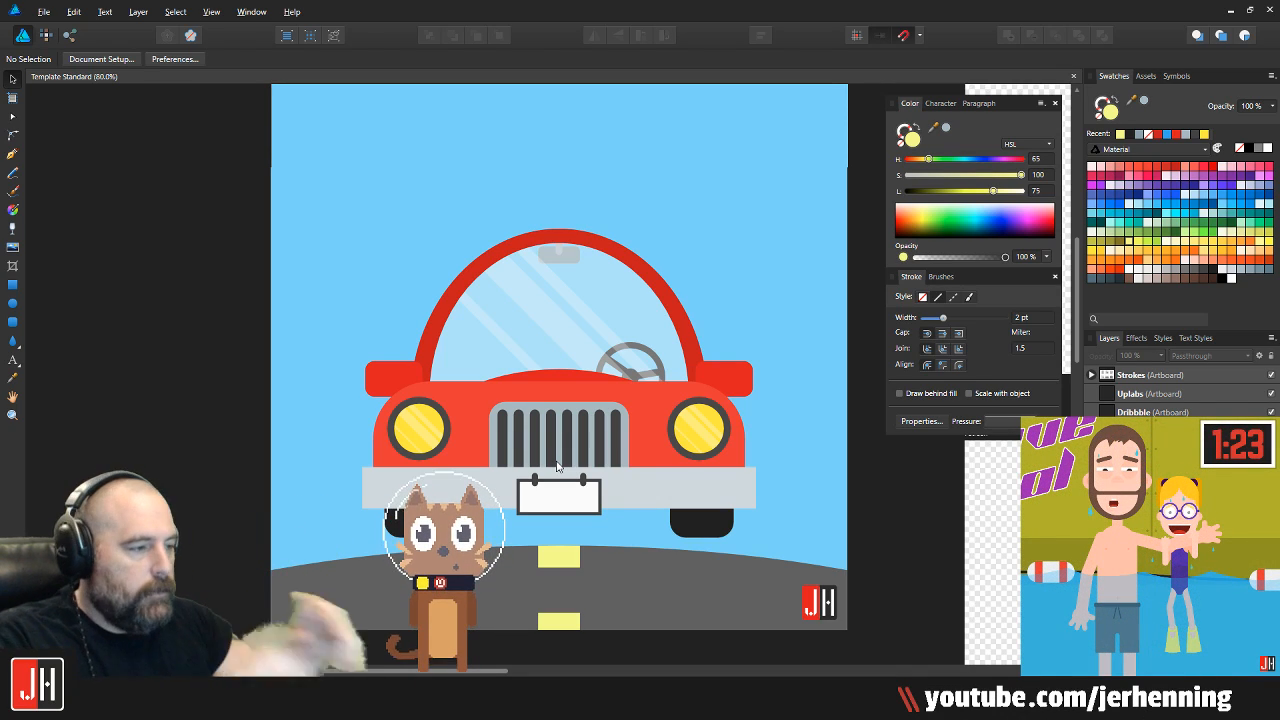
Adjust the car group's height so its tyres hover just above the road, centred over the dashes
{"action": "scroll", "coordinate": [537, 342], "scroll_direction": "down", "scroll_amount": 3}
{"action": "mouse_move", "coordinate": [566, 376]}
{"action": "left_mouse_down"}
{"action": "mouse_move", "coordinate": [560, 422]}
{"action": "mouse_move", "coordinate": [566, 363]}
{"action": "mouse_move", "coordinate": [603, 346]}
{"action": "mouse_move", "coordinate": [561, 370]}
{"action": "left_mouse_up"}
{"action": "scroll", "coordinate": [565, 402], "scroll_direction": "up", "scroll_amount": 2}
{"action": "scroll", "coordinate": [560, 422], "scroll_direction": "up", "scroll_amount": 2}
{"action": "scroll", "coordinate": [561, 370], "scroll_direction": "down", "scroll_amount": 2}
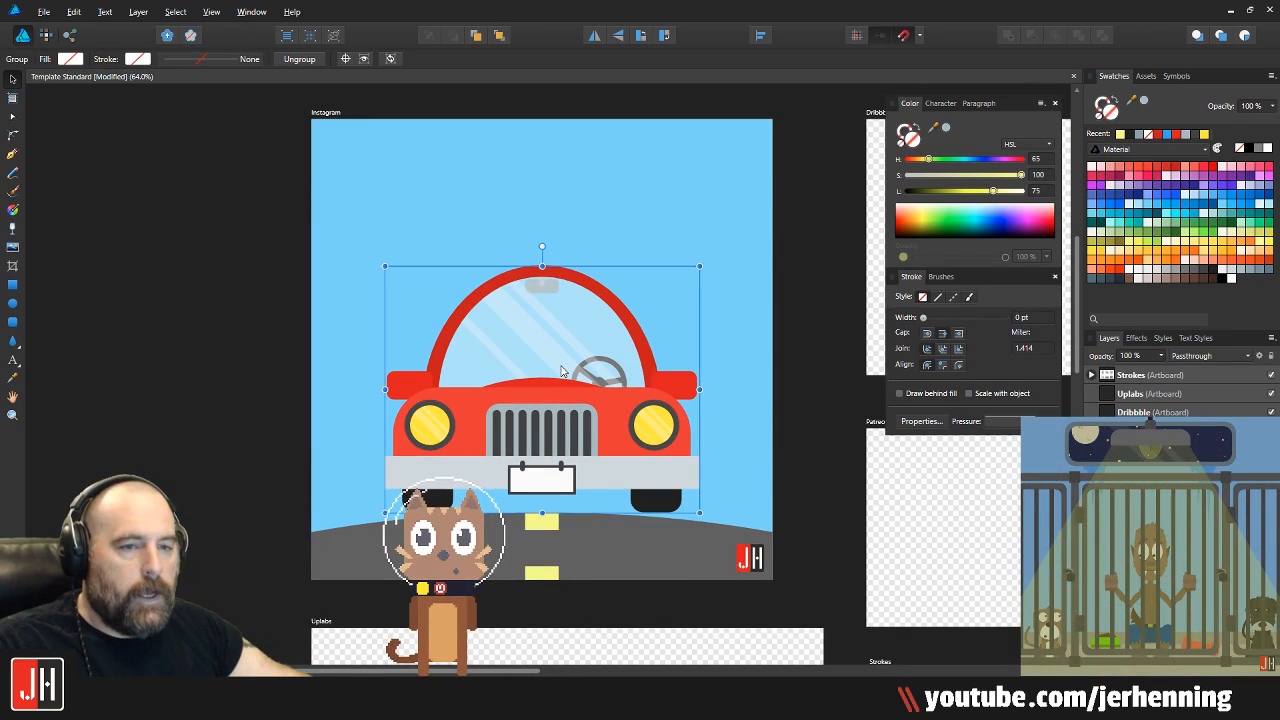
{"action": "left_click", "coordinate": [798, 359]}
{"action": "scroll", "coordinate": [514, 353], "scroll_direction": "up", "scroll_amount": 2}
{"action": "left_click_drag", "start_coordinate": [557, 481], "coordinate": [555, 465]}
{"action": "scroll", "coordinate": [552, 440], "scroll_direction": "down", "scroll_amount": 3}
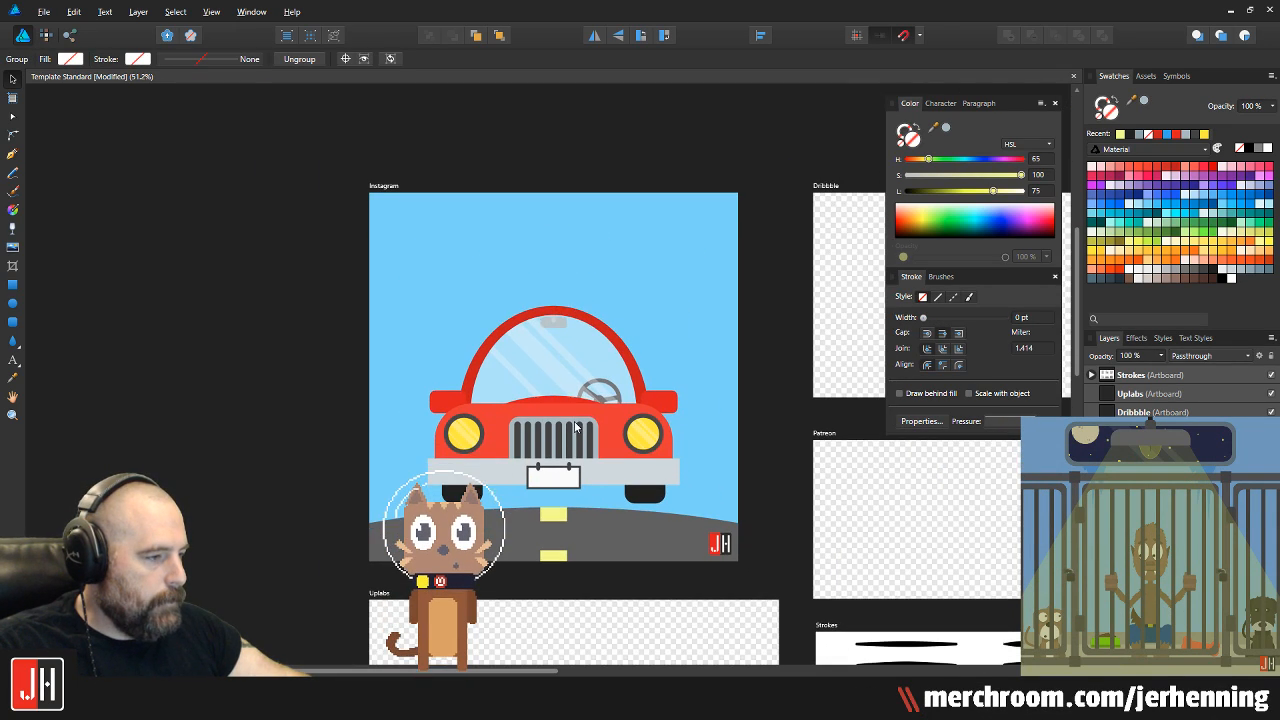
Try tilting the car group slightly counterclockwise and shifting it a little above the road
{"action": "left_click_drag", "start_coordinate": [553, 286], "coordinate": [543, 276]}
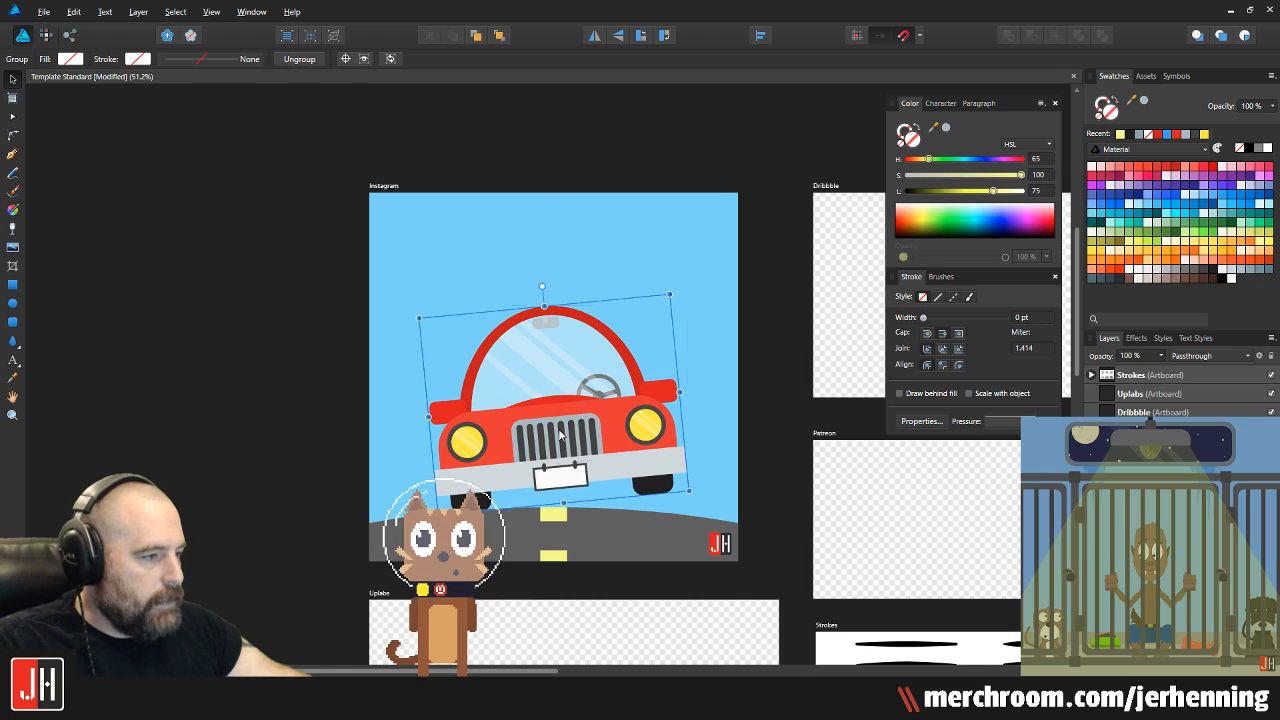
{"action": "scroll", "coordinate": [552, 430], "scroll_direction": "up", "scroll_amount": 1}
{"action": "left_click_drag", "start_coordinate": [552, 430], "coordinate": [551, 432]}
{"action": "scroll", "coordinate": [556, 427], "scroll_direction": "down", "scroll_amount": 1}
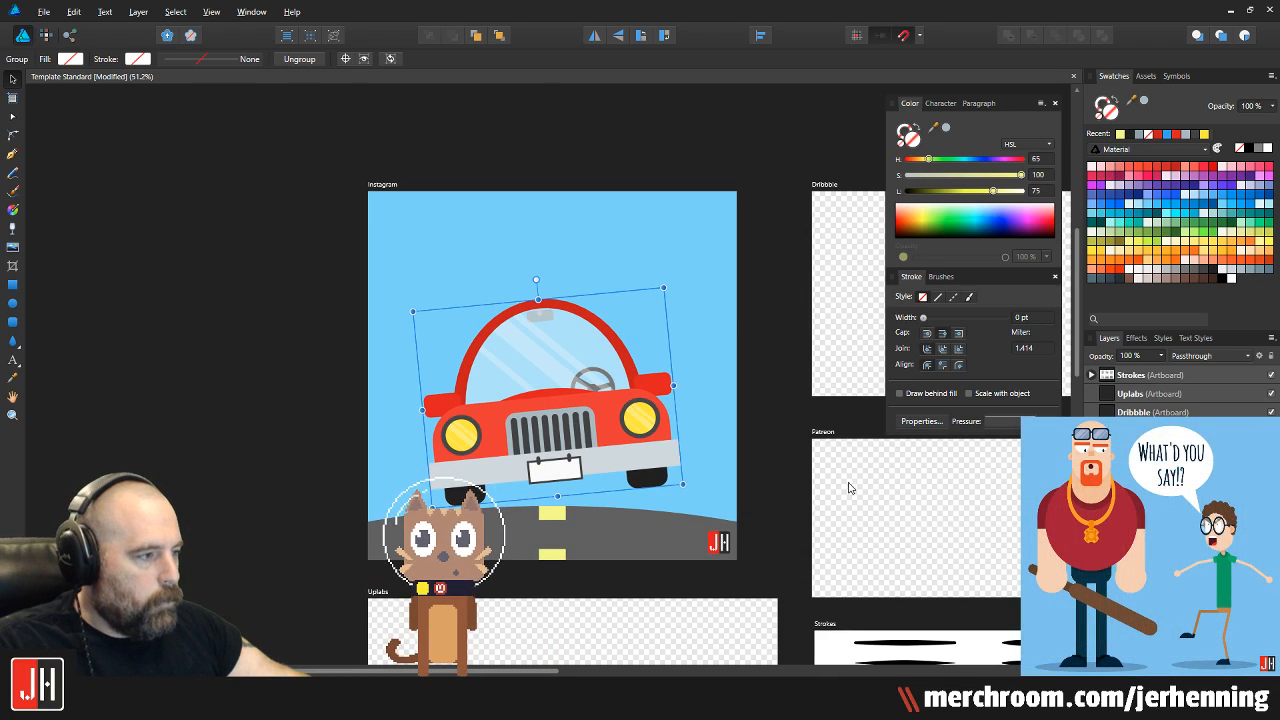
{"action": "left_click", "coordinate": [772, 445]}
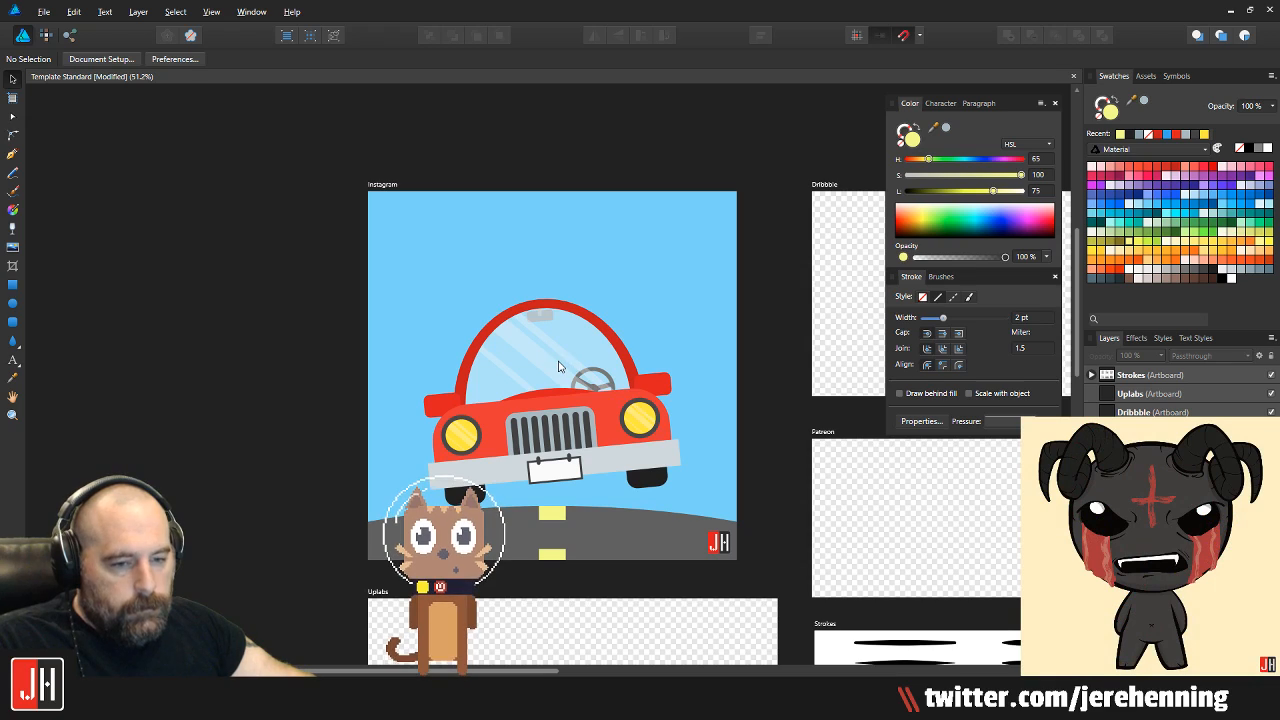
Rotate the tilted car group back to level and deselect it
{"action": "scroll", "coordinate": [561, 367], "scroll_direction": "up", "scroll_amount": 3}
{"action": "scroll", "coordinate": [547, 331], "scroll_direction": "down", "scroll_amount": 3}
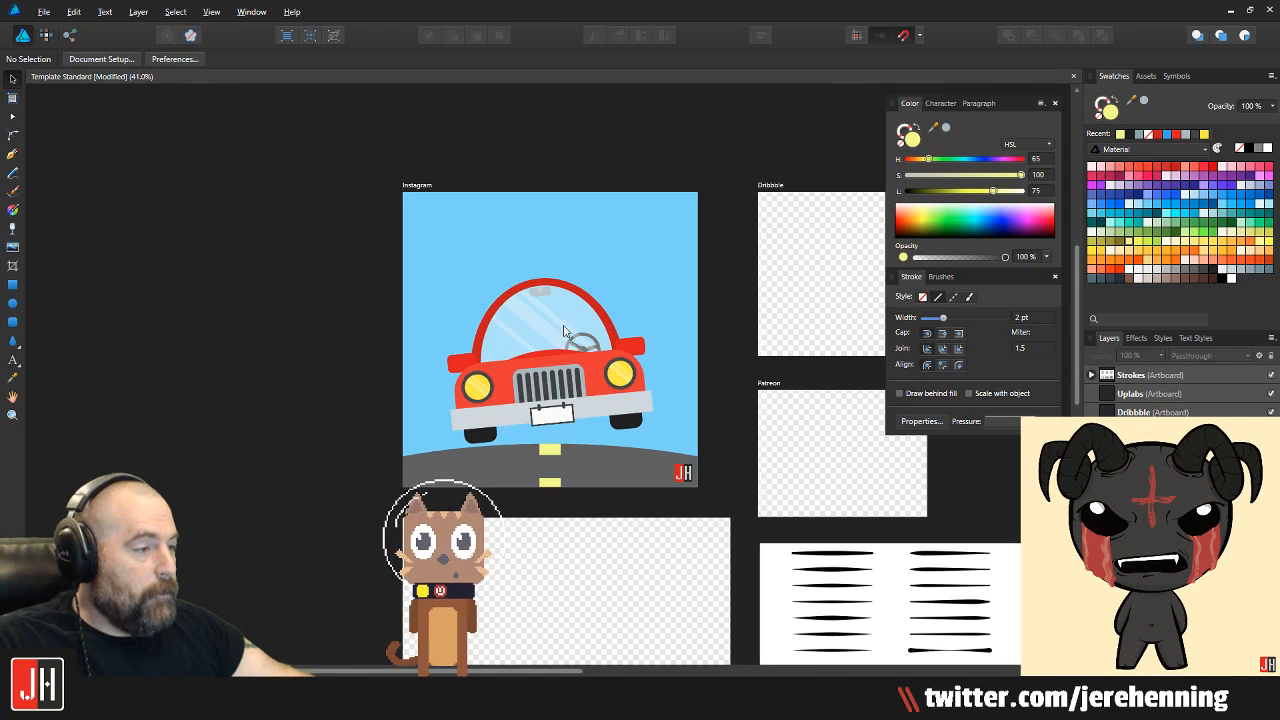
{"action": "scroll", "coordinate": [531, 332], "scroll_direction": "up", "scroll_amount": 3}
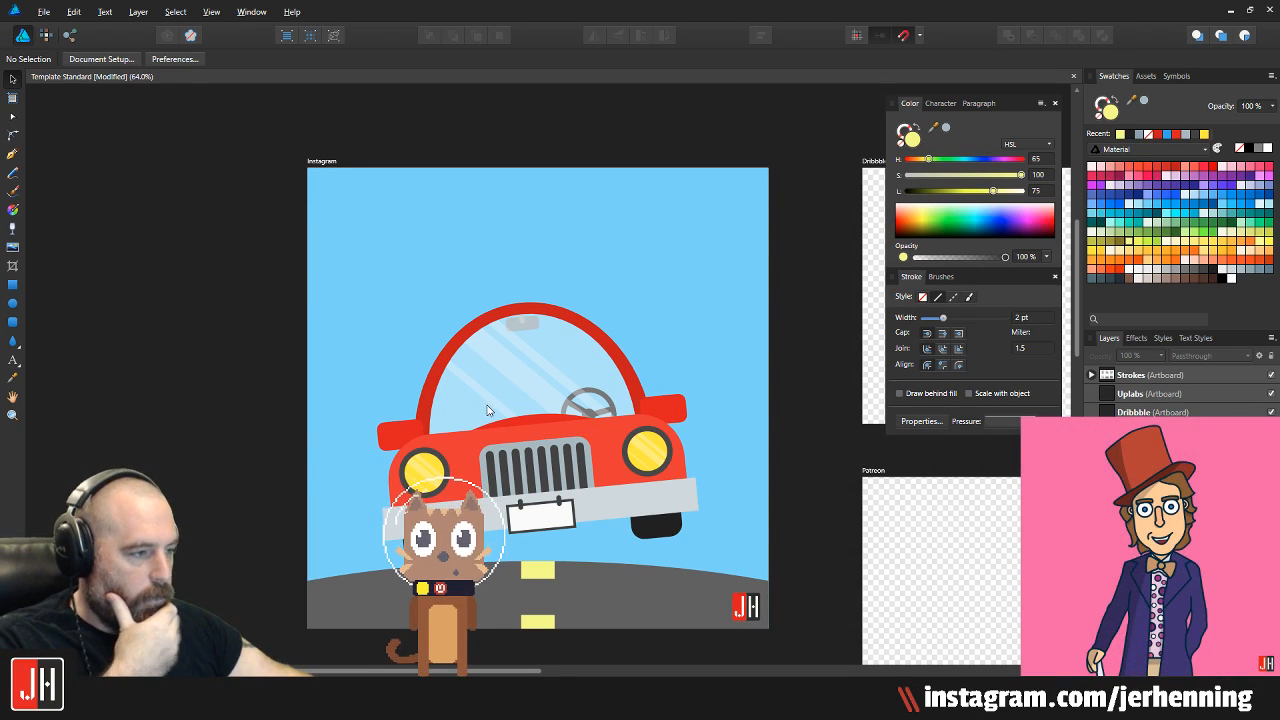
{"action": "left_click", "coordinate": [576, 340]}
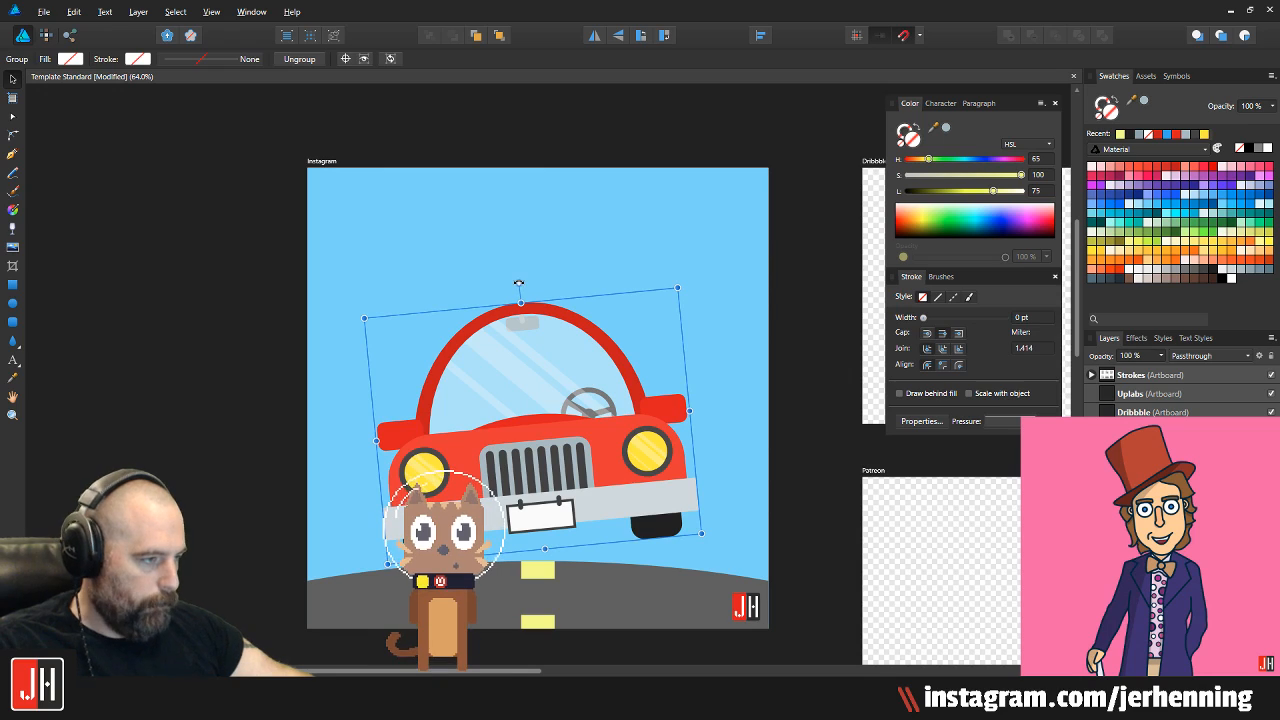
{"action": "left_click_drag", "start_coordinate": [519, 283], "coordinate": [533, 283]}
{"action": "scroll", "coordinate": [518, 535], "scroll_direction": "up", "scroll_amount": 2}
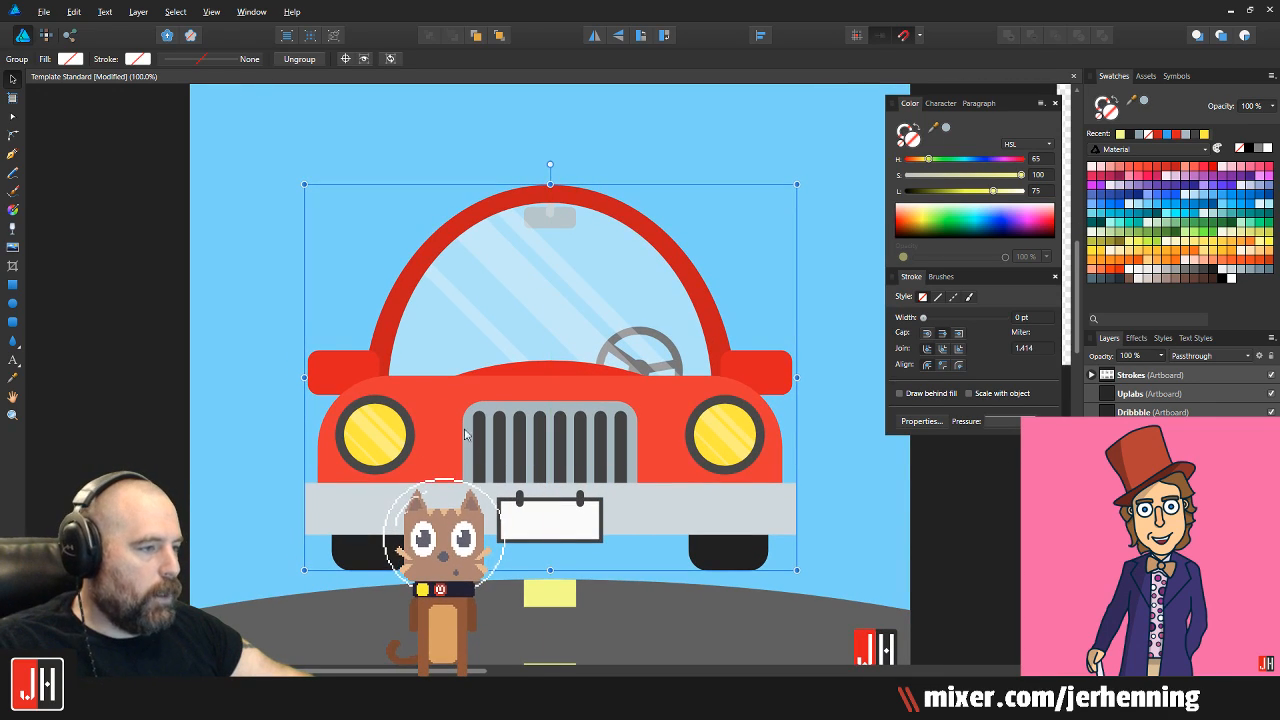
{"action": "left_click", "coordinate": [265, 203]}
Draw a tall rounded rectangle with 50% corners in the sky beside the car and fill it with pale peach, HSL 14, 100, 87
{"action": "left_click_drag", "start_coordinate": [309, 184], "coordinate": [332, 277]}
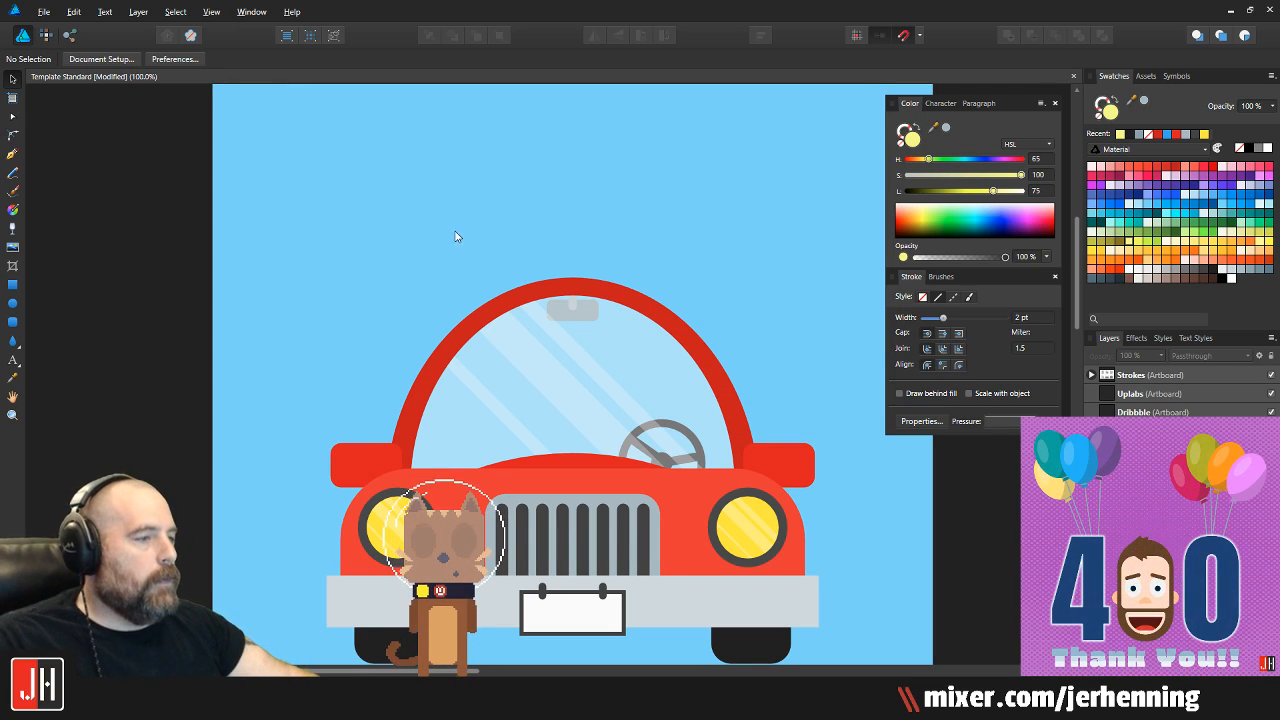
{"action": "left_click_drag", "start_coordinate": [500, 183], "coordinate": [431, 260]}
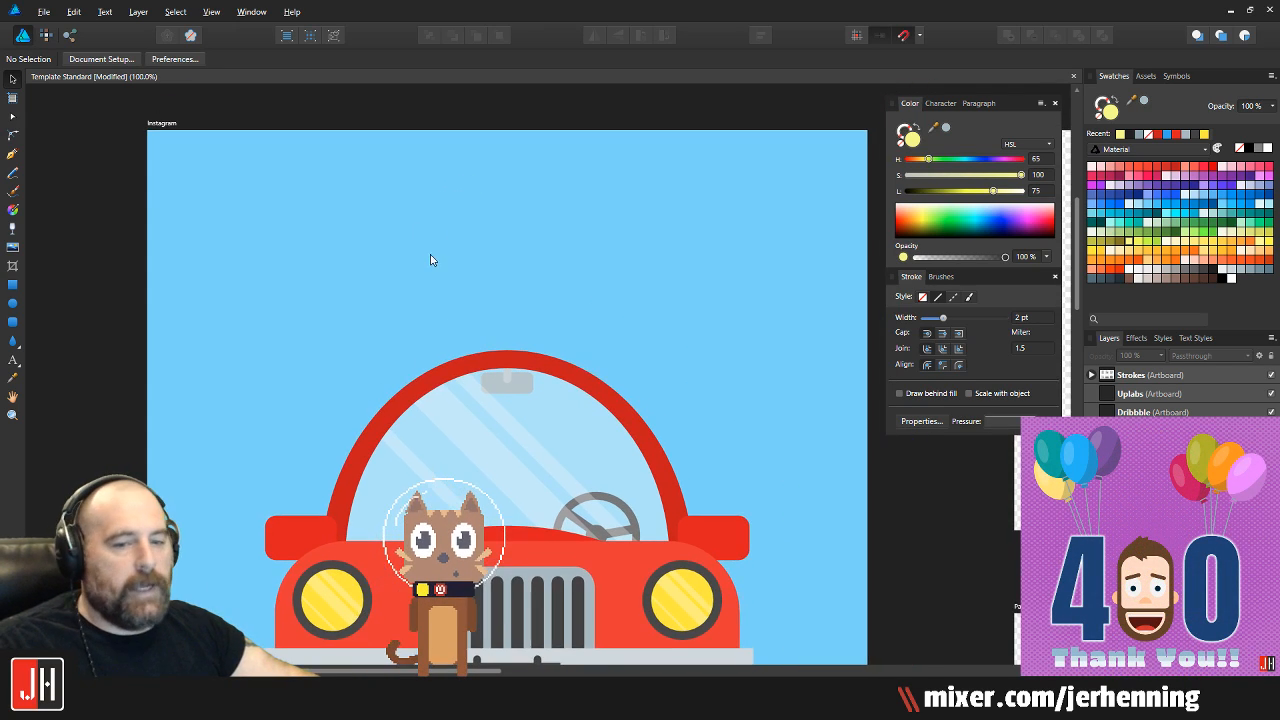
{"action": "left_click", "coordinate": [13, 322]}
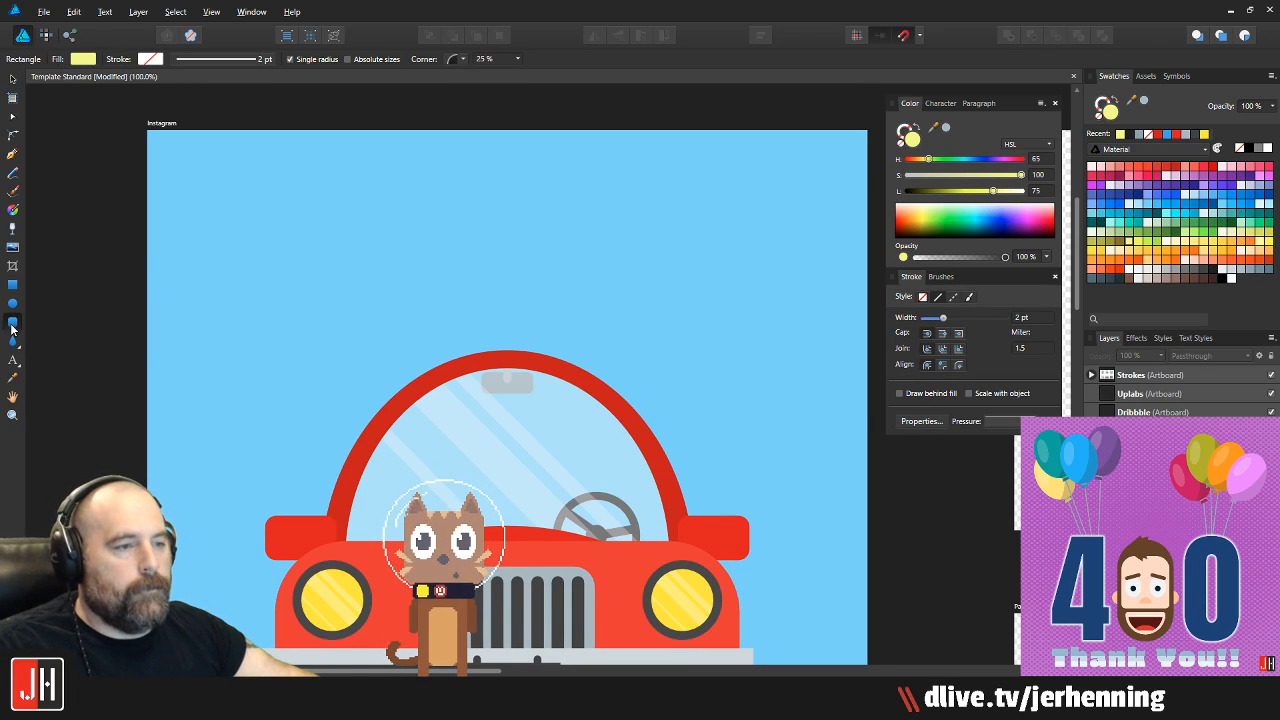
{"action": "left_click_drag", "start_coordinate": [756, 246], "coordinate": [649, 251]}
{"action": "left_click_drag", "start_coordinate": [567, 170], "coordinate": [644, 347]}
{"action": "mouse_move", "coordinate": [714, 475]}
{"action": "left_mouse_down"}
{"action": "mouse_move", "coordinate": [734, 474]}
{"action": "mouse_move", "coordinate": [731, 429]}
{"action": "left_mouse_up"}
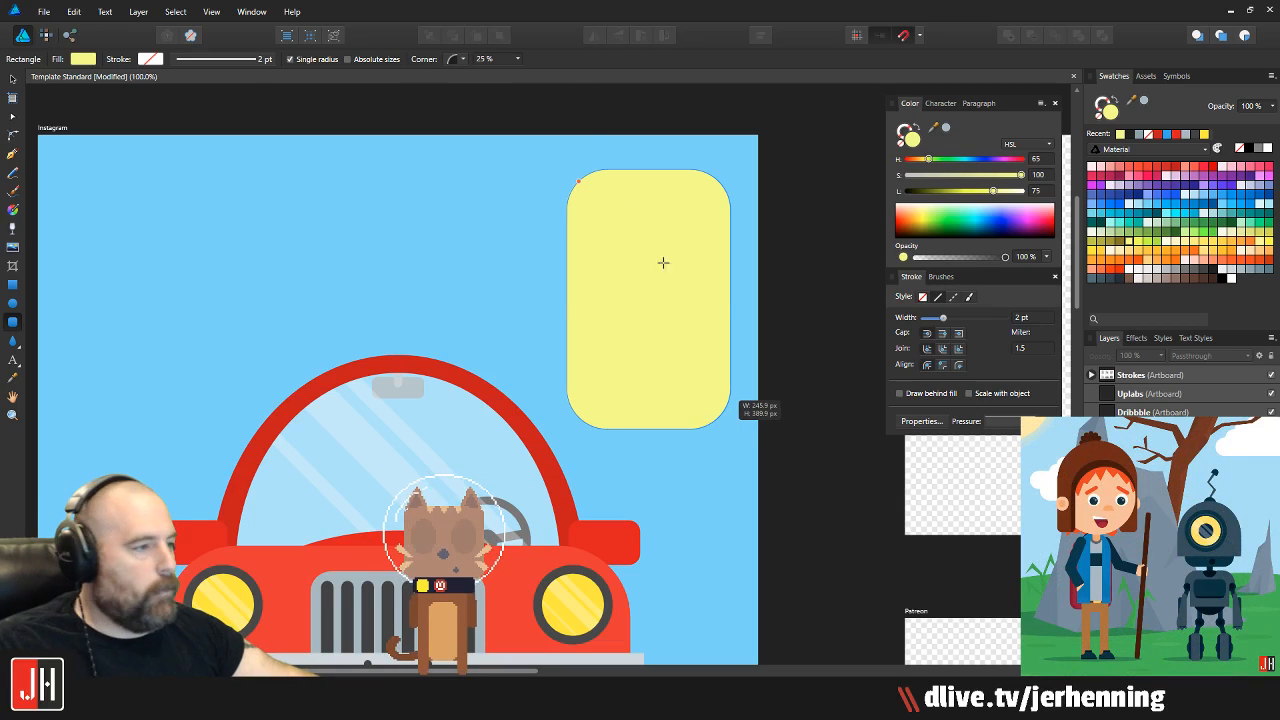
{"action": "left_click_drag", "start_coordinate": [729, 174], "coordinate": [667, 271]}
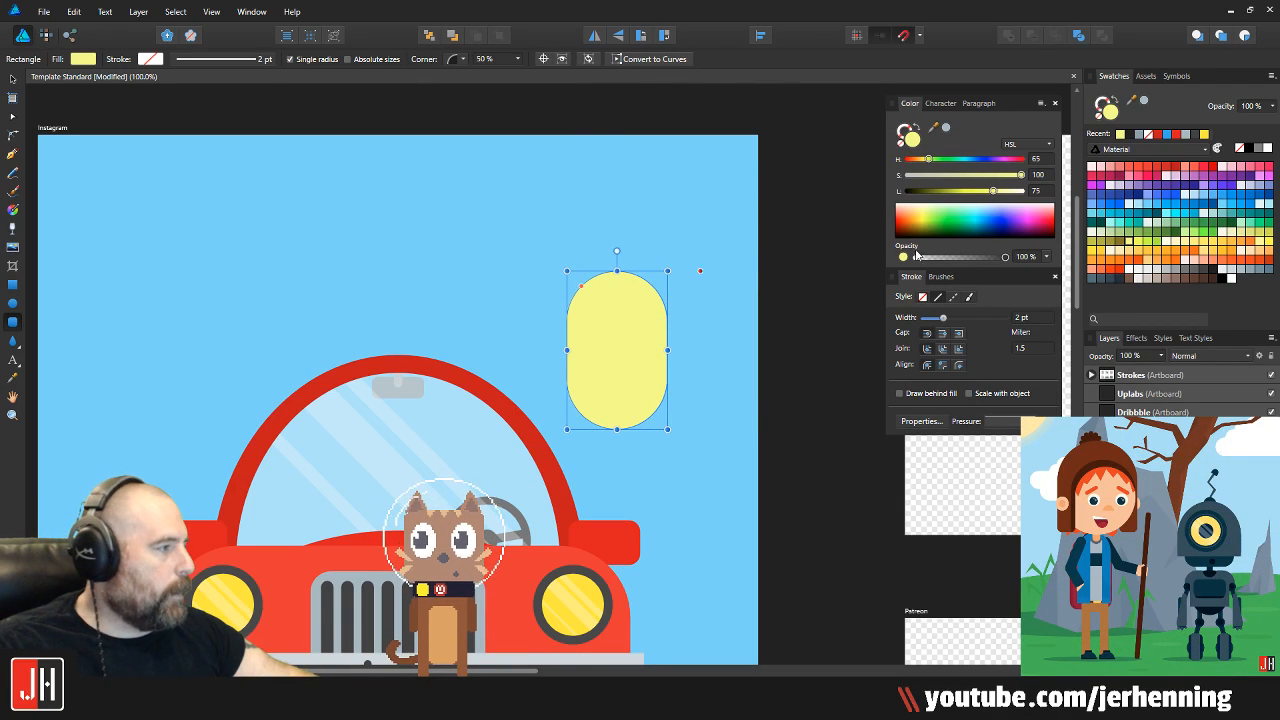
{"action": "left_click", "coordinate": [1188, 262]}
Scale the pale peach head shape down proportionally in the sky above the car
{"action": "scroll", "coordinate": [622, 354], "scroll_direction": "up", "scroll_amount": 3}
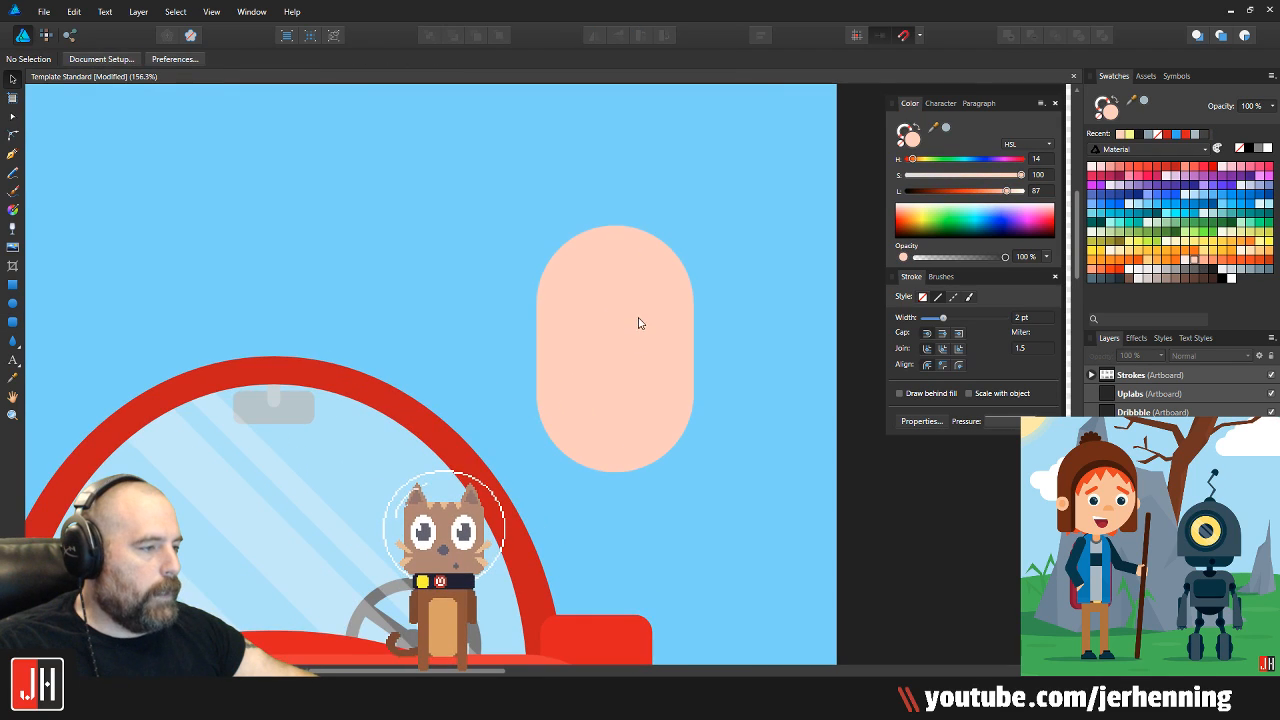
{"action": "left_click_drag", "start_coordinate": [693, 226], "coordinate": [663, 273]}
{"action": "left_click_drag", "start_coordinate": [618, 391], "coordinate": [509, 486]}
{"action": "left_click_drag", "start_coordinate": [560, 367], "coordinate": [538, 401]}
{"action": "left_click_drag", "start_coordinate": [503, 440], "coordinate": [596, 343]}
{"action": "left_click_drag", "start_coordinate": [552, 412], "coordinate": [676, 300]}
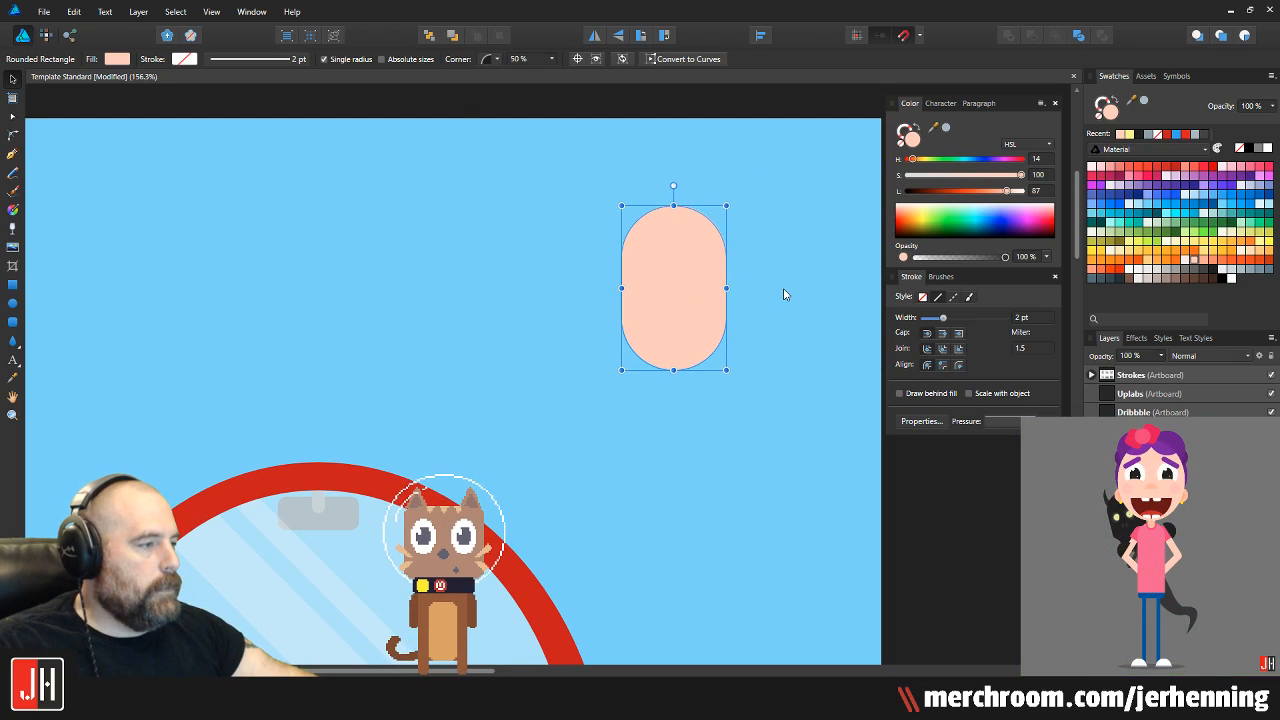
{"action": "left_click", "coordinate": [767, 278]}
{"action": "scroll", "coordinate": [733, 268], "scroll_direction": "up", "scroll_amount": 3}
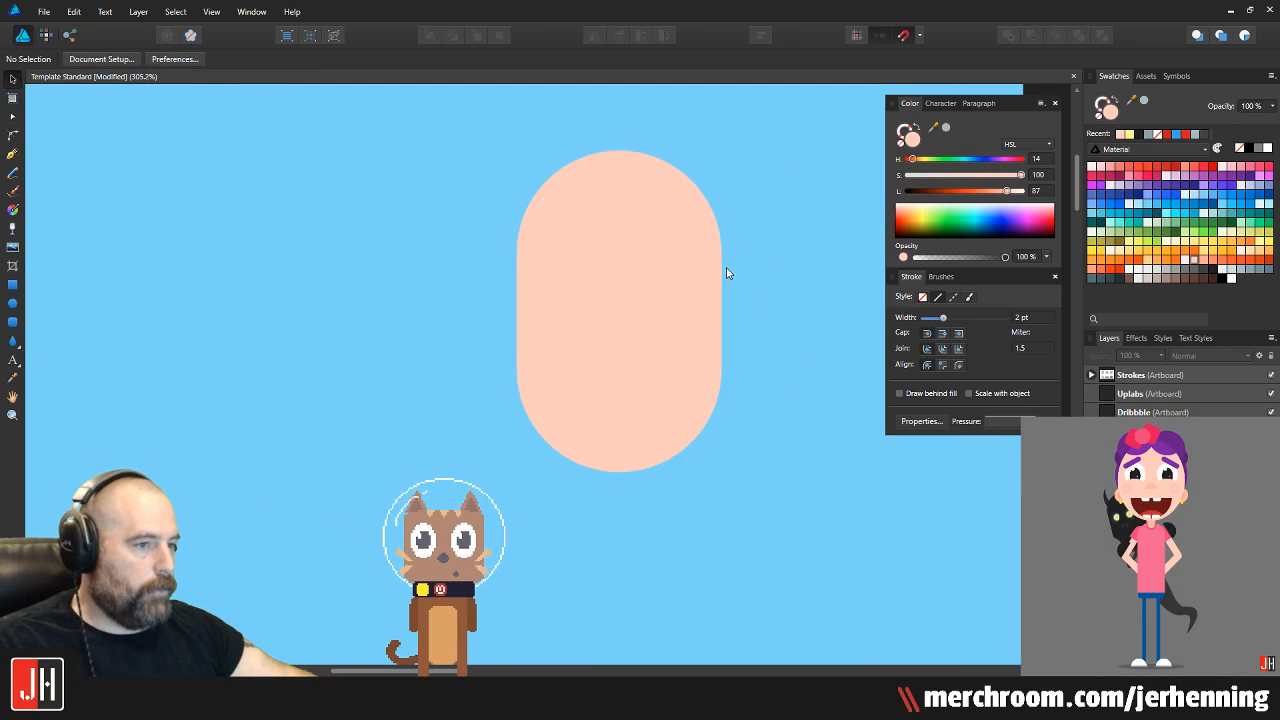
{"action": "left_click", "coordinate": [661, 296]}
{"action": "left_click_drag", "start_coordinate": [722, 148], "coordinate": [728, 223]}
{"action": "left_click", "coordinate": [134, 274]}
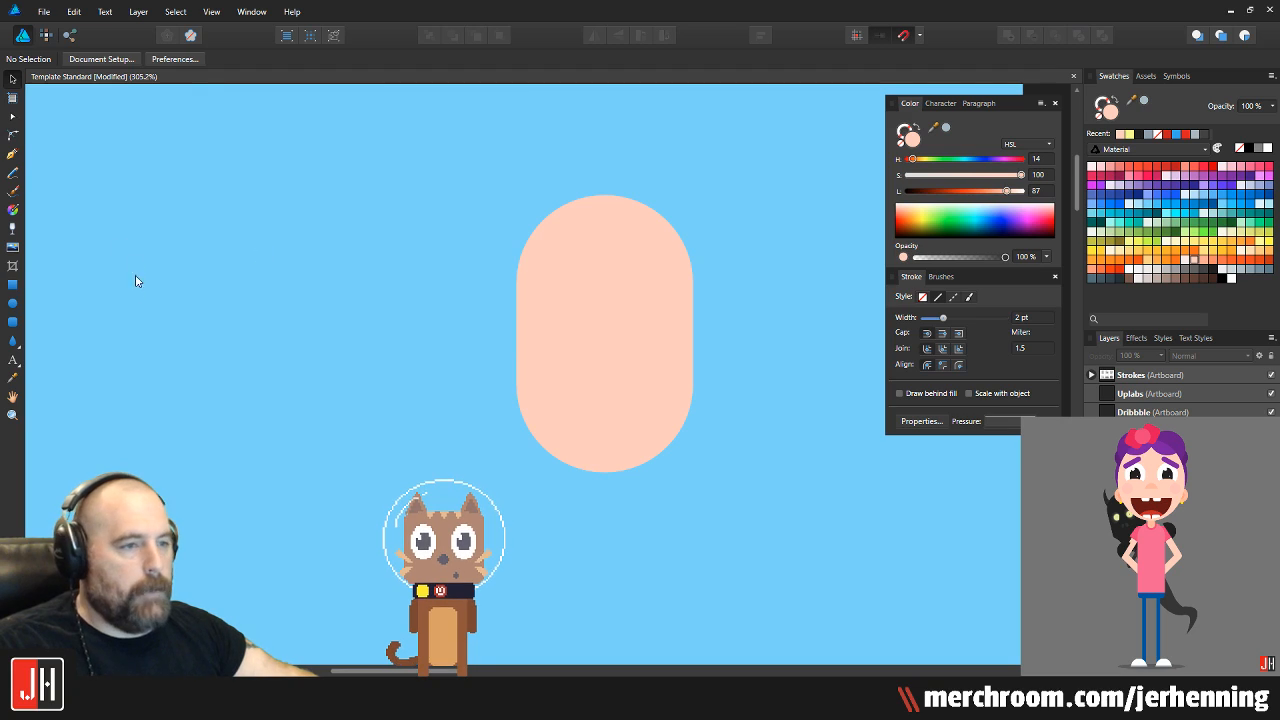
Draw an ear circle on the head's left edge, fill it with HSL 14, 100, 78, and place it behind the head
{"action": "key", "text": "e"}
{"action": "scroll", "coordinate": [496, 346], "scroll_direction": "up", "scroll_amount": 1}
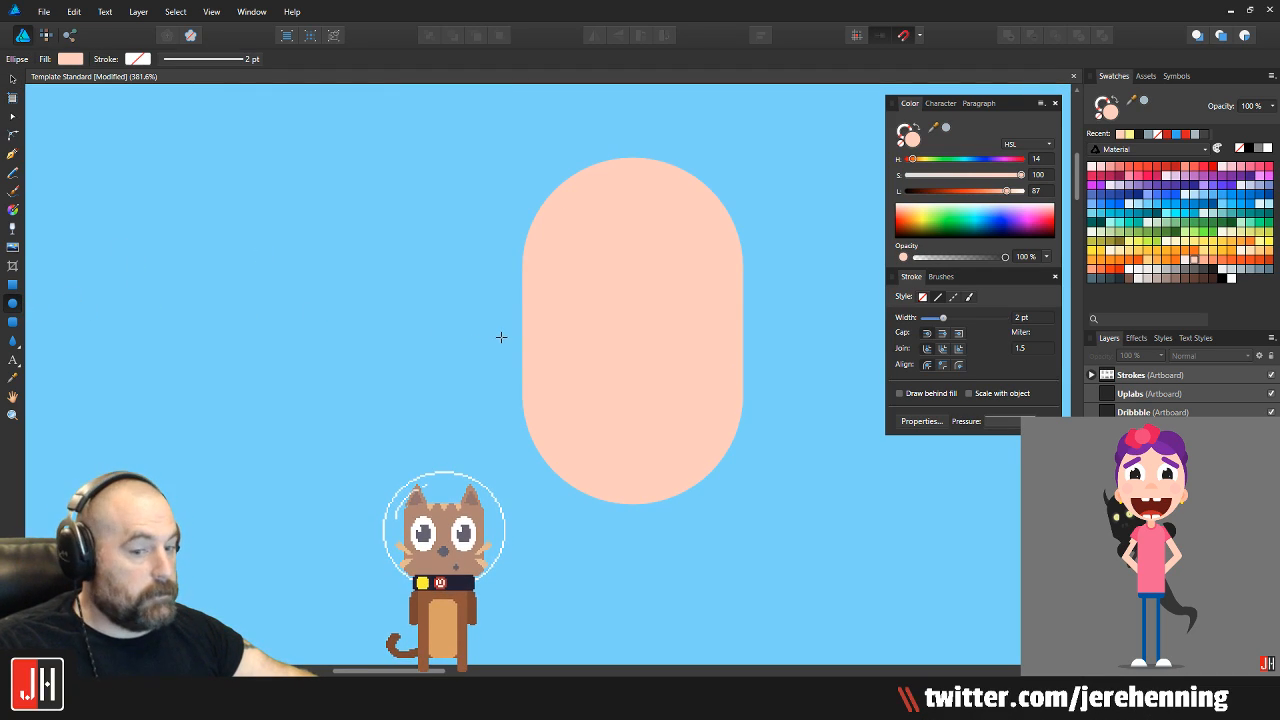
{"action": "left_click_drag", "start_coordinate": [460, 308], "coordinate": [563, 392]}
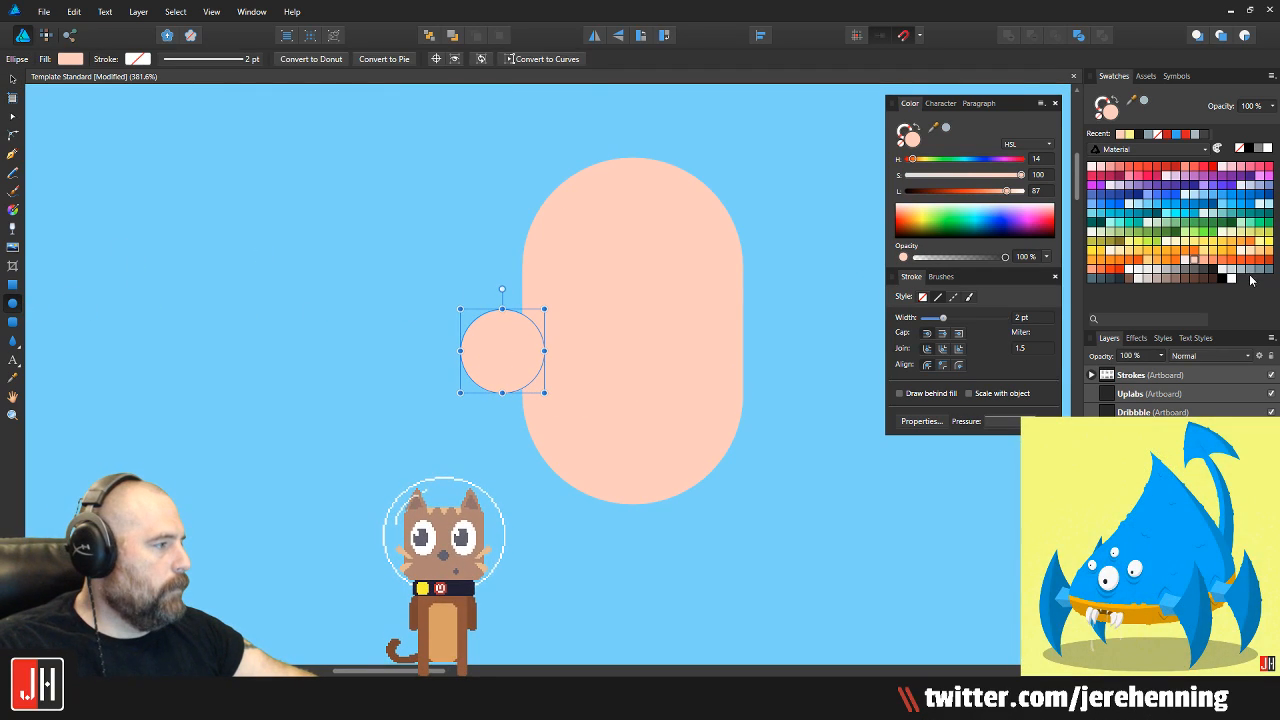
{"action": "left_click", "coordinate": [1205, 263]}
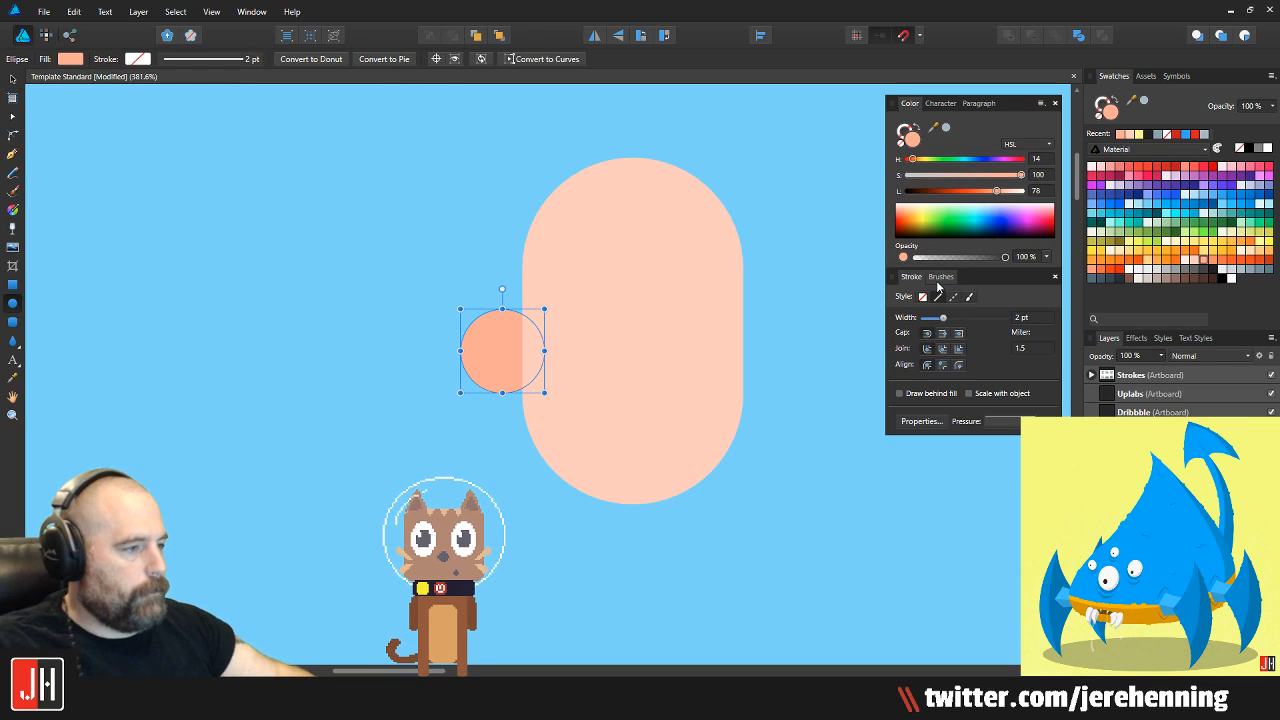
Duplicate the ear circle onto the head's right edge and adjust how far the ears stick out
{"action": "left_click_drag", "start_coordinate": [546, 308], "coordinate": [735, 359]}
{"action": "scroll", "coordinate": [766, 372], "scroll_direction": "up", "scroll_amount": 3}
{"action": "left_click", "coordinate": [166, 334], "text": "shift"}
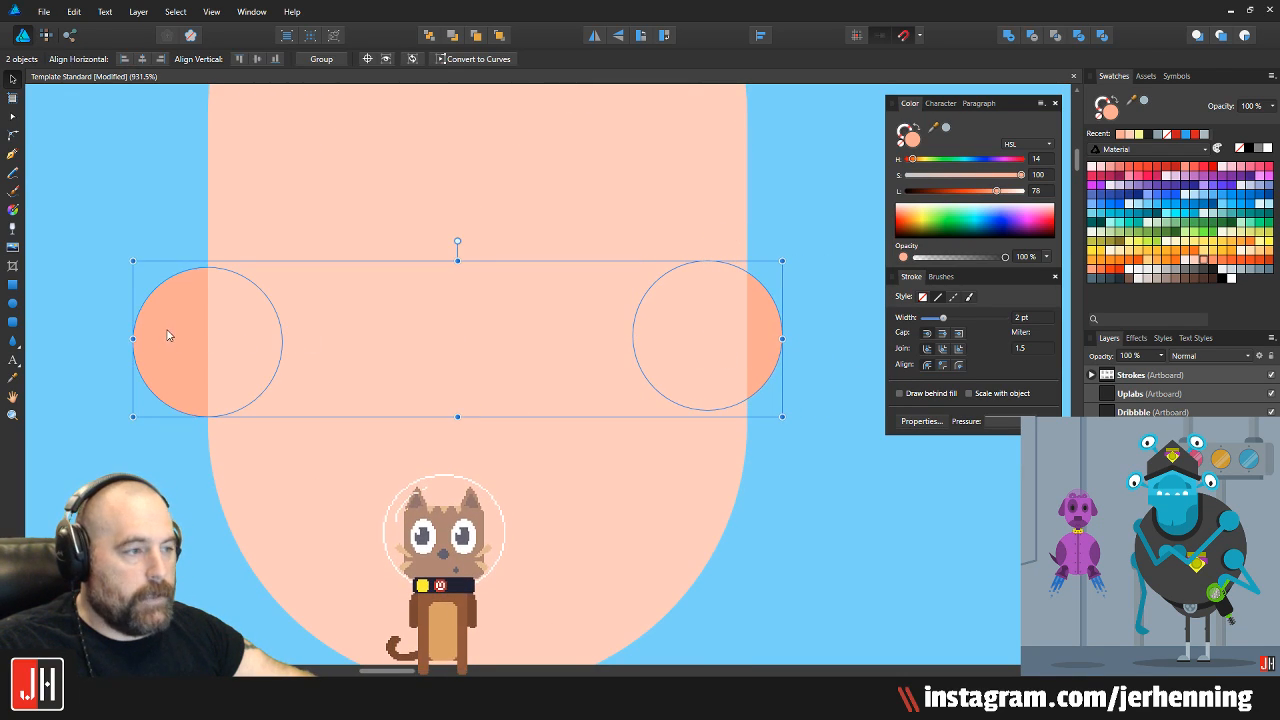
{"action": "left_click_drag", "start_coordinate": [166, 334], "coordinate": [186, 337]}
{"action": "scroll", "coordinate": [271, 351], "scroll_direction": "down", "scroll_amount": 4}
{"action": "key", "text": "ctrl+d"}
{"action": "left_click_drag", "start_coordinate": [449, 379], "coordinate": [538, 467]}
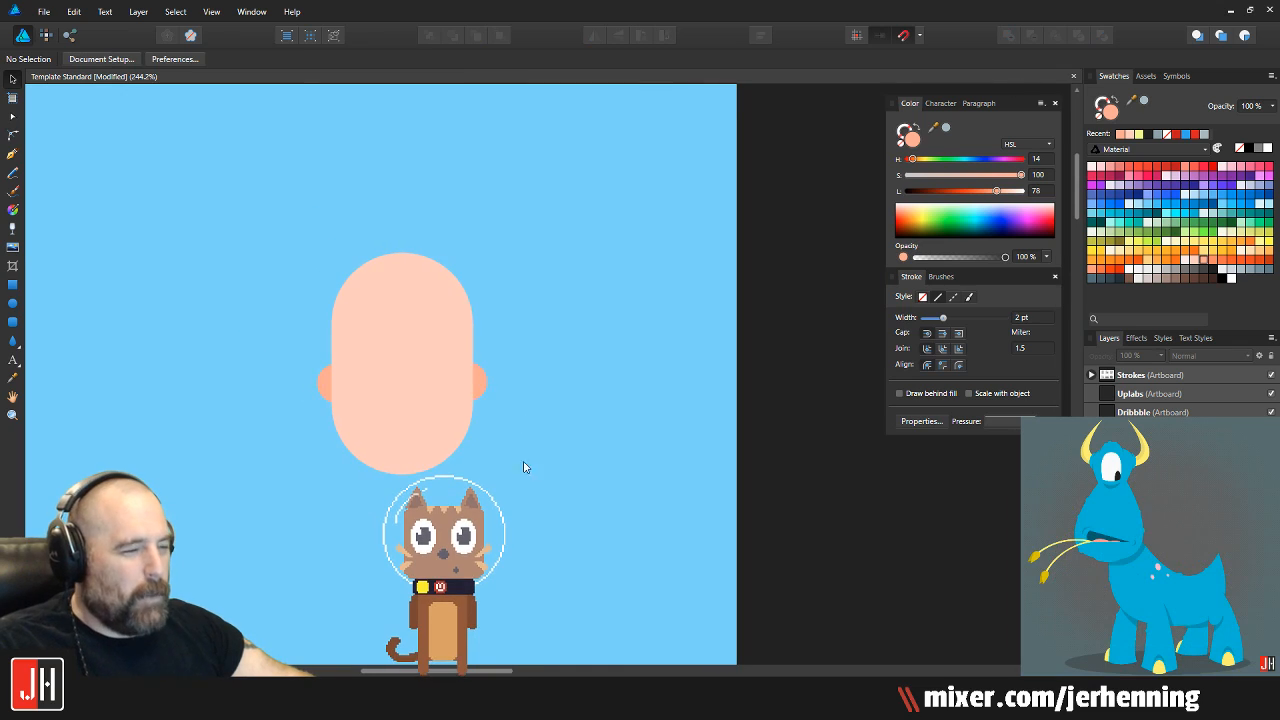
Add a smaller, darker circle with fill HSL 14, 100, 70 inside the left ear, behind the head
{"action": "scroll", "coordinate": [503, 444], "scroll_direction": "up", "scroll_amount": 1}
{"action": "scroll", "coordinate": [382, 349], "scroll_direction": "up", "scroll_amount": 2}
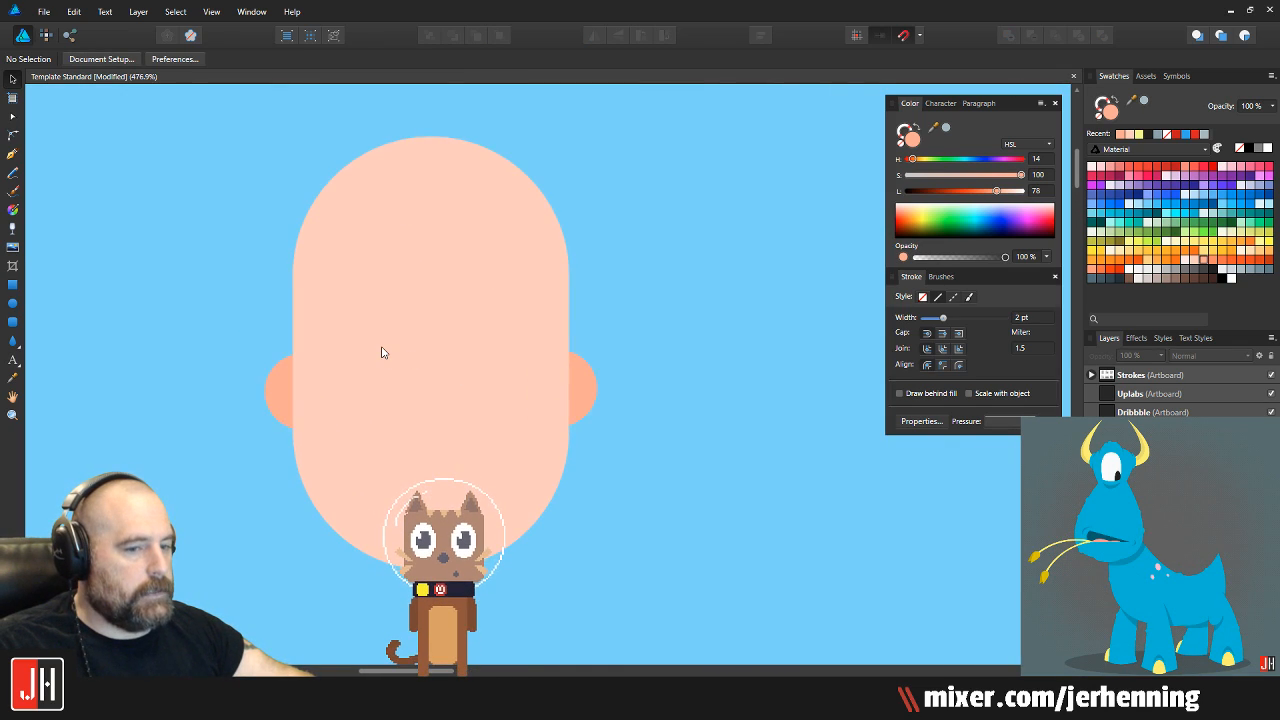
{"action": "left_click_drag", "start_coordinate": [383, 348], "coordinate": [434, 461]}
{"action": "scroll", "coordinate": [447, 418], "scroll_direction": "down", "scroll_amount": 2}
{"action": "scroll", "coordinate": [421, 419], "scroll_direction": "up", "scroll_amount": 4}
{"action": "left_click_drag", "start_coordinate": [456, 417], "coordinate": [393, 401]}
{"action": "left_click", "coordinate": [326, 426]}
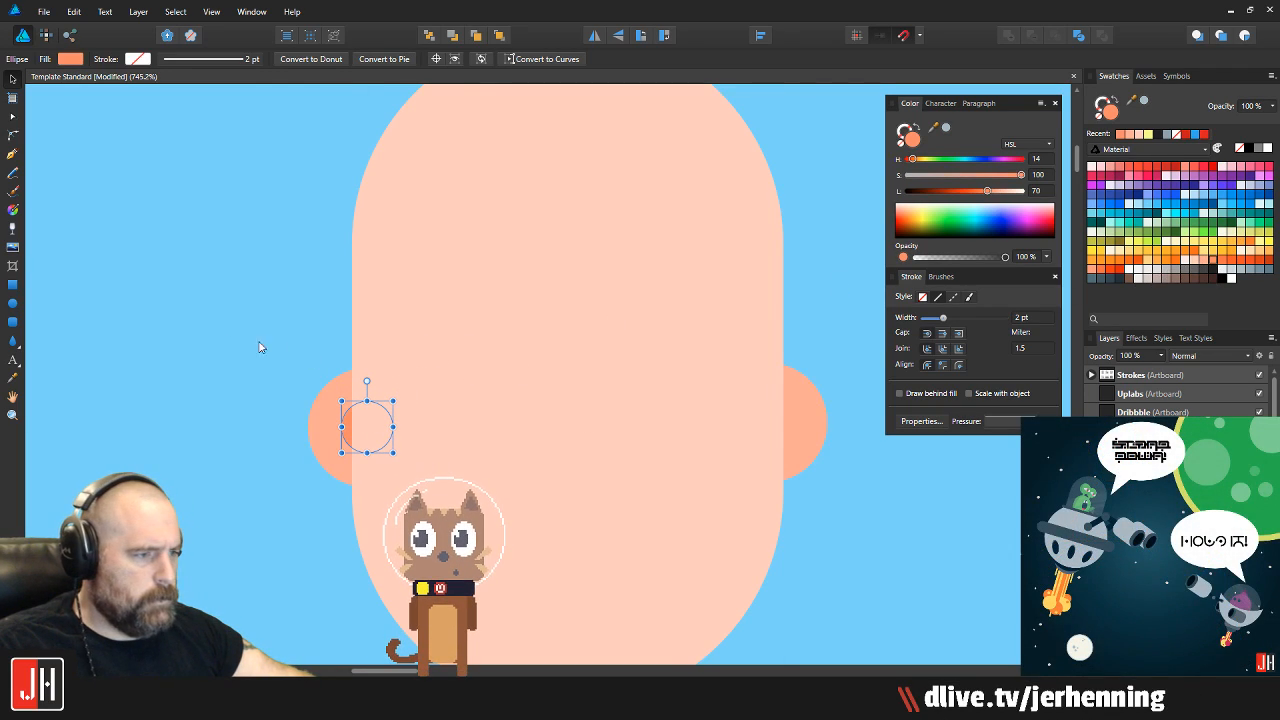
{"action": "left_click", "coordinate": [280, 357]}
Replace the plain right ear with a copy of the two-circle left ear aligned at the same height
{"action": "left_click_drag", "start_coordinate": [221, 312], "coordinate": [591, 580]}
{"action": "left_click", "coordinate": [803, 426]}
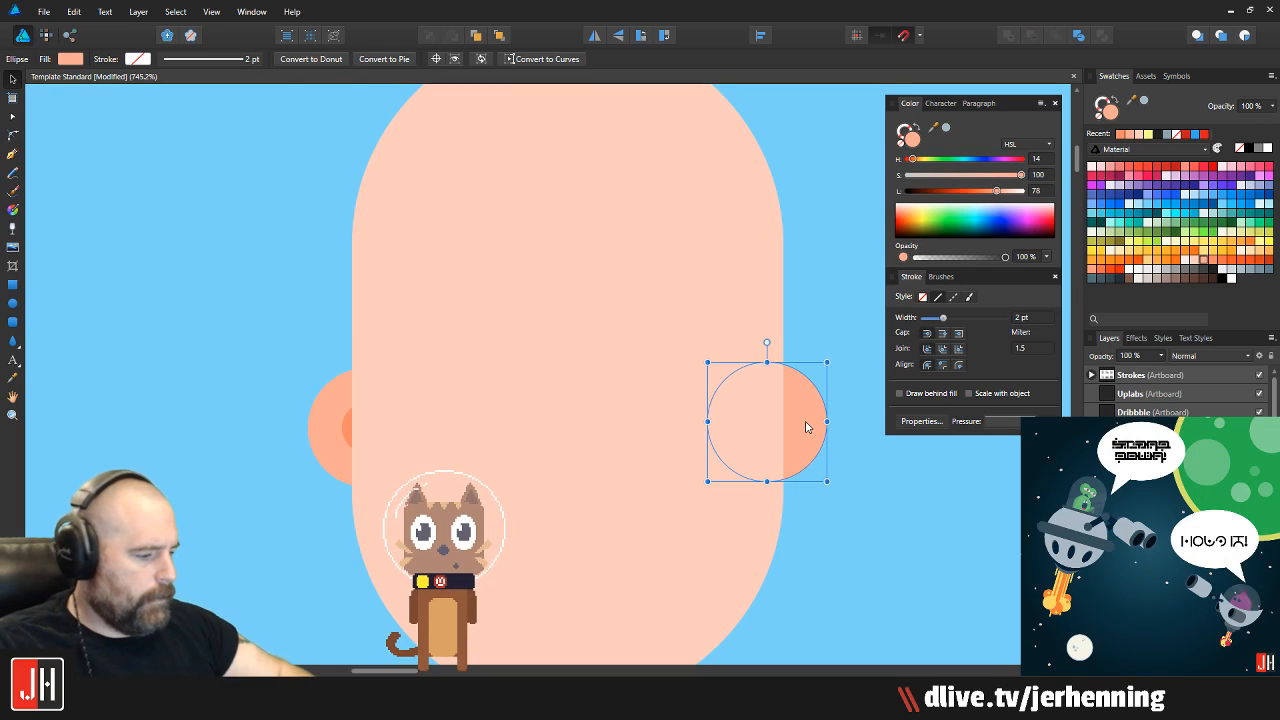
{"action": "key", "text": "Delete"}
{"action": "left_click_drag", "start_coordinate": [202, 282], "coordinate": [536, 574]}
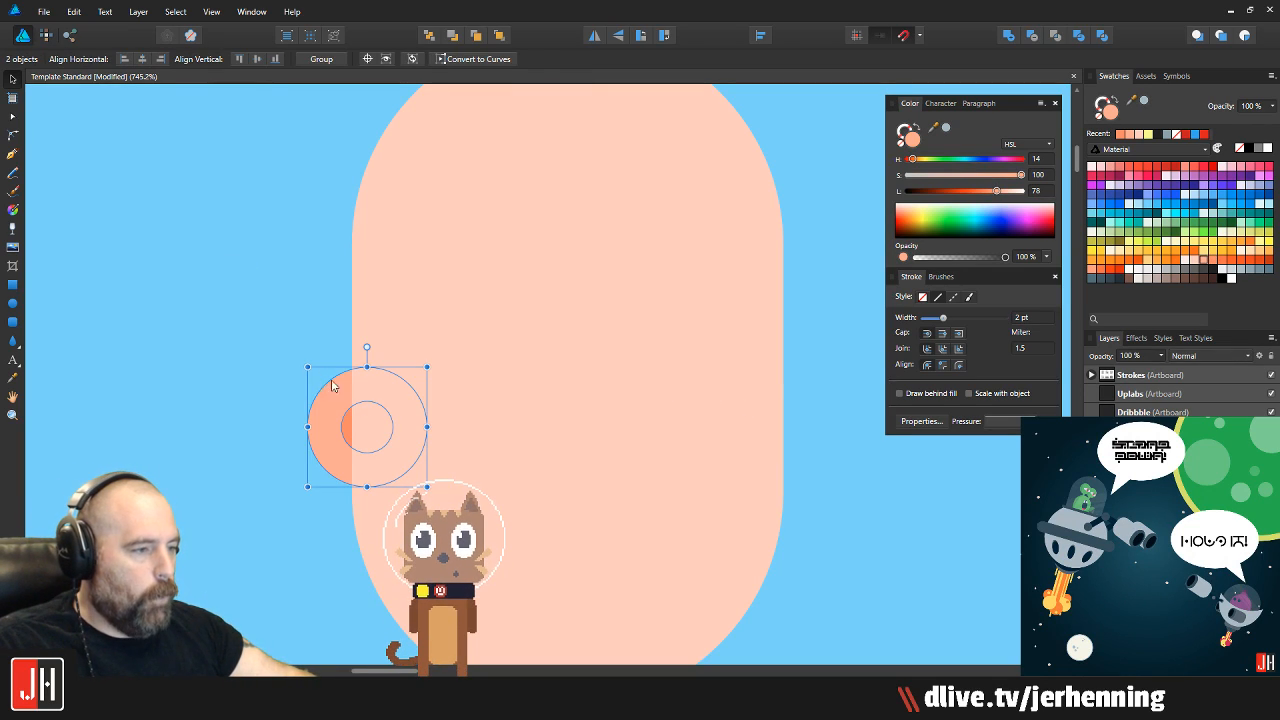
{"action": "left_click_drag", "start_coordinate": [380, 428], "coordinate": [782, 424]}
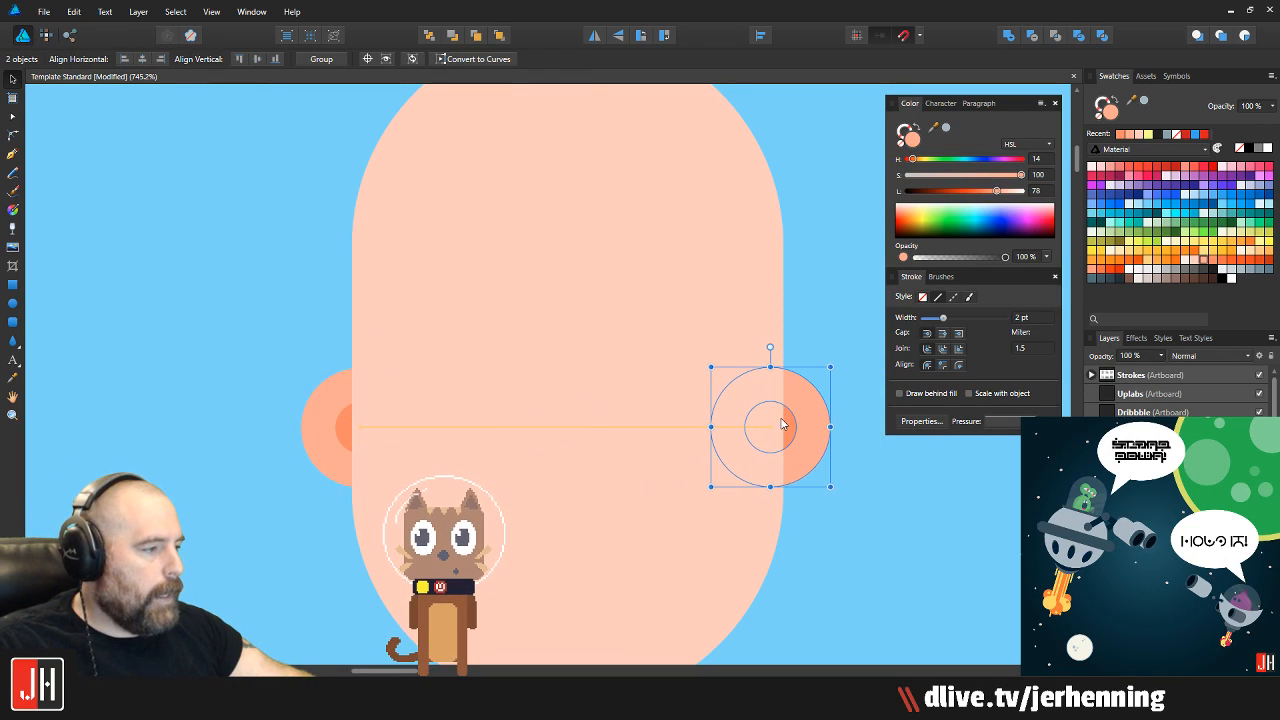
Group the four circles of both ears together and deselect them
{"action": "left_click_drag", "start_coordinate": [253, 309], "coordinate": [970, 542]}
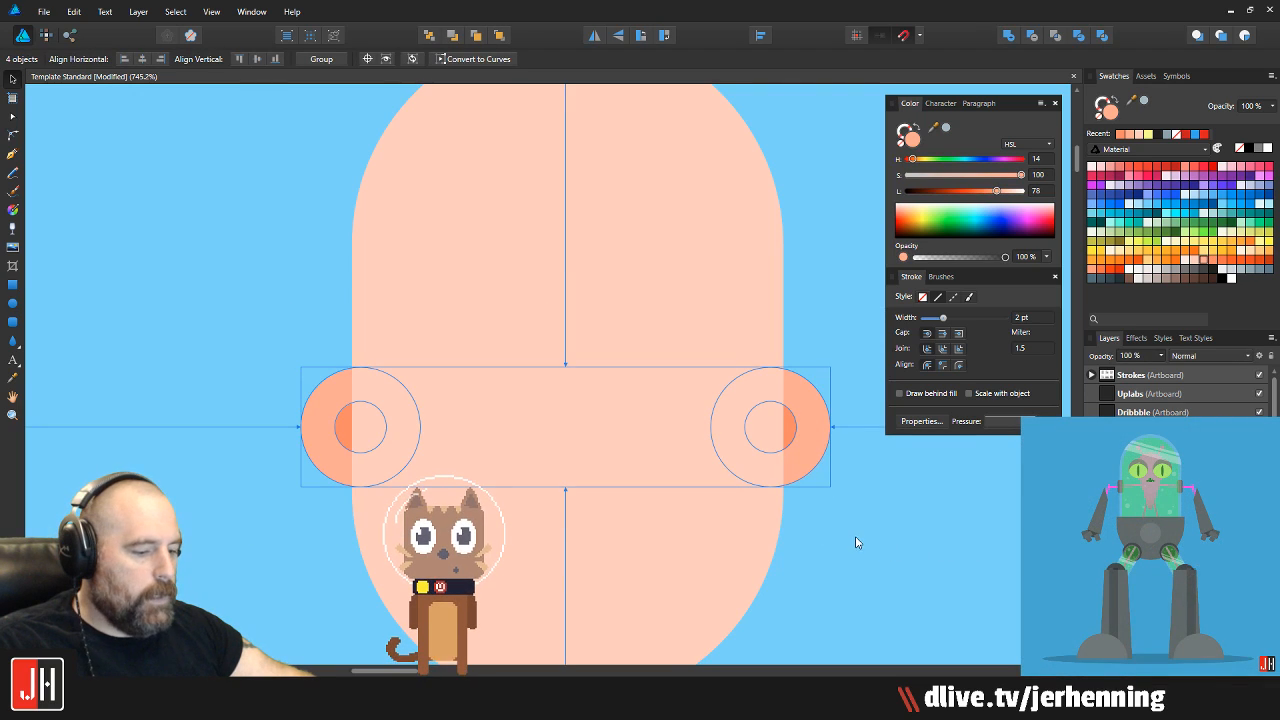
{"action": "key", "text": "ctrl+g"}
{"action": "scroll", "coordinate": [705, 494], "scroll_direction": "down", "scroll_amount": 2}
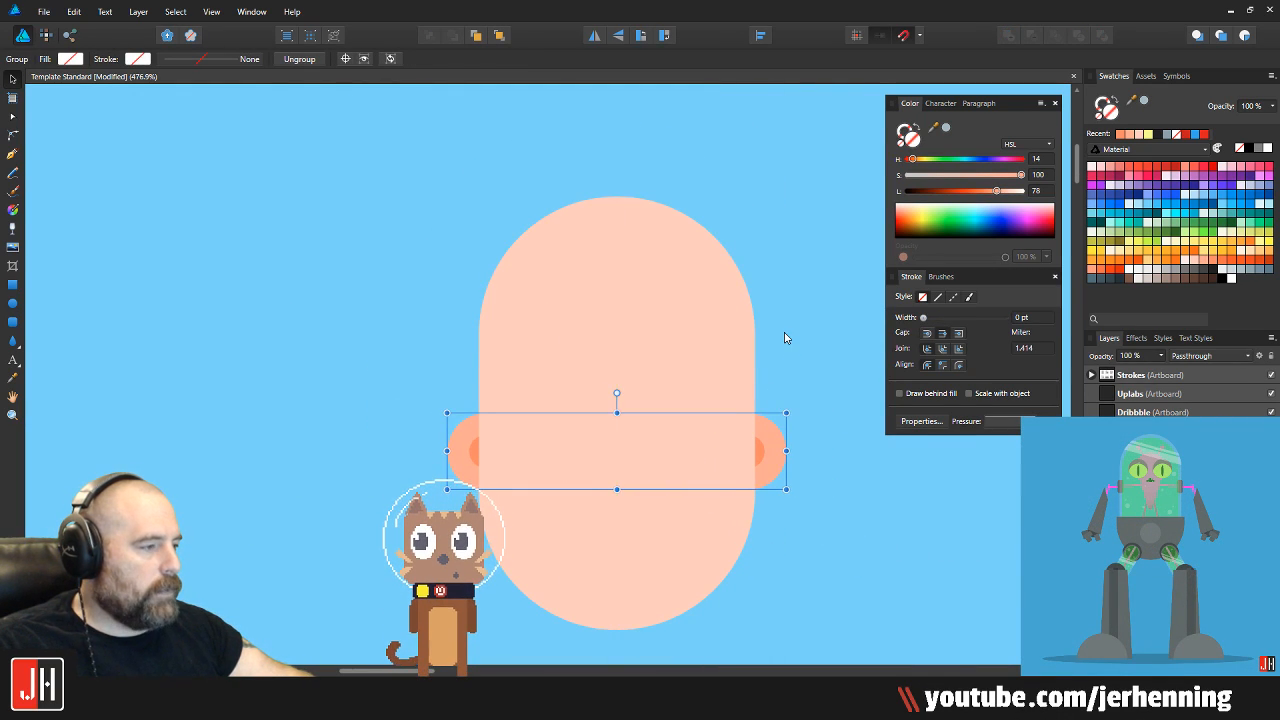
{"action": "left_click", "coordinate": [785, 338]}
{"action": "scroll", "coordinate": [780, 423], "scroll_direction": "down", "scroll_amount": 4}
{"action": "left_click_drag", "start_coordinate": [780, 423], "coordinate": [731, 397]}
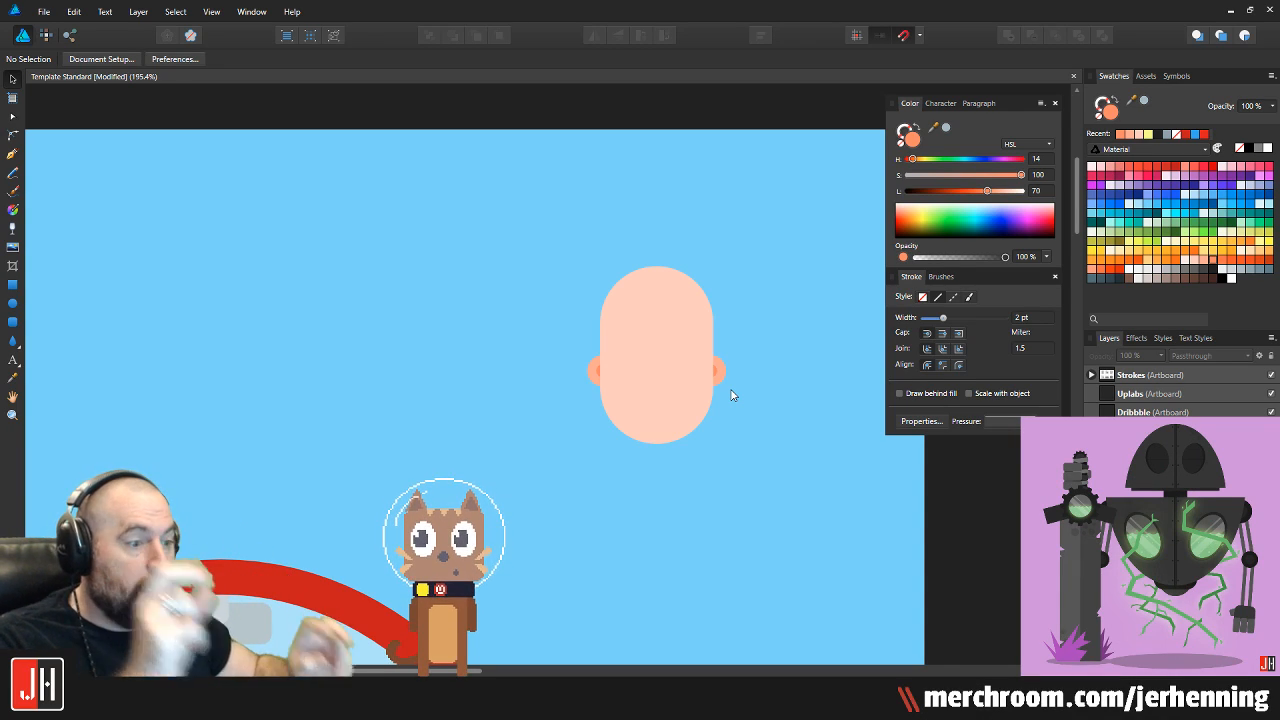
Scale the head shape down slightly and centre the ear group behind it
{"action": "scroll", "coordinate": [423, 389], "scroll_direction": "down", "scroll_amount": 5}
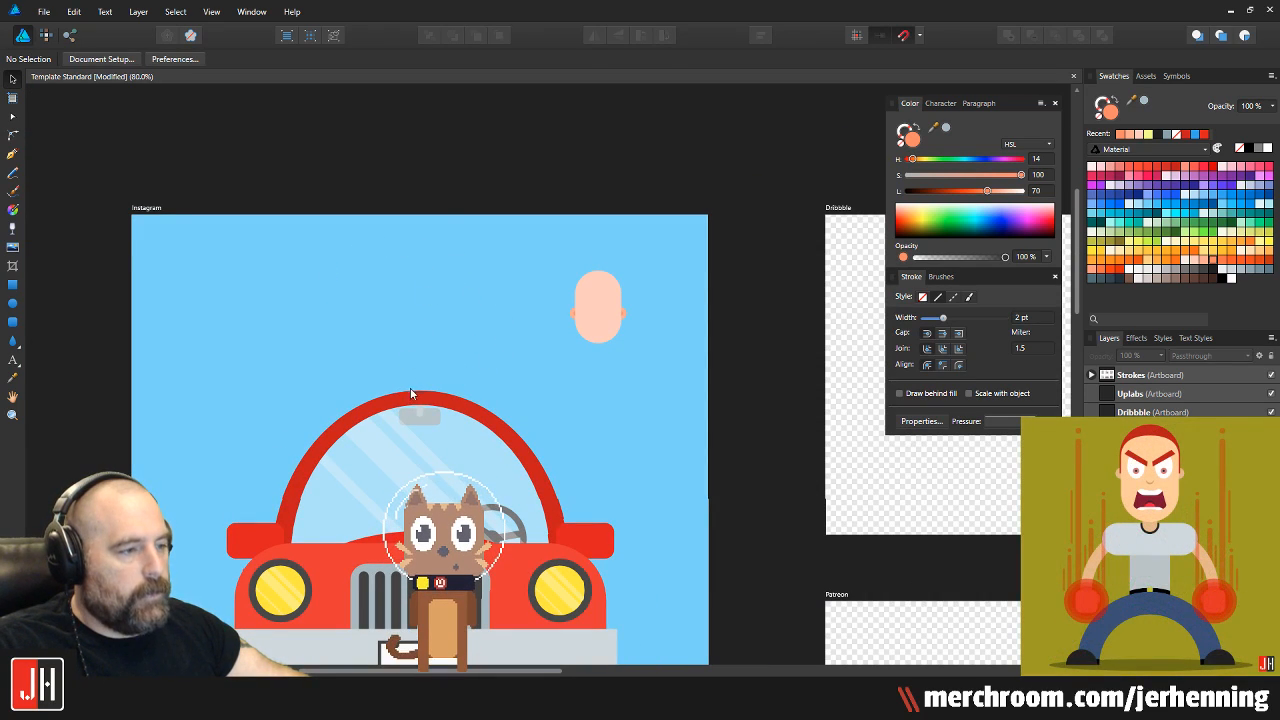
{"action": "scroll", "coordinate": [600, 390], "scroll_direction": "up", "scroll_amount": 5}
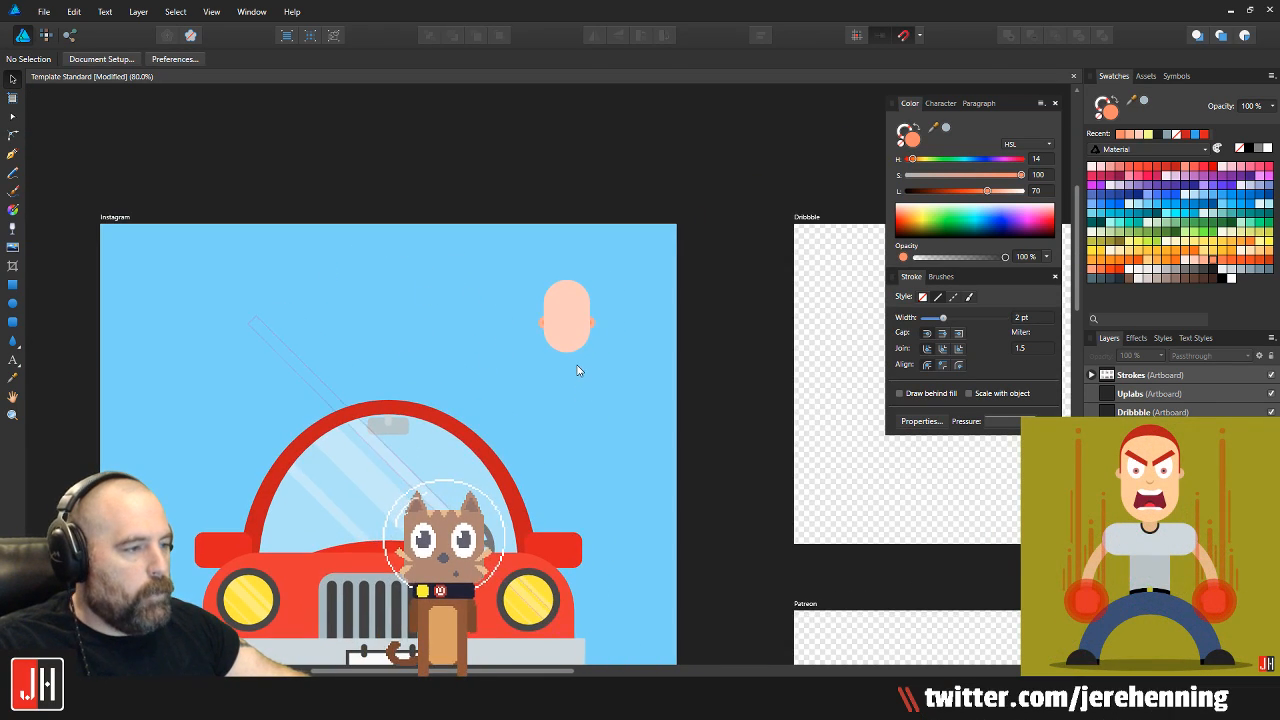
{"action": "scroll", "coordinate": [565, 370], "scroll_direction": "up", "scroll_amount": 3}
{"action": "left_click", "coordinate": [632, 306]}
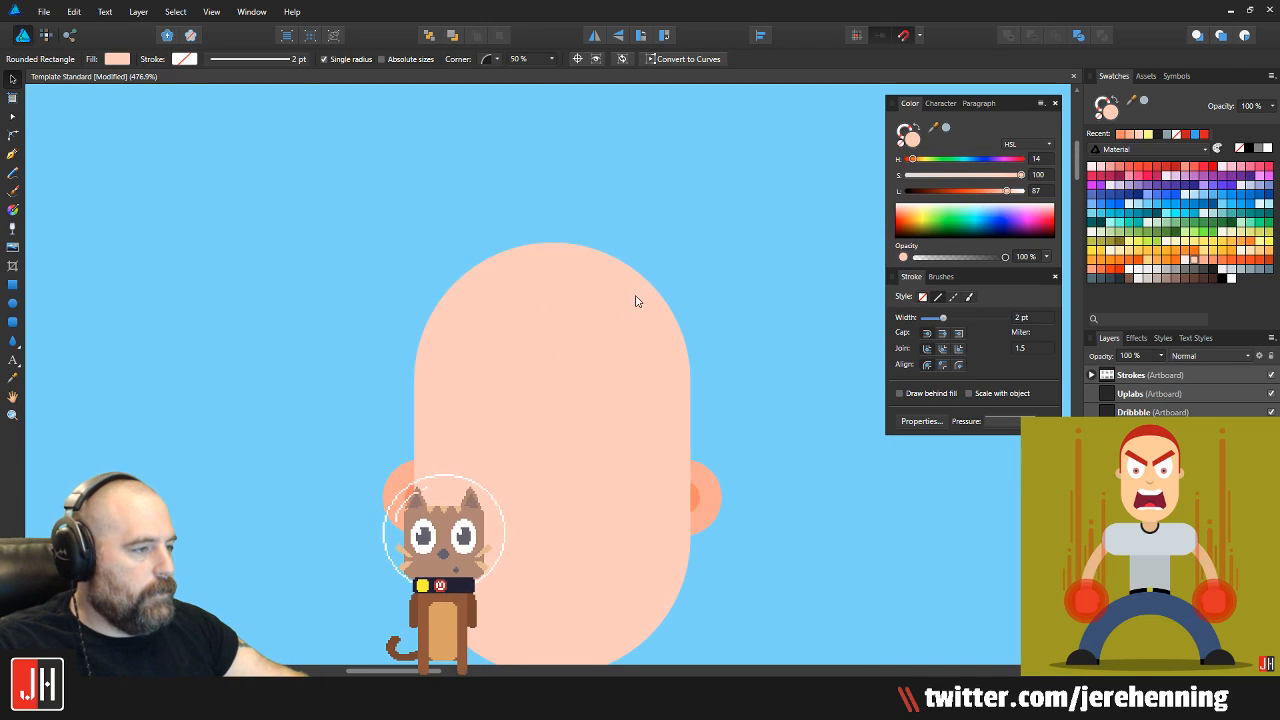
{"action": "left_click_drag", "start_coordinate": [686, 244], "coordinate": [663, 269]}
{"action": "scroll", "coordinate": [562, 371], "scroll_direction": "down", "scroll_amount": 3}
{"action": "left_click_drag", "start_coordinate": [562, 371], "coordinate": [560, 340]}
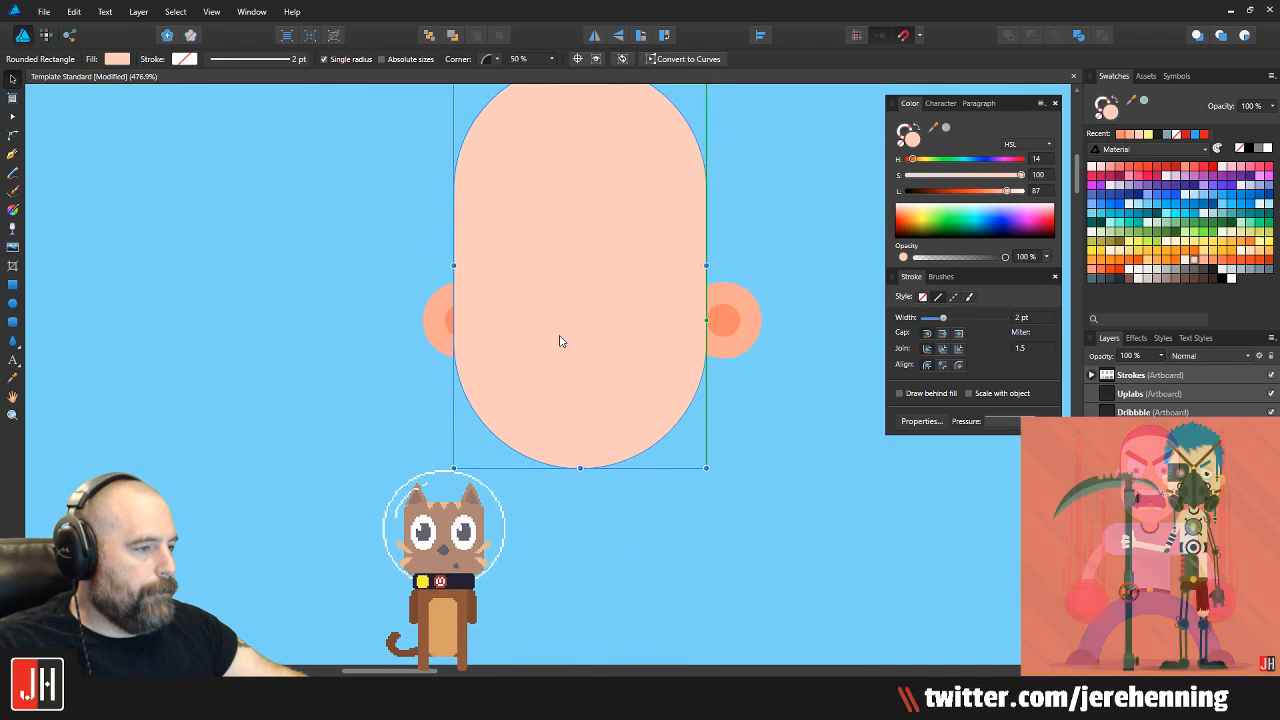
{"action": "left_click", "coordinate": [731, 331]}
{"action": "left_click_drag", "start_coordinate": [707, 333], "coordinate": [732, 328]}
{"action": "left_click", "coordinate": [708, 330]}
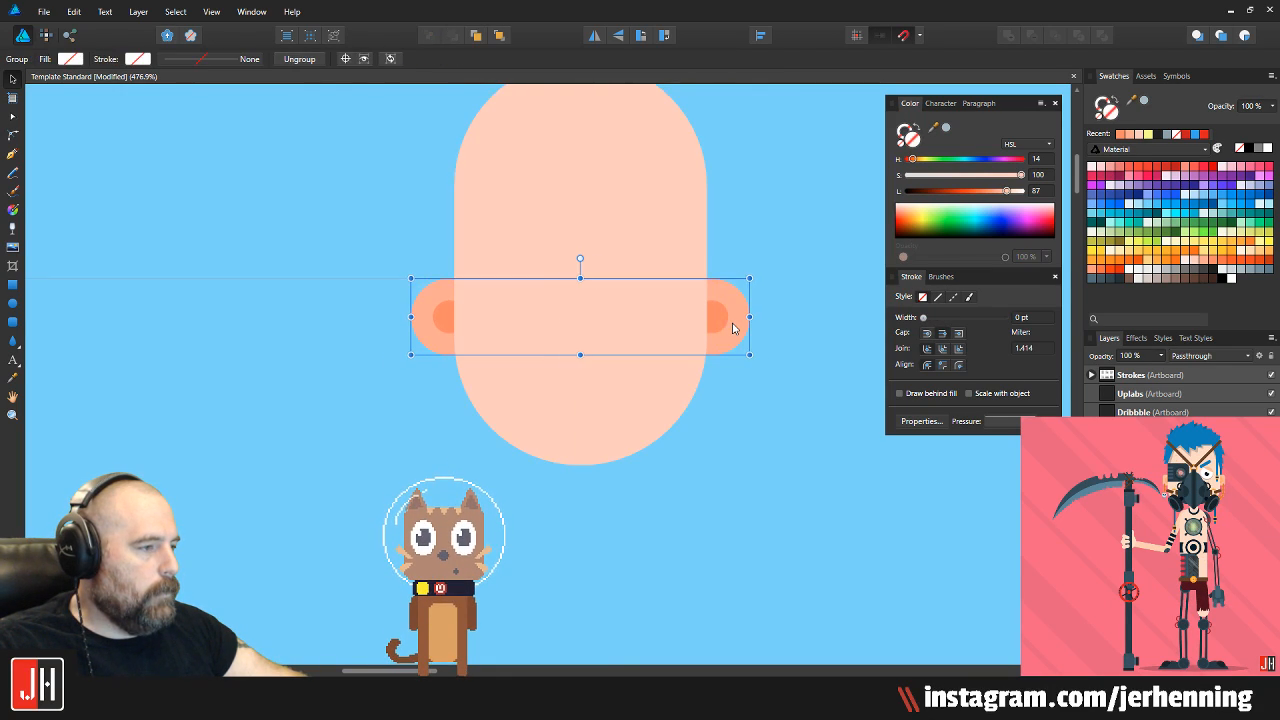
Ungroup the ears and move each ear inward against the narrower head
{"action": "key", "text": "ctrl+shift+g"}
{"action": "left_click_drag", "start_coordinate": [793, 257], "coordinate": [632, 376]}
{"action": "left_click_drag", "start_coordinate": [722, 334], "coordinate": [717, 334]}
{"action": "left_click_drag", "start_coordinate": [314, 254], "coordinate": [520, 370]}
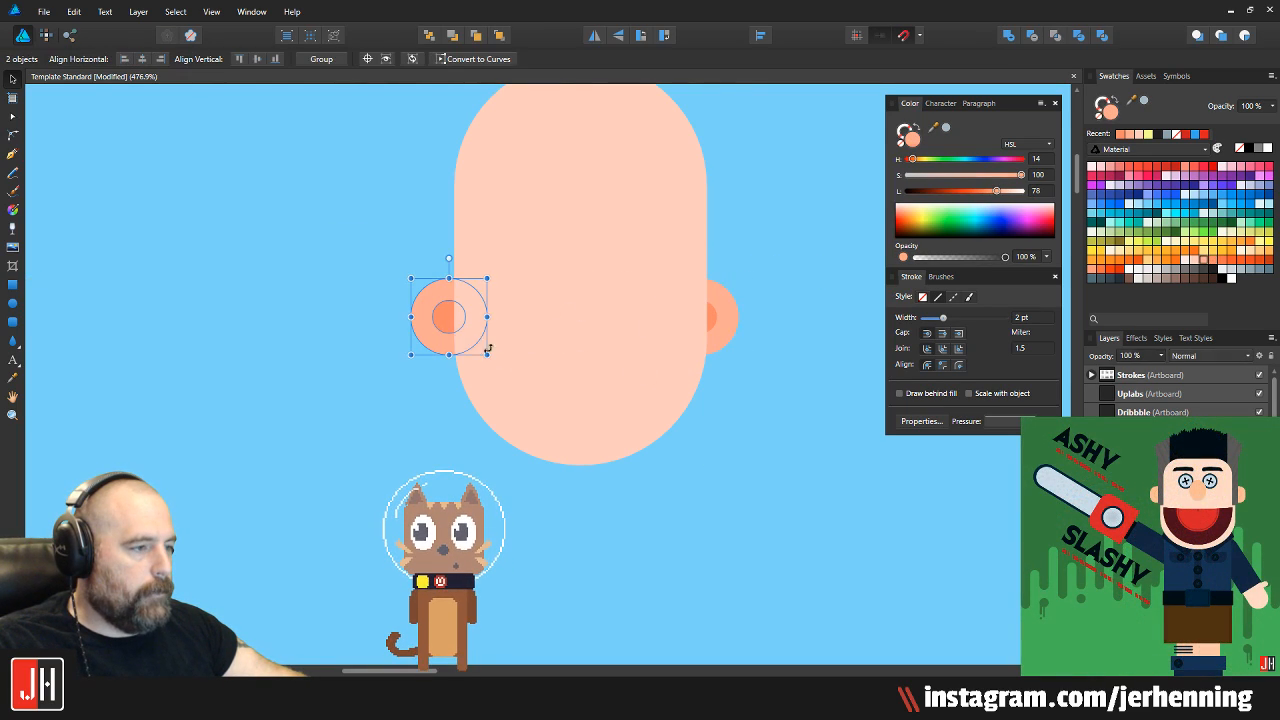
{"action": "left_click_drag", "start_coordinate": [456, 320], "coordinate": [447, 320]}
Regroup both ears behind the head and deselect them
{"action": "left_click_drag", "start_coordinate": [328, 232], "coordinate": [810, 398]}
{"action": "left_click_drag", "start_coordinate": [700, 328], "coordinate": [495, 412]}
{"action": "key", "text": "ctrl+g"}
{"action": "left_click", "coordinate": [753, 430]}
Nest the left ear's darker inner circle inside its outer circle
{"action": "scroll", "coordinate": [727, 443], "scroll_direction": "down", "scroll_amount": 2}
{"action": "scroll", "coordinate": [432, 487], "scroll_direction": "up", "scroll_amount": 4}
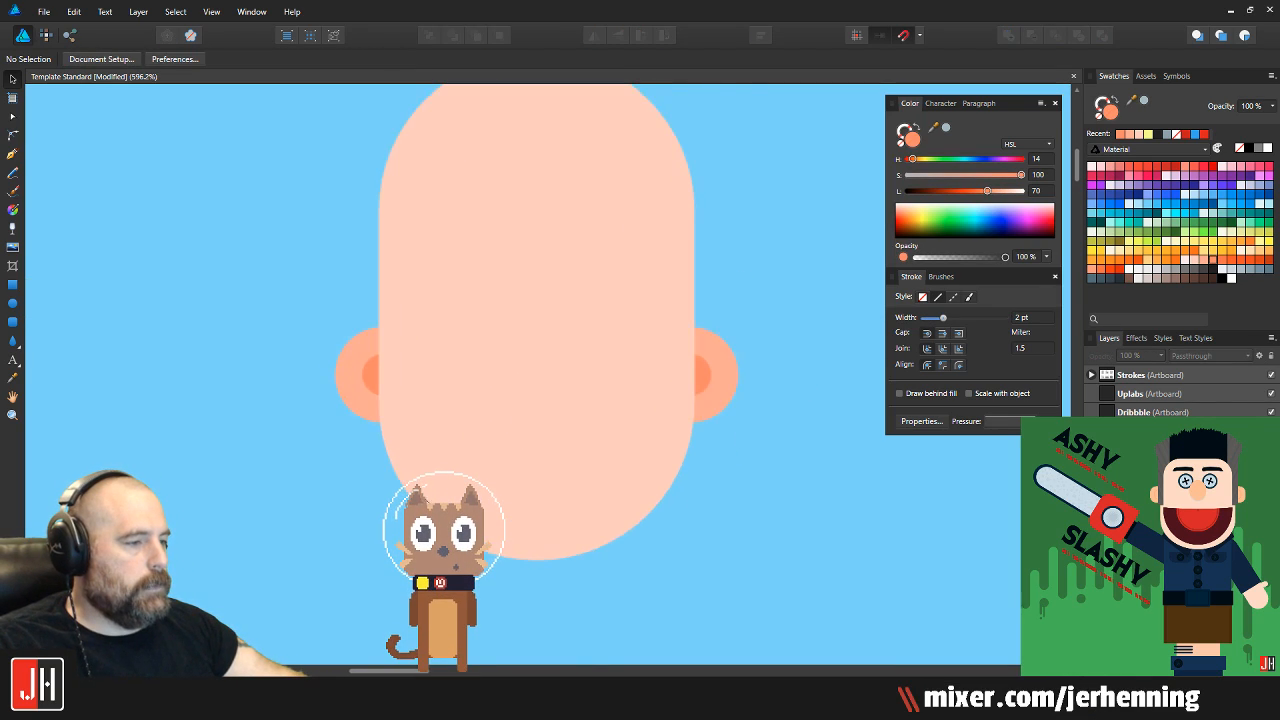
{"action": "left_click", "coordinate": [333, 349]}
{"action": "scroll", "coordinate": [360, 349], "scroll_direction": "up", "scroll_amount": 3}
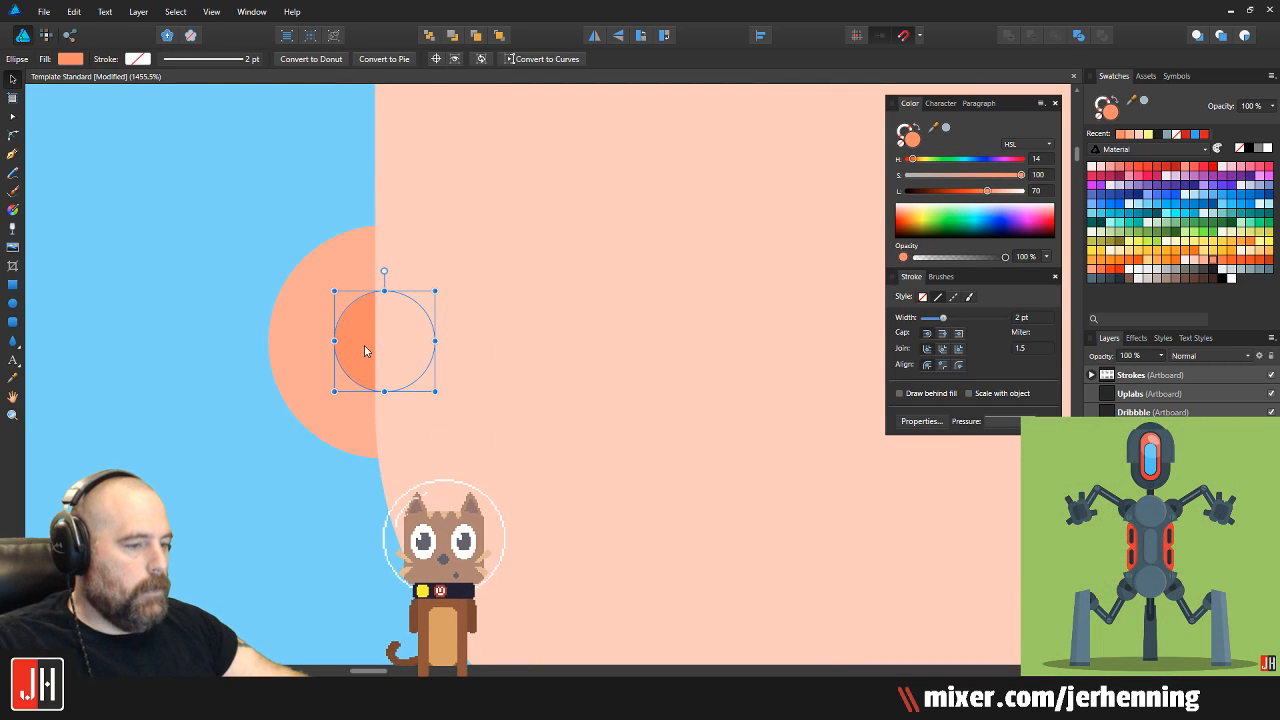
{"action": "key", "text": "ctrl+d"}
{"action": "left_click", "coordinate": [350, 348]}
{"action": "key", "text": "ctrl+d"}
{"action": "left_click", "coordinate": [298, 305]}
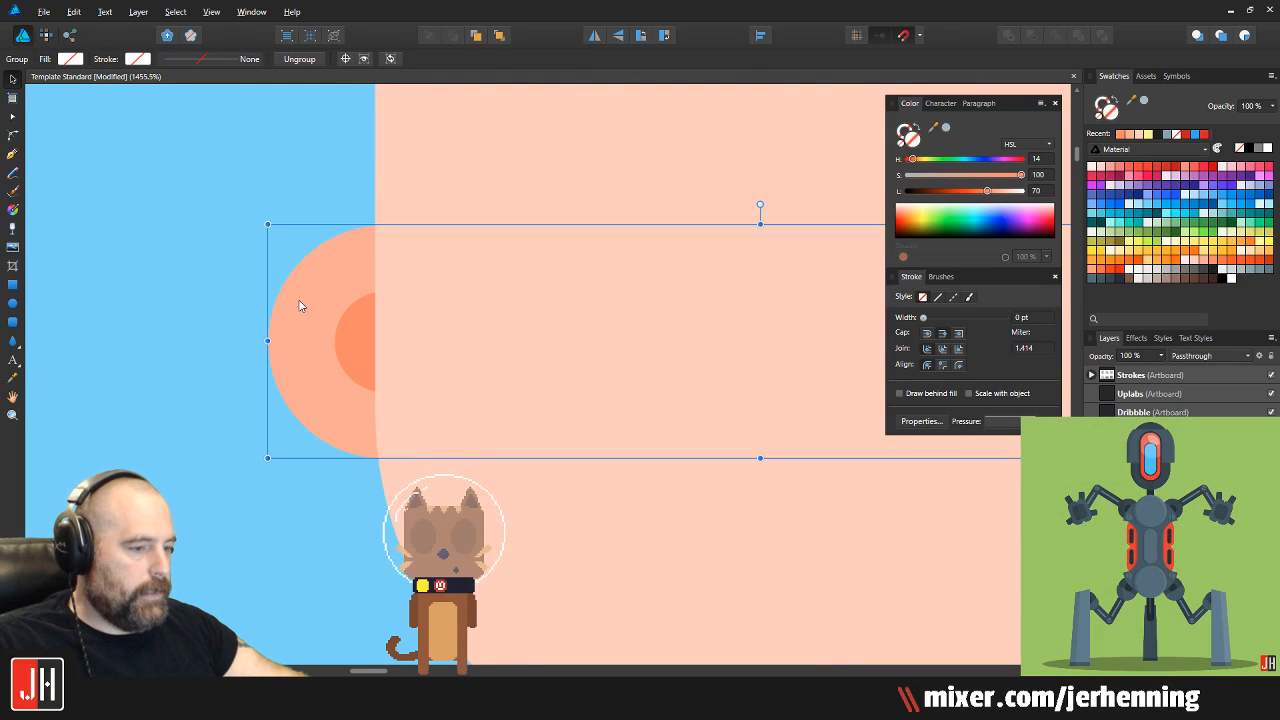
{"action": "key", "text": "ctrl+d"}
Cut the right ear's darker inner circle and paste it inside the right ear's outer circle
{"action": "scroll", "coordinate": [253, 282], "scroll_direction": "down", "scroll_amount": 5}
{"action": "scroll", "coordinate": [611, 368], "scroll_direction": "up", "scroll_amount": 5}
{"action": "left_click", "coordinate": [620, 374]}
{"action": "key", "text": "ctrl+x"}
{"action": "left_click", "coordinate": [646, 366]}
{"action": "key", "text": "ctrl+alt+v"}
{"action": "left_click", "coordinate": [748, 379]}
{"action": "scroll", "coordinate": [693, 410], "scroll_direction": "down", "scroll_amount": 3}
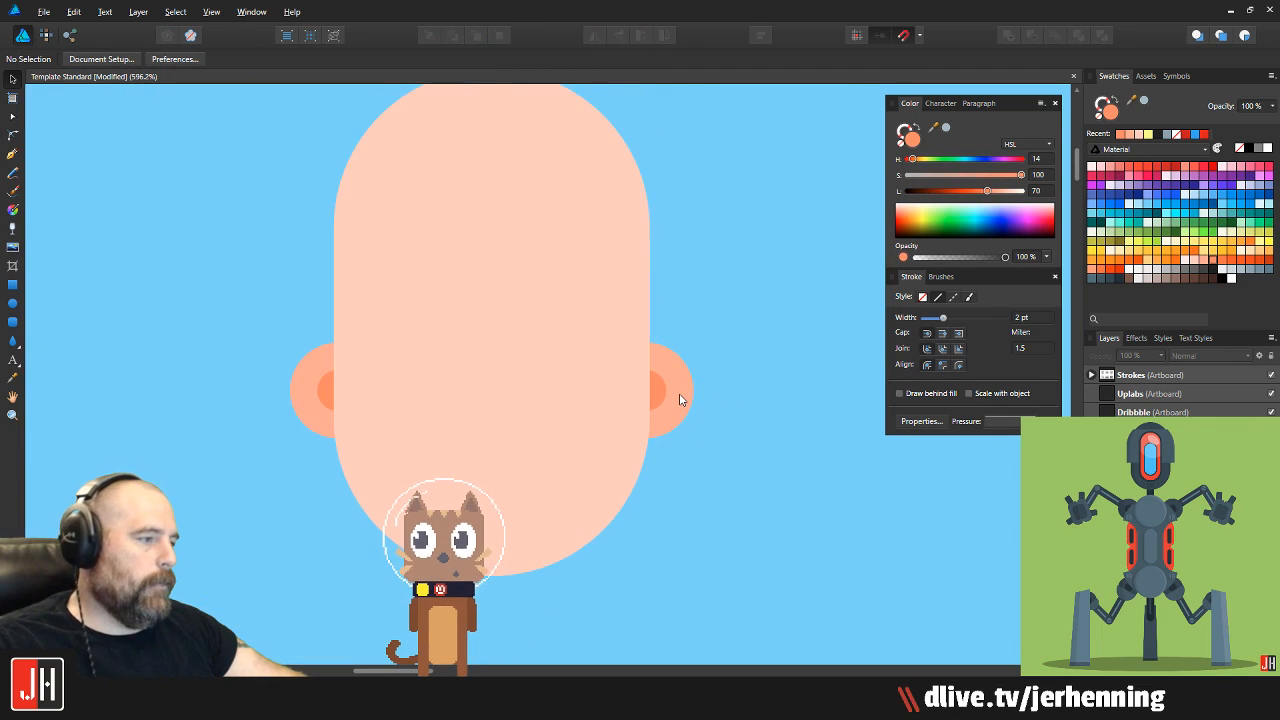
Move the two ears slightly closer to the head, keeping them level and symmetrical
{"action": "left_click", "coordinate": [675, 399]}
{"action": "left_click_drag", "start_coordinate": [673, 399], "coordinate": [666, 401]}
{"action": "left_click", "coordinate": [293, 395], "text": "shift"}
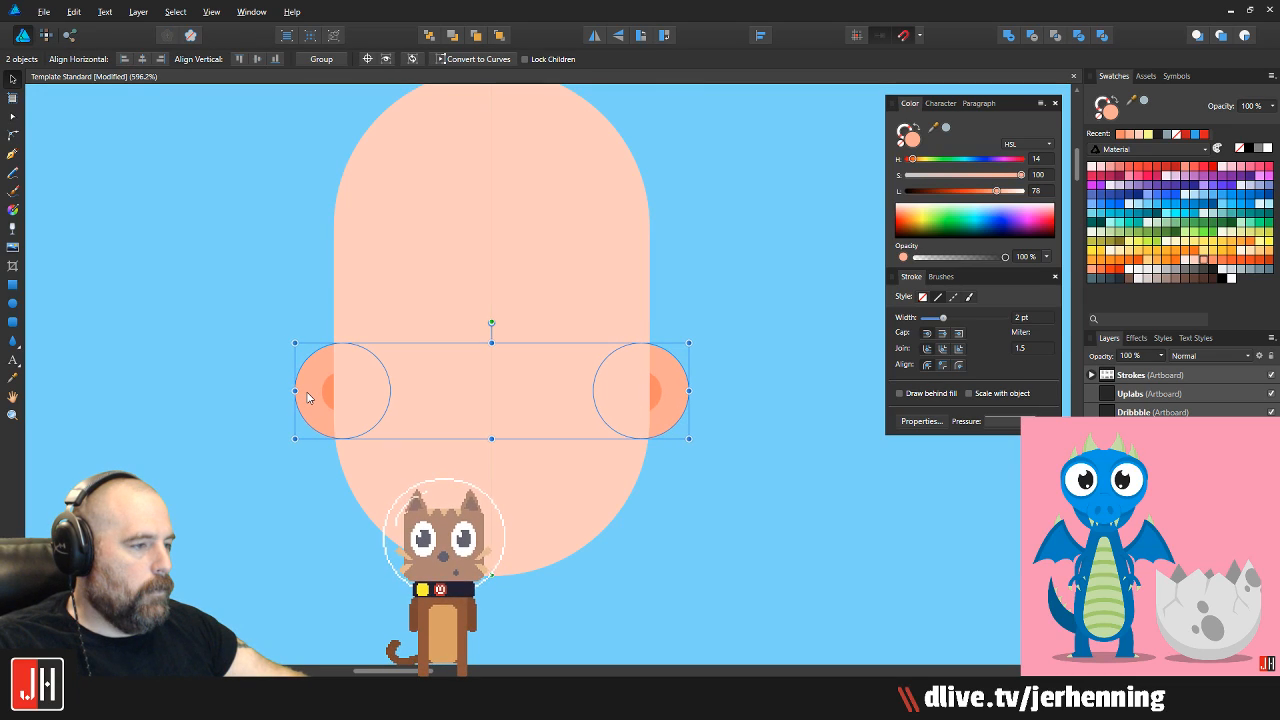
{"action": "left_click", "coordinate": [299, 318]}
{"action": "scroll", "coordinate": [297, 310], "scroll_direction": "down", "scroll_amount": 3}
{"action": "left_click_drag", "start_coordinate": [386, 338], "coordinate": [413, 406]}
{"action": "scroll", "coordinate": [428, 398], "scroll_direction": "up", "scroll_amount": 2}
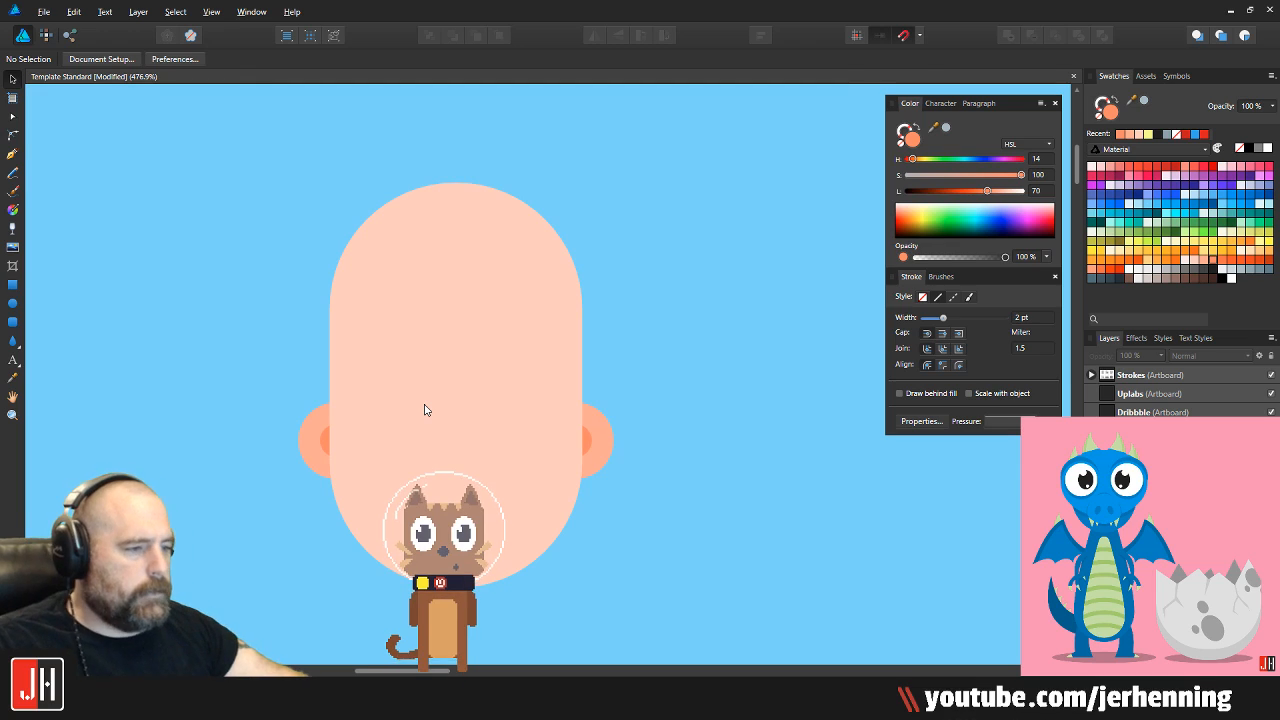
{"action": "scroll", "coordinate": [465, 410], "scroll_direction": "down", "scroll_amount": 3}
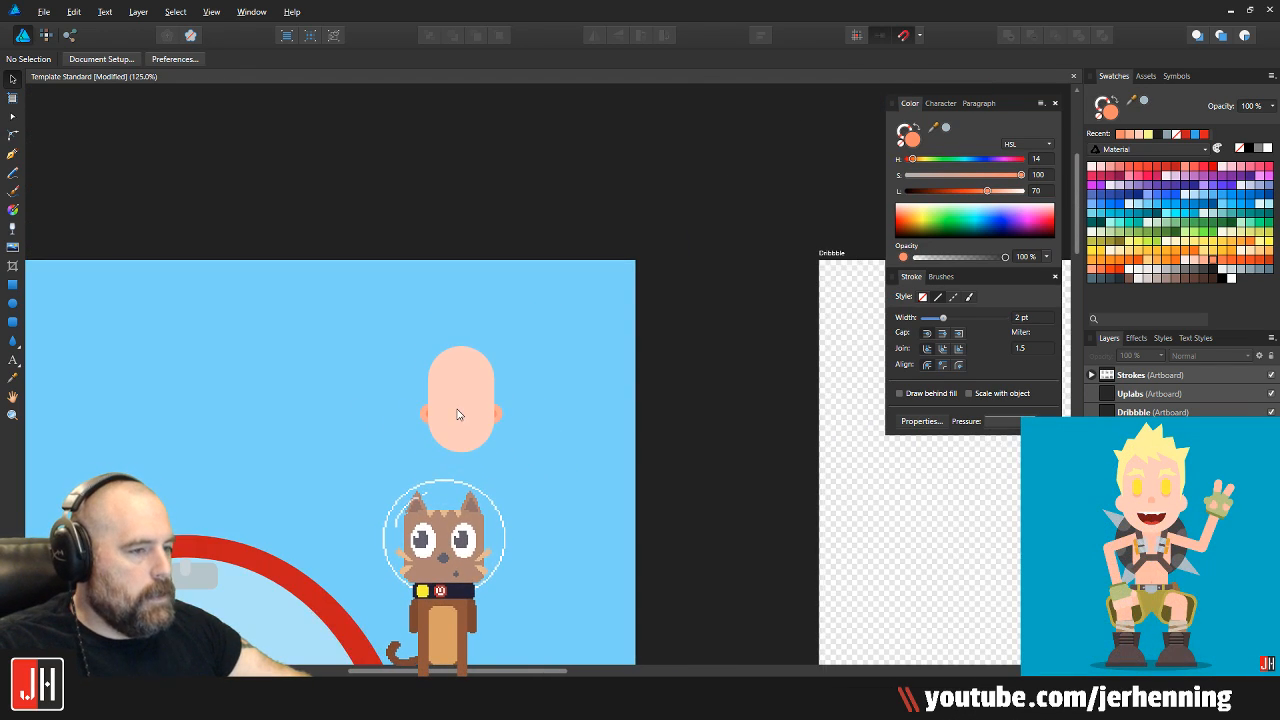
Draw a circle beside the head and subtract a rectangle from its upper half to form a half-circle sunglasses lens
{"action": "scroll", "coordinate": [457, 417], "scroll_direction": "up", "scroll_amount": 2}
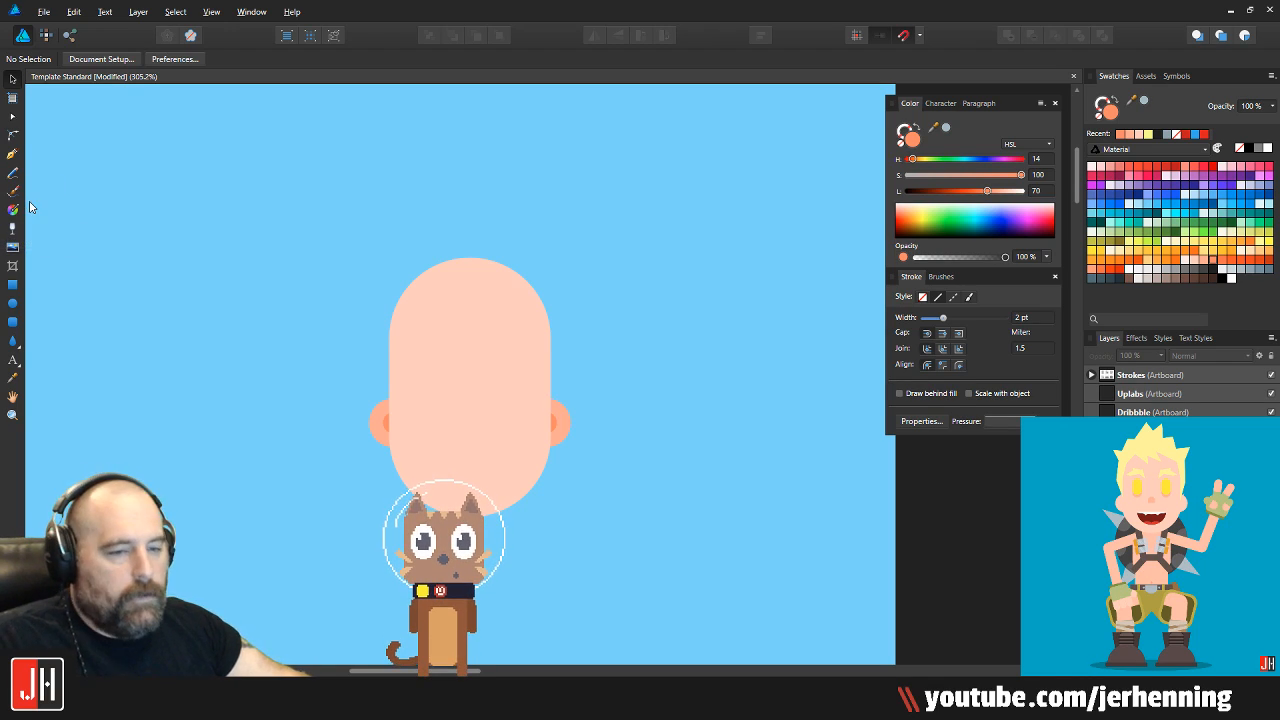
{"action": "left_click", "coordinate": [12, 303]}
{"action": "left_click_drag", "start_coordinate": [195, 283], "coordinate": [334, 422]}
{"action": "mouse_move", "coordinate": [148, 257]}
{"action": "left_mouse_down"}
{"action": "mouse_move", "coordinate": [366, 357]}
{"action": "mouse_move", "coordinate": [400, 334]}
{"action": "mouse_move", "coordinate": [383, 352]}
{"action": "left_mouse_up"}
{"action": "left_click", "coordinate": [277, 374], "text": "shift"}
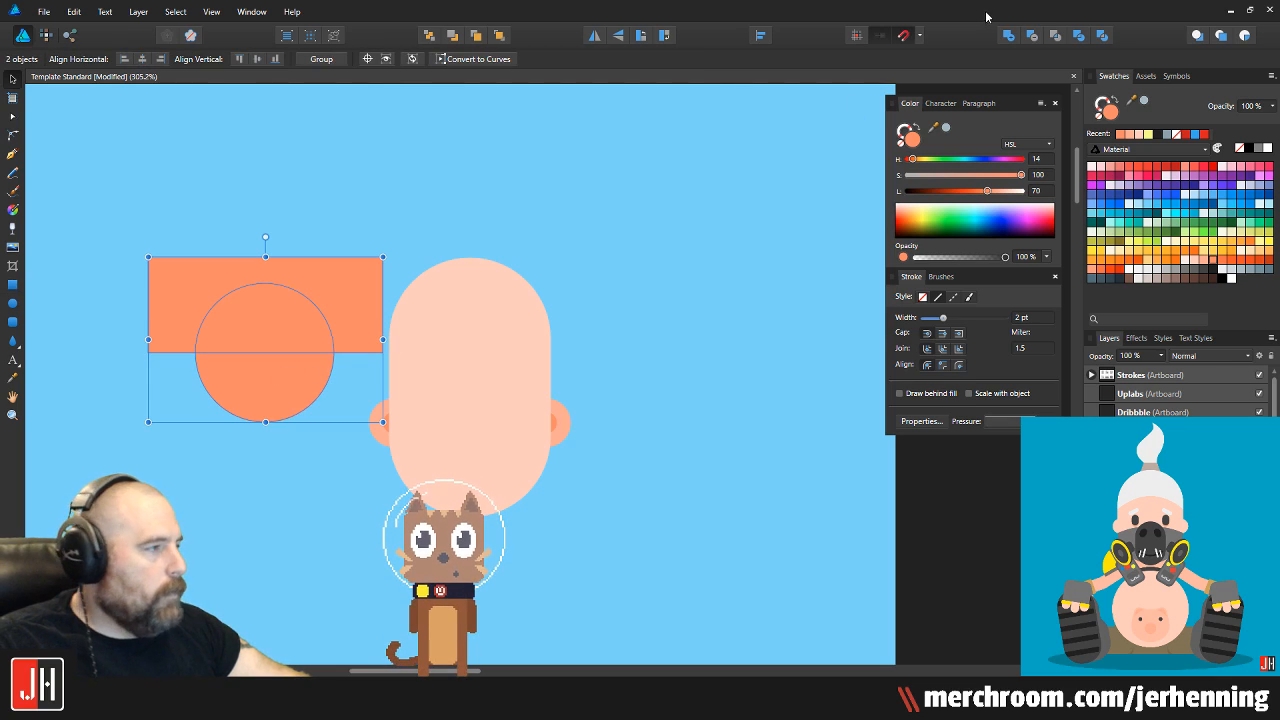
{"action": "left_click", "coordinate": [1033, 36]}
Move the half-circle lens onto the left half of the face above the ear and scale it down to fit
{"action": "scroll", "coordinate": [255, 300], "scroll_direction": "up", "scroll_amount": 3}
{"action": "left_click_drag", "start_coordinate": [380, 452], "coordinate": [697, 418]}
{"action": "left_click_drag", "start_coordinate": [741, 380], "coordinate": [624, 430]}
{"action": "left_click_drag", "start_coordinate": [551, 491], "coordinate": [616, 473]}
{"action": "left_click_drag", "start_coordinate": [672, 430], "coordinate": [684, 424]}
{"action": "scroll", "coordinate": [496, 388], "scroll_direction": "up", "scroll_amount": 3}
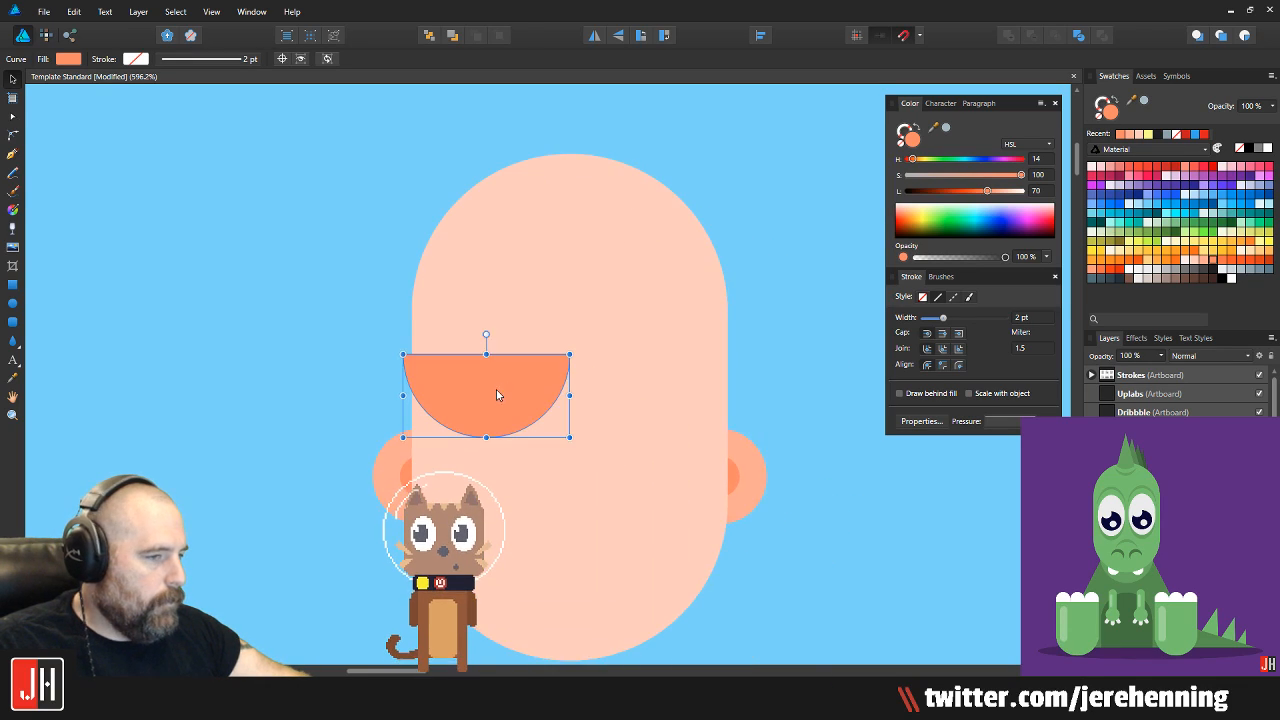
{"action": "left_click_drag", "start_coordinate": [488, 399], "coordinate": [482, 400]}
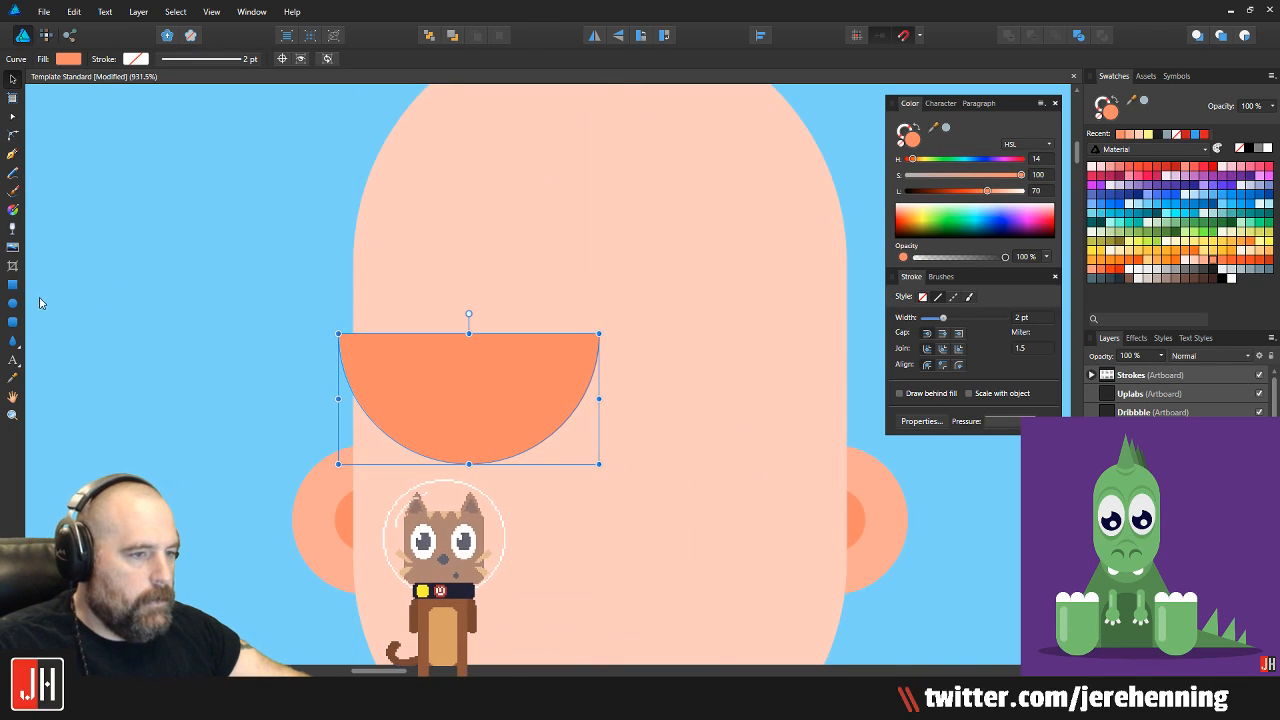
Draw a small rounded rectangle as the glasses' bridge, centre it horizontally on the head, and send it behind the lens
{"action": "left_click", "coordinate": [12, 322]}
{"action": "scroll", "coordinate": [470, 399], "scroll_direction": "up", "scroll_amount": 2}
{"action": "left_click_drag", "start_coordinate": [571, 373], "coordinate": [690, 428]}
{"action": "scroll", "coordinate": [494, 417], "scroll_direction": "right", "scroll_amount": 3}
{"action": "left_click_drag", "start_coordinate": [494, 417], "coordinate": [540, 404]}
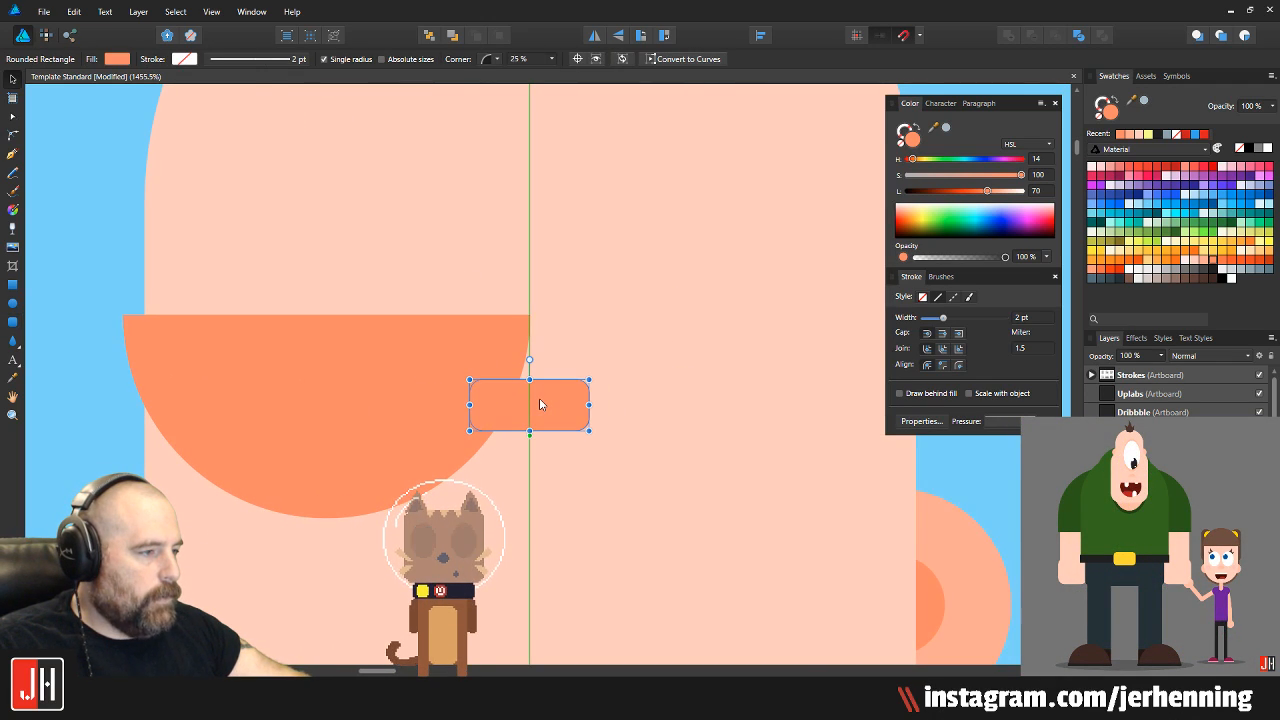
{"action": "key", "text": "ctrl+bracketleft"}
Fill the lens with dark grey, raise the bridge slightly, and give the bridge the same dark grey fill
{"action": "left_click", "coordinate": [440, 365]}
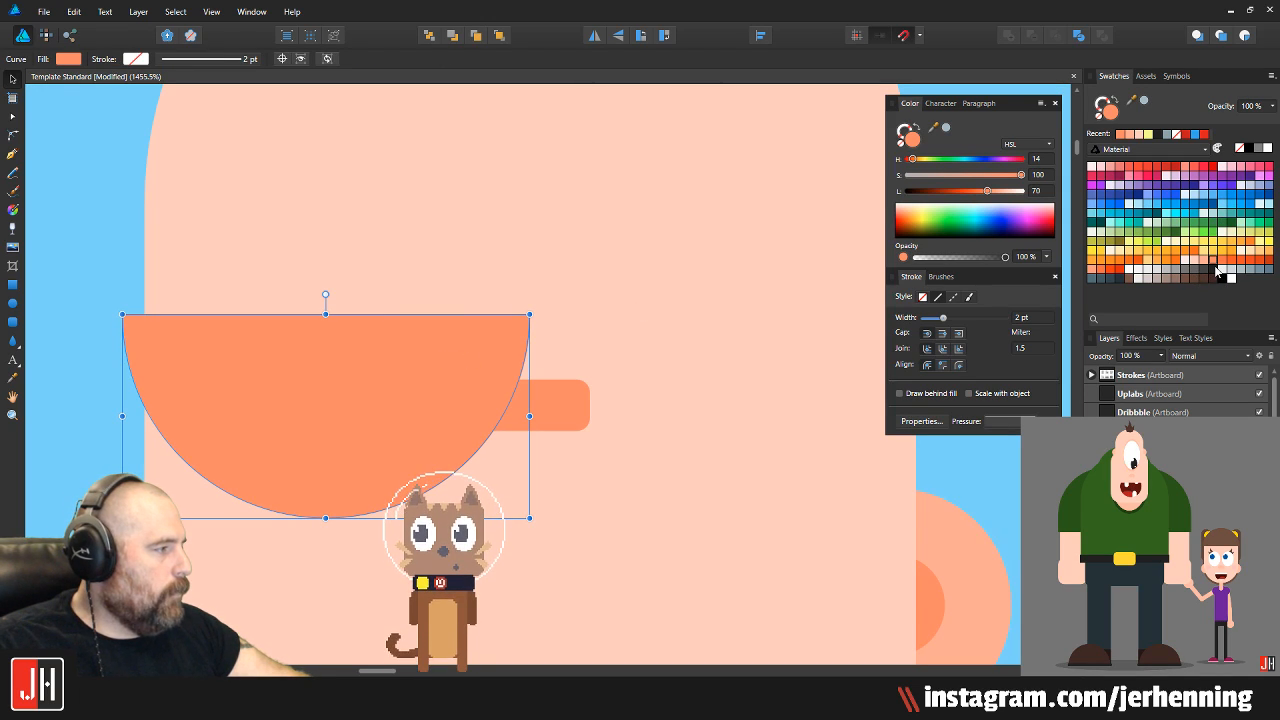
{"action": "left_click", "coordinate": [1218, 272]}
{"action": "scroll", "coordinate": [654, 371], "scroll_direction": "up", "scroll_amount": 3}
{"action": "scroll", "coordinate": [806, 403], "scroll_direction": "down", "scroll_amount": 3}
{"action": "key", "text": "ctrl+d"}
{"action": "scroll", "coordinate": [548, 337], "scroll_direction": "up", "scroll_amount": 3}
{"action": "mouse_move", "coordinate": [548, 337]}
{"action": "left_mouse_down"}
{"action": "mouse_move", "coordinate": [557, 318]}
{"action": "mouse_move", "coordinate": [544, 320]}
{"action": "left_mouse_up"}
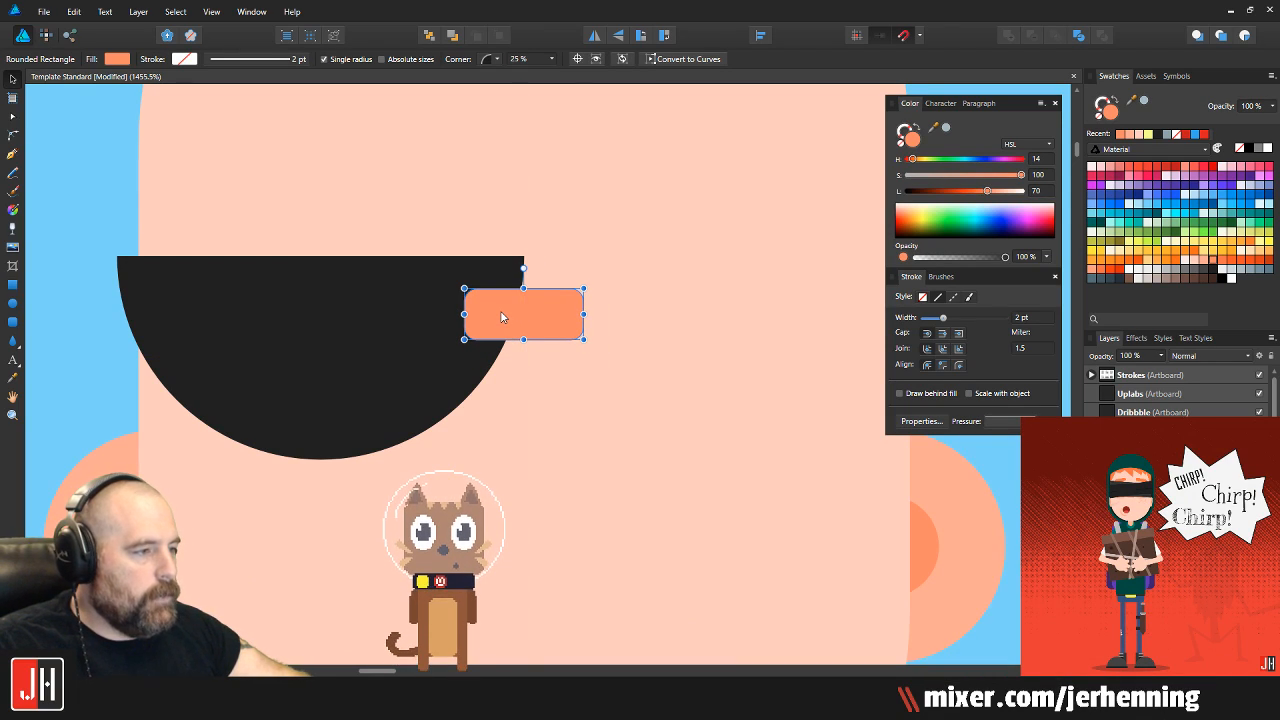
{"action": "key", "text": "i"}
{"action": "left_click", "coordinate": [435, 286]}
Scale the lens down slightly from its upper inner corner and shift it a little towards the left edge of the head
{"action": "key", "text": "v"}
{"action": "left_click", "coordinate": [402, 306]}
{"action": "left_click_drag", "start_coordinate": [523, 256], "coordinate": [487, 268]}
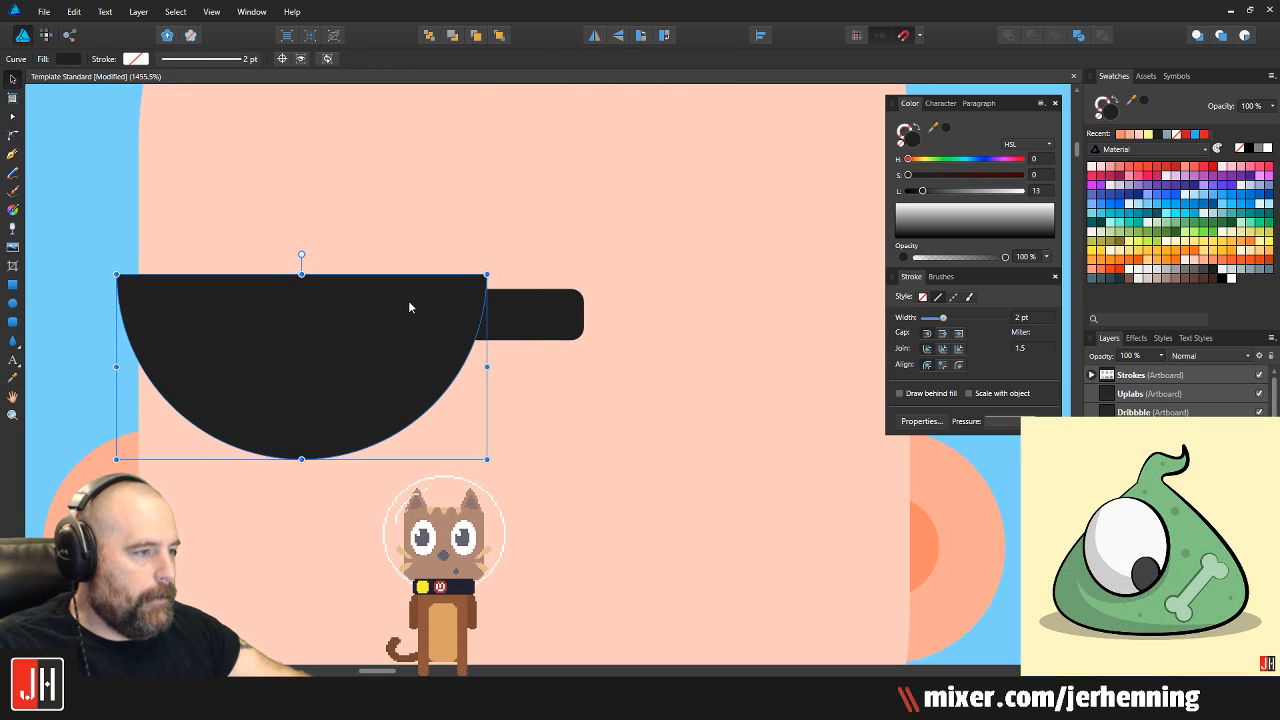
{"action": "left_click_drag", "start_coordinate": [408, 307], "coordinate": [398, 309]}
Widen the bridge symmetrically to about 17 px and fit the lens between the head's left edge and the bridge
{"action": "left_click", "coordinate": [513, 308]}
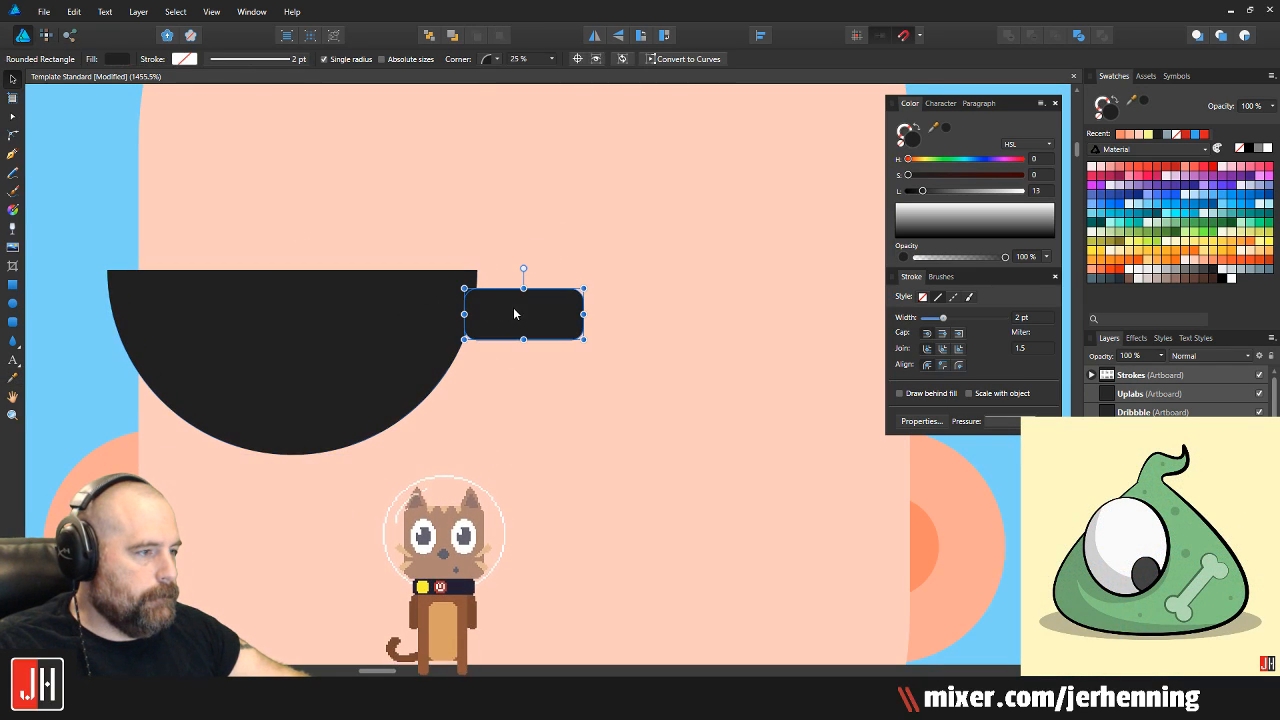
{"action": "left_click_drag", "start_coordinate": [584, 315], "coordinate": [611, 317]}
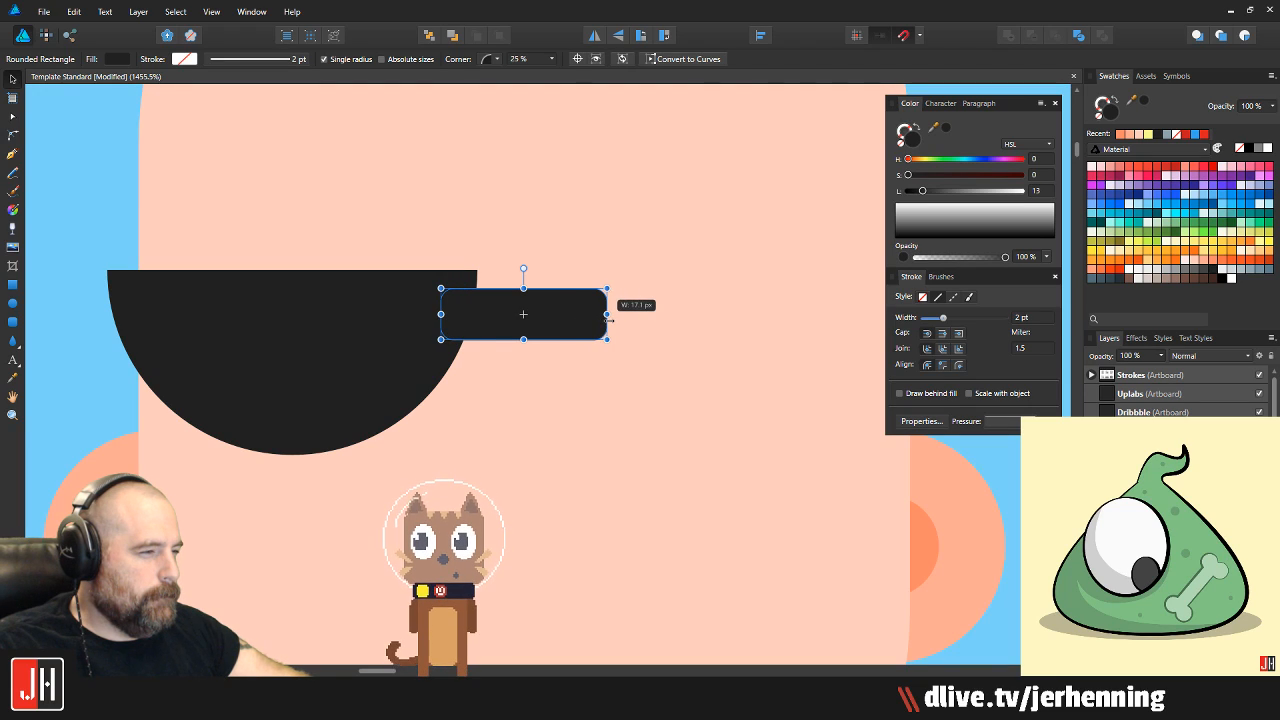
{"action": "scroll", "coordinate": [554, 347], "scroll_direction": "down", "scroll_amount": 2}
{"action": "left_click_drag", "start_coordinate": [441, 331], "coordinate": [452, 330]}
{"action": "left_click_drag", "start_coordinate": [540, 304], "coordinate": [520, 311]}
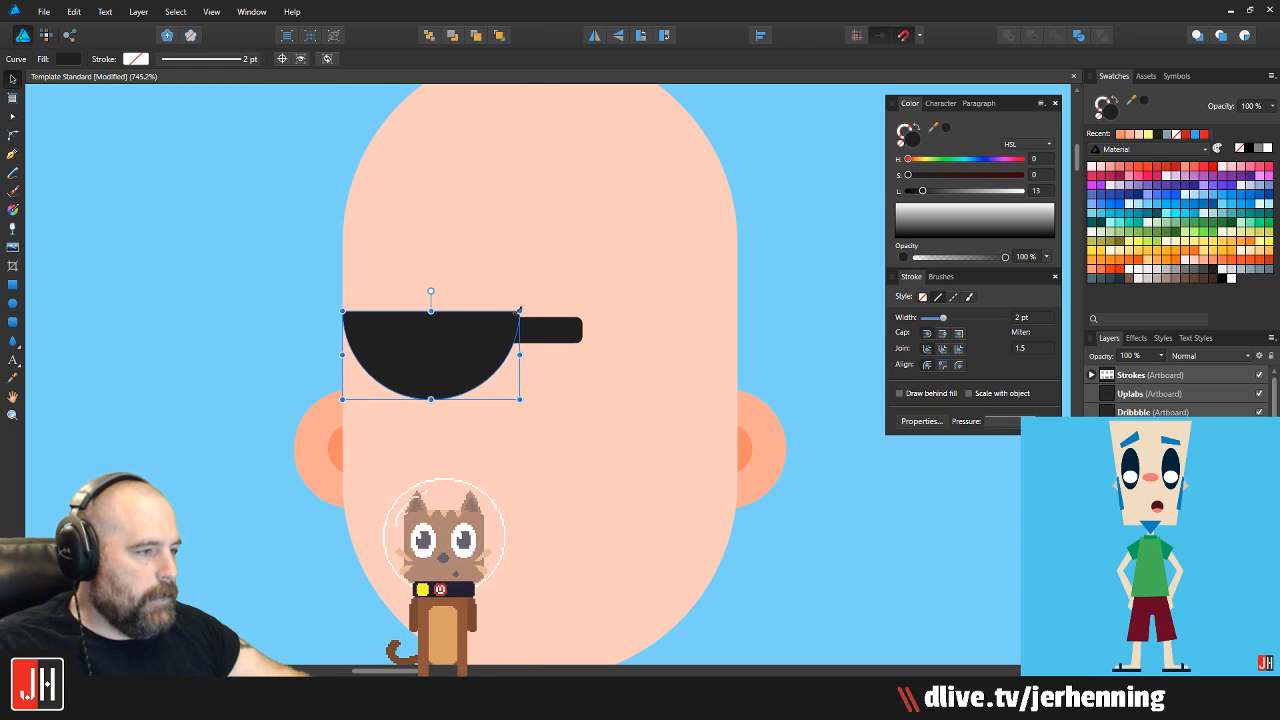
Duplicate the lens onto the right half of the face, on the other side of the bridge
{"action": "scroll", "coordinate": [463, 340], "scroll_direction": "up", "scroll_amount": 2}
{"action": "left_click_drag", "start_coordinate": [457, 340], "coordinate": [760, 329]}
{"action": "left_click", "coordinate": [572, 327]}
Select both lenses and the bridge, enlarge the sunglasses slightly, and position them centred across the face
{"action": "left_click", "coordinate": [680, 334]}
{"action": "left_click", "coordinate": [571, 323], "text": "shift"}
{"action": "left_click", "coordinate": [469, 326], "text": "shift"}
{"action": "left_click_drag", "start_coordinate": [276, 292], "coordinate": [259, 286]}
{"action": "scroll", "coordinate": [381, 304], "scroll_direction": "down", "scroll_amount": 2}
{"action": "left_click_drag", "start_coordinate": [568, 354], "coordinate": [573, 363]}
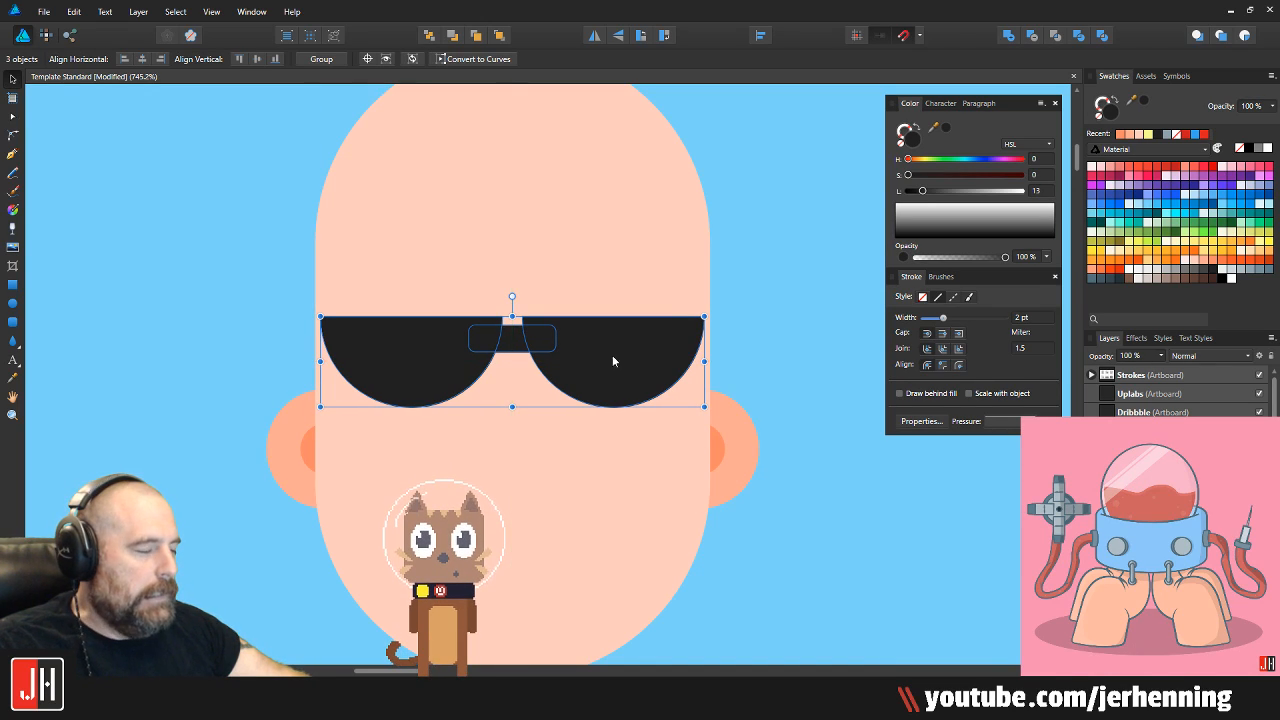
Deselect the sunglasses, save the document, and check their proportions against the whole head
{"action": "left_click", "coordinate": [752, 335]}
{"action": "scroll", "coordinate": [585, 418], "scroll_direction": "down", "scroll_amount": 3}
{"action": "scroll", "coordinate": [493, 450], "scroll_direction": "up", "scroll_amount": 2}
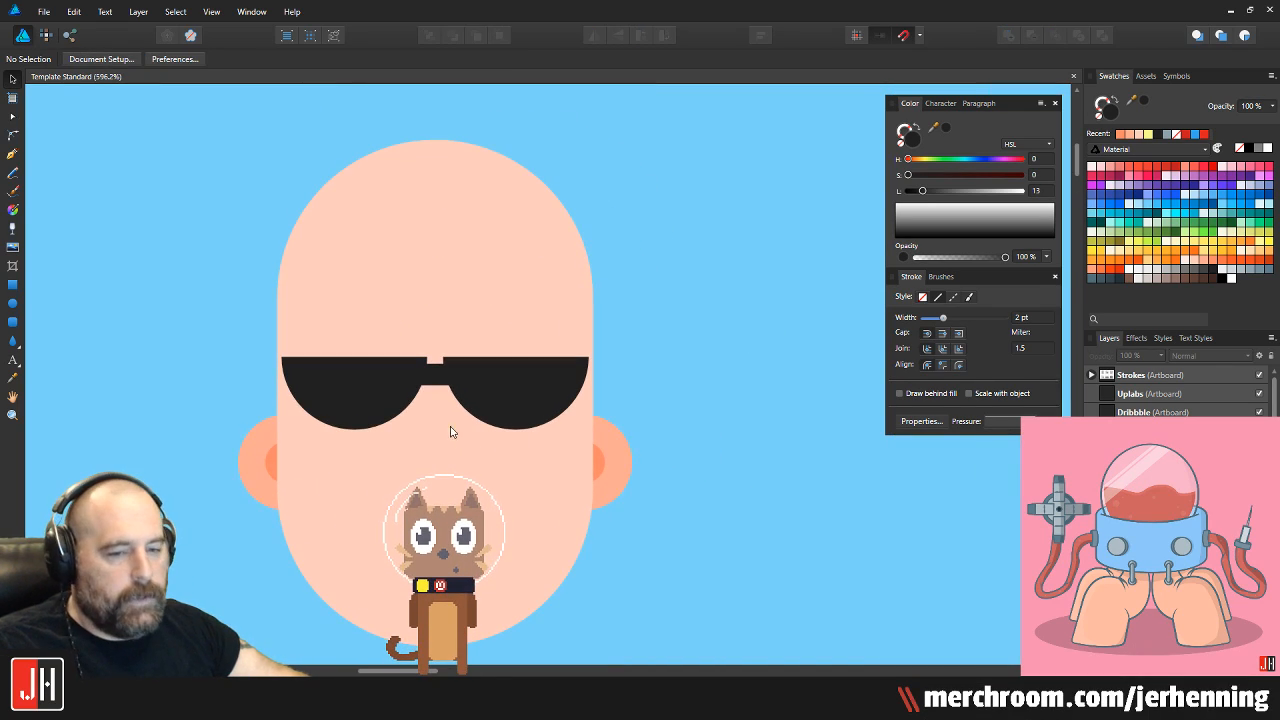
{"action": "scroll", "coordinate": [461, 463], "scroll_direction": "down", "scroll_amount": 3}
{"action": "scroll", "coordinate": [414, 471], "scroll_direction": "up", "scroll_amount": 4}
Slim the sunglasses' bridge by lowering its upper edge, then deselect it and save the document
{"action": "left_click_drag", "start_coordinate": [233, 311], "coordinate": [853, 459]}
{"action": "scroll", "coordinate": [530, 390], "scroll_direction": "up", "scroll_amount": 2}
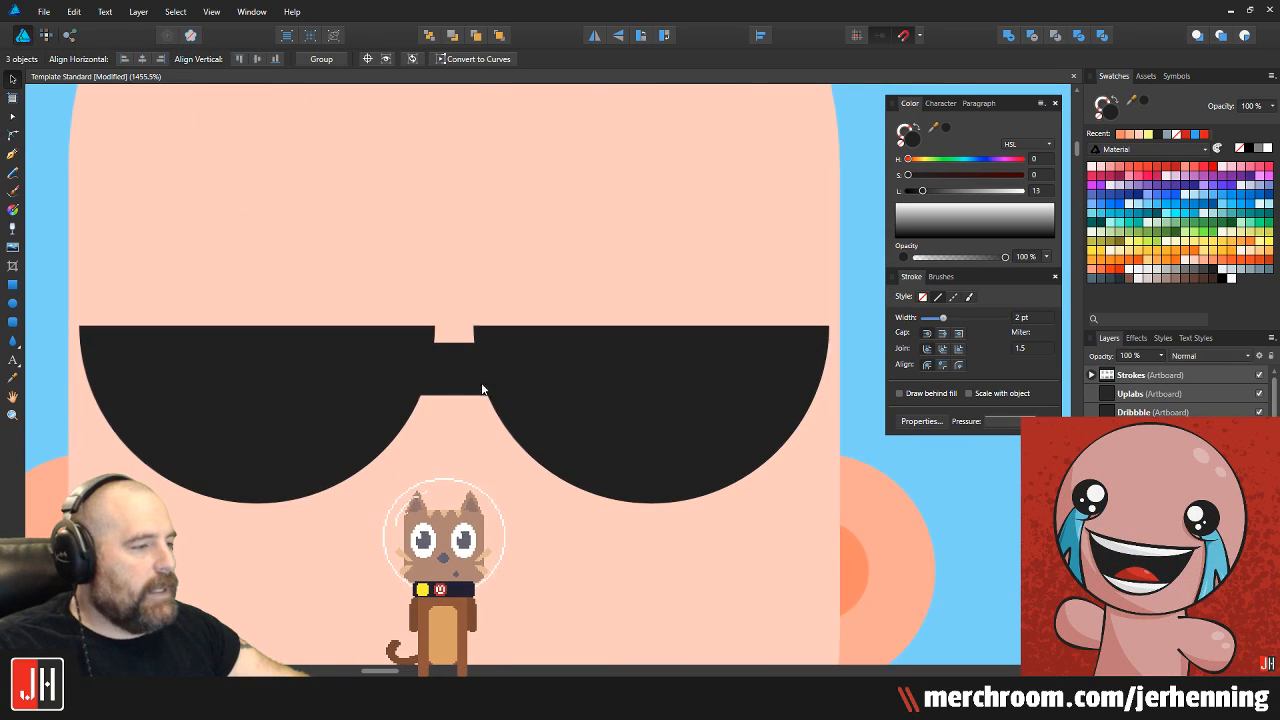
{"action": "left_click", "coordinate": [451, 364]}
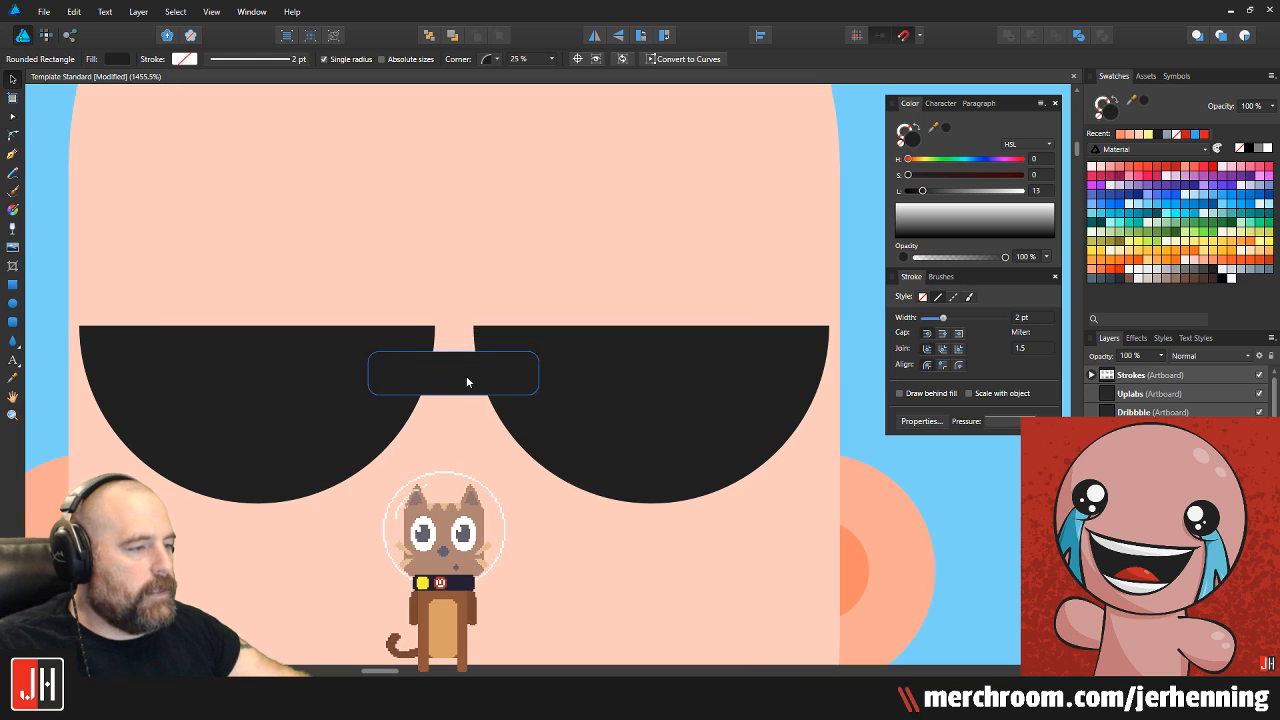
{"action": "scroll", "coordinate": [466, 377], "scroll_direction": "down", "scroll_amount": 3}
{"action": "left_click", "coordinate": [657, 409]}
{"action": "scroll", "coordinate": [471, 420], "scroll_direction": "up", "scroll_amount": 3}
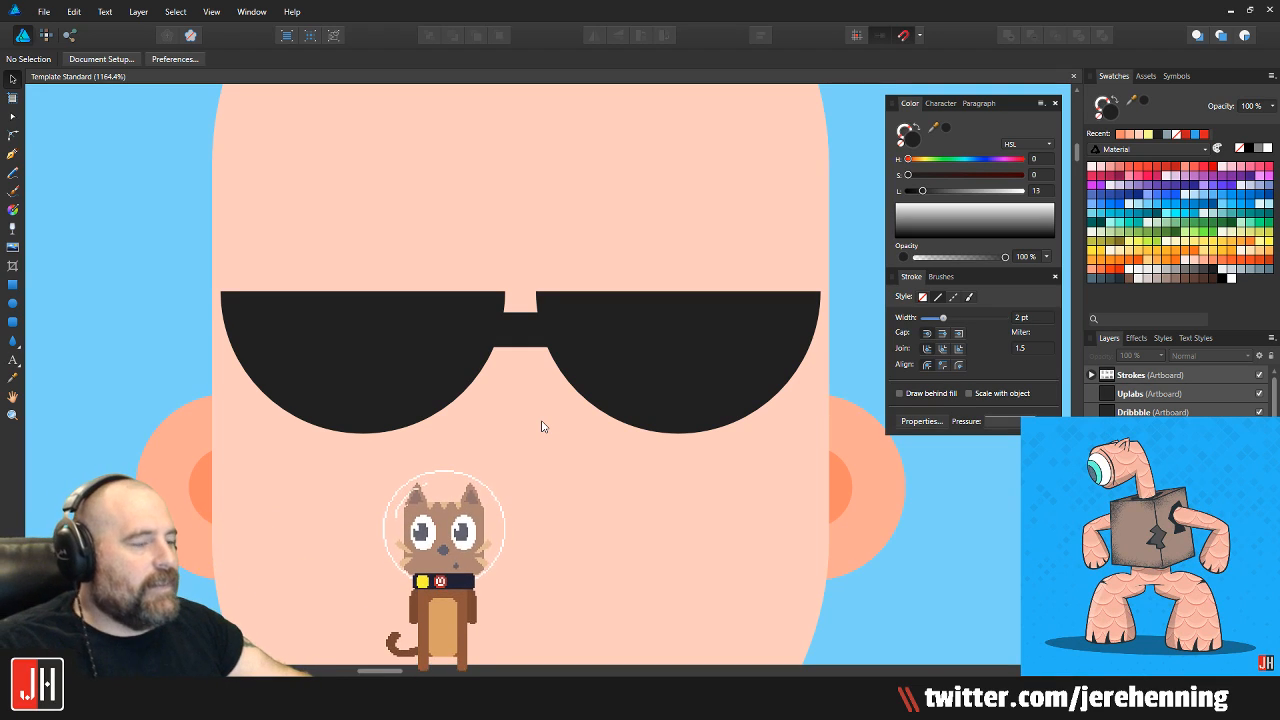
Nudge the bridge bar between the two sunglass lenses to adjust its position
{"action": "scroll", "coordinate": [541, 426], "scroll_direction": "down", "scroll_amount": 2}
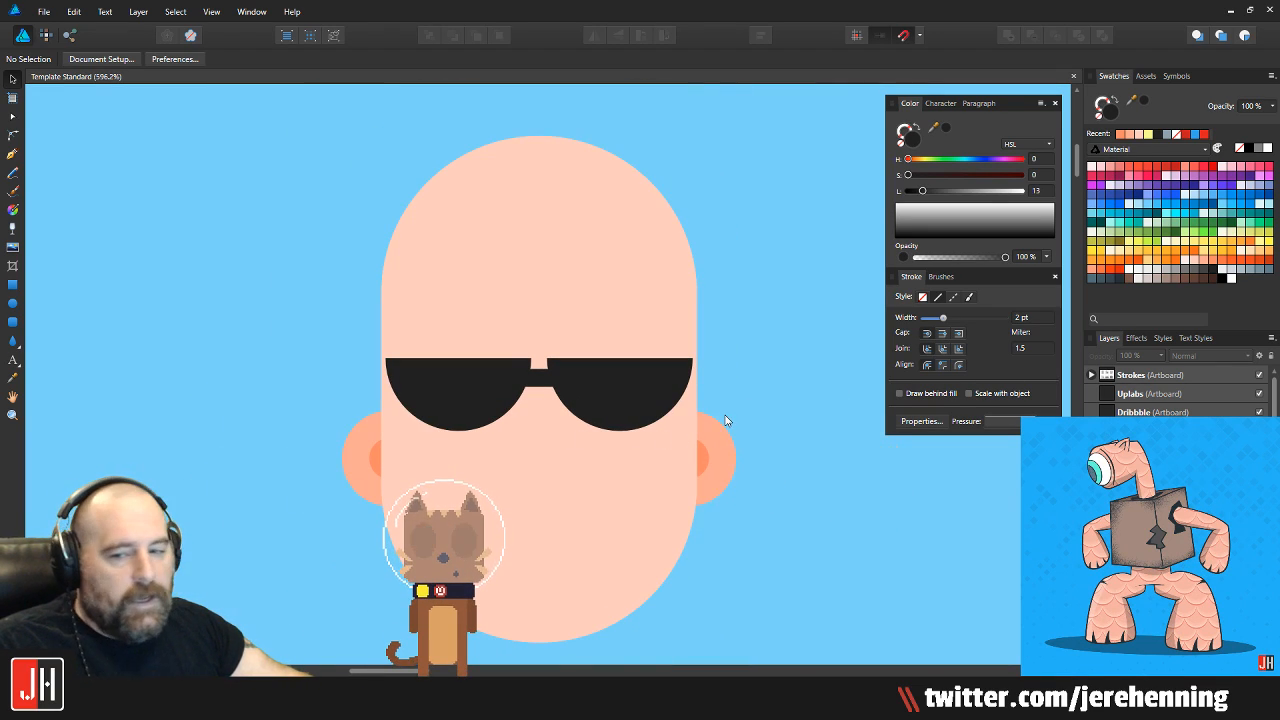
{"action": "scroll", "coordinate": [726, 421], "scroll_direction": "up", "scroll_amount": 1}
{"action": "scroll", "coordinate": [452, 375], "scroll_direction": "up", "scroll_amount": 3}
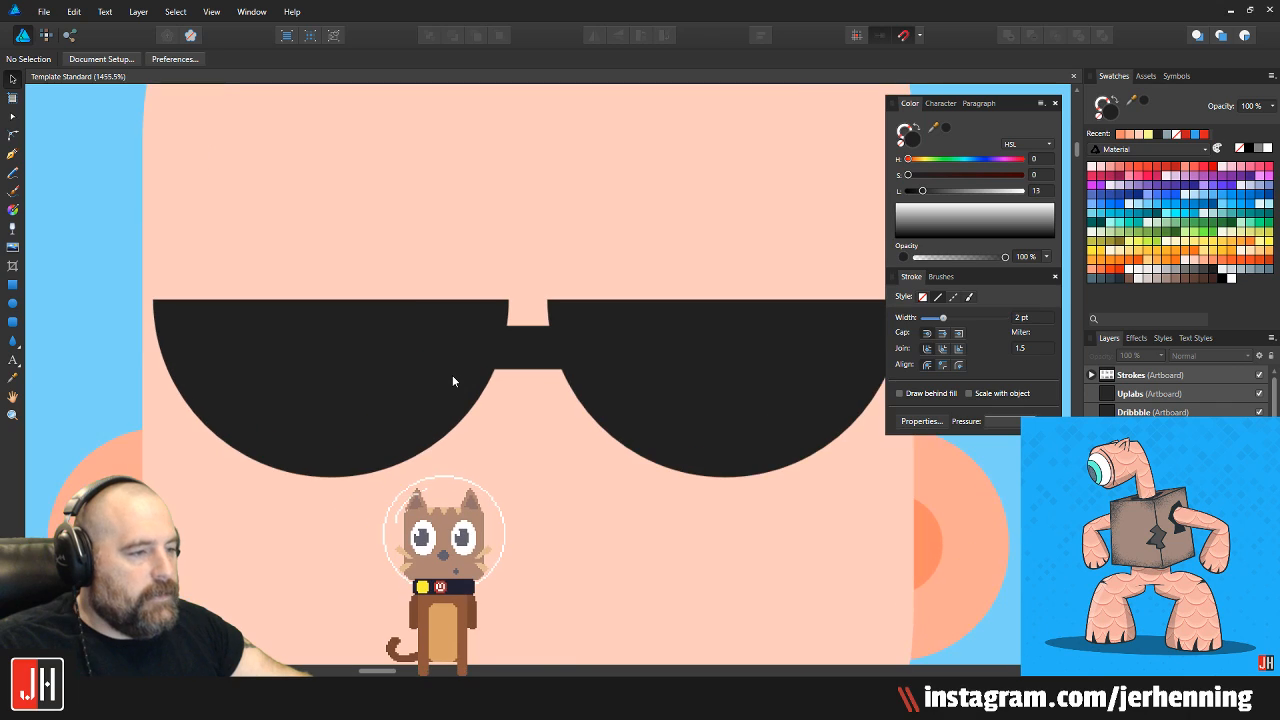
{"action": "left_click_drag", "start_coordinate": [446, 373], "coordinate": [508, 358]}
{"action": "scroll", "coordinate": [508, 358], "scroll_direction": "down", "scroll_amount": 5}
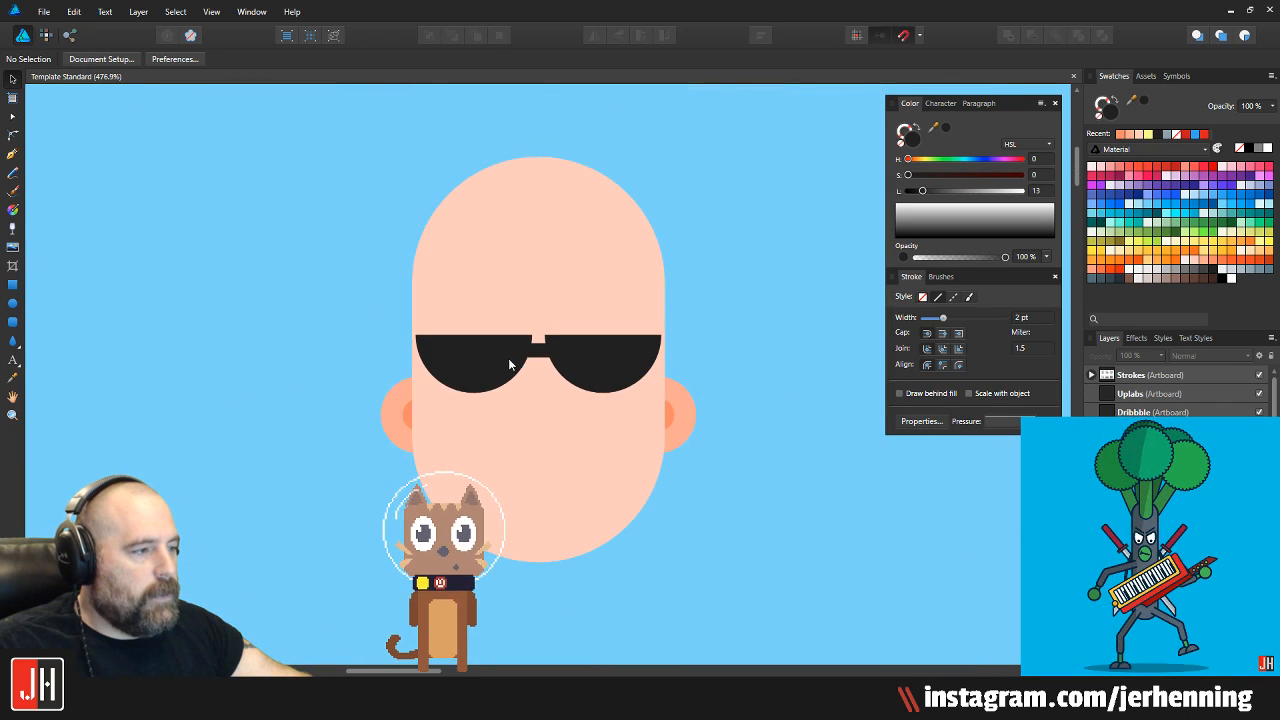
{"action": "scroll", "coordinate": [528, 378], "scroll_direction": "up", "scroll_amount": 3}
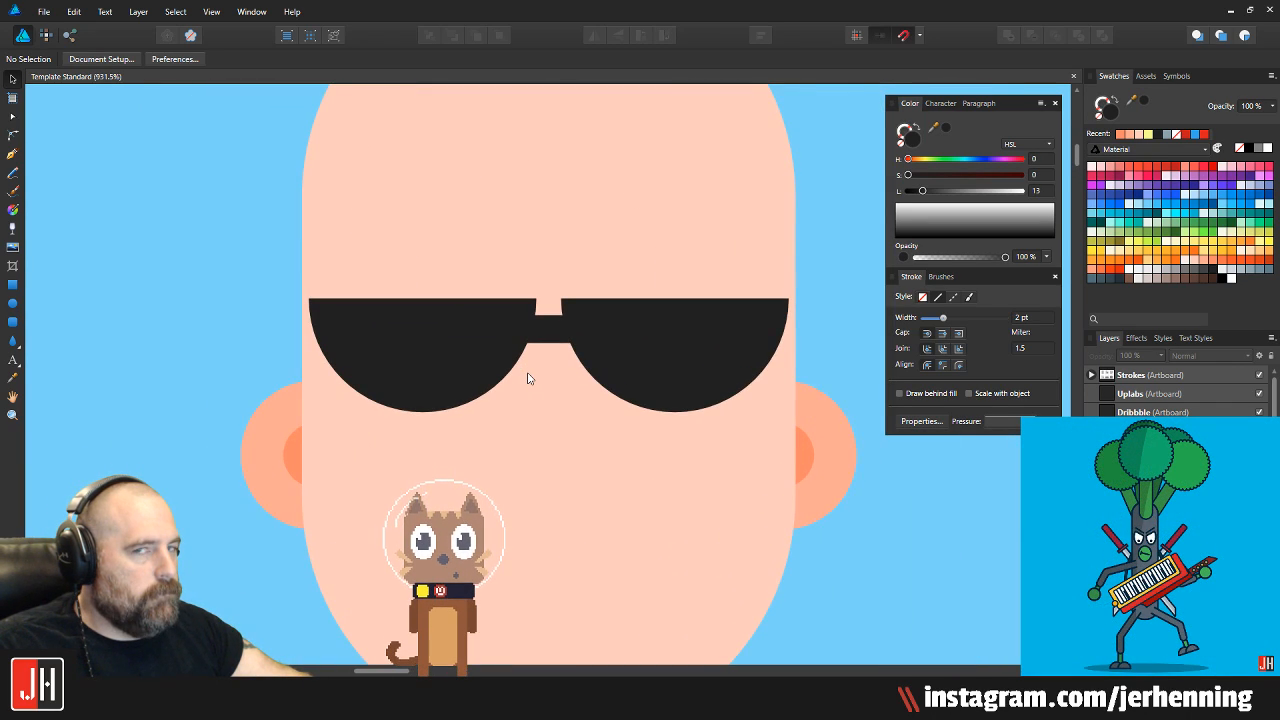
{"action": "left_click", "coordinate": [607, 340]}
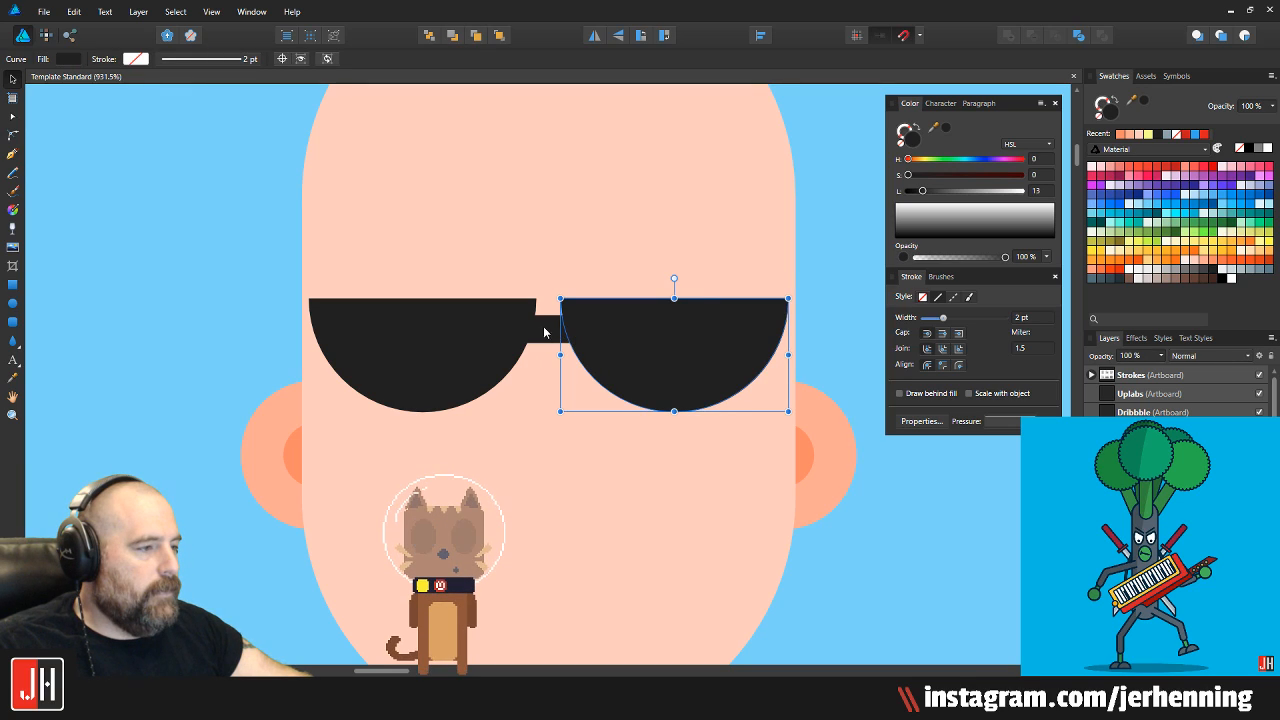
{"action": "left_click", "coordinate": [566, 334]}
{"action": "scroll", "coordinate": [554, 333], "scroll_direction": "up", "scroll_amount": 2}
{"action": "left_click_drag", "start_coordinate": [554, 331], "coordinate": [554, 335]}
{"action": "scroll", "coordinate": [554, 335], "scroll_direction": "down", "scroll_amount": 3}
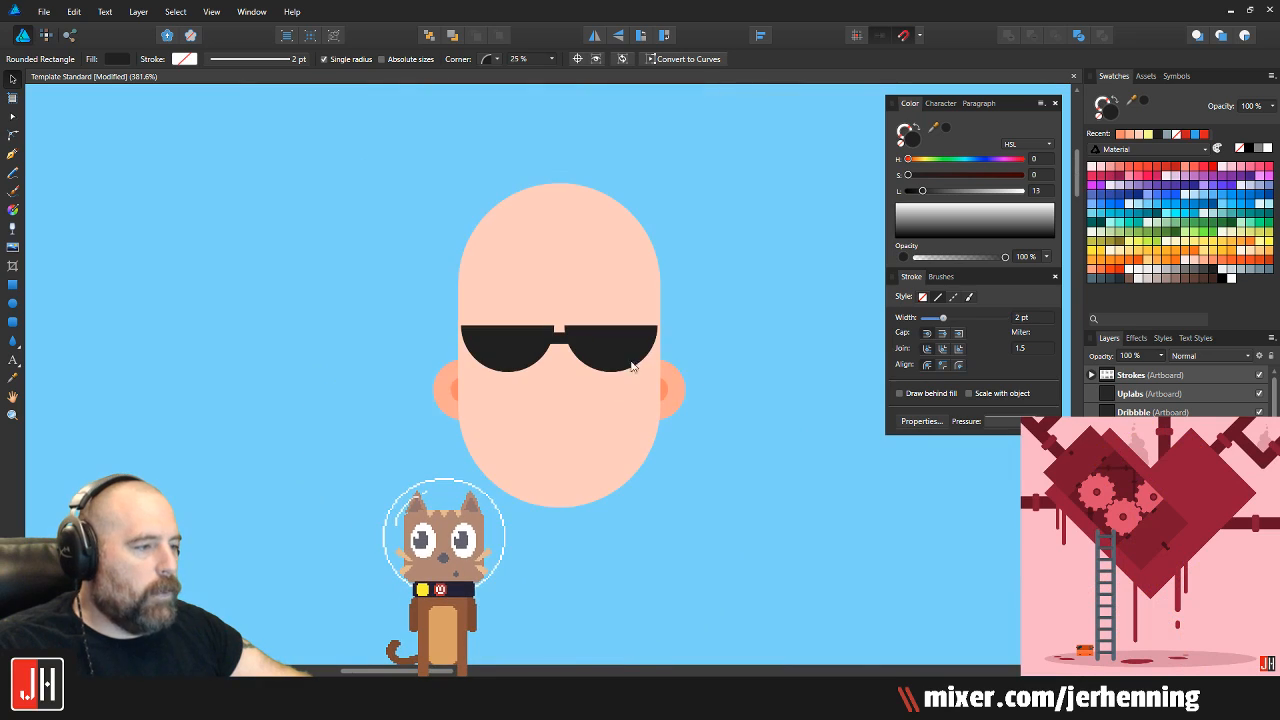
Place copies of the bridge bar at both outer lens edges as temple arms and center the pair on the face
{"action": "key", "text": "ctrl+d"}
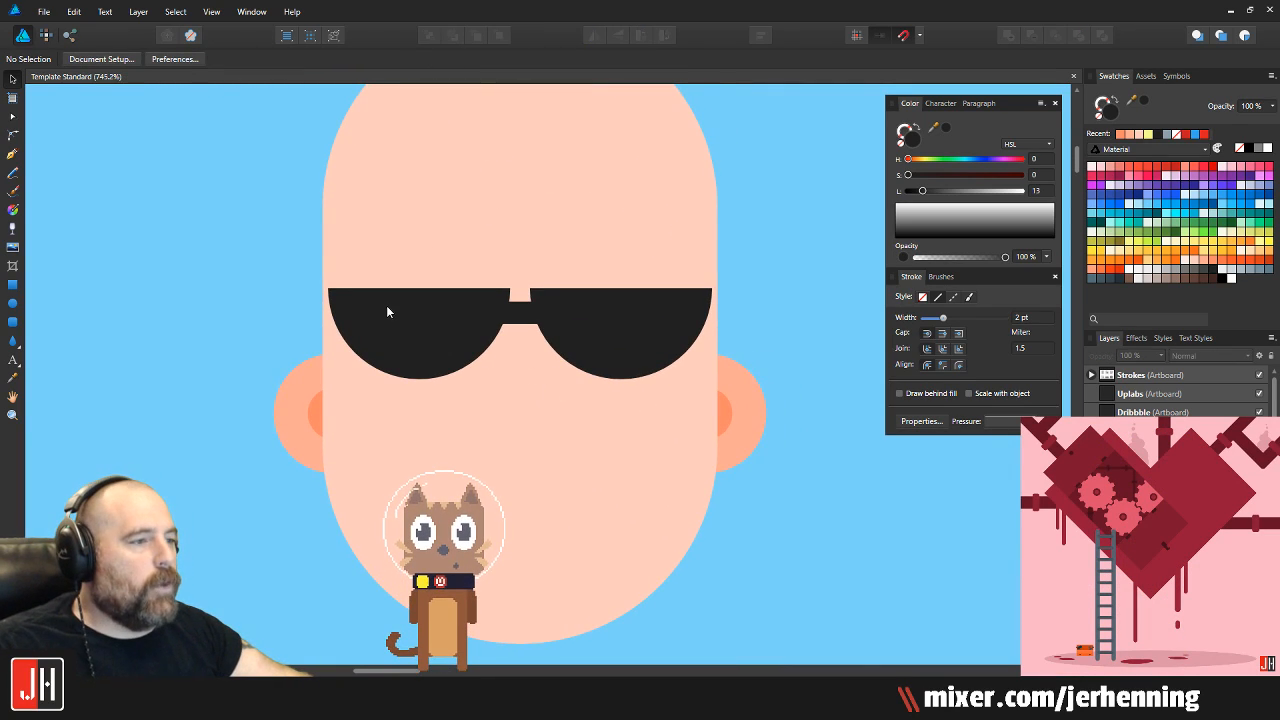
{"action": "scroll", "coordinate": [333, 328], "scroll_direction": "up", "scroll_amount": 2}
{"action": "left_click", "coordinate": [616, 316]}
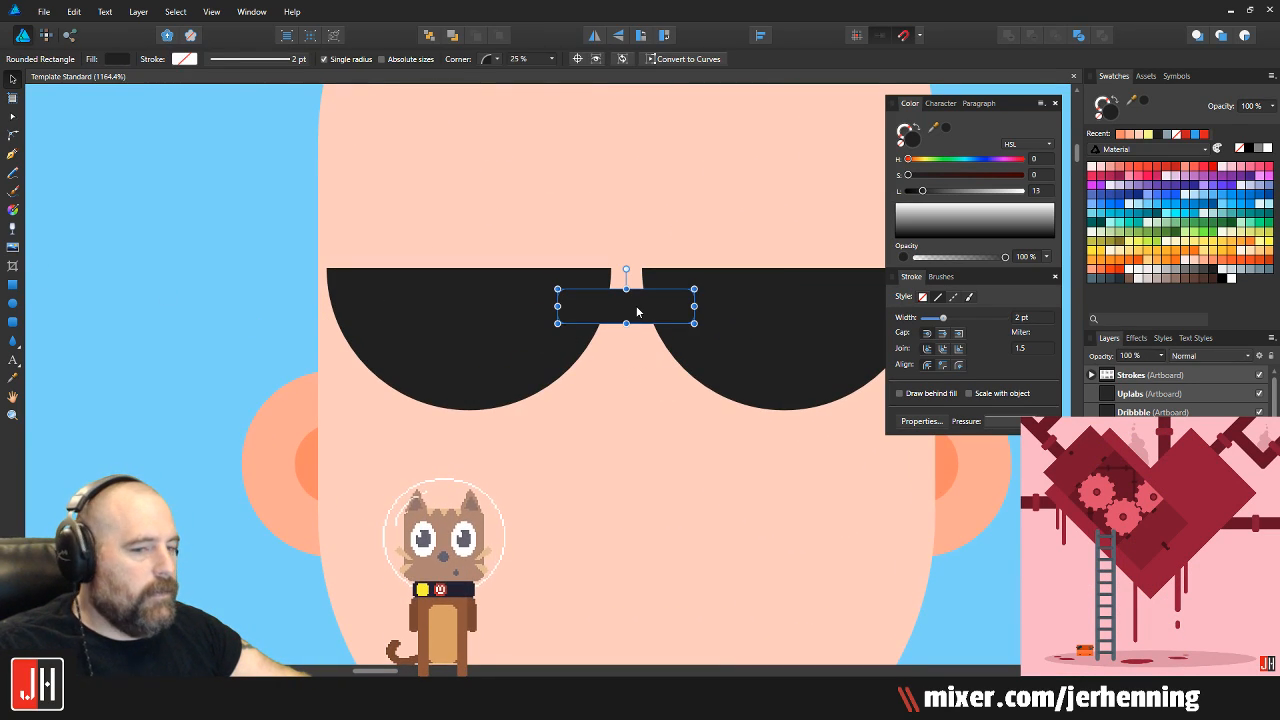
{"action": "left_click_drag", "start_coordinate": [637, 312], "coordinate": [715, 300]}
{"action": "scroll", "coordinate": [378, 300], "scroll_direction": "down", "scroll_amount": 2}
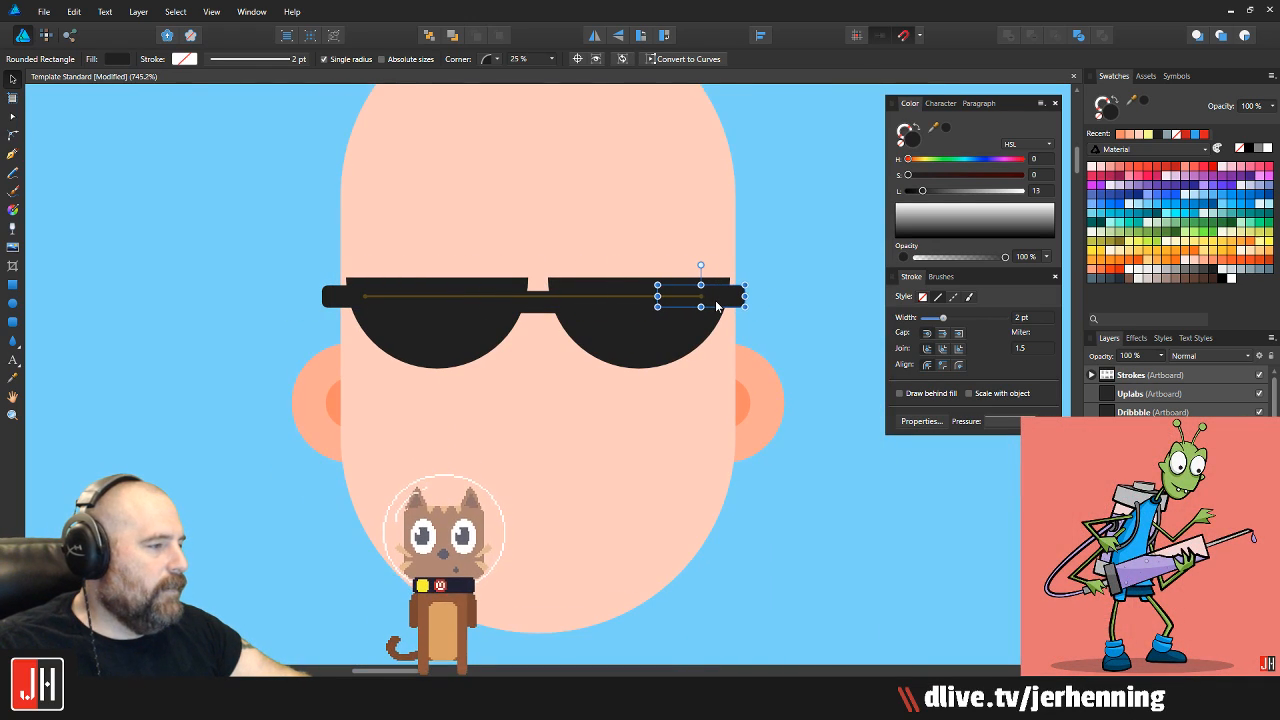
{"action": "left_click", "coordinate": [345, 297], "text": "shift"}
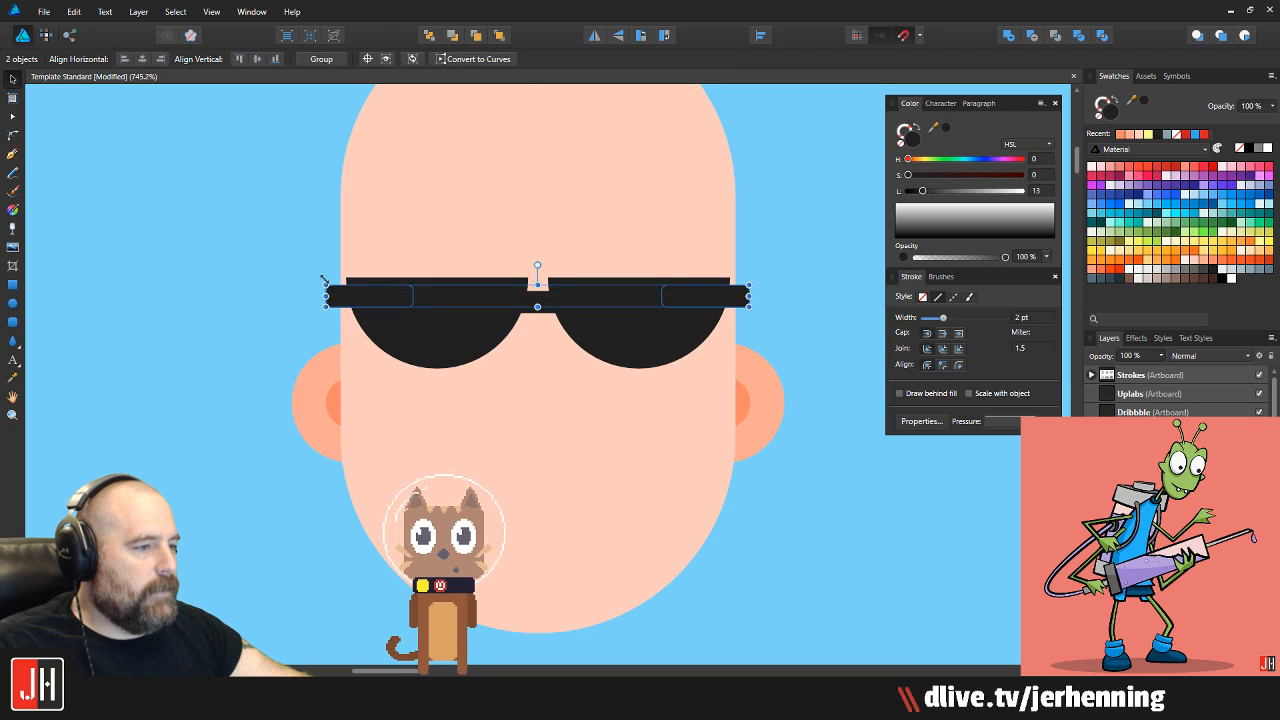
{"action": "key", "text": "ctrl+d"}
{"action": "scroll", "coordinate": [363, 286], "scroll_direction": "down", "scroll_amount": 4}
{"action": "scroll", "coordinate": [363, 286], "scroll_direction": "up", "scroll_amount": 3}
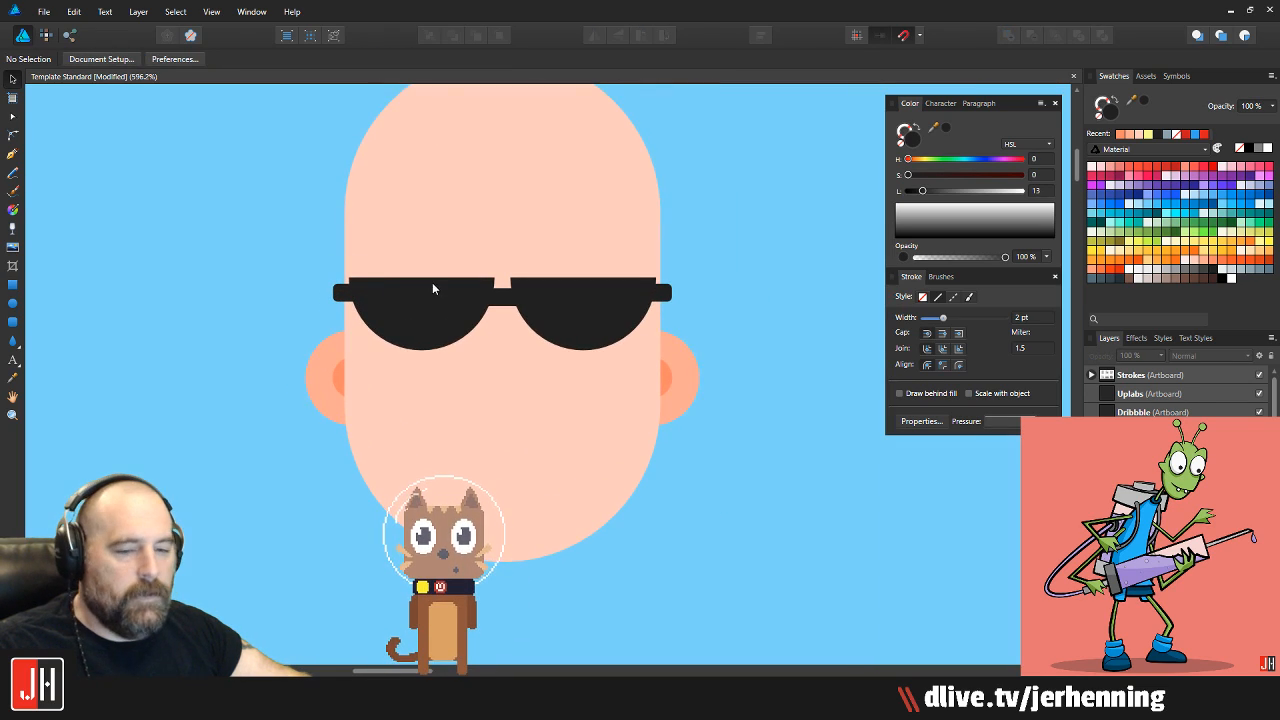
Move the bridge bar slightly lower between the lenses, keeping it horizontally centered
{"action": "scroll", "coordinate": [349, 309], "scroll_direction": "up", "scroll_amount": 1}
{"action": "left_click_drag", "start_coordinate": [78, 268], "coordinate": [770, 432]}
{"action": "left_click", "coordinate": [458, 361]}
{"action": "scroll", "coordinate": [459, 361], "scroll_direction": "up", "scroll_amount": 5}
{"action": "left_click_drag", "start_coordinate": [468, 356], "coordinate": [468, 377]}
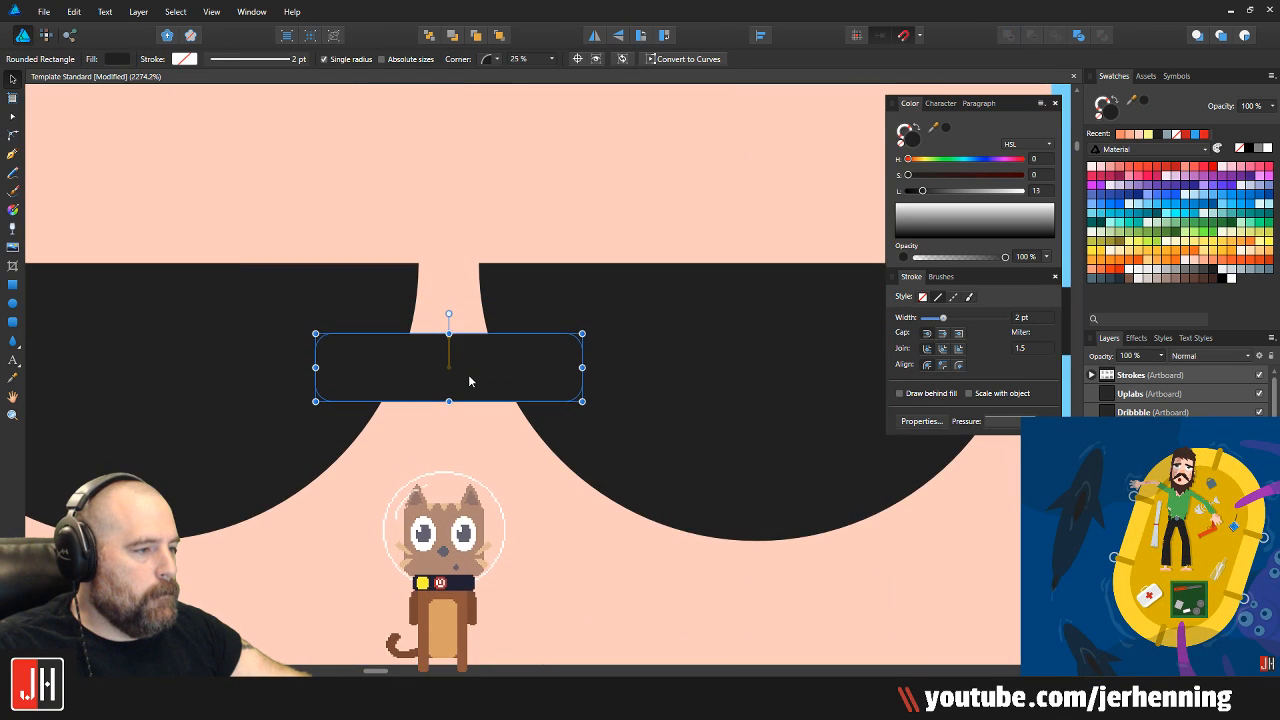
{"action": "scroll", "coordinate": [468, 377], "scroll_direction": "down", "scroll_amount": 8}
Group all the sunglasses parts and move the group slightly lower on the face
{"action": "left_click", "coordinate": [621, 383]}
{"action": "left_click_drag", "start_coordinate": [306, 331], "coordinate": [657, 408]}
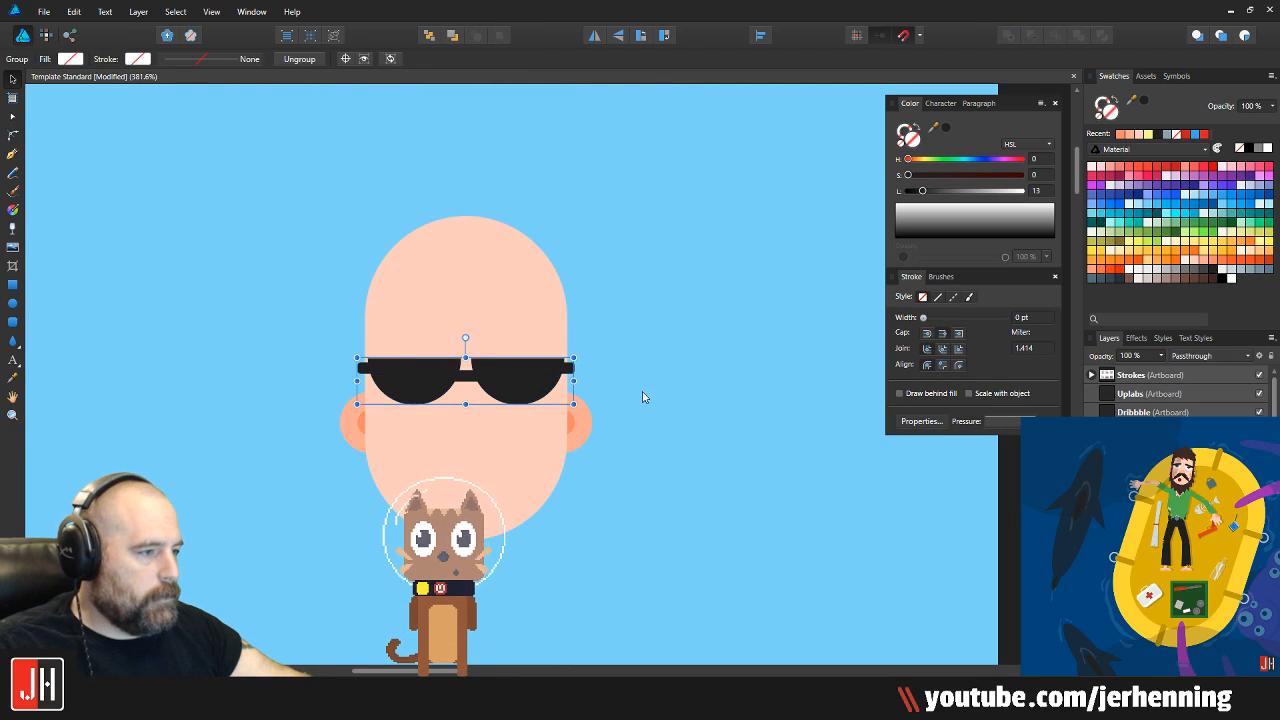
{"action": "scroll", "coordinate": [512, 381], "scroll_direction": "up", "scroll_amount": 6}
{"action": "left_click_drag", "start_coordinate": [507, 376], "coordinate": [597, 313]}
{"action": "scroll", "coordinate": [596, 310], "scroll_direction": "down", "scroll_amount": 6}
{"action": "left_click", "coordinate": [687, 414]}
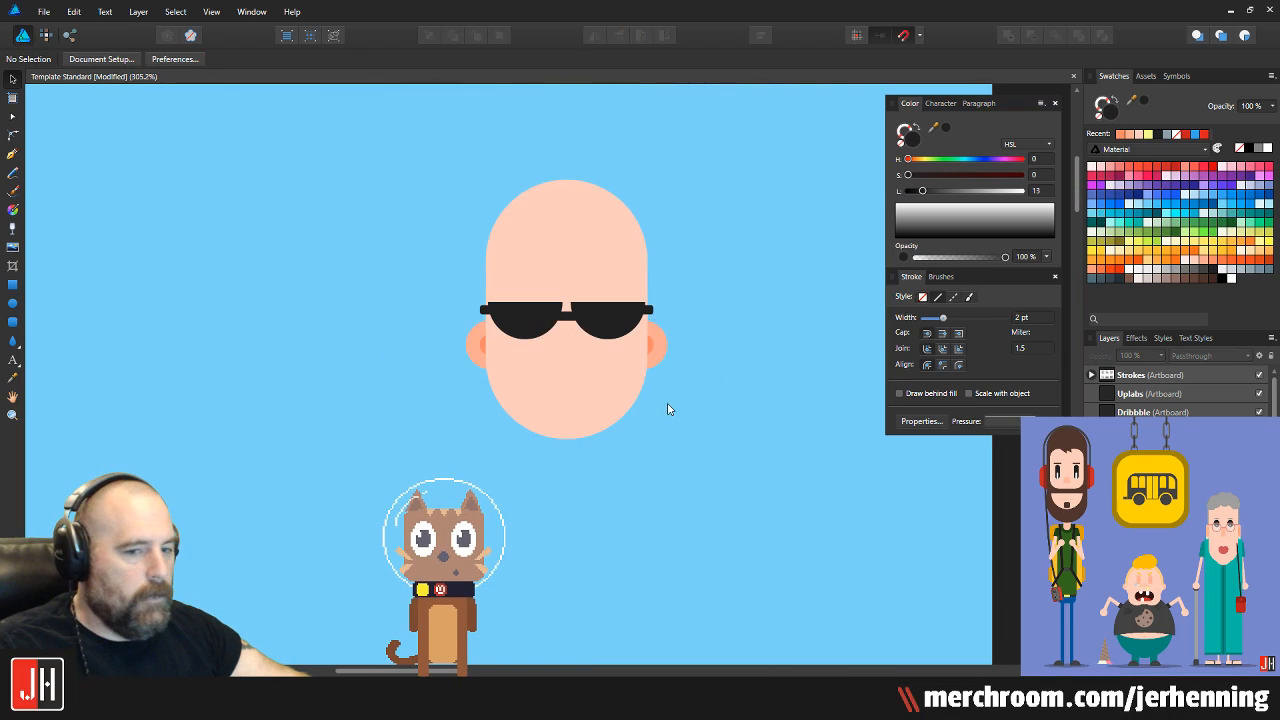
Raise the bridge bar a little within the grouped sunglasses
{"action": "scroll", "coordinate": [555, 364], "scroll_direction": "up", "scroll_amount": 2}
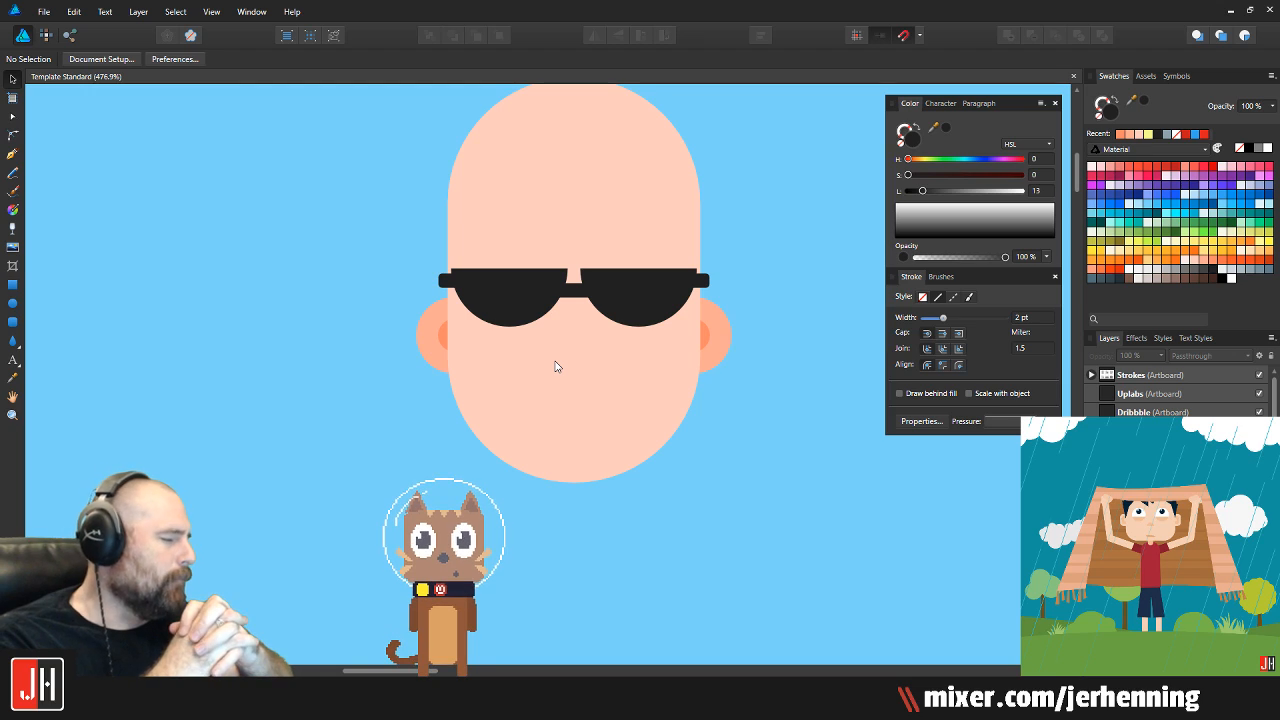
{"action": "scroll", "coordinate": [577, 290], "scroll_direction": "up", "scroll_amount": 5}
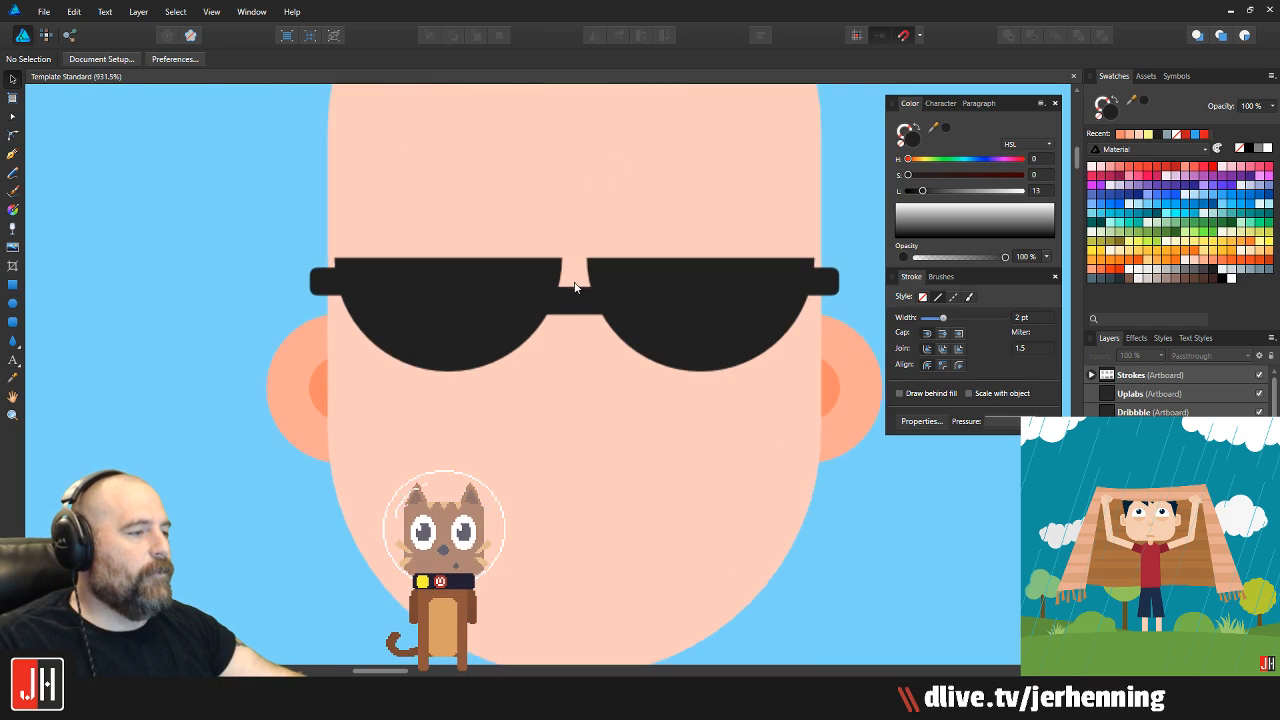
{"action": "left_click", "coordinate": [580, 296]}
{"action": "scroll", "coordinate": [584, 298], "scroll_direction": "down", "scroll_amount": 5}
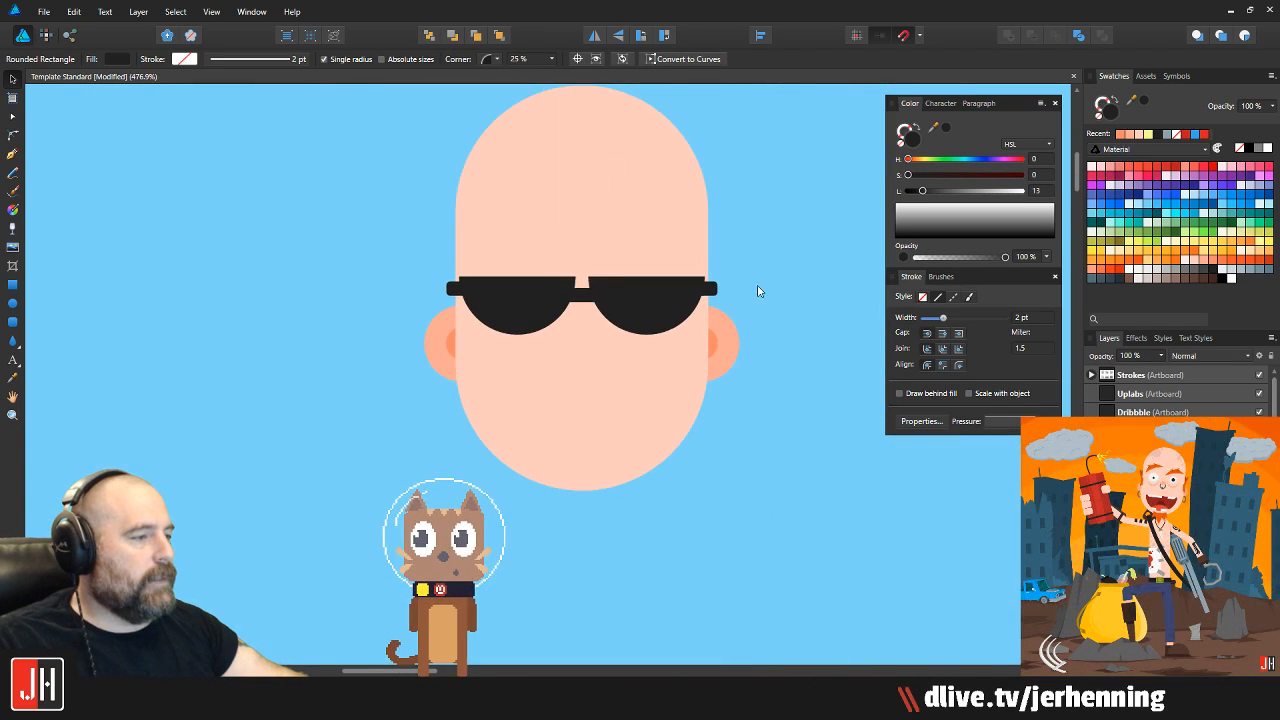
{"action": "key", "text": "ctrl+d"}
{"action": "scroll", "coordinate": [577, 311], "scroll_direction": "up", "scroll_amount": 2}
{"action": "left_click", "coordinate": [642, 300]}
{"action": "mouse_move", "coordinate": [642, 300]}
{"action": "left_mouse_down"}
{"action": "mouse_move", "coordinate": [645, 280]}
{"action": "mouse_move", "coordinate": [643, 292]}
{"action": "left_mouse_up"}
{"action": "left_click", "coordinate": [367, 266]}
{"action": "scroll", "coordinate": [380, 275], "scroll_direction": "down", "scroll_amount": 2}
{"action": "scroll", "coordinate": [448, 303], "scroll_direction": "up", "scroll_amount": 2}
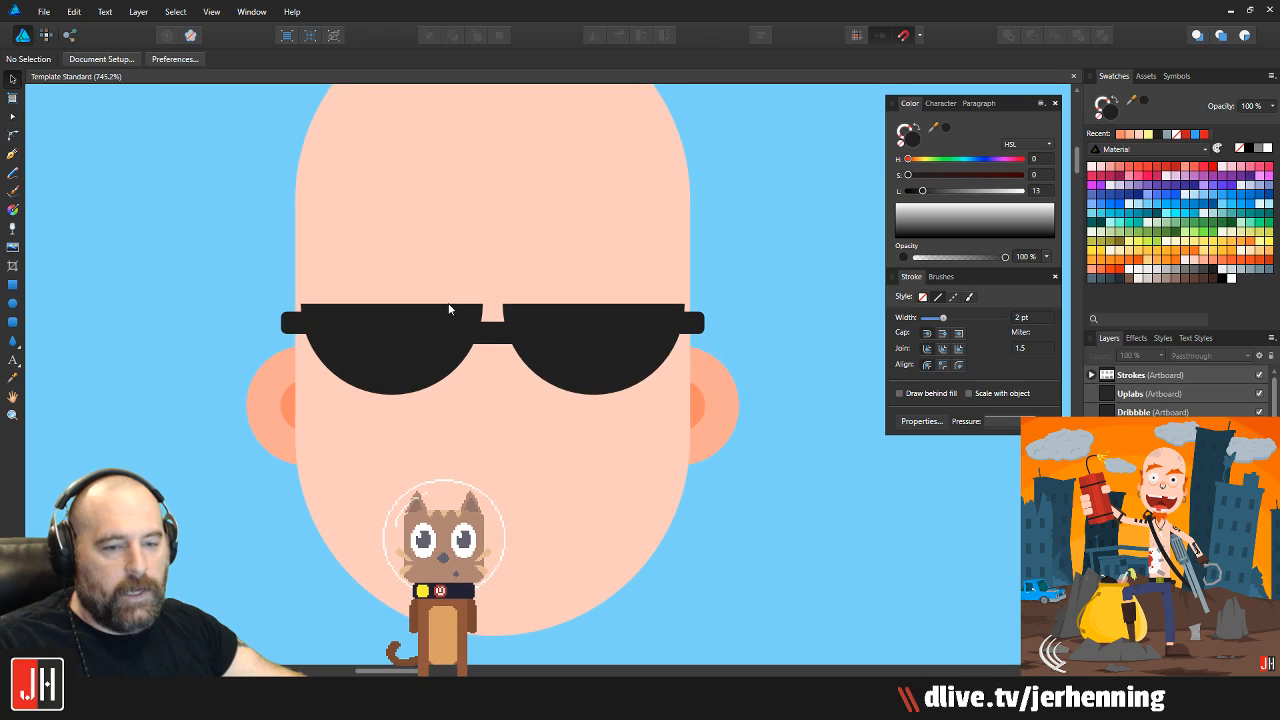
Draw a tall, narrow rectangle crossing the left lens from the forehead to below the chin
{"action": "scroll", "coordinate": [448, 303], "scroll_direction": "down", "scroll_amount": 3}
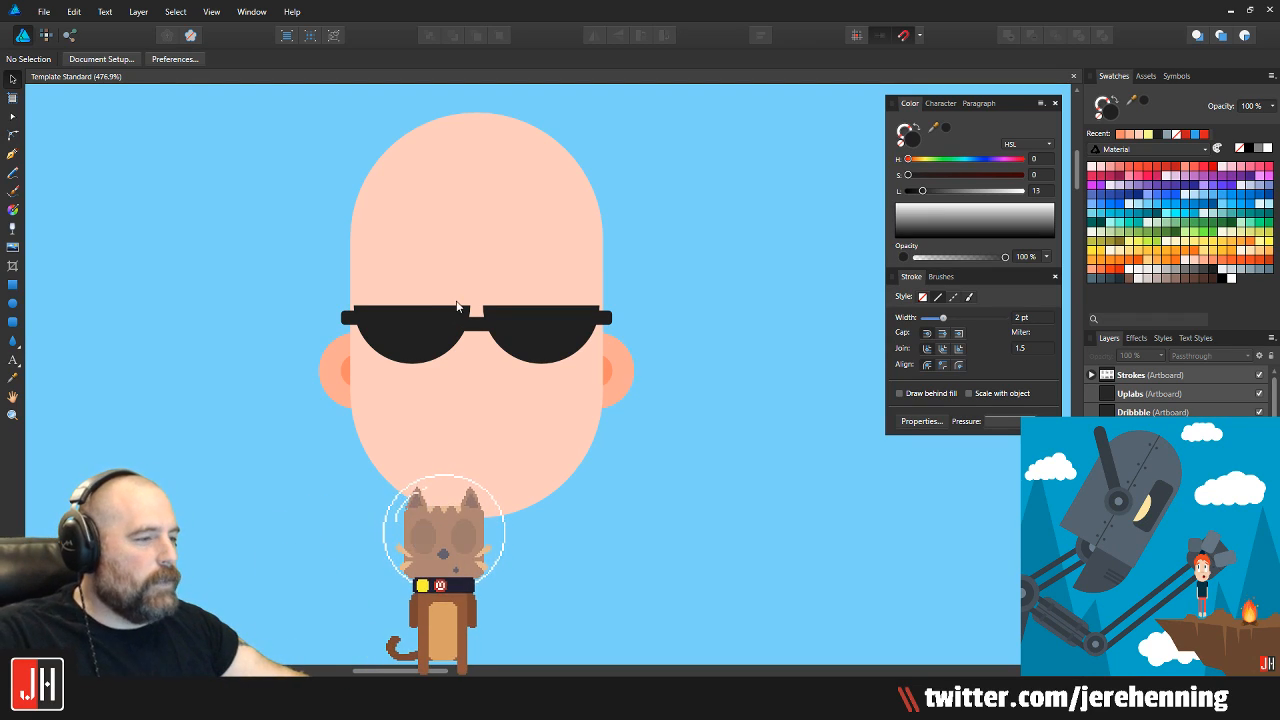
{"action": "scroll", "coordinate": [457, 306], "scroll_direction": "up", "scroll_amount": 4}
{"action": "scroll", "coordinate": [389, 303], "scroll_direction": "down", "scroll_amount": 3}
{"action": "scroll", "coordinate": [440, 294], "scroll_direction": "up", "scroll_amount": 2}
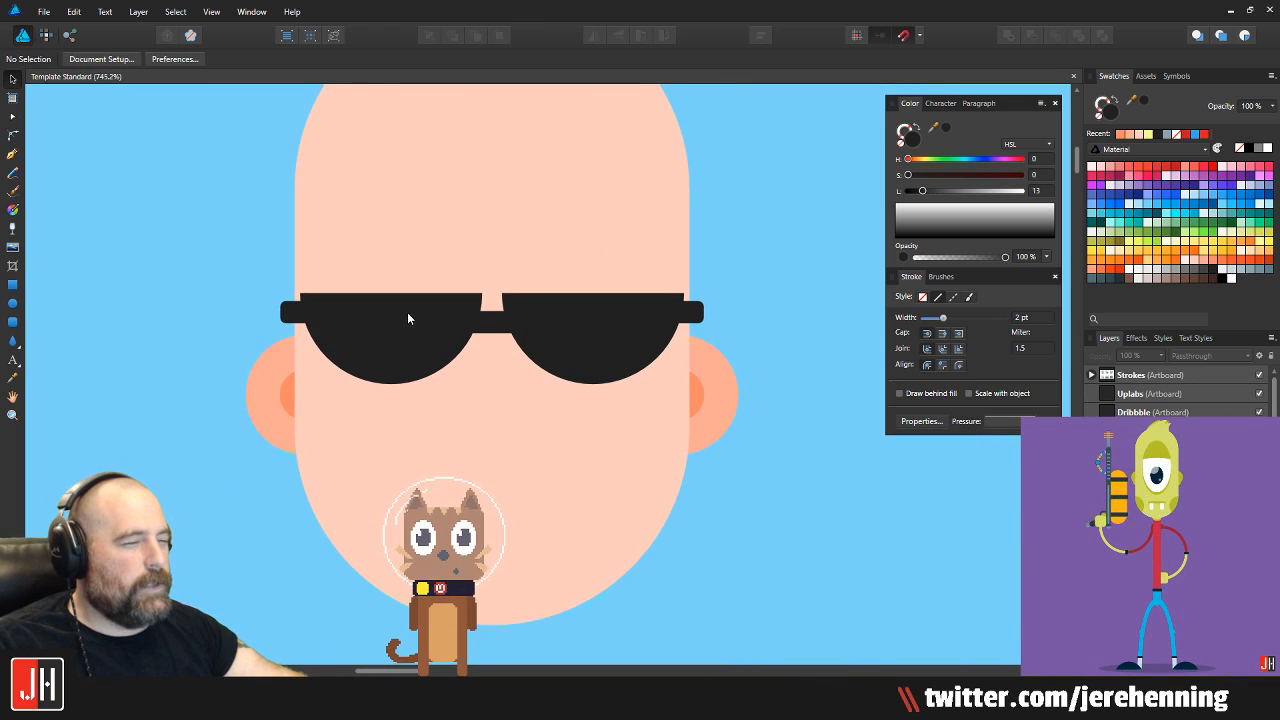
{"action": "left_click", "coordinate": [13, 285]}
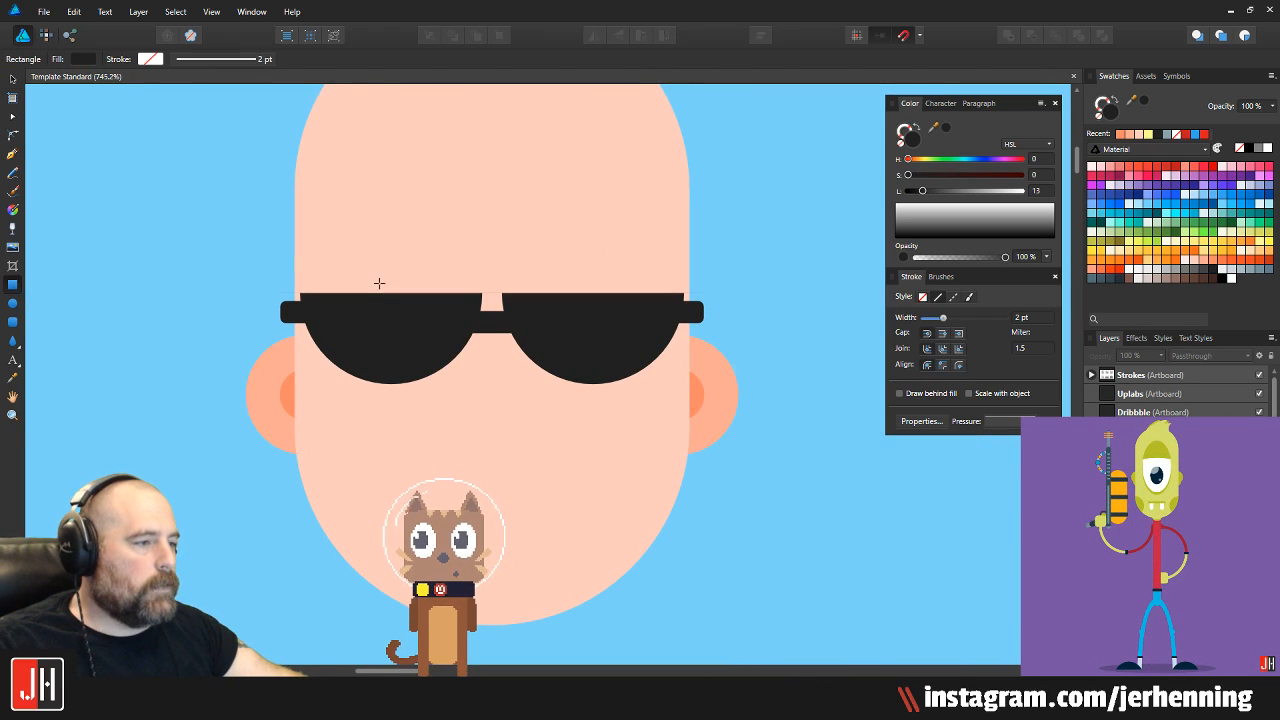
{"action": "scroll", "coordinate": [380, 215], "scroll_direction": "down", "scroll_amount": 3}
{"action": "left_click_drag", "start_coordinate": [380, 210], "coordinate": [416, 513]}
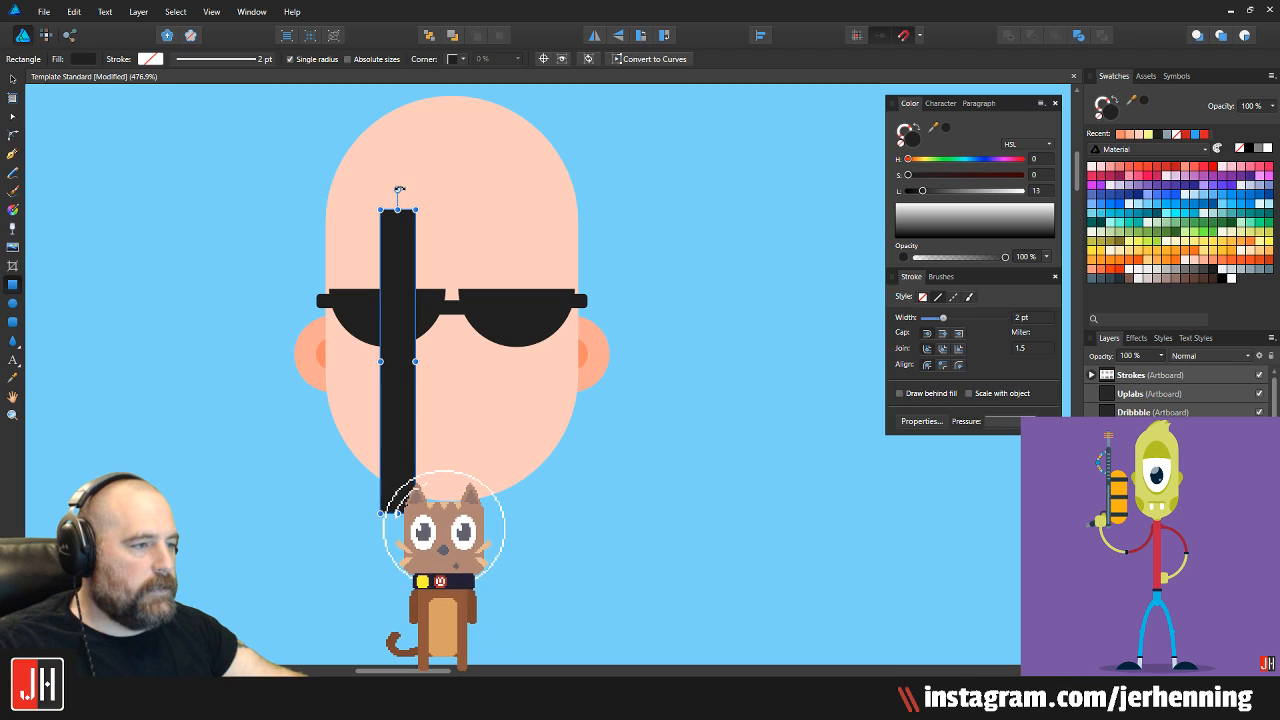
Tilt the rectangle diagonally across the left lens and lighten its fill to an HSL lightness of 36
{"action": "left_click_drag", "start_coordinate": [398, 189], "coordinate": [468, 197]}
{"action": "key", "text": "v"}
{"action": "left_click_drag", "start_coordinate": [442, 315], "coordinate": [423, 287]}
{"action": "left_click_drag", "start_coordinate": [922, 190], "coordinate": [950, 194]}
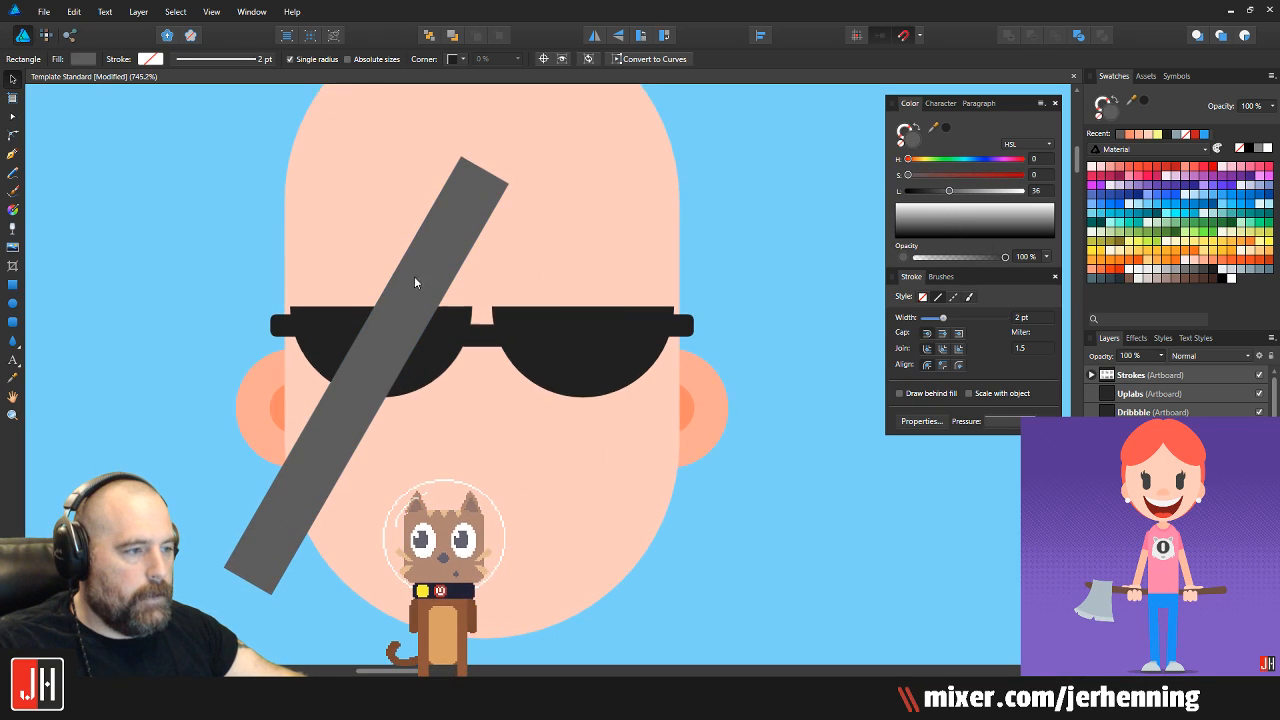
Cut the gray diagonal stripe and paste it inside the left lens so the lens shape clips it
{"action": "key", "text": "ctrl+x"}
{"action": "left_click", "coordinate": [427, 311]}
{"action": "key", "text": "ctrl+alt+v"}
{"action": "scroll", "coordinate": [399, 338], "scroll_direction": "up", "scroll_amount": 3}
{"action": "left_click", "coordinate": [429, 337]}
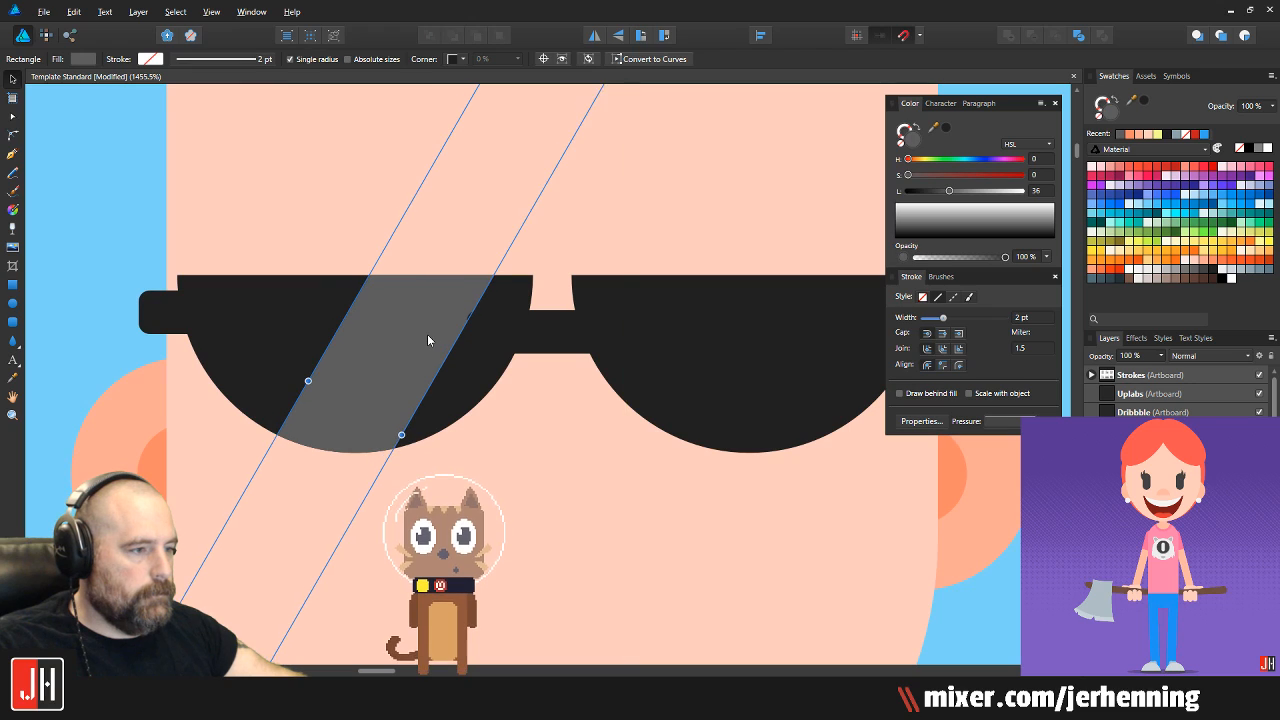
{"action": "left_click_drag", "start_coordinate": [417, 343], "coordinate": [285, 318]}
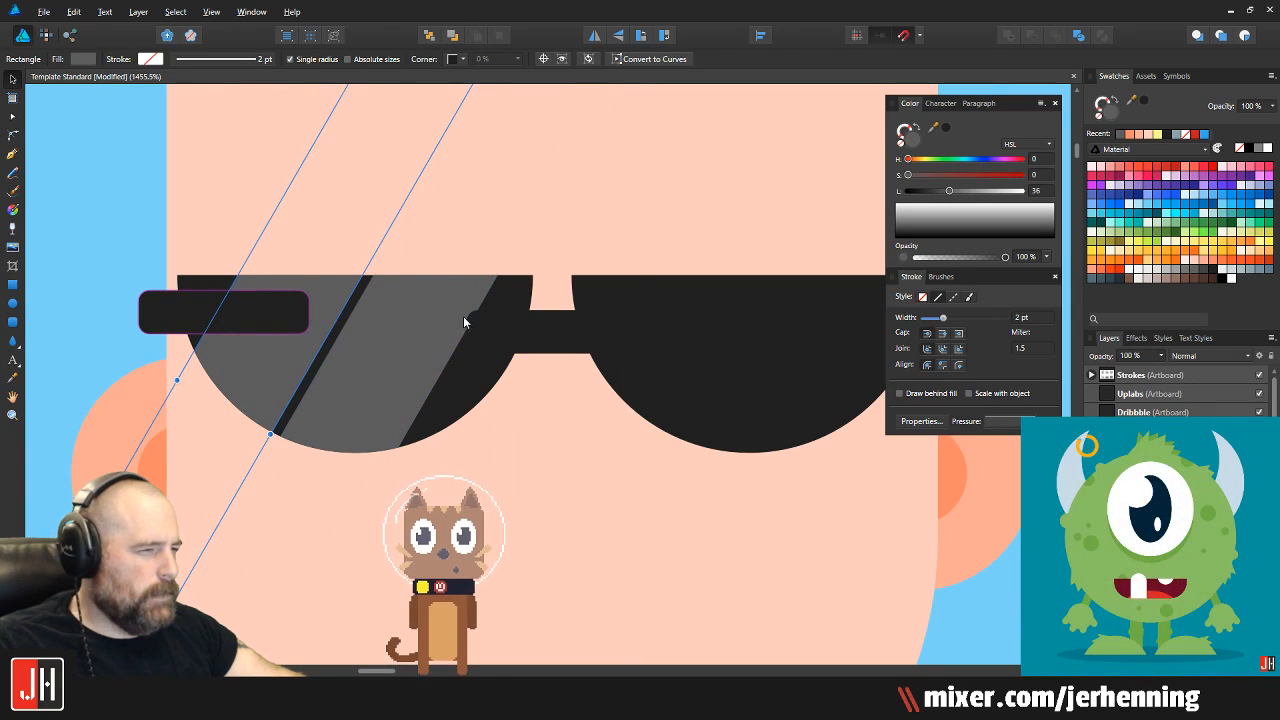
{"action": "key", "text": "ctrl+z"}
{"action": "key", "text": "ctrl+d"}
Bring both lenses in front of the temple arms and bridge bar
{"action": "left_click", "coordinate": [261, 370]}
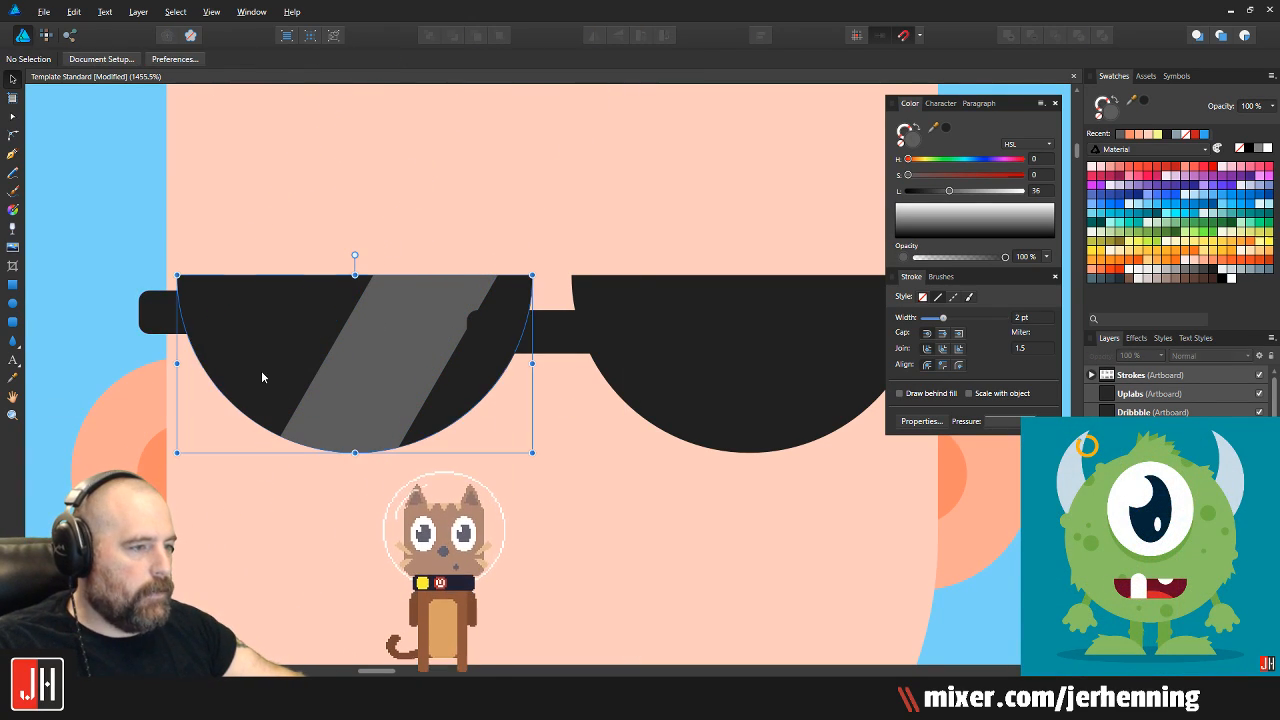
{"action": "left_click", "coordinate": [690, 383], "text": "shift"}
{"action": "scroll", "coordinate": [684, 394], "scroll_direction": "down", "scroll_amount": 2}
{"action": "scroll", "coordinate": [527, 404], "scroll_direction": "up", "scroll_amount": 2}
Narrow the left lens's highlight stripe and add a thin copy and a medium-width copy to its left
{"action": "double_click", "coordinate": [521, 374]}
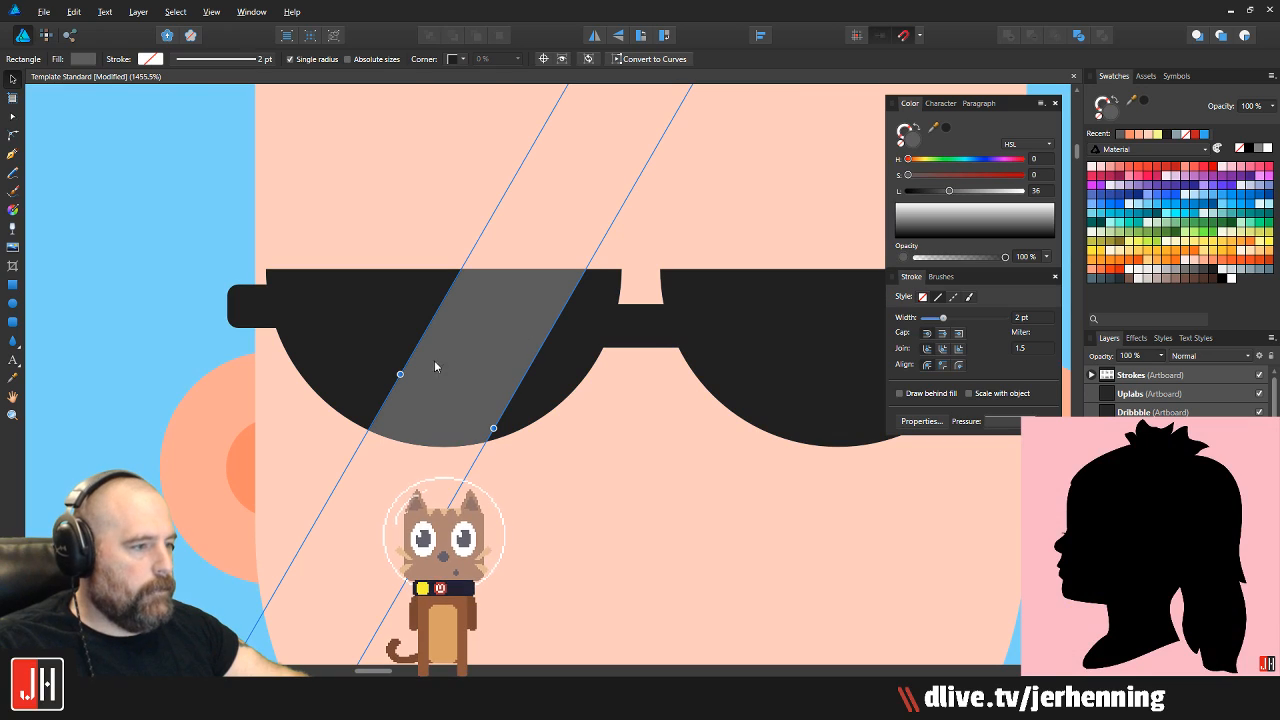
{"action": "left_click_drag", "start_coordinate": [400, 374], "coordinate": [422, 387]}
{"action": "left_click_drag", "start_coordinate": [496, 353], "coordinate": [458, 338]}
{"action": "scroll", "coordinate": [516, 354], "scroll_direction": "down", "scroll_amount": 3}
{"action": "scroll", "coordinate": [452, 366], "scroll_direction": "up", "scroll_amount": 2}
{"action": "scroll", "coordinate": [483, 363], "scroll_direction": "up", "scroll_amount": 3}
{"action": "scroll", "coordinate": [468, 354], "scroll_direction": "down", "scroll_amount": 4}
{"action": "scroll", "coordinate": [468, 354], "scroll_direction": "down", "scroll_amount": 3}
{"action": "key", "text": "Escape"}
{"action": "scroll", "coordinate": [503, 366], "scroll_direction": "up", "scroll_amount": 8}
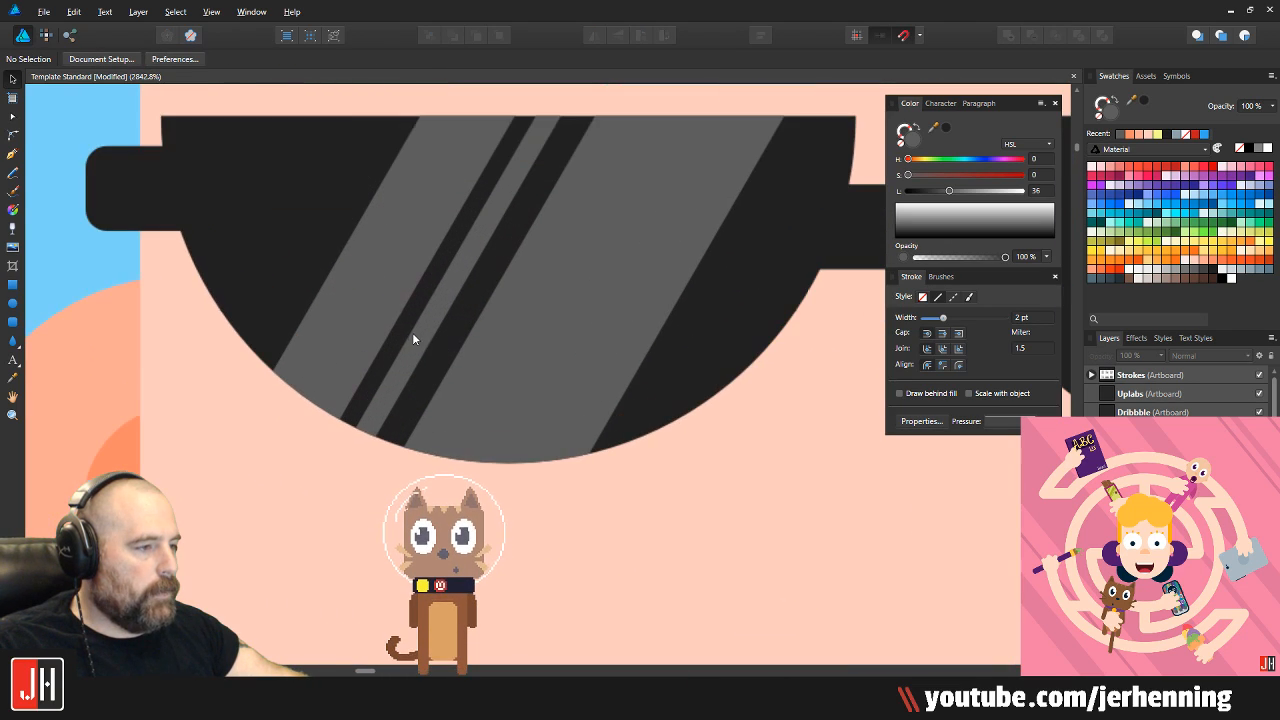
Select the three highlight stripes inside the left lens and group them
{"action": "left_click", "coordinate": [385, 279]}
{"action": "scroll", "coordinate": [390, 272], "scroll_direction": "down", "scroll_amount": 7}
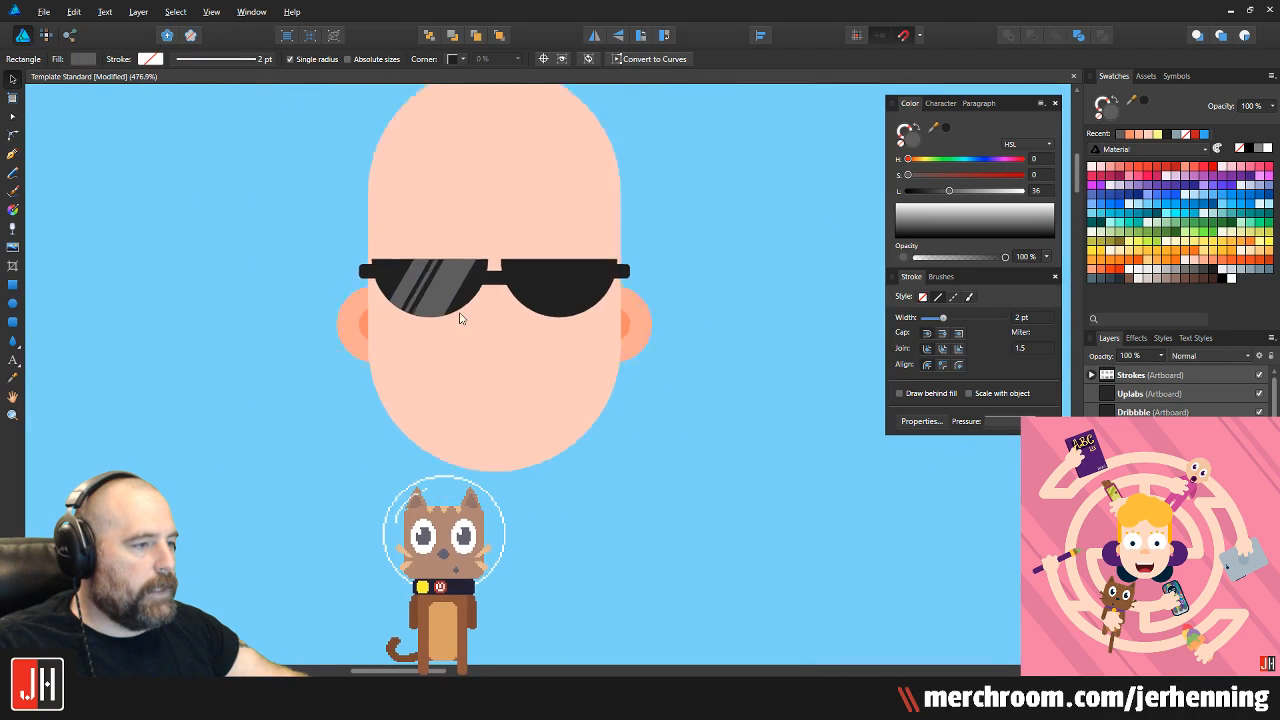
{"action": "scroll", "coordinate": [413, 295], "scroll_direction": "up", "scroll_amount": 6}
{"action": "left_click", "coordinate": [450, 301]}
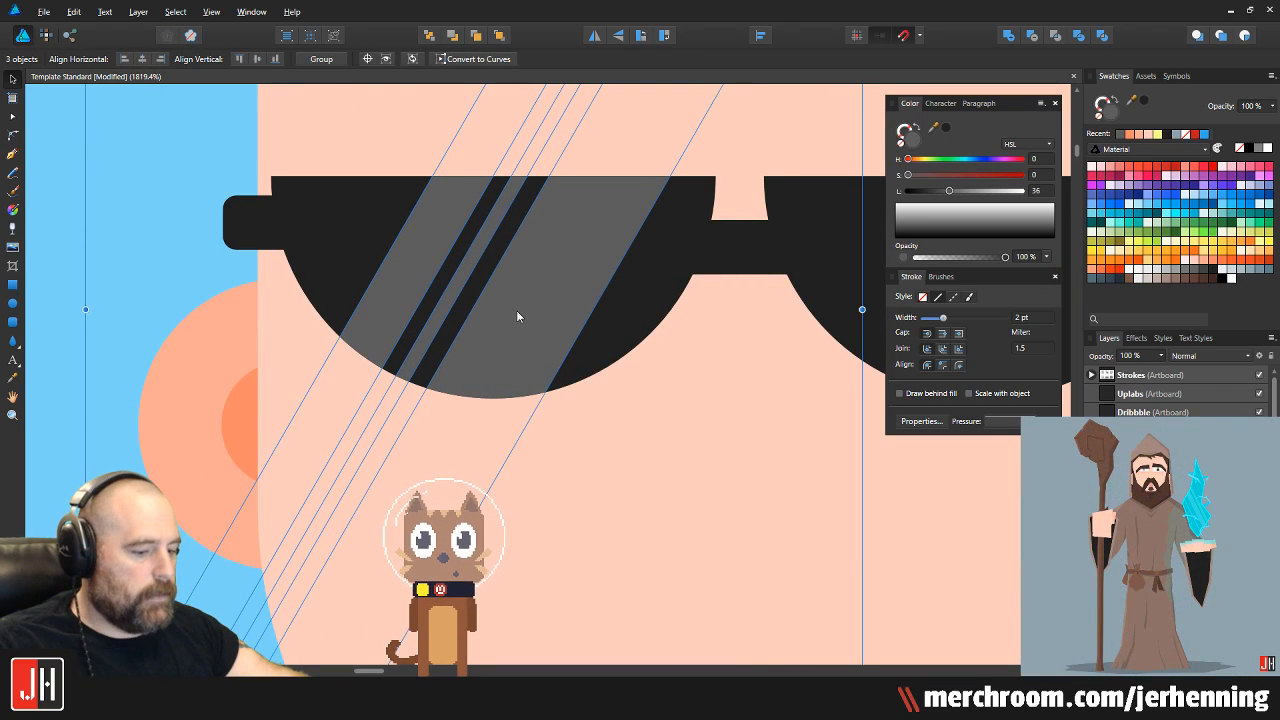
{"action": "scroll", "coordinate": [566, 287], "scroll_direction": "down", "scroll_amount": 3}
{"action": "left_click", "coordinate": [628, 371]}
{"action": "left_click", "coordinate": [412, 360]}
{"action": "left_click_drag", "start_coordinate": [412, 360], "coordinate": [646, 369]}
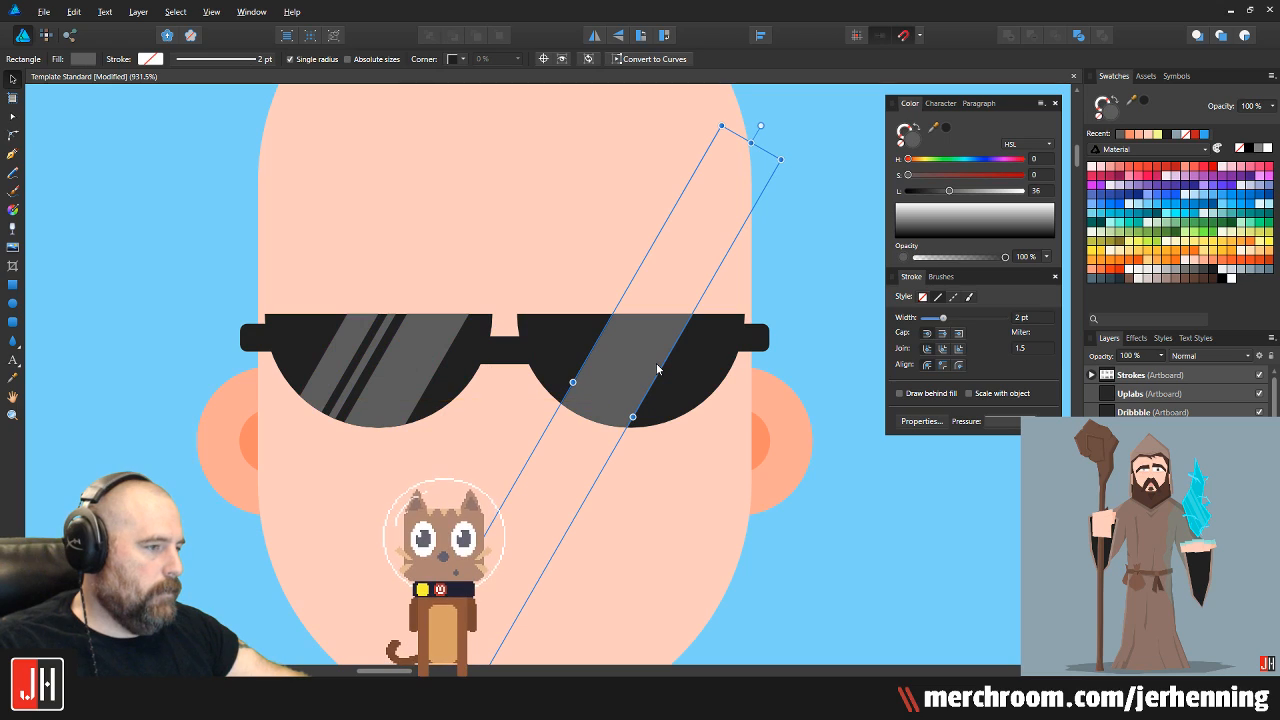
{"action": "key", "text": "Delete"}
Copy the left lens's group of highlight stripes and paste it inside the right lens so the lens shape clips it
{"action": "left_click", "coordinate": [382, 373]}
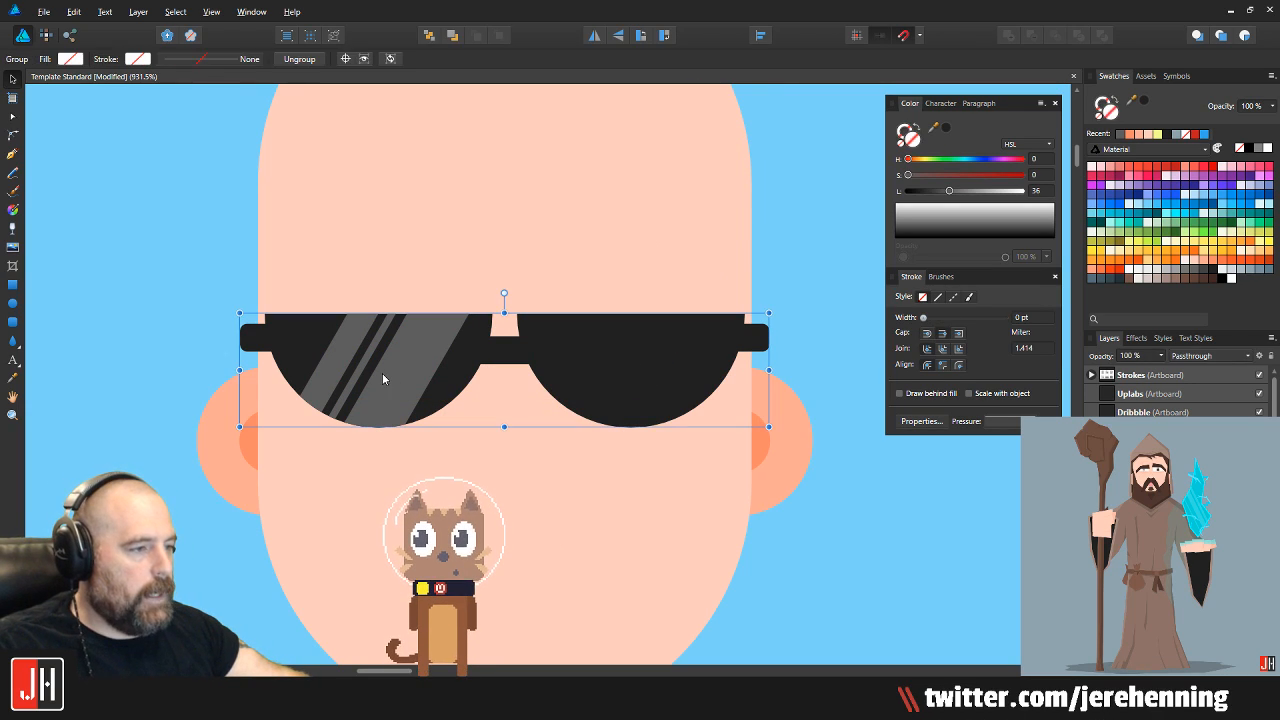
{"action": "double_click", "coordinate": [387, 374]}
{"action": "left_click", "coordinate": [425, 362]}
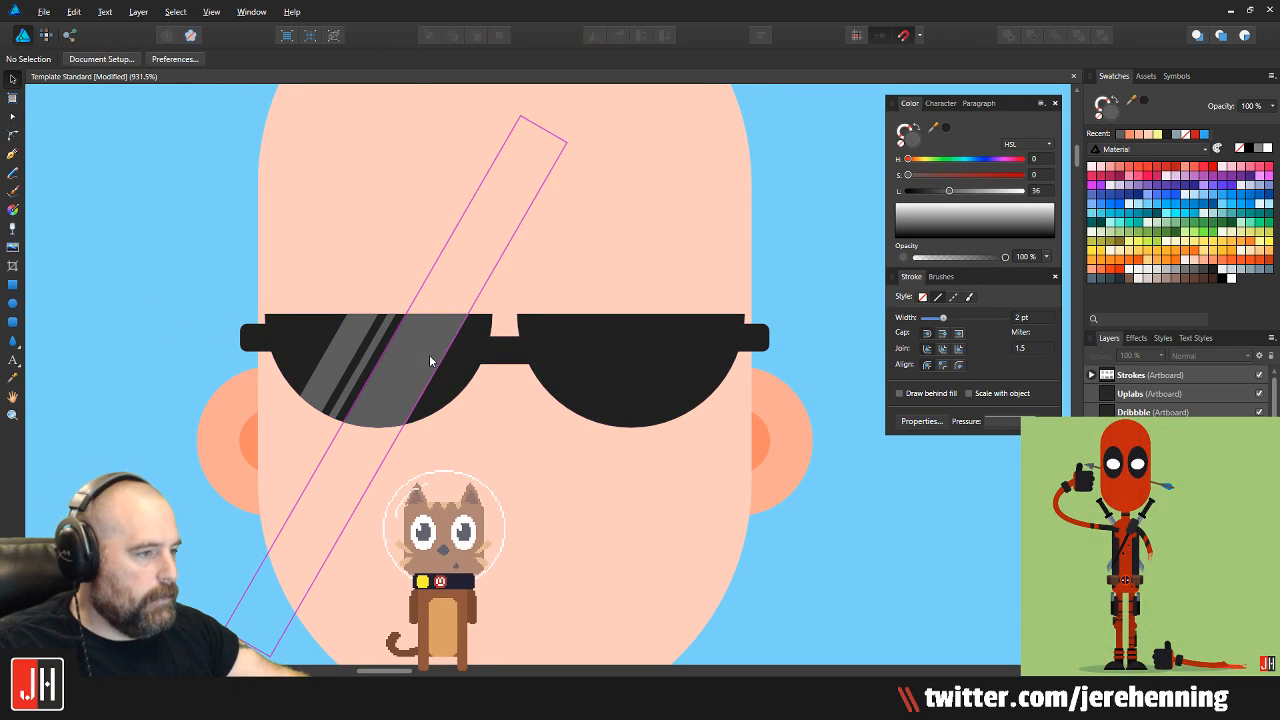
{"action": "double_click", "coordinate": [411, 355]}
{"action": "double_click", "coordinate": [411, 355]}
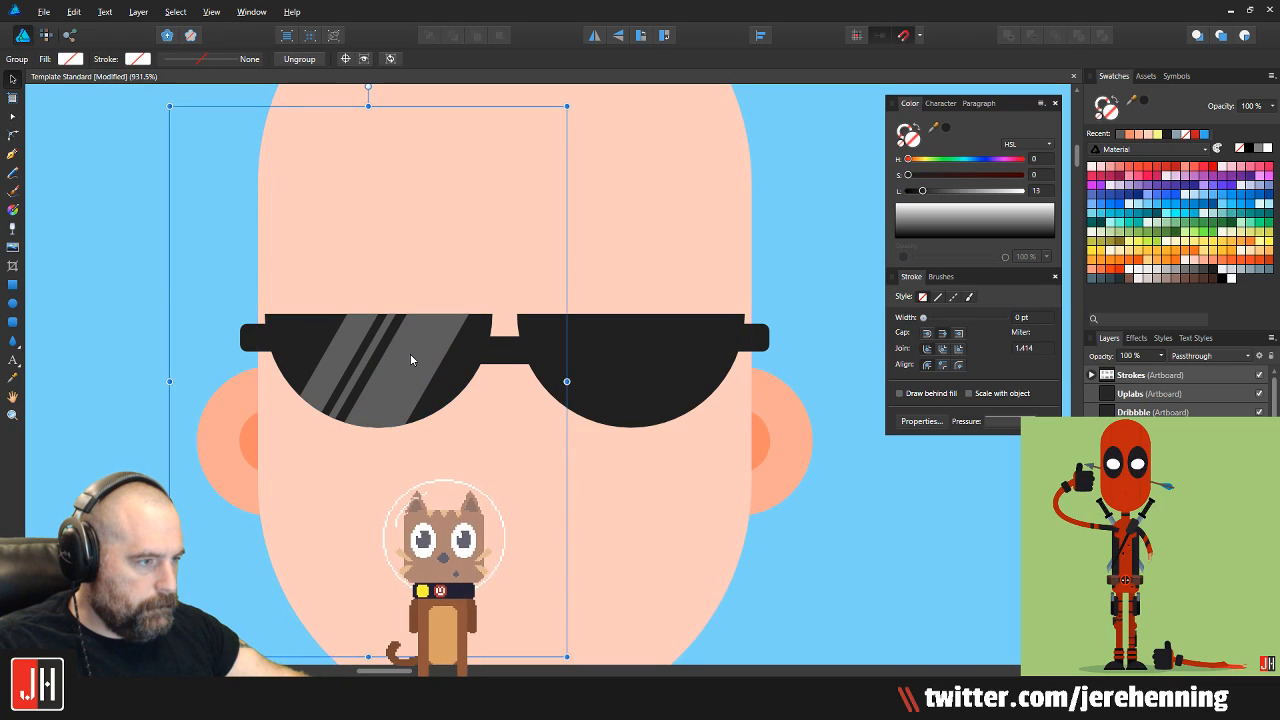
{"action": "double_click", "coordinate": [411, 355]}
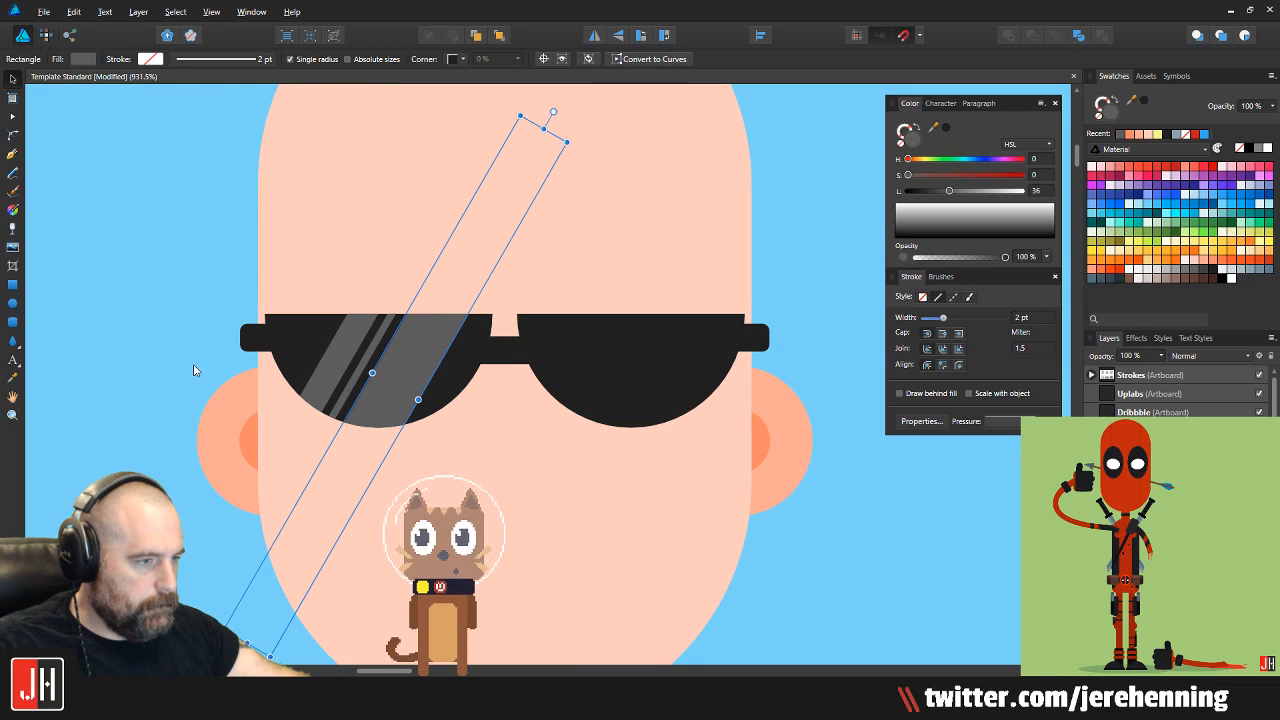
{"action": "left_click", "coordinate": [347, 366]}
{"action": "left_click", "coordinate": [340, 353]}
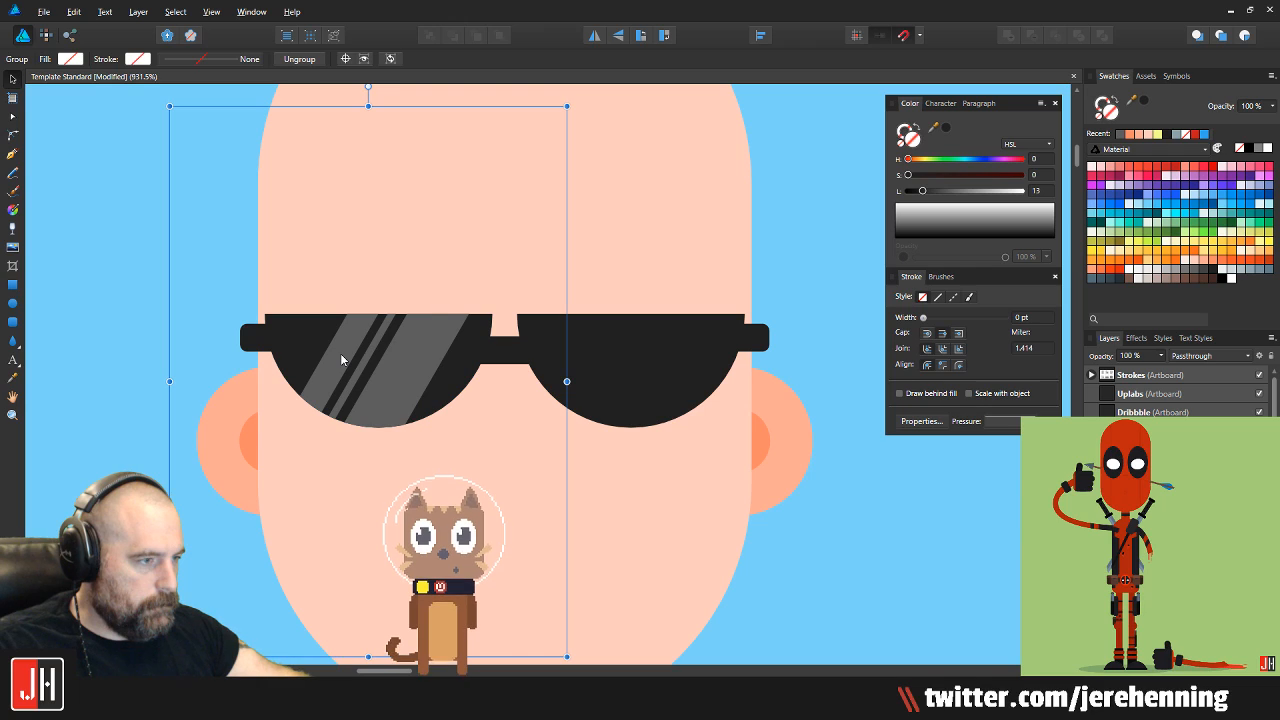
{"action": "left_click", "coordinate": [400, 350]}
{"action": "left_click_drag", "start_coordinate": [401, 347], "coordinate": [593, 451]}
{"action": "left_click", "coordinate": [666, 361]}
{"action": "scroll", "coordinate": [621, 357], "scroll_direction": "down", "scroll_amount": 5}
{"action": "left_click", "coordinate": [690, 432]}
{"action": "scroll", "coordinate": [614, 395], "scroll_direction": "up", "scroll_amount": 5}
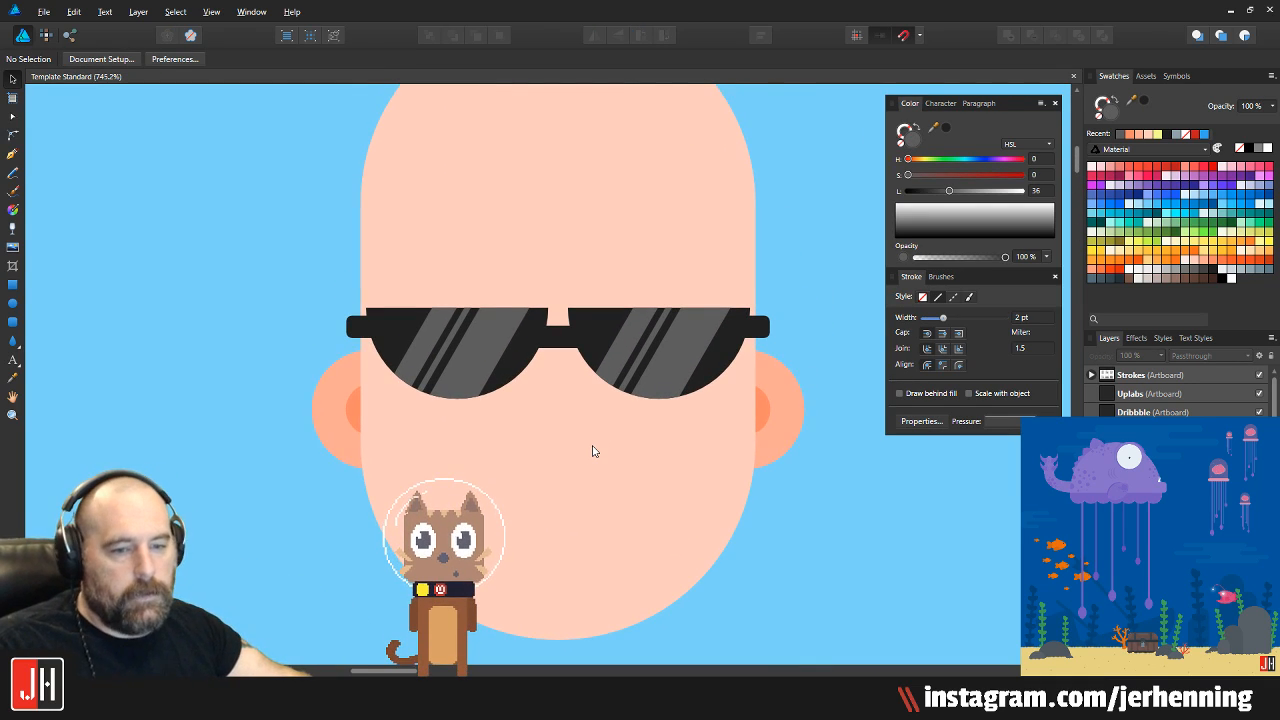
Enlarge the sunglasses slightly, recenter them on the face, and save the document
{"action": "scroll", "coordinate": [592, 451], "scroll_direction": "down", "scroll_amount": 2}
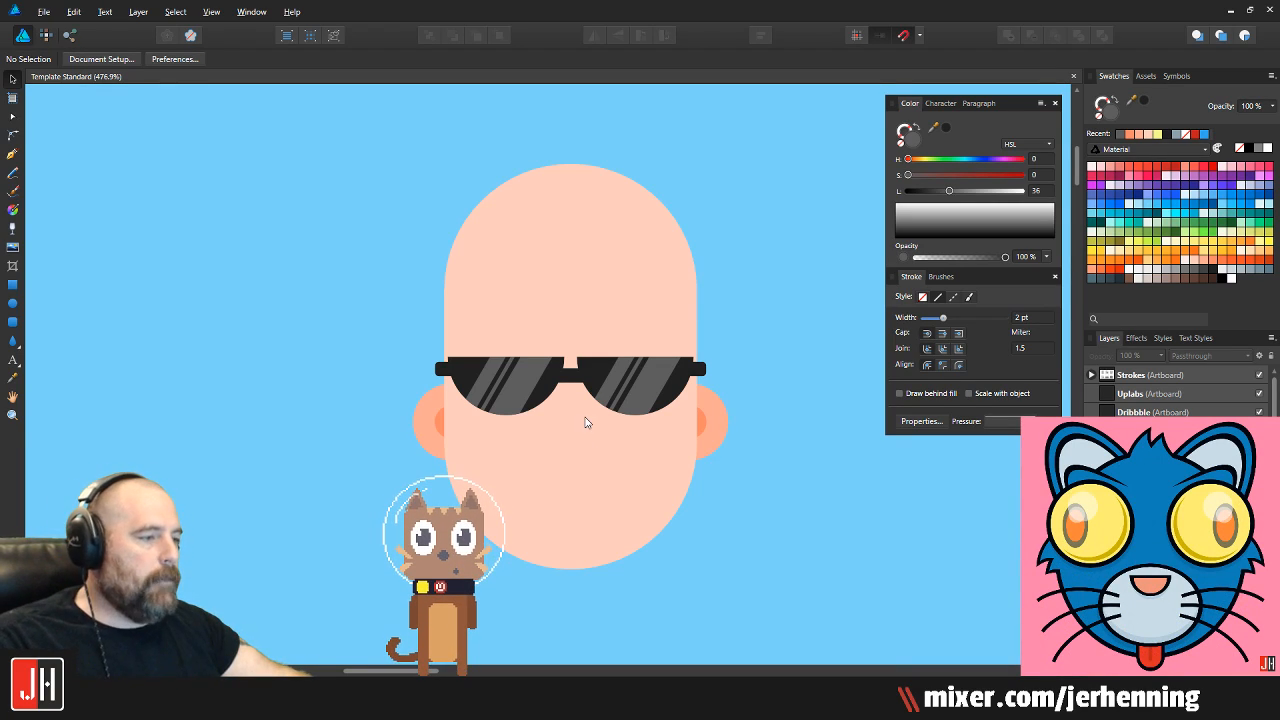
{"action": "scroll", "coordinate": [575, 393], "scroll_direction": "up", "scroll_amount": 2}
{"action": "left_click", "coordinate": [600, 376]}
{"action": "mouse_move", "coordinate": [833, 325]}
{"action": "left_mouse_down"}
{"action": "mouse_move", "coordinate": [848, 304]}
{"action": "mouse_move", "coordinate": [836, 322]}
{"action": "left_mouse_up"}
{"action": "left_click_drag", "start_coordinate": [675, 386], "coordinate": [670, 384]}
{"action": "scroll", "coordinate": [671, 388], "scroll_direction": "down", "scroll_amount": 6}
{"action": "left_click", "coordinate": [720, 455]}
{"action": "key", "text": "ctrl+s"}
Try moving both ears slightly lower on the head
{"action": "scroll", "coordinate": [655, 427], "scroll_direction": "up", "scroll_amount": 3}
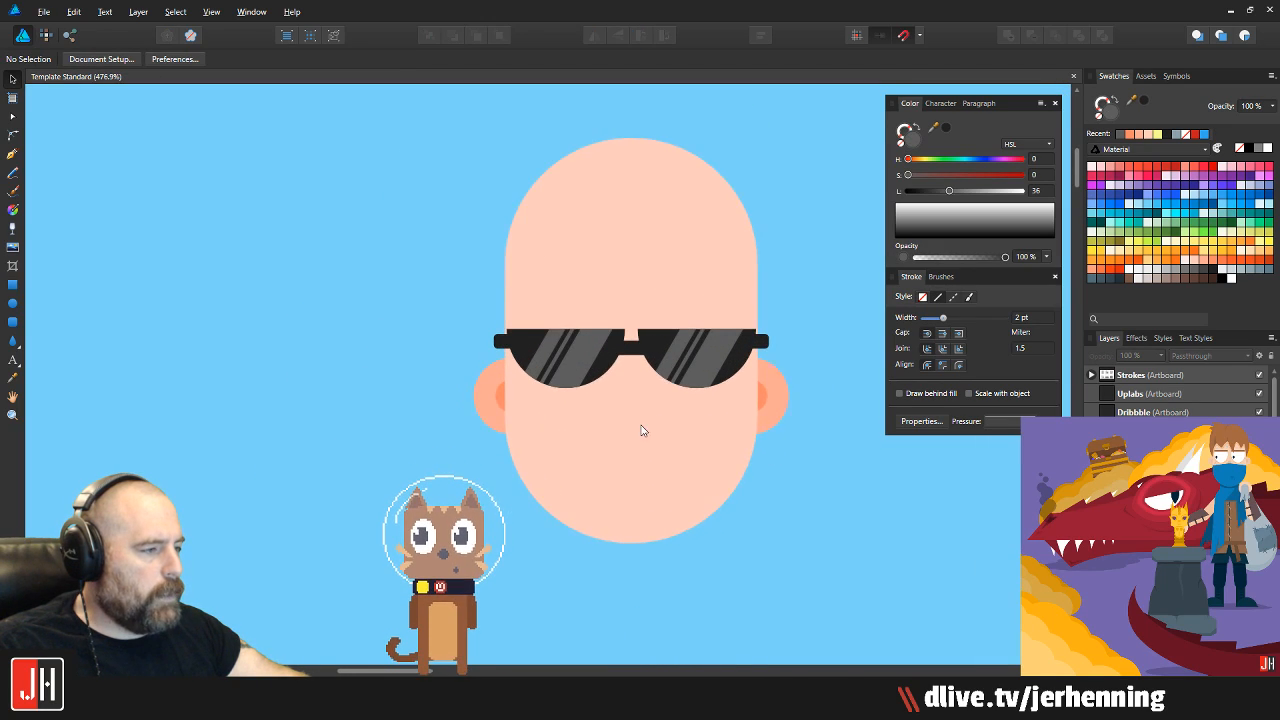
{"action": "left_click_drag", "start_coordinate": [655, 430], "coordinate": [598, 438]}
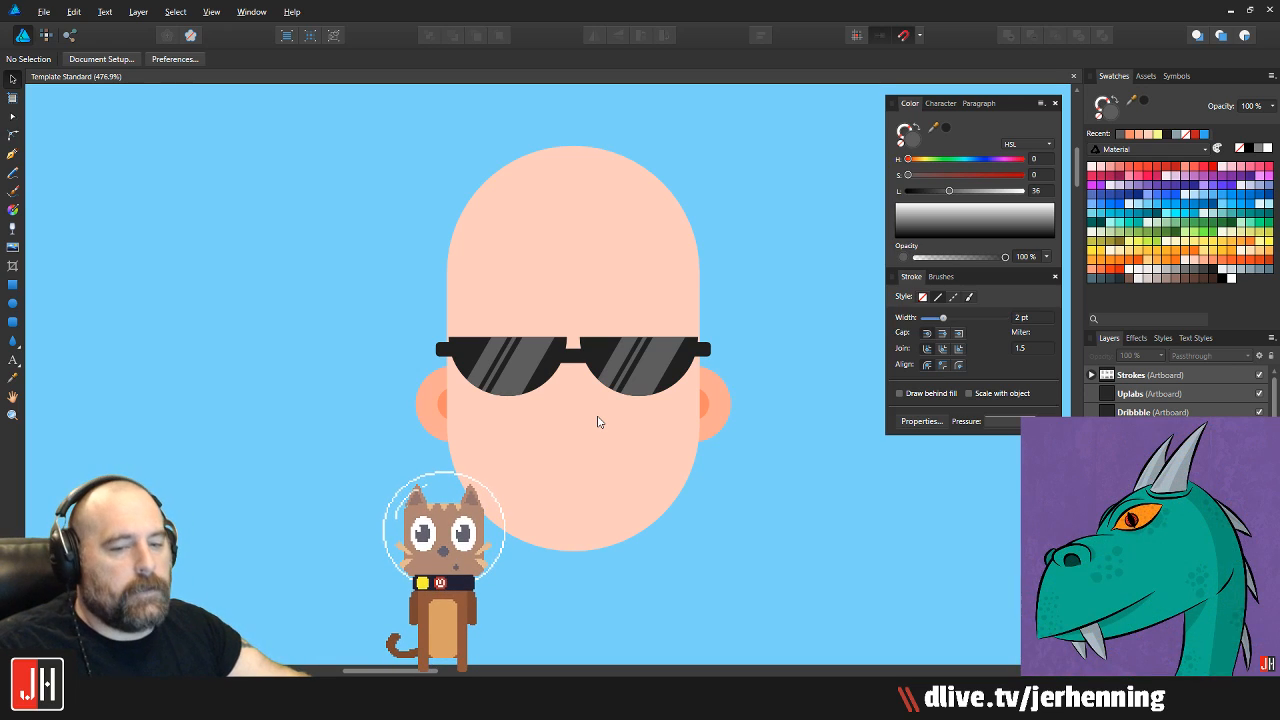
{"action": "scroll", "coordinate": [598, 422], "scroll_direction": "up", "scroll_amount": 2}
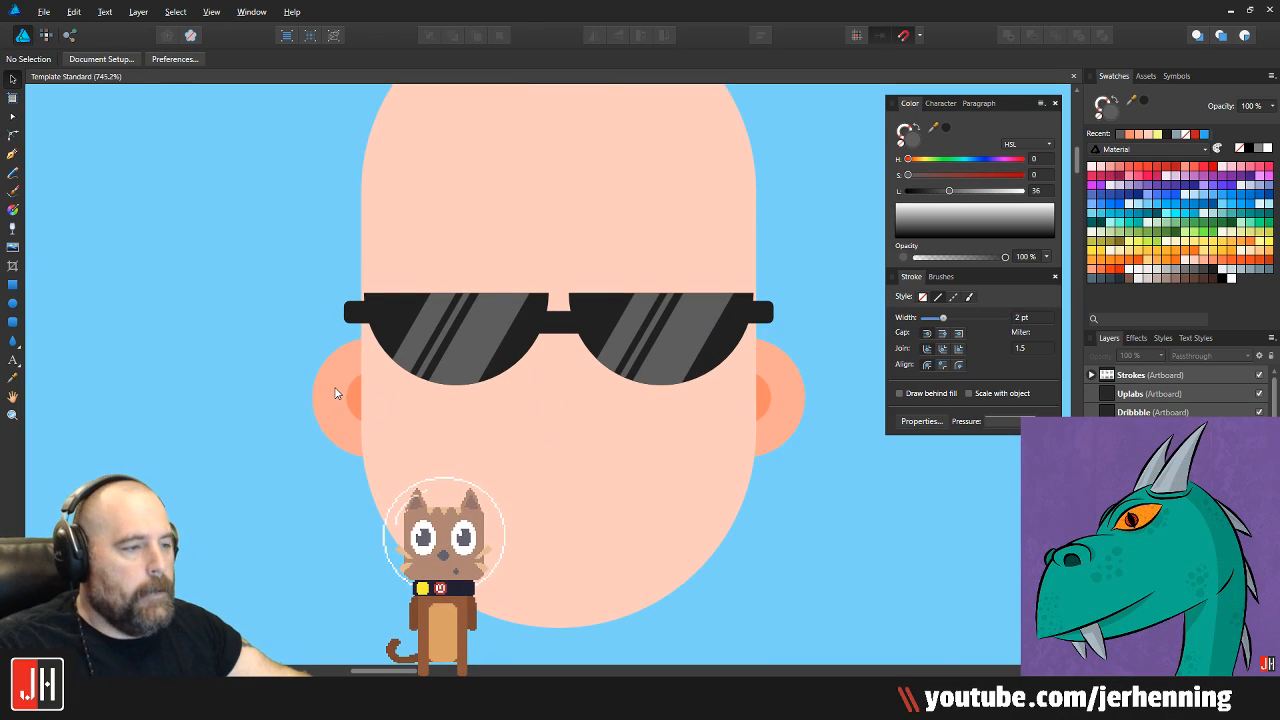
{"action": "left_click_drag", "start_coordinate": [246, 325], "coordinate": [876, 481]}
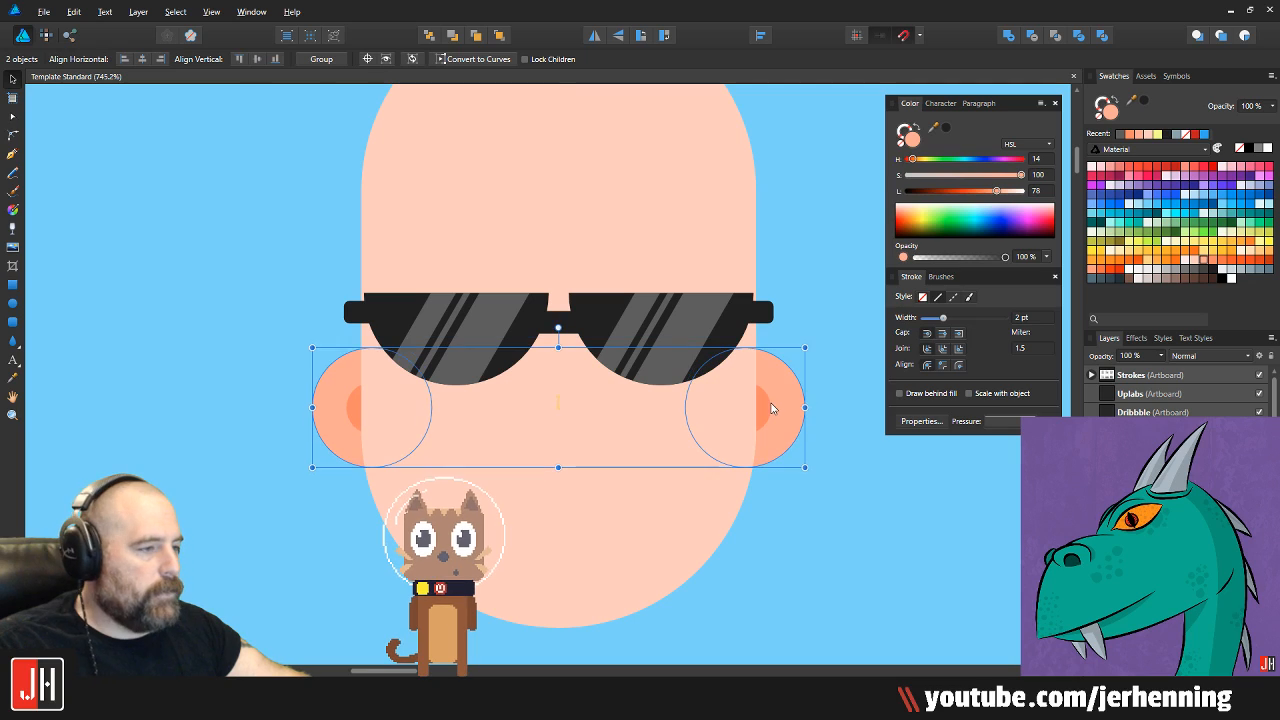
{"action": "left_click", "coordinate": [815, 298]}
{"action": "scroll", "coordinate": [746, 340], "scroll_direction": "down", "scroll_amount": 2}
{"action": "left_click_drag", "start_coordinate": [741, 340], "coordinate": [717, 371]}
{"action": "key", "text": "ctrl+z"}
{"action": "left_click", "coordinate": [750, 477]}
{"action": "scroll", "coordinate": [750, 477], "scroll_direction": "up", "scroll_amount": 2}
{"action": "left_click", "coordinate": [666, 391]}
{"action": "left_click", "coordinate": [728, 292]}
{"action": "scroll", "coordinate": [728, 292], "scroll_direction": "down", "scroll_amount": 3}
{"action": "scroll", "coordinate": [728, 292], "scroll_direction": "up", "scroll_amount": 1}
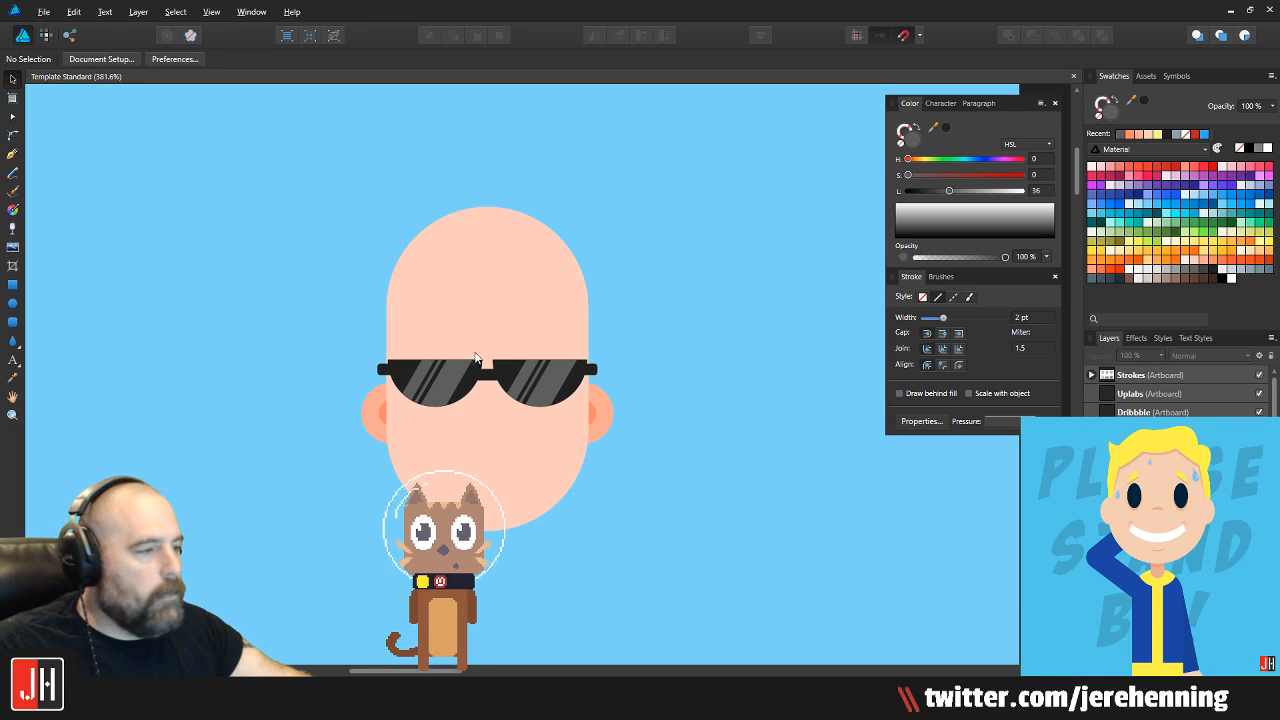
Shorten the head slightly by lowering its upper edge
{"action": "scroll", "coordinate": [540, 400], "scroll_direction": "up", "scroll_amount": 3}
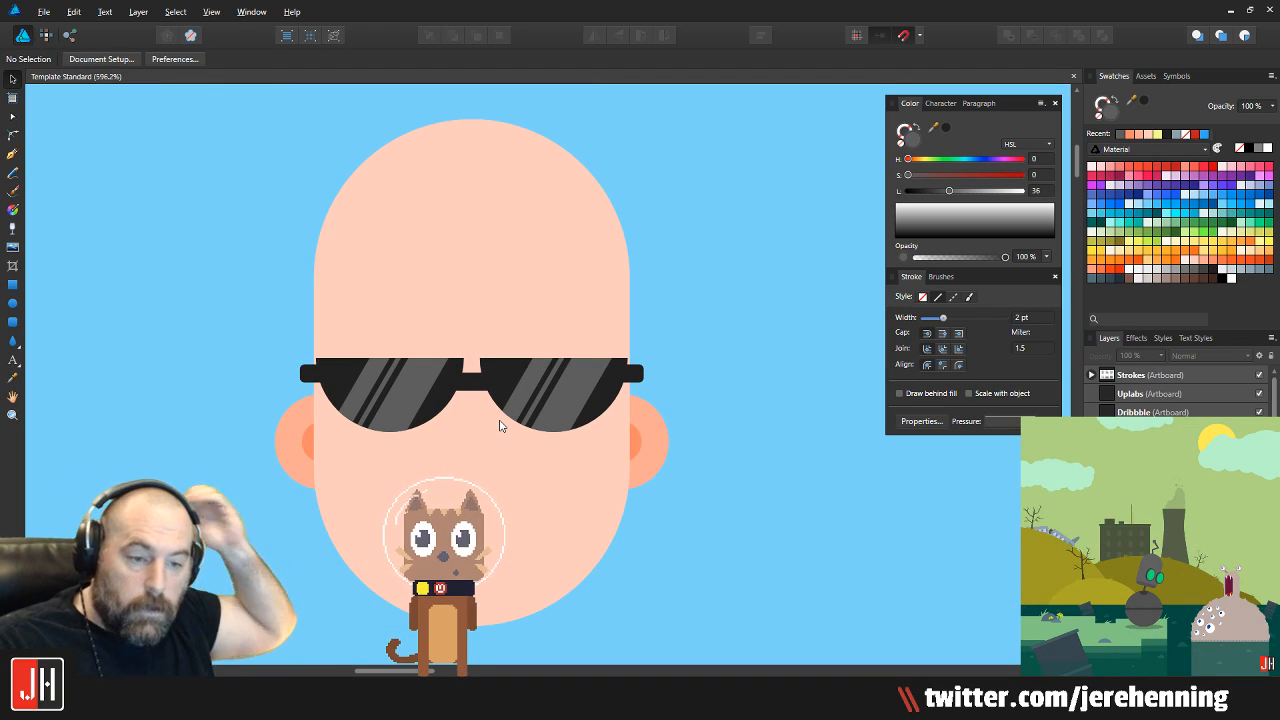
{"action": "scroll", "coordinate": [496, 440], "scroll_direction": "up", "scroll_amount": 2}
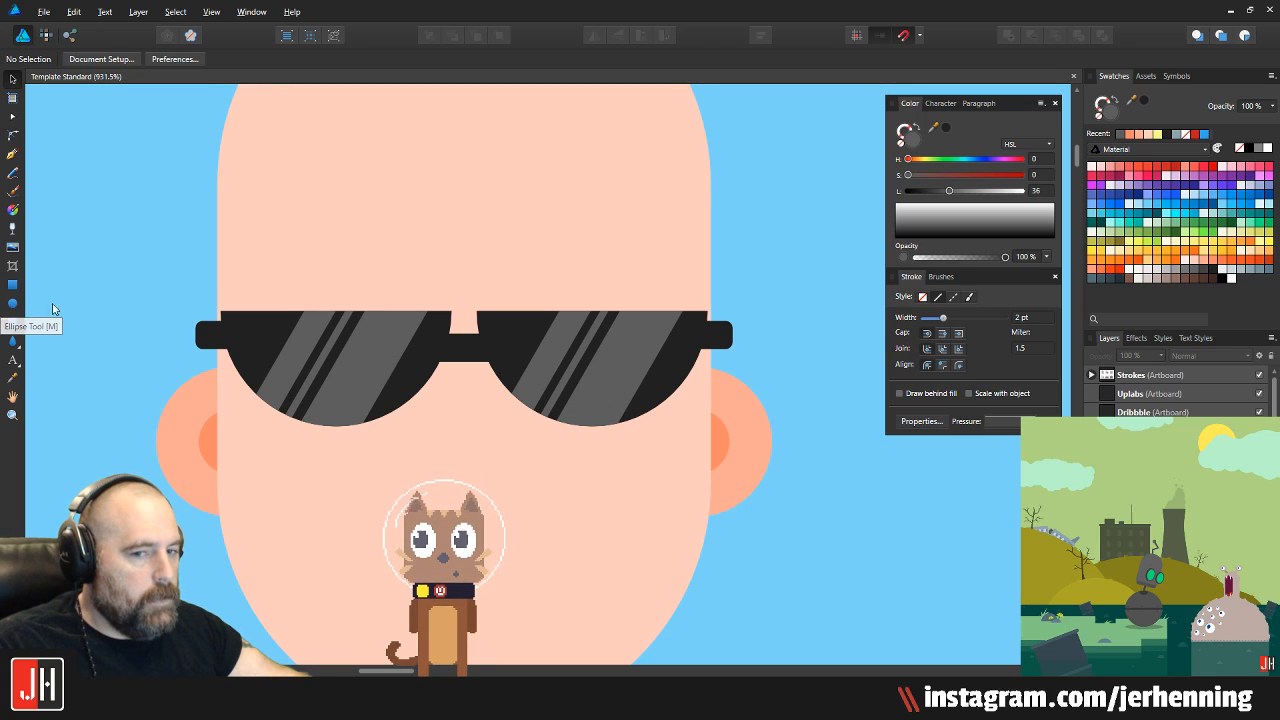
{"action": "scroll", "coordinate": [470, 410], "scroll_direction": "down", "scroll_amount": 5}
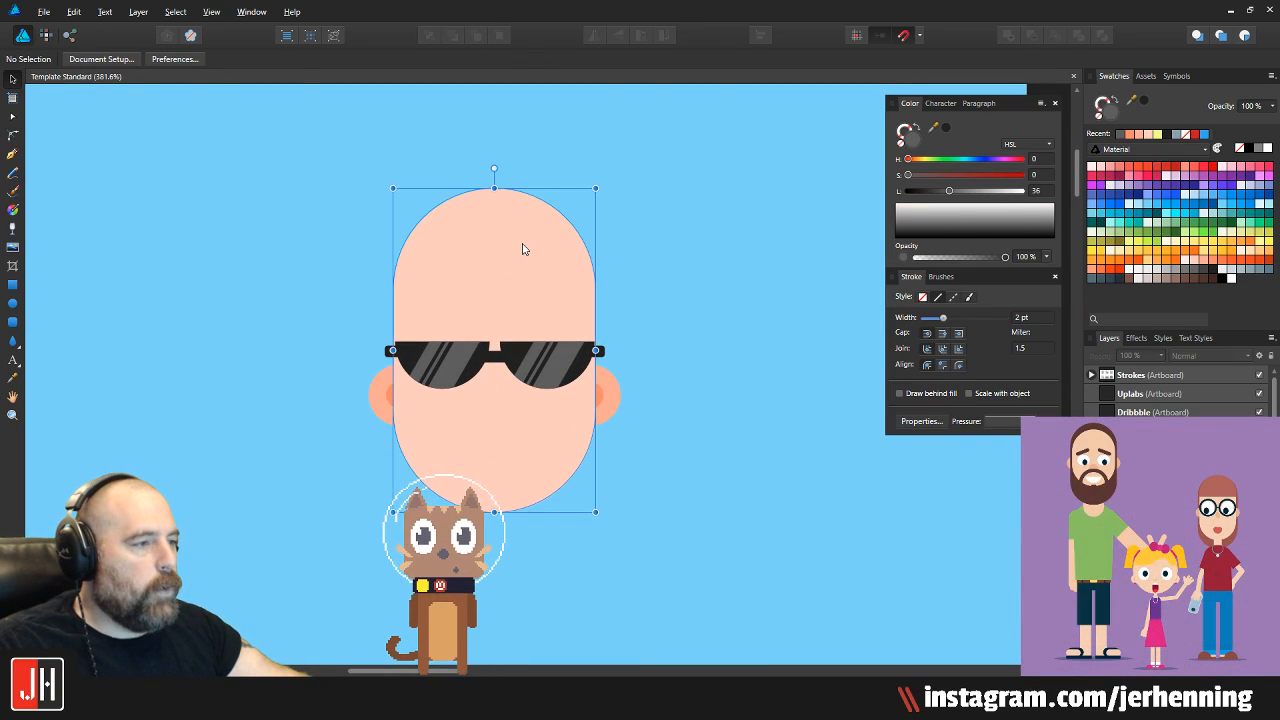
{"action": "left_click", "coordinate": [522, 248]}
{"action": "left_click_drag", "start_coordinate": [495, 188], "coordinate": [495, 208]}
{"action": "left_click", "coordinate": [628, 295]}
{"action": "scroll", "coordinate": [555, 360], "scroll_direction": "down", "scroll_amount": 4}
{"action": "scroll", "coordinate": [557, 426], "scroll_direction": "up", "scroll_amount": 5}
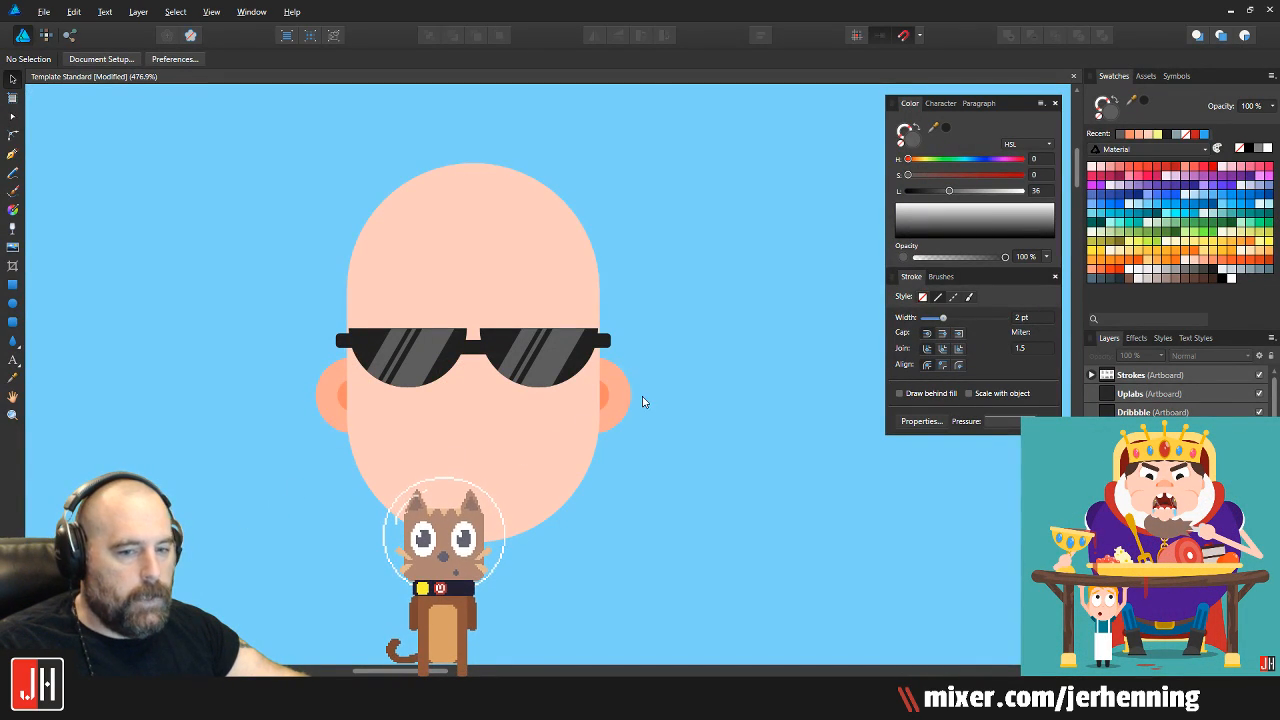
Draw a gray rounded bar with 50% corner radius below the sunglasses and rotate it so it slants up to the right
{"action": "scroll", "coordinate": [571, 394], "scroll_direction": "up", "scroll_amount": 2}
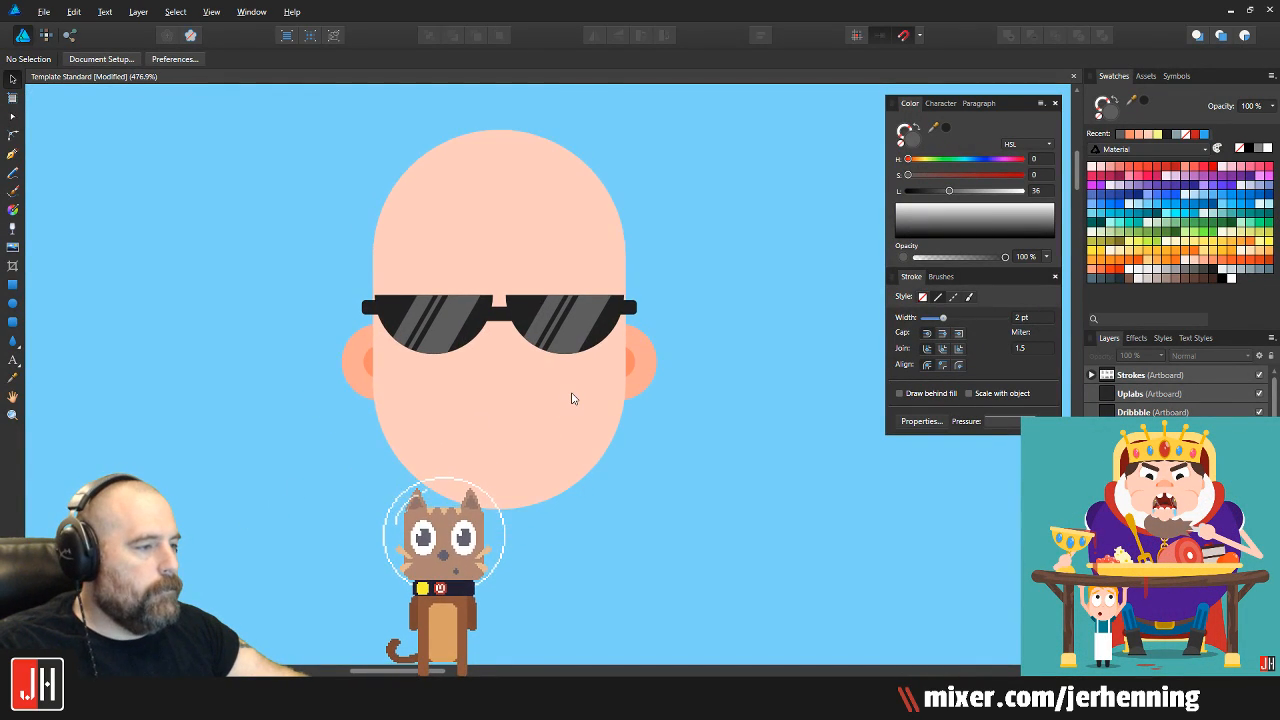
{"action": "left_click", "coordinate": [13, 322]}
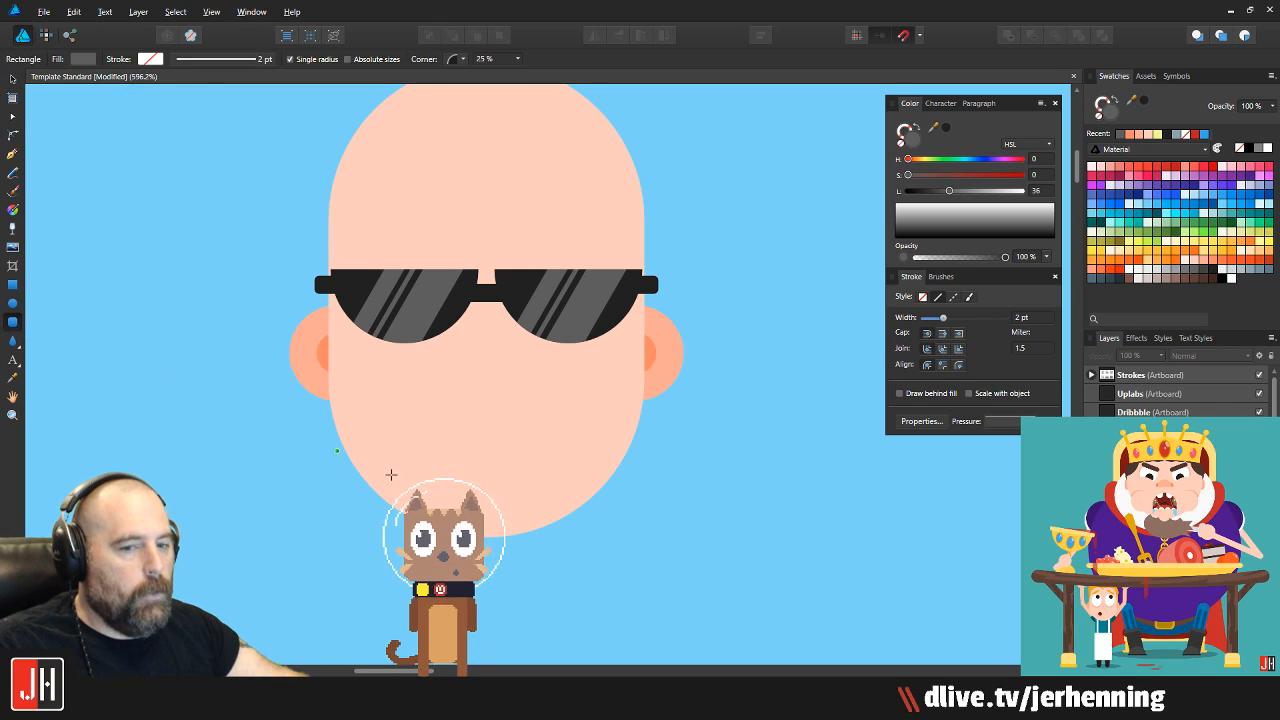
{"action": "left_click_drag", "start_coordinate": [450, 364], "coordinate": [510, 567]}
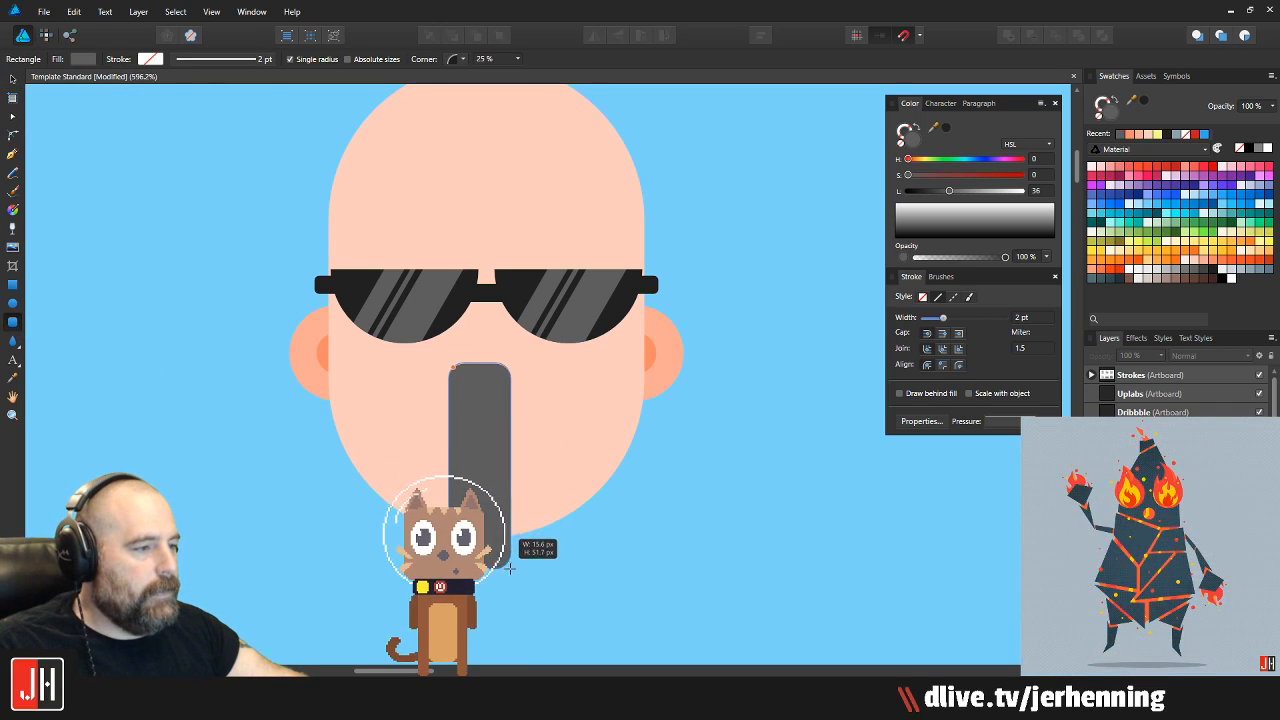
{"action": "left_click_drag", "start_coordinate": [500, 505], "coordinate": [499, 510]}
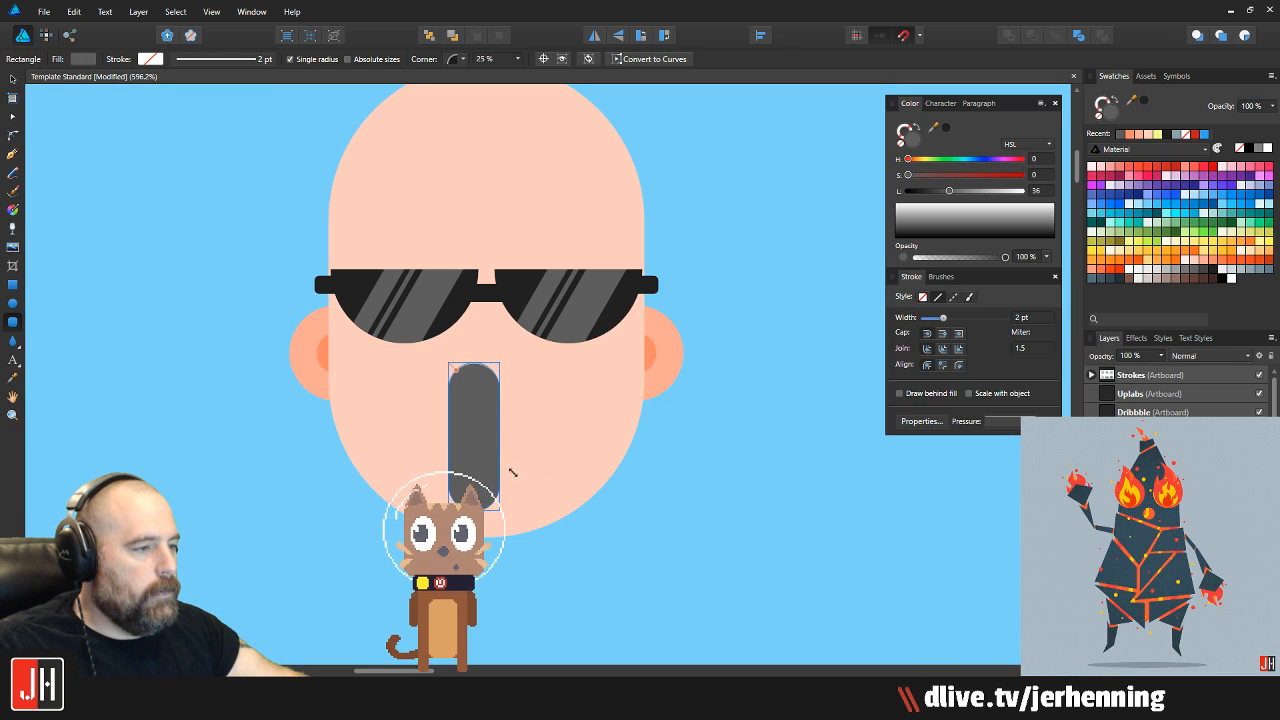
{"action": "left_click_drag", "start_coordinate": [481, 340], "coordinate": [574, 368]}
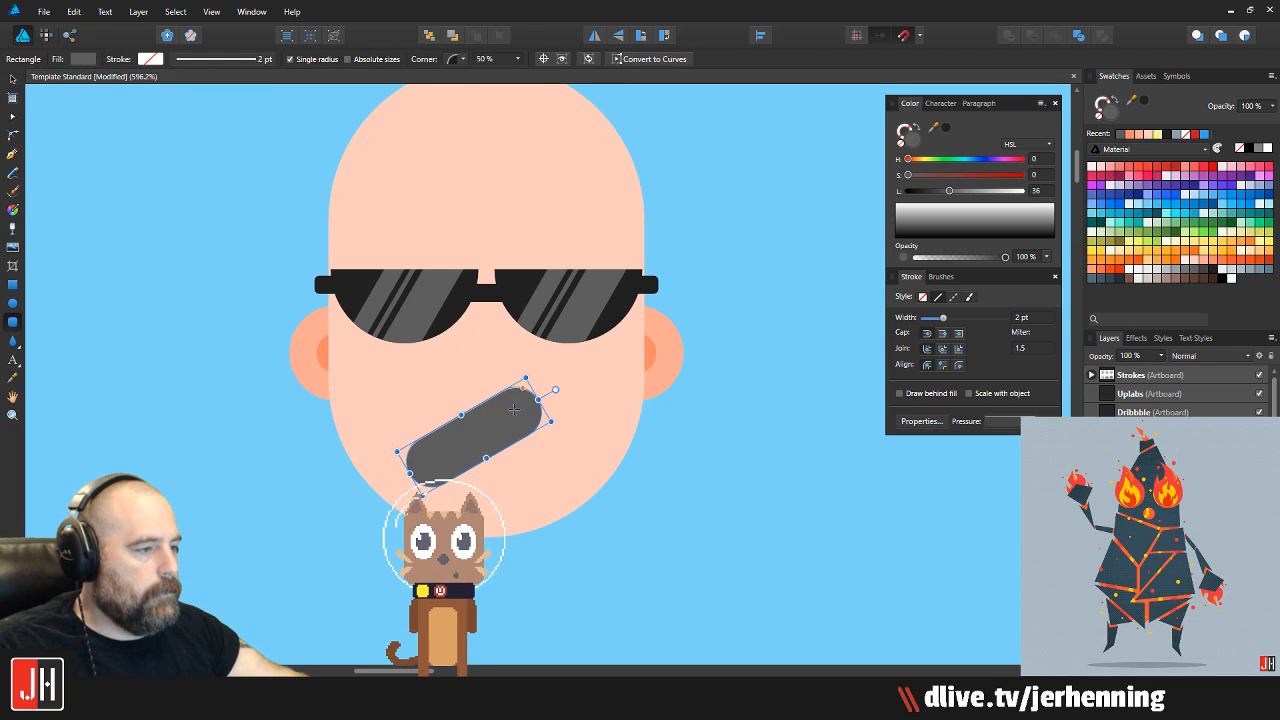
Duplicate the slanted bar, flip the copy horizontally, and place the pair under the sunglasses as a mustache
{"action": "left_click_drag", "start_coordinate": [519, 416], "coordinate": [780, 384]}
{"action": "scroll", "coordinate": [461, 374], "scroll_direction": "up", "scroll_amount": 2}
{"action": "left_click", "coordinate": [595, 36]}
{"action": "left_click_drag", "start_coordinate": [681, 406], "coordinate": [571, 394]}
{"action": "left_click", "coordinate": [421, 386], "text": "shift"}
{"action": "scroll", "coordinate": [592, 415], "scroll_direction": "down", "scroll_amount": 4}
{"action": "left_click", "coordinate": [654, 446]}
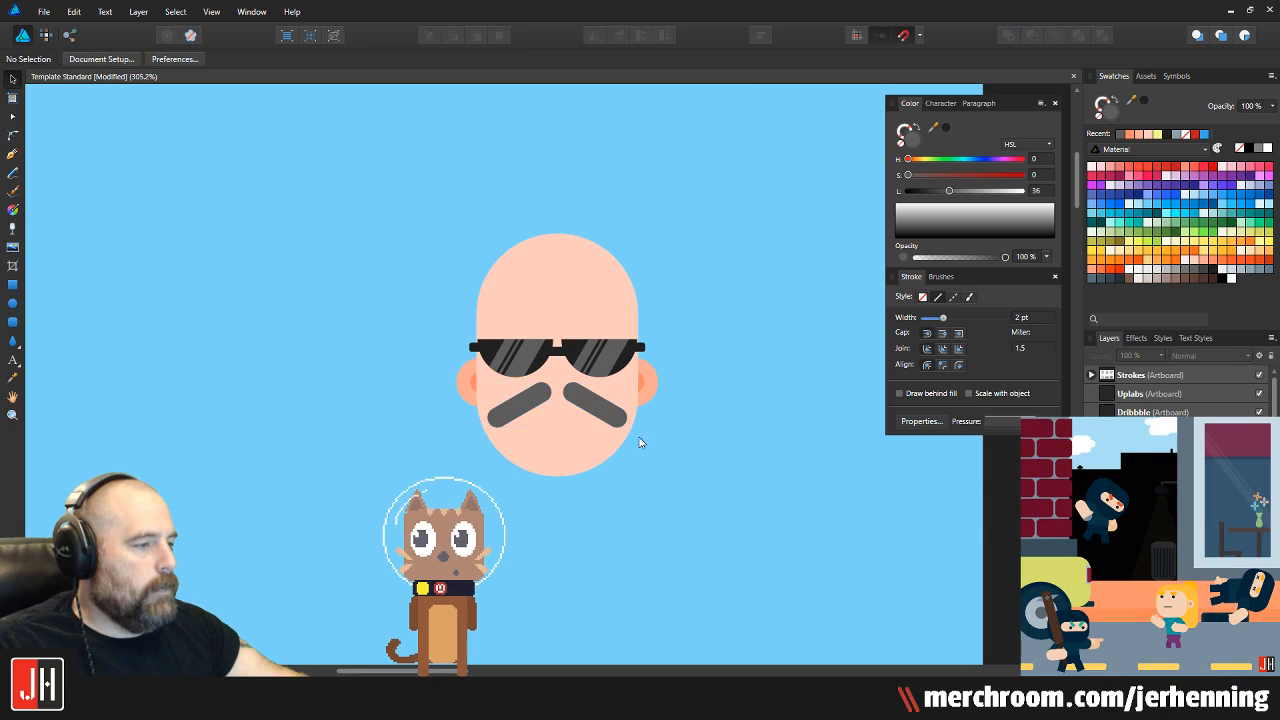
Move the two mustache halves closer together and center the pair beneath the sunglasses
{"action": "scroll", "coordinate": [551, 406], "scroll_direction": "up", "scroll_amount": 4}
{"action": "left_click", "coordinate": [500, 352]}
{"action": "left_click_drag", "start_coordinate": [500, 352], "coordinate": [555, 356]}
{"action": "left_click", "coordinate": [712, 351], "text": "shift"}
{"action": "left_click_drag", "start_coordinate": [712, 351], "coordinate": [695, 345]}
{"action": "scroll", "coordinate": [695, 345], "scroll_direction": "down", "scroll_amount": 4}
{"action": "left_click", "coordinate": [794, 448]}
{"action": "scroll", "coordinate": [600, 449], "scroll_direction": "up", "scroll_amount": 1}
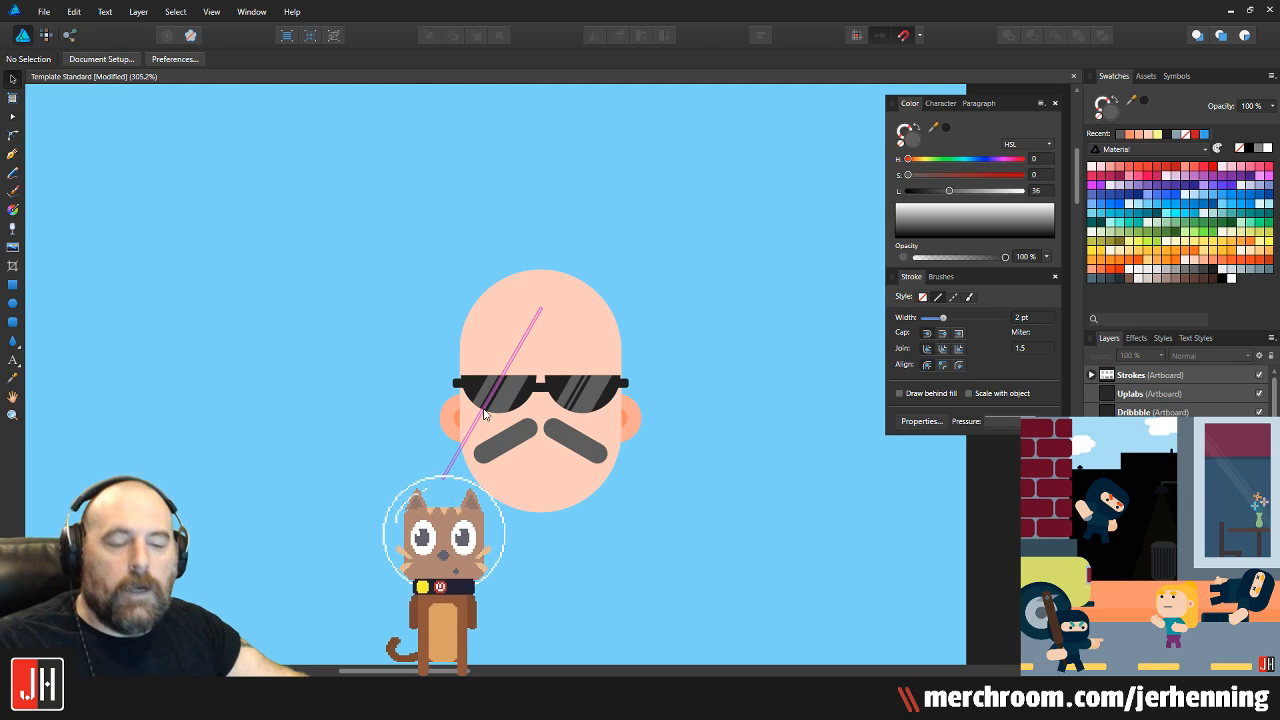
Move the left mustache half nearer the right one, keeping them level, and center the pair on the face
{"action": "scroll", "coordinate": [571, 439], "scroll_direction": "up", "scroll_amount": 7}
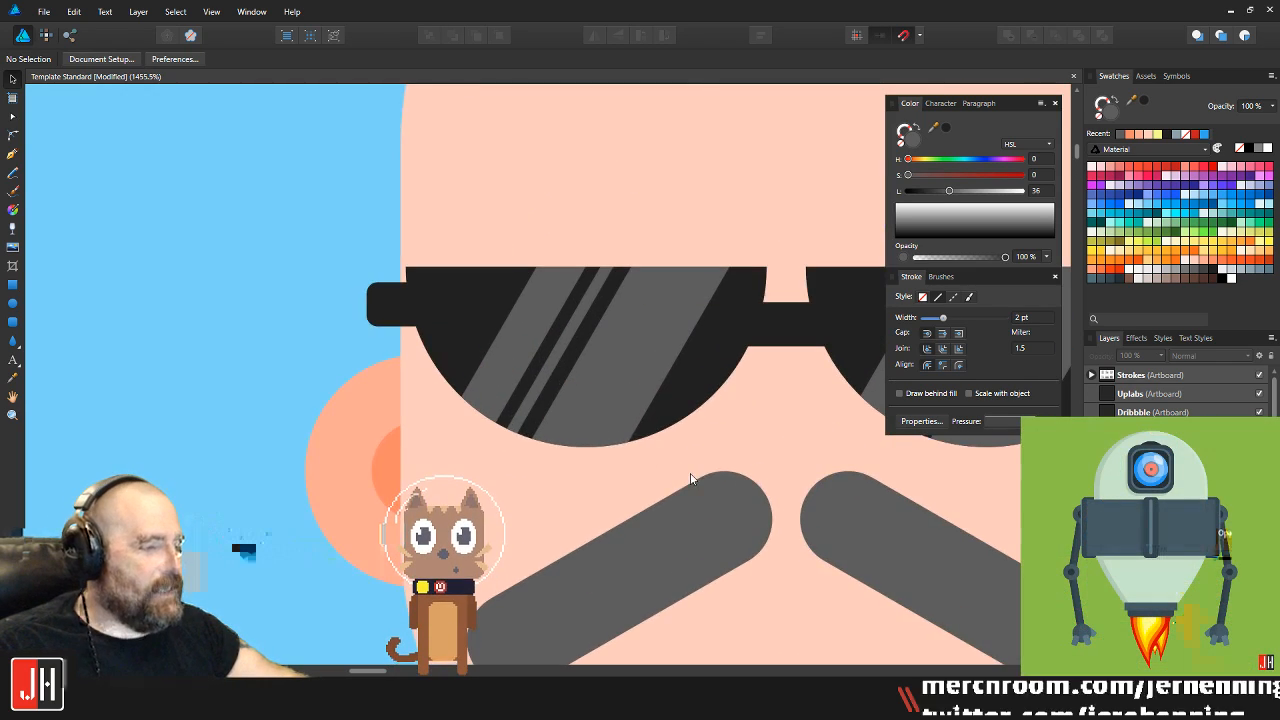
{"action": "left_click", "coordinate": [341, 377]}
{"action": "left_click_drag", "start_coordinate": [341, 377], "coordinate": [349, 372]}
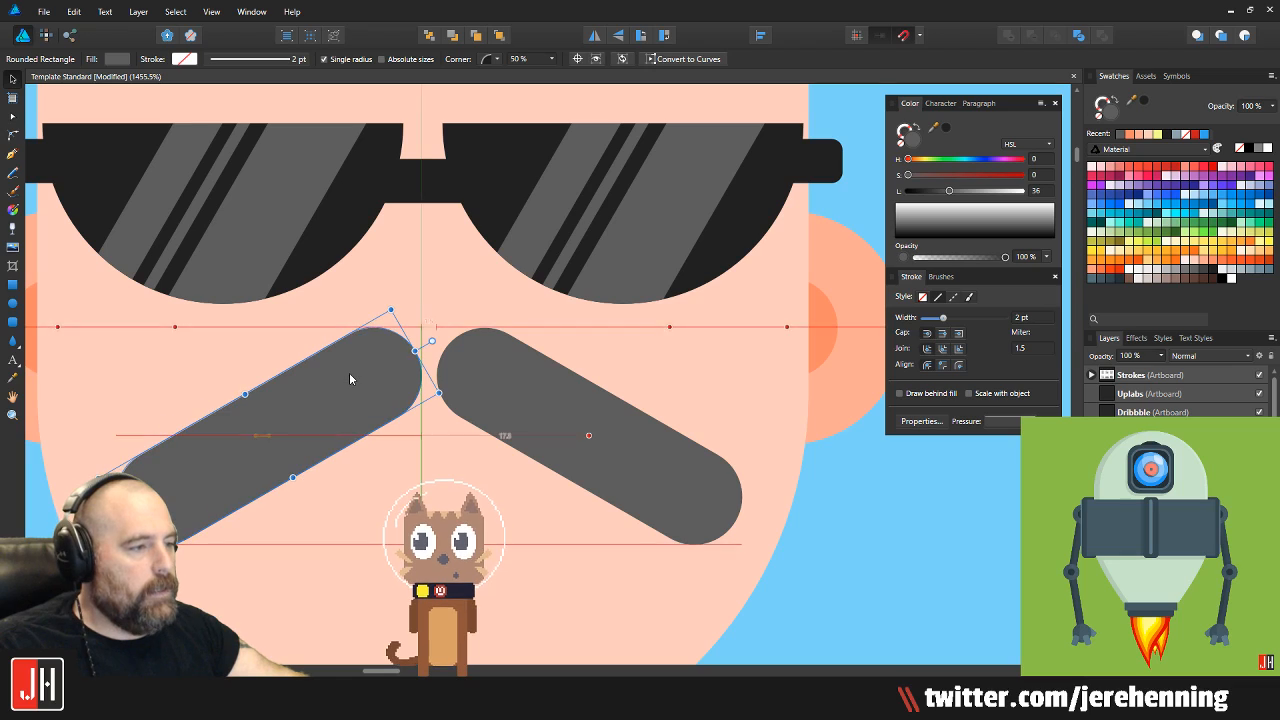
{"action": "left_click", "coordinate": [483, 377], "text": "shift"}
{"action": "scroll", "coordinate": [486, 380], "scroll_direction": "down", "scroll_amount": 8}
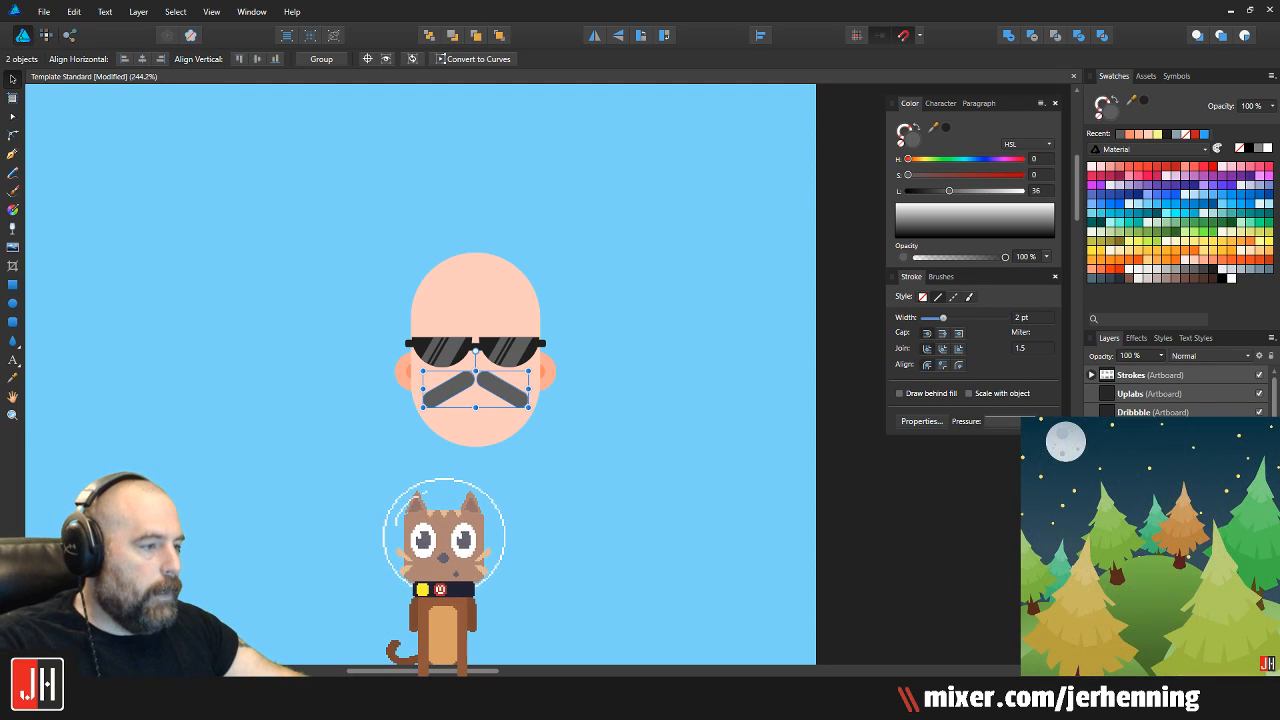
{"action": "left_click", "coordinate": [562, 425]}
Recolor both mustache halves with a bright orange fill
{"action": "scroll", "coordinate": [463, 370], "scroll_direction": "up", "scroll_amount": 5}
{"action": "left_click", "coordinate": [397, 416]}
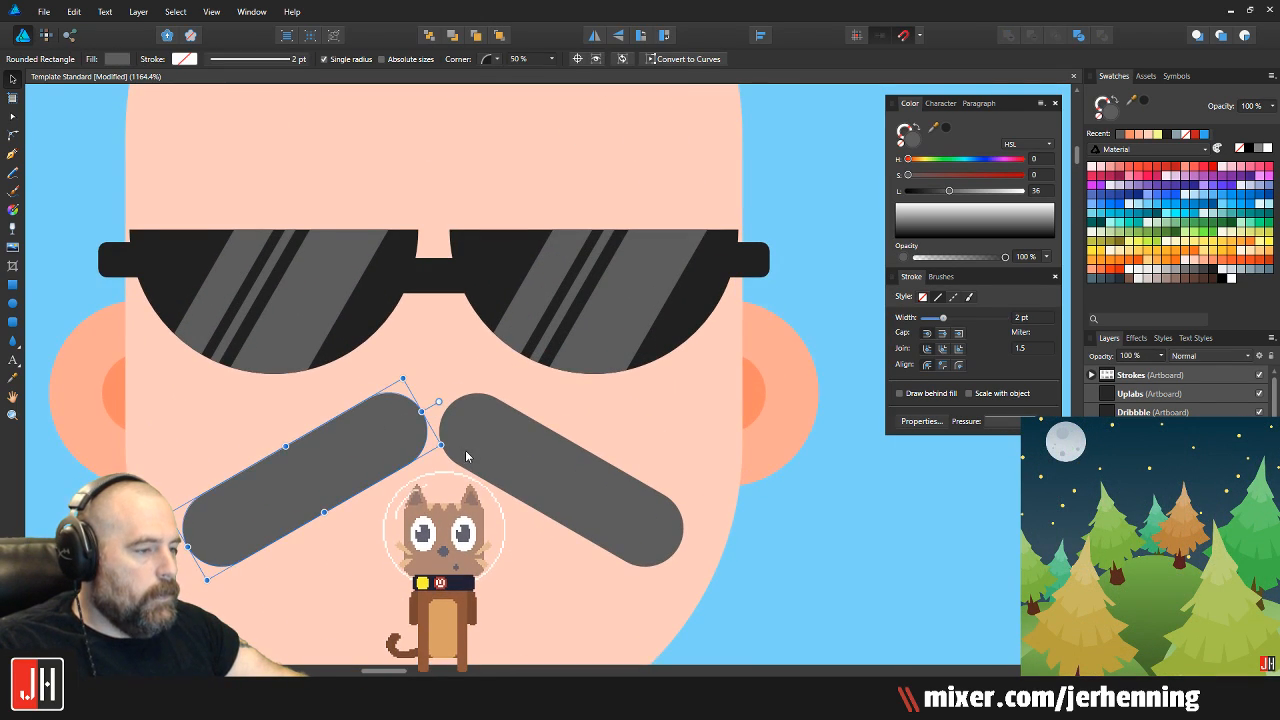
{"action": "left_click", "coordinate": [538, 400], "text": "shift"}
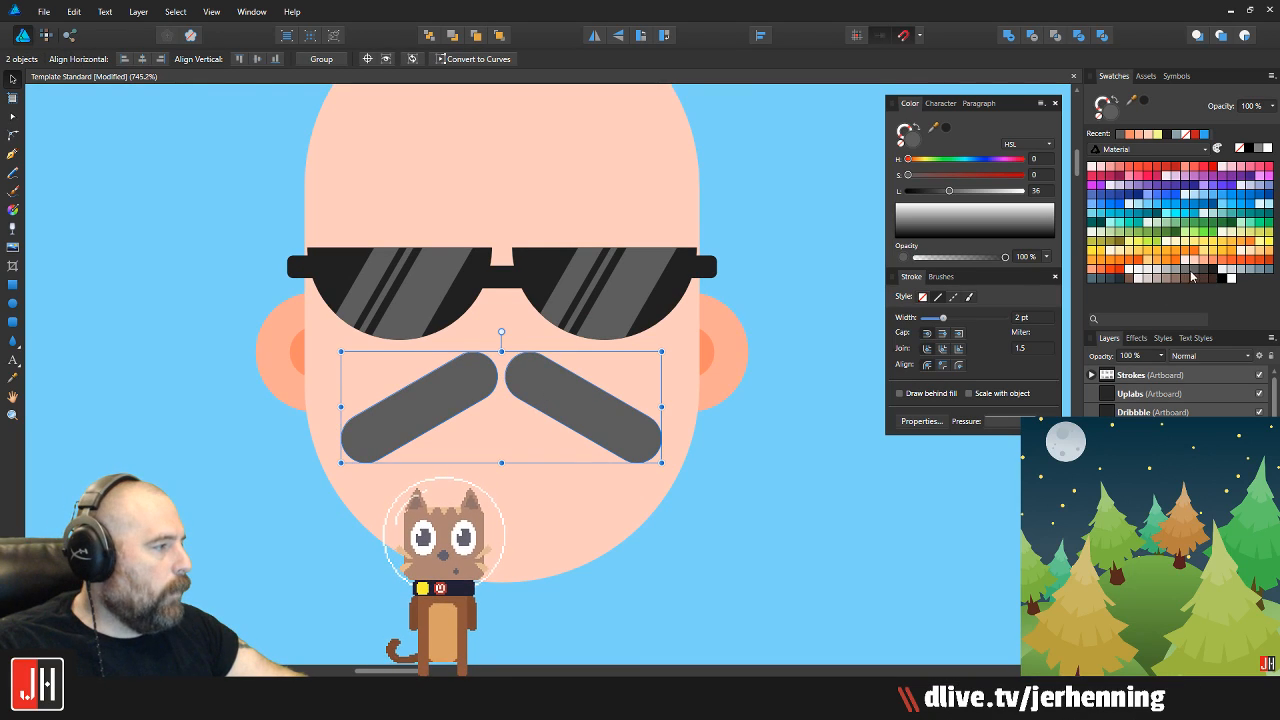
{"action": "left_click", "coordinate": [1138, 266]}
{"action": "left_click", "coordinate": [782, 443]}
{"action": "scroll", "coordinate": [642, 482], "scroll_direction": "down", "scroll_amount": 3}
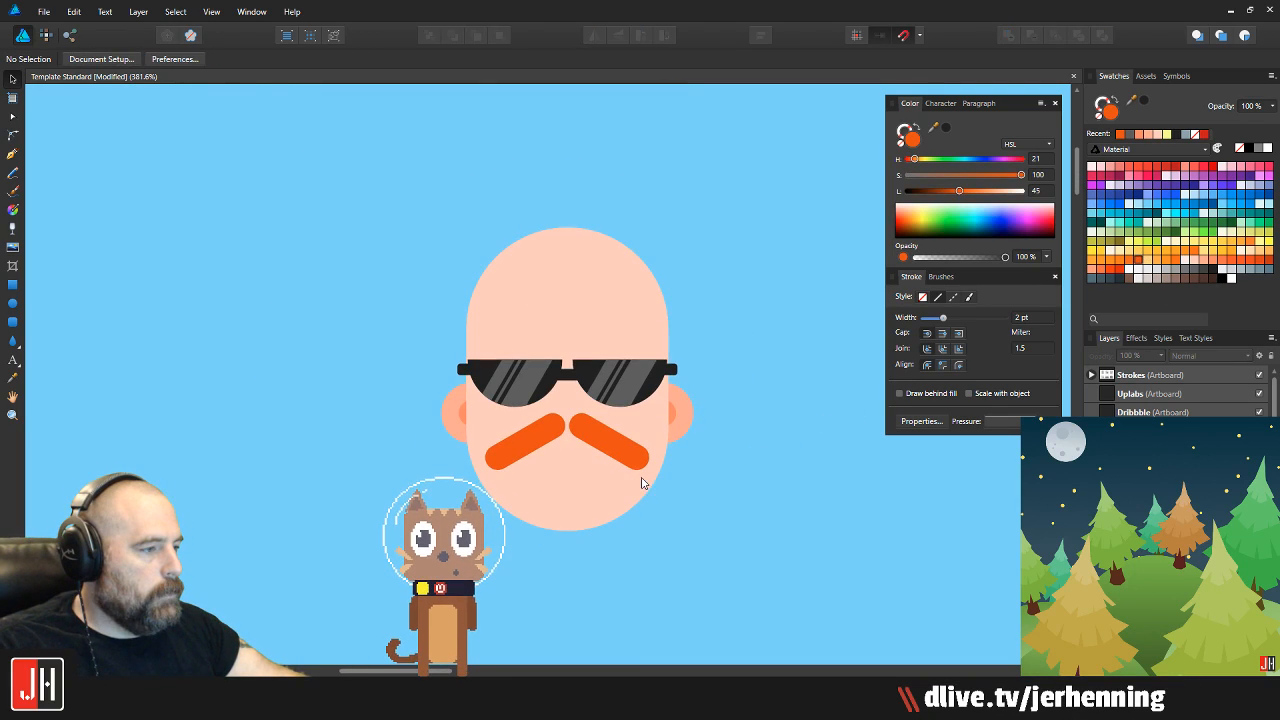
Move both orange mustache halves straight down off the face to a spot below the head
{"action": "left_click", "coordinate": [546, 436]}
{"action": "left_click", "coordinate": [597, 436], "text": "shift"}
{"action": "left_click_drag", "start_coordinate": [604, 440], "coordinate": [605, 640]}
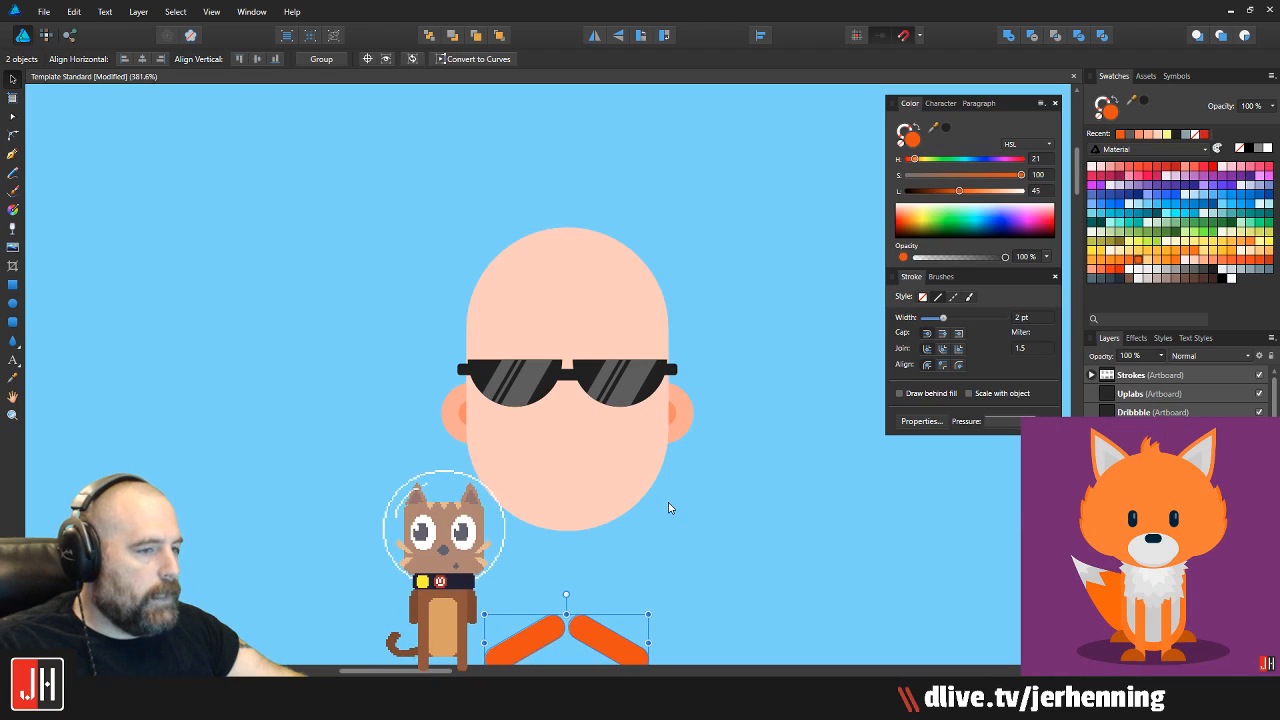
Draw a large orange rounded rectangle with 50% corner radius as a beard and center it over the chin
{"action": "left_click_drag", "start_coordinate": [671, 509], "coordinate": [625, 440]}
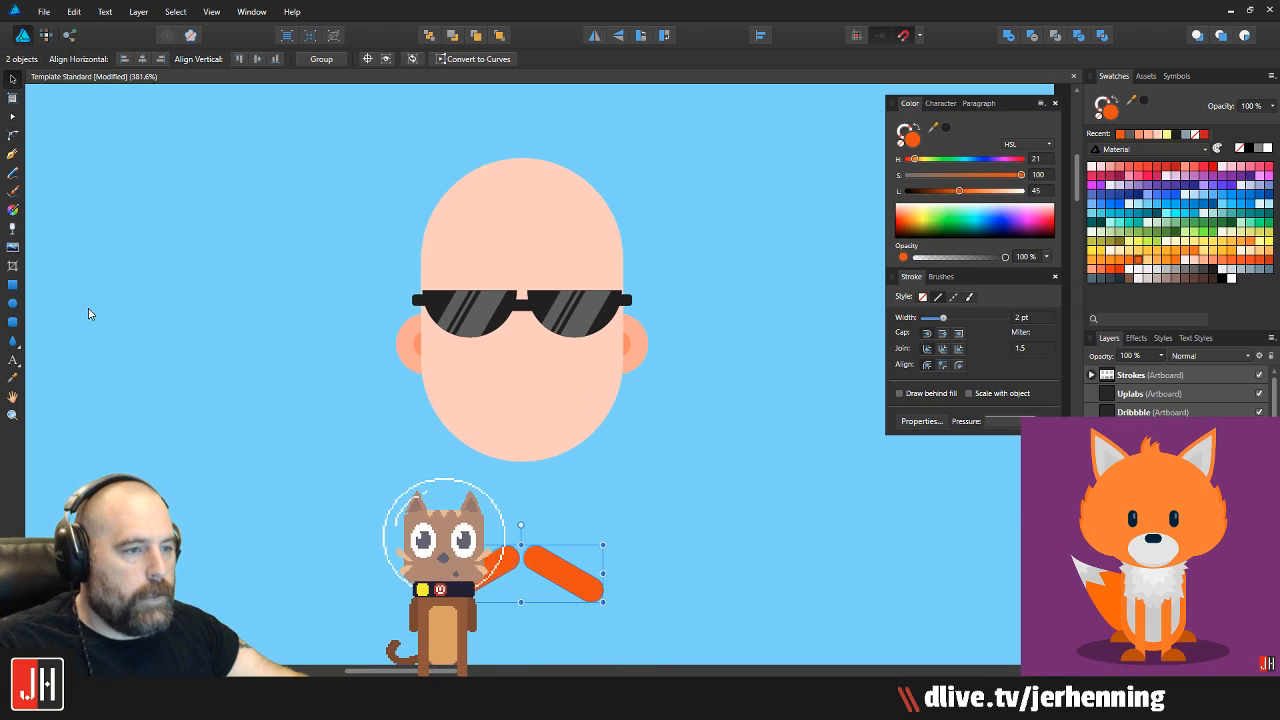
{"action": "left_click", "coordinate": [13, 321]}
{"action": "scroll", "coordinate": [430, 370], "scroll_direction": "down", "scroll_amount": 1}
{"action": "mouse_move", "coordinate": [460, 326]}
{"action": "left_mouse_down"}
{"action": "mouse_move", "coordinate": [503, 455]}
{"action": "mouse_move", "coordinate": [582, 516]}
{"action": "left_mouse_up"}
{"action": "key", "text": "v"}
{"action": "left_click_drag", "start_coordinate": [470, 334], "coordinate": [537, 352]}
{"action": "left_click_drag", "start_coordinate": [524, 492], "coordinate": [531, 461]}
{"action": "left_click", "coordinate": [612, 456]}
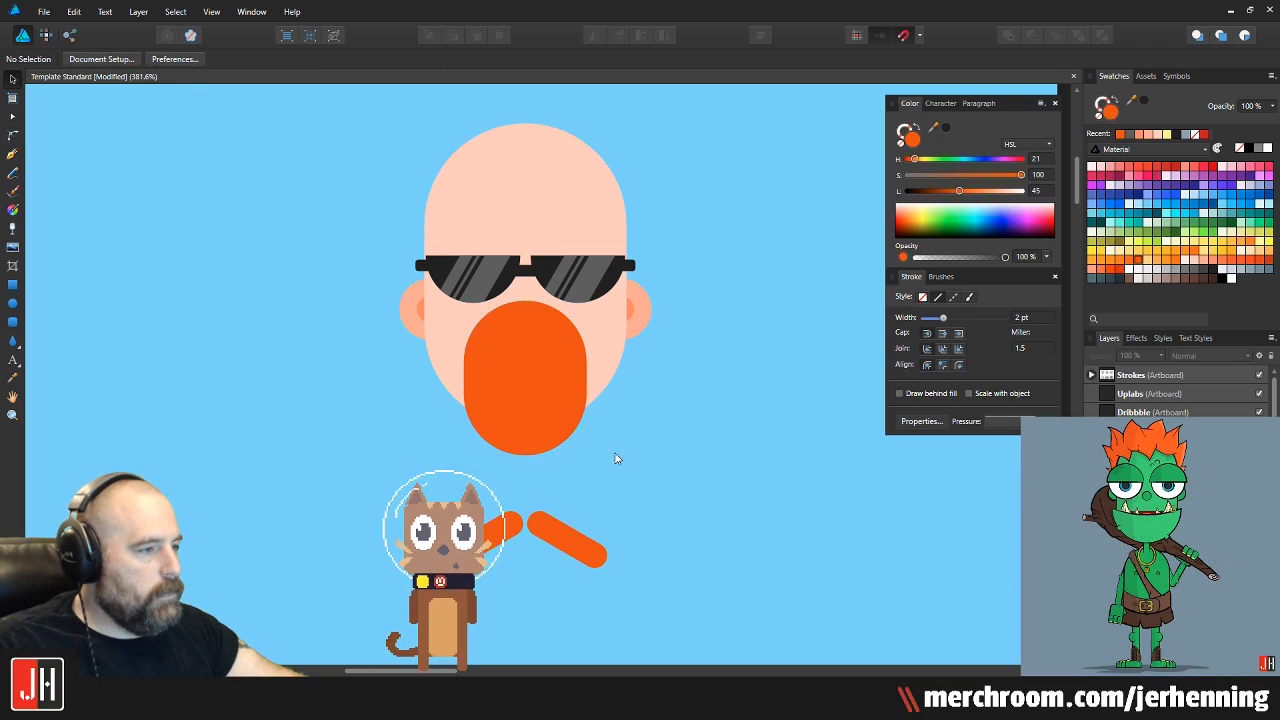
Narrow the orange beard shape slightly and reposition it centered and a little lower on the face
{"action": "scroll", "coordinate": [576, 433], "scroll_direction": "up", "scroll_amount": 4}
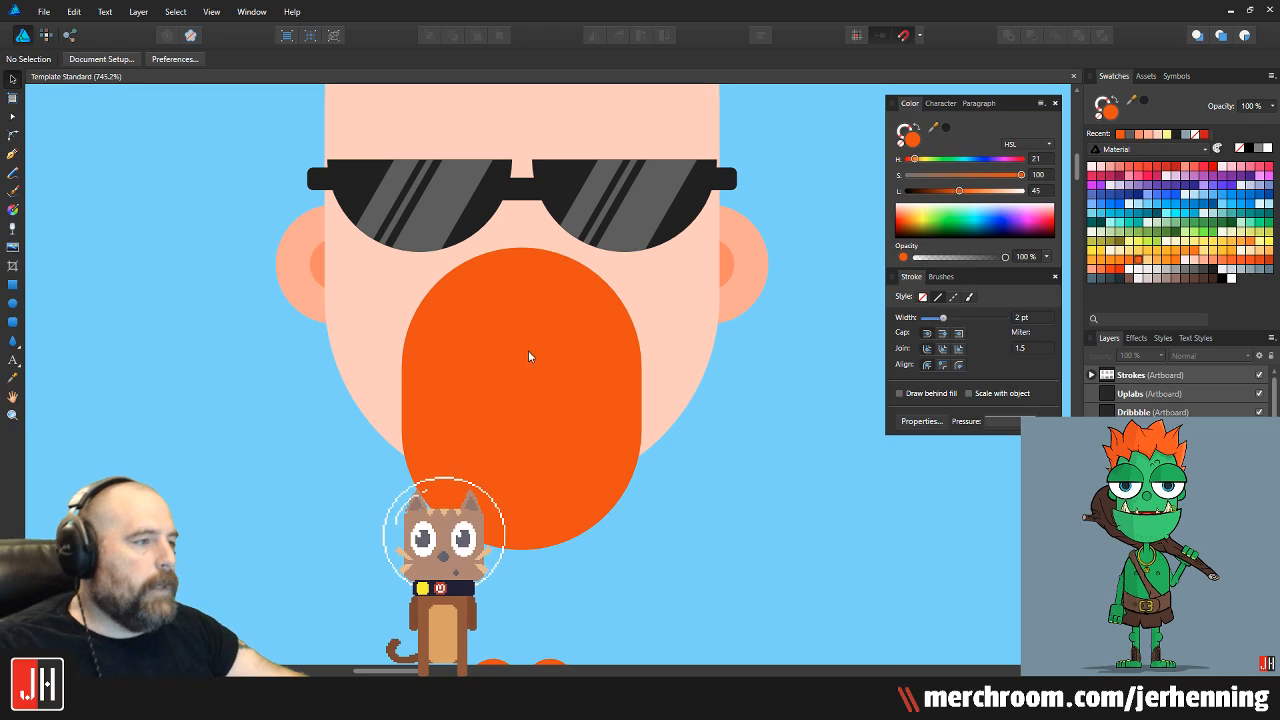
{"action": "left_click", "coordinate": [515, 314]}
{"action": "left_click_drag", "start_coordinate": [642, 398], "coordinate": [634, 397]}
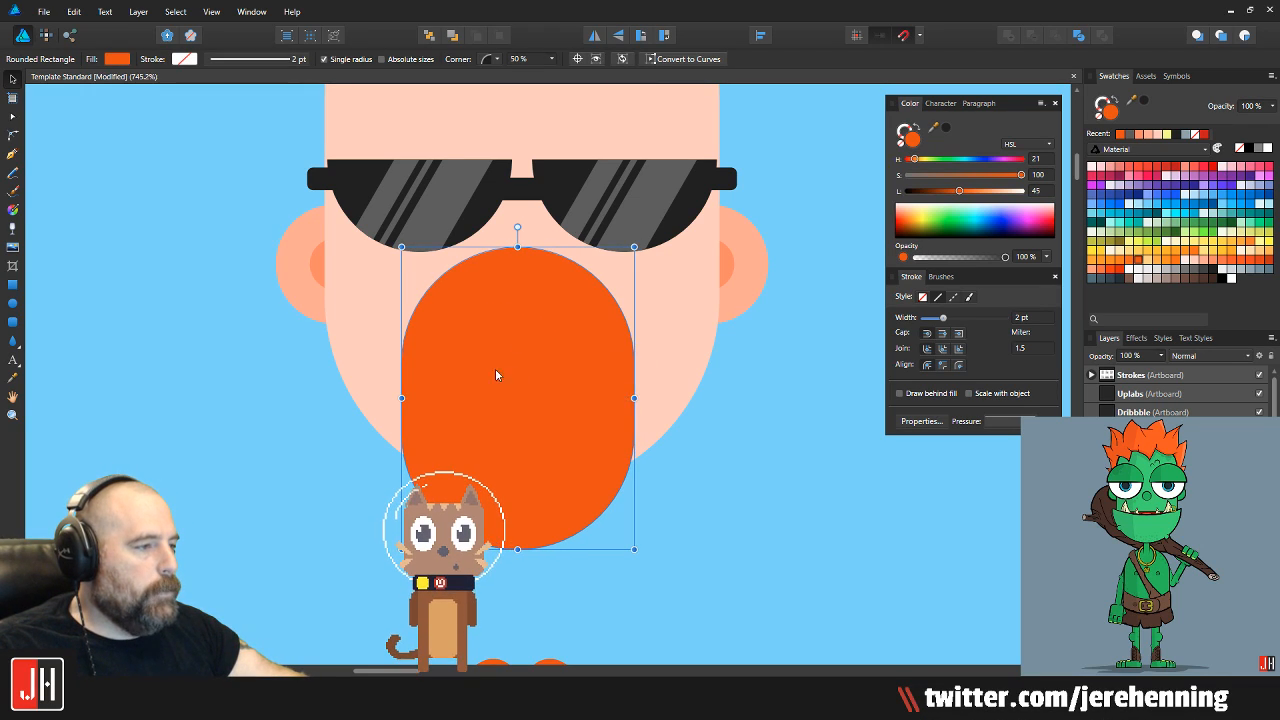
{"action": "left_click_drag", "start_coordinate": [510, 360], "coordinate": [546, 349]}
{"action": "left_click", "coordinate": [774, 401]}
{"action": "scroll", "coordinate": [608, 406], "scroll_direction": "down", "scroll_amount": 3}
{"action": "scroll", "coordinate": [608, 406], "scroll_direction": "up", "scroll_amount": 2}
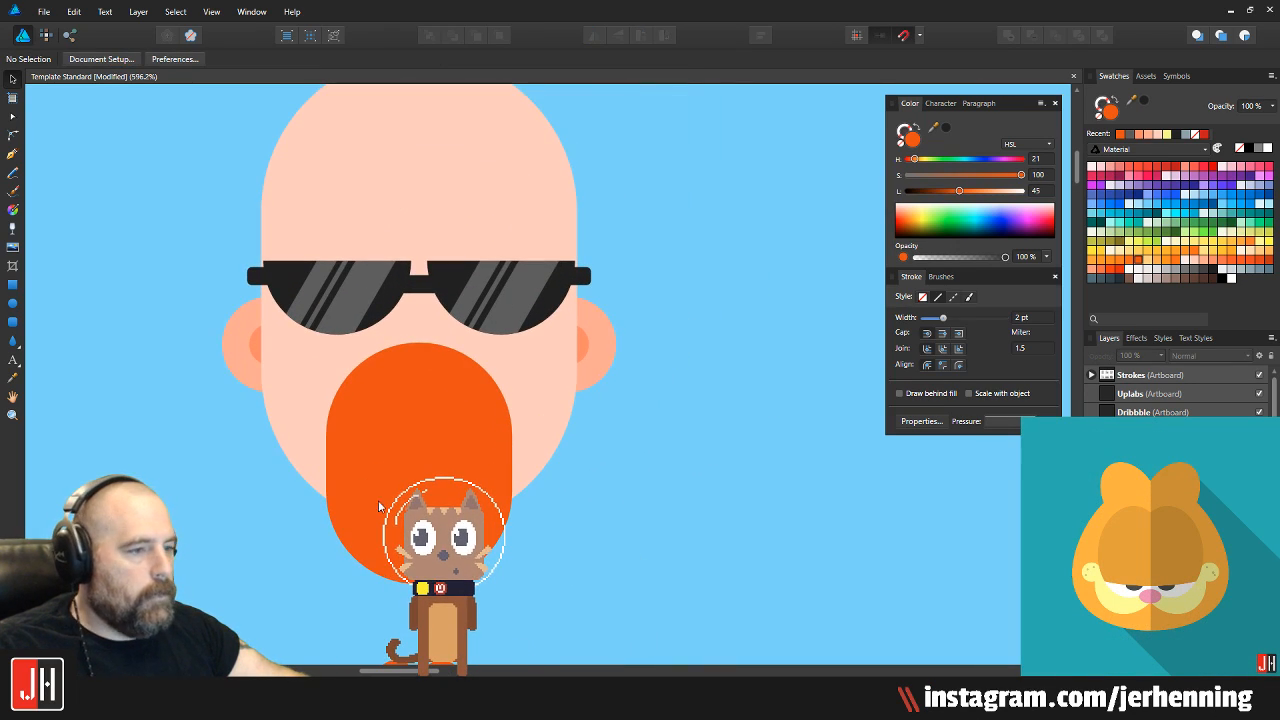
Draw a circle centered in the upper beard and subtract a rectangle from its lower part, leaving a half circle
{"action": "left_click", "coordinate": [19, 303]}
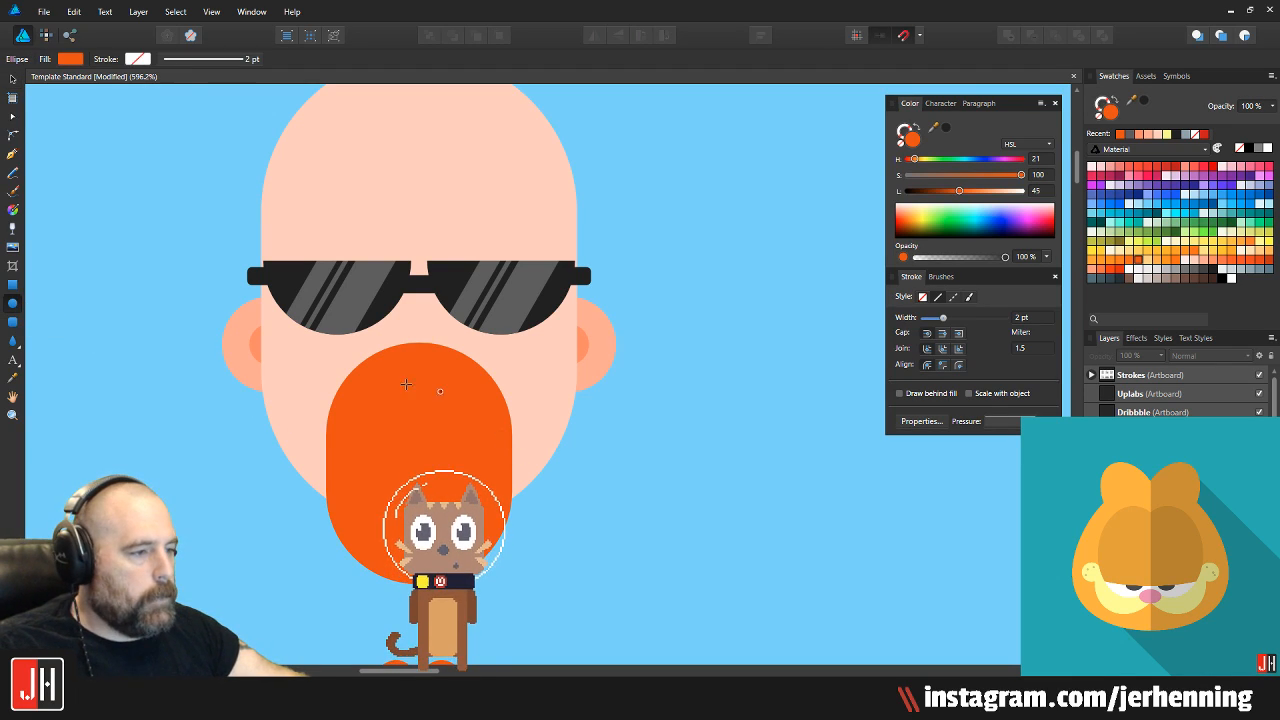
{"action": "left_click_drag", "start_coordinate": [348, 367], "coordinate": [484, 503]}
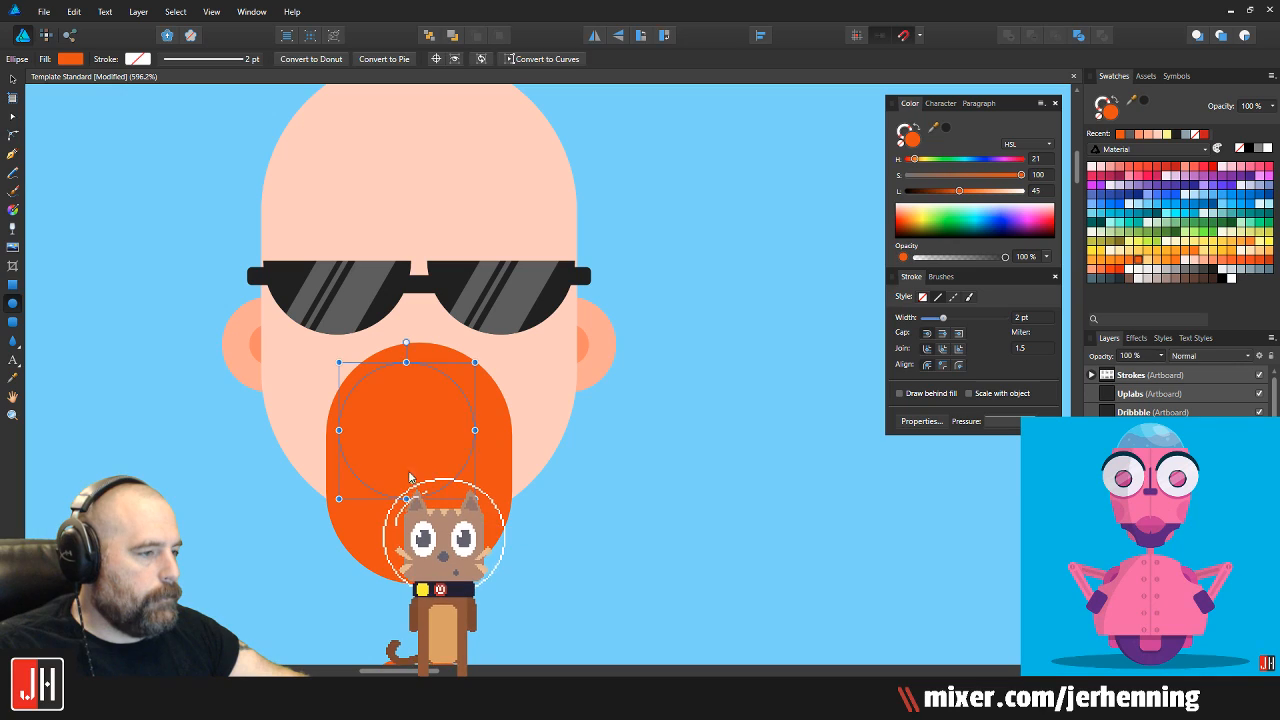
{"action": "left_click_drag", "start_coordinate": [404, 434], "coordinate": [406, 434]}
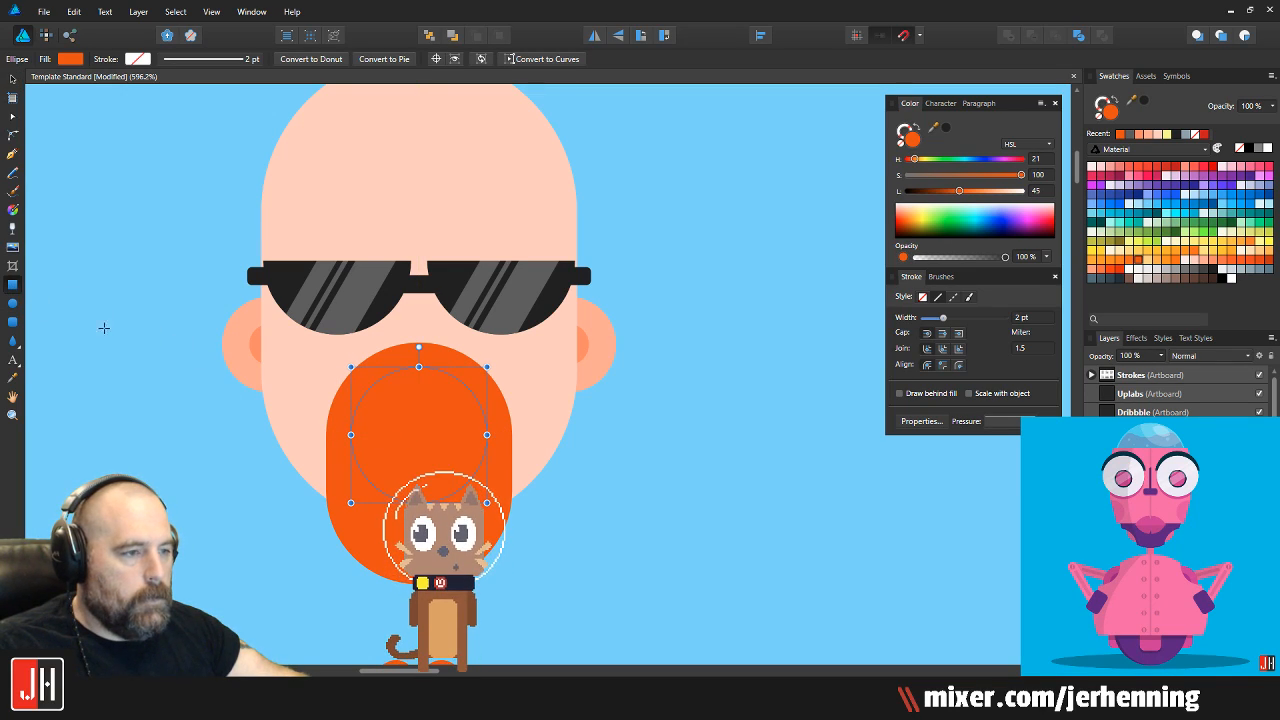
{"action": "left_click_drag", "start_coordinate": [309, 435], "coordinate": [577, 564]}
{"action": "key", "text": "v"}
{"action": "left_click", "coordinate": [449, 403], "text": "shift"}
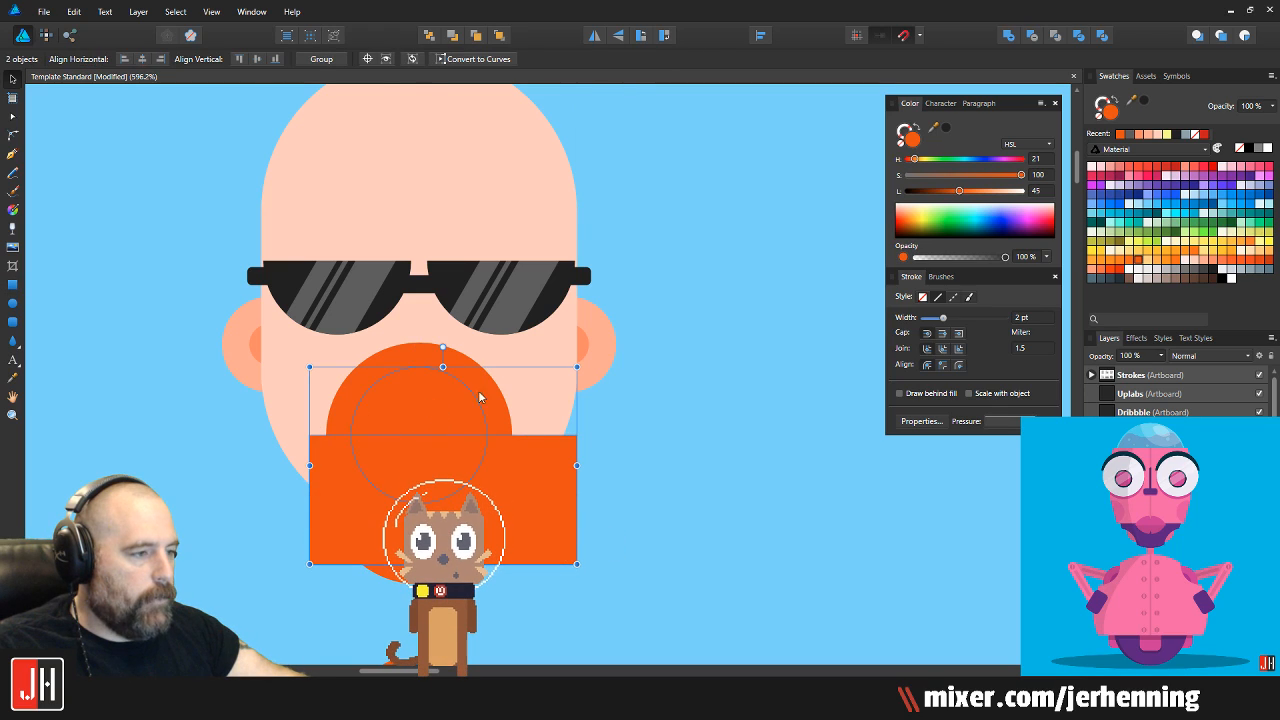
{"action": "left_click", "coordinate": [1033, 36]}
Fill the half circle in the beard with the skin tone sampled from the face
{"action": "key", "text": "i"}
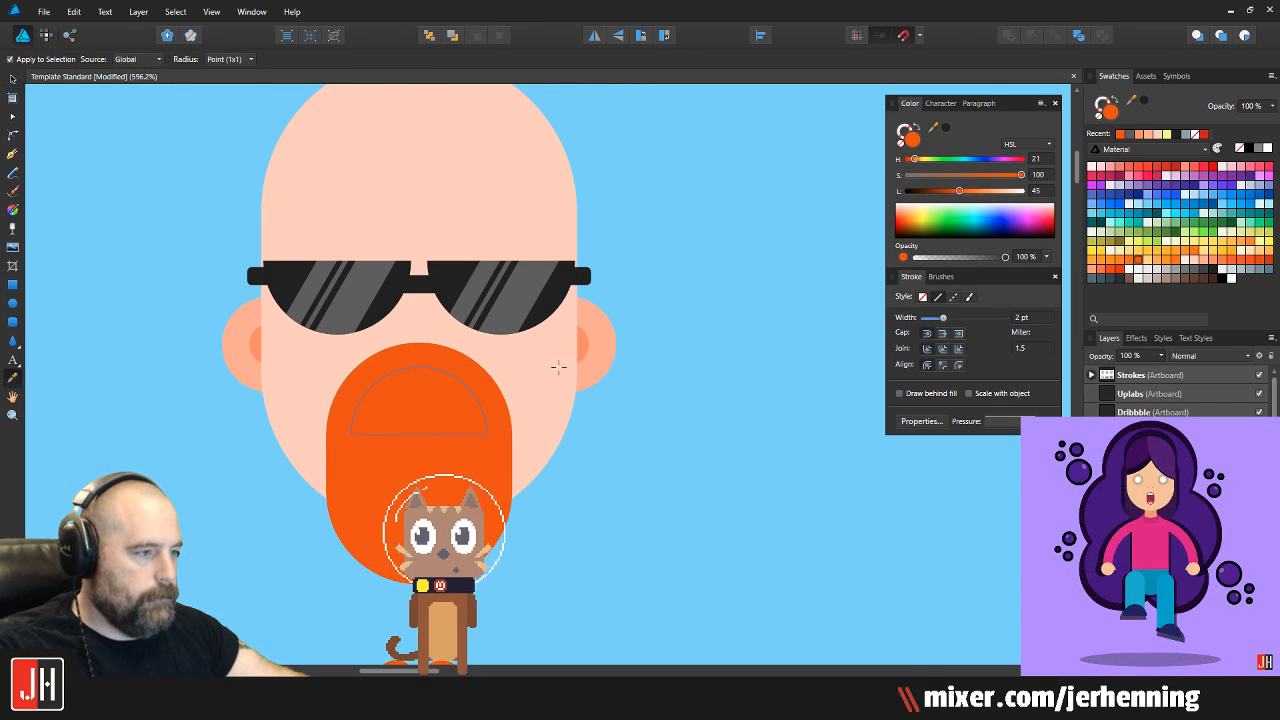
{"action": "left_click", "coordinate": [563, 363]}
{"action": "scroll", "coordinate": [414, 403], "scroll_direction": "up", "scroll_amount": 2}
{"action": "key", "text": "a"}
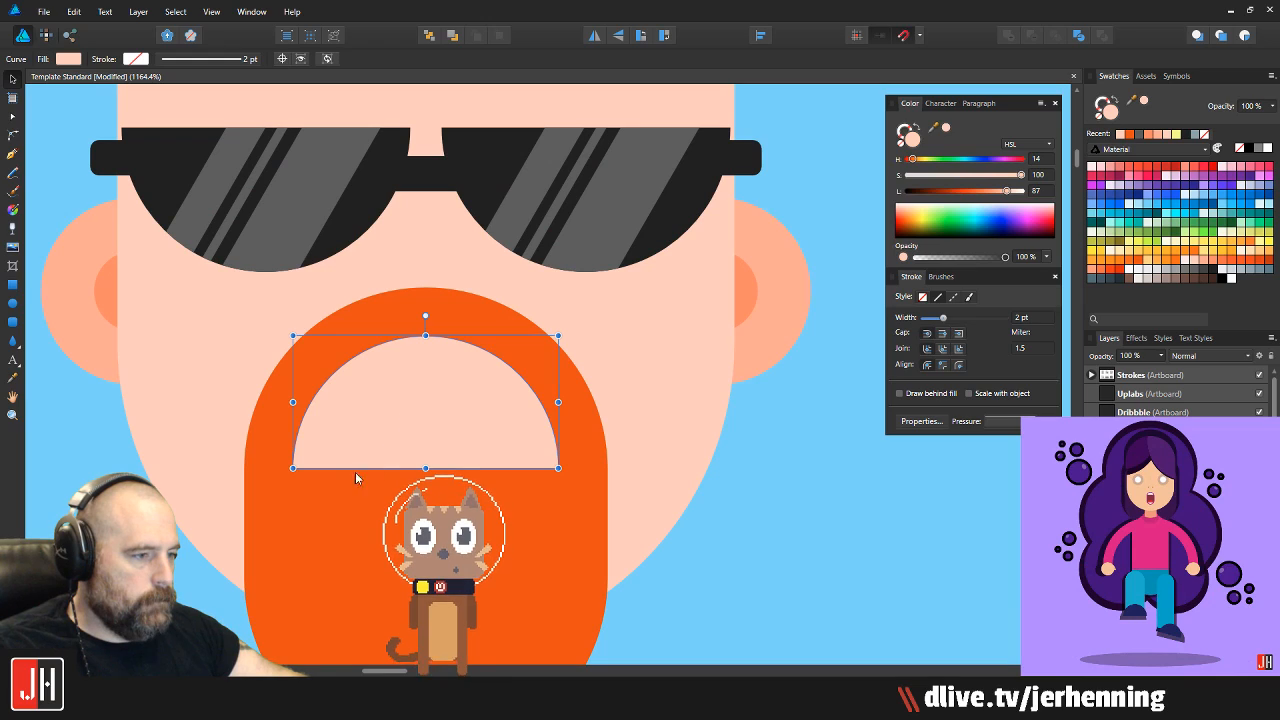
{"action": "key", "text": "v"}
Shorten the orange beard by raising its bottom edge slightly
{"action": "scroll", "coordinate": [477, 394], "scroll_direction": "down", "scroll_amount": 2}
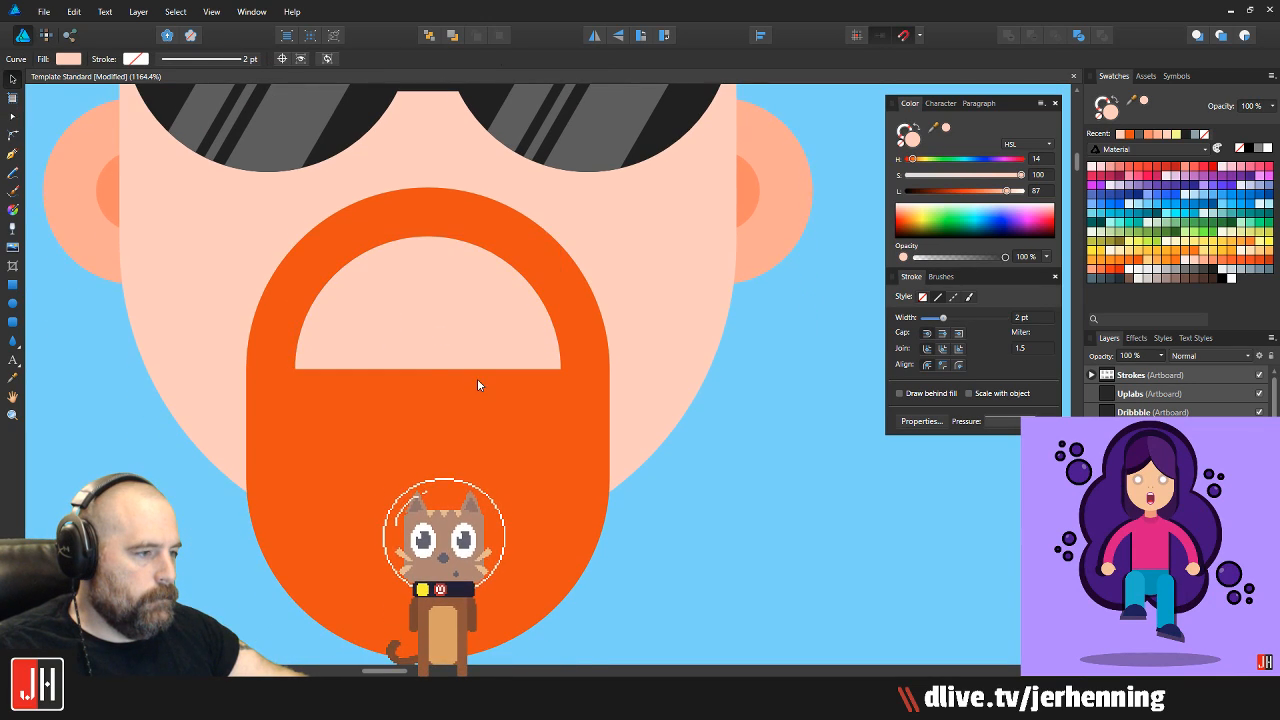
{"action": "left_click", "coordinate": [466, 400]}
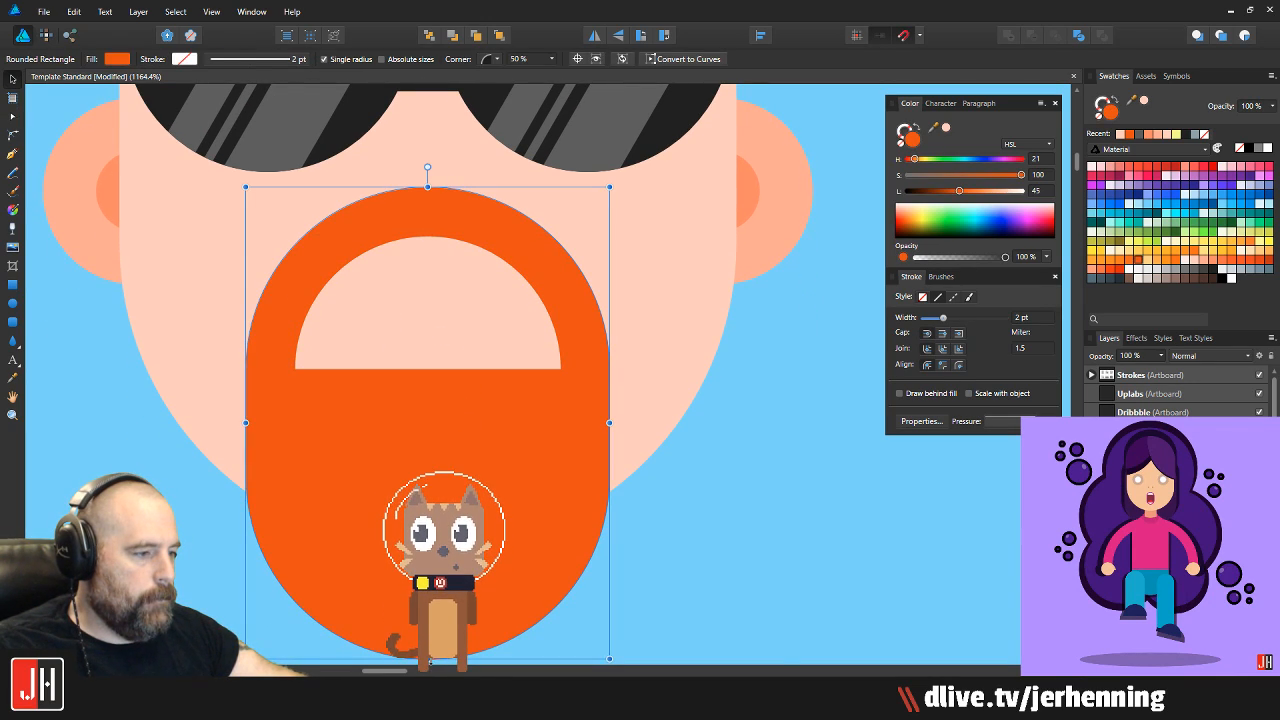
{"action": "left_click_drag", "start_coordinate": [428, 187], "coordinate": [428, 184]}
{"action": "left_click_drag", "start_coordinate": [428, 659], "coordinate": [428, 620]}
{"action": "left_click", "coordinate": [619, 552]}
{"action": "scroll", "coordinate": [551, 512], "scroll_direction": "down", "scroll_amount": 7}
{"action": "scroll", "coordinate": [551, 512], "scroll_direction": "up", "scroll_amount": 6}
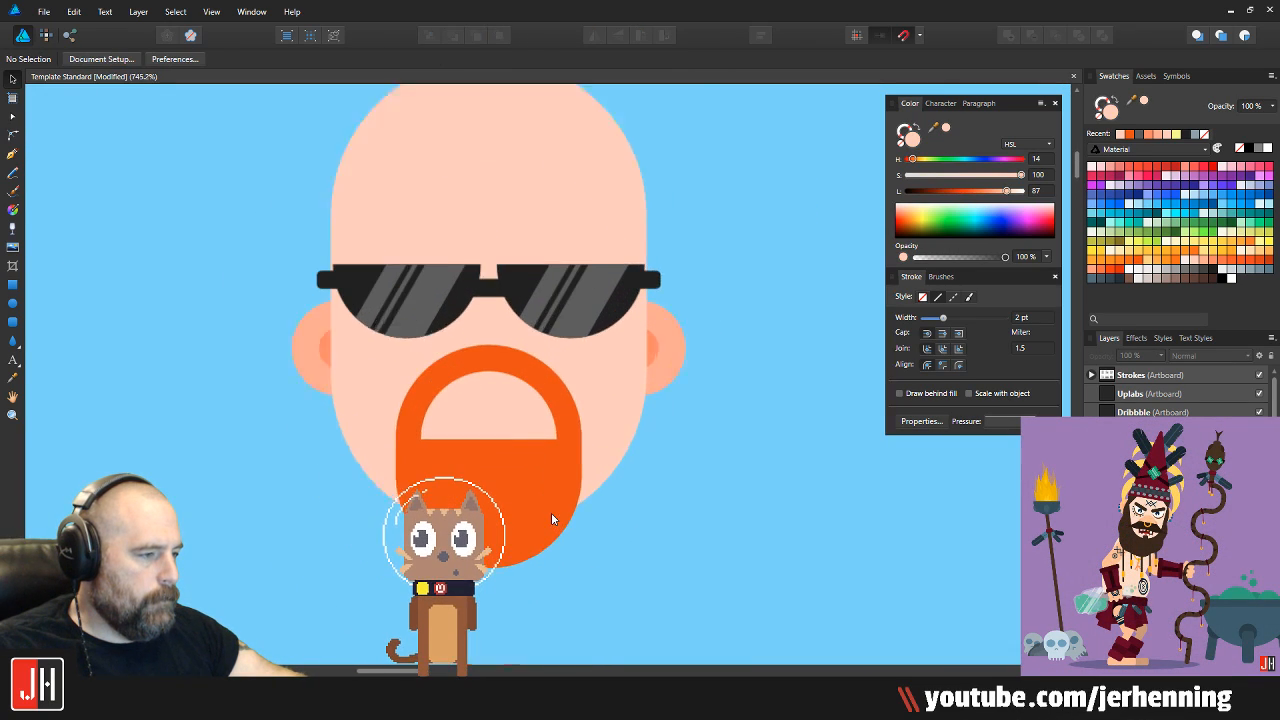
Draw a circle between the sunglasses and the beard as a nose and fill it with the ear's darker skin tone
{"action": "scroll", "coordinate": [491, 382], "scroll_direction": "up", "scroll_amount": 4}
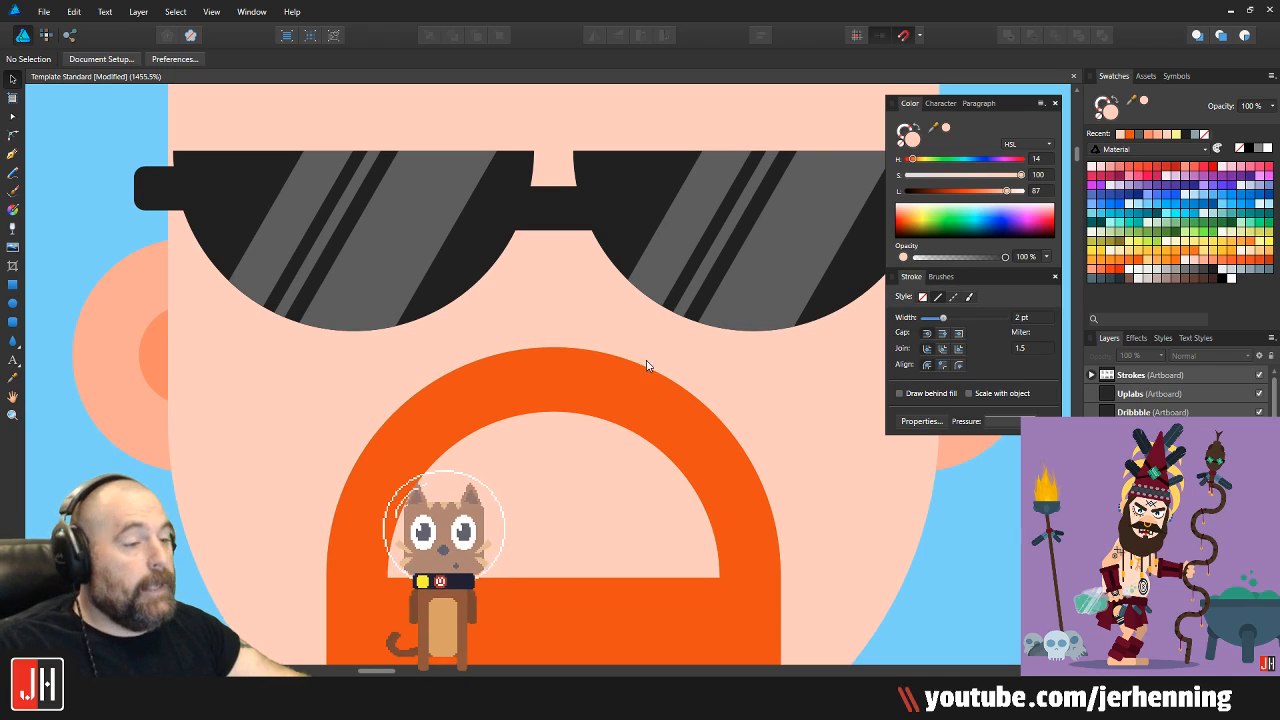
{"action": "scroll", "coordinate": [505, 390], "scroll_direction": "up", "scroll_amount": 2}
{"action": "key", "text": "e"}
{"action": "left_click_drag", "start_coordinate": [382, 290], "coordinate": [620, 585]}
{"action": "key", "text": "i"}
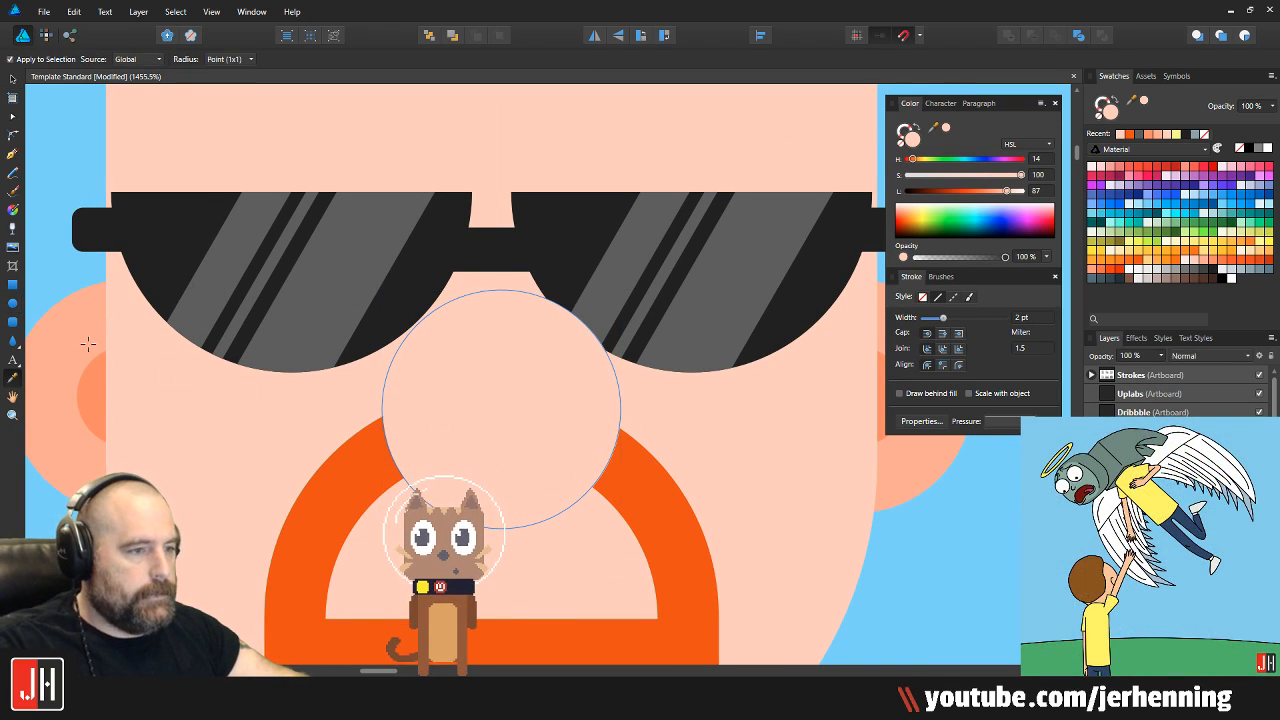
{"action": "left_click", "coordinate": [86, 343]}
{"action": "key", "text": "e"}
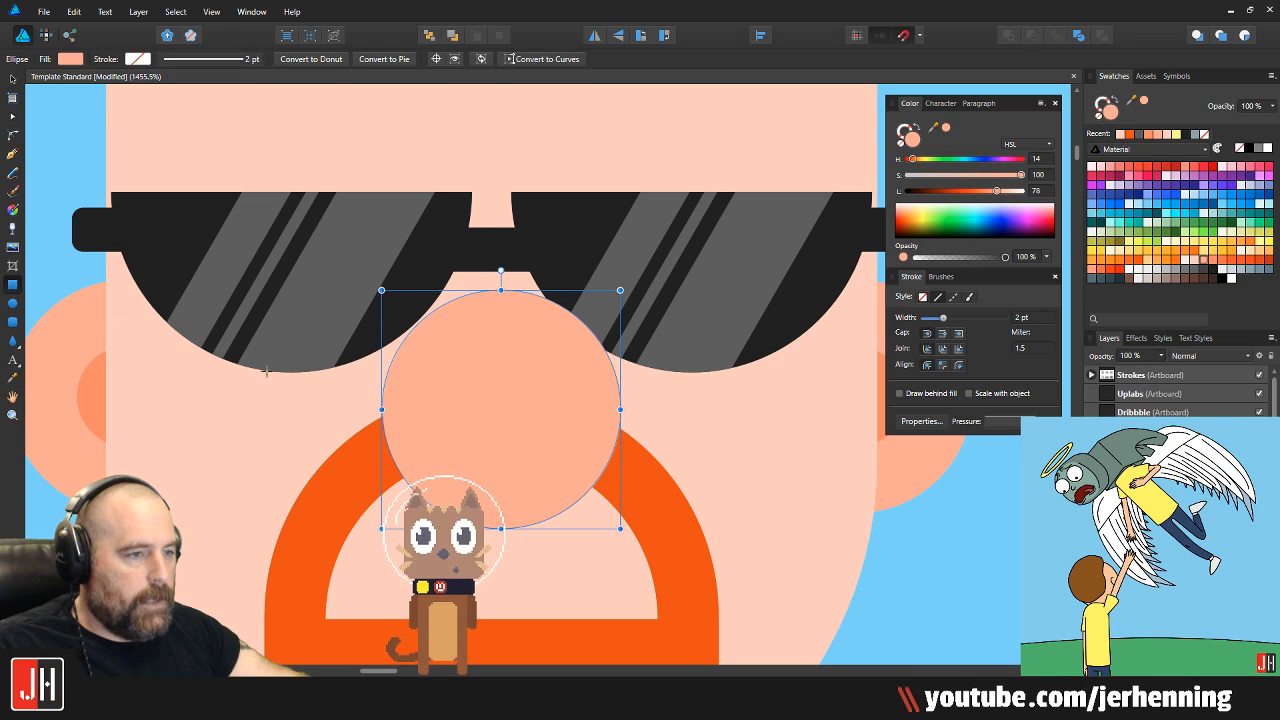
Cover the lower half of the nose circle with a rectangle and subtract it to leave a half circle
{"action": "key", "text": "m"}
{"action": "left_click_drag", "start_coordinate": [353, 409], "coordinate": [780, 606]}
{"action": "key", "text": "v"}
{"action": "left_click", "coordinate": [500, 340], "text": "shift"}
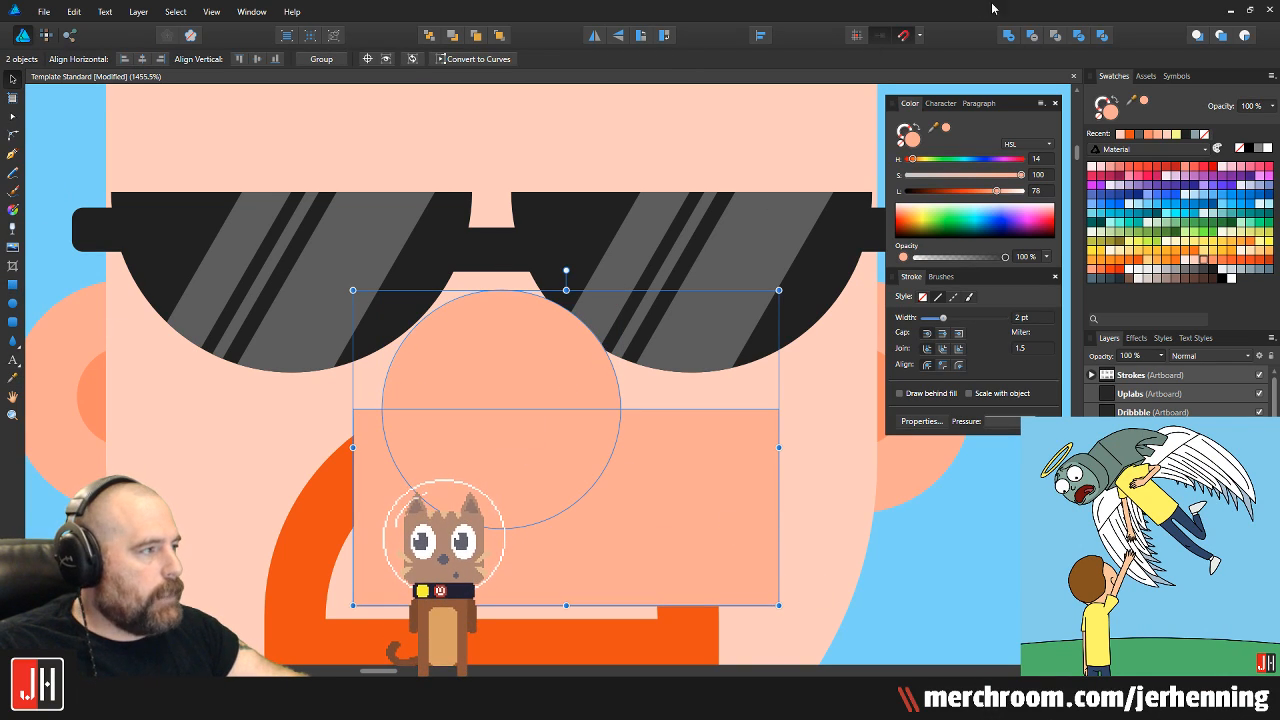
{"action": "left_click", "coordinate": [1032, 36]}
Scale the nose half circle down so it fits between the sunglasses lenses, just above the beard
{"action": "left_click_drag", "start_coordinate": [621, 290], "coordinate": [505, 384]}
{"action": "scroll", "coordinate": [520, 336], "scroll_direction": "down", "scroll_amount": 3}
{"action": "scroll", "coordinate": [520, 340], "scroll_direction": "down", "scroll_amount": 7}
{"action": "left_click", "coordinate": [604, 412]}
{"action": "scroll", "coordinate": [509, 361], "scroll_direction": "up", "scroll_amount": 5}
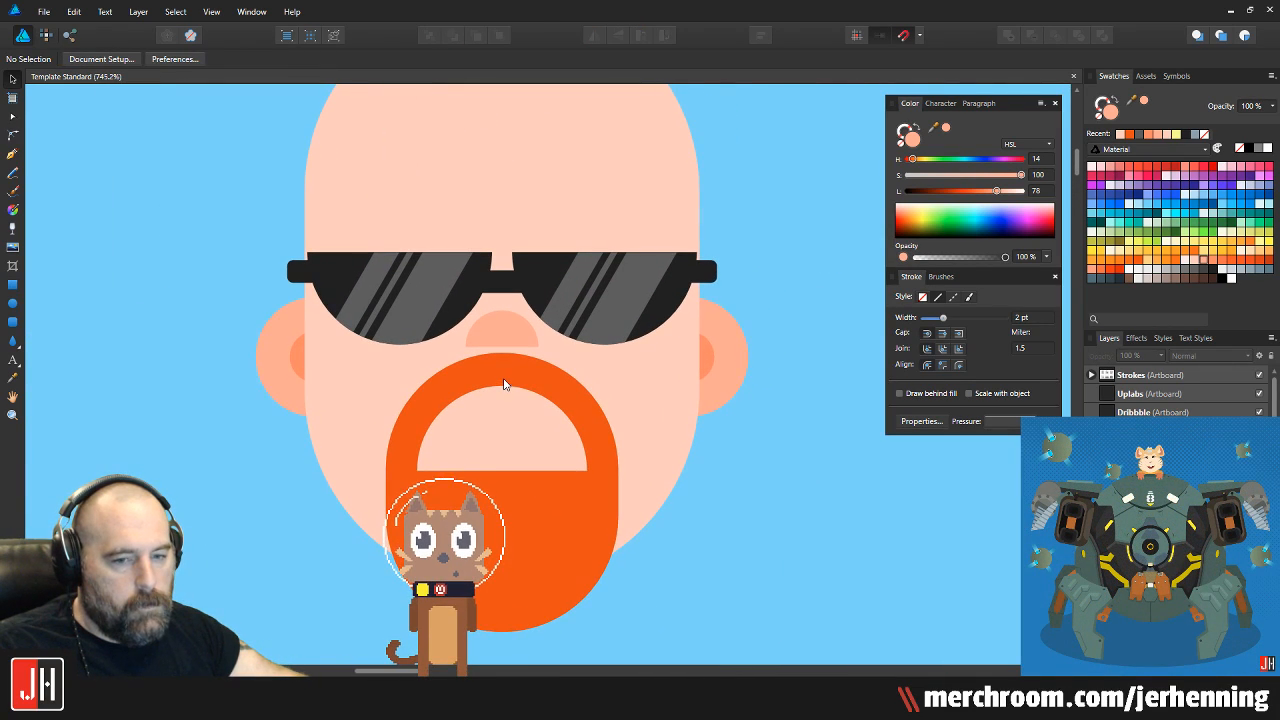
{"action": "scroll", "coordinate": [530, 372], "scroll_direction": "down", "scroll_amount": 3}
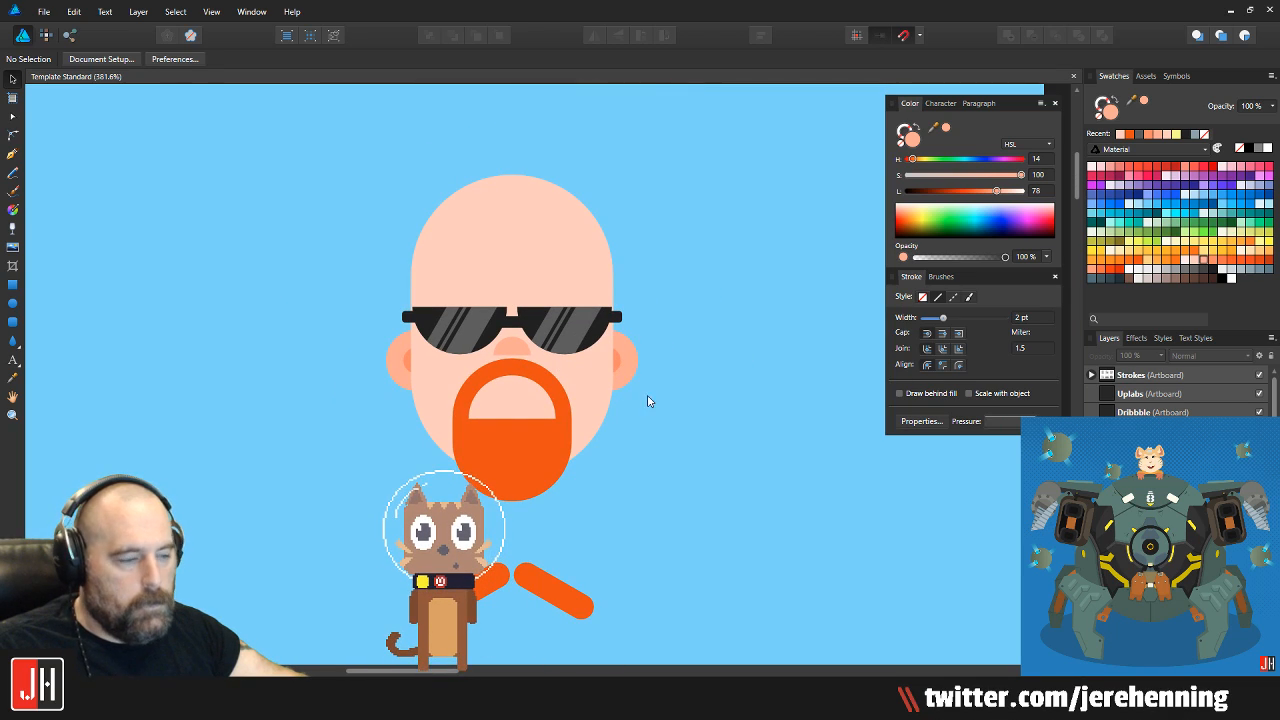
Make a smaller copy of the skin-toned half circle inside it and fill it dark red with 25 lightness
{"action": "scroll", "coordinate": [506, 394], "scroll_direction": "up", "scroll_amount": 4}
{"action": "scroll", "coordinate": [474, 397], "scroll_direction": "down", "scroll_amount": 1}
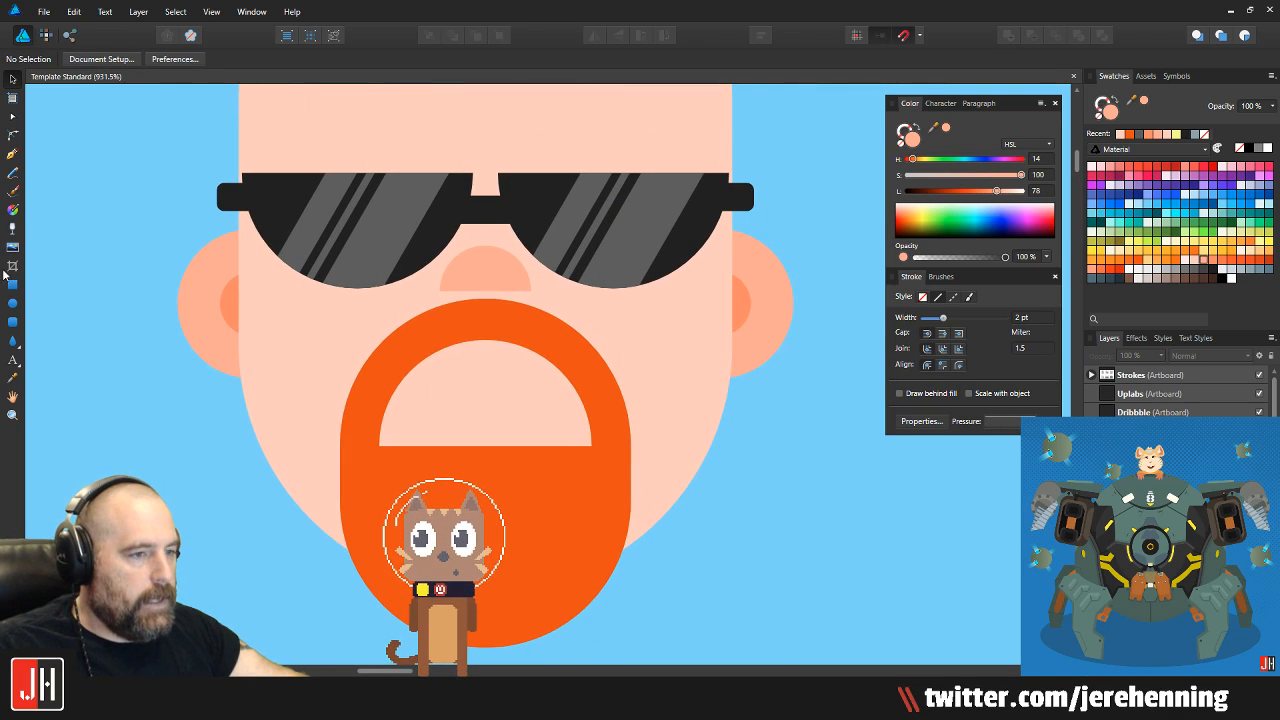
{"action": "left_click", "coordinate": [450, 414]}
{"action": "left_click_drag", "start_coordinate": [591, 340], "coordinate": [570, 360]}
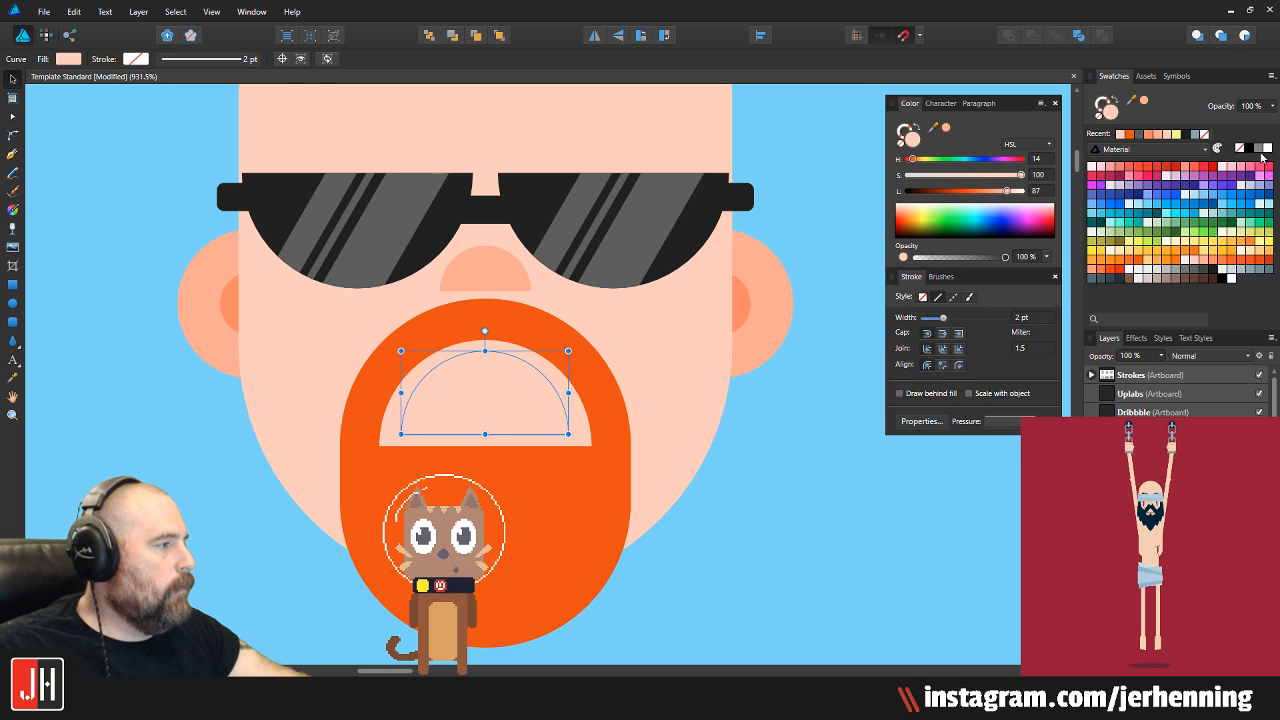
{"action": "left_click", "coordinate": [1174, 172]}
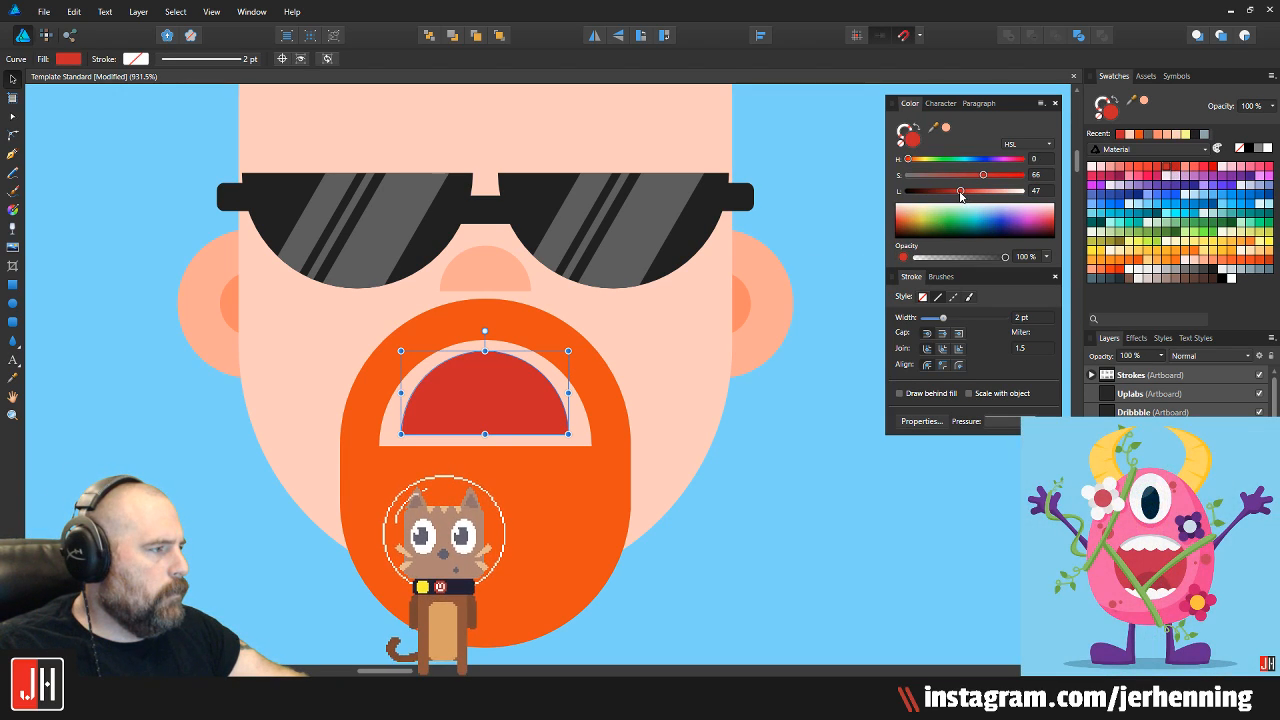
{"action": "left_click_drag", "start_coordinate": [965, 191], "coordinate": [942, 201]}
{"action": "key", "text": "ctrl+d"}
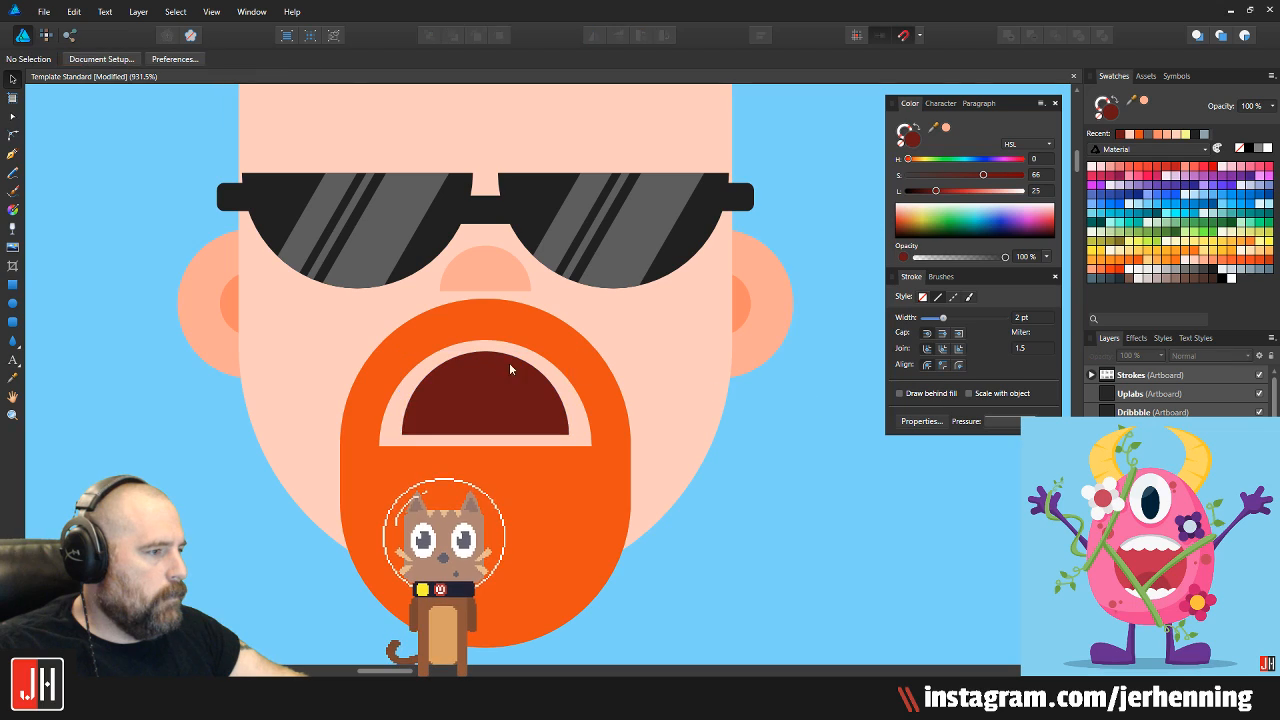
Move the dark red mouth shape slightly down within the skin-toned half circle
{"action": "scroll", "coordinate": [480, 366], "scroll_direction": "up", "scroll_amount": 4}
{"action": "scroll", "coordinate": [469, 402], "scroll_direction": "down", "scroll_amount": 2}
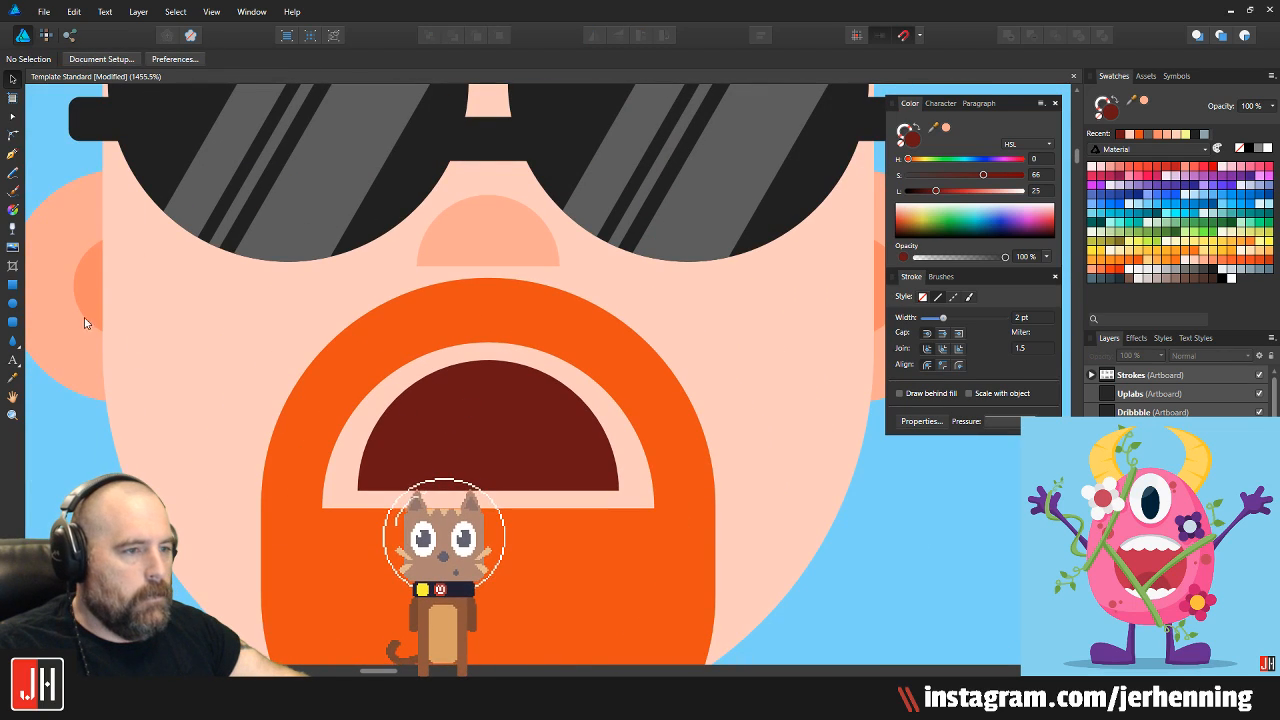
{"action": "left_click", "coordinate": [12, 304]}
{"action": "scroll", "coordinate": [413, 353], "scroll_direction": "down", "scroll_amount": 2}
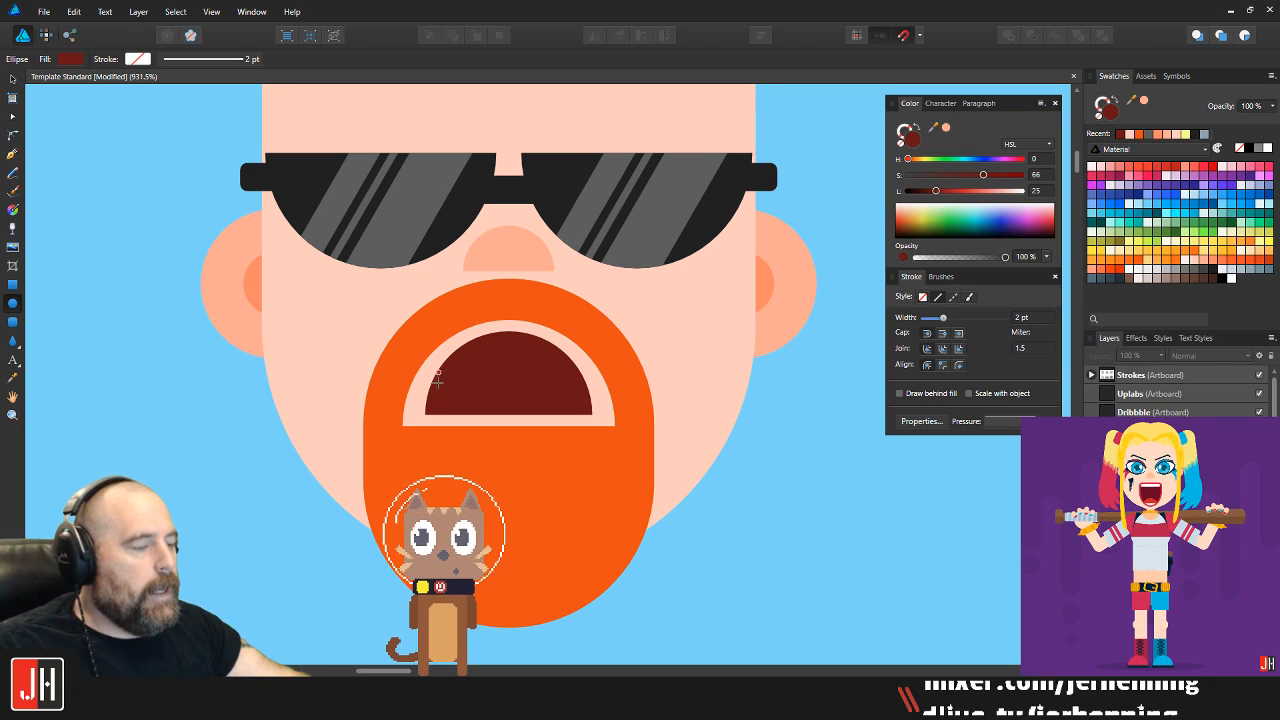
{"action": "key", "text": "v"}
{"action": "left_click", "coordinate": [515, 395]}
{"action": "scroll", "coordinate": [515, 395], "scroll_direction": "up", "scroll_amount": 2}
{"action": "scroll", "coordinate": [514, 371], "scroll_direction": "up", "scroll_amount": 3}
{"action": "left_click_drag", "start_coordinate": [515, 347], "coordinate": [515, 353]}
{"action": "scroll", "coordinate": [514, 352], "scroll_direction": "down", "scroll_amount": 5}
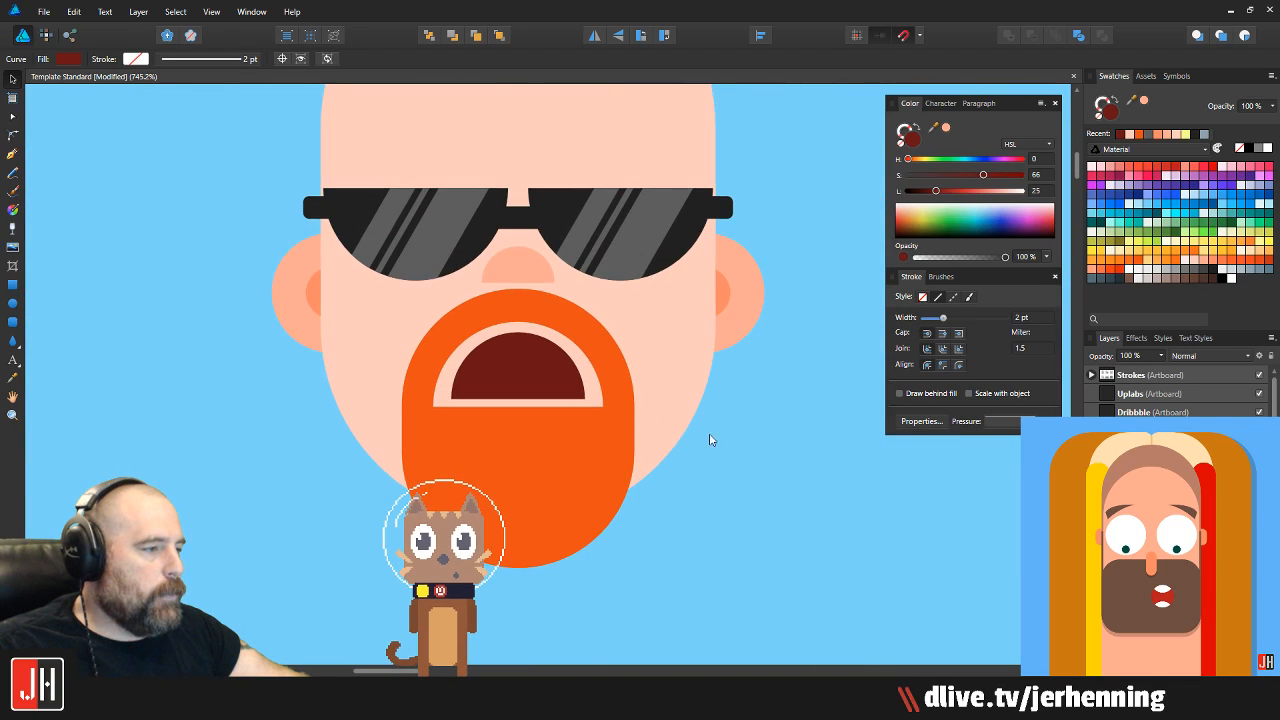
{"action": "key", "text": "ctrl+d"}
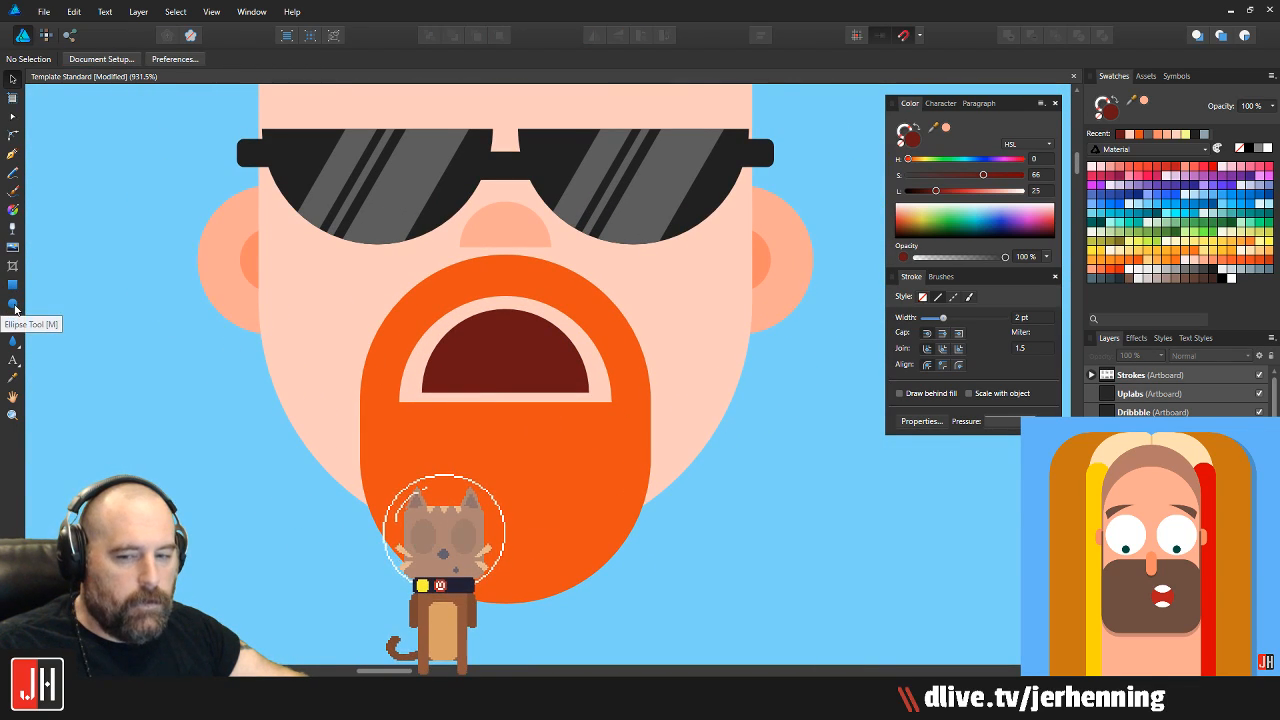
Draw a circle overlapping the lower part of the mouth as a tongue and fill it with bright red
{"action": "left_click", "coordinate": [14, 306]}
{"action": "left_click_drag", "start_coordinate": [440, 360], "coordinate": [645, 561]}
{"action": "left_click_drag", "start_coordinate": [597, 512], "coordinate": [594, 509]}
{"action": "left_click", "coordinate": [1149, 167]}
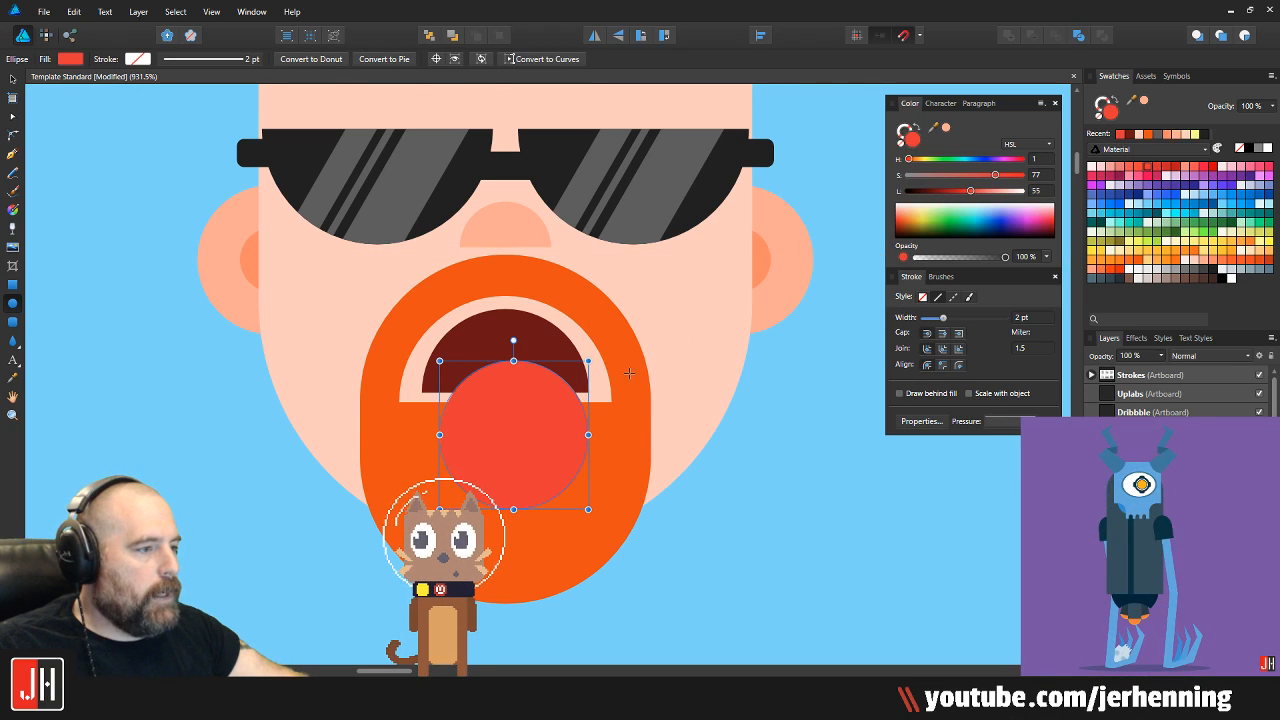
Clip the bright red tongue circle inside the dark red mouth and center it horizontally
{"action": "key", "text": "ctrl+x"}
{"action": "key", "text": "v"}
{"action": "left_click", "coordinate": [505, 355]}
{"action": "key", "text": "ctrl+alt+v"}
{"action": "scroll", "coordinate": [525, 387], "scroll_direction": "up", "scroll_amount": 2}
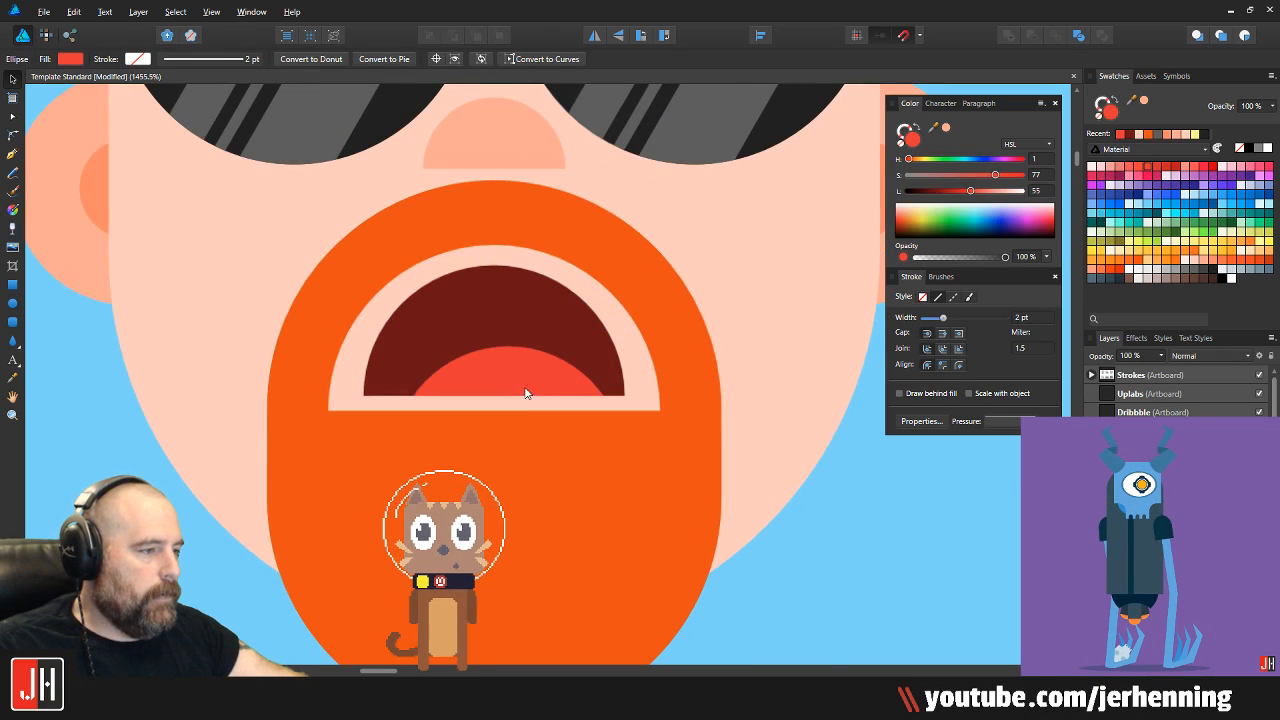
{"action": "left_click_drag", "start_coordinate": [525, 387], "coordinate": [505, 376]}
{"action": "scroll", "coordinate": [505, 379], "scroll_direction": "down", "scroll_amount": 5}
{"action": "key", "text": "ctrl+d"}
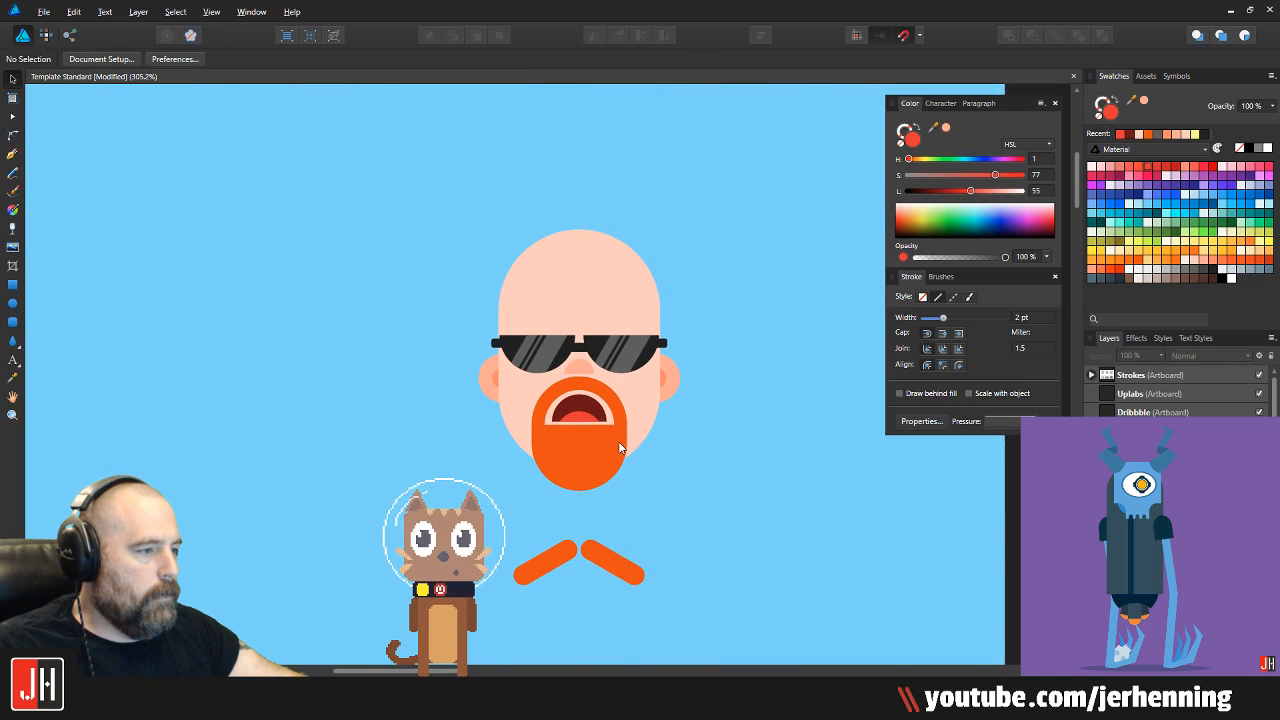
Draw a rounded rectangle with 25% corner radius over the upper mouth as teeth and fill it near-white
{"action": "scroll", "coordinate": [634, 449], "scroll_direction": "up", "scroll_amount": 2}
{"action": "left_click", "coordinate": [12, 320]}
{"action": "scroll", "coordinate": [411, 400], "scroll_direction": "up", "scroll_amount": 2}
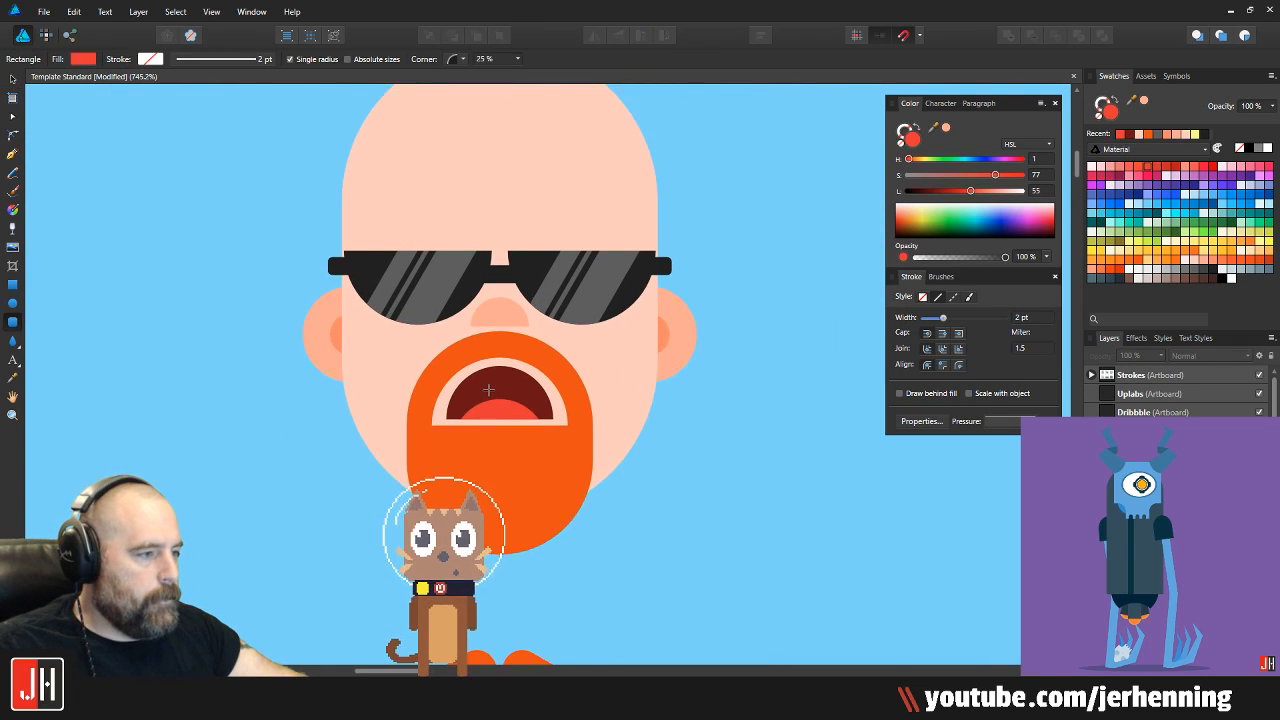
{"action": "left_click_drag", "start_coordinate": [414, 322], "coordinate": [597, 392]}
{"action": "left_click", "coordinate": [1134, 271]}
{"action": "scroll", "coordinate": [520, 363], "scroll_direction": "up", "scroll_amount": 1}
{"action": "left_click_drag", "start_coordinate": [520, 363], "coordinate": [513, 333]}
Clip the white teeth rectangle inside the dark red mouth, centered along its upper edge
{"action": "key", "text": "ctrl+x"}
{"action": "left_click", "coordinate": [582, 419]}
{"action": "key", "text": "ctrl+alt+v"}
{"action": "scroll", "coordinate": [576, 391], "scroll_direction": "up", "scroll_amount": 1}
{"action": "scroll", "coordinate": [588, 345], "scroll_direction": "down", "scroll_amount": 3}
{"action": "scroll", "coordinate": [557, 355], "scroll_direction": "down", "scroll_amount": 2}
{"action": "scroll", "coordinate": [530, 346], "scroll_direction": "up", "scroll_amount": 4}
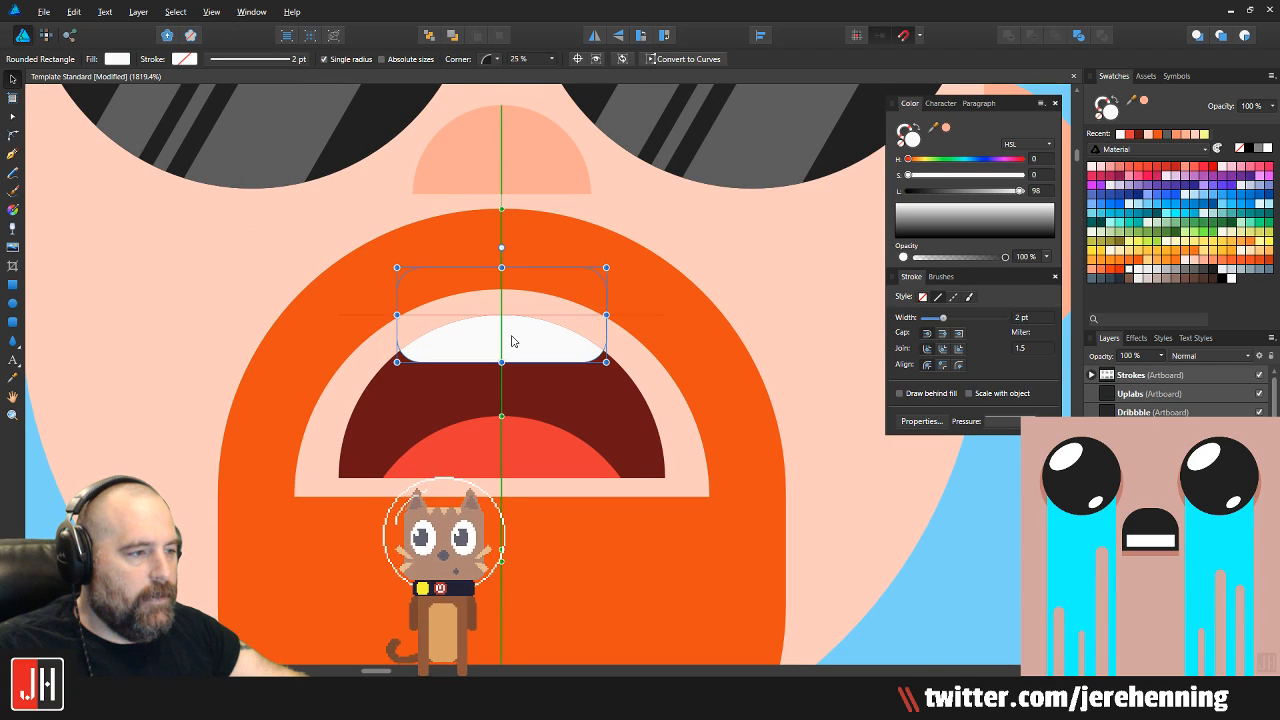
{"action": "scroll", "coordinate": [515, 343], "scroll_direction": "down", "scroll_amount": 8}
{"action": "left_click", "coordinate": [740, 432]}
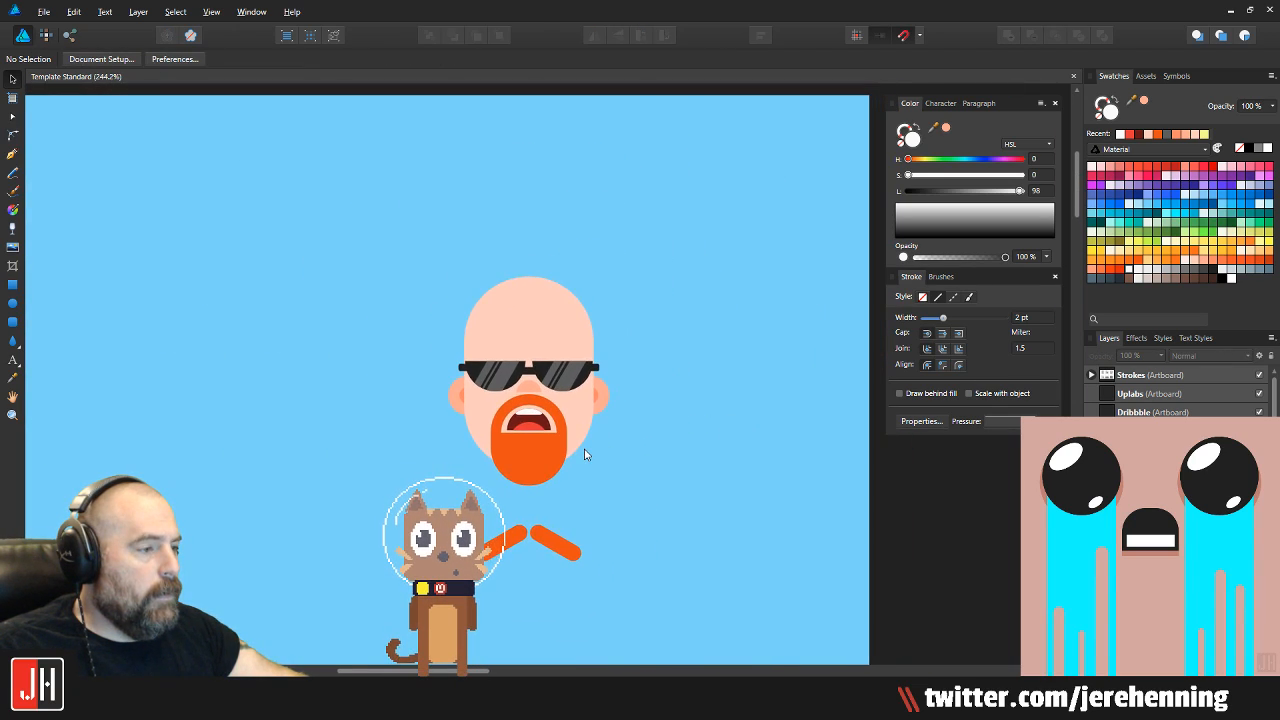
Draw a fully rounded rectangle above the left sunglasses lens as an eyebrow and fill it with the beard's orange
{"action": "scroll", "coordinate": [585, 455], "scroll_direction": "down", "scroll_amount": 1}
{"action": "scroll", "coordinate": [485, 350], "scroll_direction": "up", "scroll_amount": 1}
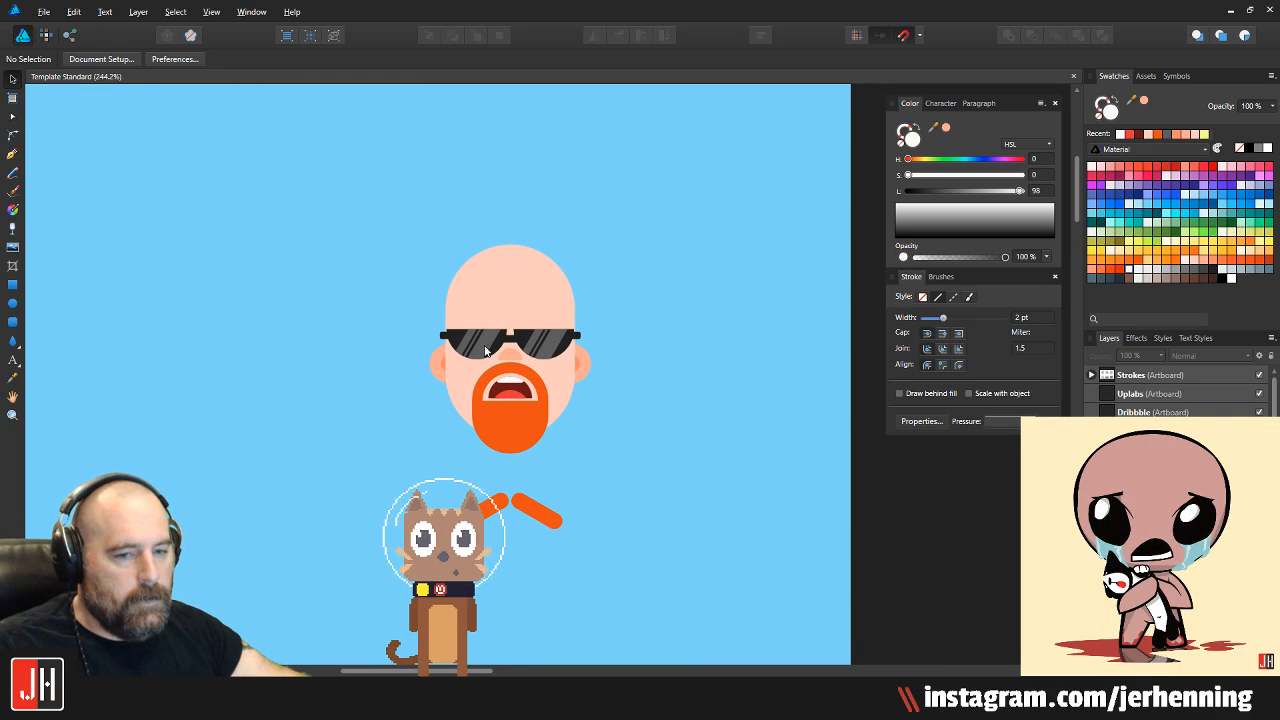
{"action": "scroll", "coordinate": [490, 320], "scroll_direction": "up", "scroll_amount": 5}
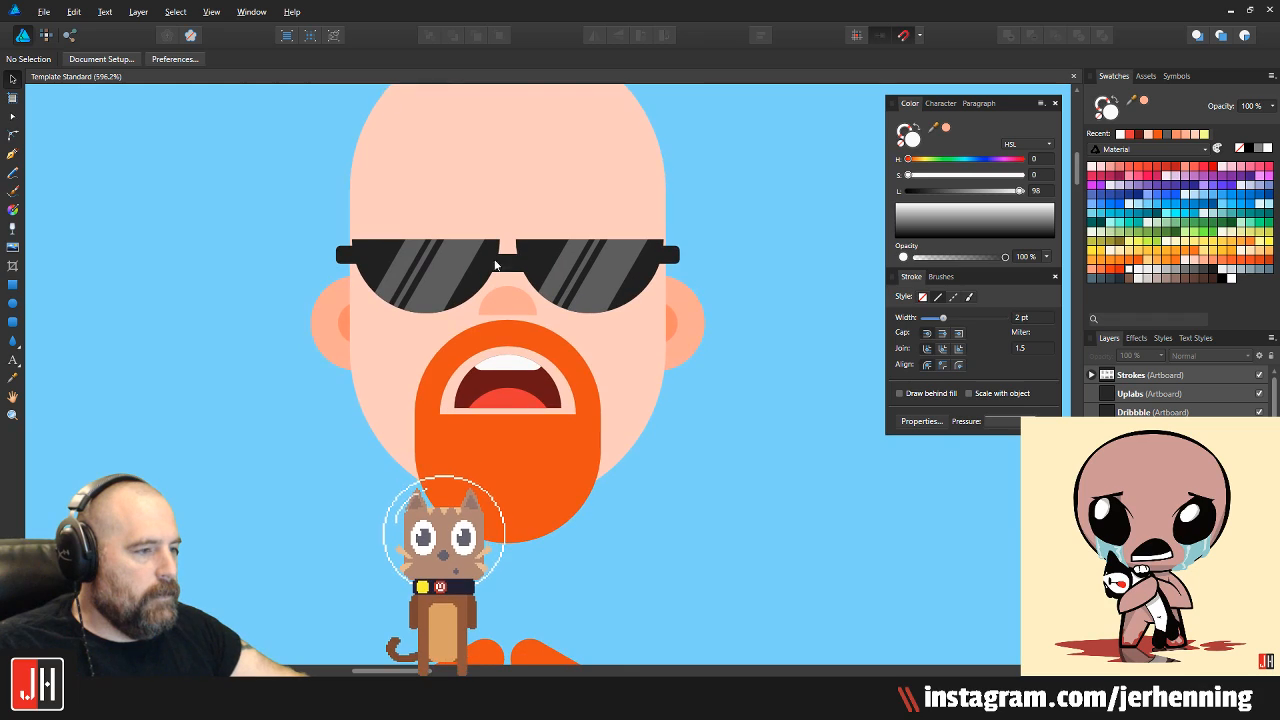
{"action": "scroll", "coordinate": [504, 308], "scroll_direction": "up", "scroll_amount": 1}
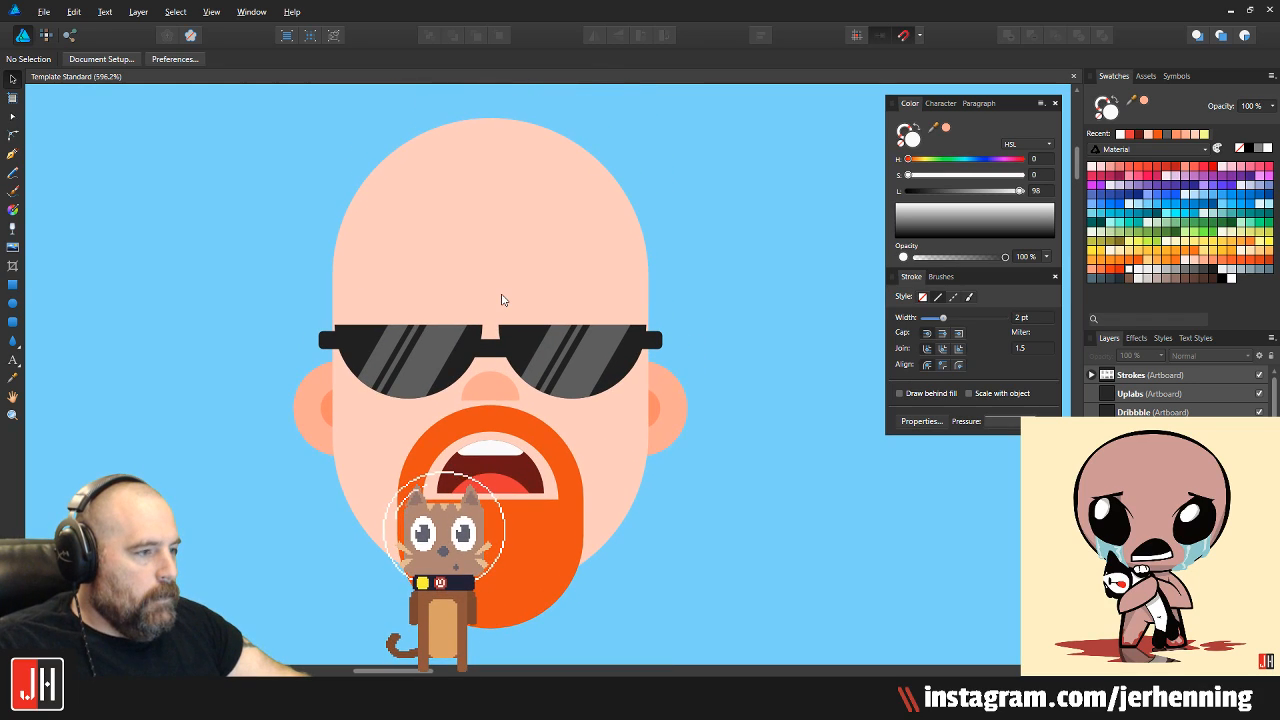
{"action": "left_click", "coordinate": [16, 322]}
{"action": "scroll", "coordinate": [418, 330], "scroll_direction": "up", "scroll_amount": 1}
{"action": "left_click_drag", "start_coordinate": [357, 255], "coordinate": [486, 306]}
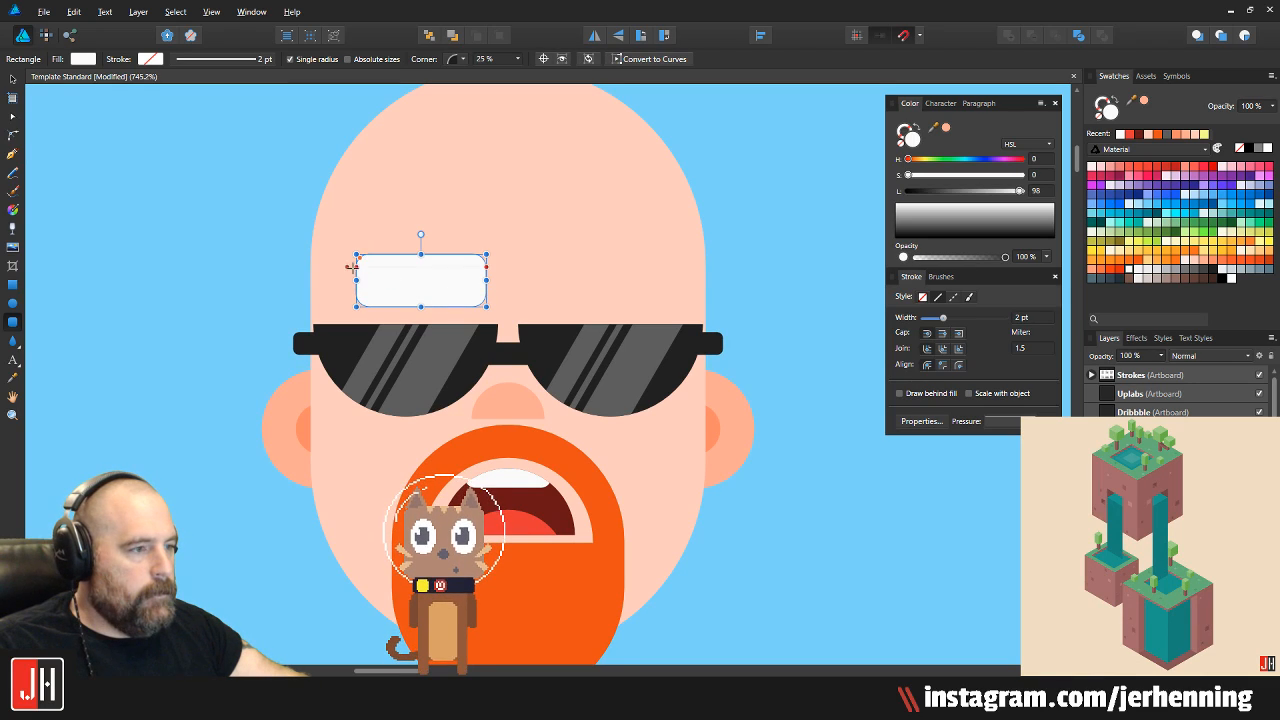
{"action": "left_click_drag", "start_coordinate": [358, 257], "coordinate": [491, 333]}
{"action": "key", "text": "i"}
{"action": "left_click", "coordinate": [583, 478]}
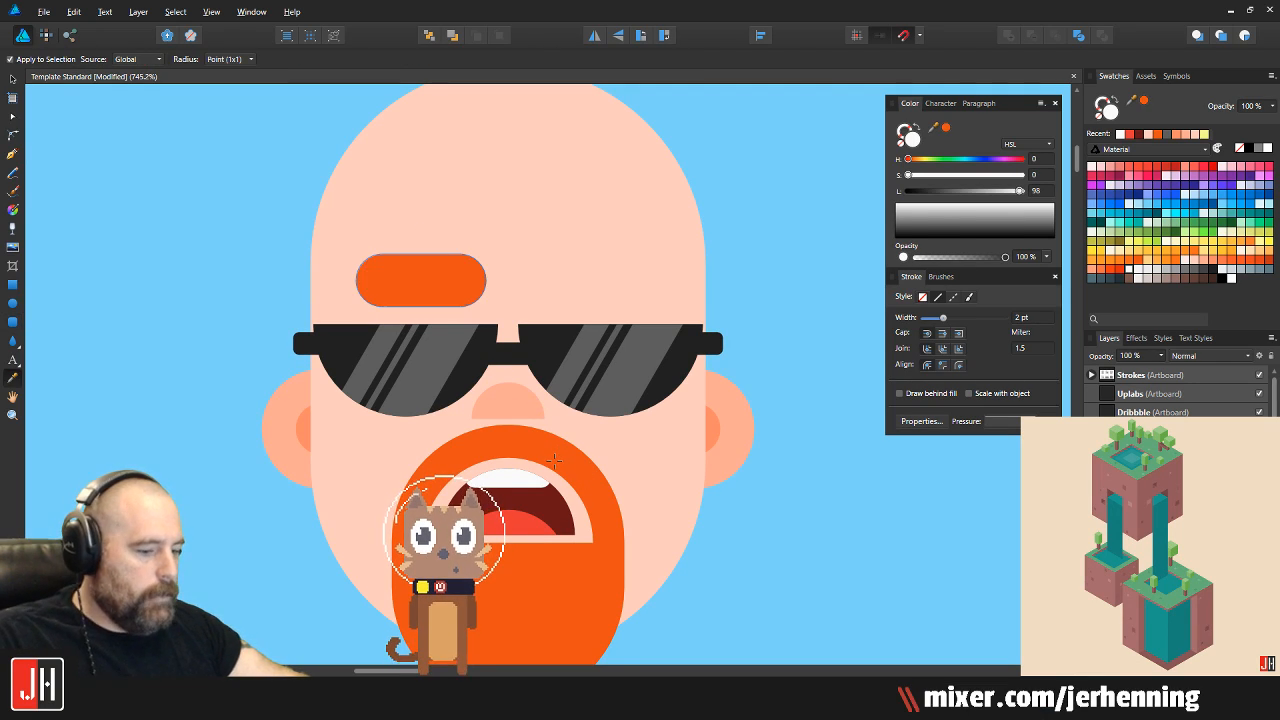
Slim and tilt the orange eyebrow, and mirror a copy of it above the right lens
{"action": "key", "text": "v"}
{"action": "left_click_drag", "start_coordinate": [486, 256], "coordinate": [602, 292]}
{"action": "left_click", "coordinate": [594, 35]}
Move both orange eyebrows together slightly down so they sit centered just above the sunglasses
{"action": "left_click", "coordinate": [435, 280], "text": "shift"}
{"action": "left_click_drag", "start_coordinate": [435, 280], "coordinate": [441, 290]}
{"action": "scroll", "coordinate": [470, 285], "scroll_direction": "down", "scroll_amount": 5}
{"action": "left_click", "coordinate": [614, 397]}
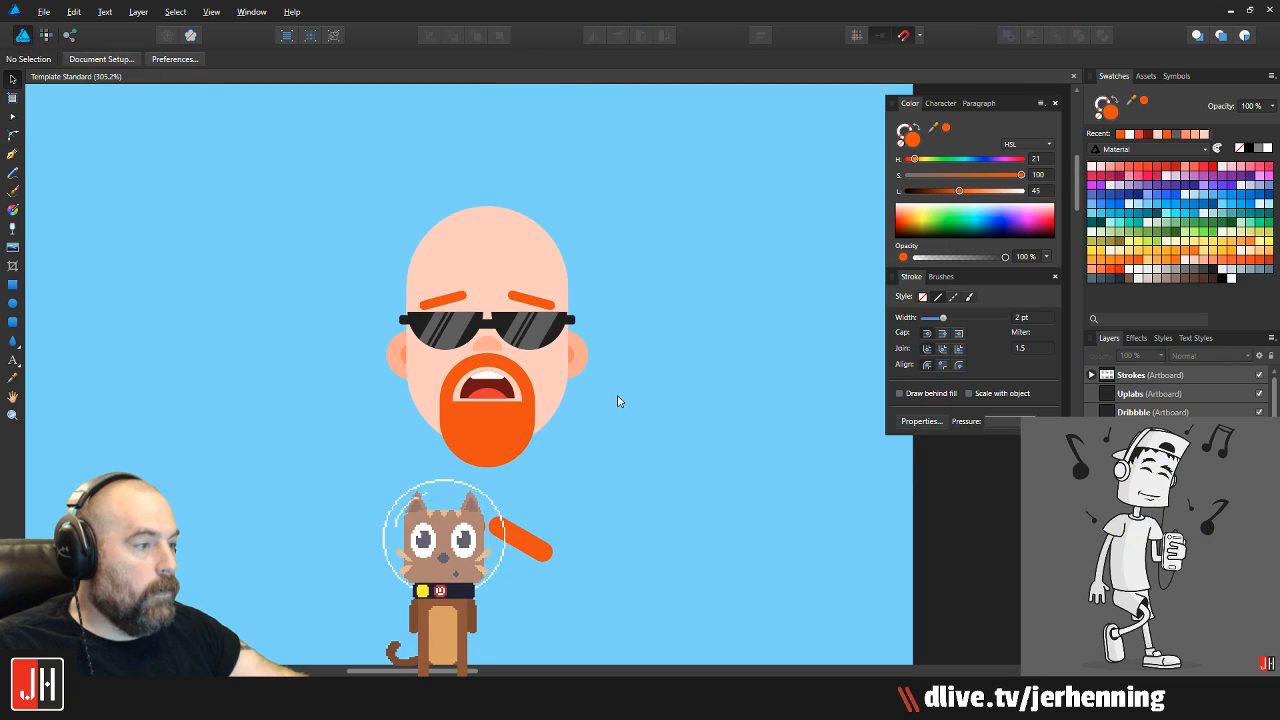
Delete the leftover thick orange rounded bar lying beneath the face
{"action": "scroll", "coordinate": [623, 340], "scroll_direction": "down", "scroll_amount": 3}
{"action": "left_click_drag", "start_coordinate": [700, 437], "coordinate": [312, 248]}
{"action": "key", "text": "Delete"}
{"action": "scroll", "coordinate": [330, 300], "scroll_direction": "down", "scroll_amount": 3}
{"action": "scroll", "coordinate": [400, 400], "scroll_direction": "up", "scroll_amount": 3}
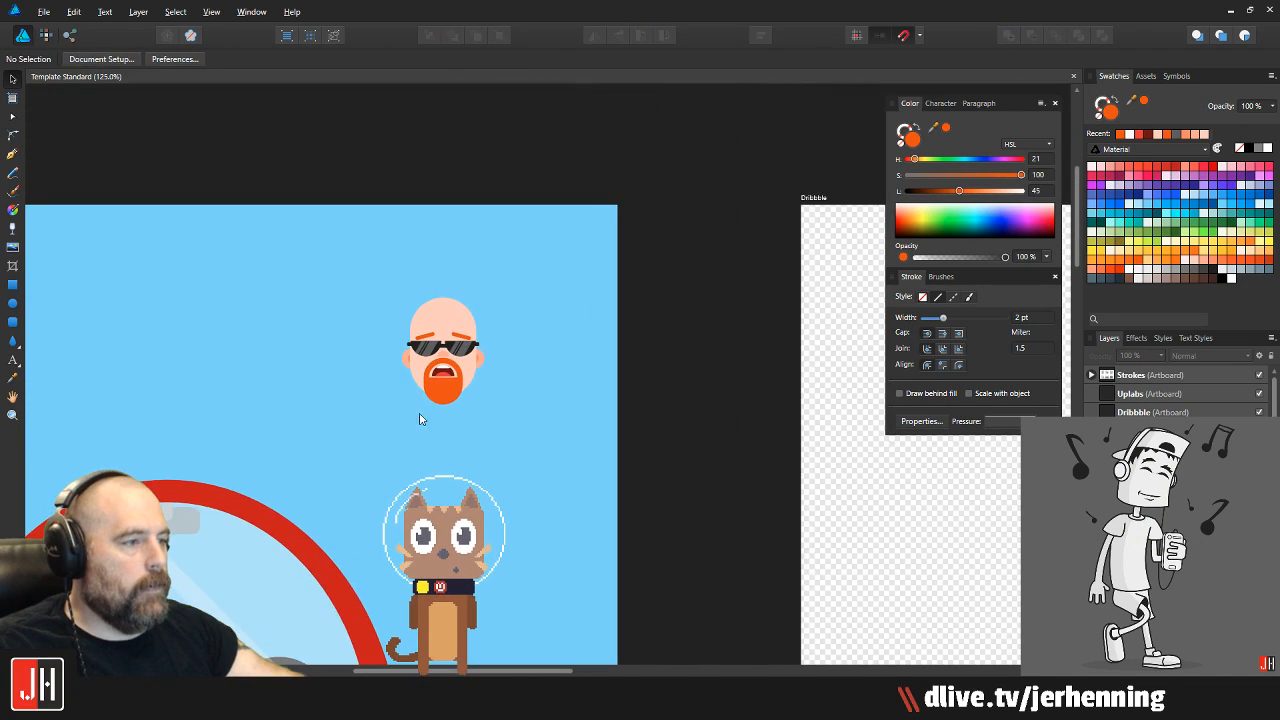
{"action": "scroll", "coordinate": [437, 384], "scroll_direction": "up", "scroll_amount": 4}
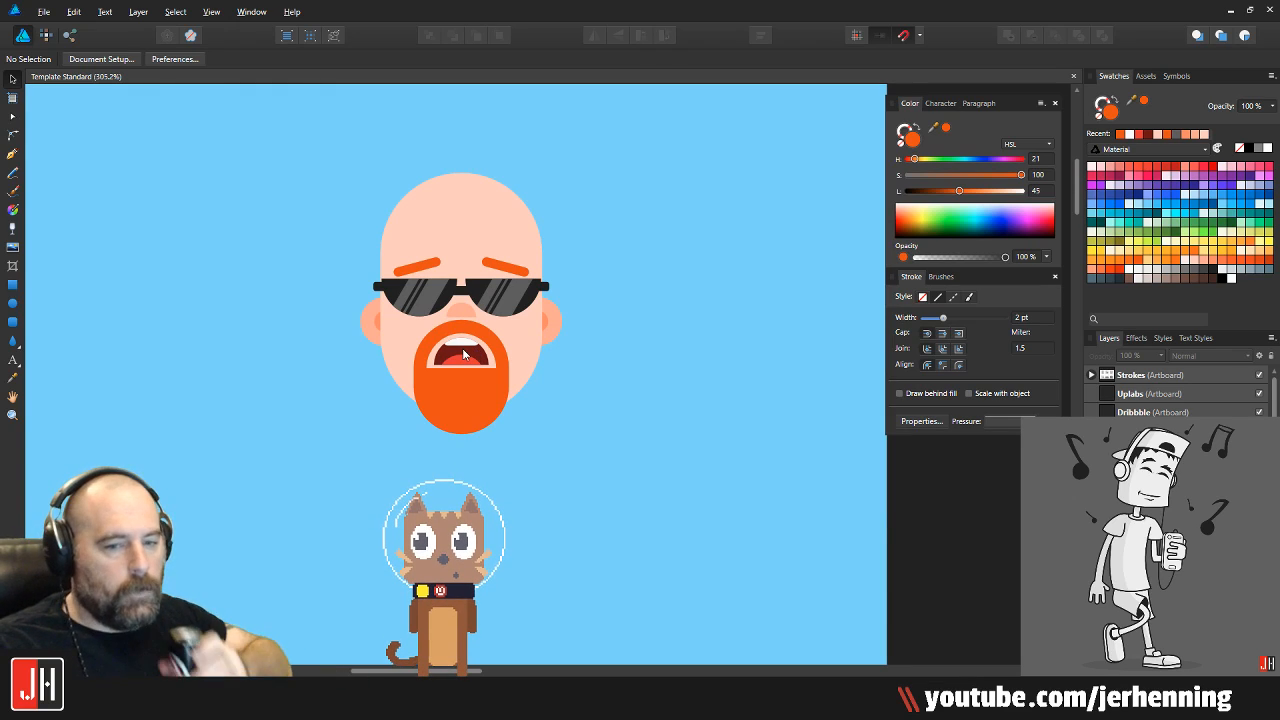
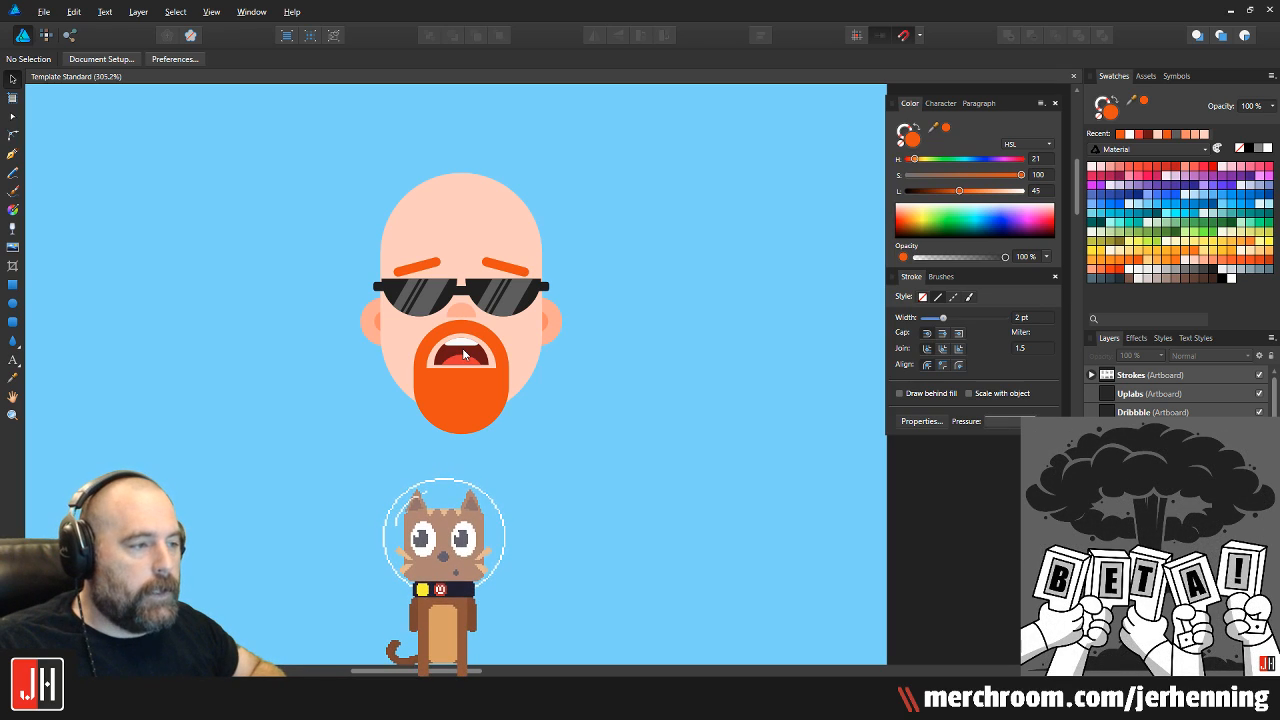
Resize the left eyebrow to about 28.3 × 5.4 px and delete the right eyebrow
{"action": "scroll", "coordinate": [414, 266], "scroll_direction": "up", "scroll_amount": 4}
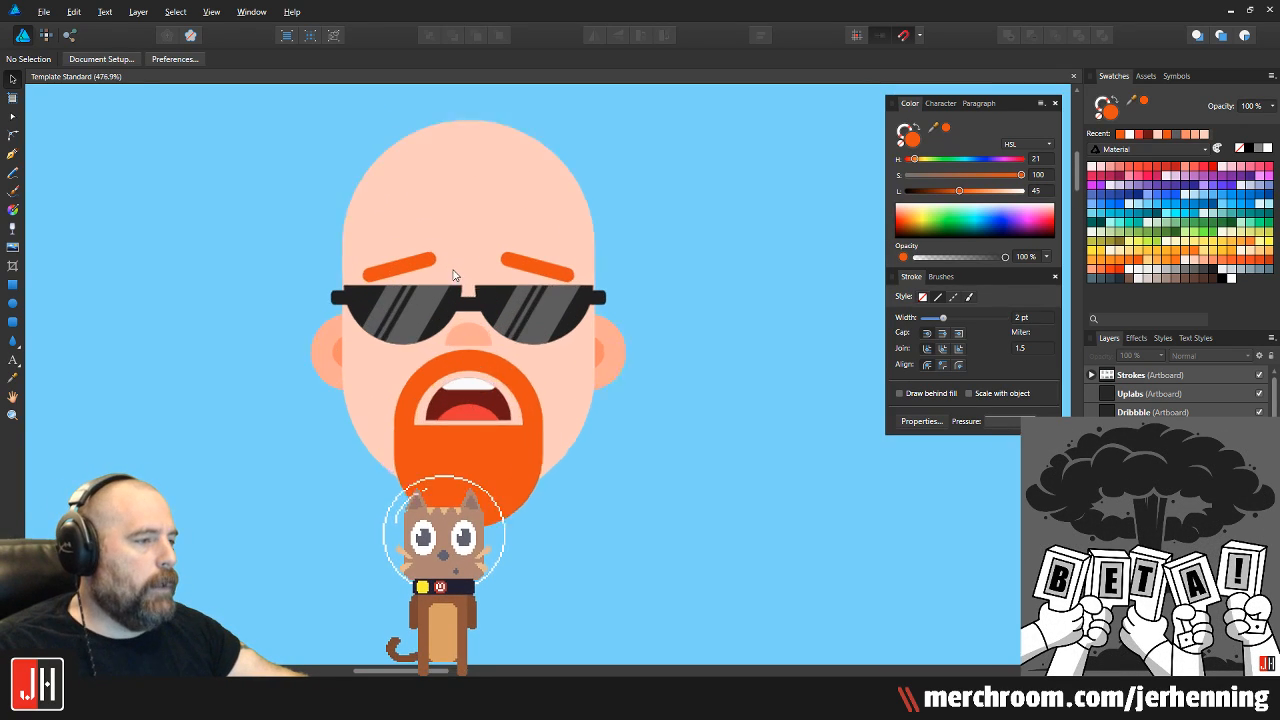
{"action": "left_click", "coordinate": [406, 240]}
{"action": "left_click_drag", "start_coordinate": [406, 222], "coordinate": [437, 203]}
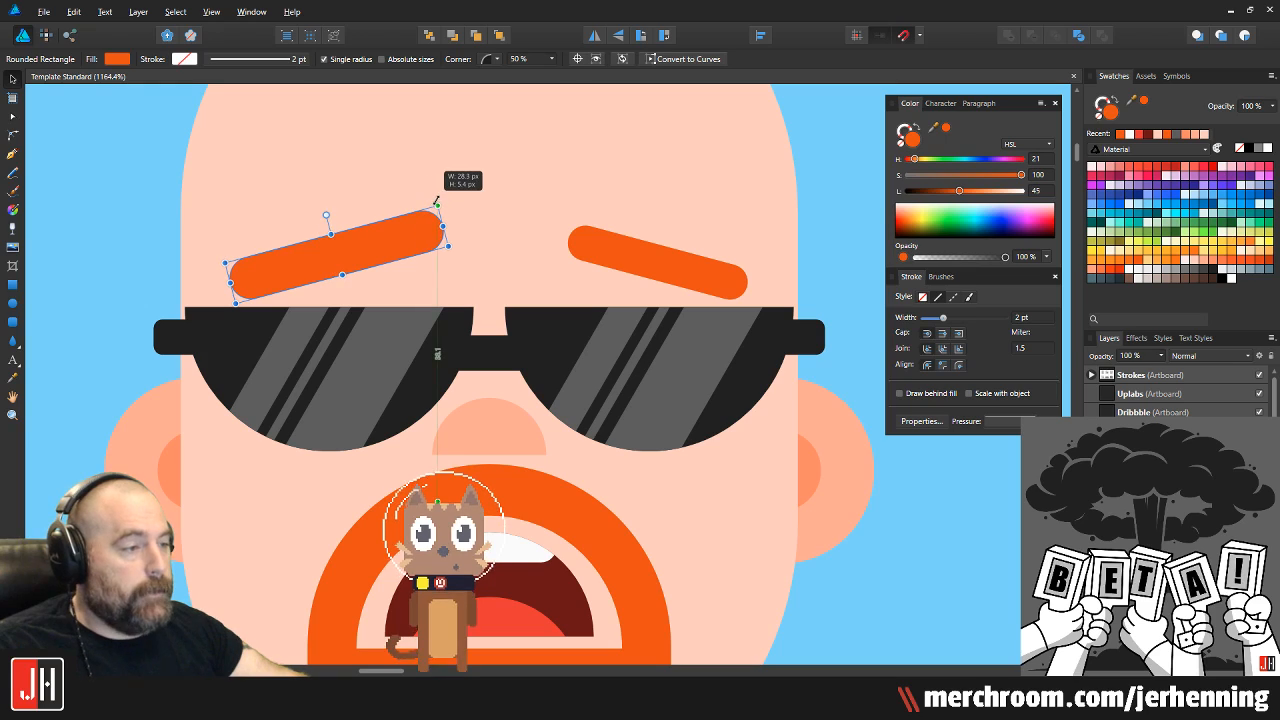
{"action": "key", "text": "Delete"}
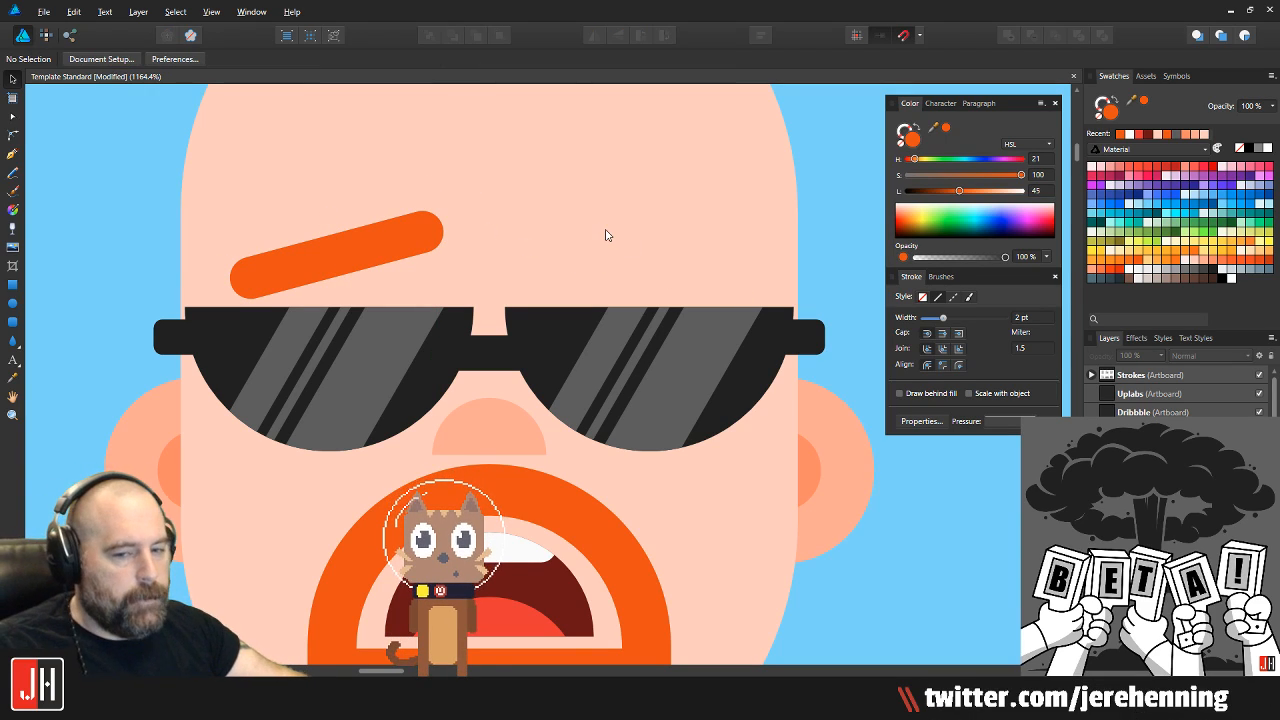
Place a horizontally mirrored copy of the resized eyebrow above the right lens and center the pair on the face
{"action": "left_click", "coordinate": [377, 250]}
{"action": "left_click_drag", "start_coordinate": [377, 250], "coordinate": [641, 255]}
{"action": "left_click", "coordinate": [595, 40]}
{"action": "left_click", "coordinate": [414, 246], "text": "shift"}
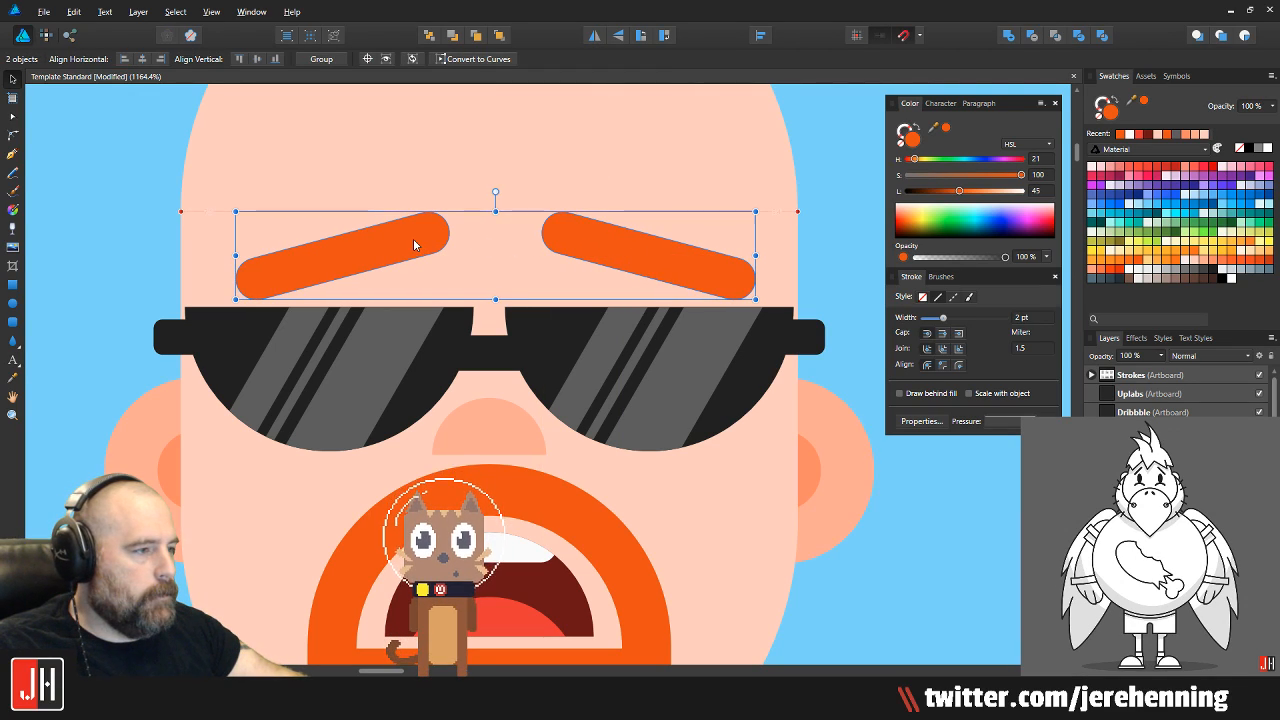
{"action": "scroll", "coordinate": [650, 307], "scroll_direction": "down", "scroll_amount": 5}
{"action": "left_click", "coordinate": [650, 307]}
Duplicate the left sunglasses lens and delete the gray reflection stripes from the copy
{"action": "scroll", "coordinate": [509, 358], "scroll_direction": "up", "scroll_amount": 3}
{"action": "scroll", "coordinate": [400, 380], "scroll_direction": "up", "scroll_amount": 4}
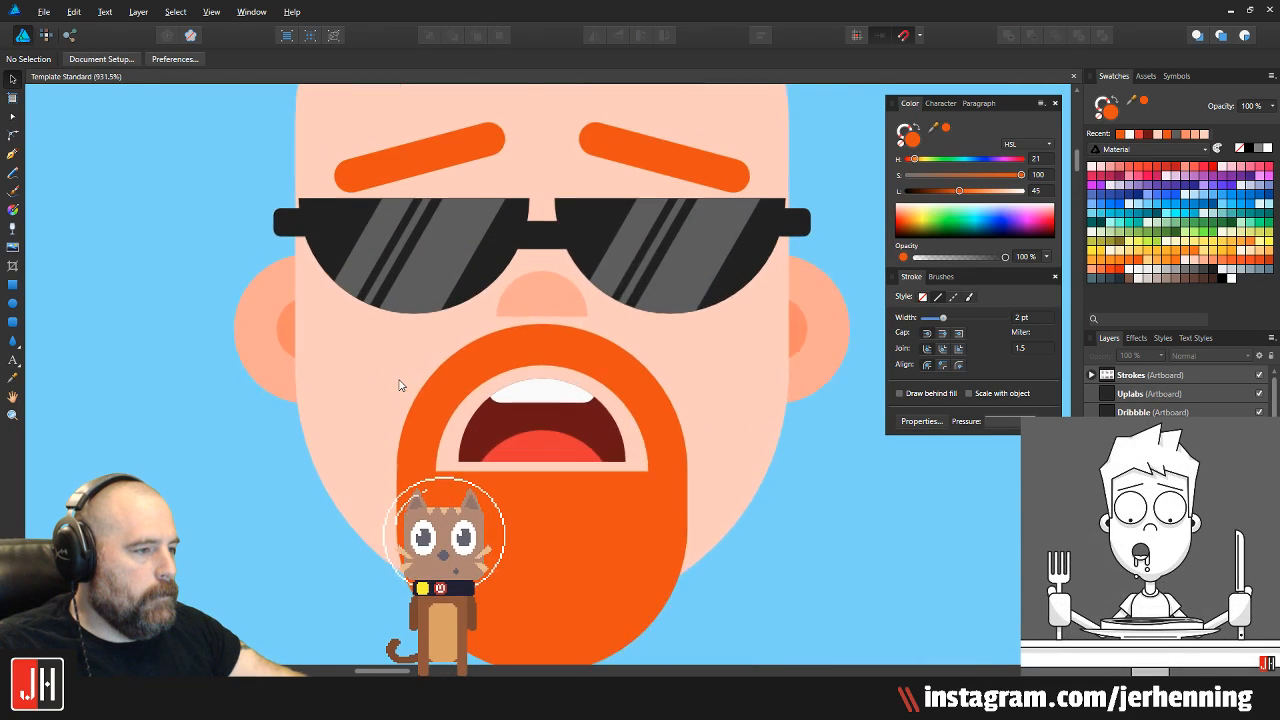
{"action": "left_click", "coordinate": [292, 262]}
{"action": "left_click", "coordinate": [113, 247]}
{"action": "left_click", "coordinate": [417, 248]}
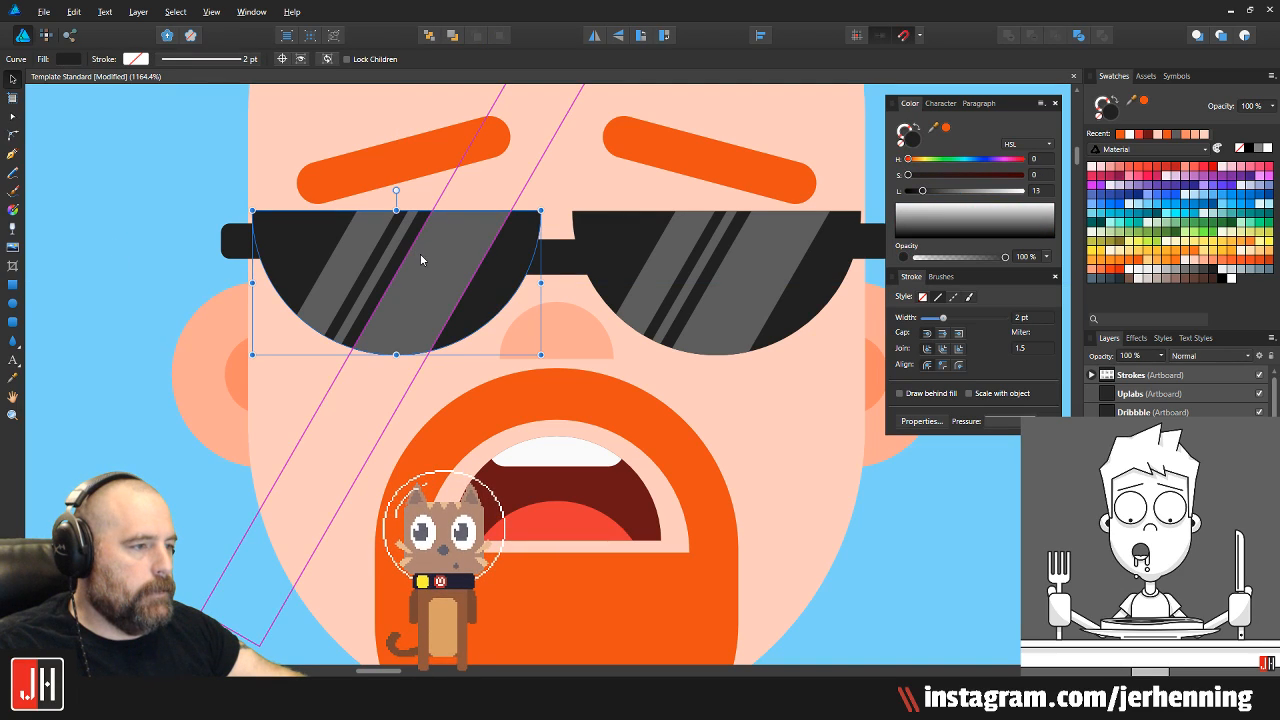
{"action": "left_click", "coordinate": [382, 268], "text": "shift"}
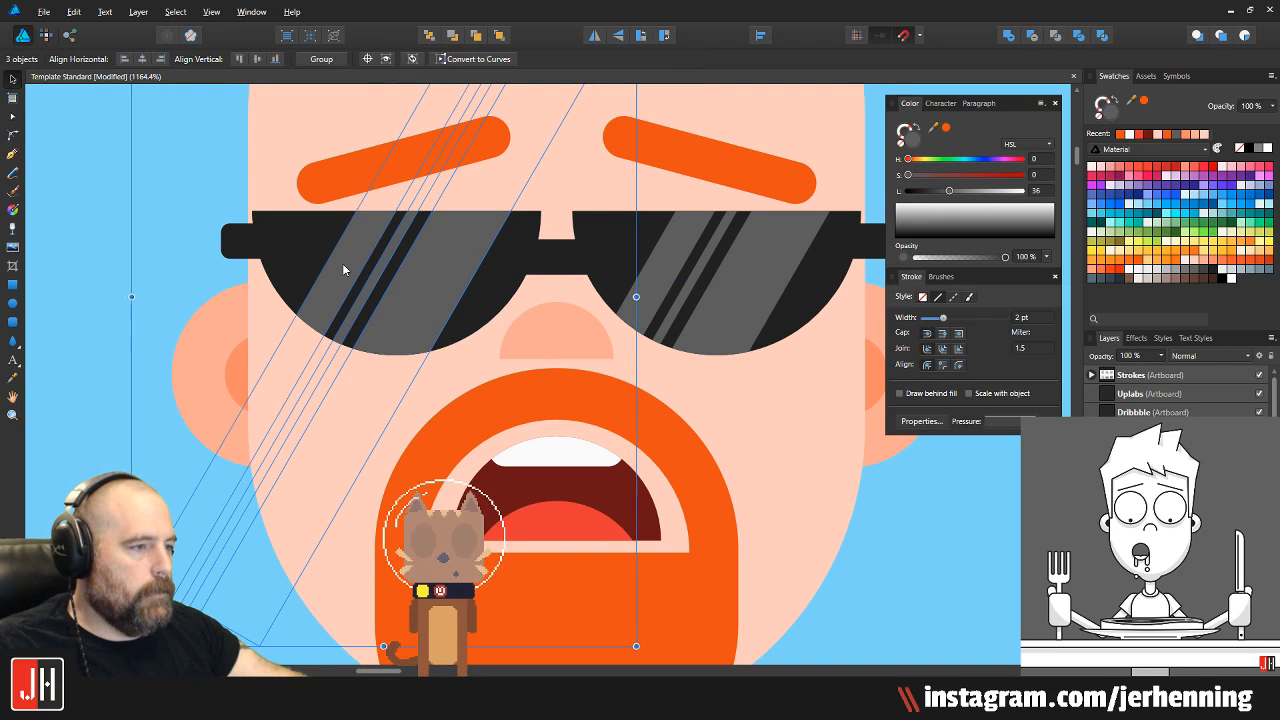
{"action": "key", "text": "Delete"}
{"action": "key", "text": "i"}
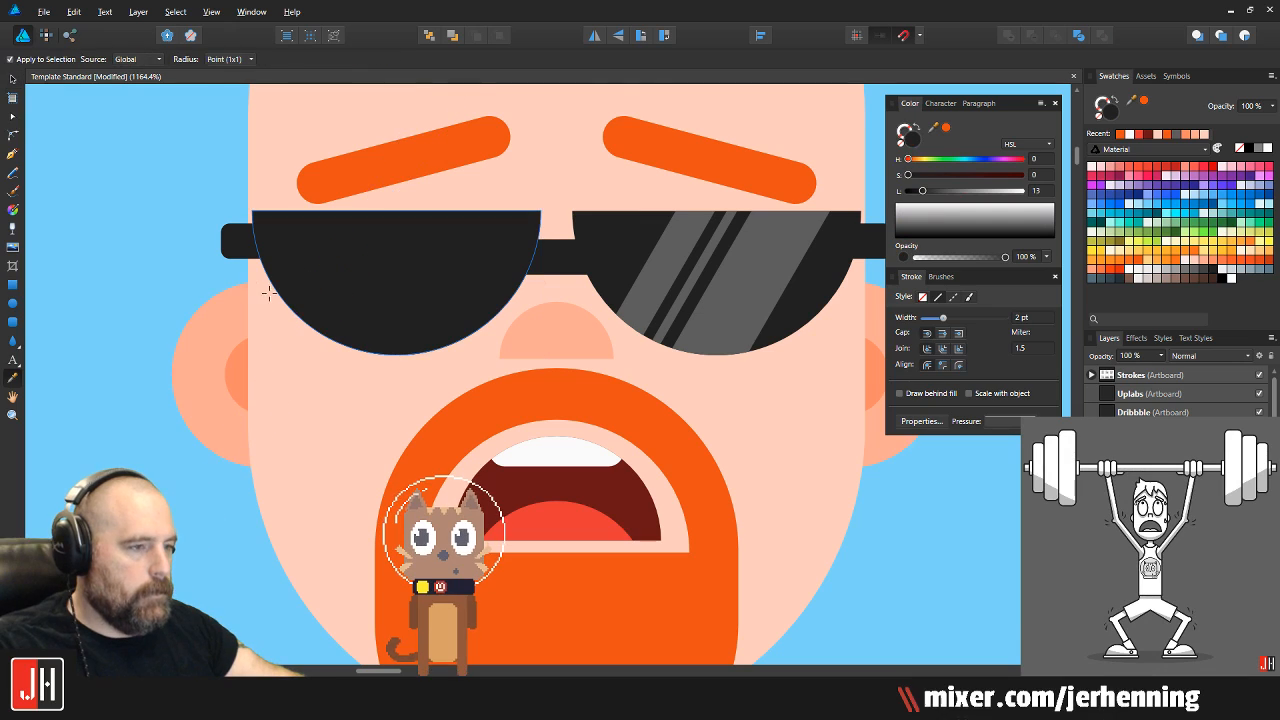
Fill the plain lens copy with the ear's darker skin tone and place it behind the left lens, slightly lower, as a shadow
{"action": "left_click", "coordinate": [212, 334]}
{"action": "key", "text": "v"}
{"action": "key", "text": "ctrl+z"}
{"action": "key", "text": "ctrl+z"}
{"action": "key", "text": "ctrl+z"}
{"action": "left_click", "coordinate": [349, 372]}
{"action": "left_click", "coordinate": [391, 286]}
{"action": "left_click_drag", "start_coordinate": [496, 311], "coordinate": [404, 324]}
Copy the skin-toned lens shadow beneath the right sunglasses lens, level with the left one
{"action": "left_click_drag", "start_coordinate": [351, 376], "coordinate": [669, 348]}
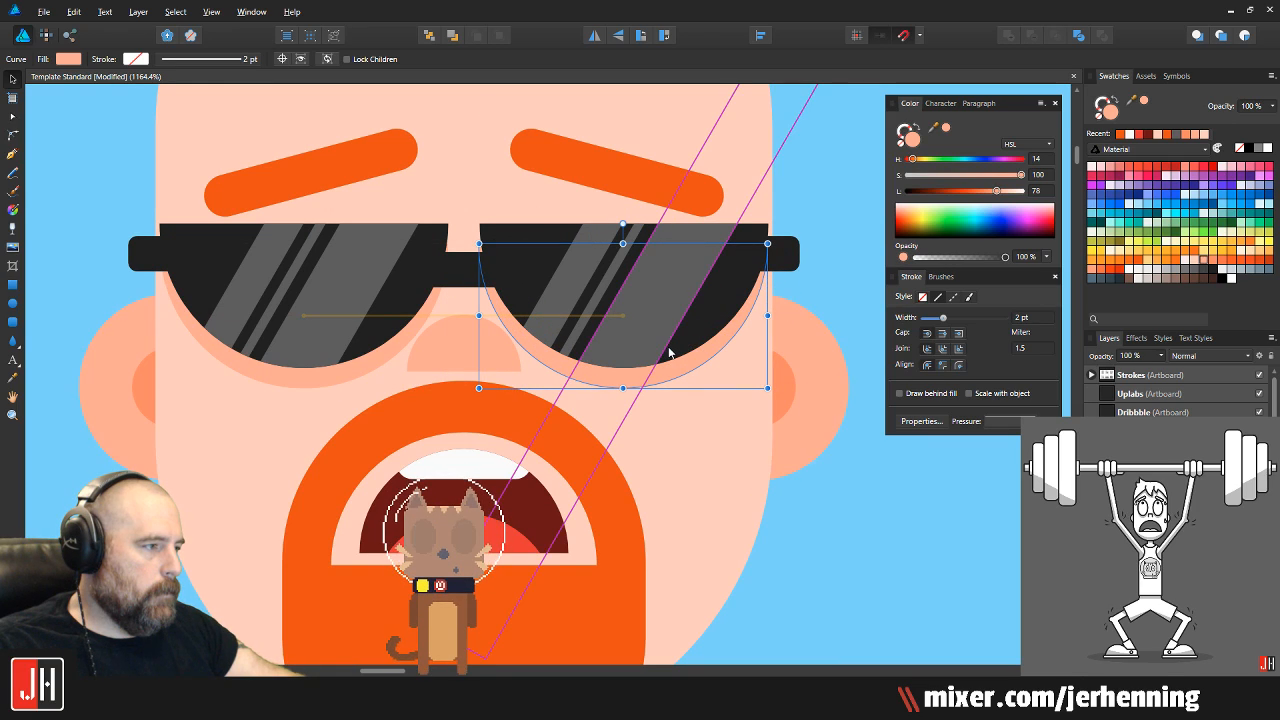
{"action": "scroll", "coordinate": [674, 353], "scroll_direction": "down", "scroll_amount": 5}
{"action": "key", "text": "ctrl+d"}
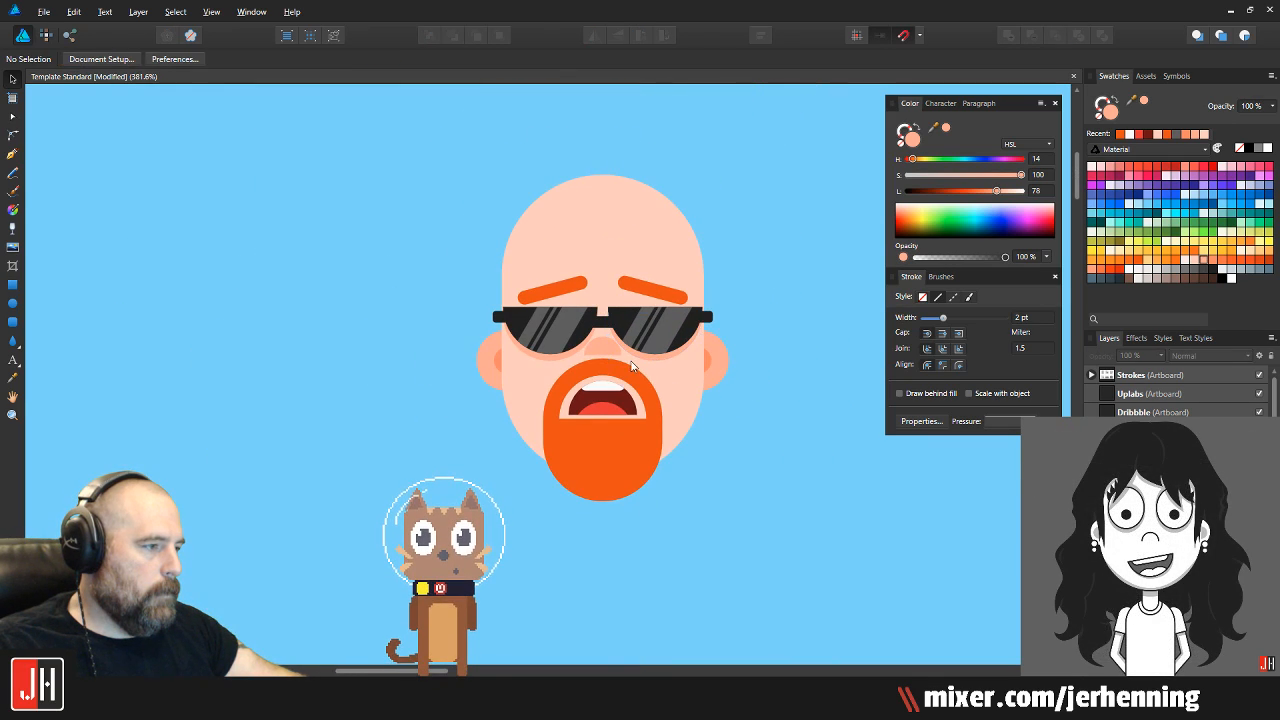
Move the nose slightly down so its base meets the beard's upper edge
{"action": "scroll", "coordinate": [616, 354], "scroll_direction": "up", "scroll_amount": 6}
{"action": "left_click", "coordinate": [587, 339]}
{"action": "left_click_drag", "start_coordinate": [586, 338], "coordinate": [584, 358]}
{"action": "scroll", "coordinate": [590, 362], "scroll_direction": "down", "scroll_amount": 5}
{"action": "key", "text": "ctrl+d"}
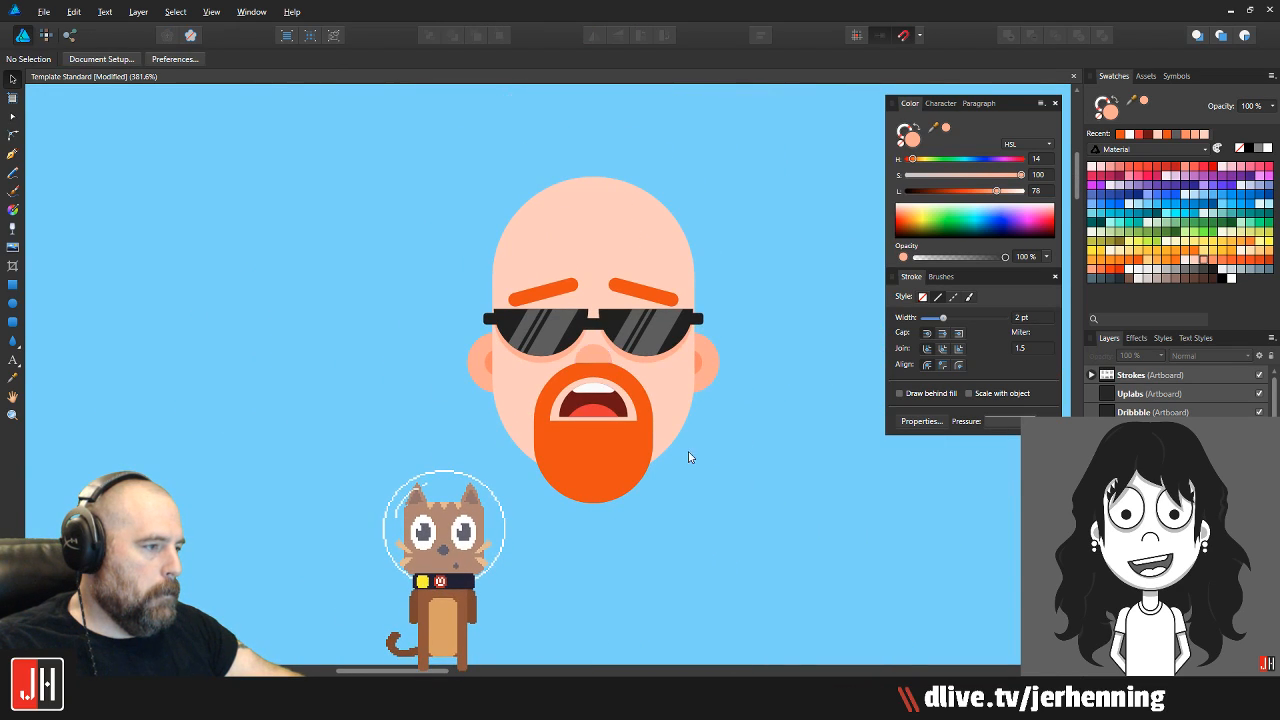
Move the skin-toned shadows of both lenses slightly up so only a thinner edge shows below the sunglasses
{"action": "scroll", "coordinate": [703, 451], "scroll_direction": "down", "scroll_amount": 2}
{"action": "scroll", "coordinate": [535, 412], "scroll_direction": "up", "scroll_amount": 1}
{"action": "scroll", "coordinate": [534, 412], "scroll_direction": "up", "scroll_amount": 3}
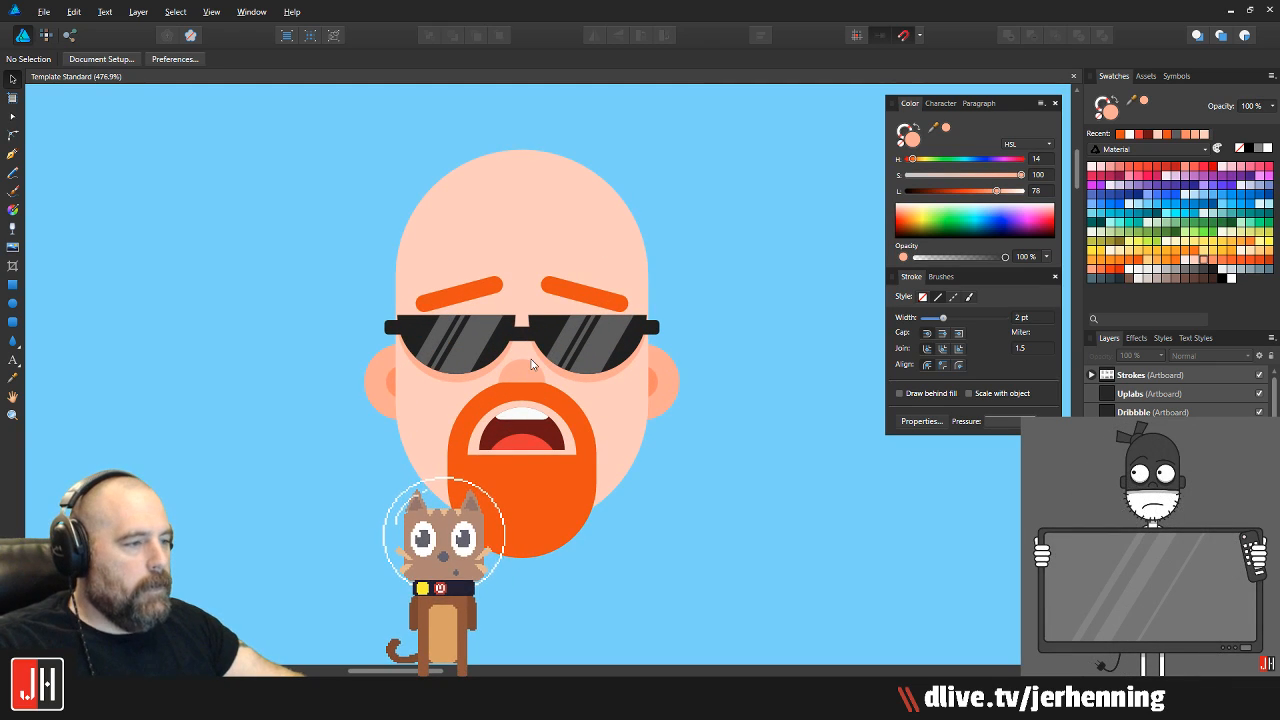
{"action": "scroll", "coordinate": [520, 360], "scroll_direction": "down", "scroll_amount": 3}
{"action": "scroll", "coordinate": [538, 352], "scroll_direction": "up", "scroll_amount": 3}
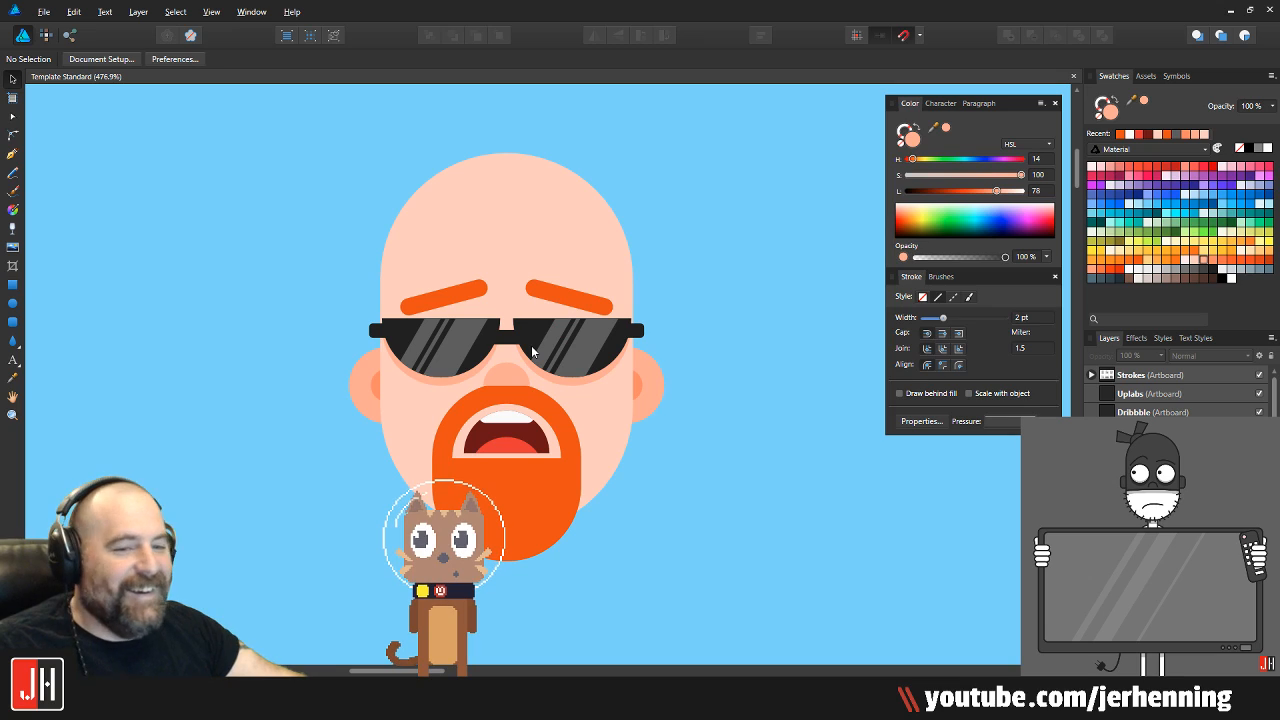
{"action": "scroll", "coordinate": [488, 290], "scroll_direction": "up", "scroll_amount": 1}
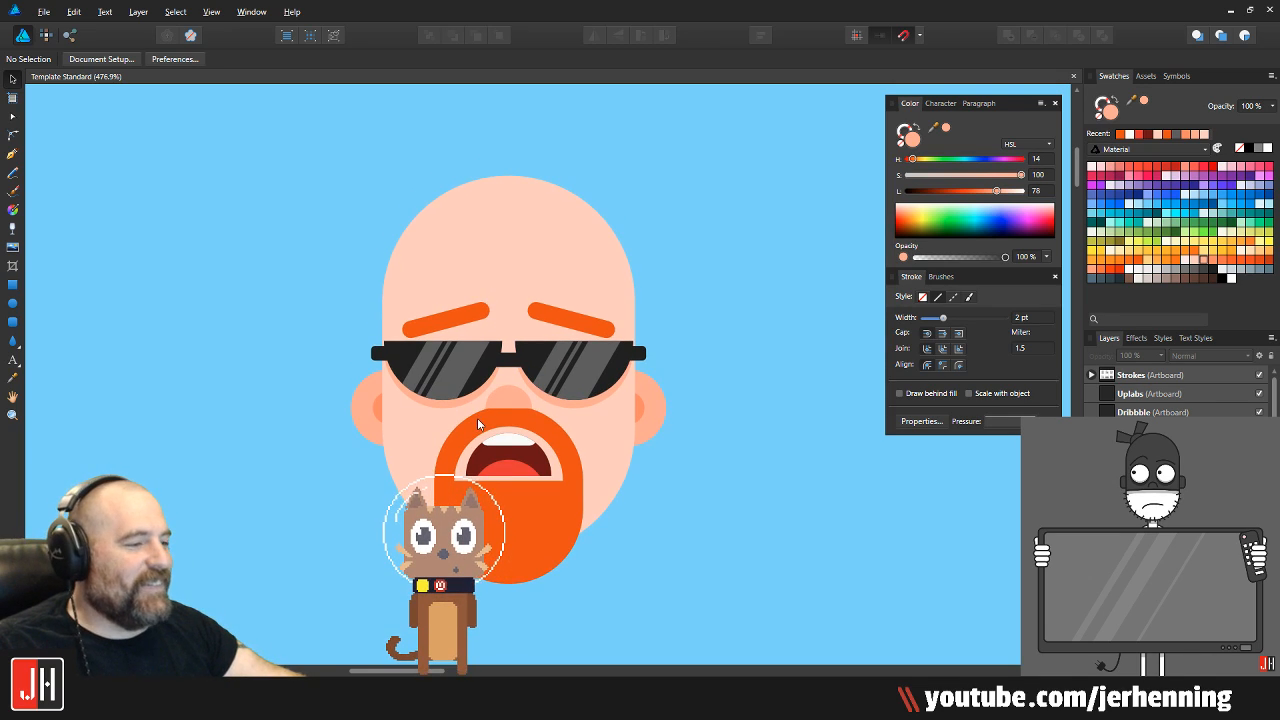
{"action": "scroll", "coordinate": [470, 417], "scroll_direction": "up", "scroll_amount": 7}
{"action": "left_click", "coordinate": [419, 359]}
{"action": "left_click_drag", "start_coordinate": [422, 350], "coordinate": [349, 385]}
{"action": "left_click_drag", "start_coordinate": [820, 409], "coordinate": [820, 394]}
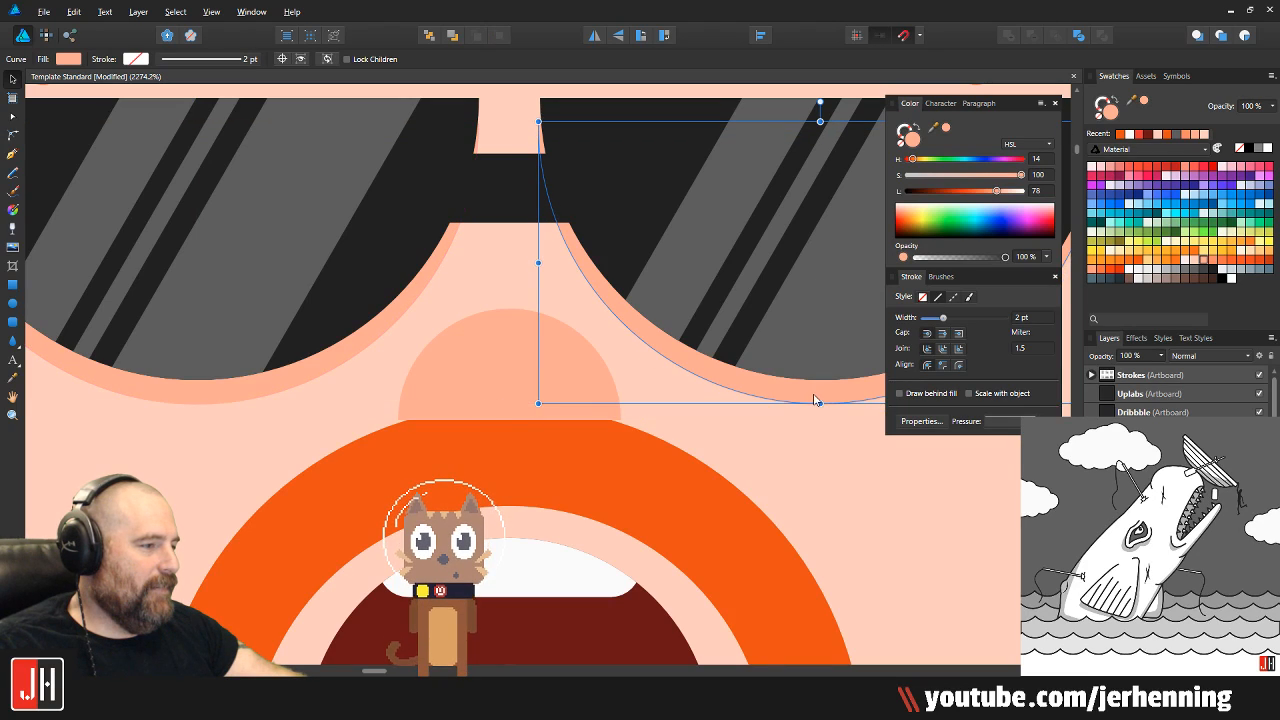
{"action": "scroll", "coordinate": [808, 414], "scroll_direction": "down", "scroll_amount": 8}
{"action": "left_click", "coordinate": [903, 491]}
{"action": "scroll", "coordinate": [903, 491], "scroll_direction": "up", "scroll_amount": 1}
{"action": "scroll", "coordinate": [428, 418], "scroll_direction": "up", "scroll_amount": 3}
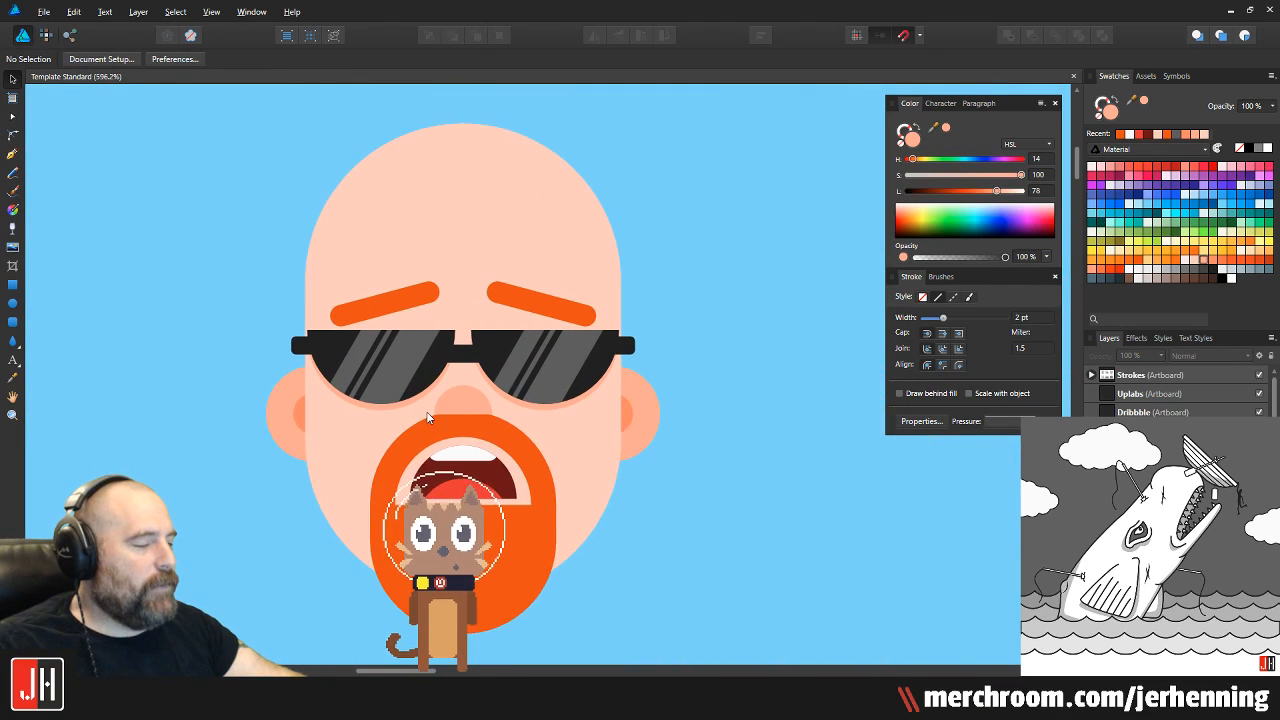
{"action": "scroll", "coordinate": [466, 342], "scroll_direction": "down", "scroll_amount": 1}
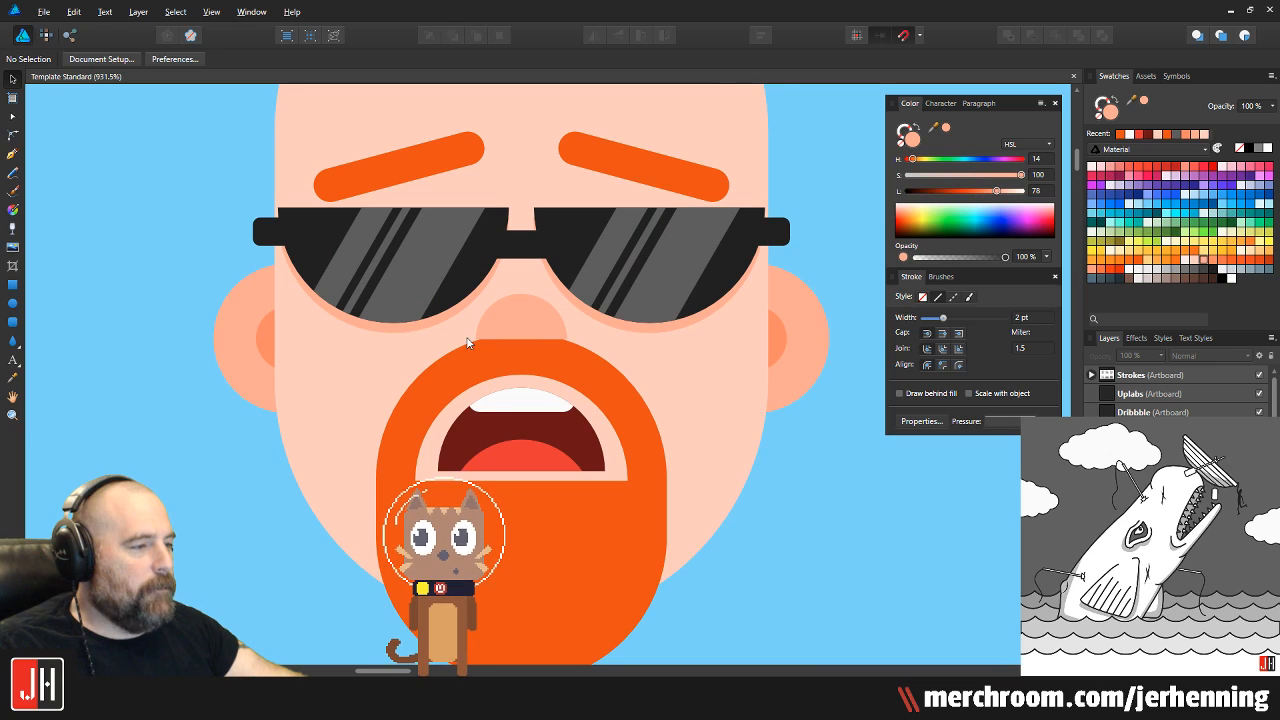
Select all parts of the bald character's head and group them
{"action": "left_click_drag", "start_coordinate": [492, 302], "coordinate": [468, 379]}
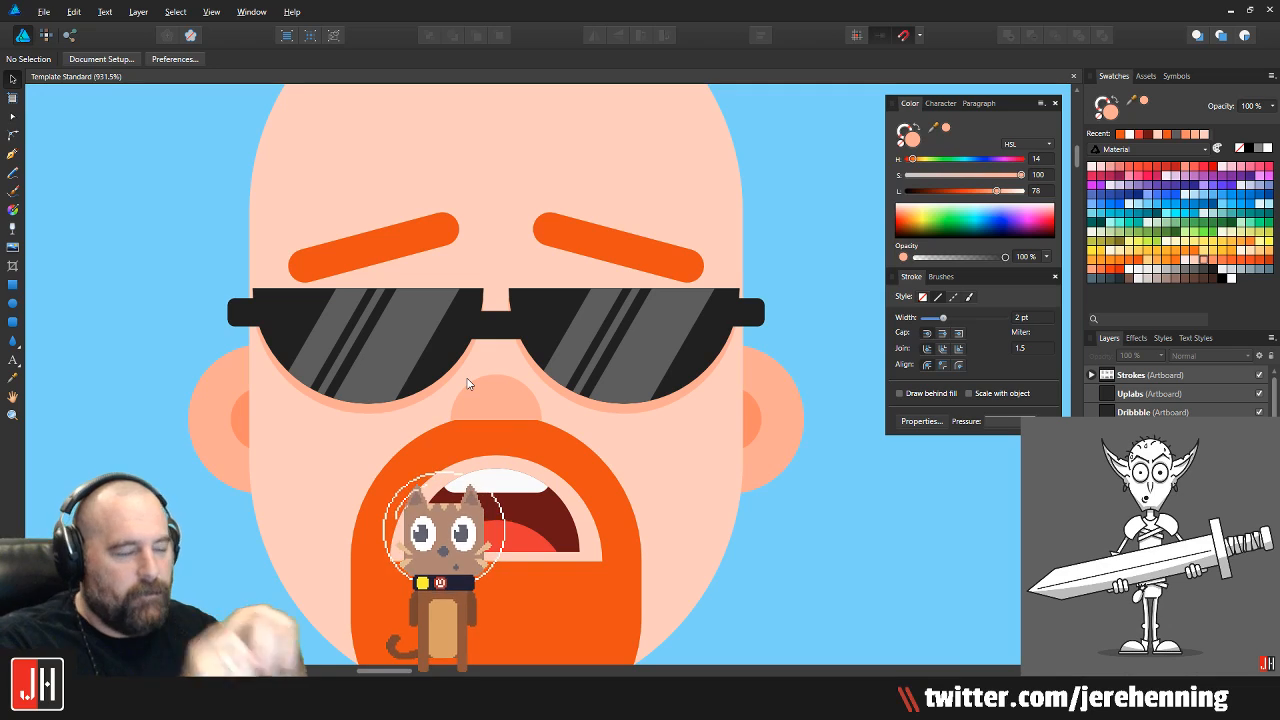
{"action": "scroll", "coordinate": [552, 223], "scroll_direction": "down", "scroll_amount": 5}
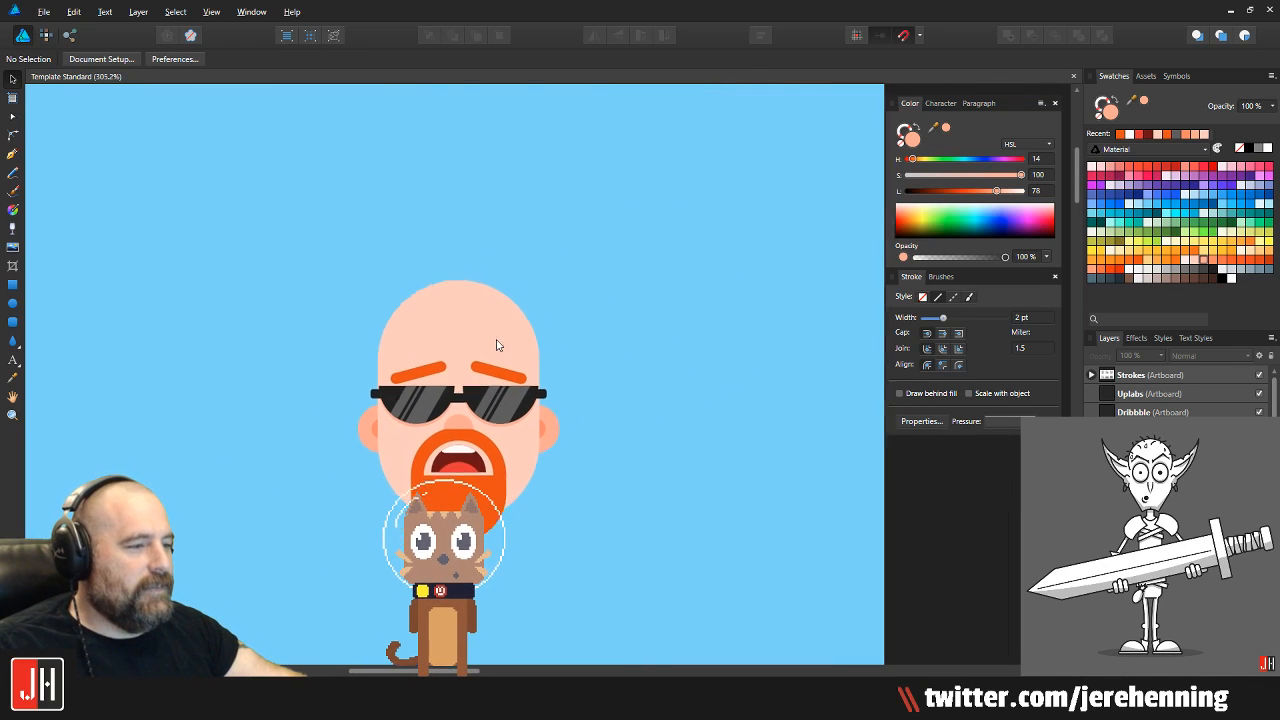
{"action": "scroll", "coordinate": [485, 270], "scroll_direction": "up", "scroll_amount": 1}
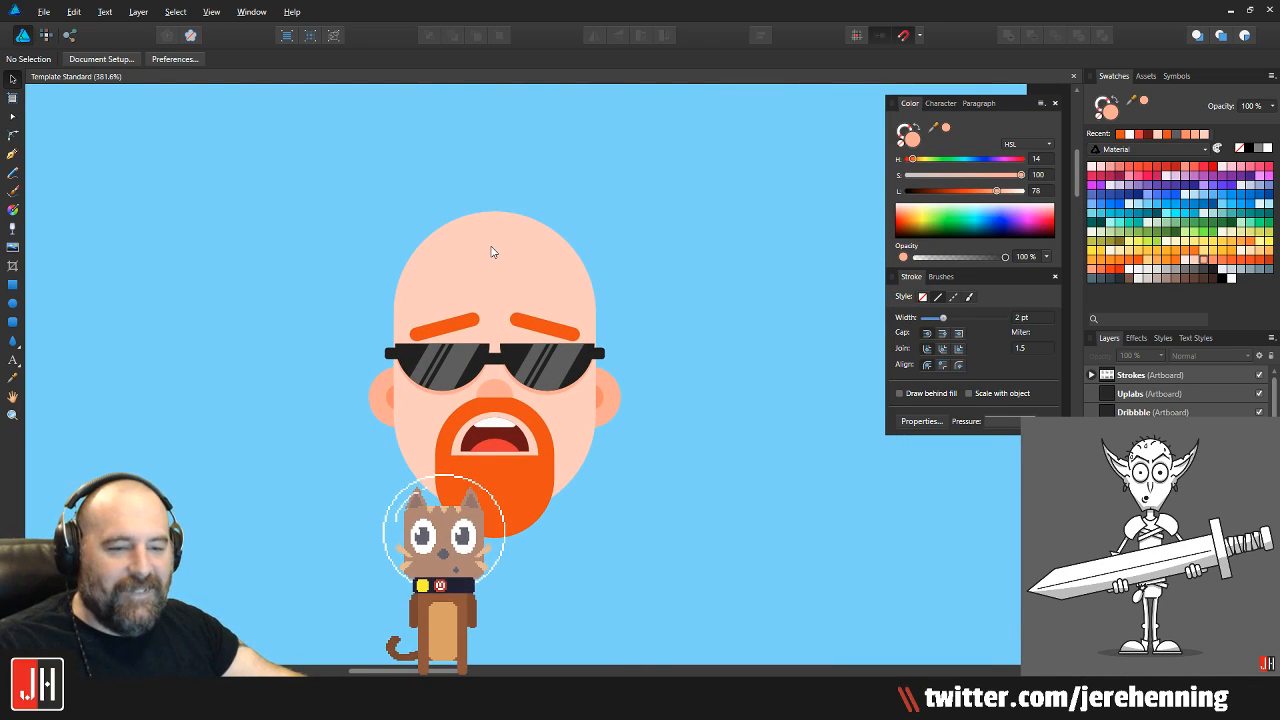
{"action": "left_click_drag", "start_coordinate": [491, 237], "coordinate": [491, 273]}
{"action": "scroll", "coordinate": [491, 273], "scroll_direction": "up", "scroll_amount": 2}
{"action": "scroll", "coordinate": [258, 248], "scroll_direction": "down", "scroll_amount": 3}
{"action": "left_click_drag", "start_coordinate": [228, 193], "coordinate": [646, 568]}
{"action": "left_click_drag", "start_coordinate": [608, 535], "coordinate": [719, 358]}
{"action": "key", "text": "ctrl+g"}
Place the grouped head in the red car's windshield behind the steering wheel and enlarge it proportionally
{"action": "scroll", "coordinate": [610, 288], "scroll_direction": "down", "scroll_amount": 2}
{"action": "left_click_drag", "start_coordinate": [592, 255], "coordinate": [493, 373]}
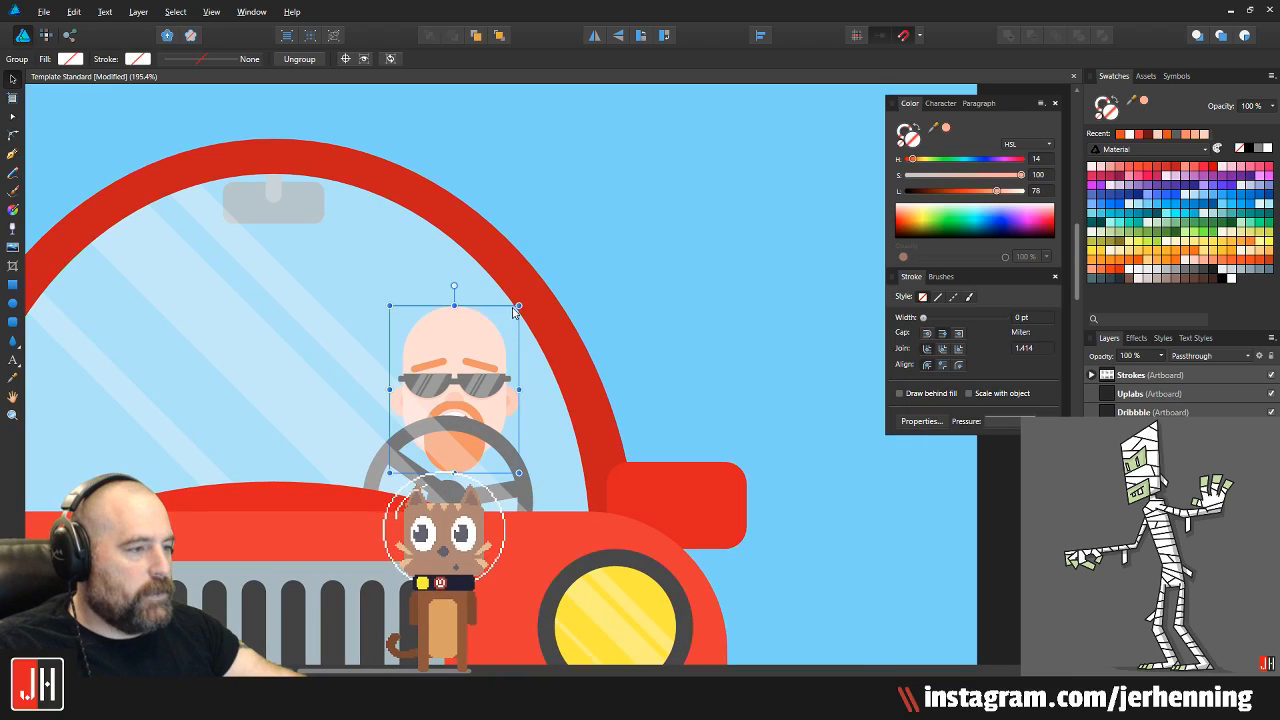
{"action": "left_click_drag", "start_coordinate": [520, 303], "coordinate": [551, 262]}
{"action": "scroll", "coordinate": [493, 381], "scroll_direction": "up", "scroll_amount": 3}
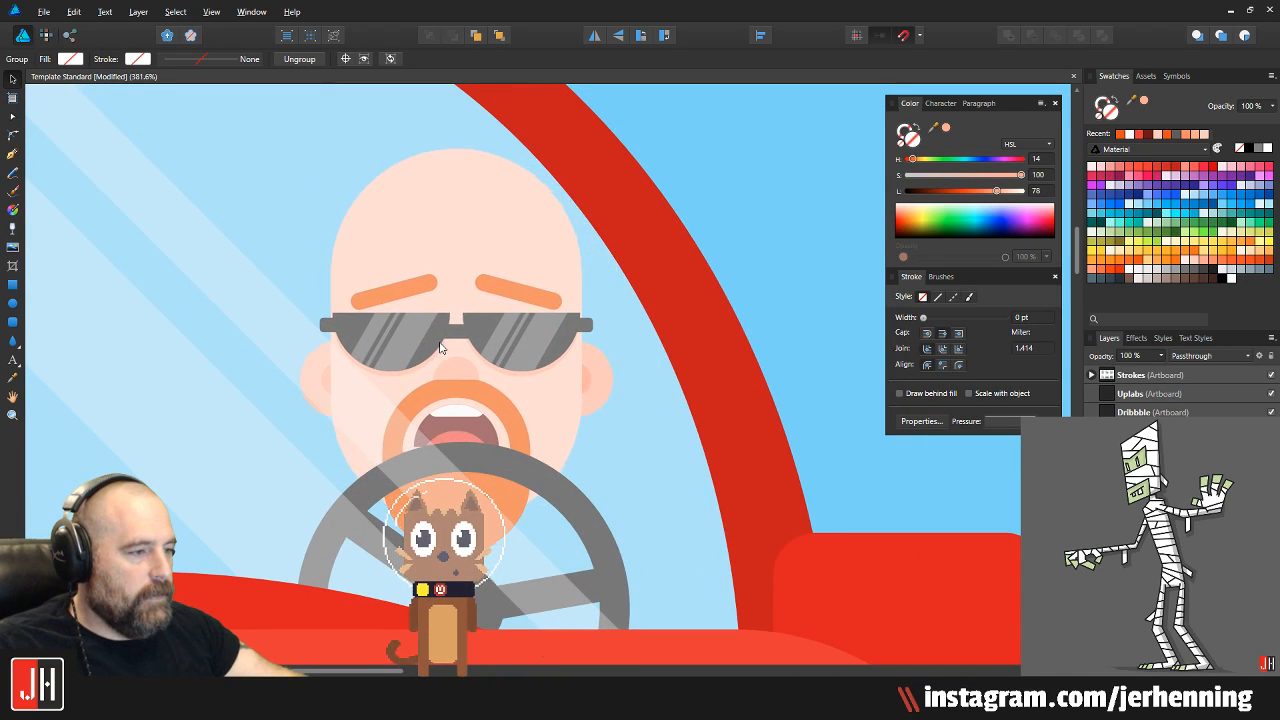
{"action": "left_click_drag", "start_coordinate": [433, 352], "coordinate": [444, 348]}
Move the grouped head out of the windshield to the empty sky right of the car
{"action": "double_click", "coordinate": [444, 348]}
{"action": "scroll", "coordinate": [418, 283], "scroll_direction": "up", "scroll_amount": 3}
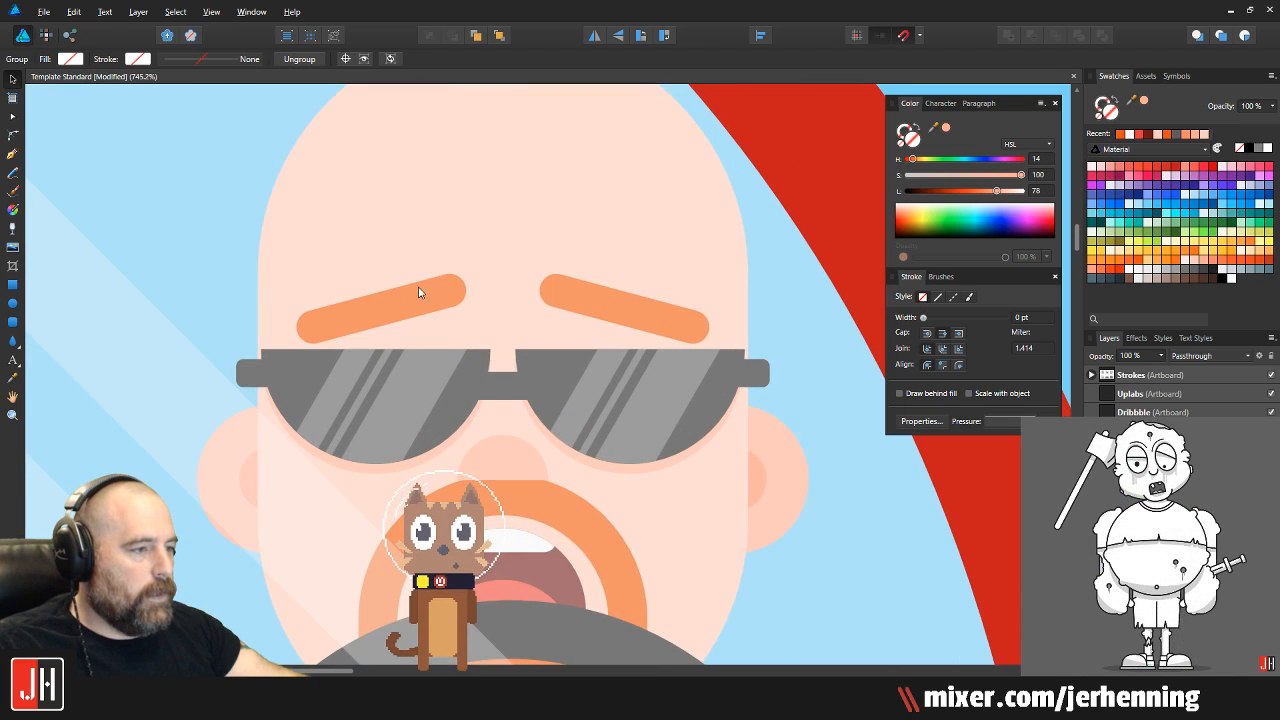
{"action": "scroll", "coordinate": [413, 303], "scroll_direction": "down", "scroll_amount": 5}
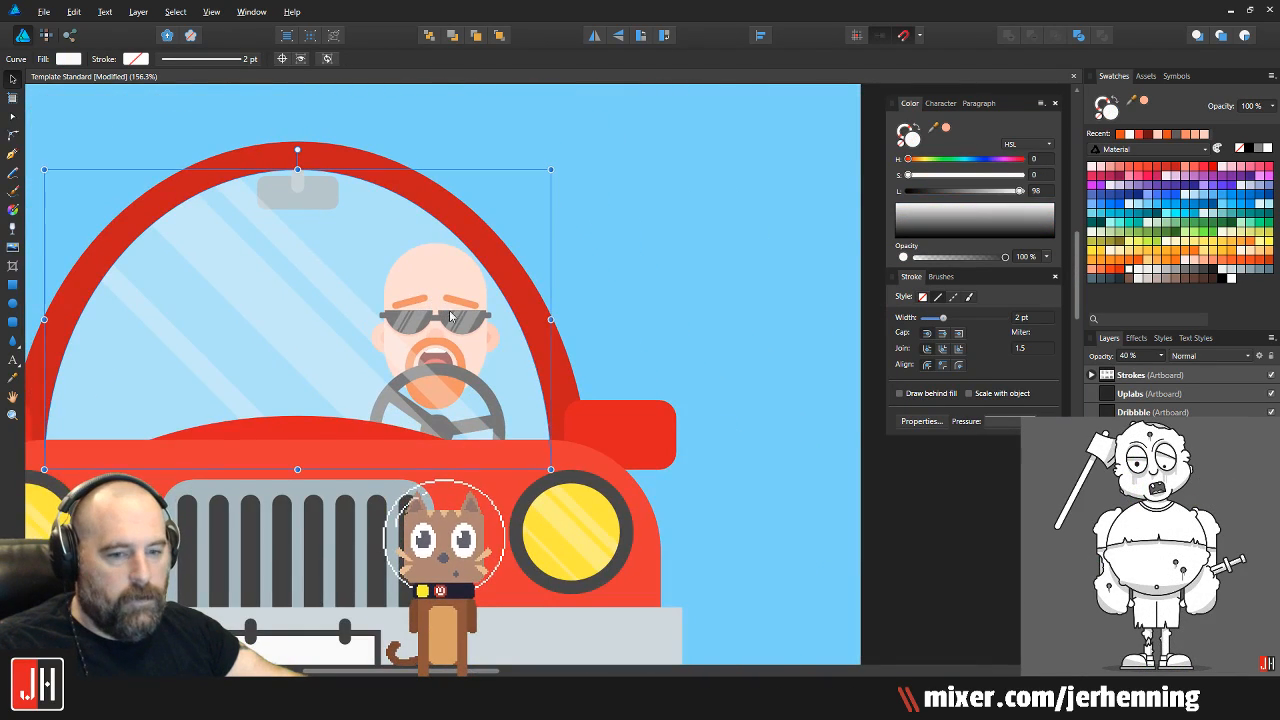
{"action": "left_click", "coordinate": [481, 251]}
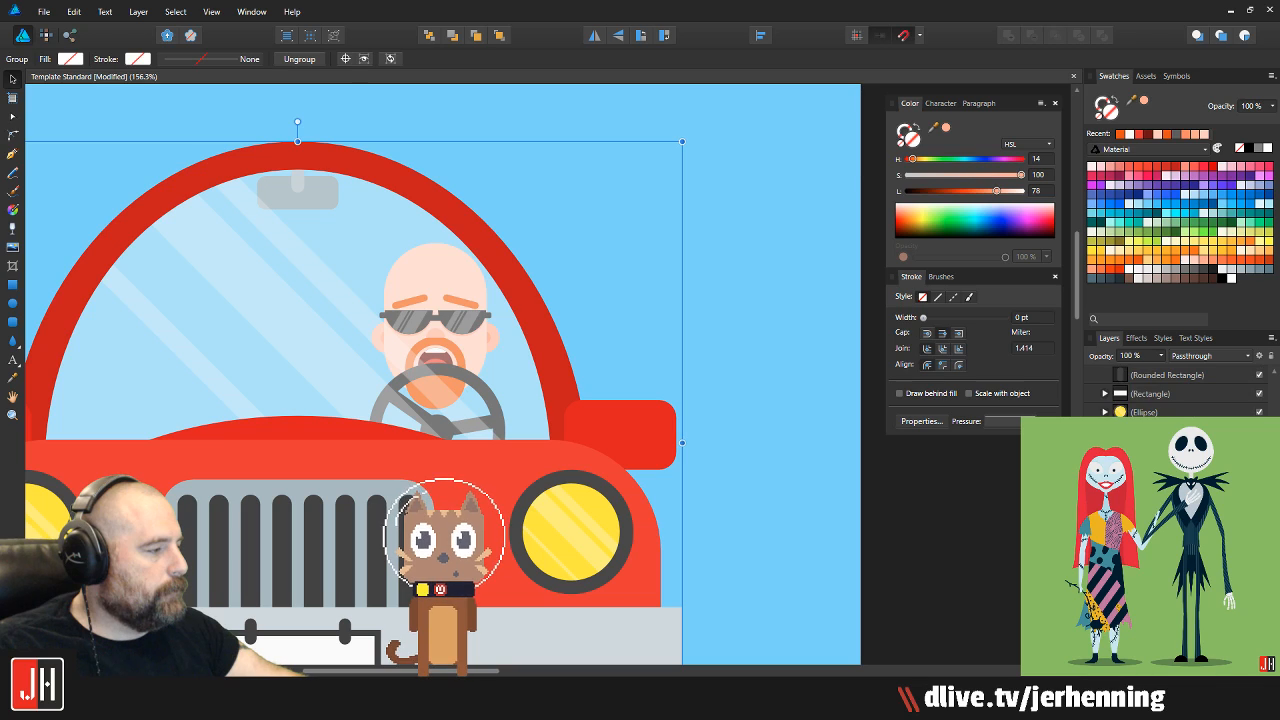
{"action": "left_click", "coordinate": [600, 236]}
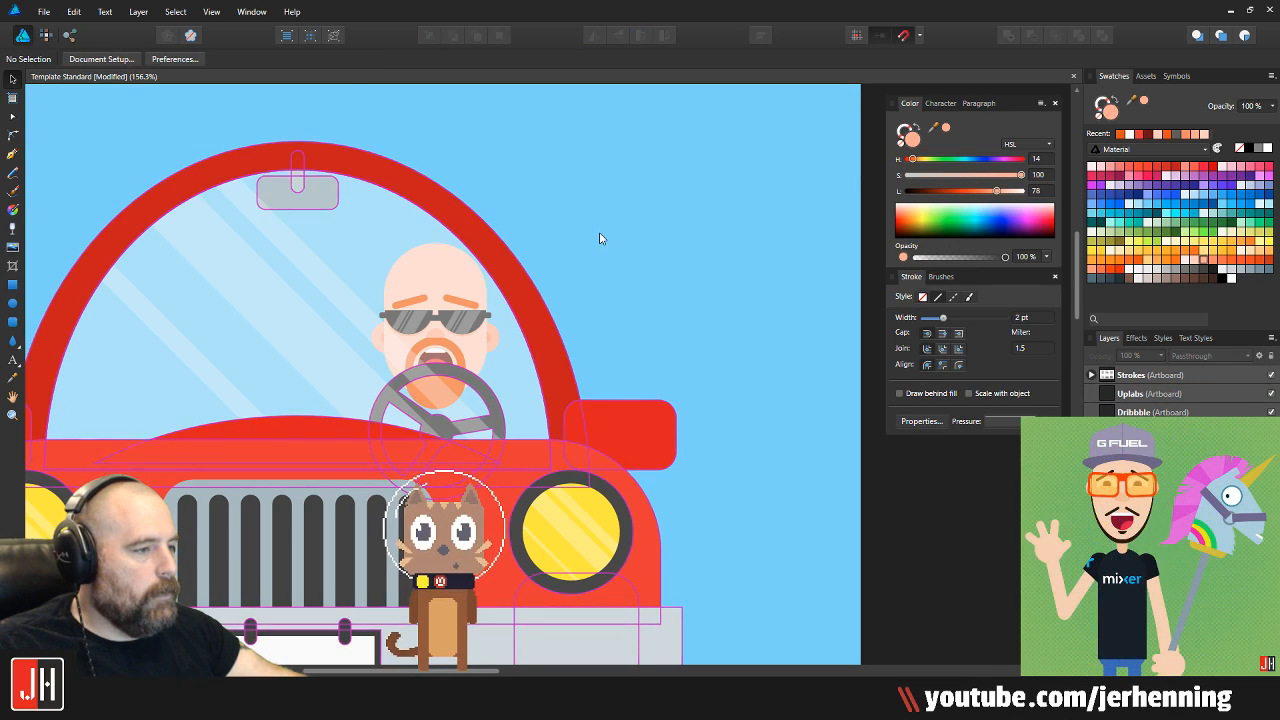
{"action": "left_click_drag", "start_coordinate": [450, 284], "coordinate": [580, 304]}
{"action": "left_click_drag", "start_coordinate": [706, 203], "coordinate": [735, 385]}
Try to shorten the head shape inside the group to a height of about 136 px by lowering its top edge
{"action": "scroll", "coordinate": [541, 365], "scroll_direction": "up", "scroll_amount": 3}
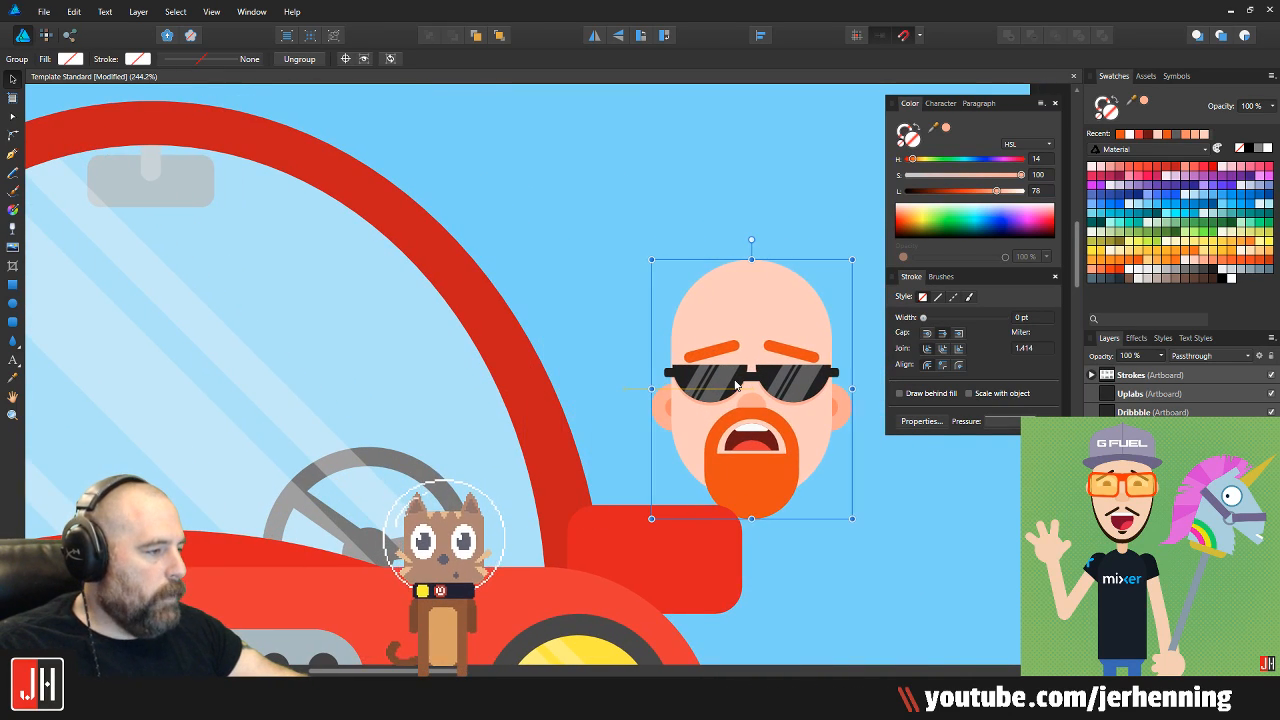
{"action": "double_click", "coordinate": [742, 324]}
{"action": "left_click_drag", "start_coordinate": [752, 317], "coordinate": [716, 323]}
{"action": "scroll", "coordinate": [716, 325], "scroll_direction": "up", "scroll_amount": 2}
{"action": "left_click_drag", "start_coordinate": [714, 231], "coordinate": [712, 262]}
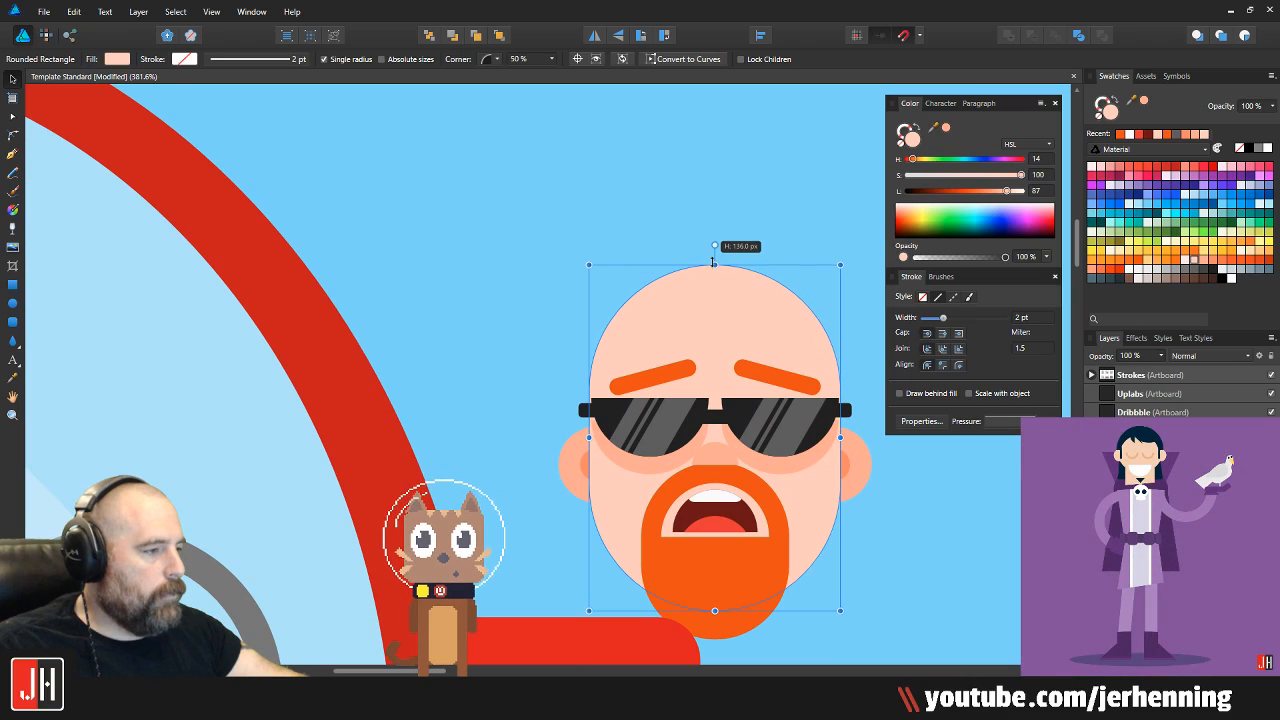
Lock the head shape's children and lower its top edge to shorten the forehead
{"action": "left_click", "coordinate": [710, 315]}
{"action": "scroll", "coordinate": [650, 363], "scroll_direction": "up", "scroll_amount": 3}
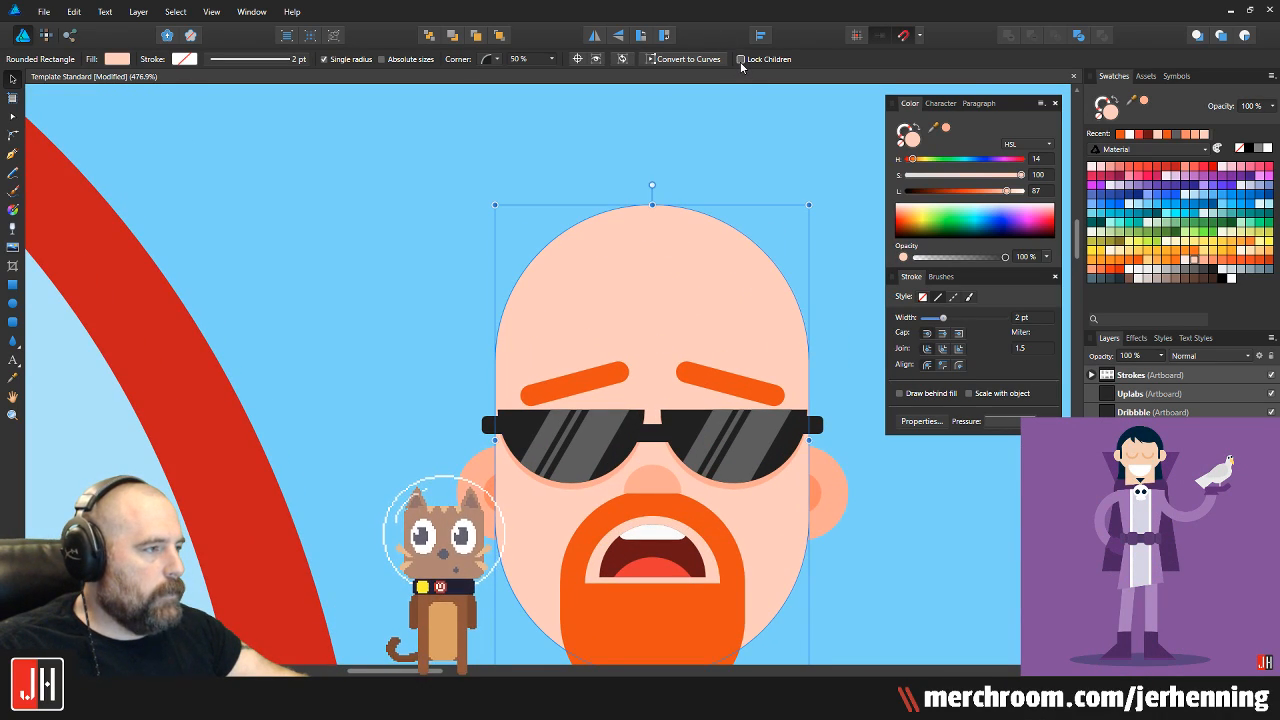
{"action": "left_click_drag", "start_coordinate": [652, 207], "coordinate": [643, 245]}
{"action": "left_click", "coordinate": [466, 297]}
{"action": "left_click_drag", "start_coordinate": [524, 343], "coordinate": [437, 255]}
Move the grouped head back into the car's windshield, behind the steering wheel
{"action": "scroll", "coordinate": [554, 234], "scroll_direction": "down", "scroll_amount": 2}
{"action": "scroll", "coordinate": [554, 234], "scroll_direction": "up", "scroll_amount": 2}
{"action": "scroll", "coordinate": [318, 172], "scroll_direction": "up", "scroll_amount": 1}
{"action": "left_click_drag", "start_coordinate": [280, 144], "coordinate": [750, 662]}
{"action": "left_click_drag", "start_coordinate": [553, 500], "coordinate": [567, 421]}
{"action": "scroll", "coordinate": [567, 421], "scroll_direction": "down", "scroll_amount": 5}
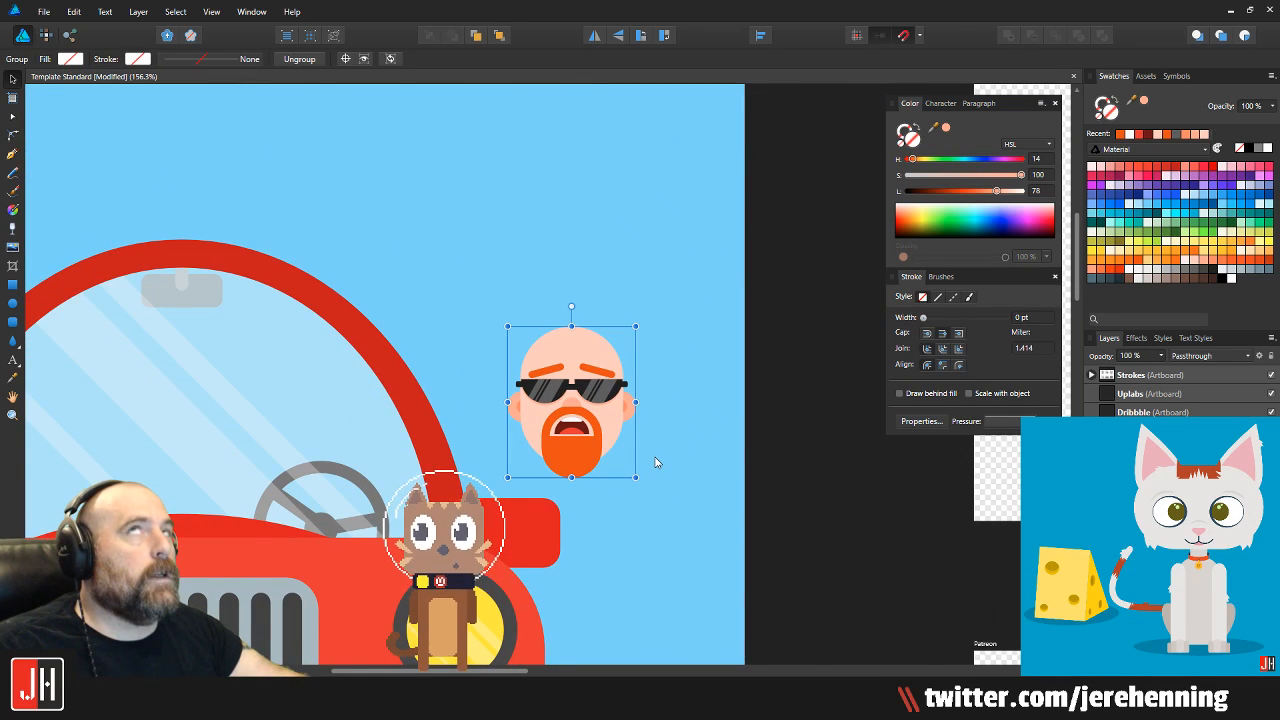
{"action": "scroll", "coordinate": [602, 437], "scroll_direction": "left", "scroll_amount": 2}
{"action": "scroll", "coordinate": [749, 463], "scroll_direction": "down", "scroll_amount": 1}
{"action": "scroll", "coordinate": [777, 417], "scroll_direction": "left", "scroll_amount": 3}
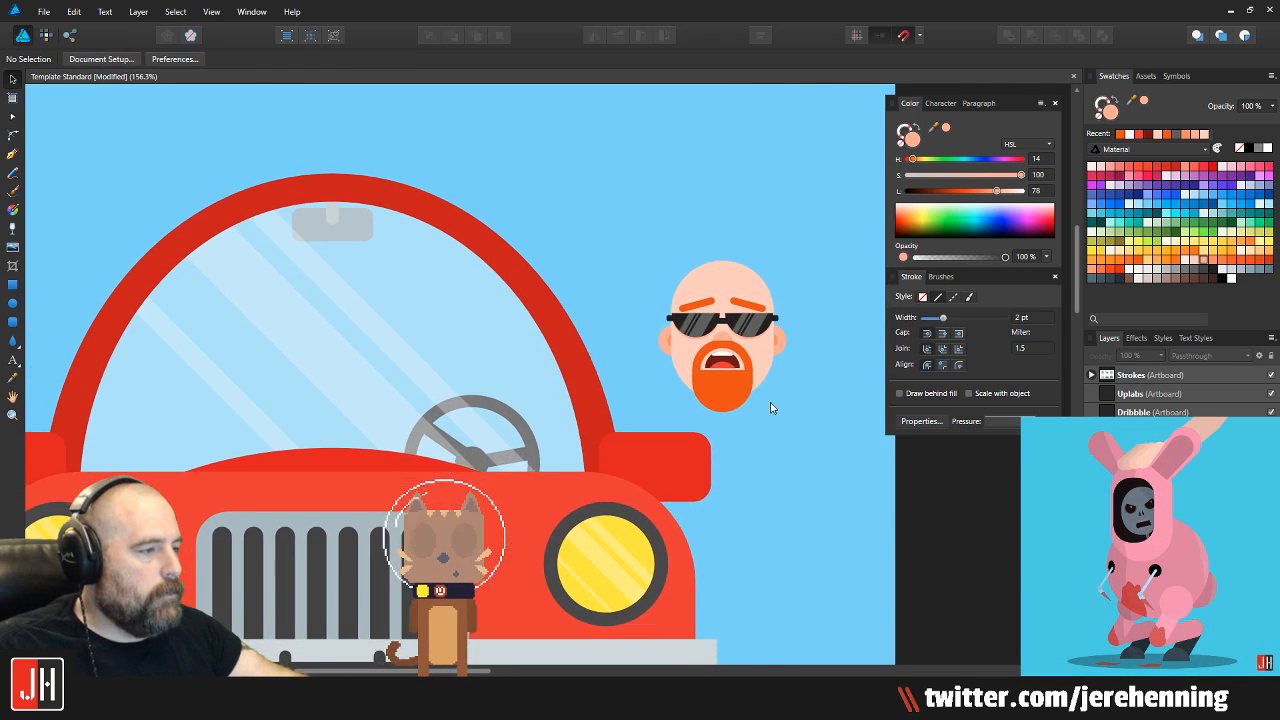
{"action": "left_click_drag", "start_coordinate": [733, 333], "coordinate": [486, 356]}
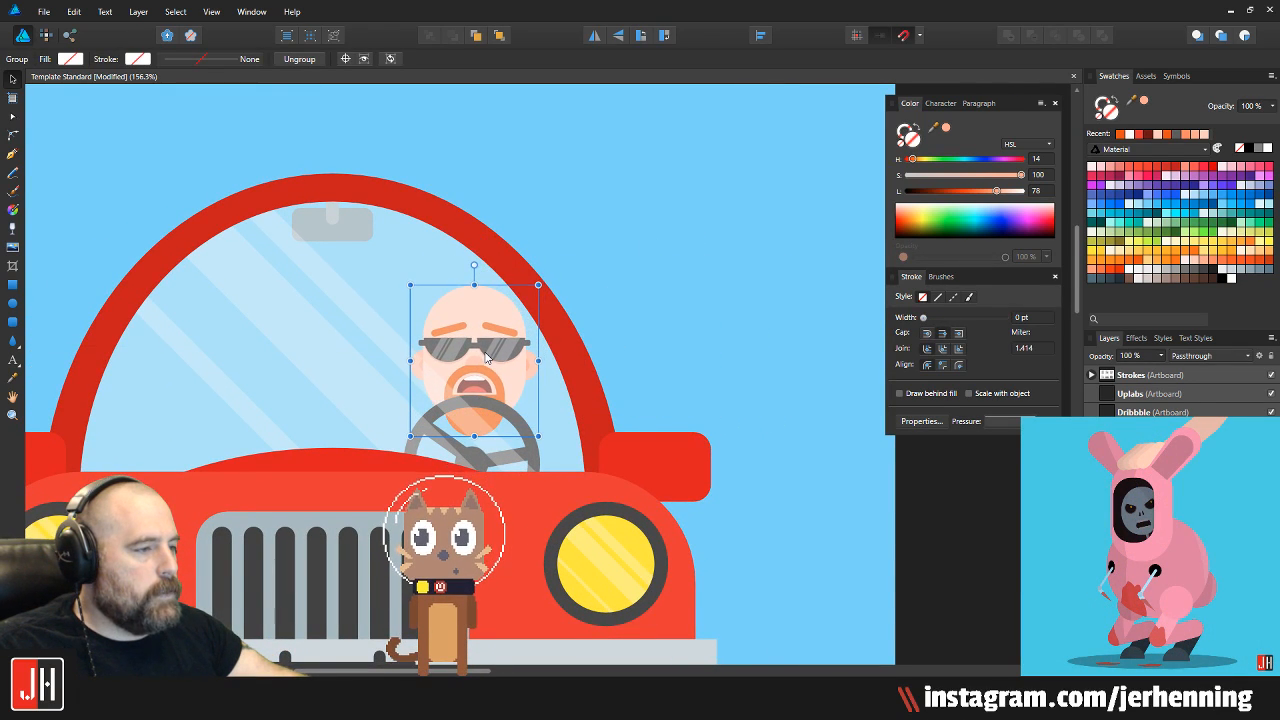
Nudge the grouped head slightly into place behind the steering wheel
{"action": "left_click", "coordinate": [608, 284]}
{"action": "scroll", "coordinate": [620, 270], "scroll_direction": "down", "scroll_amount": 4}
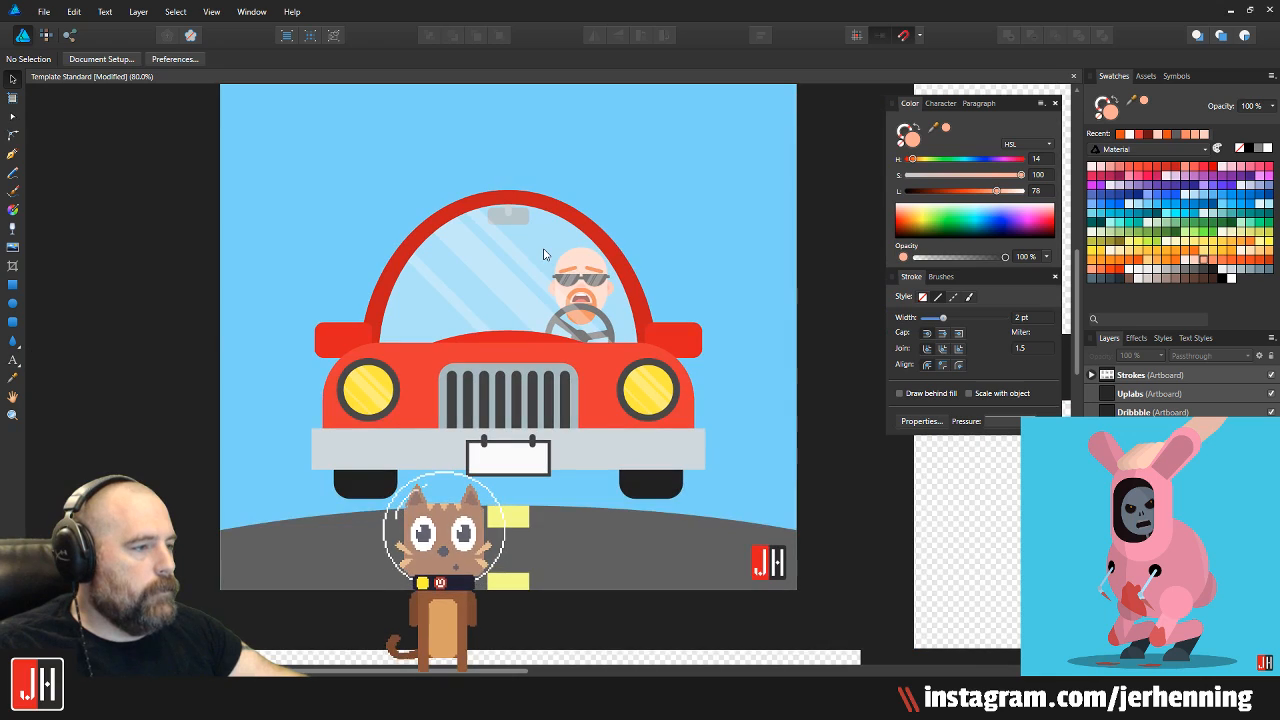
{"action": "left_click", "coordinate": [544, 254]}
{"action": "scroll", "coordinate": [544, 254], "scroll_direction": "up", "scroll_amount": 3}
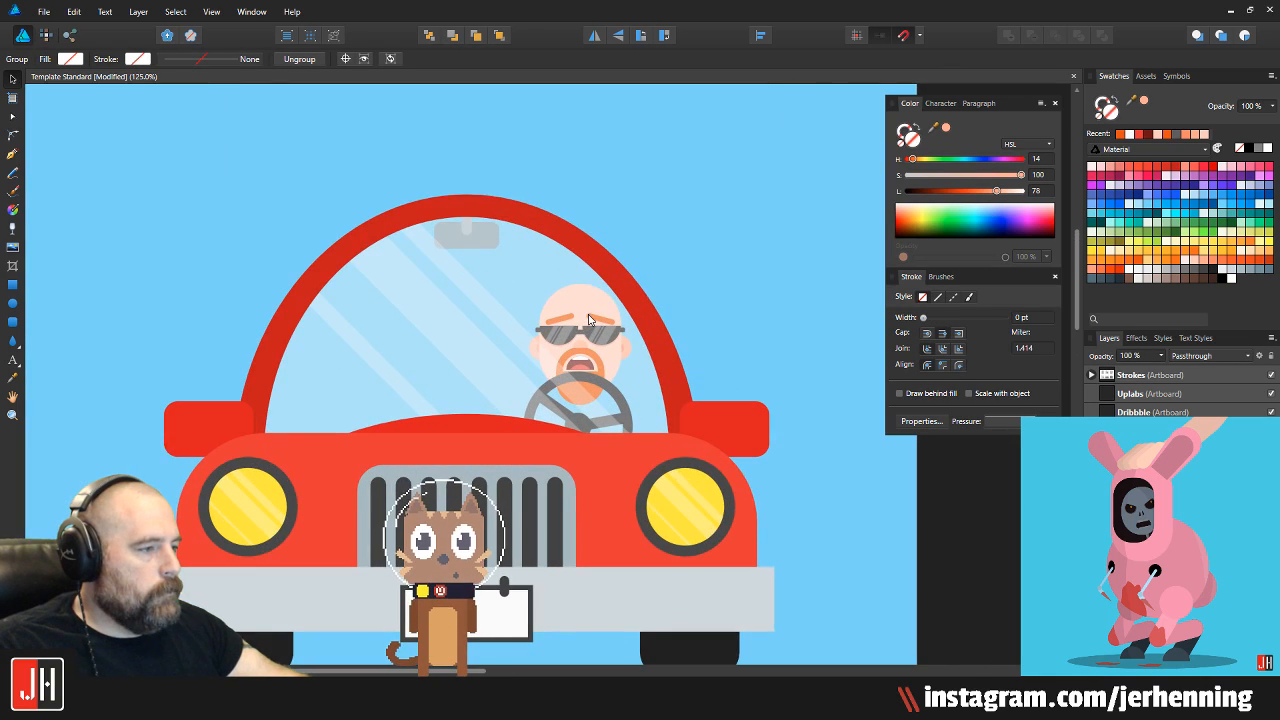
{"action": "scroll", "coordinate": [586, 345], "scroll_direction": "up", "scroll_amount": 2}
{"action": "left_click", "coordinate": [586, 345]}
{"action": "mouse_move", "coordinate": [601, 337]}
{"action": "left_mouse_down"}
{"action": "mouse_move", "coordinate": [597, 325]}
{"action": "mouse_move", "coordinate": [600, 342]}
{"action": "left_mouse_up"}
{"action": "key", "text": "ctrl+d"}
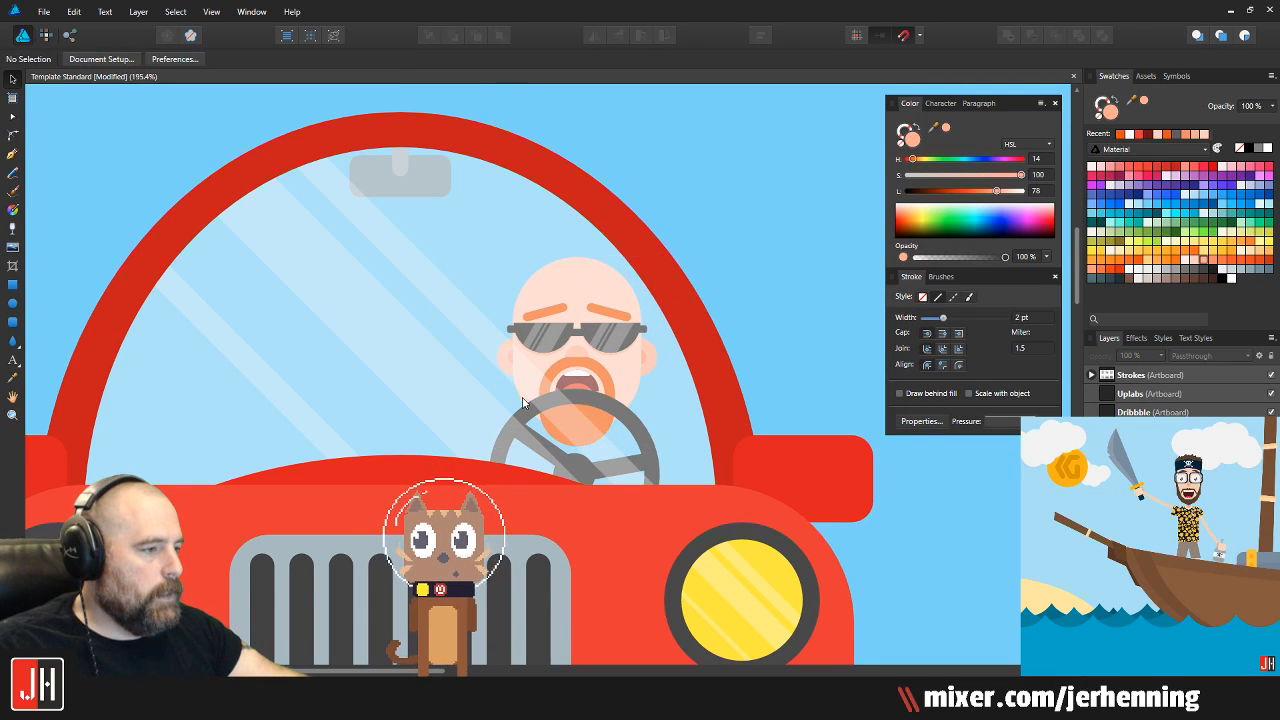
Draw a light peach circle beside the head and subtract a rectangle from its lower half to leave a half circle
{"action": "scroll", "coordinate": [598, 383], "scroll_direction": "up", "scroll_amount": 2}
{"action": "left_click", "coordinate": [12, 304]}
{"action": "left_click_drag", "start_coordinate": [288, 295], "coordinate": [413, 394]}
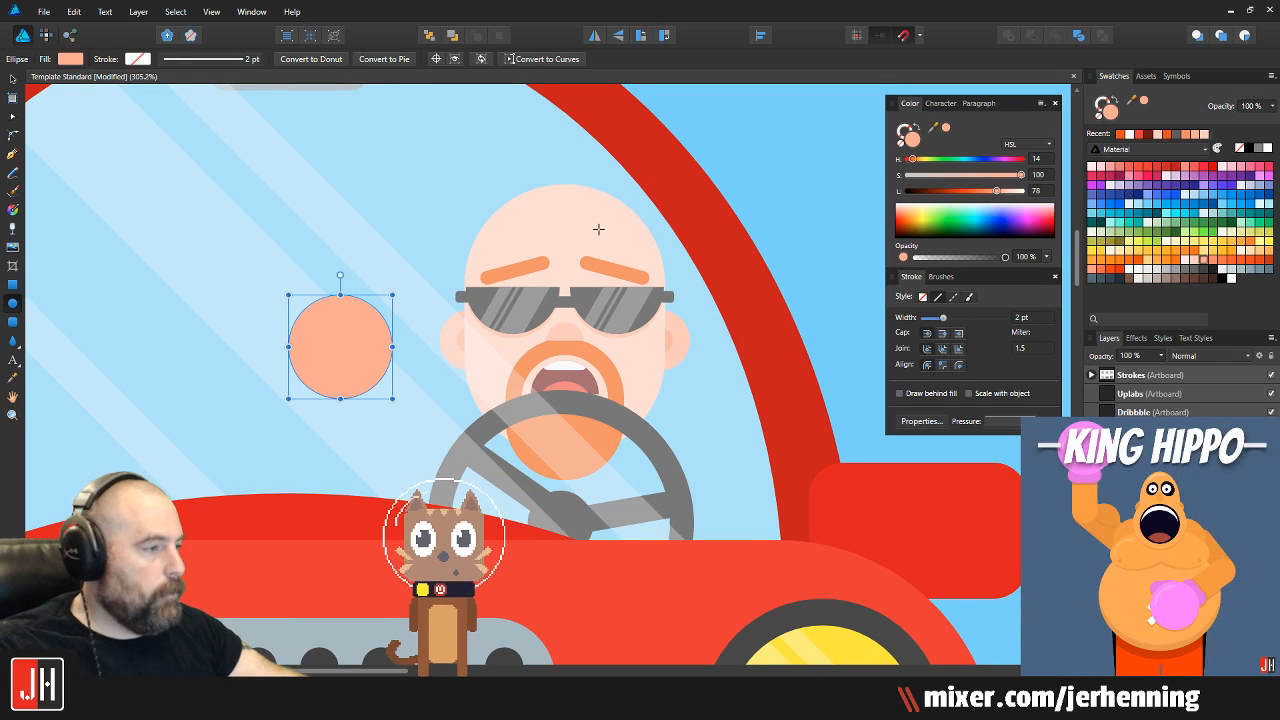
{"action": "left_click", "coordinate": [1196, 261]}
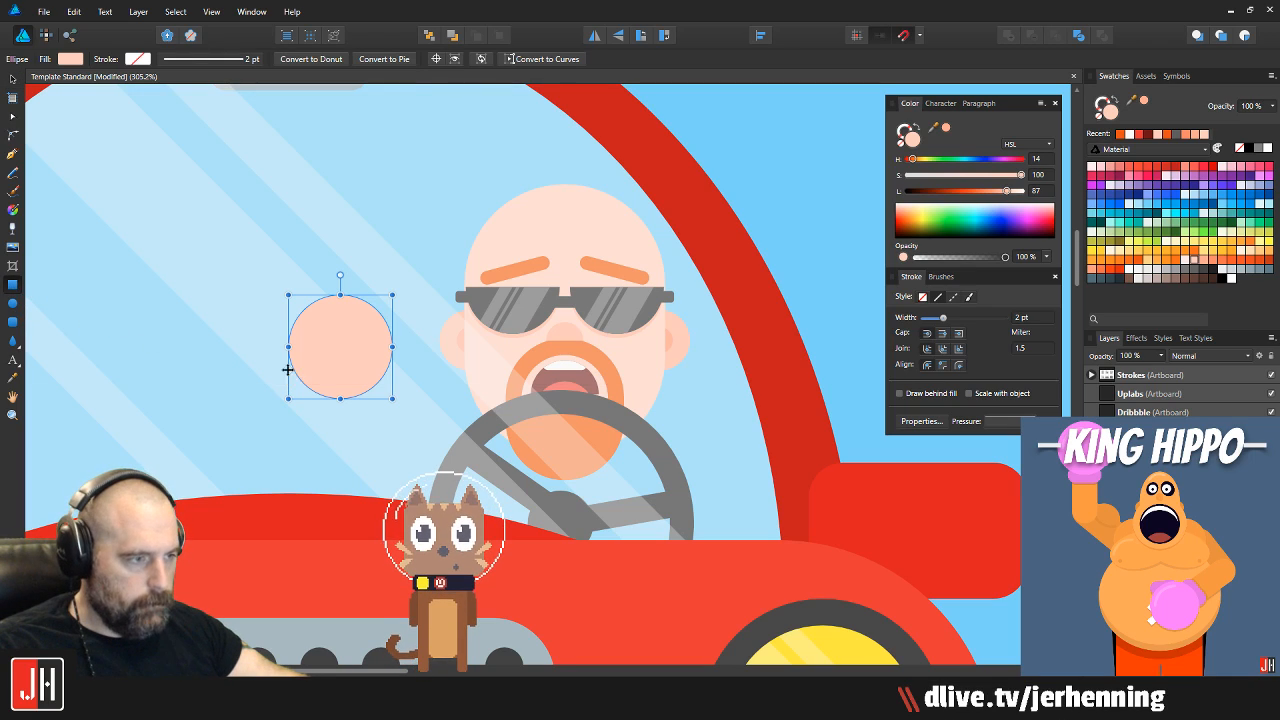
{"action": "left_click_drag", "start_coordinate": [260, 346], "coordinate": [440, 457]}
{"action": "left_click", "coordinate": [354, 329], "text": "shift"}
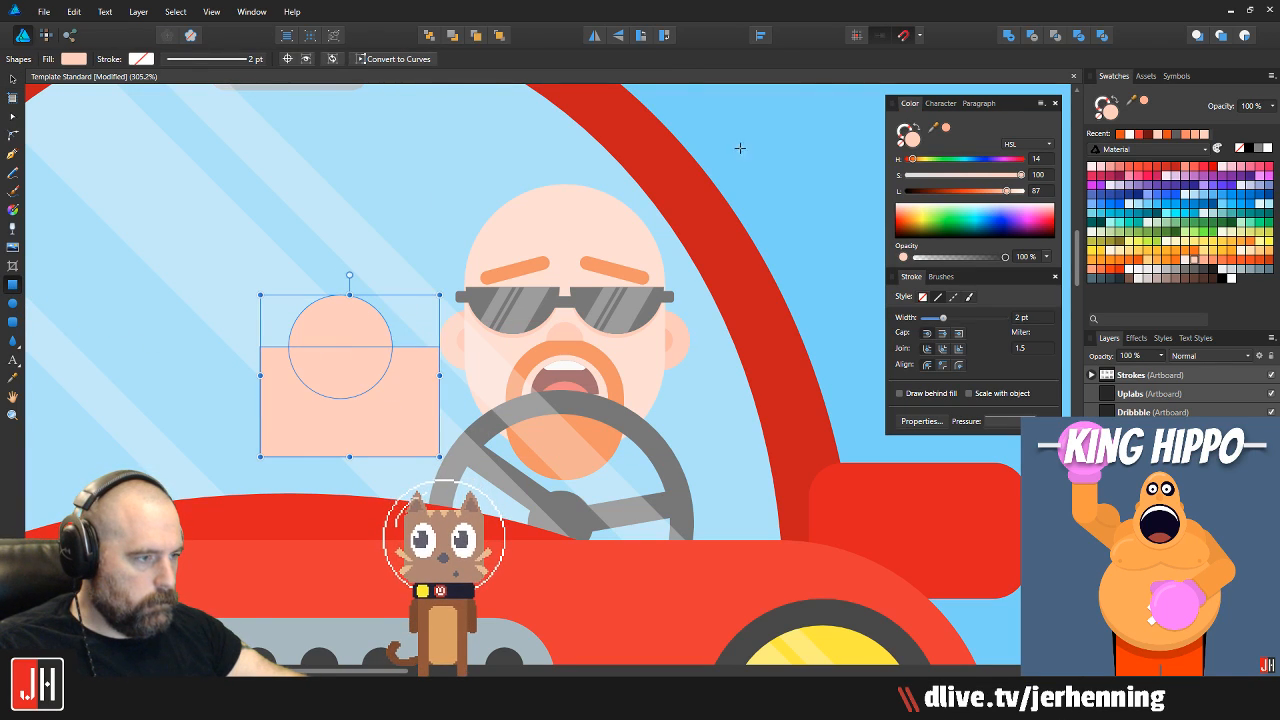
{"action": "left_click", "coordinate": [1032, 35]}
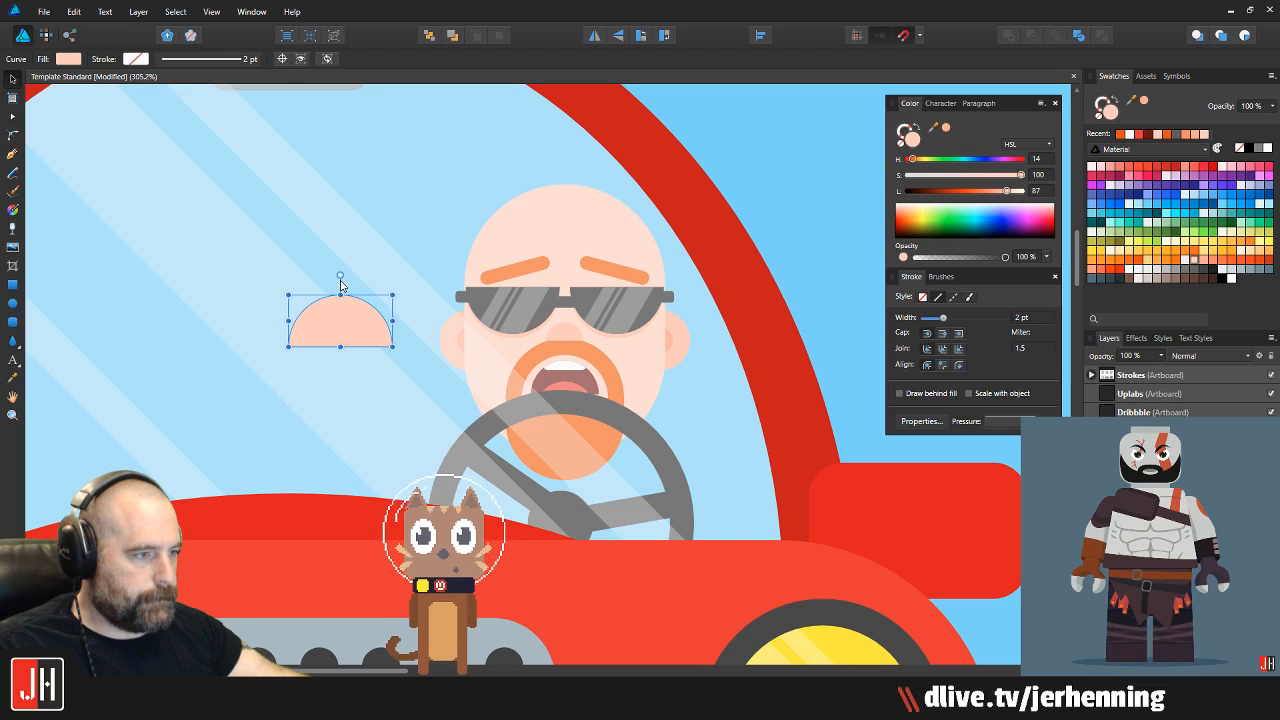
Rotate the half circle to match the steering wheel's left rim, place it there as a hand and shrink it slightly
{"action": "left_click_drag", "start_coordinate": [335, 276], "coordinate": [295, 278]}
{"action": "scroll", "coordinate": [336, 316], "scroll_direction": "up", "scroll_amount": 3}
{"action": "left_click_drag", "start_coordinate": [363, 309], "coordinate": [563, 554]}
{"action": "scroll", "coordinate": [580, 509], "scroll_direction": "down", "scroll_amount": 2}
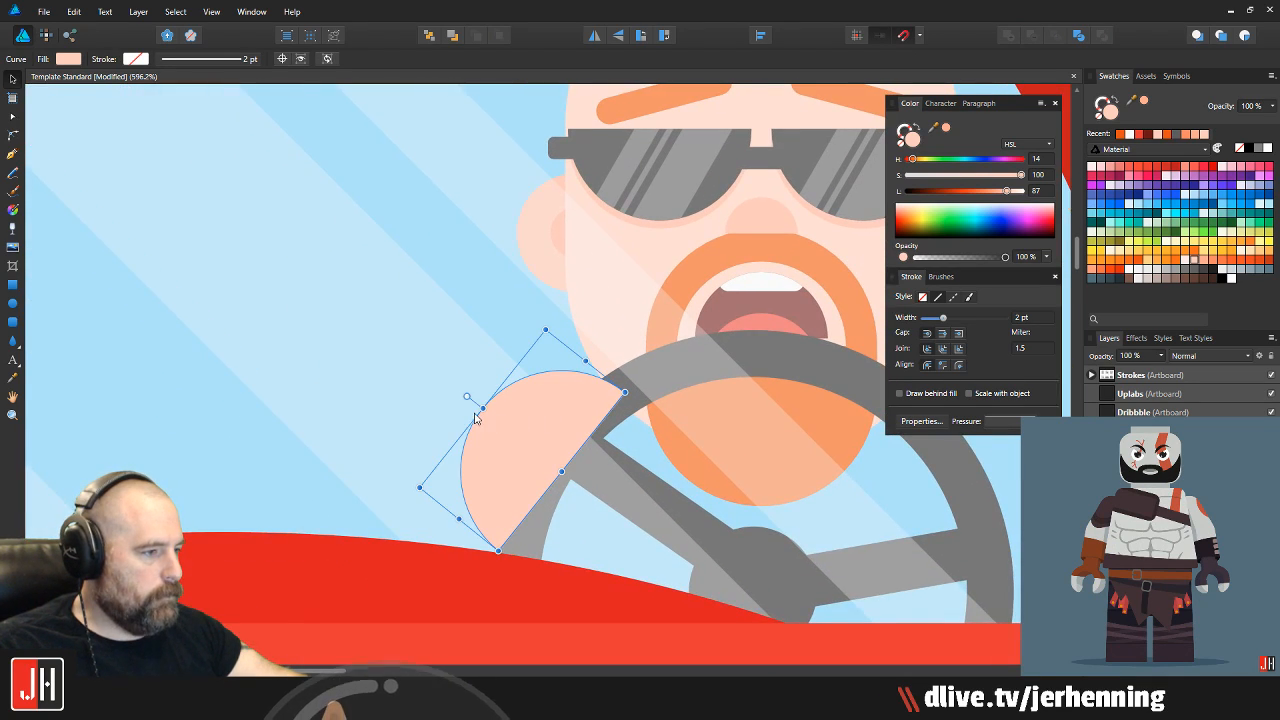
{"action": "mouse_move", "coordinate": [469, 397]}
{"action": "left_mouse_down"}
{"action": "mouse_move", "coordinate": [471, 381]}
{"action": "mouse_move", "coordinate": [464, 401]}
{"action": "left_mouse_up"}
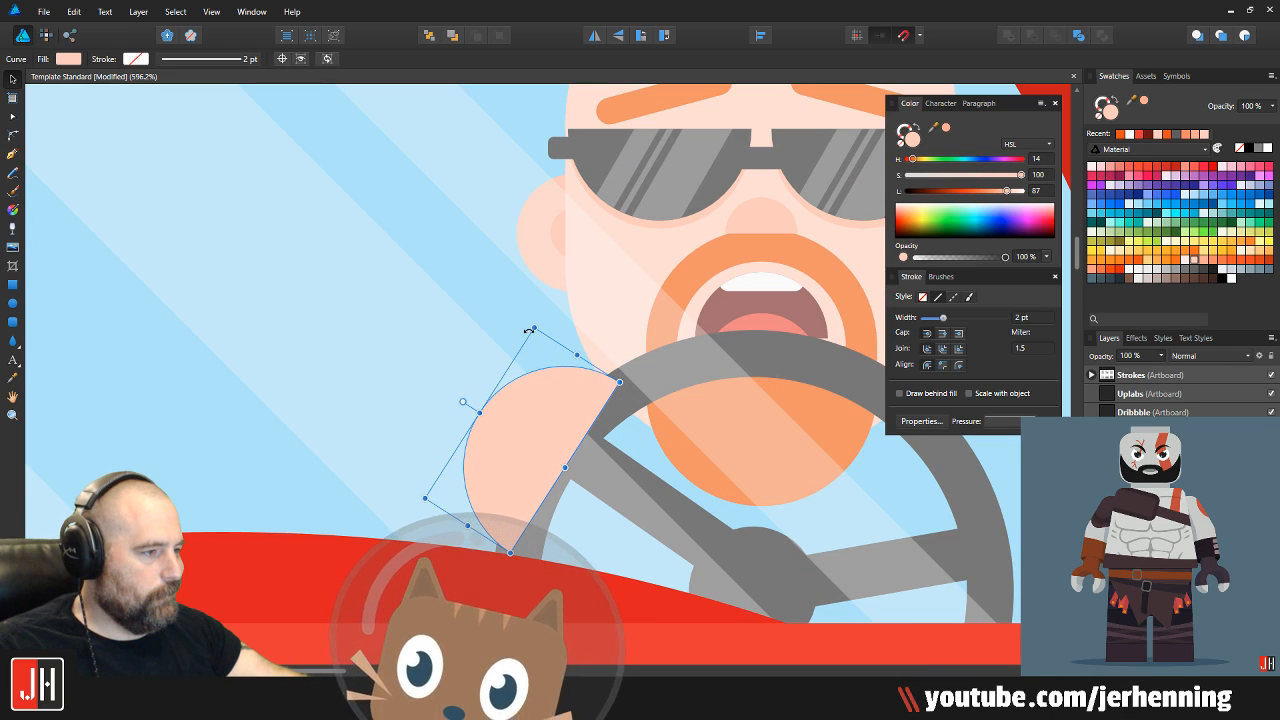
{"action": "left_click_drag", "start_coordinate": [534, 324], "coordinate": [535, 358]}
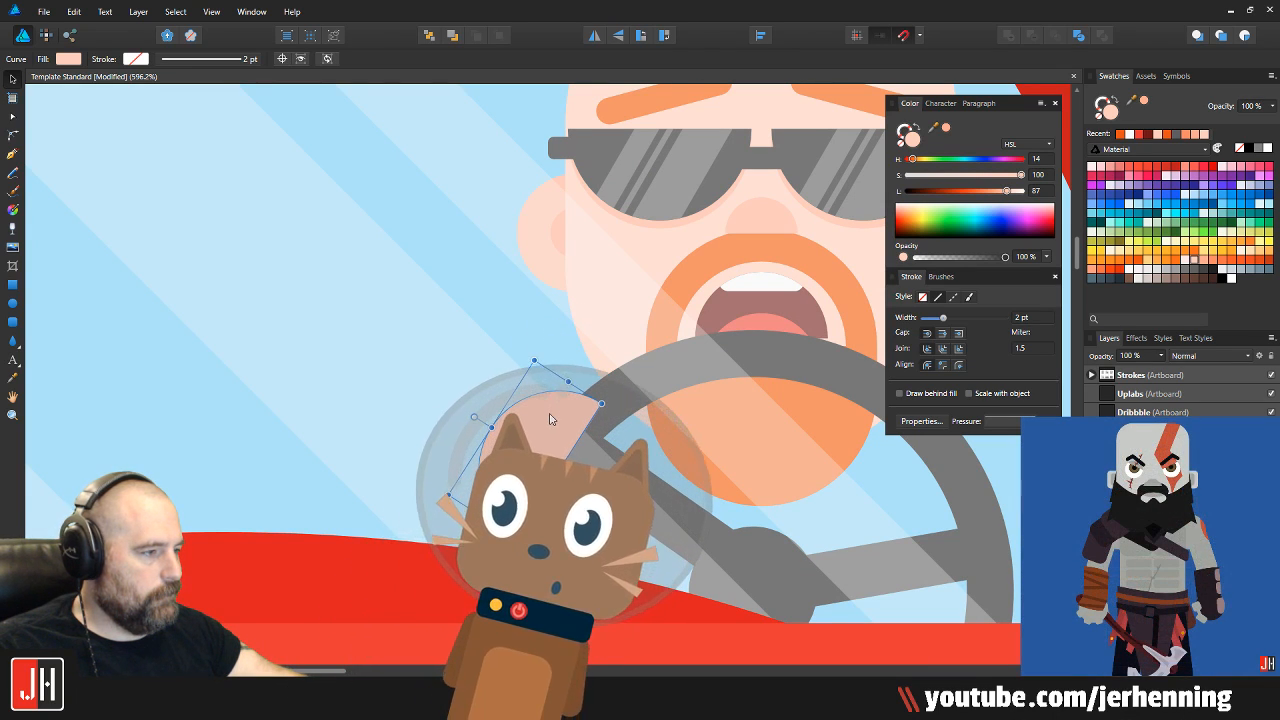
{"action": "key", "text": "ctrl+1"}
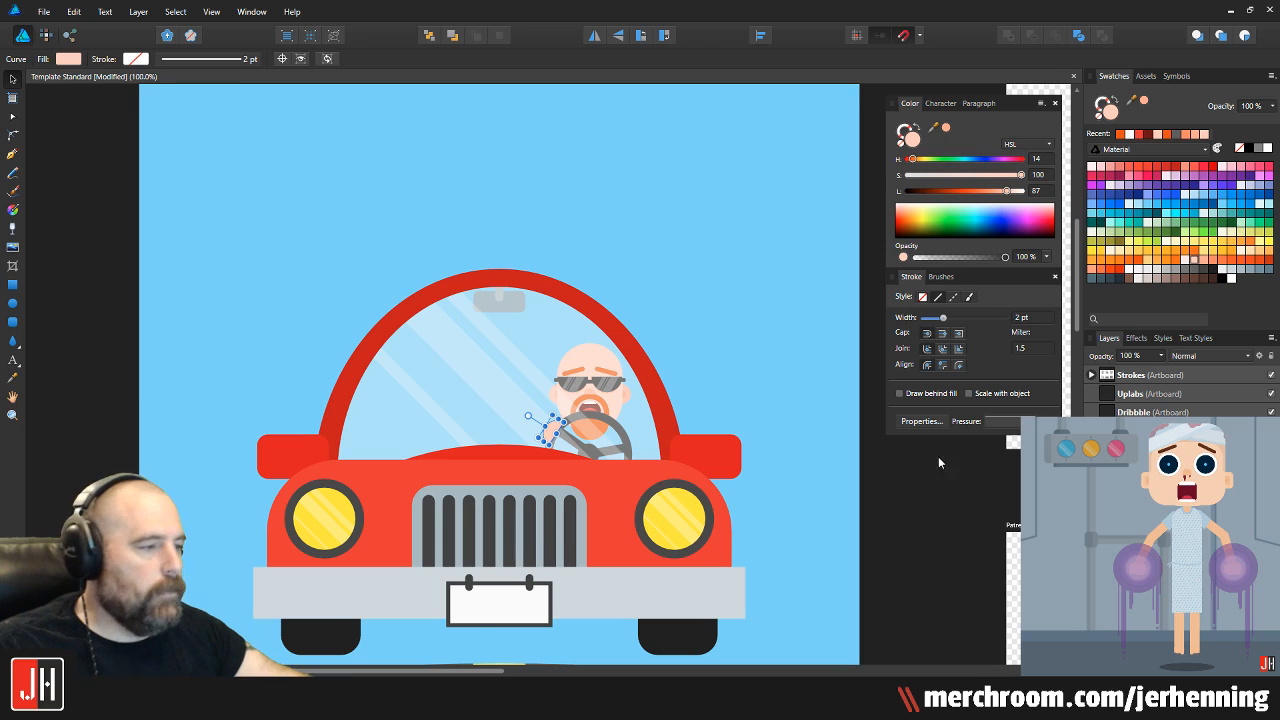
Fine-tune the hand's position so its flat edge sits on the steering wheel's left rim
{"action": "scroll", "coordinate": [555, 425], "scroll_direction": "up", "scroll_amount": 10}
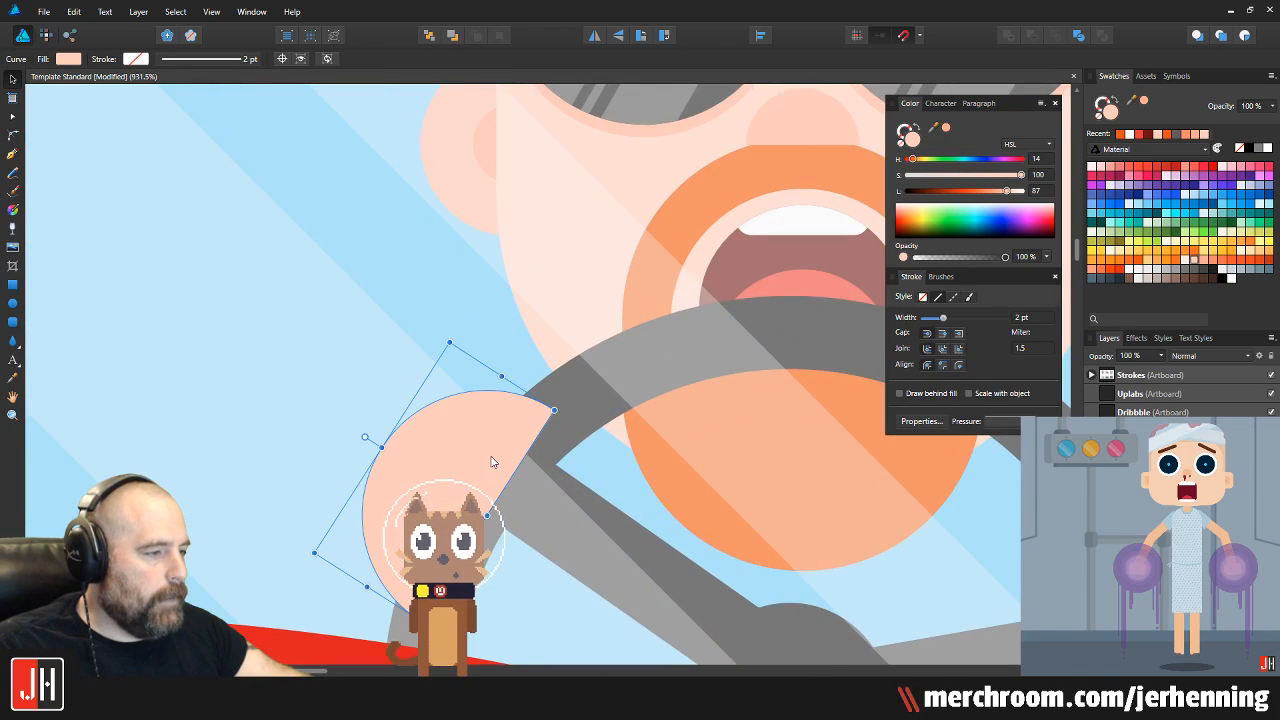
{"action": "mouse_move", "coordinate": [491, 458]}
{"action": "left_mouse_down"}
{"action": "mouse_move", "coordinate": [490, 441]}
{"action": "mouse_move", "coordinate": [481, 449]}
{"action": "left_mouse_up"}
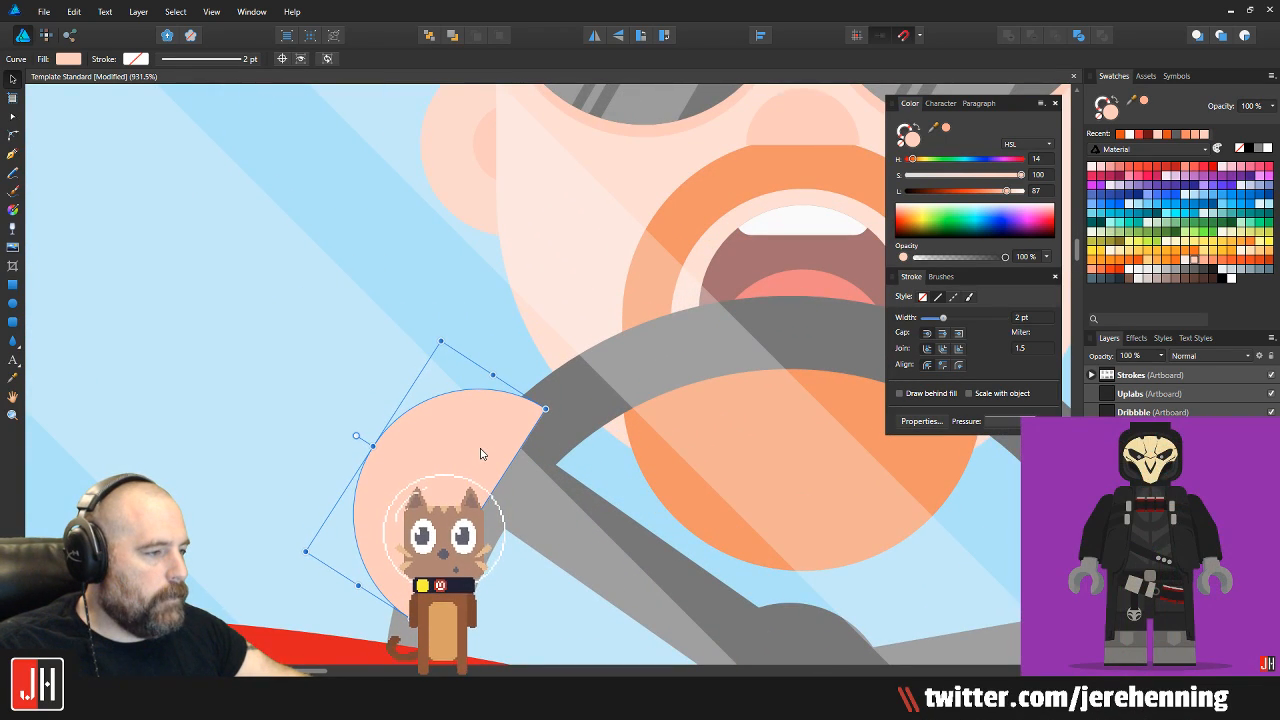
{"action": "scroll", "coordinate": [480, 454], "scroll_direction": "down", "scroll_amount": 8}
{"action": "left_click", "coordinate": [780, 366]}
{"action": "scroll", "coordinate": [567, 410], "scroll_direction": "up", "scroll_amount": 5}
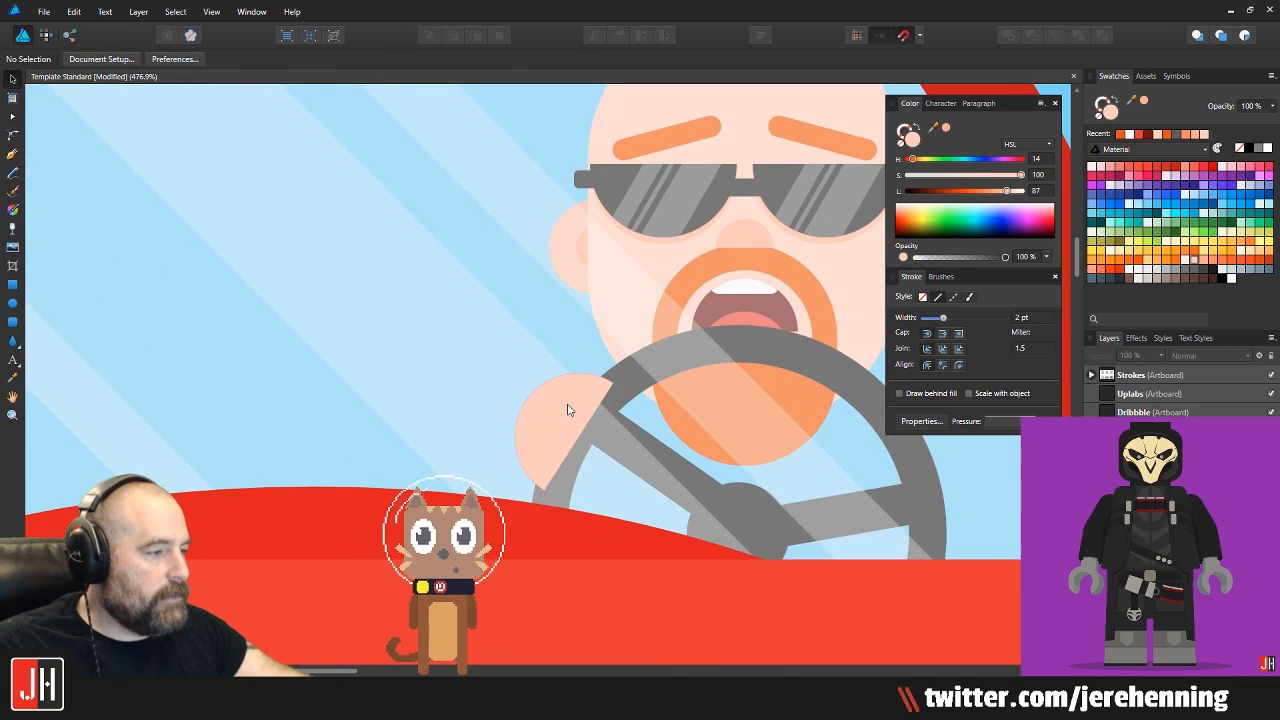
{"action": "left_click", "coordinate": [567, 410]}
{"action": "left_click_drag", "start_coordinate": [590, 395], "coordinate": [510, 425]}
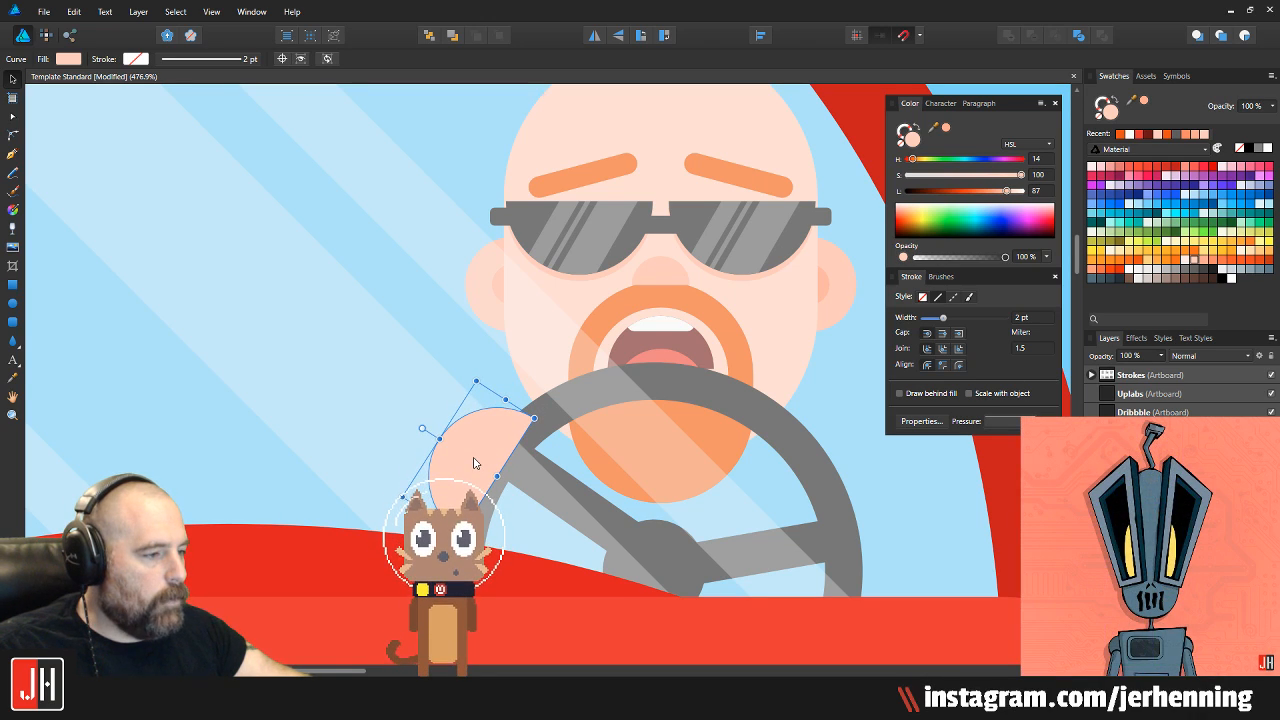
{"action": "scroll", "coordinate": [473, 470], "scroll_direction": "down", "scroll_amount": 3}
{"action": "left_click", "coordinate": [718, 397]}
{"action": "scroll", "coordinate": [590, 418], "scroll_direction": "up", "scroll_amount": 2}
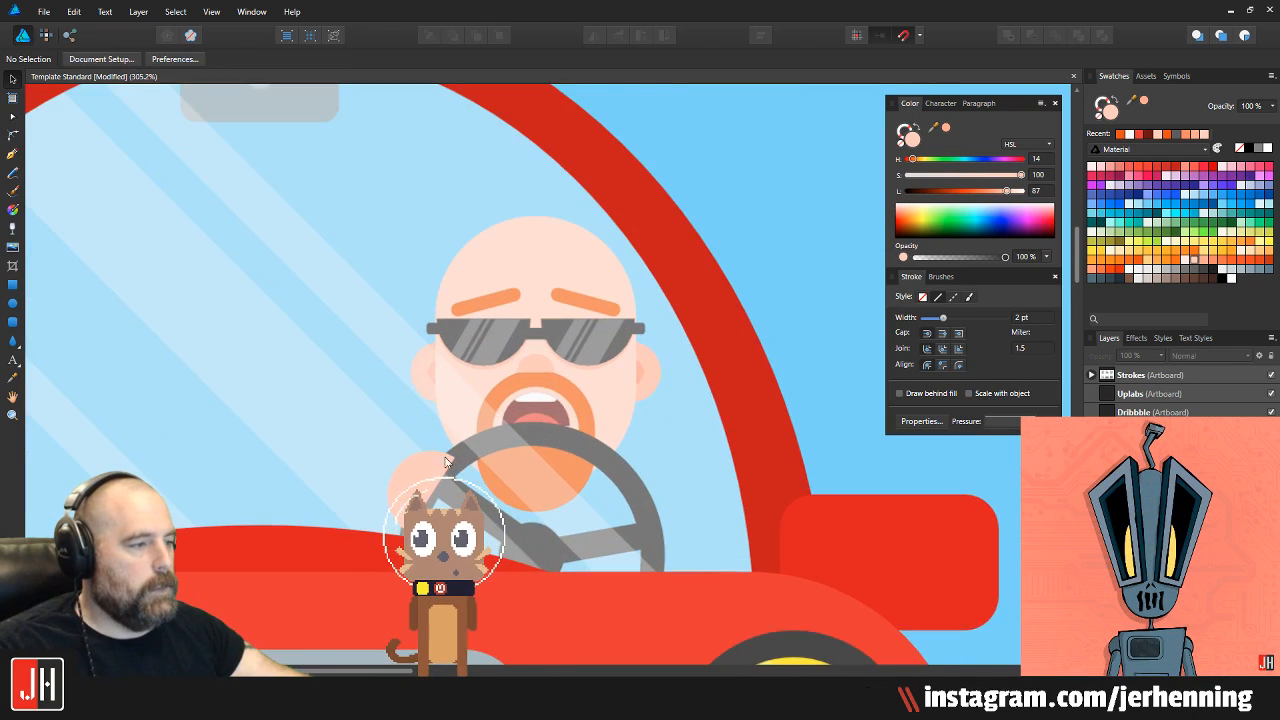
Scale the grouped head down and recentre it above the steering wheel
{"action": "left_click", "coordinate": [524, 297]}
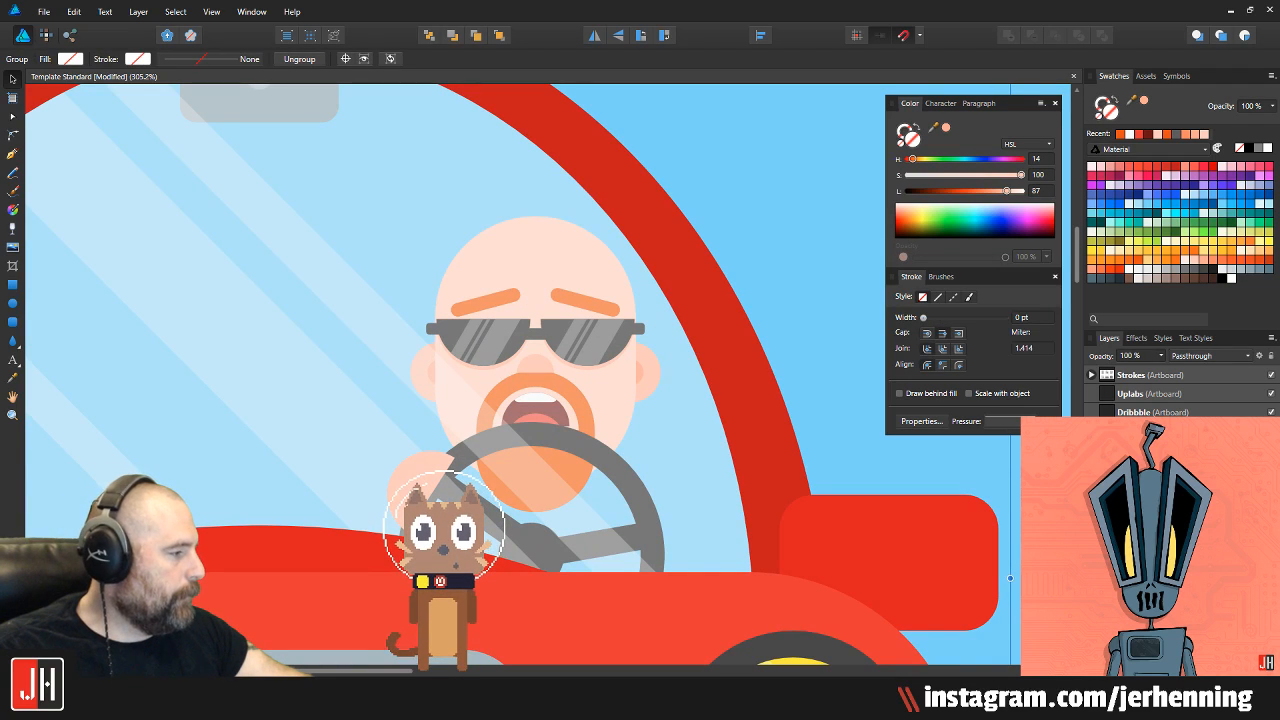
{"action": "left_click_drag", "start_coordinate": [660, 215], "coordinate": [643, 235]}
{"action": "left_click_drag", "start_coordinate": [555, 292], "coordinate": [549, 292]}
{"action": "left_click", "coordinate": [560, 288]}
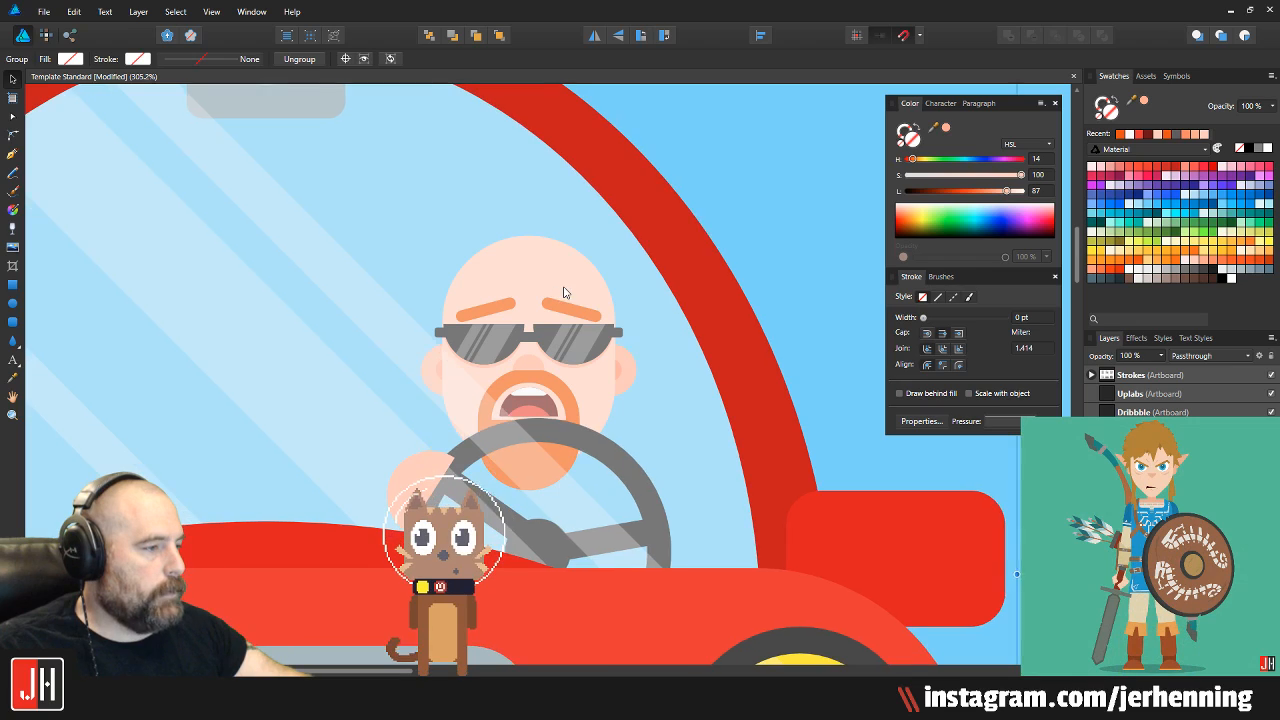
{"action": "key", "text": "Up"}
{"action": "key", "text": "ctrl+z"}
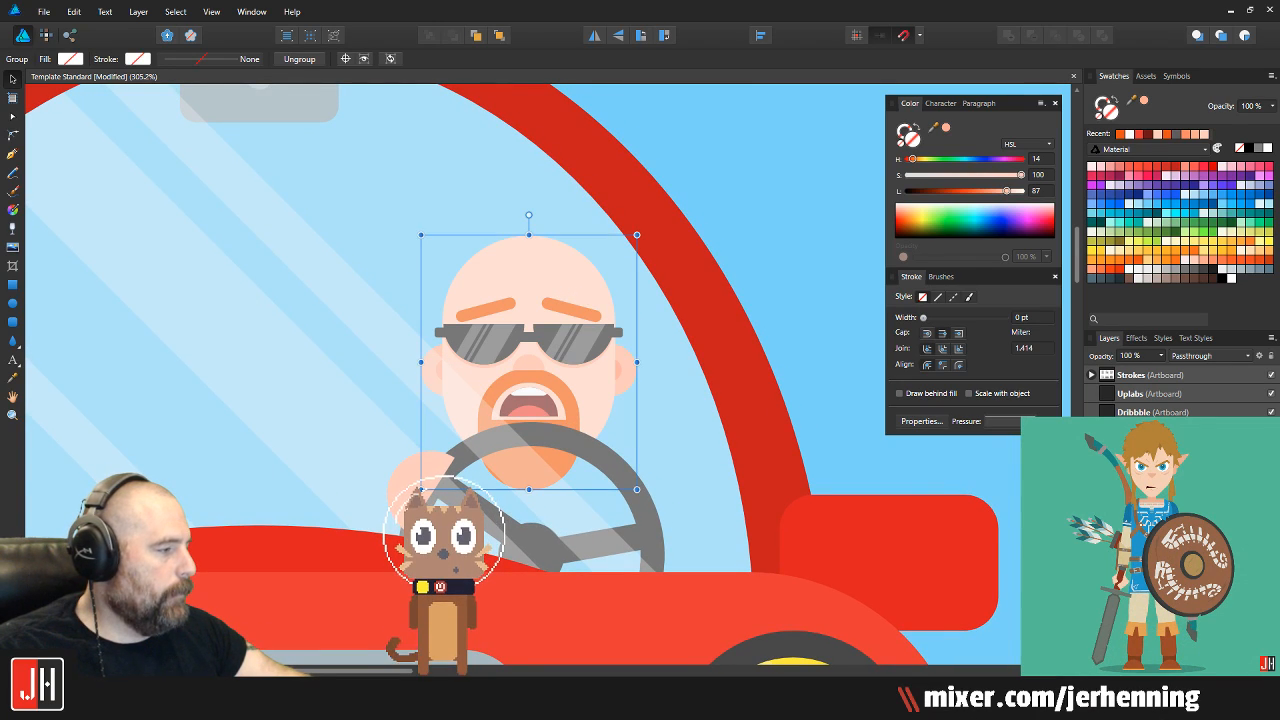
{"action": "left_click_drag", "start_coordinate": [527, 342], "coordinate": [537, 331]}
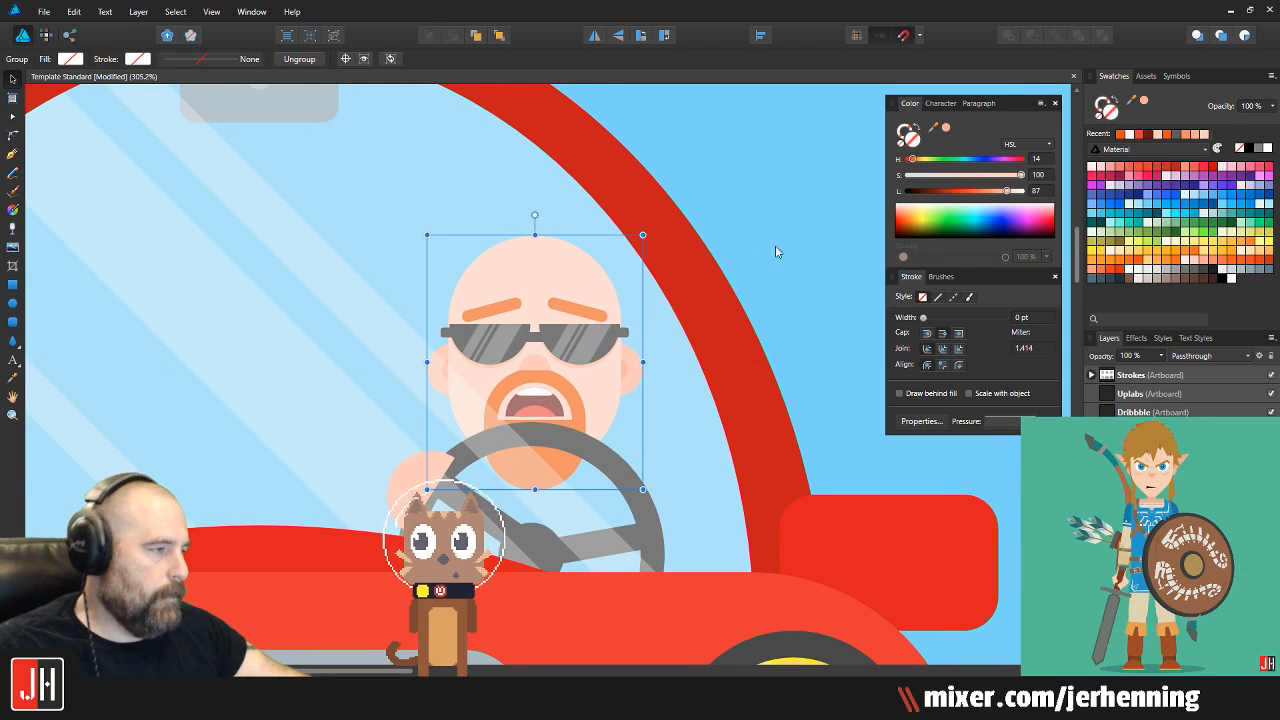
{"action": "key", "text": "ctrl+d"}
Draw a tall rounded rectangle with 50% corners below the head as the torso and narrow it slightly
{"action": "scroll", "coordinate": [725, 293], "scroll_direction": "down", "scroll_amount": 1}
{"action": "left_click_drag", "start_coordinate": [726, 290], "coordinate": [674, 261]}
{"action": "left_click", "coordinate": [8, 325]}
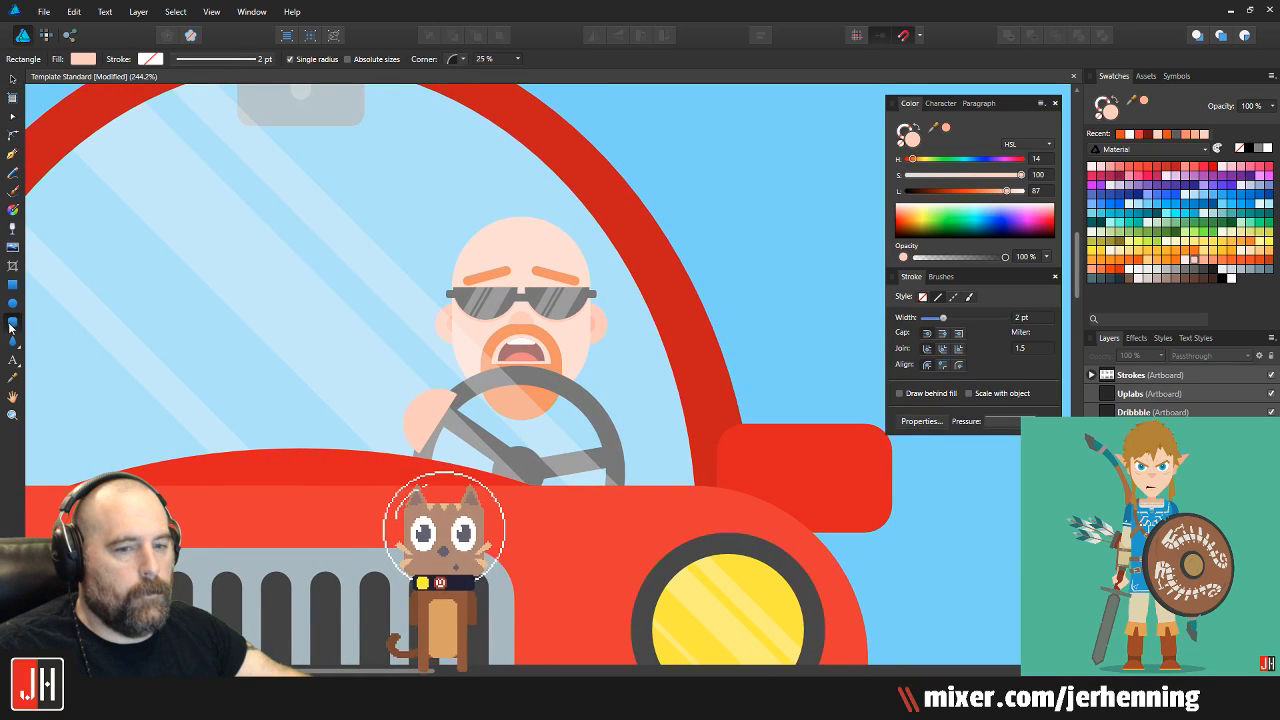
{"action": "left_click_drag", "start_coordinate": [355, 358], "coordinate": [378, 318]}
{"action": "left_click_drag", "start_coordinate": [474, 324], "coordinate": [576, 665]}
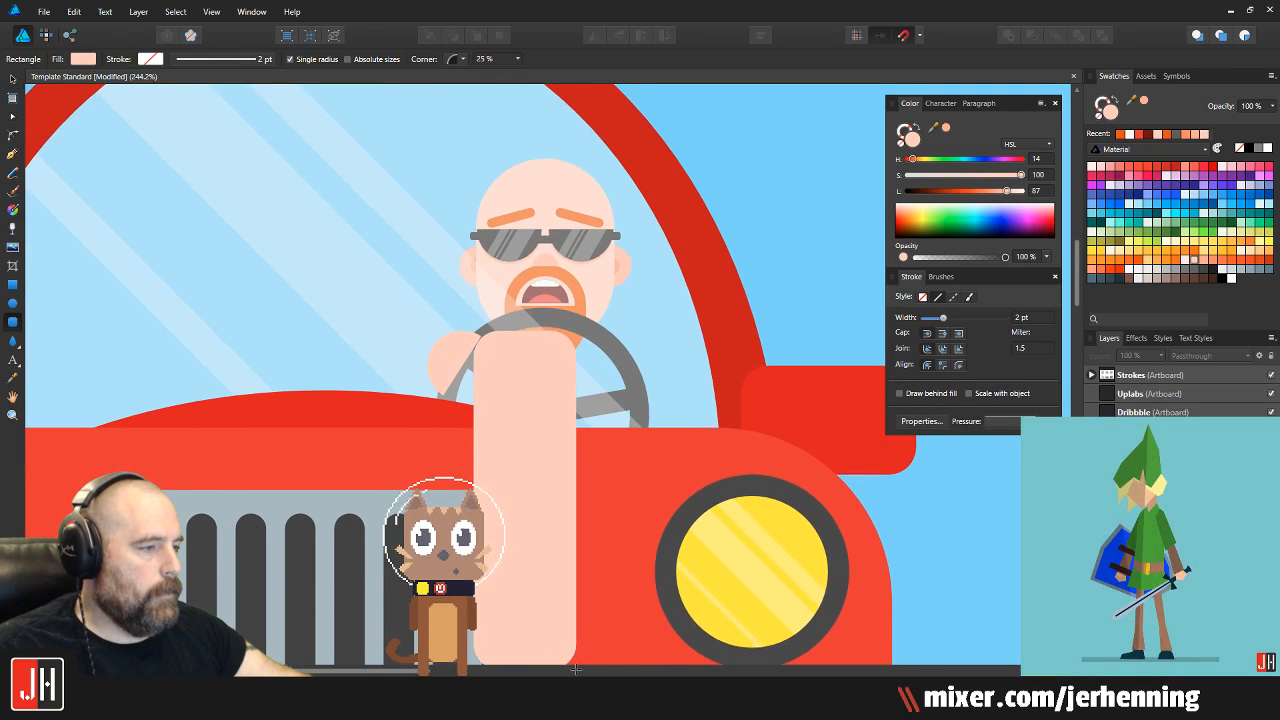
{"action": "key", "text": "m"}
{"action": "left_click_drag", "start_coordinate": [577, 323], "coordinate": [565, 336]}
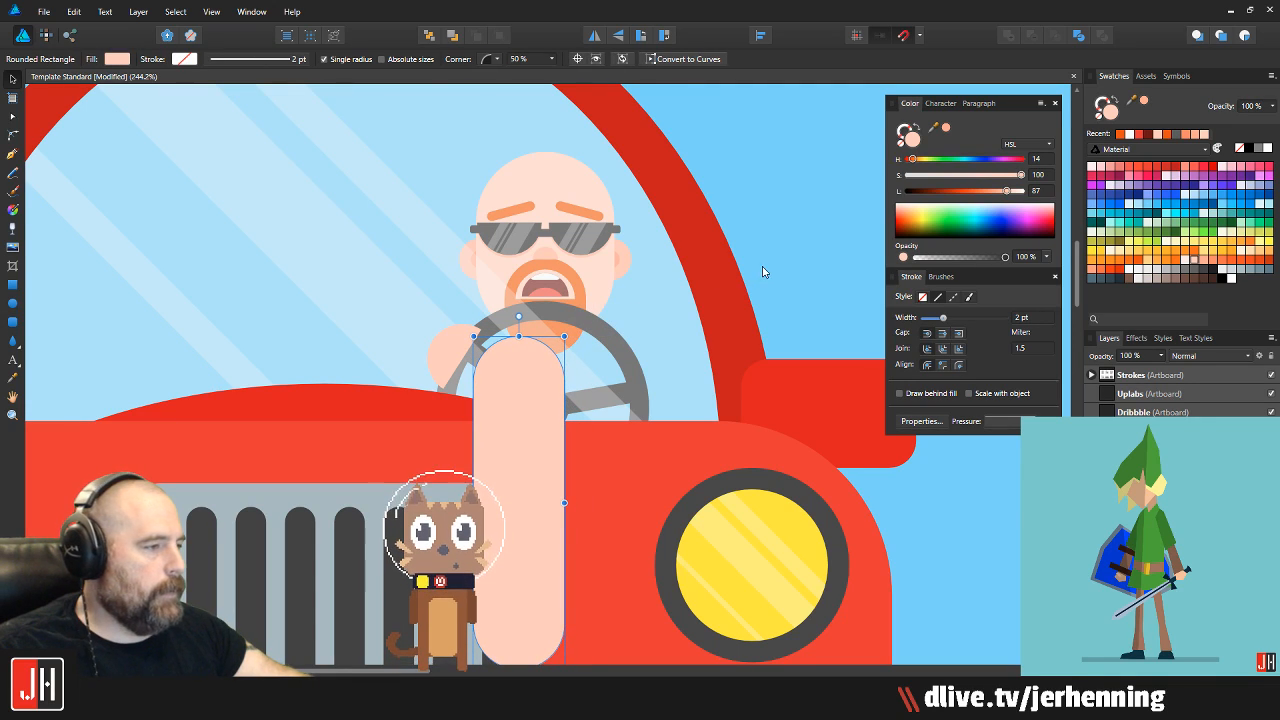
Fill the torso with pink, send it behind the steering wheel inside the windshield and shift it under the head
{"action": "left_click", "coordinate": [1252, 170]}
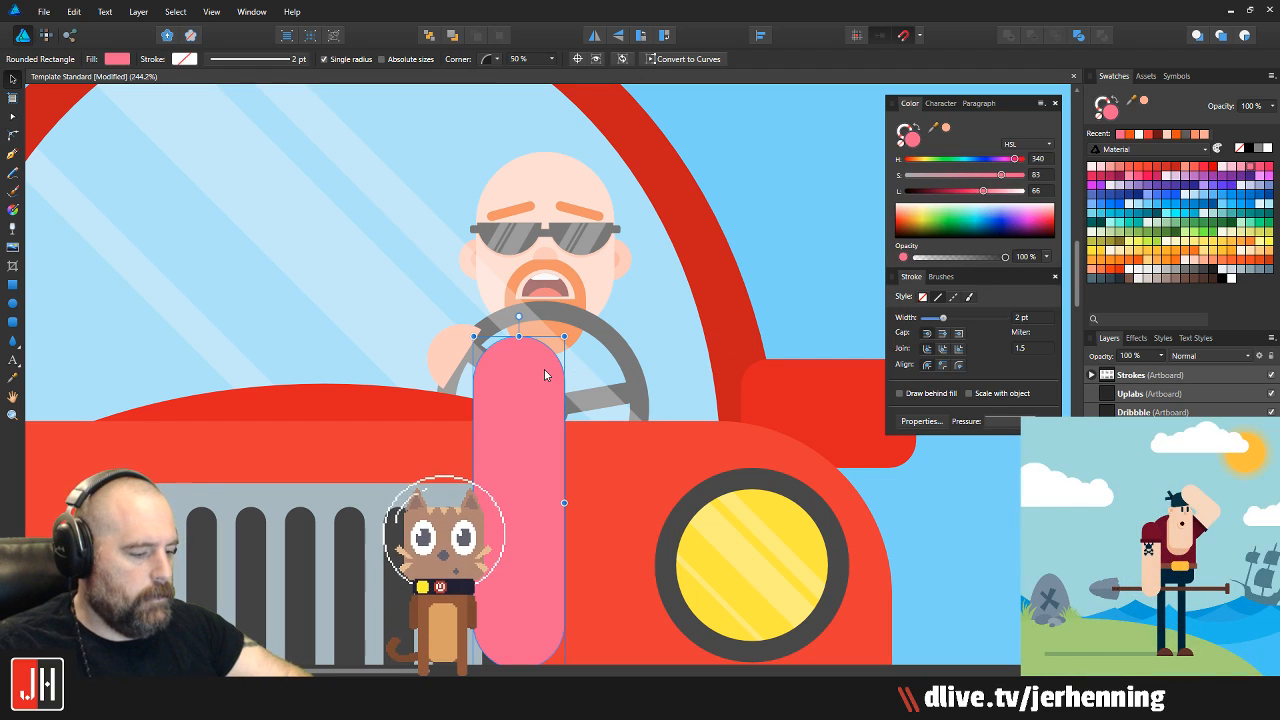
{"action": "key", "text": "ctrl+["}
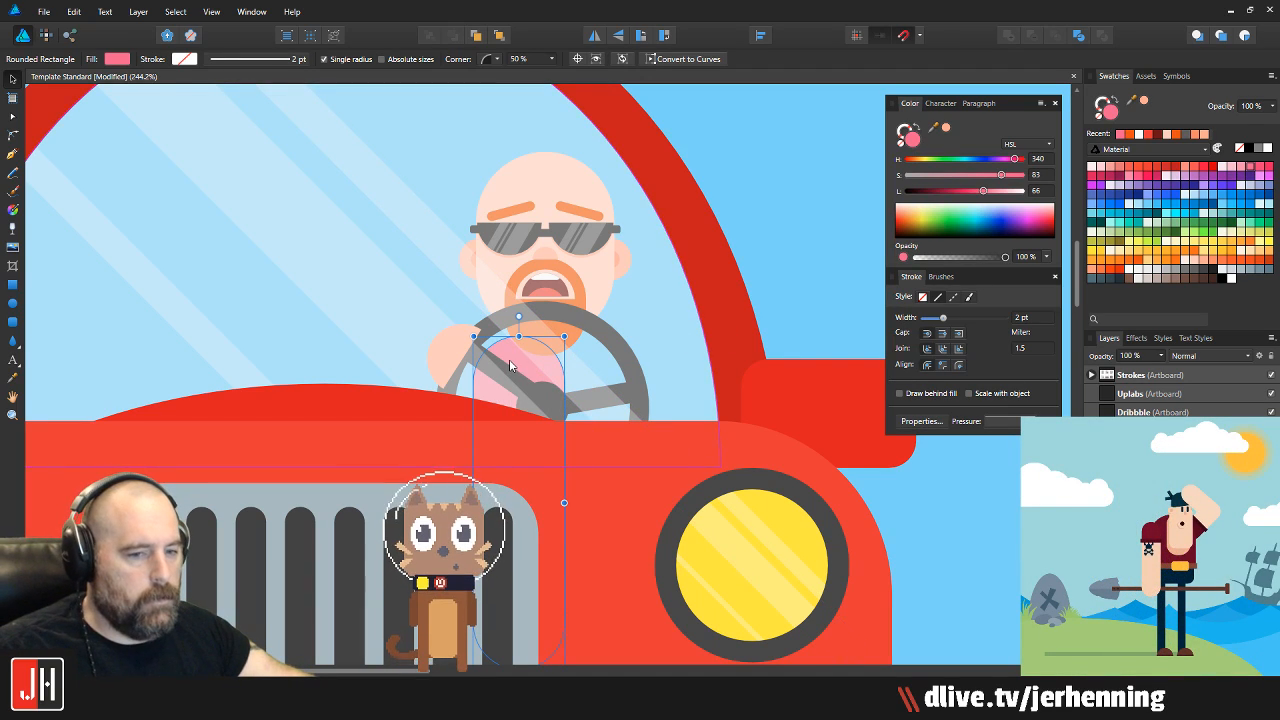
{"action": "key", "text": "m"}
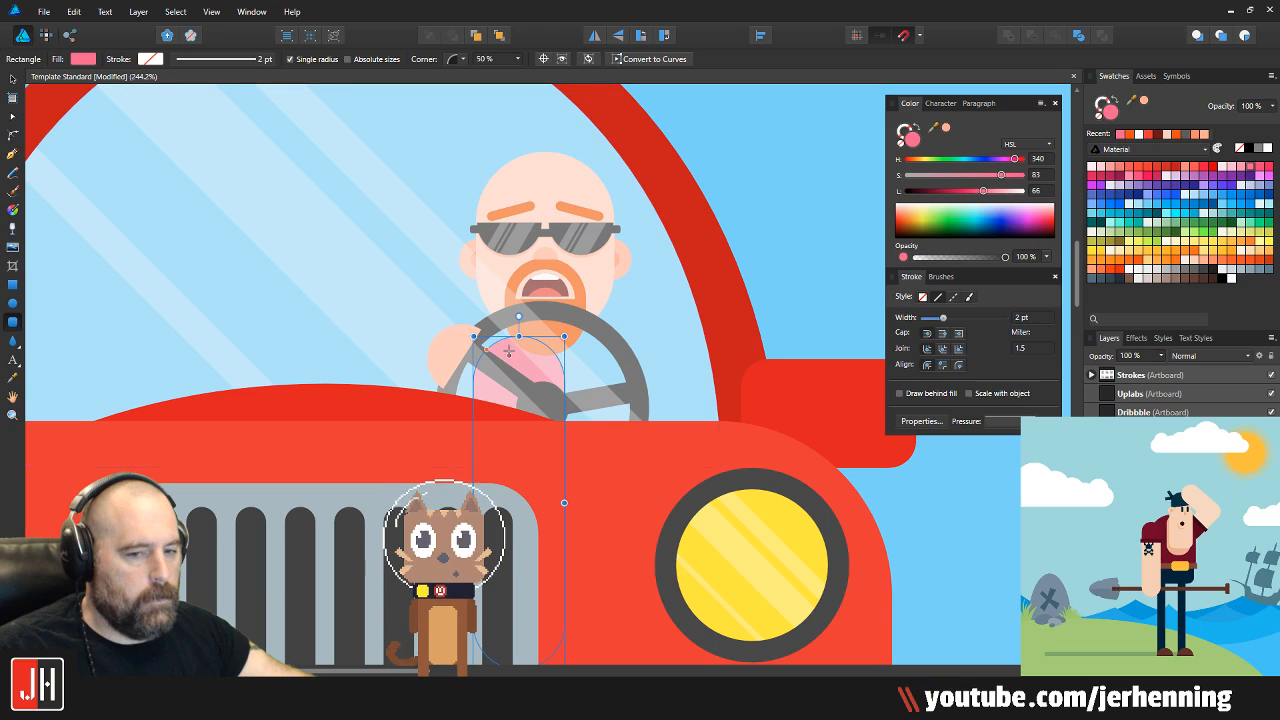
{"action": "left_click_drag", "start_coordinate": [517, 372], "coordinate": [541, 361]}
{"action": "key", "text": "ctrl+d"}
{"action": "scroll", "coordinate": [541, 362], "scroll_direction": "down", "scroll_amount": 3}
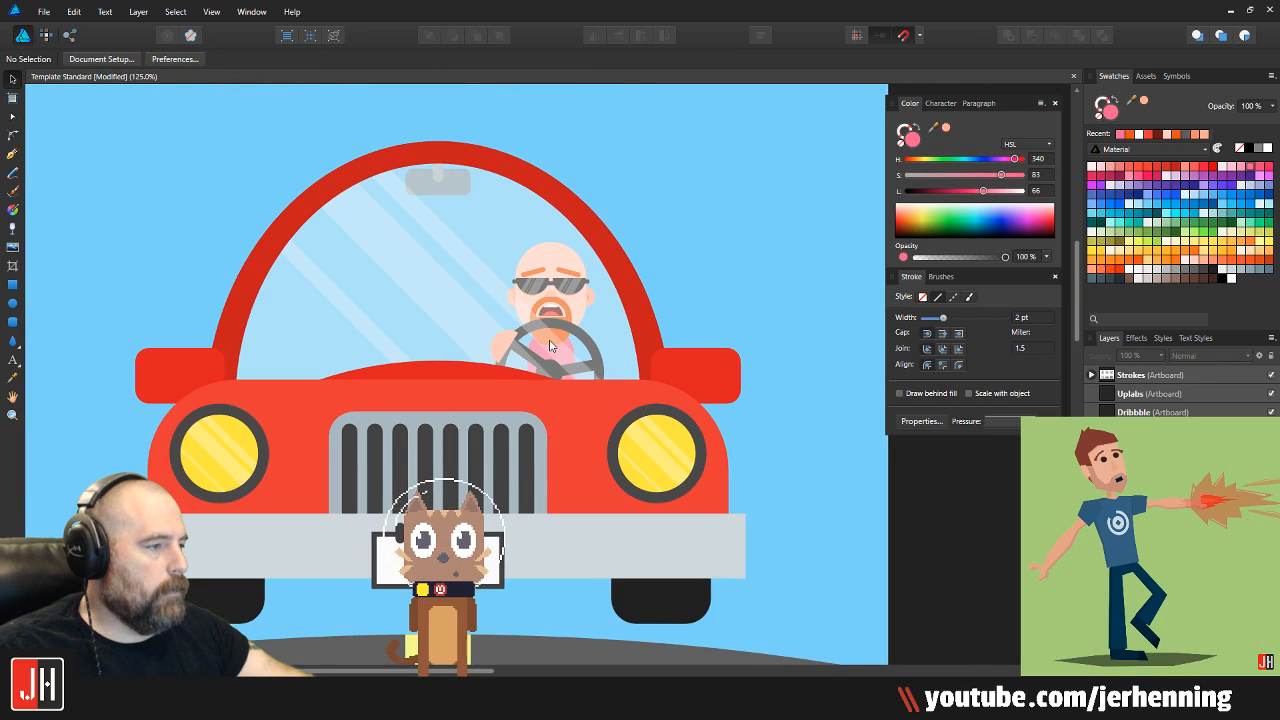
Enlarge the pink torso slightly and centre it under the beard
{"action": "scroll", "coordinate": [540, 363], "scroll_direction": "up", "scroll_amount": 5}
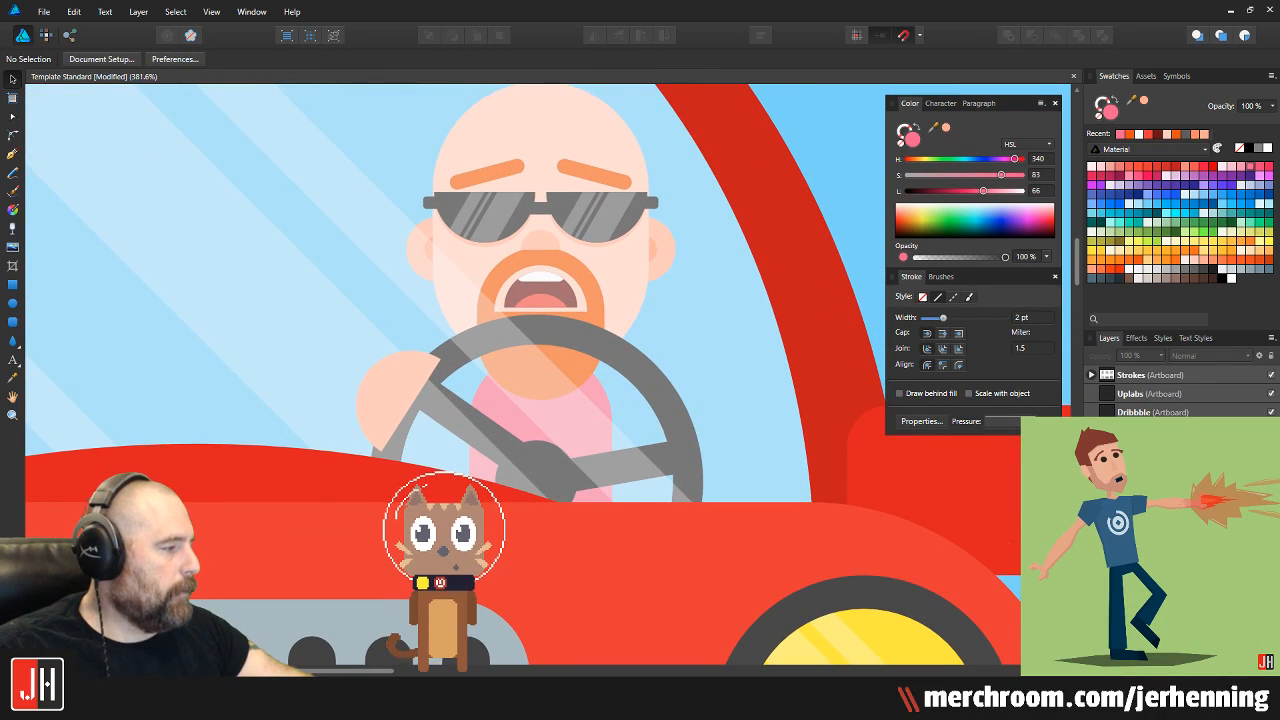
{"action": "left_click", "coordinate": [600, 424]}
{"action": "left_click_drag", "start_coordinate": [611, 350], "coordinate": [622, 311]}
{"action": "left_click_drag", "start_coordinate": [565, 390], "coordinate": [558, 428]}
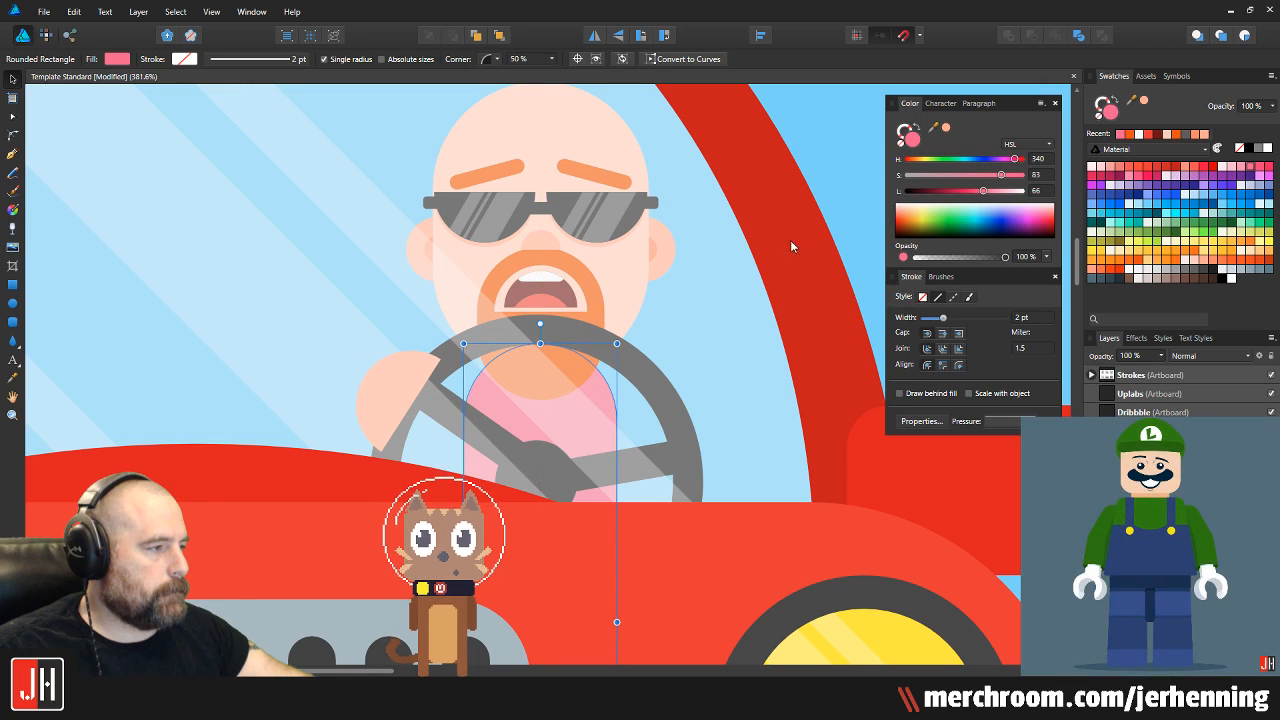
{"action": "key", "text": "ctrl+d"}
{"action": "key", "text": "ctrl+1"}
{"action": "scroll", "coordinate": [570, 411], "scroll_direction": "up", "scroll_amount": 6}
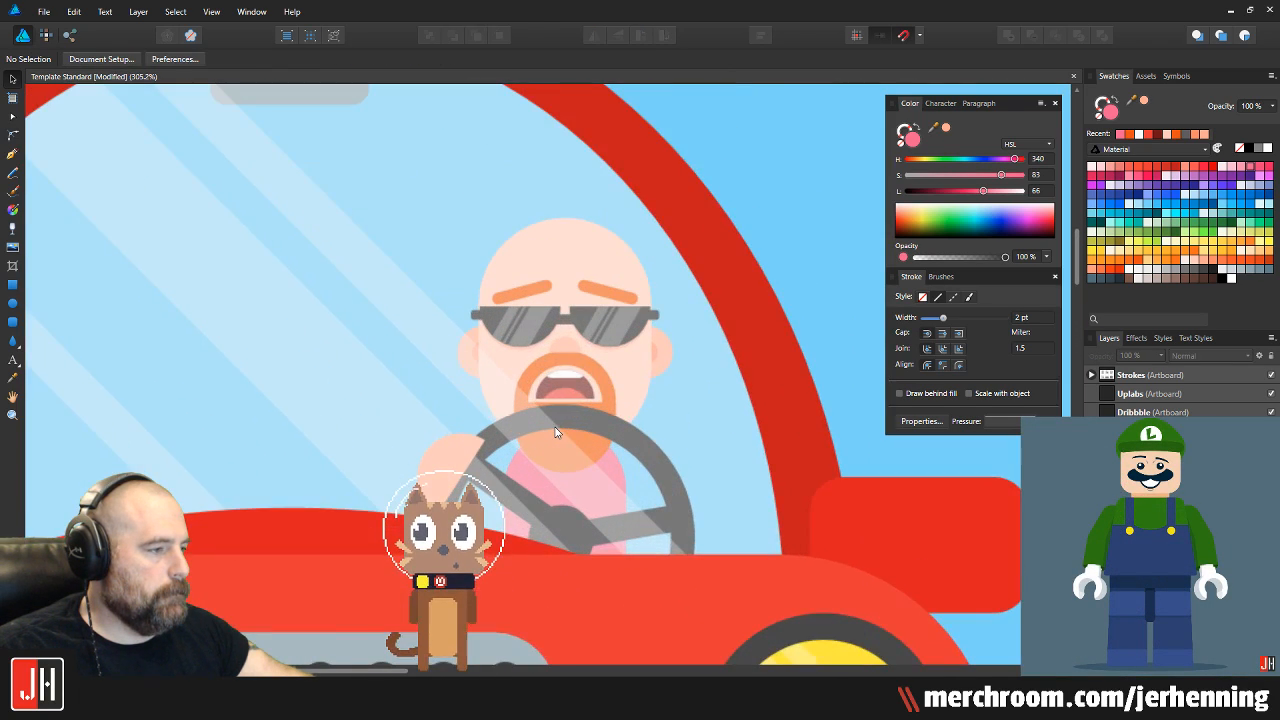
Raise the torso's top higher behind the beard, widen it a little and save the document
{"action": "scroll", "coordinate": [517, 495], "scroll_direction": "up", "scroll_amount": 3}
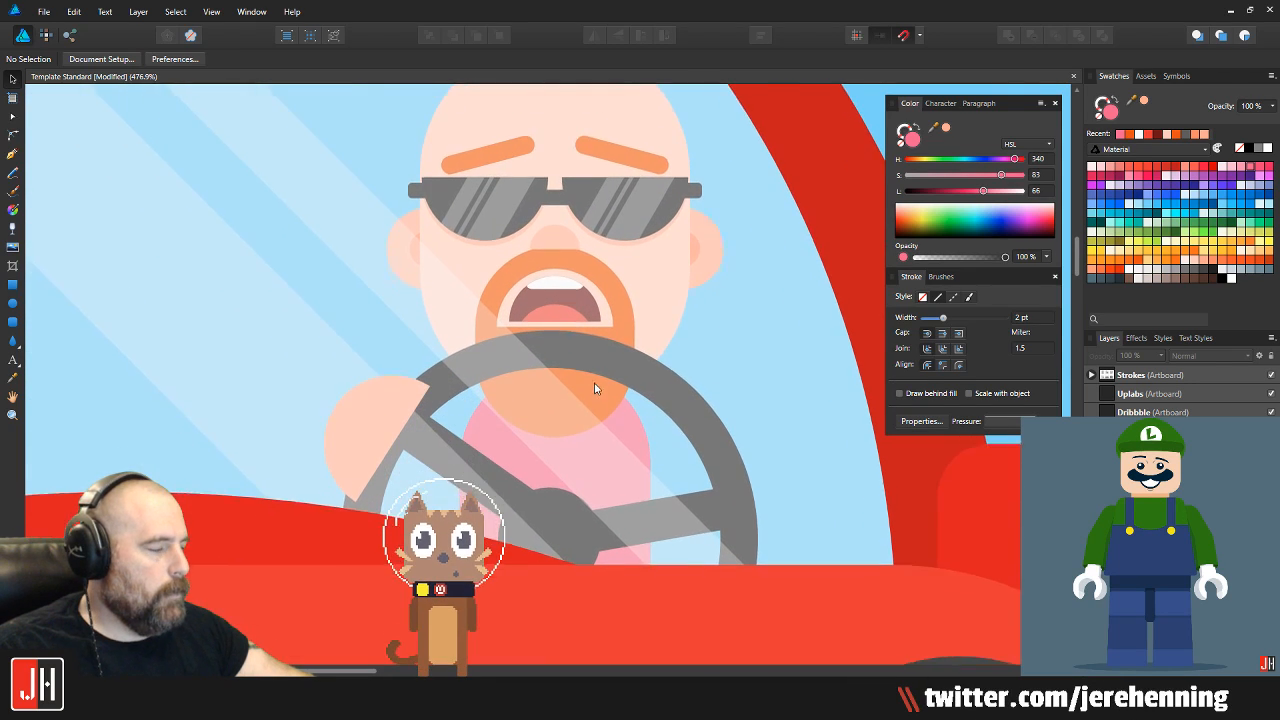
{"action": "left_click", "coordinate": [618, 424]}
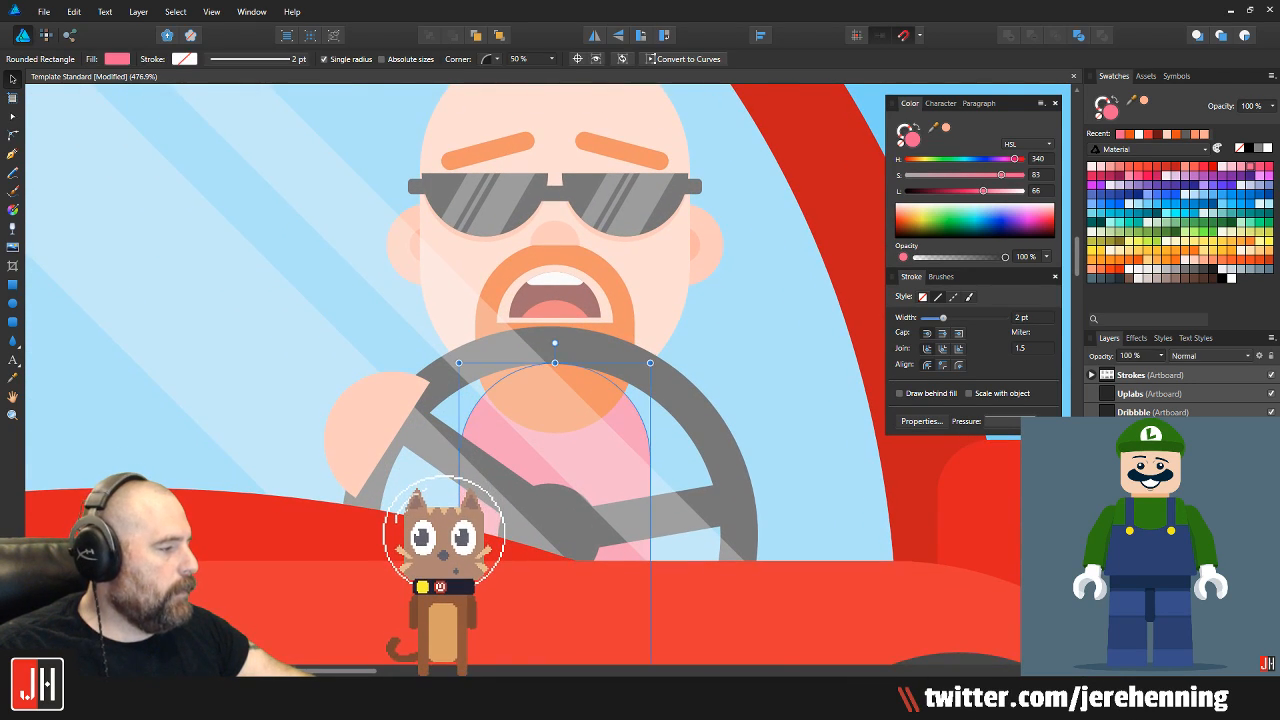
{"action": "scroll", "coordinate": [618, 424], "scroll_direction": "down", "scroll_amount": 3}
{"action": "left_click_drag", "start_coordinate": [618, 424], "coordinate": [619, 330]}
{"action": "scroll", "coordinate": [588, 400], "scroll_direction": "up", "scroll_amount": 2}
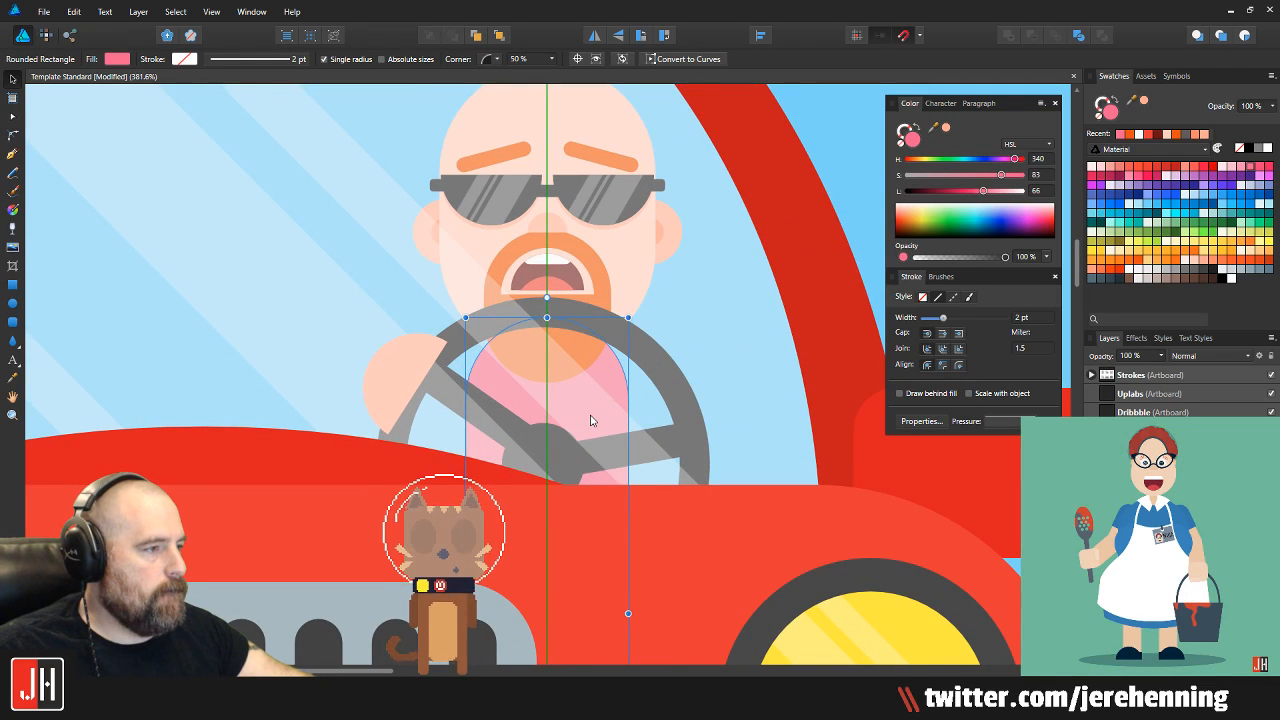
{"action": "key", "text": "ctrl+d"}
{"action": "scroll", "coordinate": [700, 300], "scroll_direction": "down", "scroll_amount": 4}
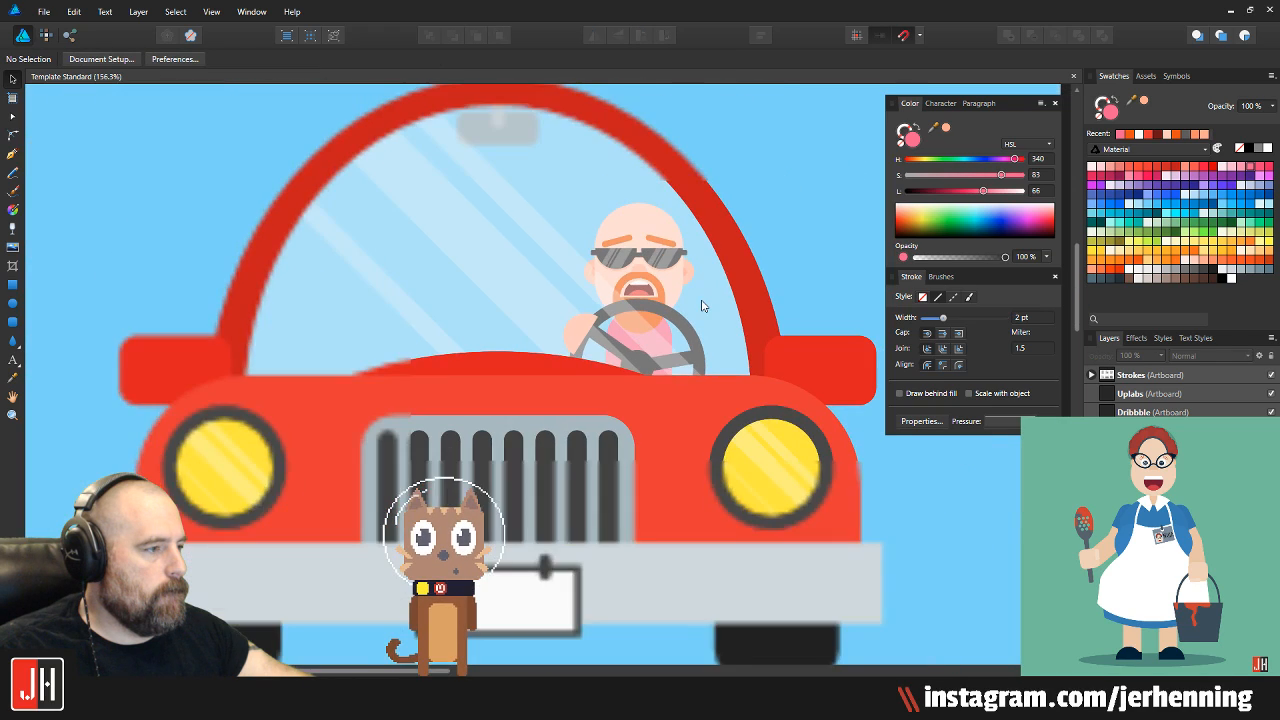
{"action": "scroll", "coordinate": [640, 342], "scroll_direction": "up", "scroll_amount": 2}
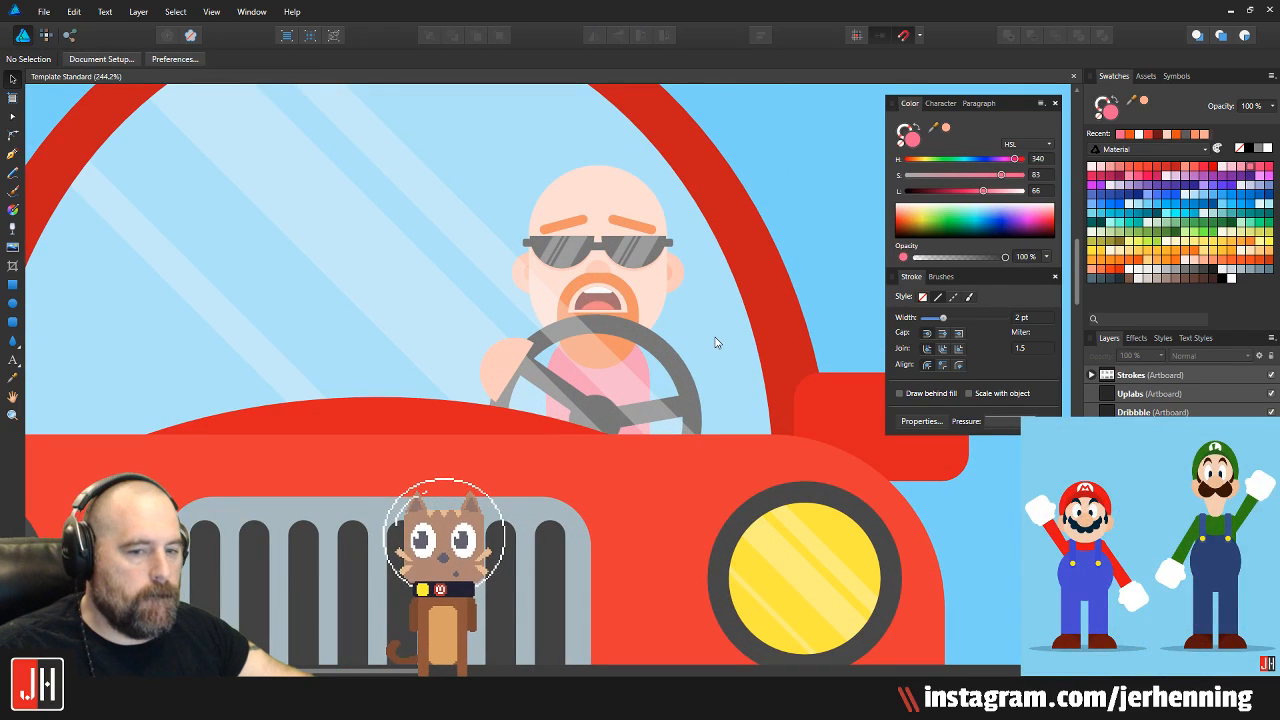
Scale the driver group down slightly and reposition it behind the windshield
{"action": "left_click", "coordinate": [686, 215]}
{"action": "left_click_drag", "start_coordinate": [684, 163], "coordinate": [673, 176]}
{"action": "scroll", "coordinate": [603, 259], "scroll_direction": "up", "scroll_amount": 2}
{"action": "left_click_drag", "start_coordinate": [603, 259], "coordinate": [614, 271]}
{"action": "scroll", "coordinate": [614, 276], "scroll_direction": "down", "scroll_amount": 3}
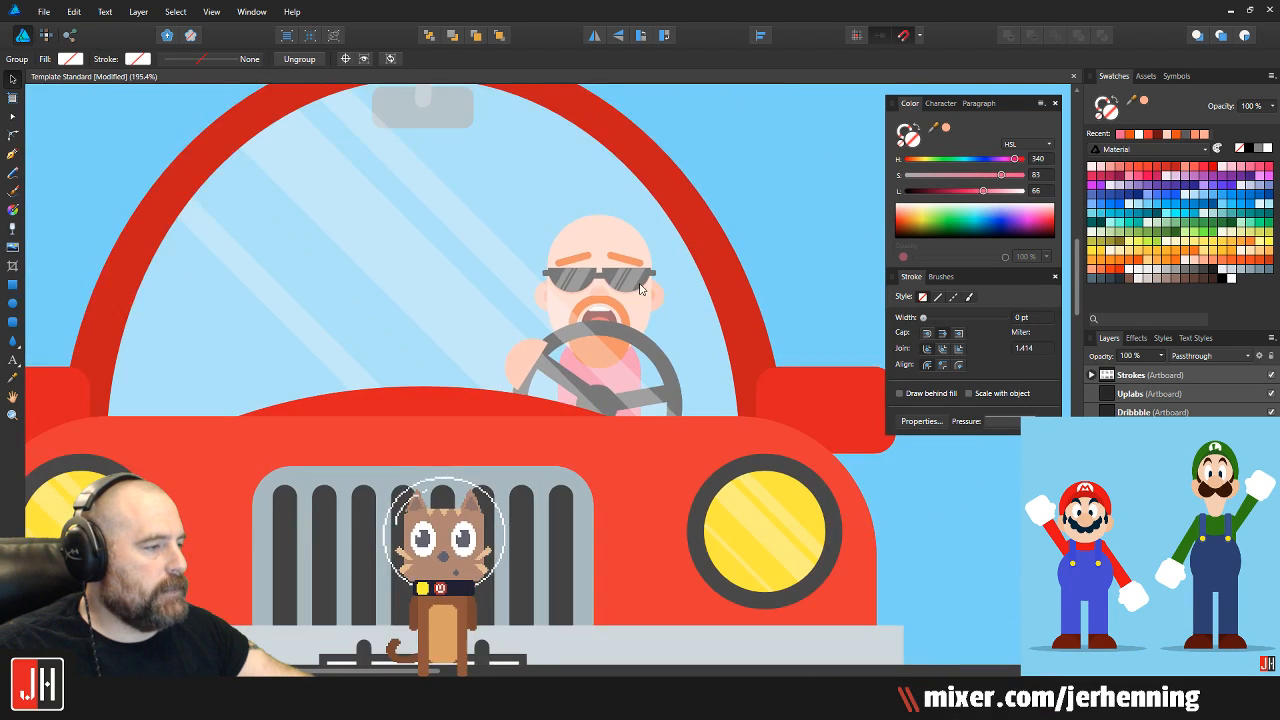
{"action": "left_click", "coordinate": [791, 256]}
{"action": "left_click_drag", "start_coordinate": [732, 279], "coordinate": [677, 297]}
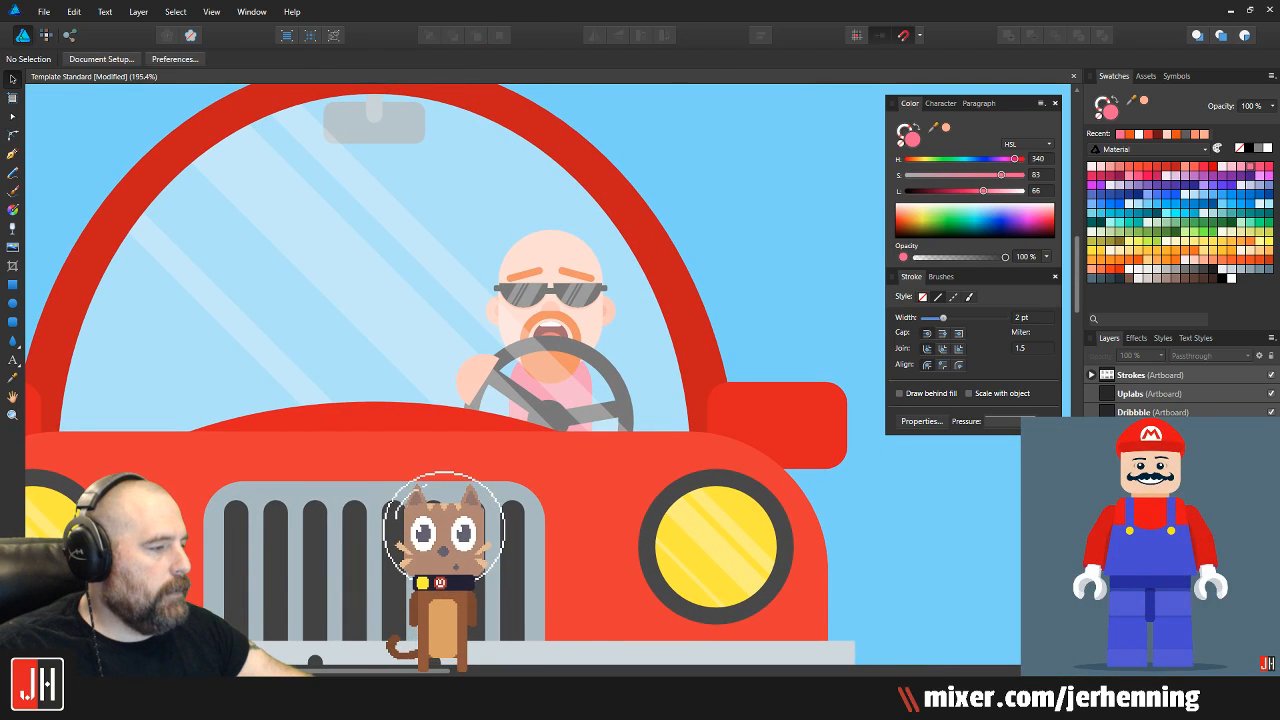
Select the driver's head and pink torso together and move them slightly higher behind the steering wheel
{"action": "double_click", "coordinate": [575, 390]}
{"action": "left_click", "coordinate": [522, 320], "text": "shift"}
{"action": "scroll", "coordinate": [517, 380], "scroll_direction": "up", "scroll_amount": 2}
{"action": "left_click_drag", "start_coordinate": [580, 279], "coordinate": [576, 264]}
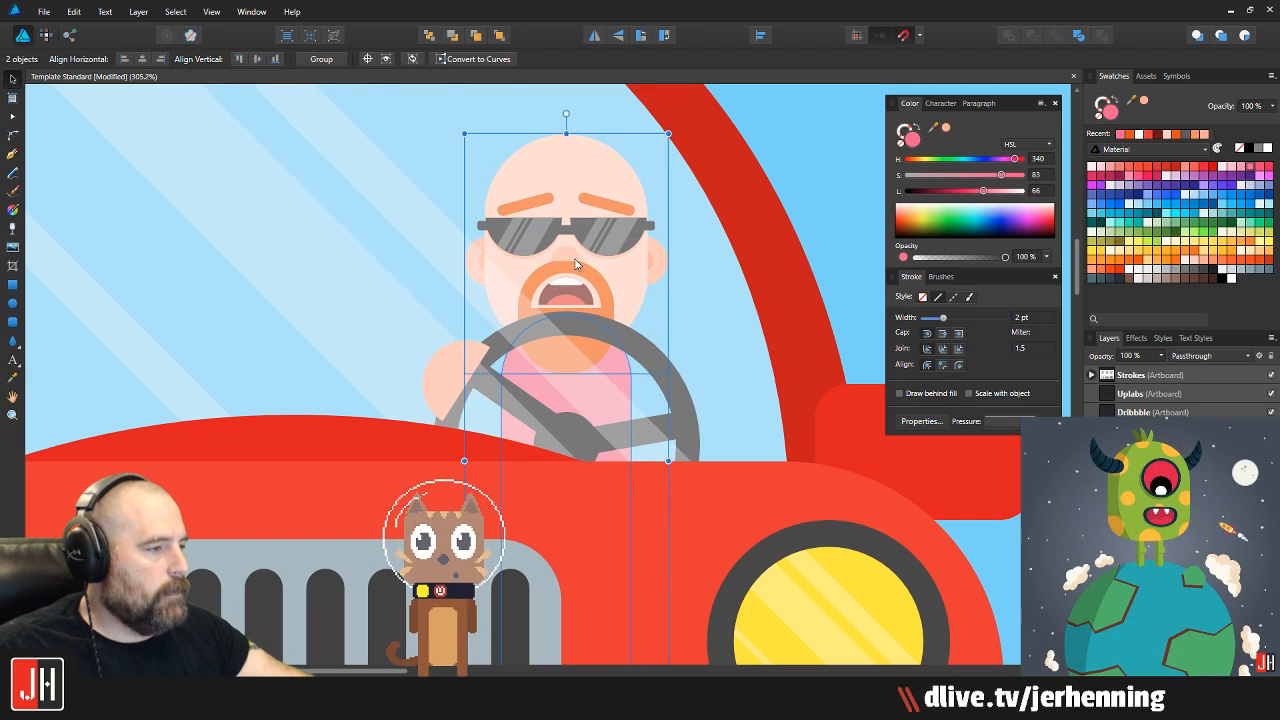
{"action": "key", "text": "ctrl+d"}
Draw a small upright rounded rectangle with 50% corners over the hand's upper end as a thumb
{"action": "scroll", "coordinate": [580, 390], "scroll_direction": "up", "scroll_amount": 3}
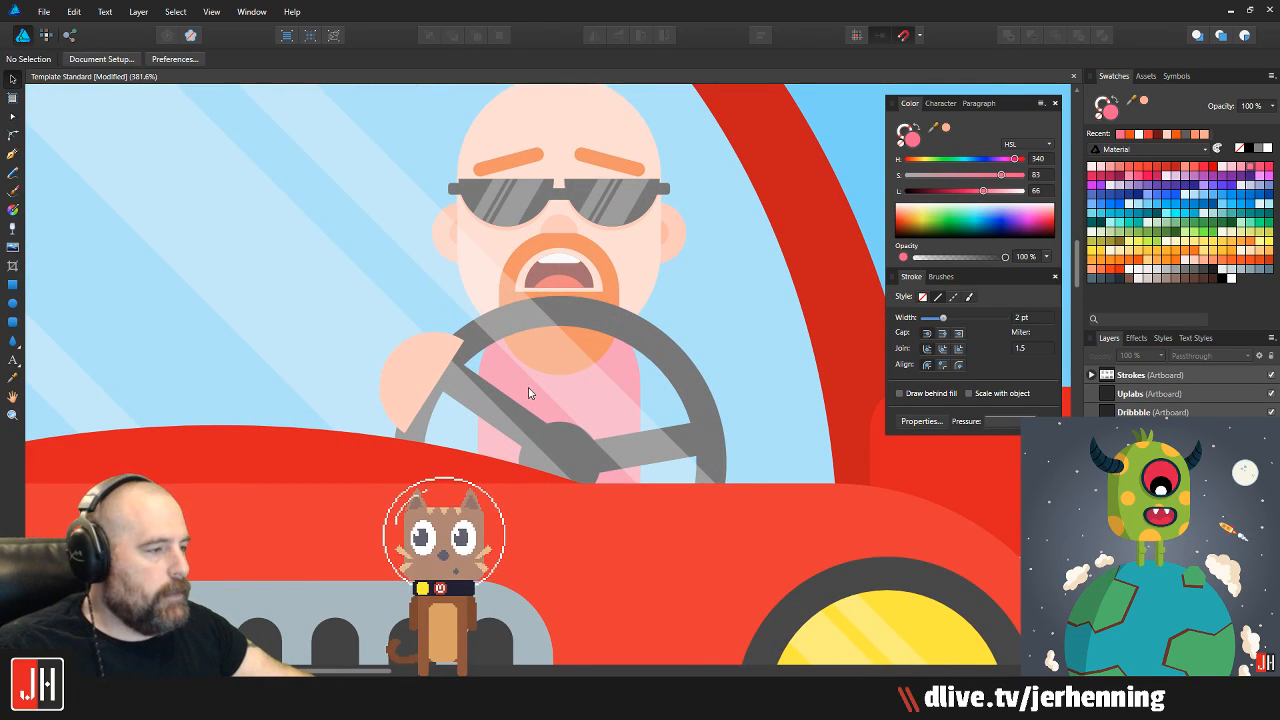
{"action": "left_click", "coordinate": [435, 372]}
{"action": "scroll", "coordinate": [435, 372], "scroll_direction": "up", "scroll_amount": 2}
{"action": "scroll", "coordinate": [437, 363], "scroll_direction": "down", "scroll_amount": 4}
{"action": "scroll", "coordinate": [435, 362], "scroll_direction": "down", "scroll_amount": 1}
{"action": "key", "text": "ctrl+d"}
{"action": "scroll", "coordinate": [425, 340], "scroll_direction": "up", "scroll_amount": 5}
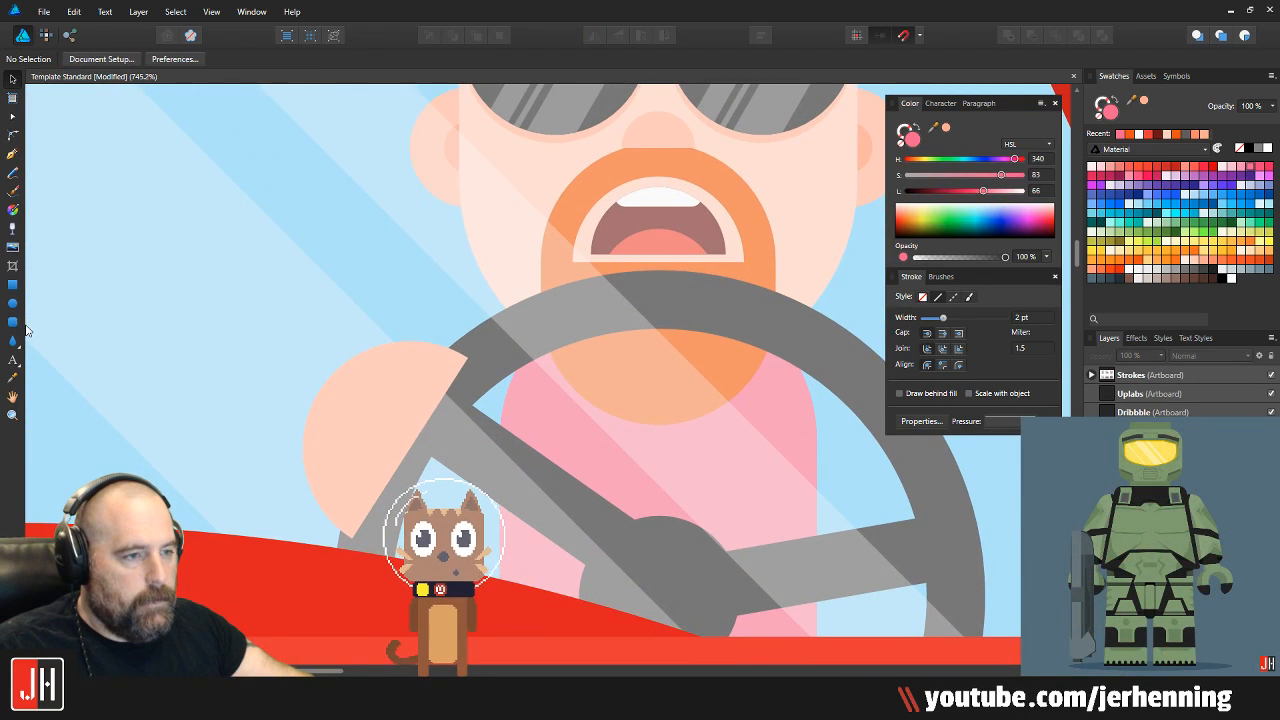
{"action": "left_click", "coordinate": [14, 322]}
{"action": "scroll", "coordinate": [429, 363], "scroll_direction": "up", "scroll_amount": 2}
{"action": "left_click_drag", "start_coordinate": [385, 297], "coordinate": [467, 418]}
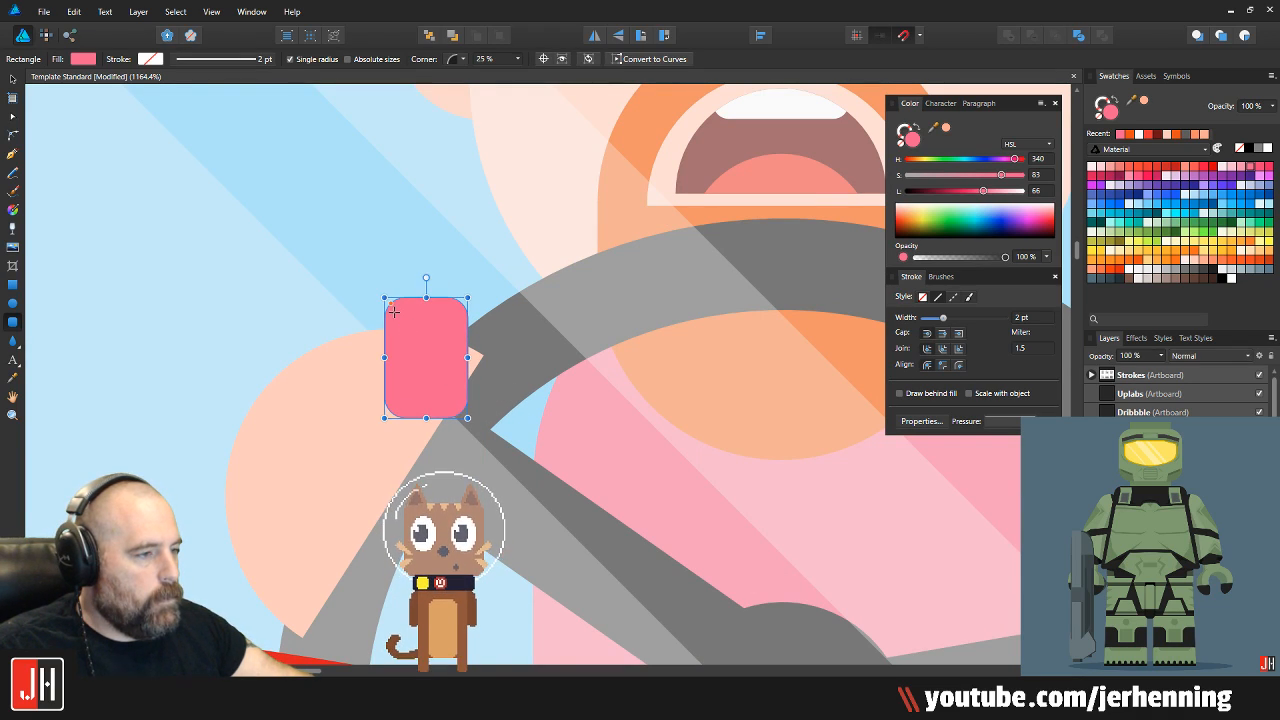
{"action": "left_click_drag", "start_coordinate": [470, 296], "coordinate": [458, 272]}
{"action": "left_click_drag", "start_coordinate": [443, 354], "coordinate": [465, 344]}
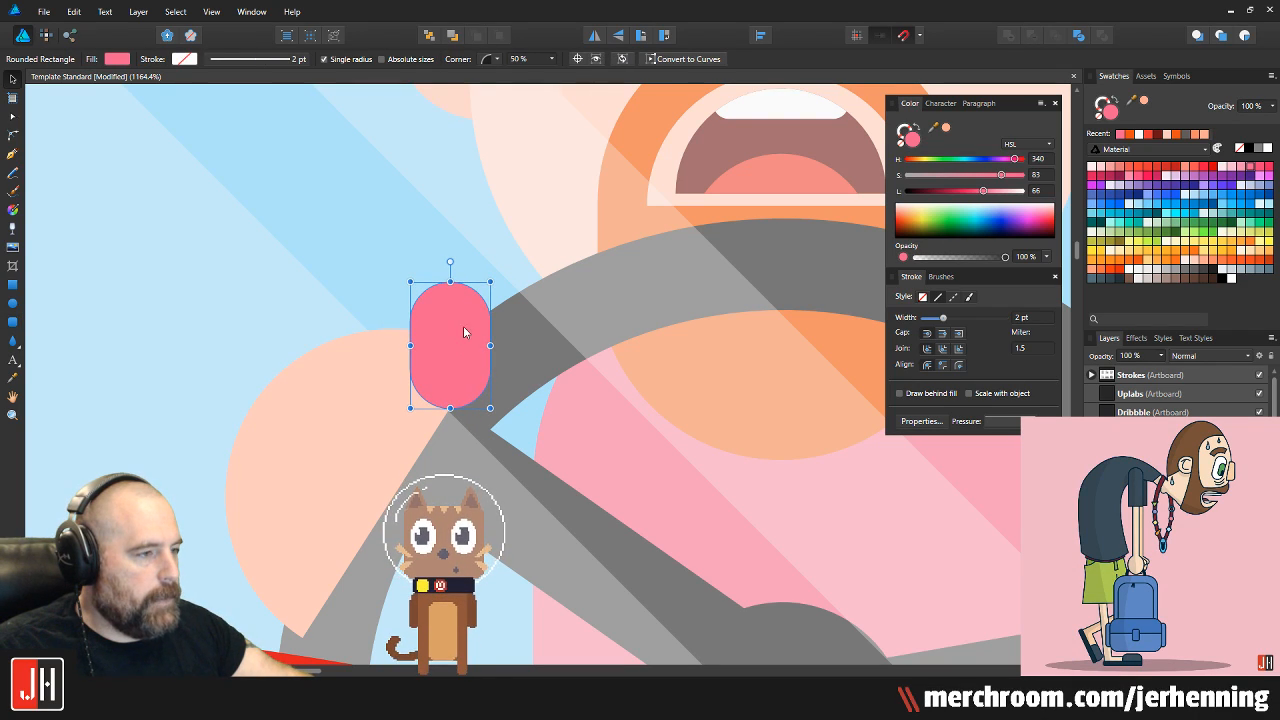
Tilt the thumb shape slightly and fill it with a light orange skin tone
{"action": "left_click_drag", "start_coordinate": [450, 263], "coordinate": [436, 259]}
{"action": "left_click_drag", "start_coordinate": [447, 374], "coordinate": [455, 374]}
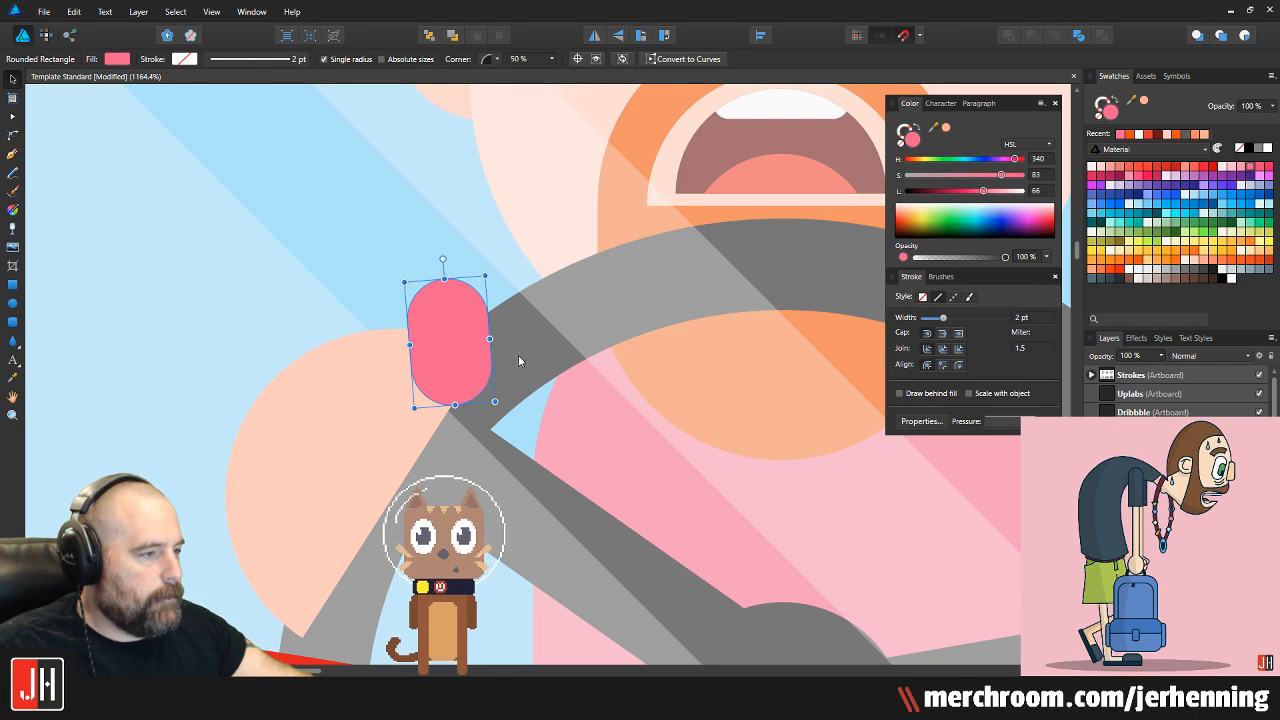
{"action": "left_click", "coordinate": [1202, 262]}
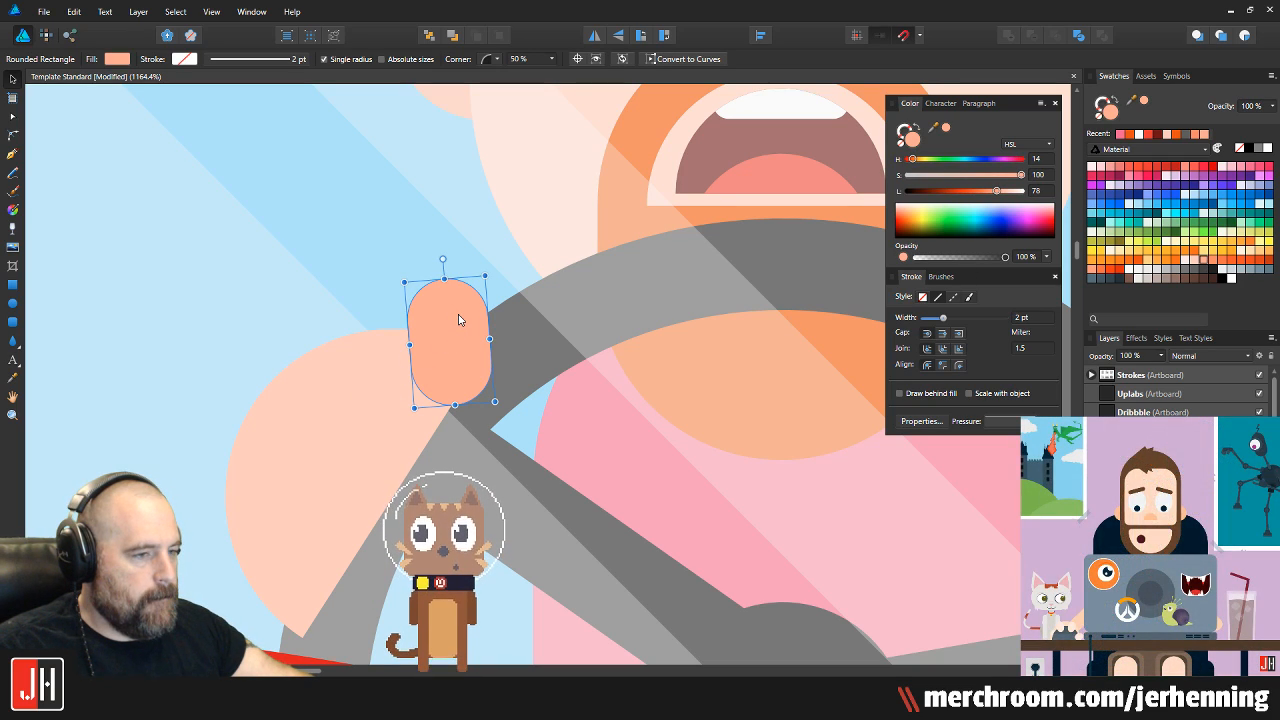
{"action": "scroll", "coordinate": [380, 380], "scroll_direction": "down", "scroll_amount": 5}
{"action": "scroll", "coordinate": [389, 374], "scroll_direction": "up", "scroll_amount": 5}
Replace the semicircular hand with a pale peach rounded rectangle, tilted along the wheel rim and overlapping the thumb
{"action": "left_click", "coordinate": [387, 378]}
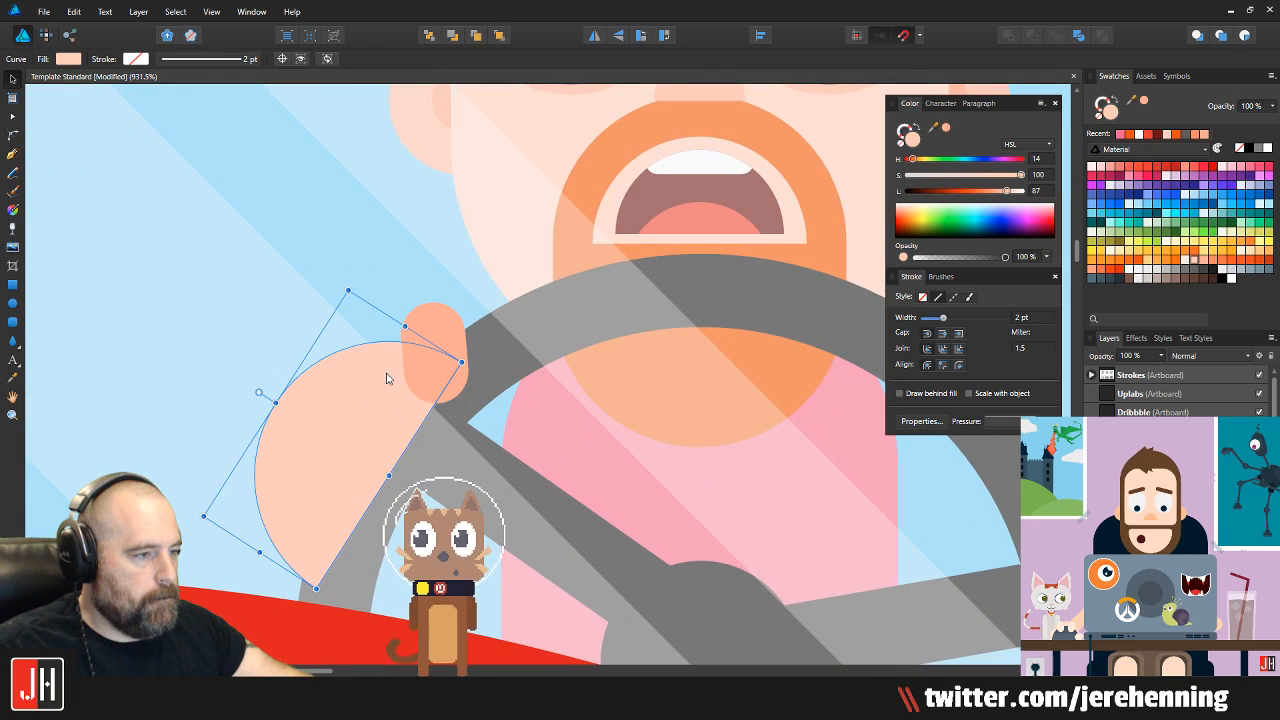
{"action": "key", "text": "Delete"}
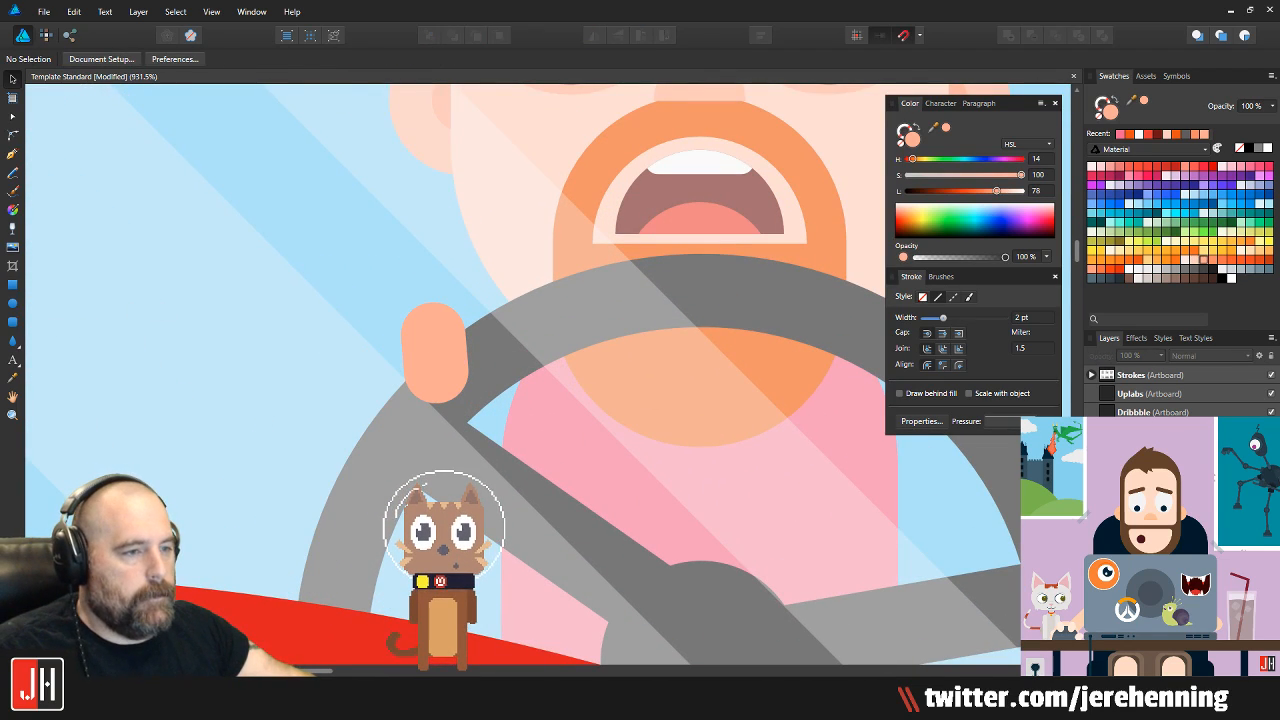
{"action": "left_click", "coordinate": [12, 321]}
{"action": "left_click_drag", "start_coordinate": [120, 230], "coordinate": [366, 384]}
{"action": "left_click", "coordinate": [1194, 261]}
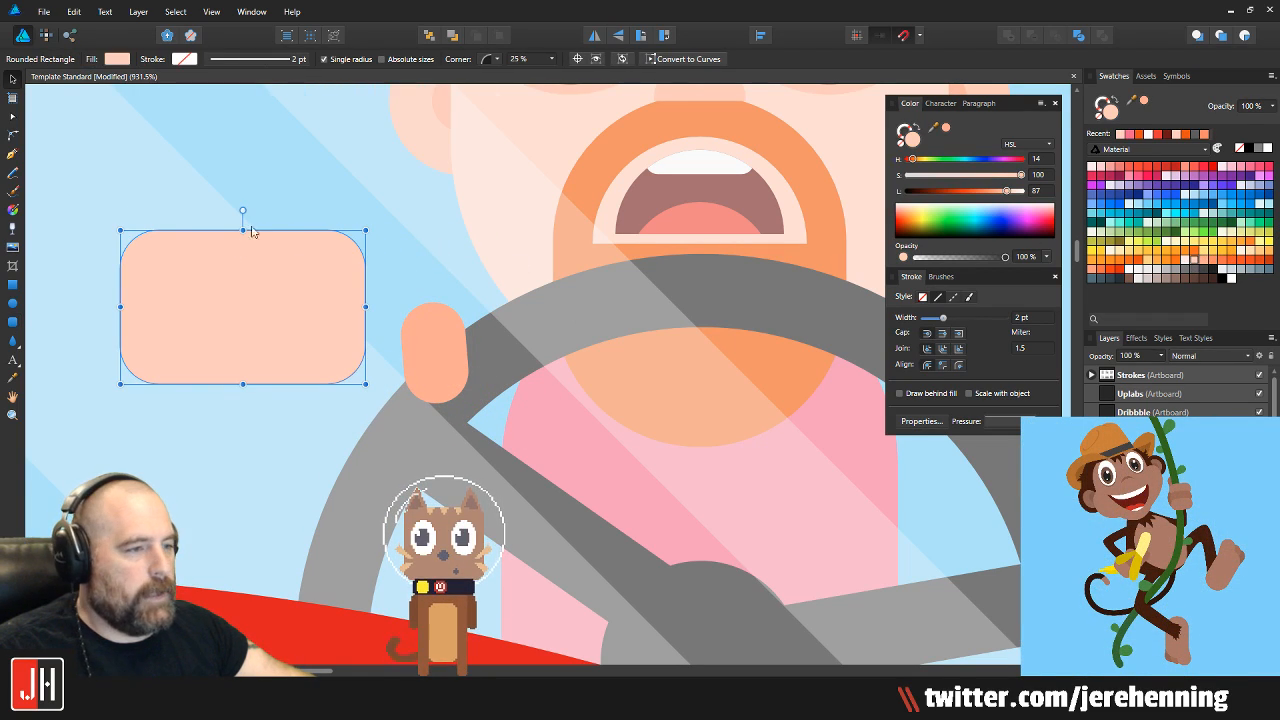
{"action": "left_click_drag", "start_coordinate": [243, 210], "coordinate": [150, 251]}
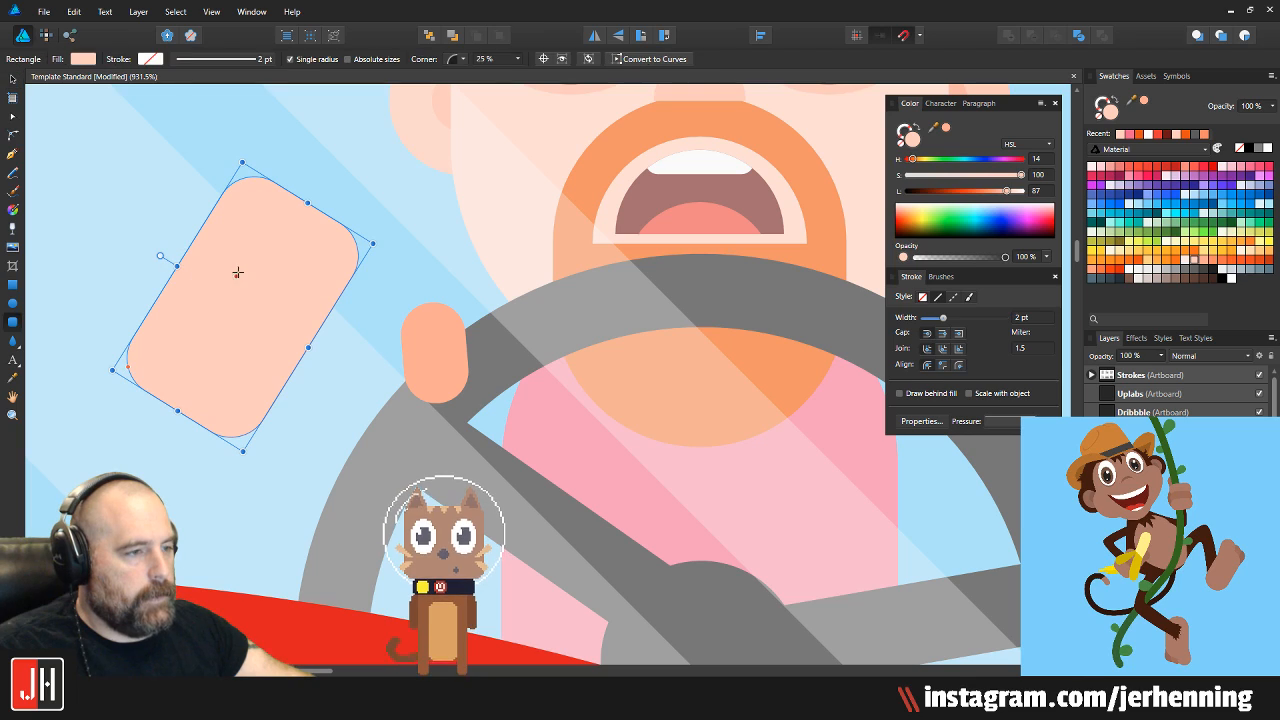
{"action": "left_click_drag", "start_coordinate": [254, 274], "coordinate": [364, 392]}
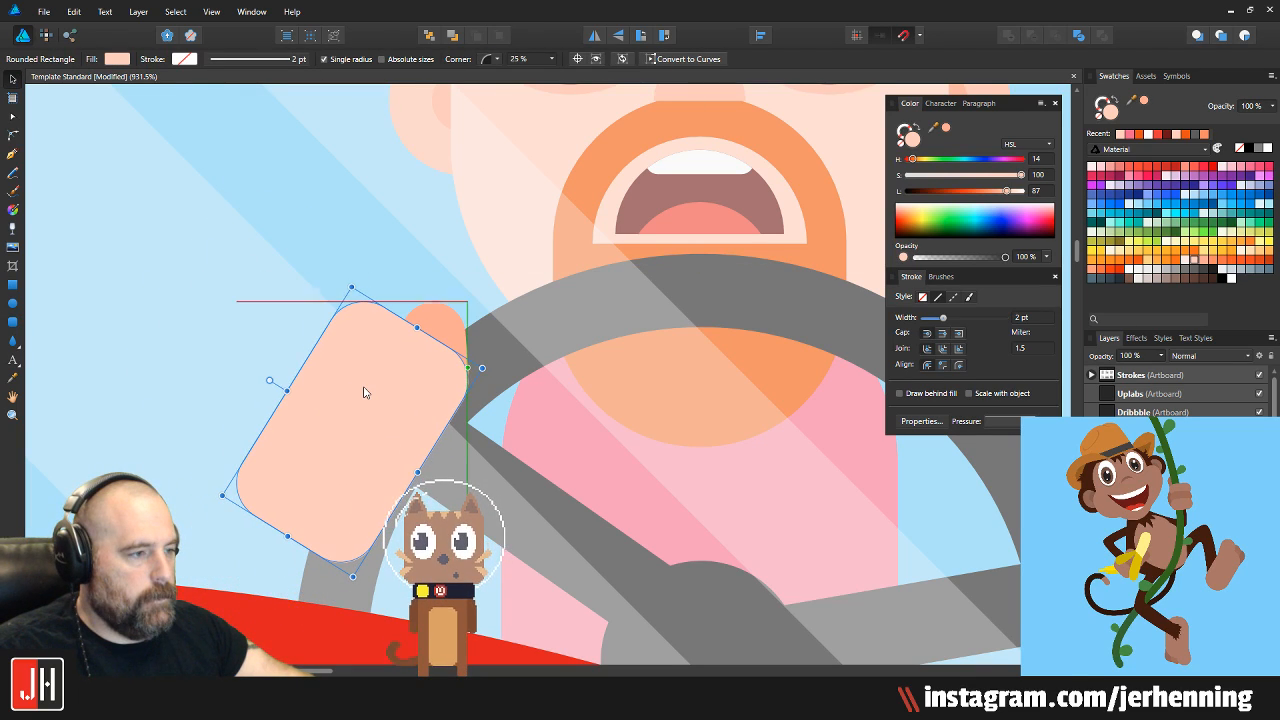
Shrink and reproportion the palm, and reposition the thumb so its tip sticks out above it
{"action": "left_click_drag", "start_coordinate": [351, 287], "coordinate": [347, 365]}
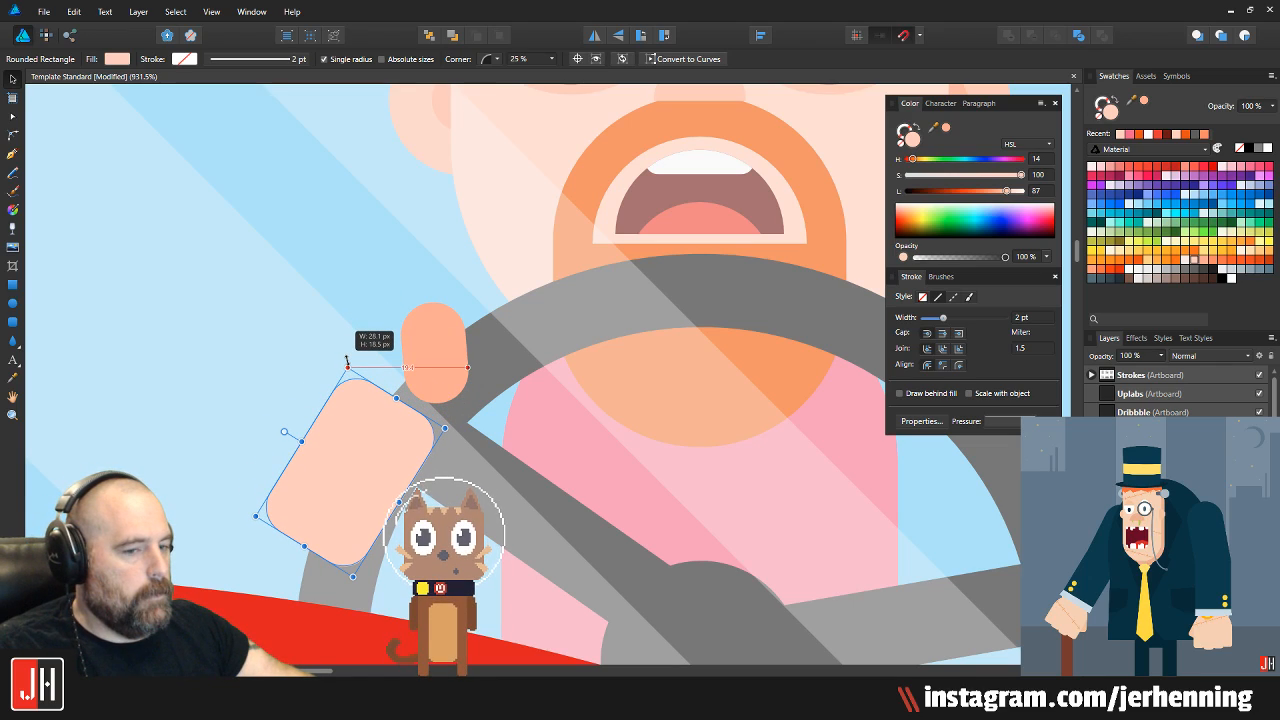
{"action": "left_click_drag", "start_coordinate": [426, 328], "coordinate": [410, 409]}
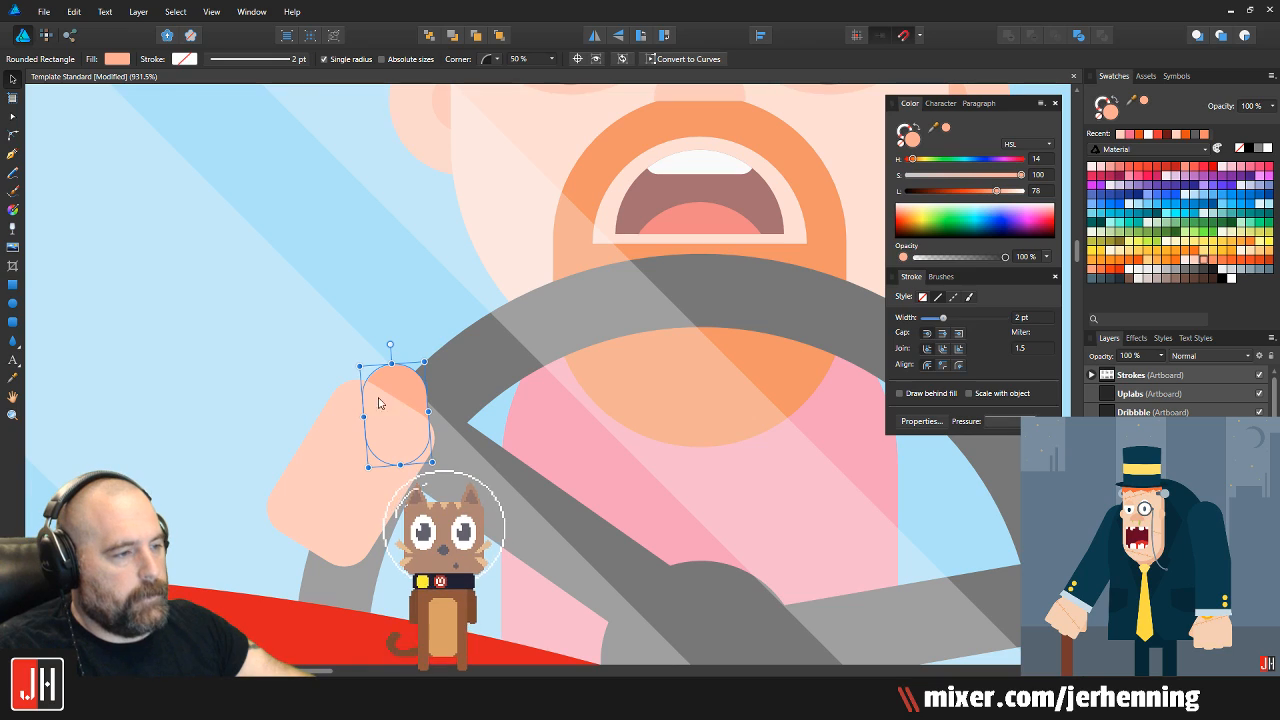
{"action": "left_click_drag", "start_coordinate": [411, 357], "coordinate": [424, 364]}
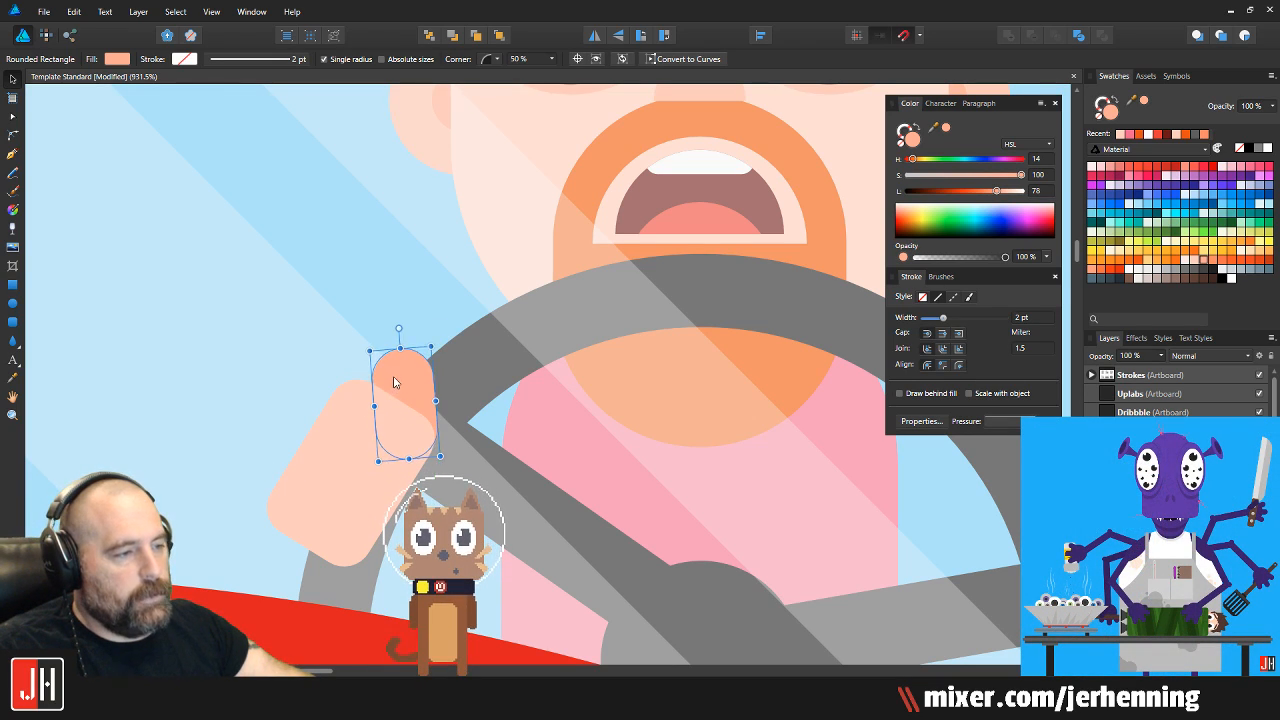
{"action": "left_click", "coordinate": [348, 510]}
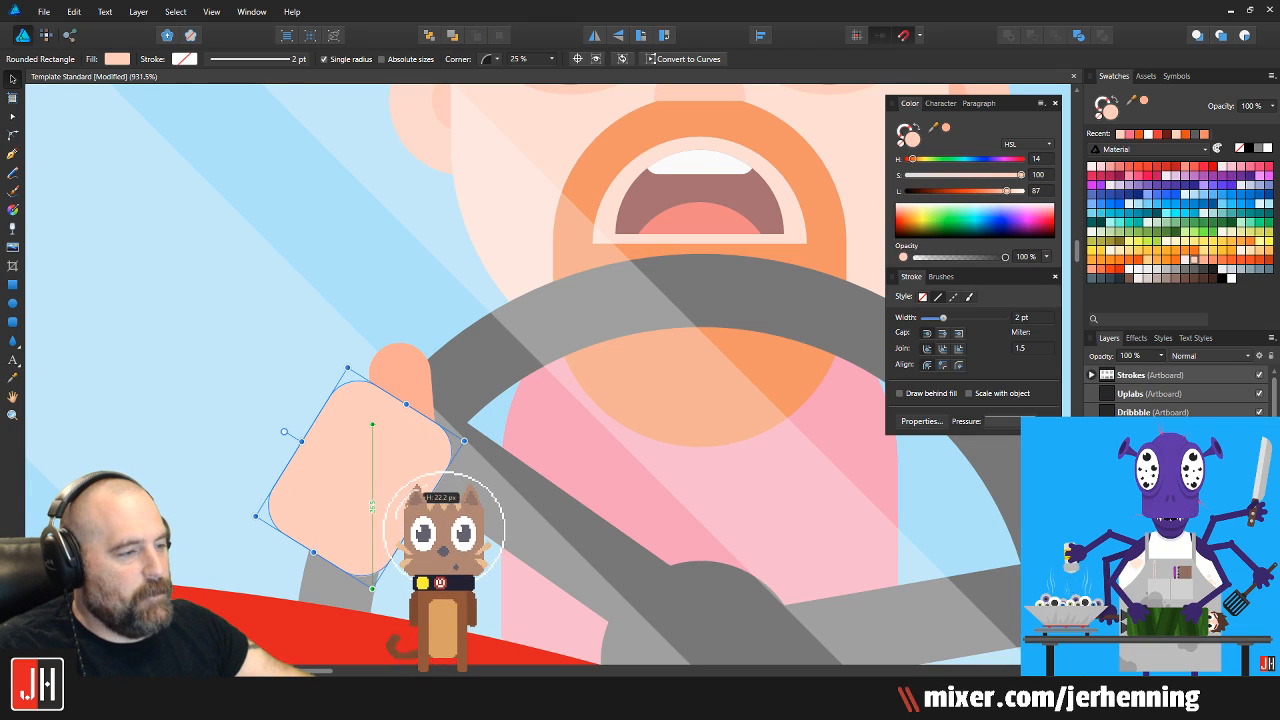
{"action": "left_click_drag", "start_coordinate": [418, 515], "coordinate": [413, 511]}
{"action": "left_click_drag", "start_coordinate": [361, 447], "coordinate": [353, 426]}
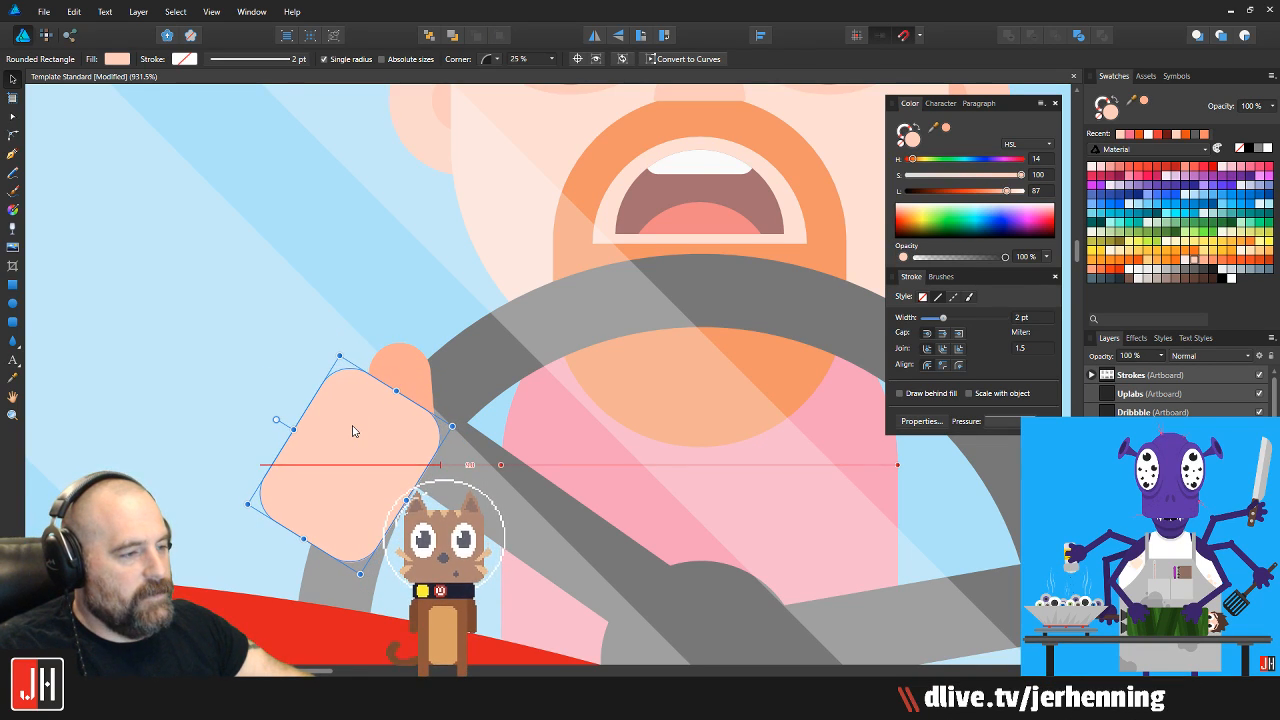
Rotate the thumb nearly upright and shift it inward along the palm's upper edge
{"action": "scroll", "coordinate": [404, 377], "scroll_direction": "up", "scroll_amount": 3}
{"action": "left_click", "coordinate": [400, 377]}
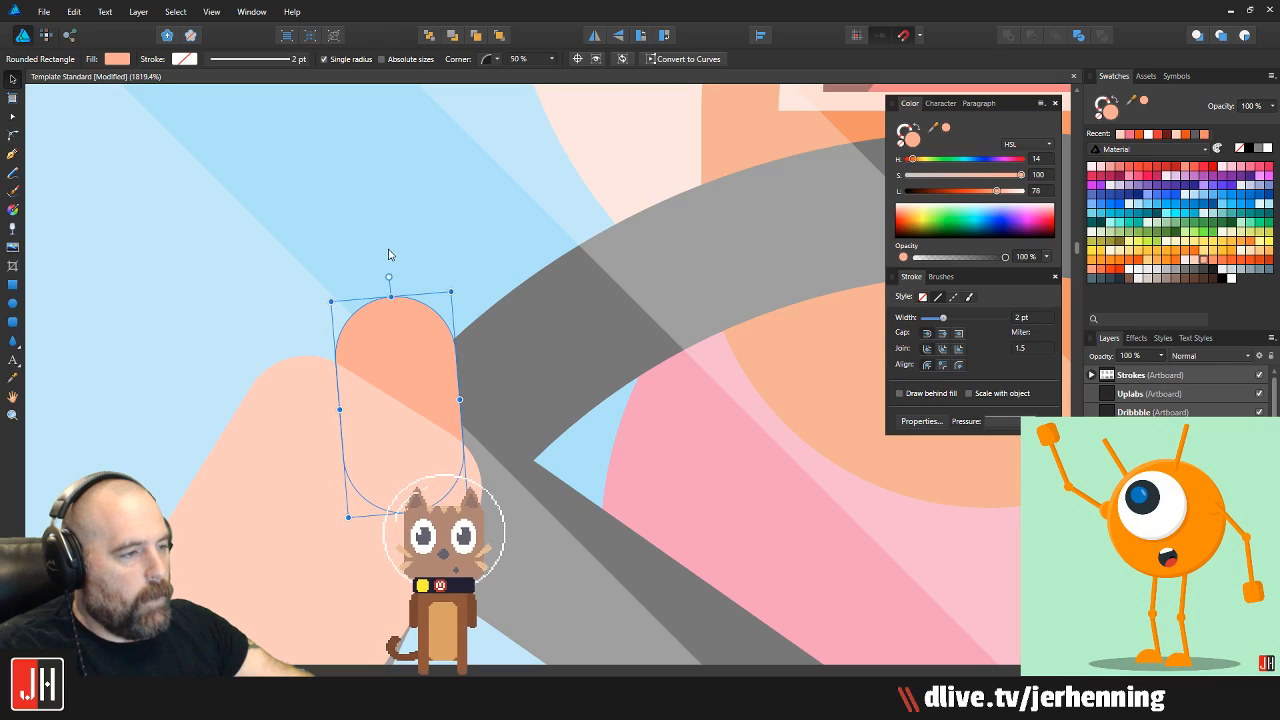
{"action": "left_click_drag", "start_coordinate": [390, 278], "coordinate": [397, 354]}
{"action": "scroll", "coordinate": [398, 380], "scroll_direction": "down", "scroll_amount": 8}
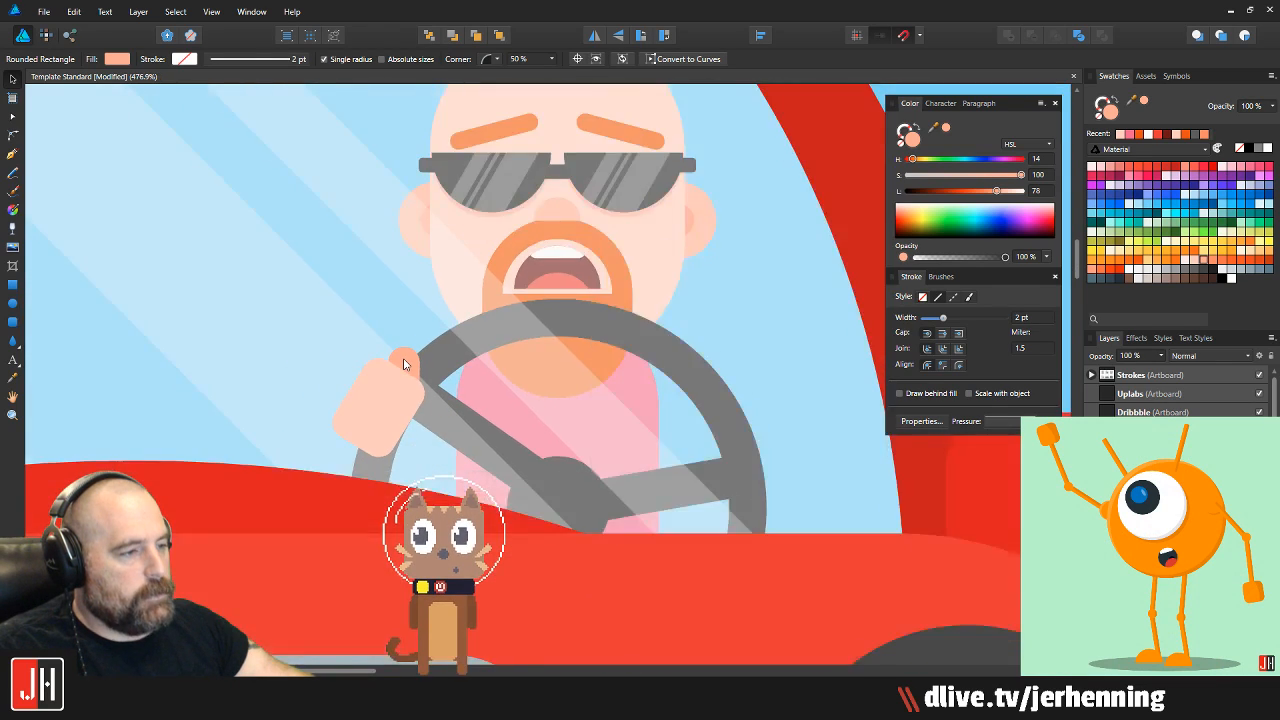
{"action": "left_click", "coordinate": [398, 395]}
{"action": "scroll", "coordinate": [400, 392], "scroll_direction": "up", "scroll_amount": 6}
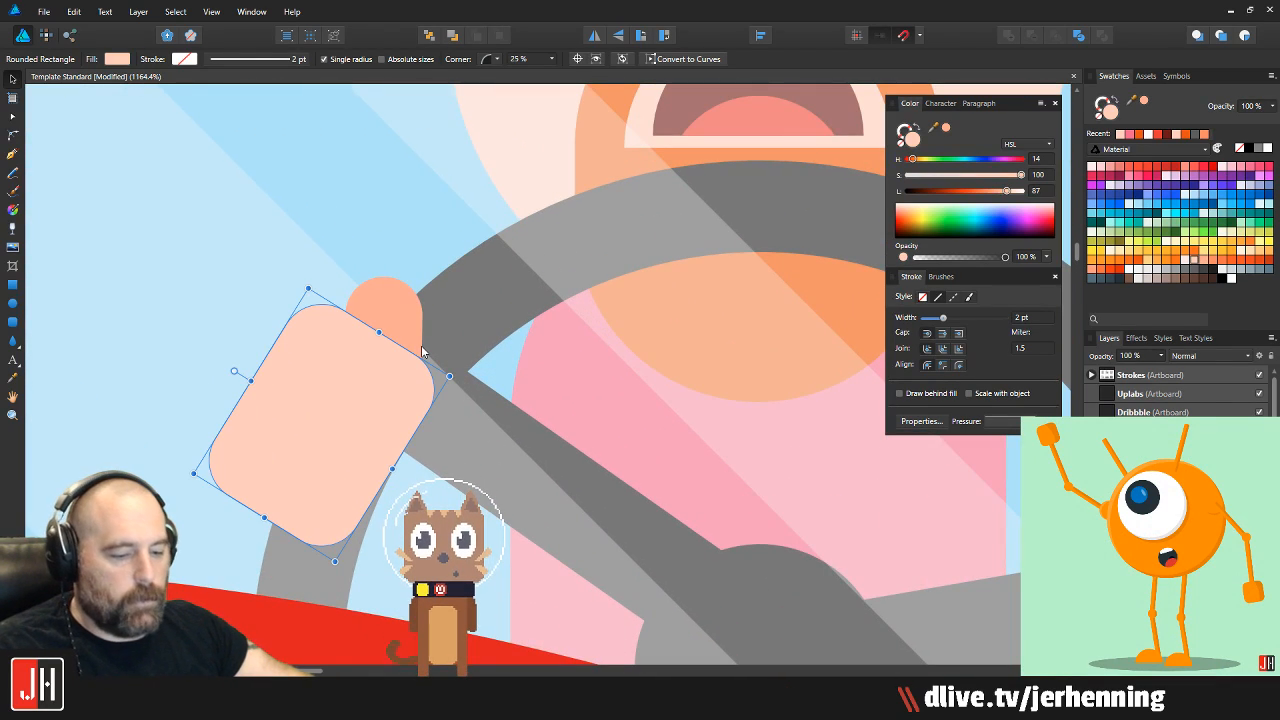
{"action": "left_click", "coordinate": [395, 307]}
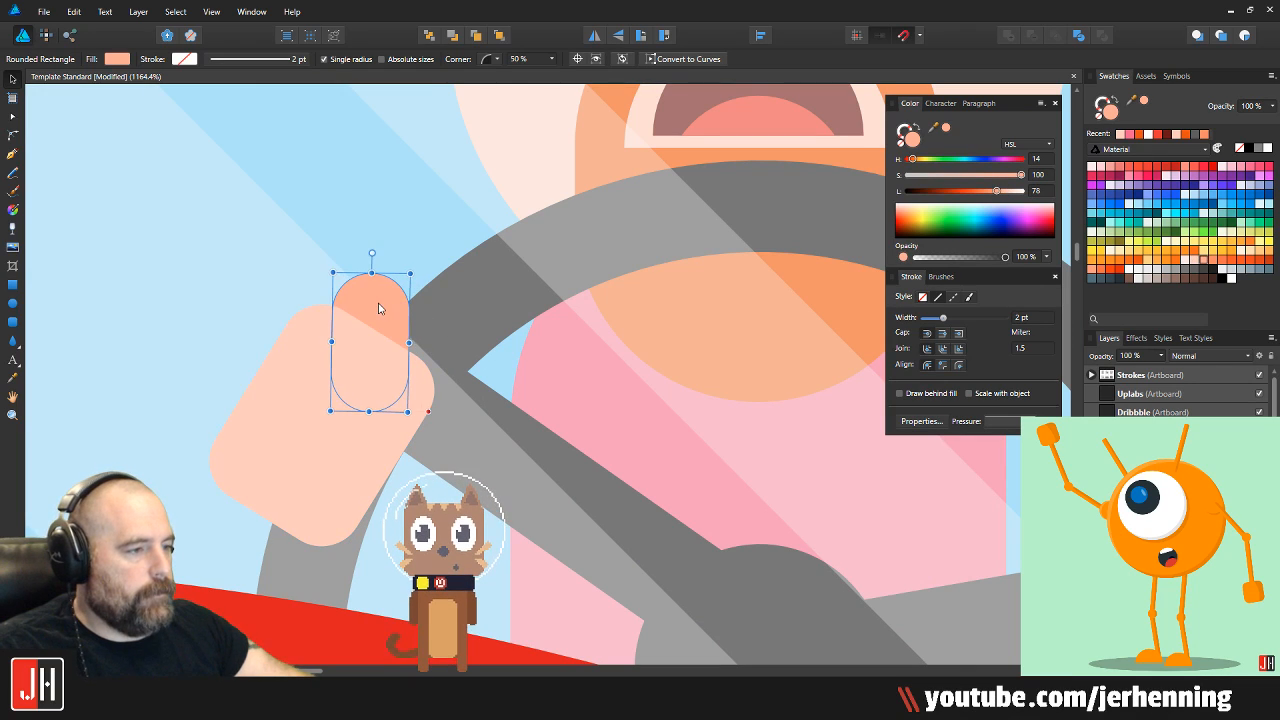
Group the thumb with the palm and enlarge the hand slightly
{"action": "left_click", "coordinate": [321, 366], "text": "shift"}
{"action": "left_click_drag", "start_coordinate": [434, 272], "coordinate": [452, 253]}
{"action": "scroll", "coordinate": [390, 337], "scroll_direction": "down", "scroll_amount": 10}
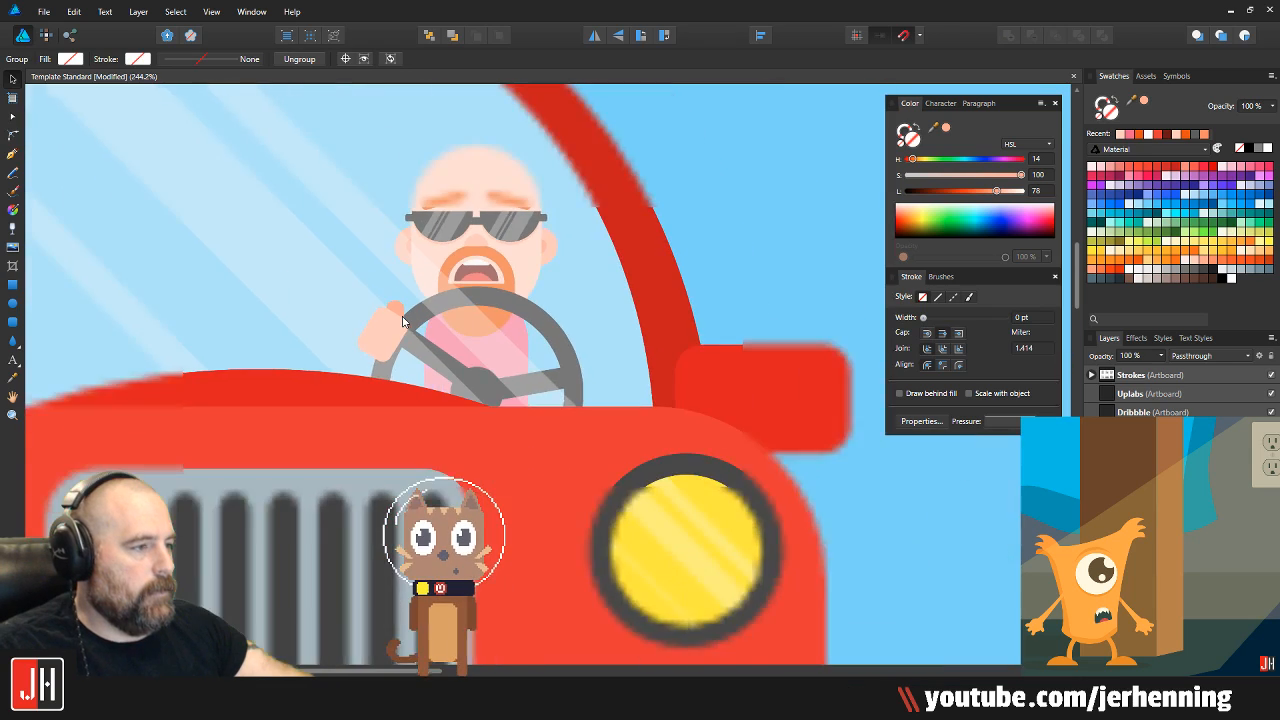
{"action": "left_click", "coordinate": [652, 272]}
{"action": "left_click", "coordinate": [652, 268]}
Duplicate the hand to the opposite side of the steering wheel and flip the copy horizontally
{"action": "scroll", "coordinate": [466, 301], "scroll_direction": "up", "scroll_amount": 6}
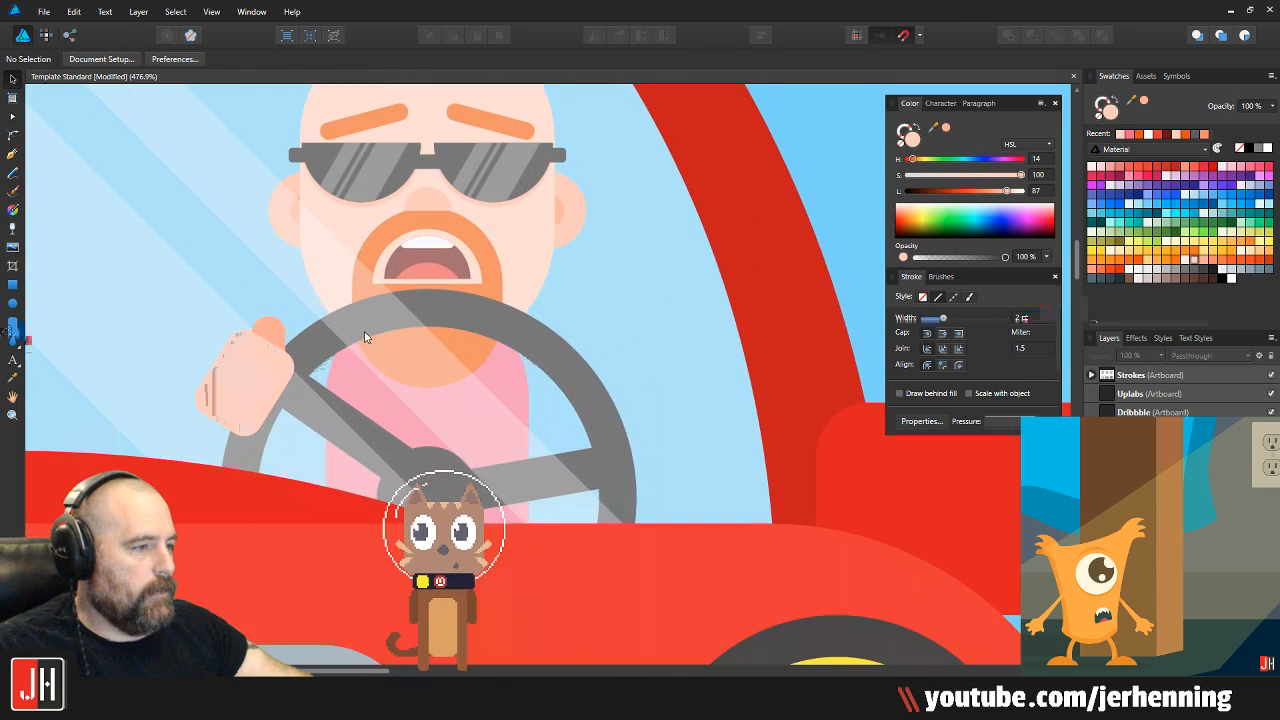
{"action": "left_click", "coordinate": [233, 380]}
{"action": "left_click_drag", "start_coordinate": [271, 371], "coordinate": [613, 360]}
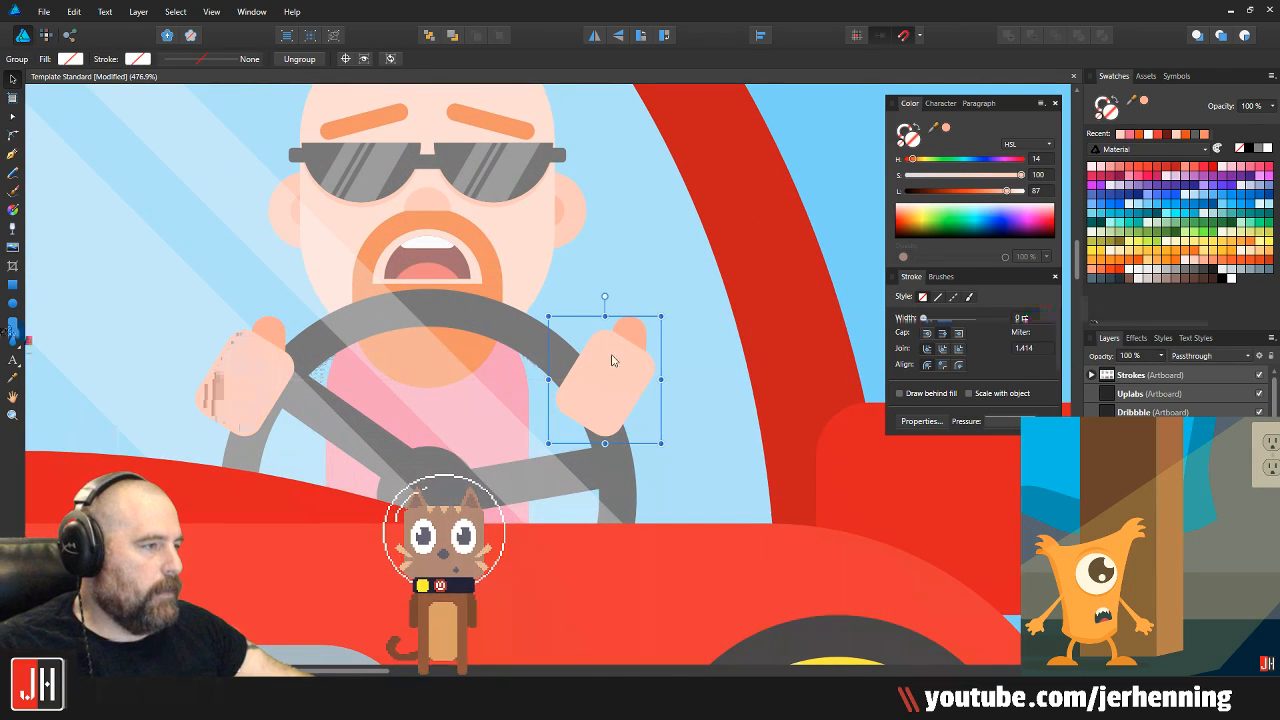
{"action": "left_click", "coordinate": [593, 36]}
{"action": "scroll", "coordinate": [621, 386], "scroll_direction": "down", "scroll_amount": 6}
{"action": "left_click", "coordinate": [733, 326]}
{"action": "left_click_drag", "start_coordinate": [669, 327], "coordinate": [588, 341]}
{"action": "scroll", "coordinate": [558, 364], "scroll_direction": "up", "scroll_amount": 4}
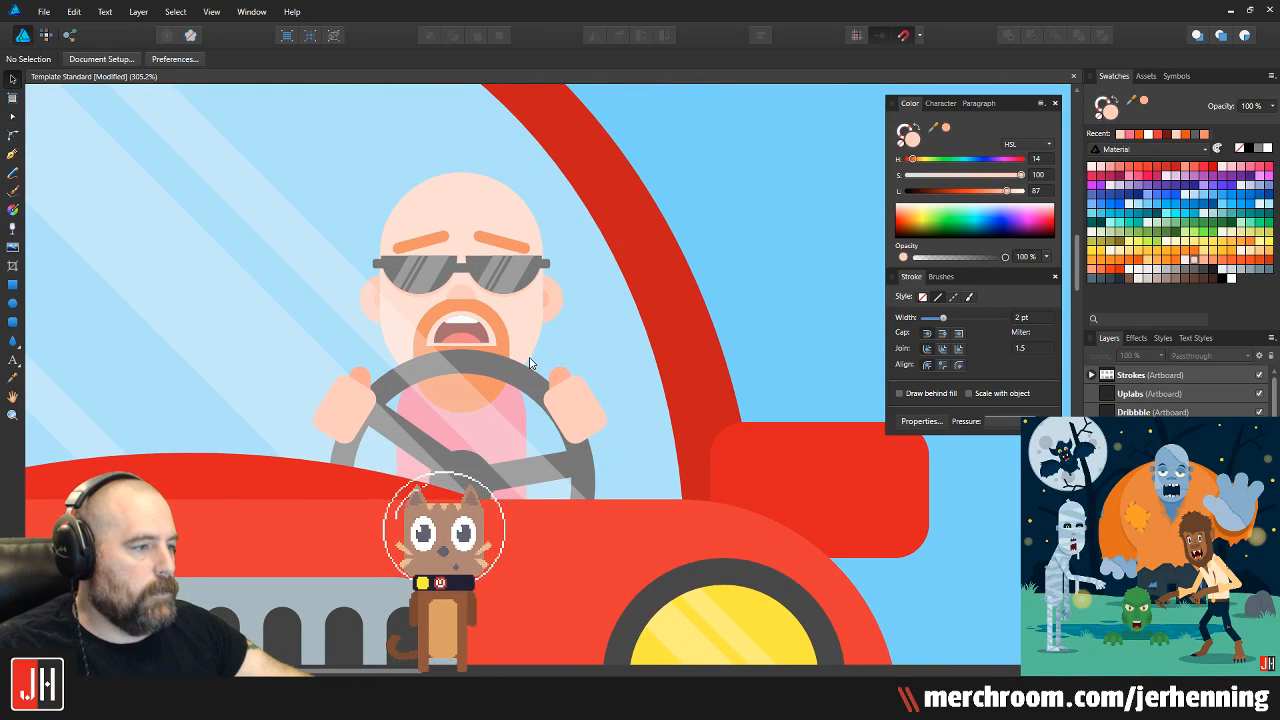
Enlarge the original hand group on the steering wheel's left side
{"action": "scroll", "coordinate": [530, 363], "scroll_direction": "down", "scroll_amount": 4}
{"action": "scroll", "coordinate": [535, 363], "scroll_direction": "up", "scroll_amount": 3}
{"action": "scroll", "coordinate": [534, 352], "scroll_direction": "up", "scroll_amount": 5}
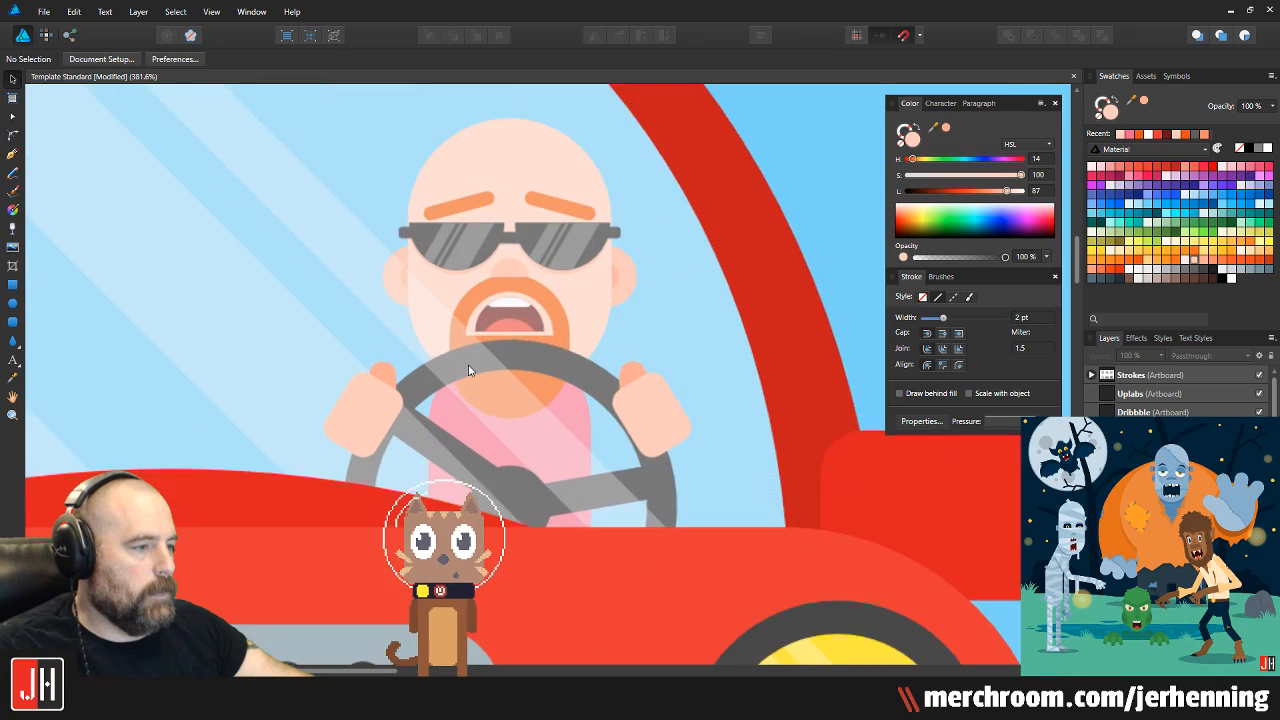
{"action": "left_click", "coordinate": [350, 380]}
{"action": "left_click_drag", "start_coordinate": [371, 357], "coordinate": [390, 323]}
Replace the smaller mirrored hand with a horizontally flipped duplicate of the enlarged hand on the wheel's right side
{"action": "left_click", "coordinate": [735, 418]}
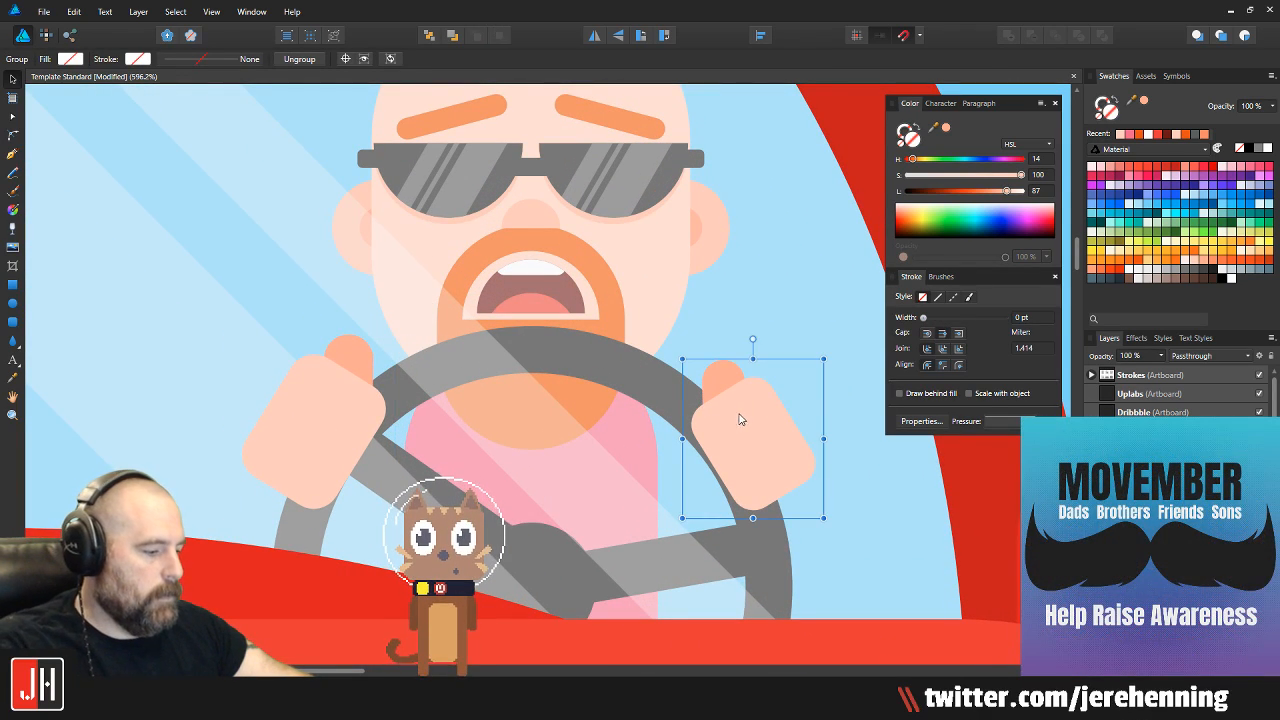
{"action": "key", "text": "Delete"}
{"action": "left_click", "coordinate": [329, 420]}
{"action": "left_click_drag", "start_coordinate": [329, 420], "coordinate": [786, 449]}
{"action": "left_click", "coordinate": [595, 36]}
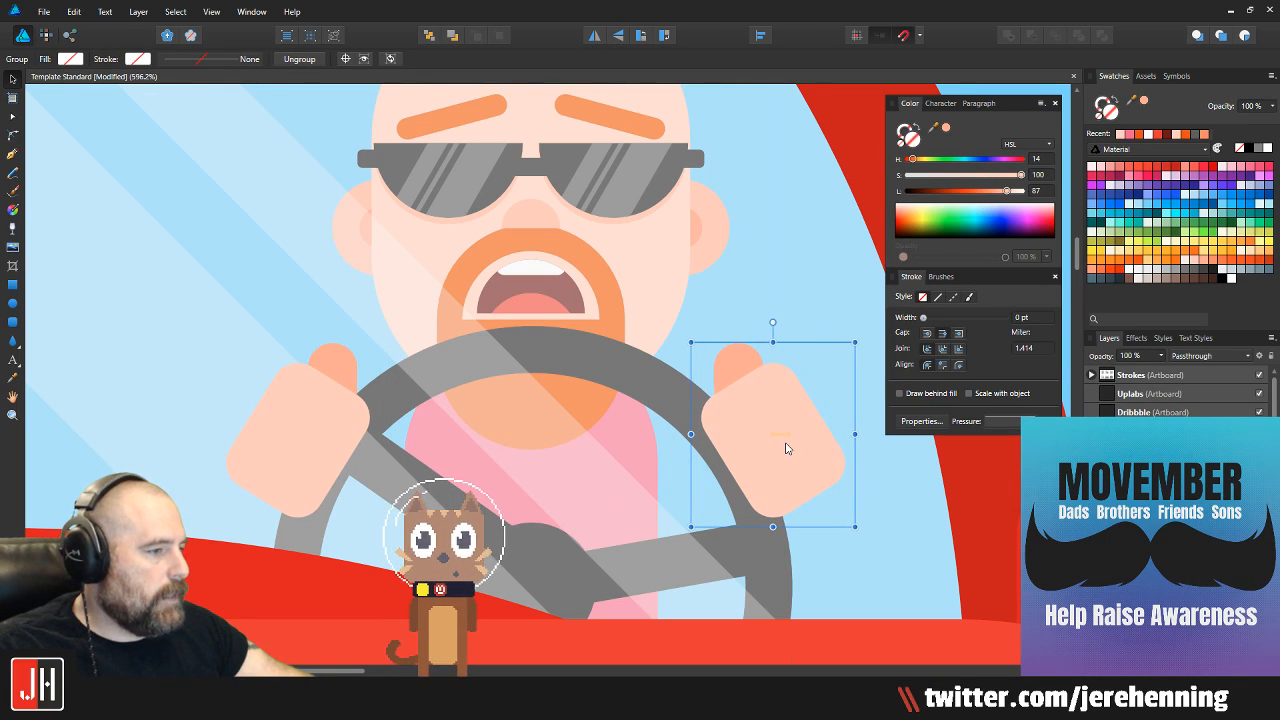
Select both hands and shift them together to centre them on the steering wheel
{"action": "left_click", "coordinate": [337, 416], "text": "shift"}
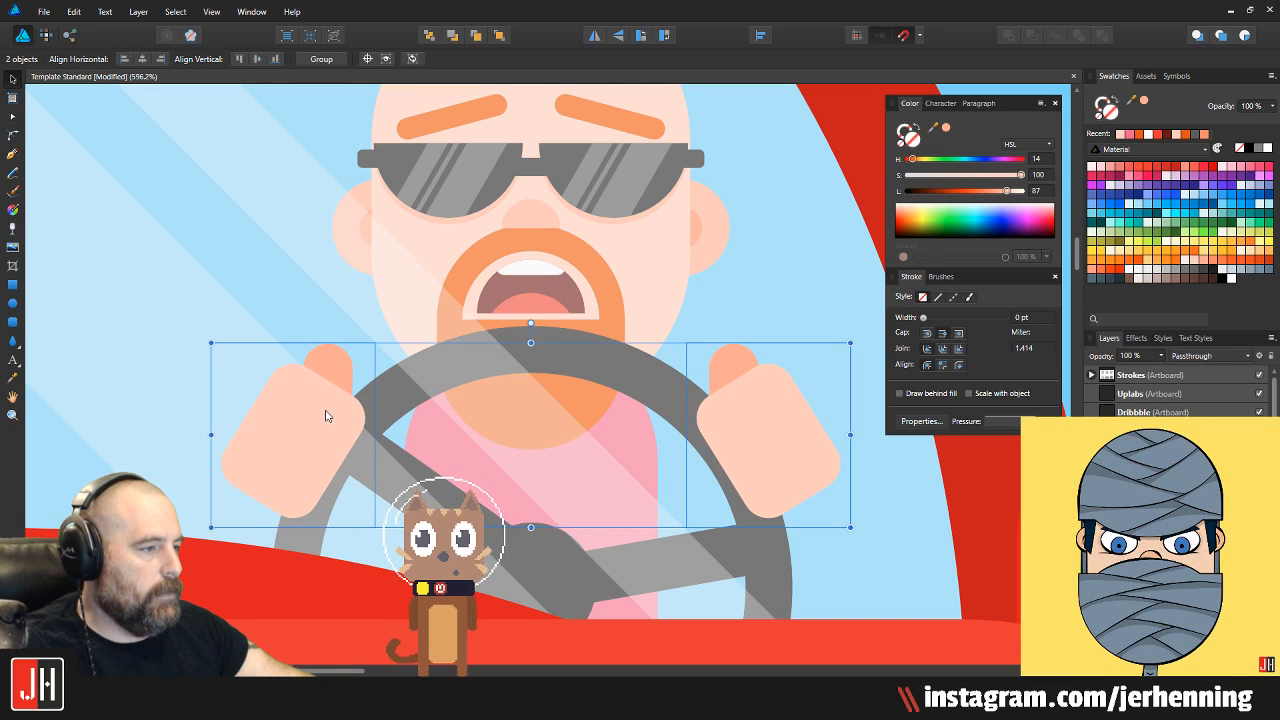
{"action": "key", "text": "ctrl+1"}
{"action": "key", "text": "ctrl+d"}
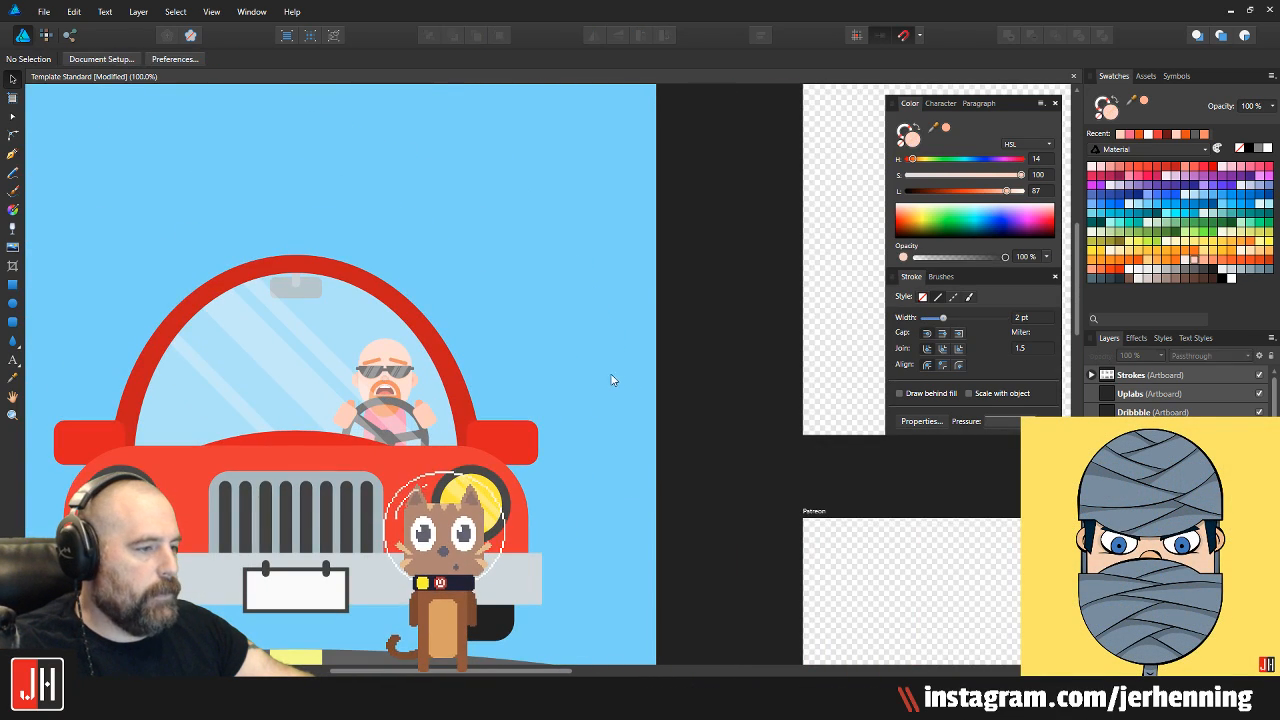
Draw a tall, thin rounded rectangle beside the car's windshield frame, give it 50% corners and fill it with near-black
{"action": "scroll", "coordinate": [215, 360], "scroll_direction": "up", "scroll_amount": 3, "text": "ctrl"}
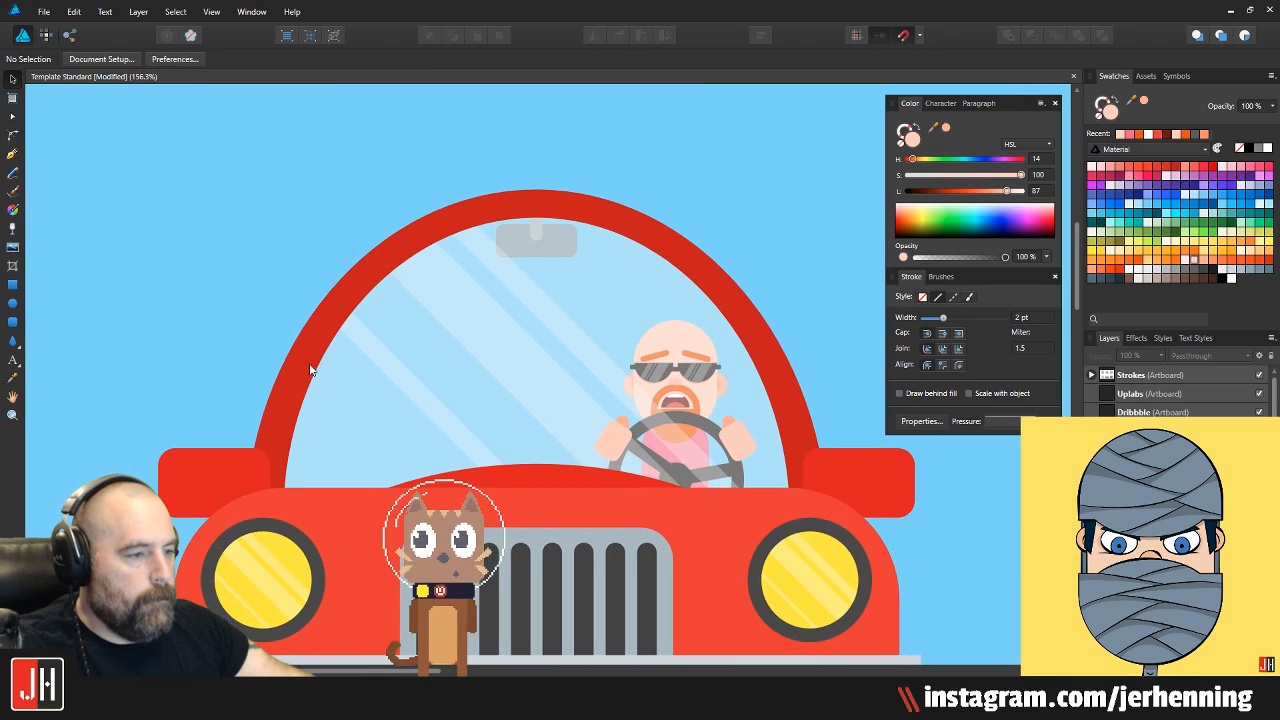
{"action": "left_click", "coordinate": [13, 321]}
{"action": "left_click_drag", "start_coordinate": [273, 180], "coordinate": [263, 496]}
{"action": "scroll", "coordinate": [270, 185], "scroll_direction": "up", "scroll_amount": 4, "text": "ctrl"}
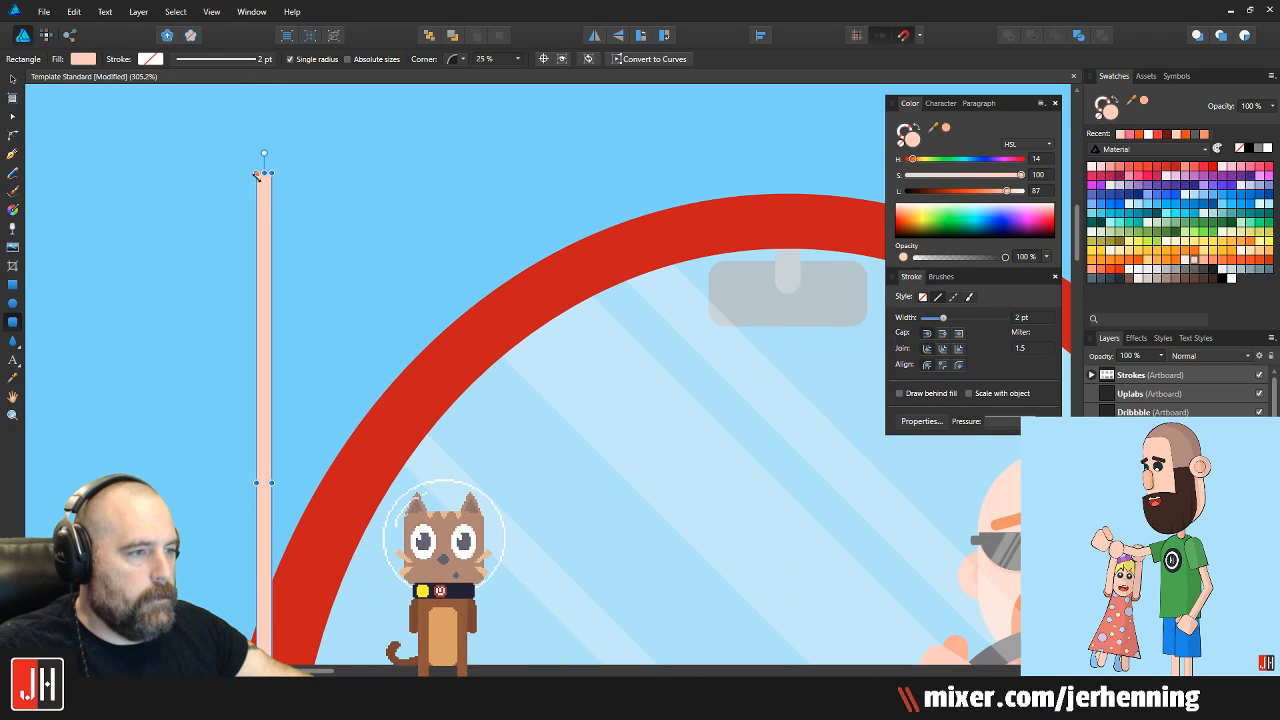
{"action": "left_click", "coordinate": [1217, 277]}
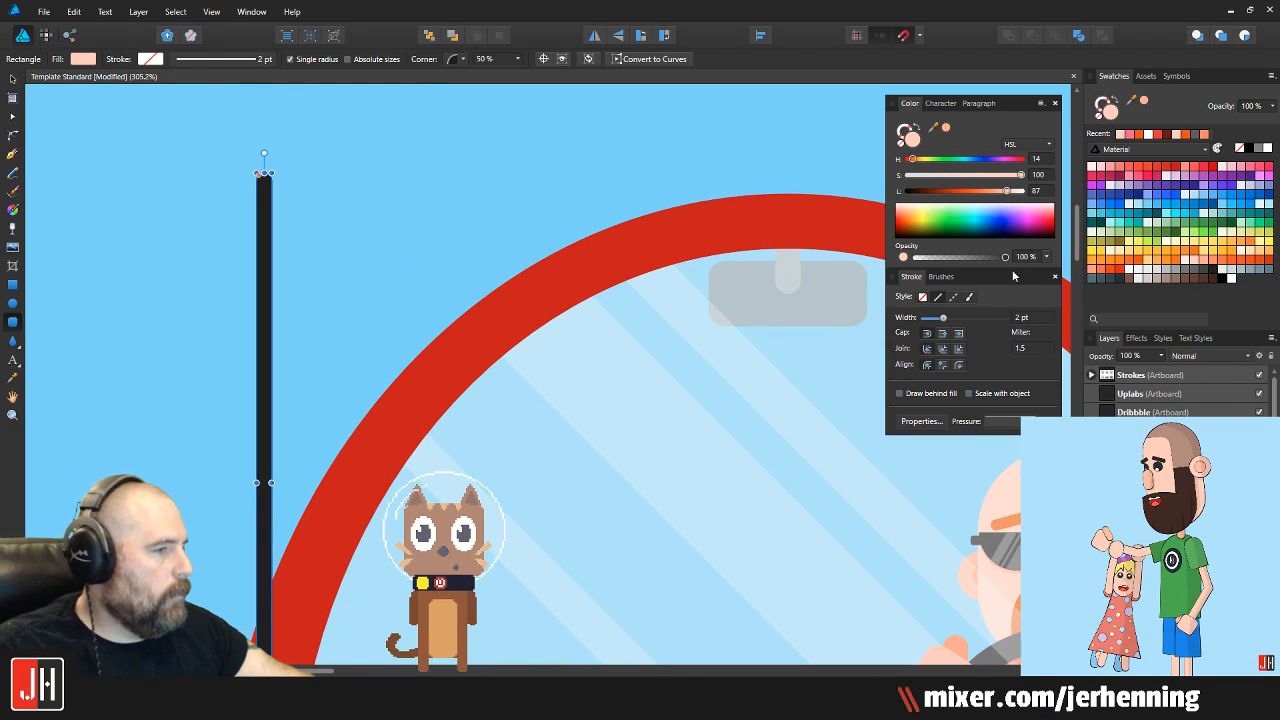
Make the near-black antenna rod thinner and shift it slightly closer to the windshield frame
{"action": "scroll", "coordinate": [586, 191], "scroll_direction": "down", "scroll_amount": 4, "text": "ctrl"}
{"action": "scroll", "coordinate": [521, 211], "scroll_direction": "up", "scroll_amount": 3, "text": "ctrl"}
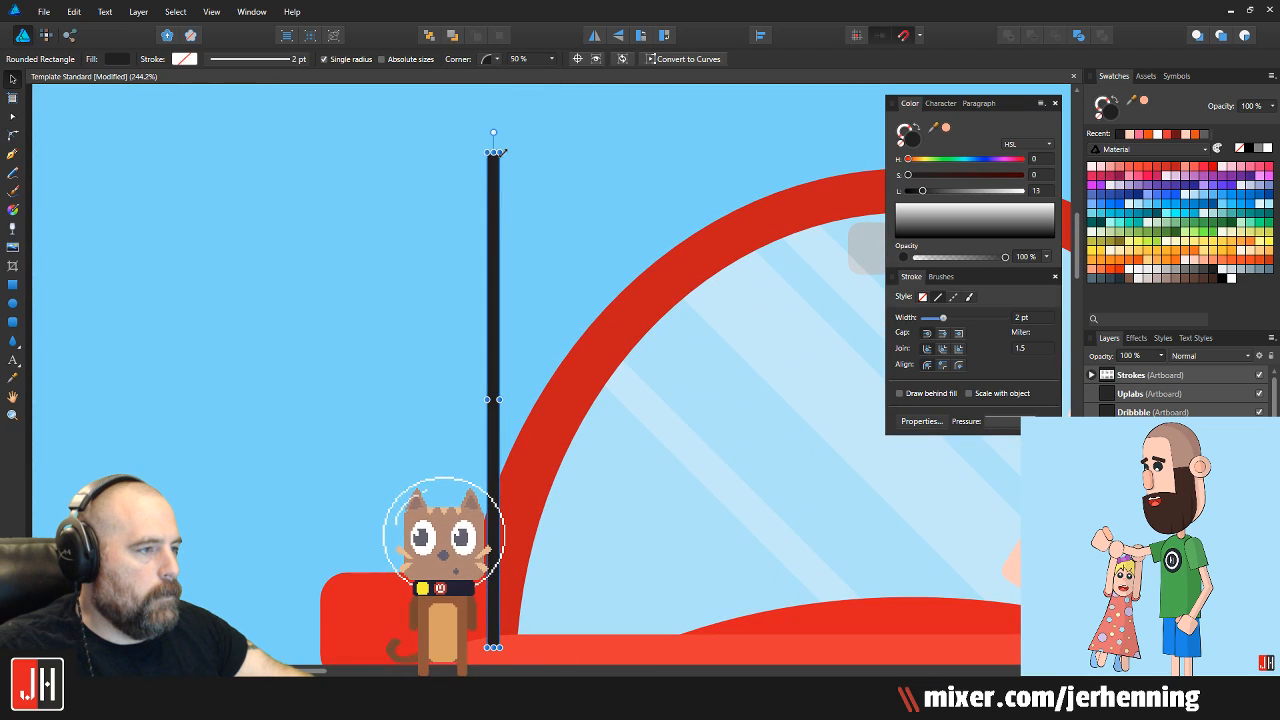
{"action": "left_click_drag", "start_coordinate": [495, 292], "coordinate": [508, 296]}
{"action": "key", "text": "ctrl+x"}
{"action": "left_click", "coordinate": [544, 456]}
{"action": "key", "text": "ctrl+v"}
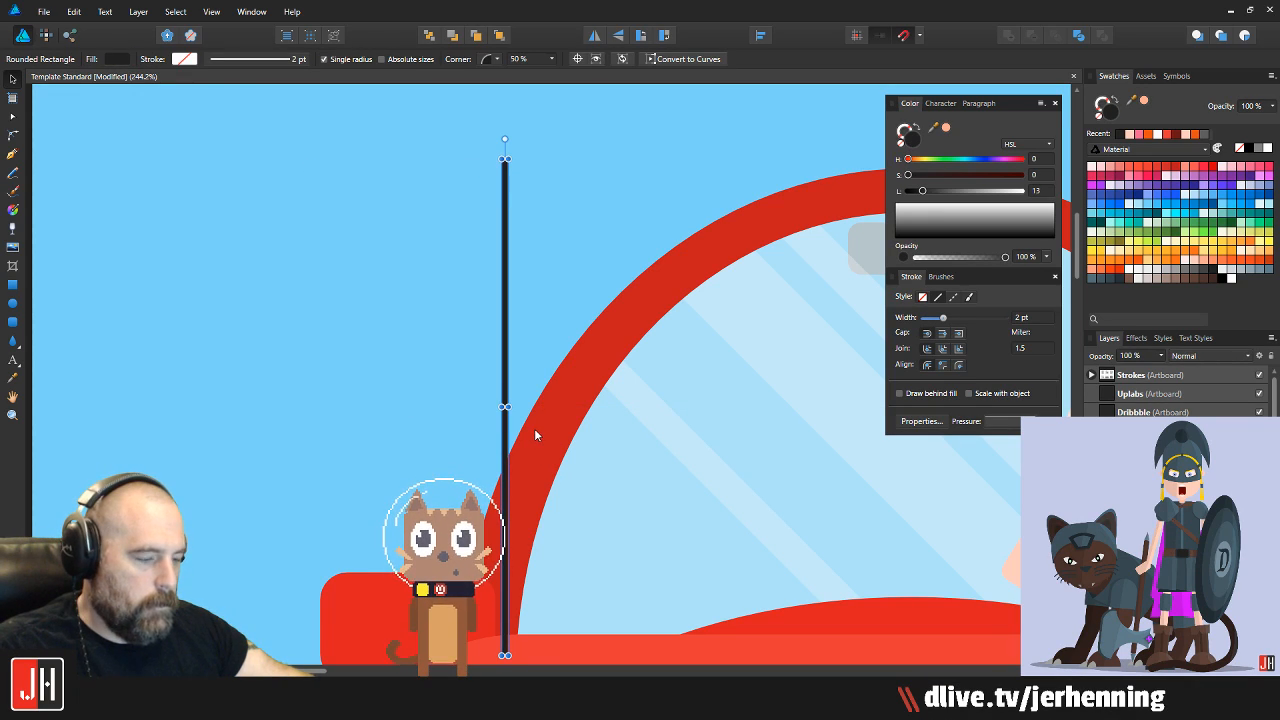
Restack the antenna rod so its lower end sits behind the hood but in front of the windshield frame
{"action": "key", "text": "ctrl+x"}
{"action": "left_click", "coordinate": [538, 429]}
{"action": "key", "text": "ctrl+v"}
{"action": "left_click", "coordinate": [446, 303]}
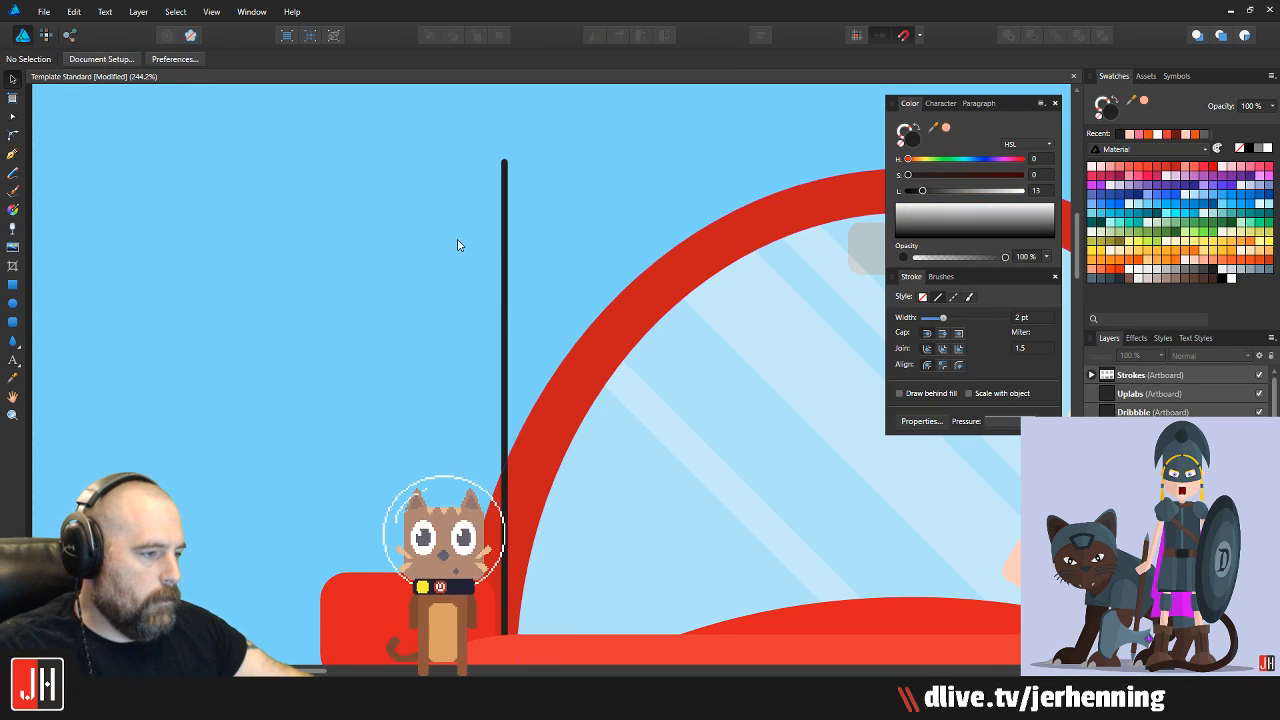
{"action": "left_click_drag", "start_coordinate": [459, 242], "coordinate": [453, 276]}
{"action": "scroll", "coordinate": [452, 279], "scroll_direction": "down", "scroll_amount": 5}
{"action": "scroll", "coordinate": [250, 259], "scroll_direction": "up", "scroll_amount": 6}
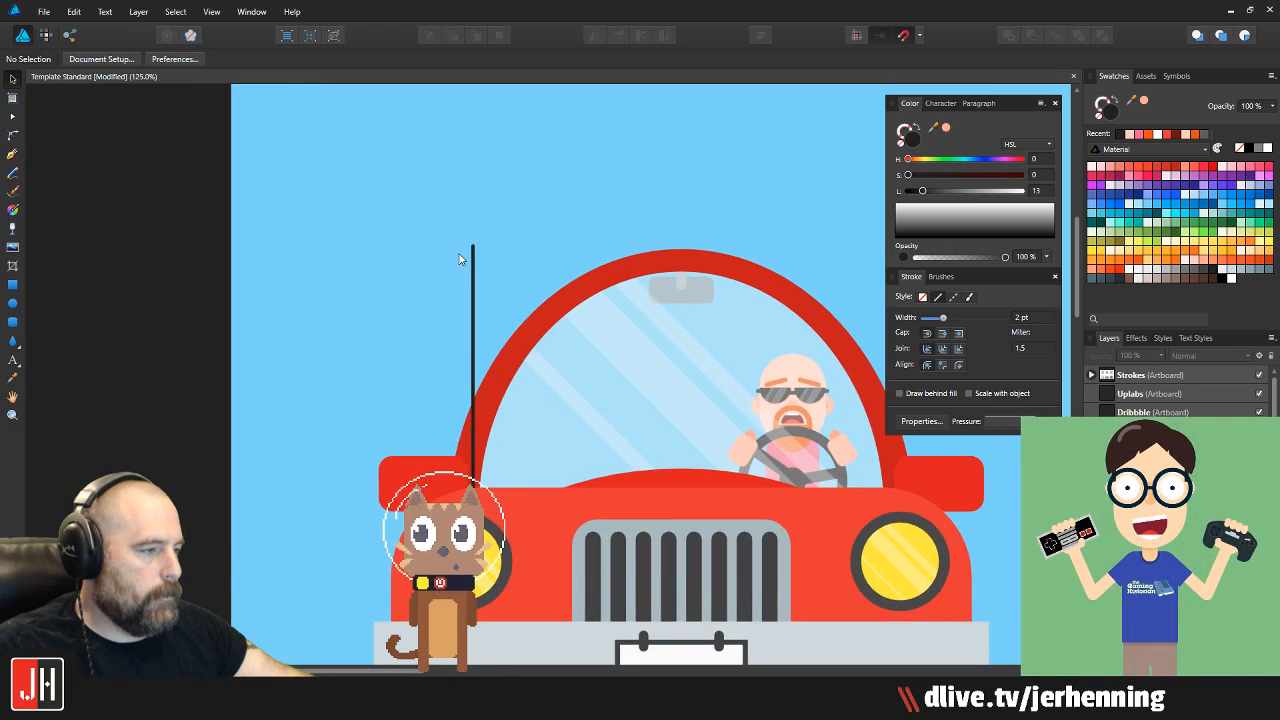
Draw a small near-black circle as the antenna's ball and centre it on the rod's upper end
{"action": "left_click", "coordinate": [13, 303]}
{"action": "scroll", "coordinate": [540, 249], "scroll_direction": "up", "scroll_amount": 2}
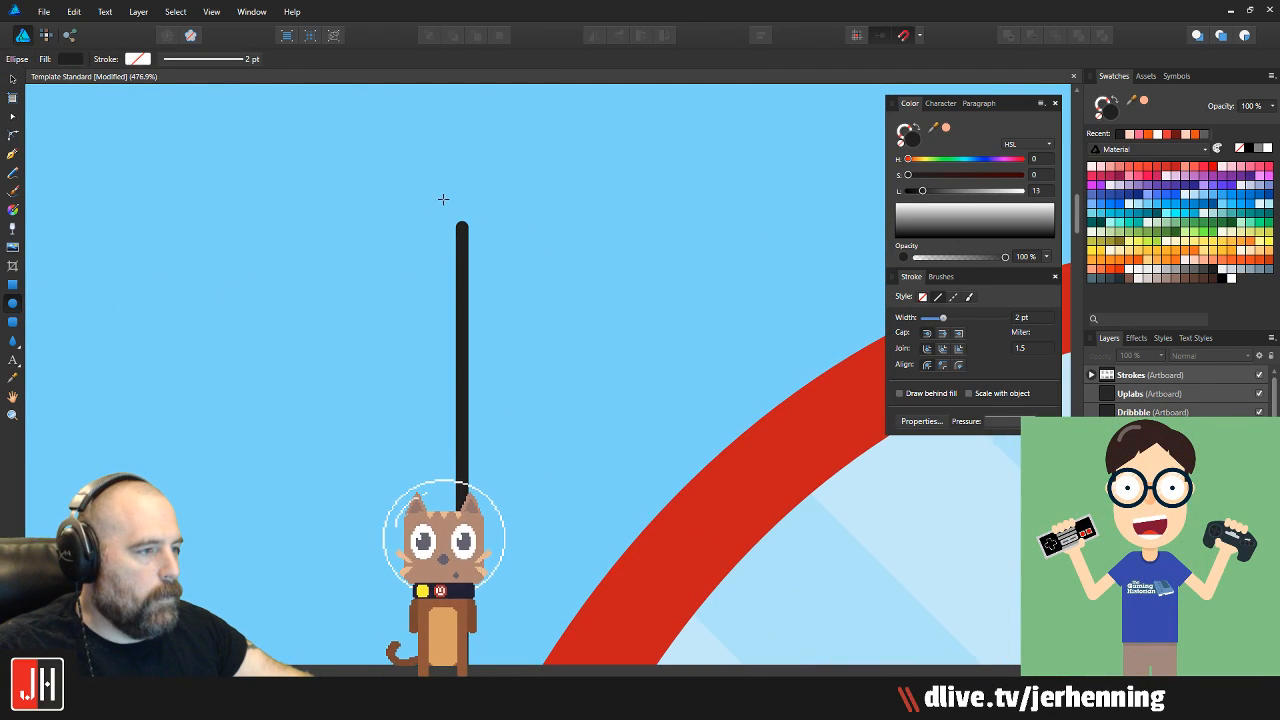
{"action": "left_click_drag", "start_coordinate": [440, 200], "coordinate": [490, 244]}
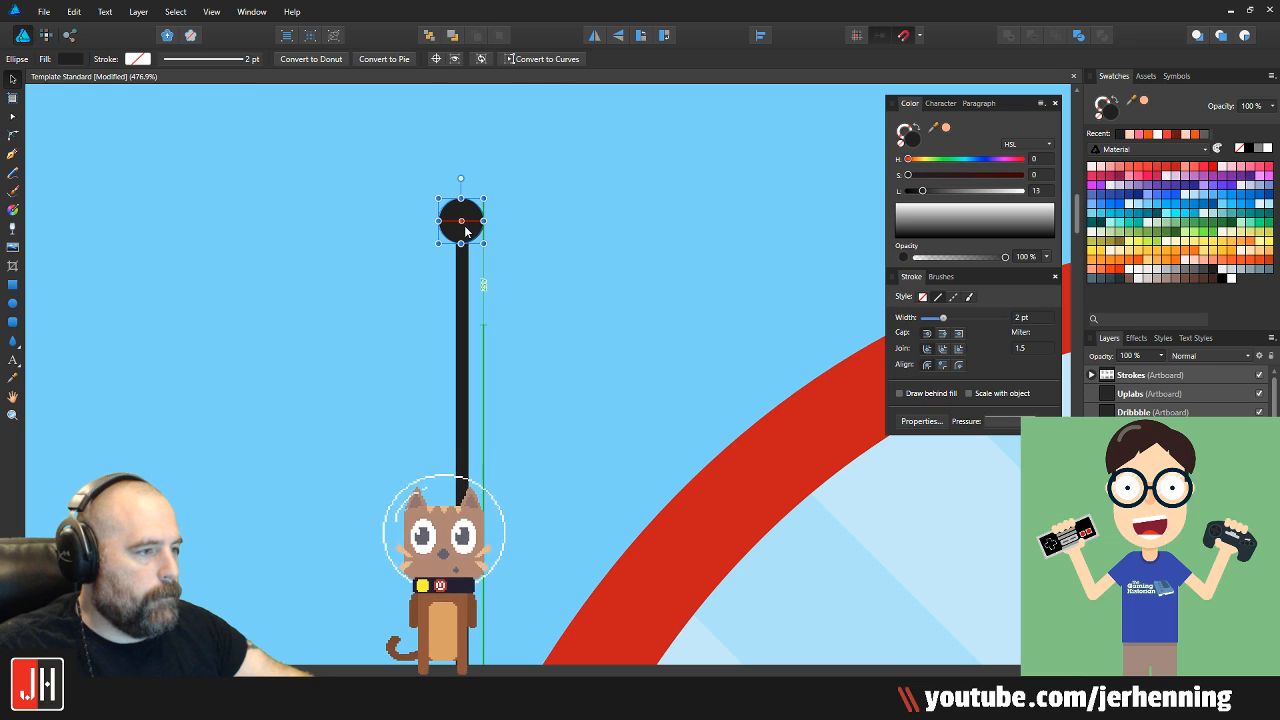
{"action": "scroll", "coordinate": [465, 231], "scroll_direction": "up", "scroll_amount": 5}
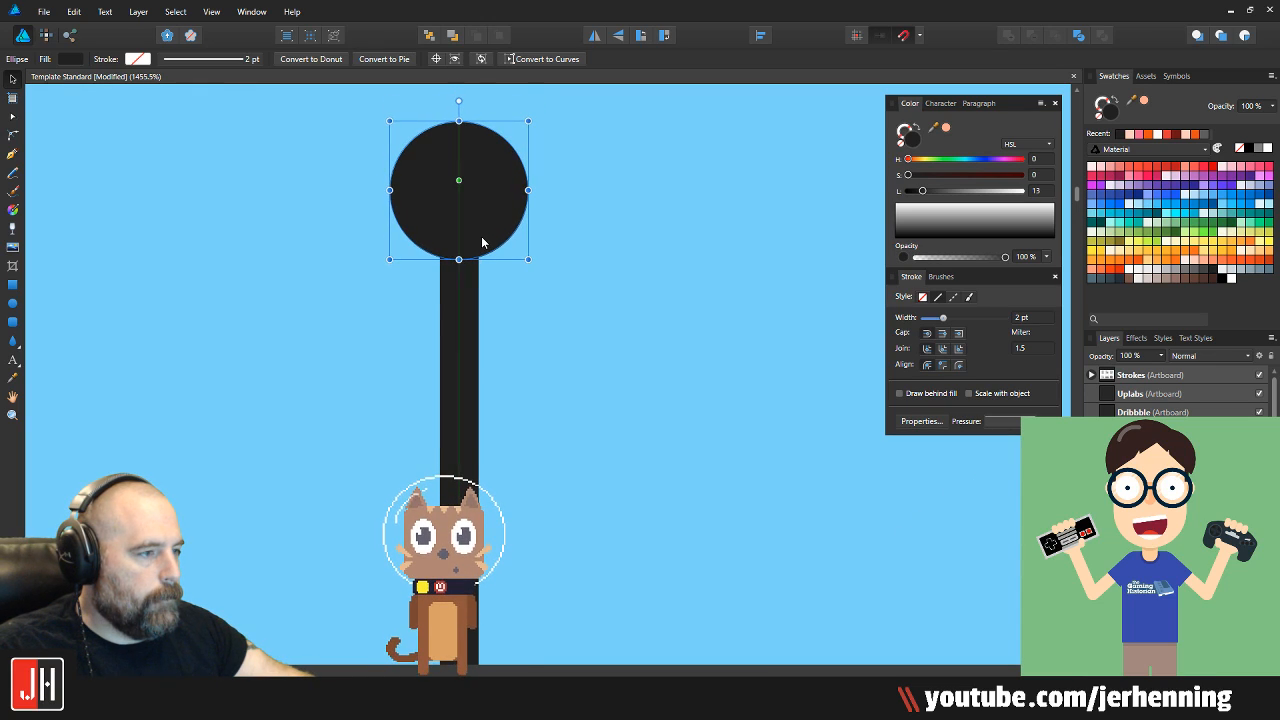
{"action": "key", "text": "v"}
{"action": "left_click", "coordinate": [569, 242]}
{"action": "scroll", "coordinate": [575, 245], "scroll_direction": "down", "scroll_amount": 8}
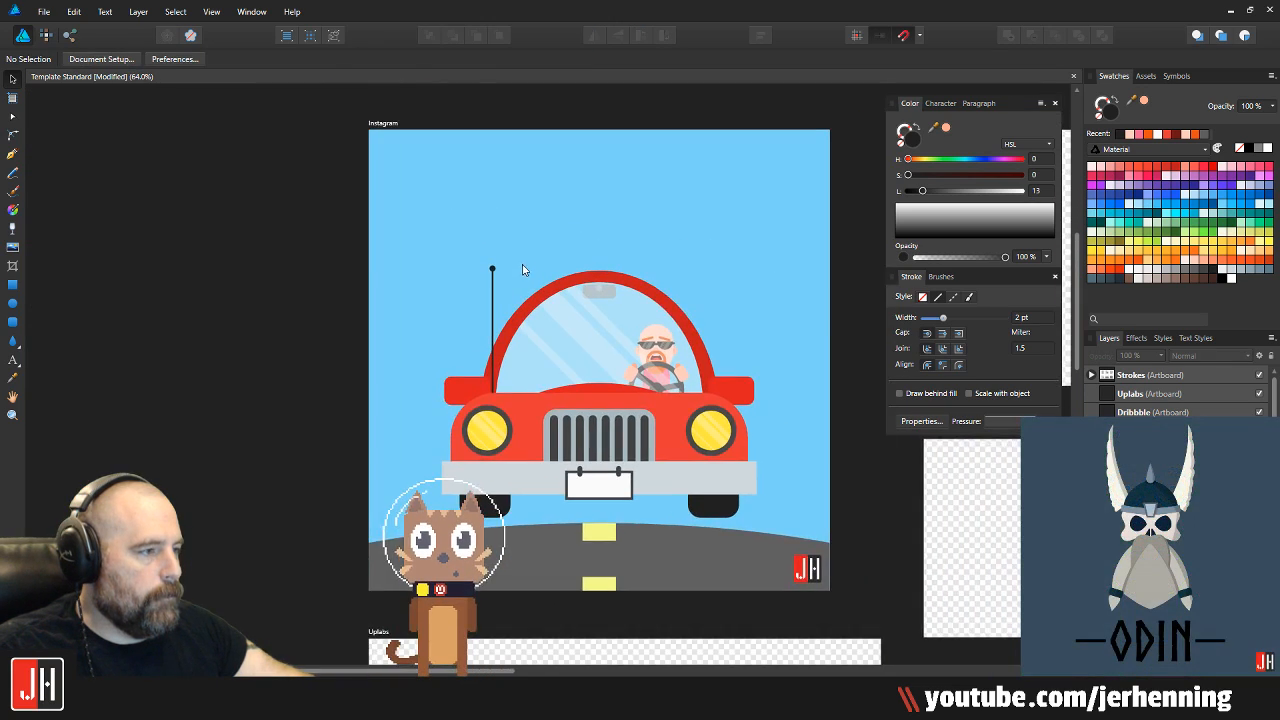
Shrink the antenna's ball a little and centre it again on the rod's tip
{"action": "scroll", "coordinate": [468, 329], "scroll_direction": "up", "scroll_amount": 3}
{"action": "scroll", "coordinate": [434, 271], "scroll_direction": "down", "scroll_amount": 1}
{"action": "left_click", "coordinate": [395, 190]}
{"action": "scroll", "coordinate": [434, 177], "scroll_direction": "up", "scroll_amount": 6}
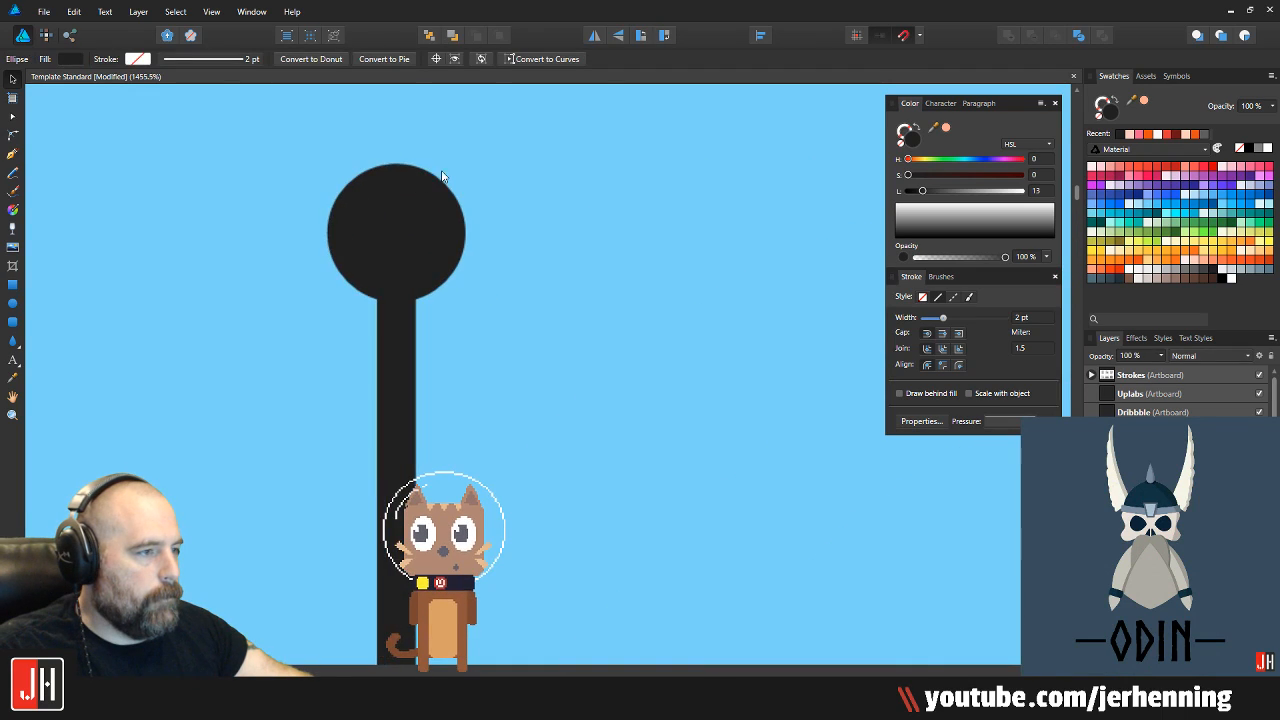
{"action": "left_click_drag", "start_coordinate": [465, 165], "coordinate": [436, 186]}
{"action": "left_click_drag", "start_coordinate": [391, 257], "coordinate": [406, 257]}
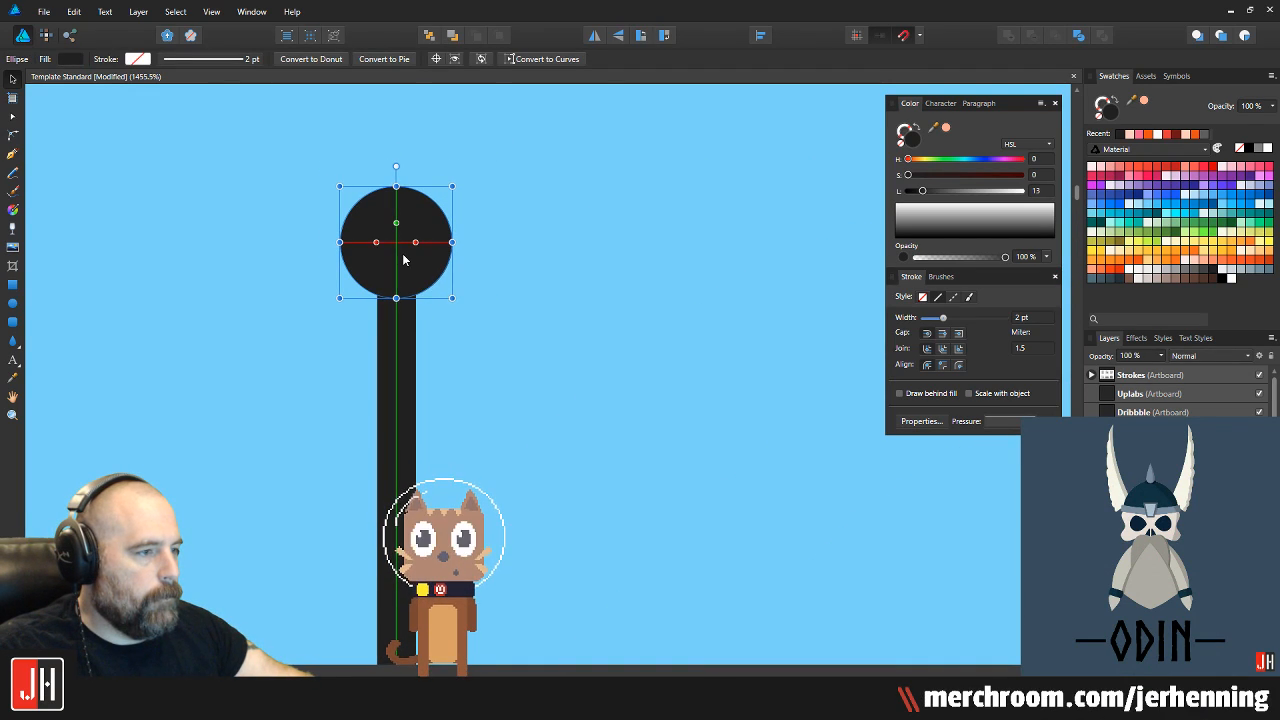
{"action": "left_click", "coordinate": [591, 228]}
{"action": "scroll", "coordinate": [575, 255], "scroll_direction": "down", "scroll_amount": 10}
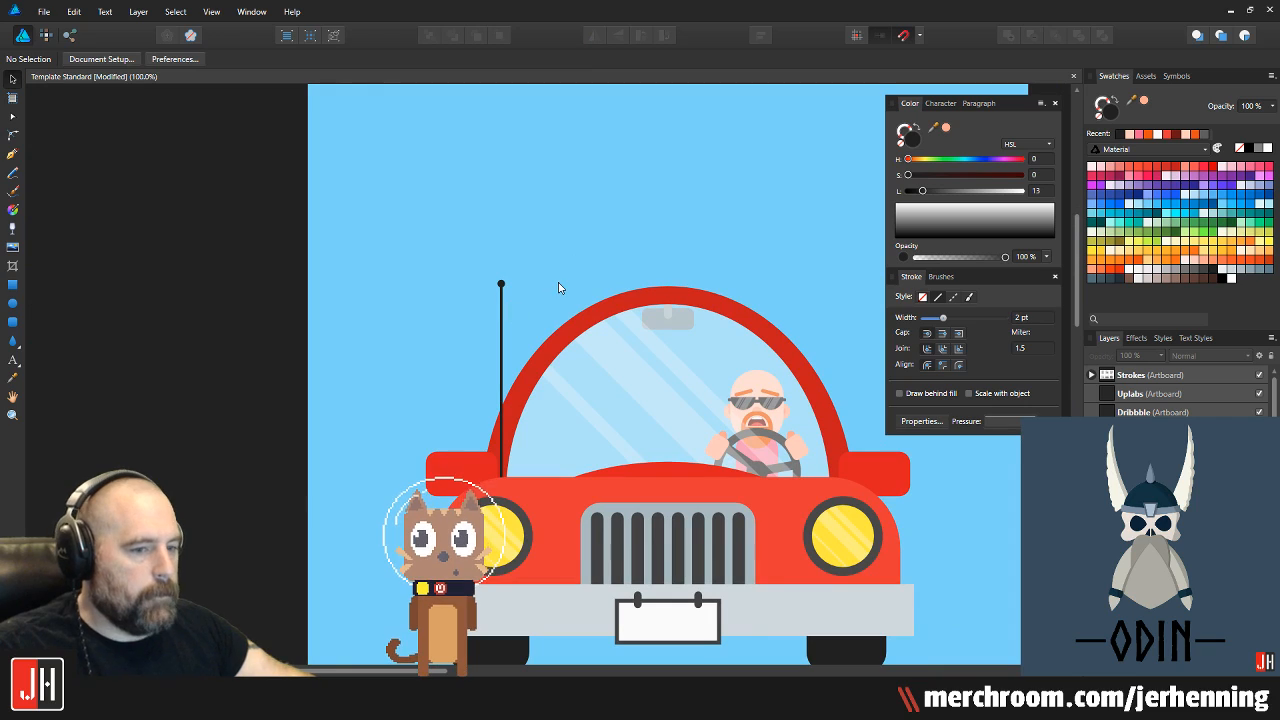
Select the antenna's rod and ball, raise them together slightly and save the document
{"action": "scroll", "coordinate": [490, 430], "scroll_direction": "up", "scroll_amount": 4}
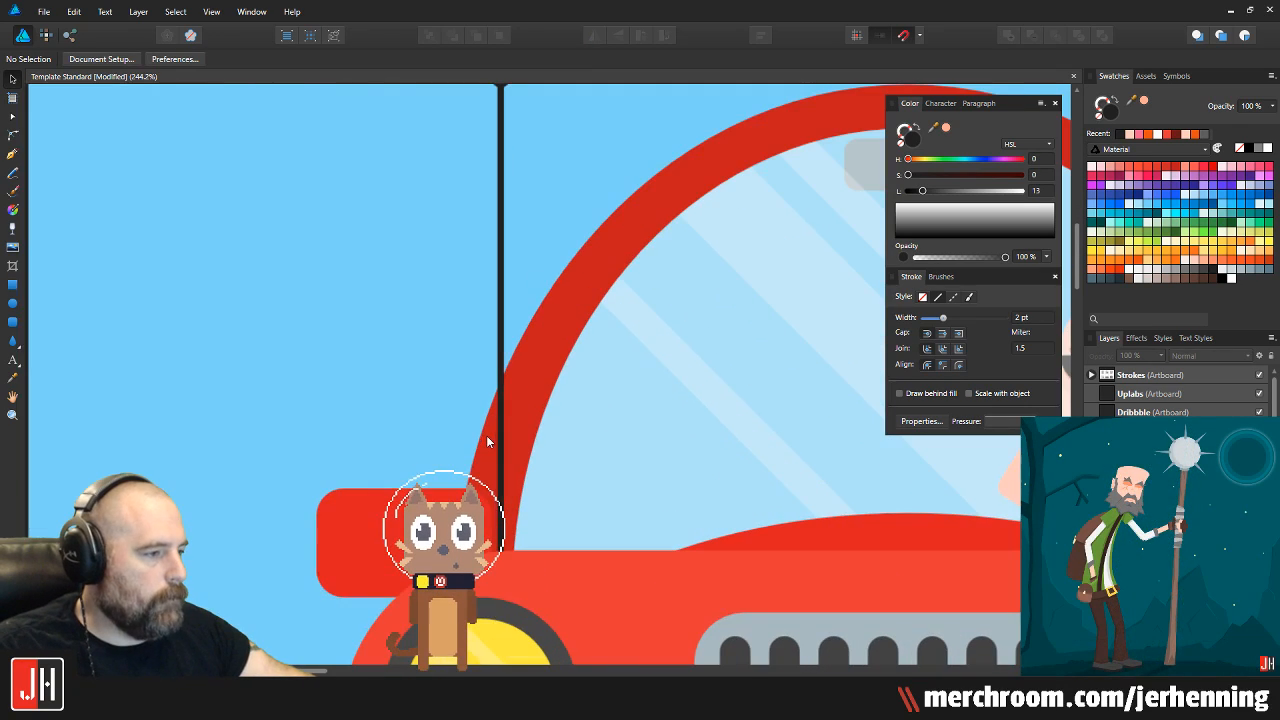
{"action": "left_click", "coordinate": [501, 300]}
{"action": "scroll", "coordinate": [517, 243], "scroll_direction": "up", "scroll_amount": 5}
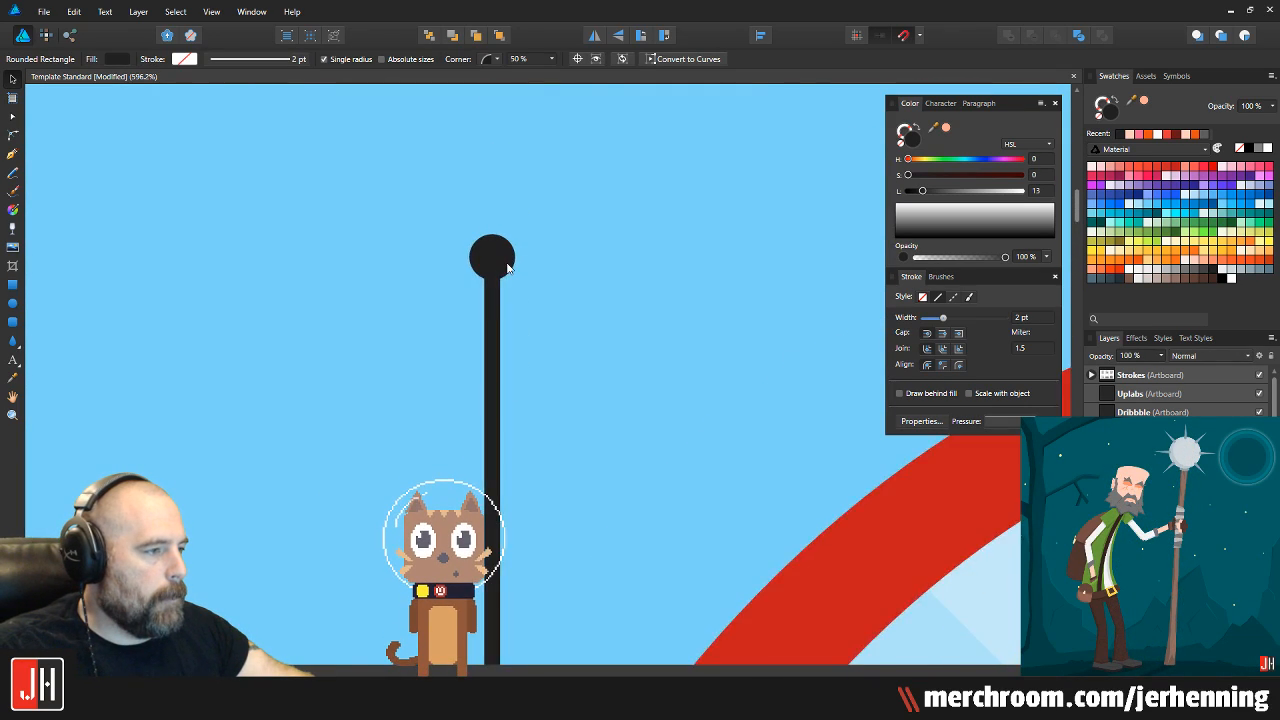
{"action": "left_click", "coordinate": [505, 262], "text": "shift"}
{"action": "scroll", "coordinate": [491, 313], "scroll_direction": "down", "scroll_amount": 5}
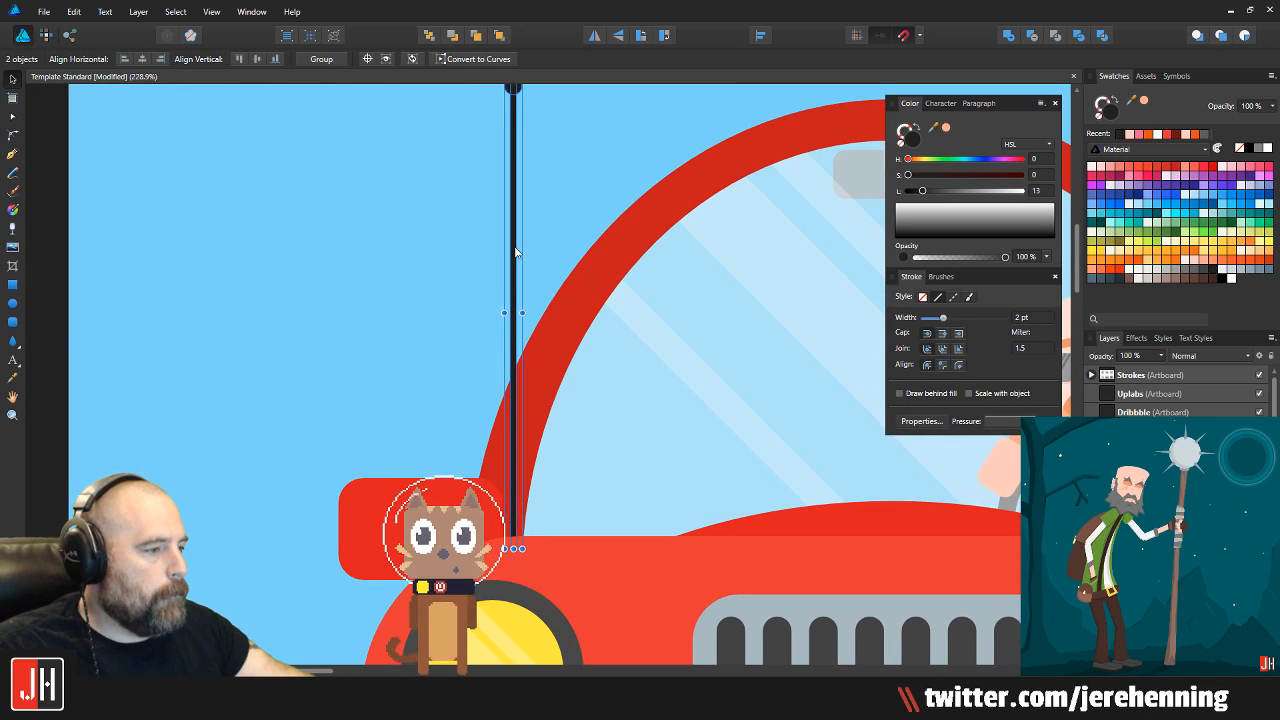
{"action": "key", "text": "ctrl+d"}
{"action": "scroll", "coordinate": [480, 258], "scroll_direction": "down", "scroll_amount": 5}
{"action": "scroll", "coordinate": [495, 292], "scroll_direction": "up", "scroll_amount": 4}
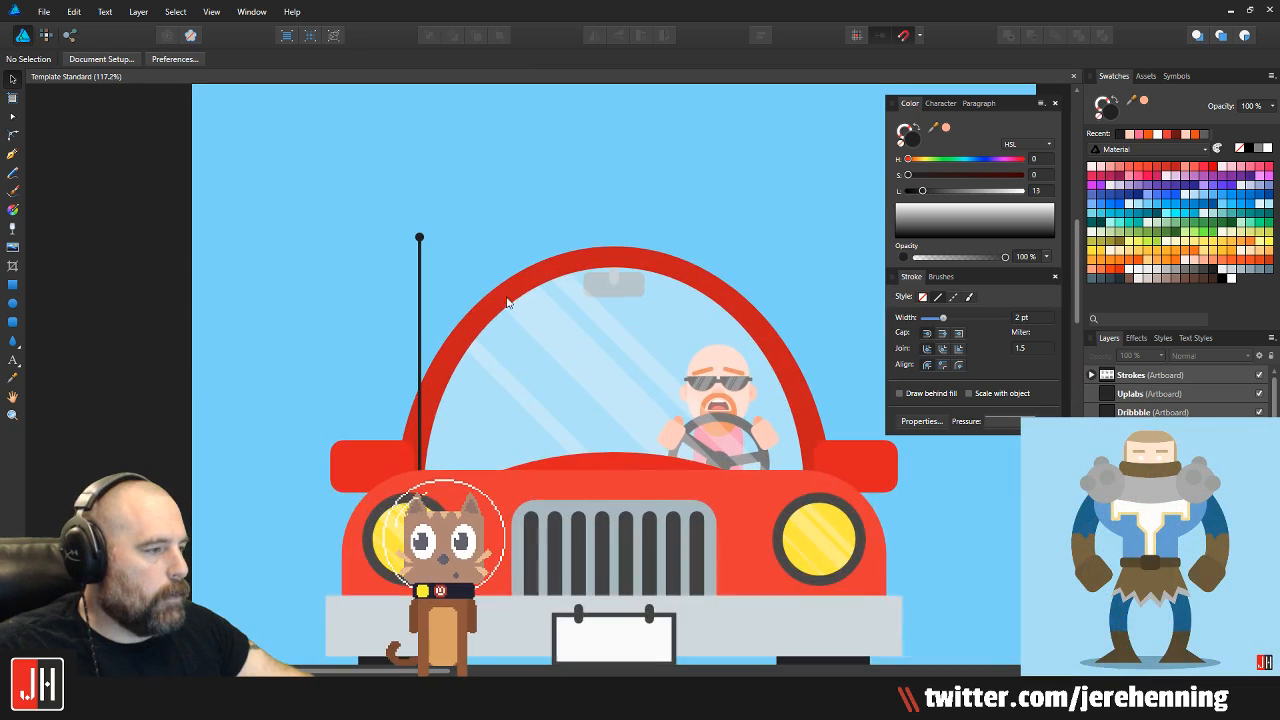
Examine how the driver's head, hands, pink shirt and the antenna are arranged in the layer stack
{"action": "scroll", "coordinate": [940, 471], "scroll_direction": "up", "scroll_amount": 1}
{"action": "left_click_drag", "start_coordinate": [797, 268], "coordinate": [457, 478]}
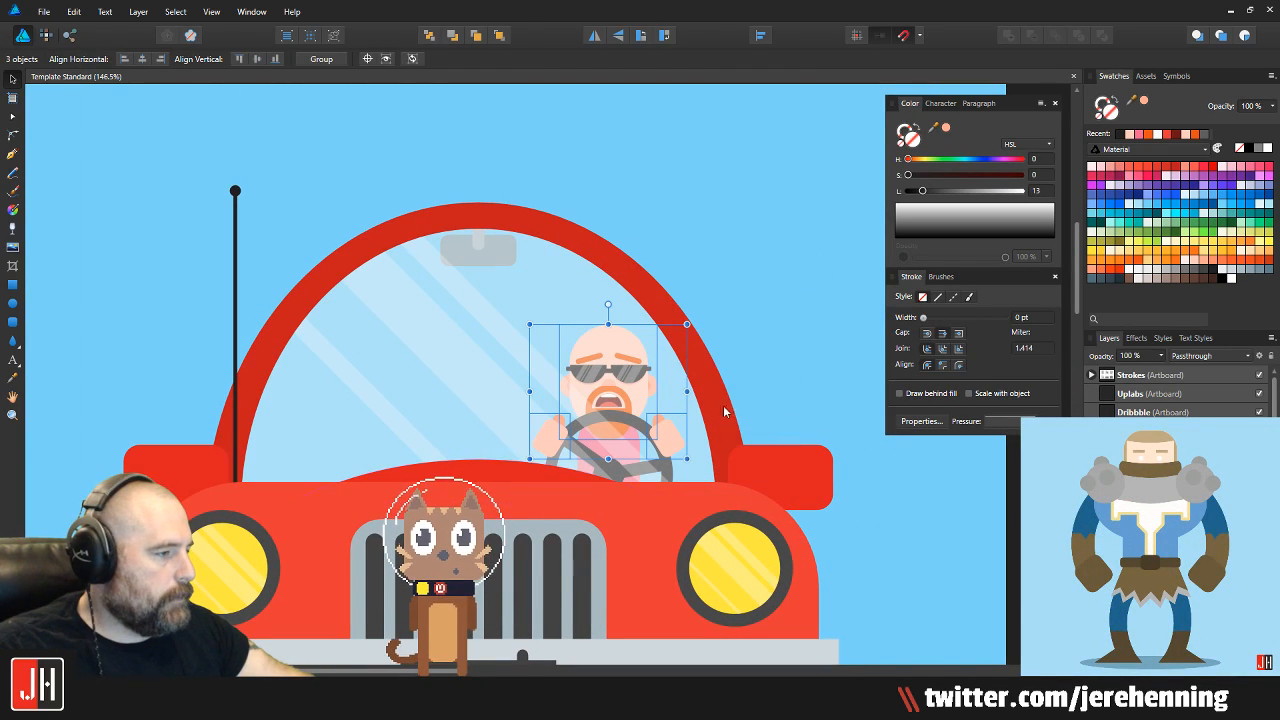
{"action": "scroll", "coordinate": [1140, 510], "scroll_direction": "down", "scroll_amount": 1}
{"action": "left_click", "coordinate": [1150, 520], "text": "shift"}
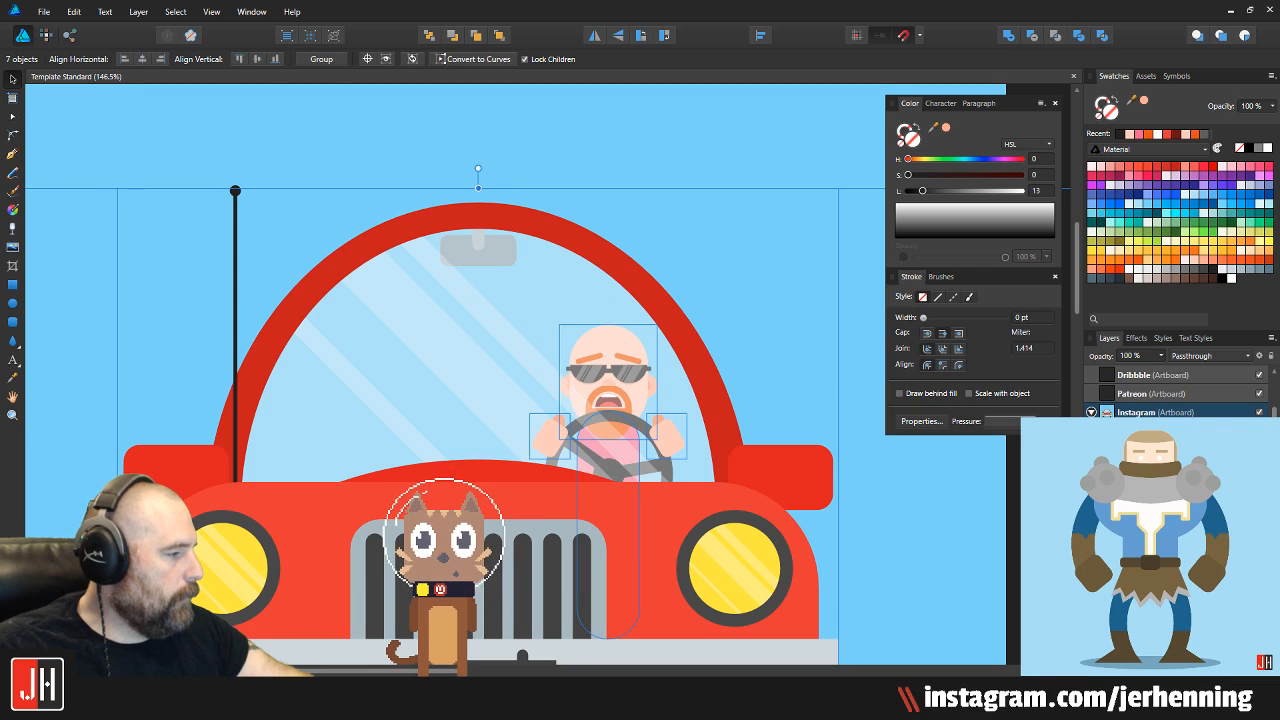
{"action": "left_click", "coordinate": [1150, 520]}
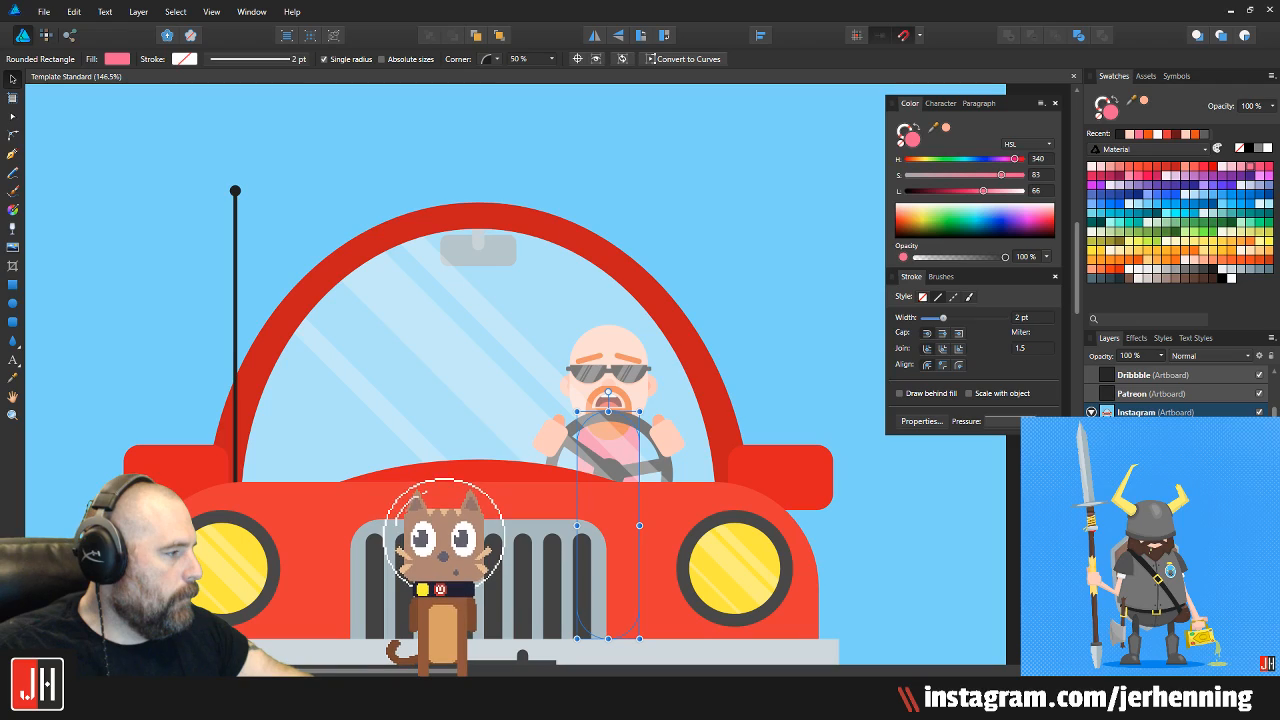
{"action": "left_click", "coordinate": [1150, 540]}
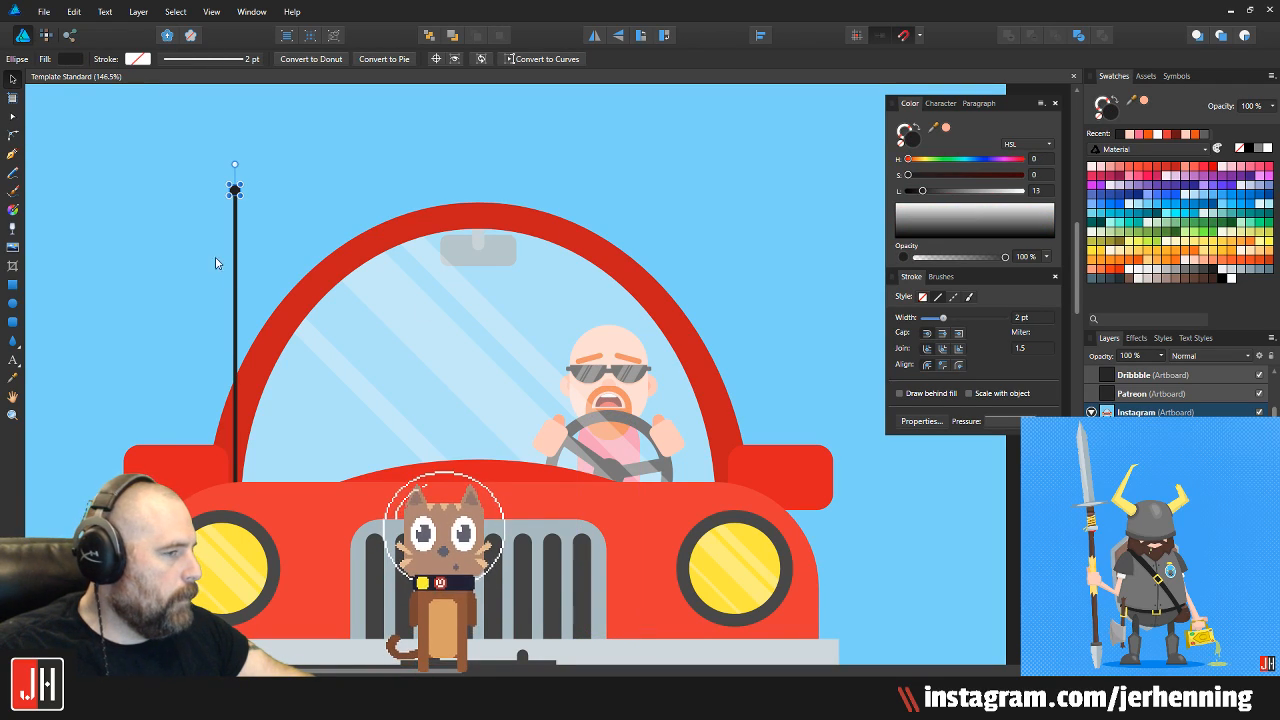
{"action": "left_click", "coordinate": [234, 192], "text": "shift"}
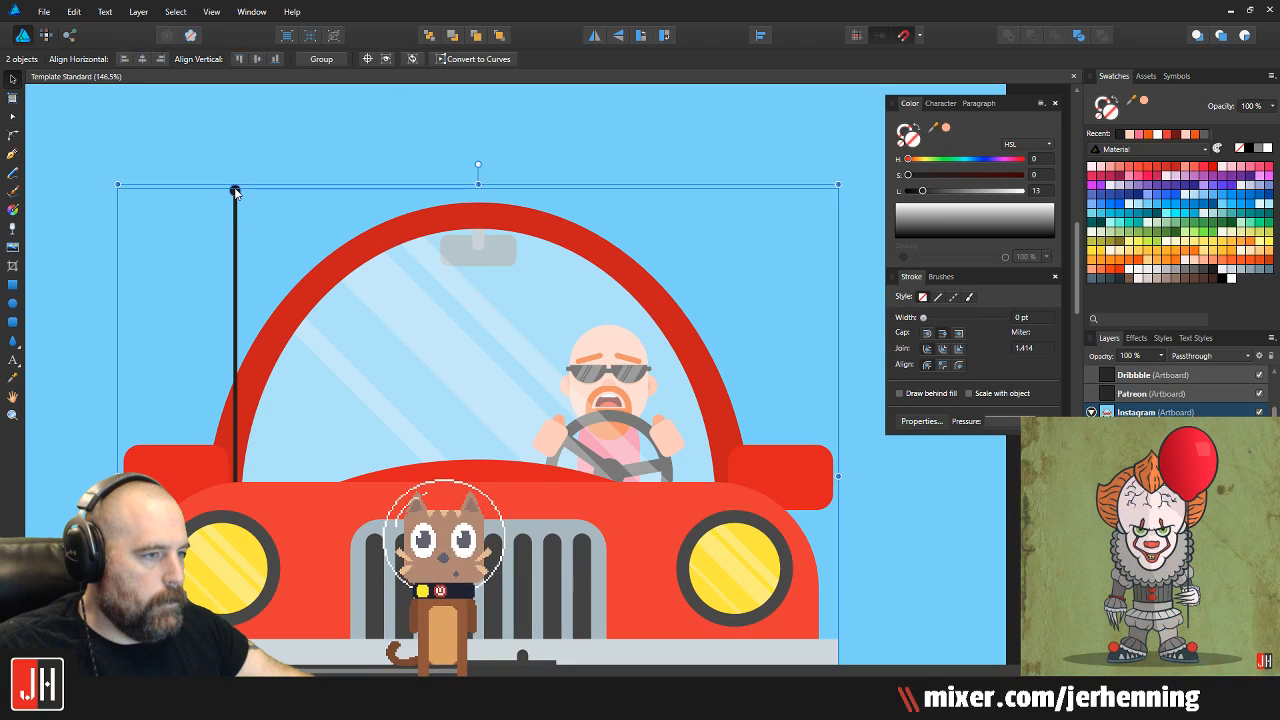
{"action": "key", "text": "ctrl+d"}
{"action": "scroll", "coordinate": [237, 199], "scroll_direction": "up", "scroll_amount": 5}
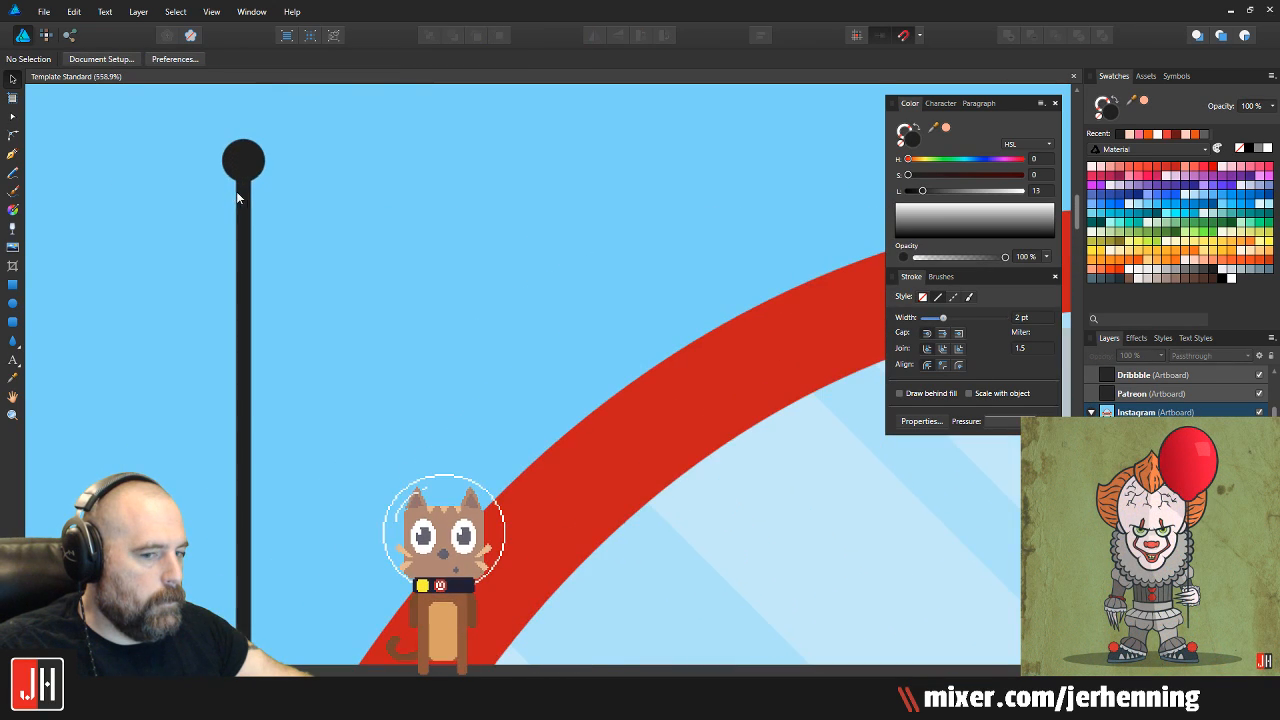
{"action": "left_click", "coordinate": [254, 144]}
{"action": "key", "text": "ctrl+d"}
{"action": "scroll", "coordinate": [326, 197], "scroll_direction": "down", "scroll_amount": 5}
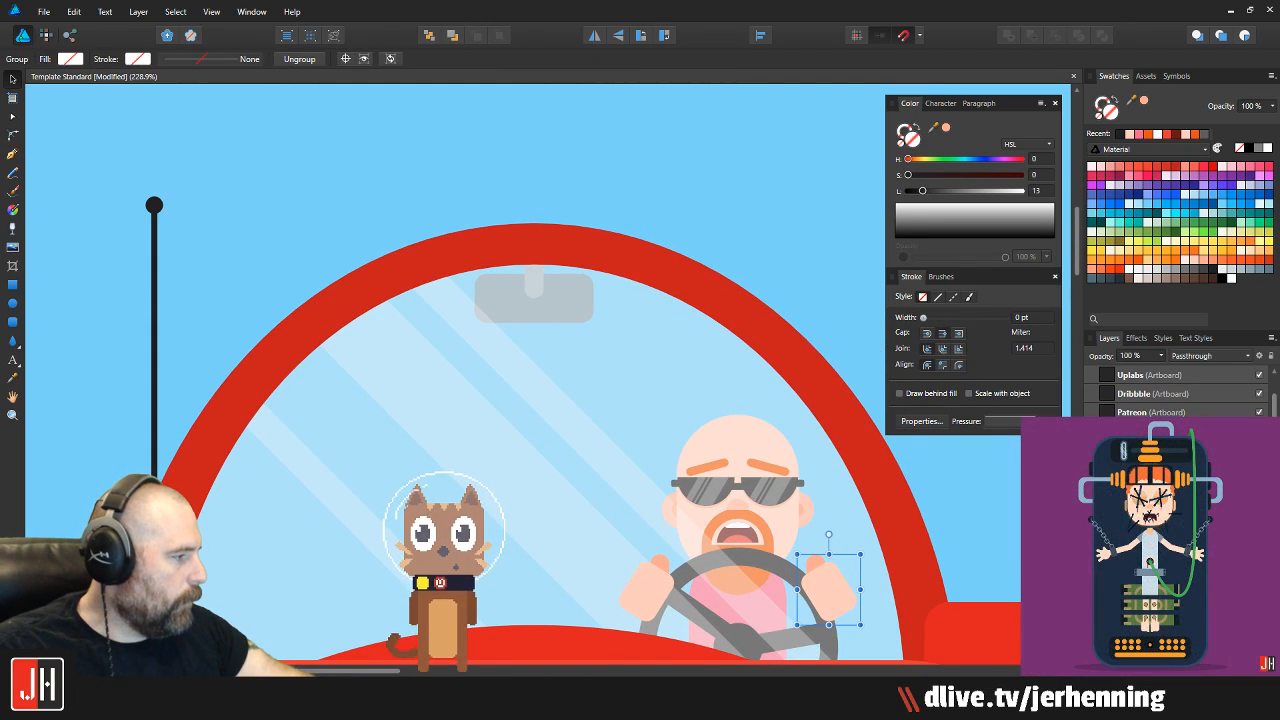
{"action": "left_click", "coordinate": [826, 582]}
{"action": "left_click", "coordinate": [763, 562]}
{"action": "left_click_drag", "start_coordinate": [808, 563], "coordinate": [744, 428]}
{"action": "left_click_drag", "start_coordinate": [502, 504], "coordinate": [657, 400]}
{"action": "key", "text": "ctrl+z"}
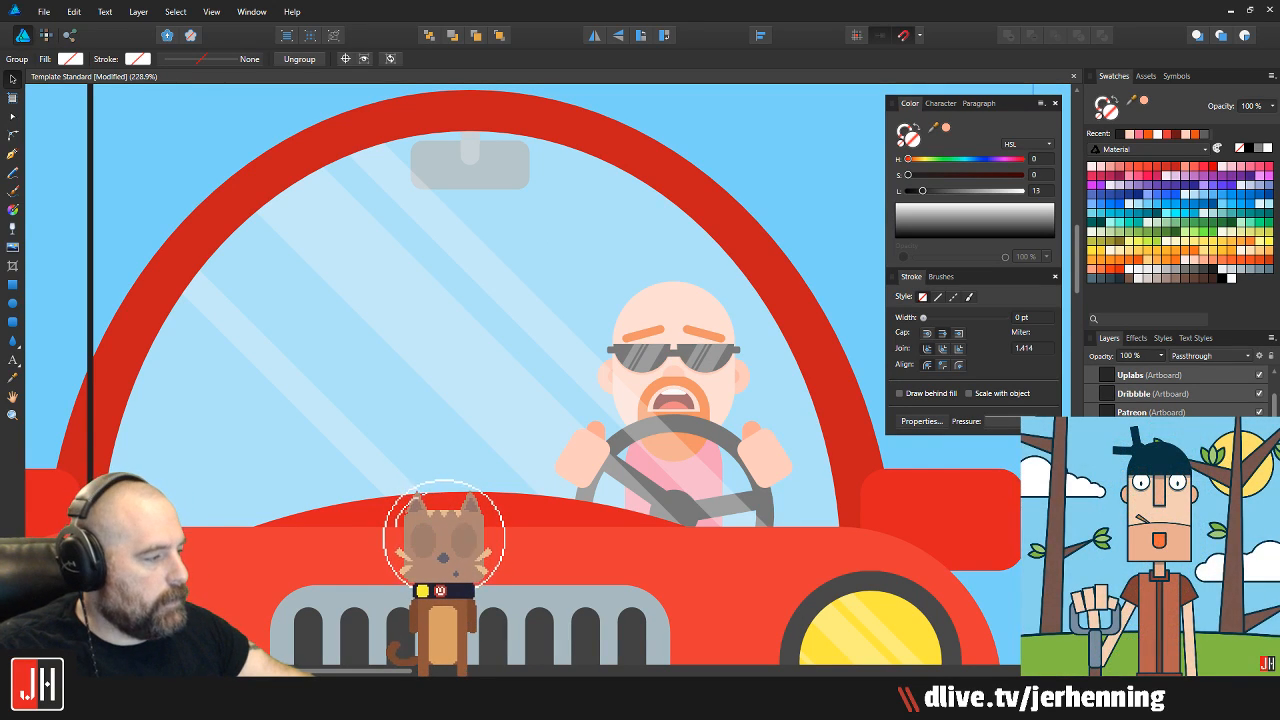
{"action": "double_click", "coordinate": [718, 436]}
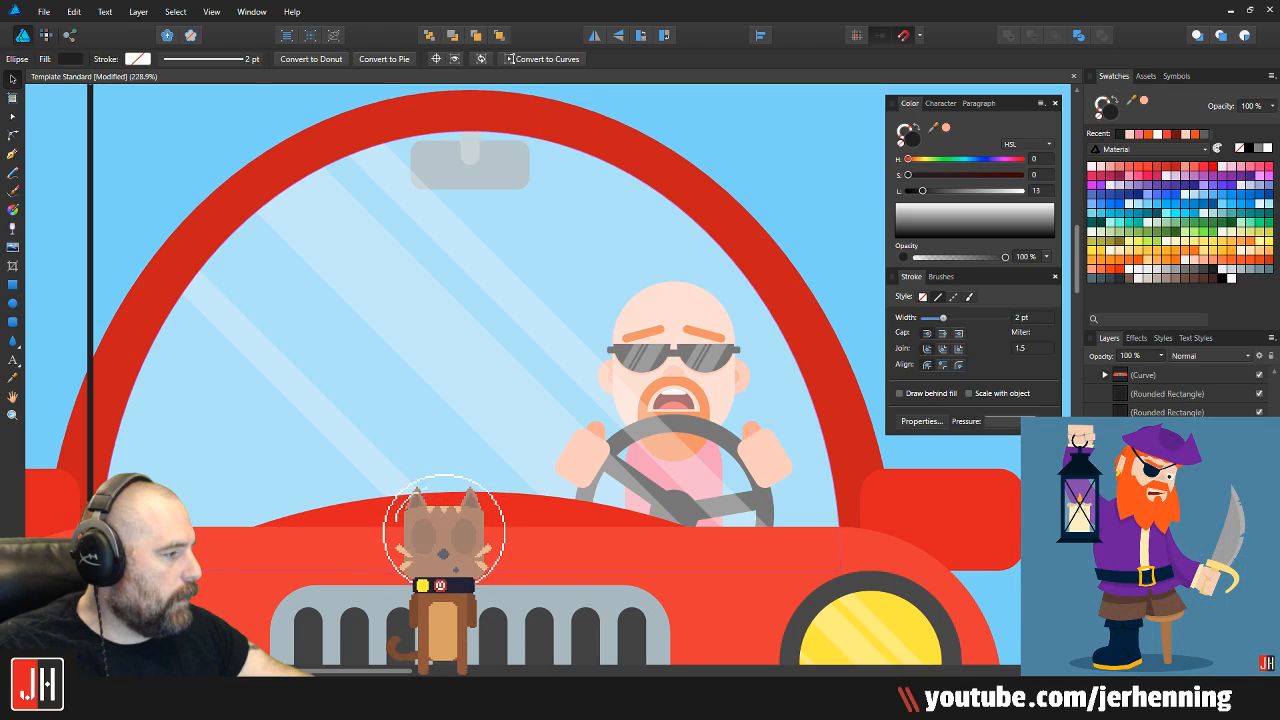
Select the steering wheel and send it to the back of the artwork, behind the windshield glass and hood
{"action": "left_click", "coordinate": [89, 300]}
{"action": "left_click", "coordinate": [748, 462]}
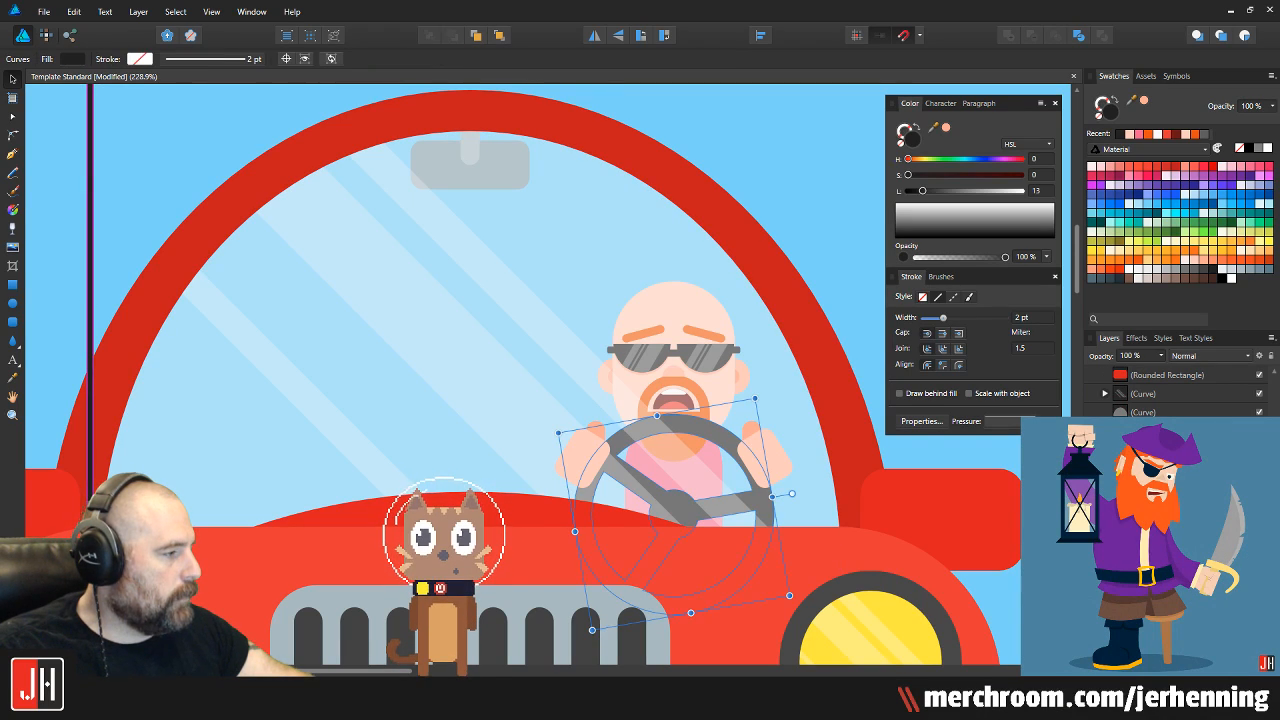
{"action": "key", "text": "Delete"}
{"action": "key", "text": "ctrl+z"}
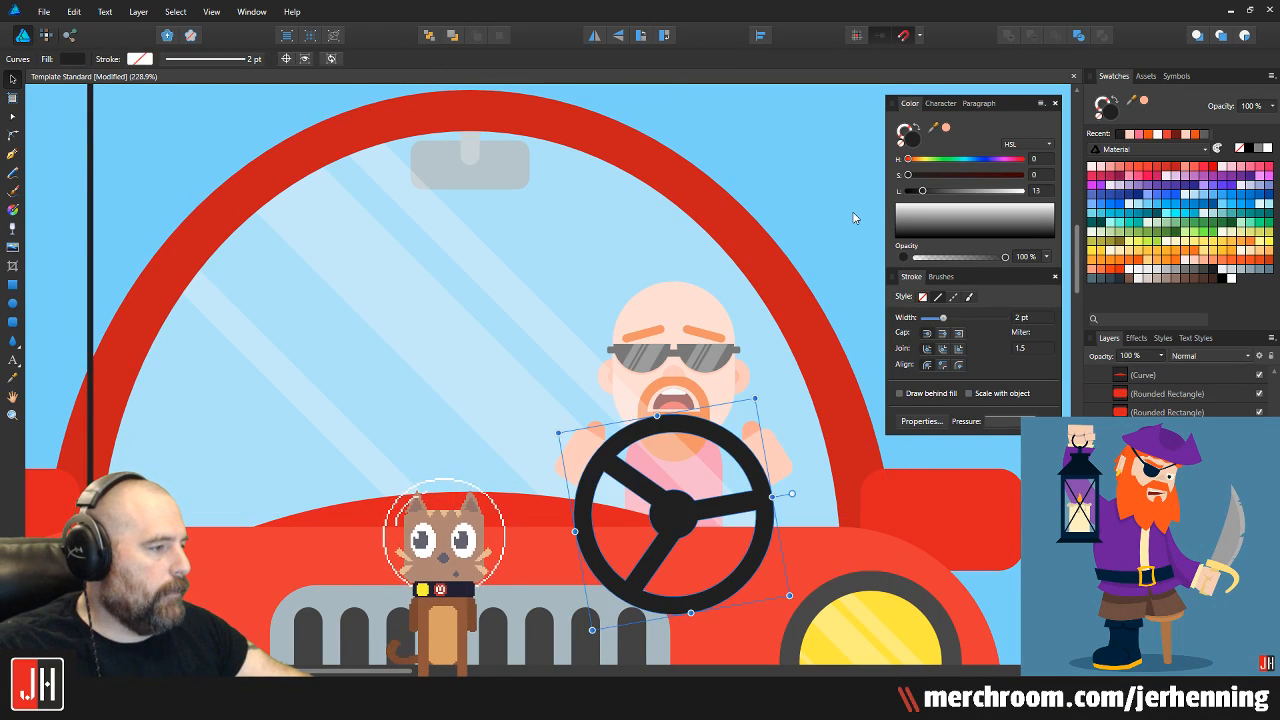
{"action": "key", "text": "ctrl+shift+bracketleft"}
{"action": "scroll", "coordinate": [498, 285], "scroll_direction": "down", "scroll_amount": 3}
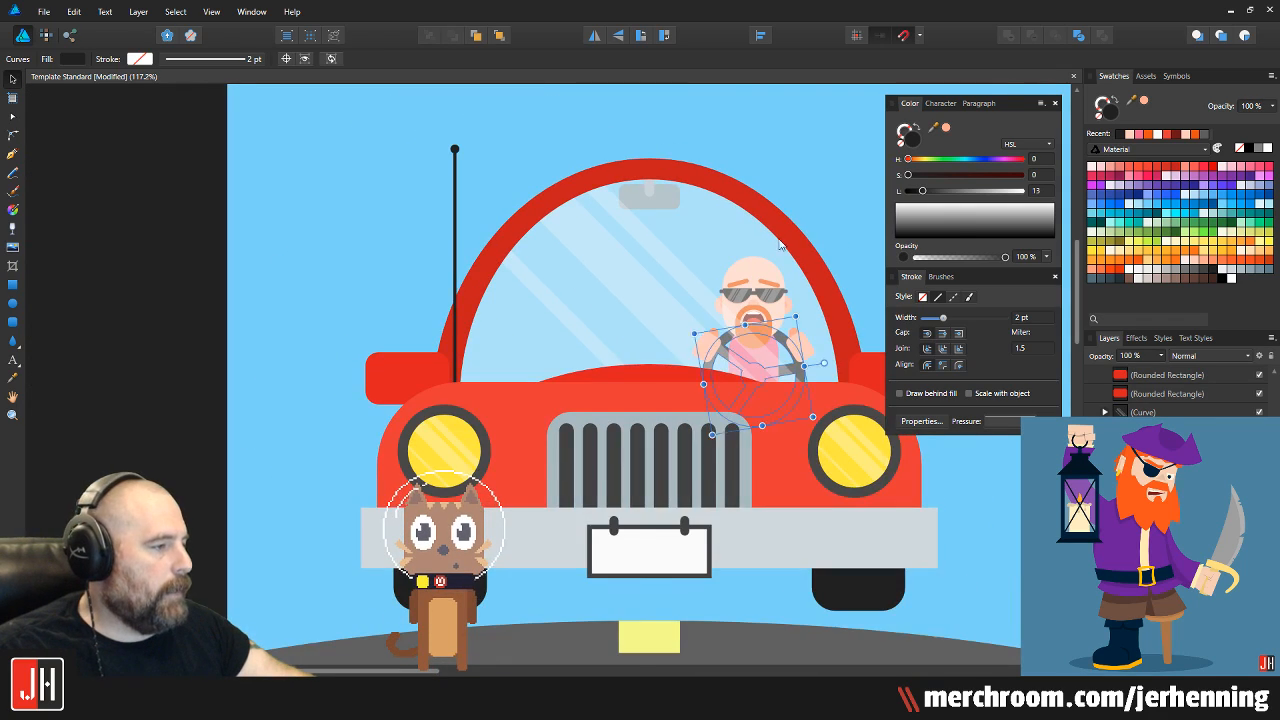
{"action": "scroll", "coordinate": [1118, 393], "scroll_direction": "up", "scroll_amount": 5}
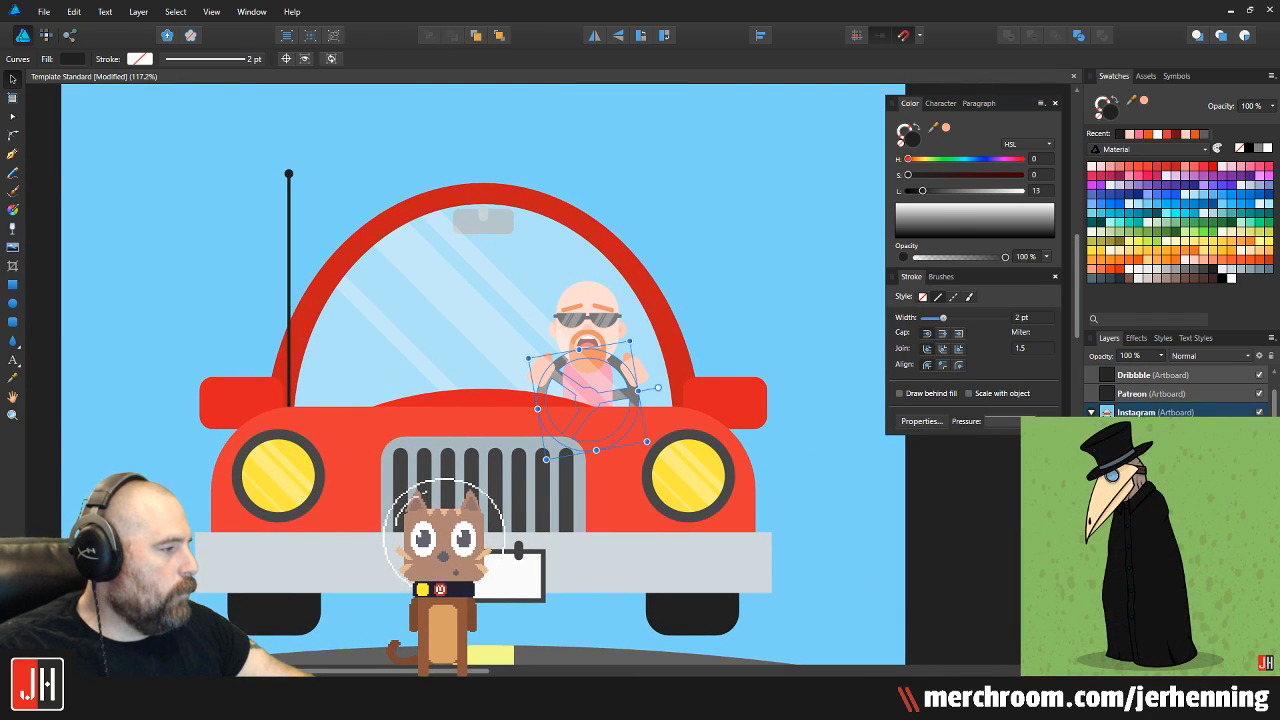
Restack the driver behind the windshield glass, with the head and pink shirt behind the steering wheel and the hands in front of it
{"action": "left_click", "coordinate": [635, 372]}
{"action": "left_click", "coordinate": [541, 373], "text": "shift"}
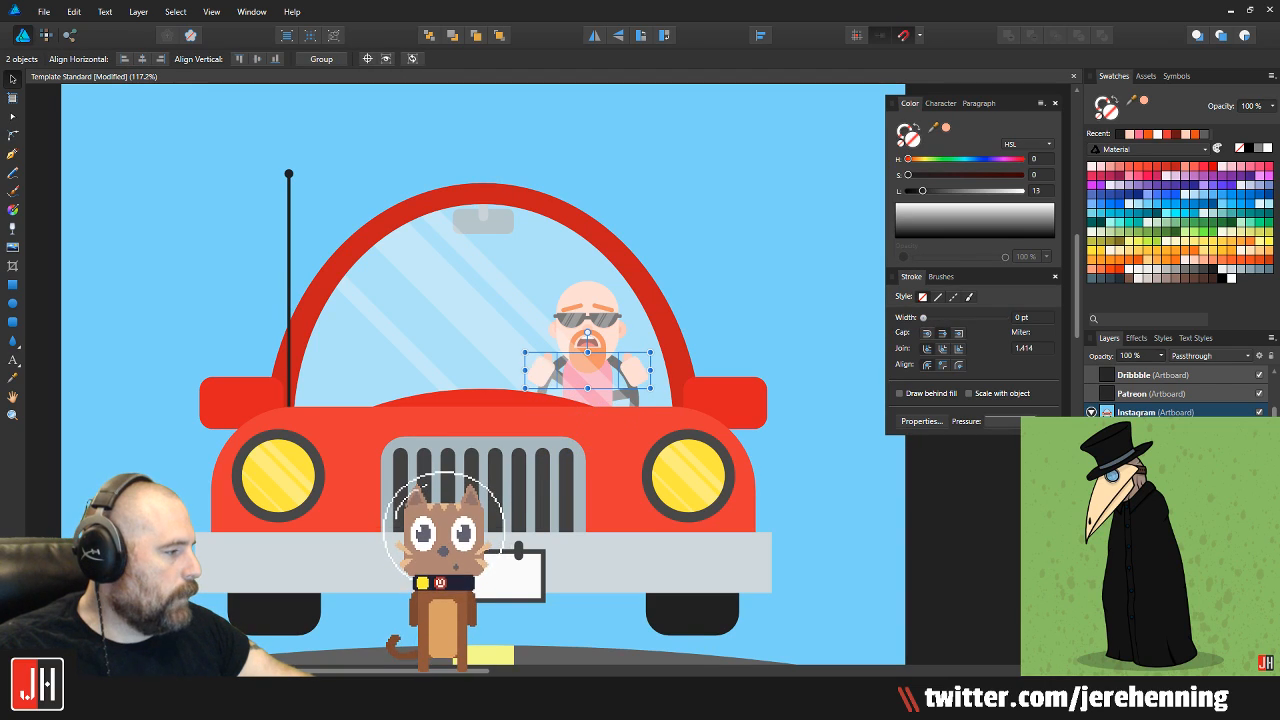
{"action": "left_click", "coordinate": [588, 304]}
{"action": "left_click", "coordinate": [588, 388], "text": "shift"}
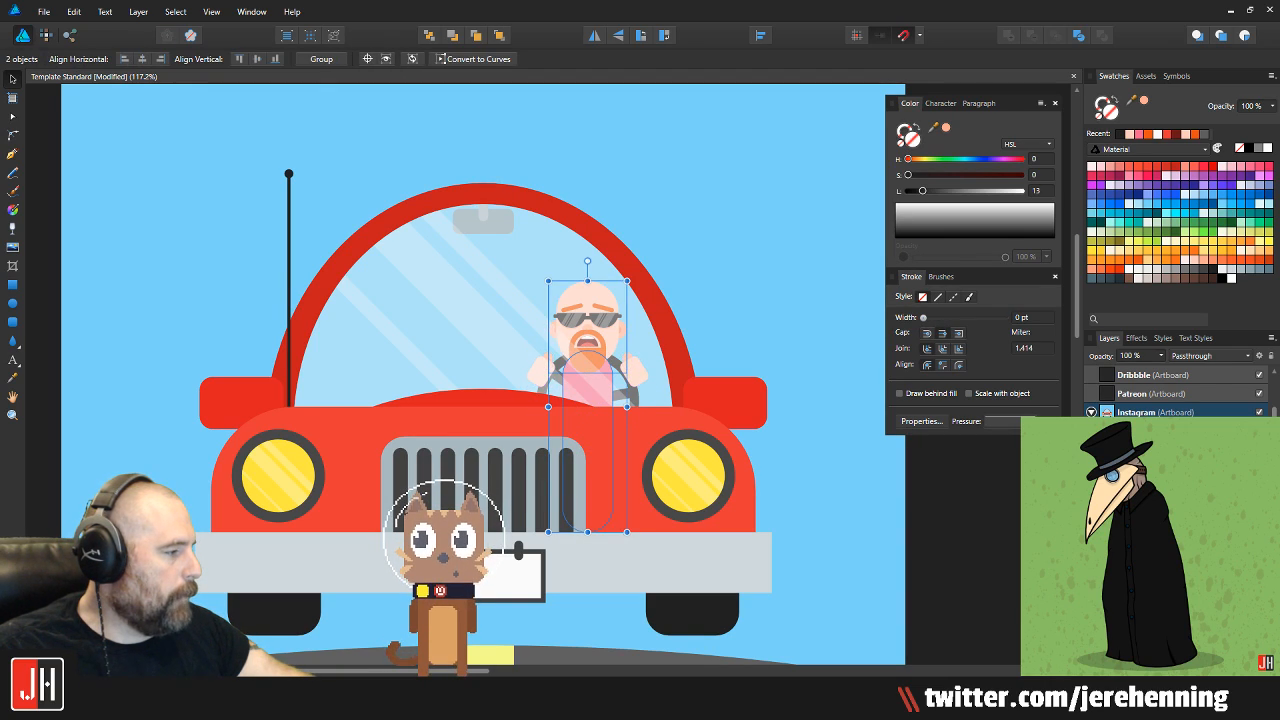
{"action": "key", "text": "ctrl+shift+bracketleft"}
{"action": "key", "text": "ctrl+bracketright"}
{"action": "left_click", "coordinate": [738, 306]}
Enlarge the driver's head and pink shirt together so he sits taller behind the steering wheel, and save the document
{"action": "scroll", "coordinate": [538, 344], "scroll_direction": "up", "scroll_amount": 3}
{"action": "scroll", "coordinate": [538, 346], "scroll_direction": "down", "scroll_amount": 4}
{"action": "scroll", "coordinate": [456, 370], "scroll_direction": "up", "scroll_amount": 1}
{"action": "scroll", "coordinate": [458, 370], "scroll_direction": "up", "scroll_amount": 3}
{"action": "left_click", "coordinate": [547, 402]}
{"action": "left_click", "coordinate": [556, 302], "text": "shift"}
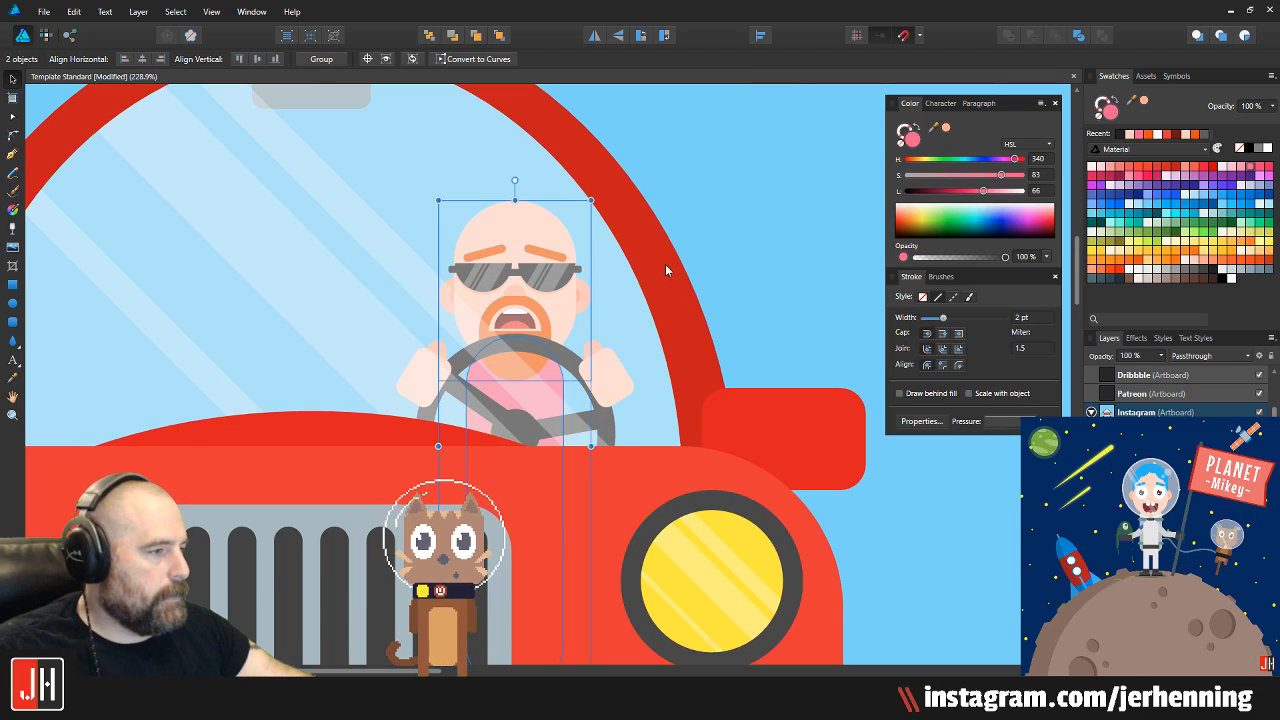
{"action": "left_click_drag", "start_coordinate": [588, 203], "coordinate": [599, 168]}
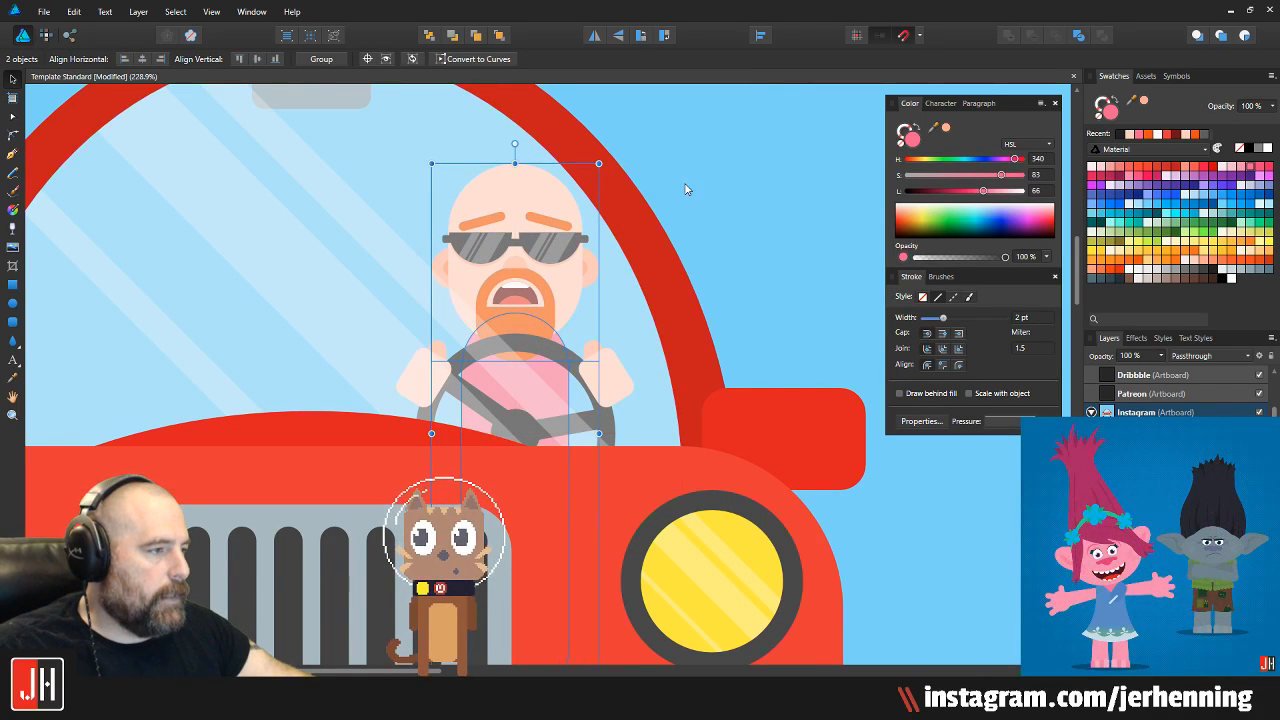
{"action": "key", "text": "ctrl+d"}
{"action": "scroll", "coordinate": [600, 280], "scroll_direction": "down", "scroll_amount": 5}
{"action": "scroll", "coordinate": [572, 316], "scroll_direction": "up", "scroll_amount": 5}
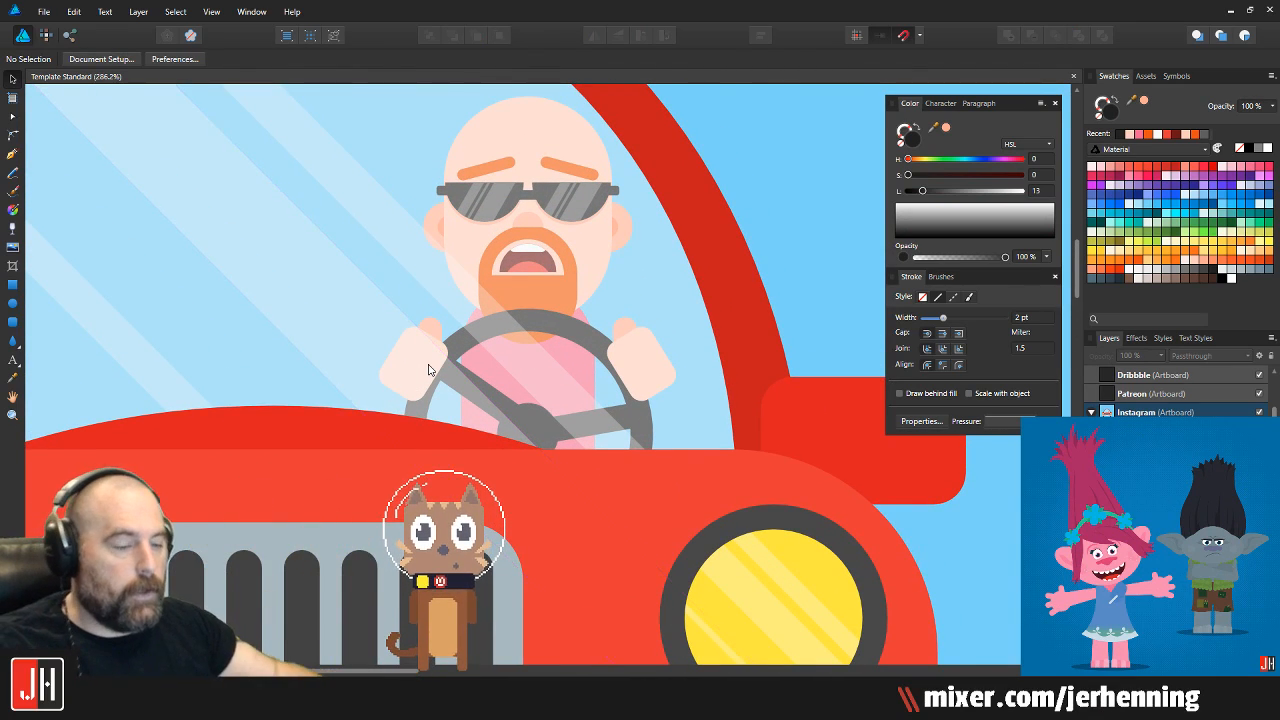
Draw a tall dark rounded bar beside the driver's hand for an arm, with its corners rounded to 50%
{"action": "scroll", "coordinate": [435, 385], "scroll_direction": "down", "scroll_amount": 3}
{"action": "left_click_drag", "start_coordinate": [417, 353], "coordinate": [417, 361]}
{"action": "scroll", "coordinate": [465, 364], "scroll_direction": "up", "scroll_amount": 5}
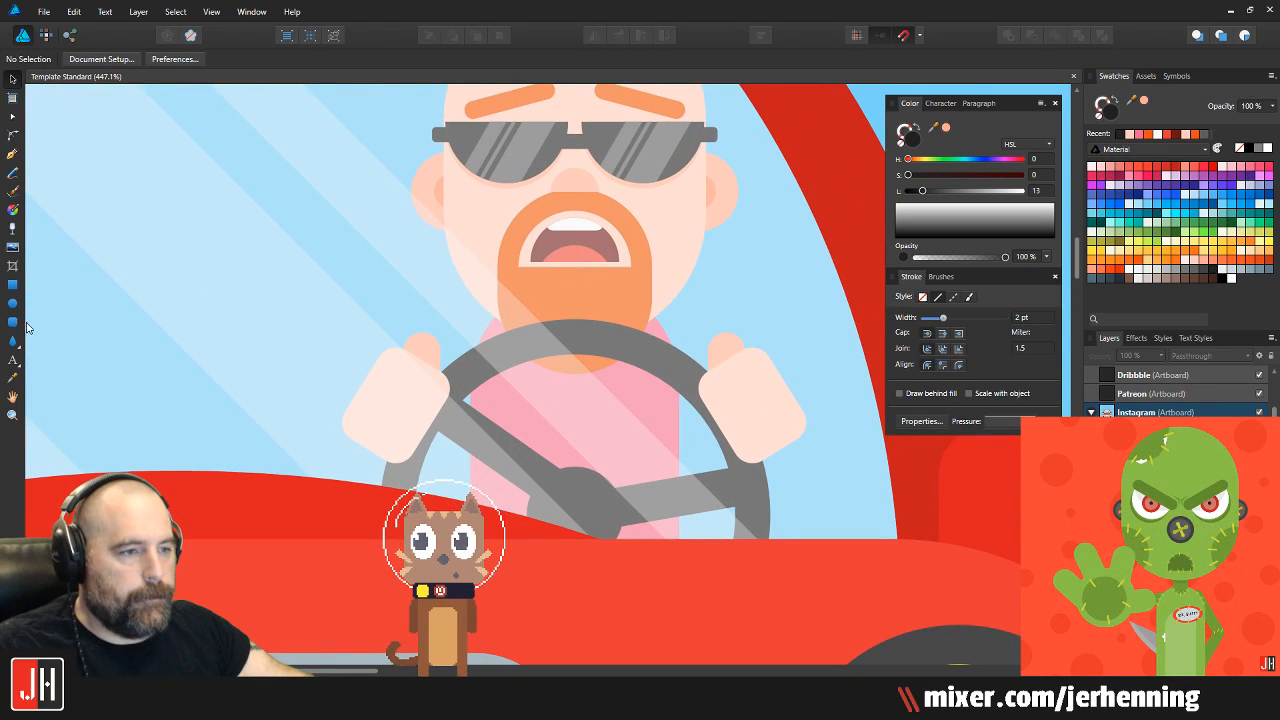
{"action": "left_click", "coordinate": [13, 322]}
{"action": "left_click_drag", "start_coordinate": [352, 212], "coordinate": [396, 552]}
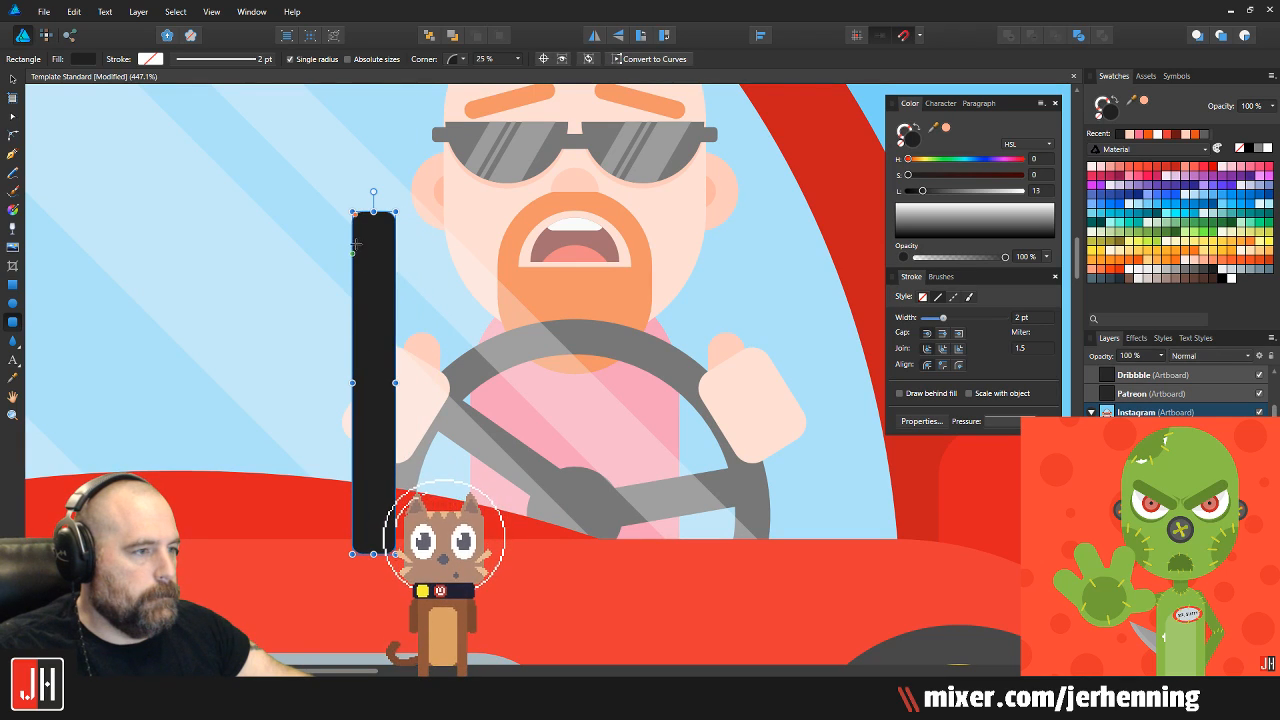
{"action": "left_click_drag", "start_coordinate": [354, 216], "coordinate": [373, 214]}
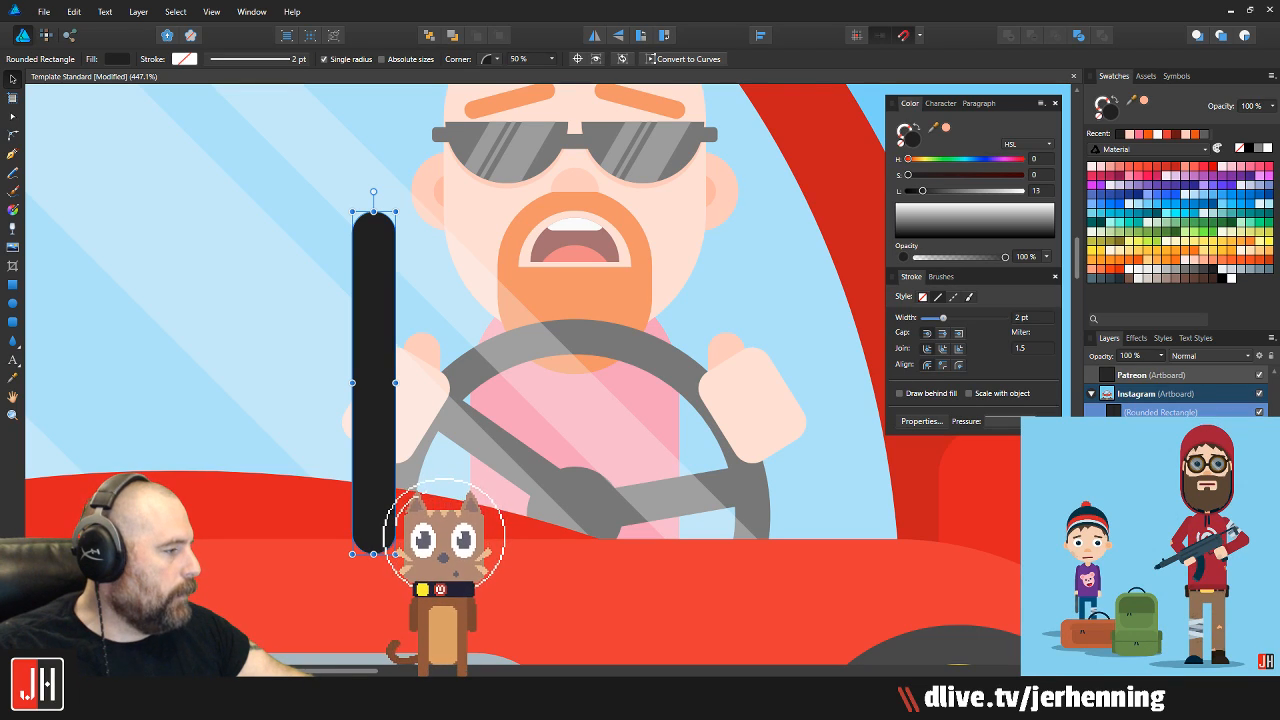
Examine the arm bar against the whole car and check the order of the objects in the layer stack
{"action": "scroll", "coordinate": [1180, 480], "scroll_direction": "down", "scroll_amount": 2}
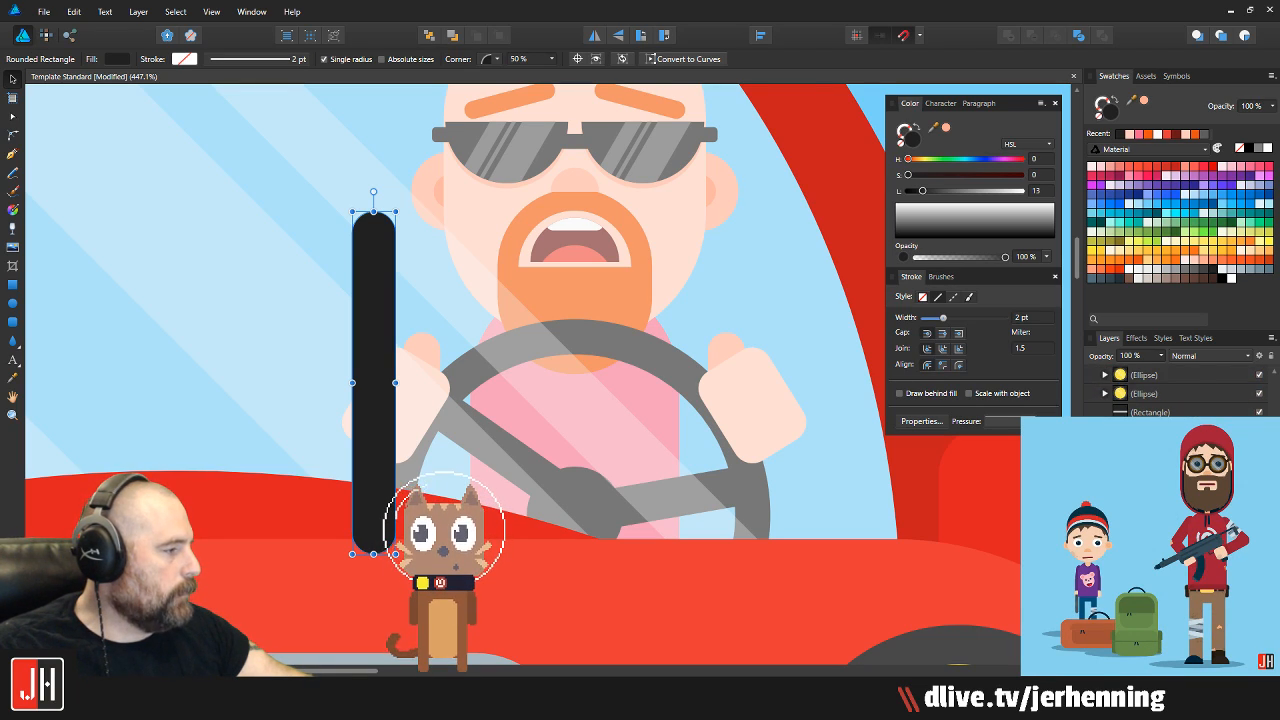
{"action": "left_click", "coordinate": [780, 421]}
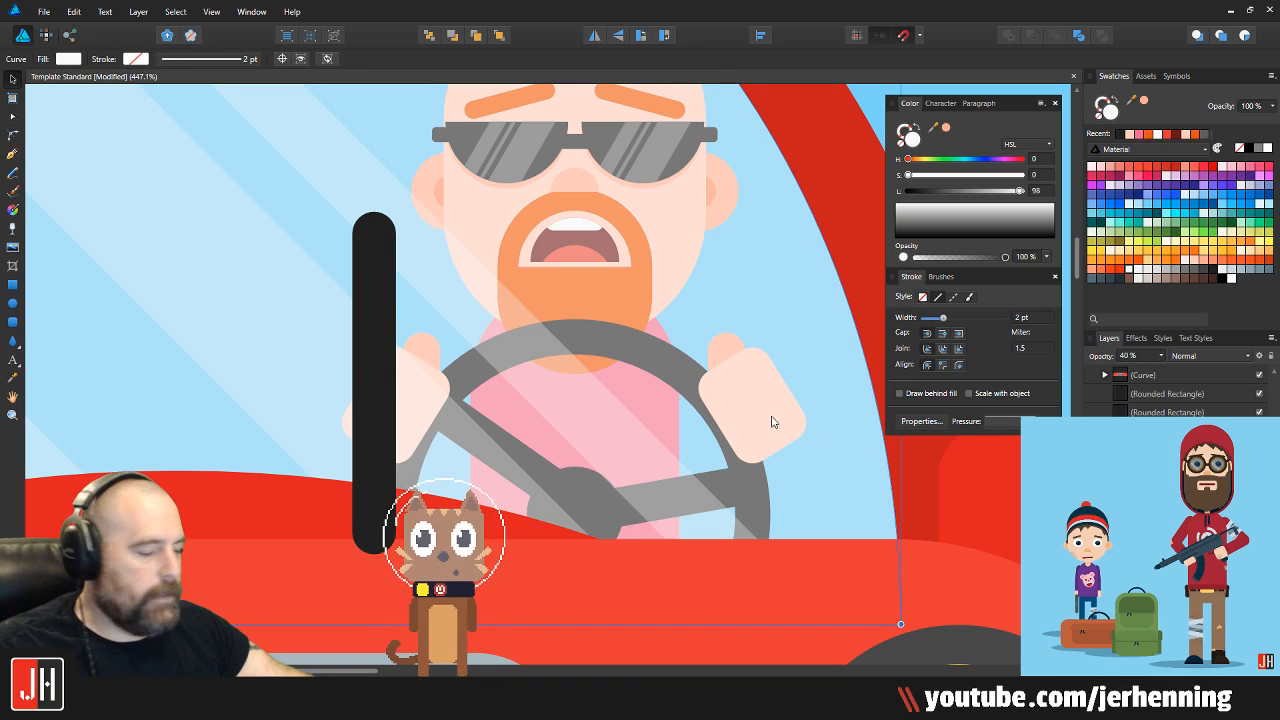
{"action": "key", "text": "ctrl+0"}
{"action": "key", "text": "ctrl+d"}
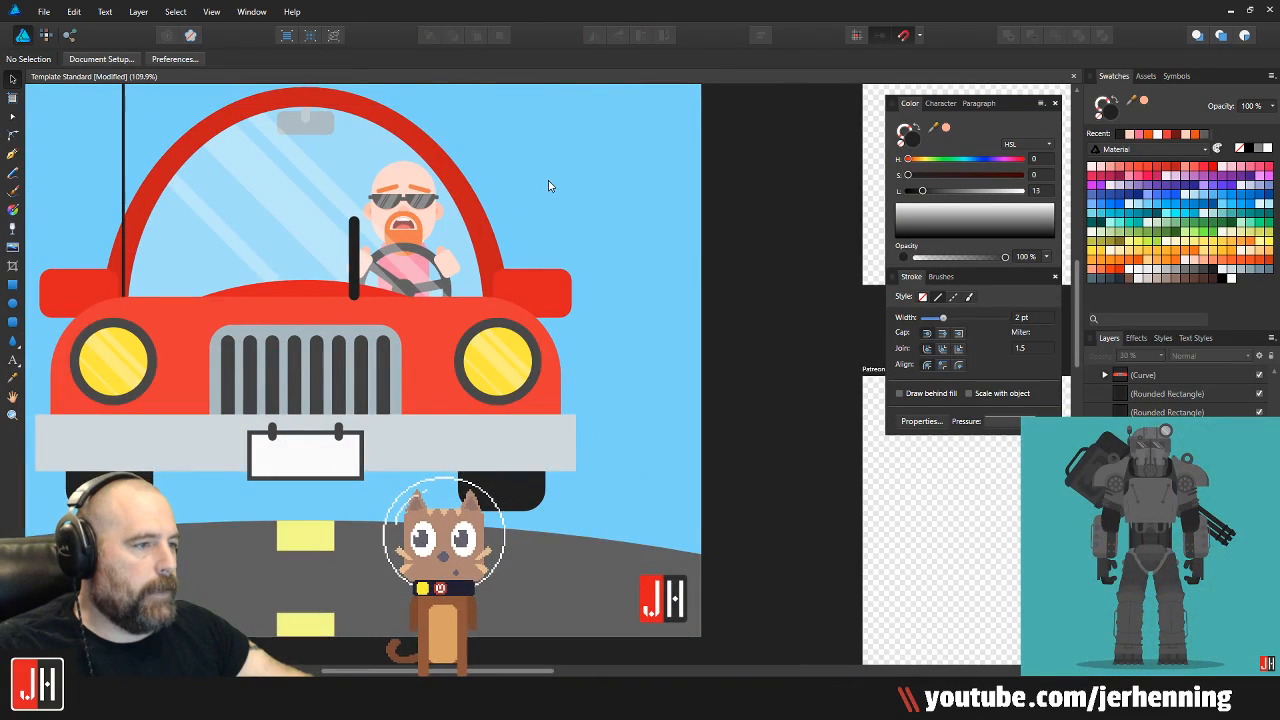
{"action": "scroll", "coordinate": [500, 368], "scroll_direction": "up", "scroll_amount": 4}
{"action": "scroll", "coordinate": [500, 368], "scroll_direction": "up", "scroll_amount": 2}
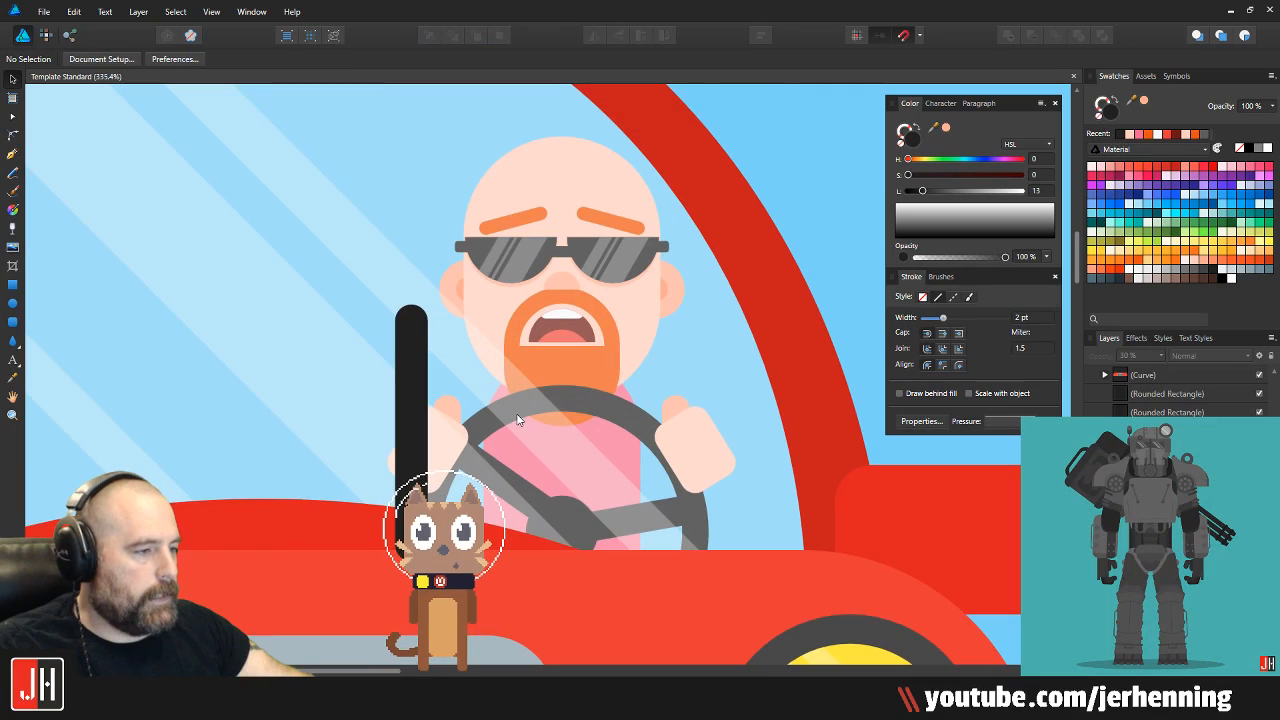
{"action": "scroll", "coordinate": [1180, 480], "scroll_direction": "up", "scroll_amount": 5}
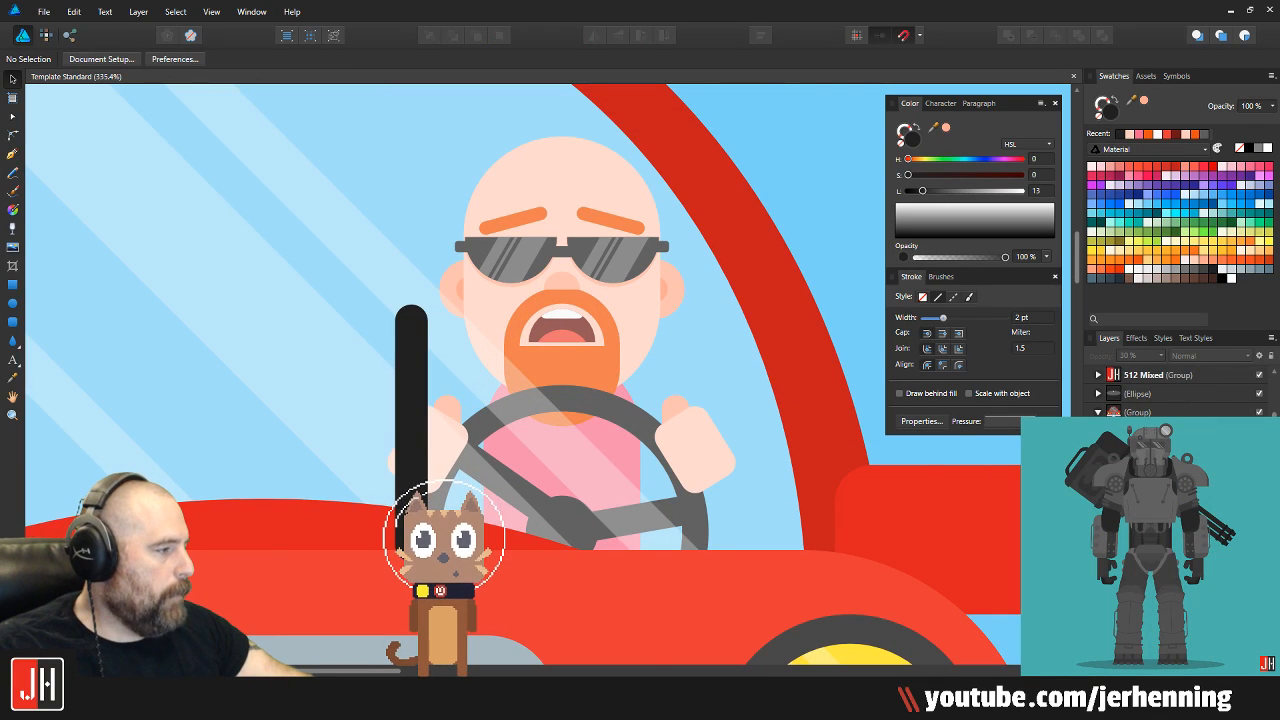
{"action": "scroll", "coordinate": [1180, 400], "scroll_direction": "down", "scroll_amount": 3}
{"action": "key", "text": "ctrl+0"}
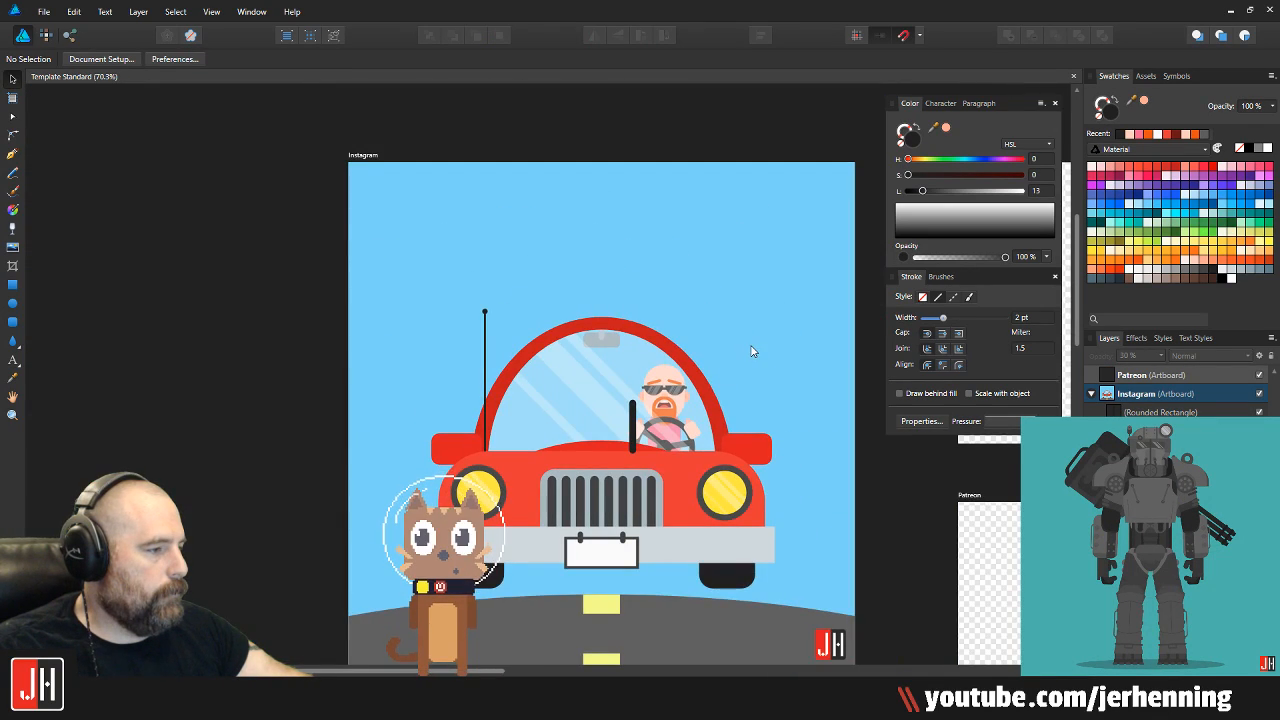
Fill the arm bar with the pale skin colour, tilt it across the steering wheel from the hand, and send it to the back
{"action": "scroll", "coordinate": [687, 427], "scroll_direction": "up", "scroll_amount": 3}
{"action": "scroll", "coordinate": [687, 427], "scroll_direction": "up", "scroll_amount": 1}
{"action": "left_click_drag", "start_coordinate": [526, 386], "coordinate": [617, 357]}
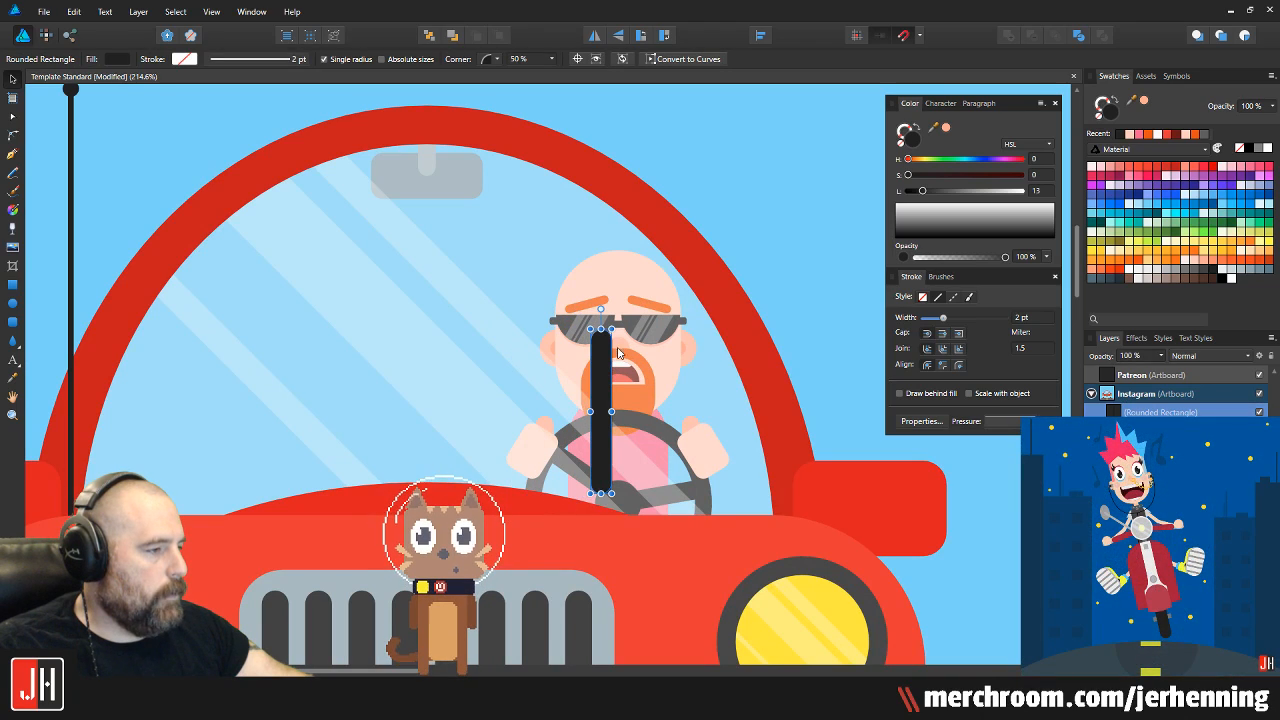
{"action": "left_click", "coordinate": [1192, 262]}
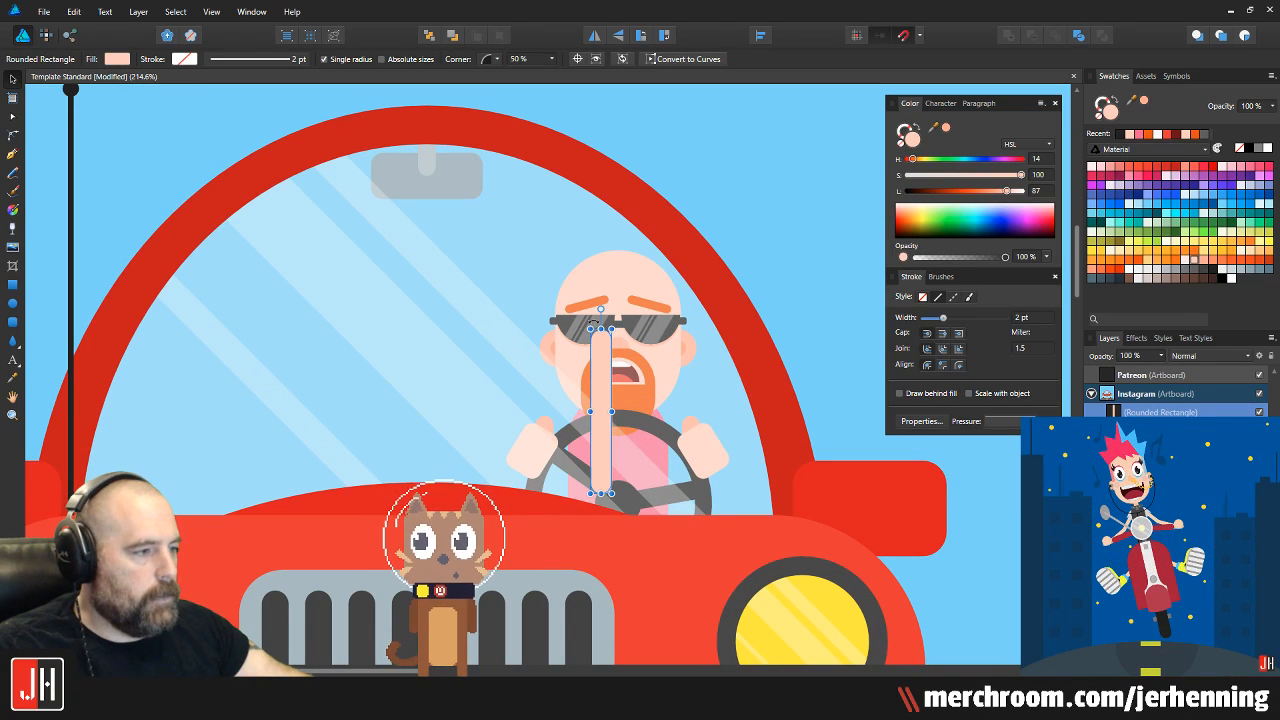
{"action": "left_click_drag", "start_coordinate": [601, 309], "coordinate": [518, 350]}
{"action": "left_click_drag", "start_coordinate": [570, 392], "coordinate": [561, 478]}
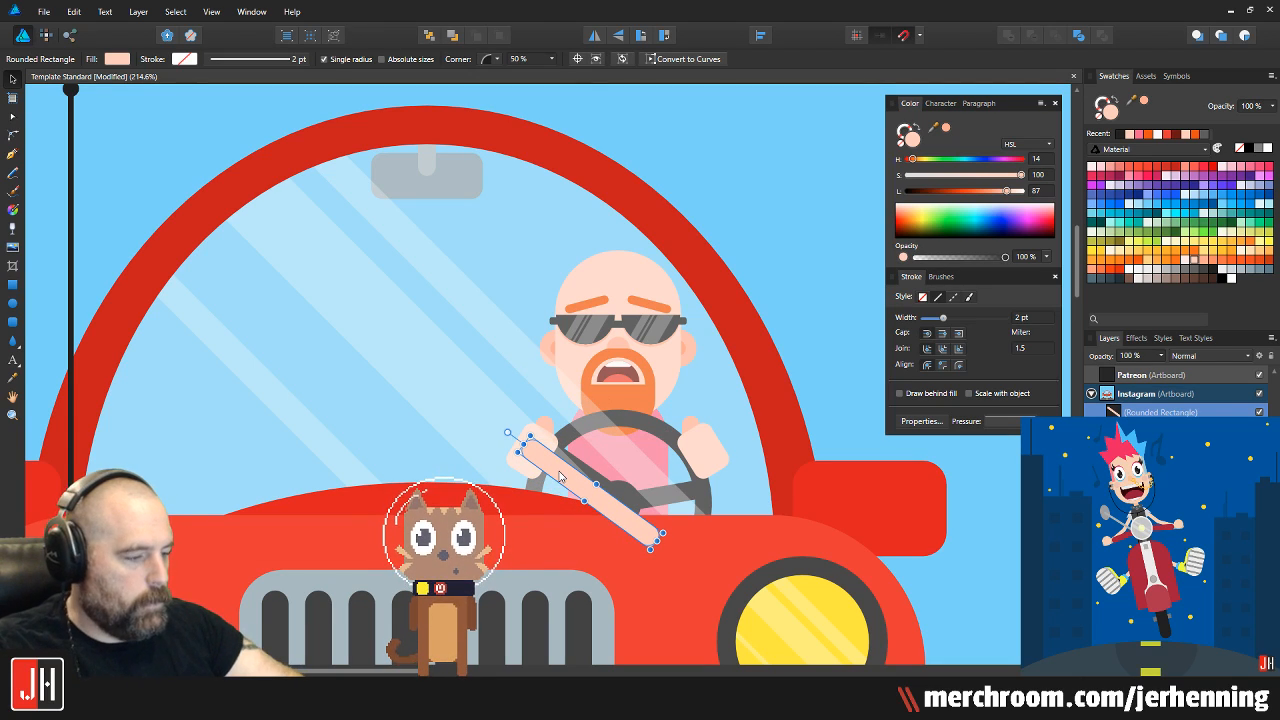
{"action": "key", "text": "Delete"}
Rotate and reposition the arm so it runs upward from the hand to the driver's shoulder behind the shirt
{"action": "scroll", "coordinate": [585, 440], "scroll_direction": "up", "scroll_amount": 8}
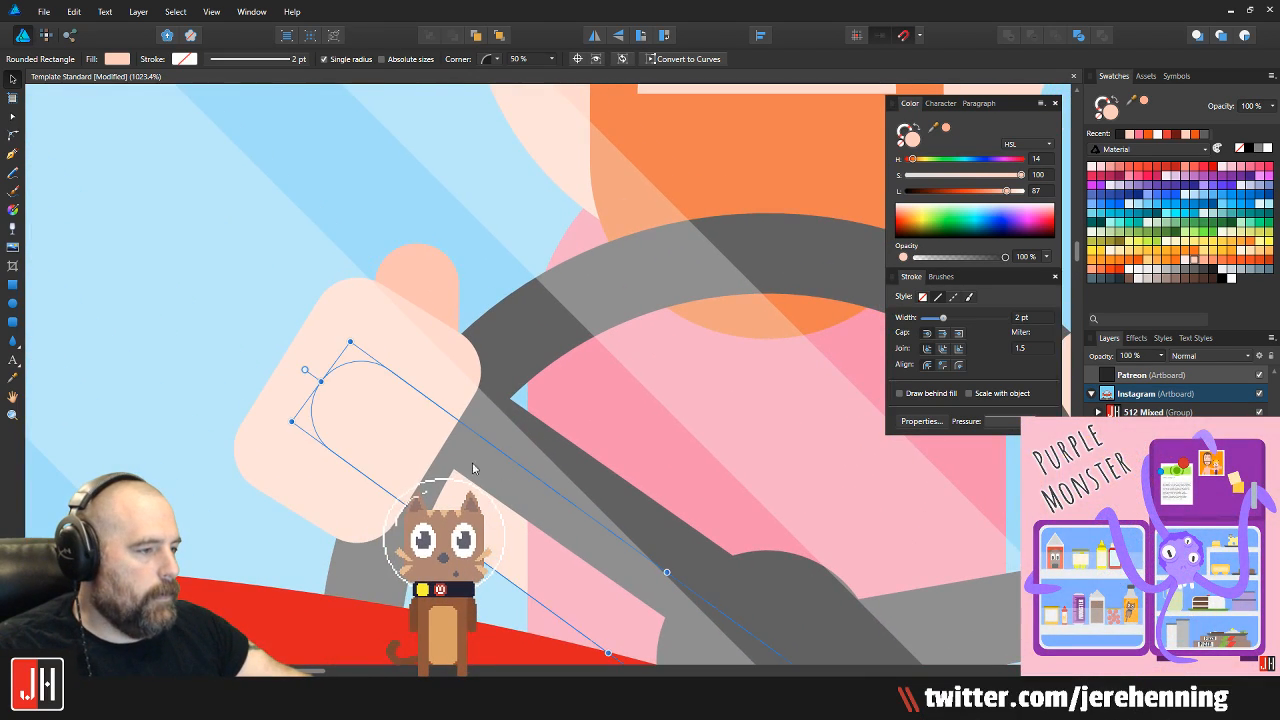
{"action": "scroll", "coordinate": [488, 470], "scroll_direction": "down", "scroll_amount": 8}
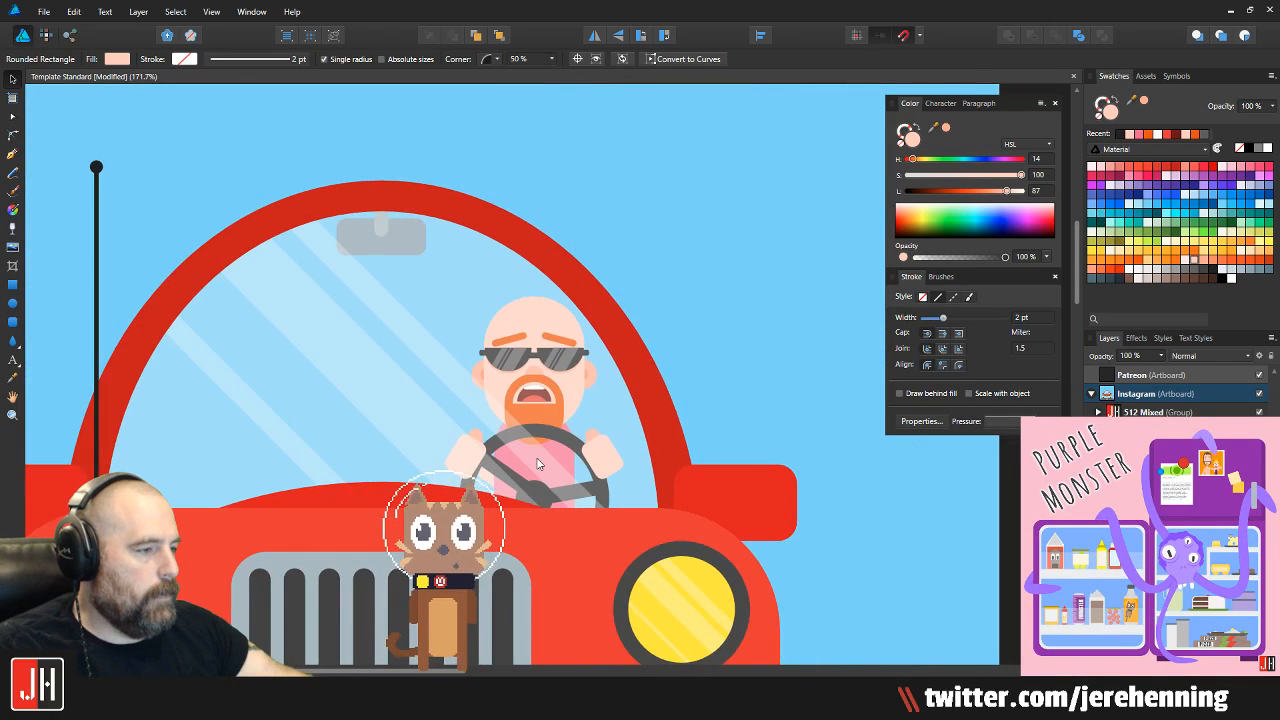
{"action": "scroll", "coordinate": [537, 463], "scroll_direction": "up", "scroll_amount": 2}
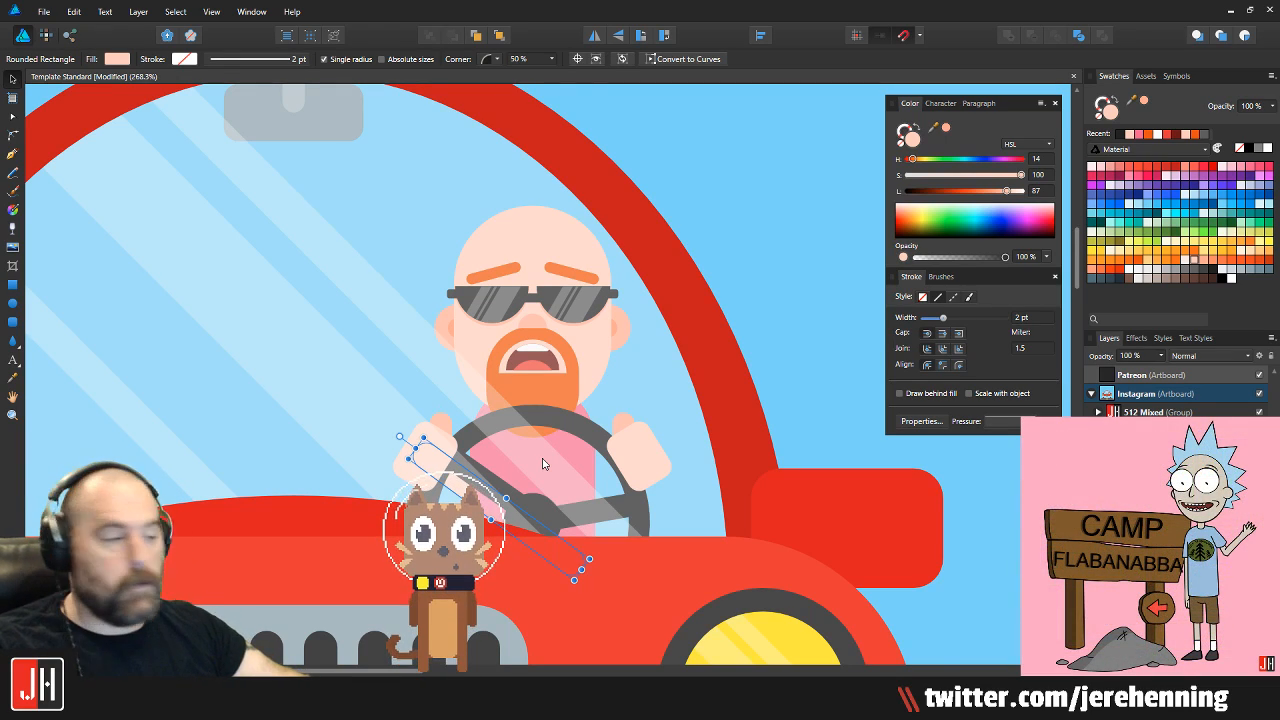
{"action": "scroll", "coordinate": [538, 490], "scroll_direction": "down", "scroll_amount": 1}
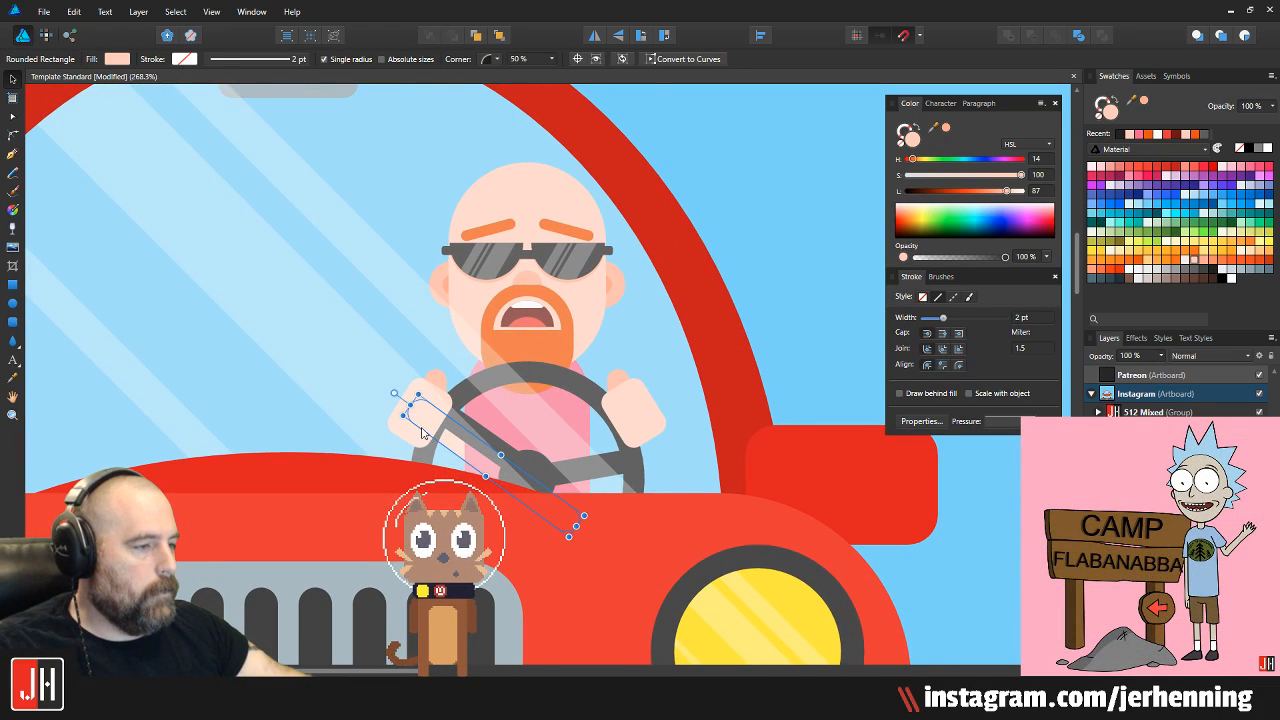
{"action": "left_click_drag", "start_coordinate": [394, 393], "coordinate": [381, 515]}
{"action": "left_click_drag", "start_coordinate": [444, 490], "coordinate": [457, 404]}
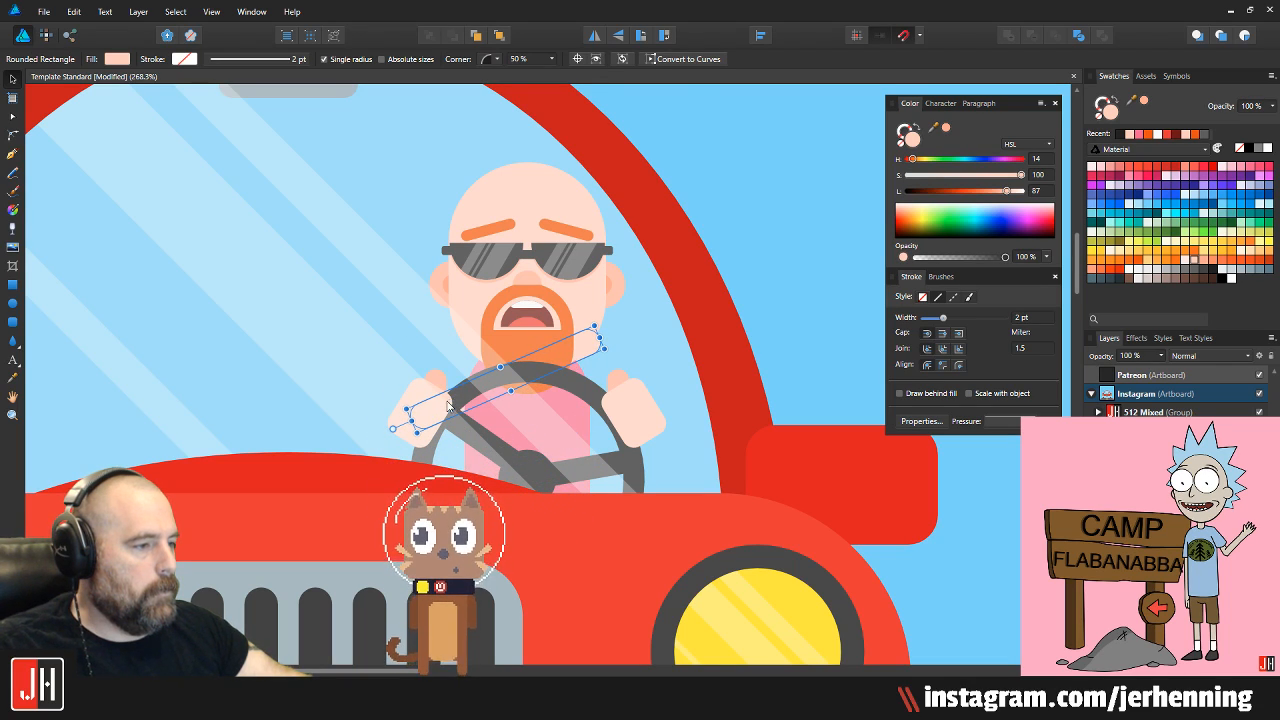
{"action": "scroll", "coordinate": [448, 404], "scroll_direction": "up", "scroll_amount": 3, "text": "ctrl"}
{"action": "left_click_drag", "start_coordinate": [340, 458], "coordinate": [338, 448]}
{"action": "left_click_drag", "start_coordinate": [493, 377], "coordinate": [496, 392]}
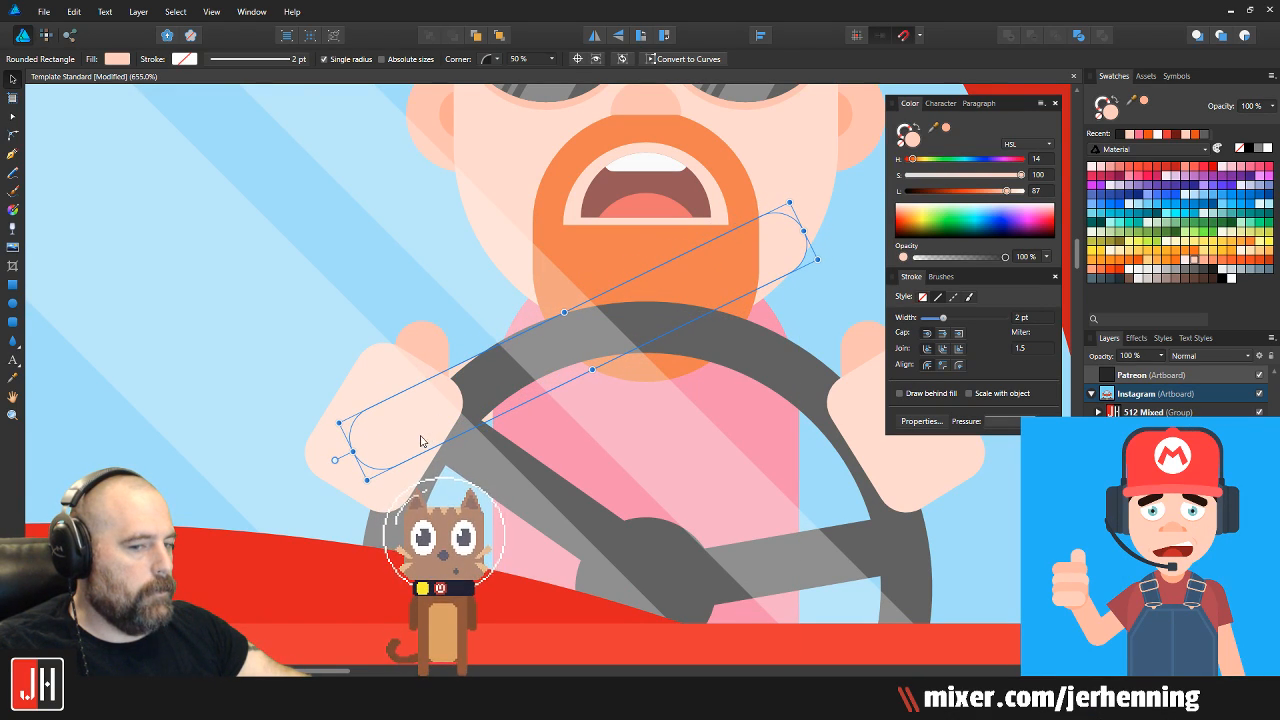
{"action": "left_click_drag", "start_coordinate": [335, 459], "coordinate": [344, 478]}
{"action": "left_click_drag", "start_coordinate": [516, 405], "coordinate": [503, 396]}
{"action": "scroll", "coordinate": [503, 396], "scroll_direction": "down", "scroll_amount": 6}
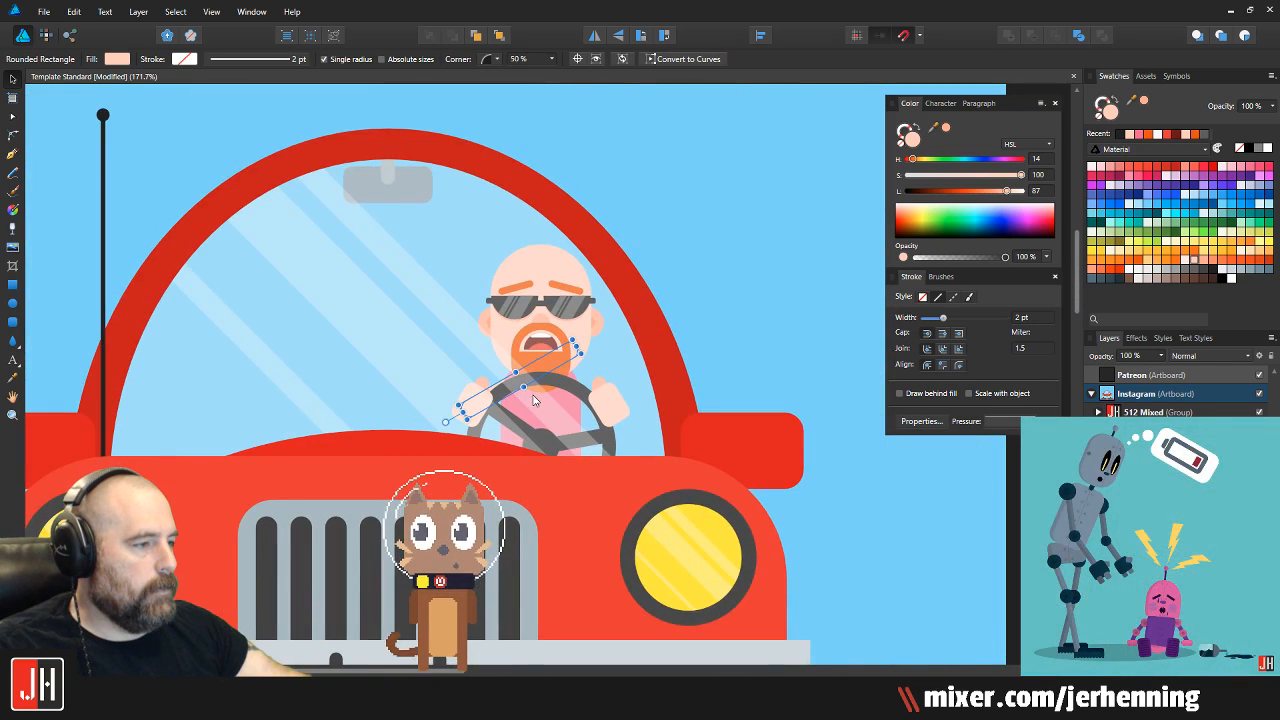
Duplicate the arm, flip the copy horizontally, and place it between the driver's other shoulder and hand
{"action": "scroll", "coordinate": [554, 374], "scroll_direction": "up", "scroll_amount": 3}
{"action": "left_click_drag", "start_coordinate": [514, 360], "coordinate": [645, 361]}
{"action": "left_click", "coordinate": [595, 35]}
{"action": "scroll", "coordinate": [565, 381], "scroll_direction": "up", "scroll_amount": 3}
{"action": "left_click_drag", "start_coordinate": [747, 431], "coordinate": [697, 428]}
{"action": "scroll", "coordinate": [760, 420], "scroll_direction": "down", "scroll_amount": 8}
{"action": "left_click", "coordinate": [783, 413]}
Make the driver's pink shirt slightly narrower and save the document
{"action": "scroll", "coordinate": [640, 440], "scroll_direction": "up", "scroll_amount": 5}
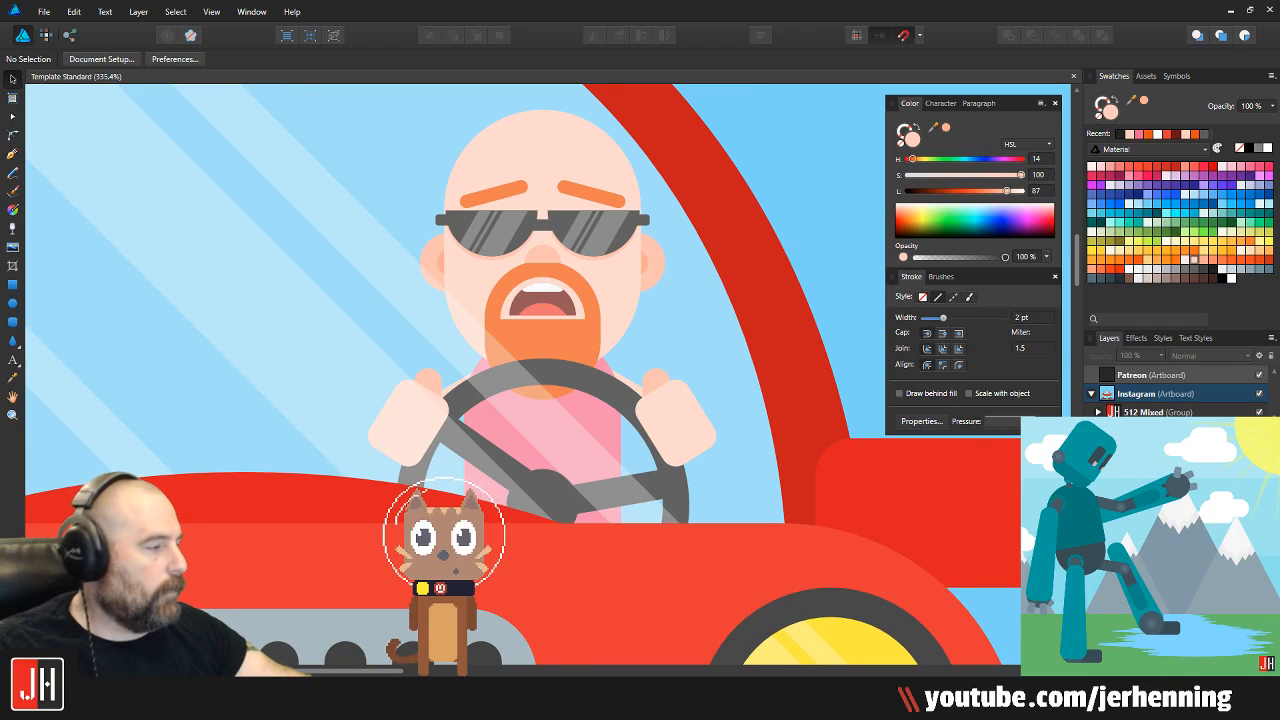
{"action": "key", "text": "m"}
{"action": "left_click_drag", "start_coordinate": [463, 614], "coordinate": [619, 327]}
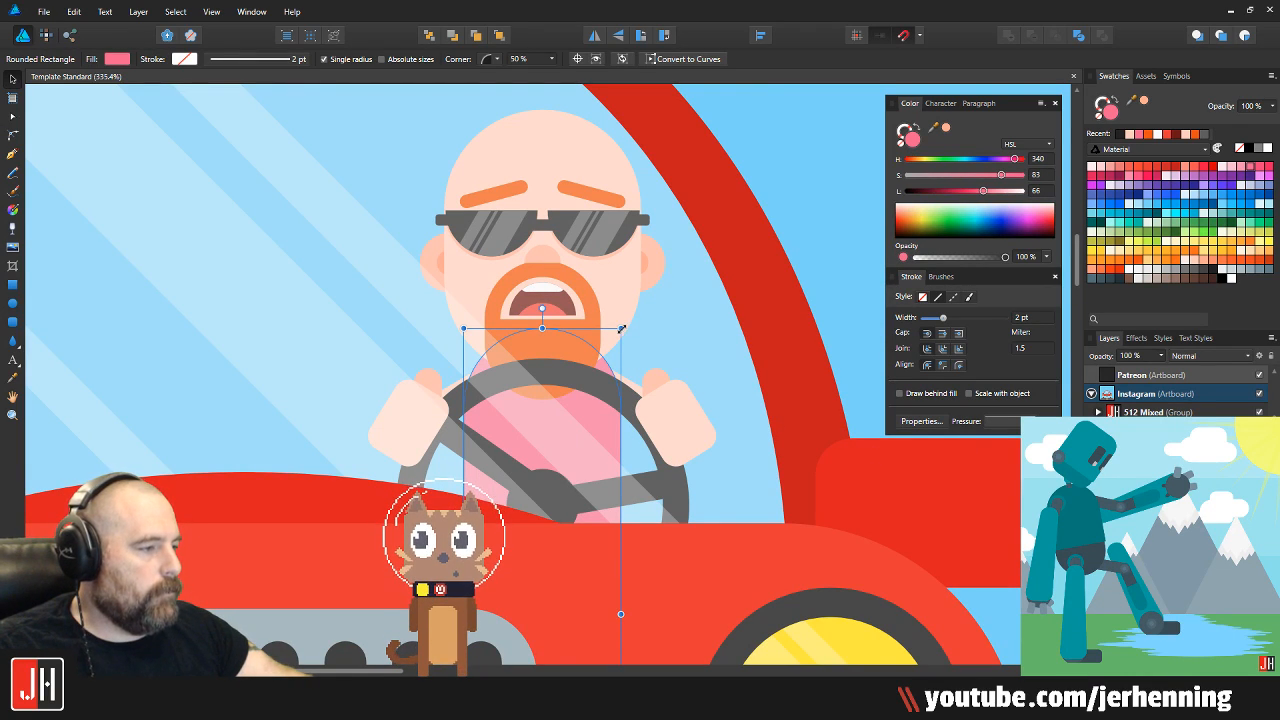
{"action": "scroll", "coordinate": [557, 425], "scroll_direction": "up", "scroll_amount": 3}
{"action": "left_click_drag", "start_coordinate": [563, 400], "coordinate": [557, 410]}
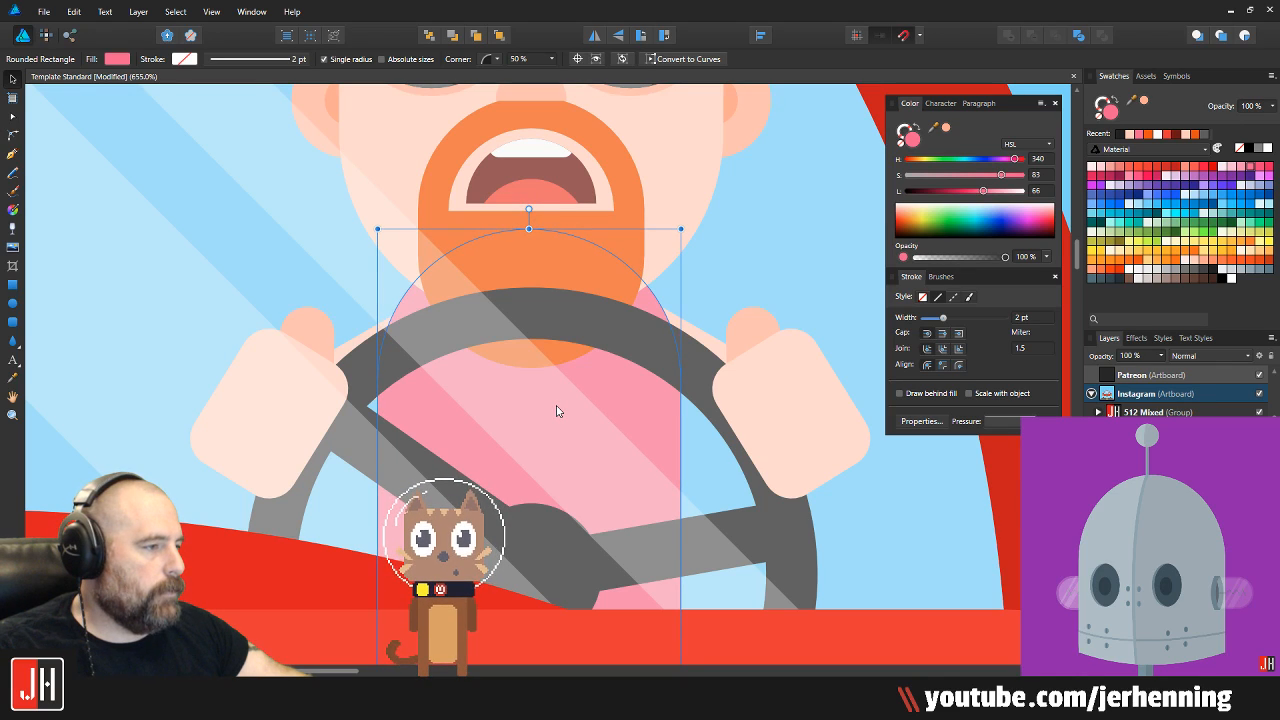
{"action": "scroll", "coordinate": [558, 410], "scroll_direction": "down", "scroll_amount": 6}
{"action": "left_click", "coordinate": [697, 350]}
{"action": "scroll", "coordinate": [690, 349], "scroll_direction": "down", "scroll_amount": 3}
{"action": "key", "text": "ctrl+s"}
Examine the driver's proportions and placement in the car, both close up and across the whole artboard
{"action": "scroll", "coordinate": [660, 352], "scroll_direction": "up", "scroll_amount": 3}
{"action": "left_click_drag", "start_coordinate": [679, 345], "coordinate": [634, 360]}
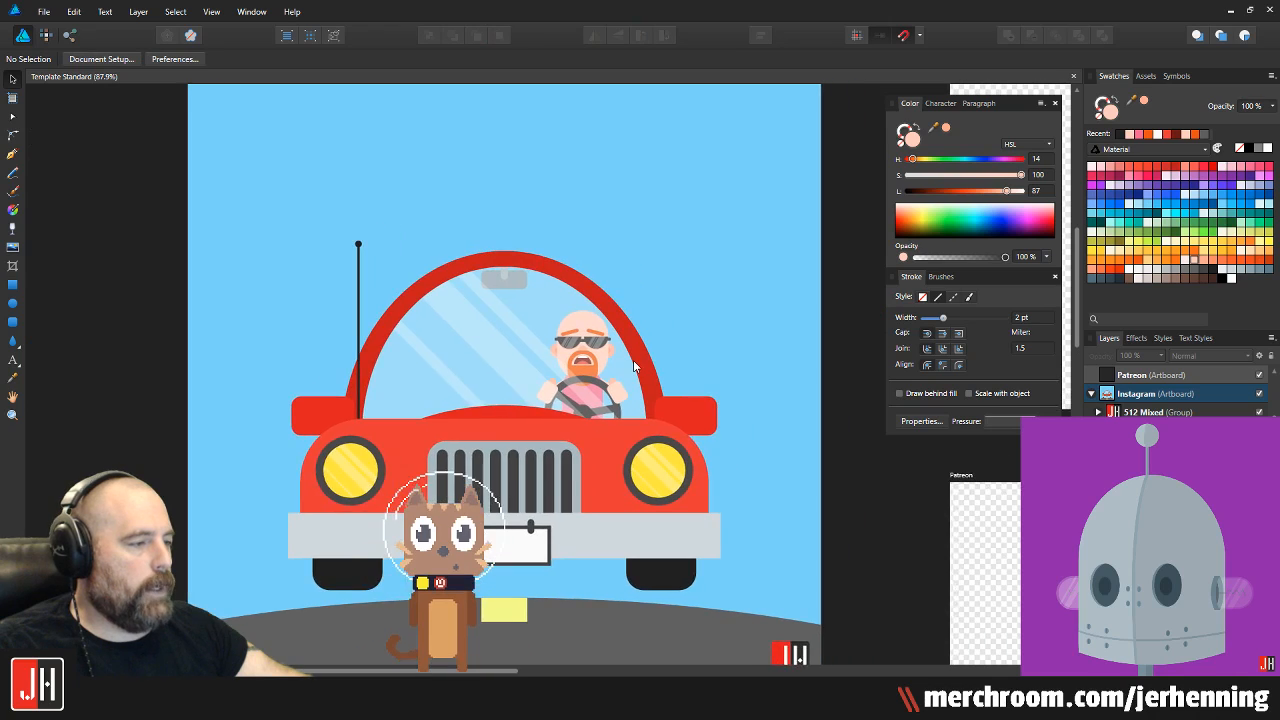
{"action": "scroll", "coordinate": [634, 360], "scroll_direction": "down", "scroll_amount": 1}
{"action": "scroll", "coordinate": [634, 360], "scroll_direction": "up", "scroll_amount": 4}
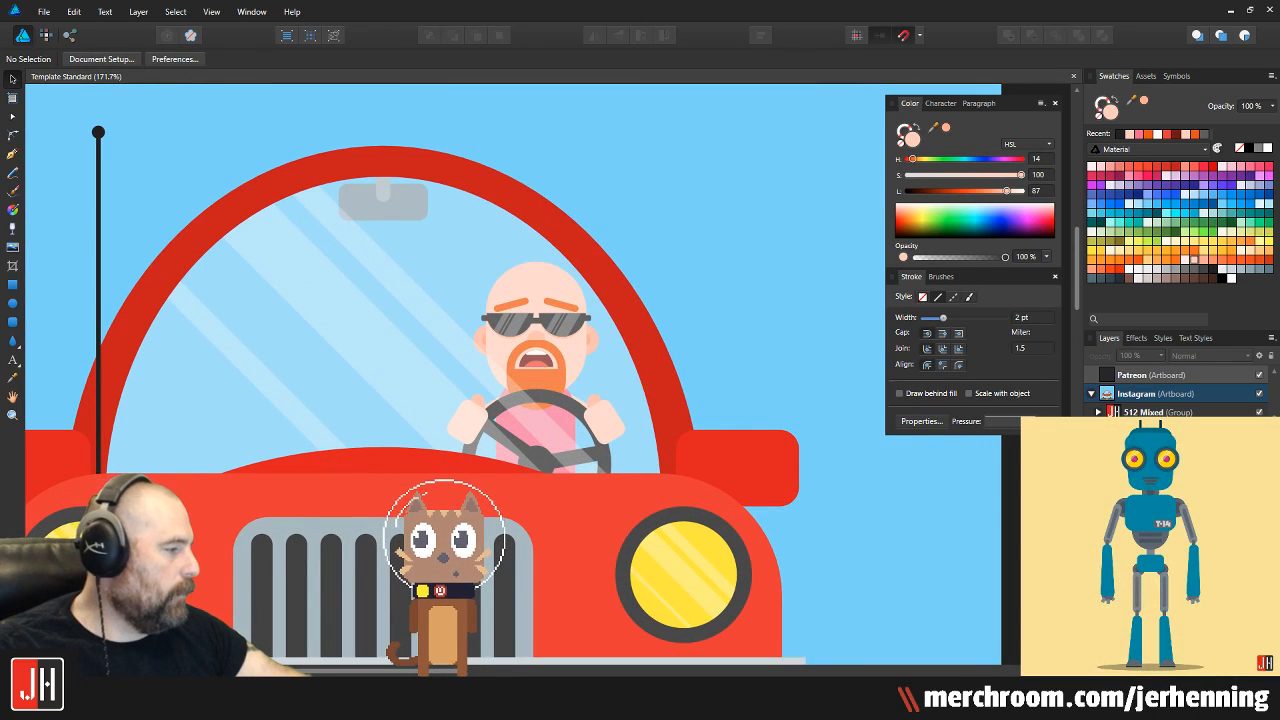
{"action": "left_click", "coordinate": [1150, 530]}
{"action": "left_click_drag", "start_coordinate": [892, 515], "coordinate": [886, 449]}
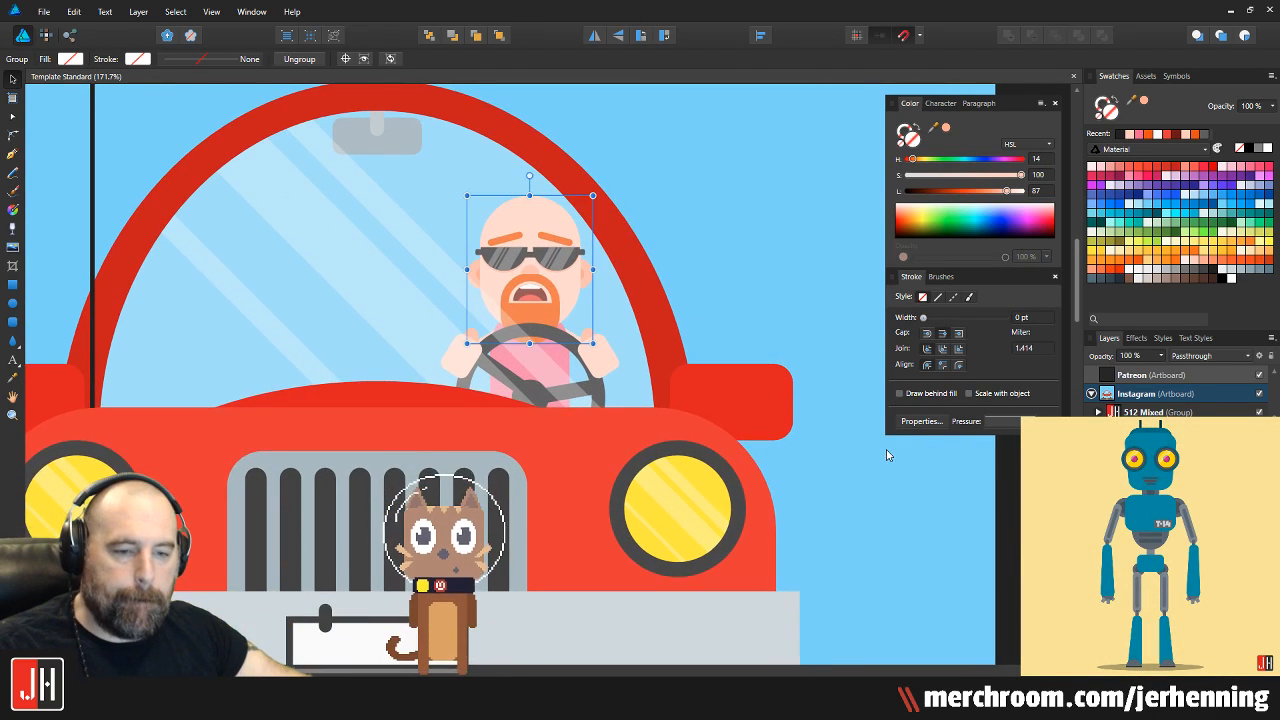
{"action": "scroll", "coordinate": [741, 441], "scroll_direction": "down", "scroll_amount": 2}
{"action": "scroll", "coordinate": [741, 441], "scroll_direction": "up", "scroll_amount": 1}
{"action": "scroll", "coordinate": [651, 309], "scroll_direction": "down", "scroll_amount": 3}
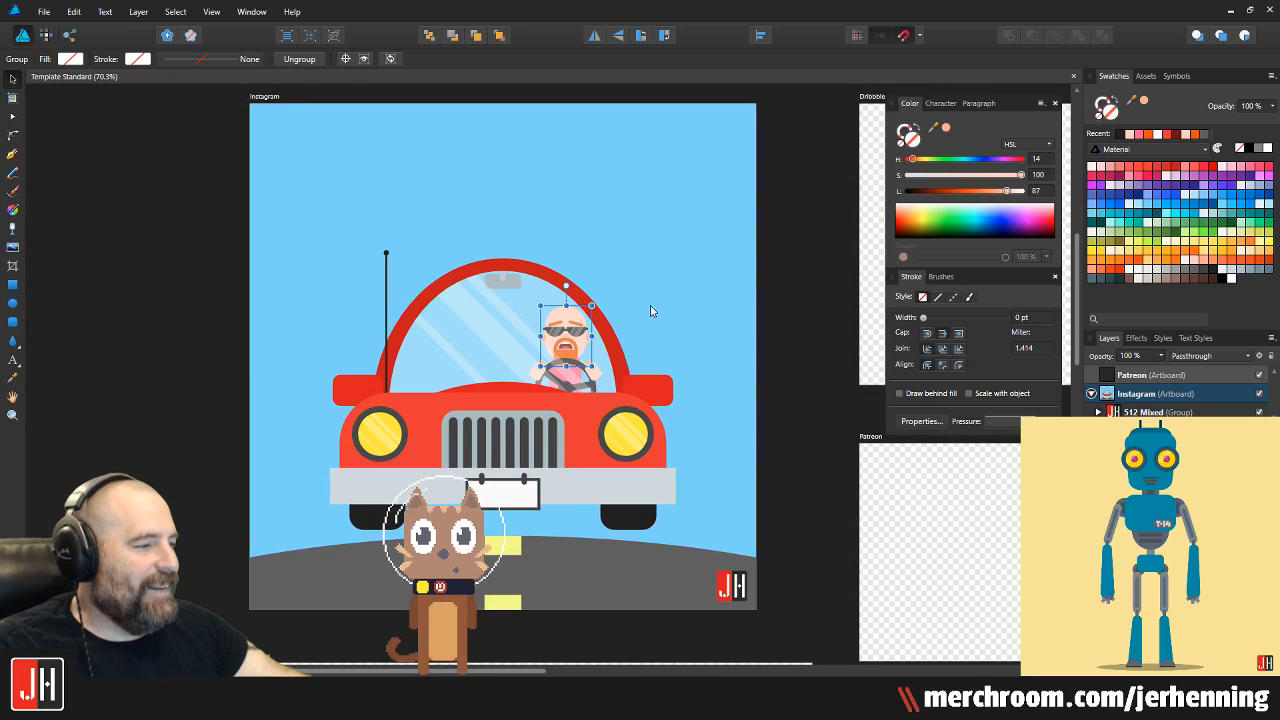
{"action": "key", "text": "ctrl+d"}
{"action": "scroll", "coordinate": [561, 350], "scroll_direction": "up", "scroll_amount": 2}
{"action": "scroll", "coordinate": [552, 410], "scroll_direction": "down", "scroll_amount": 4}
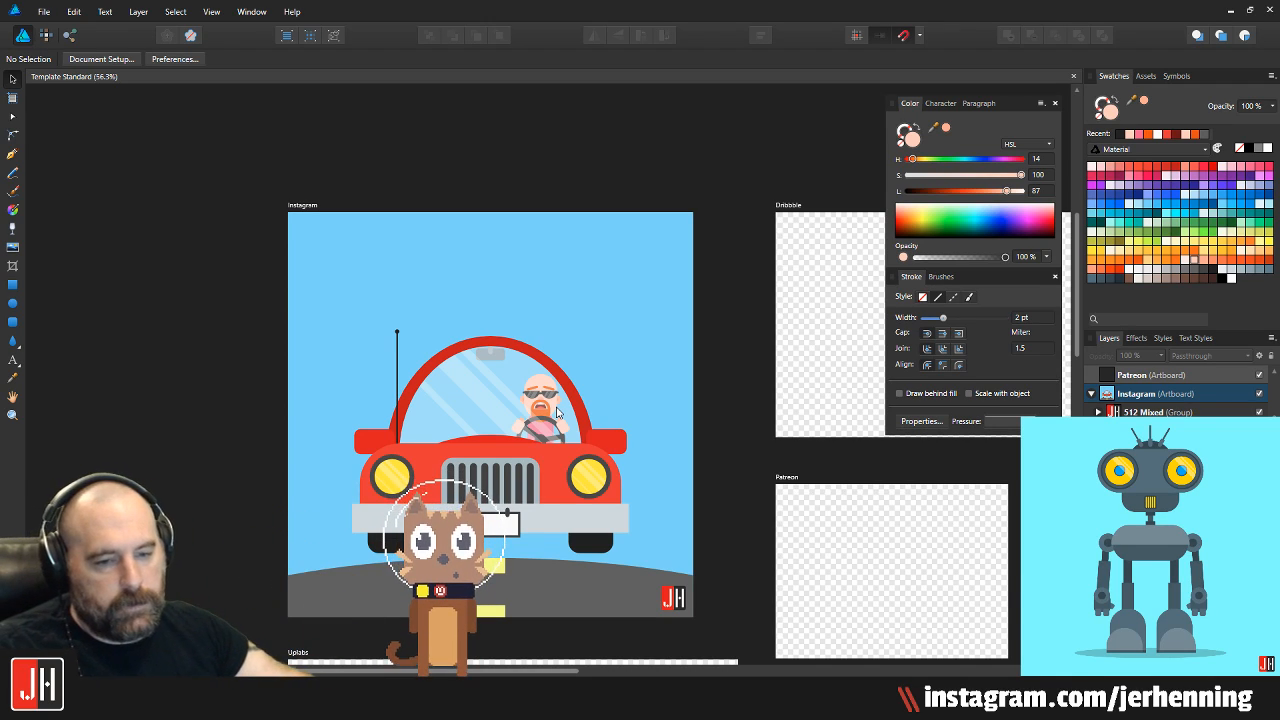
Select all the driver parts with the steering wheel, enlarge and reposition them behind the windshield, and group them
{"action": "scroll", "coordinate": [557, 413], "scroll_direction": "up", "scroll_amount": 2}
{"action": "left_click_drag", "start_coordinate": [451, 225], "coordinate": [583, 384]}
{"action": "scroll", "coordinate": [583, 383], "scroll_direction": "up", "scroll_amount": 3}
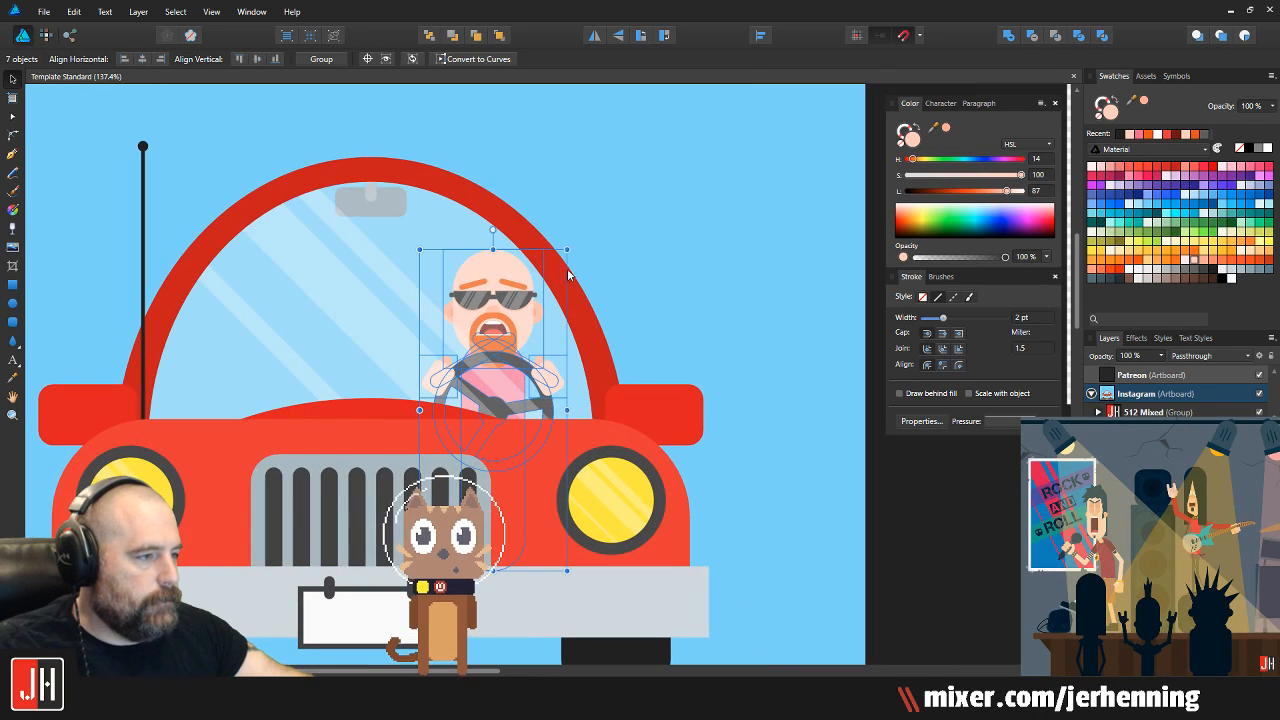
{"action": "left_click_drag", "start_coordinate": [567, 248], "coordinate": [597, 207]}
{"action": "left_click_drag", "start_coordinate": [512, 311], "coordinate": [490, 342]}
{"action": "key", "text": "ctrl+g"}
Fine-tune the position of the driver and steering wheel group behind the windshield
{"action": "scroll", "coordinate": [488, 329], "scroll_direction": "up", "scroll_amount": 3}
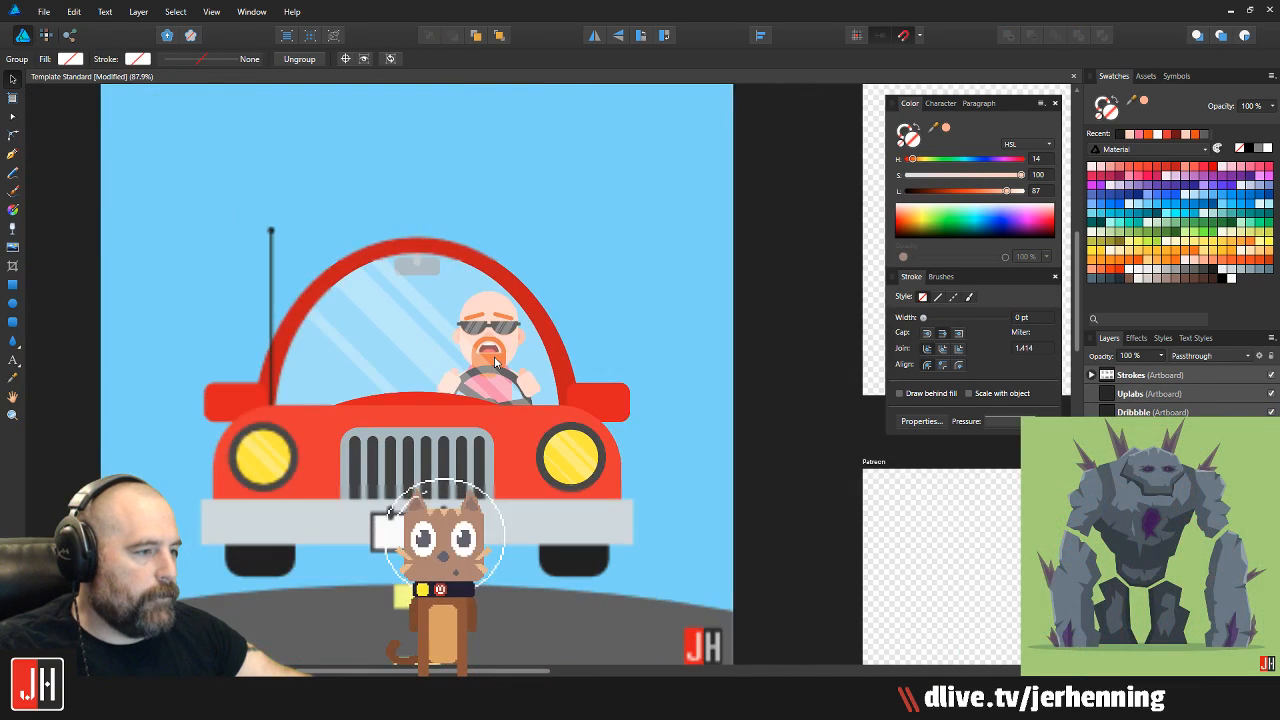
{"action": "key", "text": "ctrl+0"}
{"action": "scroll", "coordinate": [520, 343], "scroll_direction": "up", "scroll_amount": 3}
{"action": "left_click_drag", "start_coordinate": [482, 360], "coordinate": [480, 365]}
{"action": "key", "text": "ctrl+d"}
{"action": "key", "text": "ctrl+0"}
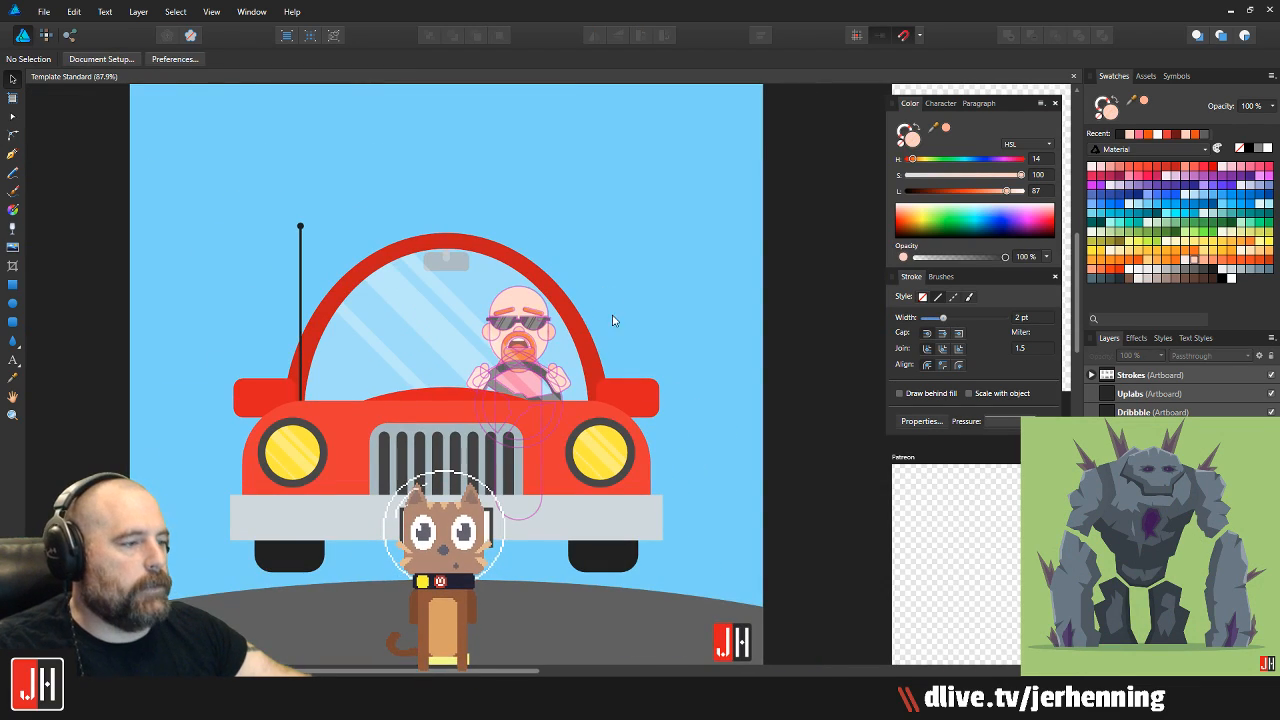
{"action": "scroll", "coordinate": [611, 300], "scroll_direction": "up", "scroll_amount": 3}
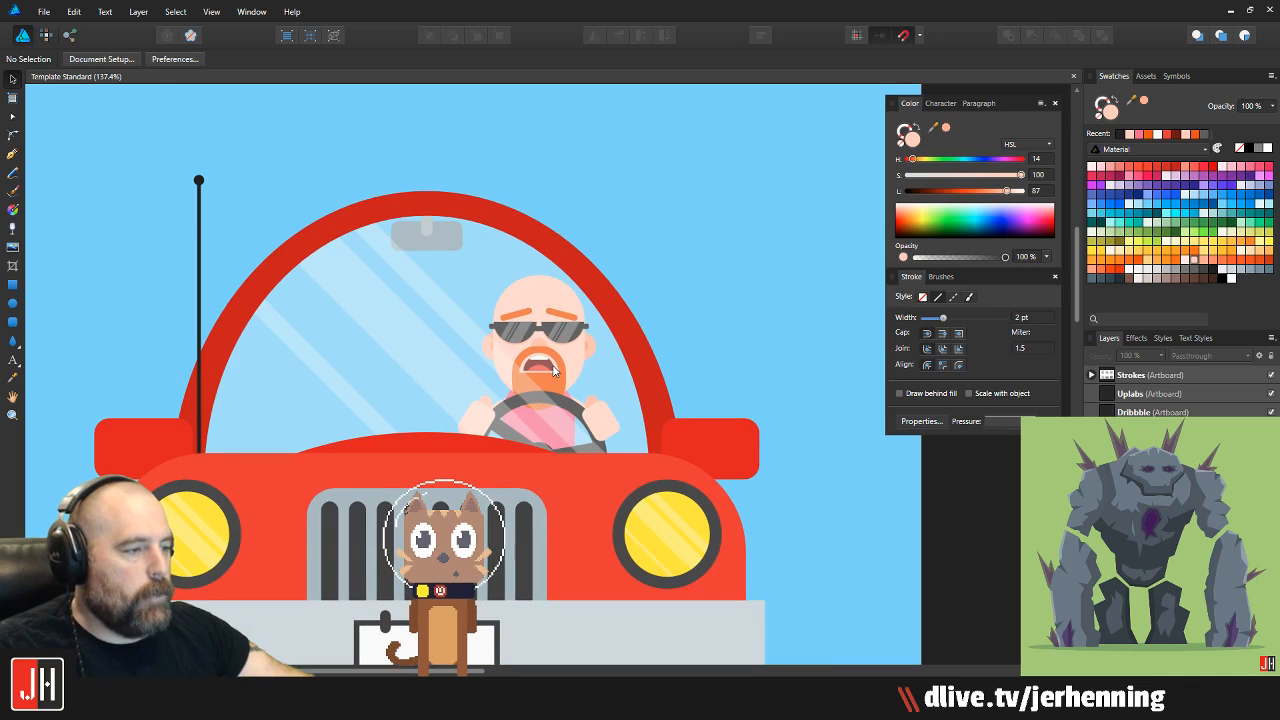
{"action": "left_click_drag", "start_coordinate": [535, 367], "coordinate": [585, 358]}
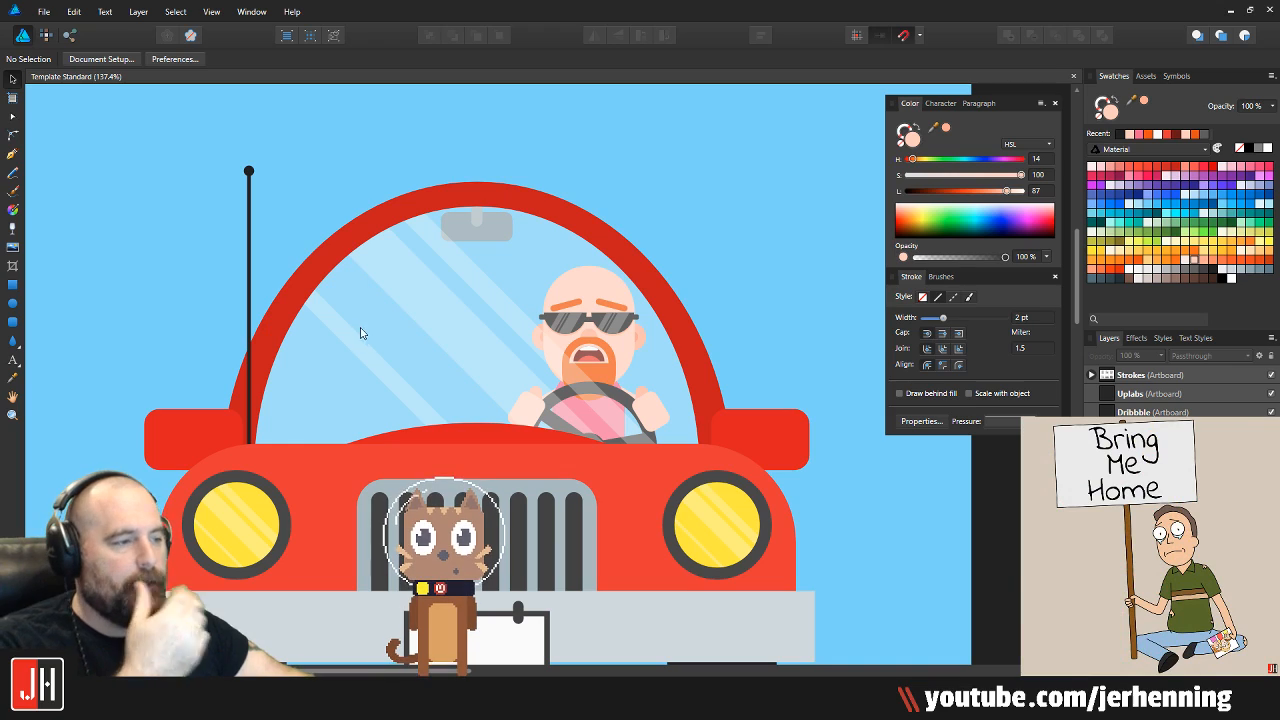
Draw a skin-coloured rounded rectangle with 50% corners as a passenger's head on the empty side of the windshield
{"action": "left_click", "coordinate": [13, 322]}
{"action": "scroll", "coordinate": [386, 351], "scroll_direction": "up", "scroll_amount": 2}
{"action": "left_click_drag", "start_coordinate": [298, 215], "coordinate": [471, 486]}
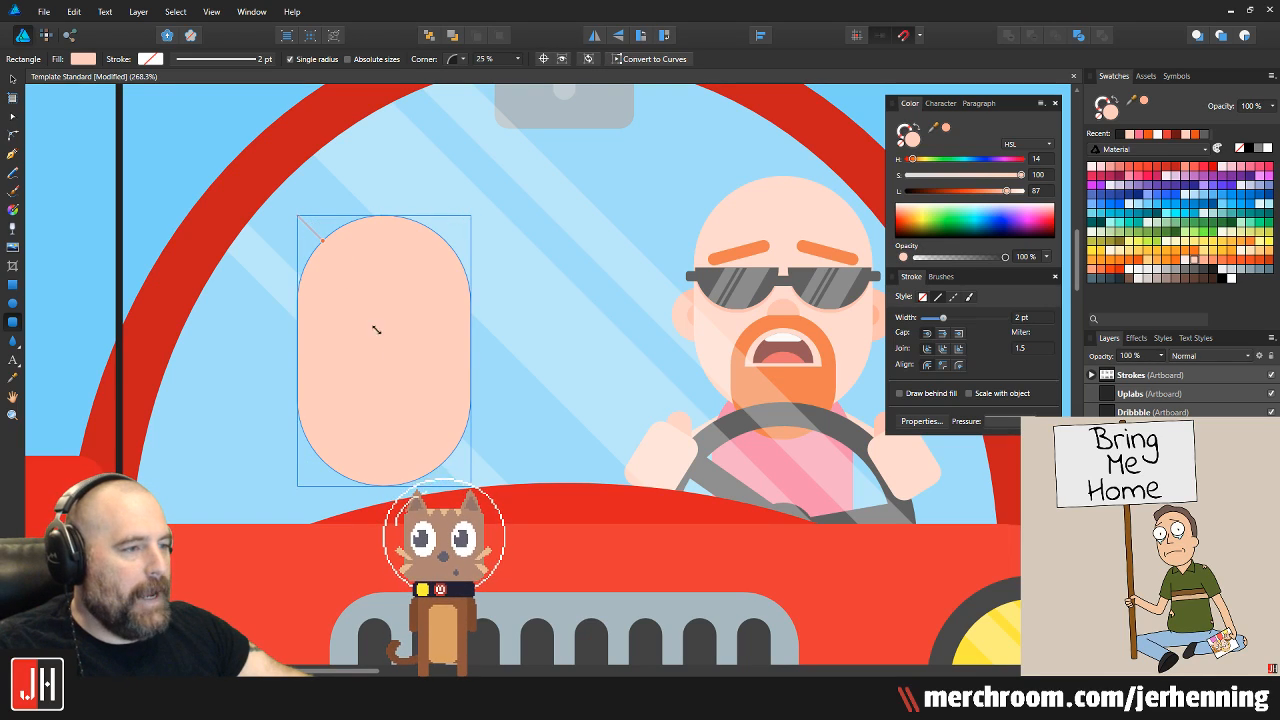
{"action": "mouse_move", "coordinate": [471, 215]}
{"action": "left_mouse_down"}
{"action": "mouse_move", "coordinate": [443, 220]}
{"action": "mouse_move", "coordinate": [461, 228]}
{"action": "left_mouse_up"}
{"action": "left_click_drag", "start_coordinate": [394, 325], "coordinate": [390, 286]}
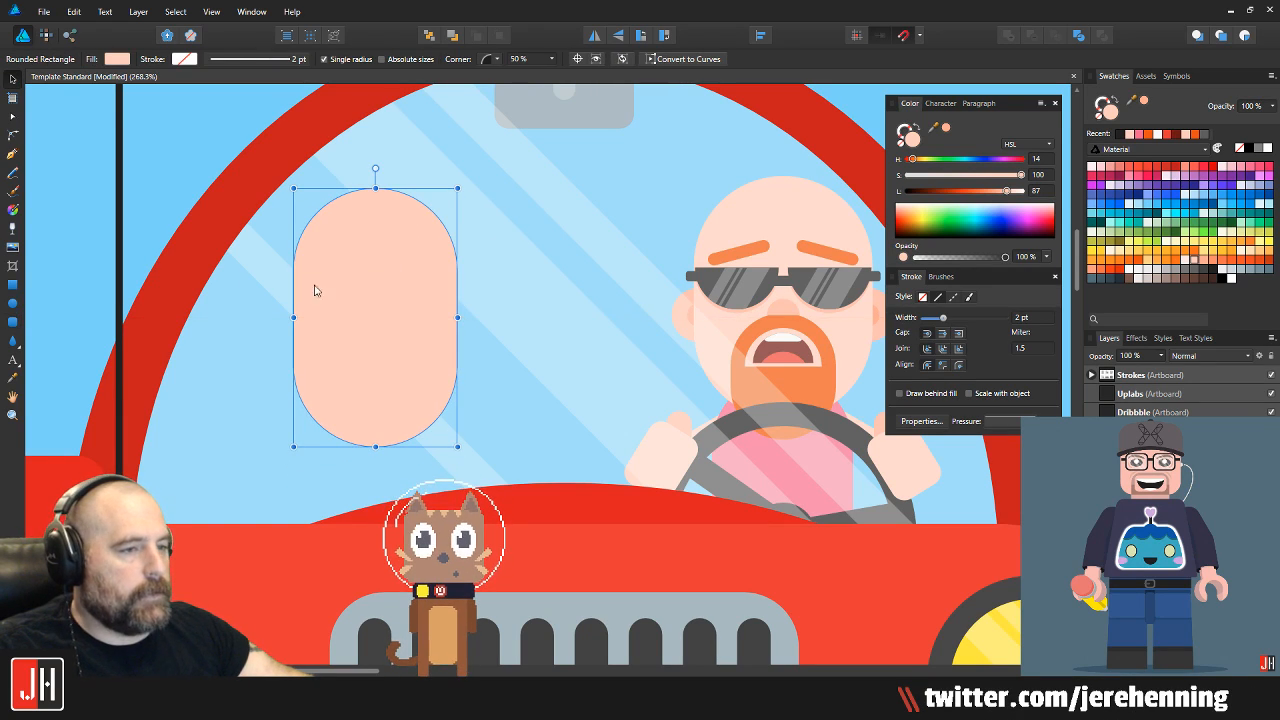
Add a skin-coloured circle as an ear on each side of the passenger's head, level with each other
{"action": "left_click", "coordinate": [12, 303]}
{"action": "scroll", "coordinate": [260, 386], "scroll_direction": "up", "scroll_amount": 2}
{"action": "mouse_move", "coordinate": [320, 323]}
{"action": "left_mouse_down"}
{"action": "mouse_move", "coordinate": [342, 357]}
{"action": "mouse_move", "coordinate": [307, 326]}
{"action": "mouse_move", "coordinate": [527, 332]}
{"action": "left_mouse_up"}
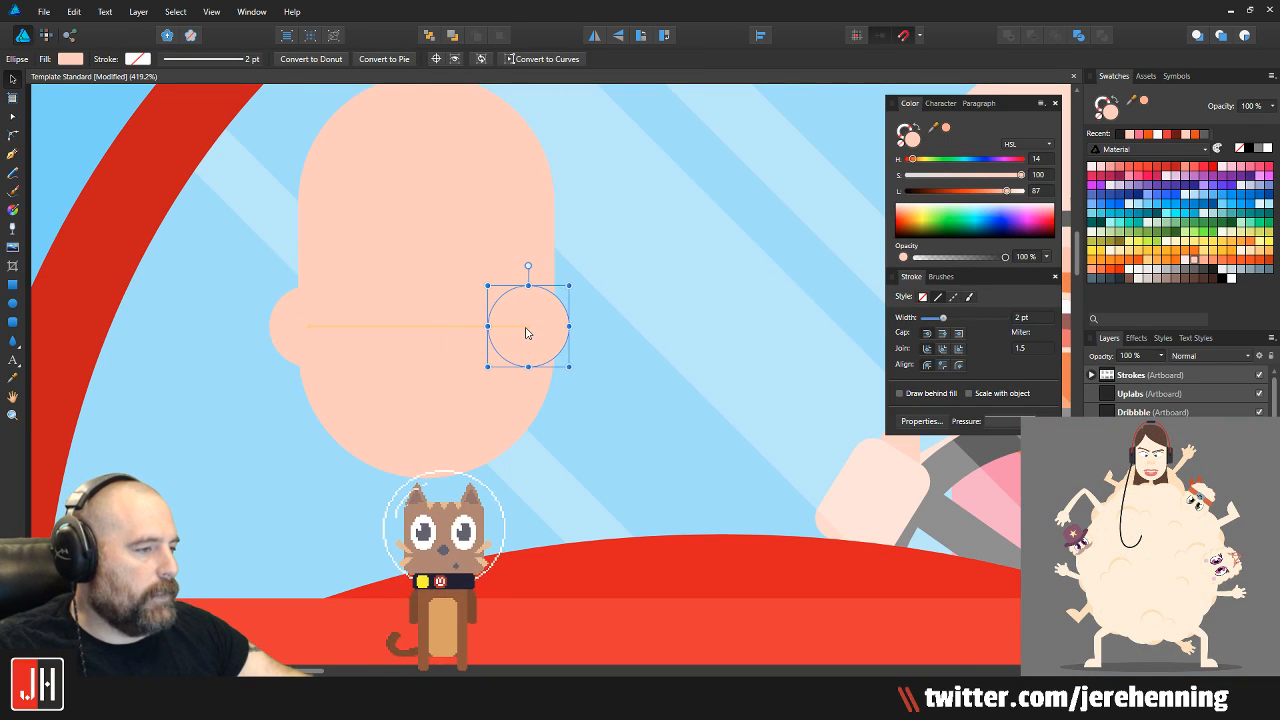
Recolour the passenger's head and both ears near-black as a mask
{"action": "left_click", "coordinate": [292, 340], "text": "shift"}
{"action": "left_click", "coordinate": [360, 303], "text": "shift"}
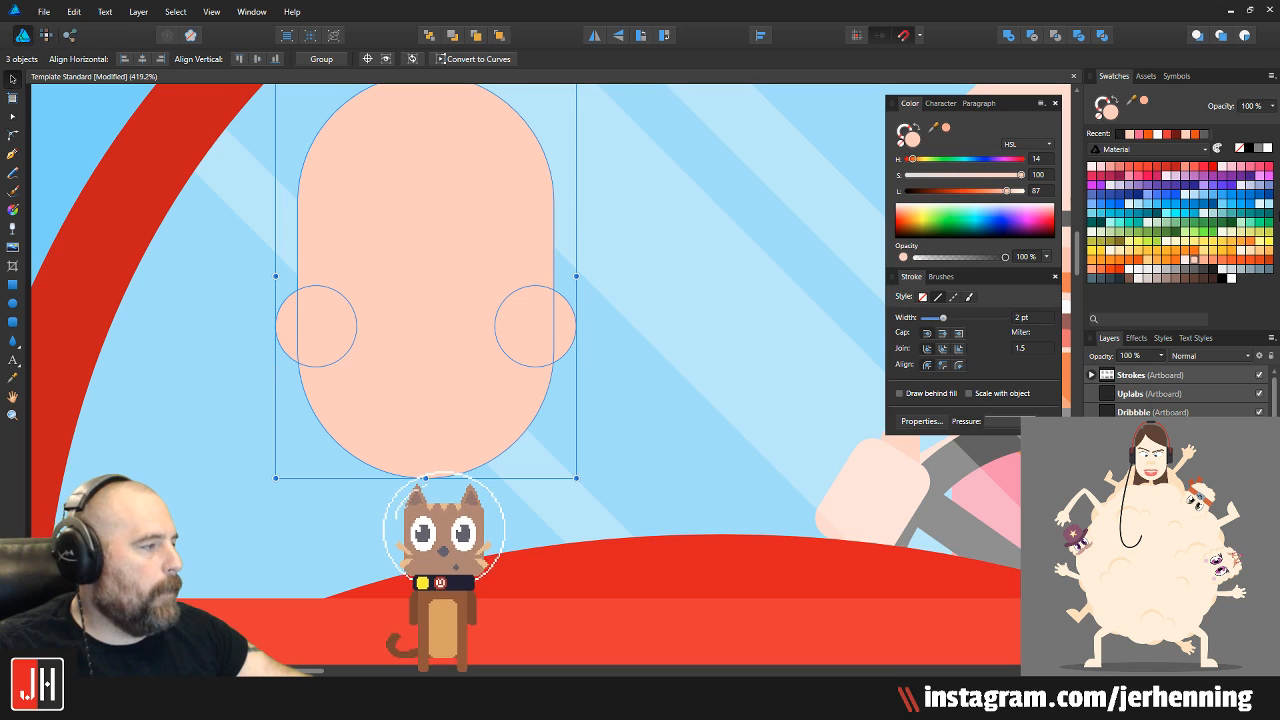
{"action": "left_click", "coordinate": [1213, 276]}
{"action": "scroll", "coordinate": [497, 270], "scroll_direction": "down", "scroll_amount": 6}
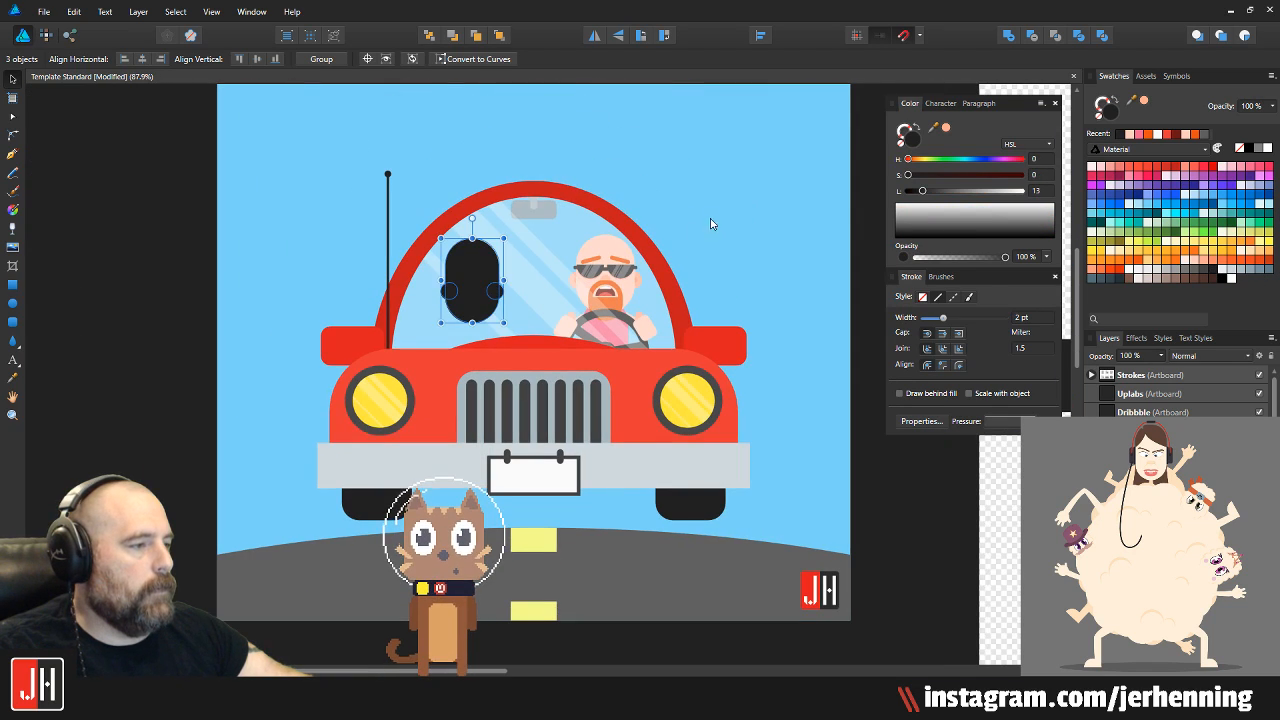
{"action": "key", "text": "ctrl+d"}
Draw a skin-coloured rounded rectangle with 50% corners across the masked head as the eye opening
{"action": "scroll", "coordinate": [455, 279], "scroll_direction": "up", "scroll_amount": 5}
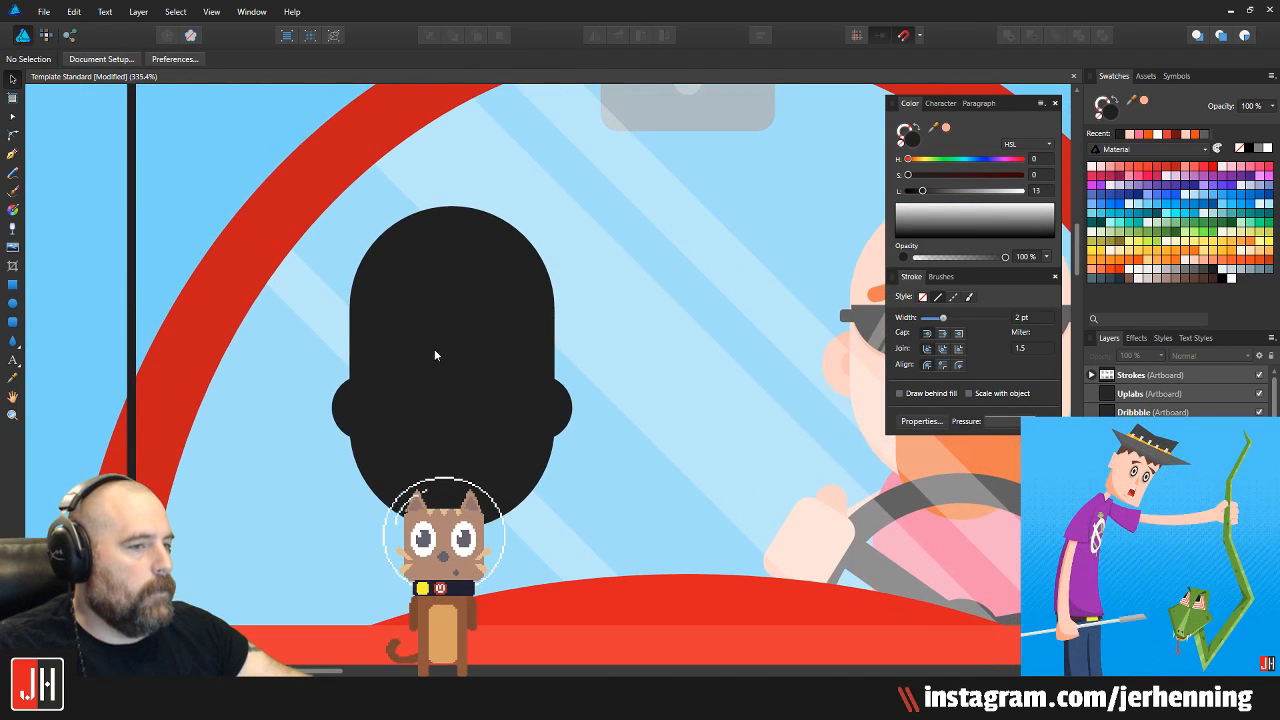
{"action": "left_click", "coordinate": [13, 322]}
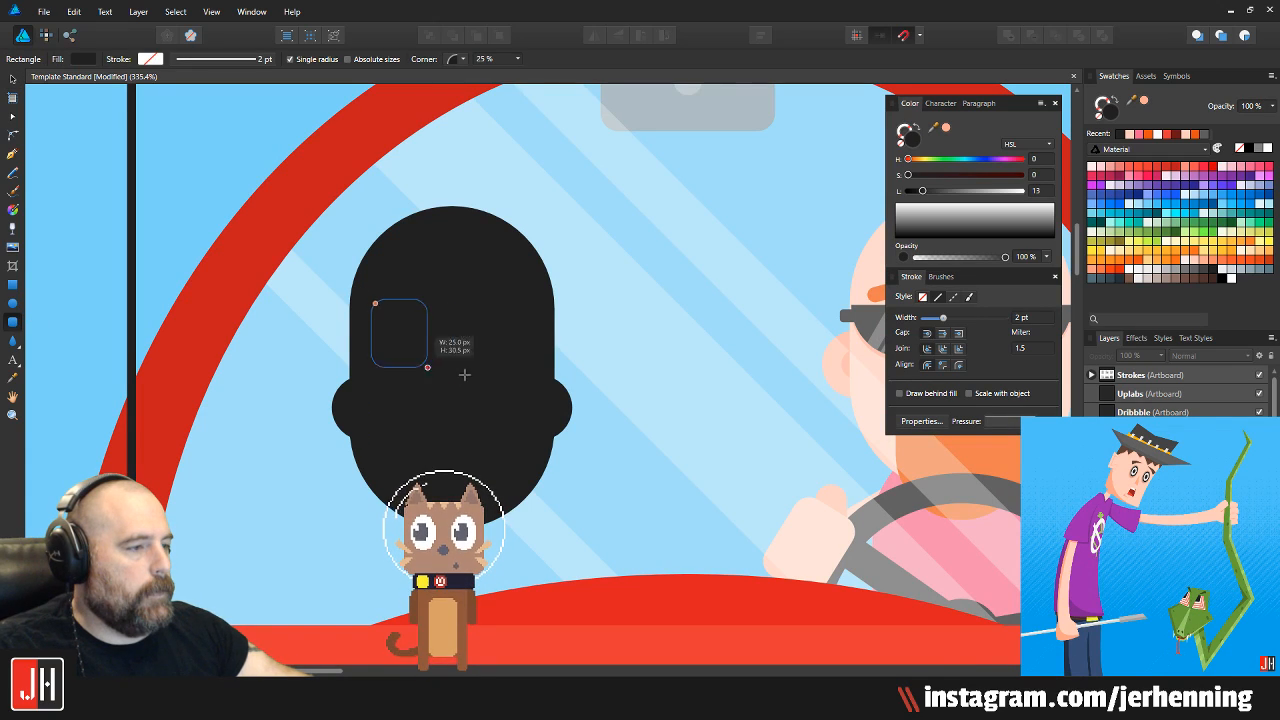
{"action": "left_click", "coordinate": [492, 361]}
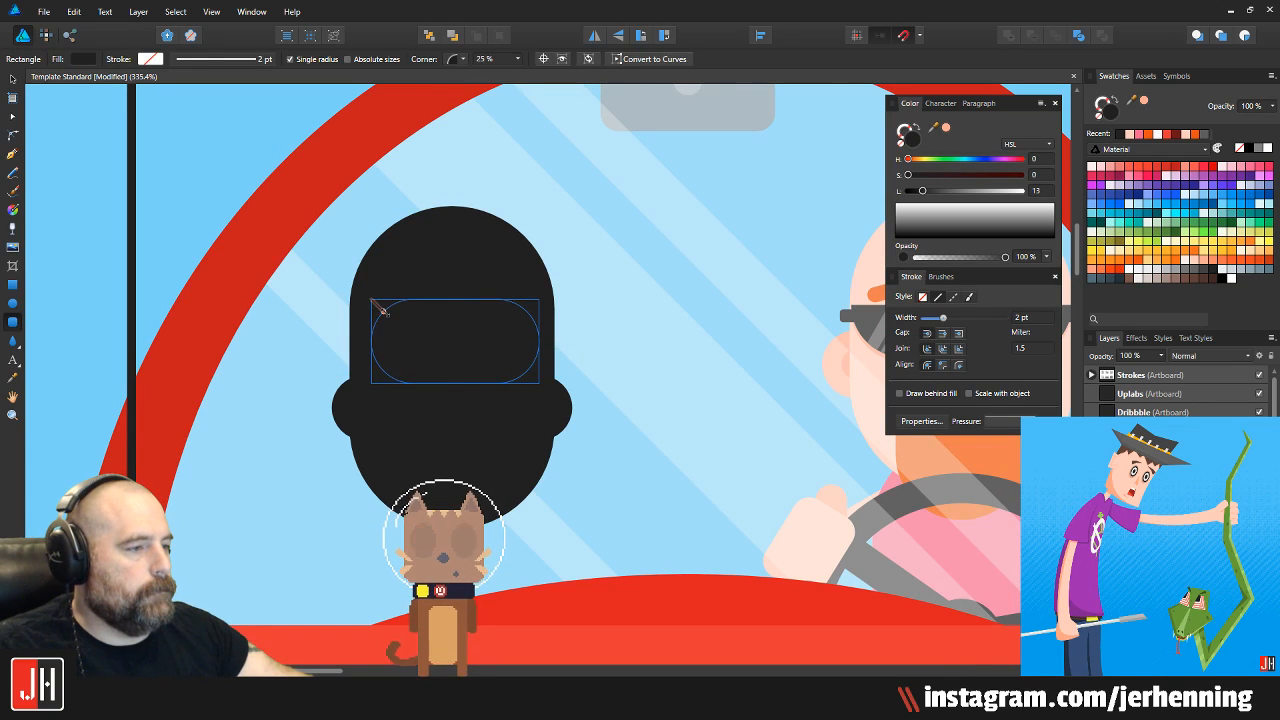
{"action": "left_click", "coordinate": [453, 330]}
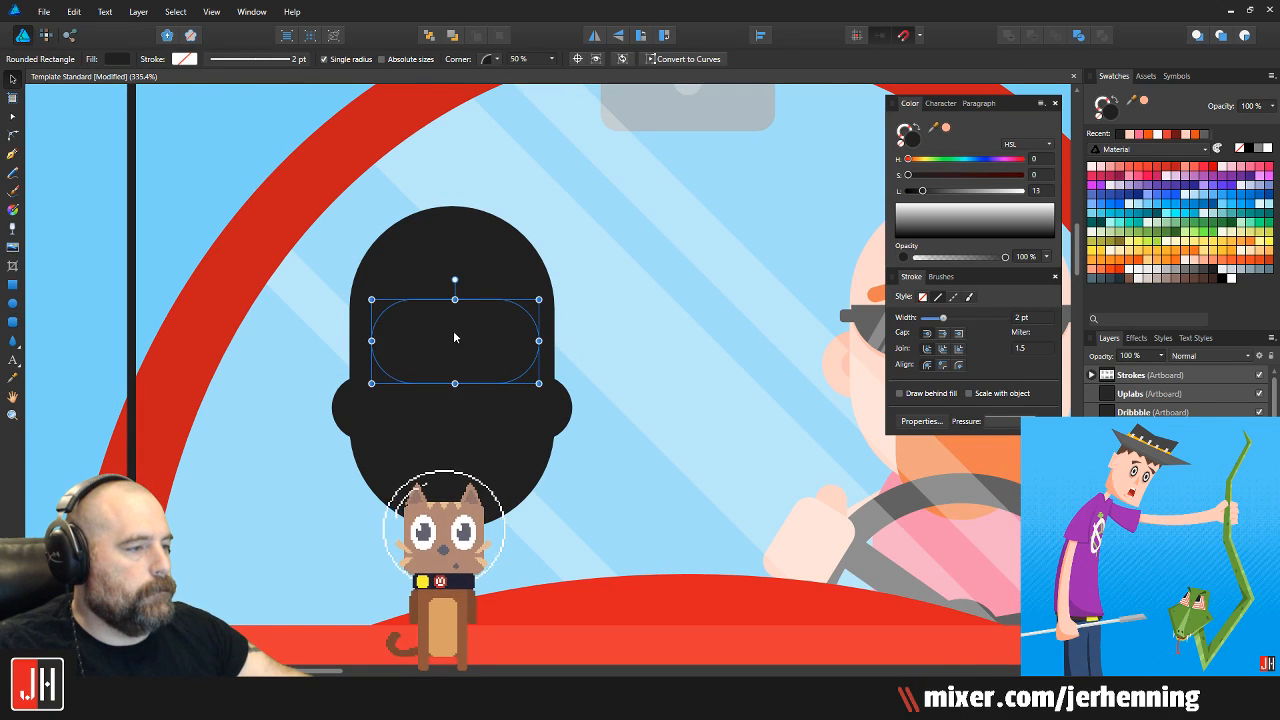
{"action": "left_click", "coordinate": [1195, 261]}
{"action": "scroll", "coordinate": [651, 280], "scroll_direction": "down", "scroll_amount": 5}
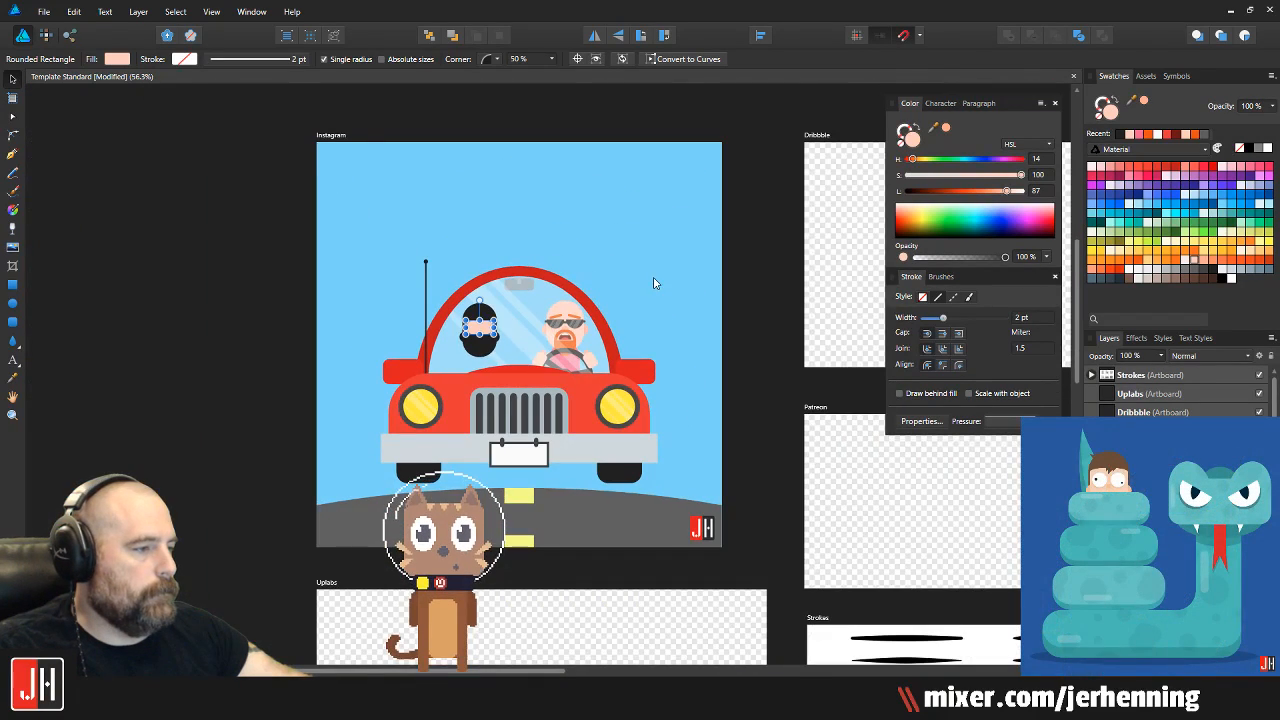
{"action": "key", "text": "ctrl+d"}
Draw a small dark grey circle as an eye on one side of the mask's eye opening
{"action": "scroll", "coordinate": [517, 323], "scroll_direction": "up", "scroll_amount": 3}
{"action": "scroll", "coordinate": [400, 350], "scroll_direction": "up", "scroll_amount": 4}
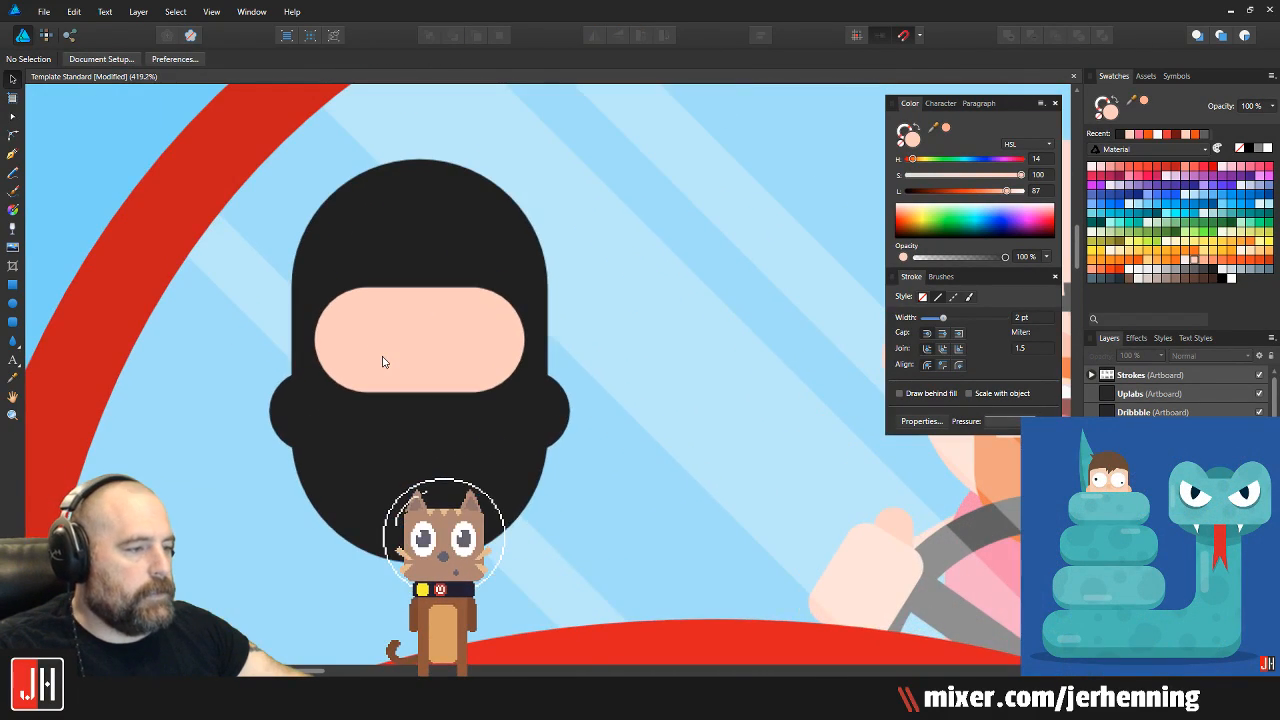
{"action": "left_click", "coordinate": [12, 303]}
{"action": "scroll", "coordinate": [413, 364], "scroll_direction": "up", "scroll_amount": 2}
{"action": "left_click_drag", "start_coordinate": [439, 358], "coordinate": [419, 348]}
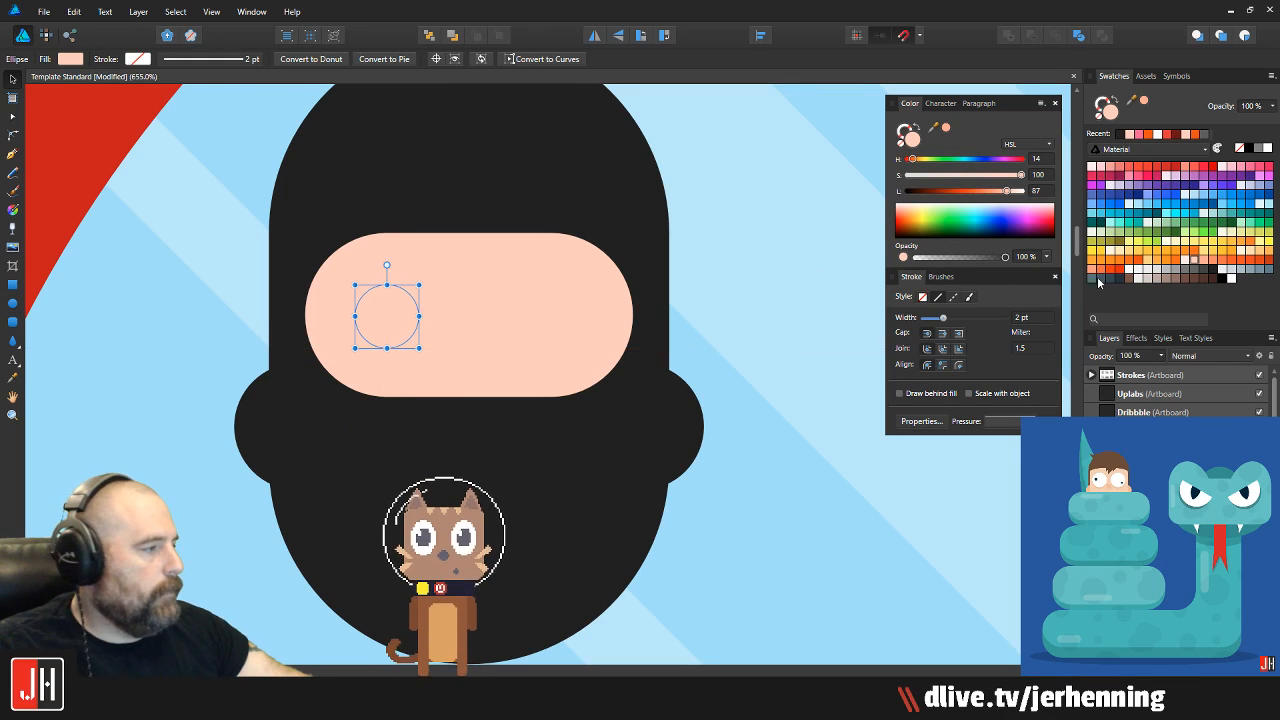
{"action": "left_click", "coordinate": [1213, 267]}
{"action": "scroll", "coordinate": [408, 326], "scroll_direction": "up", "scroll_amount": 3}
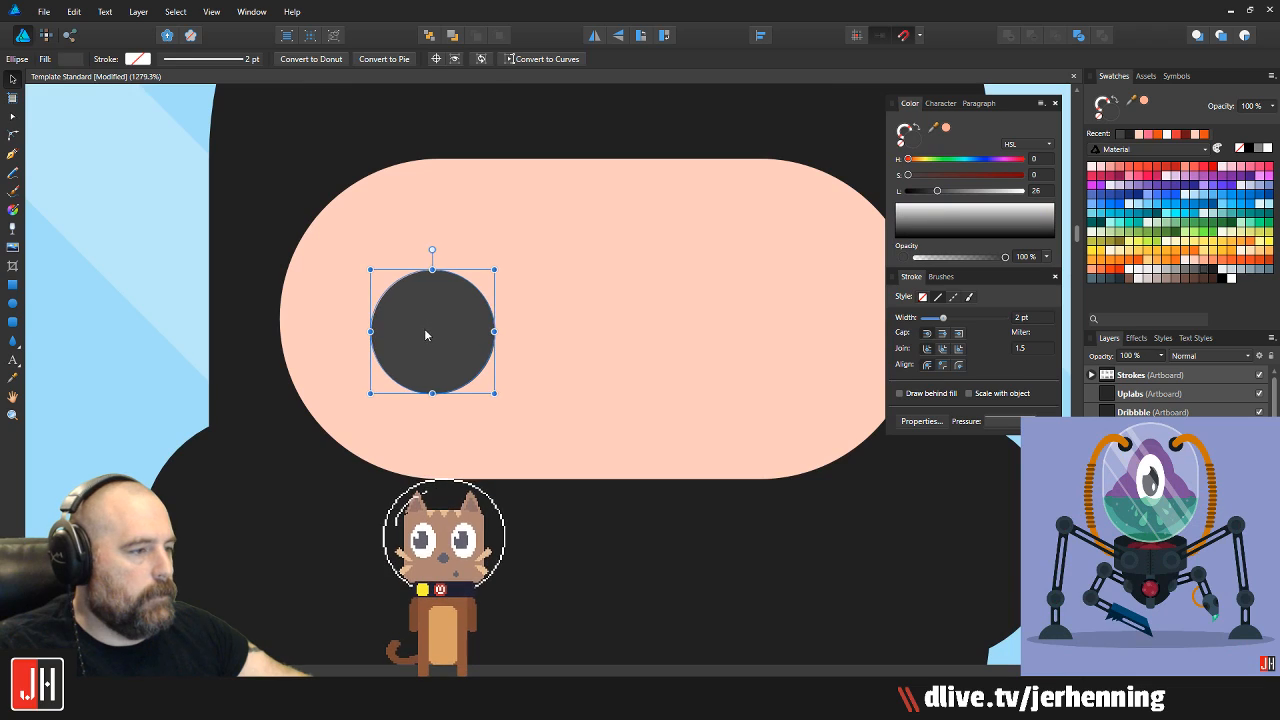
Duplicate the eye on the other side and centre the pair in the eye opening
{"action": "scroll", "coordinate": [470, 350], "scroll_direction": "right", "scroll_amount": 2}
{"action": "left_click_drag", "start_coordinate": [375, 352], "coordinate": [729, 358]}
{"action": "left_click", "coordinate": [396, 347], "text": "shift"}
{"action": "left_click_drag", "start_coordinate": [396, 347], "coordinate": [381, 353]}
{"action": "scroll", "coordinate": [460, 348], "scroll_direction": "down", "scroll_amount": 13}
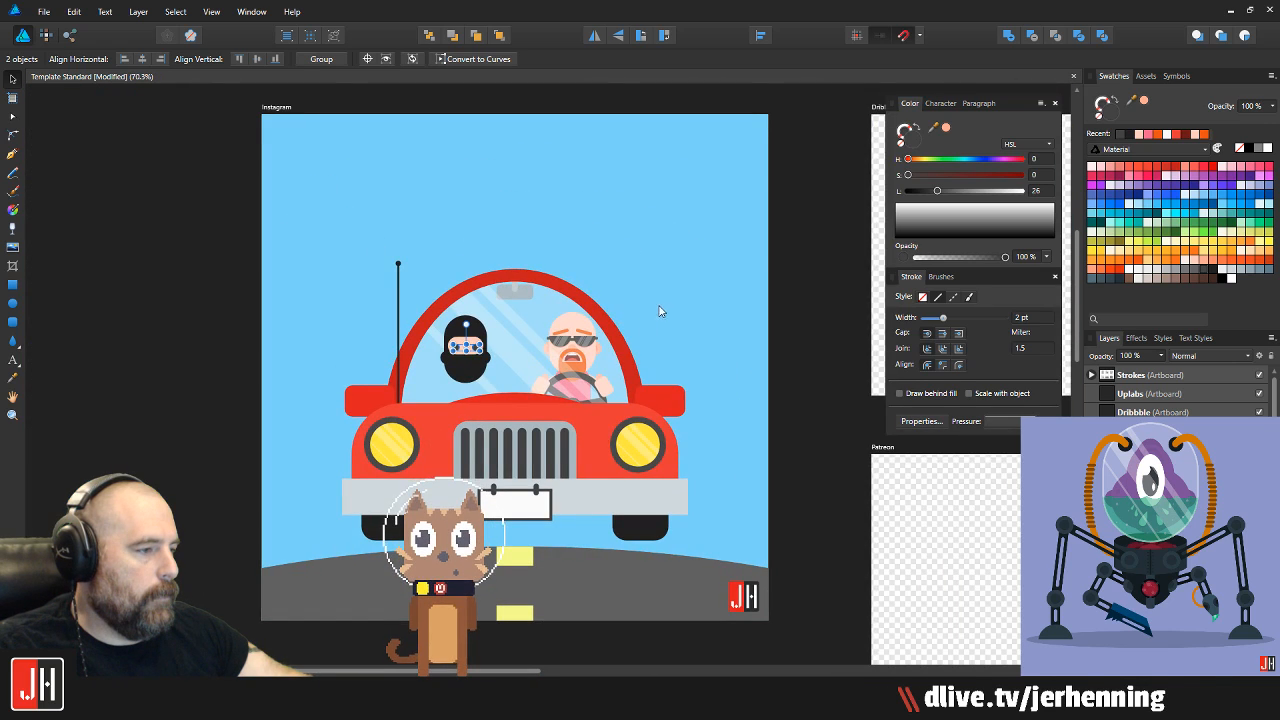
{"action": "left_click", "coordinate": [660, 311]}
Move both eyes higher within the mask's eye opening
{"action": "scroll", "coordinate": [474, 368], "scroll_direction": "up", "scroll_amount": 9}
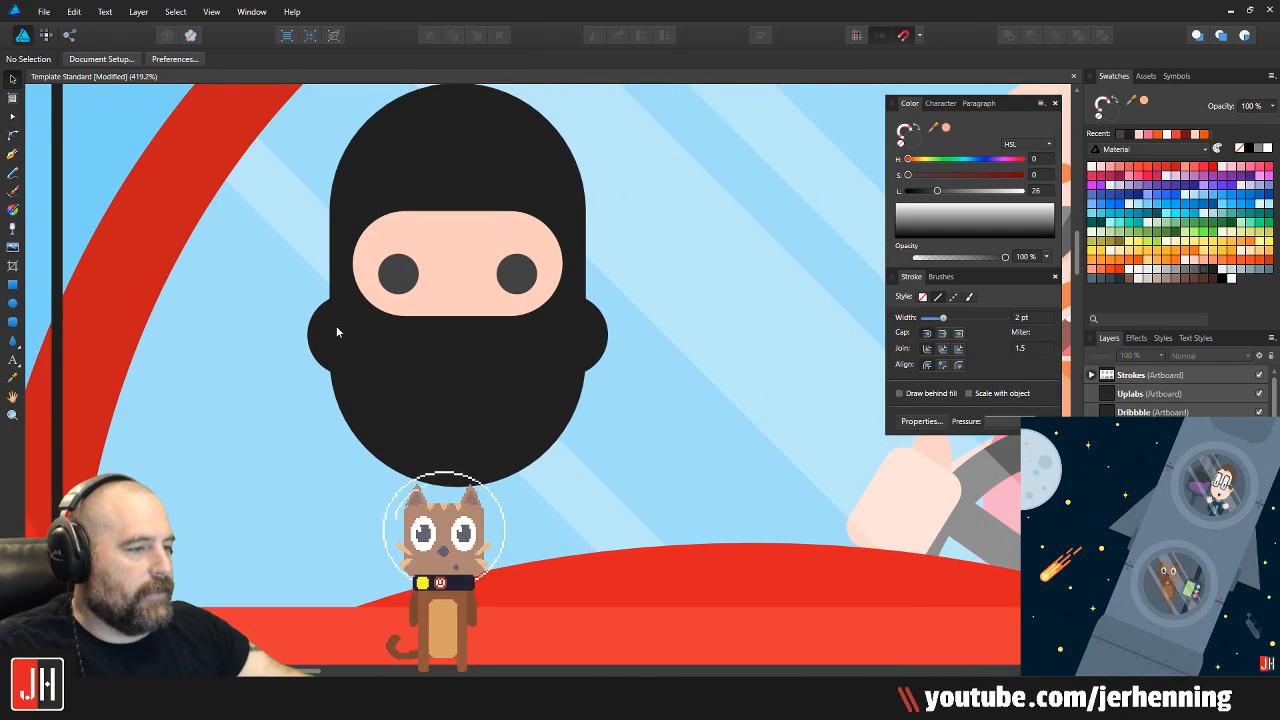
{"action": "scroll", "coordinate": [440, 434], "scroll_direction": "up", "scroll_amount": 2}
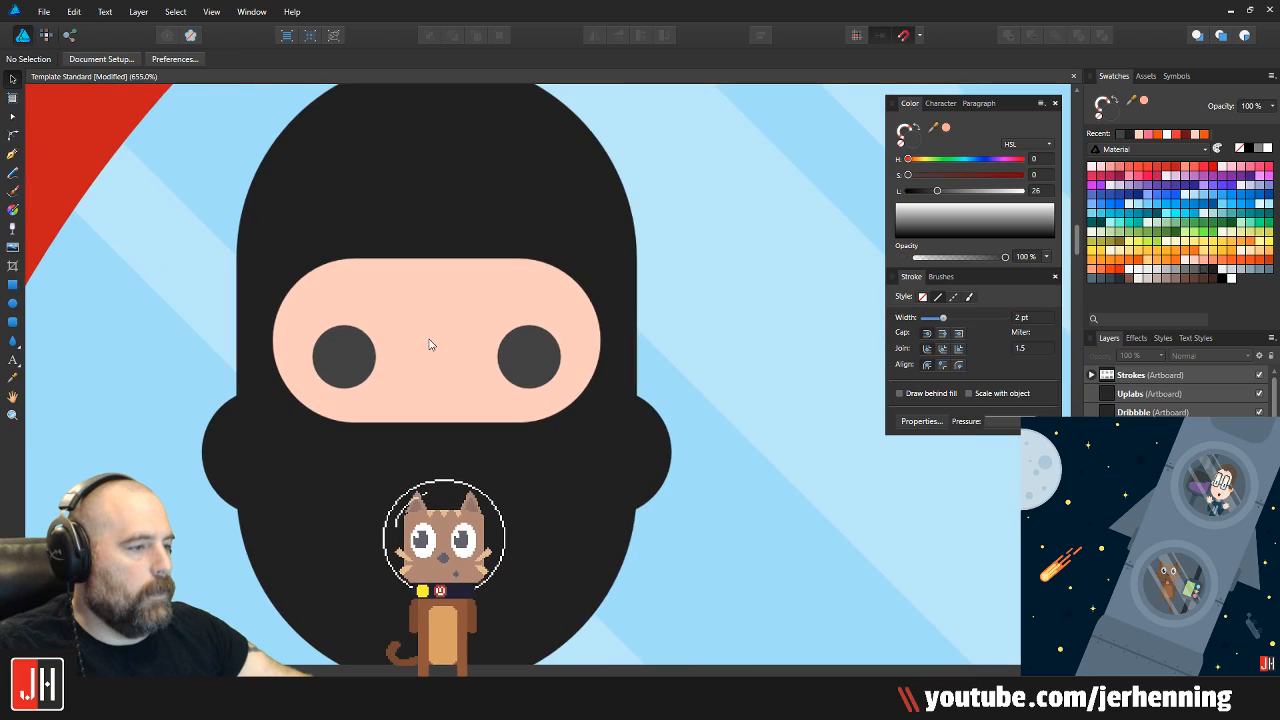
{"action": "left_click", "coordinate": [348, 350]}
{"action": "left_click", "coordinate": [531, 354], "text": "shift"}
{"action": "left_click_drag", "start_coordinate": [531, 354], "coordinate": [530, 319]}
{"action": "scroll", "coordinate": [531, 347], "scroll_direction": "down", "scroll_amount": 7}
{"action": "left_click", "coordinate": [321, 274]}
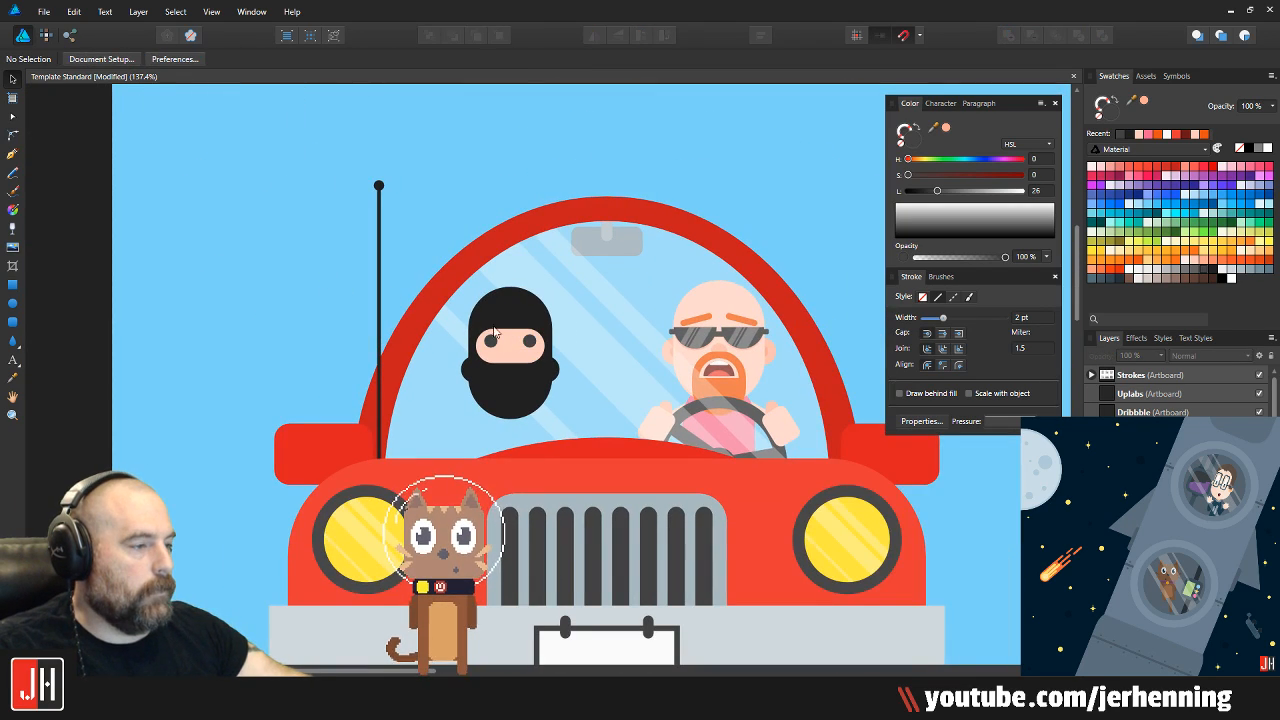
Shrink one eye and replace the other with a copy of the smaller one at the same height
{"action": "scroll", "coordinate": [535, 353], "scroll_direction": "up", "scroll_amount": 6}
{"action": "left_click_drag", "start_coordinate": [423, 358], "coordinate": [422, 345]}
{"action": "scroll", "coordinate": [422, 345], "scroll_direction": "up", "scroll_amount": 2}
{"action": "left_click", "coordinate": [326, 286]}
{"action": "left_click_drag", "start_coordinate": [357, 243], "coordinate": [538, 313]}
{"action": "left_click", "coordinate": [548, 284]}
{"action": "key", "text": "Delete"}
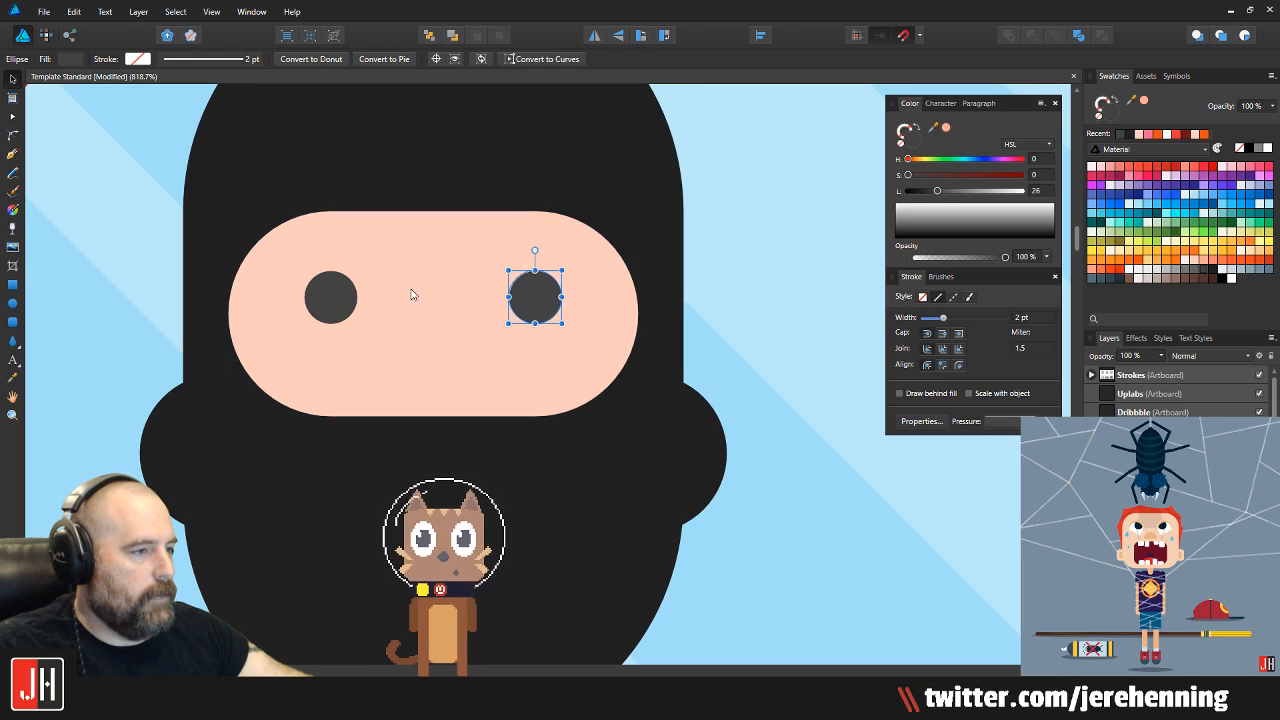
Select both smaller eyes and nudge them slightly up inside the skin-coloured opening
{"action": "left_click", "coordinate": [340, 298], "text": "shift"}
{"action": "mouse_move", "coordinate": [340, 298]}
{"action": "left_mouse_down"}
{"action": "mouse_move", "coordinate": [341, 315]}
{"action": "mouse_move", "coordinate": [341, 291]}
{"action": "left_mouse_up"}
{"action": "scroll", "coordinate": [342, 296], "scroll_direction": "down", "scroll_amount": 3}
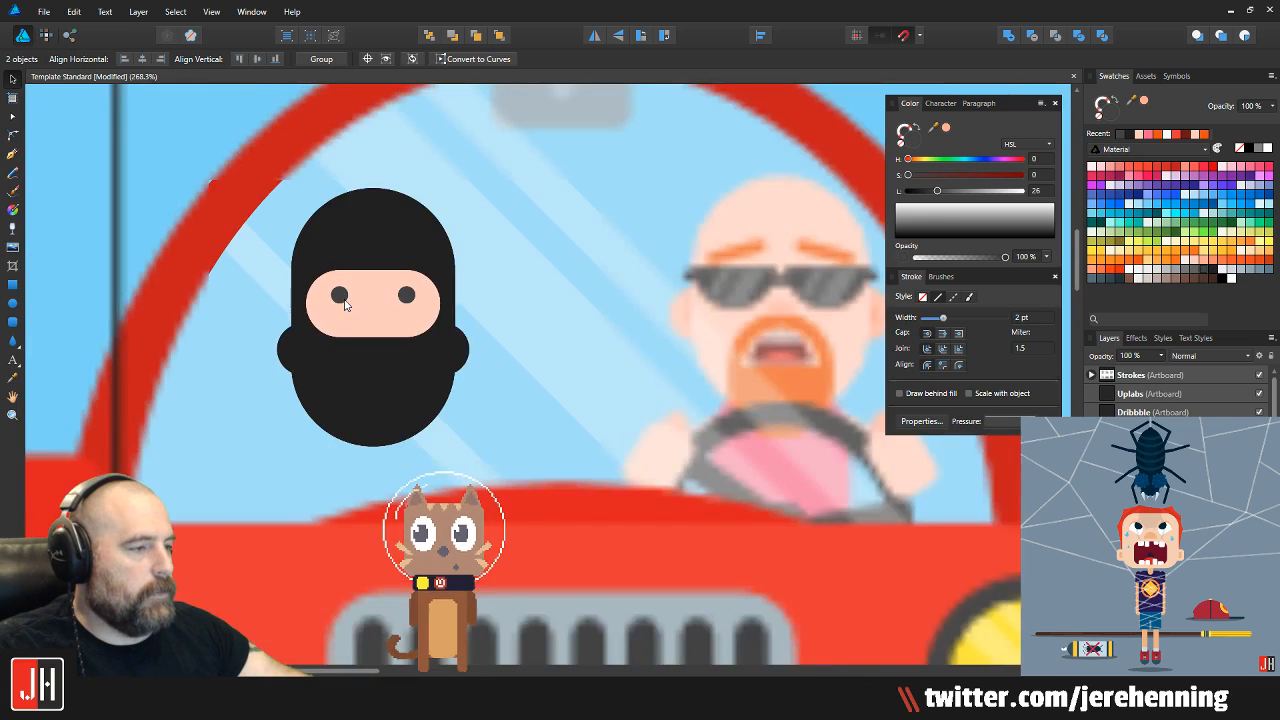
{"action": "scroll", "coordinate": [345, 303], "scroll_direction": "down", "scroll_amount": 3}
{"action": "left_click", "coordinate": [247, 297]}
Move the skin-coloured eye opening slightly lower on the masked head, leaving the eyes in place
{"action": "scroll", "coordinate": [352, 316], "scroll_direction": "up", "scroll_amount": 6}
{"action": "left_click_drag", "start_coordinate": [425, 330], "coordinate": [471, 447]}
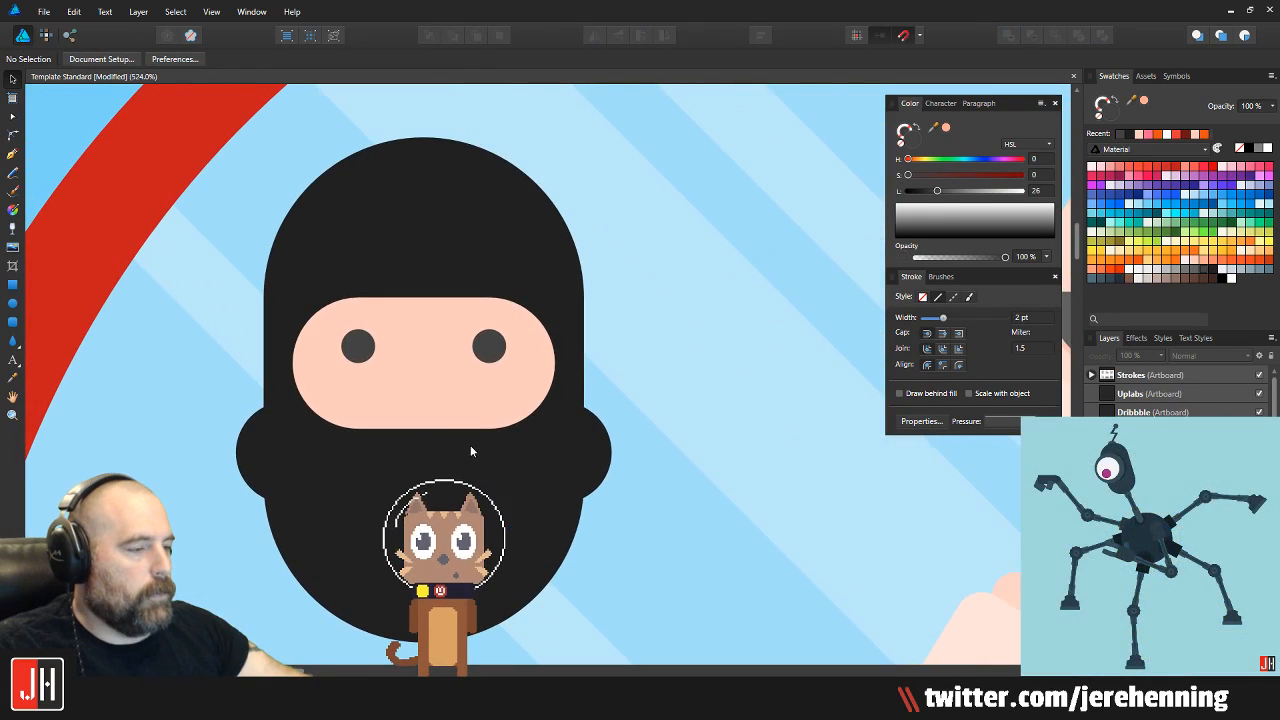
{"action": "left_click", "coordinate": [422, 424]}
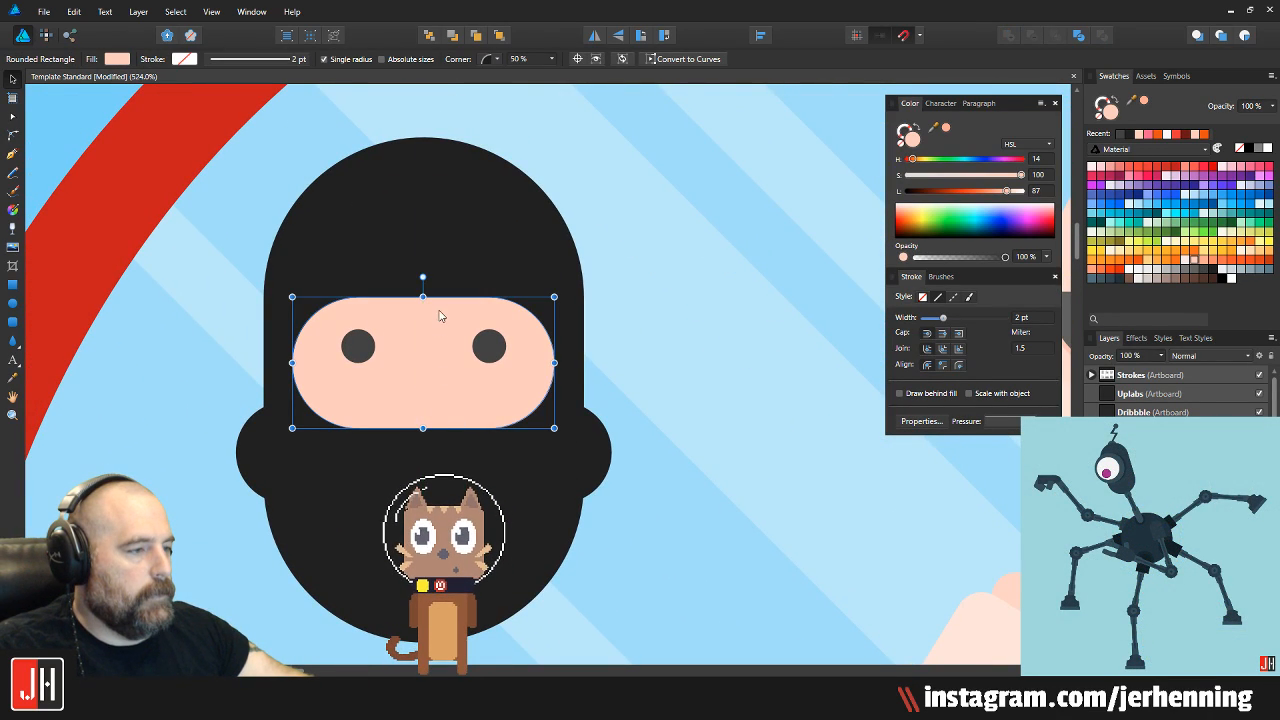
{"action": "left_click_drag", "start_coordinate": [430, 320], "coordinate": [429, 332]}
{"action": "scroll", "coordinate": [429, 333], "scroll_direction": "down", "scroll_amount": 6}
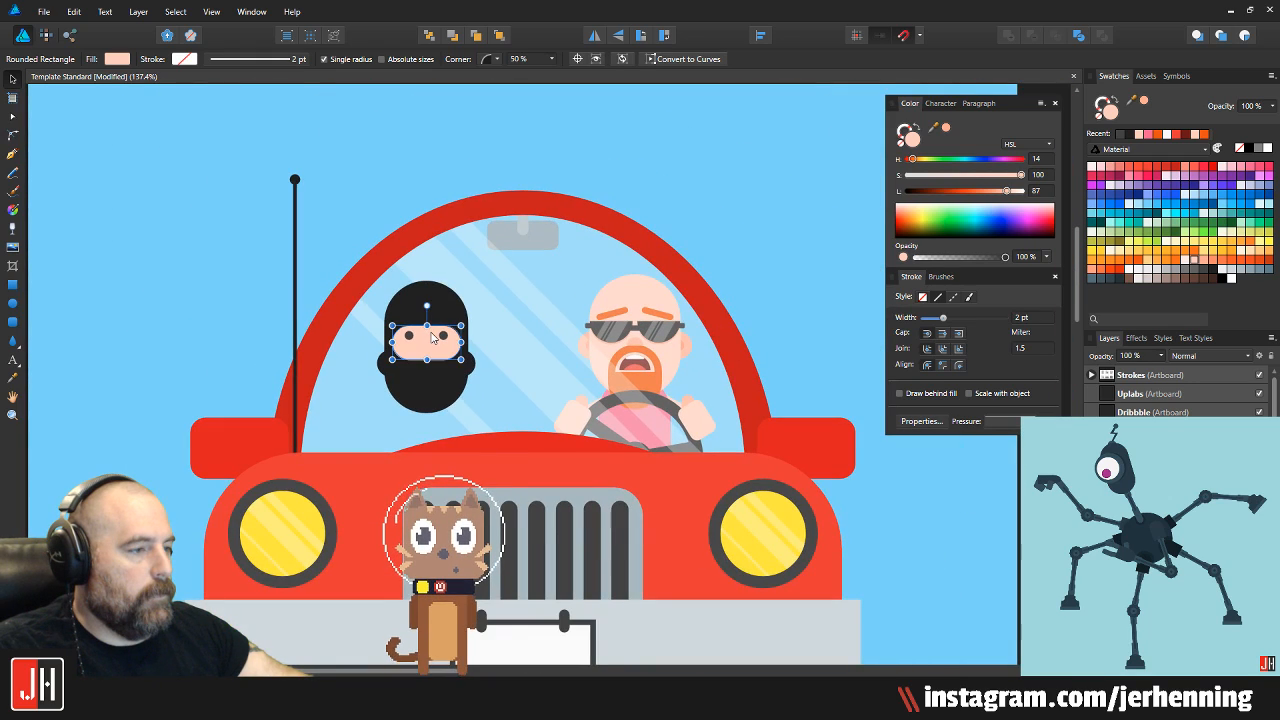
{"action": "scroll", "coordinate": [427, 335], "scroll_direction": "up", "scroll_amount": 5}
{"action": "scroll", "coordinate": [427, 340], "scroll_direction": "up", "scroll_amount": 2}
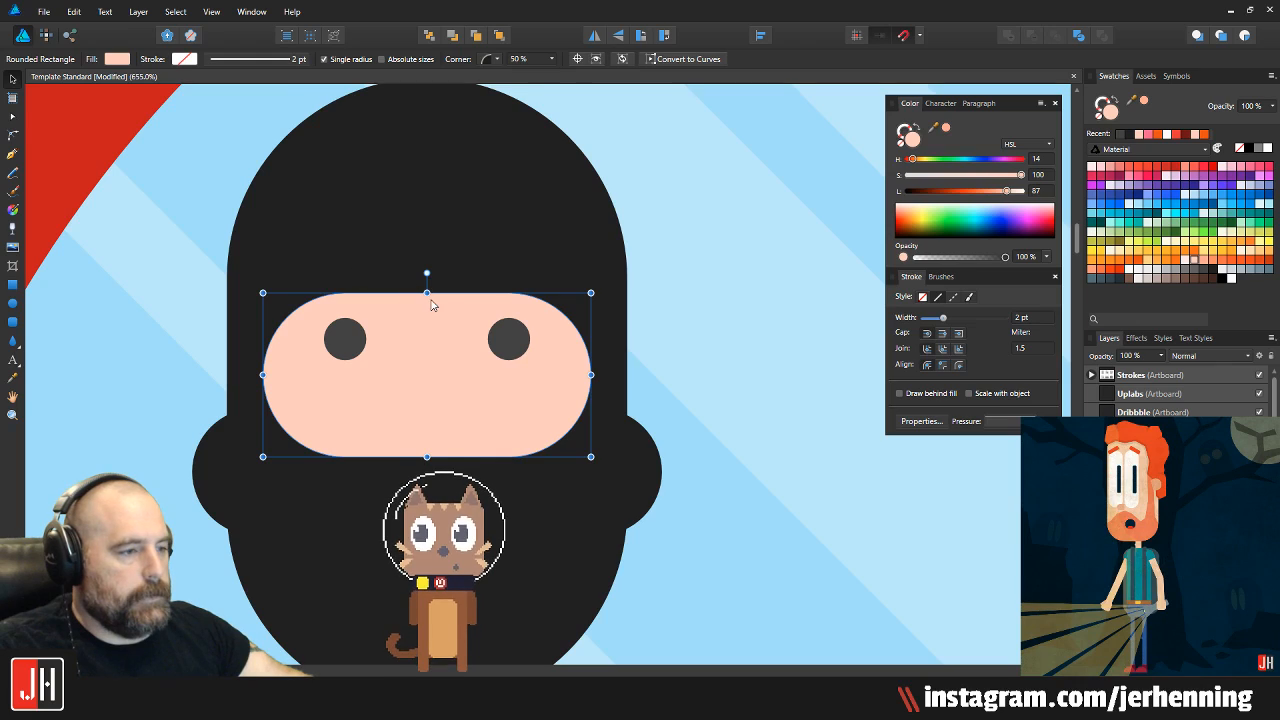
{"action": "left_click_drag", "start_coordinate": [431, 316], "coordinate": [431, 332]}
Draw a narrow vertical rounded rectangle with 50% corners below the passenger's chin as a neck
{"action": "left_click_drag", "start_coordinate": [443, 396], "coordinate": [455, 151]}
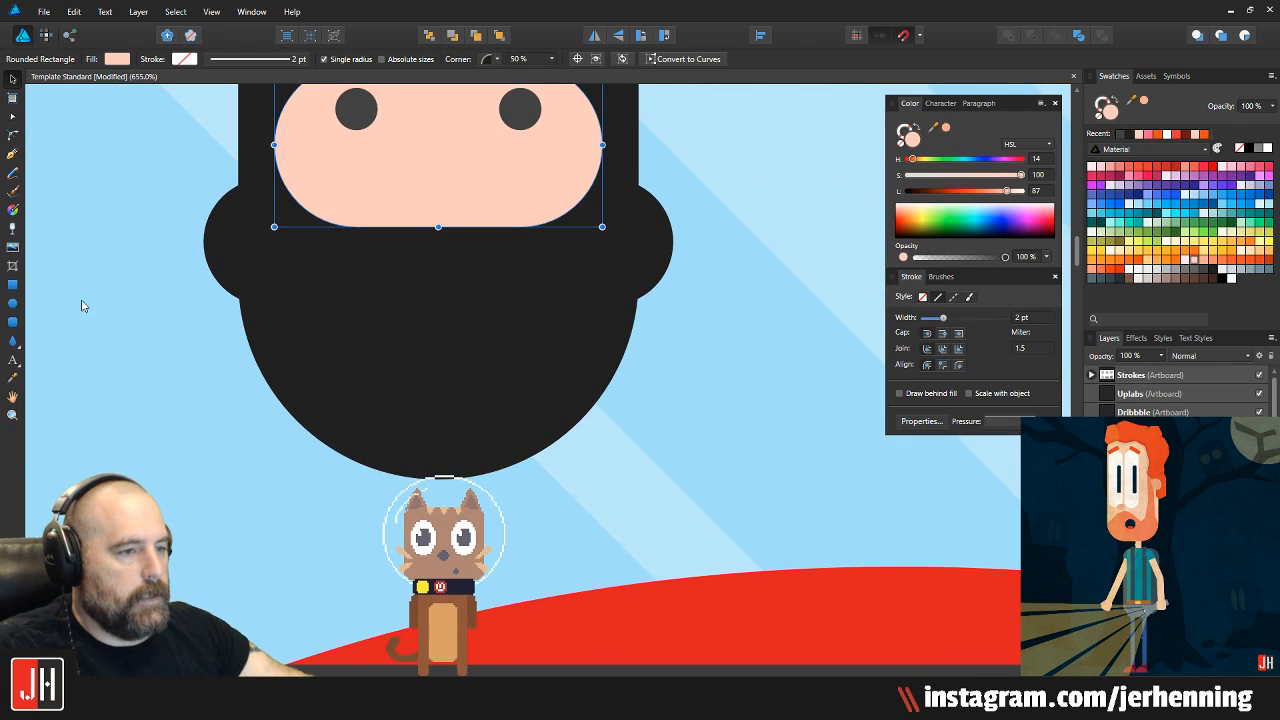
{"action": "left_click", "coordinate": [12, 322]}
{"action": "scroll", "coordinate": [503, 263], "scroll_direction": "down", "scroll_amount": 4}
{"action": "left_click_drag", "start_coordinate": [474, 256], "coordinate": [531, 412]}
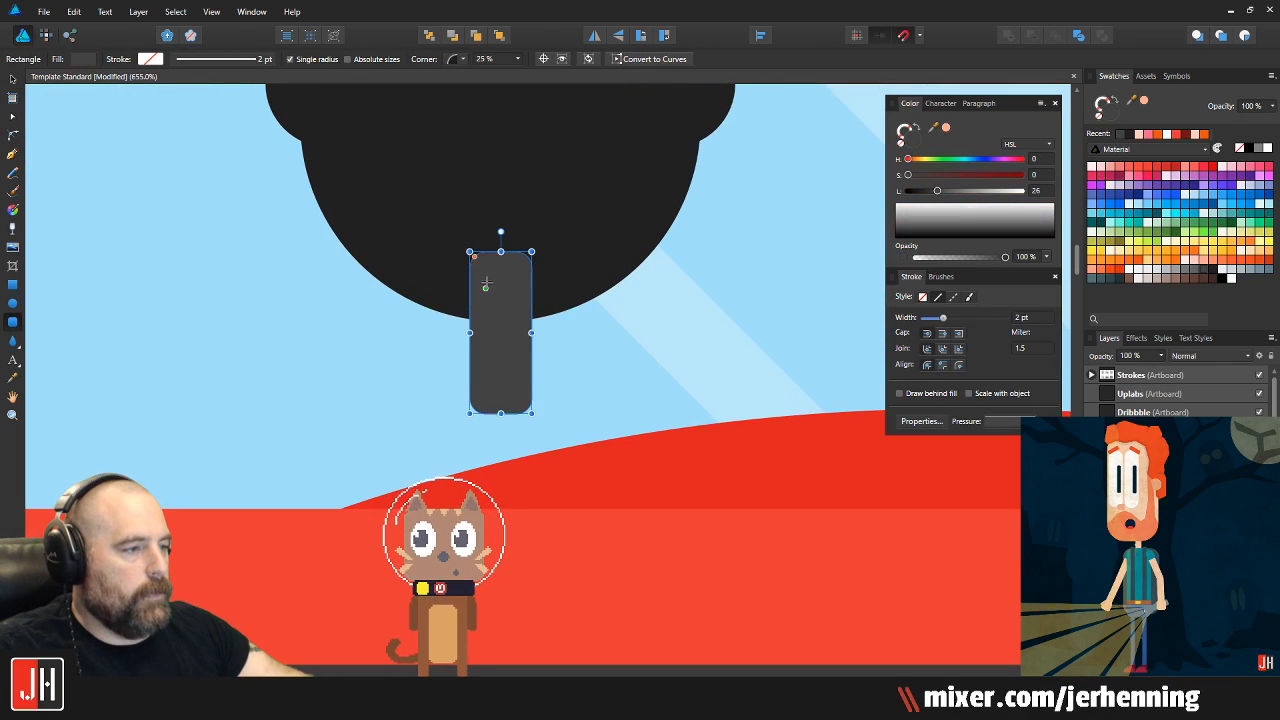
{"action": "left_click_drag", "start_coordinate": [474, 256], "coordinate": [515, 317]}
Match the neck's fill to the mask's near-black and bring the neck to the front
{"action": "key", "text": "i"}
{"action": "left_click", "coordinate": [563, 203]}
{"action": "key", "text": "v"}
{"action": "key", "text": "5"}
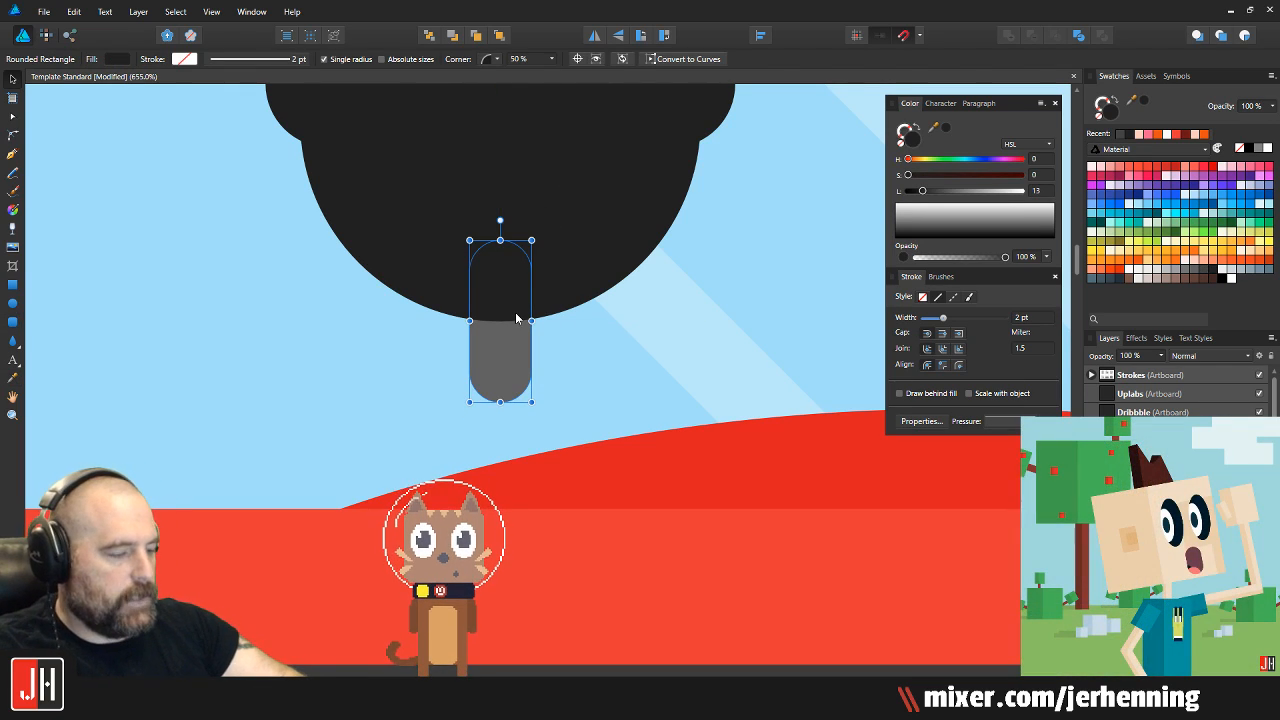
{"action": "scroll", "coordinate": [516, 318], "scroll_direction": "down", "scroll_amount": 5}
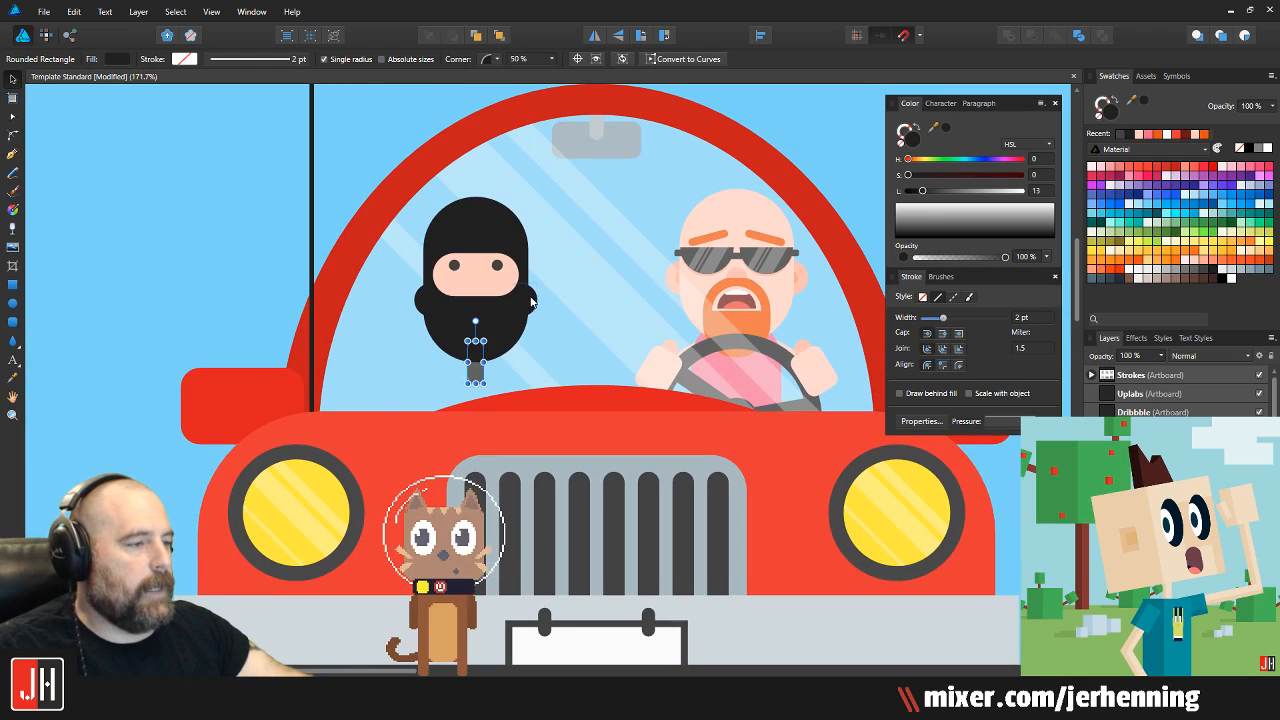
{"action": "key", "text": "ctrl+shift+]"}
Try narrowing the masked head and shifting both ears inward and upward
{"action": "left_click", "coordinate": [497, 297]}
{"action": "scroll", "coordinate": [497, 297], "scroll_direction": "up", "scroll_amount": 4}
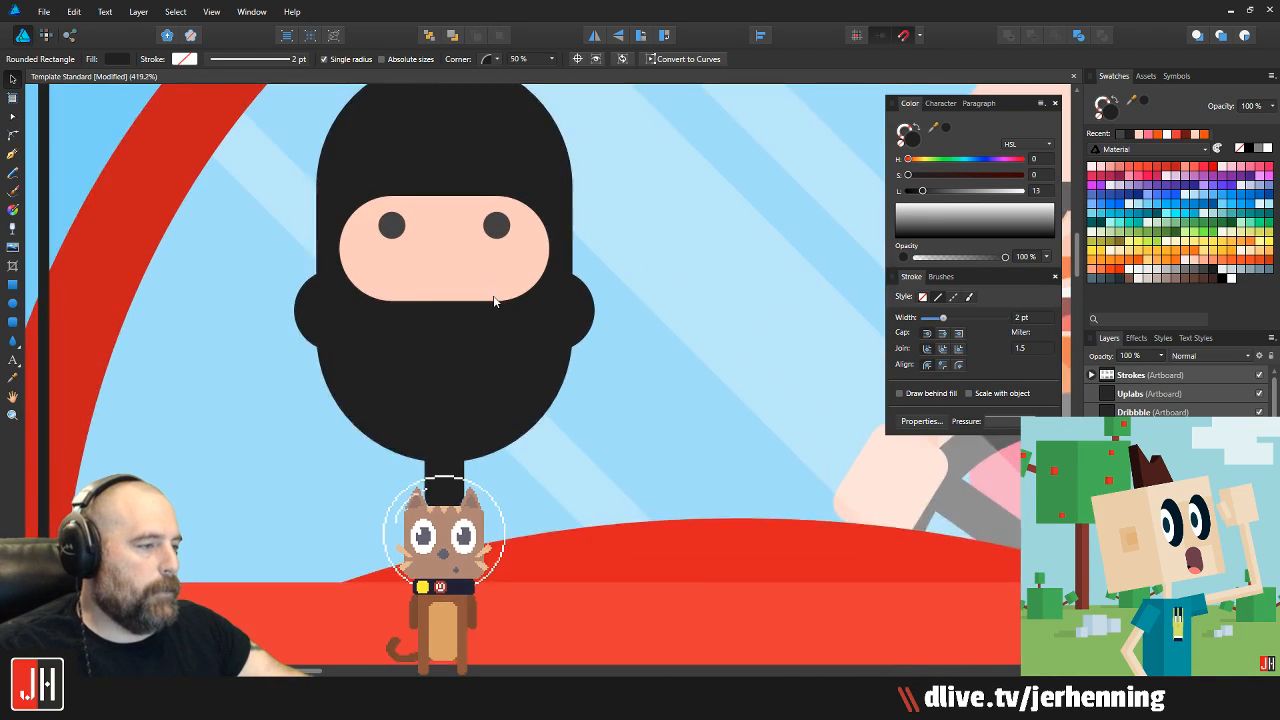
{"action": "left_click_drag", "start_coordinate": [587, 304], "coordinate": [569, 304]}
{"action": "left_click", "coordinate": [258, 363]}
{"action": "left_click_drag", "start_coordinate": [258, 363], "coordinate": [281, 367]}
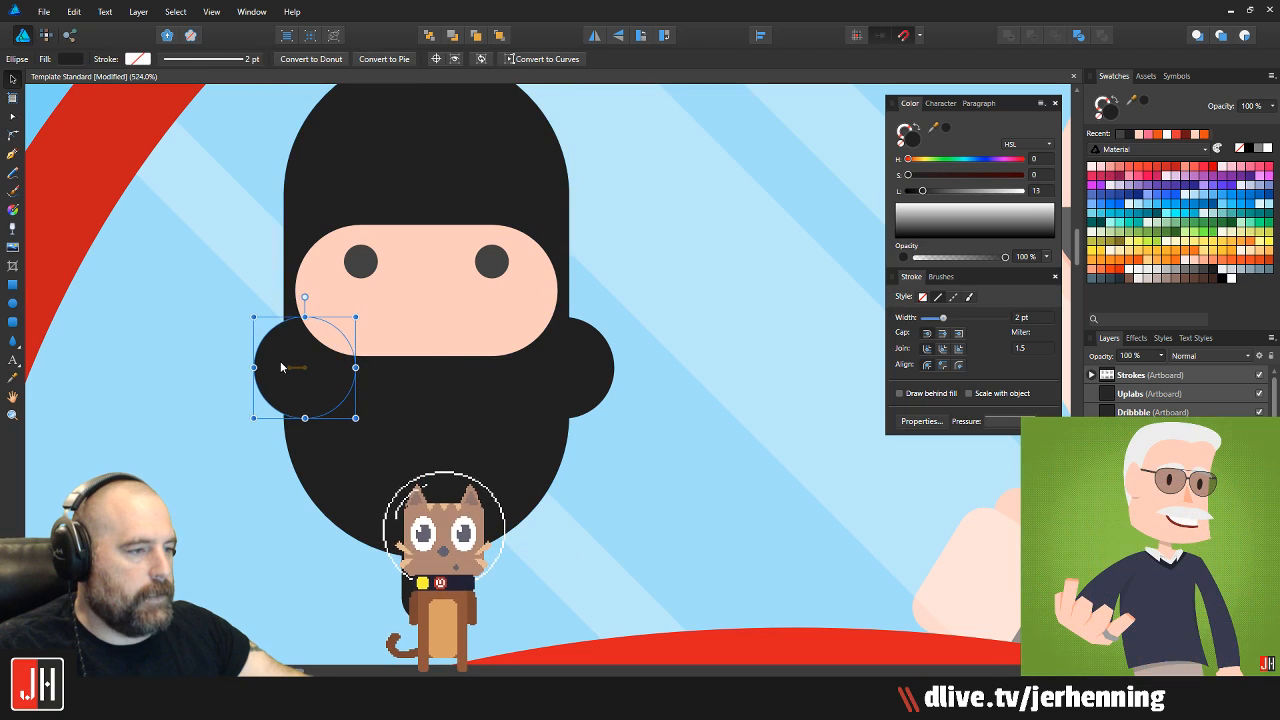
{"action": "left_click", "coordinate": [589, 354], "text": "shift"}
{"action": "left_click_drag", "start_coordinate": [589, 354], "coordinate": [576, 323]}
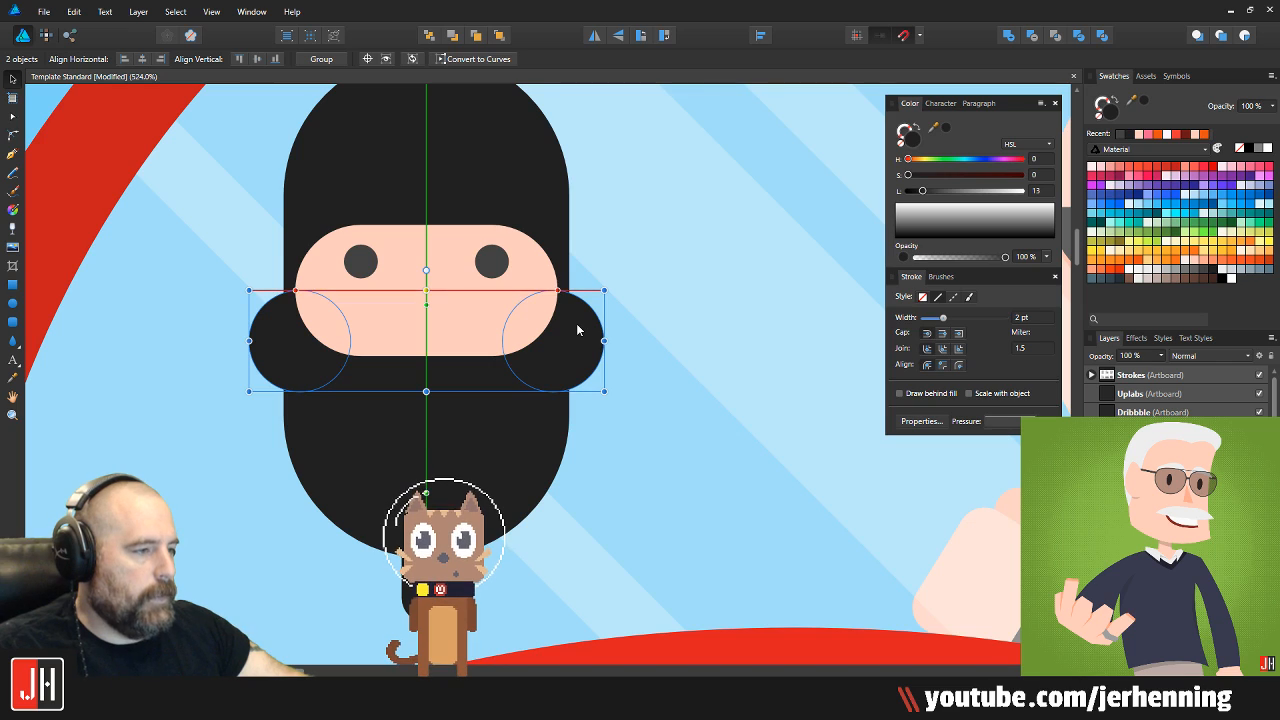
{"action": "key", "text": "ctrl+0"}
Narrow the masked head symmetrically so its sides sit closer to the eye opening
{"action": "scroll", "coordinate": [540, 340], "scroll_direction": "up", "scroll_amount": 5}
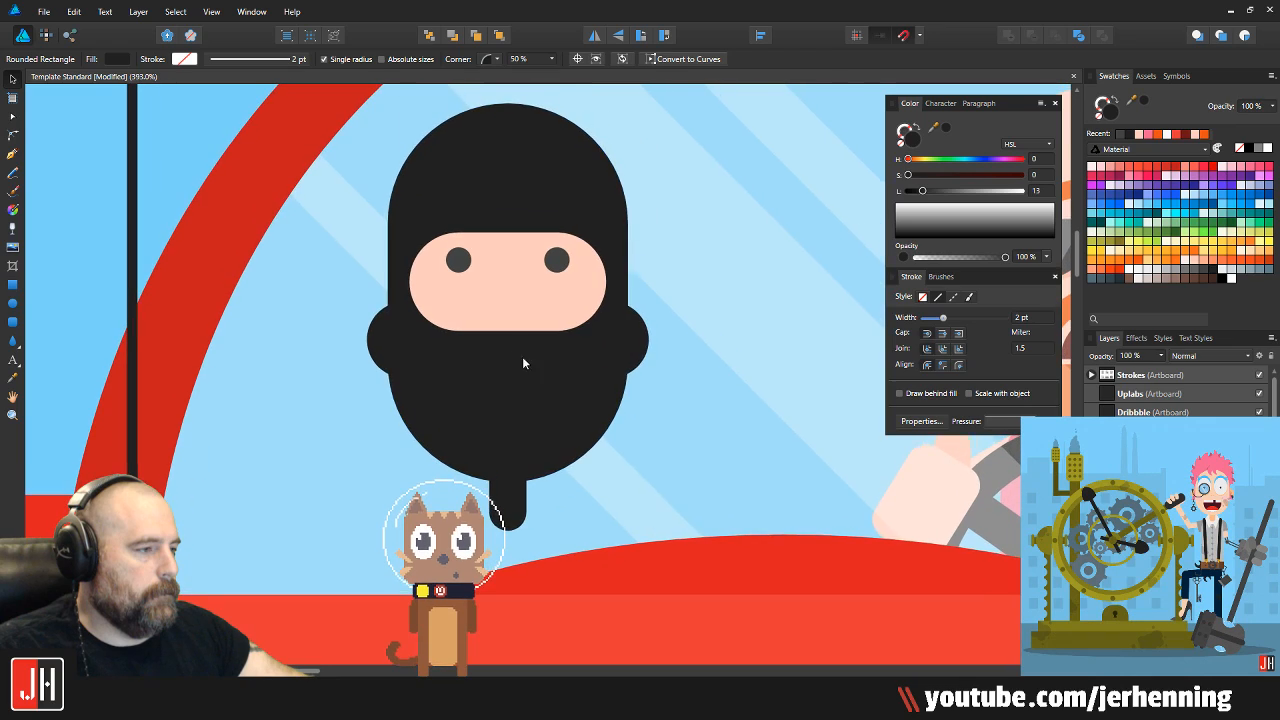
{"action": "left_click", "coordinate": [522, 363]}
{"action": "left_click_drag", "start_coordinate": [628, 292], "coordinate": [611, 297]}
{"action": "scroll", "coordinate": [497, 340], "scroll_direction": "up", "scroll_amount": 2}
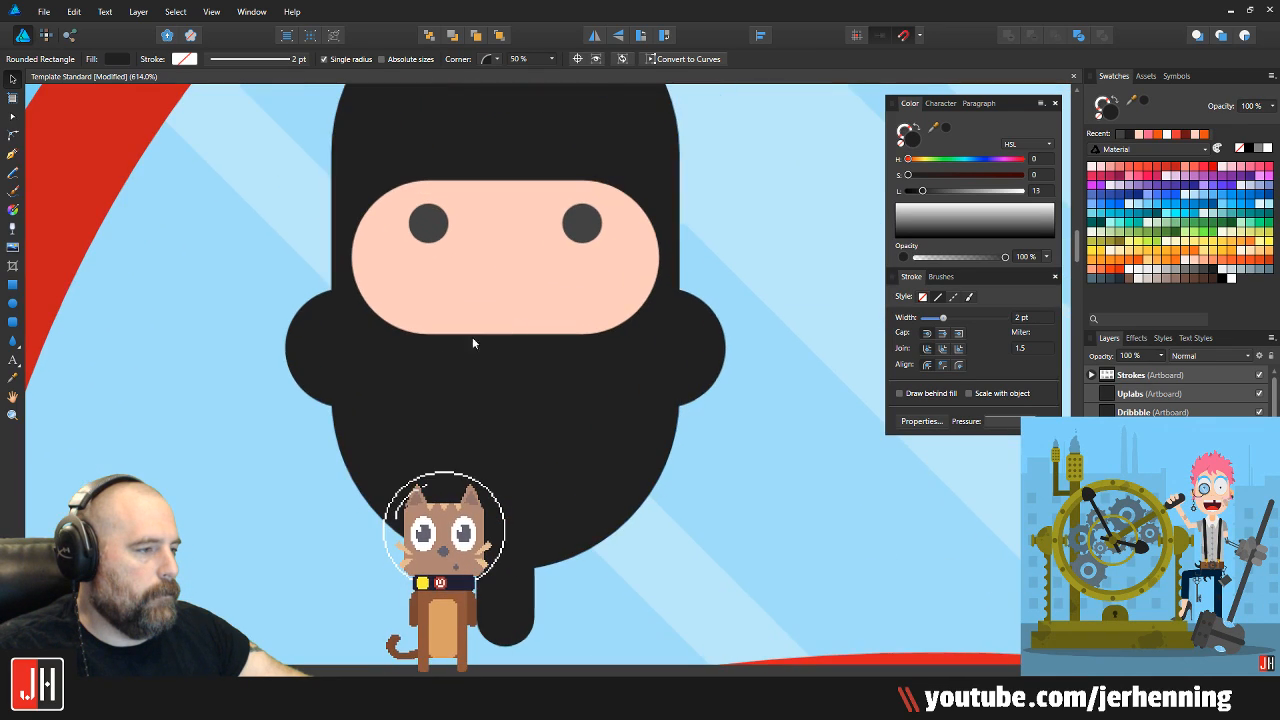
Move both ears together slightly lower on the masked head
{"action": "left_click", "coordinate": [308, 348]}
{"action": "left_click", "coordinate": [700, 322], "text": "shift"}
{"action": "mouse_move", "coordinate": [700, 322]}
{"action": "left_mouse_down"}
{"action": "mouse_move", "coordinate": [696, 362]}
{"action": "mouse_move", "coordinate": [698, 345]}
{"action": "left_mouse_up"}
{"action": "scroll", "coordinate": [684, 349], "scroll_direction": "down", "scroll_amount": 7}
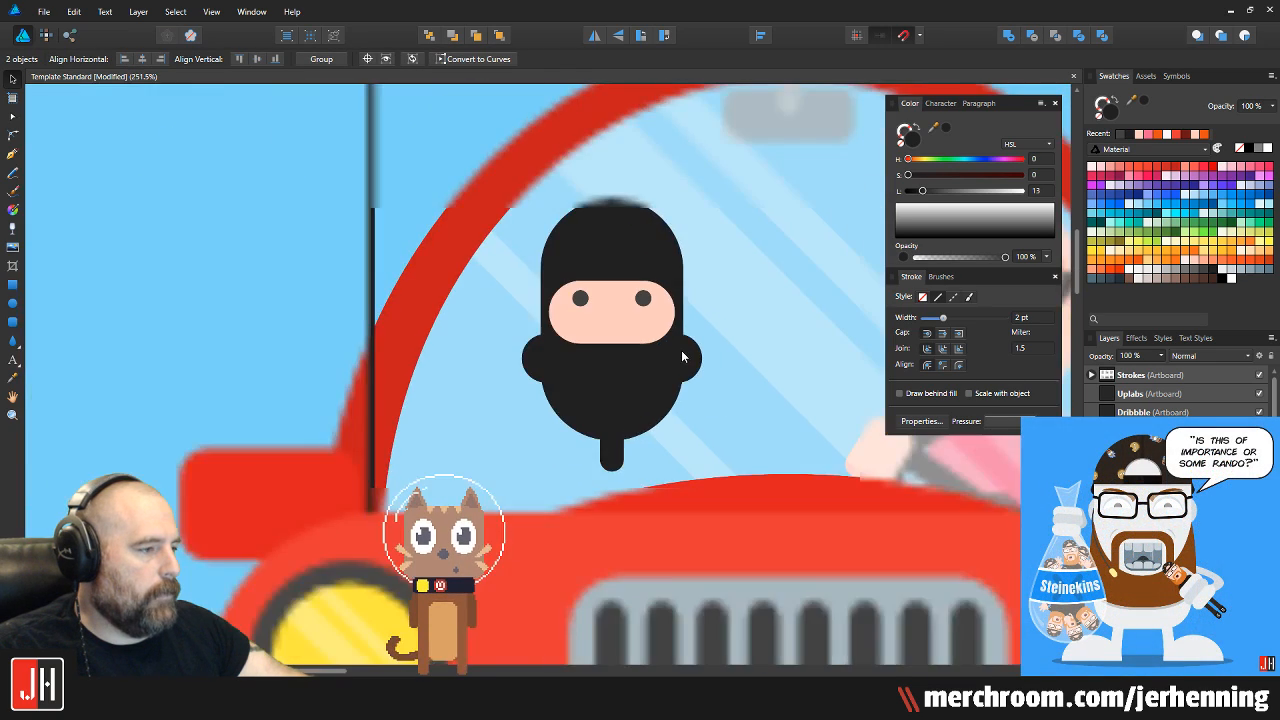
{"action": "left_click", "coordinate": [445, 317]}
{"action": "scroll", "coordinate": [604, 336], "scroll_direction": "up", "scroll_amount": 2}
{"action": "scroll", "coordinate": [589, 347], "scroll_direction": "up", "scroll_amount": 5}
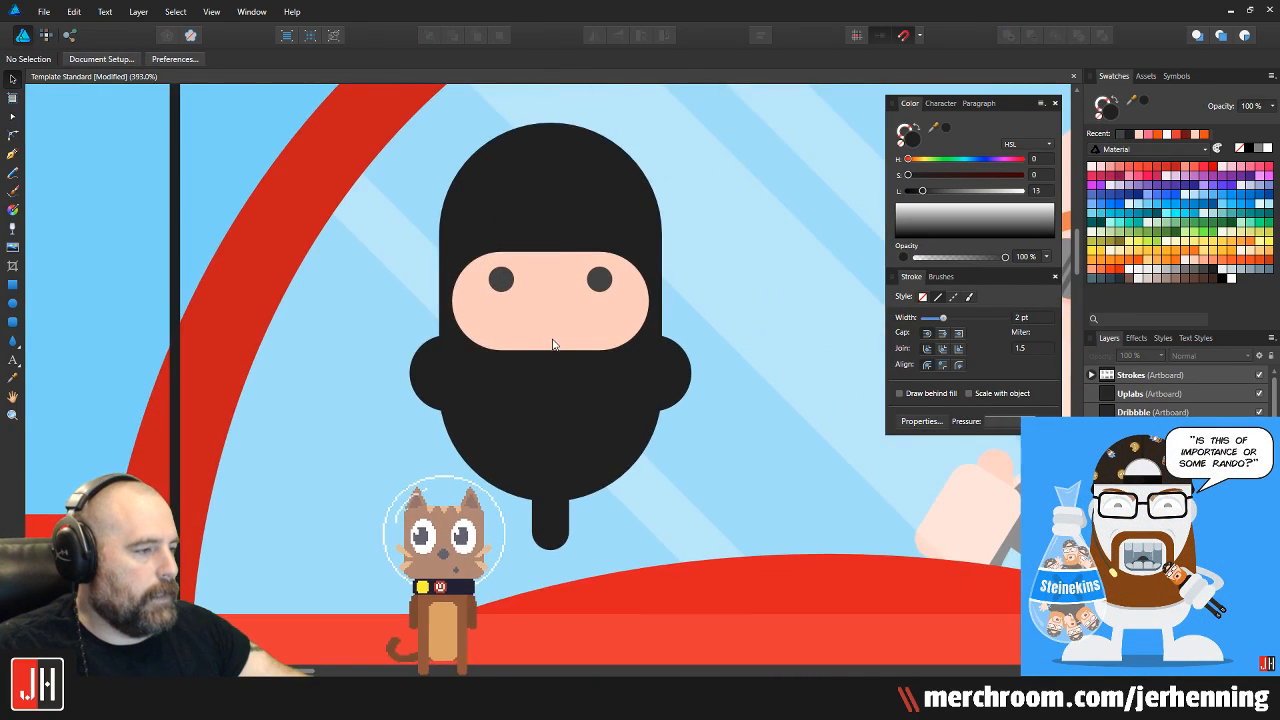
{"action": "left_click", "coordinate": [571, 314]}
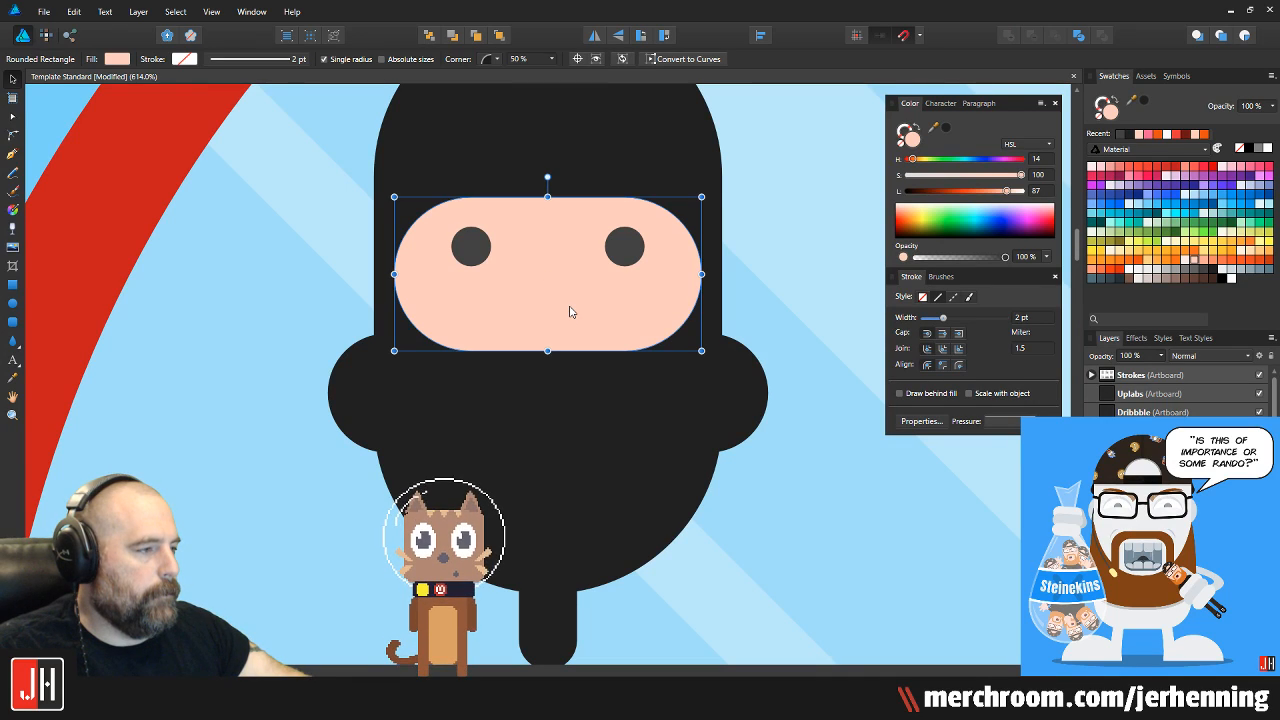
{"action": "scroll", "coordinate": [570, 312], "scroll_direction": "down", "scroll_amount": 3}
{"action": "left_click", "coordinate": [518, 275]}
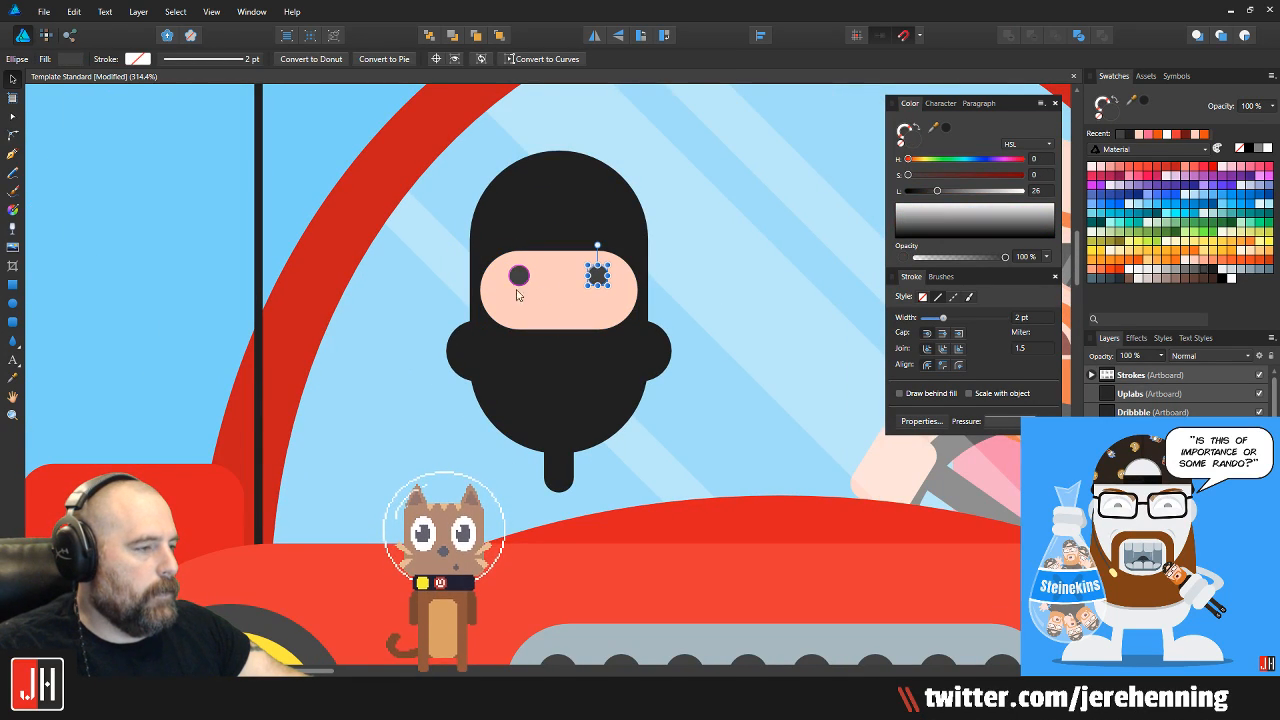
{"action": "left_click", "coordinate": [194, 243]}
{"action": "left_click_drag", "start_coordinate": [602, 289], "coordinate": [516, 286]}
Draw a jagged hair tuft with the Pen tool over the upper edge of the eye opening and fill it brown
{"action": "scroll", "coordinate": [463, 275], "scroll_direction": "up", "scroll_amount": 5}
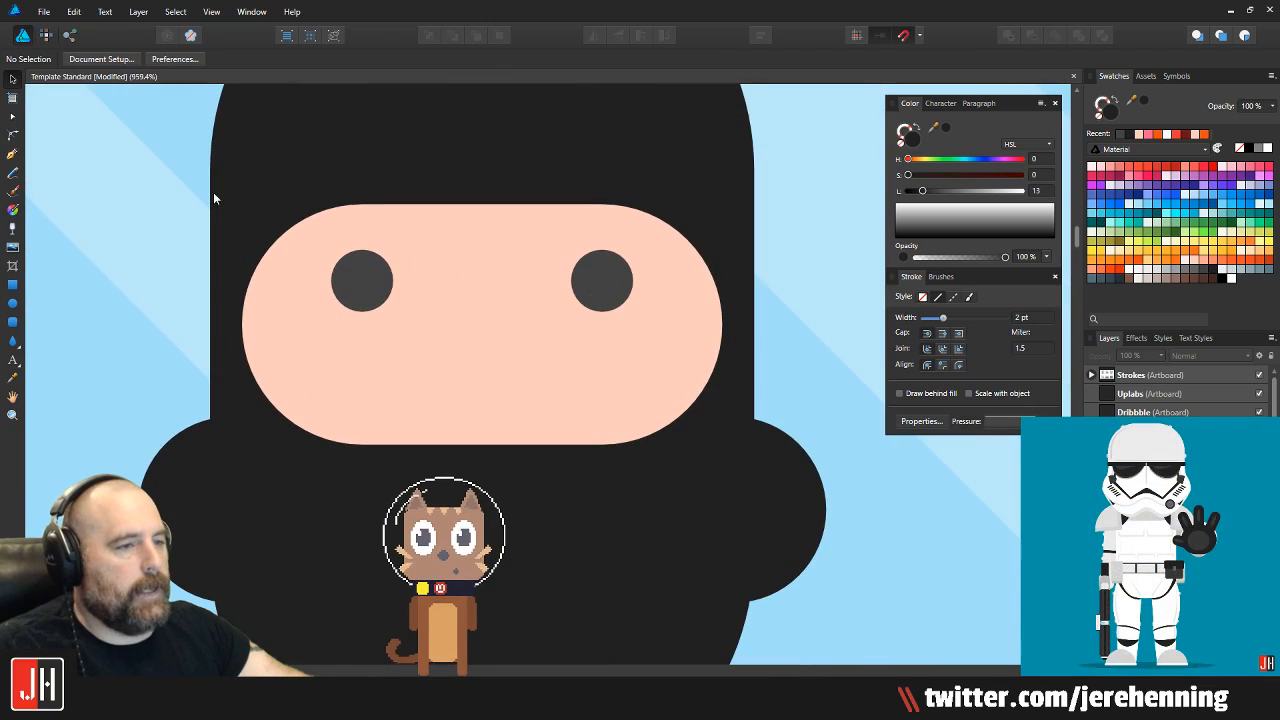
{"action": "left_click", "coordinate": [12, 153]}
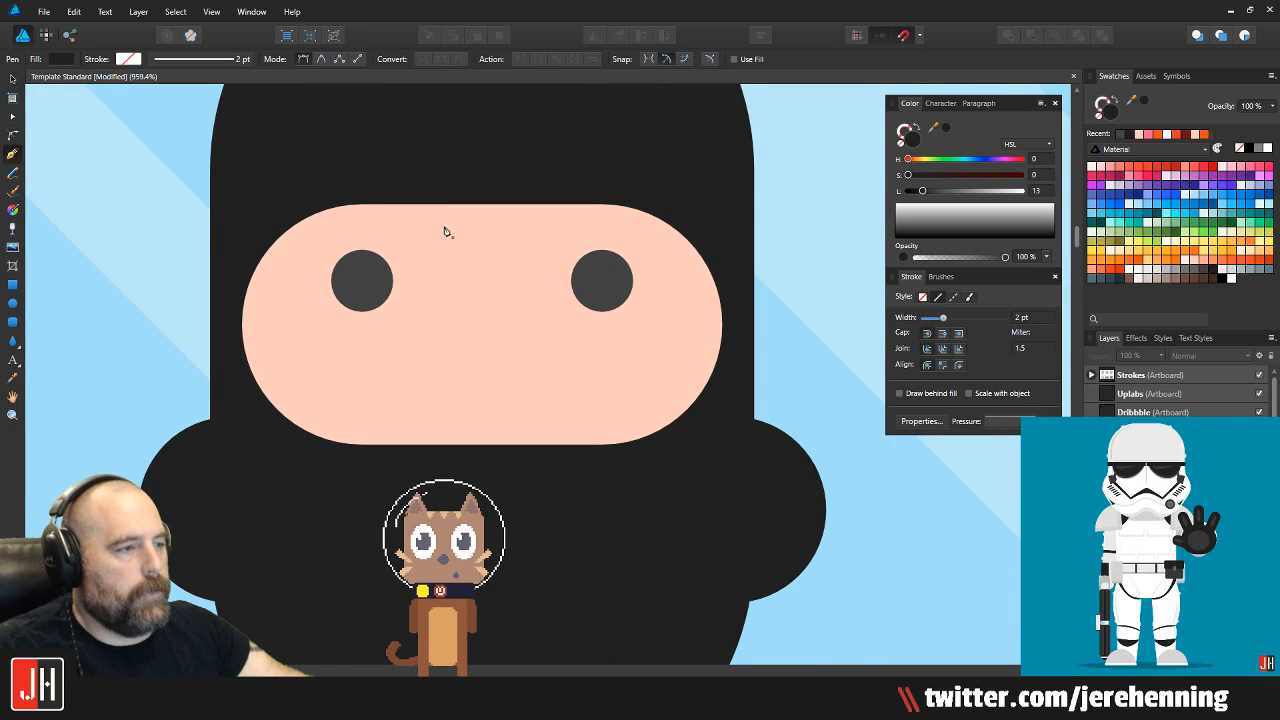
{"action": "left_click", "coordinate": [496, 259]}
{"action": "key", "text": "ctrl+z"}
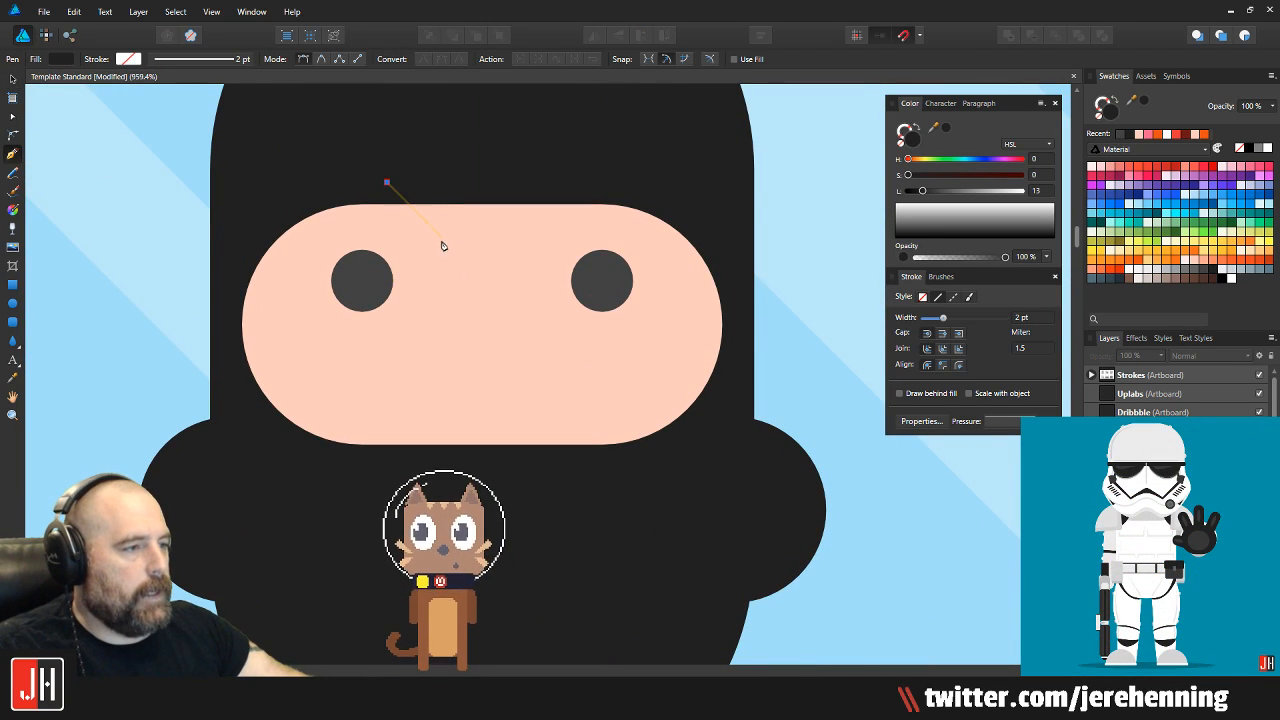
{"action": "left_click", "coordinate": [481, 277]}
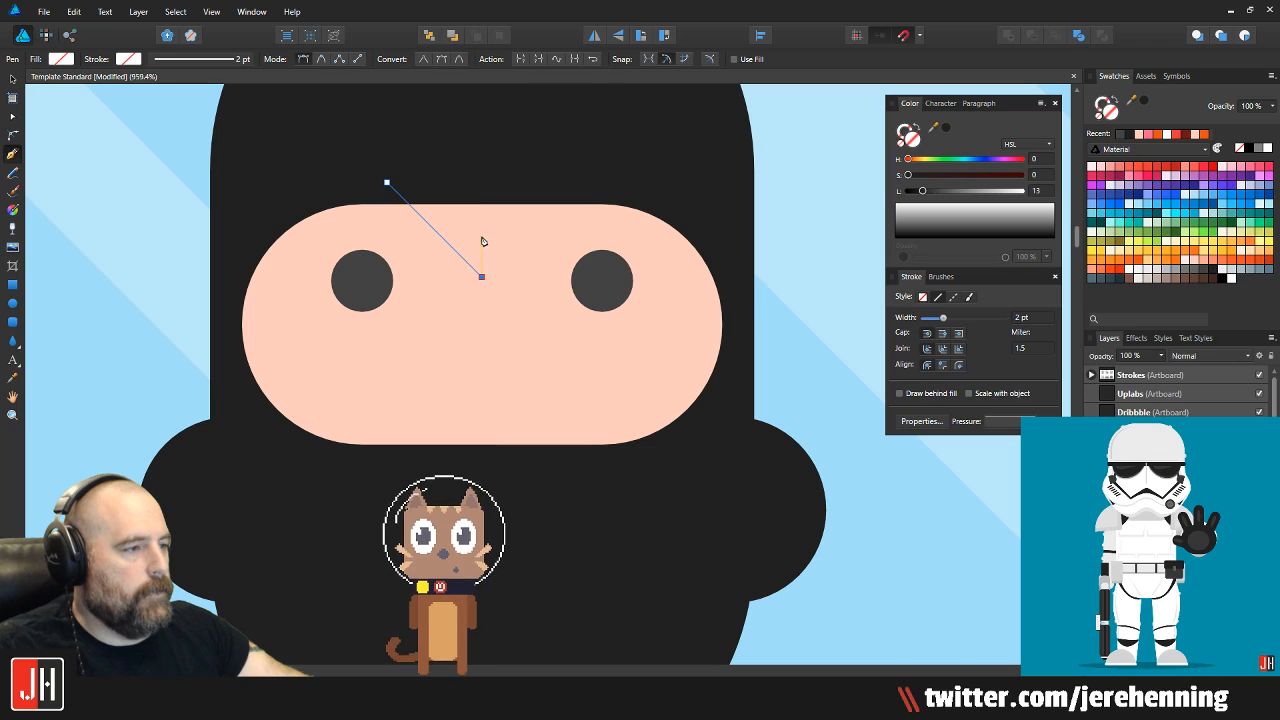
{"action": "left_click", "coordinate": [523, 264]}
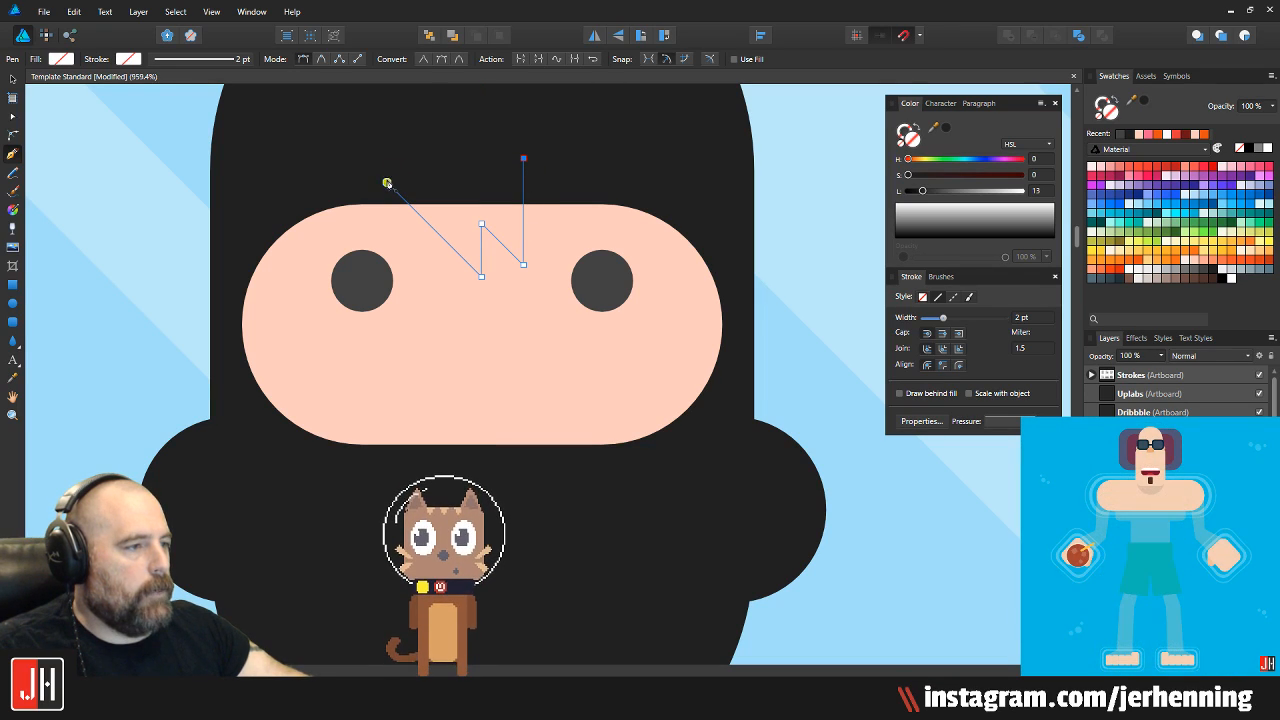
{"action": "left_click", "coordinate": [1188, 279]}
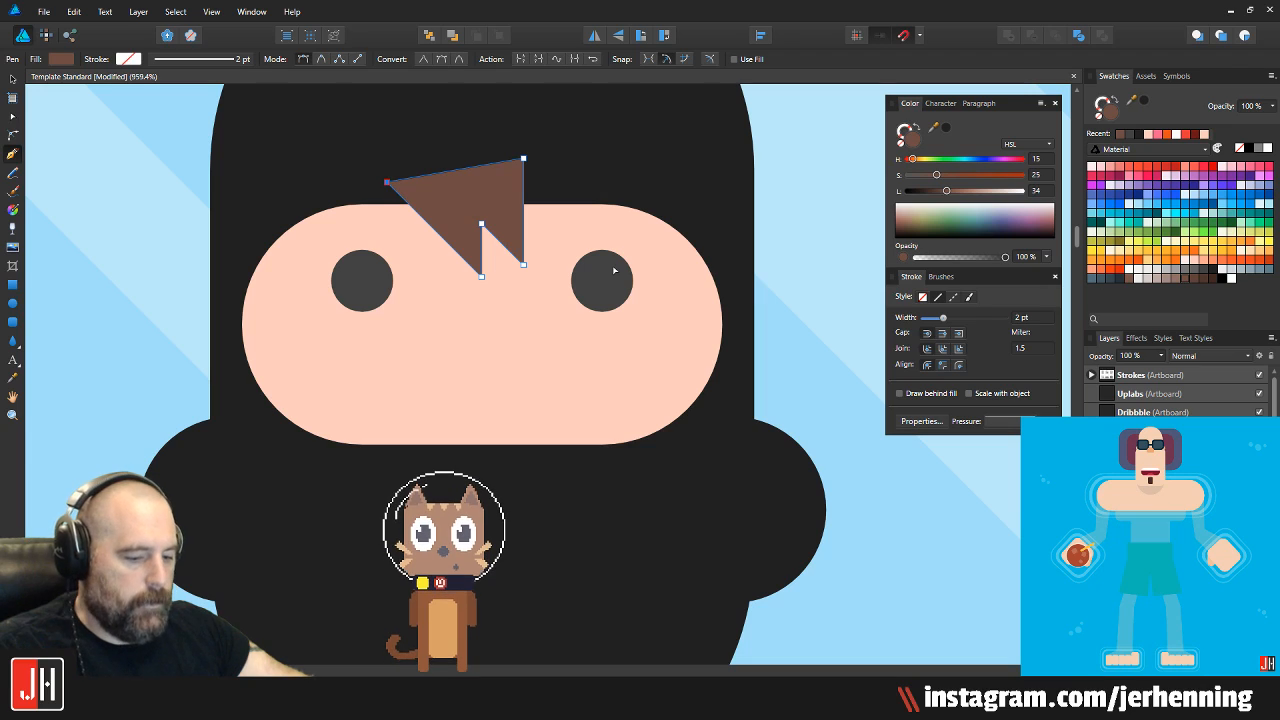
Clip the brown hair tuft inside the skin-coloured eye opening
{"action": "key", "text": "v"}
{"action": "key", "text": "Delete"}
{"action": "left_click", "coordinate": [515, 233]}
{"action": "scroll", "coordinate": [515, 233], "scroll_direction": "up", "scroll_amount": 3}
{"action": "key", "text": "ctrl+alt+v"}
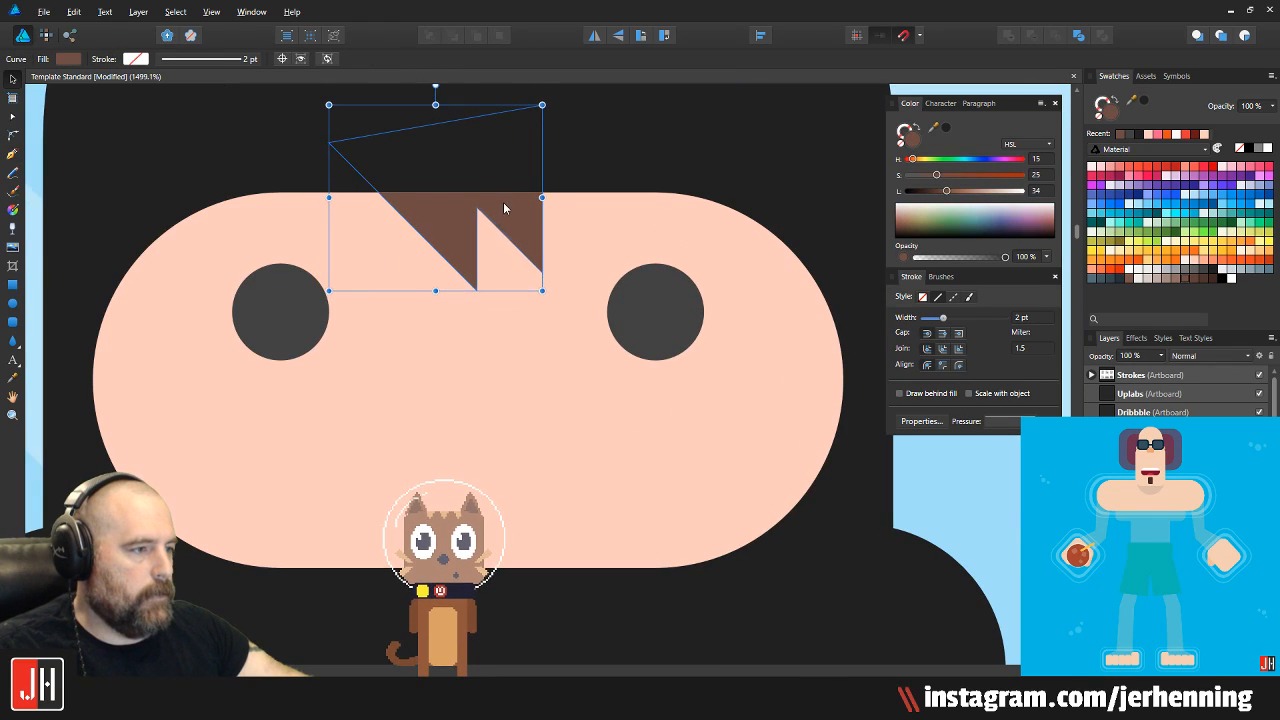
{"action": "scroll", "coordinate": [508, 228], "scroll_direction": "down", "scroll_amount": 6}
{"action": "scroll", "coordinate": [508, 237], "scroll_direction": "down", "scroll_amount": 5}
{"action": "key", "text": "ctrl+d"}
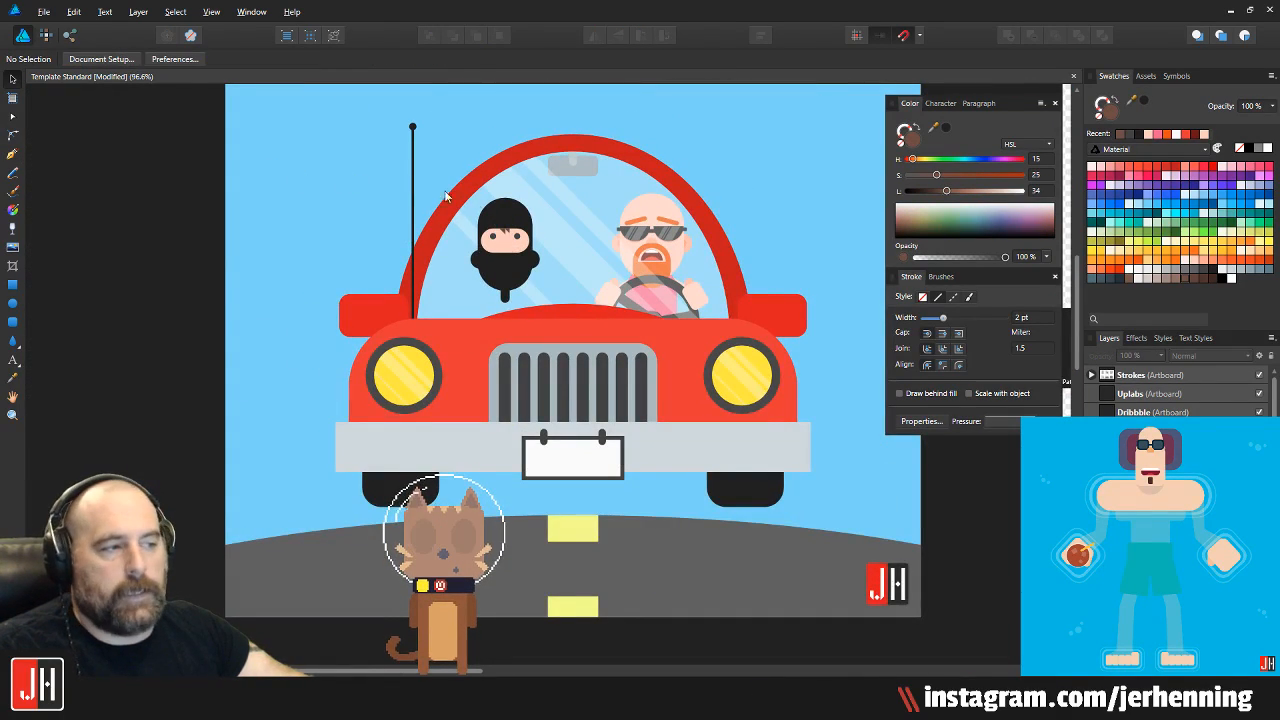
Shorten the eye opening from its lower edge and raise both eyes to fit inside it
{"action": "scroll", "coordinate": [500, 250], "scroll_direction": "up", "scroll_amount": 5}
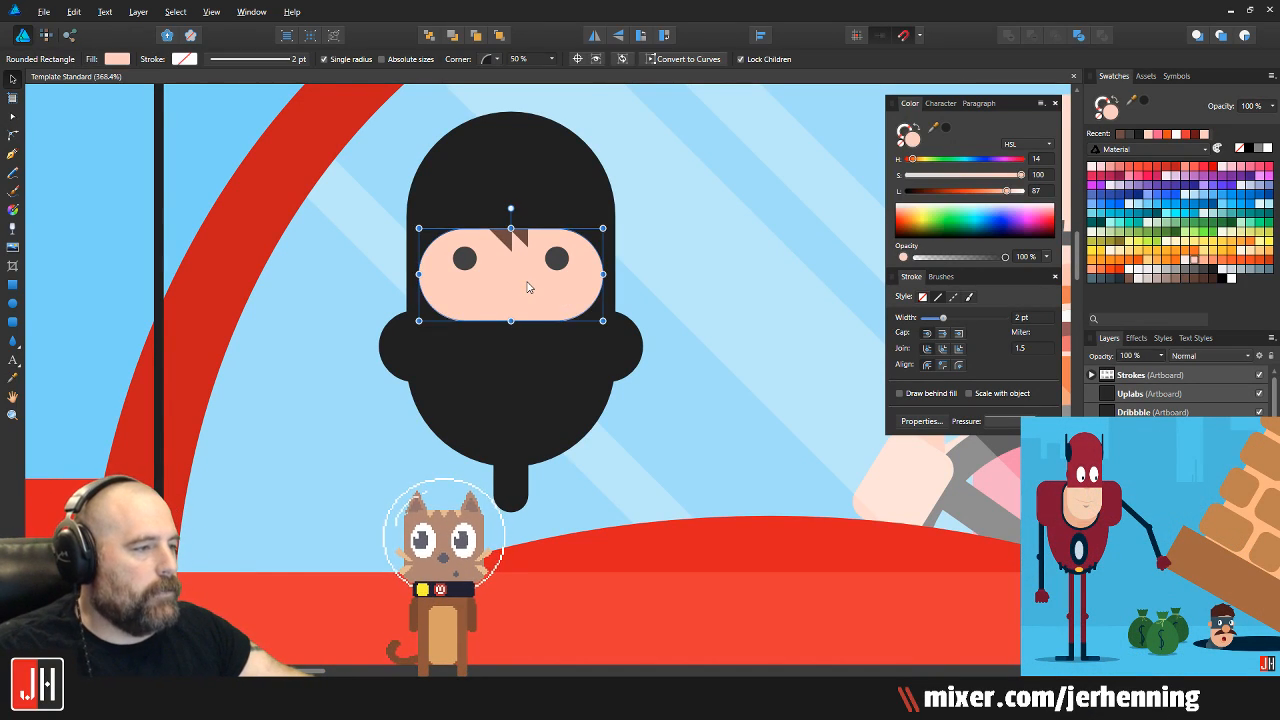
{"action": "left_click", "coordinate": [528, 287]}
{"action": "scroll", "coordinate": [525, 297], "scroll_direction": "up", "scroll_amount": 3}
{"action": "left_click_drag", "start_coordinate": [493, 344], "coordinate": [480, 273]}
{"action": "left_click", "coordinate": [587, 222], "text": "shift"}
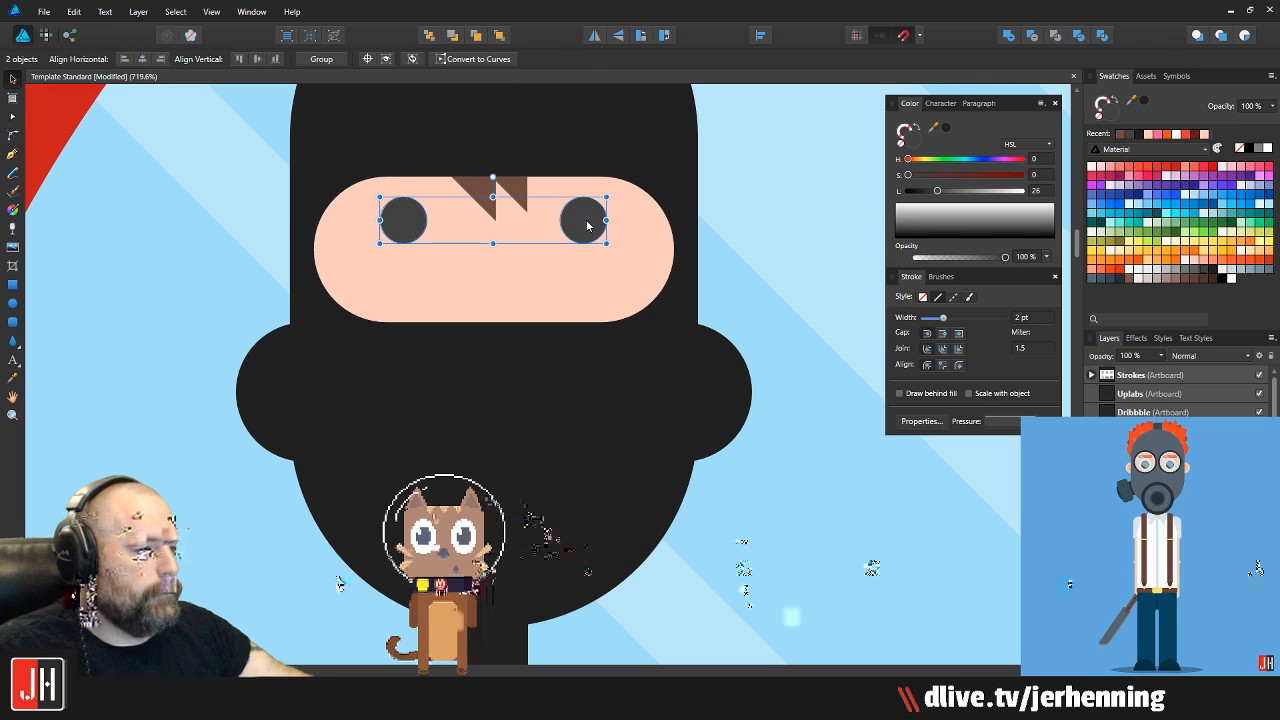
{"action": "scroll", "coordinate": [583, 230], "scroll_direction": "down", "scroll_amount": 5}
{"action": "key", "text": "ctrl+d"}
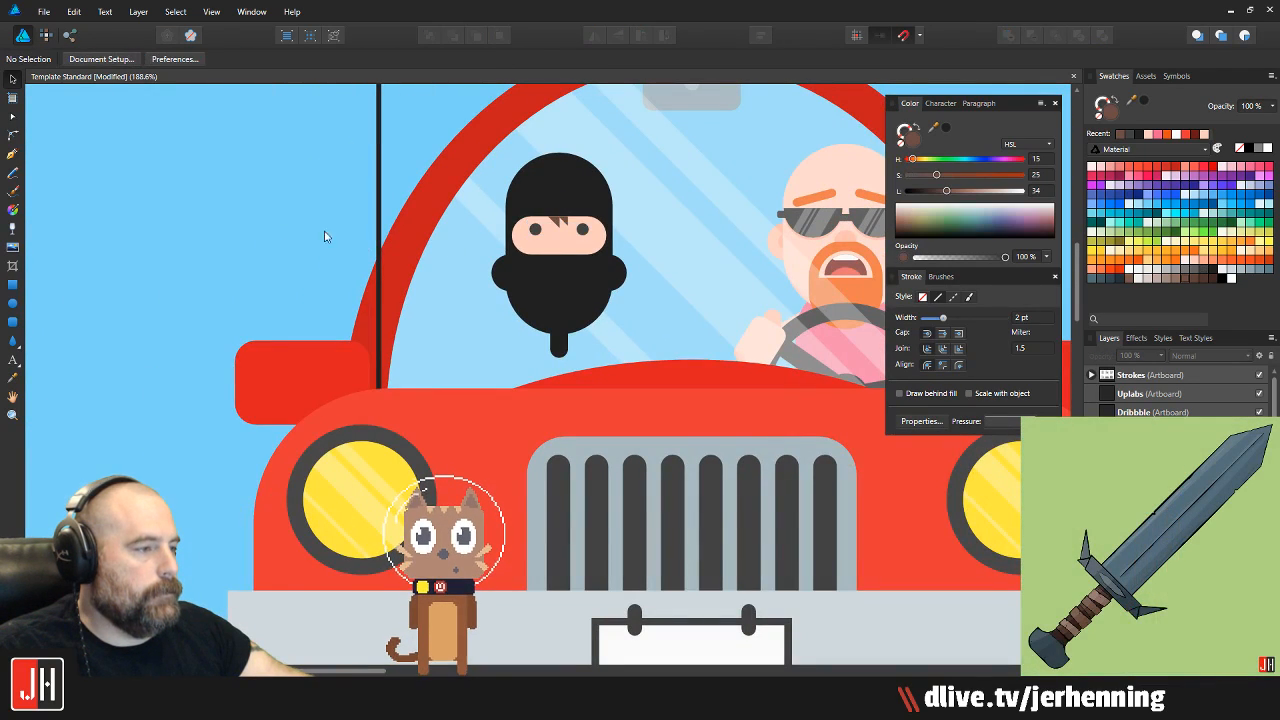
Move the eye opening, both eyes and both ears together slightly lower on the masked head
{"action": "scroll", "coordinate": [576, 277], "scroll_direction": "up", "scroll_amount": 4}
{"action": "scroll", "coordinate": [555, 454], "scroll_direction": "up", "scroll_amount": 1}
{"action": "scroll", "coordinate": [247, 279], "scroll_direction": "down", "scroll_amount": 4}
{"action": "left_click_drag", "start_coordinate": [97, 223], "coordinate": [548, 452]}
{"action": "scroll", "coordinate": [441, 365], "scroll_direction": "up", "scroll_amount": 4}
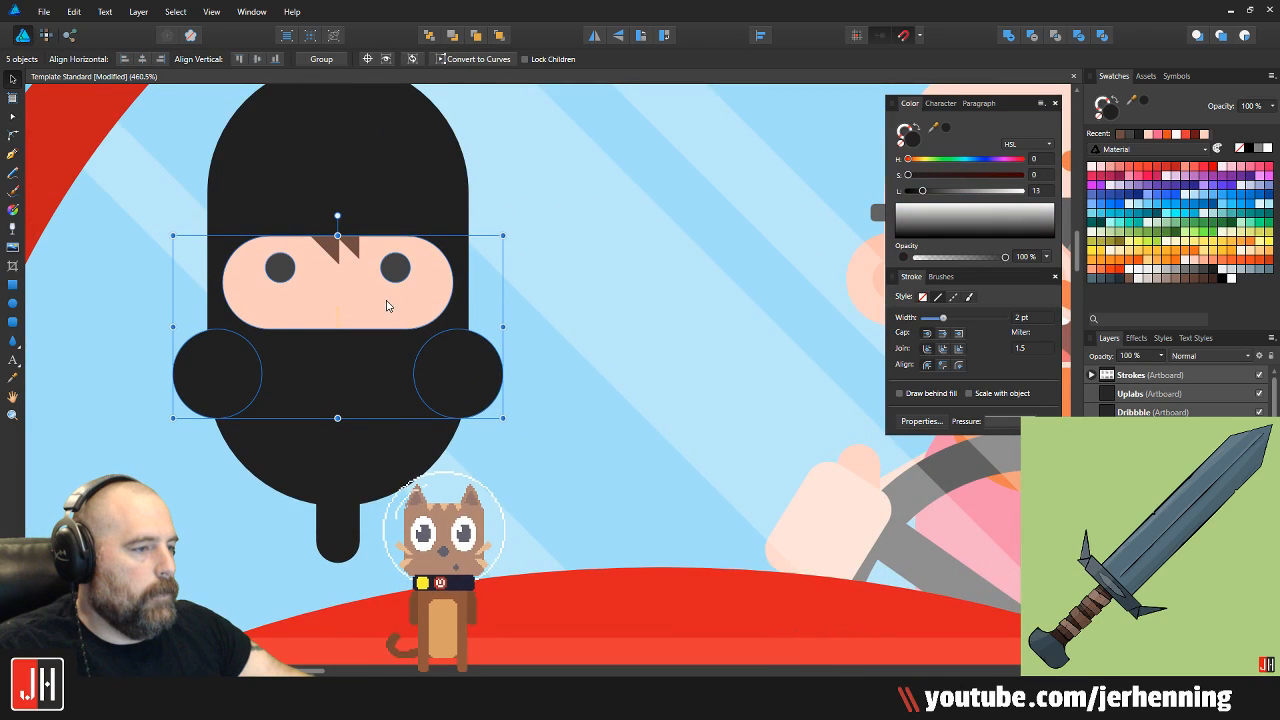
Reduce the masked head's height by lowering its upper edge closer to the eye opening
{"action": "scroll", "coordinate": [400, 270], "scroll_direction": "down", "scroll_amount": 2}
{"action": "left_click", "coordinate": [375, 182]}
{"action": "left_click_drag", "start_coordinate": [358, 150], "coordinate": [360, 188]}
{"action": "scroll", "coordinate": [371, 205], "scroll_direction": "down", "scroll_amount": 5}
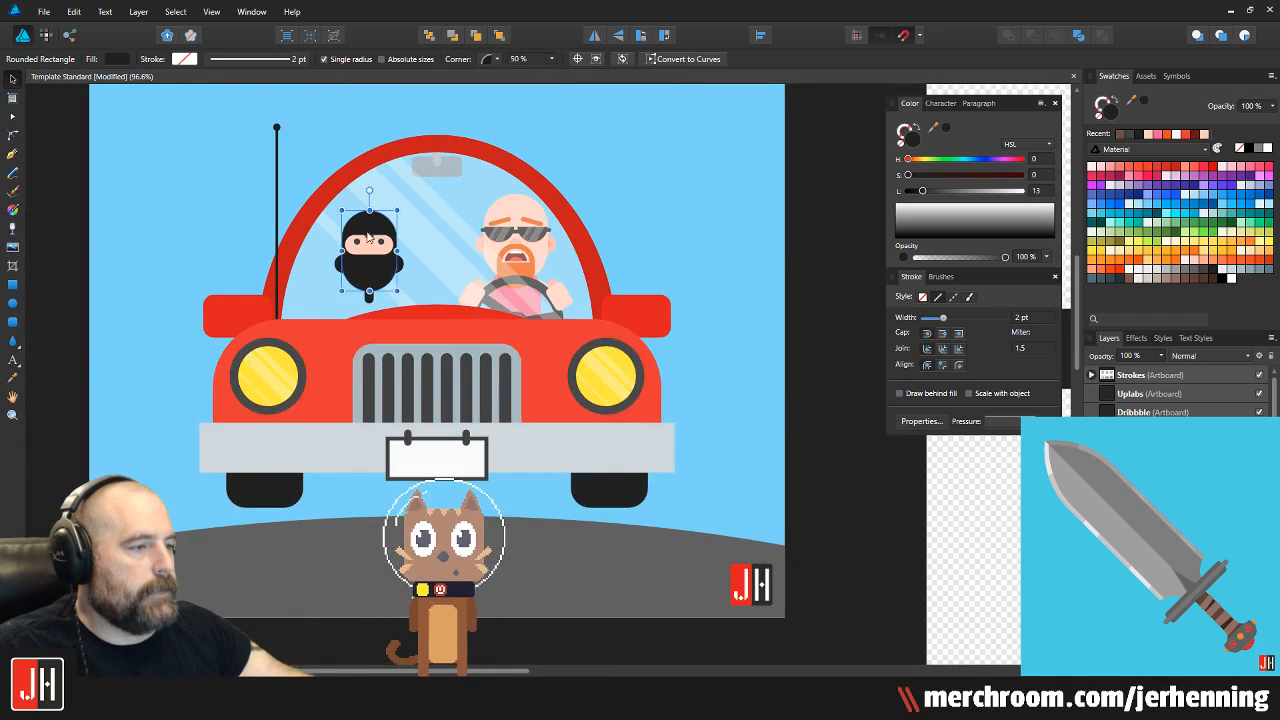
Move both eyes together slightly higher within the eye opening
{"action": "scroll", "coordinate": [357, 263], "scroll_direction": "up", "scroll_amount": 8}
{"action": "left_click", "coordinate": [333, 282]}
{"action": "left_click", "coordinate": [515, 288], "text": "shift"}
{"action": "left_click_drag", "start_coordinate": [527, 292], "coordinate": [527, 271]}
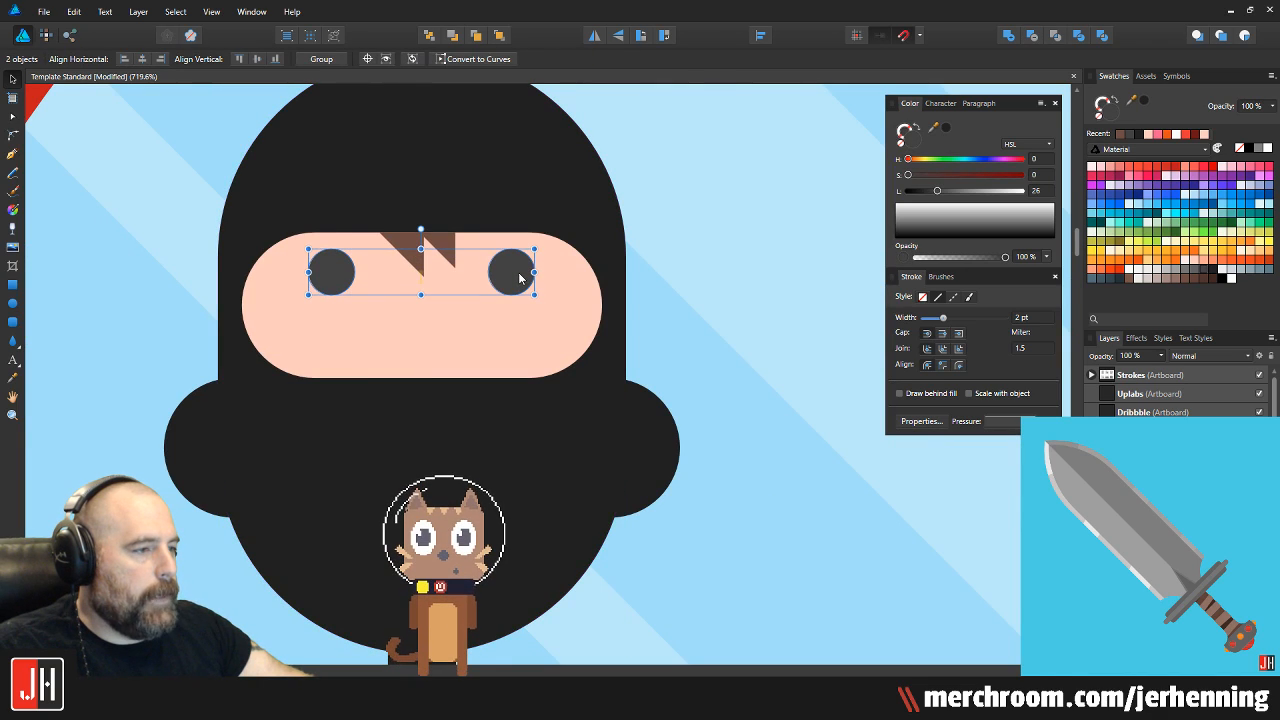
{"action": "key", "text": "ctrl+d"}
{"action": "scroll", "coordinate": [518, 283], "scroll_direction": "down", "scroll_amount": 8}
Make the neck slightly narrower and shorter beneath the masked head
{"action": "scroll", "coordinate": [516, 295], "scroll_direction": "up", "scroll_amount": 6}
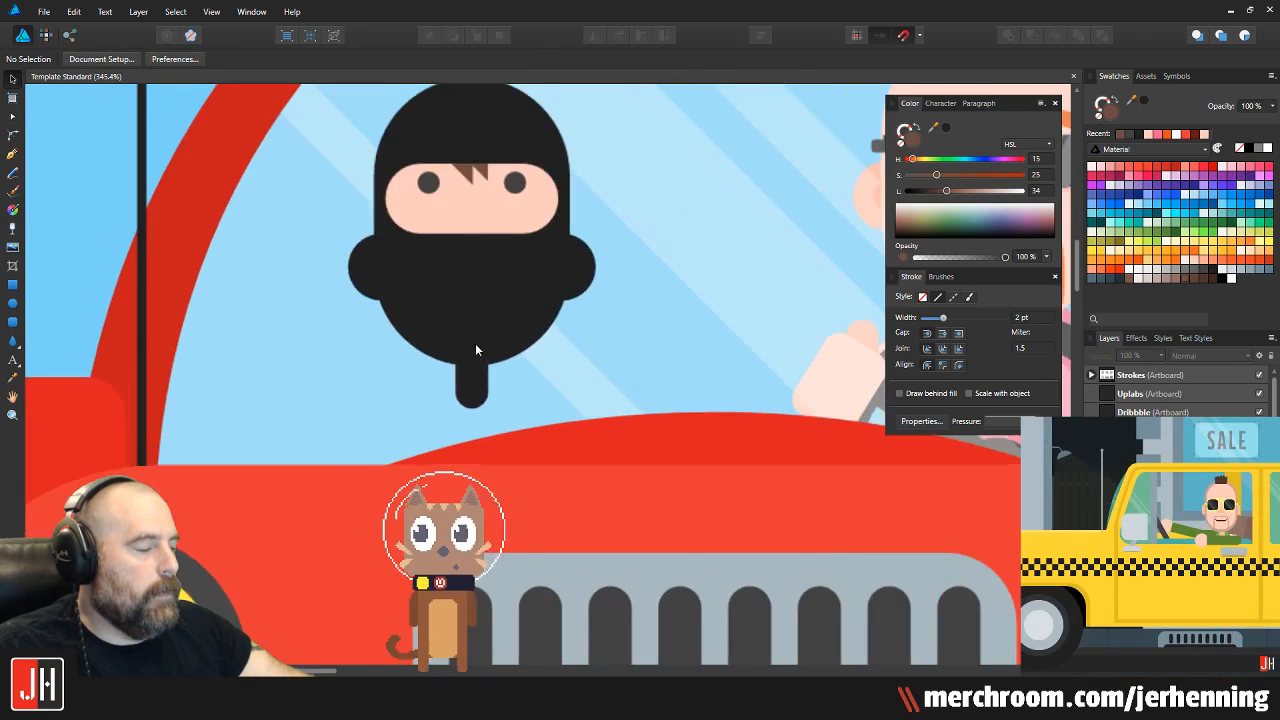
{"action": "left_click", "coordinate": [480, 395]}
{"action": "left_click_drag", "start_coordinate": [485, 327], "coordinate": [480, 348]}
{"action": "scroll", "coordinate": [481, 332], "scroll_direction": "up", "scroll_amount": 2}
{"action": "scroll", "coordinate": [492, 351], "scroll_direction": "down", "scroll_amount": 3}
{"action": "scroll", "coordinate": [492, 351], "scroll_direction": "down", "scroll_amount": 4}
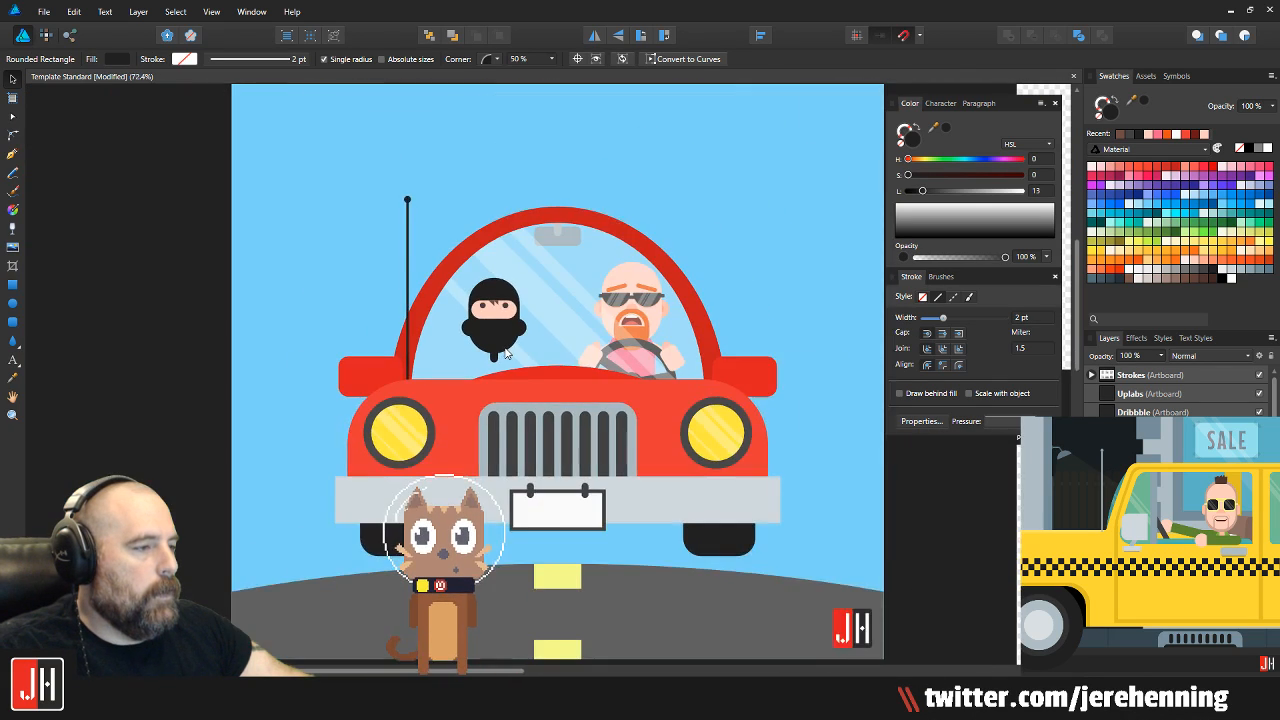
Fill the neck with the light skin tone sampled from the eye opening
{"action": "key", "text": "ctrl+d"}
{"action": "scroll", "coordinate": [520, 345], "scroll_direction": "up", "scroll_amount": 5}
{"action": "scroll", "coordinate": [600, 295], "scroll_direction": "up", "scroll_amount": 3}
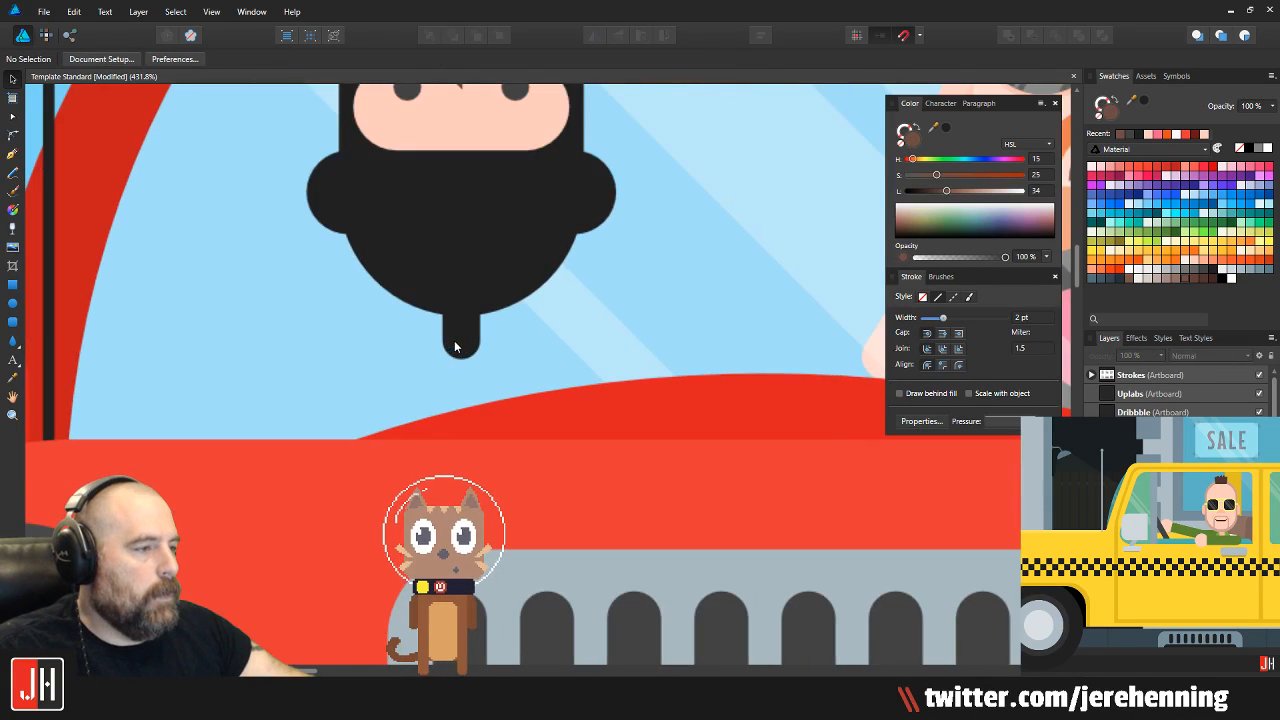
{"action": "left_click", "coordinate": [472, 336]}
{"action": "key", "text": "i"}
{"action": "left_click", "coordinate": [482, 137]}
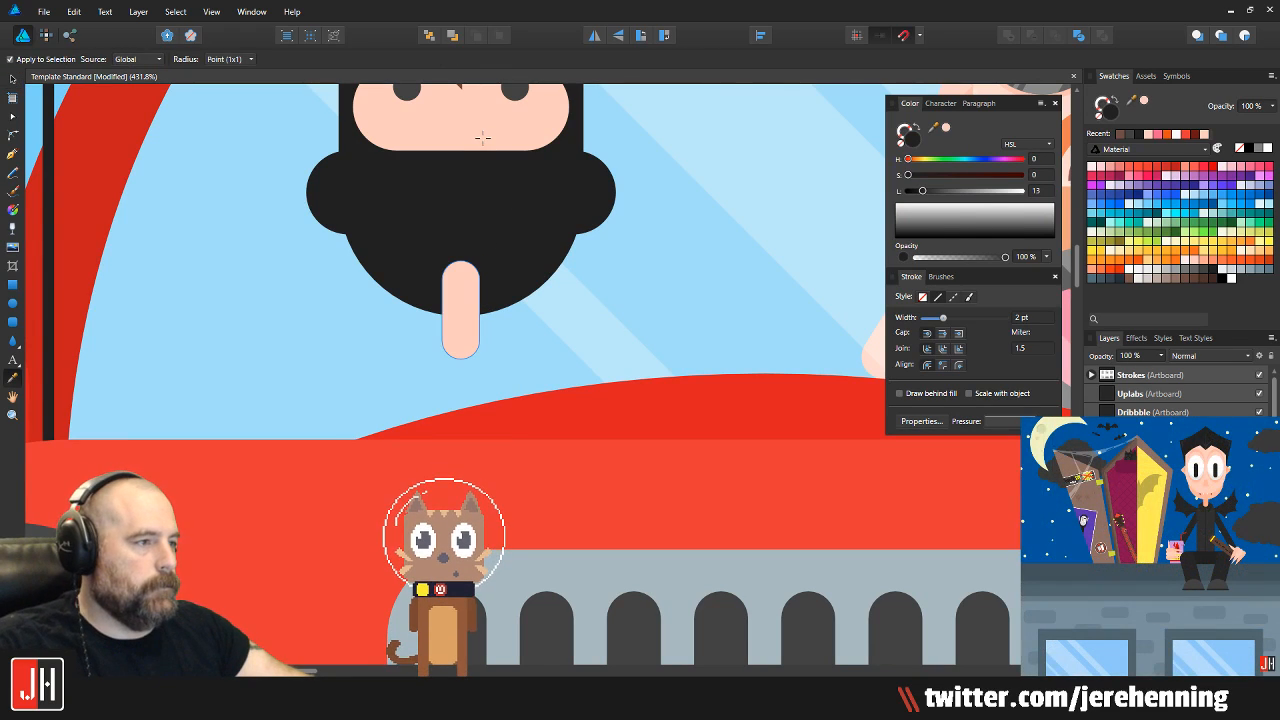
{"action": "key", "text": "v"}
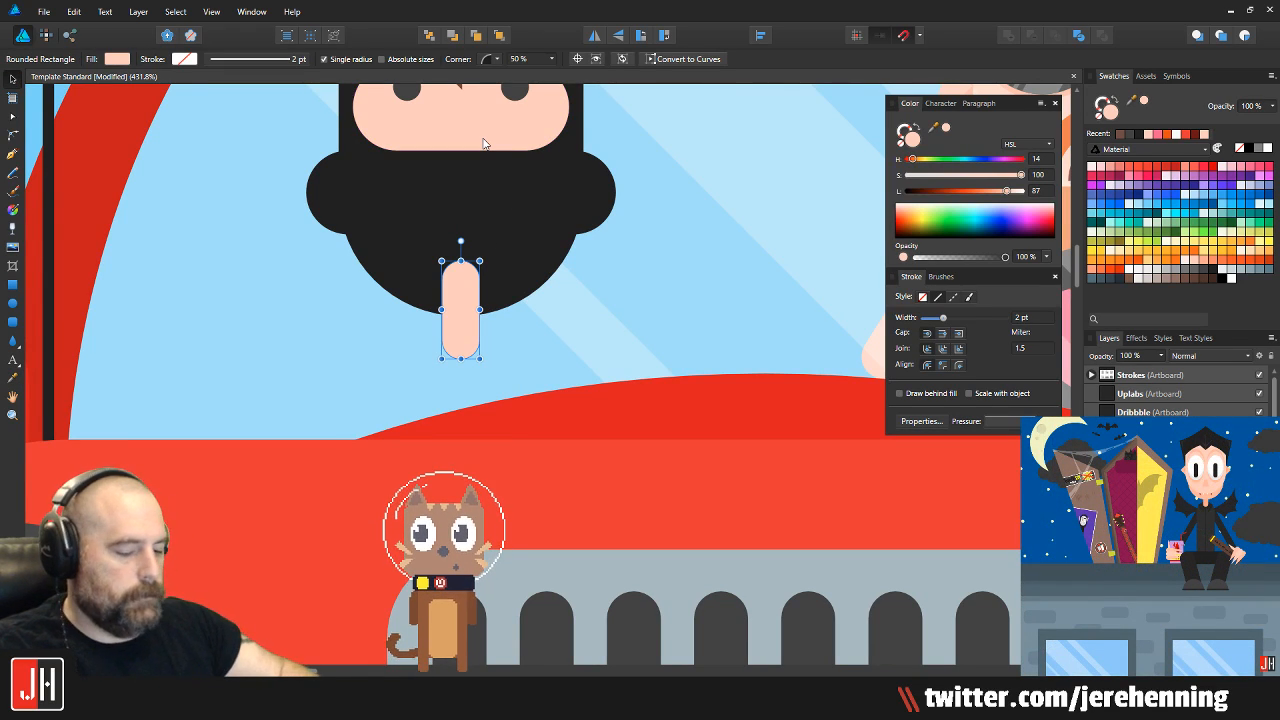
Send the skin-coloured neck behind the masked head
{"action": "key", "text": "Delete"}
{"action": "key", "text": "ctrl+z"}
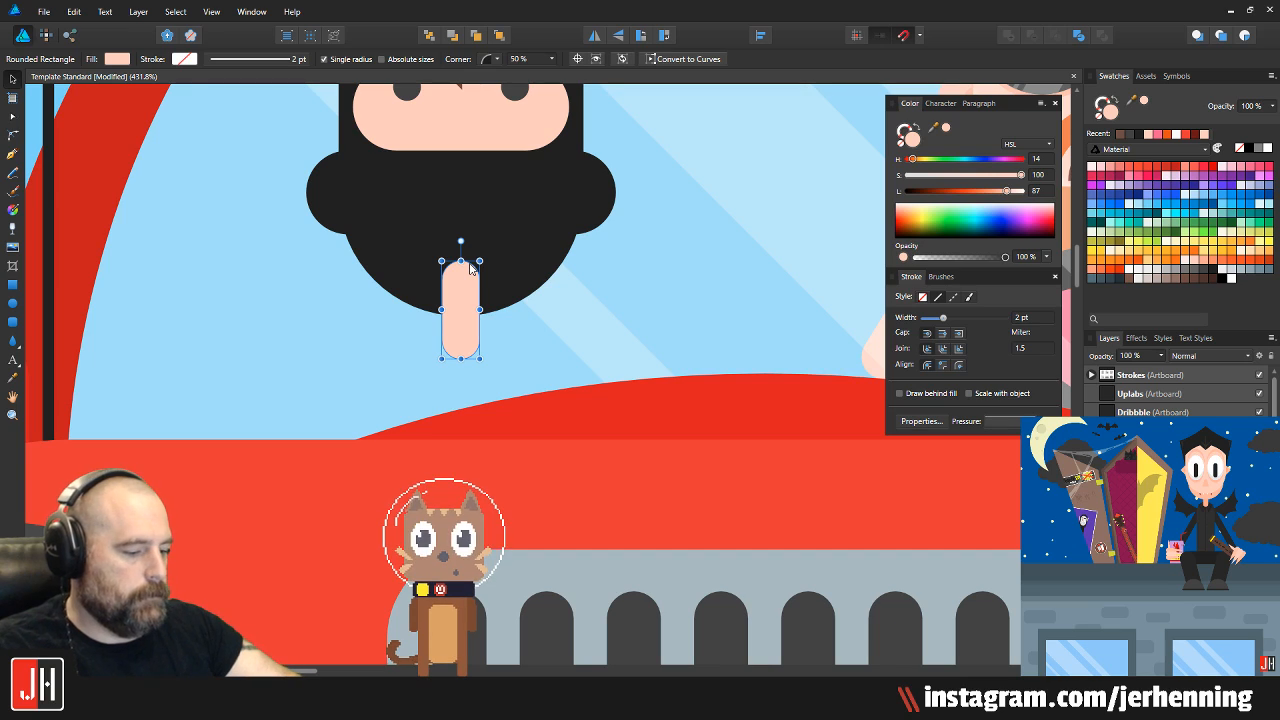
{"action": "key", "text": "ctrl+["}
{"action": "scroll", "coordinate": [470, 268], "scroll_direction": "down", "scroll_amount": 4}
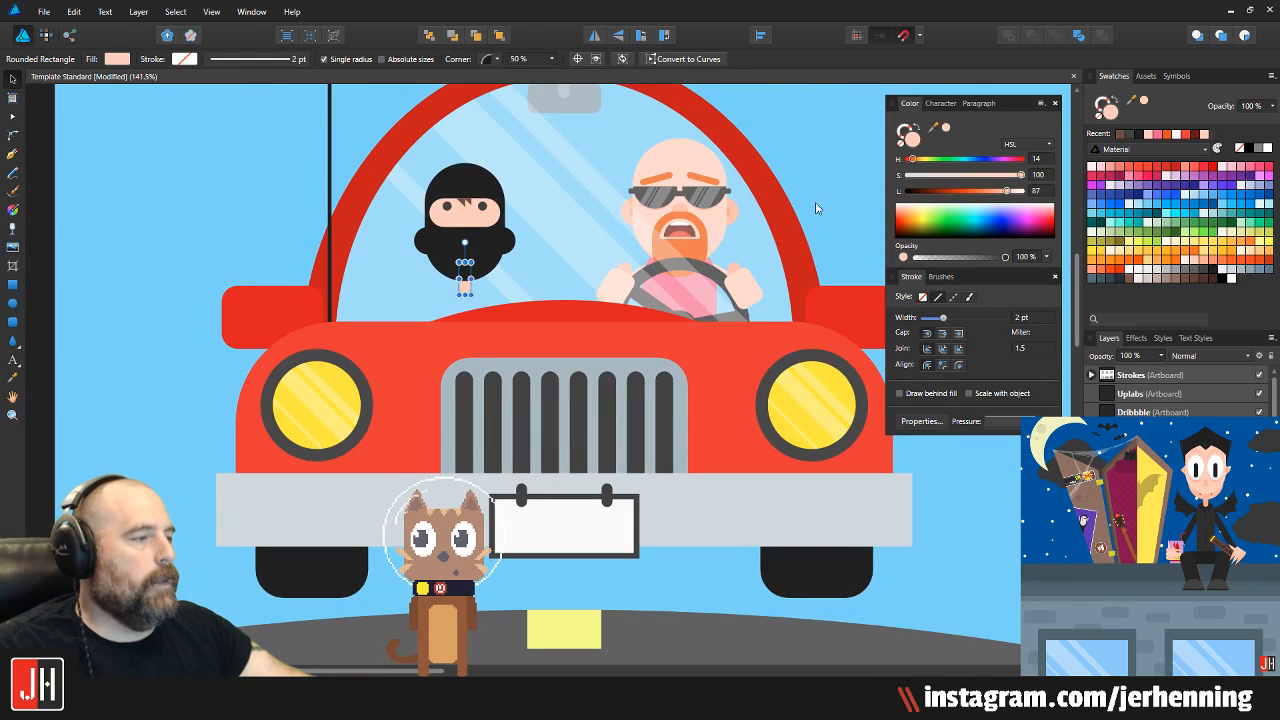
{"action": "key", "text": "ctrl+d"}
Recolour the masked head and both ears with a lighter dark grey from the Material palette
{"action": "scroll", "coordinate": [492, 270], "scroll_direction": "up", "scroll_amount": 4}
{"action": "left_click", "coordinate": [492, 212]}
{"action": "scroll", "coordinate": [492, 209], "scroll_direction": "up", "scroll_amount": 3}
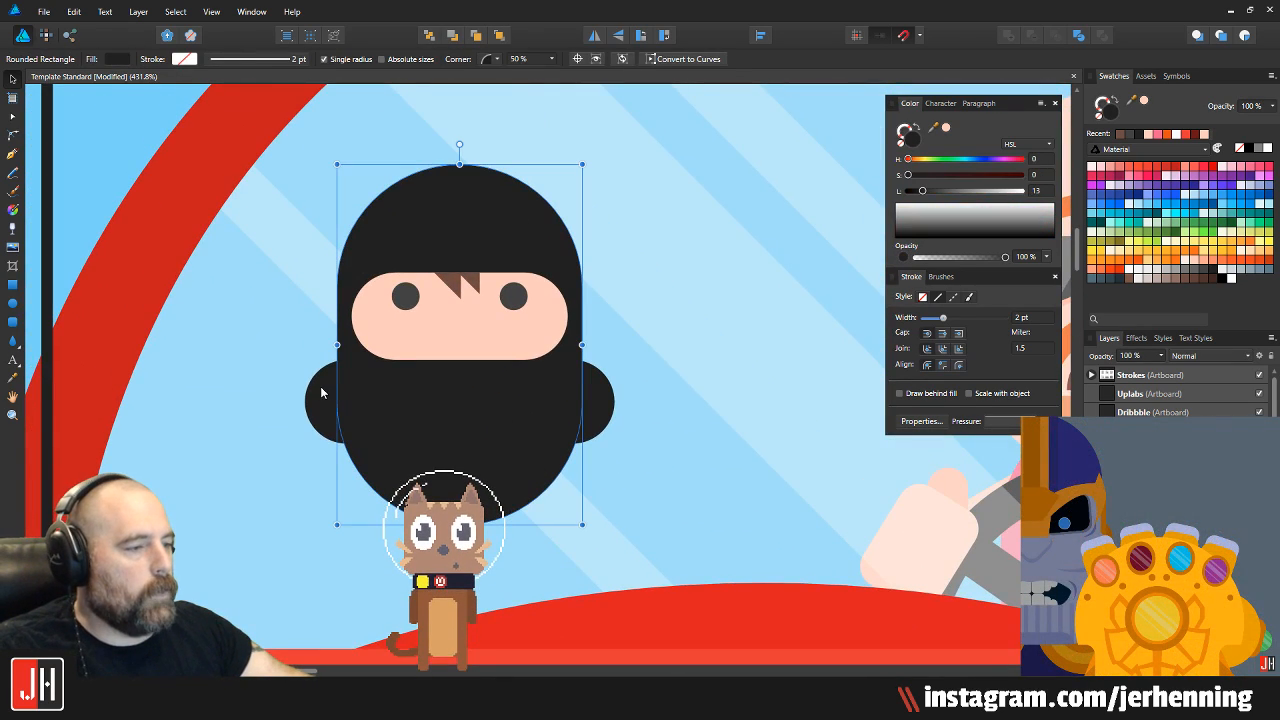
{"action": "left_click", "coordinate": [609, 408], "text": "shift"}
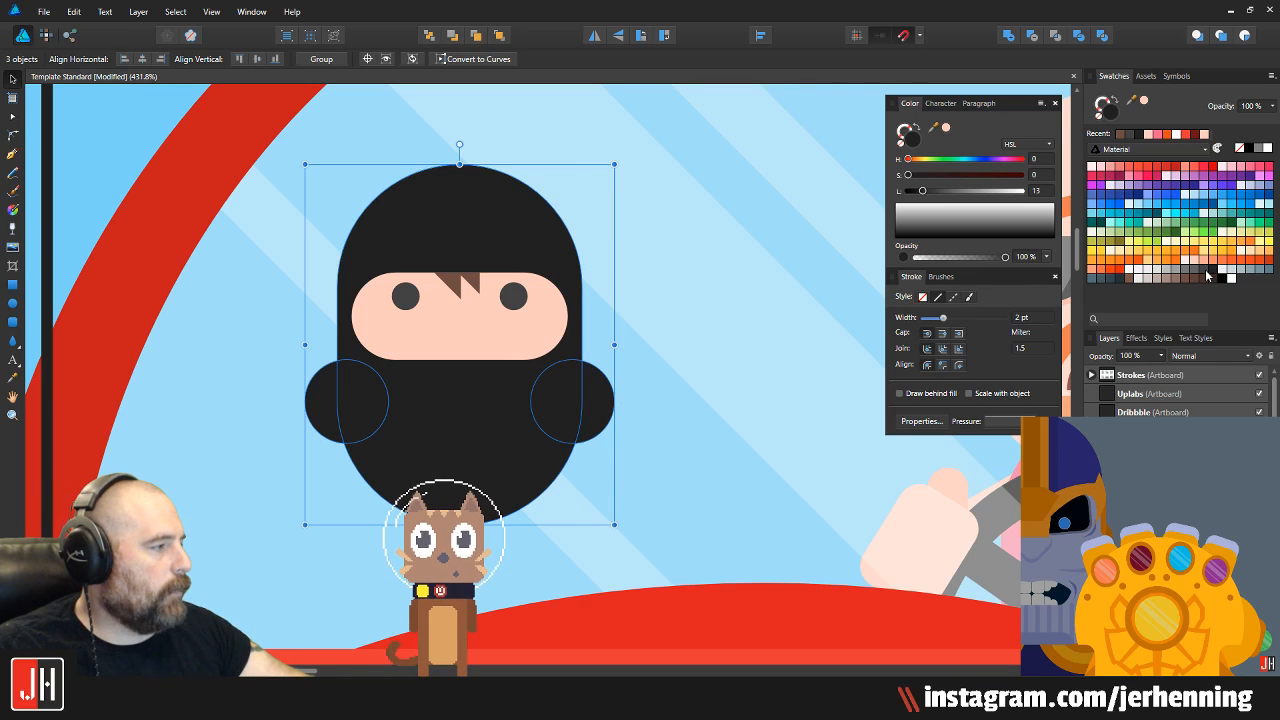
{"action": "left_click", "coordinate": [1207, 274]}
Fill both eyes with near-black at lightness 13 and group them
{"action": "left_click", "coordinate": [408, 298]}
{"action": "left_click", "coordinate": [513, 296], "text": "shift"}
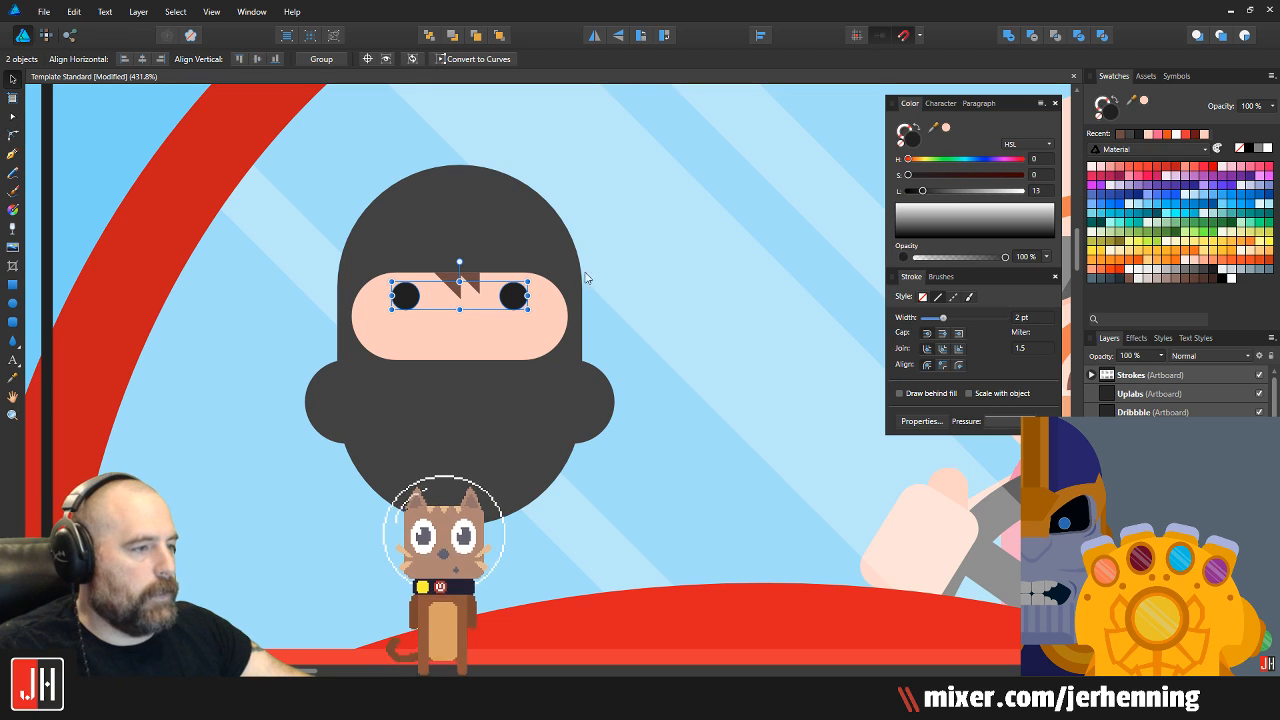
{"action": "key", "text": "ctrl+g"}
{"action": "scroll", "coordinate": [437, 289], "scroll_direction": "up", "scroll_amount": 5}
{"action": "scroll", "coordinate": [445, 289], "scroll_direction": "down", "scroll_amount": 5}
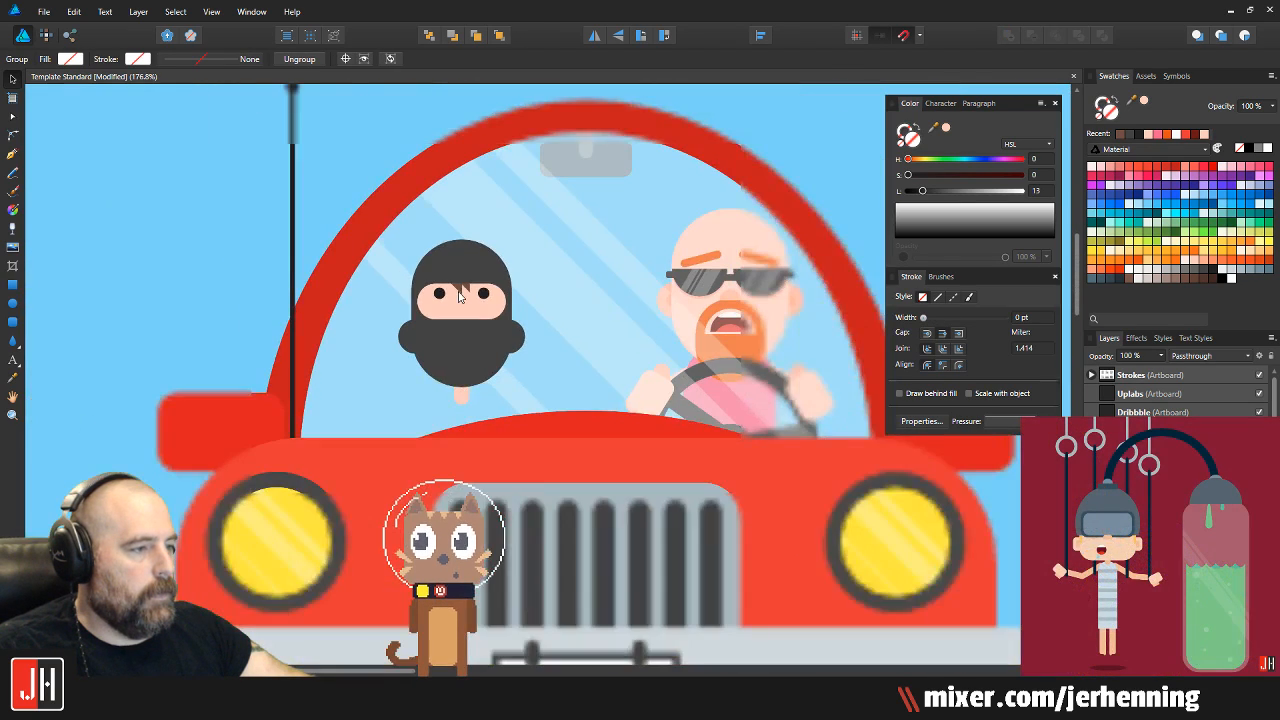
Move the left eye closer to the right one, then recentre the pair within the eye opening
{"action": "scroll", "coordinate": [466, 294], "scroll_direction": "up", "scroll_amount": 5}
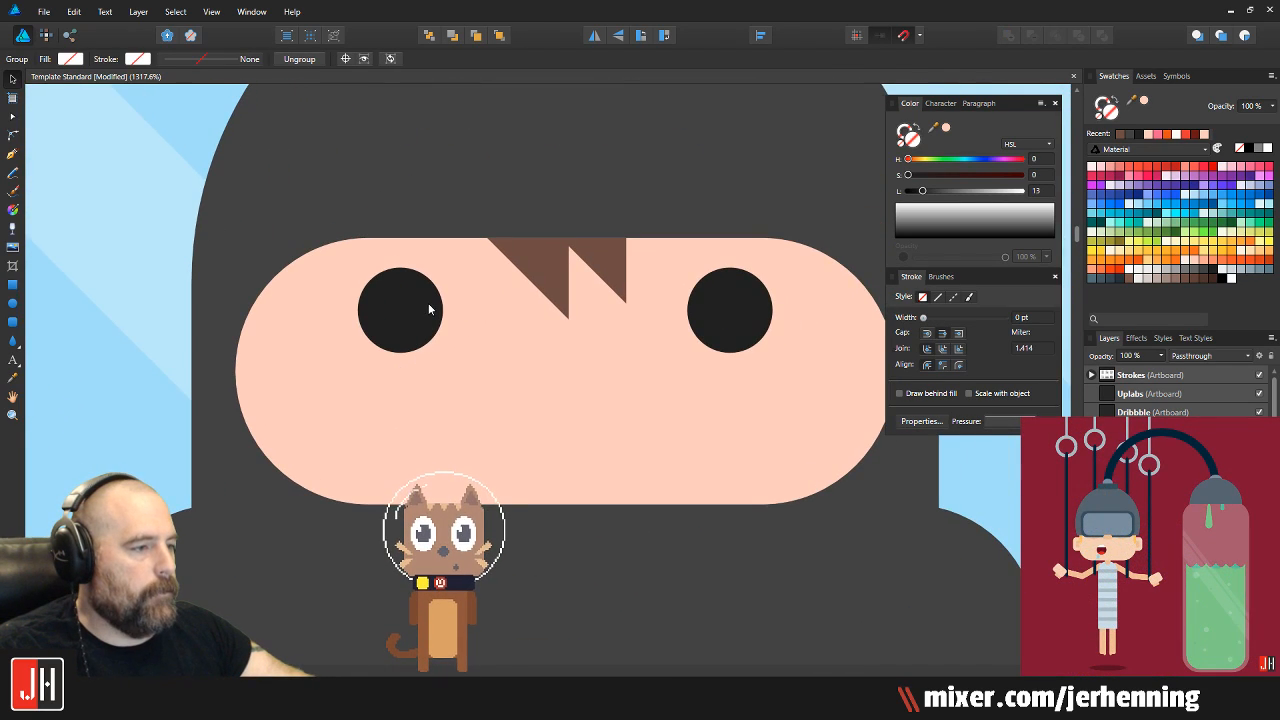
{"action": "double_click", "coordinate": [428, 309]}
{"action": "left_click_drag", "start_coordinate": [425, 283], "coordinate": [442, 286]}
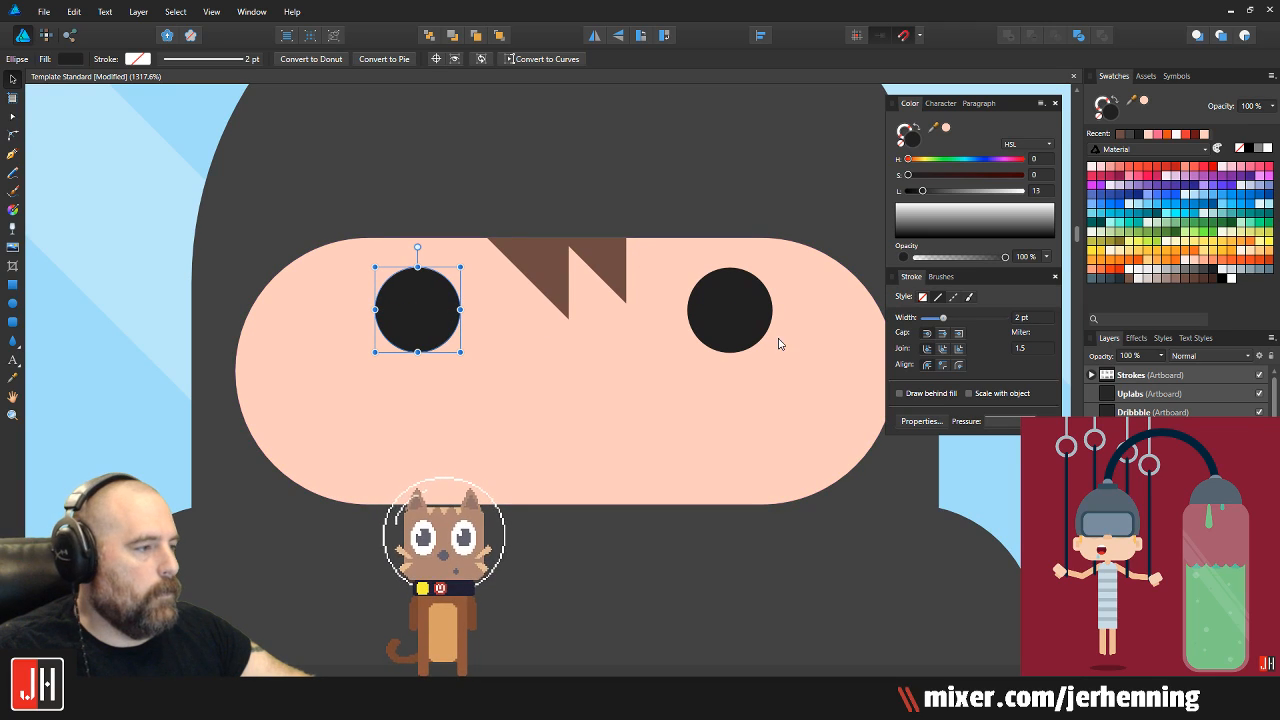
{"action": "left_click", "coordinate": [743, 323], "text": "shift"}
{"action": "left_click_drag", "start_coordinate": [743, 323], "coordinate": [709, 329]}
Add under-eye shadows by duplicating both eyes slightly lower, filling the copies with a darker peach and placing them behind the eyes
{"action": "left_click", "coordinate": [435, 332]}
{"action": "left_click", "coordinate": [701, 306], "text": "shift"}
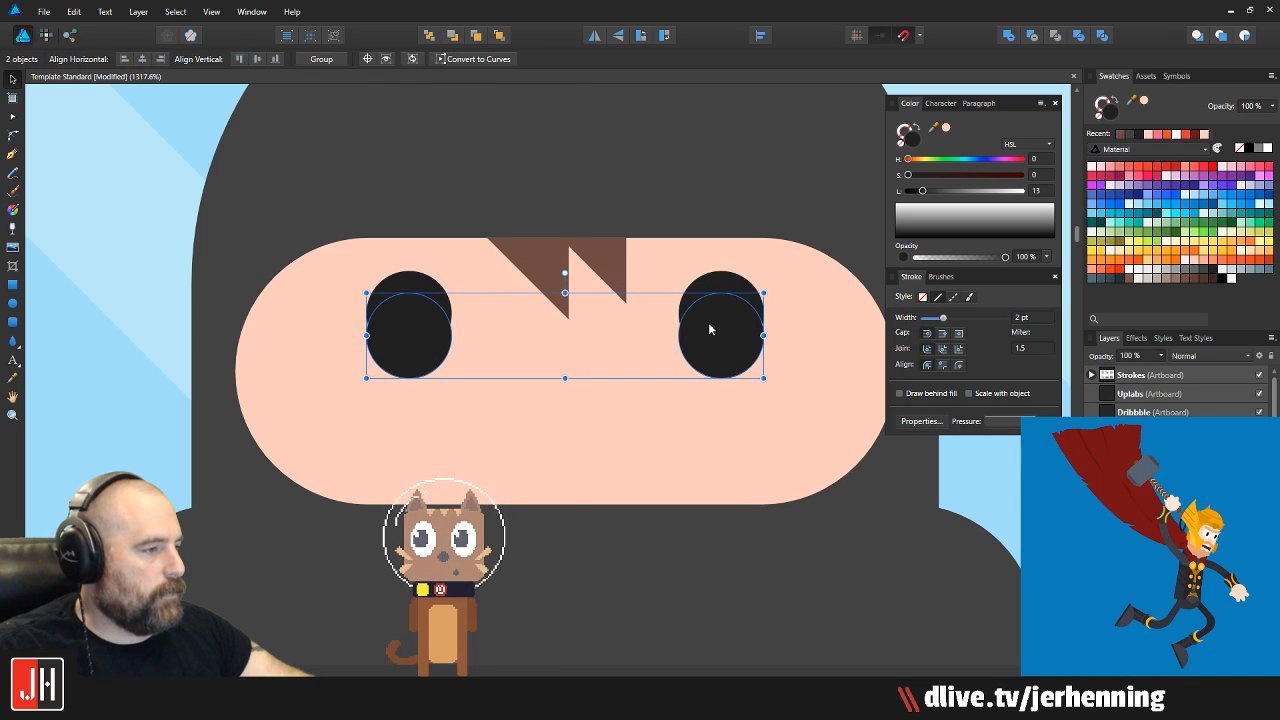
{"action": "left_click", "coordinate": [1205, 261]}
{"action": "key", "text": "ctrl+bracketleft"}
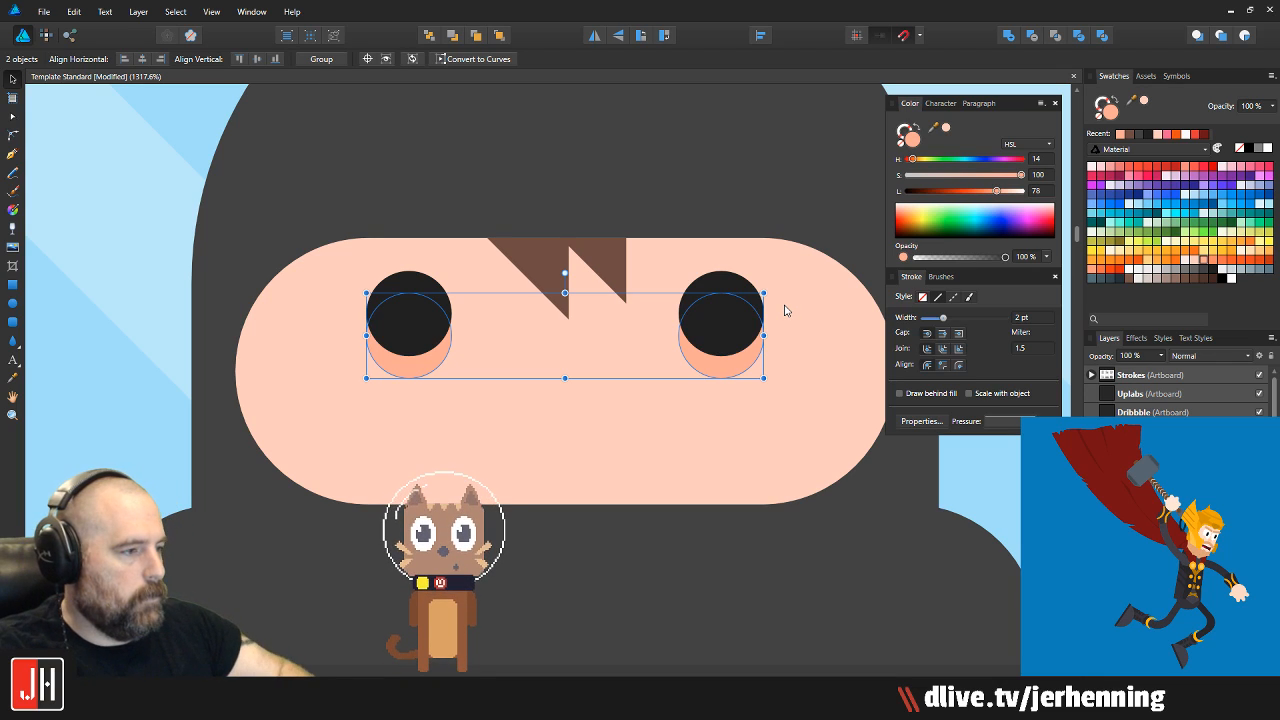
{"action": "scroll", "coordinate": [725, 376], "scroll_direction": "up", "scroll_amount": 2}
{"action": "scroll", "coordinate": [725, 376], "scroll_direction": "down", "scroll_amount": 10}
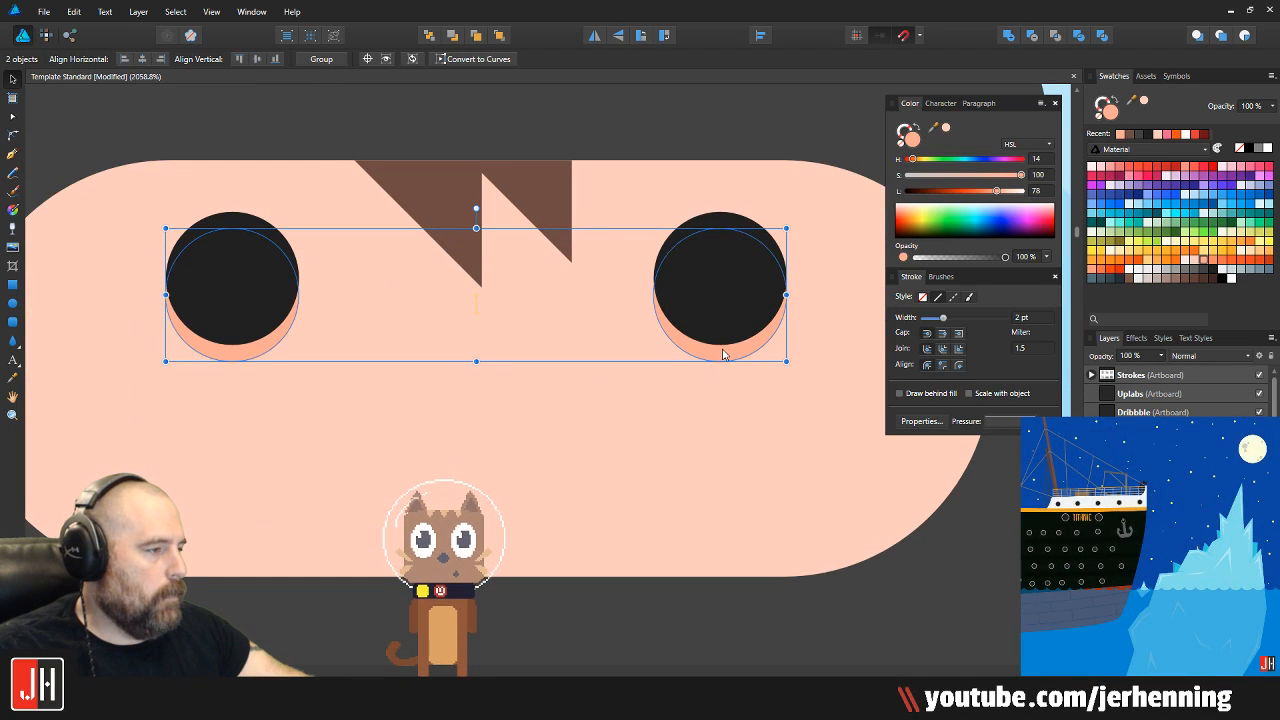
{"action": "key", "text": "Escape"}
{"action": "scroll", "coordinate": [520, 400], "scroll_direction": "up", "scroll_amount": 3}
{"action": "scroll", "coordinate": [543, 413], "scroll_direction": "down", "scroll_amount": 5}
{"action": "scroll", "coordinate": [543, 413], "scroll_direction": "up", "scroll_amount": 11}
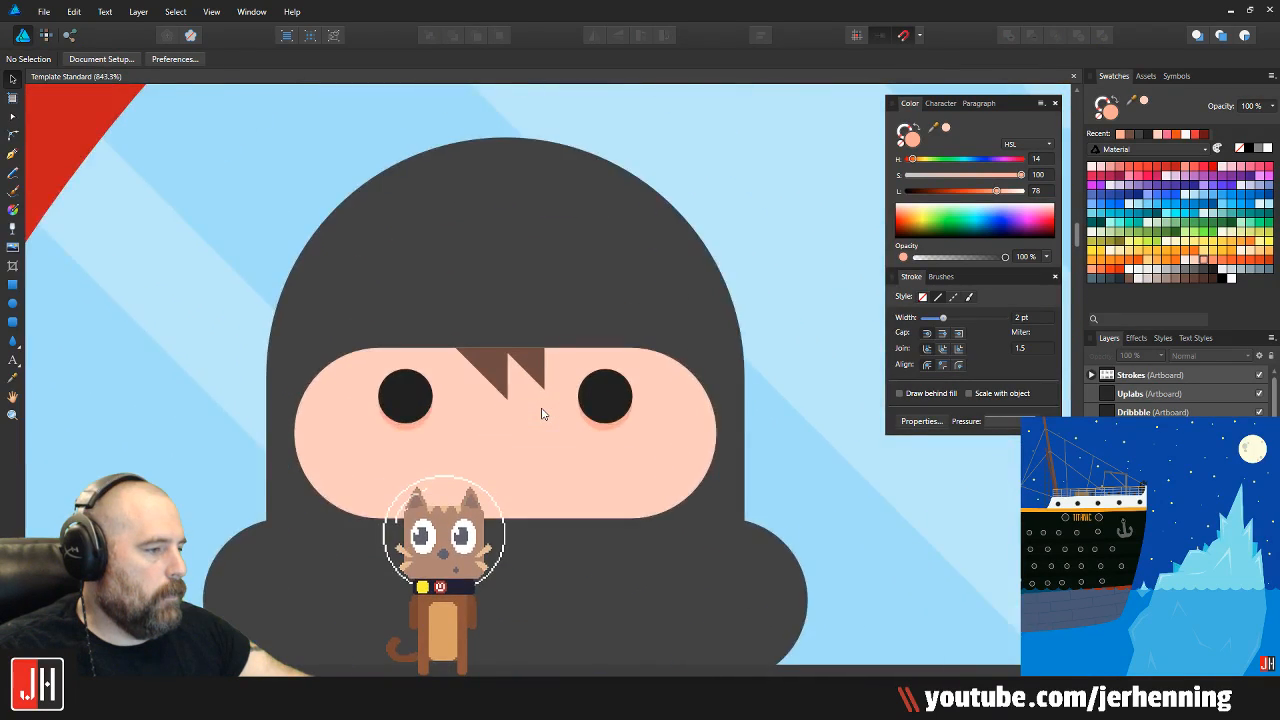
Create a thin crescent along the eye opening's upper edge by subtracting a slightly lowered duplicate from the opening's shape
{"action": "left_click", "coordinate": [510, 349]}
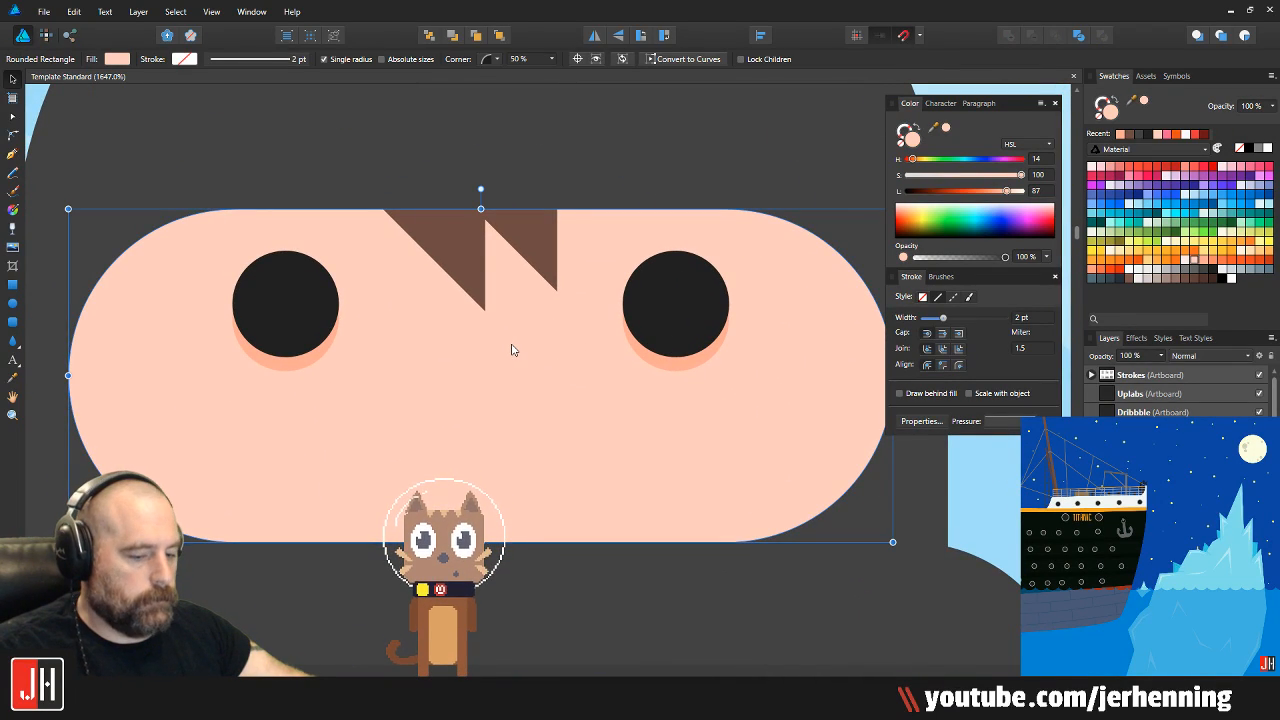
{"action": "left_click_drag", "start_coordinate": [517, 337], "coordinate": [517, 360]}
{"action": "left_click", "coordinate": [613, 219], "text": "shift"}
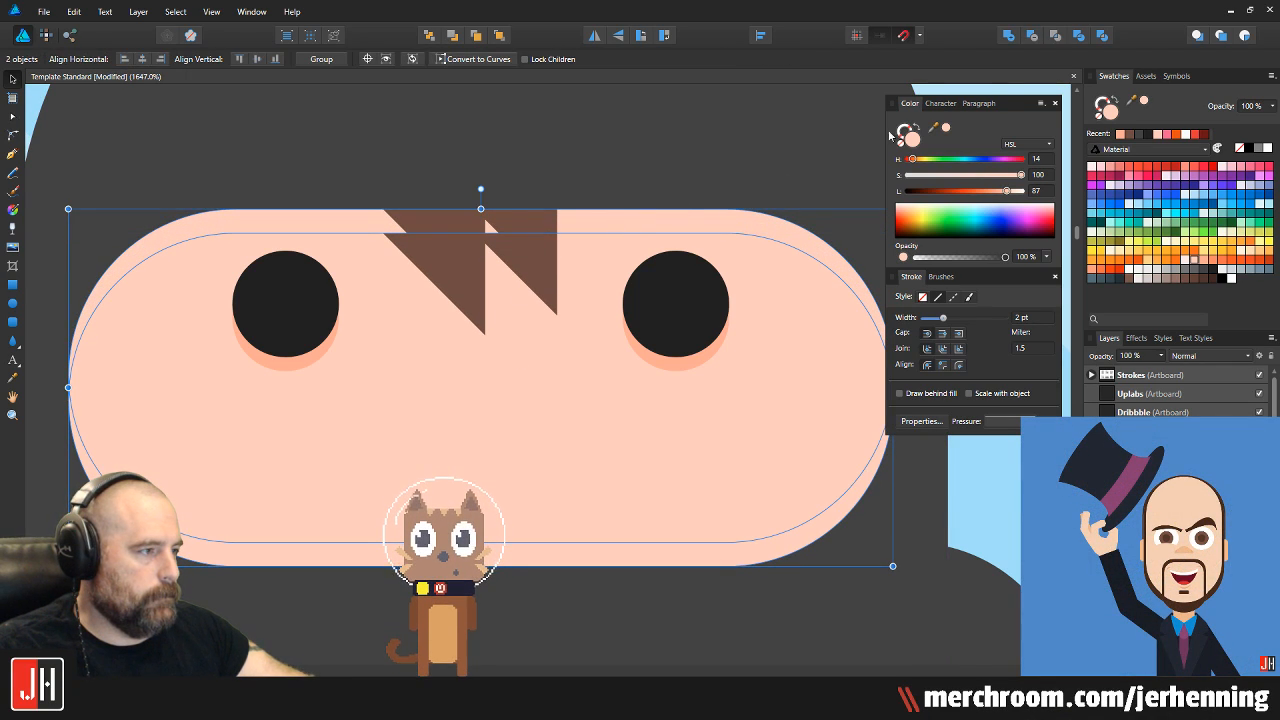
{"action": "left_click", "coordinate": [1042, 37]}
Restack the ninja's brown hair fringe so it lies in front of the crescent along the eye opening's upper edge
{"action": "left_click", "coordinate": [541, 226]}
{"action": "key", "text": "ctrl+["}
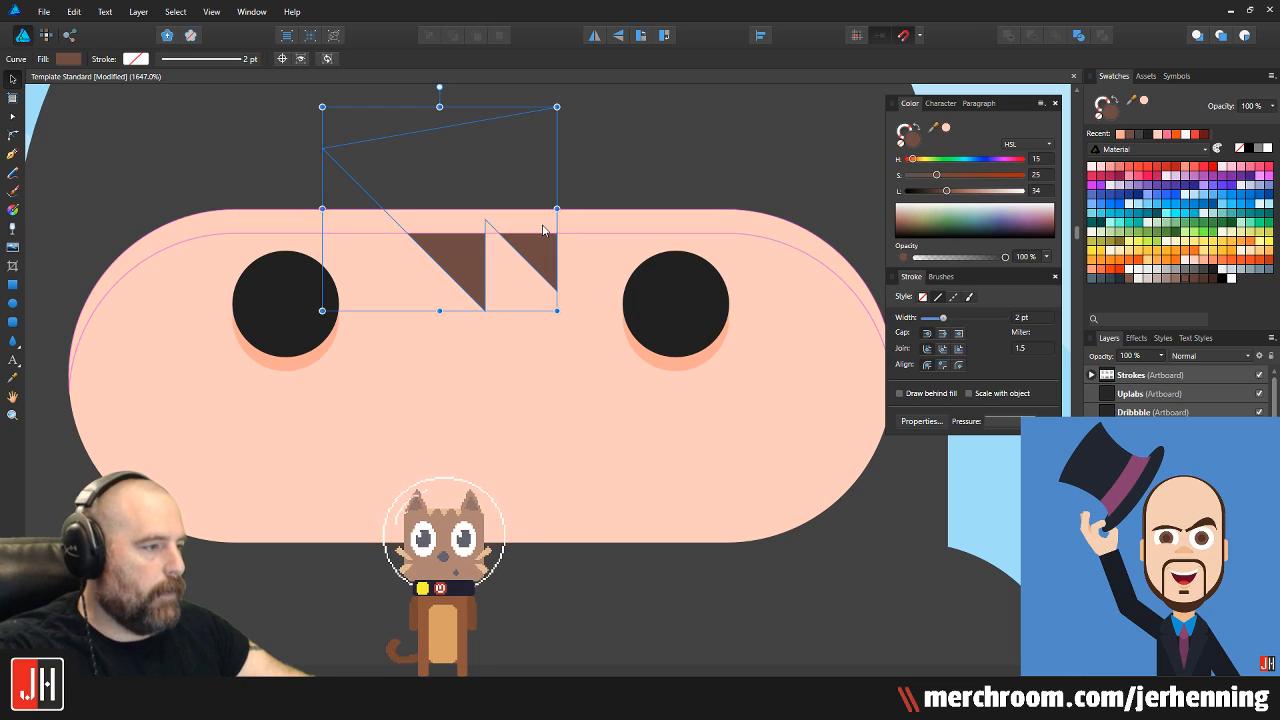
{"action": "key", "text": "ctrl+d"}
{"action": "key", "text": "i"}
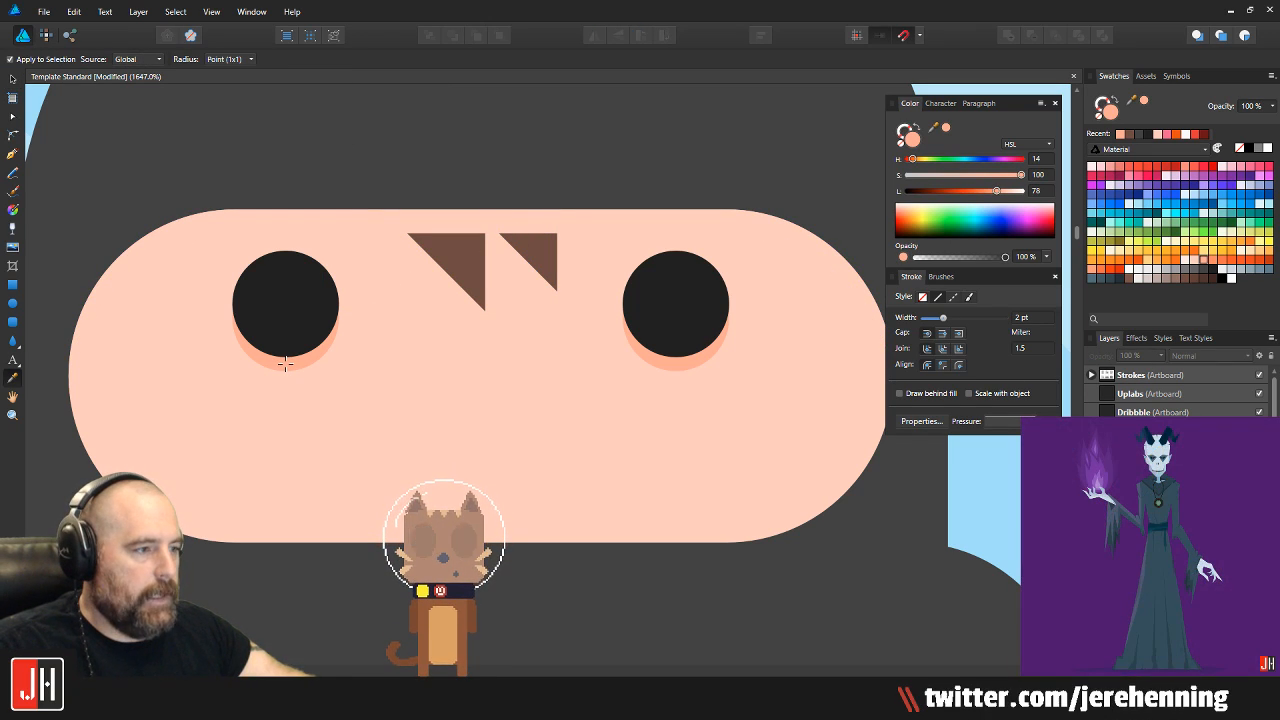
{"action": "key", "text": "v"}
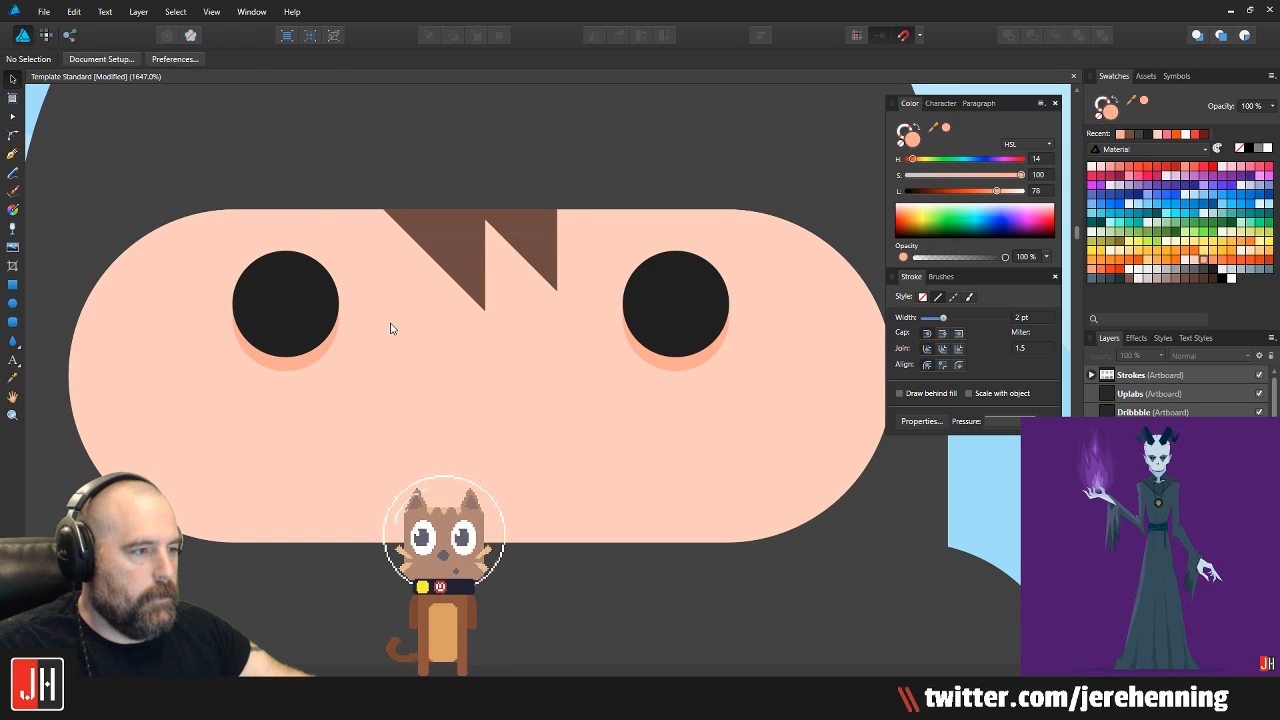
Fill the crescent with the darker peach sampled from the under-eye shadow and nest it inside the eye opening behind the hair
{"action": "left_click", "coordinate": [390, 328]}
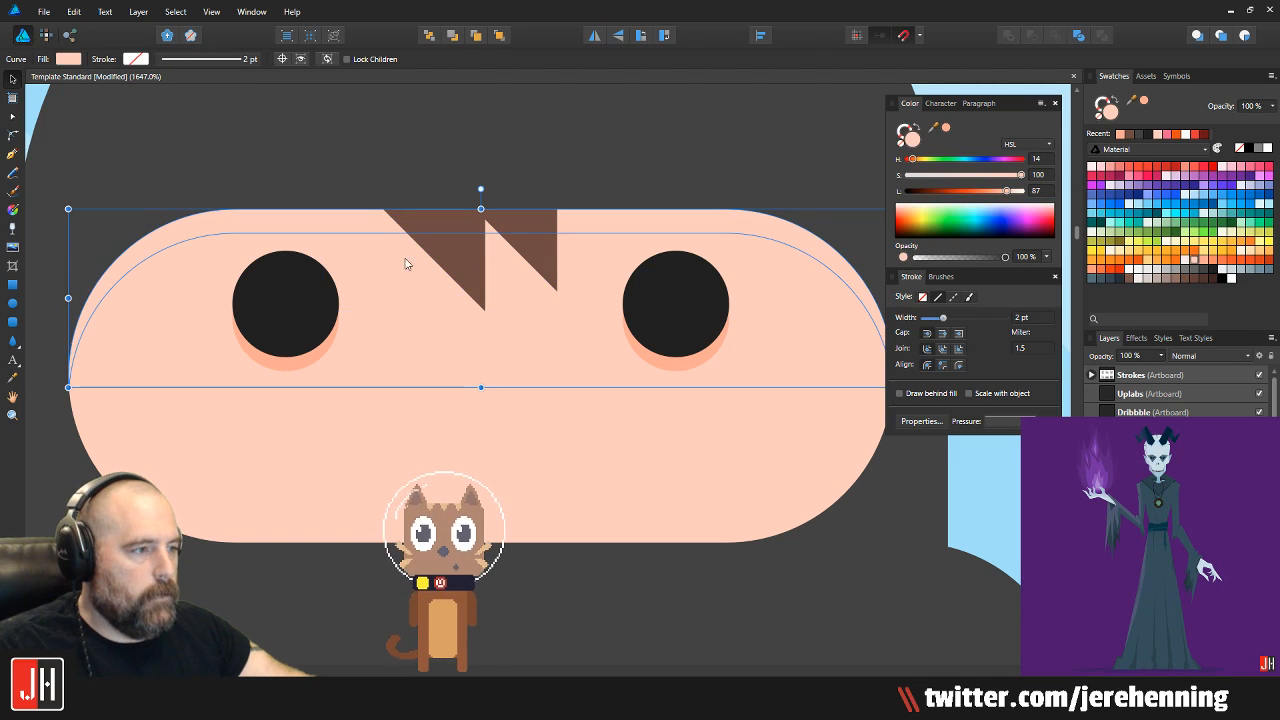
{"action": "key", "text": "i"}
{"action": "left_click", "coordinate": [285, 365]}
{"action": "key", "text": "ctrl+x"}
{"action": "key", "text": "v"}
{"action": "left_click", "coordinate": [432, 354]}
{"action": "key", "text": "ctrl+alt+v"}
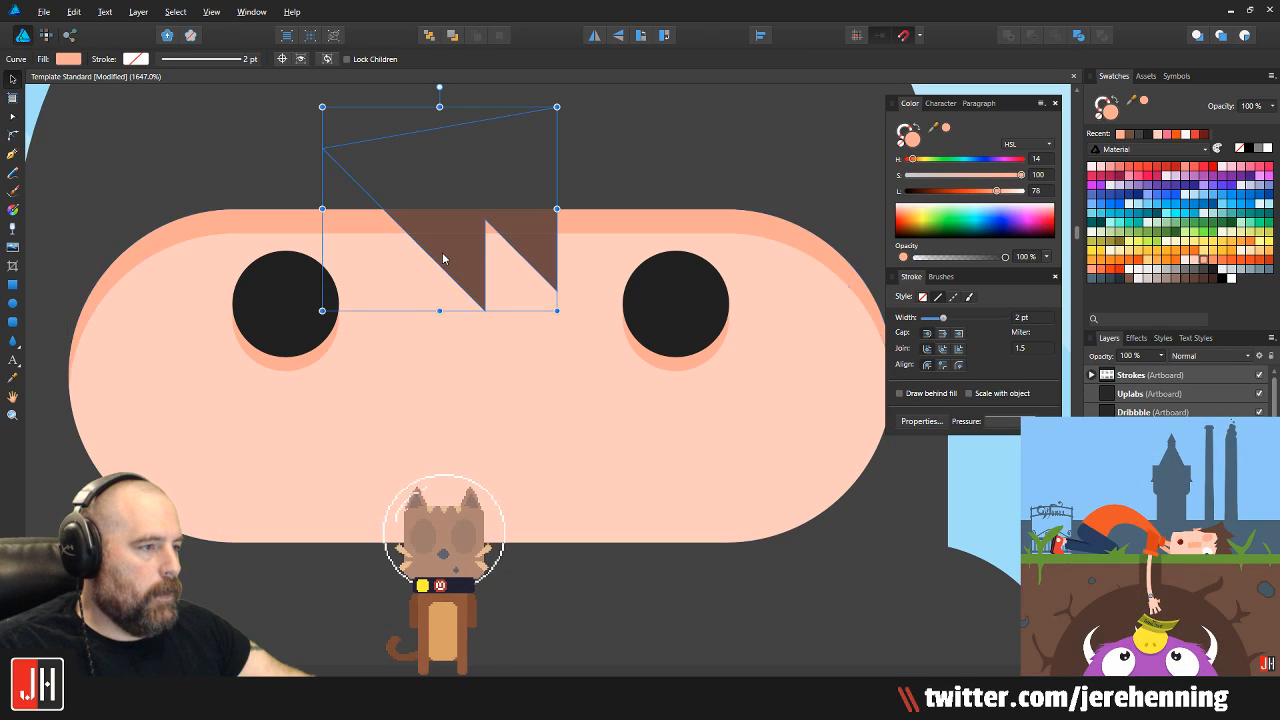
Clear the selection and save the document
{"action": "left_click", "coordinate": [443, 256]}
{"action": "scroll", "coordinate": [443, 256], "scroll_direction": "down", "scroll_amount": 10}
{"action": "left_click", "coordinate": [136, 224]}
{"action": "key", "text": "ctrl+s"}
Select both eyes together with their under-eye shadows and move them slightly lower within the eye opening
{"action": "scroll", "coordinate": [426, 264], "scroll_direction": "up", "scroll_amount": 3}
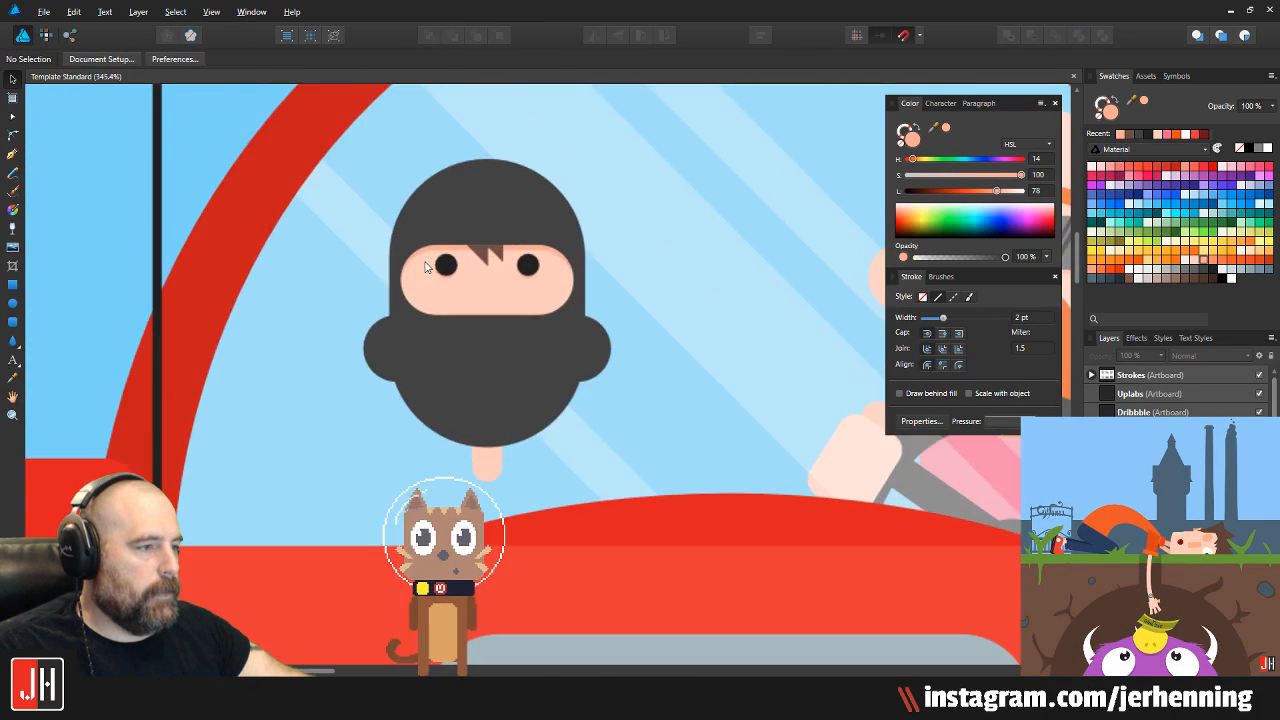
{"action": "scroll", "coordinate": [426, 264], "scroll_direction": "up", "scroll_amount": 4}
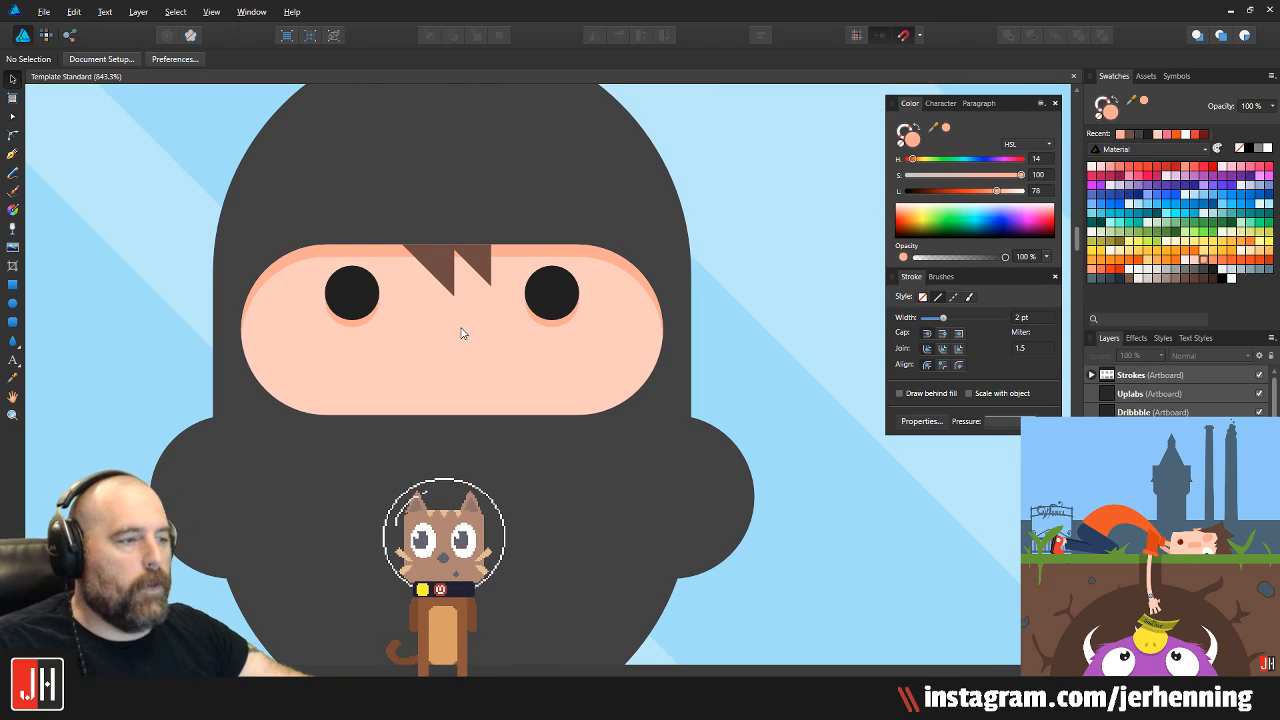
{"action": "left_click", "coordinate": [362, 307]}
{"action": "scroll", "coordinate": [365, 308], "scroll_direction": "up", "scroll_amount": 4}
{"action": "left_click", "coordinate": [361, 344], "text": "shift"}
{"action": "left_click_drag", "start_coordinate": [660, 306], "coordinate": [560, 322]}
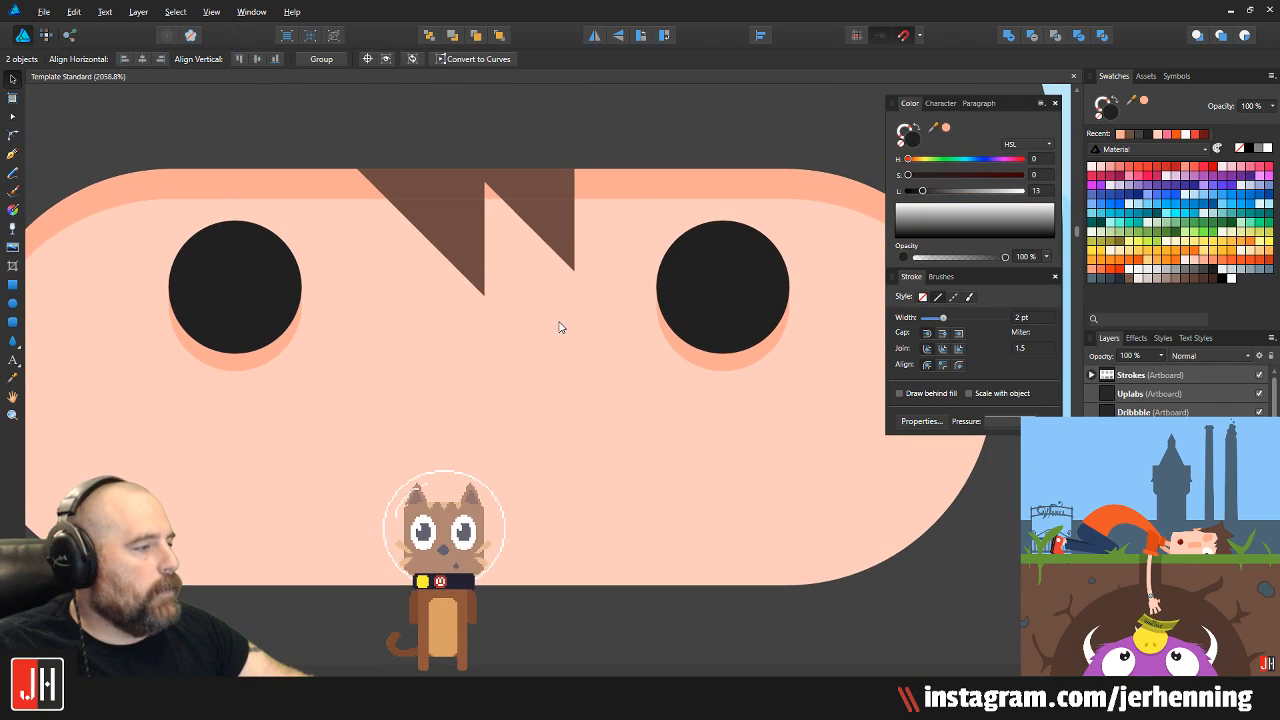
{"action": "left_click", "coordinate": [764, 295], "text": "shift"}
{"action": "left_click", "coordinate": [733, 362], "text": "shift"}
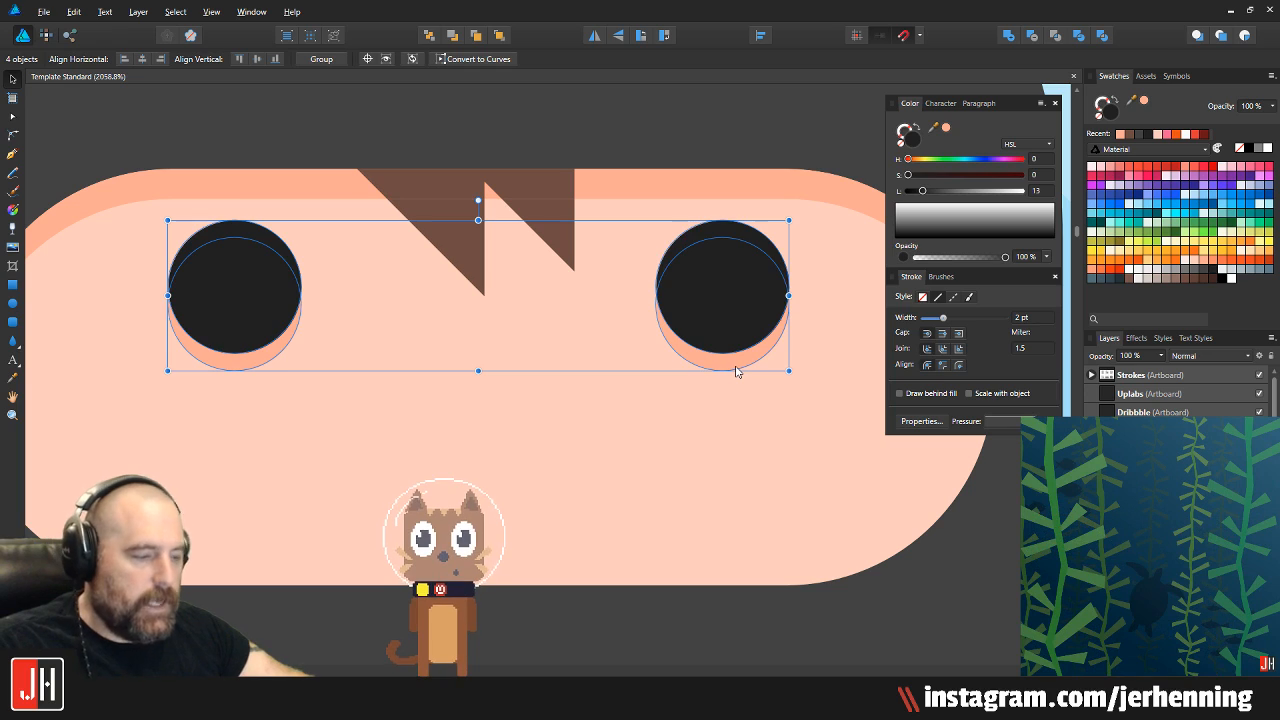
{"action": "key", "text": "Delete"}
{"action": "key", "text": "ctrl+z"}
{"action": "scroll", "coordinate": [712, 345], "scroll_direction": "down", "scroll_amount": 4}
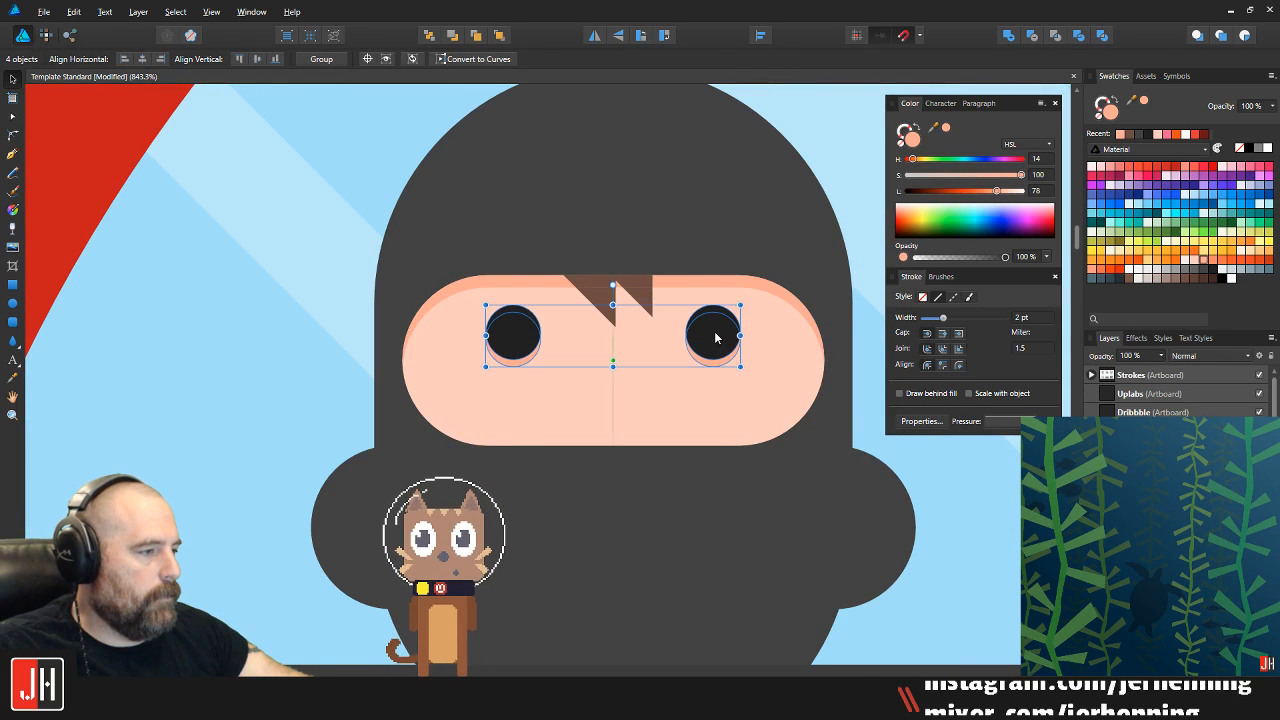
{"action": "scroll", "coordinate": [716, 337], "scroll_direction": "down", "scroll_amount": 8}
{"action": "left_click", "coordinate": [511, 326]}
Shrink the dark circle on the left side of the ninja's hood slightly and nudge it inward
{"action": "left_click_drag", "start_coordinate": [511, 326], "coordinate": [348, 346]}
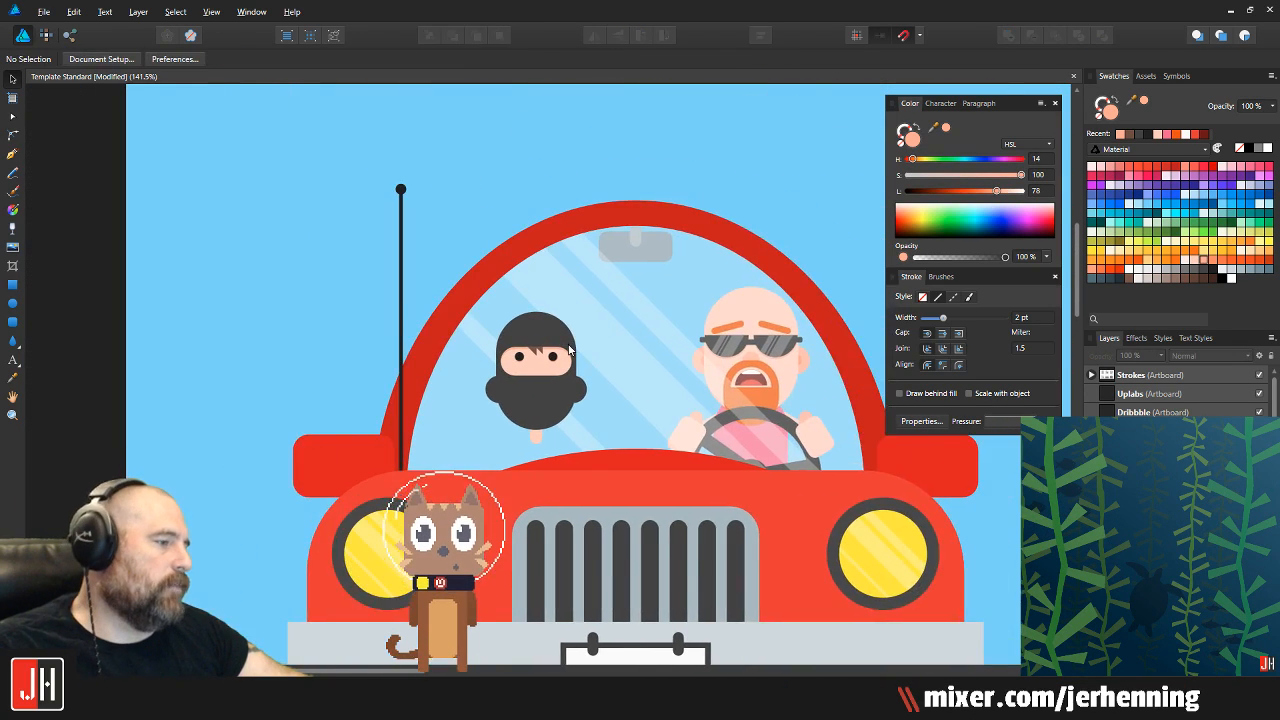
{"action": "scroll", "coordinate": [555, 344], "scroll_direction": "up", "scroll_amount": 8}
{"action": "left_click_drag", "start_coordinate": [533, 396], "coordinate": [632, 180]}
{"action": "left_click", "coordinate": [256, 350]}
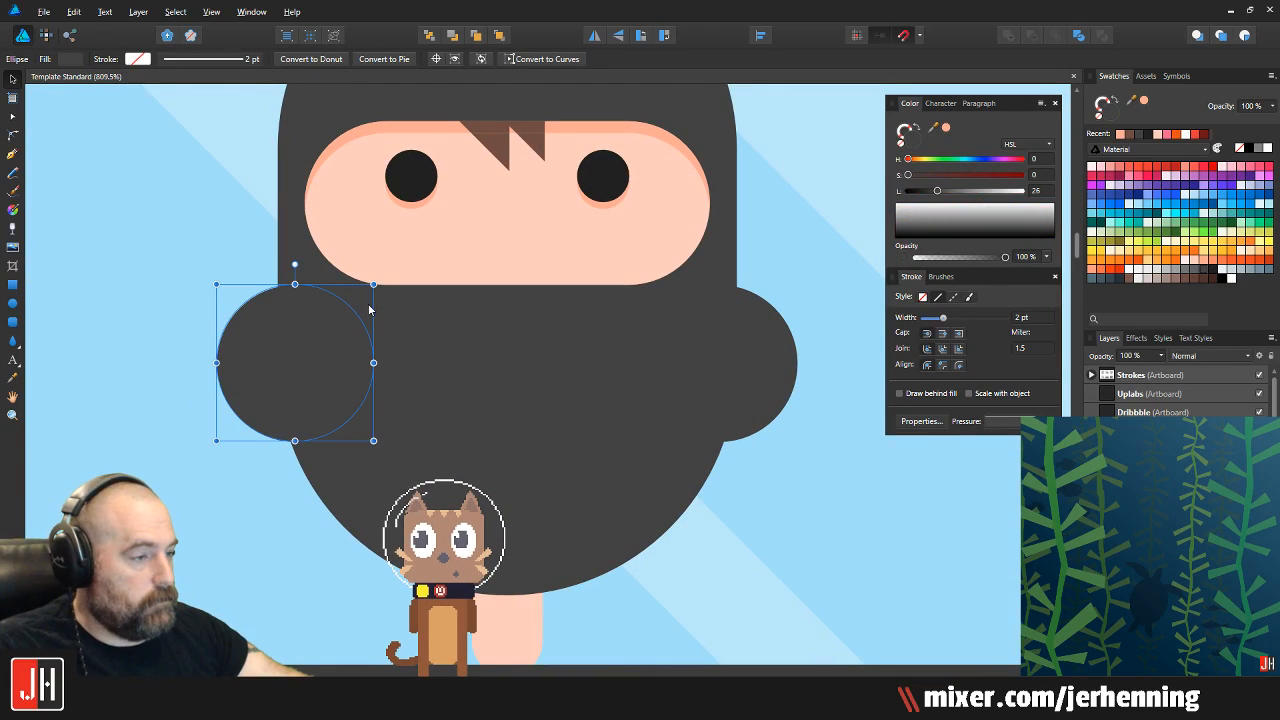
{"action": "left_click_drag", "start_coordinate": [375, 284], "coordinate": [354, 304]}
{"action": "left_click_drag", "start_coordinate": [301, 378], "coordinate": [311, 378]}
Replace the circle on the hood's right side with a level duplicate of the smaller left one
{"action": "left_click", "coordinate": [759, 362]}
{"action": "key", "text": "Delete"}
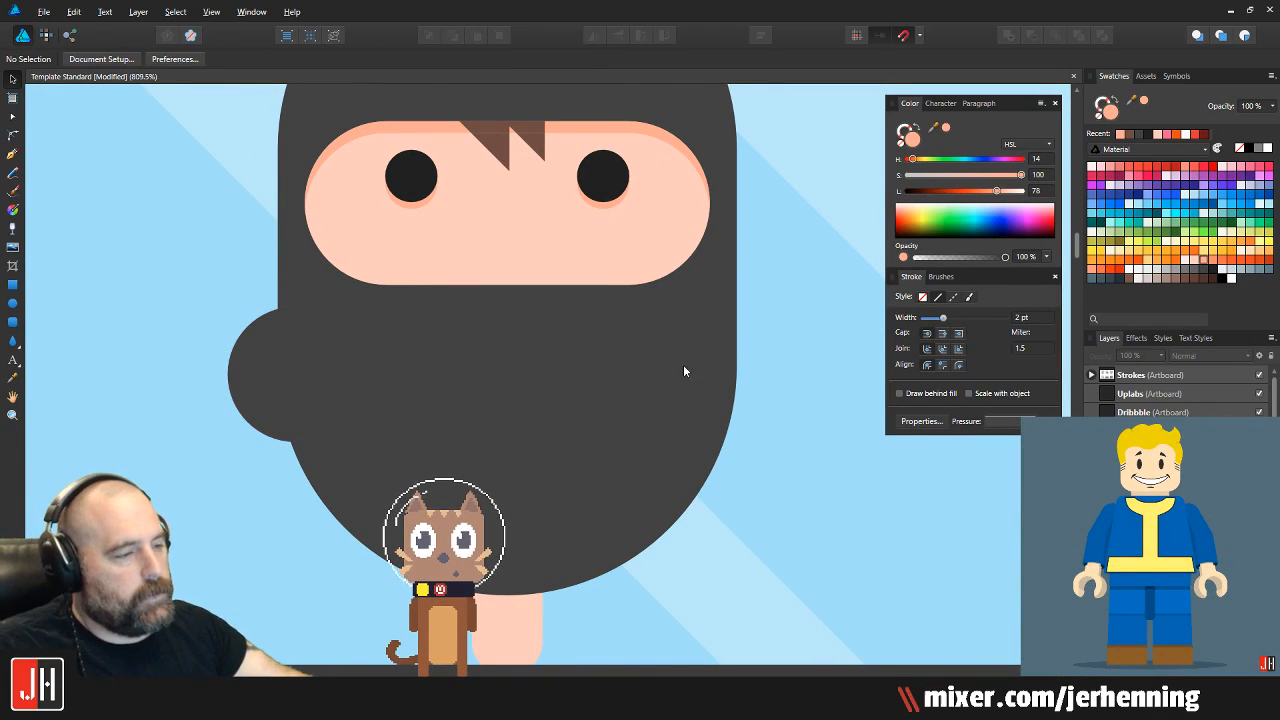
{"action": "left_click", "coordinate": [259, 367]}
{"action": "left_click_drag", "start_coordinate": [260, 368], "coordinate": [686, 368]}
{"action": "left_click", "coordinate": [256, 385], "text": "shift"}
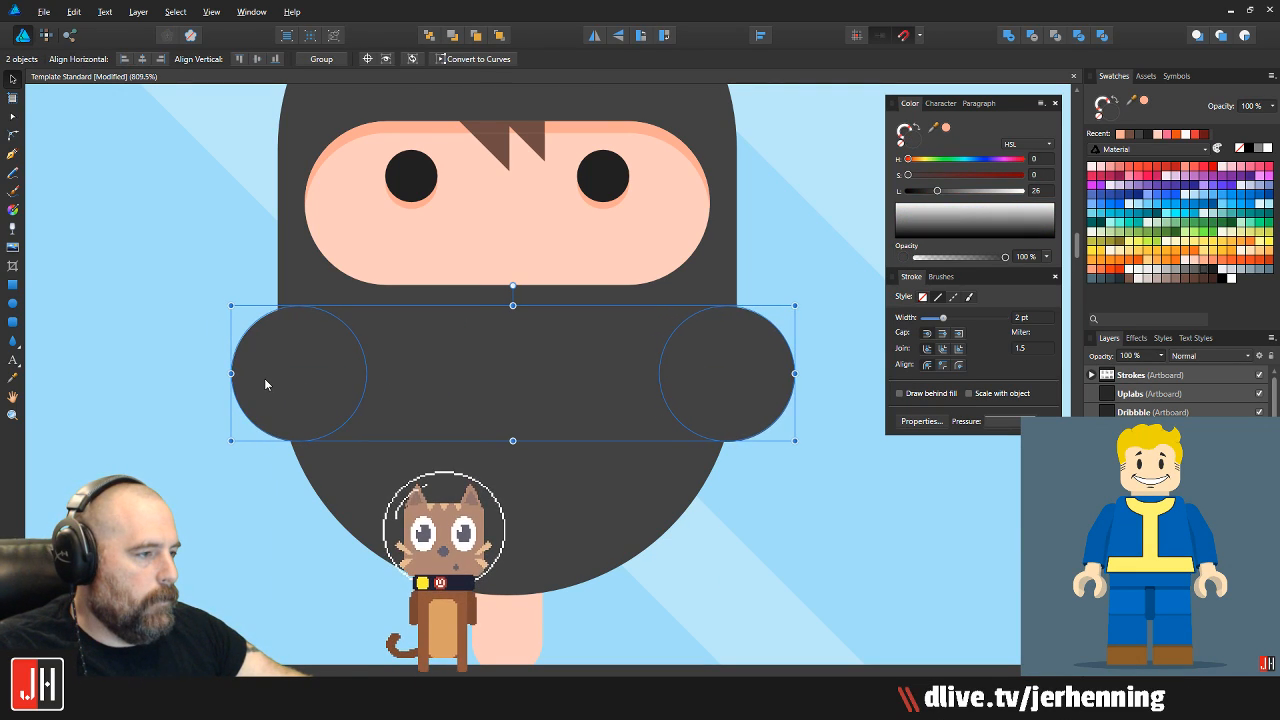
{"action": "left_click", "coordinate": [456, 500]}
{"action": "left_click", "coordinate": [260, 380]}
{"action": "left_click", "coordinate": [760, 360], "text": "shift"}
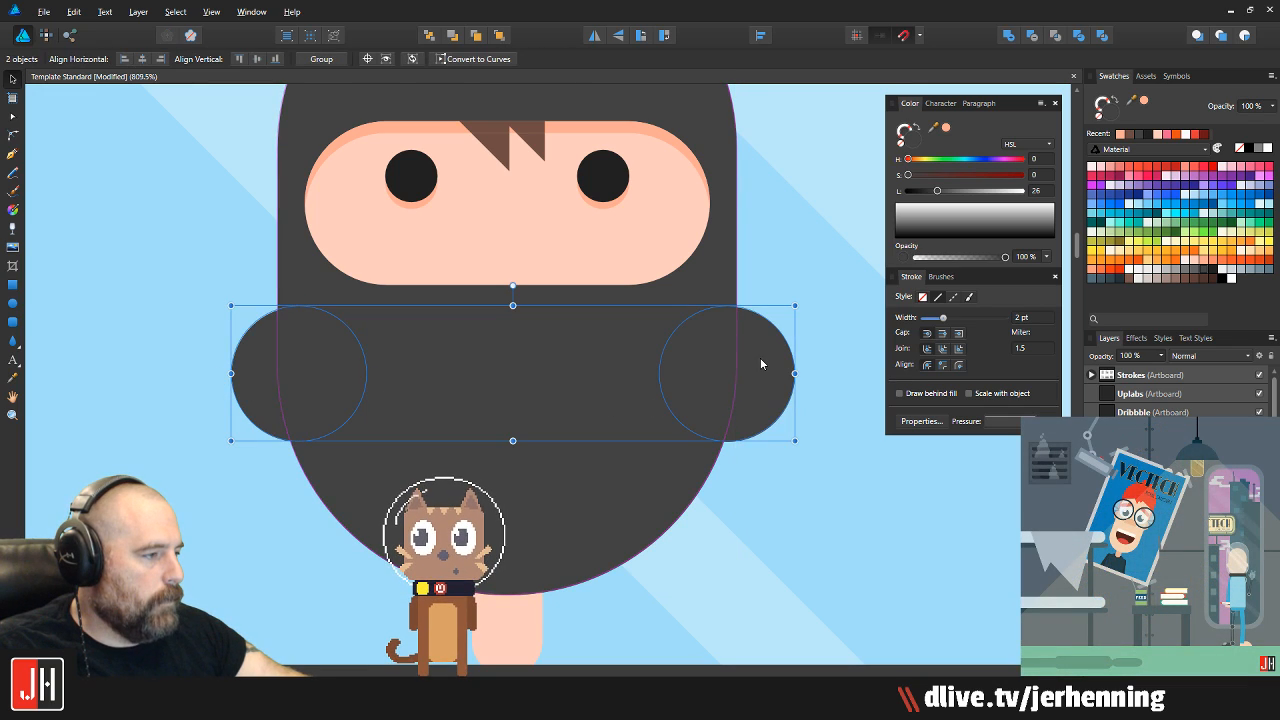
{"action": "key", "text": "ctrl+0"}
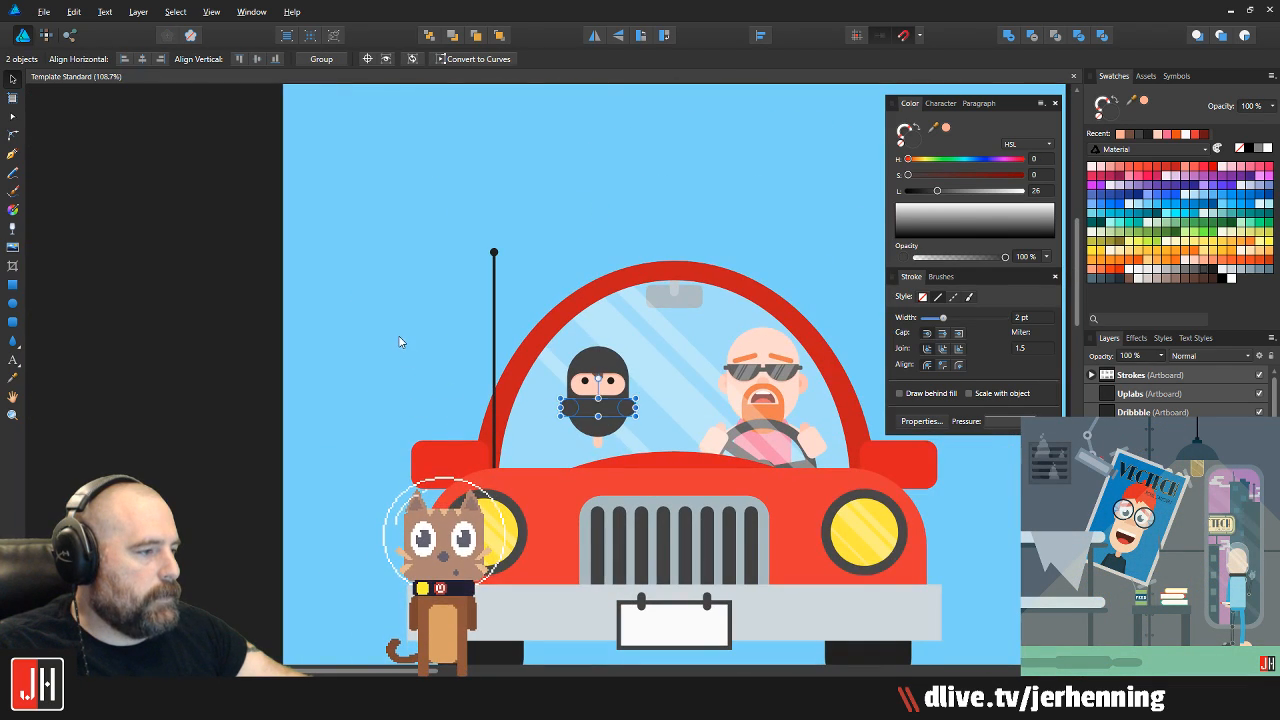
{"action": "key", "text": "ctrl+d"}
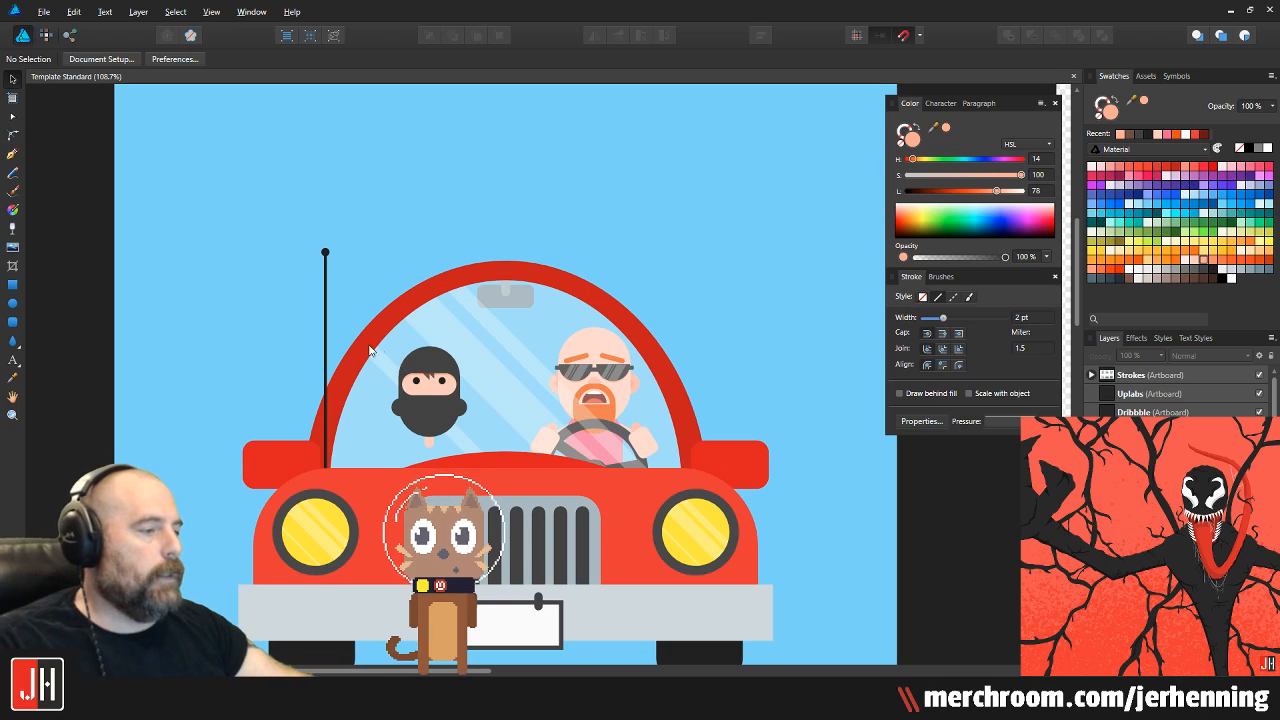
{"action": "scroll", "coordinate": [410, 403], "scroll_direction": "up", "scroll_amount": 5}
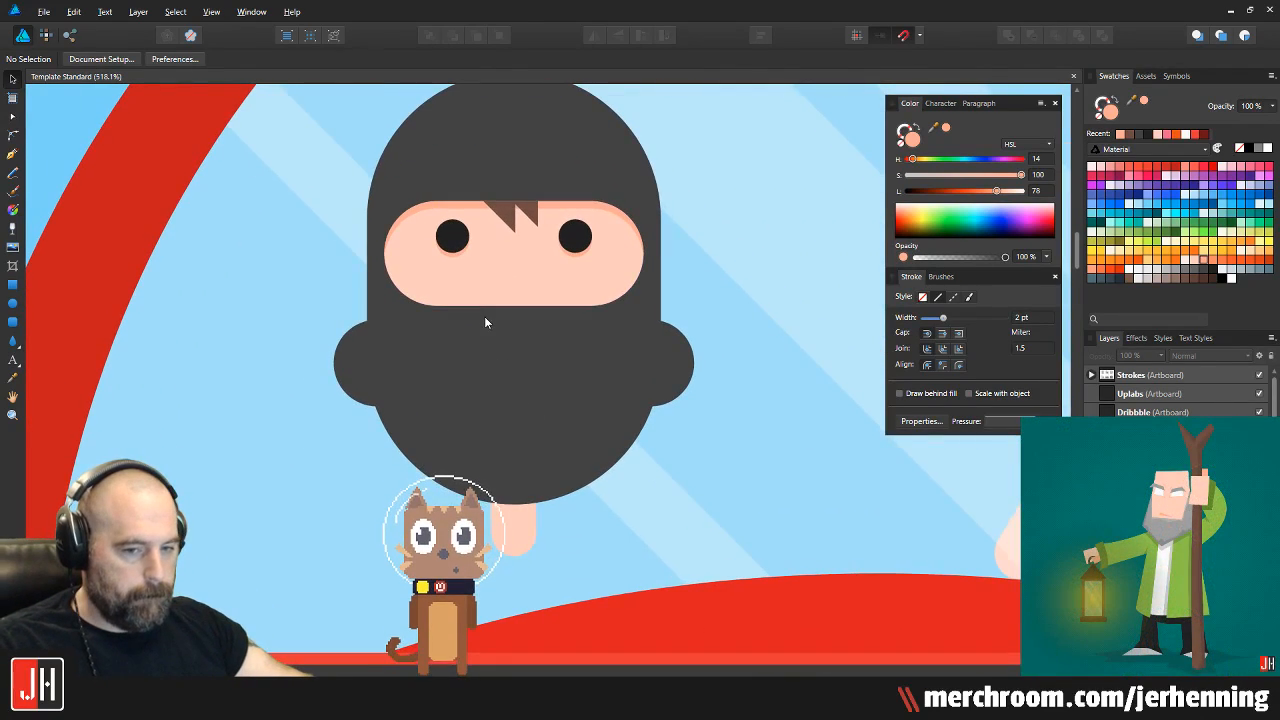
{"action": "scroll", "coordinate": [487, 320], "scroll_direction": "up", "scroll_amount": 4}
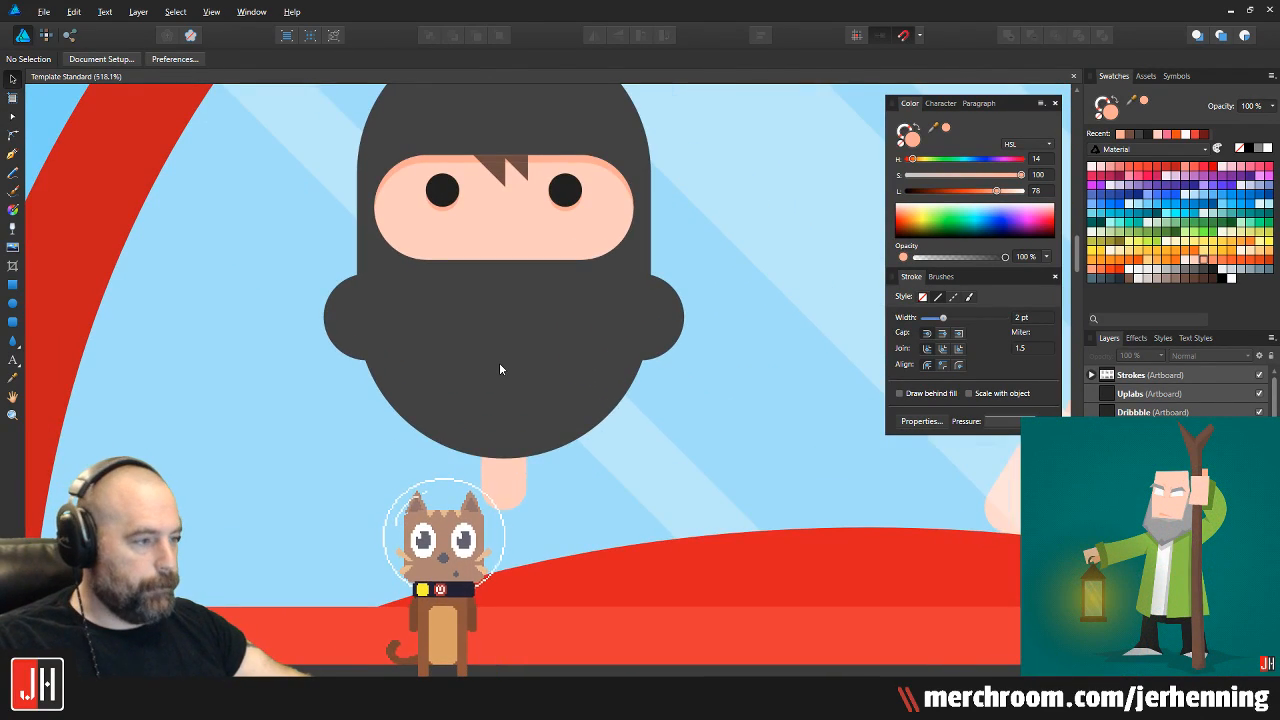
{"action": "scroll", "coordinate": [530, 242], "scroll_direction": "down", "scroll_amount": 9}
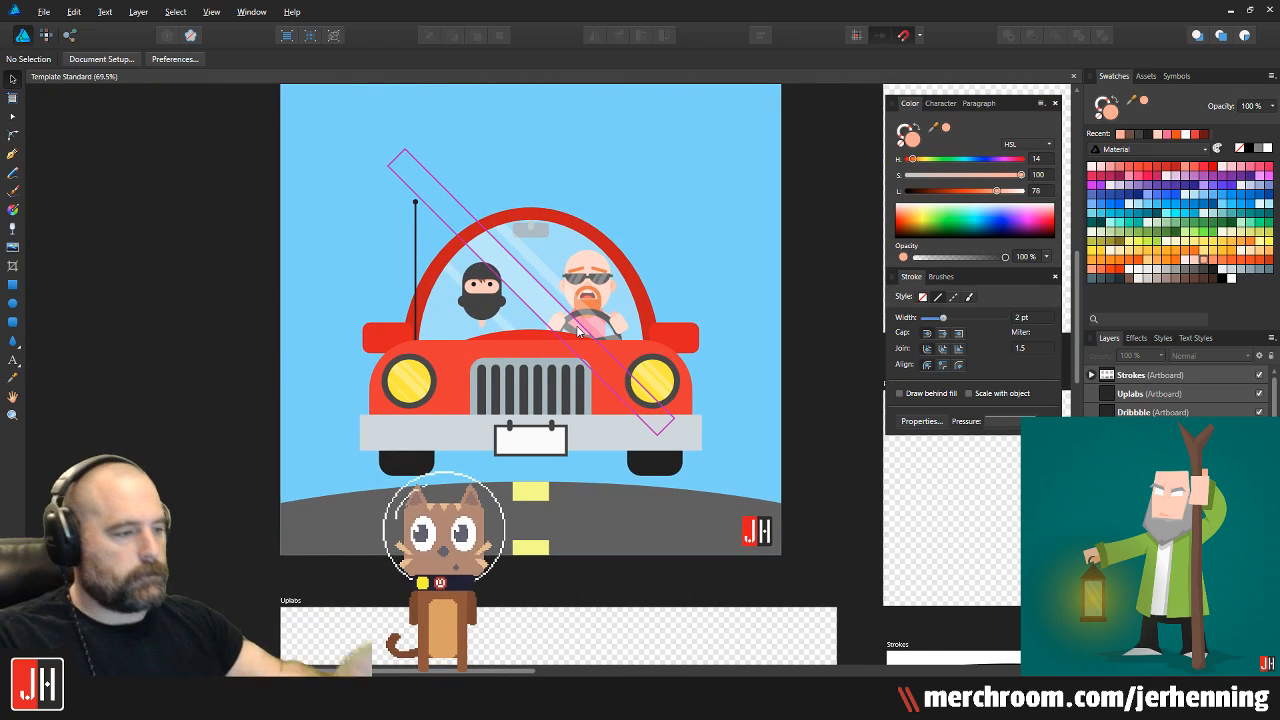
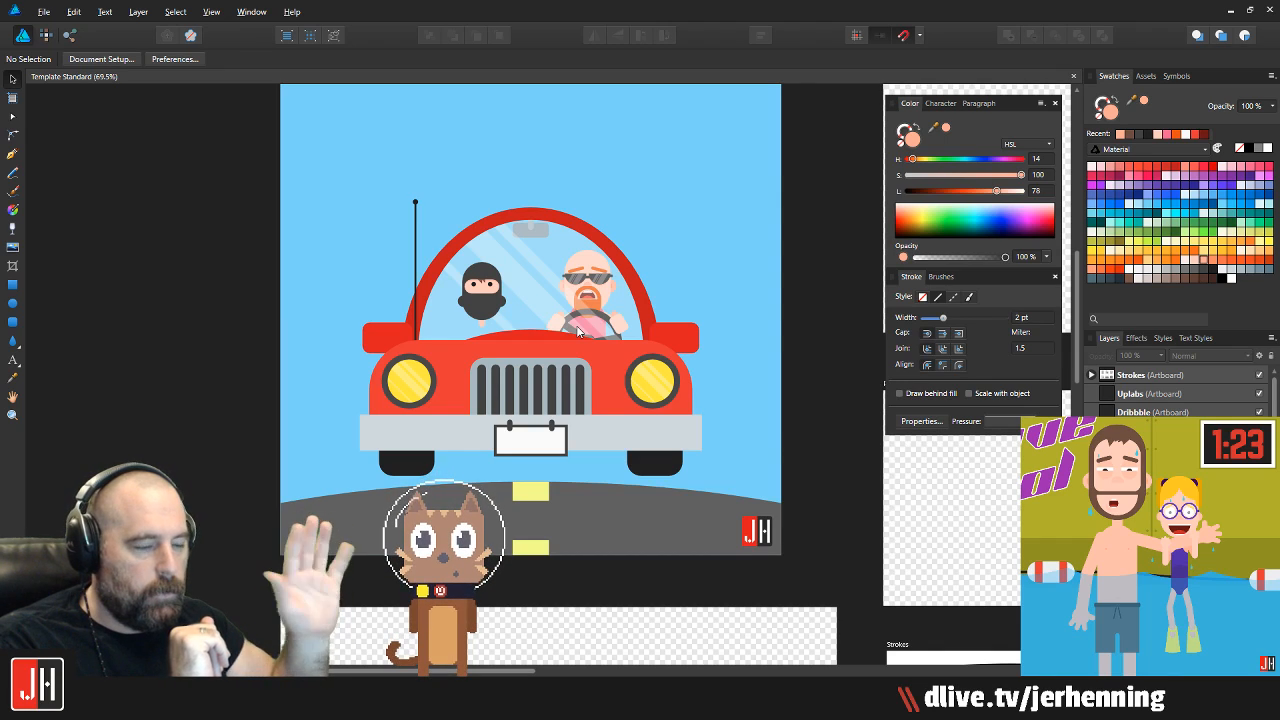
Draw a tall rounded rectangle as the masked passenger's torso and centre it directly under the neck
{"action": "scroll", "coordinate": [526, 254], "scroll_direction": "up", "scroll_amount": 8}
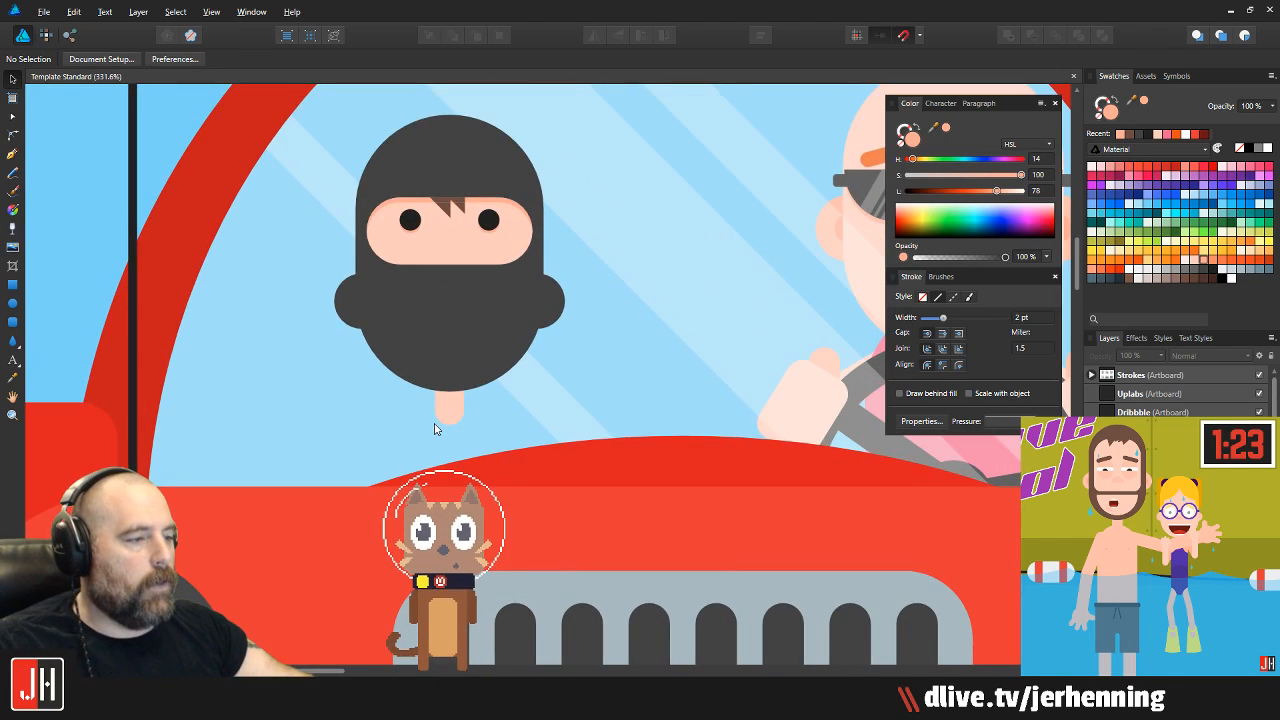
{"action": "left_click", "coordinate": [449, 418]}
{"action": "scroll", "coordinate": [482, 291], "scroll_direction": "down", "scroll_amount": 5}
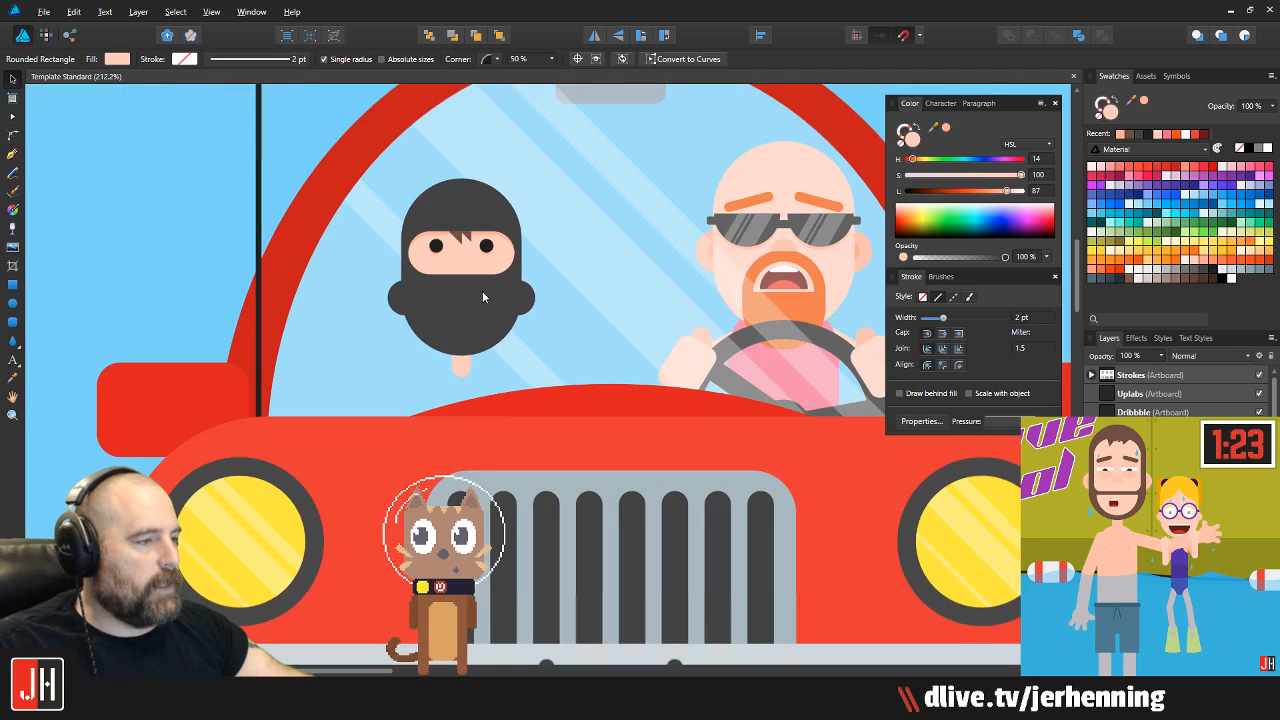
{"action": "scroll", "coordinate": [438, 338], "scroll_direction": "up", "scroll_amount": 5}
{"action": "left_click", "coordinate": [12, 321]}
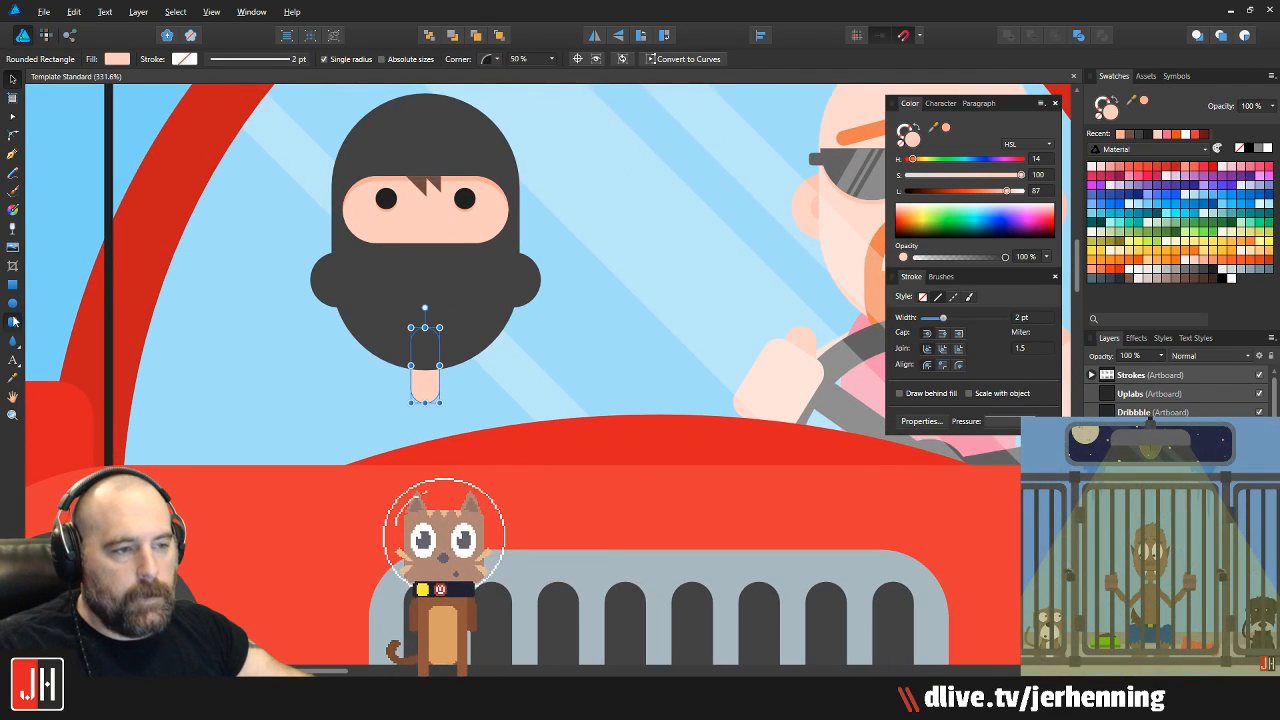
{"action": "scroll", "coordinate": [510, 241], "scroll_direction": "down", "scroll_amount": 3}
{"action": "left_click_drag", "start_coordinate": [420, 251], "coordinate": [528, 575]}
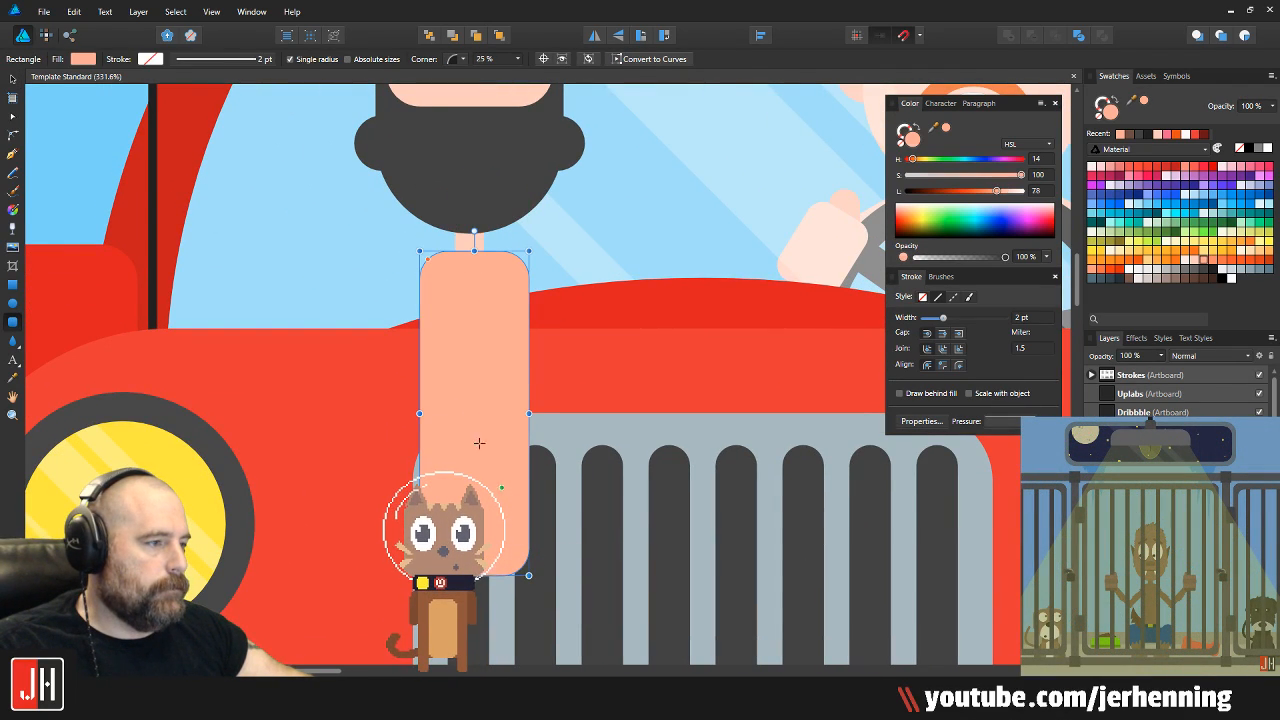
{"action": "left_click_drag", "start_coordinate": [476, 270], "coordinate": [476, 273]}
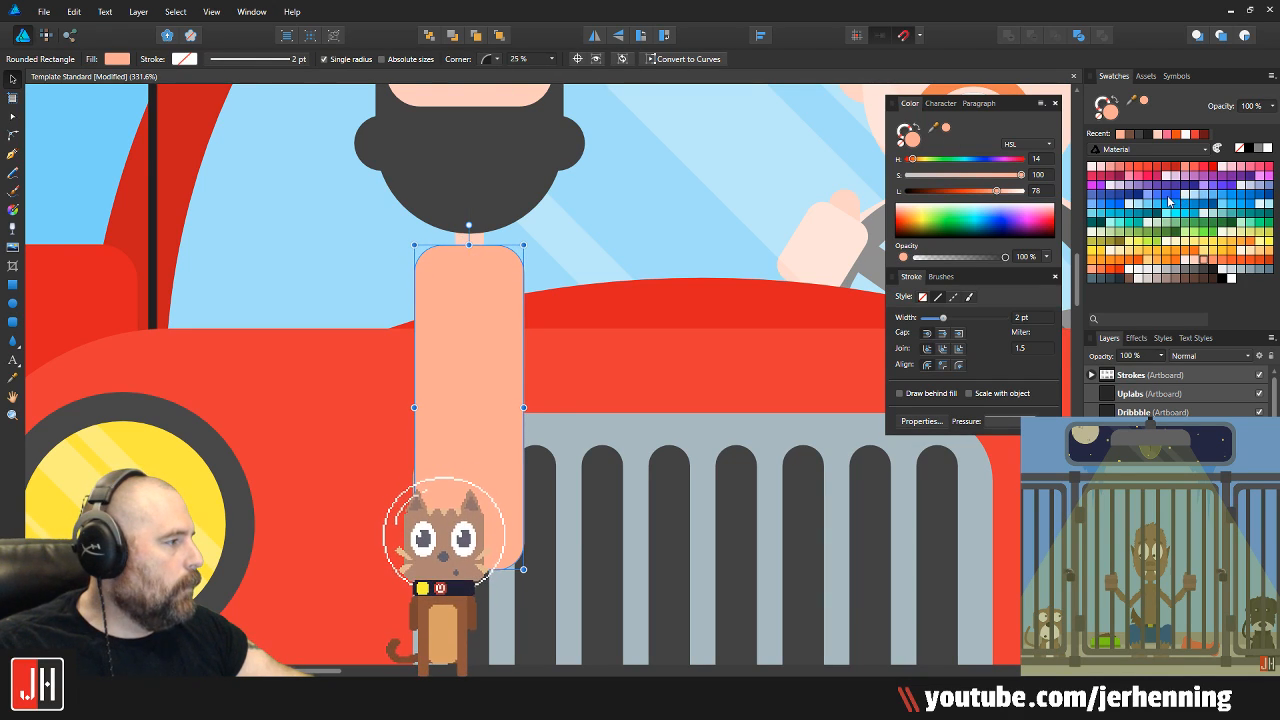
Fill the torso with a muted dark blue, HSL 212, 45, 35
{"action": "left_click", "coordinate": [1263, 200]}
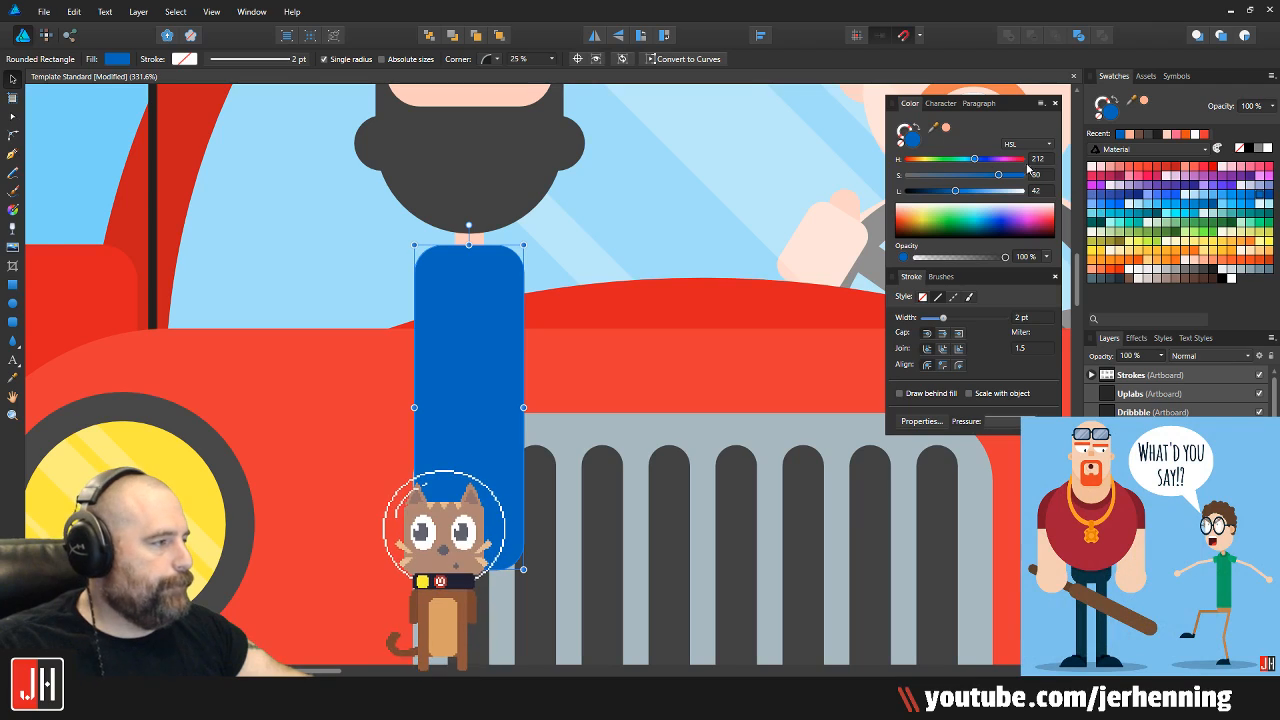
{"action": "left_click", "coordinate": [957, 176]}
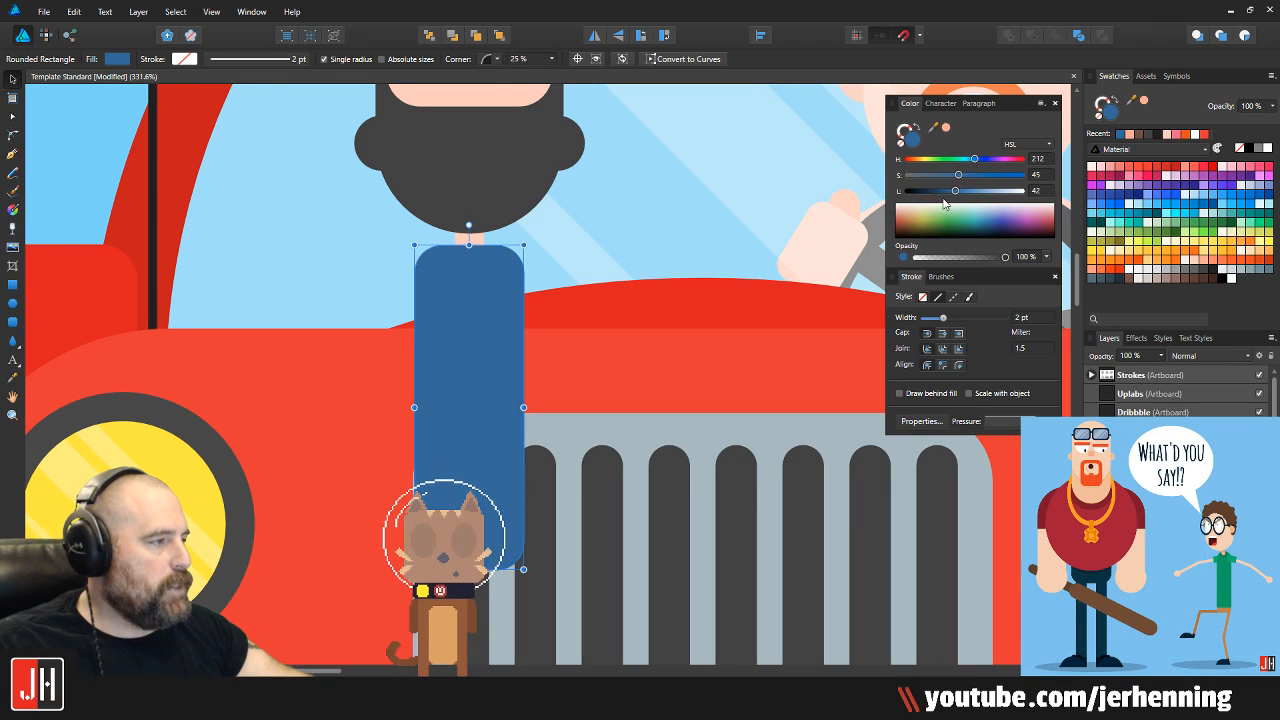
{"action": "left_click_drag", "start_coordinate": [961, 197], "coordinate": [949, 197]}
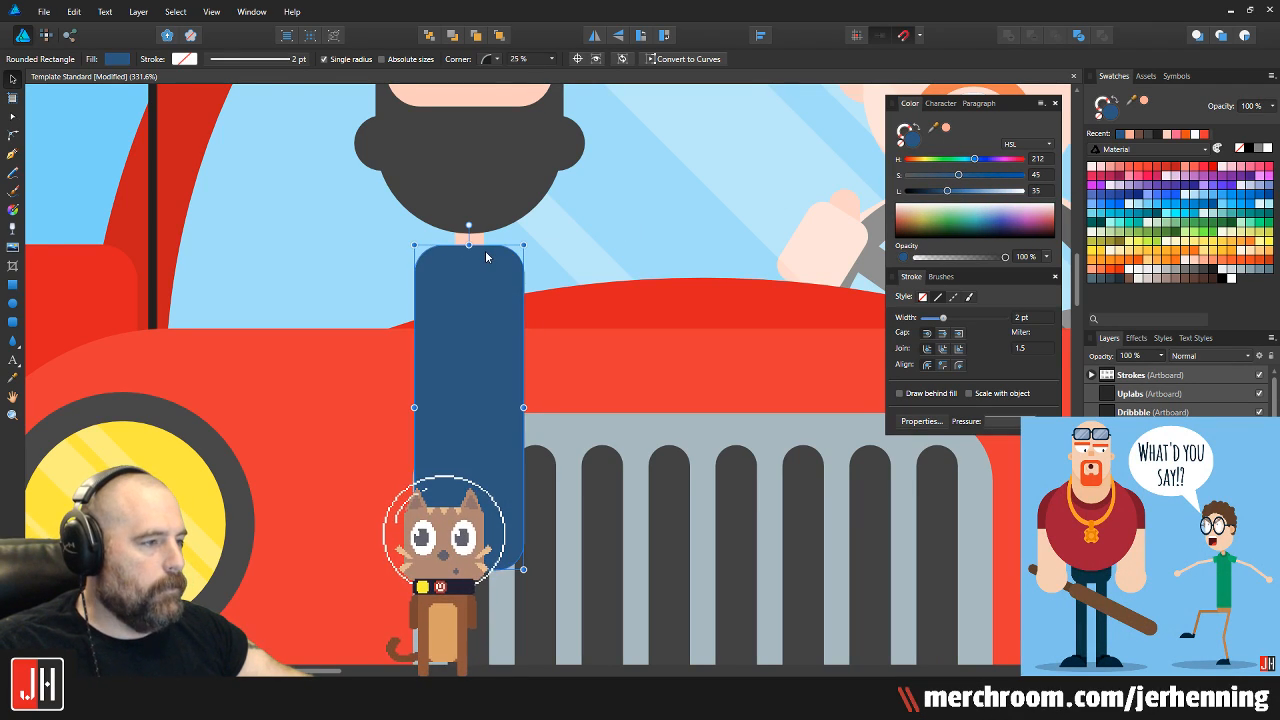
Group the masked passenger's head, neck and torso, and place the group behind the windshield and hood
{"action": "key", "text": "ctrl+0"}
{"action": "left_click_drag", "start_coordinate": [394, 136], "coordinate": [538, 382]}
{"action": "left_click", "coordinate": [538, 382]}
{"action": "scroll", "coordinate": [532, 355], "scroll_direction": "up", "scroll_amount": 3}
{"action": "mouse_move", "coordinate": [484, 298]}
{"action": "left_mouse_down"}
{"action": "mouse_move", "coordinate": [475, 282]}
{"action": "mouse_move", "coordinate": [481, 310]}
{"action": "left_mouse_up"}
{"action": "key", "text": "ctrl+0"}
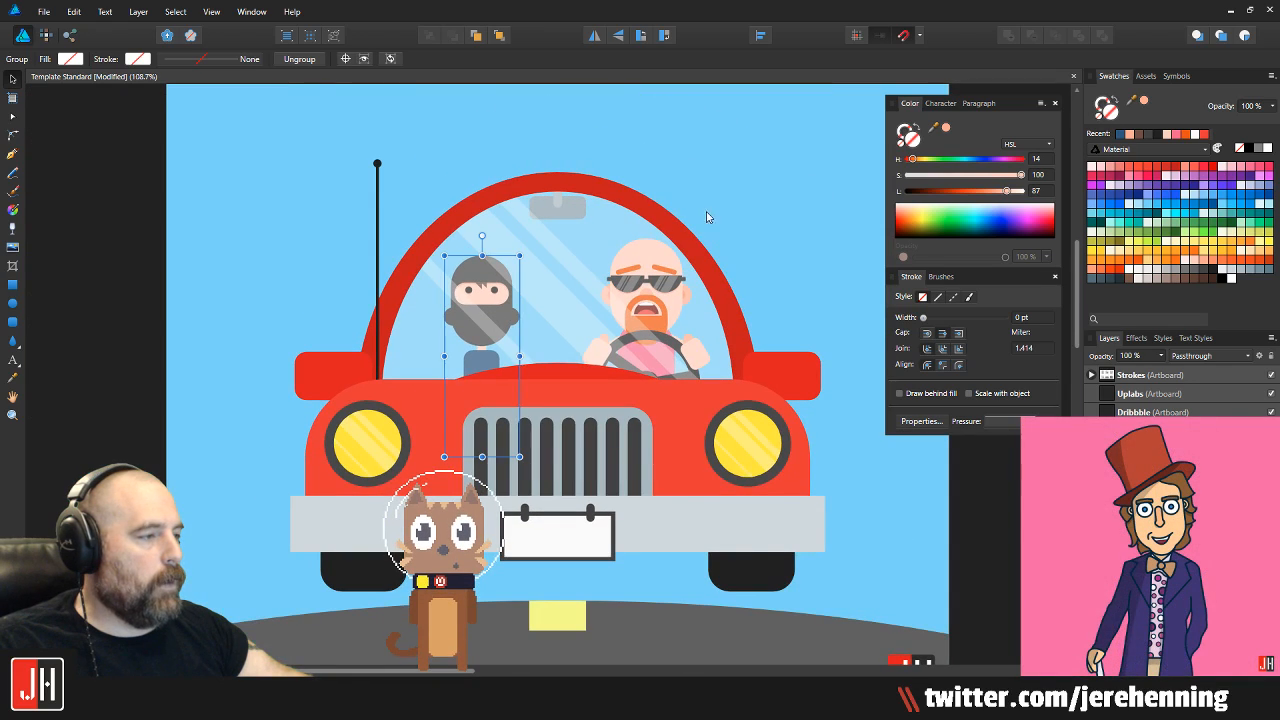
{"action": "key", "text": "ctrl+d"}
{"action": "scroll", "coordinate": [498, 355], "scroll_direction": "up", "scroll_amount": 5}
{"action": "key", "text": "ctrl+0"}
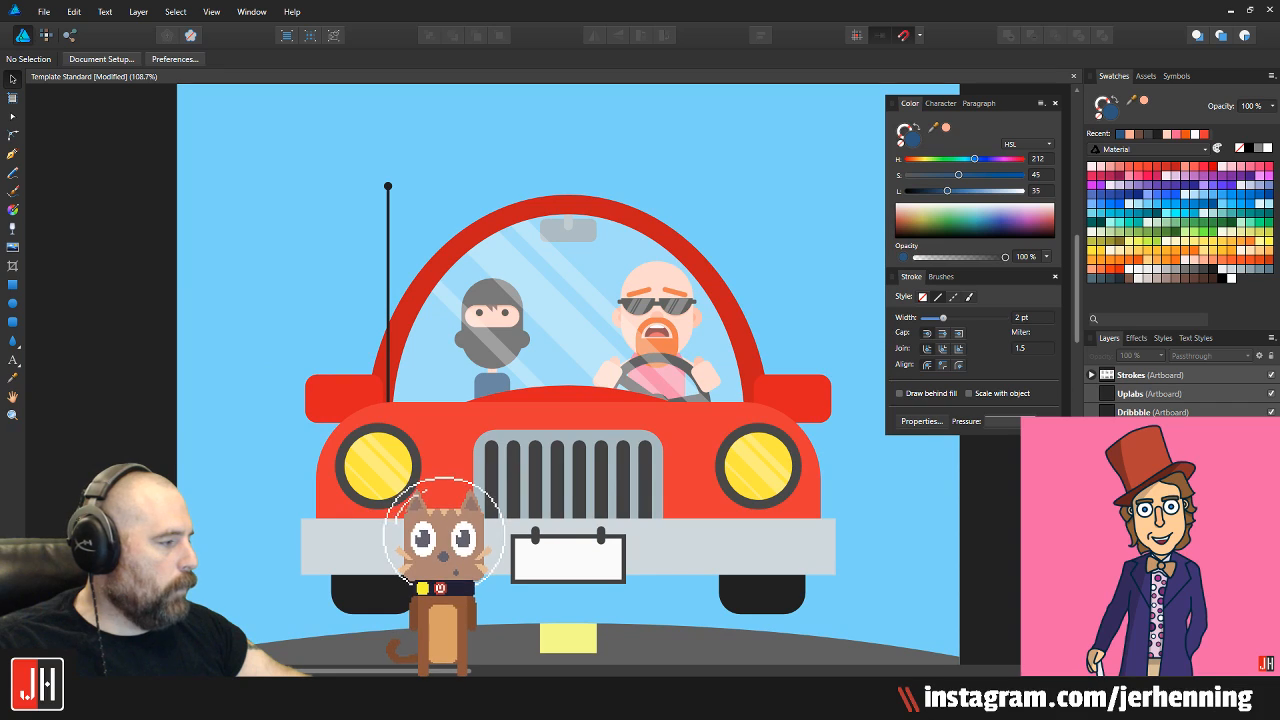
Hide the car so the two characters and the road stay in view
{"action": "scroll", "coordinate": [593, 384], "scroll_direction": "up", "scroll_amount": 1}
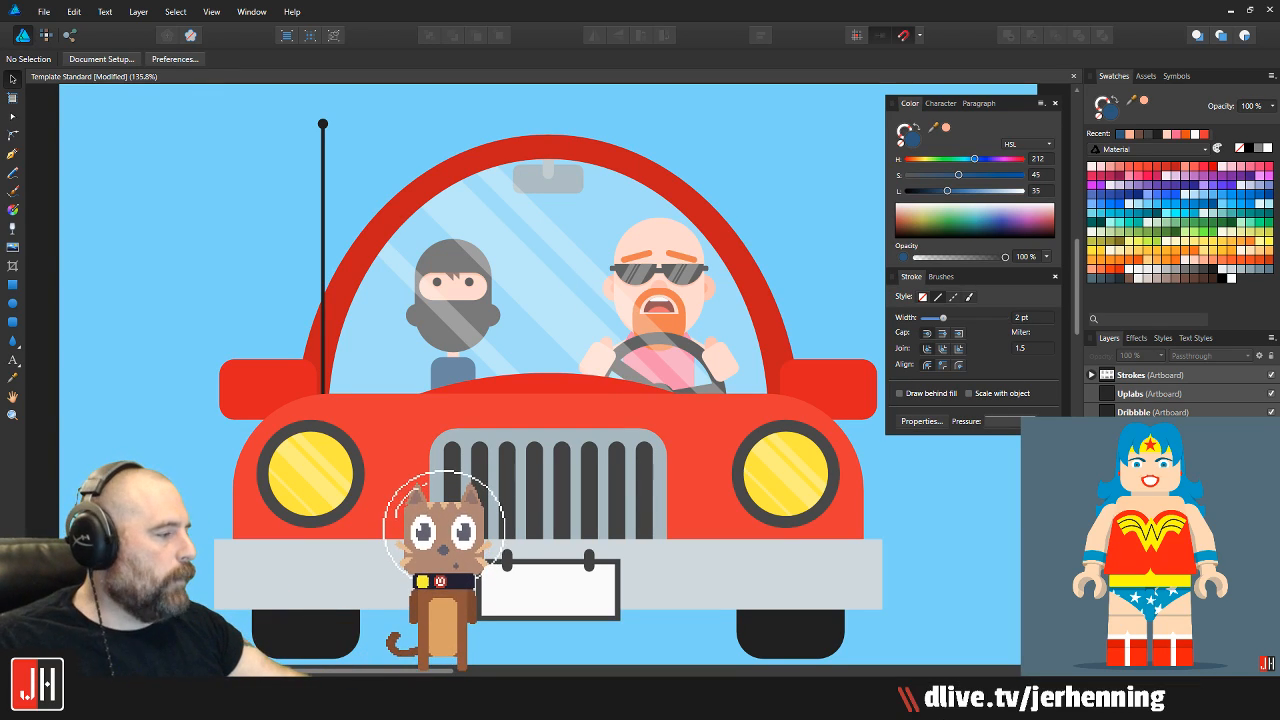
{"action": "left_click", "coordinate": [548, 686]}
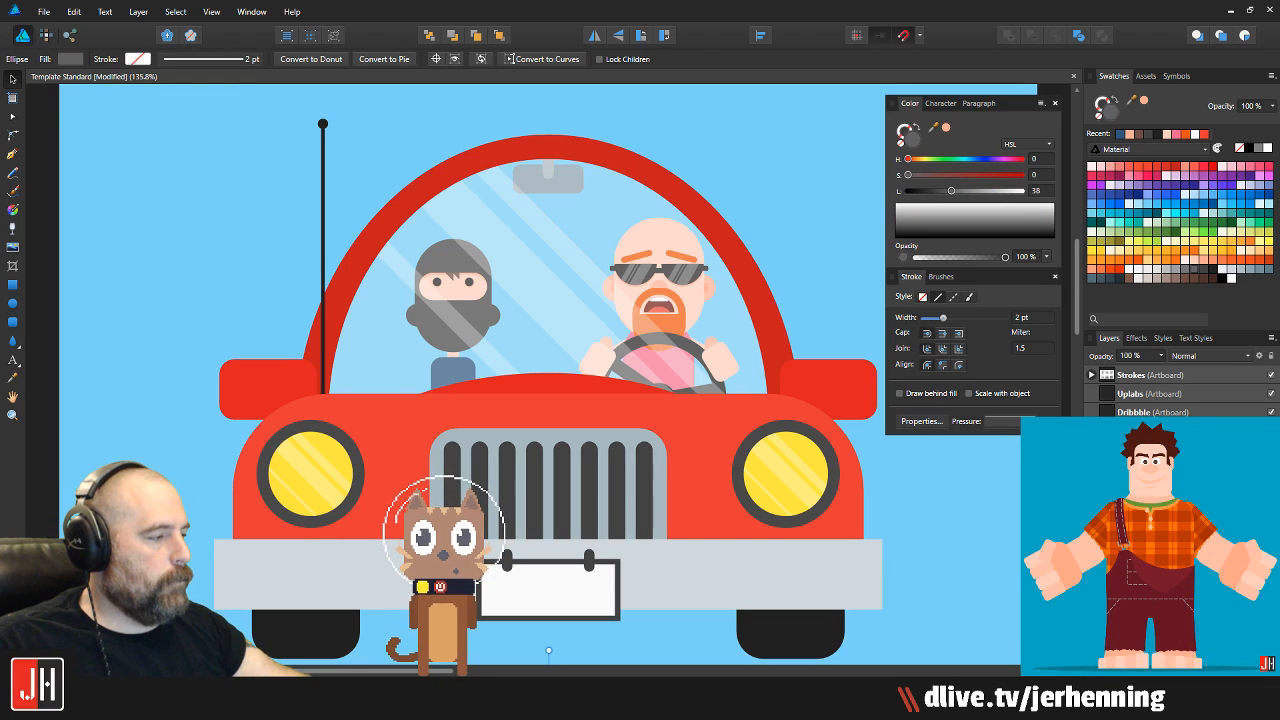
{"action": "left_click", "coordinate": [1271, 540]}
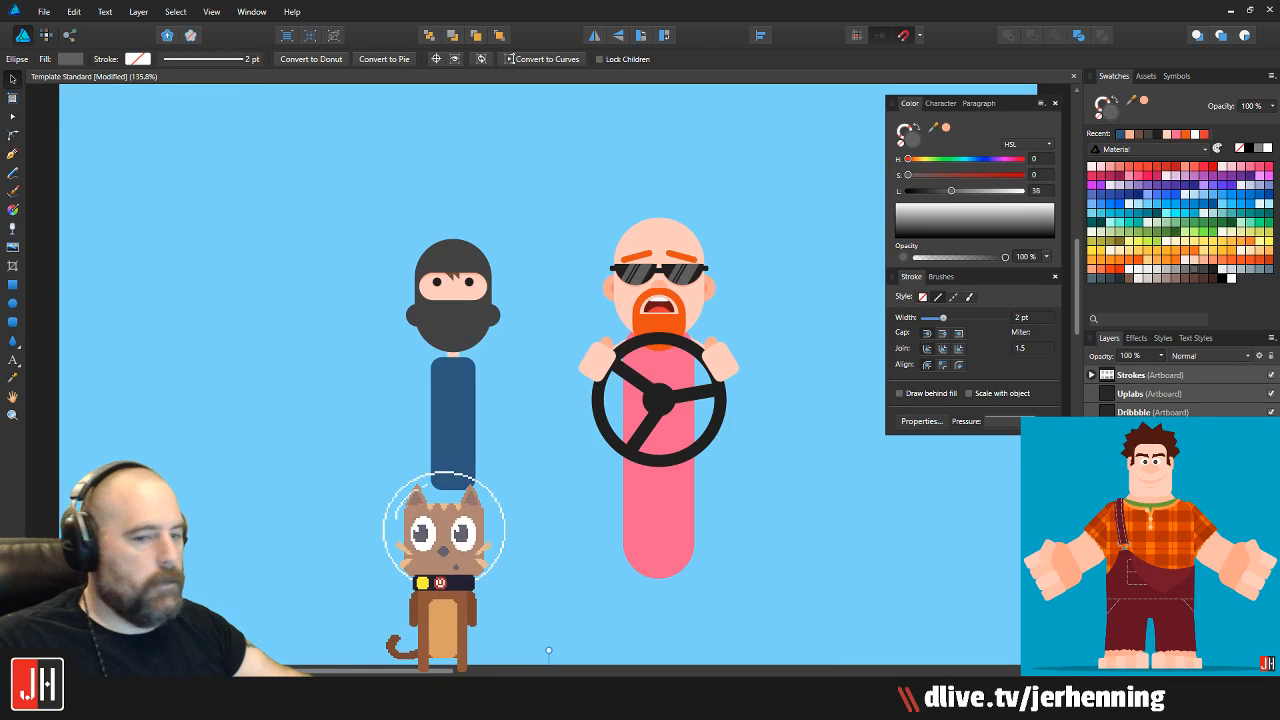
{"action": "scroll", "coordinate": [579, 394], "scroll_direction": "down", "scroll_amount": 2}
{"action": "scroll", "coordinate": [579, 394], "scroll_direction": "down", "scroll_amount": 1}
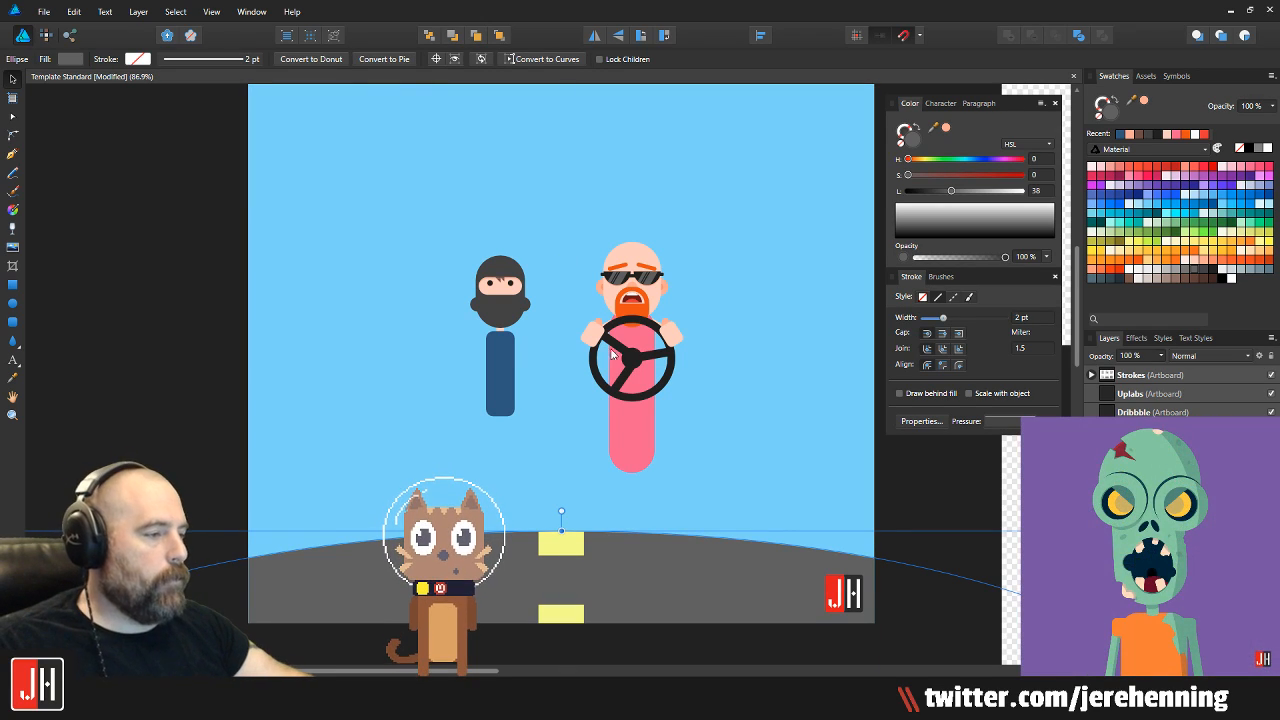
Draw a wide, flat ellipse over the masked passenger's neck and shirt top, filled with the sampled shirt blue
{"action": "scroll", "coordinate": [504, 340], "scroll_direction": "up", "scroll_amount": 5}
{"action": "left_click_drag", "start_coordinate": [534, 345], "coordinate": [541, 380]}
{"action": "left_click", "coordinate": [556, 364]}
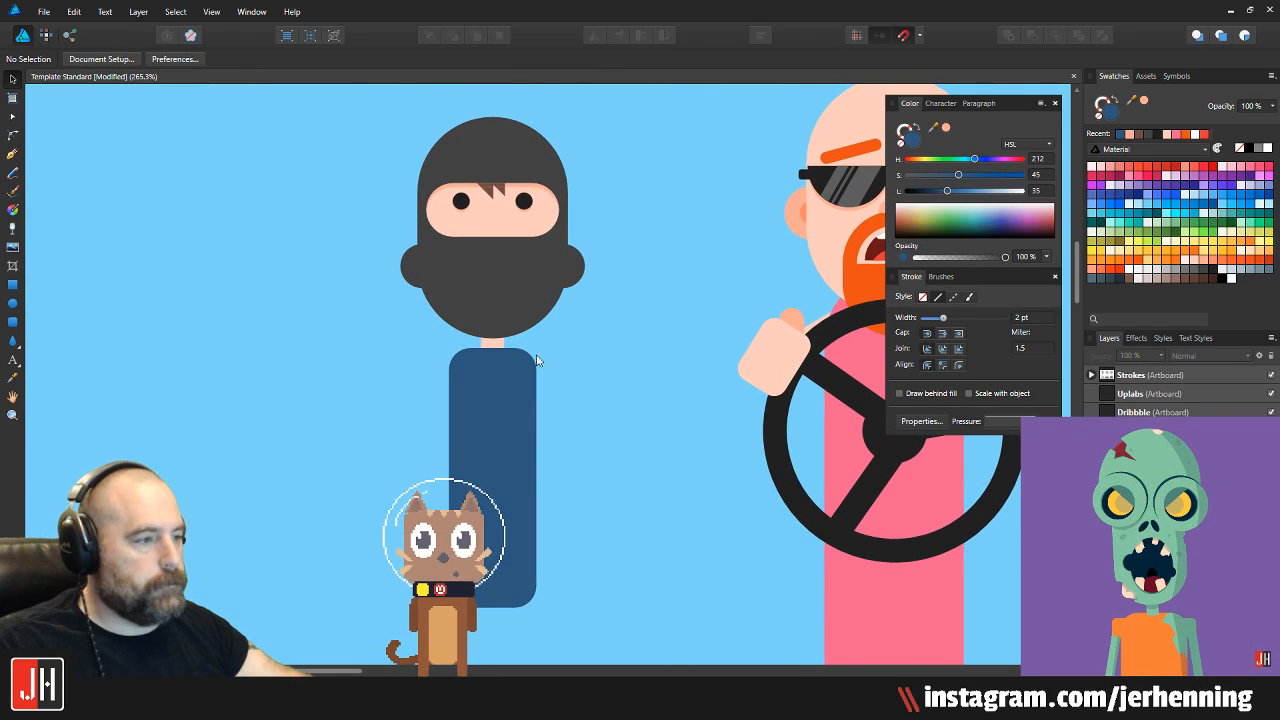
{"action": "scroll", "coordinate": [470, 335], "scroll_direction": "up", "scroll_amount": 3}
{"action": "key", "text": "e"}
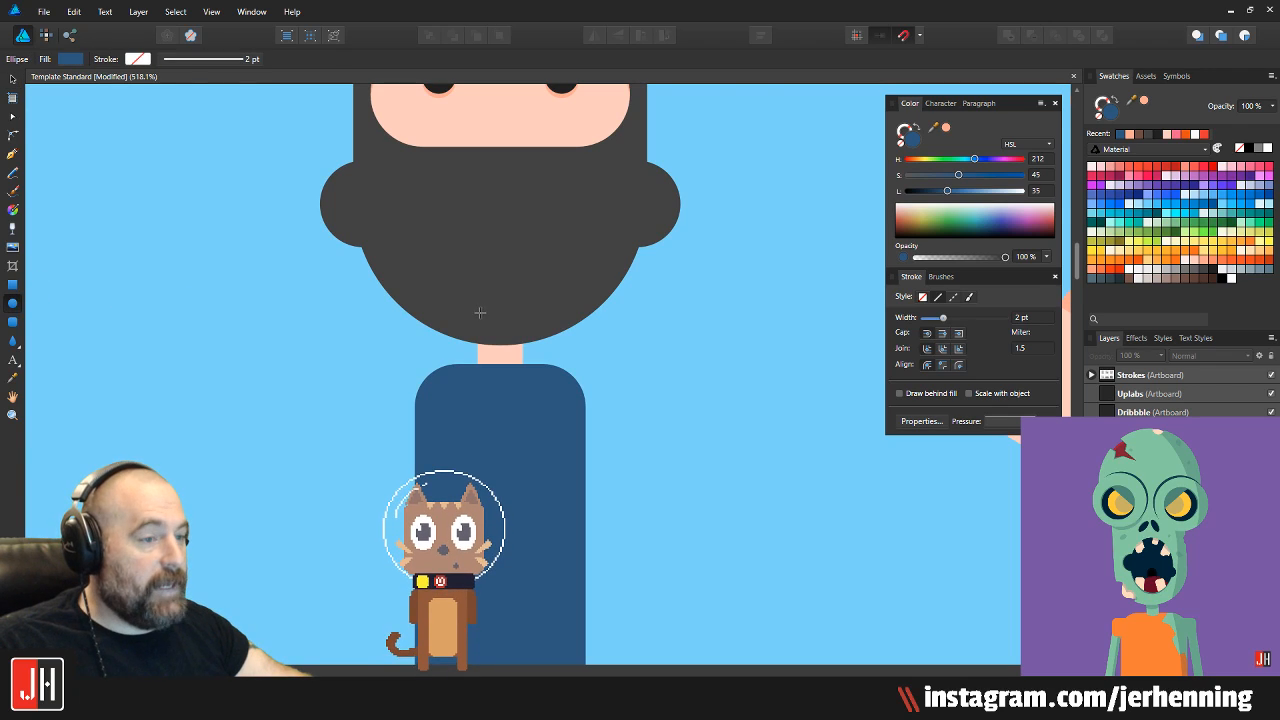
{"action": "scroll", "coordinate": [479, 311], "scroll_direction": "up", "scroll_amount": 2}
{"action": "mouse_move", "coordinate": [422, 351]}
{"action": "left_mouse_down"}
{"action": "mouse_move", "coordinate": [598, 390]}
{"action": "mouse_move", "coordinate": [591, 418]}
{"action": "left_mouse_up"}
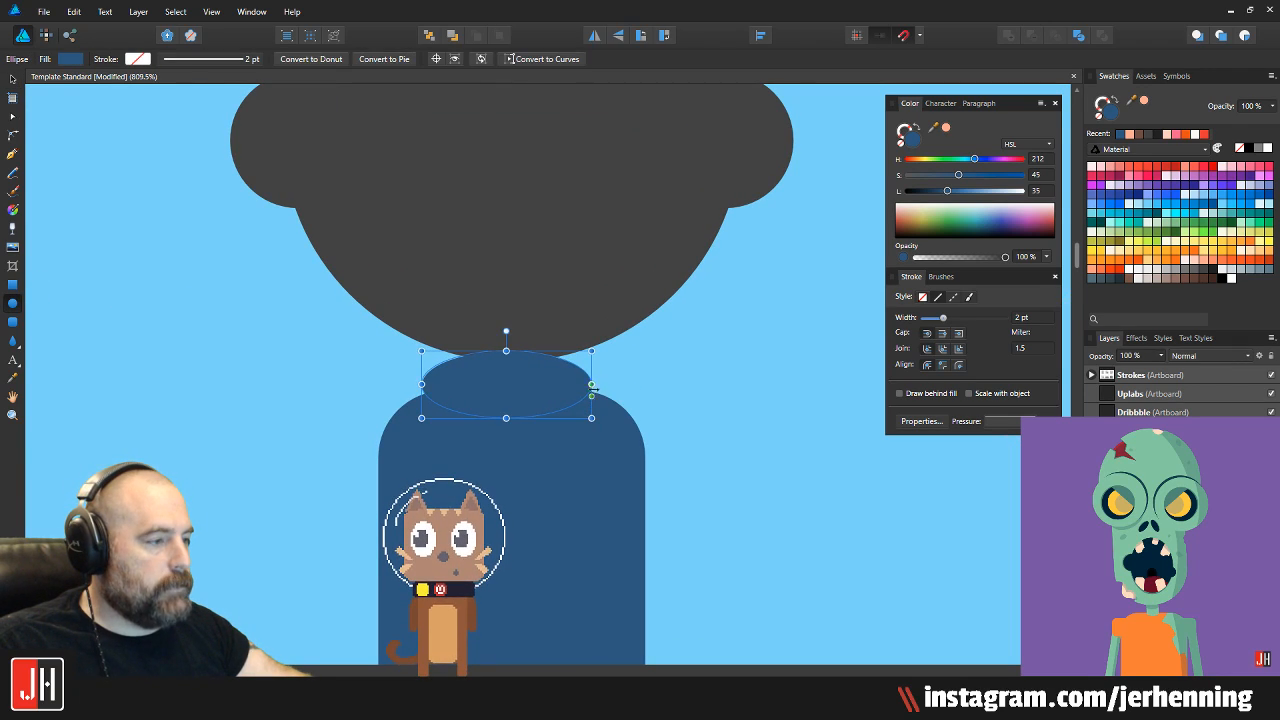
{"action": "key", "text": "i"}
{"action": "left_click", "coordinate": [545, 495]}
{"action": "key", "text": "v"}
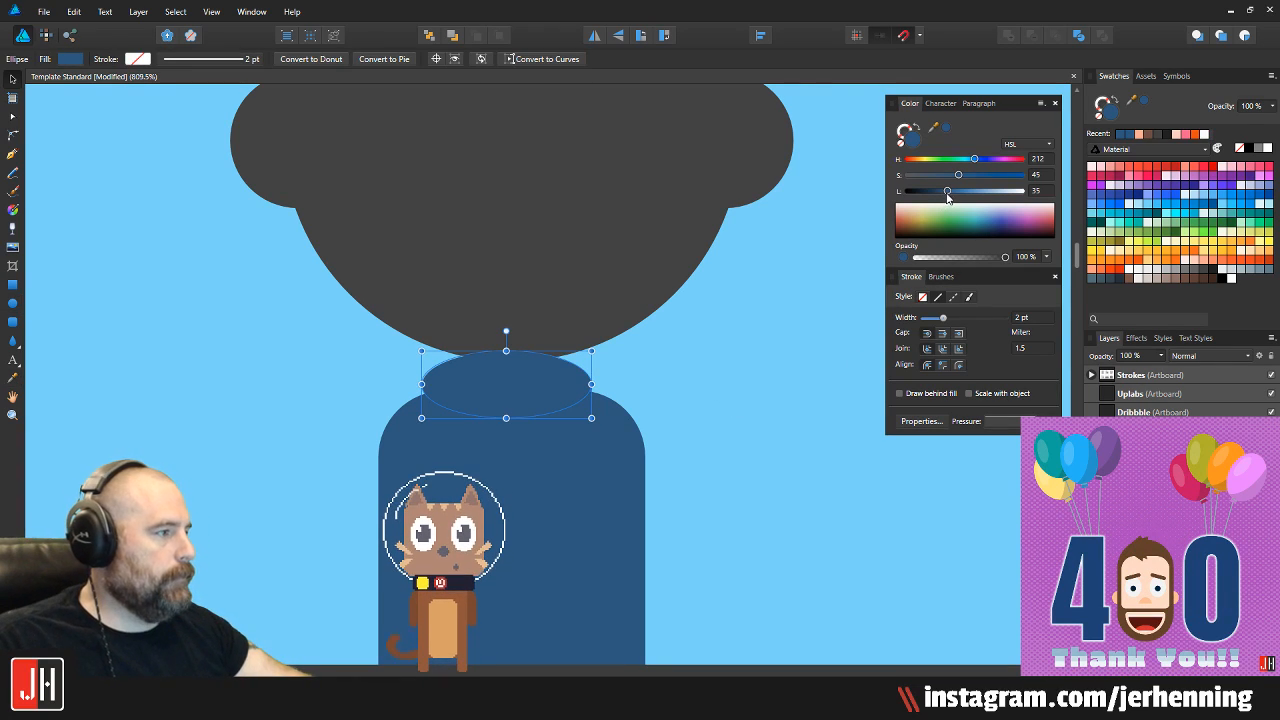
Darken the neck ellipse to a lightness of 21 and clip it inside the shirt as a neckline
{"action": "key", "text": "Delete"}
{"action": "left_click", "coordinate": [516, 456]}
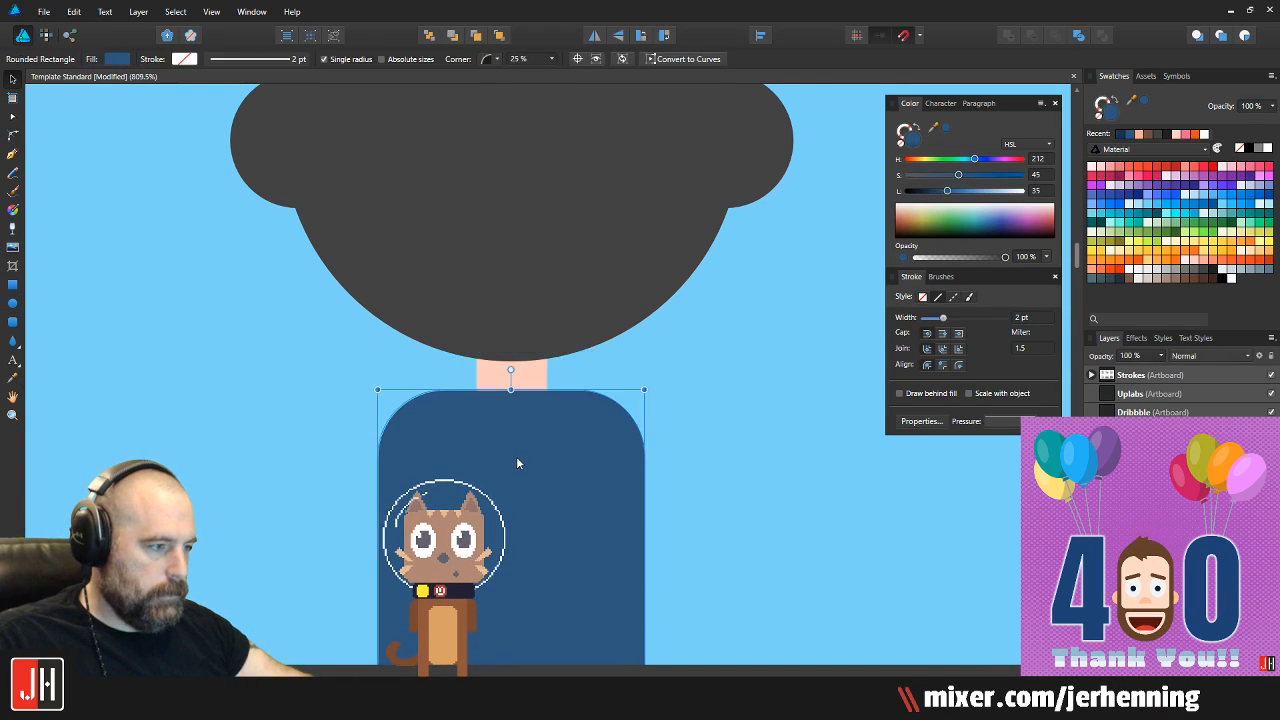
{"action": "key", "text": "ctrl+z"}
{"action": "scroll", "coordinate": [530, 430], "scroll_direction": "up", "scroll_amount": 3}
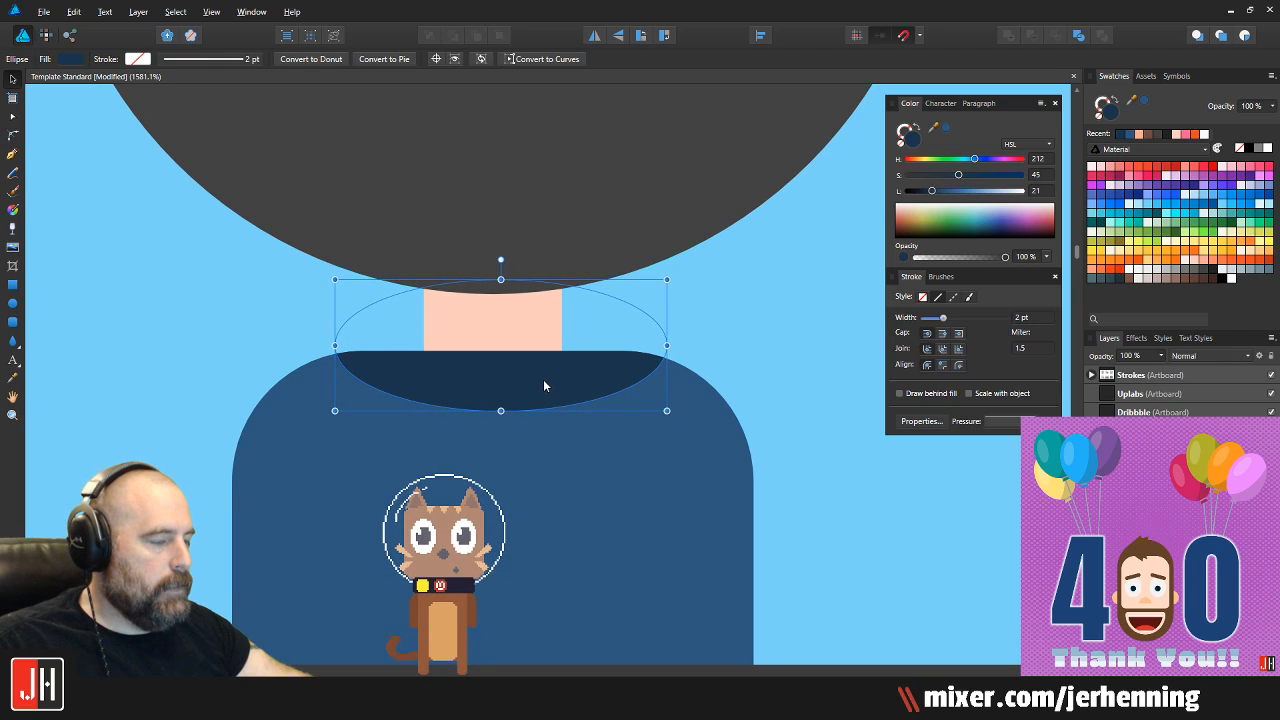
{"action": "left_click", "coordinate": [551, 484]}
{"action": "left_click", "coordinate": [556, 380]}
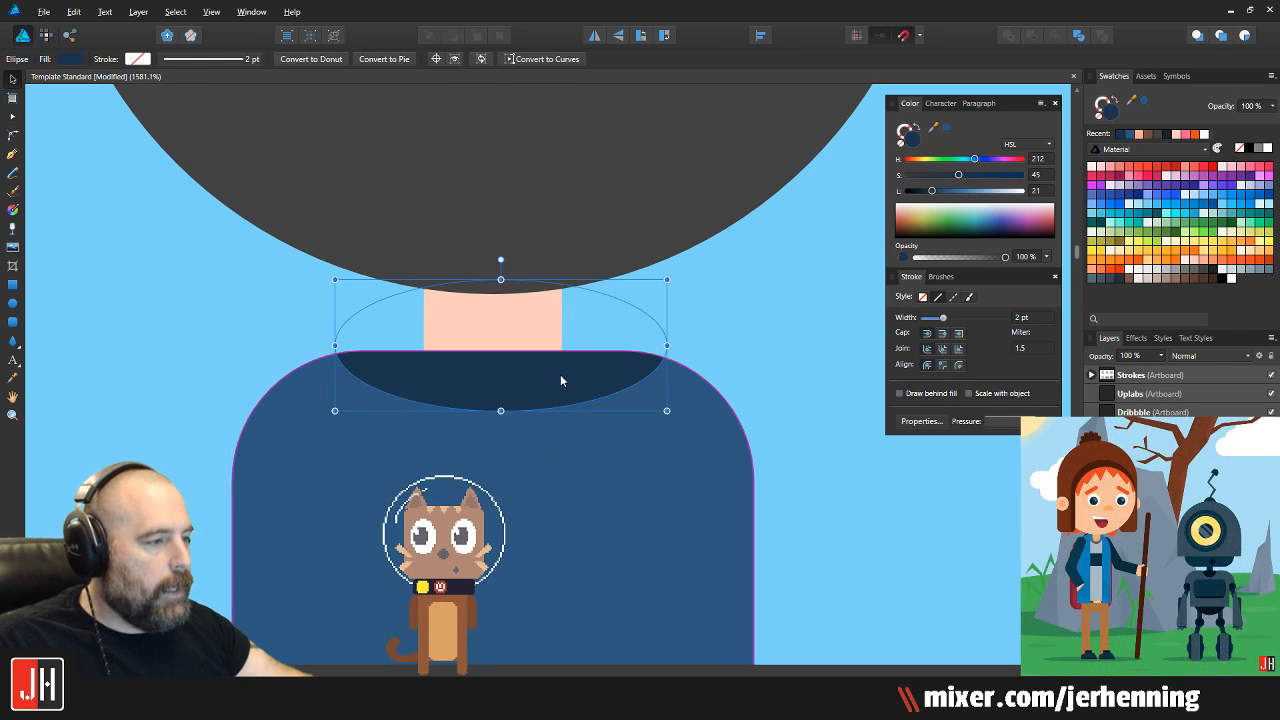
Shrink the dark neckline ellipse and centre it under the neck at the shirt's top edge
{"action": "left_click_drag", "start_coordinate": [667, 279], "coordinate": [551, 318]}
{"action": "left_click_drag", "start_coordinate": [472, 368], "coordinate": [528, 352]}
{"action": "left_click", "coordinate": [665, 319]}
{"action": "scroll", "coordinate": [586, 383], "scroll_direction": "down", "scroll_amount": 4}
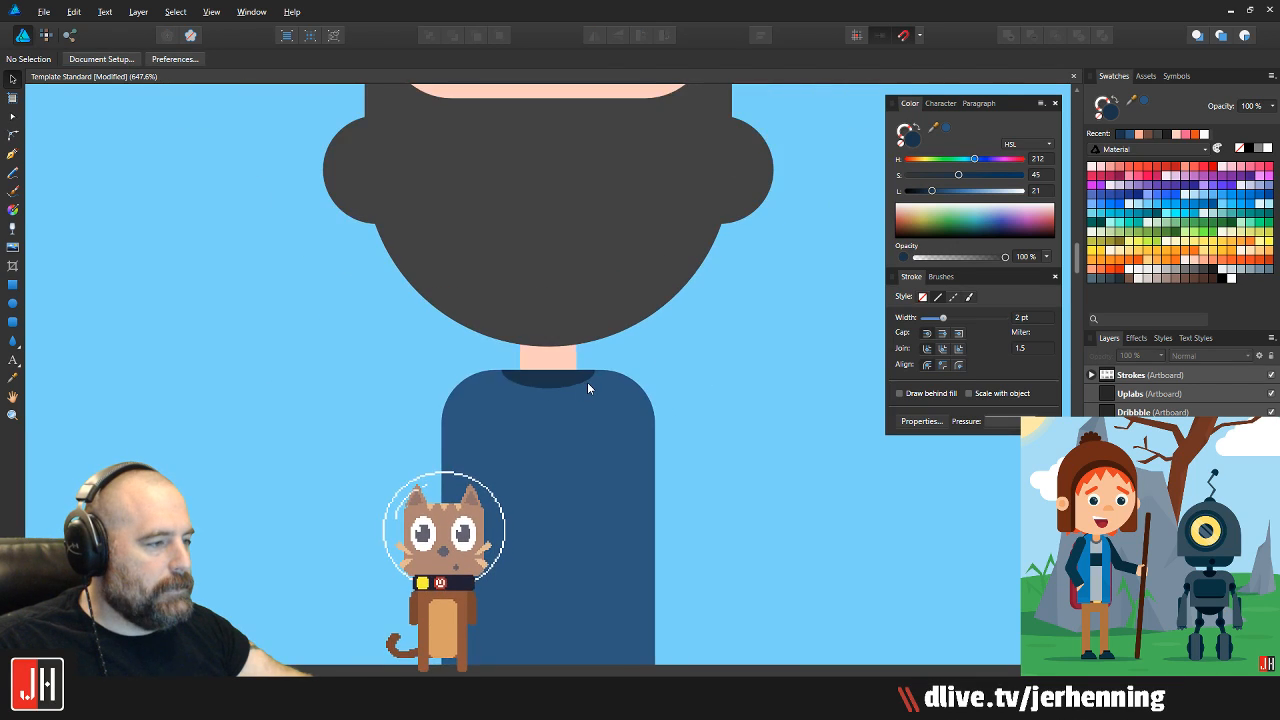
Check that the neckline ellipse is centred on the shirt and save the document
{"action": "scroll", "coordinate": [587, 382], "scroll_direction": "down", "scroll_amount": 5}
{"action": "scroll", "coordinate": [572, 379], "scroll_direction": "up", "scroll_amount": 3}
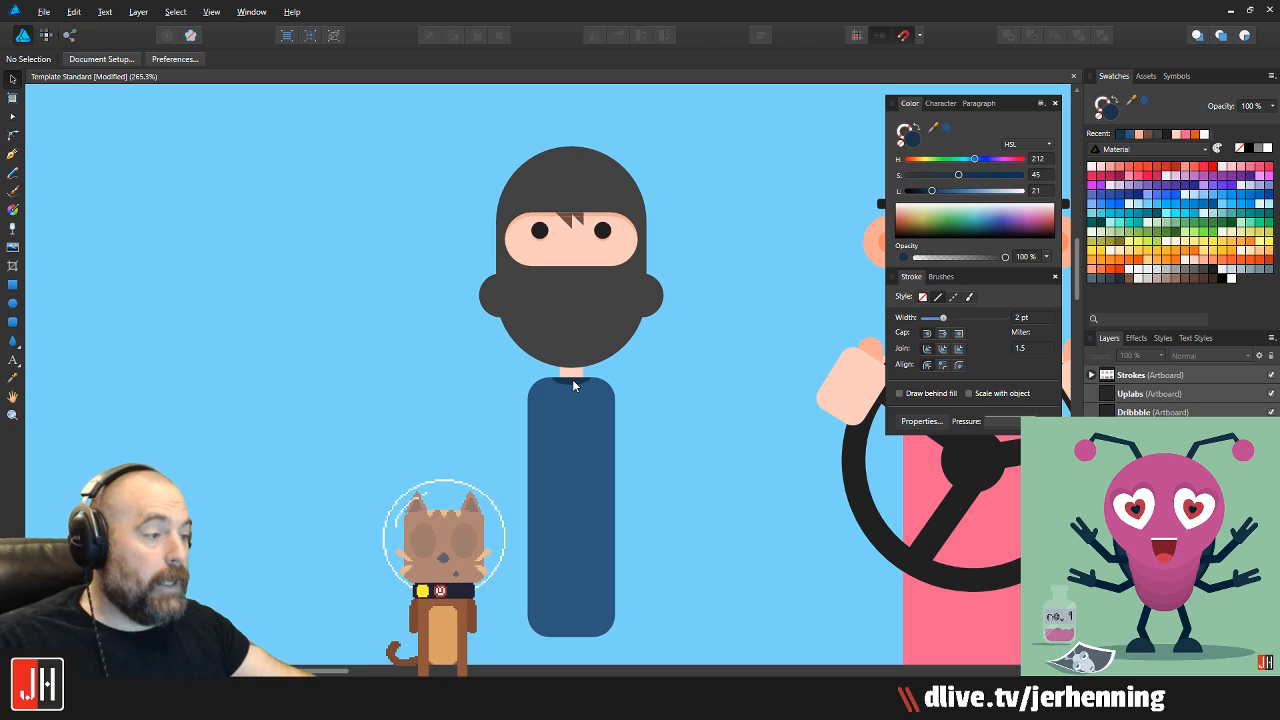
{"action": "scroll", "coordinate": [573, 385], "scroll_direction": "up", "scroll_amount": 6}
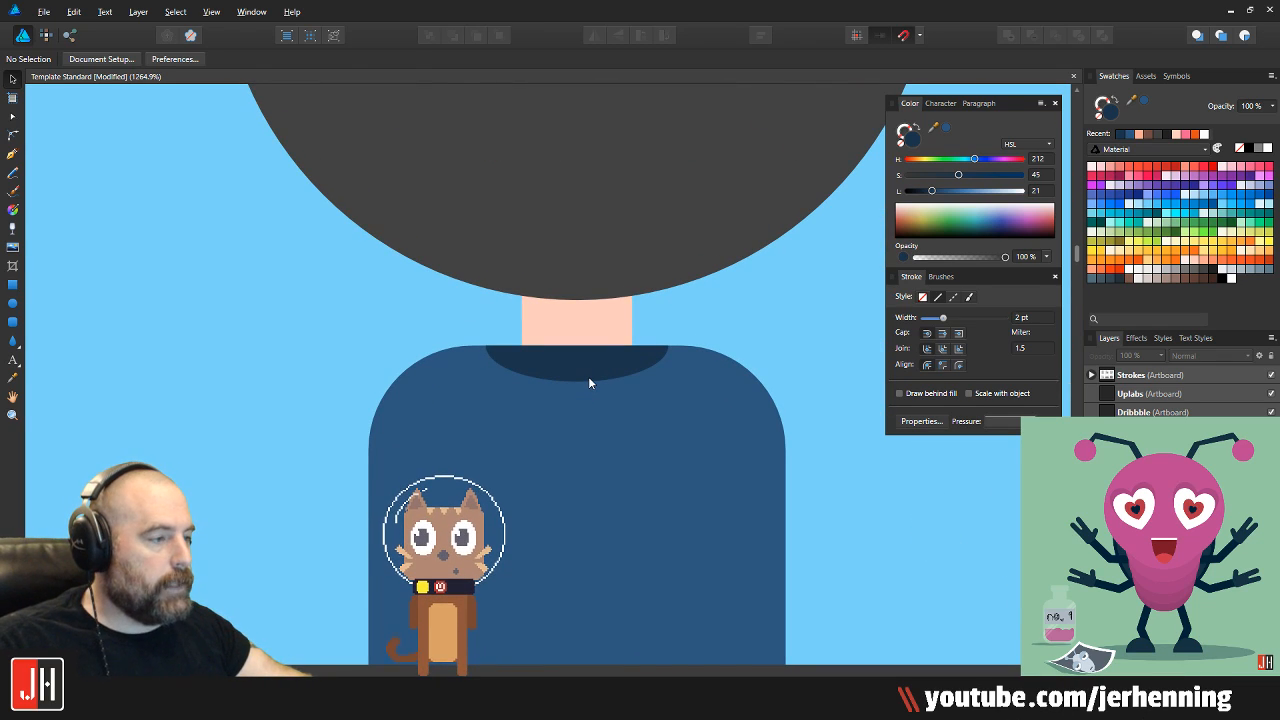
{"action": "left_click", "coordinate": [588, 376]}
{"action": "scroll", "coordinate": [589, 374], "scroll_direction": "up", "scroll_amount": 2}
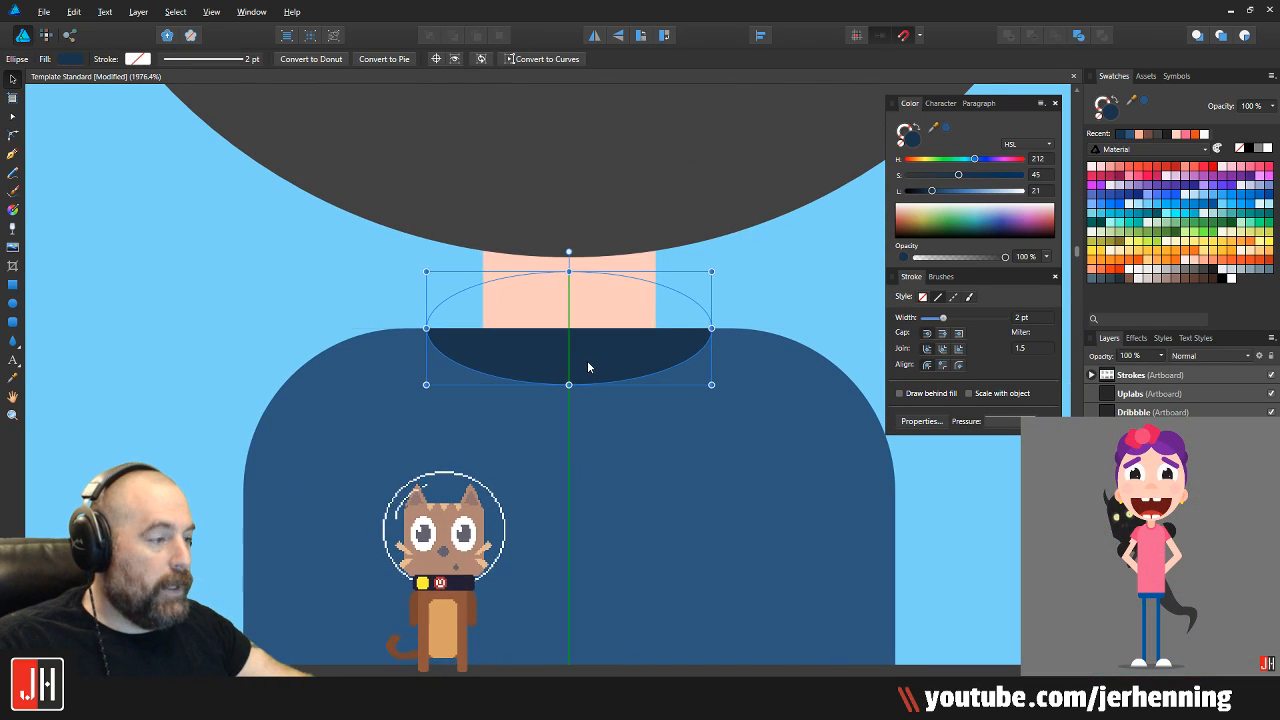
{"action": "scroll", "coordinate": [590, 380], "scroll_direction": "down", "scroll_amount": 9}
{"action": "key", "text": "ctrl+d"}
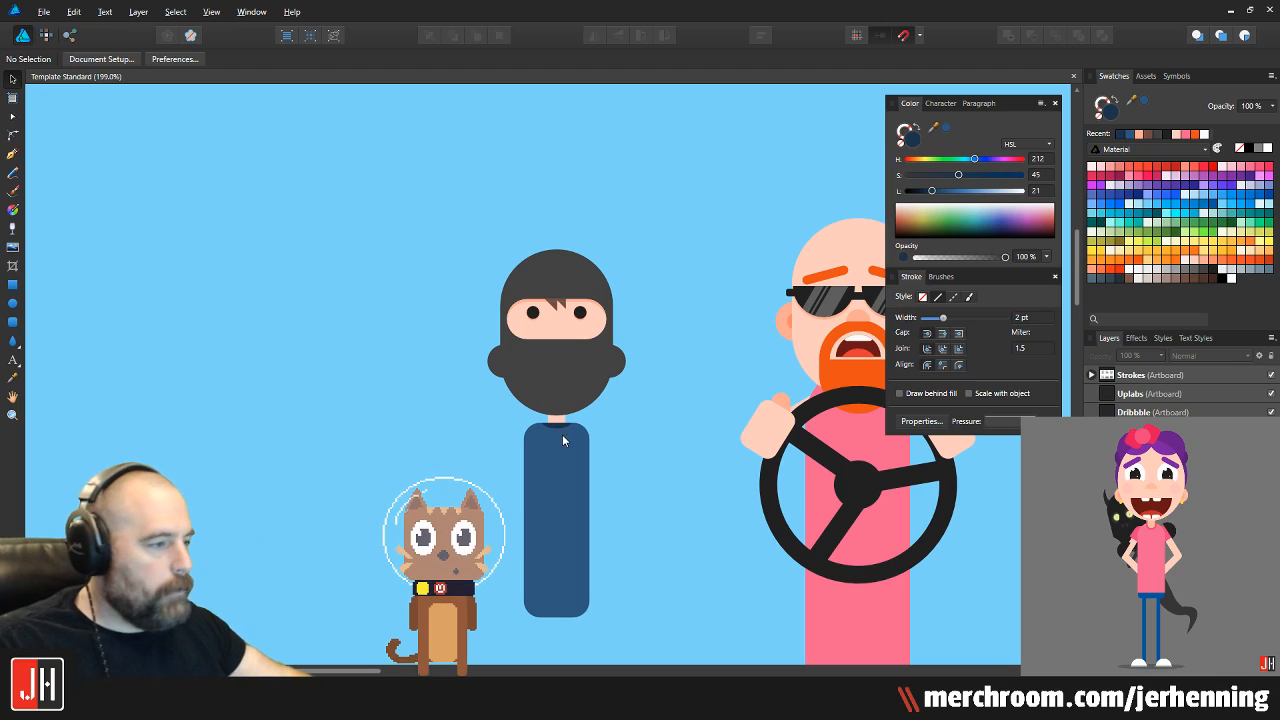
Enlarge the whole masked passenger group slightly and make the car visible again
{"action": "scroll", "coordinate": [551, 429], "scroll_direction": "up", "scroll_amount": 3}
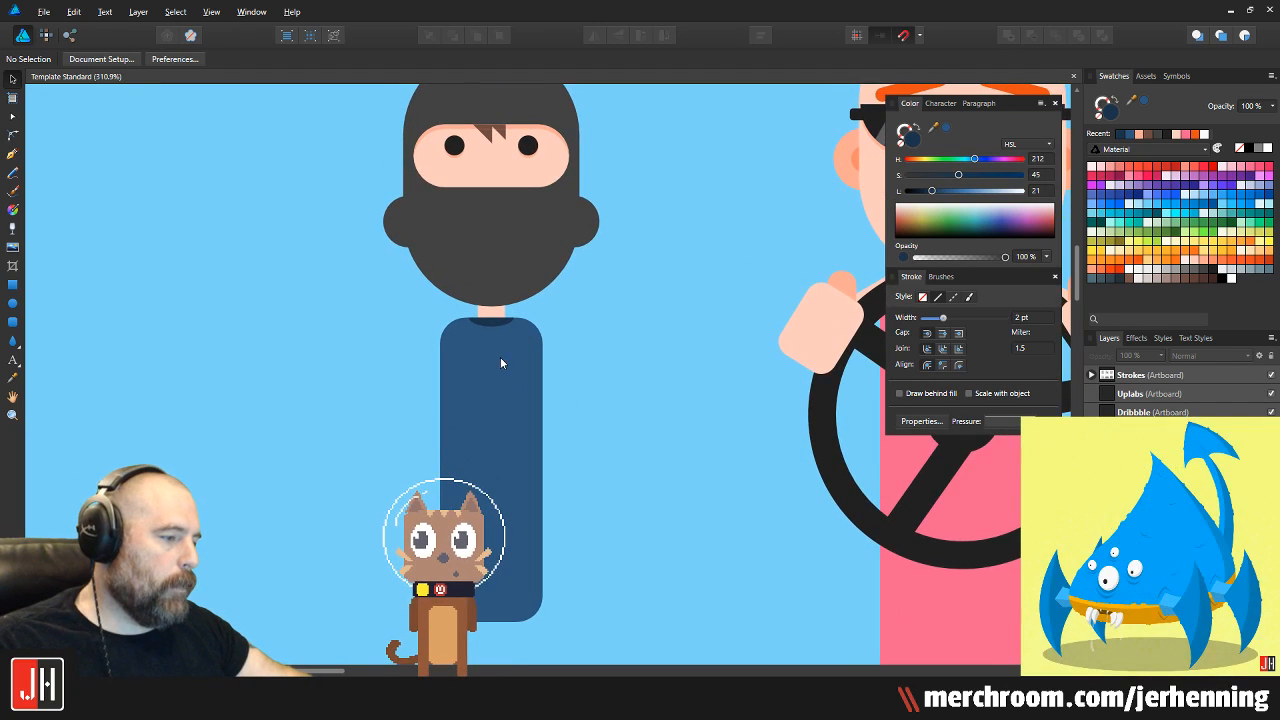
{"action": "scroll", "coordinate": [500, 360], "scroll_direction": "up", "scroll_amount": 1}
{"action": "scroll", "coordinate": [492, 370], "scroll_direction": "down", "scroll_amount": 3}
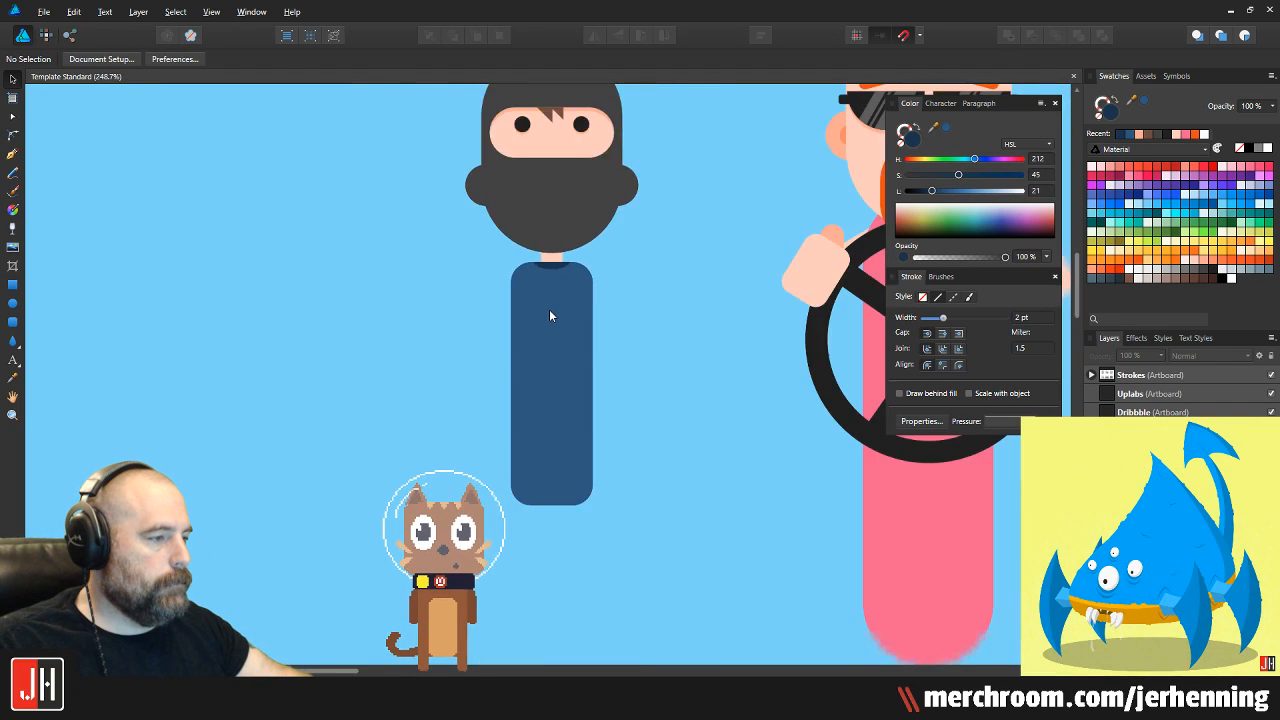
{"action": "scroll", "coordinate": [549, 316], "scroll_direction": "down", "scroll_amount": 2}
{"action": "left_click_drag", "start_coordinate": [349, 141], "coordinate": [622, 628]}
{"action": "mouse_move", "coordinate": [556, 186]}
{"action": "left_mouse_down"}
{"action": "mouse_move", "coordinate": [572, 162]}
{"action": "mouse_move", "coordinate": [560, 181]}
{"action": "left_mouse_up"}
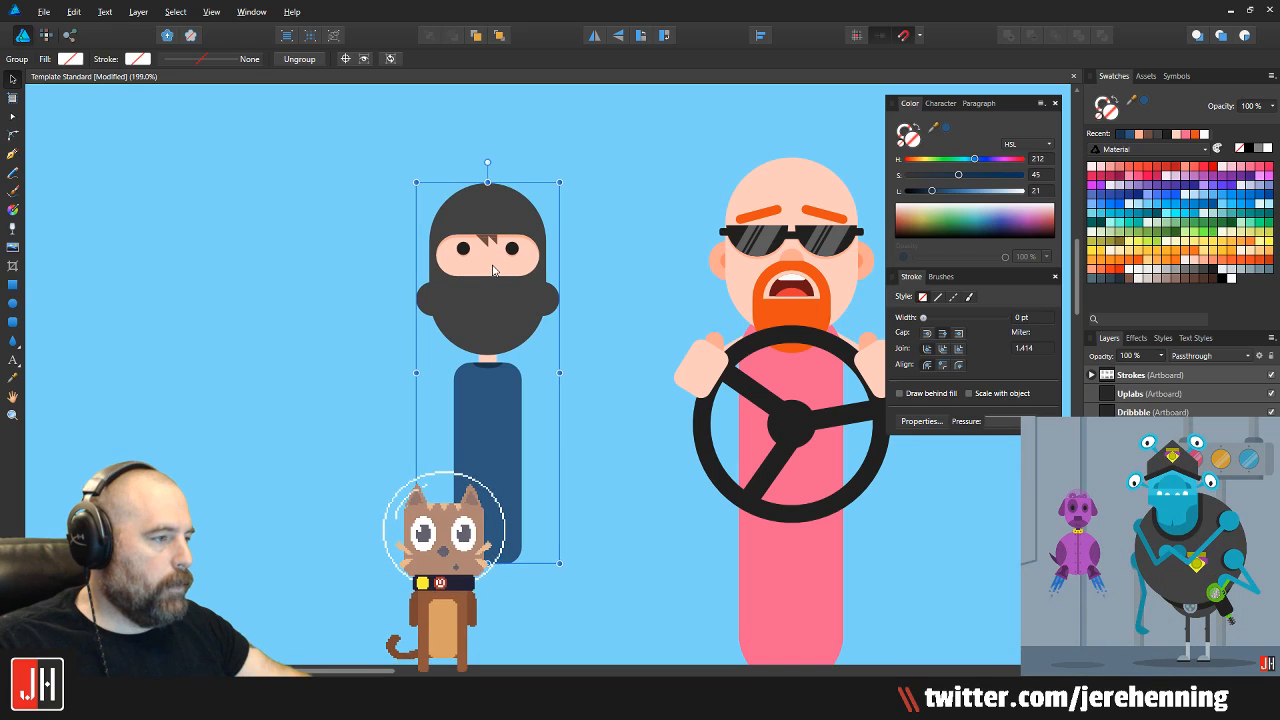
{"action": "left_click", "coordinate": [672, 270]}
{"action": "scroll", "coordinate": [626, 434], "scroll_direction": "down", "scroll_amount": 3}
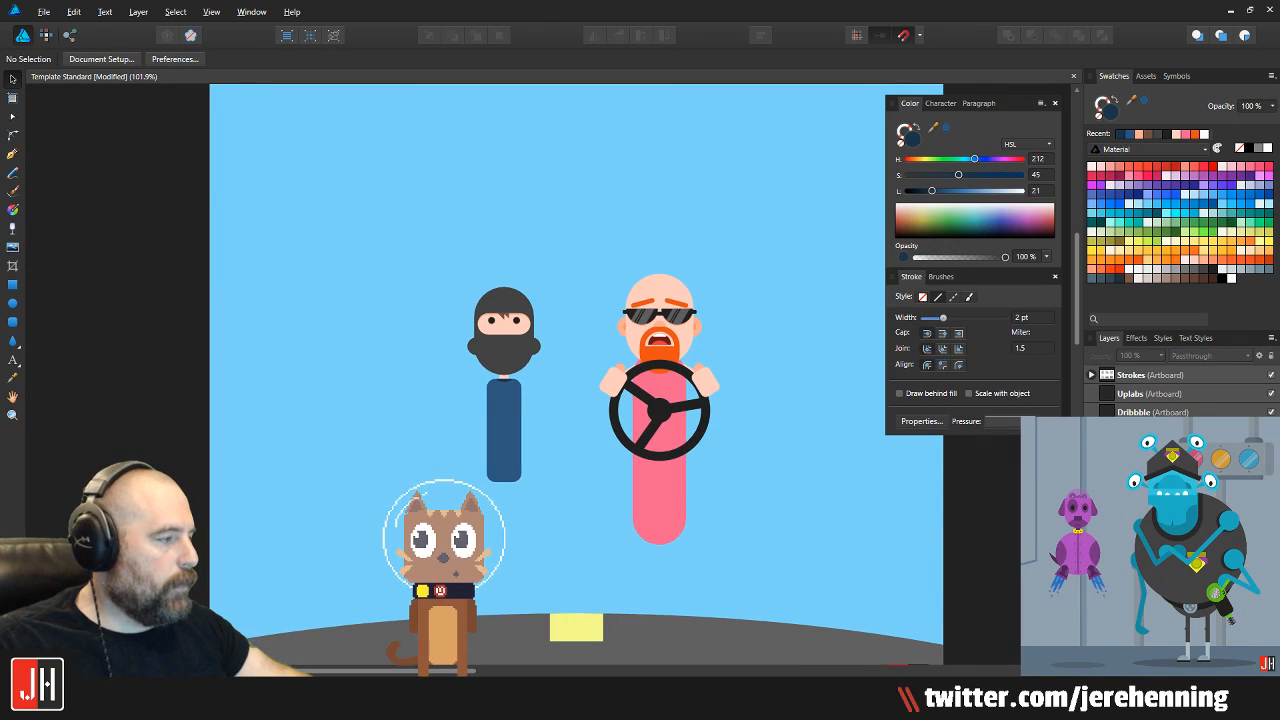
{"action": "left_click", "coordinate": [1271, 505]}
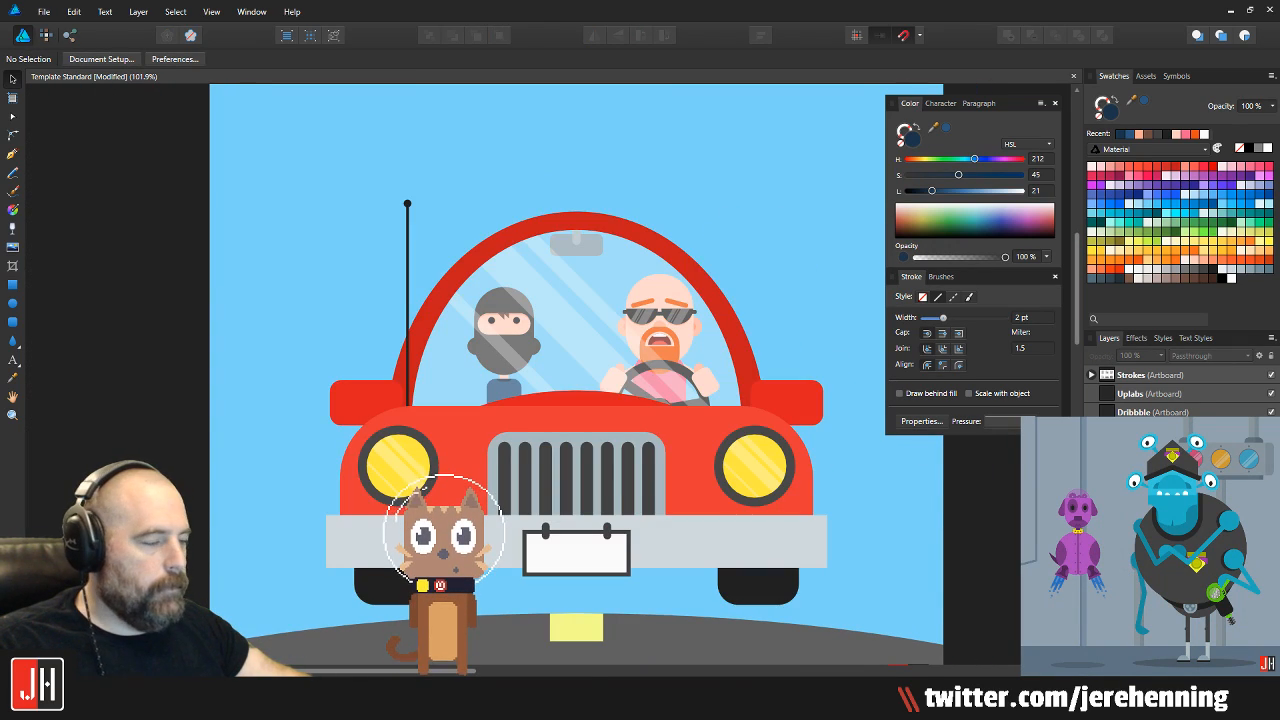
Hide the car parts so that only the two figures stay visible against the background
{"action": "left_click", "coordinate": [1271, 505]}
{"action": "left_click", "coordinate": [1271, 505]}
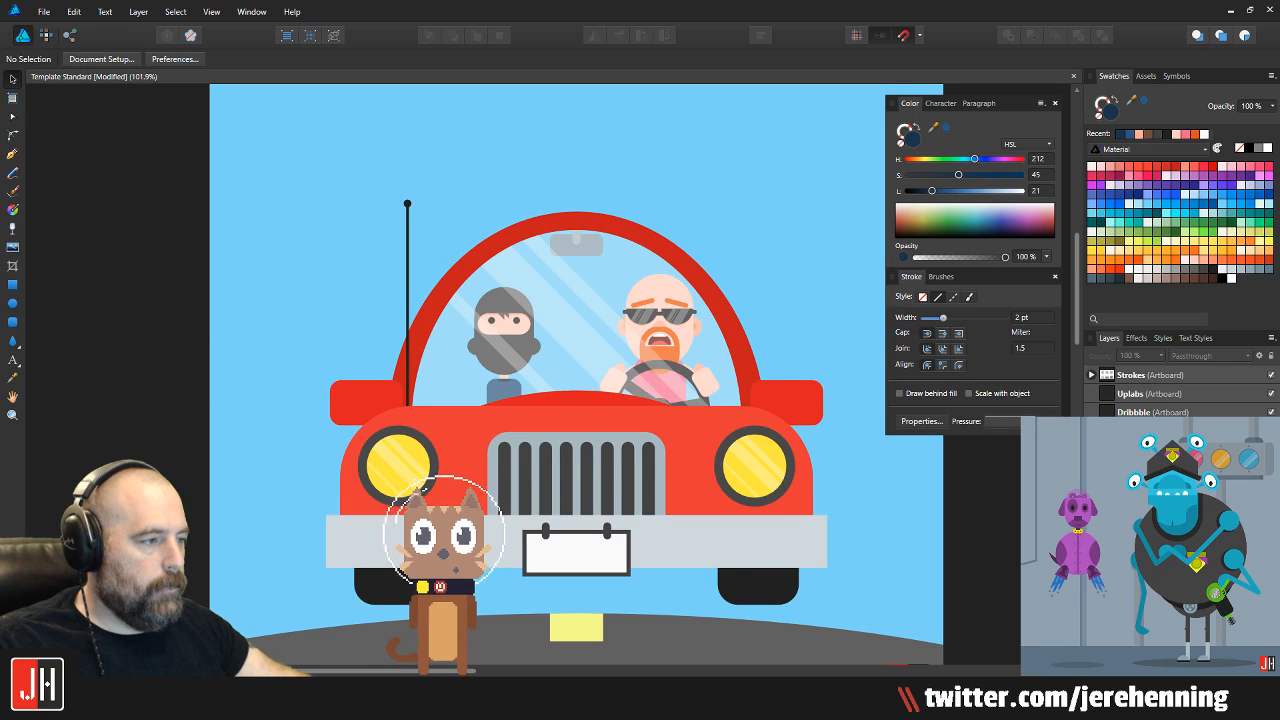
{"action": "left_click", "coordinate": [1271, 505]}
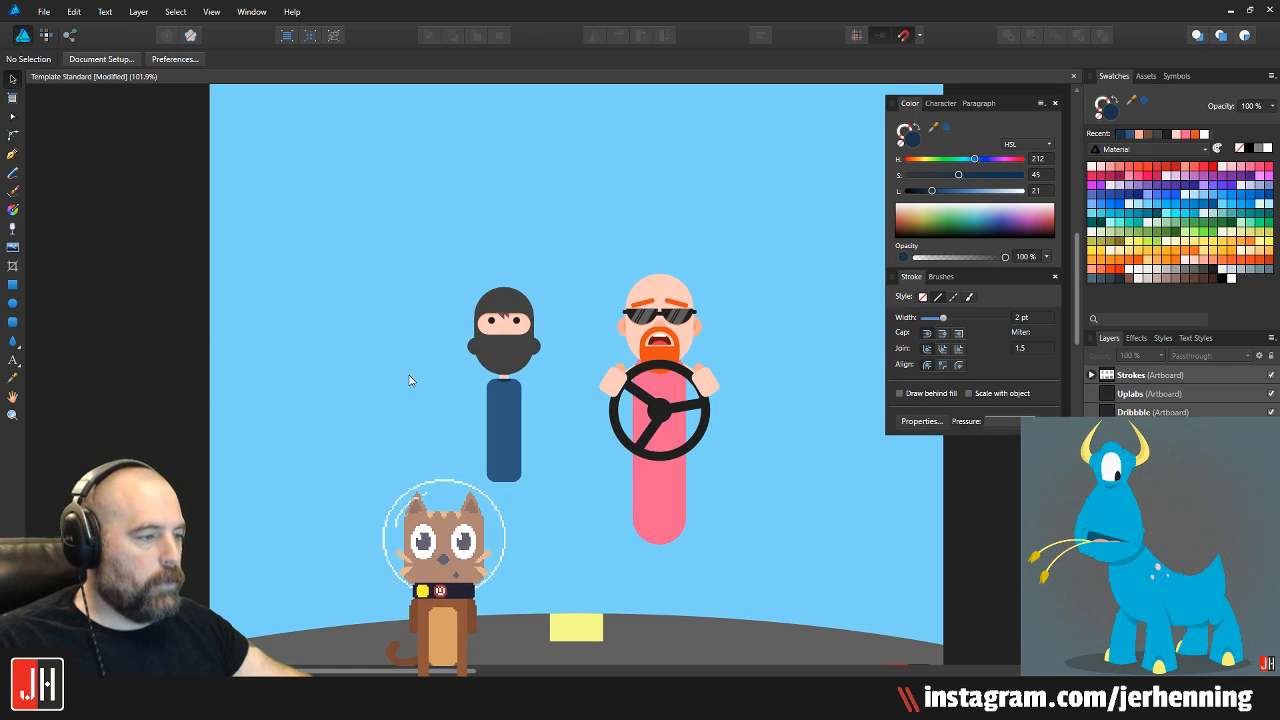
{"action": "scroll", "coordinate": [470, 380], "scroll_direction": "up", "scroll_amount": 3}
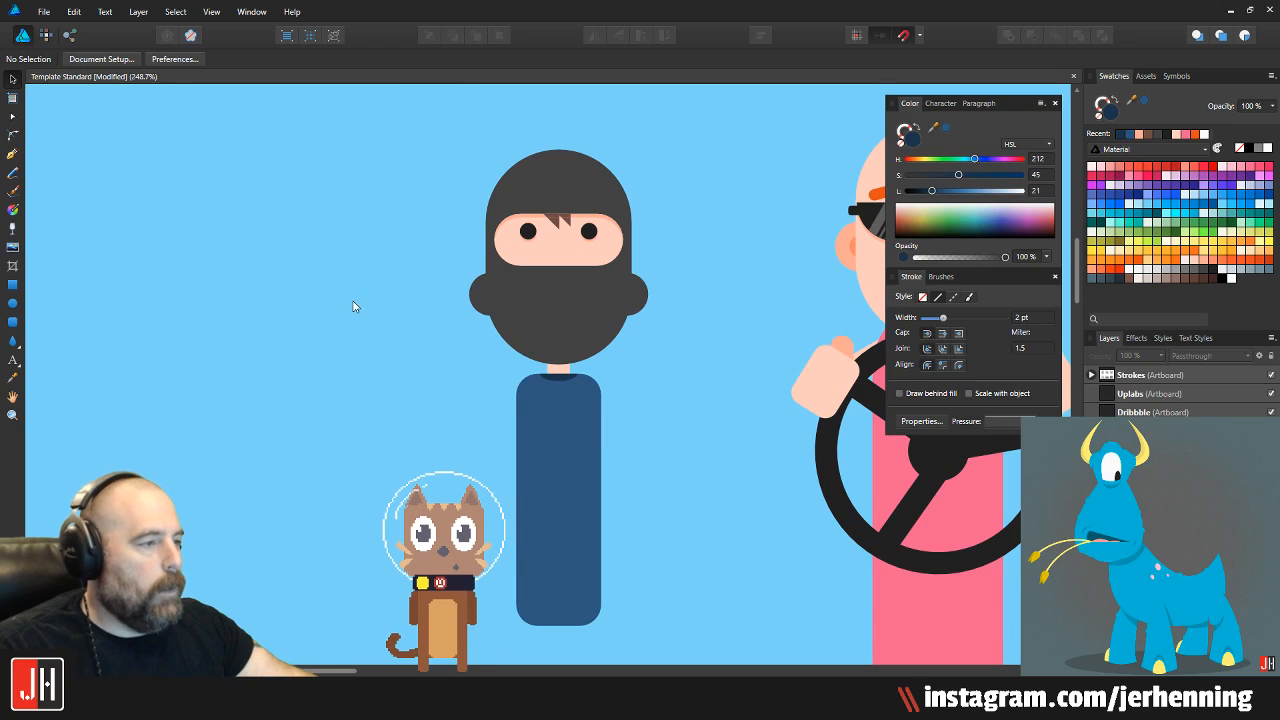
{"action": "left_click_drag", "start_coordinate": [357, 302], "coordinate": [350, 343]}
{"action": "scroll", "coordinate": [350, 348], "scroll_direction": "down", "scroll_amount": 2}
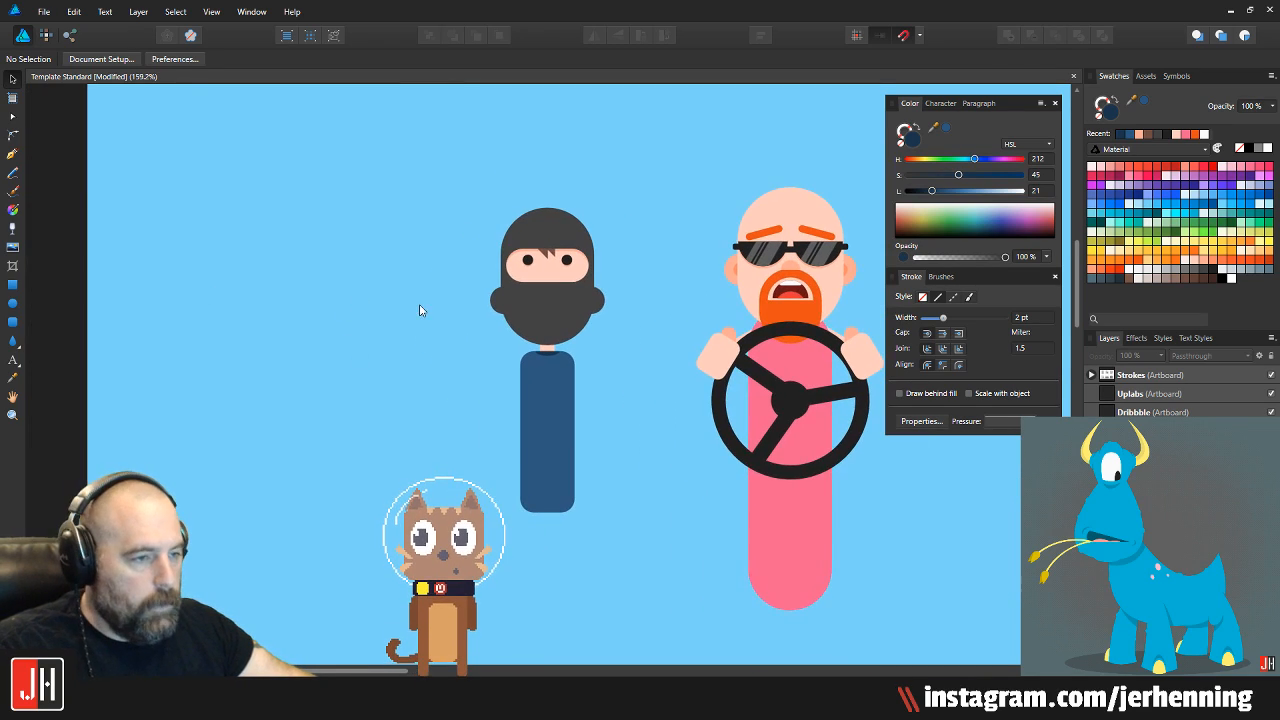
Draw a long, thin dark-blue rounded rectangle beside the masked figure as a gun barrel and reduce its corner rounding to 24 %
{"action": "left_click", "coordinate": [13, 322]}
{"action": "left_click_drag", "start_coordinate": [283, 380], "coordinate": [360, 362]}
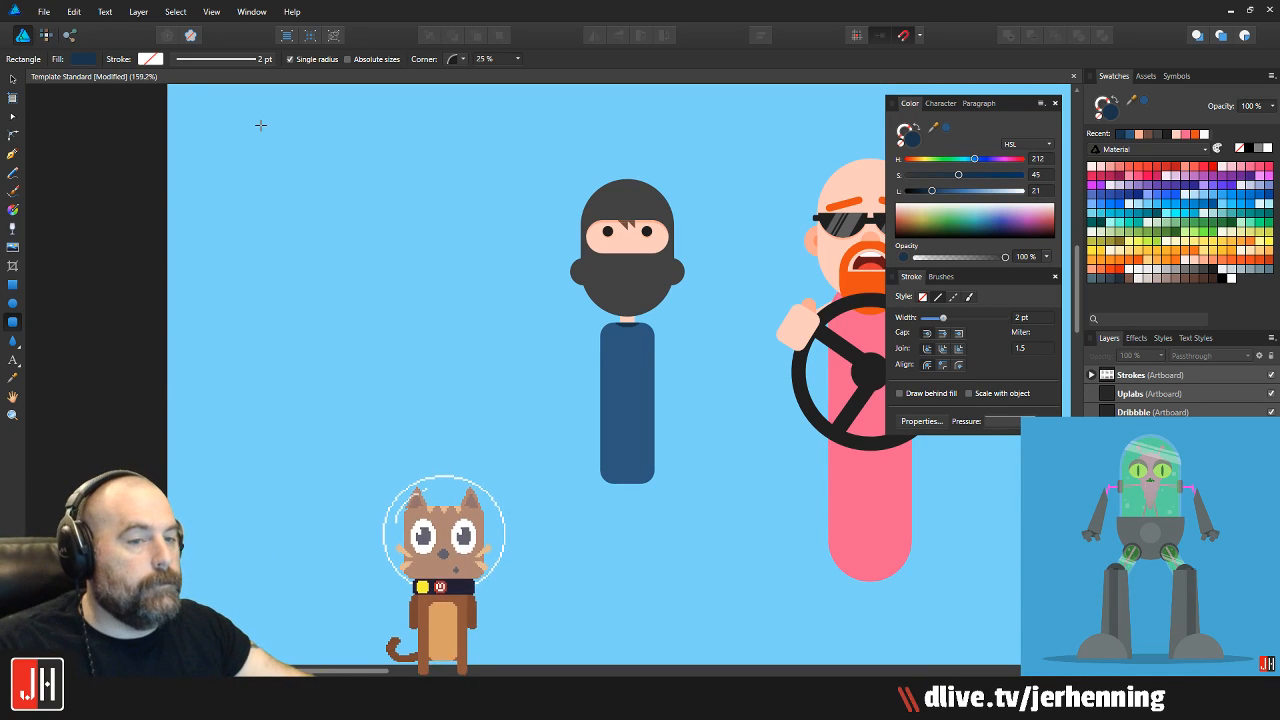
{"action": "left_click_drag", "start_coordinate": [230, 339], "coordinate": [423, 344]}
{"action": "scroll", "coordinate": [230, 348], "scroll_direction": "up", "scroll_amount": 6}
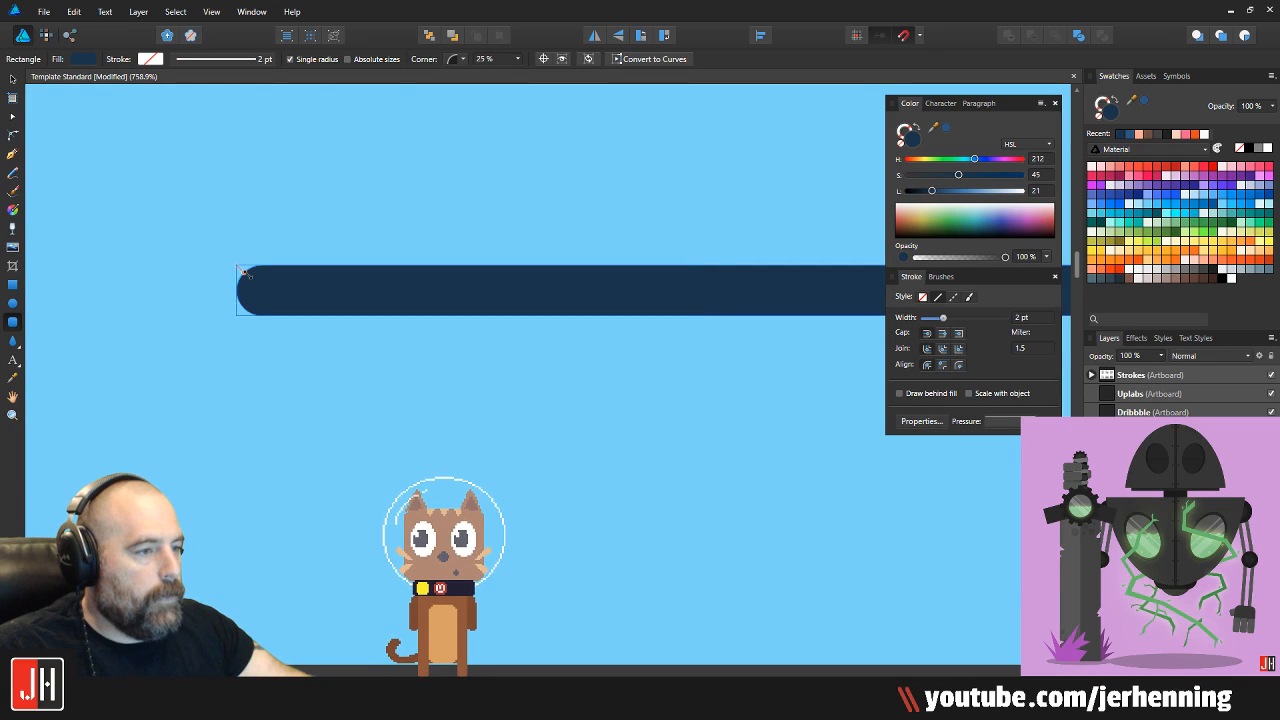
{"action": "left_click_drag", "start_coordinate": [240, 269], "coordinate": [239, 268]}
{"action": "key", "text": "v"}
{"action": "left_click", "coordinate": [309, 234]}
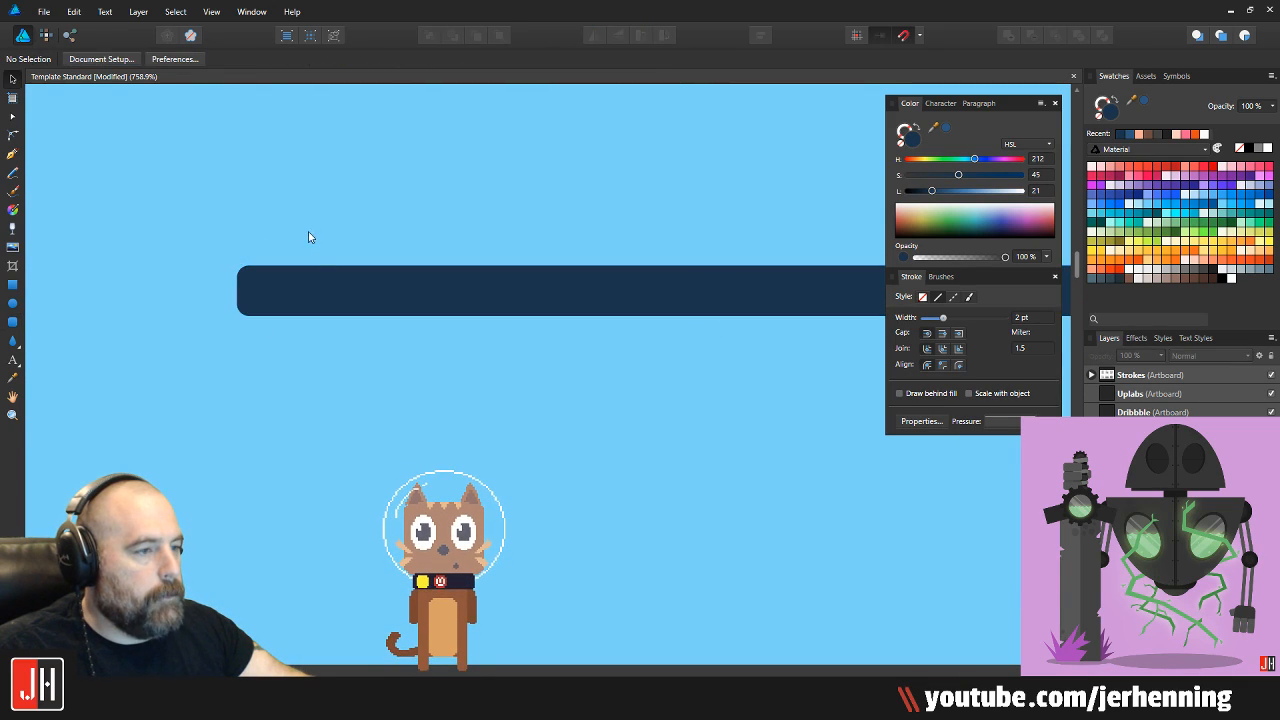
Try a slightly shorter length for the dark barrel and bring it back to full length
{"action": "scroll", "coordinate": [316, 258], "scroll_direction": "down", "scroll_amount": 3}
{"action": "left_click_drag", "start_coordinate": [512, 276], "coordinate": [427, 347]}
{"action": "left_click_drag", "start_coordinate": [560, 350], "coordinate": [534, 363]}
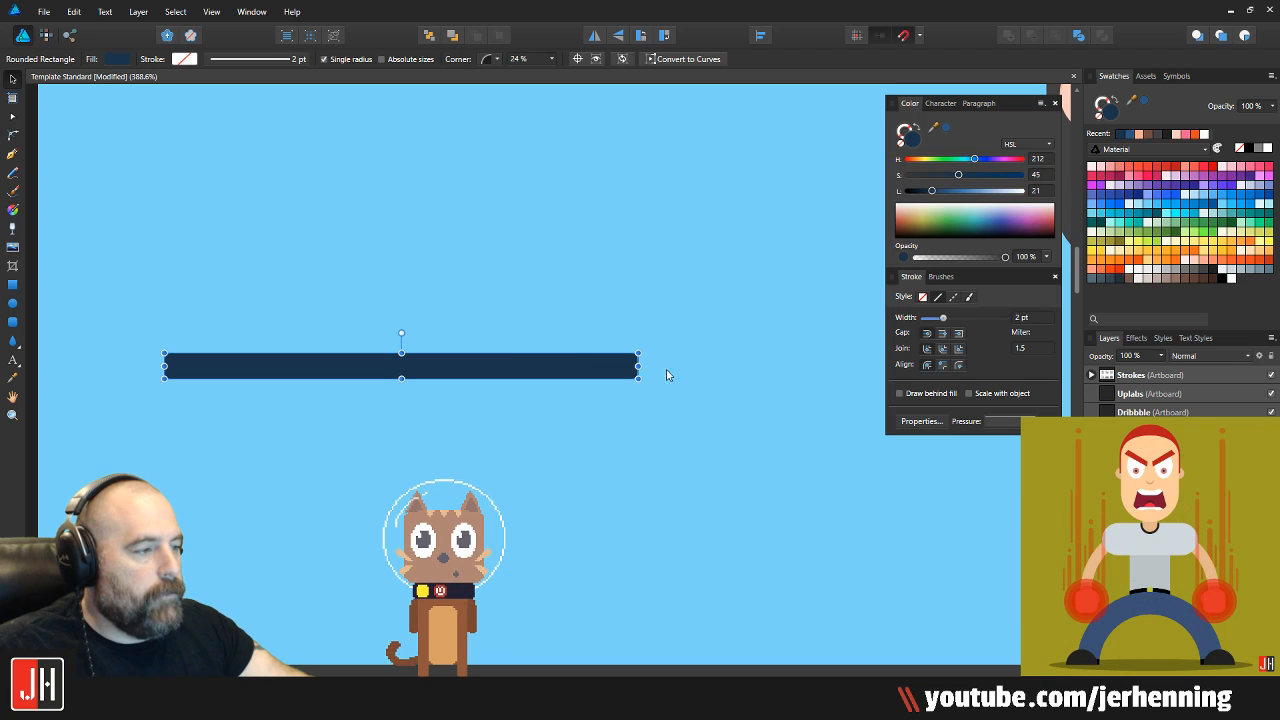
{"action": "left_click_drag", "start_coordinate": [638, 366], "coordinate": [621, 366]}
{"action": "left_click", "coordinate": [506, 334]}
{"action": "scroll", "coordinate": [499, 352], "scroll_direction": "down", "scroll_amount": 3}
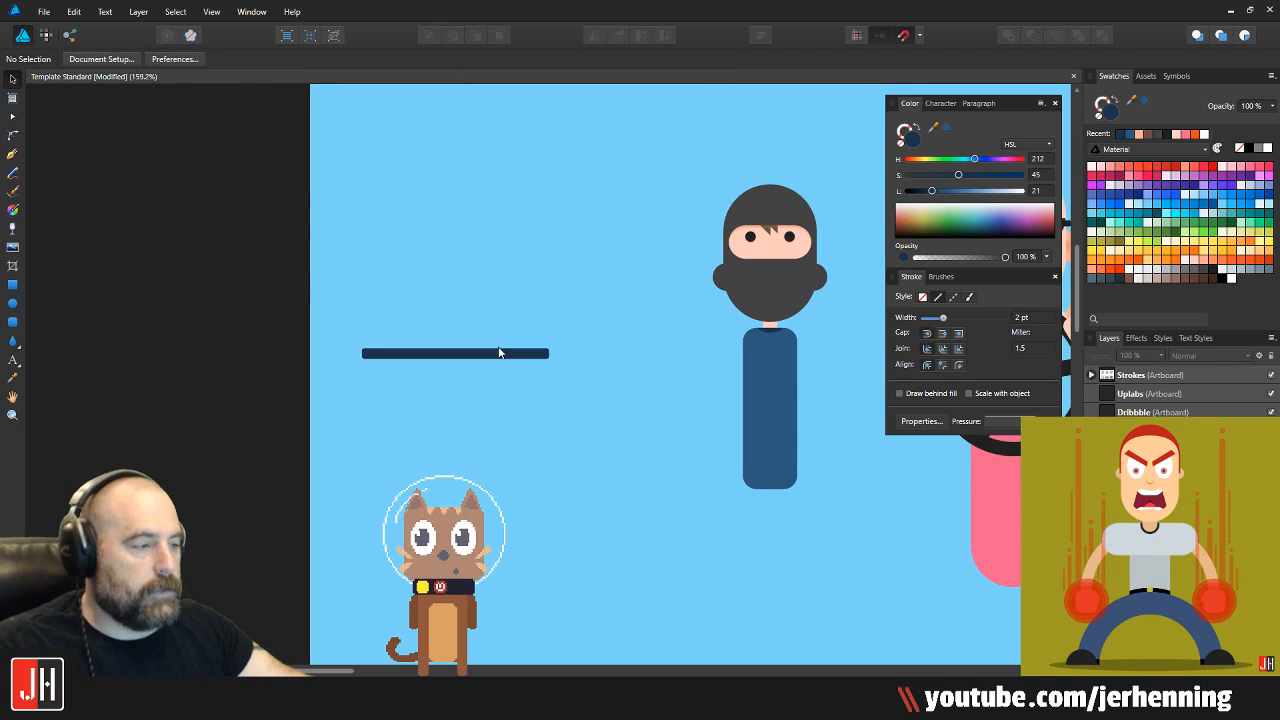
{"action": "left_click", "coordinate": [490, 355]}
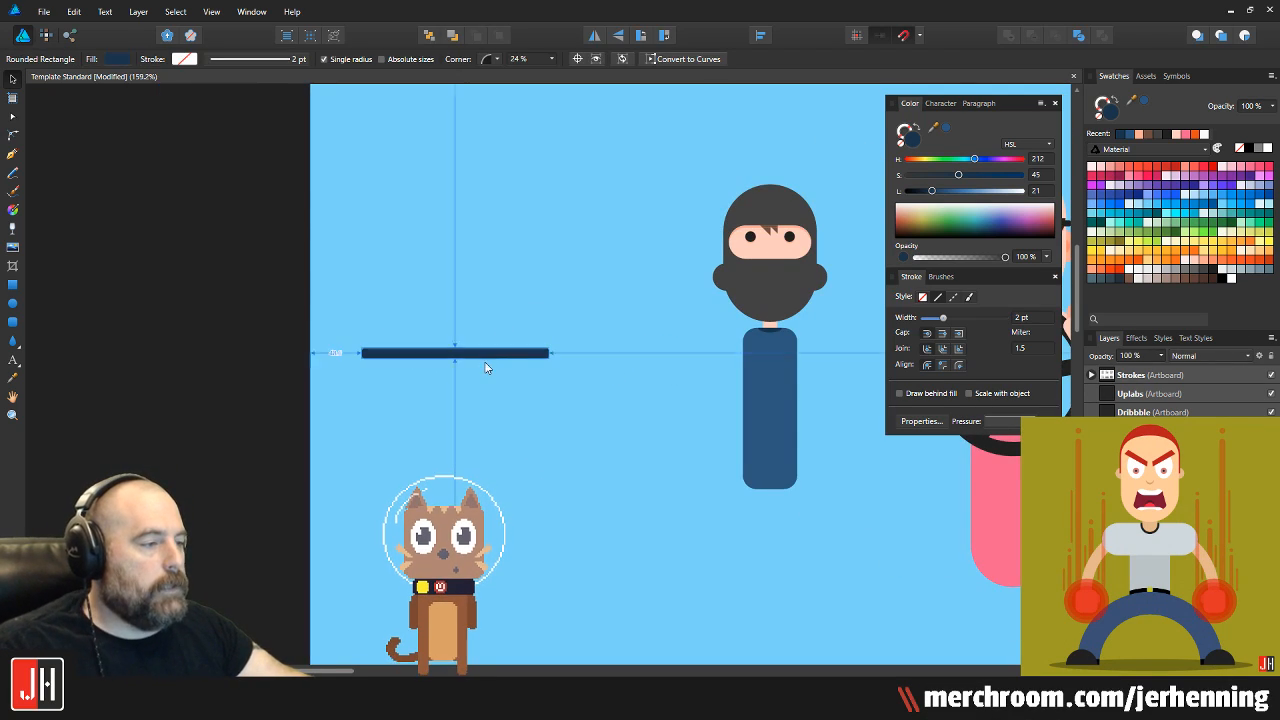
{"action": "scroll", "coordinate": [488, 360], "scroll_direction": "up", "scroll_amount": 2}
{"action": "left_click_drag", "start_coordinate": [608, 343], "coordinate": [619, 343]}
{"action": "left_click", "coordinate": [427, 284]}
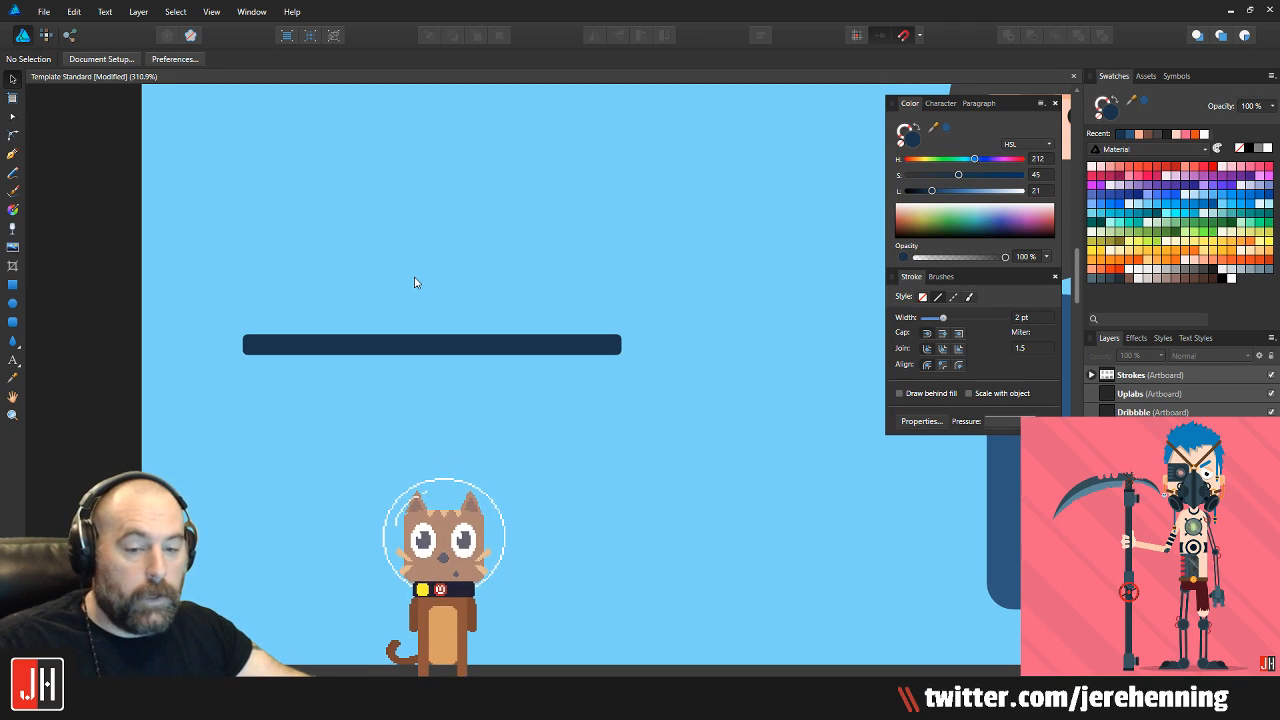
Check the barrel's length and proportions against the masked figure
{"action": "scroll", "coordinate": [411, 319], "scroll_direction": "right", "scroll_amount": 2}
{"action": "scroll", "coordinate": [394, 323], "scroll_direction": "down", "scroll_amount": 2}
{"action": "scroll", "coordinate": [378, 325], "scroll_direction": "right", "scroll_amount": 1}
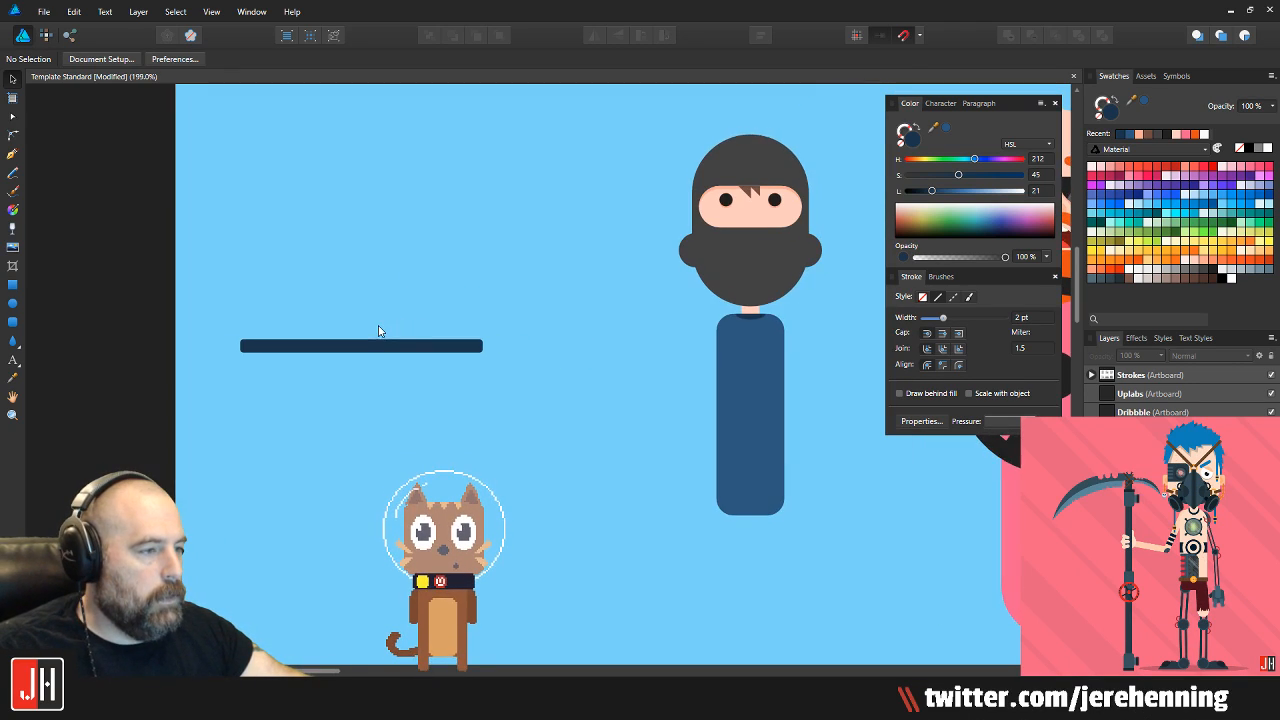
{"action": "scroll", "coordinate": [378, 325], "scroll_direction": "up", "scroll_amount": 2}
{"action": "scroll", "coordinate": [416, 343], "scroll_direction": "right", "scroll_amount": 1}
{"action": "scroll", "coordinate": [414, 349], "scroll_direction": "left", "scroll_amount": 1}
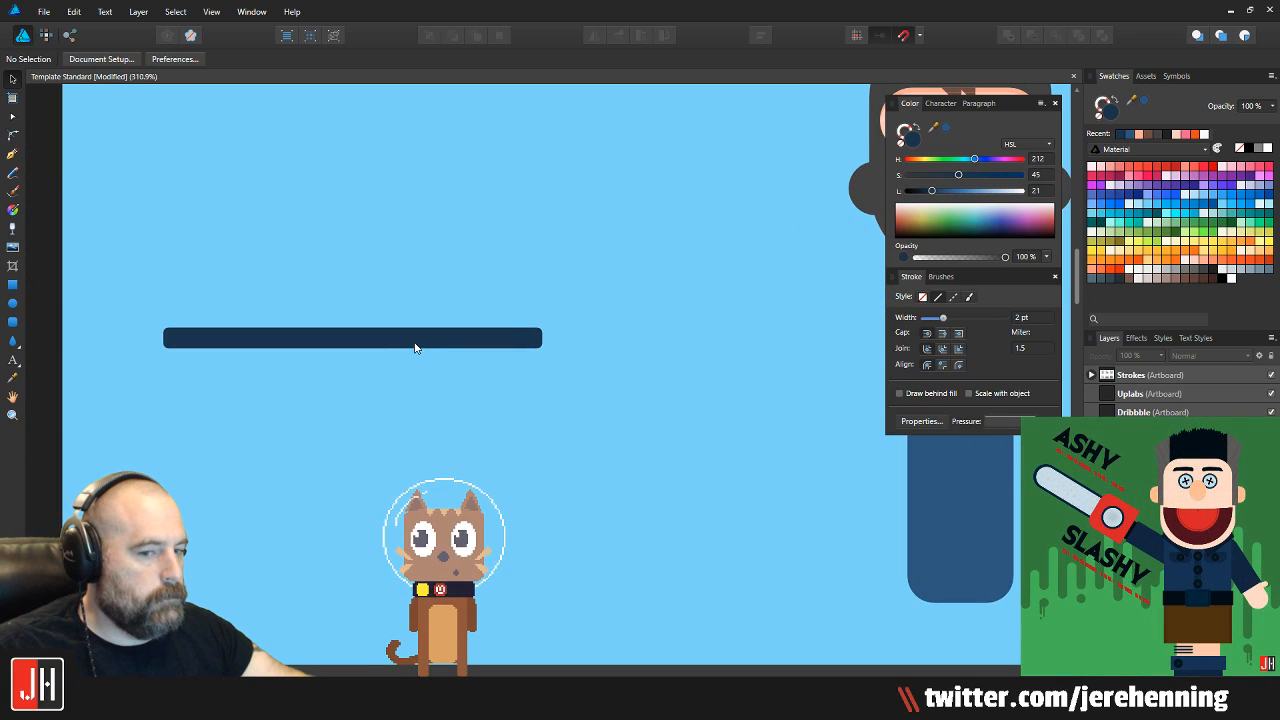
{"action": "scroll", "coordinate": [416, 347], "scroll_direction": "down", "scroll_amount": 1}
{"action": "left_click_drag", "start_coordinate": [415, 343], "coordinate": [439, 320]}
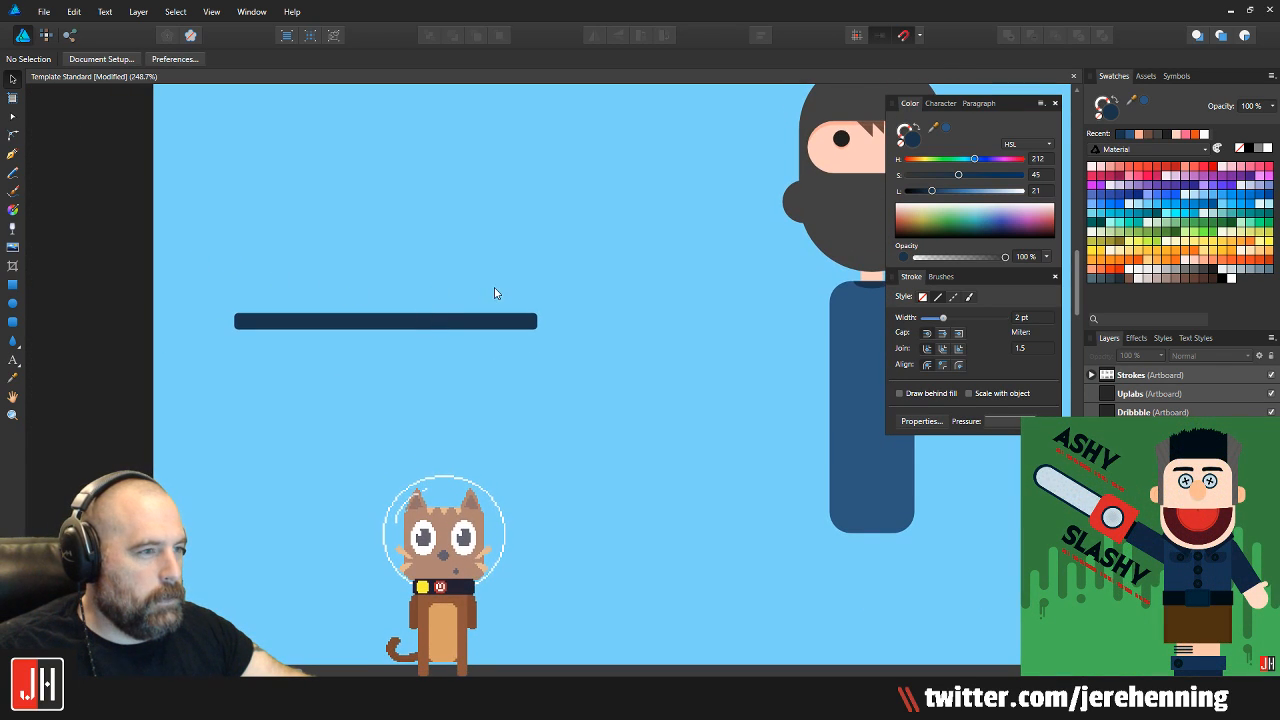
{"action": "left_click_drag", "start_coordinate": [502, 287], "coordinate": [489, 310]}
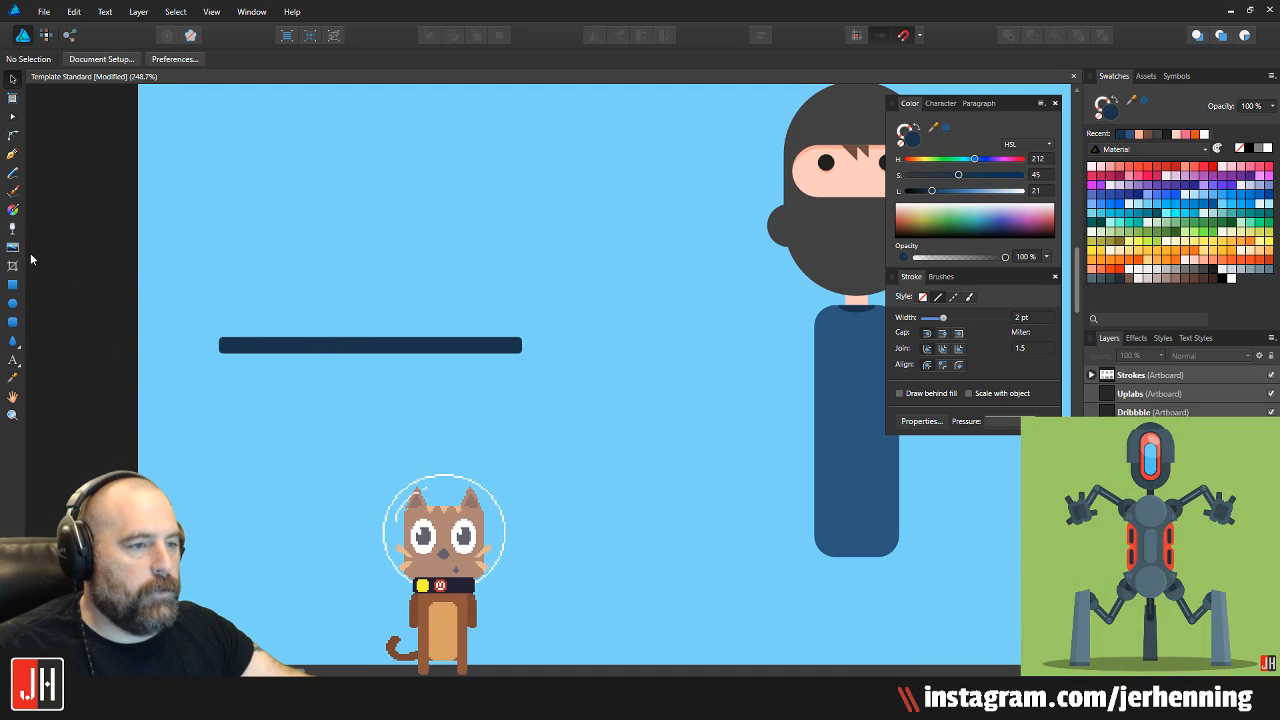
Draw a small upright rounded rectangle overlapping the barrel near its muzzle end as a front sight
{"action": "left_click", "coordinate": [12, 321]}
{"action": "scroll", "coordinate": [233, 337], "scroll_direction": "up", "scroll_amount": 3}
{"action": "left_click_drag", "start_coordinate": [221, 297], "coordinate": [238, 362]}
{"action": "scroll", "coordinate": [245, 360], "scroll_direction": "up", "scroll_amount": 3}
{"action": "scroll", "coordinate": [355, 342], "scroll_direction": "down", "scroll_amount": 4}
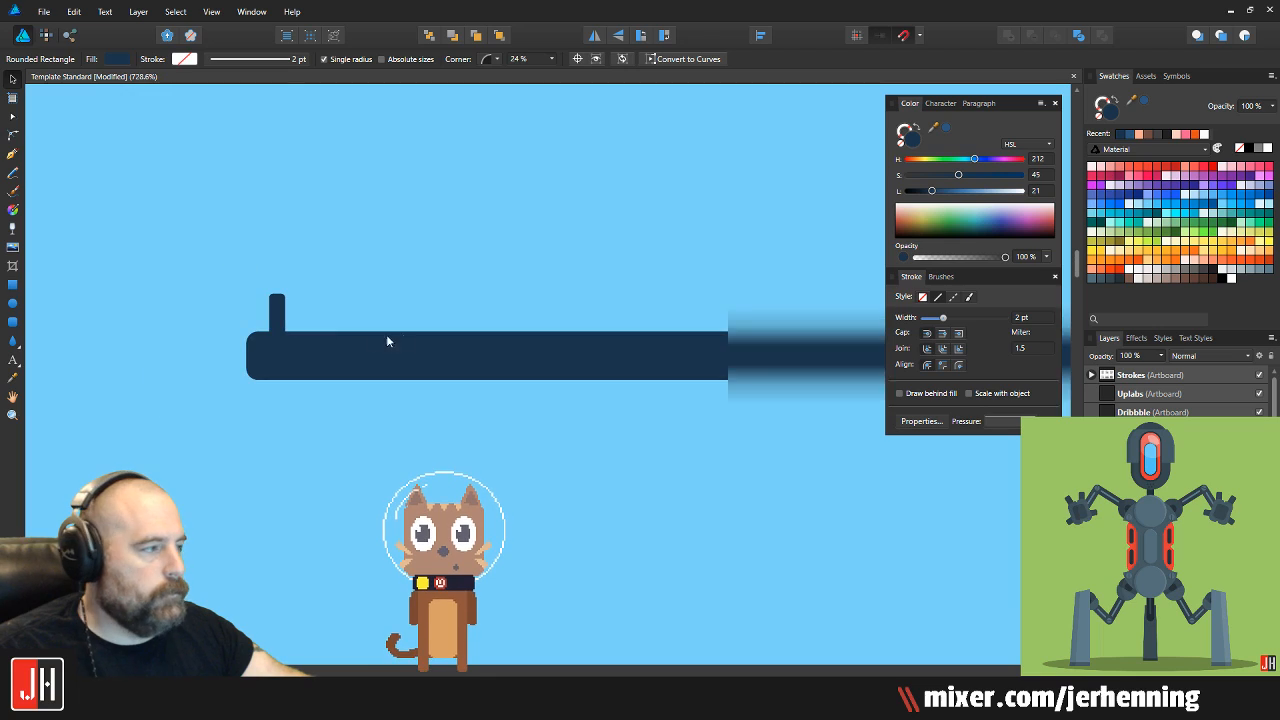
Fill the barrel with light blue-grey (HSL 200, 15, 73) and the sight with HSL 200, 16, 62, and send the sight behind the barrel
{"action": "left_click", "coordinate": [372, 343]}
{"action": "left_click", "coordinate": [1237, 275]}
{"action": "scroll", "coordinate": [320, 329], "scroll_direction": "up", "scroll_amount": 2}
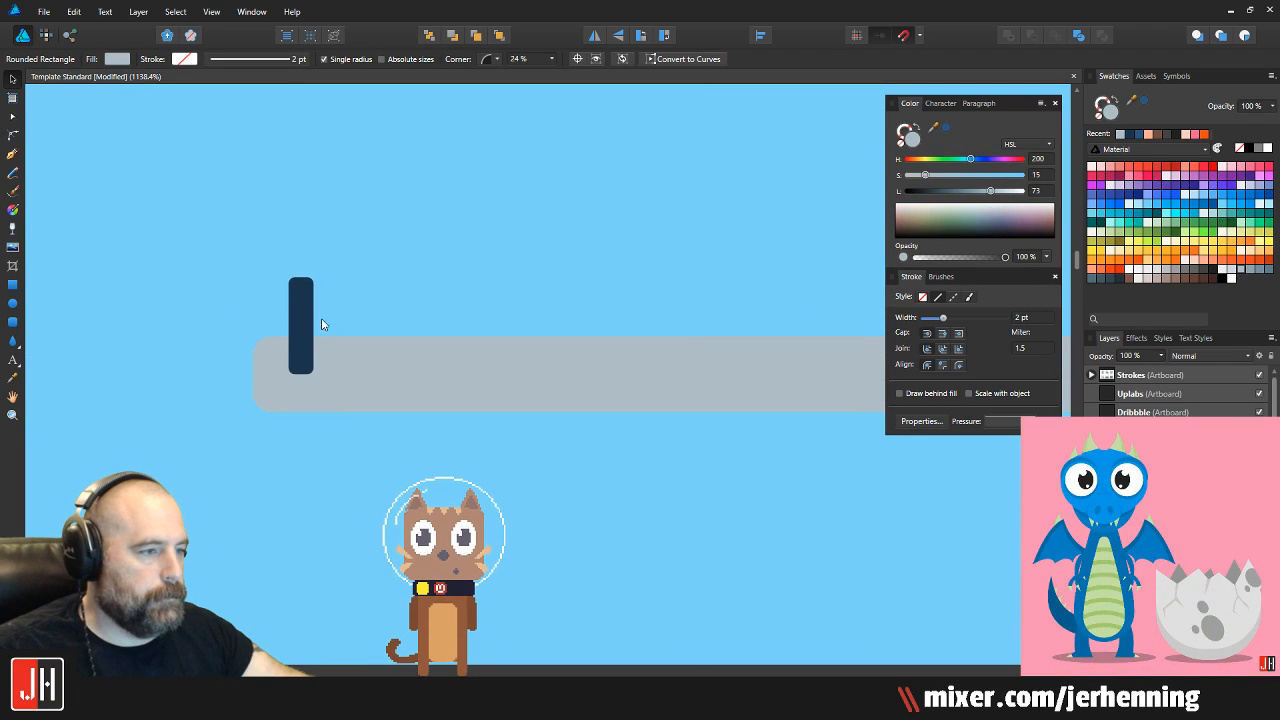
{"action": "left_click", "coordinate": [291, 296]}
{"action": "left_click", "coordinate": [1251, 269]}
{"action": "scroll", "coordinate": [420, 335], "scroll_direction": "up", "scroll_amount": 3}
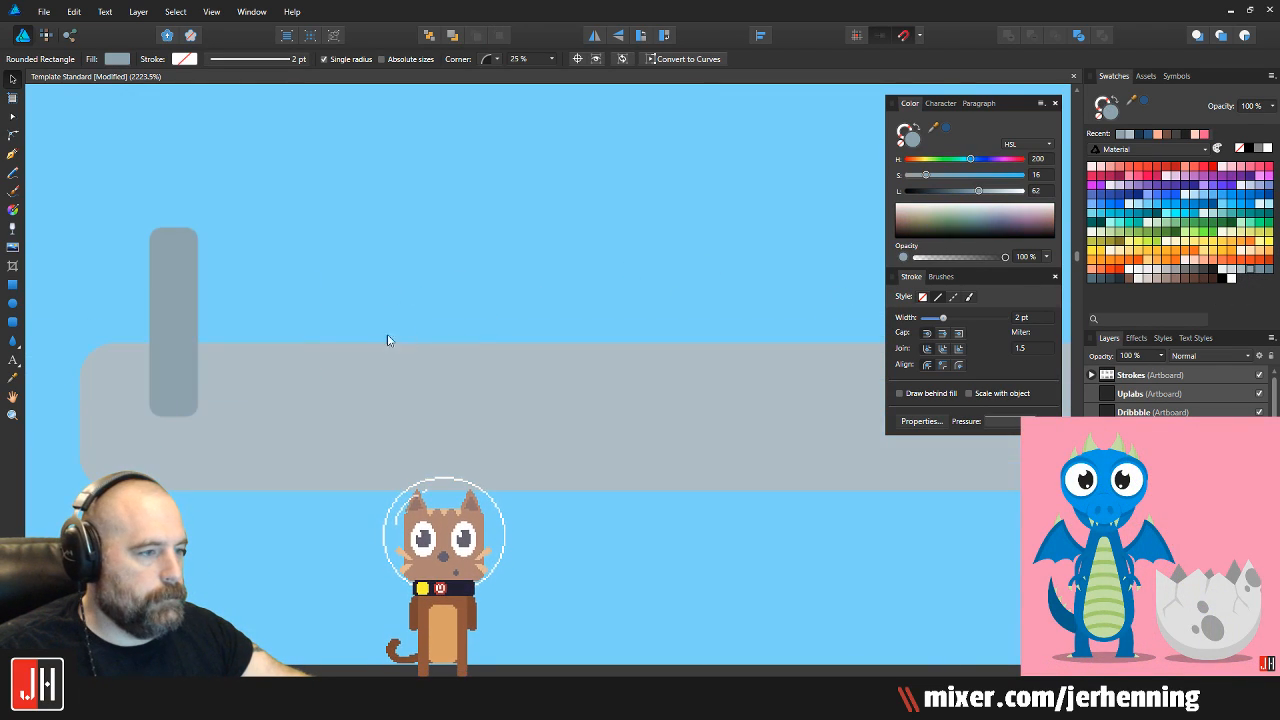
{"action": "key", "text": "ctrl+shift+bracketleft"}
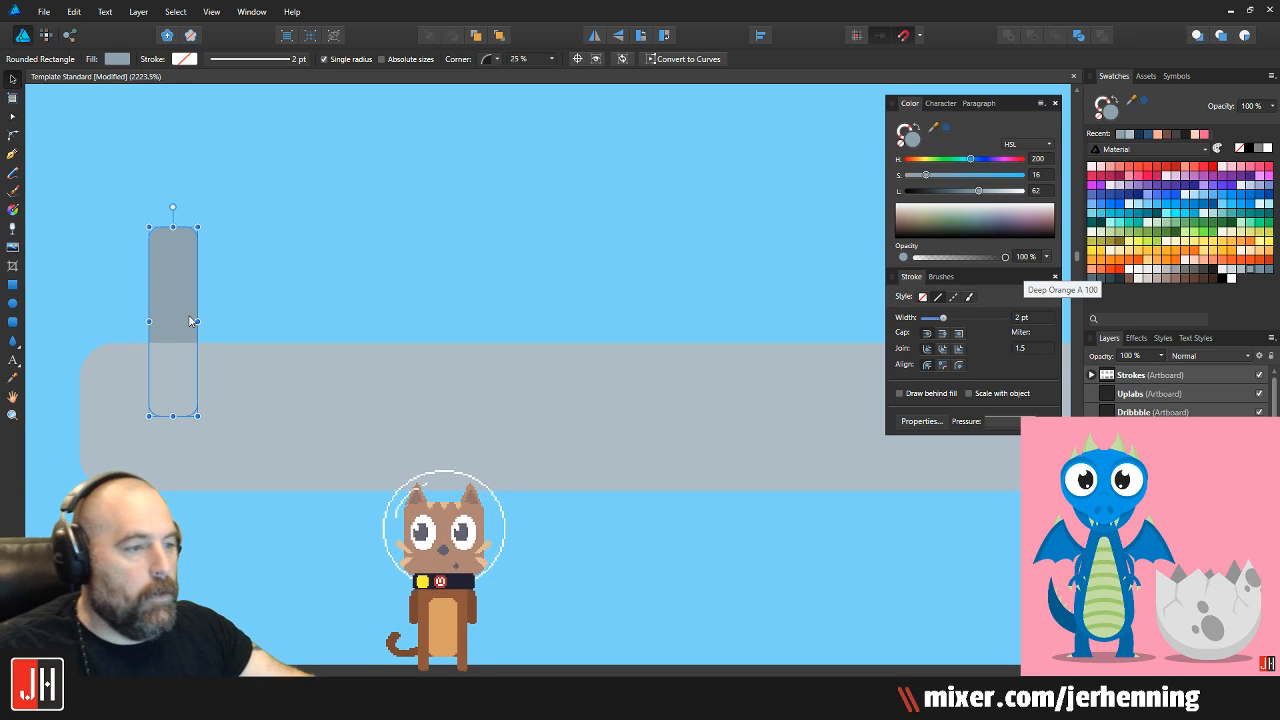
Adjust the front sight so it sticks out less above the barrel
{"action": "mouse_move", "coordinate": [189, 312]}
{"action": "left_mouse_down"}
{"action": "mouse_move", "coordinate": [189, 351]}
{"action": "mouse_move", "coordinate": [175, 300]}
{"action": "left_mouse_up"}
{"action": "key", "text": "ctrl+d"}
{"action": "scroll", "coordinate": [380, 360], "scroll_direction": "down", "scroll_amount": 10}
{"action": "scroll", "coordinate": [385, 367], "scroll_direction": "down", "scroll_amount": 2}
{"action": "scroll", "coordinate": [390, 366], "scroll_direction": "up", "scroll_amount": 2}
{"action": "left_click_drag", "start_coordinate": [138, 294], "coordinate": [613, 413]}
{"action": "scroll", "coordinate": [383, 372], "scroll_direction": "up", "scroll_amount": 2}
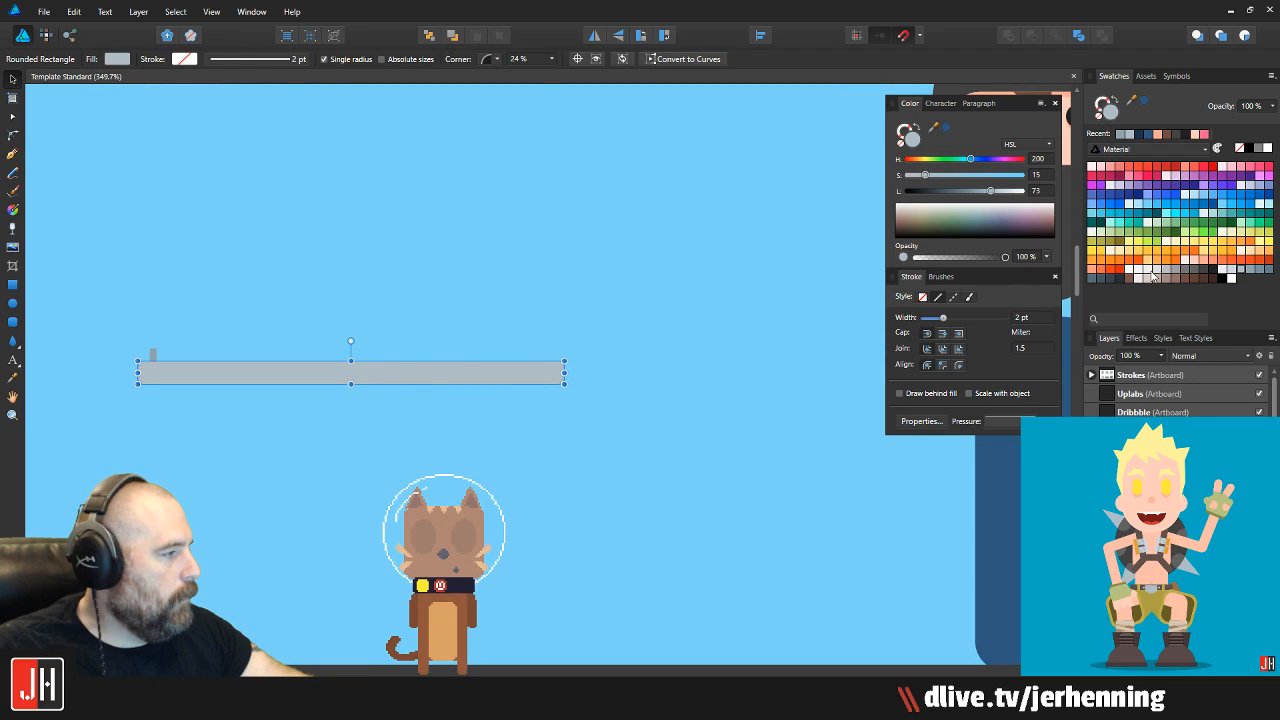
Darken the barrel's fill to HSL 200, 16, 62 and the front sight's fill to HSL 200, 15, 54
{"action": "left_click", "coordinate": [1252, 270]}
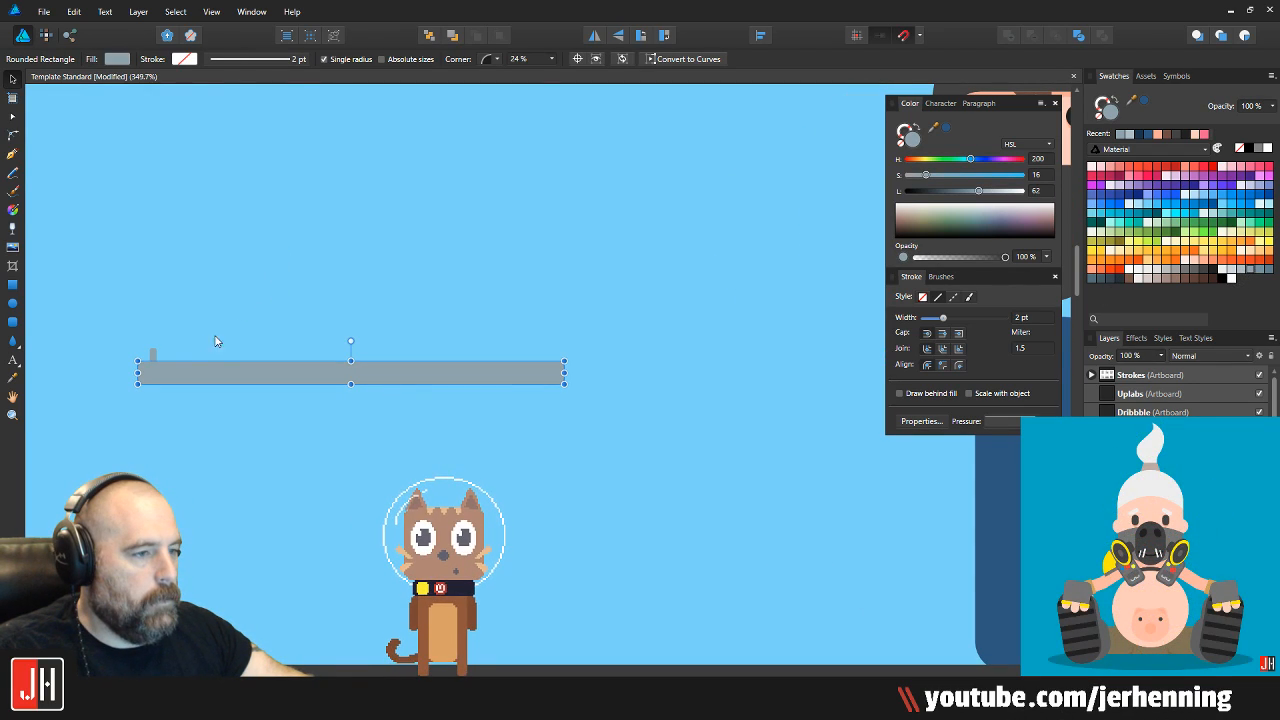
{"action": "left_click_drag", "start_coordinate": [152, 356], "coordinate": [153, 357]}
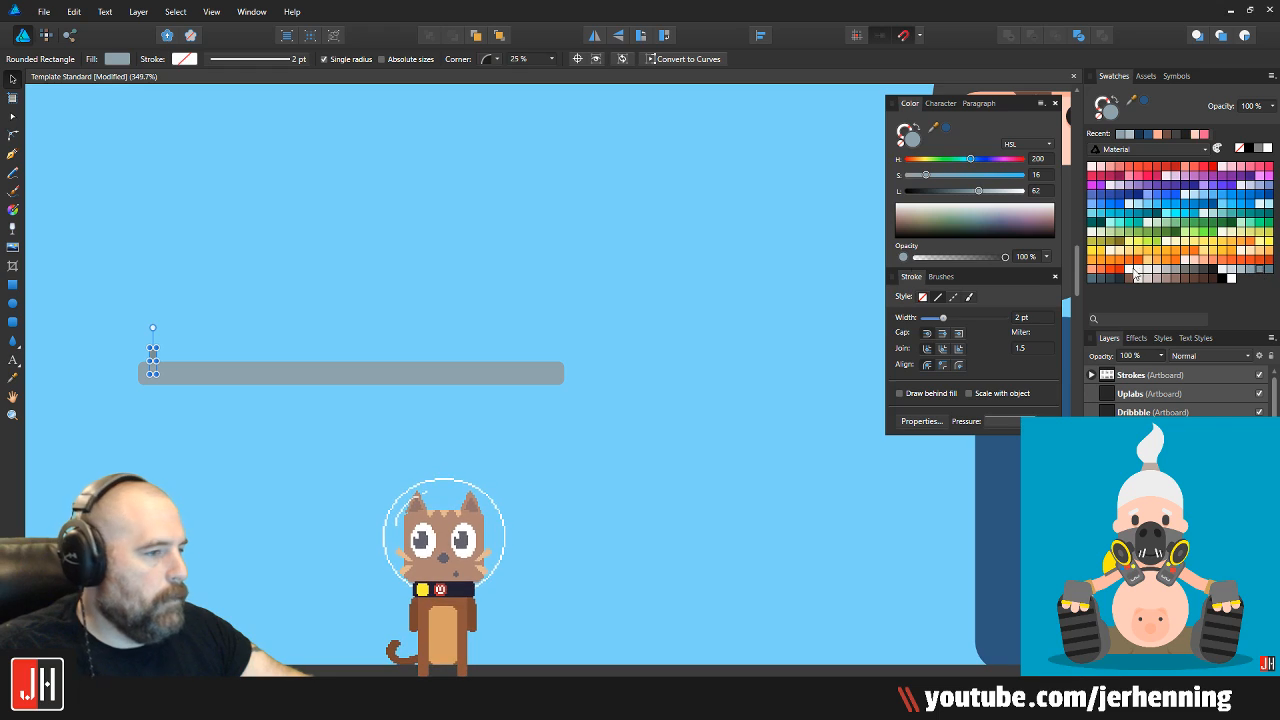
{"action": "left_click", "coordinate": [1207, 273]}
{"action": "left_click", "coordinate": [326, 326]}
{"action": "scroll", "coordinate": [129, 314], "scroll_direction": "up", "scroll_amount": 1}
{"action": "scroll", "coordinate": [432, 335], "scroll_direction": "down", "scroll_amount": 2}
{"action": "left_click_drag", "start_coordinate": [468, 318], "coordinate": [473, 279]}
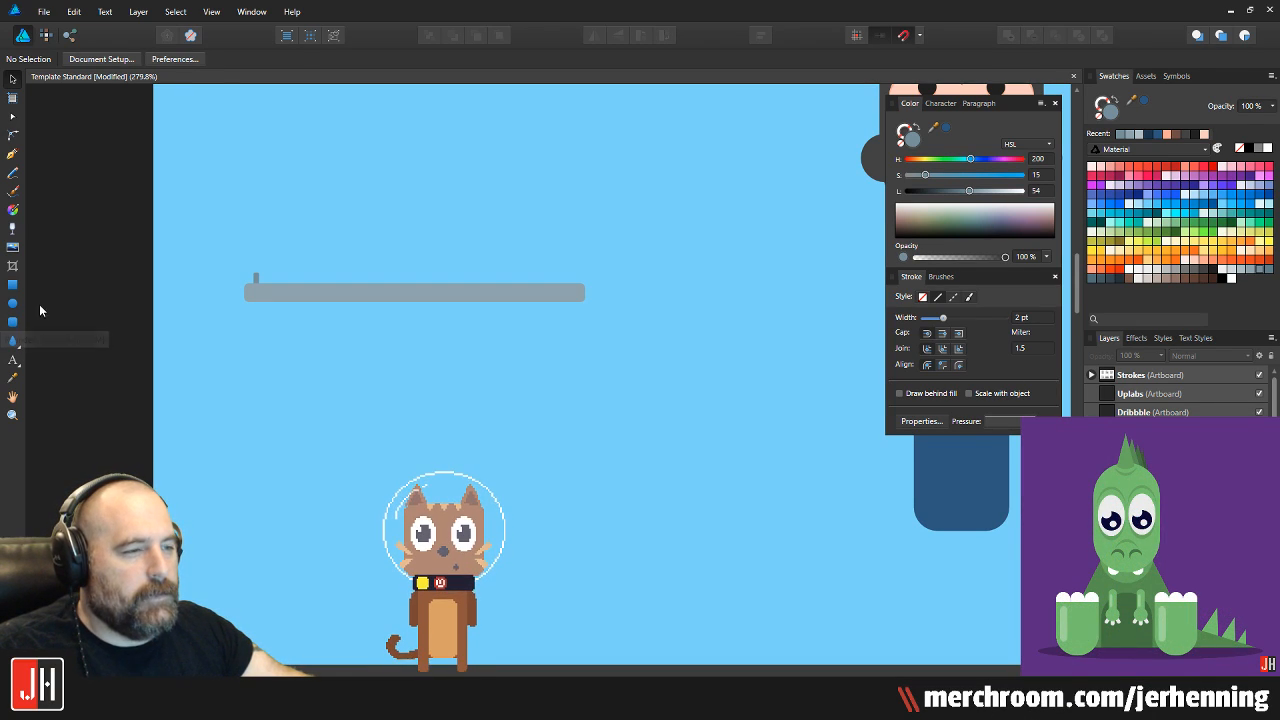
Draw a rounded rectangle of about 97 by 30 px over the barrel's rear half, level with its upper edge, as the gun body
{"action": "left_click", "coordinate": [13, 322]}
{"action": "scroll", "coordinate": [444, 307], "scroll_direction": "up", "scroll_amount": 1}
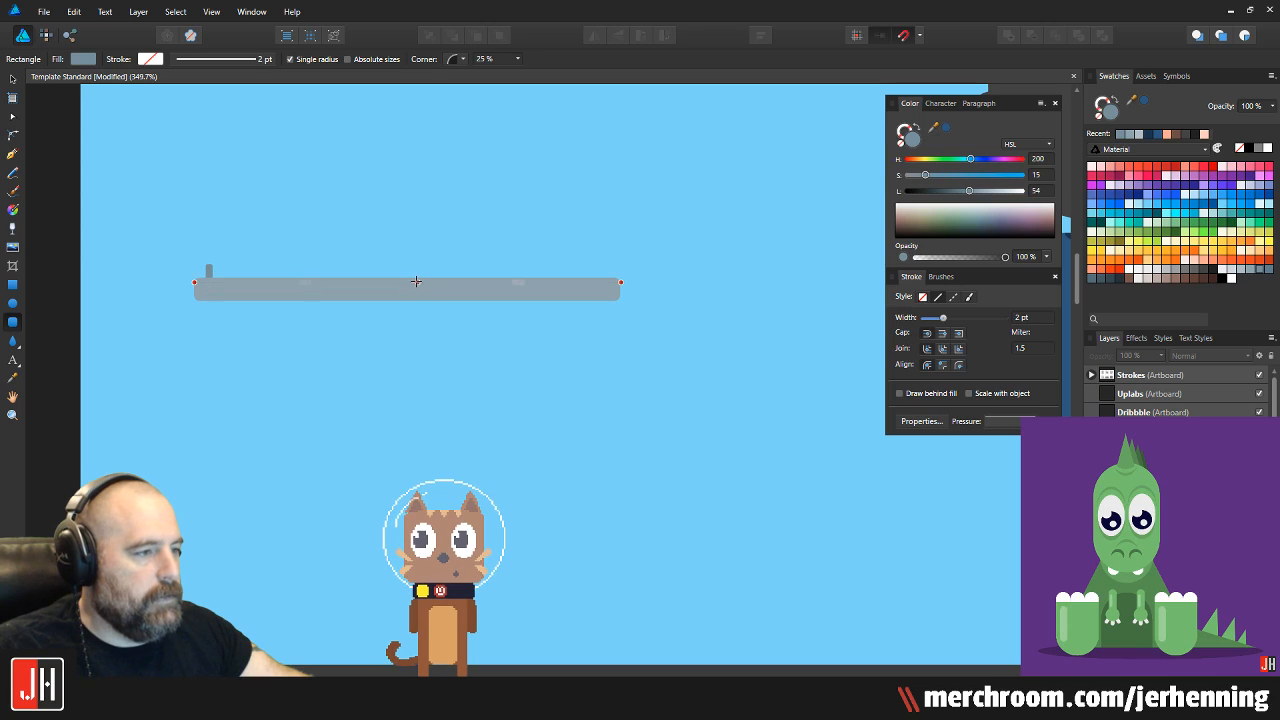
{"action": "left_click_drag", "start_coordinate": [408, 278], "coordinate": [632, 346]}
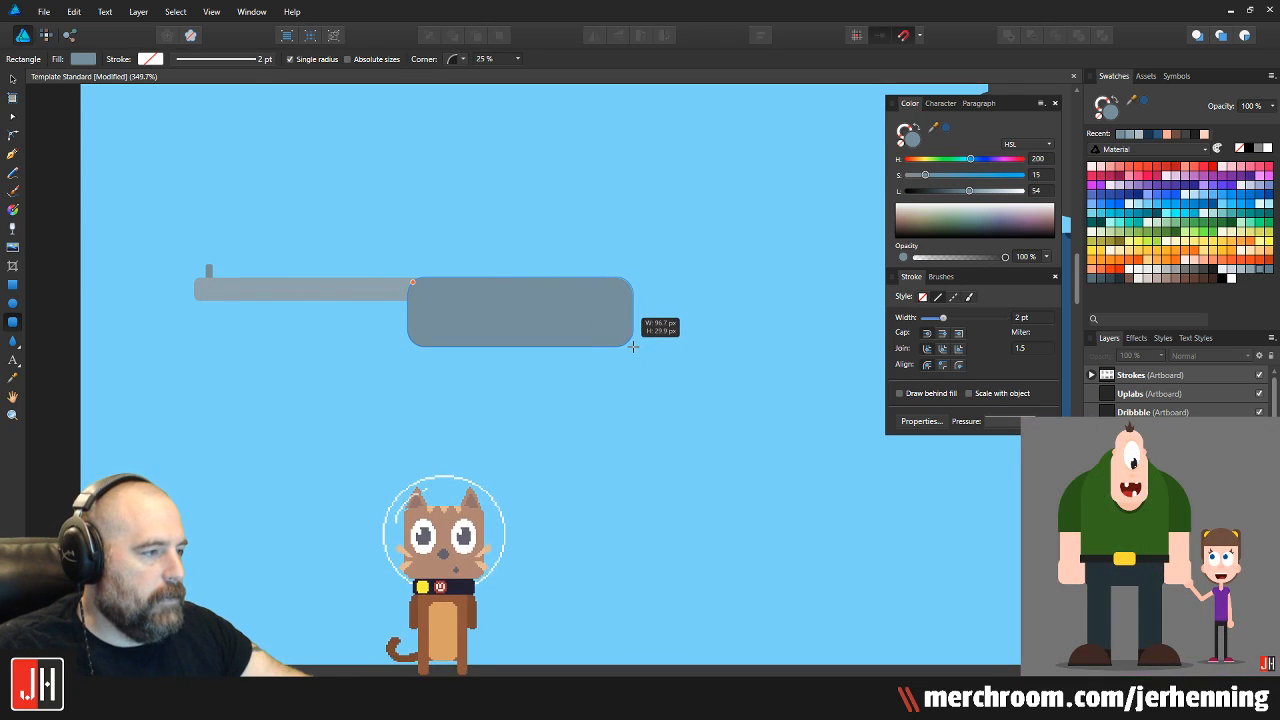
{"action": "key", "text": "v"}
{"action": "mouse_move", "coordinate": [501, 308]}
{"action": "left_mouse_down"}
{"action": "mouse_move", "coordinate": [517, 308]}
{"action": "mouse_move", "coordinate": [502, 308]}
{"action": "left_mouse_up"}
{"action": "left_click", "coordinate": [519, 237]}
Draw a tall rounded rectangle across the barrel just in front of the gun body as a magazine, with its upper end inside the barrel
{"action": "scroll", "coordinate": [483, 294], "scroll_direction": "left", "scroll_amount": 2}
{"action": "left_click", "coordinate": [14, 321]}
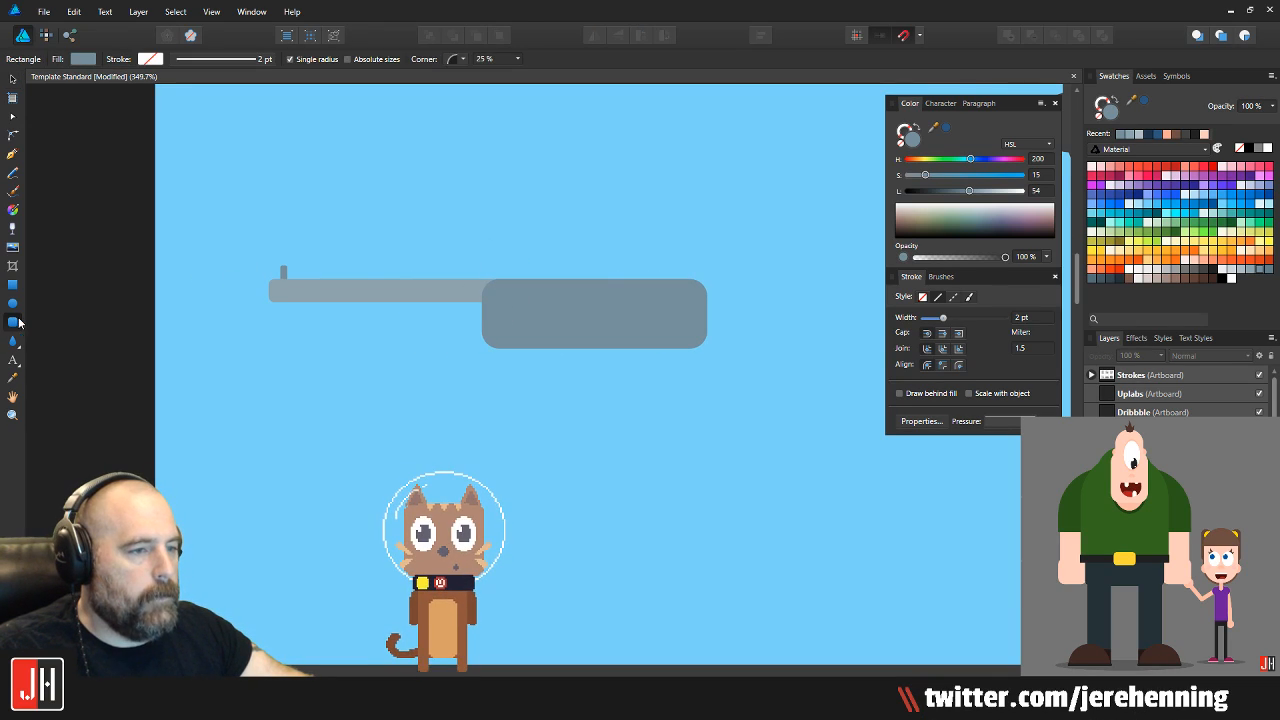
{"action": "left_click_drag", "start_coordinate": [408, 263], "coordinate": [419, 281]}
{"action": "mouse_move", "coordinate": [504, 476]}
{"action": "left_mouse_down"}
{"action": "mouse_move", "coordinate": [494, 412]}
{"action": "mouse_move", "coordinate": [470, 400]}
{"action": "left_mouse_up"}
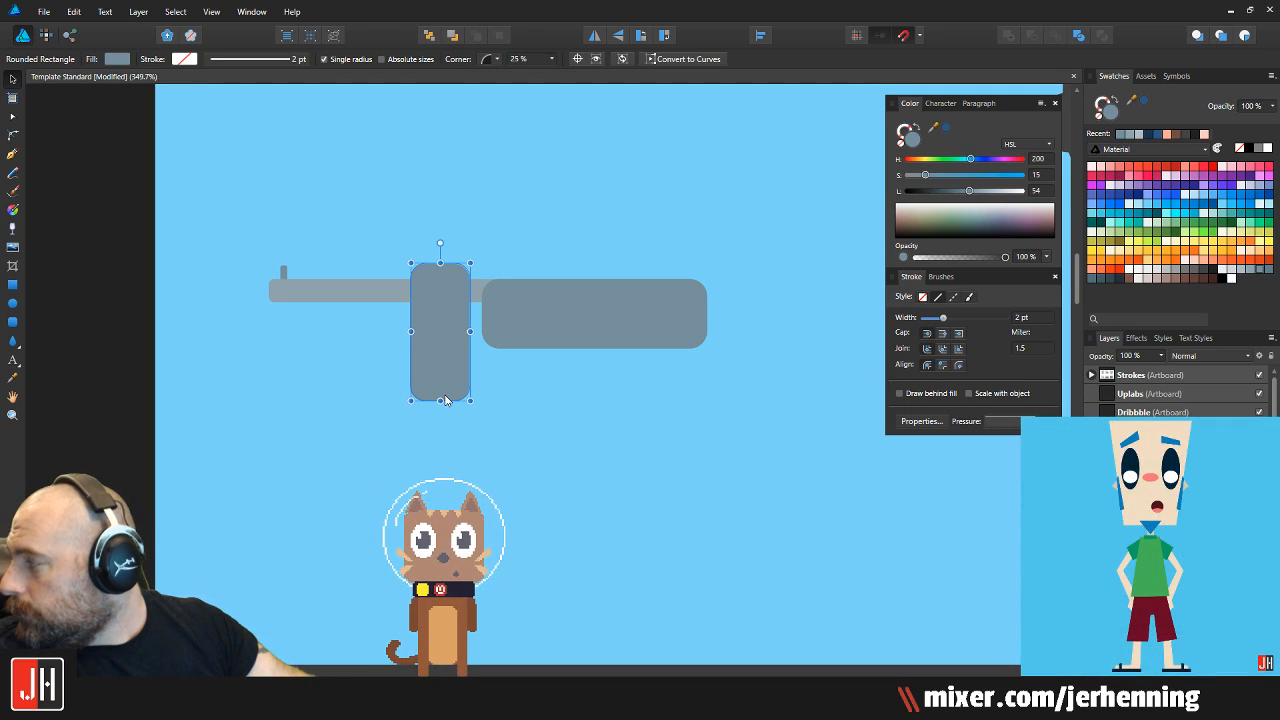
{"action": "key", "text": "m"}
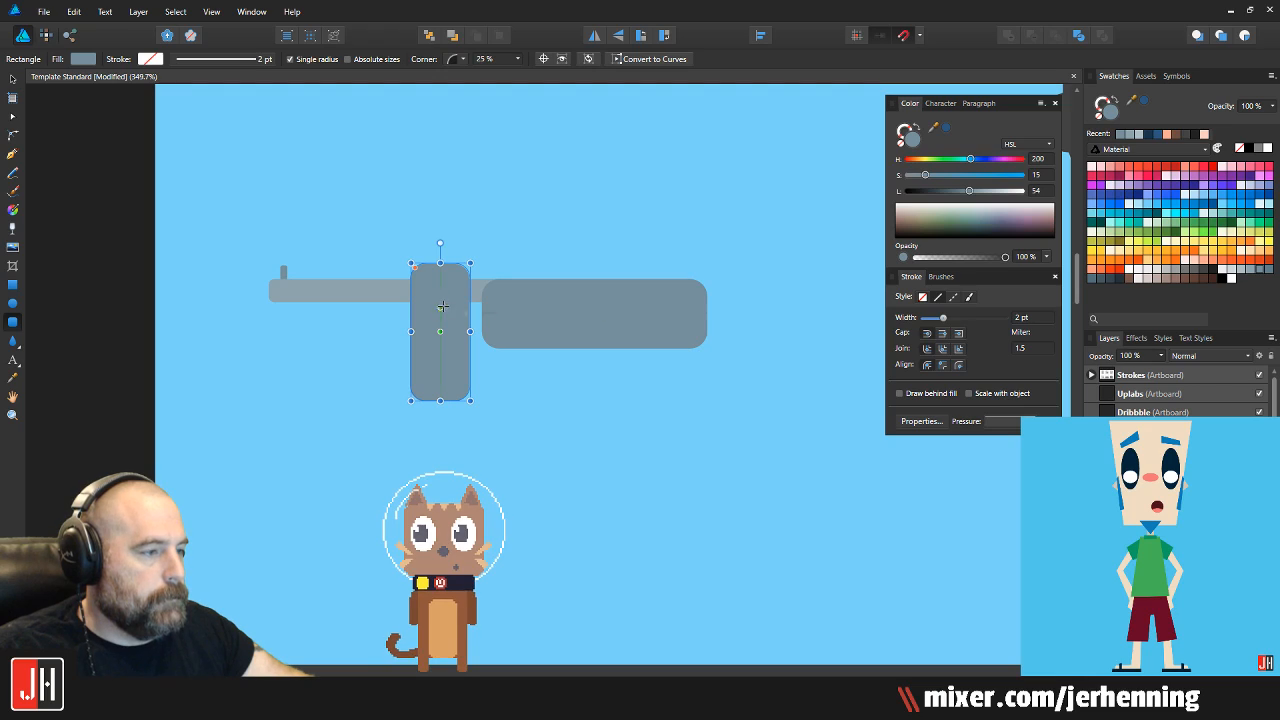
{"action": "key", "text": "m"}
{"action": "scroll", "coordinate": [443, 305], "scroll_direction": "up", "scroll_amount": 4}
{"action": "left_click_drag", "start_coordinate": [432, 328], "coordinate": [436, 341]}
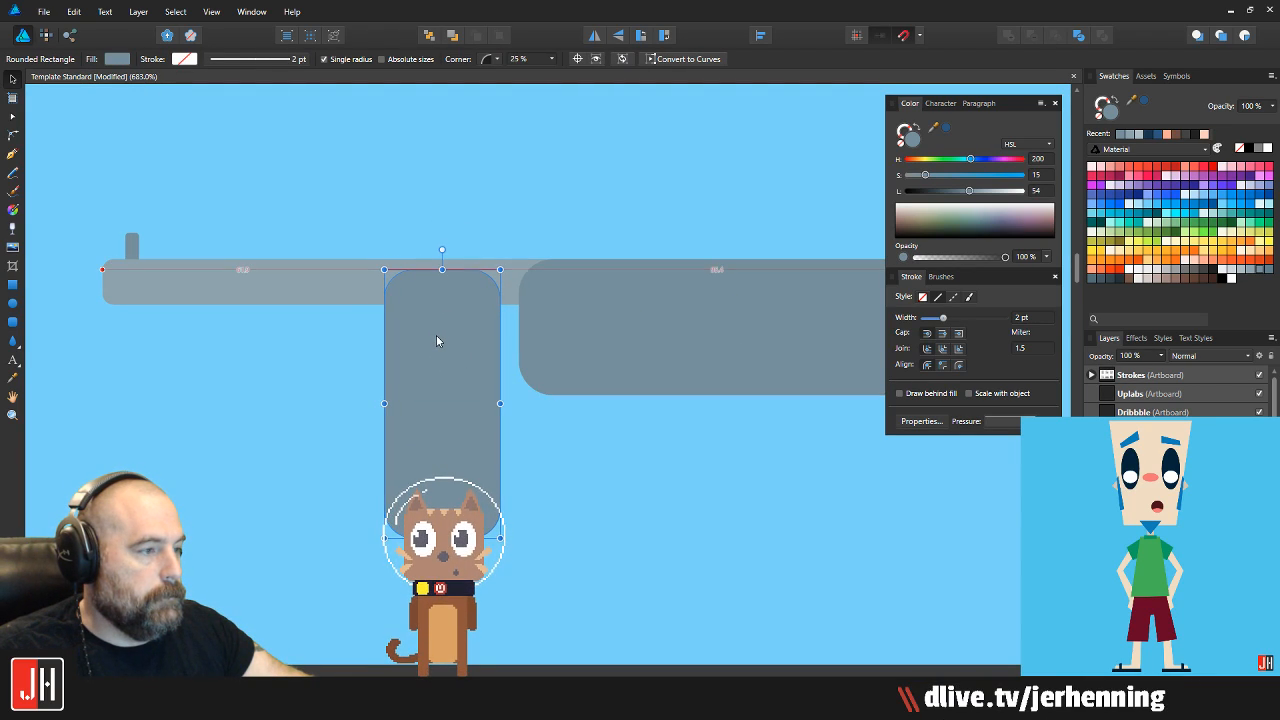
{"action": "left_click", "coordinate": [463, 218]}
Draw a thin rectangle running under the barrel, leave a small gap to it, and place it behind the magazine and gun body
{"action": "scroll", "coordinate": [362, 288], "scroll_direction": "up", "scroll_amount": 1}
{"action": "left_click_drag", "start_coordinate": [360, 289], "coordinate": [455, 303]}
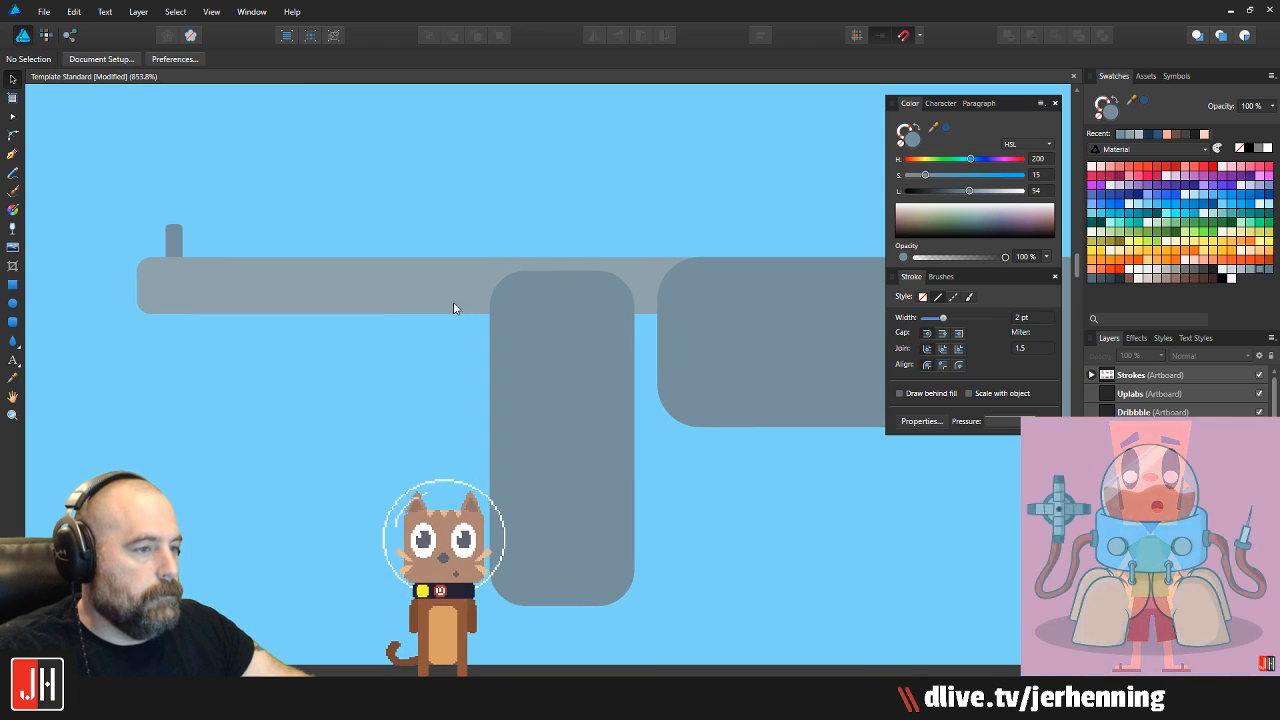
{"action": "left_click", "coordinate": [15, 285]}
{"action": "left_click_drag", "start_coordinate": [168, 315], "coordinate": [803, 328]}
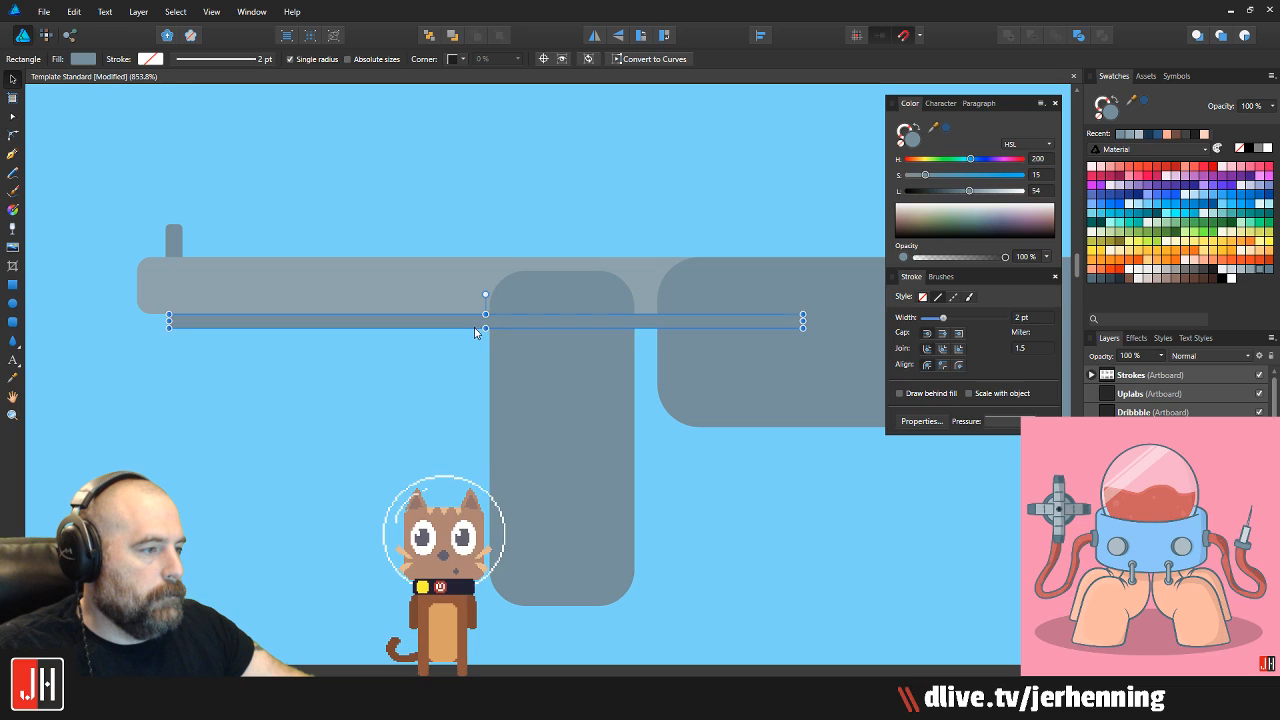
{"action": "key", "text": "Down"}
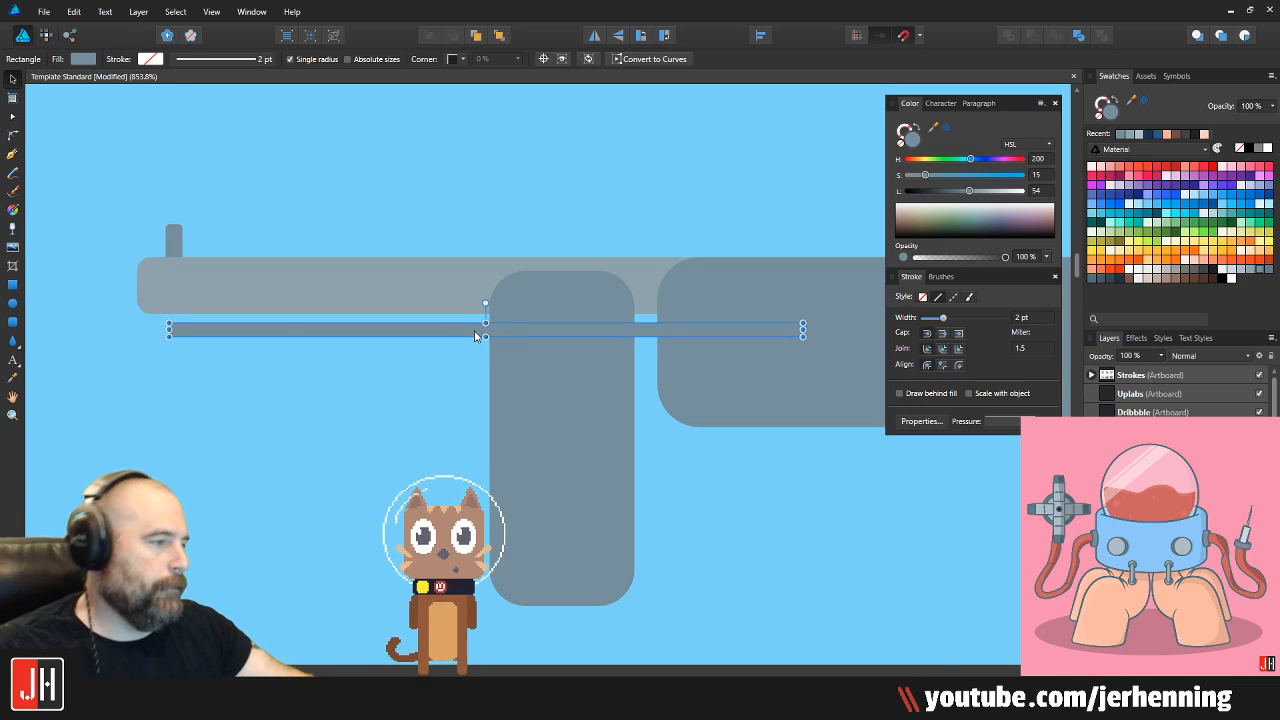
{"action": "left_click_drag", "start_coordinate": [634, 364], "coordinate": [597, 380]}
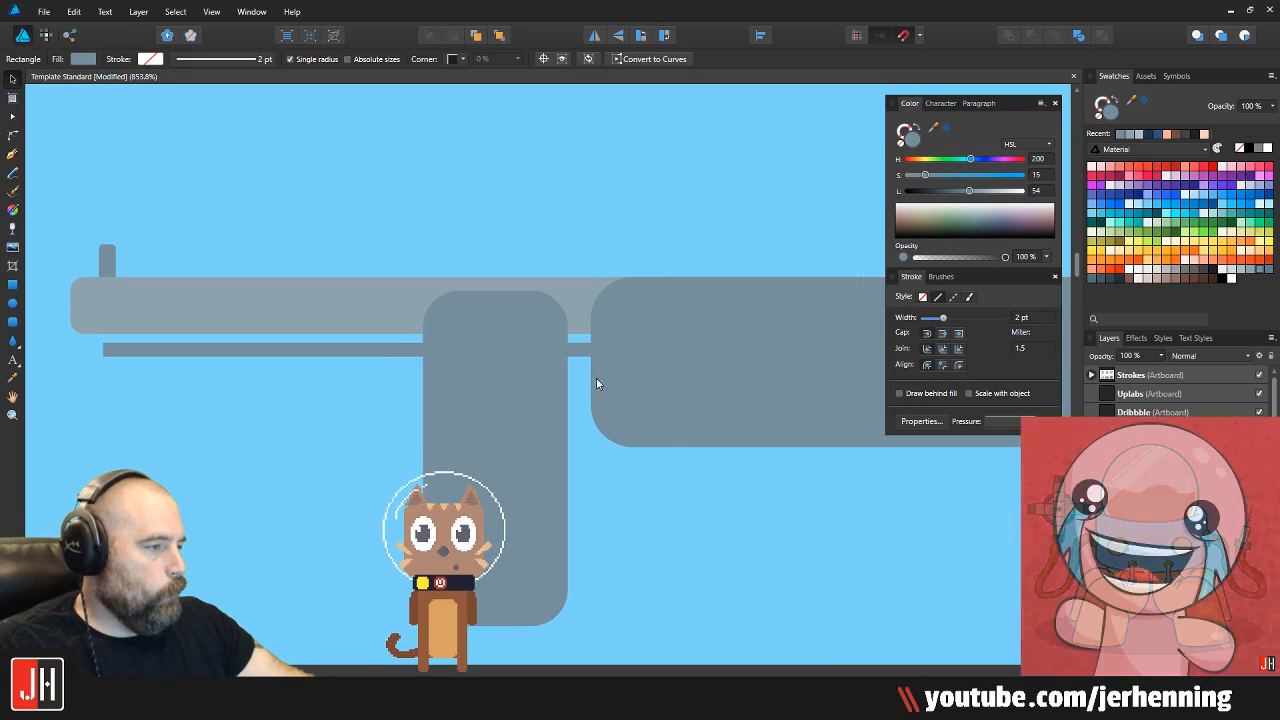
Darken the thin rod to HSL 200, 18, 46 and shorten it at its muzzle end
{"action": "left_click", "coordinate": [1271, 272]}
{"action": "left_click", "coordinate": [596, 243]}
{"action": "scroll", "coordinate": [321, 336], "scroll_direction": "down", "scroll_amount": 6}
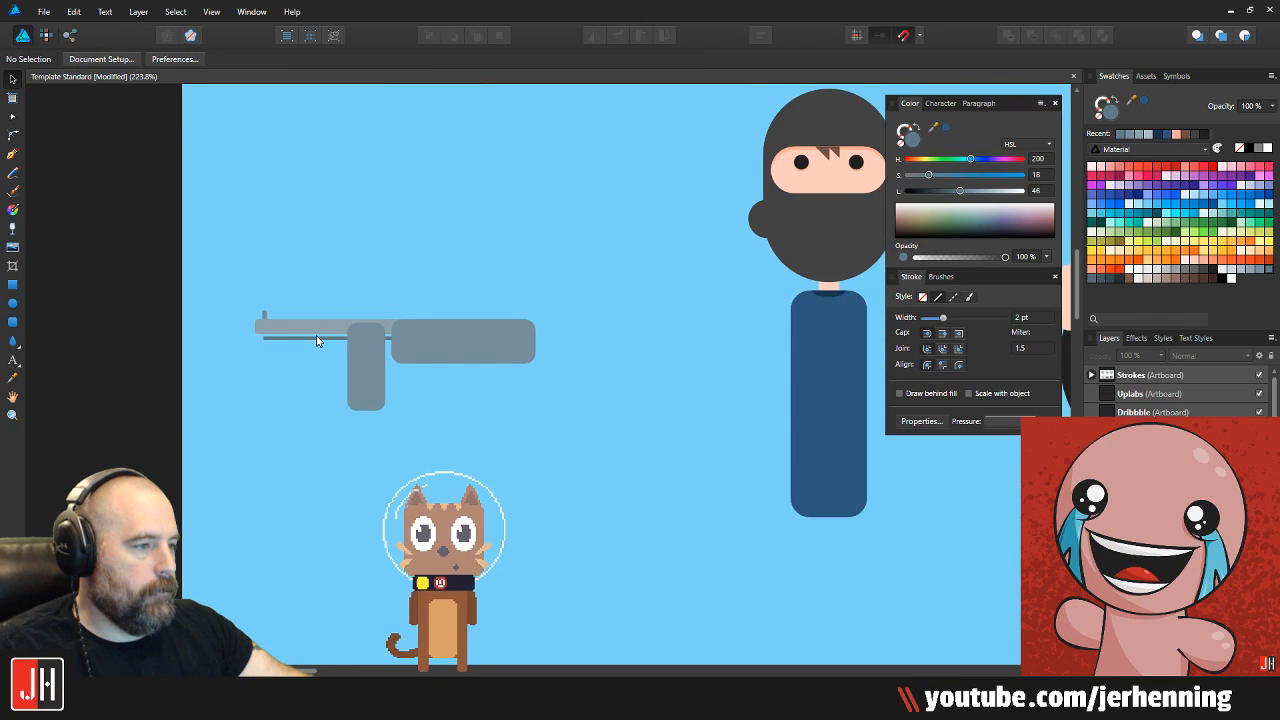
{"action": "scroll", "coordinate": [310, 343], "scroll_direction": "up", "scroll_amount": 6}
{"action": "left_click", "coordinate": [310, 340]}
{"action": "scroll", "coordinate": [200, 346], "scroll_direction": "up", "scroll_amount": 4}
{"action": "left_click_drag", "start_coordinate": [200, 346], "coordinate": [267, 348]}
{"action": "scroll", "coordinate": [270, 348], "scroll_direction": "down", "scroll_amount": 4}
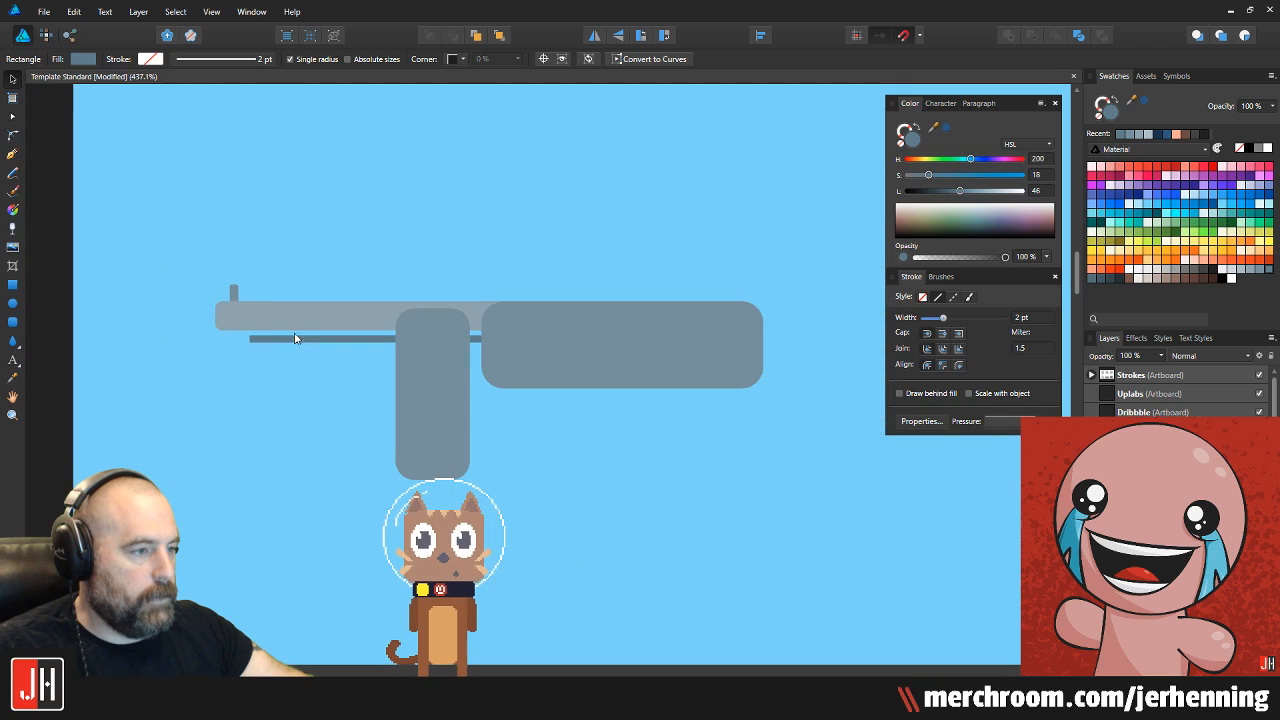
Copy the front sight twice behind the barrel as two small connectors bridging the gap between the barrel and the thin rod
{"action": "scroll", "coordinate": [240, 320], "scroll_direction": "up", "scroll_amount": 3}
{"action": "left_click", "coordinate": [220, 251]}
{"action": "left_click_drag", "start_coordinate": [220, 251], "coordinate": [327, 322]}
{"action": "scroll", "coordinate": [327, 319], "scroll_direction": "up", "scroll_amount": 4}
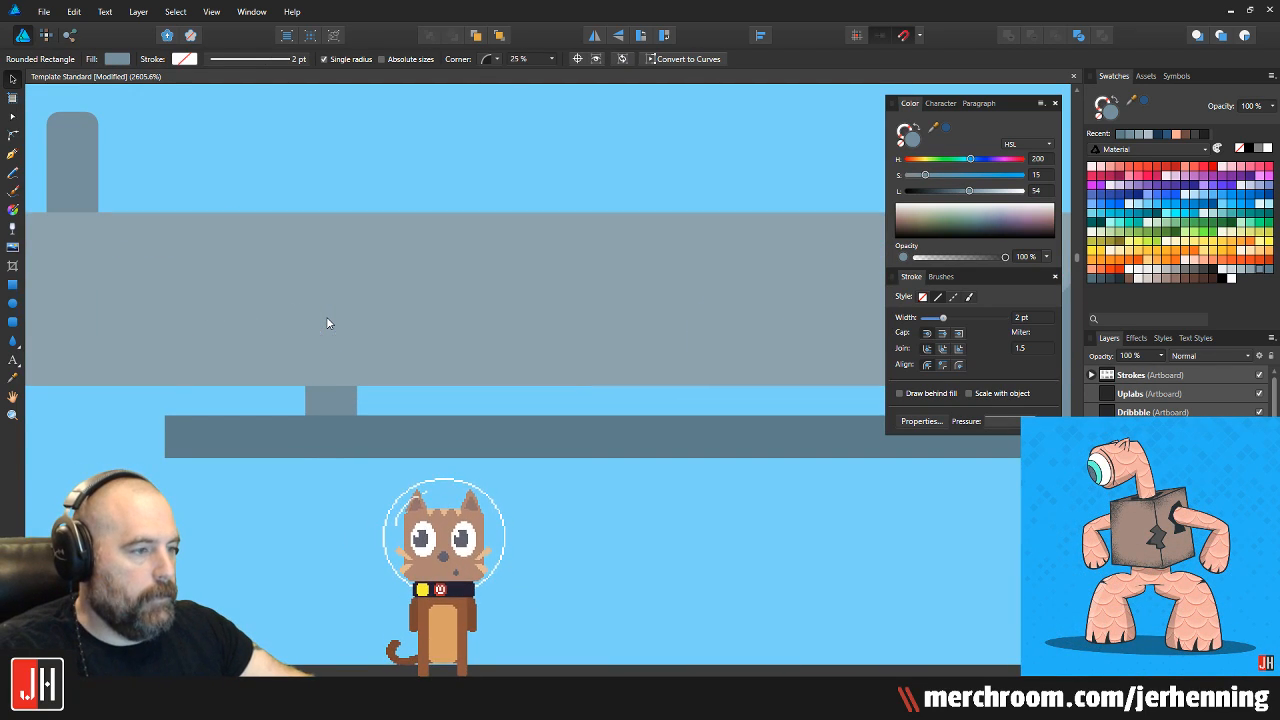
{"action": "left_click_drag", "start_coordinate": [357, 256], "coordinate": [342, 319]}
{"action": "left_click_drag", "start_coordinate": [319, 375], "coordinate": [540, 362]}
{"action": "scroll", "coordinate": [308, 370], "scroll_direction": "down", "scroll_amount": 3}
{"action": "left_click", "coordinate": [549, 271]}
{"action": "scroll", "coordinate": [526, 304], "scroll_direction": "down", "scroll_amount": 5}
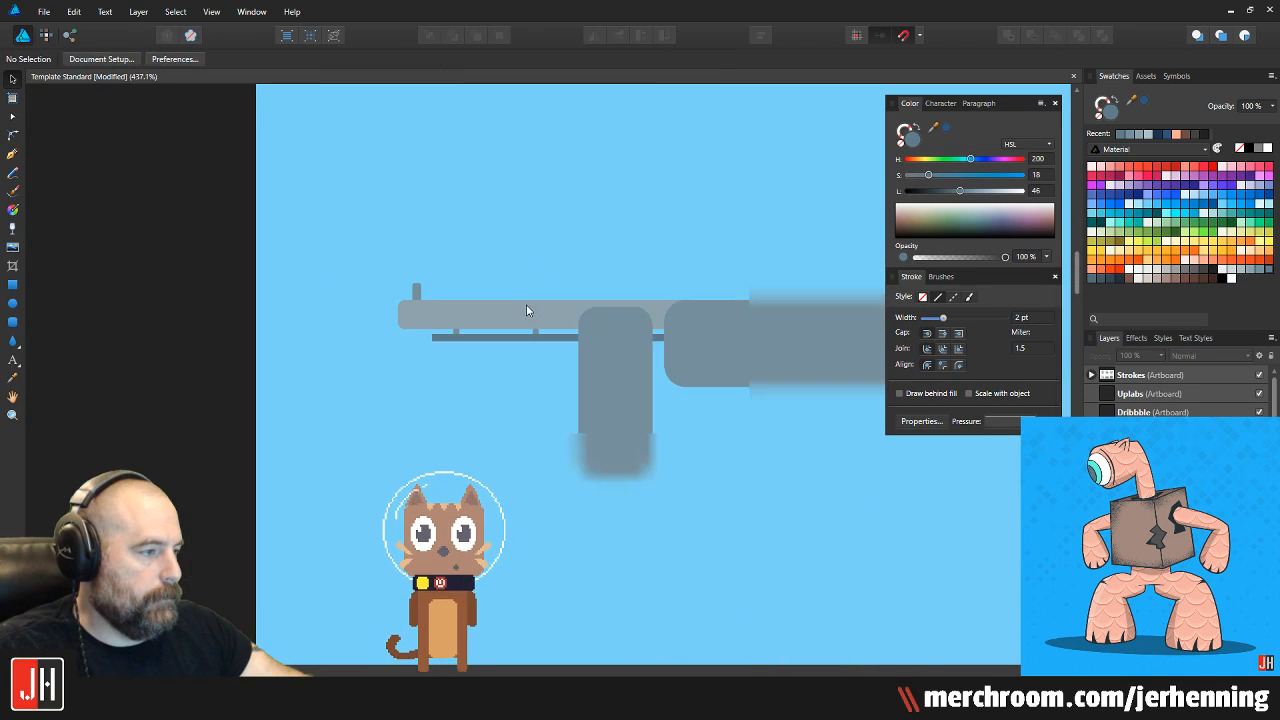
Duplicate the magazine, shrink the copy into a centred inner panel, and give it the barrel's lighter colour, HSL 200, 16, 62
{"action": "scroll", "coordinate": [436, 356], "scroll_direction": "up", "scroll_amount": 3}
{"action": "left_click", "coordinate": [482, 364]}
{"action": "left_click_drag", "start_coordinate": [482, 364], "coordinate": [469, 324]}
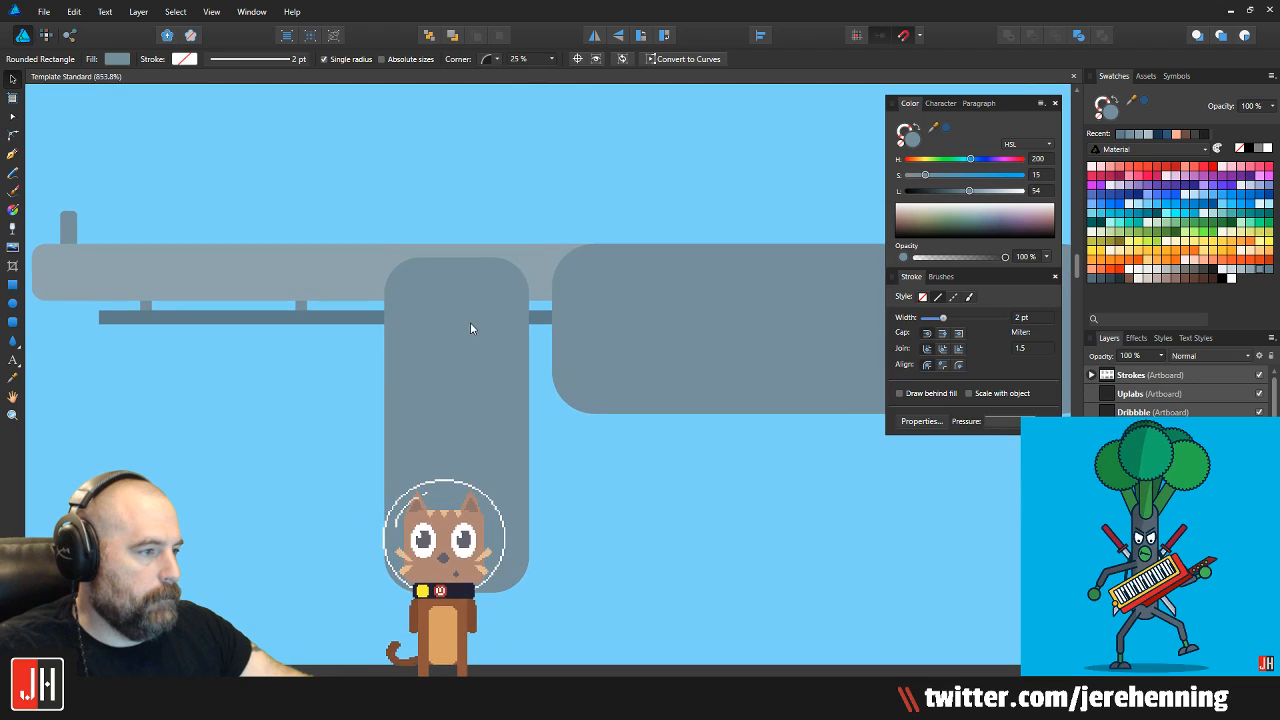
{"action": "key", "text": "ctrl+j"}
{"action": "left_click_drag", "start_coordinate": [528, 258], "coordinate": [461, 276]}
{"action": "key", "text": "i"}
{"action": "left_click", "coordinate": [366, 272]}
{"action": "key", "text": "v"}
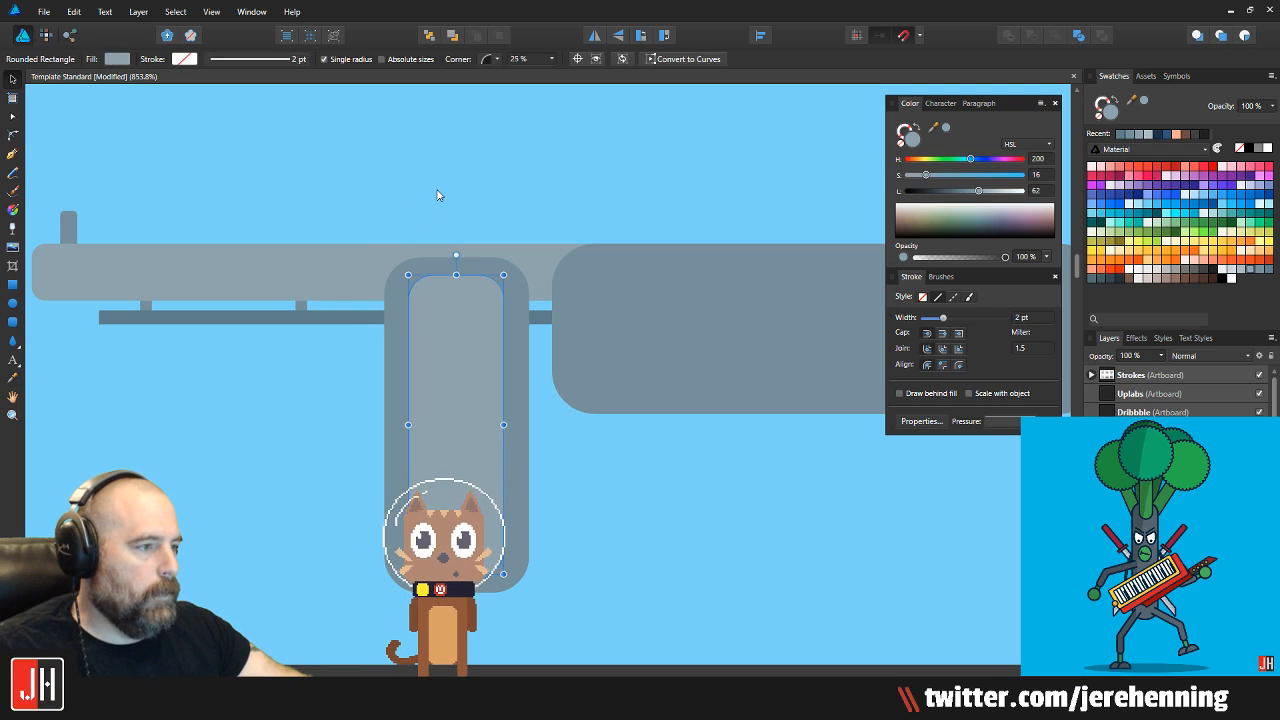
{"action": "left_click", "coordinate": [437, 194]}
Shorten the light panel slightly at both ends so its margin inside the magazine looks even
{"action": "scroll", "coordinate": [447, 300], "scroll_direction": "down", "scroll_amount": 5}
{"action": "scroll", "coordinate": [451, 311], "scroll_direction": "up", "scroll_amount": 4}
{"action": "left_click", "coordinate": [451, 311]}
{"action": "scroll", "coordinate": [456, 306], "scroll_direction": "up", "scroll_amount": 2}
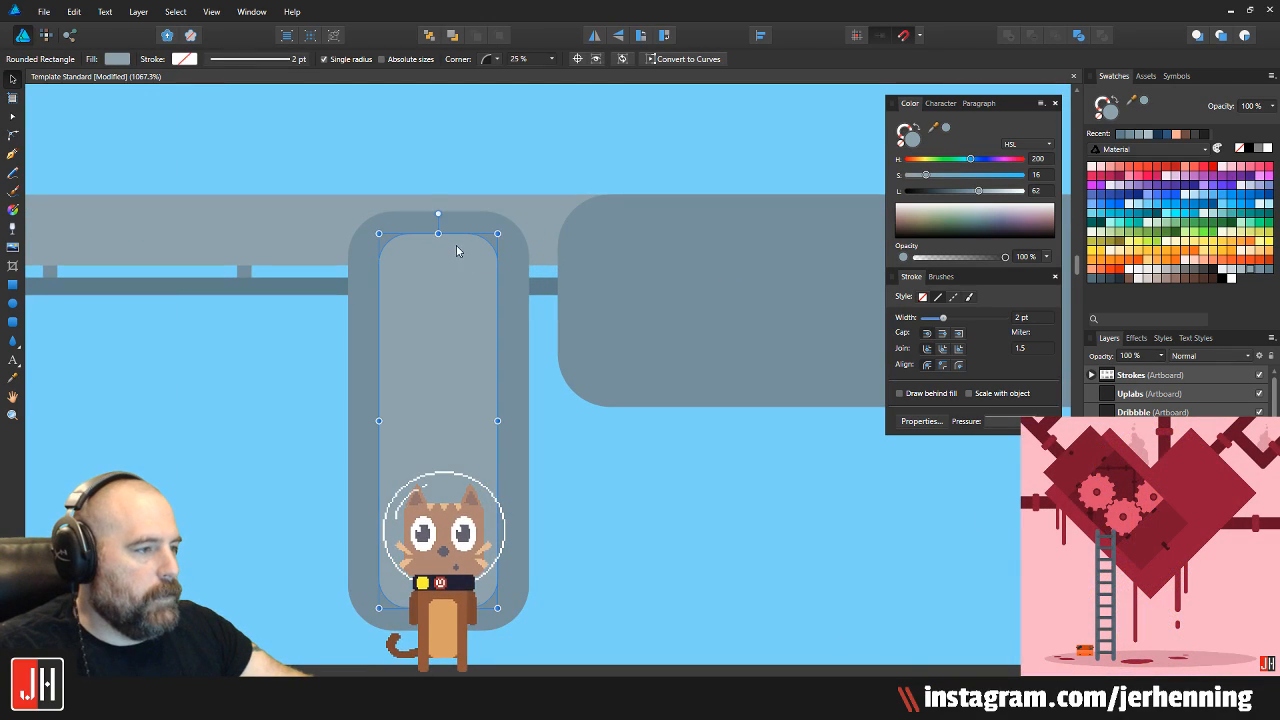
{"action": "left_click_drag", "start_coordinate": [438, 231], "coordinate": [438, 237]}
{"action": "left_click", "coordinate": [568, 438]}
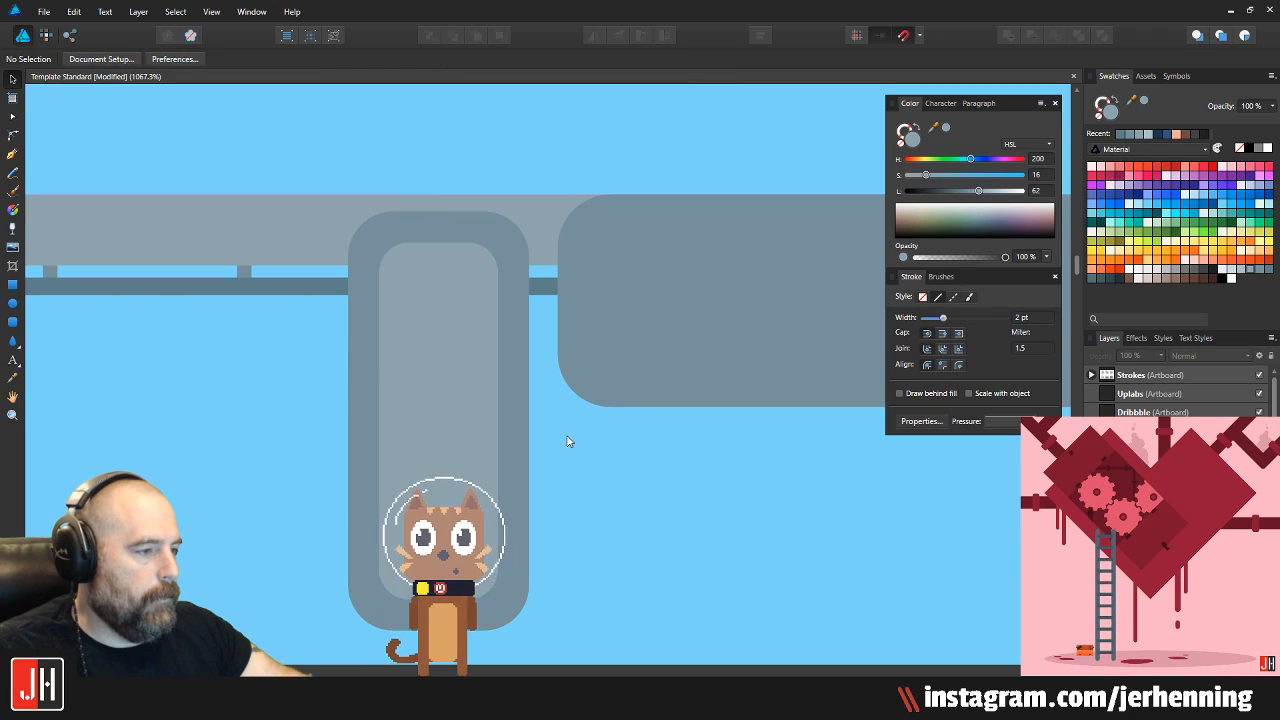
Make a smaller magazine copy as wide as the light panel, raise it above the barrel, and colour it like the rod, HSL 200, 18, 46
{"action": "scroll", "coordinate": [500, 455], "scroll_direction": "down", "scroll_amount": 4}
{"action": "scroll", "coordinate": [495, 435], "scroll_direction": "up", "scroll_amount": 3}
{"action": "left_click_drag", "start_coordinate": [478, 412], "coordinate": [426, 402]}
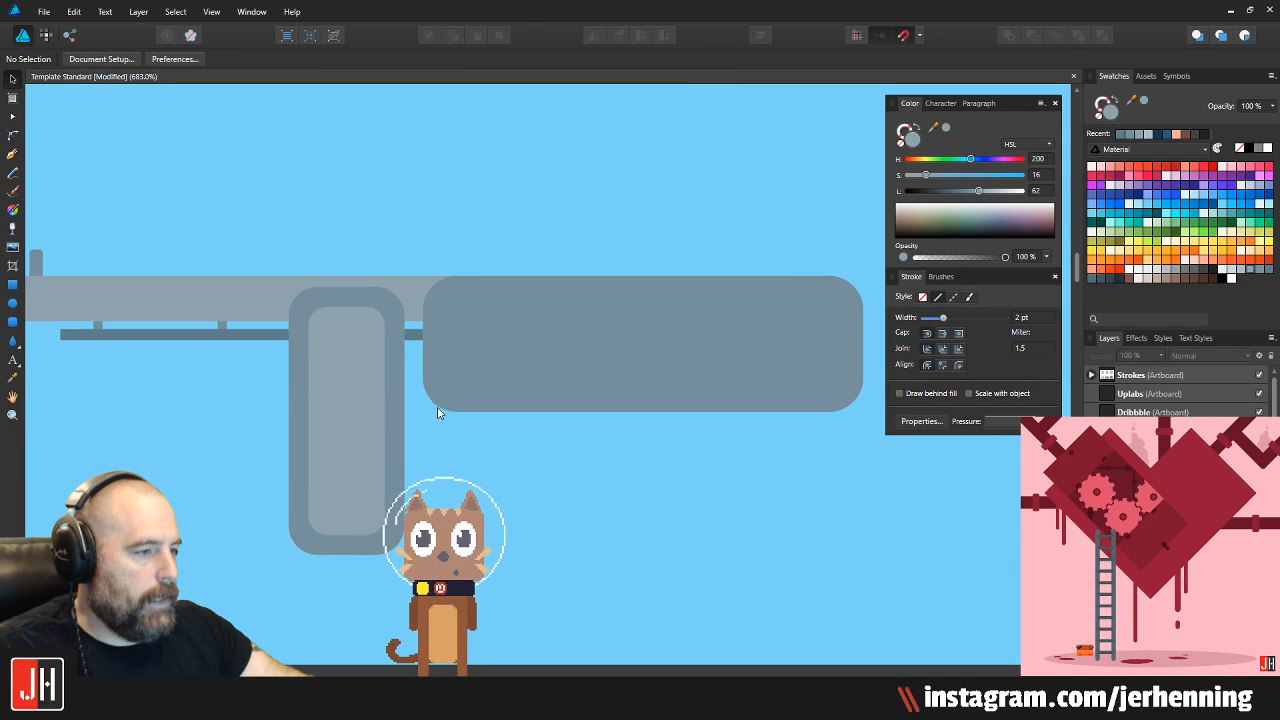
{"action": "scroll", "coordinate": [437, 412], "scroll_direction": "down", "scroll_amount": 3}
{"action": "scroll", "coordinate": [389, 416], "scroll_direction": "up", "scroll_amount": 4}
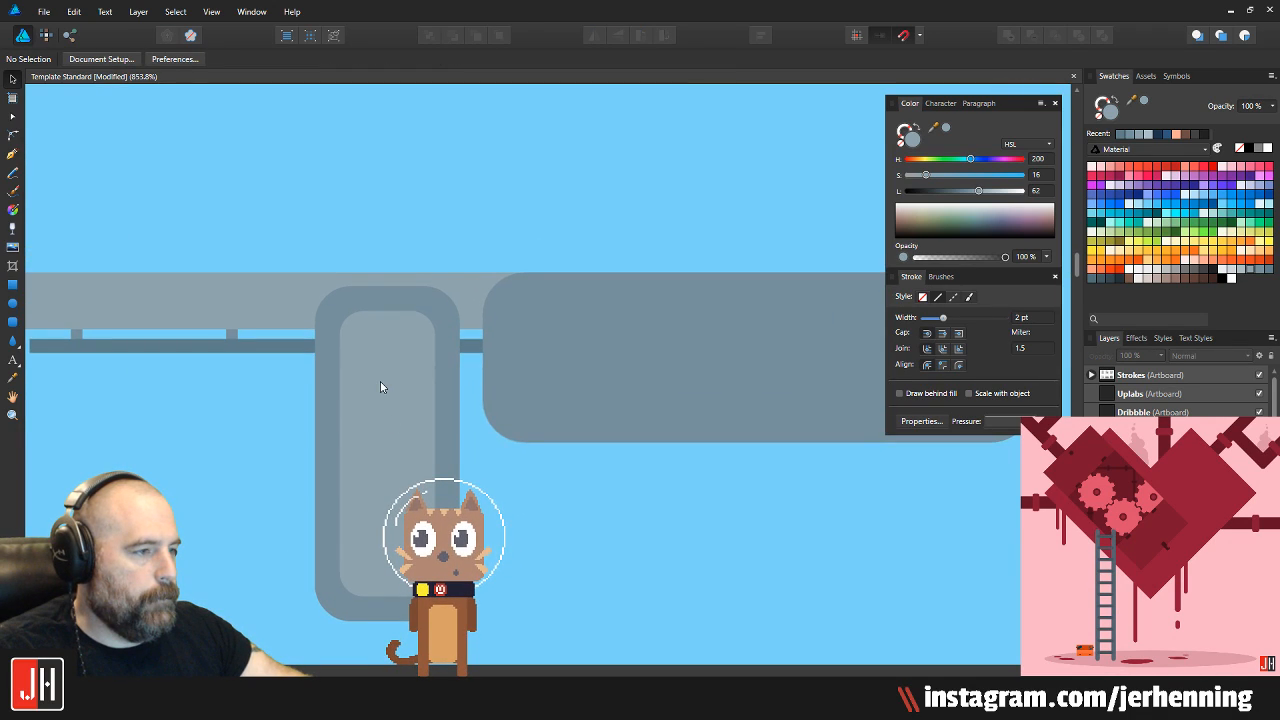
{"action": "left_click", "coordinate": [380, 382]}
{"action": "scroll", "coordinate": [380, 382], "scroll_direction": "up", "scroll_amount": 2}
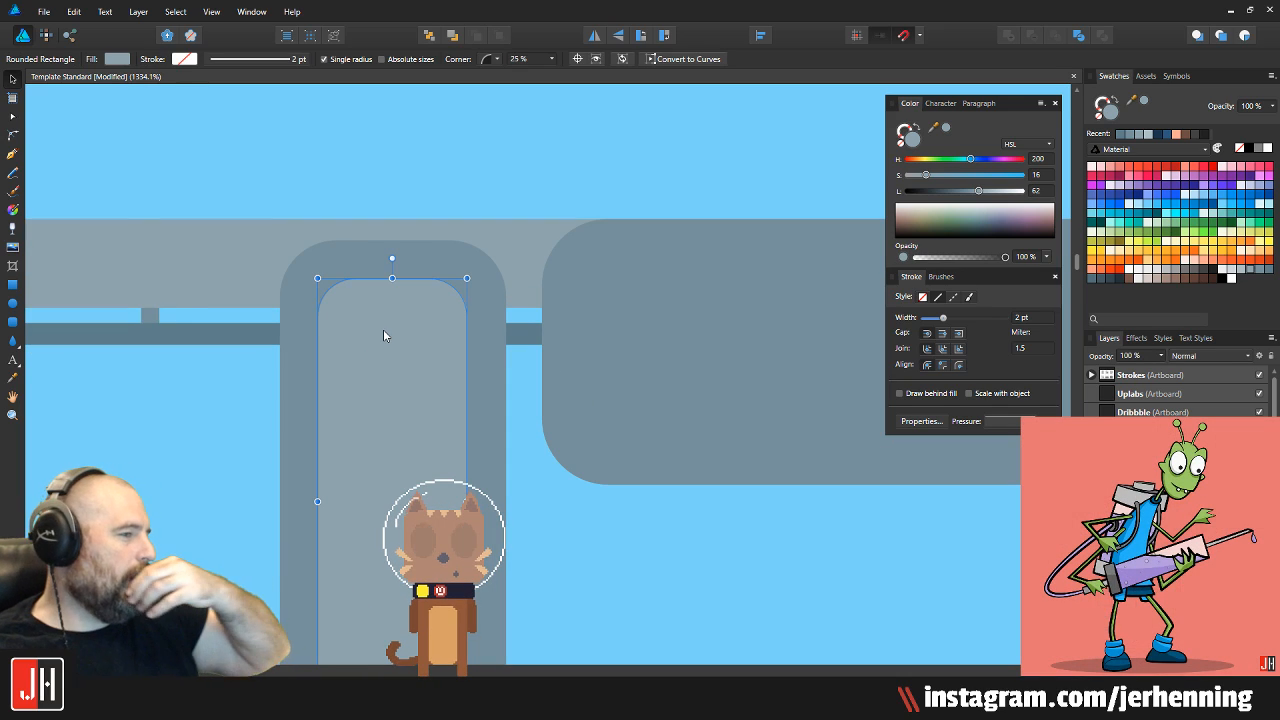
{"action": "left_click_drag", "start_coordinate": [446, 261], "coordinate": [410, 298]}
{"action": "left_click_drag", "start_coordinate": [376, 360], "coordinate": [417, 249]}
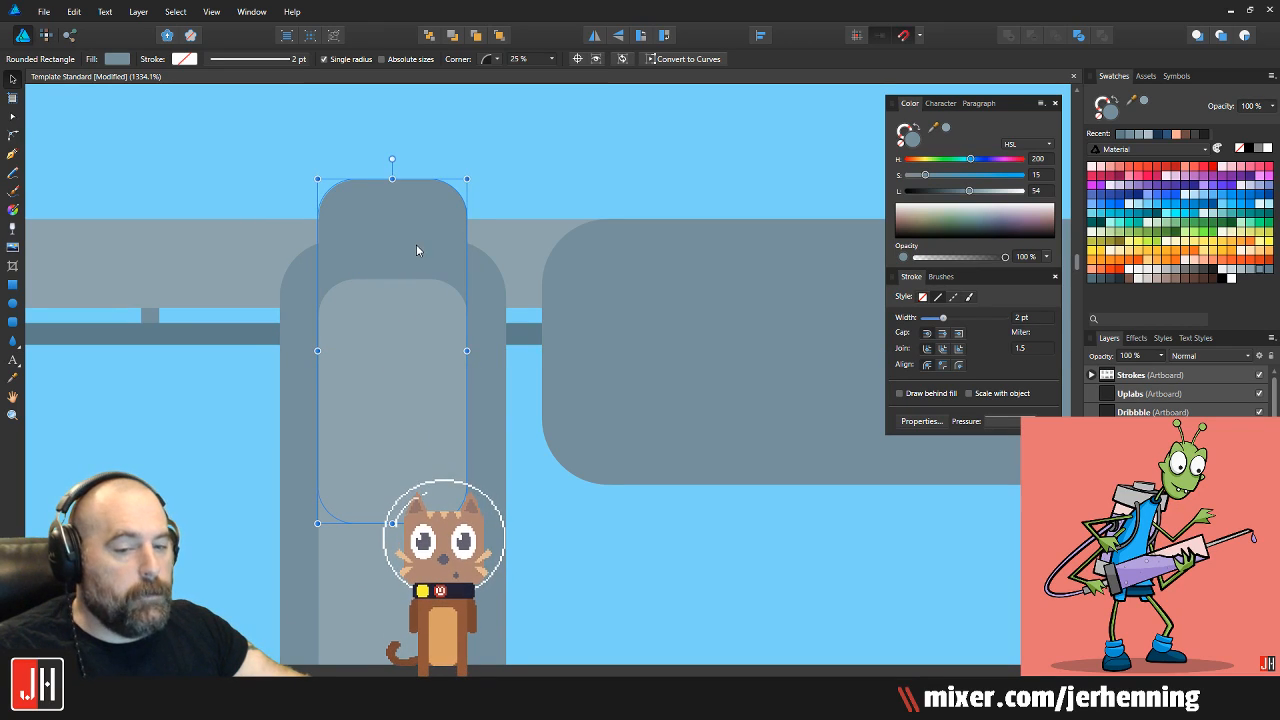
{"action": "scroll", "coordinate": [418, 252], "scroll_direction": "down", "scroll_amount": 2}
{"action": "key", "text": "i"}
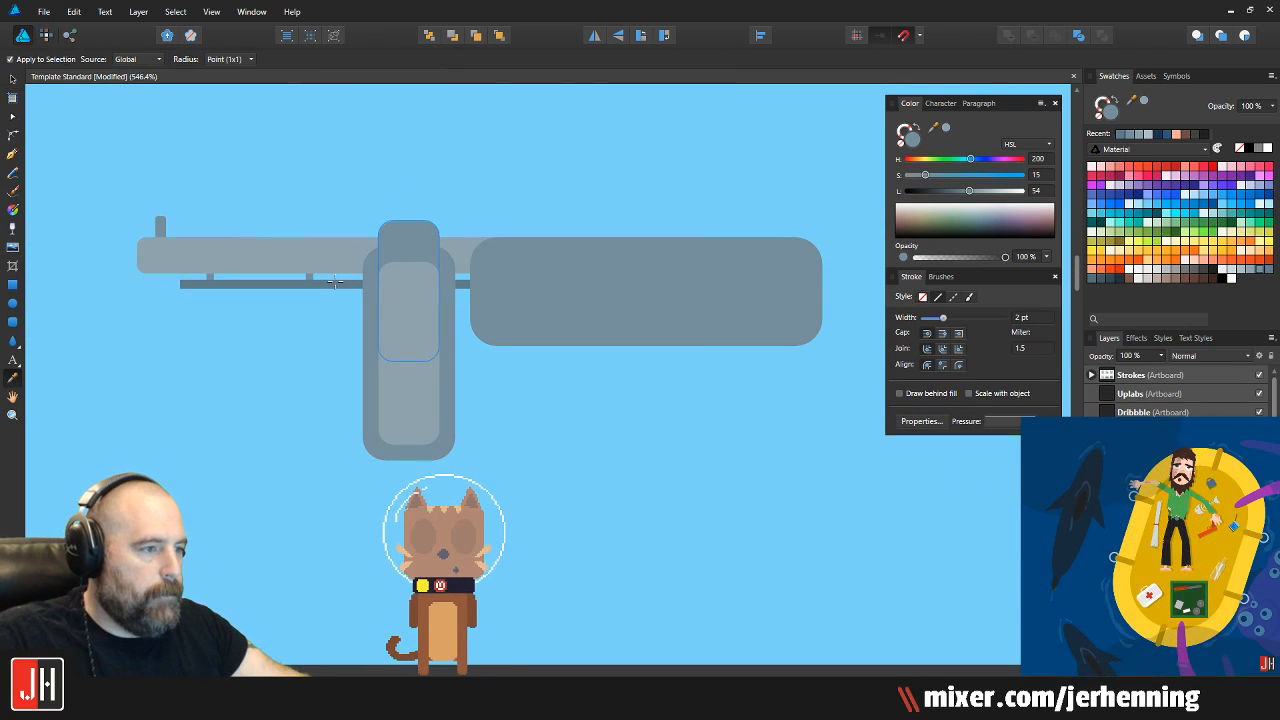
{"action": "left_click", "coordinate": [336, 282]}
{"action": "key", "text": "m"}
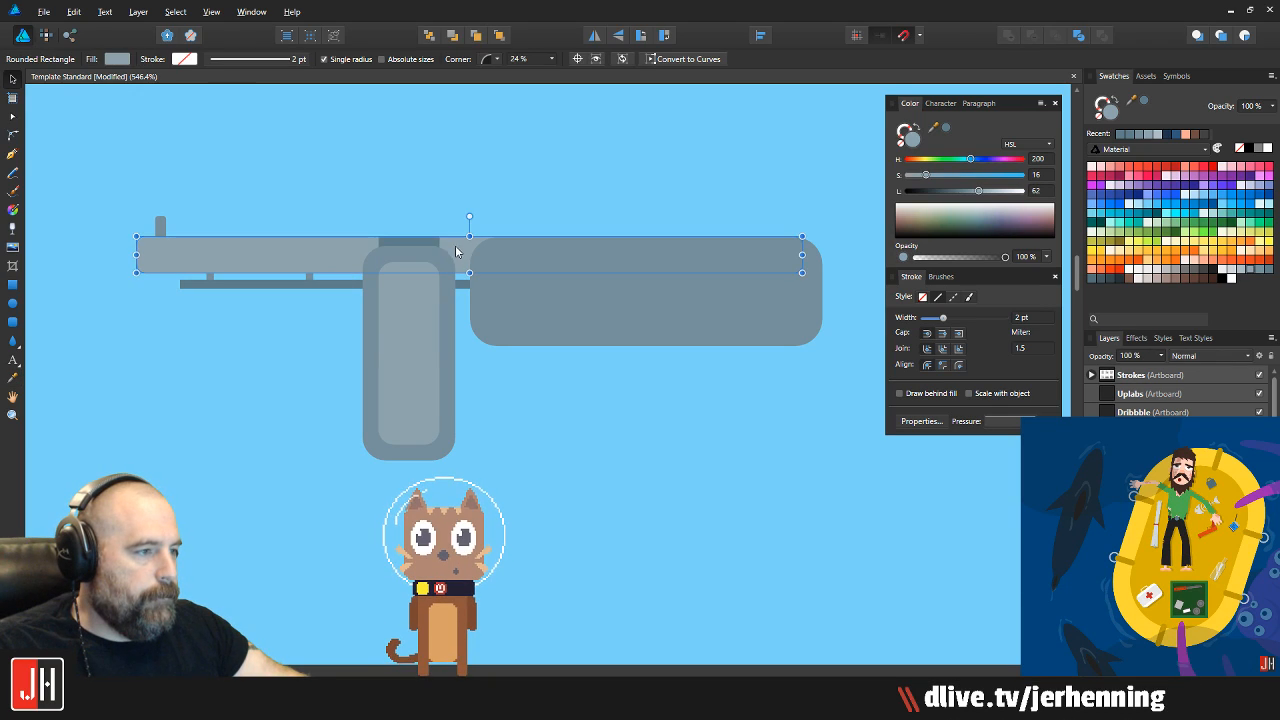
Place the dark shape in front of the barrel but behind the magazine, and lower it slightly to form a cap
{"action": "scroll", "coordinate": [403, 252], "scroll_direction": "up", "scroll_amount": 2}
{"action": "key", "text": "ctrl+x"}
{"action": "left_click", "coordinate": [465, 218]}
{"action": "key", "text": "ctrl+v"}
{"action": "left_click_drag", "start_coordinate": [436, 205], "coordinate": [434, 215]}
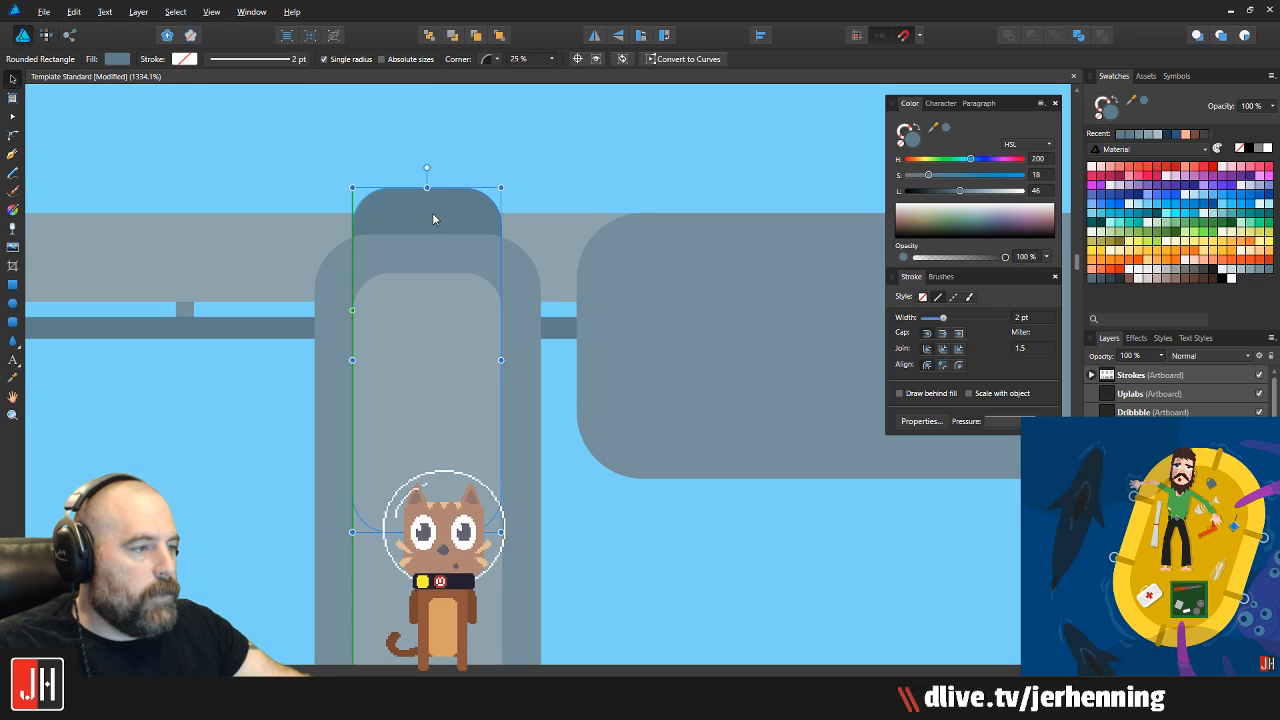
{"action": "left_click", "coordinate": [543, 150]}
{"action": "scroll", "coordinate": [519, 197], "scroll_direction": "down", "scroll_amount": 5}
{"action": "scroll", "coordinate": [480, 263], "scroll_direction": "down", "scroll_amount": 3}
{"action": "scroll", "coordinate": [445, 277], "scroll_direction": "up", "scroll_amount": 2}
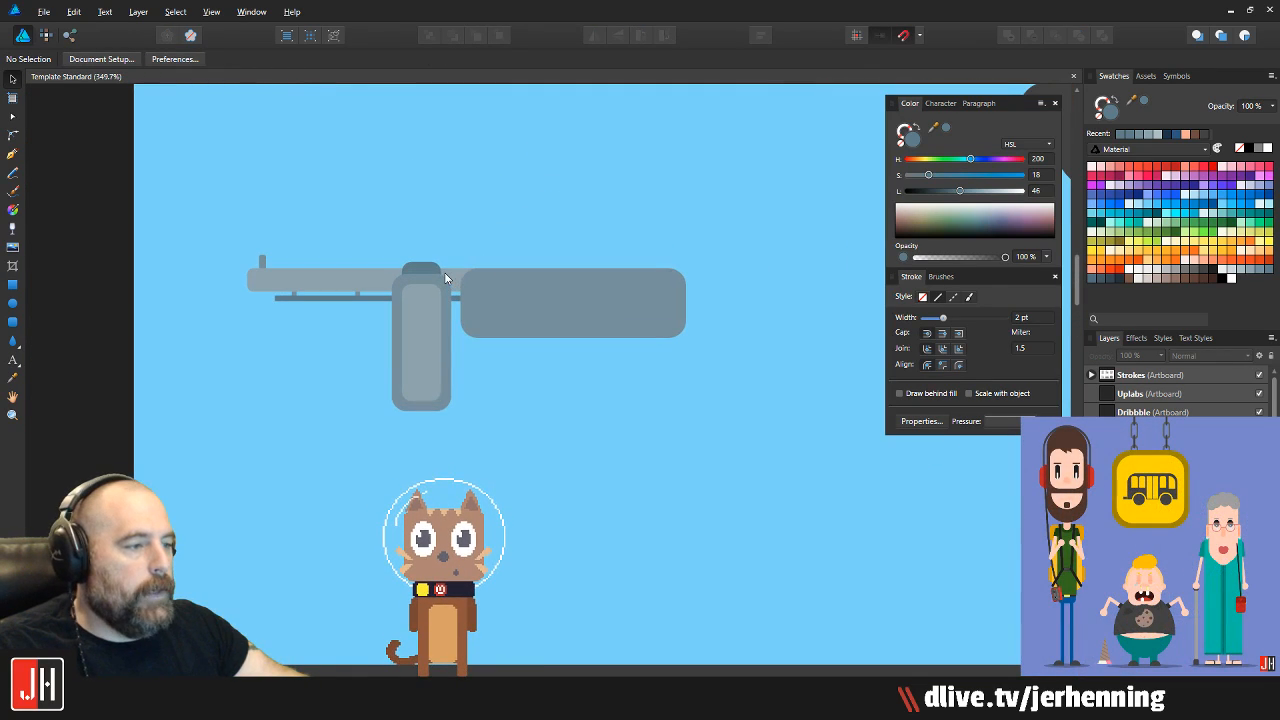
{"action": "scroll", "coordinate": [428, 311], "scroll_direction": "up", "scroll_amount": 4}
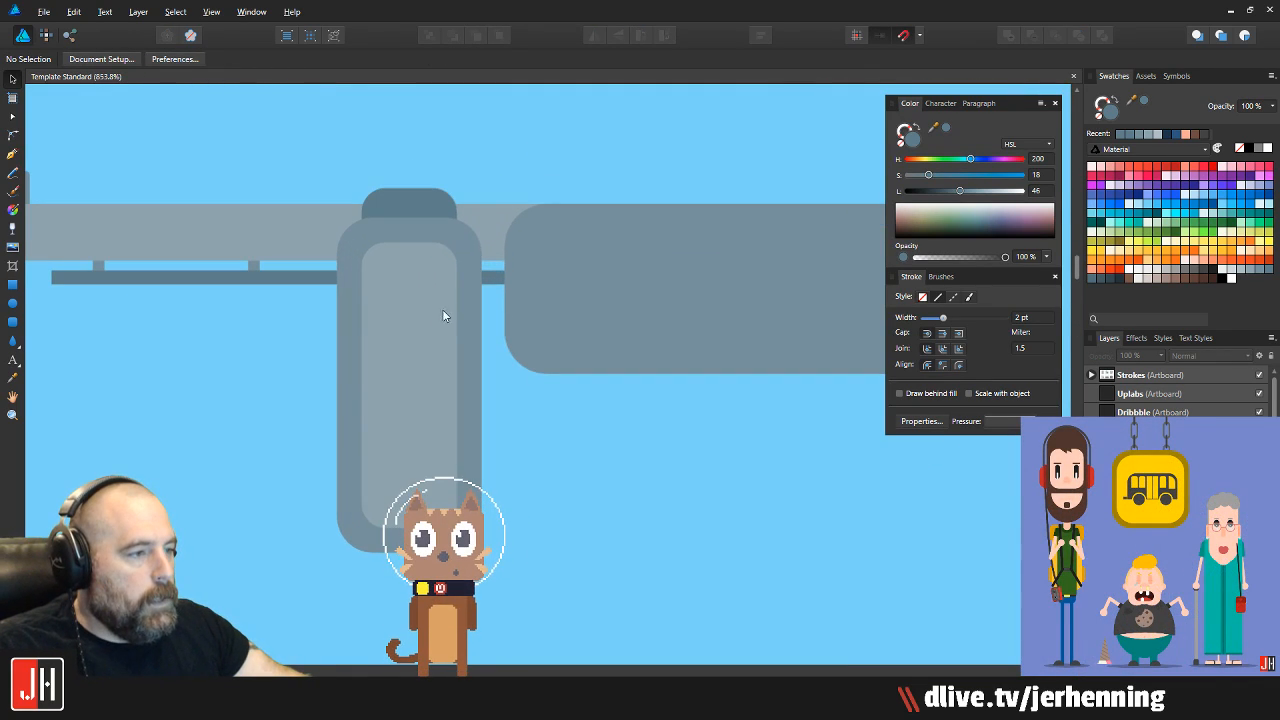
Reduce the magazine's corner rounding to 21% and fine-tune the rounding of the dark cap
{"action": "left_click", "coordinate": [445, 237]}
{"action": "scroll", "coordinate": [460, 234], "scroll_direction": "up", "scroll_amount": 3}
{"action": "key", "text": "a"}
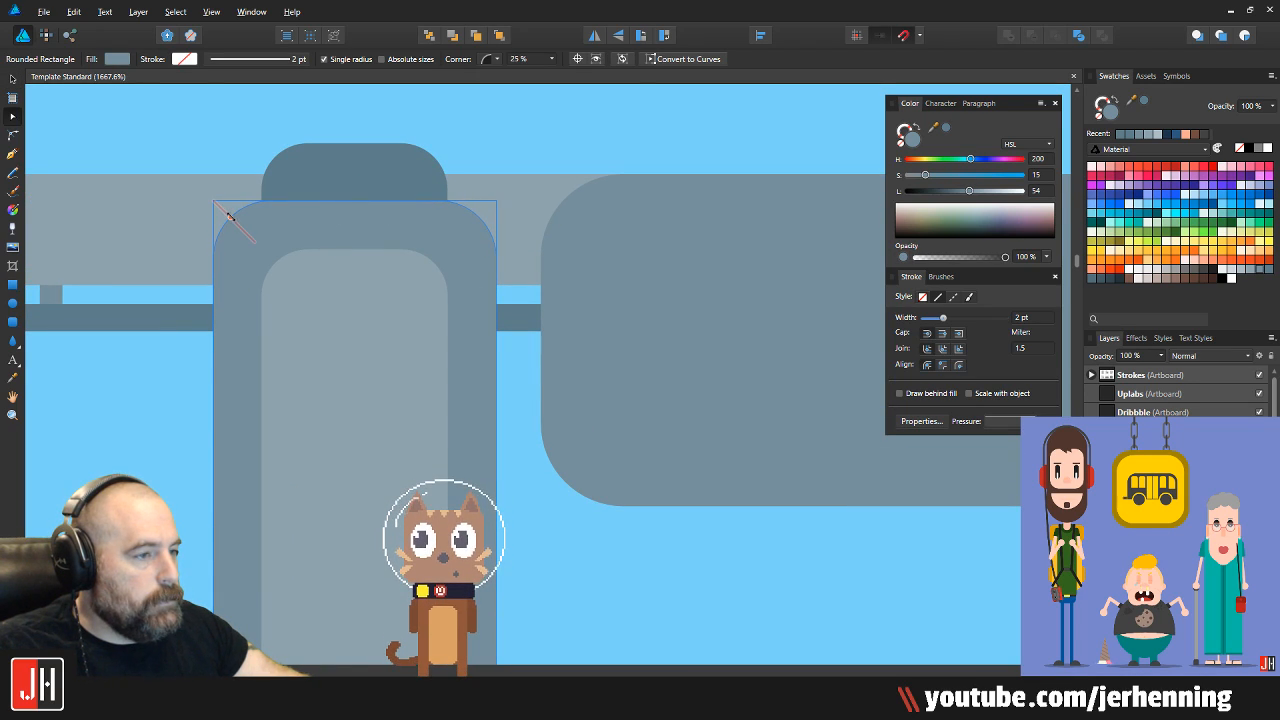
{"action": "left_click", "coordinate": [306, 166]}
{"action": "left_click_drag", "start_coordinate": [275, 157], "coordinate": [271, 155]}
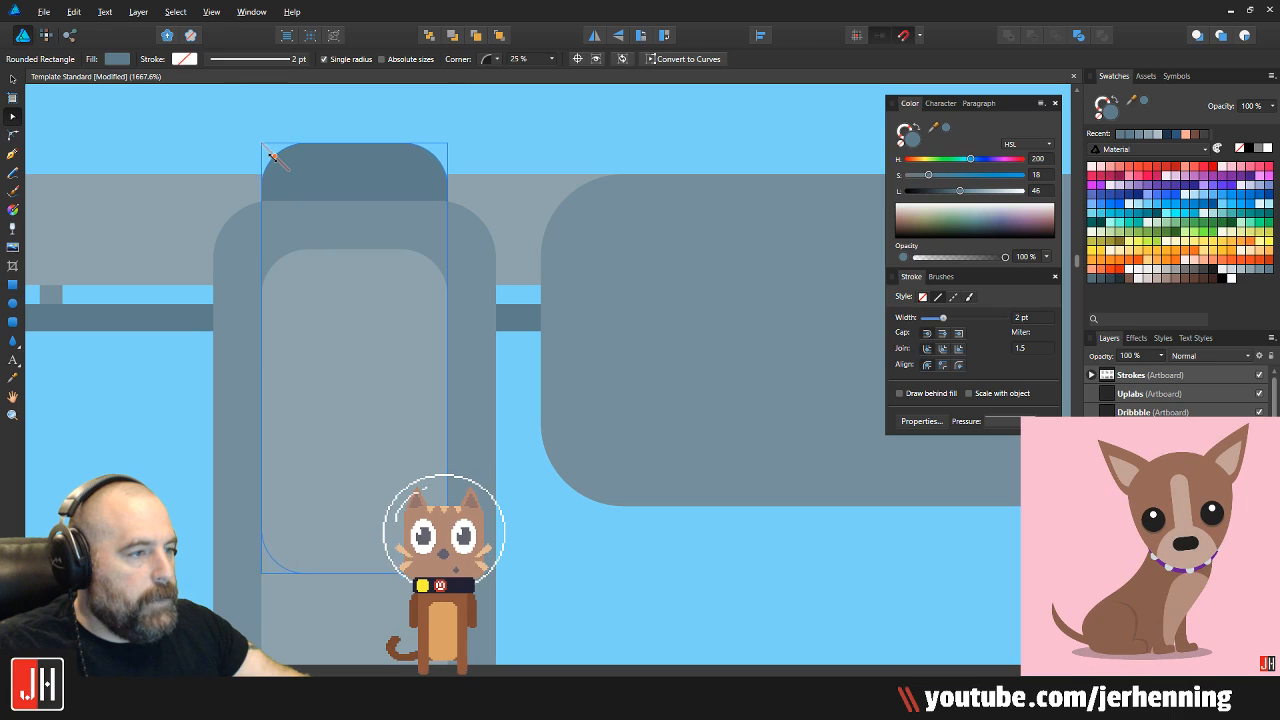
{"action": "key", "text": "v"}
{"action": "key", "text": "ctrl+d"}
{"action": "scroll", "coordinate": [350, 245], "scroll_direction": "down", "scroll_amount": 5}
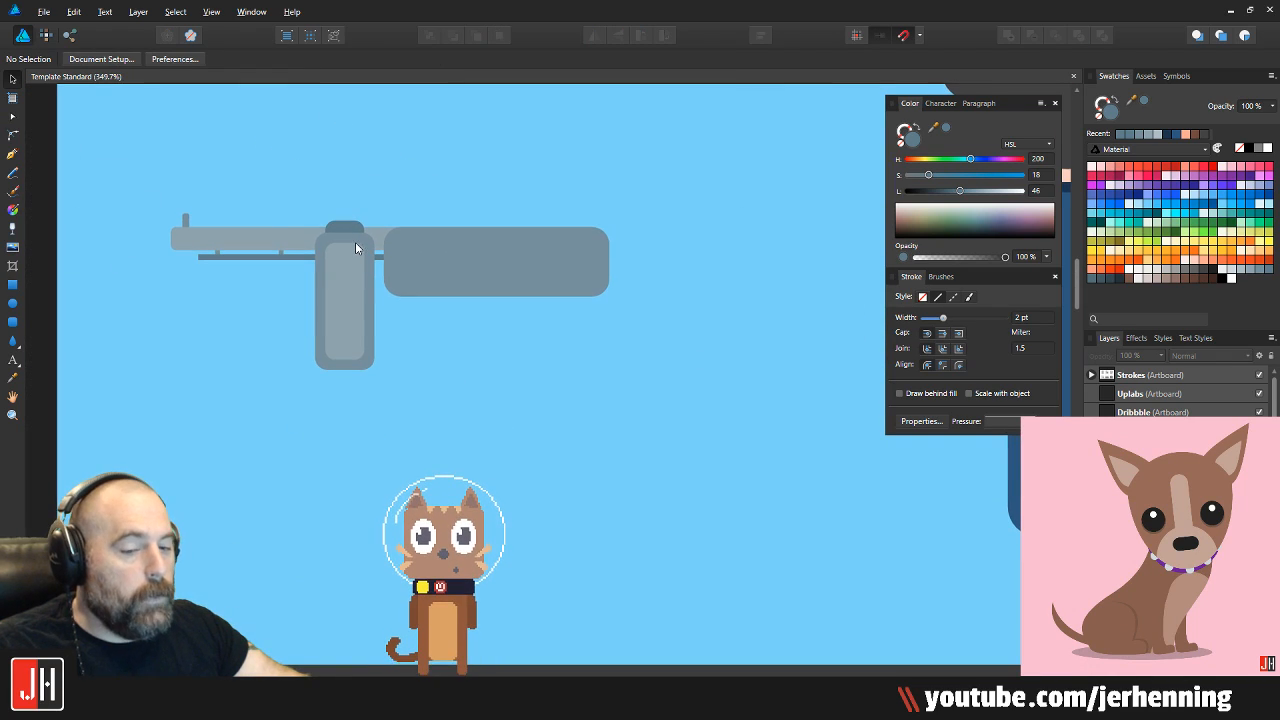
Nest the light panel inside the magazine, scale both down slightly, and centre them under the dark cap
{"action": "left_click", "coordinate": [347, 256]}
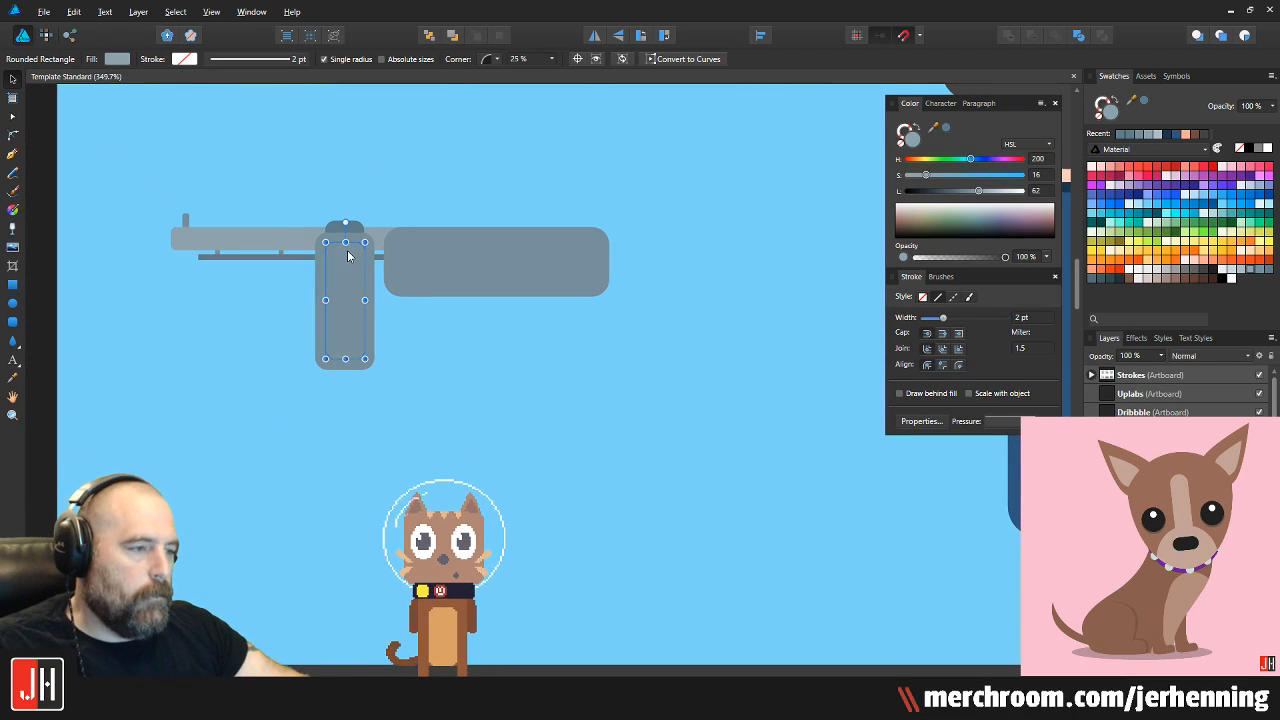
{"action": "scroll", "coordinate": [349, 257], "scroll_direction": "up", "scroll_amount": 2}
{"action": "left_click", "coordinate": [550, 422]}
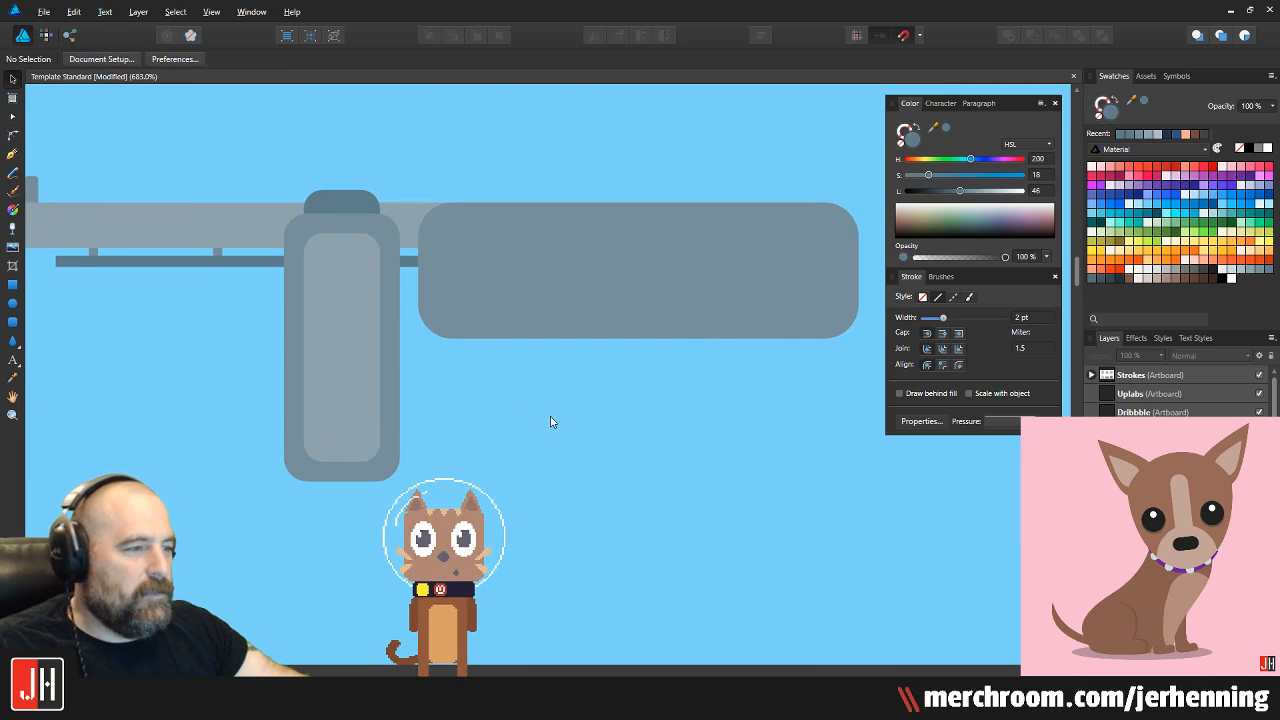
{"action": "left_click", "coordinate": [381, 240]}
{"action": "scroll", "coordinate": [349, 260], "scroll_direction": "up", "scroll_amount": 1}
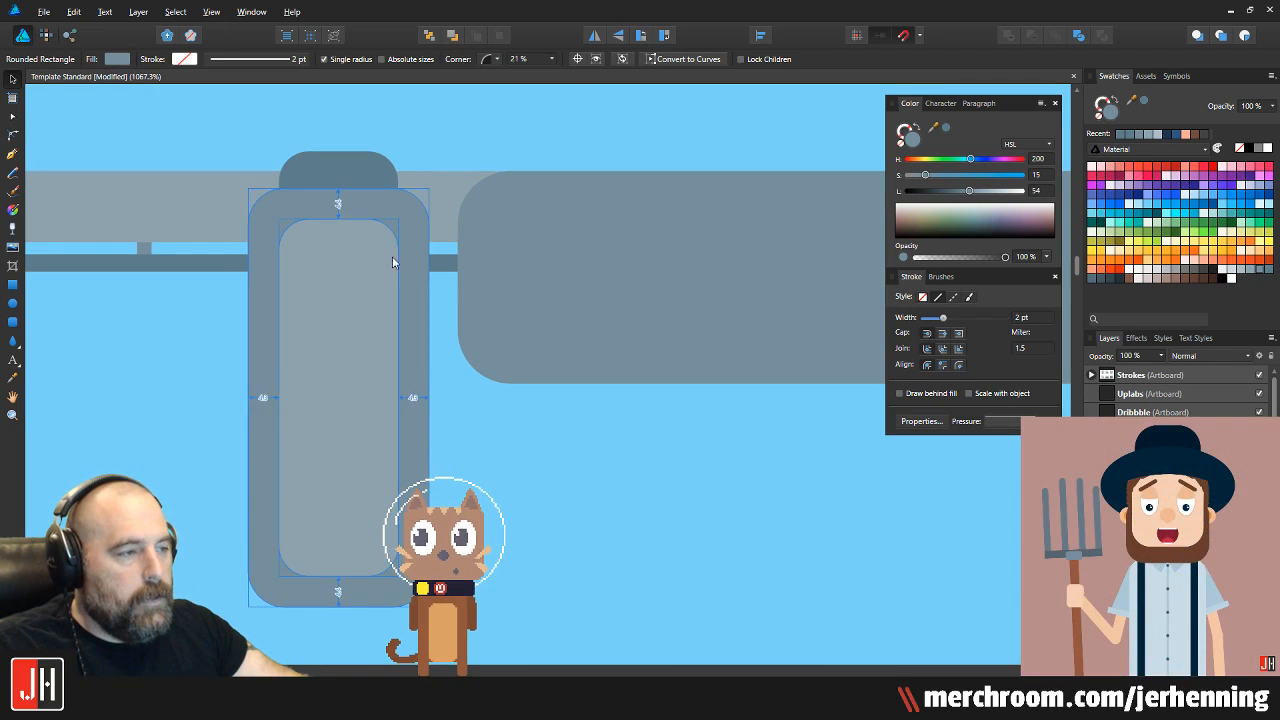
{"action": "left_click_drag", "start_coordinate": [429, 188], "coordinate": [423, 197]}
{"action": "left_click_drag", "start_coordinate": [351, 259], "coordinate": [353, 250]}
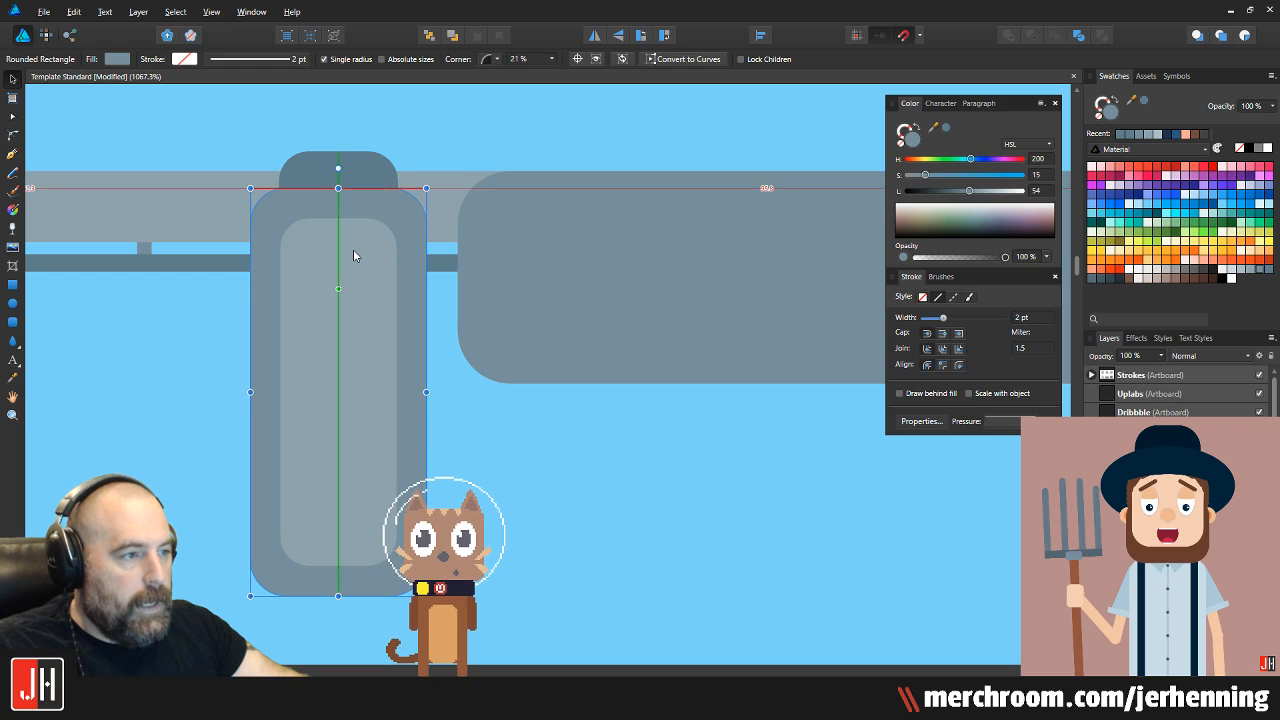
{"action": "left_click", "coordinate": [421, 153]}
Draw a long, fully rounded bar along the upper part of the gun body, inset from both ends
{"action": "scroll", "coordinate": [400, 295], "scroll_direction": "down", "scroll_amount": 5}
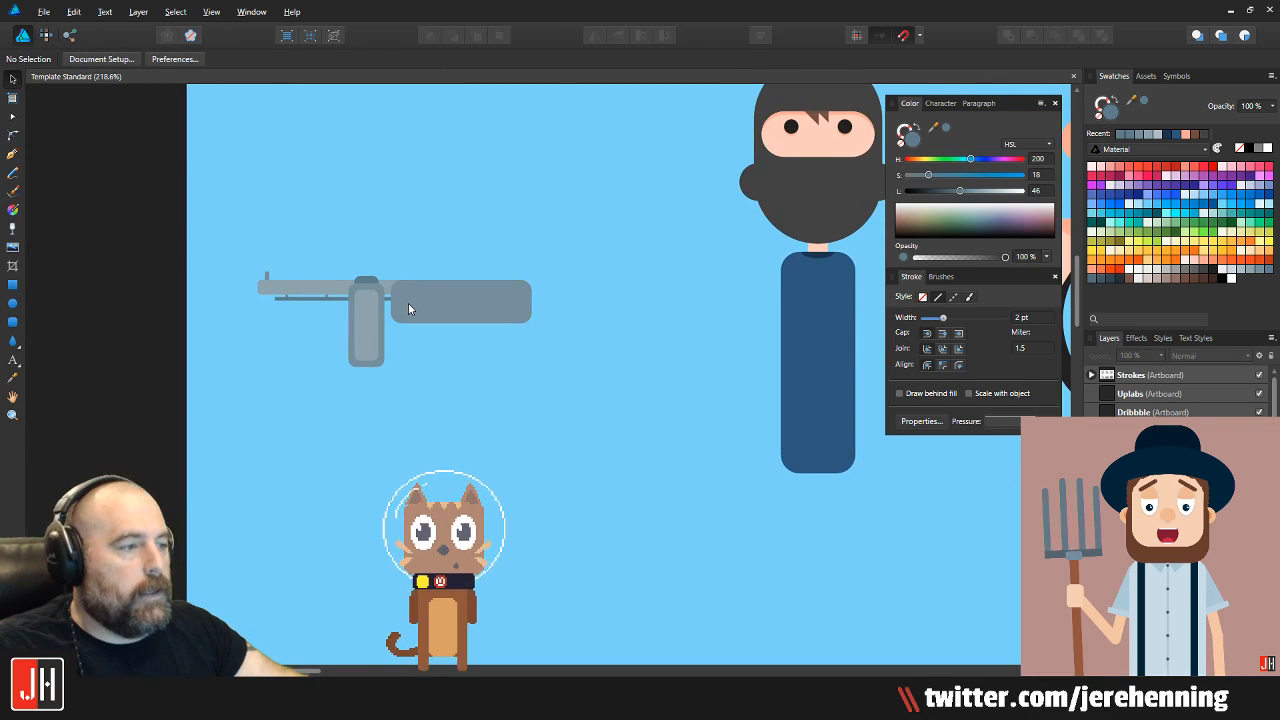
{"action": "scroll", "coordinate": [408, 303], "scroll_direction": "up", "scroll_amount": 2}
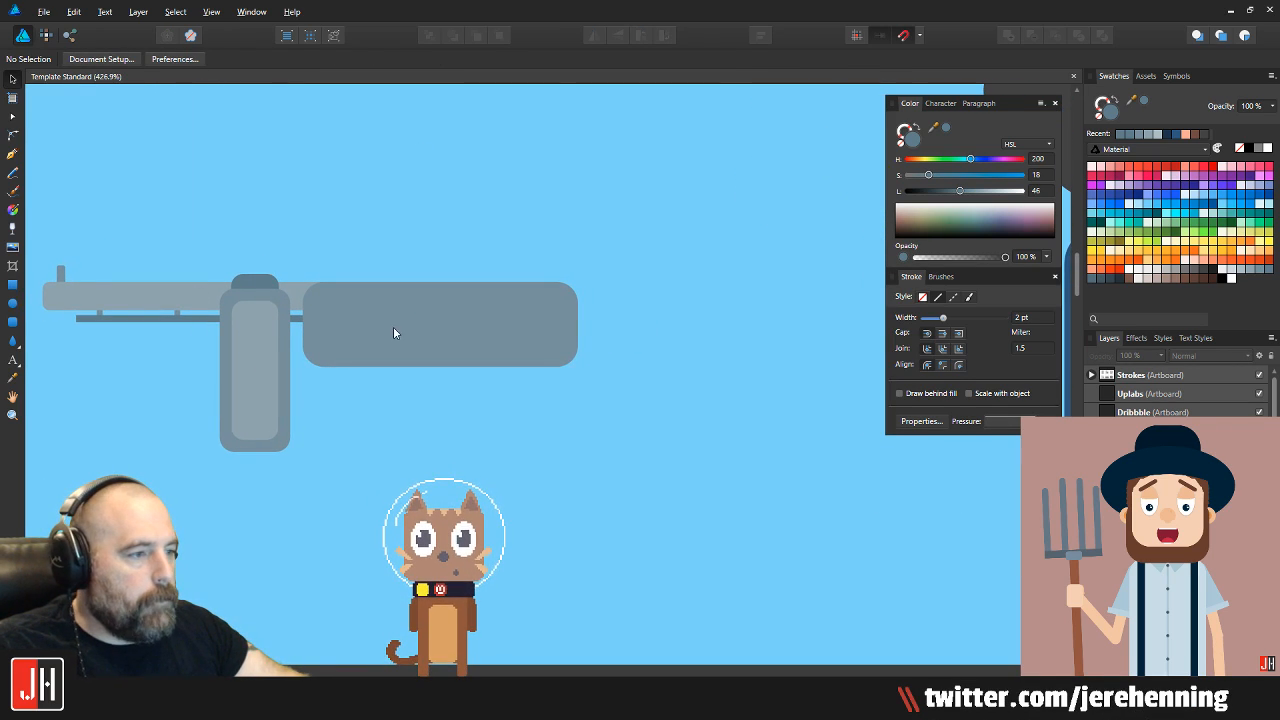
{"action": "scroll", "coordinate": [391, 333], "scroll_direction": "up", "scroll_amount": 1}
{"action": "left_click", "coordinate": [12, 321]}
{"action": "scroll", "coordinate": [259, 274], "scroll_direction": "up", "scroll_amount": 1}
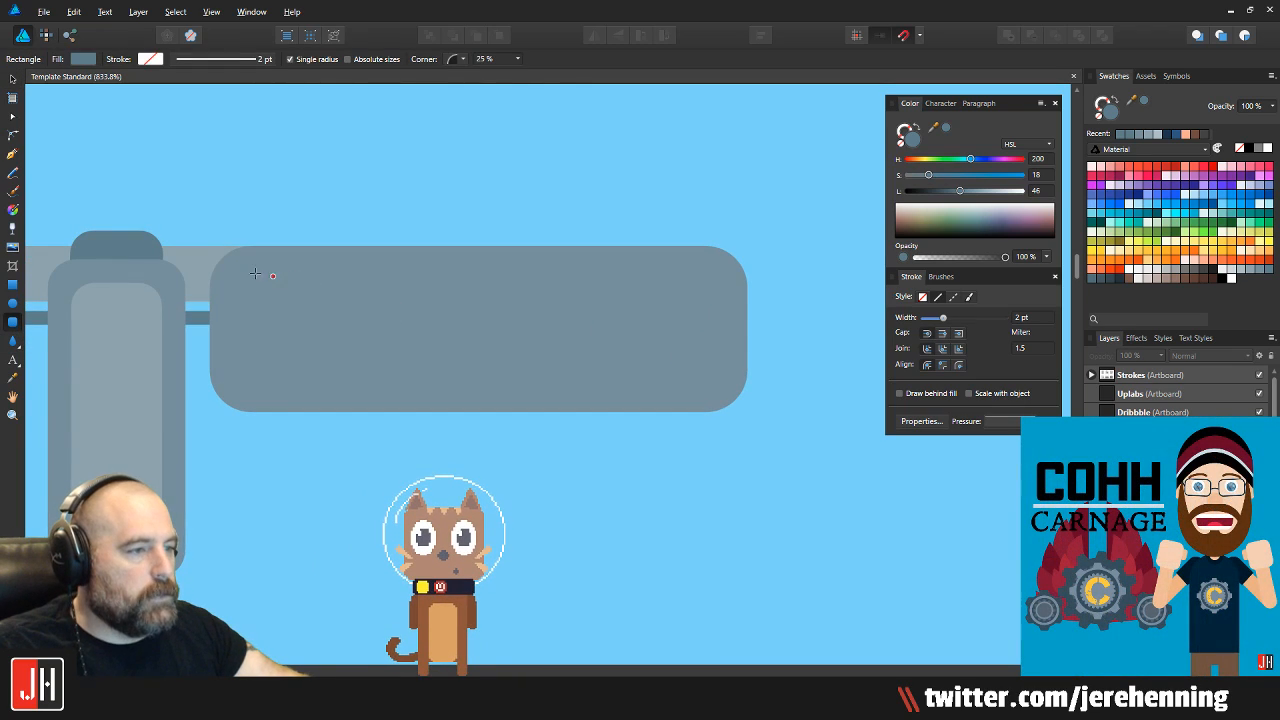
{"action": "left_click_drag", "start_coordinate": [240, 272], "coordinate": [714, 311]}
{"action": "left_click_drag", "start_coordinate": [244, 276], "coordinate": [463, 300]}
{"action": "key", "text": "v"}
{"action": "left_click", "coordinate": [451, 233]}
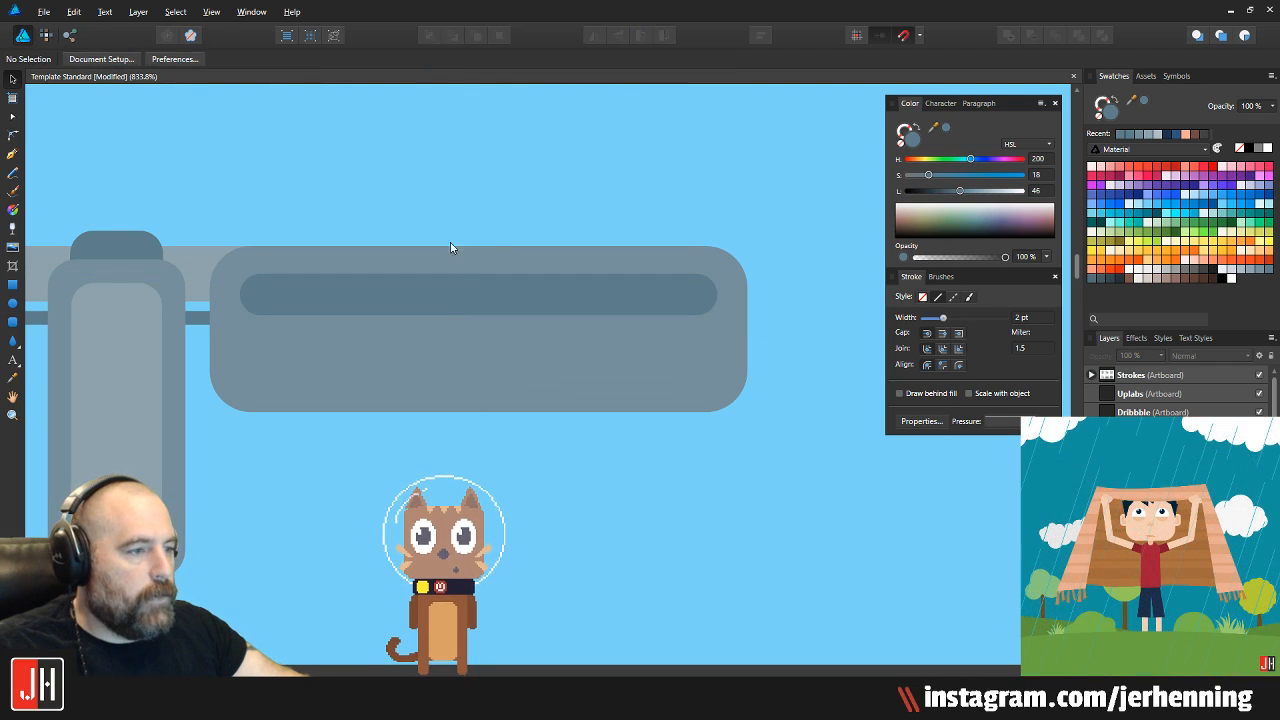
Recolour the long rounded bar on the gun body with the barrel's light blue-grey, HSL 200, 16, 62
{"action": "scroll", "coordinate": [450, 292], "scroll_direction": "up", "scroll_amount": 2}
{"action": "left_click", "coordinate": [345, 299]}
{"action": "key", "text": "i"}
{"action": "left_click", "coordinate": [52, 262]}
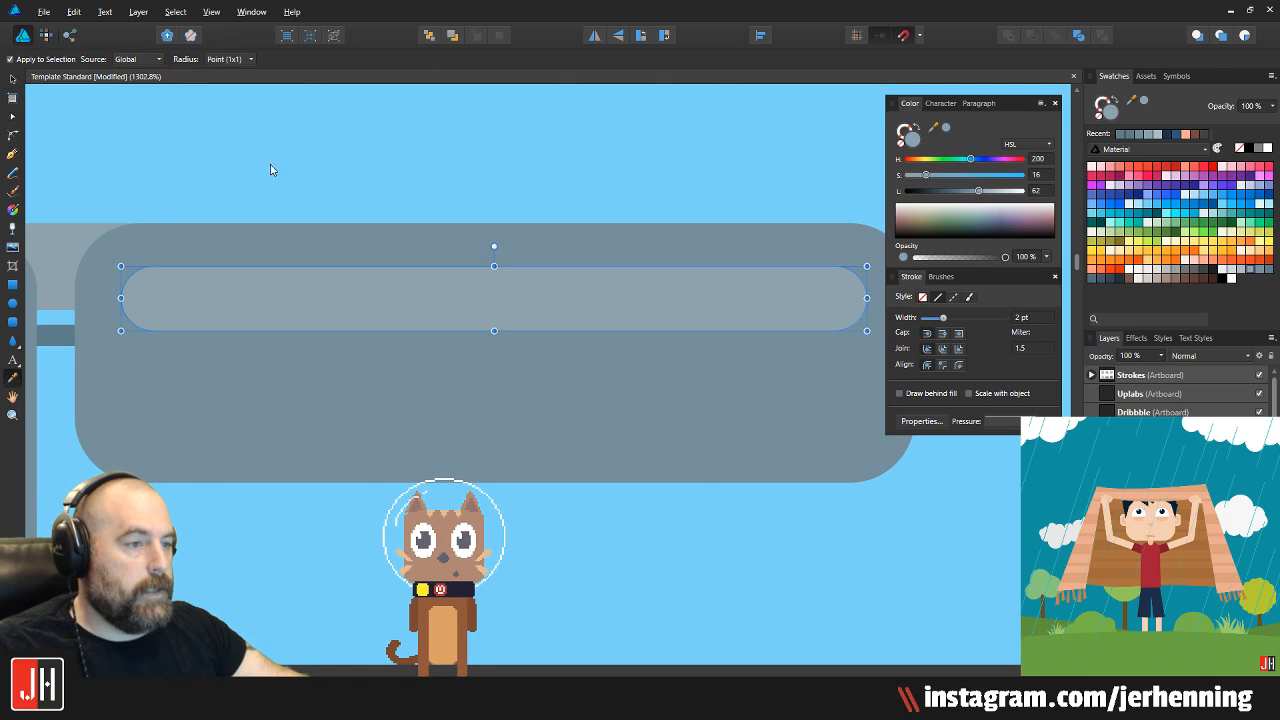
{"action": "key", "text": "v"}
{"action": "left_click", "coordinate": [353, 149]}
Reduce the gun body's height slightly by raising its lower edge
{"action": "scroll", "coordinate": [438, 300], "scroll_direction": "down", "scroll_amount": 1}
{"action": "scroll", "coordinate": [436, 312], "scroll_direction": "down", "scroll_amount": 3}
{"action": "scroll", "coordinate": [425, 334], "scroll_direction": "up", "scroll_amount": 2}
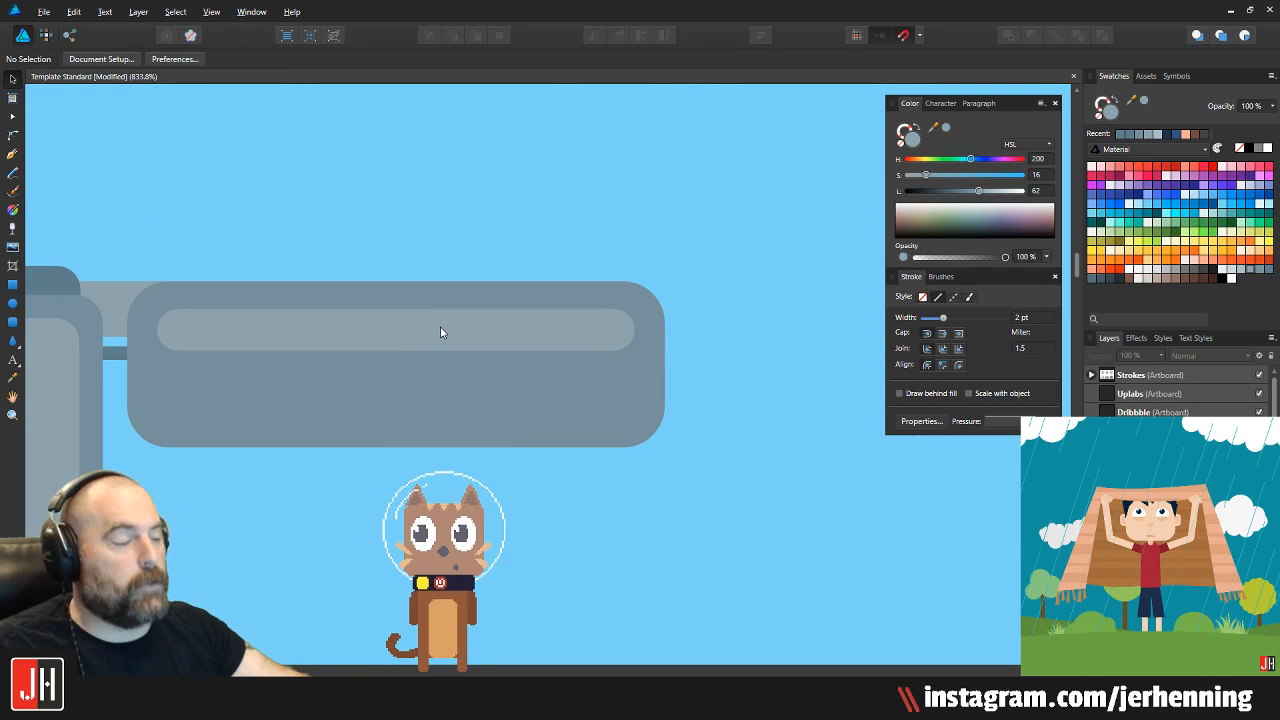
{"action": "left_click", "coordinate": [443, 392]}
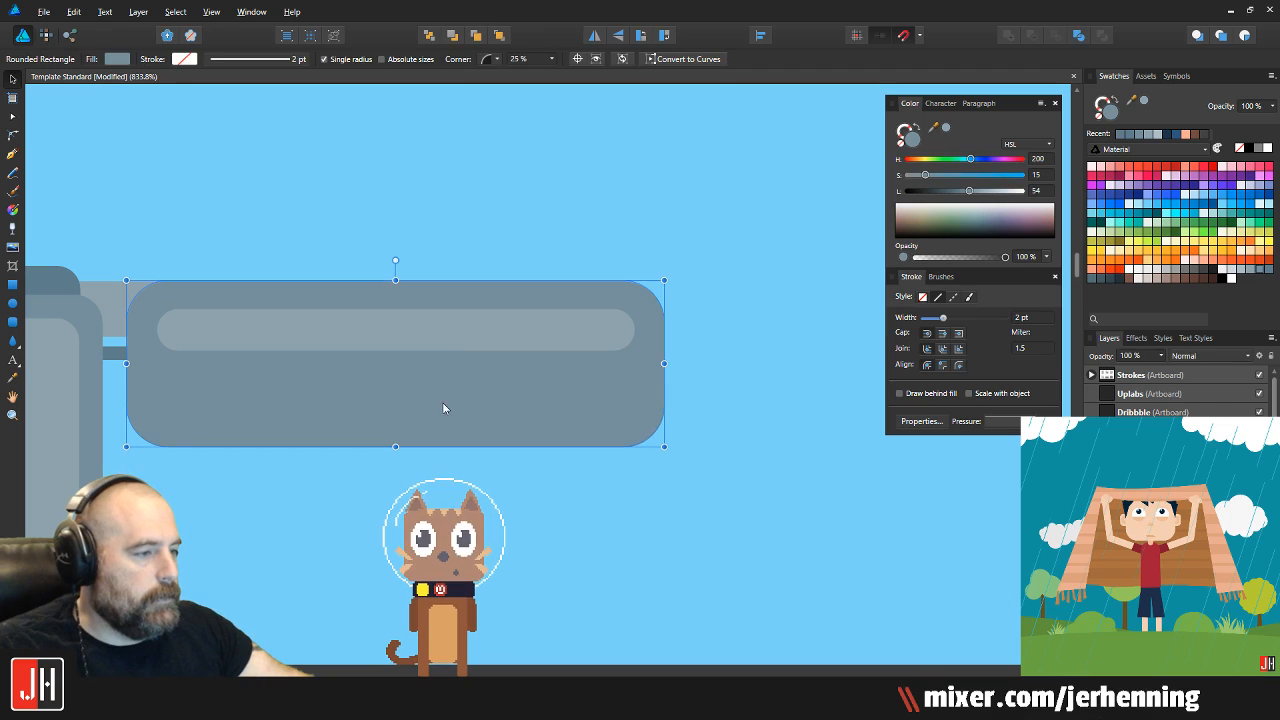
{"action": "left_click_drag", "start_coordinate": [395, 449], "coordinate": [395, 428]}
{"action": "key", "text": "ctrl+d"}
{"action": "scroll", "coordinate": [414, 401], "scroll_direction": "down", "scroll_amount": 4}
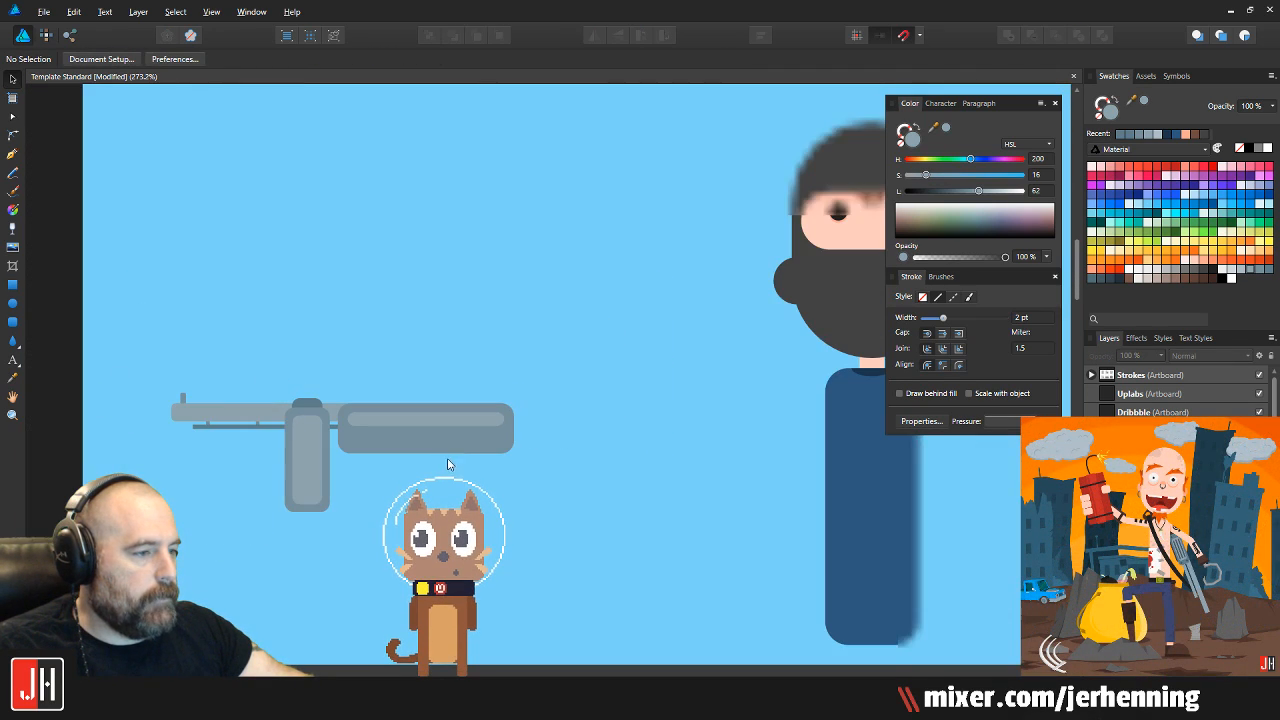
{"action": "scroll", "coordinate": [415, 401], "scroll_direction": "up", "scroll_amount": 5}
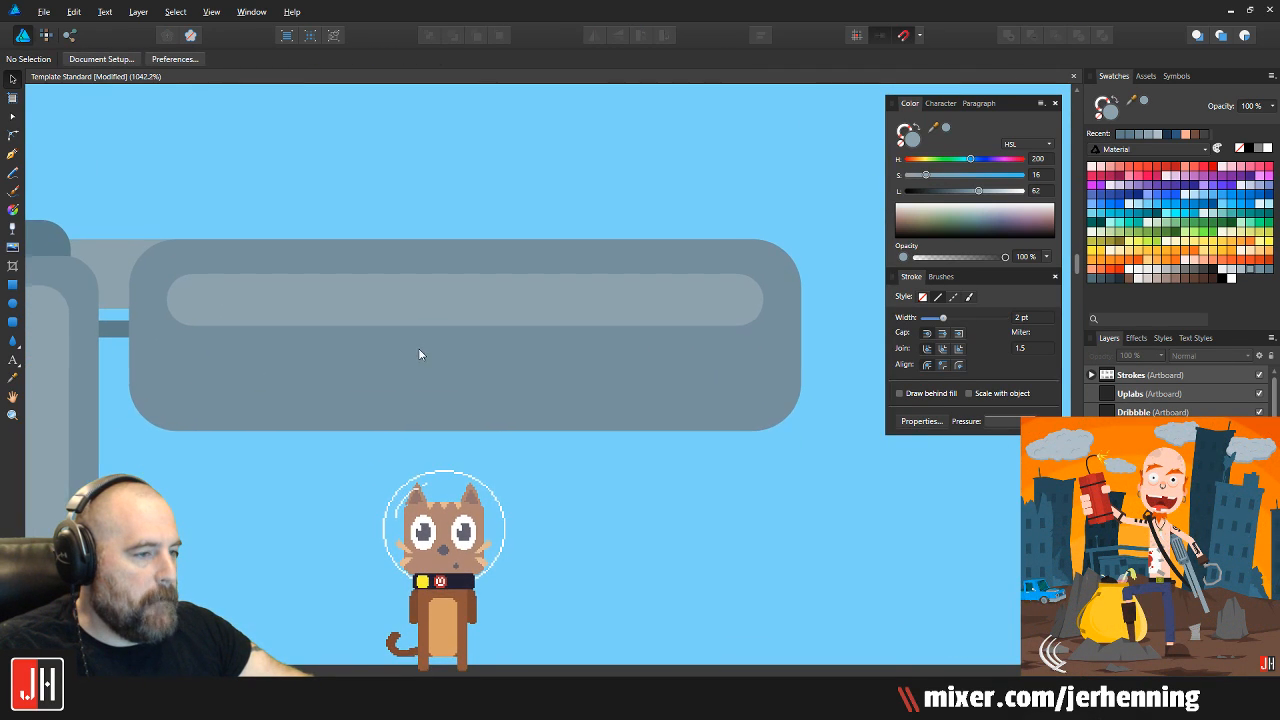
Draw a small light circle beneath the bar at the gun body's front end and place a copy beside it
{"action": "left_click", "coordinate": [13, 306]}
{"action": "scroll", "coordinate": [313, 411], "scroll_direction": "up", "scroll_amount": 2}
{"action": "left_click_drag", "start_coordinate": [121, 318], "coordinate": [266, 371]}
{"action": "scroll", "coordinate": [291, 386], "scroll_direction": "down", "scroll_amount": 3}
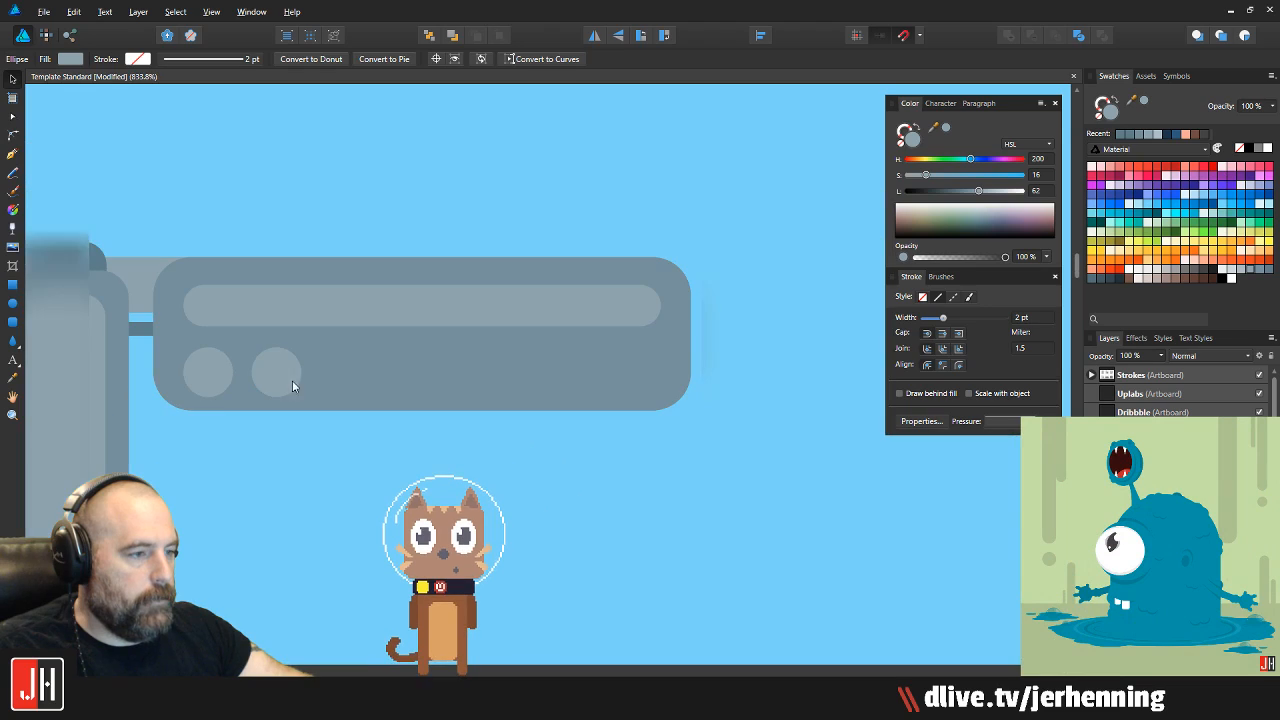
Copy the pair of circles to the rear end of the gun body, level with the front pair
{"action": "left_click", "coordinate": [390, 487]}
{"action": "left_click_drag", "start_coordinate": [390, 487], "coordinate": [157, 319]}
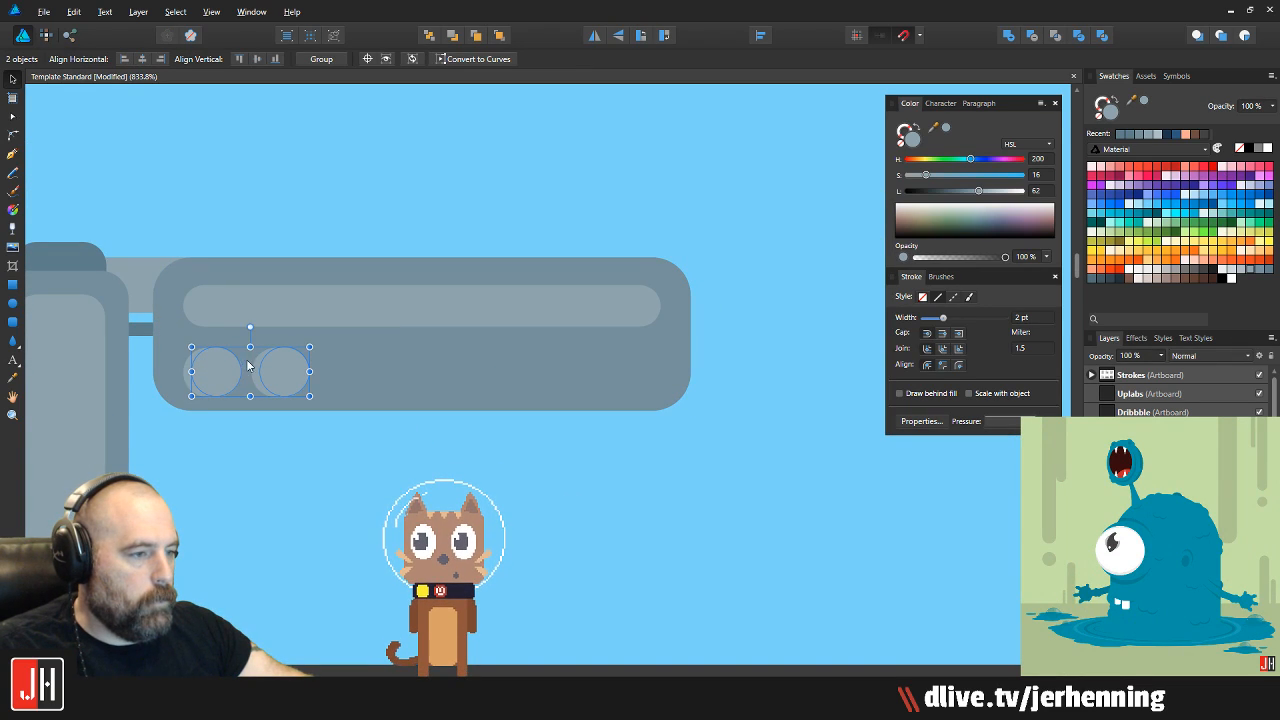
{"action": "left_click_drag", "start_coordinate": [245, 368], "coordinate": [590, 370]}
{"action": "left_click", "coordinate": [543, 478]}
{"action": "scroll", "coordinate": [543, 478], "scroll_direction": "down", "scroll_amount": 4}
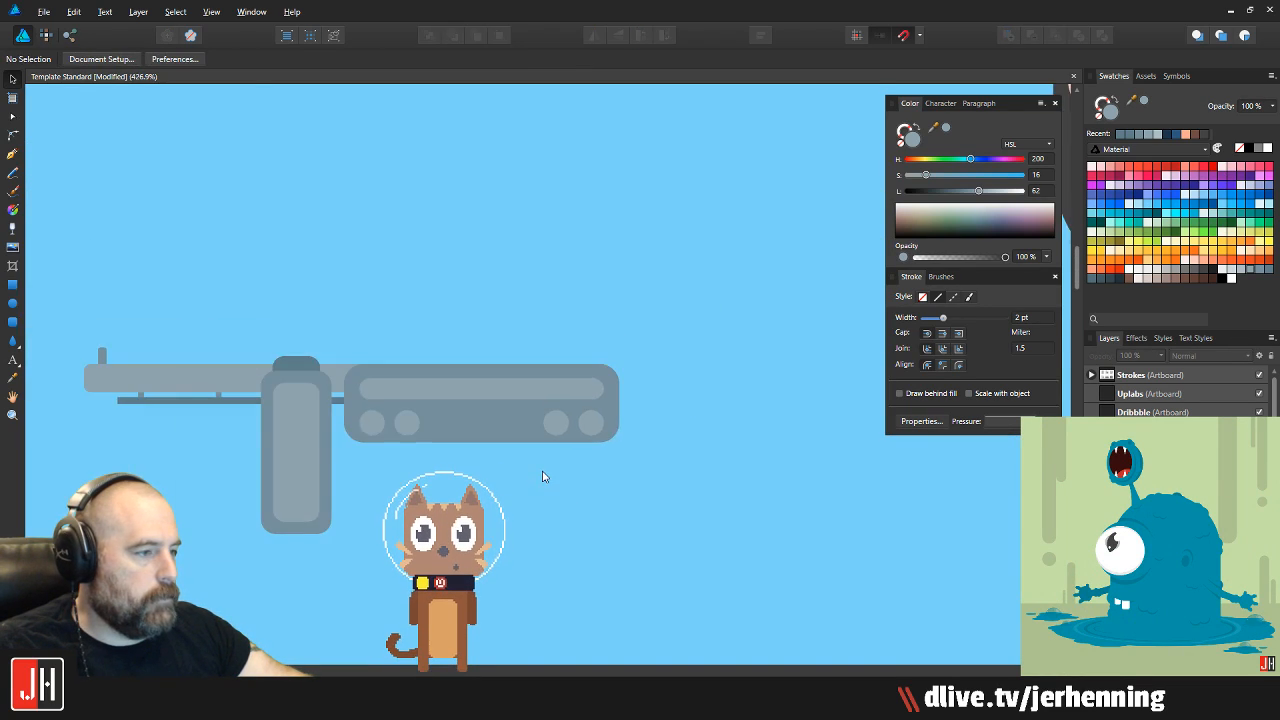
{"action": "scroll", "coordinate": [530, 448], "scroll_direction": "up", "scroll_amount": 3}
{"action": "scroll", "coordinate": [420, 420], "scroll_direction": "right", "scroll_amount": 3}
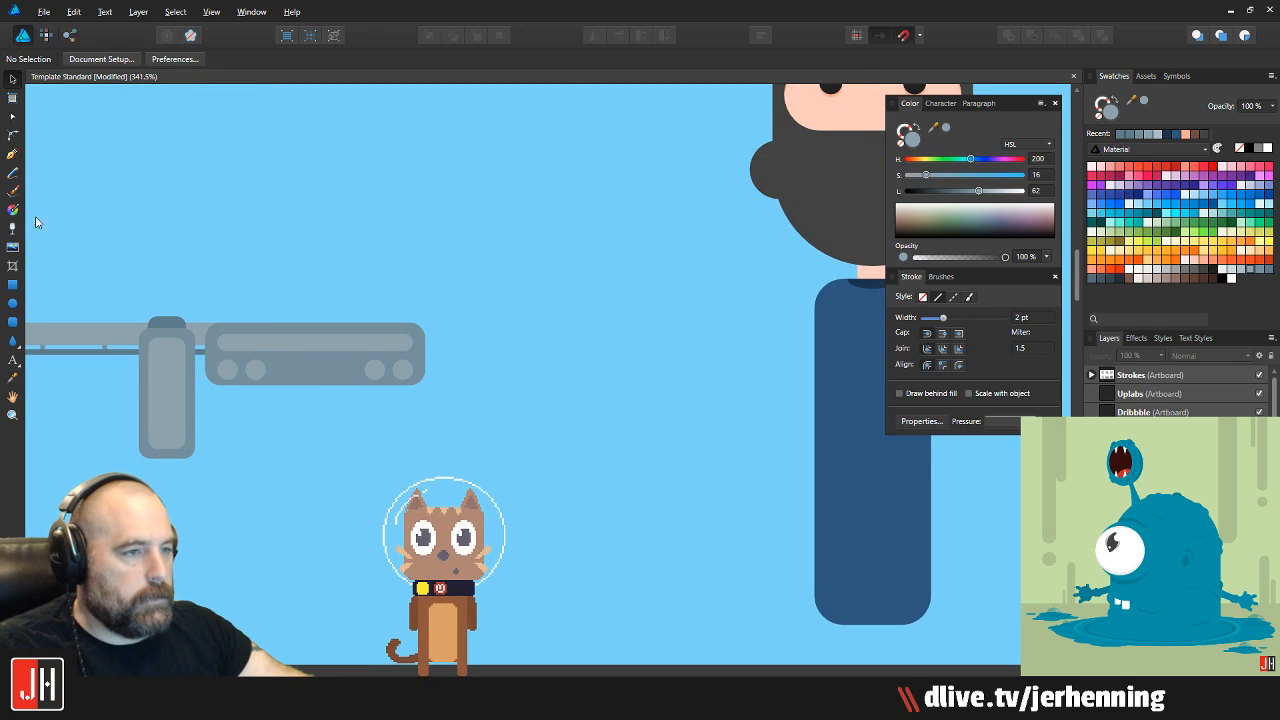
Draw a curved shoulder stock extending behind the gun body with the Pen tool and fill it dark brown, HSL 9, 28, 19
{"action": "left_click", "coordinate": [13, 154]}
{"action": "left_click", "coordinate": [412, 322]}
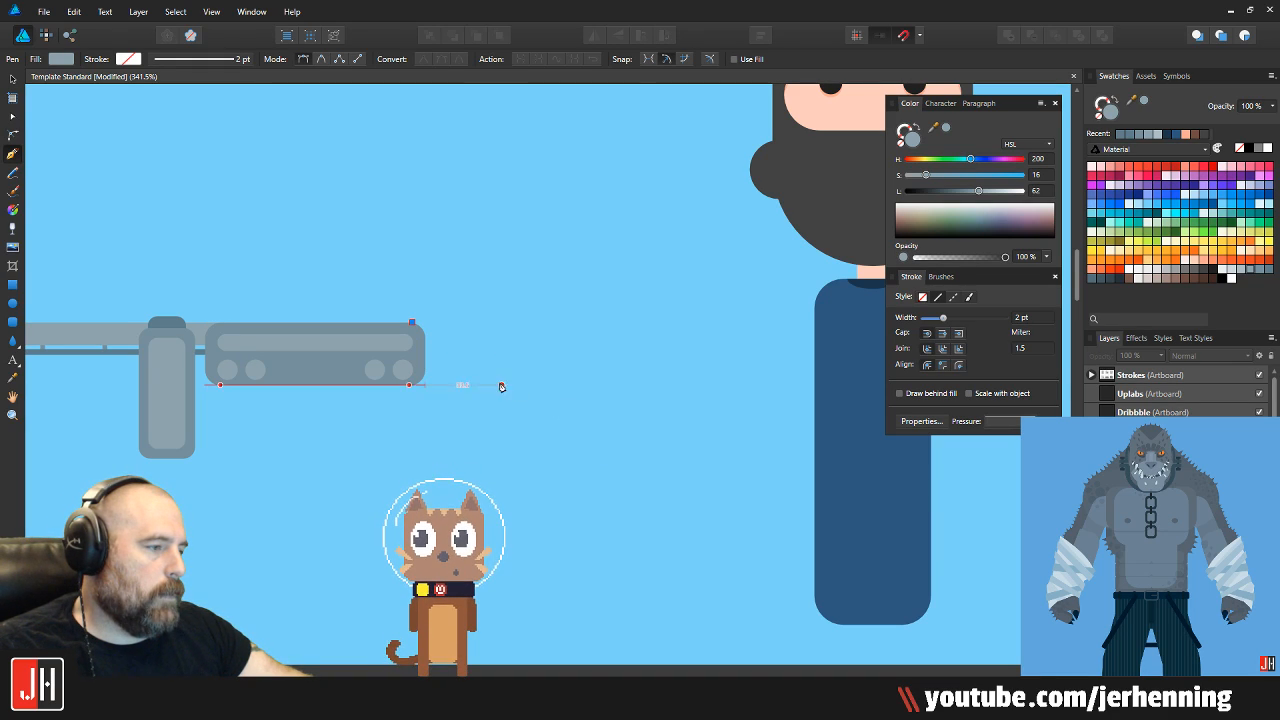
{"action": "left_click_drag", "start_coordinate": [507, 370], "coordinate": [532, 401]}
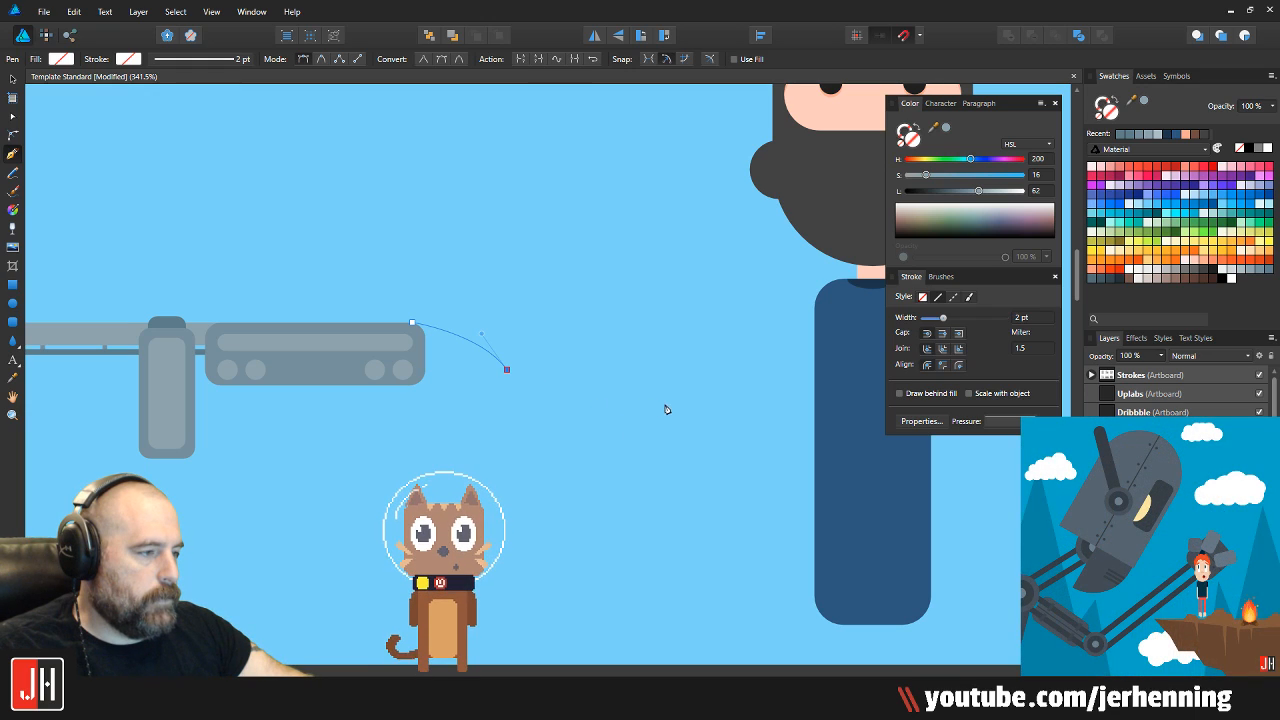
{"action": "left_click_drag", "start_coordinate": [671, 404], "coordinate": [667, 441]}
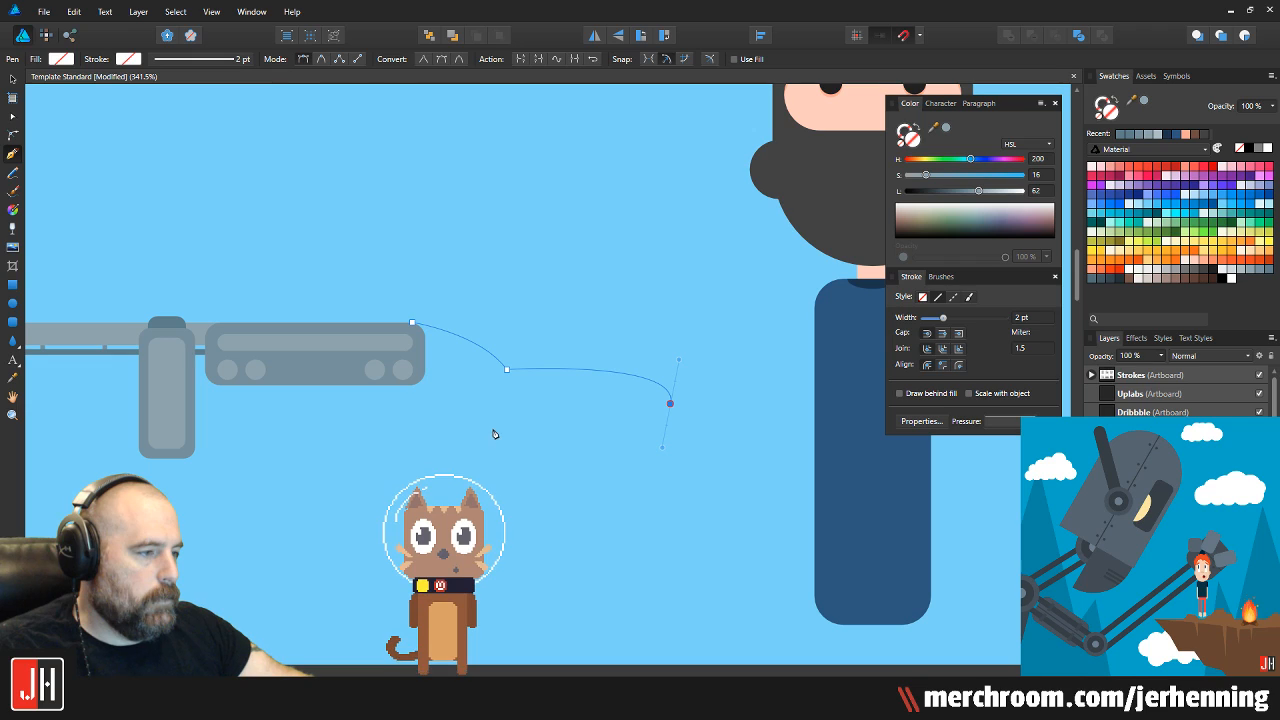
{"action": "left_click_drag", "start_coordinate": [470, 416], "coordinate": [338, 335]}
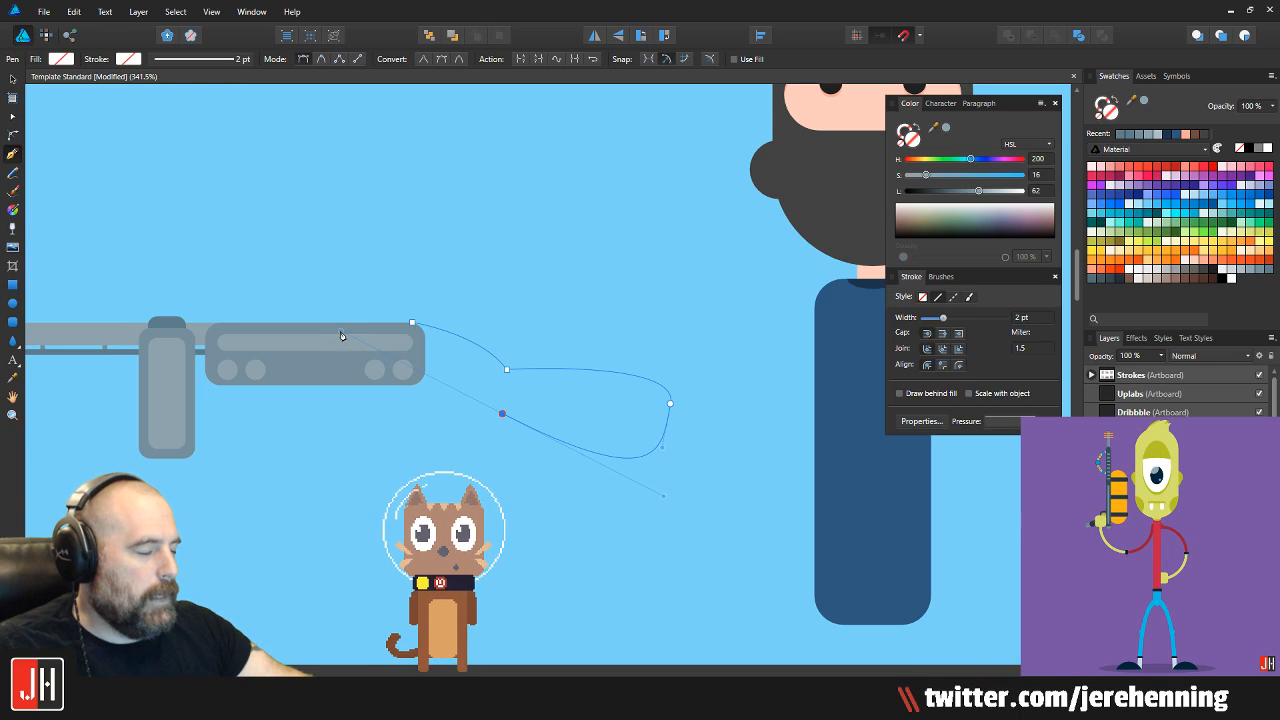
{"action": "left_click_drag", "start_coordinate": [393, 369], "coordinate": [380, 348]}
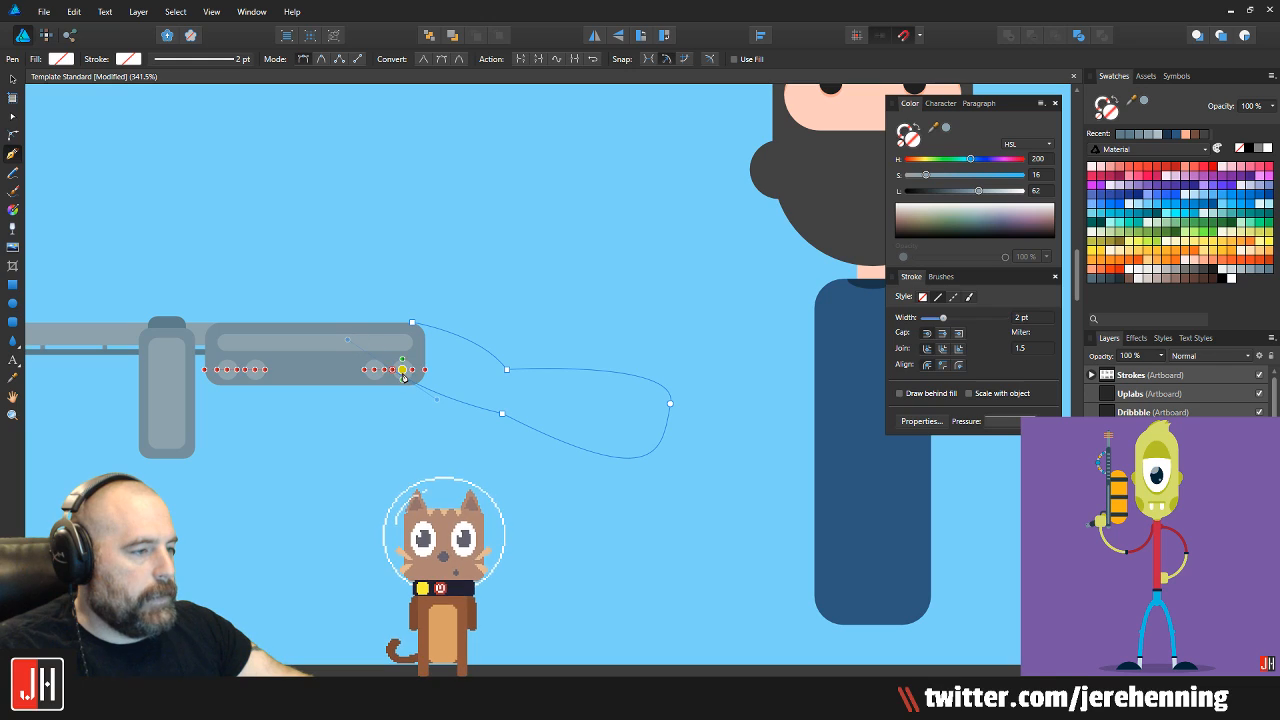
{"action": "left_click", "coordinate": [413, 325]}
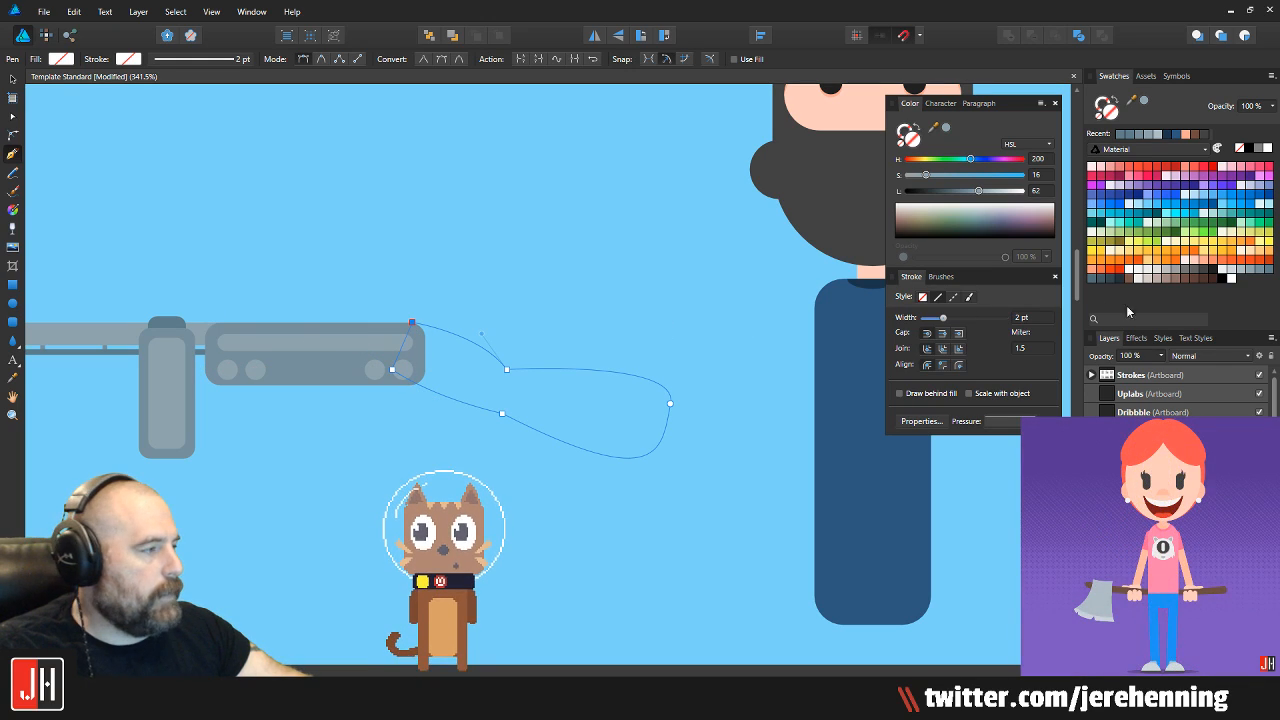
{"action": "left_click", "coordinate": [1212, 275]}
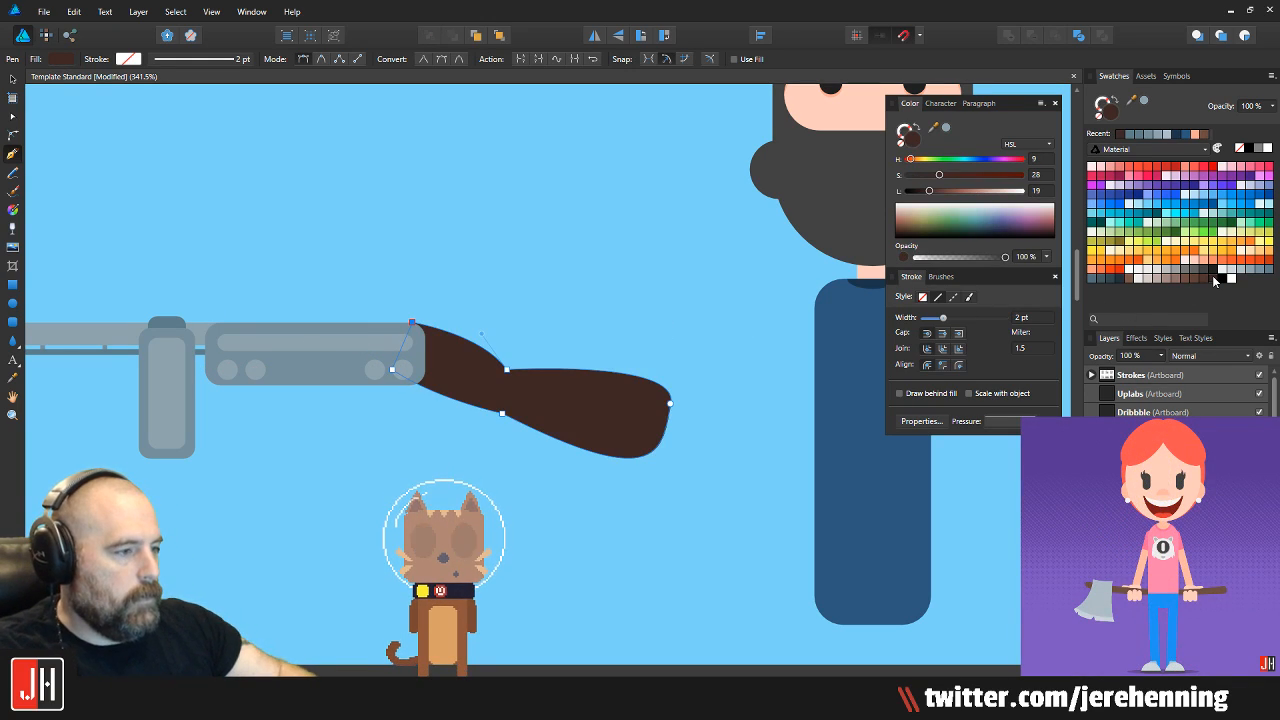
Reshape the stock's butt end into a flatter, squarer edge by adjusting its rearmost node
{"action": "key", "text": "v"}
{"action": "left_click", "coordinate": [654, 249]}
{"action": "scroll", "coordinate": [459, 348], "scroll_direction": "down", "scroll_amount": 3}
{"action": "scroll", "coordinate": [459, 348], "scroll_direction": "down", "scroll_amount": 3}
{"action": "scroll", "coordinate": [431, 374], "scroll_direction": "up", "scroll_amount": 6}
{"action": "scroll", "coordinate": [586, 379], "scroll_direction": "up", "scroll_amount": 2}
{"action": "left_click", "coordinate": [782, 374]}
{"action": "key", "text": "a"}
{"action": "left_click_drag", "start_coordinate": [782, 374], "coordinate": [434, 393]}
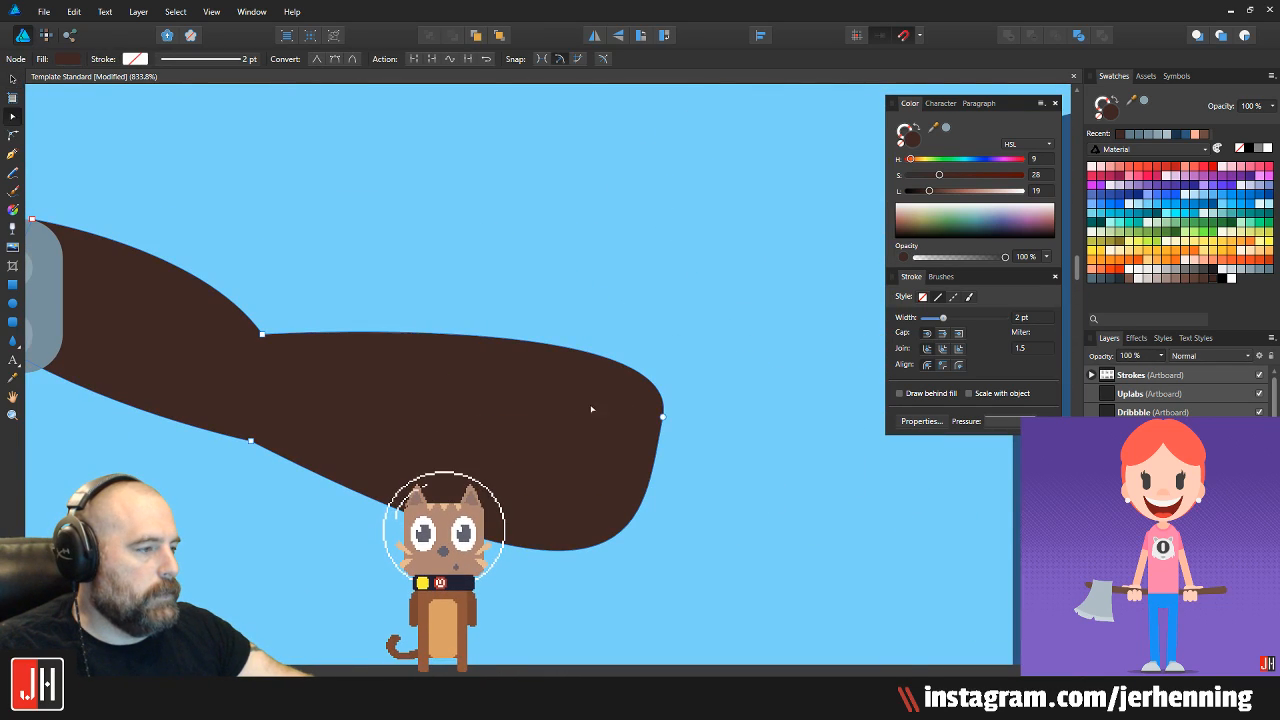
{"action": "left_click_drag", "start_coordinate": [662, 418], "coordinate": [631, 294]}
{"action": "left_click", "coordinate": [674, 309]}
{"action": "key", "text": "ctrl+0"}
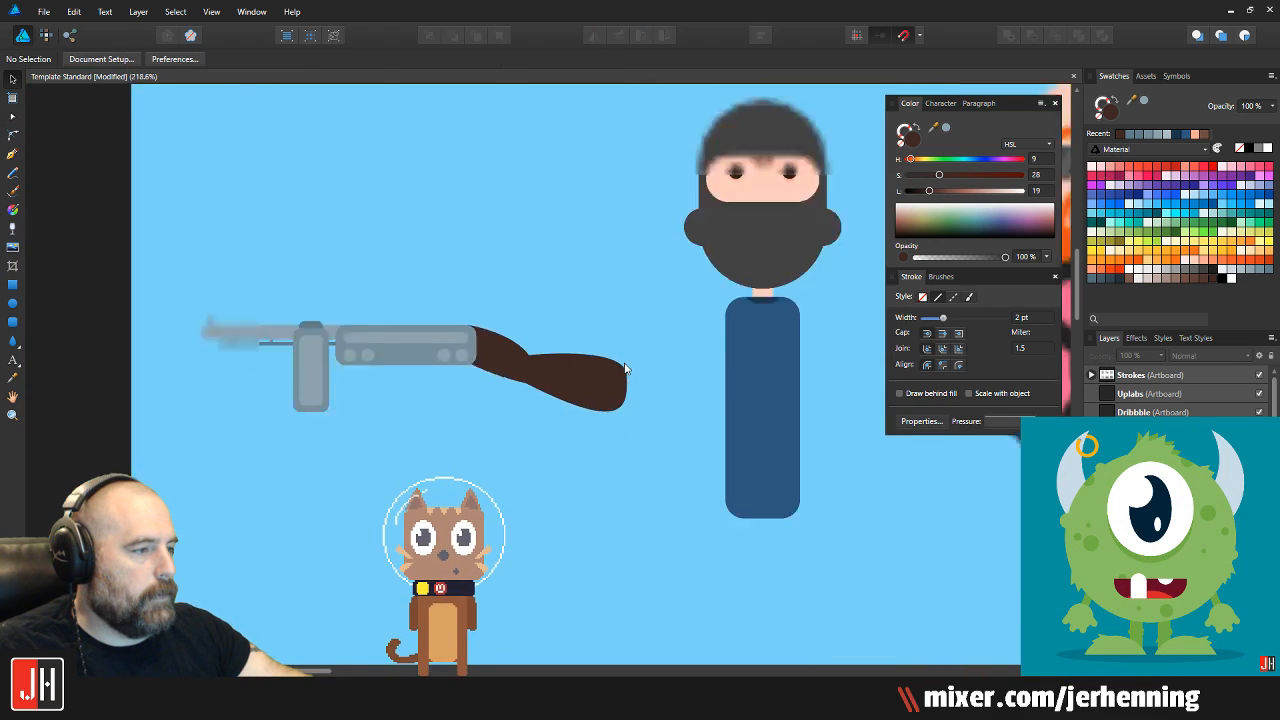
Shift the brown stock slightly forward so its front tucks further behind the gun body
{"action": "scroll", "coordinate": [575, 380], "scroll_direction": "up", "scroll_amount": 5}
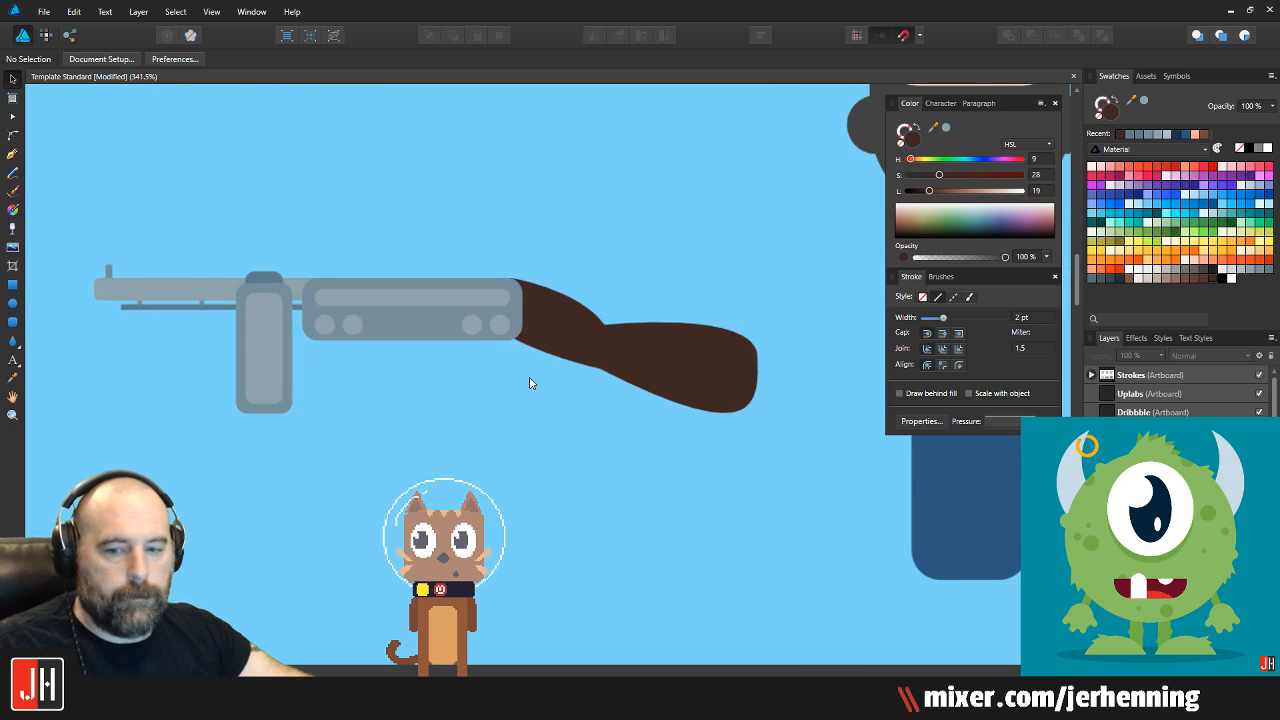
{"action": "scroll", "coordinate": [461, 359], "scroll_direction": "up", "scroll_amount": 3}
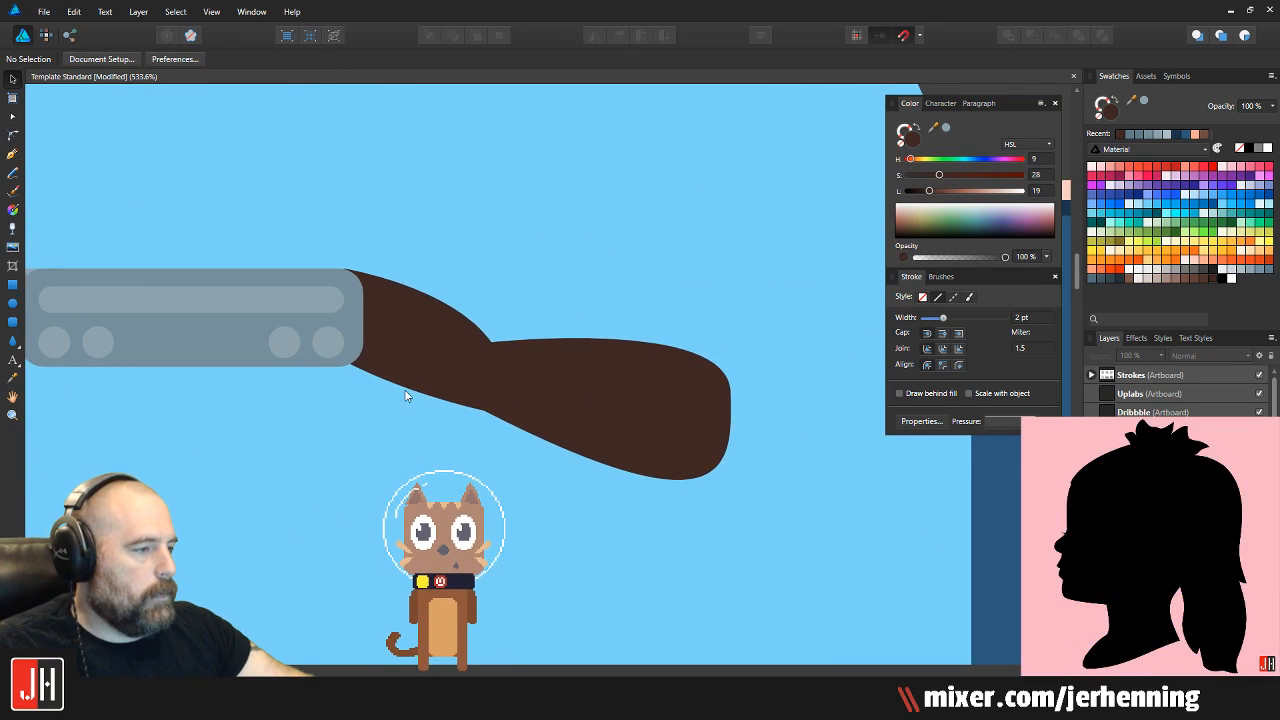
{"action": "left_click_drag", "start_coordinate": [421, 356], "coordinate": [404, 356]}
{"action": "left_click", "coordinate": [509, 189]}
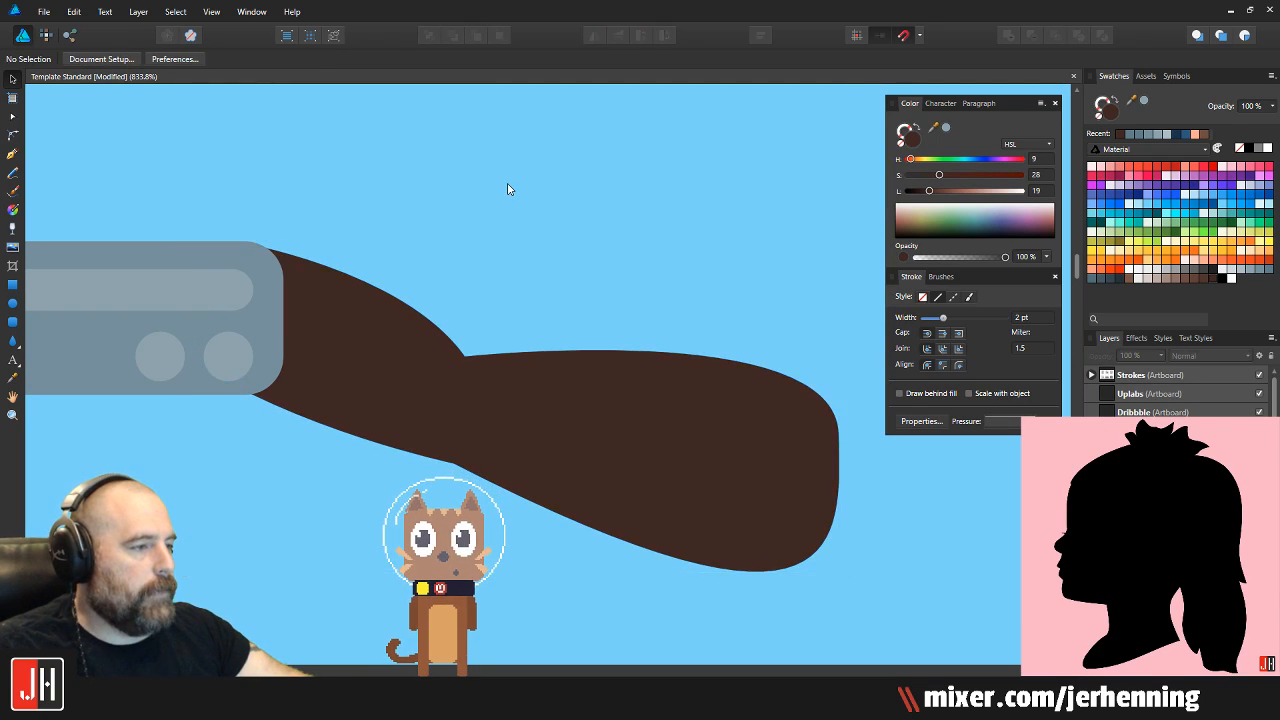
{"action": "scroll", "coordinate": [529, 309], "scroll_direction": "down", "scroll_amount": 6}
{"action": "scroll", "coordinate": [445, 352], "scroll_direction": "up", "scroll_amount": 6}
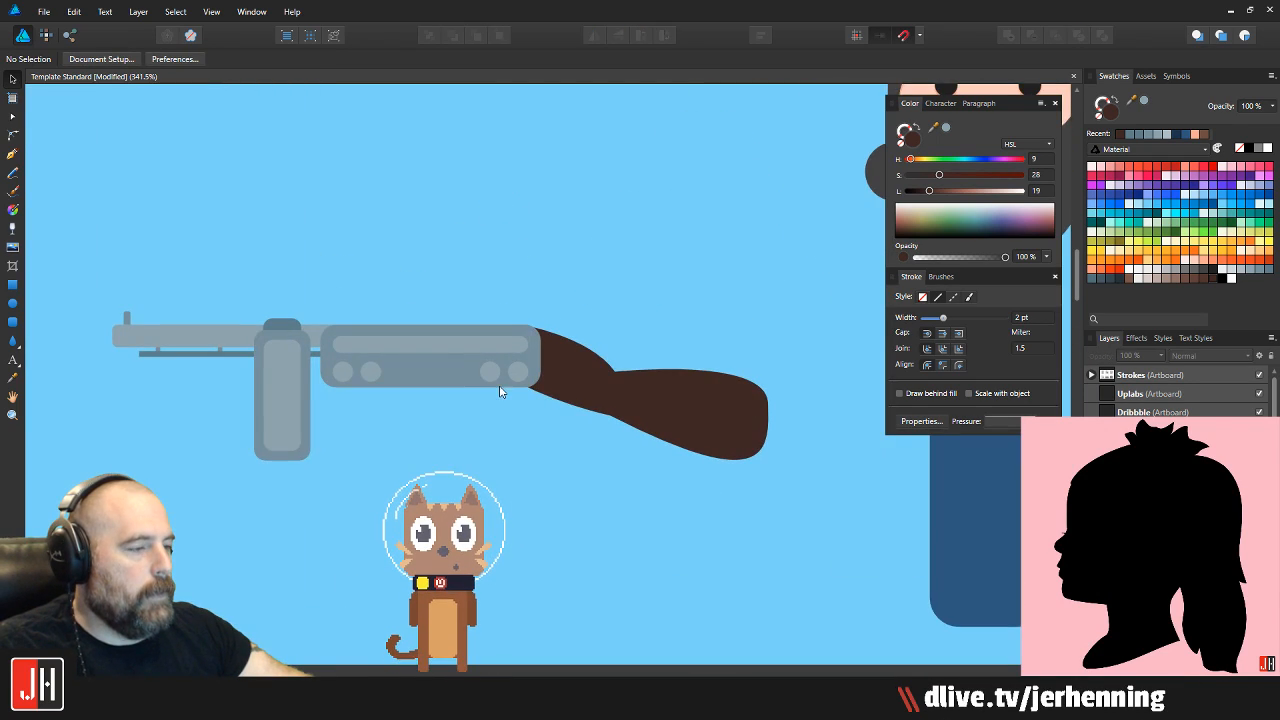
Draw a circle over the gun body's lower rear edge and fill it with the light blue-grey, HSL 200, 16, 62
{"action": "left_click", "coordinate": [13, 304]}
{"action": "scroll", "coordinate": [477, 409], "scroll_direction": "up", "scroll_amount": 3}
{"action": "mouse_move", "coordinate": [321, 288]}
{"action": "left_mouse_down"}
{"action": "mouse_move", "coordinate": [436, 402]}
{"action": "mouse_move", "coordinate": [551, 486]}
{"action": "mouse_move", "coordinate": [555, 521]}
{"action": "left_mouse_up"}
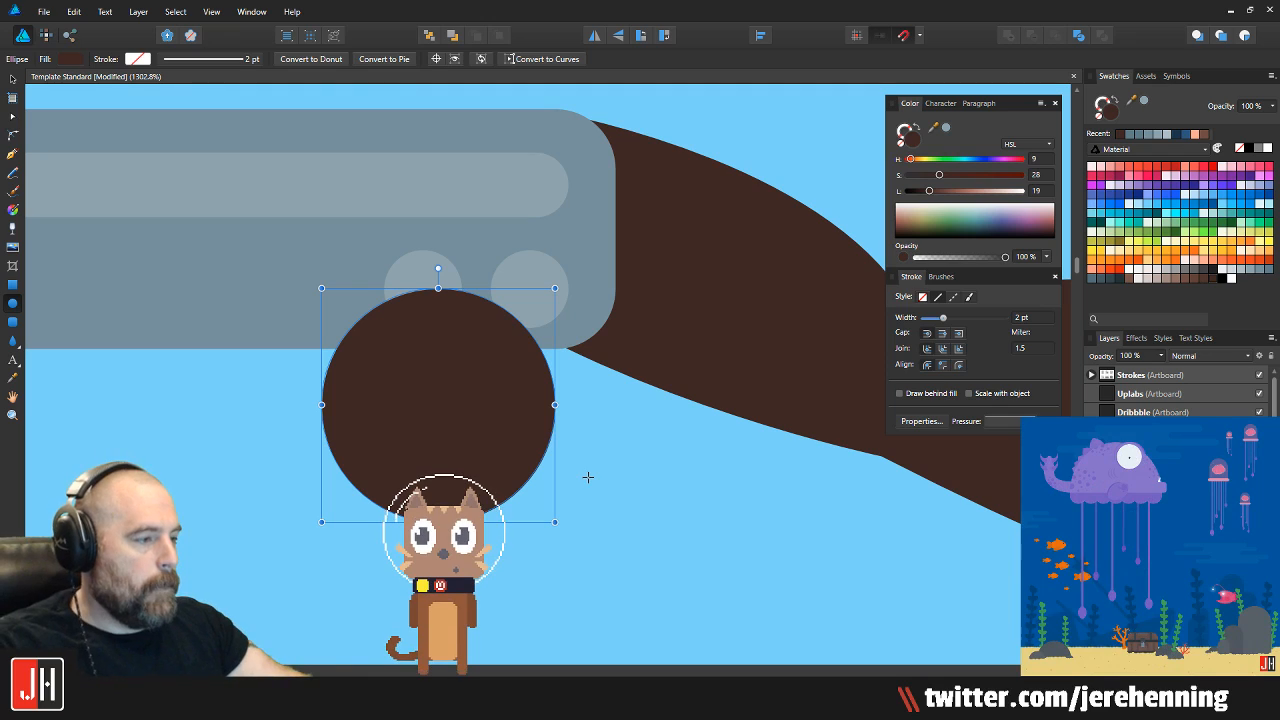
{"action": "key", "text": "i"}
{"action": "scroll", "coordinate": [263, 238], "scroll_direction": "down", "scroll_amount": 5}
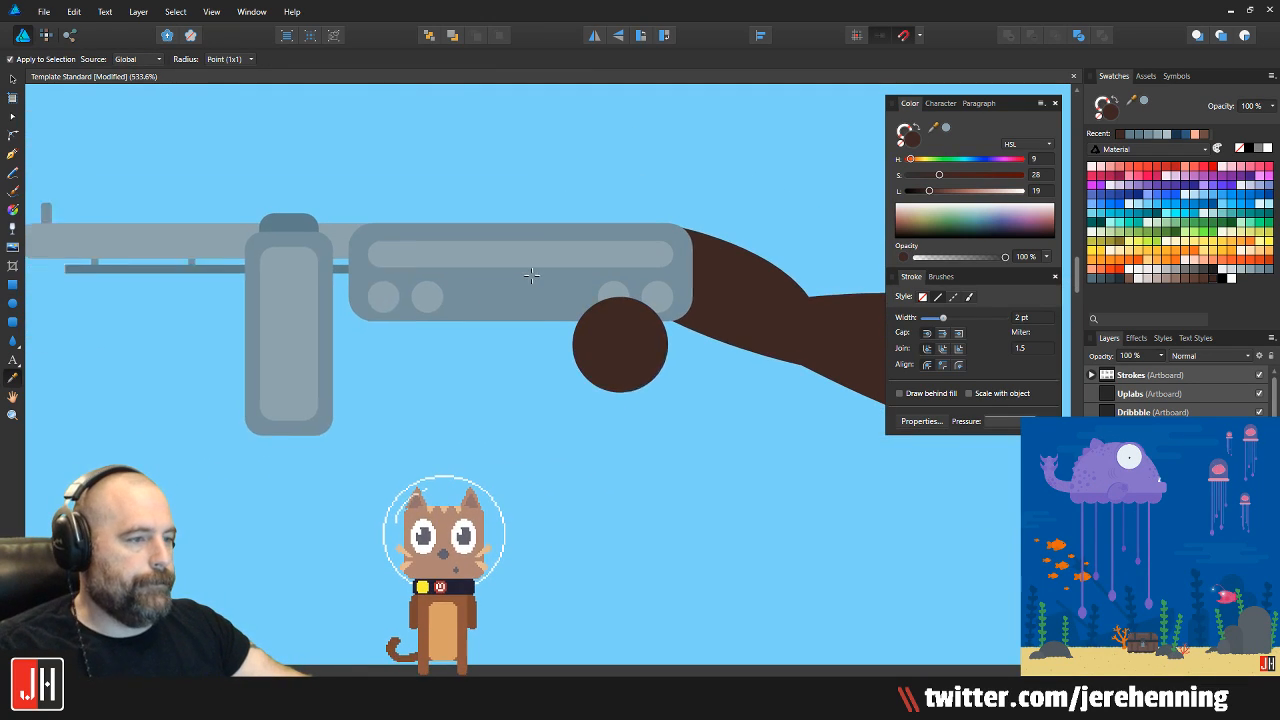
{"action": "left_click", "coordinate": [263, 238]}
Subtract a smaller concentric copy from the new circle to turn it into a thin trigger-guard ring
{"action": "key", "text": "m"}
{"action": "scroll", "coordinate": [737, 369], "scroll_direction": "up", "scroll_amount": 3}
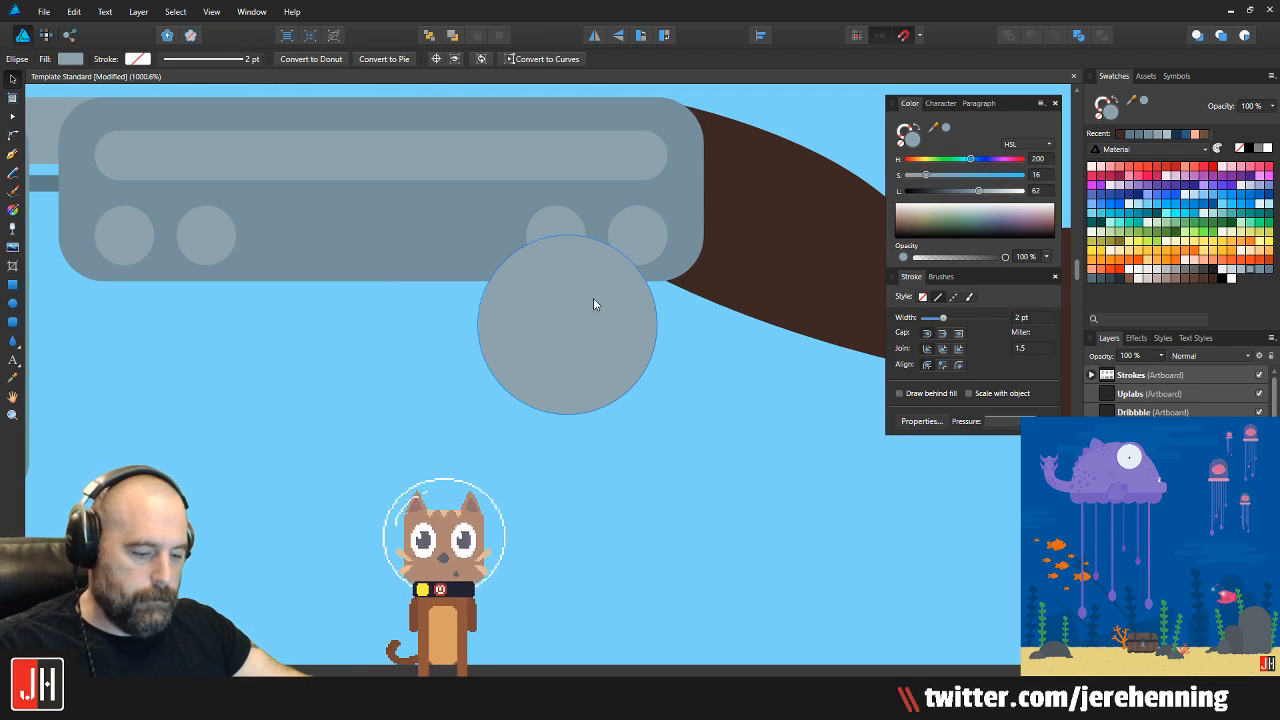
{"action": "left_click_drag", "start_coordinate": [657, 235], "coordinate": [637, 255]}
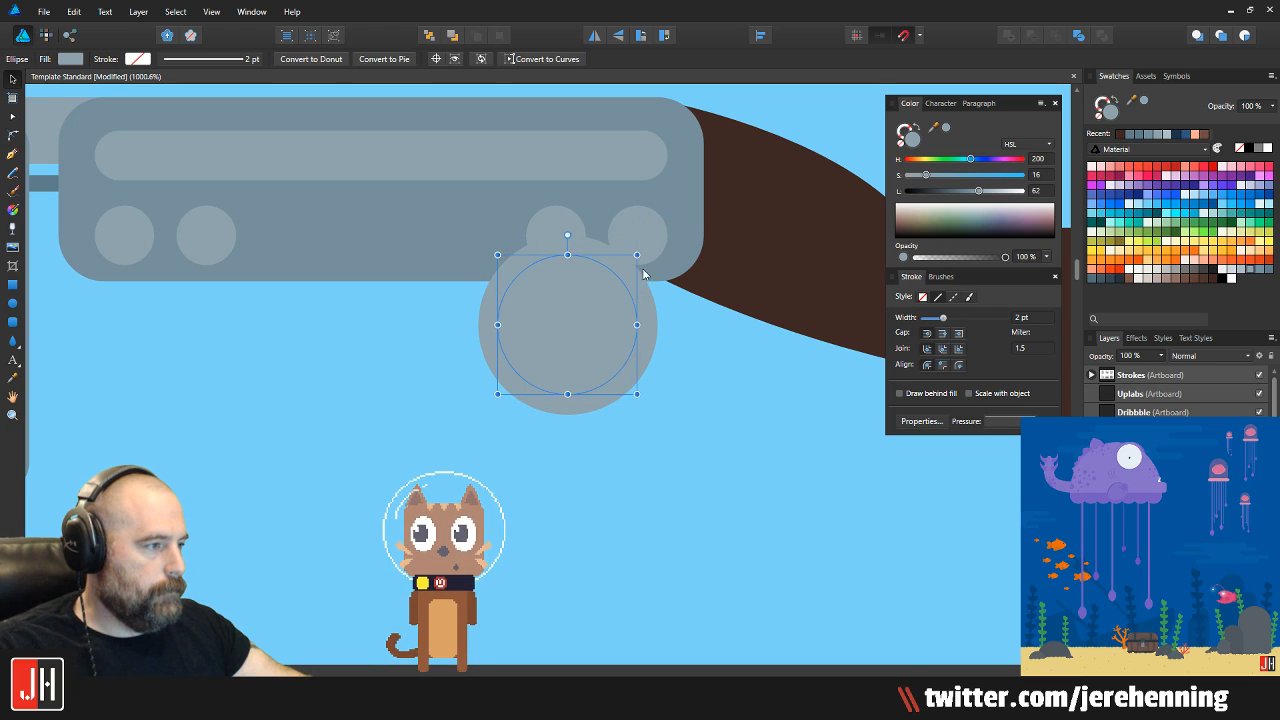
{"action": "left_click", "coordinate": [649, 301], "text": "shift"}
{"action": "left_click", "coordinate": [1032, 36]}
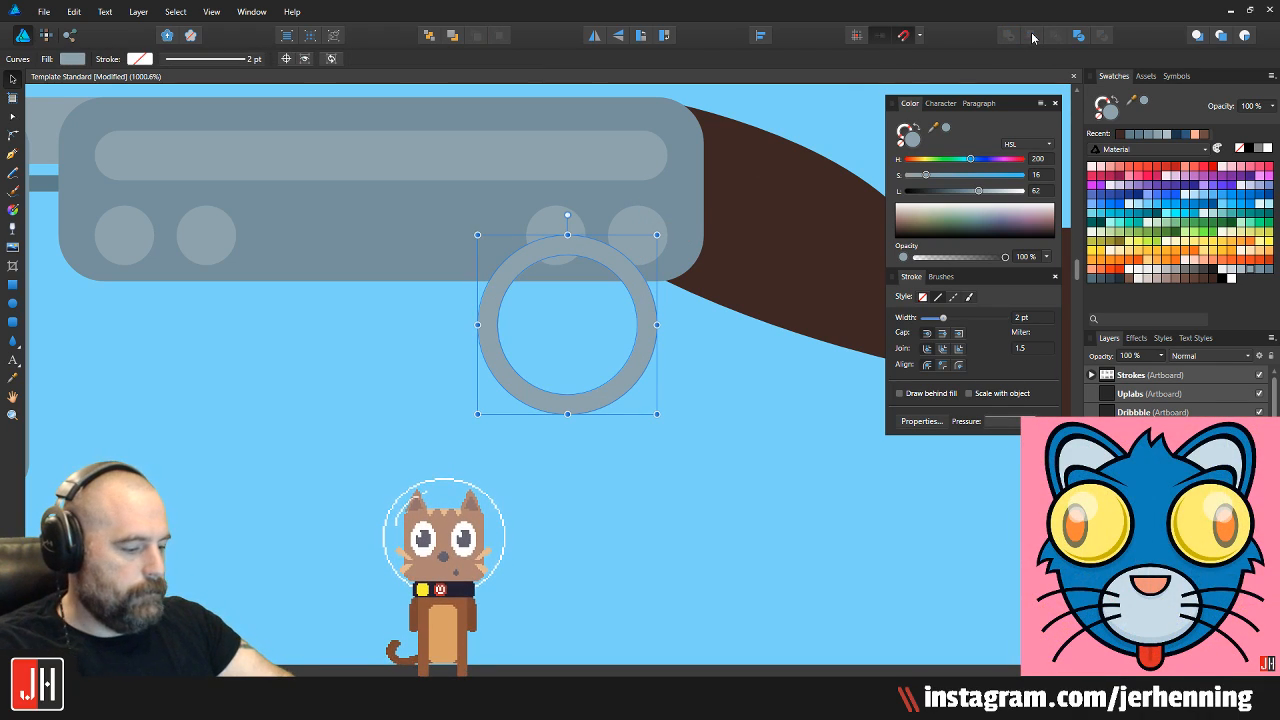
Move the ring up and rearward behind the gun body so only its lower part shows below the edge
{"action": "scroll", "coordinate": [488, 313], "scroll_direction": "up", "scroll_amount": 3}
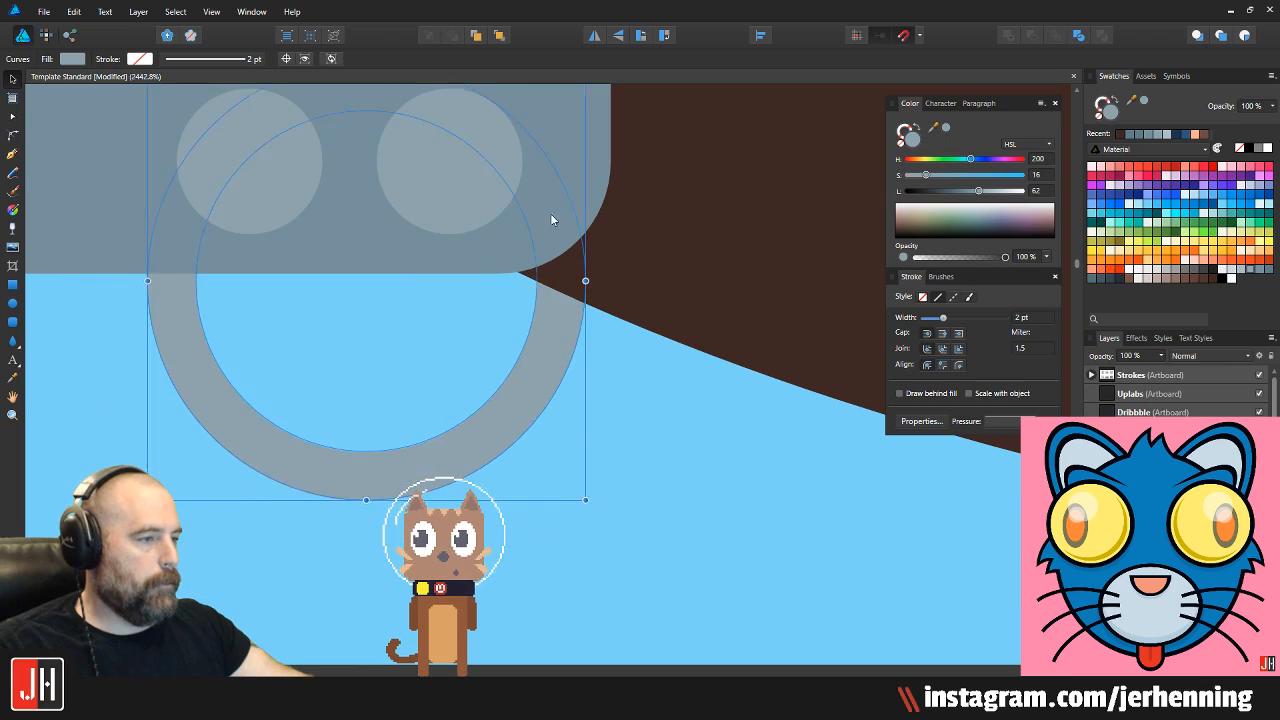
{"action": "scroll", "coordinate": [605, 212], "scroll_direction": "down", "scroll_amount": 5}
{"action": "key", "text": "ctrl+d"}
{"action": "scroll", "coordinate": [648, 365], "scroll_direction": "up", "scroll_amount": 4}
{"action": "scroll", "coordinate": [564, 232], "scroll_direction": "up", "scroll_amount": 2}
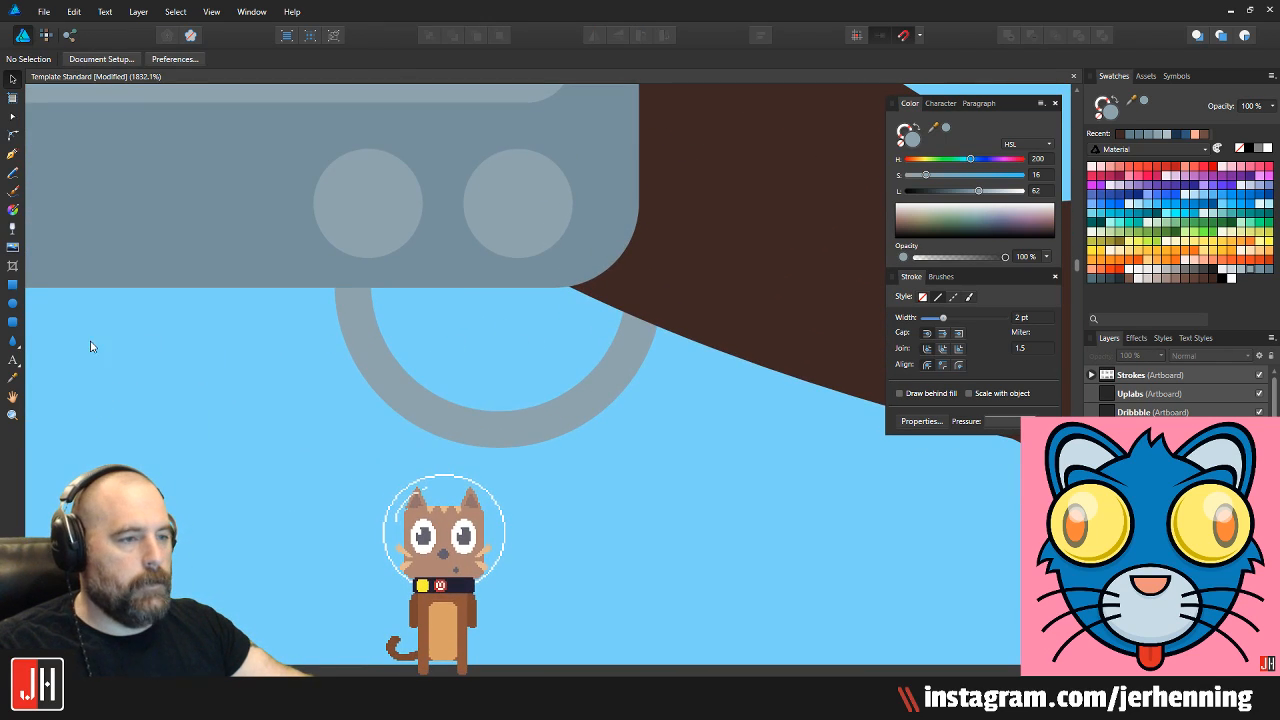
Draw a narrow rounded bar as the trigger, tilt it, and place it inside the ring behind the gun body
{"action": "left_click", "coordinate": [15, 322]}
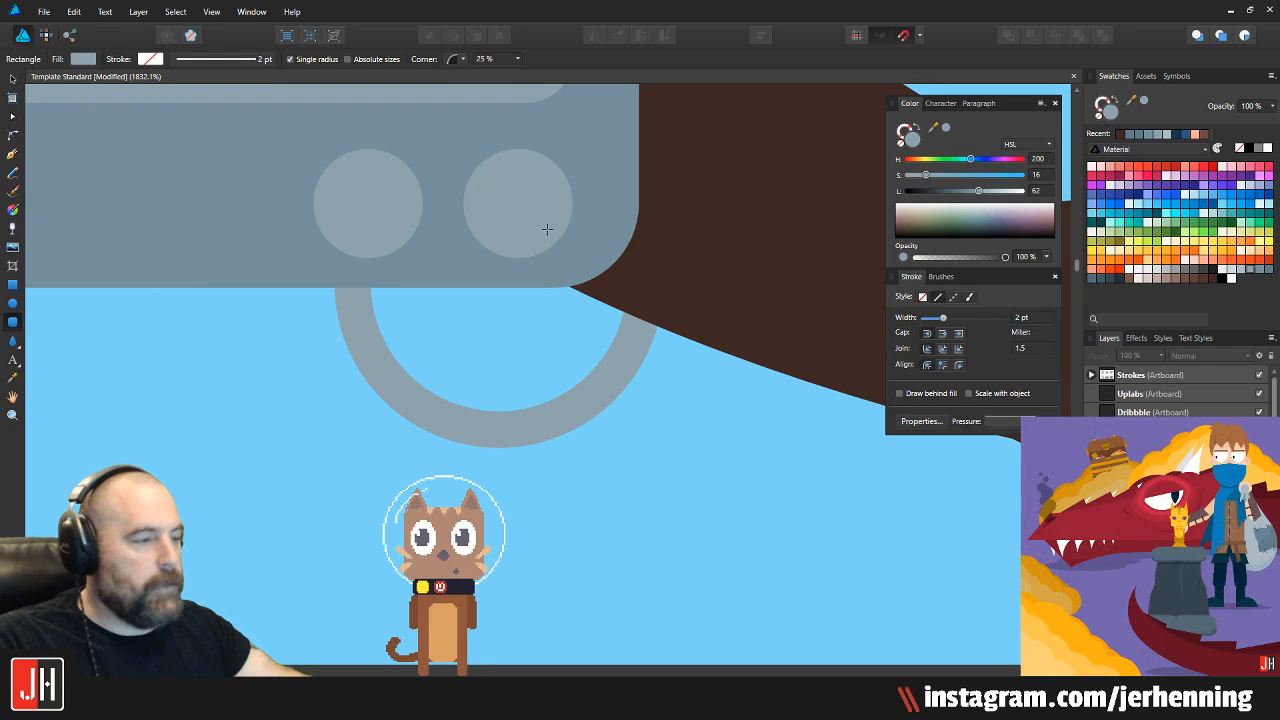
{"action": "left_click_drag", "start_coordinate": [477, 230], "coordinate": [517, 379]}
{"action": "key", "text": "u"}
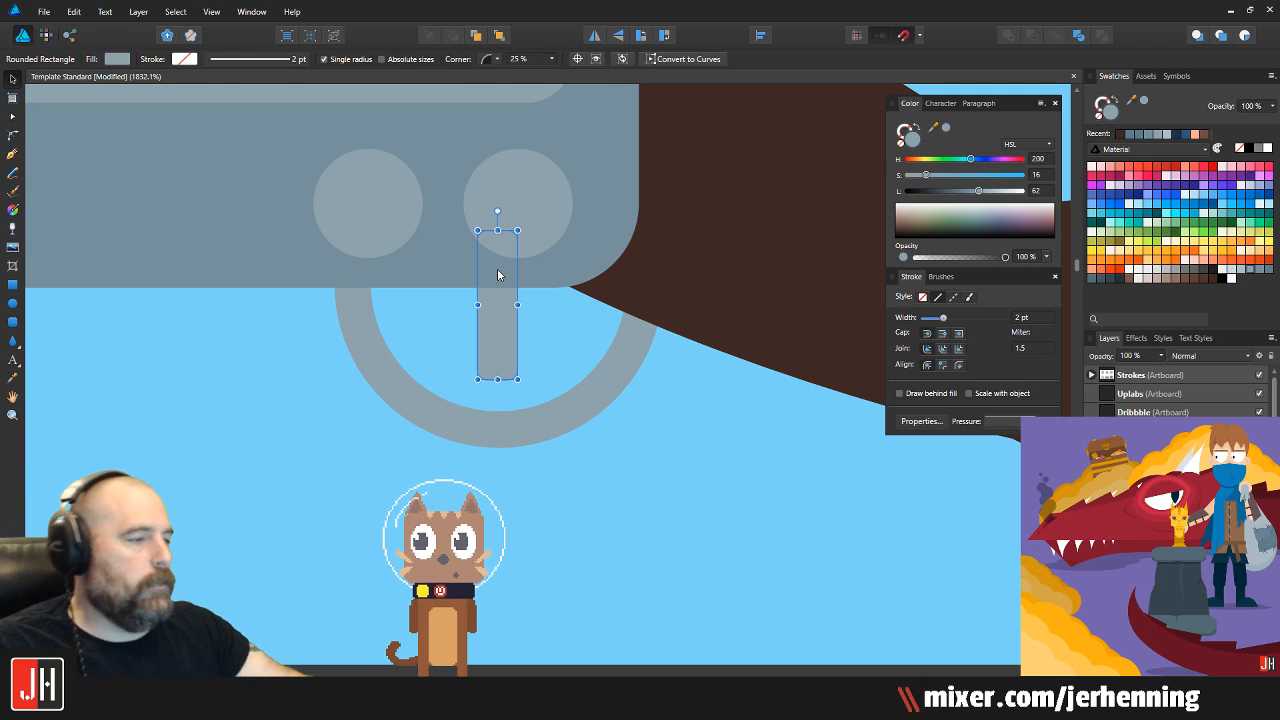
{"action": "left_click_drag", "start_coordinate": [497, 210], "coordinate": [524, 214]}
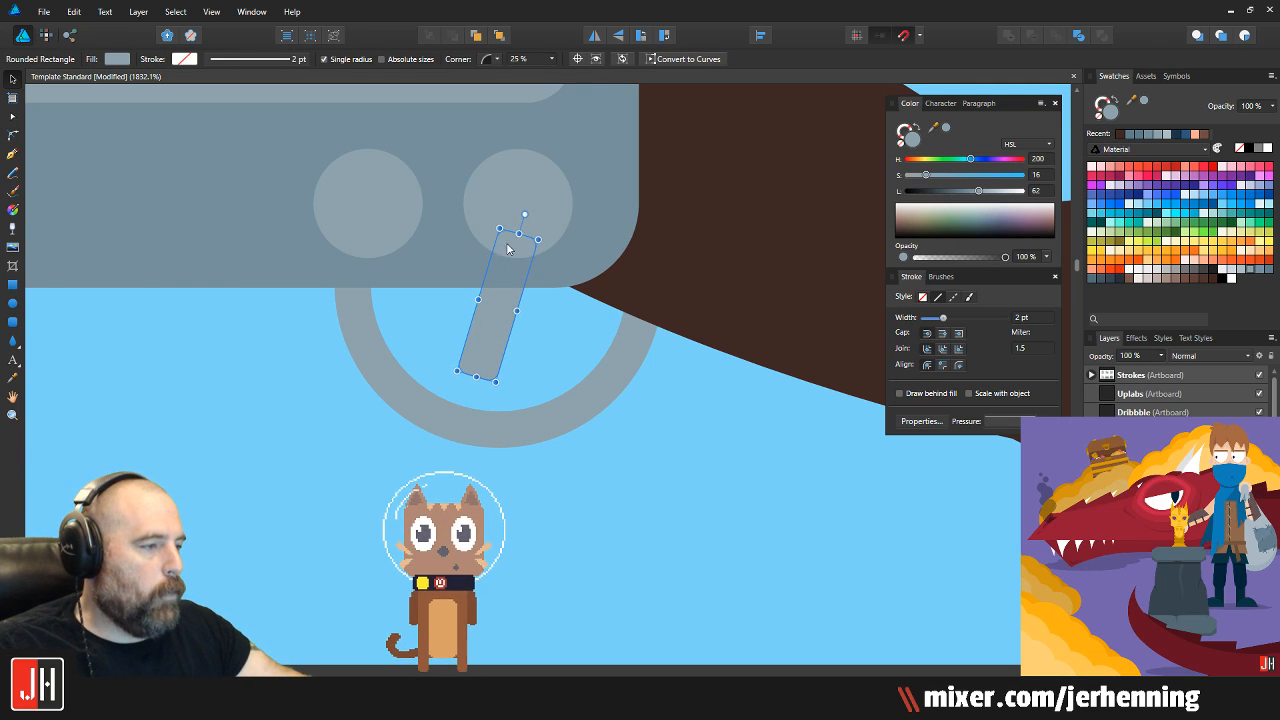
{"action": "left_click_drag", "start_coordinate": [495, 315], "coordinate": [515, 325]}
{"action": "left_click", "coordinate": [544, 423]}
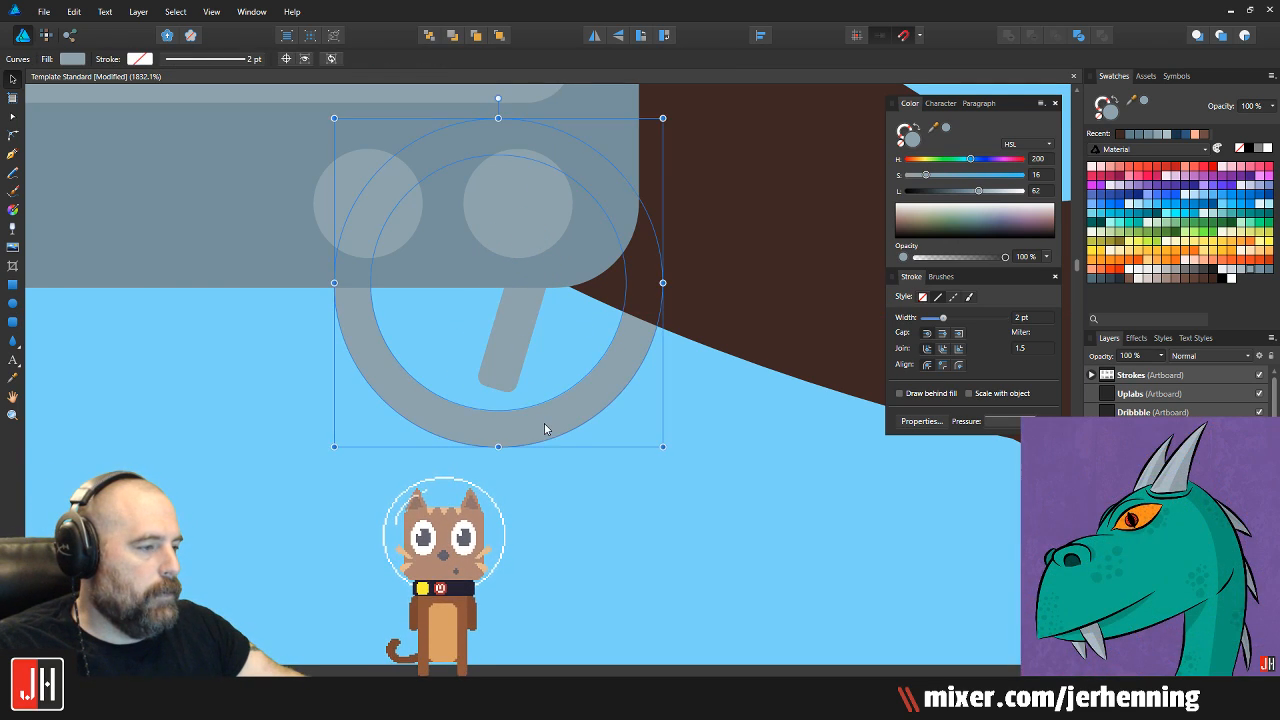
Group all the machine gun's parts into one object
{"action": "scroll", "coordinate": [547, 440], "scroll_direction": "down", "scroll_amount": 6}
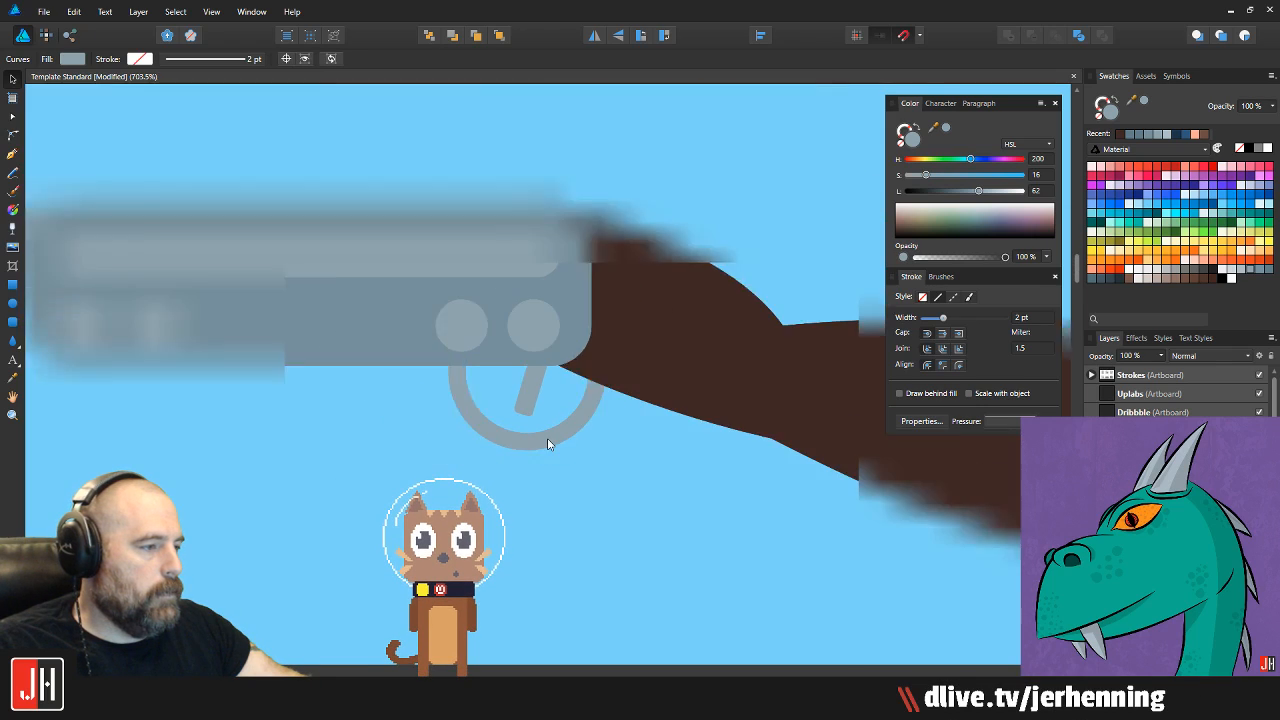
{"action": "scroll", "coordinate": [565, 483], "scroll_direction": "down", "scroll_amount": 3}
{"action": "left_click", "coordinate": [568, 484]}
{"action": "left_click_drag", "start_coordinate": [567, 482], "coordinate": [465, 473]}
{"action": "scroll", "coordinate": [448, 470], "scroll_direction": "up", "scroll_amount": 2}
{"action": "left_click_drag", "start_coordinate": [119, 321], "coordinate": [714, 586]}
{"action": "key", "text": "ctrl+g"}
{"action": "scroll", "coordinate": [551, 468], "scroll_direction": "down", "scroll_amount": 2}
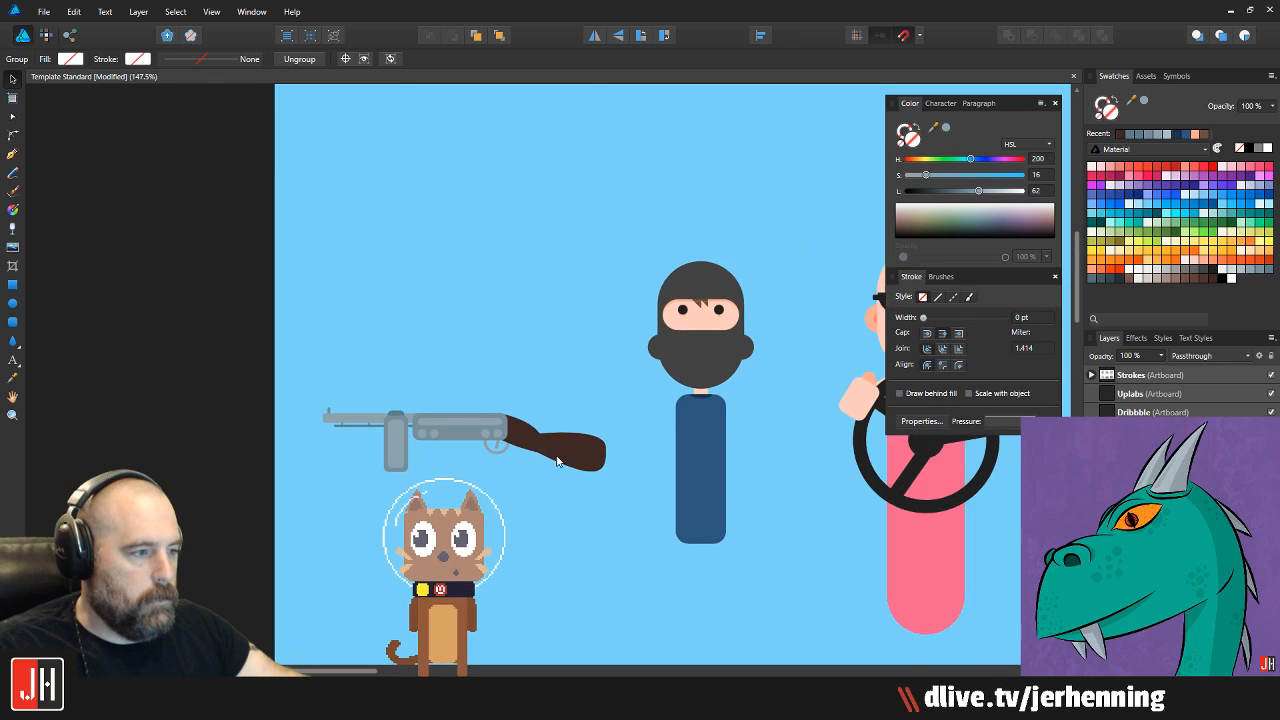
Place the gun beside the masked passenger, rotate it muzzle-up at a steep angle, and show the hidden car
{"action": "left_click_drag", "start_coordinate": [545, 434], "coordinate": [297, 294]}
{"action": "left_click_drag", "start_coordinate": [218, 252], "coordinate": [358, 299]}
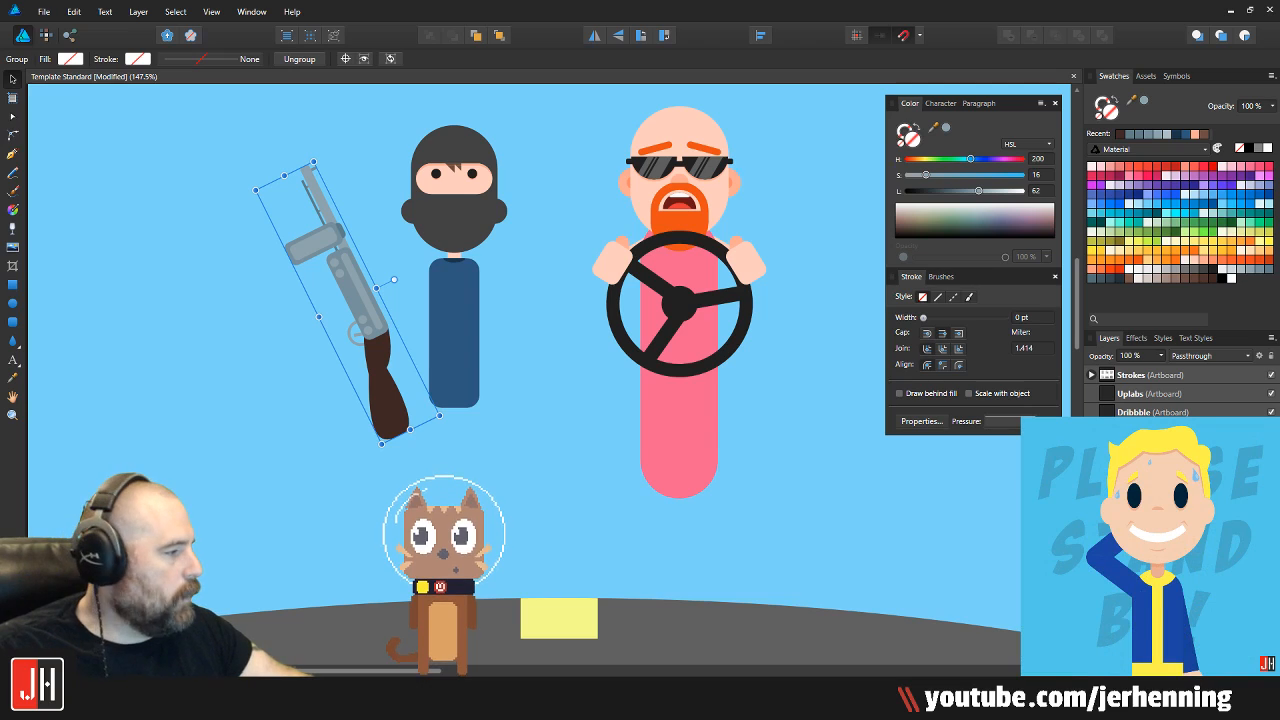
{"action": "left_click", "coordinate": [1271, 540]}
Position the gun inside the windshield, between the car's window frame and the masked passenger
{"action": "left_click_drag", "start_coordinate": [240, 184], "coordinate": [217, 281]}
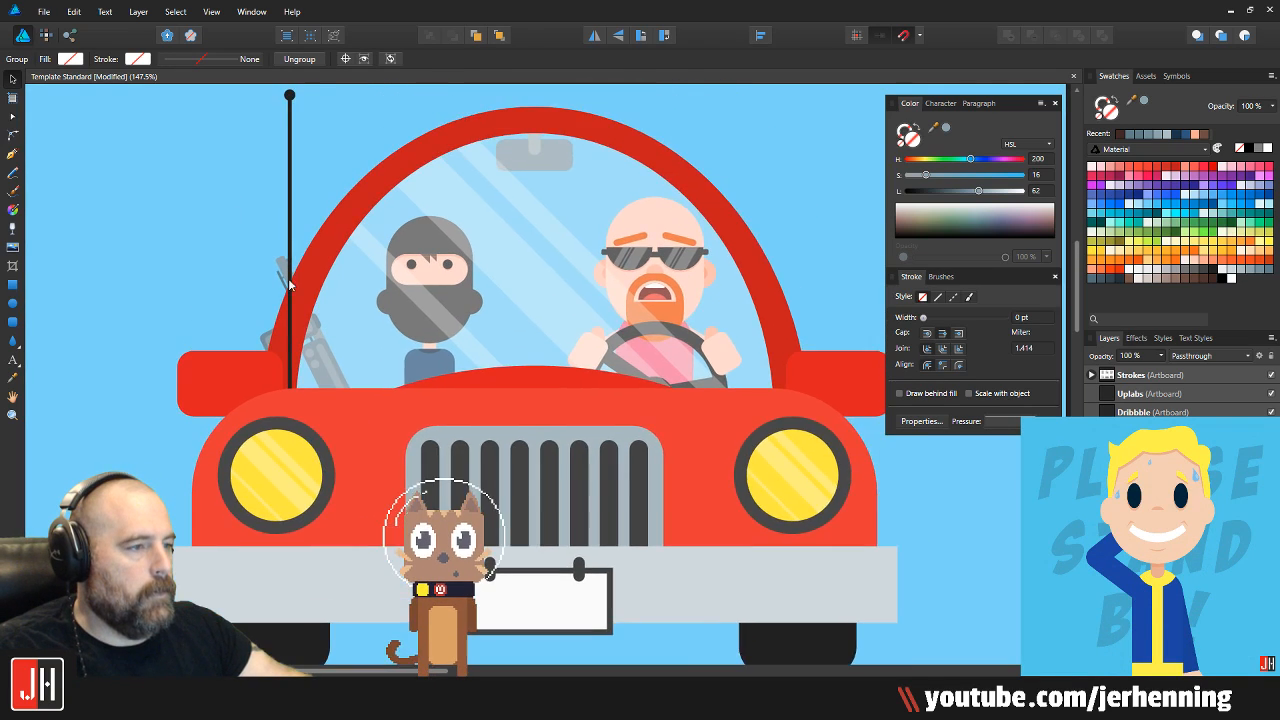
{"action": "scroll", "coordinate": [320, 310], "scroll_direction": "up", "scroll_amount": 2}
{"action": "left_click_drag", "start_coordinate": [353, 391], "coordinate": [427, 432]}
{"action": "left_click", "coordinate": [468, 448]}
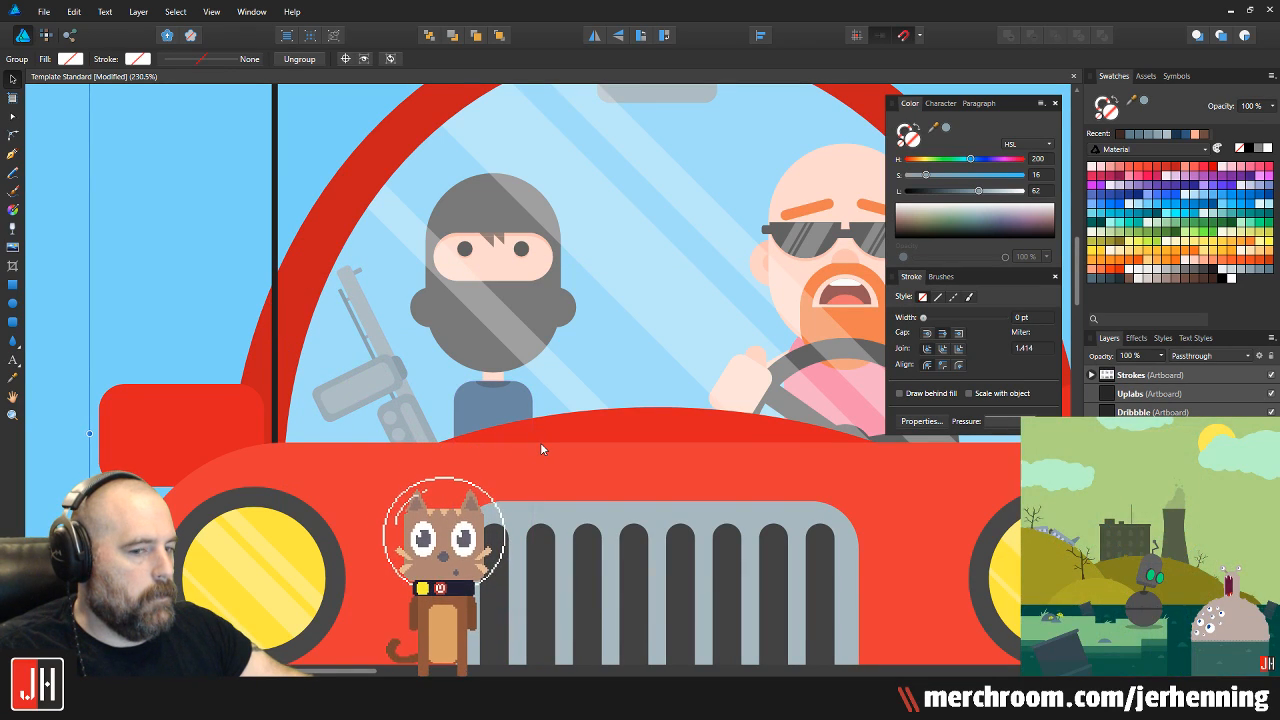
{"action": "scroll", "coordinate": [340, 378], "scroll_direction": "down", "scroll_amount": 3}
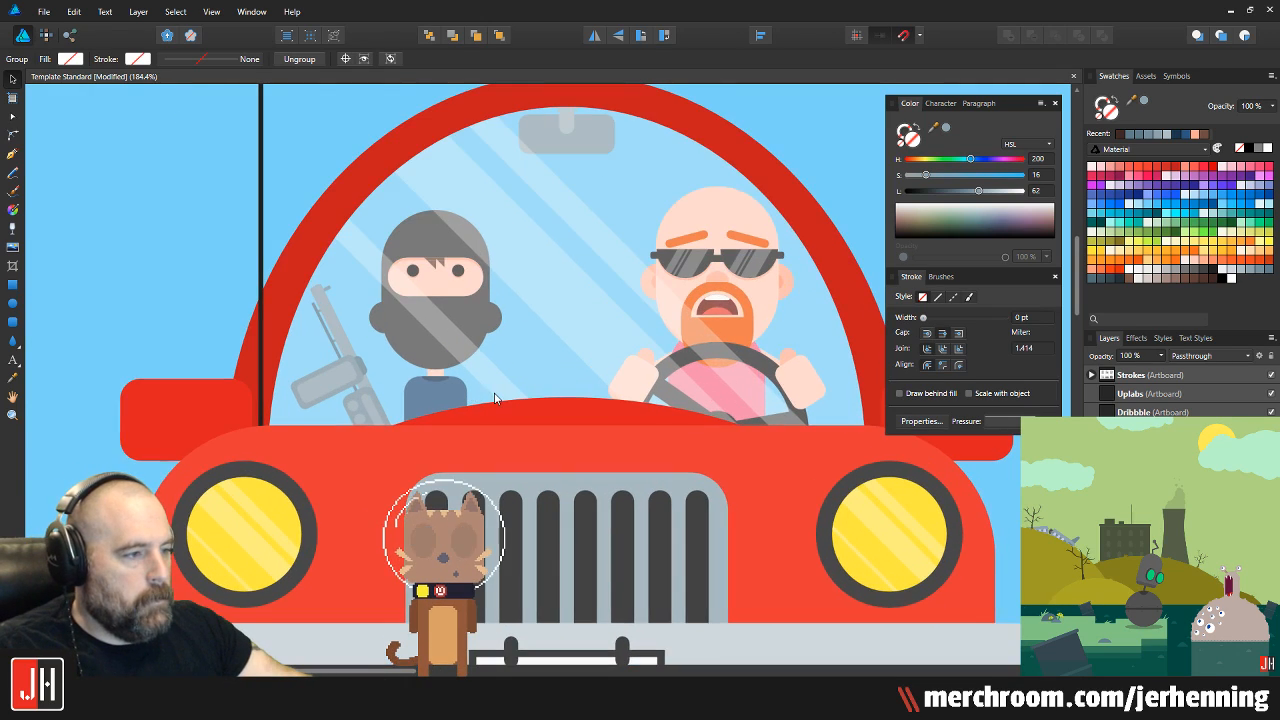
Tilt the gun slightly further towards the window frame and nudge it up behind the windshield
{"action": "scroll", "coordinate": [470, 404], "scroll_direction": "up", "scroll_amount": 1}
{"action": "left_click", "coordinate": [346, 380]}
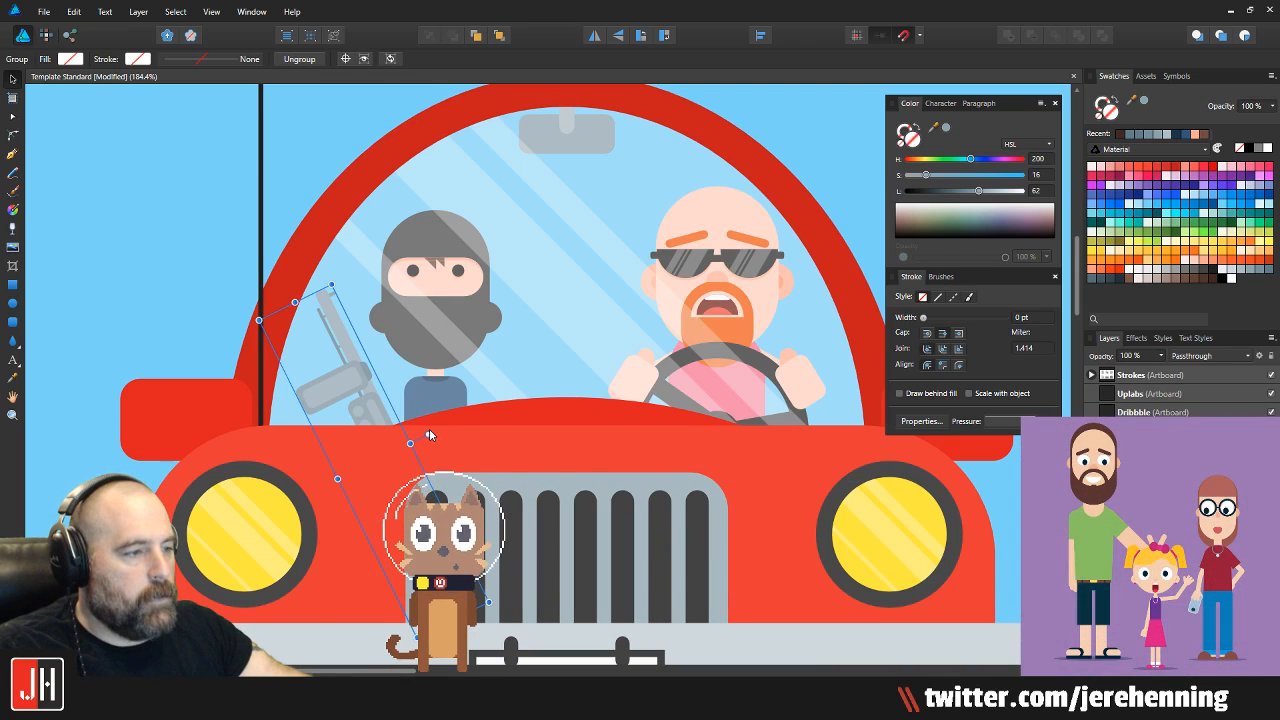
{"action": "scroll", "coordinate": [322, 450], "scroll_direction": "up", "scroll_amount": 3}
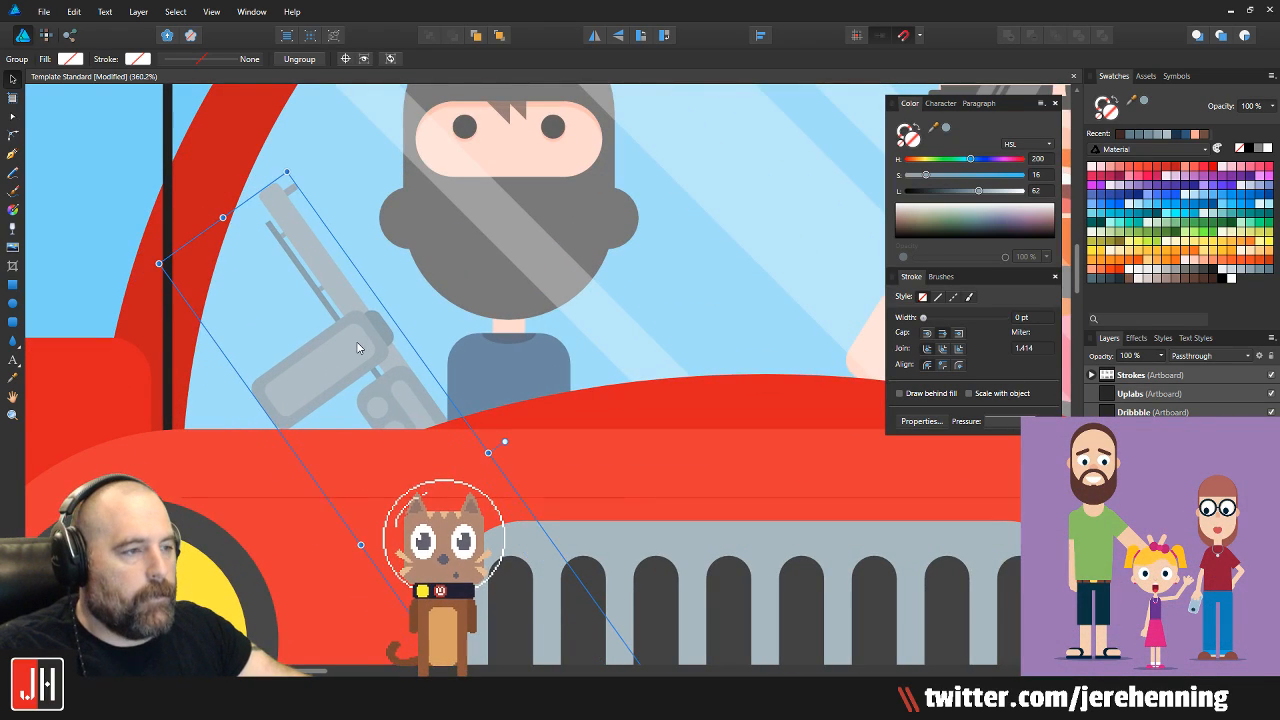
{"action": "left_click_drag", "start_coordinate": [360, 333], "coordinate": [349, 336]}
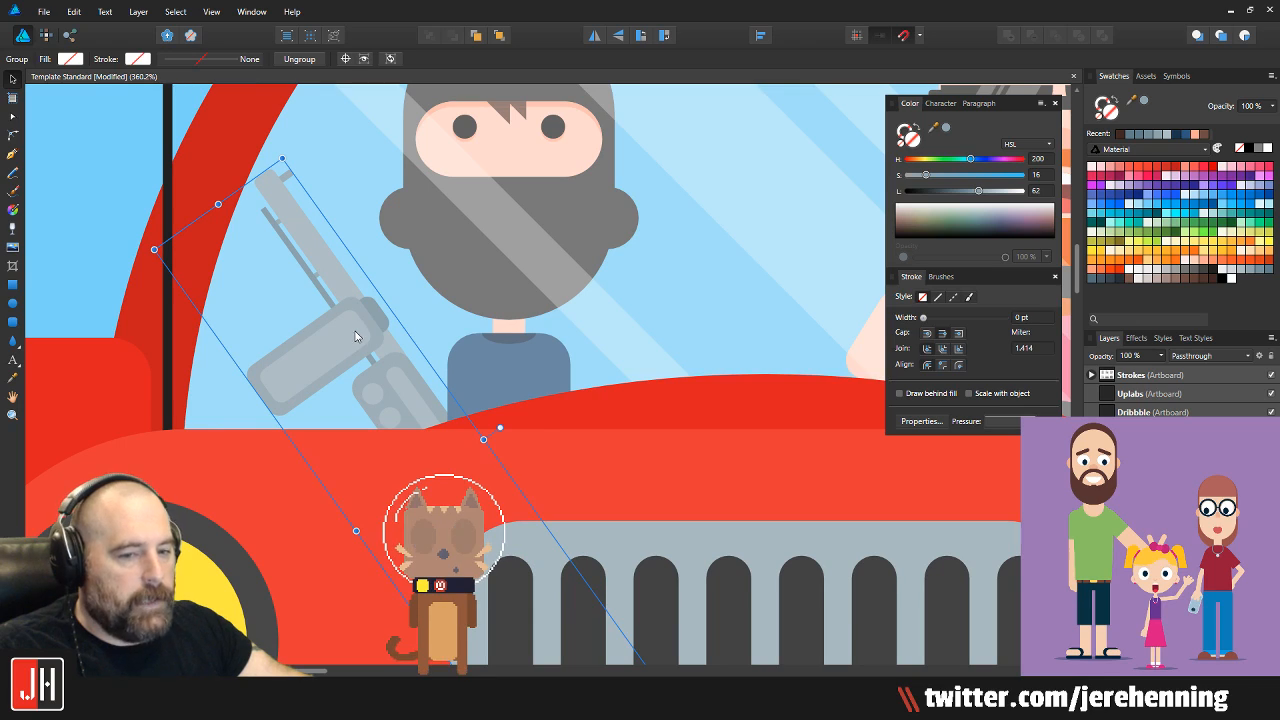
{"action": "left_click", "coordinate": [499, 369]}
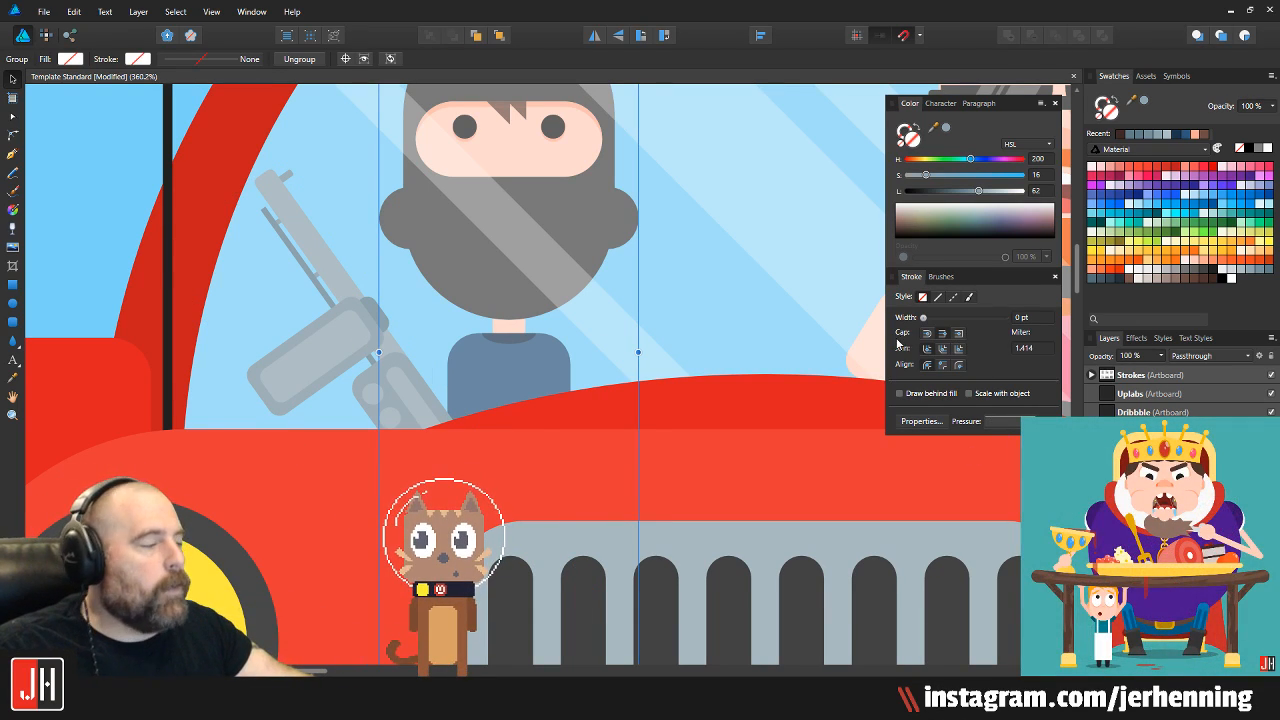
Scale the gun down slightly and reposition it beside the masked passenger
{"action": "left_click", "coordinate": [306, 239]}
{"action": "left_click_drag", "start_coordinate": [306, 239], "coordinate": [330, 221]}
{"action": "left_click_drag", "start_coordinate": [307, 151], "coordinate": [310, 195]}
{"action": "left_click_drag", "start_coordinate": [357, 326], "coordinate": [343, 300]}
{"action": "scroll", "coordinate": [344, 302], "scroll_direction": "down", "scroll_amount": 8}
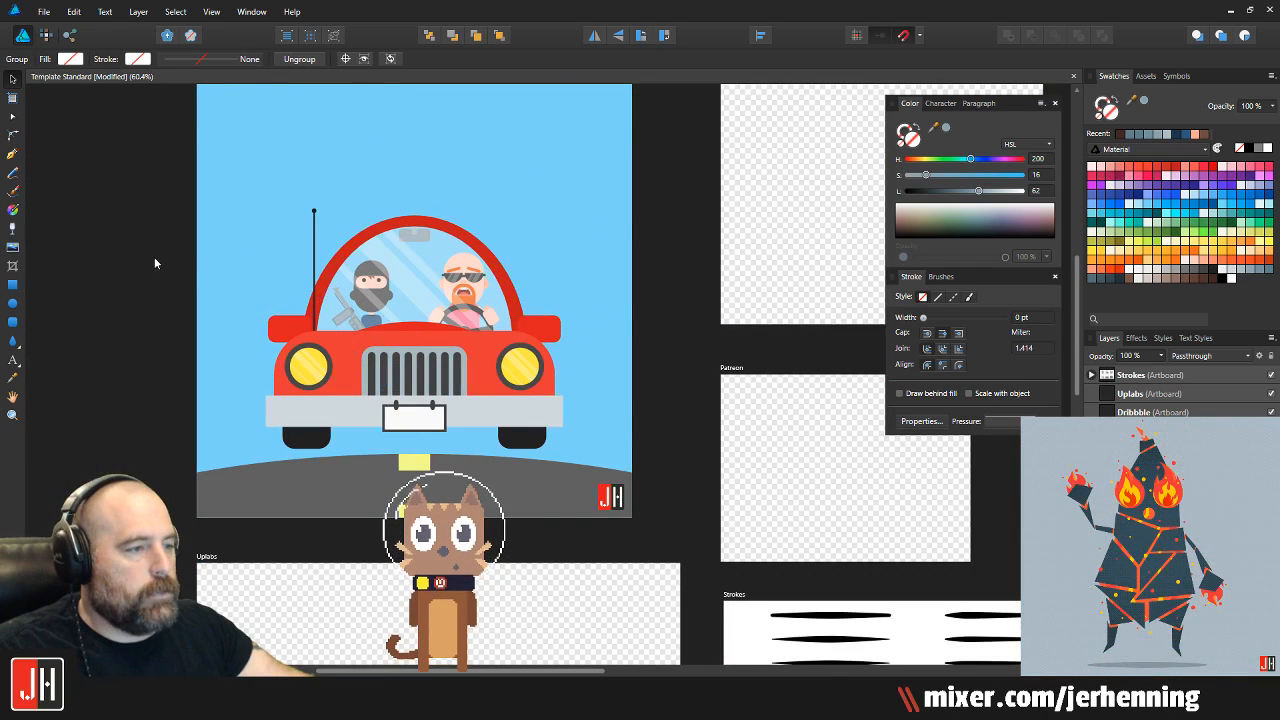
Deselect the gun and save the document
{"action": "left_click", "coordinate": [154, 257]}
{"action": "key", "text": "ctrl+s"}
{"action": "scroll", "coordinate": [392, 317], "scroll_direction": "up", "scroll_amount": 2}
{"action": "scroll", "coordinate": [295, 320], "scroll_direction": "up", "scroll_amount": 2}
{"action": "scroll", "coordinate": [309, 376], "scroll_direction": "down", "scroll_amount": 4}
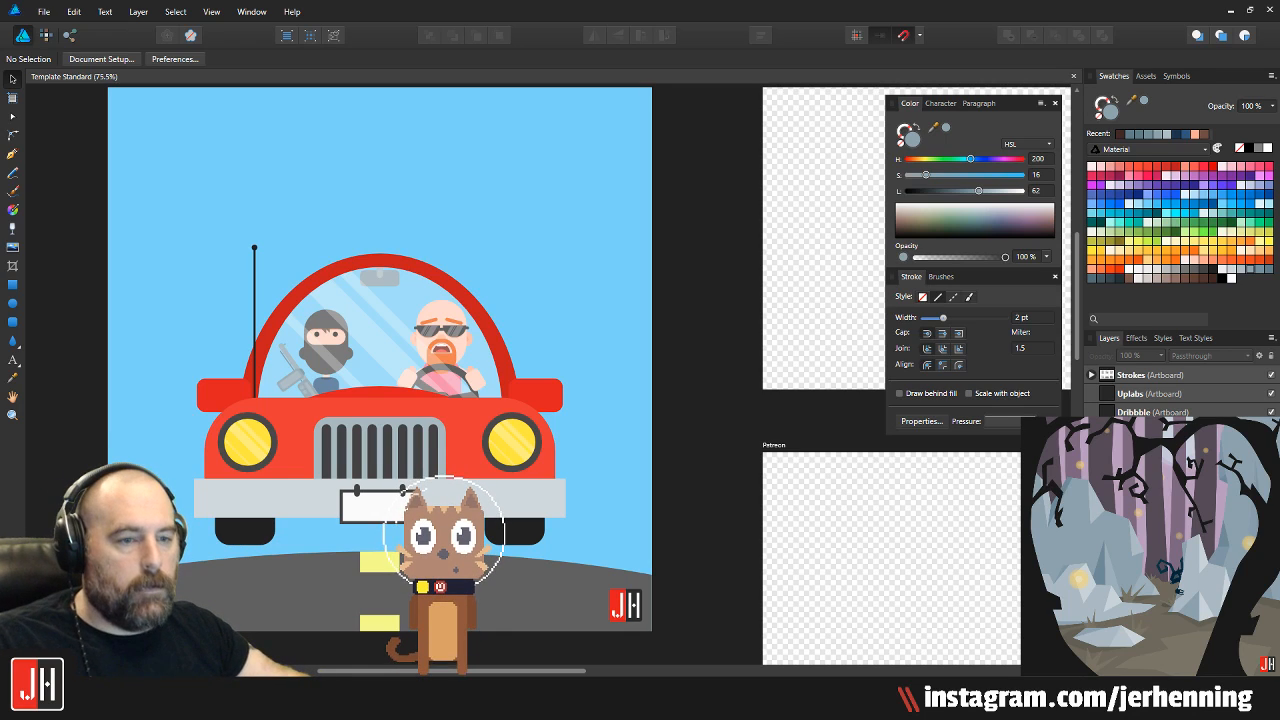
{"action": "left_click_drag", "start_coordinate": [385, 435], "coordinate": [434, 367]}
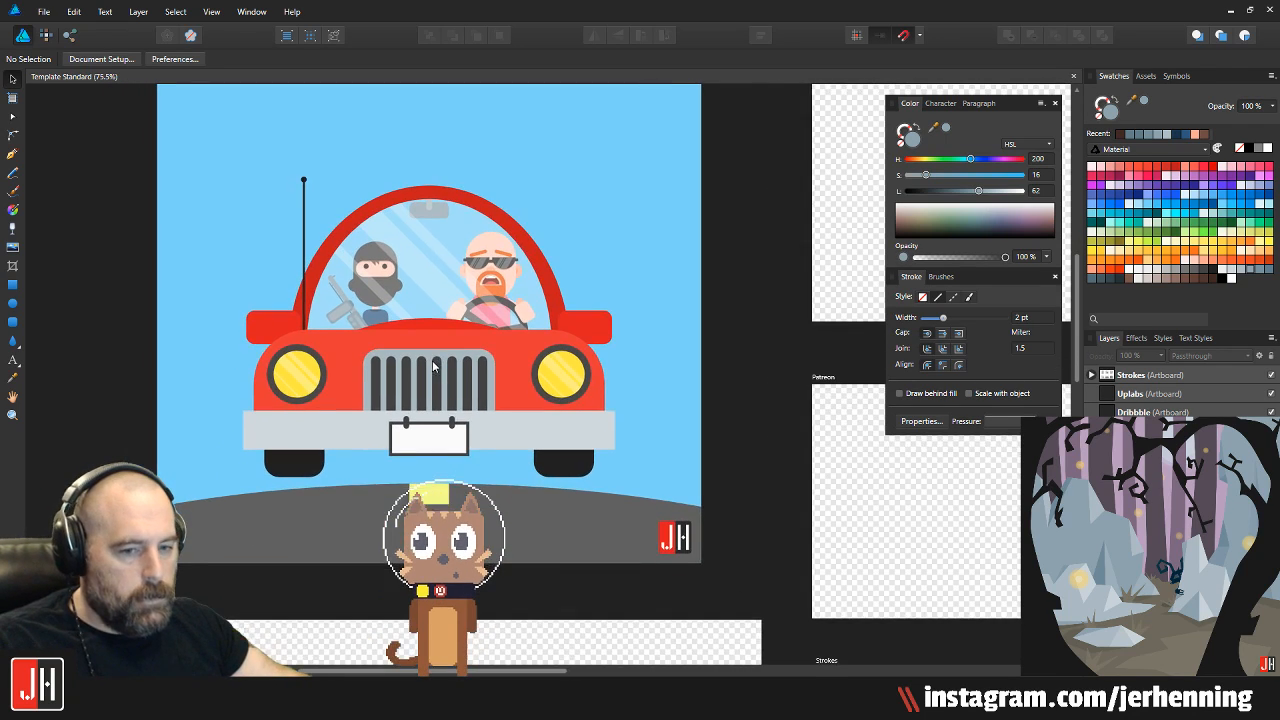
Move the gun slightly away from the masked passenger and tilt it a little further towards the window frame
{"action": "scroll", "coordinate": [350, 270], "scroll_direction": "up", "scroll_amount": 6}
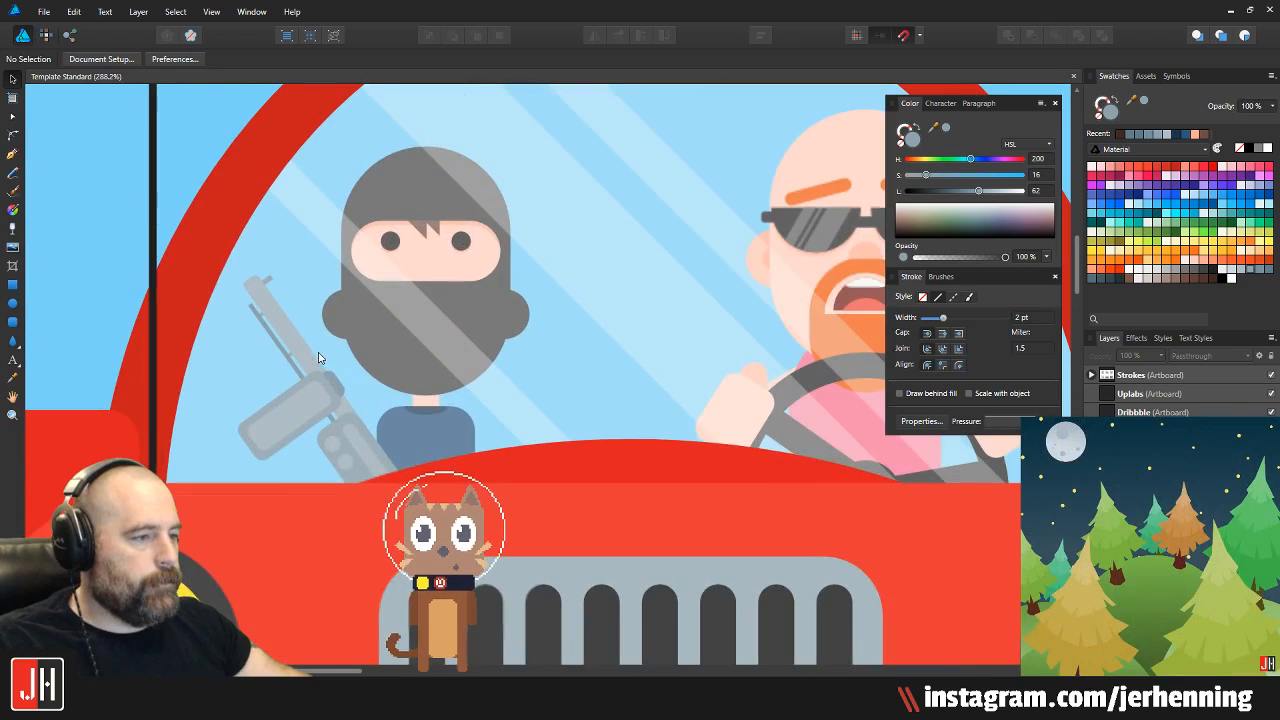
{"action": "left_click", "coordinate": [320, 380]}
{"action": "left_click_drag", "start_coordinate": [320, 378], "coordinate": [304, 383]}
{"action": "left_click_drag", "start_coordinate": [416, 471], "coordinate": [350, 425]}
{"action": "left_click", "coordinate": [85, 178]}
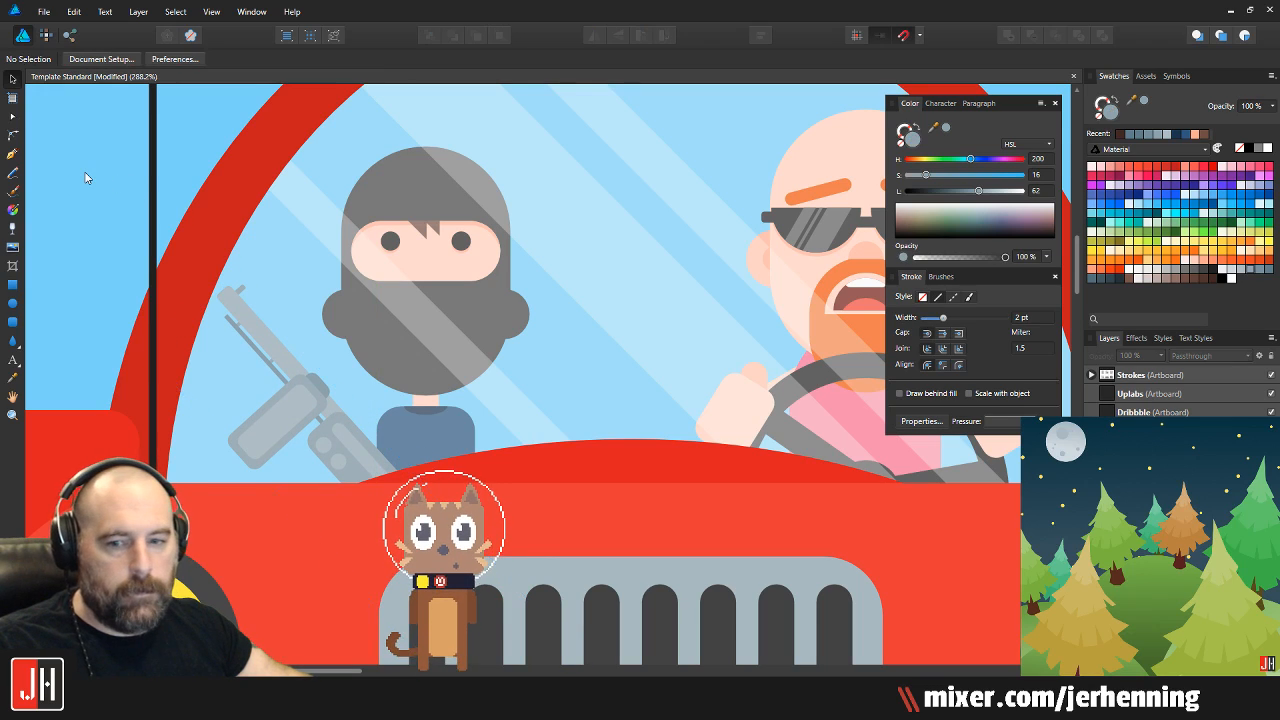
{"action": "scroll", "coordinate": [196, 215], "scroll_direction": "down", "scroll_amount": 5}
{"action": "scroll", "coordinate": [262, 192], "scroll_direction": "up", "scroll_amount": 2}
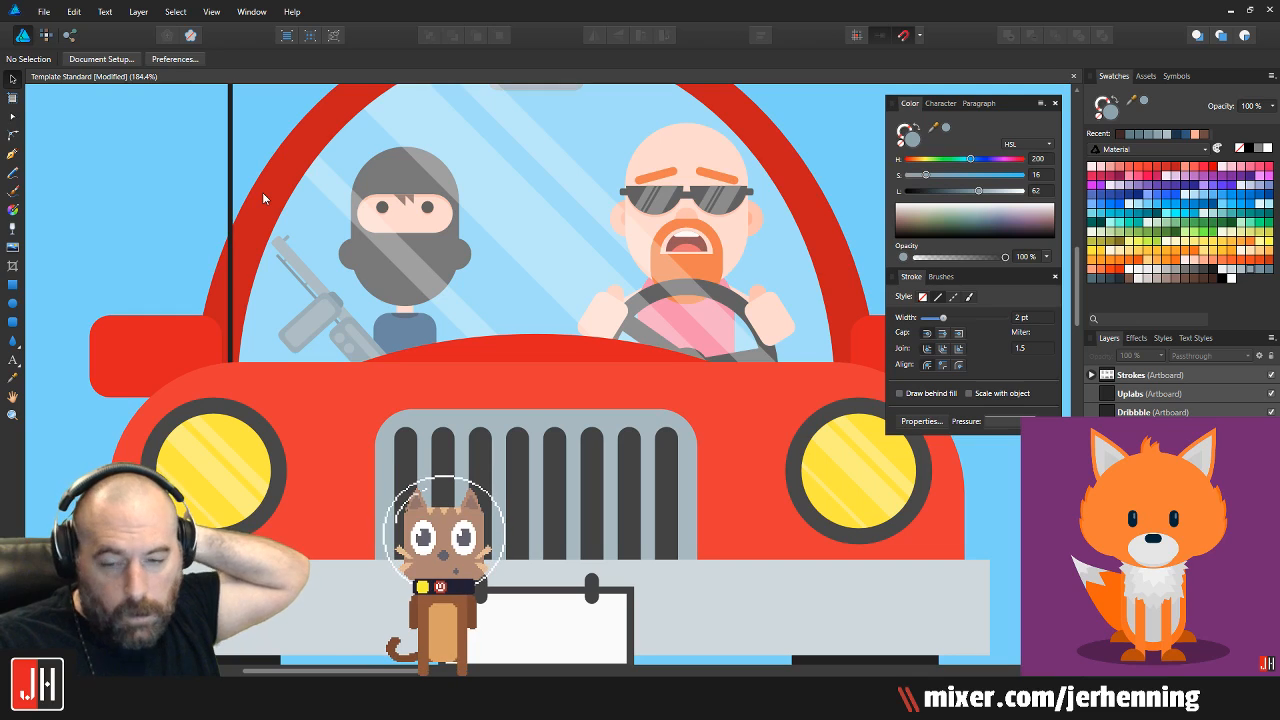
{"action": "scroll", "coordinate": [432, 285], "scroll_direction": "up", "scroll_amount": 4}
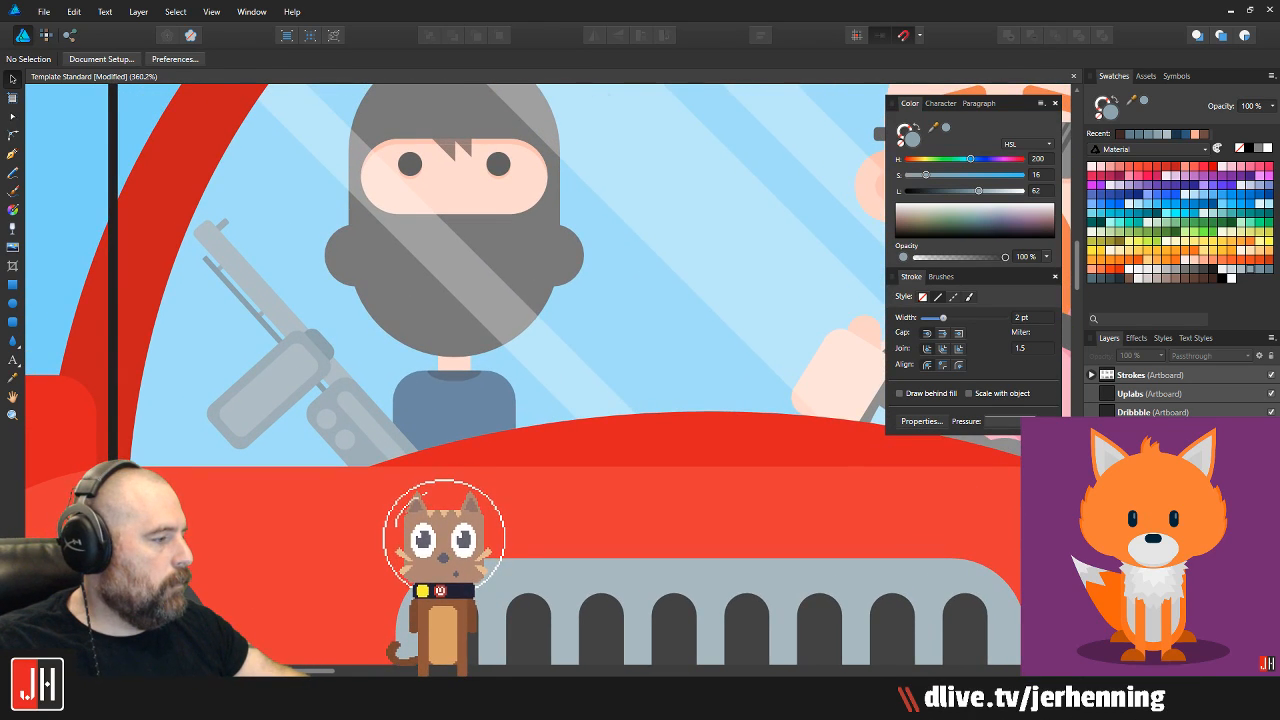
{"action": "left_click", "coordinate": [229, 374]}
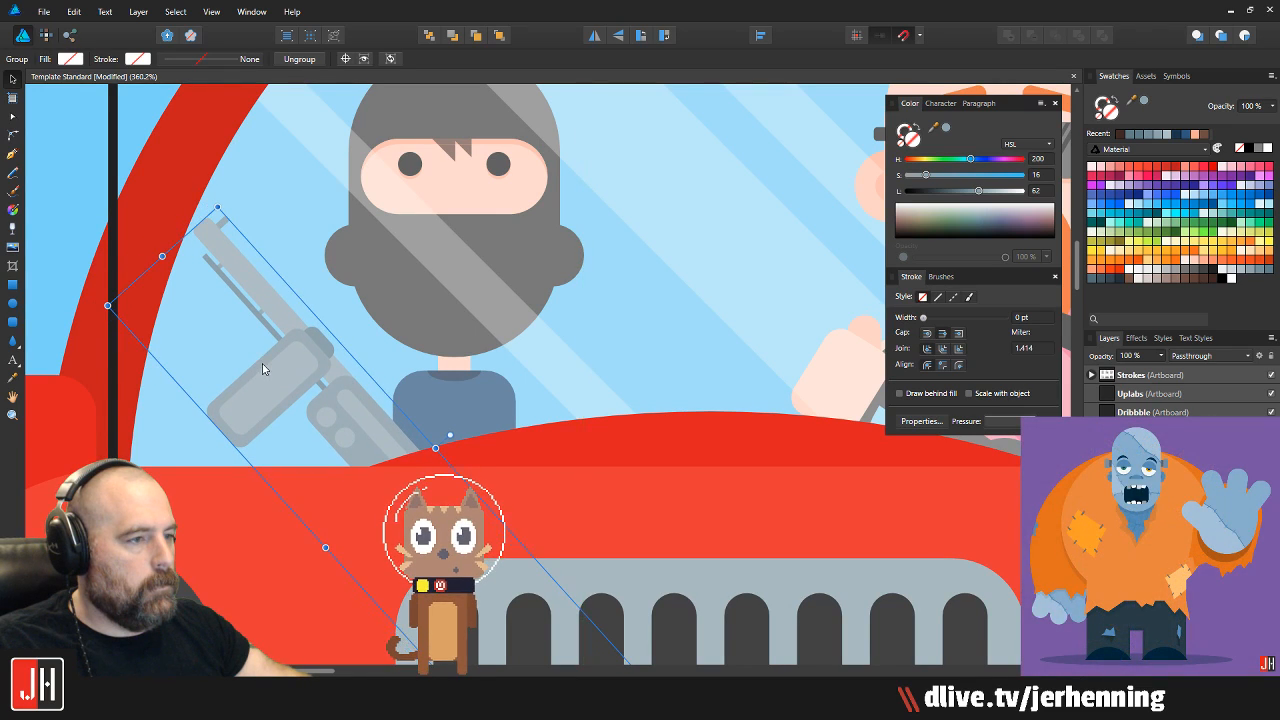
{"action": "scroll", "coordinate": [266, 369], "scroll_direction": "down", "scroll_amount": 4}
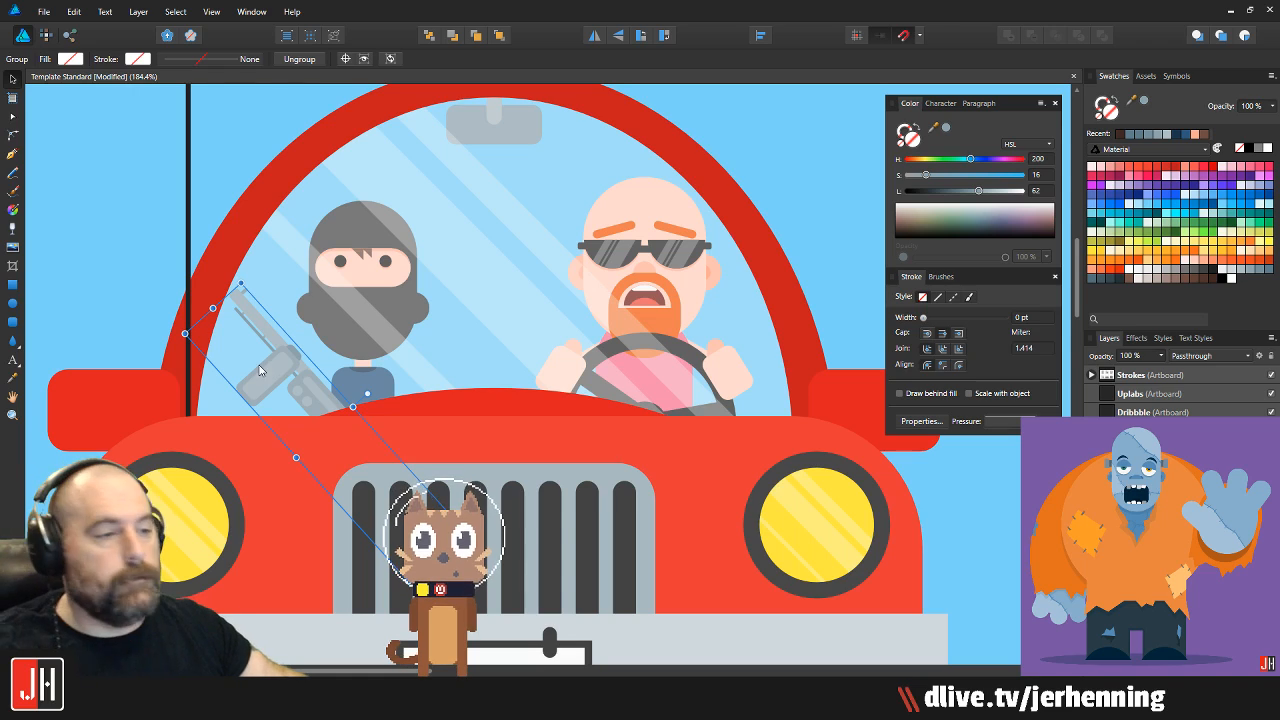
{"action": "left_click", "coordinate": [12, 324]}
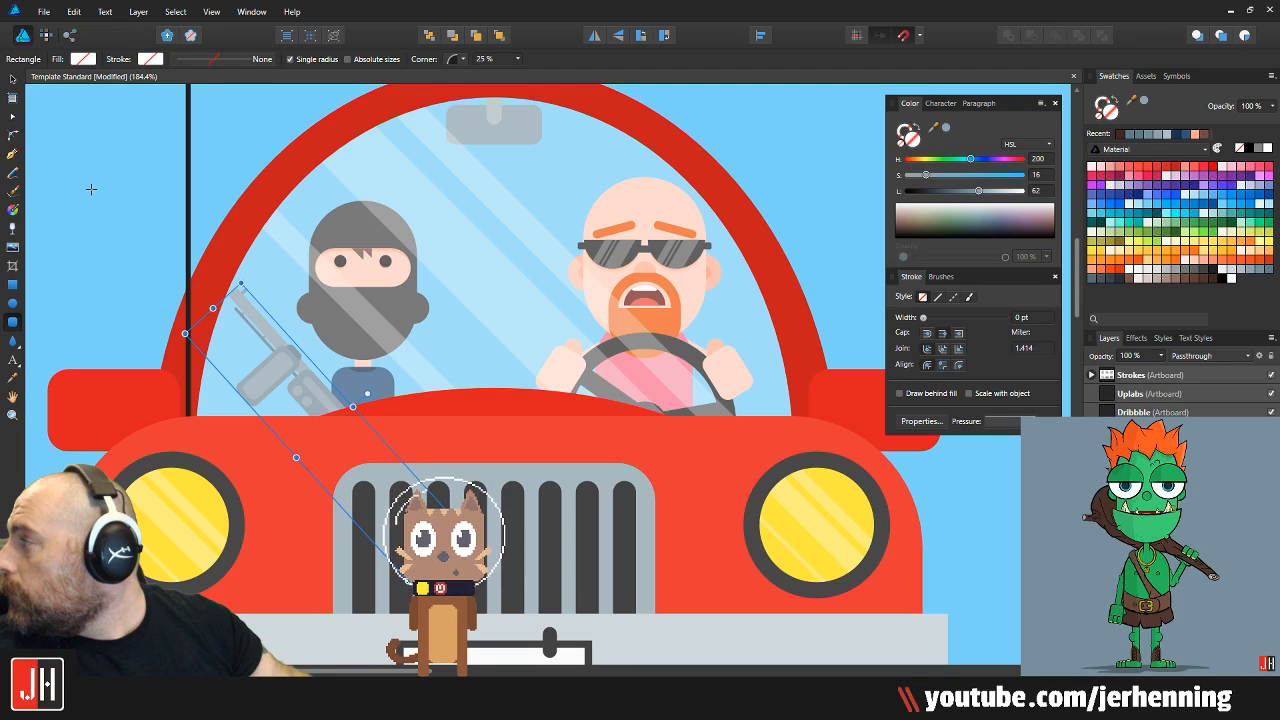
{"action": "mouse_move", "coordinate": [88, 183]}
{"action": "left_mouse_down"}
{"action": "mouse_move", "coordinate": [127, 245]}
{"action": "mouse_move", "coordinate": [139, 236]}
{"action": "left_mouse_up"}
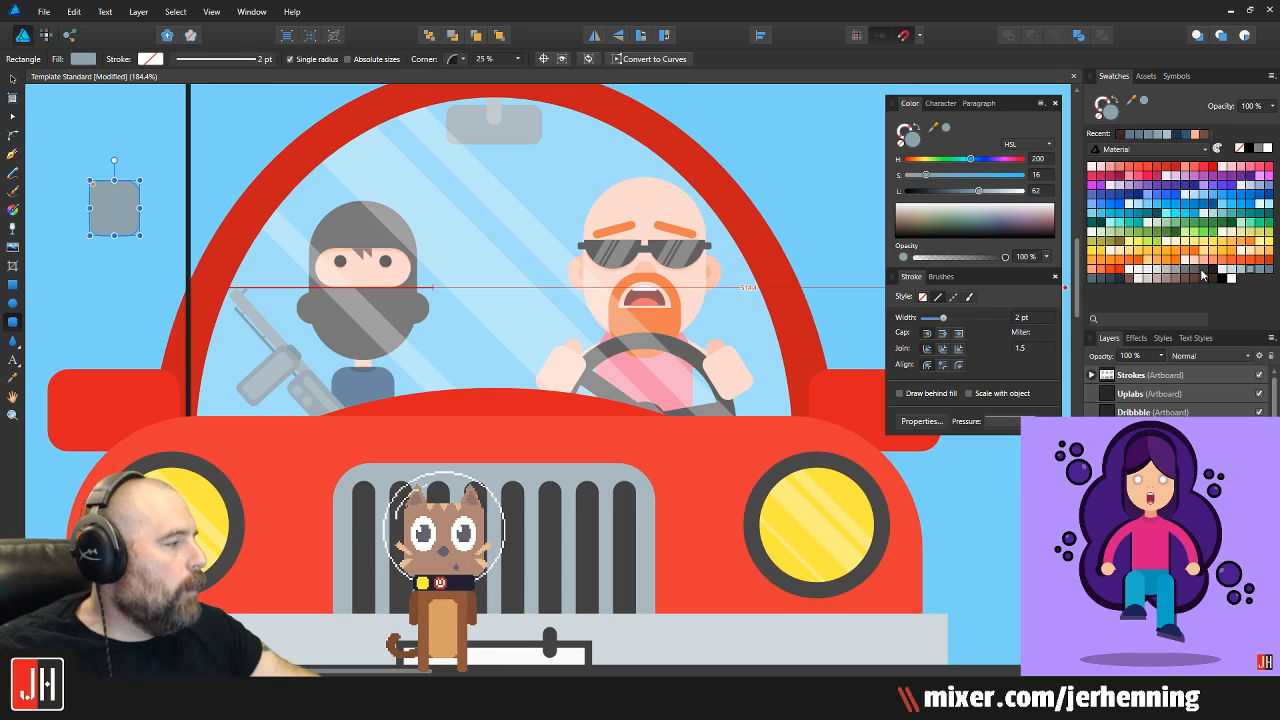
{"action": "left_click", "coordinate": [1195, 262]}
{"action": "scroll", "coordinate": [195, 244], "scroll_direction": "up", "scroll_amount": 2}
{"action": "left_click_drag", "start_coordinate": [94, 191], "coordinate": [133, 215]}
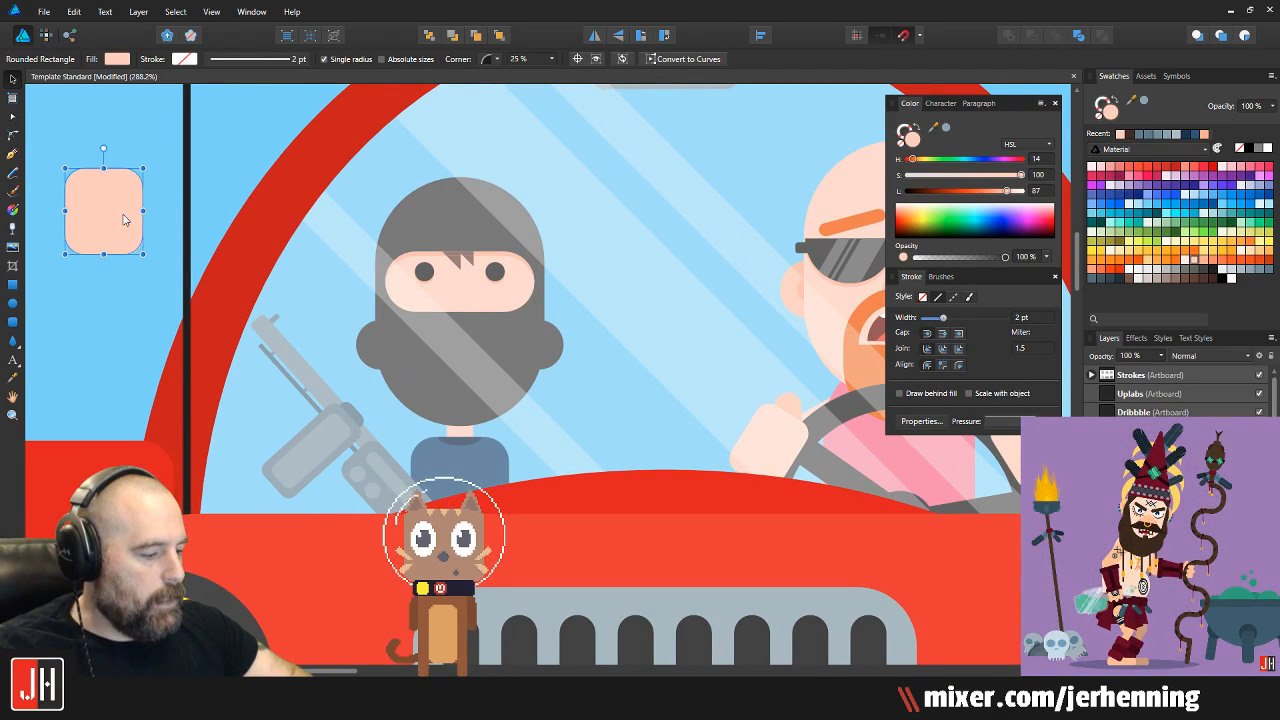
{"action": "key", "text": "Delete"}
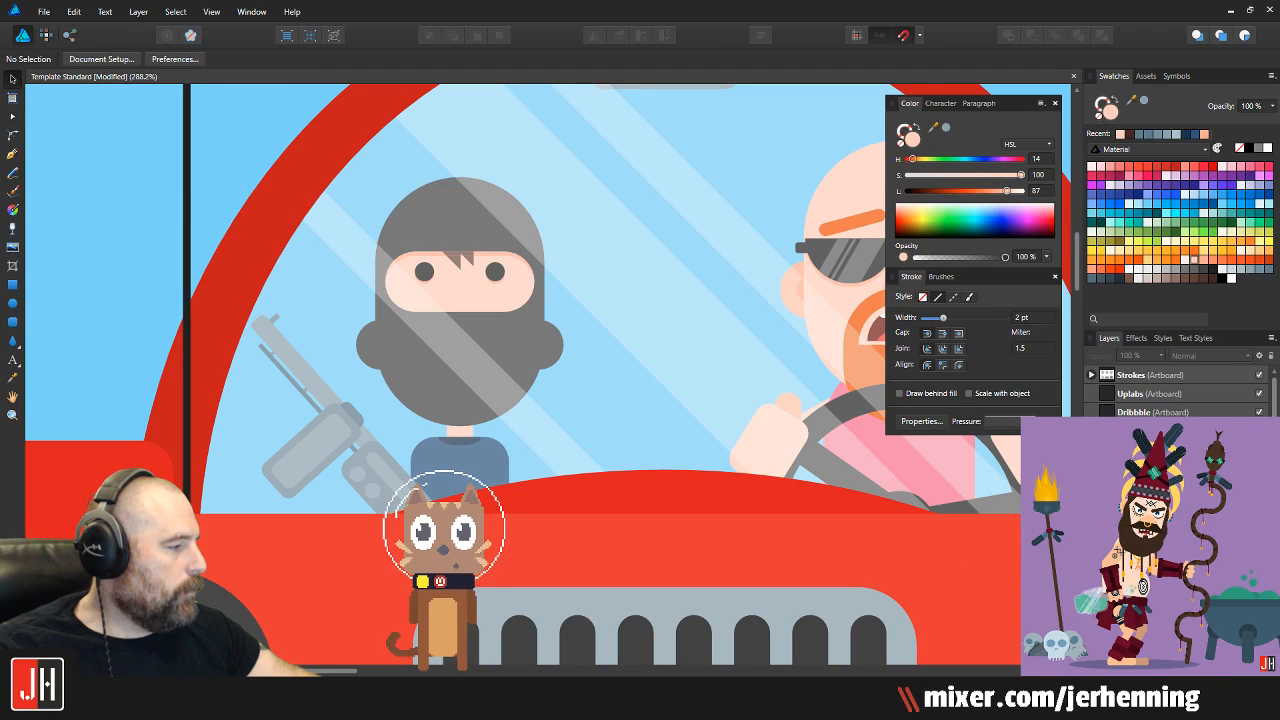
Duplicate the driver's outer hand from the steering wheel and place the copy in the empty sky beside the car
{"action": "scroll", "coordinate": [1176, 400], "scroll_direction": "down", "scroll_amount": 3}
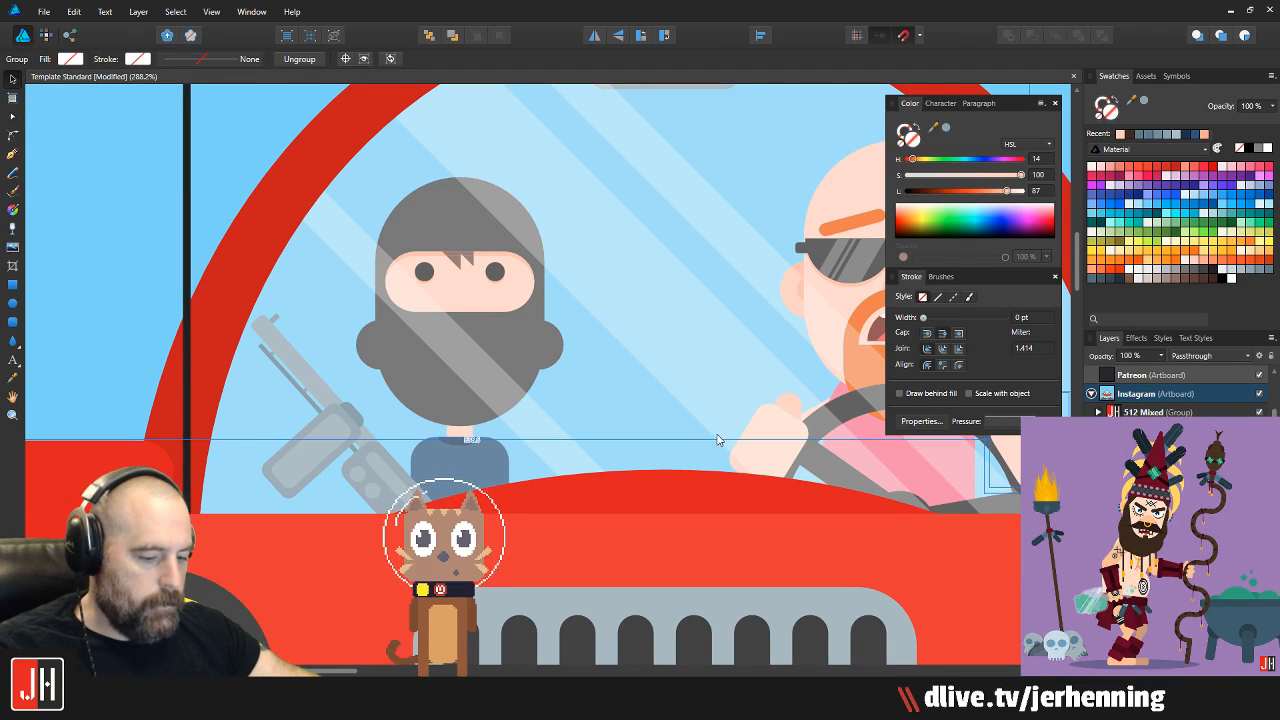
{"action": "scroll", "coordinate": [719, 435], "scroll_direction": "down", "scroll_amount": 4}
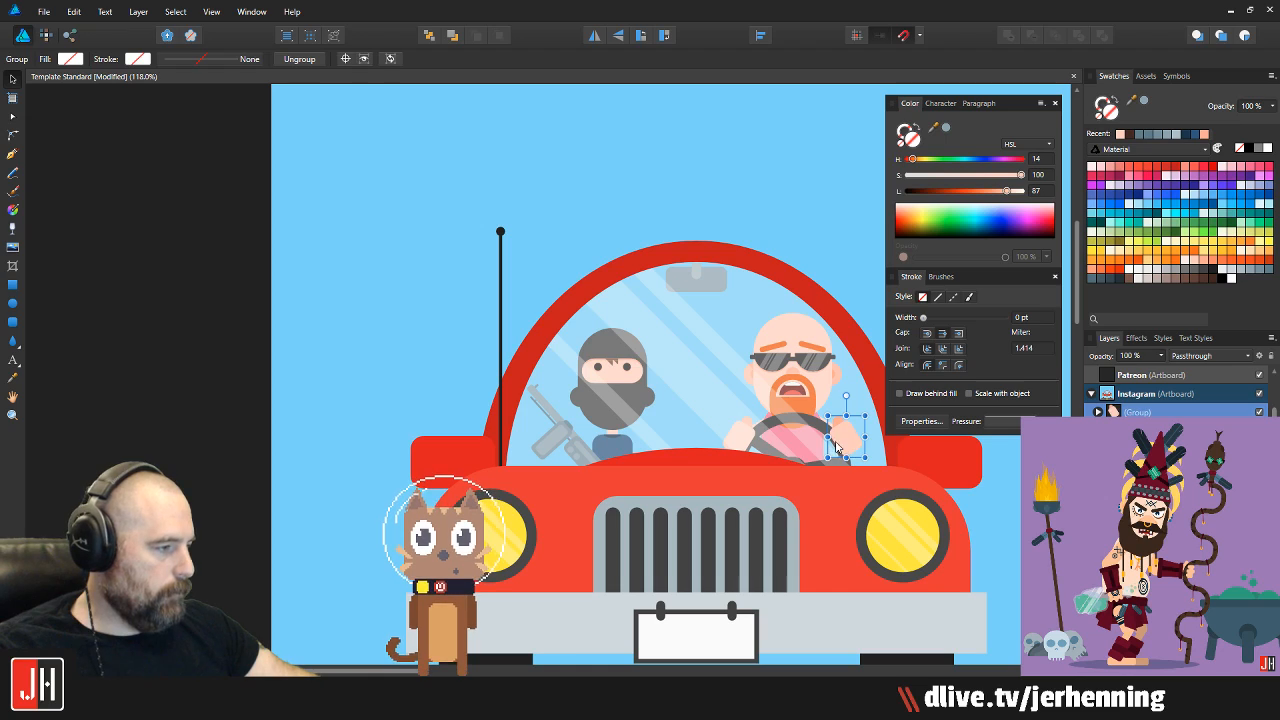
{"action": "left_click_drag", "start_coordinate": [846, 448], "coordinate": [409, 302]}
{"action": "scroll", "coordinate": [420, 262], "scroll_direction": "up", "scroll_amount": 2}
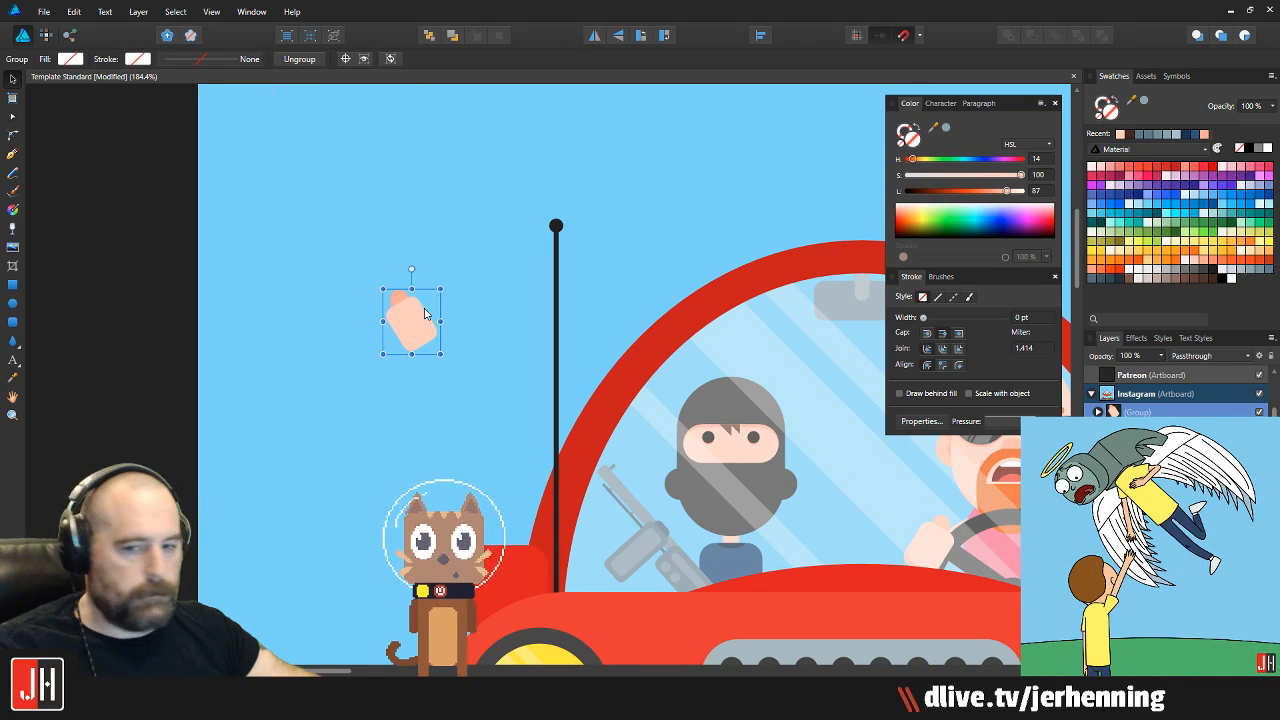
{"action": "scroll", "coordinate": [430, 292], "scroll_direction": "down", "scroll_amount": 2}
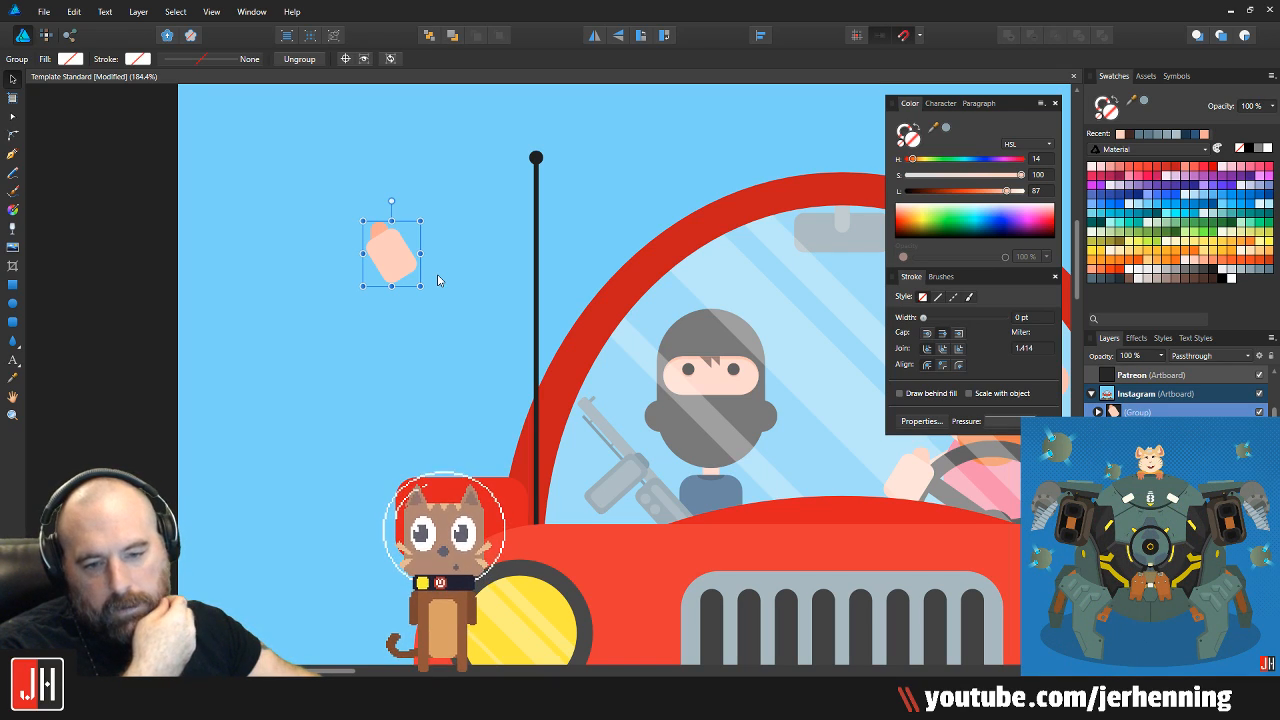
Move the copied hand onto the gun near its grip and rotate it to match the gun's tilt
{"action": "left_click_drag", "start_coordinate": [390, 266], "coordinate": [652, 528]}
{"action": "left_click_drag", "start_coordinate": [645, 467], "coordinate": [609, 421]}
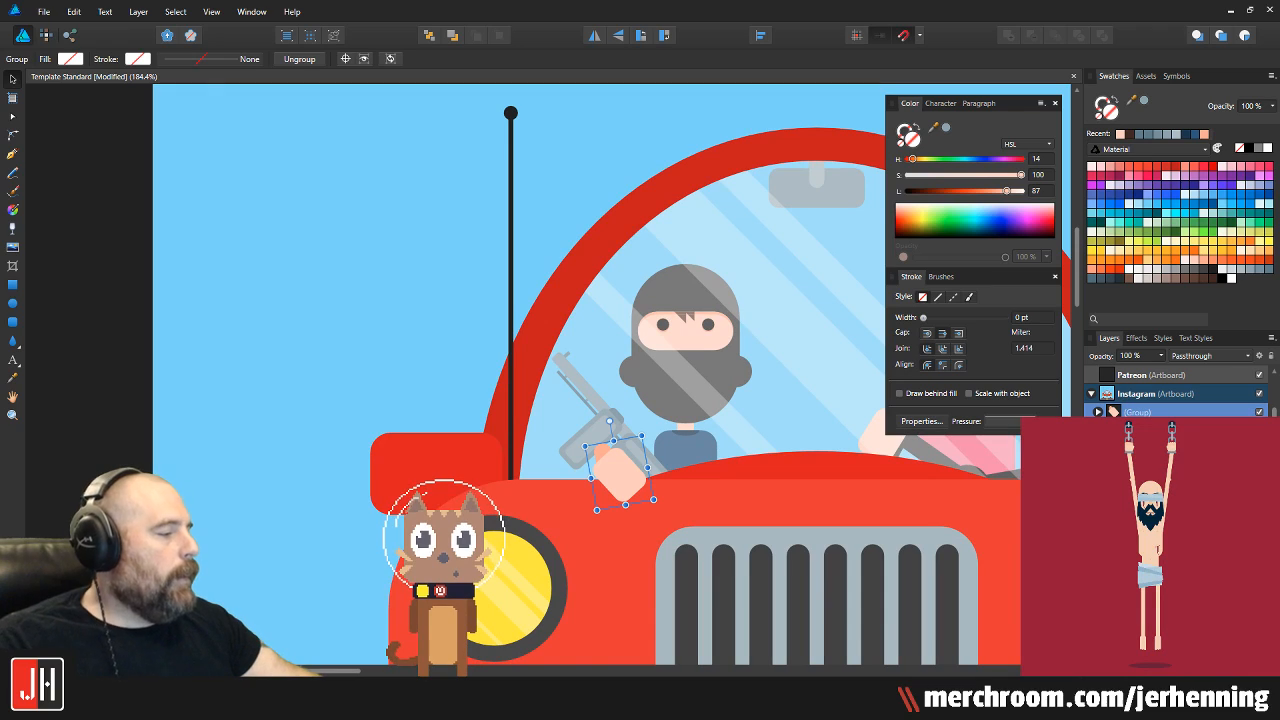
{"action": "scroll", "coordinate": [1176, 400], "scroll_direction": "up", "scroll_amount": 1}
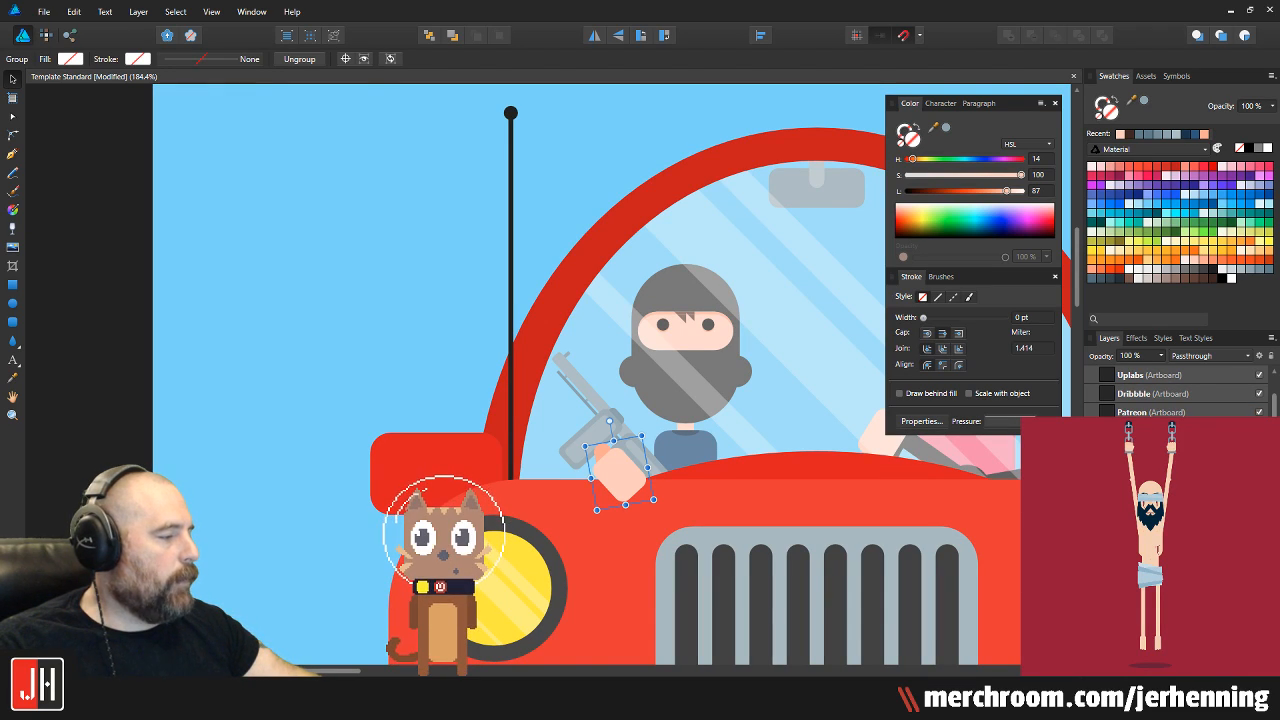
Cut the copied hand that lies over the gun and the car's hood
{"action": "left_click", "coordinate": [598, 412]}
{"action": "scroll", "coordinate": [598, 412], "scroll_direction": "up", "scroll_amount": 3}
{"action": "left_click_drag", "start_coordinate": [661, 358], "coordinate": [489, 412]}
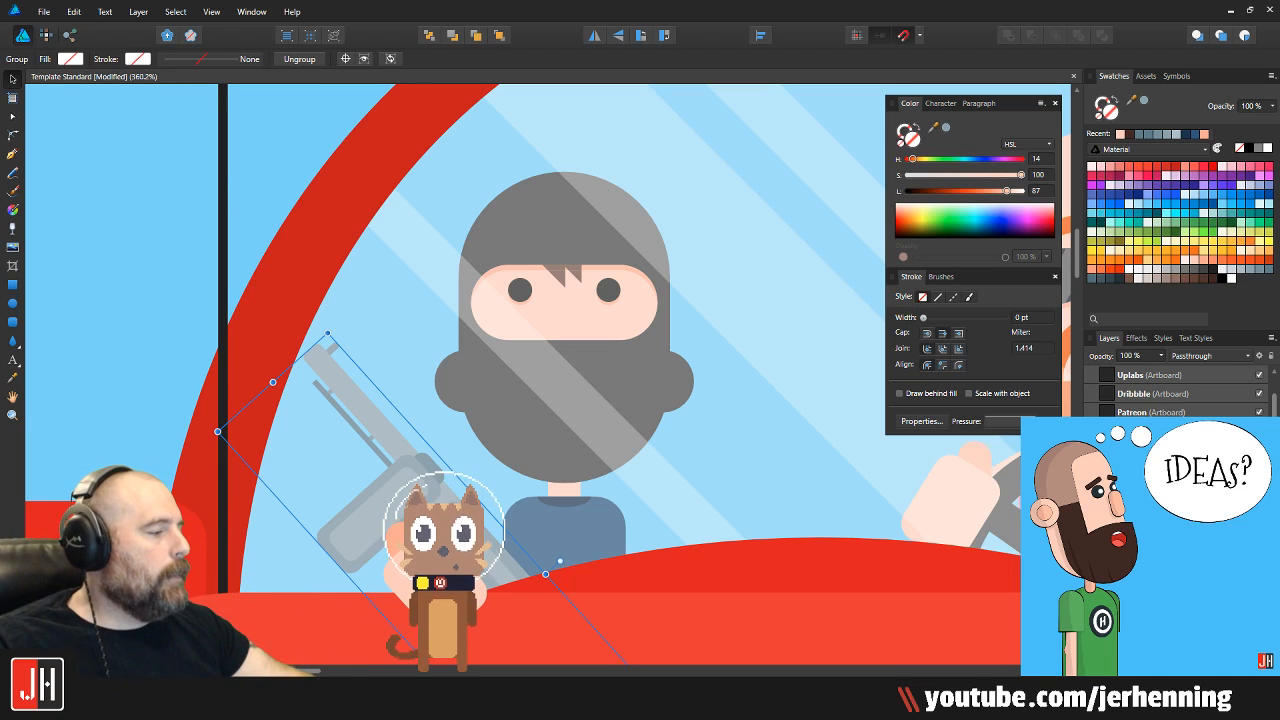
{"action": "left_click", "coordinate": [624, 249]}
{"action": "scroll", "coordinate": [600, 230], "scroll_direction": "down", "scroll_amount": 5}
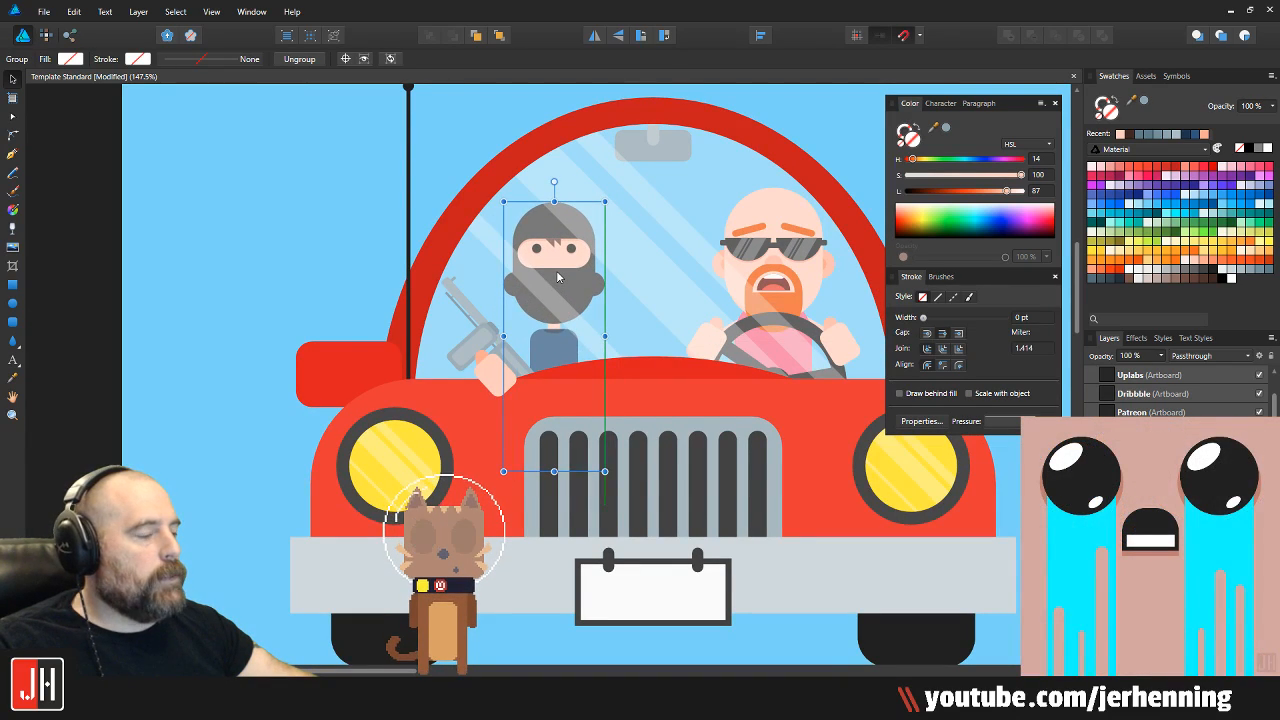
{"action": "scroll", "coordinate": [518, 328], "scroll_direction": "up", "scroll_amount": 1}
{"action": "left_click", "coordinate": [487, 358]}
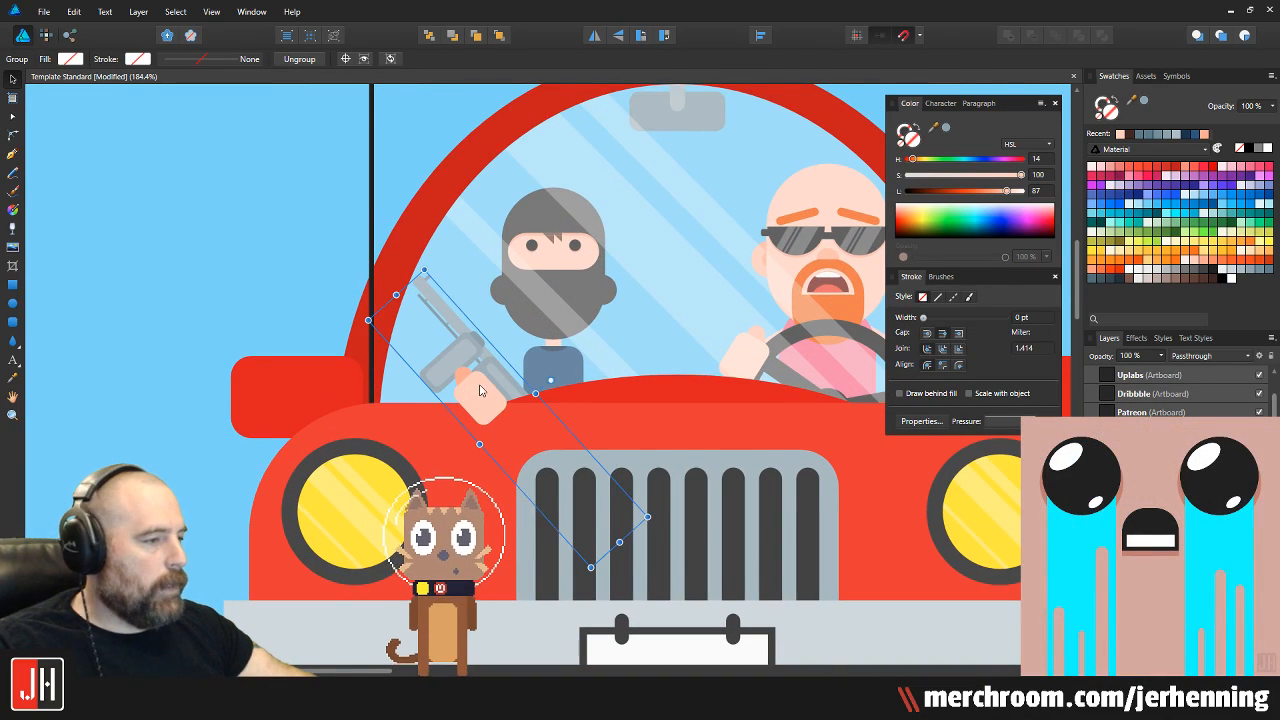
{"action": "scroll", "coordinate": [487, 358], "scroll_direction": "up", "scroll_amount": 2}
{"action": "left_click_drag", "start_coordinate": [493, 342], "coordinate": [484, 318]}
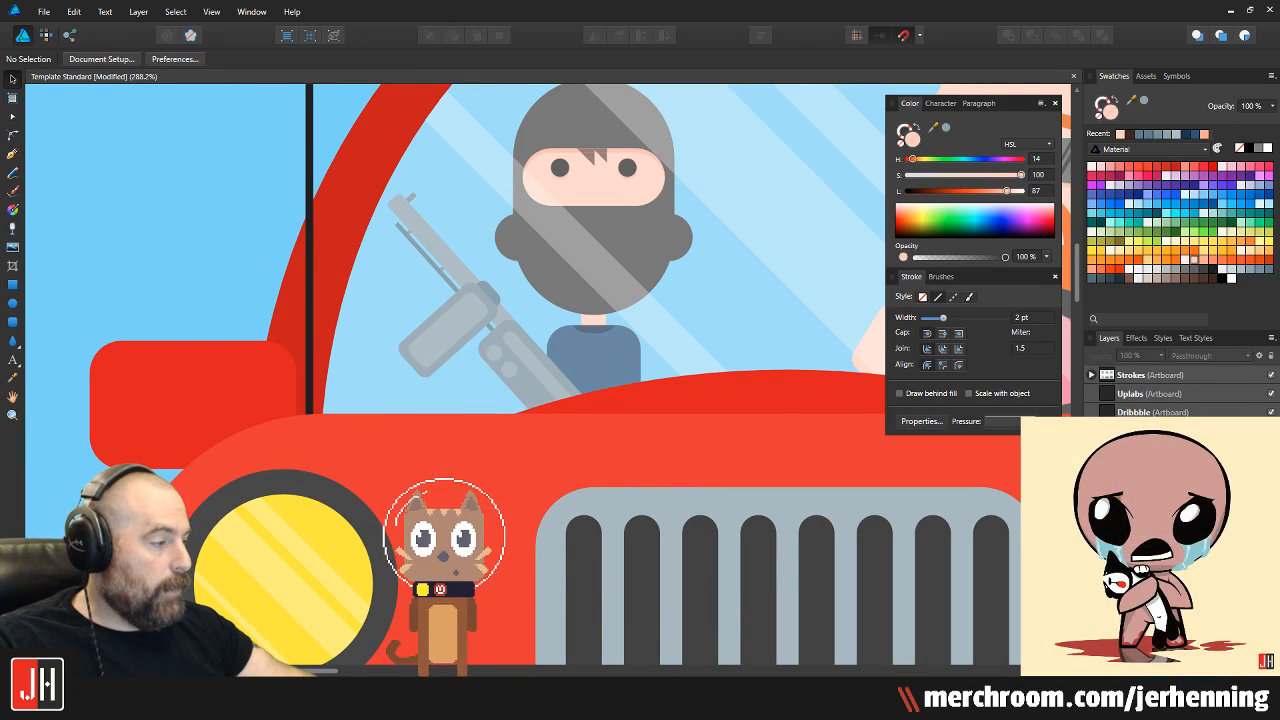
Paste the hand inside the windshield, position it on the gun's grip behind the hood, and save the document
{"action": "key", "text": "ctrl+v"}
{"action": "left_click_drag", "start_coordinate": [475, 377], "coordinate": [507, 343]}
{"action": "scroll", "coordinate": [491, 383], "scroll_direction": "down", "scroll_amount": 7}
{"action": "left_click", "coordinate": [504, 279]}
{"action": "scroll", "coordinate": [500, 356], "scroll_direction": "up", "scroll_amount": 6}
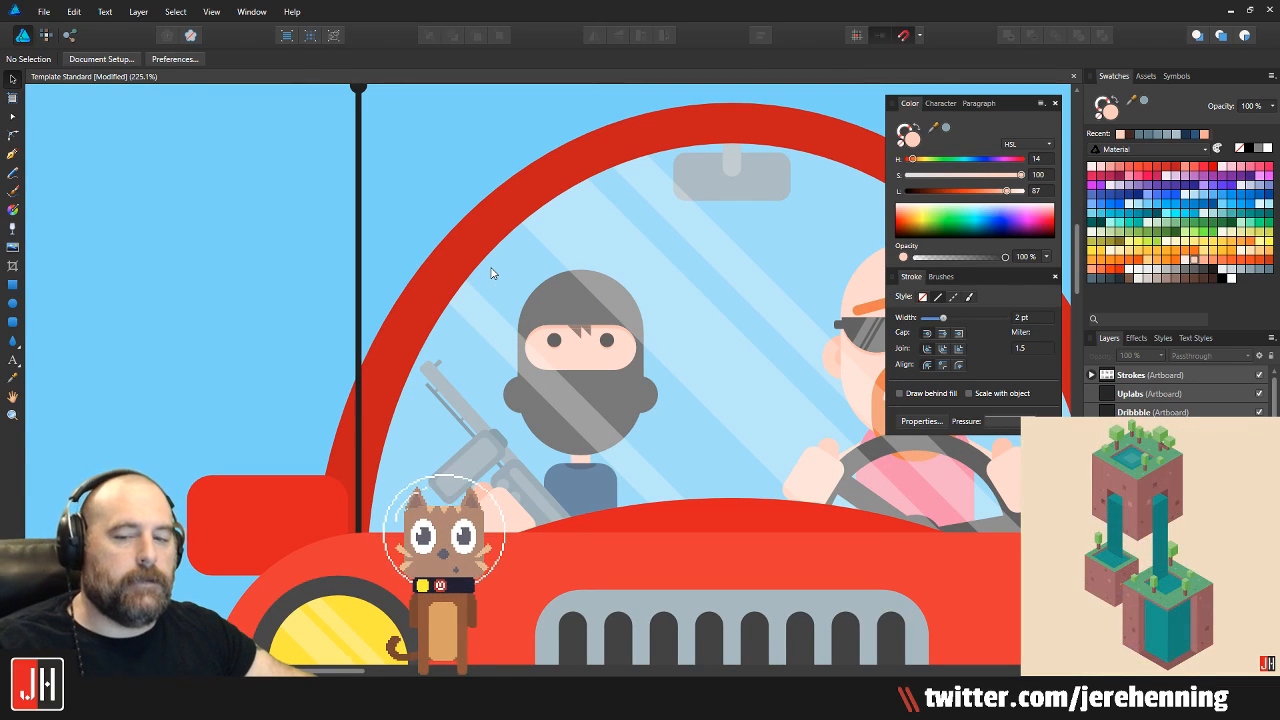
Examine the hand's placement on the gun beside the masked passenger, both close up and with the whole car in view
{"action": "left_click", "coordinate": [472, 493]}
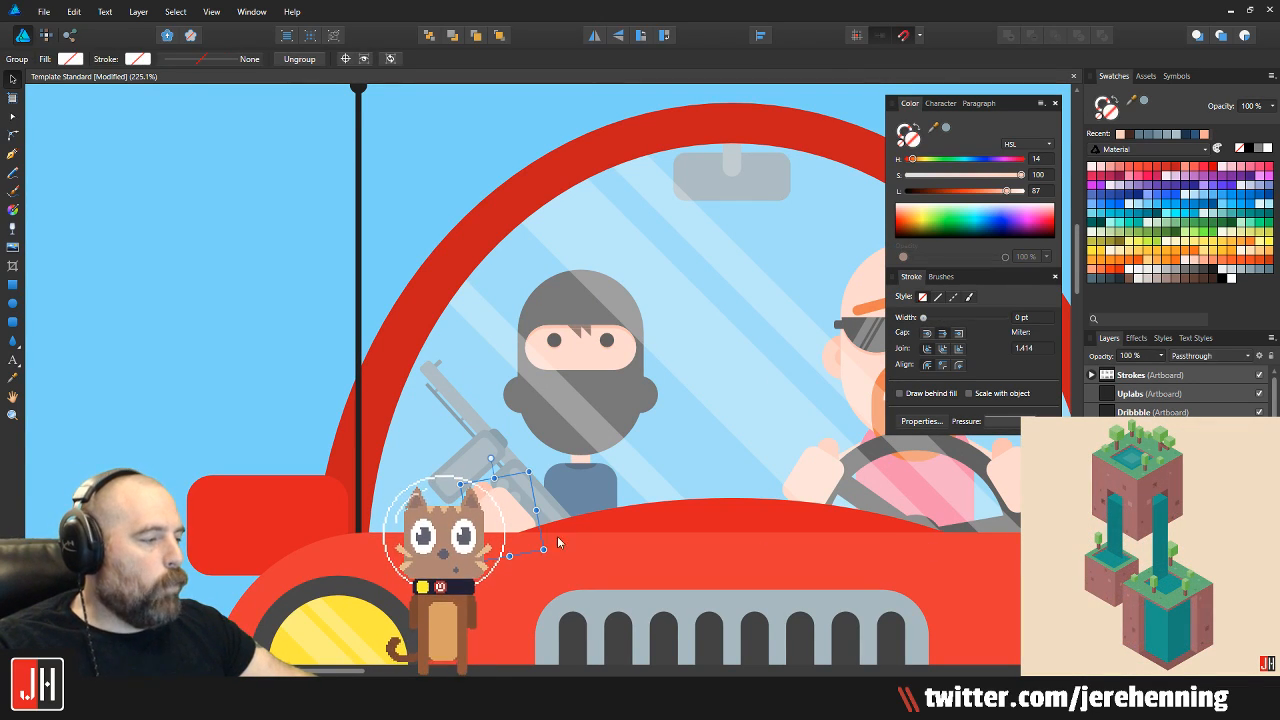
{"action": "scroll", "coordinate": [509, 511], "scroll_direction": "up", "scroll_amount": 2}
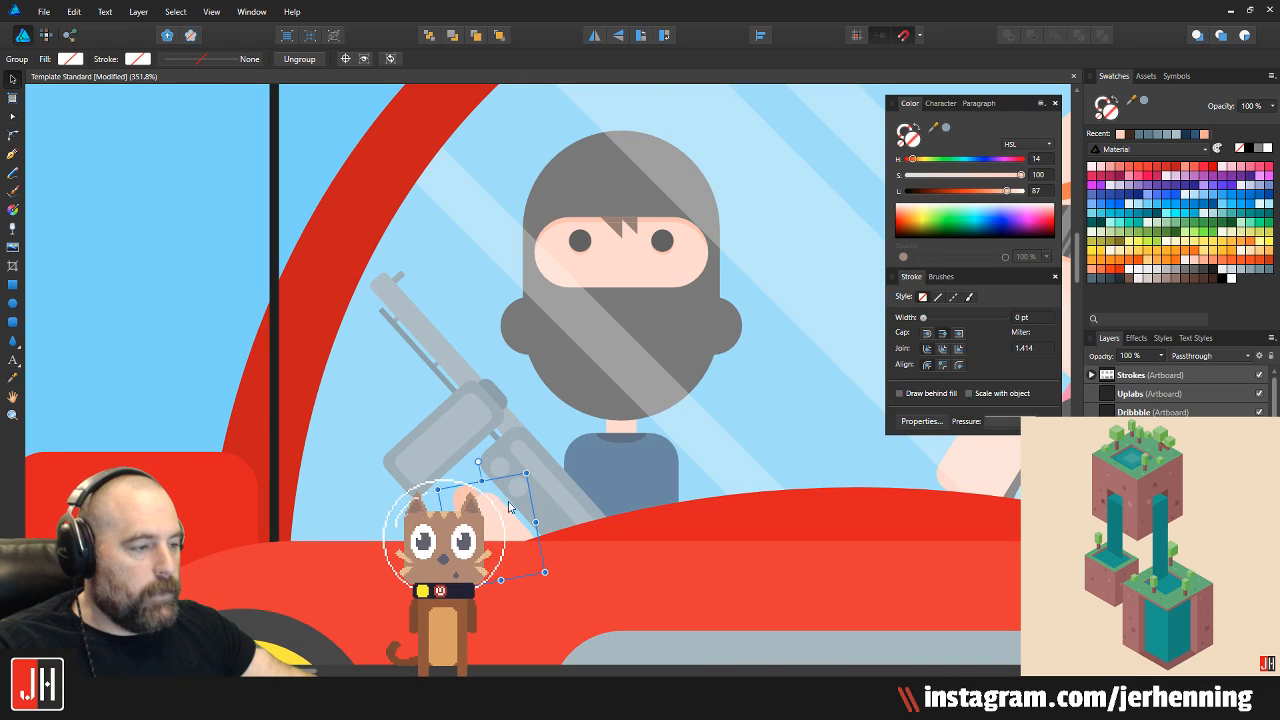
{"action": "scroll", "coordinate": [500, 467], "scroll_direction": "up", "scroll_amount": 2}
{"action": "scroll", "coordinate": [480, 440], "scroll_direction": "down", "scroll_amount": 6}
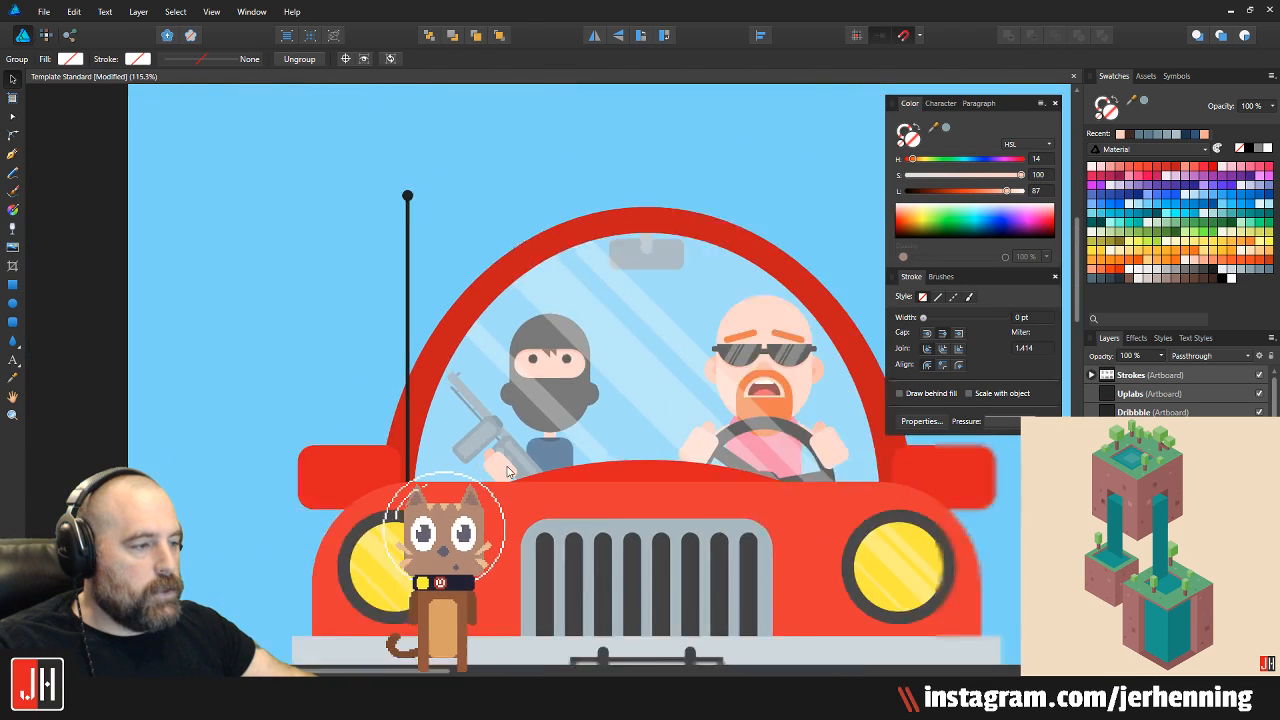
{"action": "key", "text": "ctrl+d"}
{"action": "scroll", "coordinate": [518, 433], "scroll_direction": "up", "scroll_amount": 3}
{"action": "scroll", "coordinate": [543, 447], "scroll_direction": "up", "scroll_amount": 2}
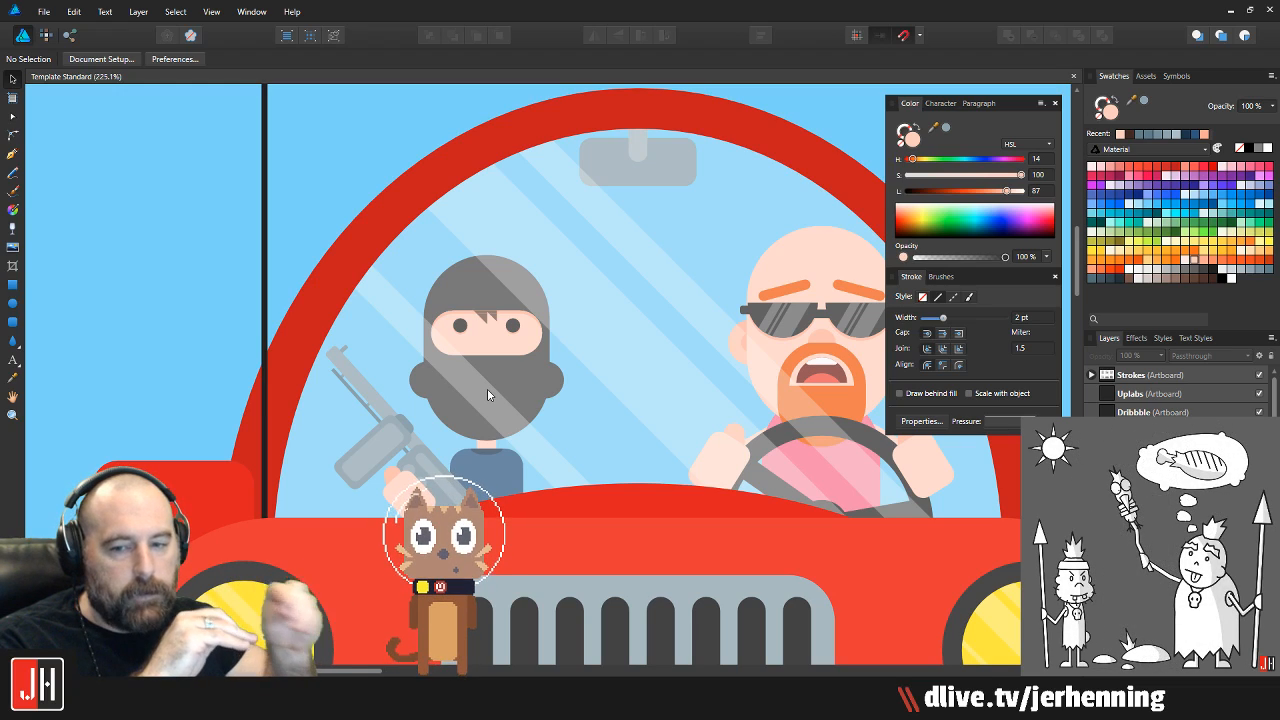
{"action": "scroll", "coordinate": [742, 420], "scroll_direction": "down", "scroll_amount": 5}
{"action": "scroll", "coordinate": [742, 420], "scroll_direction": "up", "scroll_amount": 4}
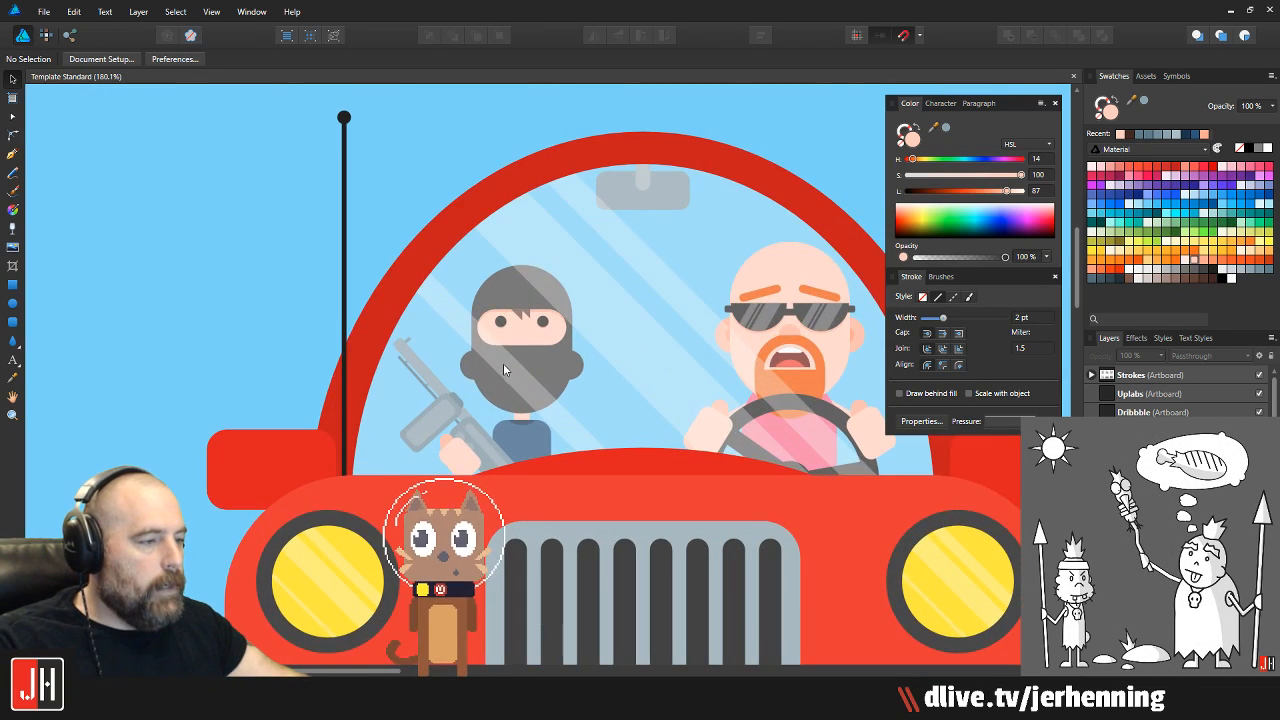
Select the masked passenger, gun and hand together and nudge them slightly towards the nearer window frame
{"action": "left_click_drag", "start_coordinate": [260, 156], "coordinate": [632, 508]}
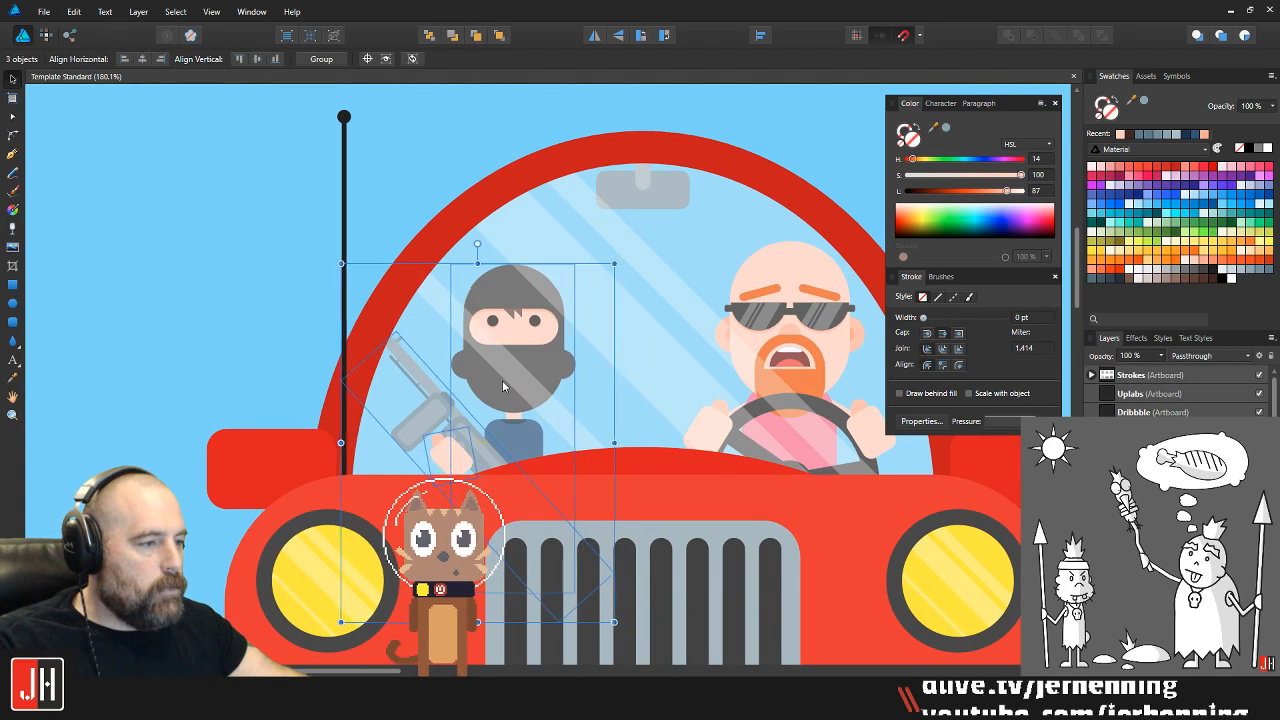
{"action": "key", "text": "Left"}
{"action": "key", "text": "Left"}
{"action": "key", "text": "Left"}
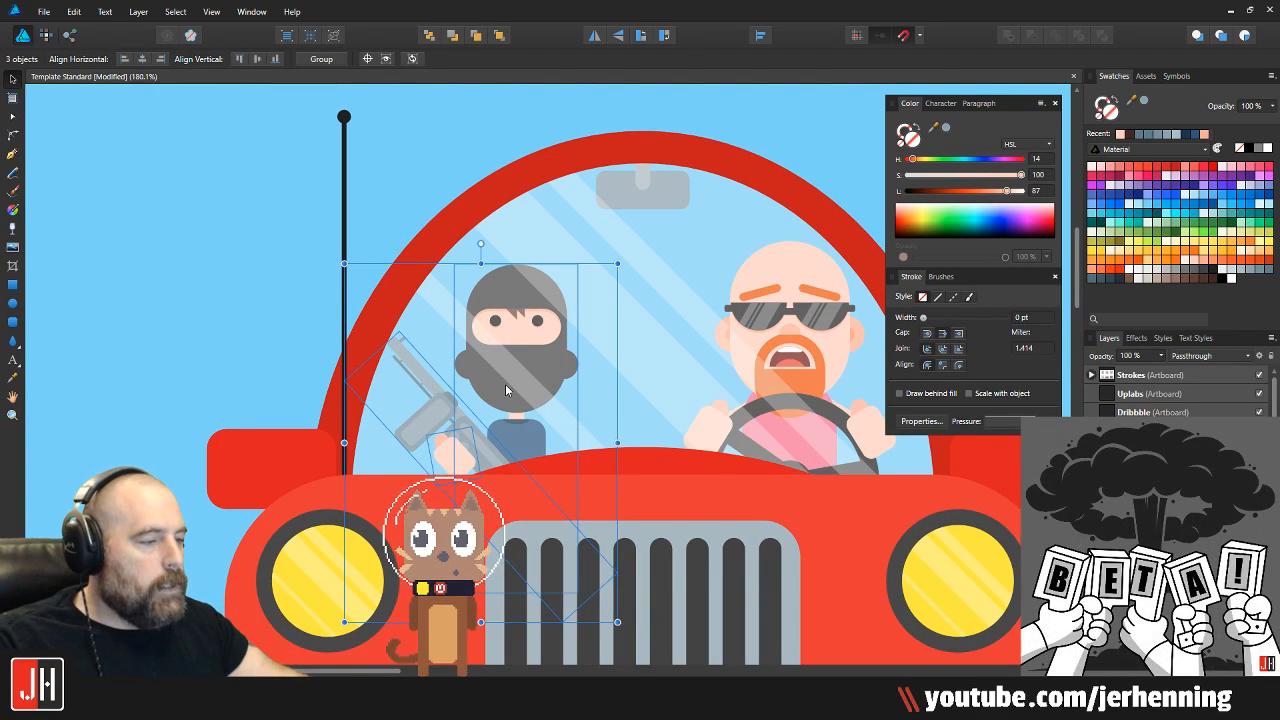
{"action": "scroll", "coordinate": [505, 381], "scroll_direction": "up", "scroll_amount": 2}
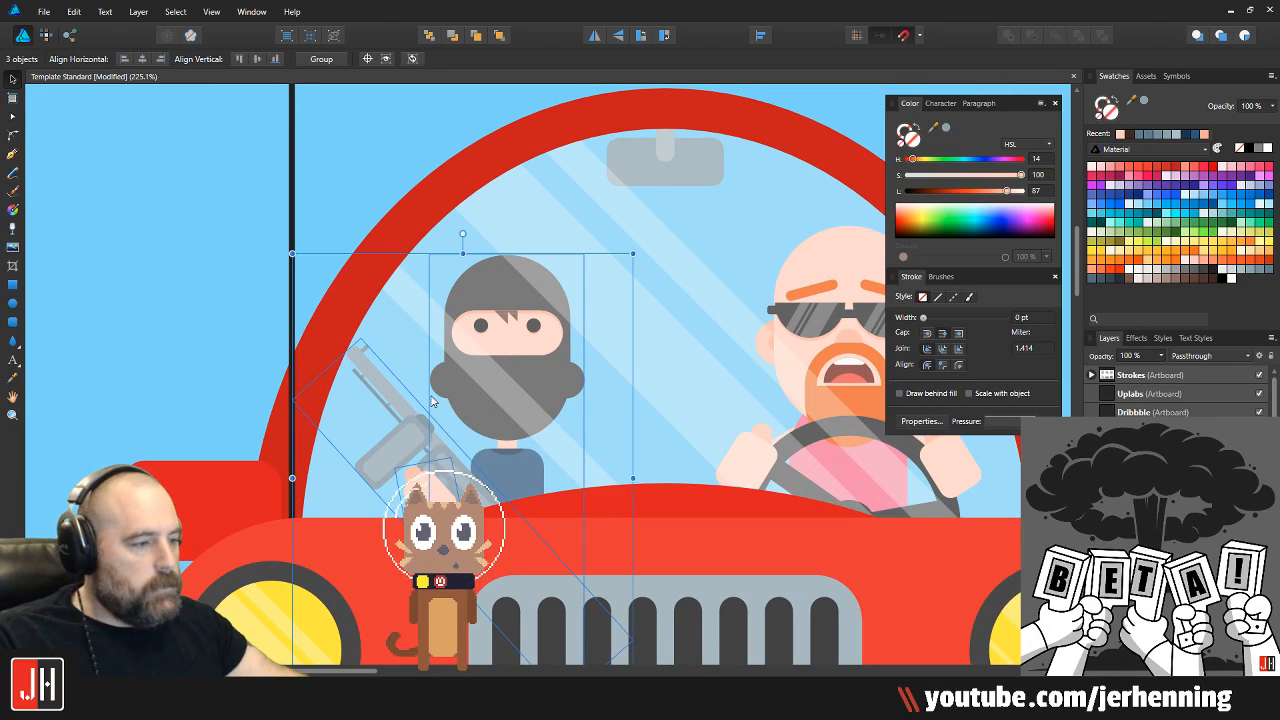
{"action": "scroll", "coordinate": [480, 345], "scroll_direction": "down", "scroll_amount": 2}
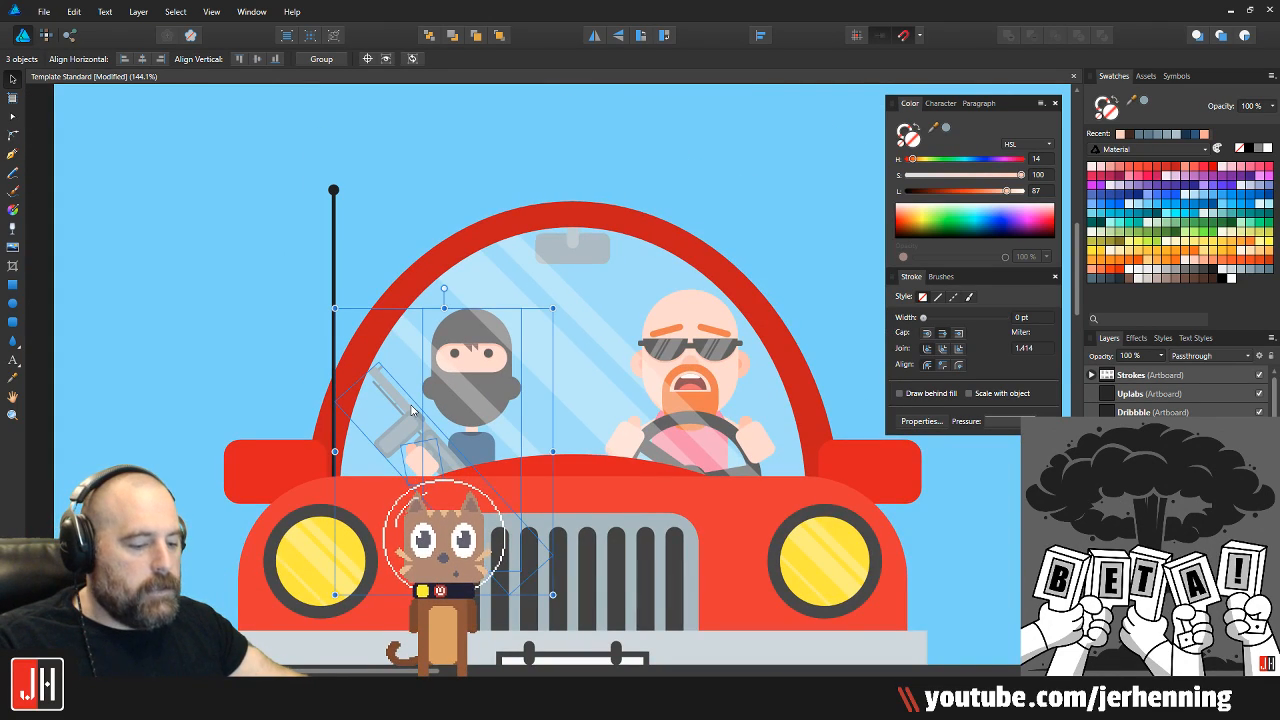
Group the masked passenger, gun and hand, and save the document
{"action": "key", "text": "ctrl+g"}
{"action": "scroll", "coordinate": [475, 415], "scroll_direction": "up", "scroll_amount": 2}
{"action": "left_click_drag", "start_coordinate": [480, 392], "coordinate": [482, 395]}
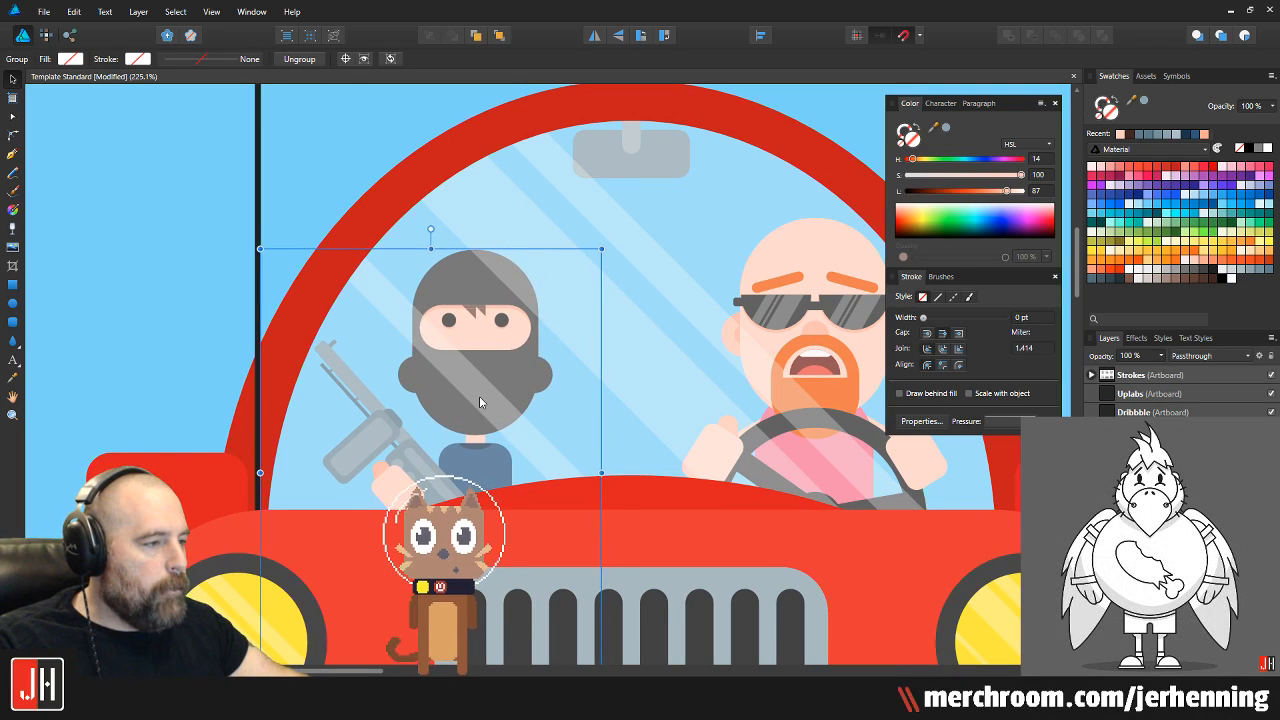
{"action": "key", "text": "ctrl+0"}
{"action": "left_click", "coordinate": [385, 364]}
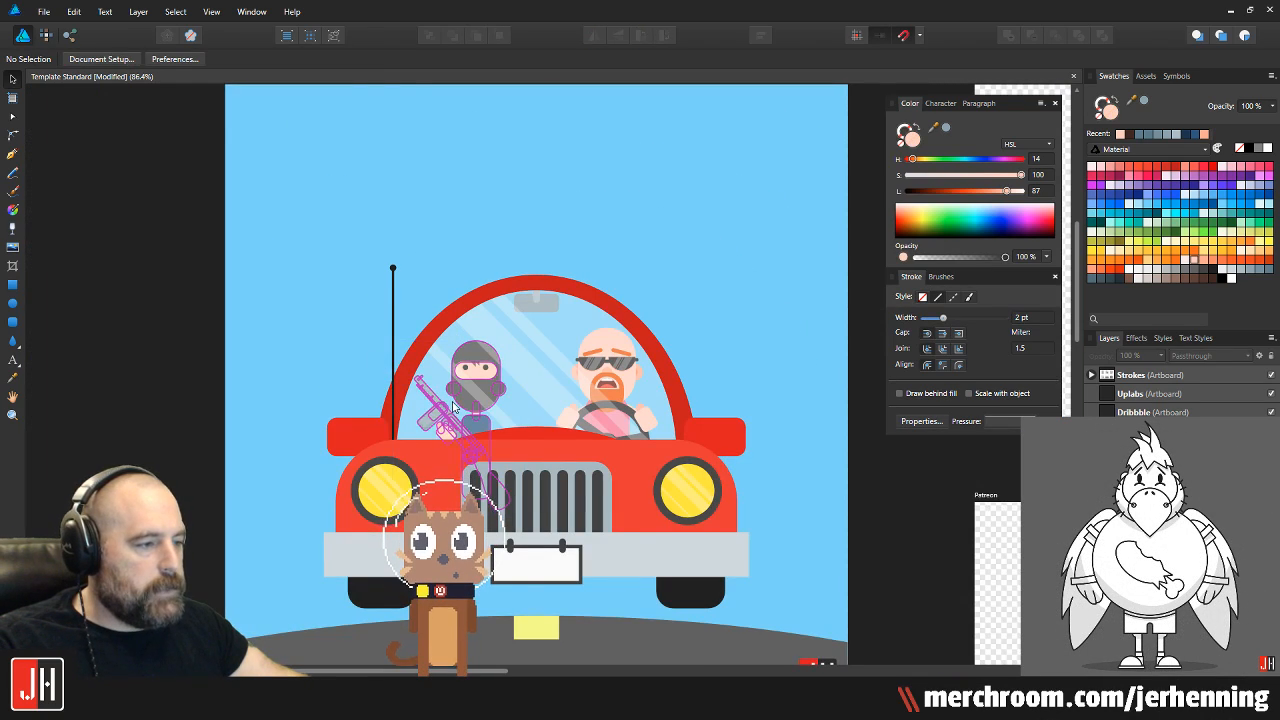
{"action": "key", "text": "ctrl+s"}
{"action": "scroll", "coordinate": [467, 403], "scroll_direction": "up", "scroll_amount": 5}
{"action": "left_click_drag", "start_coordinate": [543, 417], "coordinate": [516, 424]}
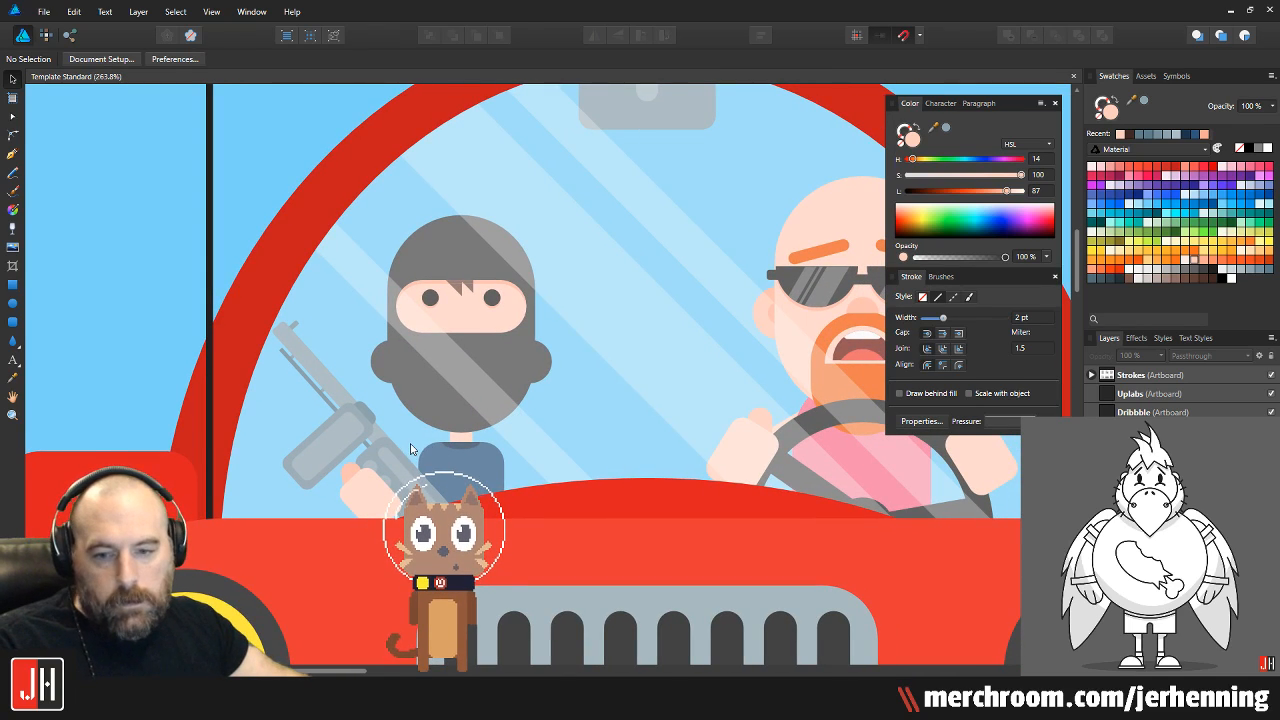
Draw a narrow skin-coloured rounded rectangle with 50% corners over the passenger's hand and gun, and hide the car
{"action": "left_click_drag", "start_coordinate": [505, 479], "coordinate": [526, 428]}
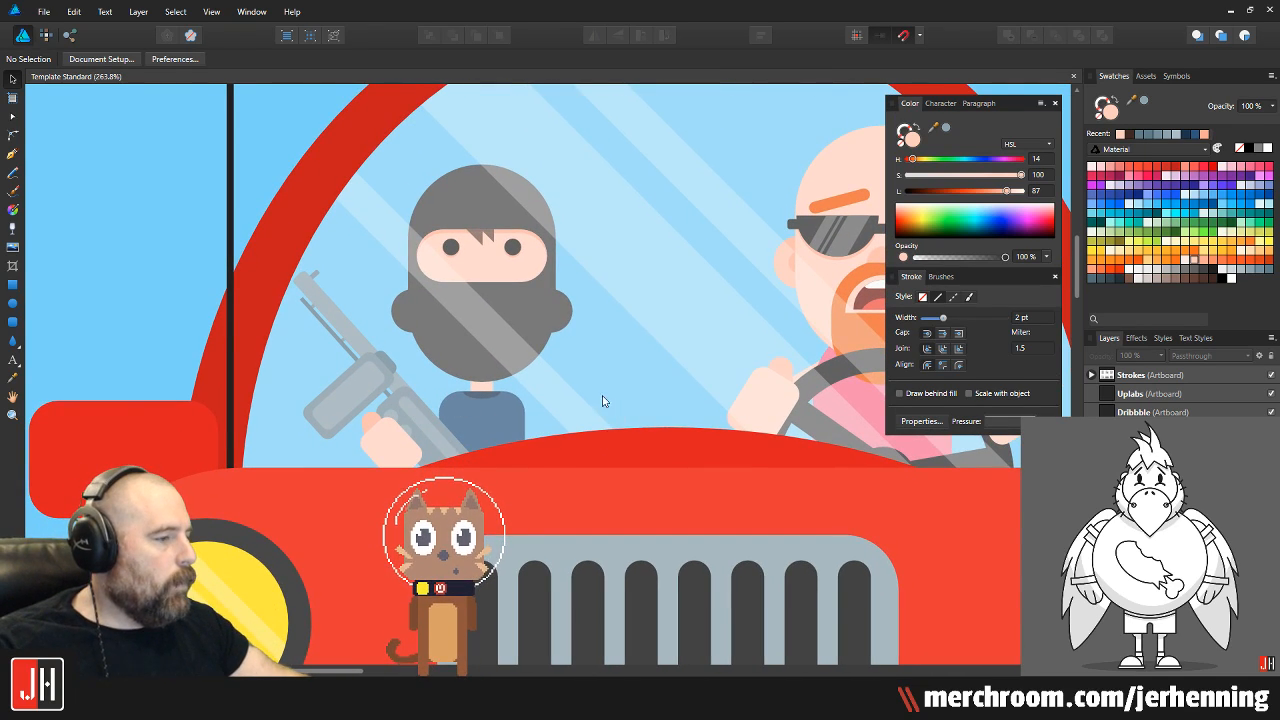
{"action": "scroll", "coordinate": [331, 374], "scroll_direction": "up", "scroll_amount": 1}
{"action": "left_click", "coordinate": [13, 320]}
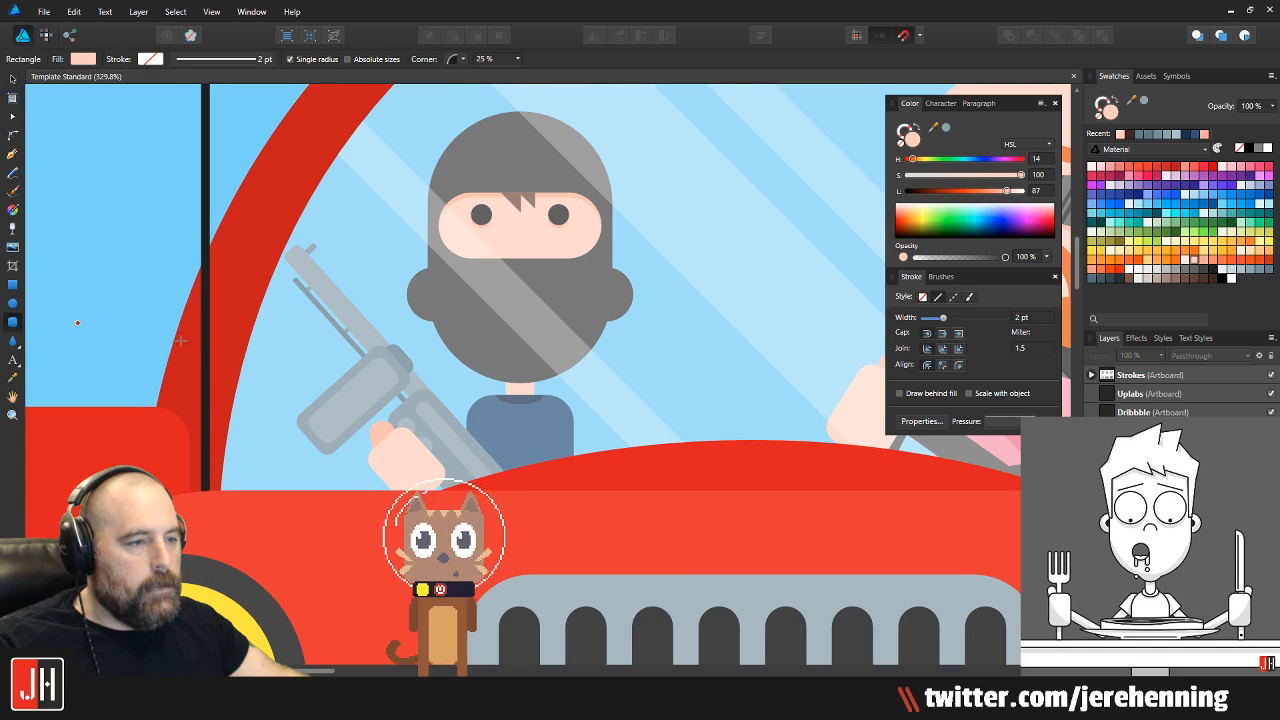
{"action": "scroll", "coordinate": [445, 424], "scroll_direction": "up", "scroll_amount": 2}
{"action": "left_click_drag", "start_coordinate": [398, 365], "coordinate": [443, 515]}
{"action": "left_click_drag", "start_coordinate": [443, 593], "coordinate": [443, 593]}
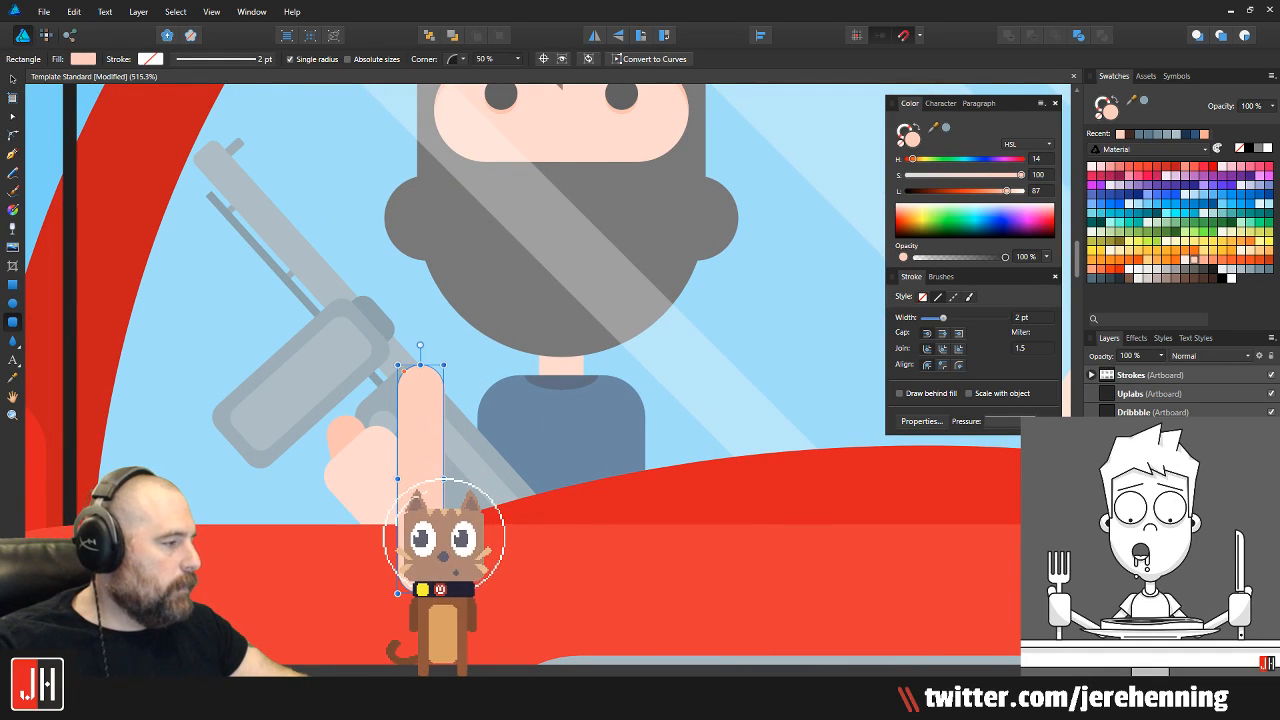
{"action": "left_click_drag", "start_coordinate": [1150, 468], "coordinate": [1107, 487]}
{"action": "key", "text": "ctrl+z"}
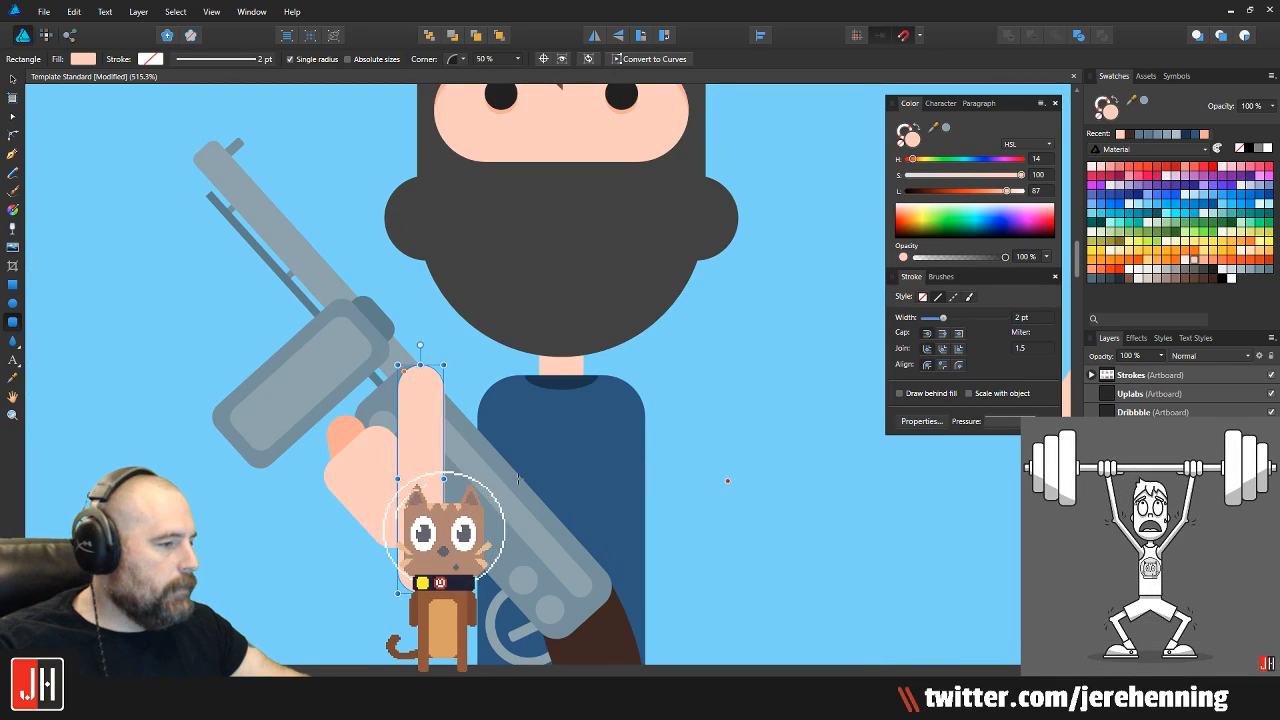
Rotate the rounded shape between hand and shoulder as an arm, place it behind the gun, and give it the collar's dark navy
{"action": "left_click_drag", "start_coordinate": [420, 345], "coordinate": [513, 400]}
{"action": "left_click_drag", "start_coordinate": [475, 443], "coordinate": [484, 421]}
{"action": "key", "text": "i"}
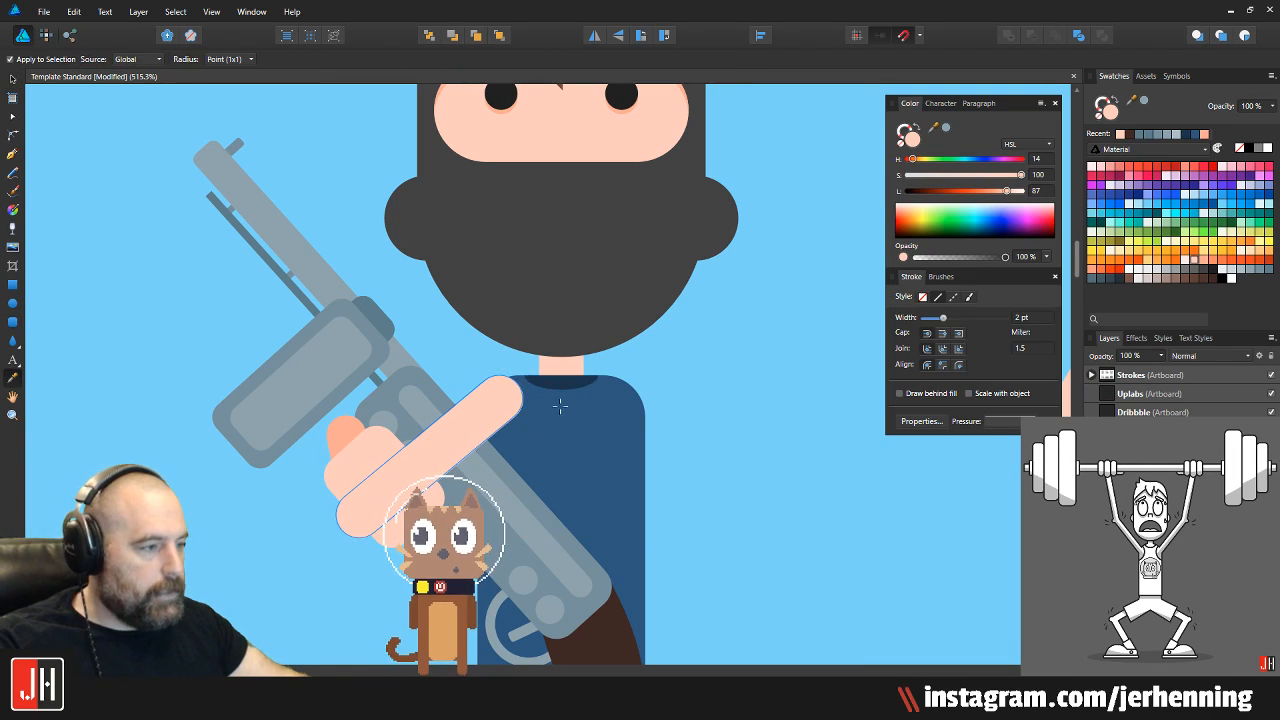
{"action": "left_click", "coordinate": [556, 381]}
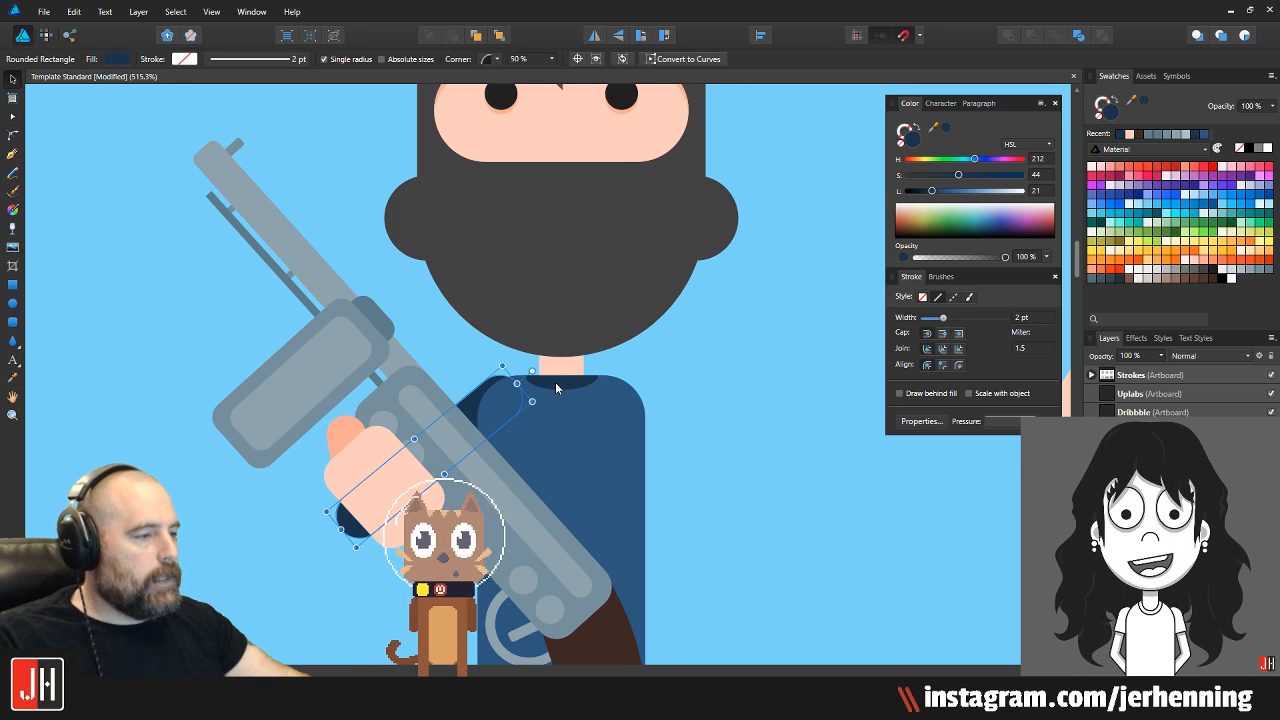
Adjust the navy arm's angle, length and position so it runs behind the gun from the shoulder to the hand
{"action": "scroll", "coordinate": [556, 381], "scroll_direction": "up", "scroll_amount": 2}
{"action": "left_click_drag", "start_coordinate": [492, 400], "coordinate": [513, 388]}
{"action": "mouse_move", "coordinate": [424, 425]}
{"action": "left_mouse_down"}
{"action": "mouse_move", "coordinate": [437, 423]}
{"action": "mouse_move", "coordinate": [426, 423]}
{"action": "left_mouse_up"}
{"action": "left_click_drag", "start_coordinate": [291, 420], "coordinate": [352, 238]}
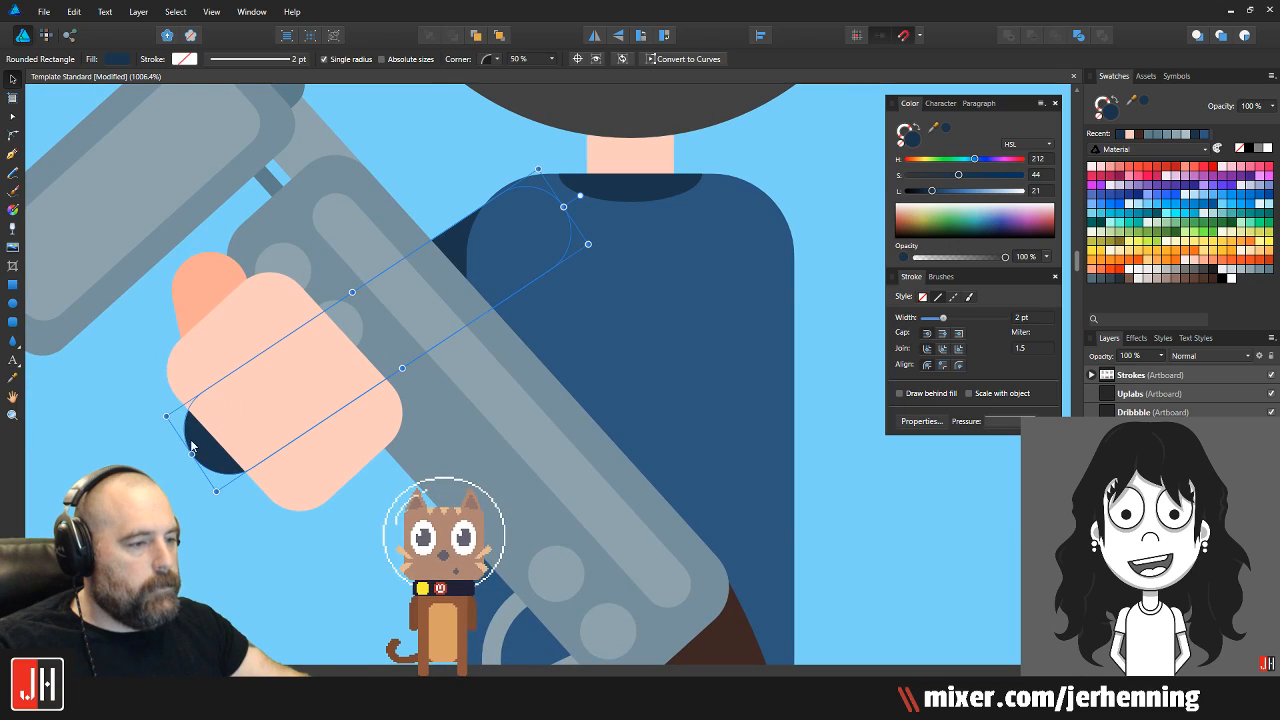
{"action": "scroll", "coordinate": [241, 424], "scroll_direction": "down", "scroll_amount": 2}
{"action": "scroll", "coordinate": [241, 424], "scroll_direction": "down", "scroll_amount": 3}
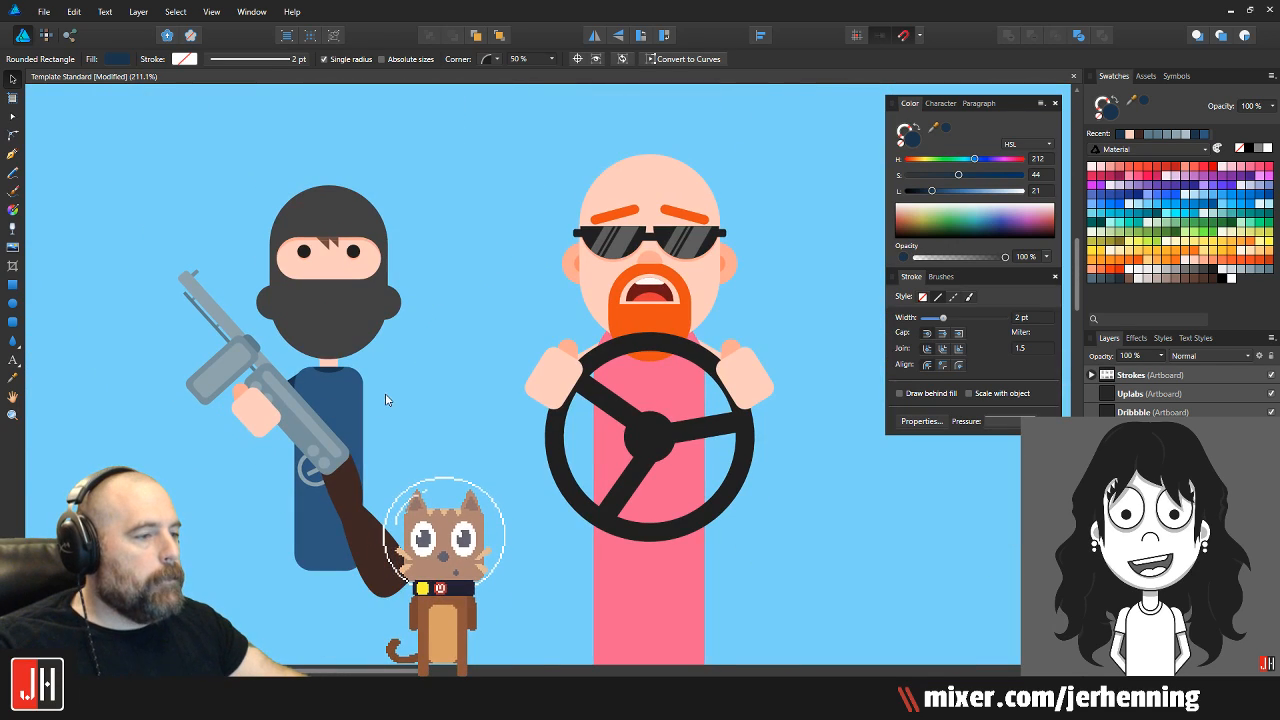
Copy the masked passenger's navy arm towards the opposite shoulder and flip the copy horizontally
{"action": "key", "text": "v"}
{"action": "key", "text": "ctrl+d"}
{"action": "scroll", "coordinate": [366, 391], "scroll_direction": "up", "scroll_amount": 3}
{"action": "scroll", "coordinate": [236, 350], "scroll_direction": "up", "scroll_amount": 1}
{"action": "left_click", "coordinate": [237, 352]}
{"action": "left_click_drag", "start_coordinate": [237, 352], "coordinate": [466, 369]}
{"action": "left_click", "coordinate": [594, 36]}
Angle and position the flipped arm at the passenger's free shoulder so it hangs behind the shirt
{"action": "left_click", "coordinate": [502, 329]}
{"action": "left_click", "coordinate": [578, 452]}
{"action": "left_click_drag", "start_coordinate": [372, 320], "coordinate": [425, 271]}
{"action": "scroll", "coordinate": [464, 341], "scroll_direction": "up", "scroll_amount": 3}
{"action": "left_click_drag", "start_coordinate": [464, 341], "coordinate": [402, 393]}
{"action": "left_click", "coordinate": [520, 332]}
{"action": "scroll", "coordinate": [499, 342], "scroll_direction": "down", "scroll_amount": 10}
Group the masked passenger with the gun and both arms, and show the car again
{"action": "left_click_drag", "start_coordinate": [238, 160], "coordinate": [522, 606]}
{"action": "key", "text": "ctrl+g"}
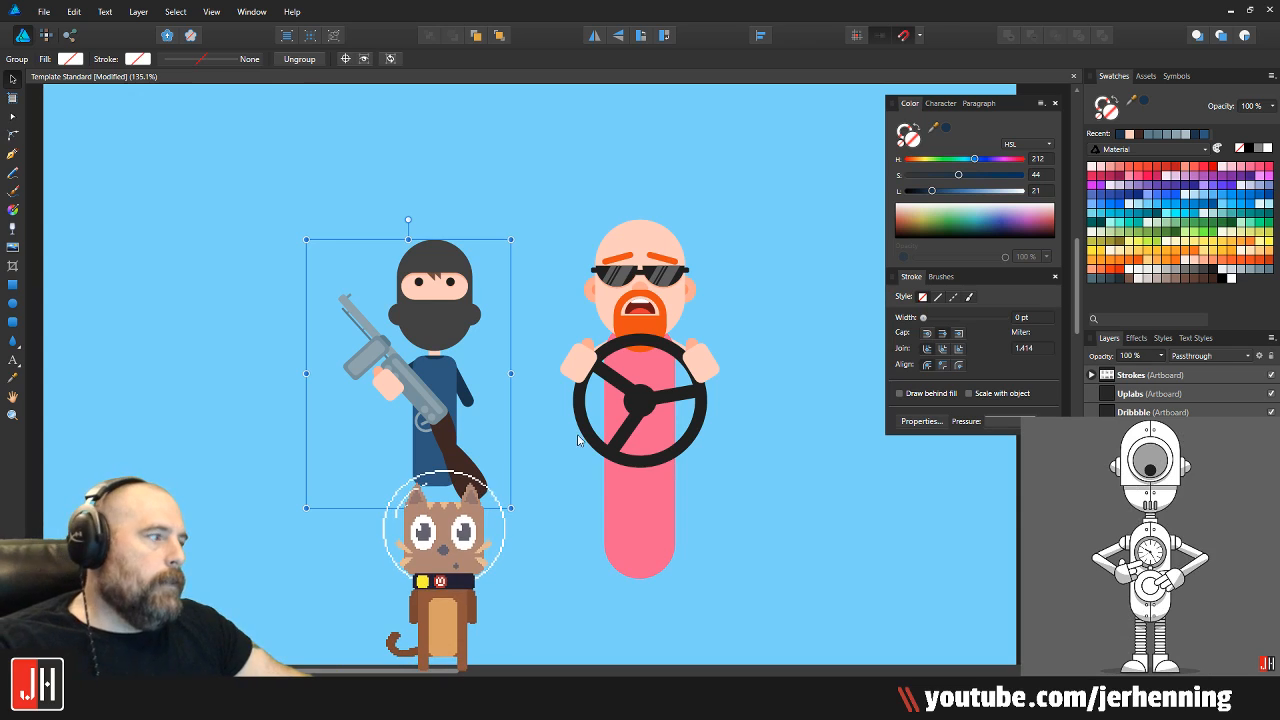
{"action": "left_click", "coordinate": [1271, 486]}
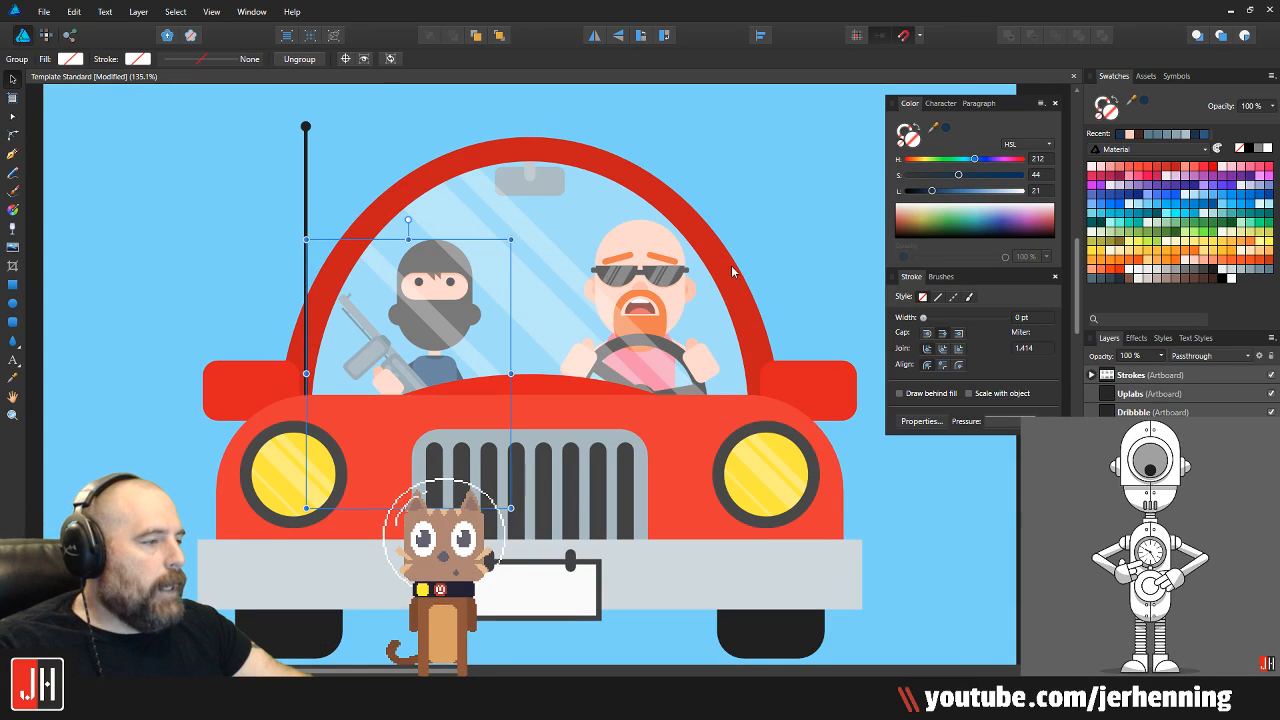
{"action": "key", "text": "ctrl+d"}
{"action": "scroll", "coordinate": [500, 380], "scroll_direction": "down", "scroll_amount": 3}
{"action": "scroll", "coordinate": [523, 391], "scroll_direction": "up", "scroll_amount": 3}
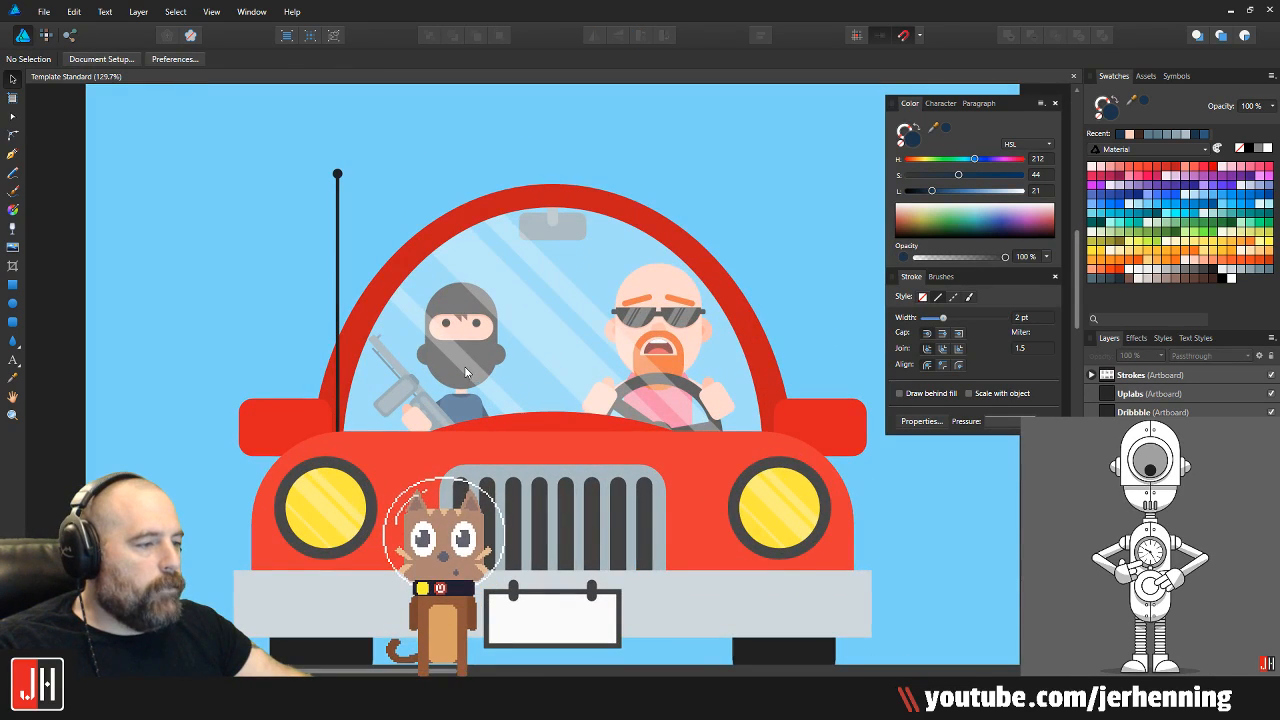
Nudge the masked passenger group slightly towards the driver, and clear the selection
{"action": "left_click", "coordinate": [465, 372]}
{"action": "scroll", "coordinate": [468, 380], "scroll_direction": "up", "scroll_amount": 3}
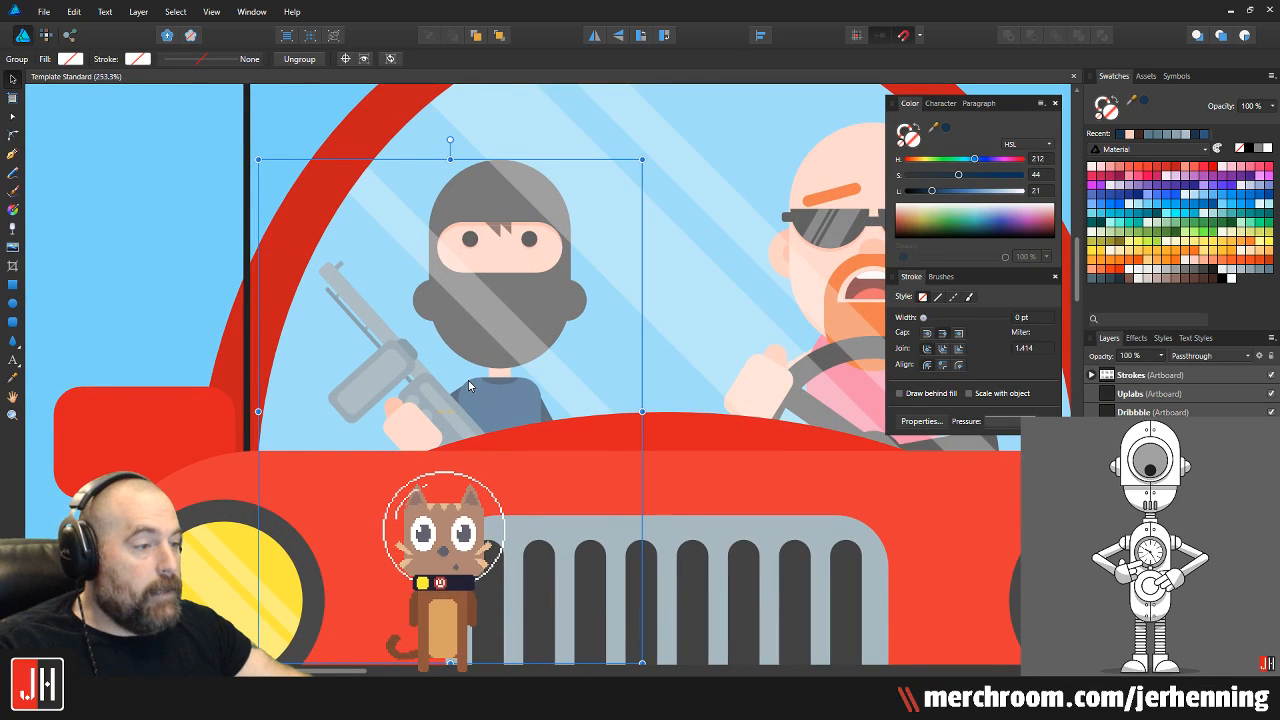
{"action": "scroll", "coordinate": [475, 388], "scroll_direction": "down", "scroll_amount": 3}
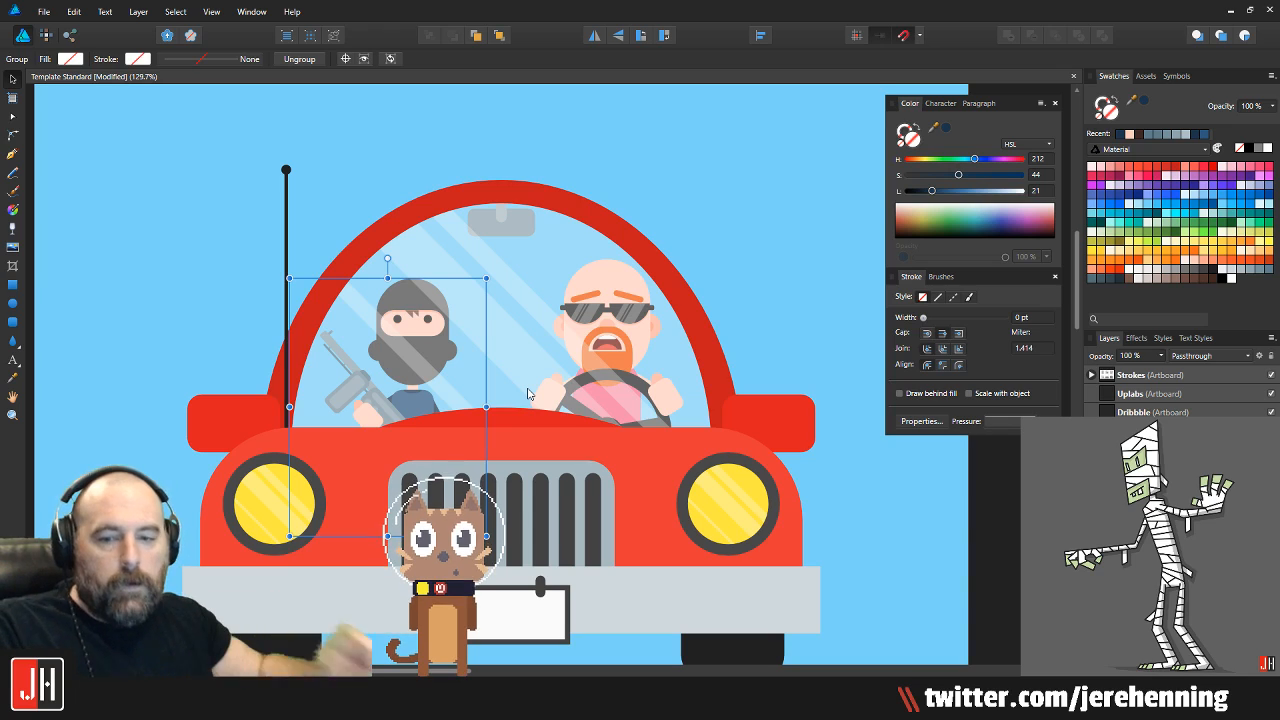
{"action": "key", "text": "ctrl+0"}
{"action": "key", "text": "ctrl+d"}
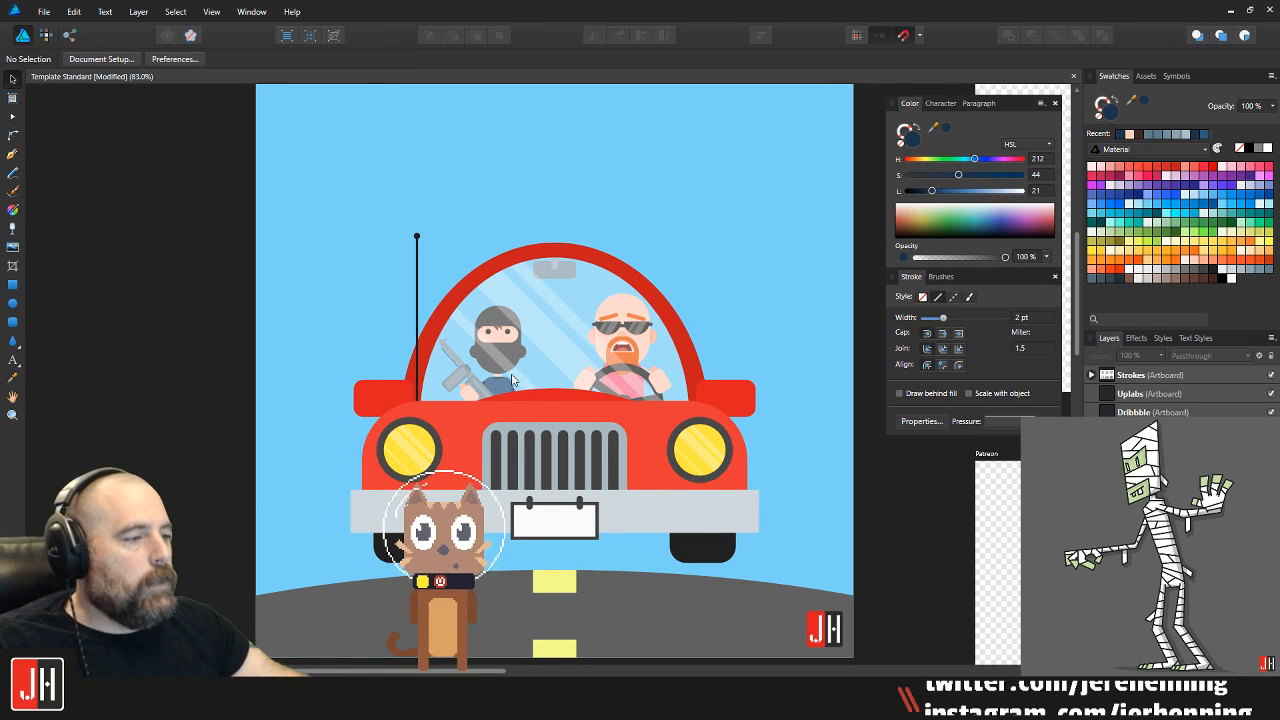
Examine both occupants behind the windshield, close up and with the whole car scene in view
{"action": "scroll", "coordinate": [507, 342], "scroll_direction": "up", "scroll_amount": 1}
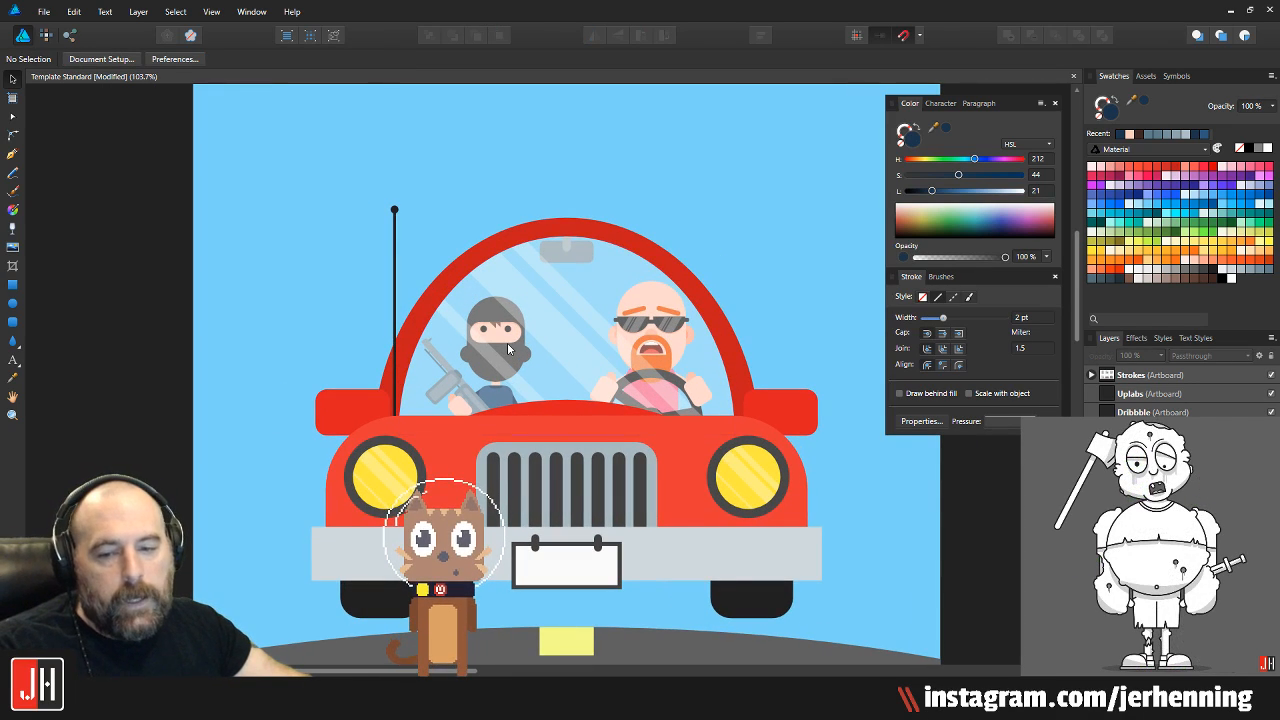
{"action": "scroll", "coordinate": [545, 372], "scroll_direction": "up", "scroll_amount": 3}
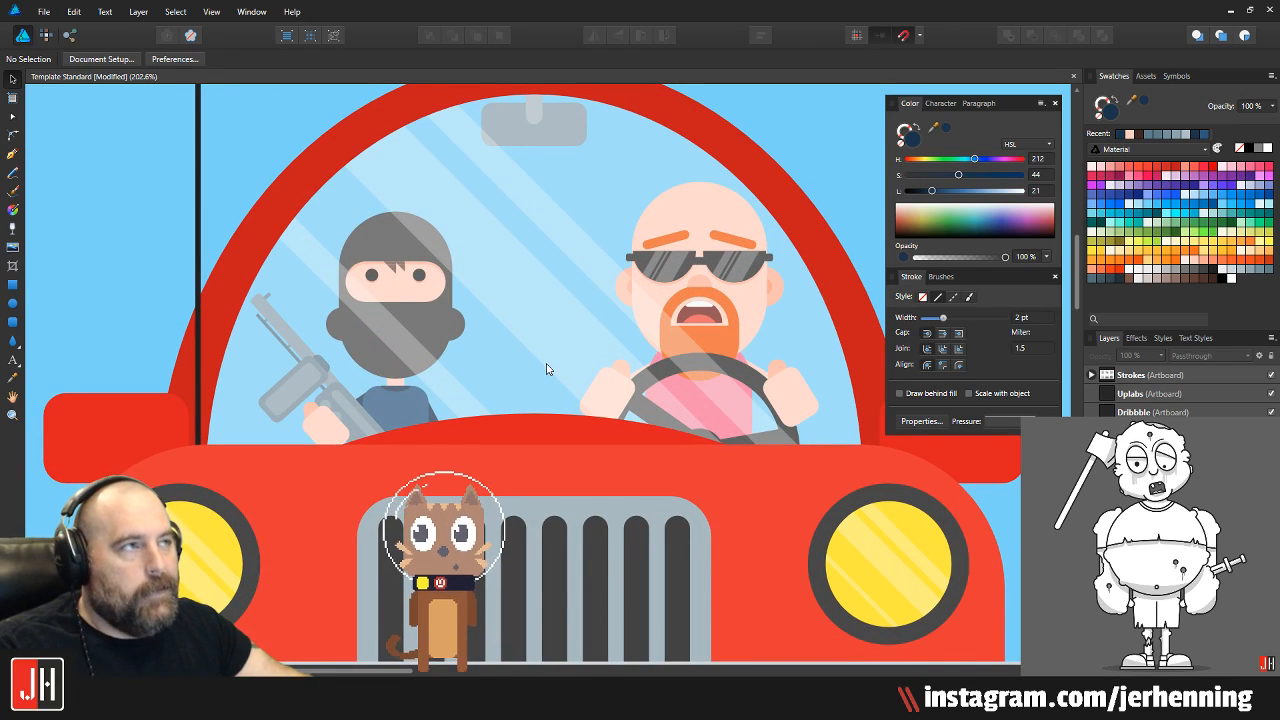
{"action": "scroll", "coordinate": [535, 359], "scroll_direction": "down", "scroll_amount": 3}
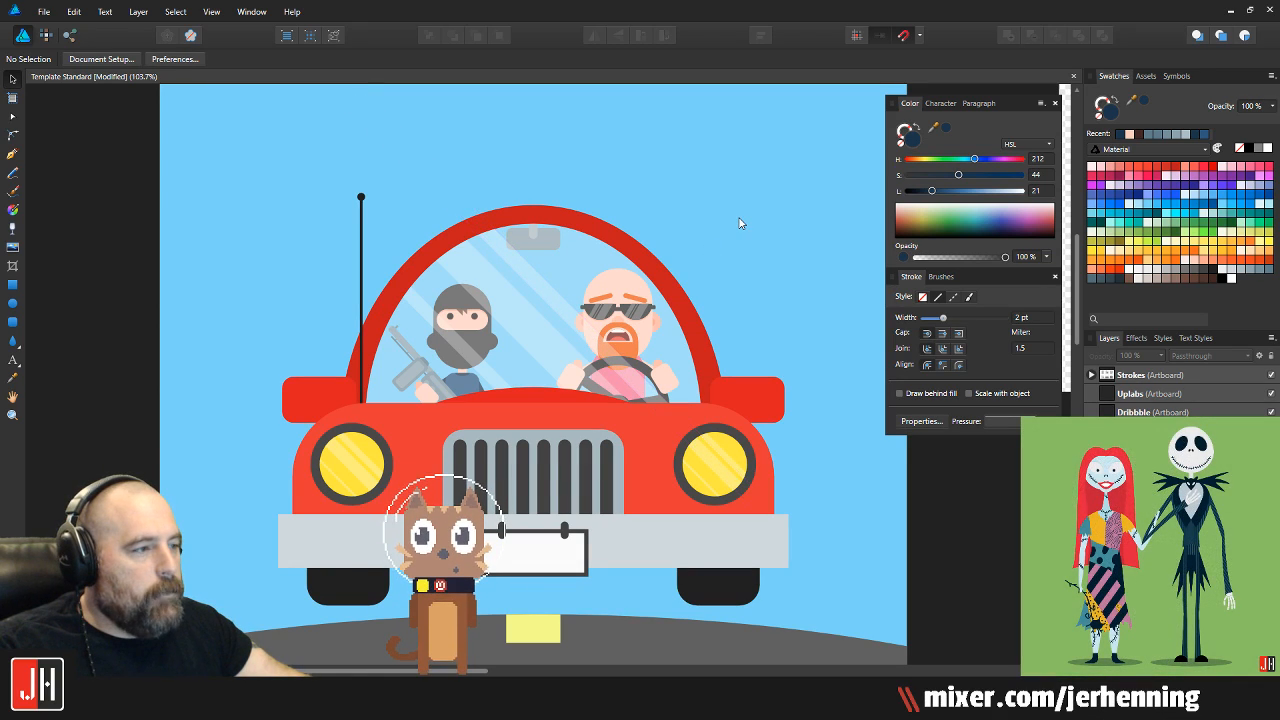
{"action": "scroll", "coordinate": [645, 322], "scroll_direction": "up", "scroll_amount": 2}
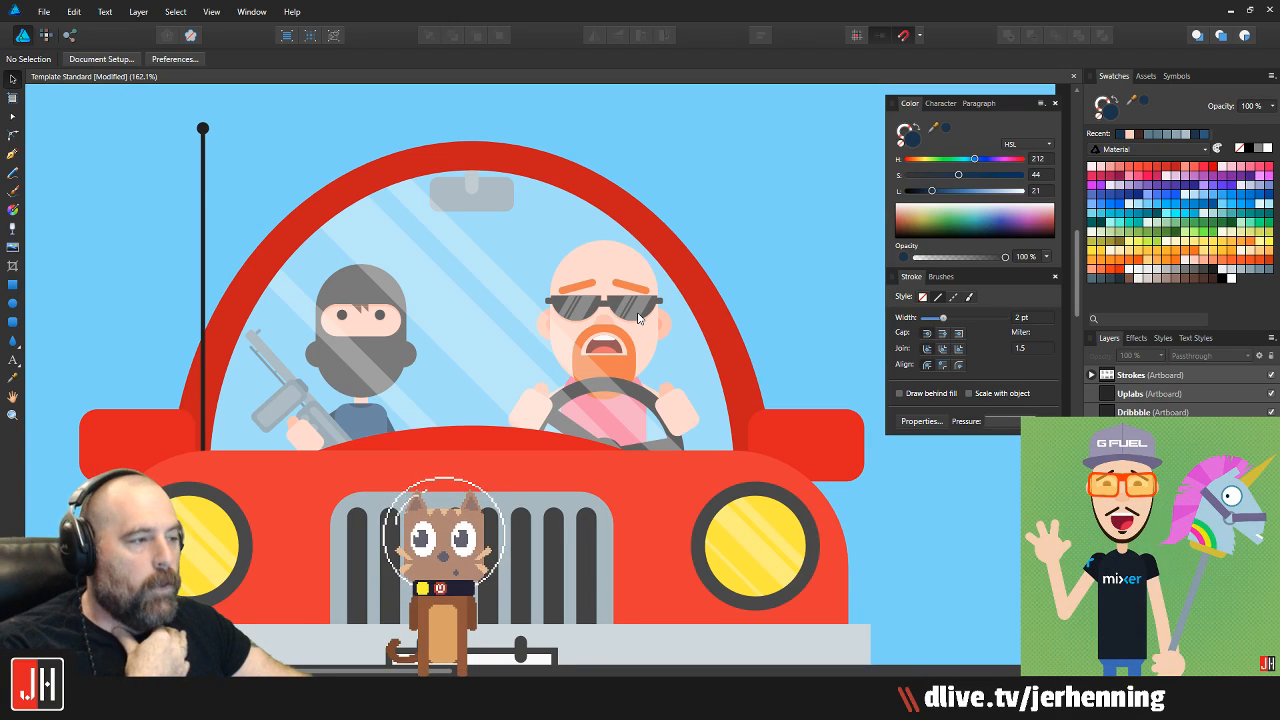
{"action": "scroll", "coordinate": [577, 367], "scroll_direction": "down", "scroll_amount": 1}
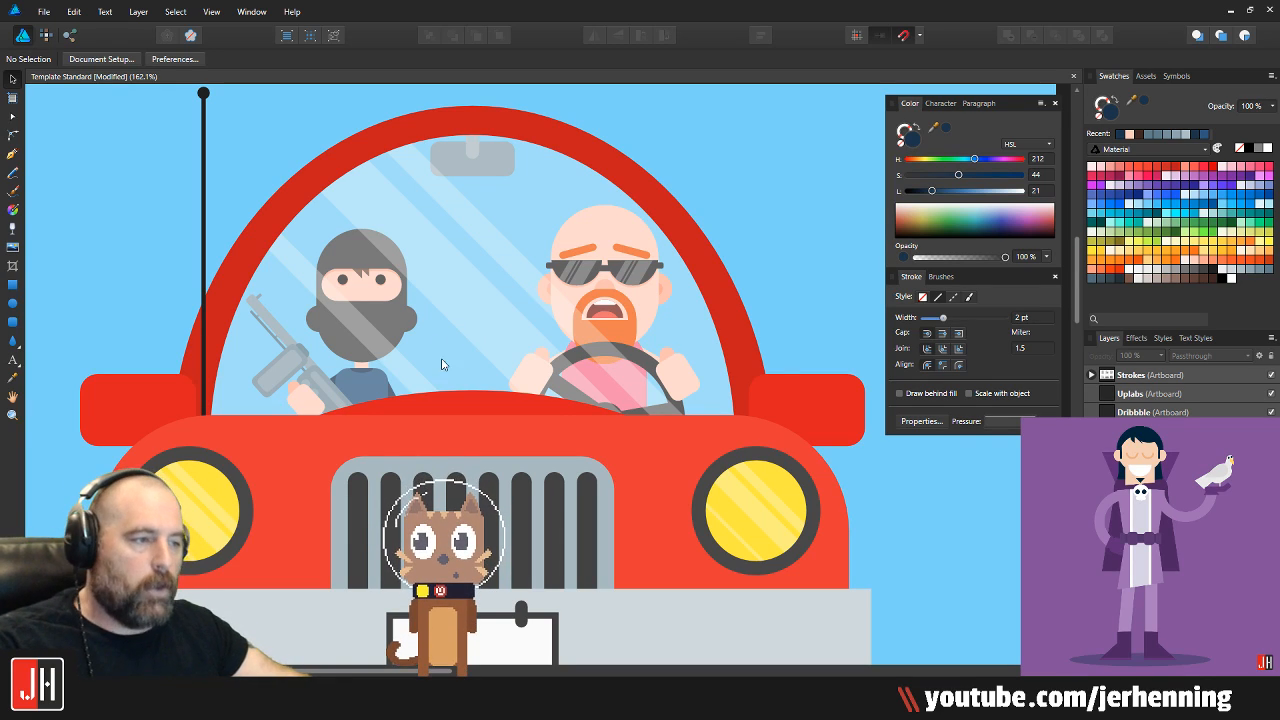
{"action": "scroll", "coordinate": [437, 357], "scroll_direction": "down", "scroll_amount": 4}
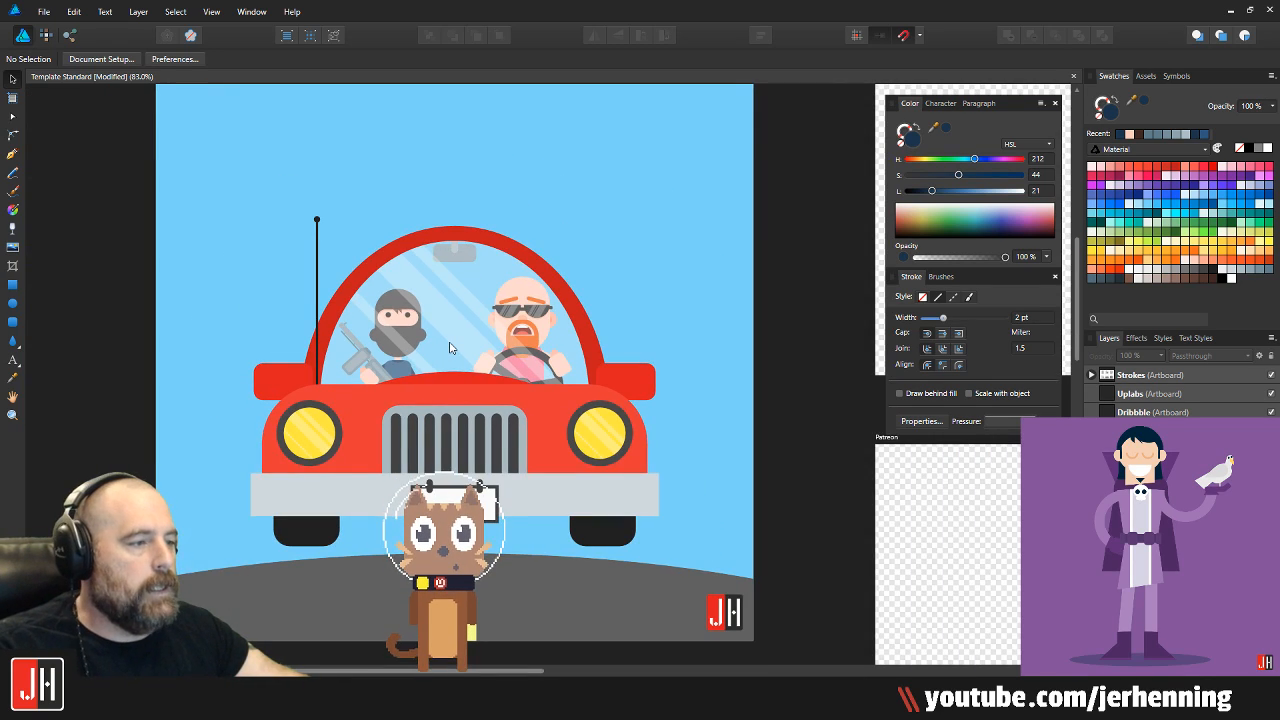
{"action": "scroll", "coordinate": [449, 343], "scroll_direction": "up", "scroll_amount": 2}
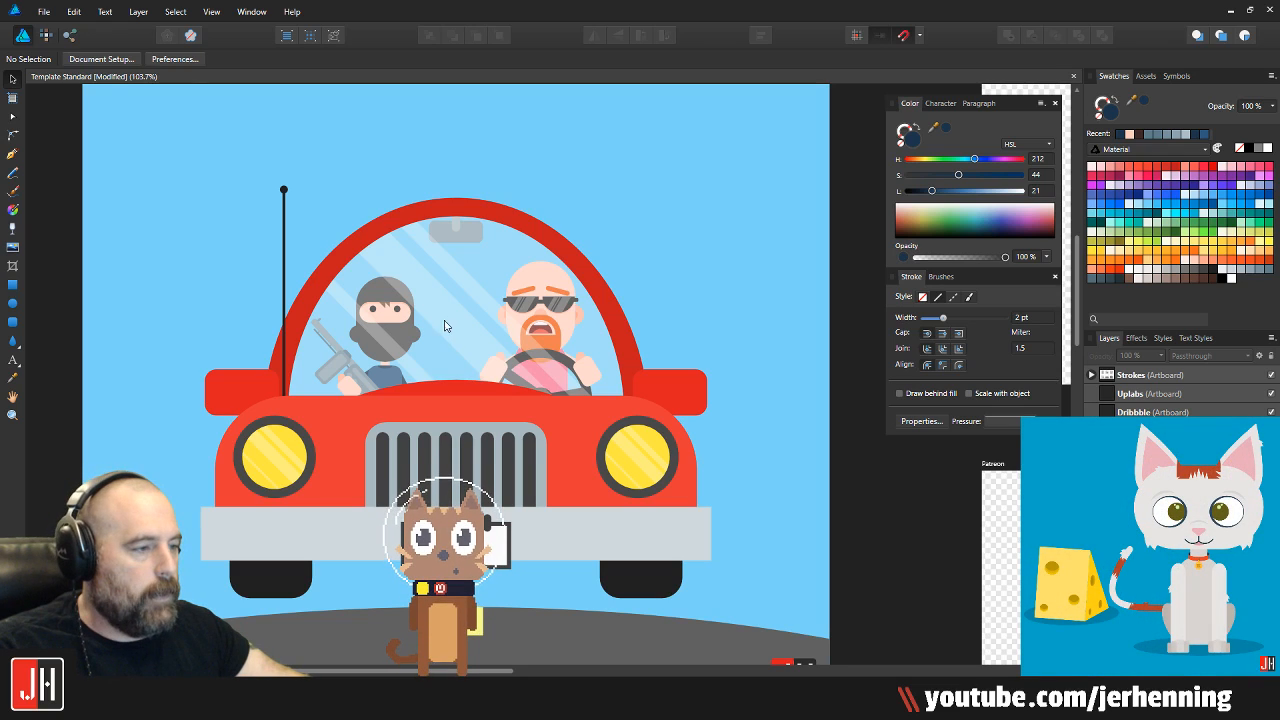
Check the selection of the car and its two occupants on the Instagram artboard, and clear it
{"action": "scroll", "coordinate": [443, 326], "scroll_direction": "down", "scroll_amount": 2}
{"action": "left_click_drag", "start_coordinate": [164, 157], "coordinate": [668, 522]}
{"action": "scroll", "coordinate": [448, 457], "scroll_direction": "up", "scroll_amount": 5}
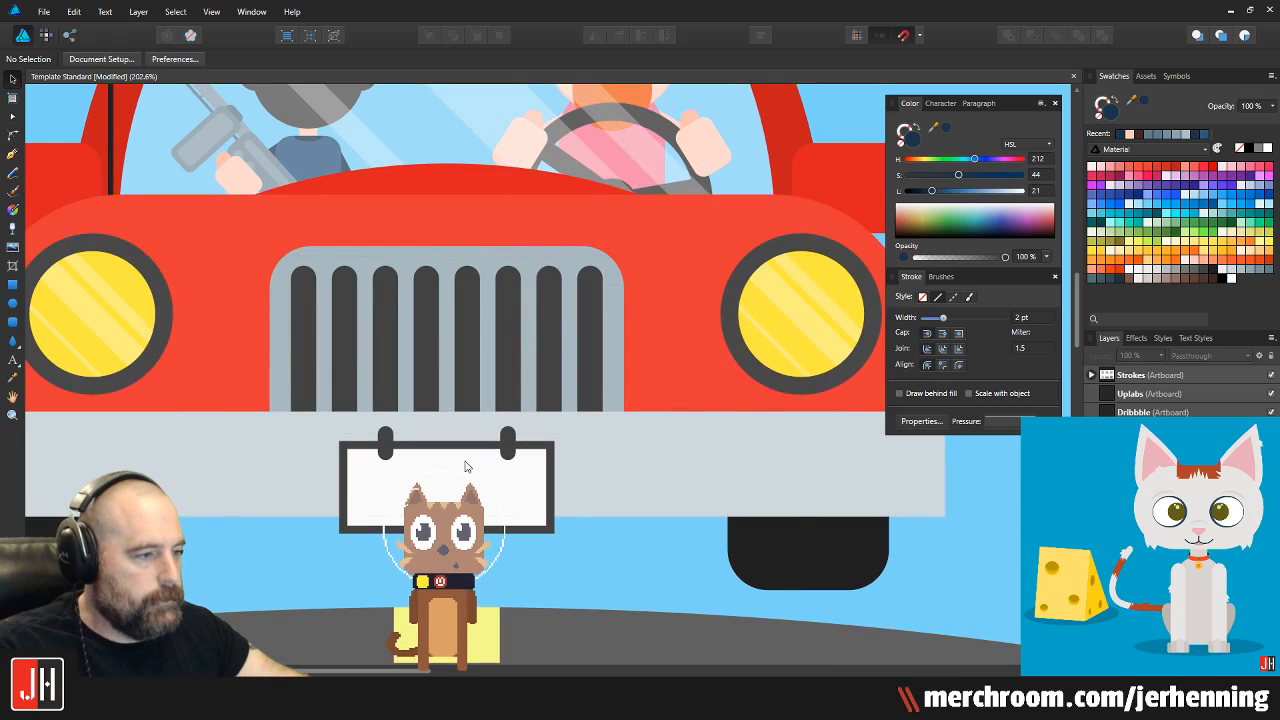
{"action": "left_click", "coordinate": [466, 466]}
{"action": "scroll", "coordinate": [465, 487], "scroll_direction": "down", "scroll_amount": 8}
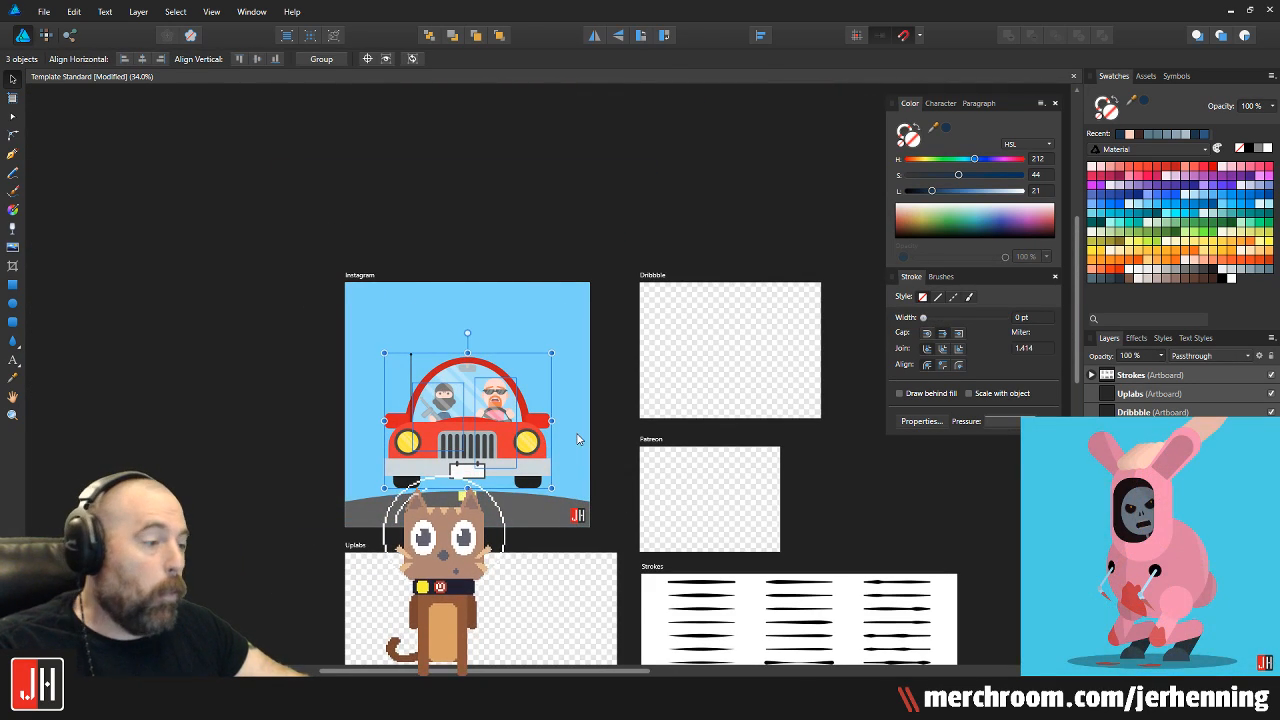
{"action": "left_click", "coordinate": [525, 453]}
{"action": "scroll", "coordinate": [525, 453], "scroll_direction": "up", "scroll_amount": 3}
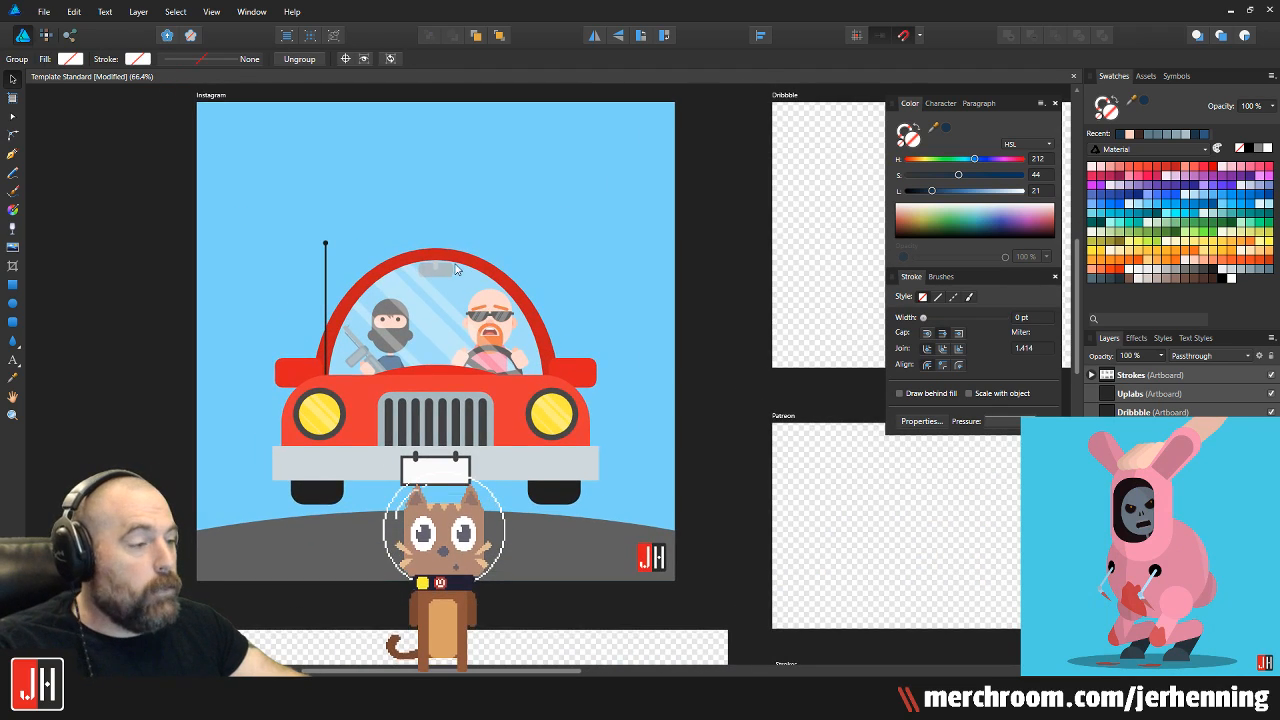
{"action": "scroll", "coordinate": [494, 214], "scroll_direction": "down", "scroll_amount": 1}
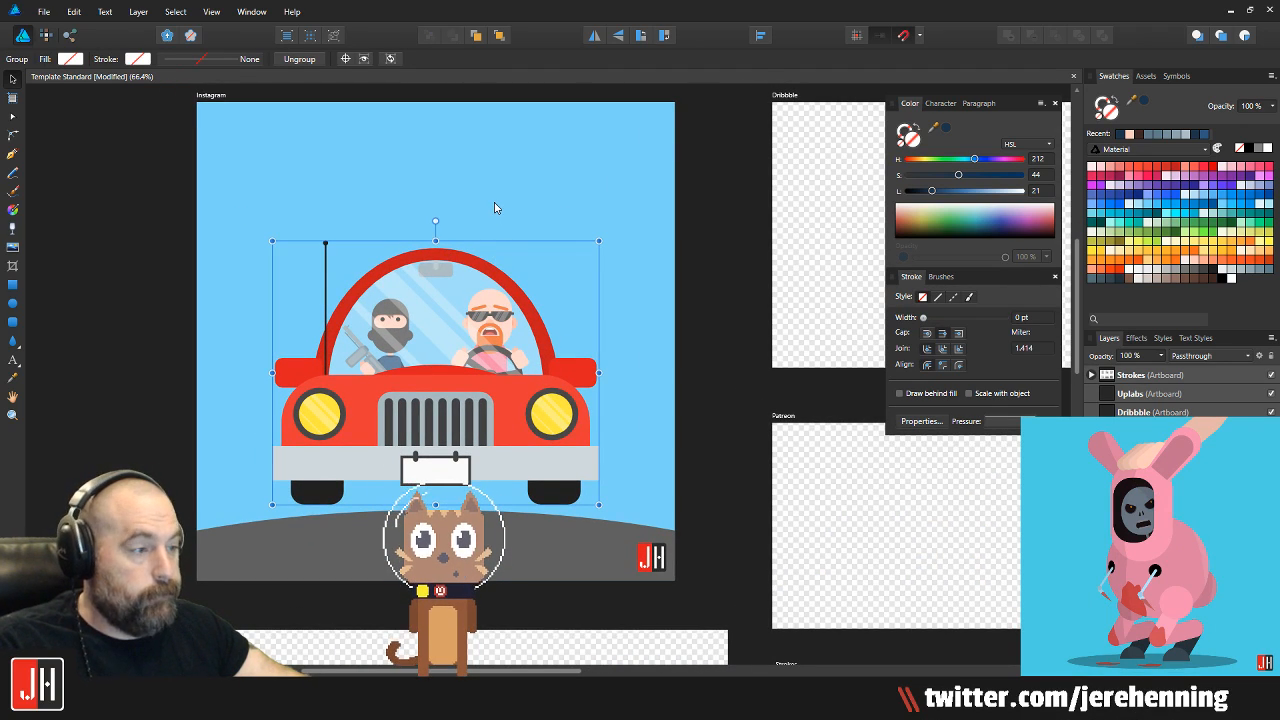
{"action": "key", "text": "ctrl+d"}
Draw a rounded rectangle with 50% corners in the empty sky beside the car and fill it with the light skin colour
{"action": "scroll", "coordinate": [434, 348], "scroll_direction": "up", "scroll_amount": 4}
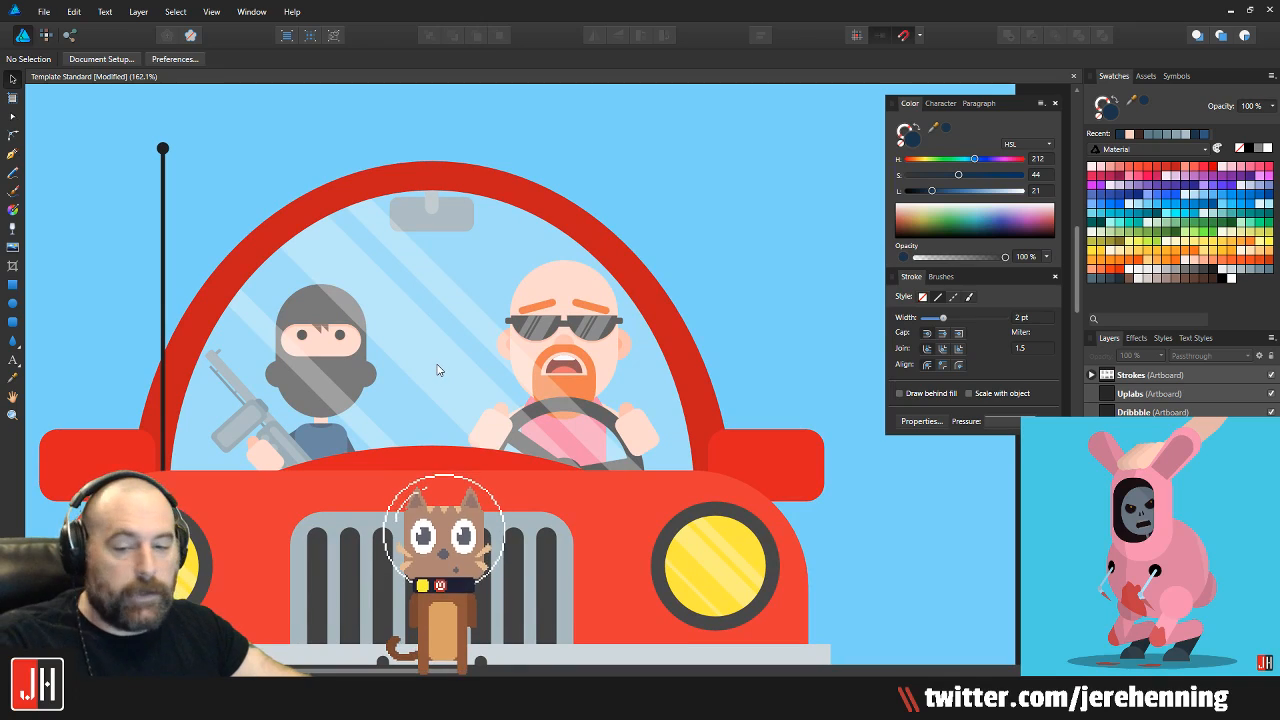
{"action": "left_click_drag", "start_coordinate": [461, 335], "coordinate": [312, 419]}
{"action": "left_click", "coordinate": [13, 322]}
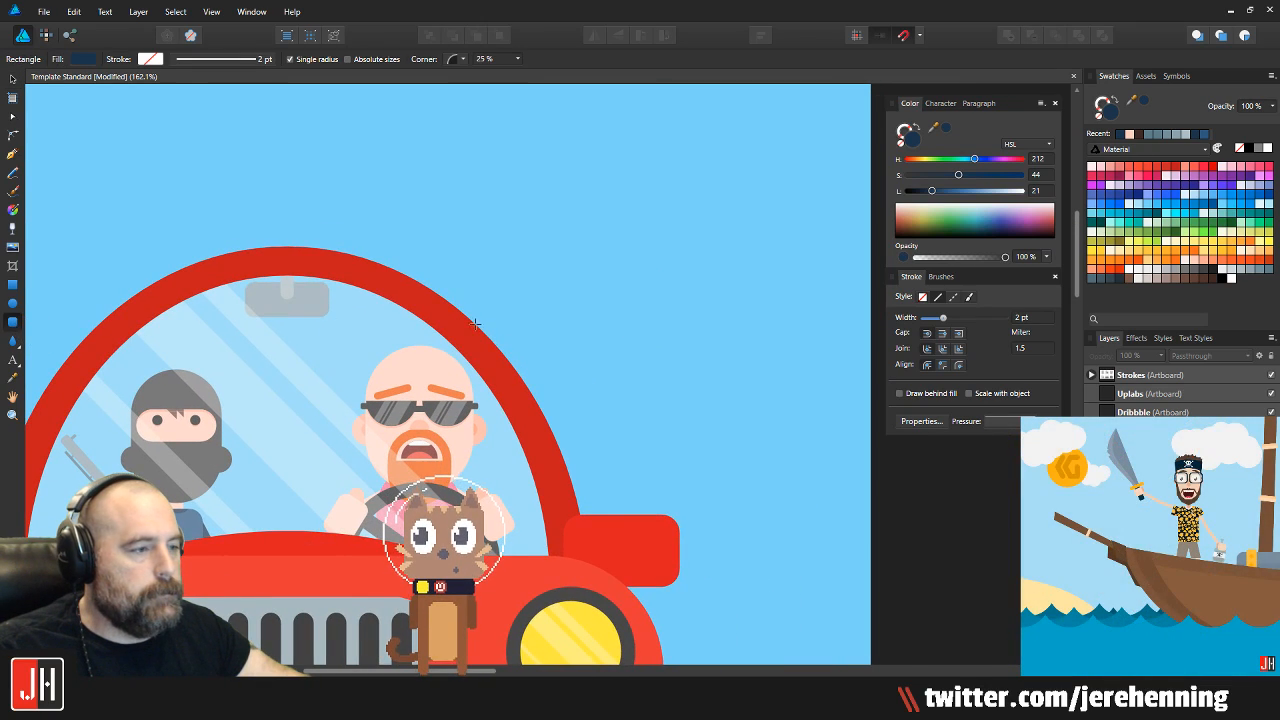
{"action": "left_click_drag", "start_coordinate": [591, 206], "coordinate": [530, 226]}
{"action": "left_click_drag", "start_coordinate": [541, 177], "coordinate": [563, 200]}
{"action": "left_click_drag", "start_coordinate": [698, 178], "coordinate": [658, 259]}
{"action": "left_click", "coordinate": [1195, 268]}
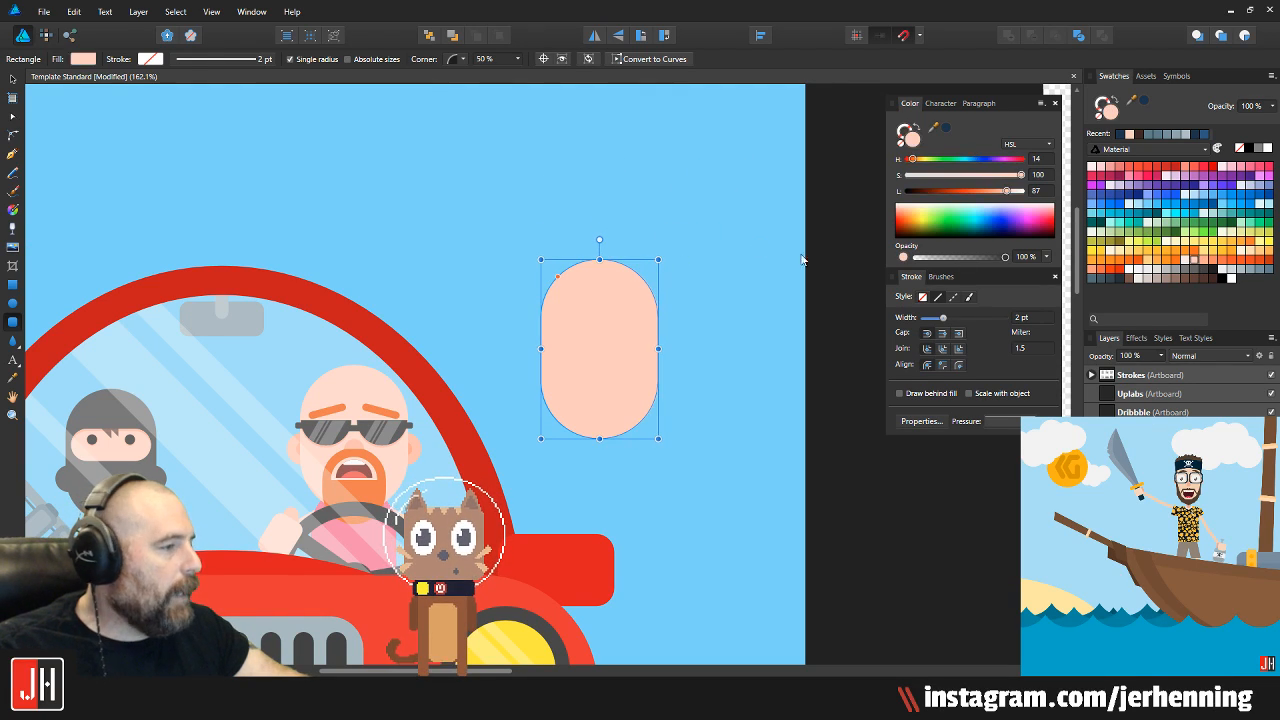
Narrow the skin-coloured shape into a slimmer pill, and add a slightly enlarged copy centred on it
{"action": "scroll", "coordinate": [611, 328], "scroll_direction": "up", "scroll_amount": 1}
{"action": "left_click_drag", "start_coordinate": [669, 243], "coordinate": [620, 270]}
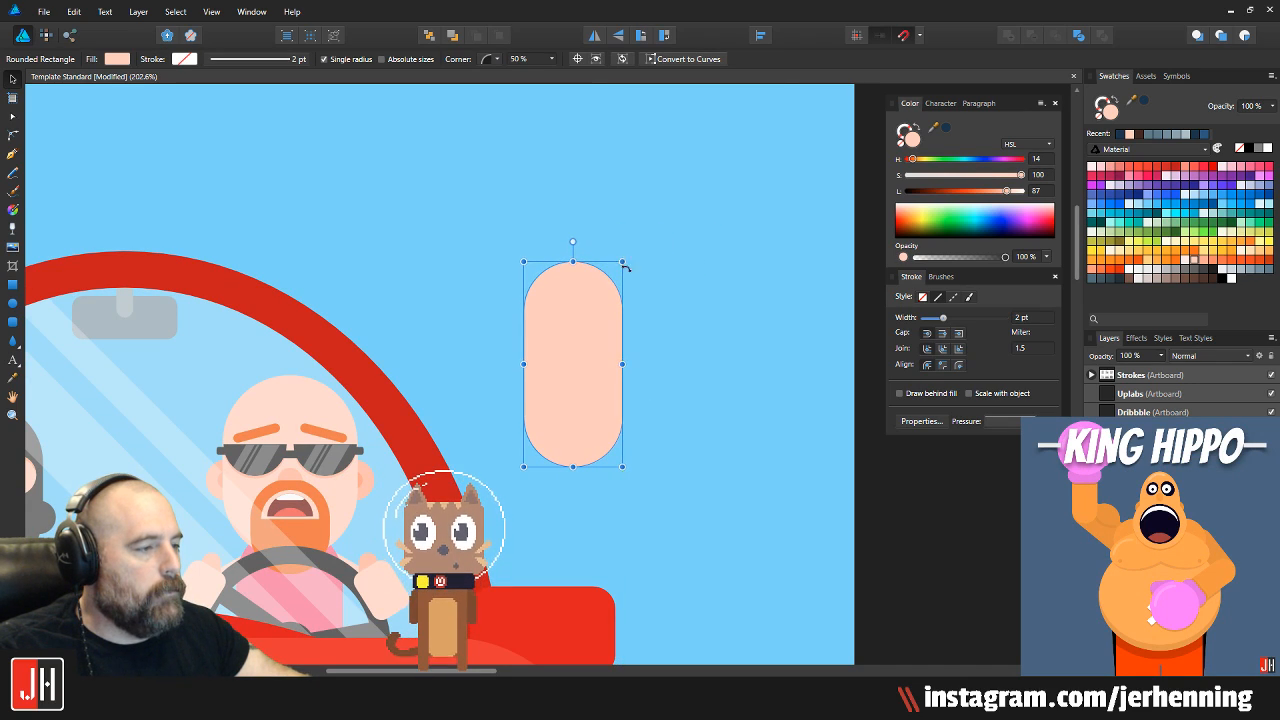
{"action": "key", "text": "ctrl+d"}
{"action": "scroll", "coordinate": [595, 365], "scroll_direction": "up", "scroll_amount": 2}
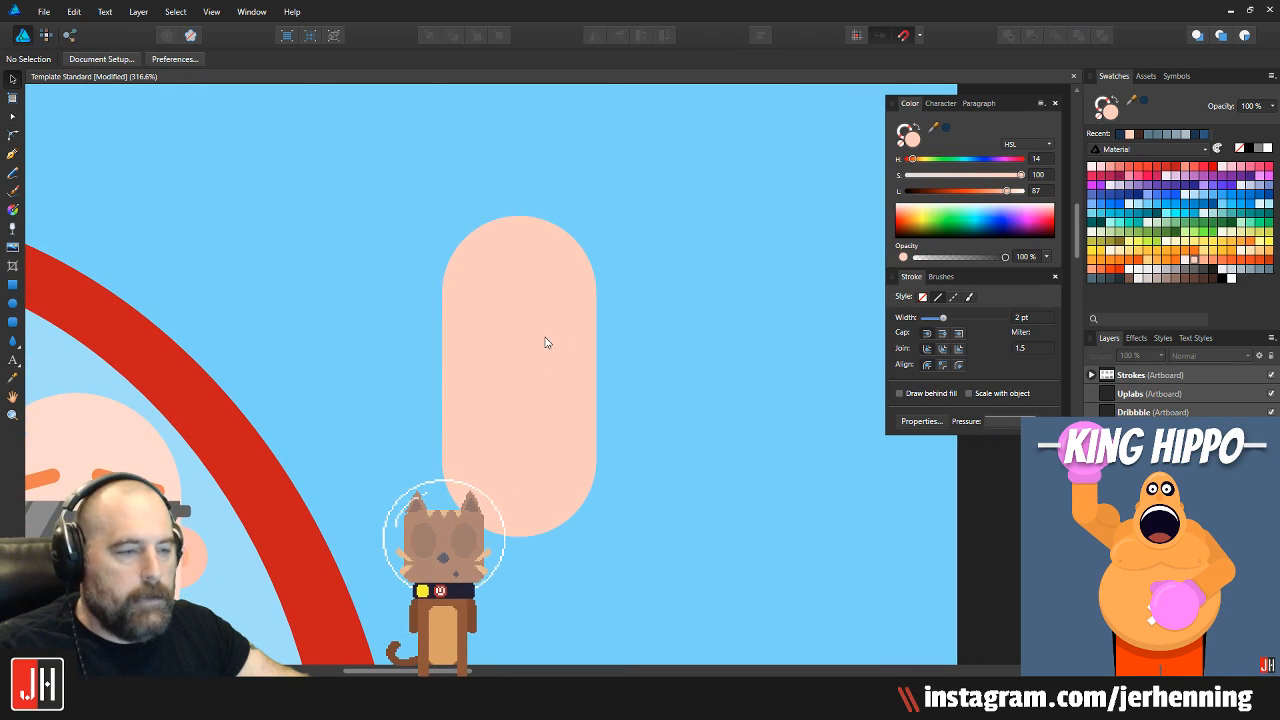
{"action": "left_click", "coordinate": [490, 282]}
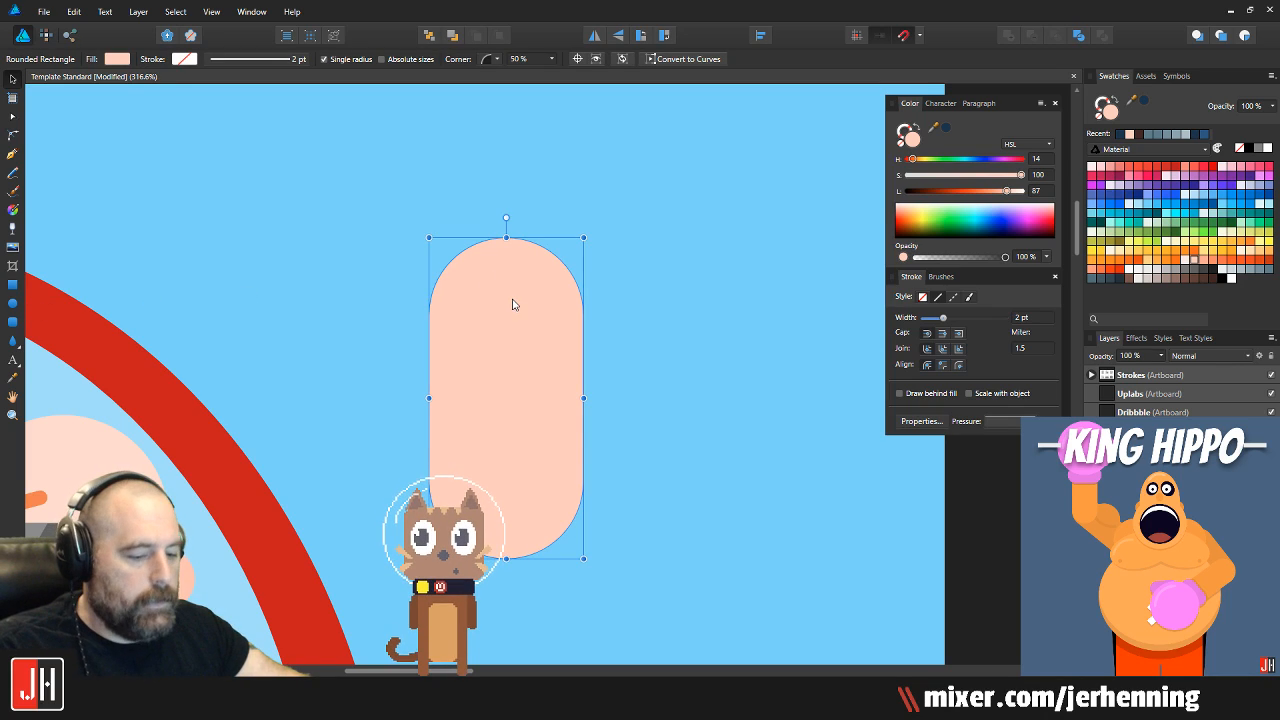
{"action": "left_click_drag", "start_coordinate": [585, 235], "coordinate": [606, 203]}
{"action": "key", "text": "ctrl+d"}
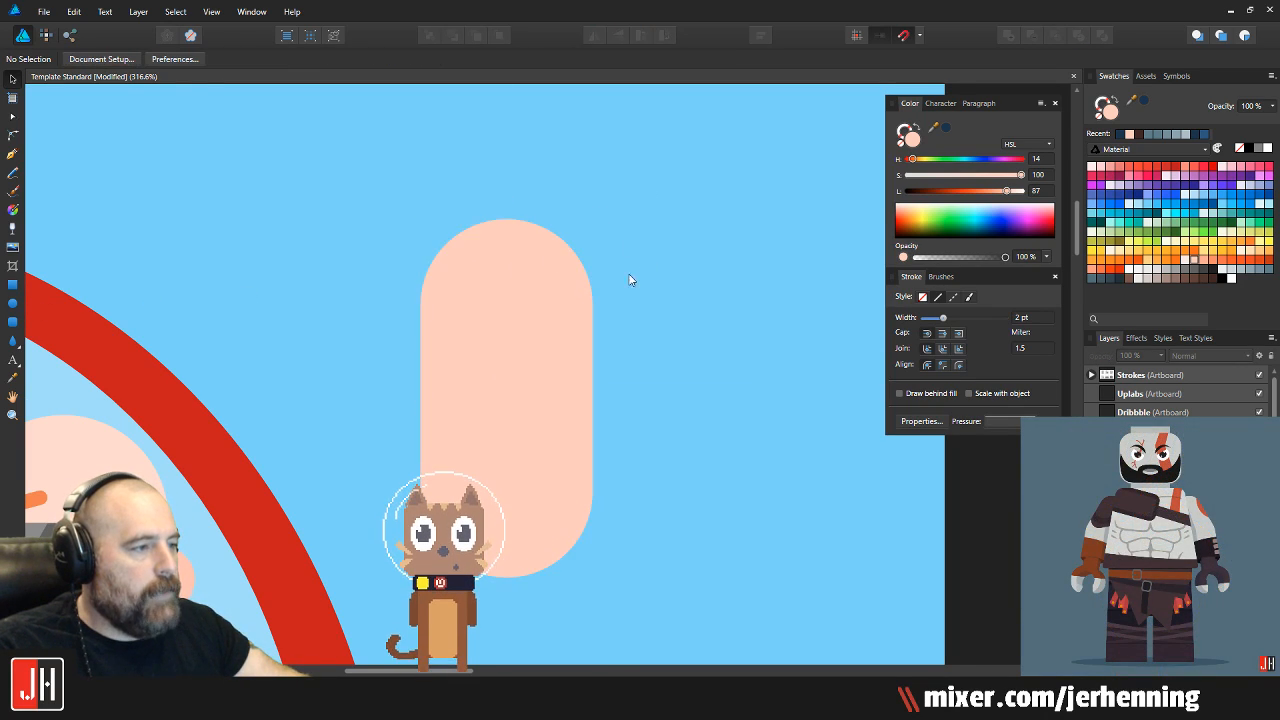
Draw a rectangle over the lower part of the enlarged pill and subtract it, leaving only the pill's rounded upper part
{"action": "scroll", "coordinate": [634, 277], "scroll_direction": "down", "scroll_amount": 2}
{"action": "left_click", "coordinate": [12, 287]}
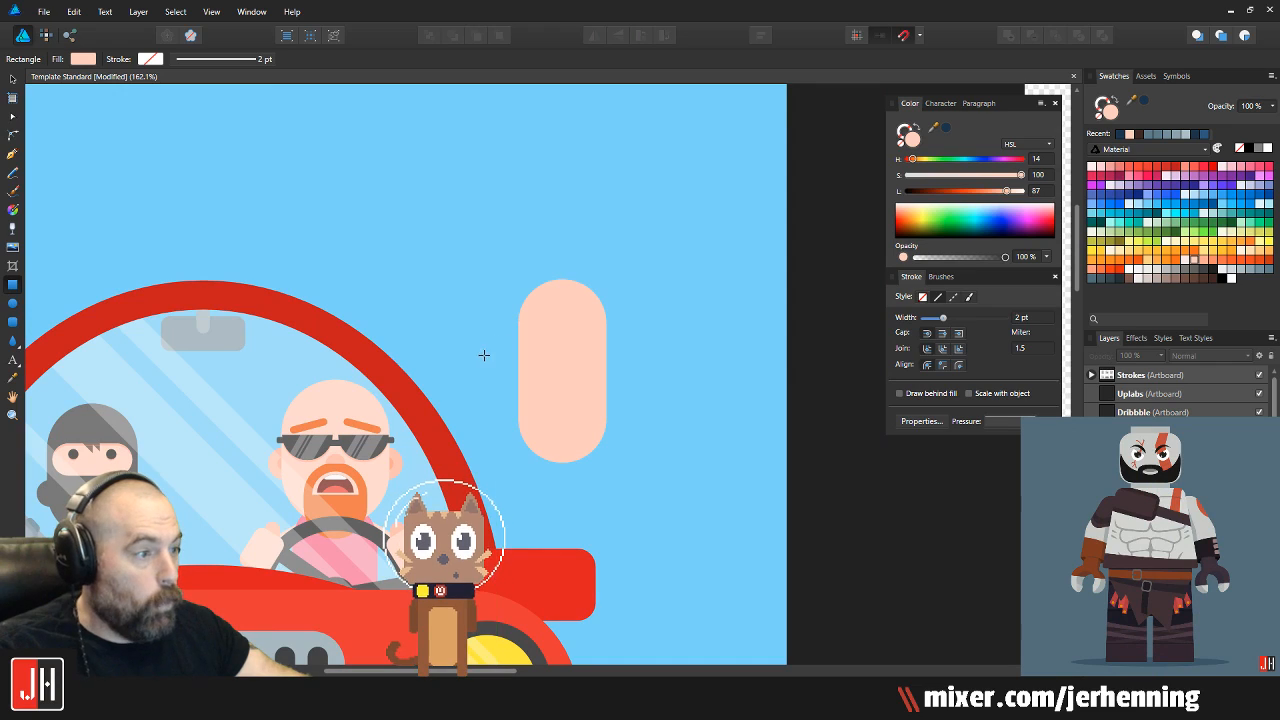
{"action": "left_click_drag", "start_coordinate": [484, 355], "coordinate": [720, 535]}
{"action": "key", "text": "v"}
{"action": "left_click", "coordinate": [575, 303], "text": "shift"}
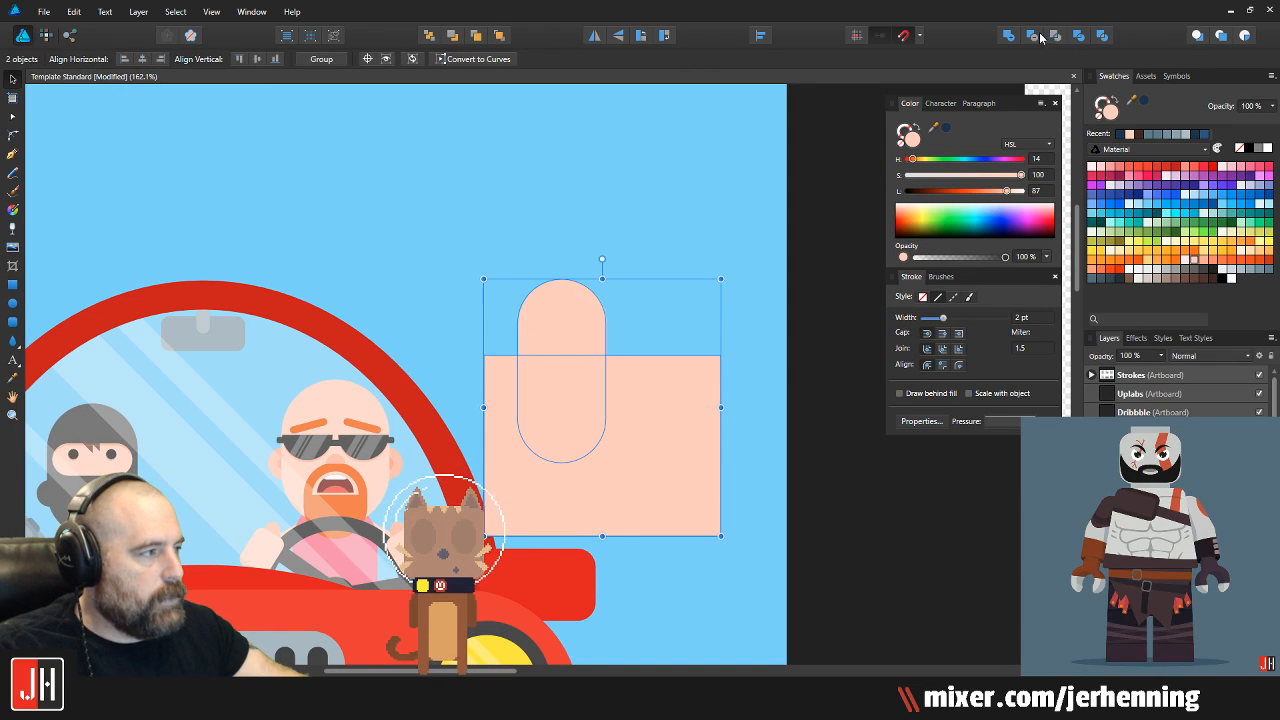
{"action": "left_click", "coordinate": [1037, 36]}
Raise the lower edge of the cut rounded piece so it forms a shallow cap over the top of the pill
{"action": "scroll", "coordinate": [633, 316], "scroll_direction": "up", "scroll_amount": 4}
{"action": "key", "text": "a"}
{"action": "left_click_drag", "start_coordinate": [304, 374], "coordinate": [565, 354]}
{"action": "key", "text": "v"}
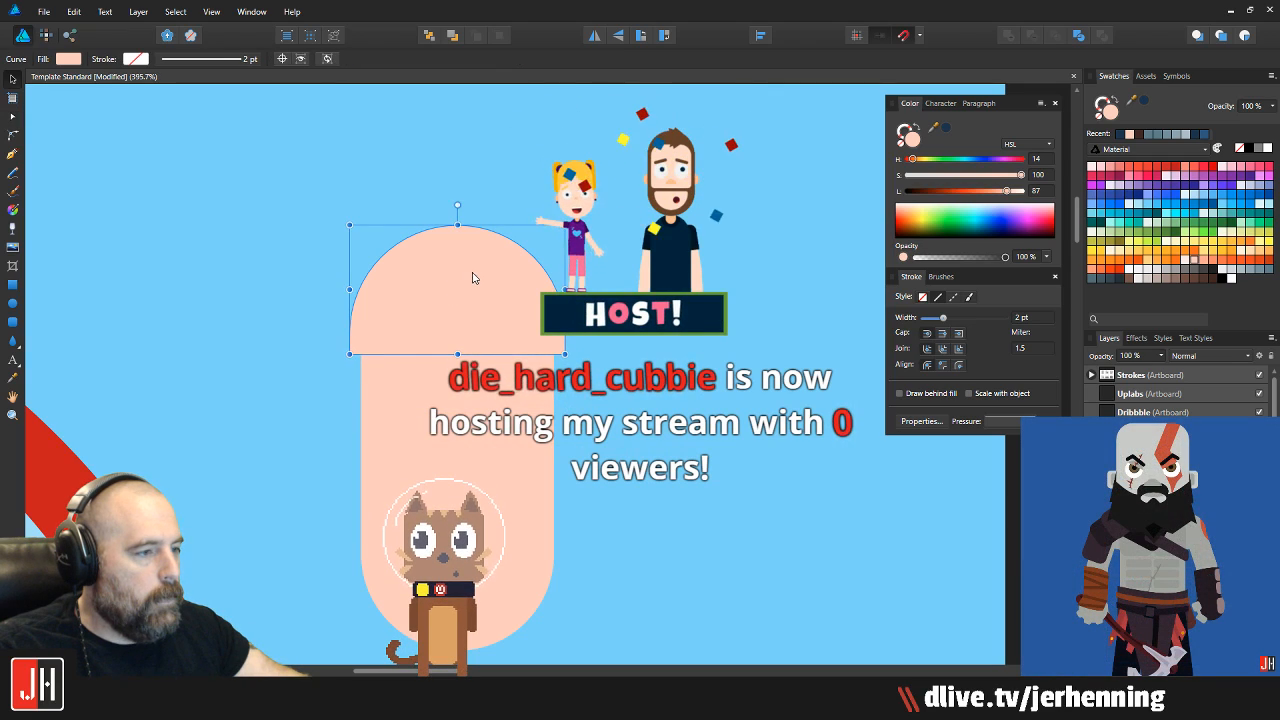
Scale the rounded cap down slightly so it barely overhangs the pill-shaped head, and centre it over the top
{"action": "scroll", "coordinate": [493, 233], "scroll_direction": "up", "scroll_amount": 2}
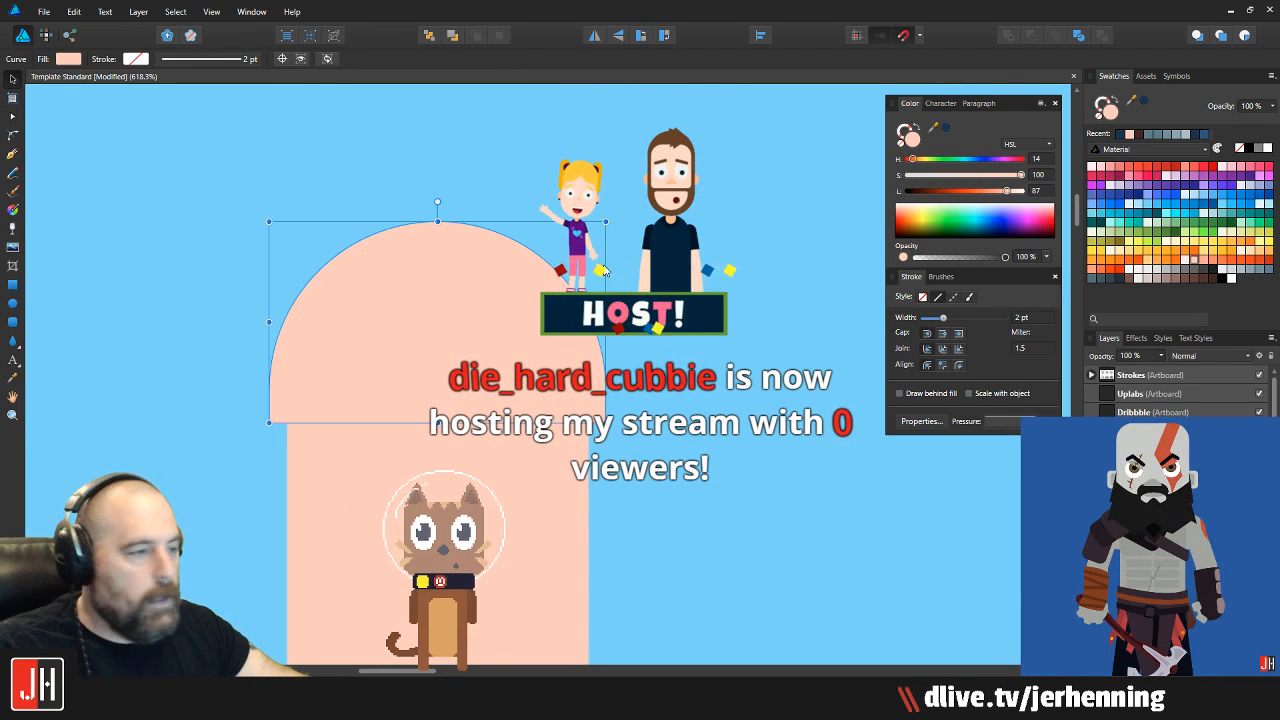
{"action": "left_click_drag", "start_coordinate": [606, 222], "coordinate": [595, 228]}
{"action": "key", "text": "ctrl+d"}
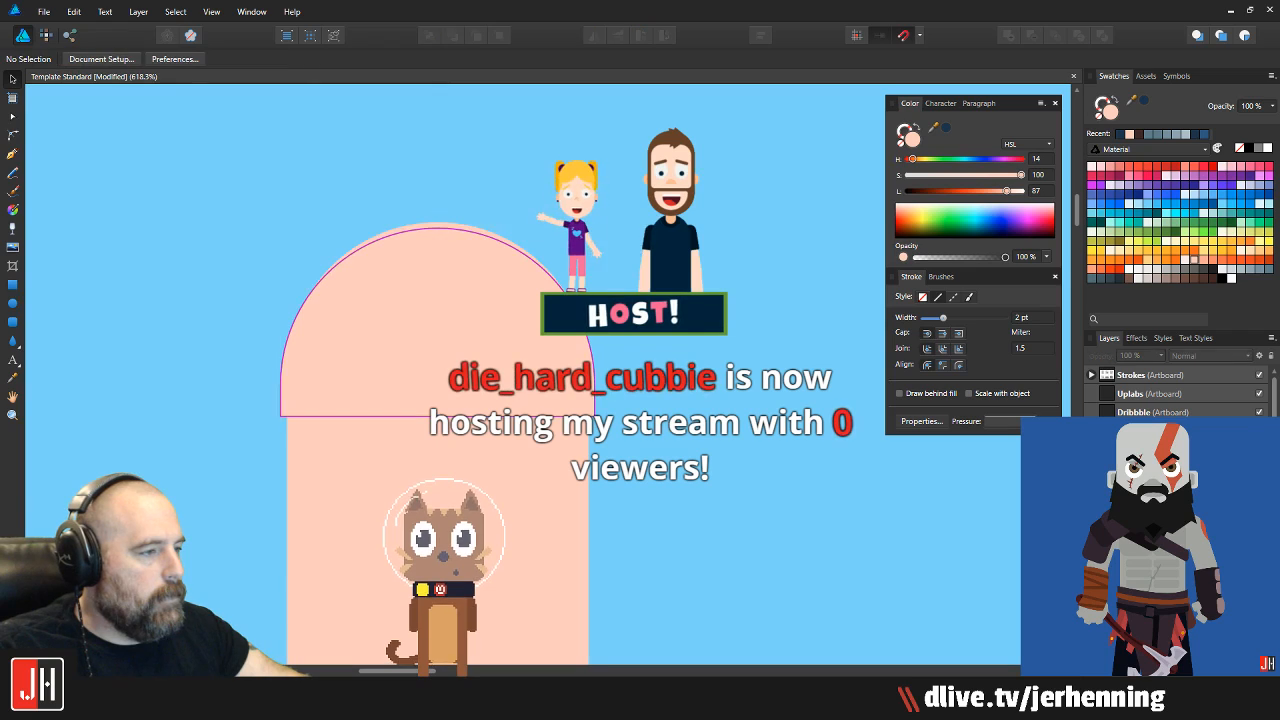
{"action": "scroll", "coordinate": [575, 316], "scroll_direction": "down", "scroll_amount": 3}
{"action": "scroll", "coordinate": [520, 326], "scroll_direction": "up", "scroll_amount": 3}
{"action": "left_click_drag", "start_coordinate": [521, 327], "coordinate": [523, 317]}
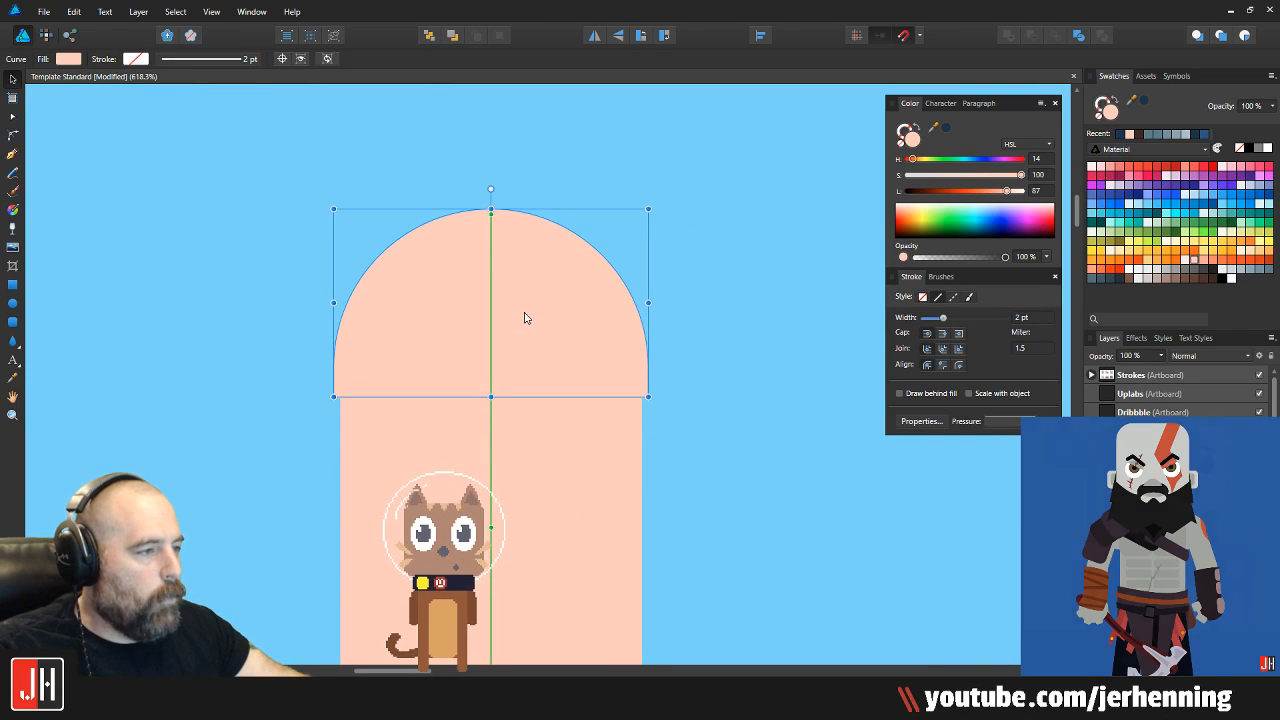
Fill the rounded cap with a red swatch from the Material palette
{"action": "left_click", "coordinate": [1171, 175]}
{"action": "key", "text": "ctrl+d"}
{"action": "scroll", "coordinate": [560, 320], "scroll_direction": "down", "scroll_amount": 3}
{"action": "scroll", "coordinate": [491, 410], "scroll_direction": "up", "scroll_amount": 1}
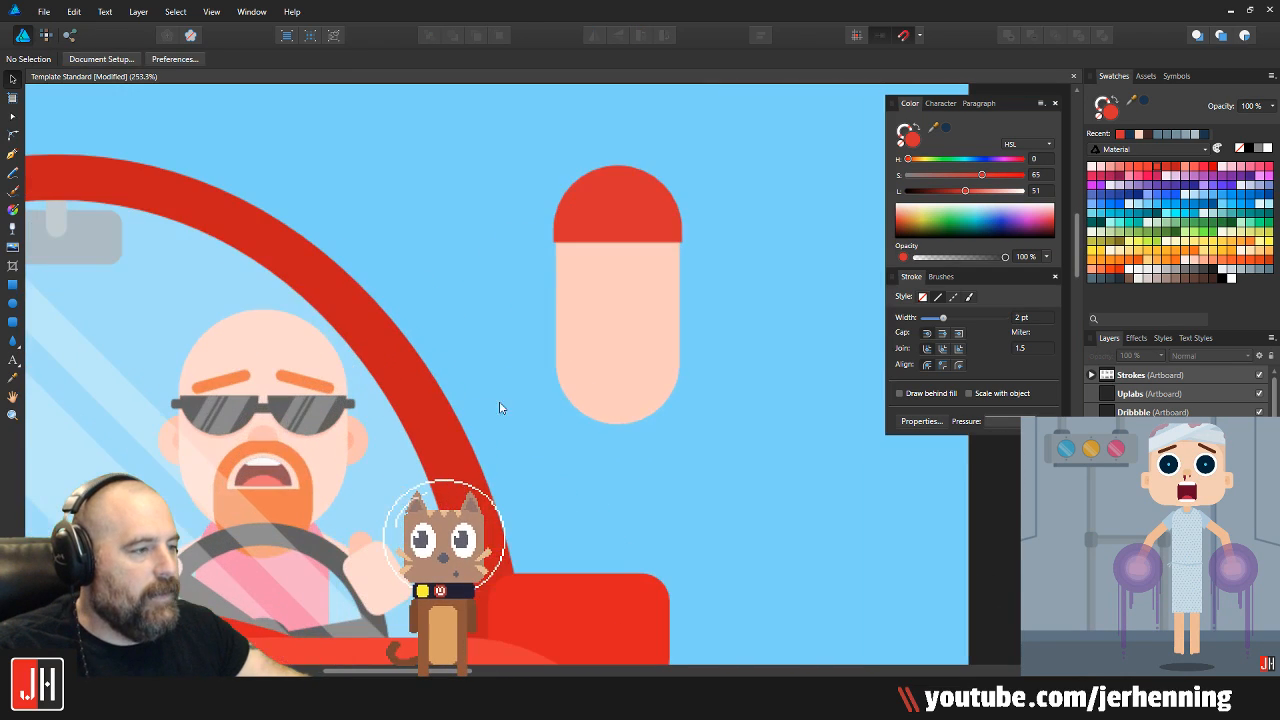
Shorten the skin-coloured head by raising its lower edge
{"action": "left_click", "coordinate": [614, 363]}
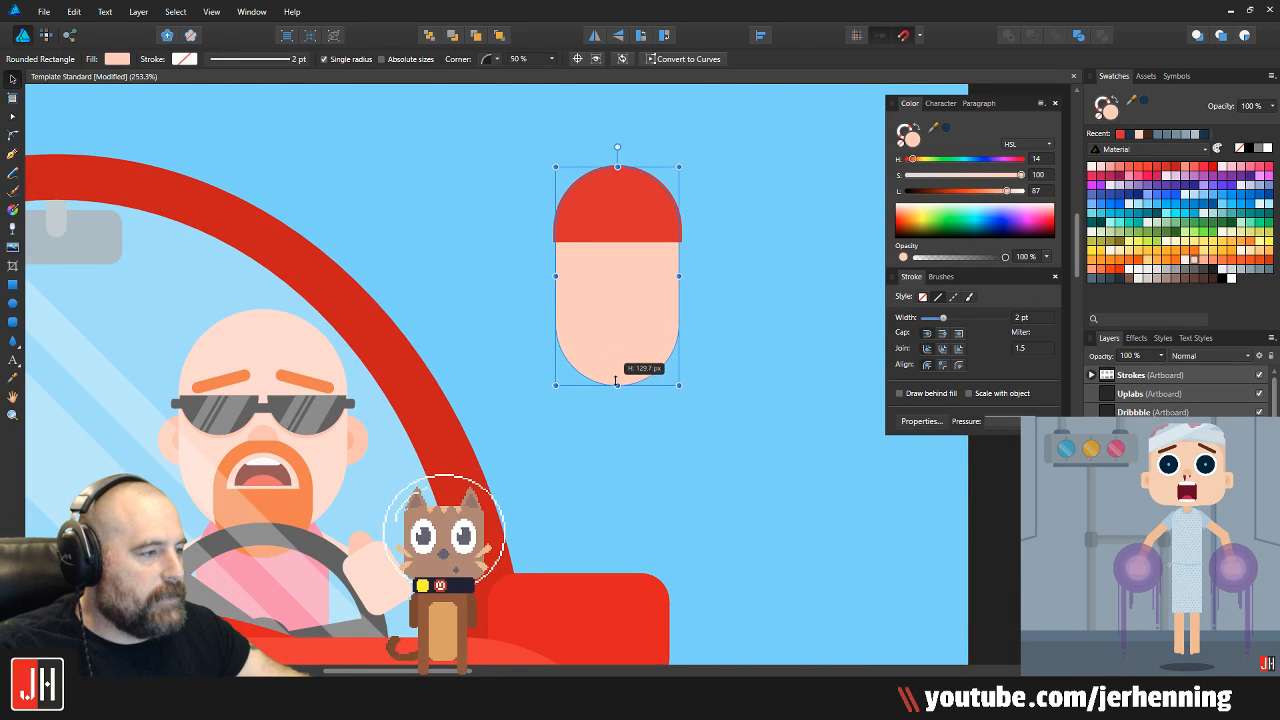
{"action": "key", "text": "ctrl+d"}
{"action": "scroll", "coordinate": [689, 347], "scroll_direction": "down", "scroll_amount": 4}
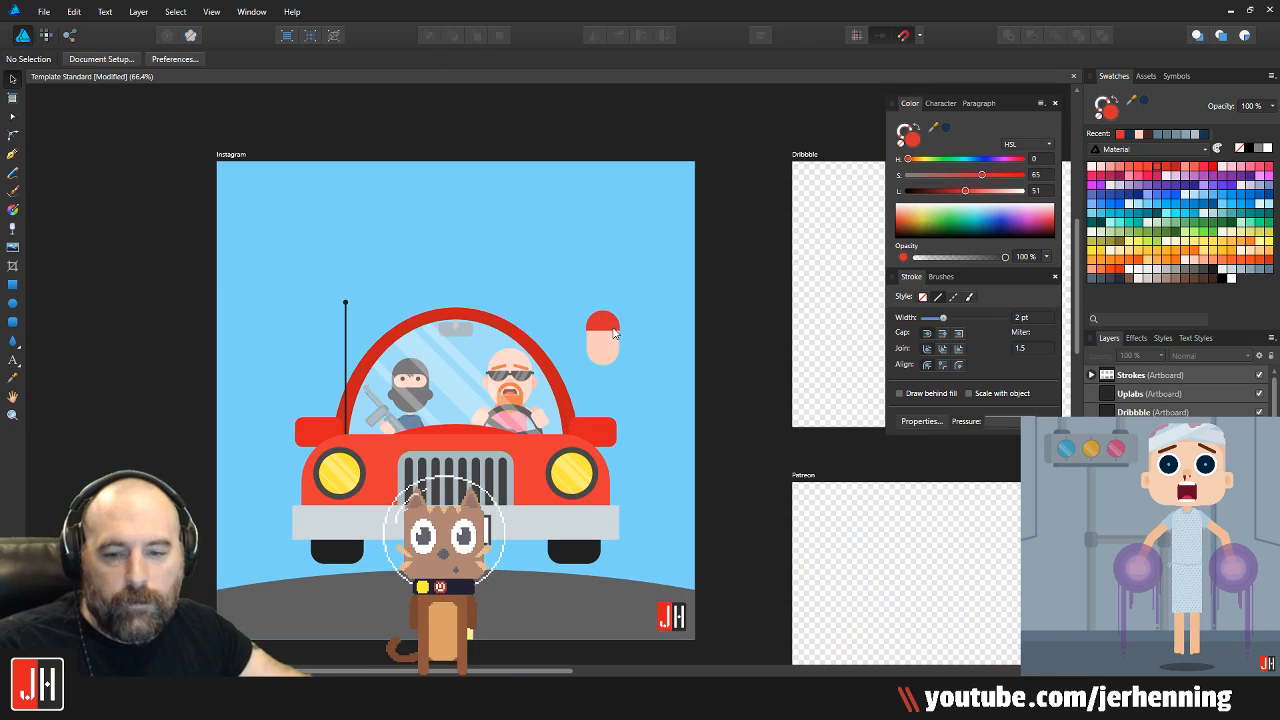
Select the head and the red cap together and enlarge them slightly
{"action": "scroll", "coordinate": [605, 338], "scroll_direction": "up", "scroll_amount": 3}
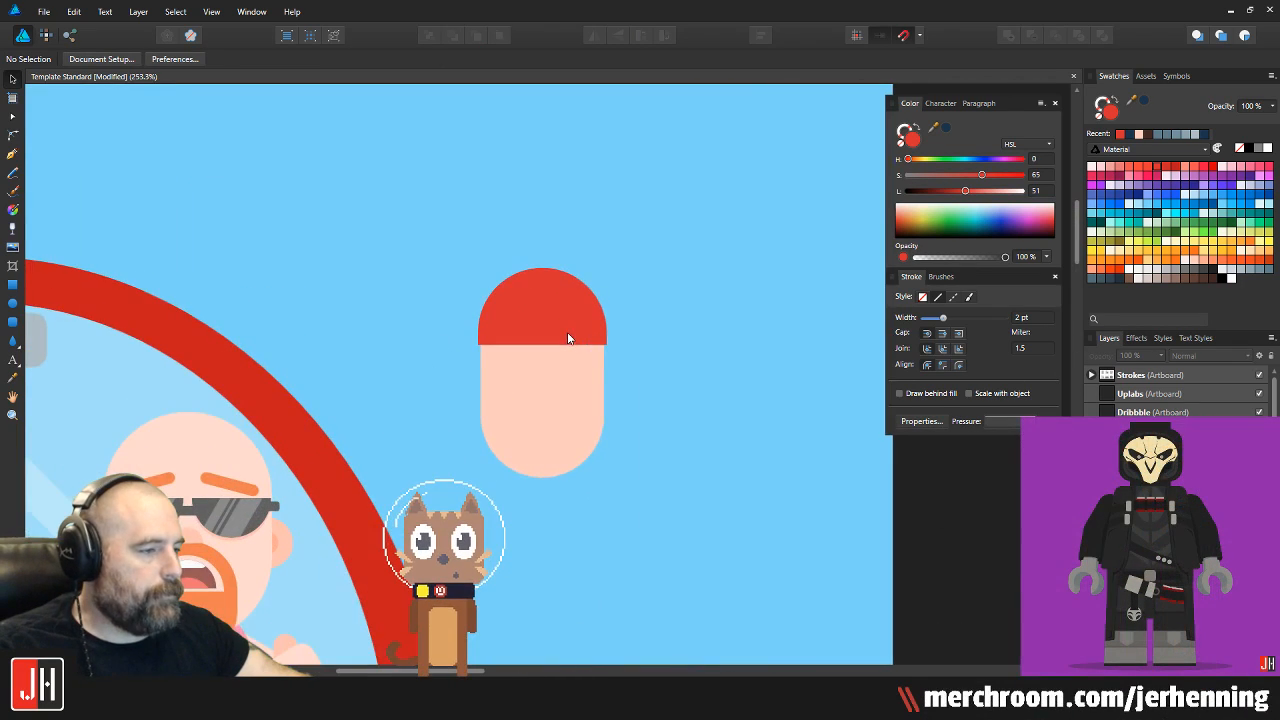
{"action": "scroll", "coordinate": [555, 400], "scroll_direction": "up", "scroll_amount": 3}
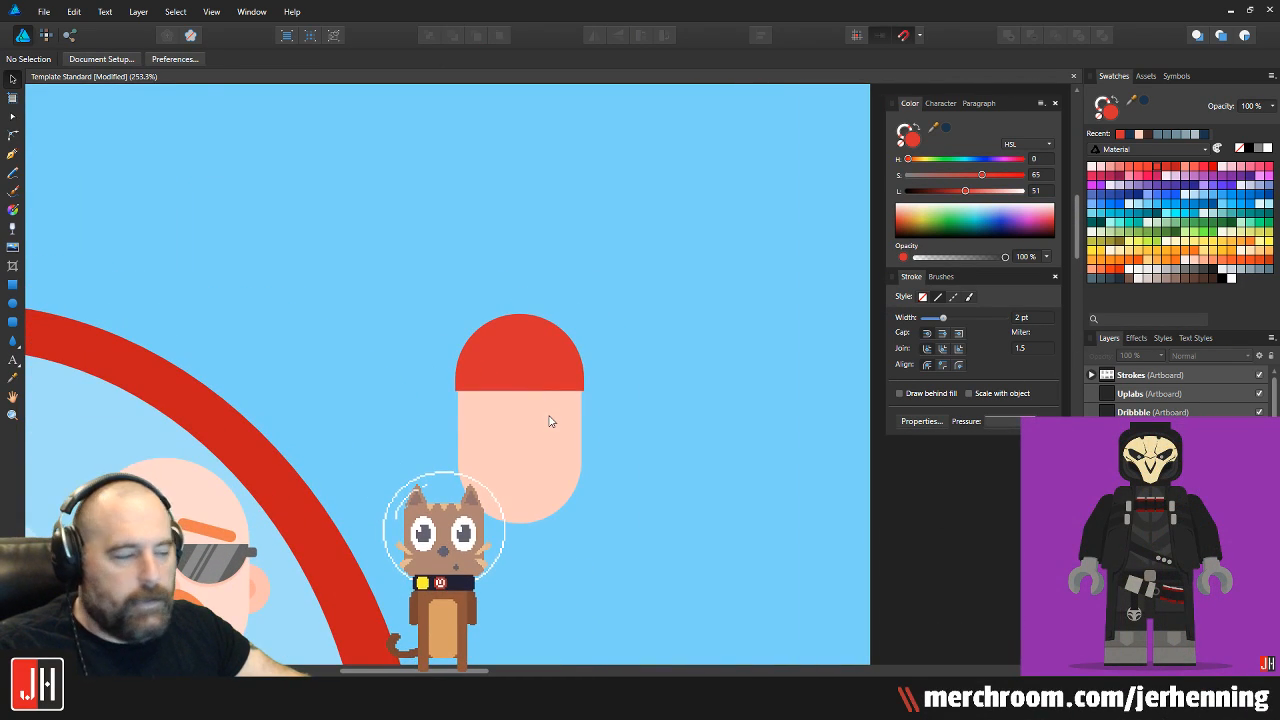
{"action": "left_click", "coordinate": [545, 418]}
{"action": "scroll", "coordinate": [543, 341], "scroll_direction": "up", "scroll_amount": 2}
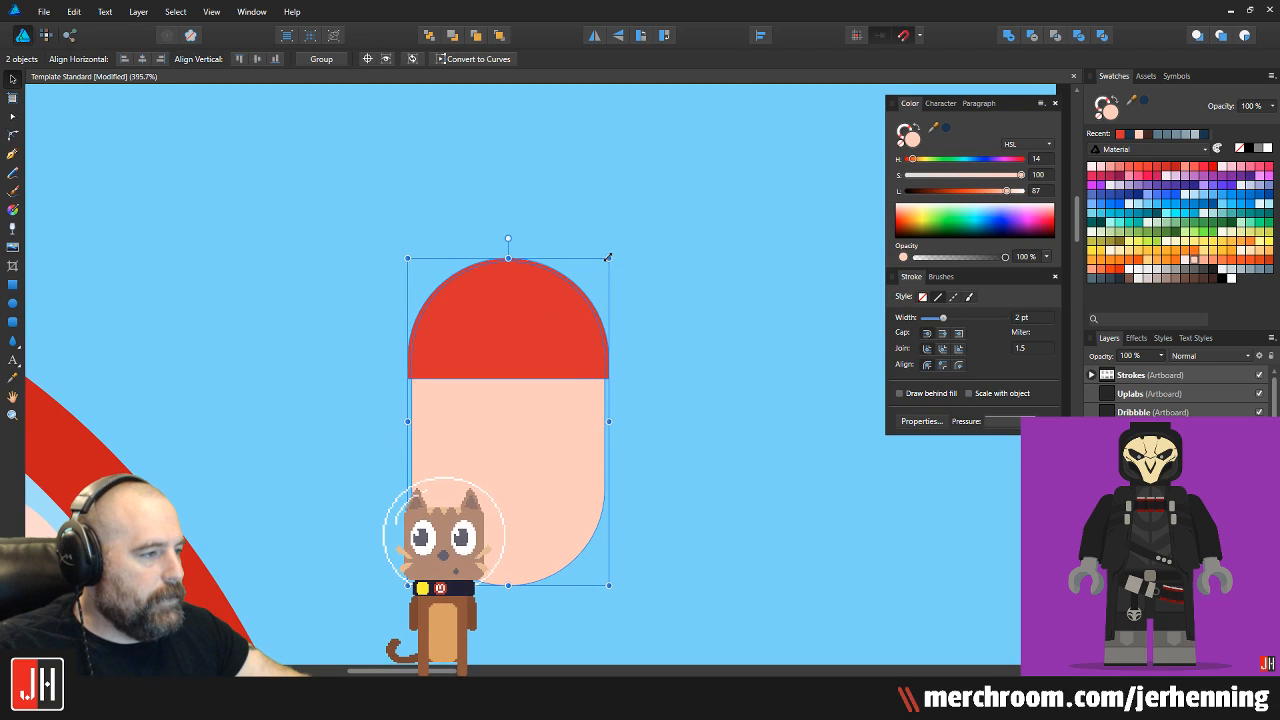
{"action": "key", "text": "ctrl+d"}
{"action": "scroll", "coordinate": [436, 421], "scroll_direction": "up", "scroll_amount": 2}
{"action": "left_click_drag", "start_coordinate": [436, 421], "coordinate": [391, 442]}
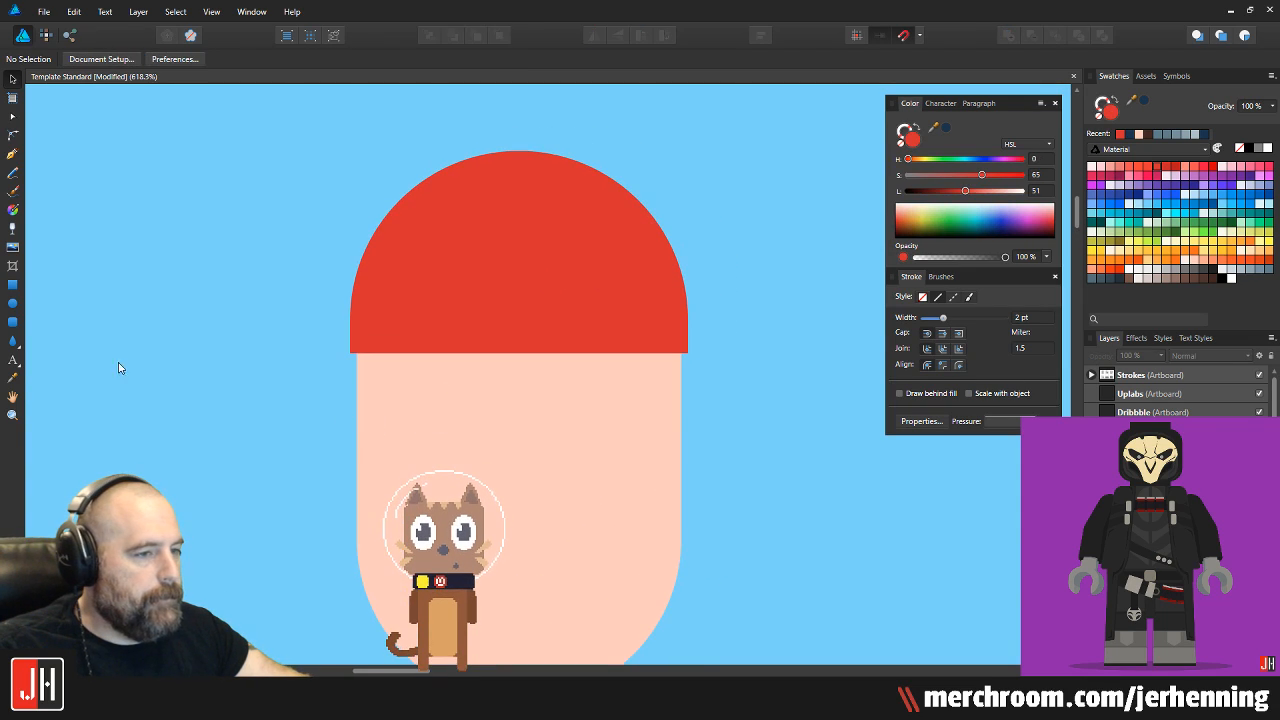
Draw a small circle on one side of the face below the cap and fill it with near-black for an eye
{"action": "left_click", "coordinate": [12, 304]}
{"action": "scroll", "coordinate": [517, 294], "scroll_direction": "down", "scroll_amount": 4}
{"action": "scroll", "coordinate": [586, 320], "scroll_direction": "up", "scroll_amount": 6}
{"action": "left_click_drag", "start_coordinate": [410, 291], "coordinate": [472, 352]}
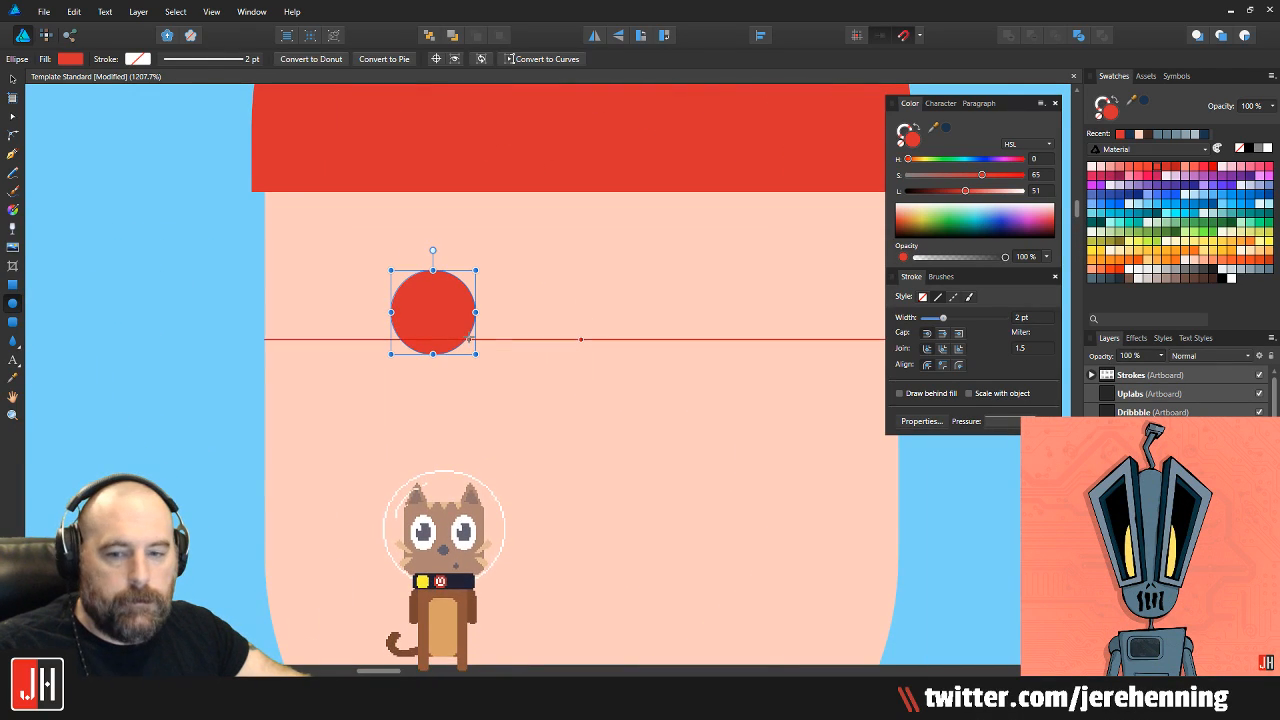
{"action": "left_click", "coordinate": [1208, 276]}
Add a slightly lowered copy of the eye circle, fill it with a darker skin tone, and send it behind as a shadow
{"action": "scroll", "coordinate": [432, 298], "scroll_direction": "up", "scroll_amount": 3}
{"action": "left_click_drag", "start_coordinate": [432, 298], "coordinate": [435, 326]}
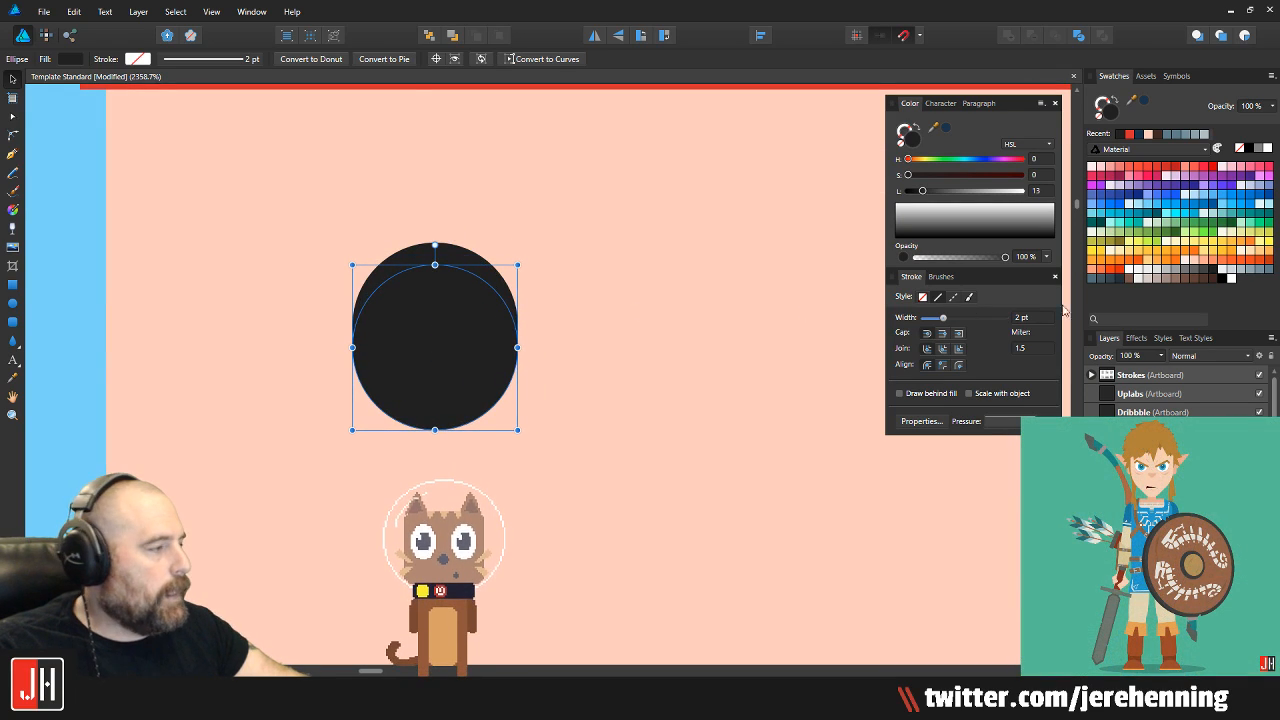
{"action": "left_click", "coordinate": [1204, 260]}
{"action": "key", "text": "ctrl+["}
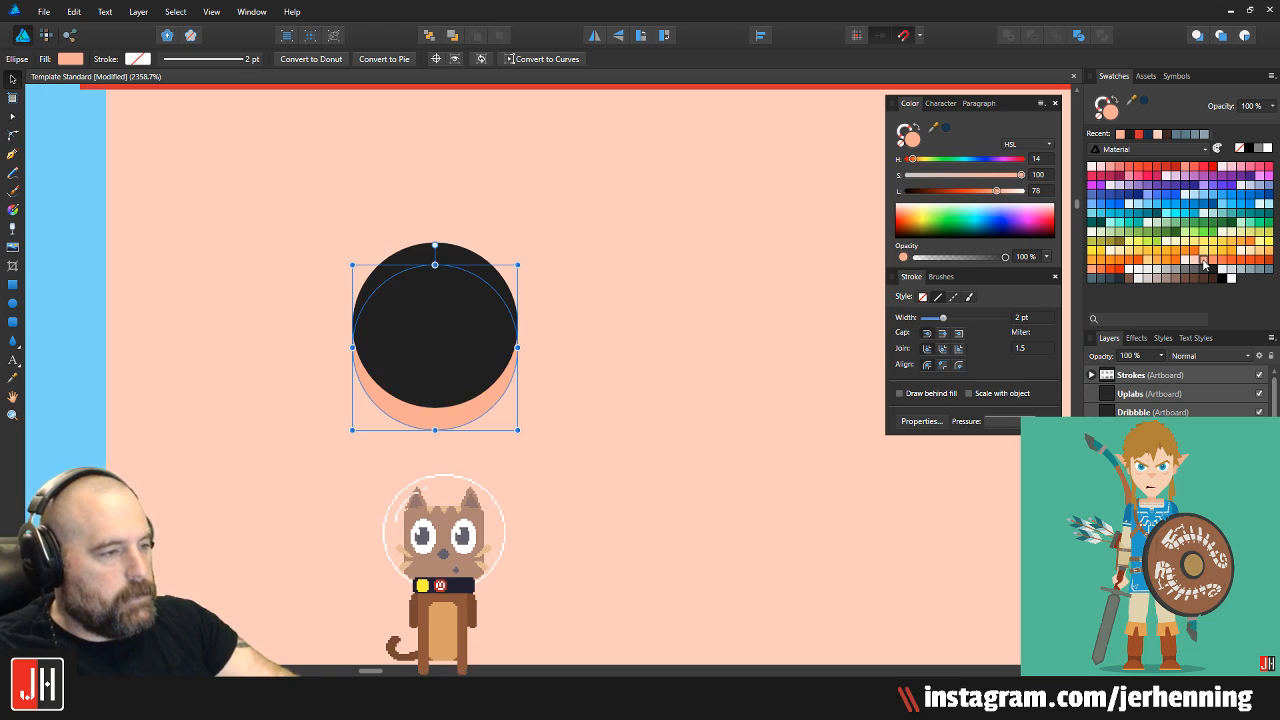
{"action": "left_click_drag", "start_coordinate": [446, 333], "coordinate": [445, 329]}
Group the black eye circle with its skin-toned shadow
{"action": "scroll", "coordinate": [445, 329], "scroll_direction": "down", "scroll_amount": 5}
{"action": "left_click_drag", "start_coordinate": [206, 257], "coordinate": [491, 406]}
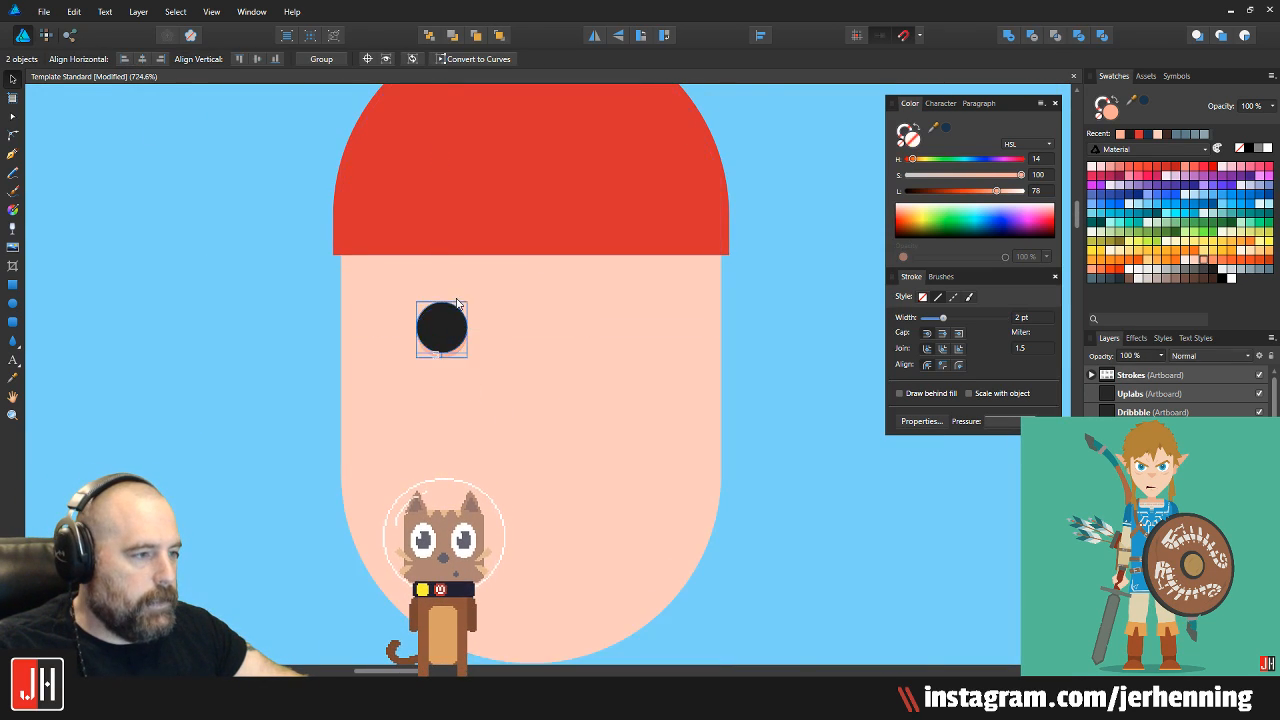
{"action": "scroll", "coordinate": [455, 310], "scroll_direction": "up", "scroll_amount": 2}
{"action": "left_click", "coordinate": [493, 313]}
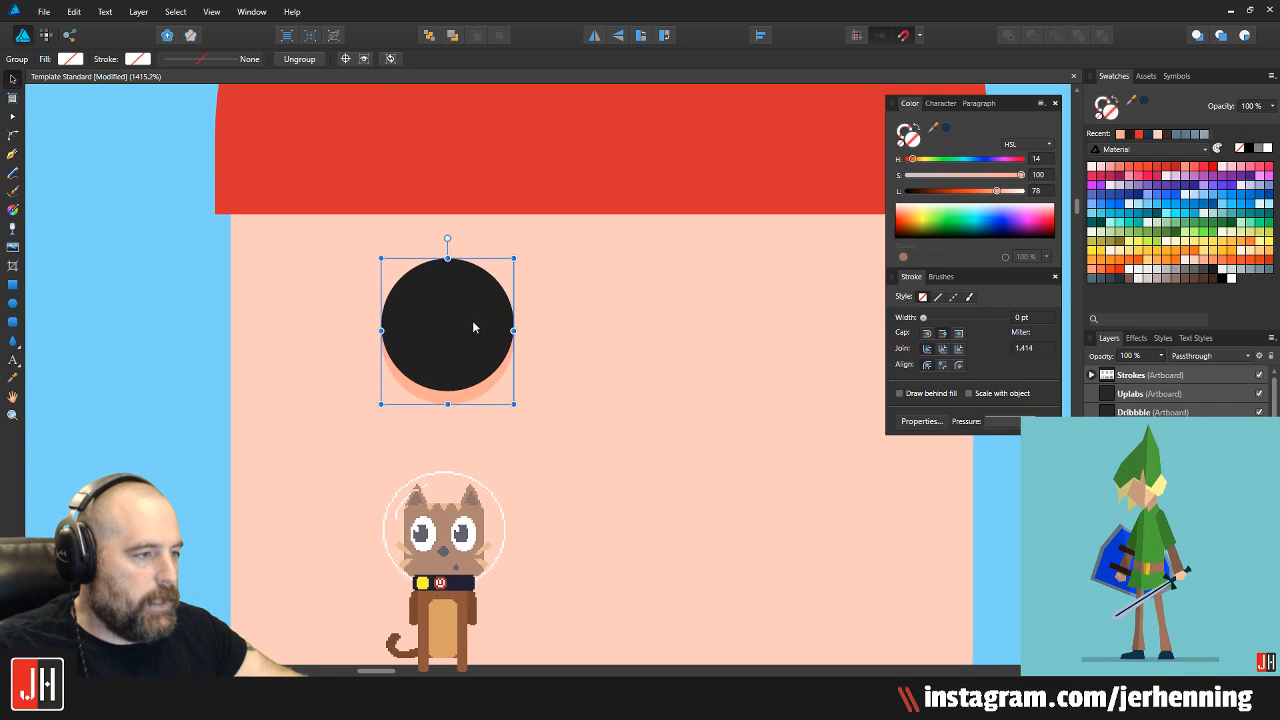
Place a level copy of the eye on the other side of the face and centre the pair of eyes on the head
{"action": "scroll", "coordinate": [450, 362], "scroll_direction": "down", "scroll_amount": 2}
{"action": "left_click_drag", "start_coordinate": [454, 366], "coordinate": [616, 365]}
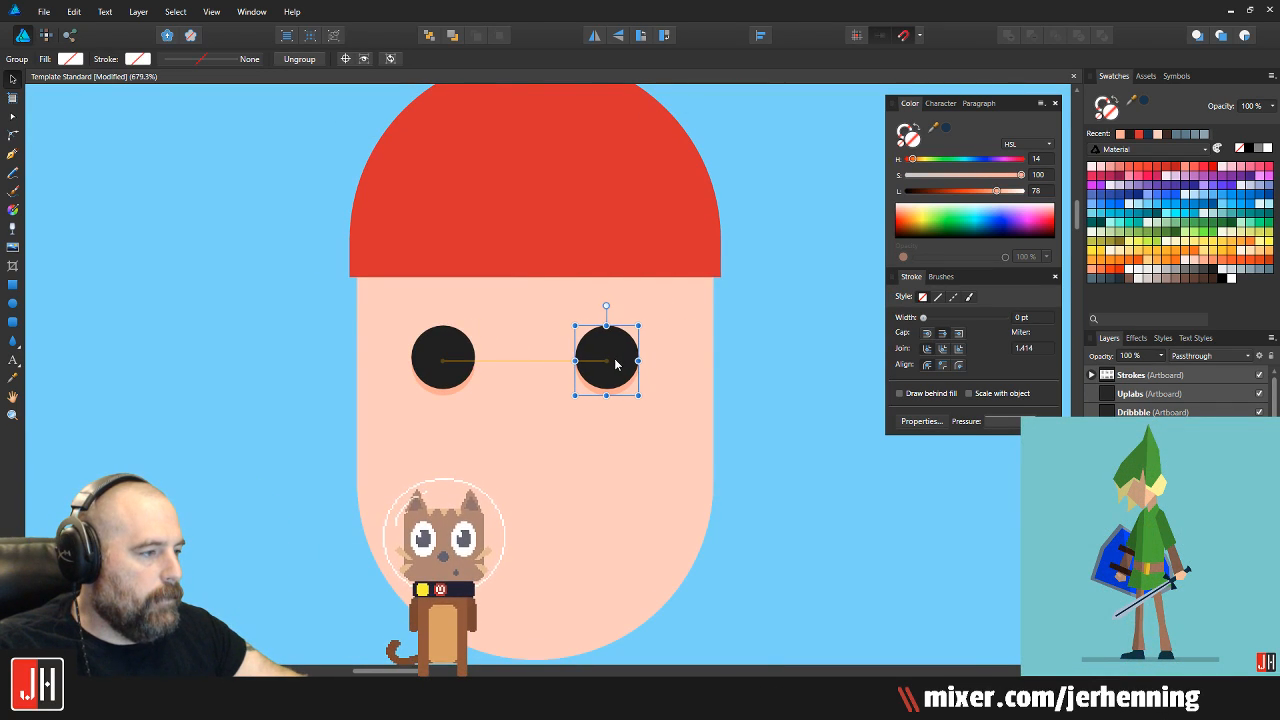
{"action": "left_click", "coordinate": [459, 358], "text": "shift"}
{"action": "left_click_drag", "start_coordinate": [459, 358], "coordinate": [627, 319]}
{"action": "scroll", "coordinate": [469, 366], "scroll_direction": "down", "scroll_amount": 6}
{"action": "left_click", "coordinate": [456, 385]}
{"action": "scroll", "coordinate": [472, 384], "scroll_direction": "up", "scroll_amount": 2}
{"action": "scroll", "coordinate": [580, 336], "scroll_direction": "up", "scroll_amount": 1}
{"action": "scroll", "coordinate": [564, 334], "scroll_direction": "up", "scroll_amount": 3}
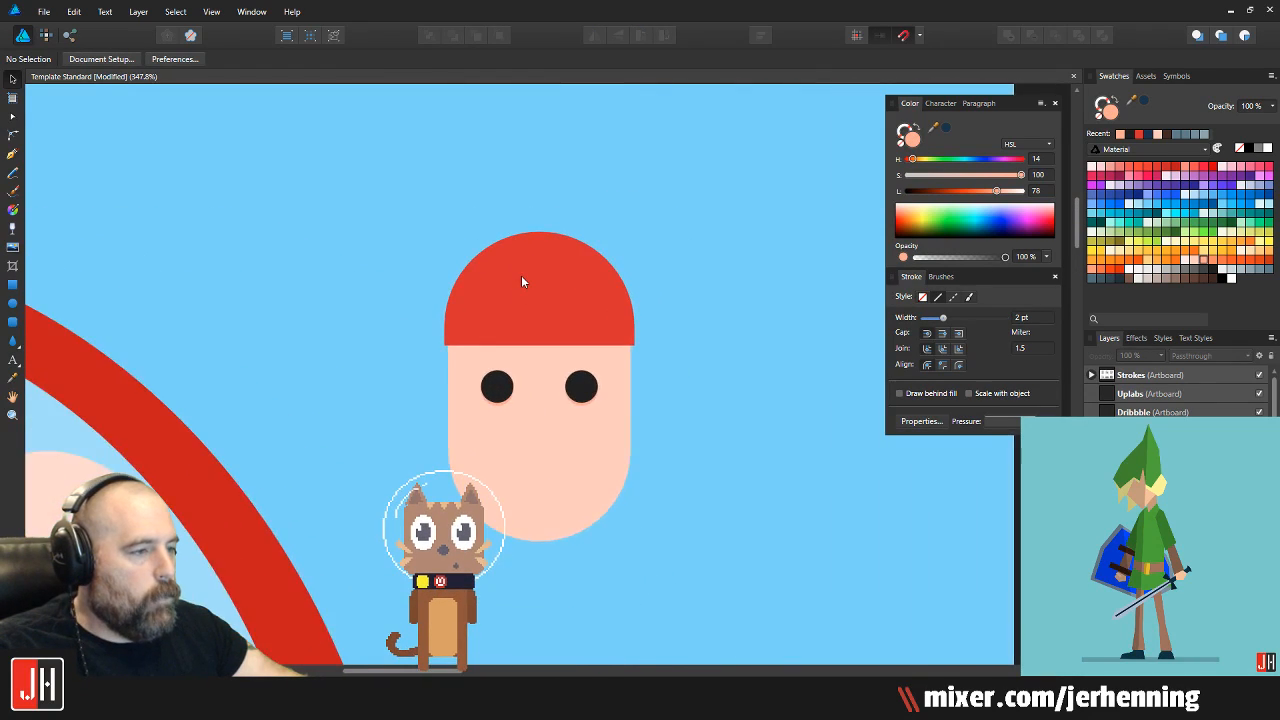
Draw a circle at the cap's left edge, fill it with the cap's red darkened to 37 lightness, and tuck it behind the cap
{"action": "left_click", "coordinate": [12, 304]}
{"action": "scroll", "coordinate": [335, 353], "scroll_direction": "up", "scroll_amount": 2}
{"action": "mouse_move", "coordinate": [393, 289]}
{"action": "left_mouse_down"}
{"action": "mouse_move", "coordinate": [545, 390]}
{"action": "mouse_move", "coordinate": [515, 402]}
{"action": "left_mouse_up"}
{"action": "key", "text": "i"}
{"action": "left_click", "coordinate": [603, 298]}
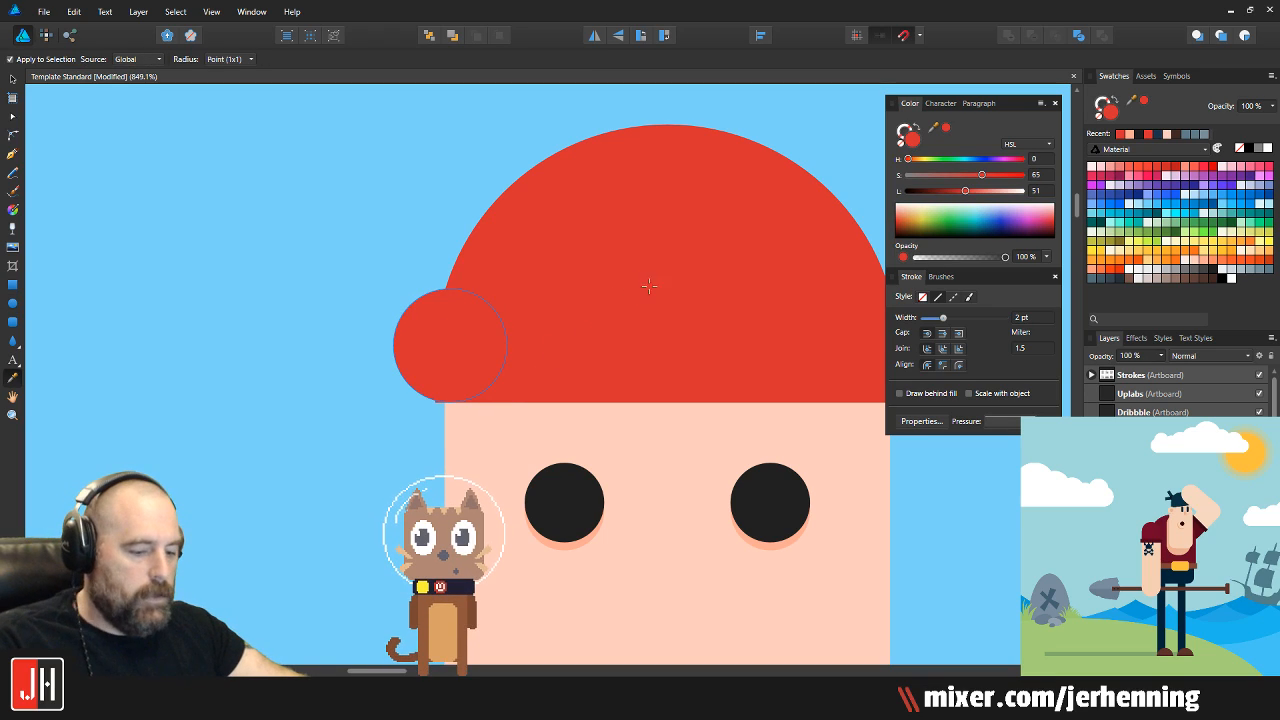
{"action": "left_click_drag", "start_coordinate": [966, 199], "coordinate": [951, 200]}
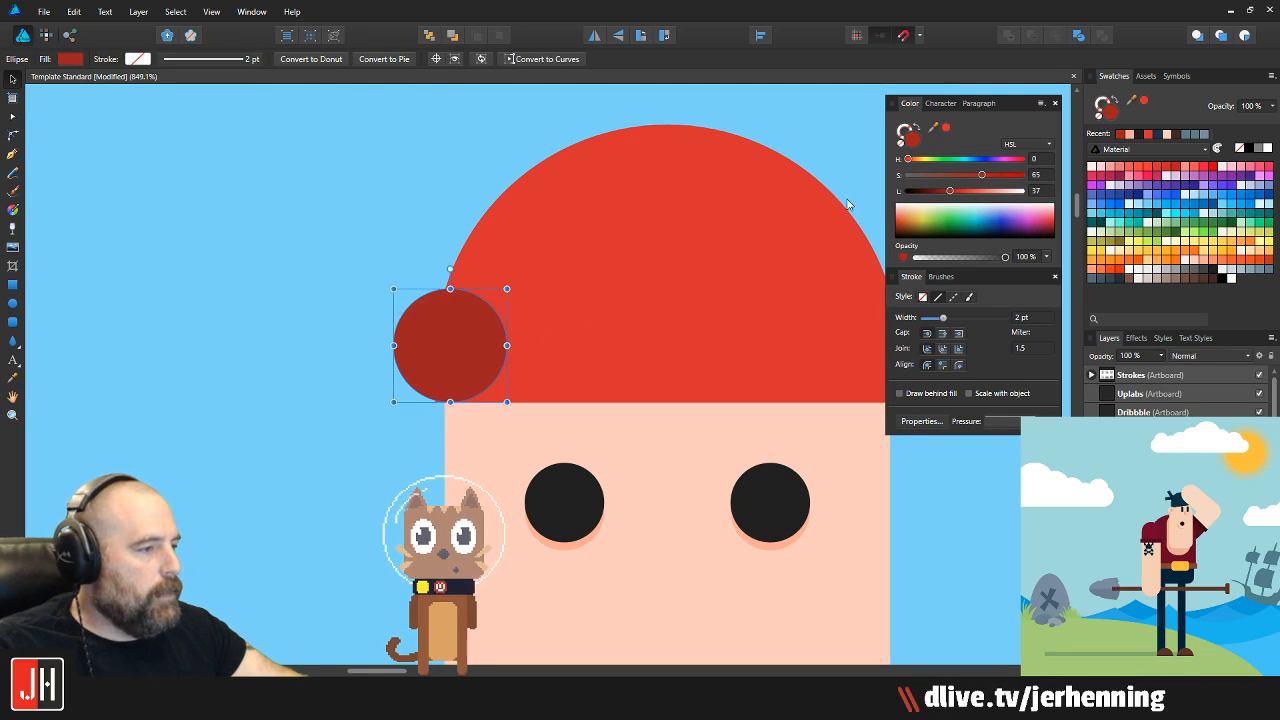
{"action": "key", "text": "ctrl+["}
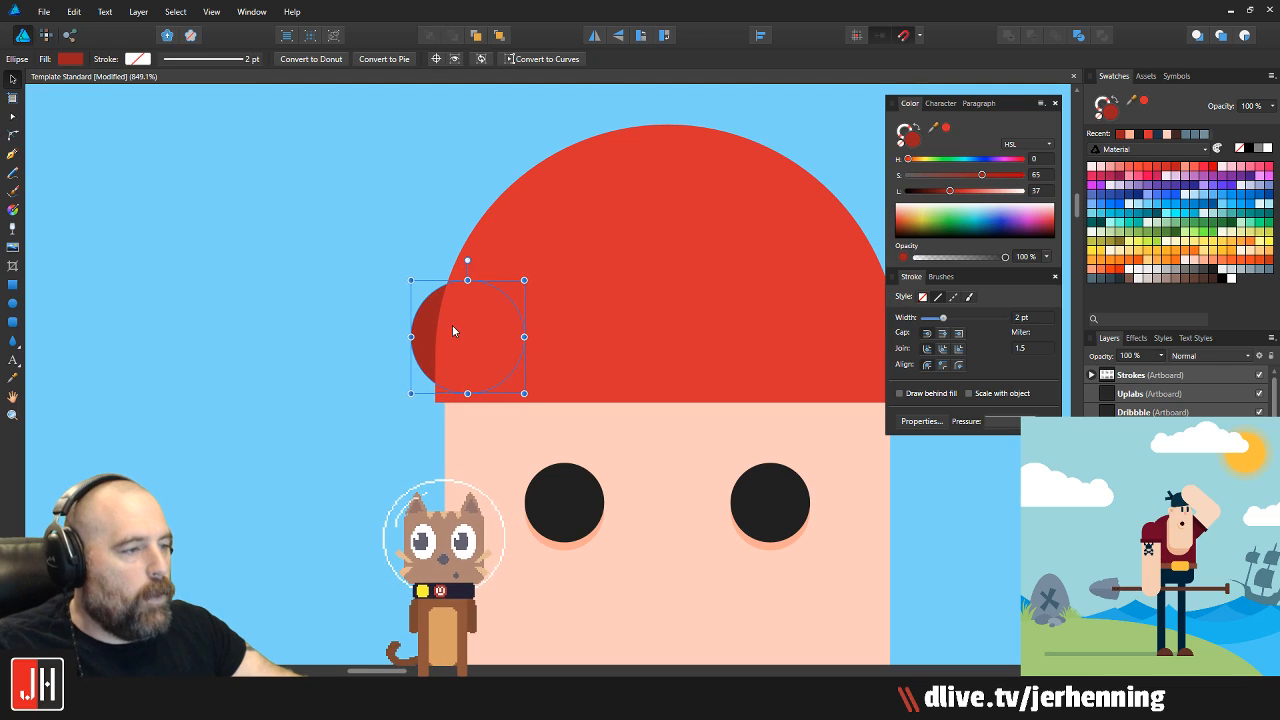
{"action": "left_click", "coordinate": [120, 234]}
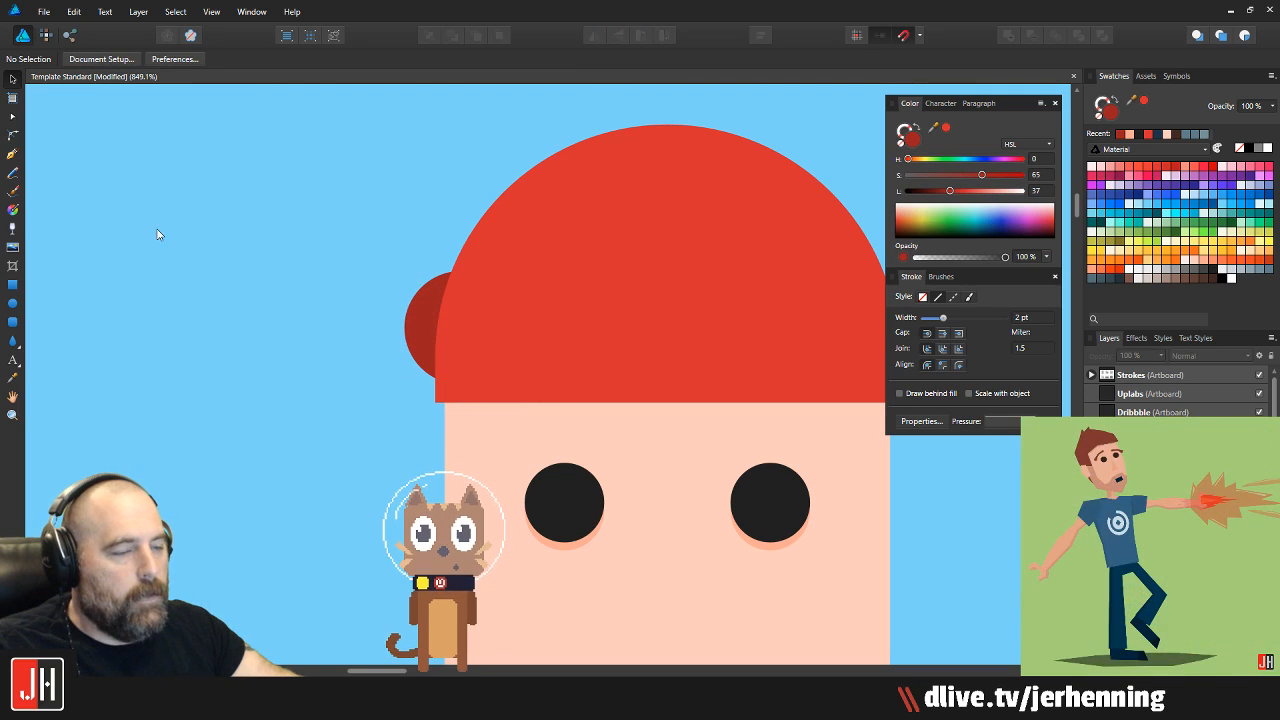
Draw a tapered four-point bandana tail flaring up from the knot, fill it with the cap's red, and send it to the back
{"action": "left_click", "coordinate": [10, 154]}
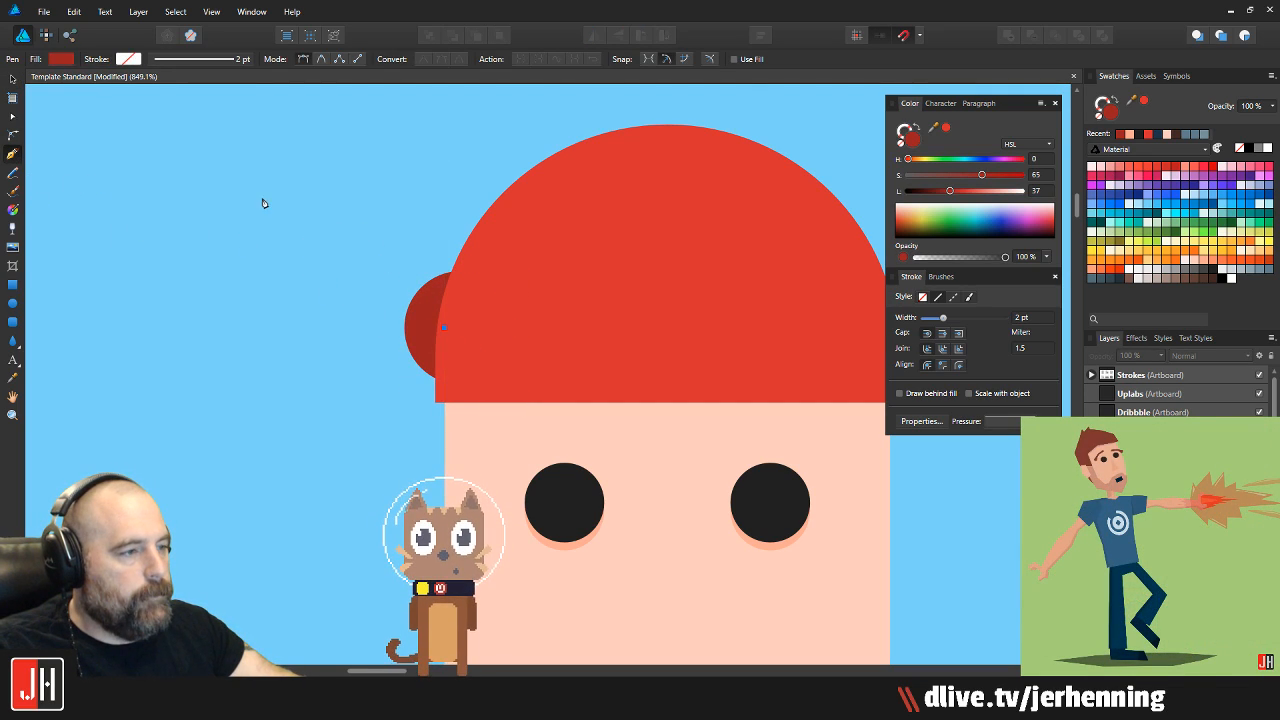
{"action": "left_click", "coordinate": [341, 132]}
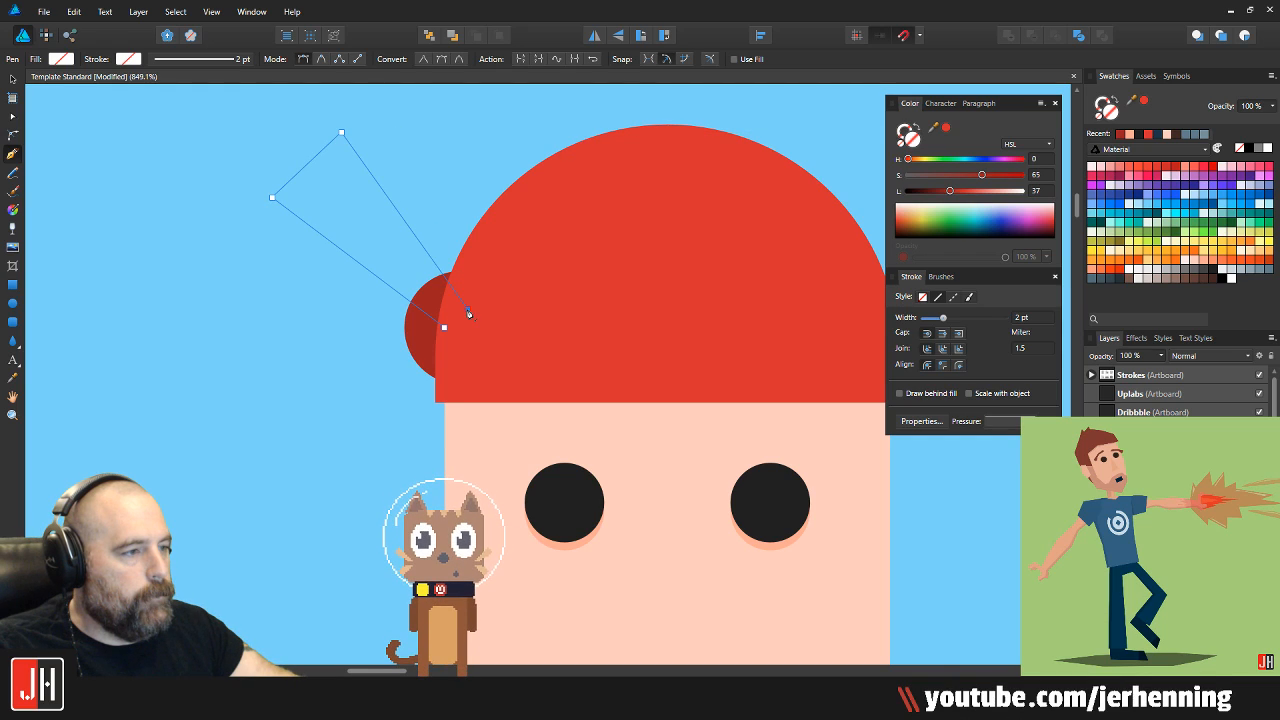
{"action": "key", "text": "i"}
{"action": "left_click", "coordinate": [536, 265]}
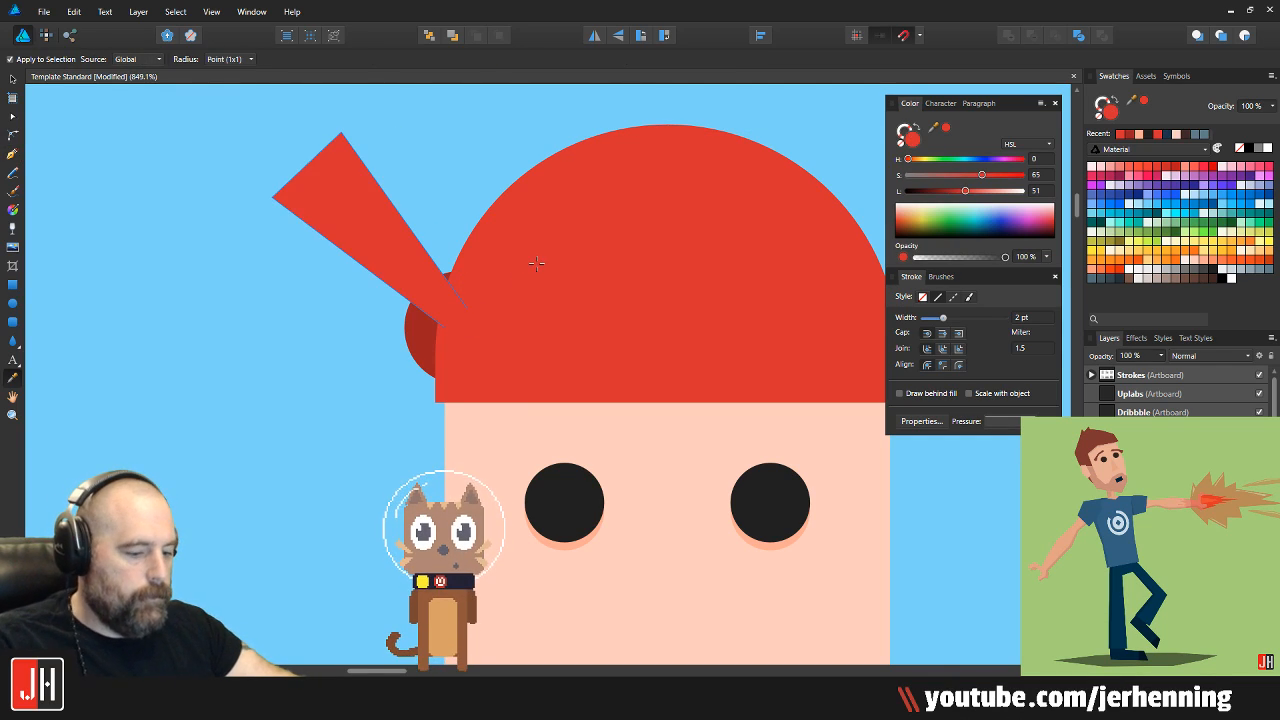
{"action": "key", "text": "v"}
{"action": "key", "text": "ctrl+shift+["}
{"action": "key", "text": "i"}
{"action": "key", "text": "v"}
Add a rotated copy of the bandana tail below the first and position both tails so they fan out from the knot
{"action": "left_click_drag", "start_coordinate": [354, 202], "coordinate": [355, 206]}
{"action": "left_click", "coordinate": [374, 158]}
{"action": "left_click", "coordinate": [340, 233]}
{"action": "left_click_drag", "start_coordinate": [372, 160], "coordinate": [253, 255]}
{"action": "left_click_drag", "start_coordinate": [331, 313], "coordinate": [329, 319]}
{"action": "left_click", "coordinate": [350, 222], "text": "shift"}
{"action": "left_click_drag", "start_coordinate": [358, 232], "coordinate": [362, 251]}
{"action": "left_click", "coordinate": [447, 167]}
{"action": "scroll", "coordinate": [446, 239], "scroll_direction": "down", "scroll_amount": 4}
{"action": "scroll", "coordinate": [445, 238], "scroll_direction": "down", "scroll_amount": 3}
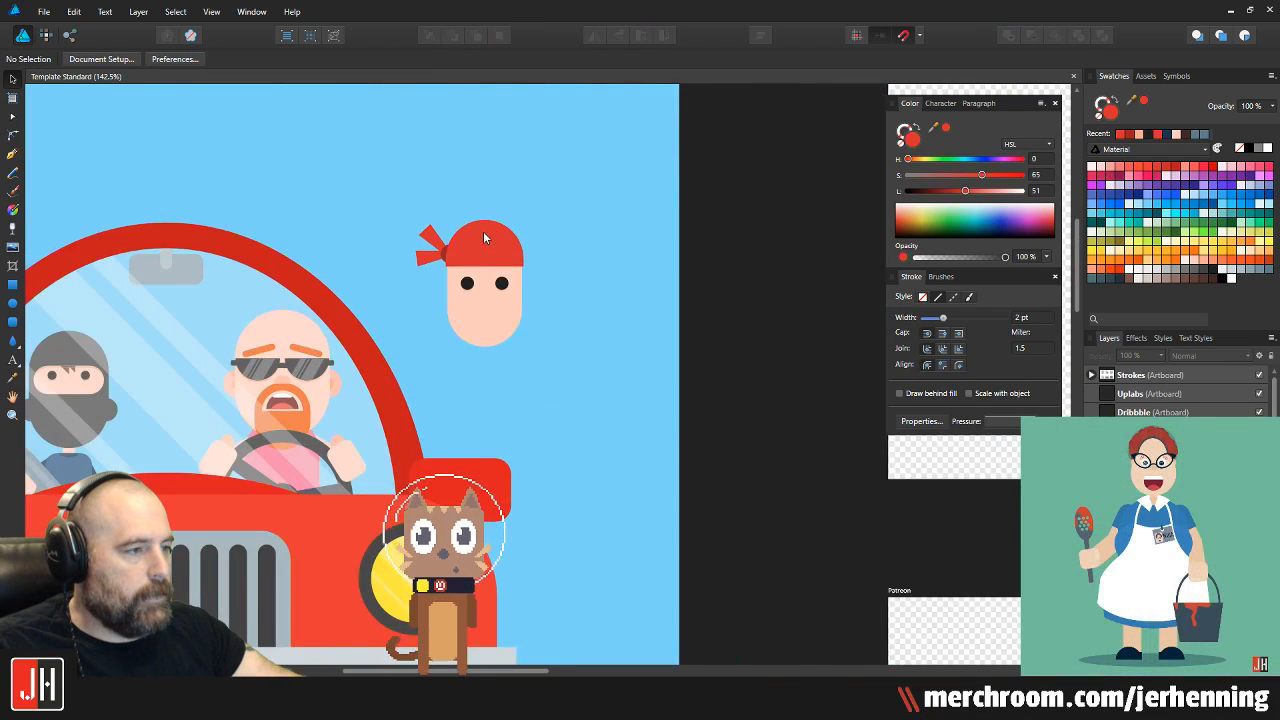
Group the cap, knot and both tails, and bring the bandana group to the front
{"action": "scroll", "coordinate": [483, 231], "scroll_direction": "up", "scroll_amount": 3}
{"action": "left_click_drag", "start_coordinate": [232, 151], "coordinate": [516, 327]}
{"action": "scroll", "coordinate": [516, 327], "scroll_direction": "up", "scroll_amount": 3}
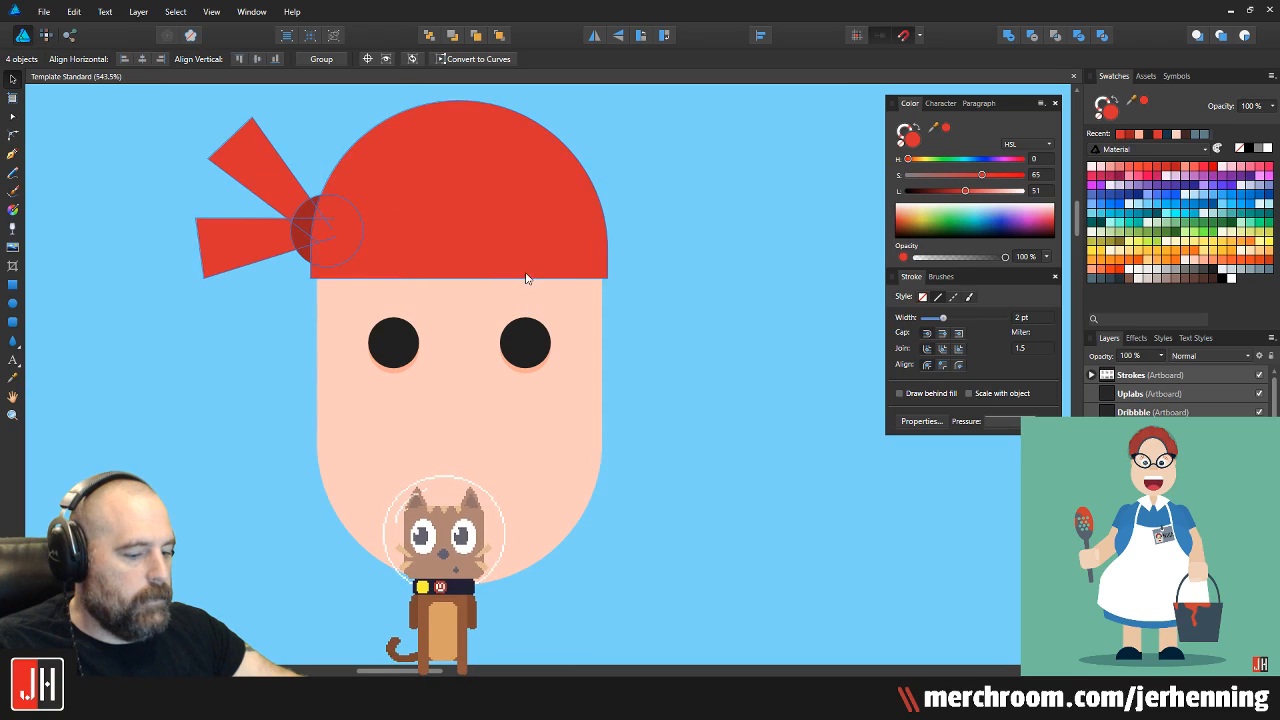
{"action": "key", "text": "ctrl+g"}
{"action": "key", "text": "ctrl+shift+]"}
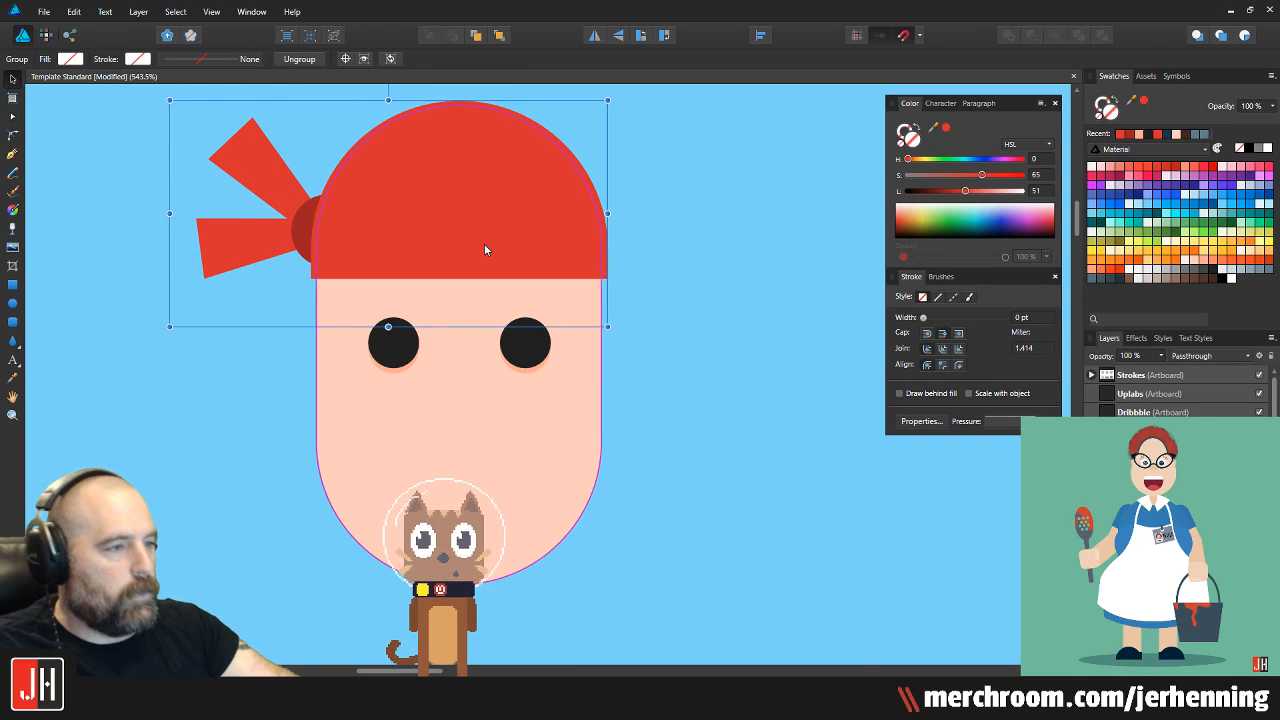
{"action": "scroll", "coordinate": [493, 245], "scroll_direction": "up", "scroll_amount": 1}
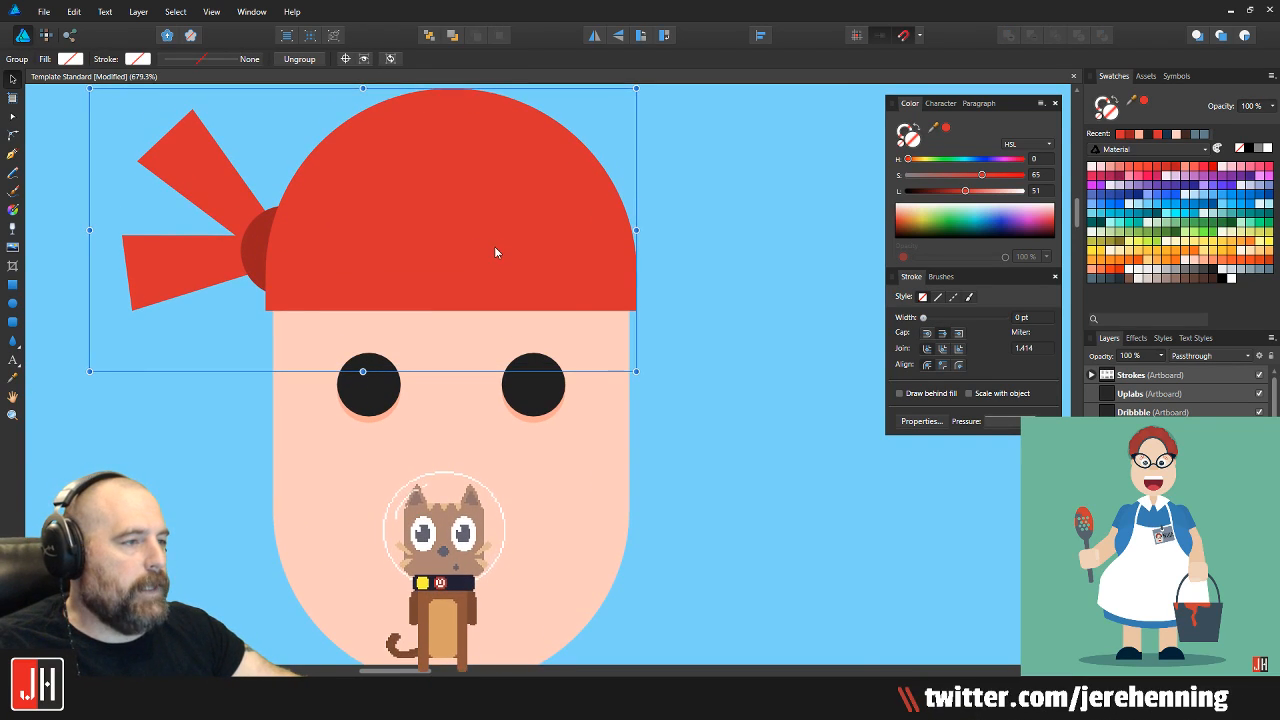
{"action": "scroll", "coordinate": [494, 246], "scroll_direction": "down", "scroll_amount": 5}
{"action": "key", "text": "ctrl+d"}
{"action": "scroll", "coordinate": [494, 373], "scroll_direction": "up", "scroll_amount": 3}
{"action": "left_click", "coordinate": [494, 373]}
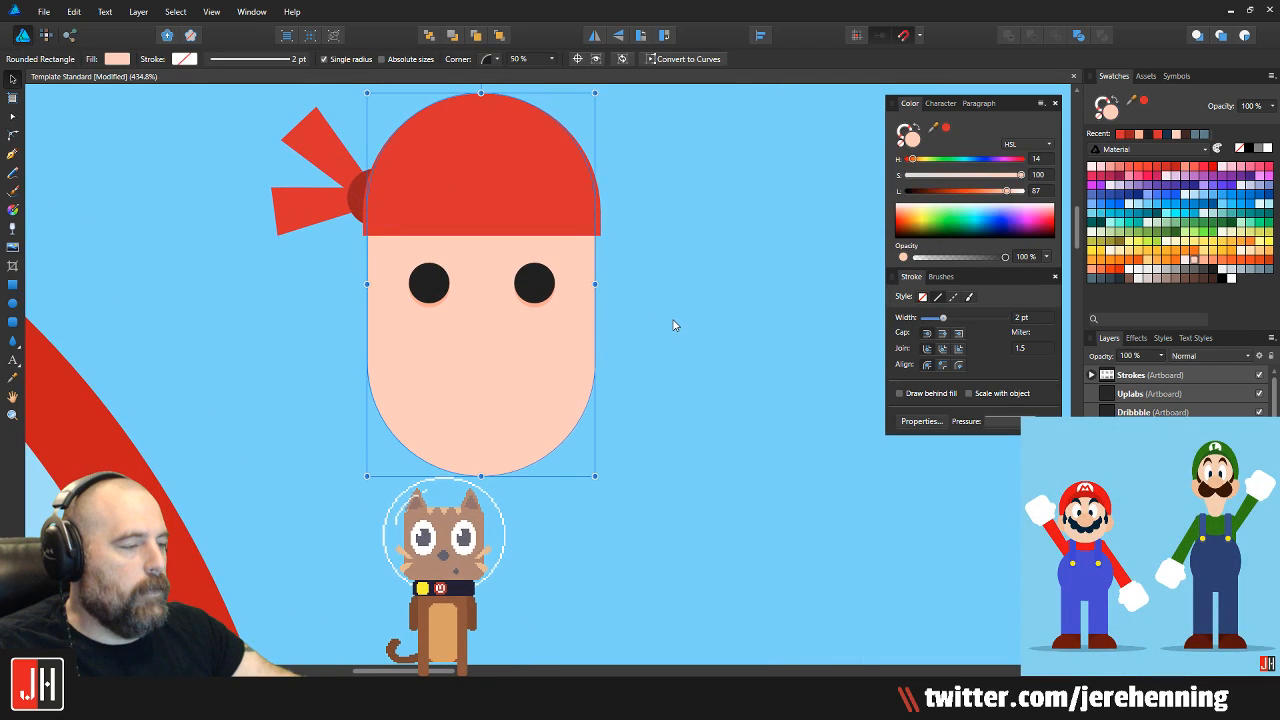
{"action": "left_click", "coordinate": [674, 323]}
Draw a mouth circle on the lower face, darken its red fill to 32 lightness, and enlarge the circle
{"action": "scroll", "coordinate": [491, 349], "scroll_direction": "up", "scroll_amount": 3}
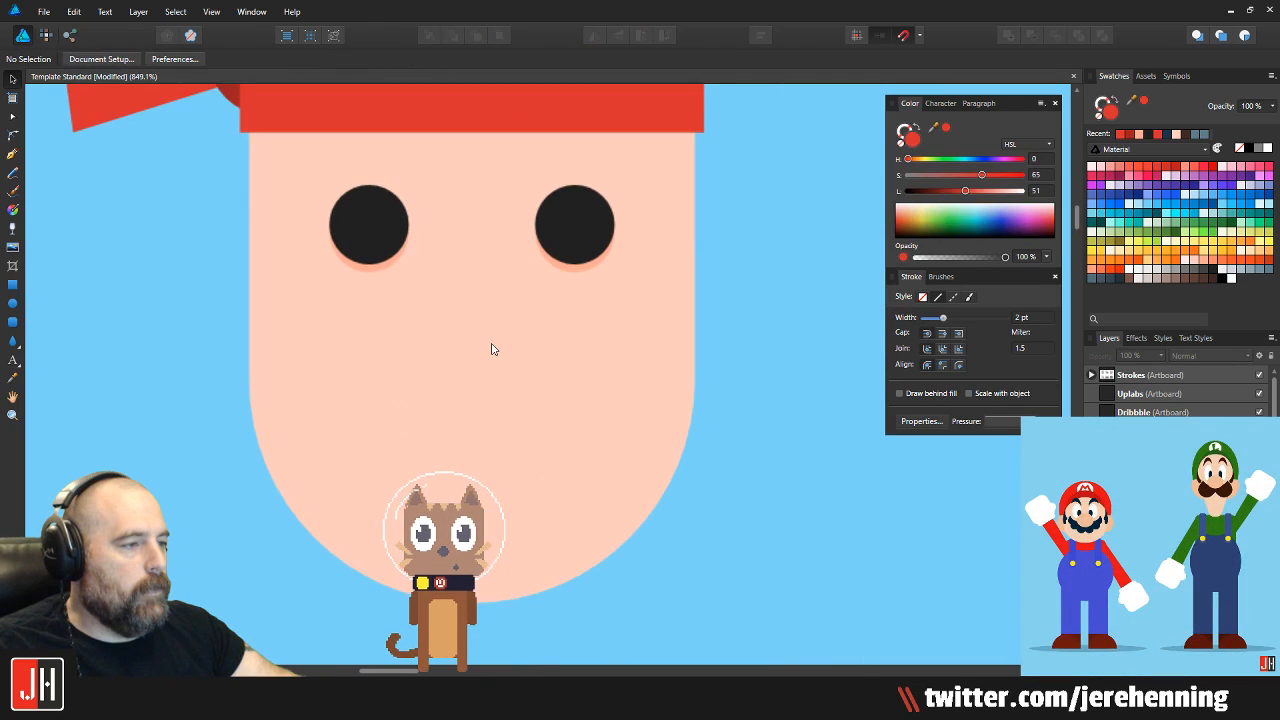
{"action": "left_click", "coordinate": [12, 303]}
{"action": "mouse_move", "coordinate": [366, 416]}
{"action": "left_mouse_down"}
{"action": "mouse_move", "coordinate": [480, 530]}
{"action": "mouse_move", "coordinate": [398, 432]}
{"action": "left_mouse_up"}
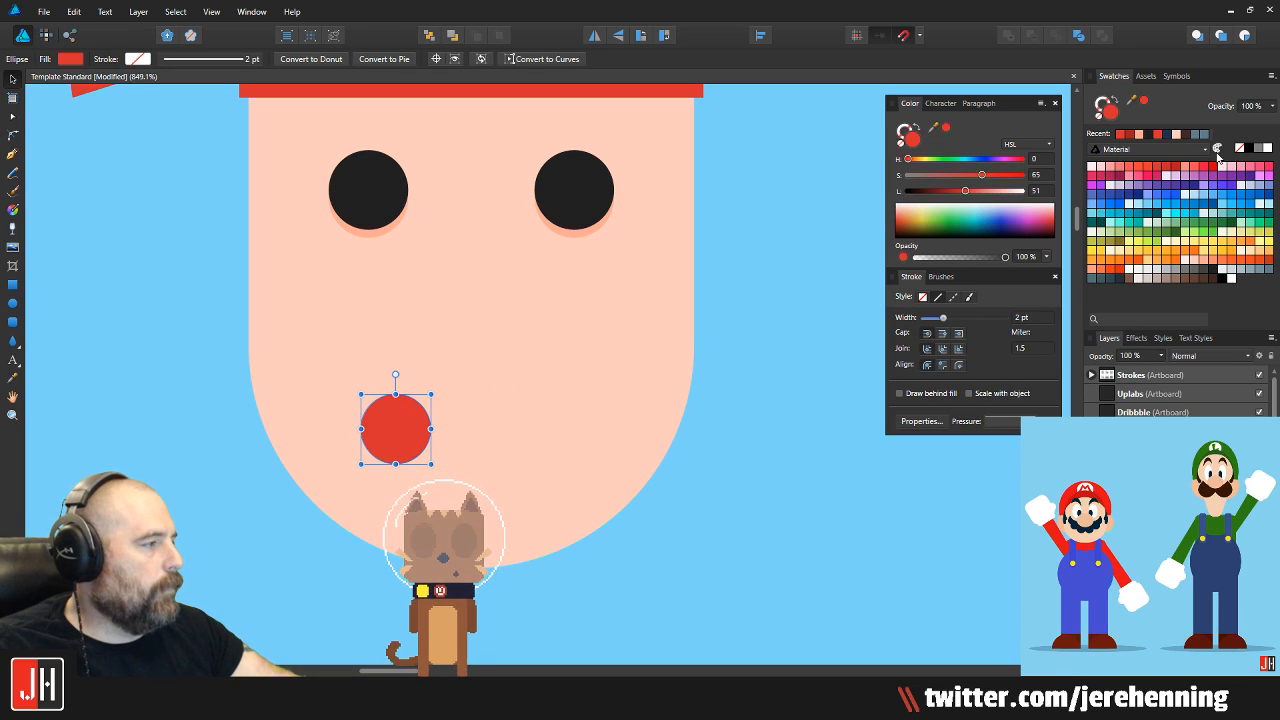
{"action": "left_click_drag", "start_coordinate": [965, 190], "coordinate": [943, 191]}
{"action": "left_click_drag", "start_coordinate": [430, 390], "coordinate": [459, 367]}
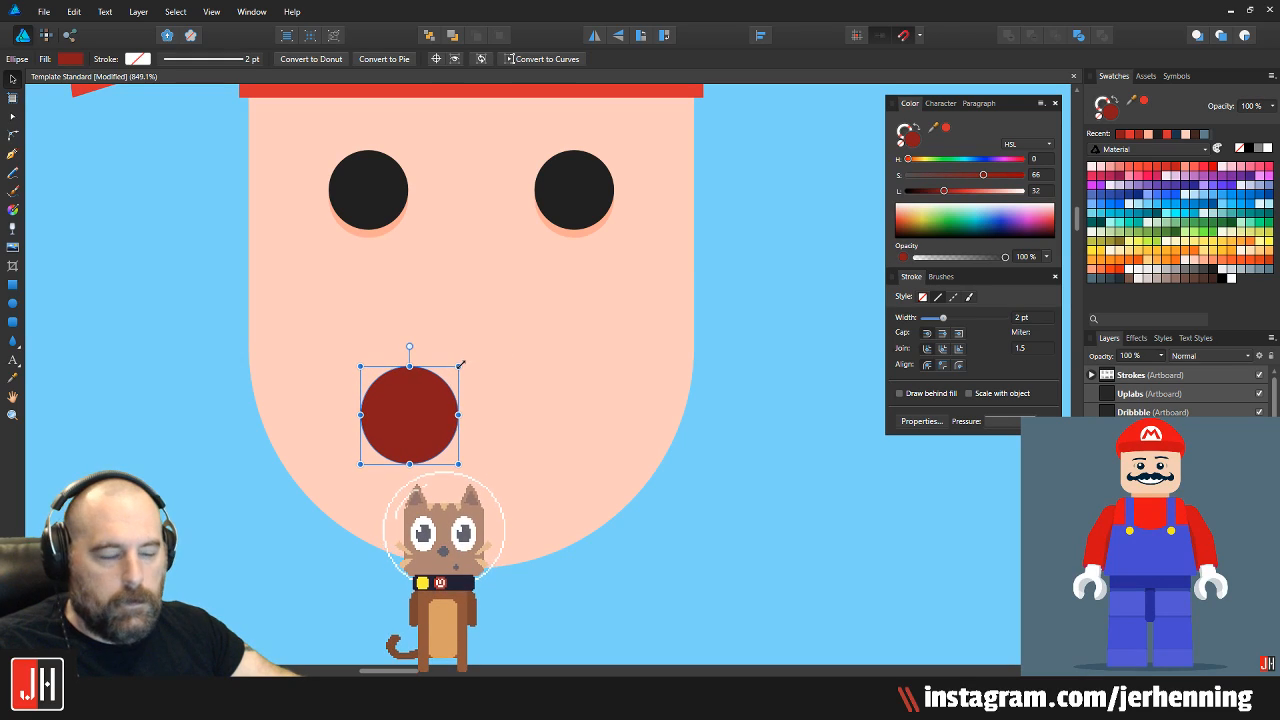
Add a lowered copy of the mouth circle, fill it with a brighter red, and paste it inside the dark mouth circle
{"action": "scroll", "coordinate": [418, 386], "scroll_direction": "up", "scroll_amount": 2}
{"action": "left_click_drag", "start_coordinate": [400, 397], "coordinate": [400, 461]}
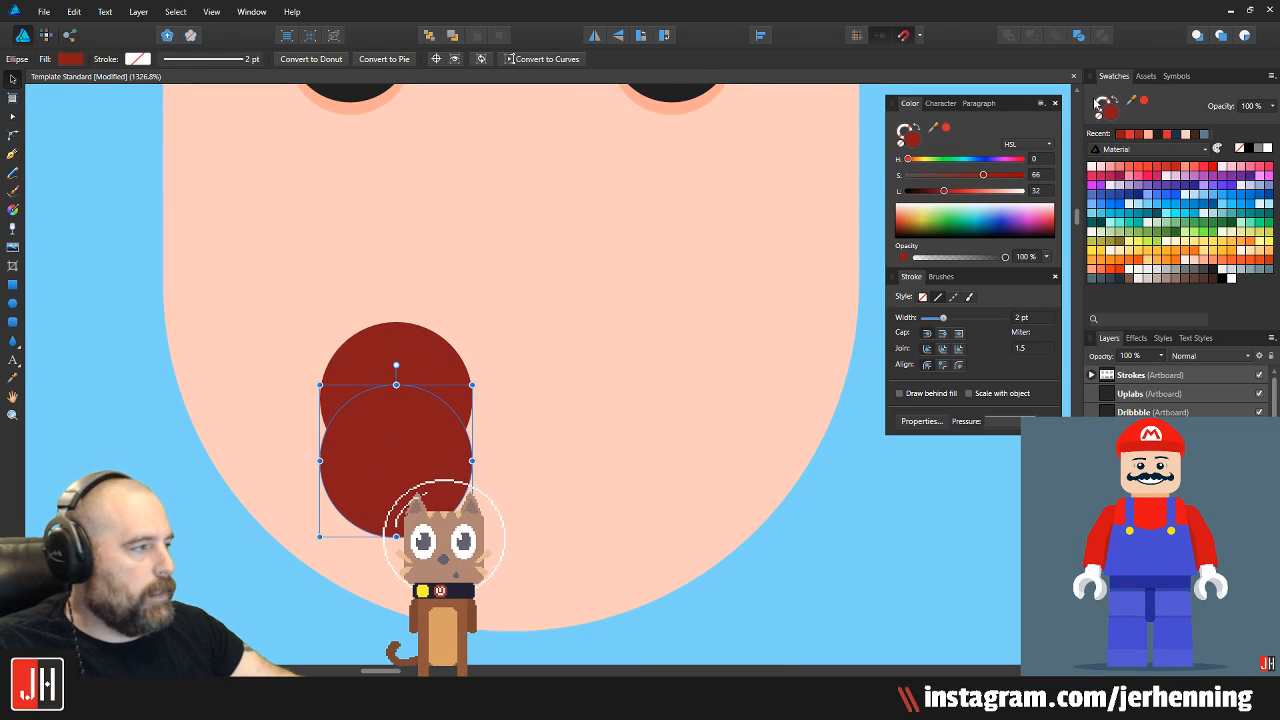
{"action": "left_click", "coordinate": [1155, 168]}
{"action": "key", "text": "ctrl+x"}
{"action": "left_click", "coordinate": [428, 351]}
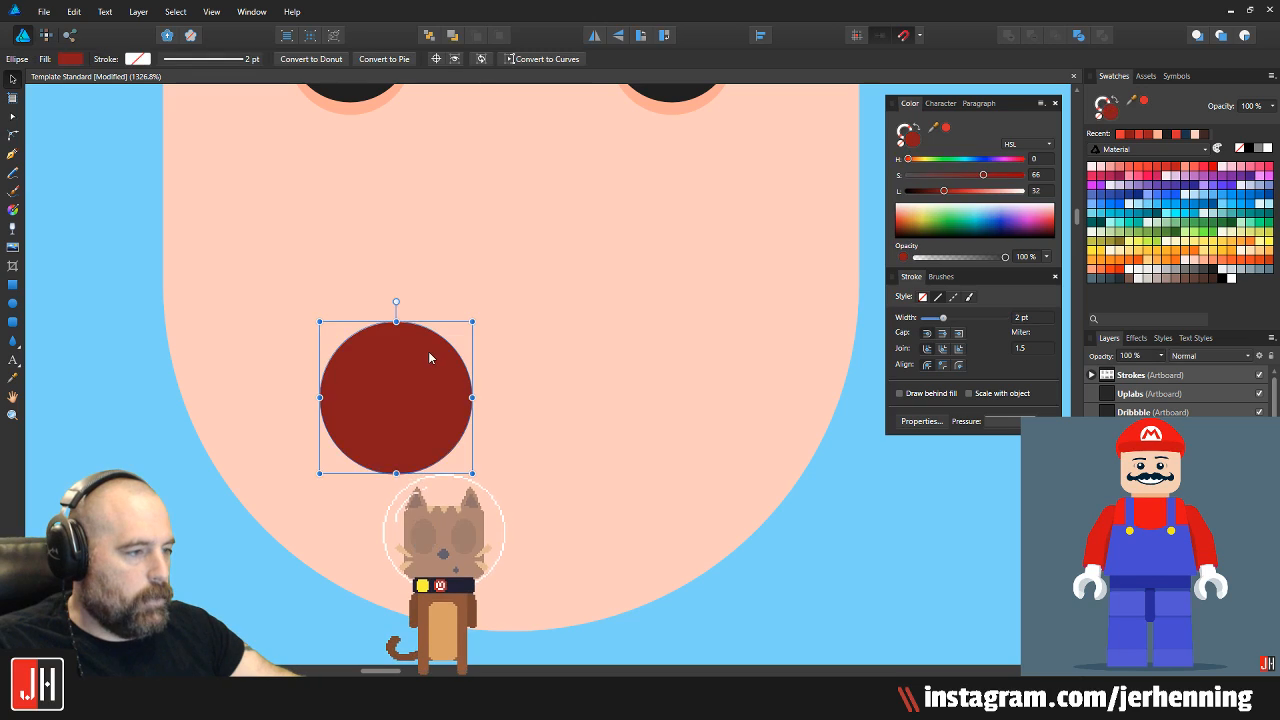
{"action": "key", "text": "ctrl+alt+v"}
Shrink the bright red circle inside the mouth and centre it along the lower edge as a tongue
{"action": "scroll", "coordinate": [436, 365], "scroll_direction": "up", "scroll_amount": 2}
{"action": "left_click_drag", "start_coordinate": [497, 390], "coordinate": [463, 427]}
{"action": "left_click_drag", "start_coordinate": [372, 475], "coordinate": [389, 475]}
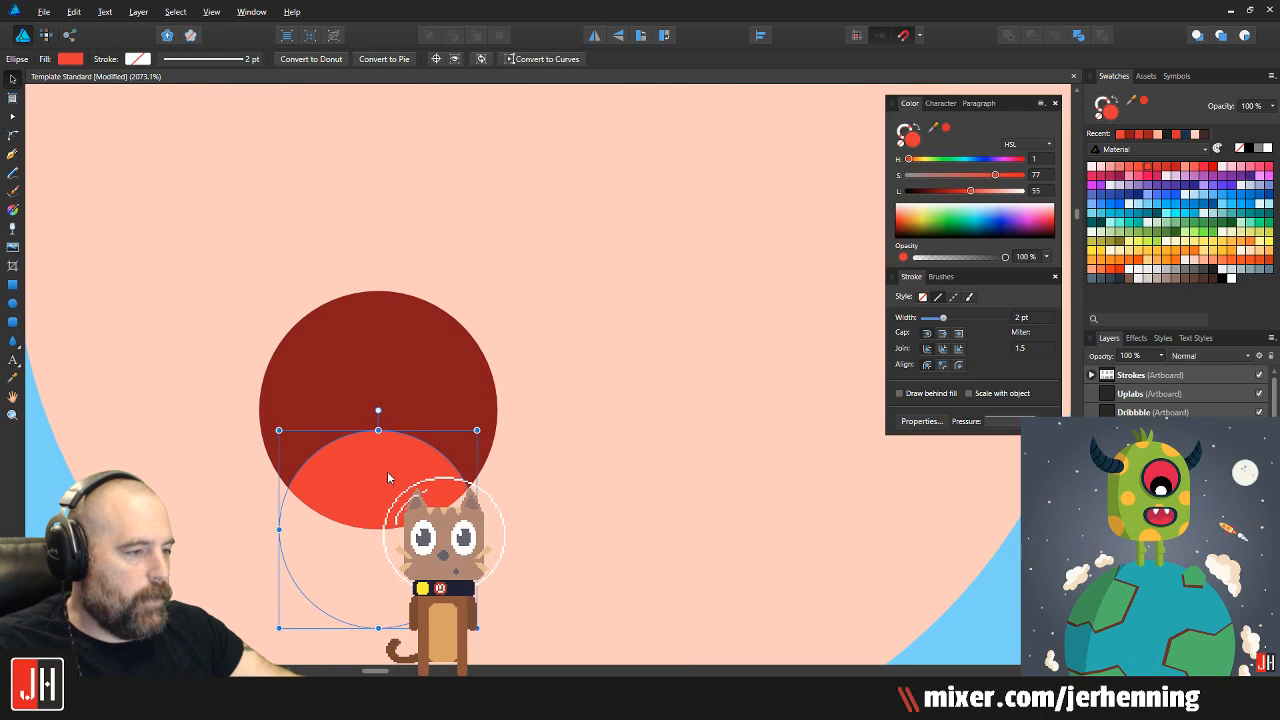
Select both black eyes and move them slightly up on the face
{"action": "scroll", "coordinate": [390, 474], "scroll_direction": "down", "scroll_amount": 9}
{"action": "left_click", "coordinate": [495, 488]}
{"action": "scroll", "coordinate": [408, 470], "scroll_direction": "up", "scroll_amount": 4}
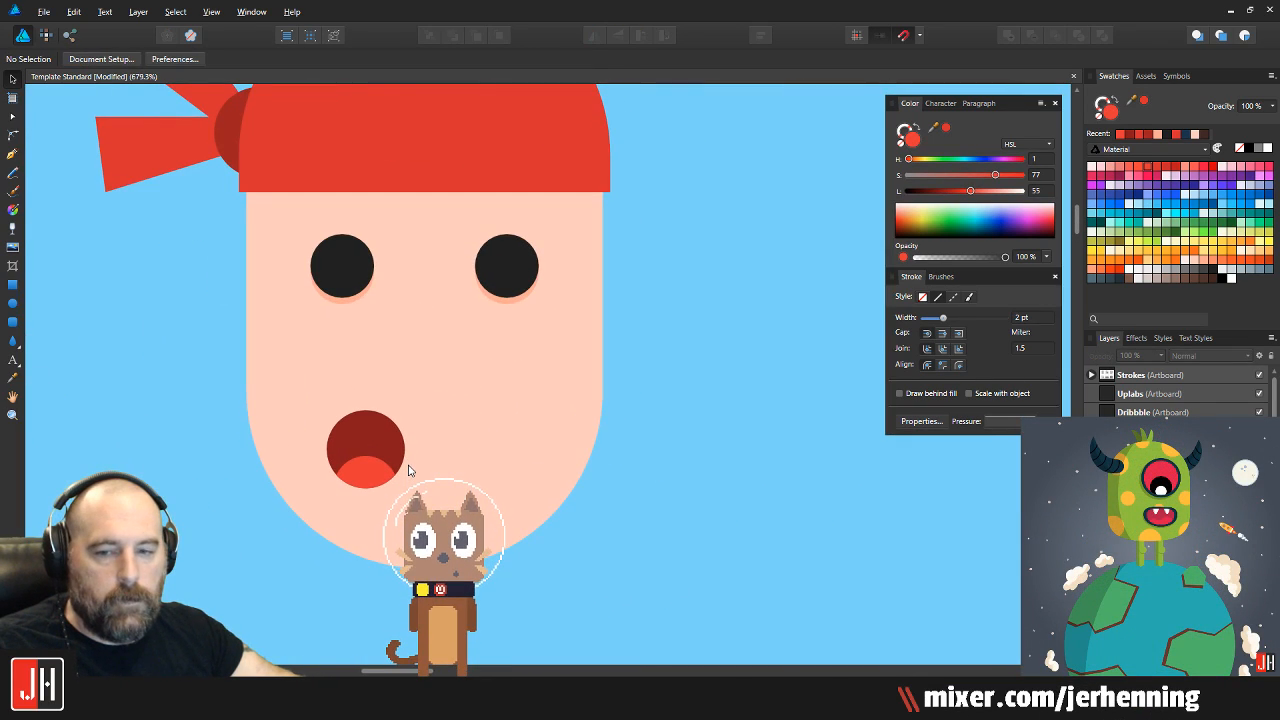
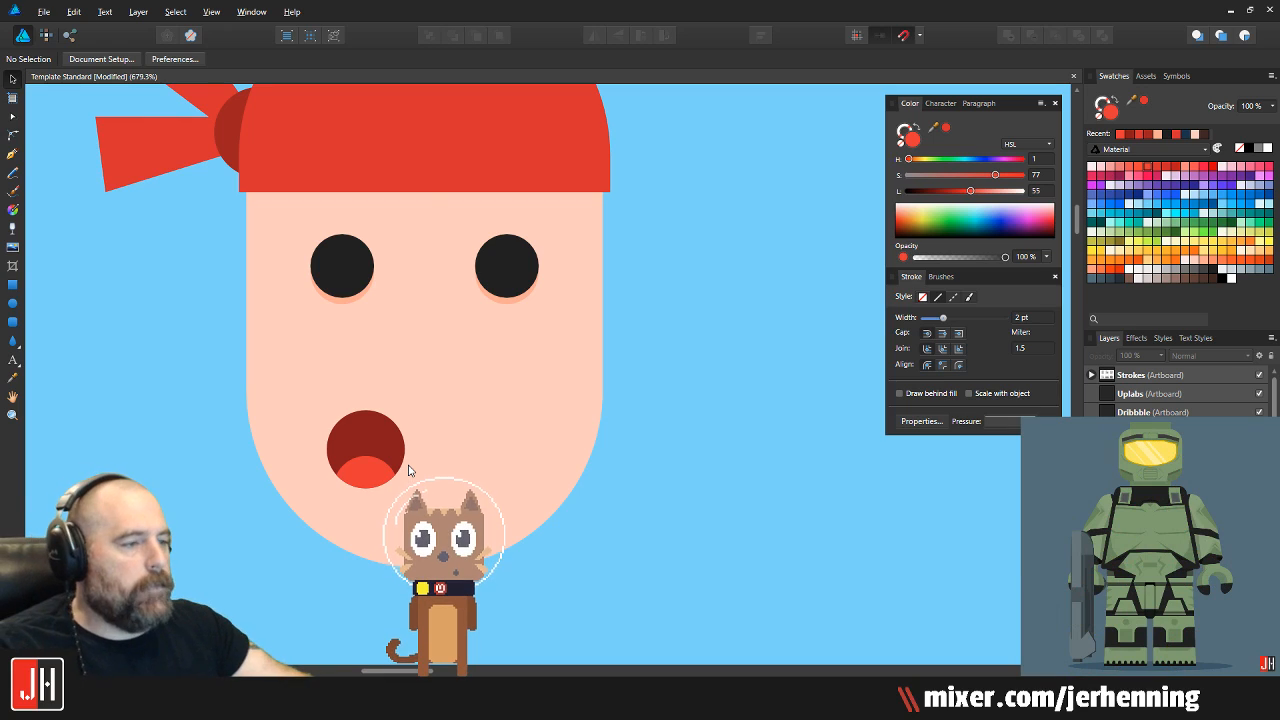
{"action": "left_click_drag", "start_coordinate": [160, 193], "coordinate": [607, 328]}
{"action": "left_click_drag", "start_coordinate": [505, 273], "coordinate": [505, 262]}
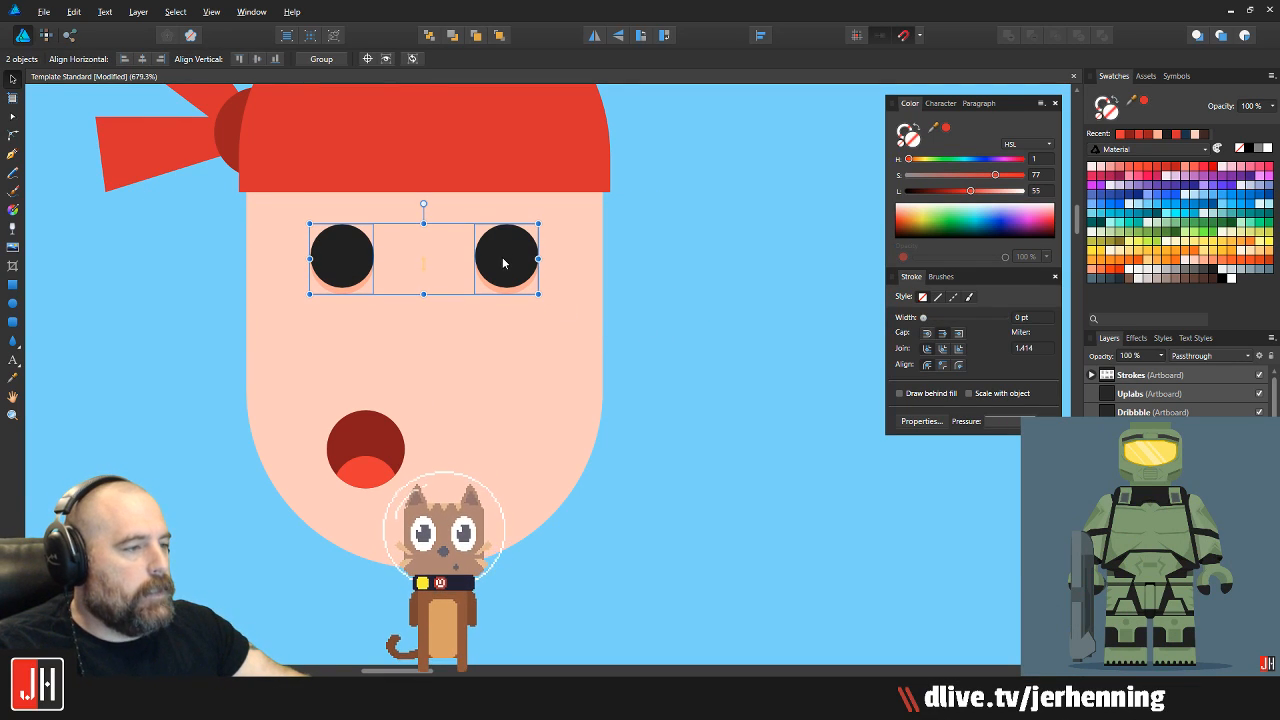
{"action": "key", "text": "ctrl+d"}
Draw a rounded rectangle over the top of the mouth, fill it white, and paste it inside the mouth circle as teeth
{"action": "scroll", "coordinate": [381, 403], "scroll_direction": "up", "scroll_amount": 3}
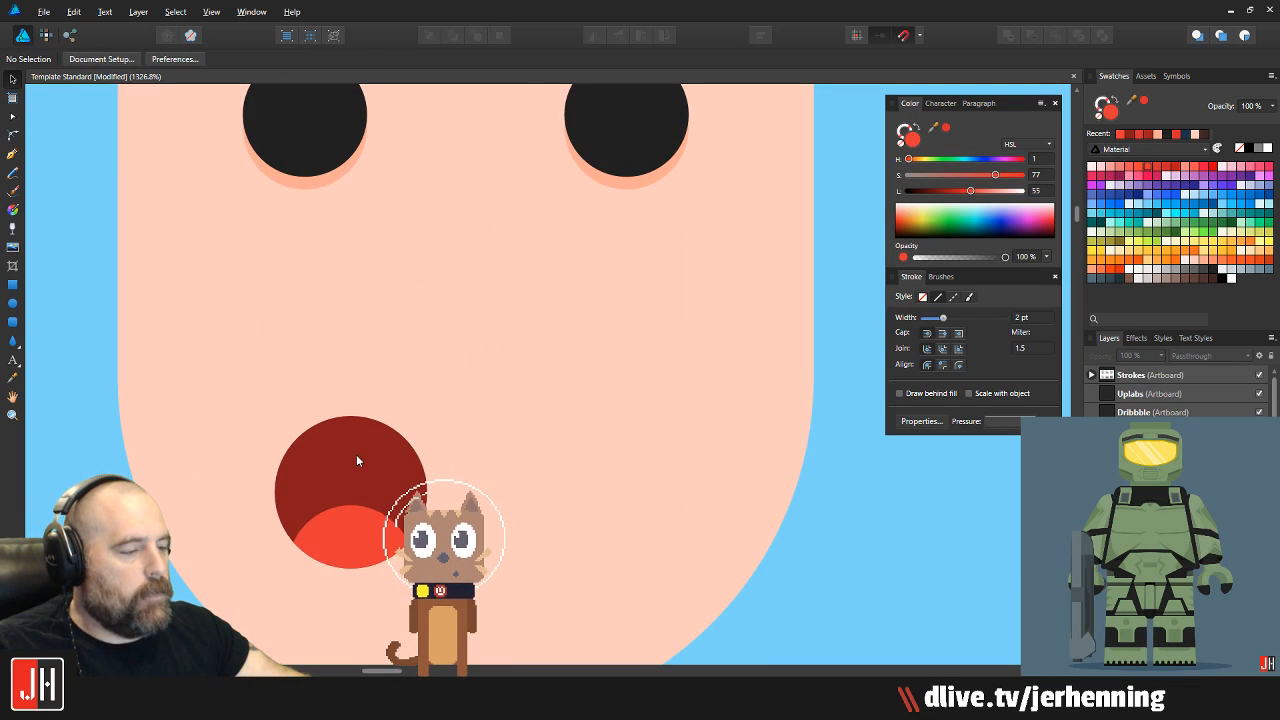
{"action": "left_click", "coordinate": [360, 458]}
{"action": "key", "text": "m"}
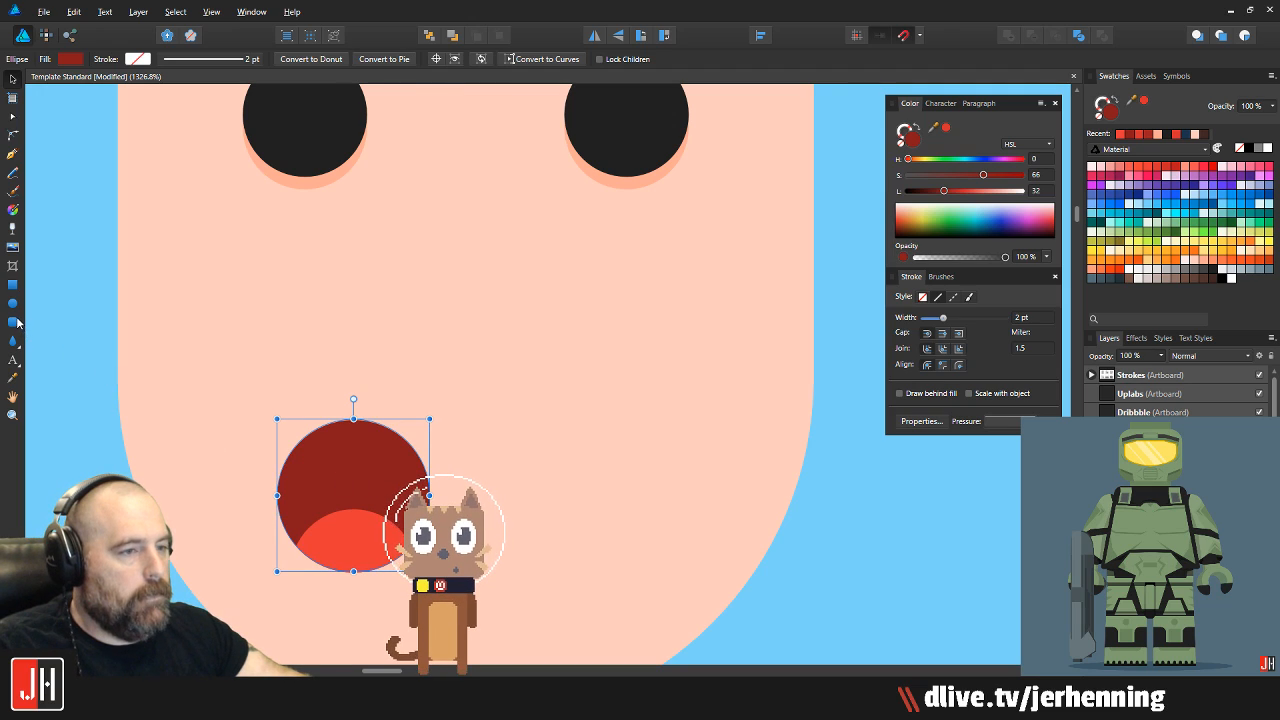
{"action": "scroll", "coordinate": [295, 425], "scroll_direction": "up", "scroll_amount": 1}
{"action": "left_click_drag", "start_coordinate": [281, 366], "coordinate": [428, 484]}
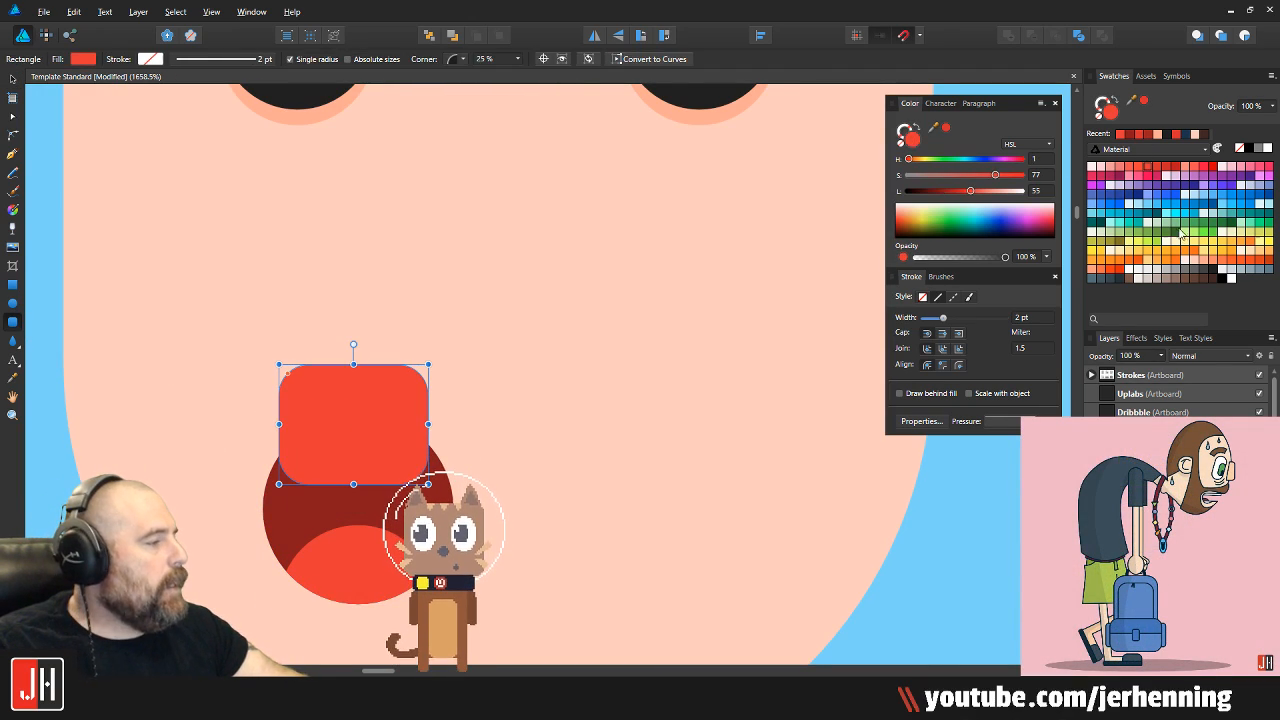
{"action": "left_click", "coordinate": [1129, 269]}
{"action": "key", "text": "ctrl+x"}
{"action": "left_click", "coordinate": [378, 445]}
{"action": "key", "text": "ctrl+alt+v"}
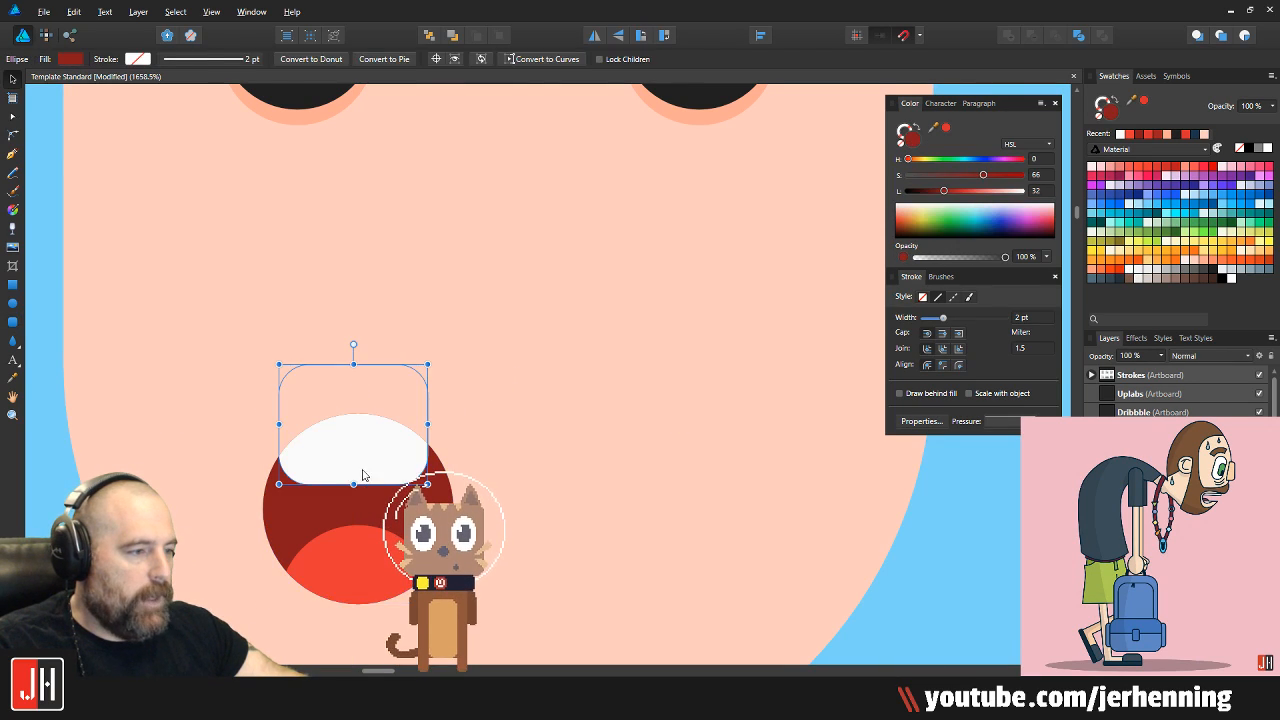
{"action": "scroll", "coordinate": [376, 430], "scroll_direction": "up", "scroll_amount": 3}
{"action": "scroll", "coordinate": [366, 390], "scroll_direction": "down", "scroll_amount": 5}
{"action": "key", "text": "ctrl+d"}
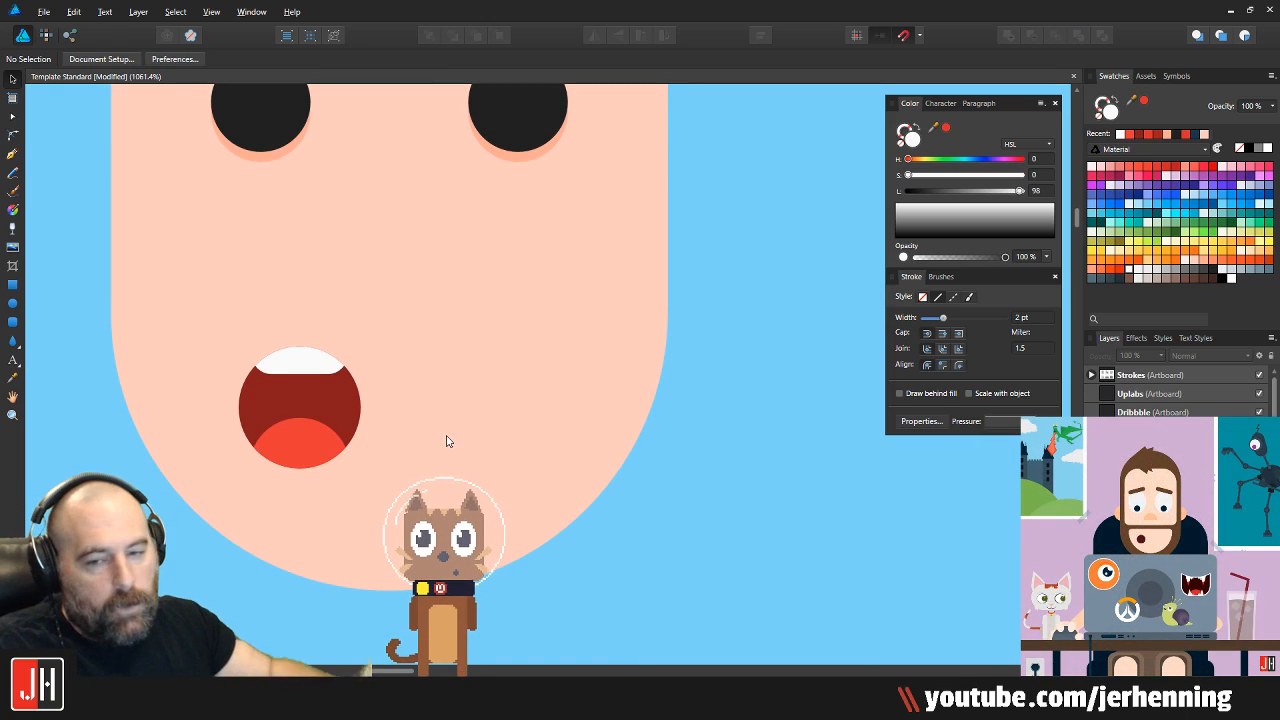
Make two offset copies of the mouth up and to its right, and subtract one from the other to form a crescent
{"action": "left_click", "coordinate": [306, 411]}
{"action": "left_click_drag", "start_coordinate": [306, 411], "coordinate": [404, 316]}
{"action": "left_click", "coordinate": [371, 361], "text": "shift"}
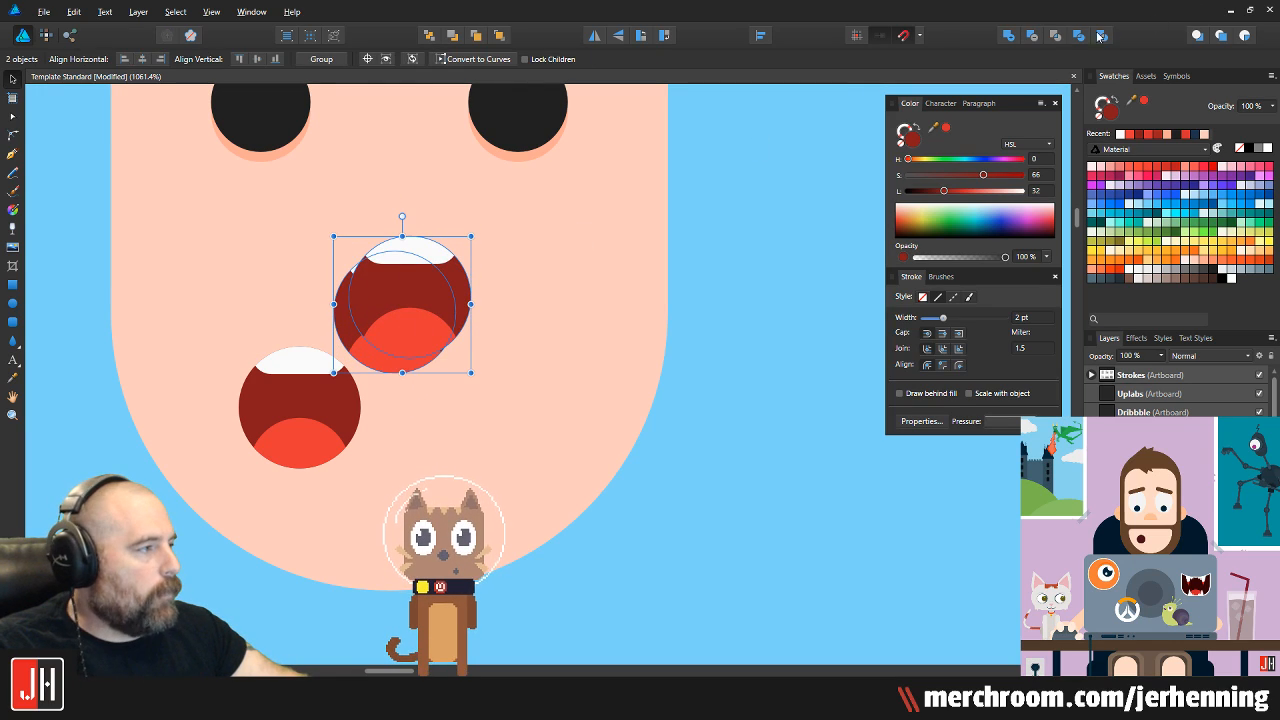
{"action": "left_click", "coordinate": [1033, 38]}
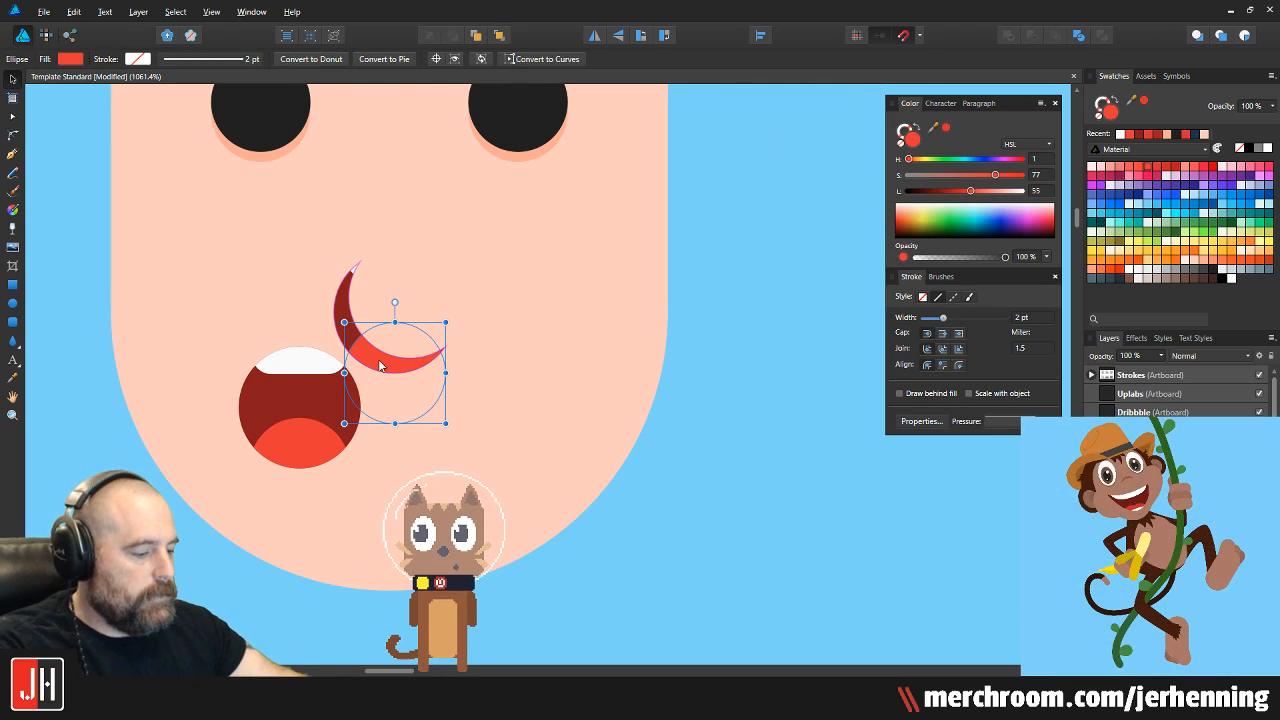
Delete the leftover tongue and teeth shapes inside the crescent
{"action": "key", "text": "ctrl+d"}
{"action": "left_click", "coordinate": [353, 275]}
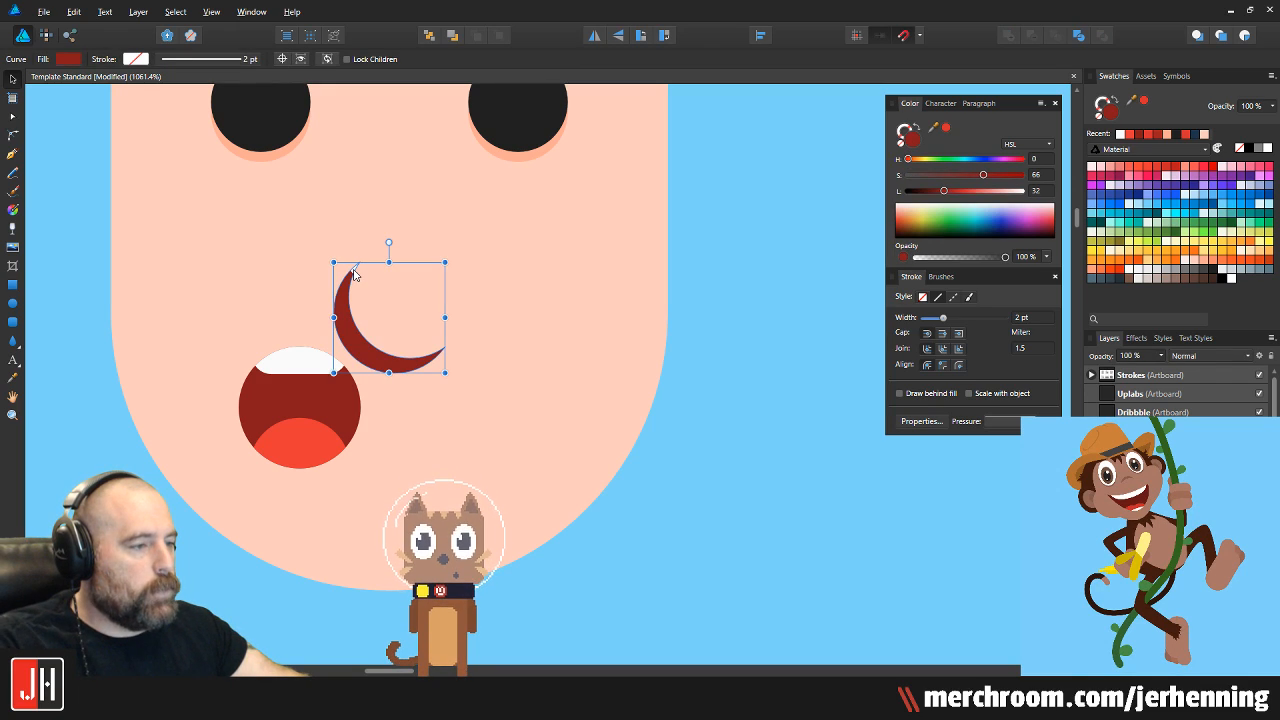
{"action": "double_click", "coordinate": [353, 273]}
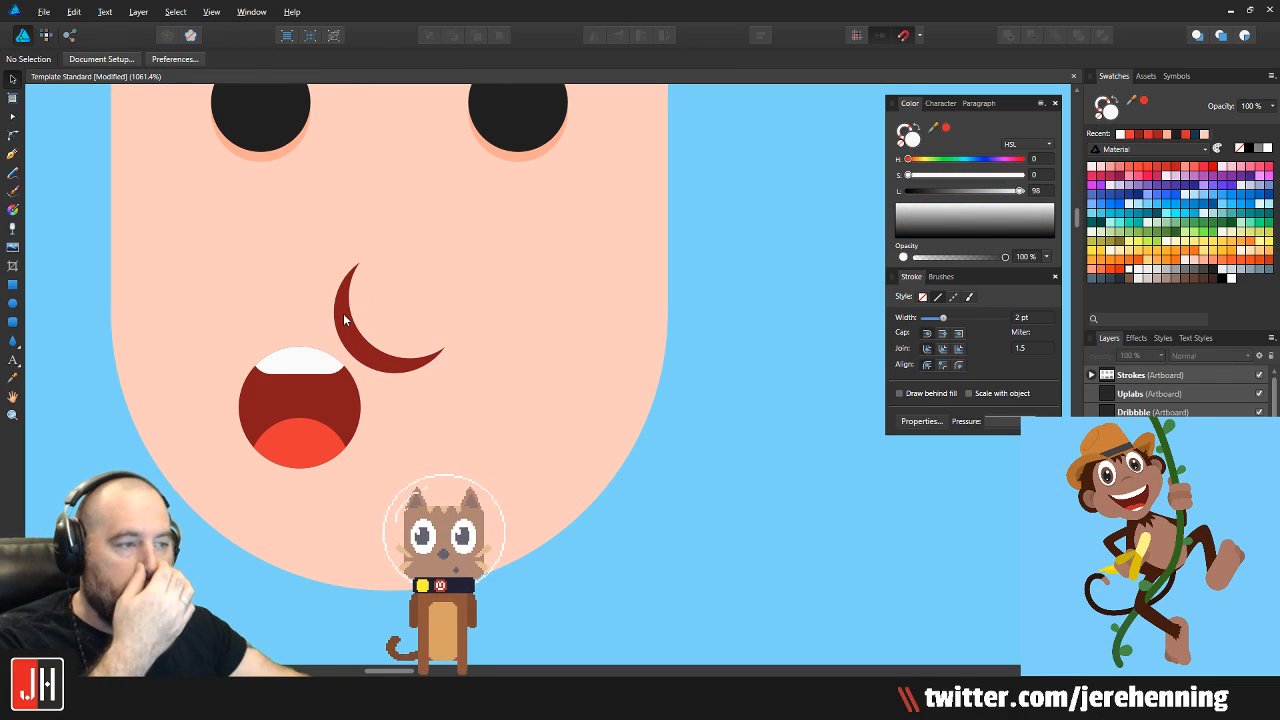
Fill the crescent with the peach shadow colour, move it to the mouth's lower-left side, and enlarge it
{"action": "left_click", "coordinate": [343, 313]}
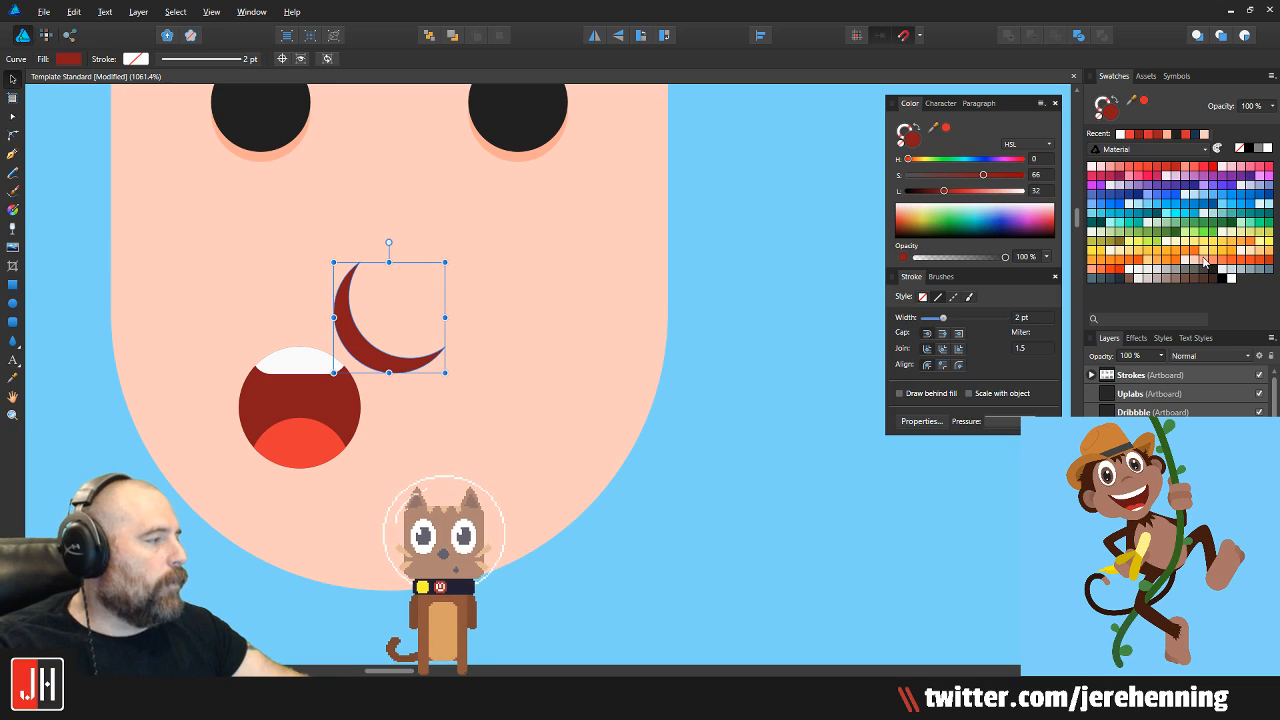
{"action": "left_click", "coordinate": [1204, 260]}
{"action": "left_click_drag", "start_coordinate": [379, 355], "coordinate": [248, 475]}
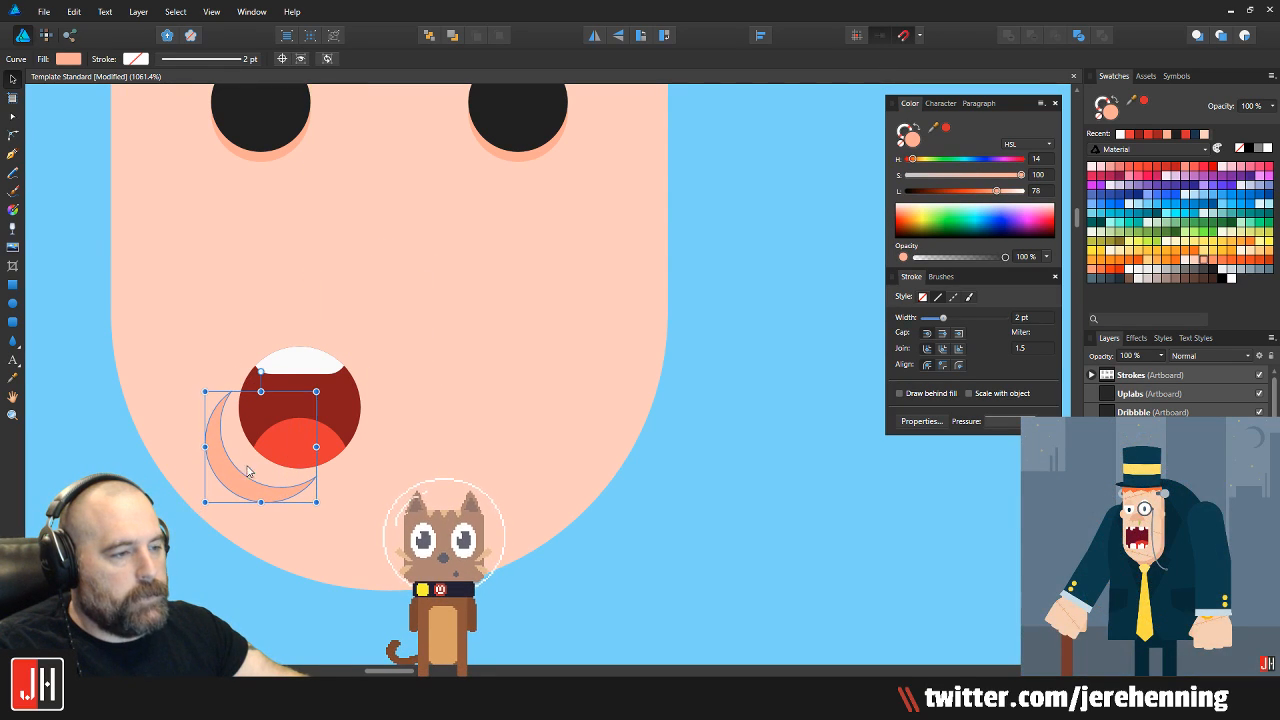
{"action": "left_click_drag", "start_coordinate": [197, 393], "coordinate": [195, 360]}
{"action": "scroll", "coordinate": [229, 434], "scroll_direction": "up", "scroll_amount": 3}
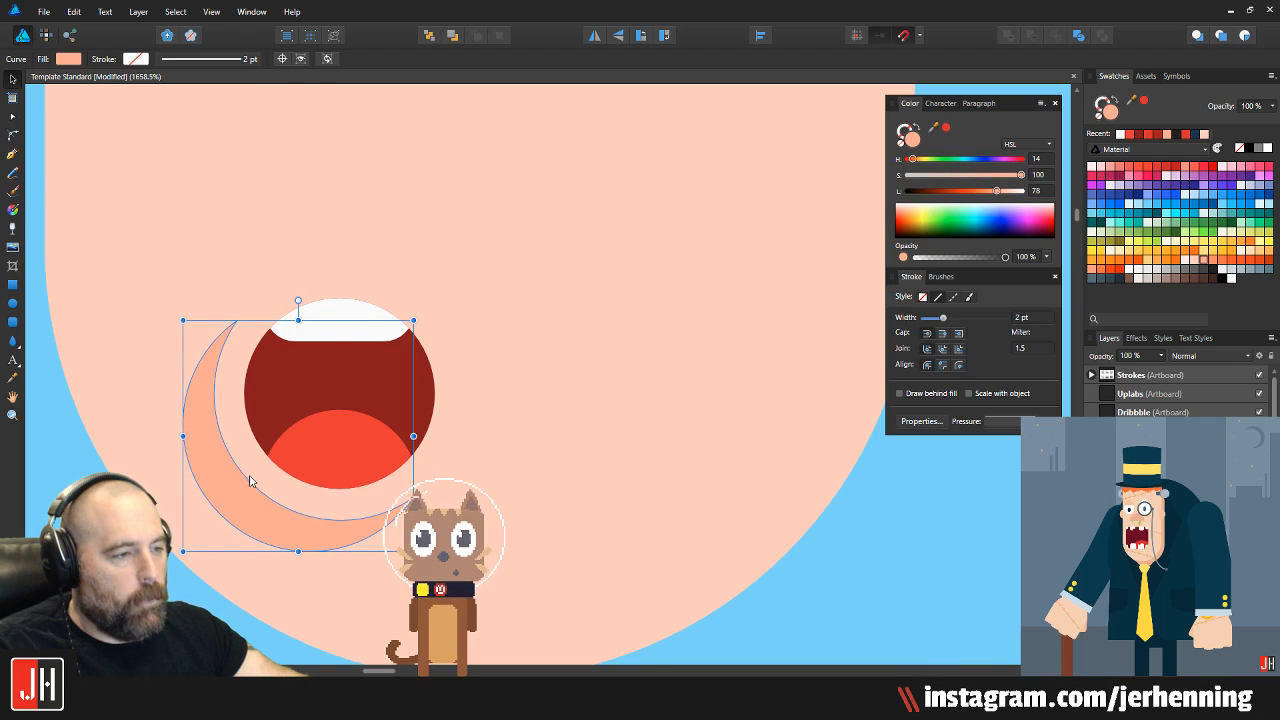
Reposition the mouth and crescent together, and shrink the crescent closer to the mouth's lower-left edge
{"action": "left_click", "coordinate": [334, 390], "text": "shift"}
{"action": "scroll", "coordinate": [339, 391], "scroll_direction": "down", "scroll_amount": 3}
{"action": "left_click_drag", "start_coordinate": [343, 370], "coordinate": [337, 390]}
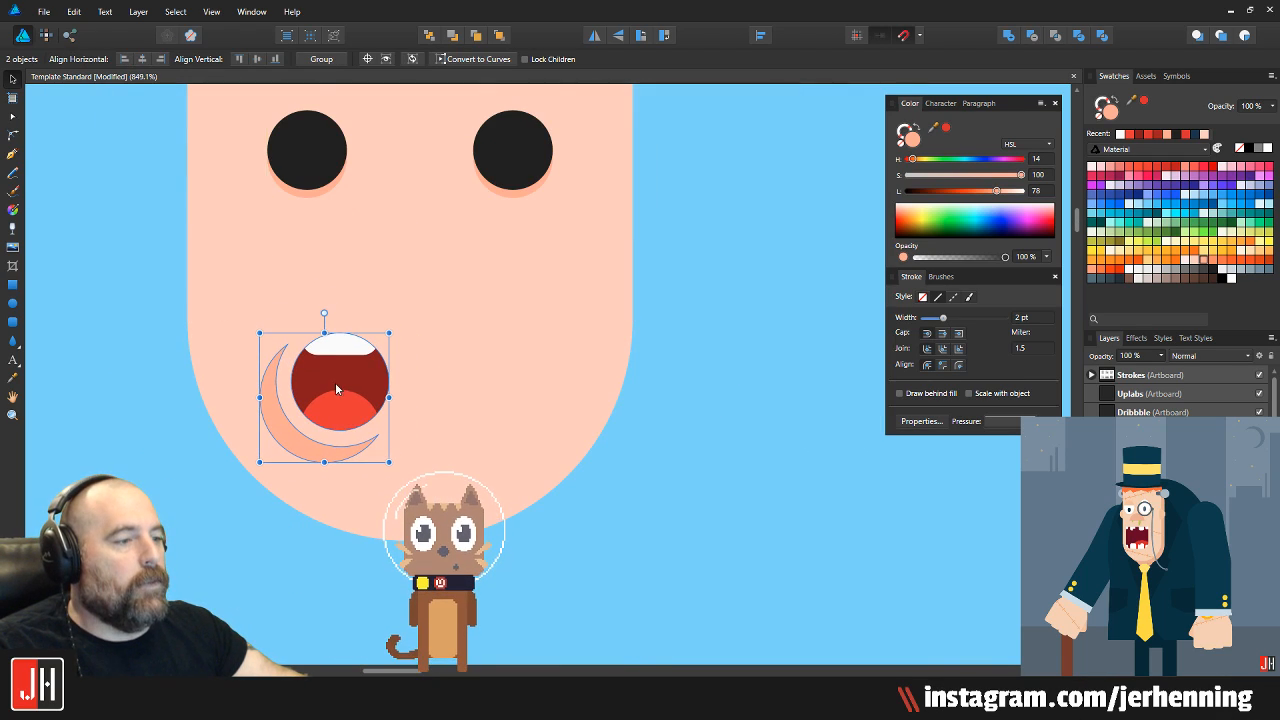
{"action": "left_click", "coordinate": [269, 411]}
{"action": "left_click_drag", "start_coordinate": [259, 342], "coordinate": [284, 359]}
{"action": "scroll", "coordinate": [285, 415], "scroll_direction": "up", "scroll_amount": 2}
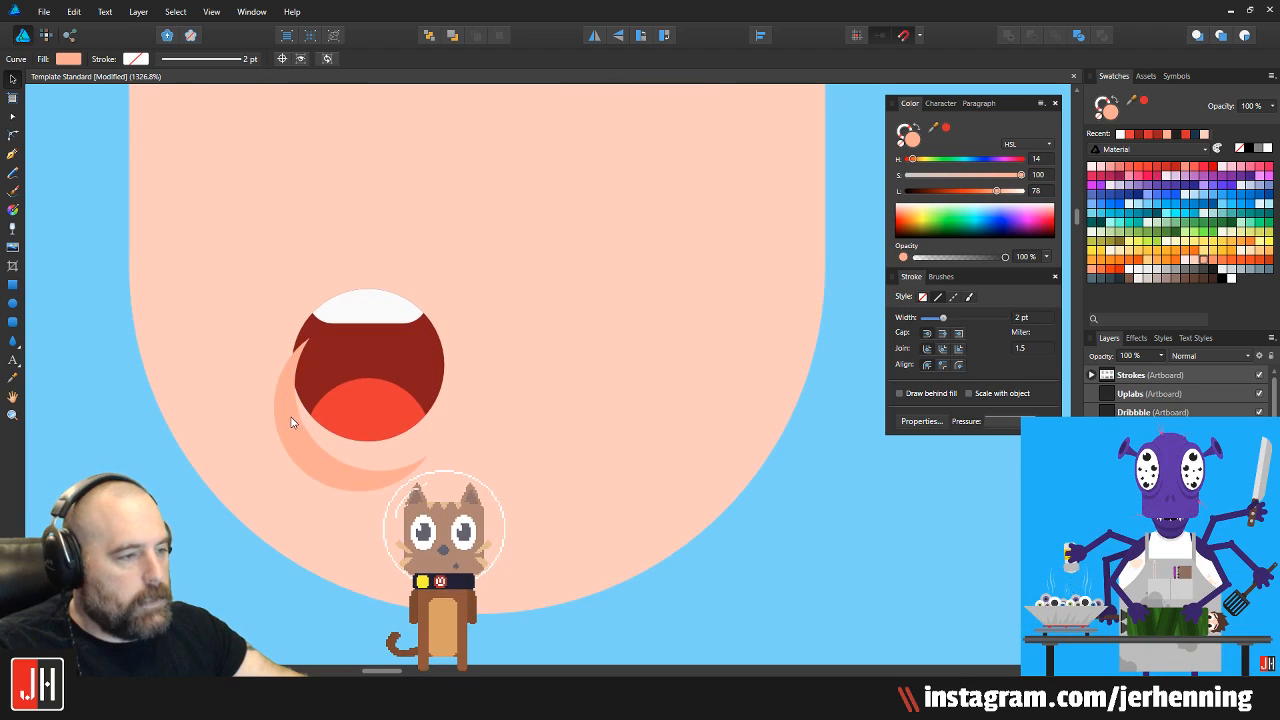
{"action": "scroll", "coordinate": [282, 419], "scroll_direction": "down", "scroll_amount": 4}
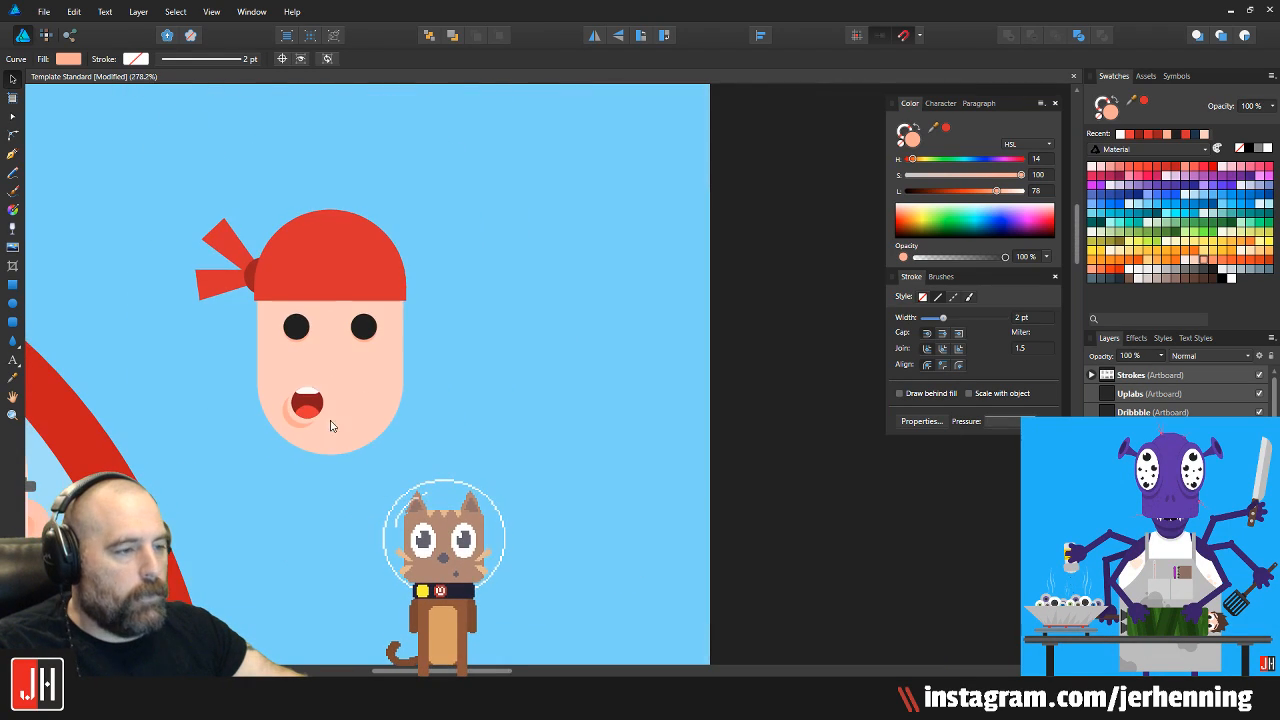
Group the mouth with its crescent and shift the group slightly right and down on the face
{"action": "left_click_drag", "start_coordinate": [374, 505], "coordinate": [237, 323]}
{"action": "key", "text": "ctrl+g"}
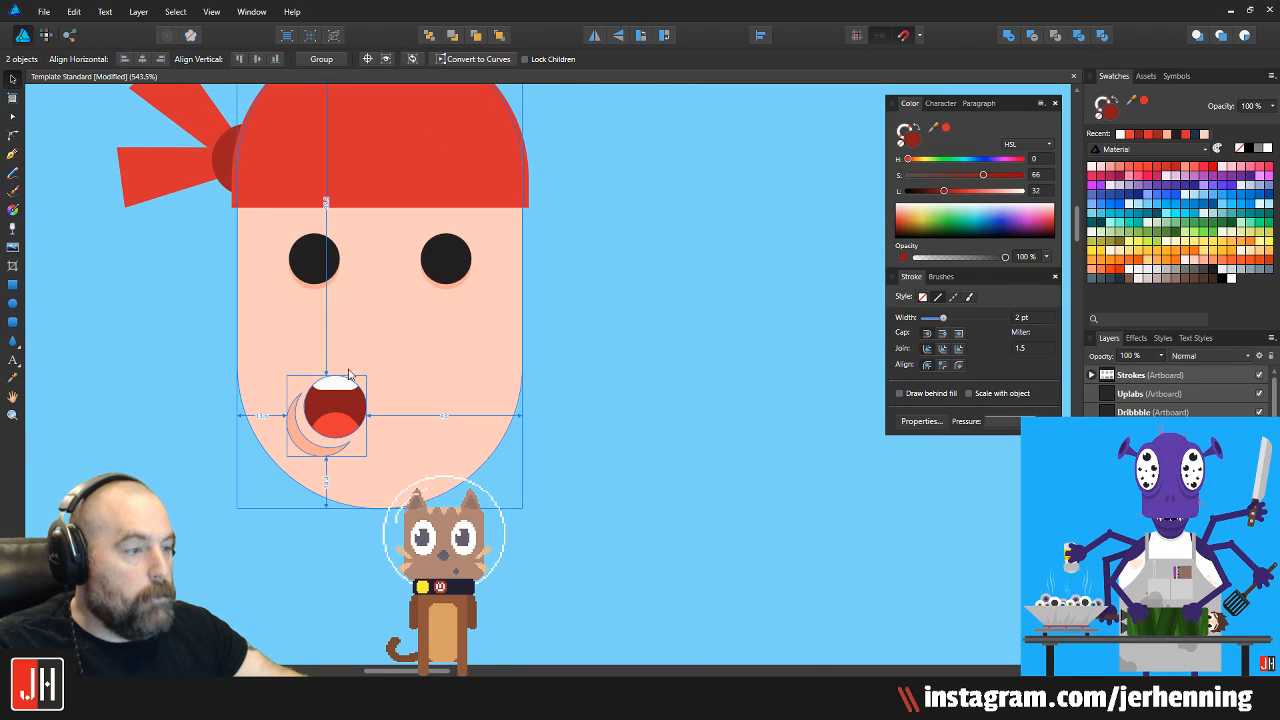
{"action": "mouse_move", "coordinate": [324, 401]}
{"action": "left_mouse_down"}
{"action": "mouse_move", "coordinate": [332, 411]}
{"action": "mouse_move", "coordinate": [355, 400]}
{"action": "mouse_move", "coordinate": [336, 411]}
{"action": "left_mouse_up"}
{"action": "key", "text": "ctrl+d"}
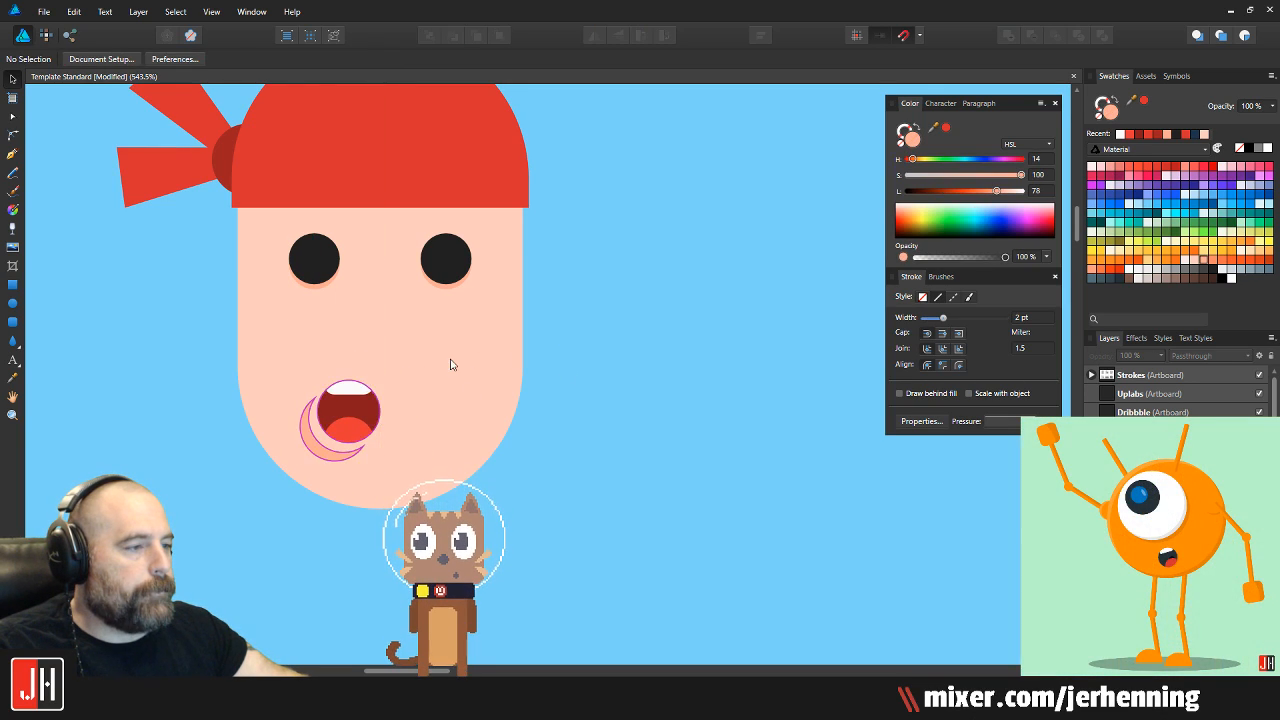
Move both eyes a little further up towards the bandana
{"action": "scroll", "coordinate": [449, 363], "scroll_direction": "down", "scroll_amount": 5}
{"action": "scroll", "coordinate": [197, 300], "scroll_direction": "up", "scroll_amount": 5}
{"action": "left_click_drag", "start_coordinate": [208, 278], "coordinate": [666, 390]}
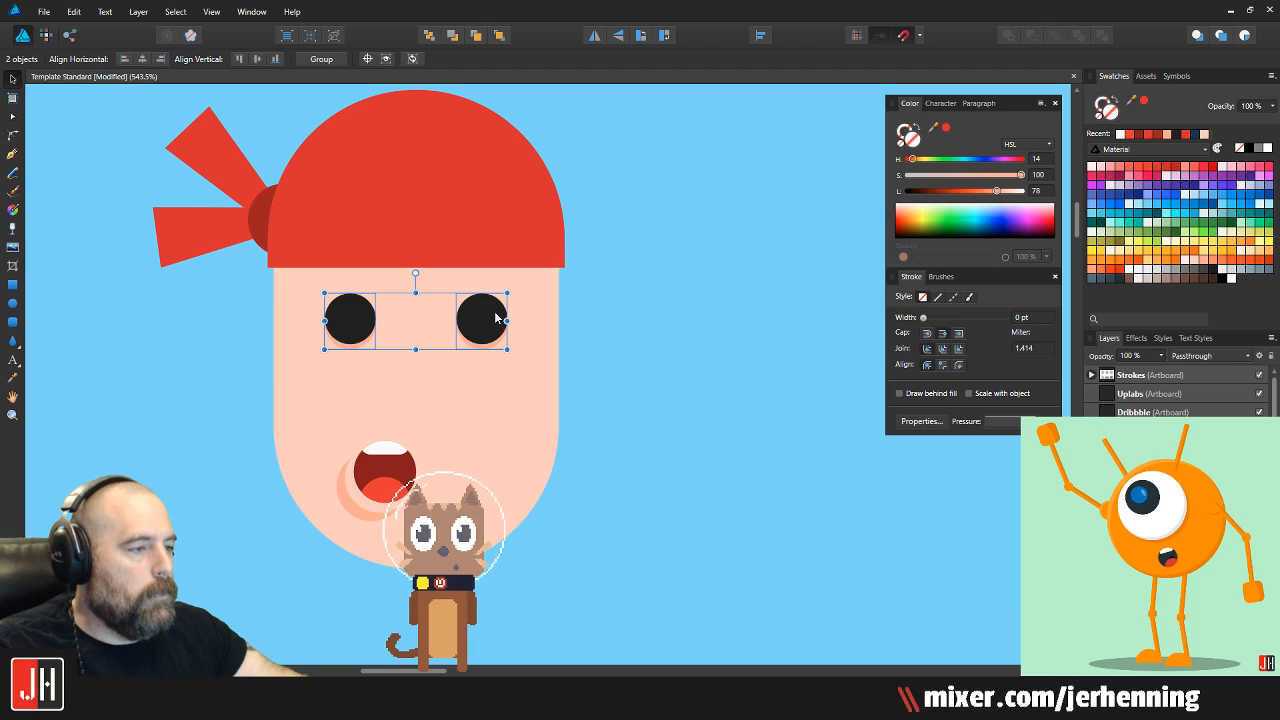
{"action": "left_click_drag", "start_coordinate": [486, 312], "coordinate": [486, 303]}
{"action": "key", "text": "ctrl+d"}
Move the mouth and crescent group slightly up on the face
{"action": "scroll", "coordinate": [519, 316], "scroll_direction": "down", "scroll_amount": 4}
{"action": "scroll", "coordinate": [449, 366], "scroll_direction": "up", "scroll_amount": 5}
{"action": "left_click", "coordinate": [411, 456]}
{"action": "left_click_drag", "start_coordinate": [411, 456], "coordinate": [410, 433]}
{"action": "scroll", "coordinate": [449, 426], "scroll_direction": "down", "scroll_amount": 5}
{"action": "key", "text": "ctrl+d"}
{"action": "scroll", "coordinate": [543, 414], "scroll_direction": "up", "scroll_amount": 4}
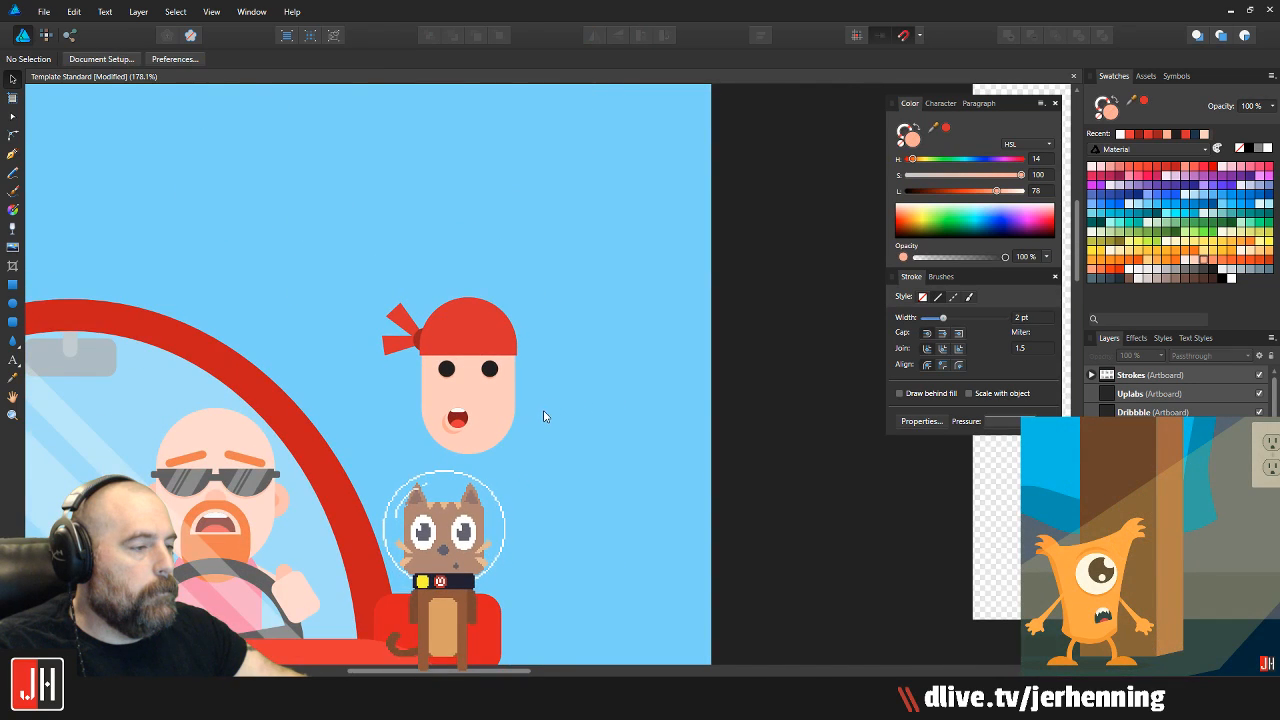
Delete the rounded white teeth from inside the mouth
{"action": "scroll", "coordinate": [408, 430], "scroll_direction": "up", "scroll_amount": 5}
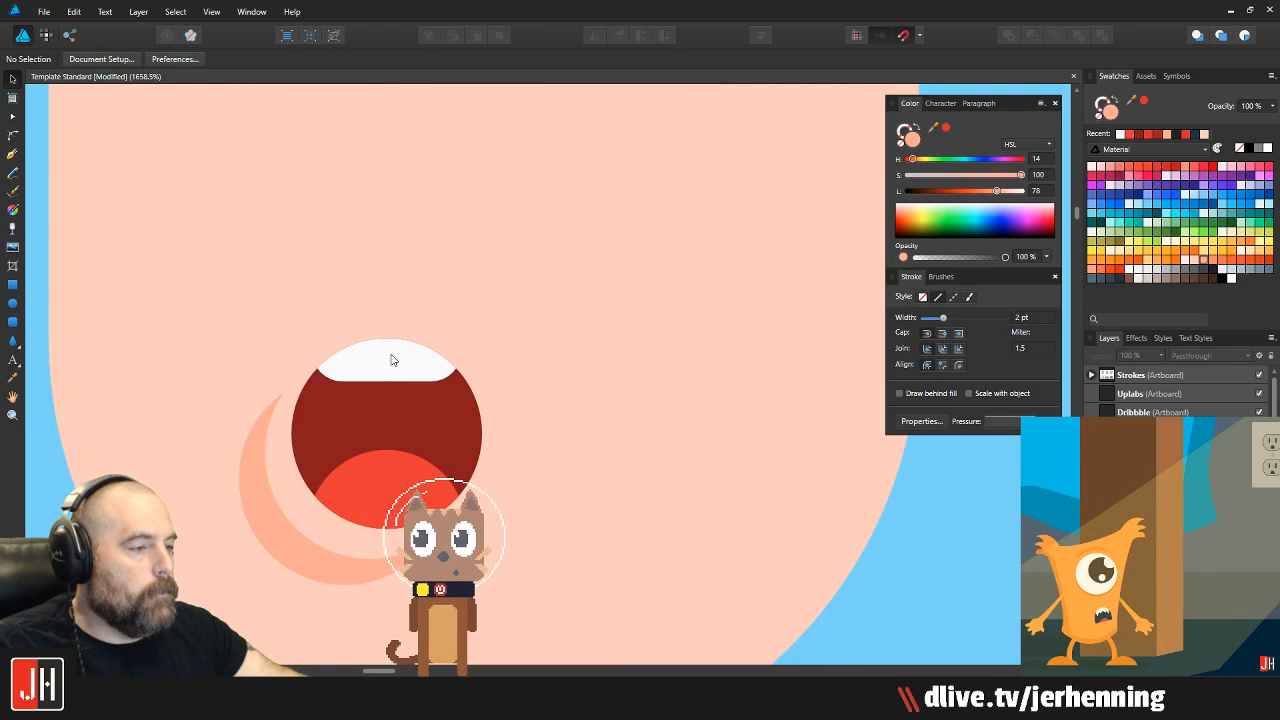
{"action": "double_click", "coordinate": [403, 364]}
{"action": "key", "text": "Delete"}
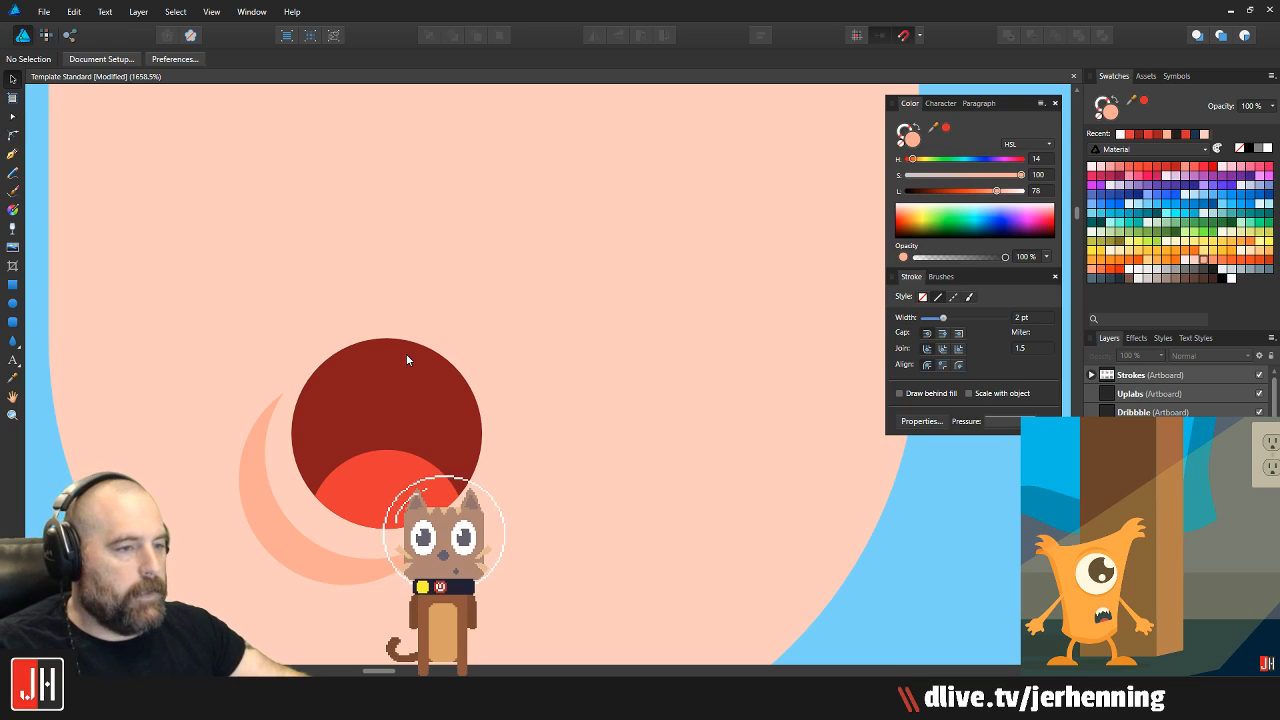
Draw a rectangle across the top of the mouth, fill it white, and paste it inside the dark mouth circle
{"action": "left_click", "coordinate": [13, 285]}
{"action": "mouse_move", "coordinate": [259, 294]}
{"action": "left_mouse_down"}
{"action": "mouse_move", "coordinate": [563, 414]}
{"action": "mouse_move", "coordinate": [511, 392]}
{"action": "left_mouse_up"}
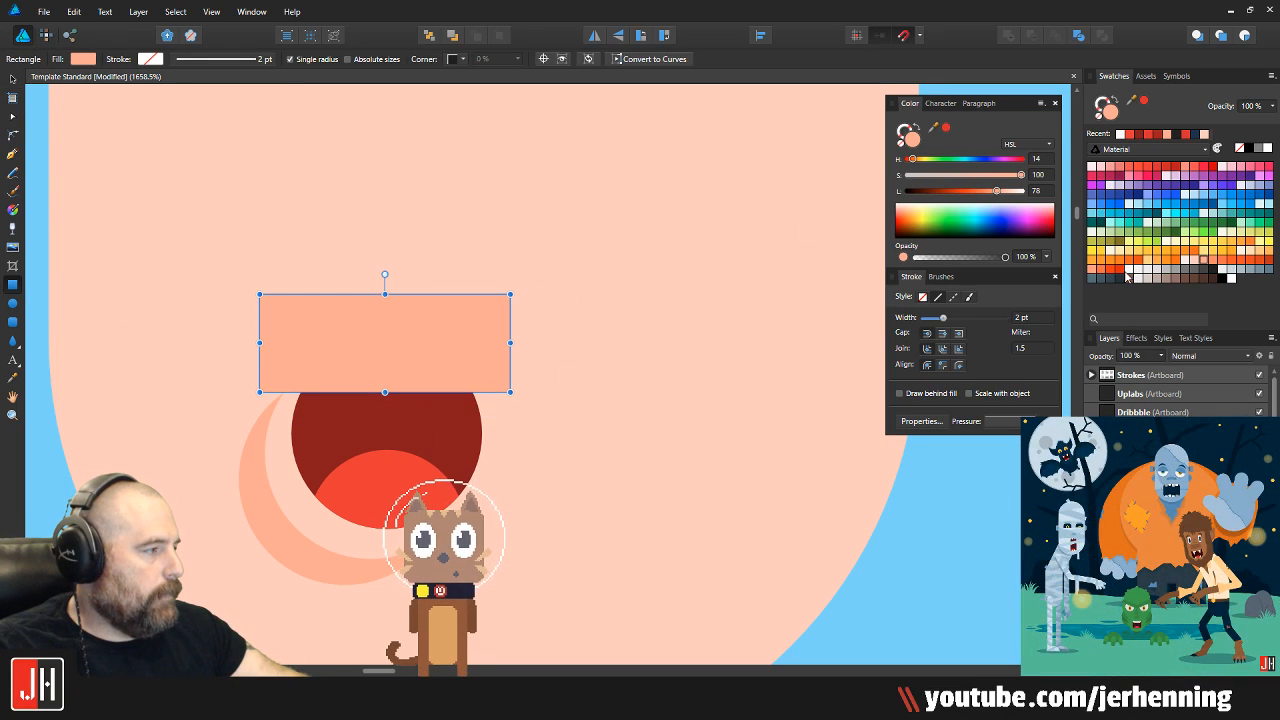
{"action": "left_click", "coordinate": [1126, 275]}
{"action": "key", "text": "Delete"}
{"action": "key", "text": "v"}
{"action": "left_click", "coordinate": [429, 381]}
{"action": "key", "text": "ctrl+alt+v"}
Duplicate the white rectangle to the right leaving a tooth gap, and copy the pair down and left as lower teeth
{"action": "left_click_drag", "start_coordinate": [420, 370], "coordinate": [651, 363]}
{"action": "left_click", "coordinate": [371, 380], "text": "shift"}
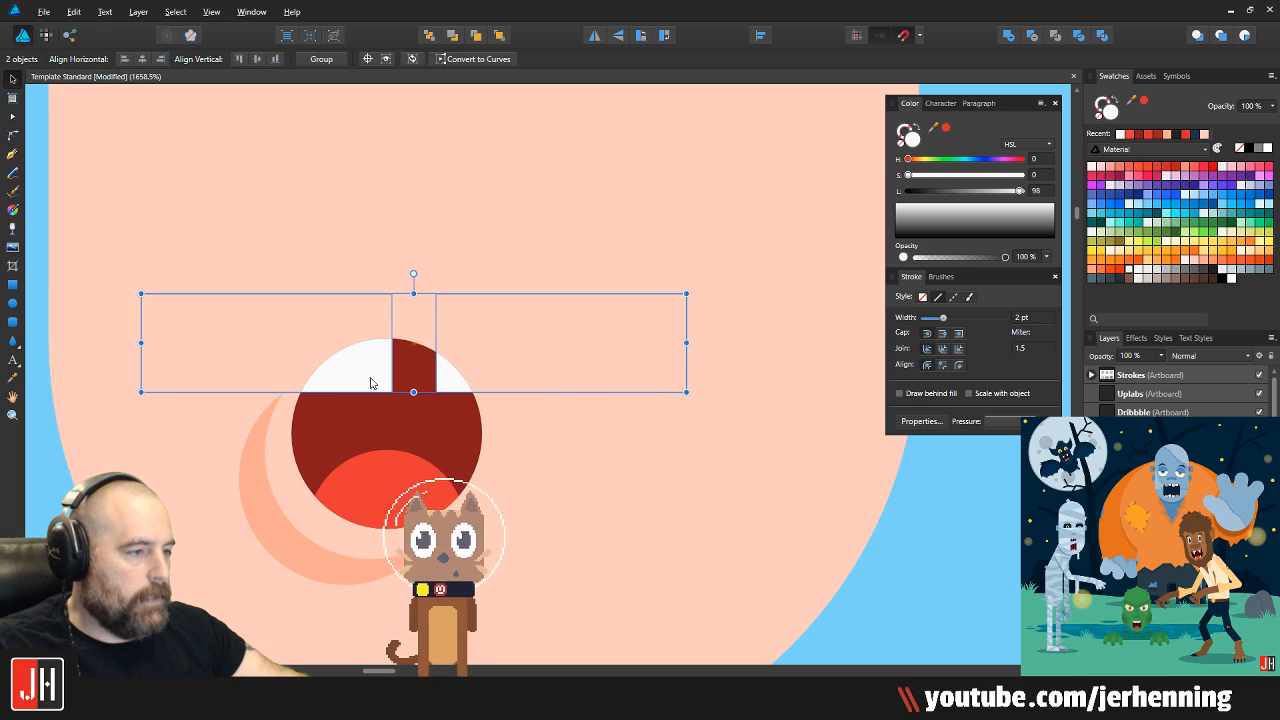
{"action": "left_click_drag", "start_coordinate": [370, 382], "coordinate": [311, 557]}
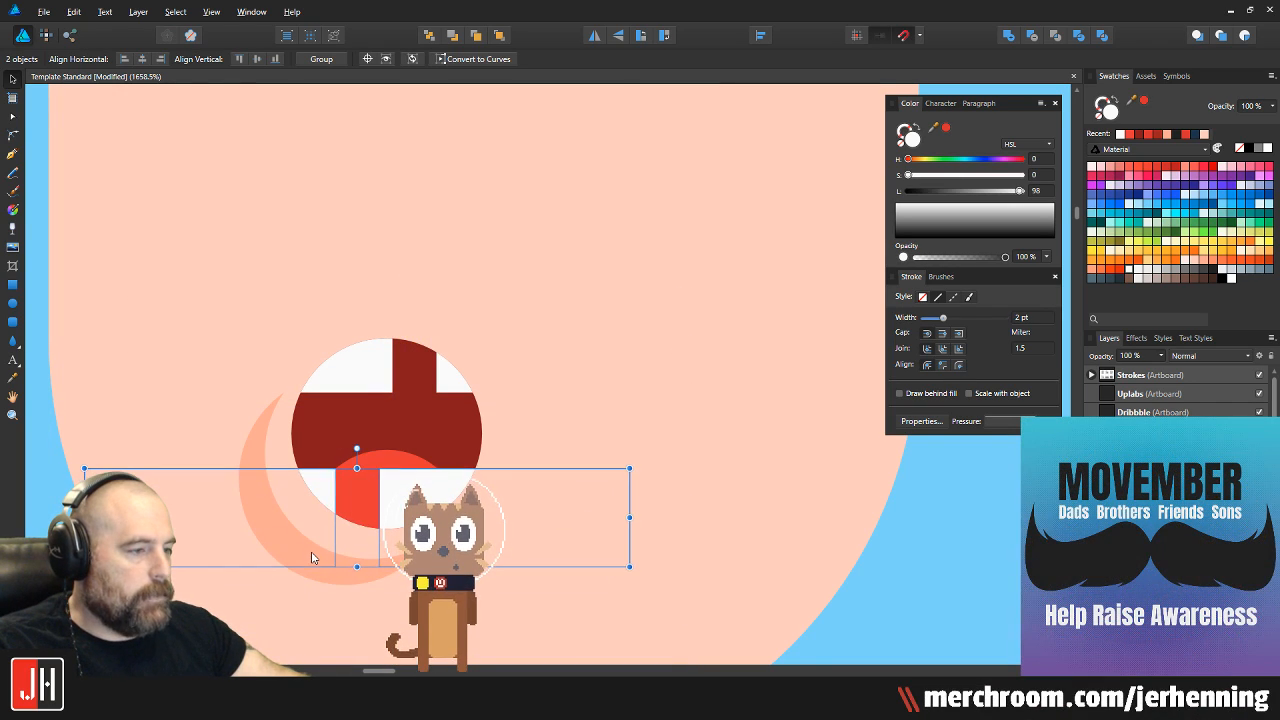
{"action": "scroll", "coordinate": [314, 554], "scroll_direction": "down", "scroll_amount": 5}
{"action": "key", "text": "ctrl+d"}
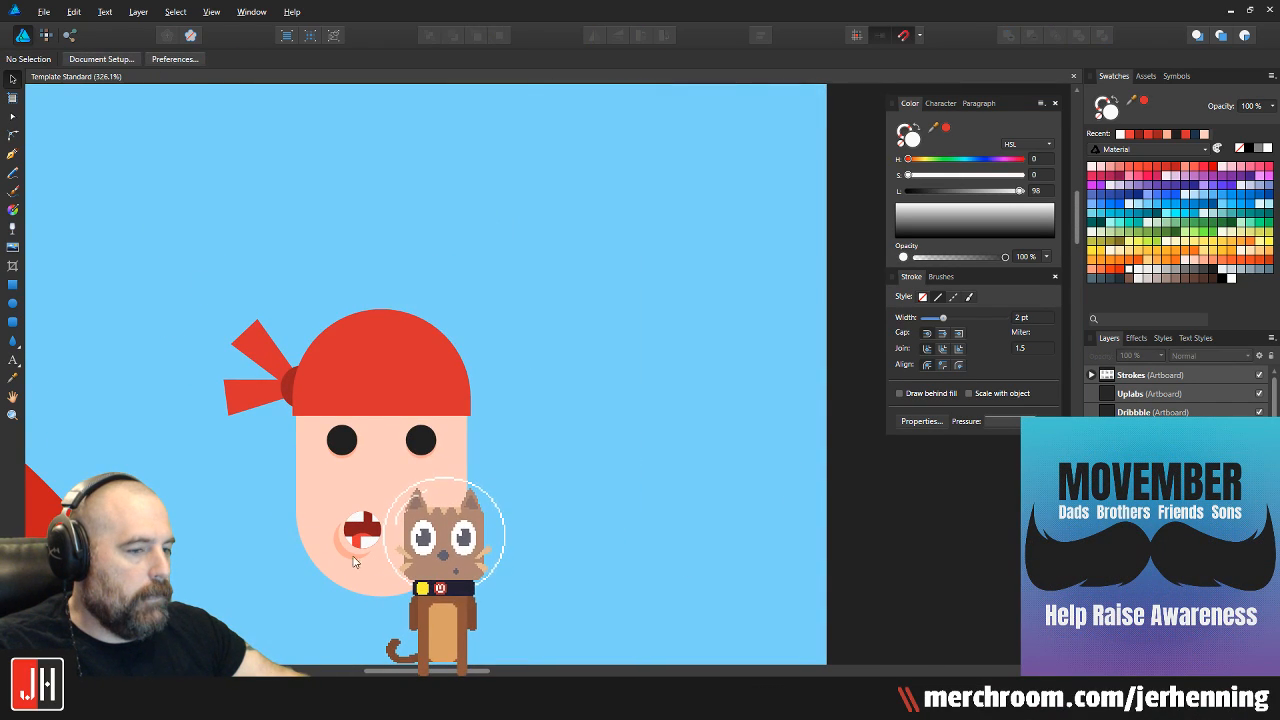
Reselect the lower pair of teeth and move it slightly down inside the mouth
{"action": "scroll", "coordinate": [360, 562], "scroll_direction": "up", "scroll_amount": 5}
{"action": "key", "text": "ctrl+z"}
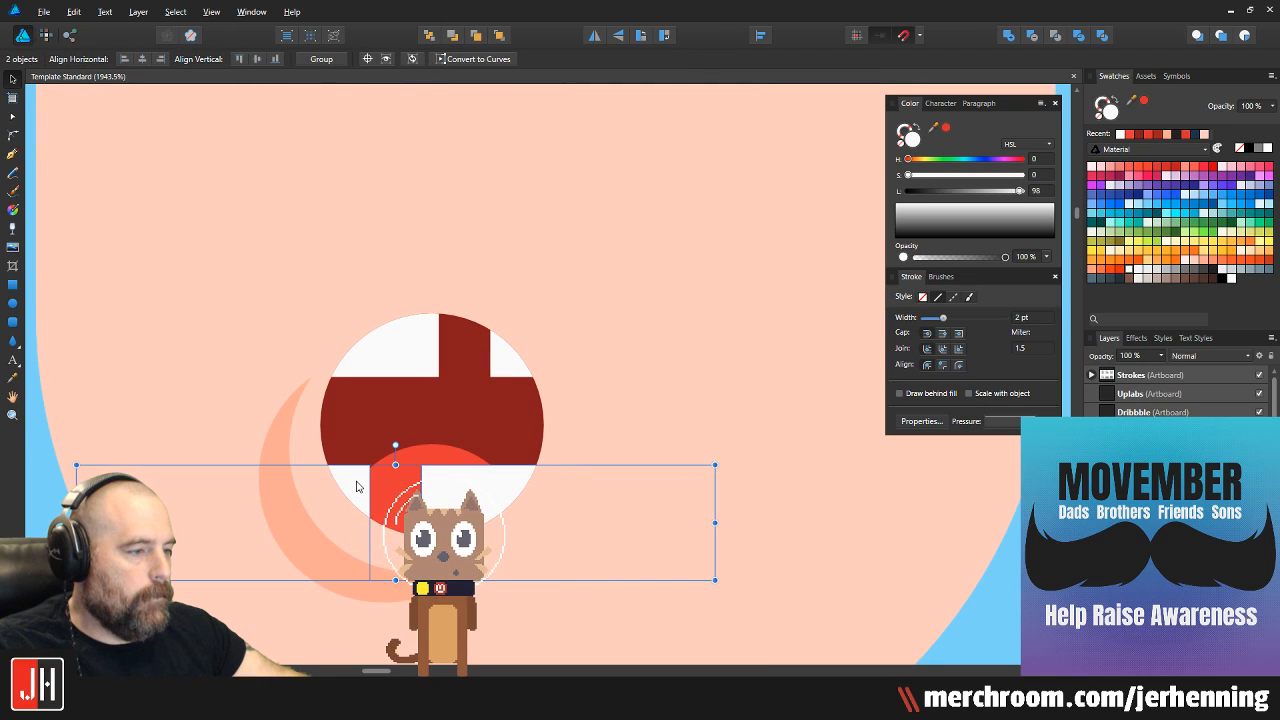
{"action": "scroll", "coordinate": [360, 490], "scroll_direction": "down", "scroll_amount": 5}
{"action": "key", "text": "ctrl+d"}
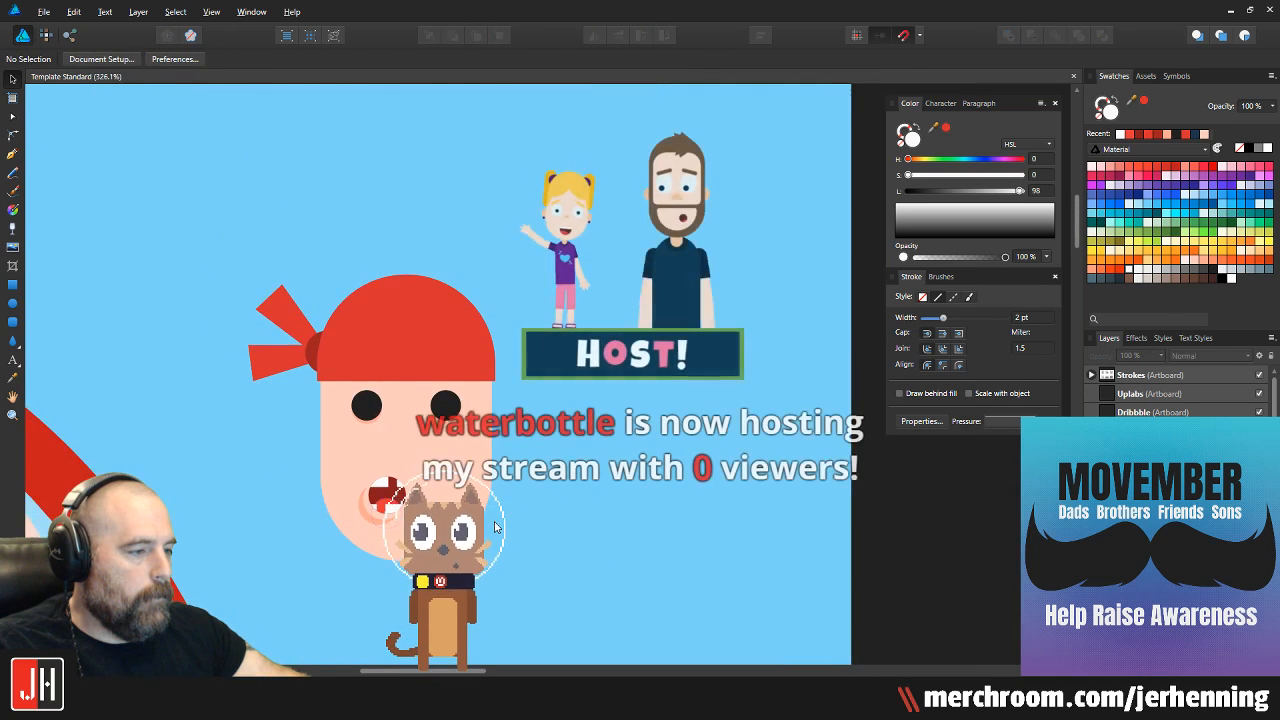
Draw a circle overlapping the left edge of the face, filled with the peach shadow colour and placed behind the head
{"action": "scroll", "coordinate": [499, 523], "scroll_direction": "down", "scroll_amount": 1}
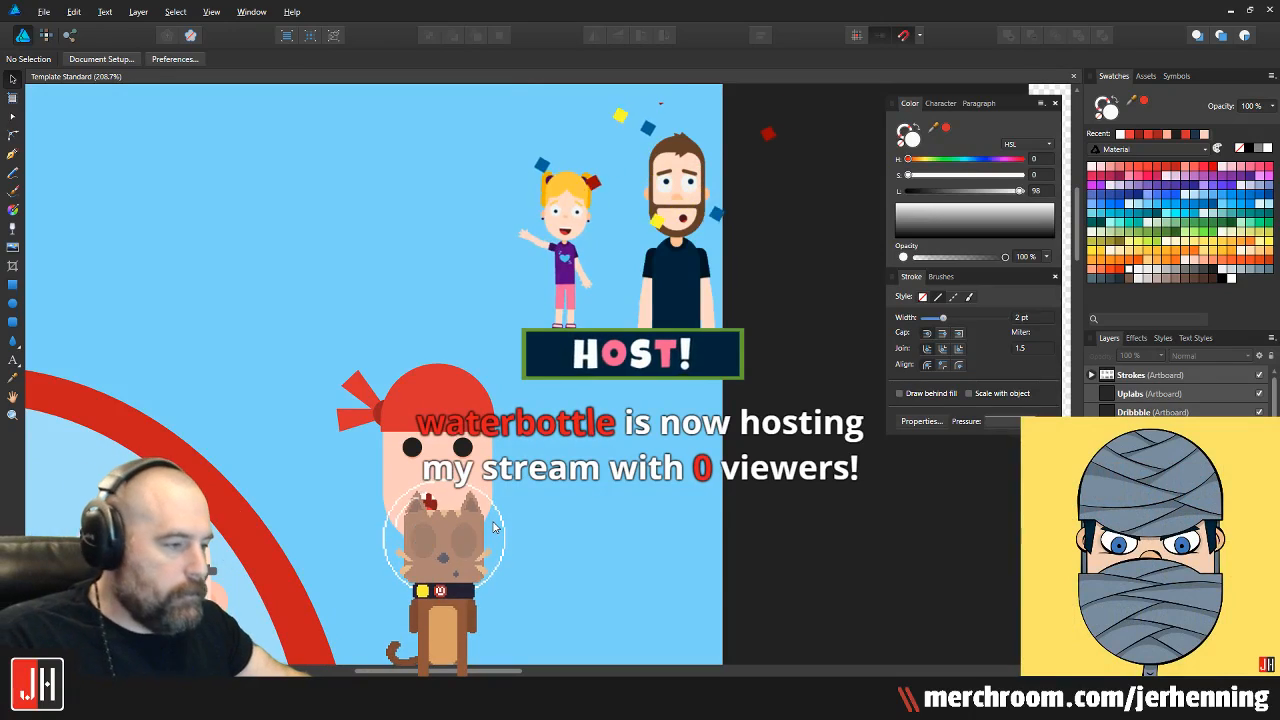
{"action": "scroll", "coordinate": [441, 343], "scroll_direction": "down", "scroll_amount": 2}
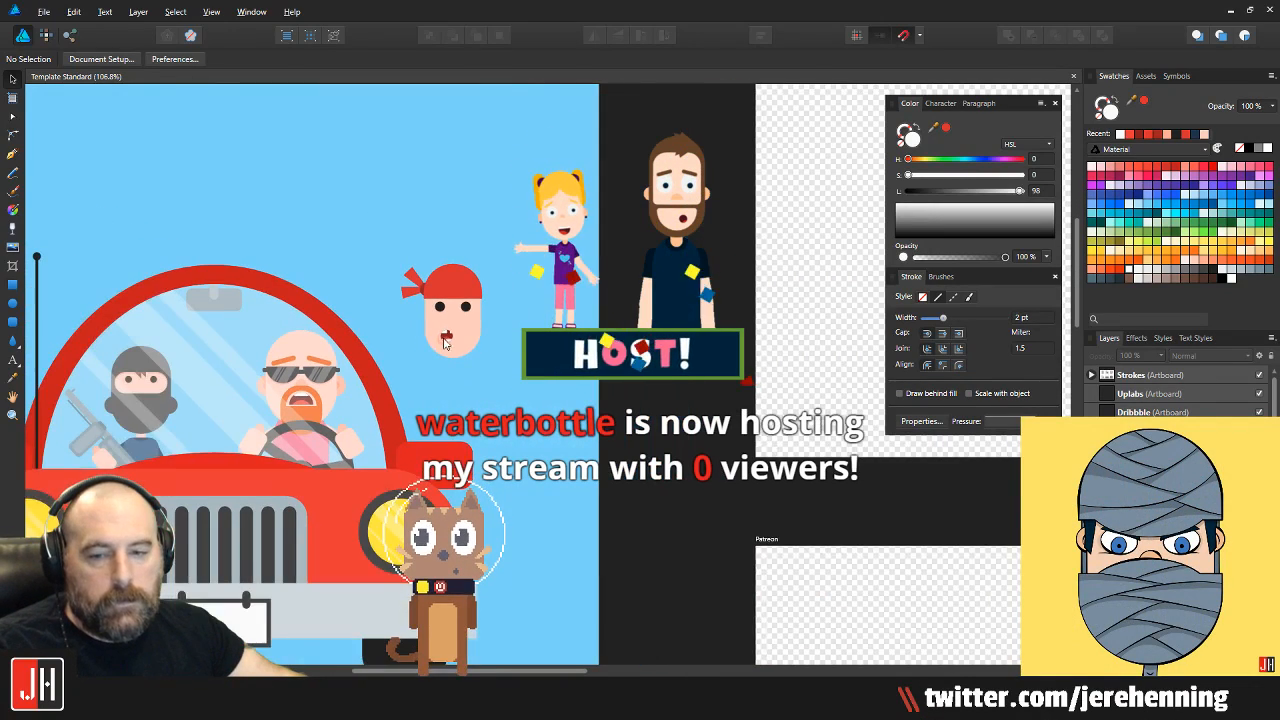
{"action": "scroll", "coordinate": [441, 343], "scroll_direction": "up", "scroll_amount": 4}
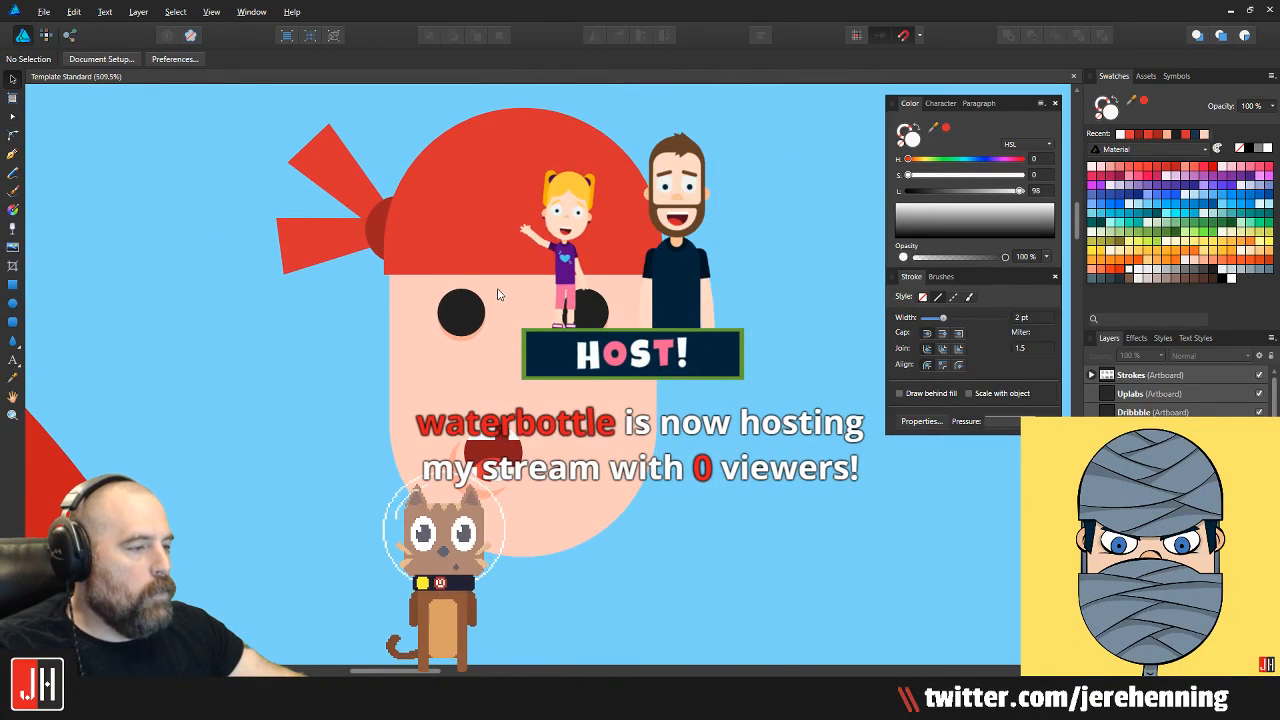
{"action": "scroll", "coordinate": [502, 295], "scroll_direction": "up", "scroll_amount": 2}
{"action": "key", "text": "m"}
{"action": "left_click_drag", "start_coordinate": [302, 314], "coordinate": [433, 448]}
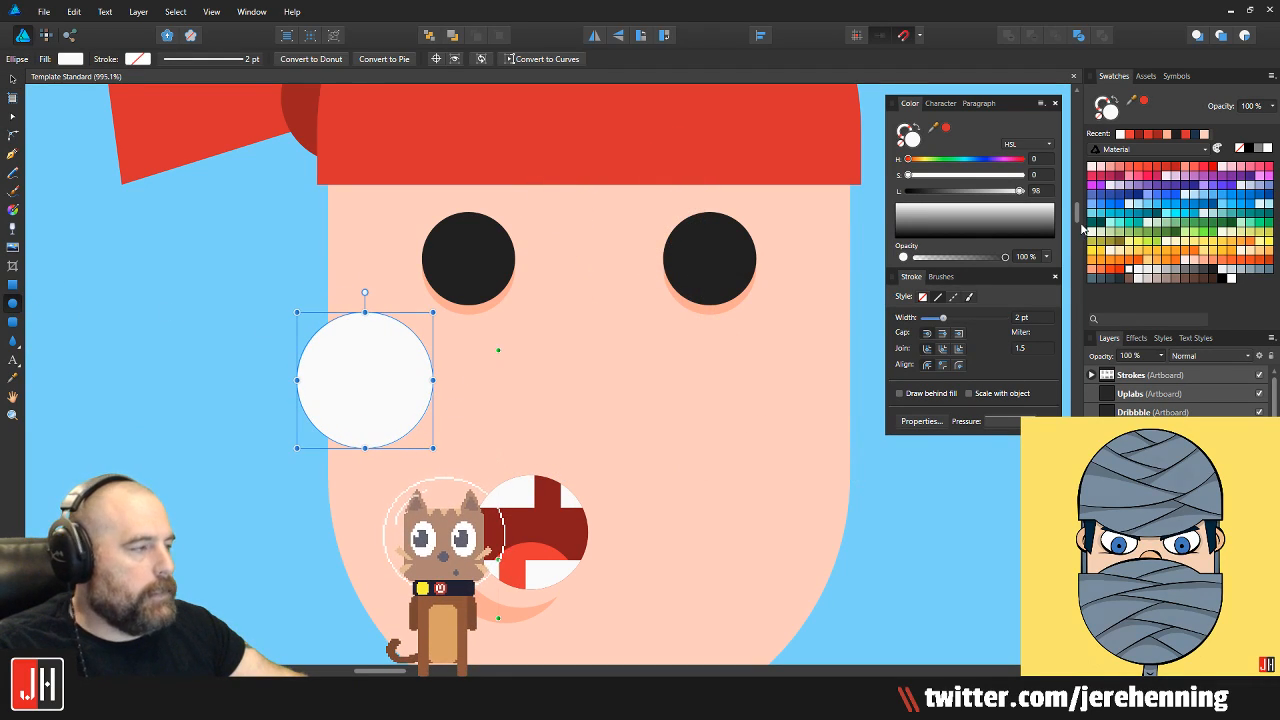
{"action": "left_click", "coordinate": [1210, 262]}
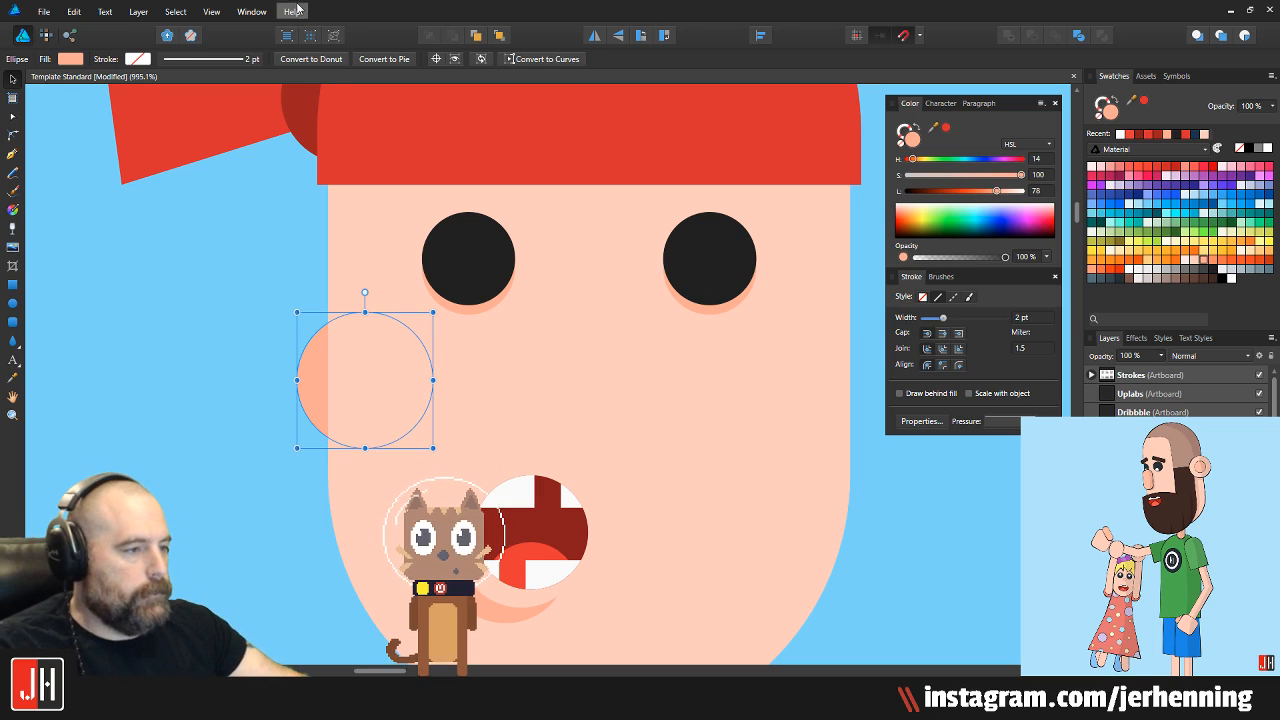
Shrink the ear circle and move it up along the left edge of the face
{"action": "left_click_drag", "start_coordinate": [433, 313], "coordinate": [386, 359]}
{"action": "left_click_drag", "start_coordinate": [349, 408], "coordinate": [351, 364]}
{"action": "left_click", "coordinate": [352, 365], "text": "shift"}
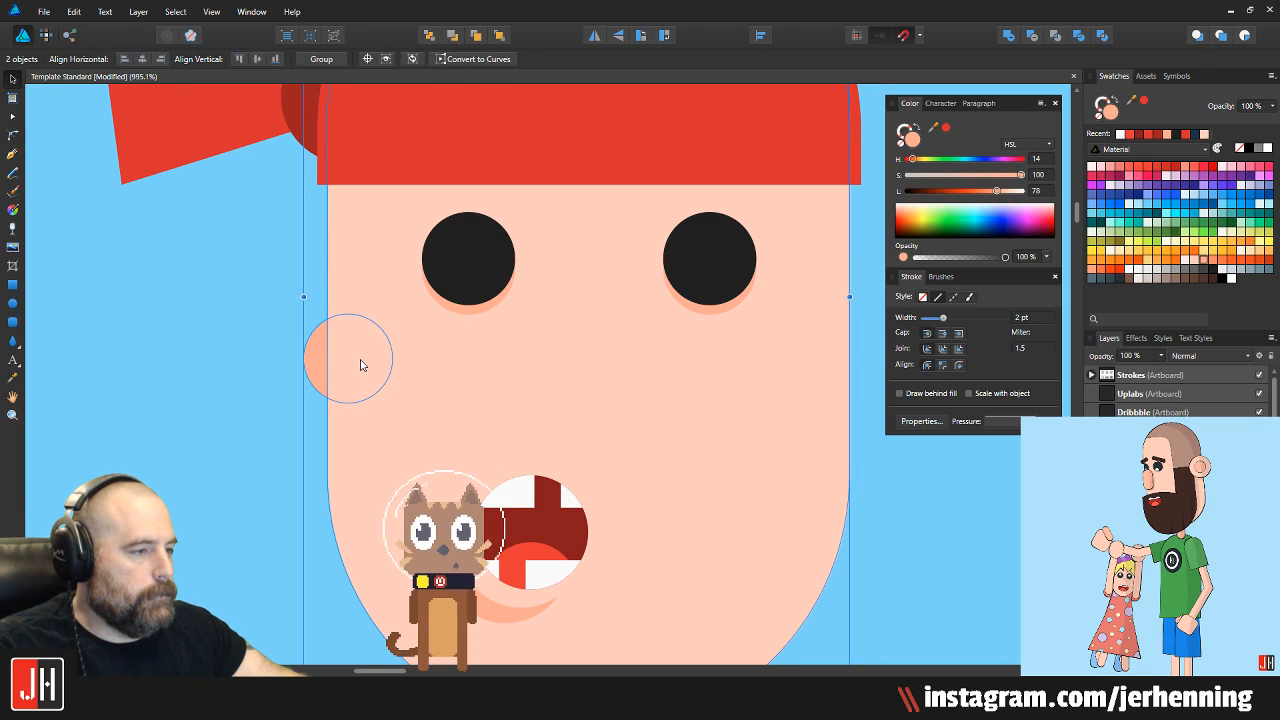
{"action": "key", "text": "ctrl+d"}
{"action": "key", "text": "ctrl+z"}
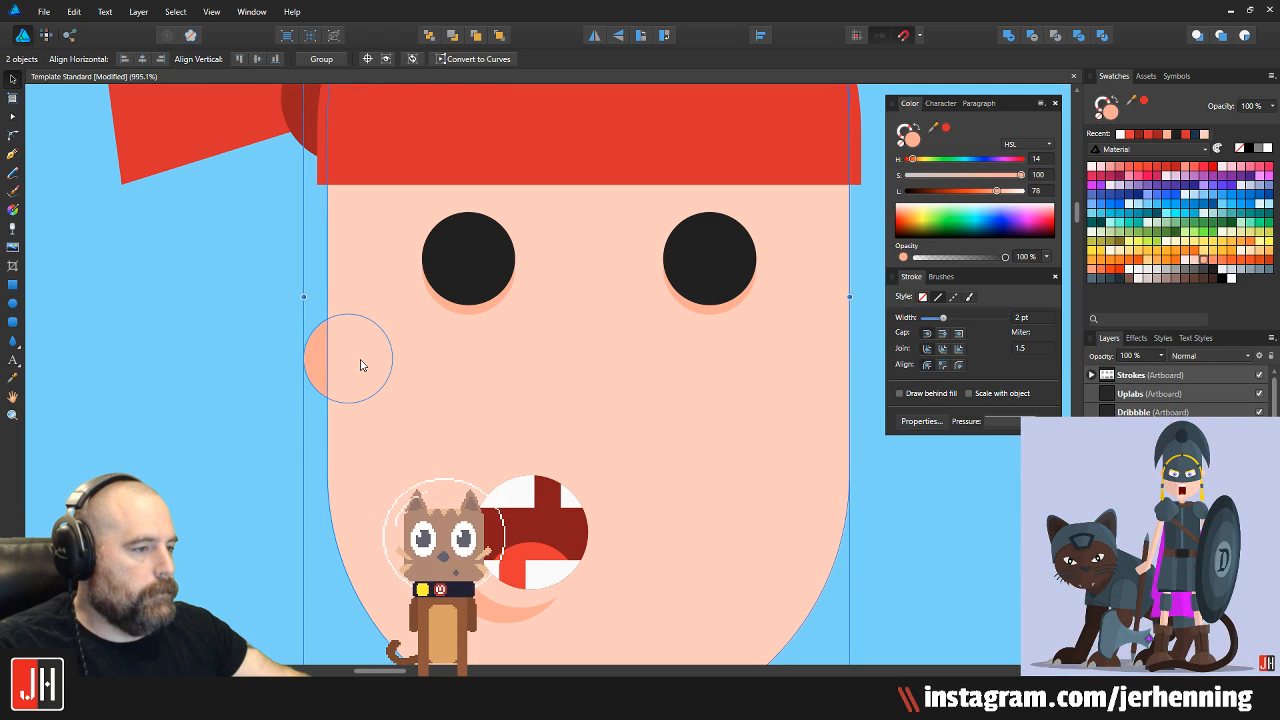
{"action": "key", "text": "ctrl+z"}
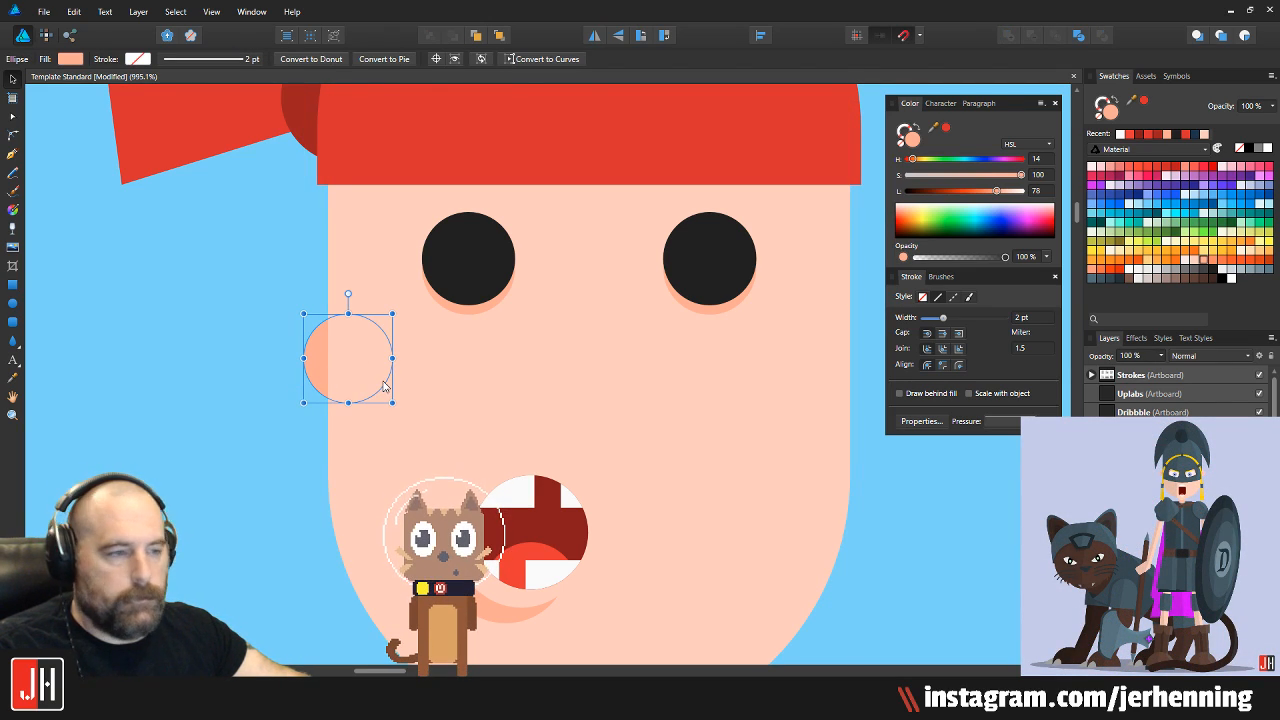
Duplicate the ear circle behind the right edge of the face, level with the first ear
{"action": "key", "text": "ctrl+j"}
{"action": "left_click_drag", "start_coordinate": [357, 366], "coordinate": [858, 382]}
{"action": "left_click", "coordinate": [312, 363], "text": "shift"}
{"action": "left_click_drag", "start_coordinate": [318, 364], "coordinate": [315, 368]}
{"action": "scroll", "coordinate": [315, 368], "scroll_direction": "down", "scroll_amount": 8}
{"action": "left_click", "coordinate": [482, 431]}
{"action": "left_click_drag", "start_coordinate": [482, 431], "coordinate": [519, 424]}
{"action": "scroll", "coordinate": [440, 374], "scroll_direction": "up", "scroll_amount": 5}
{"action": "scroll", "coordinate": [429, 391], "scroll_direction": "down", "scroll_amount": 8}
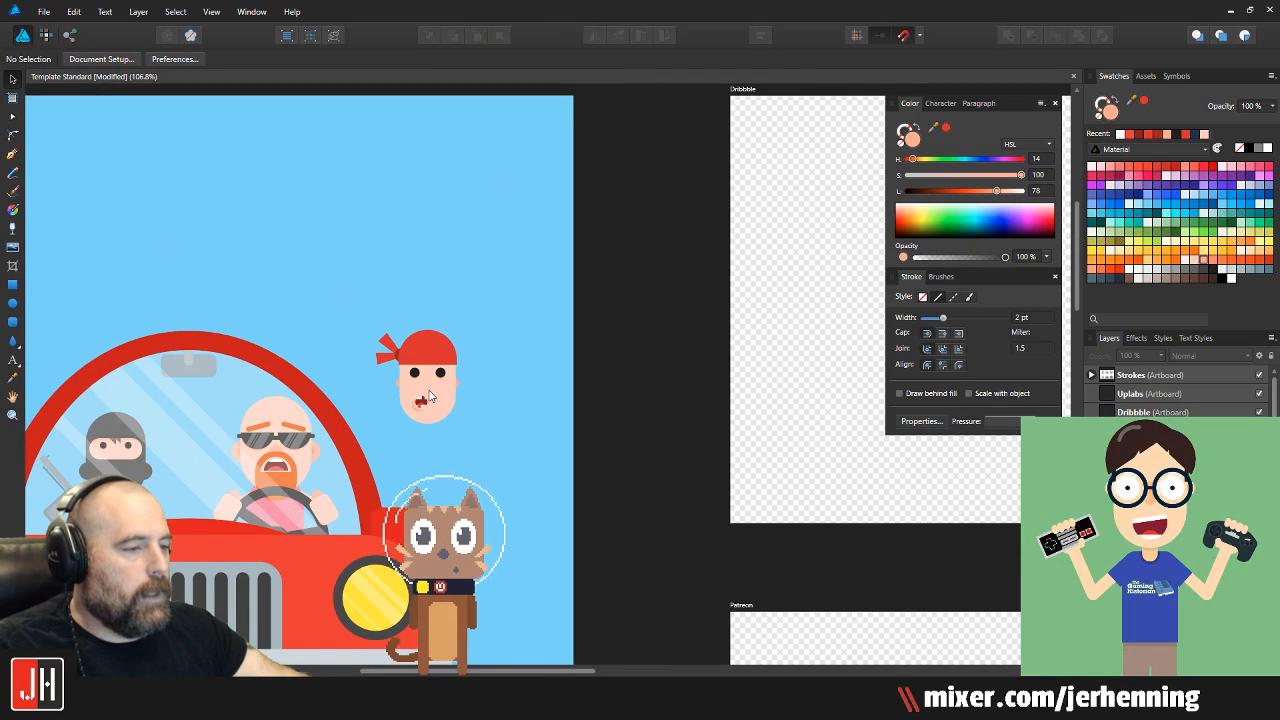
{"action": "scroll", "coordinate": [429, 396], "scroll_direction": "down", "scroll_amount": 4}
{"action": "scroll", "coordinate": [555, 325], "scroll_direction": "up", "scroll_amount": 7}
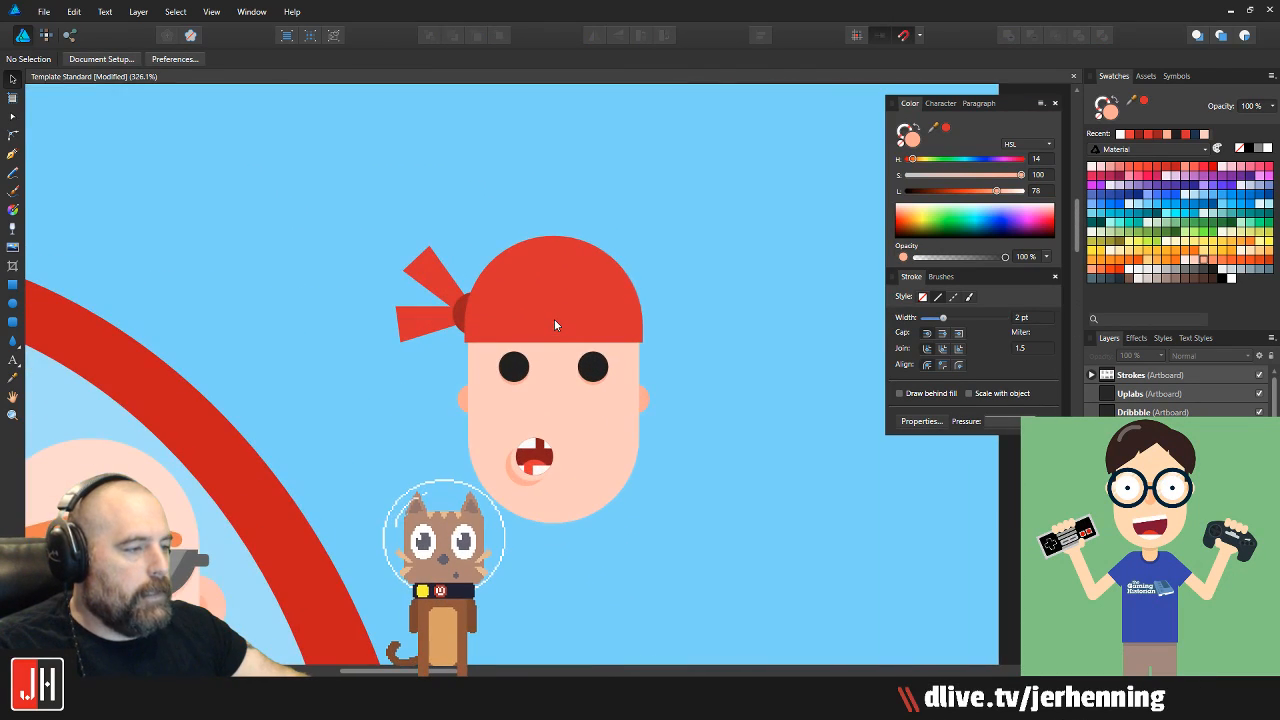
Draw an upright rounded rectangle about 5 by 19 px above the left eye and round its corners to 50%
{"action": "scroll", "coordinate": [559, 335], "scroll_direction": "up", "scroll_amount": 3}
{"action": "left_click_drag", "start_coordinate": [258, 368], "coordinate": [752, 490]}
{"action": "scroll", "coordinate": [571, 426], "scroll_direction": "up", "scroll_amount": 3}
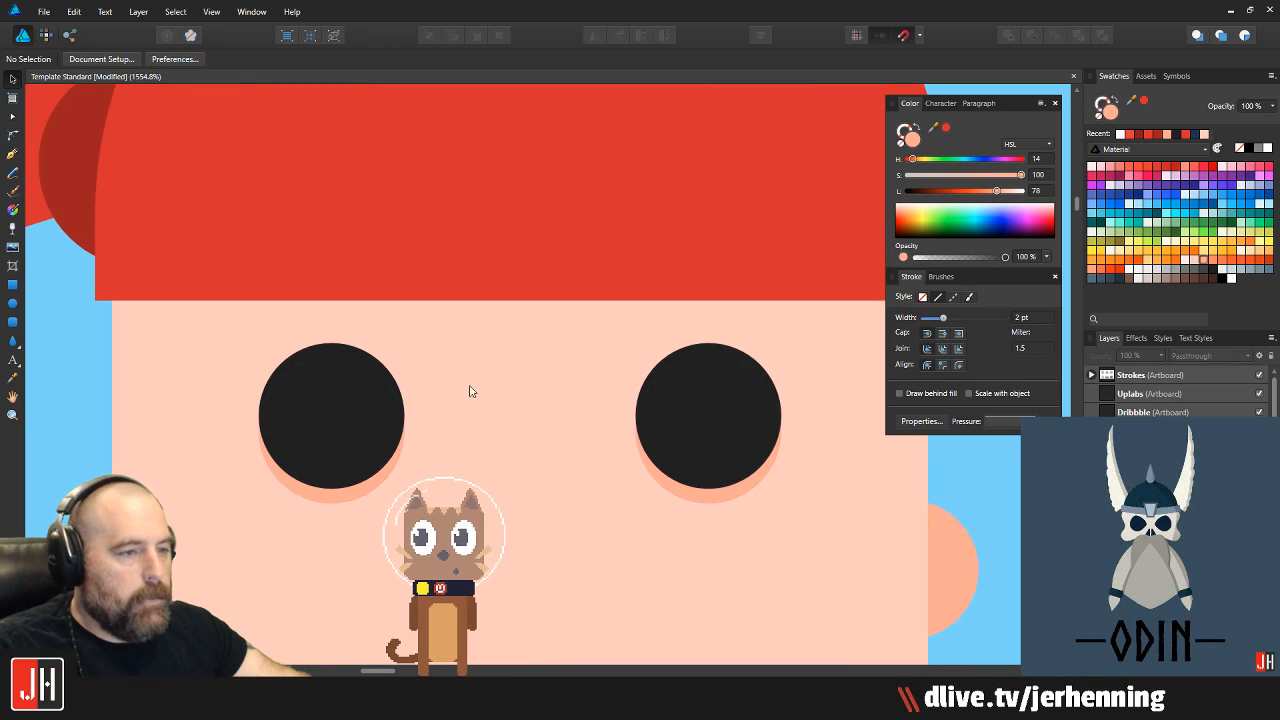
{"action": "scroll", "coordinate": [457, 391], "scroll_direction": "left", "scroll_amount": 2}
{"action": "key", "text": "m"}
{"action": "left_click_drag", "start_coordinate": [346, 160], "coordinate": [403, 364]}
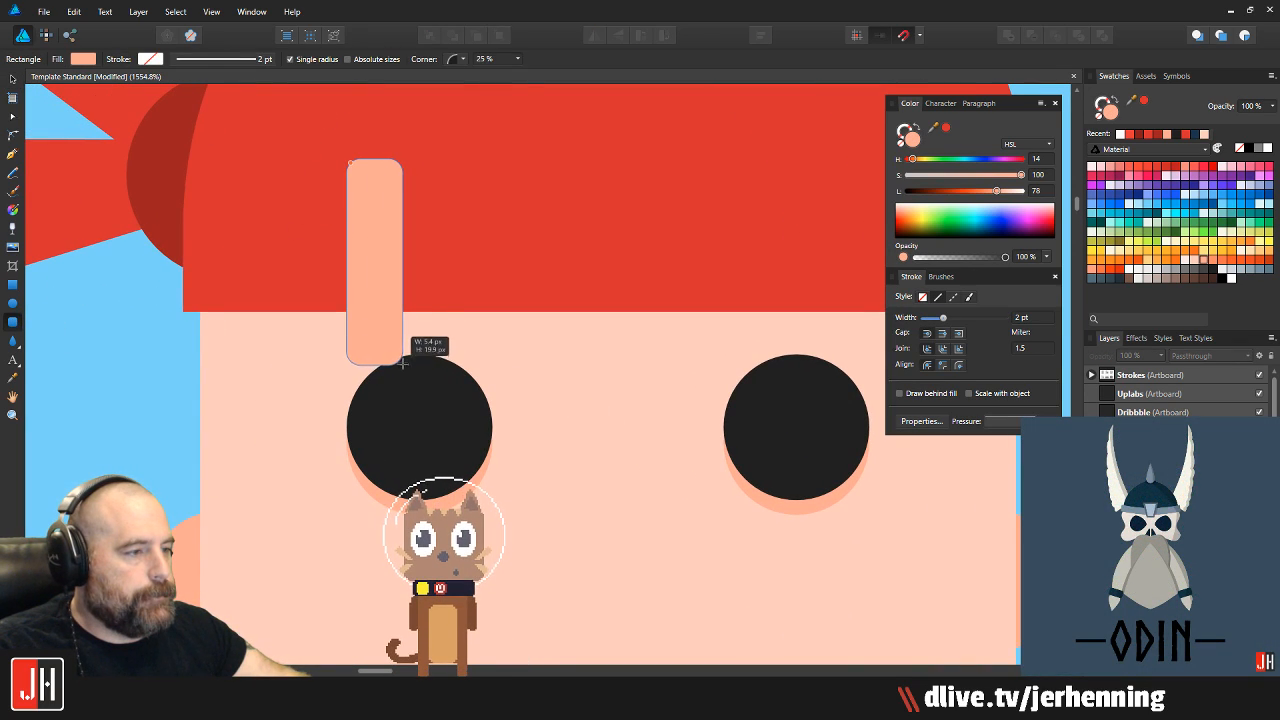
{"action": "left_click_drag", "start_coordinate": [393, 320], "coordinate": [393, 320]}
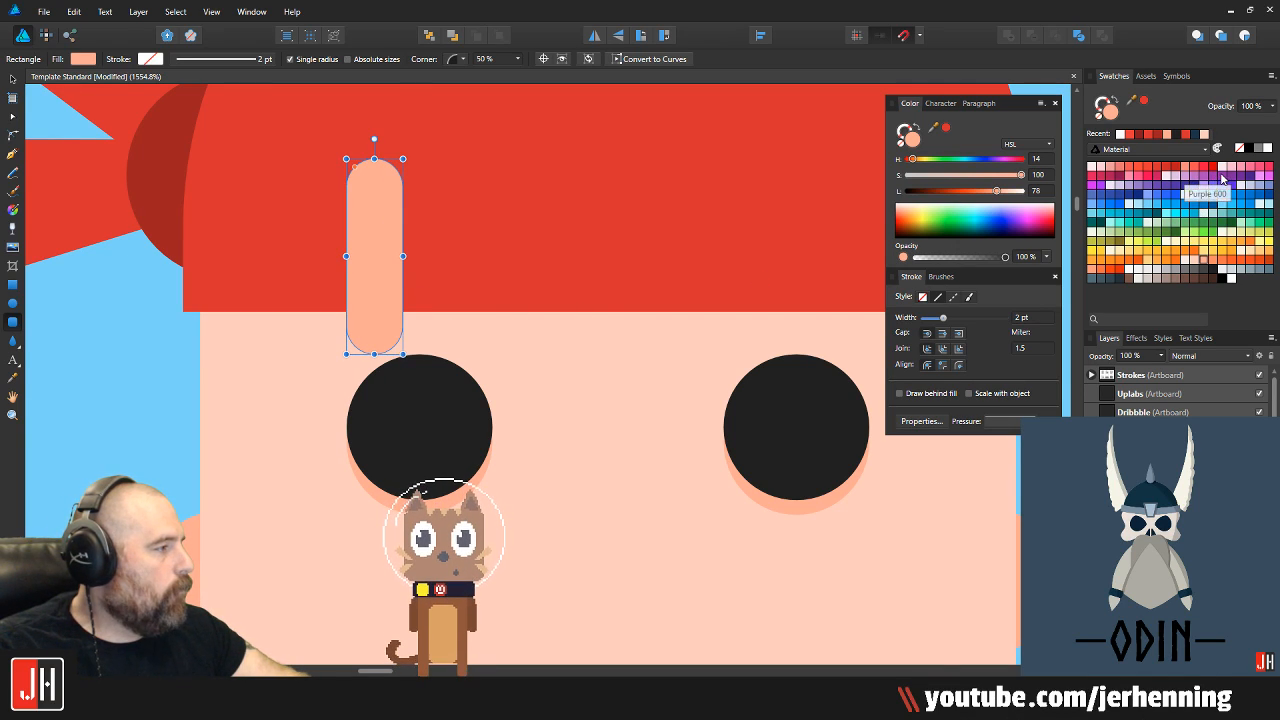
Fill the rounded bar with deep purple, shrink it, and tilt it into a slanted eyebrow over the left eye
{"action": "left_click", "coordinate": [1222, 178]}
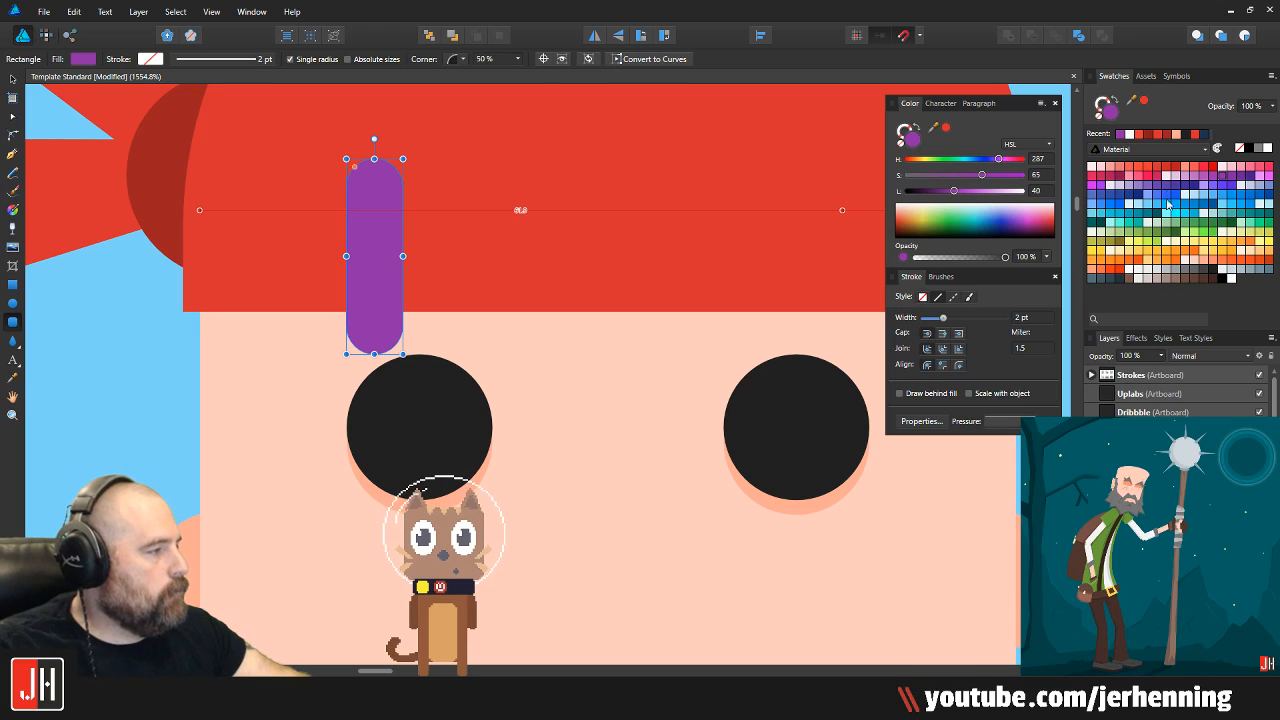
{"action": "left_click_drag", "start_coordinate": [373, 139], "coordinate": [499, 193]}
{"action": "left_click_drag", "start_coordinate": [409, 252], "coordinate": [427, 280]}
{"action": "scroll", "coordinate": [381, 357], "scroll_direction": "down", "scroll_amount": 3}
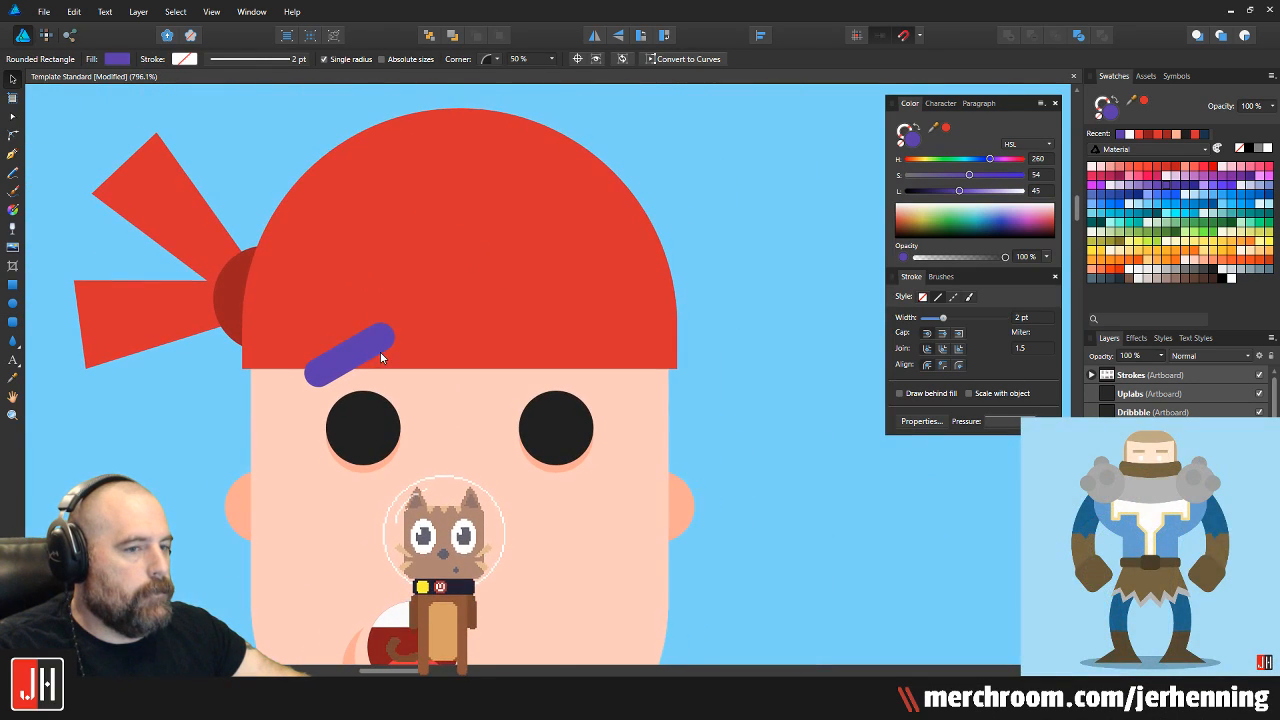
Duplicate the purple eyebrow, flip the copy horizontally, and place it above the right eye
{"action": "left_click_drag", "start_coordinate": [531, 357], "coordinate": [556, 356]}
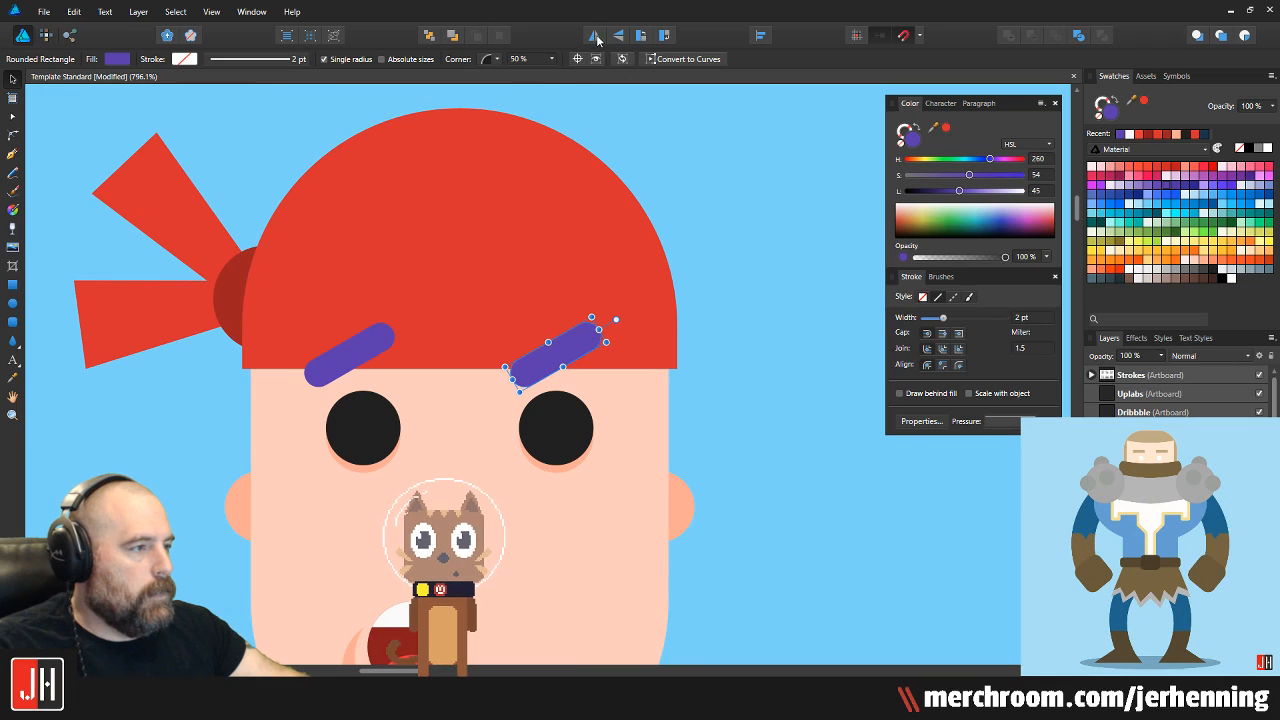
{"action": "left_click", "coordinate": [596, 38]}
{"action": "scroll", "coordinate": [605, 425], "scroll_direction": "up", "scroll_amount": 2}
{"action": "left_click_drag", "start_coordinate": [613, 393], "coordinate": [619, 398]}
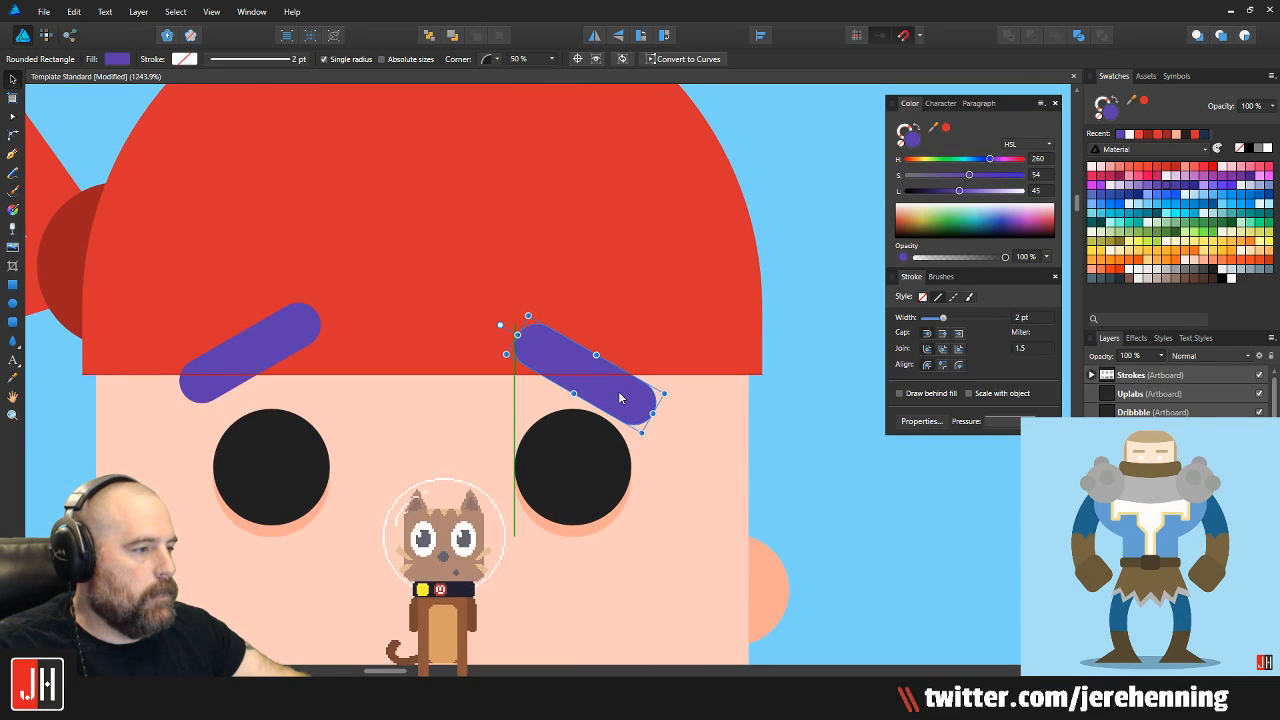
{"action": "scroll", "coordinate": [621, 398], "scroll_direction": "down", "scroll_amount": 8}
{"action": "left_click", "coordinate": [695, 443]}
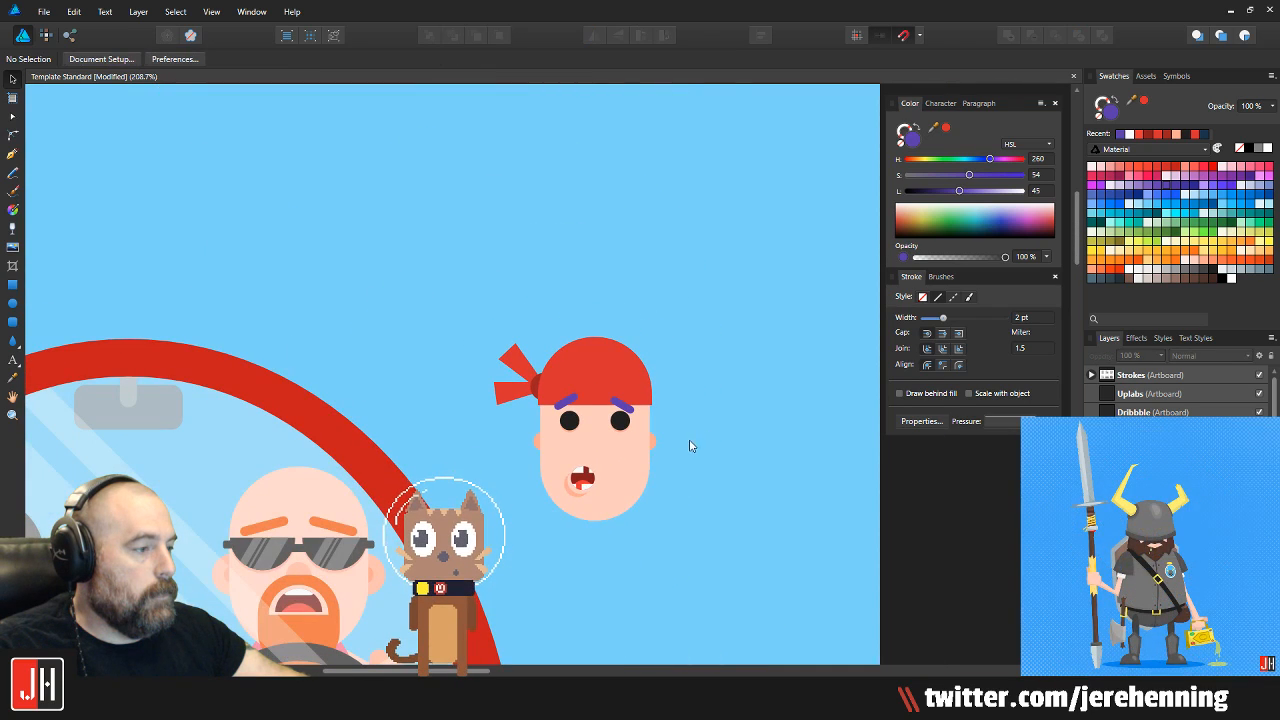
Select the eyebrows, eyes, ears and mouth together and move them slightly down the face
{"action": "scroll", "coordinate": [651, 470], "scroll_direction": "up", "scroll_amount": 4}
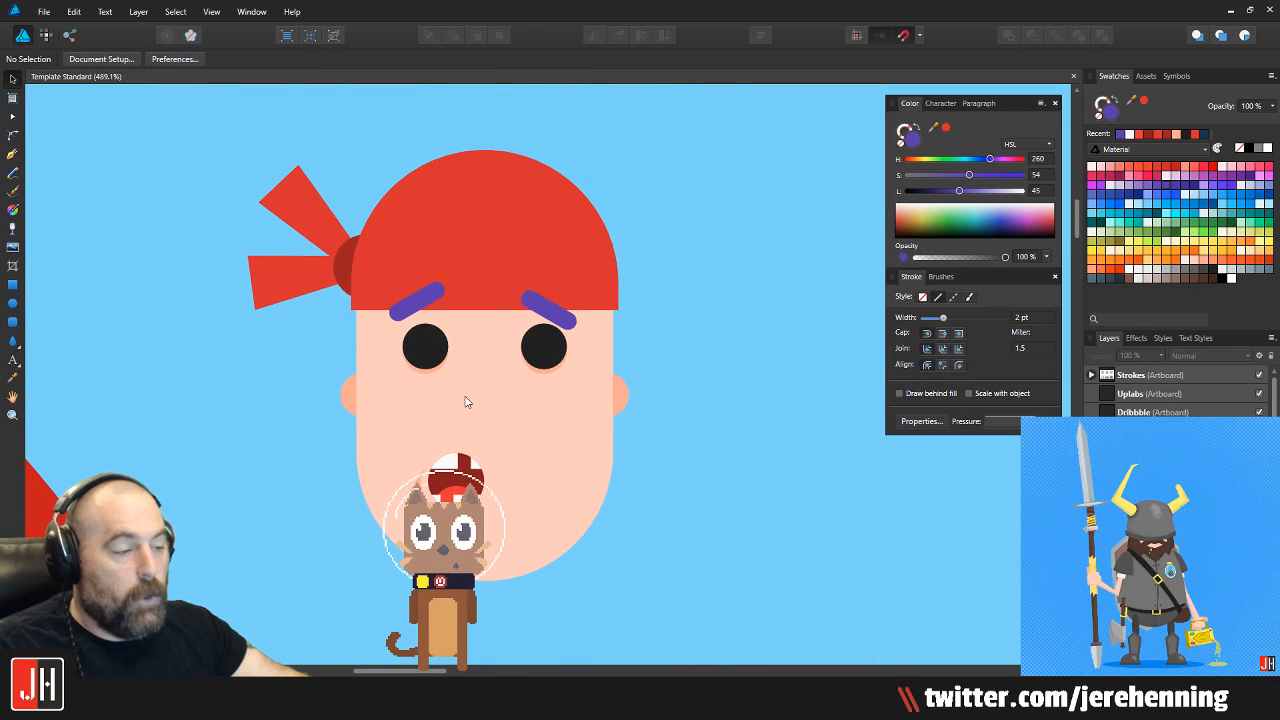
{"action": "left_click_drag", "start_coordinate": [502, 442], "coordinate": [508, 426]}
{"action": "left_click_drag", "start_coordinate": [180, 237], "coordinate": [789, 545]}
{"action": "left_click_drag", "start_coordinate": [541, 345], "coordinate": [541, 366]}
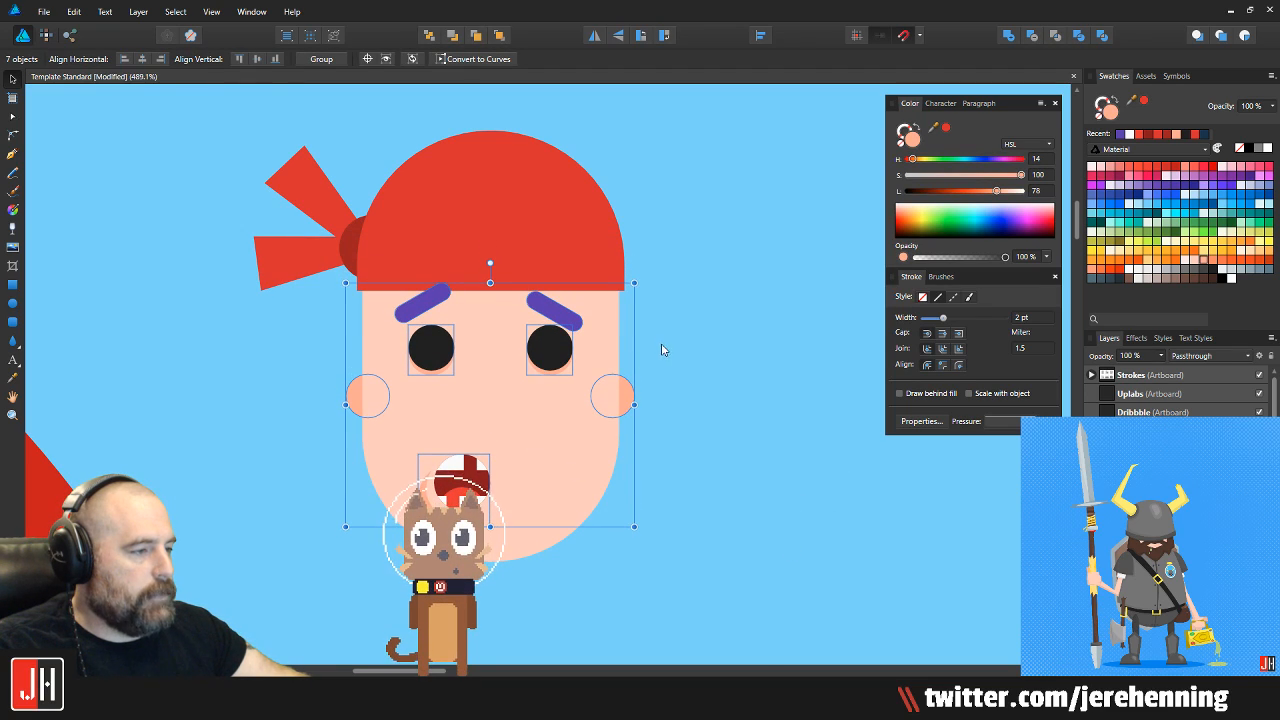
{"action": "left_click", "coordinate": [661, 348]}
Move the skin-coloured head shape slightly up beneath the bandana, shortening the visible chin
{"action": "left_click", "coordinate": [502, 240]}
{"action": "left_click", "coordinate": [500, 312]}
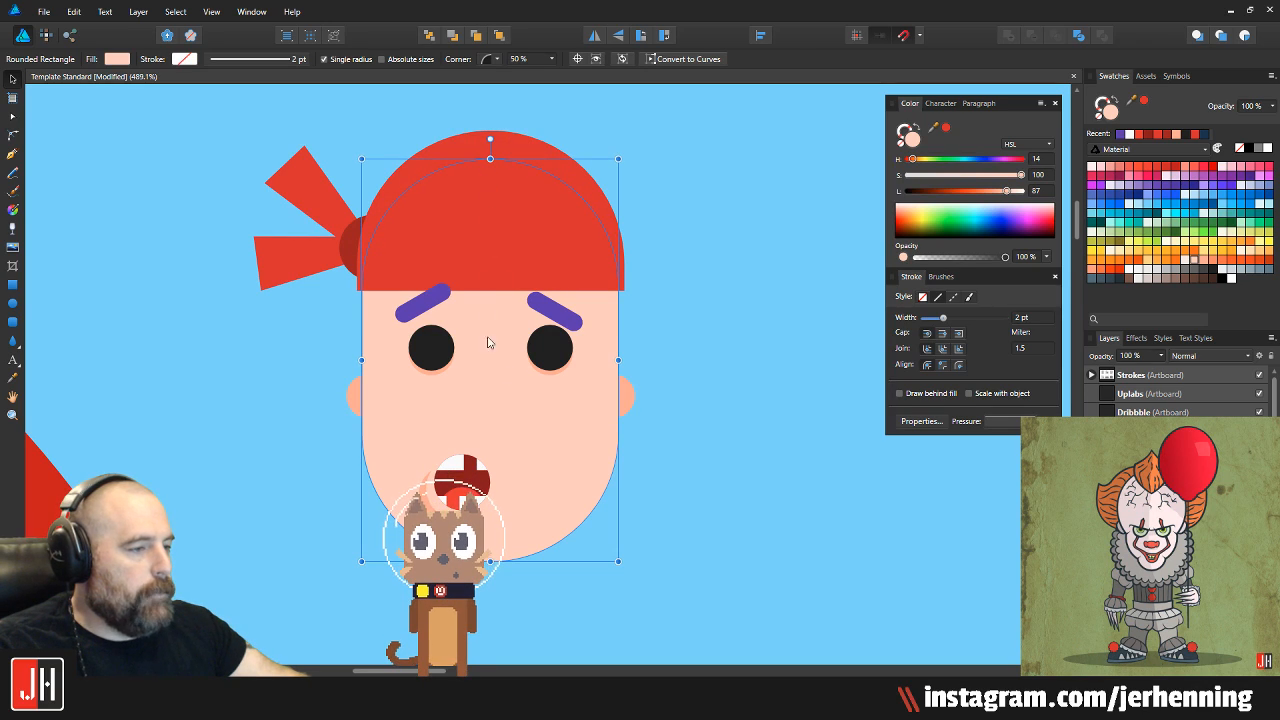
{"action": "left_click_drag", "start_coordinate": [549, 517], "coordinate": [548, 490]}
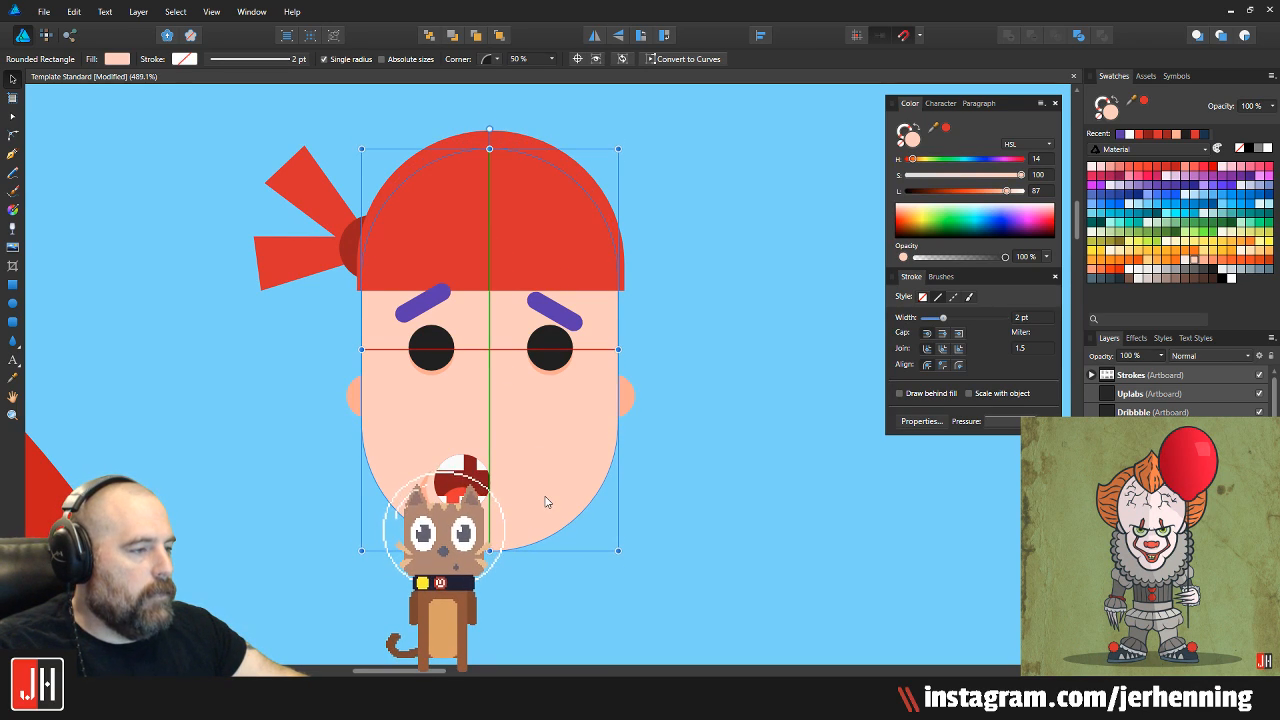
{"action": "left_click", "coordinate": [498, 233]}
{"action": "scroll", "coordinate": [496, 230], "scroll_direction": "up", "scroll_amount": 3}
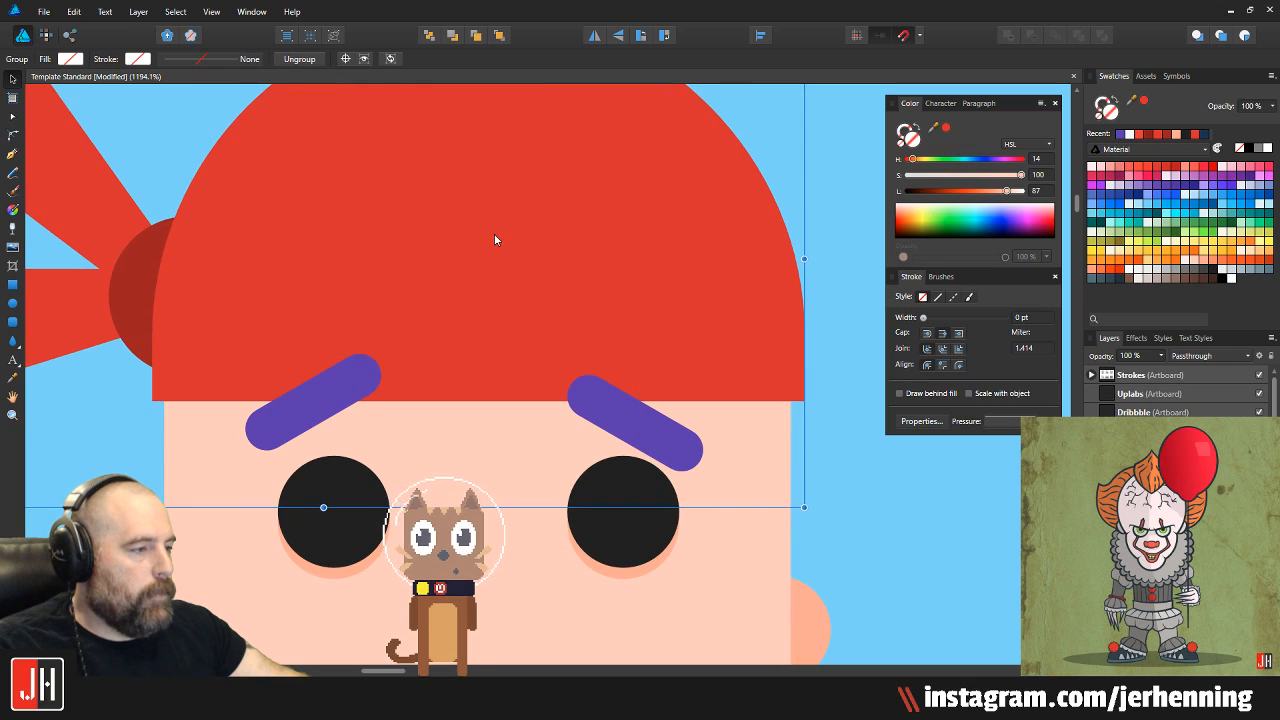
{"action": "scroll", "coordinate": [494, 262], "scroll_direction": "down", "scroll_amount": 7}
{"action": "left_click", "coordinate": [634, 314]}
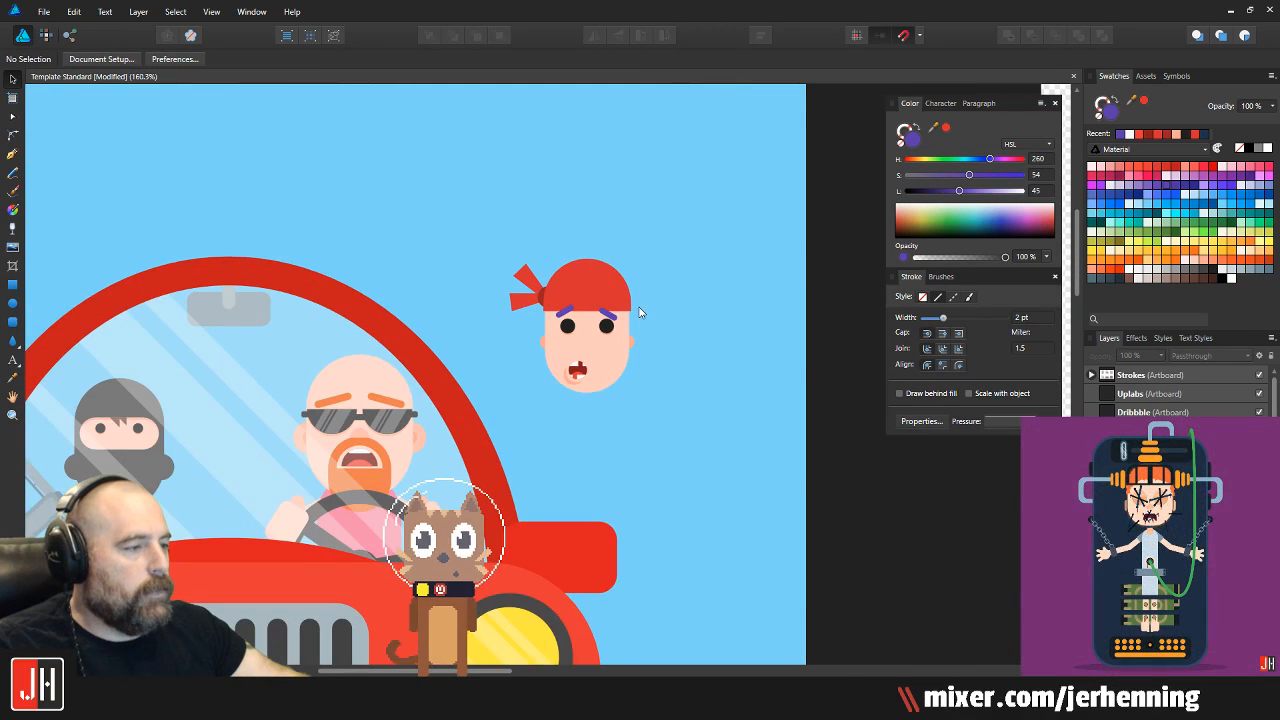
Copy the peach crescent beside the mouth to the middle of the face and rotate it to arch upward as a nose
{"action": "scroll", "coordinate": [598, 290], "scroll_direction": "down", "scroll_amount": 3}
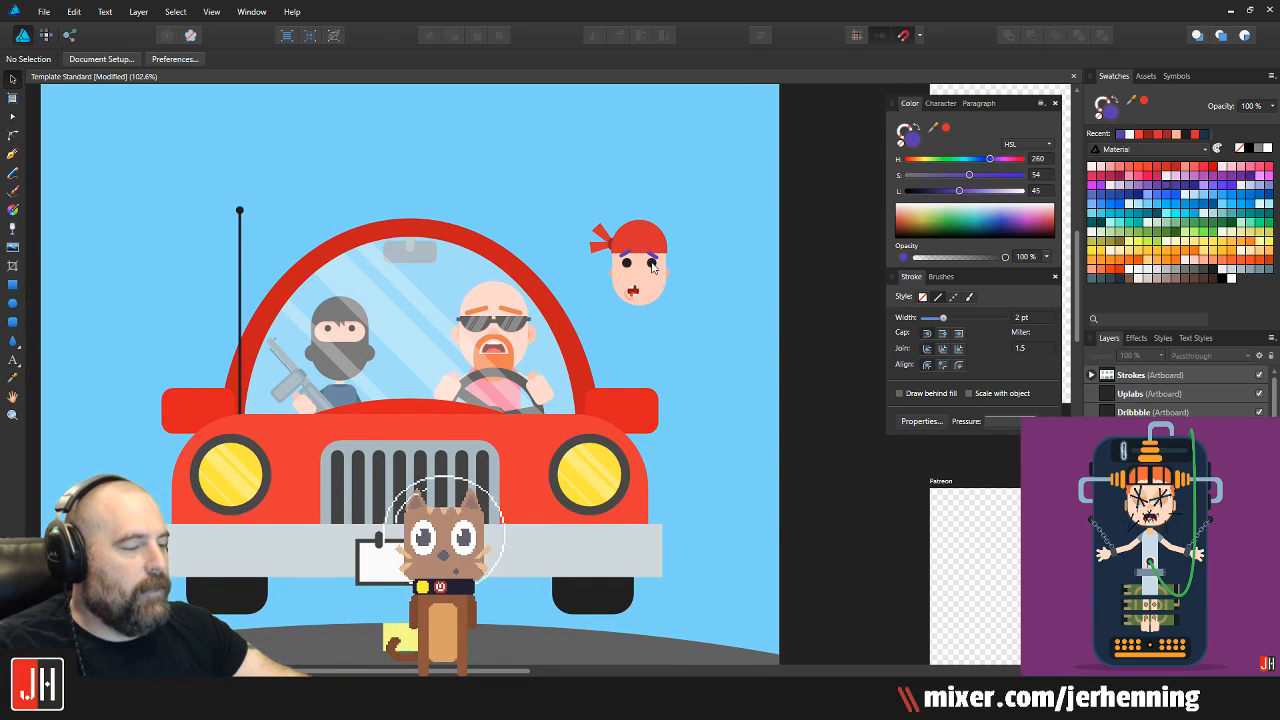
{"action": "scroll", "coordinate": [649, 268], "scroll_direction": "up", "scroll_amount": 8}
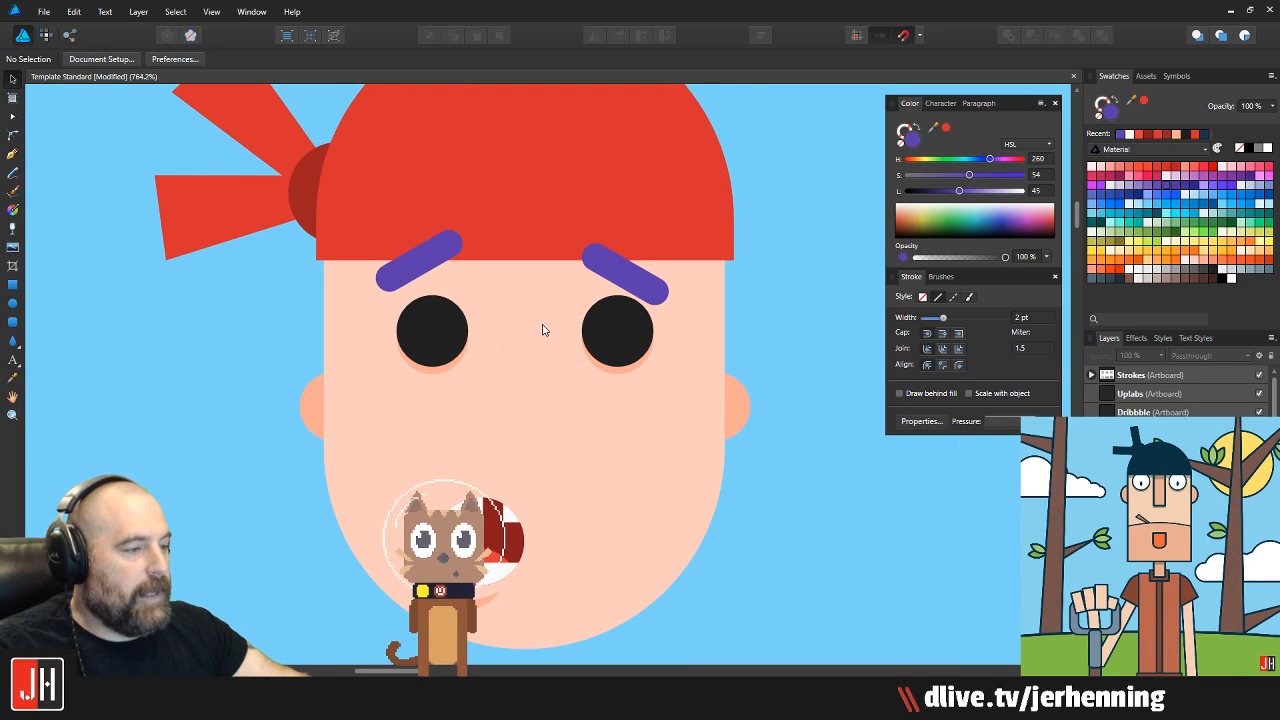
{"action": "scroll", "coordinate": [543, 330], "scroll_direction": "down", "scroll_amount": 3}
{"action": "scroll", "coordinate": [543, 362], "scroll_direction": "up", "scroll_amount": 4}
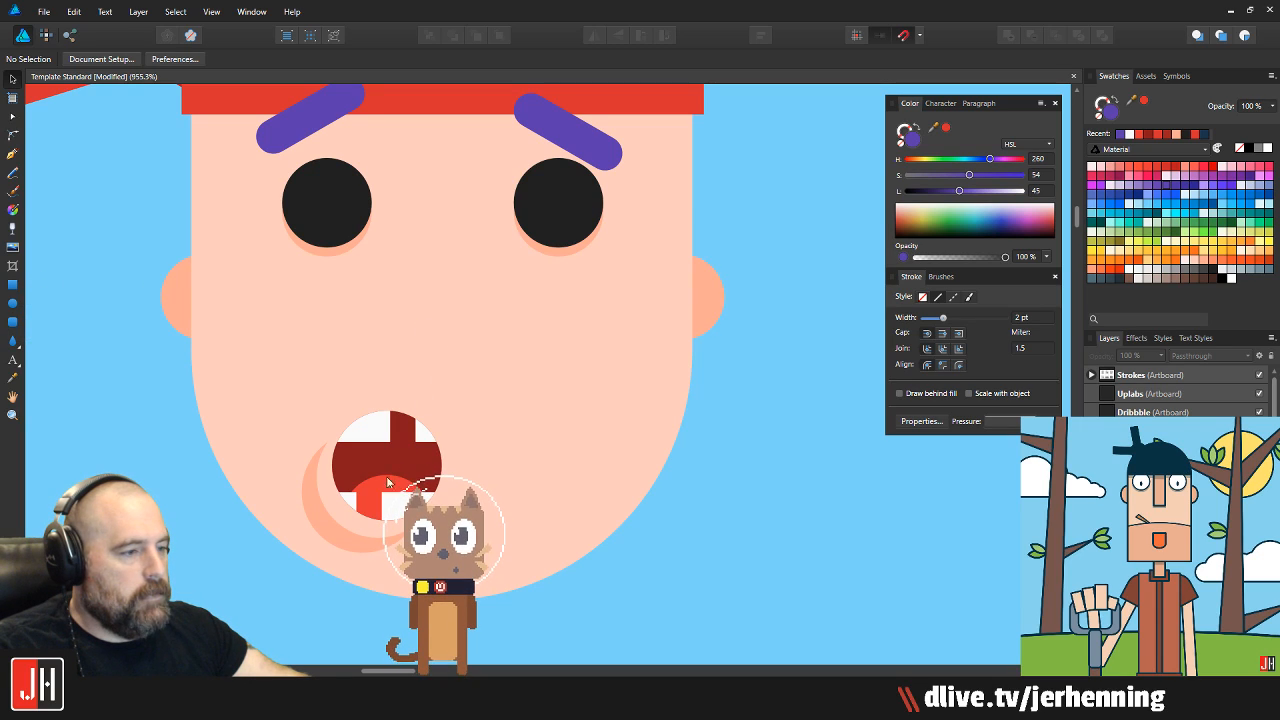
{"action": "left_click_drag", "start_coordinate": [327, 537], "coordinate": [414, 286]}
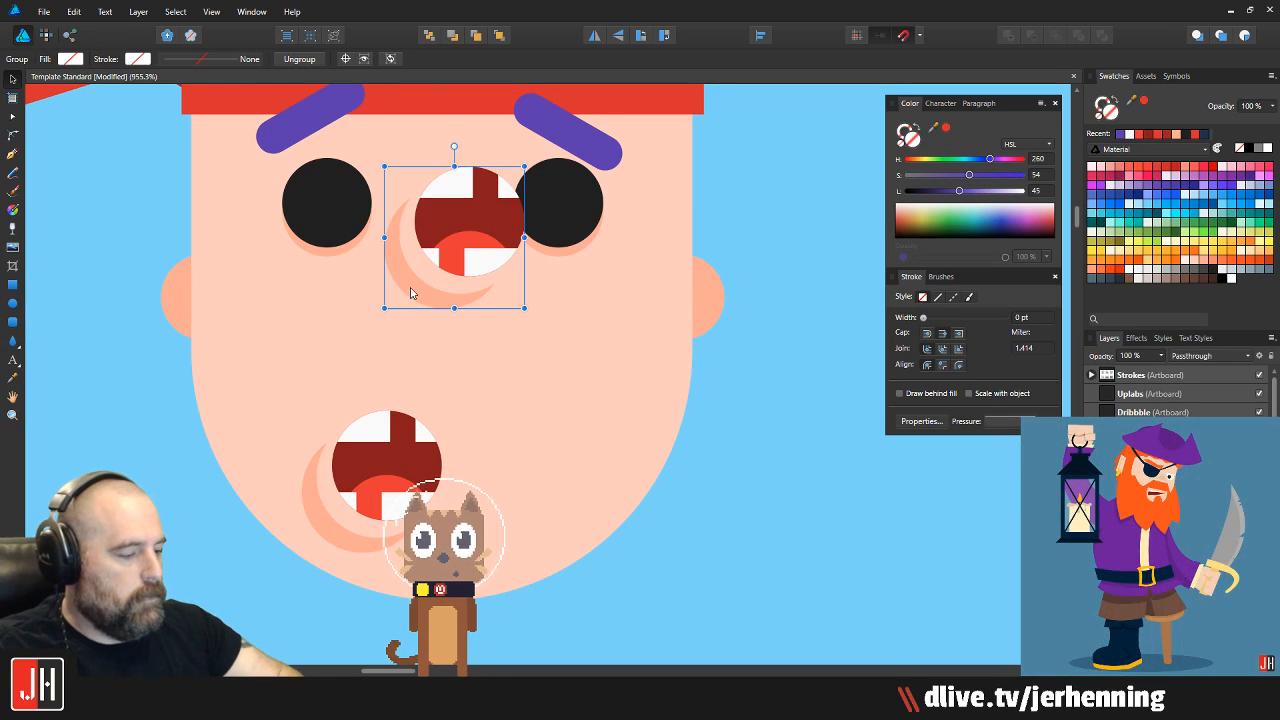
{"action": "key", "text": "ctrl+z"}
{"action": "left_click", "coordinate": [333, 512]}
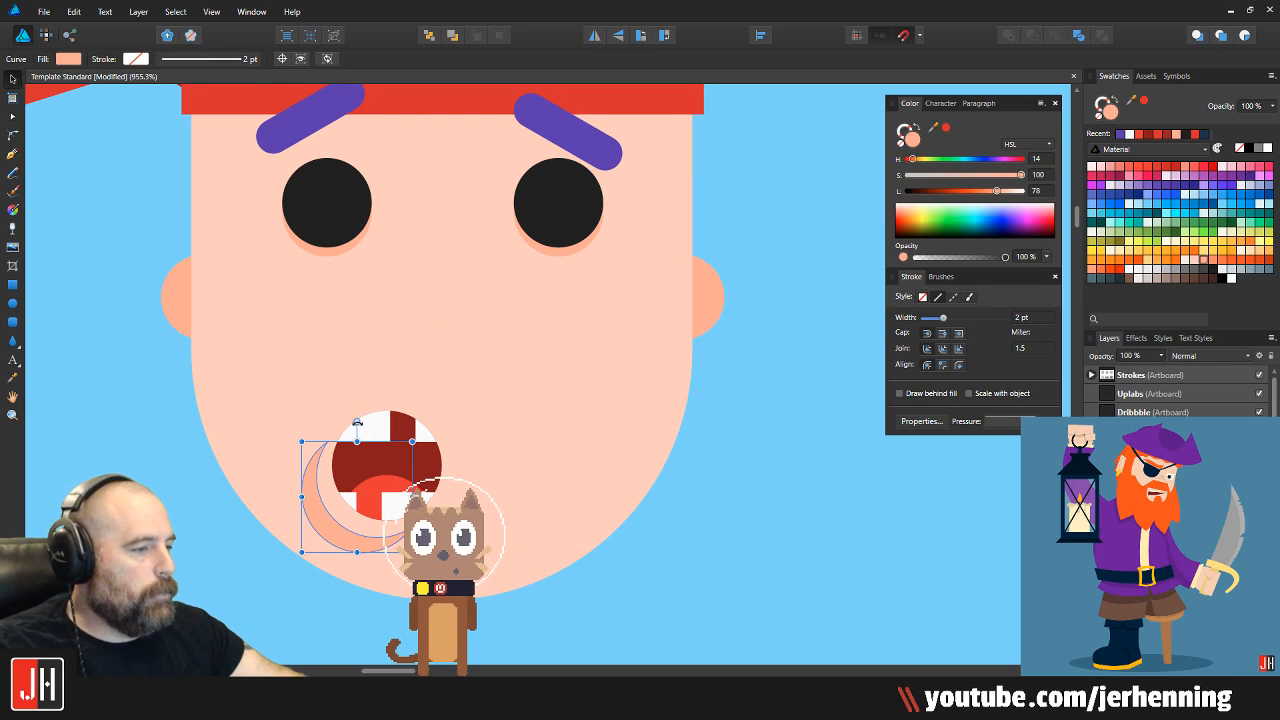
{"action": "left_click_drag", "start_coordinate": [384, 456], "coordinate": [466, 283]}
Shrink the nose crescent and centre it just below and between the eyes
{"action": "scroll", "coordinate": [464, 298], "scroll_direction": "down", "scroll_amount": 6}
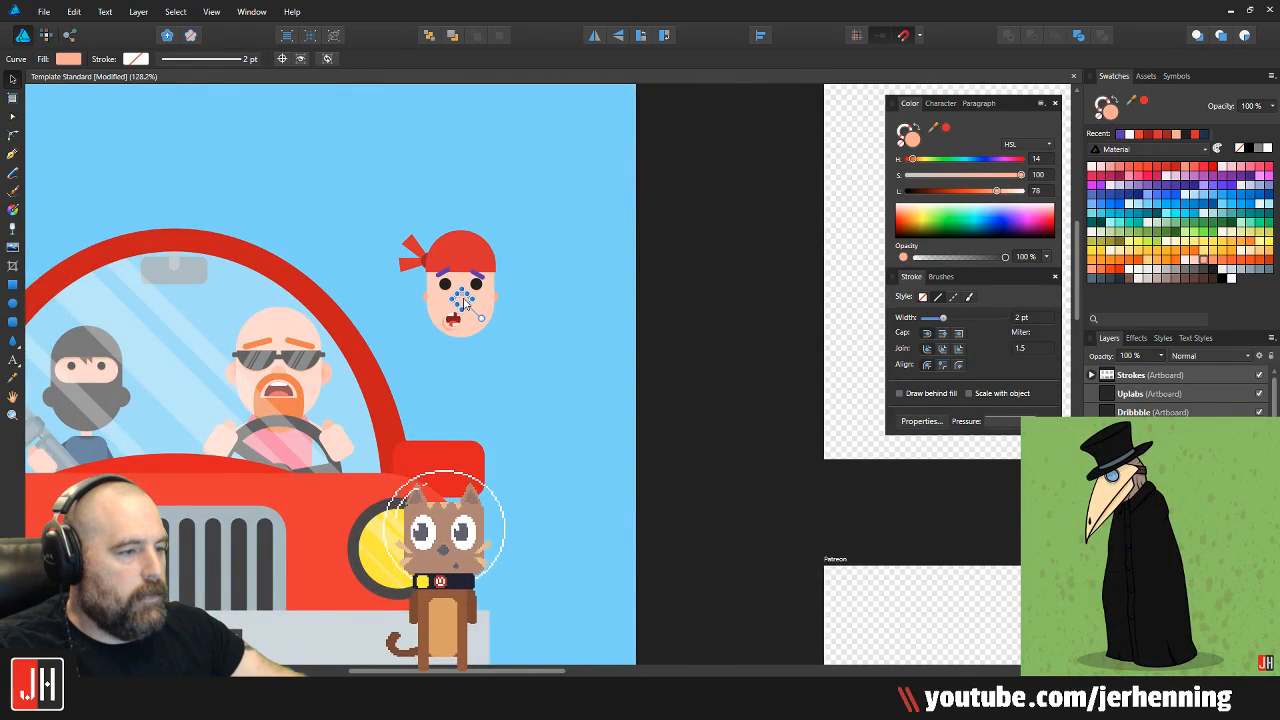
{"action": "scroll", "coordinate": [463, 303], "scroll_direction": "up", "scroll_amount": 8}
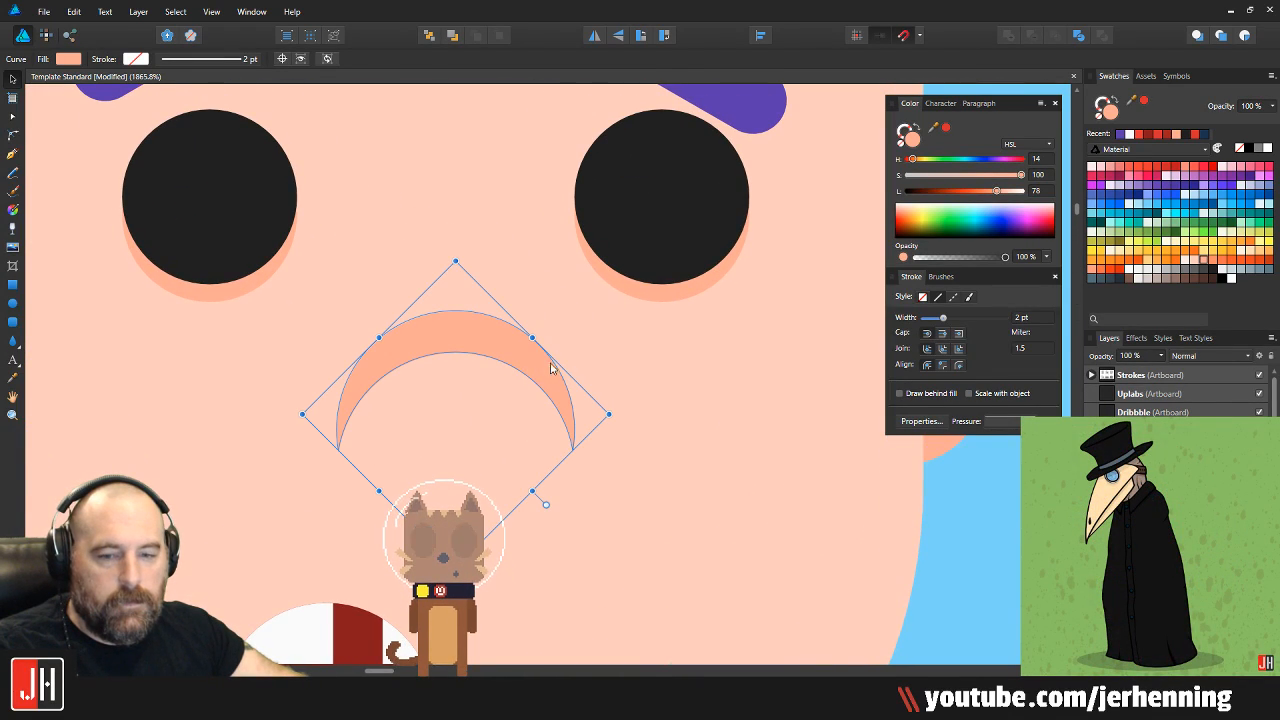
{"action": "left_click_drag", "start_coordinate": [609, 414], "coordinate": [531, 408]}
{"action": "left_click_drag", "start_coordinate": [406, 365], "coordinate": [439, 328]}
{"action": "scroll", "coordinate": [451, 340], "scroll_direction": "down", "scroll_amount": 7}
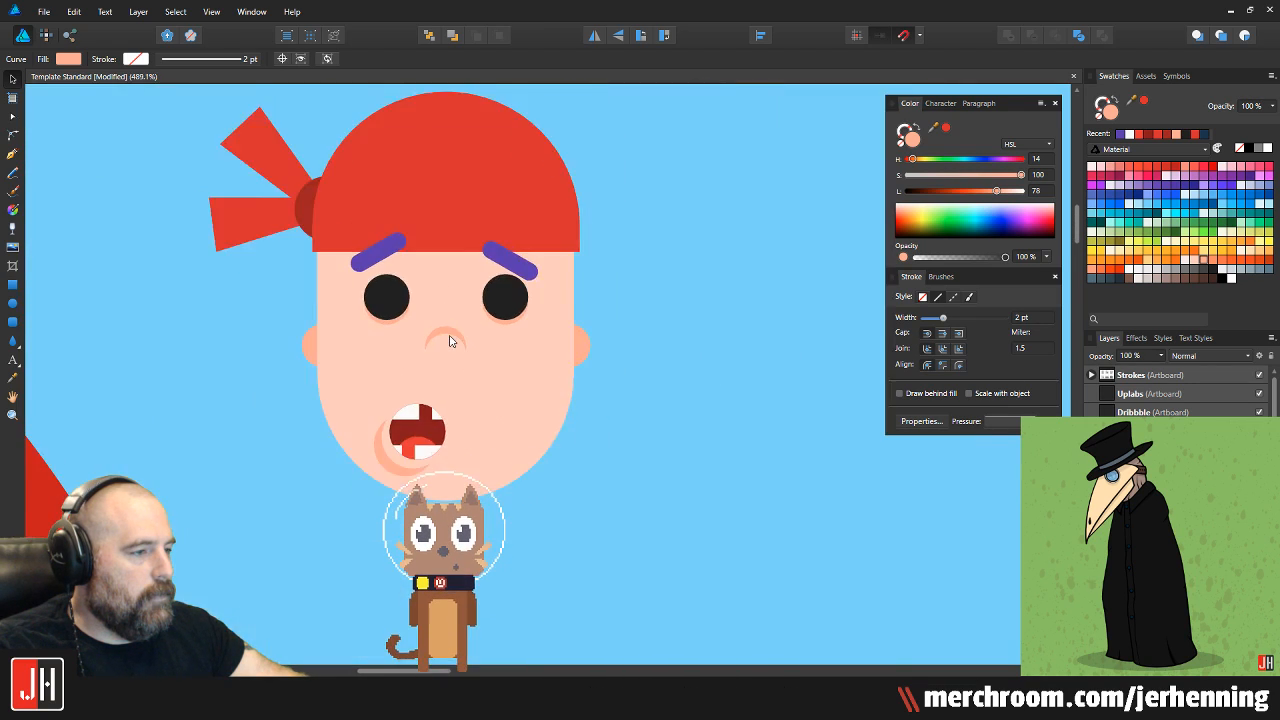
Examine the finished face up close and in proportion to the car and its passengers
{"action": "left_click", "coordinate": [597, 411]}
{"action": "left_click_drag", "start_coordinate": [502, 430], "coordinate": [617, 376]}
{"action": "scroll", "coordinate": [615, 375], "scroll_direction": "down", "scroll_amount": 4}
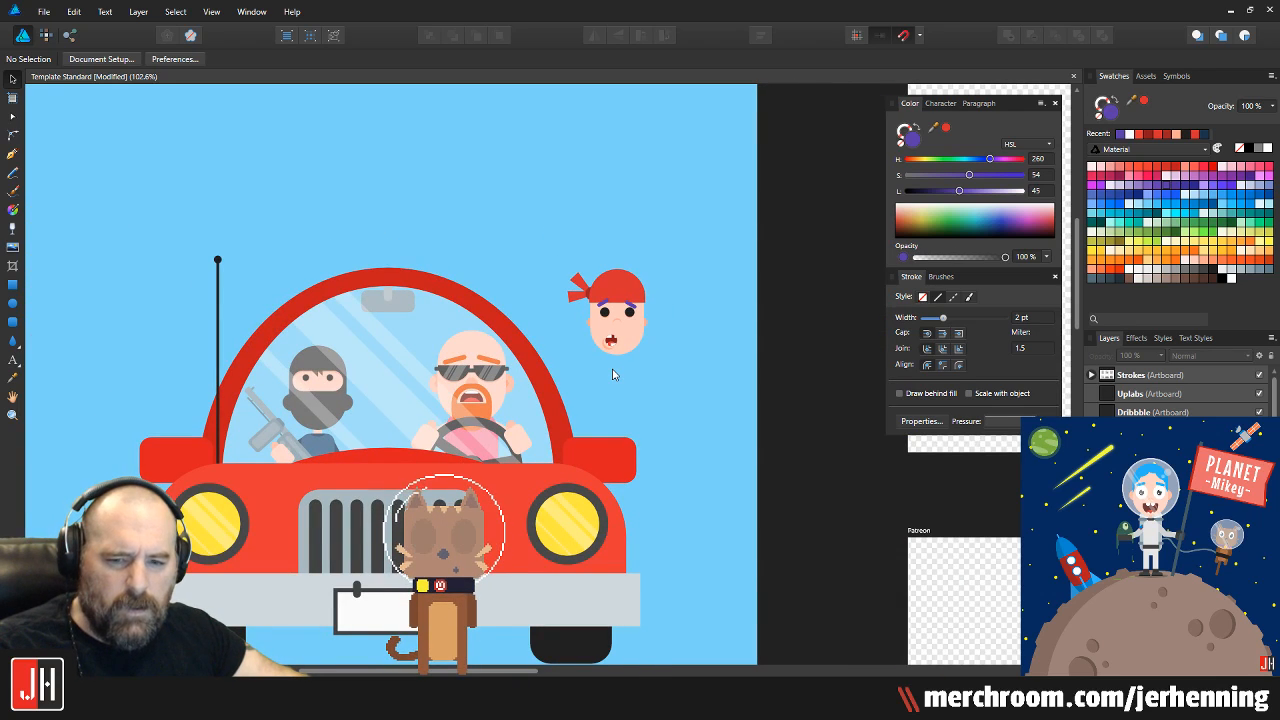
{"action": "left_click_drag", "start_coordinate": [616, 369], "coordinate": [601, 400]}
{"action": "scroll", "coordinate": [616, 383], "scroll_direction": "up", "scroll_amount": 8}
{"action": "left_click_drag", "start_coordinate": [405, 429], "coordinate": [378, 464]}
{"action": "scroll", "coordinate": [378, 464], "scroll_direction": "down", "scroll_amount": 2}
{"action": "scroll", "coordinate": [500, 408], "scroll_direction": "up", "scroll_amount": 4}
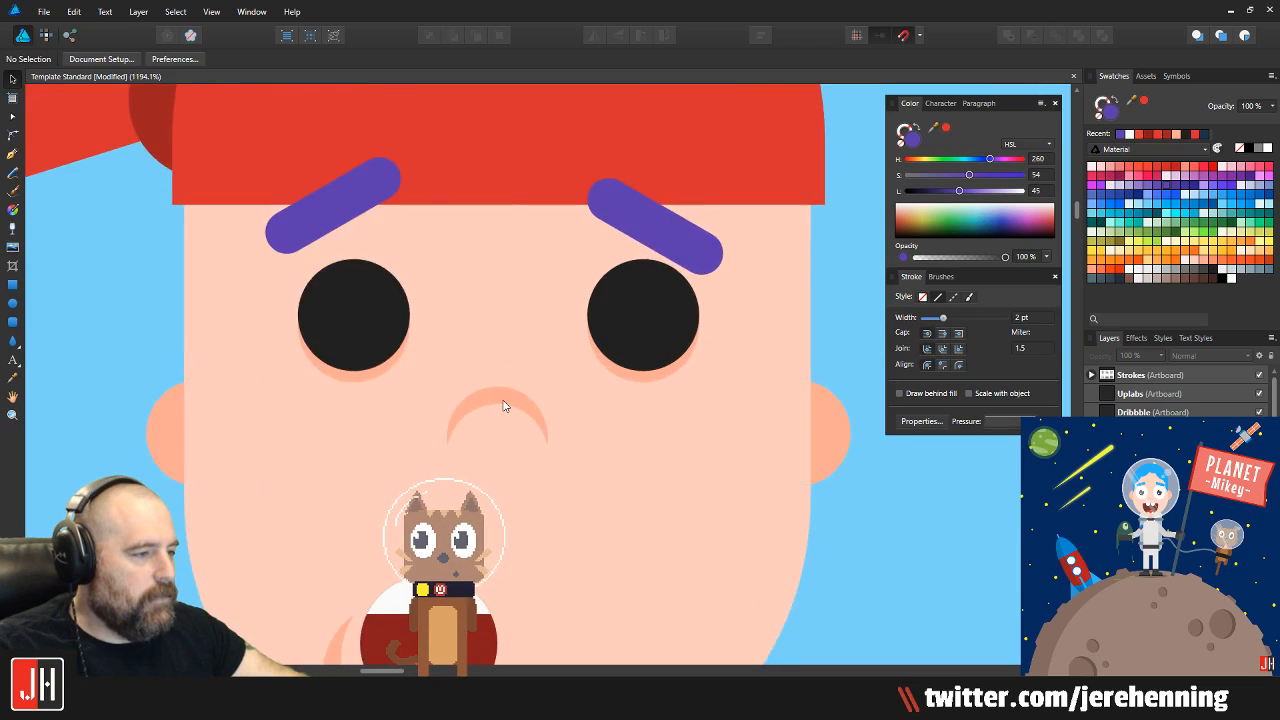
Draw a tall, narrow rectangle with fully rounded ends hanging from the chin as the neck
{"action": "scroll", "coordinate": [460, 395], "scroll_direction": "down", "scroll_amount": 4}
{"action": "key", "text": "m"}
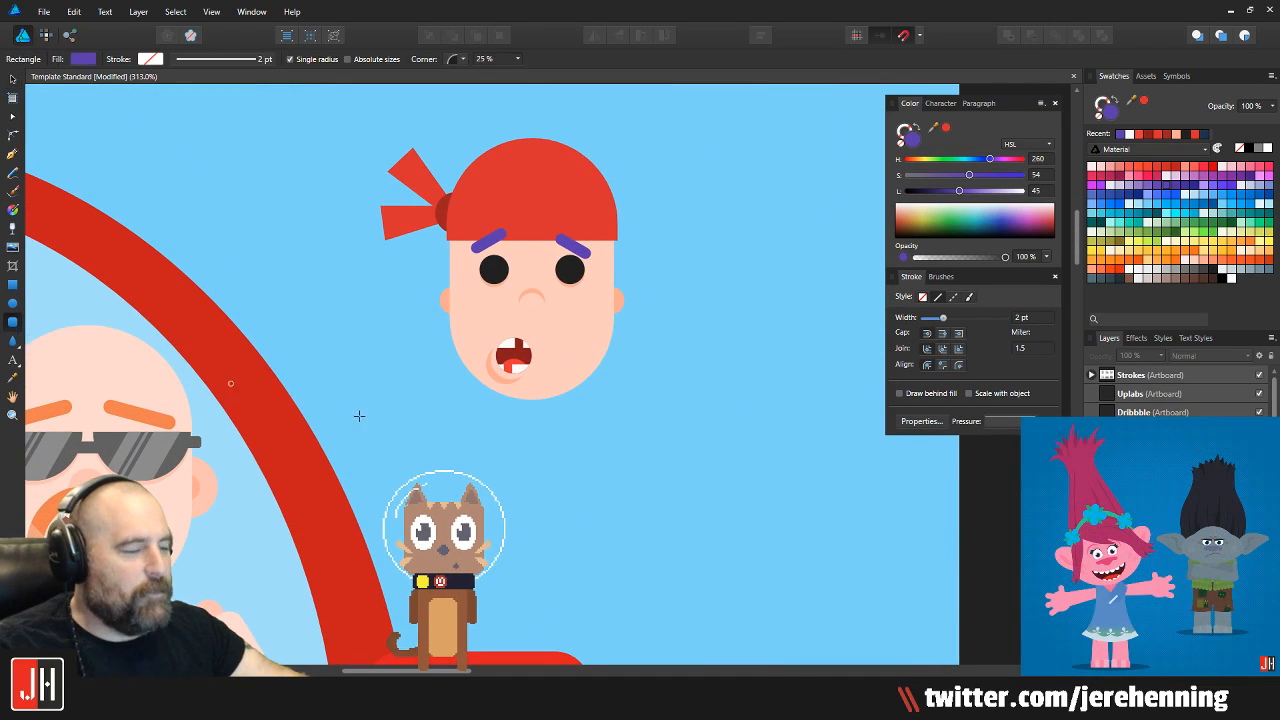
{"action": "scroll", "coordinate": [568, 440], "scroll_direction": "up", "scroll_amount": 4}
{"action": "left_click_drag", "start_coordinate": [486, 323], "coordinate": [530, 478]}
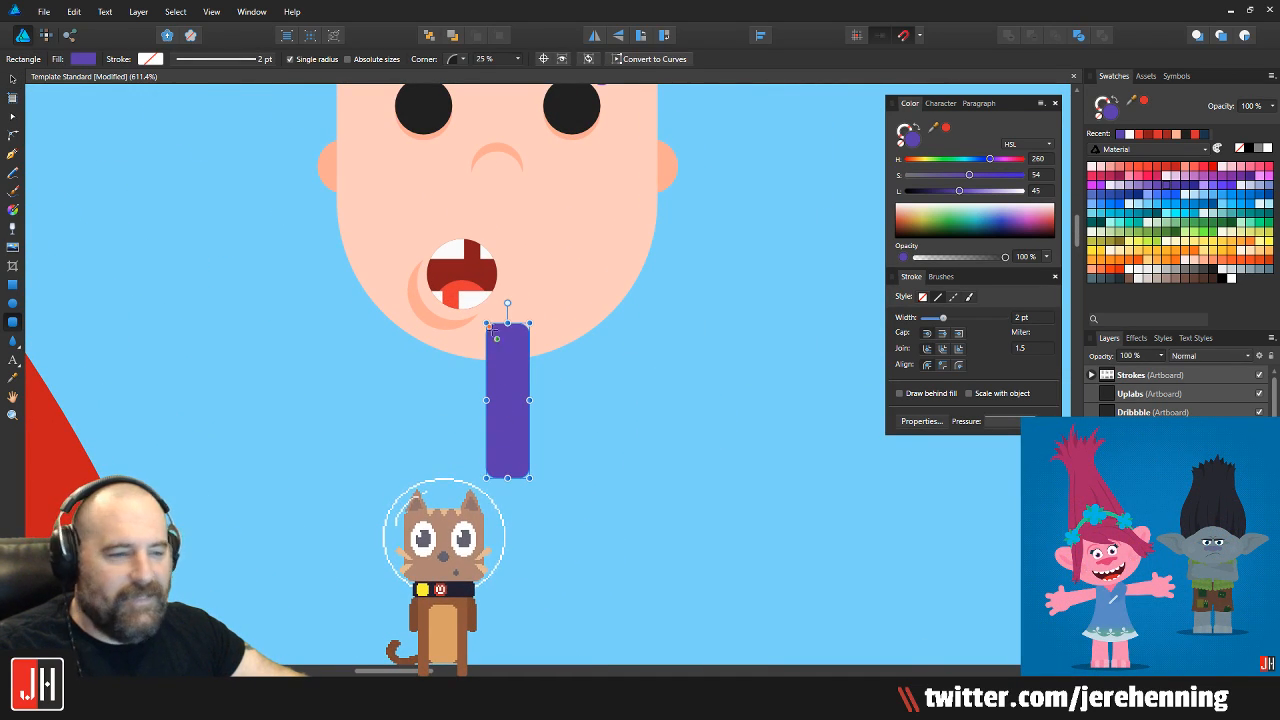
Fill the neck with the ear's peach colour, place it behind the head, and move it up centred under the chin
{"action": "key", "text": "i"}
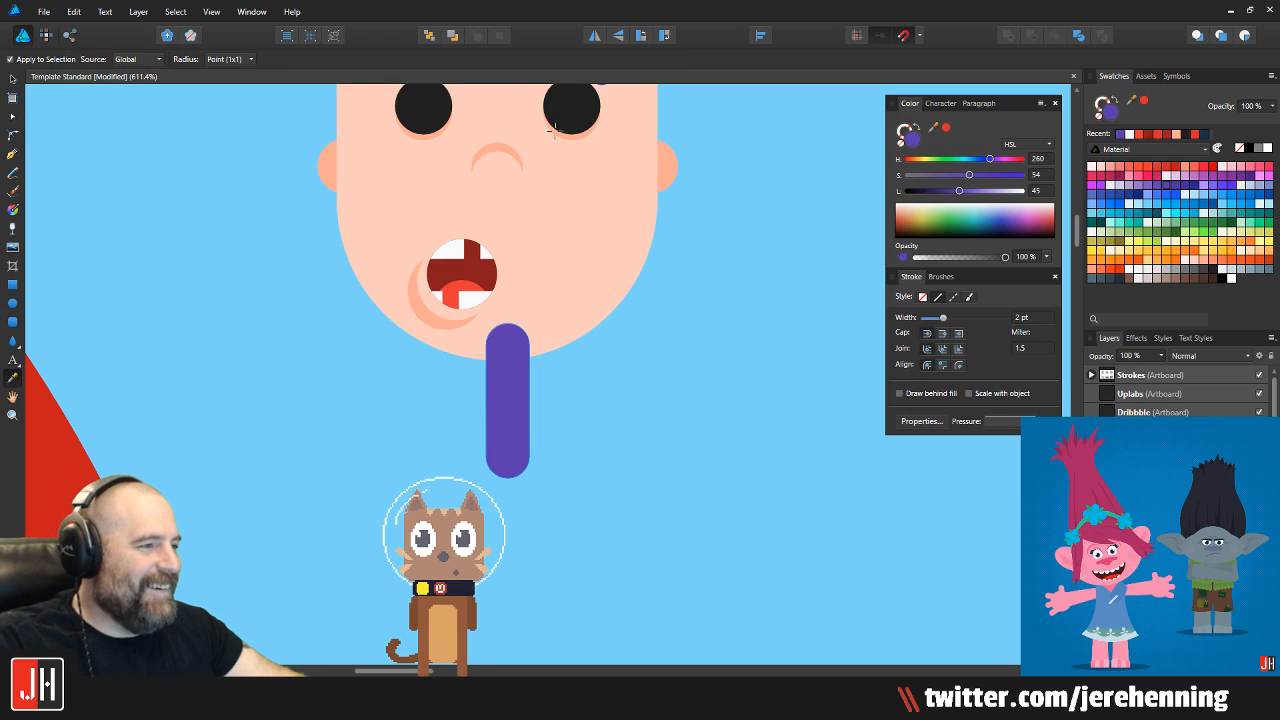
{"action": "left_click", "coordinate": [660, 170]}
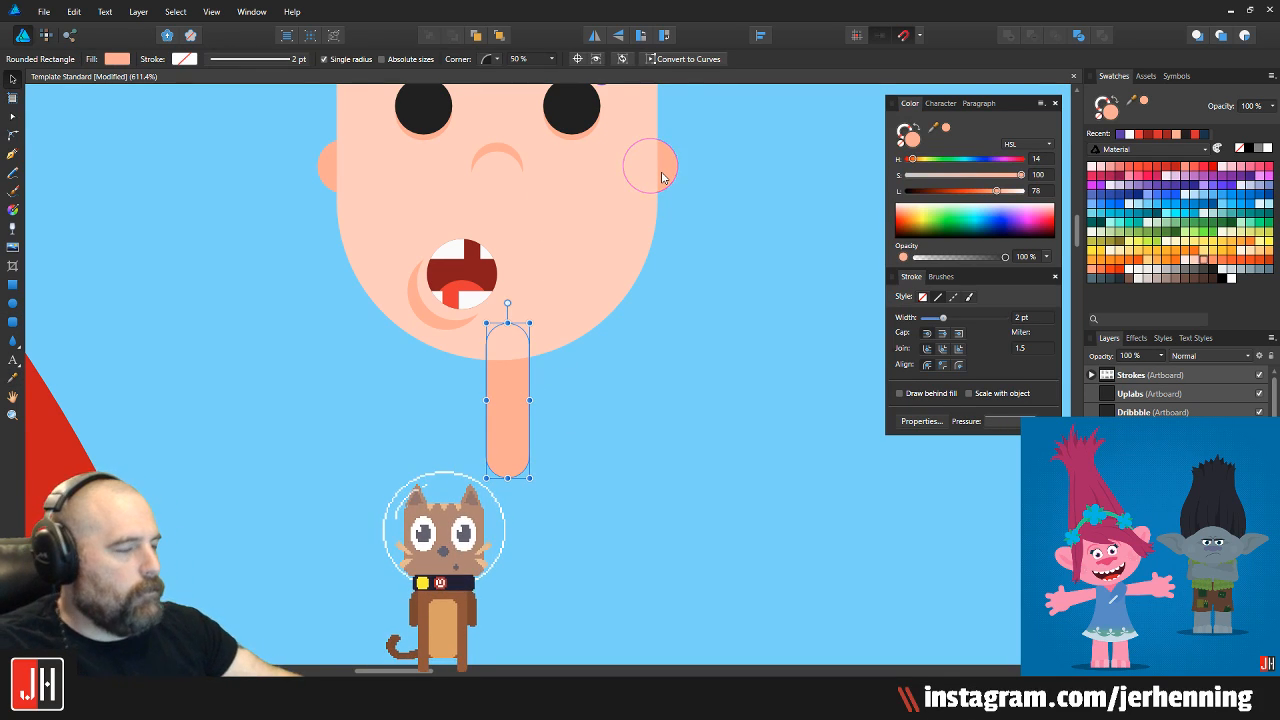
{"action": "key", "text": "i"}
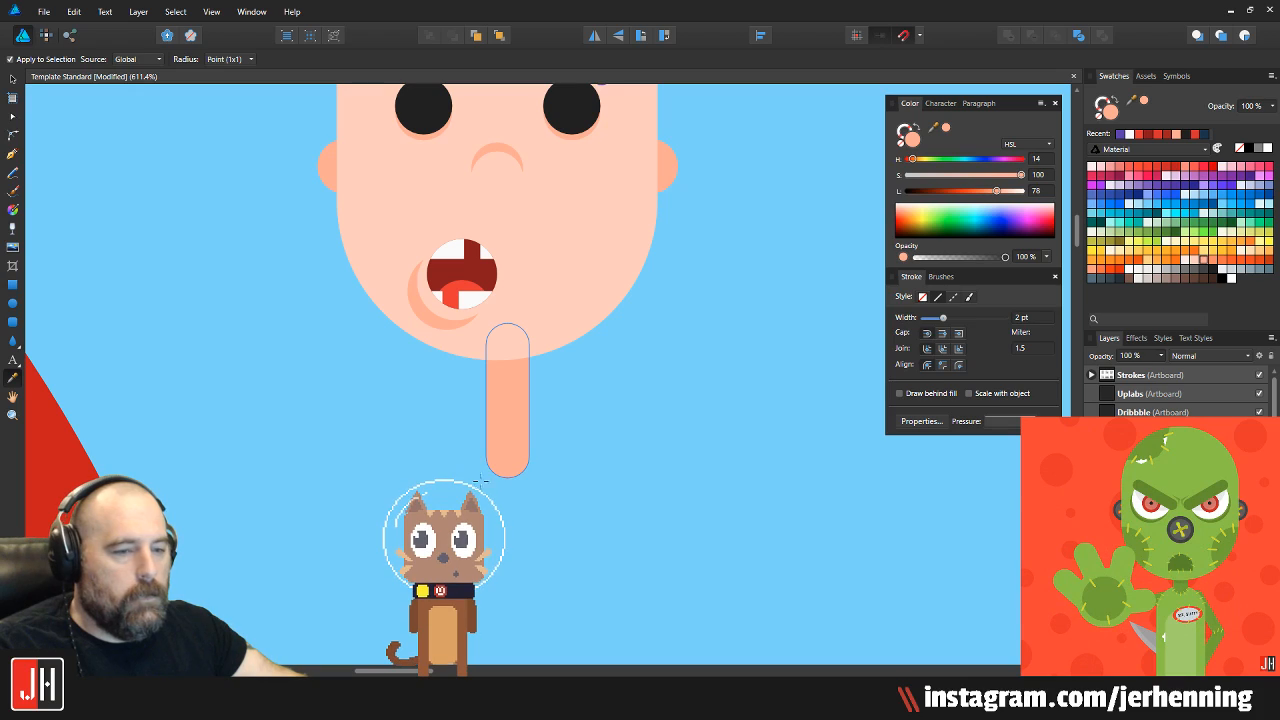
{"action": "key", "text": "v"}
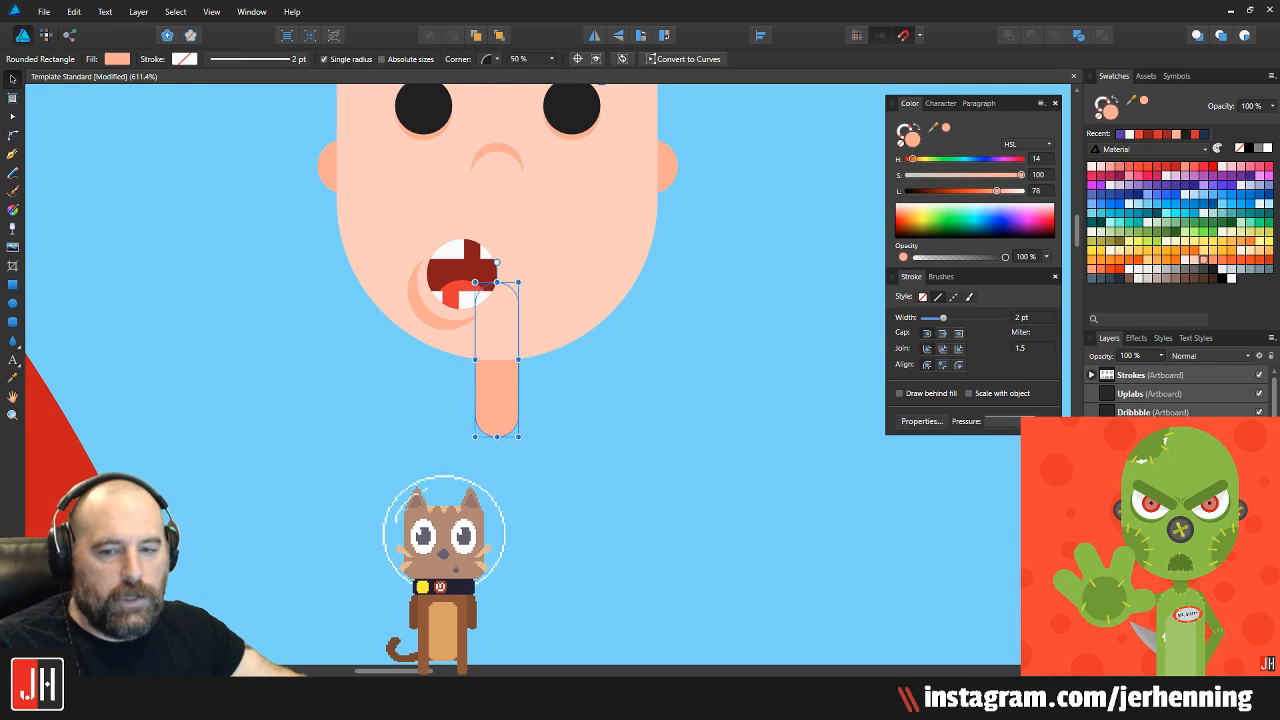
Move the neck up behind the head so only a short rounded stub shows below the chin
{"action": "left_click_drag", "start_coordinate": [472, 393], "coordinate": [505, 374]}
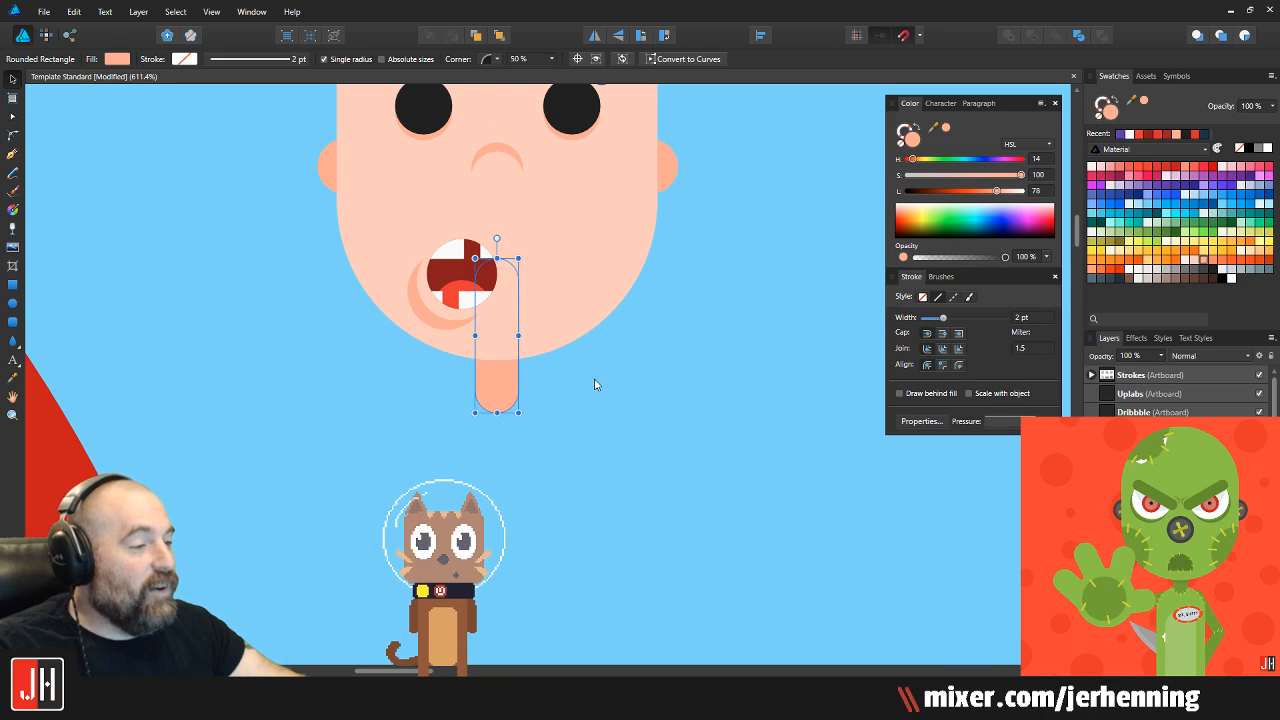
{"action": "scroll", "coordinate": [594, 384], "scroll_direction": "down", "scroll_amount": 5}
{"action": "scroll", "coordinate": [551, 380], "scroll_direction": "up", "scroll_amount": 7}
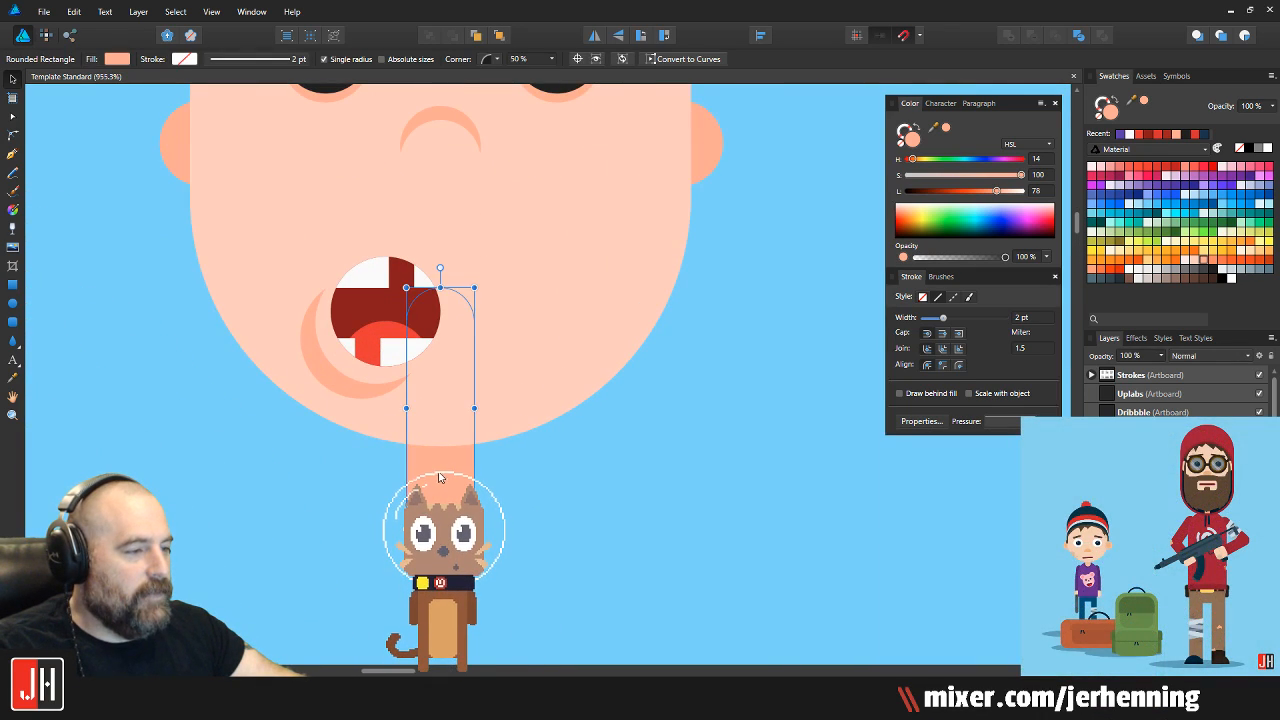
{"action": "left_click", "coordinate": [543, 491]}
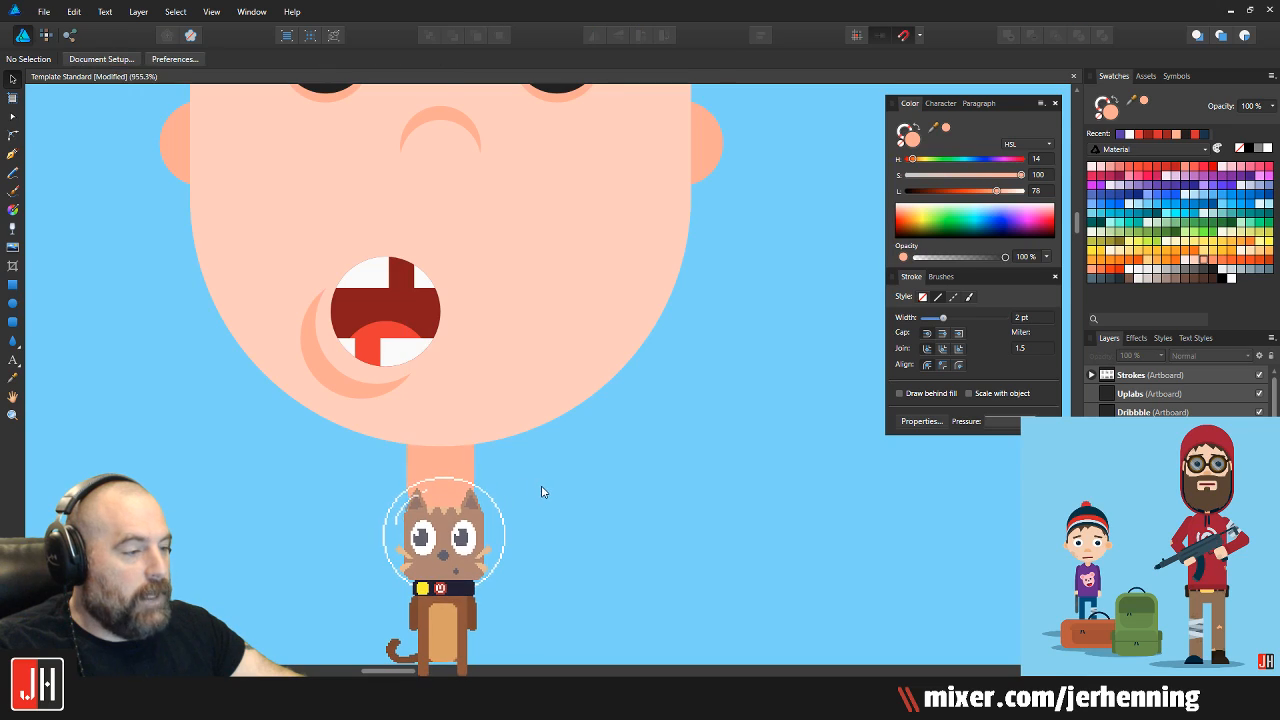
{"action": "scroll", "coordinate": [543, 491], "scroll_direction": "down", "scroll_amount": 4}
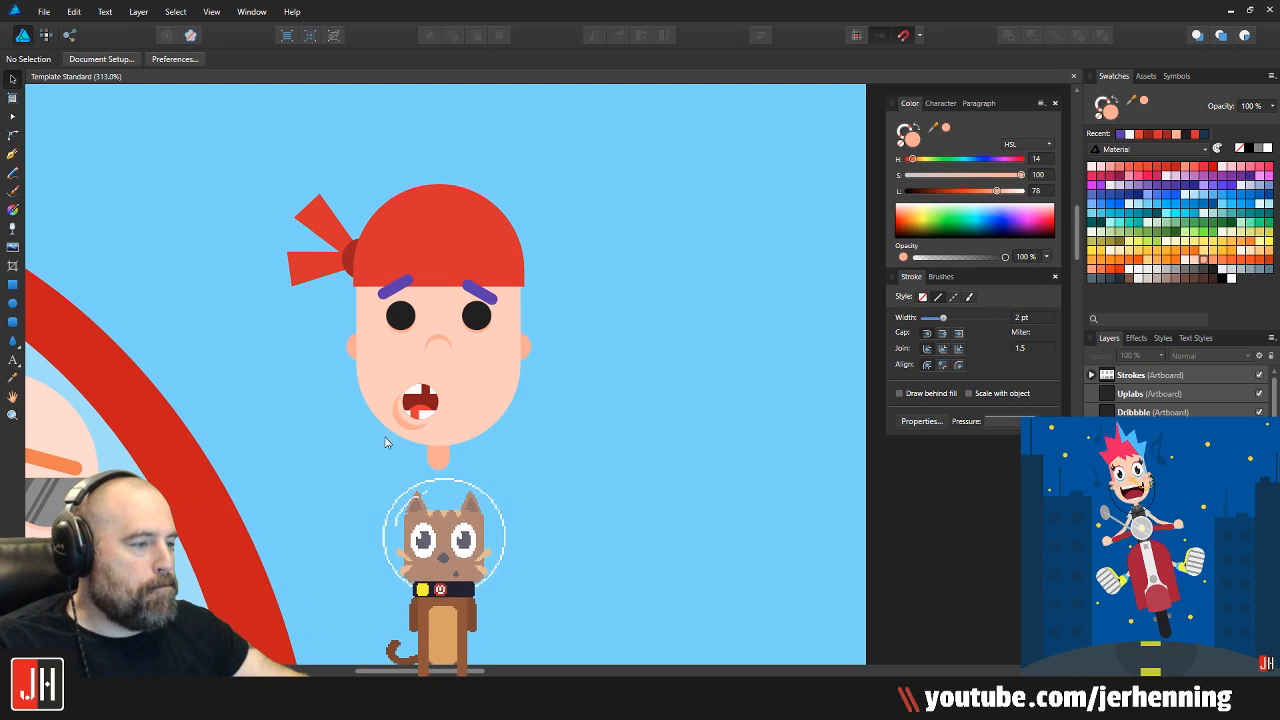
{"action": "scroll", "coordinate": [400, 426], "scroll_direction": "down", "scroll_amount": 4}
{"action": "scroll", "coordinate": [420, 421], "scroll_direction": "up", "scroll_amount": 3}
{"action": "scroll", "coordinate": [390, 292], "scroll_direction": "down", "scroll_amount": 8}
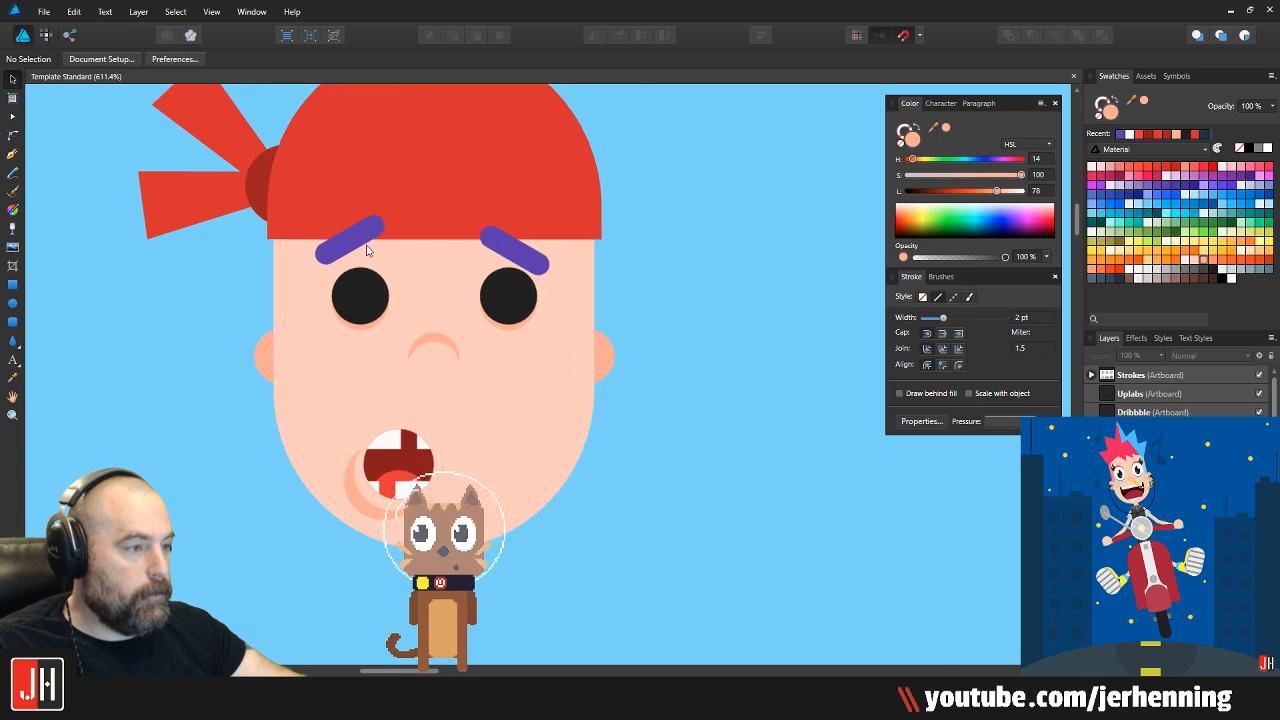
{"action": "scroll", "coordinate": [449, 355], "scroll_direction": "up", "scroll_amount": 4}
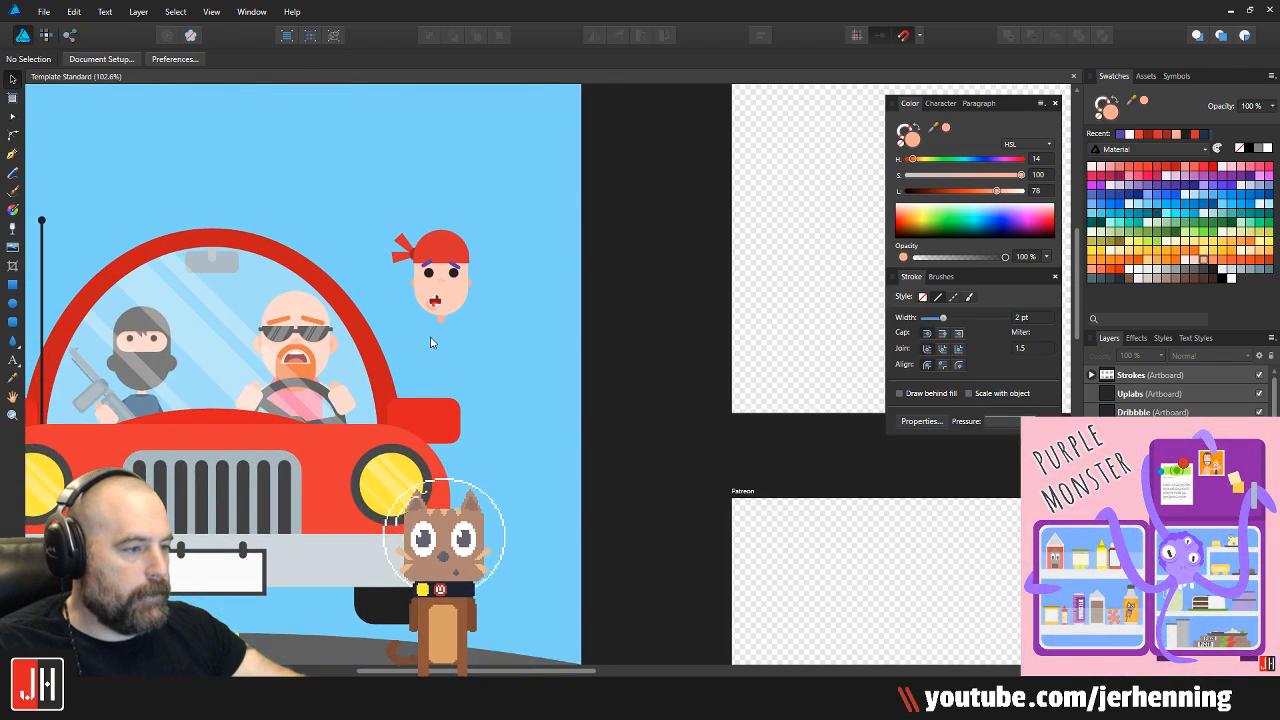
Draw a tall, narrow peach rectangle with fully rounded ends under the neck as the character's torso
{"action": "left_click", "coordinate": [13, 322]}
{"action": "scroll", "coordinate": [445, 340], "scroll_direction": "up", "scroll_amount": 3}
{"action": "left_click_drag", "start_coordinate": [406, 264], "coordinate": [482, 548]}
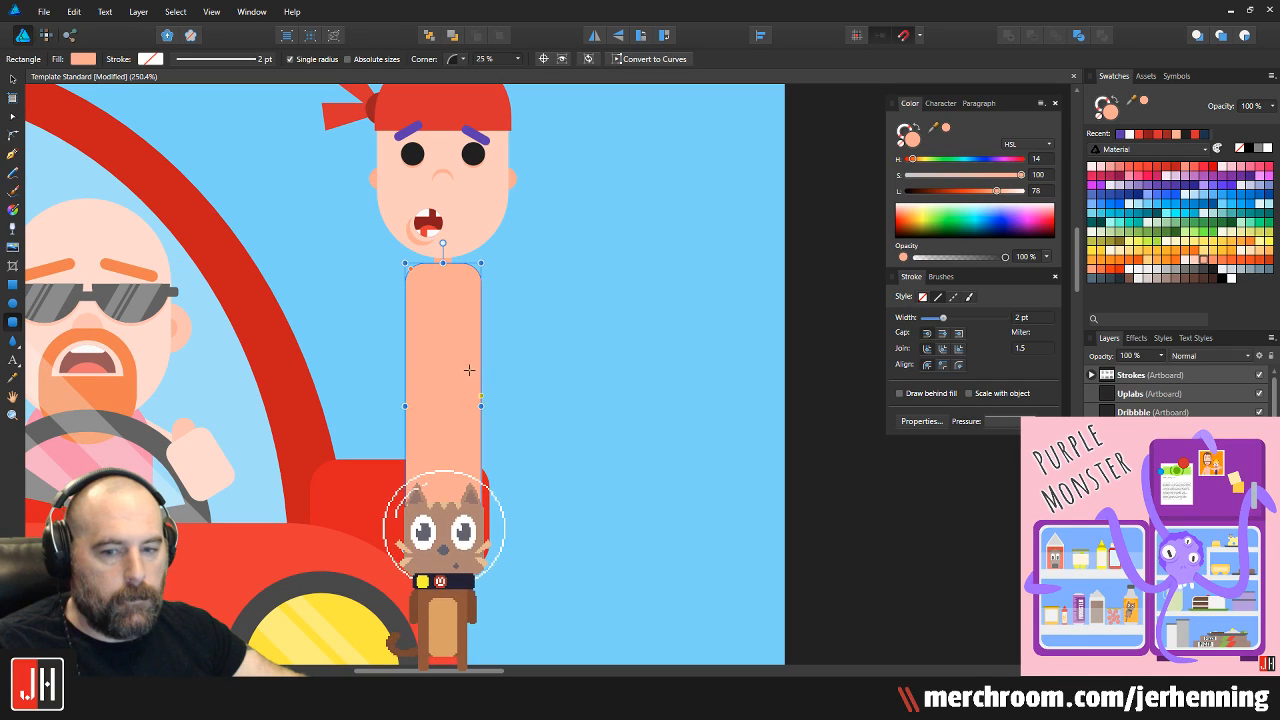
{"action": "left_click_drag", "start_coordinate": [482, 263], "coordinate": [443, 240]}
{"action": "scroll", "coordinate": [447, 312], "scroll_direction": "up", "scroll_amount": 4}
{"action": "key", "text": "v"}
{"action": "left_click", "coordinate": [586, 200]}
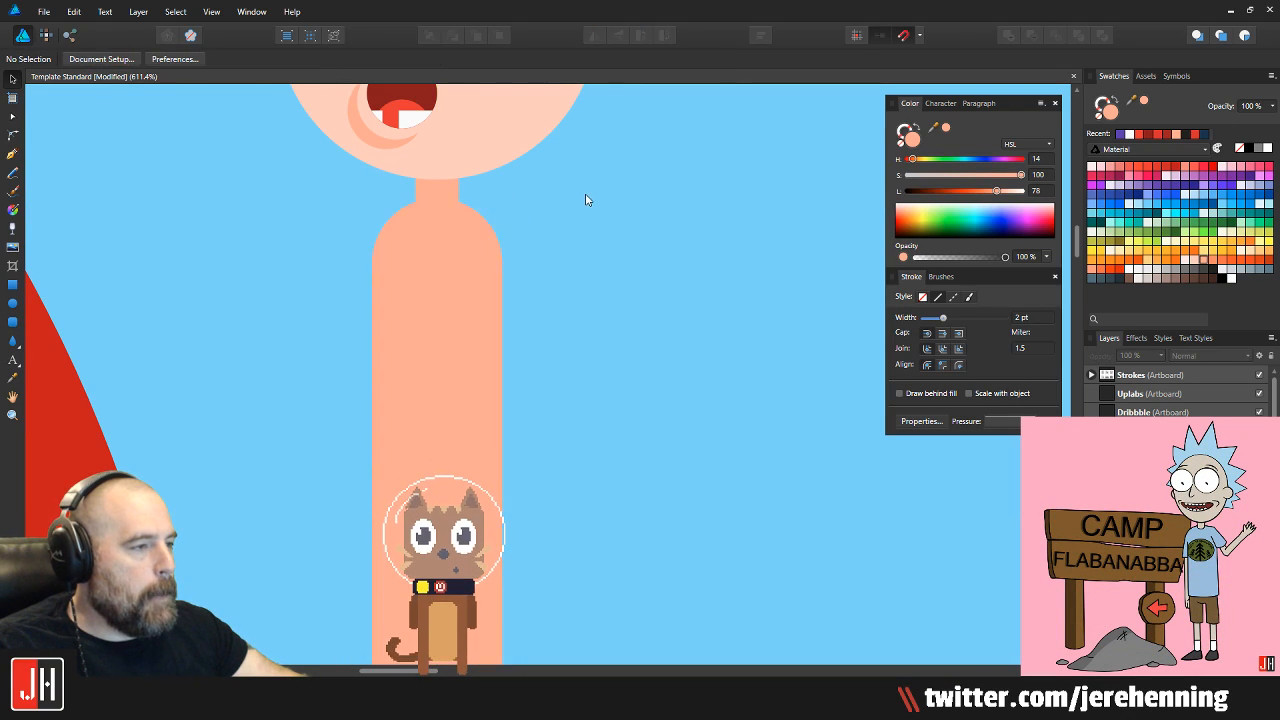
{"action": "scroll", "coordinate": [500, 310], "scroll_direction": "down", "scroll_amount": 7}
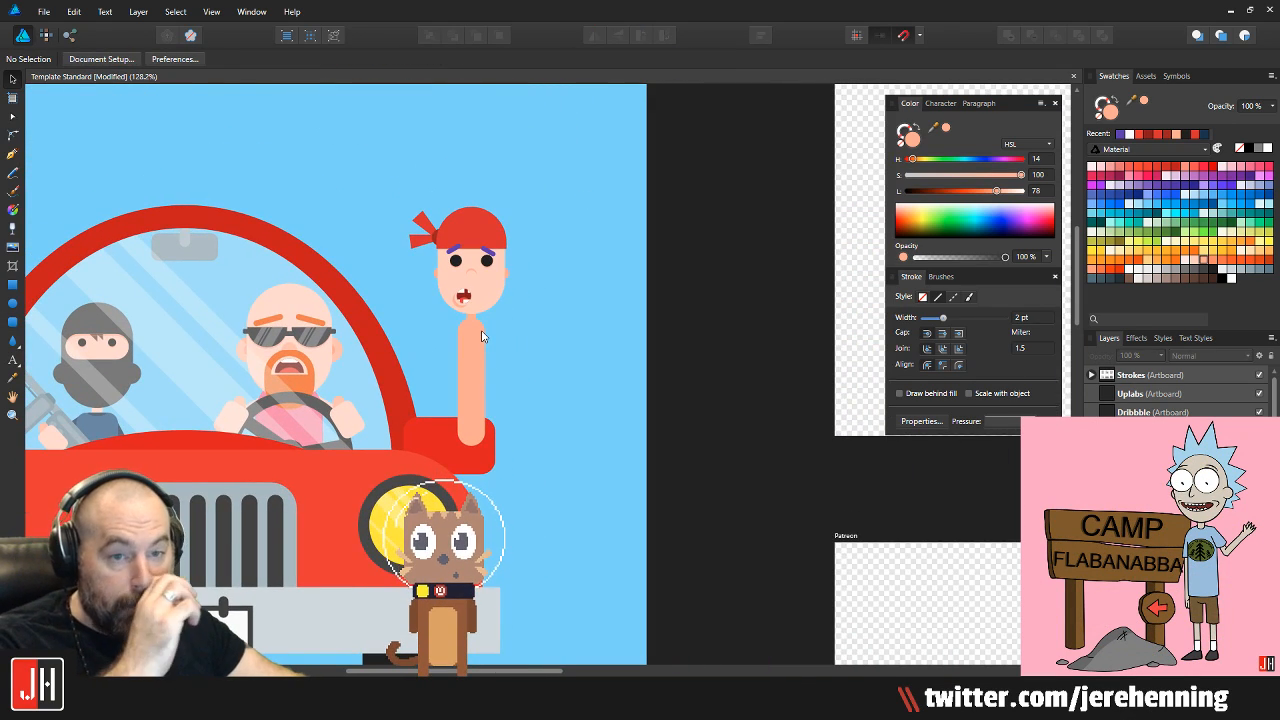
Widen the torso slightly and keep it centred beneath the neck
{"action": "left_click", "coordinate": [476, 344]}
{"action": "scroll", "coordinate": [476, 340], "scroll_direction": "up", "scroll_amount": 5}
{"action": "left_click_drag", "start_coordinate": [506, 276], "coordinate": [471, 320]}
{"action": "scroll", "coordinate": [472, 283], "scroll_direction": "up", "scroll_amount": 3}
{"action": "left_click", "coordinate": [529, 322]}
{"action": "scroll", "coordinate": [528, 322], "scroll_direction": "down", "scroll_amount": 6}
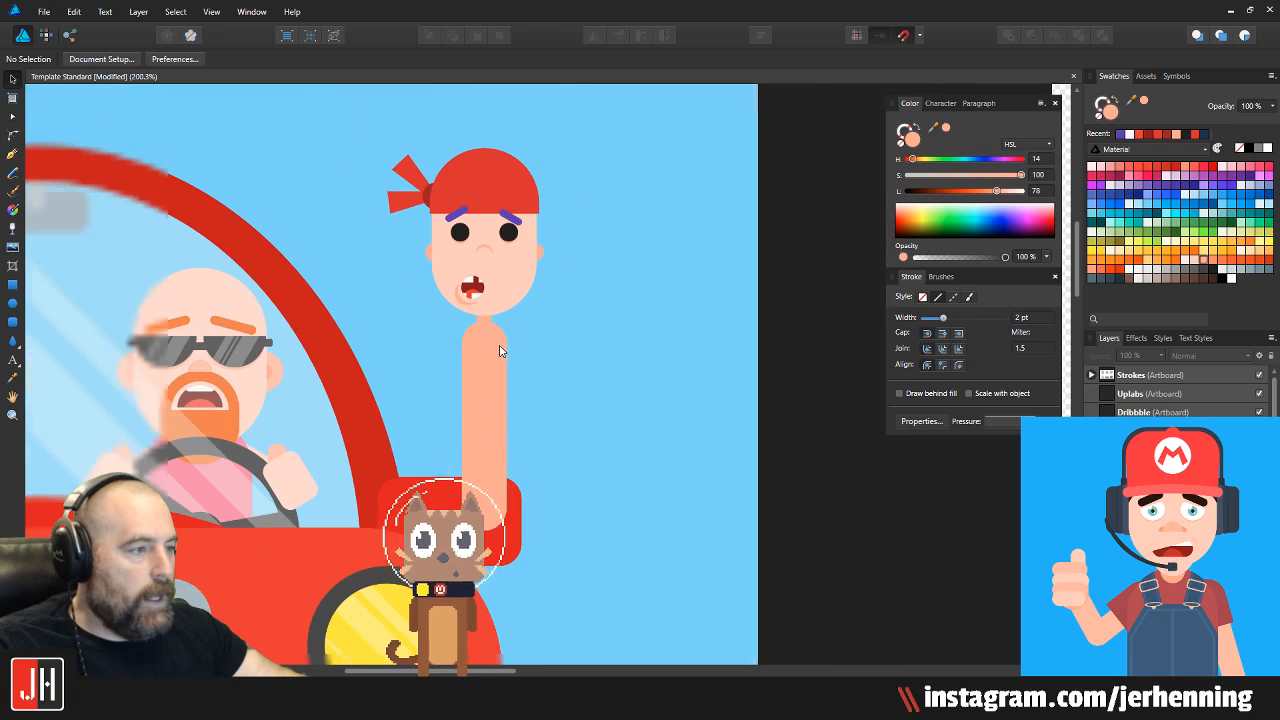
Move the whole new character sideways onto open sky, clear of the car's side mirror
{"action": "left_click_drag", "start_coordinate": [341, 128], "coordinate": [688, 620]}
{"action": "left_click_drag", "start_coordinate": [500, 410], "coordinate": [624, 405]}
{"action": "left_click", "coordinate": [760, 398]}
{"action": "scroll", "coordinate": [662, 420], "scroll_direction": "up", "scroll_amount": 2}
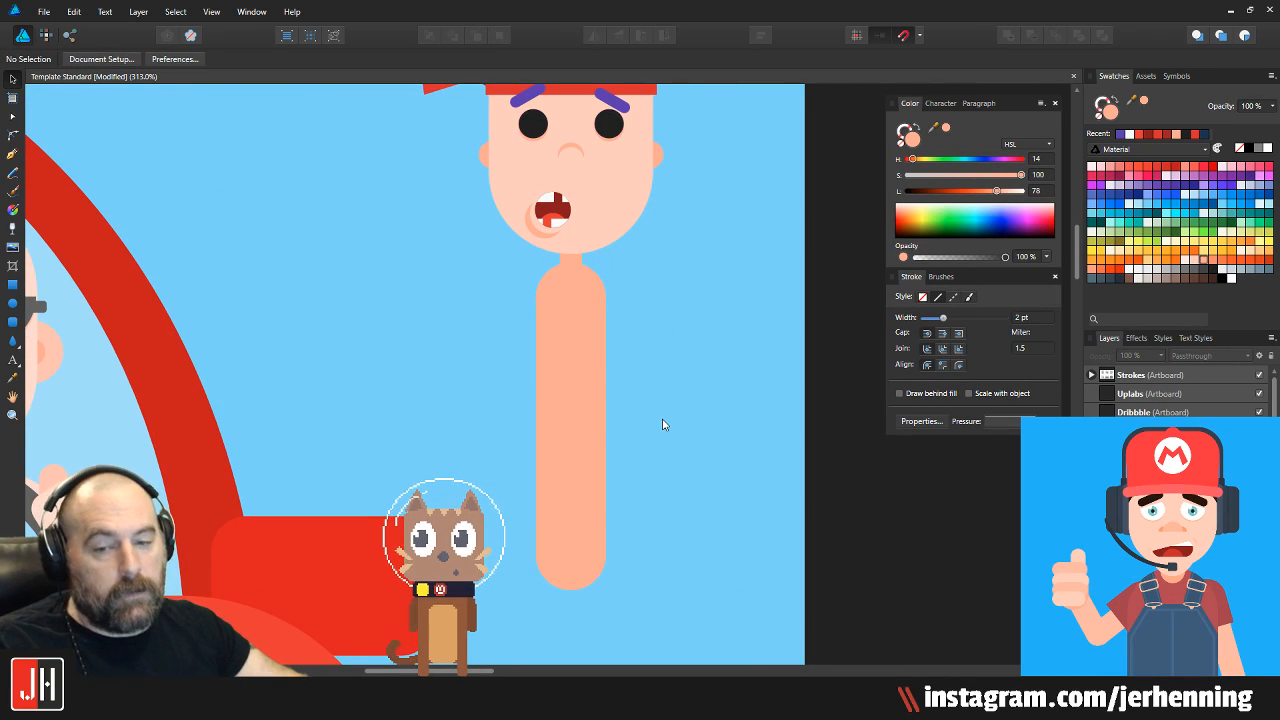
Enlarge the torso to about 35 × 164 px and centre it so a short piece of neck stays exposed
{"action": "left_click", "coordinate": [573, 319]}
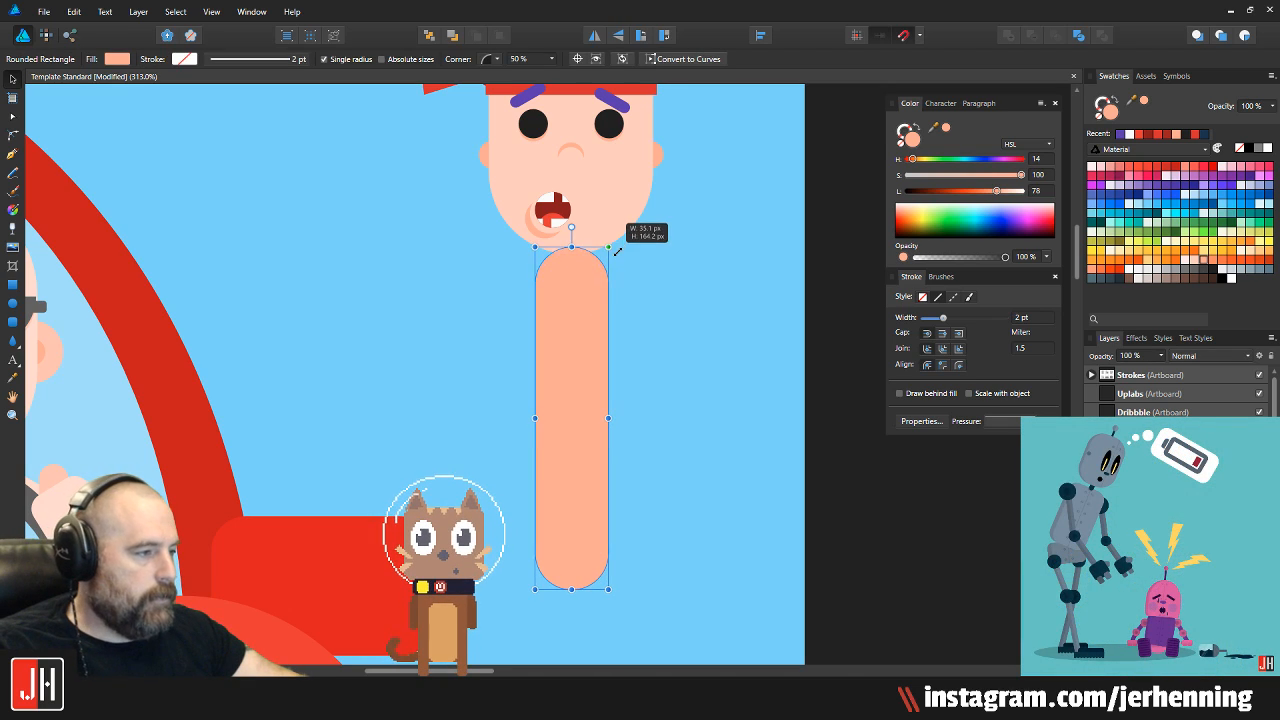
{"action": "scroll", "coordinate": [620, 260], "scroll_direction": "up", "scroll_amount": 3}
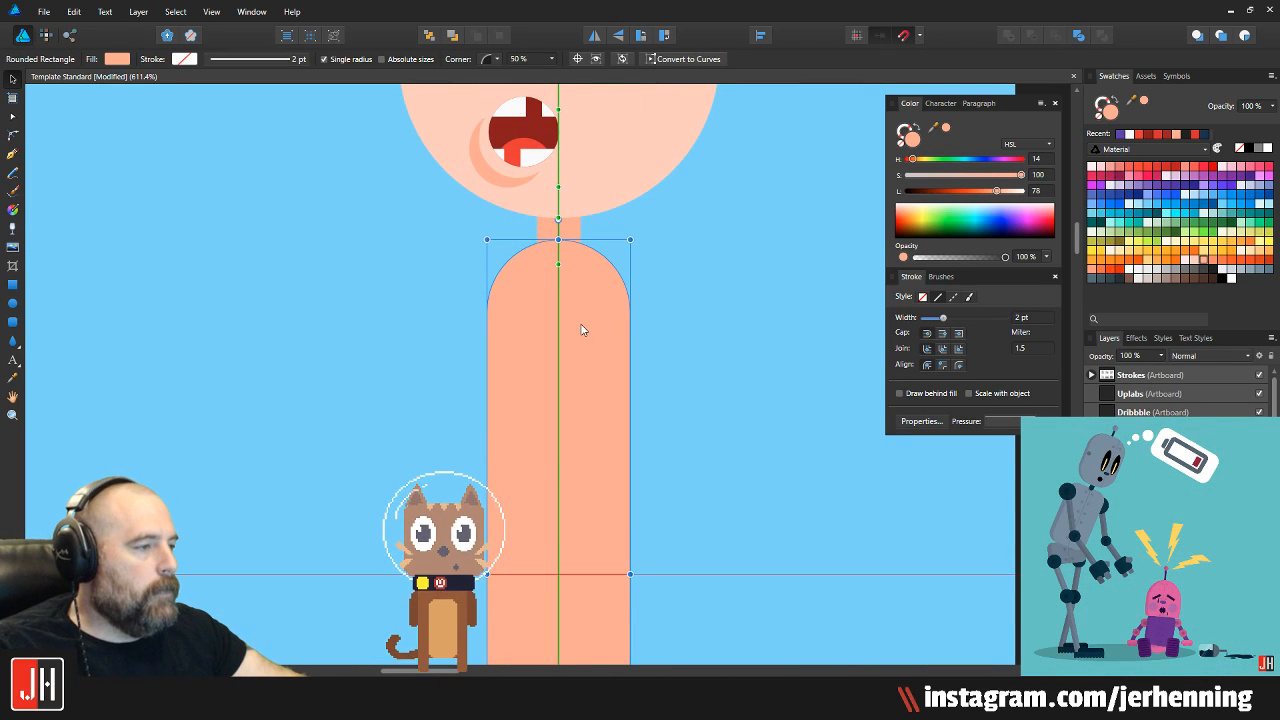
{"action": "left_click", "coordinate": [646, 306]}
{"action": "scroll", "coordinate": [609, 363], "scroll_direction": "down", "scroll_amount": 2}
{"action": "scroll", "coordinate": [609, 363], "scroll_direction": "down", "scroll_amount": 2}
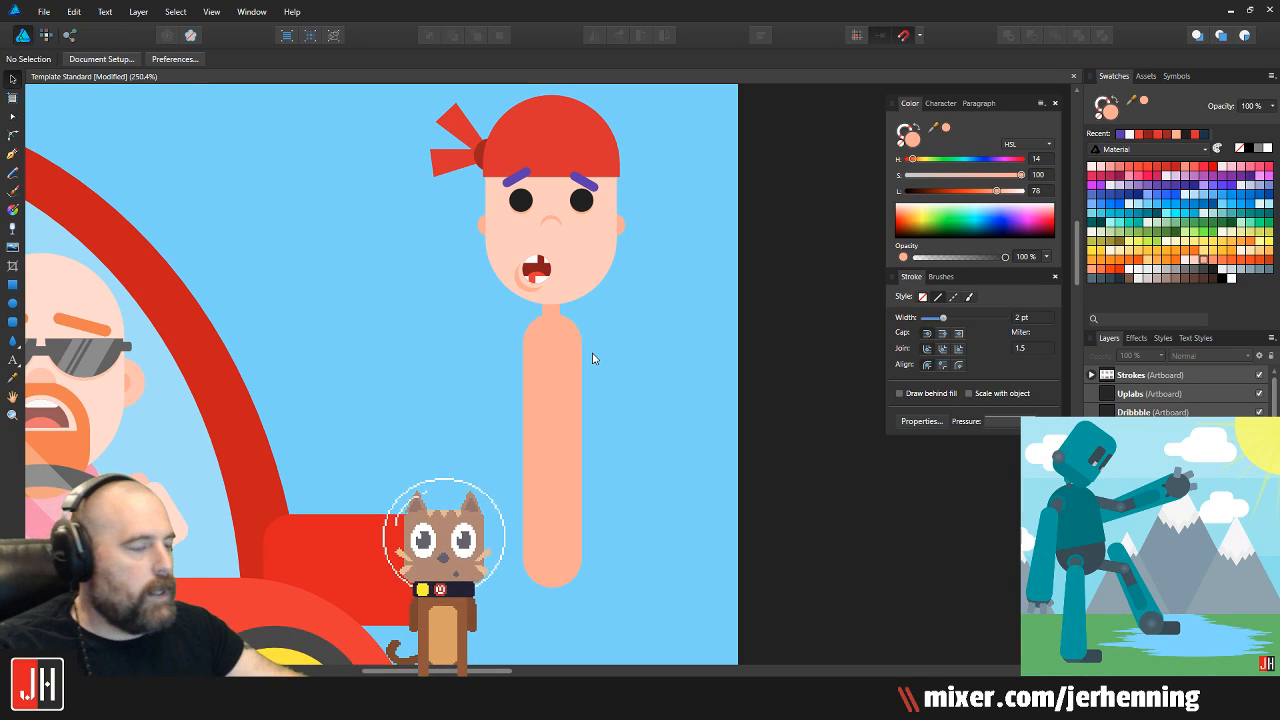
{"action": "scroll", "coordinate": [600, 355], "scroll_direction": "down", "scroll_amount": 2}
{"action": "scroll", "coordinate": [620, 360], "scroll_direction": "up", "scroll_amount": 2}
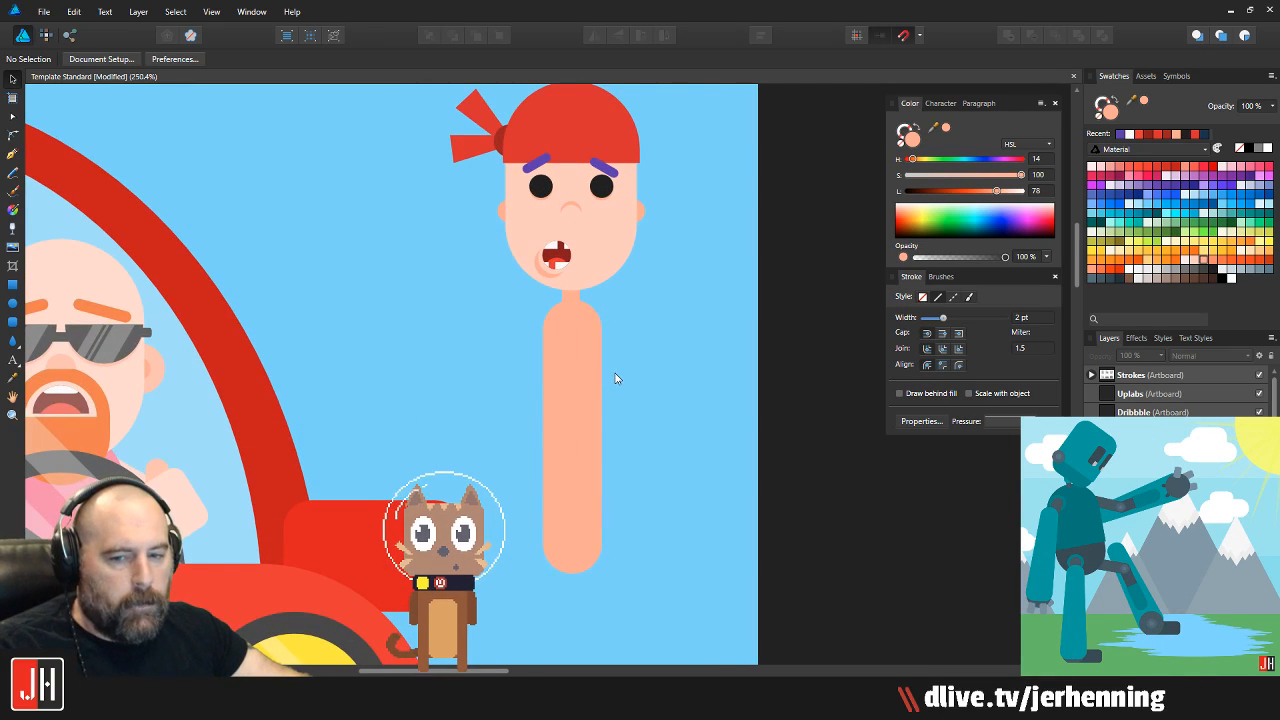
{"action": "scroll", "coordinate": [610, 350], "scroll_direction": "down", "scroll_amount": 3}
Fill the torso with the bright blue swatch from the Material palette
{"action": "left_click", "coordinate": [588, 379]}
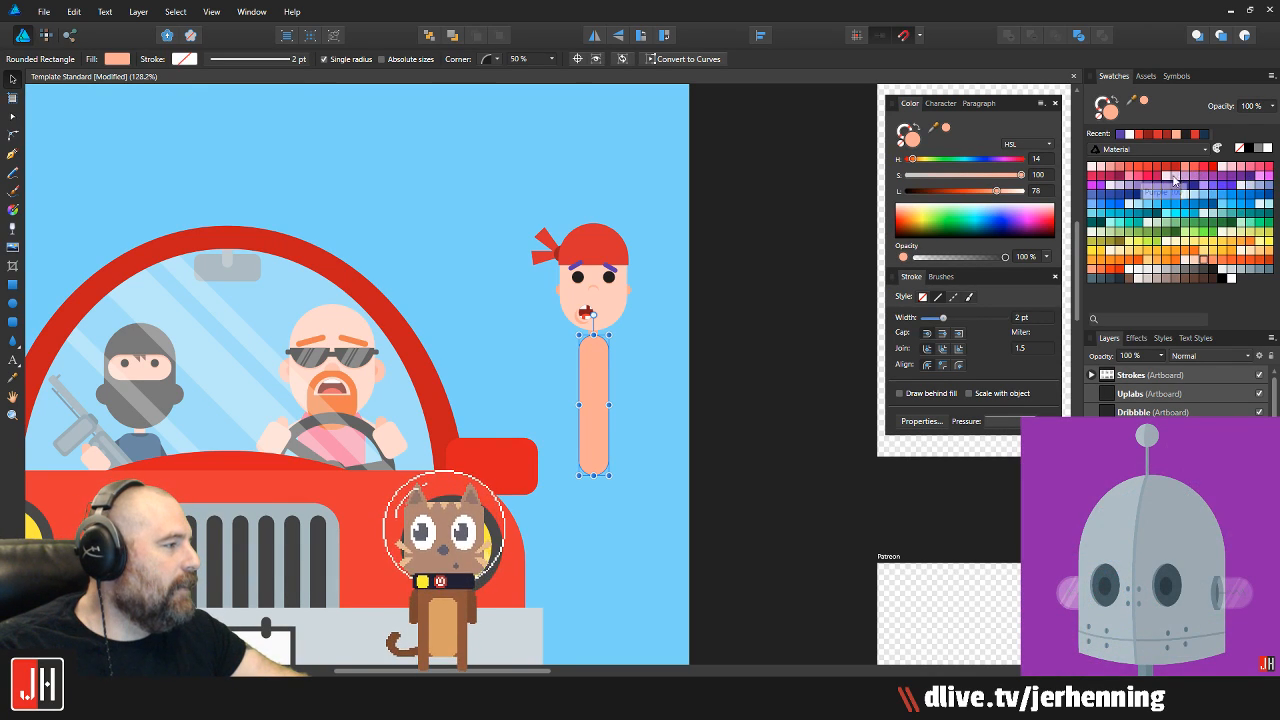
{"action": "left_click", "coordinate": [1167, 207]}
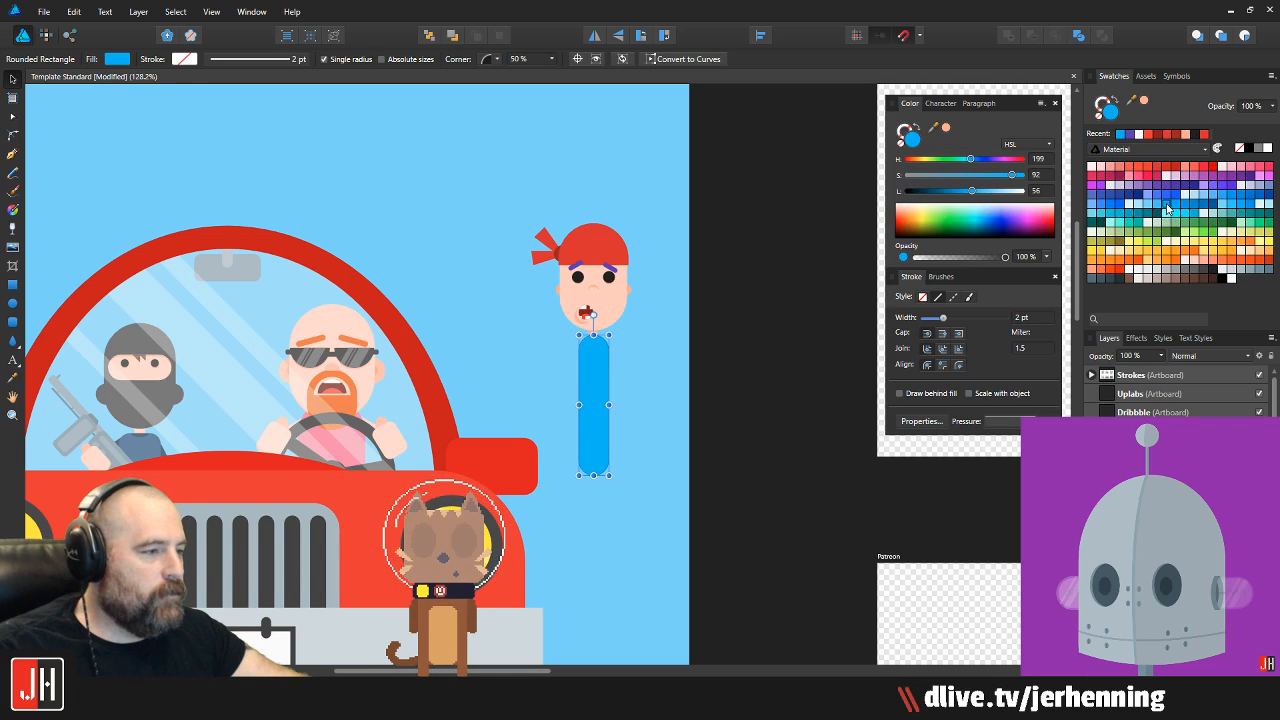
{"action": "left_click_drag", "start_coordinate": [511, 203], "coordinate": [586, 160]}
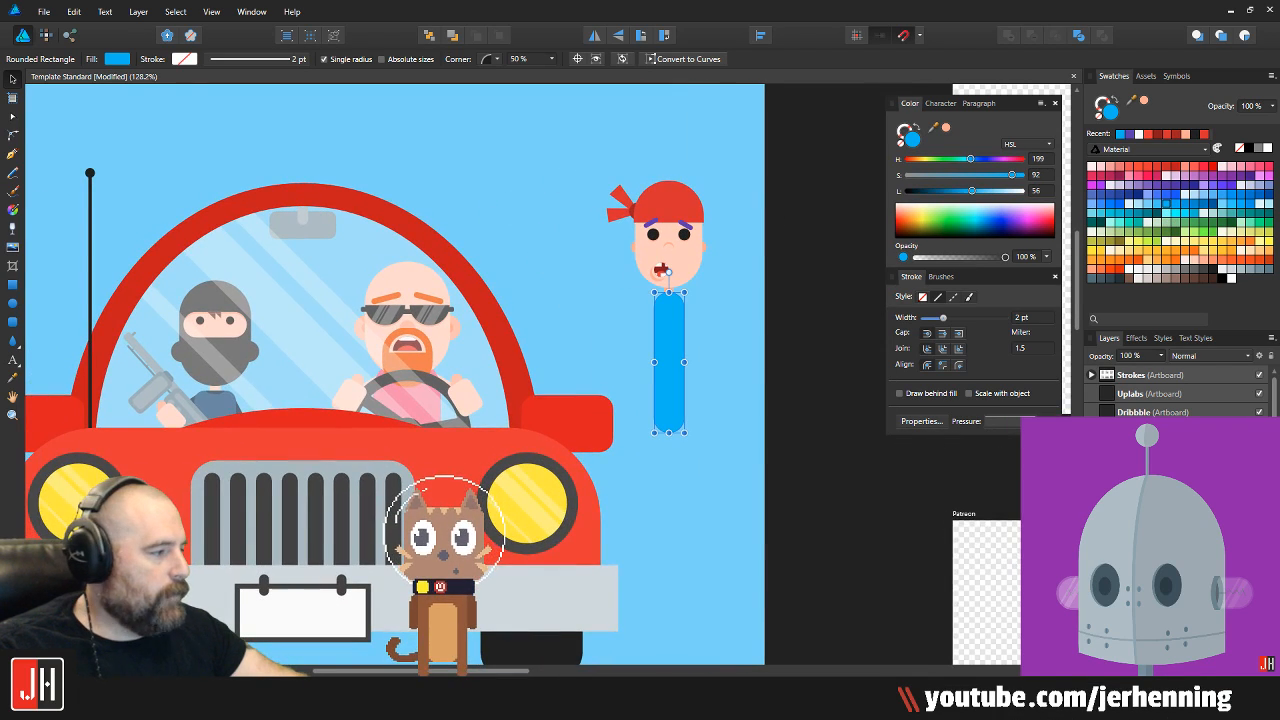
Hide the car's layer and group all parts of the new character
{"action": "scroll", "coordinate": [1180, 500], "scroll_direction": "down", "scroll_amount": 10}
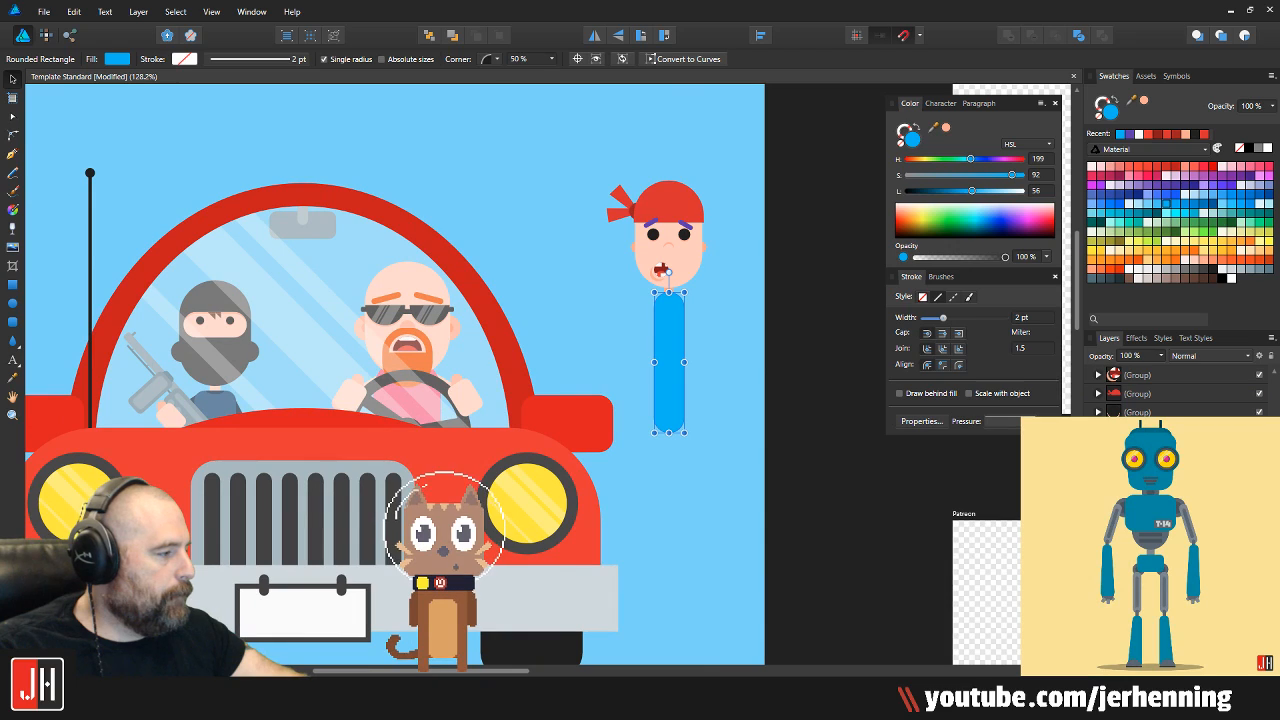
{"action": "left_click", "coordinate": [1259, 500]}
{"action": "left_click_drag", "start_coordinate": [500, 150], "coordinate": [772, 523]}
{"action": "key", "text": "ctrl+g"}
Place the character group behind the other figures, between the masked gunman and the driver
{"action": "left_click_drag", "start_coordinate": [699, 260], "coordinate": [353, 310]}
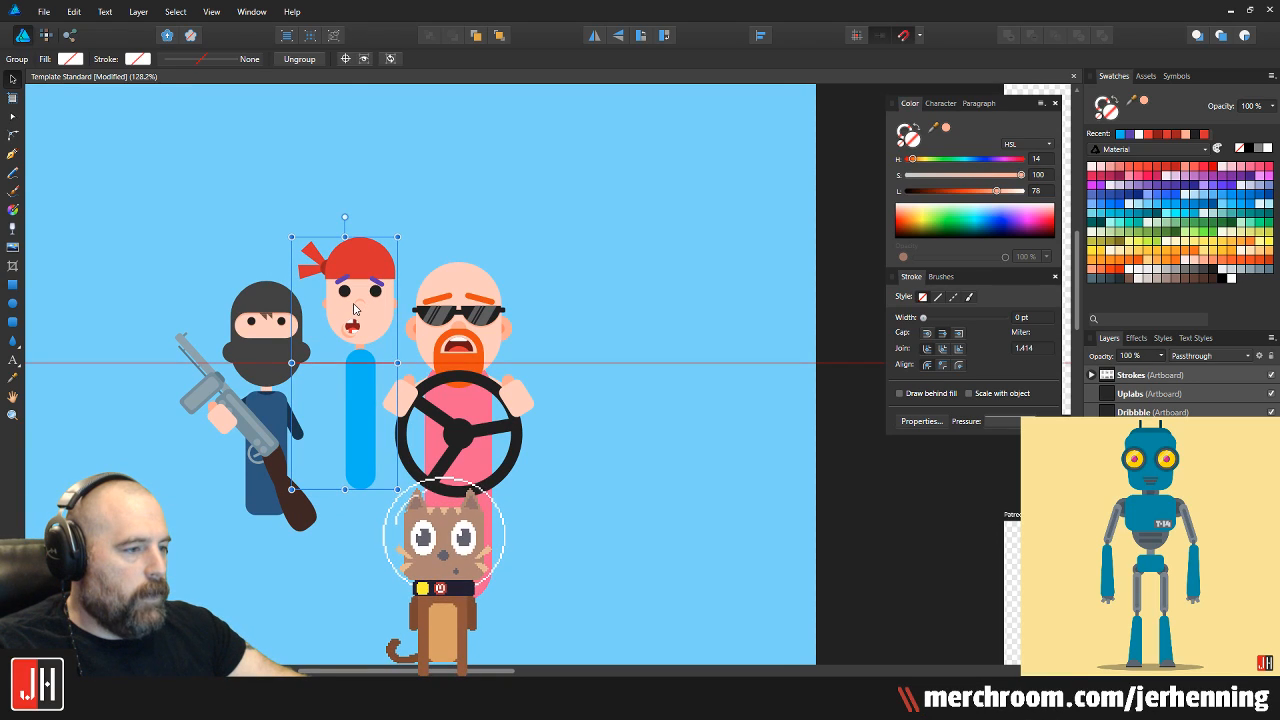
{"action": "left_click", "coordinate": [560, 330]}
{"action": "scroll", "coordinate": [476, 353], "scroll_direction": "up", "scroll_amount": 3}
{"action": "left_click", "coordinate": [476, 353]}
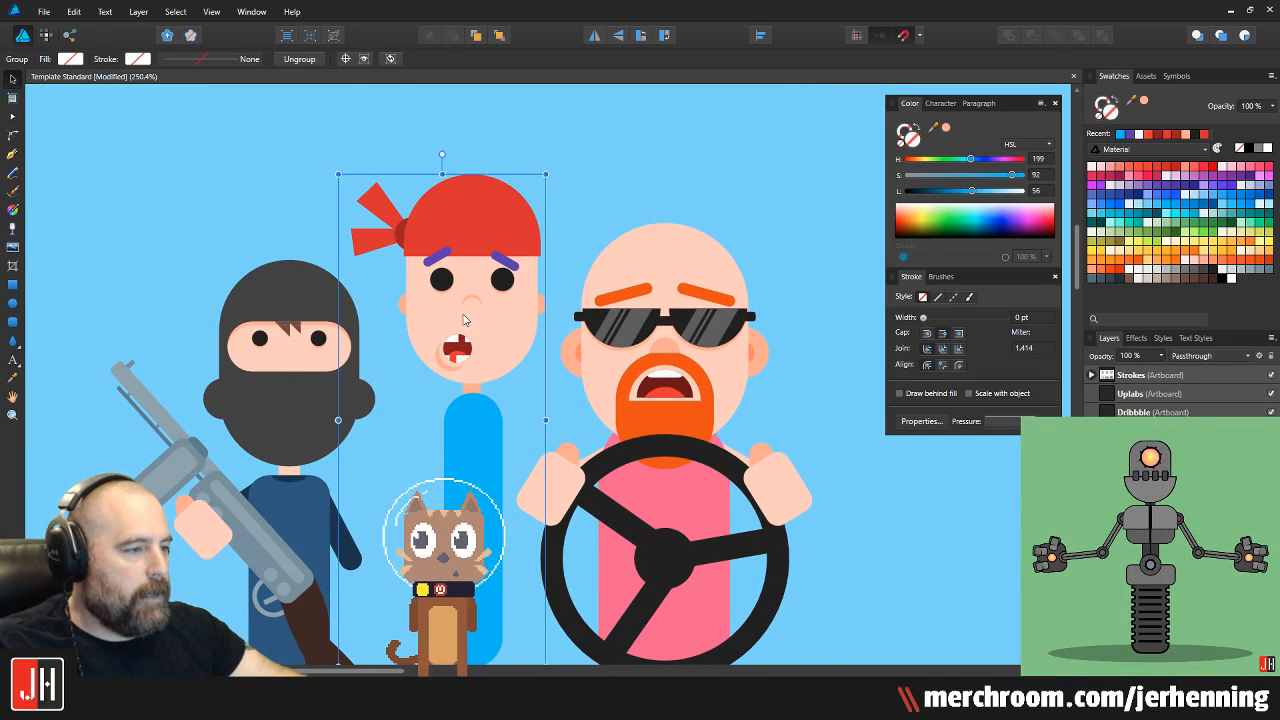
{"action": "left_click_drag", "start_coordinate": [468, 324], "coordinate": [464, 316]}
Recolour both of the bandana character's eyebrows dark brown
{"action": "scroll", "coordinate": [464, 316], "scroll_direction": "up", "scroll_amount": 5}
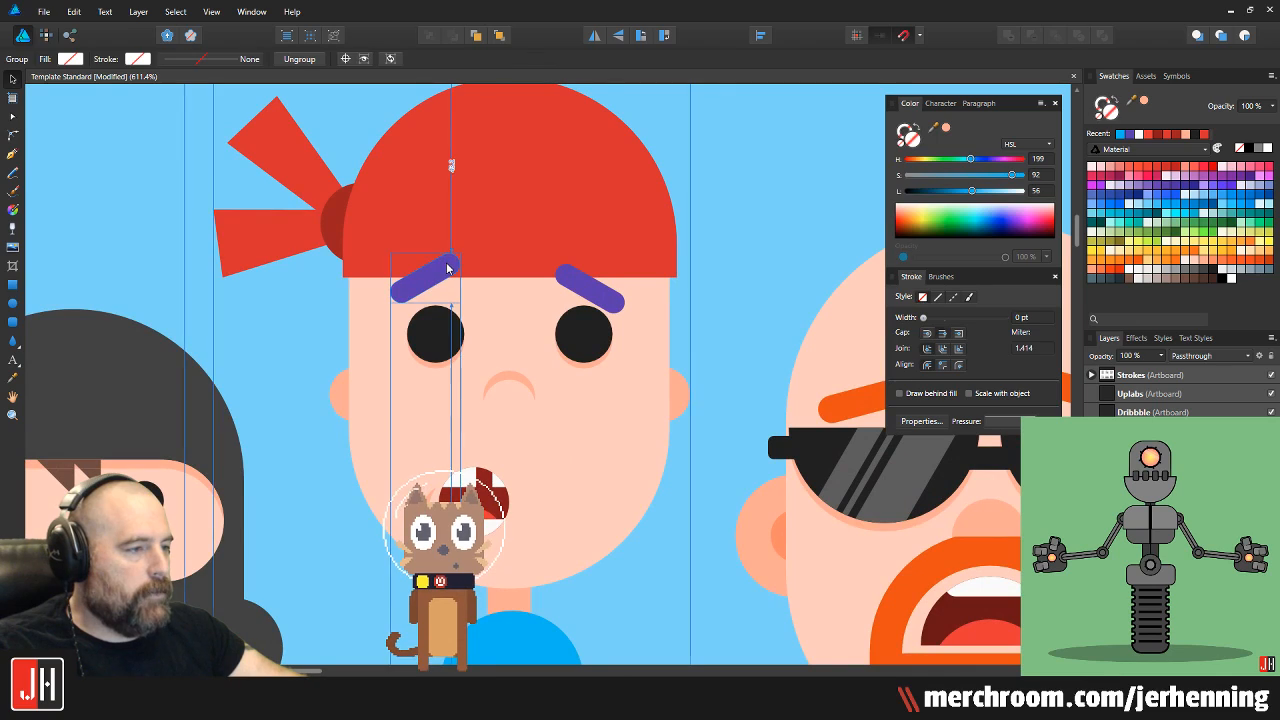
{"action": "double_click", "coordinate": [425, 278]}
{"action": "left_click", "coordinate": [1202, 284]}
{"action": "left_click", "coordinate": [585, 292]}
{"action": "key", "text": "i"}
{"action": "left_click", "coordinate": [443, 273]}
{"action": "key", "text": "v"}
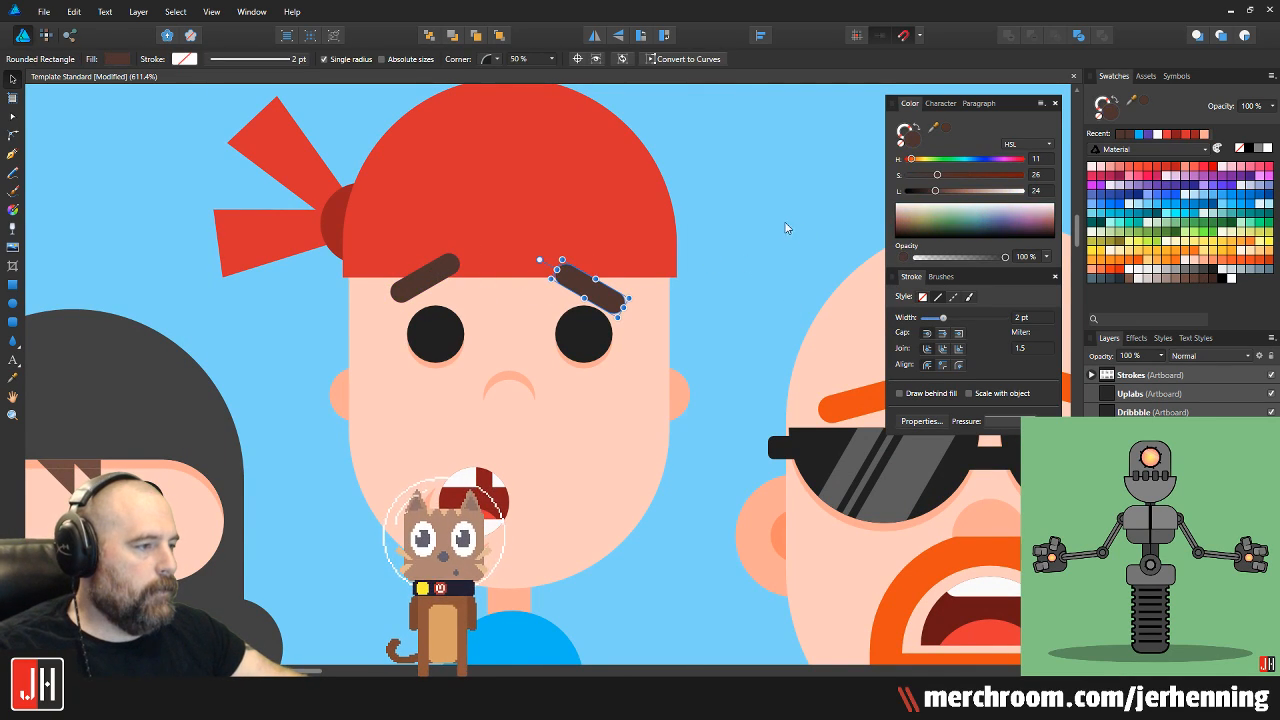
{"action": "left_click", "coordinate": [791, 225]}
{"action": "scroll", "coordinate": [572, 298], "scroll_direction": "down", "scroll_amount": 6}
{"action": "scroll", "coordinate": [598, 297], "scroll_direction": "down", "scroll_amount": 4}
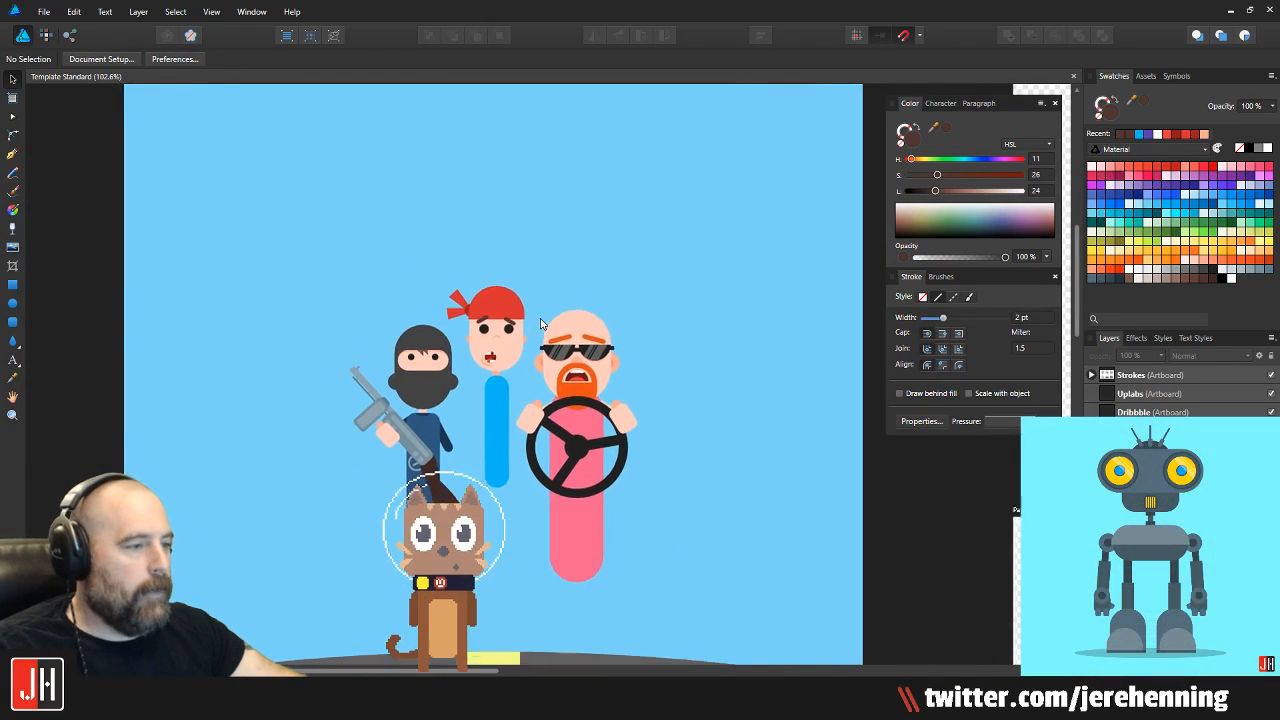
{"action": "scroll", "coordinate": [507, 385], "scroll_direction": "up", "scroll_amount": 5}
{"action": "scroll", "coordinate": [512, 370], "scroll_direction": "up", "scroll_amount": 3}
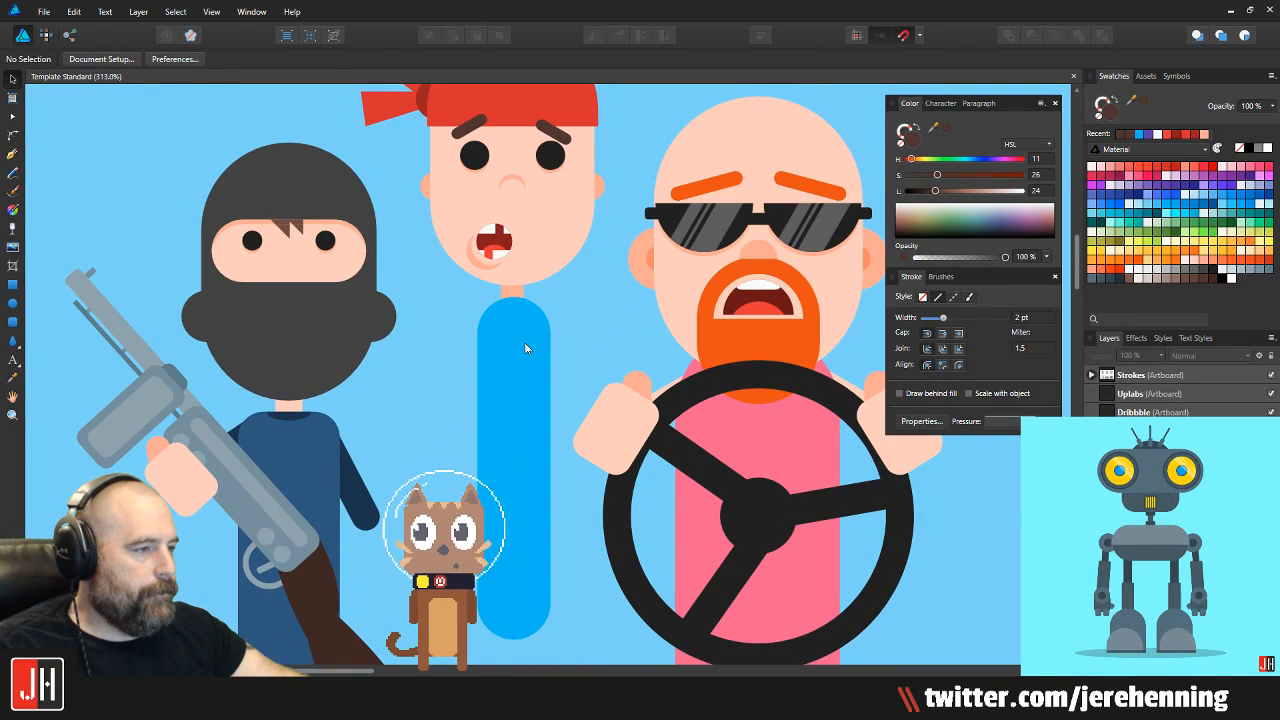
{"action": "left_click", "coordinate": [544, 343]}
{"action": "double_click", "coordinate": [545, 341]}
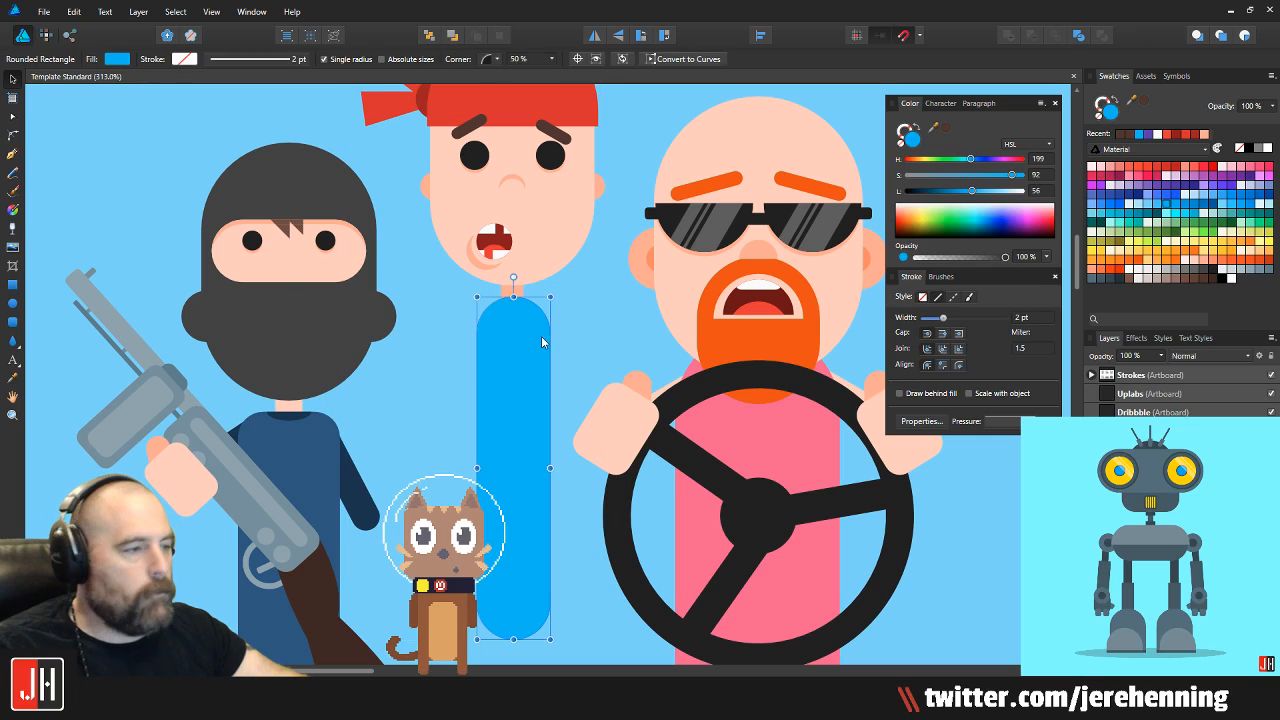
{"action": "left_click", "coordinate": [602, 309]}
{"action": "scroll", "coordinate": [614, 324], "scroll_direction": "down", "scroll_amount": 4}
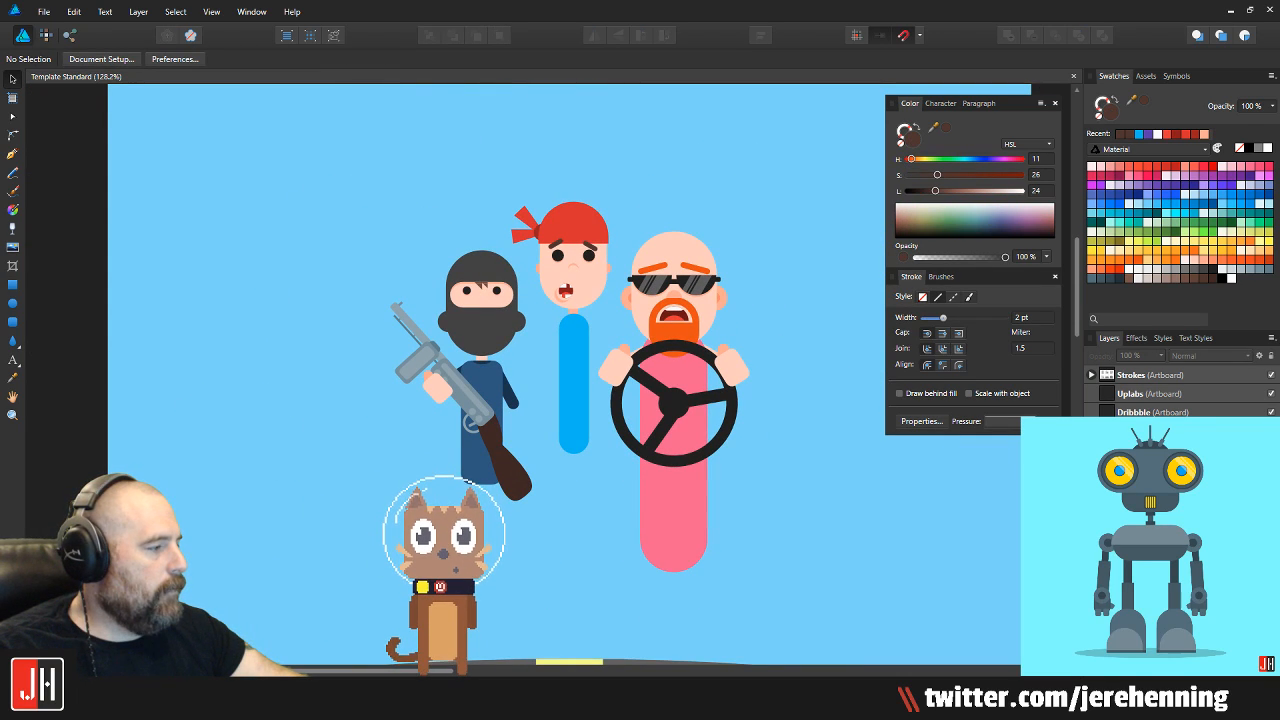
Show the car again and lower the bandana character slightly so he sits behind the windshield below the rear-view mirror
{"action": "left_click", "coordinate": [1271, 486]}
{"action": "left_click", "coordinate": [550, 256]}
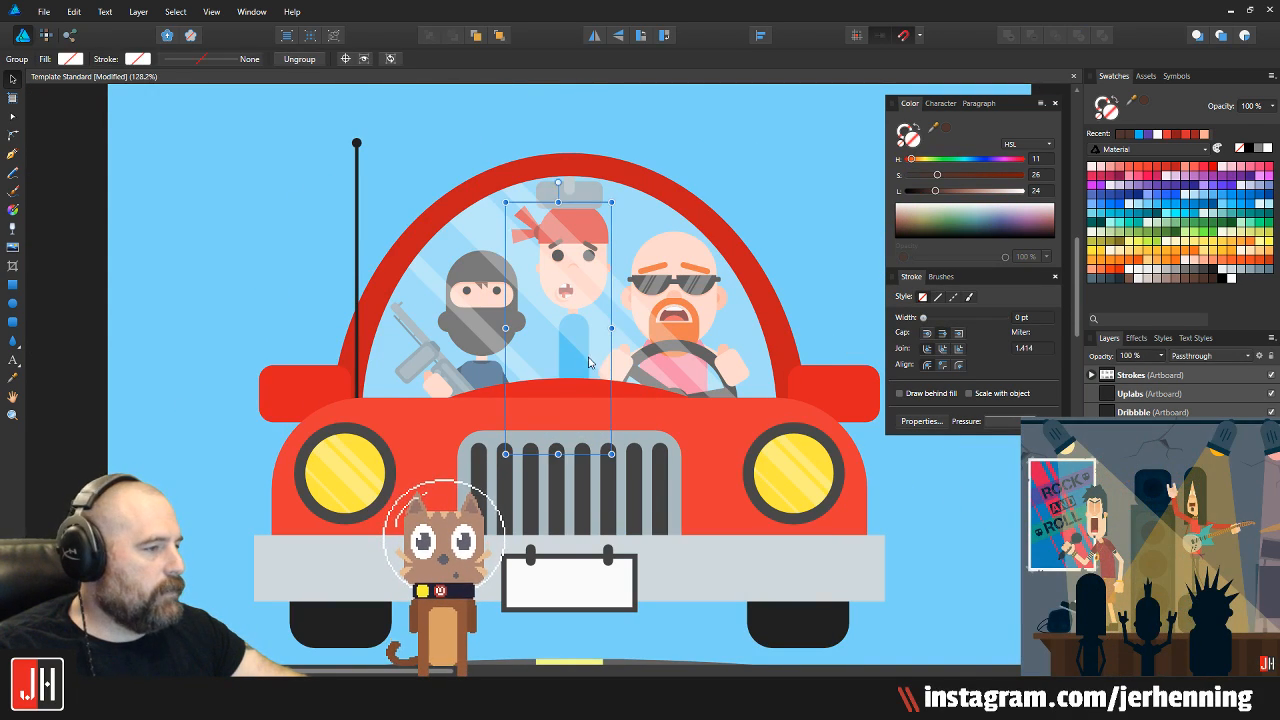
{"action": "scroll", "coordinate": [552, 254], "scroll_direction": "up", "scroll_amount": 3}
{"action": "left_click_drag", "start_coordinate": [558, 245], "coordinate": [555, 252]}
{"action": "scroll", "coordinate": [556, 252], "scroll_direction": "down", "scroll_amount": 4}
{"action": "left_click", "coordinate": [737, 200]}
Nudge the masked gunman and the driver slightly apart to even out the spacing around the middle passenger
{"action": "scroll", "coordinate": [419, 309], "scroll_direction": "up", "scroll_amount": 3}
{"action": "left_click_drag", "start_coordinate": [357, 346], "coordinate": [420, 333]}
{"action": "left_click", "coordinate": [425, 335]}
{"action": "scroll", "coordinate": [421, 332], "scroll_direction": "up", "scroll_amount": 2}
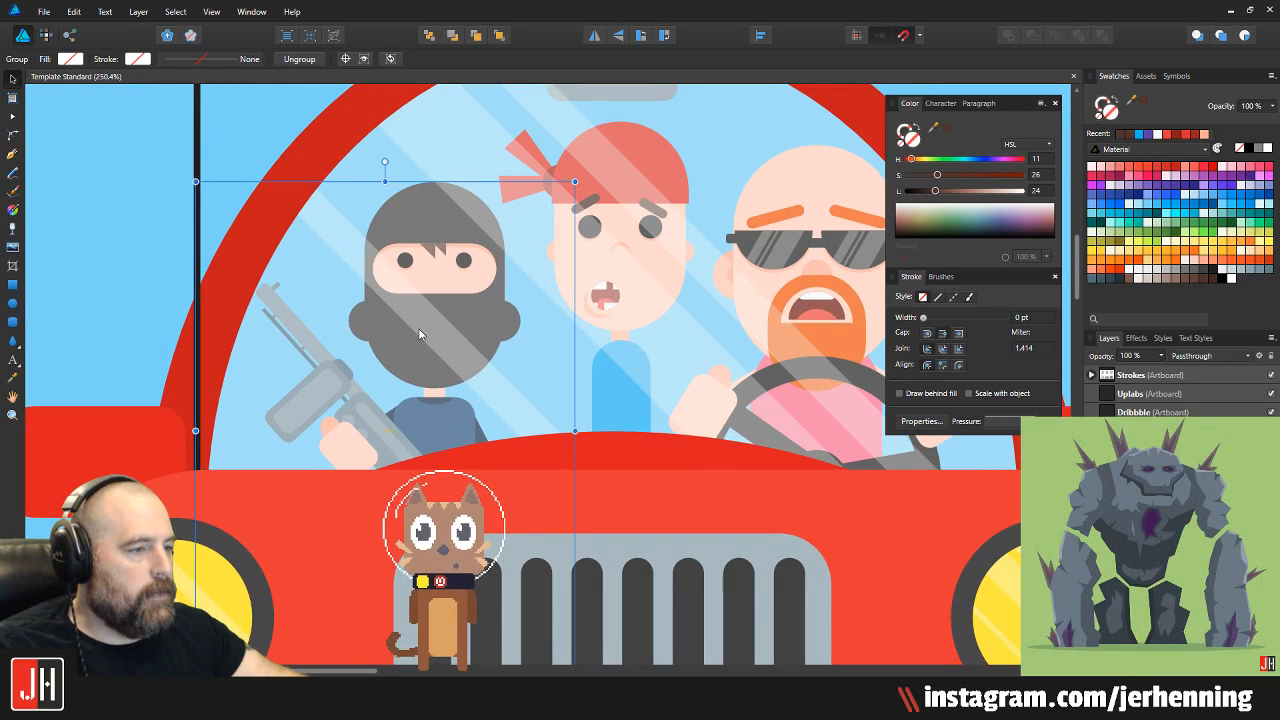
{"action": "left_click_drag", "start_coordinate": [775, 416], "coordinate": [709, 408]}
{"action": "left_click", "coordinate": [743, 356]}
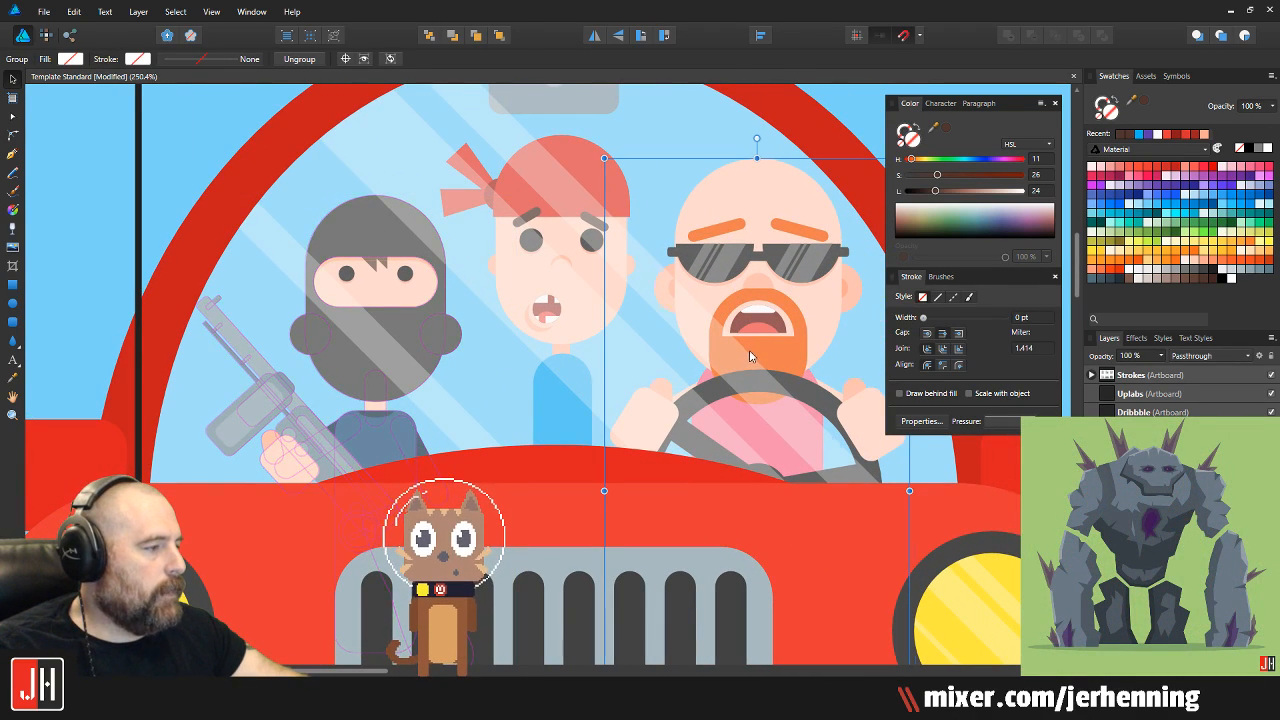
{"action": "left_click_drag", "start_coordinate": [743, 356], "coordinate": [753, 356]}
{"action": "scroll", "coordinate": [753, 350], "scroll_direction": "down", "scroll_amount": 4}
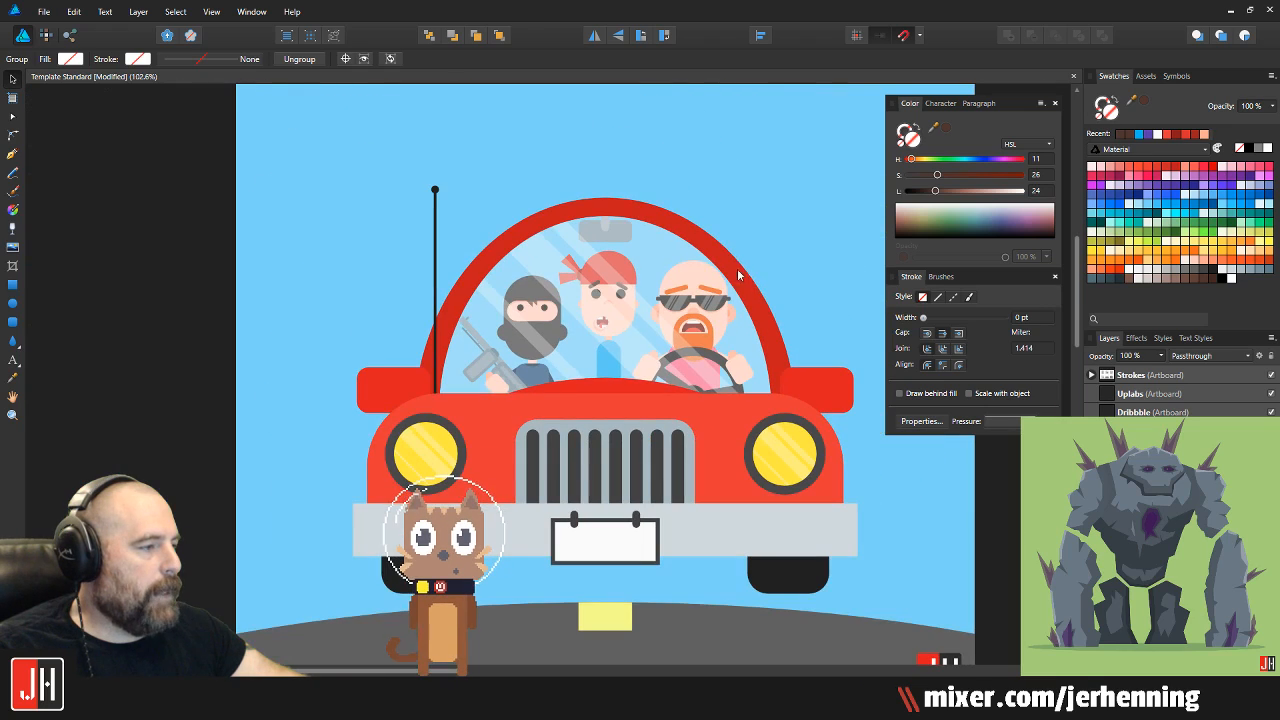
{"action": "key", "text": "ctrl+d"}
{"action": "scroll", "coordinate": [695, 297], "scroll_direction": "up", "scroll_amount": 2}
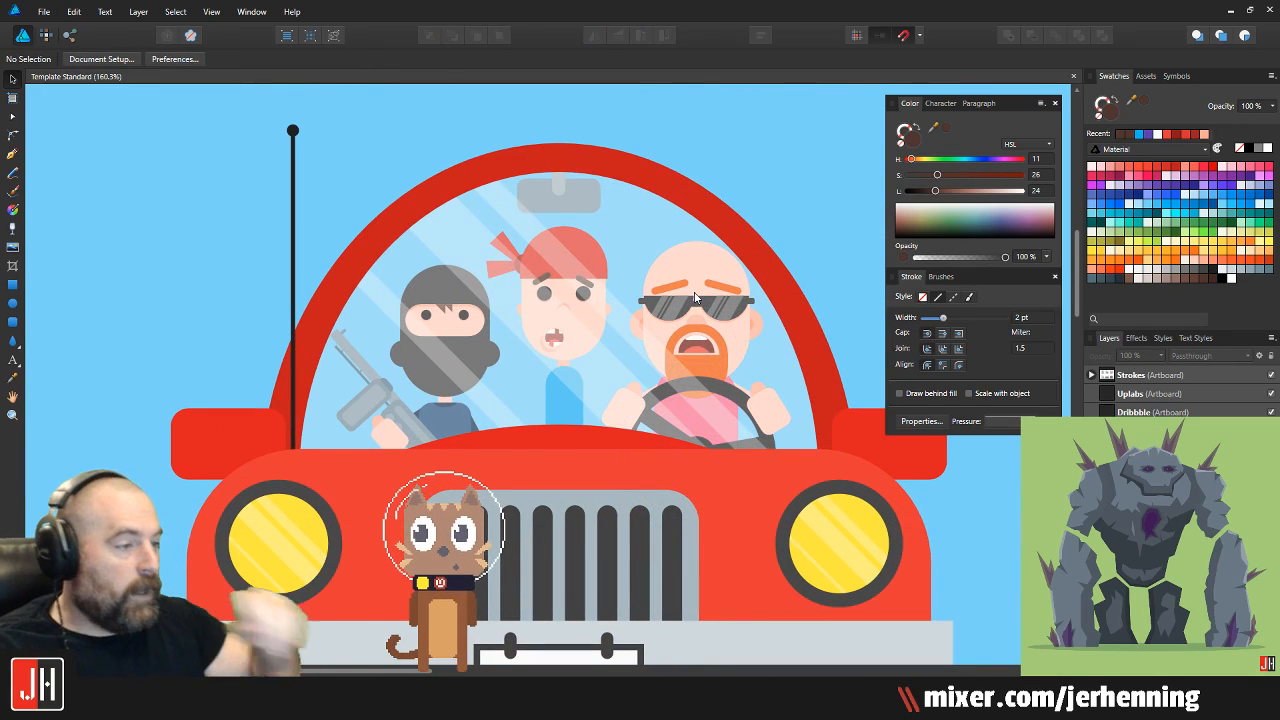
{"action": "scroll", "coordinate": [601, 399], "scroll_direction": "up", "scroll_amount": 1}
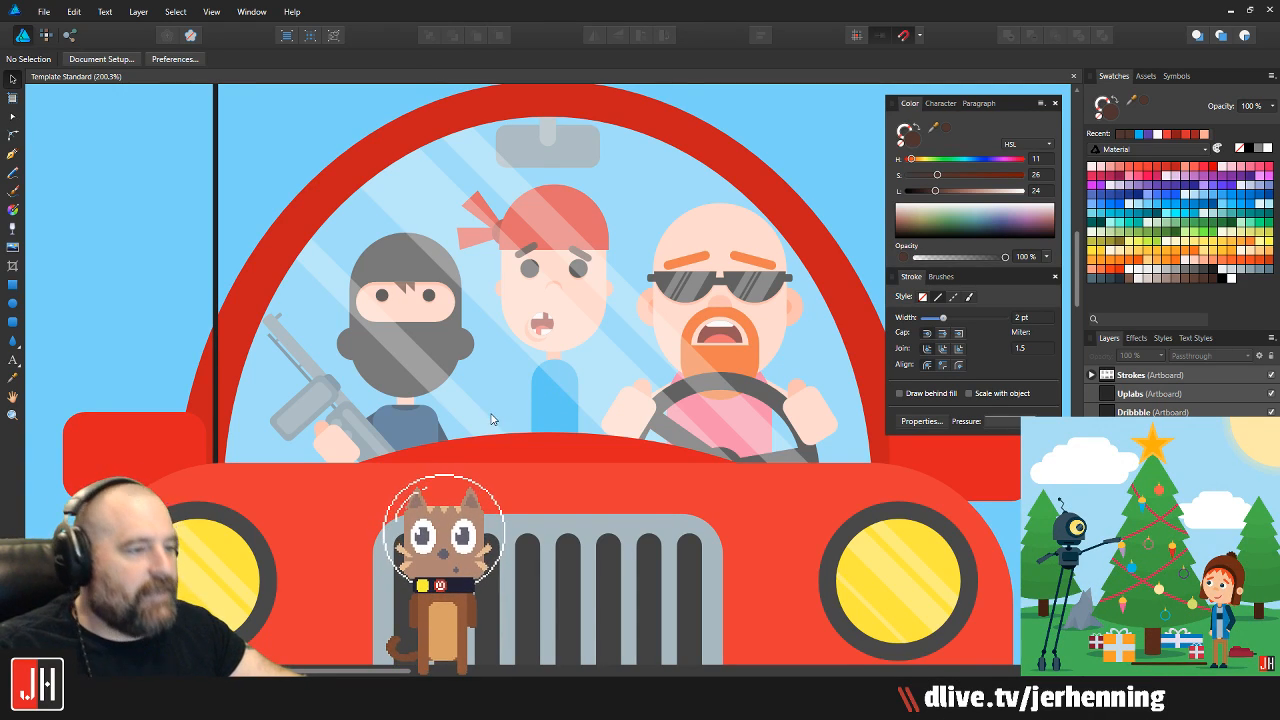
Draw a large dark brown rounded rectangle over the masked gunman's body as his seat back and send it behind him
{"action": "left_click_drag", "start_coordinate": [493, 417], "coordinate": [485, 400]}
{"action": "left_click", "coordinate": [13, 322]}
{"action": "left_click_drag", "start_coordinate": [307, 372], "coordinate": [499, 620]}
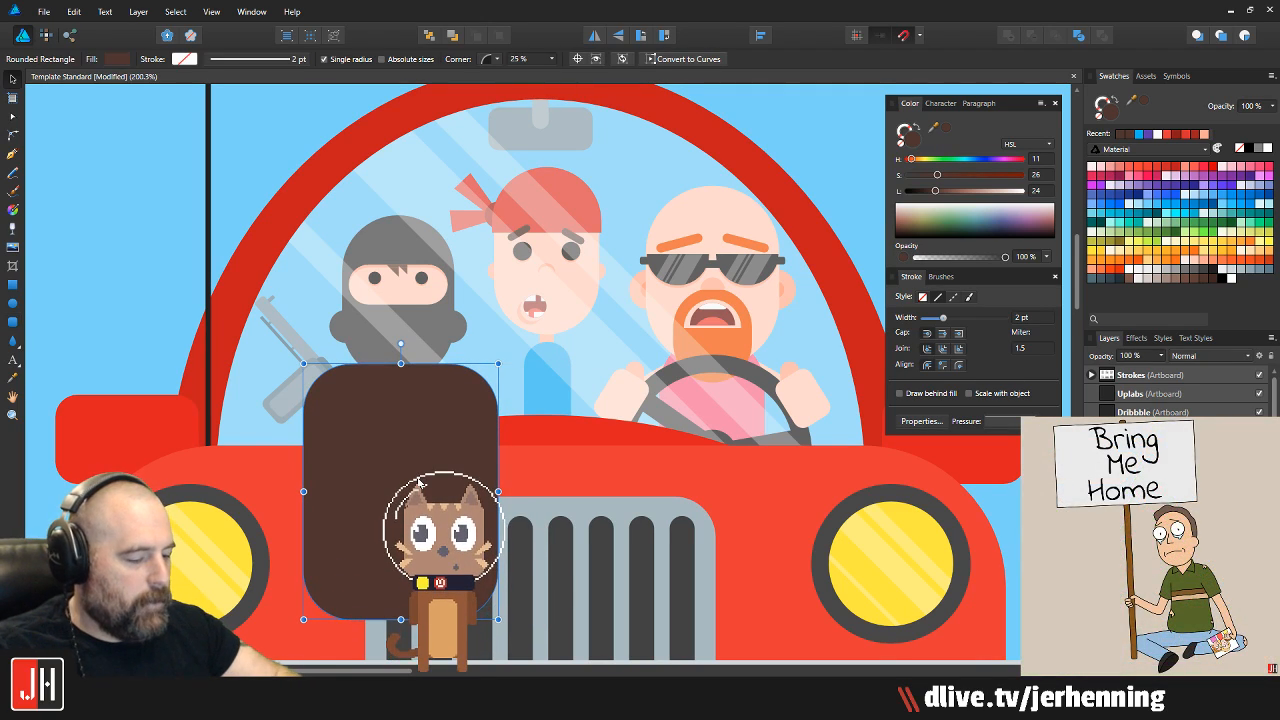
{"action": "key", "text": "ctrl+shift+["}
{"action": "scroll", "coordinate": [407, 410], "scroll_direction": "up", "scroll_amount": 4}
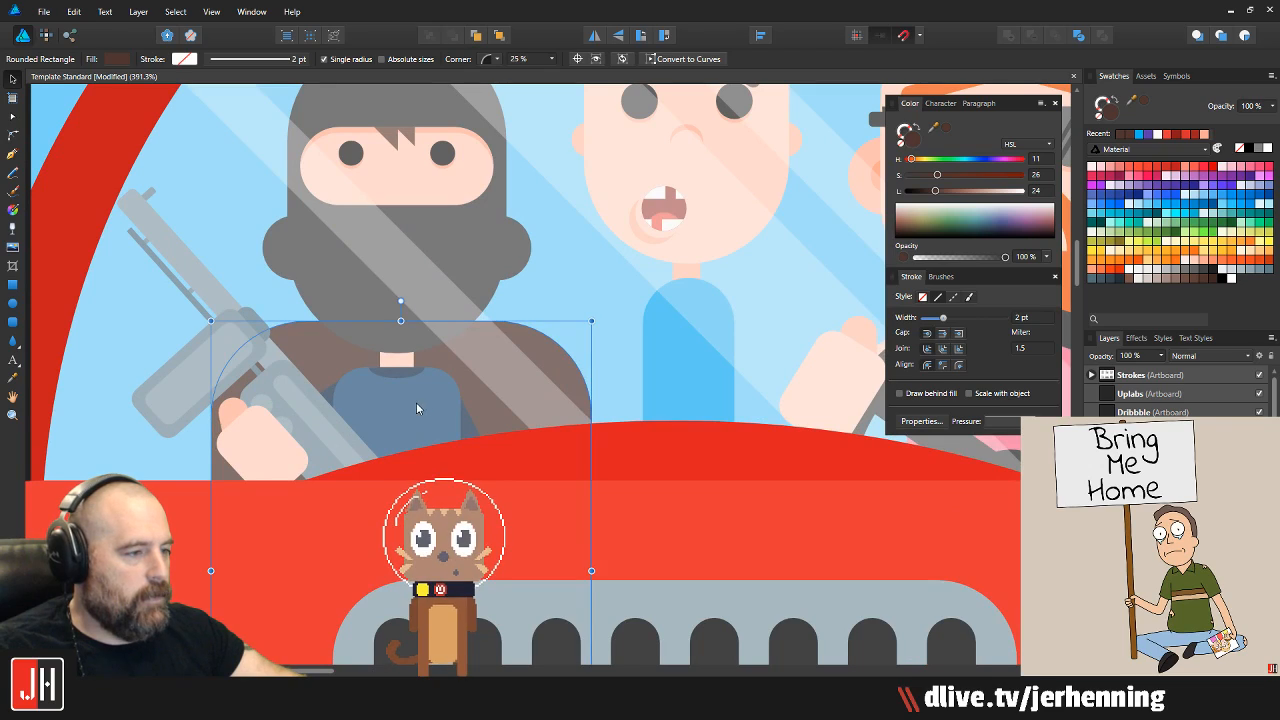
Enlarge the masked gunman's seat back slightly and reposition it behind his shoulders
{"action": "left_click_drag", "start_coordinate": [414, 404], "coordinate": [421, 404]}
{"action": "left_click_drag", "start_coordinate": [588, 320], "coordinate": [603, 301]}
{"action": "left_click_drag", "start_coordinate": [488, 343], "coordinate": [479, 366]}
{"action": "scroll", "coordinate": [480, 368], "scroll_direction": "down", "scroll_amount": 4}
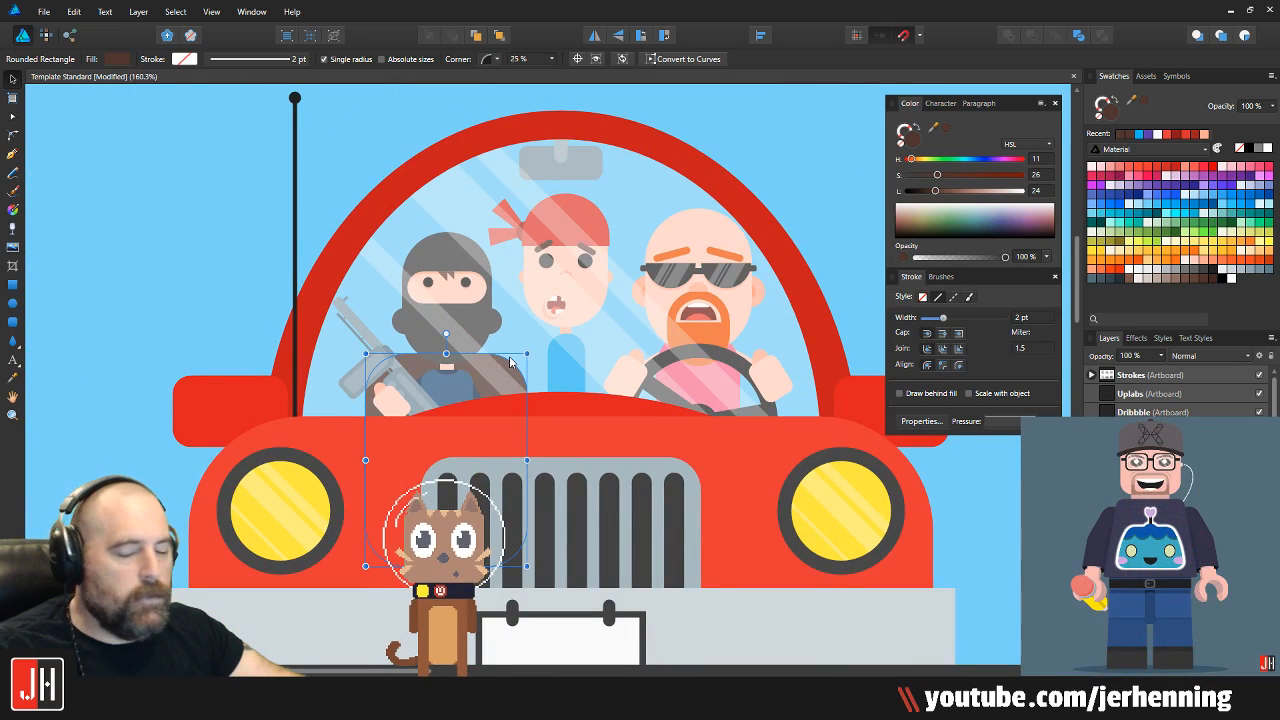
Try grey and several brown fills on the gunman's seat back and settle on medium brown, HSL 15, 25, 34
{"action": "left_click", "coordinate": [1196, 278]}
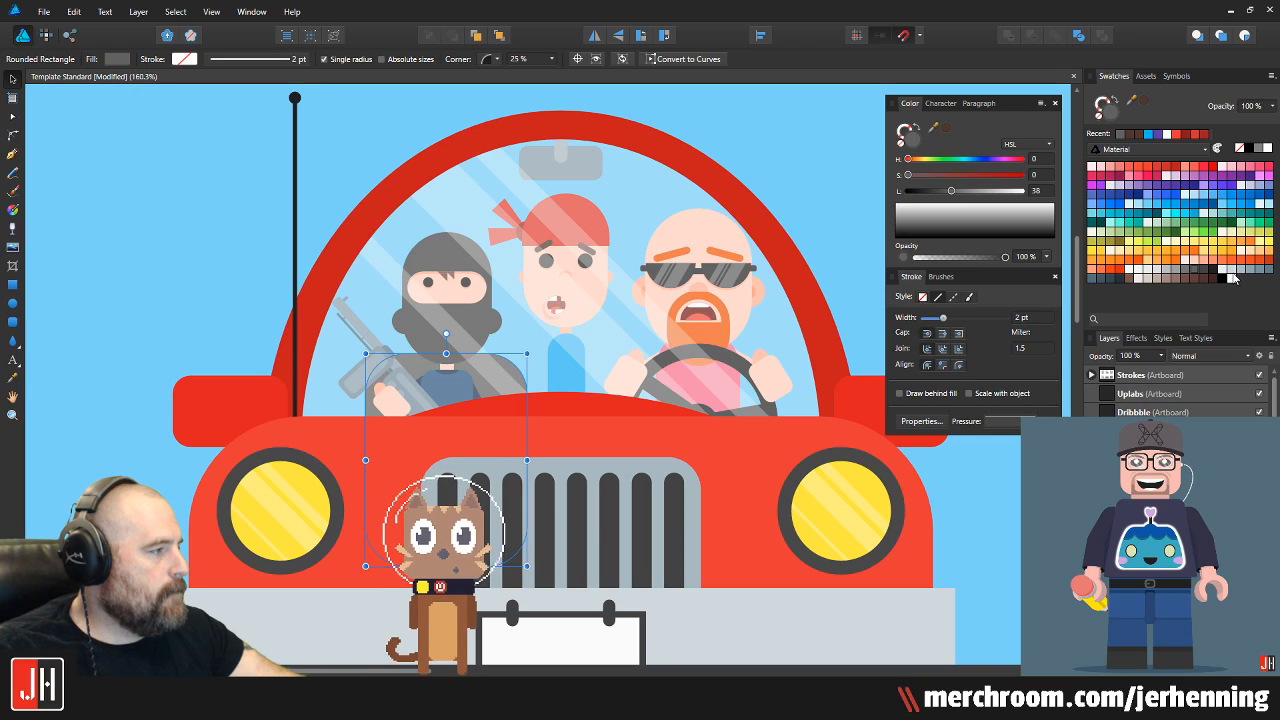
{"action": "left_click", "coordinate": [1171, 277]}
{"action": "left_click", "coordinate": [1160, 281]}
{"action": "left_click", "coordinate": [1183, 279]}
{"action": "left_click", "coordinate": [1184, 282]}
{"action": "scroll", "coordinate": [448, 388], "scroll_direction": "up", "scroll_amount": 5, "text": "ctrl"}
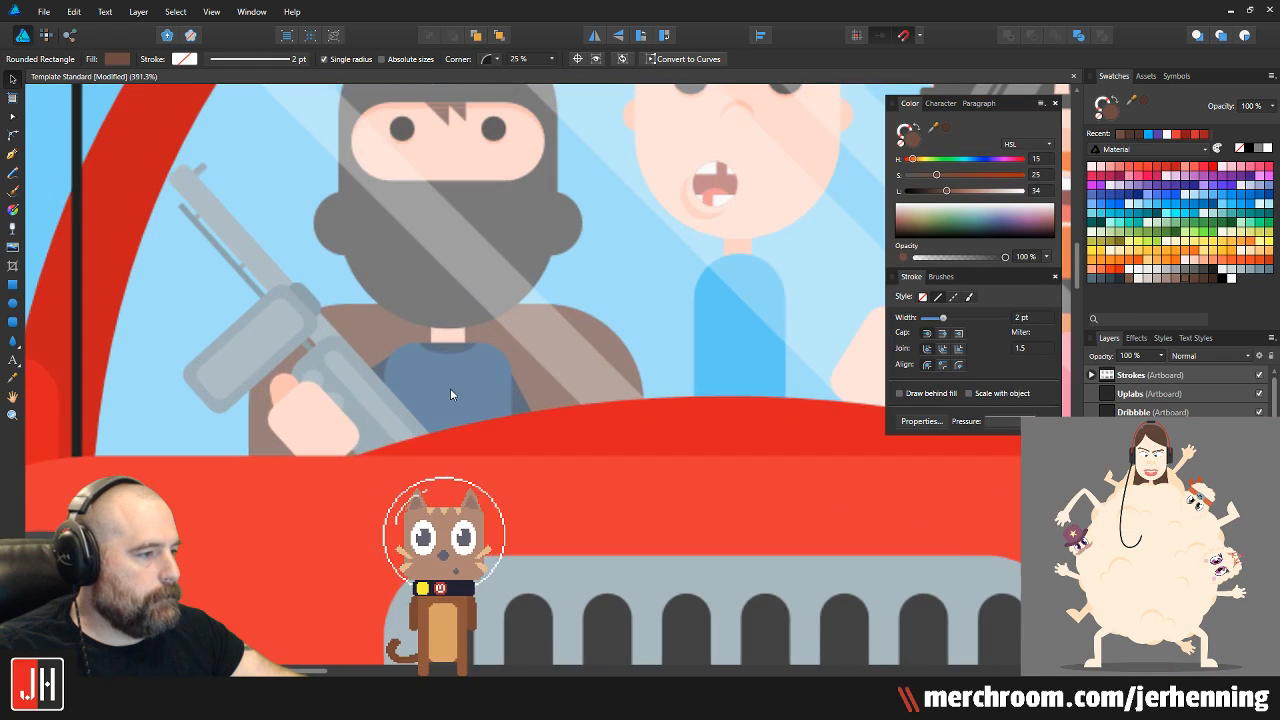
Duplicate the seat back, shrink the copy evenly into an inset panel and darken its fill to lightness 22
{"action": "left_click_drag", "start_coordinate": [539, 356], "coordinate": [581, 339]}
{"action": "key", "text": "ctrl+j"}
{"action": "left_click_drag", "start_coordinate": [645, 305], "coordinate": [619, 340], "text": "ctrl+shift"}
{"action": "left_click_drag", "start_coordinate": [946, 190], "coordinate": [933, 190]}
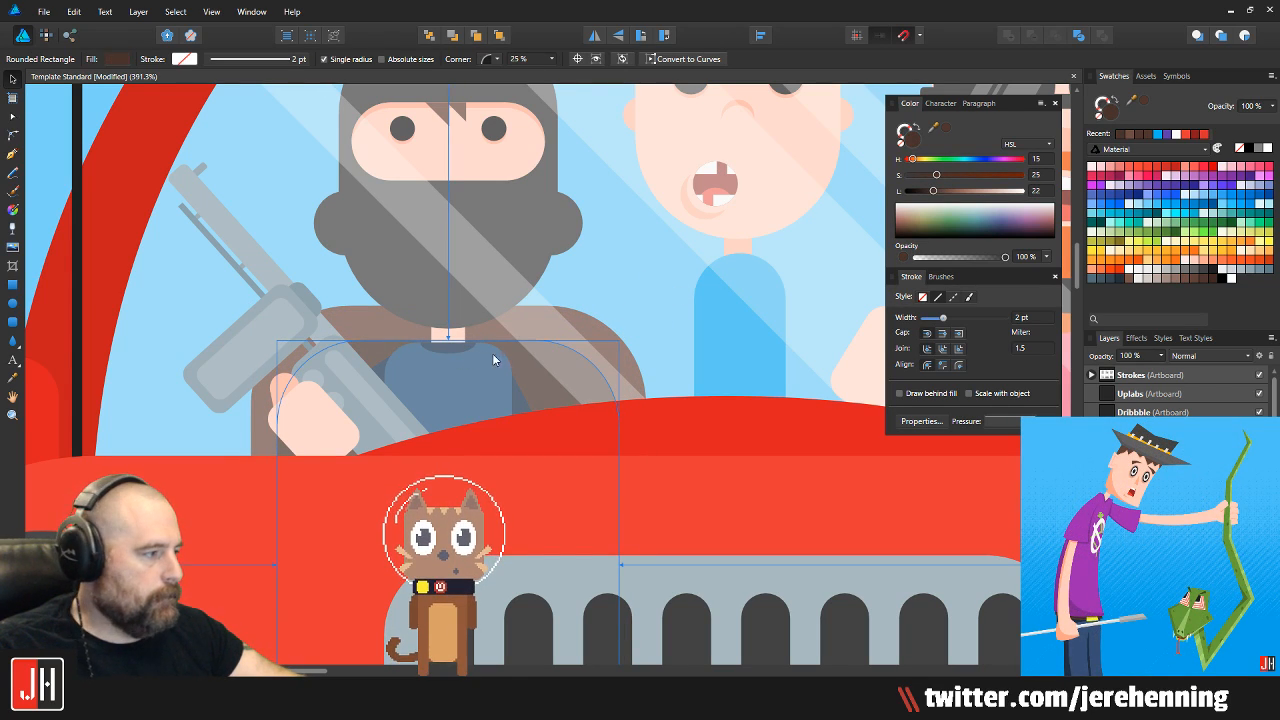
{"action": "key", "text": "ctrl+d"}
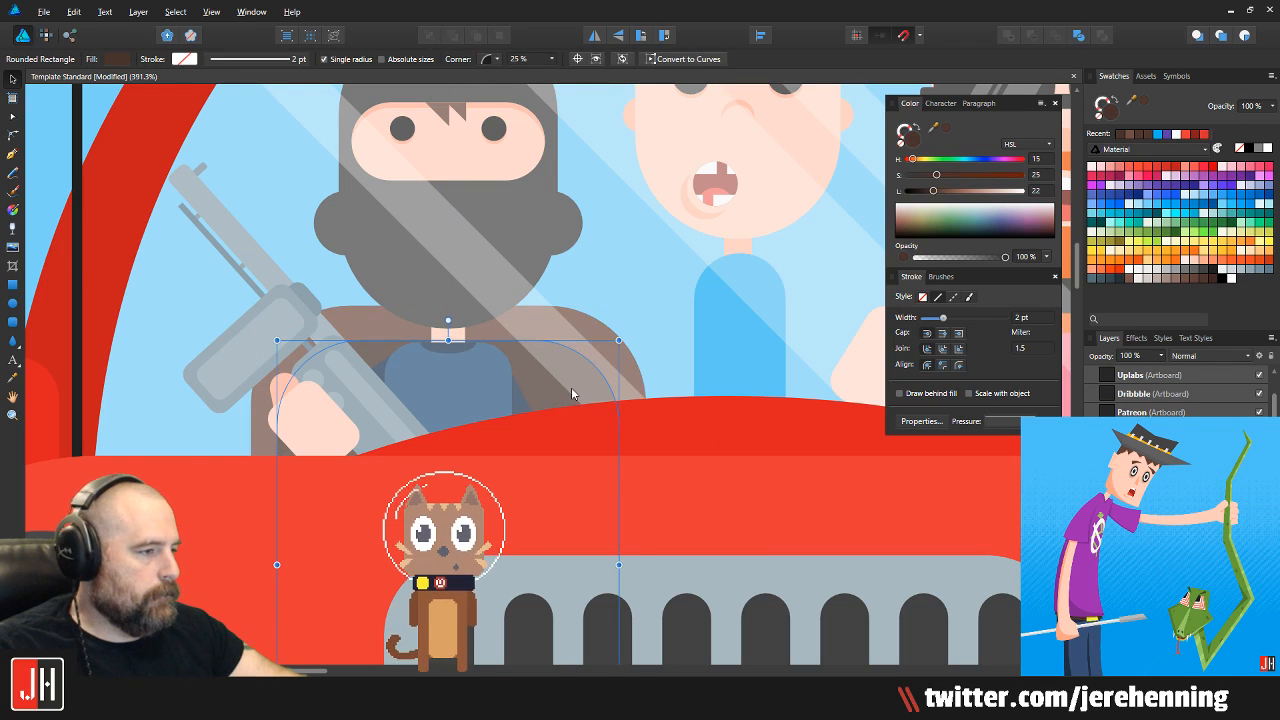
{"action": "key", "text": "ctrl+0"}
{"action": "scroll", "coordinate": [585, 352], "scroll_direction": "up", "scroll_amount": 6}
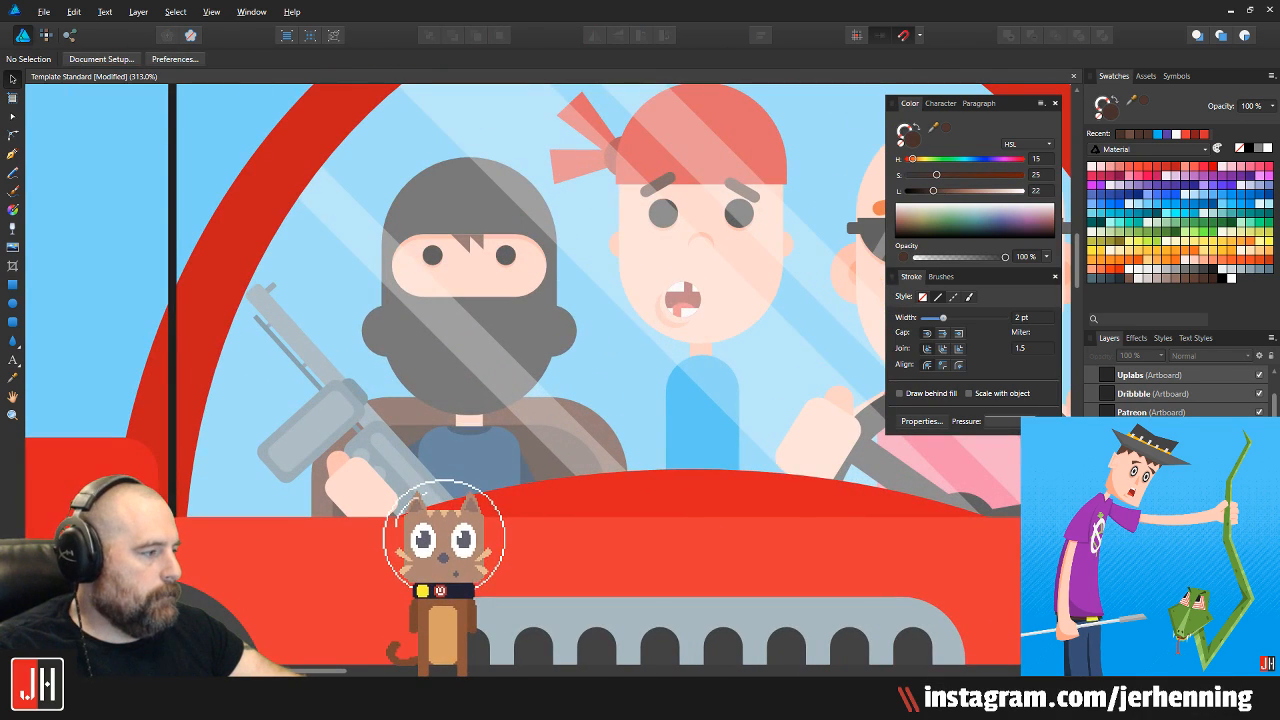
Undo the last two edits and shift the masked gunman's seat back slightly upward
{"action": "key", "text": "ctrl+z"}
{"action": "key", "text": "ctrl+z"}
{"action": "scroll", "coordinate": [507, 415], "scroll_direction": "up", "scroll_amount": 1}
{"action": "mouse_move", "coordinate": [509, 430]}
{"action": "left_mouse_down"}
{"action": "mouse_move", "coordinate": [506, 444]}
{"action": "mouse_move", "coordinate": [513, 428]}
{"action": "left_mouse_up"}
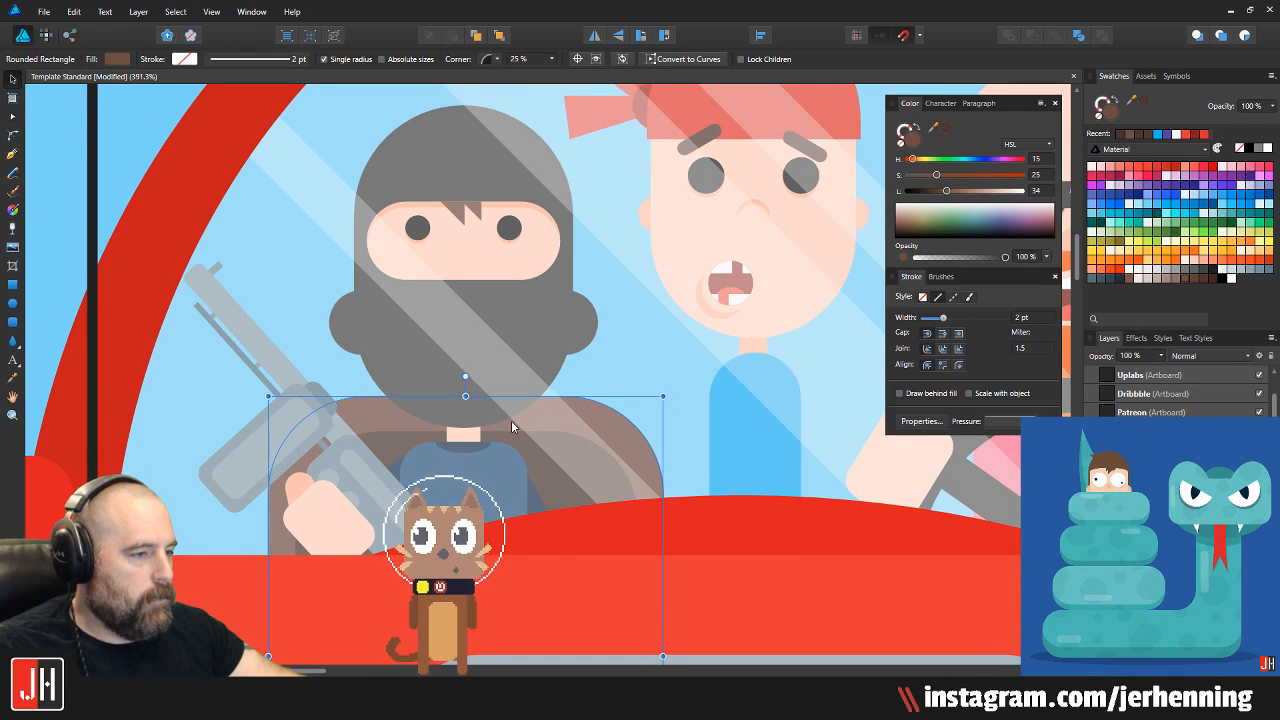
Duplicate the masked passenger's brown seat and place the copy behind the driver
{"action": "scroll", "coordinate": [512, 432], "scroll_direction": "down", "scroll_amount": 7}
{"action": "scroll", "coordinate": [513, 437], "scroll_direction": "down", "scroll_amount": 2}
{"action": "left_click", "coordinate": [706, 403]}
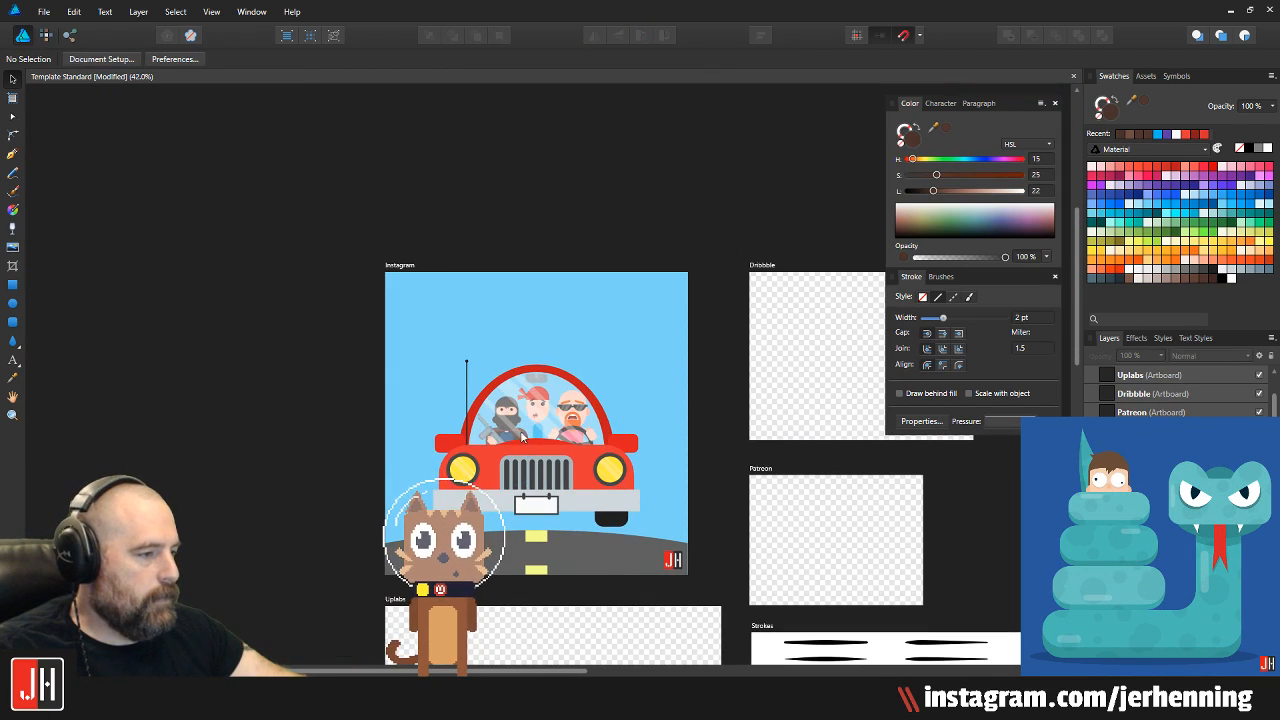
{"action": "scroll", "coordinate": [543, 433], "scroll_direction": "up", "scroll_amount": 5}
{"action": "left_click_drag", "start_coordinate": [556, 436], "coordinate": [518, 432]}
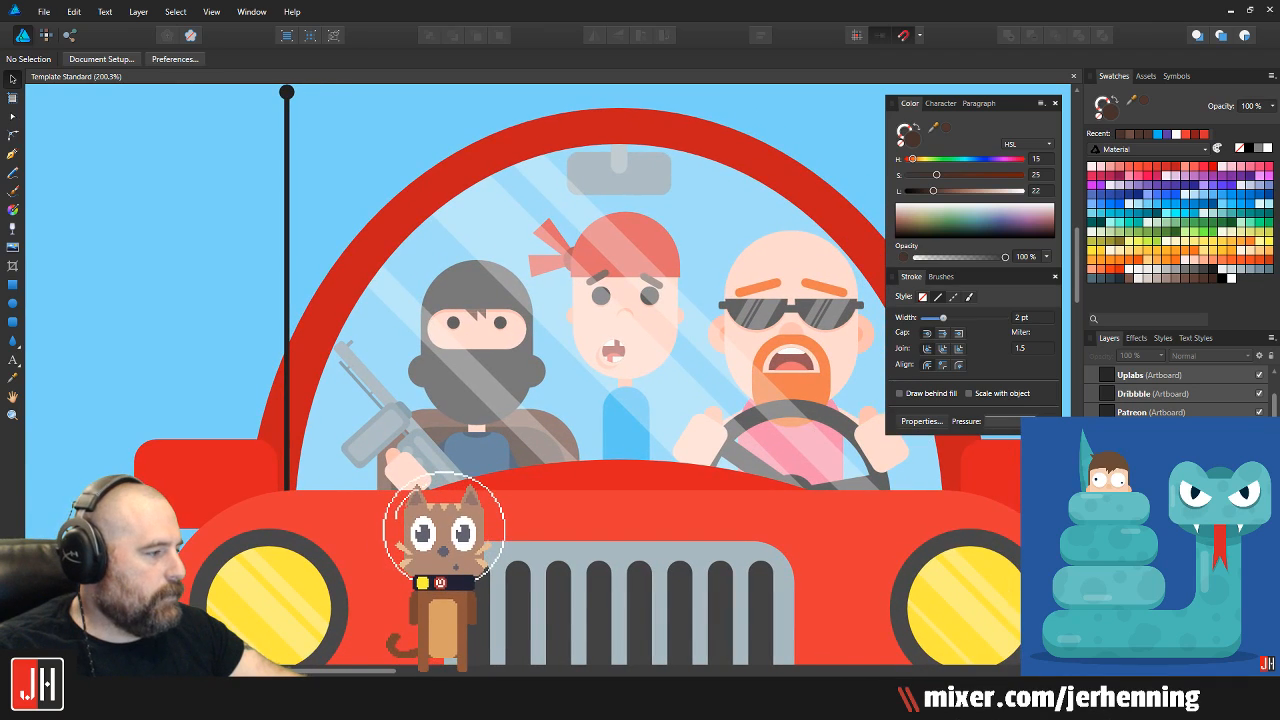
{"action": "left_click", "coordinate": [549, 438]}
{"action": "left_click_drag", "start_coordinate": [624, 495], "coordinate": [539, 474]}
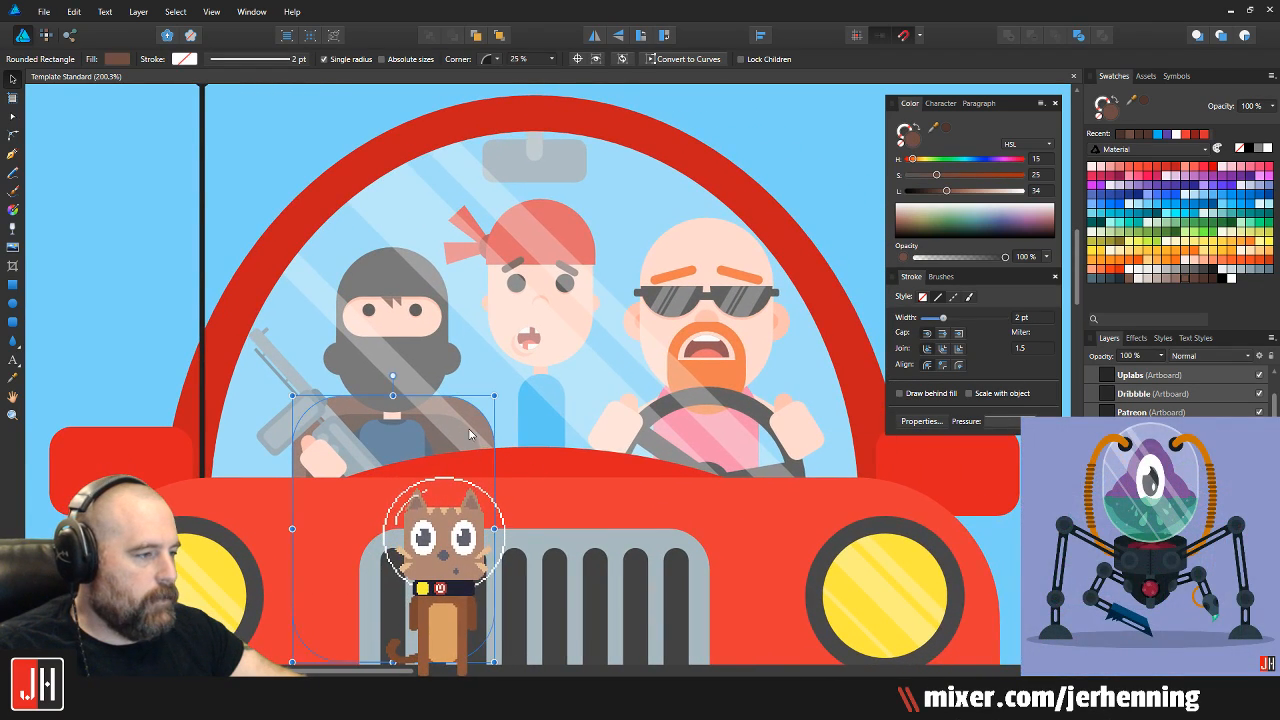
{"action": "left_click", "coordinate": [781, 434]}
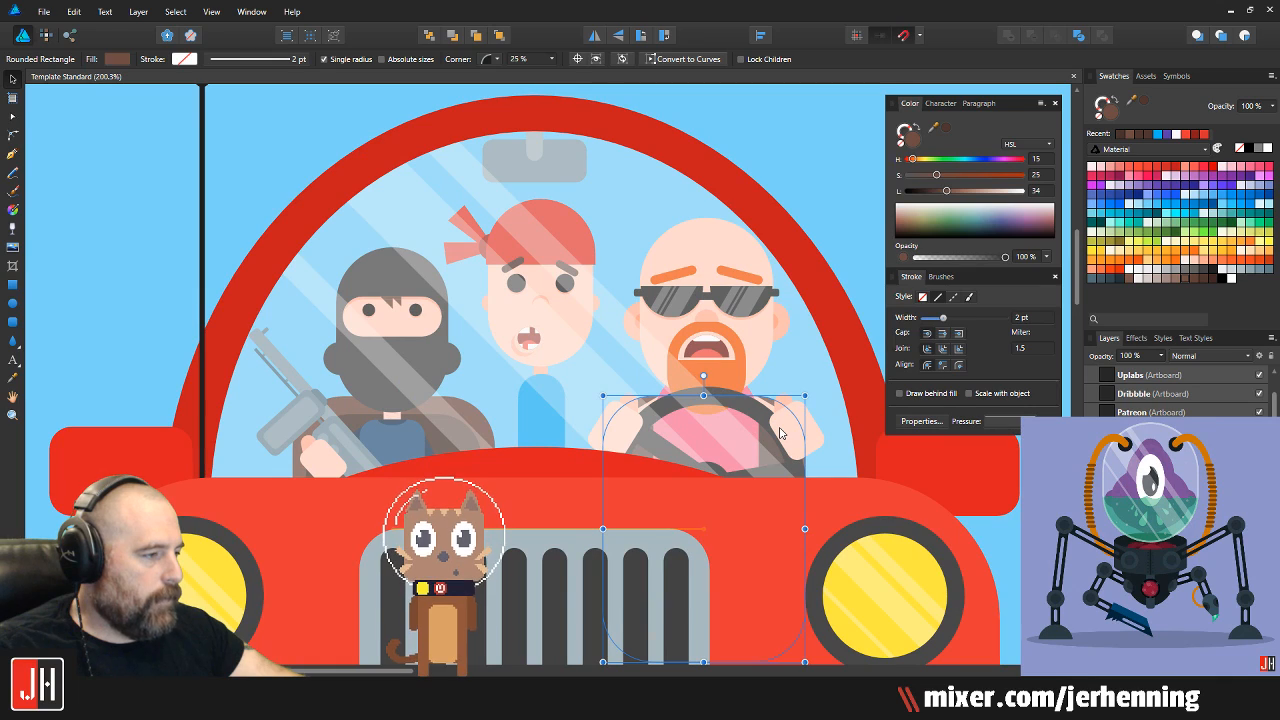
{"action": "left_click_drag", "start_coordinate": [781, 431], "coordinate": [783, 431]}
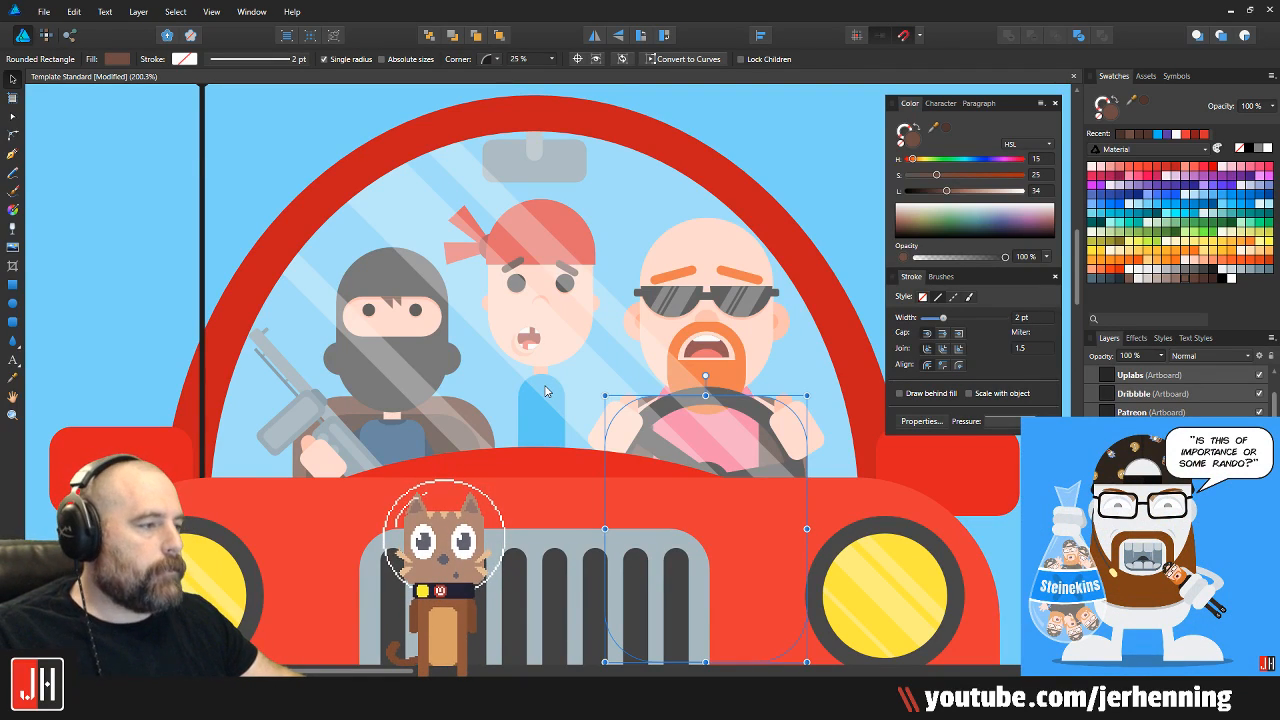
Try to turn the driver's seat shape into one wide brown back seat spanning behind all three figures
{"action": "scroll", "coordinate": [527, 351], "scroll_direction": "down", "scroll_amount": 6}
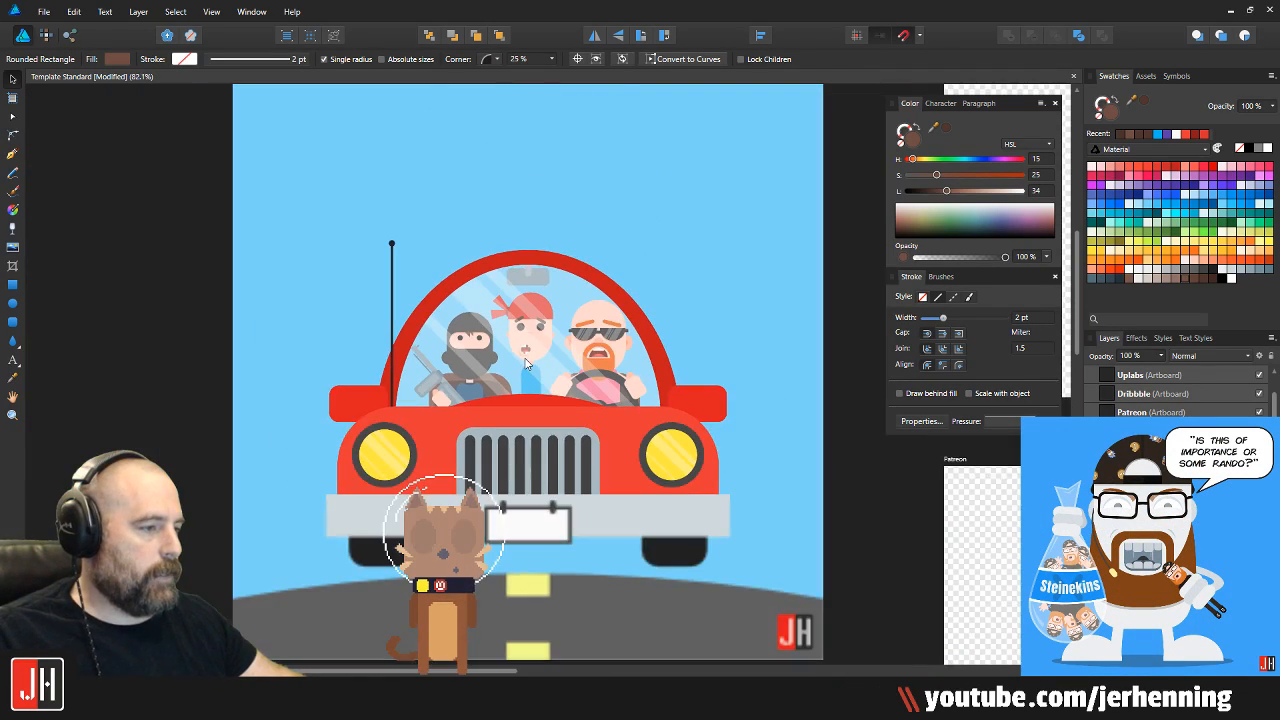
{"action": "left_click", "coordinate": [659, 323]}
{"action": "scroll", "coordinate": [538, 371], "scroll_direction": "up", "scroll_amount": 6}
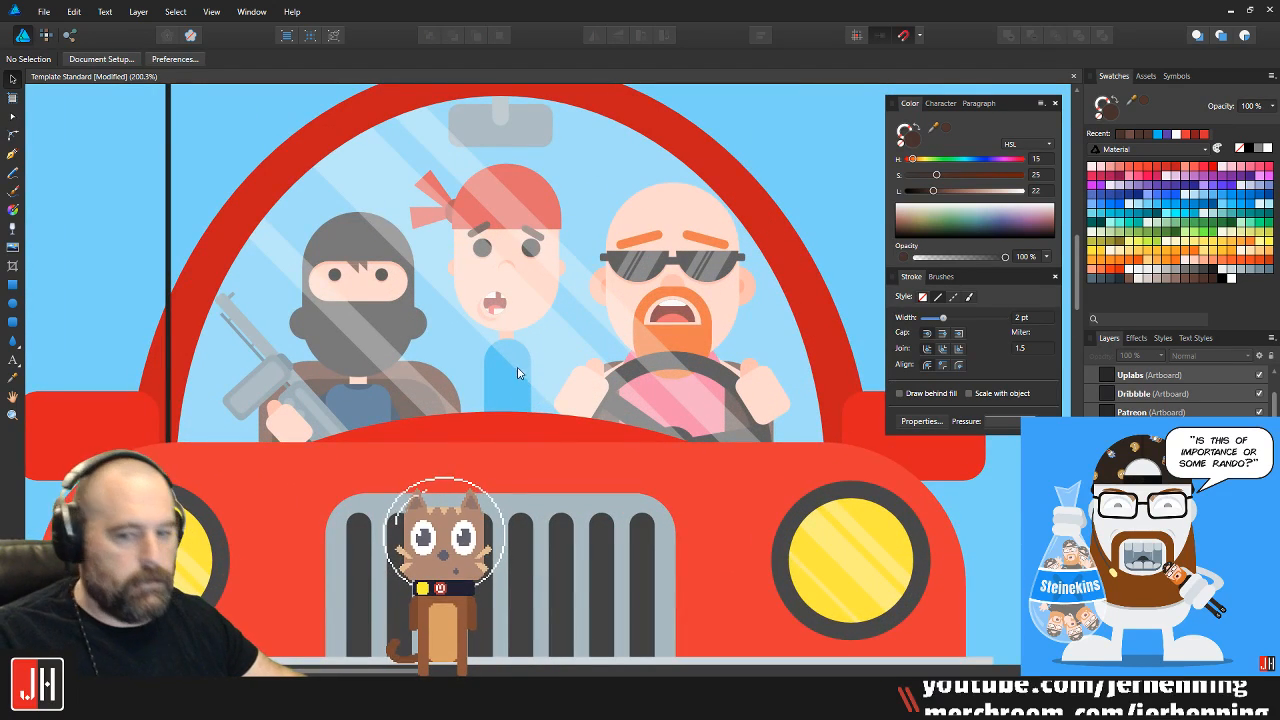
{"action": "scroll", "coordinate": [540, 390], "scroll_direction": "left", "scroll_amount": 2}
{"action": "left_click", "coordinate": [802, 432]}
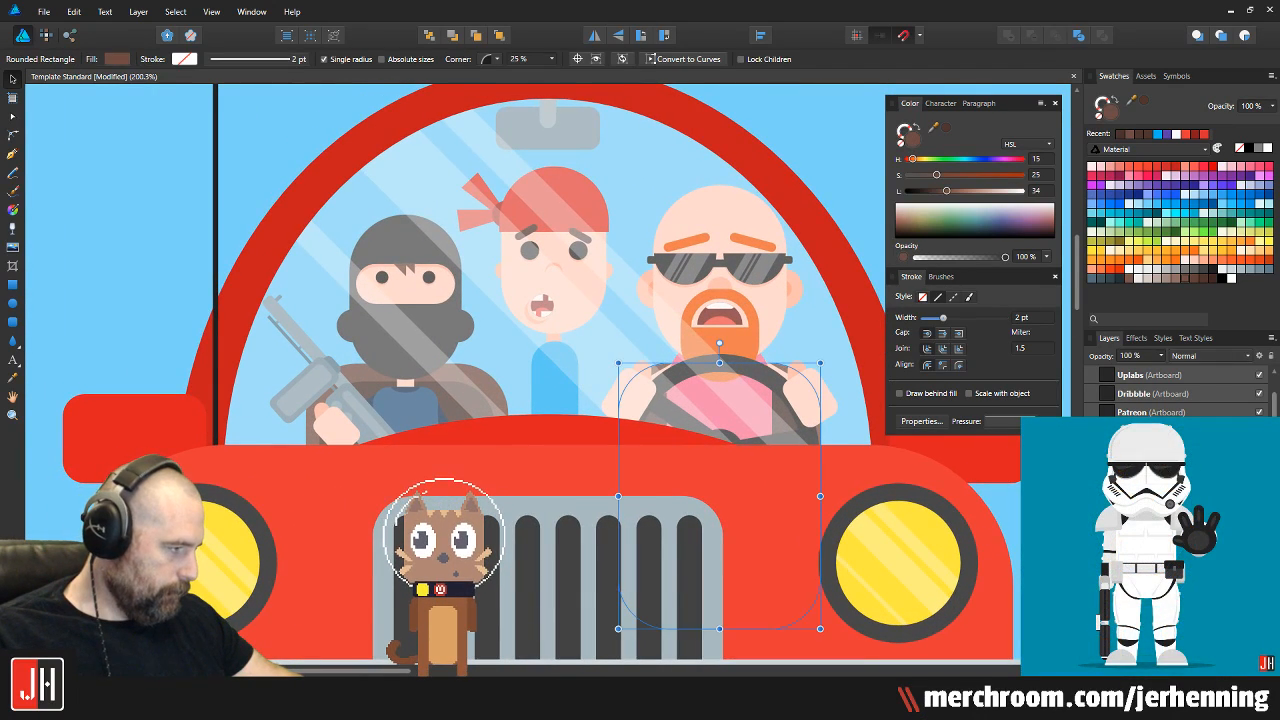
{"action": "left_click_drag", "start_coordinate": [705, 408], "coordinate": [554, 371]}
{"action": "left_click_drag", "start_coordinate": [648, 455], "coordinate": [842, 460]}
{"action": "left_click_drag", "start_coordinate": [554, 320], "coordinate": [554, 405]}
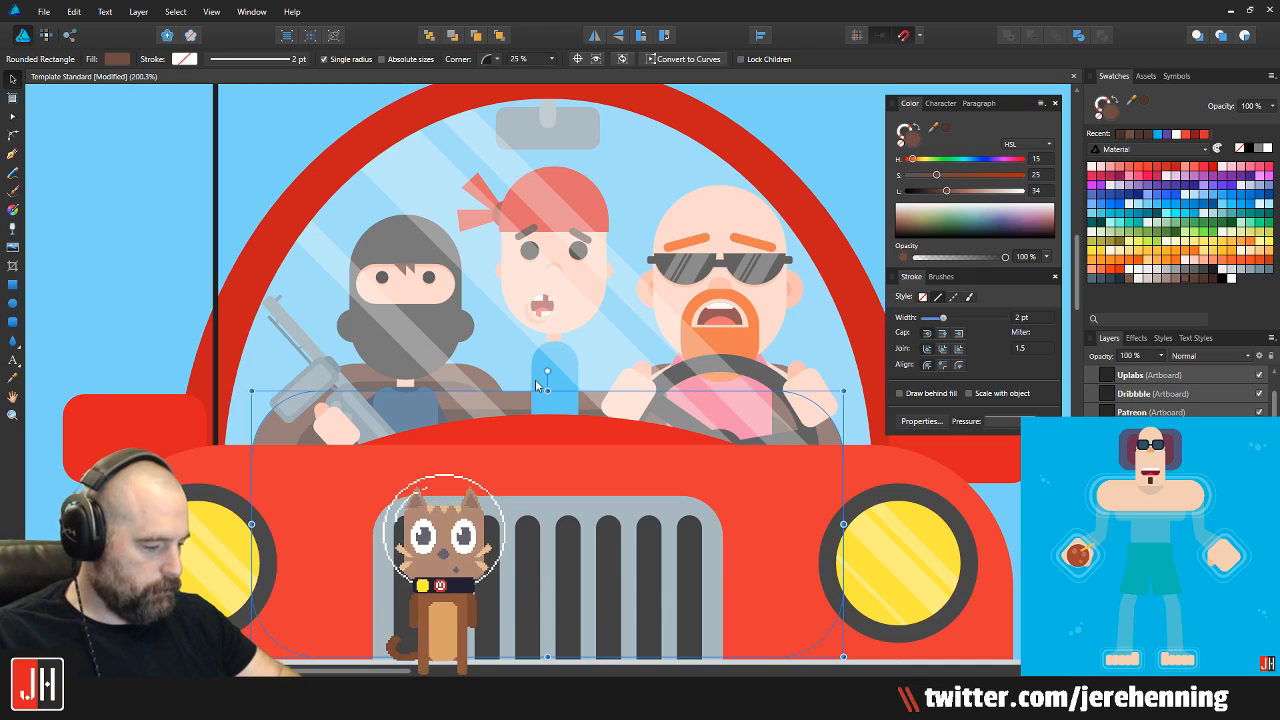
{"action": "key", "text": "ctrl+d"}
Hide the car's artwork so that only the three figures, seats and steering wheel show
{"action": "scroll", "coordinate": [543, 418], "scroll_direction": "down", "scroll_amount": 3}
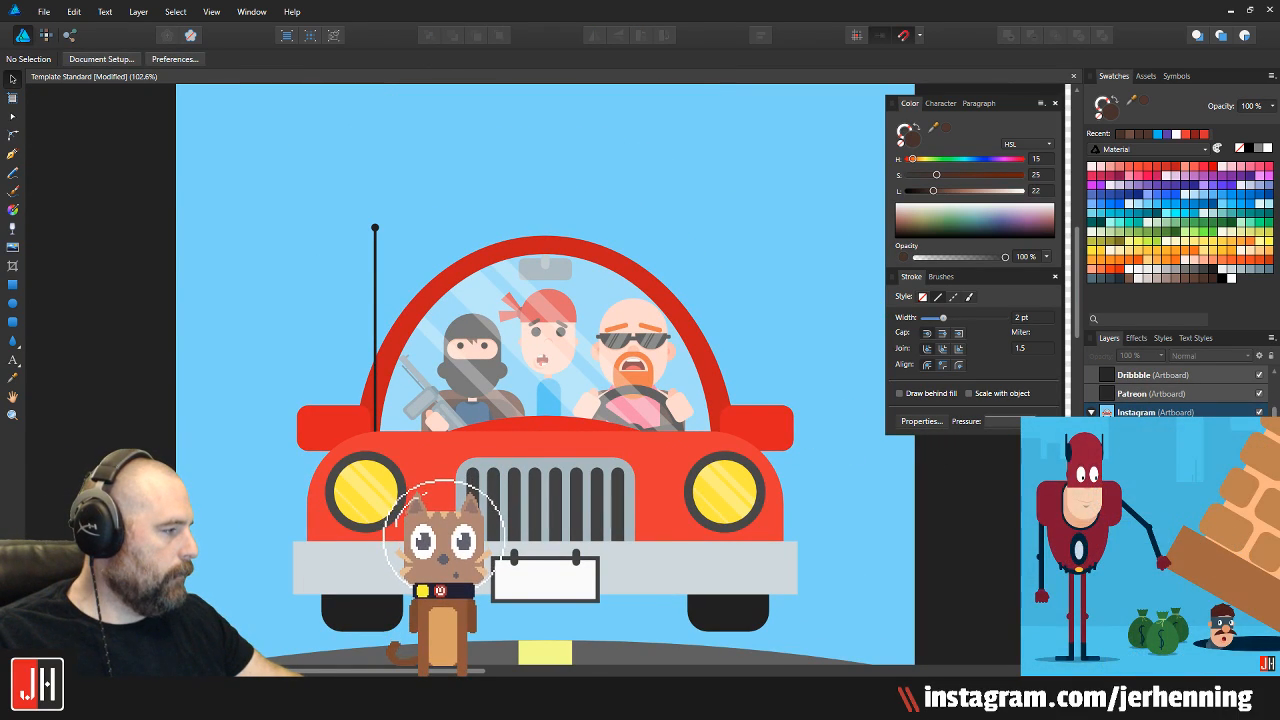
{"action": "left_click", "coordinate": [1259, 431]}
{"action": "scroll", "coordinate": [574, 452], "scroll_direction": "up", "scroll_amount": 3}
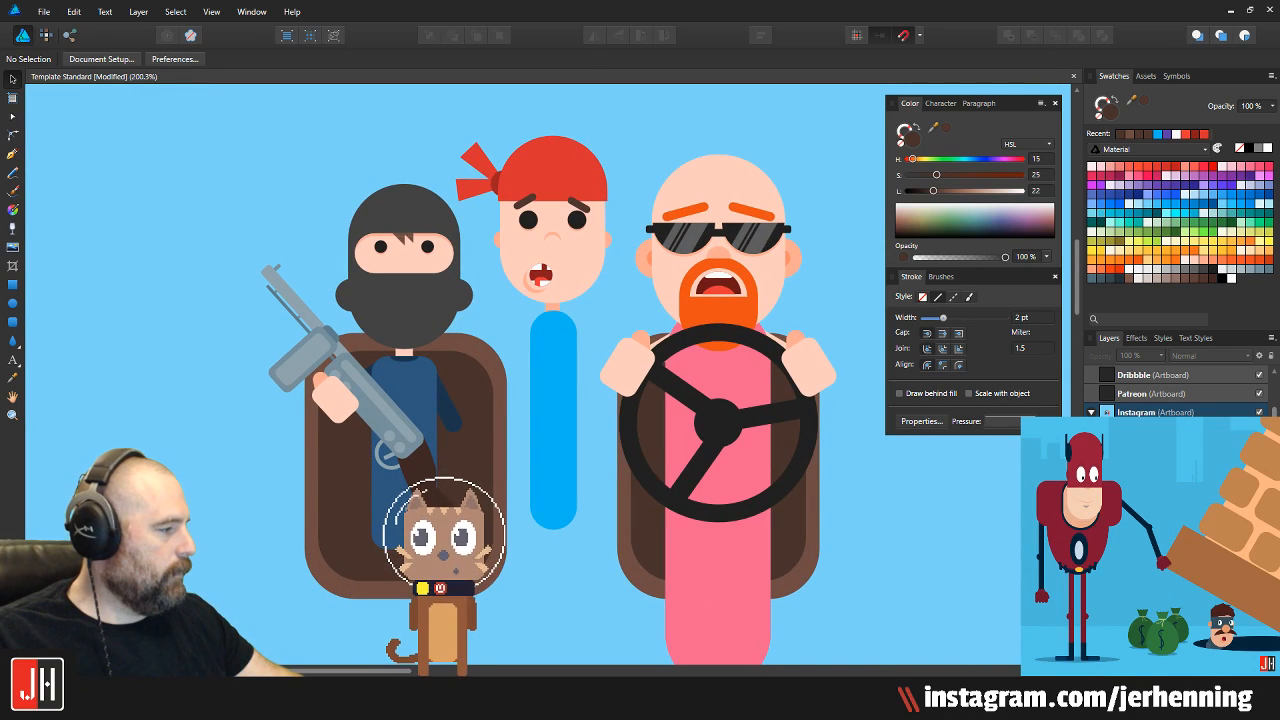
{"action": "scroll", "coordinate": [650, 472], "scroll_direction": "down", "scroll_amount": 5}
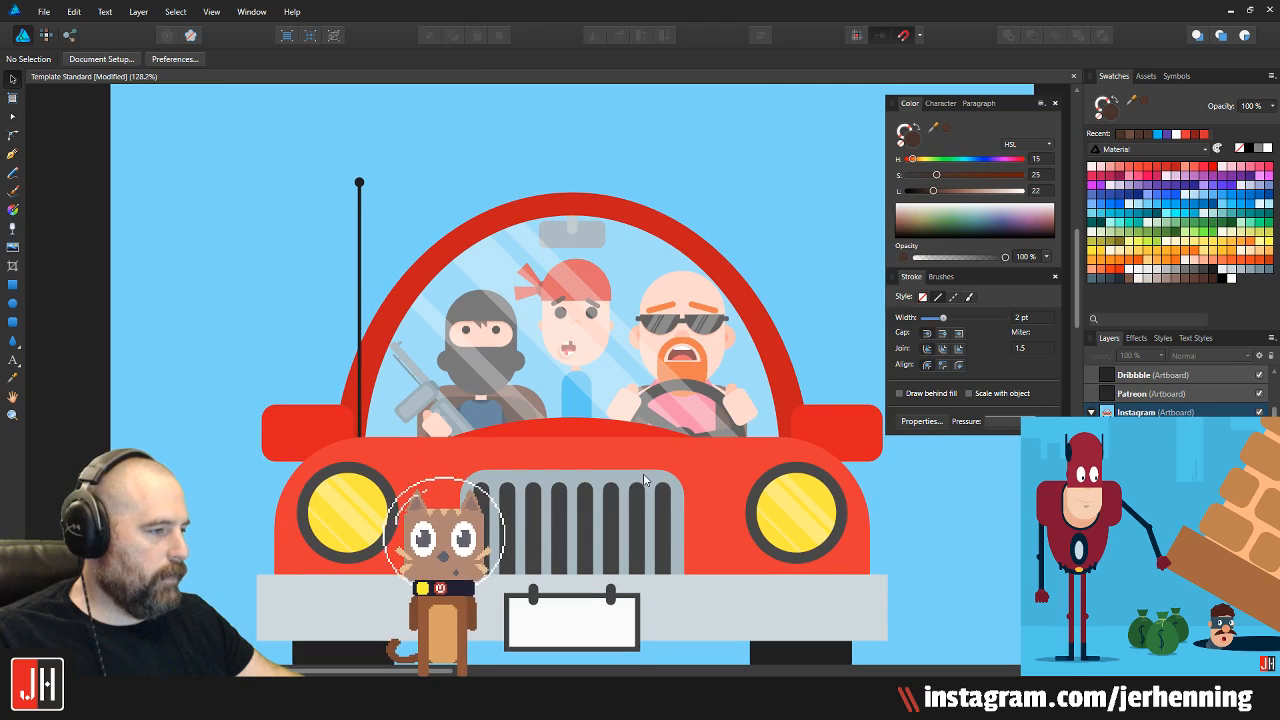
{"action": "scroll", "coordinate": [660, 470], "scroll_direction": "up", "scroll_amount": 2}
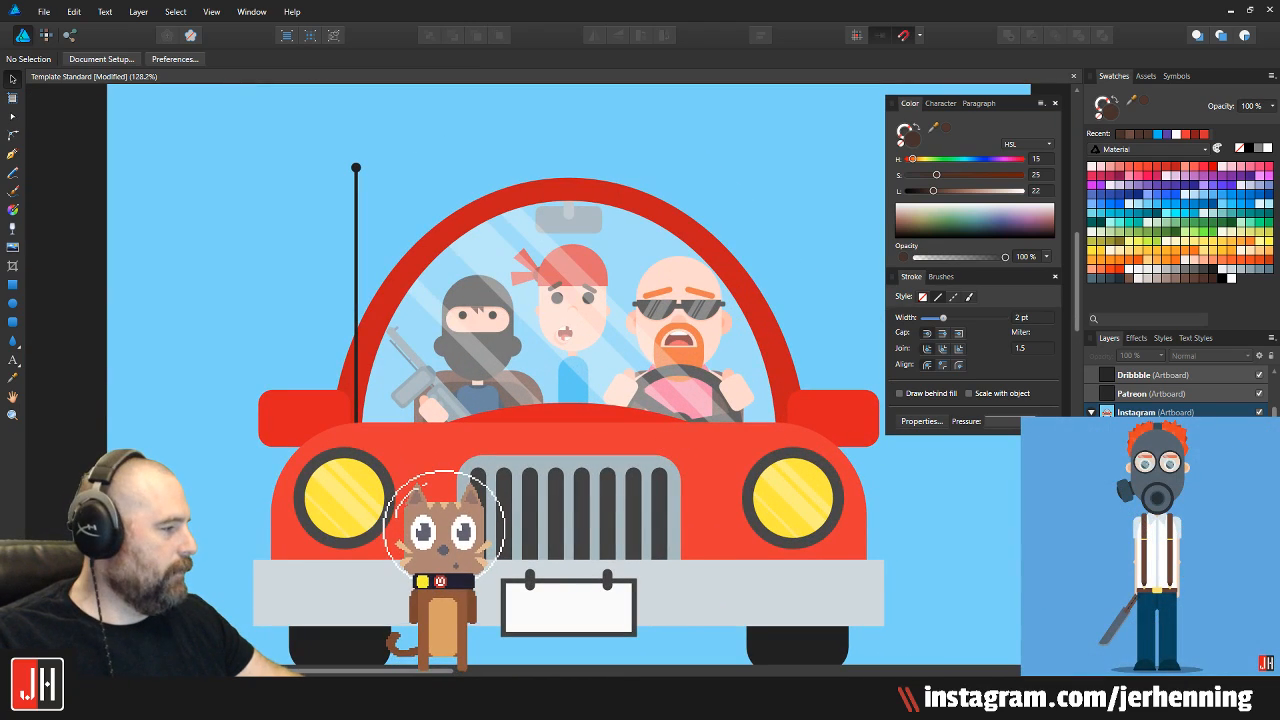
{"action": "left_click", "coordinate": [1259, 431]}
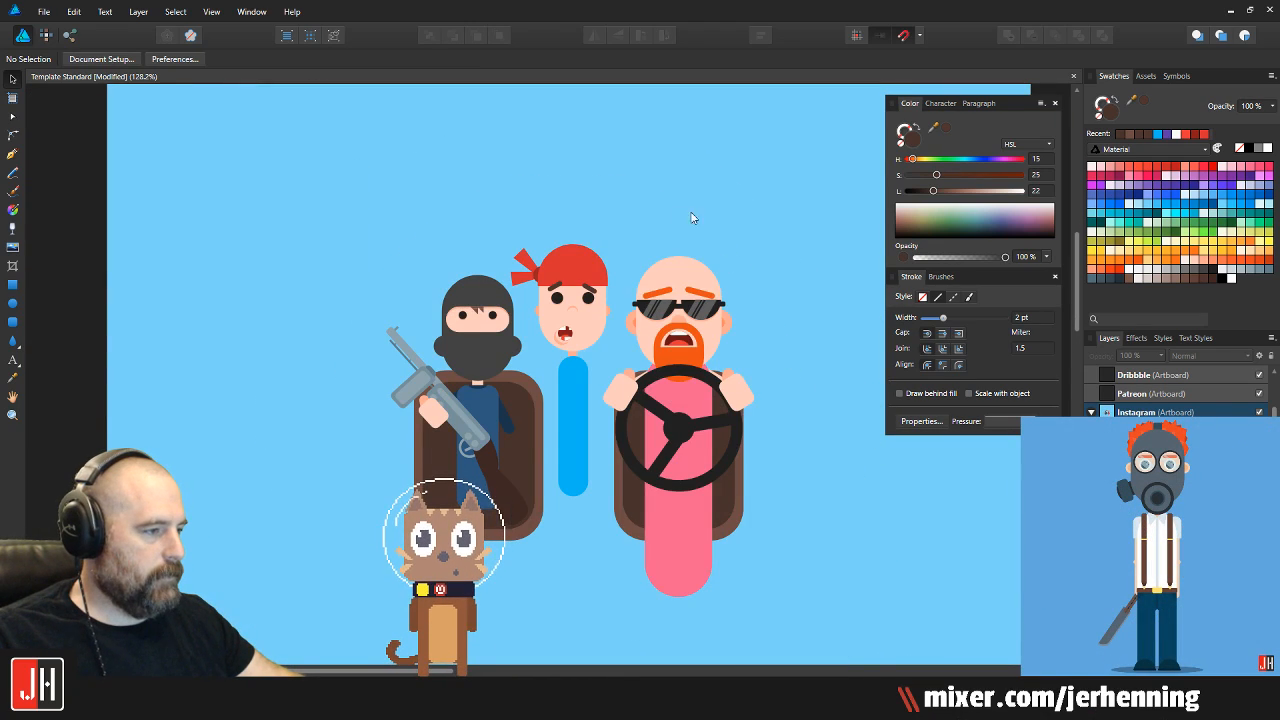
Recolor the middle passenger's blue shirt with a dark green Material swatch and deselect it
{"action": "scroll", "coordinate": [593, 400], "scroll_direction": "up", "scroll_amount": 4}
{"action": "left_click", "coordinate": [548, 410]}
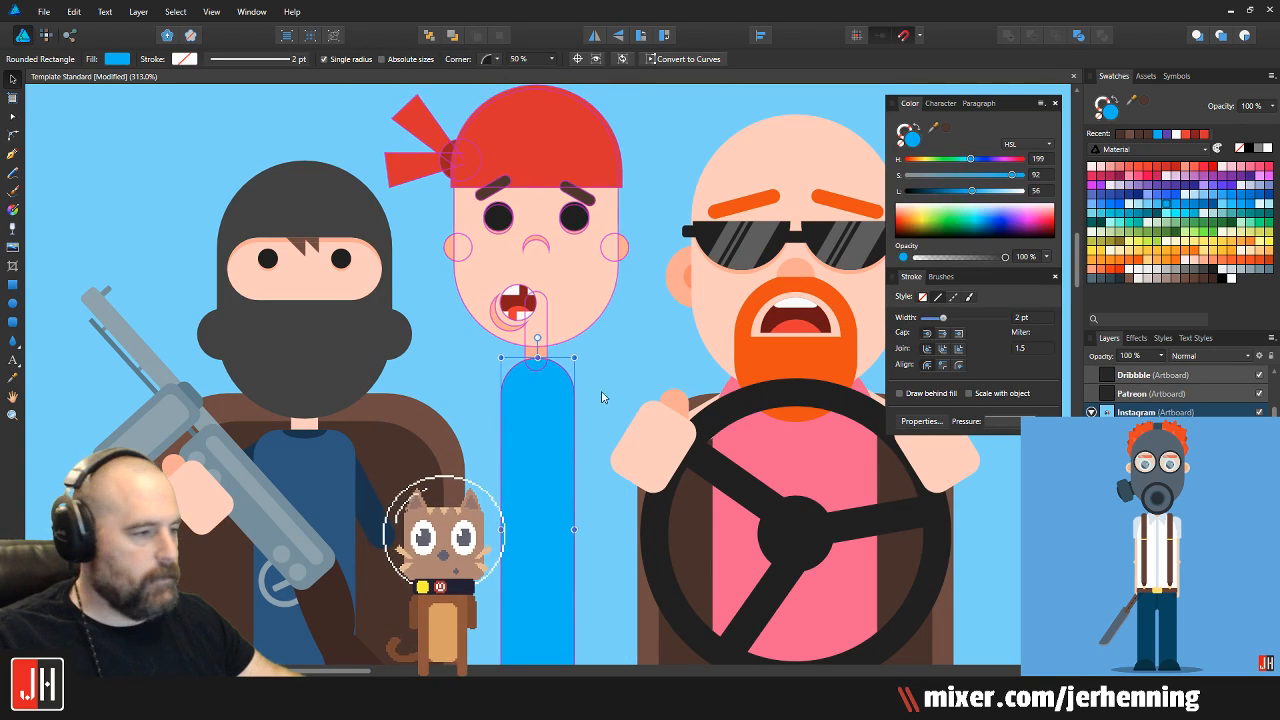
{"action": "left_click", "coordinate": [1212, 229]}
{"action": "key", "text": "ctrl+d"}
{"action": "scroll", "coordinate": [527, 400], "scroll_direction": "up", "scroll_amount": 3}
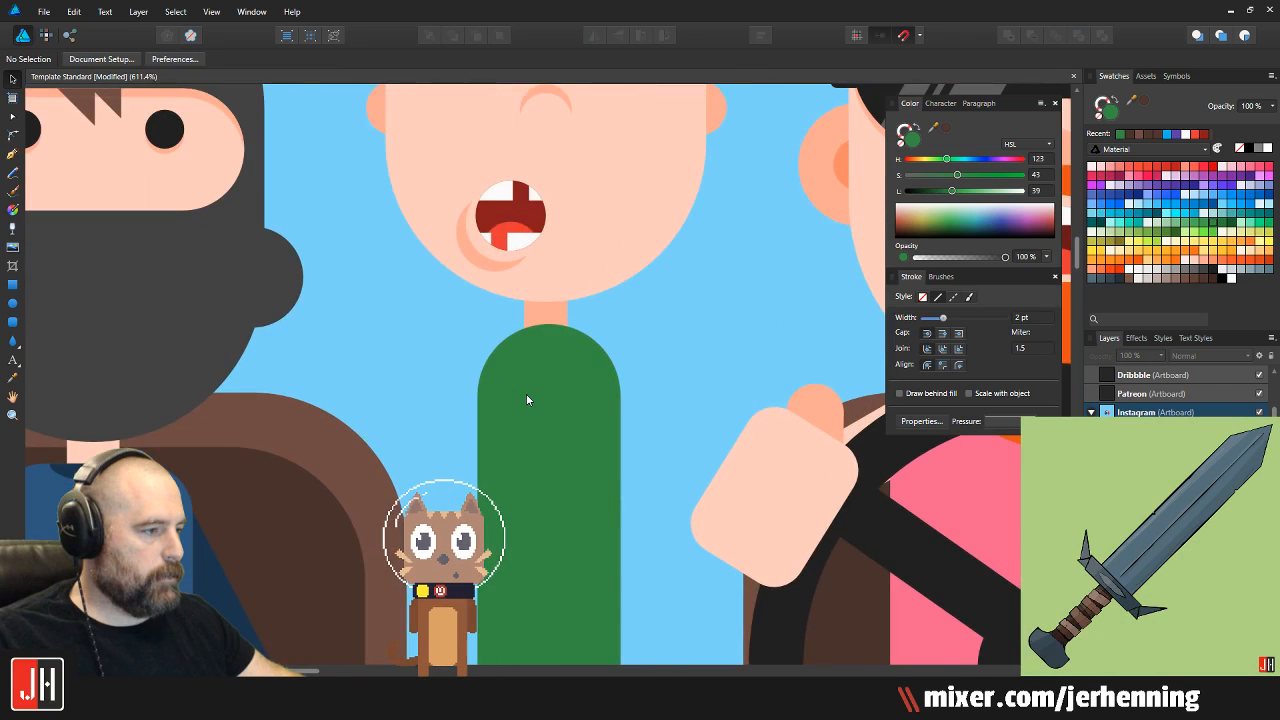
Move the middle passenger's green shirt slightly up and left to center it under the neck
{"action": "scroll", "coordinate": [552, 370], "scroll_direction": "up", "scroll_amount": 1}
{"action": "left_click", "coordinate": [556, 396]}
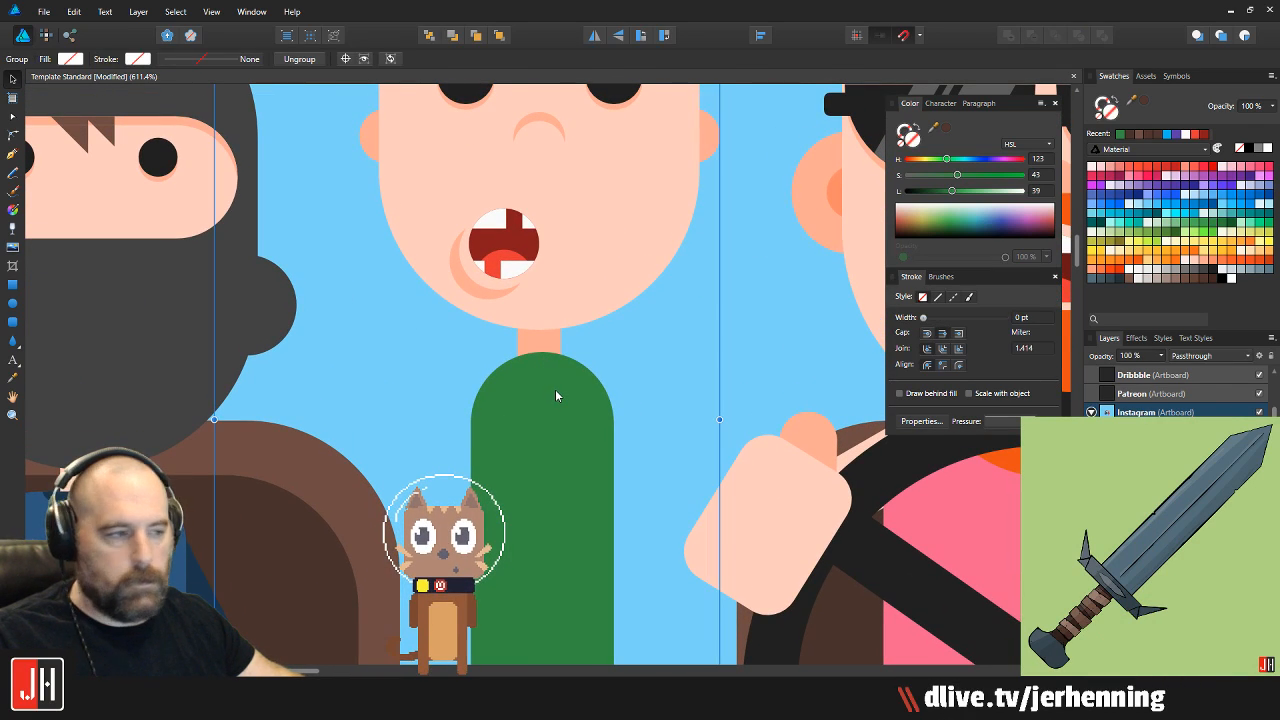
{"action": "left_click", "coordinate": [555, 392]}
{"action": "scroll", "coordinate": [555, 390], "scroll_direction": "up", "scroll_amount": 1}
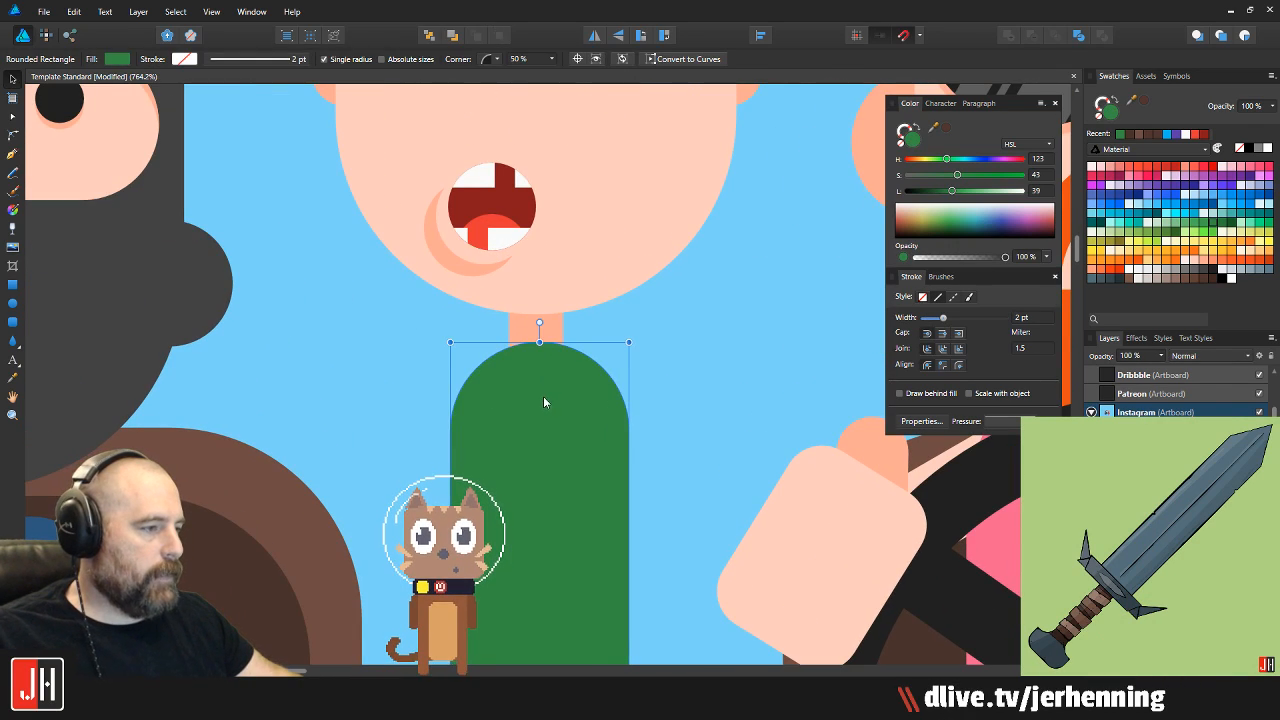
{"action": "left_click_drag", "start_coordinate": [540, 401], "coordinate": [539, 392]}
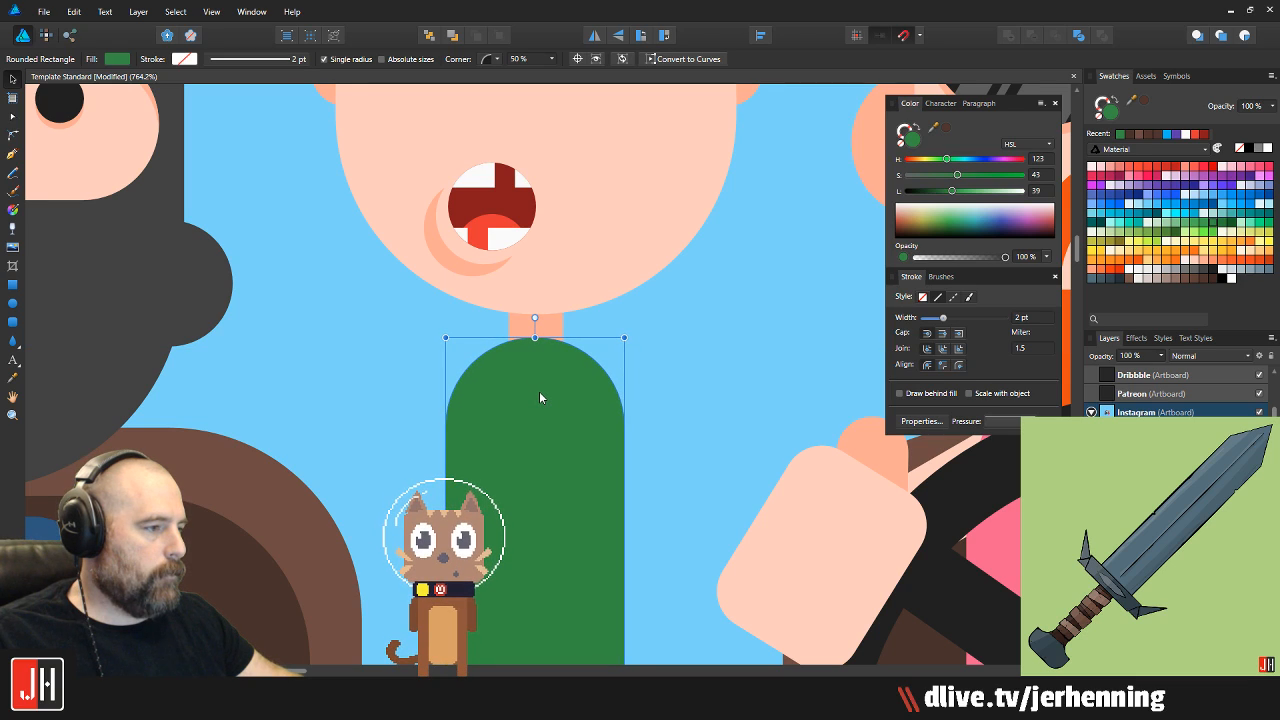
{"action": "key", "text": "ctrl+0"}
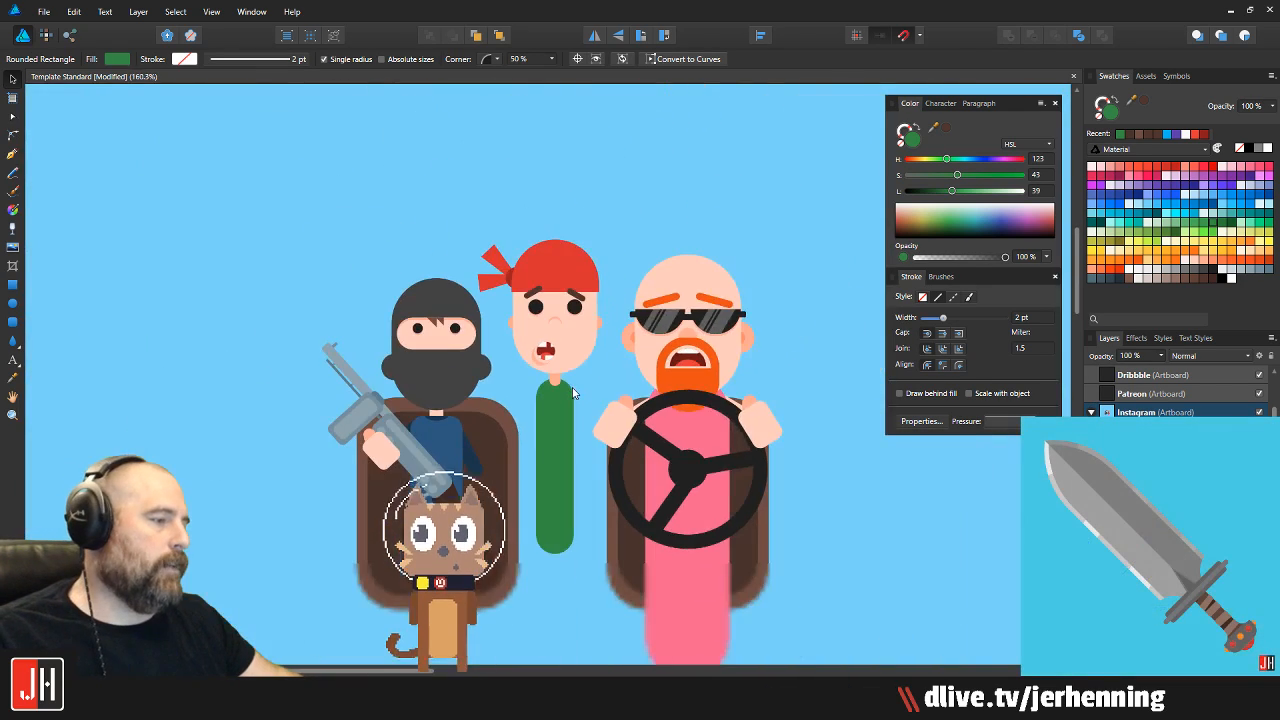
{"action": "left_click", "coordinate": [688, 391]}
{"action": "scroll", "coordinate": [628, 412], "scroll_direction": "up", "scroll_amount": 3}
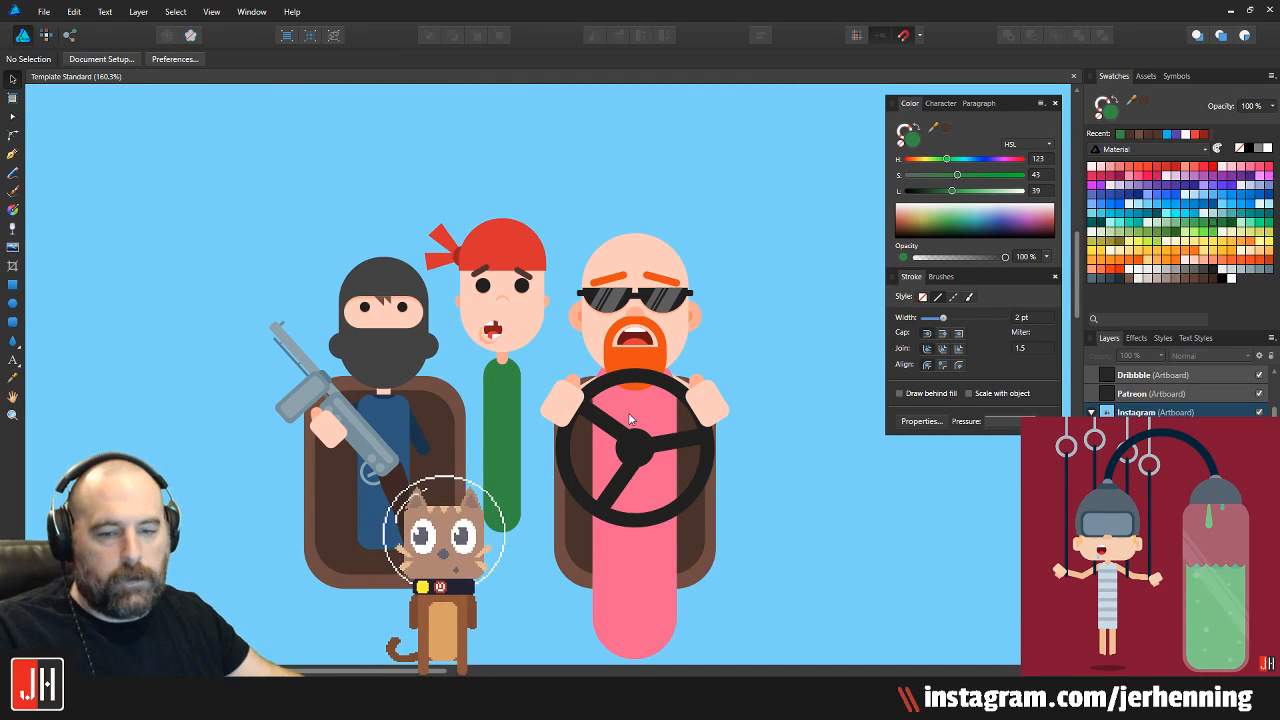
{"action": "scroll", "coordinate": [535, 417], "scroll_direction": "up", "scroll_amount": 3}
{"action": "scroll", "coordinate": [607, 280], "scroll_direction": "down", "scroll_amount": 5}
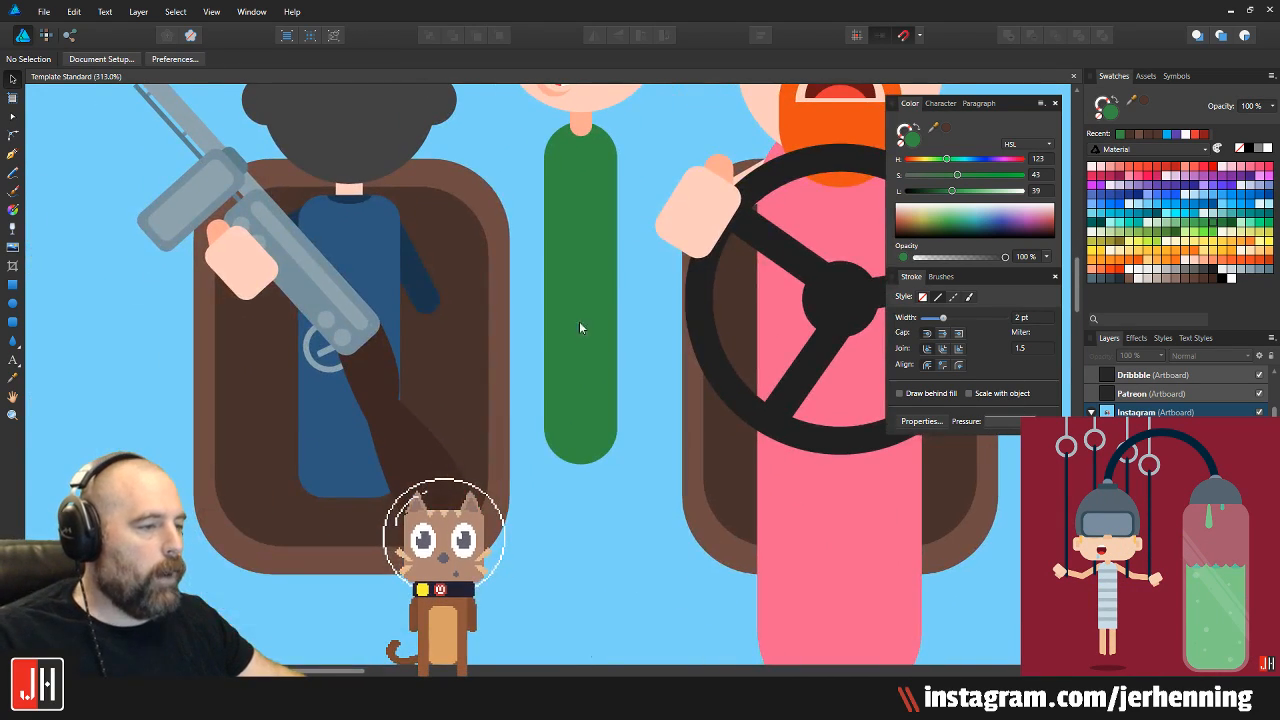
{"action": "scroll", "coordinate": [442, 403], "scroll_direction": "up", "scroll_amount": 3}
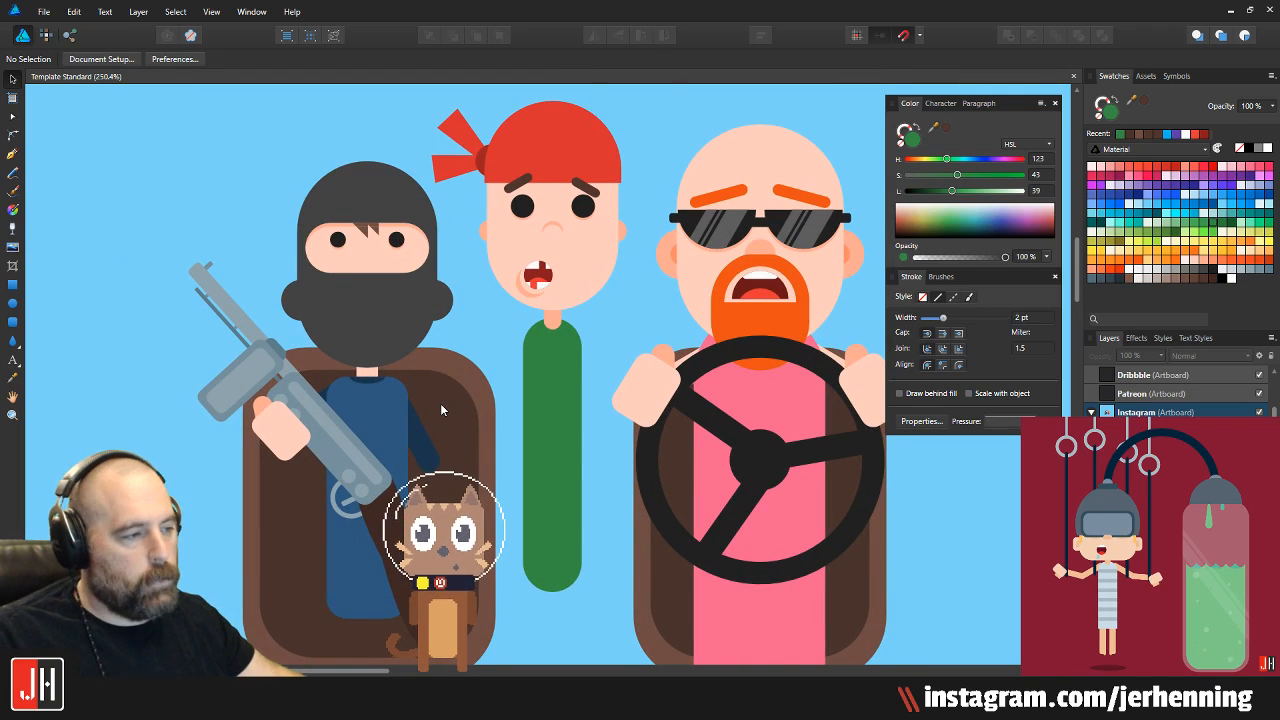
{"action": "scroll", "coordinate": [502, 398], "scroll_direction": "up", "scroll_amount": 1}
{"action": "scroll", "coordinate": [502, 404], "scroll_direction": "down", "scroll_amount": 2}
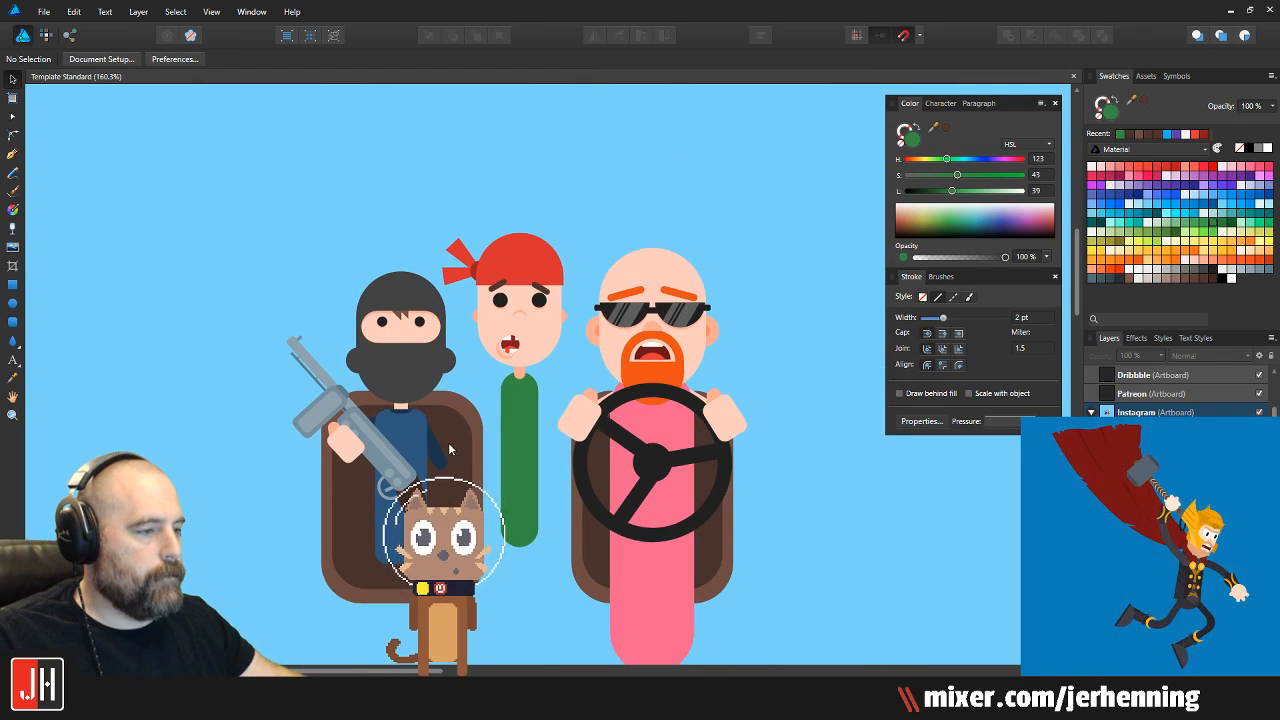
Draw a large green rounded rectangle across the figures' torsos and send it behind the figures and seats
{"action": "key", "text": "m"}
{"action": "scroll", "coordinate": [403, 397], "scroll_direction": "down", "scroll_amount": 1}
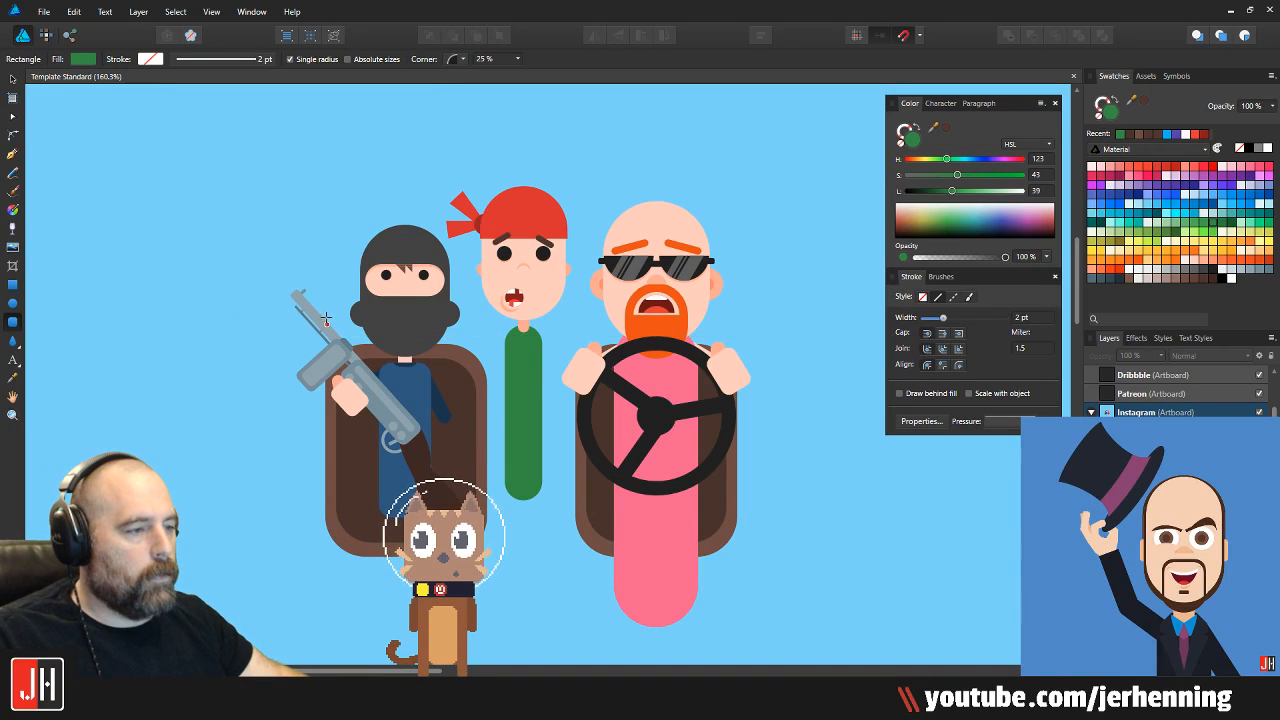
{"action": "mouse_move", "coordinate": [351, 310]}
{"action": "left_mouse_down"}
{"action": "mouse_move", "coordinate": [588, 490]}
{"action": "mouse_move", "coordinate": [730, 543]}
{"action": "left_mouse_up"}
{"action": "key", "text": "v"}
{"action": "left_click_drag", "start_coordinate": [539, 346], "coordinate": [534, 345]}
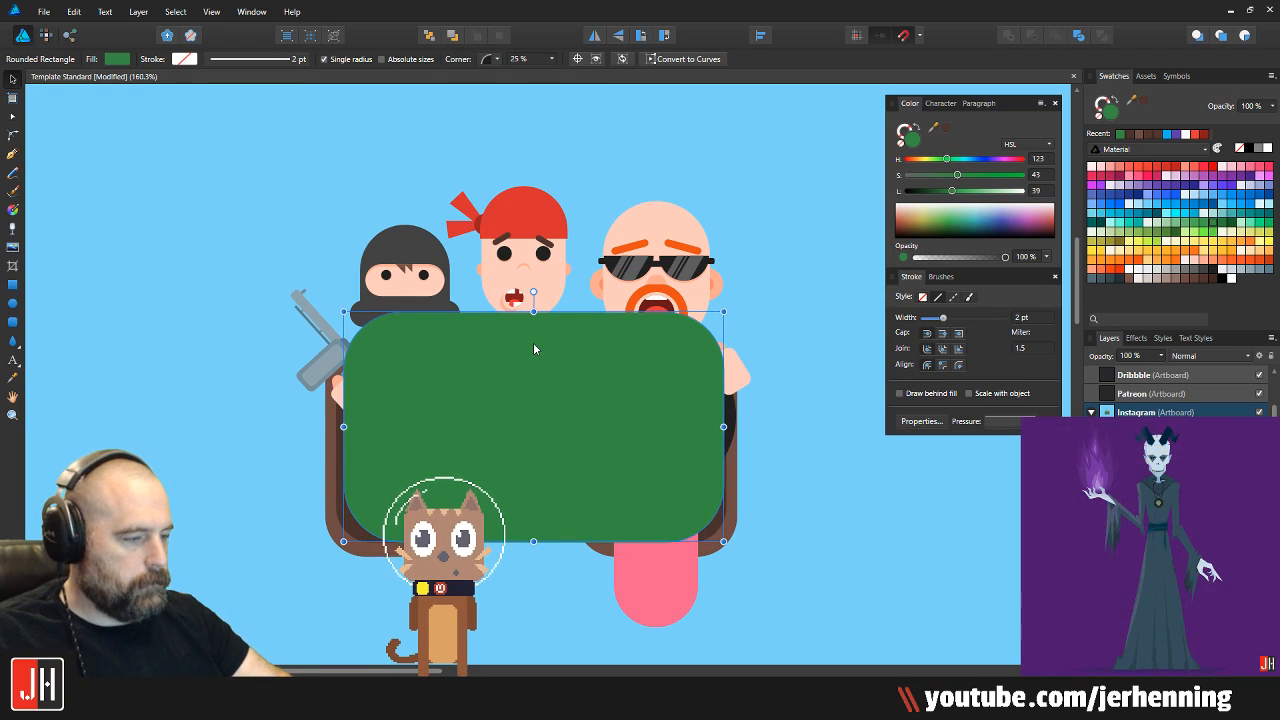
{"action": "key", "text": "ctrl+shift+bracketleft"}
Nudge the large green rounded rectangle slightly left behind the seats and deselect it
{"action": "scroll", "coordinate": [533, 342], "scroll_direction": "up", "scroll_amount": 3}
{"action": "left_click", "coordinate": [533, 341]}
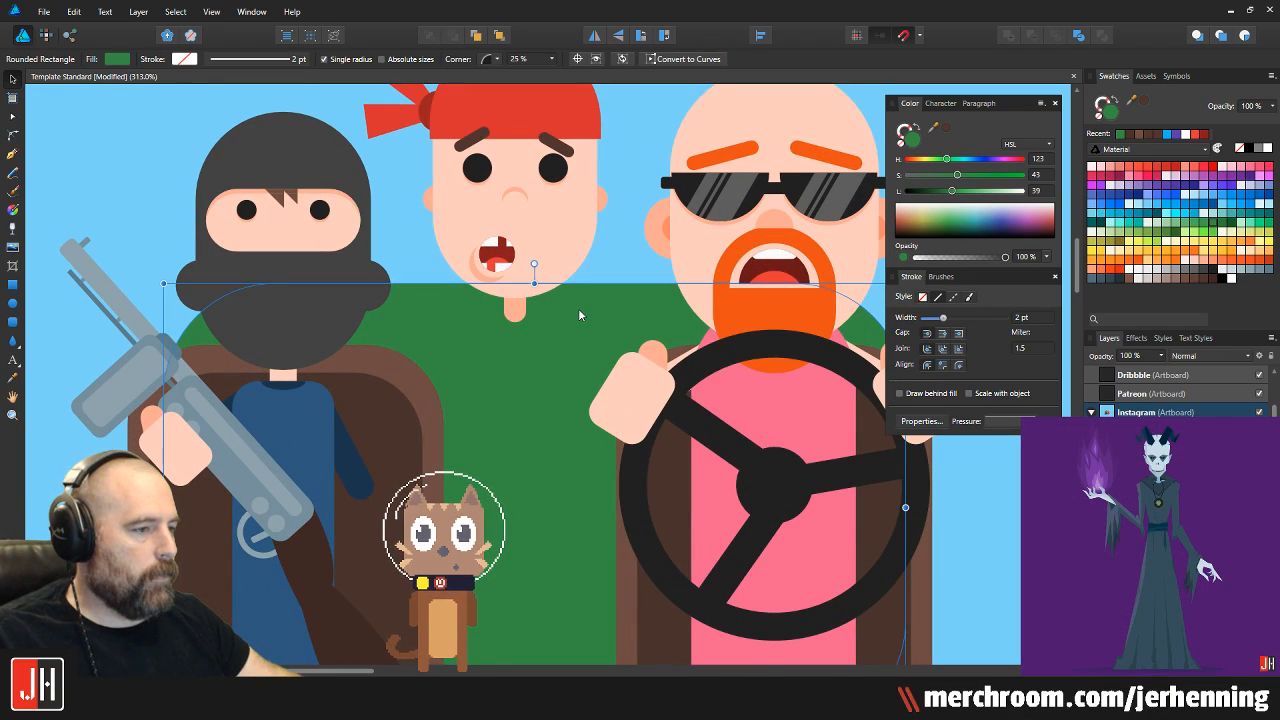
{"action": "left_click_drag", "start_coordinate": [578, 315], "coordinate": [575, 315]}
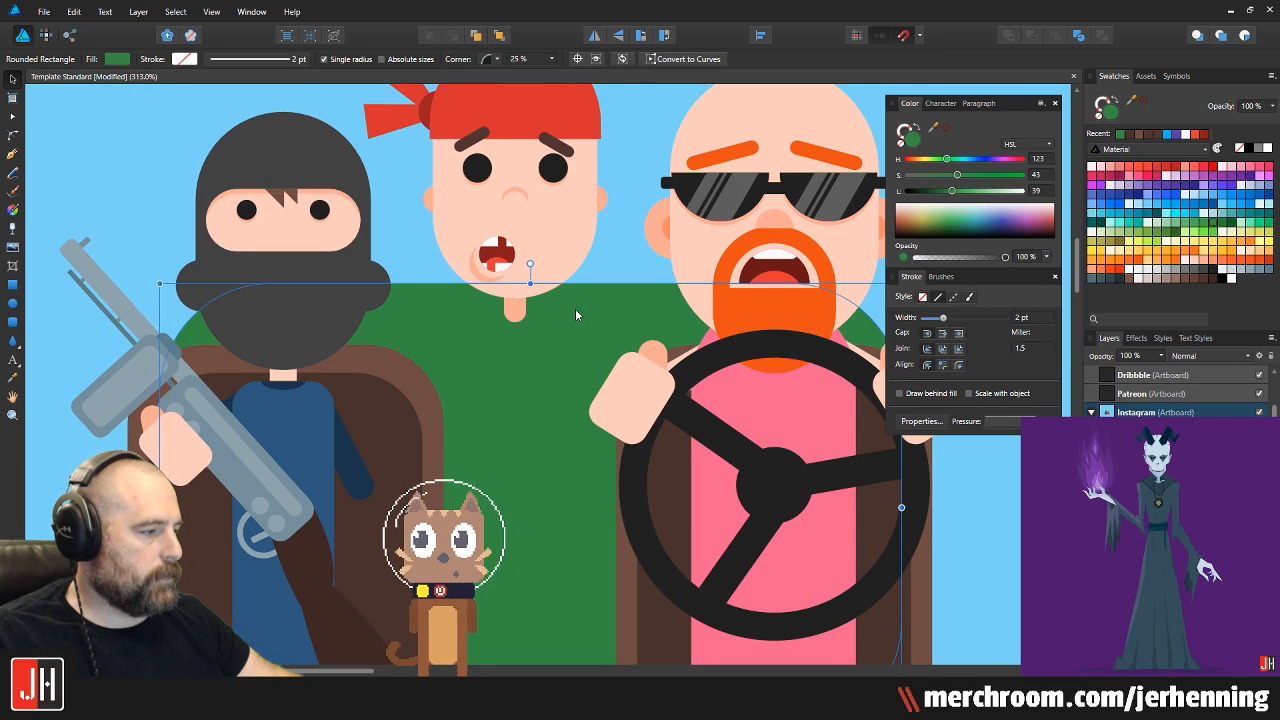
{"action": "scroll", "coordinate": [554, 309], "scroll_direction": "down", "scroll_amount": 4}
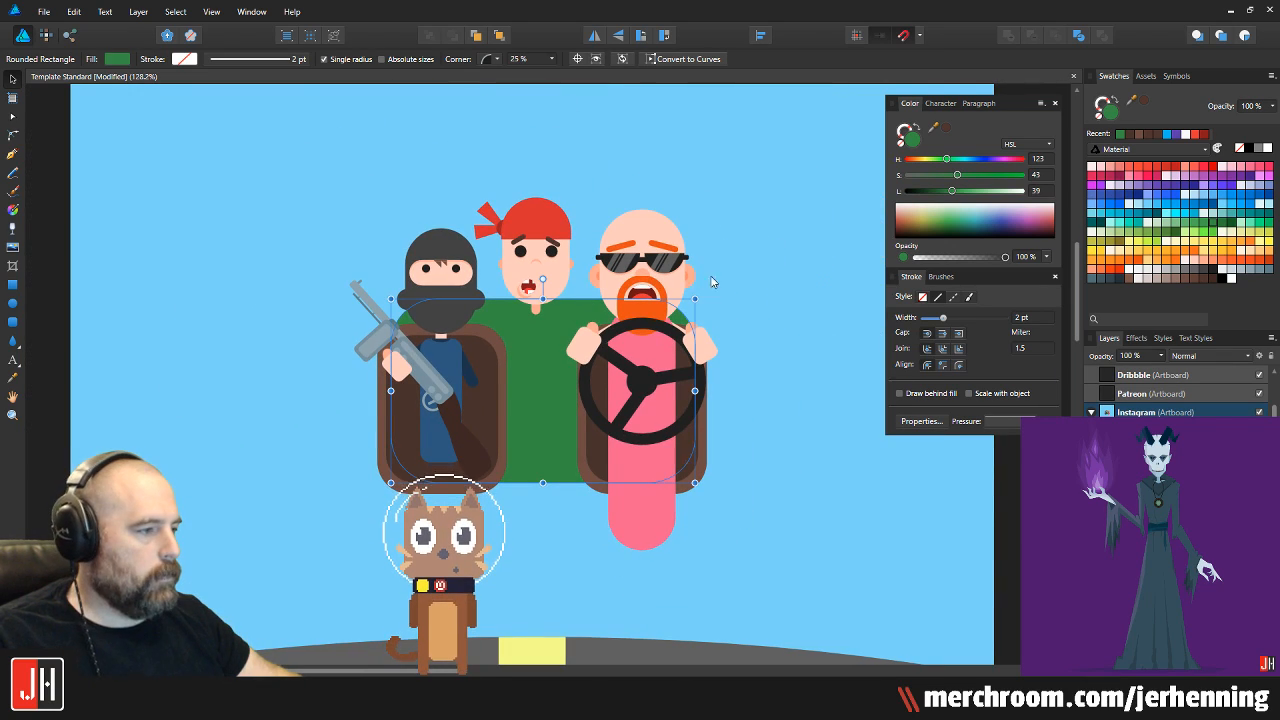
{"action": "key", "text": "ctrl+d"}
Shift the middle passenger's group slightly right between the two seats and deselect it
{"action": "scroll", "coordinate": [490, 285], "scroll_direction": "up", "scroll_amount": 3}
{"action": "left_click", "coordinate": [538, 248]}
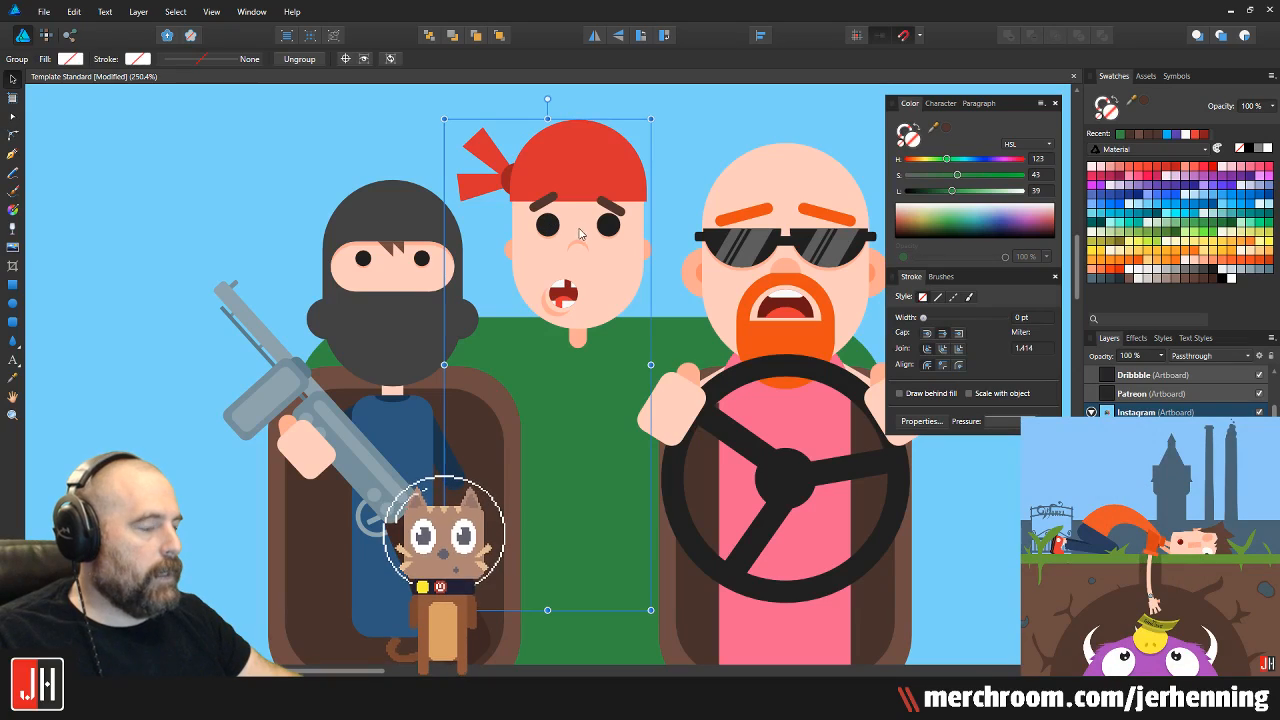
{"action": "left_click_drag", "start_coordinate": [582, 215], "coordinate": [585, 233]}
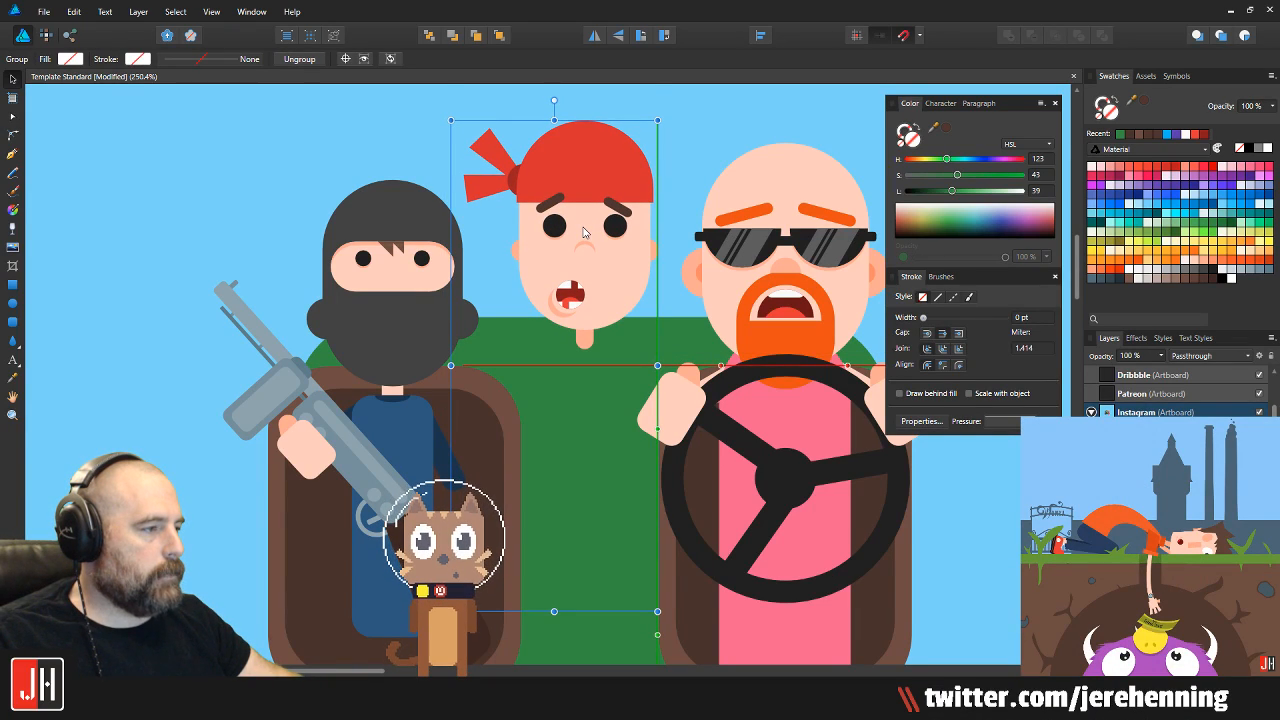
{"action": "scroll", "coordinate": [584, 233], "scroll_direction": "down", "scroll_amount": 3}
{"action": "key", "text": "ctrl+d"}
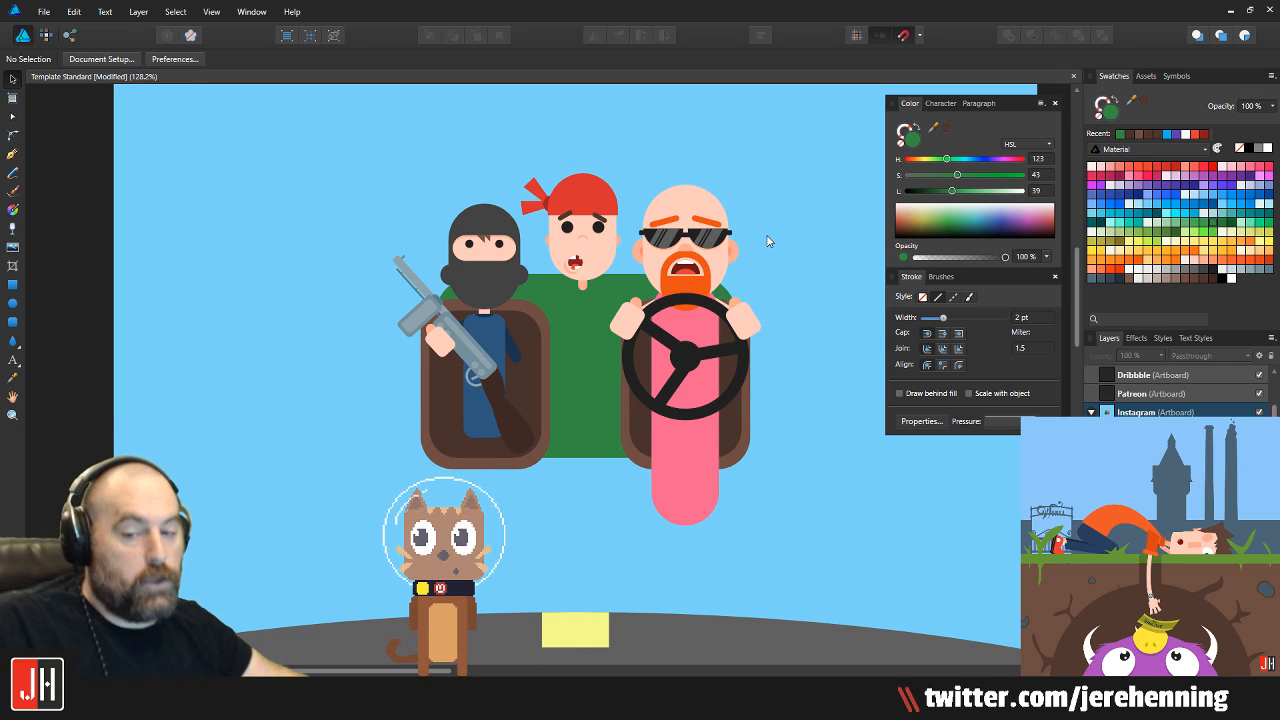
Show the car's artwork again around the three figures
{"action": "scroll", "coordinate": [582, 328], "scroll_direction": "up", "scroll_amount": 4}
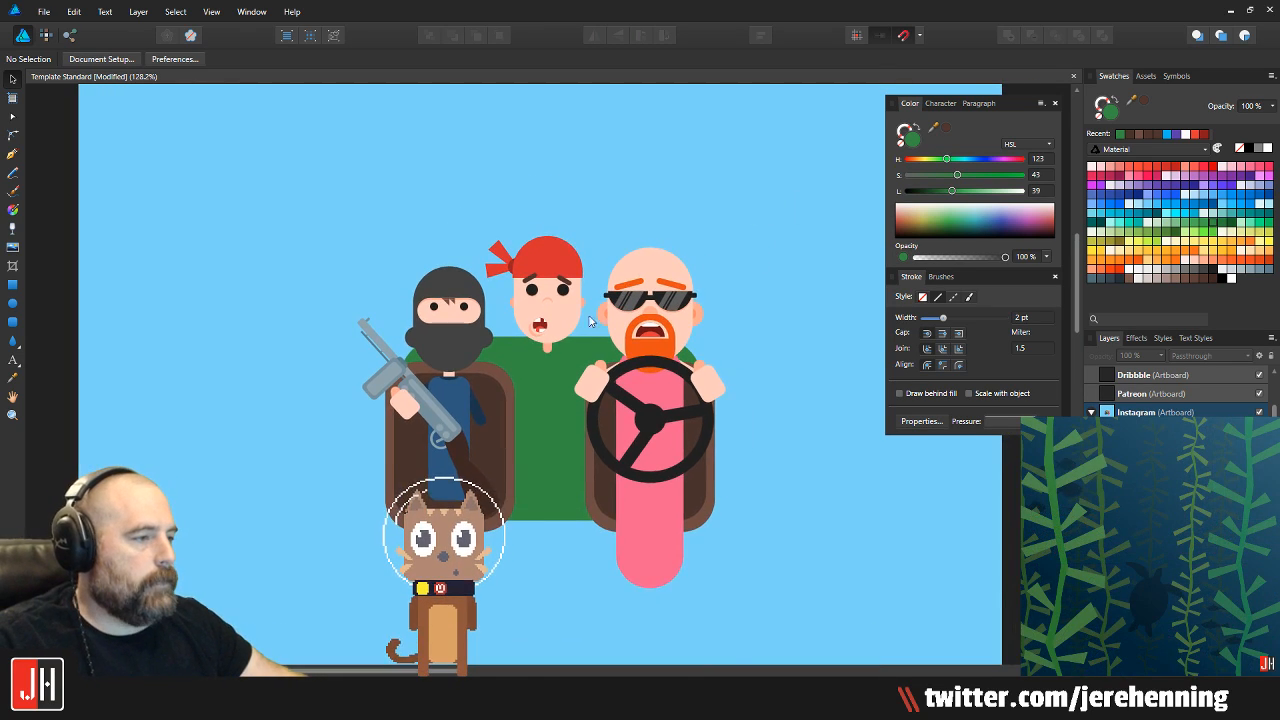
{"action": "scroll", "coordinate": [582, 328], "scroll_direction": "down", "scroll_amount": 4}
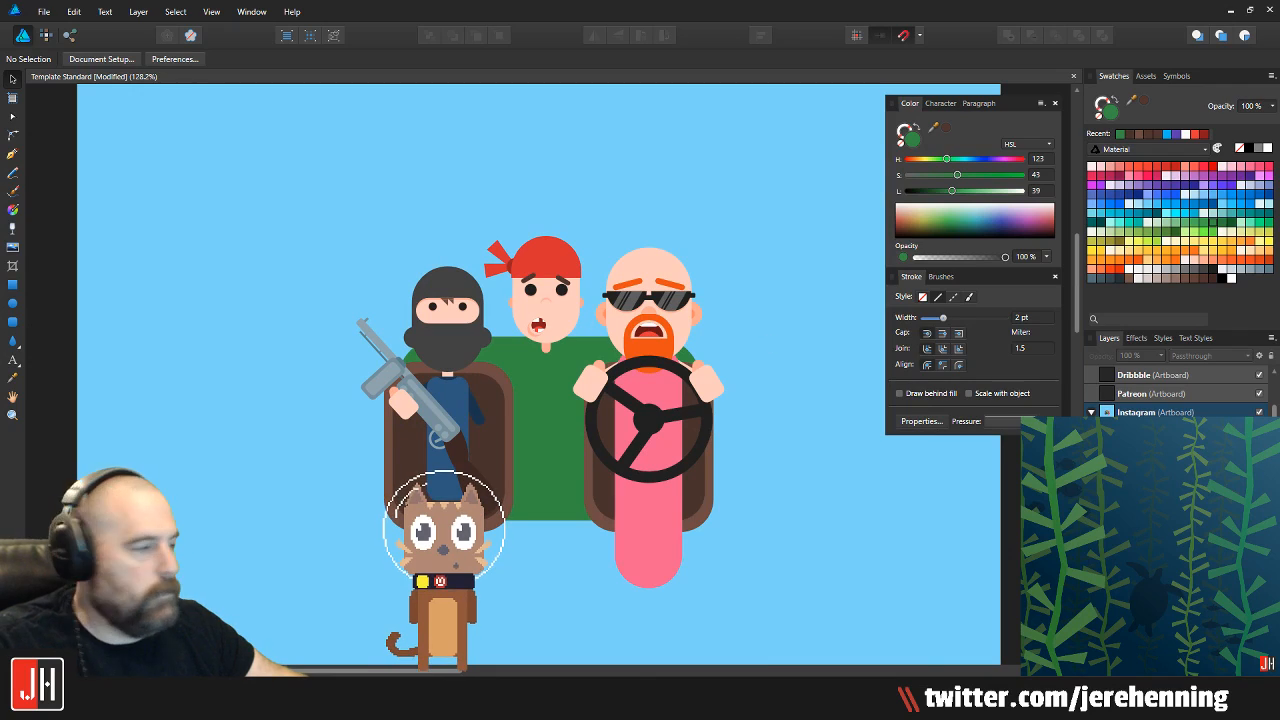
{"action": "left_click", "coordinate": [1259, 431]}
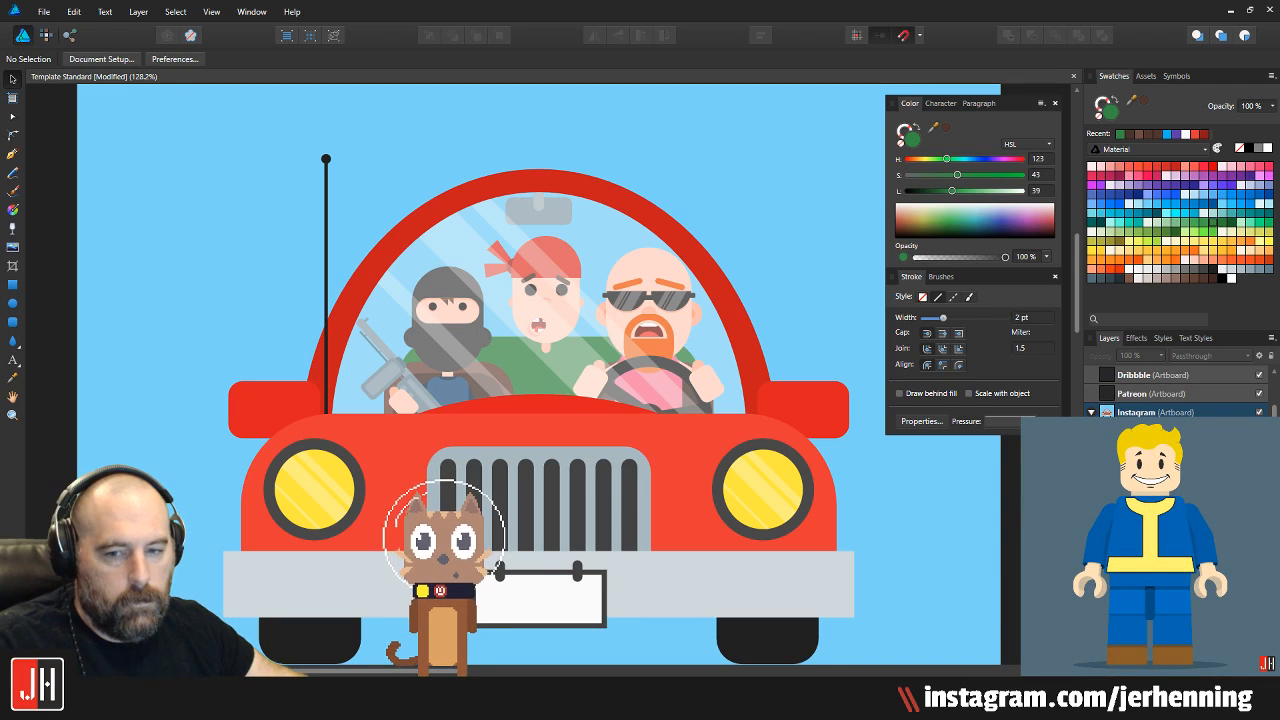
Hide the car's artwork, move the masked passenger and his seat slightly left together, and show the car again
{"action": "left_click", "coordinate": [1259, 431]}
{"action": "left_click_drag", "start_coordinate": [318, 232], "coordinate": [500, 533]}
{"action": "left_click_drag", "start_coordinate": [449, 433], "coordinate": [427, 433]}
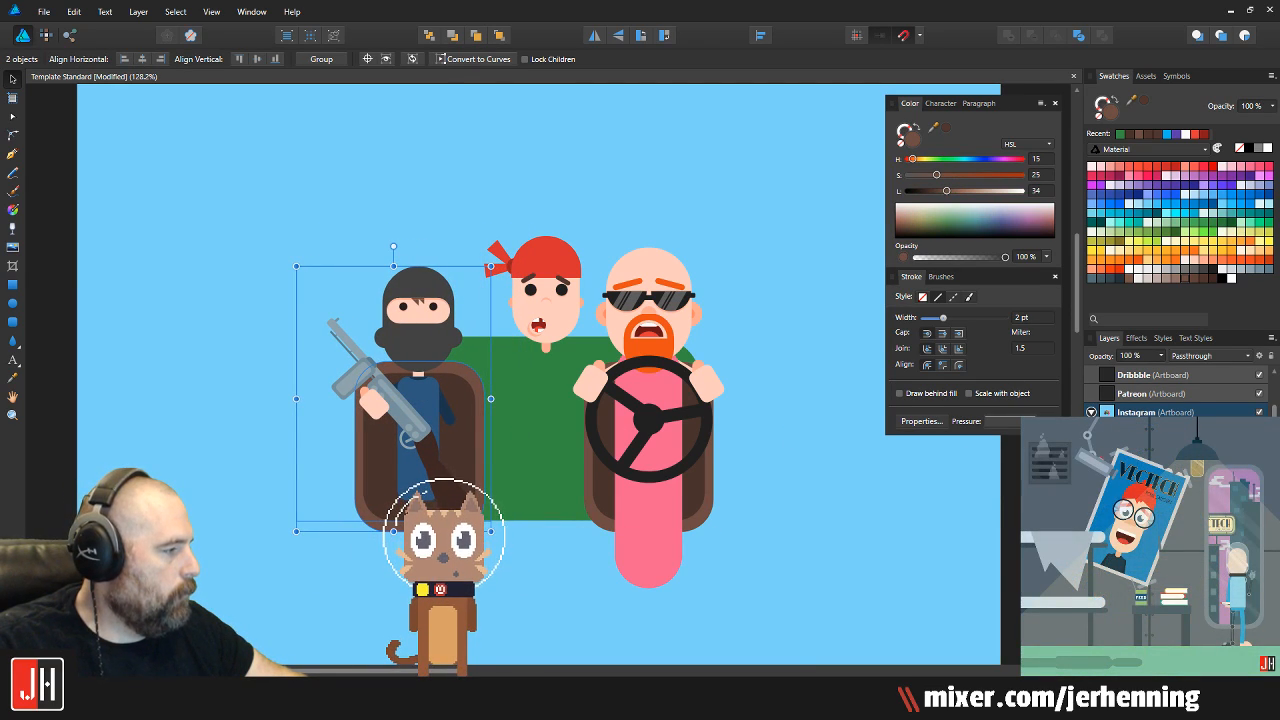
{"action": "left_click", "coordinate": [1259, 431]}
Try shifting the masked passenger and his seat a little farther left behind the windshield
{"action": "scroll", "coordinate": [405, 350], "scroll_direction": "up", "scroll_amount": 3}
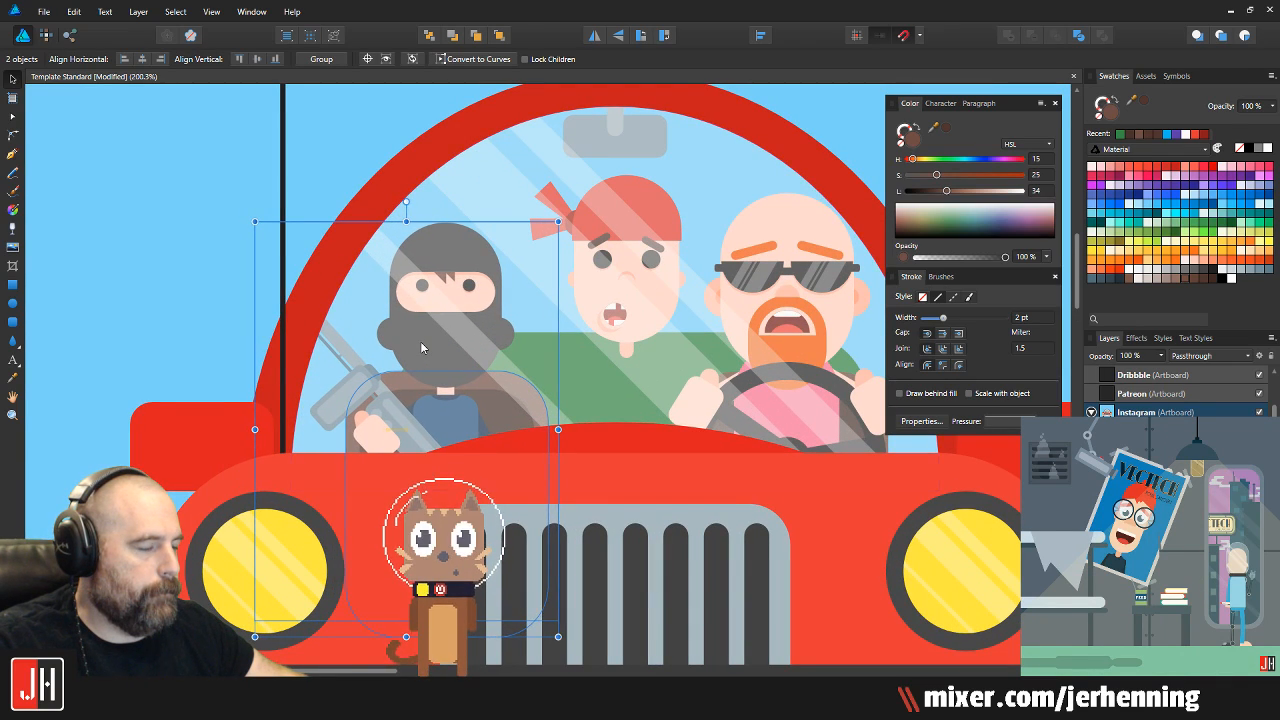
{"action": "left_click_drag", "start_coordinate": [423, 343], "coordinate": [409, 349]}
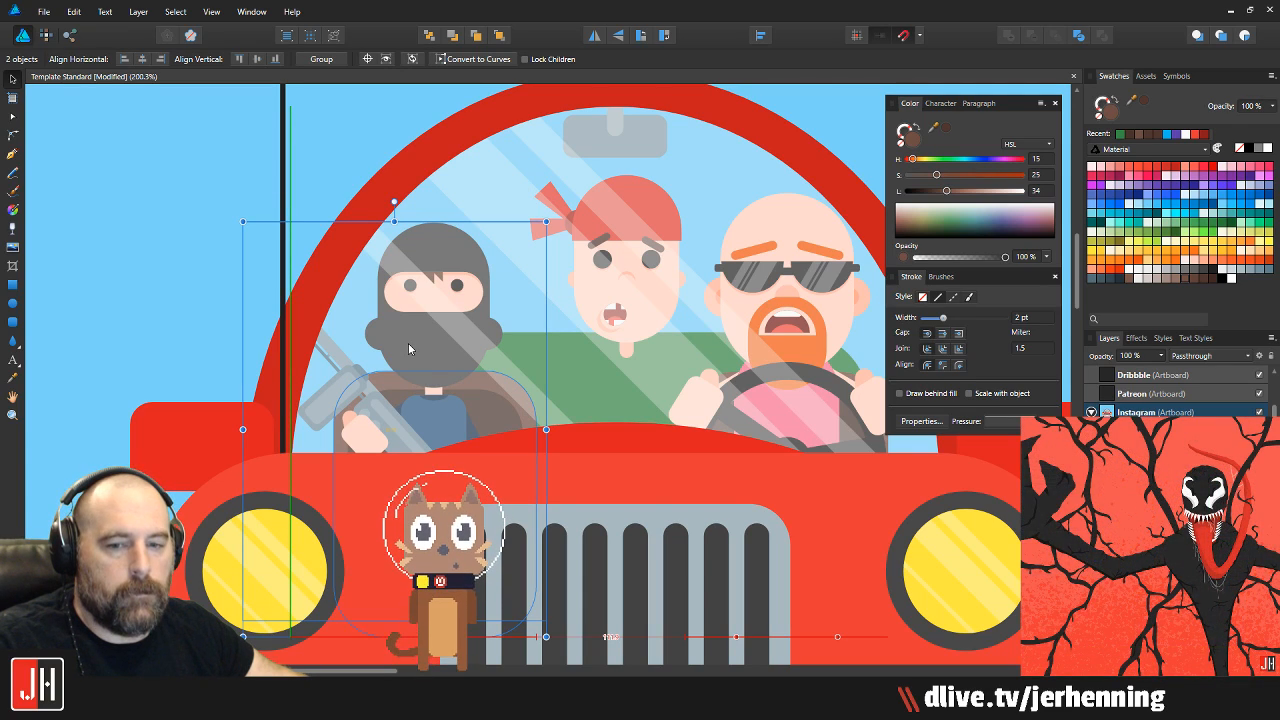
{"action": "mouse_move", "coordinate": [413, 348]}
{"action": "left_mouse_down"}
{"action": "mouse_move", "coordinate": [446, 344]}
{"action": "mouse_move", "coordinate": [421, 343]}
{"action": "left_mouse_up"}
{"action": "scroll", "coordinate": [433, 323], "scroll_direction": "down", "scroll_amount": 3}
{"action": "scroll", "coordinate": [450, 345], "scroll_direction": "up", "scroll_amount": 4}
{"action": "scroll", "coordinate": [463, 362], "scroll_direction": "right", "scroll_amount": 3}
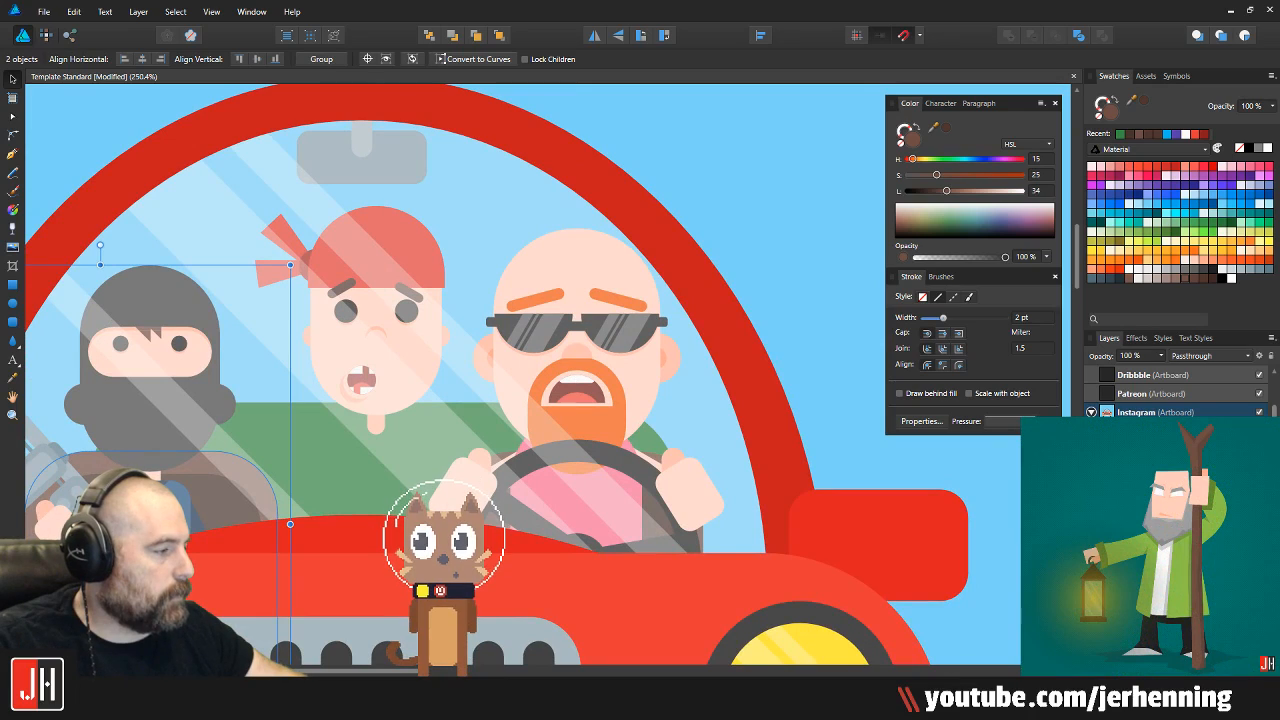
Group the masked passenger together with his brown seat
{"action": "left_click", "coordinate": [615, 418]}
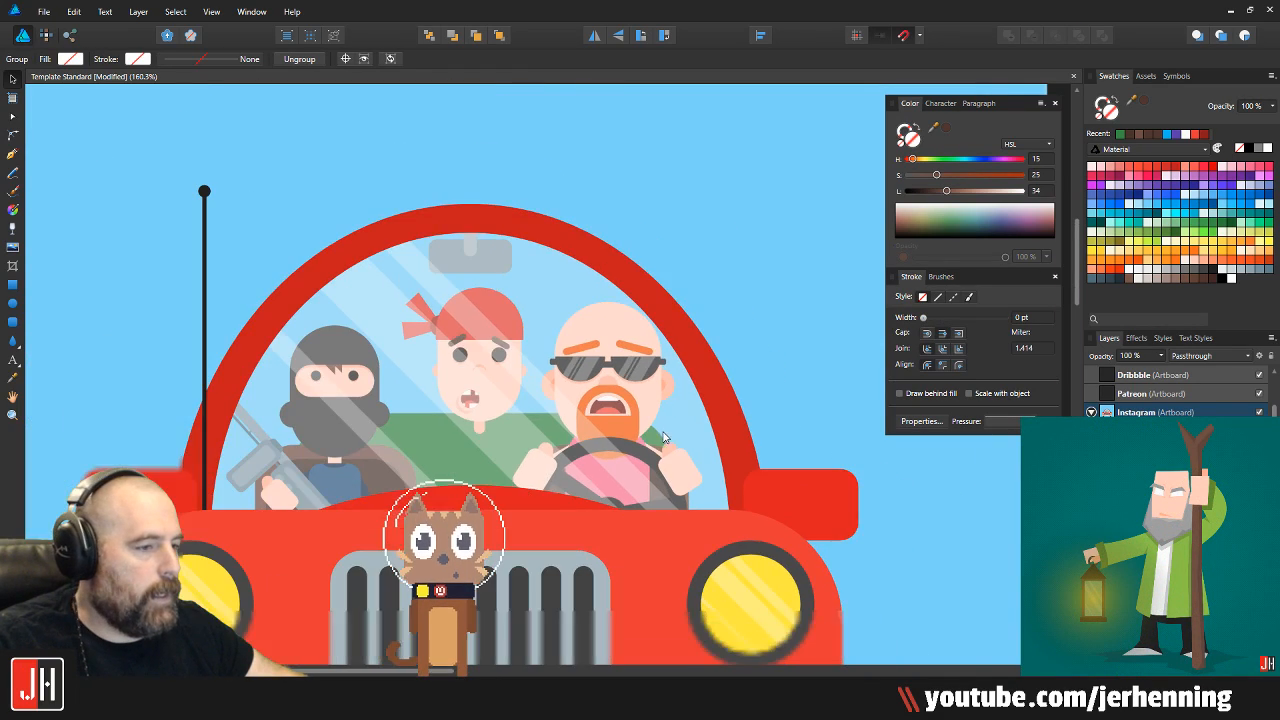
{"action": "scroll", "coordinate": [660, 428], "scroll_direction": "down", "scroll_amount": 2}
{"action": "left_click", "coordinate": [376, 462]}
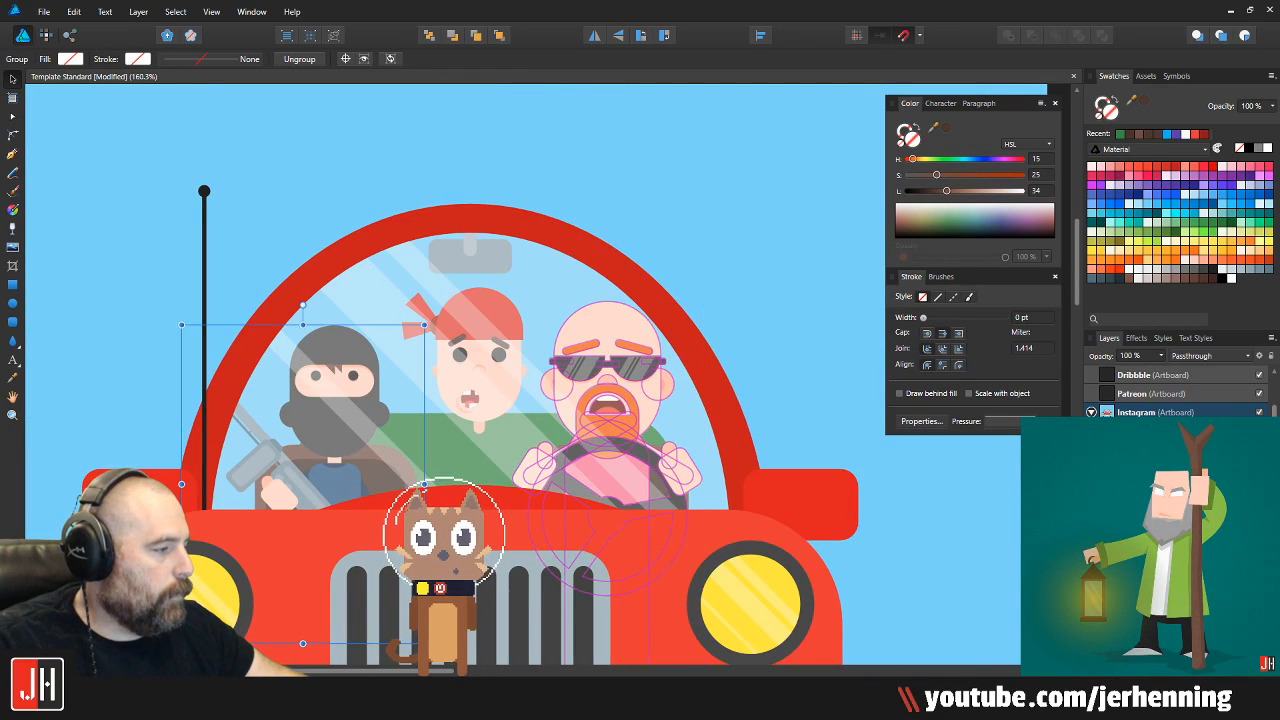
{"action": "double_click", "coordinate": [676, 496]}
{"action": "left_click", "coordinate": [1150, 487]}
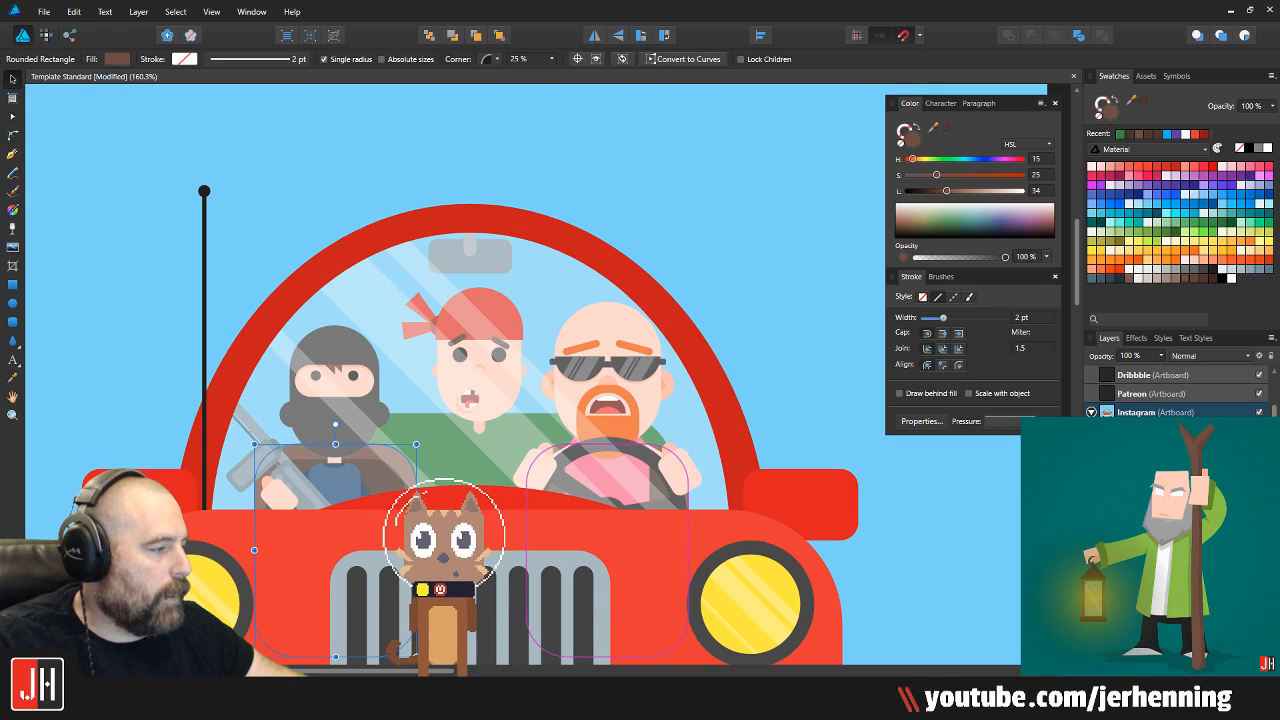
{"action": "left_click", "coordinate": [1150, 543], "text": "shift"}
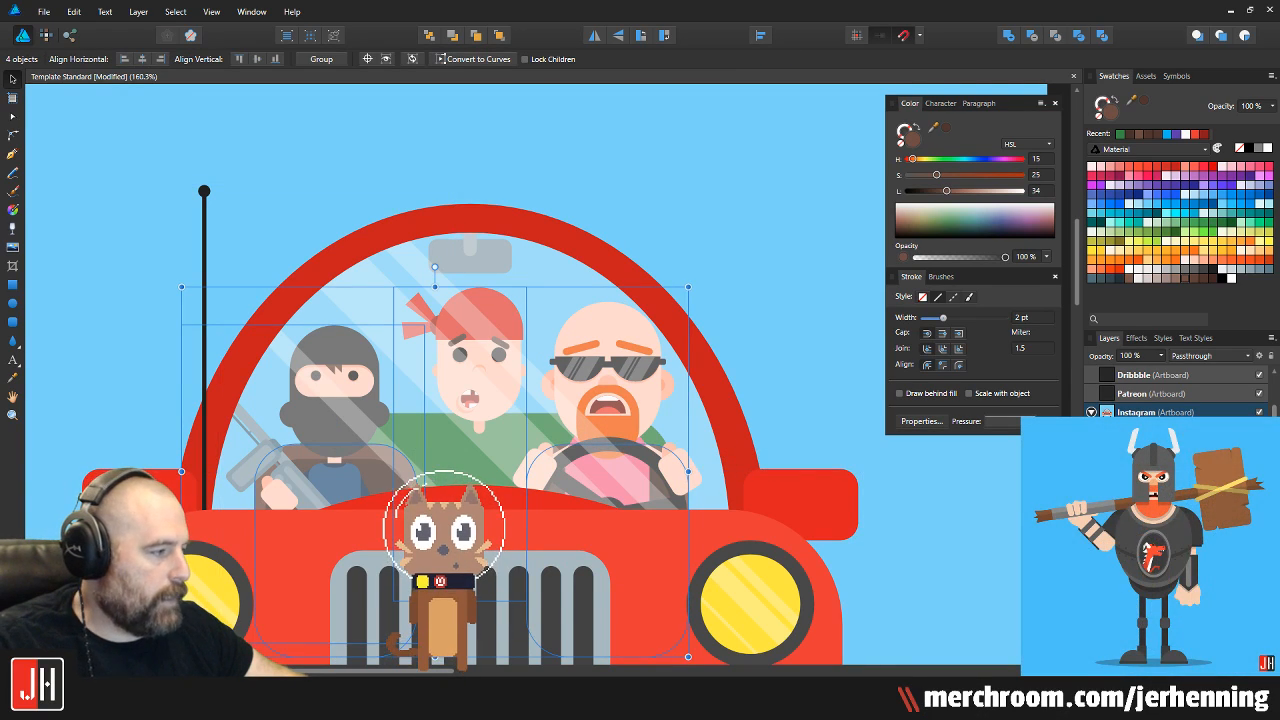
{"action": "left_click", "coordinate": [1150, 487]}
{"action": "left_click", "coordinate": [1125, 543], "text": "ctrl"}
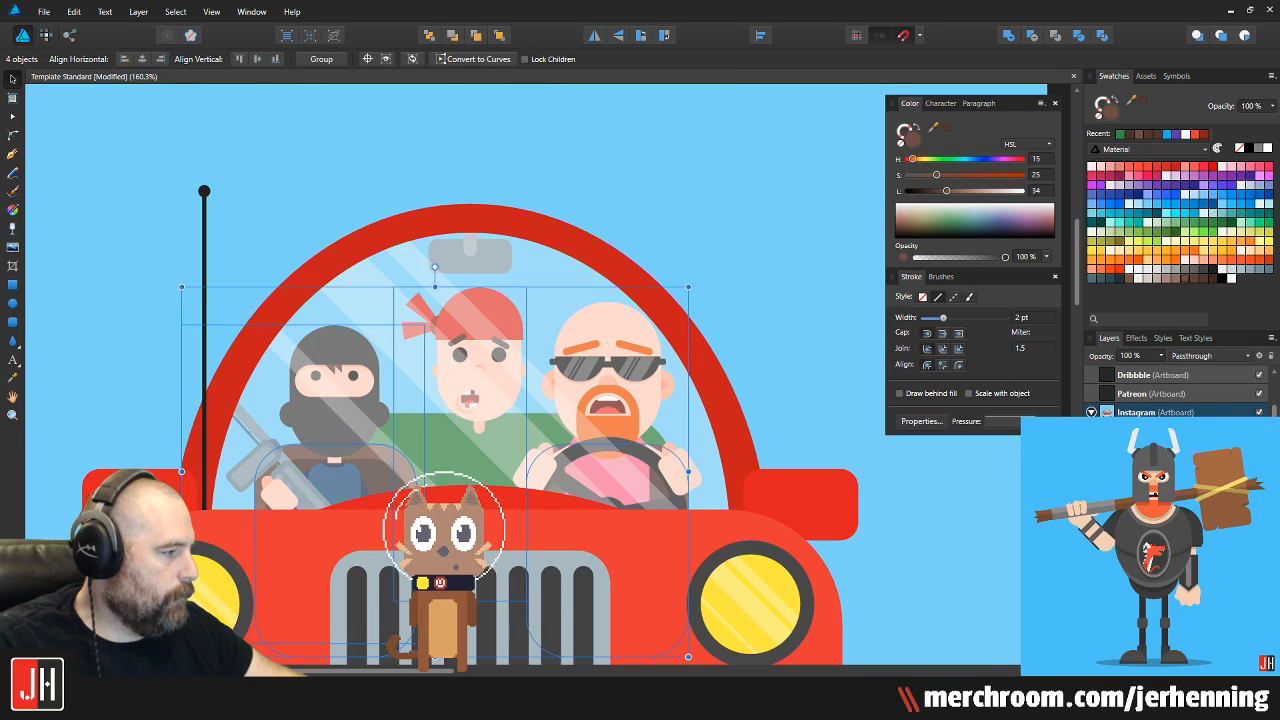
{"action": "left_click", "coordinate": [1150, 520], "text": "ctrl"}
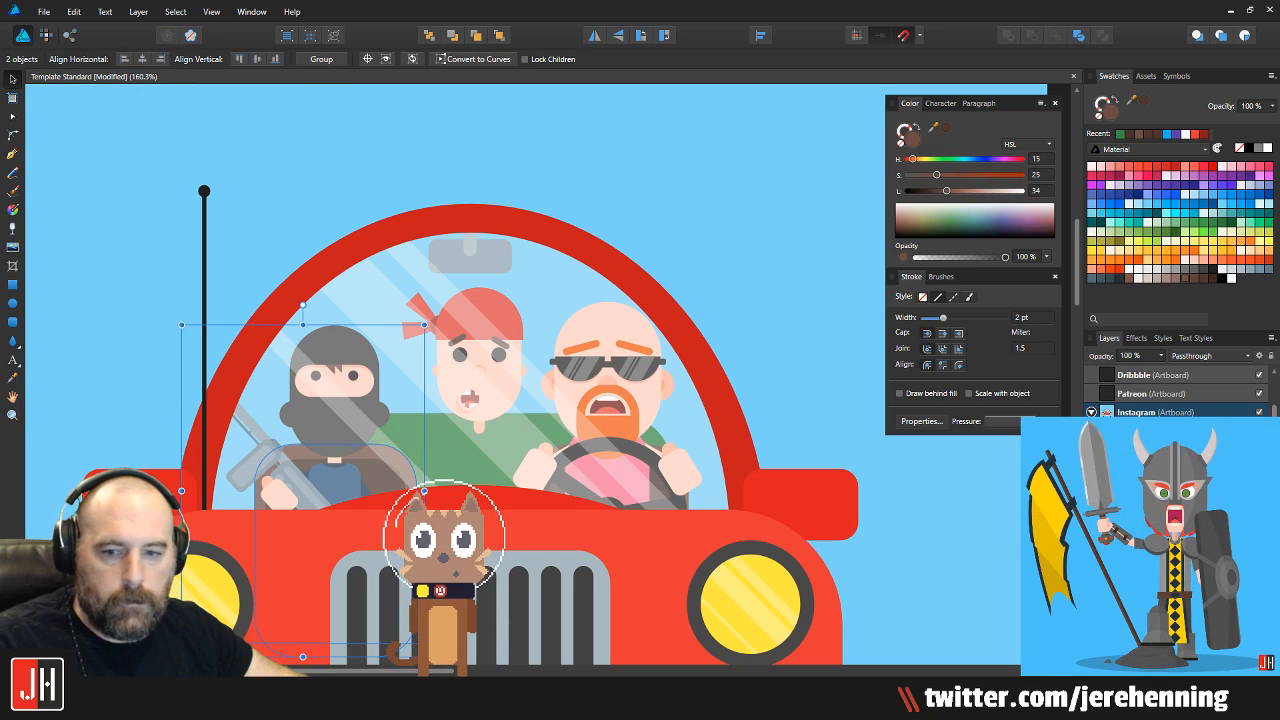
{"action": "key", "text": "ctrl+g"}
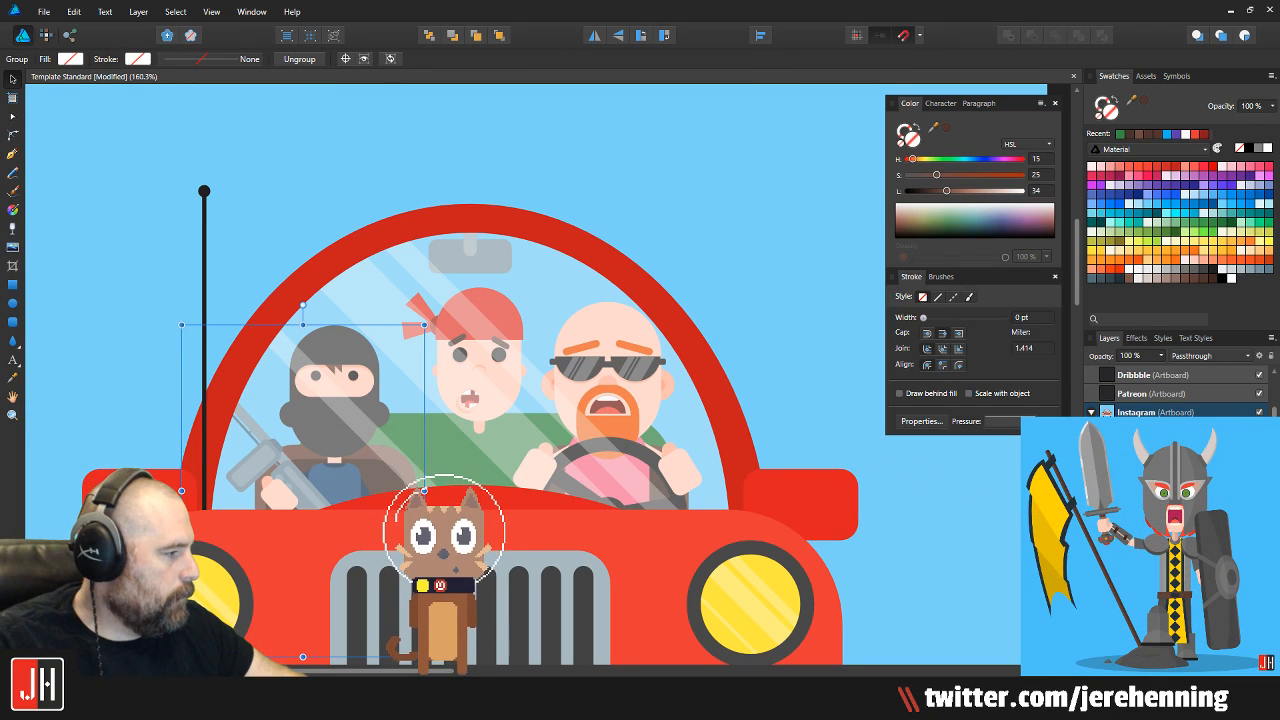
Group the bald driver with his seat and nudge the group slightly right
{"action": "left_click", "coordinate": [1150, 520]}
{"action": "left_click", "coordinate": [1150, 520], "text": "ctrl"}
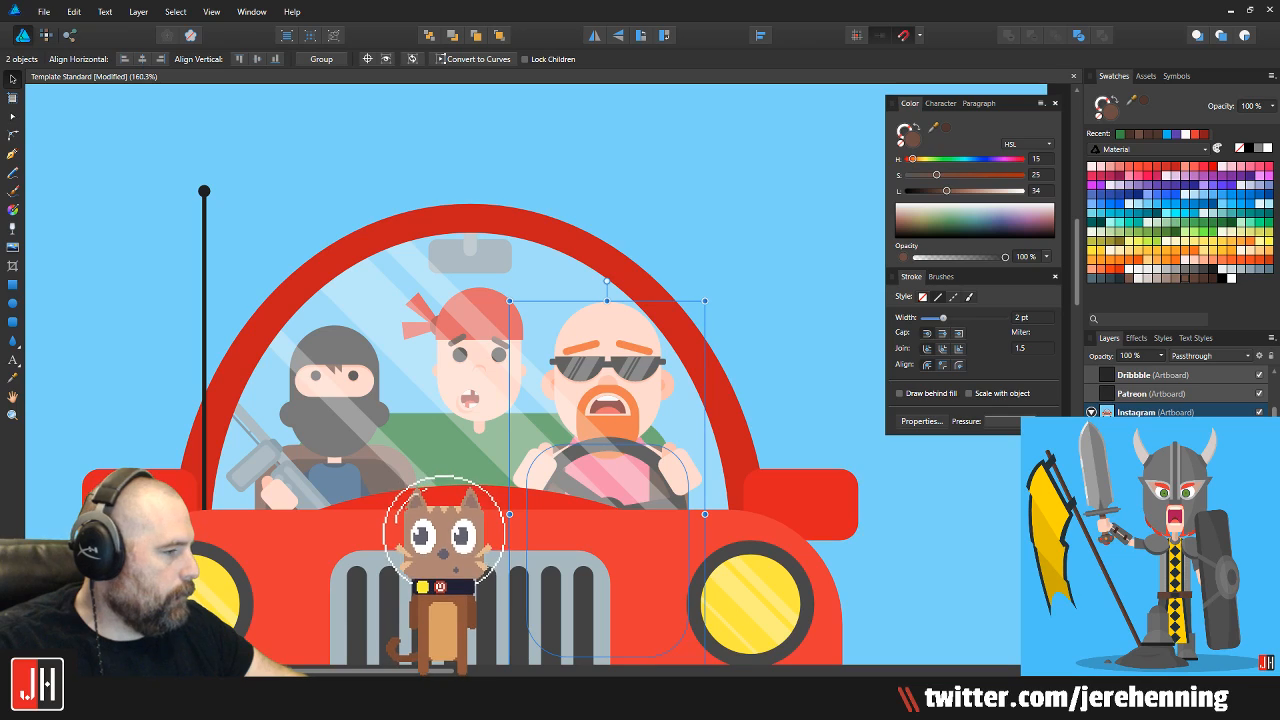
{"action": "key", "text": "ctrl+g"}
{"action": "scroll", "coordinate": [582, 433], "scroll_direction": "up", "scroll_amount": 1}
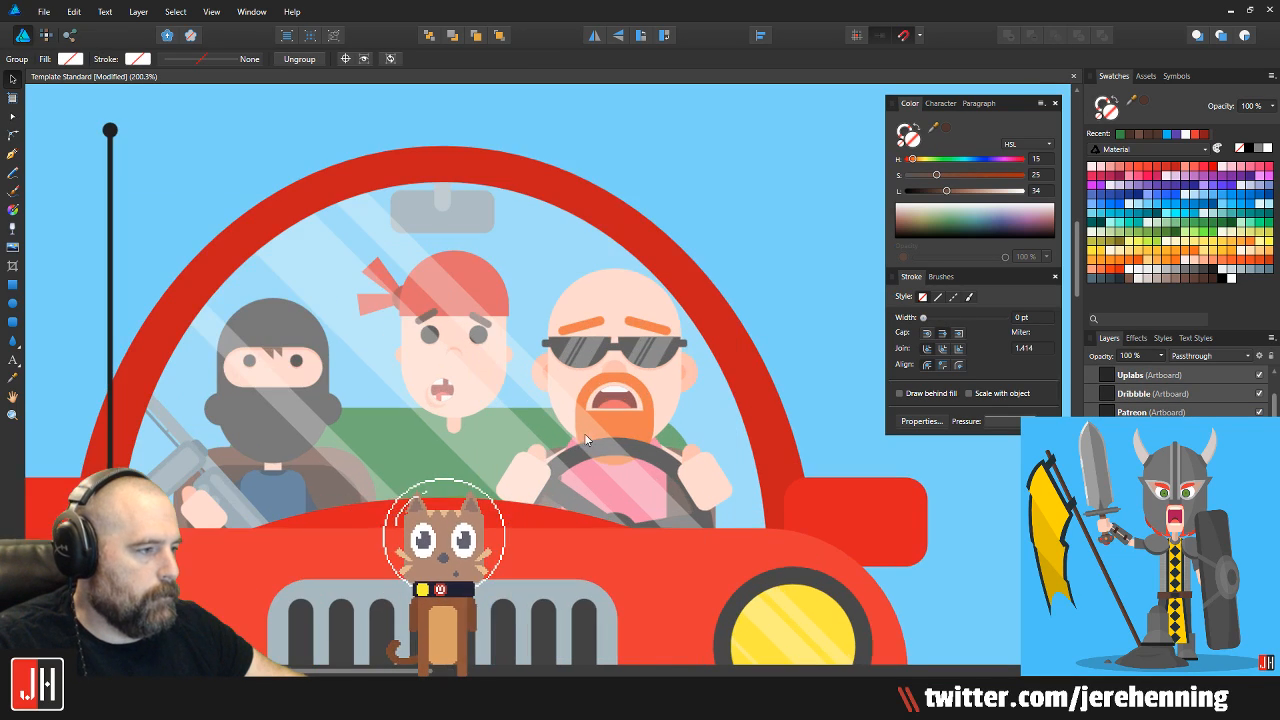
{"action": "left_click_drag", "start_coordinate": [606, 423], "coordinate": [613, 422]}
Nudge the large green rounded rectangle slightly down and widen it evenly on both sides behind the seats
{"action": "left_click_drag", "start_coordinate": [429, 428], "coordinate": [493, 466]}
{"action": "left_click", "coordinate": [500, 460]}
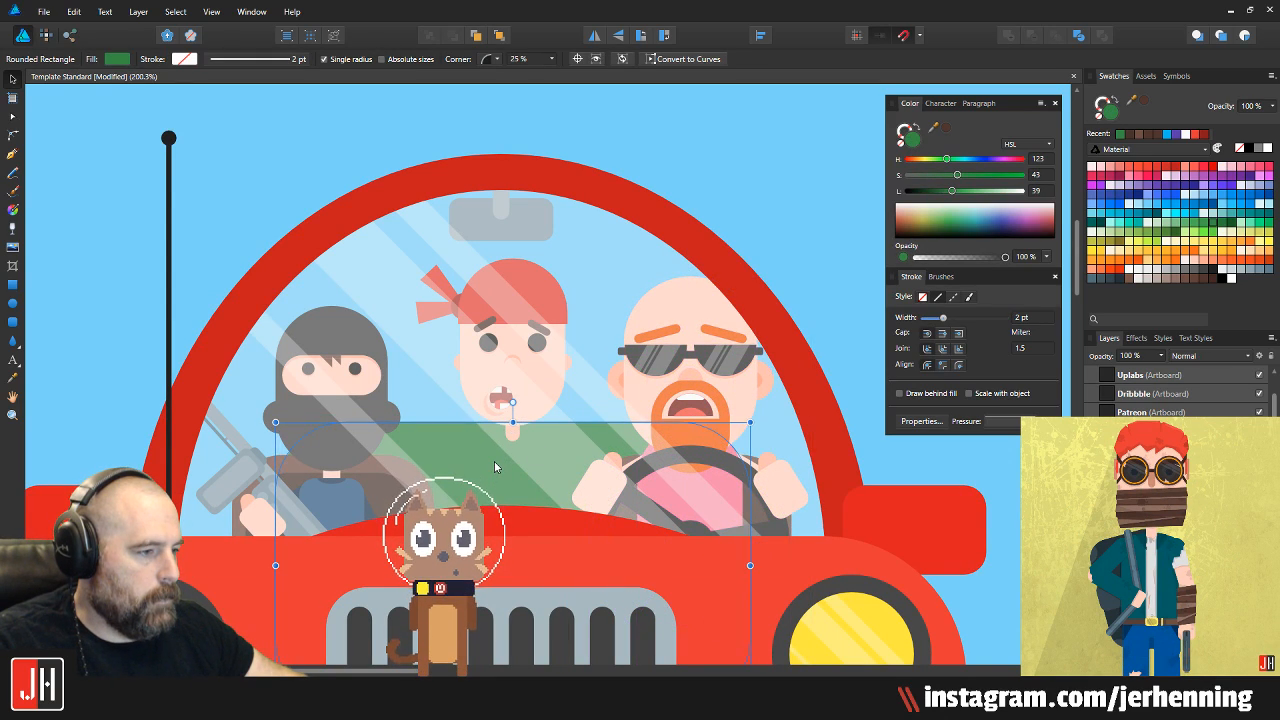
{"action": "left_click", "coordinate": [474, 396]}
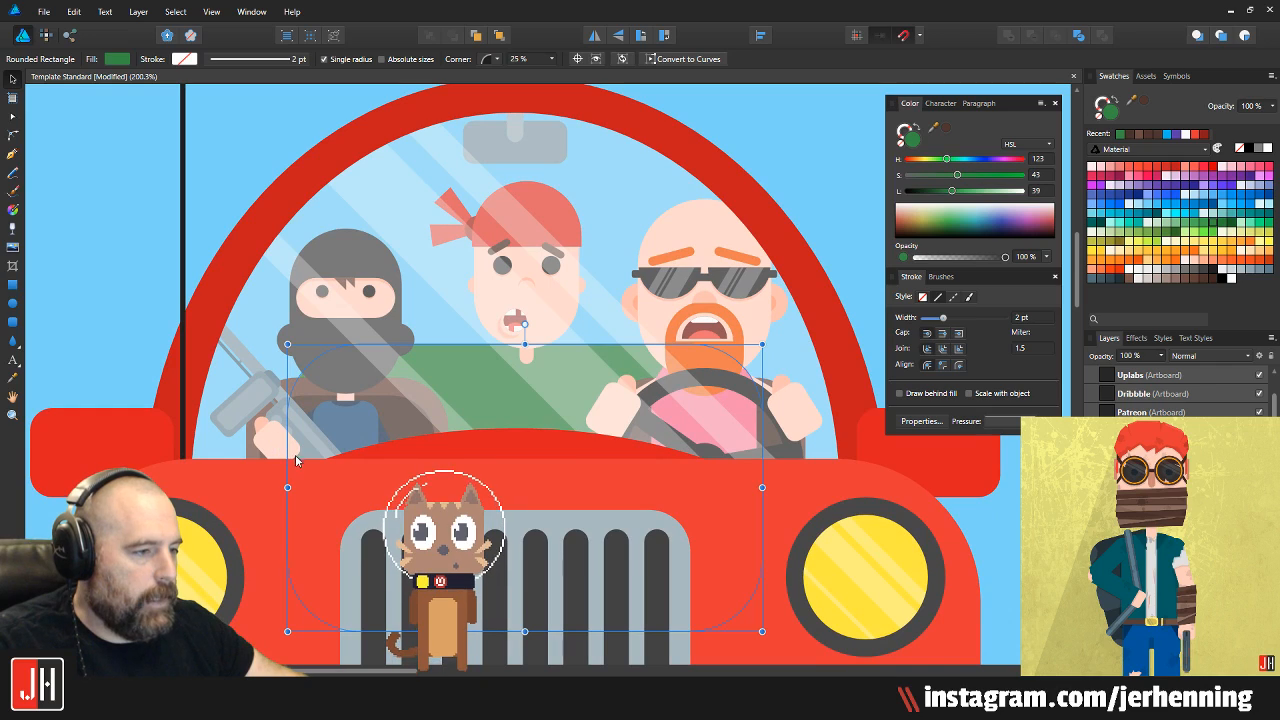
{"action": "left_click_drag", "start_coordinate": [524, 381], "coordinate": [524, 382]}
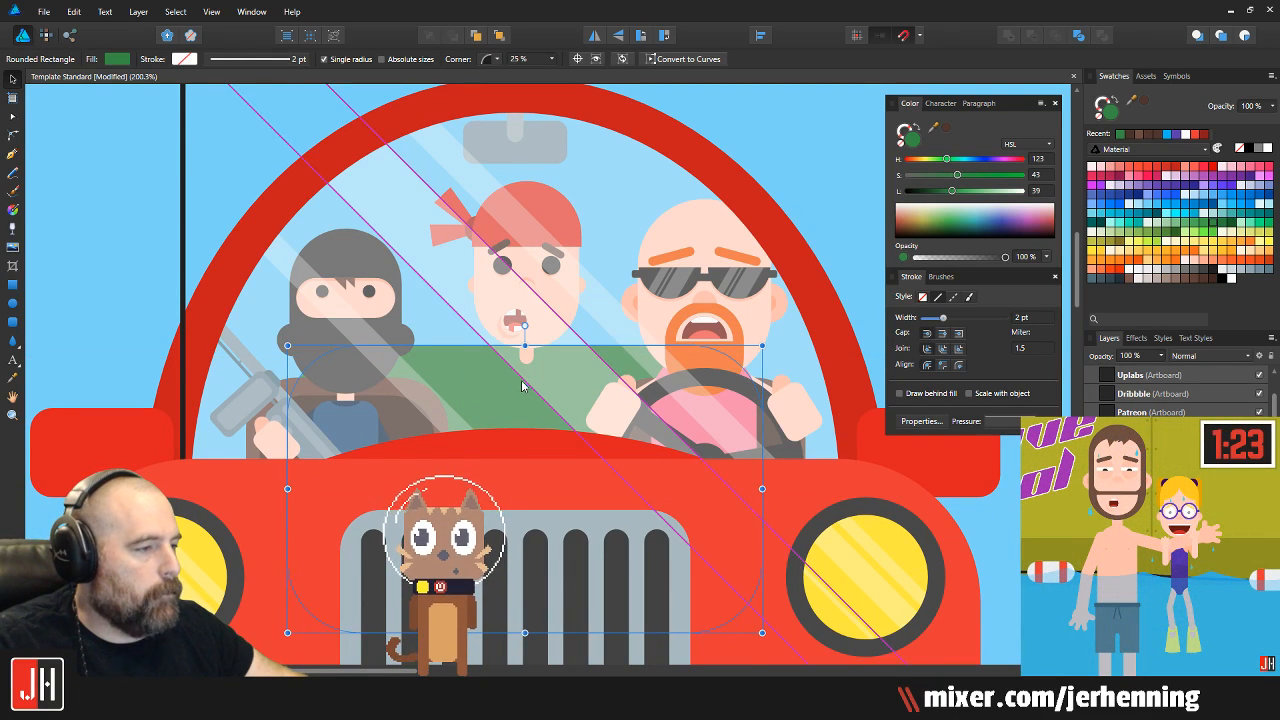
{"action": "left_click_drag", "start_coordinate": [287, 488], "coordinate": [267, 489]}
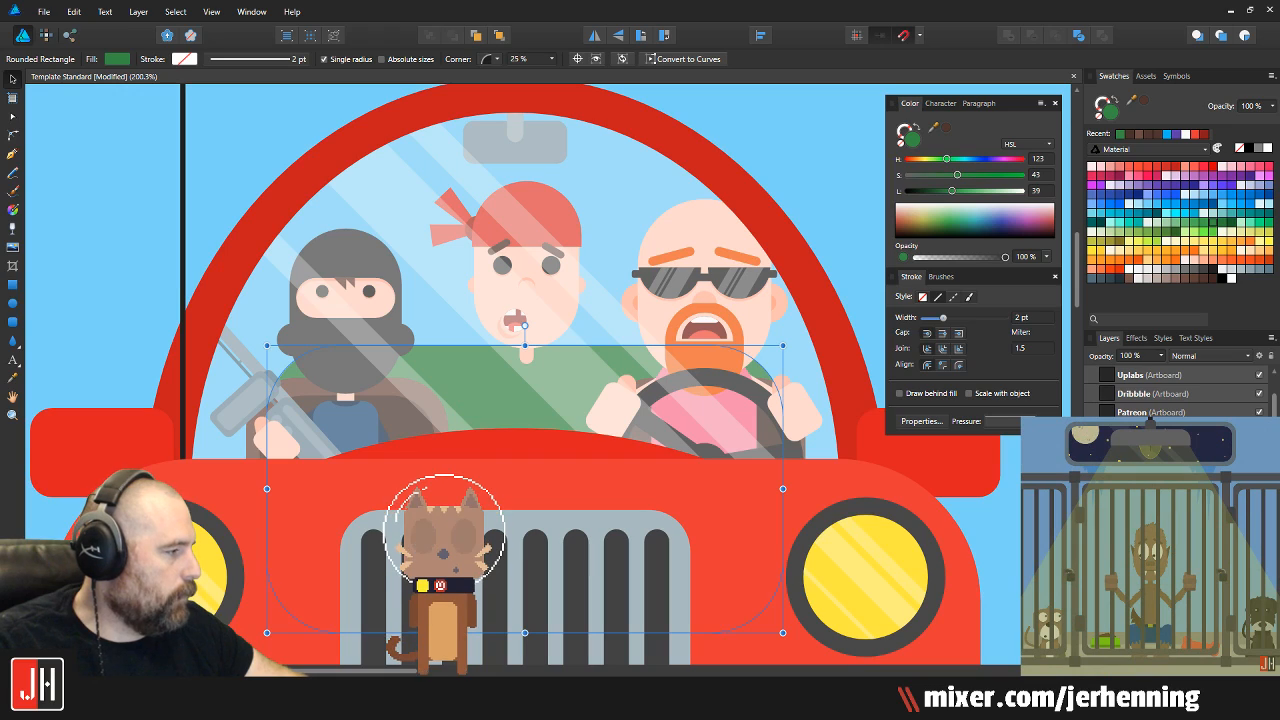
Hide the car and recolor the large green rounded rectangle with the seat's brown, reducing its lightness to 29
{"action": "left_click", "coordinate": [1259, 468]}
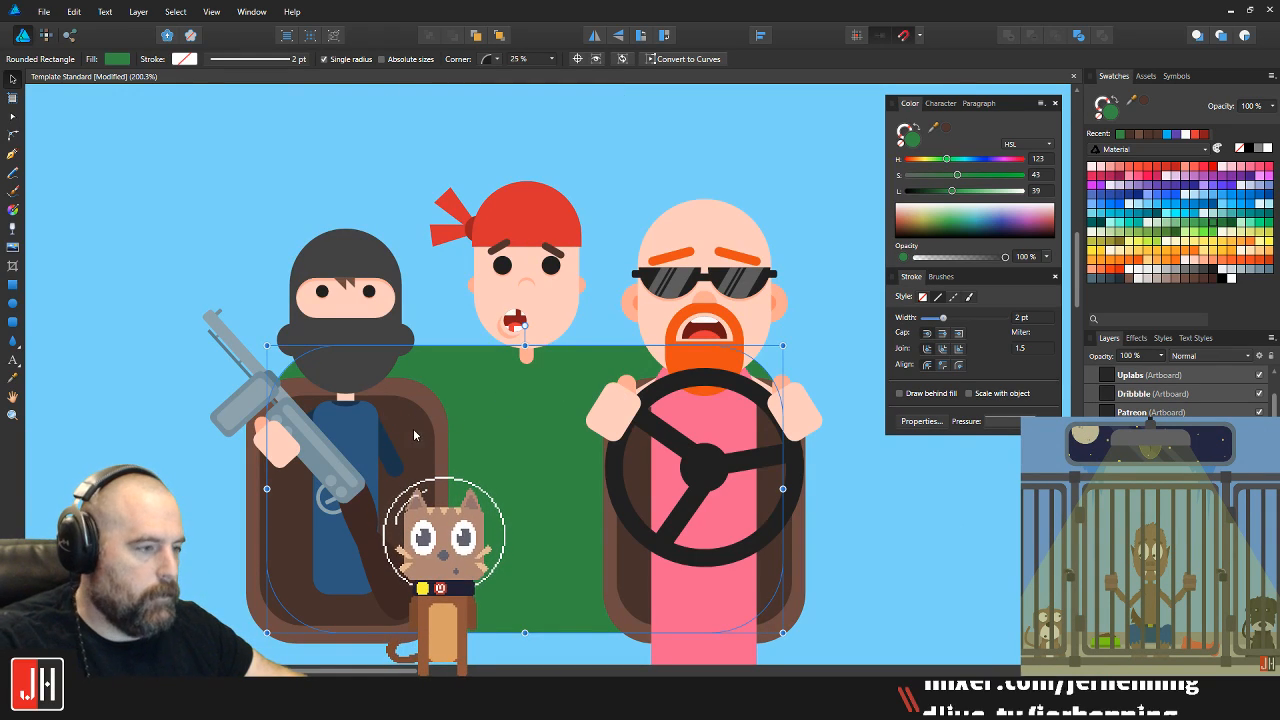
{"action": "key", "text": "i"}
{"action": "left_click", "coordinate": [413, 390]}
{"action": "key", "text": "v"}
{"action": "scroll", "coordinate": [511, 392], "scroll_direction": "up", "scroll_amount": 2}
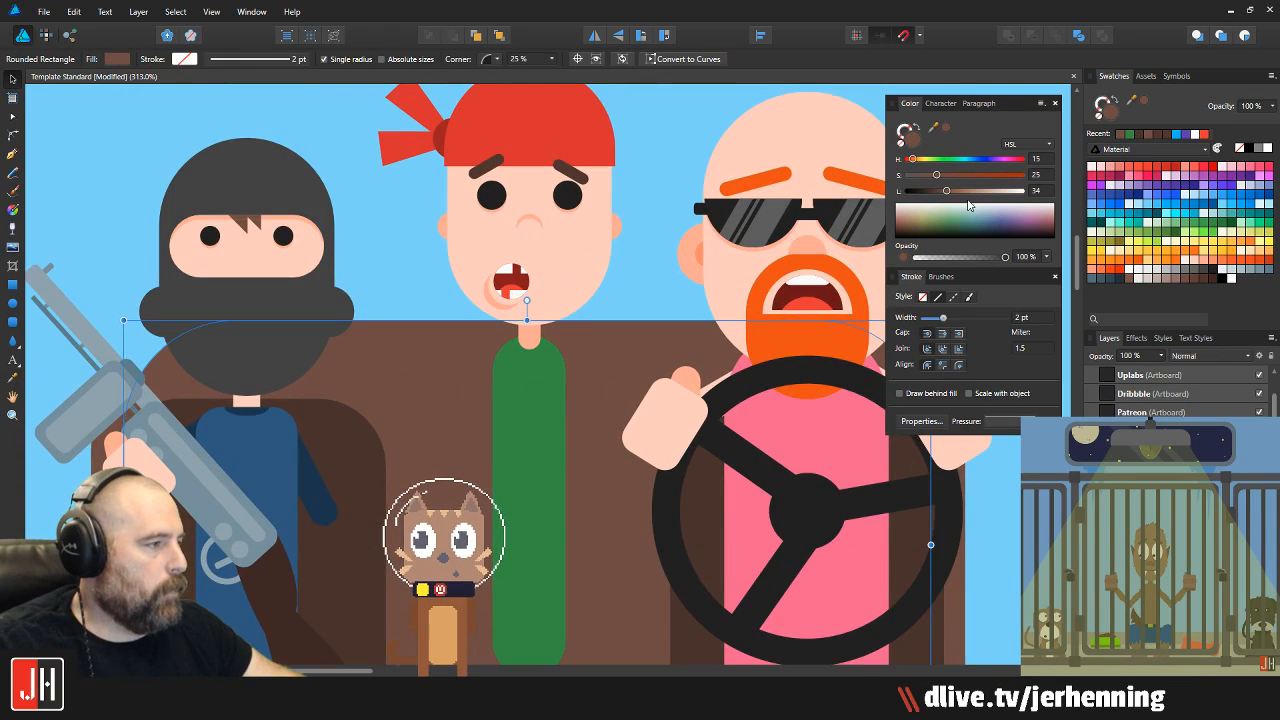
{"action": "left_click_drag", "start_coordinate": [948, 197], "coordinate": [944, 197]}
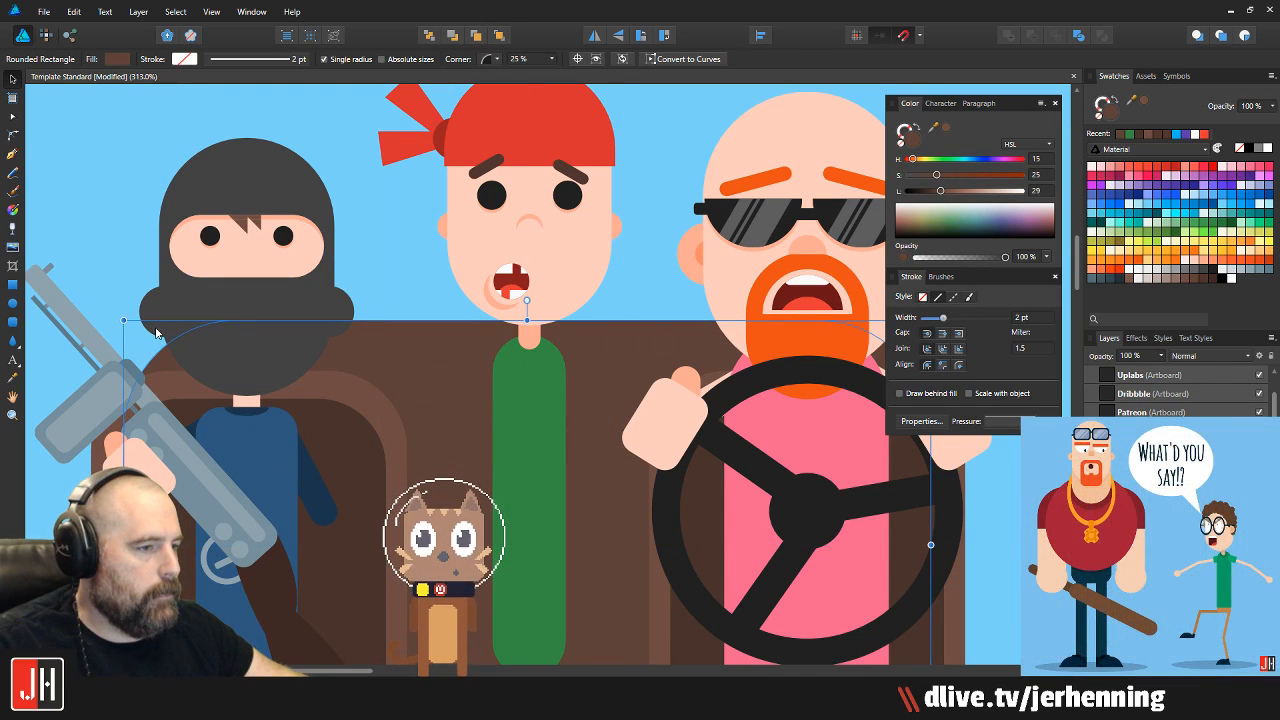
Add a smaller inset copy of the brown rectangle with its lightness set to 19, deselect it, and show the car again
{"action": "left_click_drag", "start_coordinate": [137, 328], "coordinate": [149, 359]}
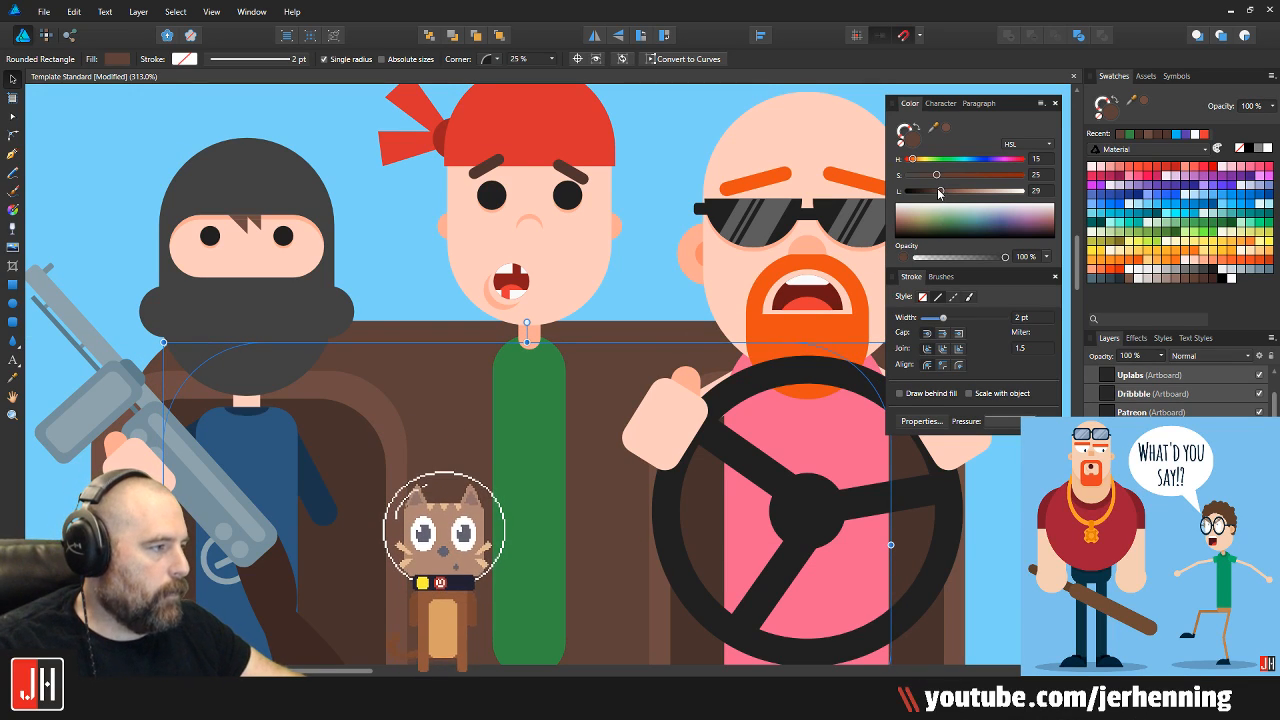
{"action": "left_click_drag", "start_coordinate": [938, 217], "coordinate": [938, 228]}
{"action": "key", "text": "ctrl+z"}
{"action": "key", "text": "ctrl+d"}
{"action": "key", "text": "ctrl+shift+z"}
{"action": "key", "text": "ctrl+d"}
{"action": "scroll", "coordinate": [437, 308], "scroll_direction": "down", "scroll_amount": 4}
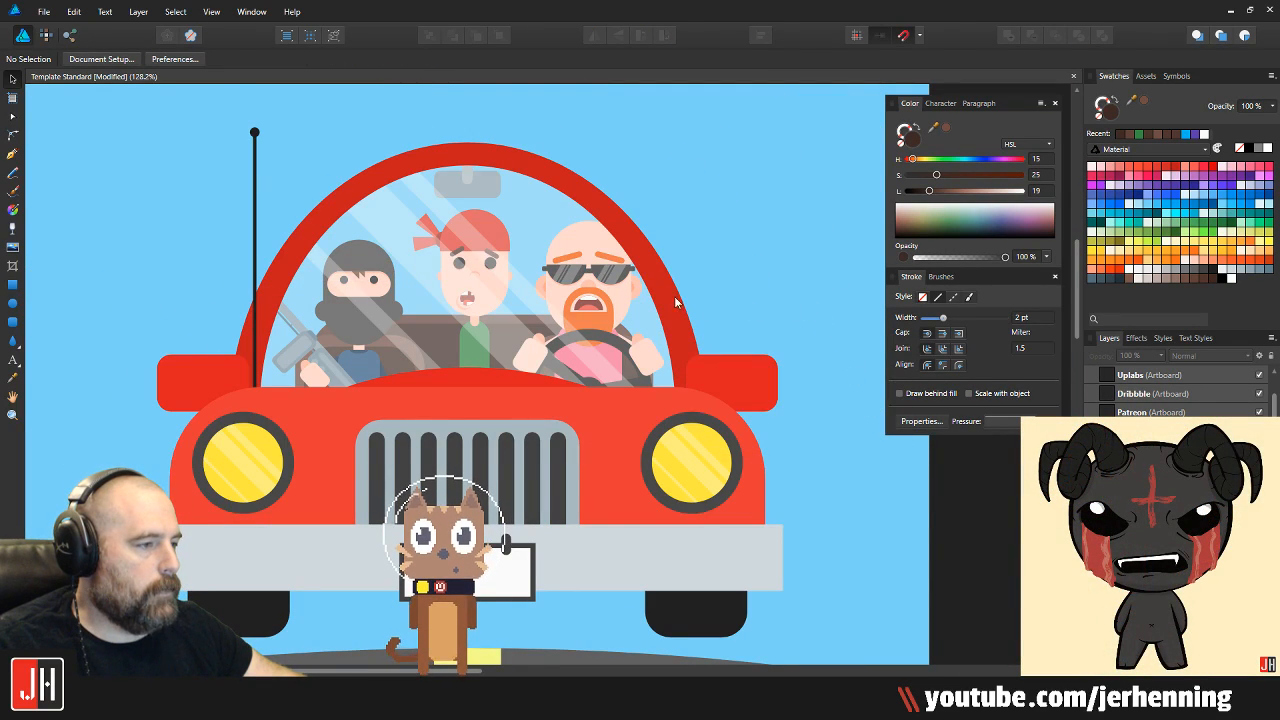
Examine the three figures and the new back seat through the windshield at close-up and full-car scale
{"action": "scroll", "coordinate": [686, 304], "scroll_direction": "down", "scroll_amount": 2}
{"action": "scroll", "coordinate": [508, 386], "scroll_direction": "up", "scroll_amount": 5}
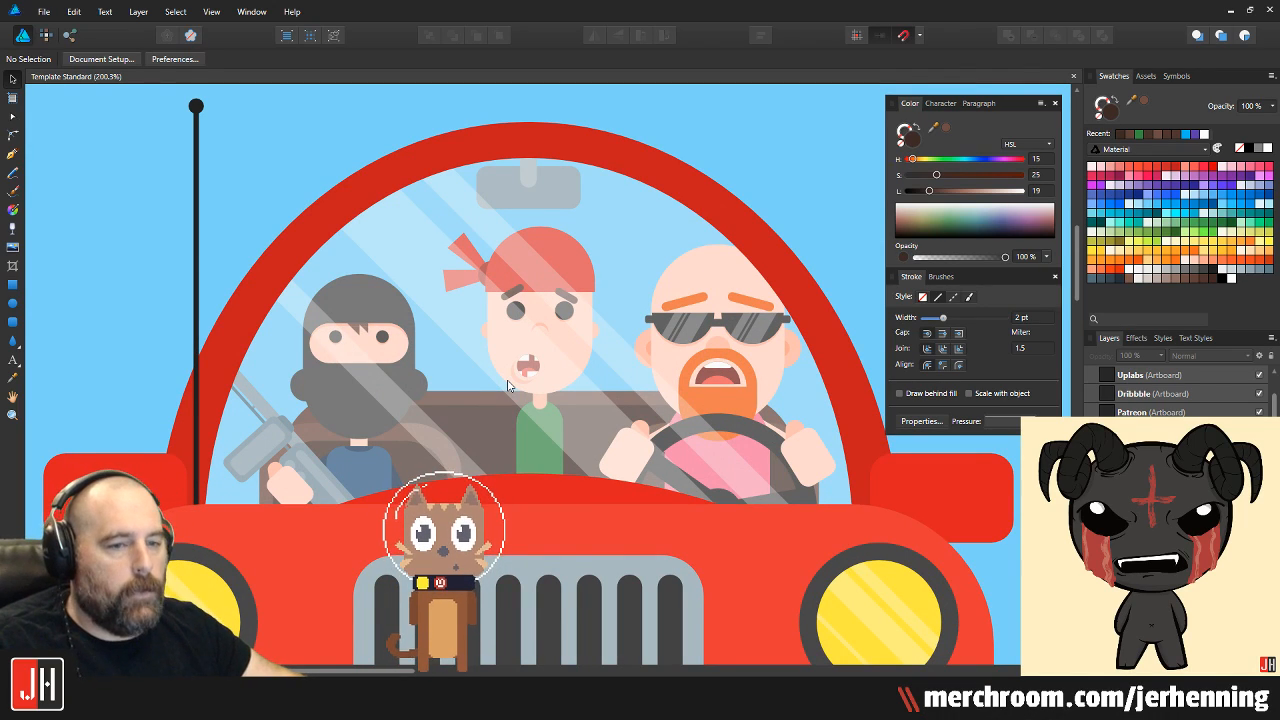
{"action": "scroll", "coordinate": [468, 380], "scroll_direction": "down", "scroll_amount": 3}
{"action": "scroll", "coordinate": [472, 380], "scroll_direction": "up", "scroll_amount": 2}
{"action": "scroll", "coordinate": [472, 372], "scroll_direction": "down", "scroll_amount": 2}
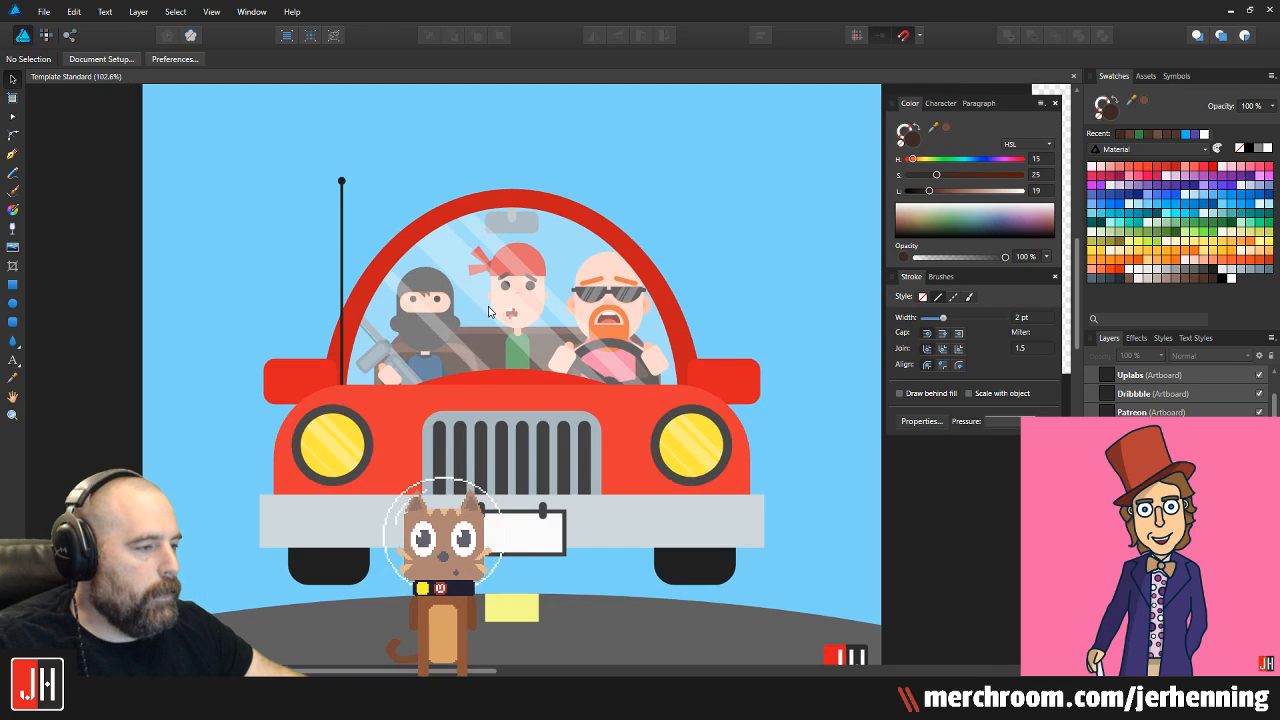
{"action": "scroll", "coordinate": [474, 350], "scroll_direction": "up", "scroll_amount": 5}
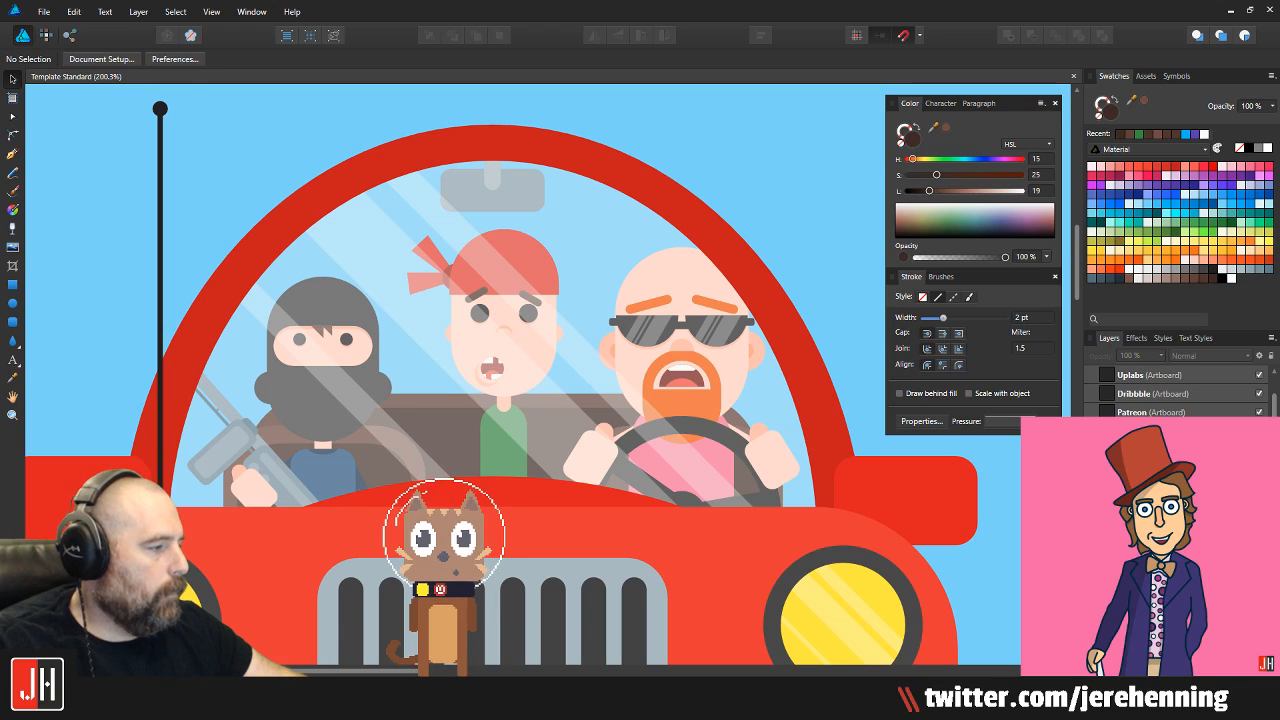
{"action": "scroll", "coordinate": [398, 414], "scroll_direction": "up", "scroll_amount": 5}
{"action": "left_click", "coordinate": [540, 371]}
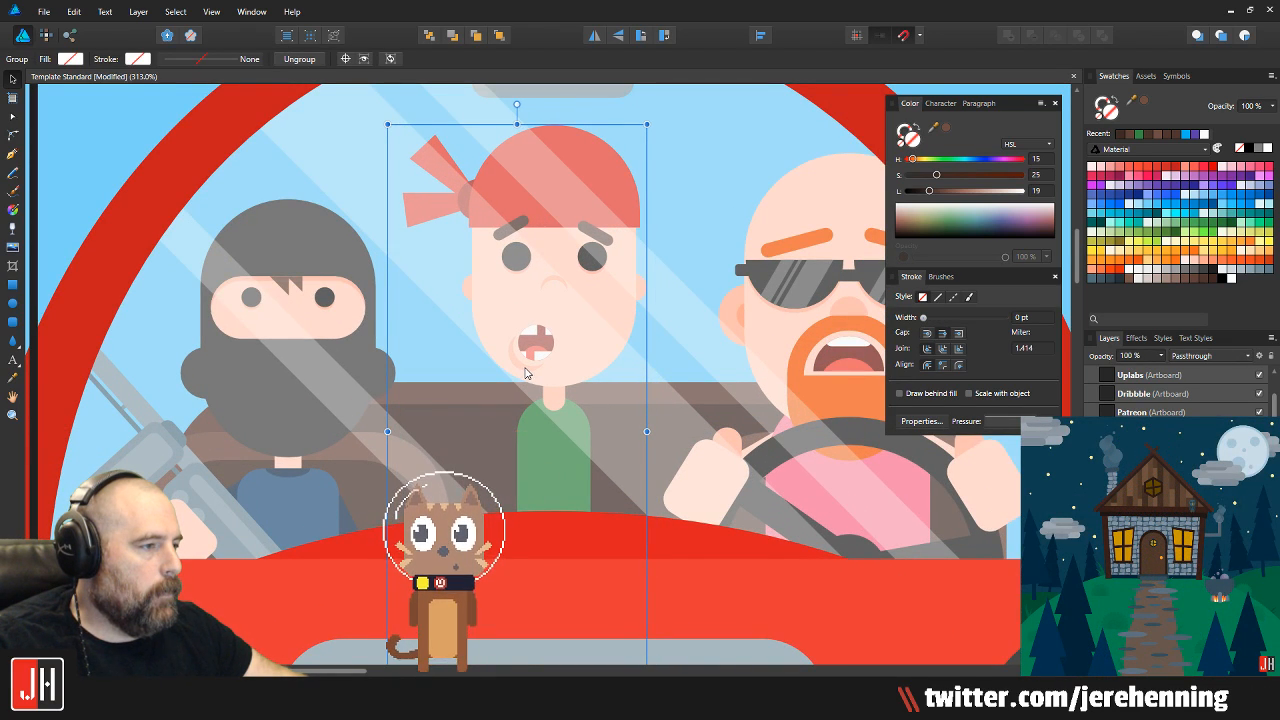
{"action": "key", "text": "ctrl+d"}
{"action": "scroll", "coordinate": [527, 373], "scroll_direction": "down", "scroll_amount": 5}
{"action": "scroll", "coordinate": [546, 390], "scroll_direction": "up", "scroll_amount": 3}
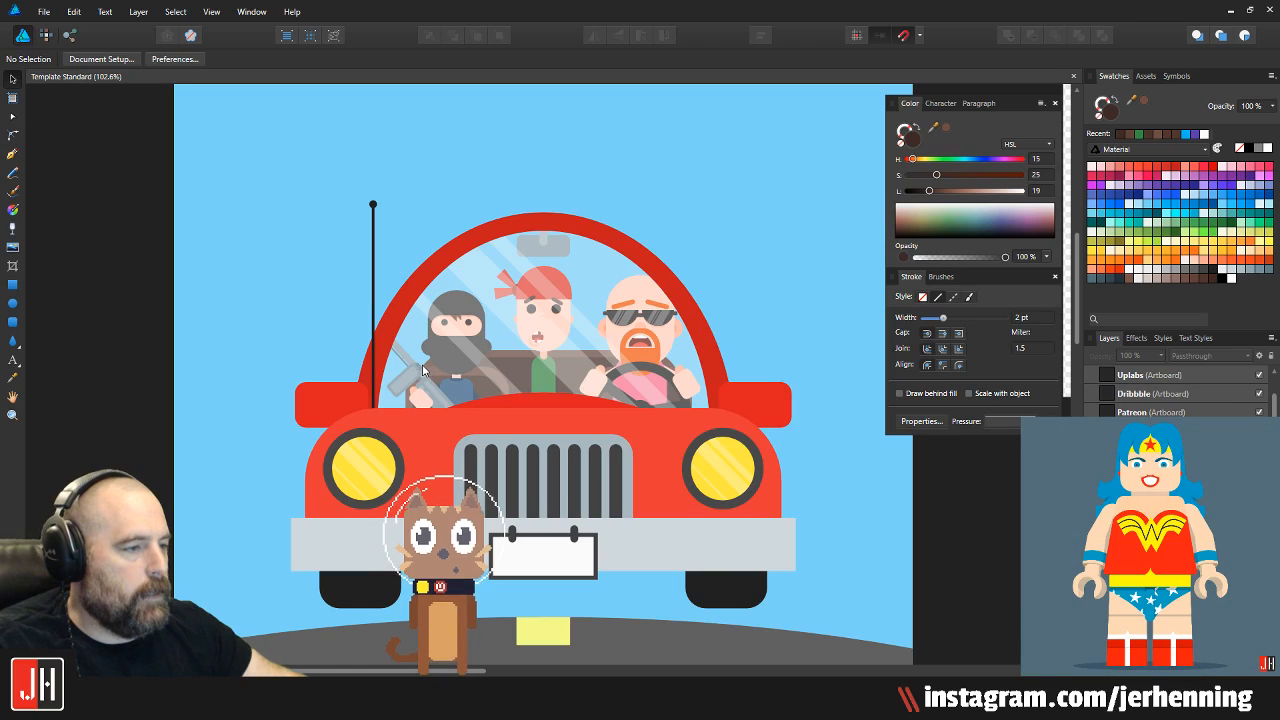
Hide the car, lengthen the masked passenger's gun barrel with the front sight near its muzzle, and show the car again
{"action": "scroll", "coordinate": [424, 370], "scroll_direction": "up", "scroll_amount": 3}
{"action": "scroll", "coordinate": [433, 364], "scroll_direction": "down", "scroll_amount": 1}
{"action": "scroll", "coordinate": [393, 354], "scroll_direction": "up", "scroll_amount": 1}
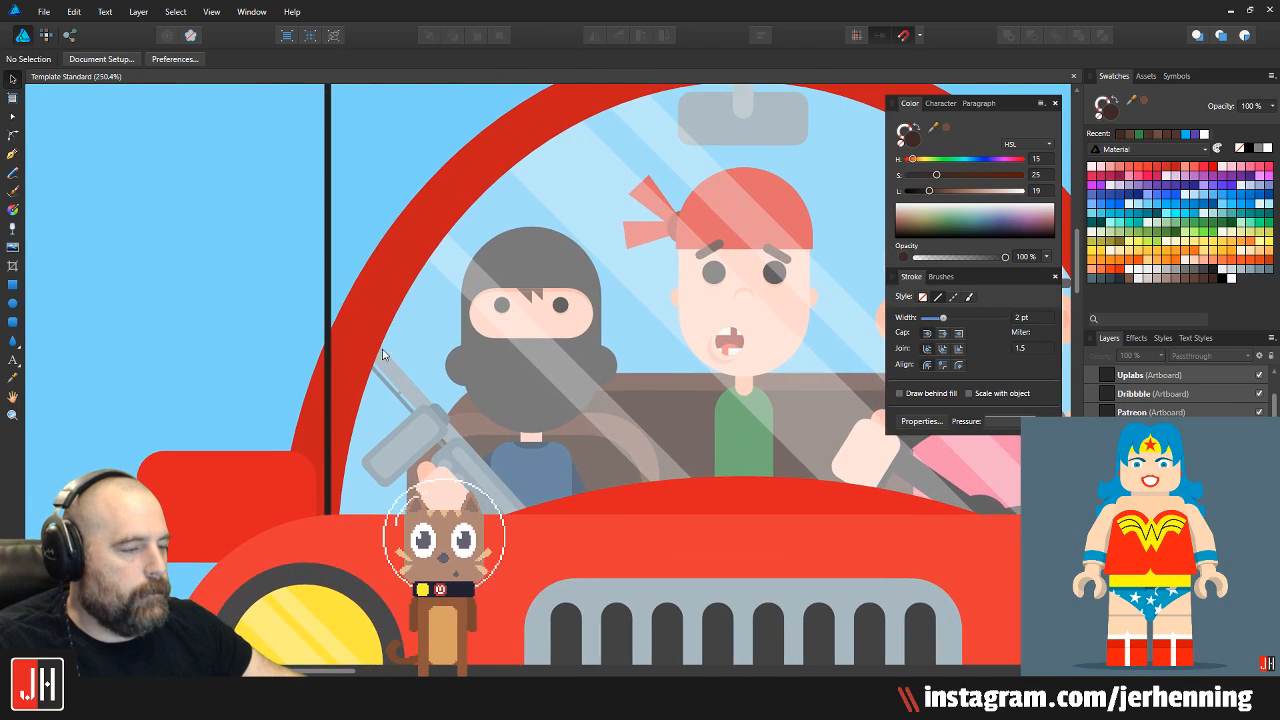
{"action": "left_click", "coordinate": [1259, 505]}
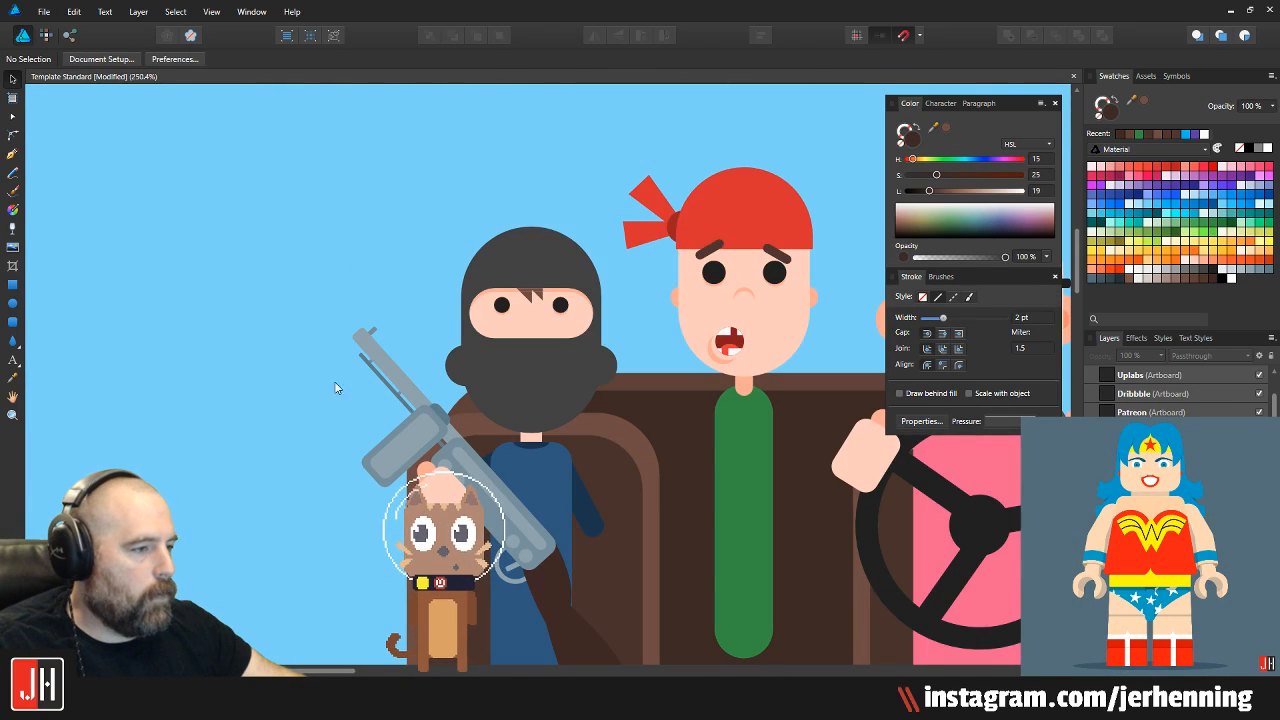
{"action": "left_click", "coordinate": [361, 335]}
{"action": "scroll", "coordinate": [355, 333], "scroll_direction": "up", "scroll_amount": 3}
{"action": "left_click_drag", "start_coordinate": [347, 314], "coordinate": [247, 203]}
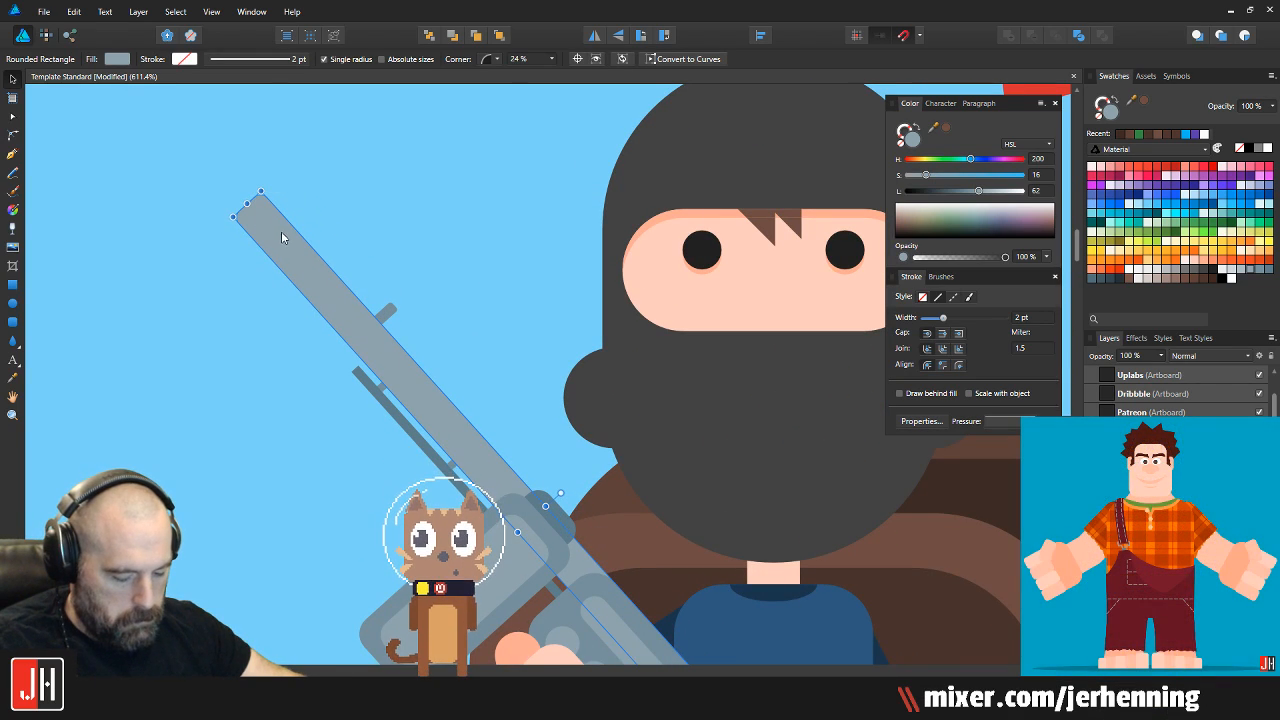
{"action": "left_click", "coordinate": [288, 210]}
{"action": "left_click", "coordinate": [330, 207]}
{"action": "scroll", "coordinate": [366, 240], "scroll_direction": "down", "scroll_amount": 5}
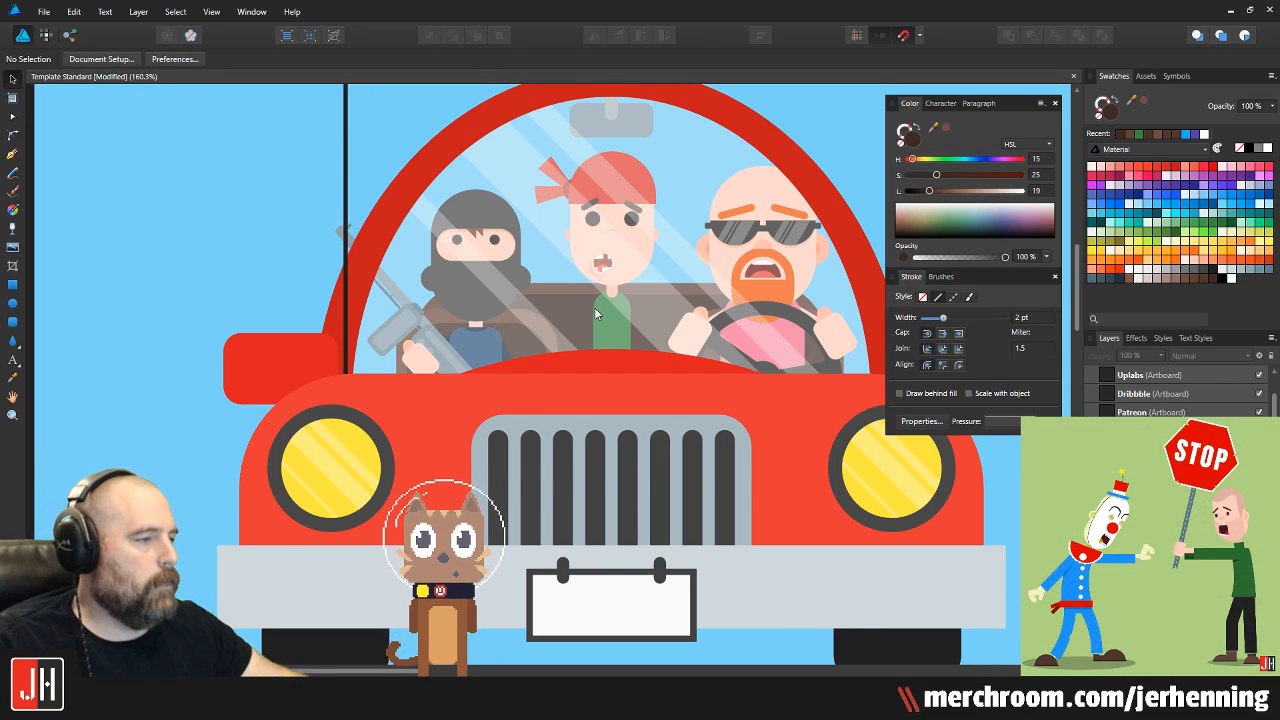
Check the lengthened gun barrel against the car's roof frame and antenna, and save the document
{"action": "scroll", "coordinate": [597, 307], "scroll_direction": "down", "scroll_amount": 3}
{"action": "scroll", "coordinate": [360, 298], "scroll_direction": "up", "scroll_amount": 4}
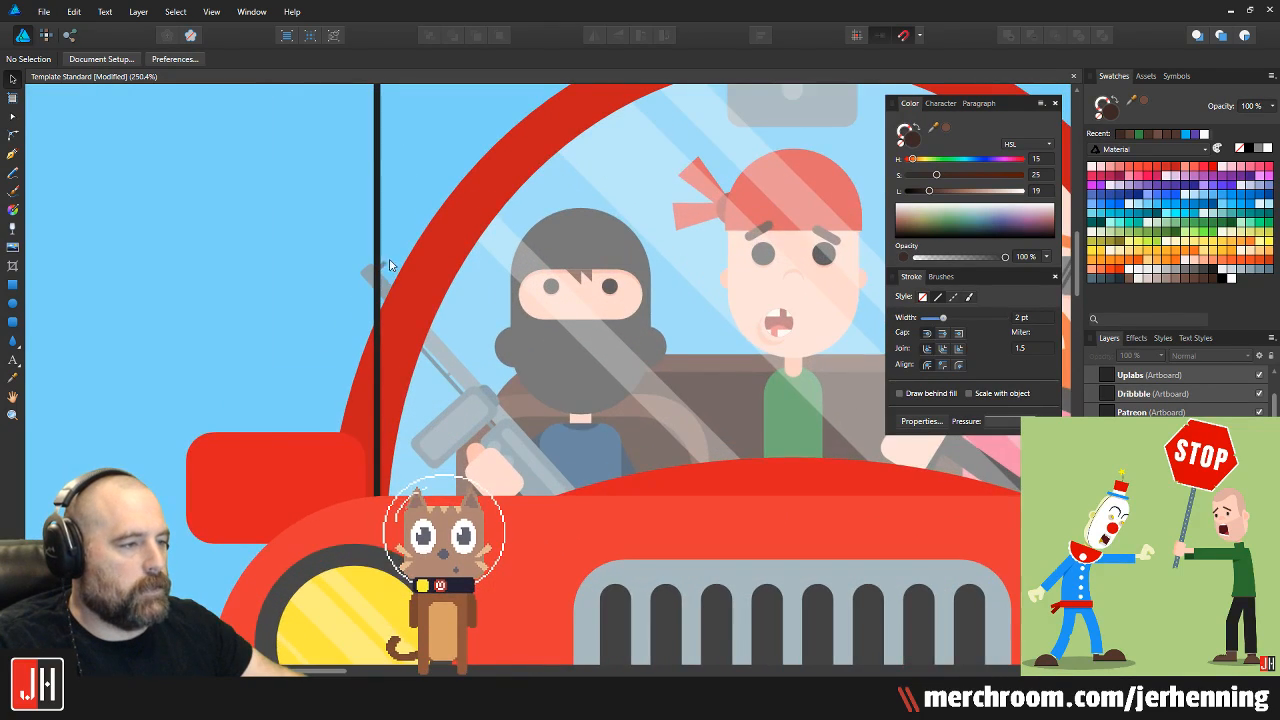
{"action": "scroll", "coordinate": [386, 270], "scroll_direction": "down", "scroll_amount": 4}
{"action": "scroll", "coordinate": [400, 325], "scroll_direction": "up", "scroll_amount": 2}
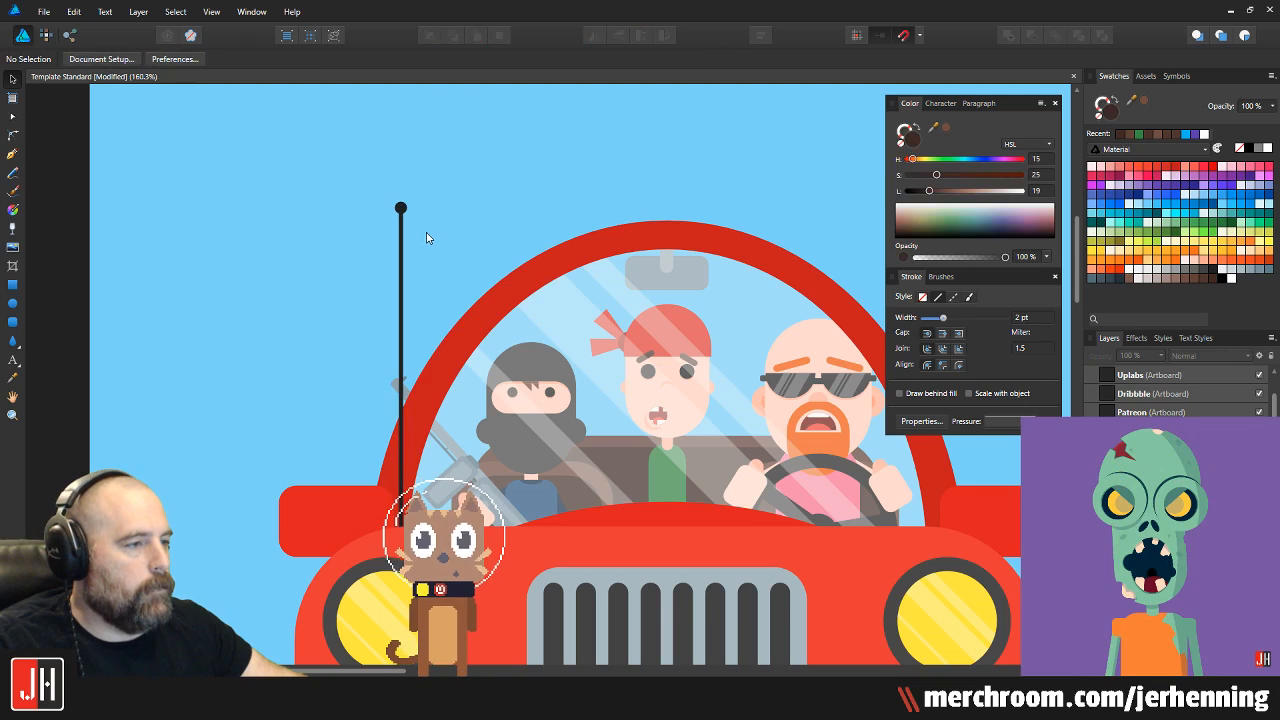
{"action": "scroll", "coordinate": [440, 270], "scroll_direction": "down", "scroll_amount": 2}
{"action": "key", "text": "ctrl+s"}
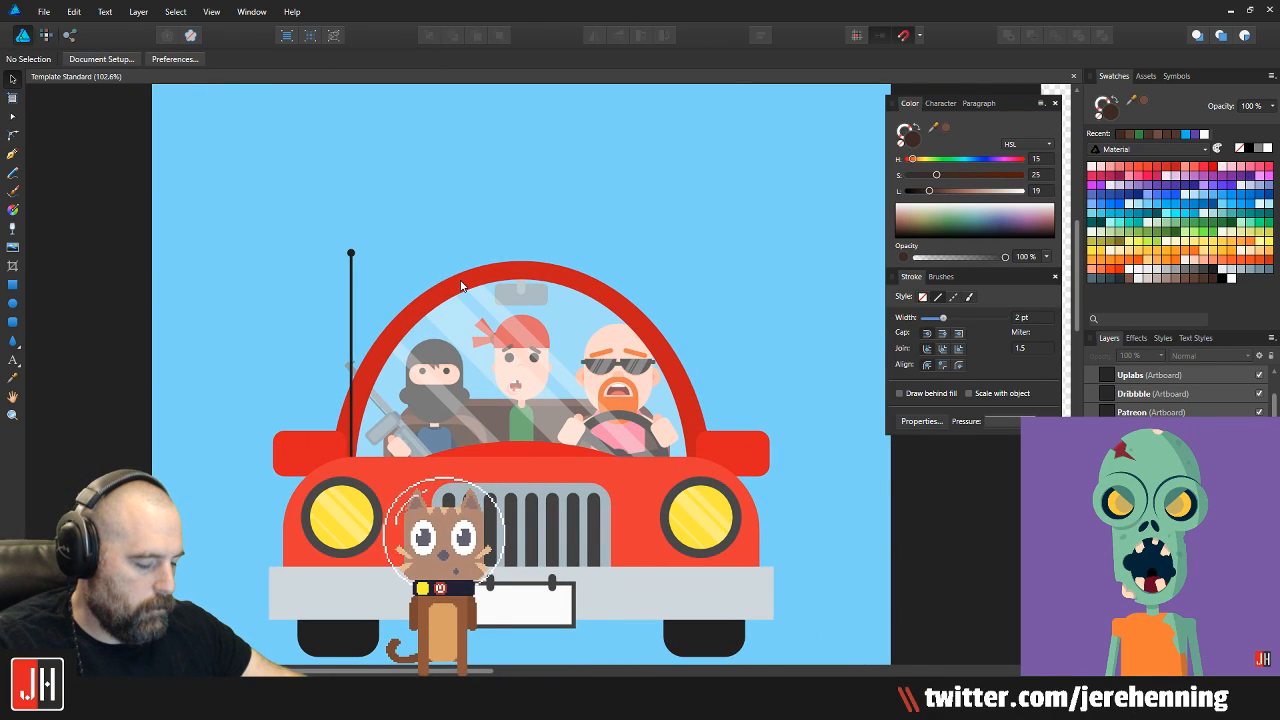
{"action": "scroll", "coordinate": [505, 292], "scroll_direction": "down", "scroll_amount": 1}
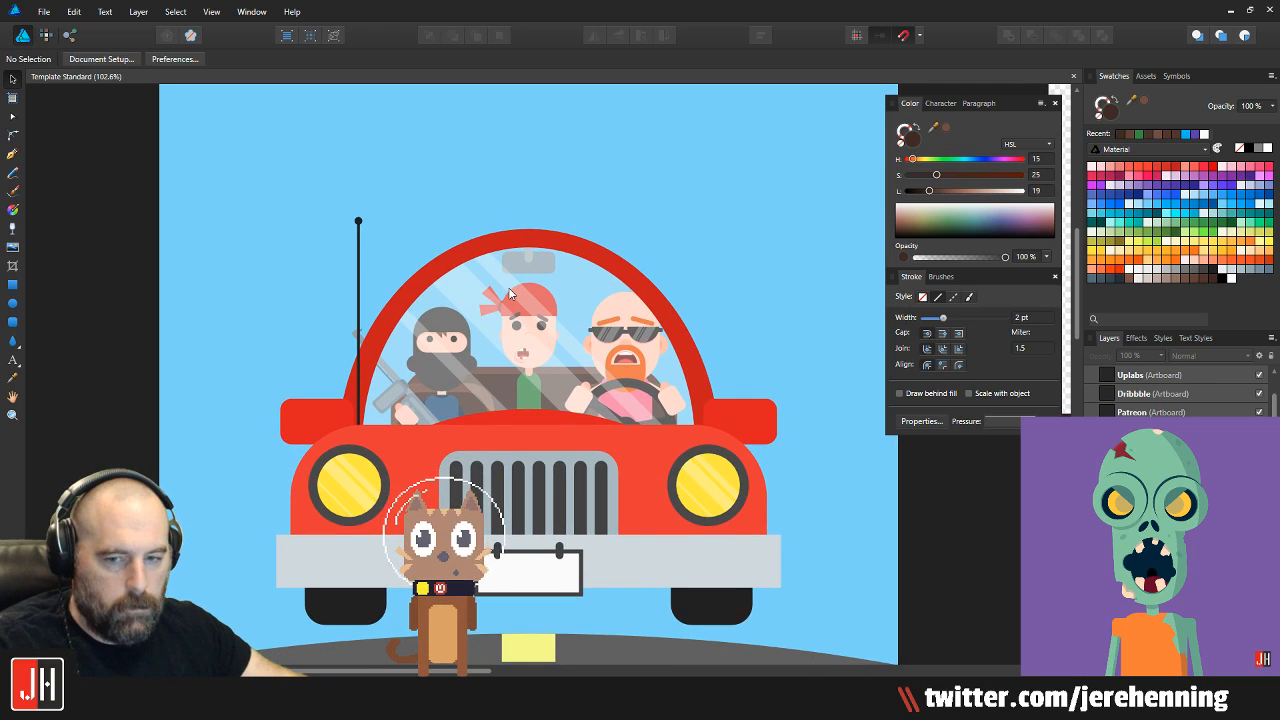
Move the car and its three occupants lower onto the road, group them, and shift the group slightly further down
{"action": "scroll", "coordinate": [510, 293], "scroll_direction": "up", "scroll_amount": 2}
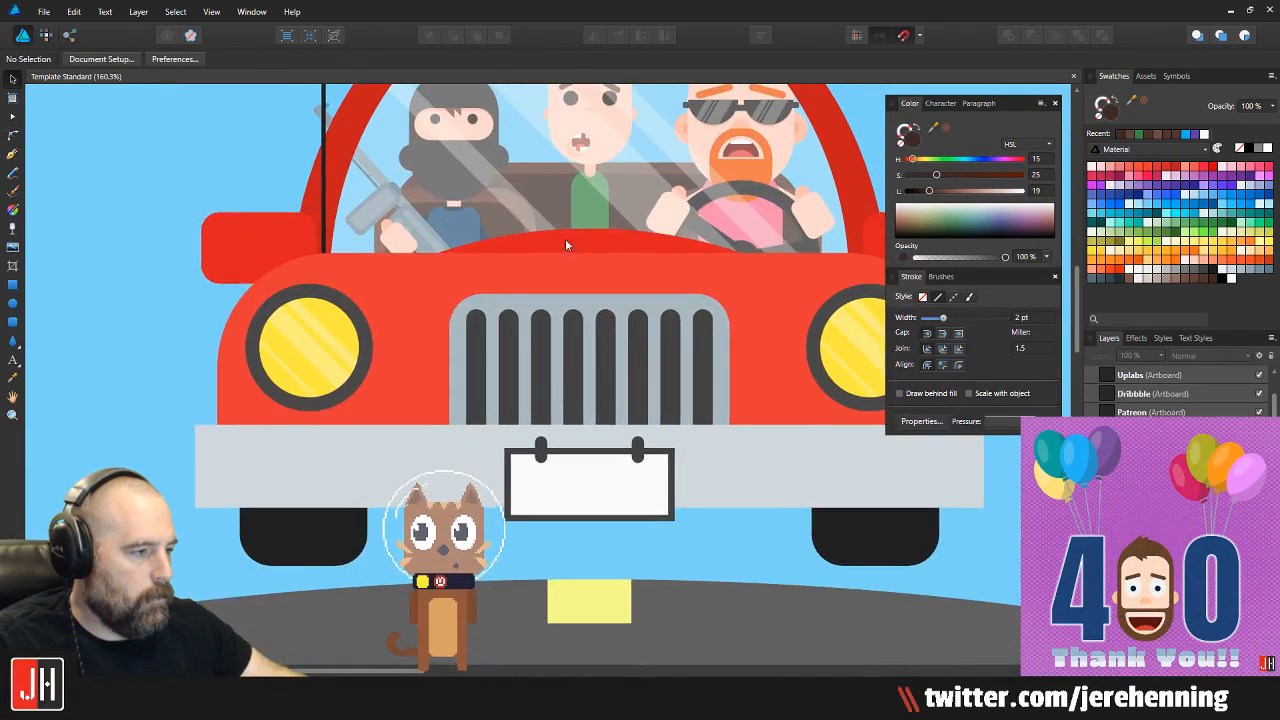
{"action": "scroll", "coordinate": [565, 220], "scroll_direction": "down", "scroll_amount": 4}
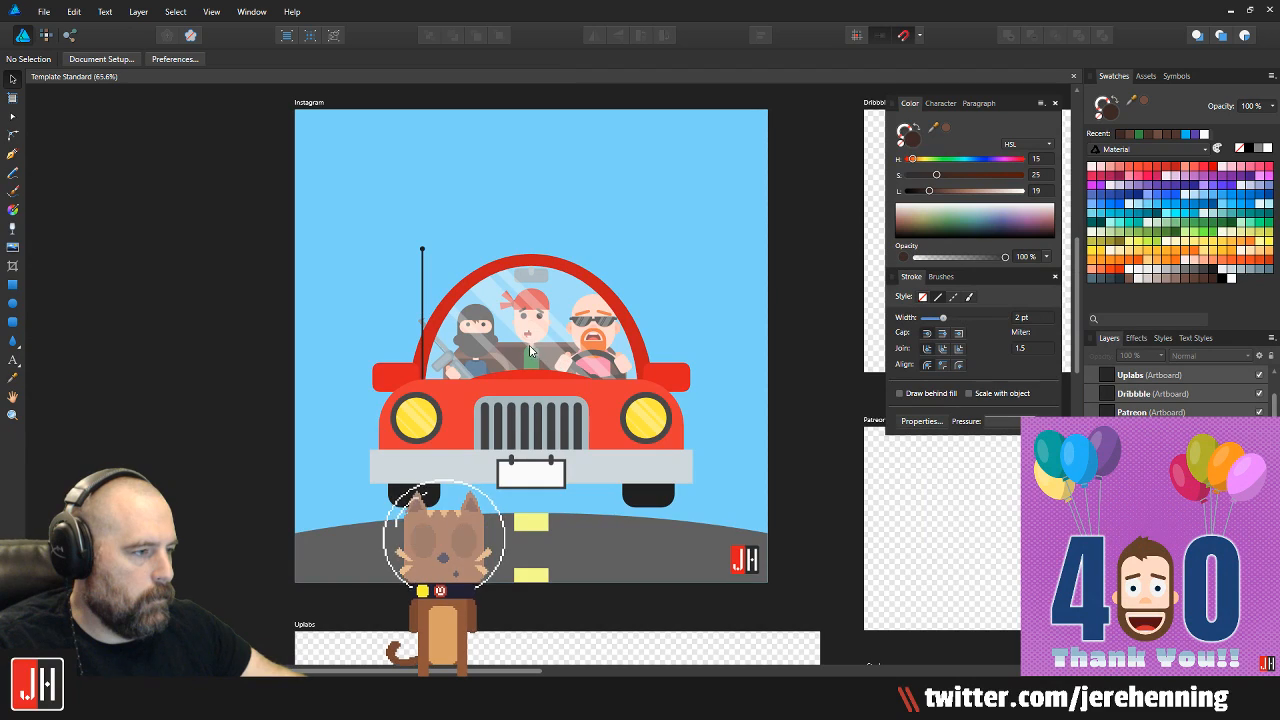
{"action": "scroll", "coordinate": [531, 350], "scroll_direction": "up", "scroll_amount": 3}
{"action": "scroll", "coordinate": [441, 345], "scroll_direction": "down", "scroll_amount": 3}
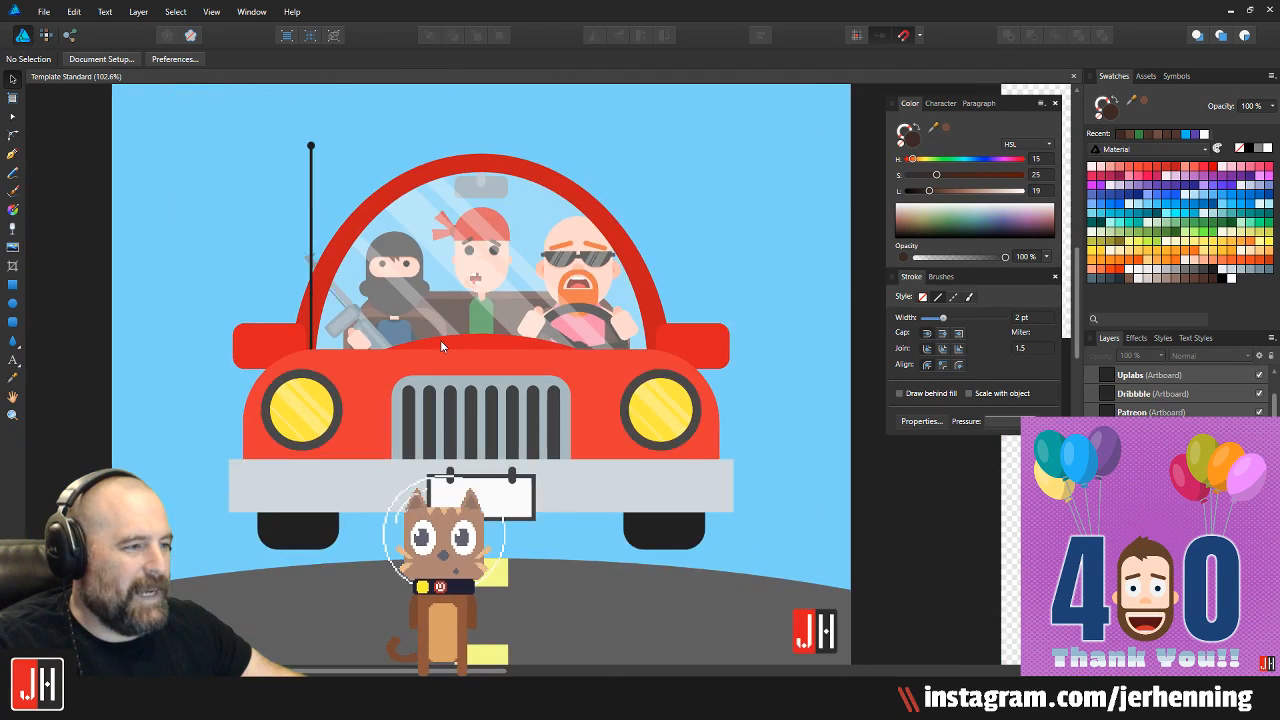
{"action": "scroll", "coordinate": [440, 345], "scroll_direction": "down", "scroll_amount": 3}
{"action": "left_click_drag", "start_coordinate": [263, 232], "coordinate": [608, 518]}
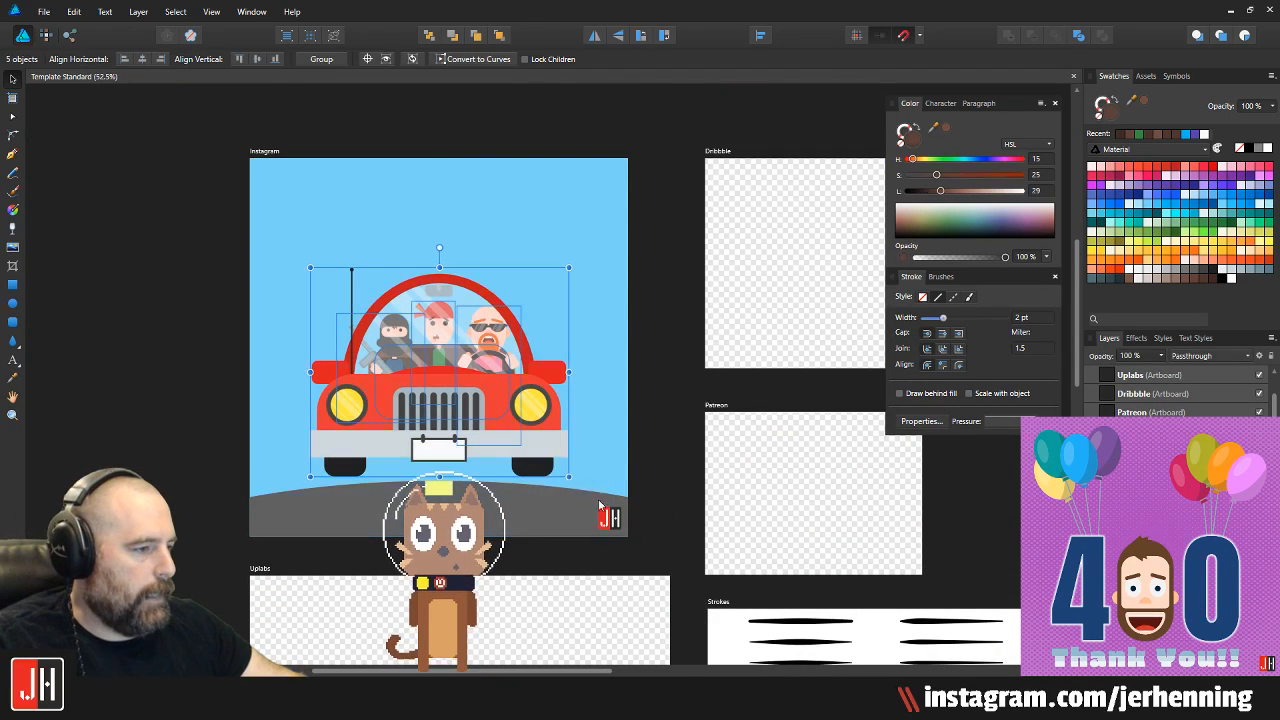
{"action": "left_click_drag", "start_coordinate": [485, 389], "coordinate": [486, 421]}
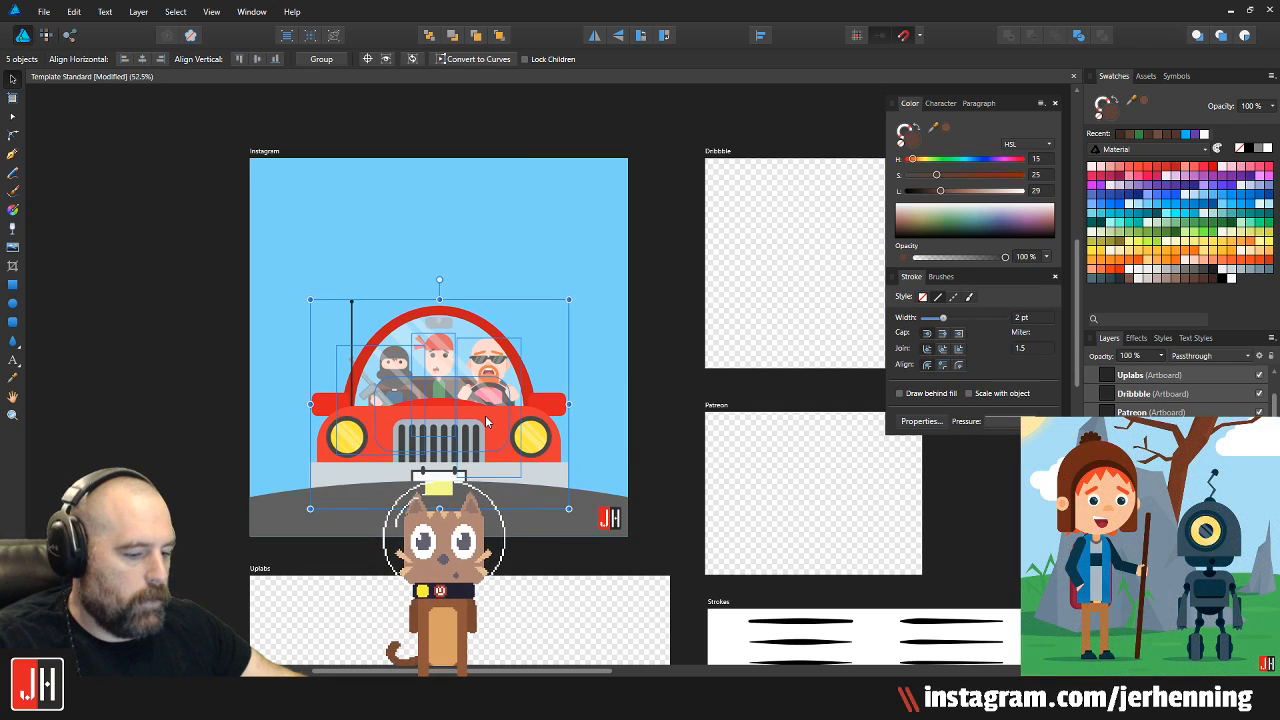
{"action": "key", "text": "ctrl+g"}
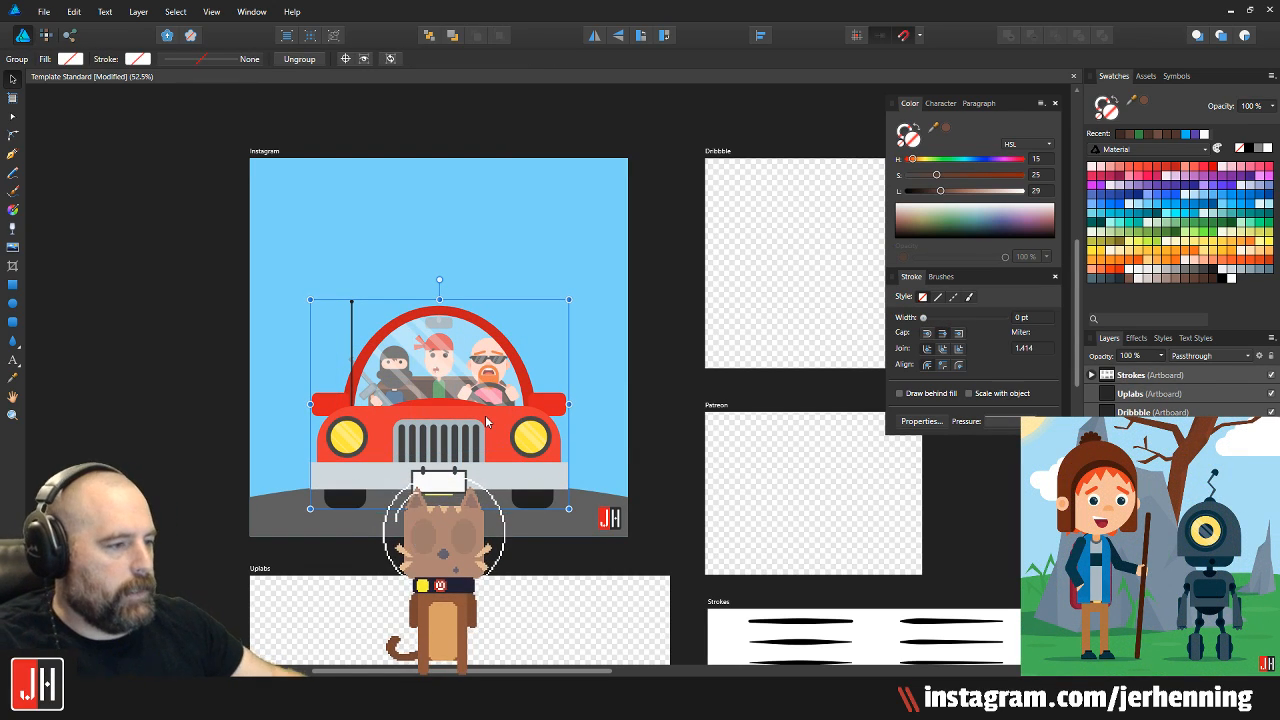
{"action": "scroll", "coordinate": [469, 411], "scroll_direction": "up", "scroll_amount": 2}
{"action": "left_click_drag", "start_coordinate": [466, 371], "coordinate": [466, 397]}
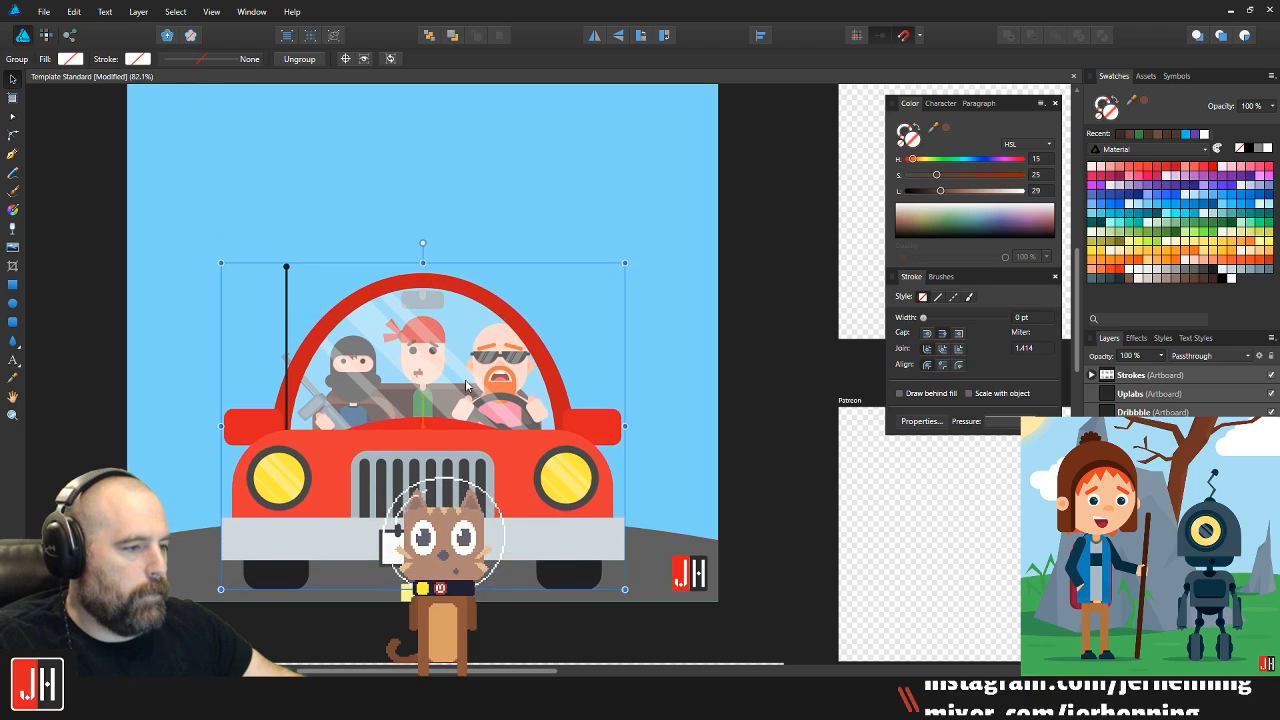
{"action": "left_click", "coordinate": [554, 174]}
Draw an ellipse in the sky above the car, shrink it, and fill it with a greyish brown swatch
{"action": "left_click_drag", "start_coordinate": [516, 175], "coordinate": [490, 317]}
{"action": "scroll", "coordinate": [490, 317], "scroll_direction": "up", "scroll_amount": 2}
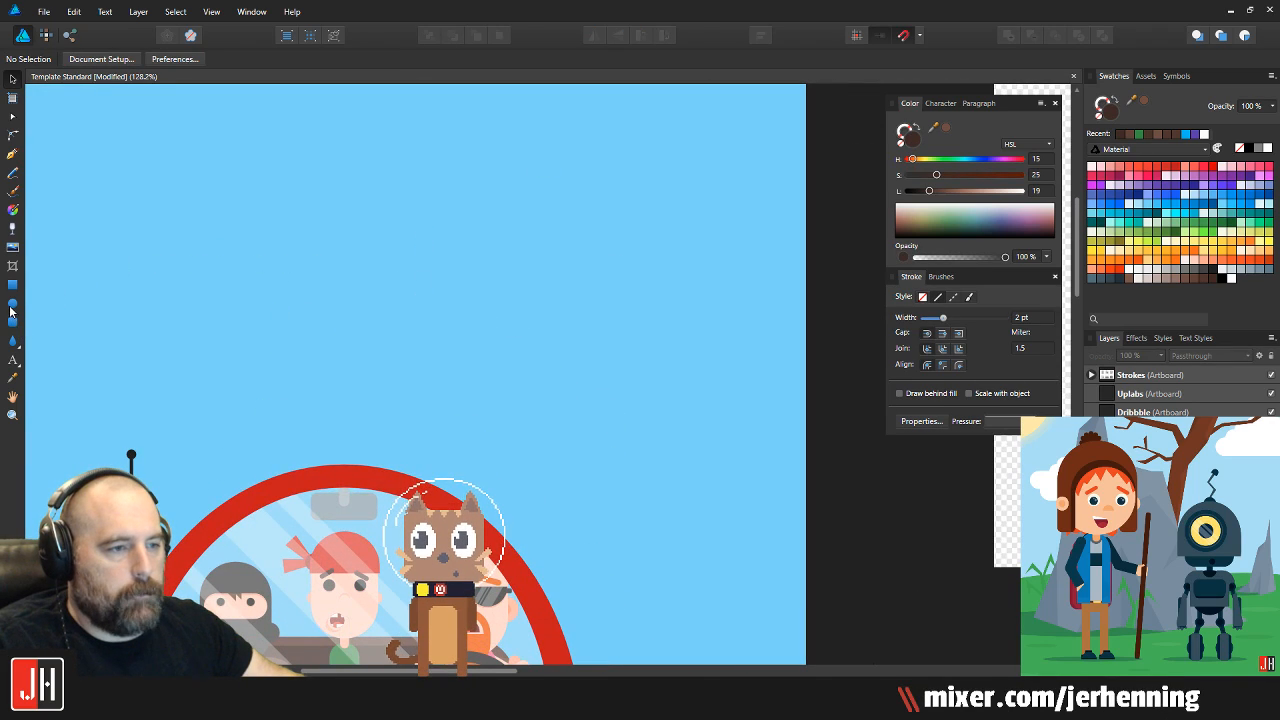
{"action": "key", "text": "m"}
{"action": "left_click_drag", "start_coordinate": [470, 172], "coordinate": [735, 454]}
{"action": "key", "text": "v"}
{"action": "left_click_drag", "start_coordinate": [662, 312], "coordinate": [636, 334]}
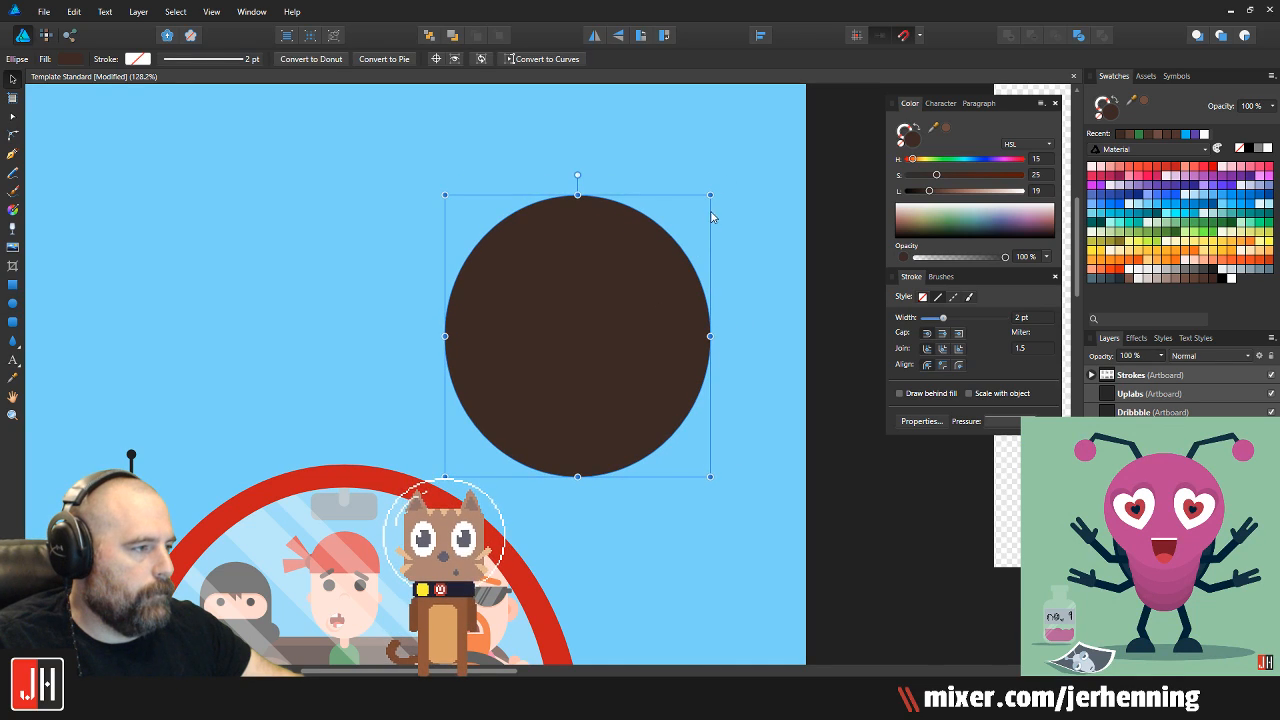
{"action": "left_click_drag", "start_coordinate": [710, 196], "coordinate": [659, 249]}
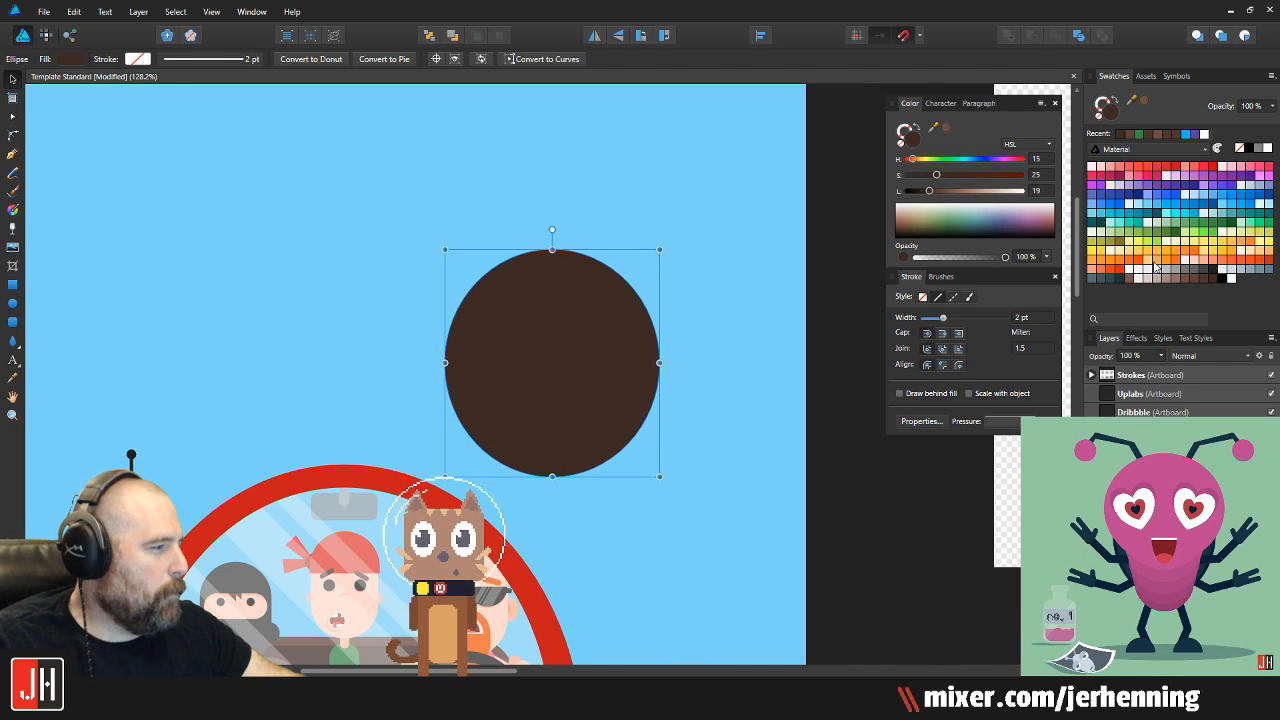
{"action": "left_click", "coordinate": [1166, 278]}
{"action": "left_click", "coordinate": [682, 260]}
{"action": "scroll", "coordinate": [526, 299], "scroll_direction": "up", "scroll_amount": 2}
{"action": "left_click_drag", "start_coordinate": [533, 350], "coordinate": [475, 470]}
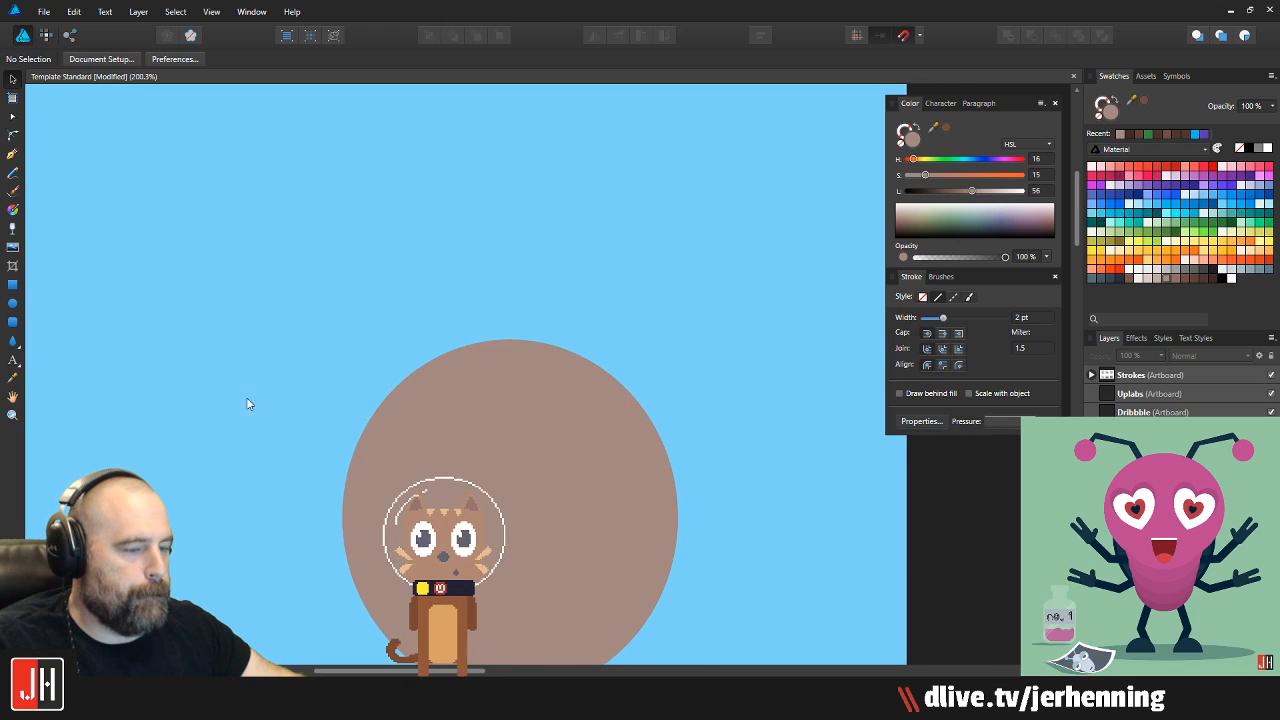
Draw an angular flared neck with the Pen tool overlapping the ellipse's upper edge, in the ellipse's greyish brown fill
{"action": "left_click", "coordinate": [12, 153]}
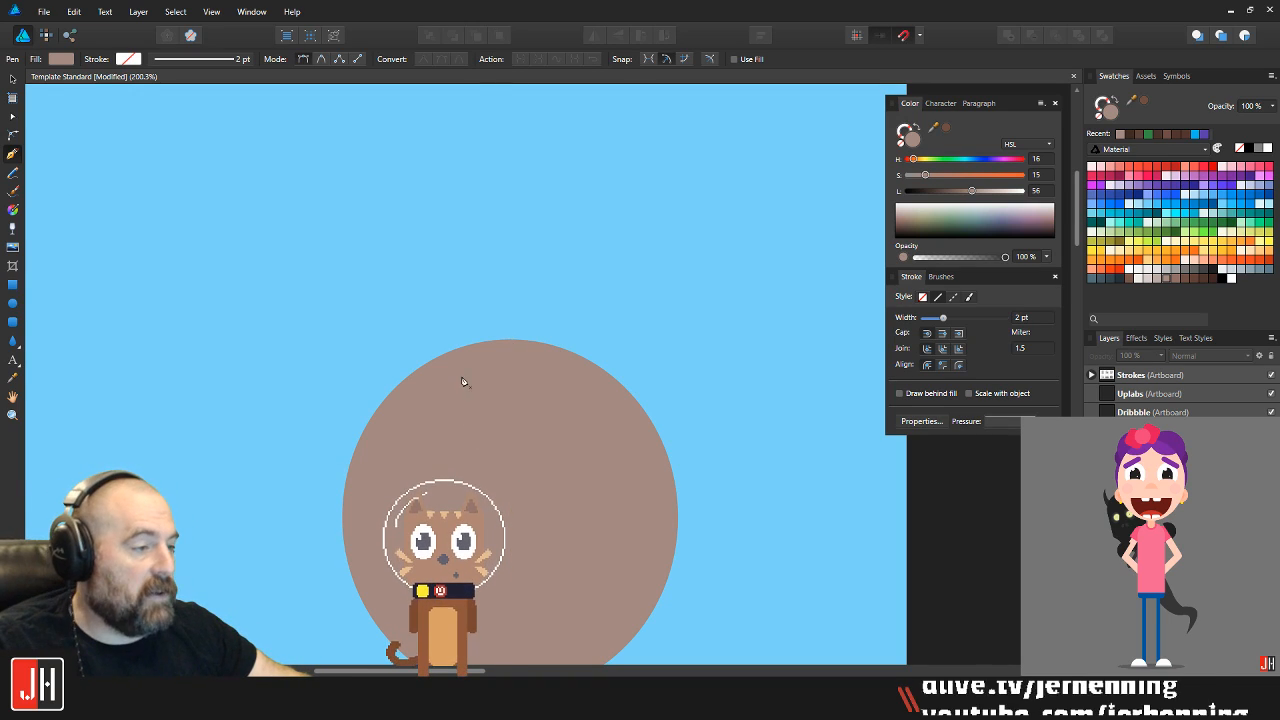
{"action": "left_click", "coordinate": [407, 288]}
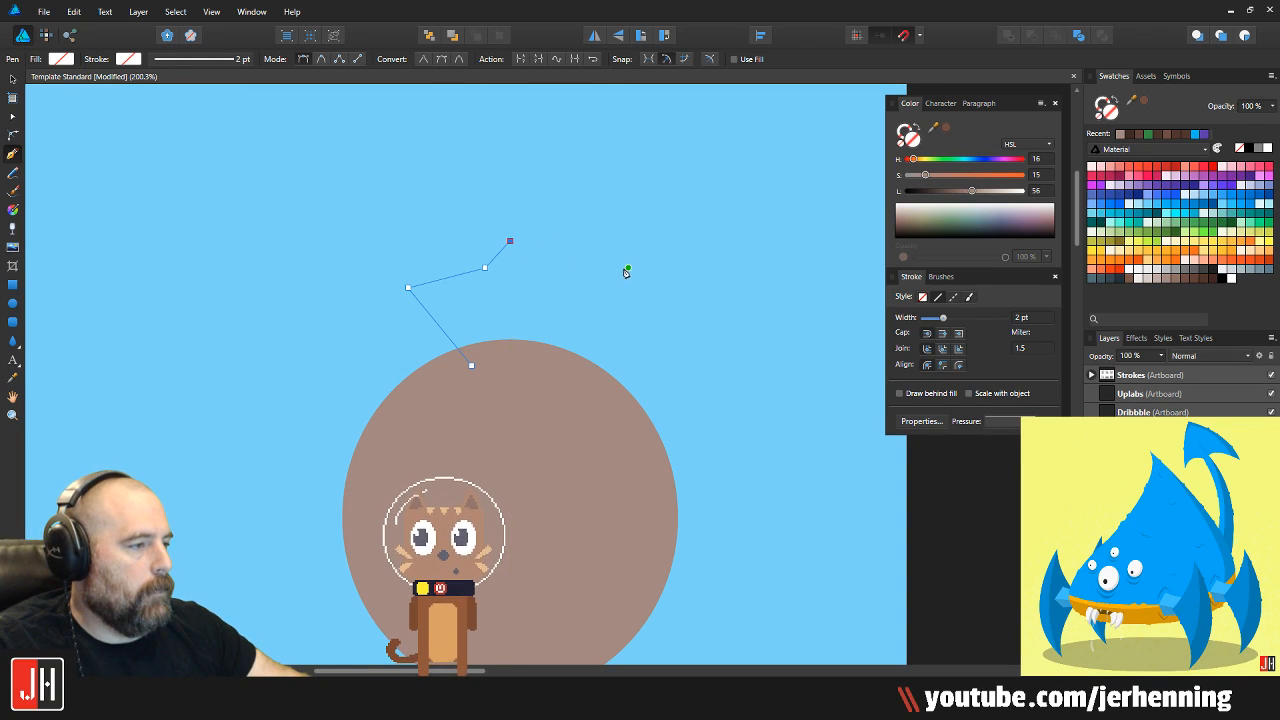
{"action": "left_click", "coordinate": [560, 385]}
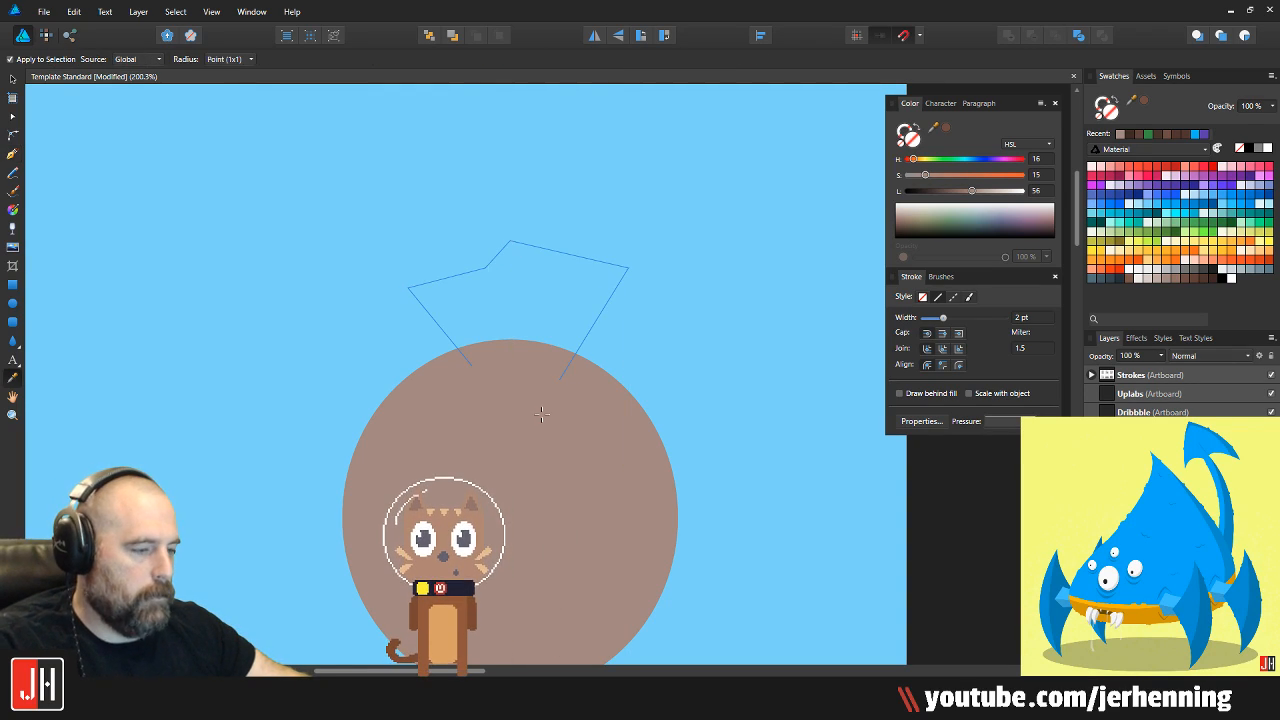
{"action": "key", "text": "v"}
{"action": "mouse_move", "coordinate": [525, 327]}
{"action": "left_mouse_down"}
{"action": "mouse_move", "coordinate": [534, 307]}
{"action": "mouse_move", "coordinate": [532, 328]}
{"action": "left_mouse_up"}
{"action": "left_click", "coordinate": [677, 333]}
{"action": "scroll", "coordinate": [527, 363], "scroll_direction": "down", "scroll_amount": 5}
{"action": "scroll", "coordinate": [529, 362], "scroll_direction": "up", "scroll_amount": 6}
{"action": "left_click", "coordinate": [687, 355]}
{"action": "scroll", "coordinate": [581, 411], "scroll_direction": "down", "scroll_amount": 4}
{"action": "scroll", "coordinate": [580, 417], "scroll_direction": "down", "scroll_amount": 4}
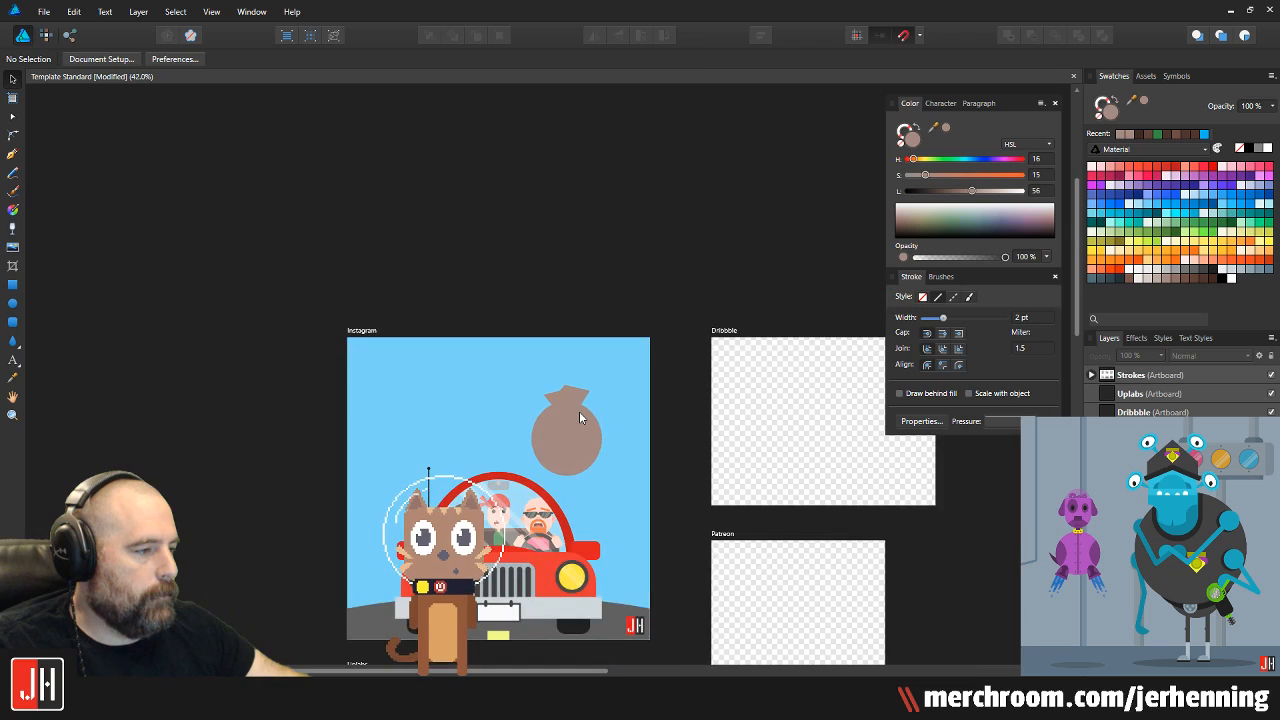
Shrink the bag's round body in two passes so it suits the width of the neck
{"action": "scroll", "coordinate": [581, 426], "scroll_direction": "up", "scroll_amount": 6}
{"action": "left_click", "coordinate": [581, 426]}
{"action": "left_click_drag", "start_coordinate": [666, 384], "coordinate": [644, 407]}
{"action": "left_click_drag", "start_coordinate": [541, 475], "coordinate": [551, 452]}
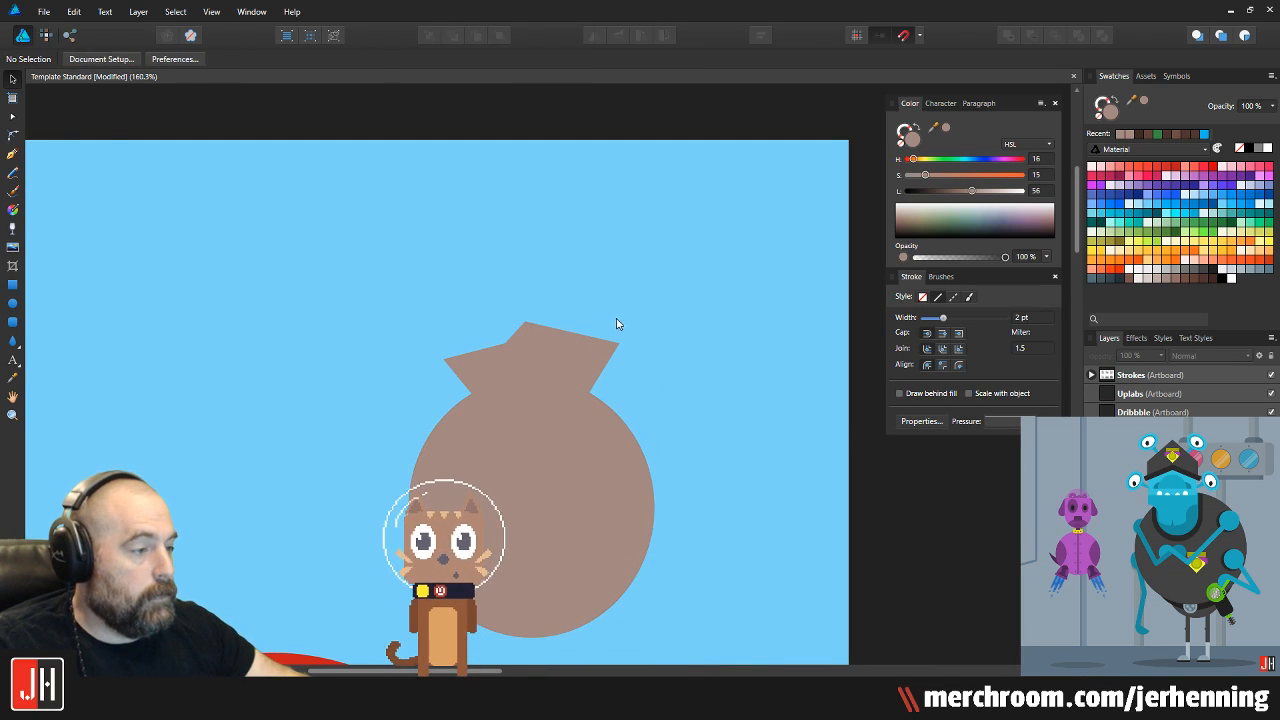
{"action": "scroll", "coordinate": [563, 422], "scroll_direction": "down", "scroll_amount": 3}
{"action": "scroll", "coordinate": [567, 456], "scroll_direction": "up", "scroll_amount": 2}
{"action": "left_click_drag", "start_coordinate": [615, 380], "coordinate": [604, 384]}
{"action": "mouse_move", "coordinate": [563, 426]}
{"action": "left_mouse_down"}
{"action": "mouse_move", "coordinate": [571, 404]}
{"action": "mouse_move", "coordinate": [573, 416]}
{"action": "left_mouse_up"}
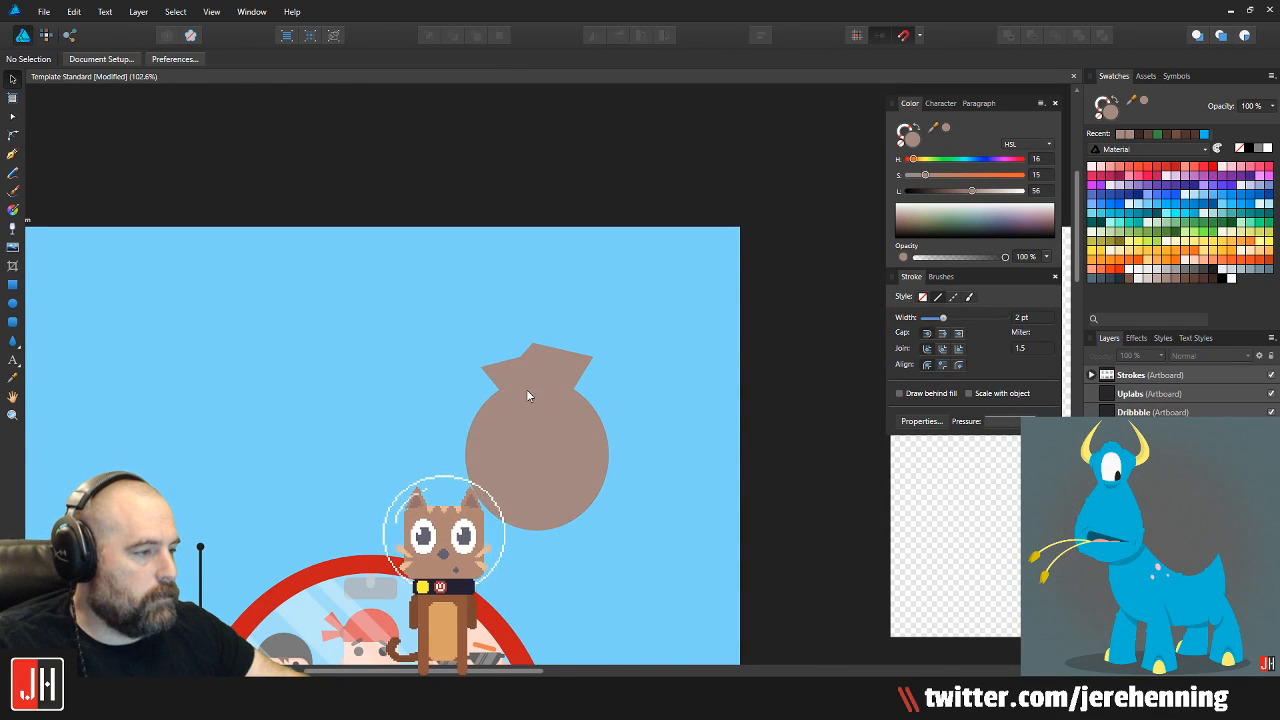
Reshape the bag neck's upper edge by shifting its peak point and lowering the adjacent notch point
{"action": "scroll", "coordinate": [540, 384], "scroll_direction": "up", "scroll_amount": 4}
{"action": "left_click", "coordinate": [606, 302]}
{"action": "scroll", "coordinate": [632, 250], "scroll_direction": "up", "scroll_amount": 2}
{"action": "left_click", "coordinate": [632, 250]}
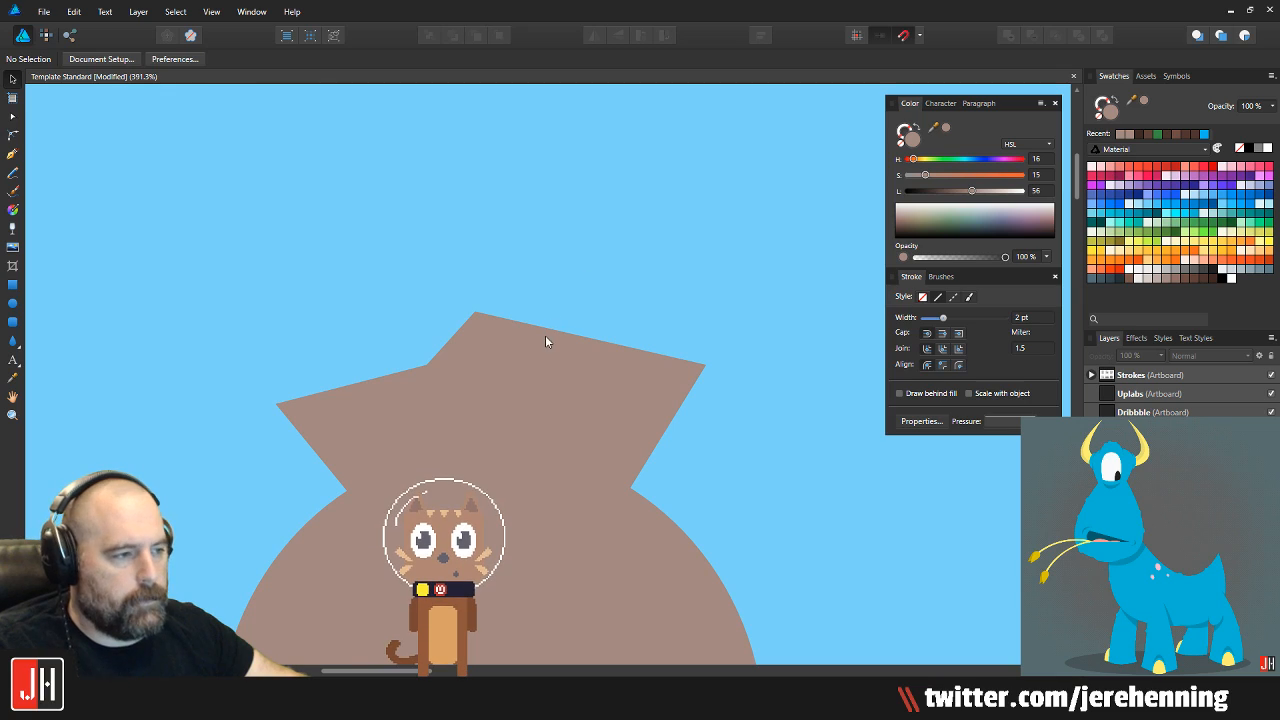
{"action": "left_click", "coordinate": [492, 322]}
{"action": "key", "text": "a"}
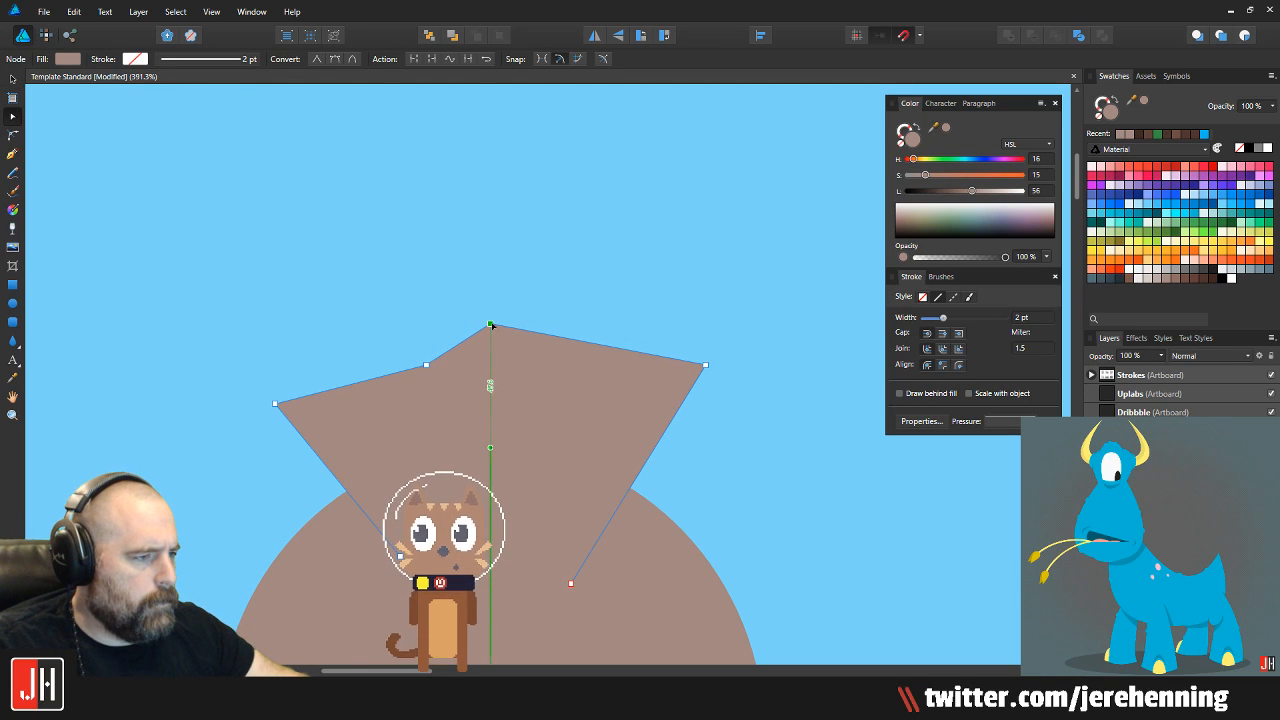
{"action": "left_click_drag", "start_coordinate": [425, 367], "coordinate": [427, 408]}
{"action": "left_click", "coordinate": [577, 283]}
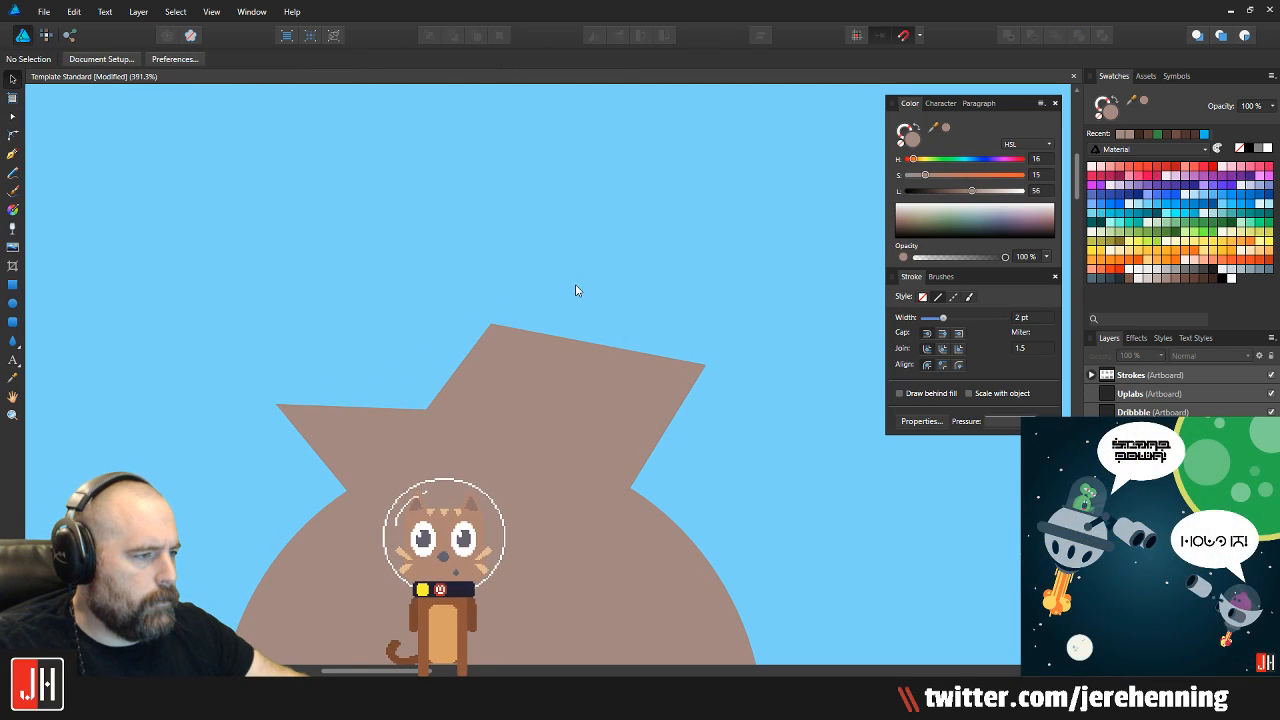
Draw the inner back of the bag's opening behind the neck, using the bag's sampled colour with lightness 46
{"action": "key", "text": "p"}
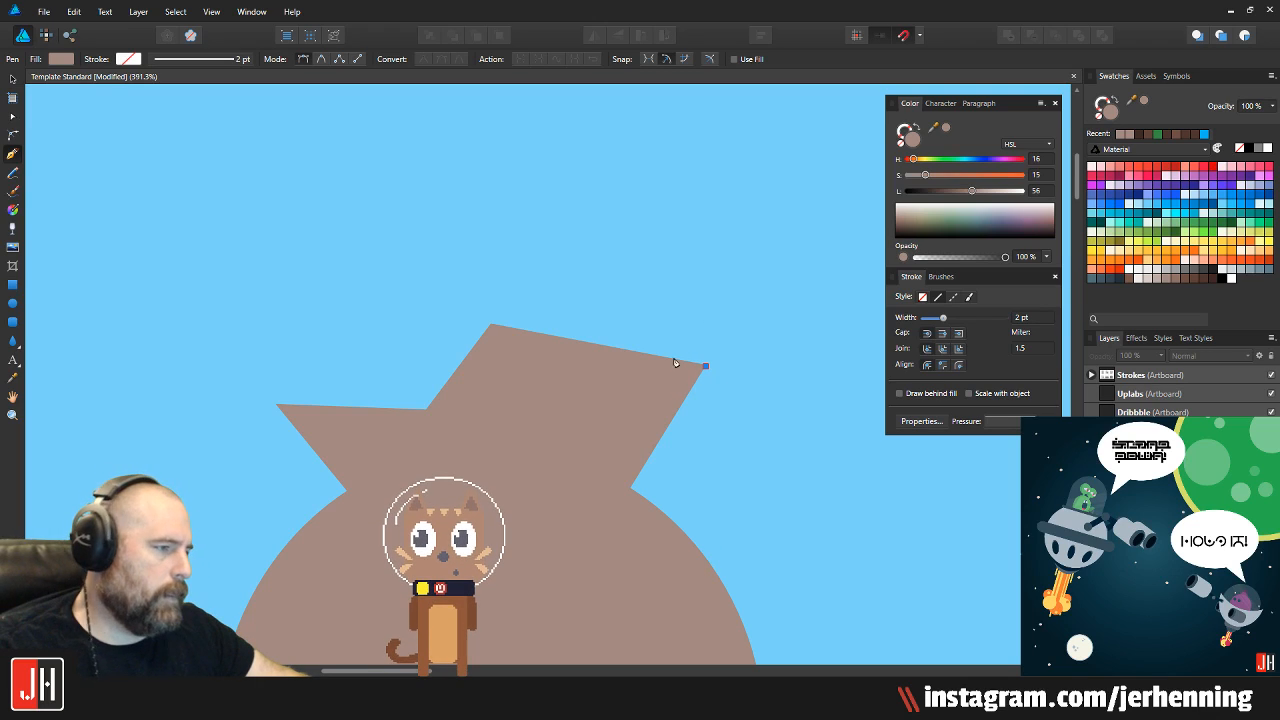
{"action": "left_click", "coordinate": [540, 326]}
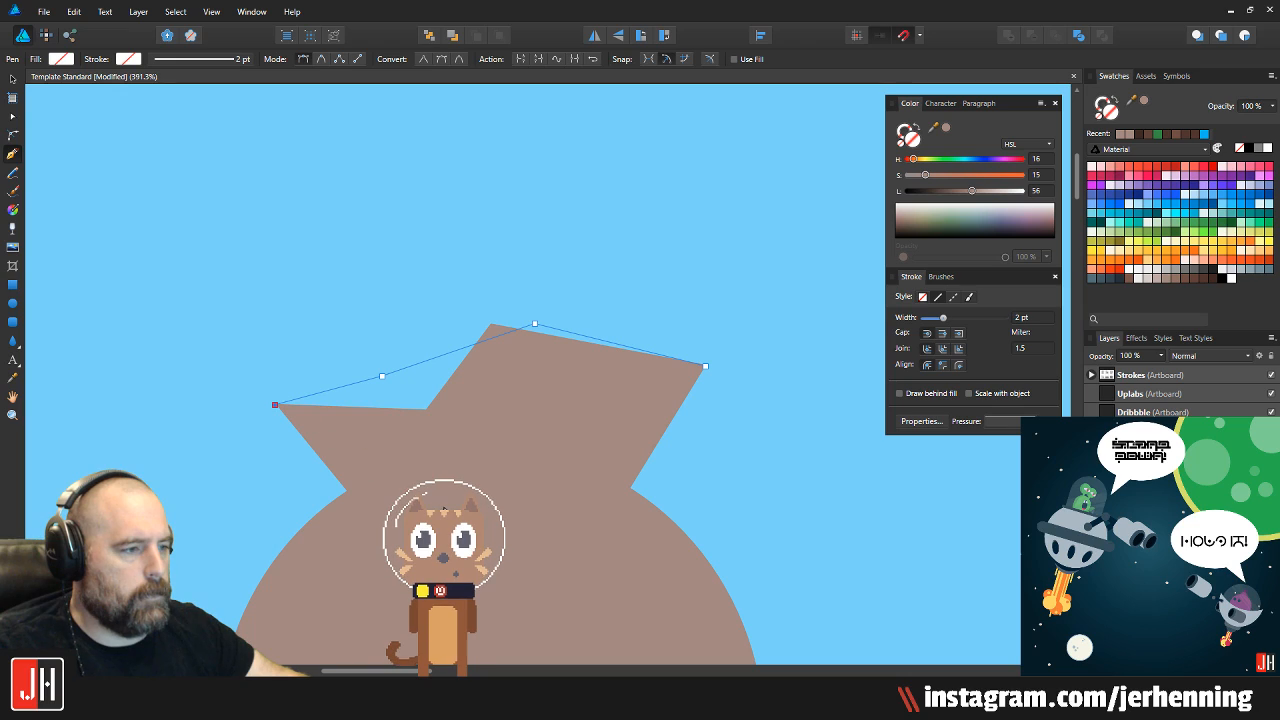
{"action": "left_click", "coordinate": [705, 368]}
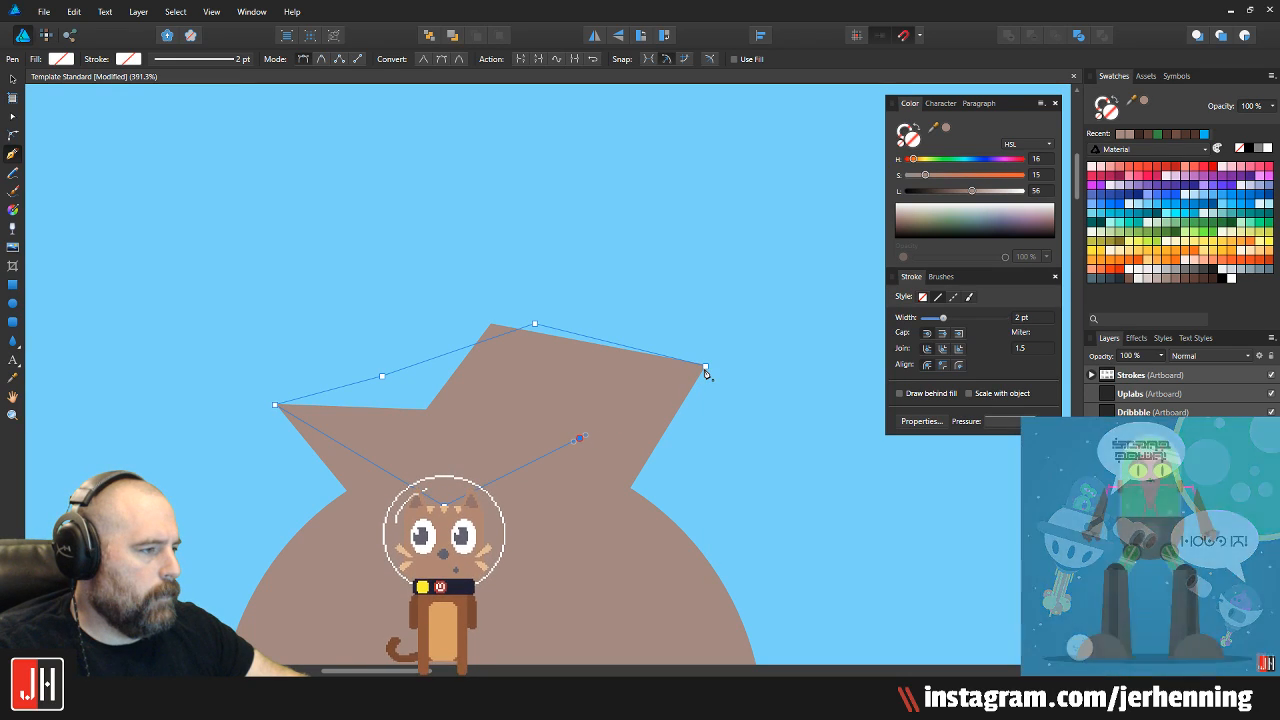
{"action": "key", "text": "i"}
{"action": "left_click", "coordinate": [612, 374]}
{"action": "key", "text": "v"}
{"action": "mouse_move", "coordinate": [971, 195]}
{"action": "left_mouse_down"}
{"action": "mouse_move", "coordinate": [948, 195]}
{"action": "mouse_move", "coordinate": [964, 200]}
{"action": "left_mouse_up"}
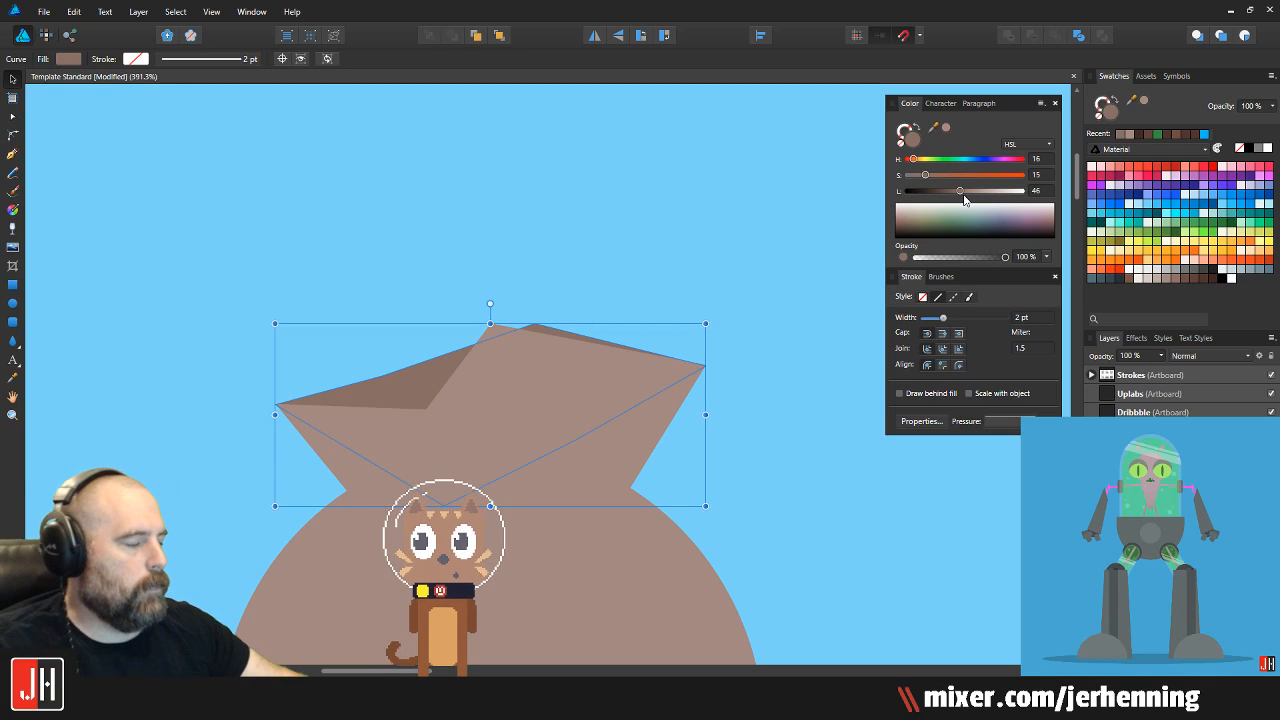
Lower the two upper points of the darker inner shape so it follows the notch in the bag's opening
{"action": "scroll", "coordinate": [542, 331], "scroll_direction": "up", "scroll_amount": 2}
{"action": "key", "text": "a"}
{"action": "left_click_drag", "start_coordinate": [538, 316], "coordinate": [413, 338]}
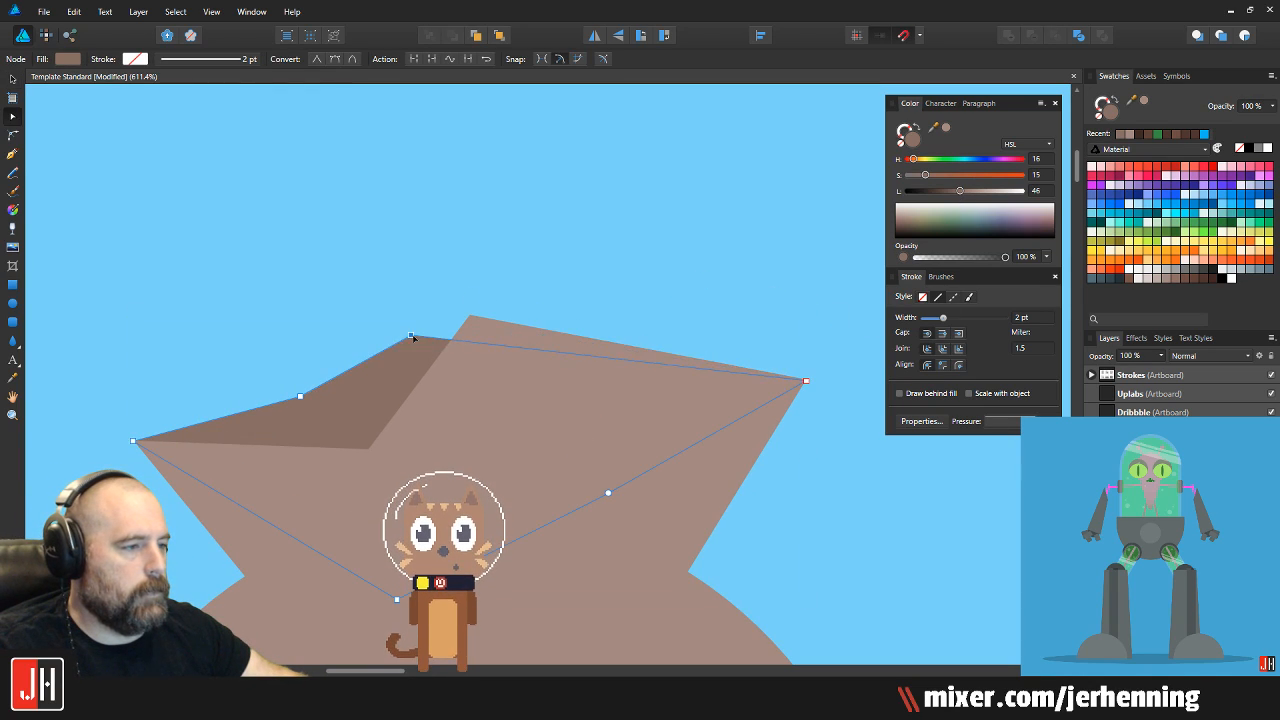
{"action": "left_click_drag", "start_coordinate": [300, 396], "coordinate": [286, 427]}
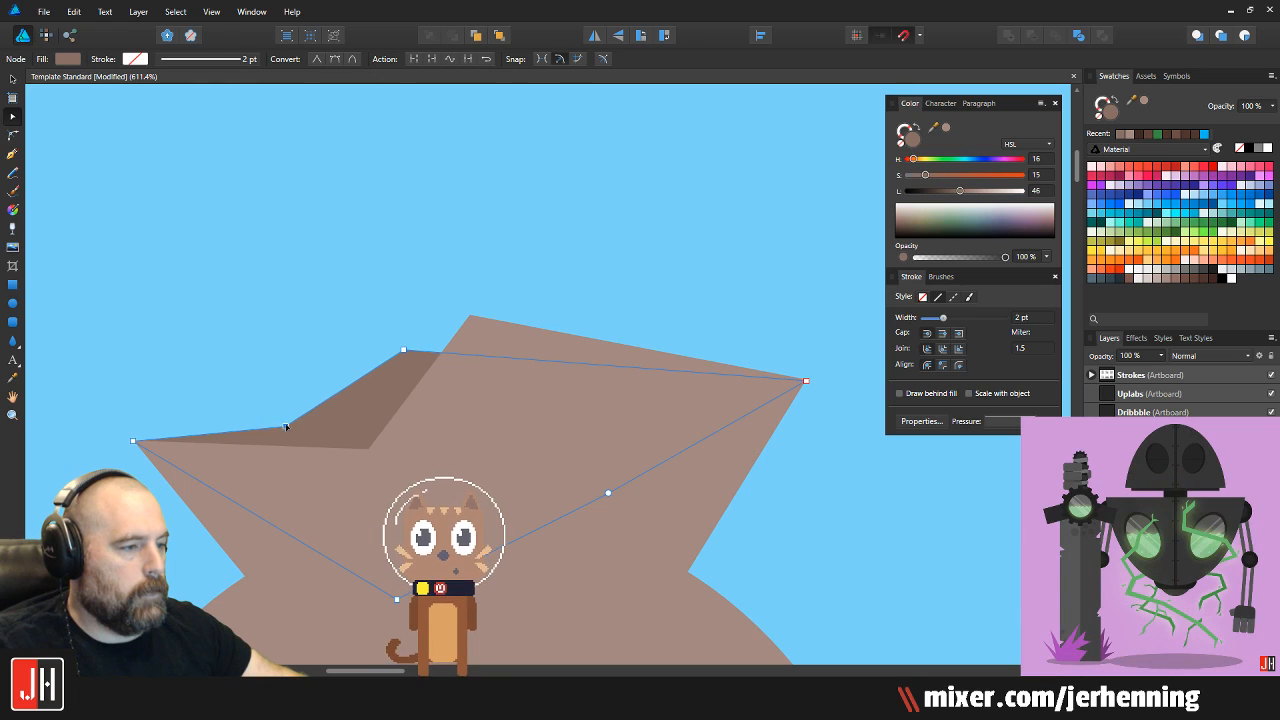
{"action": "key", "text": "v"}
{"action": "left_click", "coordinate": [404, 335]}
Select all parts of the money bag above the car and delete them
{"action": "scroll", "coordinate": [404, 335], "scroll_direction": "down", "scroll_amount": 8}
{"action": "scroll", "coordinate": [403, 368], "scroll_direction": "up", "scroll_amount": 6}
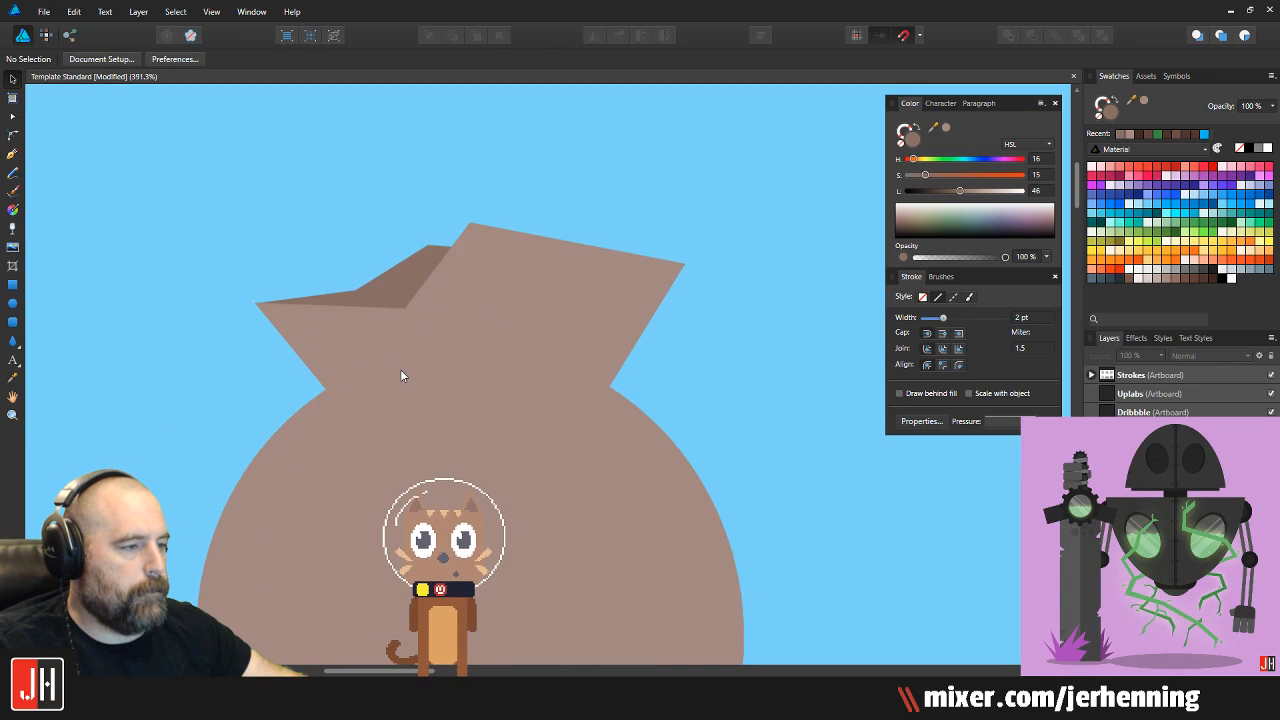
{"action": "left_click_drag", "start_coordinate": [403, 368], "coordinate": [481, 251]}
{"action": "scroll", "coordinate": [480, 257], "scroll_direction": "down", "scroll_amount": 6}
{"action": "left_click_drag", "start_coordinate": [372, 202], "coordinate": [716, 526]}
{"action": "key", "text": "Delete"}
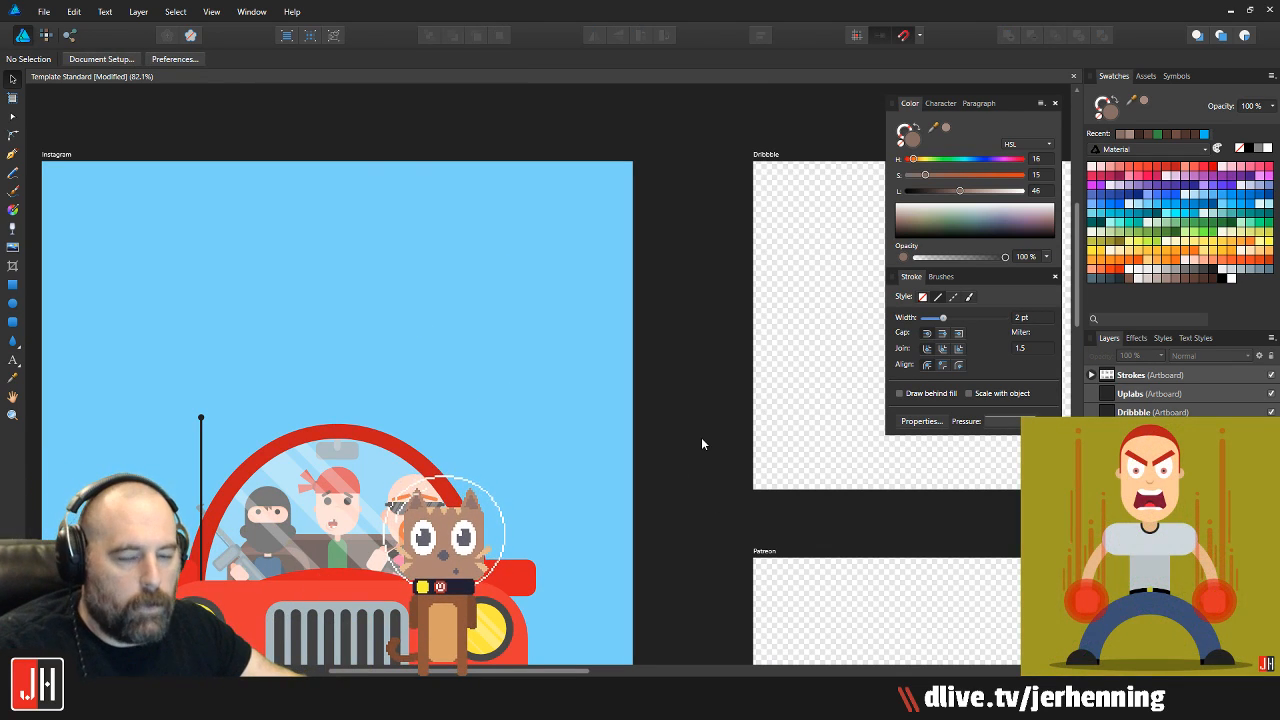
Draw a new upright brown ellipse in the sky above the car as the bag's body
{"action": "scroll", "coordinate": [306, 237], "scroll_direction": "up", "scroll_amount": 2}
{"action": "scroll", "coordinate": [330, 207], "scroll_direction": "down", "scroll_amount": 1}
{"action": "left_click_drag", "start_coordinate": [328, 326], "coordinate": [320, 255]}
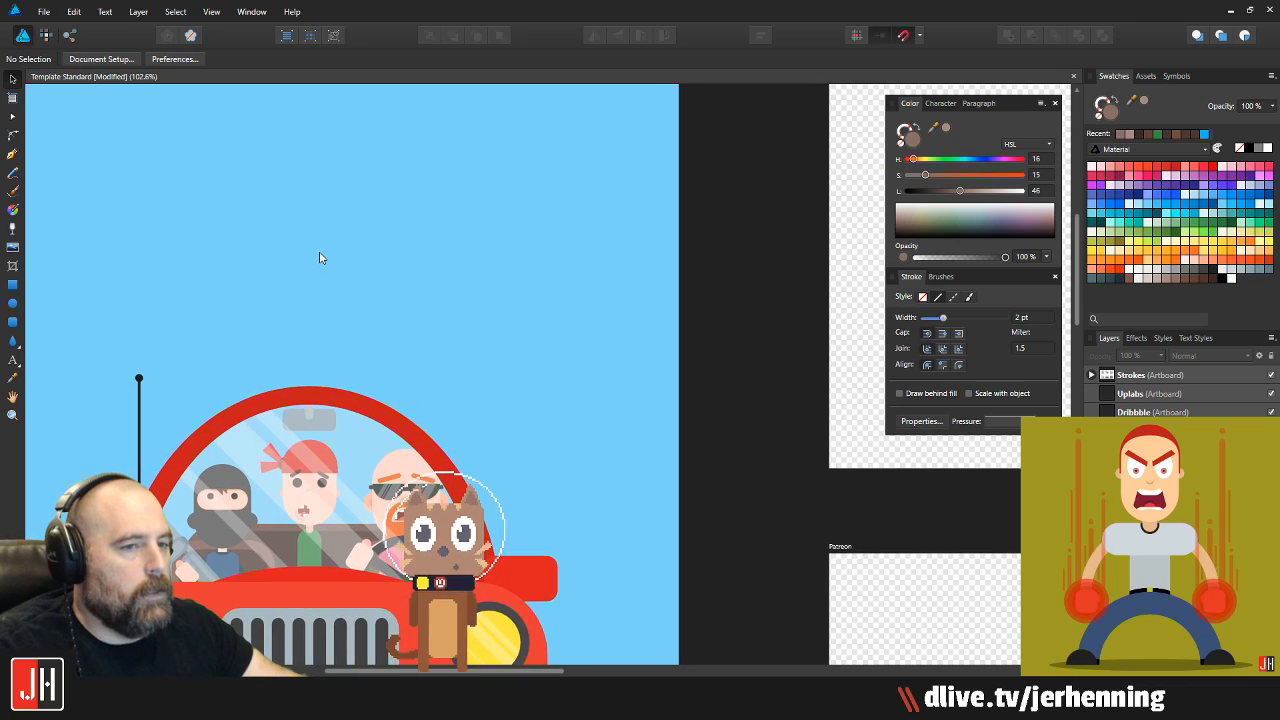
{"action": "left_click", "coordinate": [12, 303]}
{"action": "scroll", "coordinate": [211, 305], "scroll_direction": "up", "scroll_amount": 2}
{"action": "left_click_drag", "start_coordinate": [597, 175], "coordinate": [834, 466]}
{"action": "left_click_drag", "start_coordinate": [692, 249], "coordinate": [368, 438]}
{"action": "scroll", "coordinate": [370, 432], "scroll_direction": "up", "scroll_amount": 2}
{"action": "key", "text": "ctrl+d"}
Add a trapezoid above the ellipse, flip it vertically, and lower it onto the ellipse's top as the bag's neck
{"action": "left_click", "coordinate": [12, 340]}
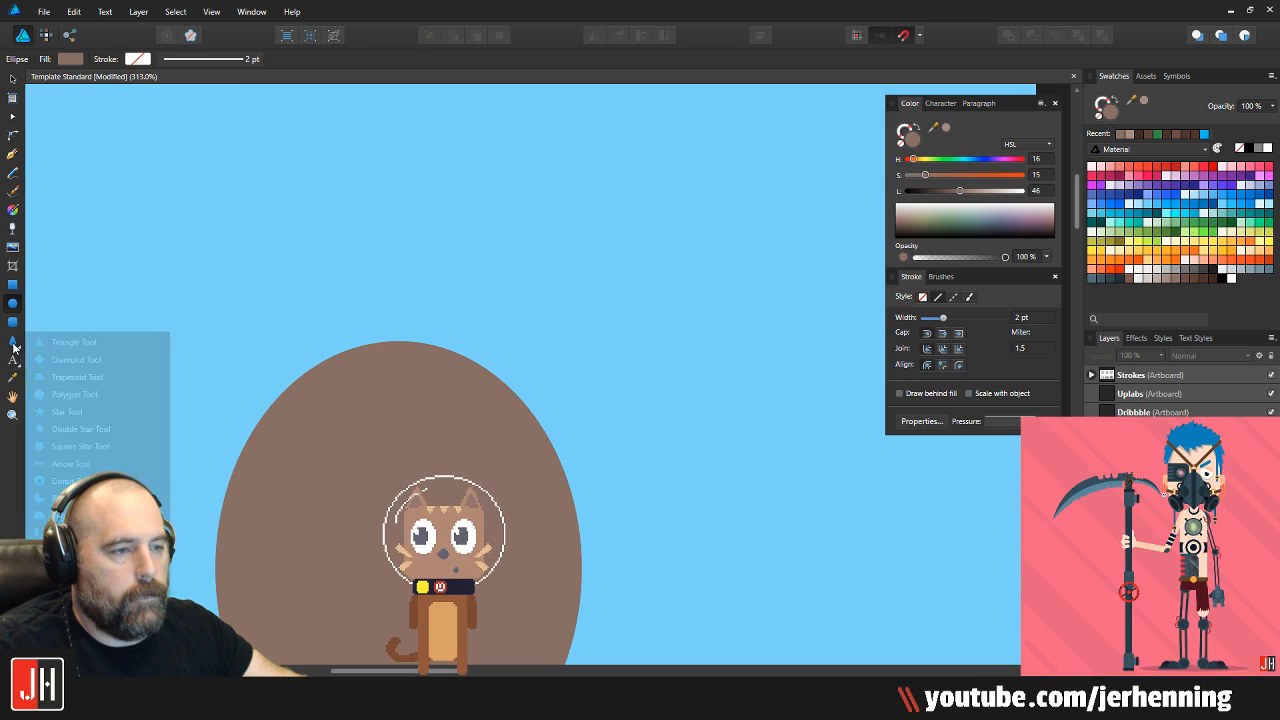
{"action": "left_click", "coordinate": [77, 377]}
{"action": "left_click_drag", "start_coordinate": [298, 277], "coordinate": [531, 351]}
{"action": "left_click", "coordinate": [617, 35]}
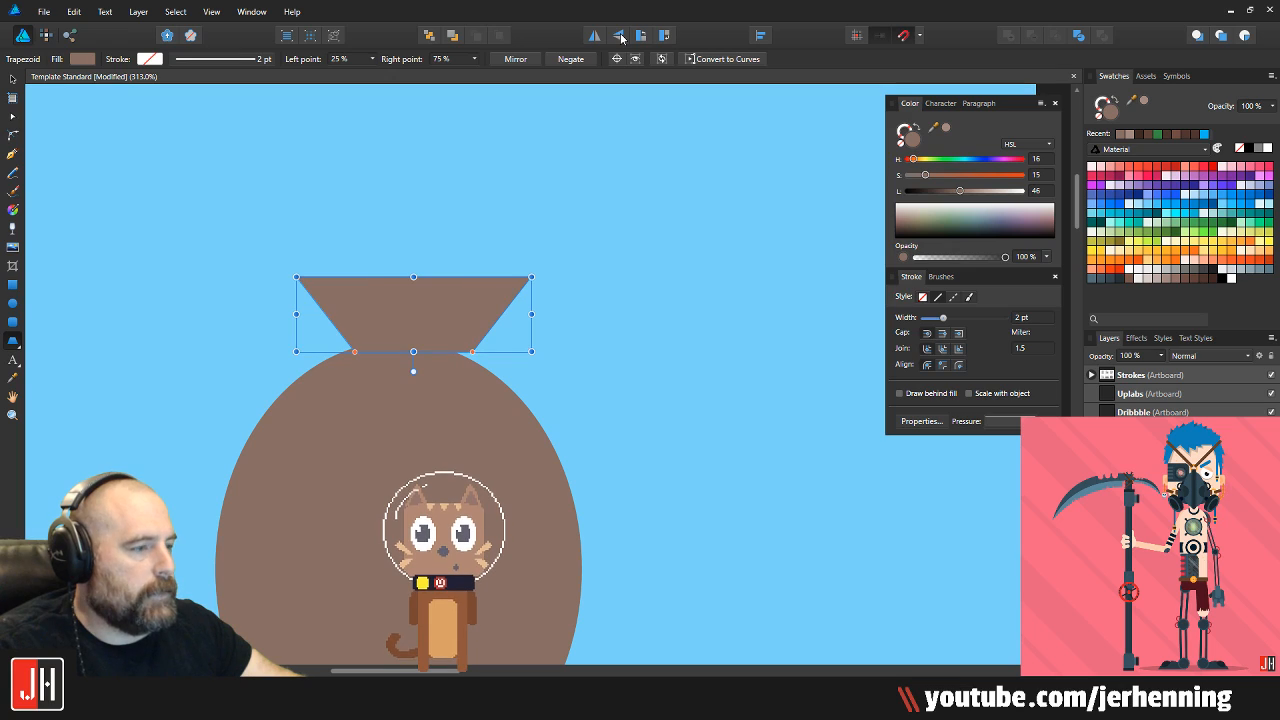
{"action": "left_click_drag", "start_coordinate": [432, 325], "coordinate": [417, 363]}
{"action": "left_click", "coordinate": [421, 312]}
Shorten the ellipse from below to give the bag a rounder body
{"action": "scroll", "coordinate": [421, 314], "scroll_direction": "down", "scroll_amount": 5}
{"action": "scroll", "coordinate": [420, 375], "scroll_direction": "up", "scroll_amount": 3}
{"action": "left_click", "coordinate": [435, 390]}
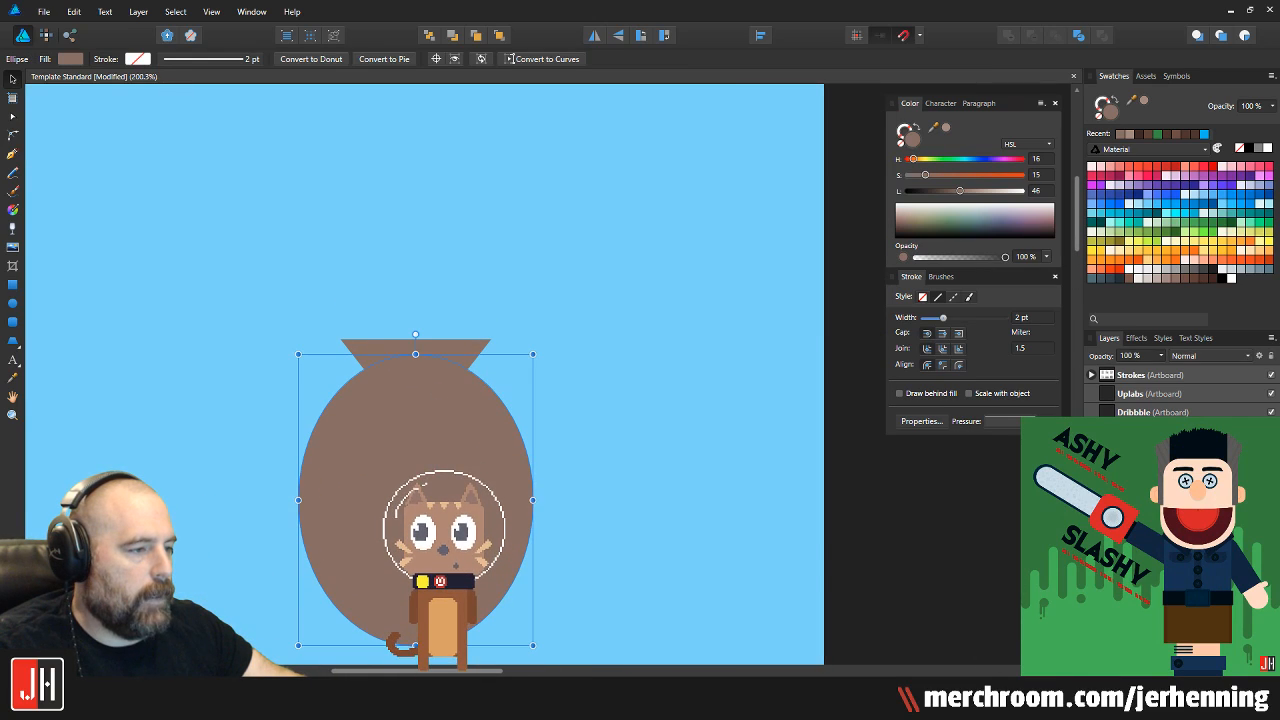
{"action": "left_click", "coordinate": [414, 294]}
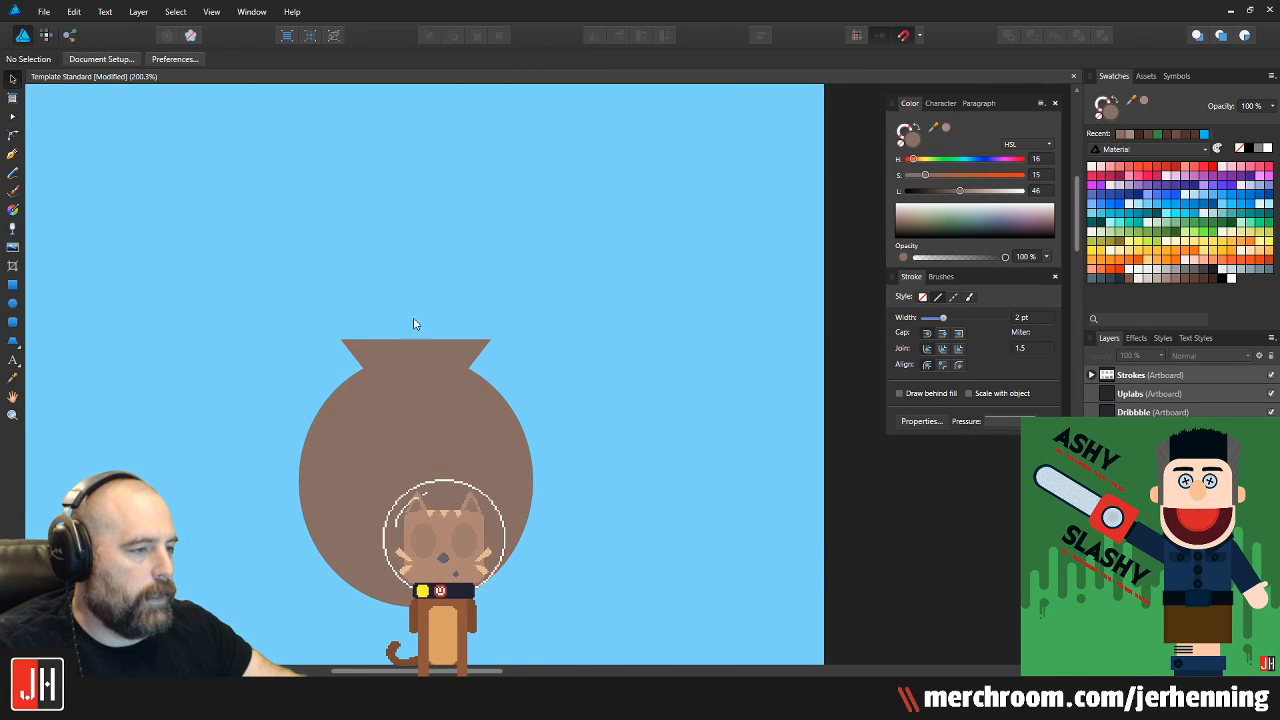
Combine the ellipse and trapezoid into a single bag shape with the Add operation and deselect it
{"action": "scroll", "coordinate": [481, 225], "scroll_direction": "down", "scroll_amount": 3}
{"action": "left_click_drag", "start_coordinate": [481, 225], "coordinate": [491, 212]}
{"action": "left_click_drag", "start_coordinate": [330, 177], "coordinate": [393, 263]}
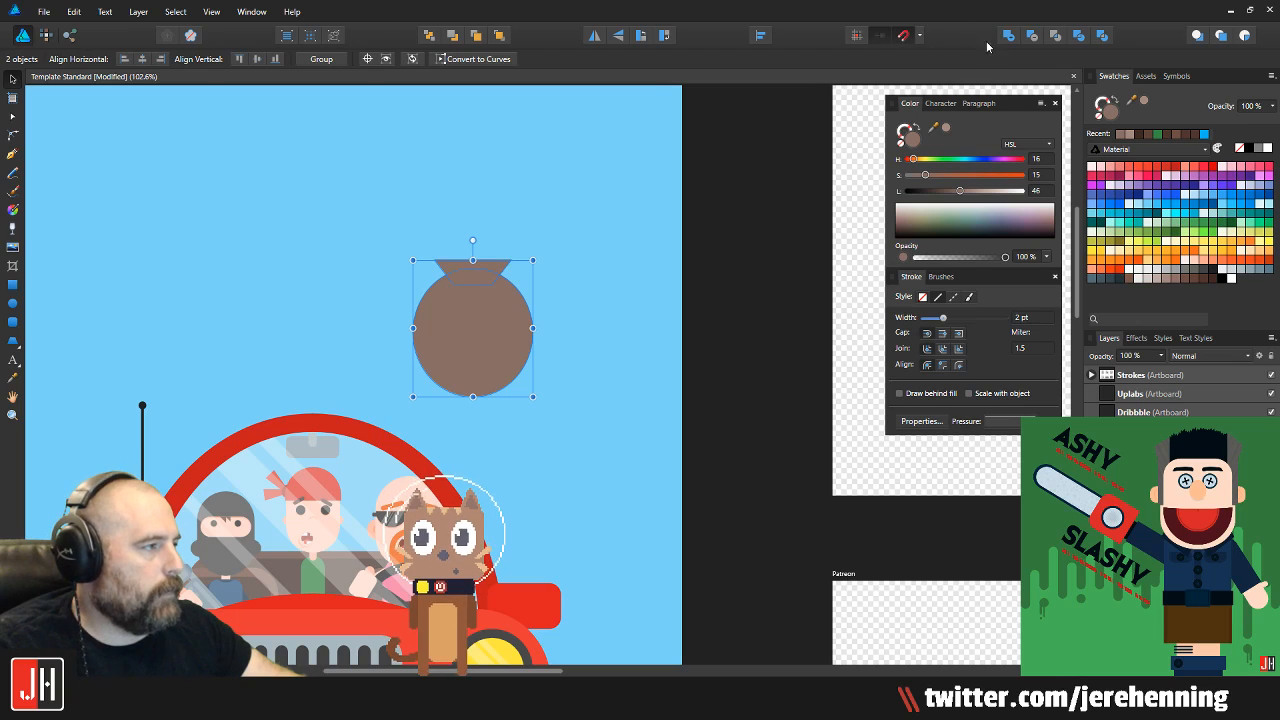
{"action": "left_click", "coordinate": [1008, 36]}
{"action": "left_click", "coordinate": [485, 242]}
{"action": "scroll", "coordinate": [452, 325], "scroll_direction": "up", "scroll_amount": 5}
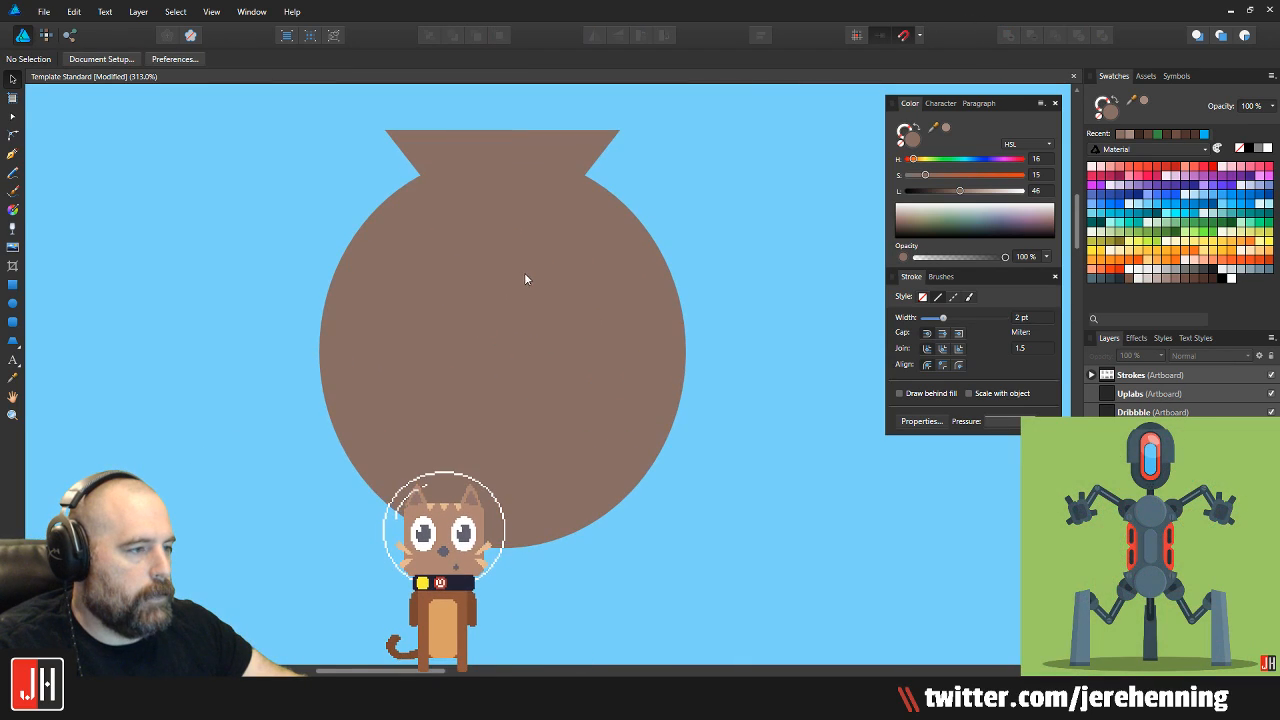
Draw a circle about two thirds of the bag's width on its body and align it to the bag's vertical centre line
{"action": "left_click_drag", "start_coordinate": [510, 266], "coordinate": [475, 297]}
{"action": "left_click", "coordinate": [474, 301]}
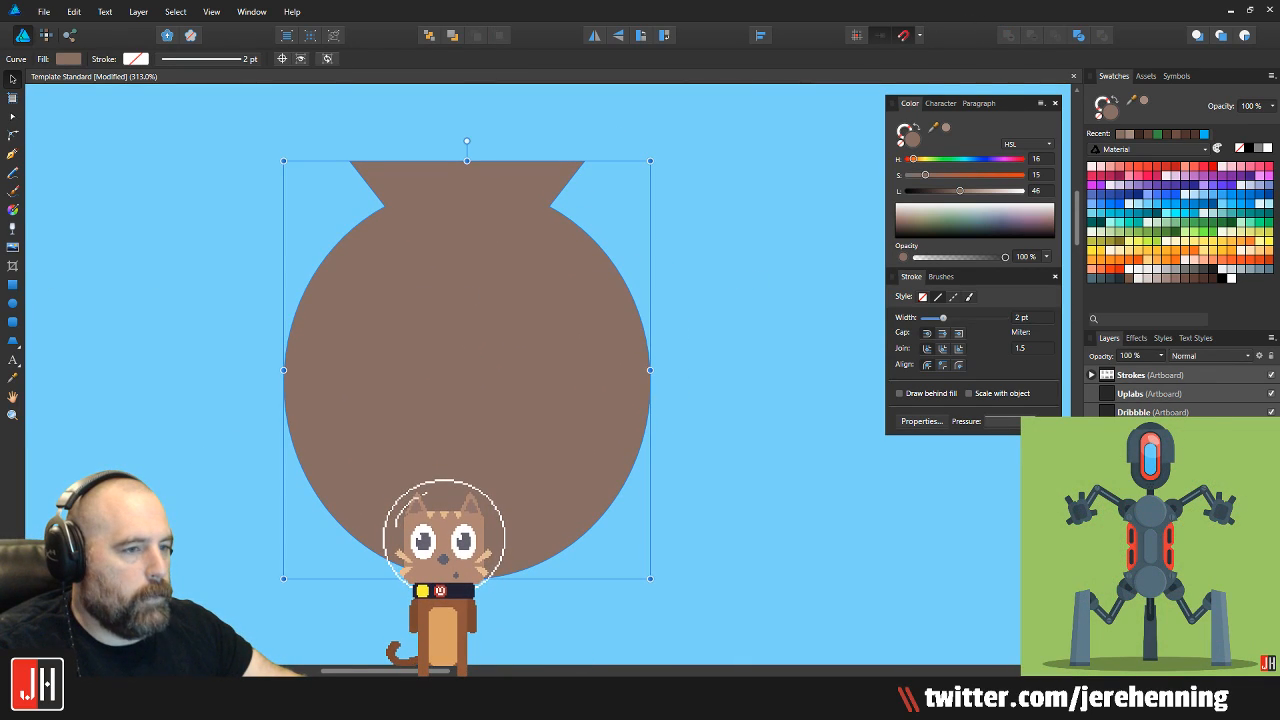
{"action": "left_click", "coordinate": [15, 303]}
{"action": "left_click_drag", "start_coordinate": [372, 264], "coordinate": [584, 498]}
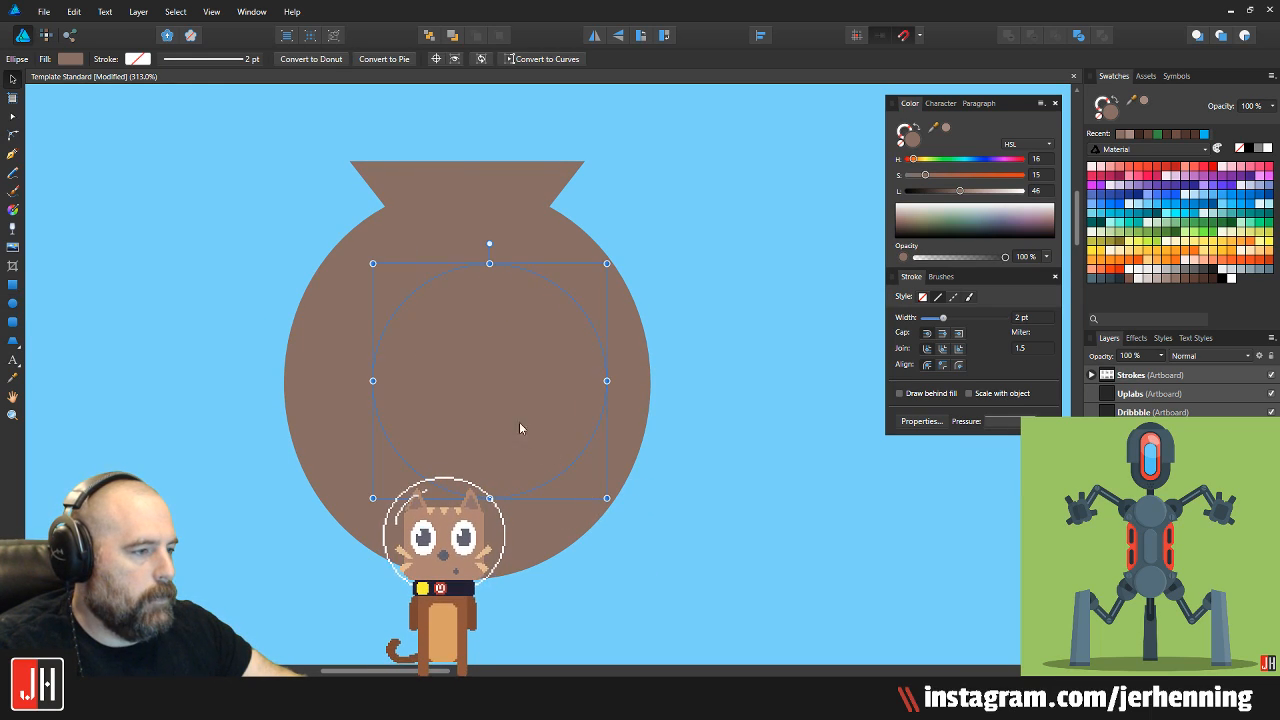
{"action": "left_click_drag", "start_coordinate": [479, 415], "coordinate": [484, 424]}
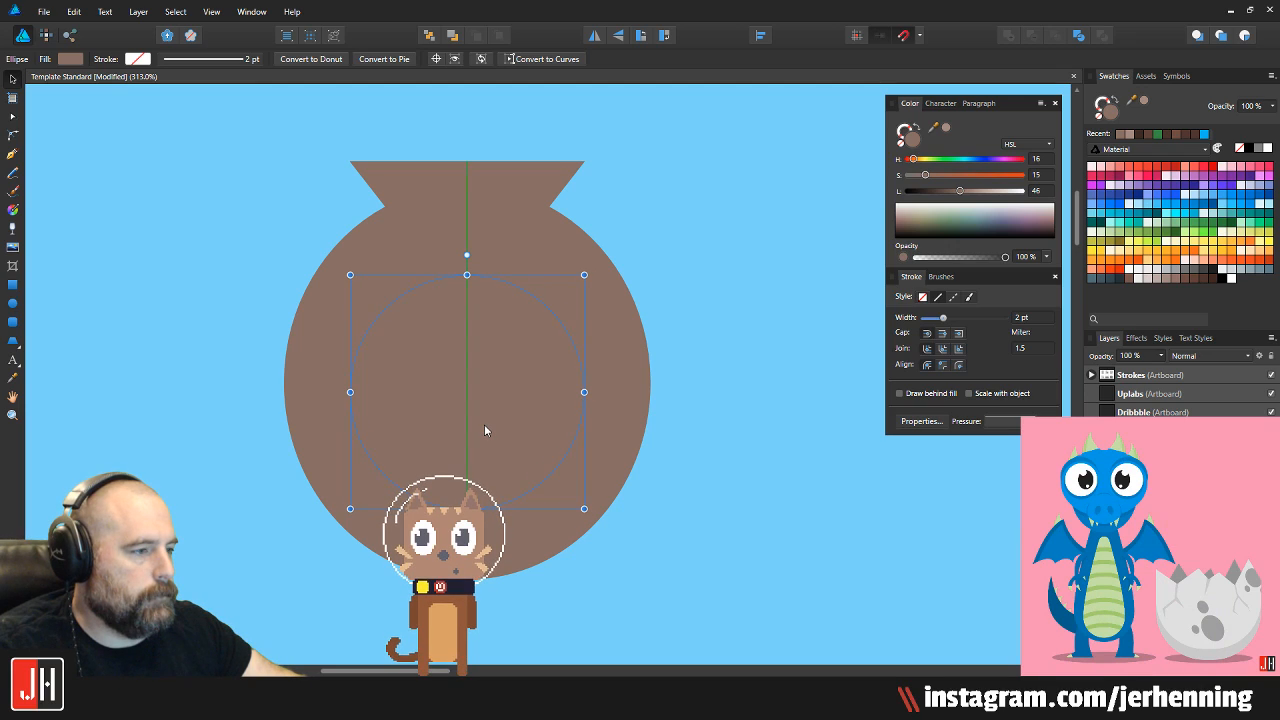
Fill the circle on the bag with orange and deselect it
{"action": "left_click", "coordinate": [1172, 264]}
{"action": "scroll", "coordinate": [524, 390], "scroll_direction": "up", "scroll_amount": 3}
{"action": "left_click_drag", "start_coordinate": [438, 375], "coordinate": [436, 360]}
{"action": "key", "text": "ctrl+d"}
{"action": "scroll", "coordinate": [708, 309], "scroll_direction": "down", "scroll_amount": 3}
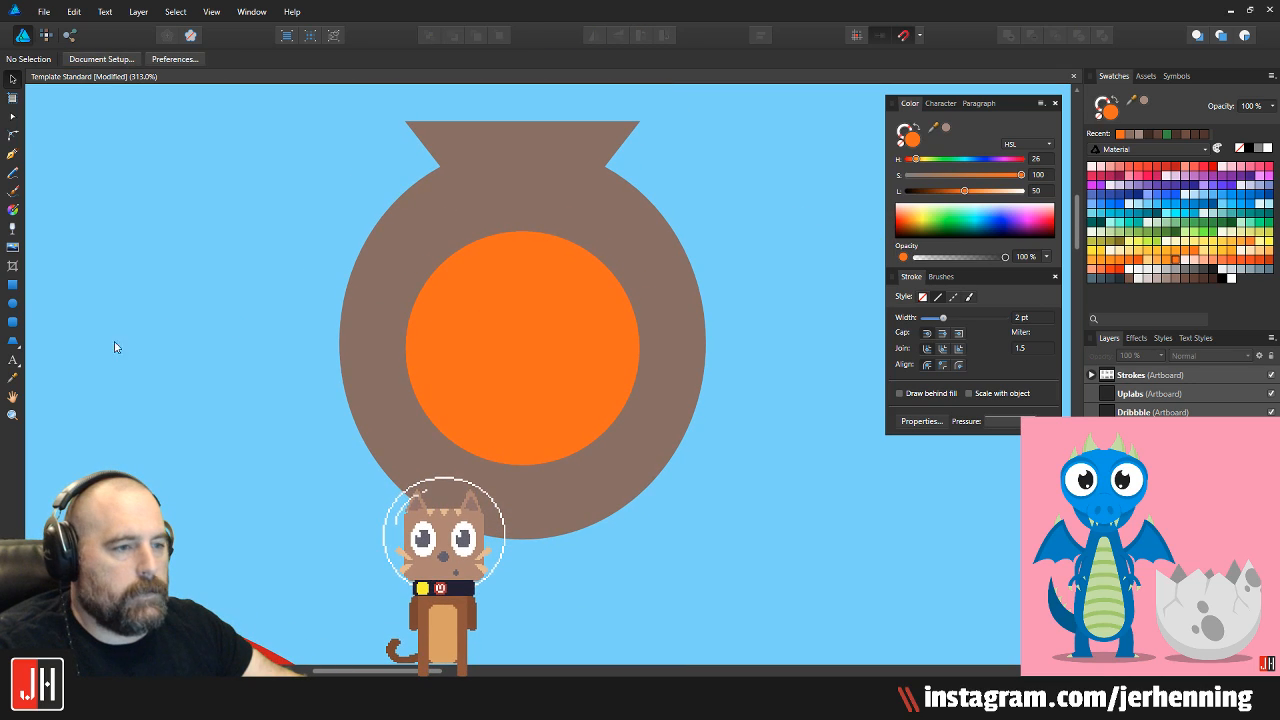
Add a large "$" as artistic text in the sky and move it beside the bag
{"action": "left_click", "coordinate": [13, 362]}
{"action": "left_click", "coordinate": [40, 357]}
{"action": "left_click_drag", "start_coordinate": [133, 200], "coordinate": [257, 294]}
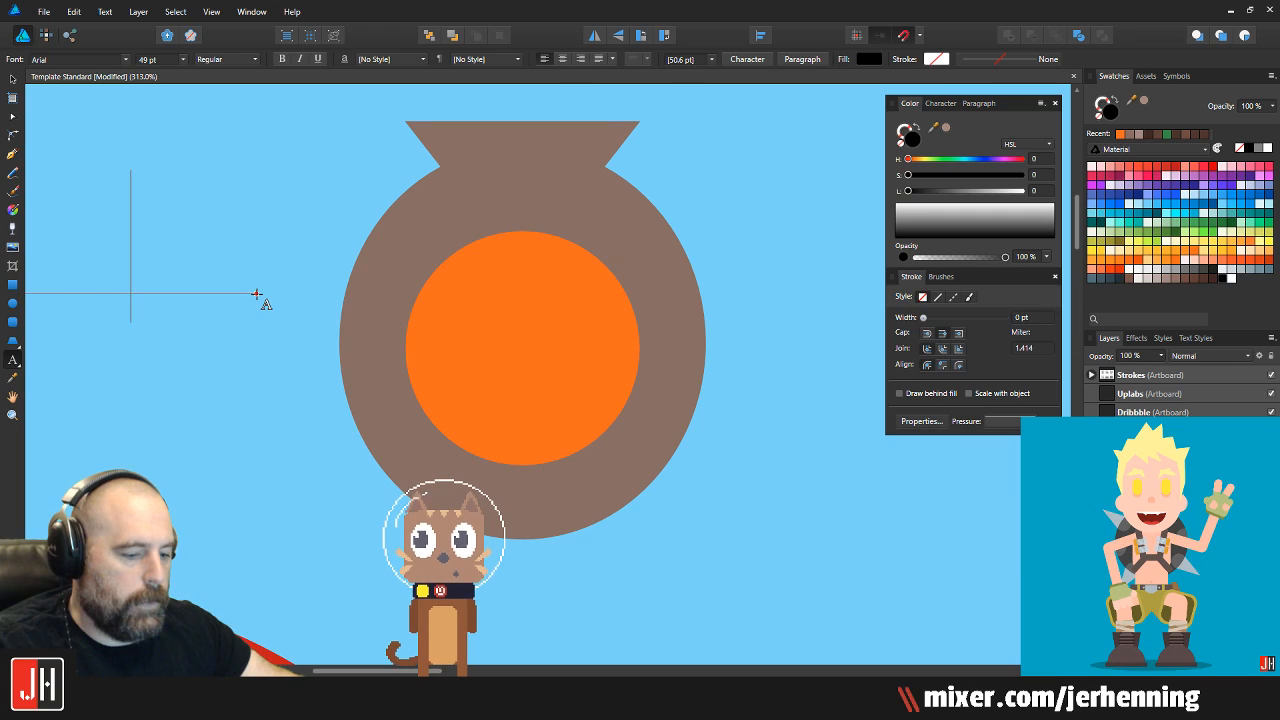
{"action": "type", "text": "$"}
{"action": "key", "text": "Escape"}
{"action": "key", "text": "Escape"}
{"action": "key", "text": "v"}
{"action": "left_click", "coordinate": [171, 254]}
{"action": "left_click_drag", "start_coordinate": [171, 254], "coordinate": [765, 415]}
Set the dollar sign's font to Anton and enlarge it to the orange circle's height, centred over the circle
{"action": "left_click", "coordinate": [126, 60]}
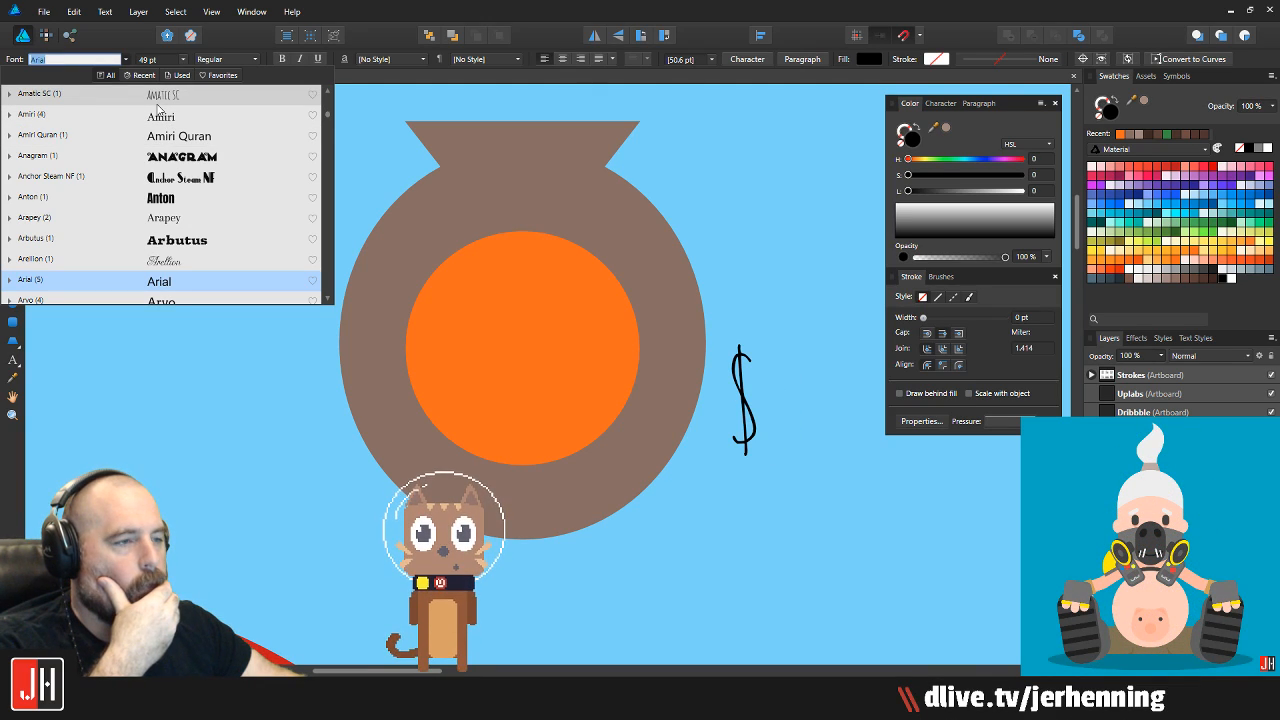
{"action": "left_click", "coordinate": [157, 198]}
{"action": "left_click_drag", "start_coordinate": [752, 382], "coordinate": [625, 176]}
{"action": "left_click_drag", "start_coordinate": [548, 280], "coordinate": [518, 347]}
Shrink the orange circle about its centre so the dollar sign extends past it above and below, and save the document
{"action": "left_click", "coordinate": [606, 293]}
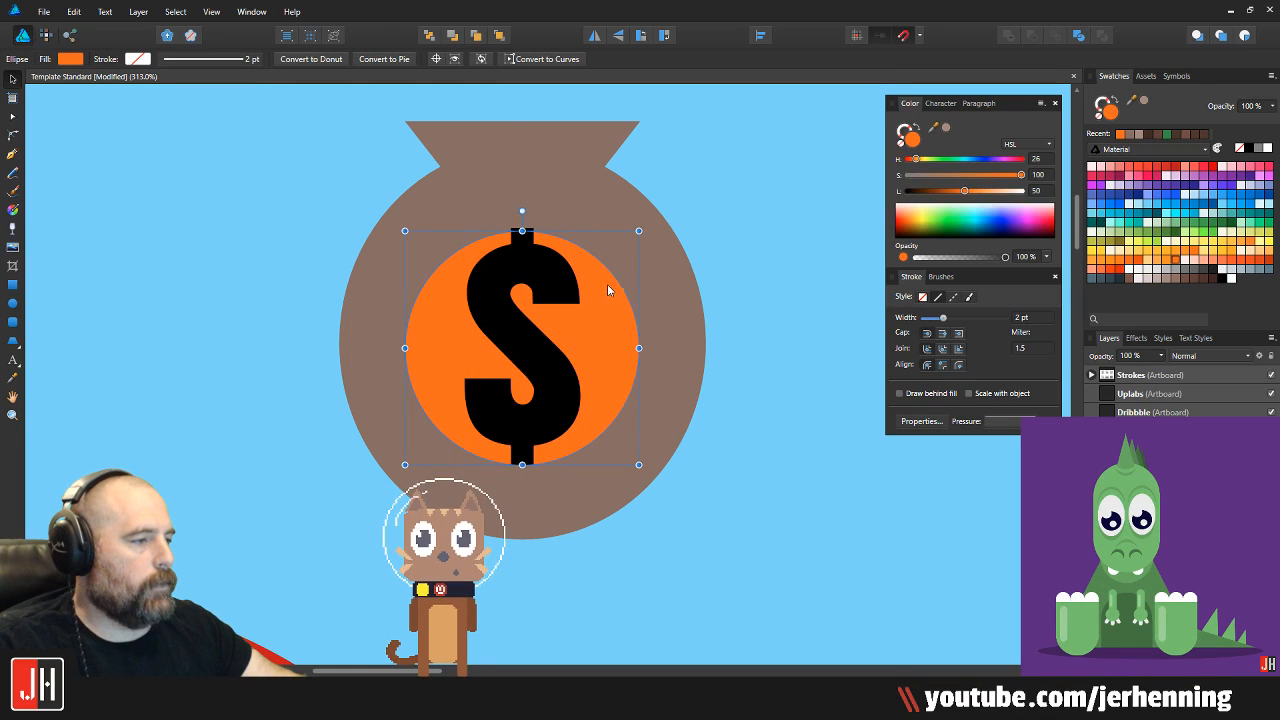
{"action": "left_click_drag", "start_coordinate": [639, 231], "coordinate": [629, 254]}
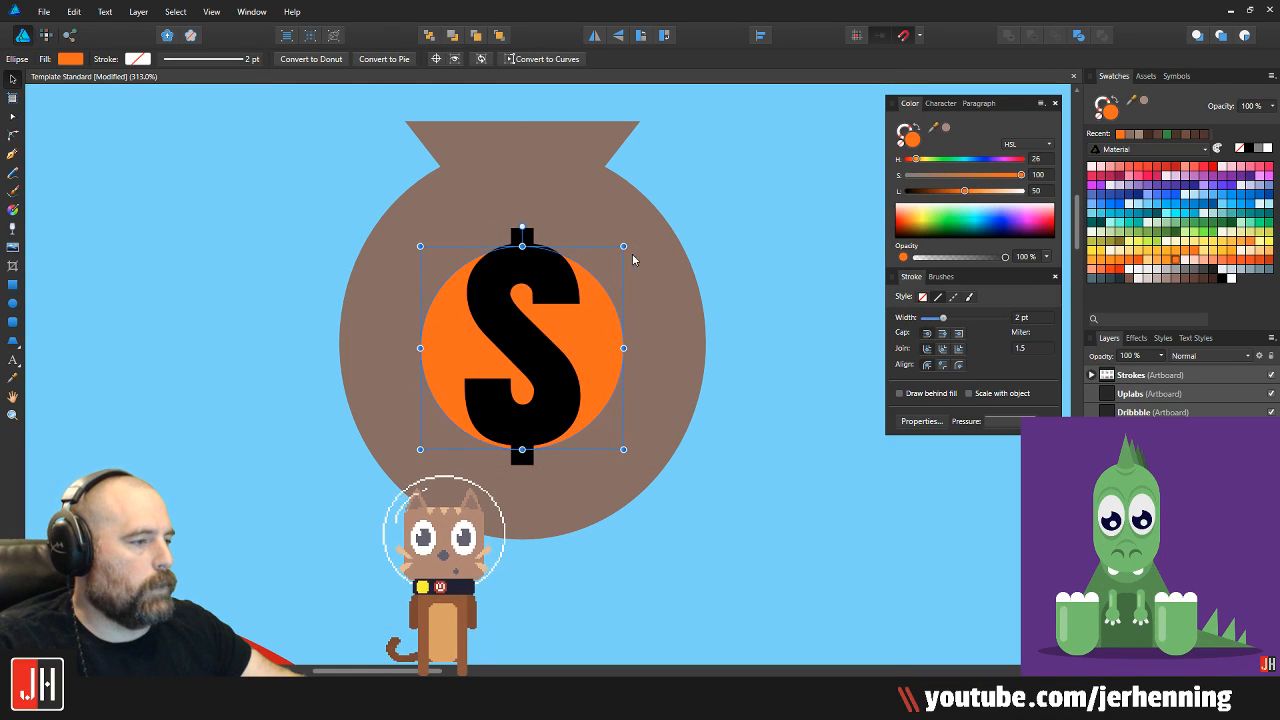
{"action": "left_click_drag", "start_coordinate": [558, 326], "coordinate": [558, 326]}
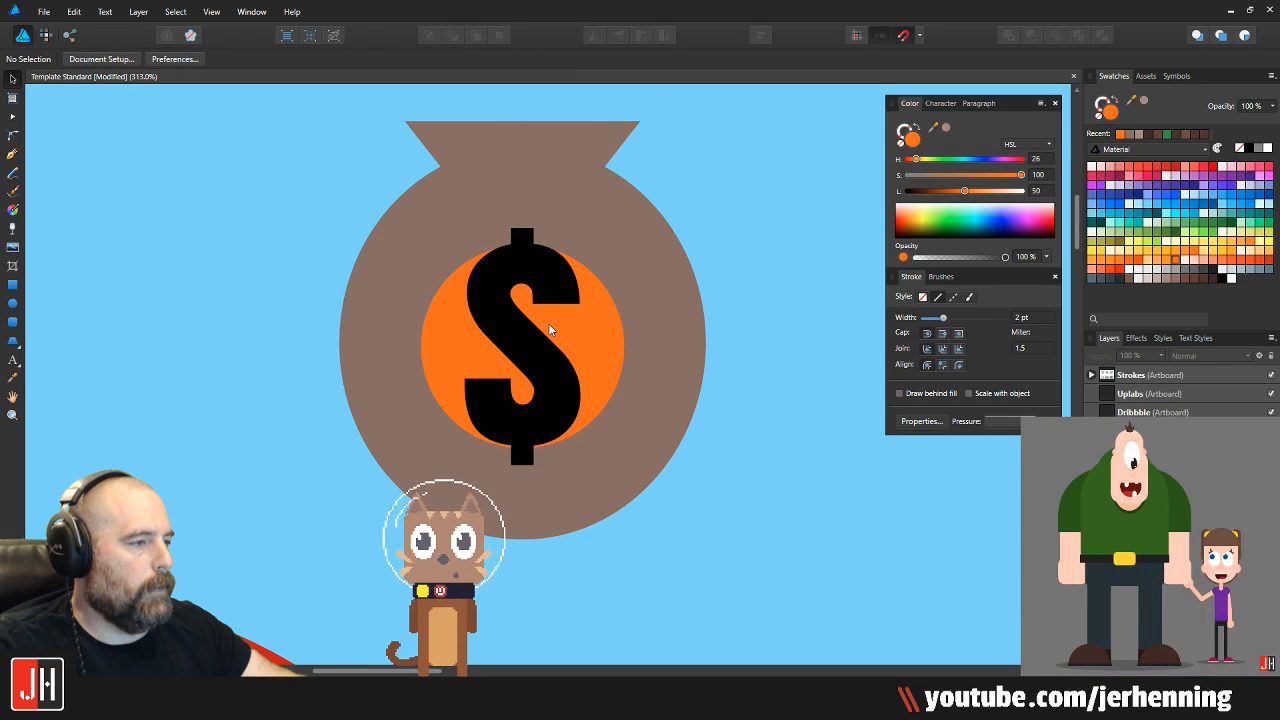
{"action": "scroll", "coordinate": [552, 324], "scroll_direction": "up", "scroll_amount": 2}
{"action": "left_click_drag", "start_coordinate": [667, 199], "coordinate": [647, 219]}
{"action": "scroll", "coordinate": [646, 238], "scroll_direction": "down", "scroll_amount": 3}
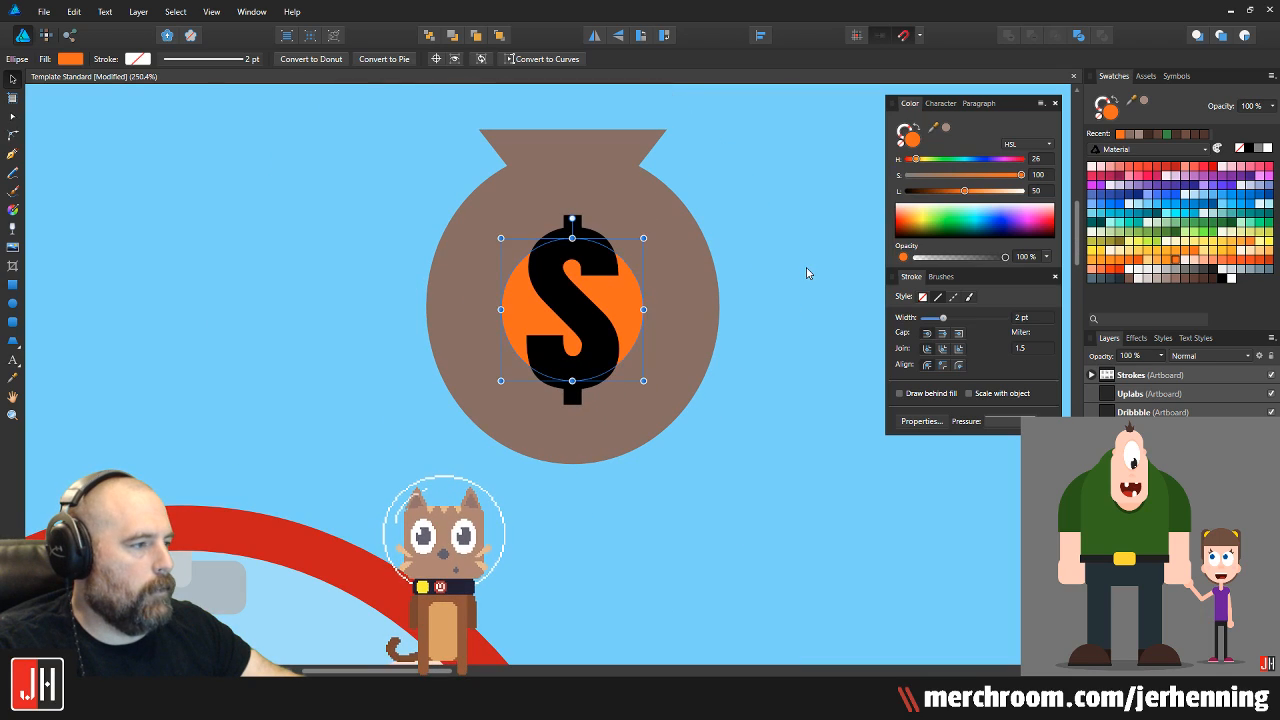
{"action": "left_click", "coordinate": [808, 273]}
{"action": "key", "text": "ctrl+s"}
{"action": "scroll", "coordinate": [577, 303], "scroll_direction": "up", "scroll_amount": 3}
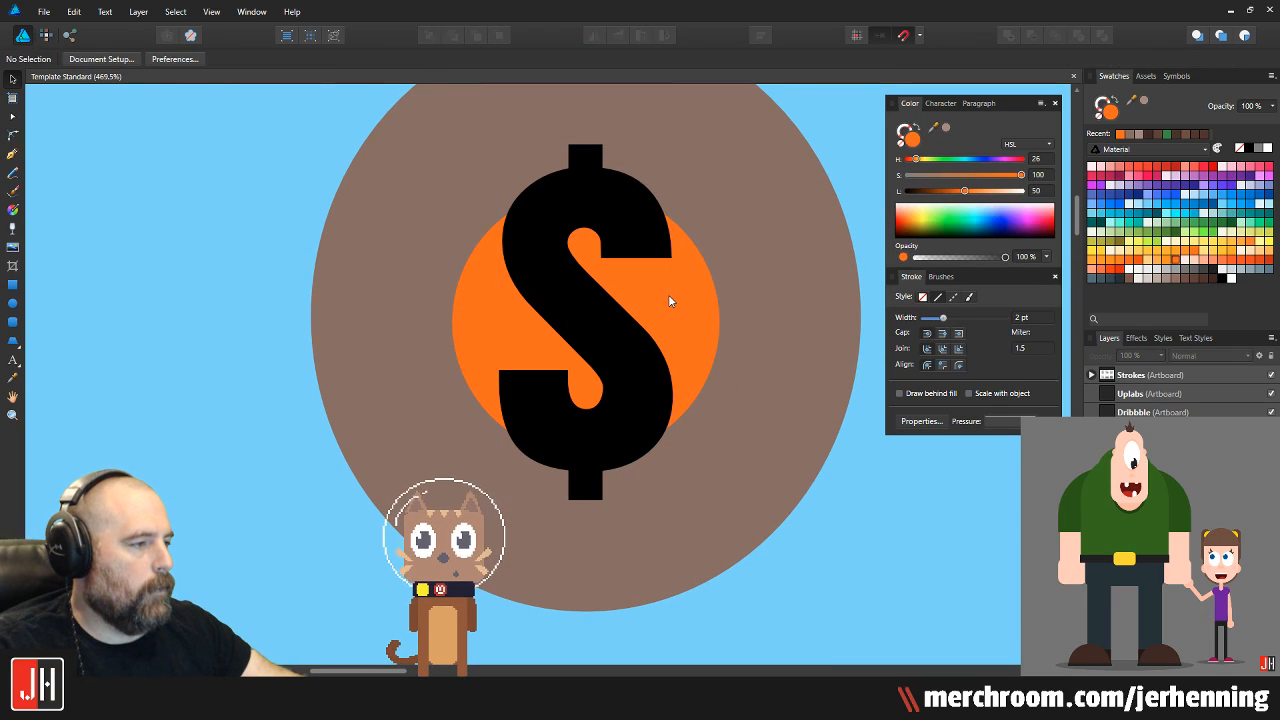
Select the orange circle and the dollar sign and enlarge them together to nearly fill the bag's body
{"action": "left_click", "coordinate": [706, 286]}
{"action": "key", "text": "ctrl+a"}
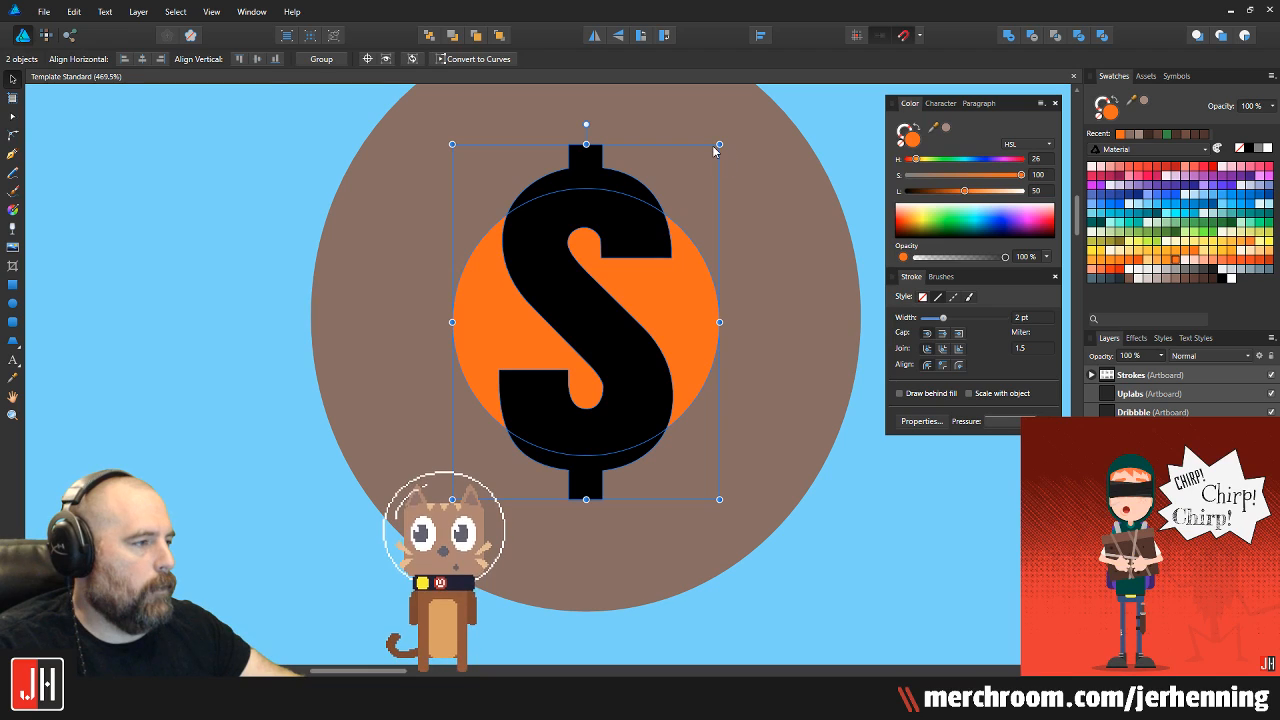
{"action": "left_click_drag", "start_coordinate": [720, 142], "coordinate": [782, 62]}
{"action": "scroll", "coordinate": [657, 240], "scroll_direction": "down", "scroll_amount": 3}
{"action": "scroll", "coordinate": [717, 323], "scroll_direction": "up", "scroll_amount": 1}
{"action": "left_click", "coordinate": [717, 323]}
{"action": "scroll", "coordinate": [614, 323], "scroll_direction": "up", "scroll_amount": 2}
{"action": "left_click_drag", "start_coordinate": [522, 257], "coordinate": [512, 279]}
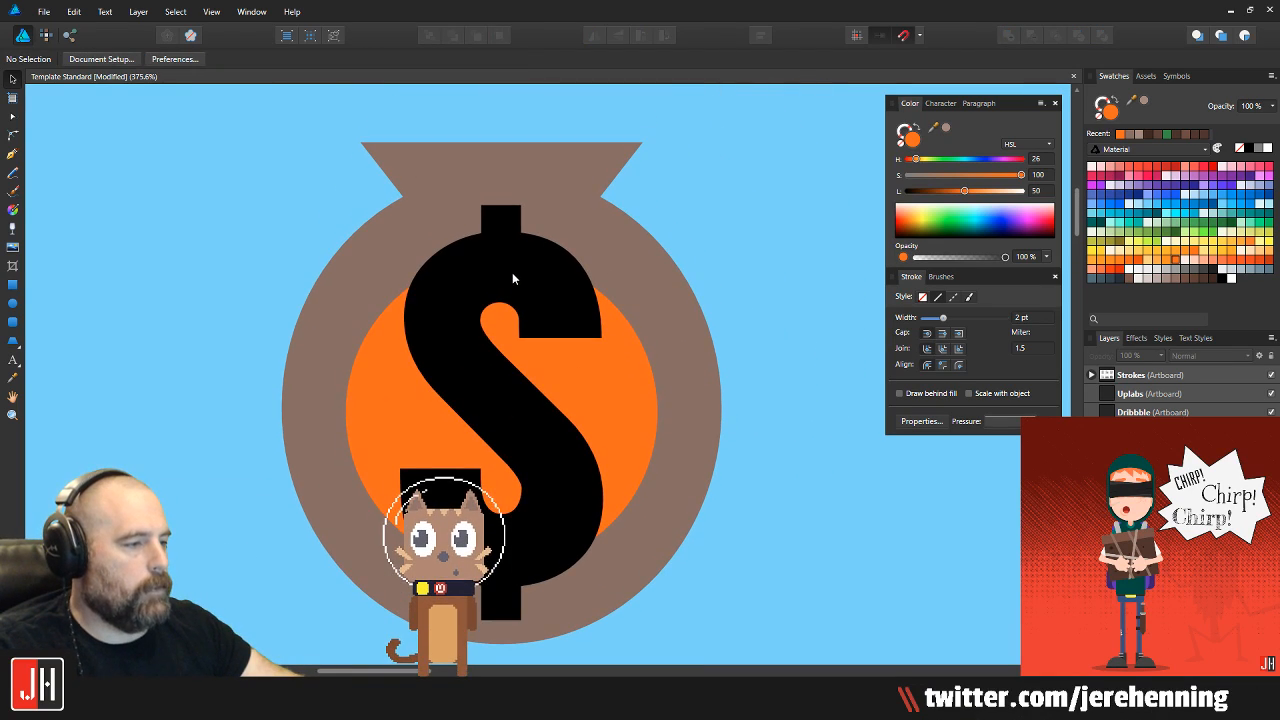
Examine the money bag's proportions up close and against the car scene
{"action": "scroll", "coordinate": [605, 365], "scroll_direction": "down", "scroll_amount": 5}
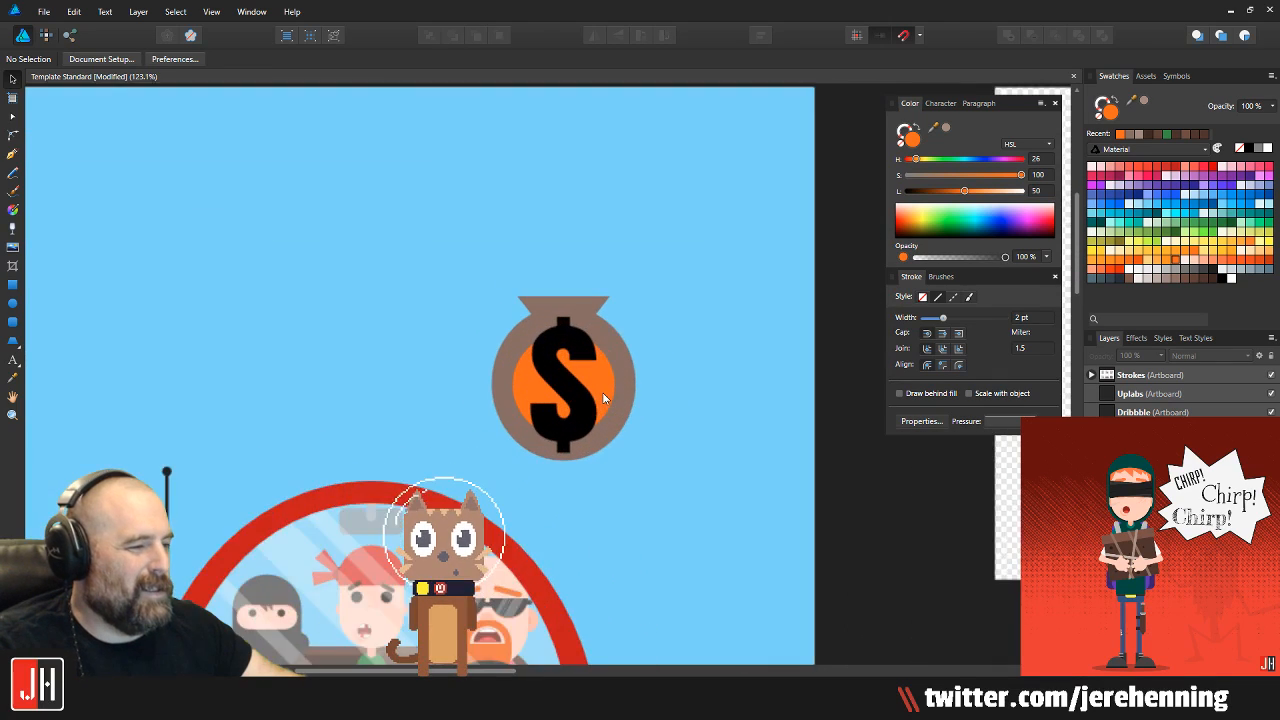
{"action": "scroll", "coordinate": [605, 390], "scroll_direction": "up", "scroll_amount": 4}
{"action": "left_click", "coordinate": [575, 363]}
{"action": "left_click", "coordinate": [639, 300]}
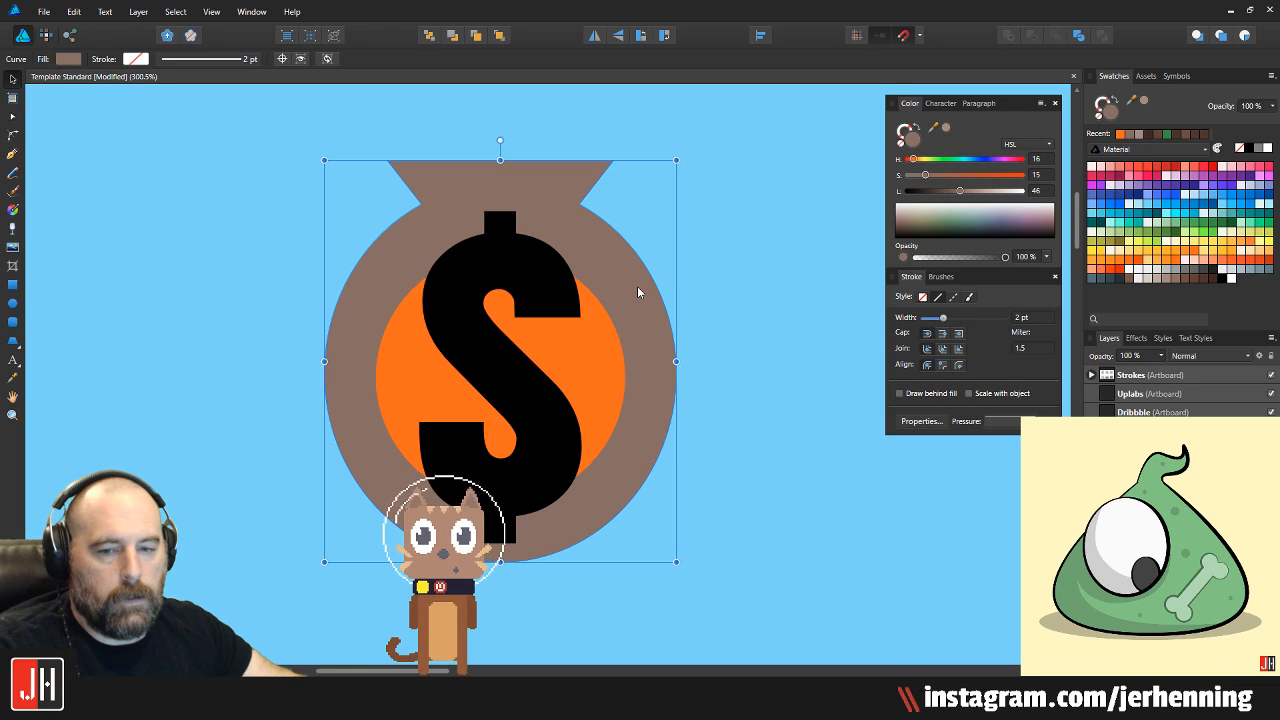
{"action": "scroll", "coordinate": [586, 264], "scroll_direction": "down", "scroll_amount": 4}
{"action": "scroll", "coordinate": [547, 218], "scroll_direction": "up", "scroll_amount": 4}
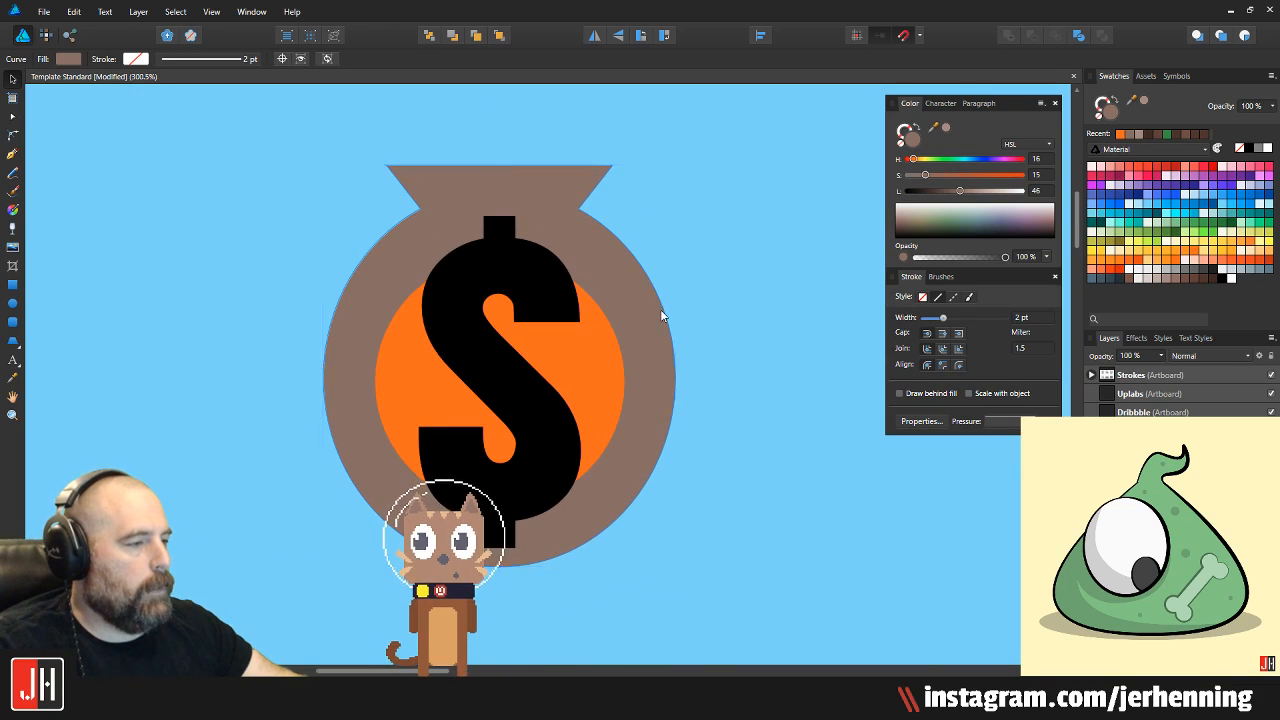
{"action": "scroll", "coordinate": [668, 300], "scroll_direction": "down", "scroll_amount": 5}
{"action": "scroll", "coordinate": [629, 217], "scroll_direction": "up", "scroll_amount": 4}
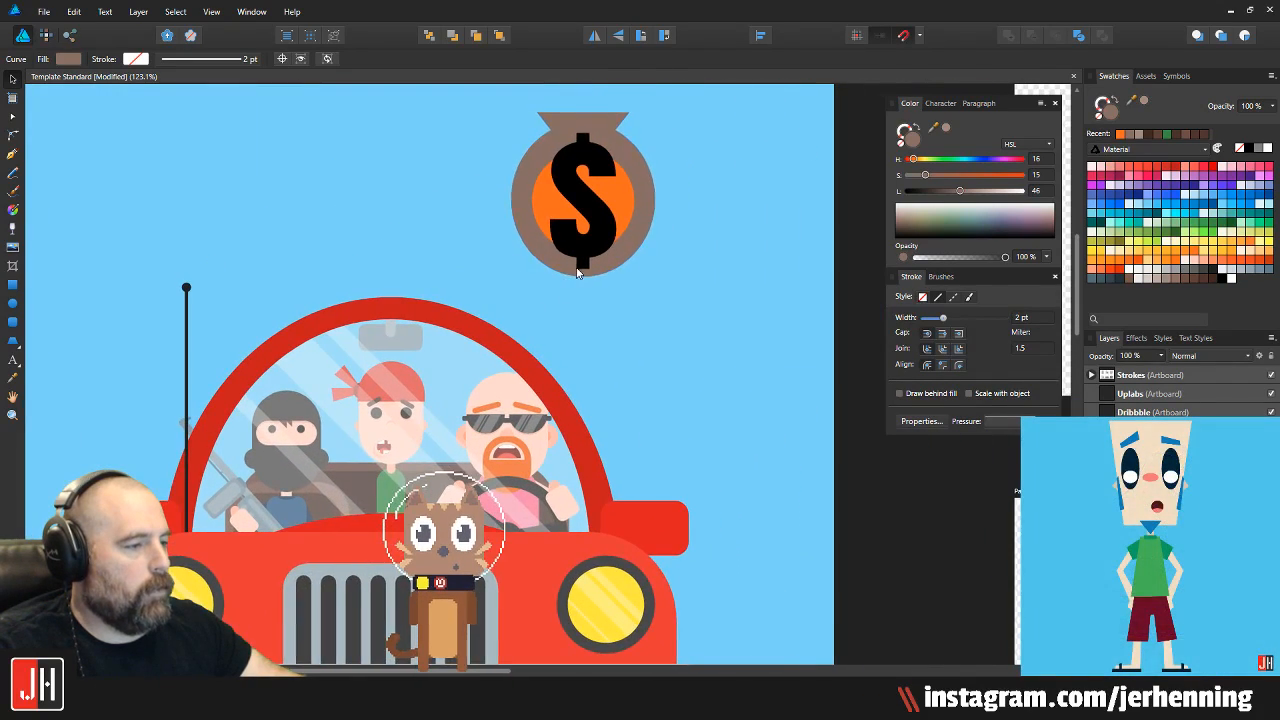
{"action": "scroll", "coordinate": [577, 270], "scroll_direction": "up", "scroll_amount": 3}
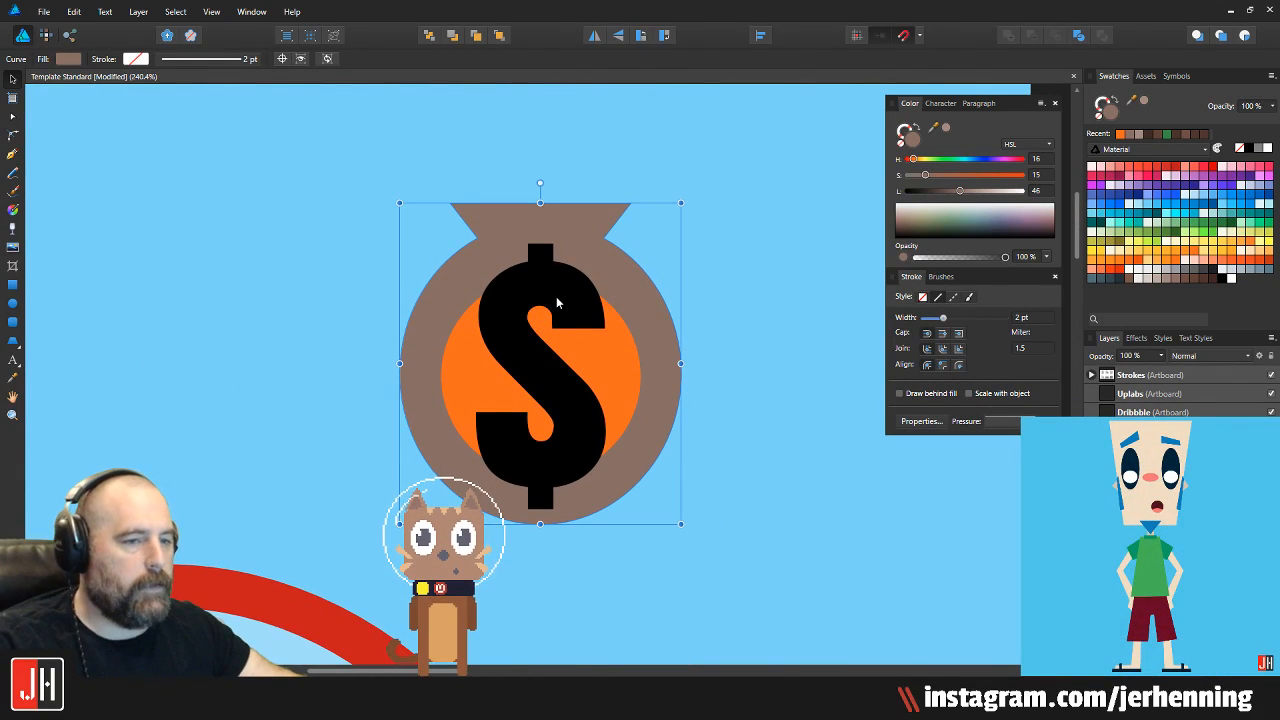
Scale the orange circle and dollar sign down together so more of the bag shows around them
{"action": "left_click", "coordinate": [687, 290]}
{"action": "scroll", "coordinate": [555, 300], "scroll_direction": "up", "scroll_amount": 2}
{"action": "left_click", "coordinate": [618, 402]}
{"action": "key", "text": "Escape"}
{"action": "left_click", "coordinate": [657, 378]}
{"action": "left_click", "coordinate": [585, 298], "text": "shift"}
{"action": "left_click_drag", "start_coordinate": [688, 210], "coordinate": [660, 248]}
{"action": "left_click", "coordinate": [727, 235]}
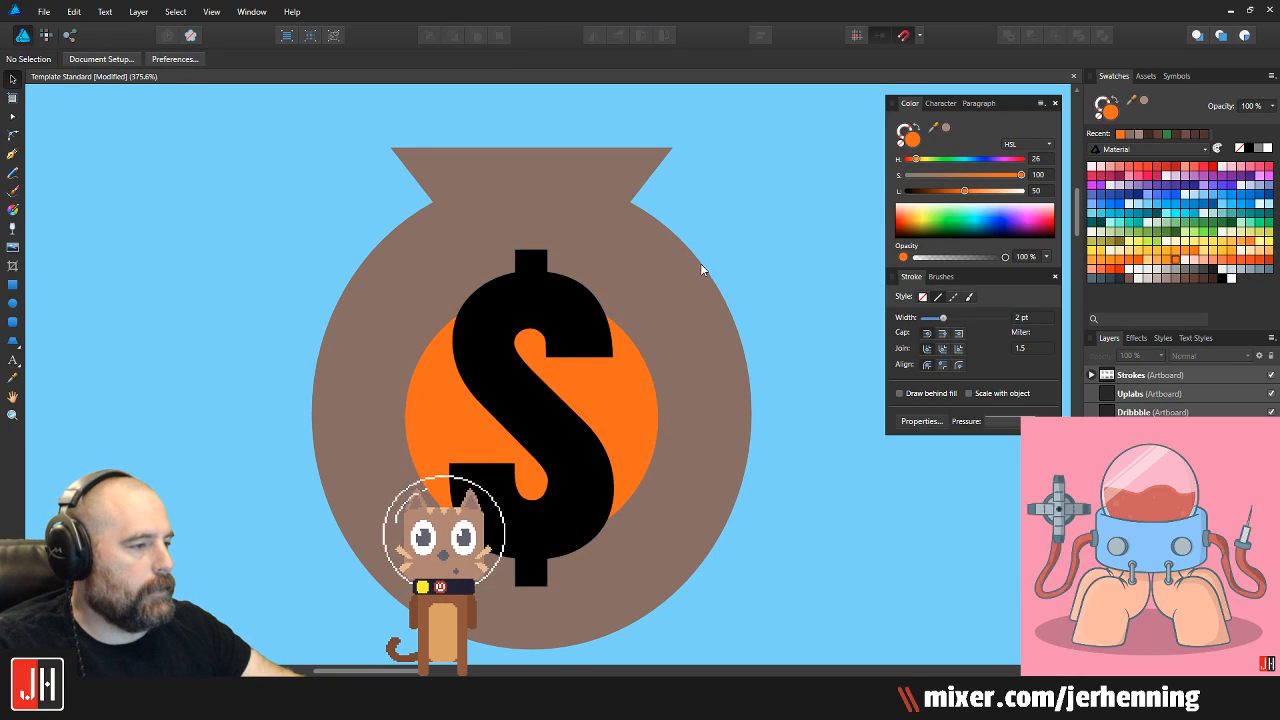
Duplicate the orange circle and enlarge the copy about its centre to leave a slim ring around the original
{"action": "scroll", "coordinate": [700, 268], "scroll_direction": "right", "scroll_amount": 1}
{"action": "left_click", "coordinate": [573, 416]}
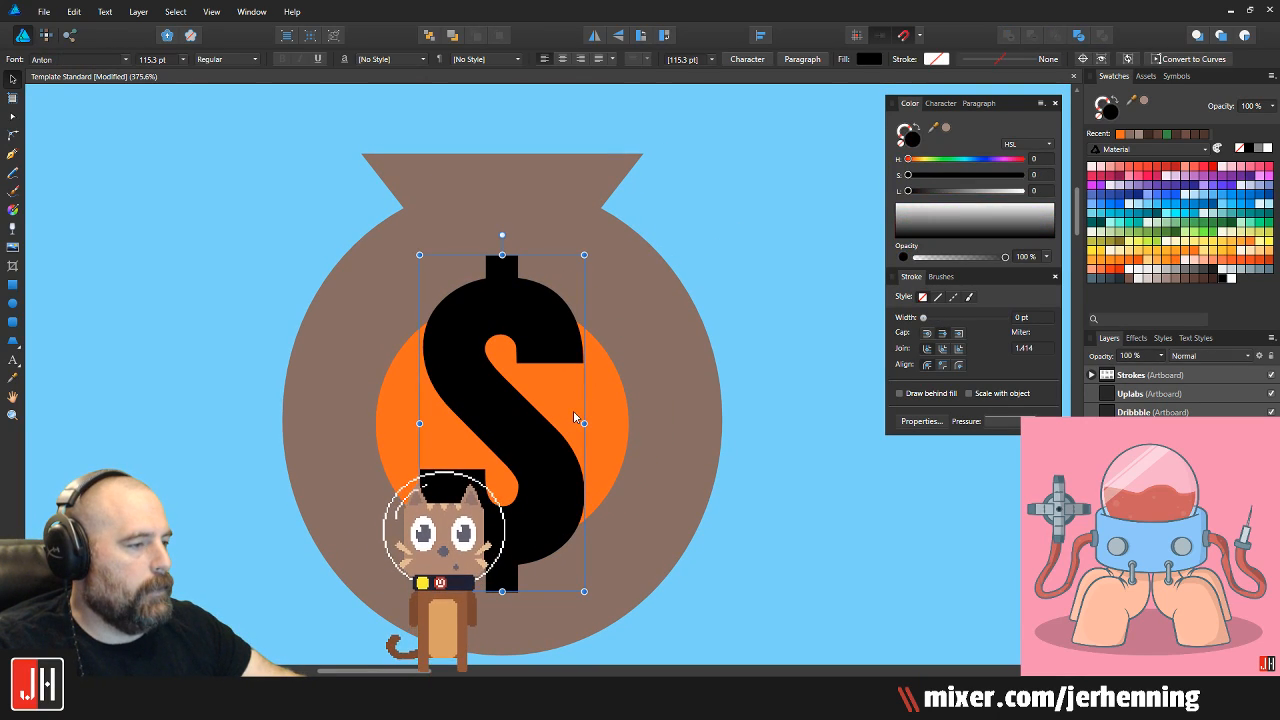
{"action": "left_click", "coordinate": [574, 416]}
{"action": "scroll", "coordinate": [605, 405], "scroll_direction": "up", "scroll_amount": 2}
{"action": "left_click_drag", "start_coordinate": [637, 250], "coordinate": [669, 224]}
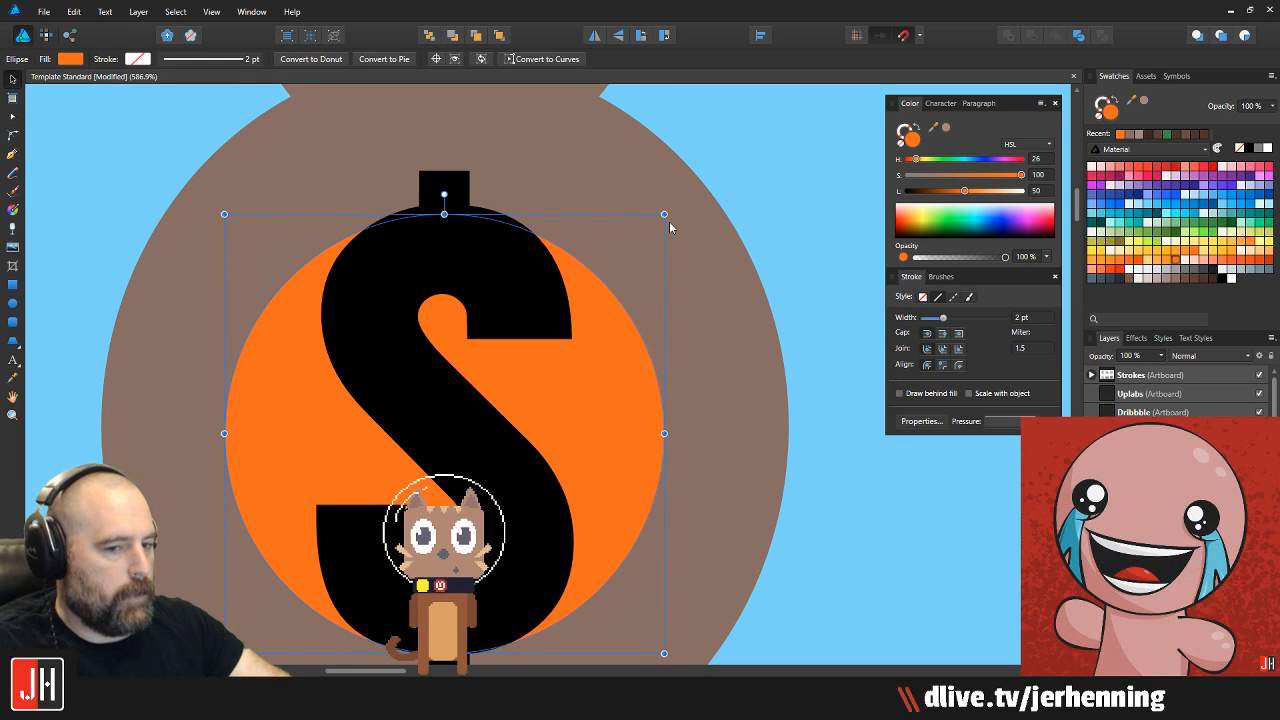
Recolour the enlarged circle with a slightly darker orange, HSL 27, 100, 47, and deselect it
{"action": "scroll", "coordinate": [624, 222], "scroll_direction": "down", "scroll_amount": 3}
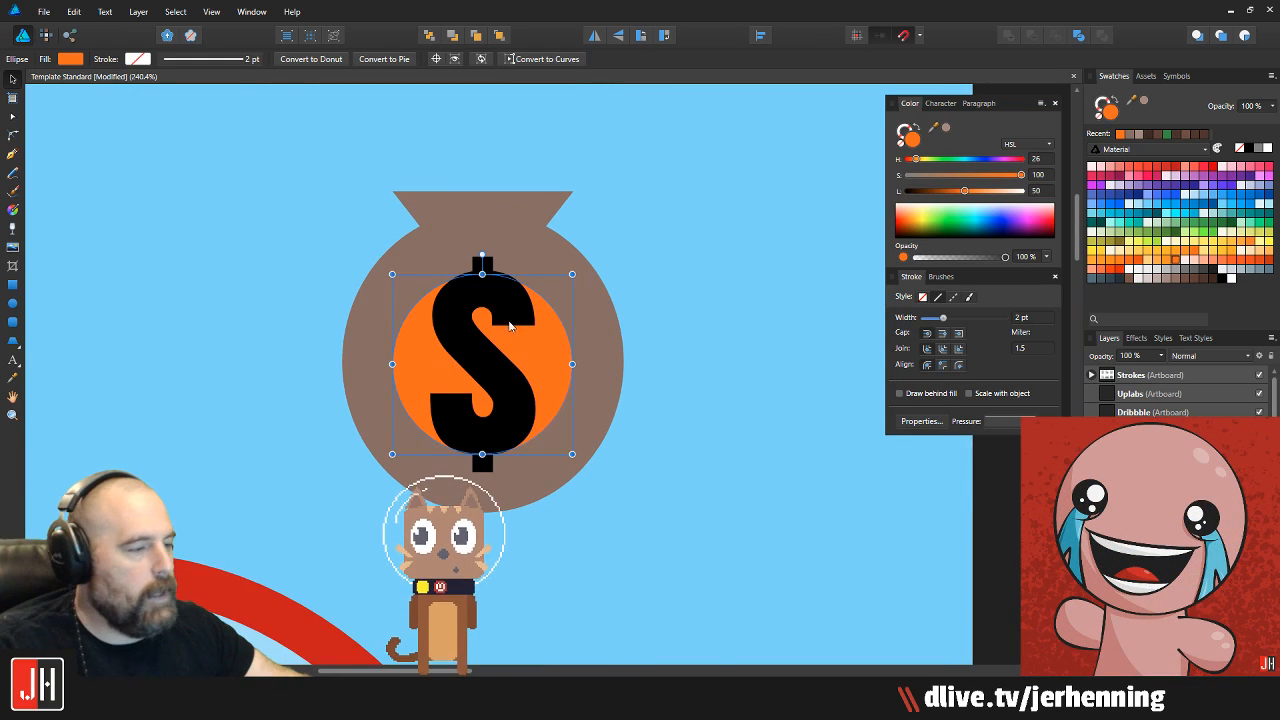
{"action": "scroll", "coordinate": [521, 337], "scroll_direction": "up", "scroll_amount": 1}
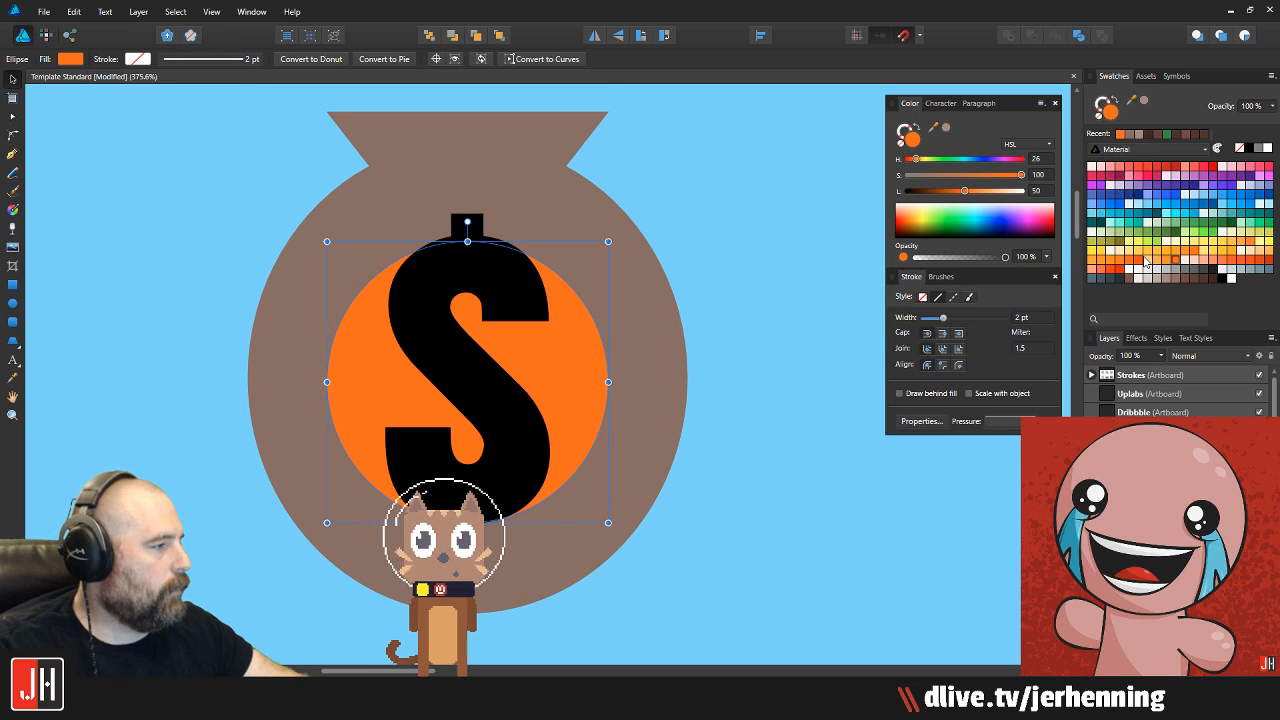
{"action": "left_click", "coordinate": [842, 277]}
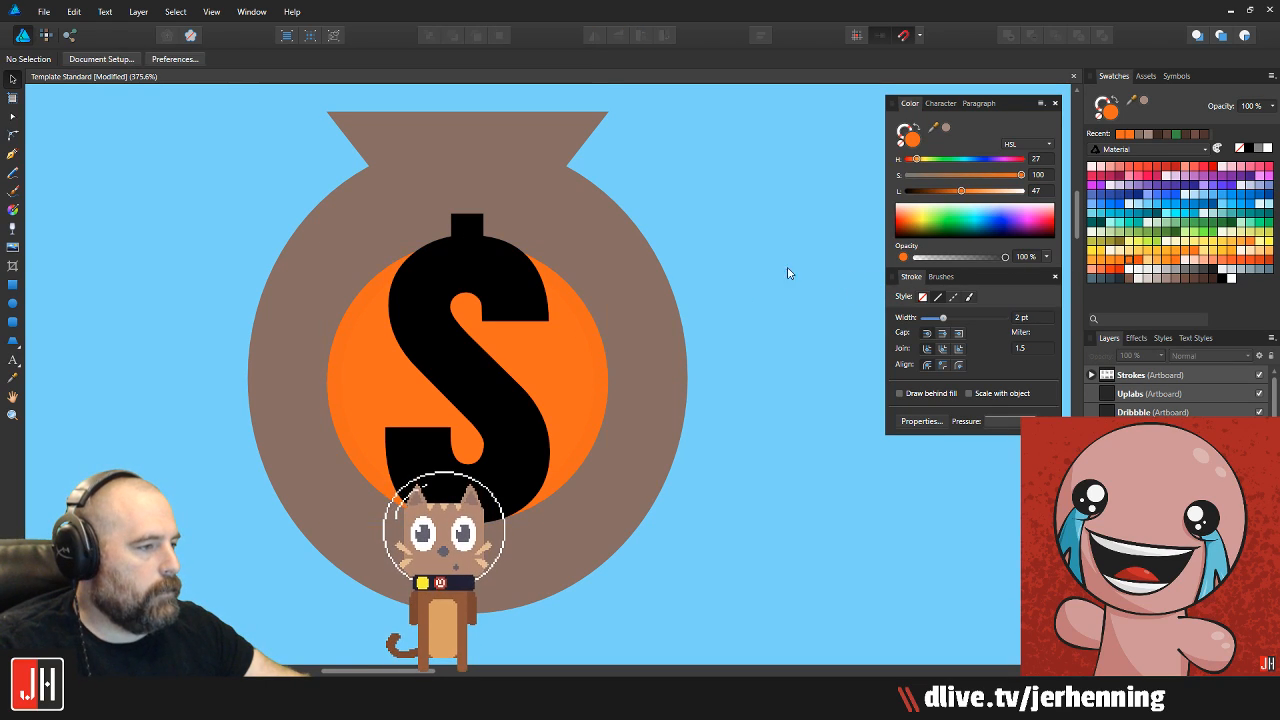
Fill the bag shape with a dark grey of 26 lightness
{"action": "left_click", "coordinate": [640, 249]}
{"action": "scroll", "coordinate": [640, 249], "scroll_direction": "down", "scroll_amount": 2}
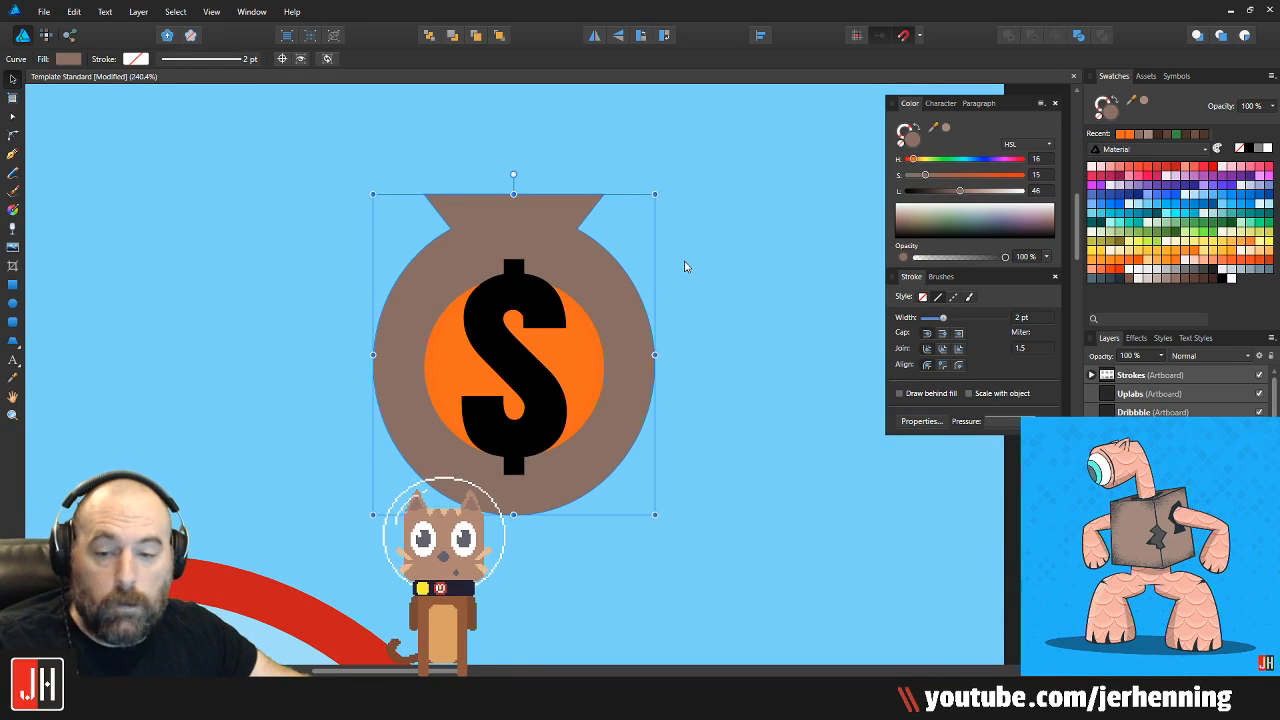
{"action": "left_click", "coordinate": [1205, 271]}
{"action": "scroll", "coordinate": [703, 301], "scroll_direction": "down", "scroll_amount": 5}
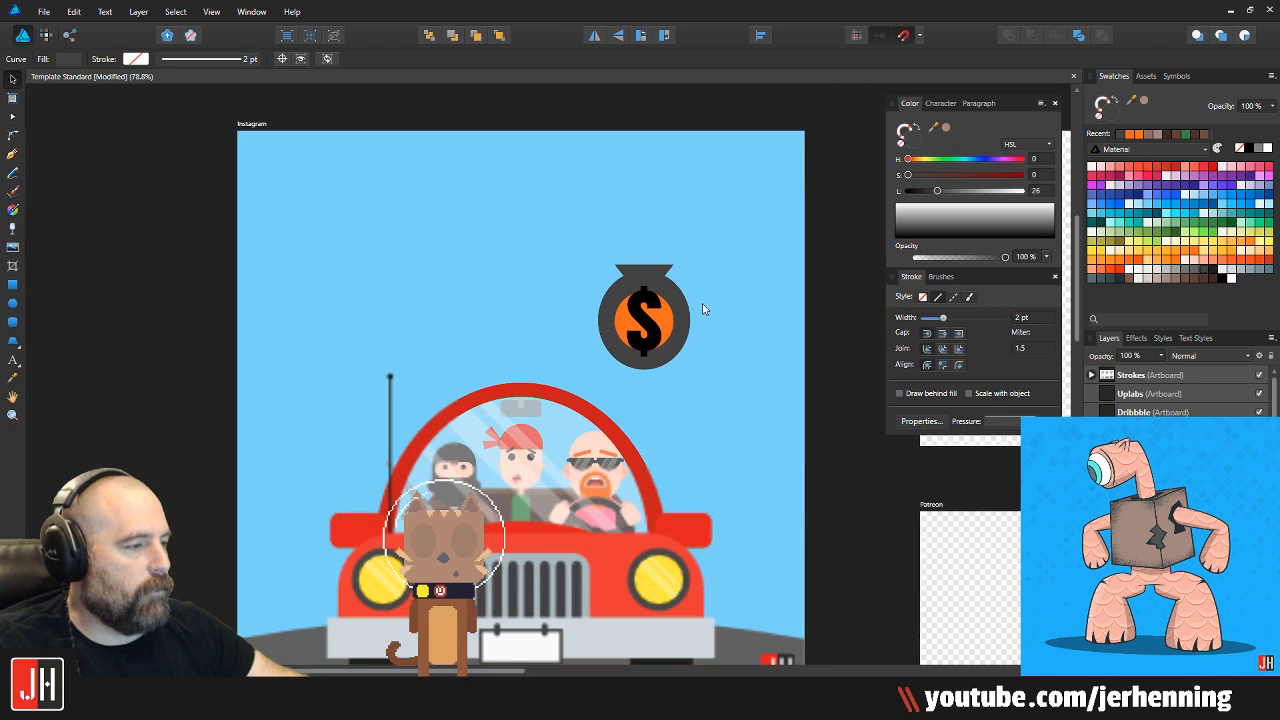
Examine the recoloured bag up close and in relation to the whole car illustration
{"action": "left_click", "coordinate": [724, 303]}
{"action": "scroll", "coordinate": [703, 302], "scroll_direction": "up", "scroll_amount": 6}
{"action": "left_click_drag", "start_coordinate": [702, 302], "coordinate": [808, 301]}
{"action": "left_click", "coordinate": [726, 274]}
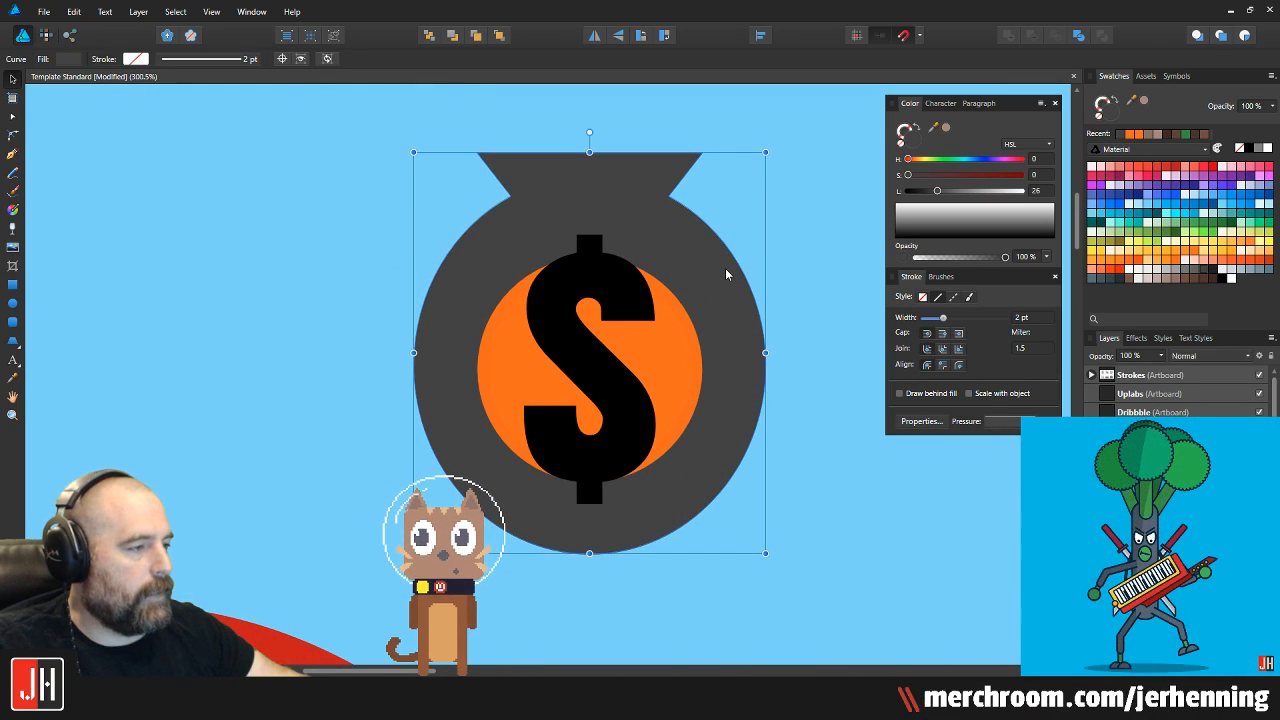
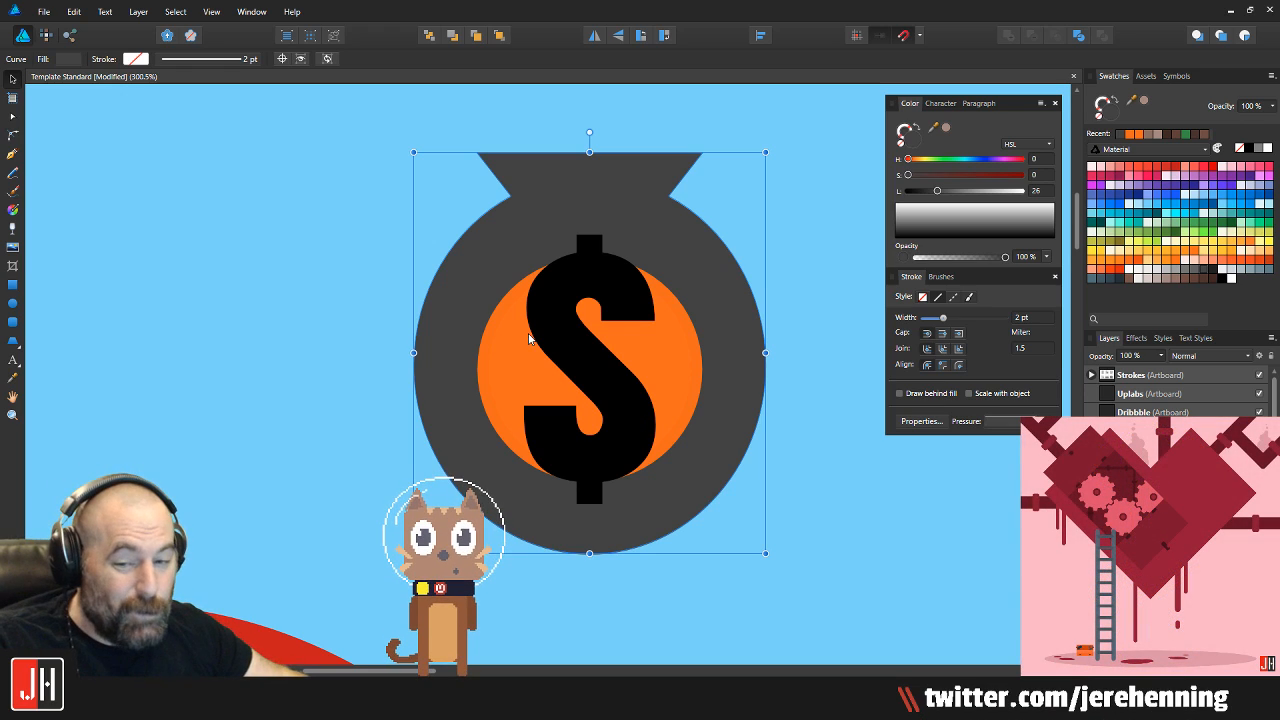
{"action": "key", "text": "ctrl+z"}
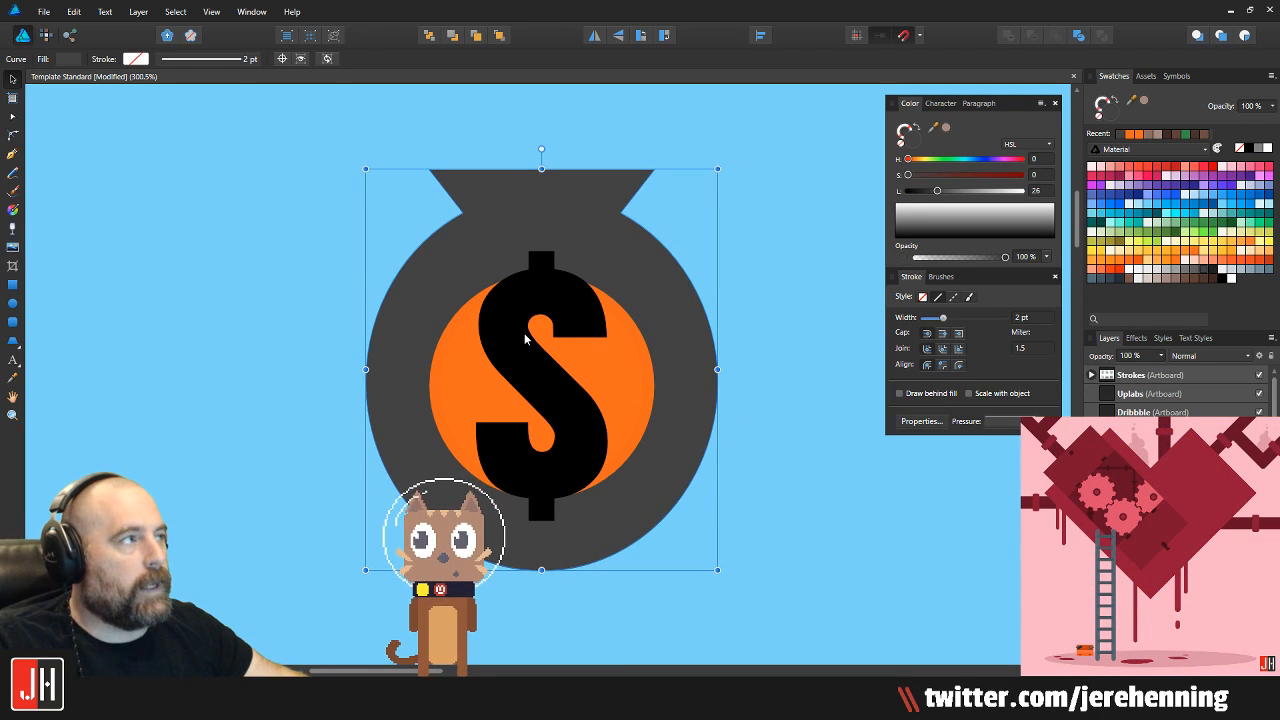
{"action": "left_click_drag", "start_coordinate": [555, 335], "coordinate": [528, 337]}
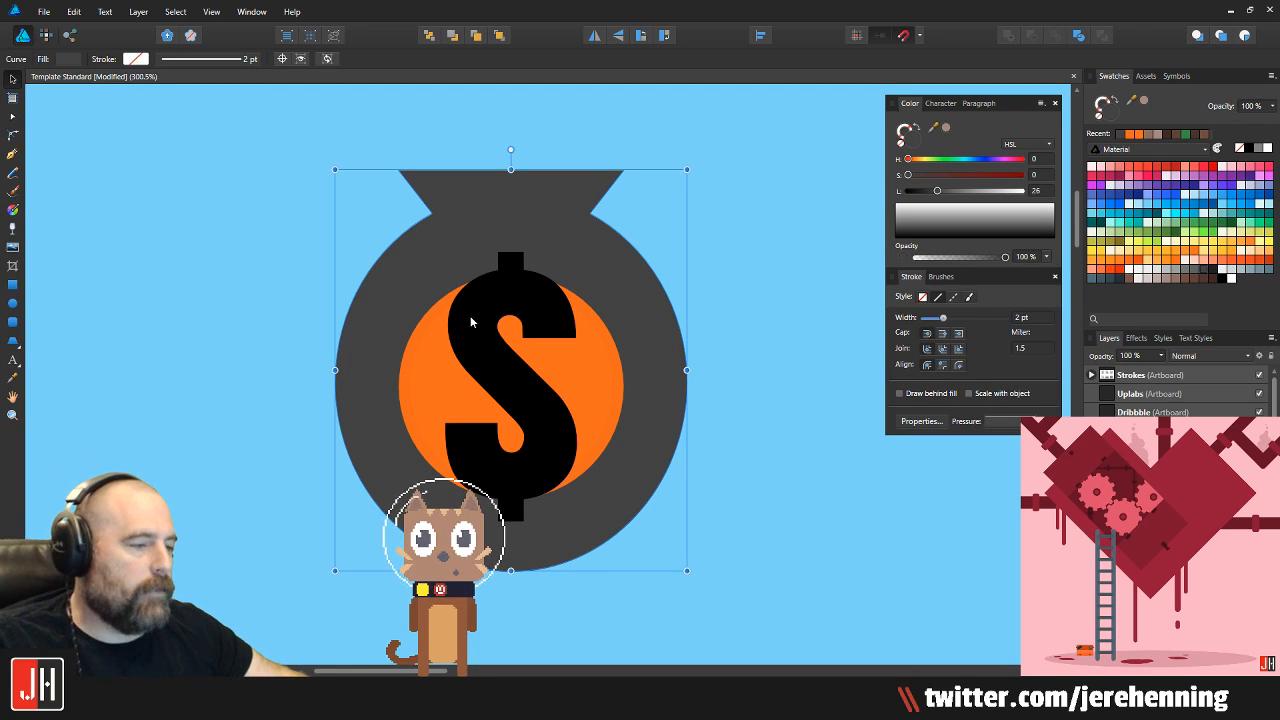
{"action": "left_click_drag", "start_coordinate": [487, 280], "coordinate": [477, 287]}
{"action": "scroll", "coordinate": [568, 260], "scroll_direction": "down", "scroll_amount": 2}
{"action": "left_click", "coordinate": [563, 316]}
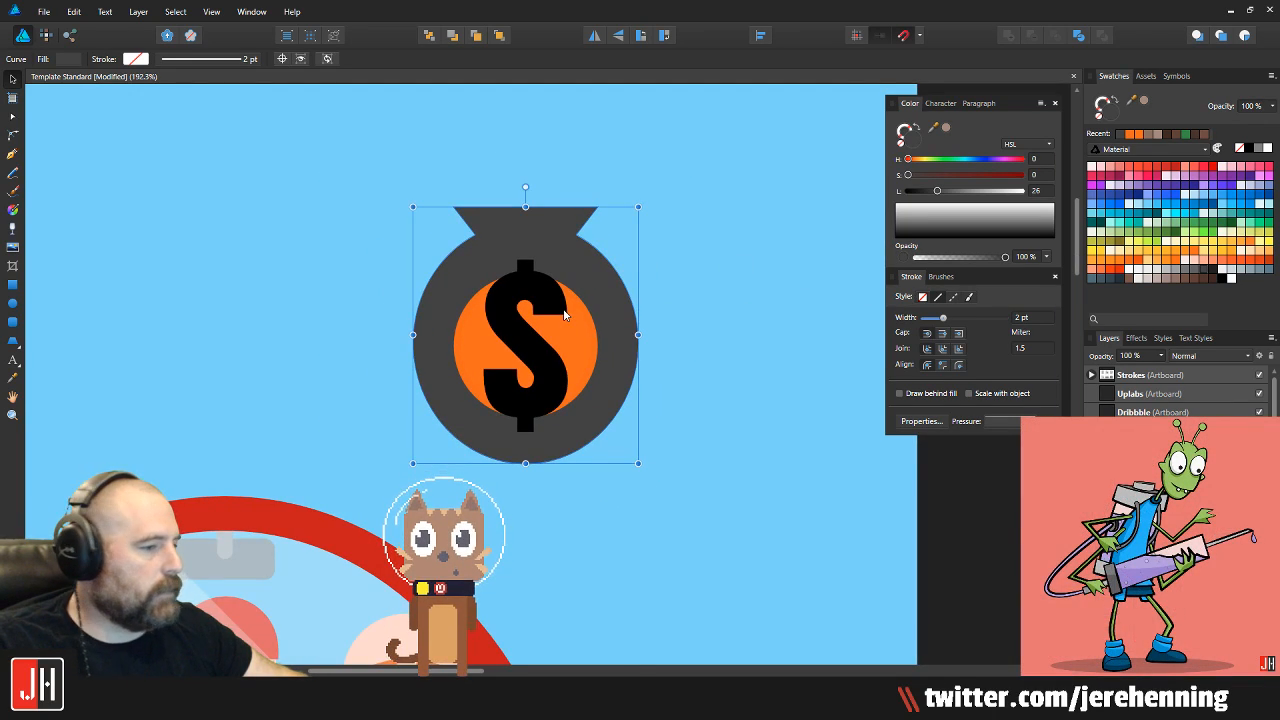
{"action": "scroll", "coordinate": [563, 316], "scroll_direction": "down", "scroll_amount": 2}
{"action": "scroll", "coordinate": [563, 316], "scroll_direction": "up", "scroll_amount": 1}
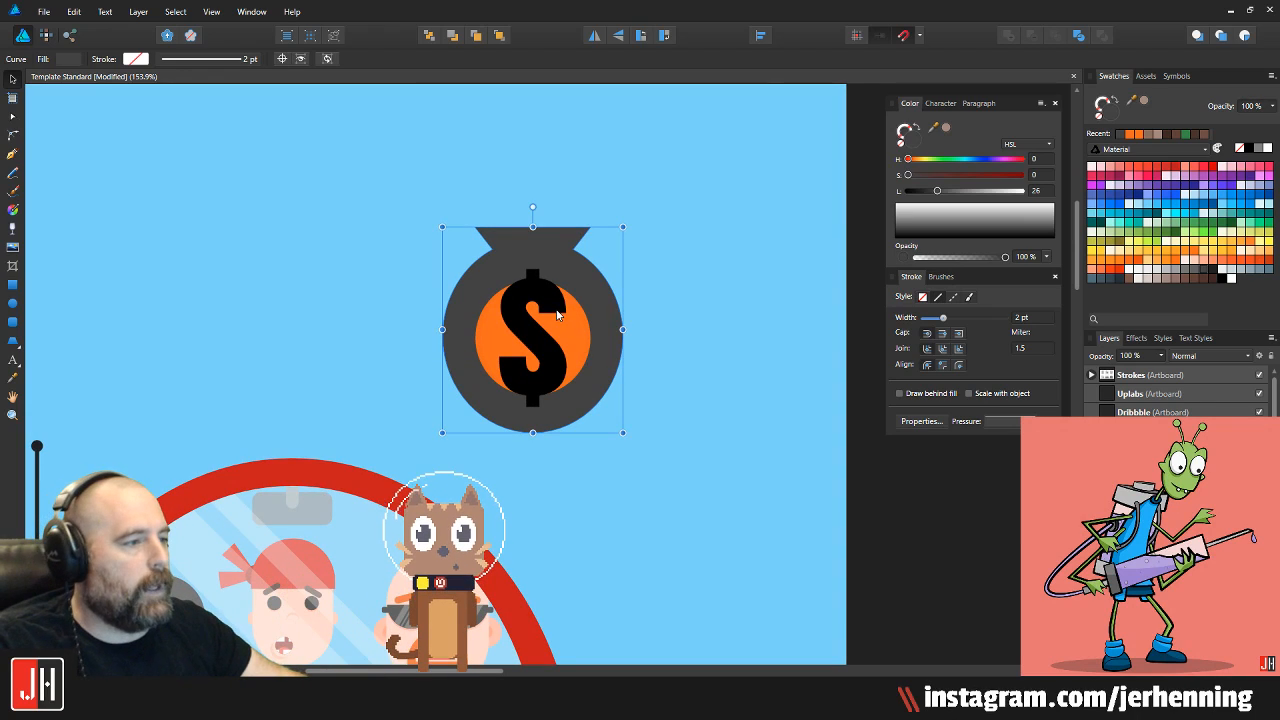
Fill the larger circle with white to form a ring around the orange one, and select the dollar sign
{"action": "double_click", "coordinate": [562, 328]}
{"action": "scroll", "coordinate": [574, 320], "scroll_direction": "up", "scroll_amount": 2}
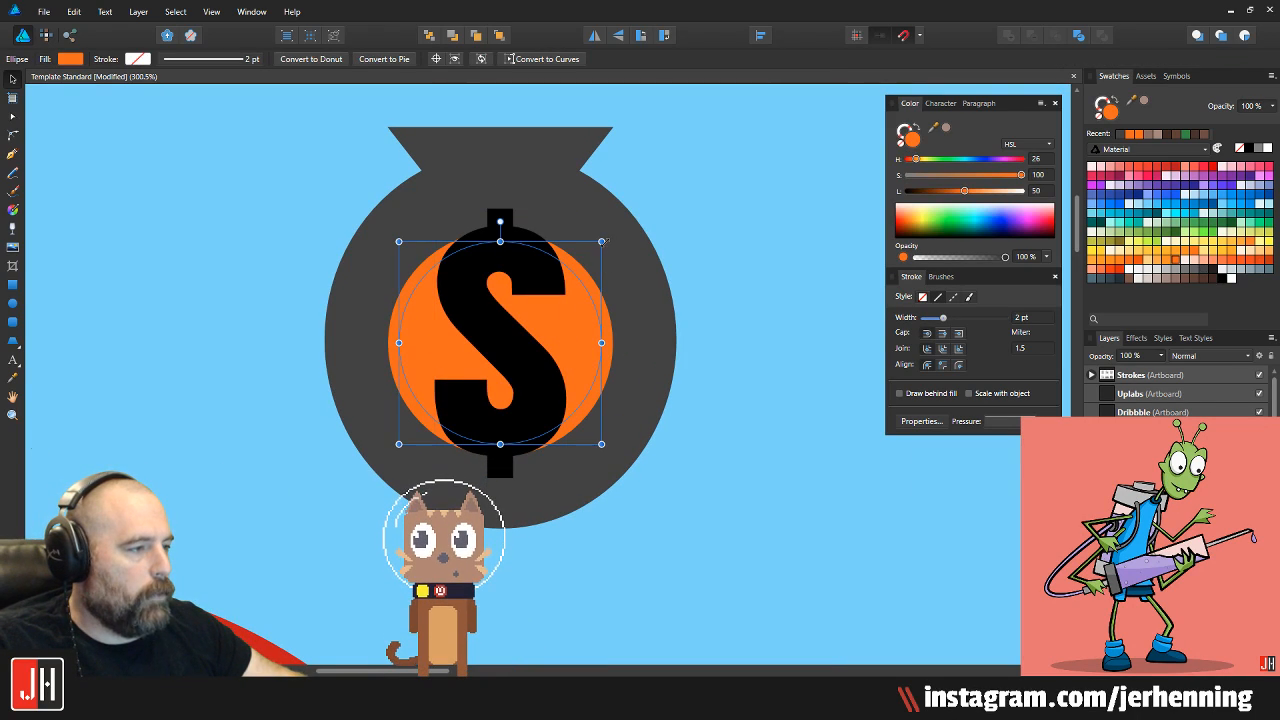
{"action": "left_click", "coordinate": [600, 296]}
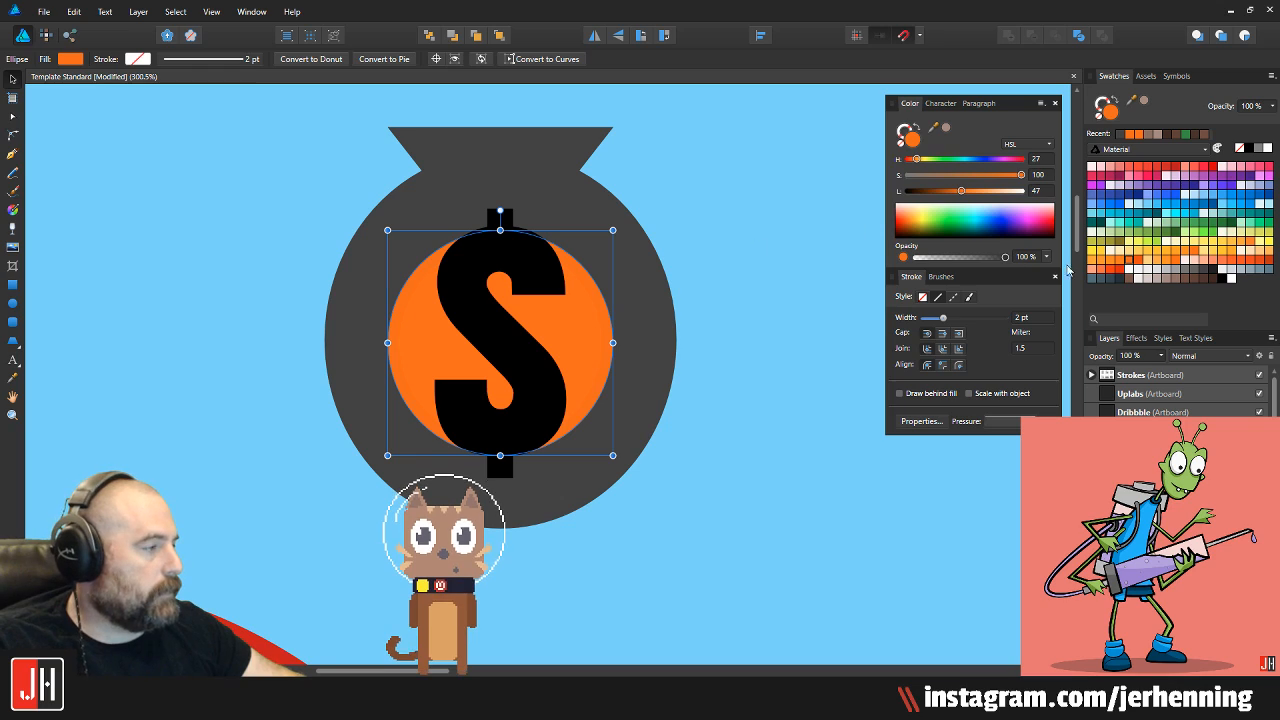
{"action": "left_click", "coordinate": [1128, 271]}
{"action": "scroll", "coordinate": [537, 323], "scroll_direction": "up", "scroll_amount": 2}
{"action": "left_click", "coordinate": [552, 324]}
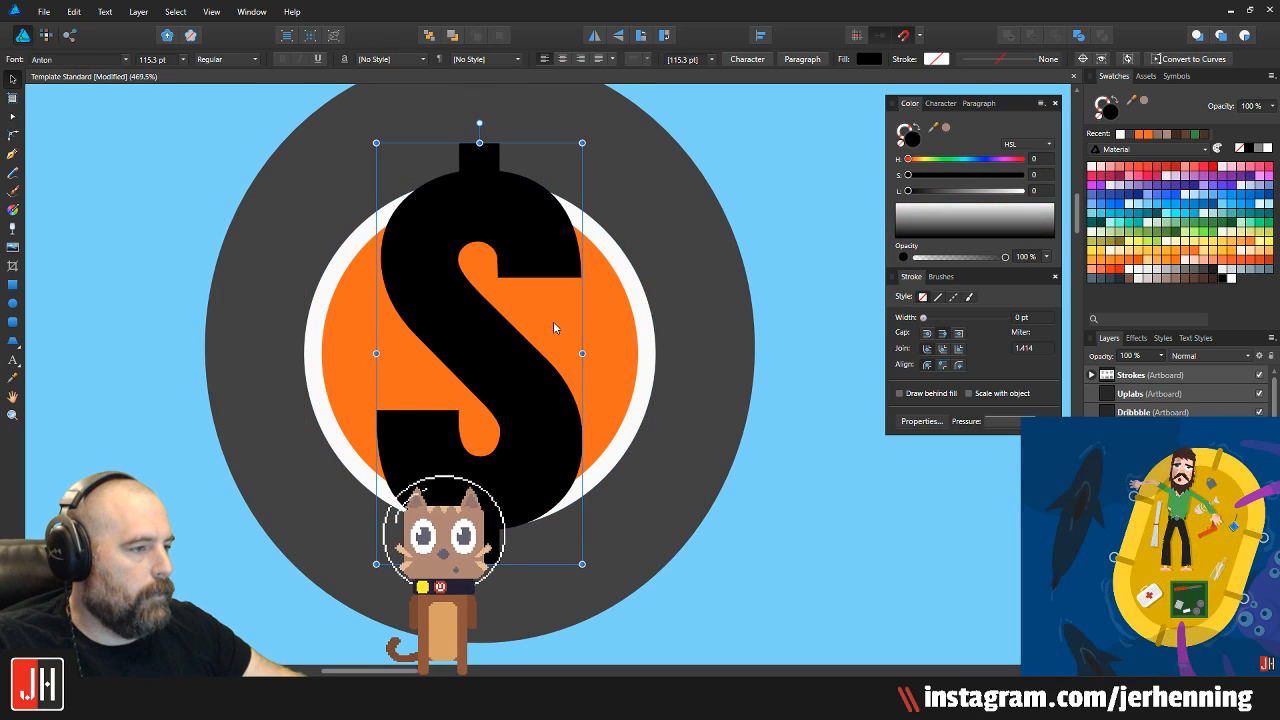
Fill the orange inner circle of the emblem with light blue, HSL 207, 90, 61, and deselect it
{"action": "left_click", "coordinate": [621, 324]}
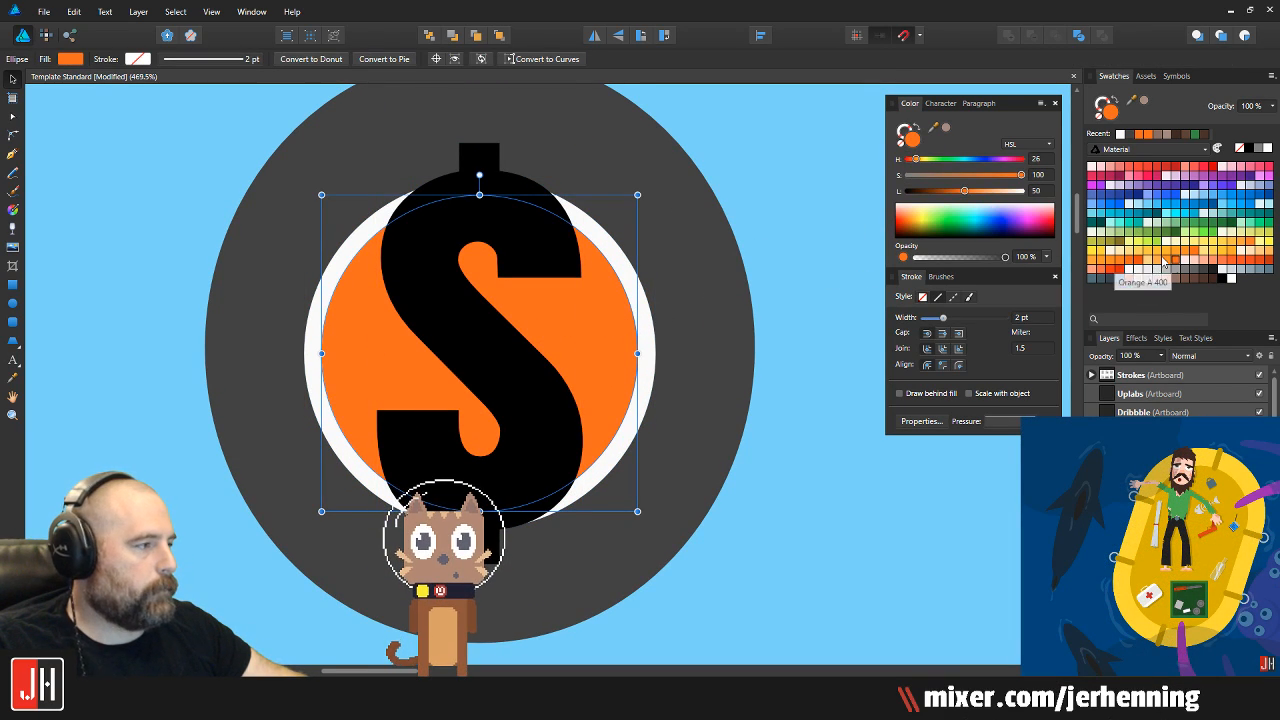
{"action": "left_click", "coordinate": [1224, 201]}
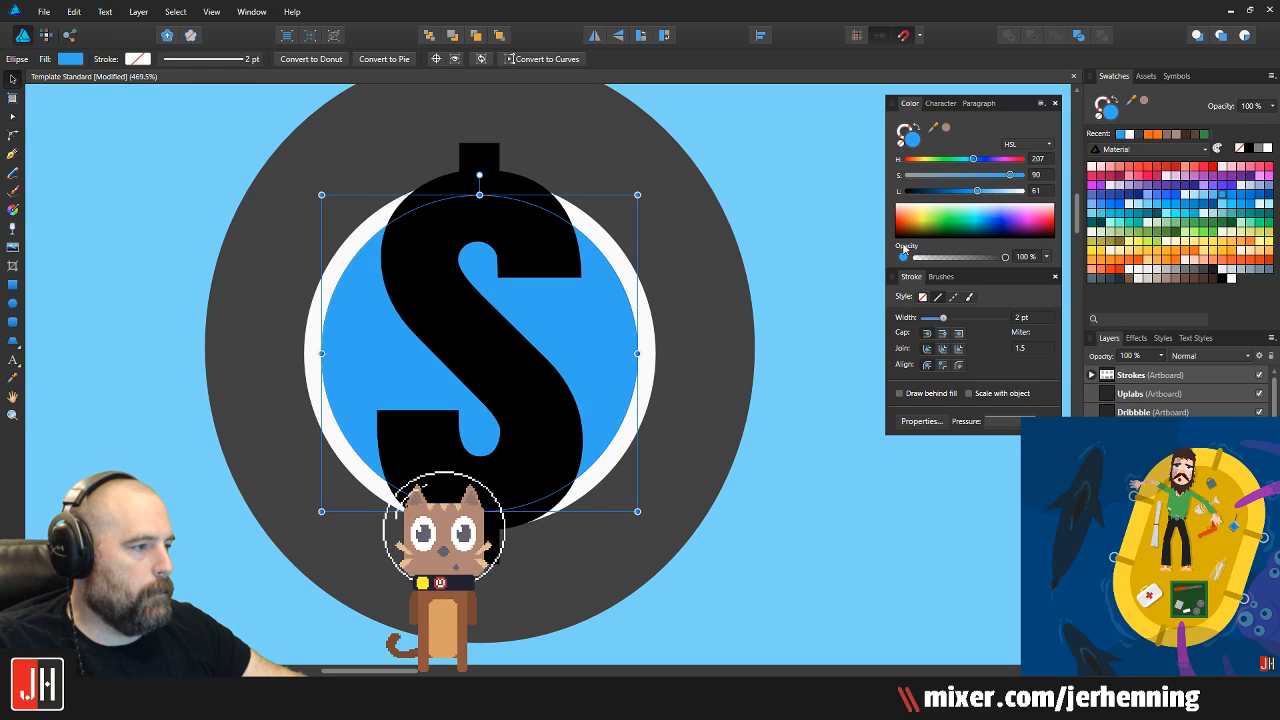
{"action": "left_click", "coordinate": [757, 247]}
{"action": "scroll", "coordinate": [663, 322], "scroll_direction": "down", "scroll_amount": 3}
{"action": "scroll", "coordinate": [533, 311], "scroll_direction": "up", "scroll_amount": 3}
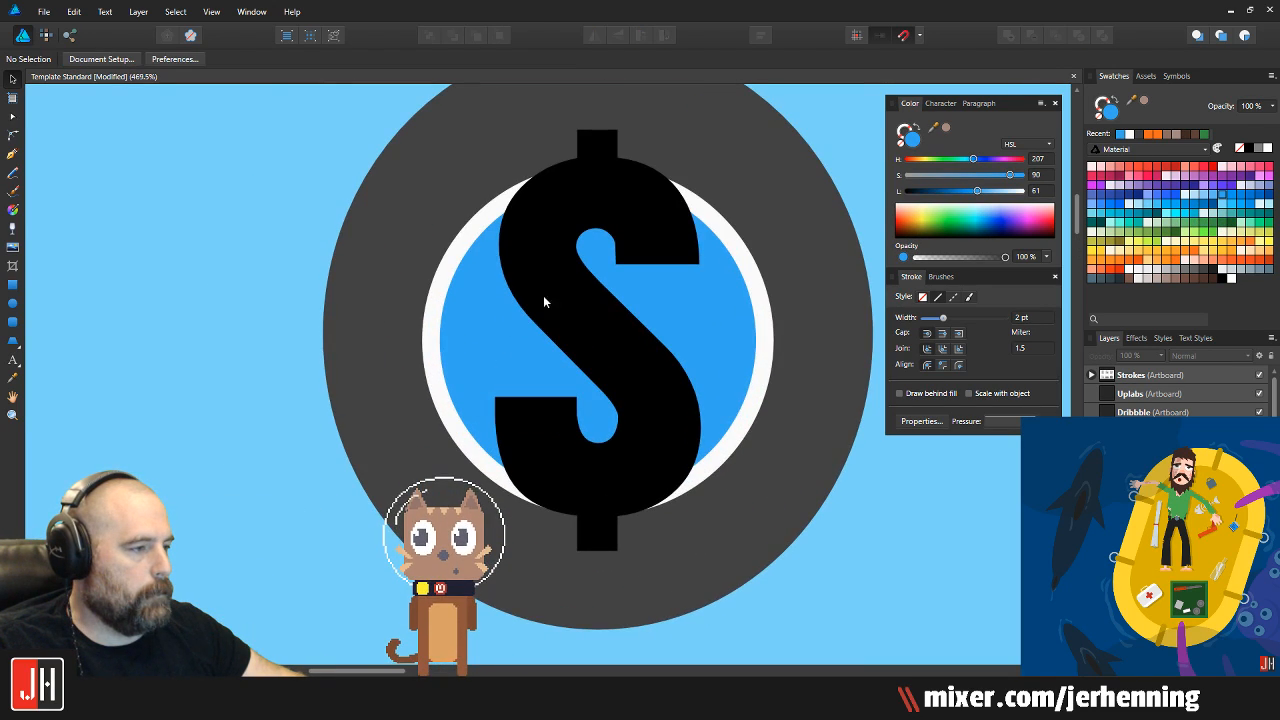
Try white and several greys on the dollar sign, ending with a dark grey of 26 lightness
{"action": "left_click", "coordinate": [588, 270]}
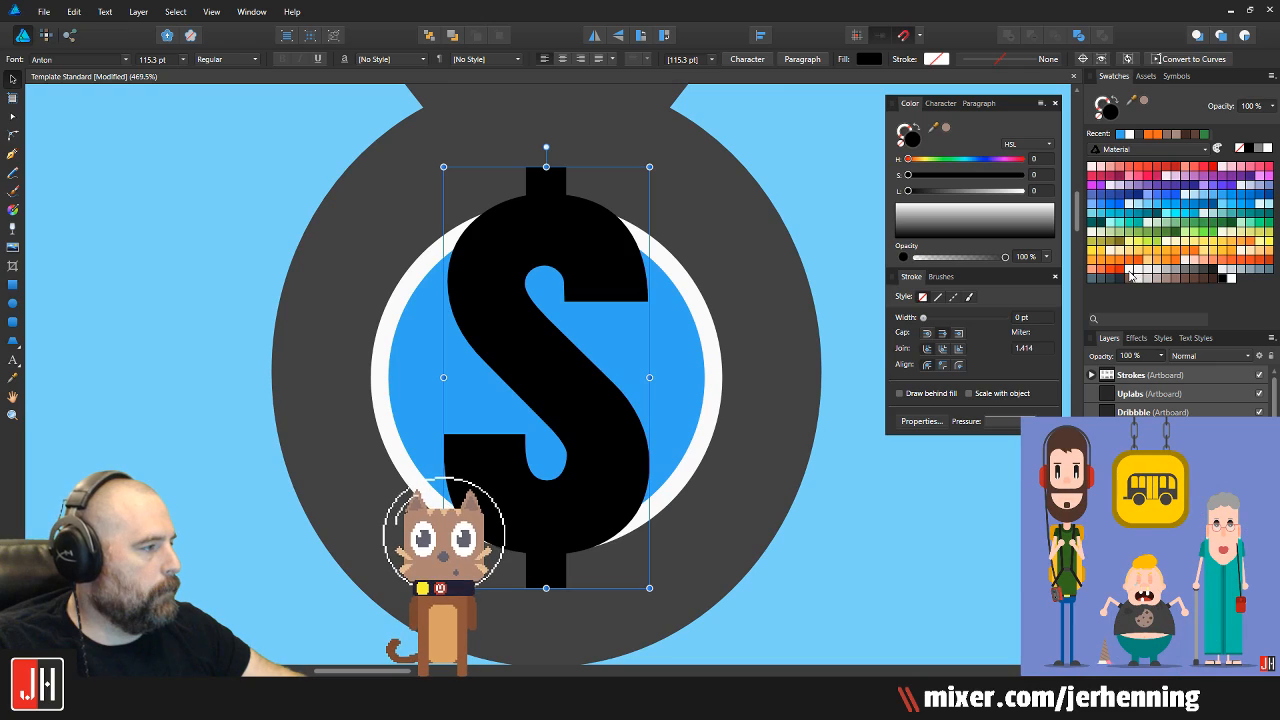
{"action": "left_click", "coordinate": [1130, 275]}
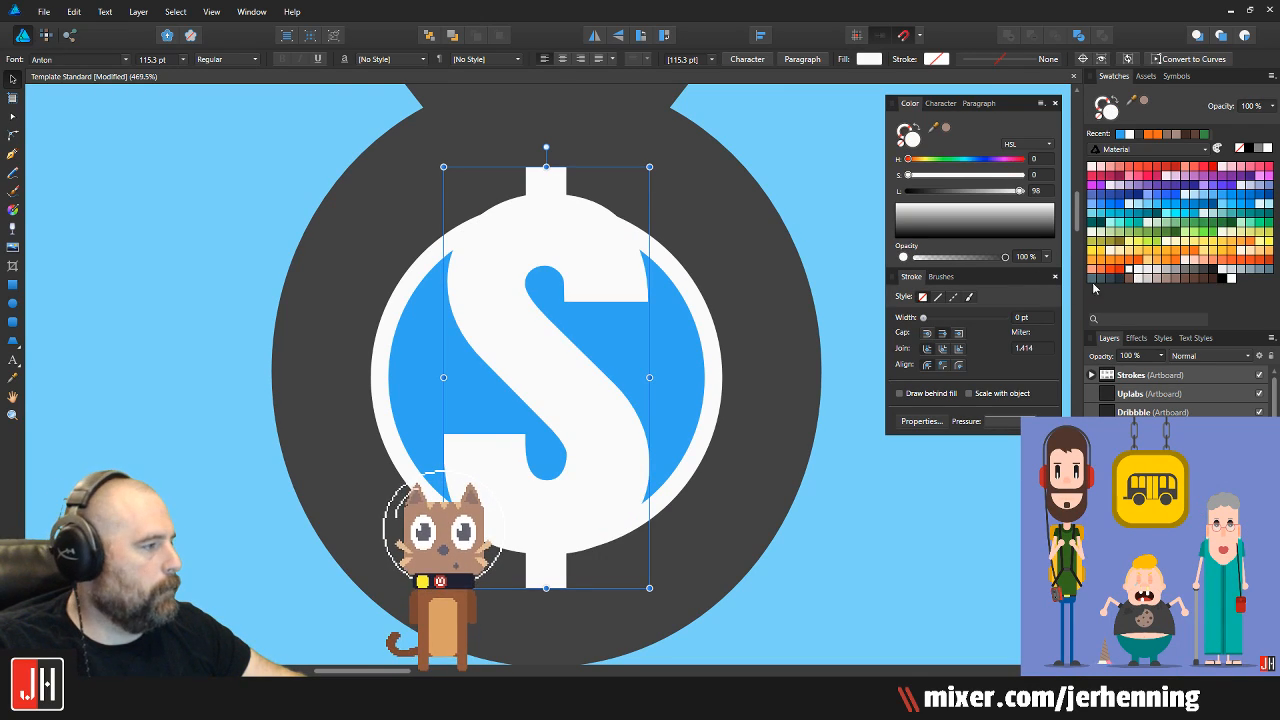
{"action": "left_click", "coordinate": [1166, 270]}
{"action": "left_click", "coordinate": [1175, 273]}
{"action": "left_click", "coordinate": [1184, 273]}
{"action": "left_click", "coordinate": [1202, 273]}
Fill the bag shape with a muted brown, HSL 16, 15, 56
{"action": "left_click", "coordinate": [724, 235]}
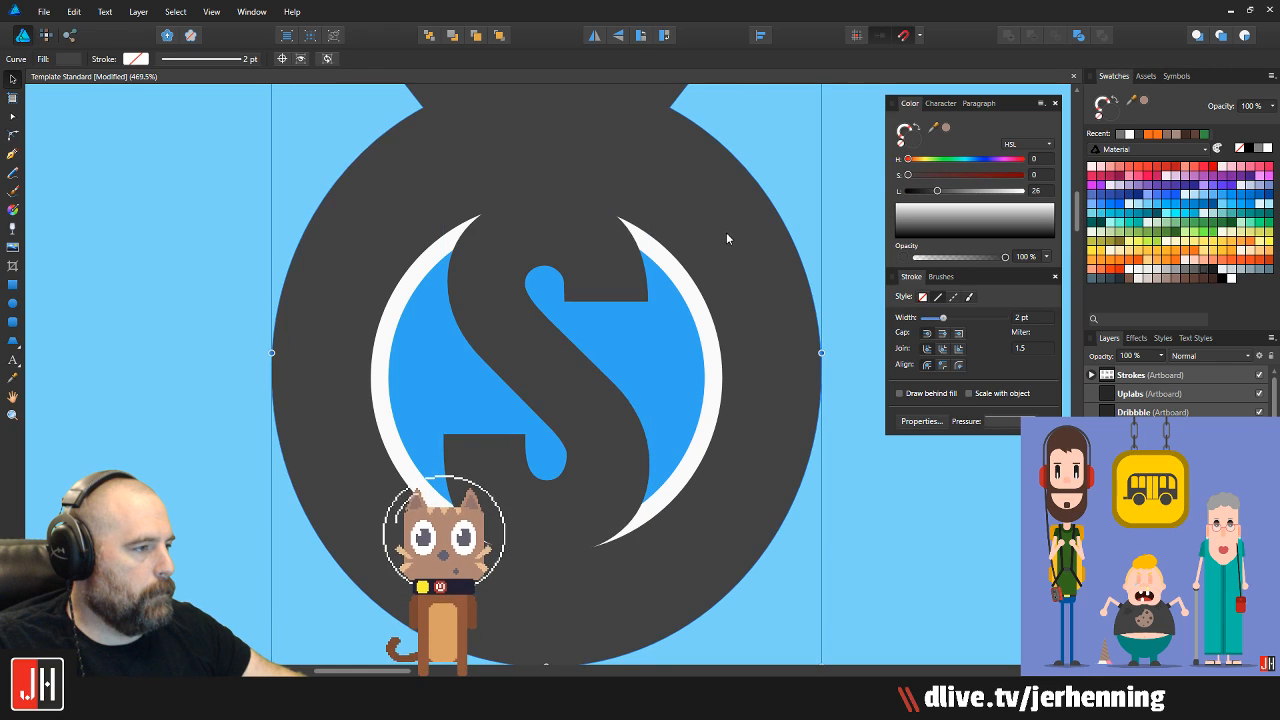
{"action": "scroll", "coordinate": [723, 230], "scroll_direction": "down", "scroll_amount": 4}
{"action": "left_click", "coordinate": [1166, 281]}
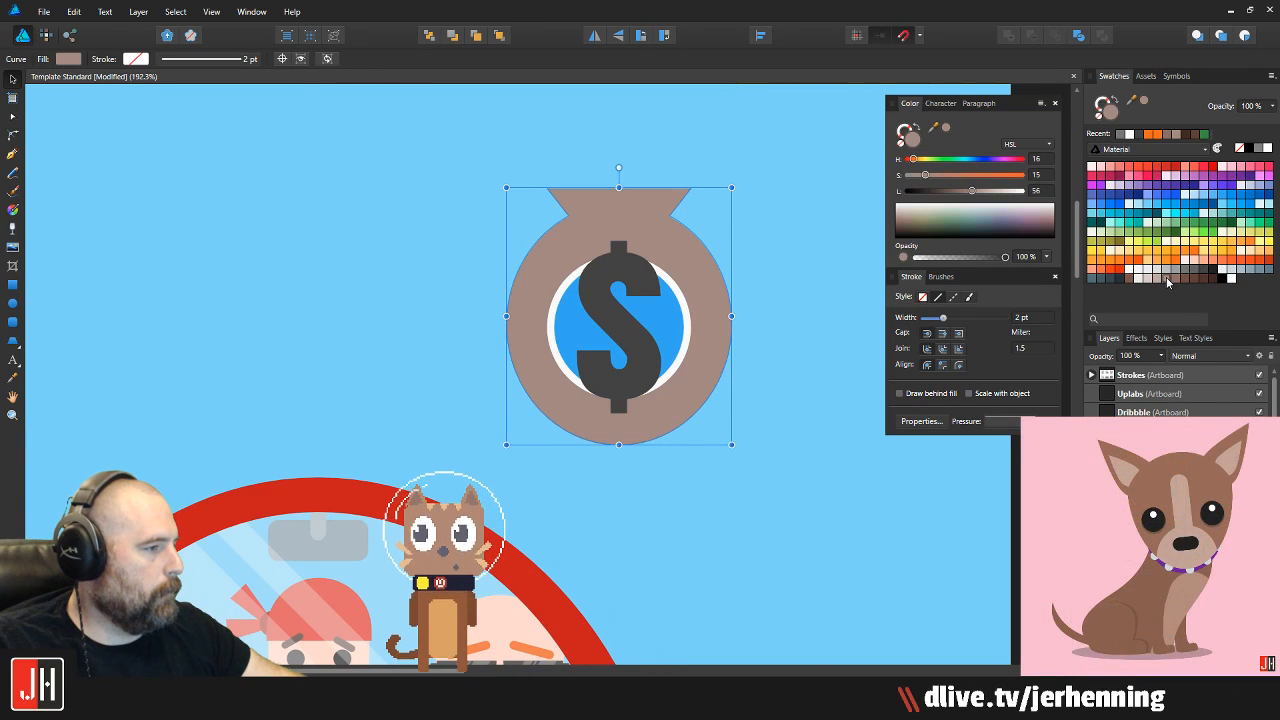
Scale the dollar sign down to 91 pt inside the ring and fill it with white sampled from the ring
{"action": "scroll", "coordinate": [587, 340], "scroll_direction": "up", "scroll_amount": 3}
{"action": "left_click", "coordinate": [636, 303]}
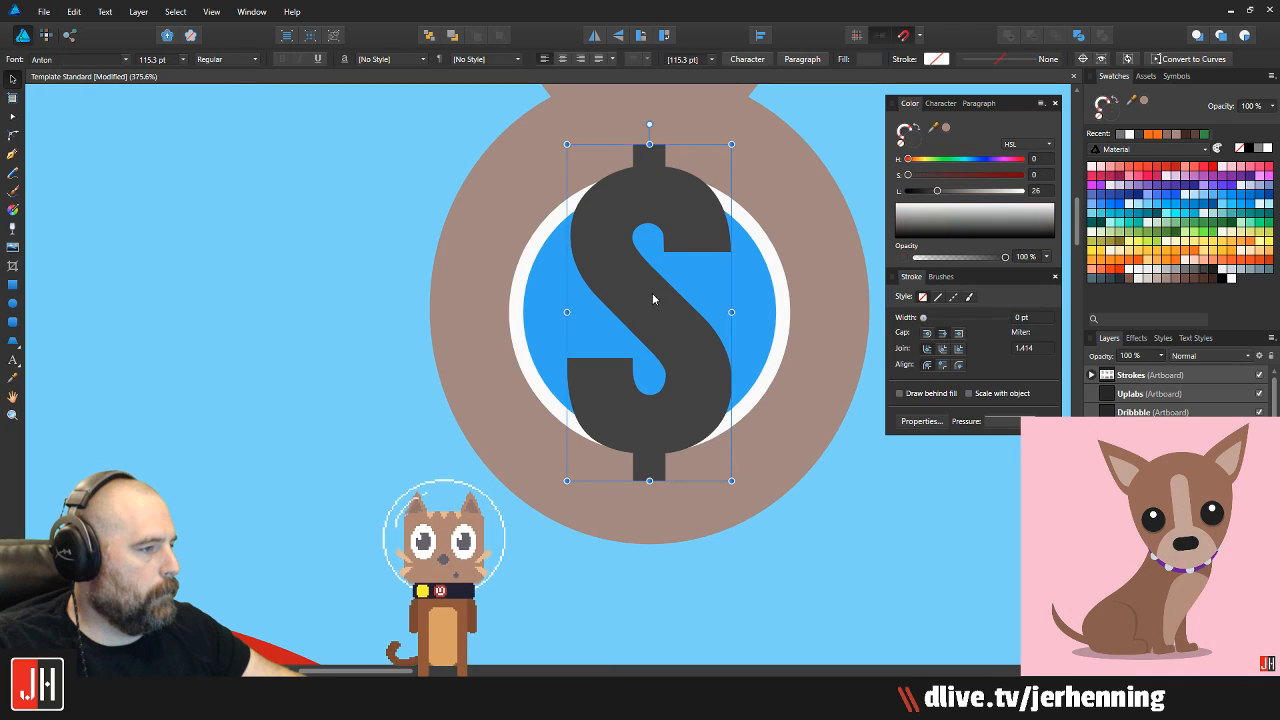
{"action": "left_click_drag", "start_coordinate": [684, 206], "coordinate": [663, 241]}
{"action": "key", "text": "ctrl+z"}
{"action": "key", "text": "i"}
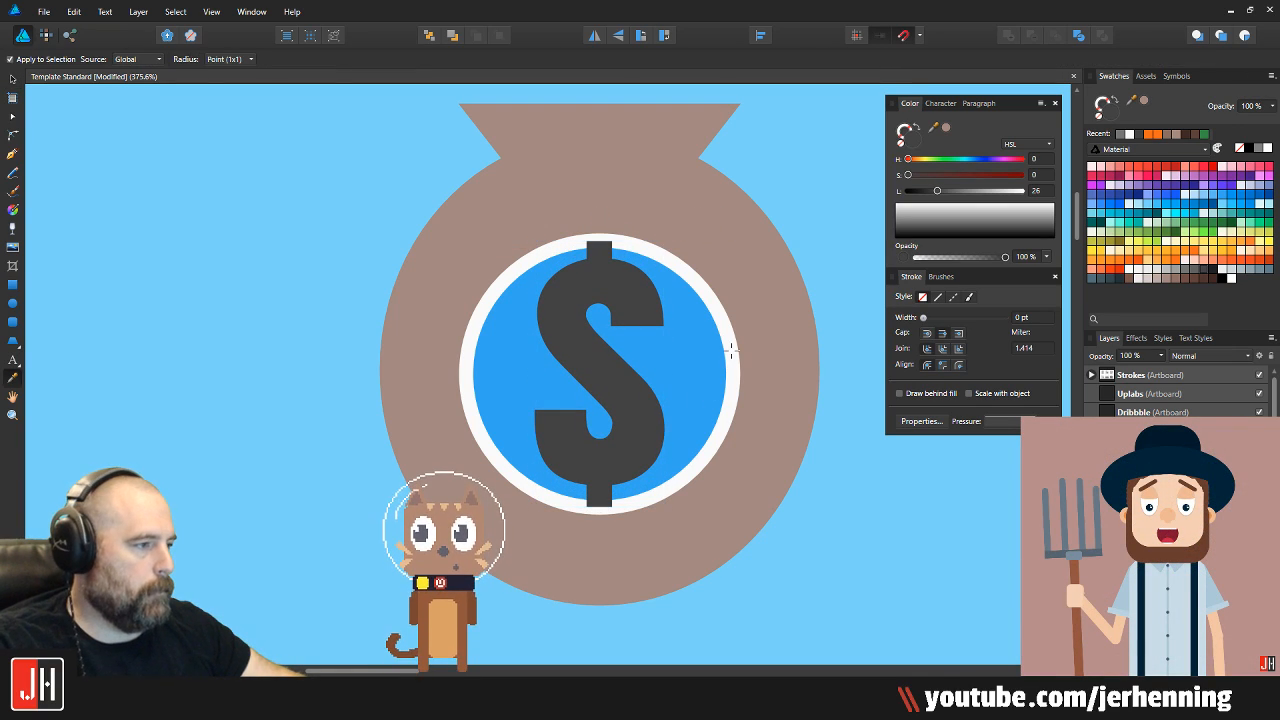
{"action": "left_click", "coordinate": [732, 352]}
{"action": "key", "text": "v"}
{"action": "left_click", "coordinate": [836, 416]}
Shrink the white dollar sign further to 71.8 pt so it sits well within the blue circle
{"action": "scroll", "coordinate": [684, 494], "scroll_direction": "down", "scroll_amount": 6}
{"action": "scroll", "coordinate": [688, 478], "scroll_direction": "up", "scroll_amount": 8}
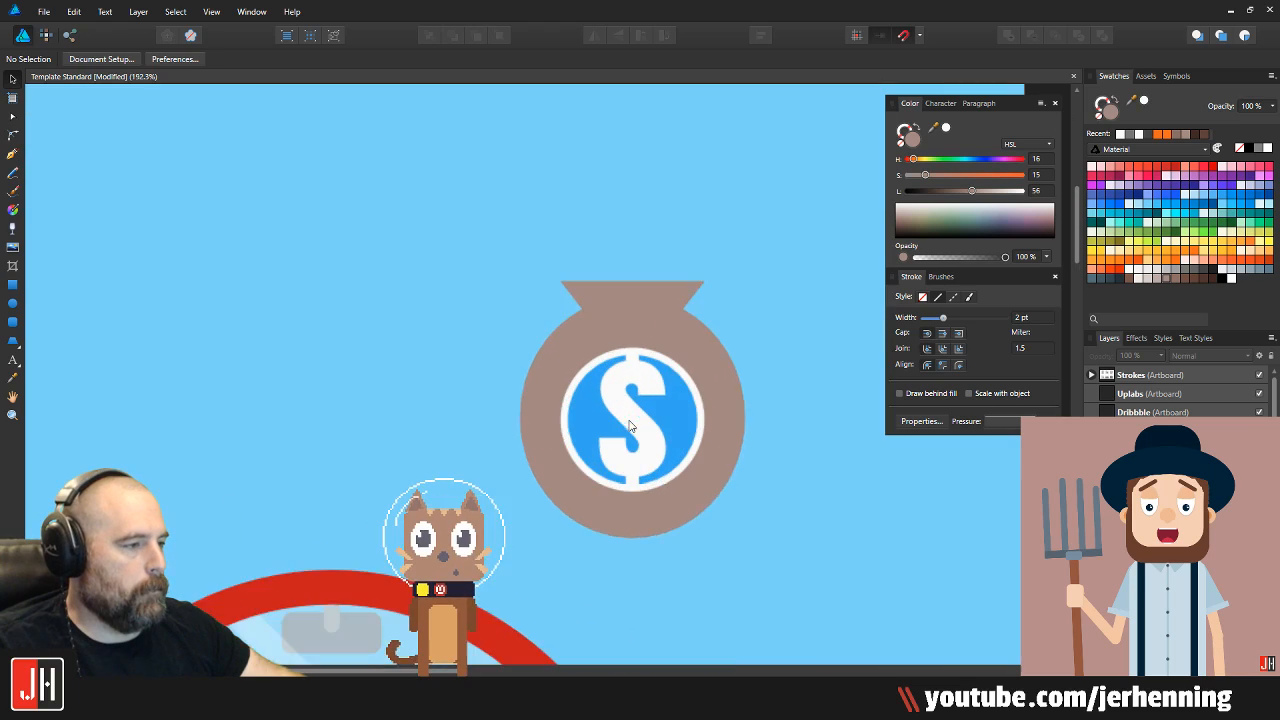
{"action": "left_click", "coordinate": [559, 384]}
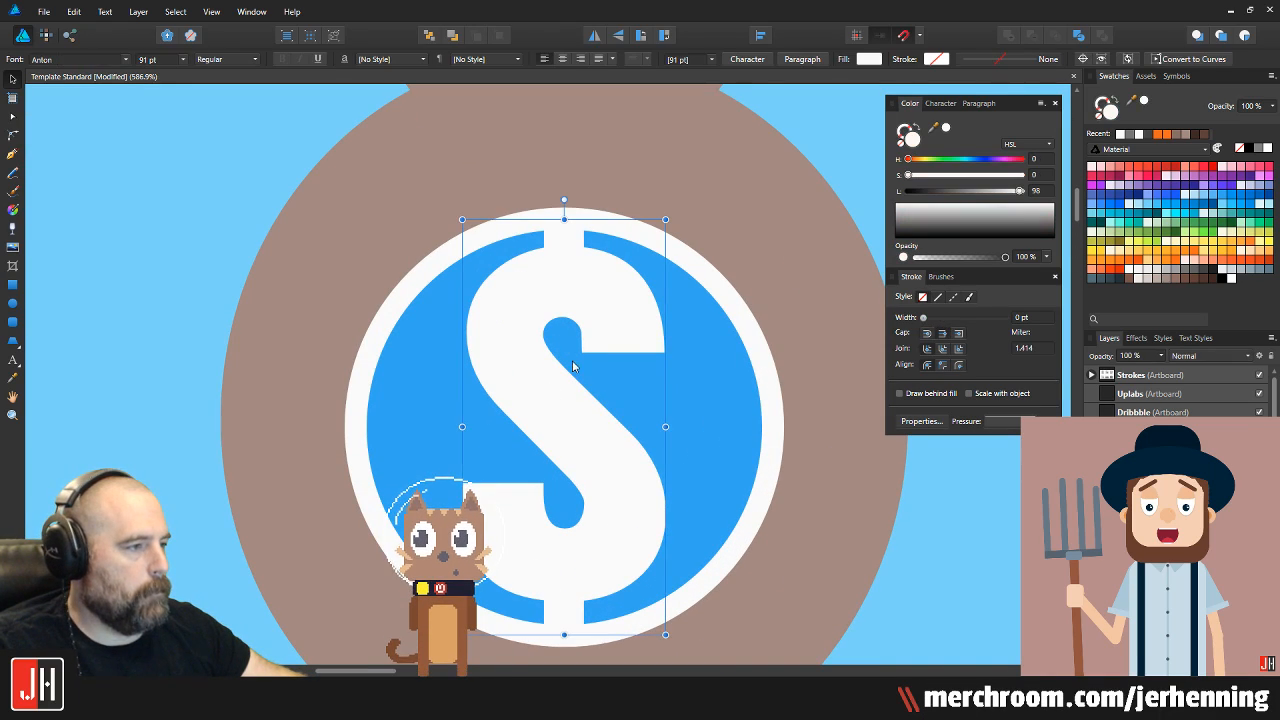
{"action": "left_click_drag", "start_coordinate": [668, 224], "coordinate": [663, 250]}
{"action": "scroll", "coordinate": [663, 260], "scroll_direction": "down", "scroll_amount": 8}
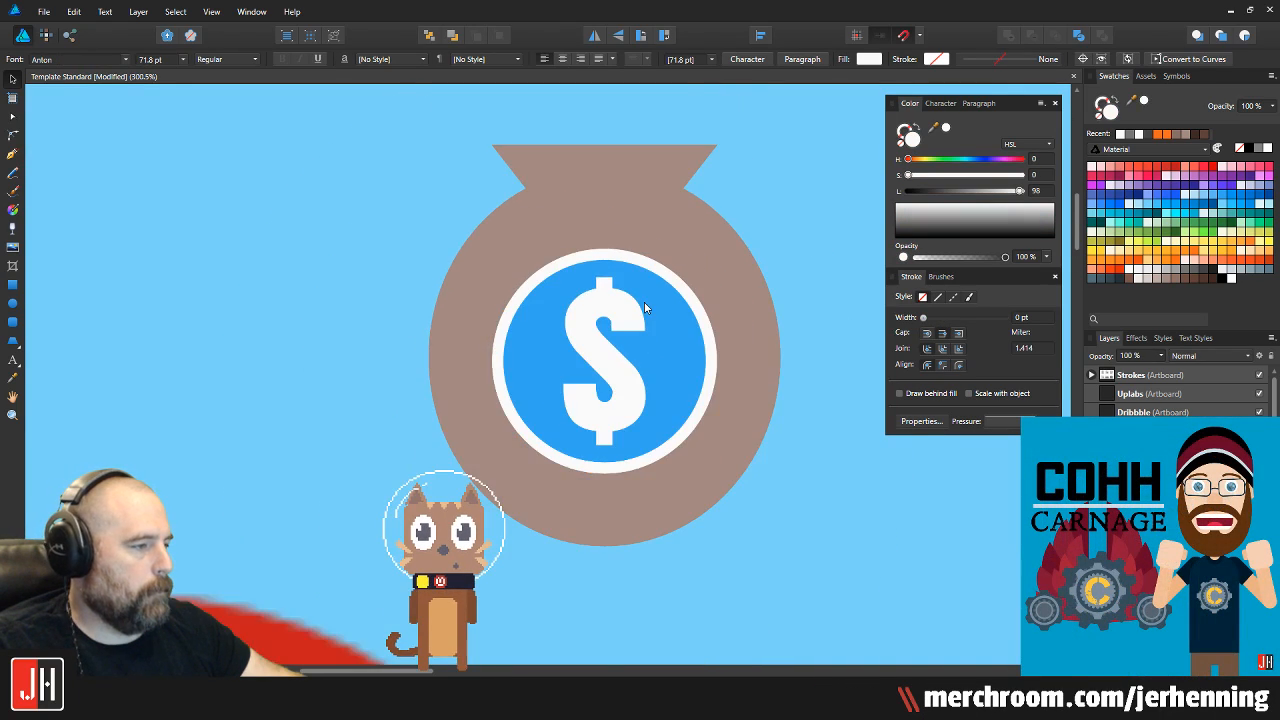
{"action": "scroll", "coordinate": [673, 371], "scroll_direction": "up", "scroll_amount": 4}
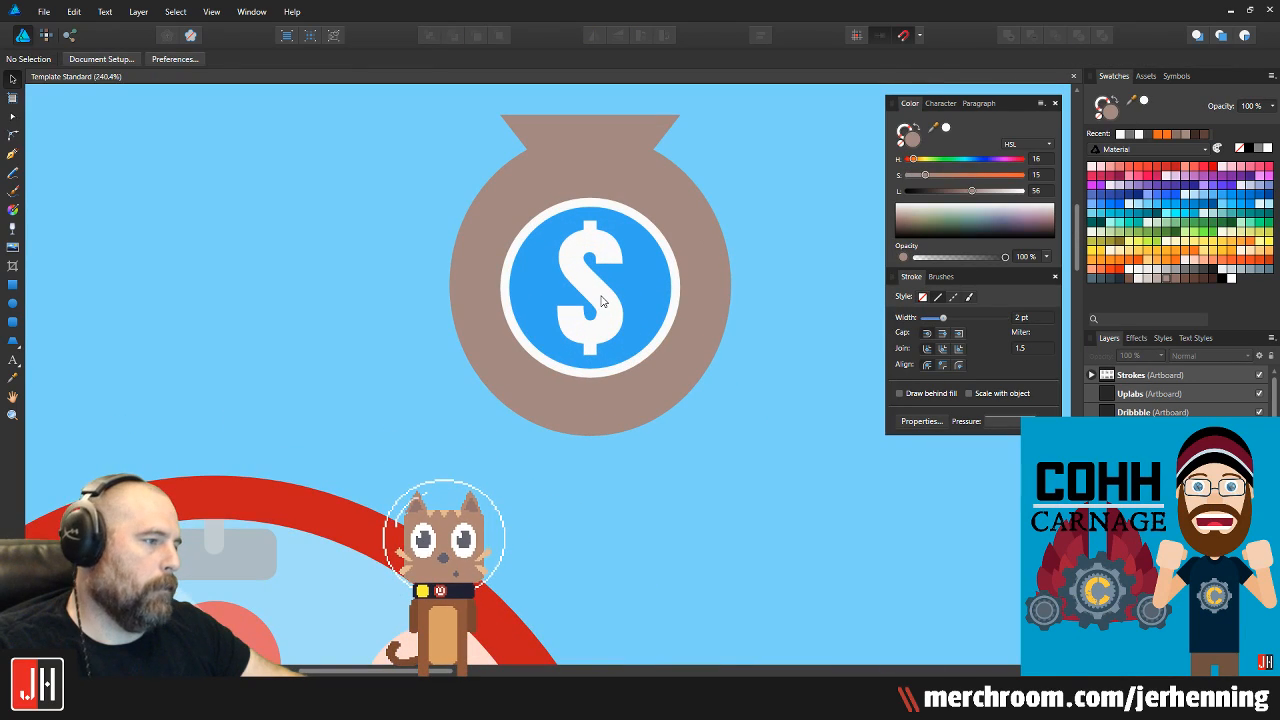
Change the dollar sign's font to Anchor Steam NF and recentre it in the blue circle
{"action": "left_click", "coordinate": [126, 60]}
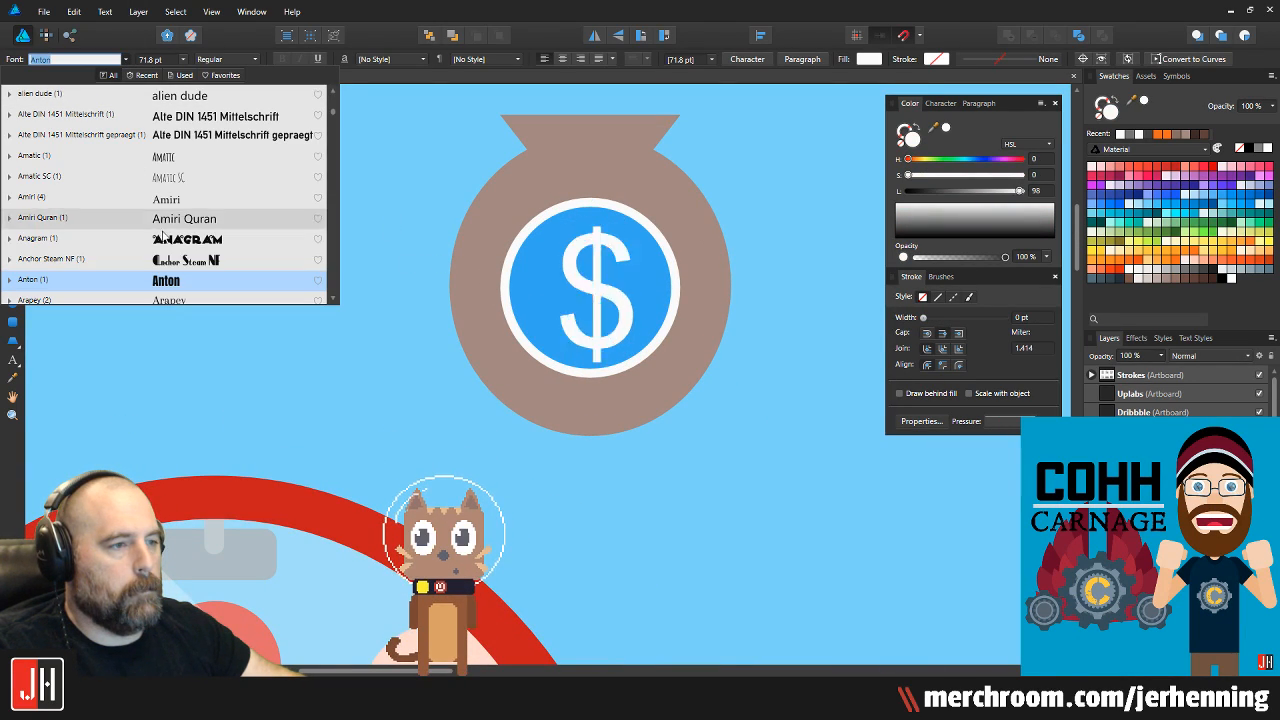
{"action": "left_click", "coordinate": [185, 261]}
{"action": "left_click_drag", "start_coordinate": [605, 252], "coordinate": [645, 188]}
{"action": "scroll", "coordinate": [623, 240], "scroll_direction": "up", "scroll_amount": 3}
{"action": "left_click_drag", "start_coordinate": [623, 253], "coordinate": [632, 259]}
{"action": "scroll", "coordinate": [631, 259], "scroll_direction": "down", "scroll_amount": 6}
{"action": "left_click", "coordinate": [739, 321]}
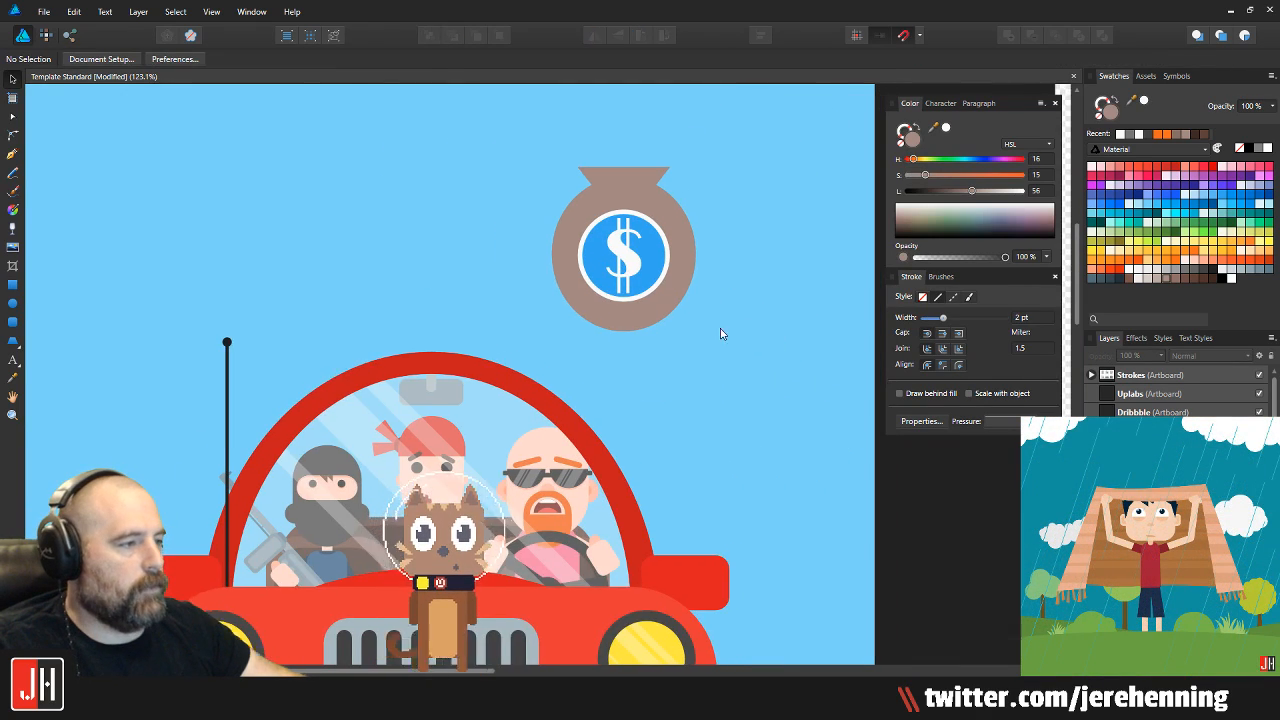
Group the dollar sign with its circles and nudge the emblem slightly up on the bag
{"action": "scroll", "coordinate": [470, 408], "scroll_direction": "up", "scroll_amount": 5}
{"action": "left_click_drag", "start_coordinate": [198, 268], "coordinate": [706, 579]}
{"action": "left_click_drag", "start_coordinate": [200, 257], "coordinate": [646, 609]}
{"action": "key", "text": "ctrl+g"}
{"action": "left_click_drag", "start_coordinate": [486, 451], "coordinate": [486, 437]}
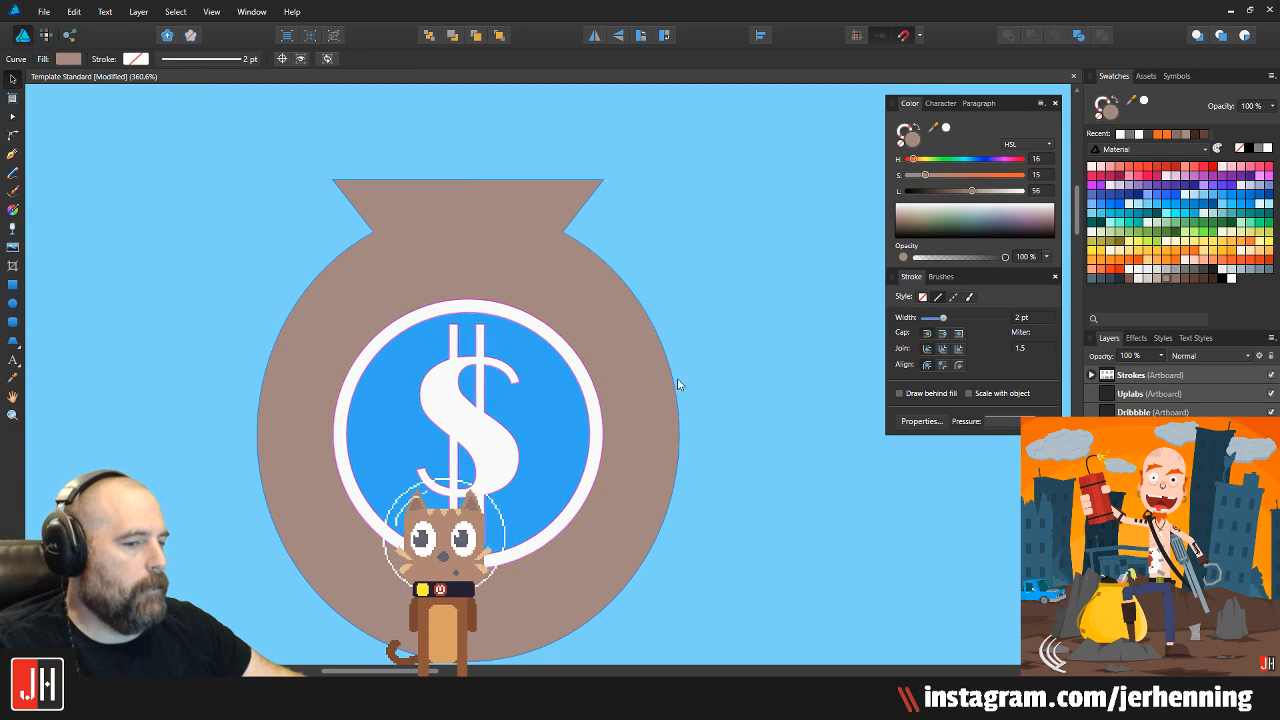
{"action": "key", "text": "ctrl+d"}
Move the complete money bag further up and to the right of the car, and group its parts
{"action": "scroll", "coordinate": [646, 393], "scroll_direction": "down", "scroll_amount": 3}
{"action": "scroll", "coordinate": [592, 411], "scroll_direction": "up", "scroll_amount": 3}
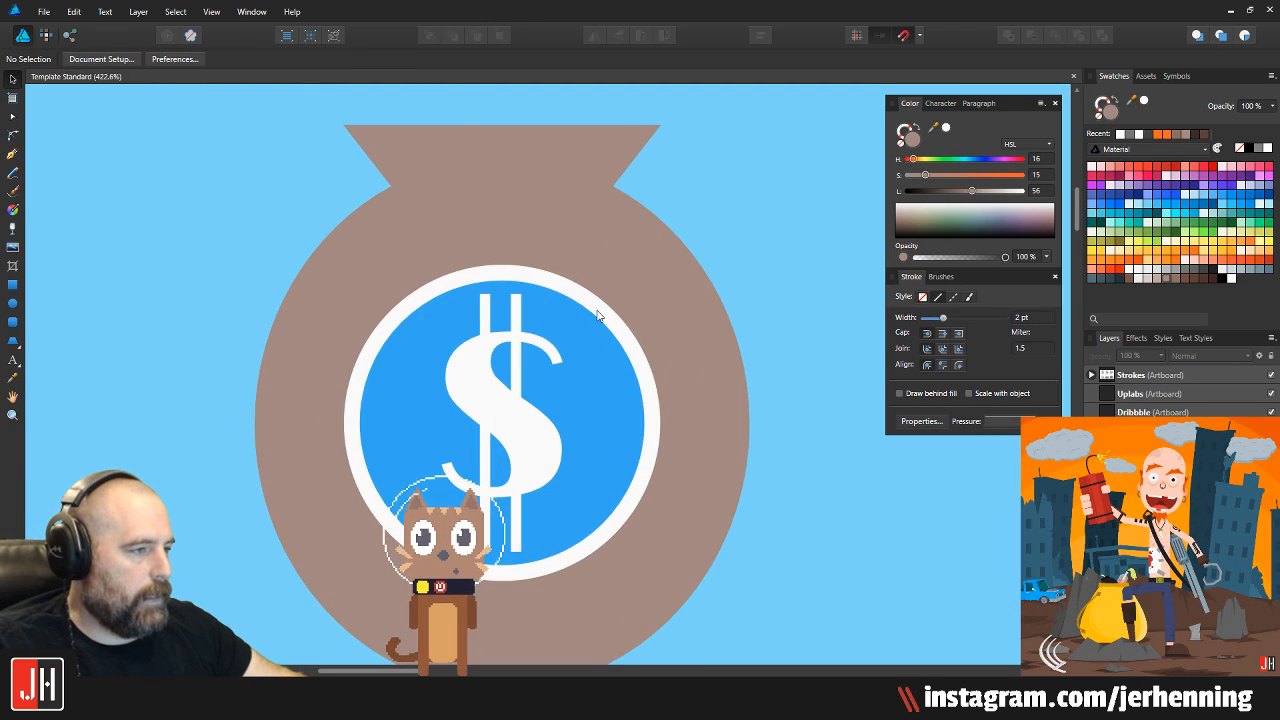
{"action": "left_click_drag", "start_coordinate": [524, 163], "coordinate": [508, 241]}
{"action": "scroll", "coordinate": [520, 270], "scroll_direction": "down", "scroll_amount": 3}
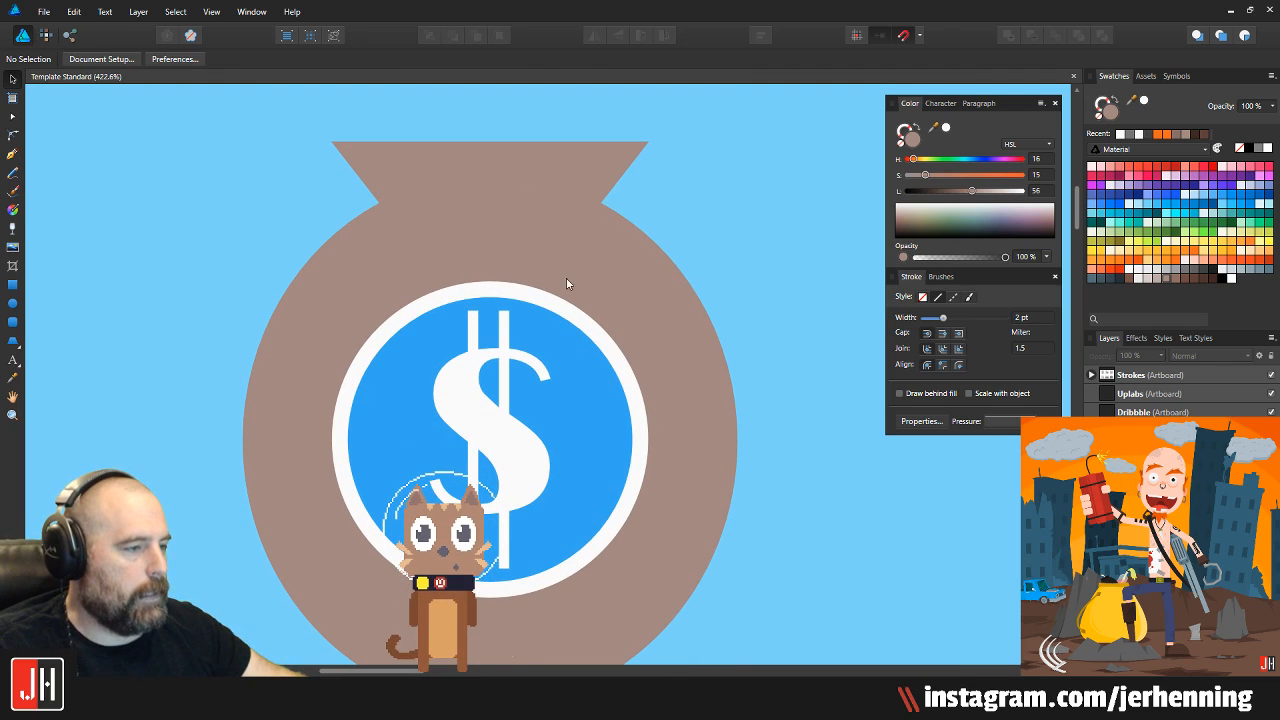
{"action": "left_click", "coordinate": [657, 270]}
{"action": "scroll", "coordinate": [622, 290], "scroll_direction": "down", "scroll_amount": 6}
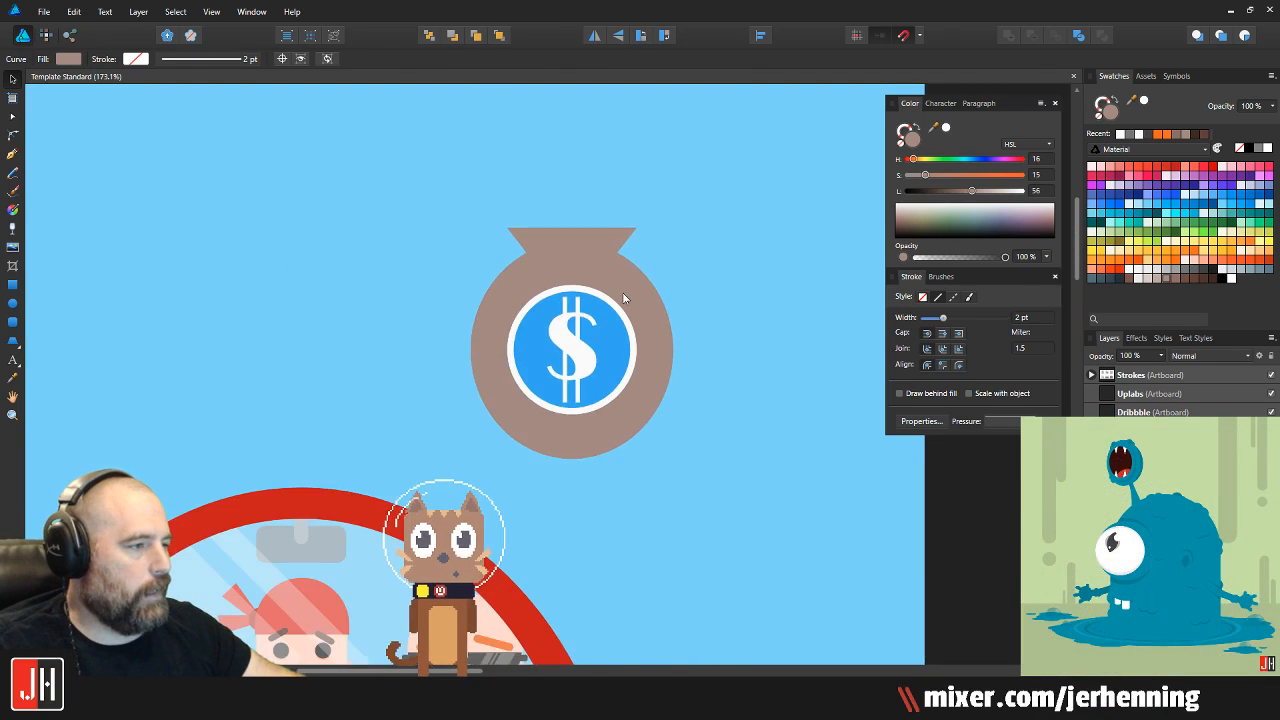
{"action": "left_click_drag", "start_coordinate": [514, 243], "coordinate": [708, 406]}
{"action": "left_click_drag", "start_coordinate": [525, 348], "coordinate": [636, 275]}
{"action": "key", "text": "ctrl+g"}
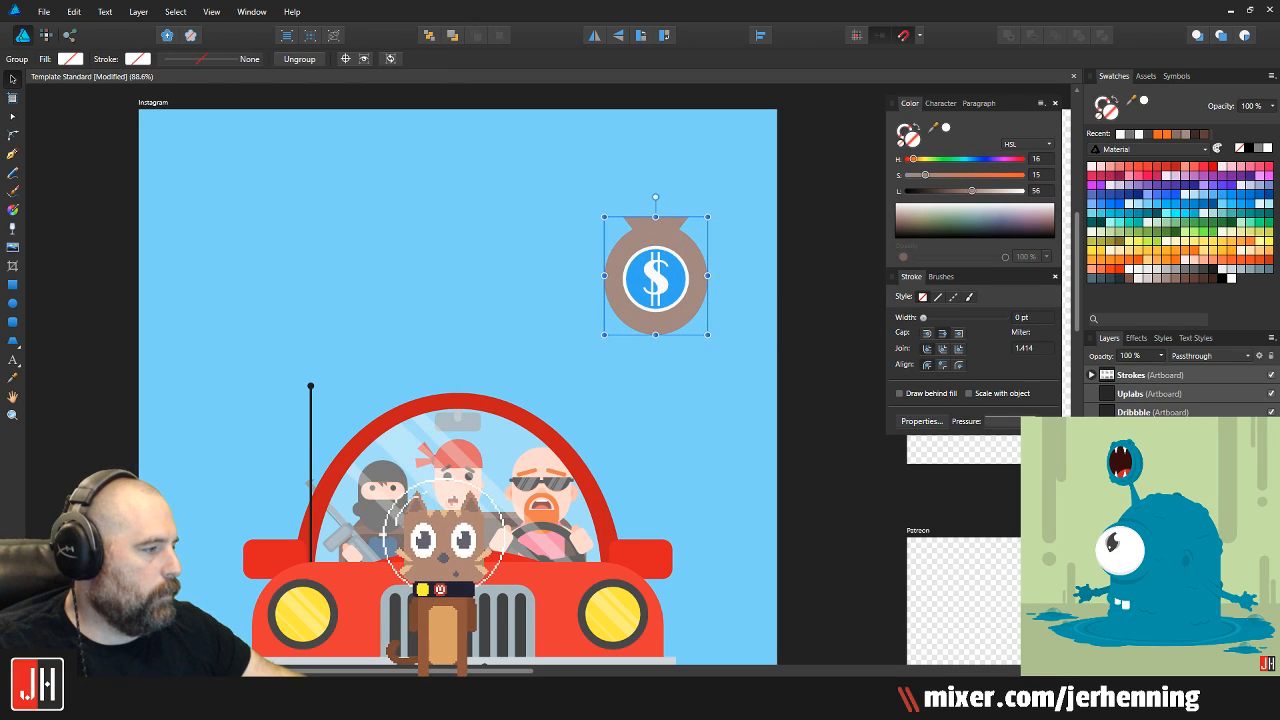
Ungroup the car illustration and delete the car body from around the characters and seats
{"action": "left_click", "coordinate": [531, 420]}
{"action": "key", "text": "ctrl+shift+g"}
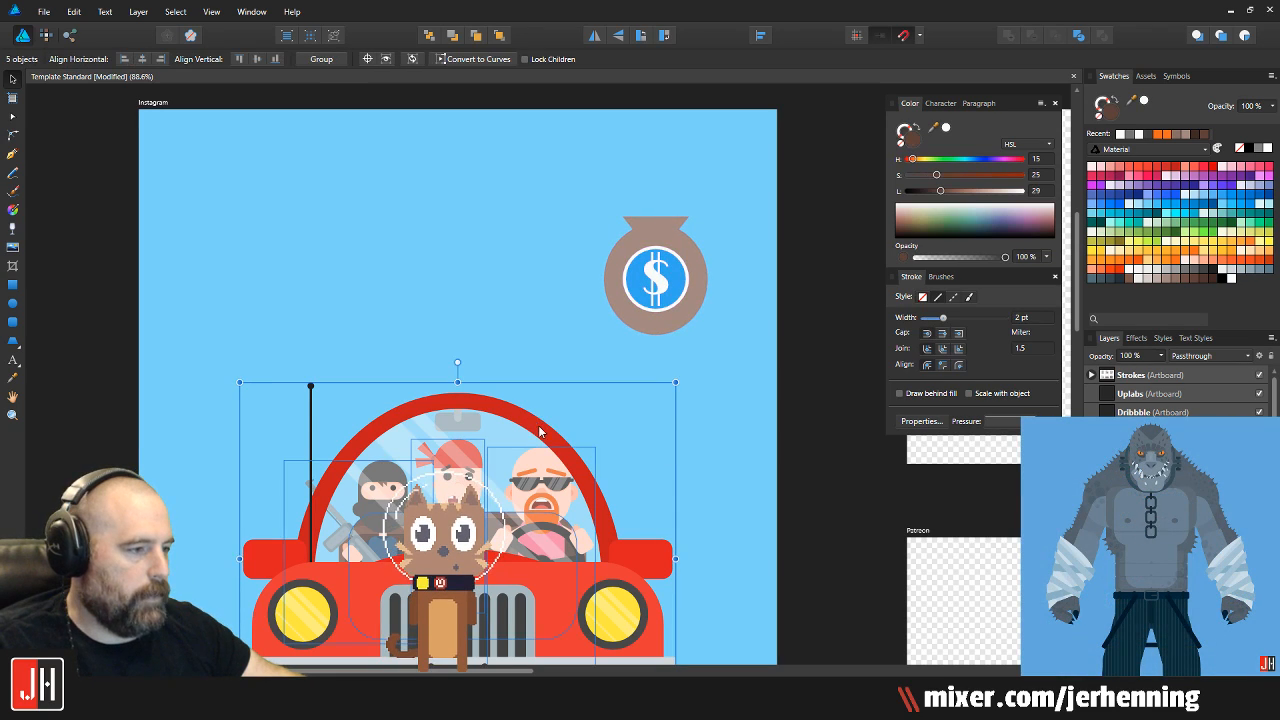
{"action": "scroll", "coordinate": [560, 432], "scroll_direction": "down", "scroll_amount": 2}
{"action": "left_click_drag", "start_coordinate": [550, 465], "coordinate": [549, 404]}
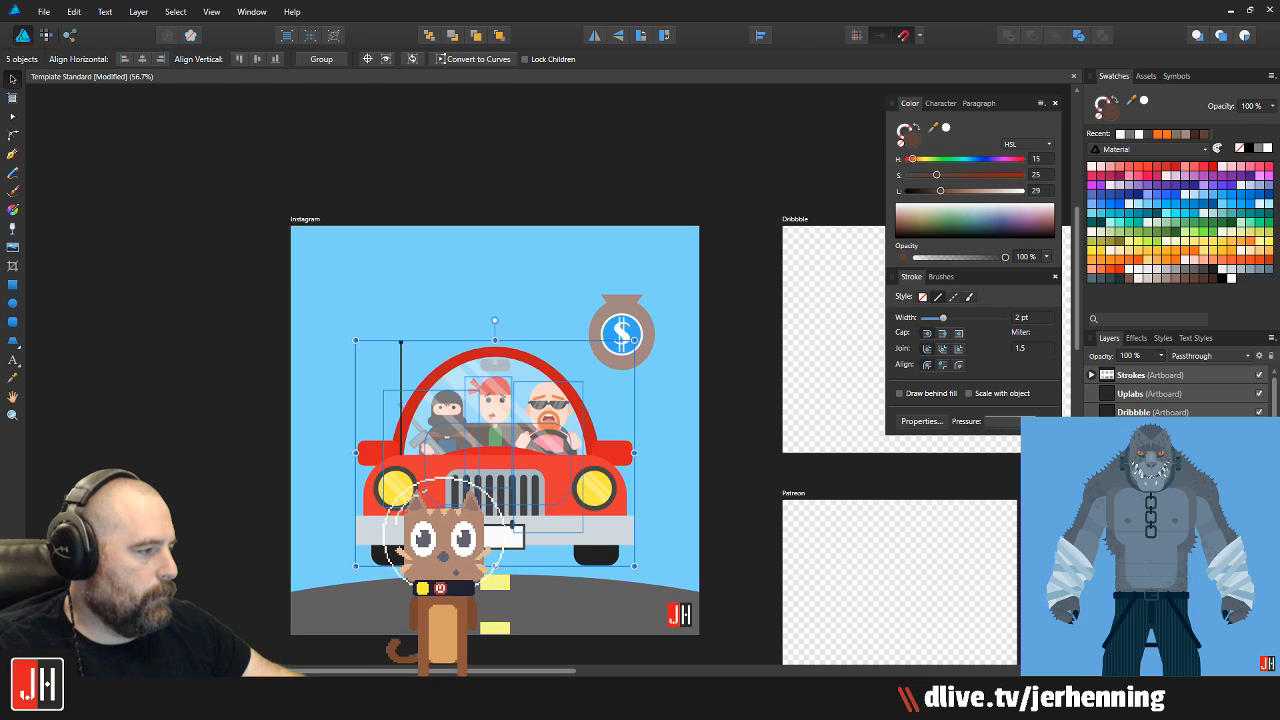
{"action": "left_click", "coordinate": [615, 440]}
{"action": "key", "text": "Delete"}
{"action": "scroll", "coordinate": [629, 374], "scroll_direction": "up", "scroll_amount": 3}
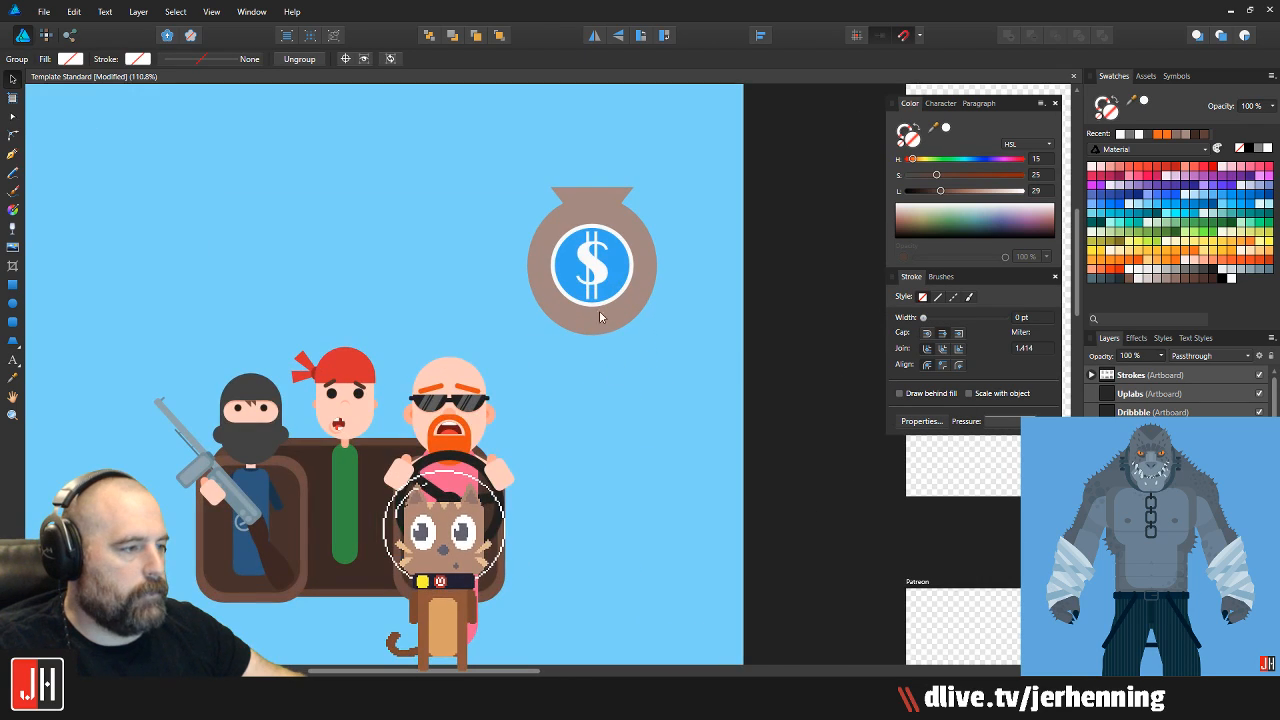
Move the money bag onto the torso of the character with the red bandana, and cut and paste it there
{"action": "left_click_drag", "start_coordinate": [605, 262], "coordinate": [460, 350]}
{"action": "scroll", "coordinate": [352, 470], "scroll_direction": "up", "scroll_amount": 4}
{"action": "key", "text": "ctrl+x"}
{"action": "key", "text": "ctrl+v"}
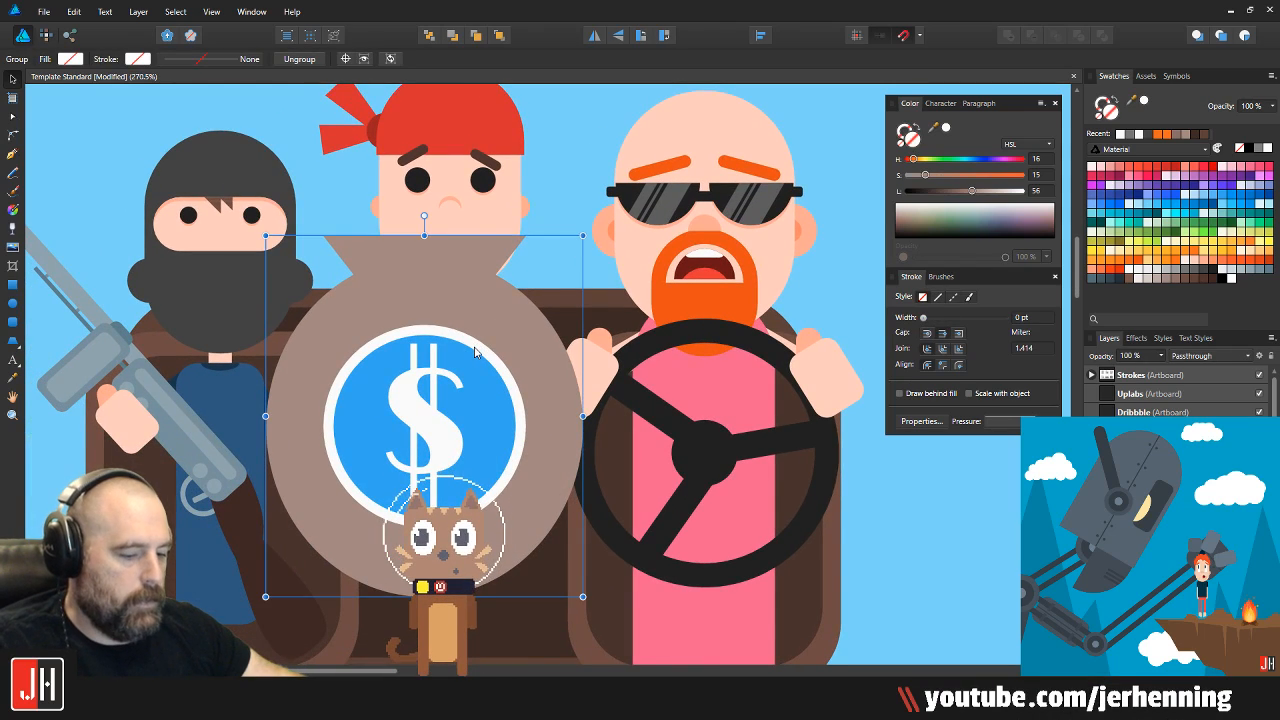
{"action": "key", "text": "ctrl+x"}
{"action": "key", "text": "ctrl+v"}
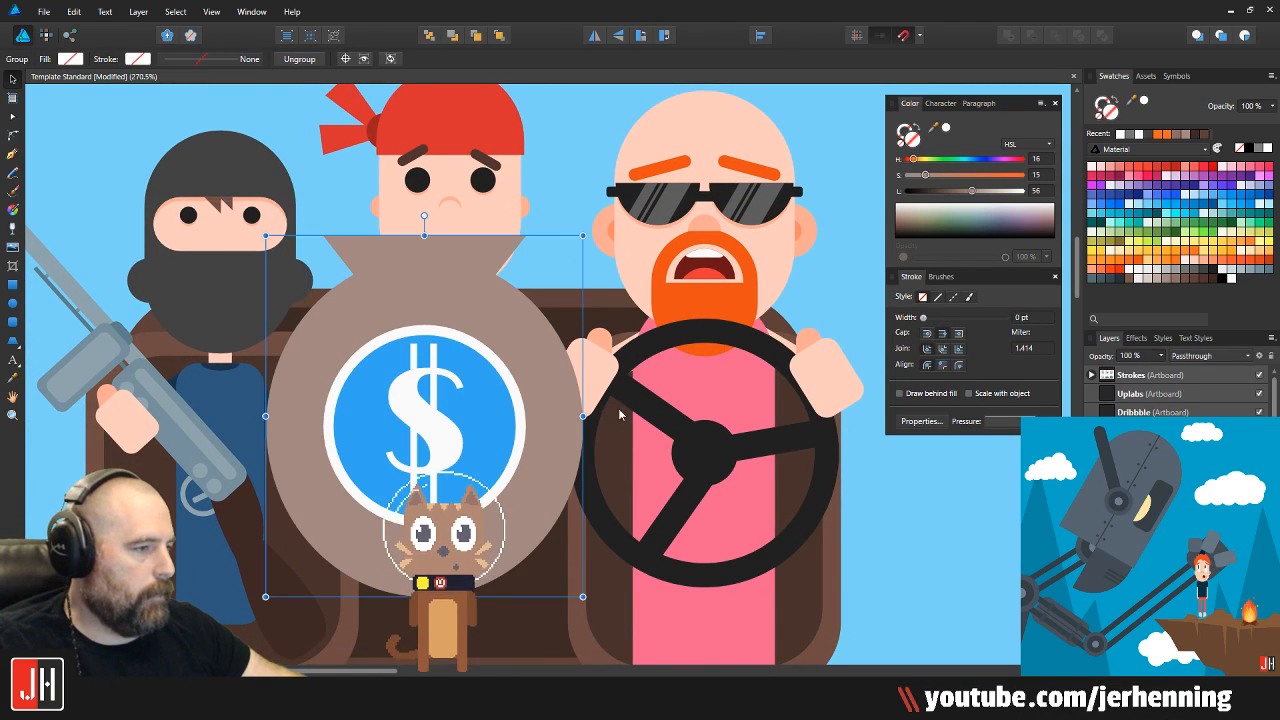
Centre the bag under the bandana character's head and place both behind the driver and the front seats
{"action": "left_click_drag", "start_coordinate": [546, 409], "coordinate": [571, 403]}
{"action": "left_click", "coordinate": [468, 500], "text": "shift"}
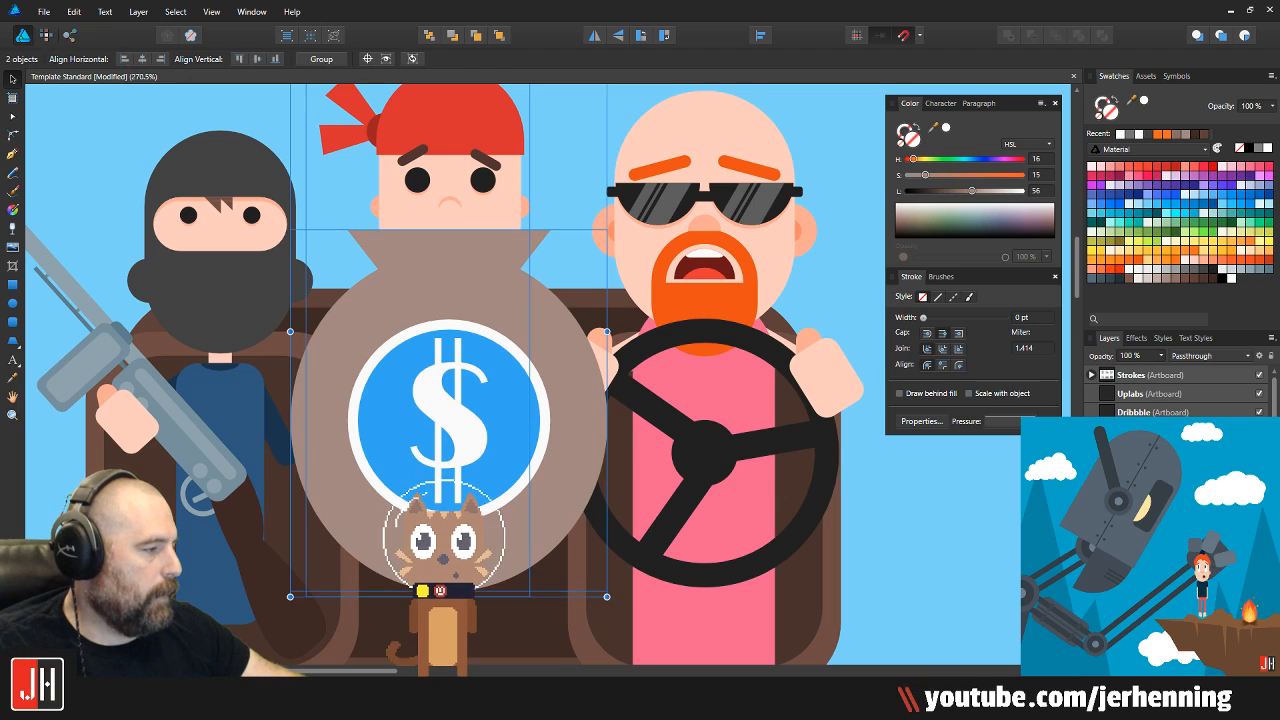
{"action": "key", "text": "5"}
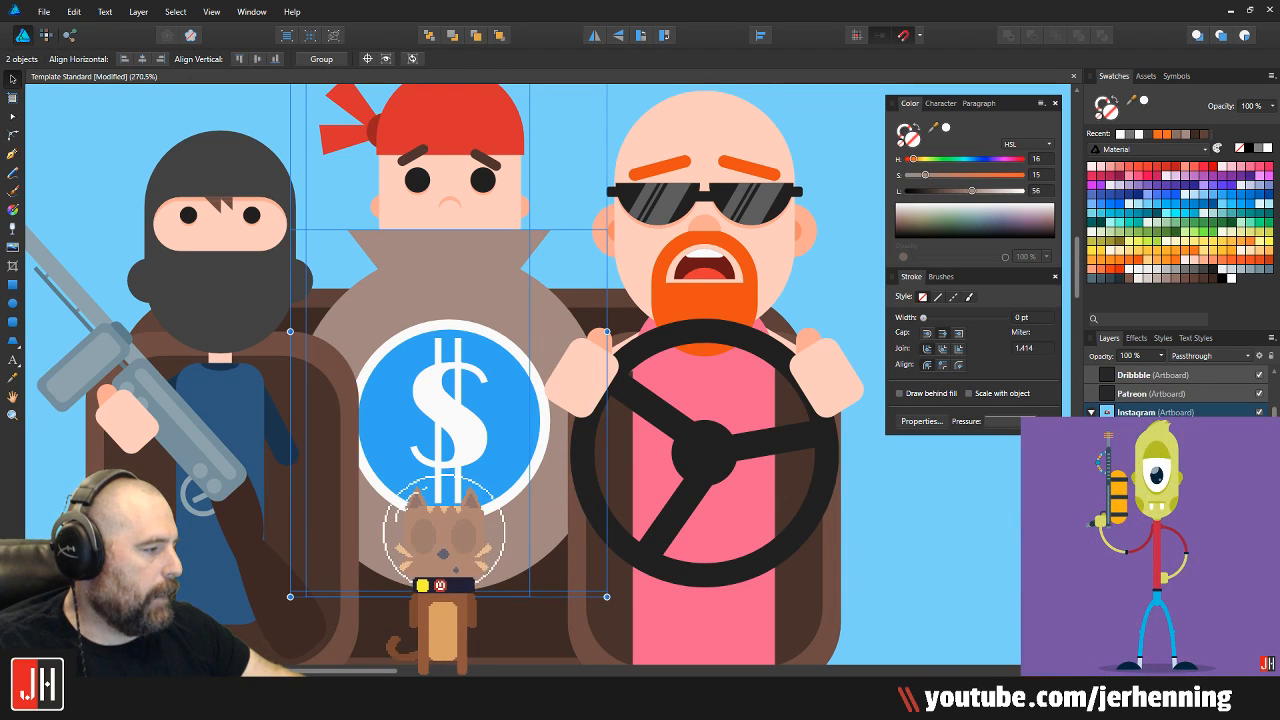
{"action": "left_click_drag", "start_coordinate": [422, 224], "coordinate": [435, 322]}
Scale the money bag down and position it in front of the bandana character's green body, below his chin
{"action": "left_click", "coordinate": [472, 439]}
{"action": "mouse_move", "coordinate": [472, 439]}
{"action": "left_mouse_down"}
{"action": "mouse_move", "coordinate": [474, 467]}
{"action": "mouse_move", "coordinate": [475, 439]}
{"action": "left_mouse_up"}
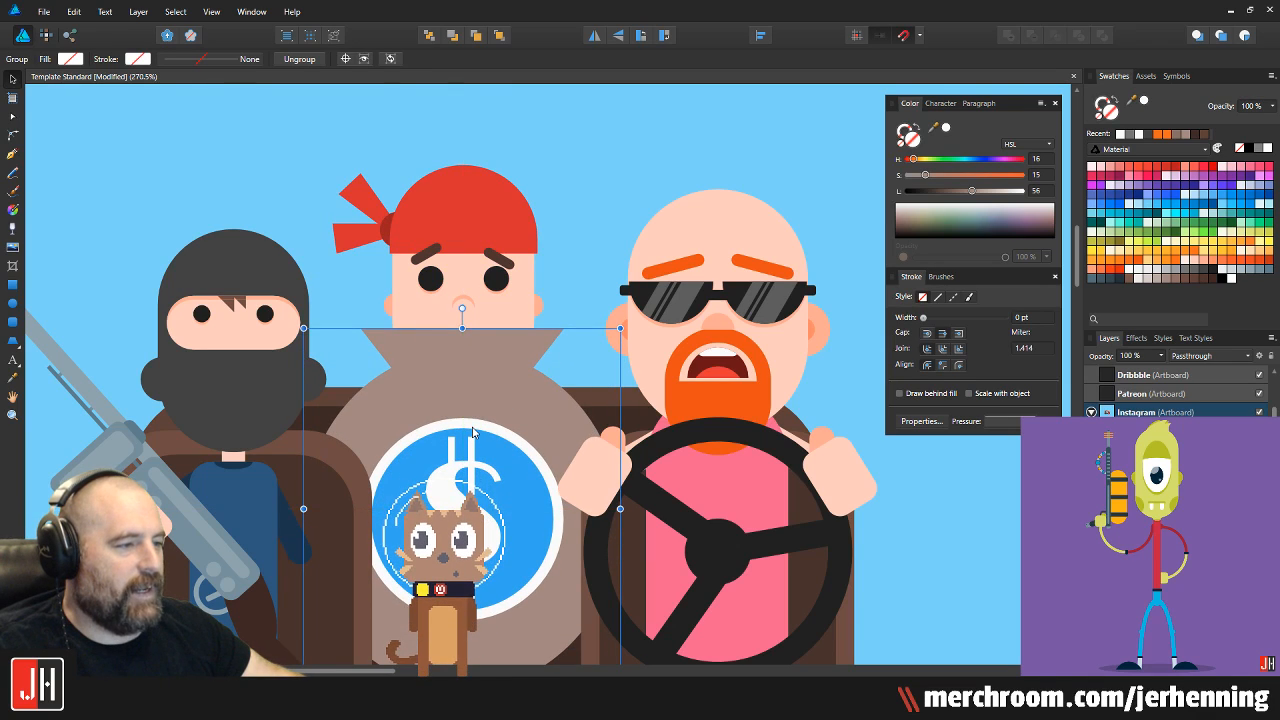
{"action": "scroll", "coordinate": [477, 428], "scroll_direction": "down", "scroll_amount": 4}
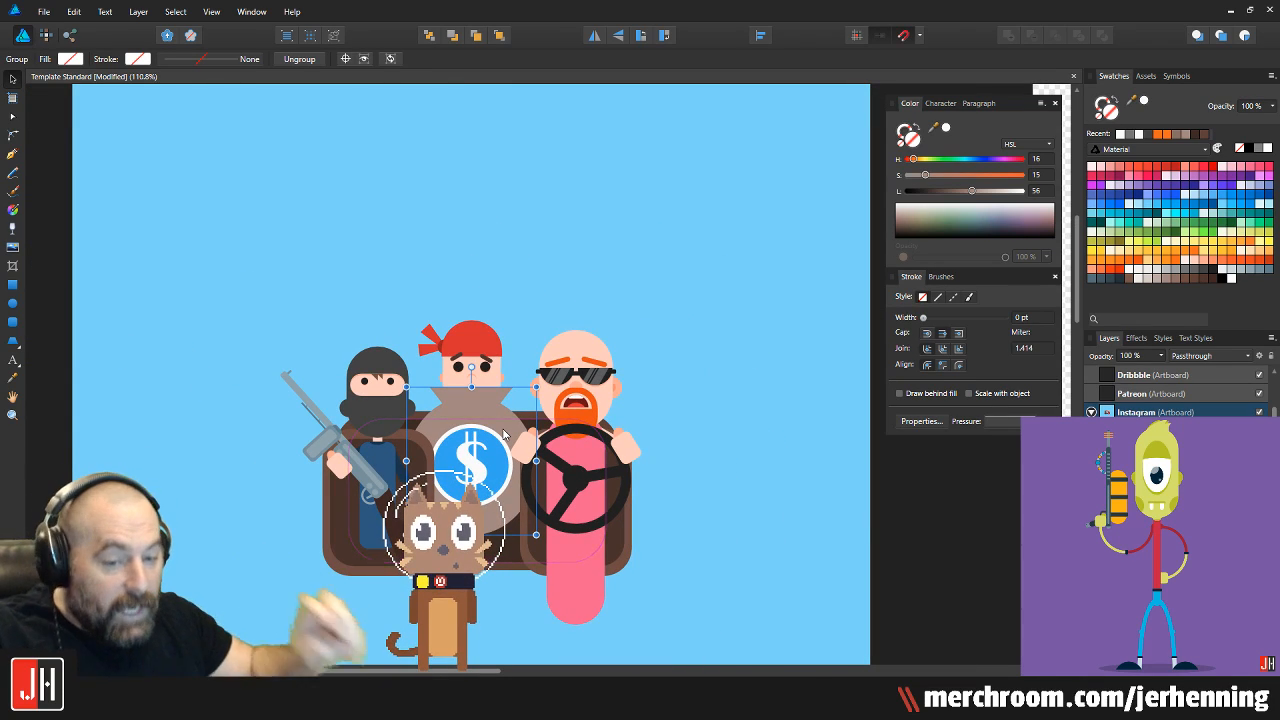
{"action": "scroll", "coordinate": [500, 440], "scroll_direction": "up", "scroll_amount": 5}
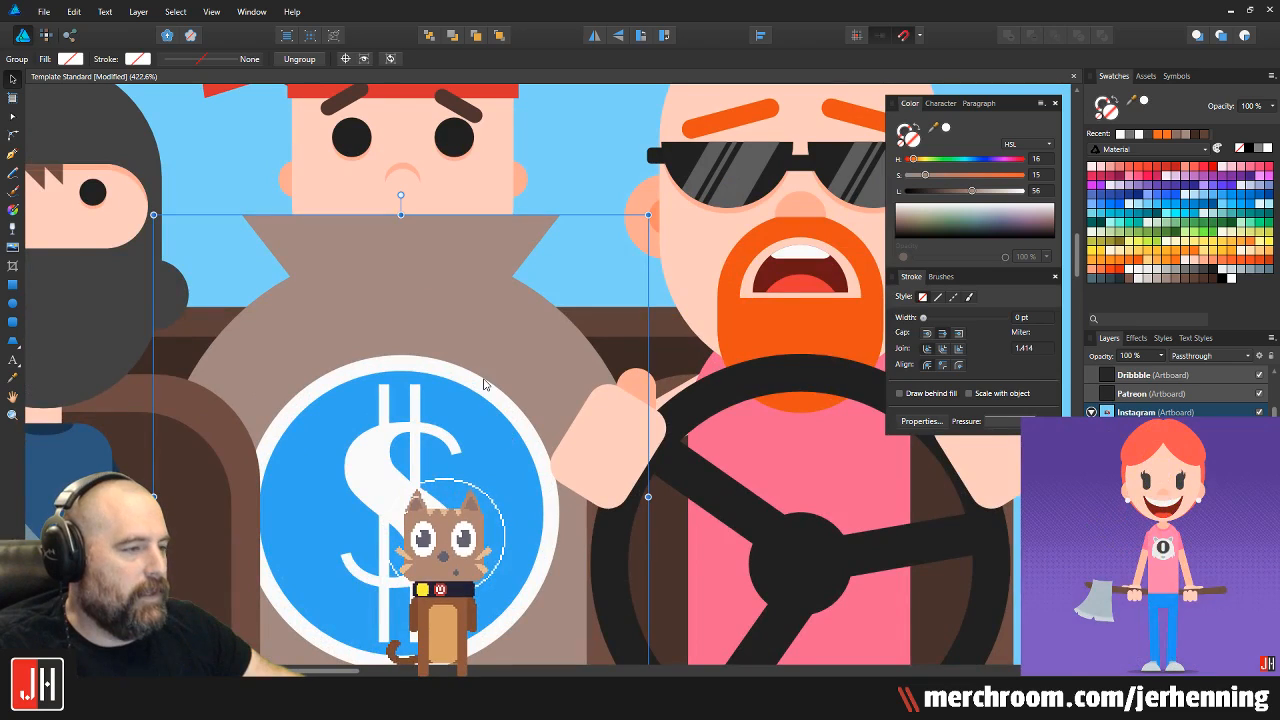
{"action": "left_click_drag", "start_coordinate": [648, 214], "coordinate": [516, 364]}
{"action": "left_click_drag", "start_coordinate": [394, 451], "coordinate": [511, 258]}
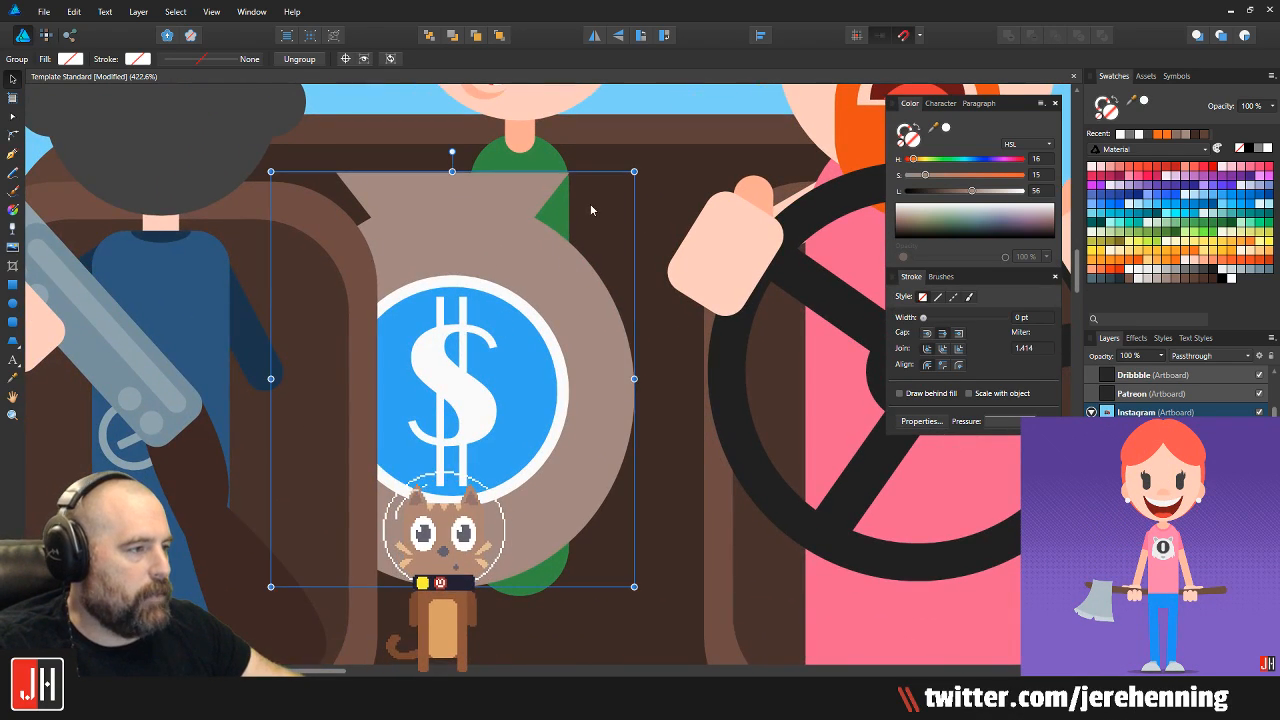
{"action": "left_click_drag", "start_coordinate": [479, 300], "coordinate": [498, 344]}
{"action": "scroll", "coordinate": [498, 344], "scroll_direction": "down", "scroll_amount": 5}
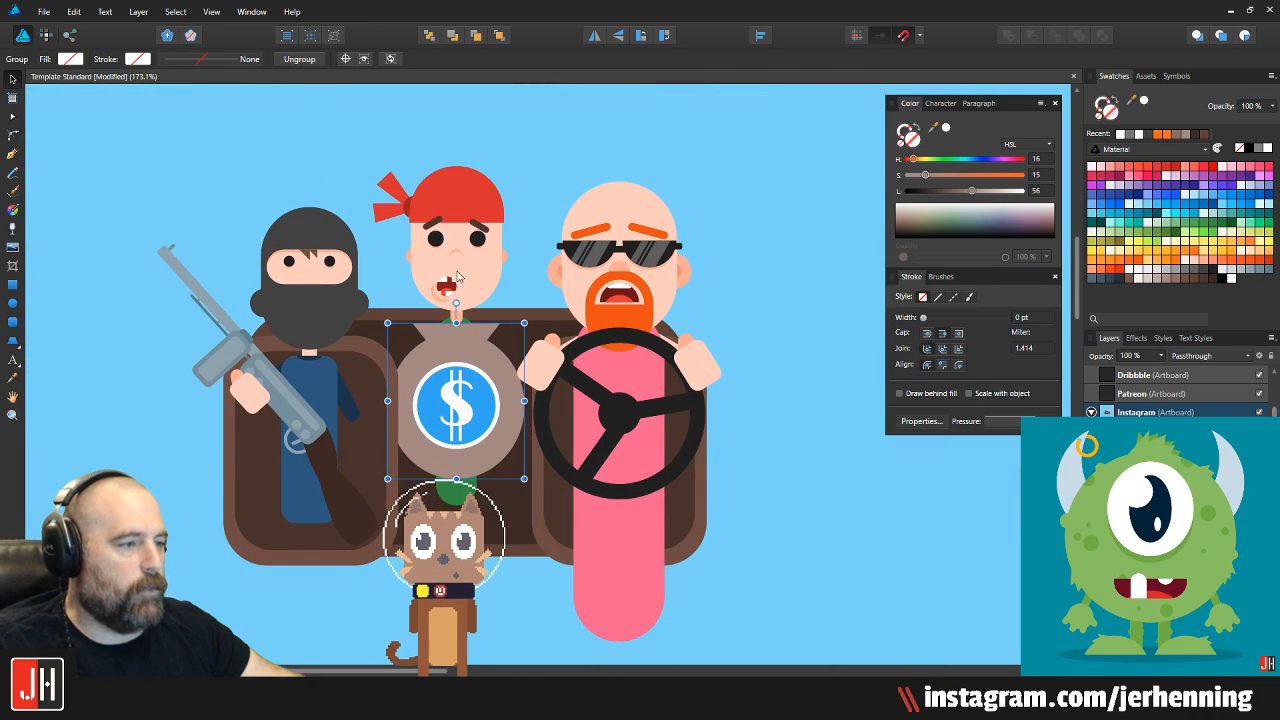
Select the bandana character together with the money bag and scale both down slightly between the other two characters
{"action": "left_click", "coordinate": [457, 270]}
{"action": "left_click", "coordinate": [526, 171]}
{"action": "left_click", "coordinate": [452, 280]}
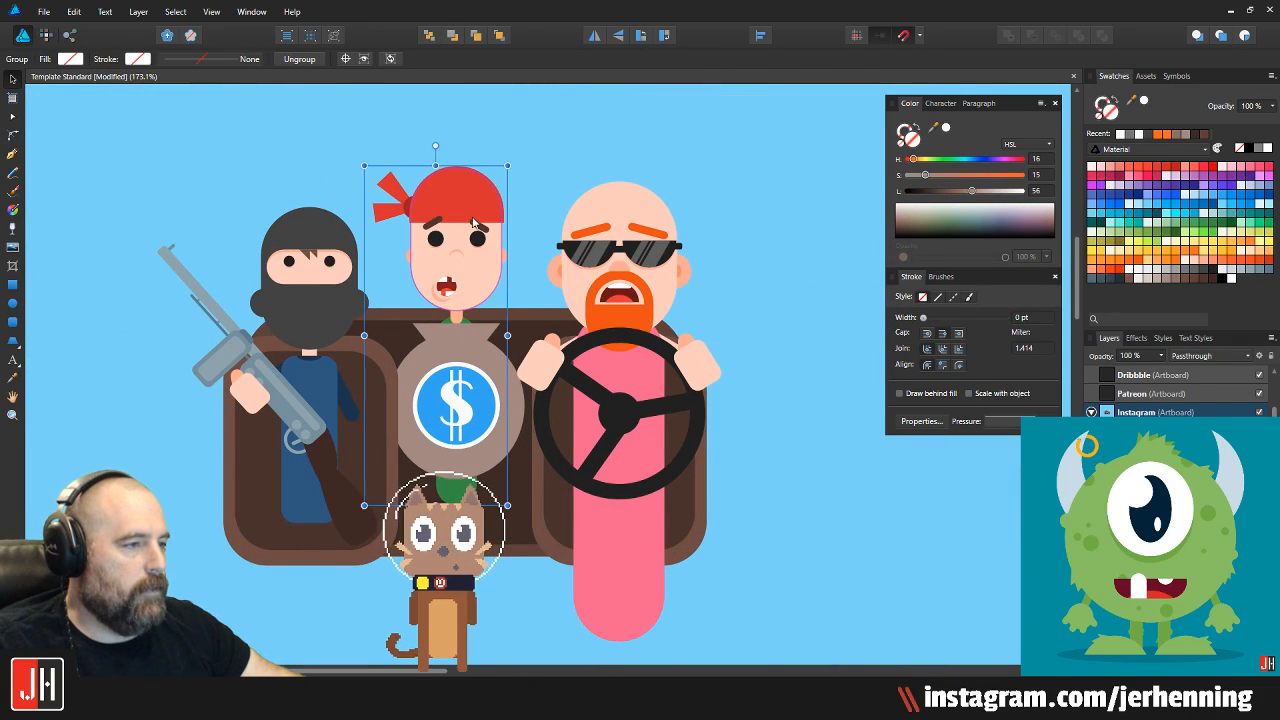
{"action": "scroll", "coordinate": [450, 291], "scroll_direction": "up", "scroll_amount": 2}
{"action": "left_click", "coordinate": [467, 429], "text": "shift"}
{"action": "left_click_drag", "start_coordinate": [467, 429], "coordinate": [478, 429]}
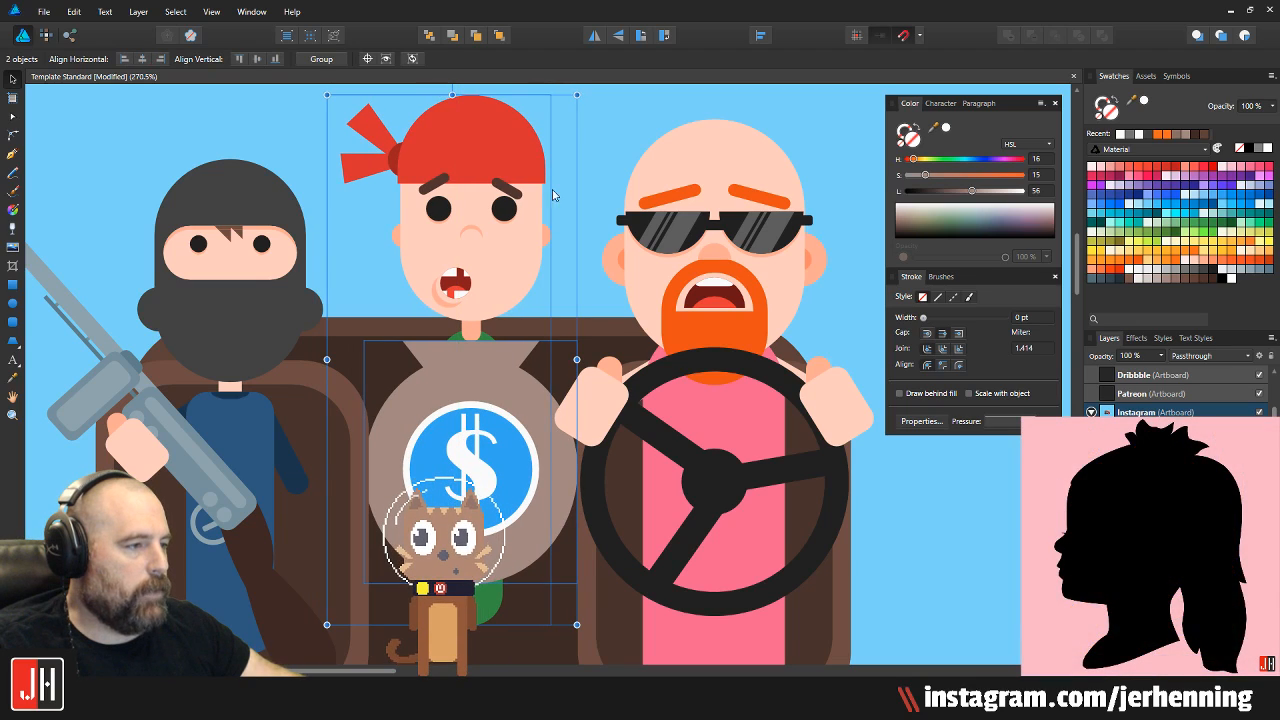
{"action": "left_click_drag", "start_coordinate": [577, 95], "coordinate": [570, 109]}
{"action": "left_click_drag", "start_coordinate": [474, 260], "coordinate": [478, 255]}
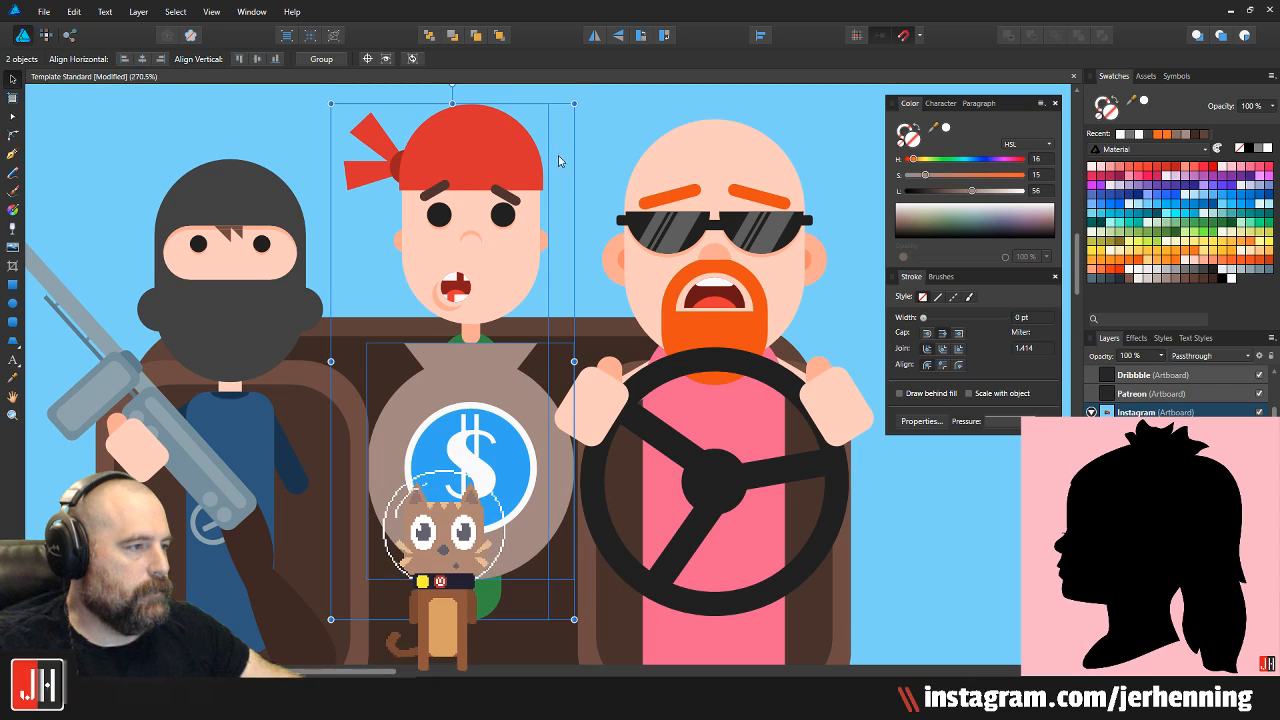
Scale the bandana character and his money bag down a little more and centre them between the other two characters
{"action": "left_click_drag", "start_coordinate": [577, 101], "coordinate": [562, 130]}
{"action": "left_click_drag", "start_coordinate": [464, 293], "coordinate": [474, 283]}
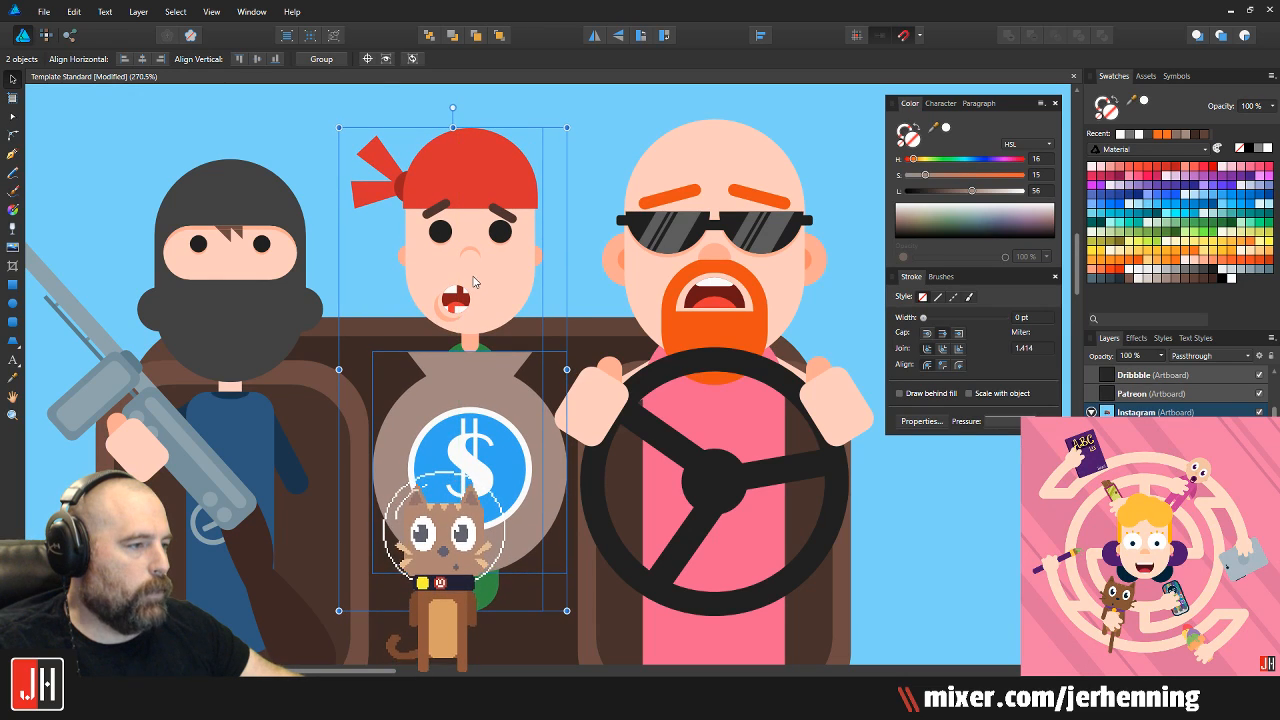
{"action": "scroll", "coordinate": [474, 283], "scroll_direction": "down", "scroll_amount": 3}
{"action": "left_click", "coordinate": [740, 281]}
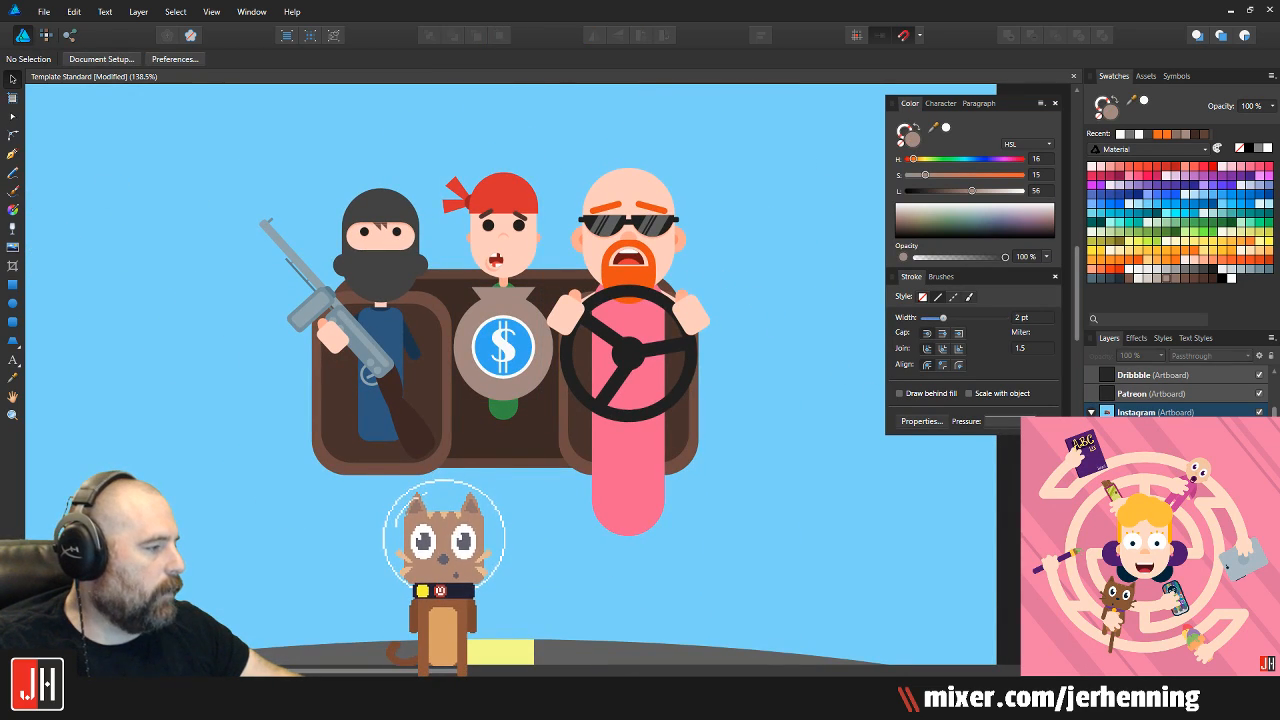
Show the car body again and raise the bandana character together with the money bag slightly behind the windshield
{"action": "left_click", "coordinate": [1259, 431]}
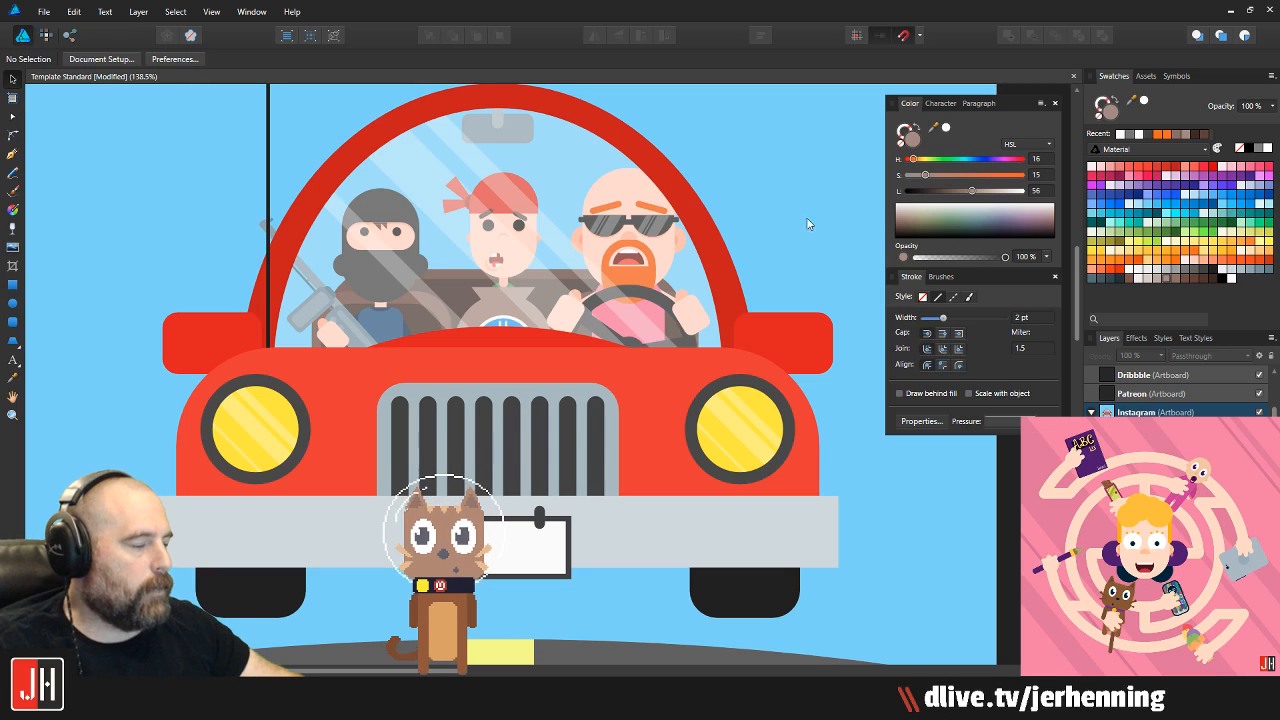
{"action": "left_click_drag", "start_coordinate": [785, 225], "coordinate": [783, 324]}
{"action": "left_click", "coordinate": [1150, 450]}
{"action": "left_click", "coordinate": [1150, 469], "text": "shift"}
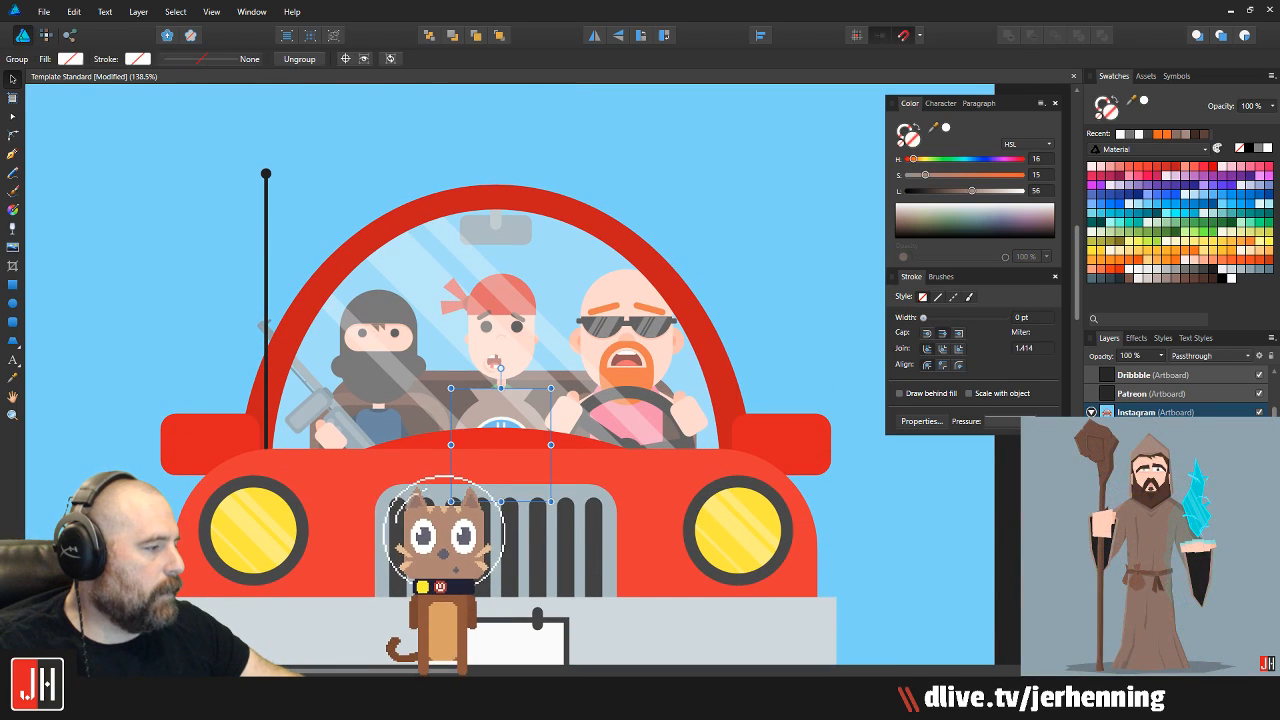
{"action": "left_click_drag", "start_coordinate": [463, 398], "coordinate": [505, 368]}
{"action": "scroll", "coordinate": [505, 368], "scroll_direction": "up", "scroll_amount": 4}
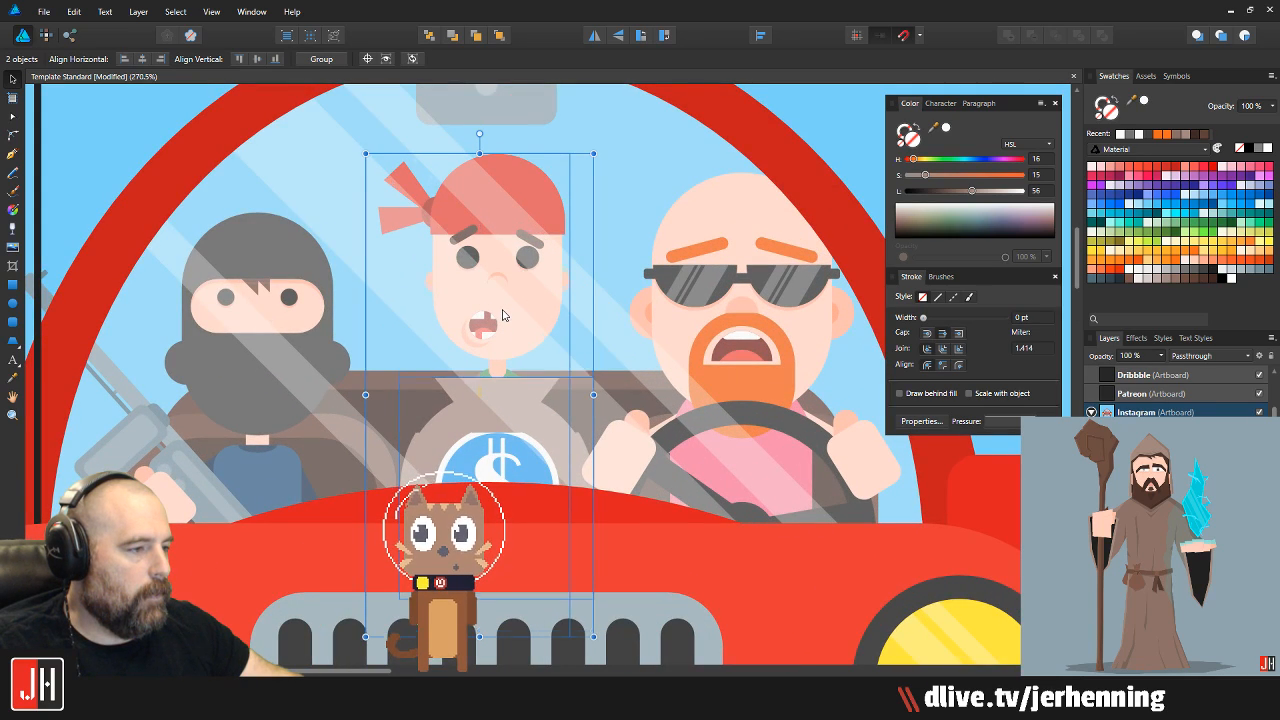
{"action": "scroll", "coordinate": [503, 315], "scroll_direction": "down", "scroll_amount": 3}
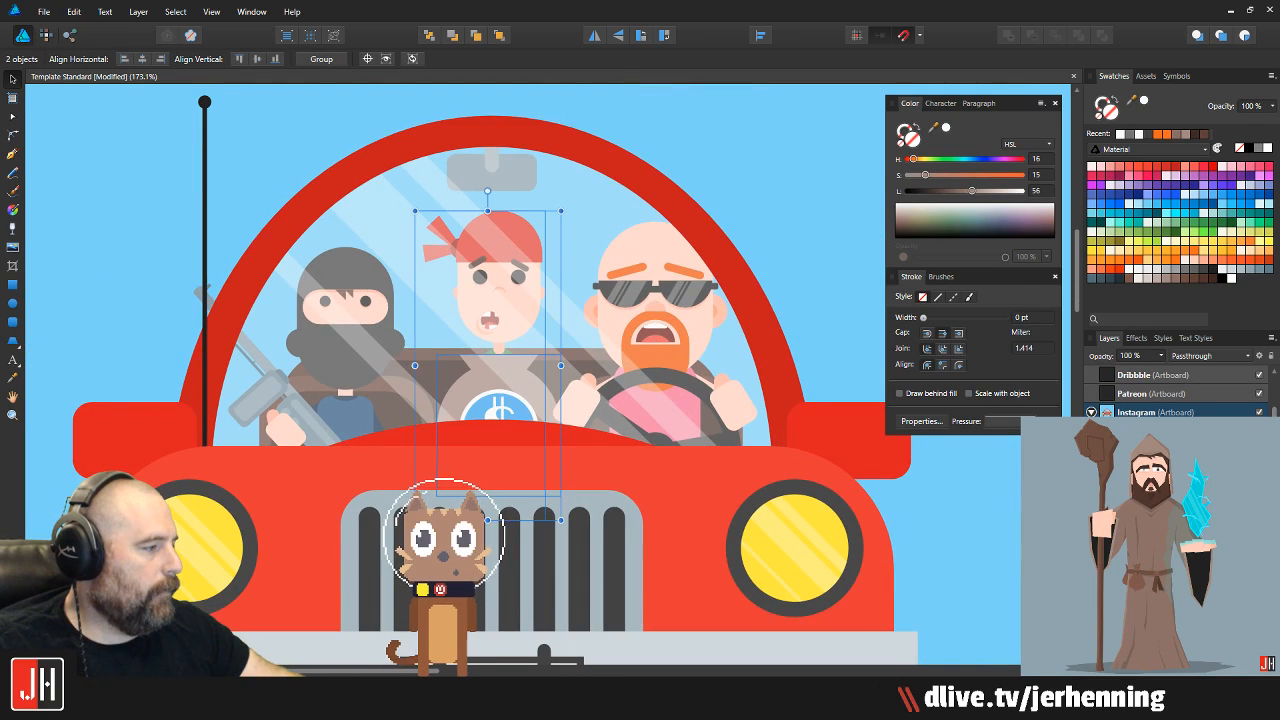
Group the bandana character with the money bag, deselect the group and save the document
{"action": "key", "text": "ctrl+g"}
{"action": "scroll", "coordinate": [539, 410], "scroll_direction": "up", "scroll_amount": 2}
{"action": "scroll", "coordinate": [533, 362], "scroll_direction": "down", "scroll_amount": 4}
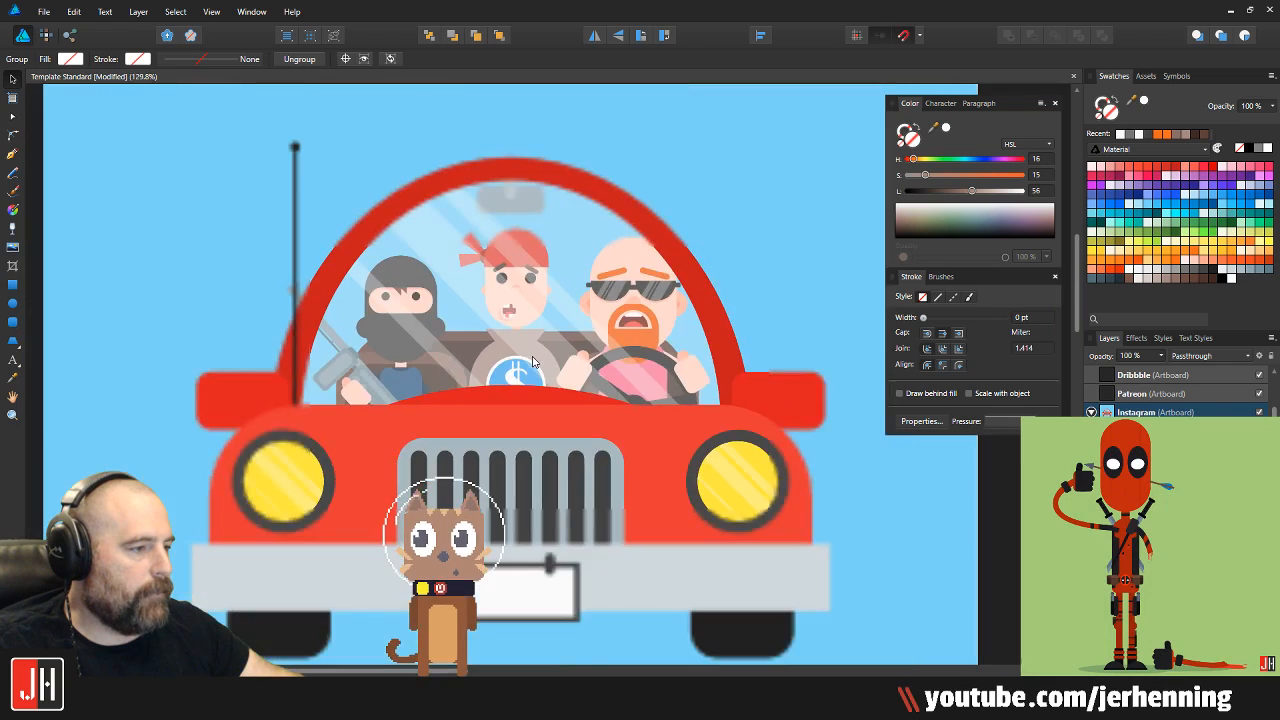
{"action": "scroll", "coordinate": [533, 362], "scroll_direction": "down", "scroll_amount": 3}
{"action": "key", "text": "ctrl+d"}
{"action": "scroll", "coordinate": [533, 355], "scroll_direction": "up", "scroll_amount": 5}
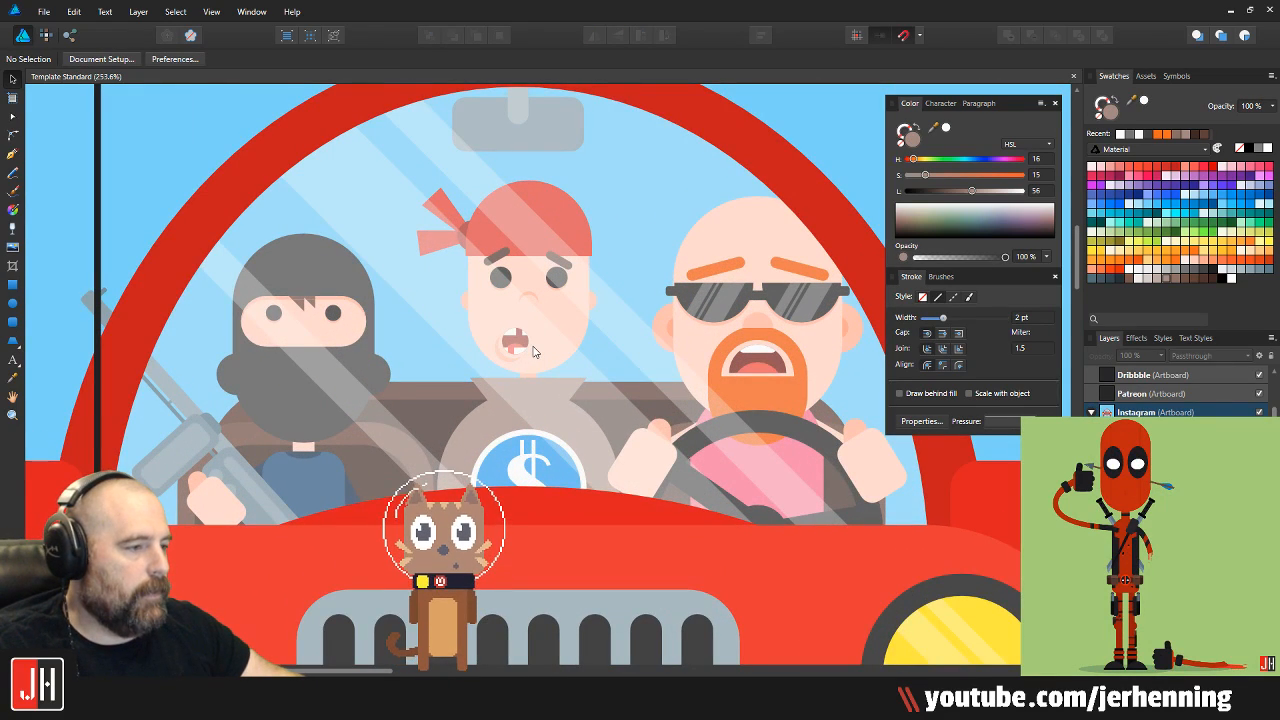
{"action": "scroll", "coordinate": [494, 442], "scroll_direction": "up", "scroll_amount": 2}
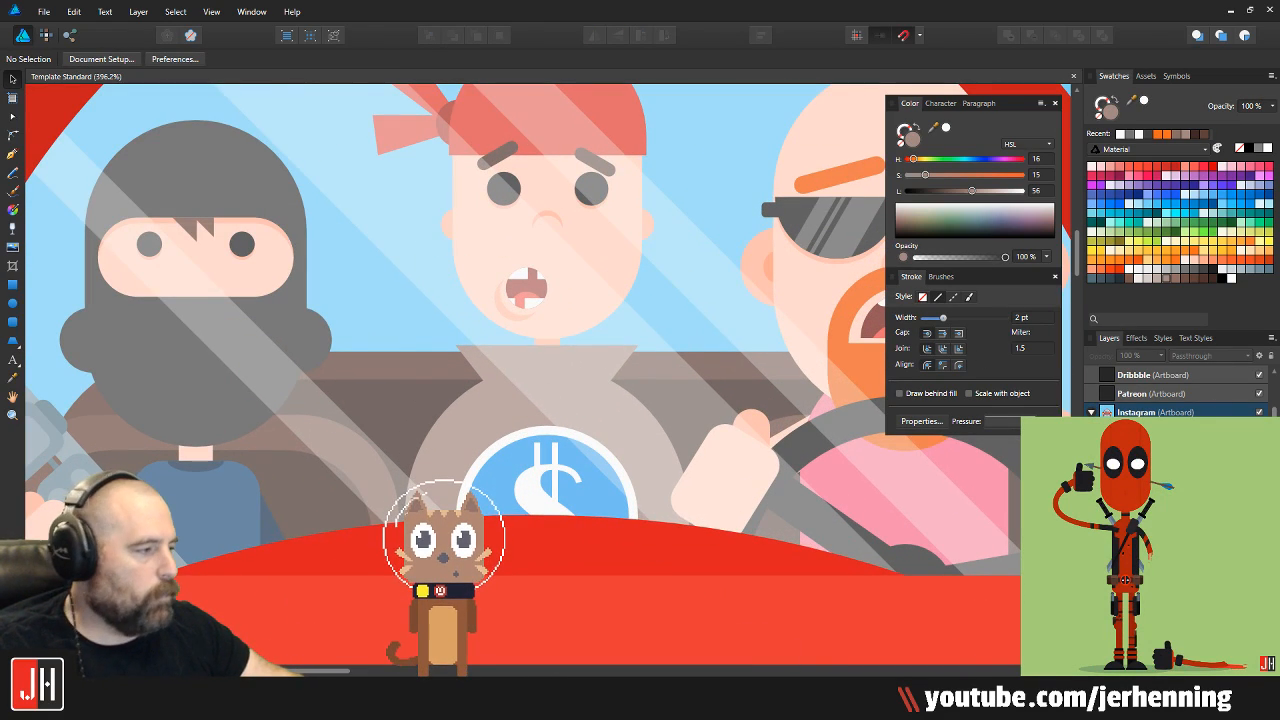
Hide the car body, copy the masked character's hand onto the money bag's upper left edge and rotate it inward
{"action": "left_click", "coordinate": [1259, 431]}
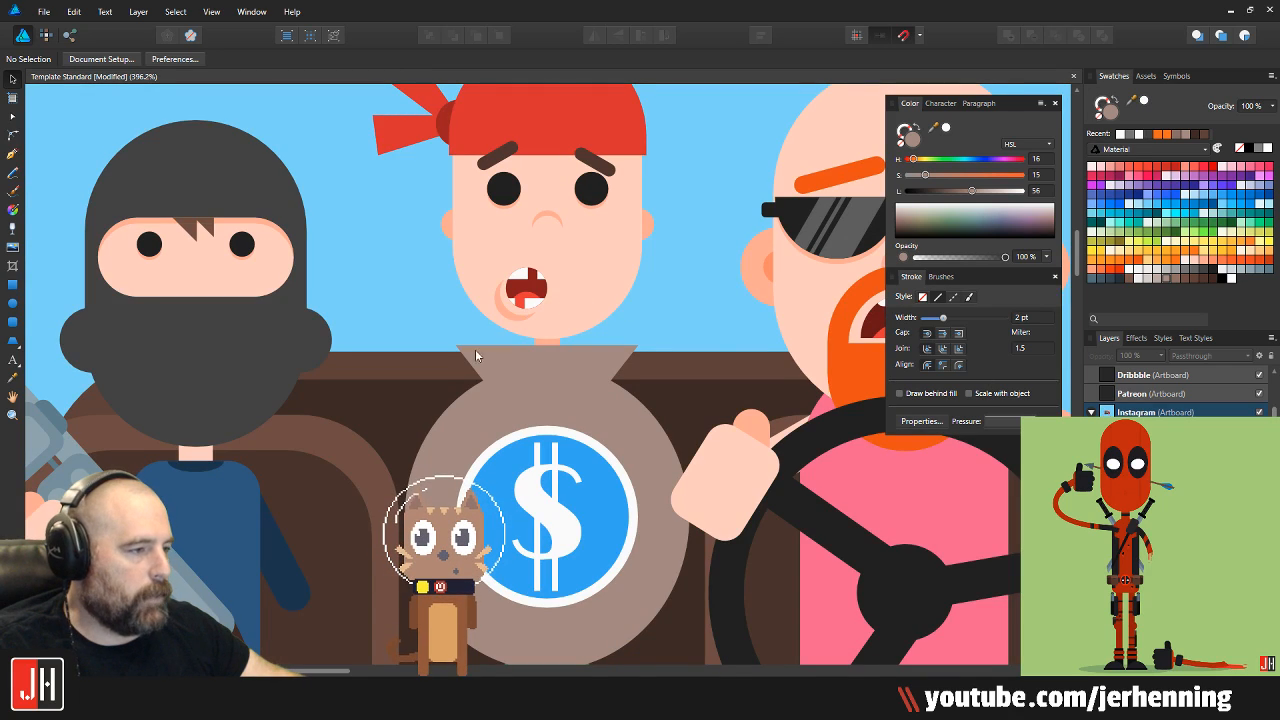
{"action": "scroll", "coordinate": [478, 381], "scroll_direction": "down", "scroll_amount": 1}
{"action": "scroll", "coordinate": [117, 317], "scroll_direction": "down", "scroll_amount": 4}
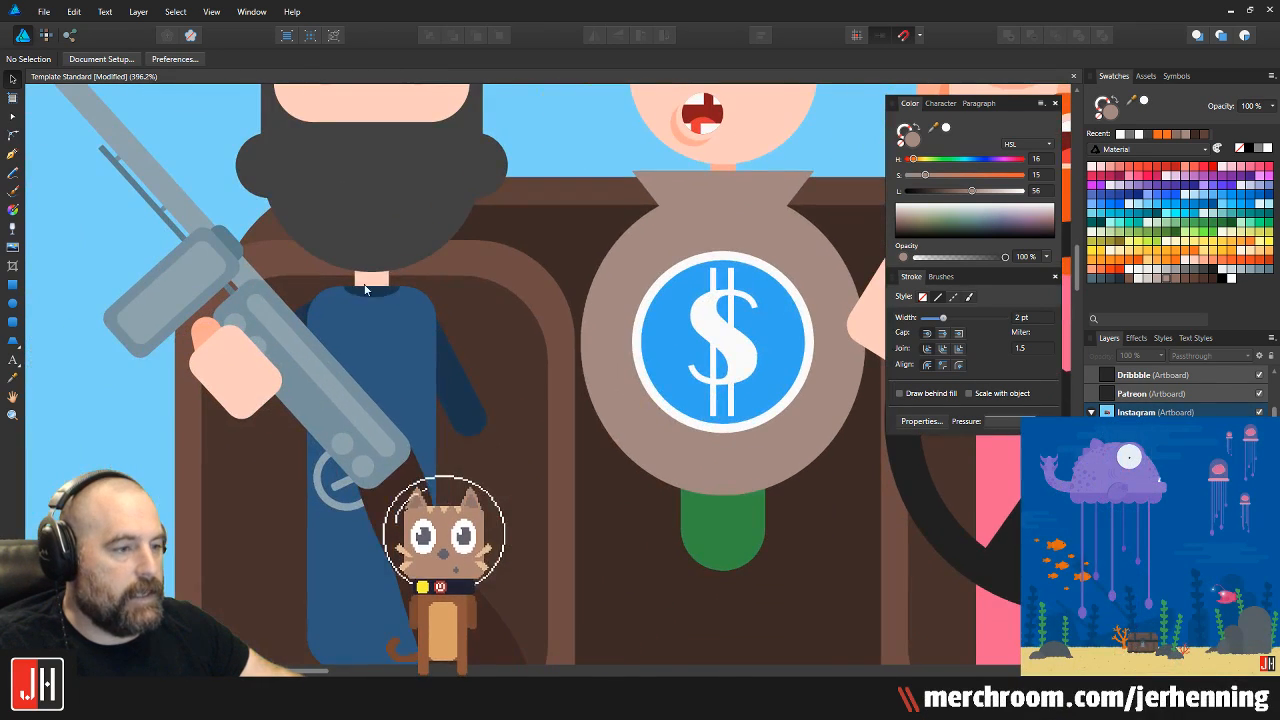
{"action": "left_click", "coordinate": [242, 357]}
{"action": "double_click", "coordinate": [231, 371]}
{"action": "double_click", "coordinate": [229, 373]}
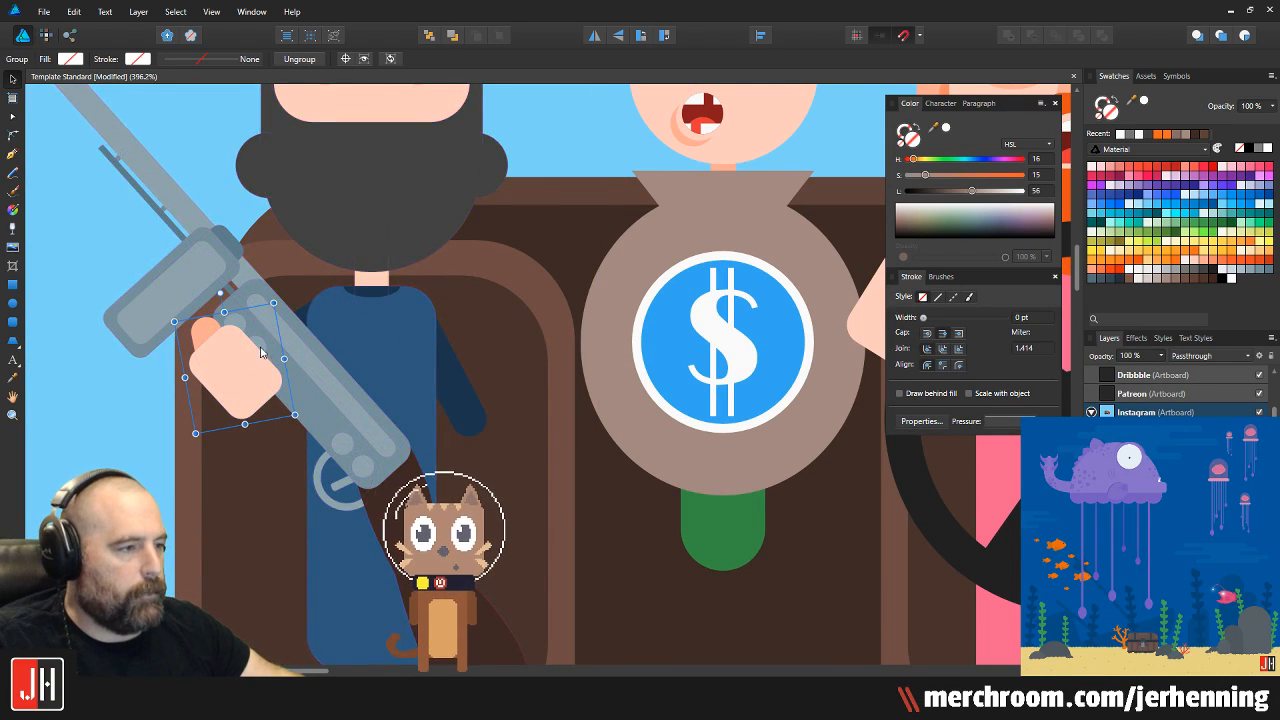
{"action": "scroll", "coordinate": [229, 373], "scroll_direction": "down", "scroll_amount": 3}
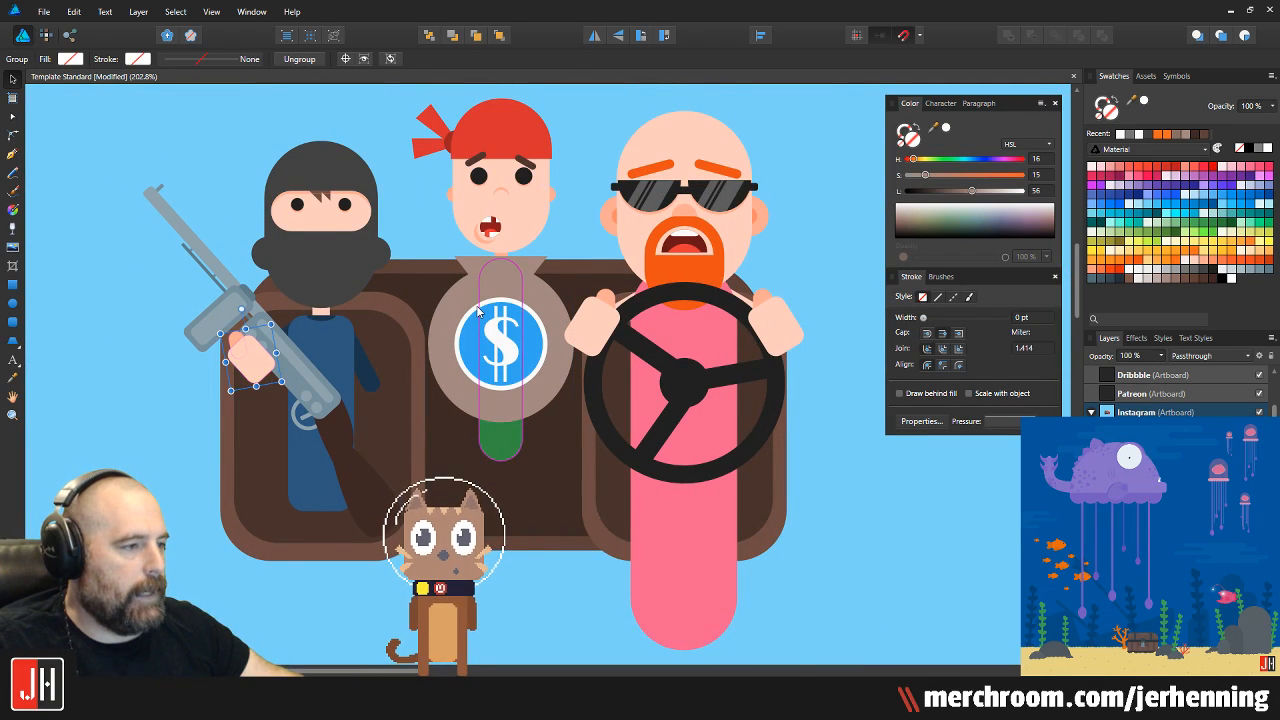
{"action": "scroll", "coordinate": [478, 311], "scroll_direction": "up", "scroll_amount": 1}
{"action": "left_click_drag", "start_coordinate": [193, 380], "coordinate": [441, 306]}
{"action": "scroll", "coordinate": [459, 253], "scroll_direction": "up", "scroll_amount": 3}
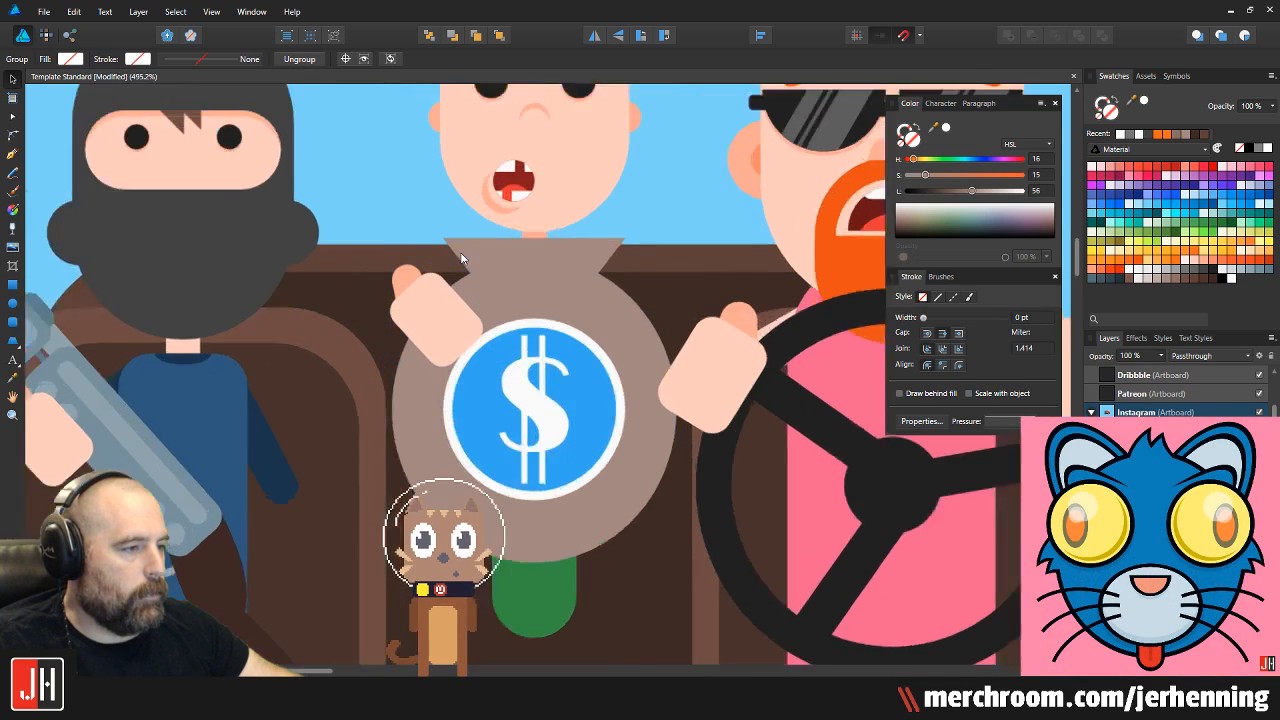
{"action": "left_click_drag", "start_coordinate": [428, 247], "coordinate": [523, 303]}
Duplicate the hand to the bag's right side, flip it horizontally and centre both hands symmetrically on the bag
{"action": "left_click_drag", "start_coordinate": [445, 335], "coordinate": [671, 341]}
{"action": "left_click", "coordinate": [594, 36]}
{"action": "scroll", "coordinate": [677, 329], "scroll_direction": "up", "scroll_amount": 2}
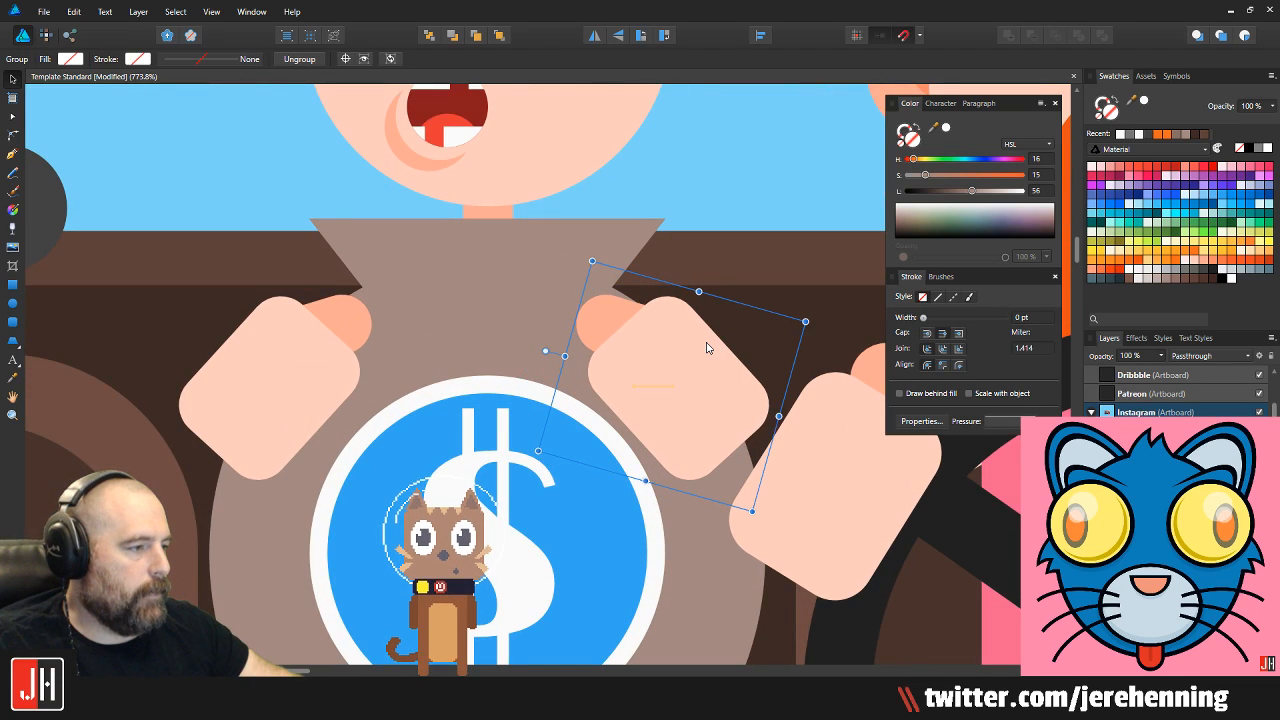
{"action": "left_click", "coordinate": [280, 349], "text": "shift"}
{"action": "left_click_drag", "start_coordinate": [280, 349], "coordinate": [300, 349]}
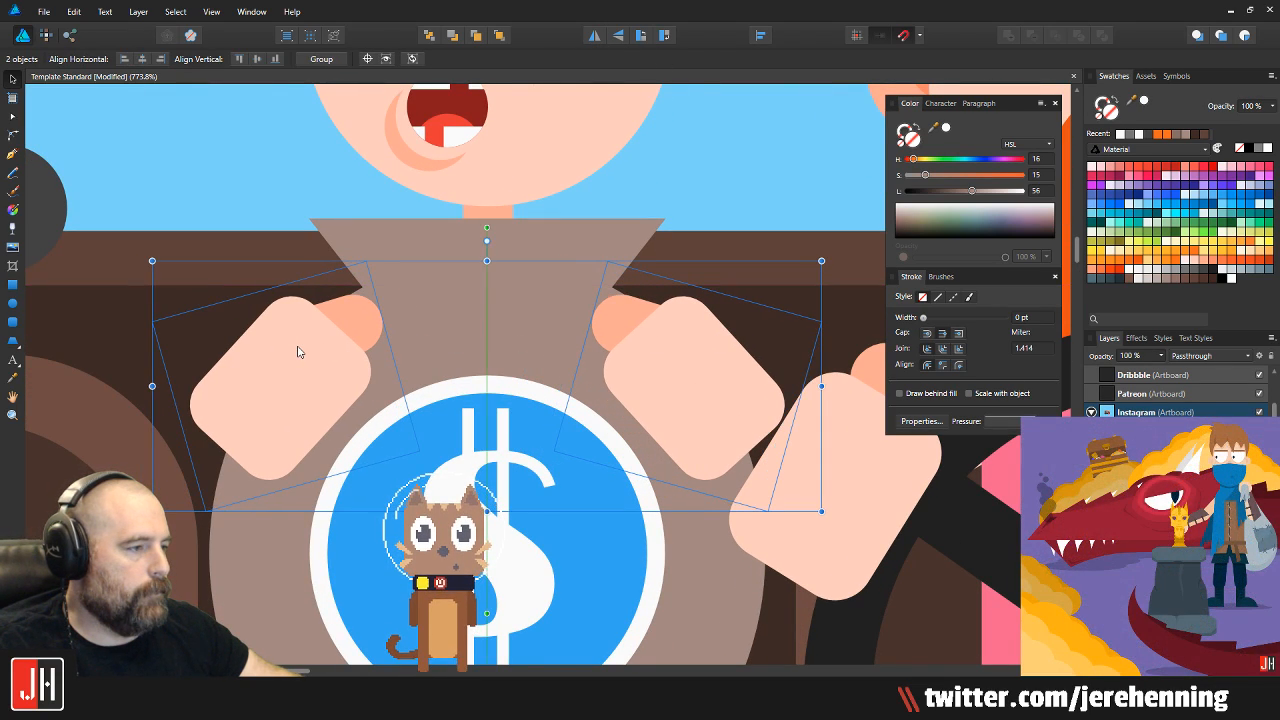
{"action": "scroll", "coordinate": [305, 349], "scroll_direction": "down", "scroll_amount": 4}
{"action": "scroll", "coordinate": [320, 350], "scroll_direction": "down", "scroll_amount": 3}
{"action": "left_click", "coordinate": [531, 297]}
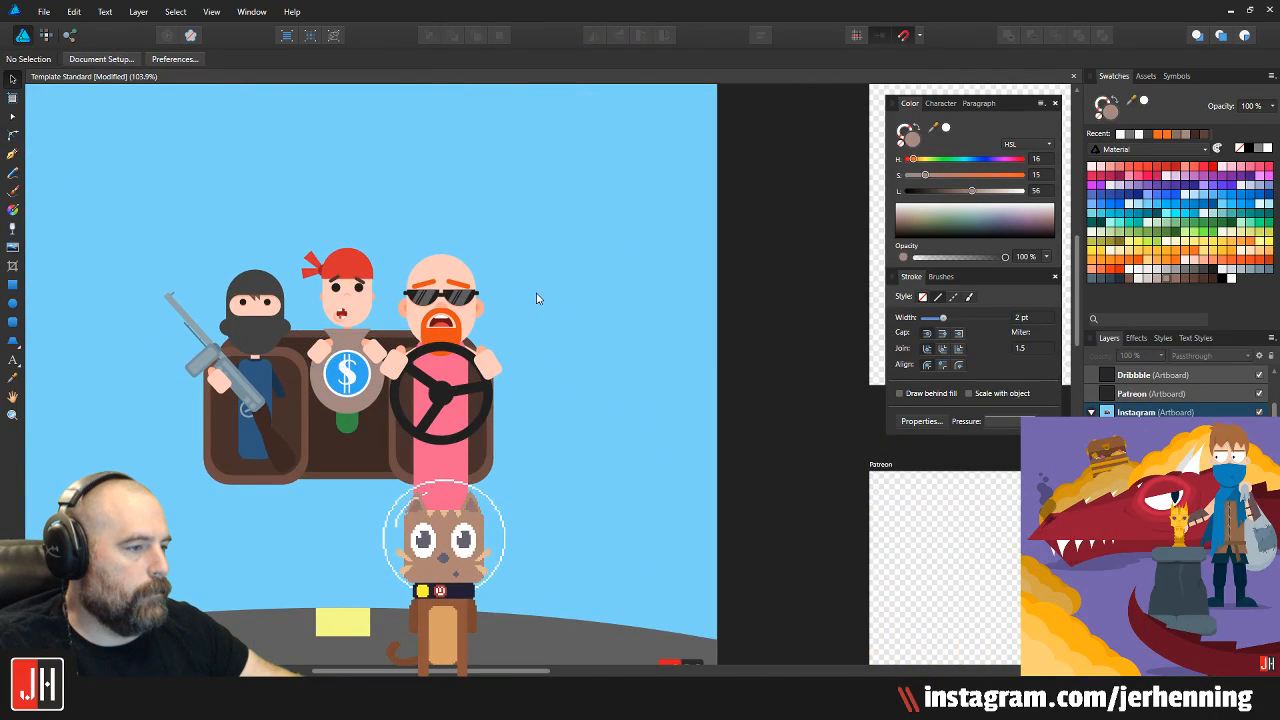
Check the hands on the money bag behind the windshield with the car body shown, and hide the car body again
{"action": "scroll", "coordinate": [560, 297], "scroll_direction": "up", "scroll_amount": 3}
{"action": "left_click_drag", "start_coordinate": [460, 314], "coordinate": [551, 304]}
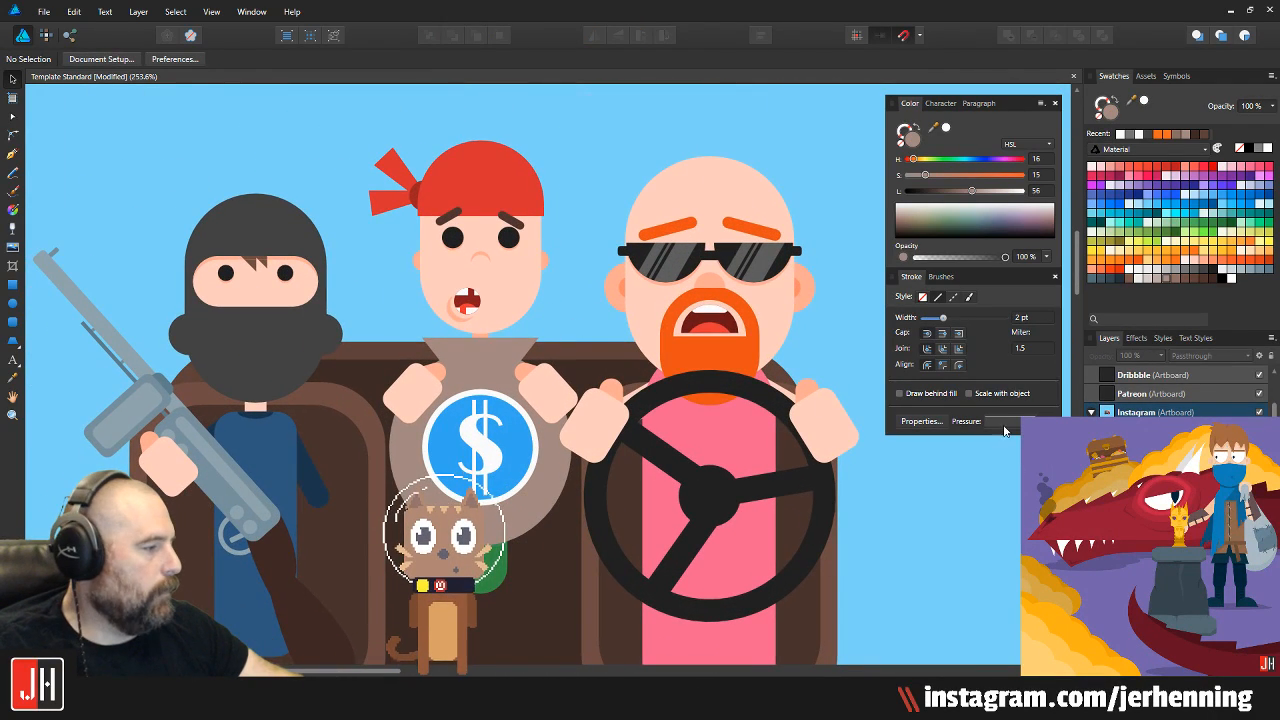
{"action": "scroll", "coordinate": [724, 362], "scroll_direction": "down", "scroll_amount": 5}
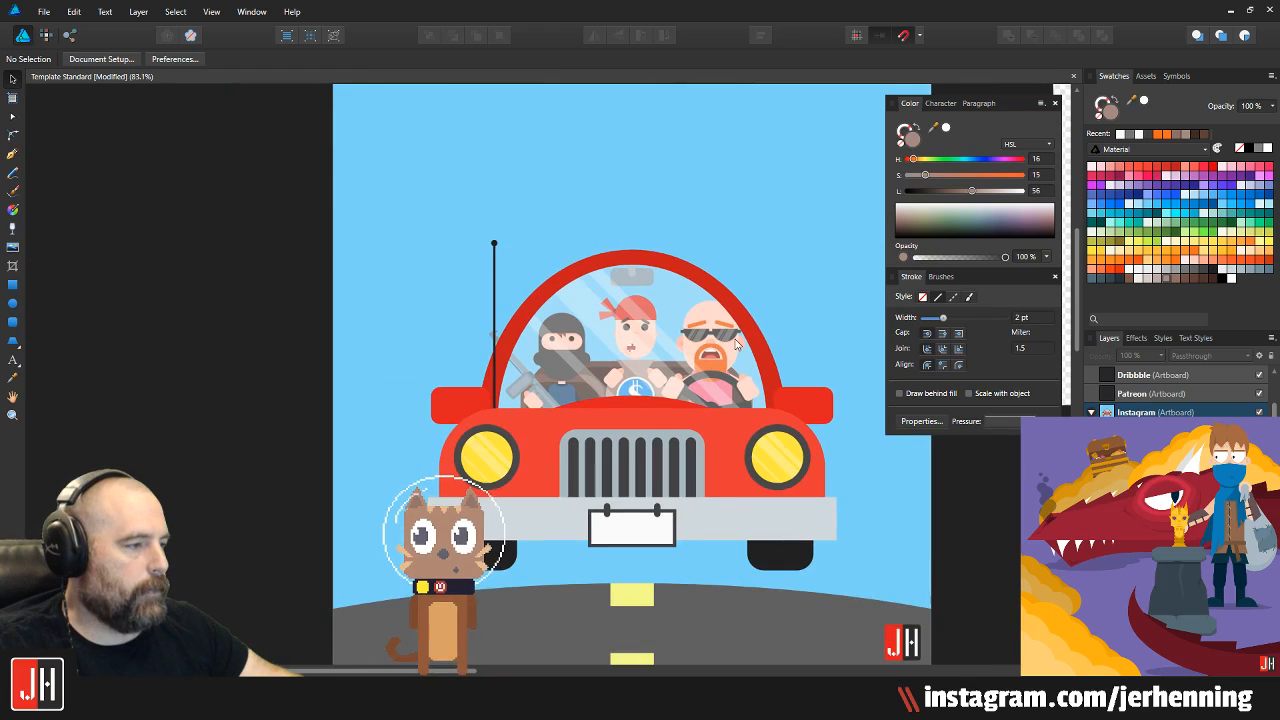
{"action": "scroll", "coordinate": [550, 440], "scroll_direction": "up", "scroll_amount": 6}
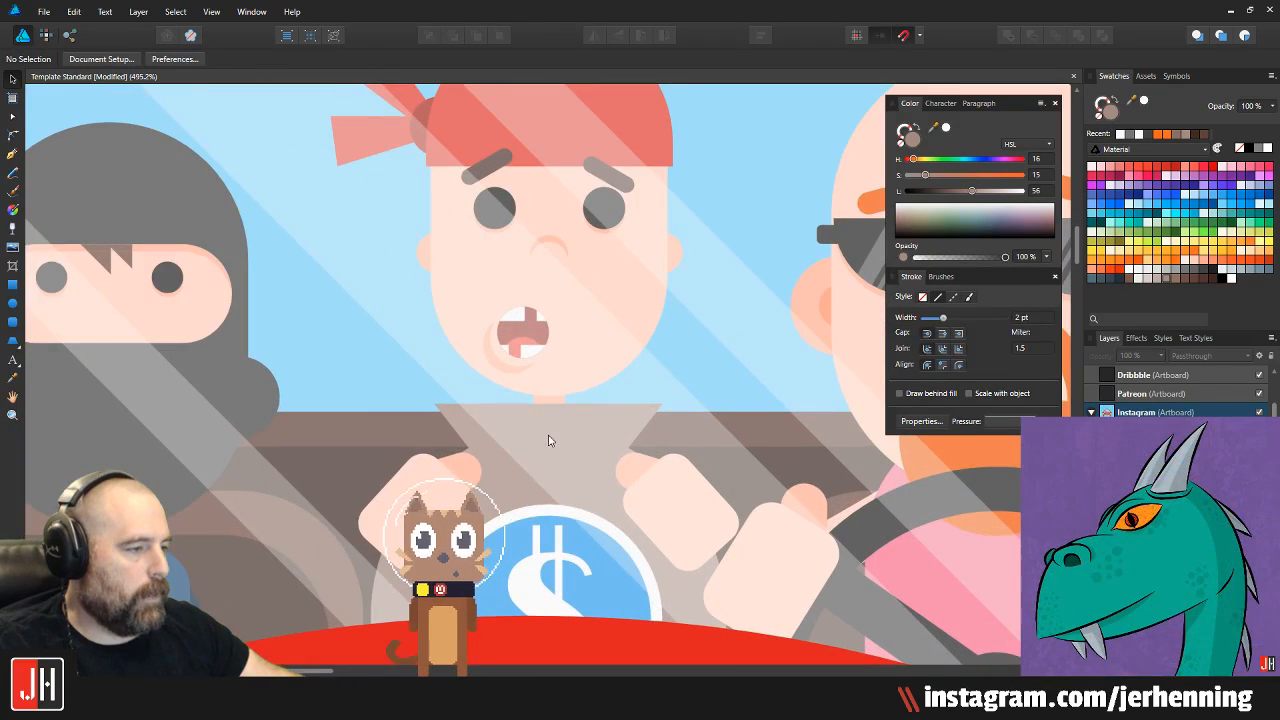
{"action": "left_click", "coordinate": [547, 435]}
{"action": "left_click", "coordinate": [1259, 450]}
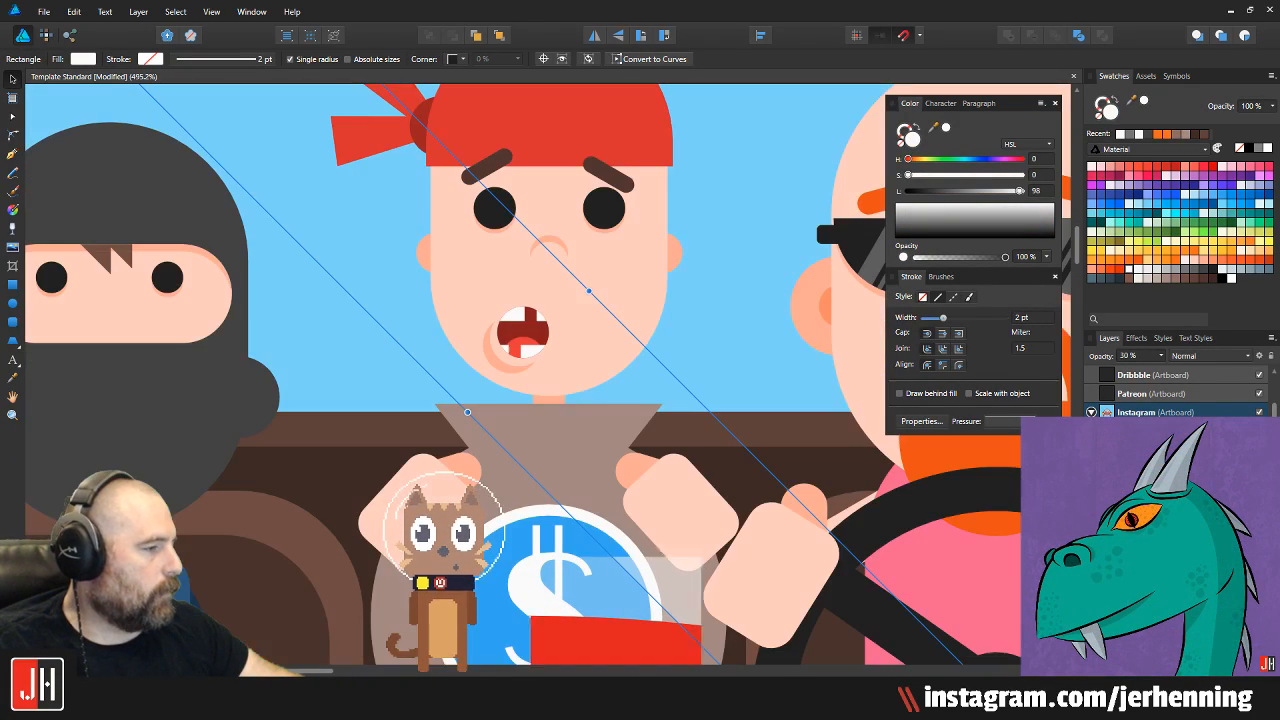
Add nodes along the money bag's straight top edge and shape it into jagged points with a dip below the neck
{"action": "left_click", "coordinate": [588, 449]}
{"action": "key", "text": "a"}
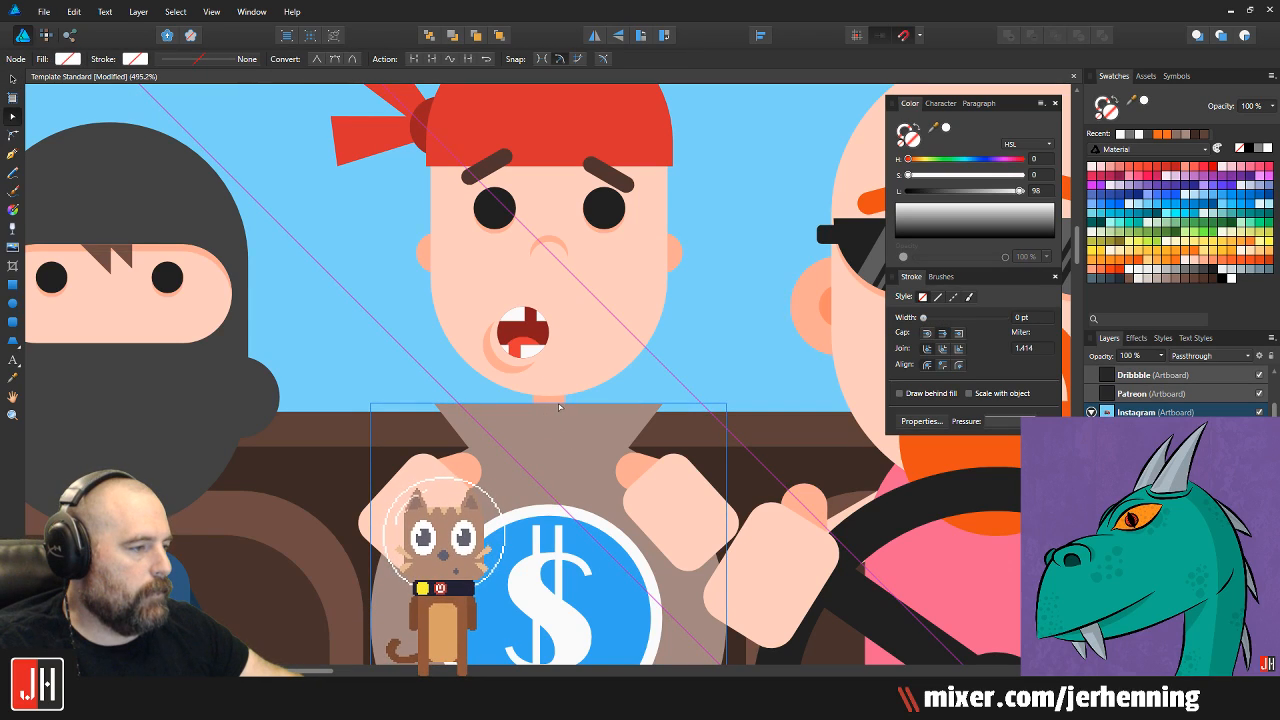
{"action": "key", "text": "v"}
{"action": "double_click", "coordinate": [573, 418]}
{"action": "key", "text": "a"}
{"action": "left_click", "coordinate": [597, 404]}
{"action": "left_click_drag", "start_coordinate": [597, 404], "coordinate": [557, 443]}
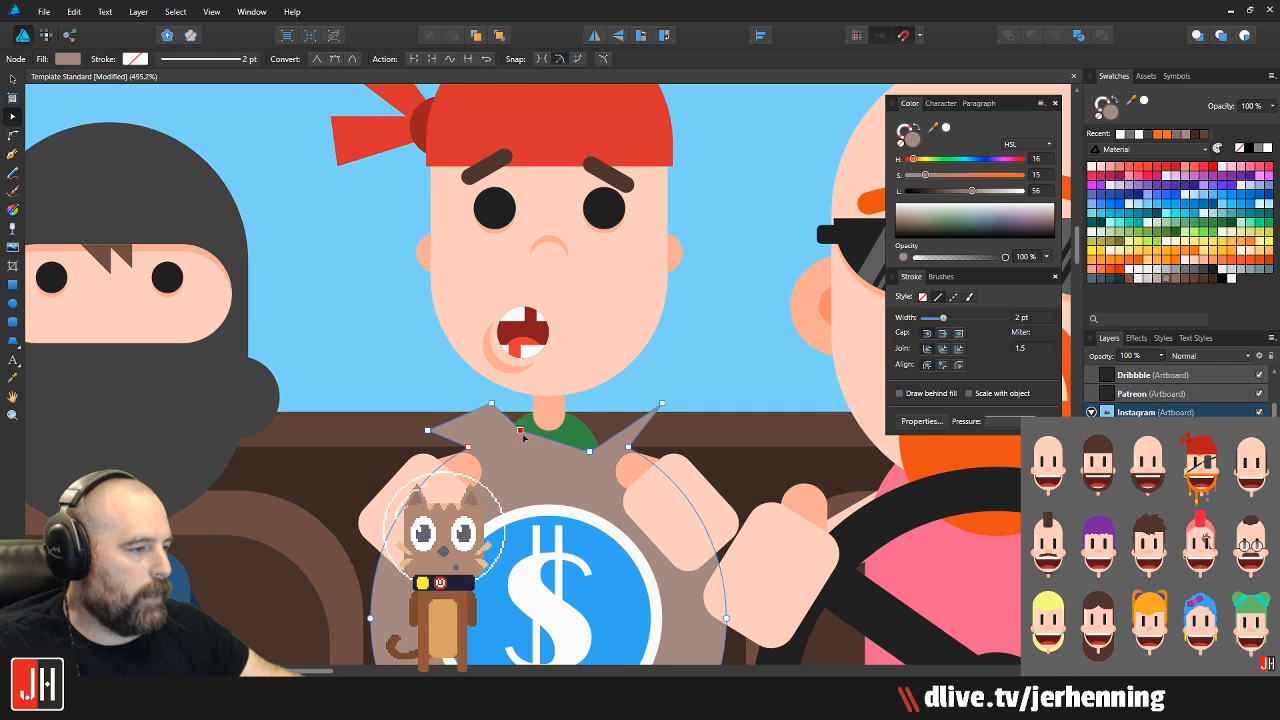
{"action": "left_click_drag", "start_coordinate": [566, 431], "coordinate": [601, 413]}
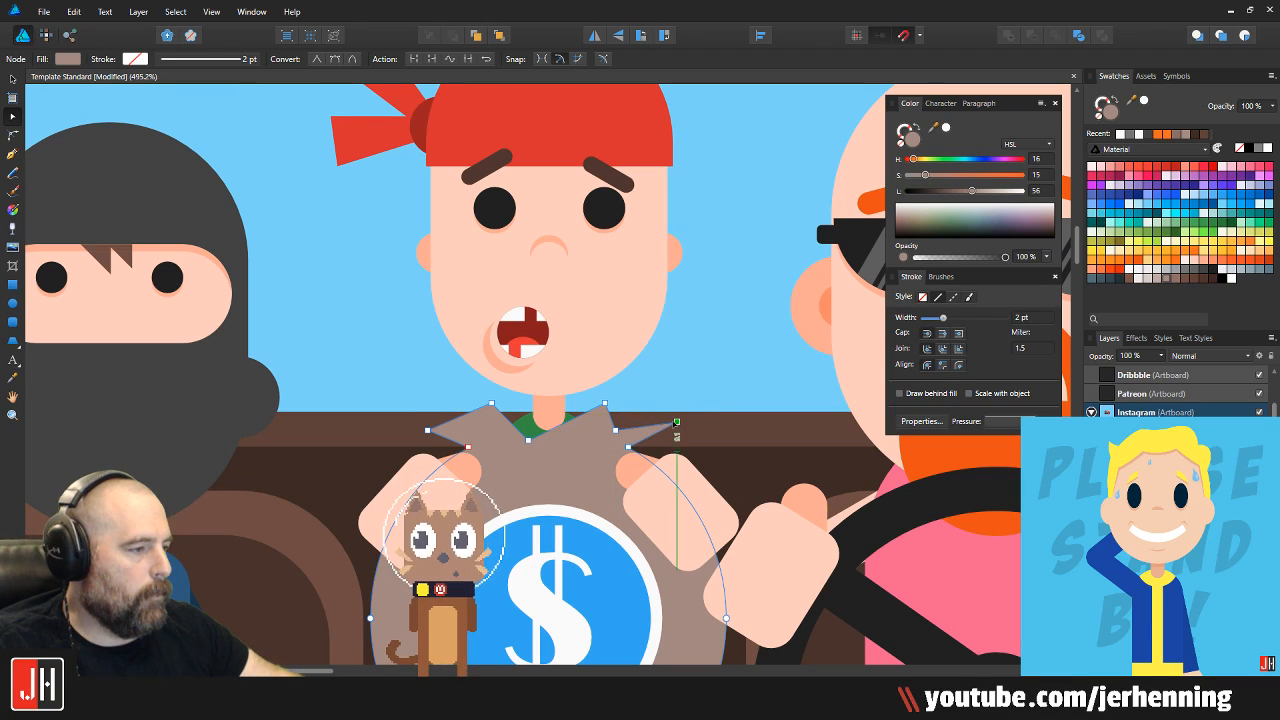
Add a node on the right slope of the bag opening's dip, pull it down, and move the left points outward
{"action": "scroll", "coordinate": [556, 454], "scroll_direction": "up", "scroll_amount": 4}
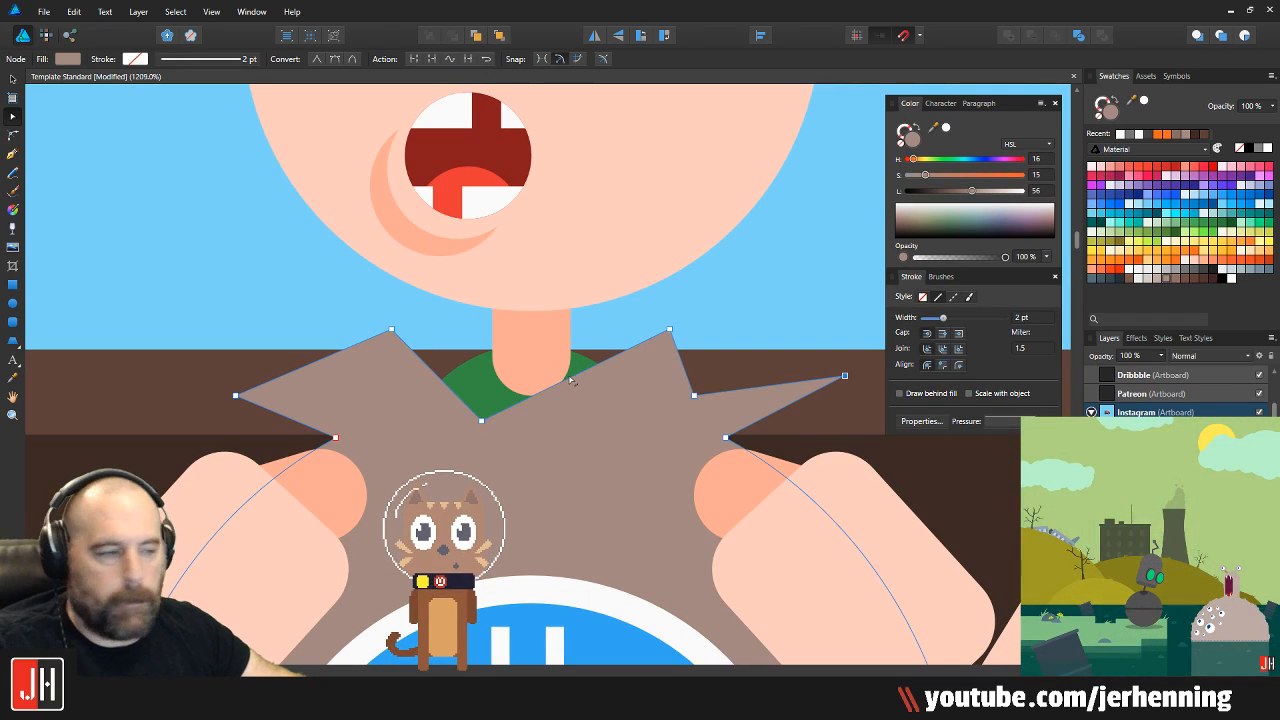
{"action": "left_click_drag", "start_coordinate": [569, 378], "coordinate": [584, 403]}
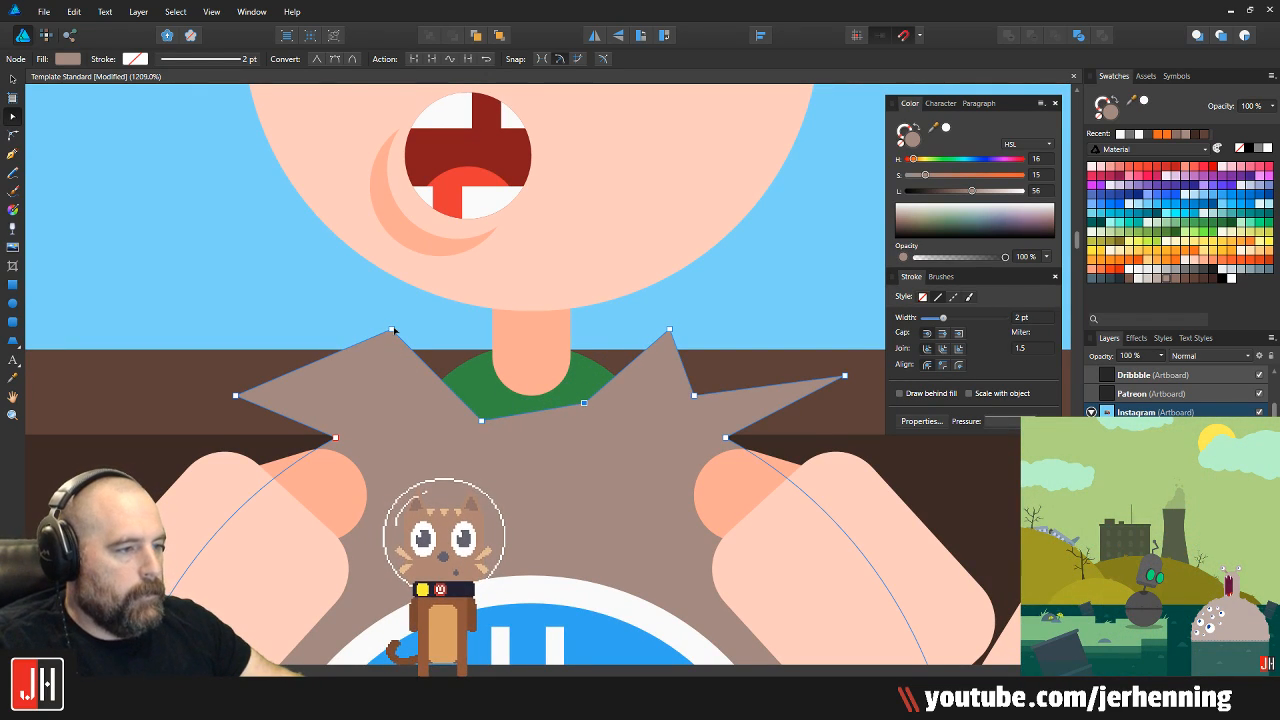
{"action": "left_click_drag", "start_coordinate": [391, 330], "coordinate": [373, 338]}
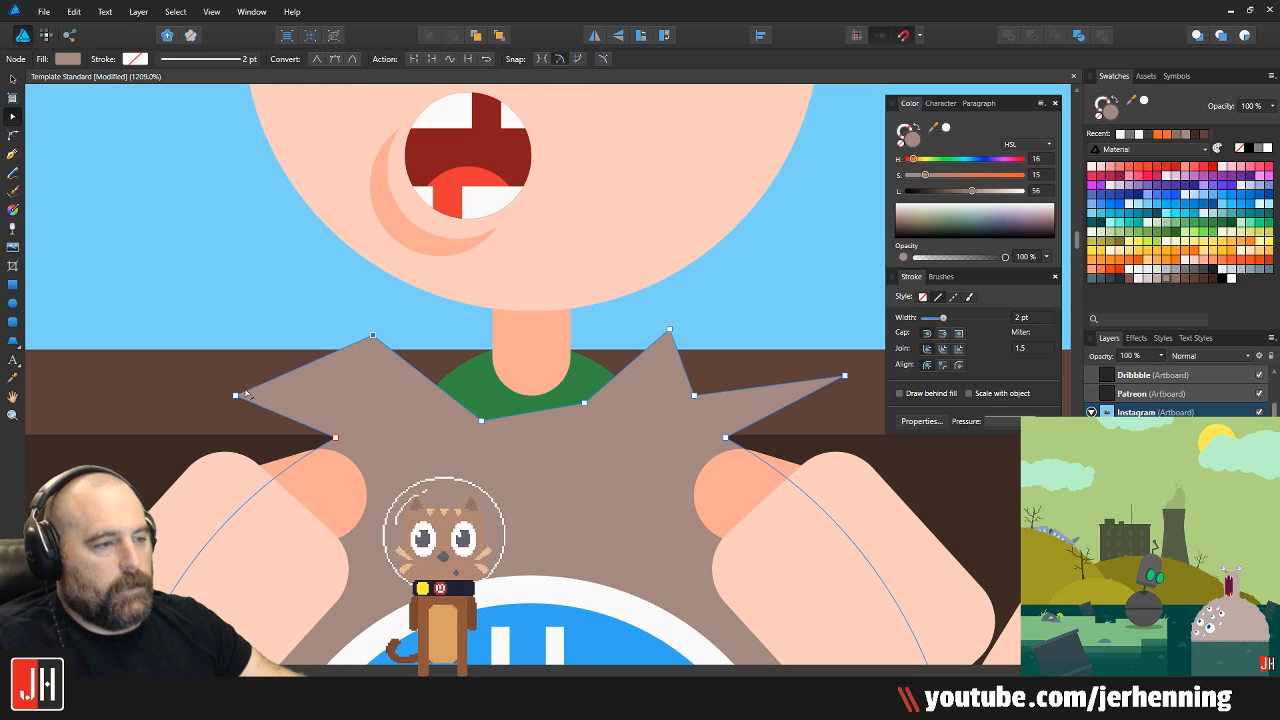
{"action": "key", "text": "ctrl+d"}
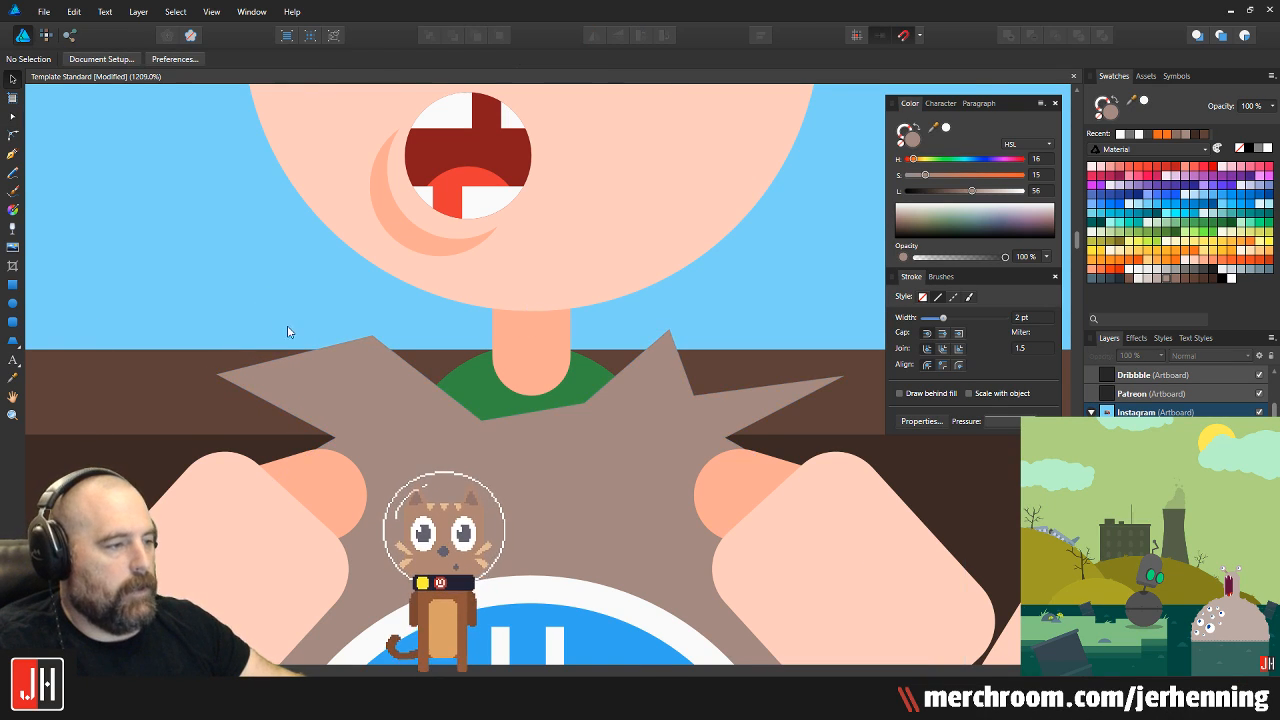
Save the document, show the car body again and review the finished money bag behind the windshield
{"action": "scroll", "coordinate": [300, 327], "scroll_direction": "down", "scroll_amount": 9}
{"action": "scroll", "coordinate": [307, 327], "scroll_direction": "down", "scroll_amount": 3}
{"action": "key", "text": "ctrl+s"}
{"action": "left_click_drag", "start_coordinate": [480, 331], "coordinate": [577, 351]}
{"action": "scroll", "coordinate": [447, 347], "scroll_direction": "up", "scroll_amount": 5}
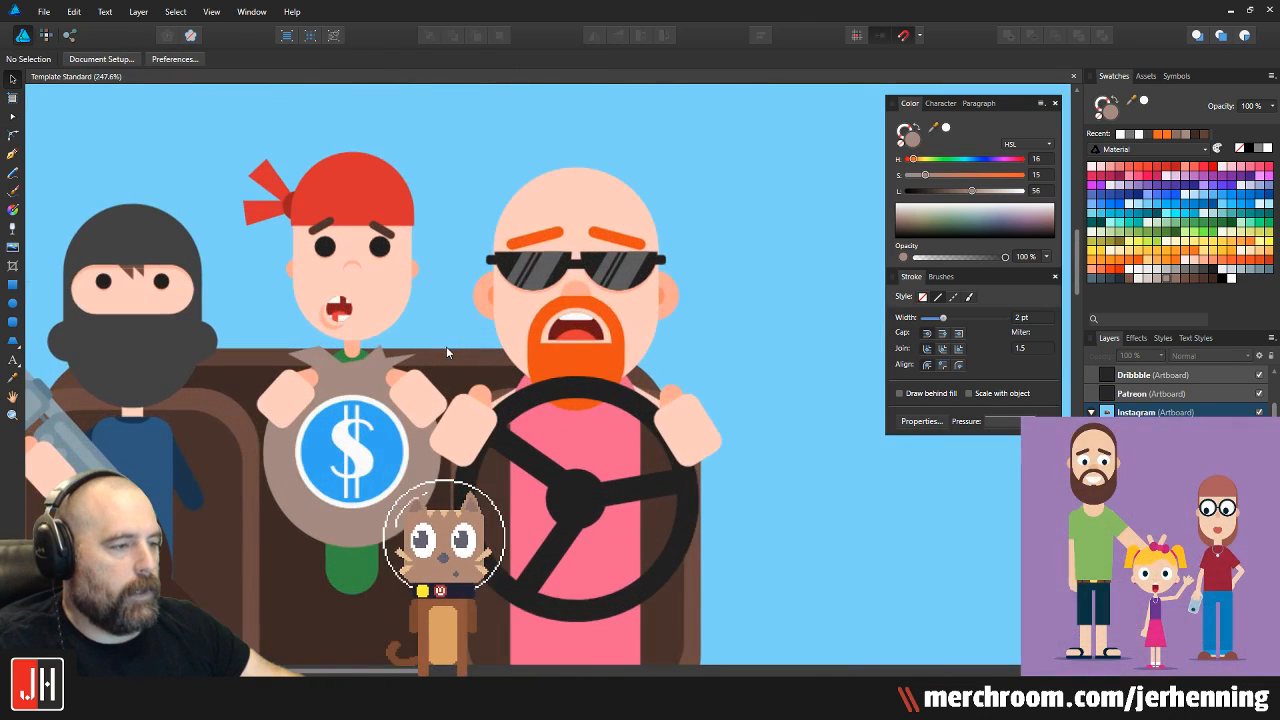
{"action": "scroll", "coordinate": [448, 349], "scroll_direction": "down", "scroll_amount": 3}
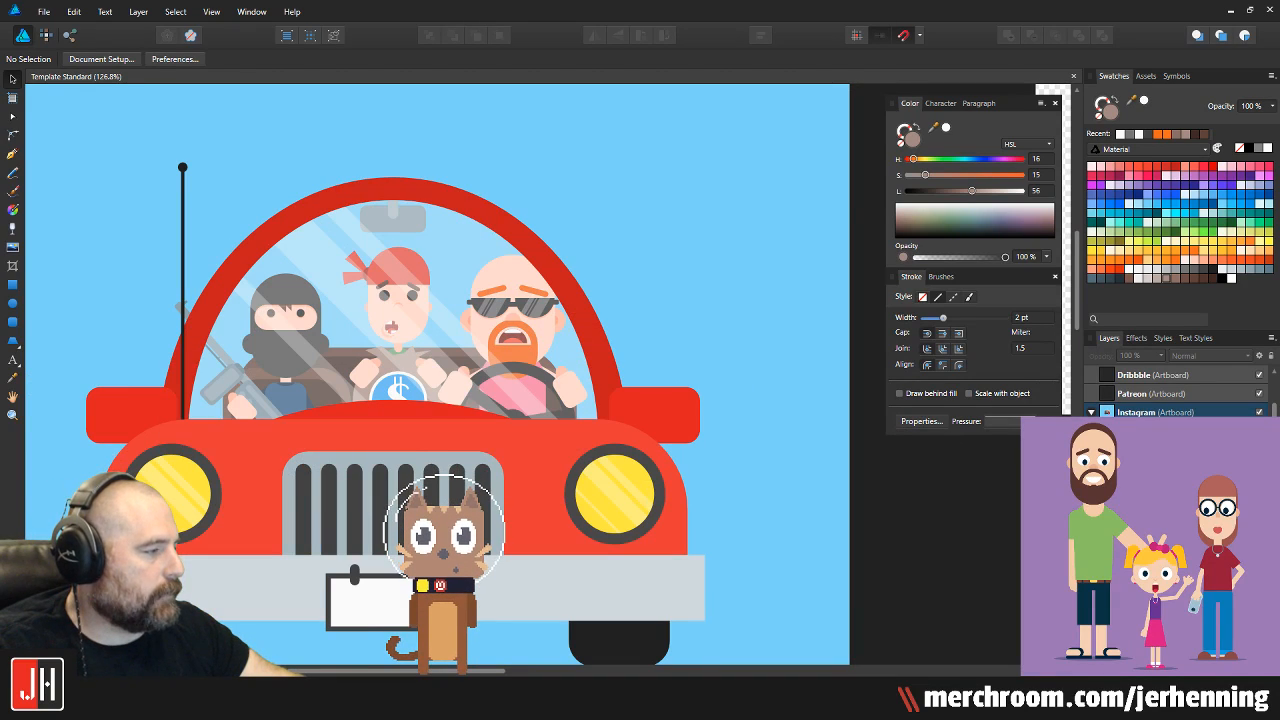
{"action": "scroll", "coordinate": [760, 277], "scroll_direction": "down", "scroll_amount": 3}
{"action": "scroll", "coordinate": [397, 362], "scroll_direction": "up", "scroll_amount": 6}
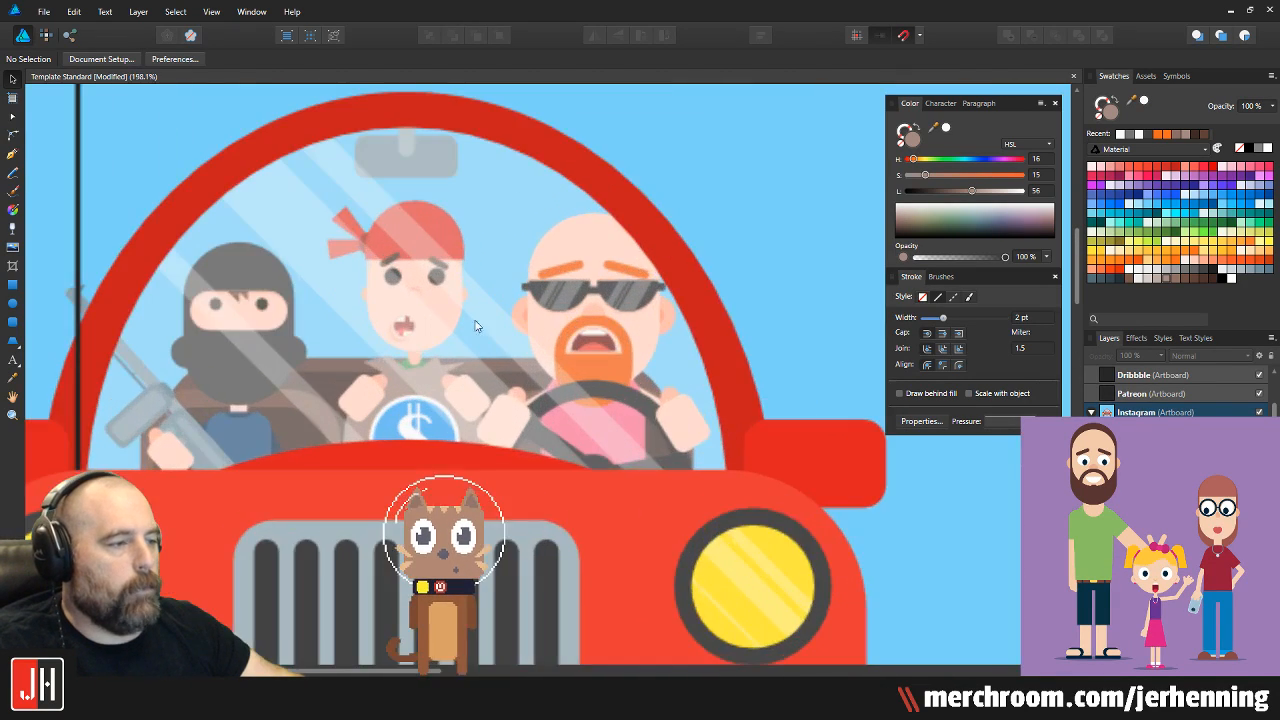
{"action": "scroll", "coordinate": [475, 380], "scroll_direction": "down", "scroll_amount": 4}
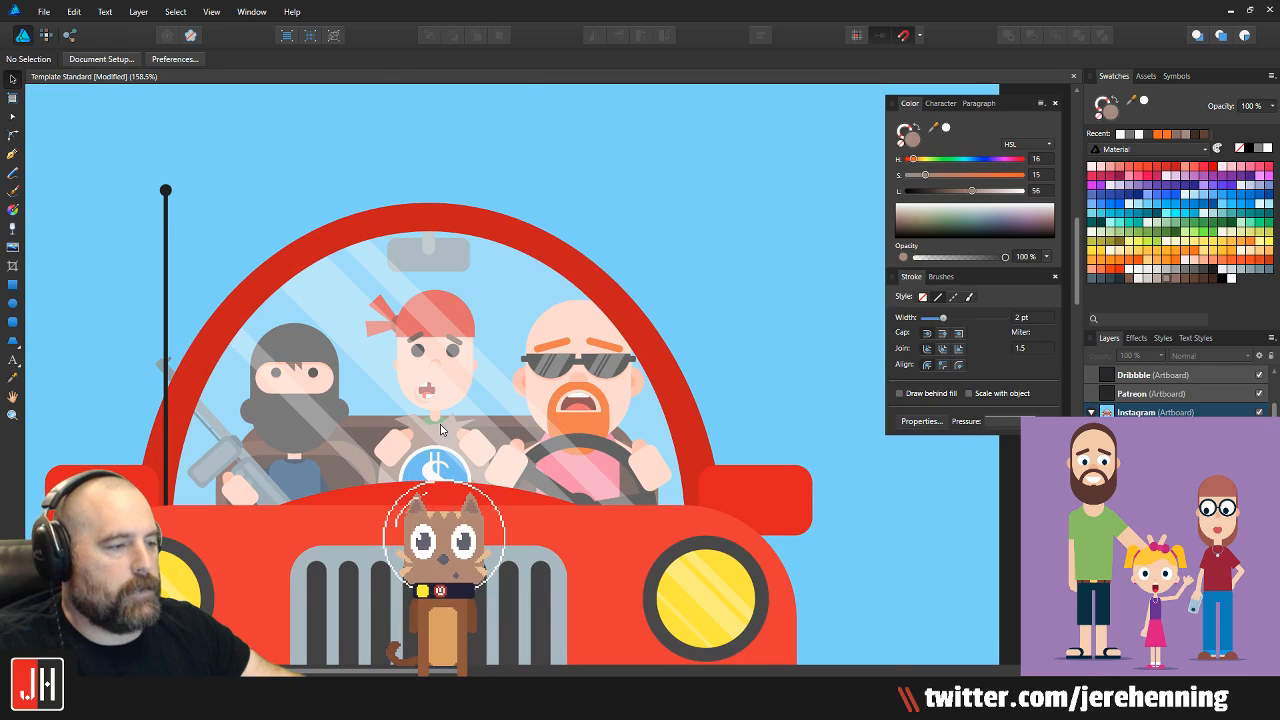
{"action": "scroll", "coordinate": [446, 427], "scroll_direction": "down", "scroll_amount": 5}
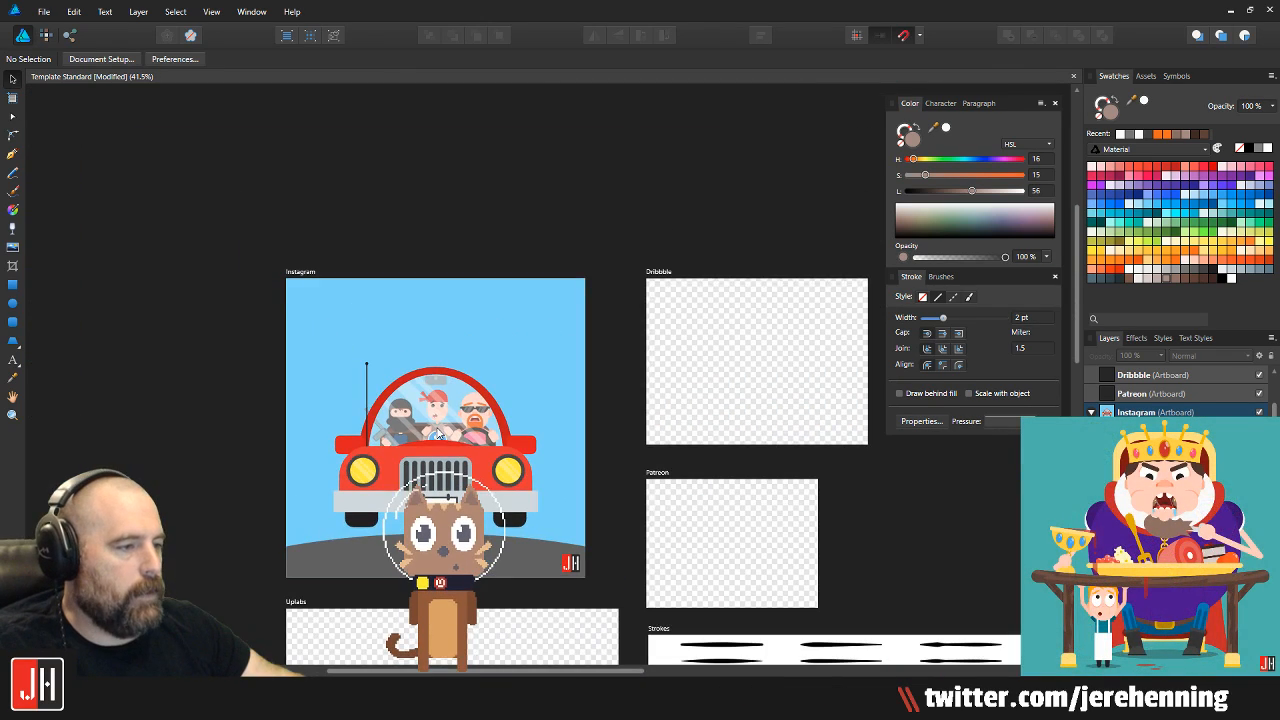
Select all parts of the car and its passengers on the Instagram artboard and group them
{"action": "left_click_drag", "start_coordinate": [202, 342], "coordinate": [582, 548]}
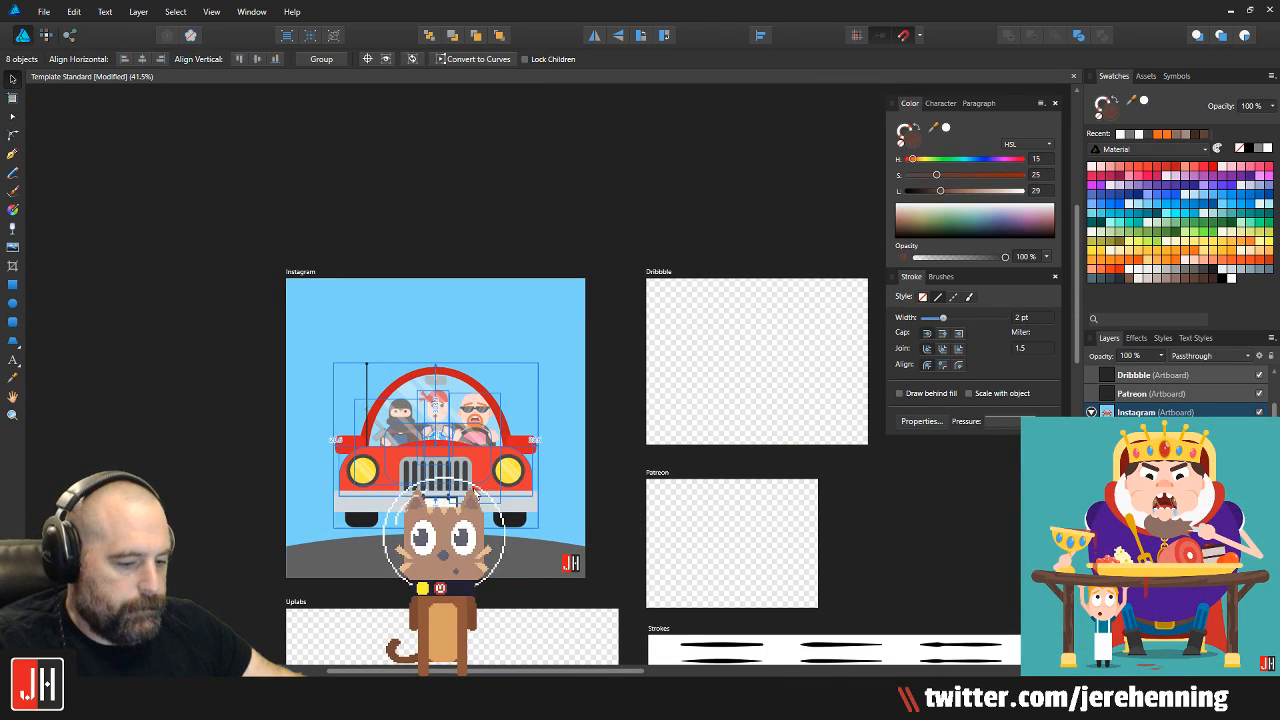
{"action": "scroll", "coordinate": [476, 495], "scroll_direction": "up", "scroll_amount": 2}
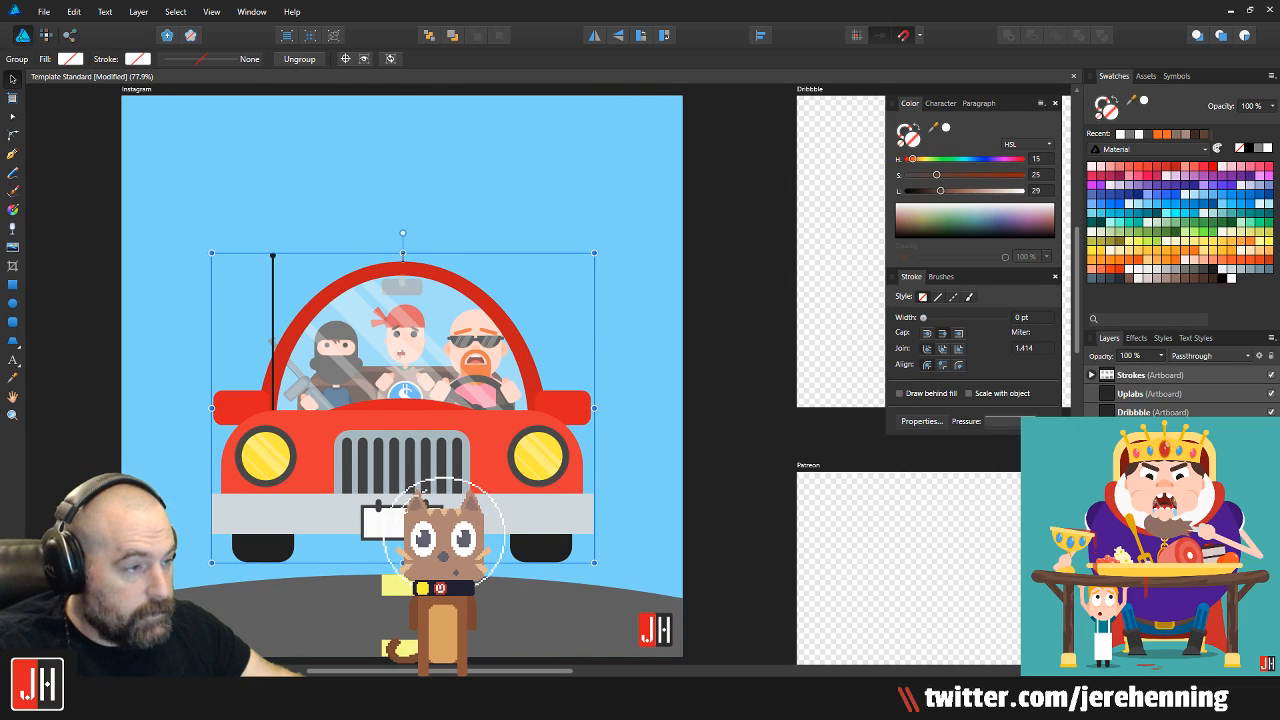
Tilt the car group slightly counter-clockwise and centre it horizontally above the road on the Instagram artboard
{"action": "mouse_move", "coordinate": [405, 233]}
{"action": "left_mouse_down"}
{"action": "mouse_move", "coordinate": [417, 229]}
{"action": "mouse_move", "coordinate": [370, 240]}
{"action": "mouse_move", "coordinate": [390, 225]}
{"action": "left_mouse_up"}
{"action": "scroll", "coordinate": [385, 400], "scroll_direction": "up", "scroll_amount": 2}
{"action": "scroll", "coordinate": [395, 428], "scroll_direction": "down", "scroll_amount": 5}
{"action": "left_click_drag", "start_coordinate": [399, 431], "coordinate": [455, 416]}
{"action": "scroll", "coordinate": [397, 425], "scroll_direction": "down", "scroll_amount": 2}
{"action": "scroll", "coordinate": [404, 419], "scroll_direction": "up", "scroll_amount": 3}
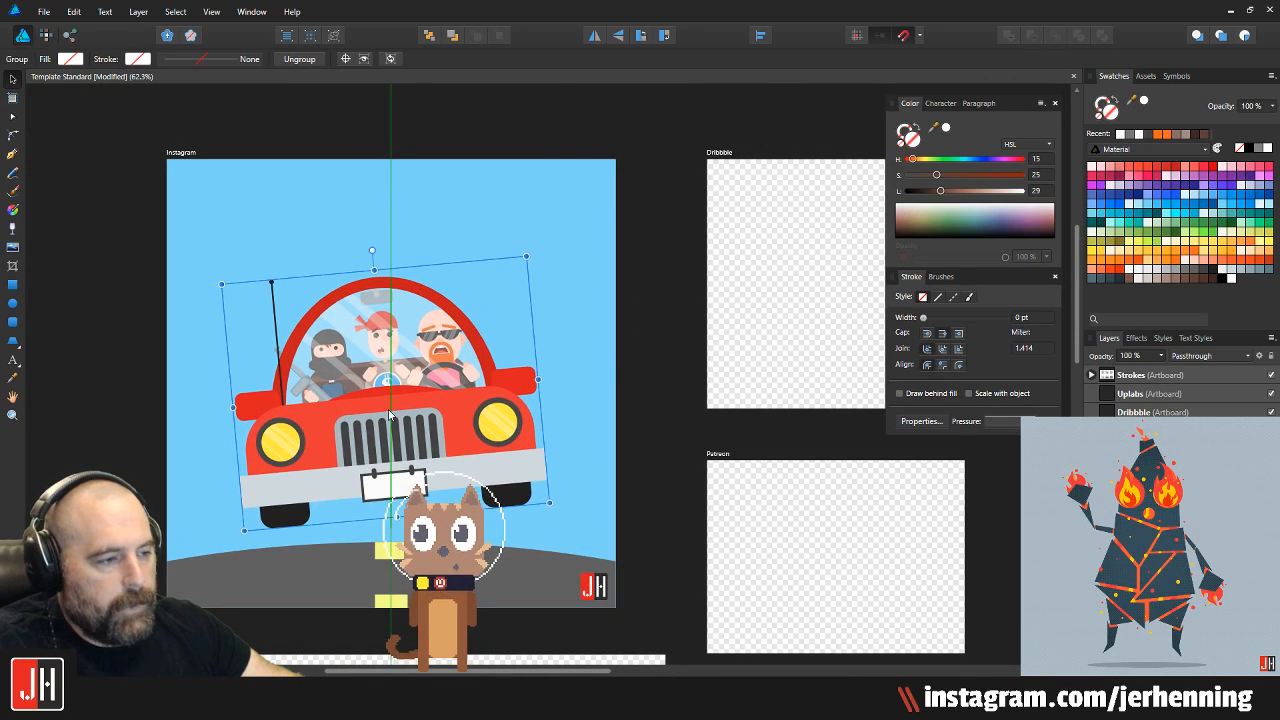
{"action": "left_click", "coordinate": [578, 346]}
{"action": "scroll", "coordinate": [450, 422], "scroll_direction": "down", "scroll_amount": 2}
{"action": "scroll", "coordinate": [450, 422], "scroll_direction": "up", "scroll_amount": 2}
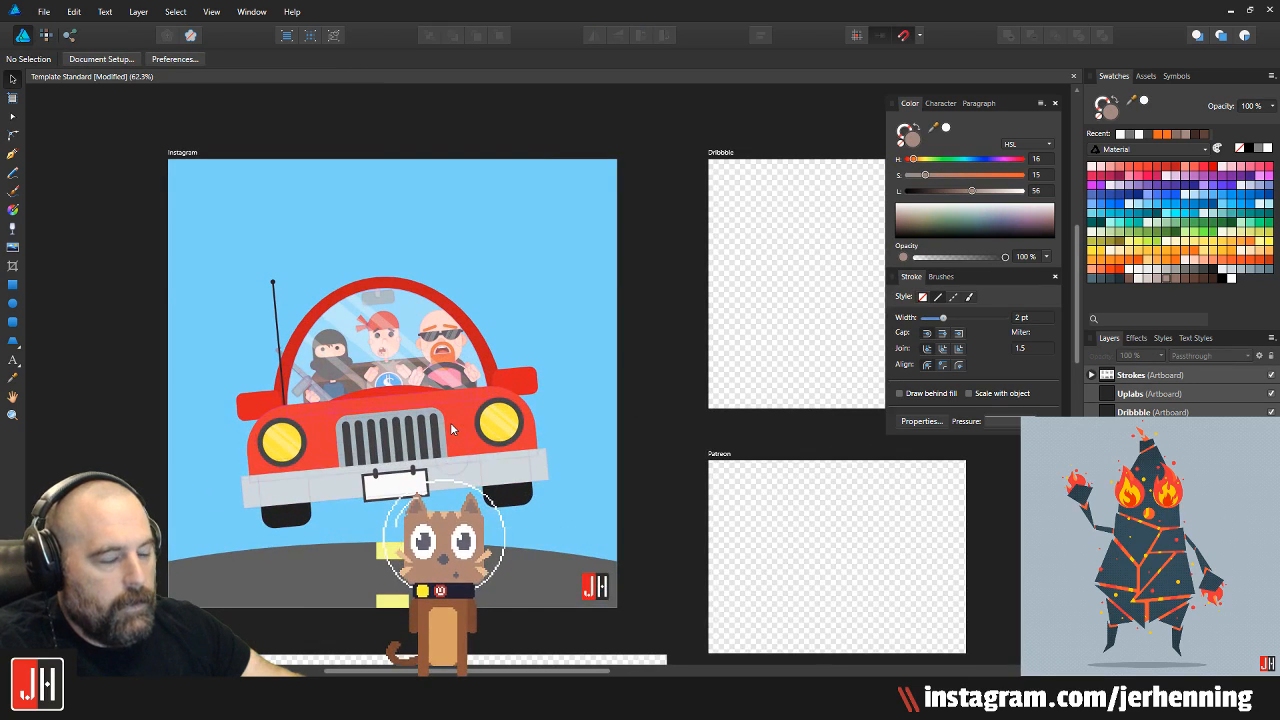
Examine the tilted car and its passengers against the sky and the road
{"action": "left_click_drag", "start_coordinate": [406, 392], "coordinate": [582, 316]}
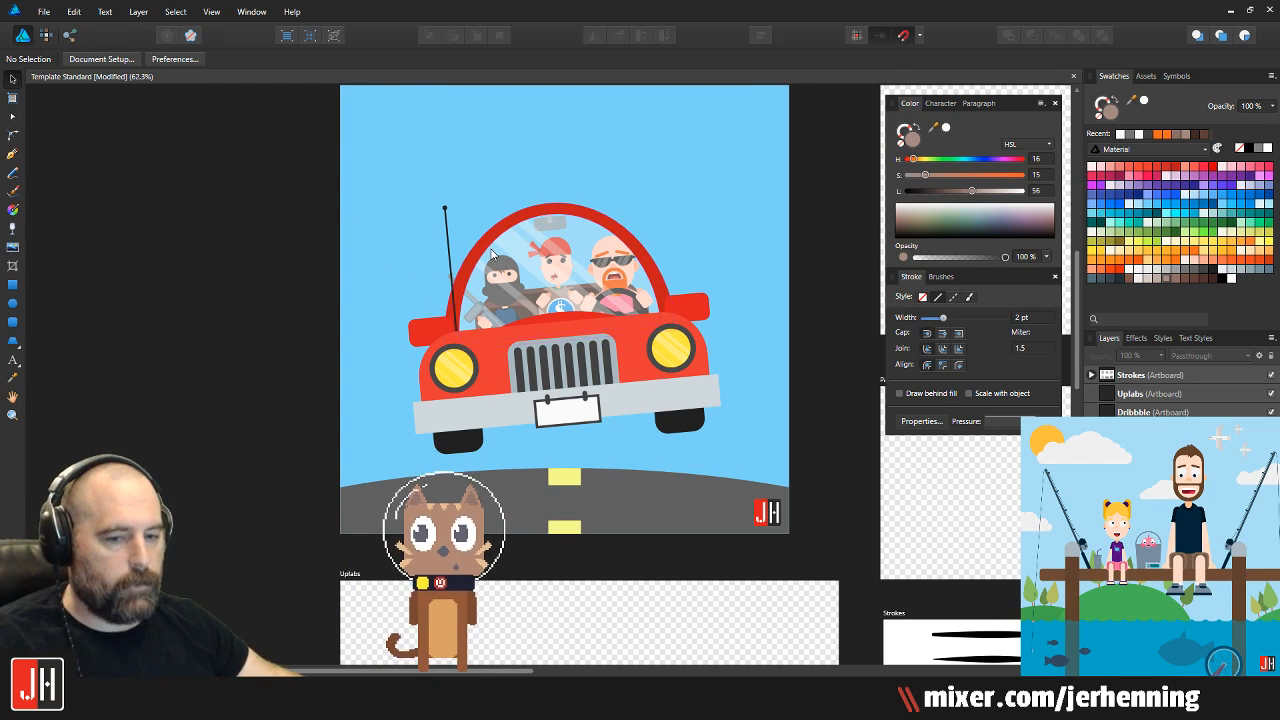
{"action": "scroll", "coordinate": [436, 307], "scroll_direction": "up", "scroll_amount": 1}
{"action": "scroll", "coordinate": [436, 307], "scroll_direction": "down", "scroll_amount": 2}
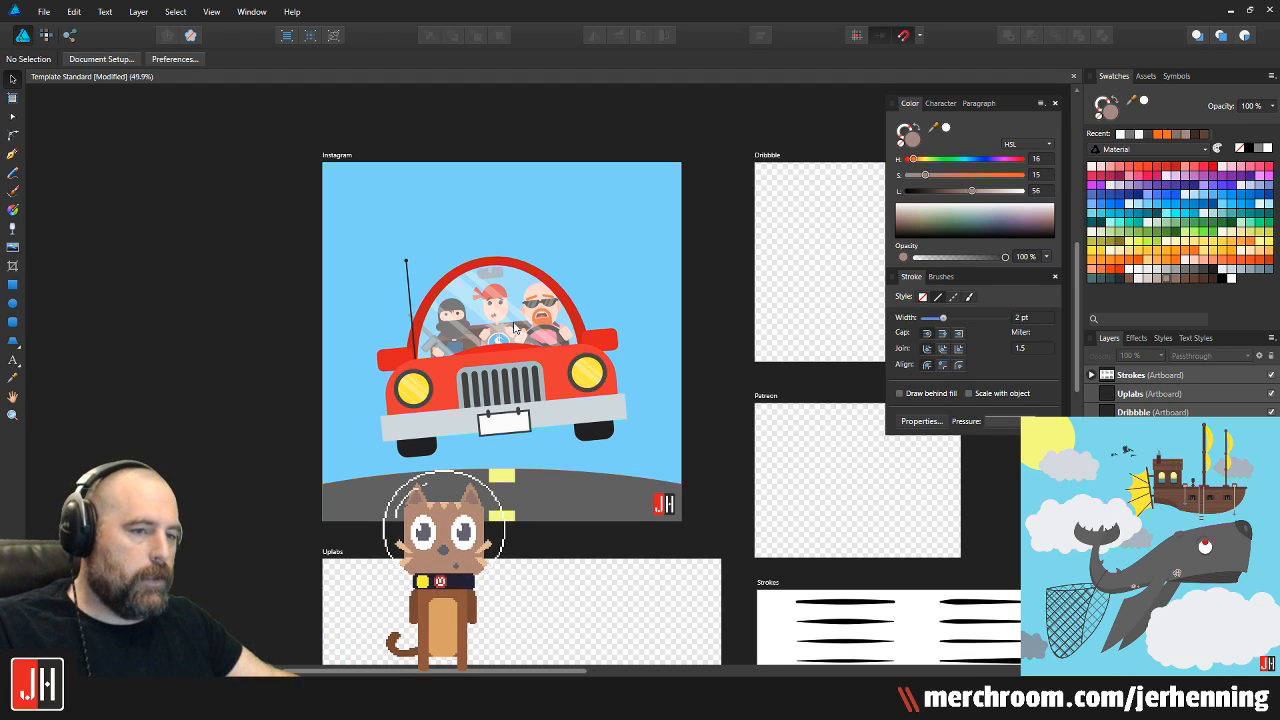
{"action": "scroll", "coordinate": [453, 414], "scroll_direction": "up", "scroll_amount": 10}
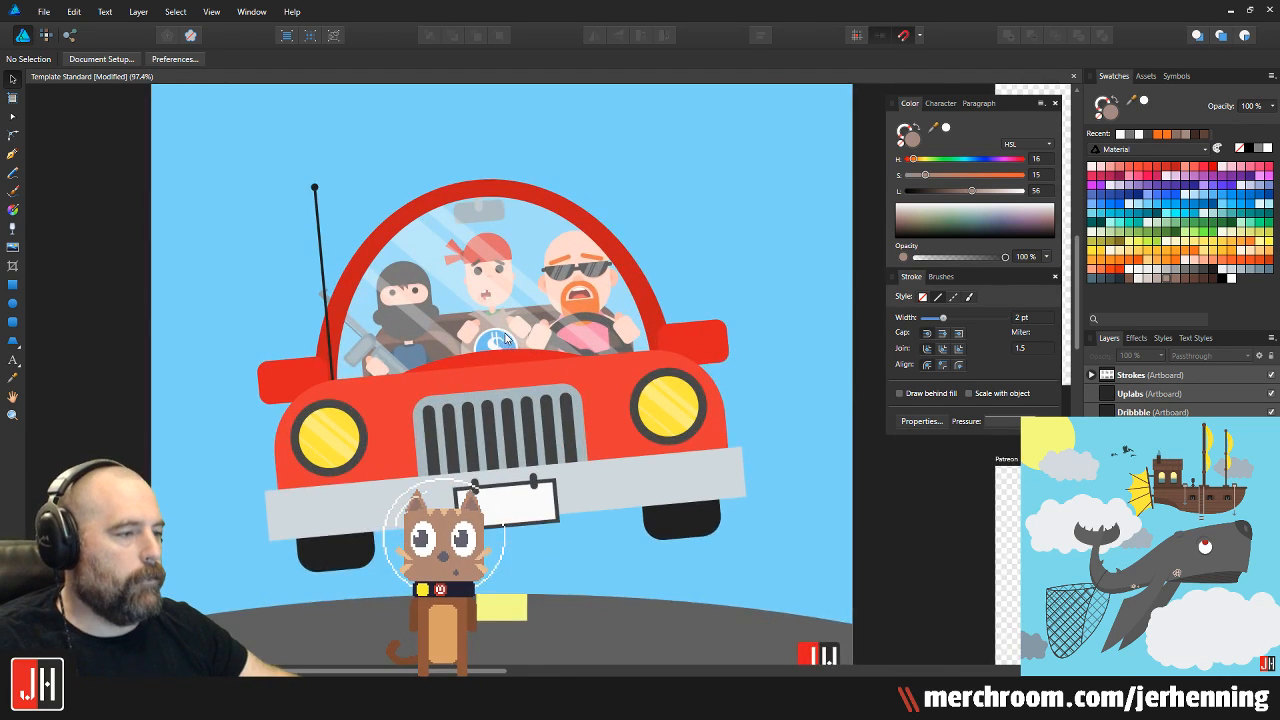
{"action": "scroll", "coordinate": [473, 305], "scroll_direction": "down", "scroll_amount": 6}
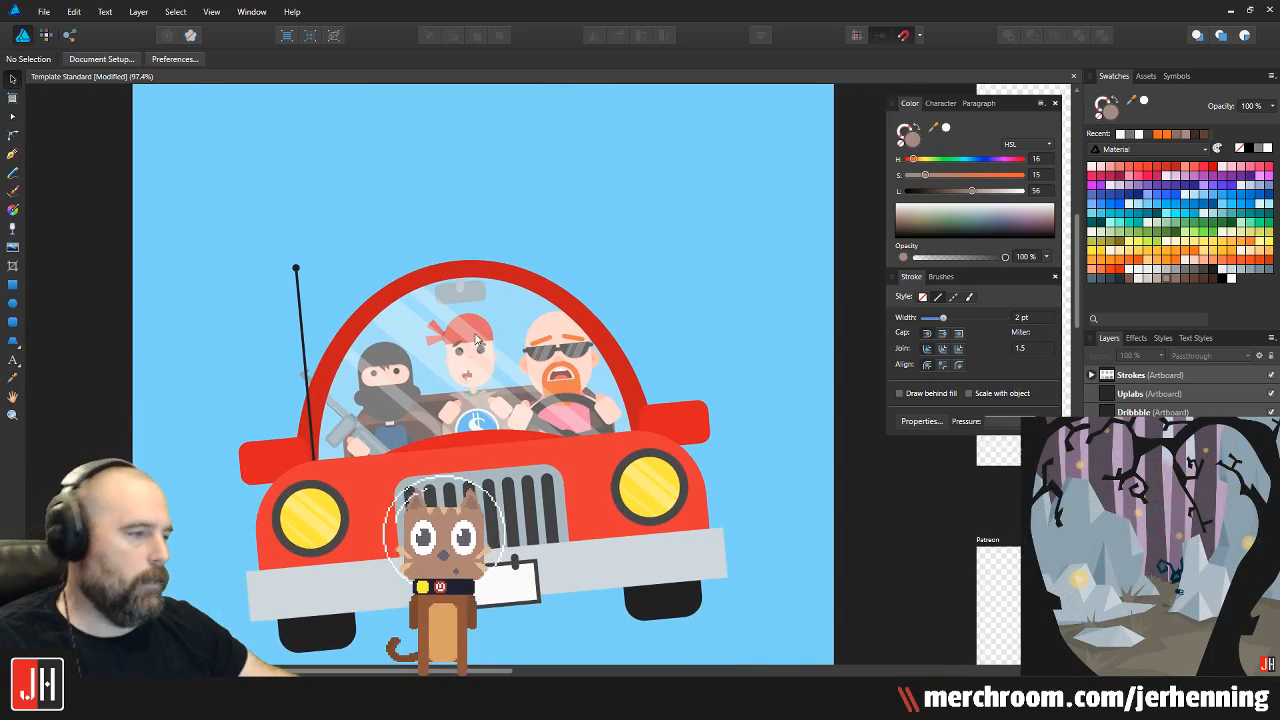
{"action": "scroll", "coordinate": [490, 360], "scroll_direction": "up", "scroll_amount": 5}
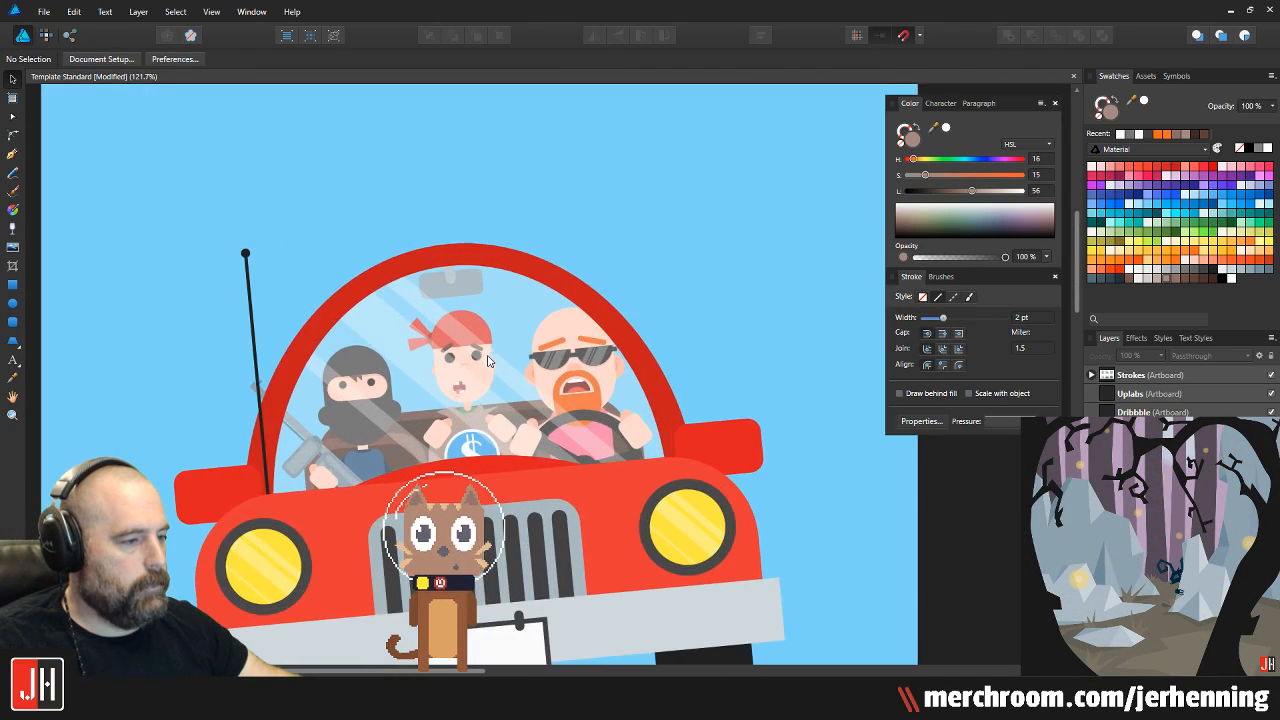
{"action": "scroll", "coordinate": [225, 270], "scroll_direction": "down", "scroll_amount": 5}
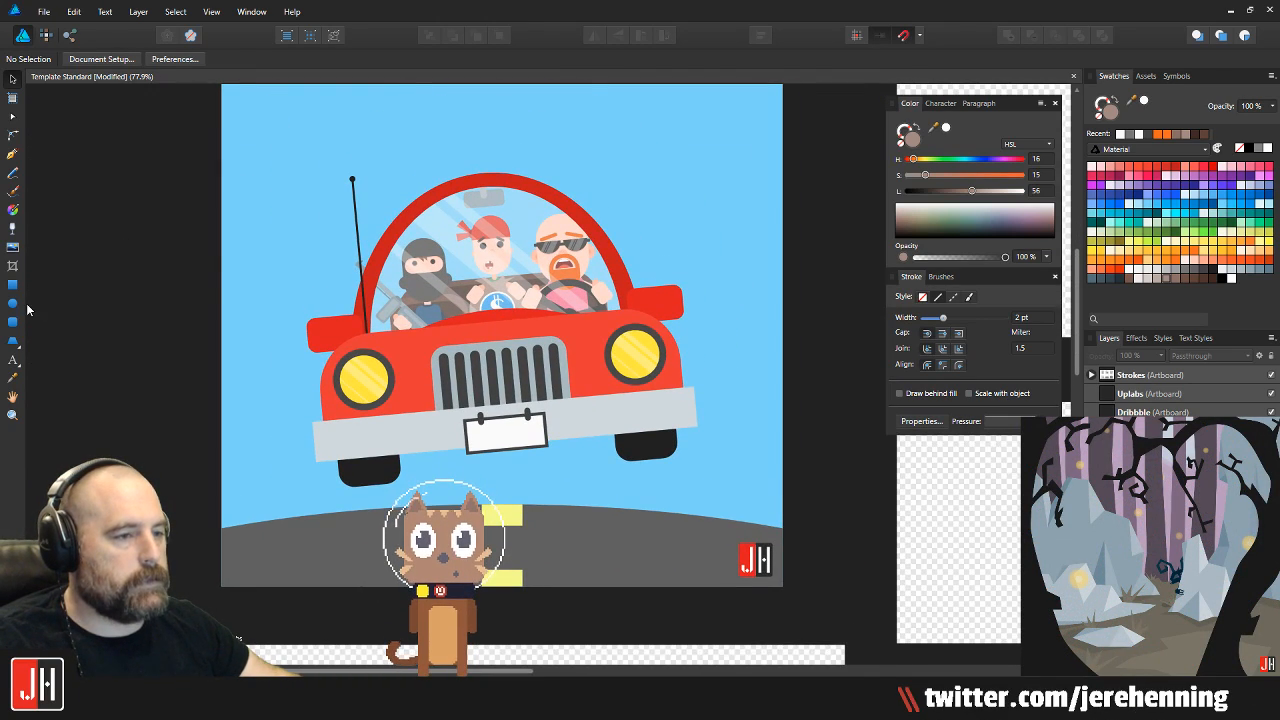
{"action": "left_click", "coordinate": [16, 306]}
{"action": "left_click_drag", "start_coordinate": [409, 314], "coordinate": [524, 299]}
{"action": "key", "text": "v"}
{"action": "left_click_drag", "start_coordinate": [562, 197], "coordinate": [496, 251]}
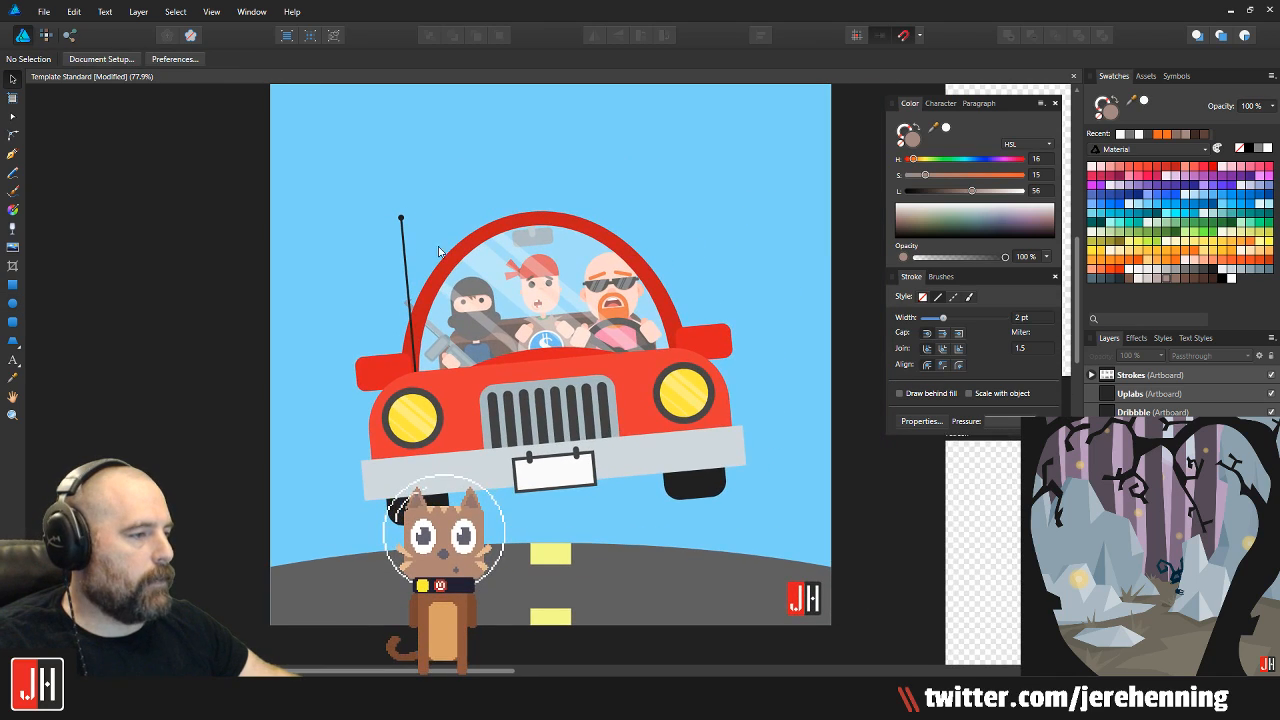
Rename the grey road ellipse as Road and save the document
{"action": "left_click", "coordinate": [596, 384]}
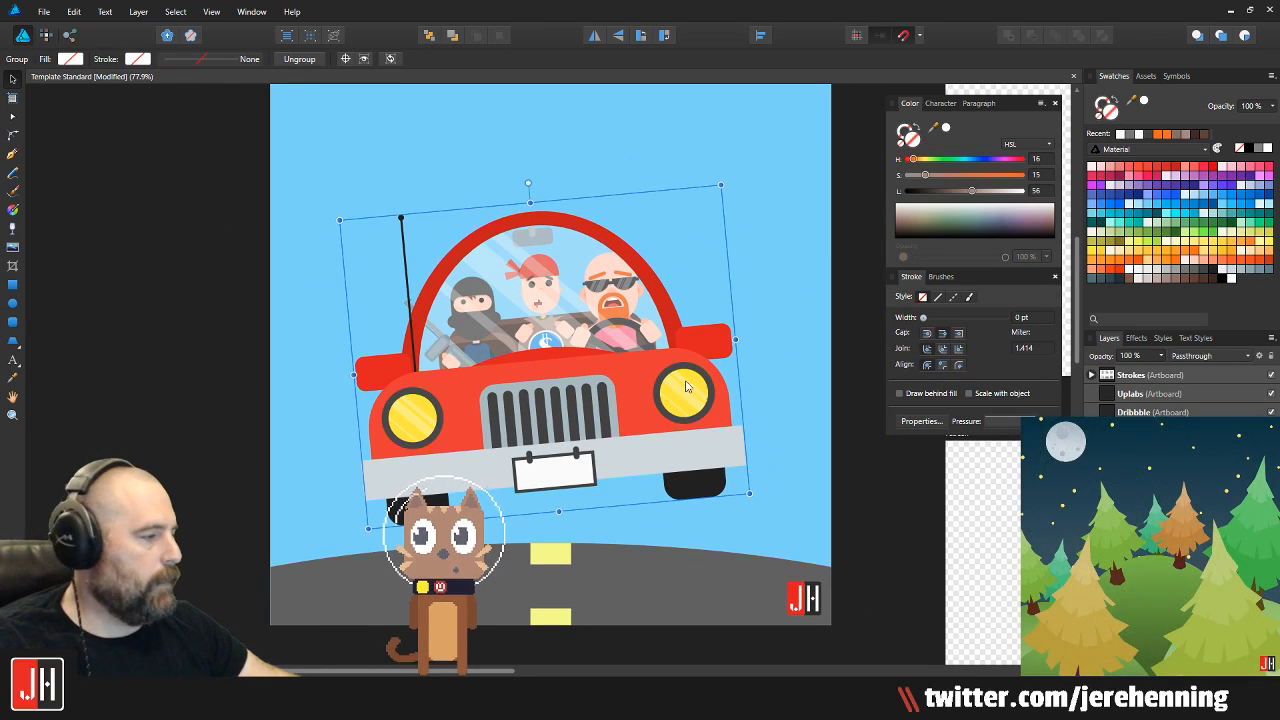
{"action": "left_click", "coordinate": [806, 598]}
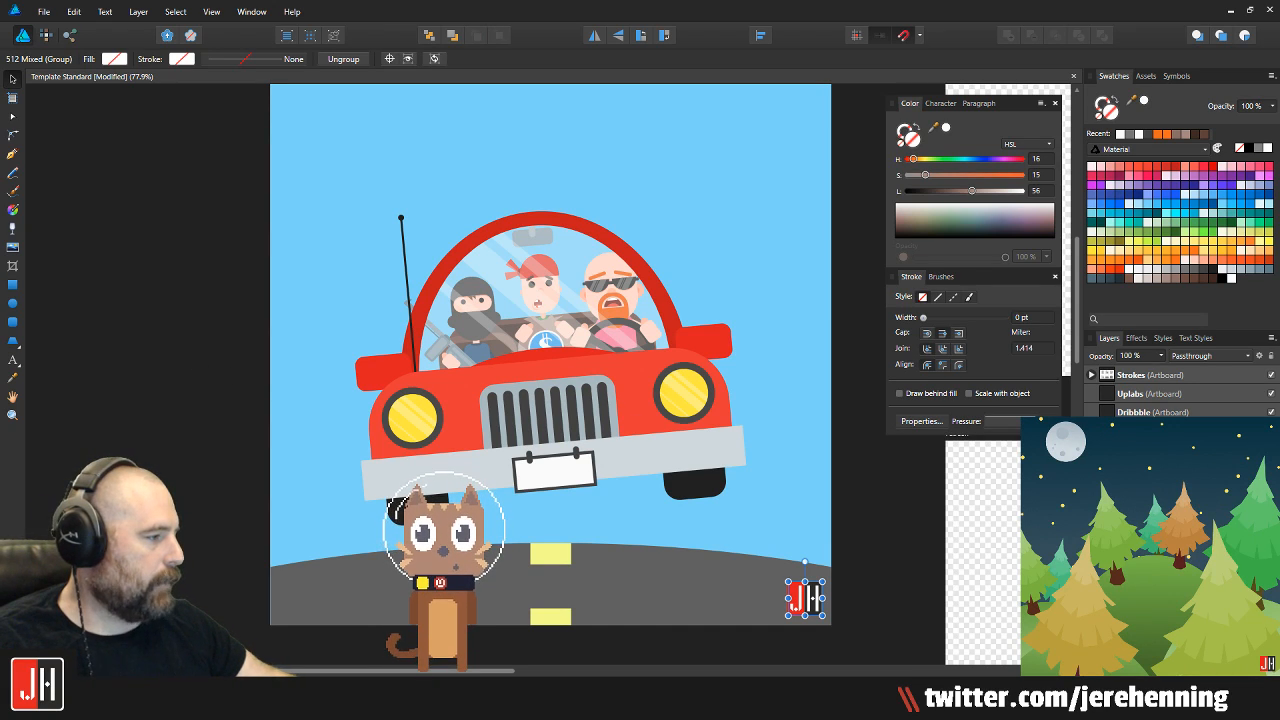
{"action": "left_click", "coordinate": [602, 398]}
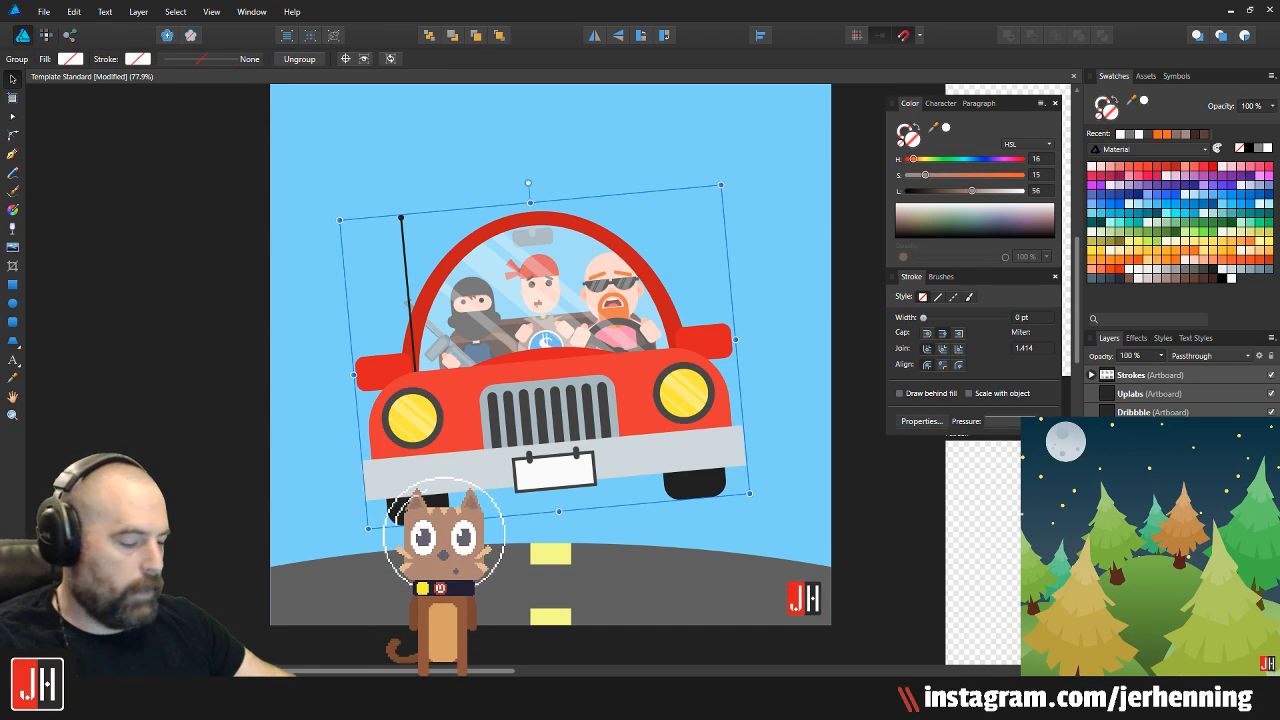
{"action": "left_click", "coordinate": [650, 585]}
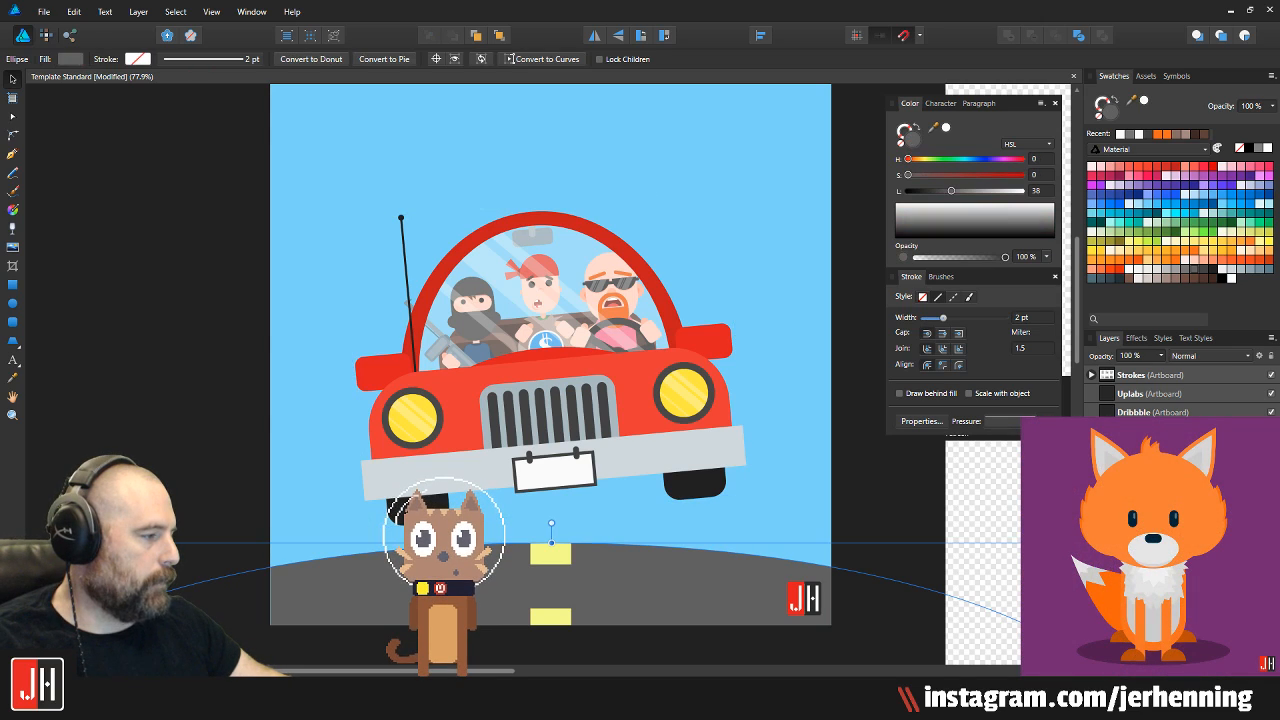
{"action": "key", "text": "Return"}
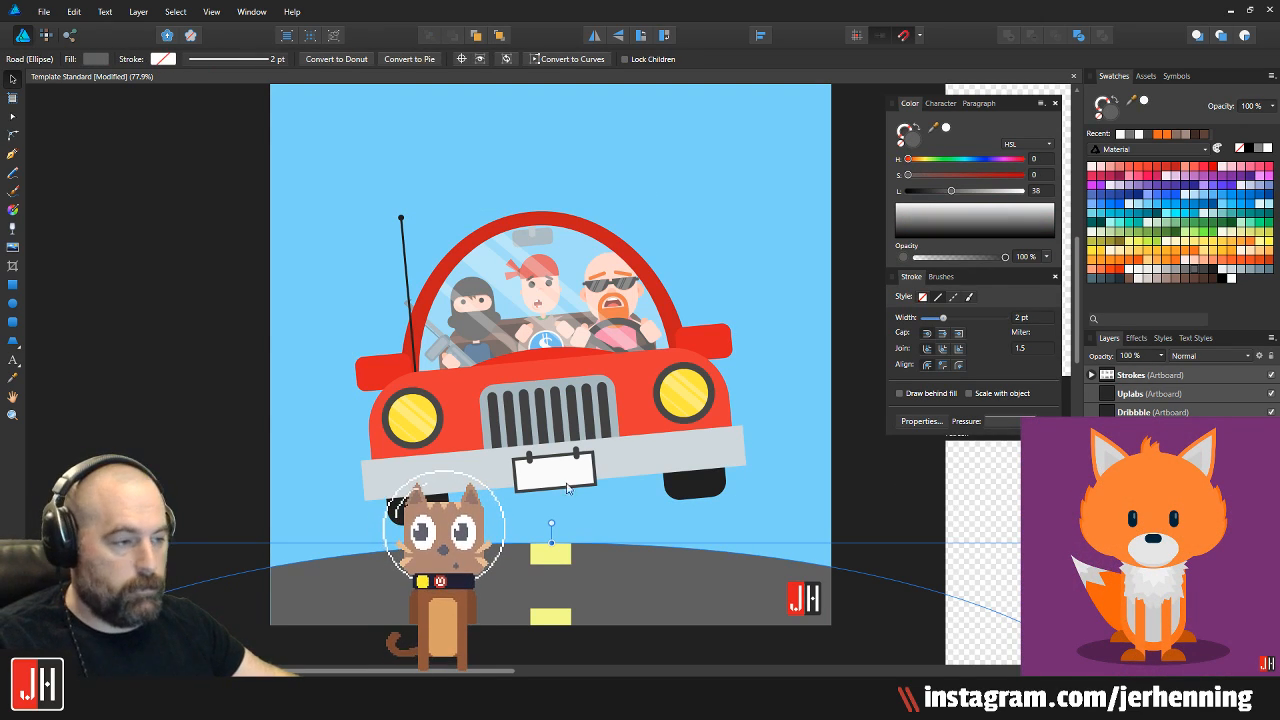
{"action": "left_click", "coordinate": [160, 333]}
{"action": "scroll", "coordinate": [402, 355], "scroll_direction": "down", "scroll_amount": 1}
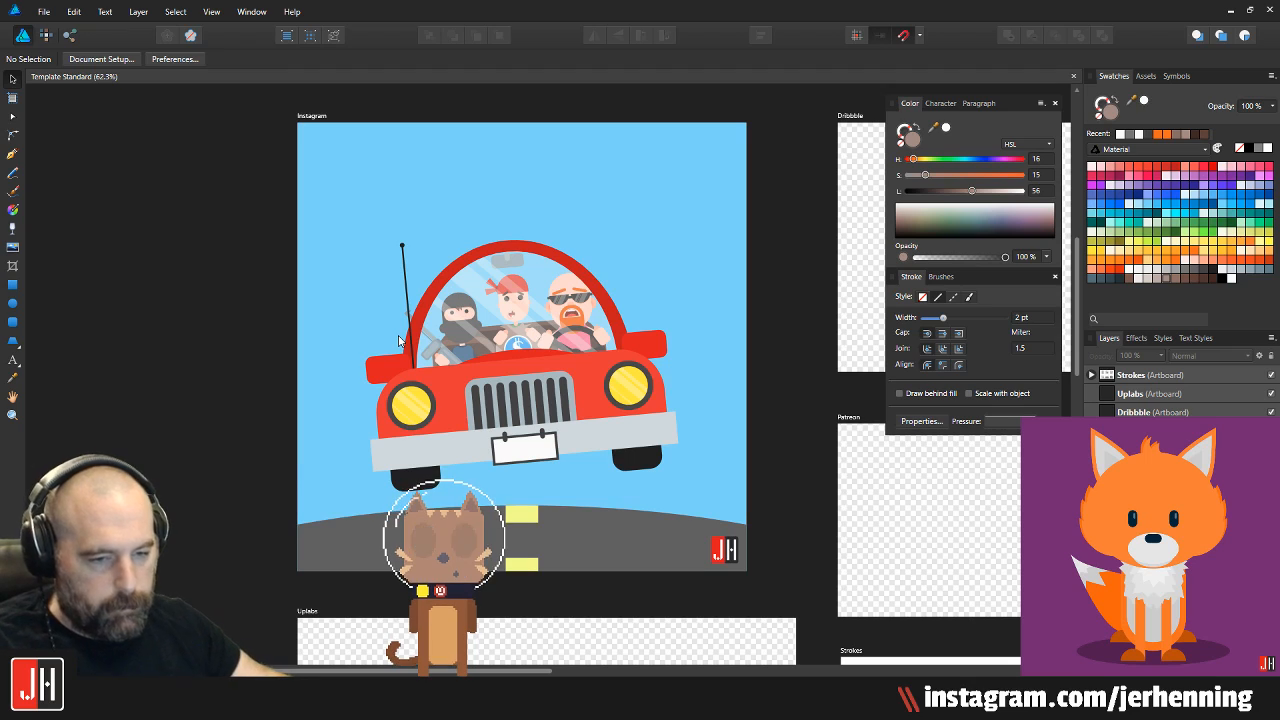
Draw a large circle over the car's left wheel, send it behind the car and road, and fill it off-white
{"action": "key", "text": "m"}
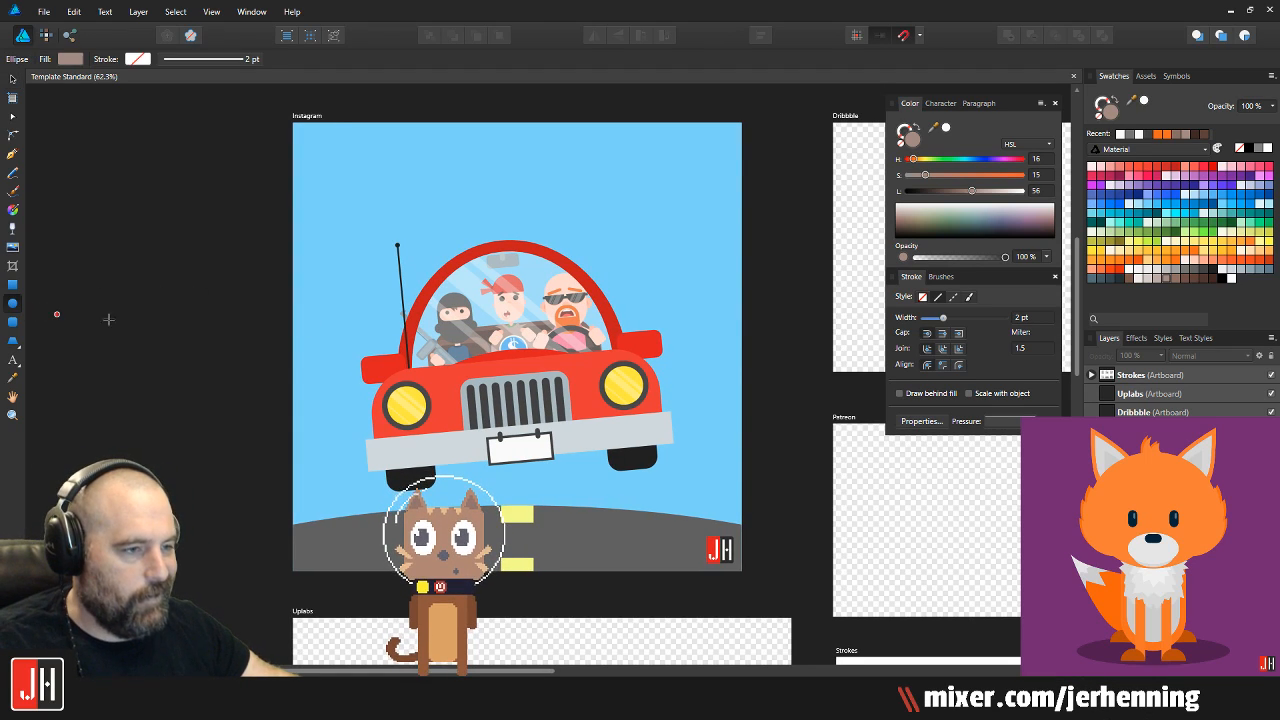
{"action": "left_click_drag", "start_coordinate": [352, 336], "coordinate": [626, 544]}
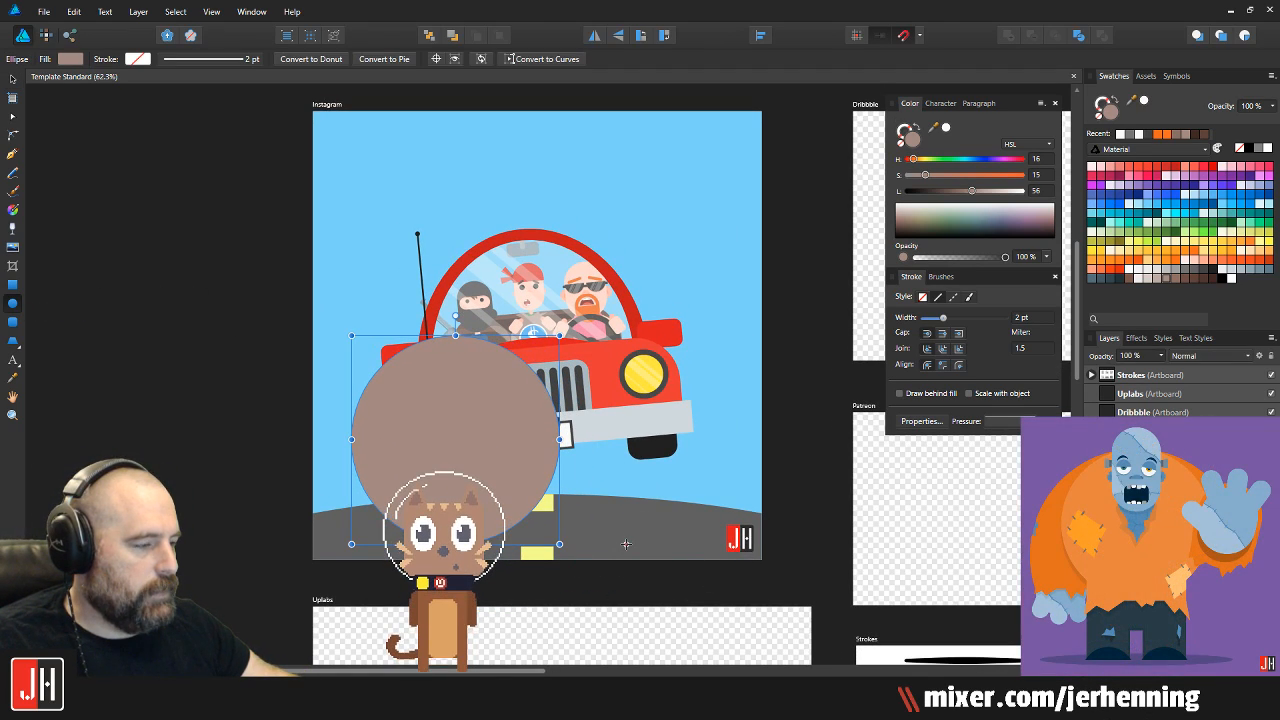
{"action": "key", "text": "ctrl+shift+bracketleft"}
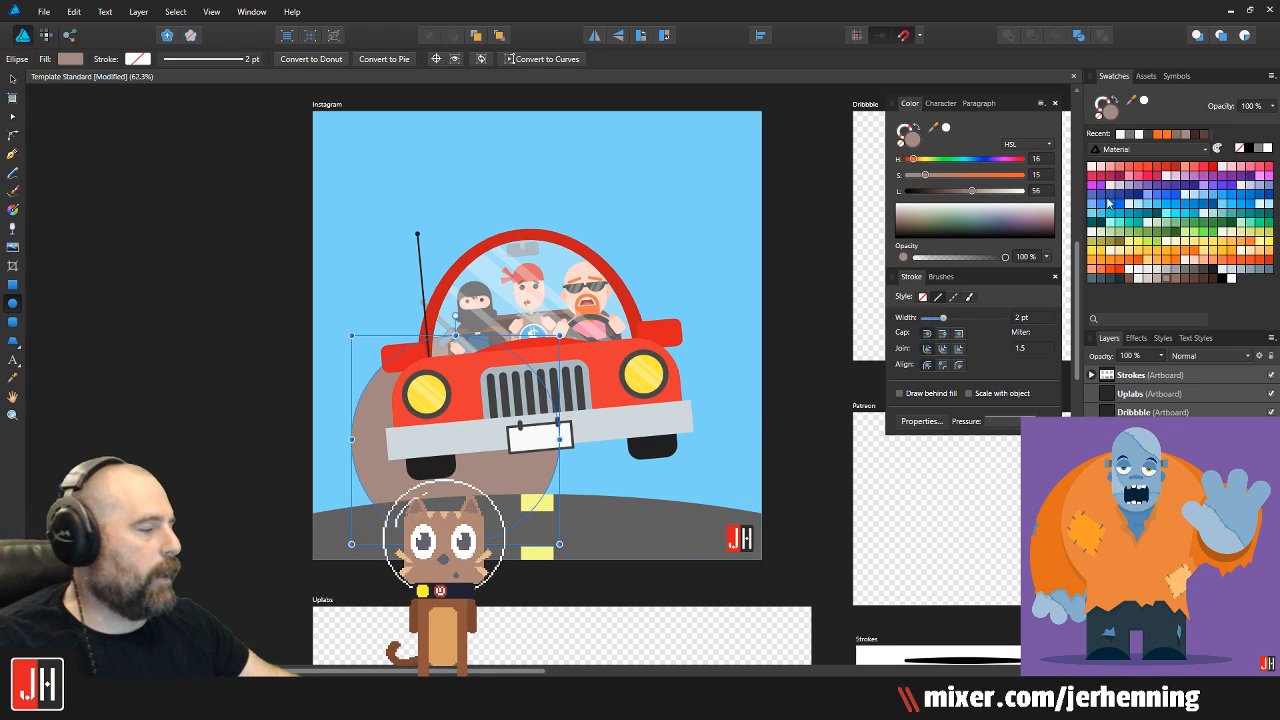
{"action": "left_click", "coordinate": [1129, 272]}
{"action": "scroll", "coordinate": [434, 424], "scroll_direction": "up", "scroll_amount": 2}
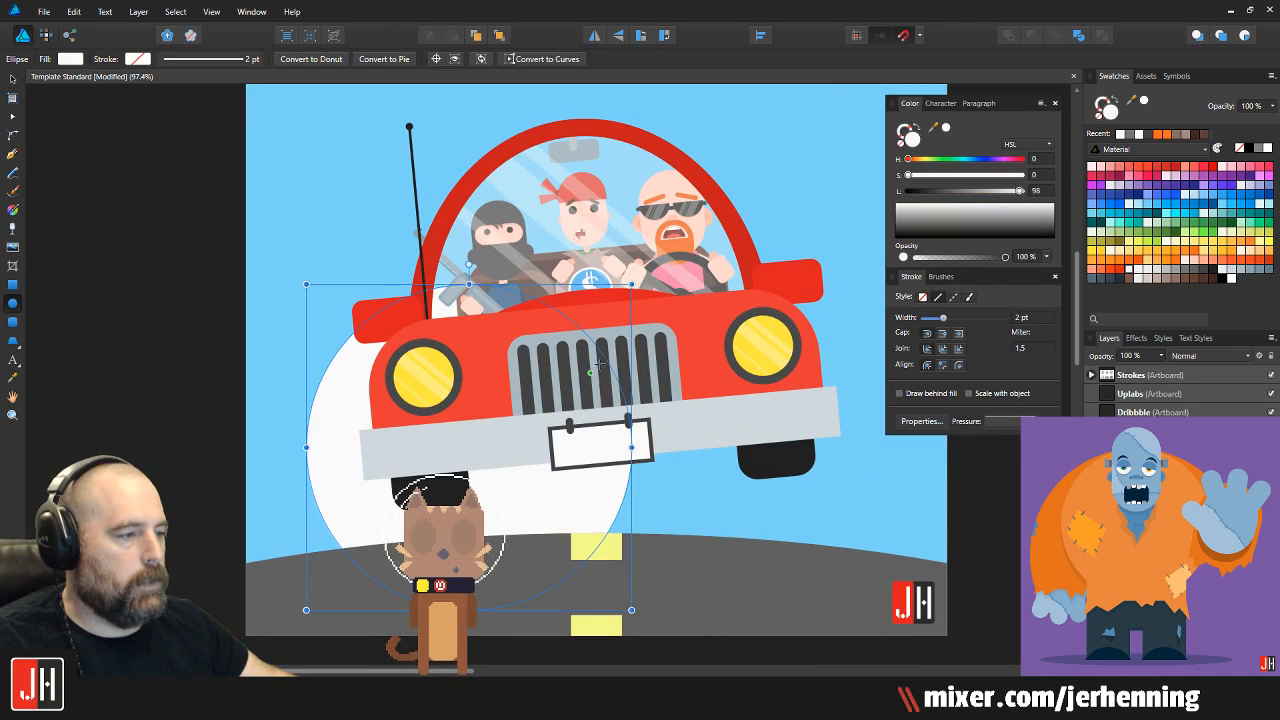
Shrink the off-white circle and position it as a dust puff beneath the left part of the bumper
{"action": "left_click_drag", "start_coordinate": [555, 363], "coordinate": [552, 363]}
{"action": "left_click_drag", "start_coordinate": [474, 460], "coordinate": [508, 453]}
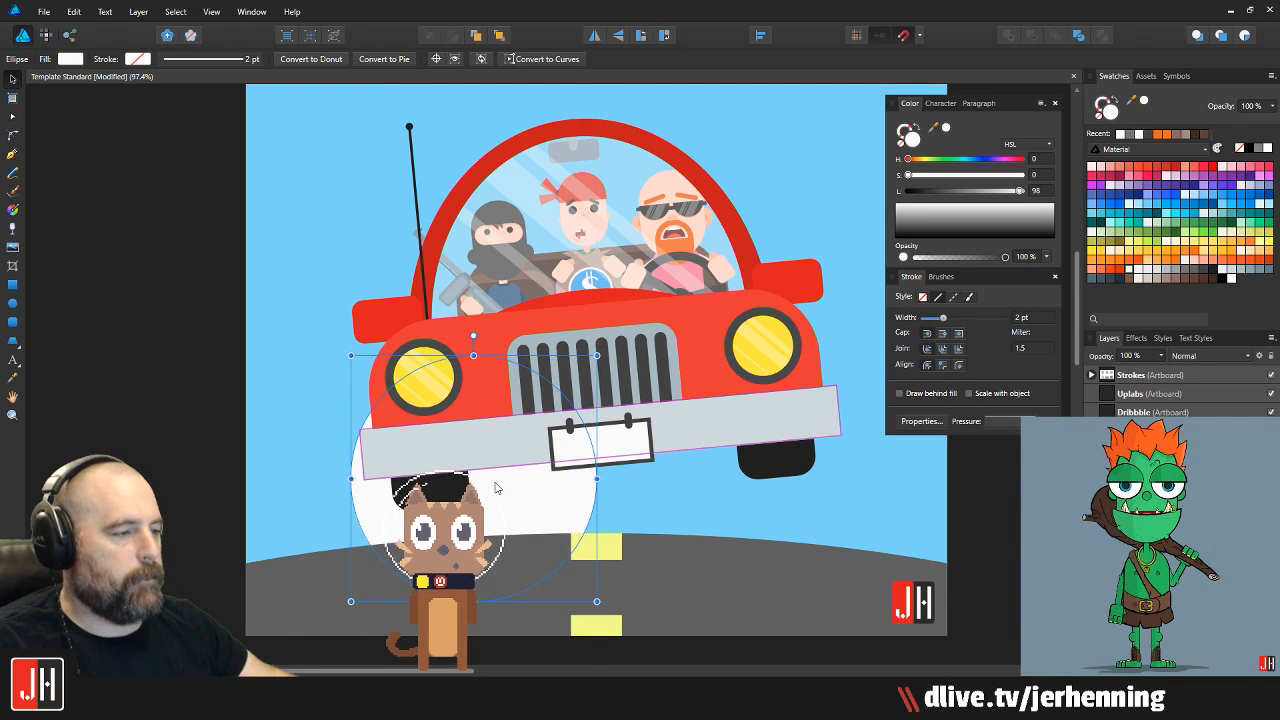
{"action": "scroll", "coordinate": [510, 478], "scroll_direction": "left", "scroll_amount": 2}
{"action": "left_click_drag", "start_coordinate": [652, 349], "coordinate": [638, 362]}
{"action": "left_click_drag", "start_coordinate": [683, 398], "coordinate": [669, 446]}
{"action": "mouse_move", "coordinate": [550, 556]}
{"action": "left_mouse_down"}
{"action": "mouse_move", "coordinate": [562, 491]}
{"action": "mouse_move", "coordinate": [565, 548]}
{"action": "left_mouse_up"}
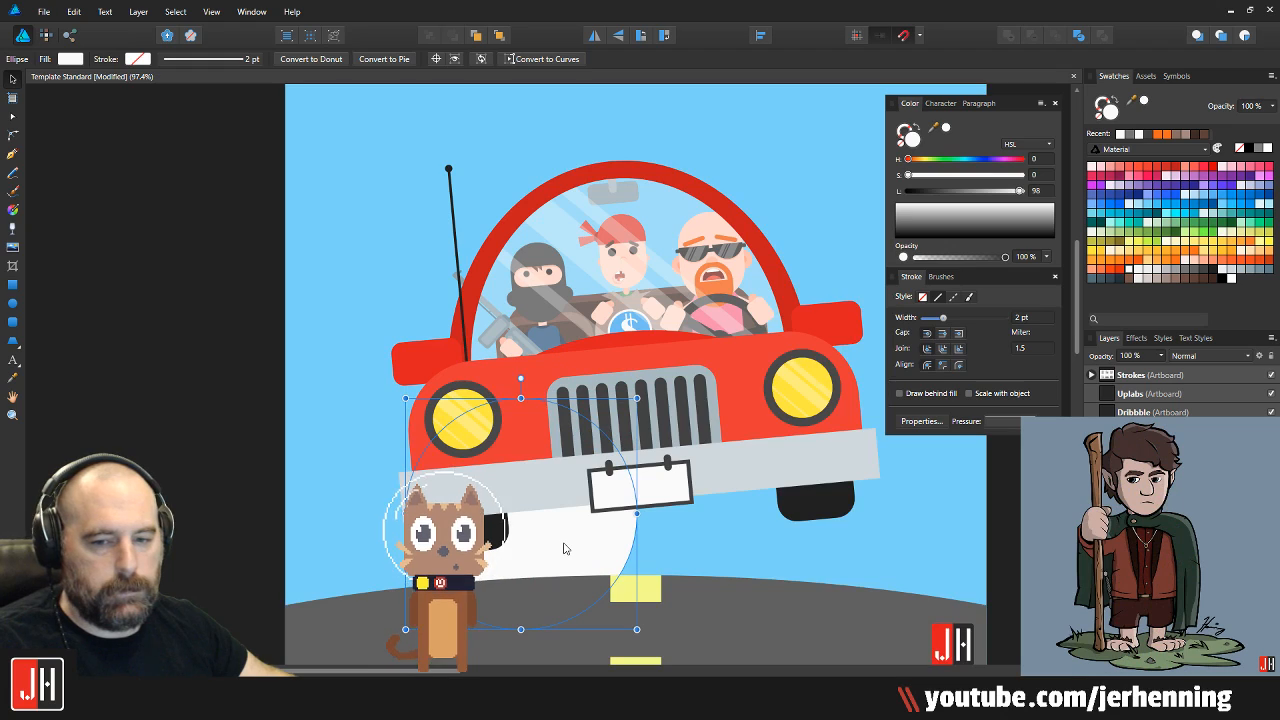
Duplicate the off-white circle to its lower left and scale the copy down to extend the dust cloud
{"action": "scroll", "coordinate": [565, 548], "scroll_direction": "up", "scroll_amount": 1}
{"action": "scroll", "coordinate": [565, 548], "scroll_direction": "down", "scroll_amount": 3}
{"action": "scroll", "coordinate": [565, 548], "scroll_direction": "up", "scroll_amount": 3}
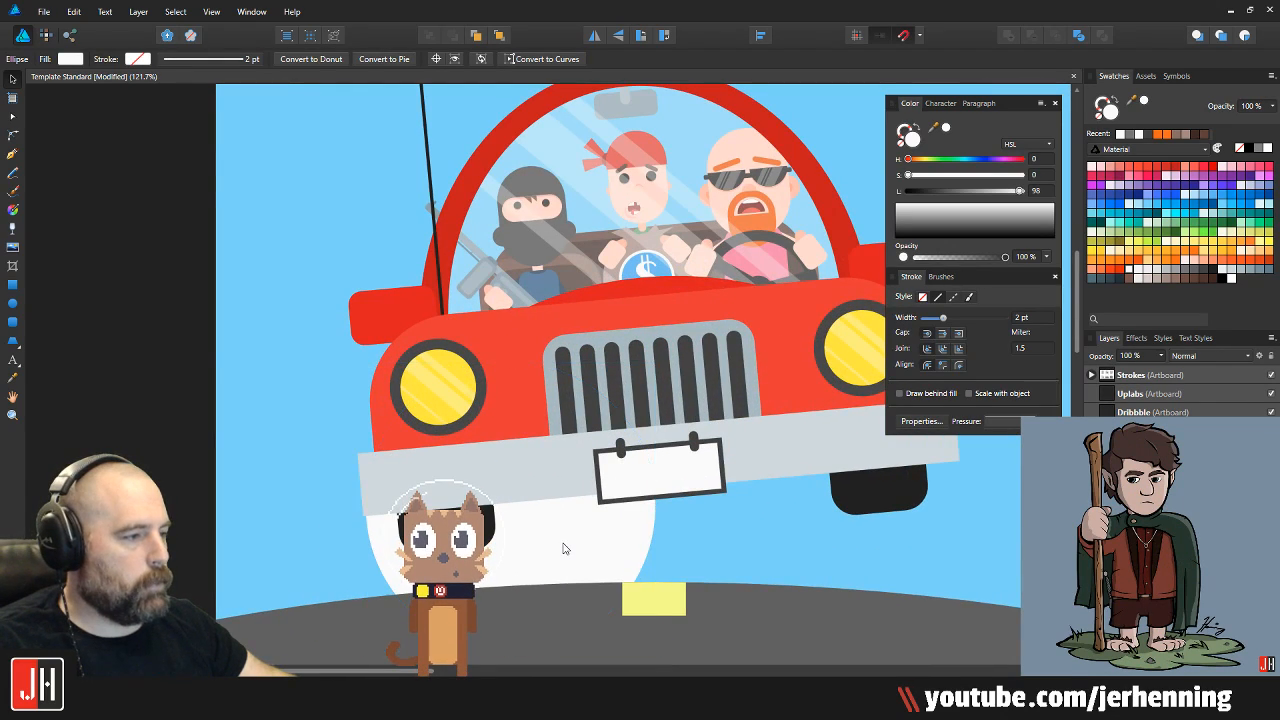
{"action": "left_click_drag", "start_coordinate": [570, 545], "coordinate": [506, 567]}
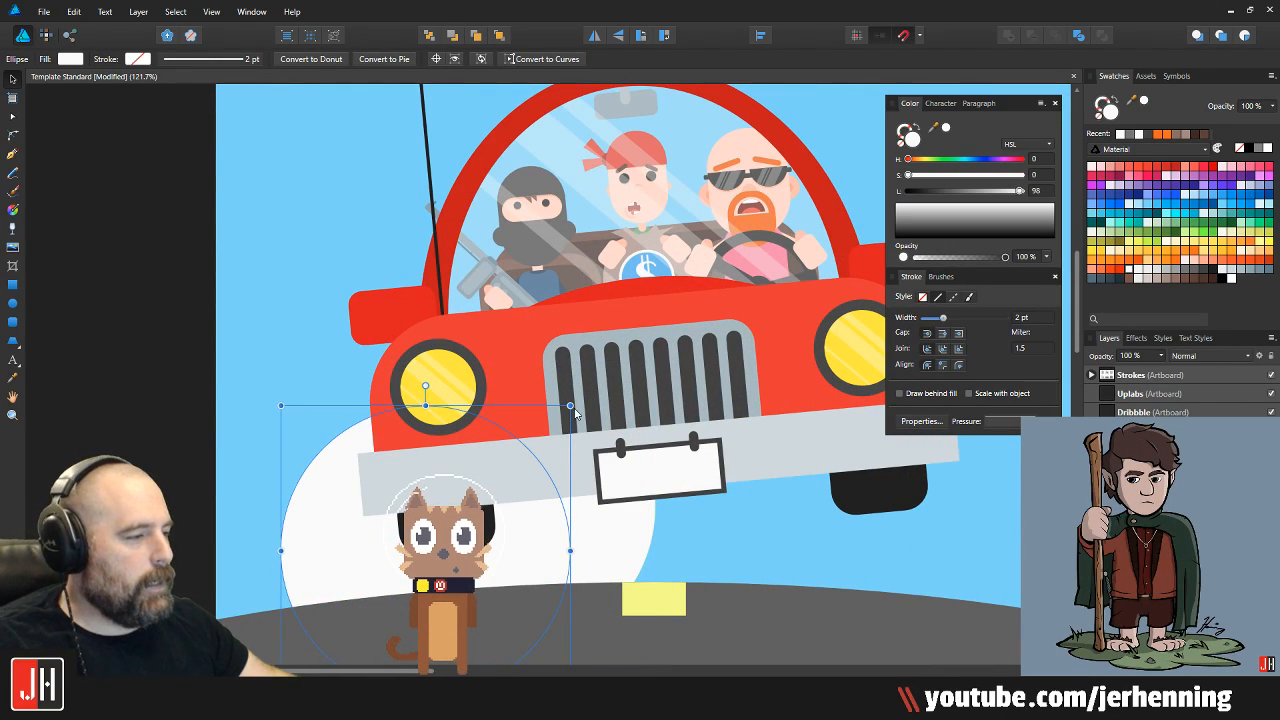
{"action": "left_click_drag", "start_coordinate": [569, 405], "coordinate": [524, 457]}
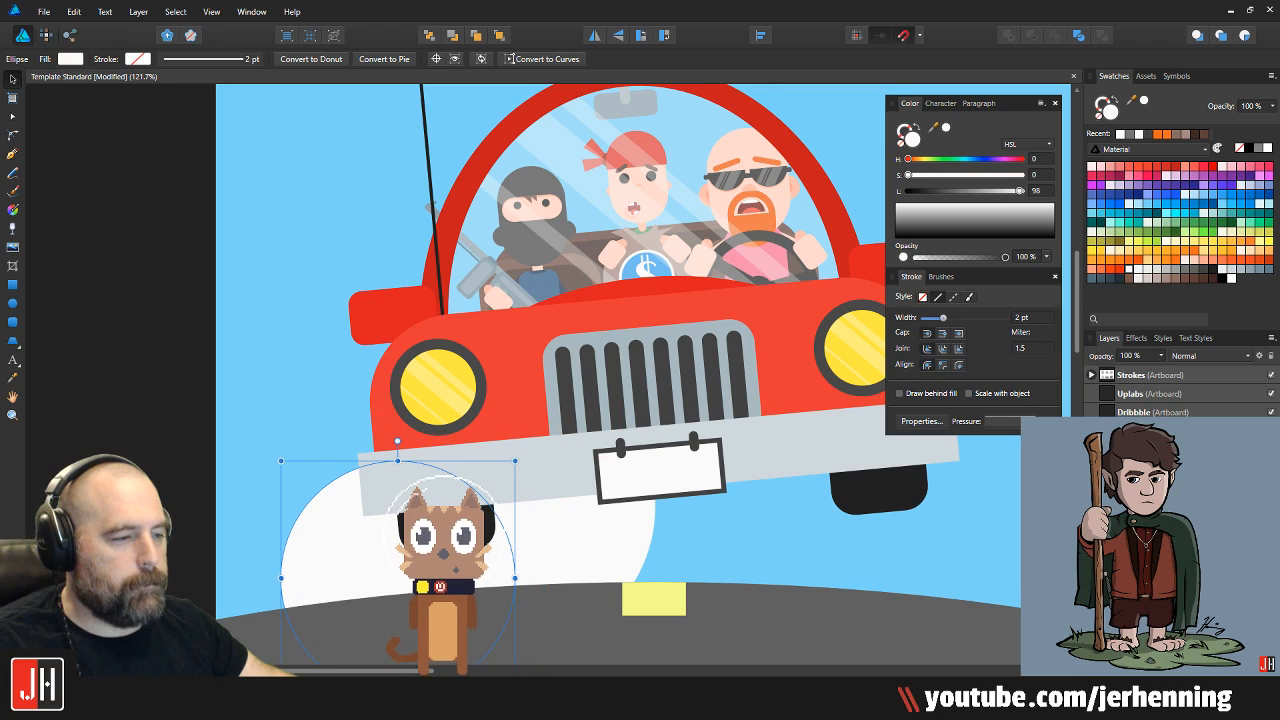
{"action": "scroll", "coordinate": [520, 480], "scroll_direction": "down", "scroll_amount": 4}
{"action": "scroll", "coordinate": [520, 480], "scroll_direction": "up", "scroll_amount": 2}
{"action": "scroll", "coordinate": [510, 470], "scroll_direction": "down", "scroll_amount": 3}
{"action": "scroll", "coordinate": [554, 397], "scroll_direction": "up", "scroll_amount": 2}
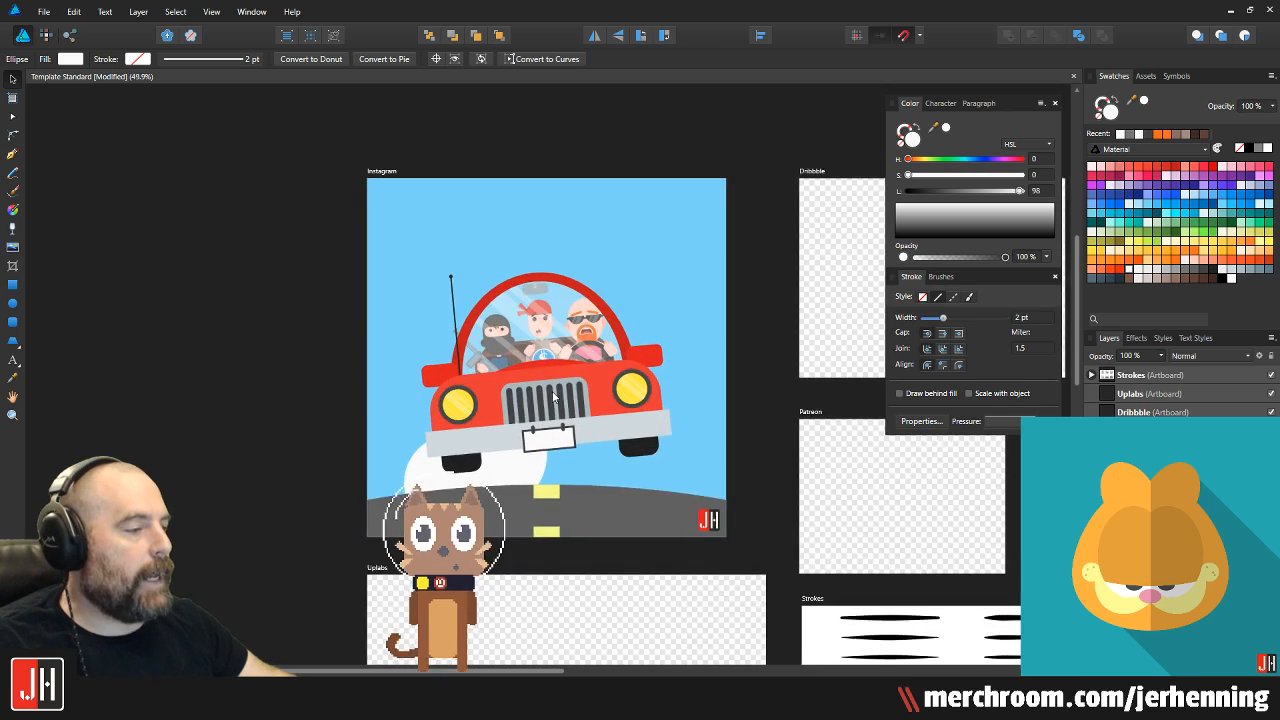
{"action": "scroll", "coordinate": [554, 397], "scroll_direction": "up", "scroll_amount": 2}
Open the Ashy Slashy file from the Complete/2018 folder and examine its character artwork
{"action": "left_click", "coordinate": [46, 14]}
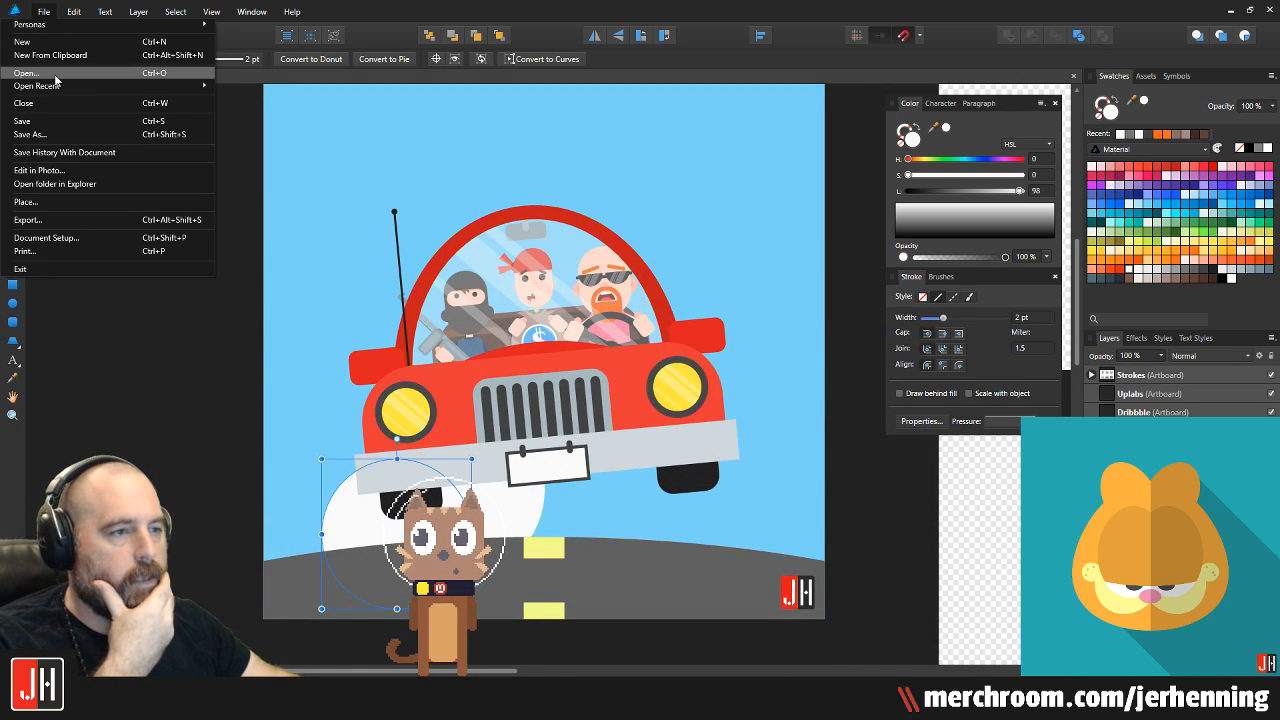
{"action": "left_click", "coordinate": [58, 82]}
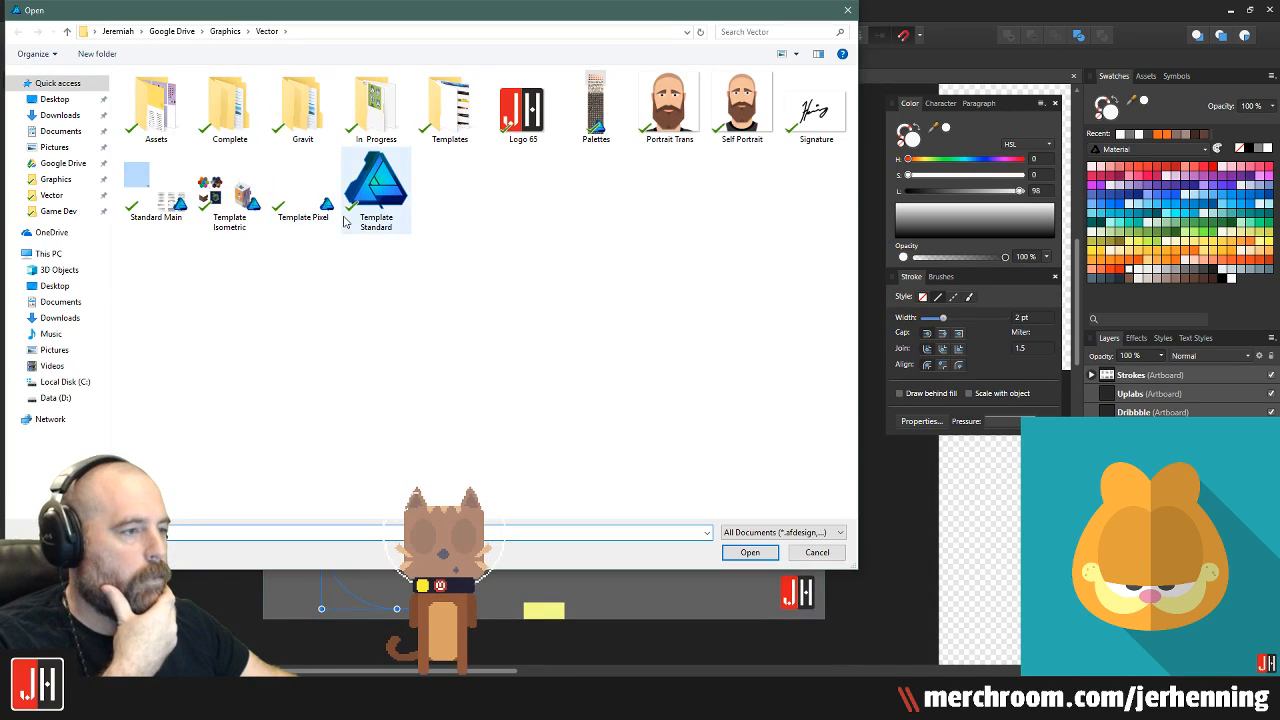
{"action": "double_click", "coordinate": [243, 121]}
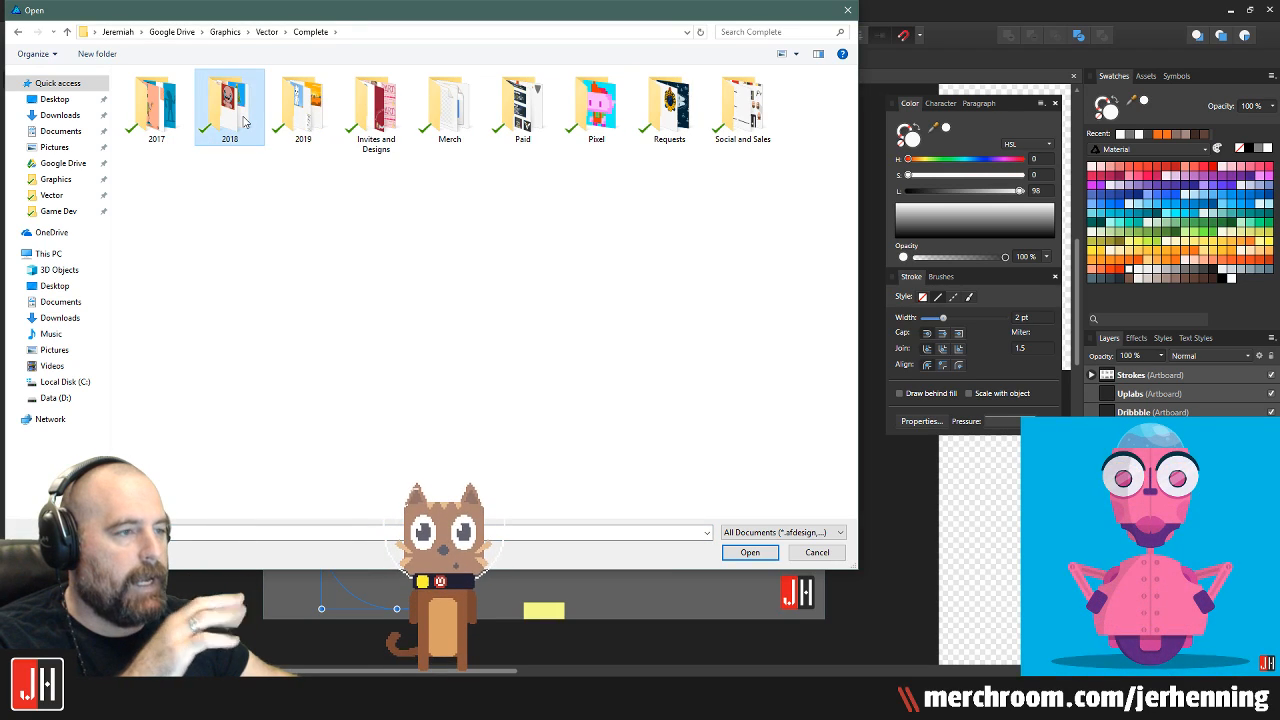
{"action": "double_click", "coordinate": [243, 121]}
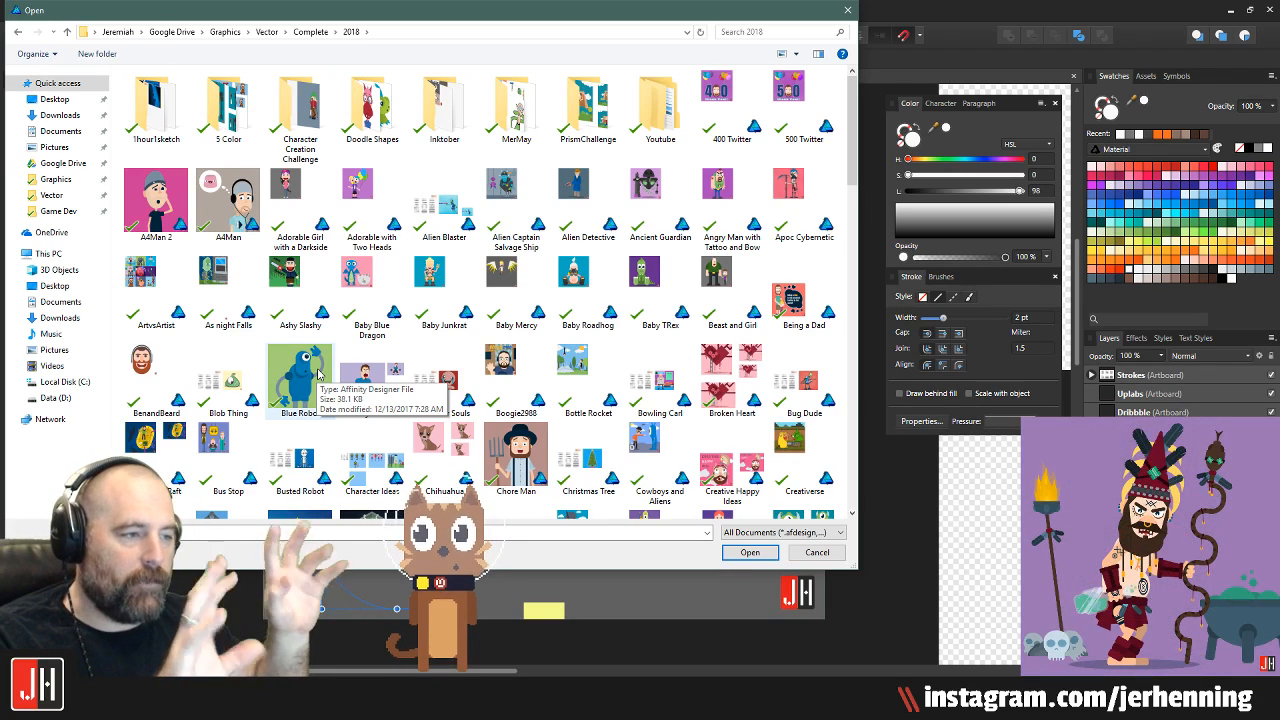
{"action": "double_click", "coordinate": [254, 245]}
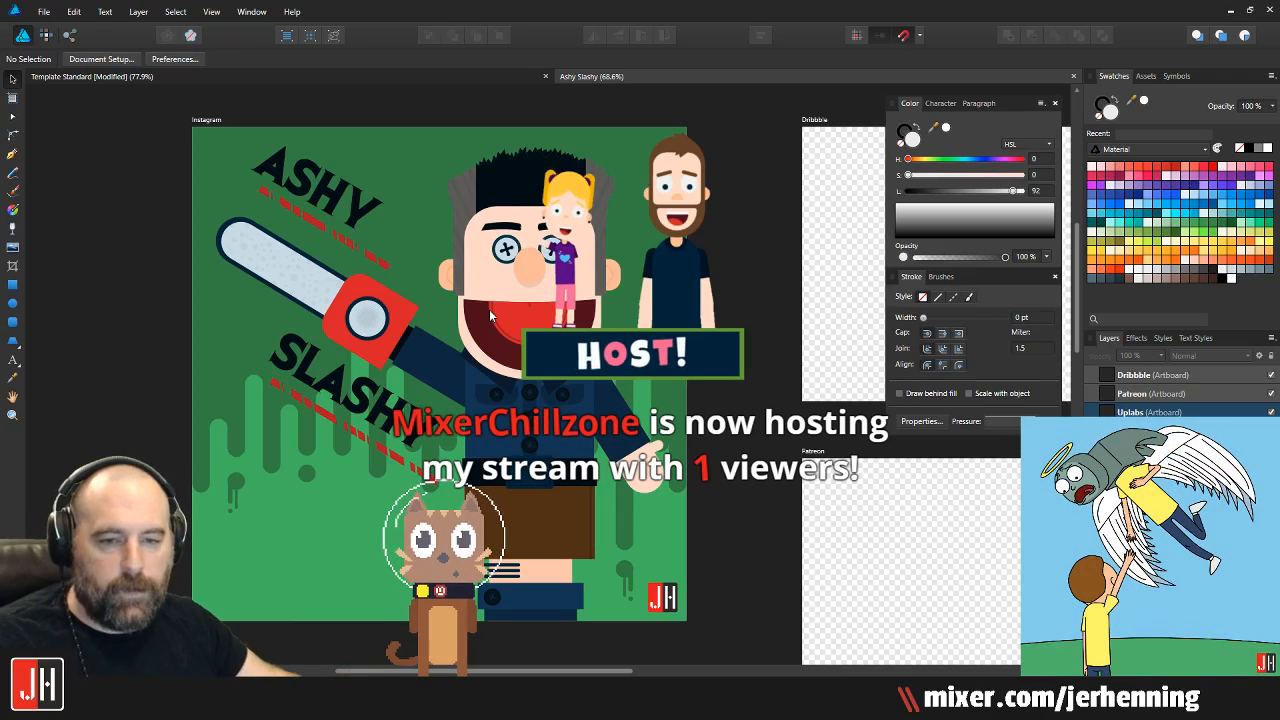
{"action": "scroll", "coordinate": [511, 297], "scroll_direction": "up", "scroll_amount": 2}
{"action": "left_click_drag", "start_coordinate": [481, 513], "coordinate": [495, 436]}
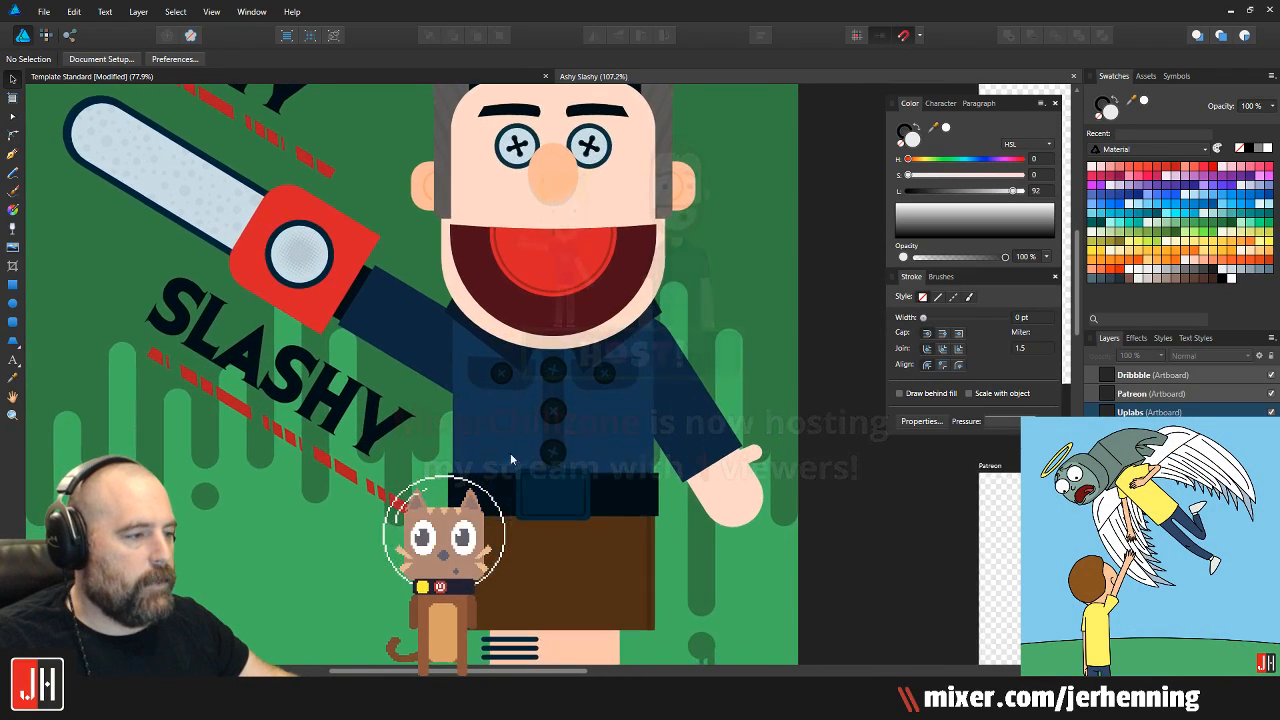
{"action": "scroll", "coordinate": [566, 473], "scroll_direction": "up", "scroll_amount": 4}
{"action": "scroll", "coordinate": [573, 473], "scroll_direction": "down", "scroll_amount": 3}
{"action": "scroll", "coordinate": [573, 469], "scroll_direction": "down", "scroll_amount": 4}
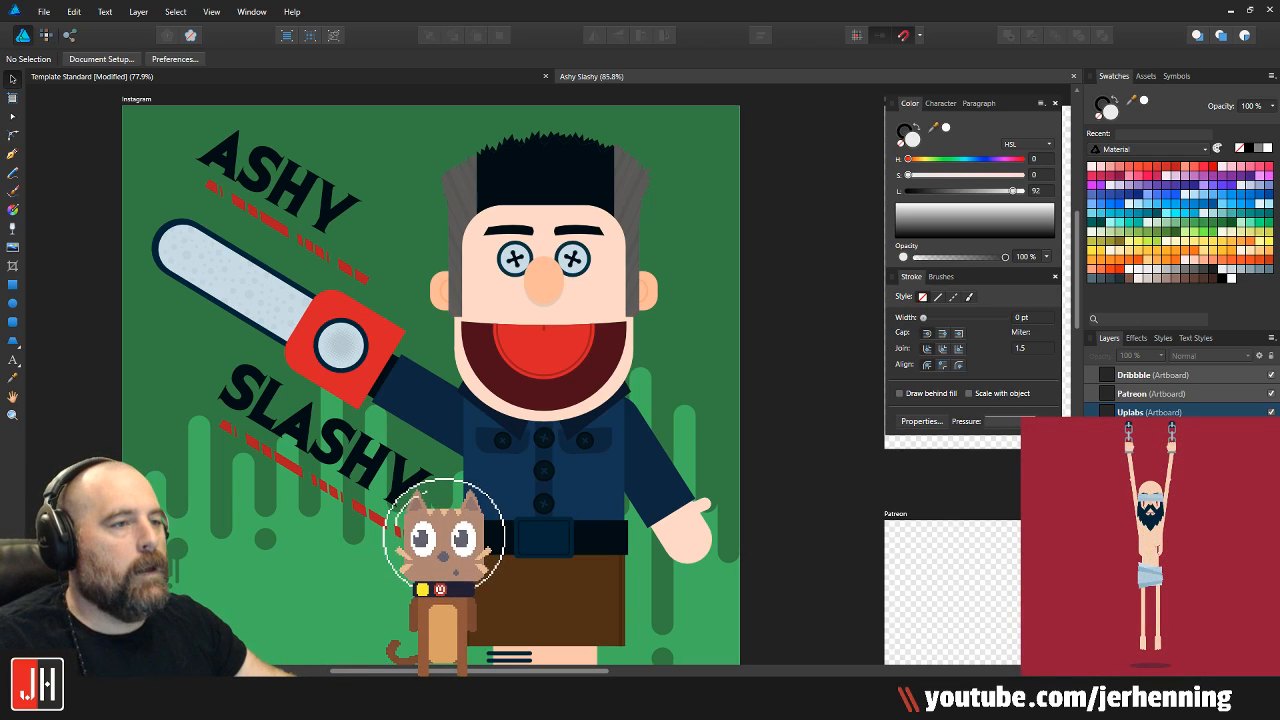
Open the Fallout Announcement file from the Complete/2018 folder
{"action": "left_click", "coordinate": [44, 12]}
{"action": "left_click", "coordinate": [48, 55]}
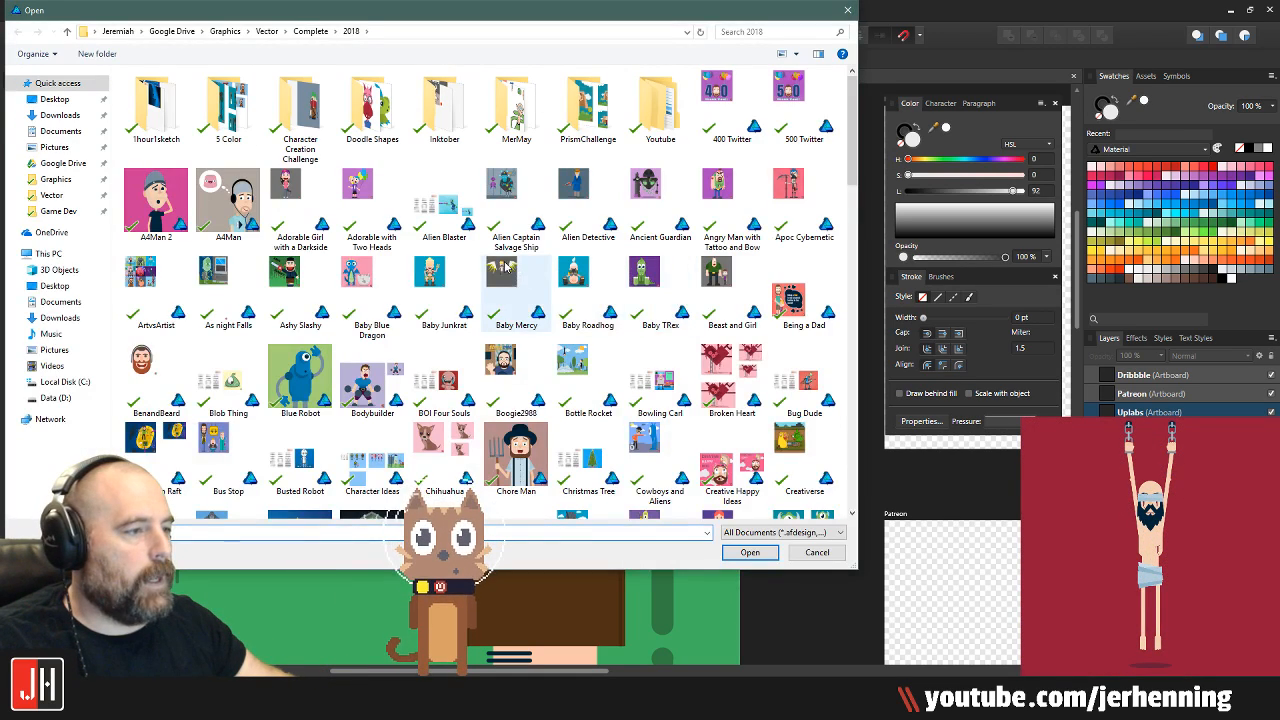
{"action": "scroll", "coordinate": [640, 385], "scroll_direction": "down", "scroll_amount": 3}
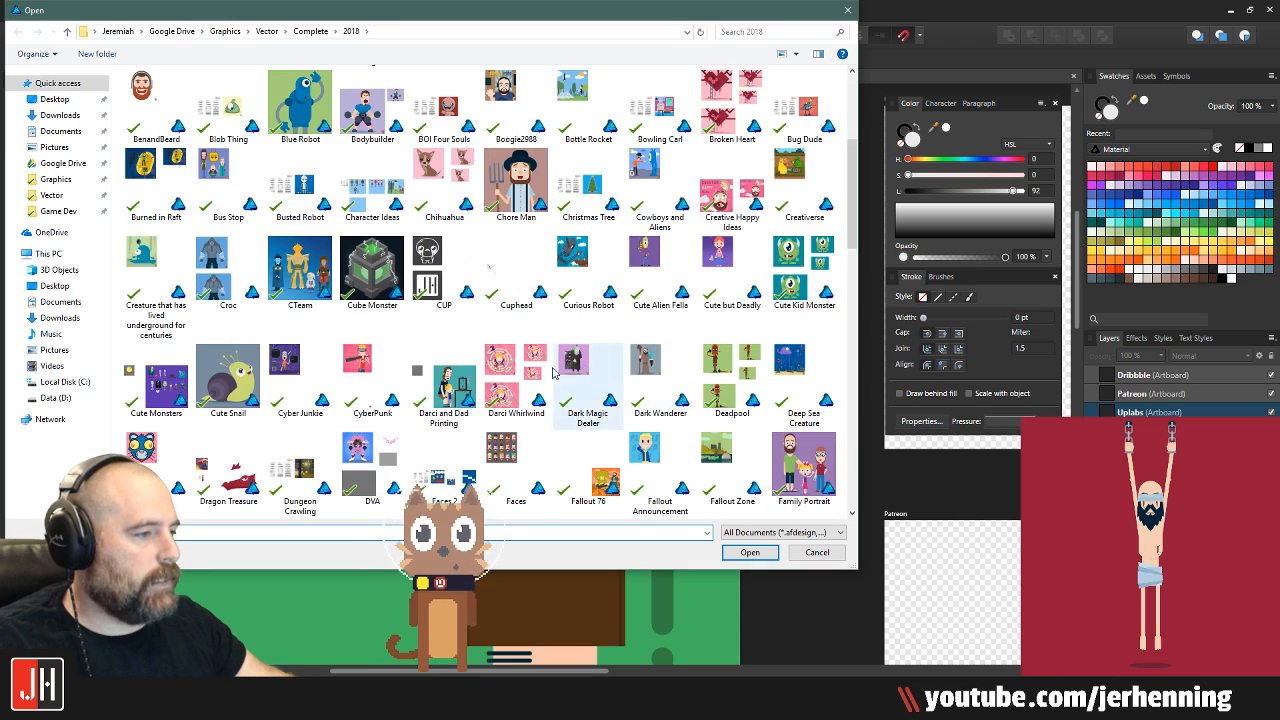
{"action": "double_click", "coordinate": [646, 455]}
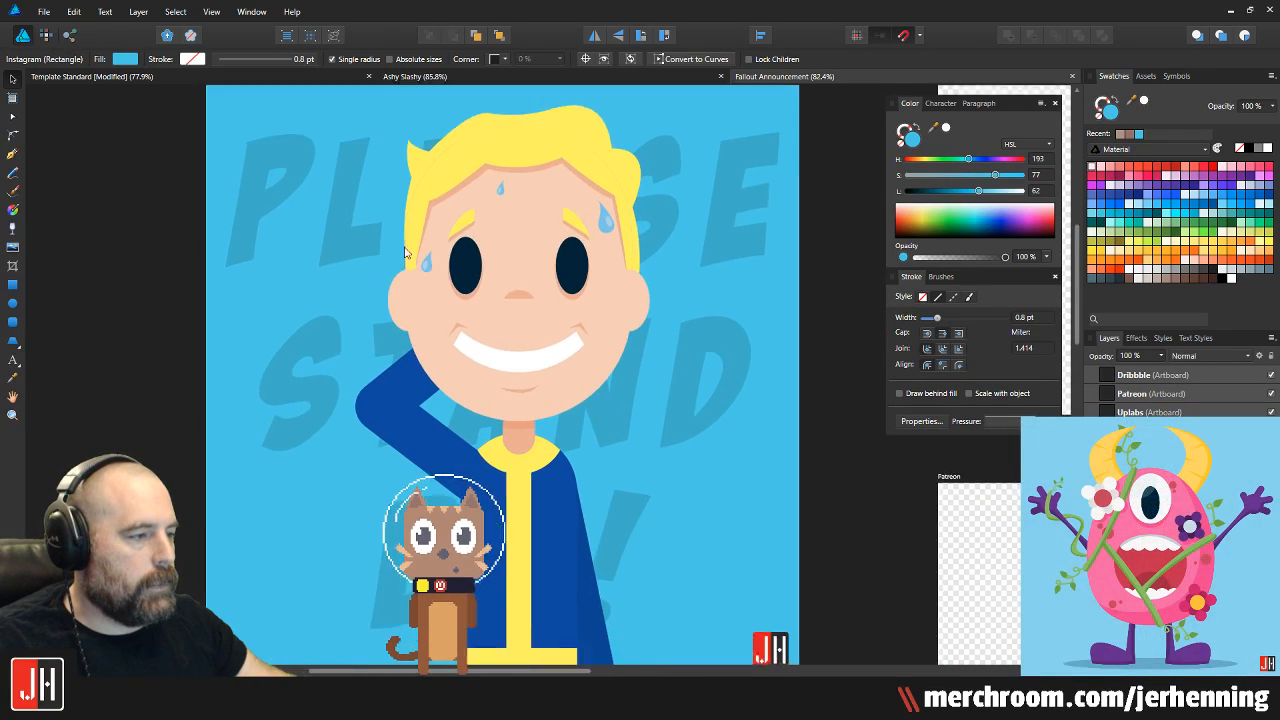
Finish viewing the Fallout Announcement artwork and close both it and the Ashy Slashy file
{"action": "left_click", "coordinate": [719, 240]}
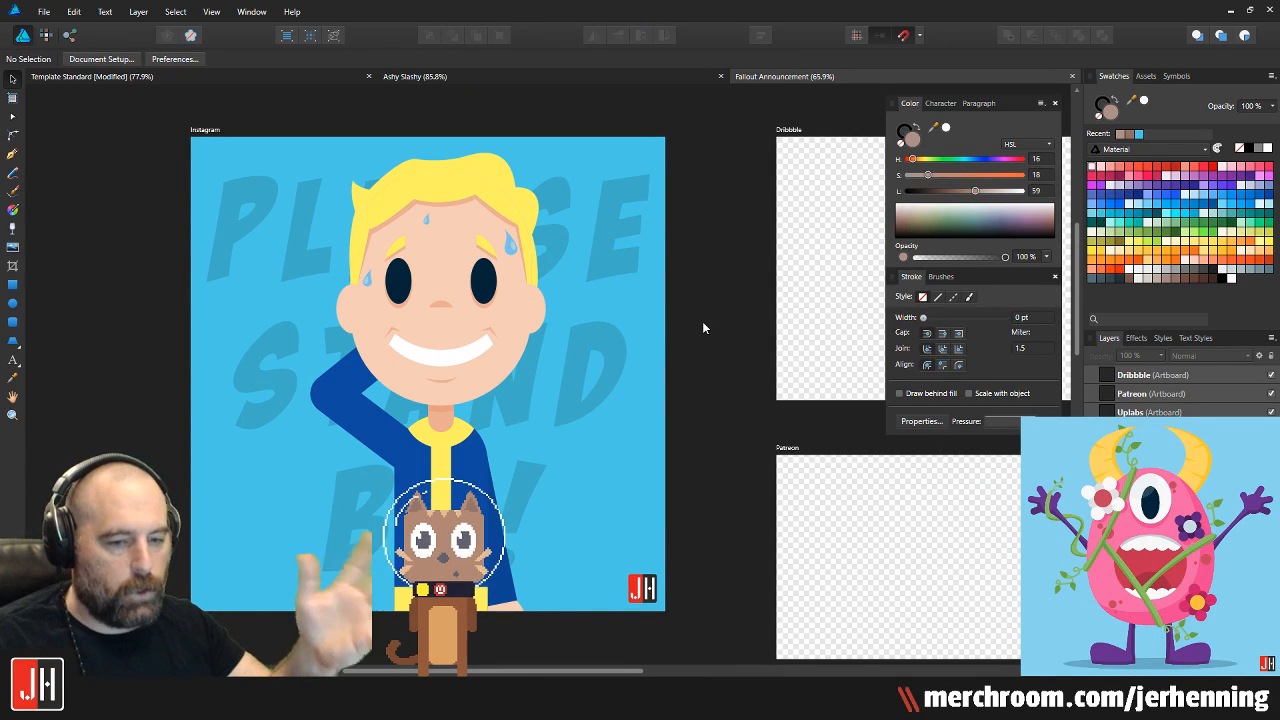
{"action": "left_click", "coordinate": [1072, 77]}
{"action": "left_click", "coordinate": [1072, 77]}
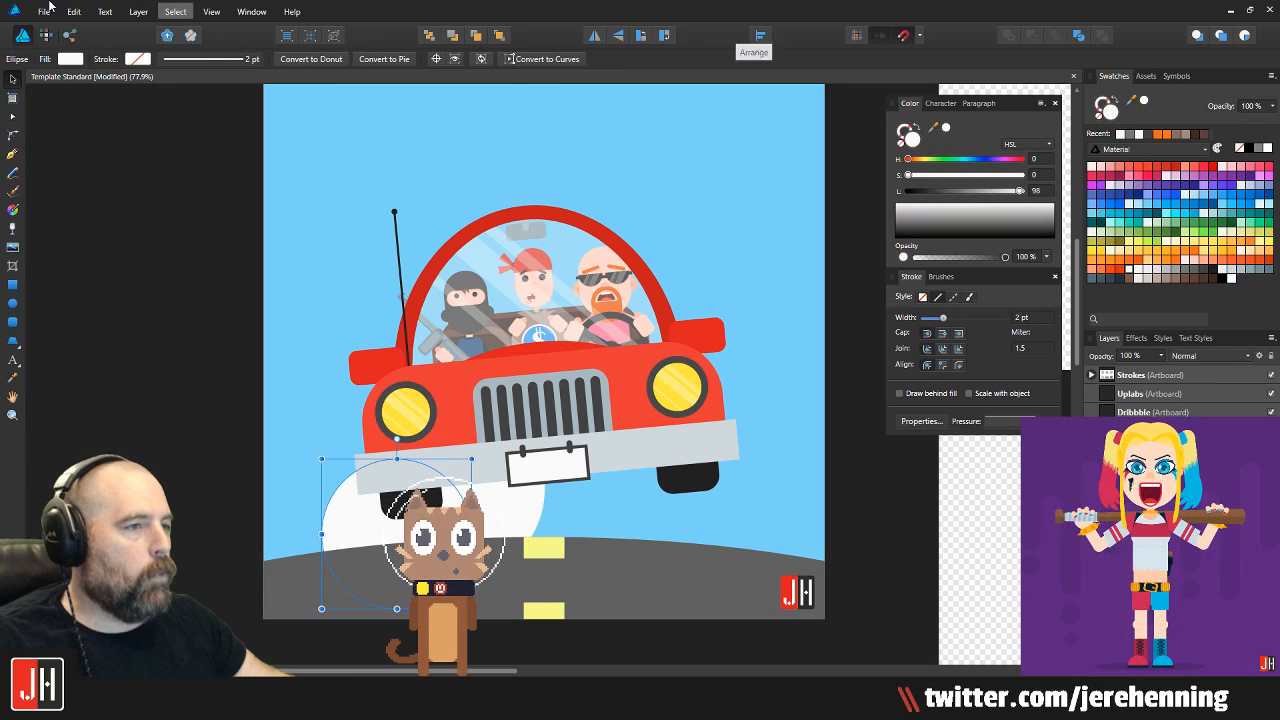
Open the Deadpool file from the Complete/2018 folder and examine its character artwork
{"action": "left_click", "coordinate": [46, 12]}
{"action": "left_click", "coordinate": [55, 75]}
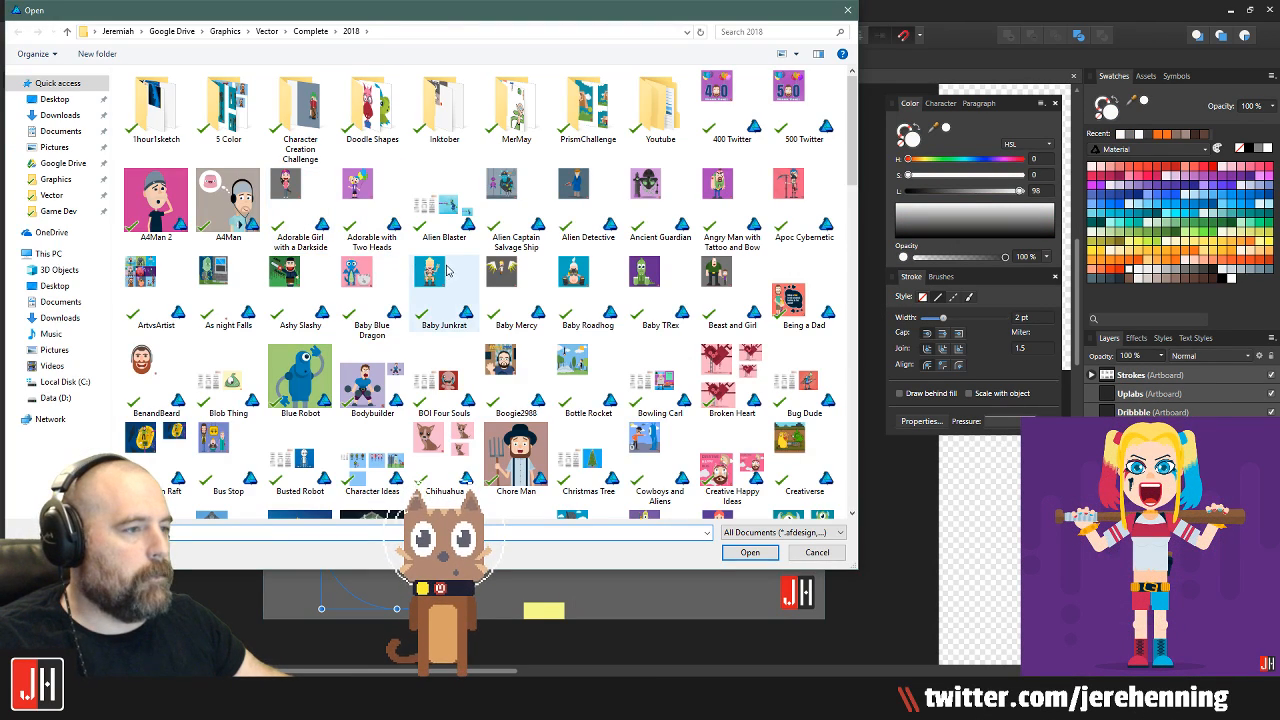
{"action": "scroll", "coordinate": [735, 385], "scroll_direction": "down", "scroll_amount": 3}
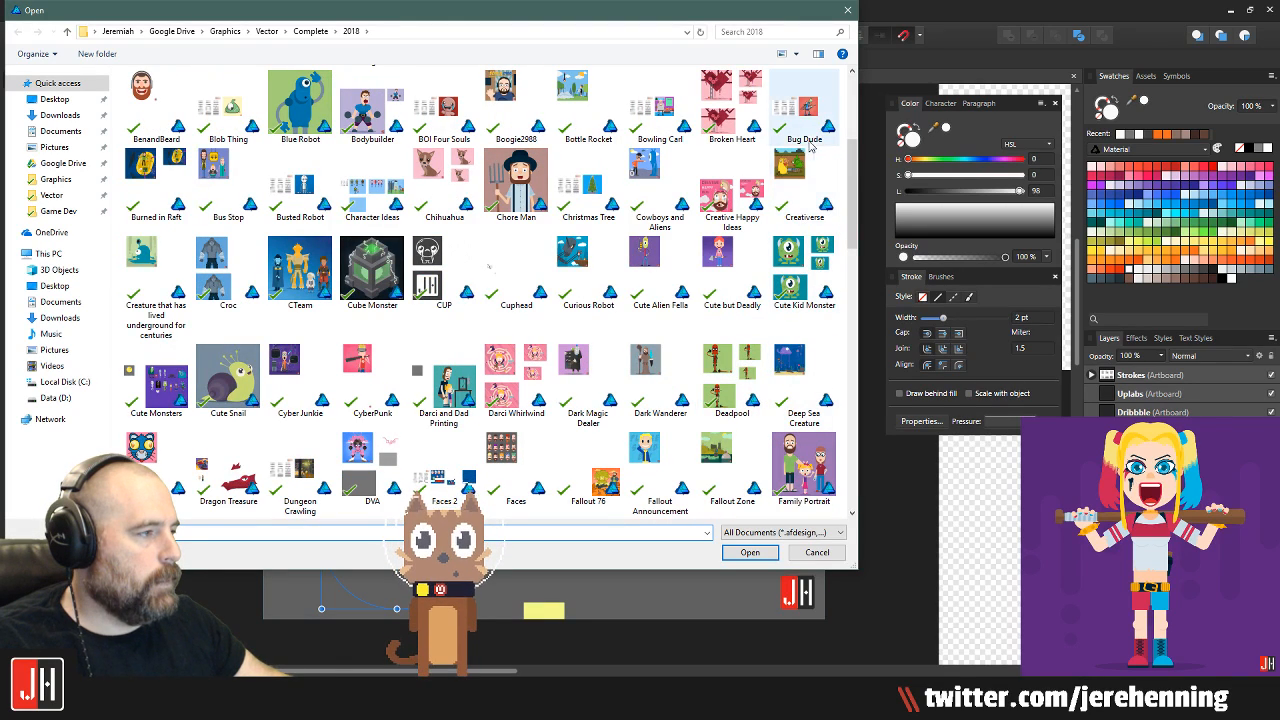
{"action": "double_click", "coordinate": [720, 382]}
{"action": "scroll", "coordinate": [454, 305], "scroll_direction": "up", "scroll_amount": 6}
{"action": "left_click_drag", "start_coordinate": [427, 191], "coordinate": [473, 291]}
{"action": "scroll", "coordinate": [455, 307], "scroll_direction": "down", "scroll_amount": 4}
{"action": "scroll", "coordinate": [473, 293], "scroll_direction": "up", "scroll_amount": 3}
{"action": "scroll", "coordinate": [473, 293], "scroll_direction": "down", "scroll_amount": 4}
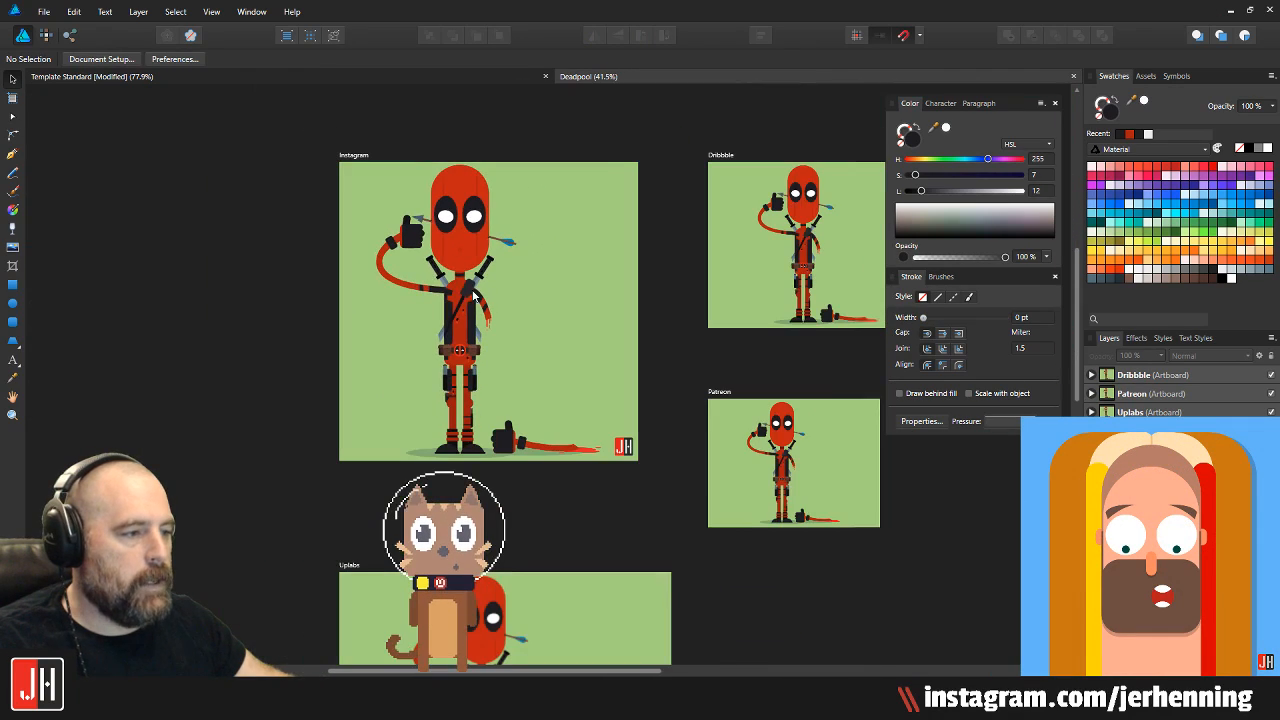
Open the Cute Snail and Blob Thing files from the Complete/2018 folder and examine the snail artwork
{"action": "left_click", "coordinate": [44, 12]}
{"action": "left_click", "coordinate": [28, 73]}
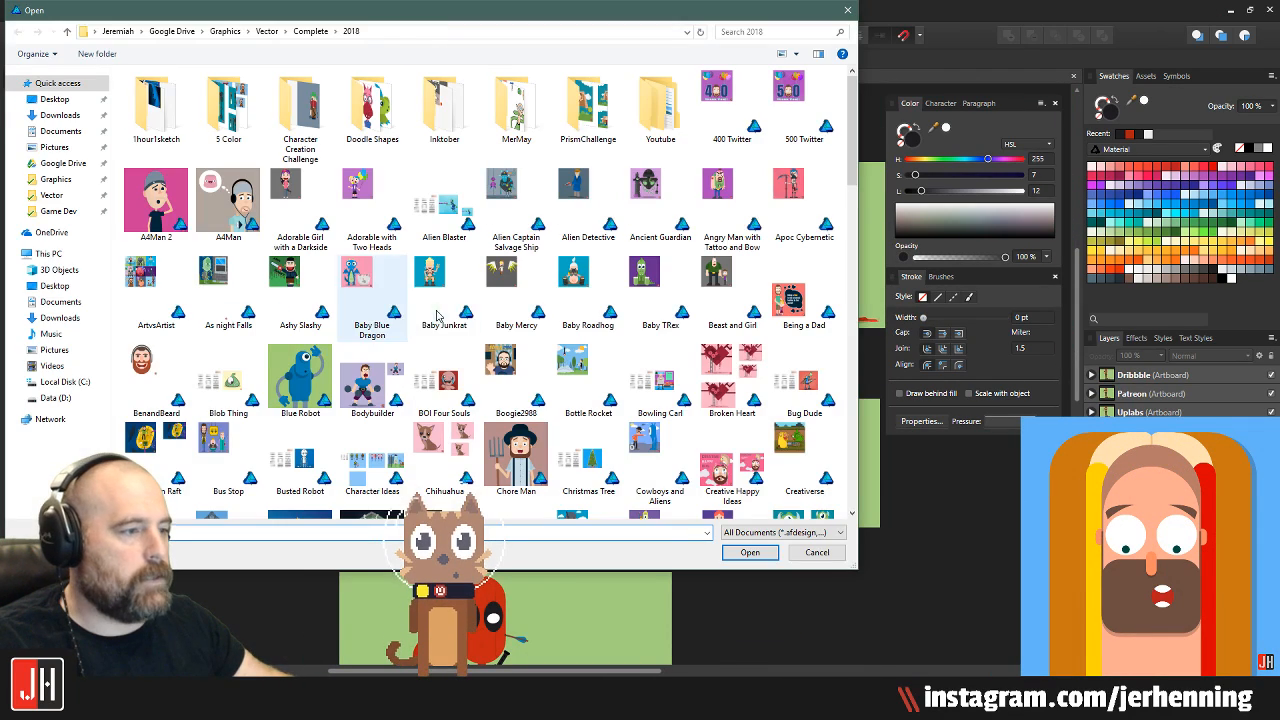
{"action": "scroll", "coordinate": [300, 372], "scroll_direction": "down", "scroll_amount": 3}
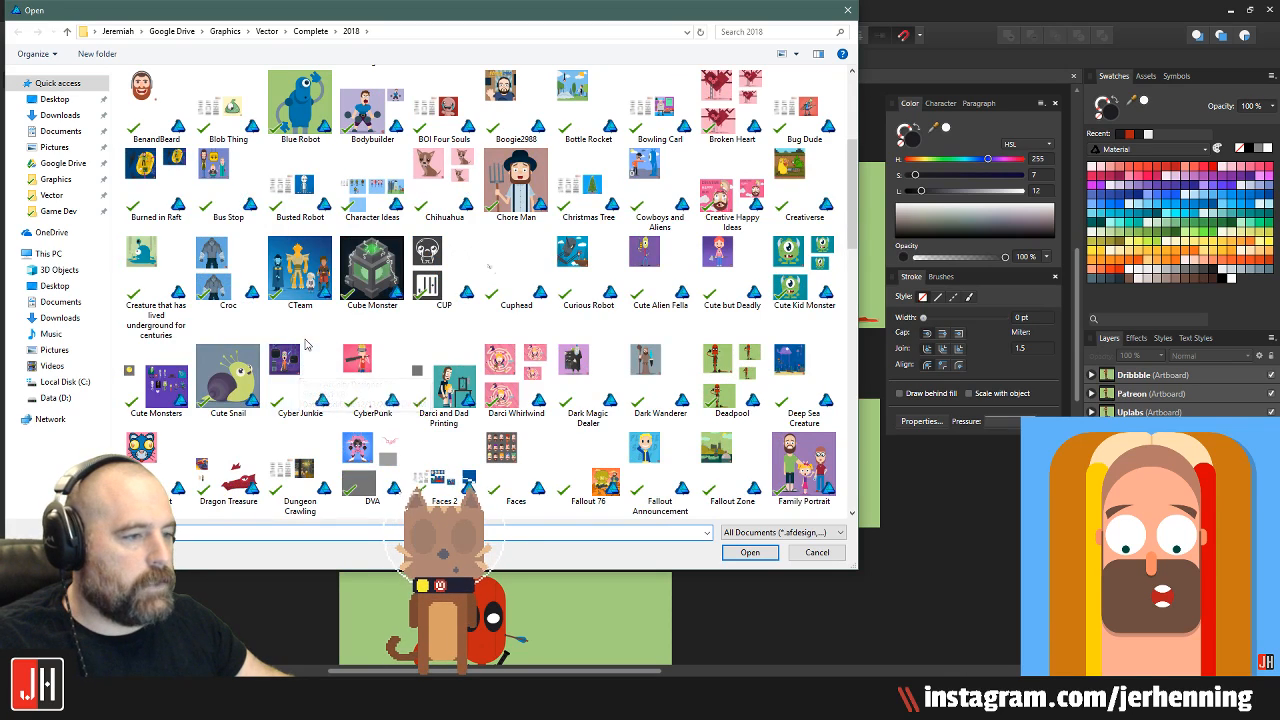
{"action": "scroll", "coordinate": [300, 372], "scroll_direction": "down", "scroll_amount": 3}
{"action": "scroll", "coordinate": [240, 188], "scroll_direction": "up", "scroll_amount": 3}
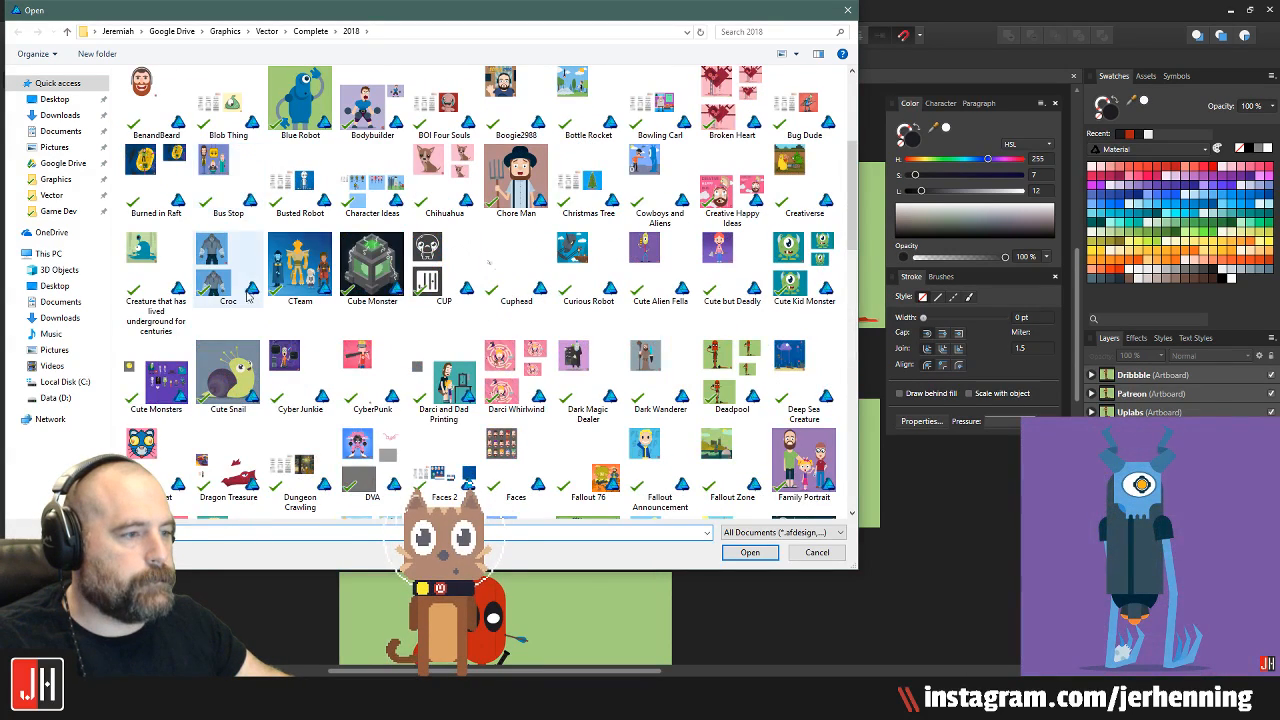
{"action": "left_click", "coordinate": [228, 375]}
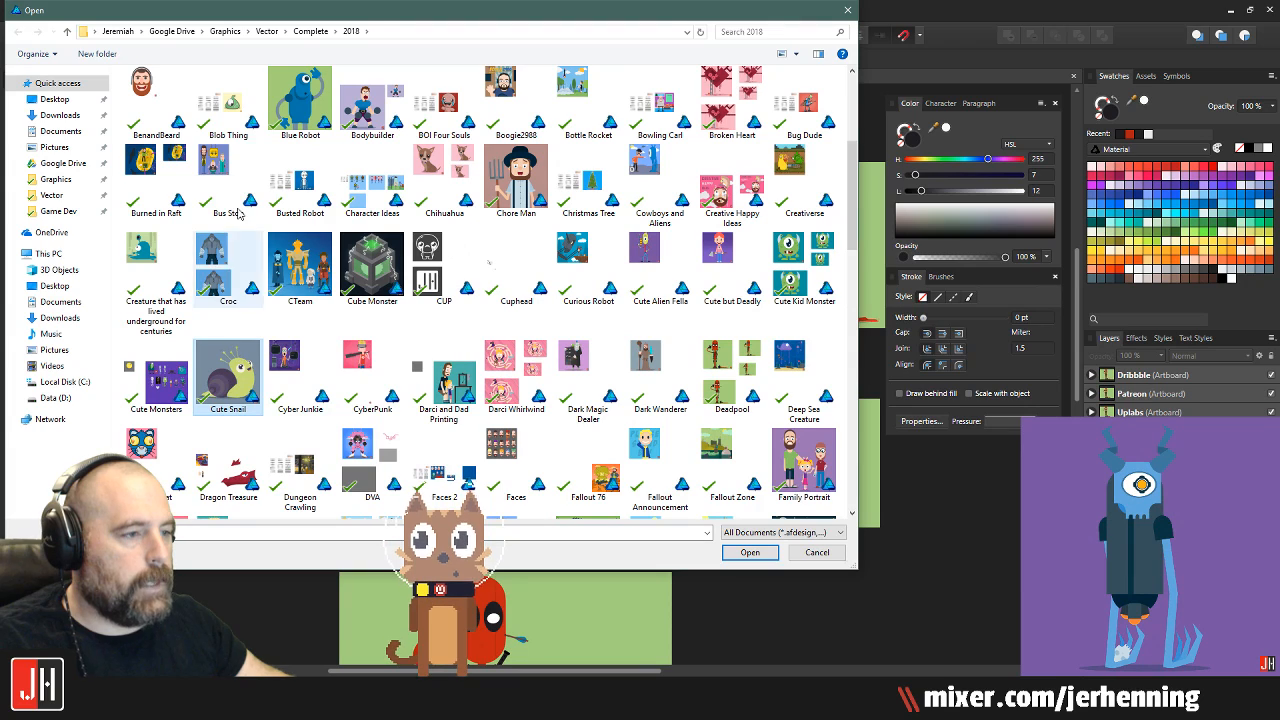
{"action": "left_click", "coordinate": [752, 553]}
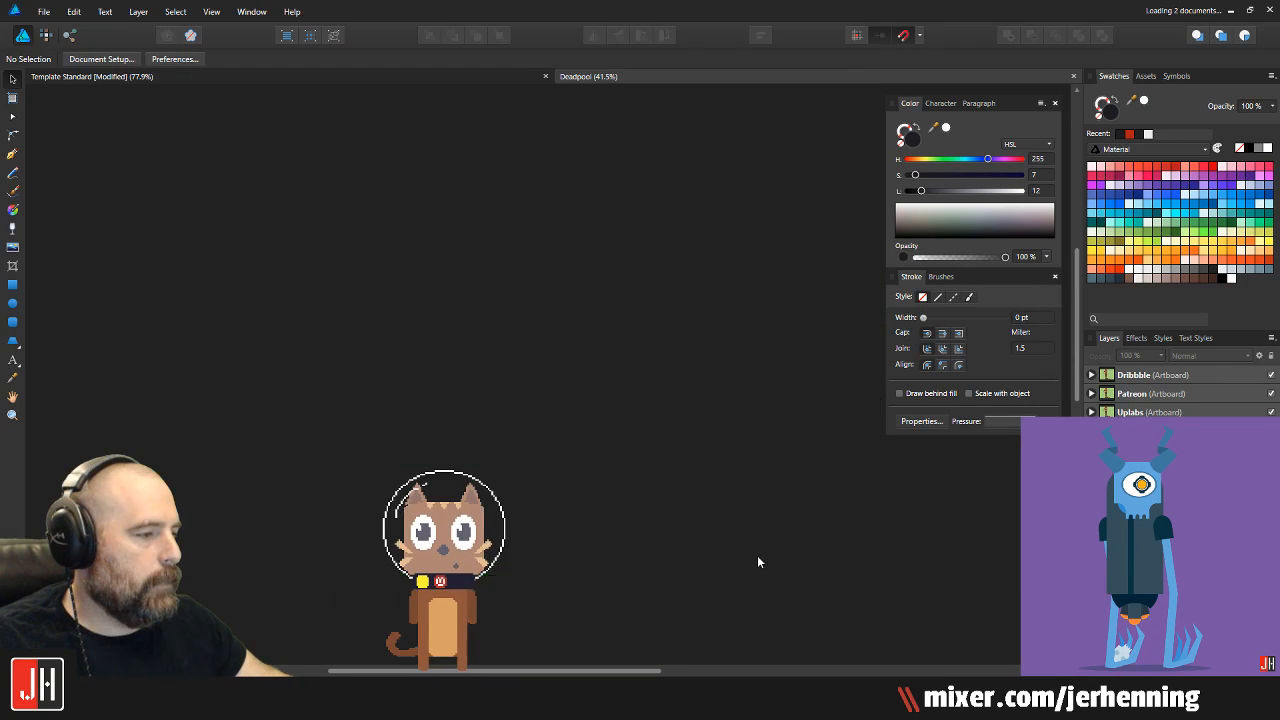
{"action": "scroll", "coordinate": [622, 327], "scroll_direction": "down", "scroll_amount": 2}
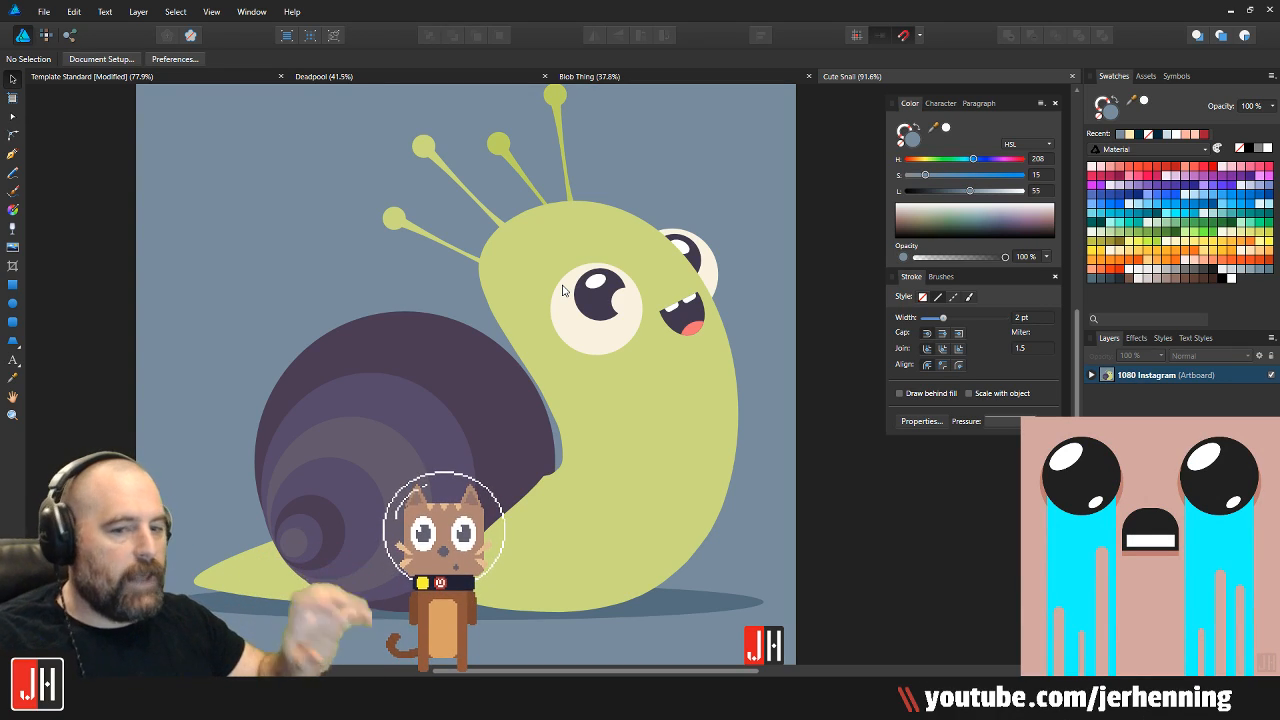
Close the Cute Snail file, examine the Blob Thing artwork and close that file too
{"action": "left_click", "coordinate": [1070, 77]}
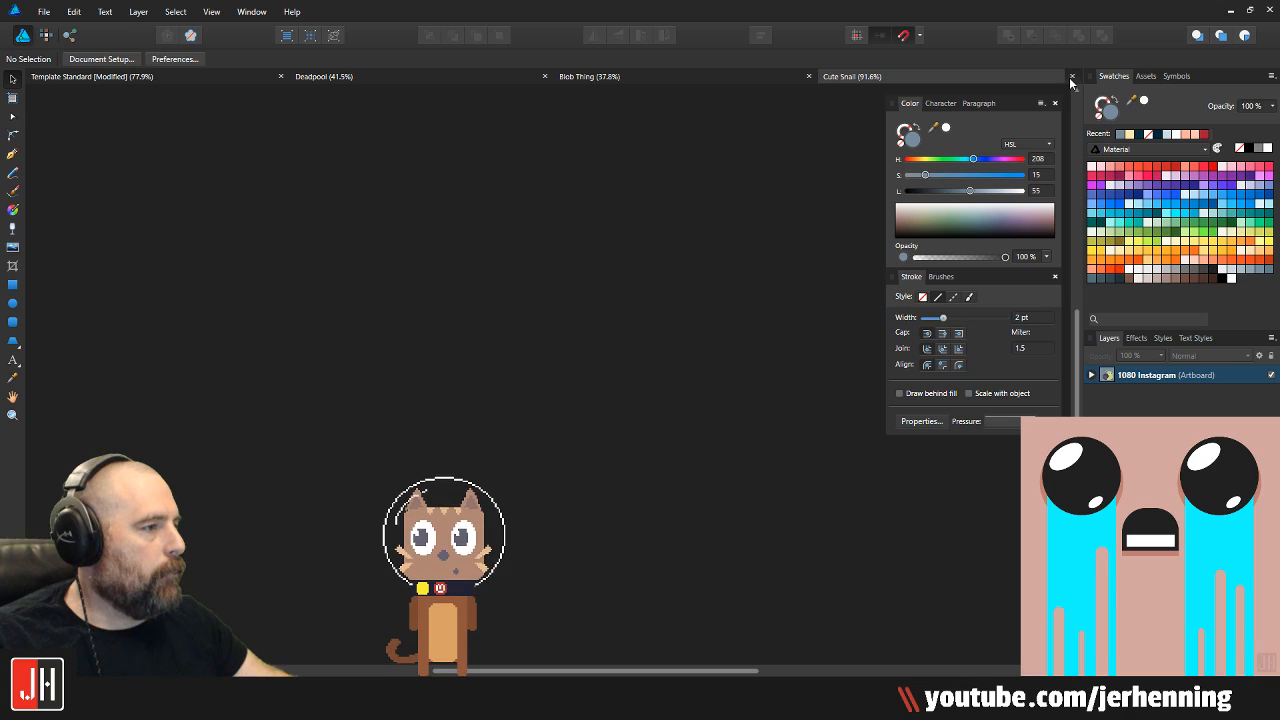
{"action": "left_click", "coordinate": [864, 73]}
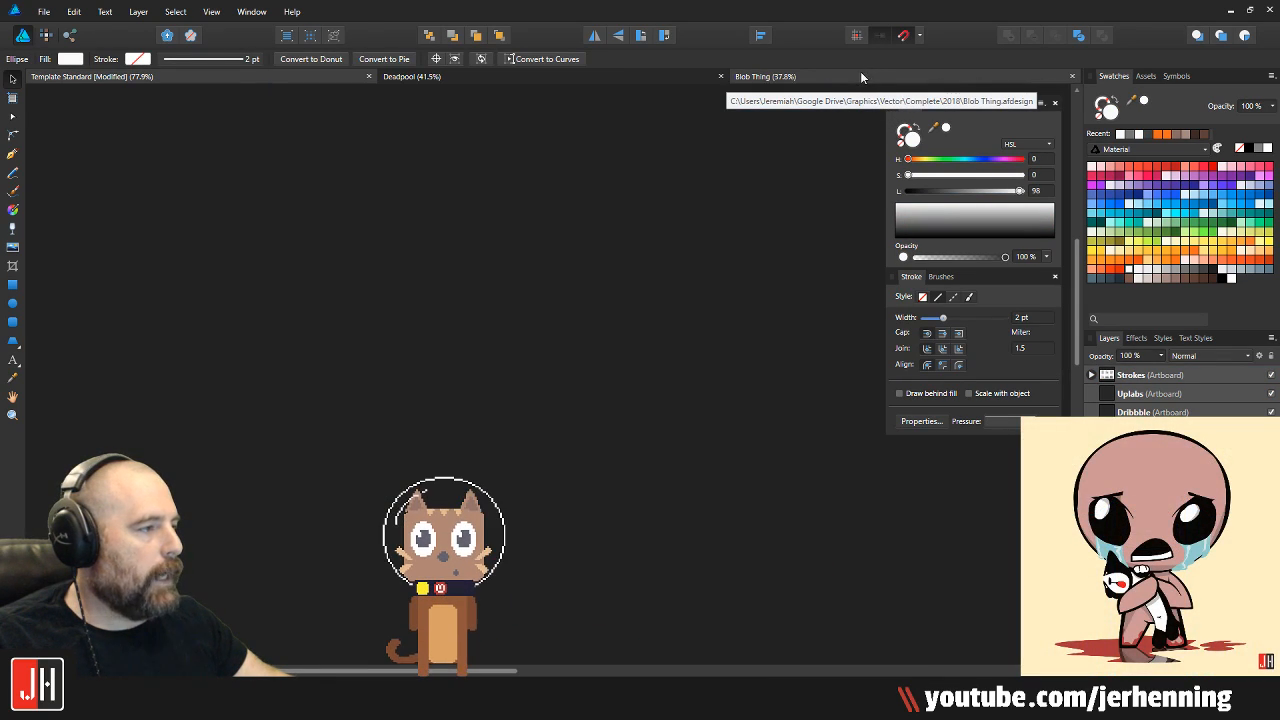
{"action": "left_click_drag", "start_coordinate": [687, 203], "coordinate": [653, 263]}
{"action": "scroll", "coordinate": [613, 269], "scroll_direction": "up", "scroll_amount": 3}
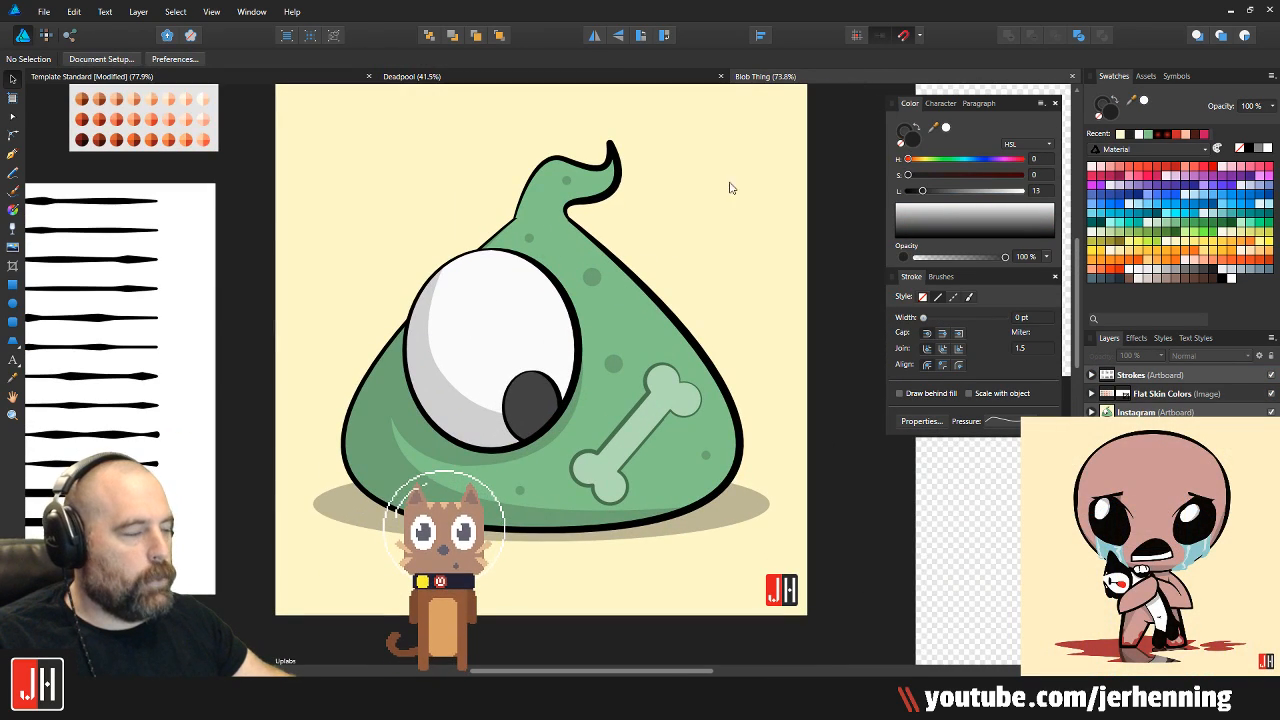
{"action": "scroll", "coordinate": [712, 210], "scroll_direction": "up", "scroll_amount": 2}
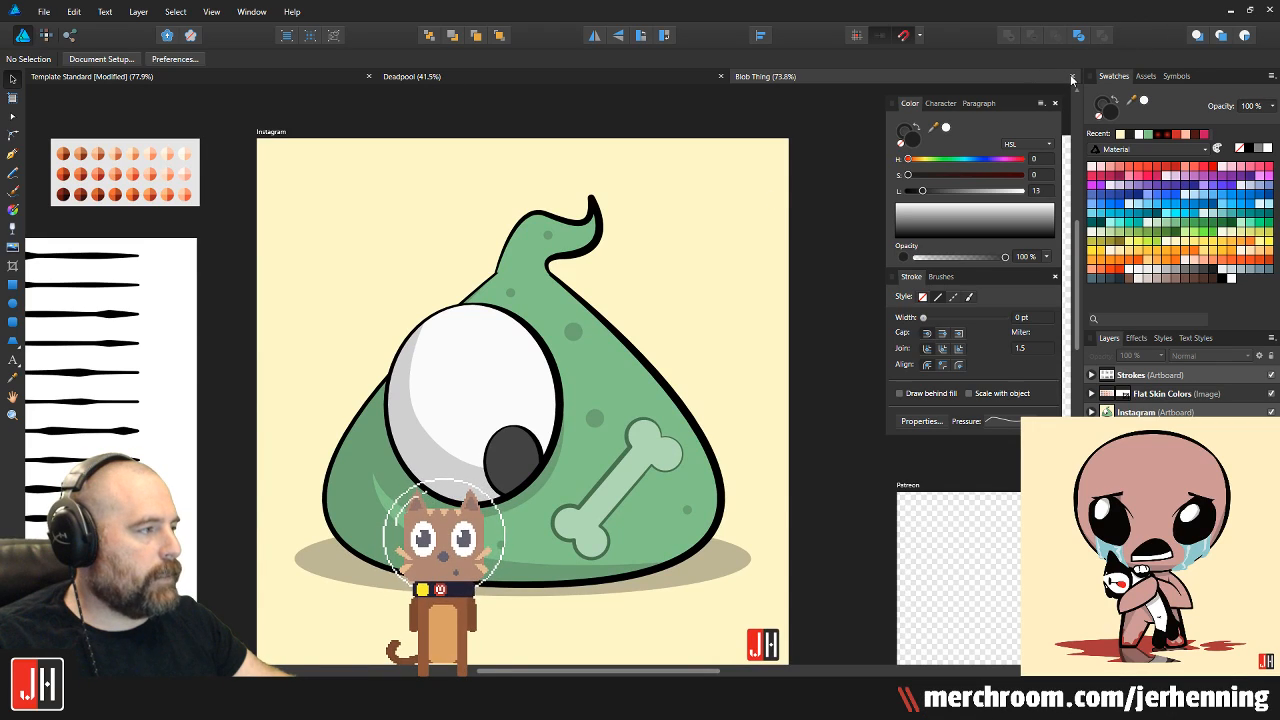
{"action": "left_click", "coordinate": [1072, 78]}
Open the Blue Robot file from the Complete/2018 folder and examine its artwork
{"action": "left_click", "coordinate": [44, 11]}
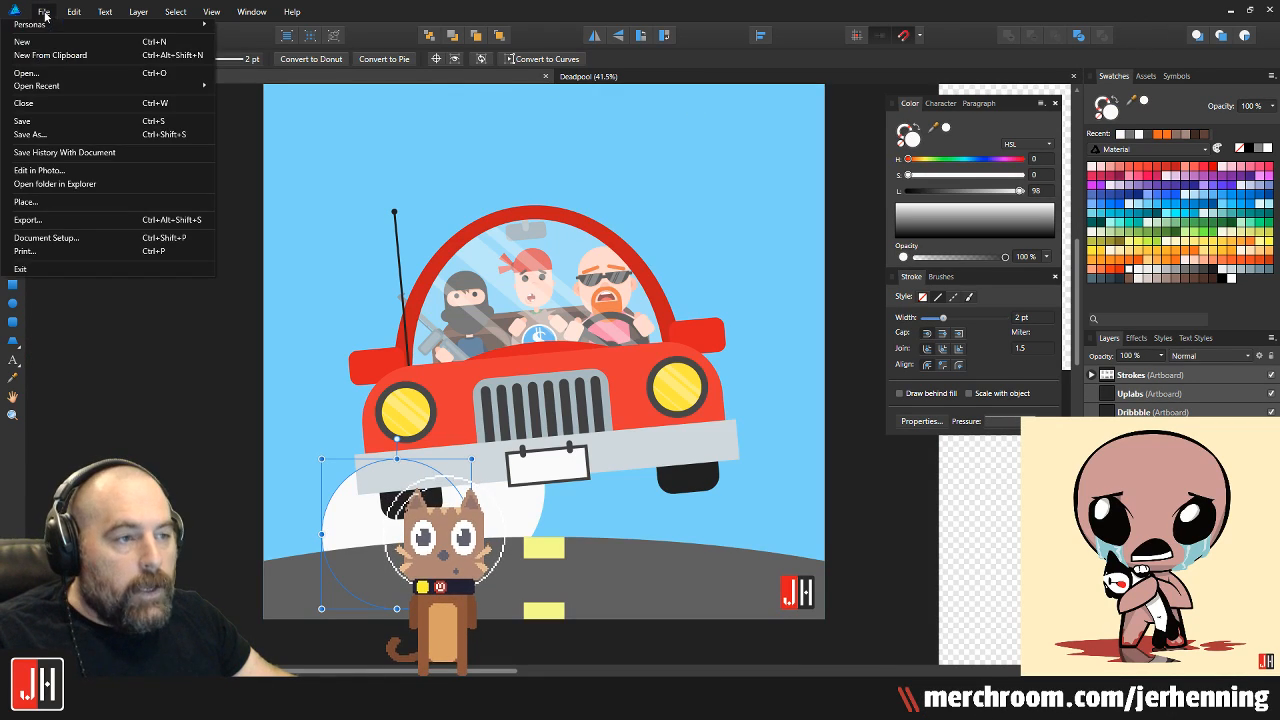
{"action": "left_click", "coordinate": [35, 80]}
{"action": "double_click", "coordinate": [320, 365]}
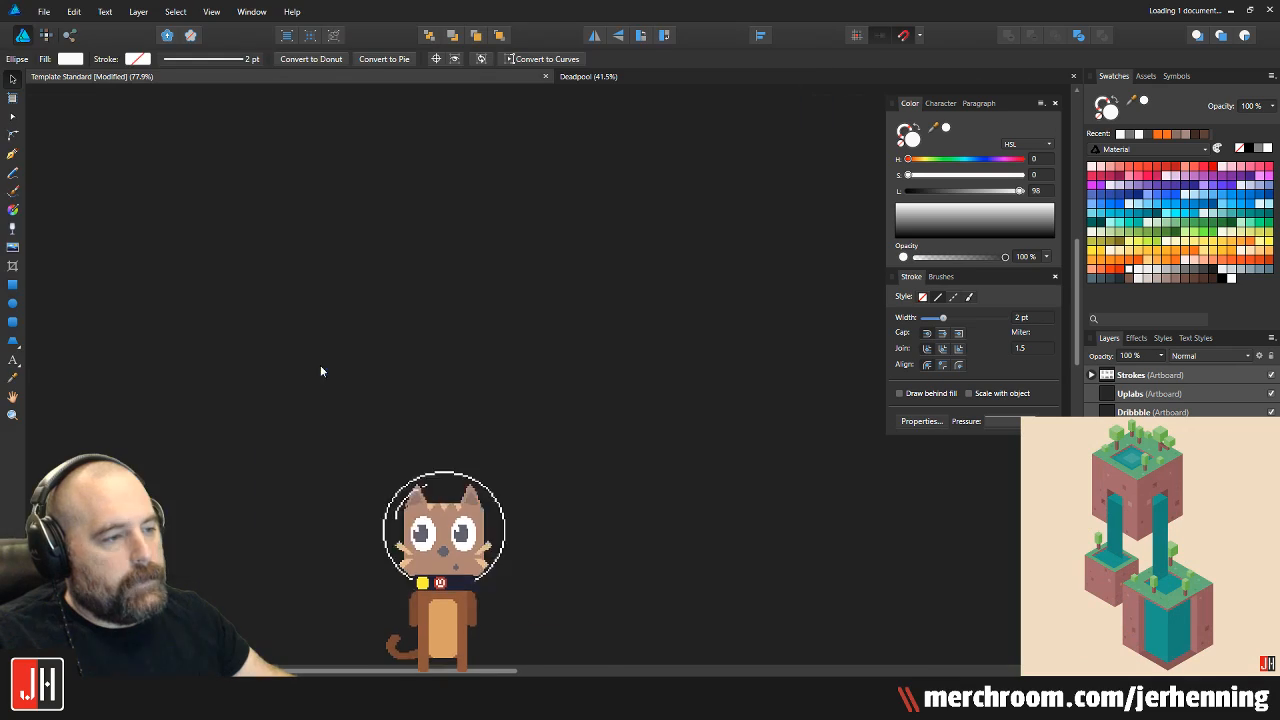
{"action": "scroll", "coordinate": [705, 355], "scroll_direction": "down", "scroll_amount": 2}
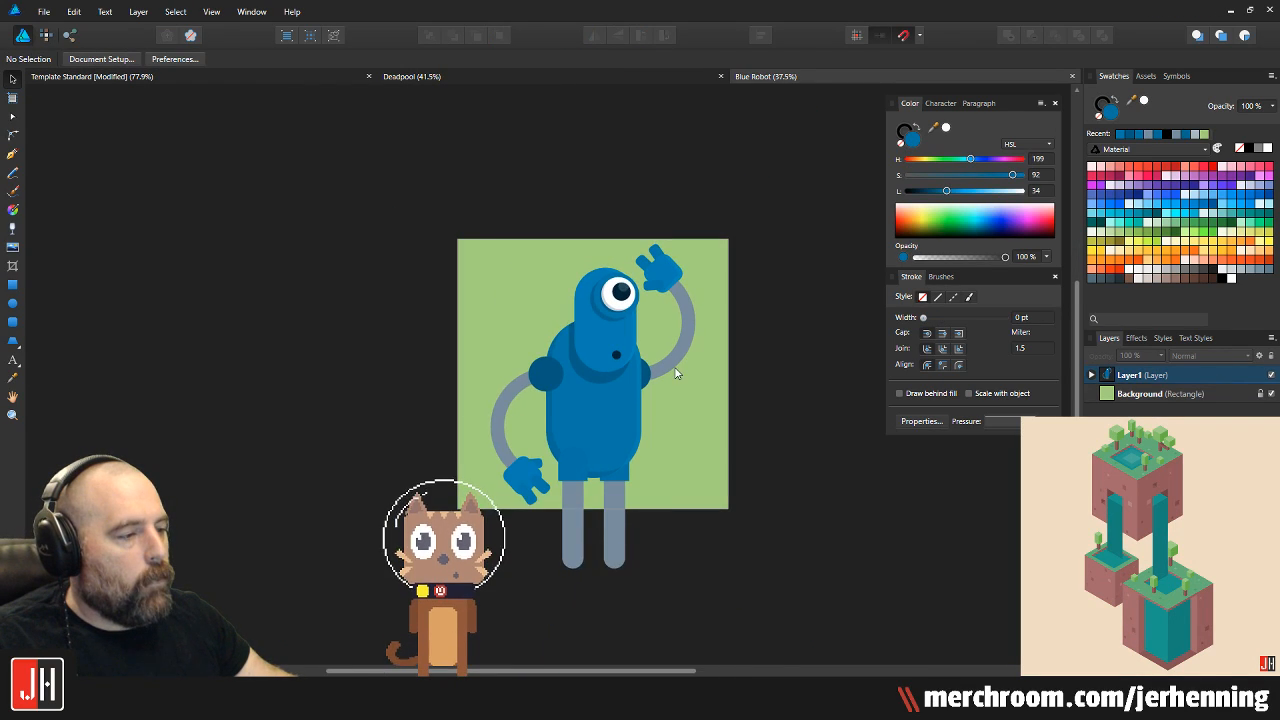
{"action": "scroll", "coordinate": [680, 372], "scroll_direction": "up", "scroll_amount": 3}
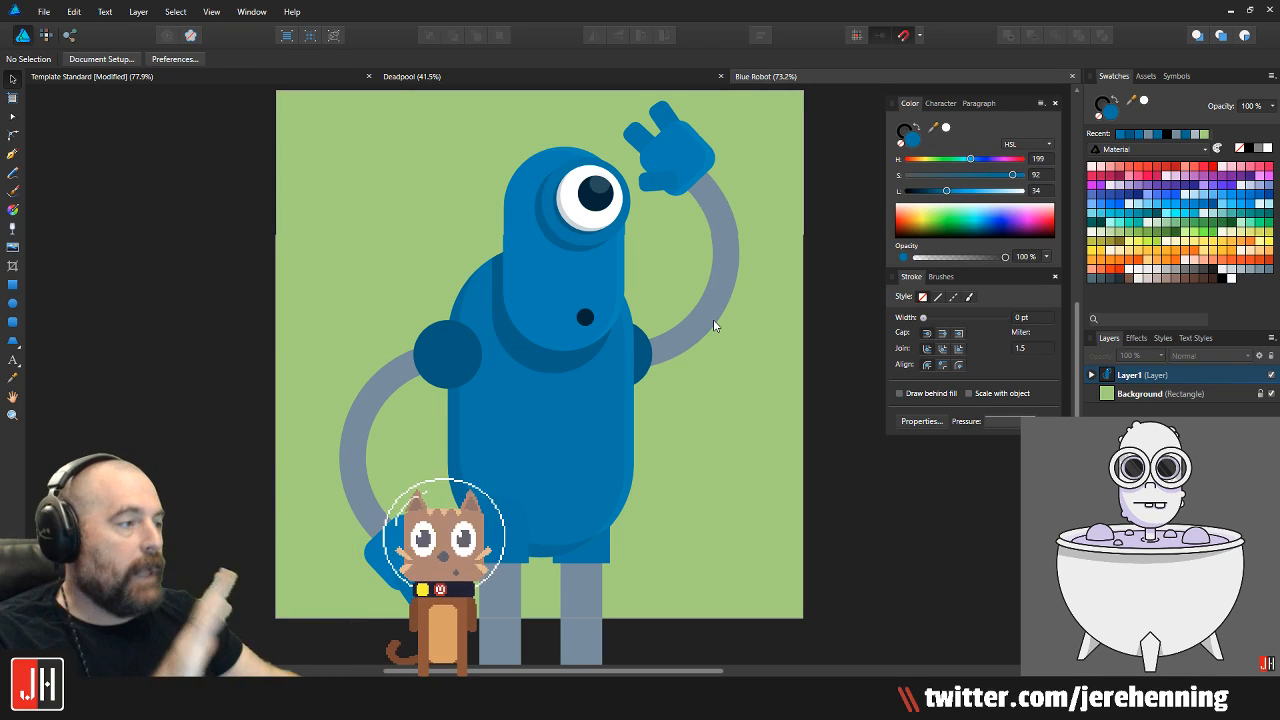
Re-examine the Deadpool artwork and close both the Deadpool and Blue Robot files
{"action": "left_click", "coordinate": [616, 71]}
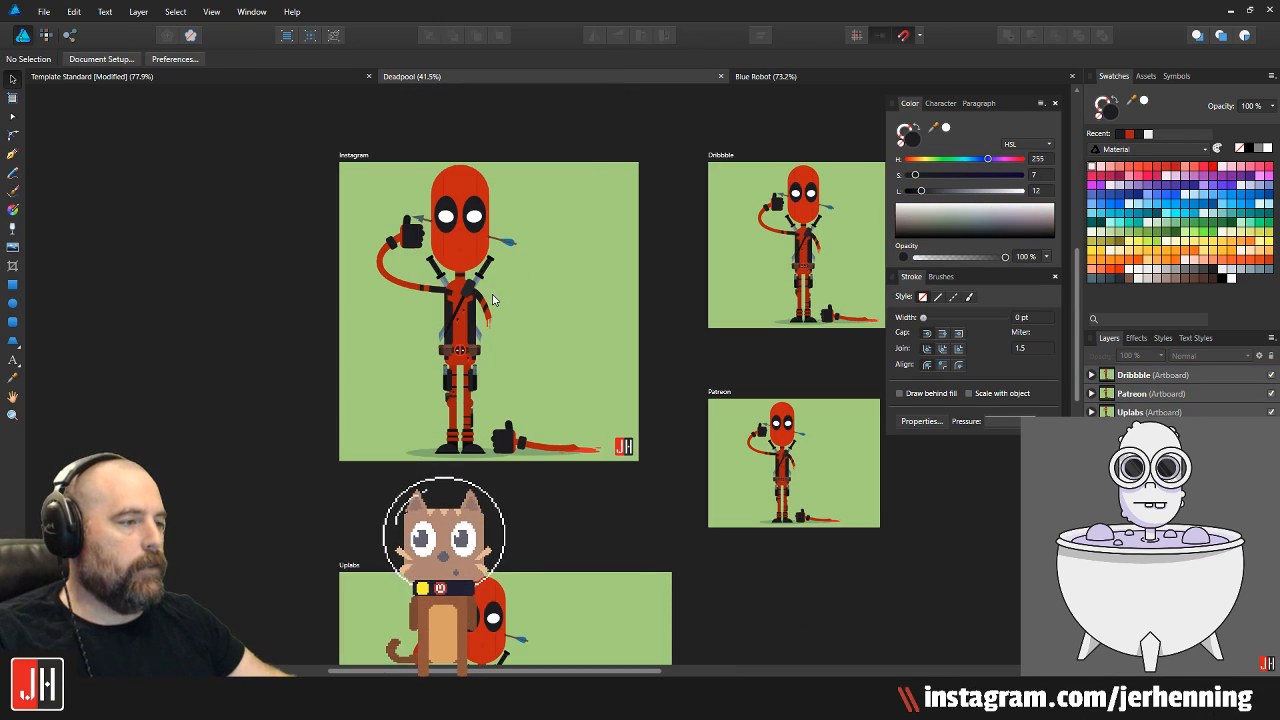
{"action": "scroll", "coordinate": [485, 291], "scroll_direction": "up", "scroll_amount": 5}
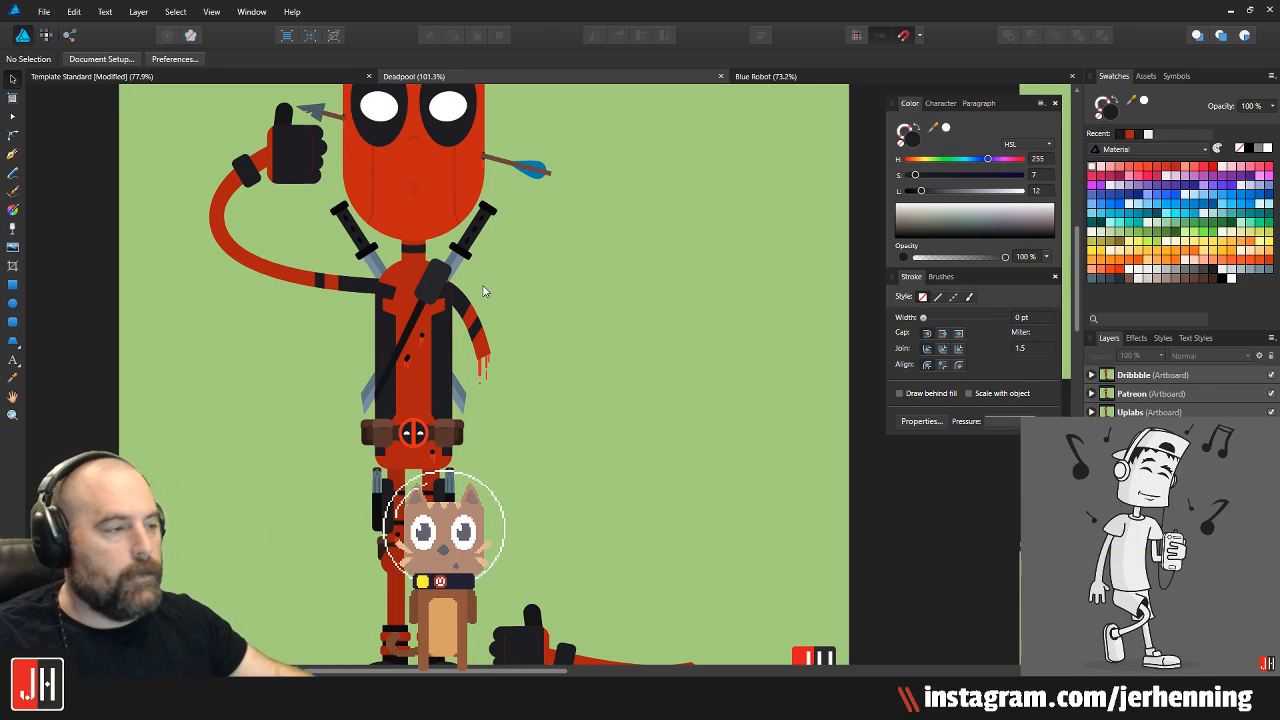
{"action": "scroll", "coordinate": [487, 322], "scroll_direction": "down", "scroll_amount": 3}
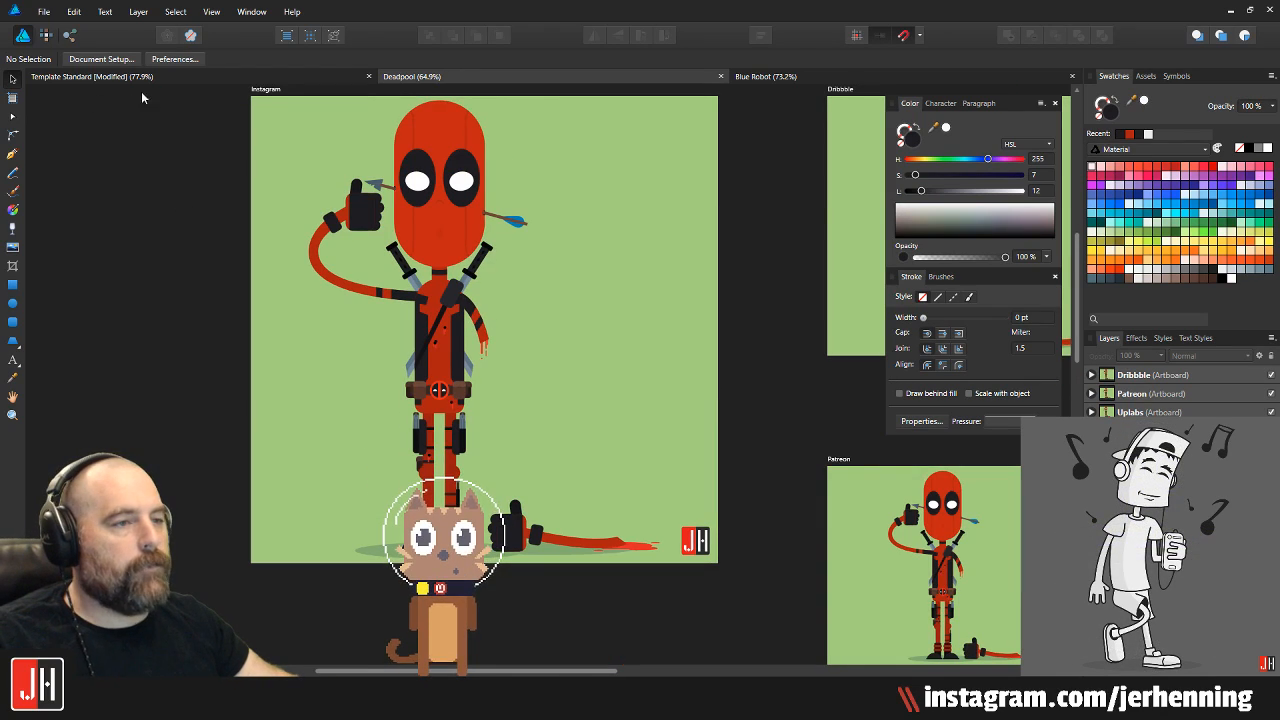
{"action": "left_click", "coordinate": [1072, 76]}
{"action": "left_click", "coordinate": [1073, 76]}
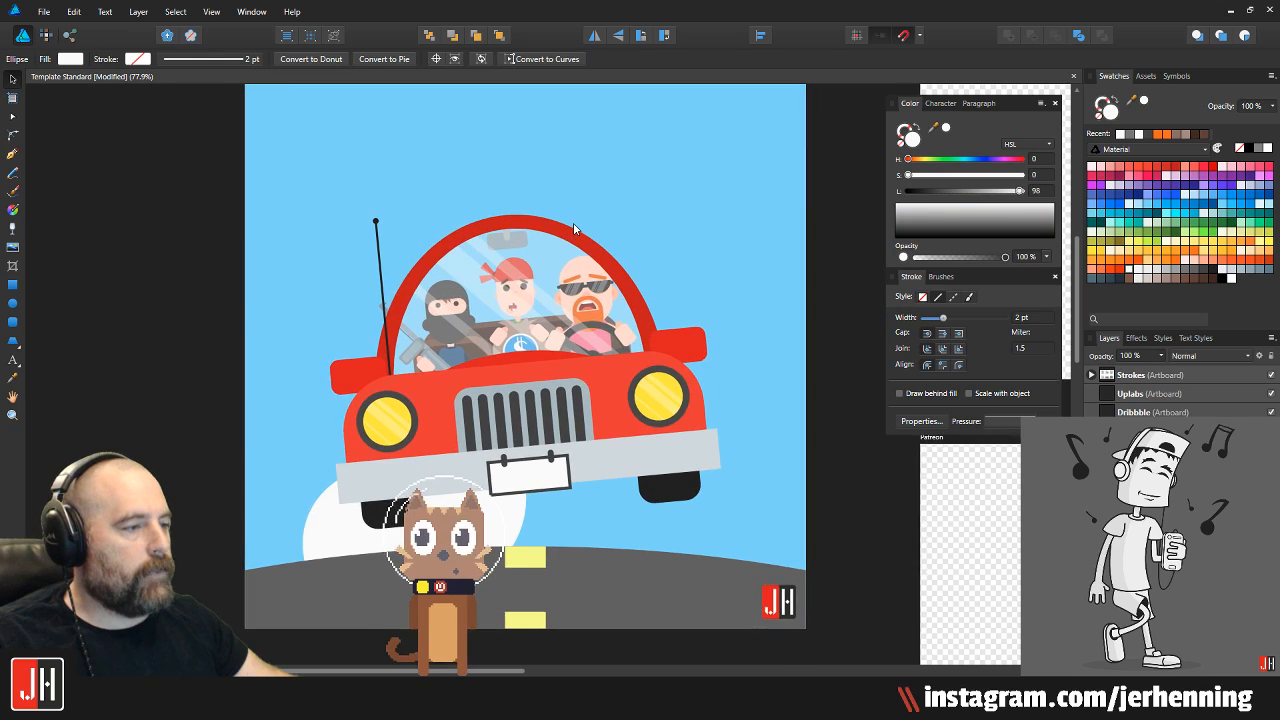
Darken the left dust circle to a light grey with lightness 93 and try deleting the larger off-white circle
{"action": "left_click", "coordinate": [868, 463]}
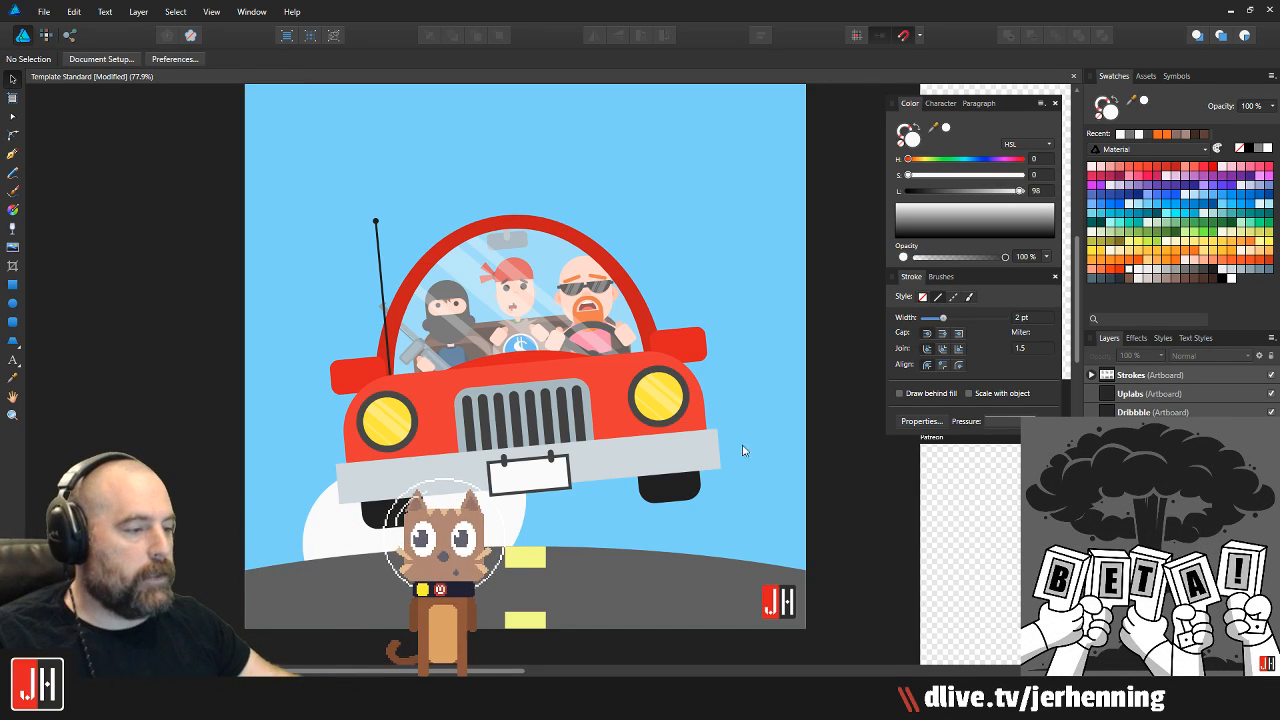
{"action": "scroll", "coordinate": [337, 532], "scroll_direction": "up", "scroll_amount": 2}
{"action": "left_click", "coordinate": [337, 530]}
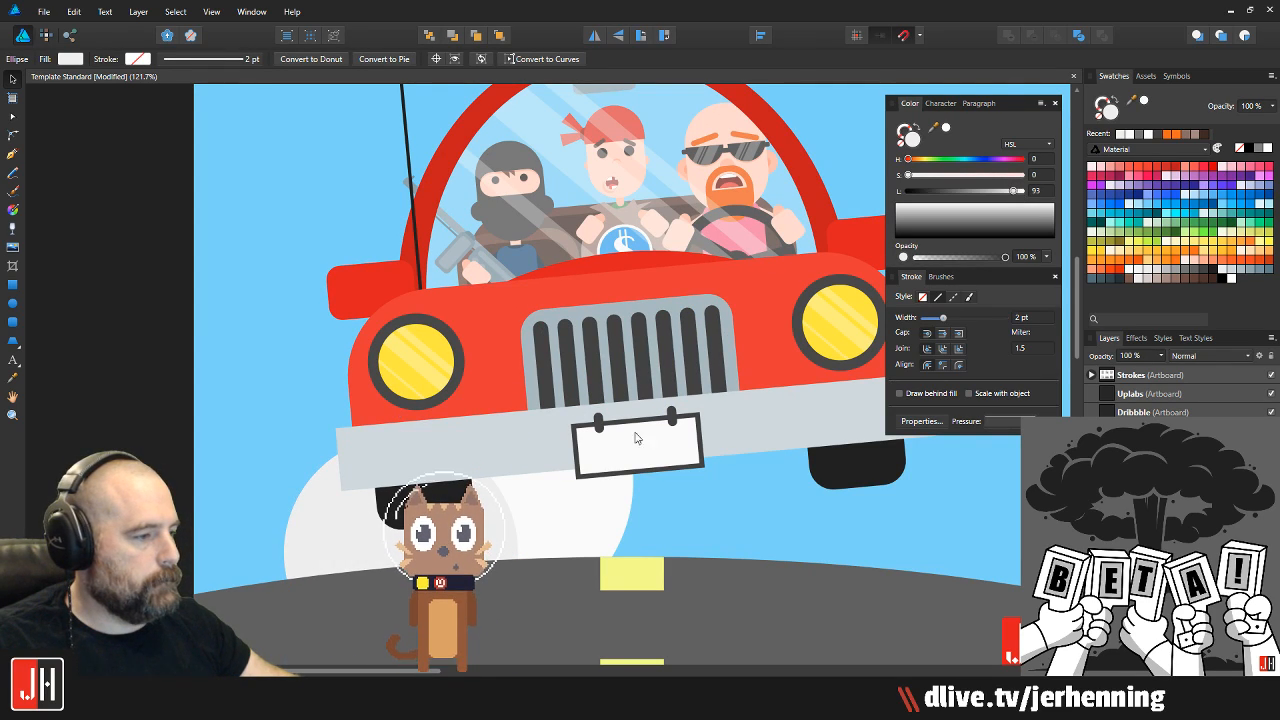
{"action": "scroll", "coordinate": [643, 420], "scroll_direction": "up", "scroll_amount": 1}
{"action": "left_click", "coordinate": [557, 529]}
{"action": "key", "text": "Delete"}
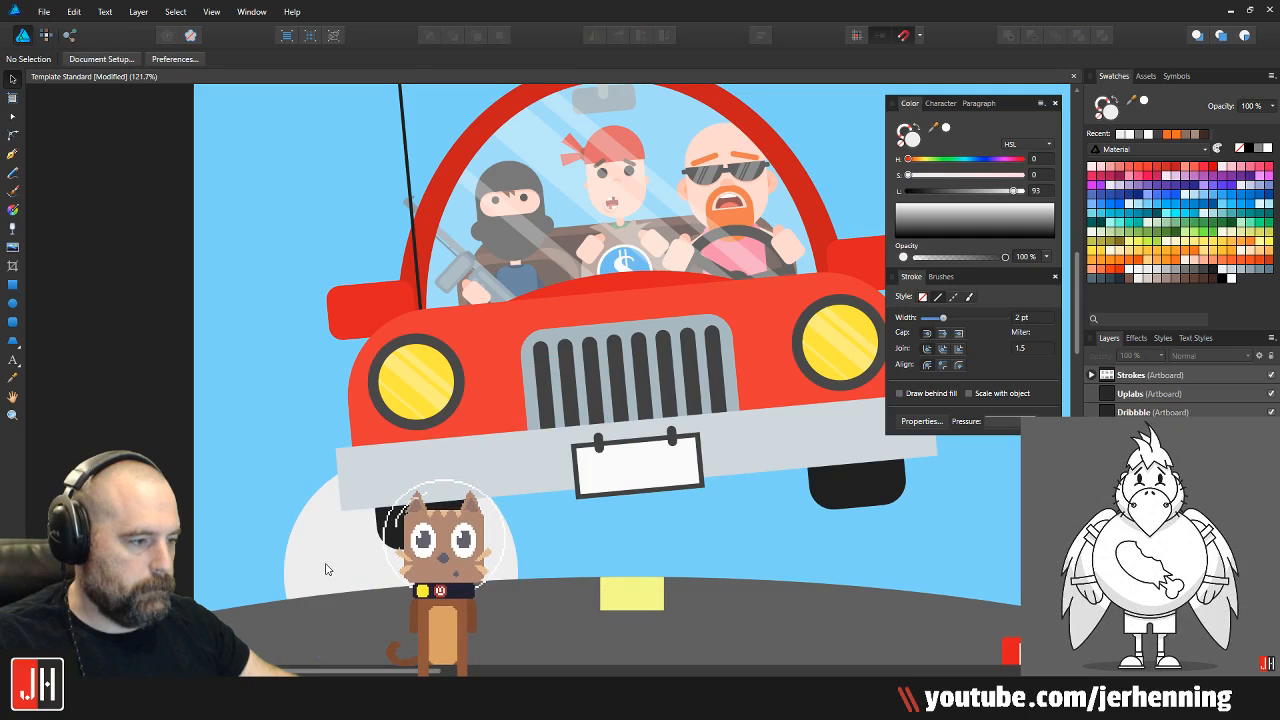
Shrink the light grey dust circle behind the off-white one to about 264 px wide
{"action": "left_click", "coordinate": [324, 569]}
{"action": "scroll", "coordinate": [461, 570], "scroll_direction": "up", "scroll_amount": 2}
{"action": "left_click", "coordinate": [257, 555]}
{"action": "left_click_drag", "start_coordinate": [560, 397], "coordinate": [523, 424]}
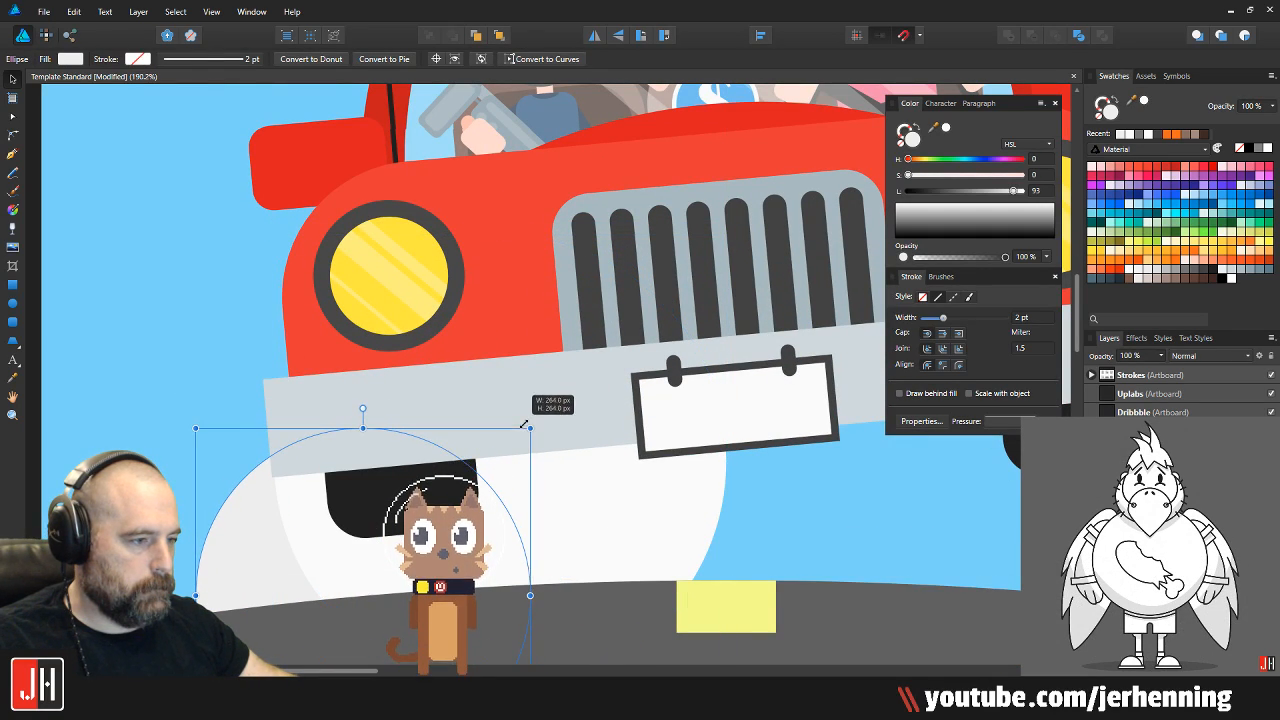
Duplicate the grey circle to its left, scale the copy down and fill it with the off-white sampled from the large puff
{"action": "left_click_drag", "start_coordinate": [286, 568], "coordinate": [152, 566]}
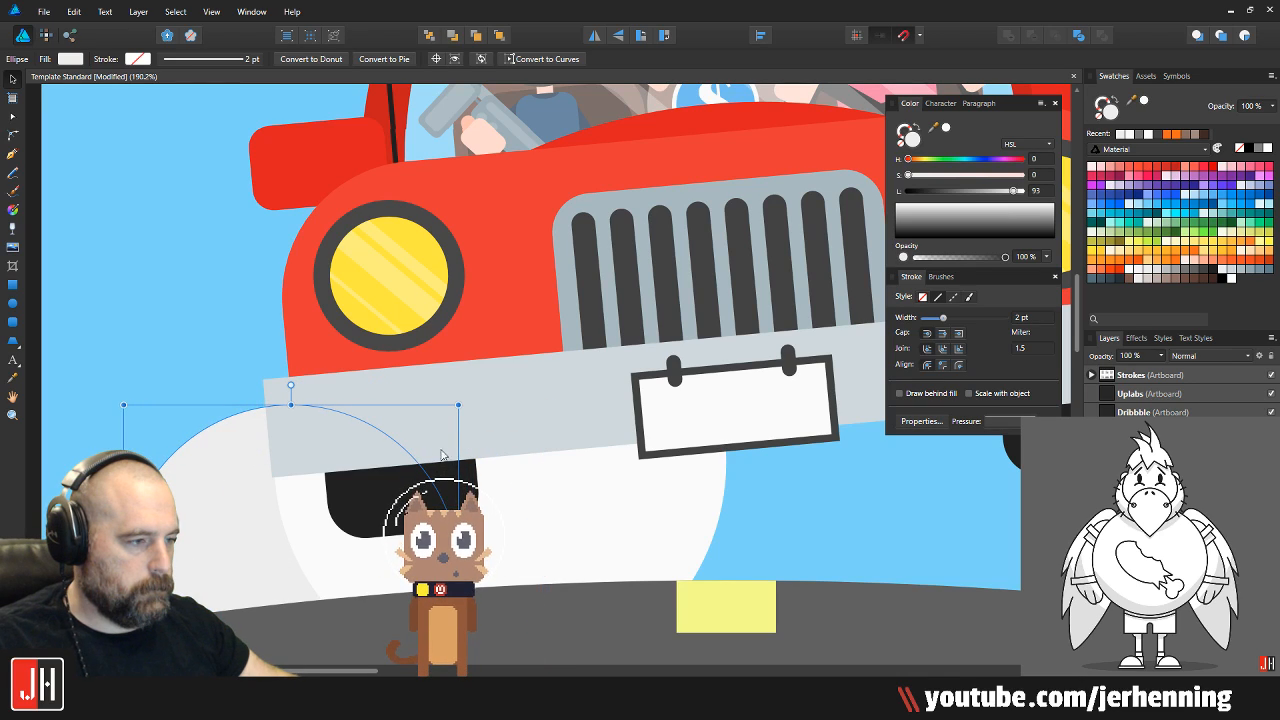
{"action": "left_click_drag", "start_coordinate": [455, 408], "coordinate": [365, 496]}
{"action": "key", "text": "i"}
{"action": "left_click", "coordinate": [541, 514]}
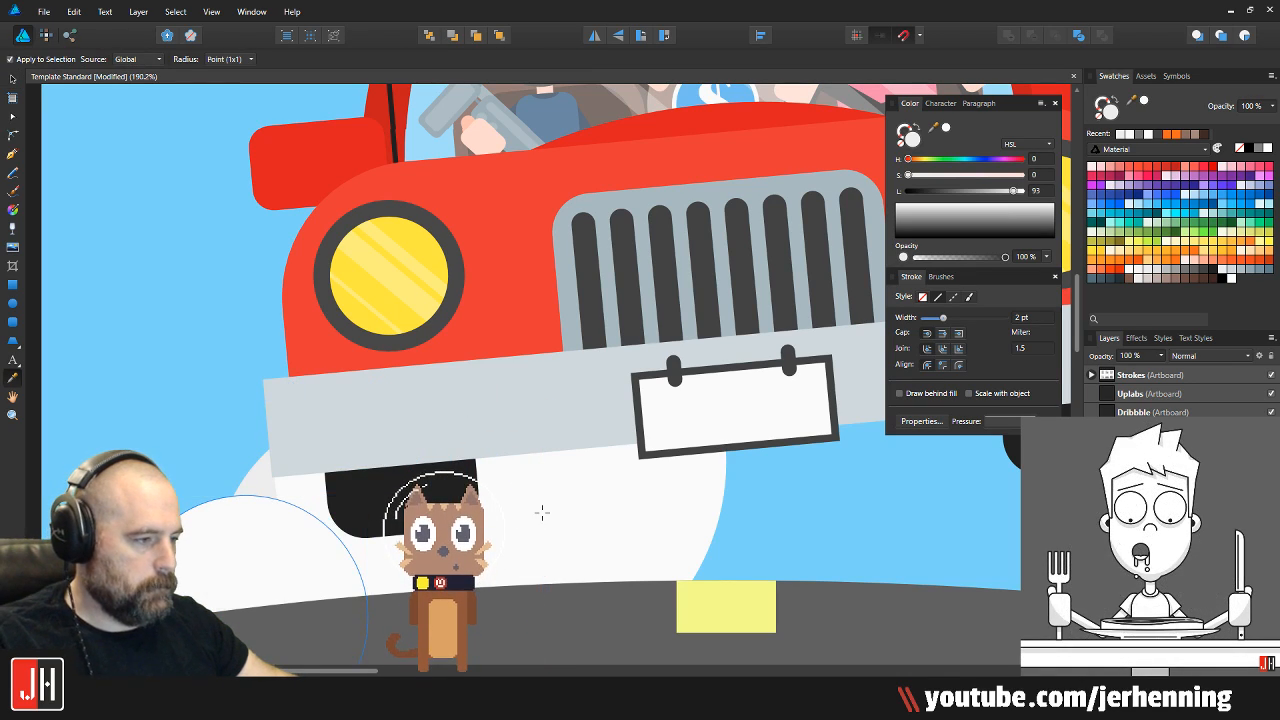
{"action": "left_click_drag", "start_coordinate": [535, 515], "coordinate": [849, 464]}
{"action": "key", "text": "v"}
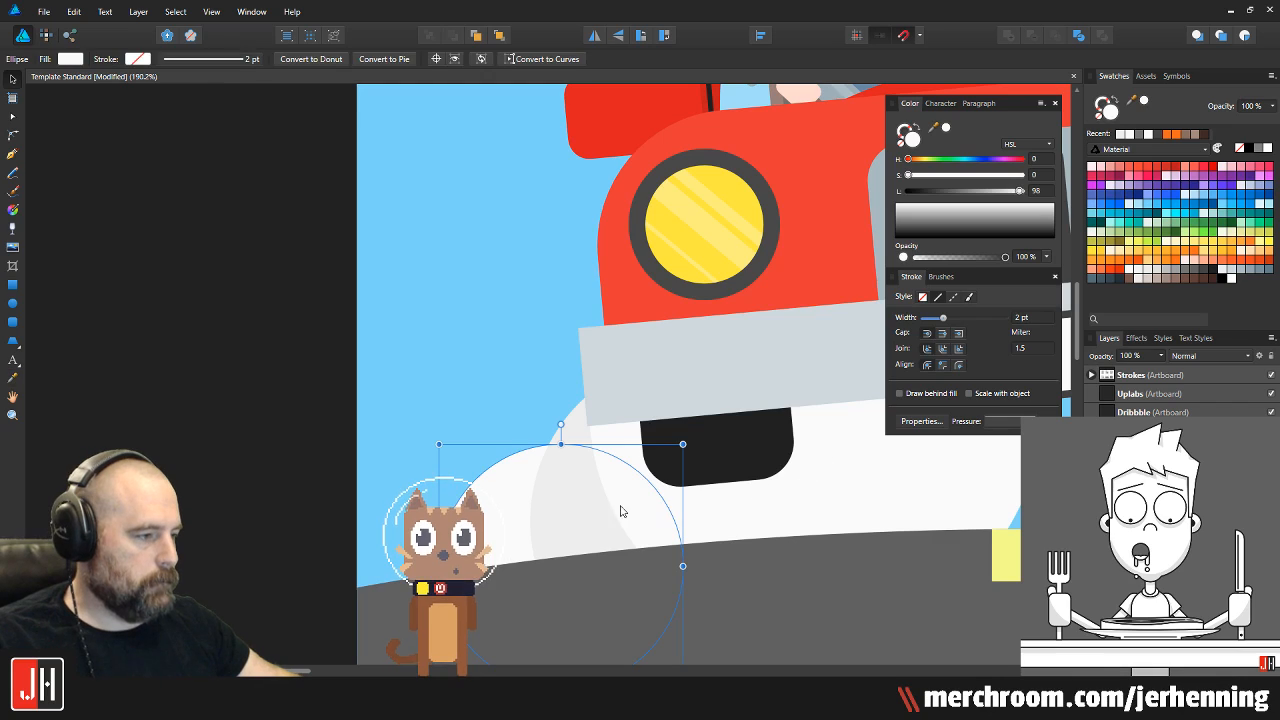
{"action": "left_click_drag", "start_coordinate": [705, 454], "coordinate": [645, 515]}
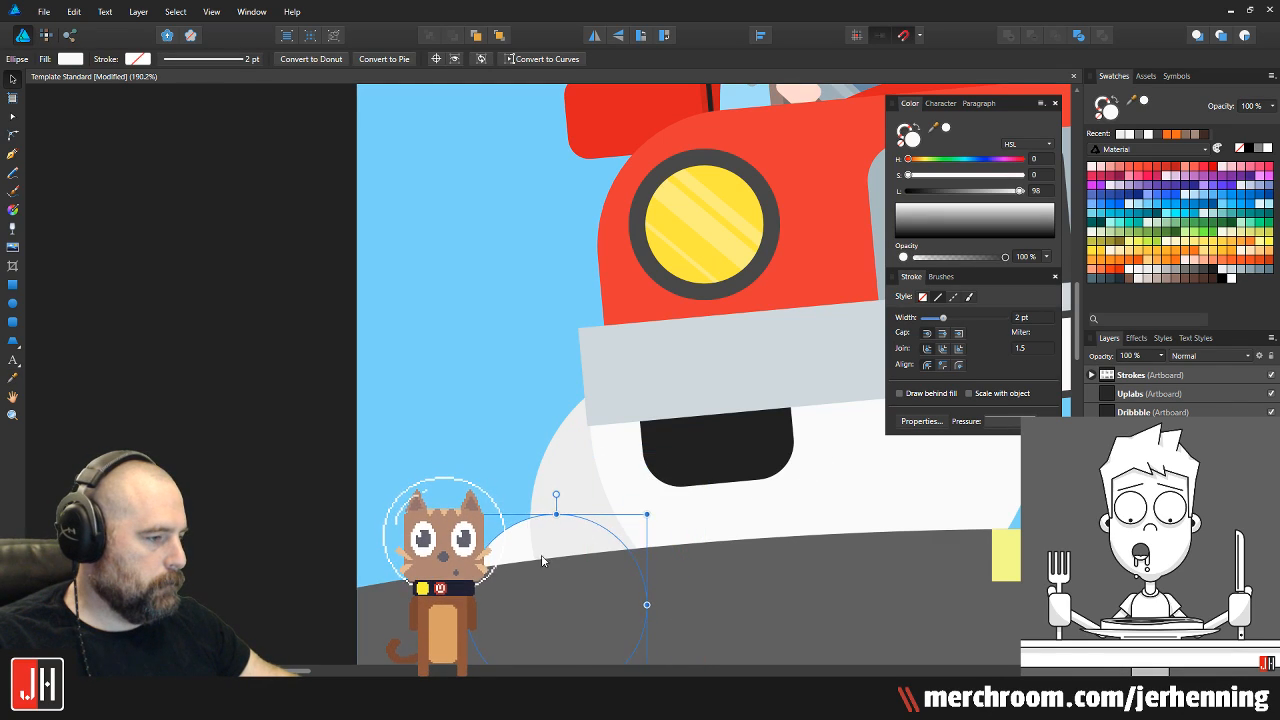
Place a much smaller copy of the off-white circle as a detached puff to the upper left of the dust cloud
{"action": "left_click_drag", "start_coordinate": [568, 512], "coordinate": [295, 443]}
{"action": "scroll", "coordinate": [480, 286], "scroll_direction": "up", "scroll_amount": 3}
{"action": "scroll", "coordinate": [295, 443], "scroll_direction": "down", "scroll_amount": 5}
{"action": "left_click_drag", "start_coordinate": [290, 187], "coordinate": [335, 325]}
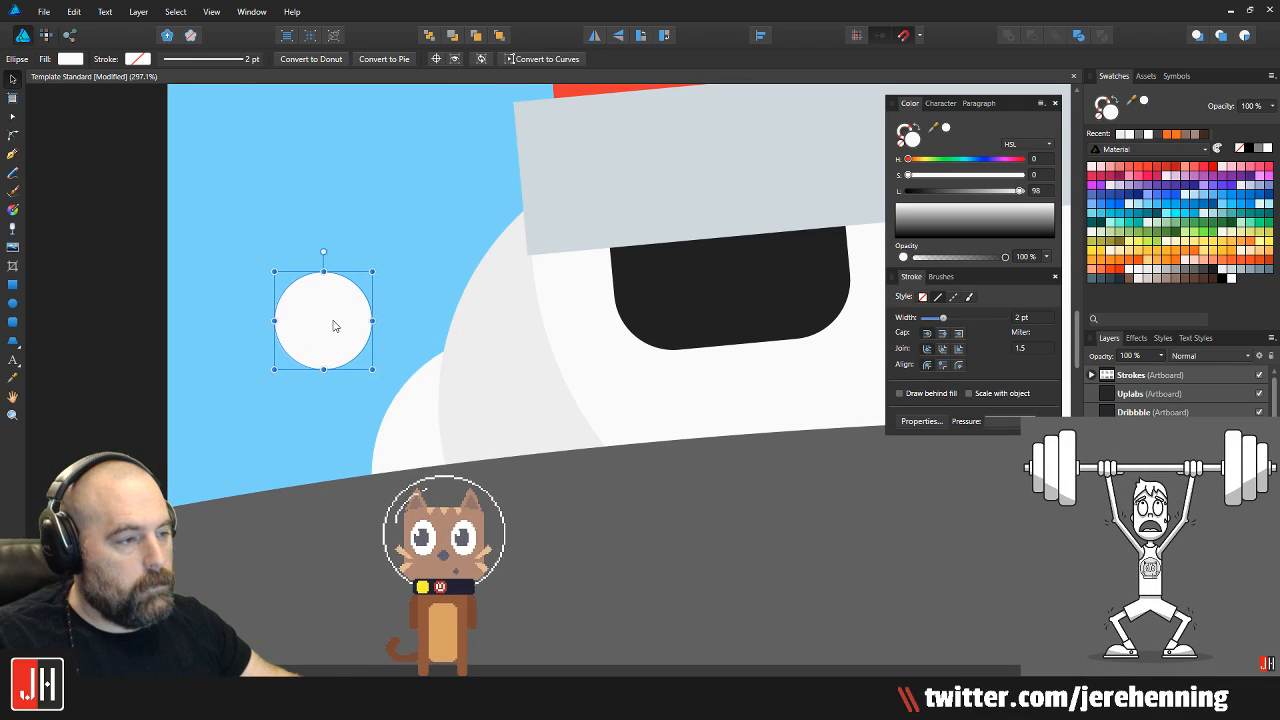
{"action": "left_click_drag", "start_coordinate": [349, 278], "coordinate": [334, 304]}
{"action": "scroll", "coordinate": [341, 404], "scroll_direction": "down", "scroll_amount": 8}
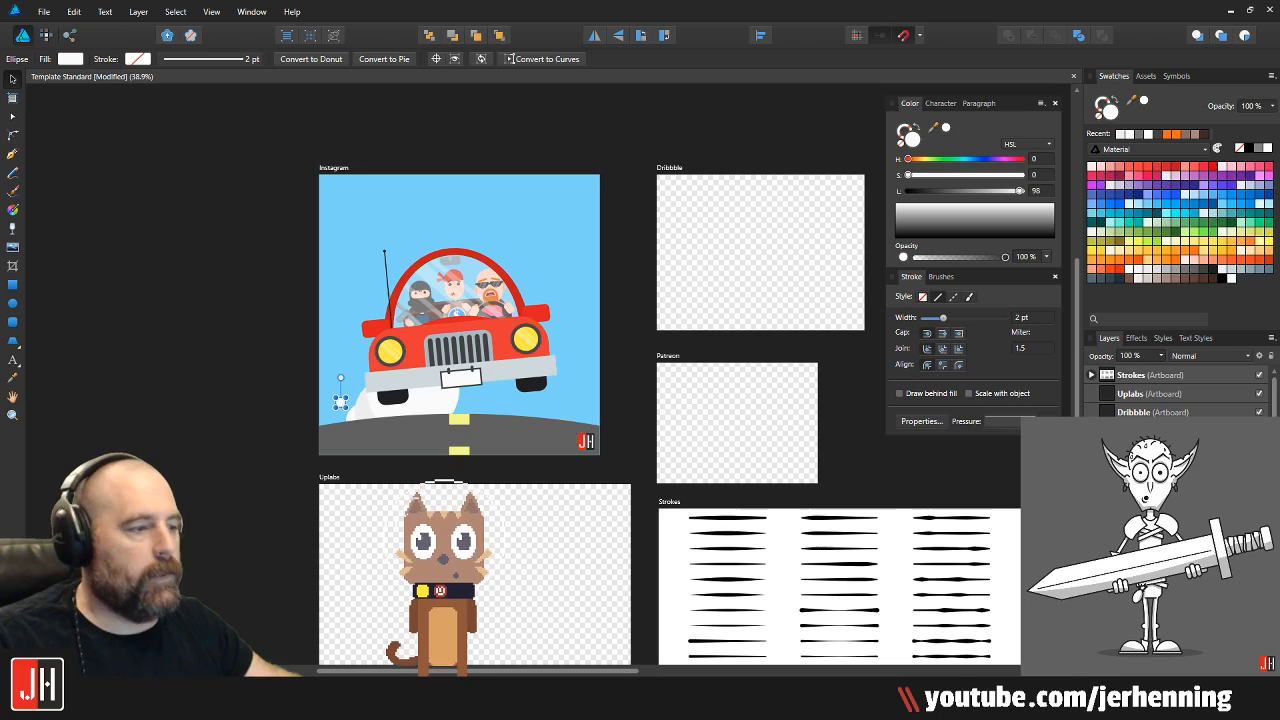
Switch to the desktop and examine the fb-ad-example-real-estate image in ImageGlass, focusing on the man's arm and the flyers
{"action": "left_click", "coordinate": [1226, 9]}
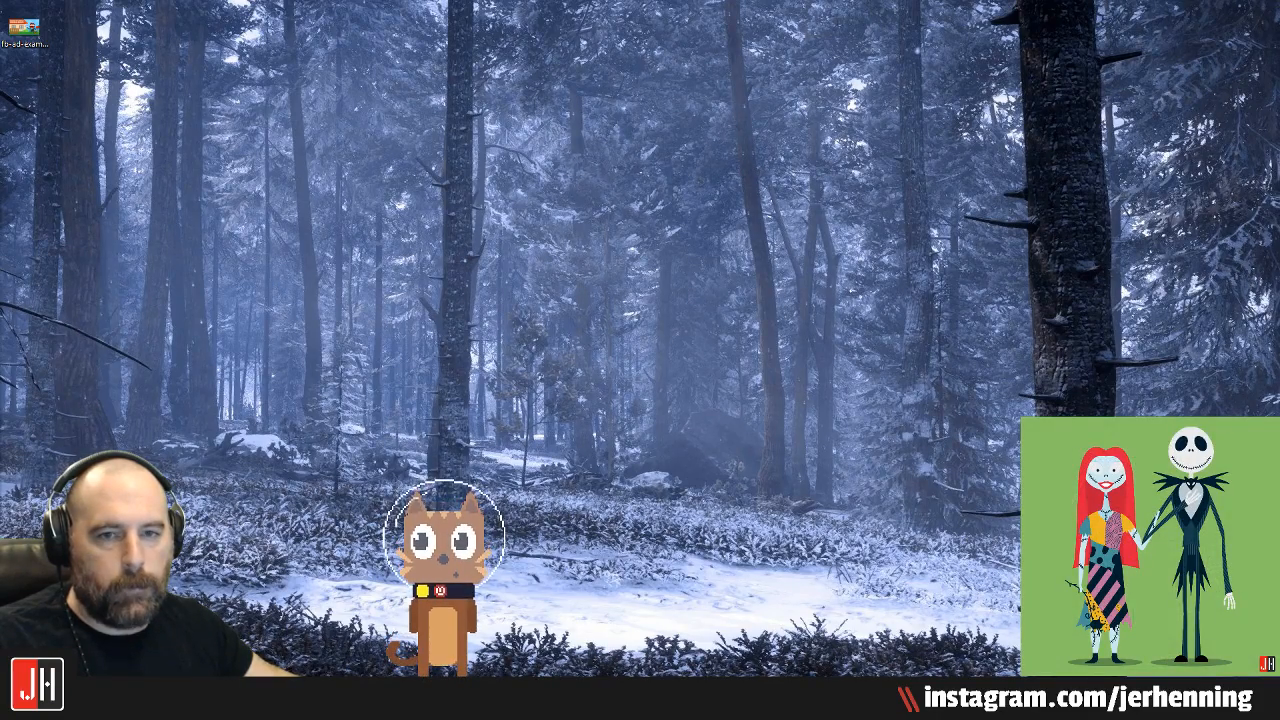
{"action": "left_click_drag", "start_coordinate": [590, 187], "coordinate": [547, 44]}
{"action": "scroll", "coordinate": [547, 320], "scroll_direction": "up", "scroll_amount": 4}
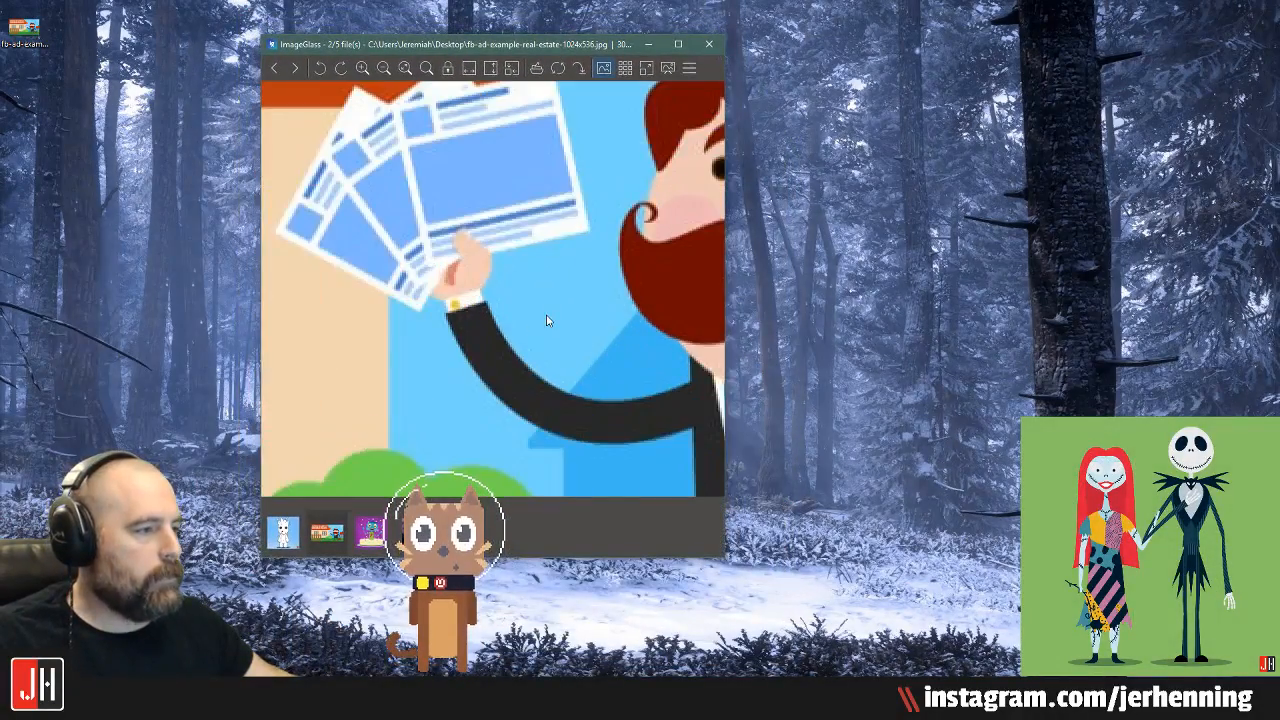
Finish viewing the real estate ad image, close it and permanently delete its file from the desktop
{"action": "scroll", "coordinate": [547, 320], "scroll_direction": "down", "scroll_amount": 4}
{"action": "scroll", "coordinate": [582, 262], "scroll_direction": "up", "scroll_amount": 1}
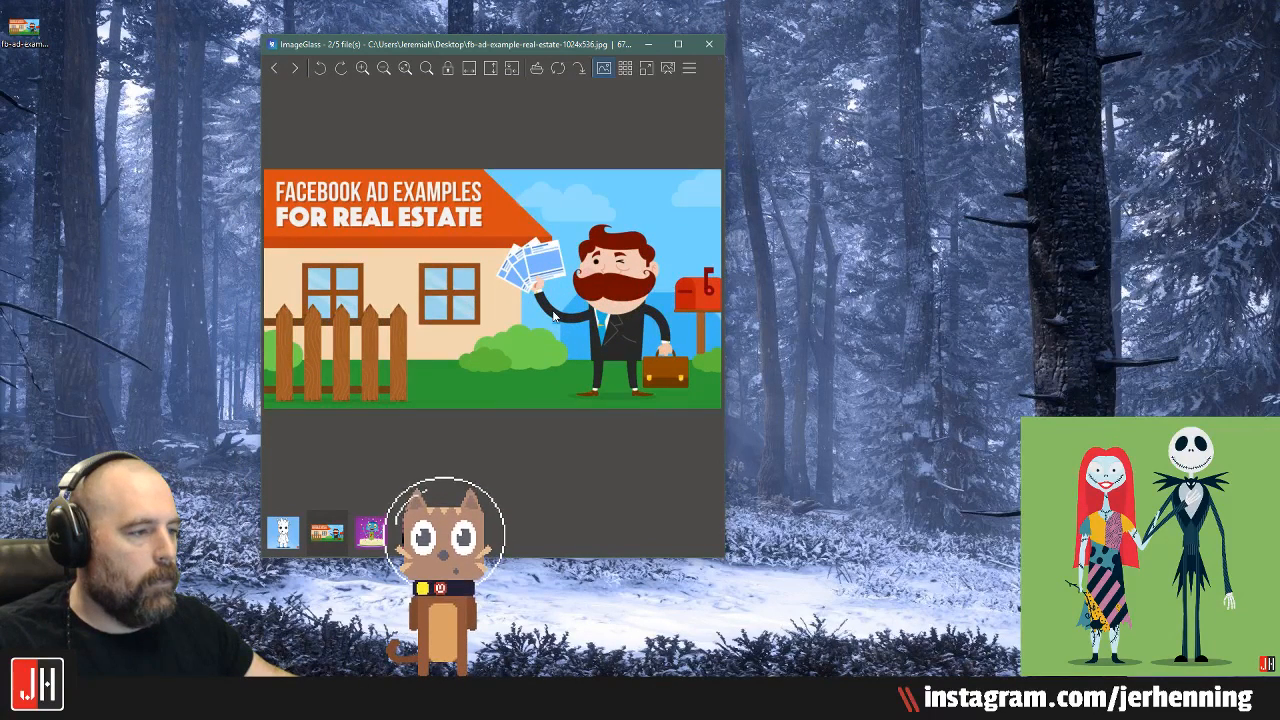
{"action": "scroll", "coordinate": [536, 305], "scroll_direction": "down", "scroll_amount": 1}
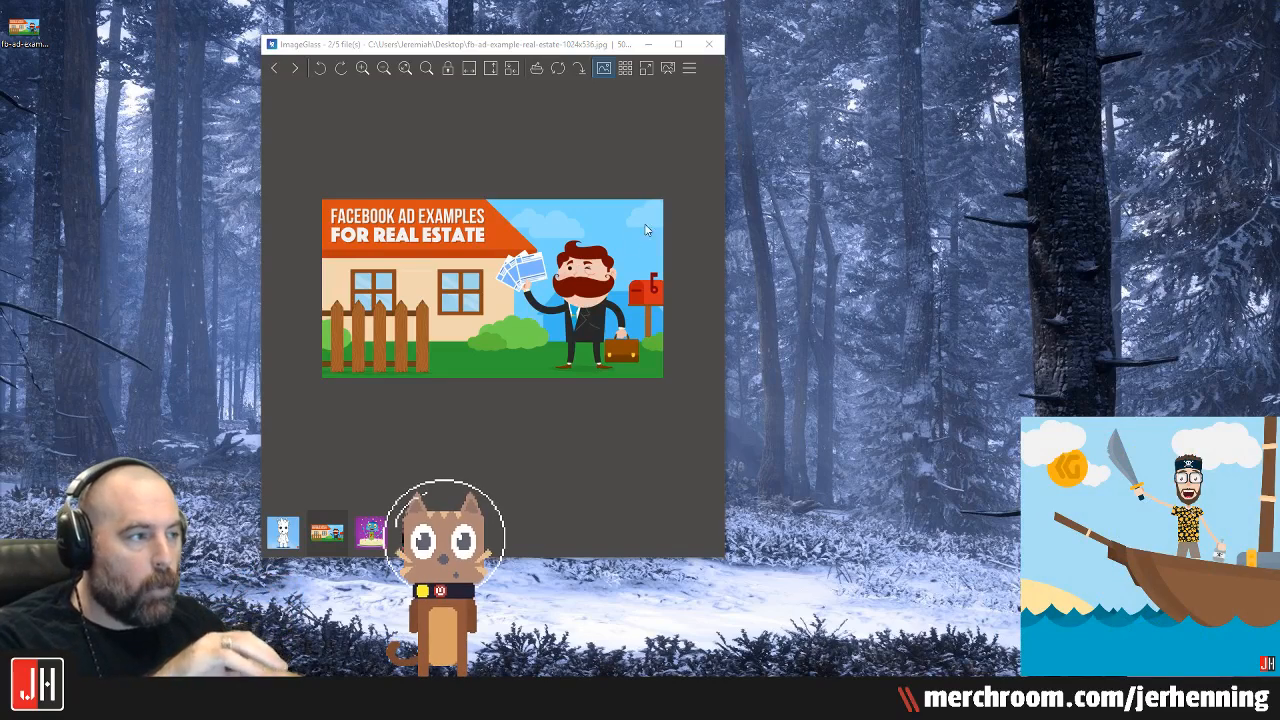
{"action": "left_click", "coordinate": [708, 44]}
{"action": "left_click_drag", "start_coordinate": [112, 100], "coordinate": [33, 6]}
{"action": "key", "text": "shift+Delete"}
{"action": "key", "text": "Return"}
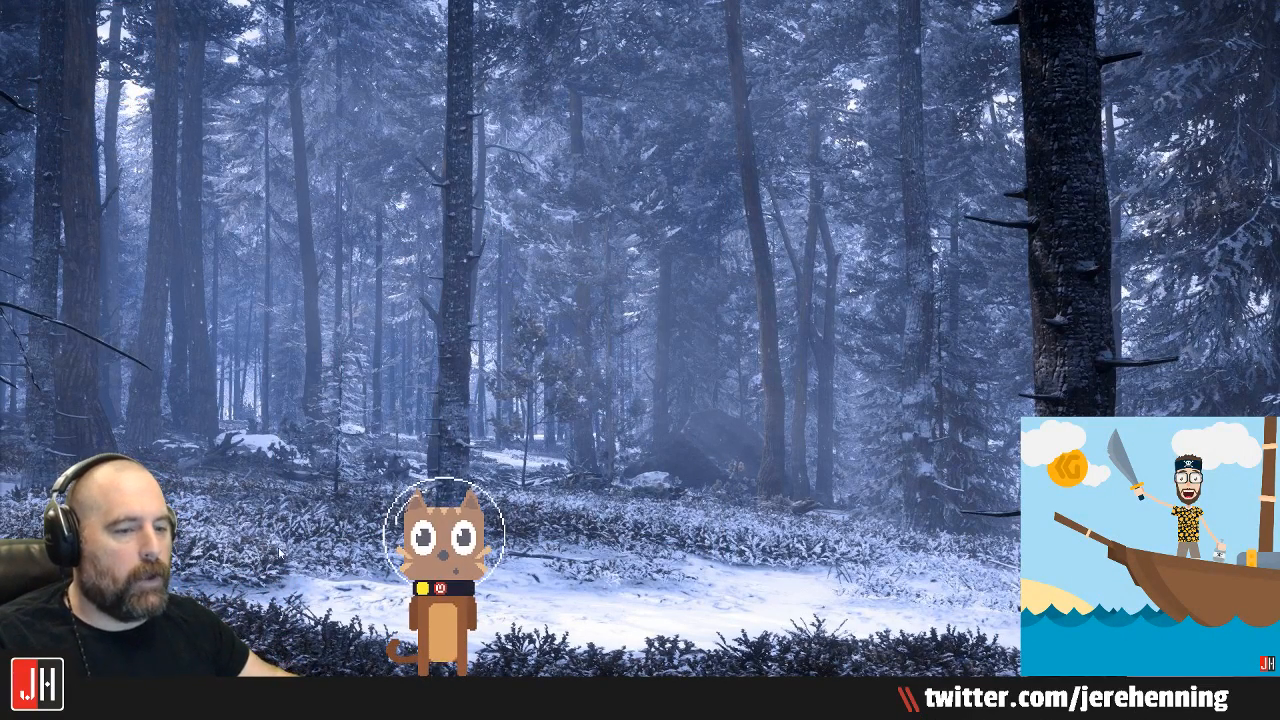
Switch back to Affinity Designer and place two smaller copies of the detached off-white puff around it
{"action": "key", "text": "alt+Tab"}
{"action": "scroll", "coordinate": [485, 320], "scroll_direction": "up", "scroll_amount": 5}
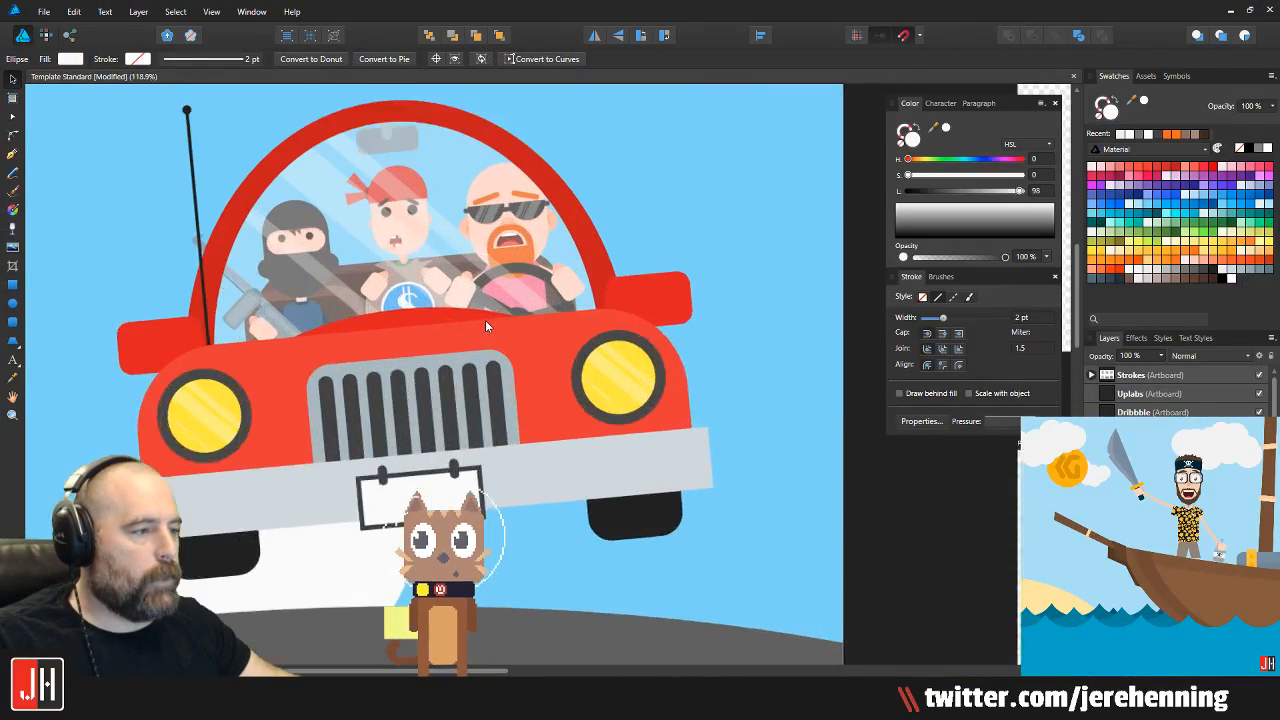
{"action": "left_click_drag", "start_coordinate": [254, 478], "coordinate": [461, 255]}
{"action": "scroll", "coordinate": [251, 374], "scroll_direction": "up", "scroll_amount": 3}
{"action": "left_click", "coordinate": [306, 363]}
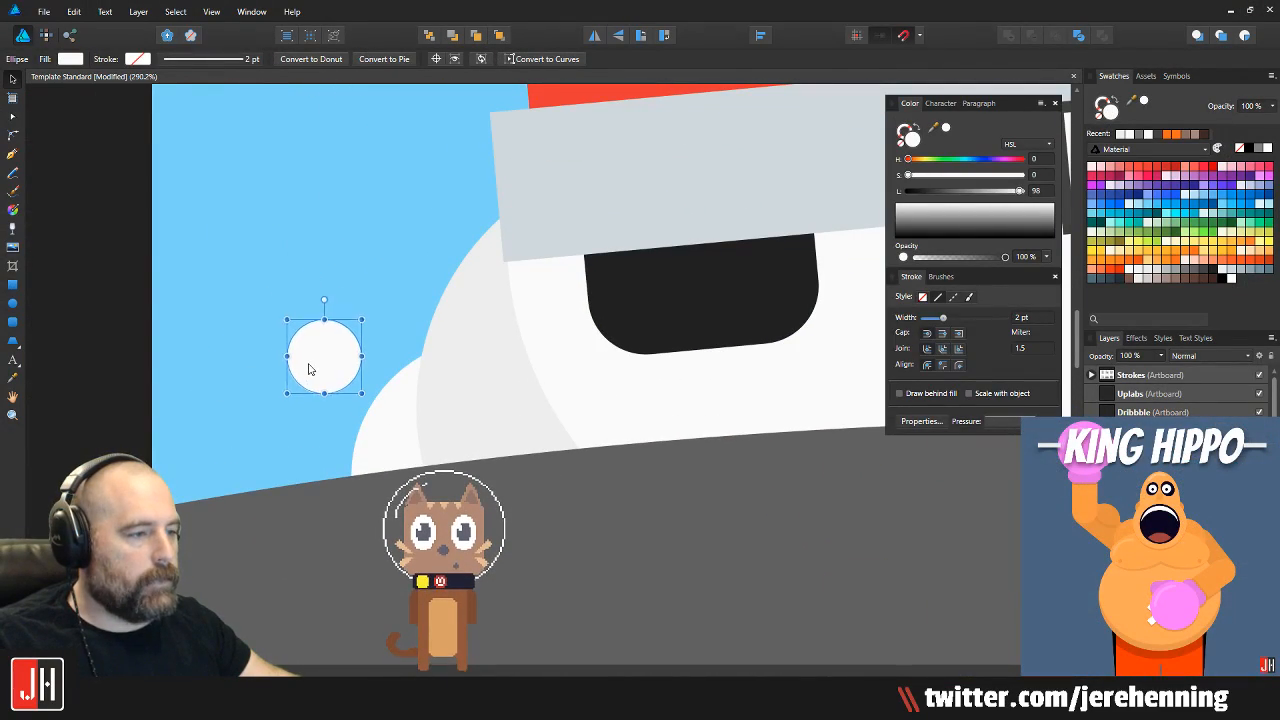
{"action": "left_click_drag", "start_coordinate": [341, 333], "coordinate": [293, 390]}
{"action": "scroll", "coordinate": [300, 309], "scroll_direction": "up", "scroll_amount": 2}
{"action": "left_click_drag", "start_coordinate": [288, 443], "coordinate": [316, 265]}
{"action": "scroll", "coordinate": [327, 306], "scroll_direction": "down", "scroll_amount": 14}
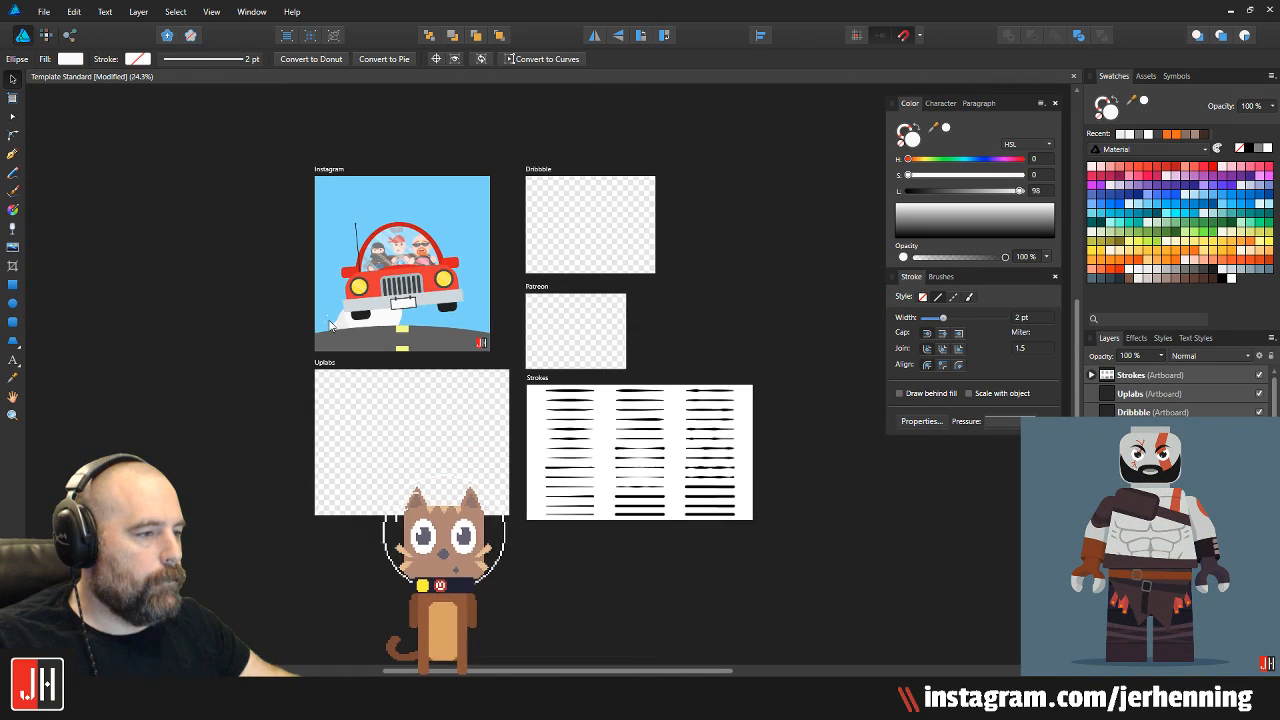
Adjust the size and spacing of the three detached puffs beside the dust cloud's left edge
{"action": "left_click", "coordinate": [334, 320]}
{"action": "scroll", "coordinate": [343, 322], "scroll_direction": "up", "scroll_amount": 7}
{"action": "scroll", "coordinate": [252, 321], "scroll_direction": "up", "scroll_amount": 3}
{"action": "left_click_drag", "start_coordinate": [262, 233], "coordinate": [644, 482]}
{"action": "left_click_drag", "start_coordinate": [590, 360], "coordinate": [626, 308]}
{"action": "scroll", "coordinate": [598, 402], "scroll_direction": "up", "scroll_amount": 3}
{"action": "left_click_drag", "start_coordinate": [598, 441], "coordinate": [549, 430]}
{"action": "left_click", "coordinate": [503, 241]}
{"action": "left_click_drag", "start_coordinate": [503, 241], "coordinate": [532, 279]}
{"action": "left_click_drag", "start_coordinate": [434, 416], "coordinate": [449, 416]}
Duplicate the large off-white dust circle and place the copy behind the car's right wheel
{"action": "scroll", "coordinate": [449, 416], "scroll_direction": "down", "scroll_amount": 7}
{"action": "left_click", "coordinate": [371, 404]}
{"action": "left_click_drag", "start_coordinate": [371, 404], "coordinate": [297, 414]}
{"action": "scroll", "coordinate": [660, 460], "scroll_direction": "up", "scroll_amount": 3}
{"action": "left_click_drag", "start_coordinate": [674, 462], "coordinate": [523, 486]}
{"action": "left_click", "coordinate": [403, 397]}
{"action": "left_click_drag", "start_coordinate": [346, 392], "coordinate": [797, 503]}
{"action": "left_click_drag", "start_coordinate": [668, 414], "coordinate": [563, 391]}
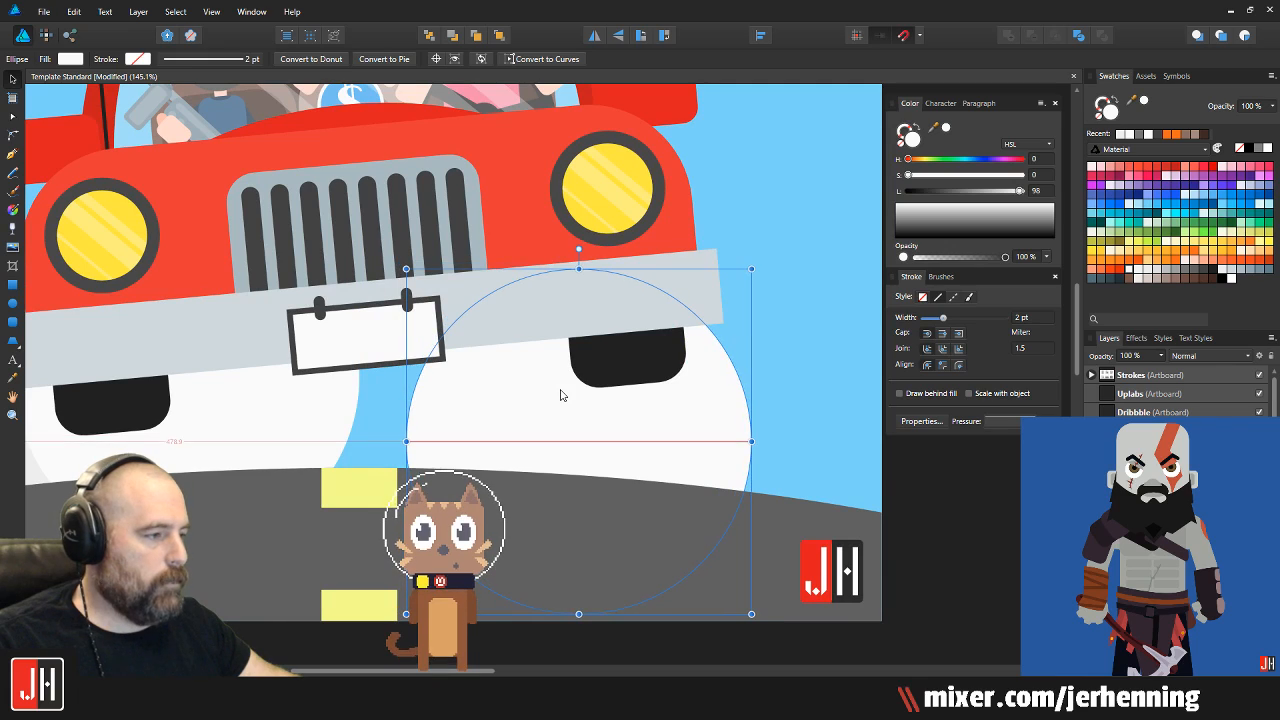
{"action": "scroll", "coordinate": [515, 432], "scroll_direction": "down", "scroll_amount": 3}
{"action": "scroll", "coordinate": [515, 430], "scroll_direction": "down", "scroll_amount": 3}
{"action": "left_click_drag", "start_coordinate": [512, 427], "coordinate": [603, 382]}
{"action": "scroll", "coordinate": [603, 382], "scroll_direction": "up", "scroll_amount": 3}
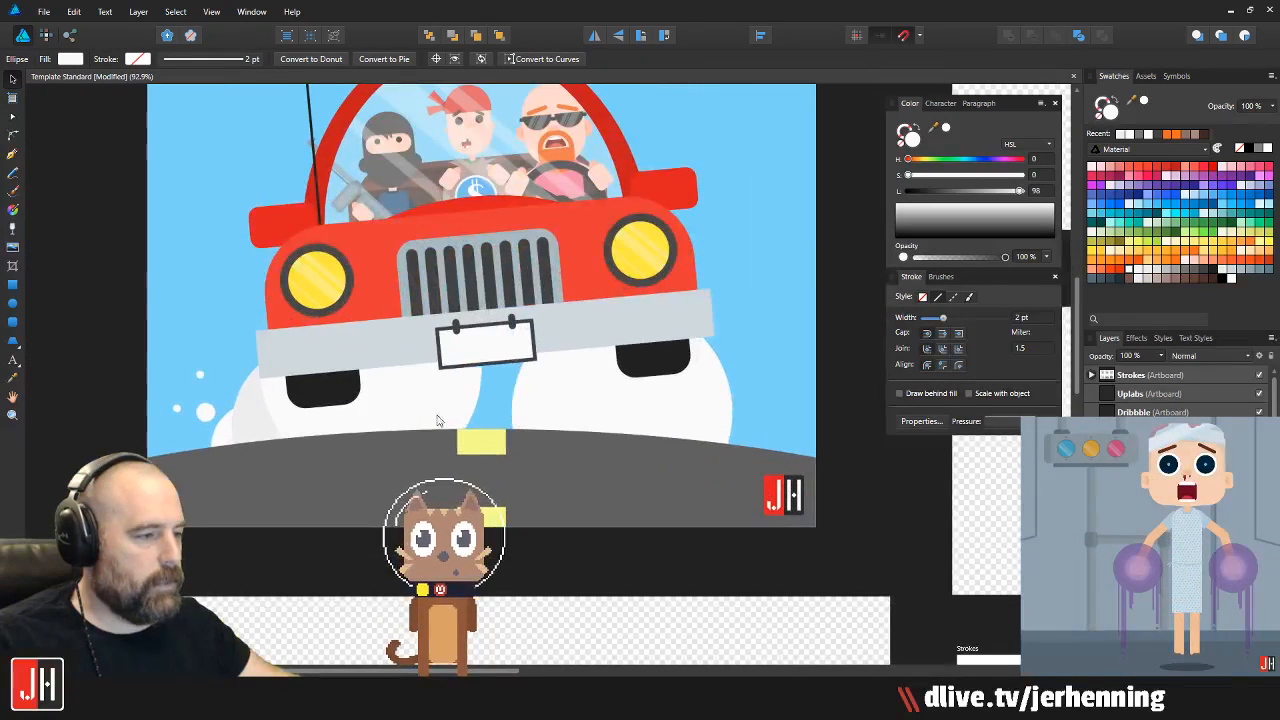
Duplicate the light grey dust circle to the right end of the cloud and deselect it
{"action": "left_click_drag", "start_coordinate": [261, 430], "coordinate": [616, 437]}
{"action": "scroll", "coordinate": [616, 437], "scroll_direction": "down", "scroll_amount": 3}
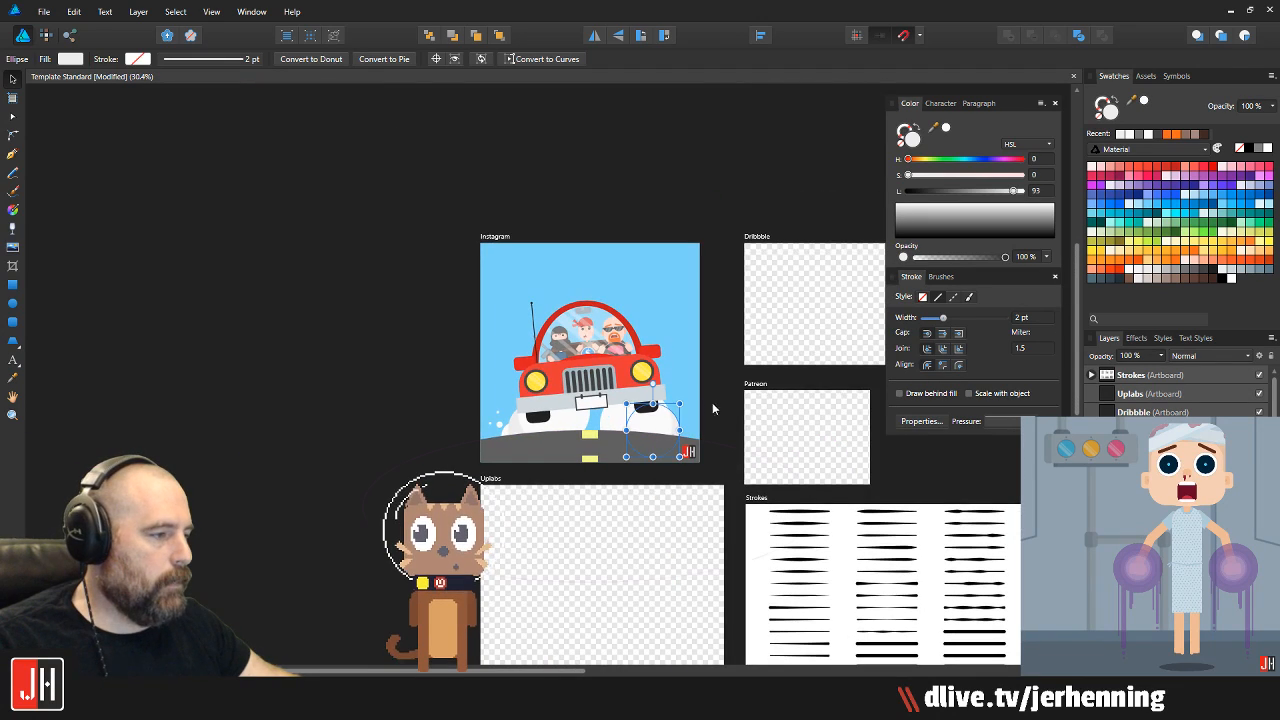
{"action": "left_click", "coordinate": [706, 408]}
Place another off-white dust circle in the gap between the left and right clouds under the bumper
{"action": "scroll", "coordinate": [585, 430], "scroll_direction": "up", "scroll_amount": 4}
{"action": "scroll", "coordinate": [585, 430], "scroll_direction": "down", "scroll_amount": 1}
{"action": "left_click_drag", "start_coordinate": [534, 420], "coordinate": [677, 414]}
{"action": "scroll", "coordinate": [677, 414], "scroll_direction": "down", "scroll_amount": 3}
{"action": "left_click", "coordinate": [774, 414]}
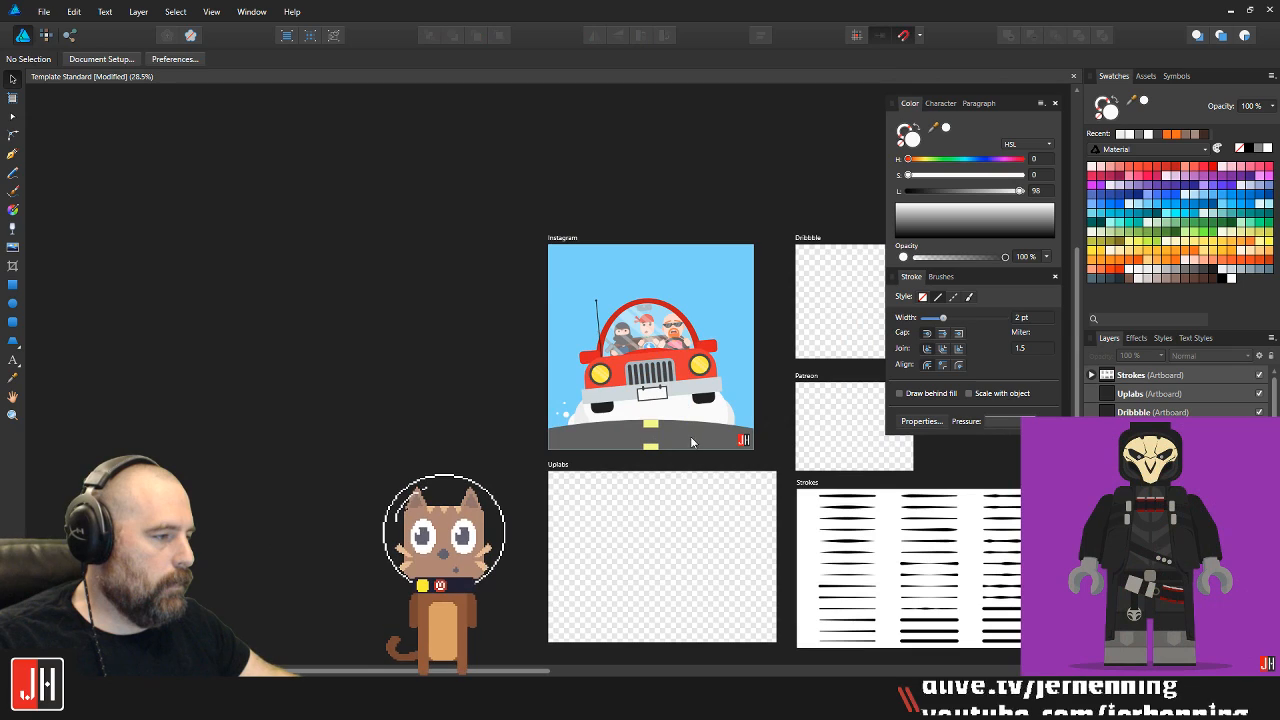
Duplicate the three detached puffs to the right side and arrange the copies beside the cloud's edge
{"action": "scroll", "coordinate": [573, 436], "scroll_direction": "up", "scroll_amount": 2}
{"action": "scroll", "coordinate": [623, 412], "scroll_direction": "up", "scroll_amount": 4}
{"action": "left_click_drag", "start_coordinate": [154, 328], "coordinate": [438, 558]}
{"action": "scroll", "coordinate": [438, 558], "scroll_direction": "down", "scroll_amount": 2}
{"action": "left_click_drag", "start_coordinate": [409, 499], "coordinate": [704, 463]}
{"action": "scroll", "coordinate": [745, 464], "scroll_direction": "up", "scroll_amount": 3}
{"action": "left_click_drag", "start_coordinate": [708, 398], "coordinate": [719, 410]}
{"action": "left_click", "coordinate": [746, 467]}
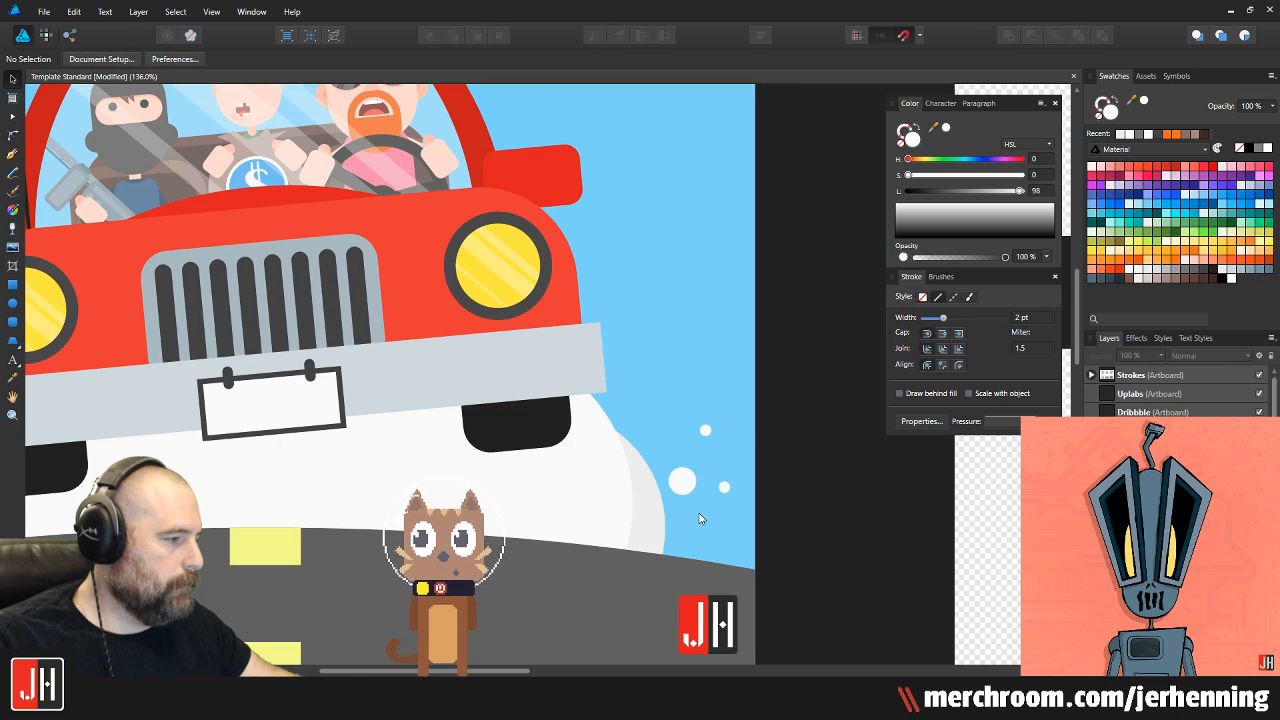
Add a small grey circle inside the right off-white puff and lower its fill lightness to 86
{"action": "scroll", "coordinate": [744, 473], "scroll_direction": "up", "scroll_amount": 3}
{"action": "left_click_drag", "start_coordinate": [749, 466], "coordinate": [497, 443]}
{"action": "key", "text": "b"}
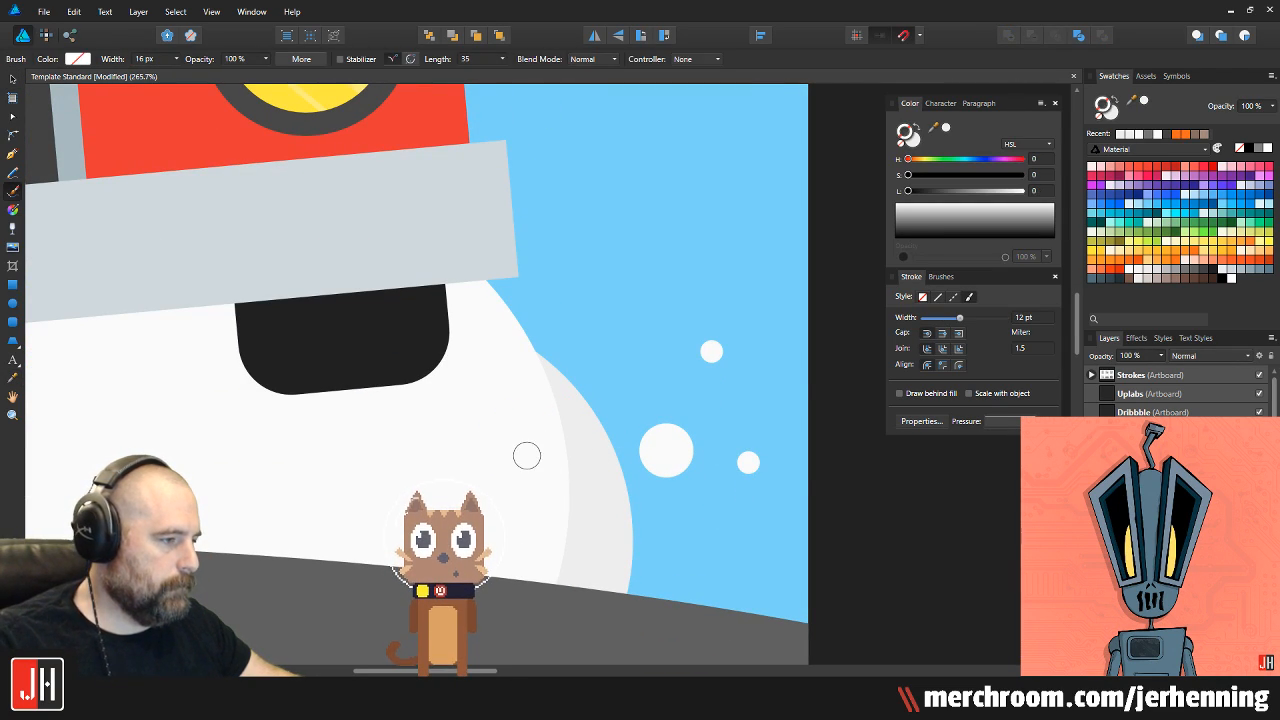
{"action": "key", "text": "v"}
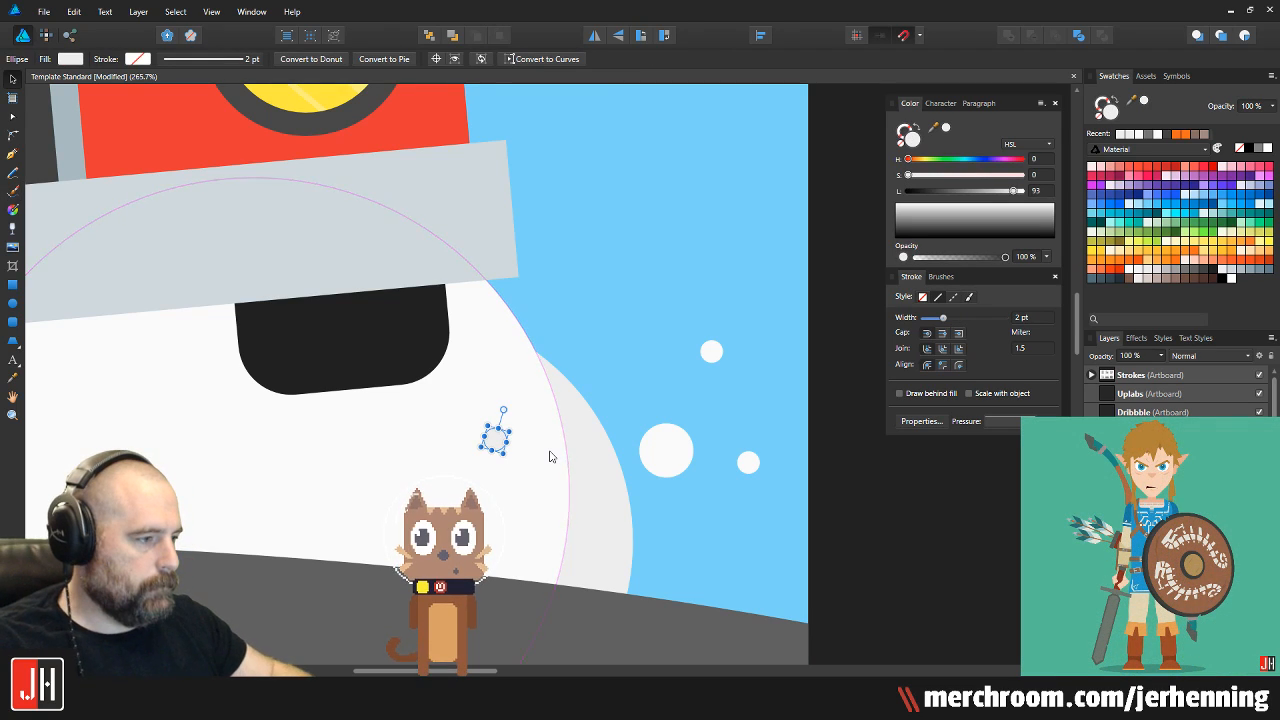
{"action": "scroll", "coordinate": [549, 456], "scroll_direction": "up", "scroll_amount": 4}
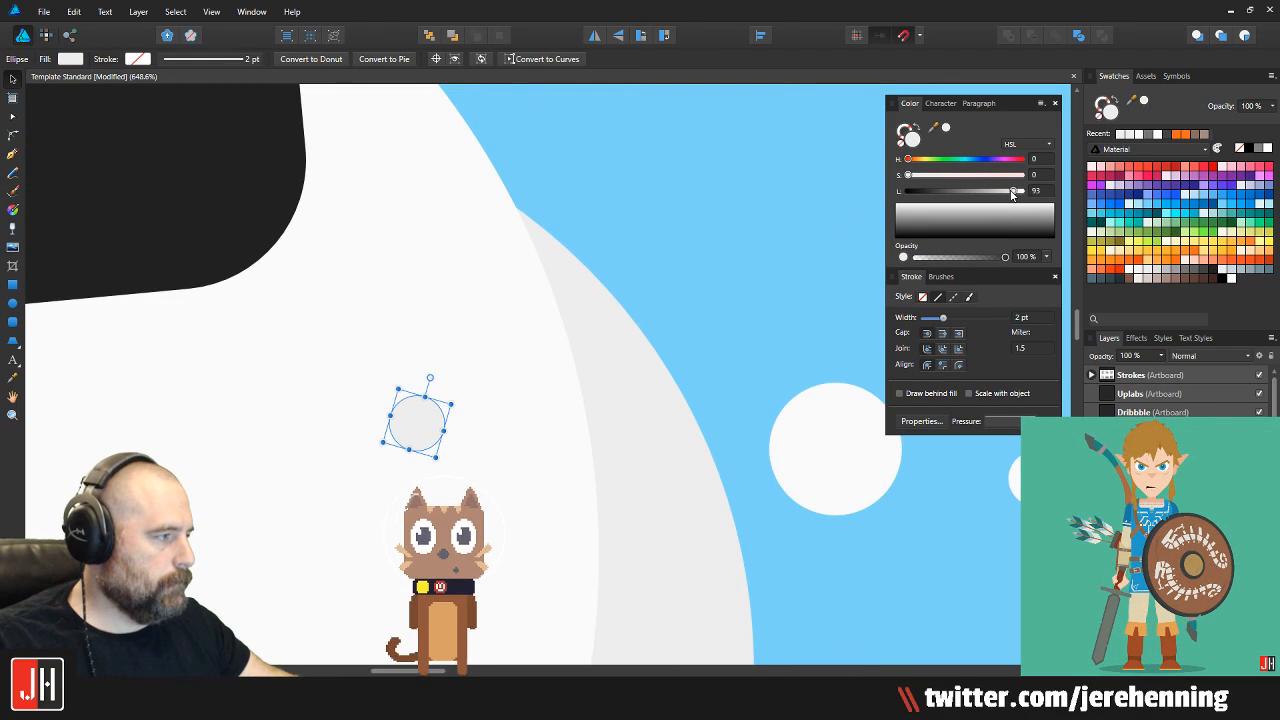
{"action": "left_click_drag", "start_coordinate": [1012, 193], "coordinate": [1007, 195]}
Enlarge the small grey spot on the right puff and position it lower, near the road
{"action": "scroll", "coordinate": [566, 407], "scroll_direction": "down", "scroll_amount": 6}
{"action": "scroll", "coordinate": [543, 415], "scroll_direction": "up", "scroll_amount": 3}
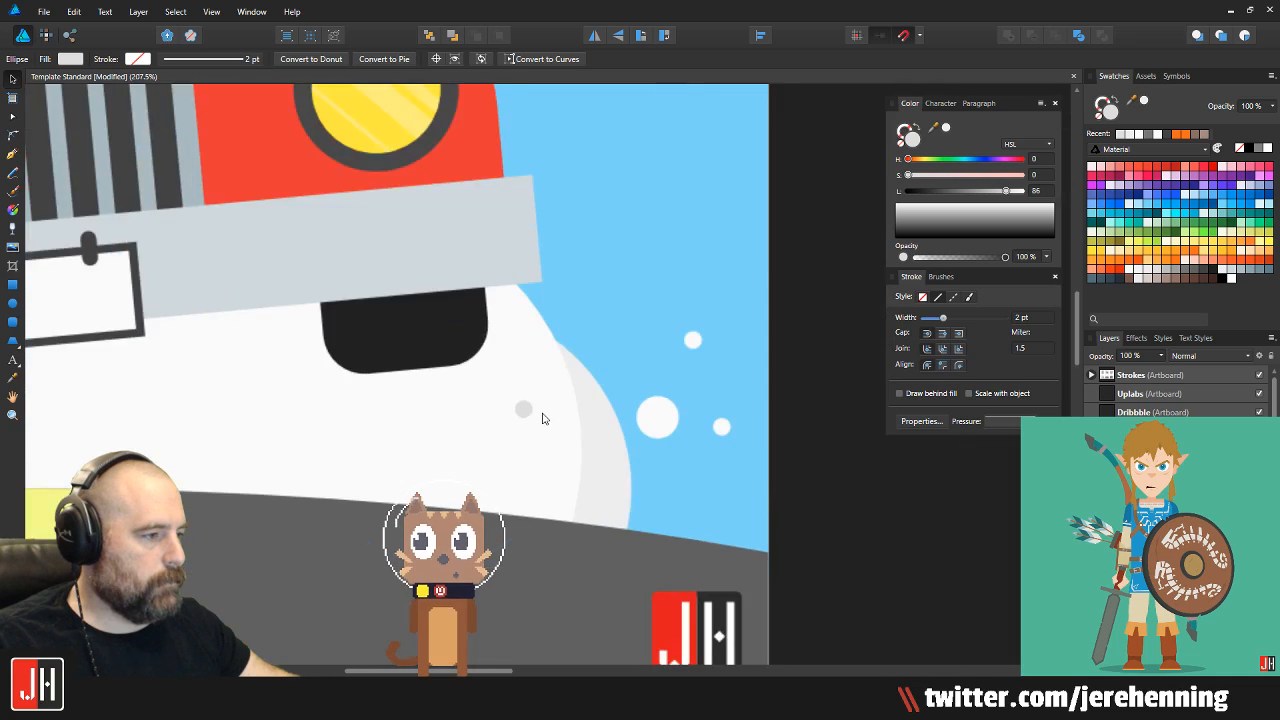
{"action": "left_click_drag", "start_coordinate": [534, 393], "coordinate": [534, 496]}
{"action": "scroll", "coordinate": [534, 496], "scroll_direction": "down", "scroll_amount": 1}
{"action": "scroll", "coordinate": [543, 486], "scroll_direction": "down", "scroll_amount": 9}
{"action": "left_click", "coordinate": [549, 438]}
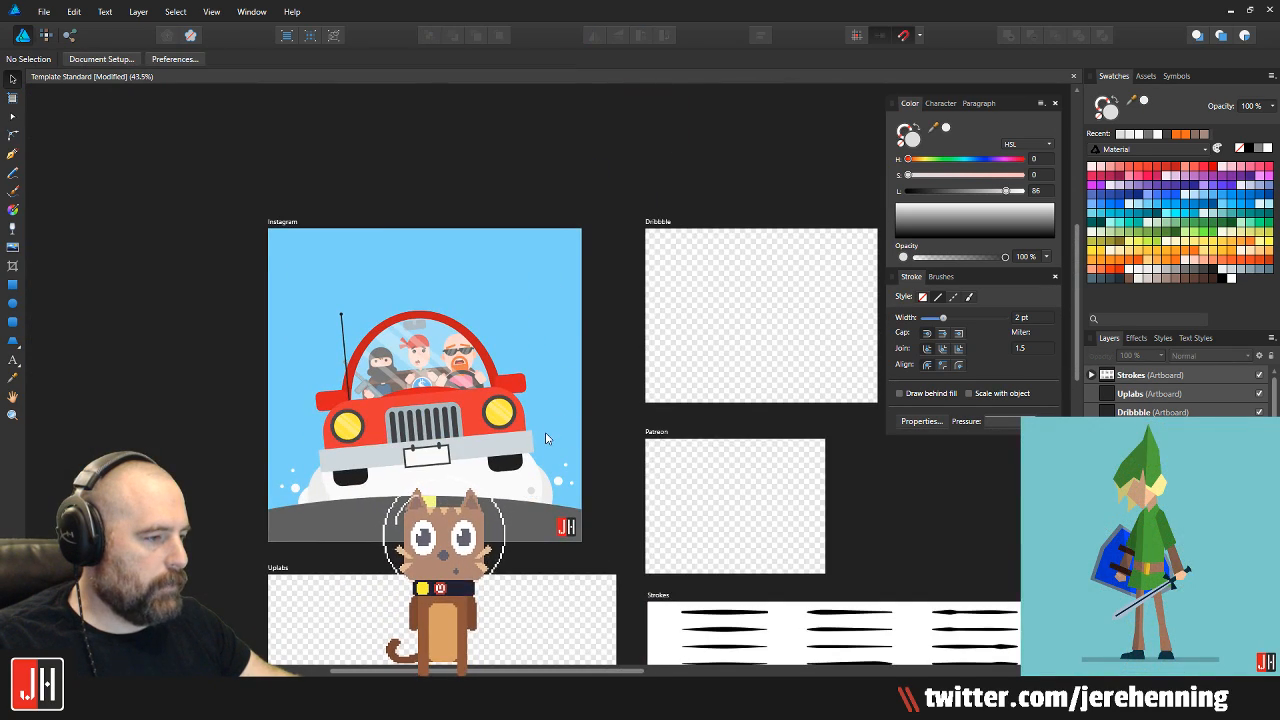
Move the grey spot closer to the puff's lower edge and add small off-white dots over the light grey circle
{"action": "scroll", "coordinate": [548, 440], "scroll_direction": "up", "scroll_amount": 6}
{"action": "scroll", "coordinate": [550, 410], "scroll_direction": "down", "scroll_amount": 2}
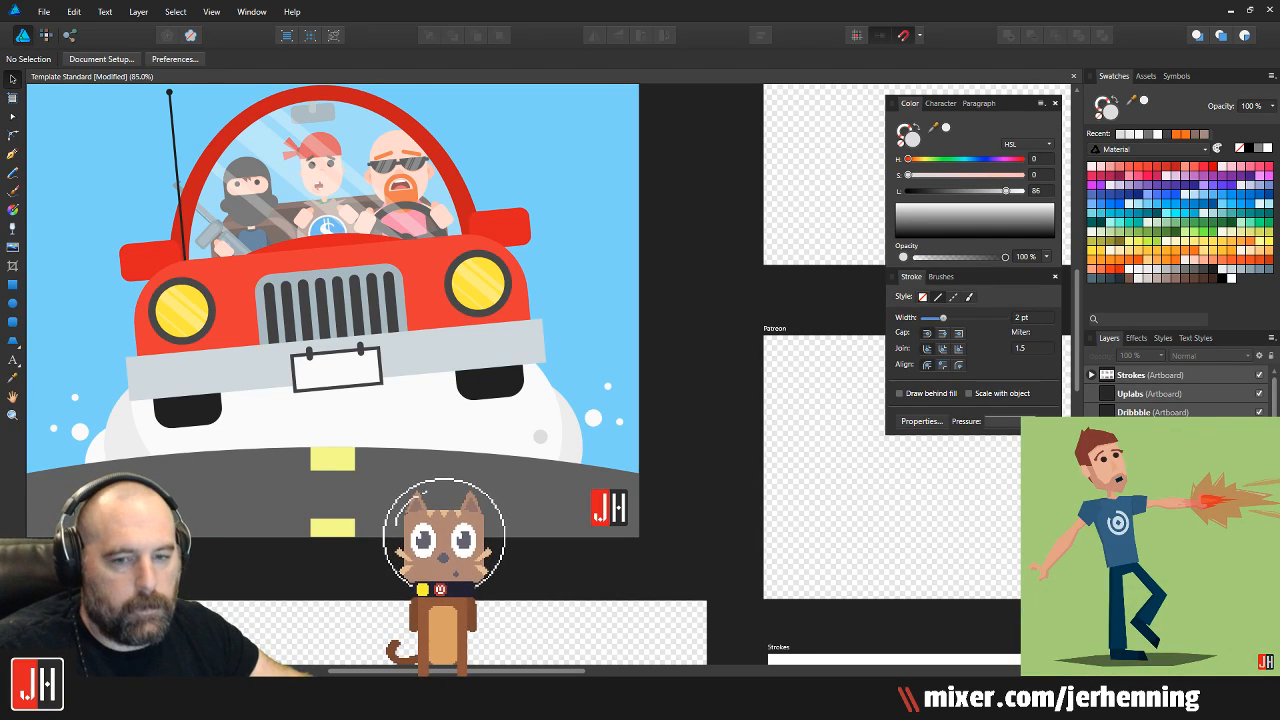
{"action": "scroll", "coordinate": [542, 467], "scroll_direction": "up", "scroll_amount": 3}
{"action": "scroll", "coordinate": [542, 467], "scroll_direction": "up", "scroll_amount": 4}
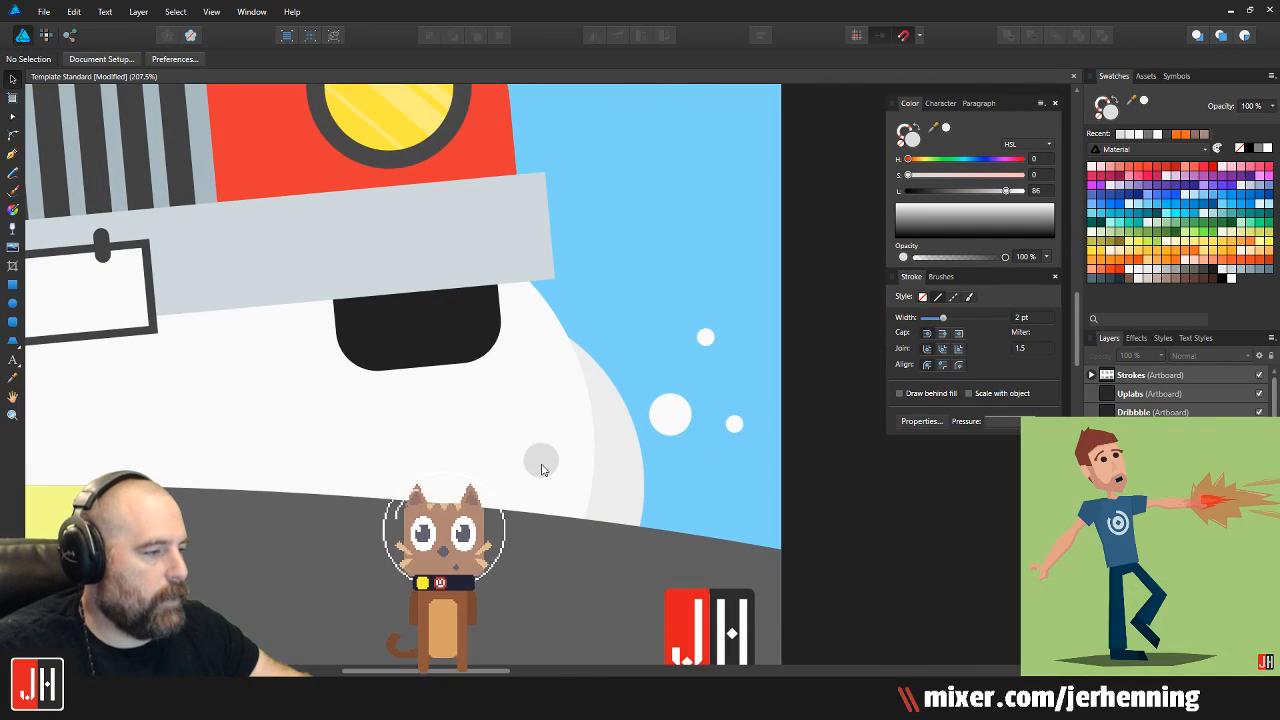
{"action": "left_click", "coordinate": [543, 464]}
{"action": "left_click_drag", "start_coordinate": [543, 464], "coordinate": [555, 493]}
{"action": "left_click_drag", "start_coordinate": [707, 465], "coordinate": [716, 533]}
{"action": "left_click", "coordinate": [608, 400]}
{"action": "left_click", "coordinate": [682, 474]}
{"action": "left_click_drag", "start_coordinate": [660, 341], "coordinate": [668, 354]}
{"action": "left_click", "coordinate": [730, 250]}
{"action": "scroll", "coordinate": [730, 250], "scroll_direction": "down", "scroll_amount": 10}
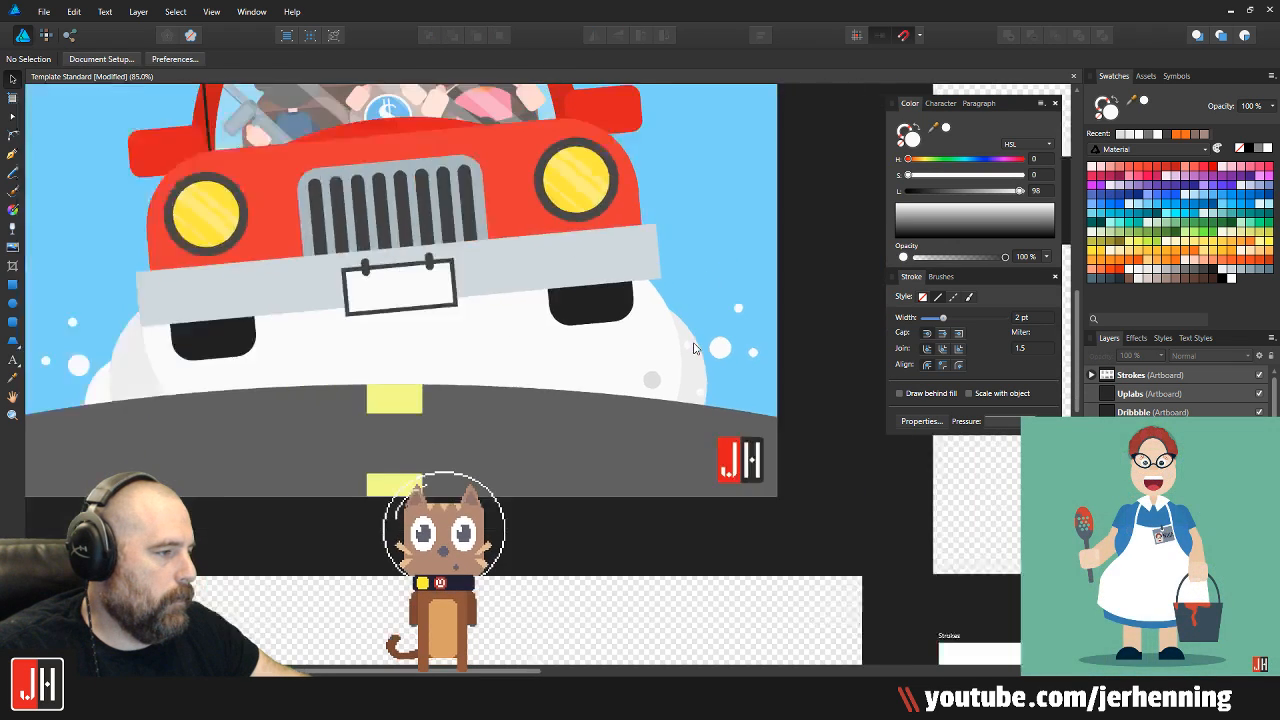
Select the three detached puffs on the left side and enlarge them together
{"action": "scroll", "coordinate": [475, 461], "scroll_direction": "up", "scroll_amount": 6}
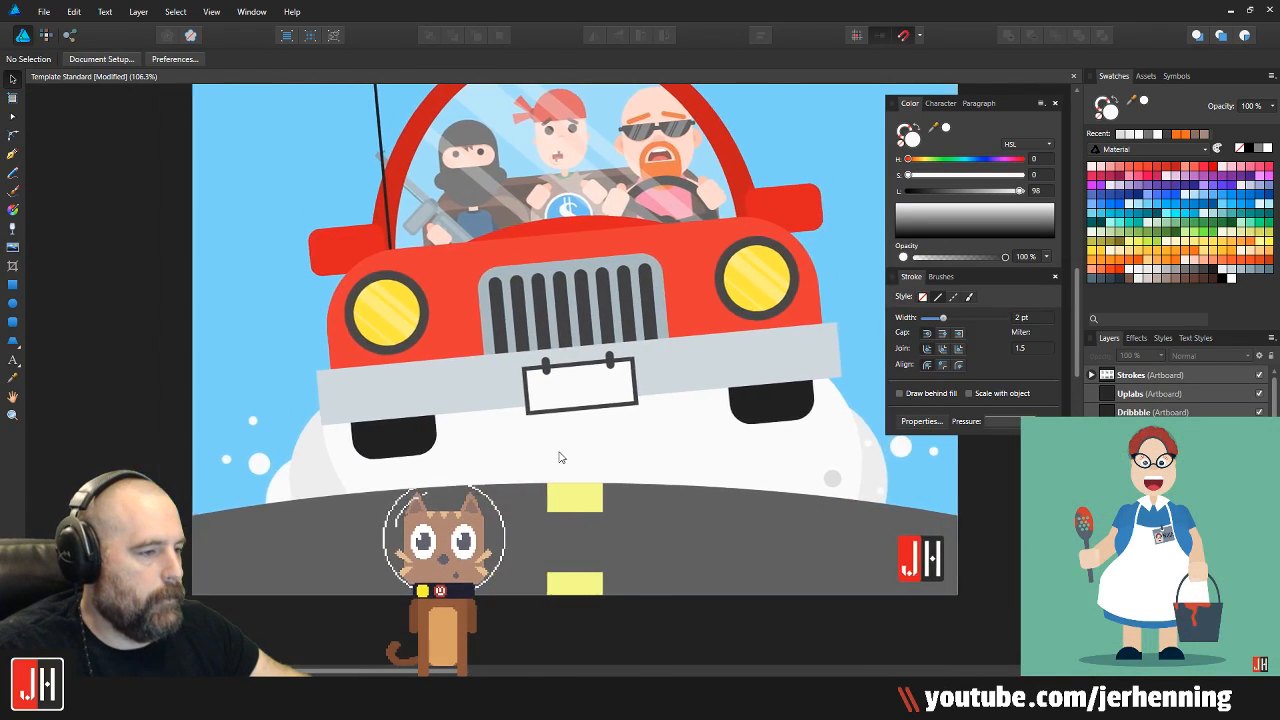
{"action": "left_click_drag", "start_coordinate": [353, 516], "coordinate": [358, 552]}
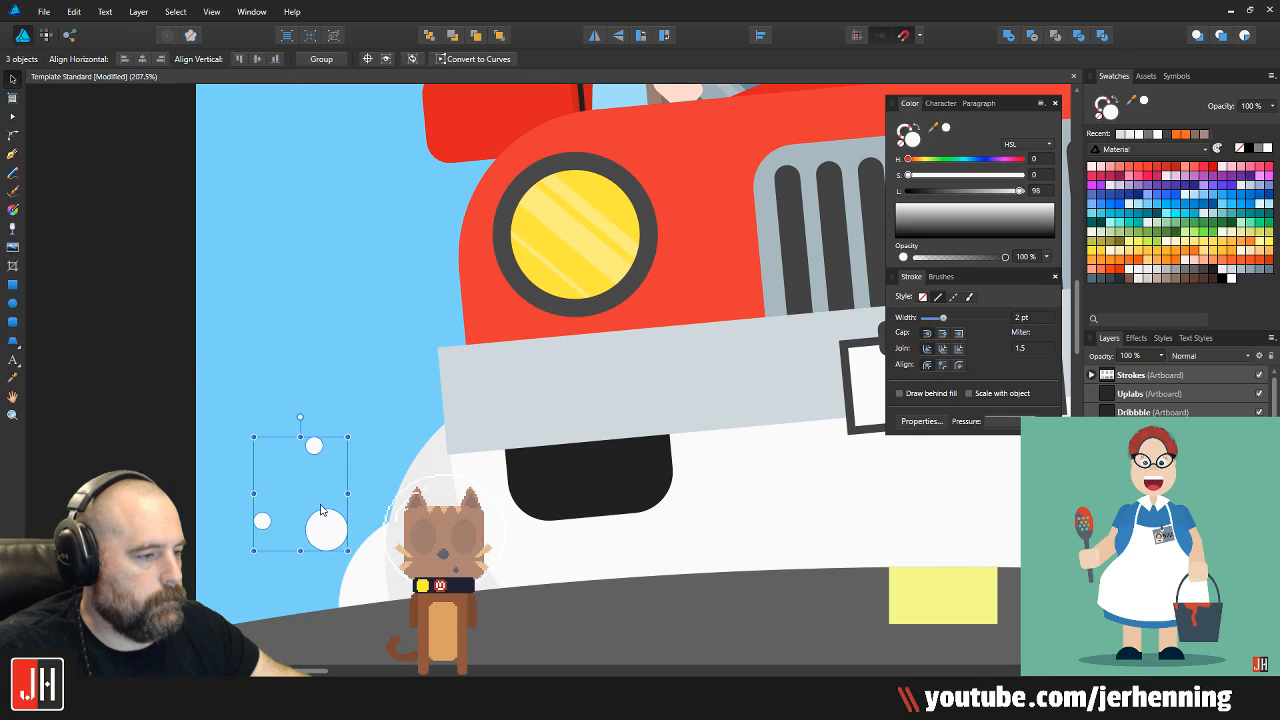
{"action": "left_click_drag", "start_coordinate": [351, 429], "coordinate": [395, 380]}
{"action": "left_click_drag", "start_coordinate": [358, 518], "coordinate": [336, 497]}
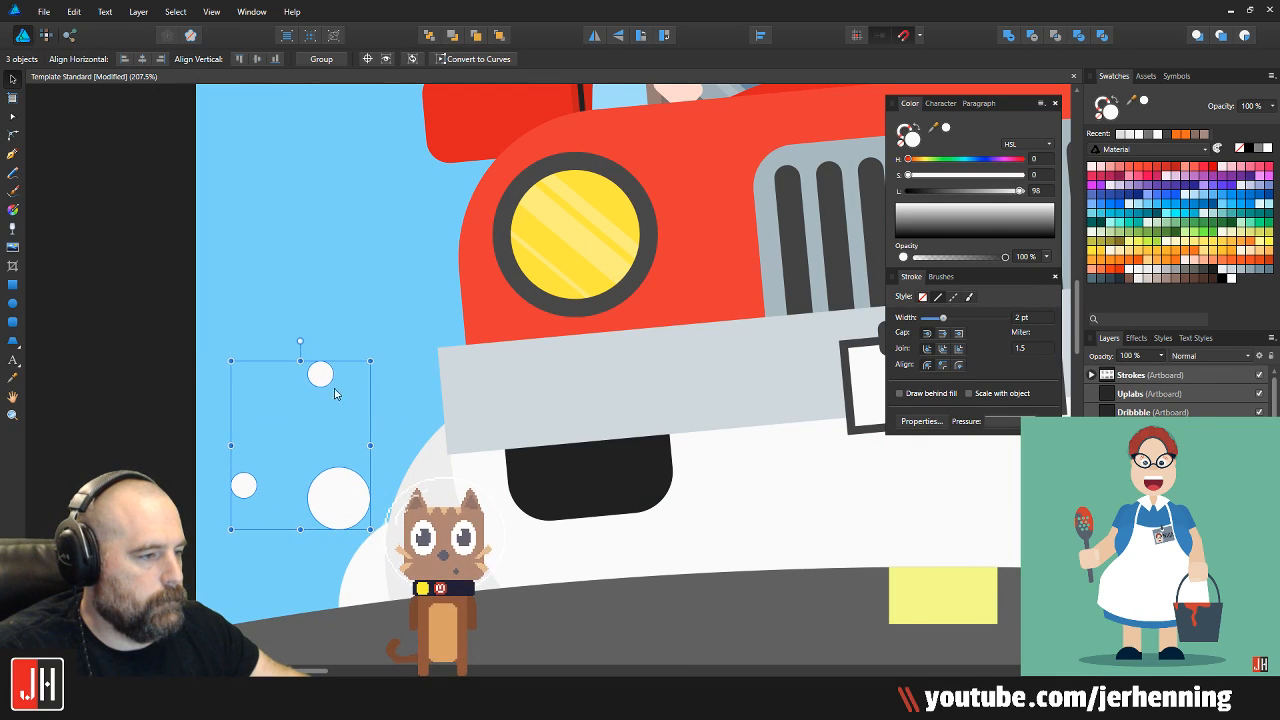
Rearrange the left puffs and add two more copies rising along the car's left side
{"action": "left_click", "coordinate": [322, 377]}
{"action": "left_click_drag", "start_coordinate": [322, 377], "coordinate": [333, 421]}
{"action": "left_click_drag", "start_coordinate": [240, 488], "coordinate": [389, 318]}
{"action": "left_click_drag", "start_coordinate": [429, 293], "coordinate": [405, 372]}
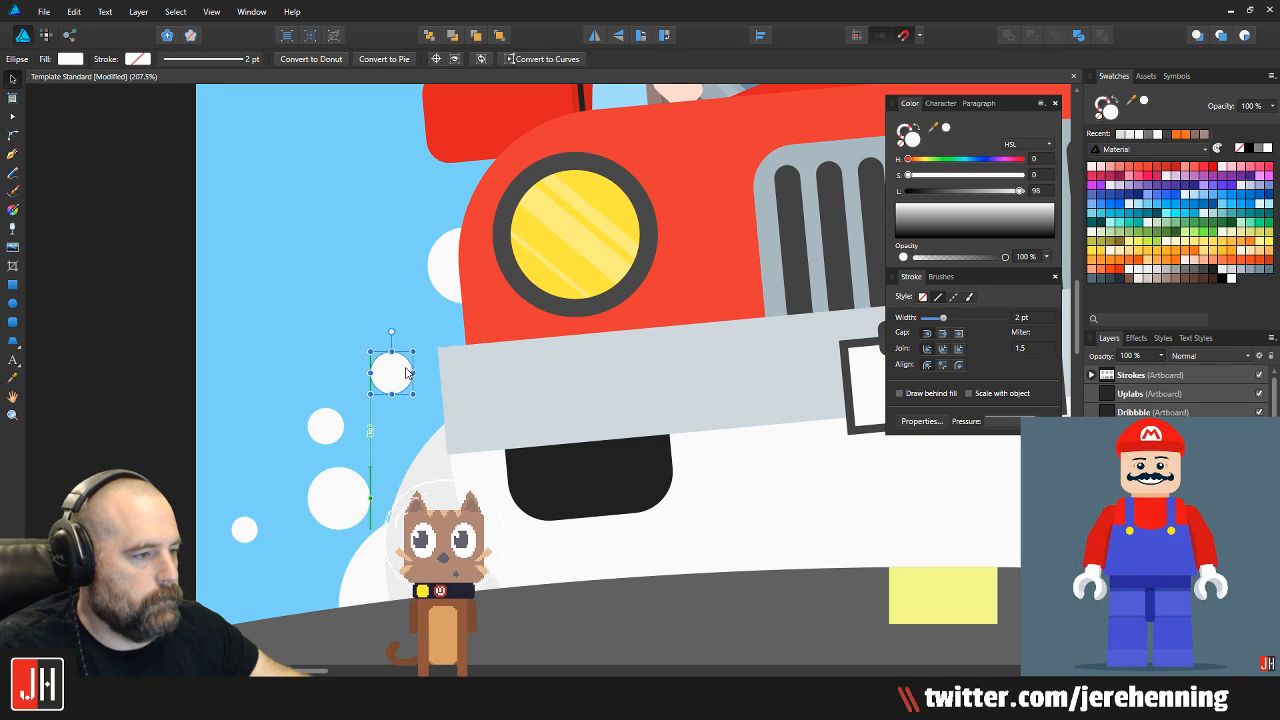
{"action": "key", "text": "ctrl+0"}
{"action": "left_click", "coordinate": [340, 348]}
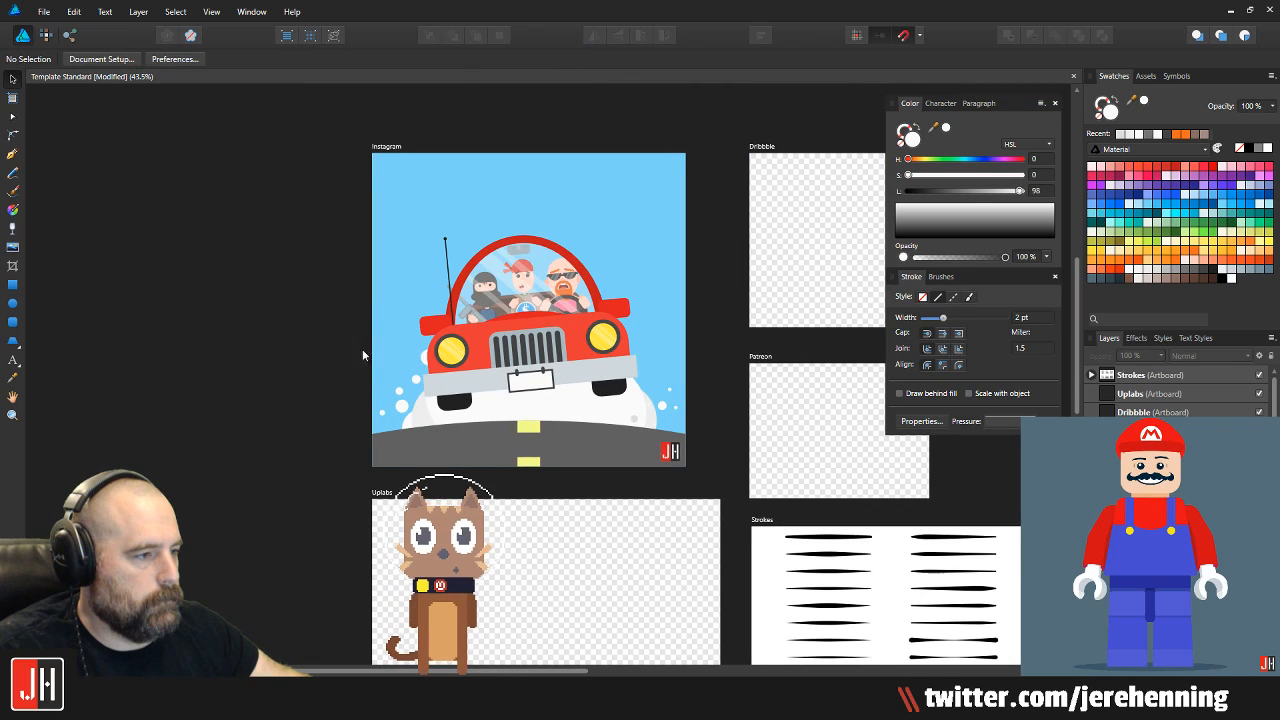
Select the dust circles and puffs, move them off the artboard to its left, and delete the leftover pieces
{"action": "scroll", "coordinate": [396, 422], "scroll_direction": "up", "scroll_amount": 4}
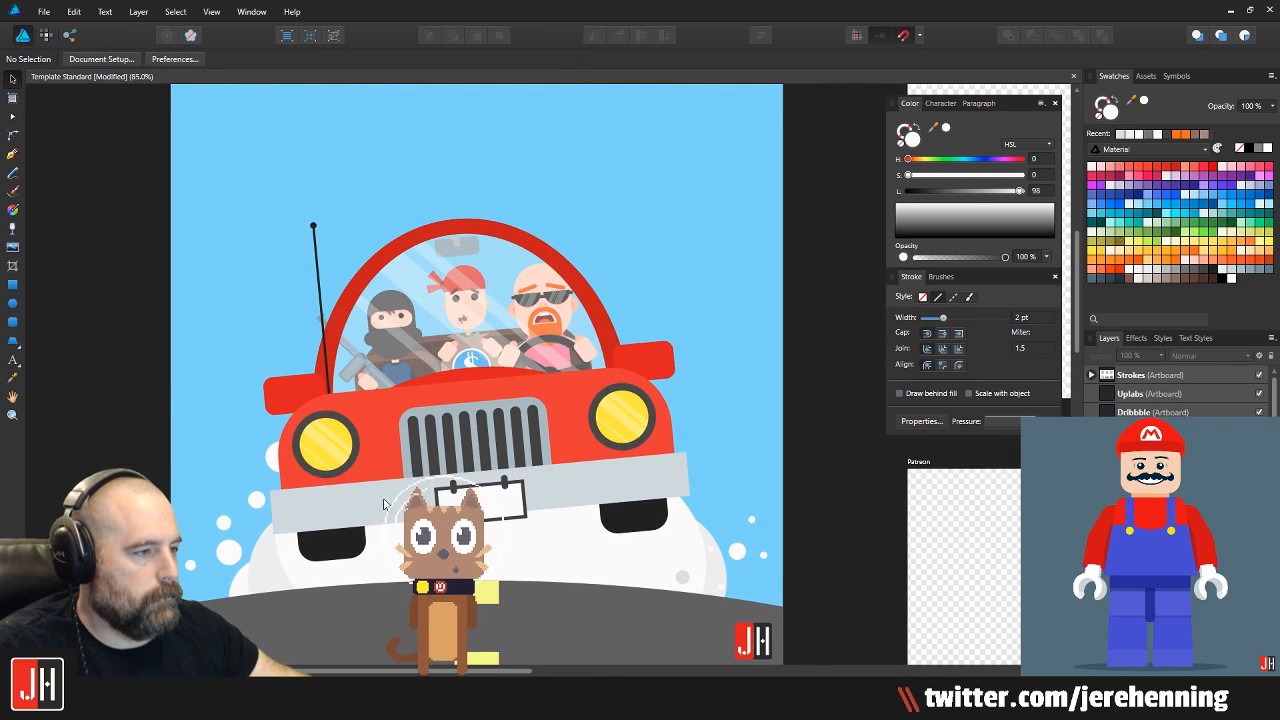
{"action": "scroll", "coordinate": [390, 512], "scroll_direction": "up", "scroll_amount": 1}
{"action": "left_click_drag", "start_coordinate": [71, 322], "coordinate": [308, 517]}
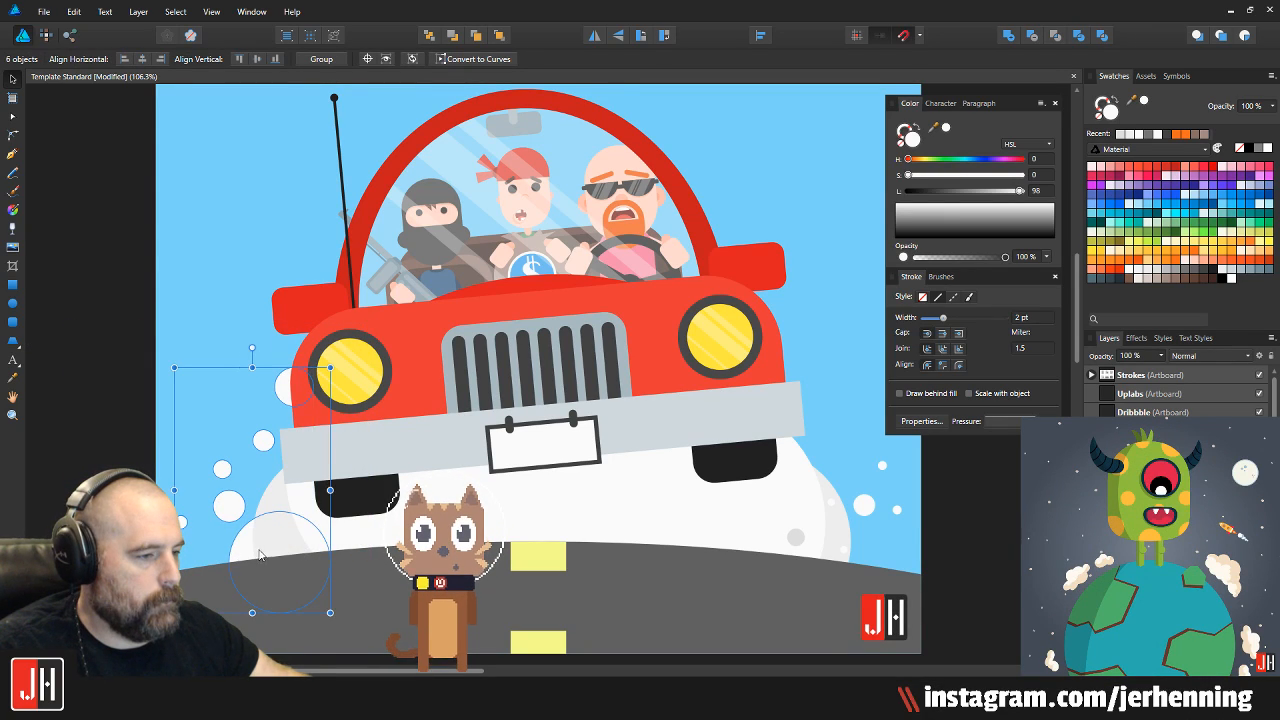
{"action": "left_click", "coordinate": [530, 531], "text": "shift"}
{"action": "scroll", "coordinate": [646, 545], "scroll_direction": "right", "scroll_amount": 3}
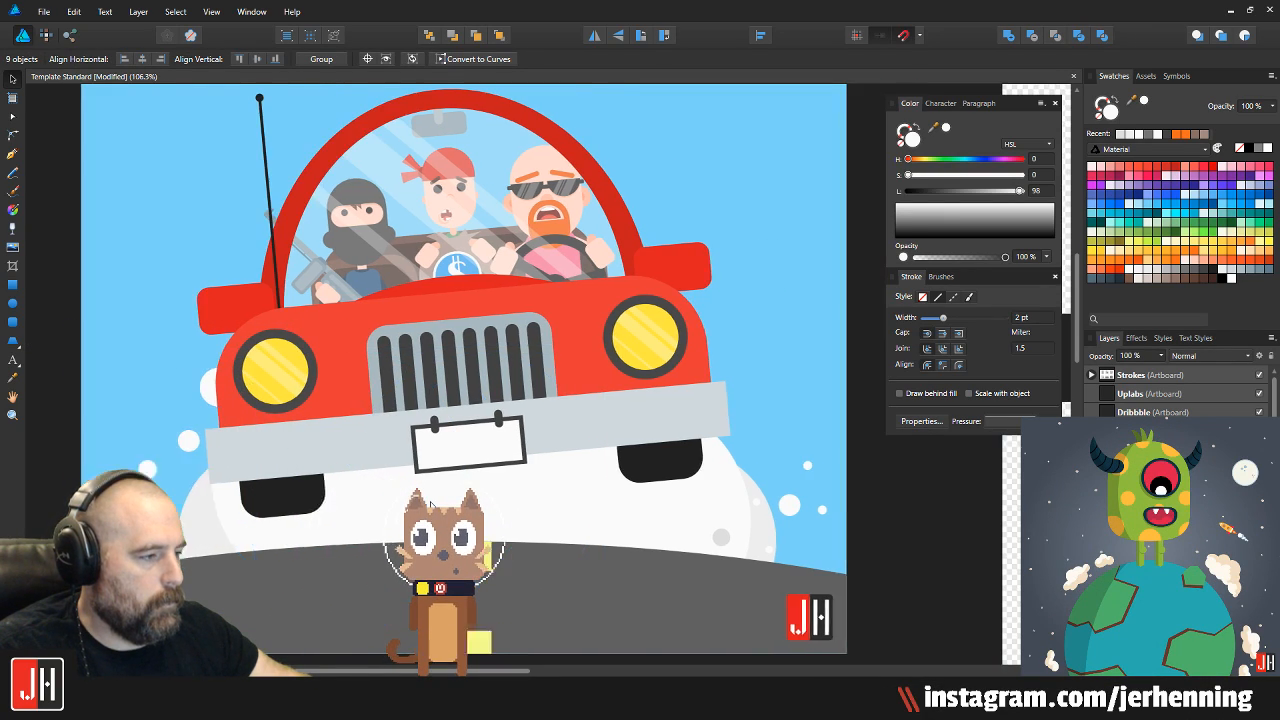
{"action": "left_click", "coordinate": [646, 545], "text": "shift"}
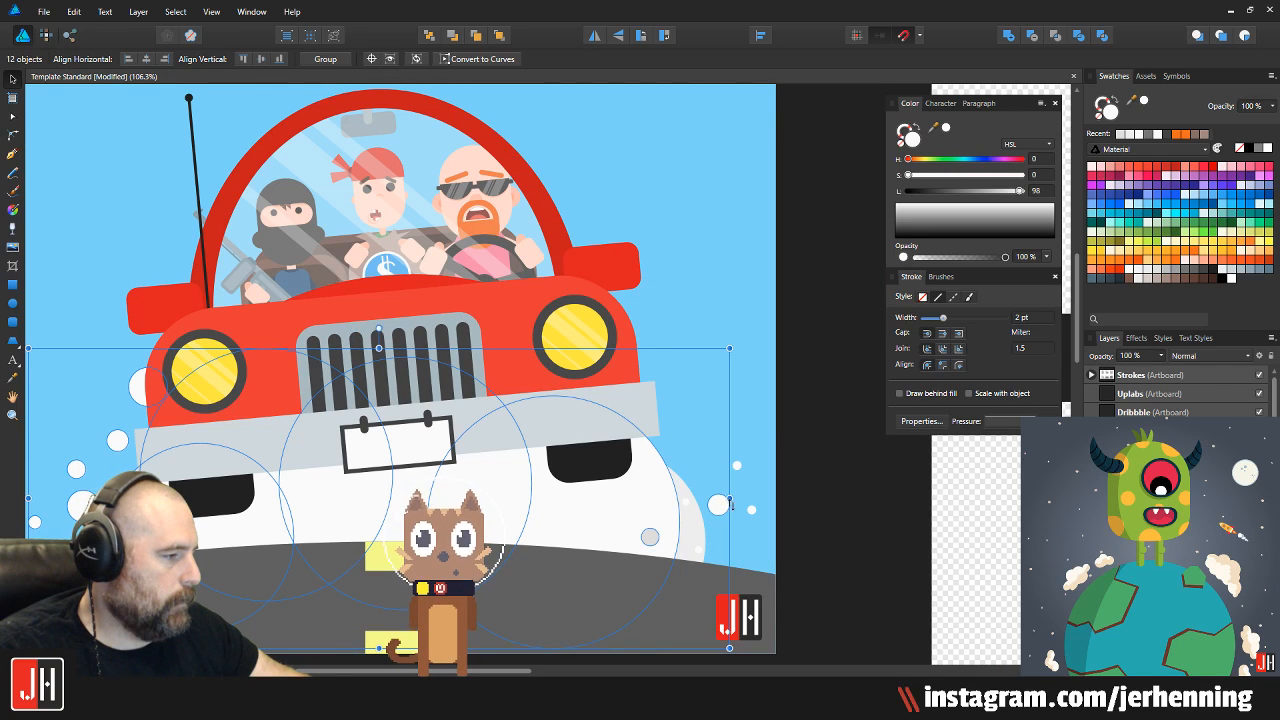
{"action": "left_click", "coordinate": [755, 513], "text": "shift"}
{"action": "left_click_drag", "start_coordinate": [758, 348], "coordinate": [676, 402]}
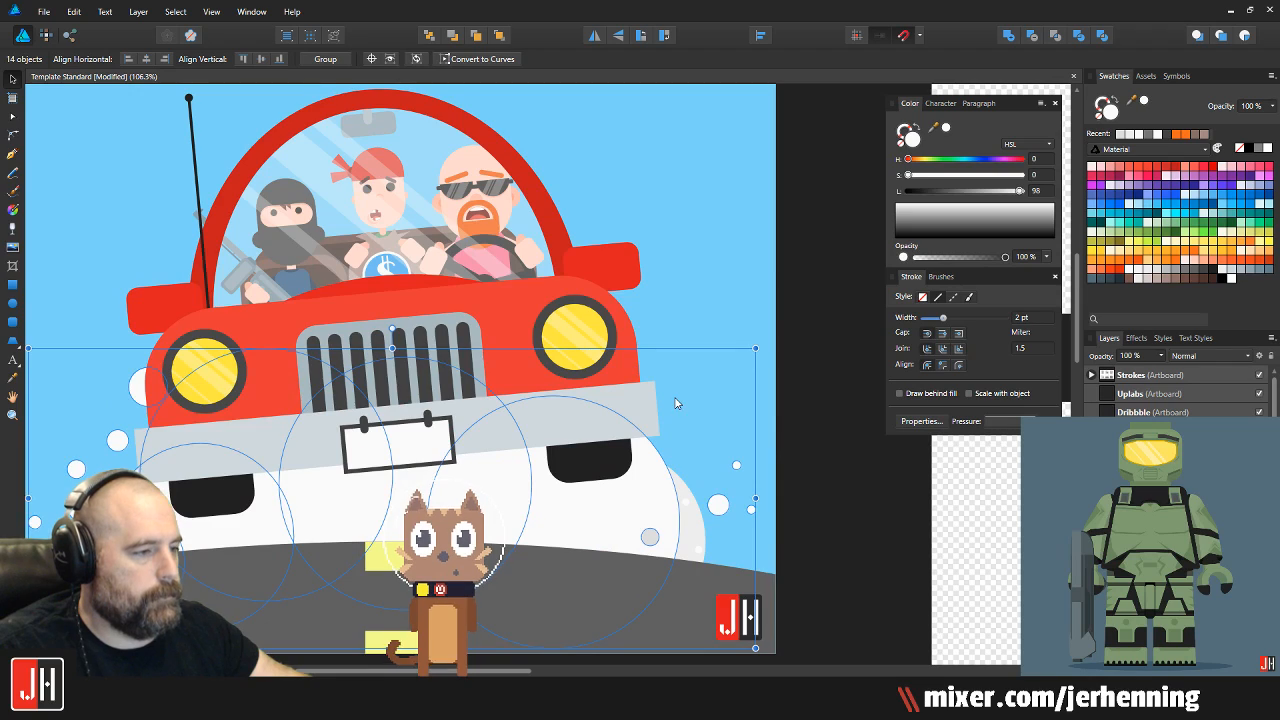
{"action": "scroll", "coordinate": [676, 402], "scroll_direction": "down", "scroll_amount": 3}
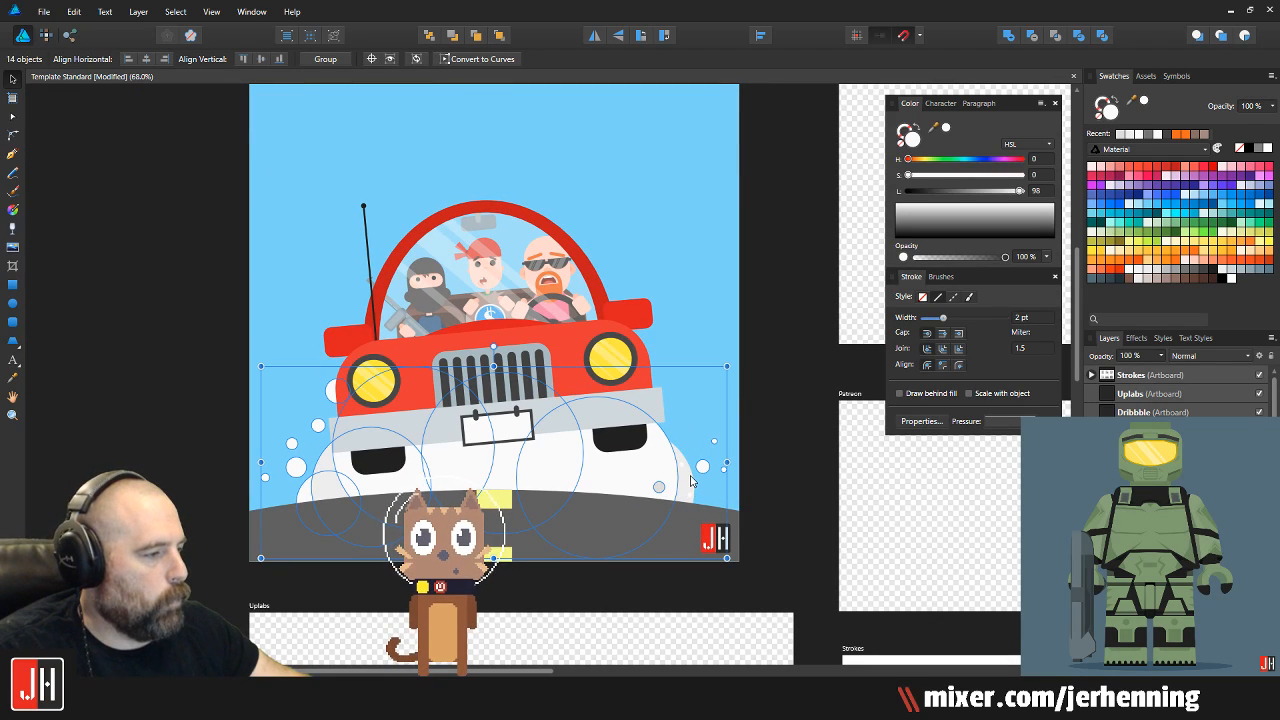
{"action": "left_click_drag", "start_coordinate": [616, 472], "coordinate": [121, 420]}
{"action": "left_click_drag", "start_coordinate": [760, 426], "coordinate": [662, 528]}
{"action": "key", "text": "Delete"}
Move one large off-white circle back to the middle of the artboard and send it behind the car
{"action": "scroll", "coordinate": [660, 530], "scroll_direction": "down", "scroll_amount": 3}
{"action": "scroll", "coordinate": [417, 462], "scroll_direction": "up", "scroll_amount": 2}
{"action": "left_click_drag", "start_coordinate": [256, 457], "coordinate": [660, 515]}
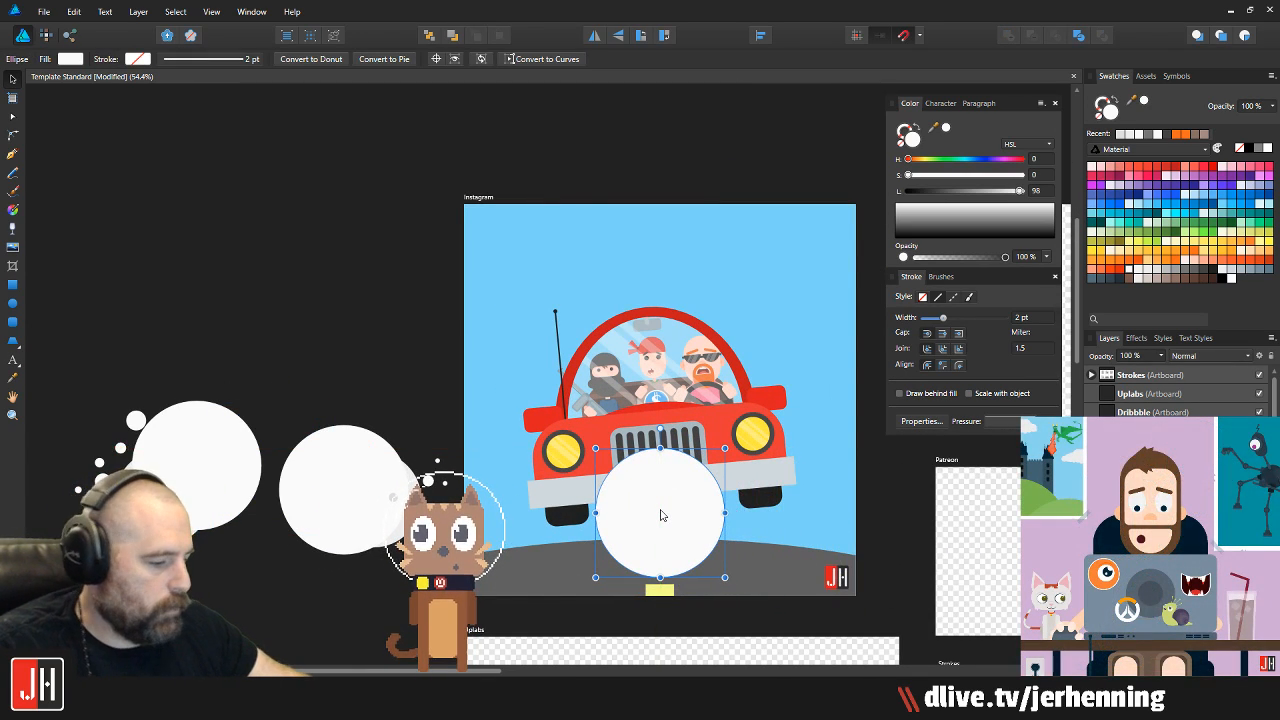
{"action": "key", "text": "ctrl+shift+bracketleft"}
Duplicate the off-white circle toward the left wheel and scale the copy down
{"action": "scroll", "coordinate": [665, 511], "scroll_direction": "up", "scroll_amount": 2}
{"action": "left_click", "coordinate": [159, 481]}
{"action": "left_click_drag", "start_coordinate": [659, 537], "coordinate": [600, 566]}
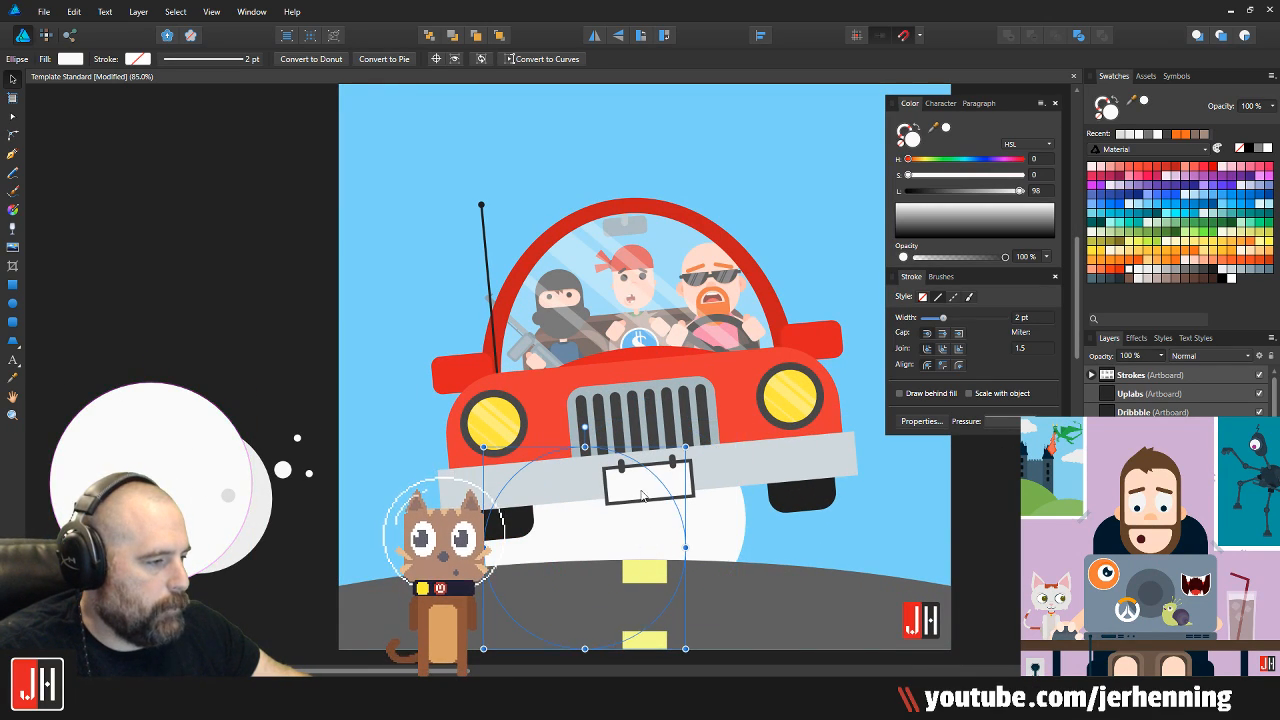
{"action": "left_click_drag", "start_coordinate": [686, 446], "coordinate": [691, 509]}
{"action": "scroll", "coordinate": [588, 528], "scroll_direction": "up", "scroll_amount": 1}
{"action": "scroll", "coordinate": [691, 511], "scroll_direction": "down", "scroll_amount": 4}
{"action": "scroll", "coordinate": [560, 546], "scroll_direction": "up", "scroll_amount": 4}
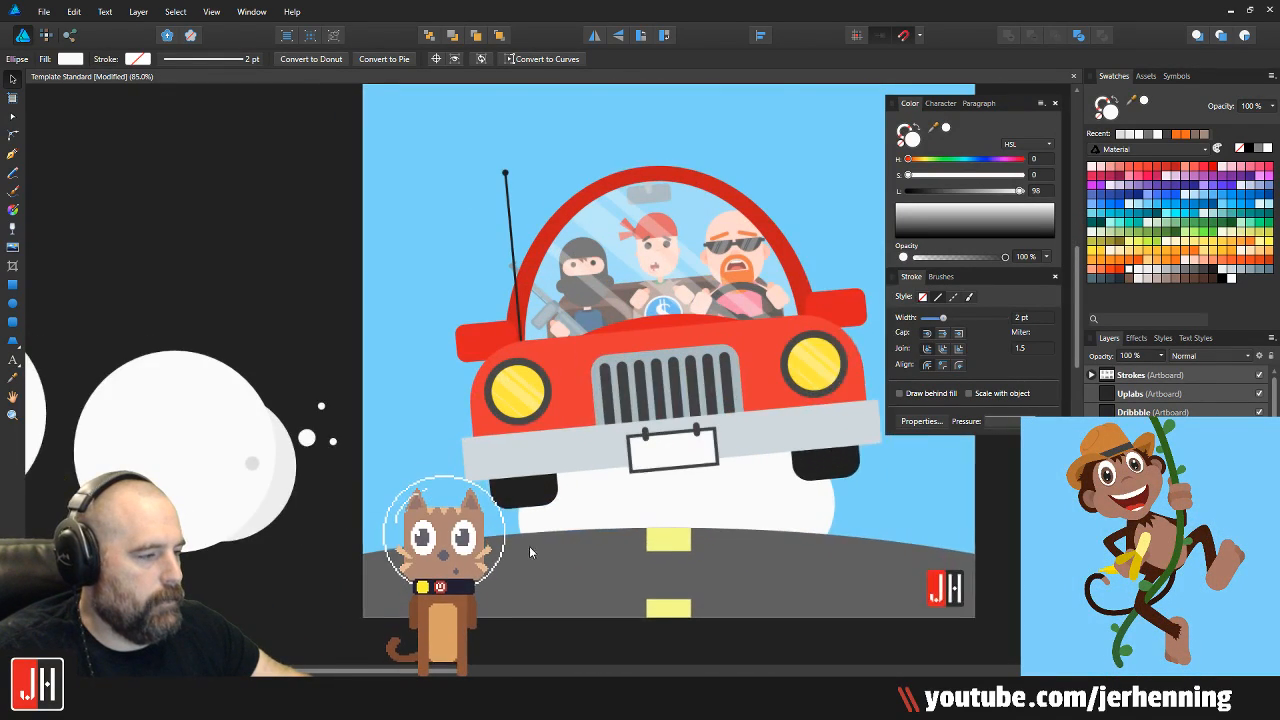
Place a still smaller off-white circle at the left end of the new cloud, behind the left wheel
{"action": "left_click", "coordinate": [541, 513]}
{"action": "left_click_drag", "start_coordinate": [541, 516], "coordinate": [510, 517]}
{"action": "left_click_drag", "start_coordinate": [627, 427], "coordinate": [588, 466]}
{"action": "scroll", "coordinate": [545, 497], "scroll_direction": "down", "scroll_amount": 2}
Fill the smallest circle with the light grey sampled from the dust cloud beside the artboard
{"action": "key", "text": "i"}
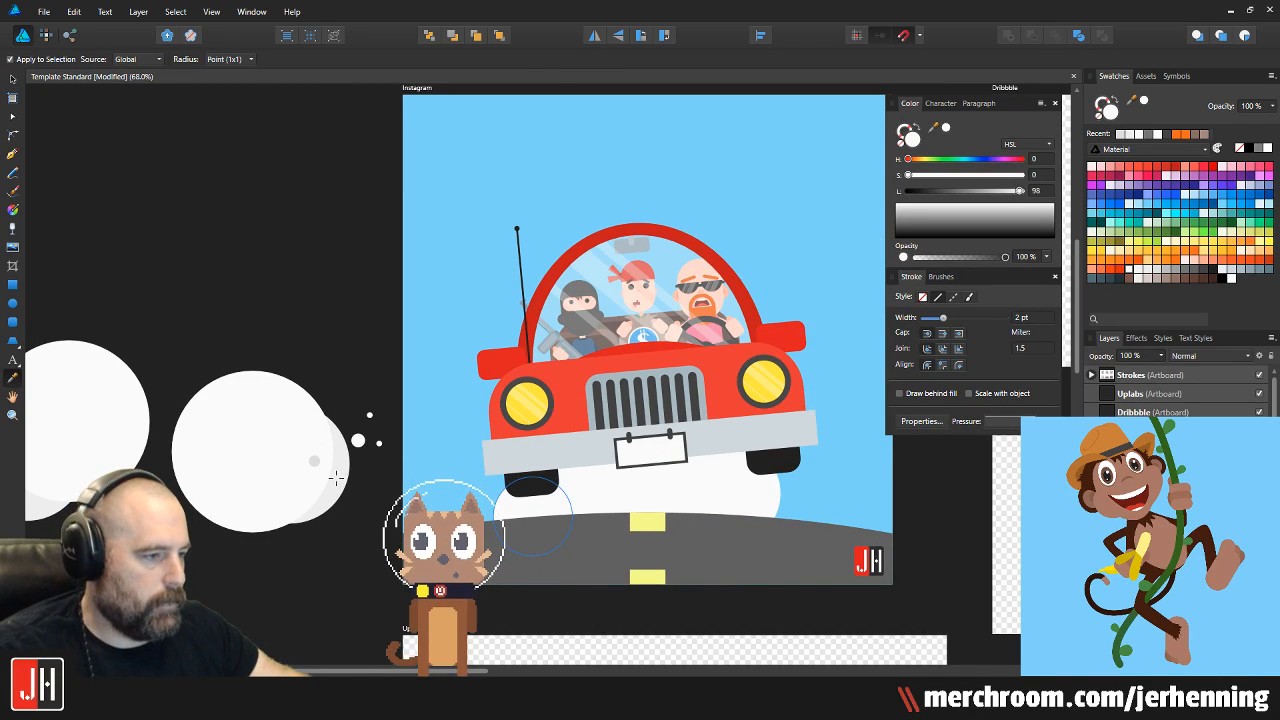
{"action": "key", "text": "e"}
{"action": "scroll", "coordinate": [505, 495], "scroll_direction": "up", "scroll_amount": 2}
{"action": "scroll", "coordinate": [443, 447], "scroll_direction": "up", "scroll_amount": 4}
Duplicate the light grey circle, overlap the two copies in the sky, and subtract one from the other to form a crescent
{"action": "left_click_drag", "start_coordinate": [443, 447], "coordinate": [623, 537]}
{"action": "scroll", "coordinate": [610, 540], "scroll_direction": "down", "scroll_amount": 6}
{"action": "scroll", "coordinate": [598, 541], "scroll_direction": "up", "scroll_amount": 4}
{"action": "mouse_move", "coordinate": [428, 548]}
{"action": "left_mouse_down"}
{"action": "mouse_move", "coordinate": [550, 521]}
{"action": "mouse_move", "coordinate": [429, 545]}
{"action": "left_mouse_up"}
{"action": "left_click_drag", "start_coordinate": [281, 241], "coordinate": [288, 190]}
{"action": "left_click", "coordinate": [243, 190], "text": "shift"}
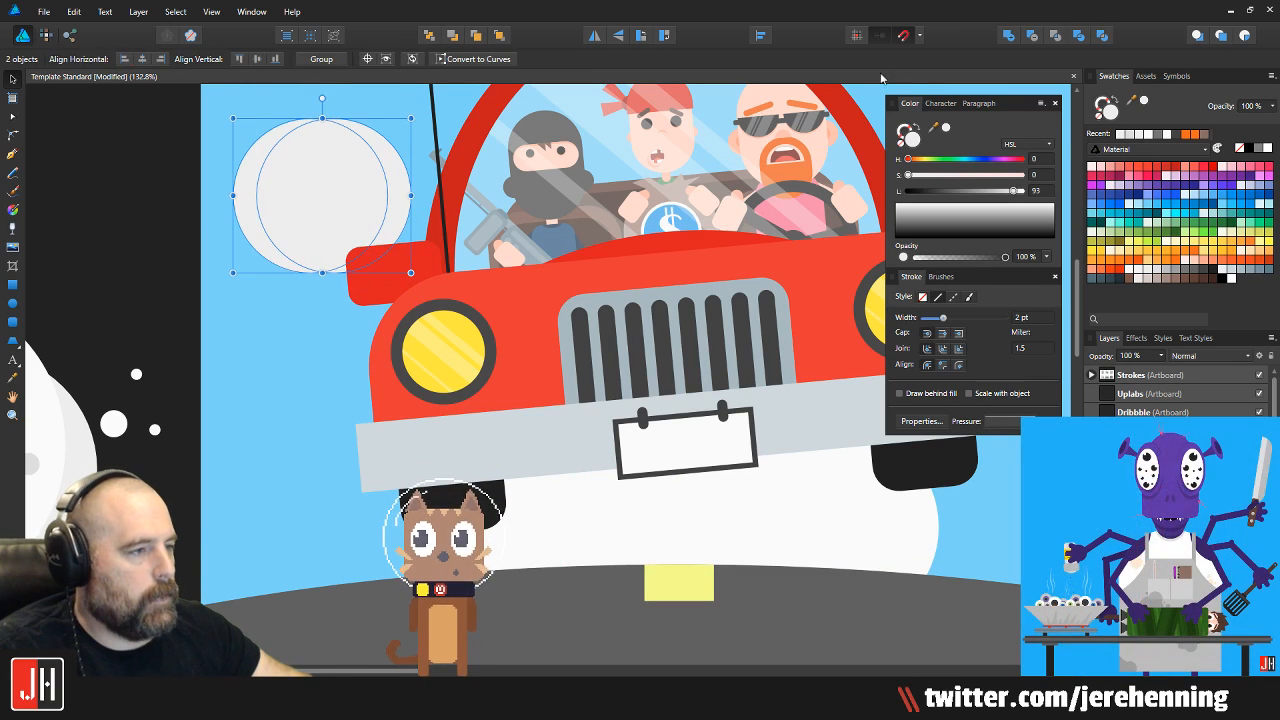
{"action": "left_click", "coordinate": [1029, 36]}
Move the grey crescent onto the dust cloud and bring it to the front by cutting and pasting it
{"action": "left_click_drag", "start_coordinate": [251, 194], "coordinate": [533, 494]}
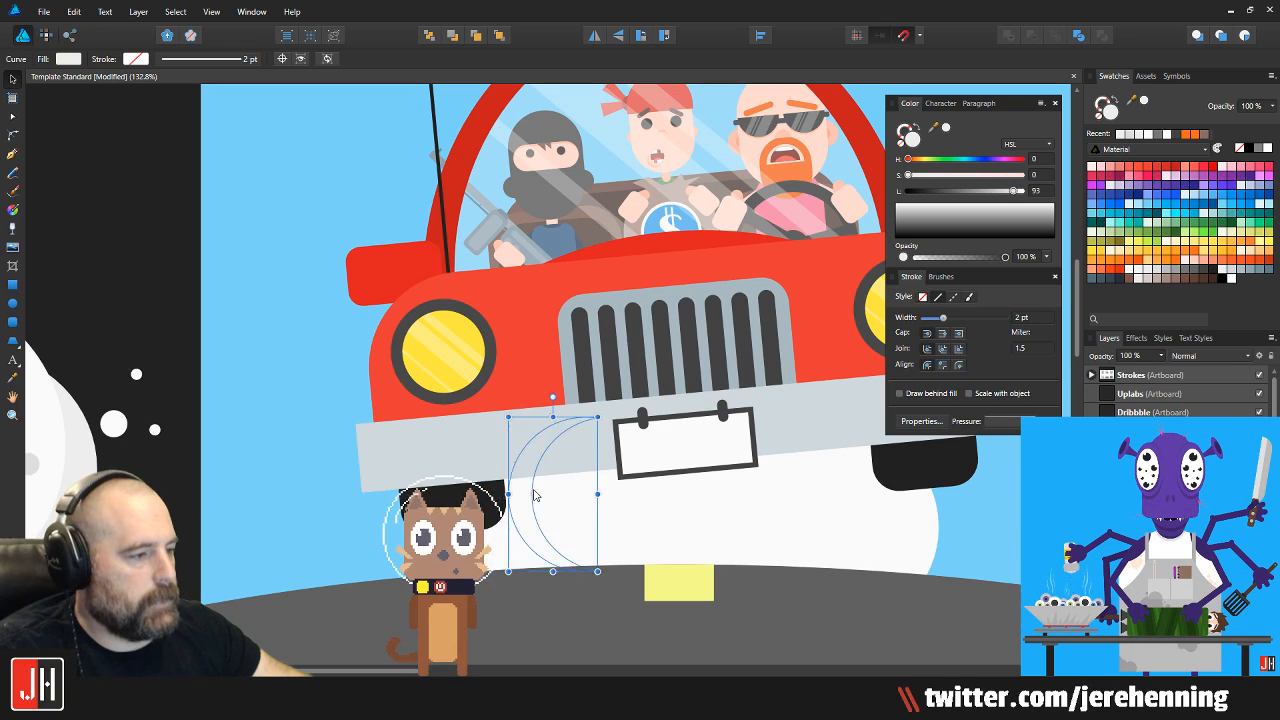
{"action": "key", "text": "ctrl+x"}
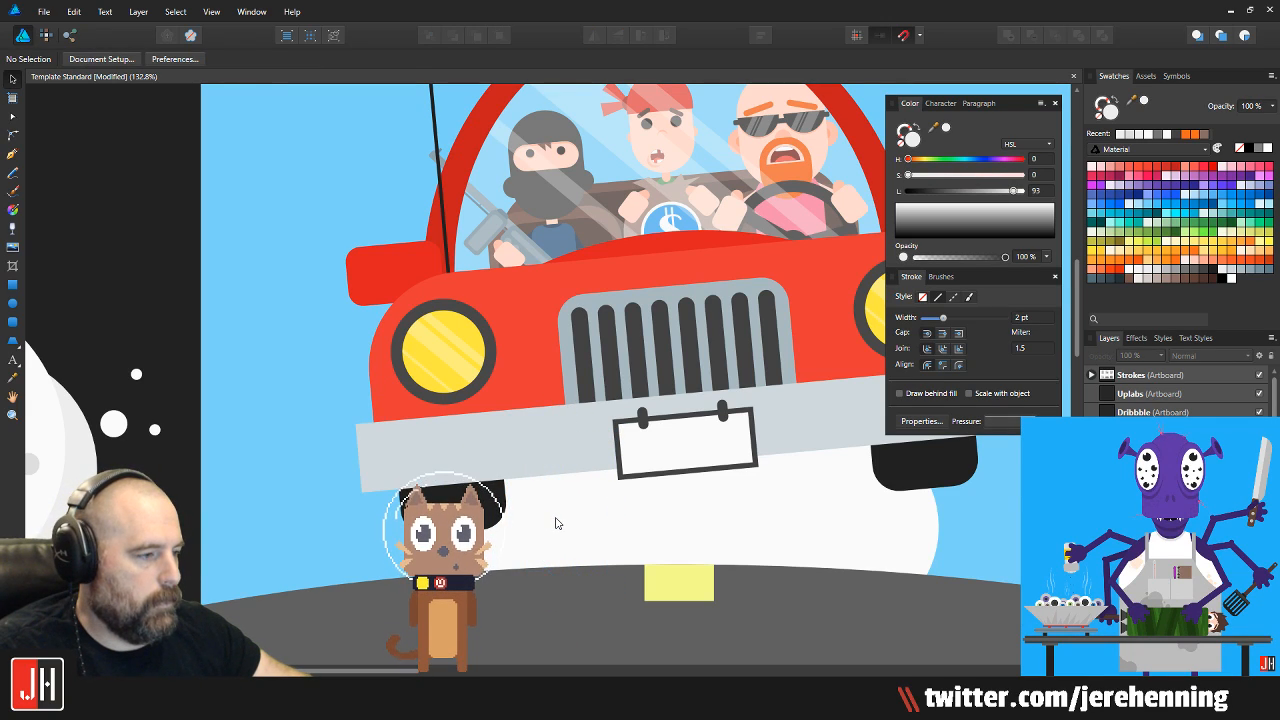
{"action": "key", "text": "ctrl+v"}
{"action": "left_click_drag", "start_coordinate": [590, 515], "coordinate": [689, 514]}
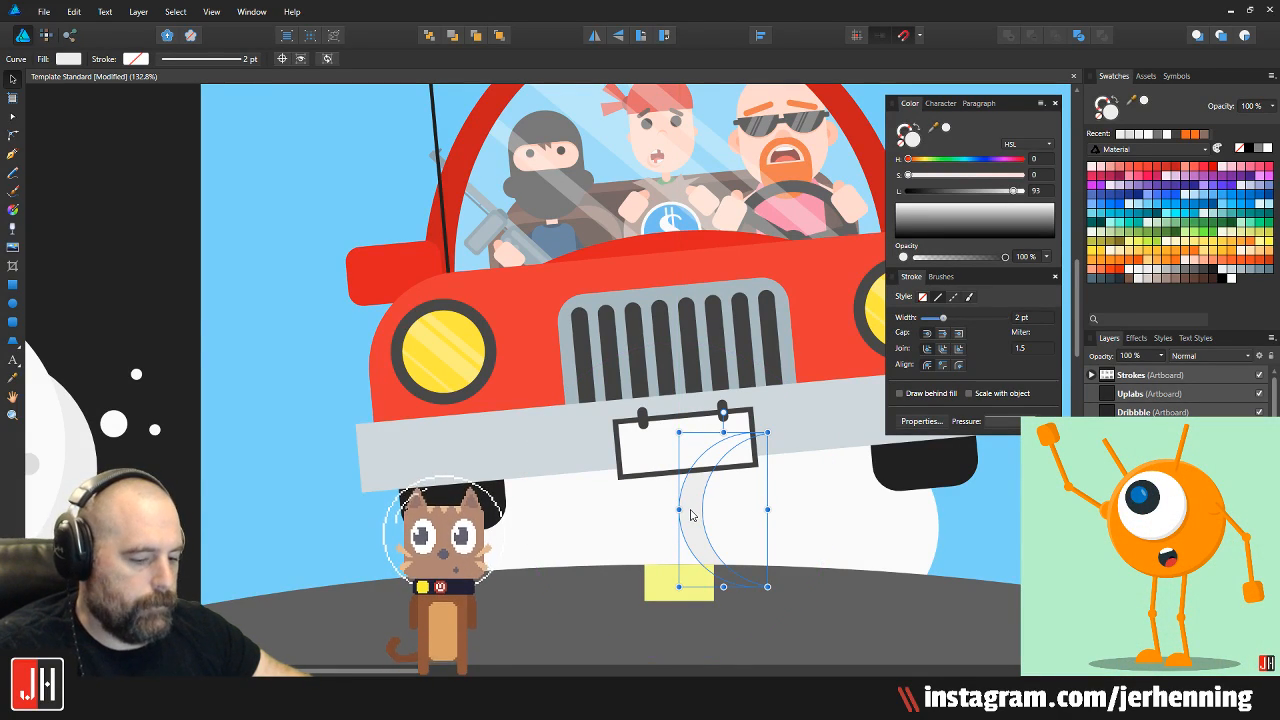
{"action": "left_click_drag", "start_coordinate": [720, 517], "coordinate": [560, 523]}
Fill the crescent with the darker grey sampled from the spare dust cloud beside the artboard
{"action": "scroll", "coordinate": [548, 535], "scroll_direction": "down", "scroll_amount": 4}
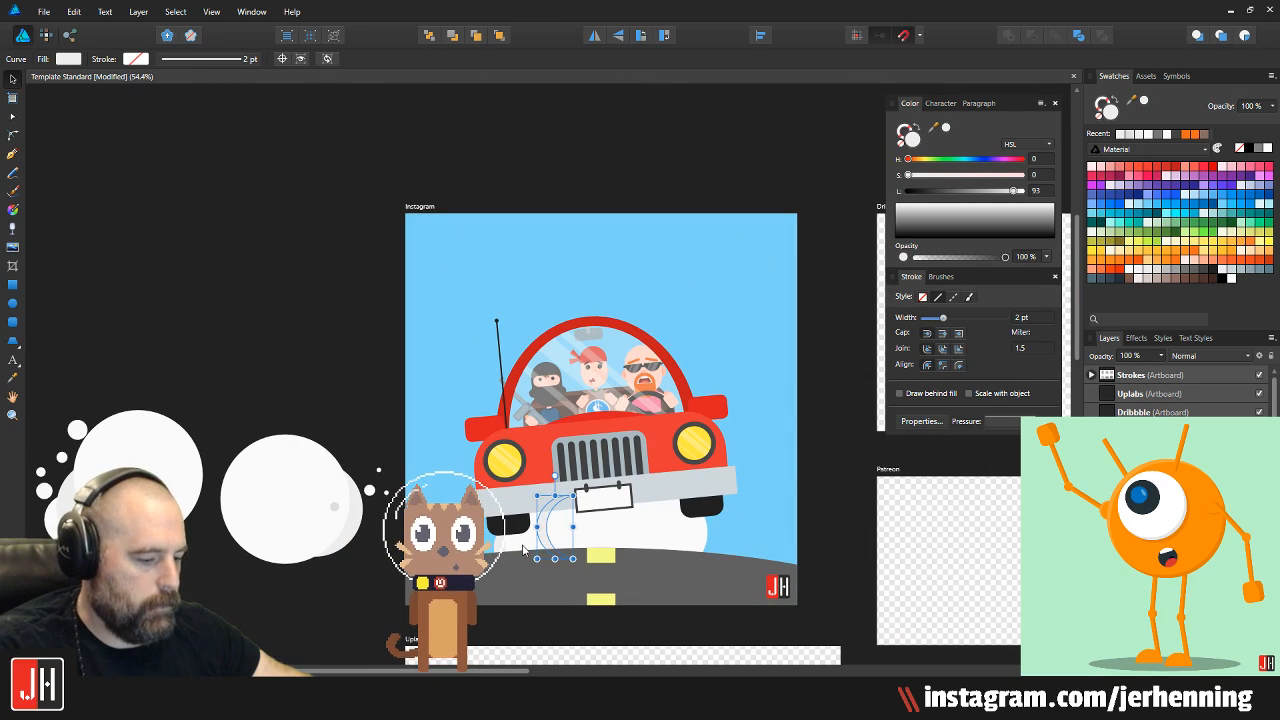
{"action": "key", "text": "i"}
{"action": "key", "text": "v"}
Scale the crescent down, rotate it into an upward arch, and place it on the cloud beside the left wheel
{"action": "scroll", "coordinate": [587, 531], "scroll_direction": "up", "scroll_amount": 5}
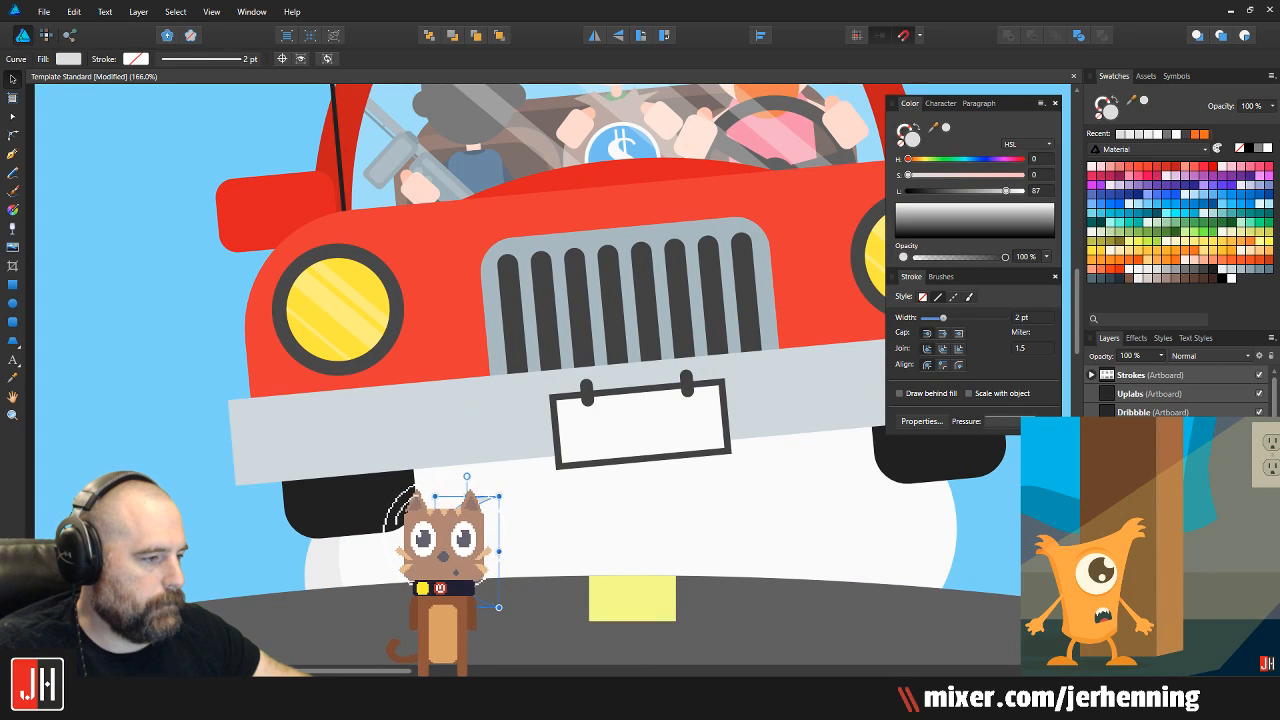
{"action": "scroll", "coordinate": [455, 478], "scroll_direction": "up", "scroll_amount": 3}
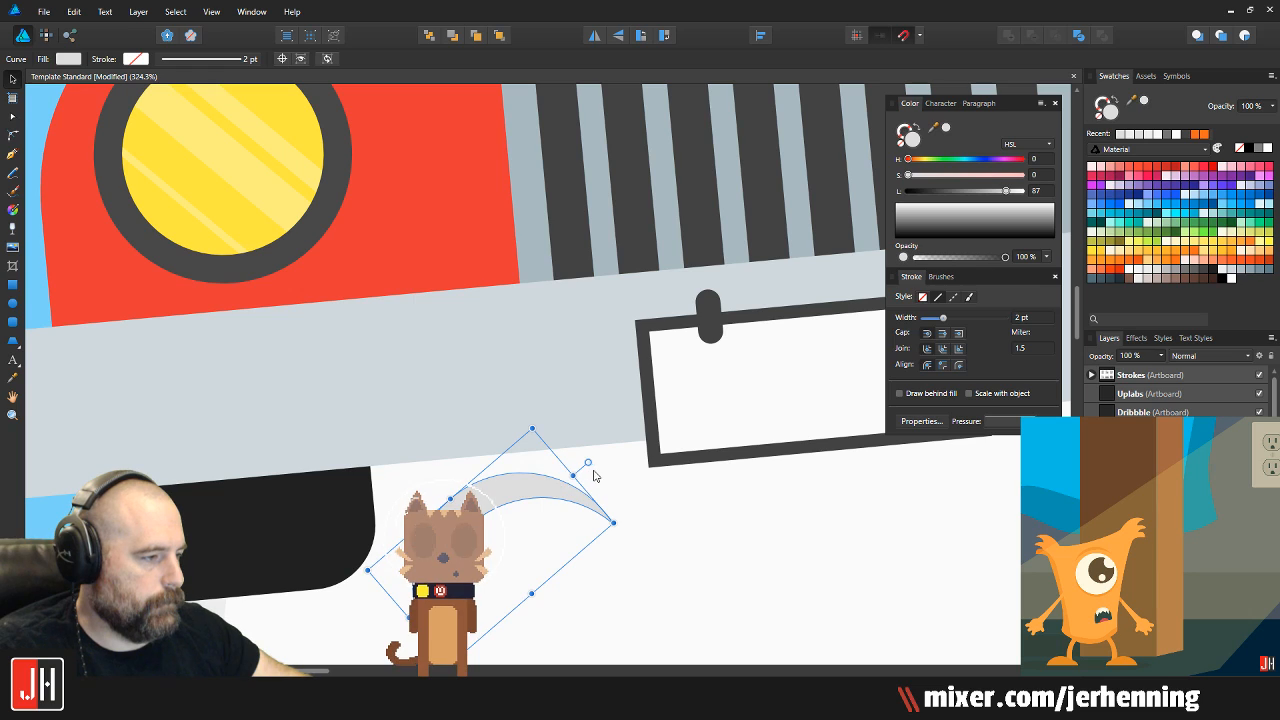
{"action": "left_click_drag", "start_coordinate": [568, 500], "coordinate": [540, 445]}
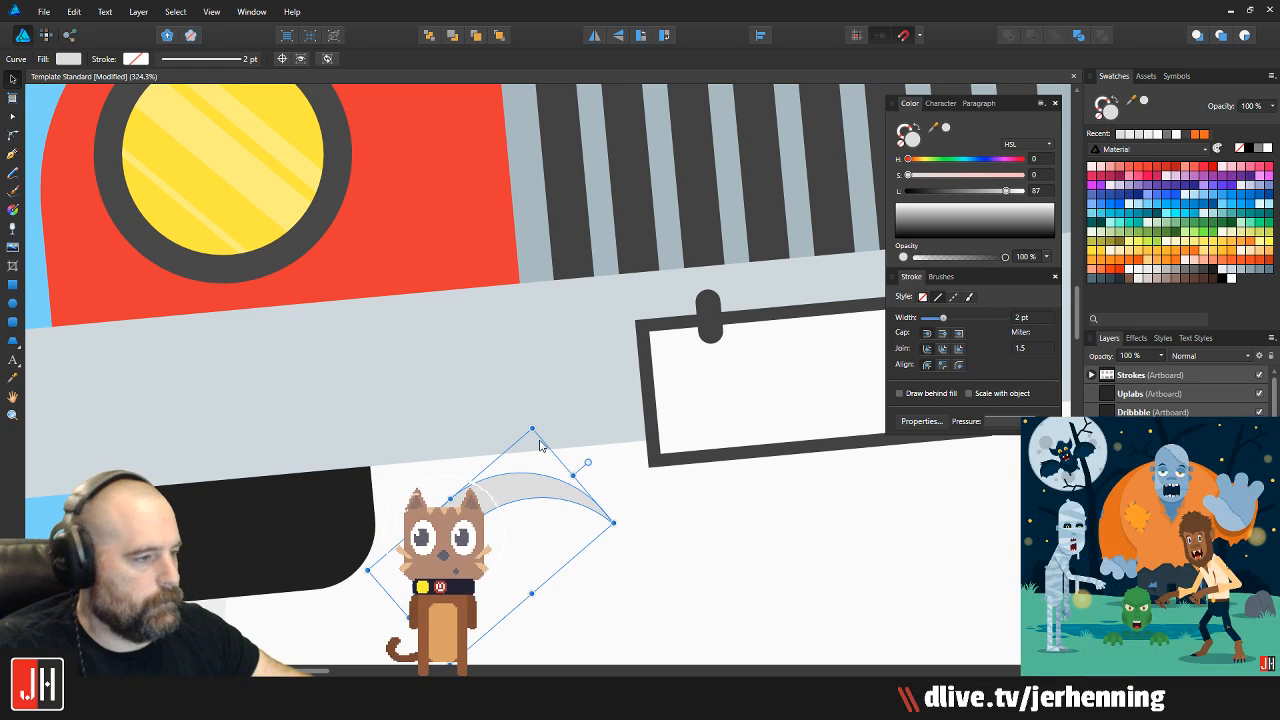
{"action": "scroll", "coordinate": [488, 462], "scroll_direction": "down", "scroll_amount": 2}
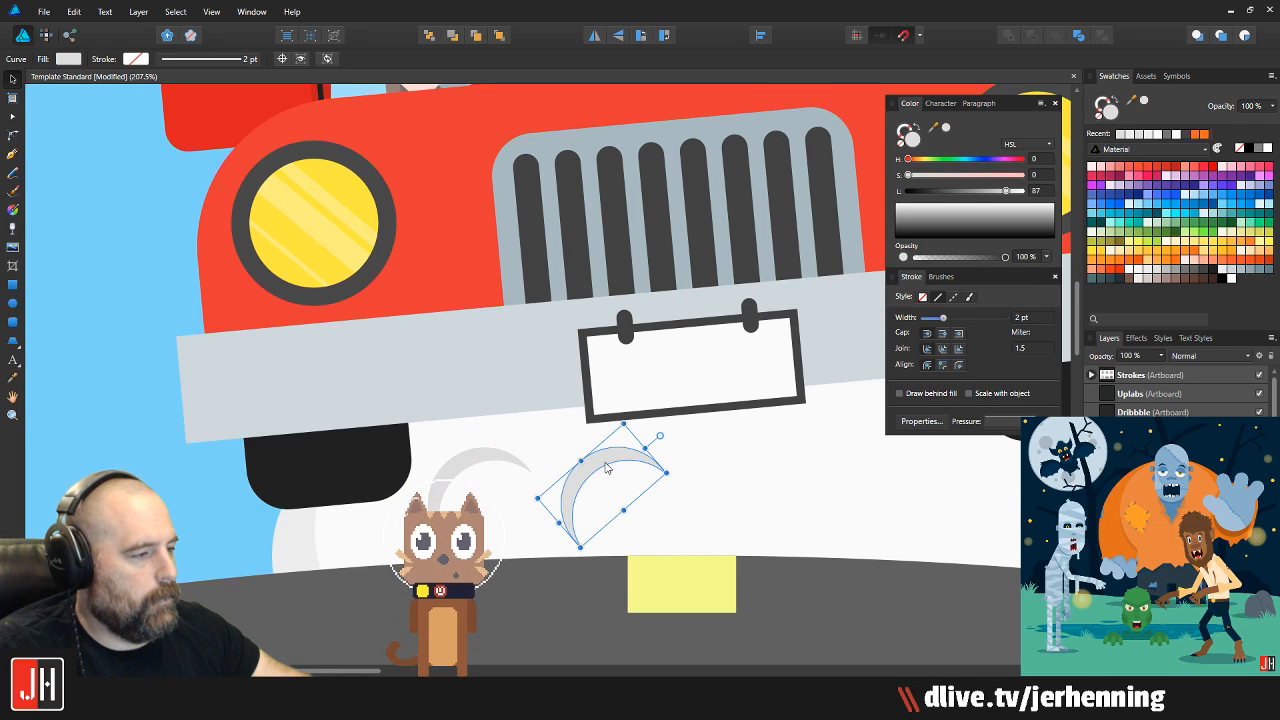
Duplicate the crescent, rotate the copy, and fit its tip against the end of the first crescent
{"action": "left_click_drag", "start_coordinate": [661, 437], "coordinate": [681, 502]}
{"action": "scroll", "coordinate": [578, 488], "scroll_direction": "up", "scroll_amount": 2}
{"action": "left_click_drag", "start_coordinate": [605, 463], "coordinate": [586, 408]}
{"action": "scroll", "coordinate": [586, 408], "scroll_direction": "down", "scroll_amount": 2}
{"action": "scroll", "coordinate": [494, 457], "scroll_direction": "up", "scroll_amount": 9}
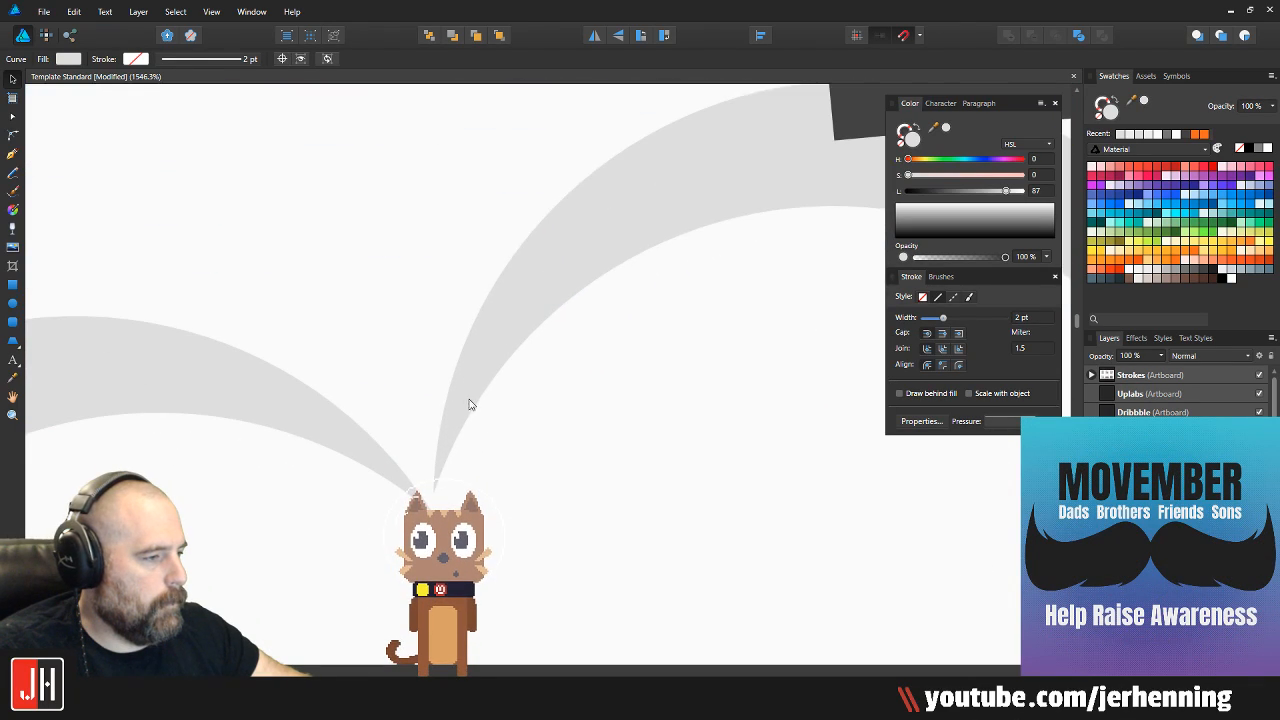
{"action": "scroll", "coordinate": [460, 435], "scroll_direction": "down", "scroll_amount": 8}
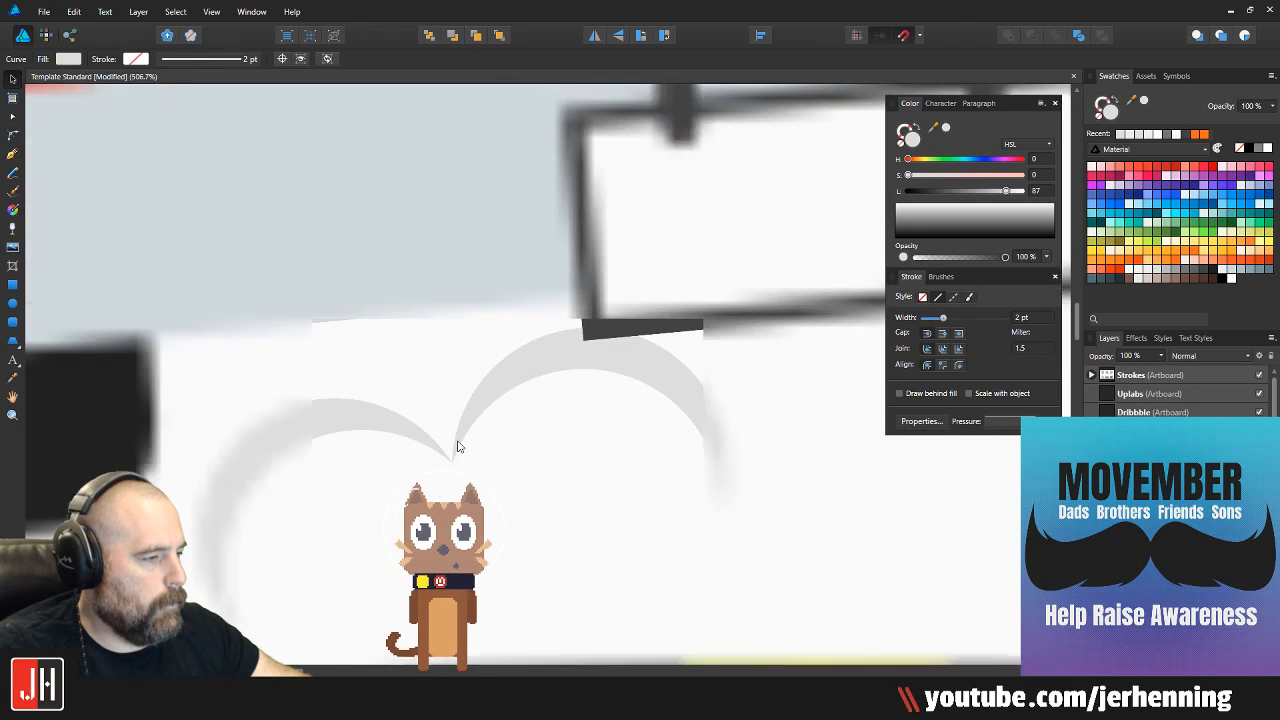
Group the two crescents and place a rotated copy of the group on the right side of the cloud
{"action": "left_click", "coordinate": [443, 437], "text": "shift"}
{"action": "left_click_drag", "start_coordinate": [593, 387], "coordinate": [539, 418]}
{"action": "key", "text": "ctrl+g"}
{"action": "left_click_drag", "start_coordinate": [447, 431], "coordinate": [436, 443]}
{"action": "scroll", "coordinate": [437, 446], "scroll_direction": "down", "scroll_amount": 3}
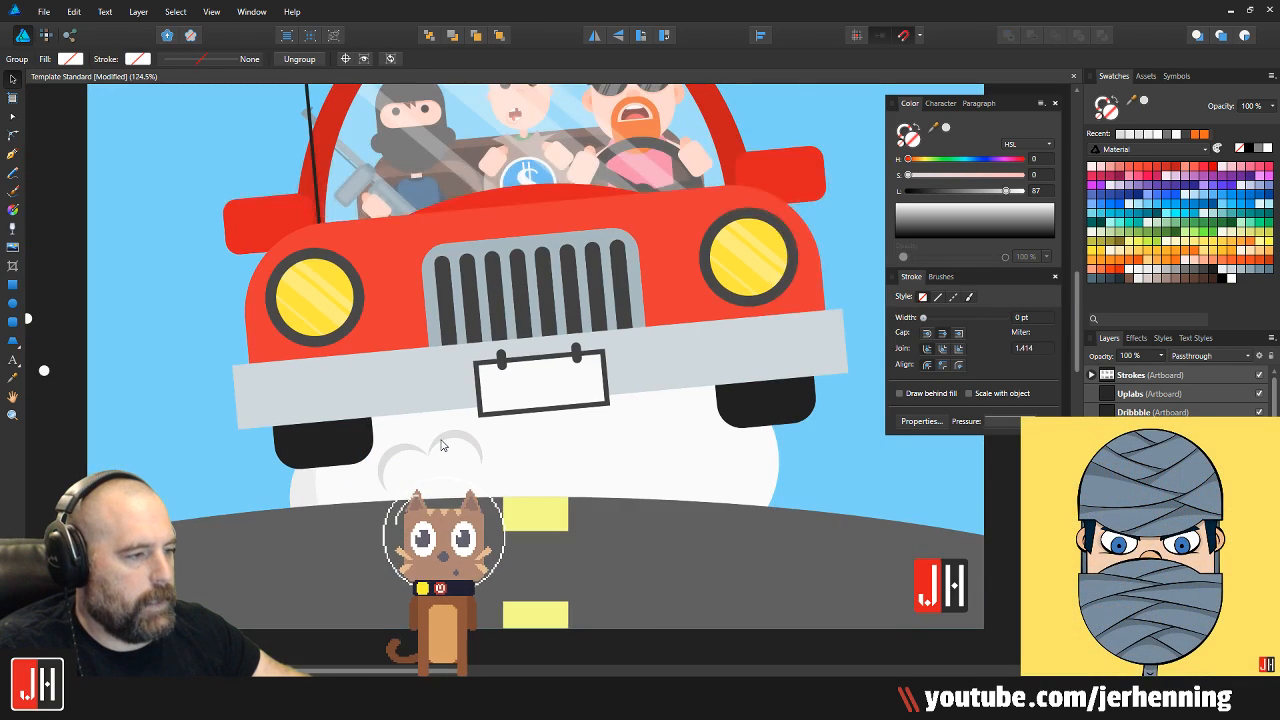
{"action": "left_click_drag", "start_coordinate": [611, 420], "coordinate": [649, 422]}
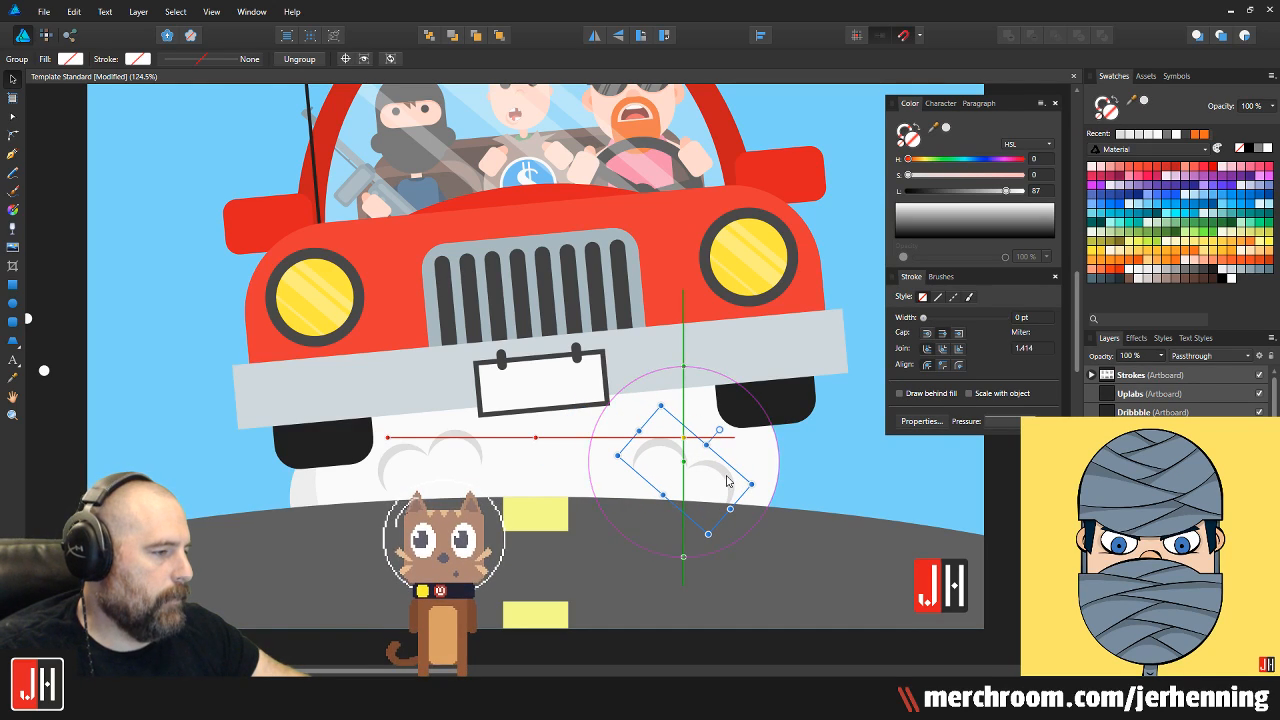
Merge the overlapping off-white circles behind the car into one cloud shape
{"action": "left_click", "coordinate": [368, 491]}
{"action": "left_click", "coordinate": [548, 458], "text": "shift"}
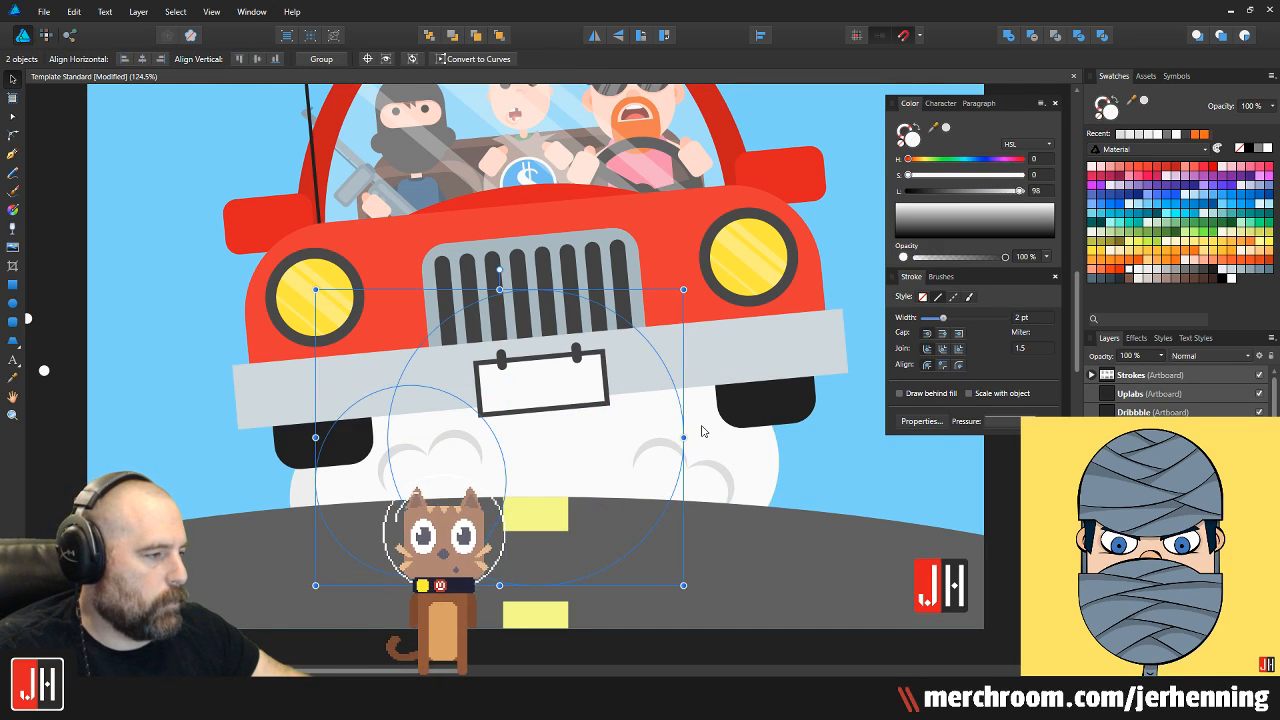
{"action": "left_click", "coordinate": [1008, 35]}
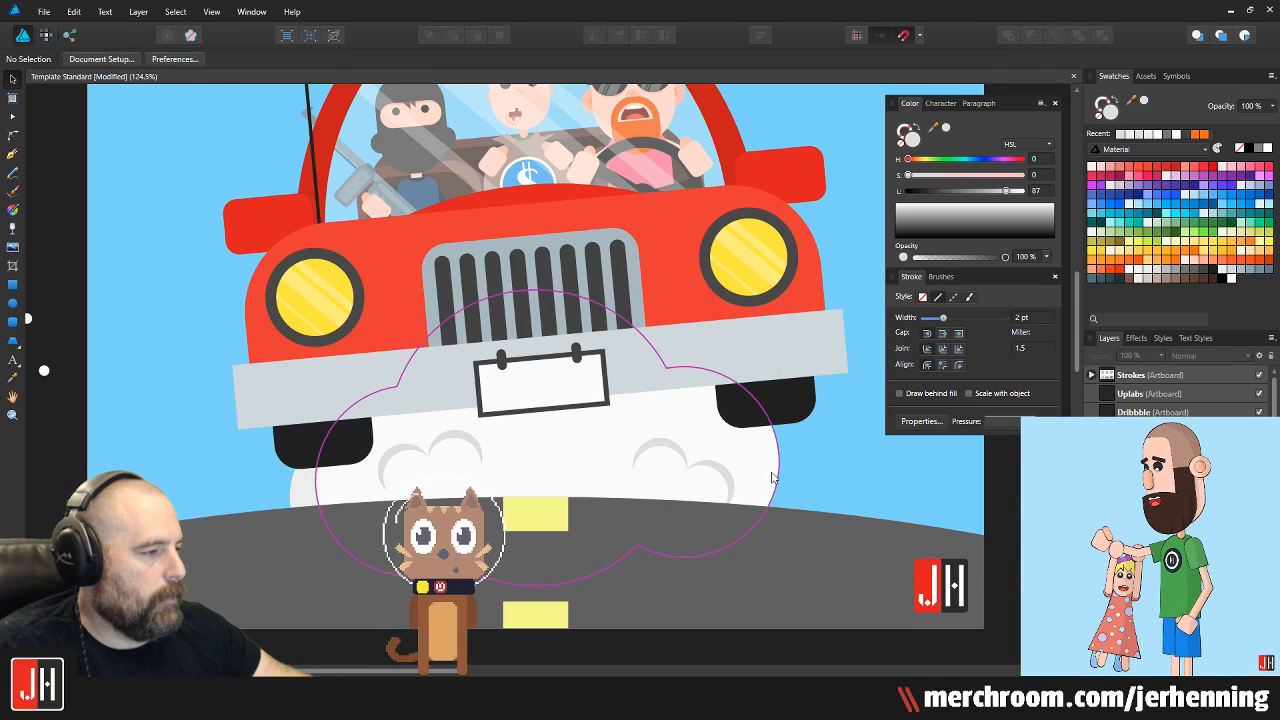
Copy a single crescent from the left pair to the cloud's upper right, beside the right wheel, rotating and shrinking it
{"action": "scroll", "coordinate": [705, 449], "scroll_direction": "up", "scroll_amount": 3}
{"action": "left_click", "coordinate": [703, 447]}
{"action": "mouse_move", "coordinate": [703, 447]}
{"action": "left_mouse_down"}
{"action": "mouse_move", "coordinate": [699, 473]}
{"action": "mouse_move", "coordinate": [733, 481]}
{"action": "left_mouse_up"}
{"action": "left_click", "coordinate": [709, 439]}
{"action": "left_click", "coordinate": [708, 456]}
{"action": "mouse_move", "coordinate": [221, 405]}
{"action": "left_mouse_down"}
{"action": "mouse_move", "coordinate": [205, 413]}
{"action": "mouse_move", "coordinate": [647, 336]}
{"action": "left_mouse_up"}
{"action": "left_click", "coordinate": [222, 405]}
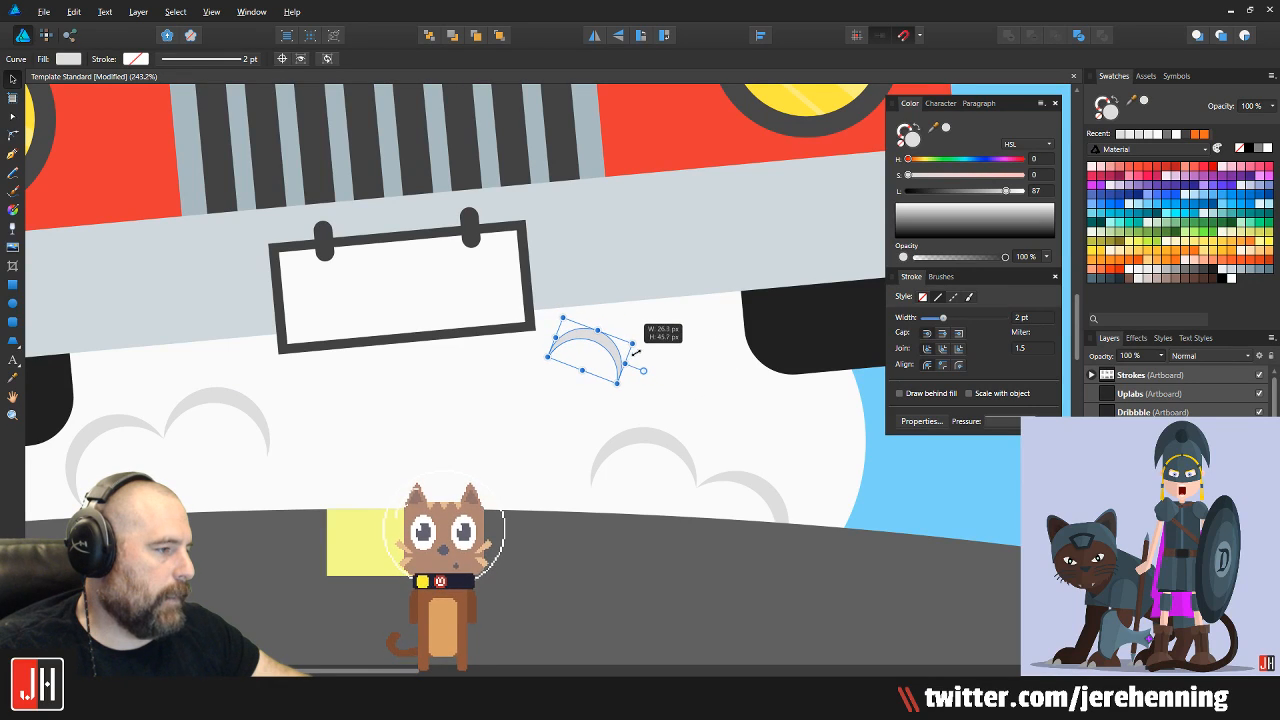
Add another rotated copy of the small crescent in the middle of the cloud, below the license plate
{"action": "left_click_drag", "start_coordinate": [674, 345], "coordinate": [689, 342]}
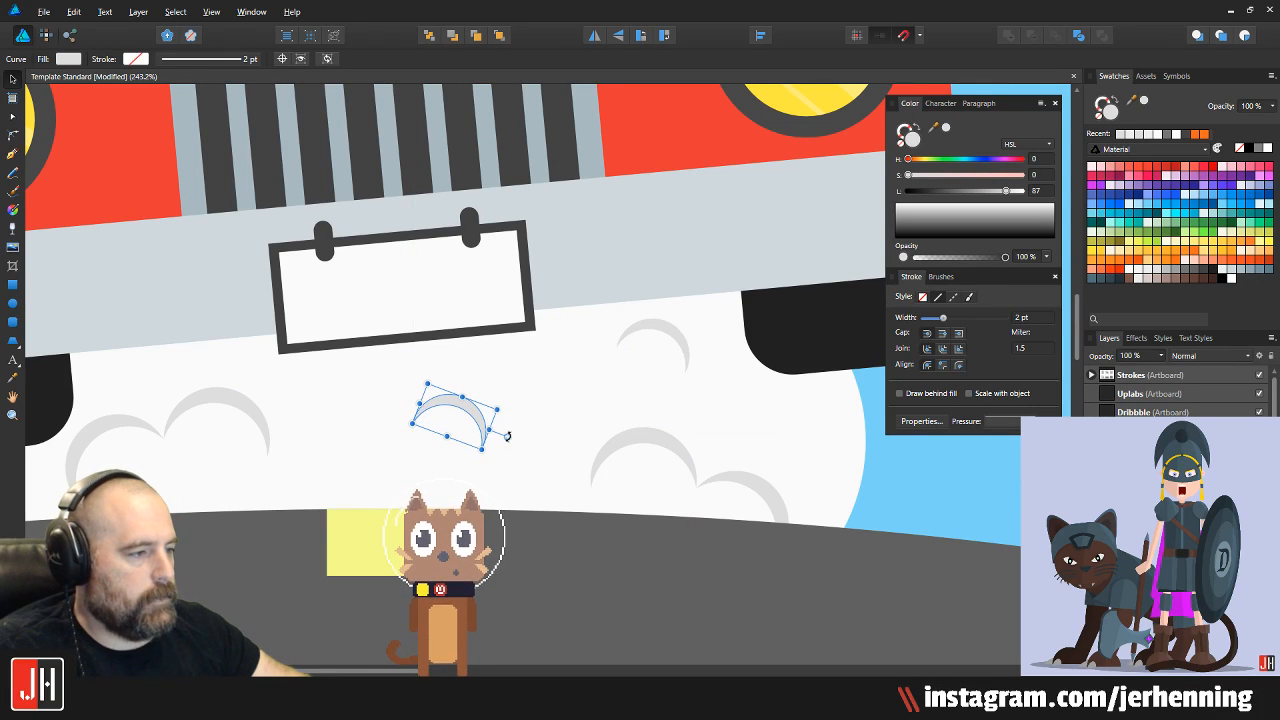
{"action": "scroll", "coordinate": [464, 418], "scroll_direction": "down", "scroll_amount": 6}
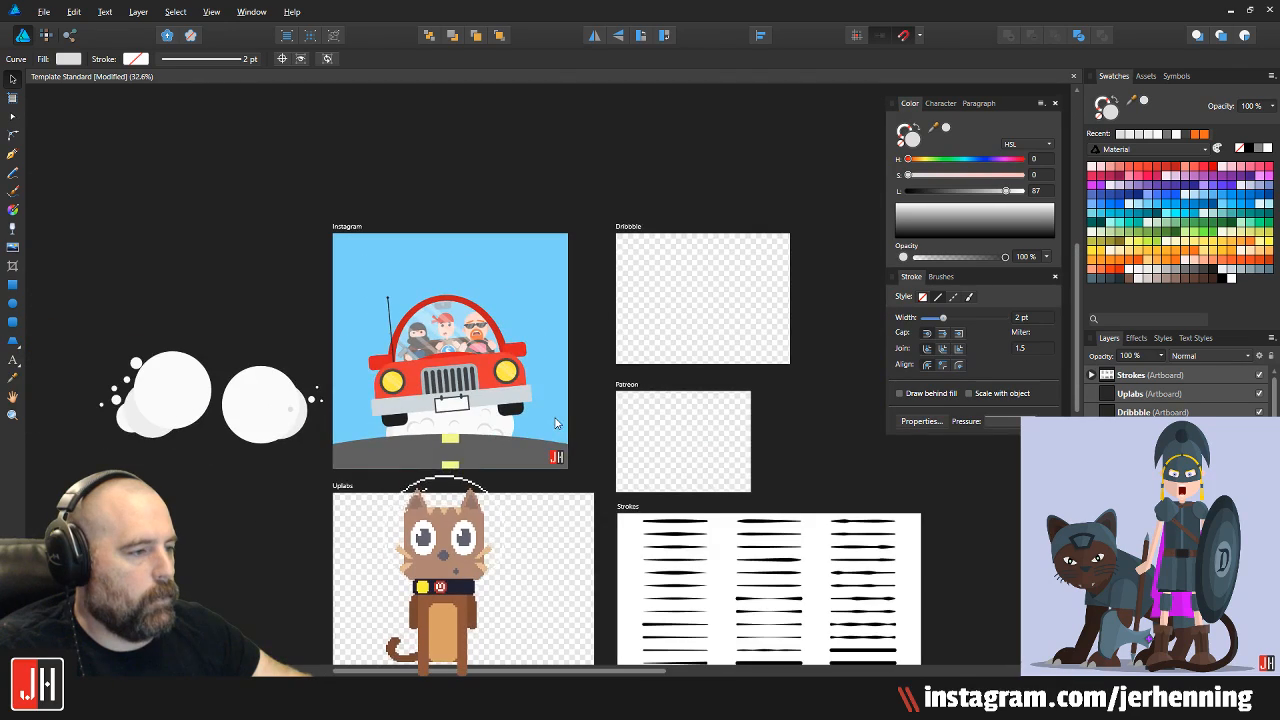
{"action": "key", "text": "ctrl+d"}
{"action": "scroll", "coordinate": [452, 437], "scroll_direction": "up", "scroll_amount": 4}
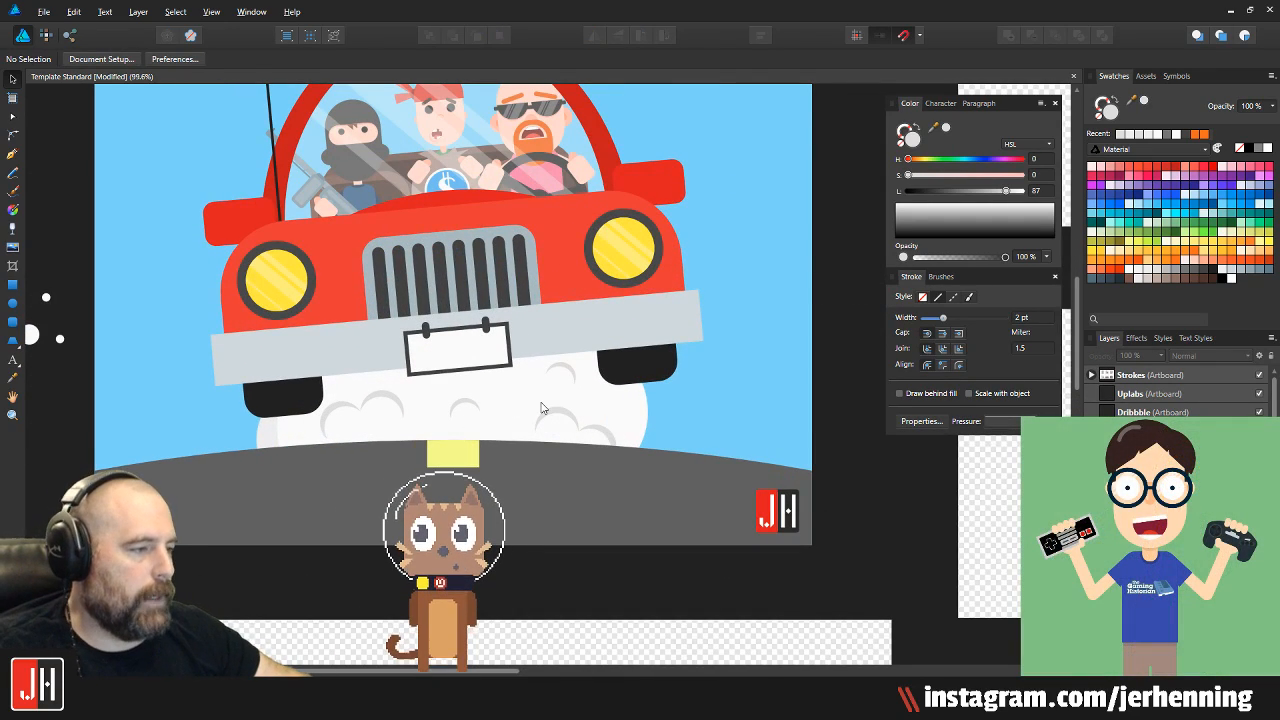
Adjust the merged cloud's position behind the car and shift the middle crescent slightly to the right
{"action": "scroll", "coordinate": [545, 412], "scroll_direction": "up", "scroll_amount": 2}
{"action": "left_click", "coordinate": [659, 423]}
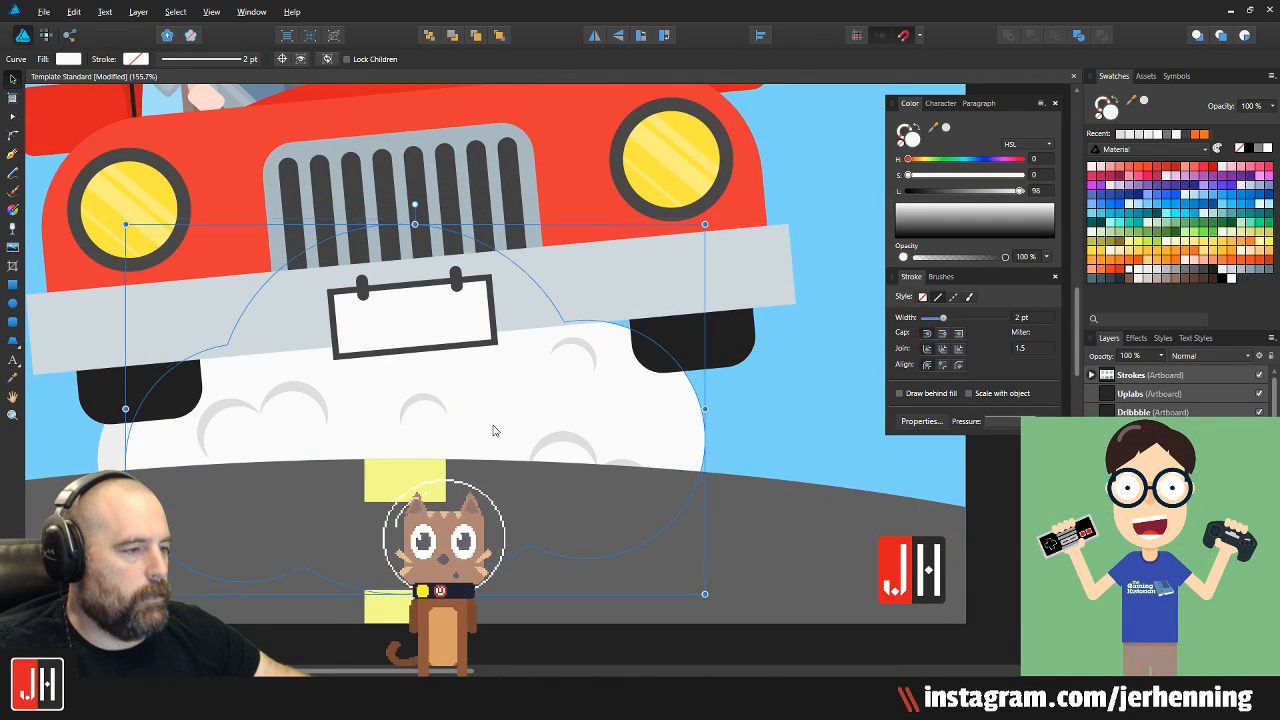
{"action": "left_click", "coordinate": [578, 415]}
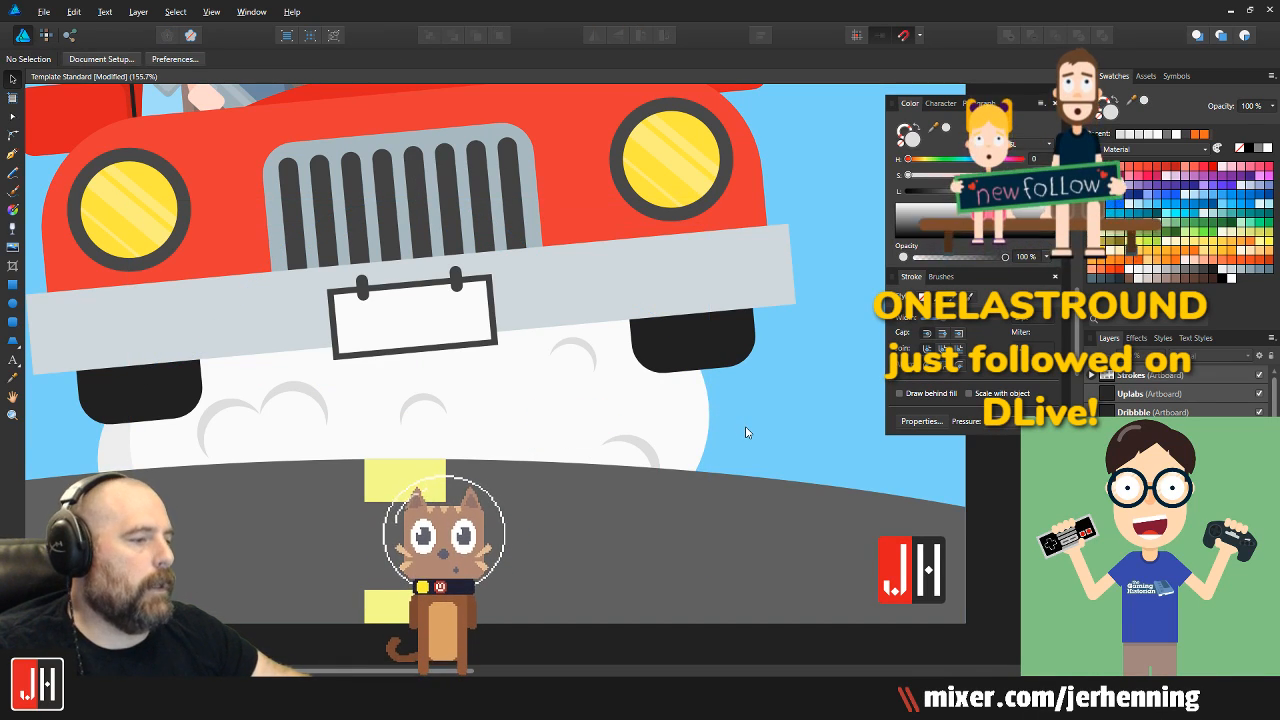
{"action": "left_click", "coordinate": [594, 423]}
{"action": "left_click", "coordinate": [594, 428]}
{"action": "left_click", "coordinate": [642, 424]}
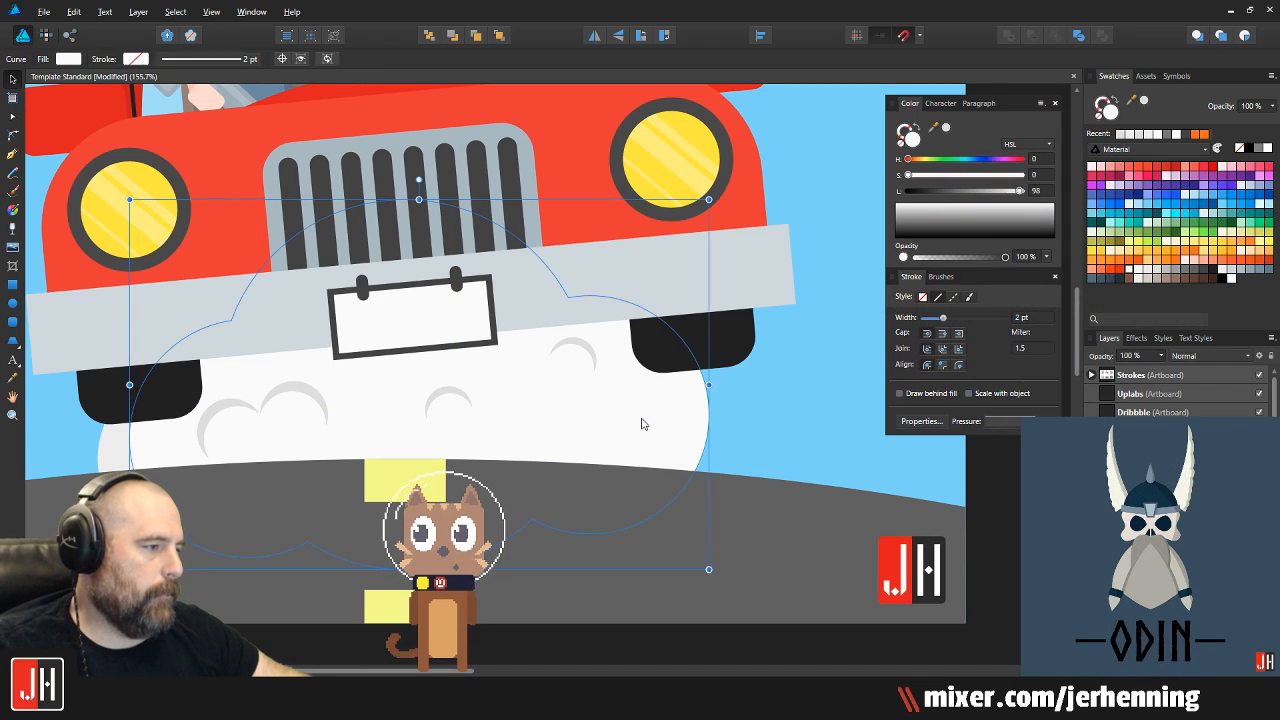
{"action": "left_click", "coordinate": [712, 423]}
{"action": "scroll", "coordinate": [712, 423], "scroll_direction": "down", "scroll_amount": 3}
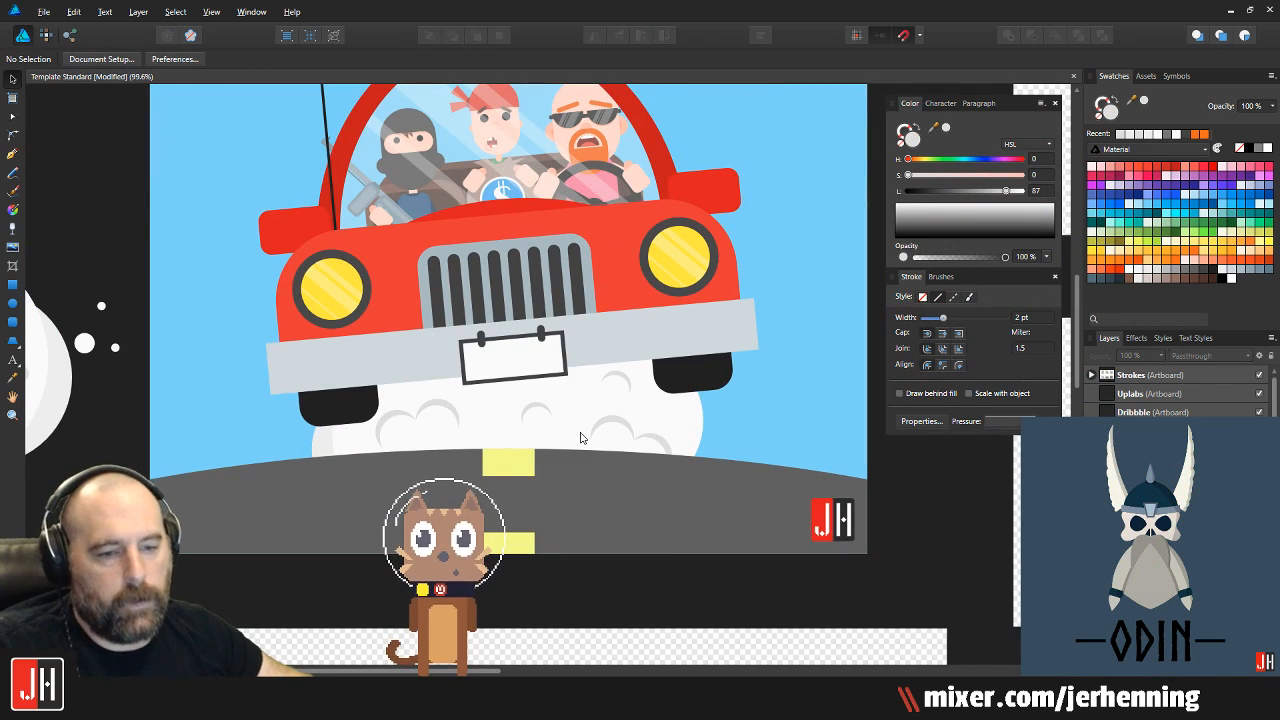
{"action": "scroll", "coordinate": [580, 437], "scroll_direction": "up", "scroll_amount": 3}
{"action": "left_click", "coordinate": [586, 430]}
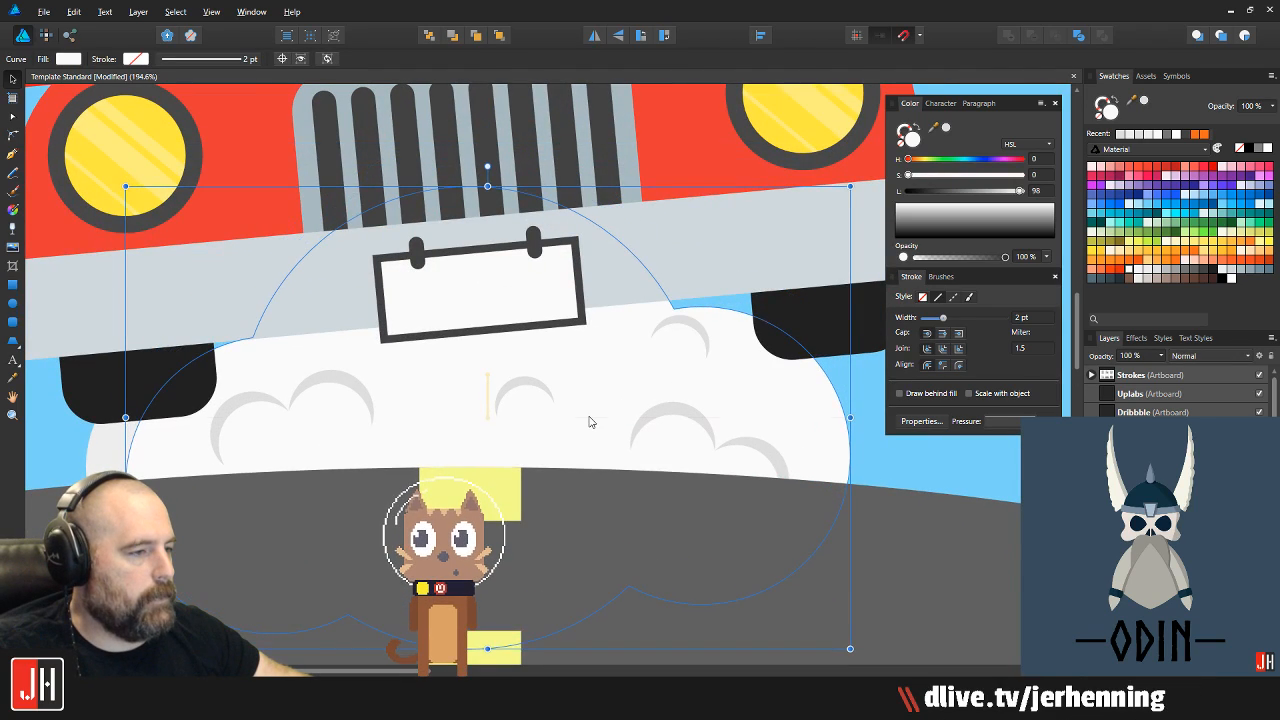
{"action": "left_click_drag", "start_coordinate": [588, 441], "coordinate": [588, 418]}
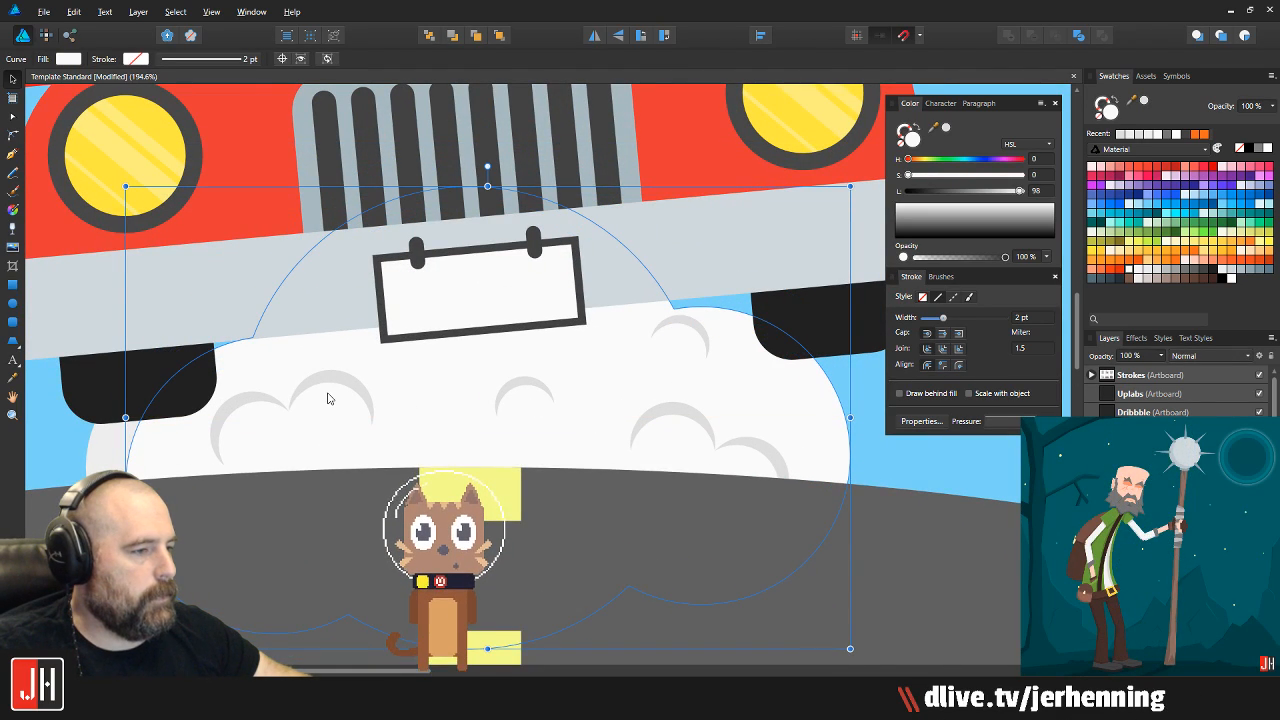
Lower the left crescent group and both single crescents on the cloud, and shift the right group slightly outward
{"action": "left_click_drag", "start_coordinate": [333, 382], "coordinate": [313, 412]}
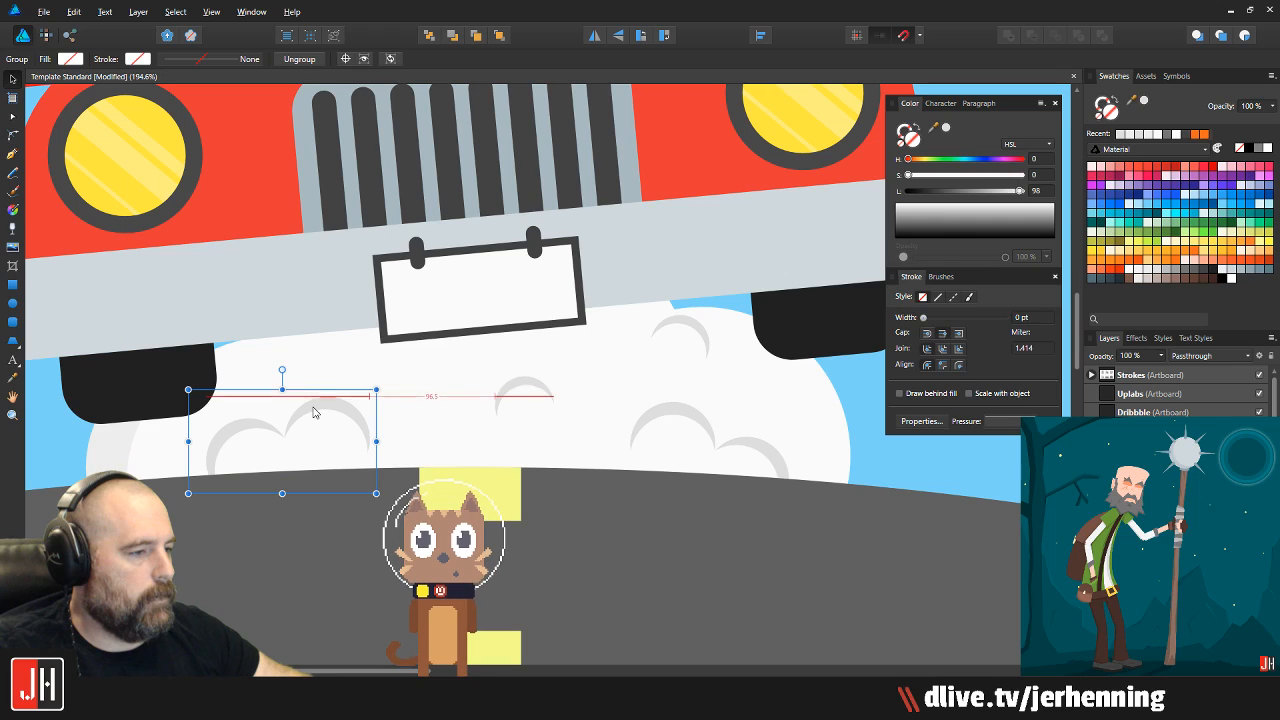
{"action": "left_click_drag", "start_coordinate": [700, 335], "coordinate": [695, 352]}
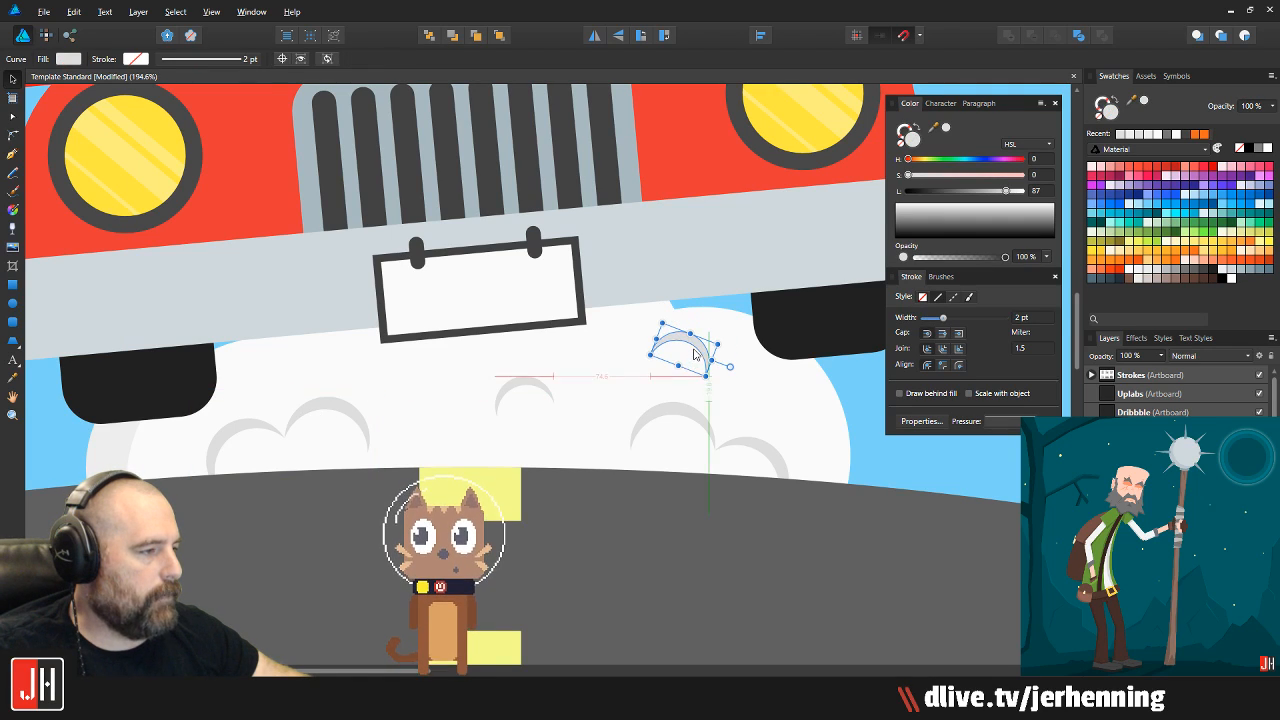
{"action": "left_click", "coordinate": [691, 426]}
{"action": "left_click_drag", "start_coordinate": [545, 395], "coordinate": [522, 418]}
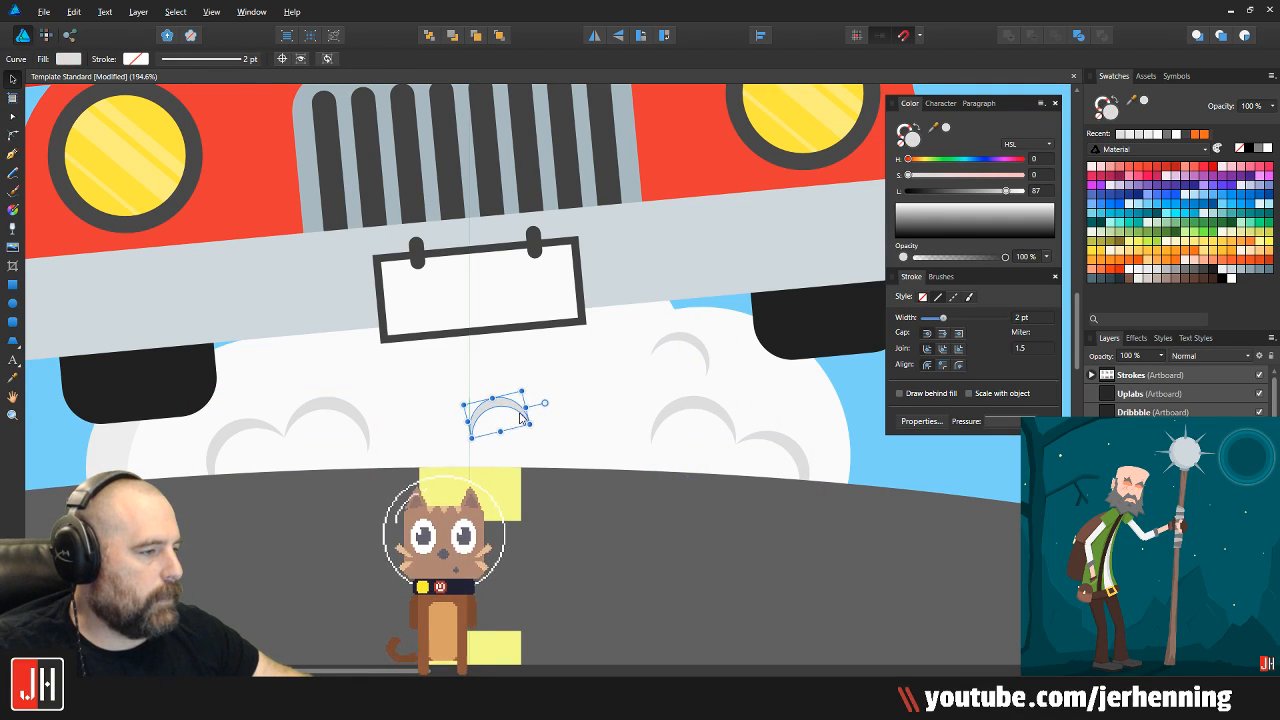
{"action": "scroll", "coordinate": [669, 369], "scroll_direction": "down", "scroll_amount": 6}
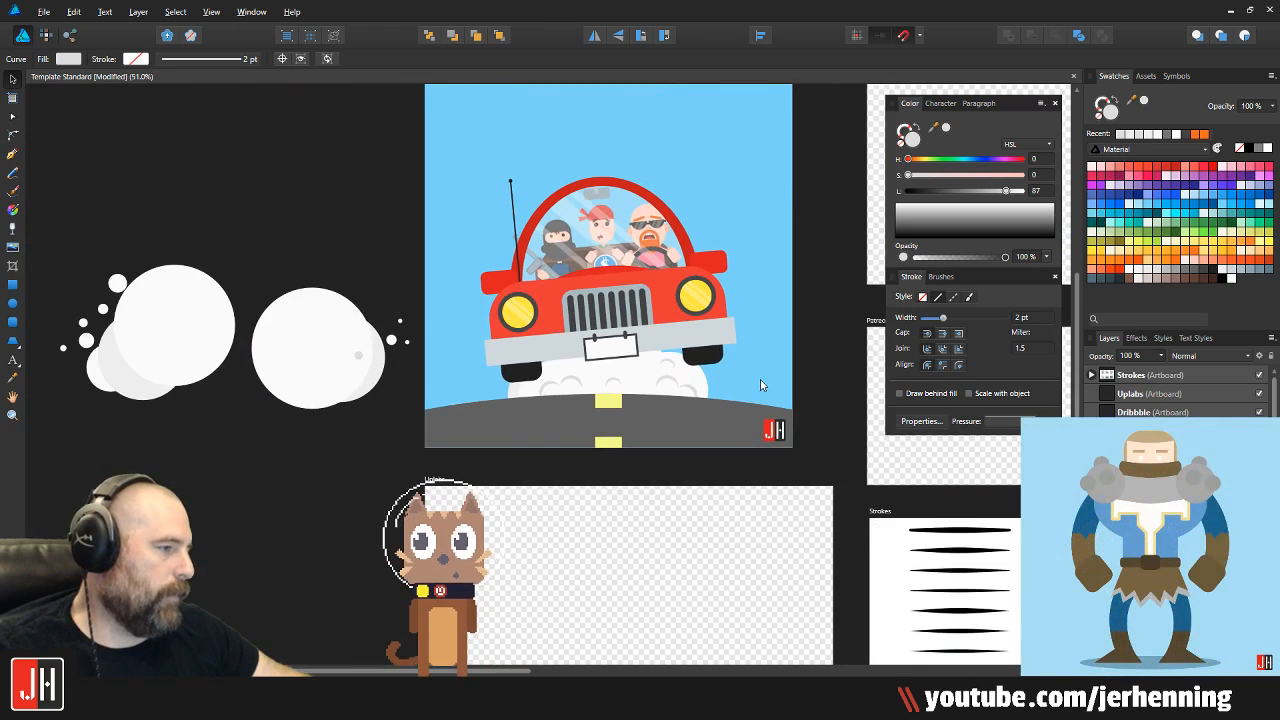
{"action": "left_click", "coordinate": [760, 379]}
Move the middle crescent to the right, and shrink the upper-right crescent and shift it toward the license plate
{"action": "scroll", "coordinate": [665, 385], "scroll_direction": "up", "scroll_amount": 8}
{"action": "left_click_drag", "start_coordinate": [751, 387], "coordinate": [723, 399]}
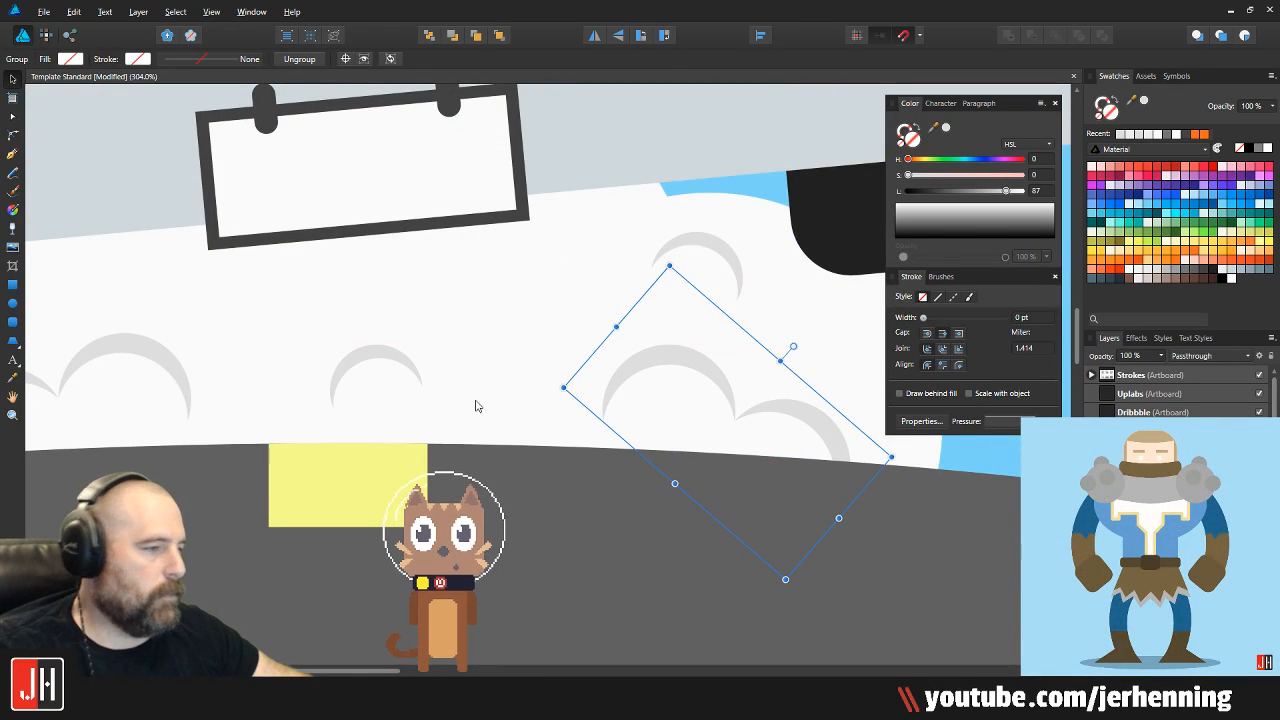
{"action": "left_click", "coordinate": [226, 373]}
{"action": "left_click_drag", "start_coordinate": [190, 368], "coordinate": [332, 338]}
{"action": "left_click_drag", "start_coordinate": [575, 368], "coordinate": [634, 381]}
{"action": "left_click_drag", "start_coordinate": [803, 296], "coordinate": [596, 338]}
{"action": "left_click_drag", "start_coordinate": [680, 302], "coordinate": [616, 303]}
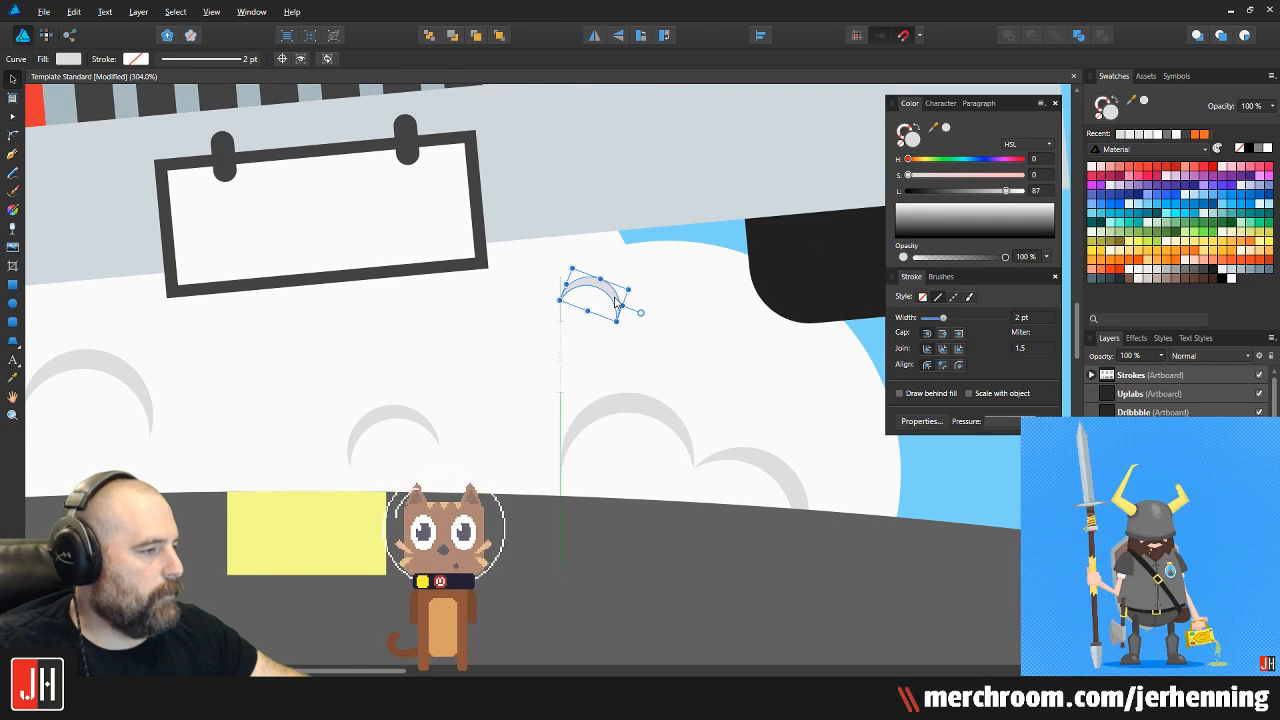
Add a smaller, rotated copy of the crescent to the cloud just beneath the license plate
{"action": "scroll", "coordinate": [434, 408], "scroll_direction": "down", "scroll_amount": 4}
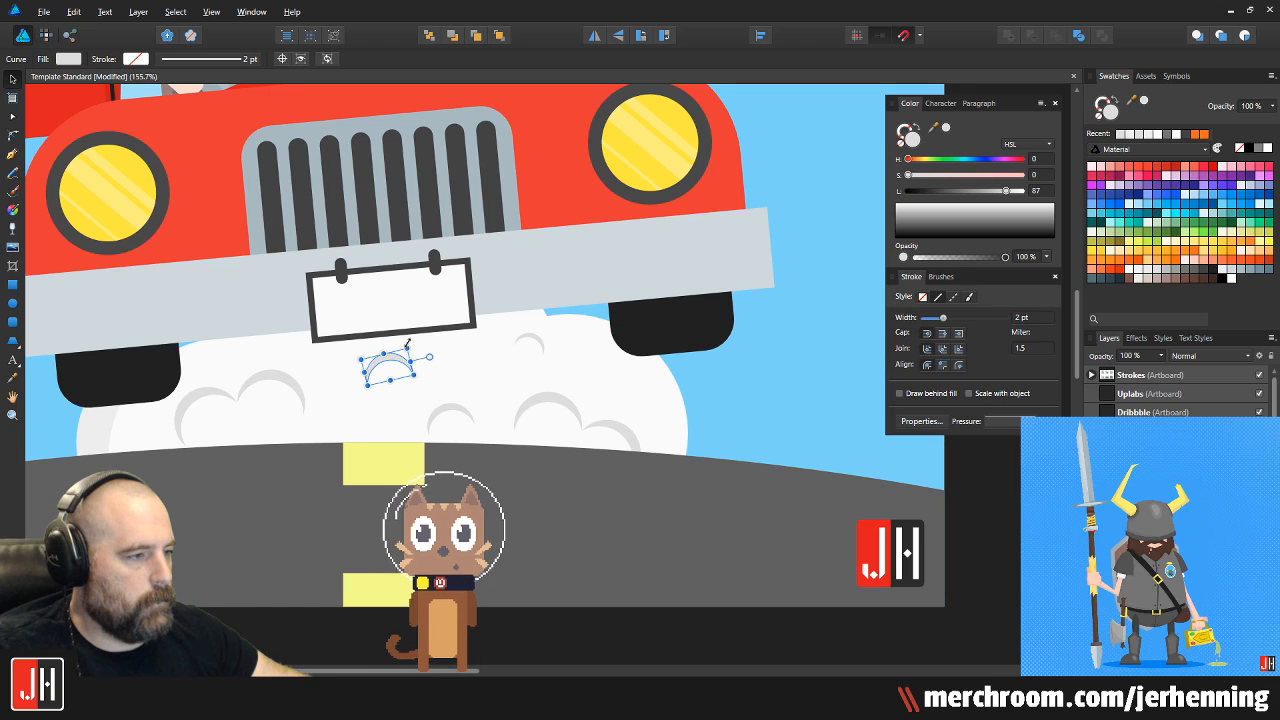
{"action": "left_click_drag", "start_coordinate": [416, 376], "coordinate": [441, 378]}
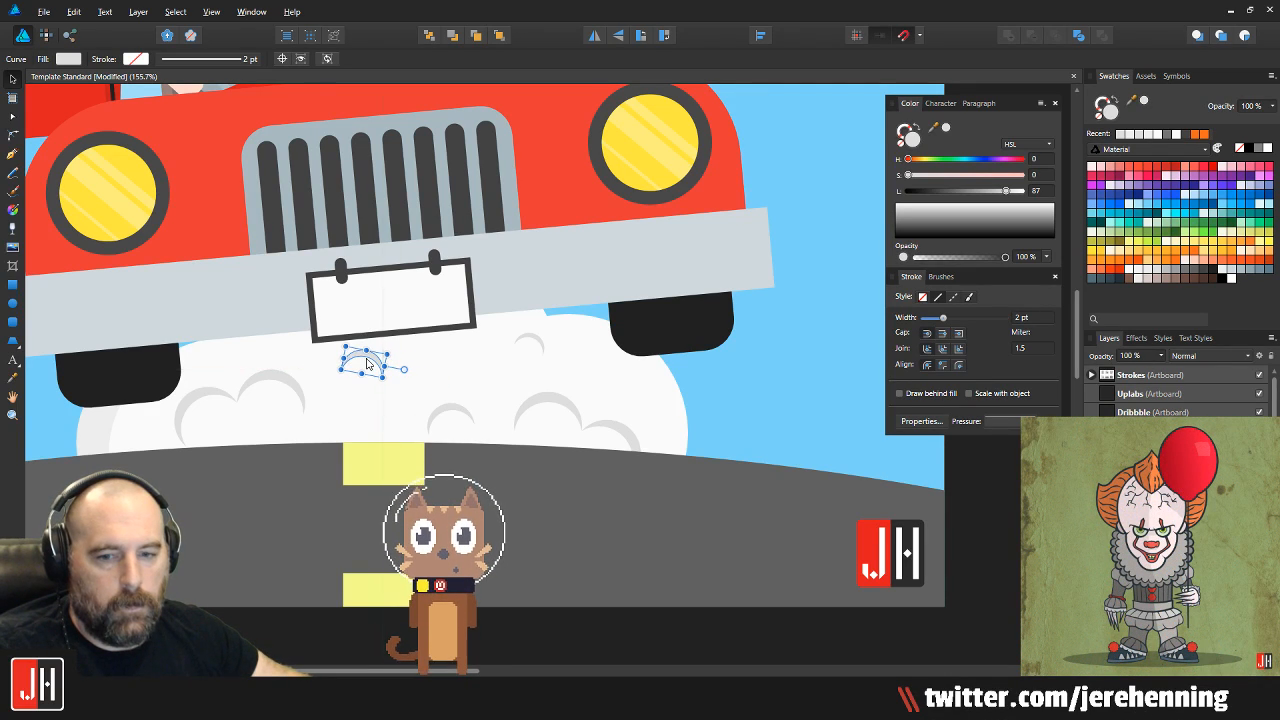
{"action": "scroll", "coordinate": [383, 370], "scroll_direction": "down", "scroll_amount": 5}
{"action": "key", "text": "ctrl+d"}
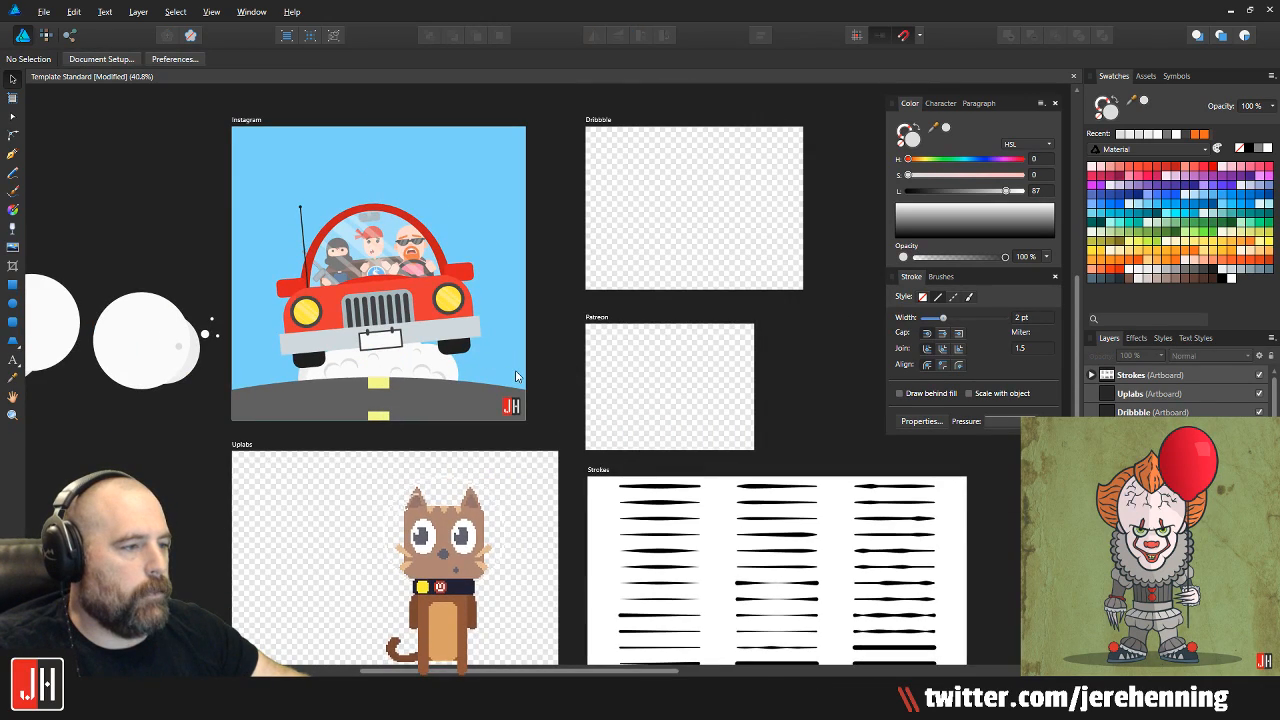
{"action": "scroll", "coordinate": [267, 367], "scroll_direction": "up", "scroll_amount": 5}
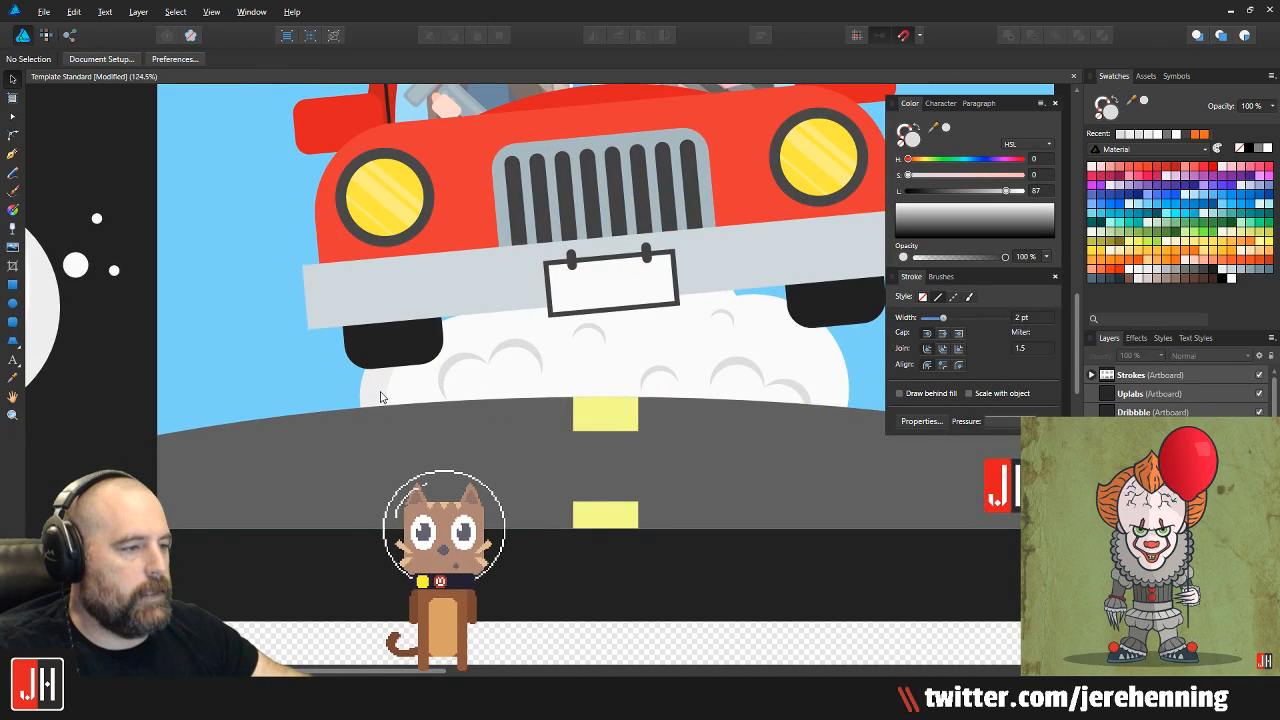
Reposition and resize the circle at the cloud's left end, and fill it with the grey of the crescents
{"action": "left_click", "coordinate": [380, 392]}
{"action": "scroll", "coordinate": [380, 392], "scroll_direction": "up", "scroll_amount": 2}
{"action": "left_click_drag", "start_coordinate": [379, 390], "coordinate": [361, 424]}
{"action": "mouse_move", "coordinate": [553, 320]}
{"action": "left_mouse_down"}
{"action": "mouse_move", "coordinate": [531, 334]}
{"action": "mouse_move", "coordinate": [545, 327]}
{"action": "left_mouse_up"}
{"action": "key", "text": "i"}
{"action": "left_click", "coordinate": [597, 317]}
{"action": "key", "text": "m"}
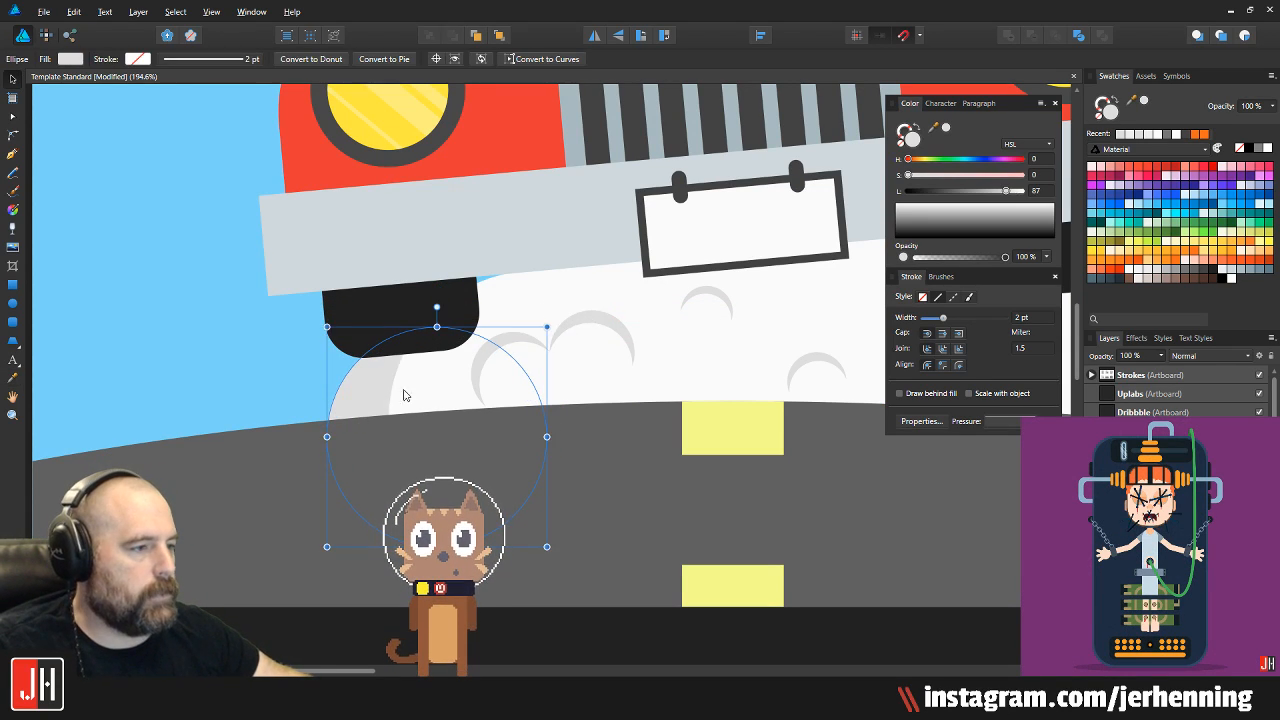
Add a smaller copy of the grey circle to its left at the road's edge, filled with the cloud's off-white
{"action": "scroll", "coordinate": [405, 386], "scroll_direction": "up", "scroll_amount": 4}
{"action": "scroll", "coordinate": [415, 427], "scroll_direction": "down", "scroll_amount": 3}
{"action": "left_click_drag", "start_coordinate": [590, 344], "coordinate": [320, 410]}
{"action": "left_click_drag", "start_coordinate": [250, 500], "coordinate": [347, 457]}
{"action": "key", "text": "i"}
{"action": "left_click_drag", "start_coordinate": [408, 354], "coordinate": [427, 369]}
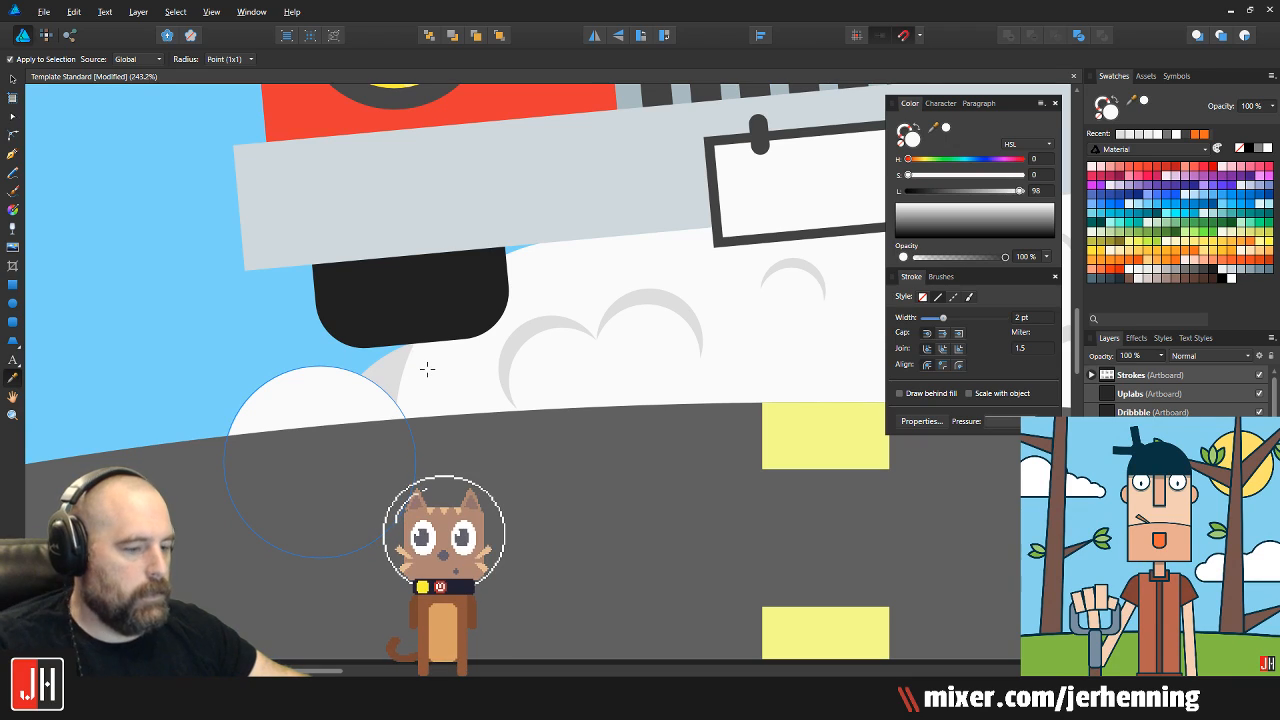
{"action": "key", "text": "e"}
{"action": "scroll", "coordinate": [420, 370], "scroll_direction": "up", "scroll_amount": 2}
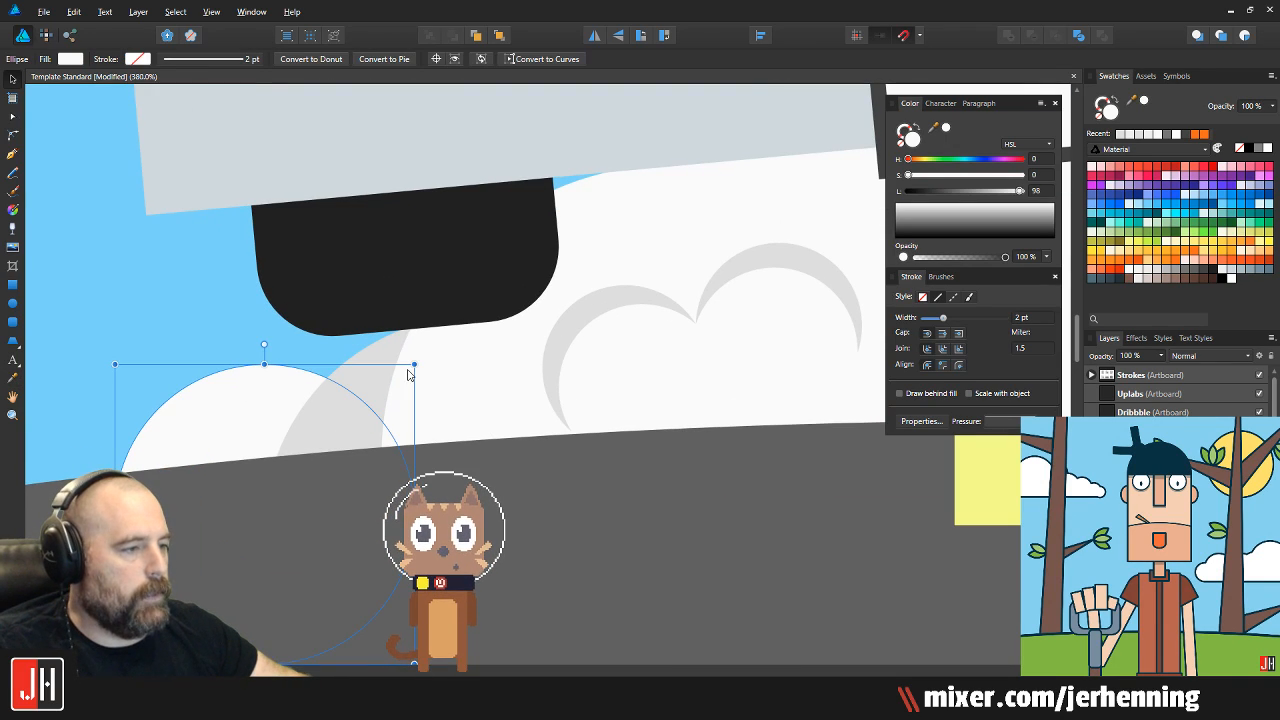
{"action": "left_click_drag", "start_coordinate": [413, 366], "coordinate": [294, 429]}
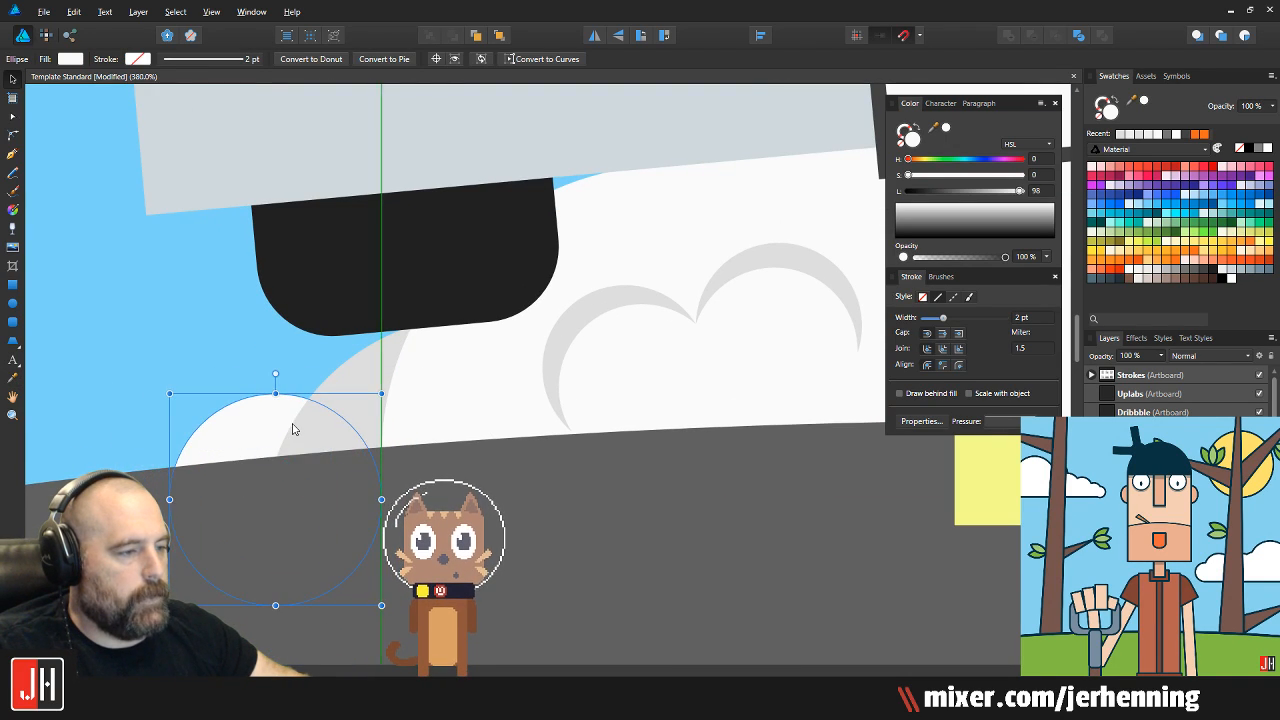
{"action": "scroll", "coordinate": [287, 448], "scroll_direction": "down", "scroll_amount": 5}
{"action": "scroll", "coordinate": [287, 448], "scroll_direction": "down", "scroll_amount": 3}
{"action": "key", "text": "ctrl+d"}
Shift the small off-white circle slightly up and right, closer to the cloud beneath the tire
{"action": "scroll", "coordinate": [300, 443], "scroll_direction": "up", "scroll_amount": 6}
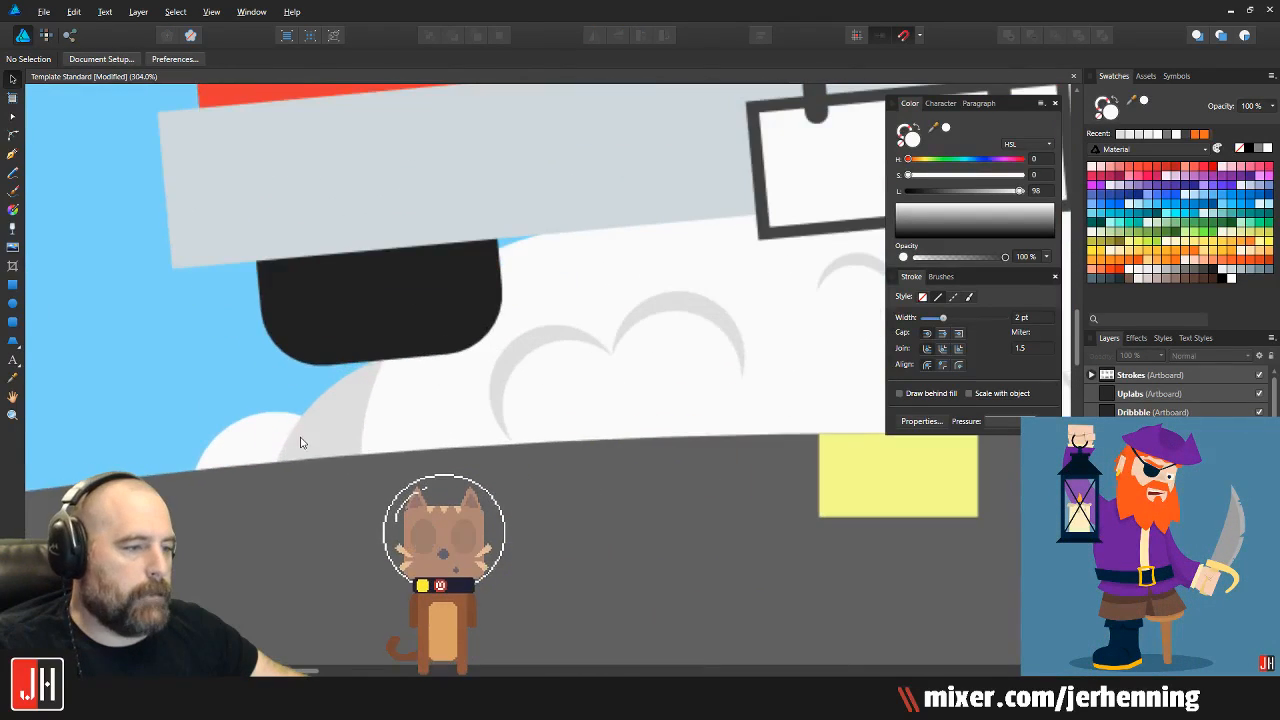
{"action": "left_click", "coordinate": [330, 420]}
{"action": "left_click_drag", "start_coordinate": [337, 409], "coordinate": [278, 427]}
{"action": "key", "text": "ctrl+d"}
{"action": "scroll", "coordinate": [313, 450], "scroll_direction": "down", "scroll_amount": 7}
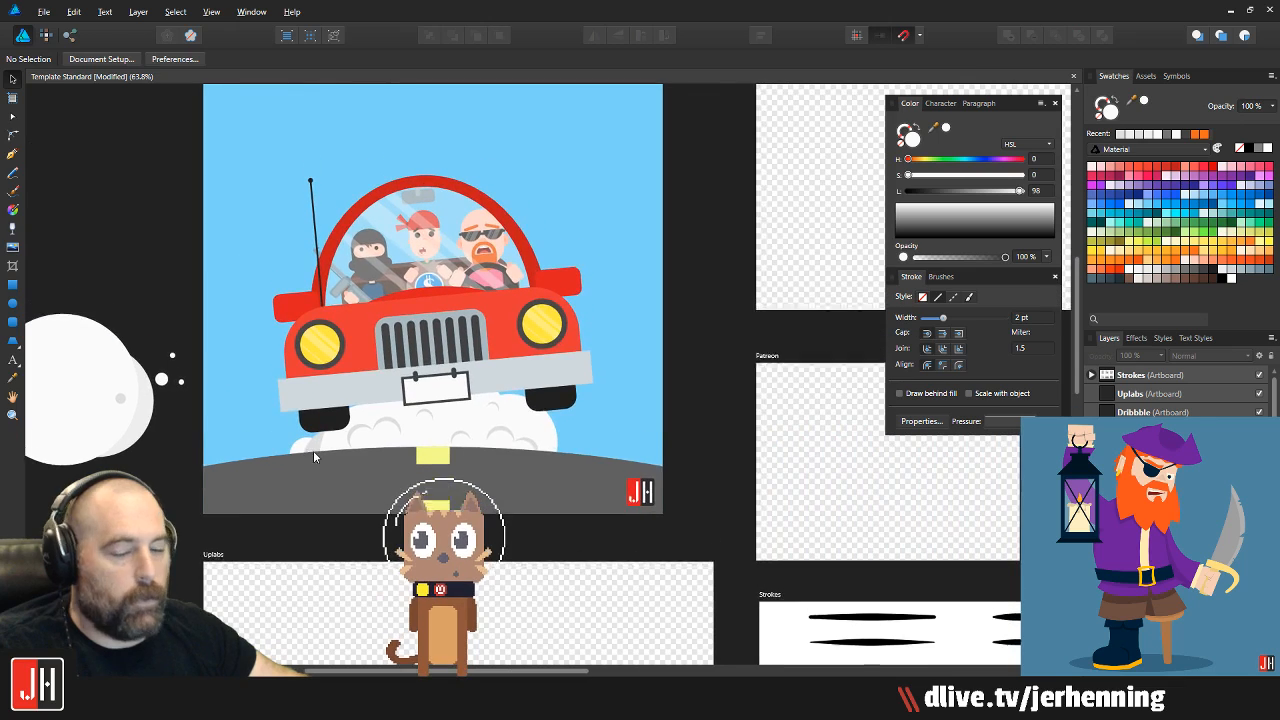
Shrink the small off-white circle slightly and add an even smaller copy to its left above the road
{"action": "scroll", "coordinate": [320, 447], "scroll_direction": "up", "scroll_amount": 7}
{"action": "left_click", "coordinate": [264, 456]}
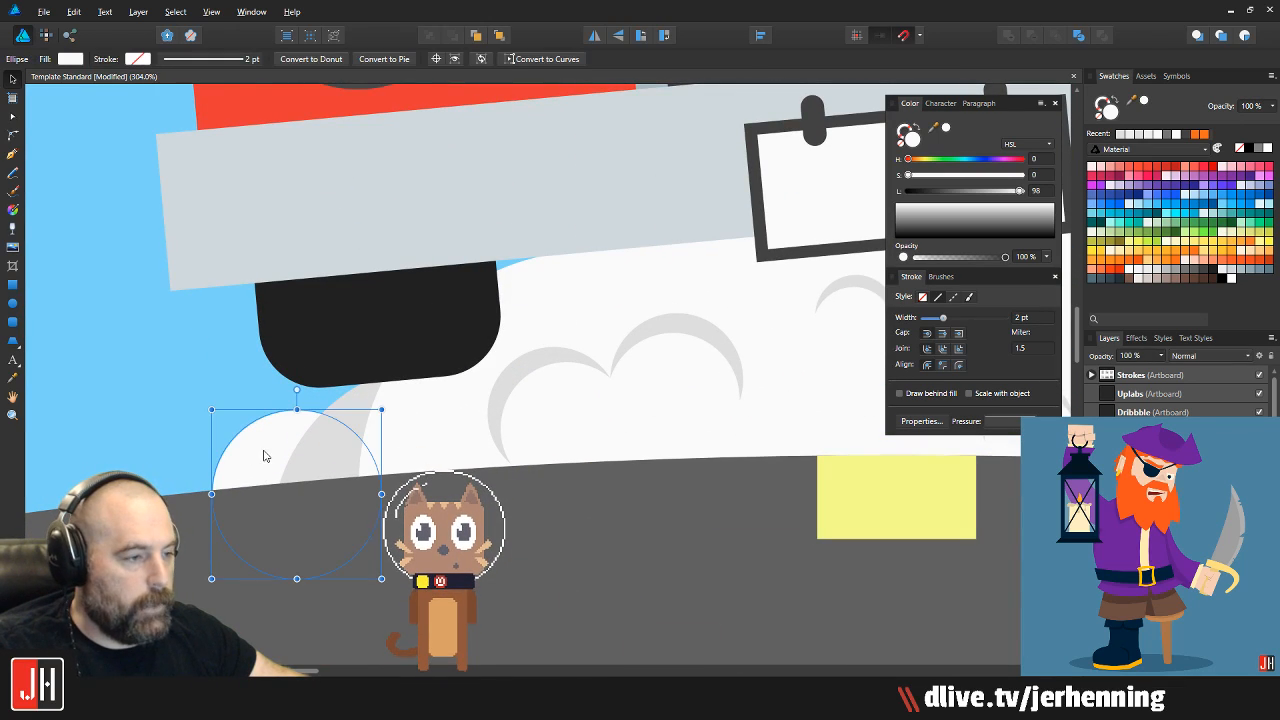
{"action": "left_click_drag", "start_coordinate": [381, 410], "coordinate": [362, 429]}
{"action": "left_click_drag", "start_coordinate": [281, 471], "coordinate": [246, 389]}
{"action": "left_click_drag", "start_coordinate": [301, 334], "coordinate": [224, 410]}
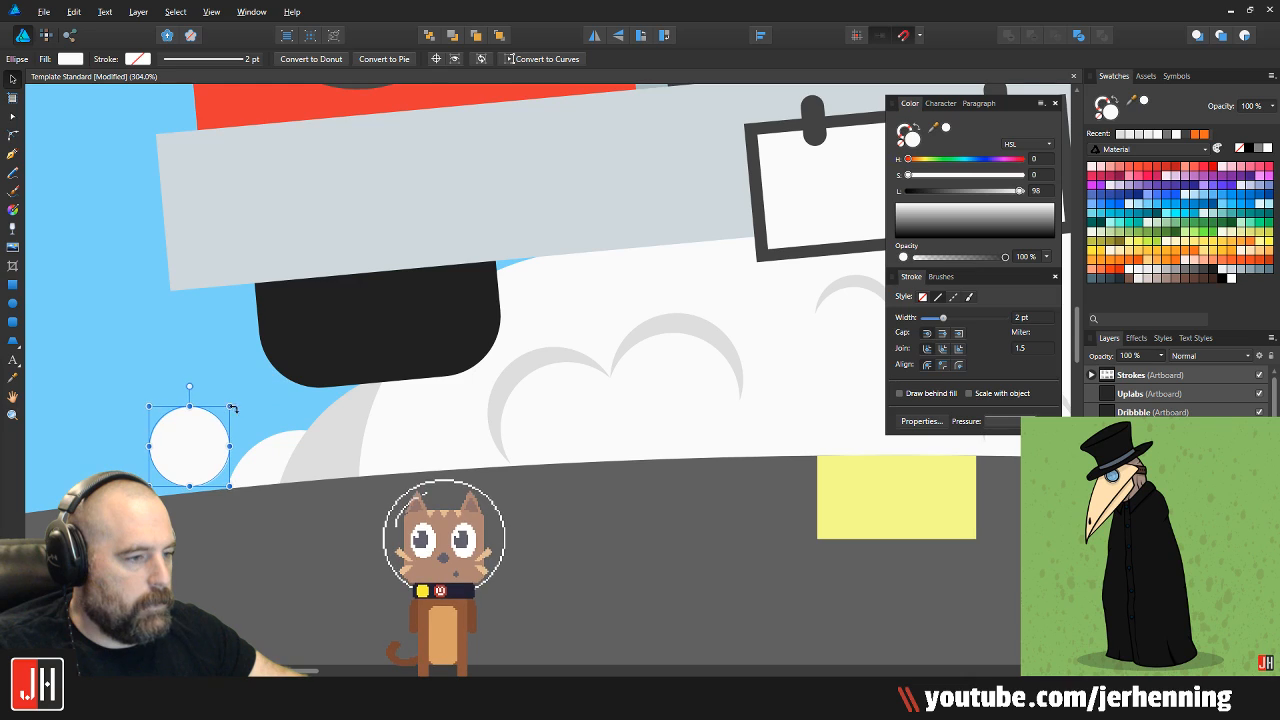
Duplicate the white circle at the outer end of the smoke cloud as a smaller puff farther out in the sky
{"action": "left_click_drag", "start_coordinate": [183, 398], "coordinate": [168, 389]}
{"action": "left_click_drag", "start_coordinate": [200, 349], "coordinate": [188, 360]}
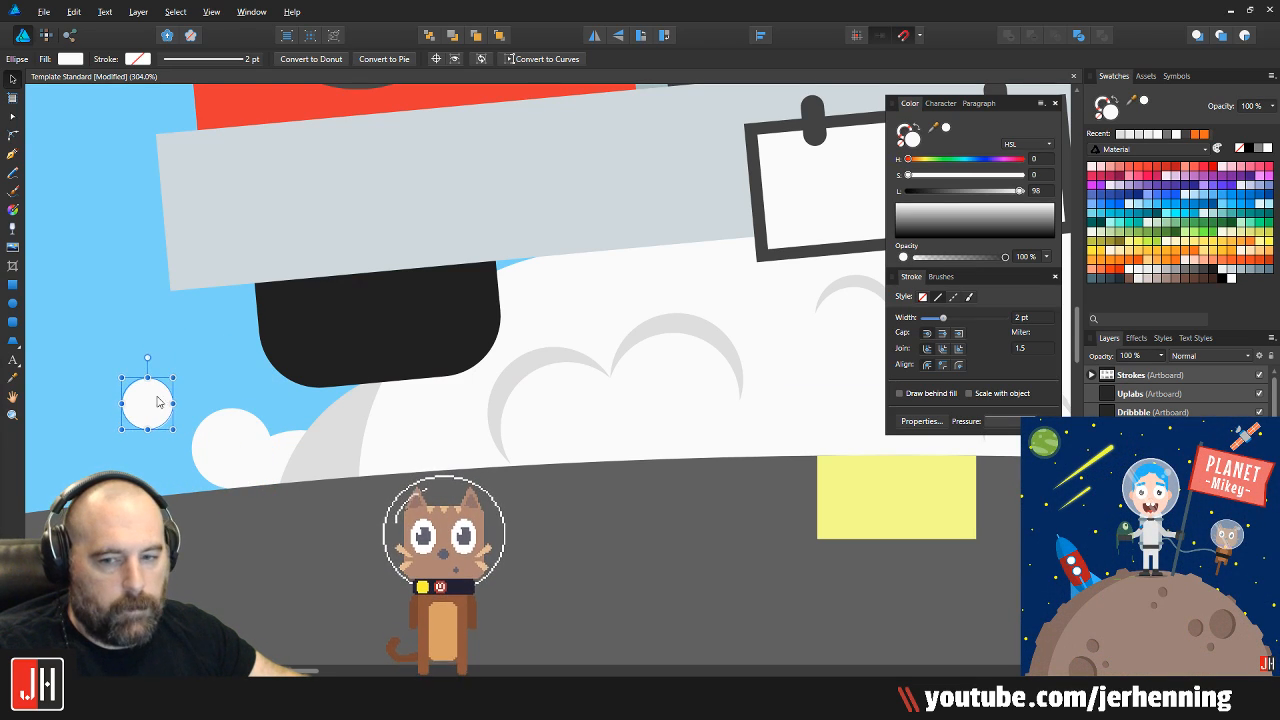
{"action": "scroll", "coordinate": [162, 394], "scroll_direction": "up", "scroll_amount": 2}
{"action": "left_click_drag", "start_coordinate": [157, 409], "coordinate": [193, 391]}
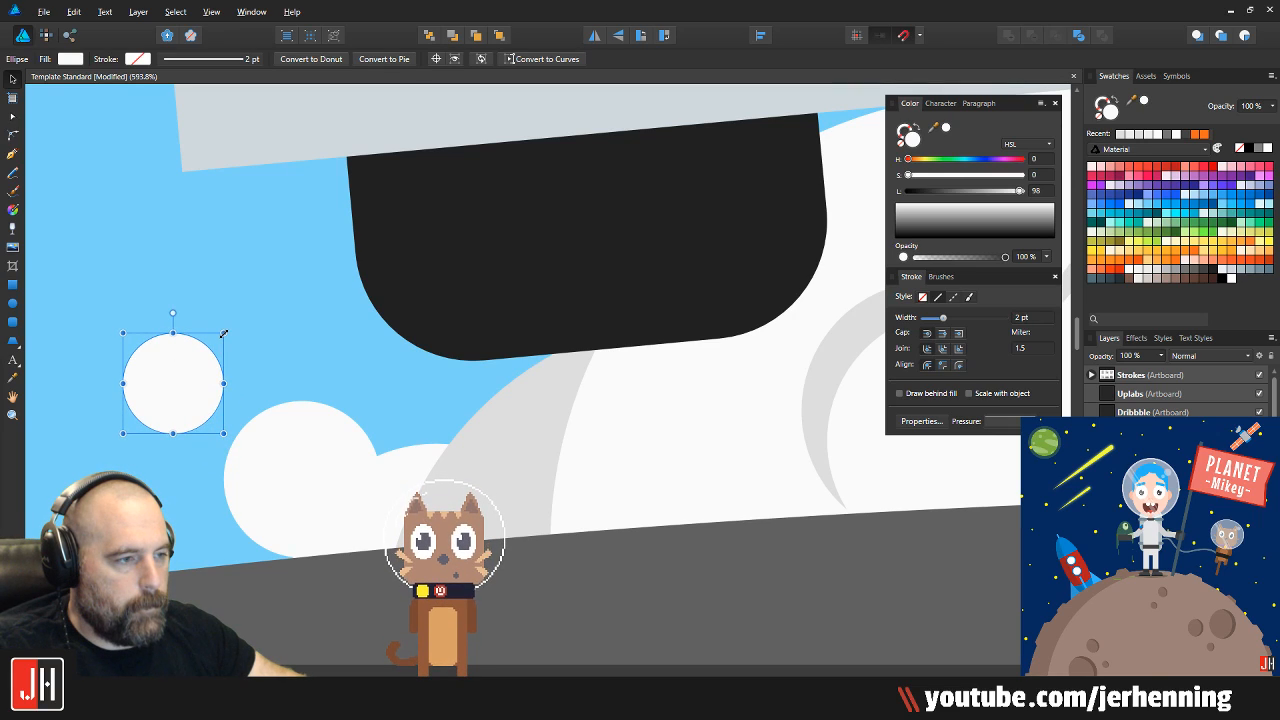
Shrink the outermost smoke circle and add a larger copy of it overlapping its outer edge
{"action": "left_click_drag", "start_coordinate": [223, 333], "coordinate": [200, 357]}
{"action": "left_click_drag", "start_coordinate": [184, 414], "coordinate": [142, 330]}
{"action": "left_click_drag", "start_coordinate": [160, 286], "coordinate": [137, 348]}
{"action": "left_click_drag", "start_coordinate": [154, 348], "coordinate": [371, 375]}
{"action": "scroll", "coordinate": [412, 391], "scroll_direction": "down", "scroll_amount": 4}
{"action": "scroll", "coordinate": [412, 391], "scroll_direction": "up", "scroll_amount": 4}
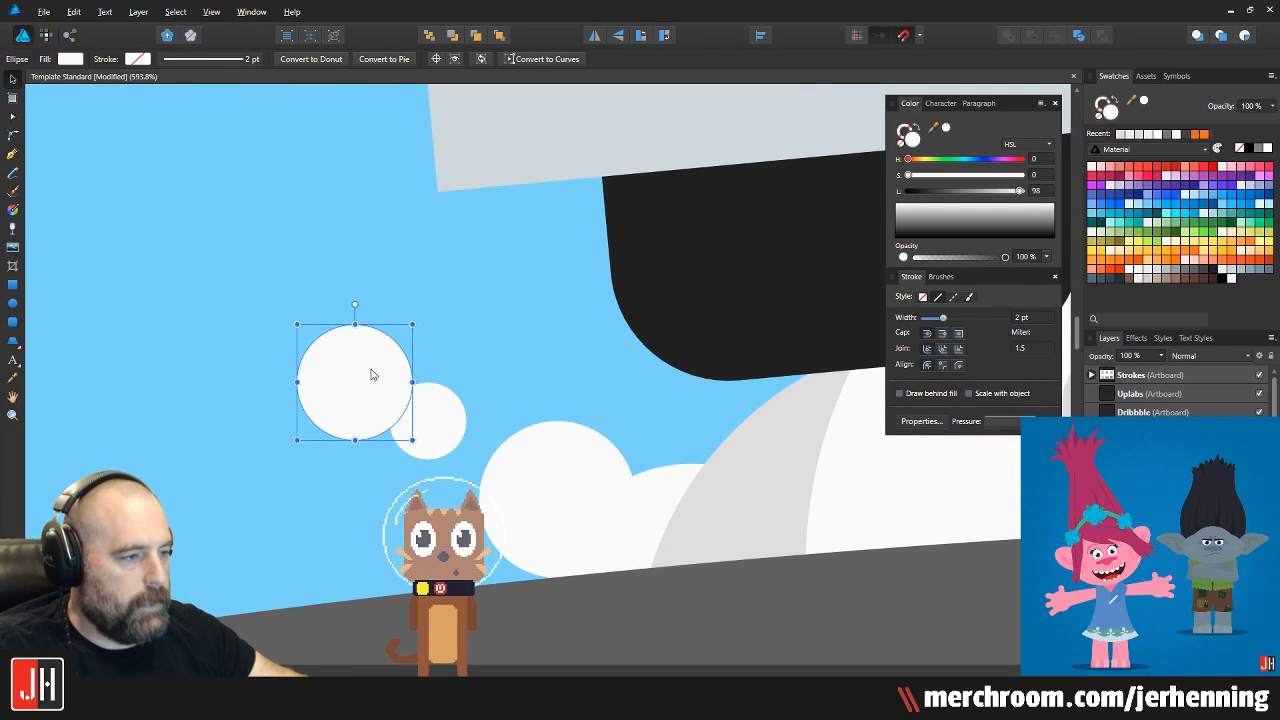
Select the three small circles lying beside the Instagram artboard and move them into the sky near the smoke trail
{"action": "scroll", "coordinate": [366, 392], "scroll_direction": "down", "scroll_amount": 9}
{"action": "left_click_drag", "start_coordinate": [229, 282], "coordinate": [297, 411]}
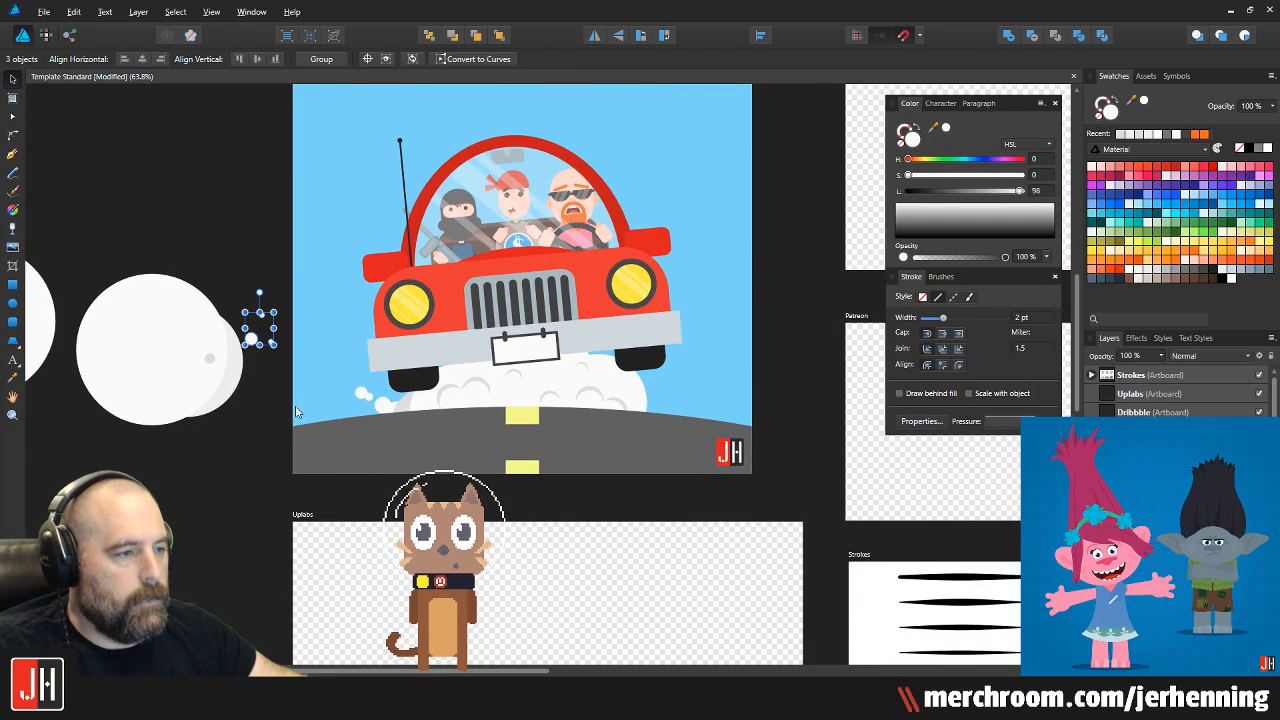
{"action": "scroll", "coordinate": [288, 371], "scroll_direction": "up", "scroll_amount": 3}
{"action": "left_click_drag", "start_coordinate": [215, 305], "coordinate": [387, 376]}
{"action": "scroll", "coordinate": [389, 371], "scroll_direction": "up", "scroll_amount": 3}
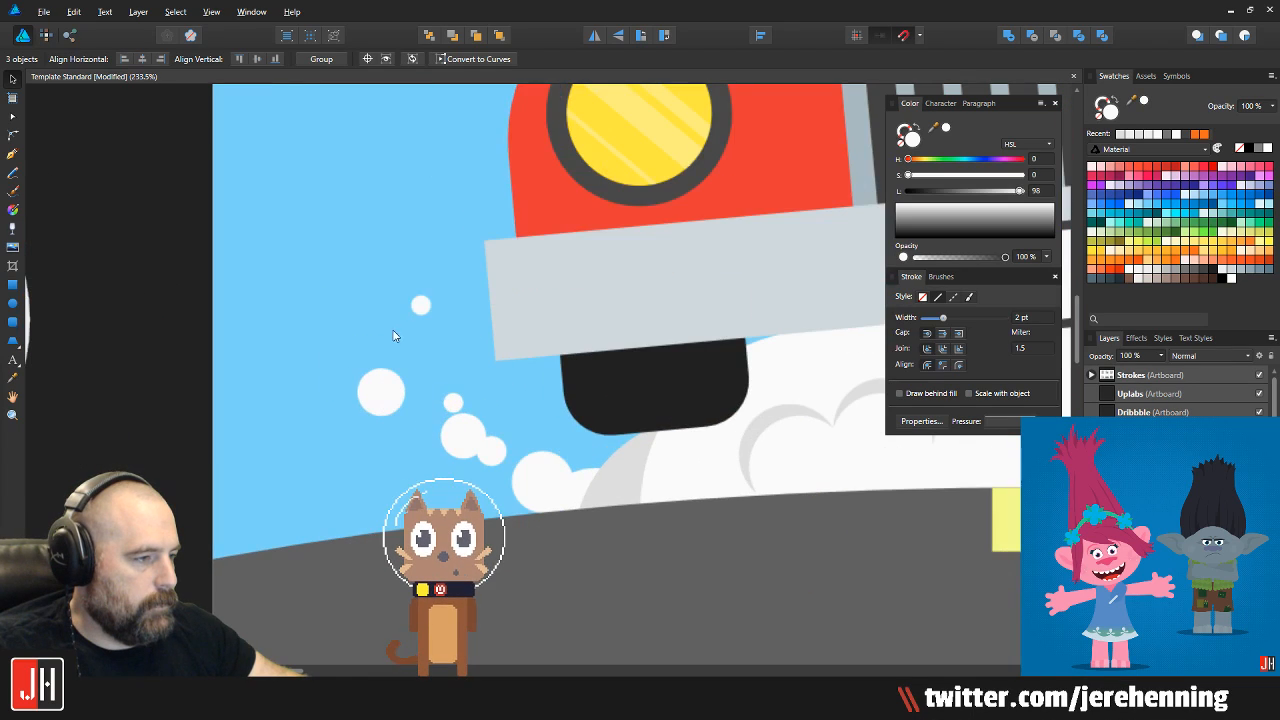
Spread the three newly placed circles around the end of the smoke trail and shrink the largest one
{"action": "left_click_drag", "start_coordinate": [412, 275], "coordinate": [273, 371]}
{"action": "left_click_drag", "start_coordinate": [455, 392], "coordinate": [422, 412]}
{"action": "left_click", "coordinate": [428, 400]}
{"action": "scroll", "coordinate": [440, 390], "scroll_direction": "up", "scroll_amount": 4}
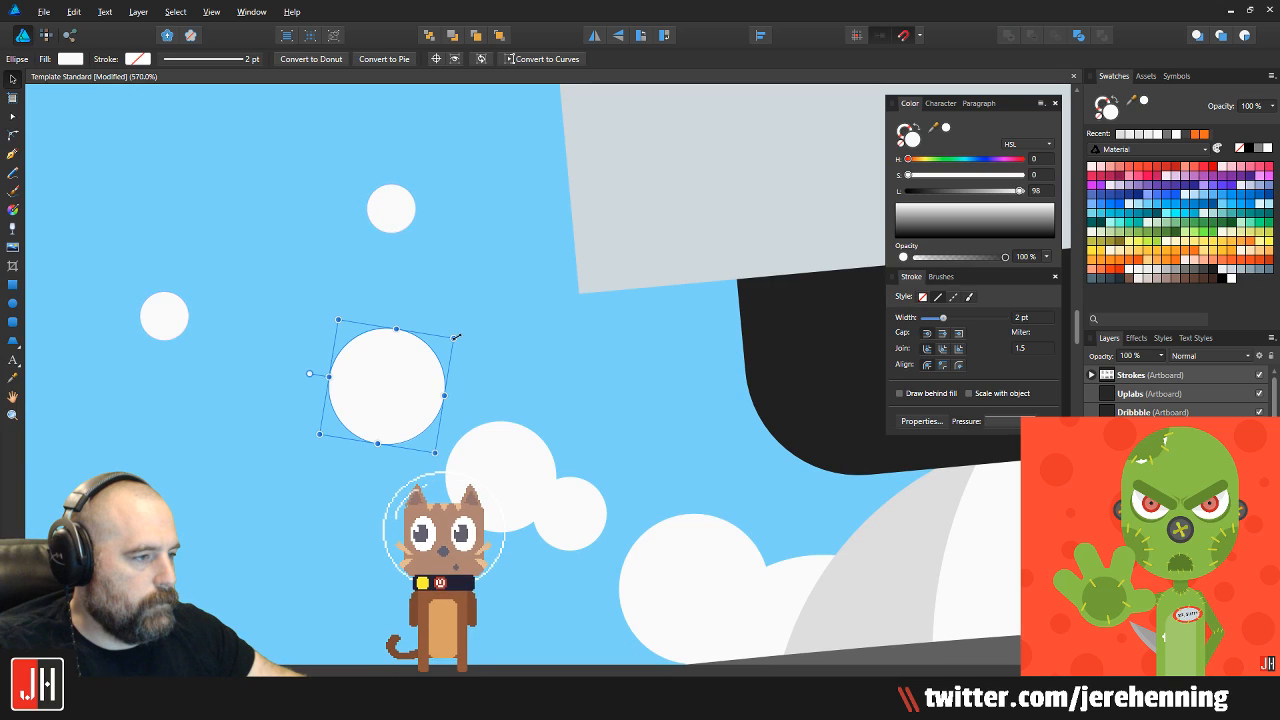
{"action": "left_click_drag", "start_coordinate": [456, 338], "coordinate": [421, 378]}
{"action": "left_click_drag", "start_coordinate": [397, 234], "coordinate": [374, 286]}
{"action": "left_click_drag", "start_coordinate": [164, 318], "coordinate": [146, 386]}
{"action": "scroll", "coordinate": [189, 443], "scroll_direction": "down", "scroll_amount": 12}
{"action": "key", "text": "ctrl+d"}
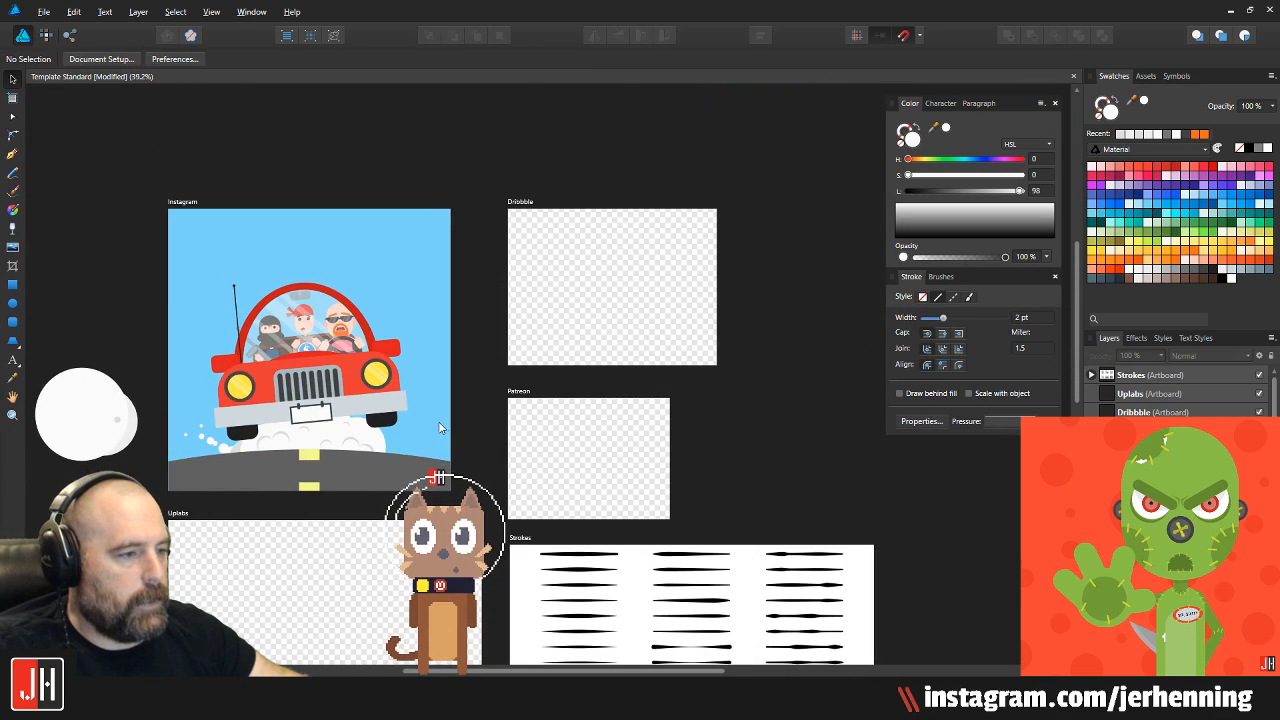
Remove the tiny overlapping circle between the two larger puffs and bring the outer circles closer to the smoke cloud
{"action": "scroll", "coordinate": [322, 453], "scroll_direction": "up", "scroll_amount": 6}
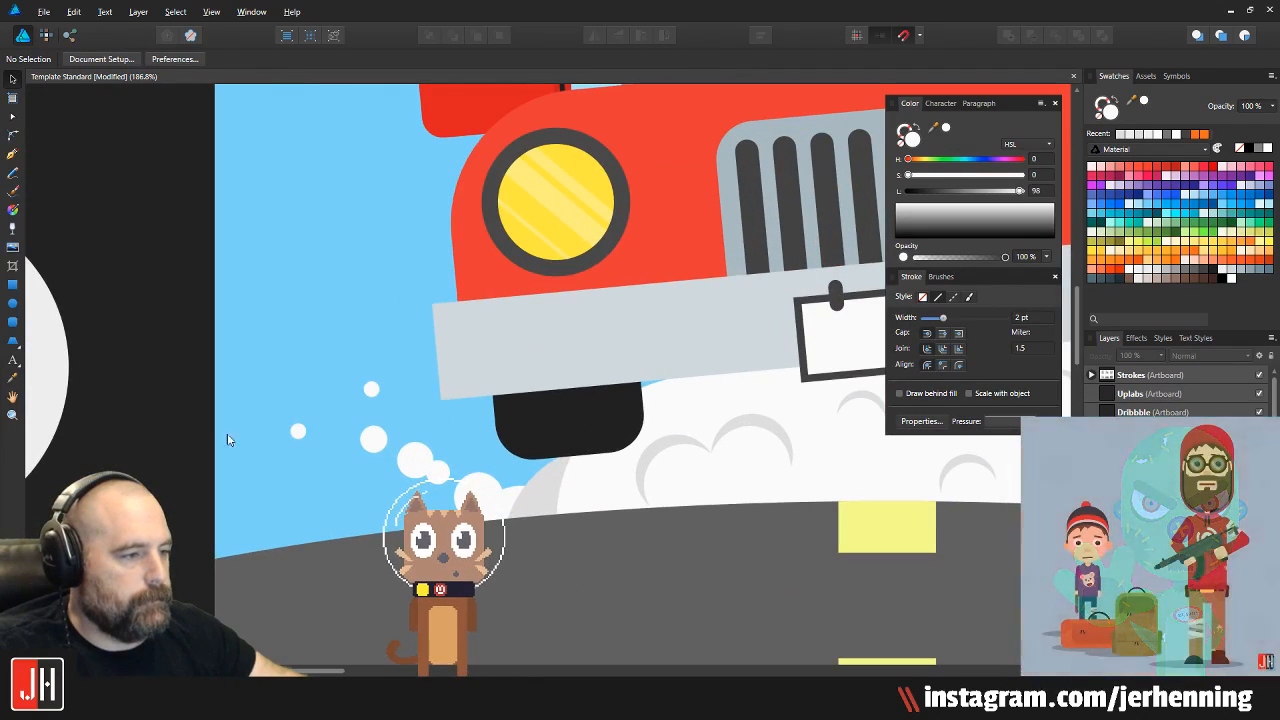
{"action": "left_click_drag", "start_coordinate": [163, 346], "coordinate": [486, 506]}
{"action": "scroll", "coordinate": [450, 472], "scroll_direction": "up", "scroll_amount": 3}
{"action": "scroll", "coordinate": [486, 506], "scroll_direction": "down", "scroll_amount": 12}
{"action": "key", "text": "ctrl+d"}
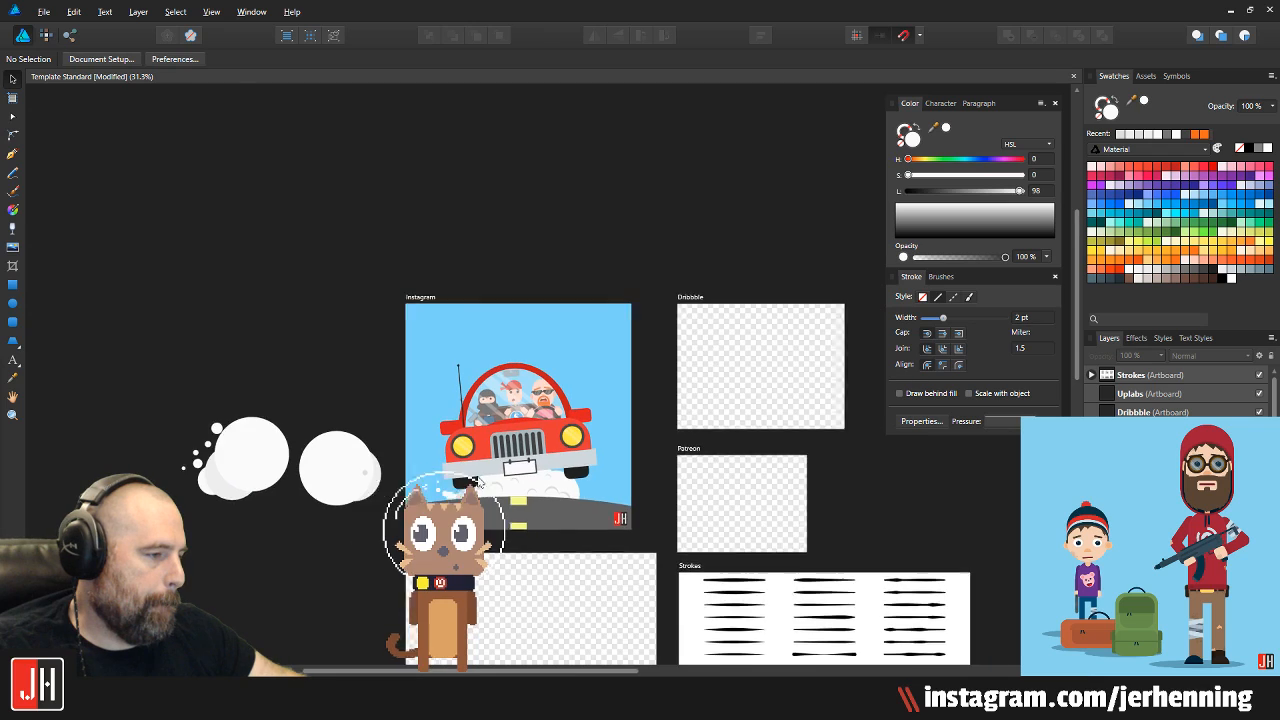
Enlarge the two circles nearest the smoke cloud together and set them against the cloud's outer end
{"action": "scroll", "coordinate": [587, 470], "scroll_direction": "up", "scroll_amount": 6}
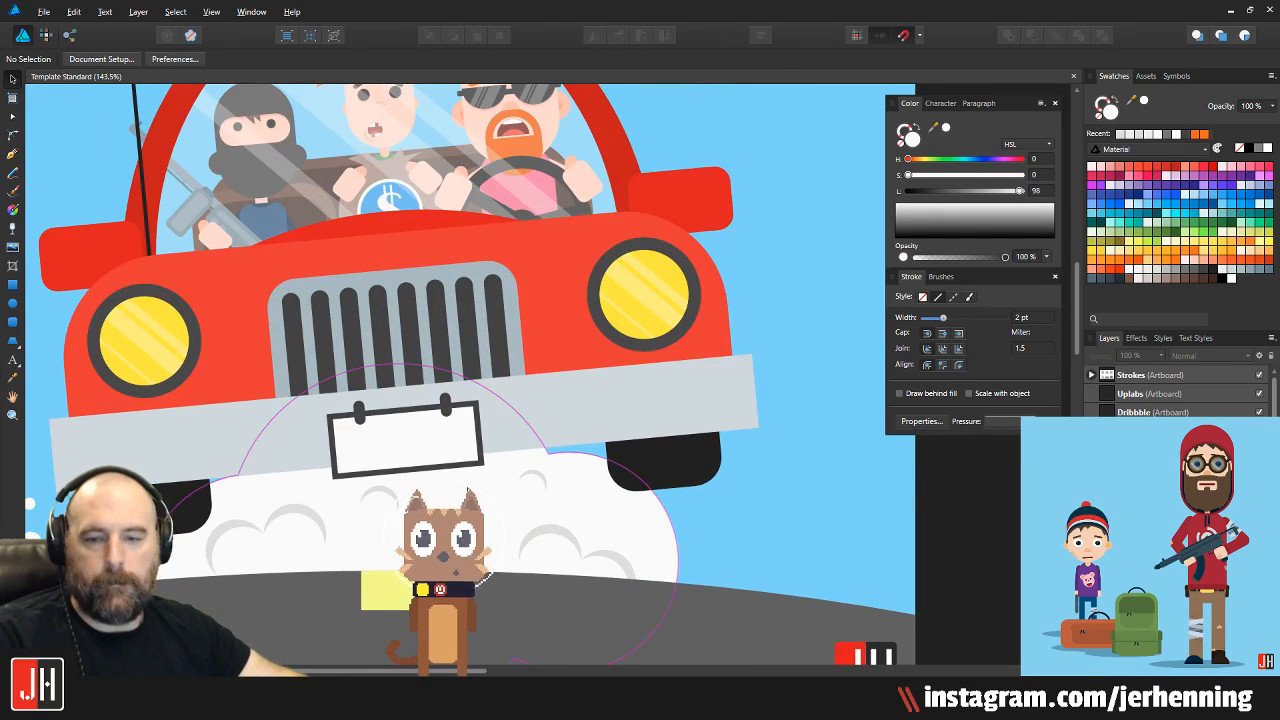
{"action": "scroll", "coordinate": [440, 490], "scroll_direction": "down", "scroll_amount": 4}
{"action": "scroll", "coordinate": [430, 450], "scroll_direction": "up", "scroll_amount": 3}
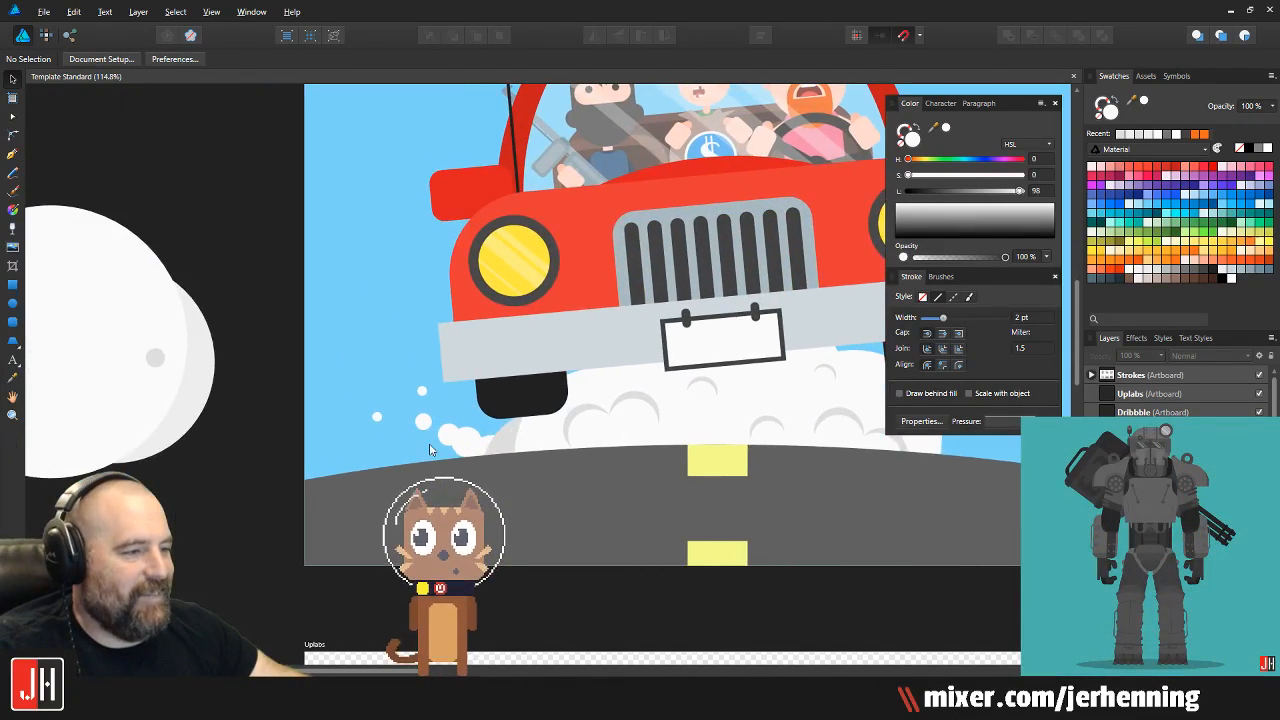
{"action": "scroll", "coordinate": [430, 450], "scroll_direction": "up", "scroll_amount": 5}
{"action": "left_click", "coordinate": [465, 410]}
{"action": "left_click", "coordinate": [555, 437], "text": "shift"}
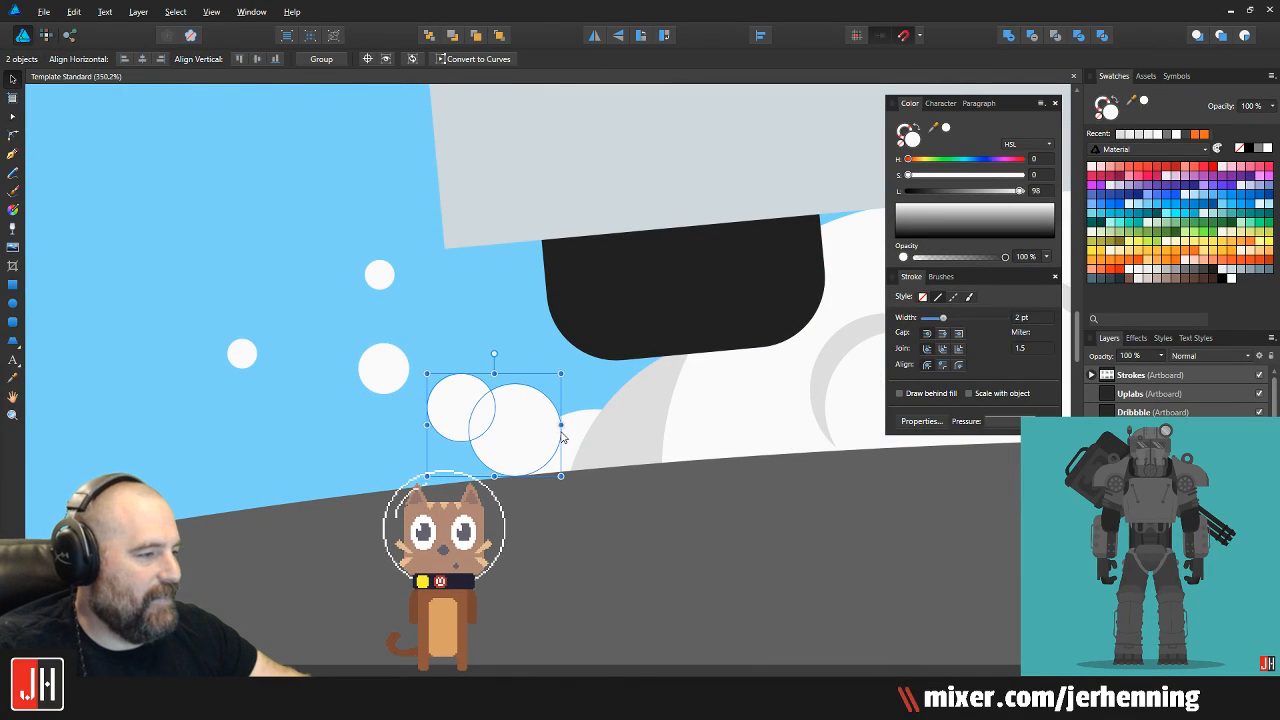
{"action": "left_click_drag", "start_coordinate": [680, 376], "coordinate": [737, 326]}
{"action": "left_click_drag", "start_coordinate": [520, 426], "coordinate": [544, 443]}
Move the three small detached circles together slightly up and away from the smoke cloud
{"action": "scroll", "coordinate": [420, 415], "scroll_direction": "up", "scroll_amount": 2}
{"action": "left_click_drag", "start_coordinate": [357, 351], "coordinate": [357, 329]}
{"action": "scroll", "coordinate": [371, 260], "scroll_direction": "up", "scroll_amount": 1}
{"action": "scroll", "coordinate": [372, 245], "scroll_direction": "left", "scroll_amount": 1}
{"action": "left_click", "coordinate": [373, 231]}
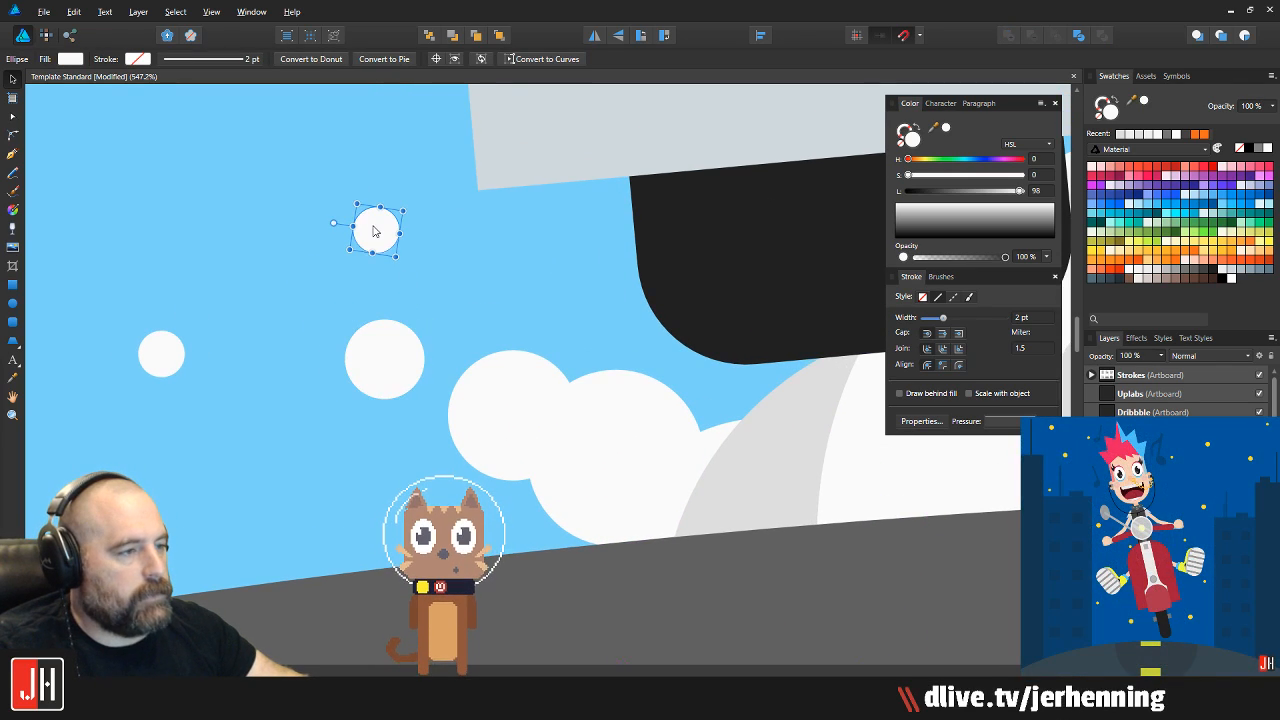
{"action": "left_click", "coordinate": [168, 368], "text": "shift"}
{"action": "left_click_drag", "start_coordinate": [384, 360], "coordinate": [366, 348]}
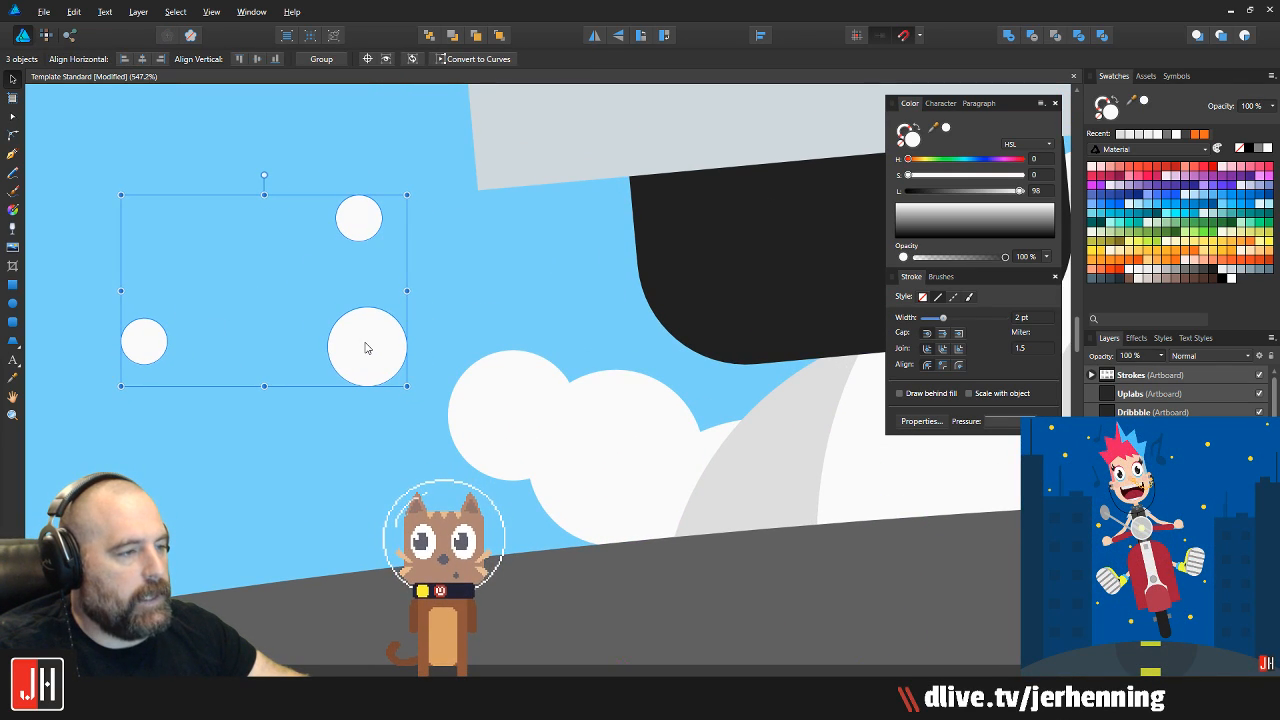
Select the three overlapping circles at the end of the smoke cloud and shift them slightly outward together
{"action": "left_click", "coordinate": [507, 418]}
{"action": "left_click", "coordinate": [618, 432], "text": "shift"}
{"action": "left_click_drag", "start_coordinate": [696, 476], "coordinate": [561, 407]}
{"action": "left_click", "coordinate": [594, 407], "text": "shift"}
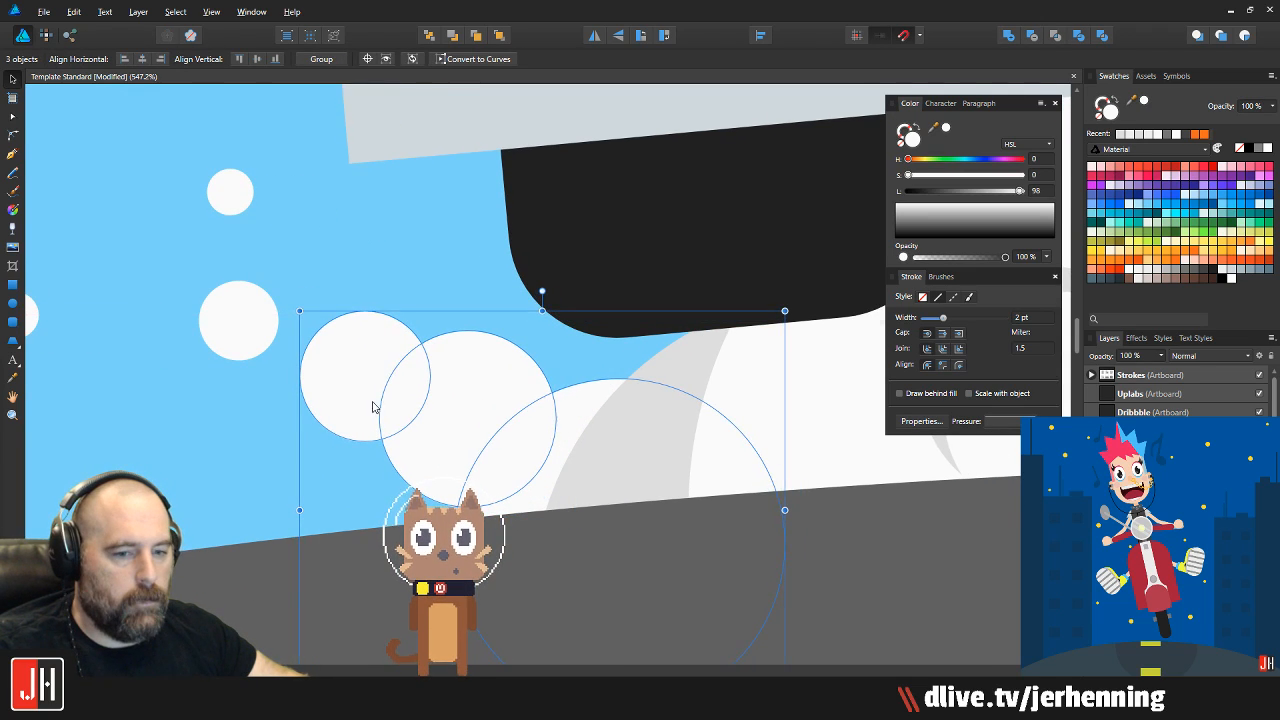
{"action": "scroll", "coordinate": [373, 406], "scroll_direction": "down", "scroll_amount": 4}
{"action": "scroll", "coordinate": [380, 390], "scroll_direction": "up", "scroll_amount": 4}
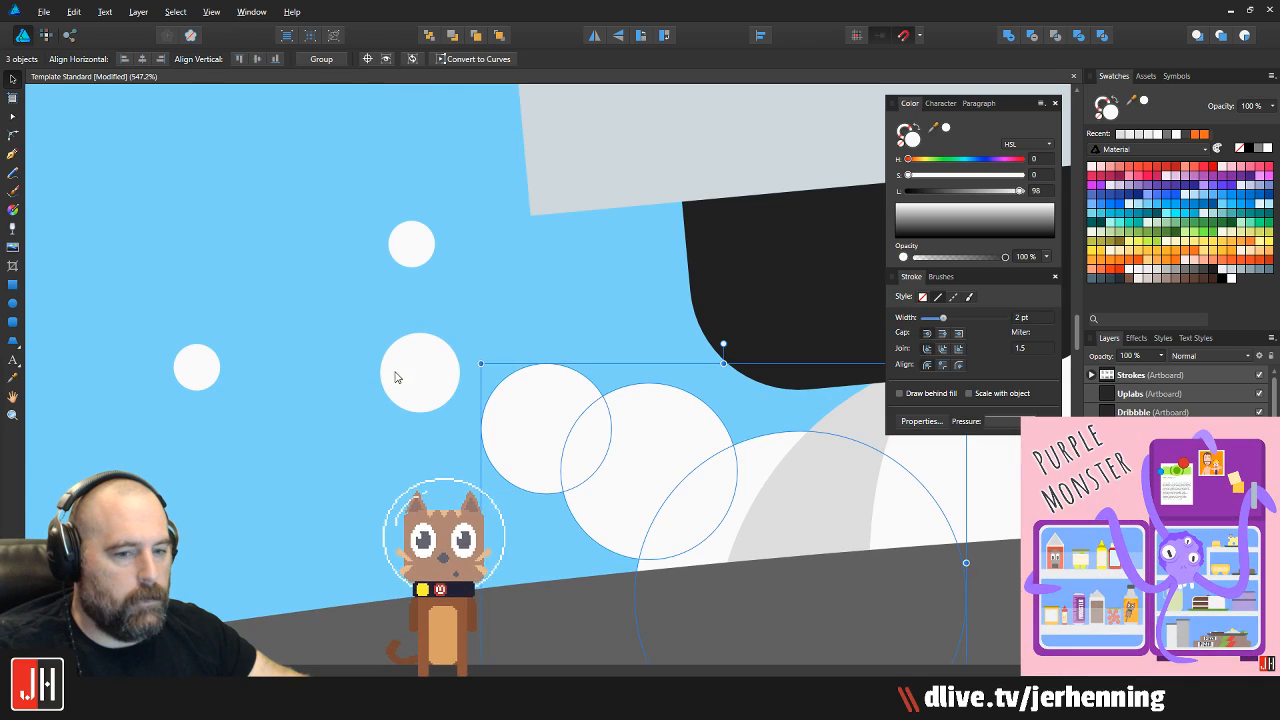
Move the two nearer detached circles slightly outward and lower the outermost one toward the road
{"action": "left_click_drag", "start_coordinate": [401, 377], "coordinate": [369, 375]}
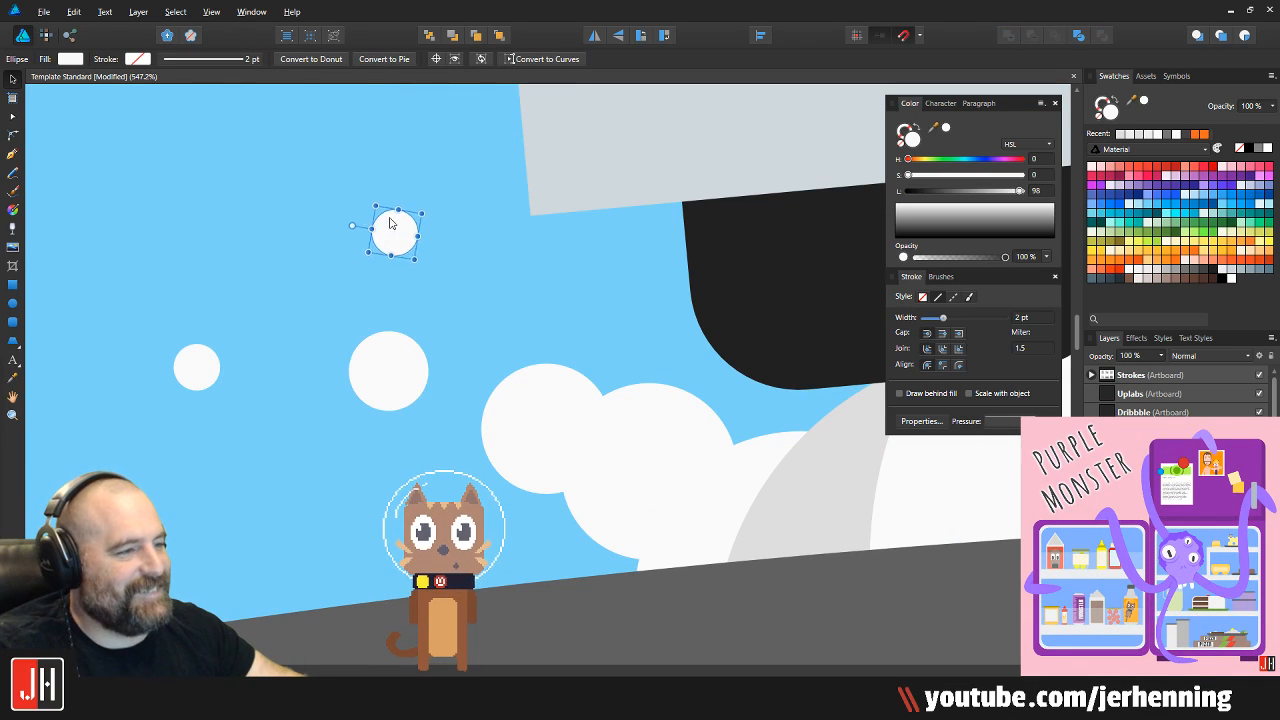
{"action": "left_click_drag", "start_coordinate": [191, 381], "coordinate": [204, 446]}
{"action": "scroll", "coordinate": [205, 446], "scroll_direction": "down", "scroll_amount": 9}
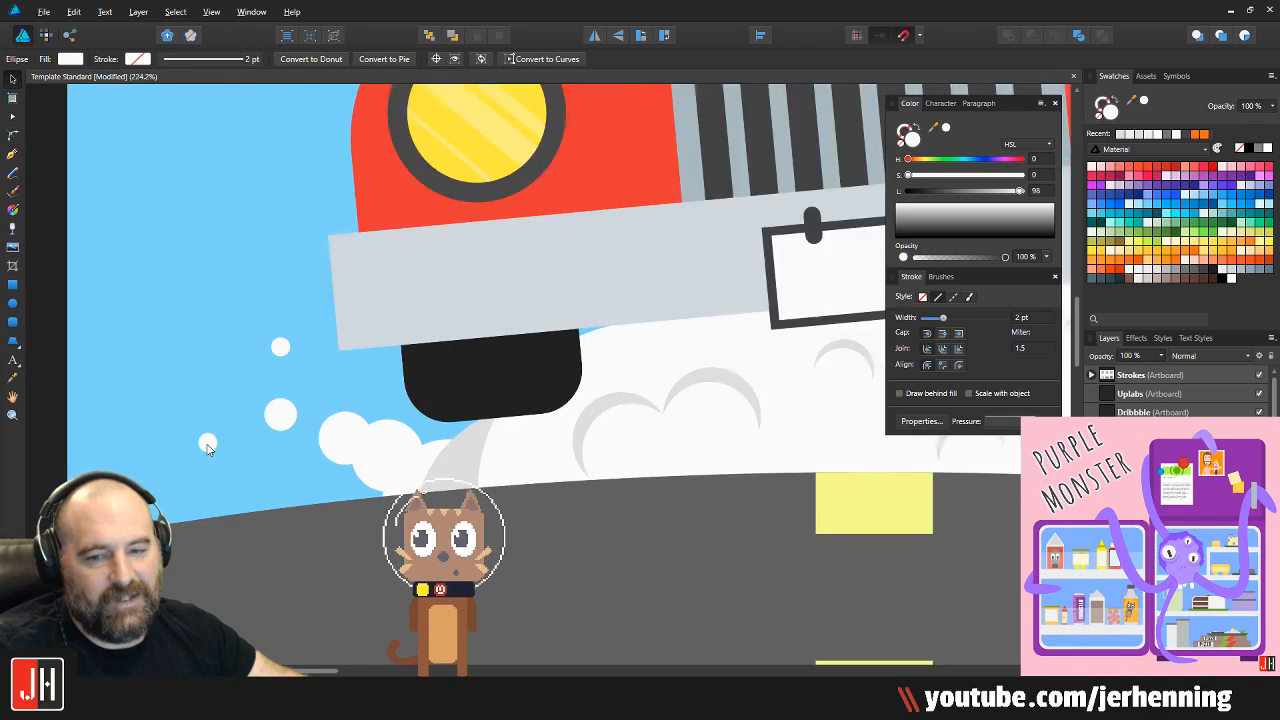
{"action": "left_click", "coordinate": [145, 293]}
Move the lowest detached circle slightly and shrink it into a tiny dot beside the smoke trail
{"action": "scroll", "coordinate": [193, 440], "scroll_direction": "up", "scroll_amount": 8}
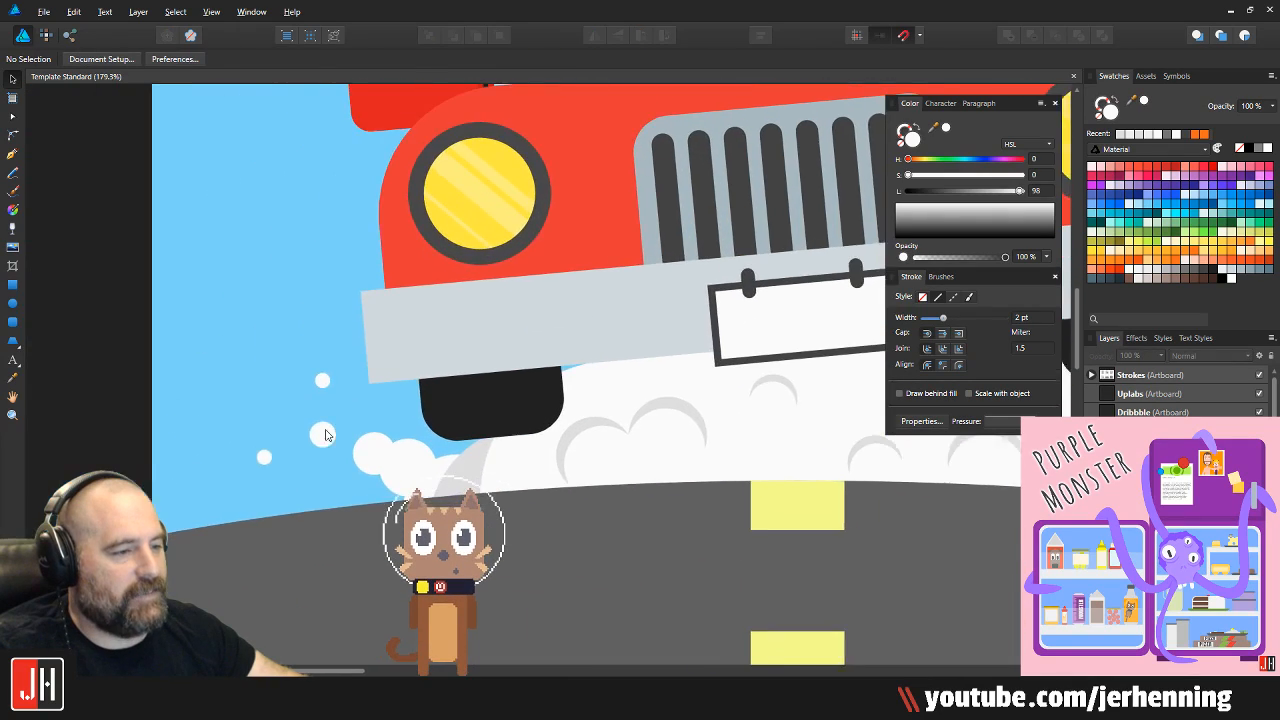
{"action": "left_click", "coordinate": [288, 465]}
{"action": "left_click_drag", "start_coordinate": [291, 470], "coordinate": [355, 498]}
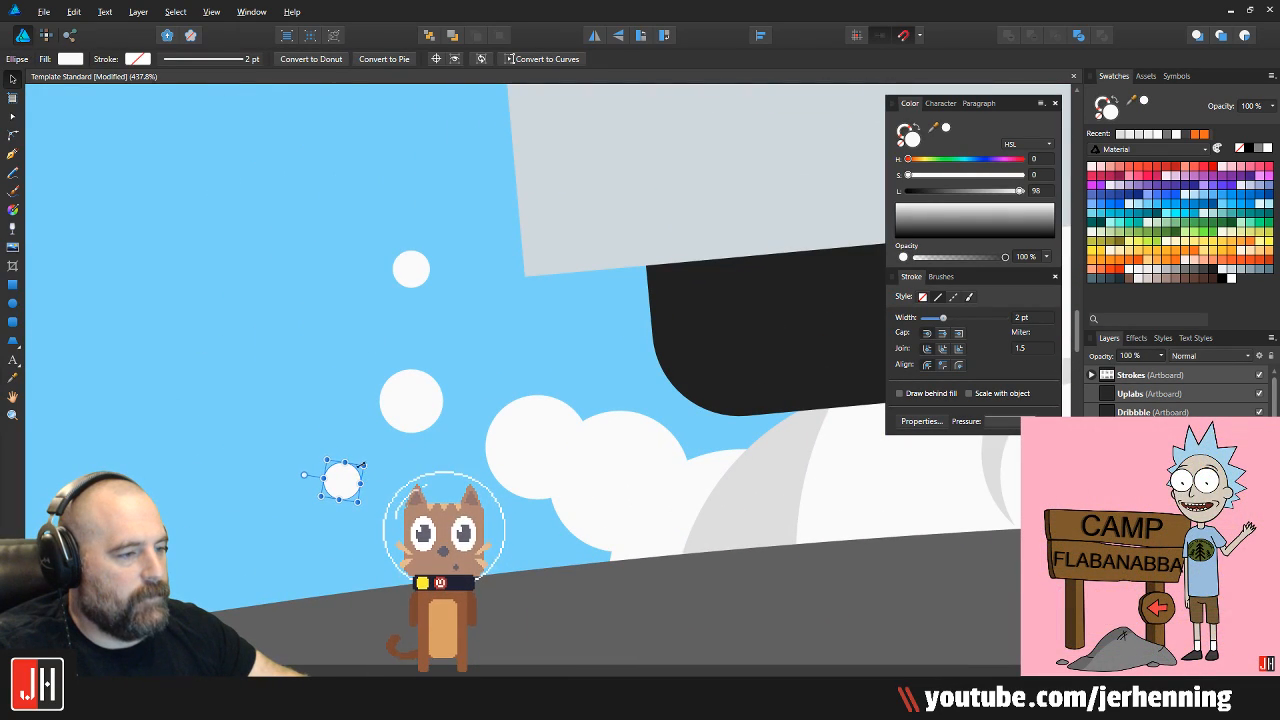
{"action": "scroll", "coordinate": [333, 487], "scroll_direction": "up", "scroll_amount": 2}
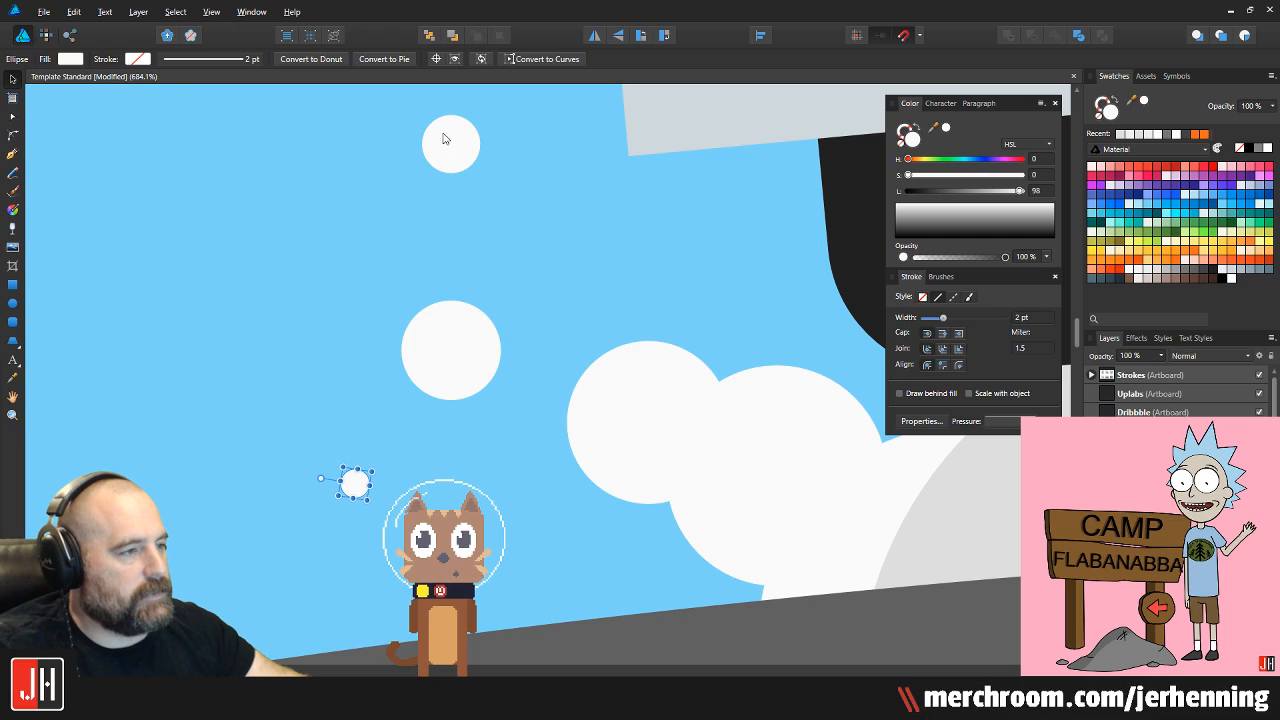
{"action": "scroll", "coordinate": [459, 171], "scroll_direction": "down", "scroll_amount": 5}
Open the Scene Study One document from the 2019 folder of completed vector artwork
{"action": "left_click", "coordinate": [43, 11]}
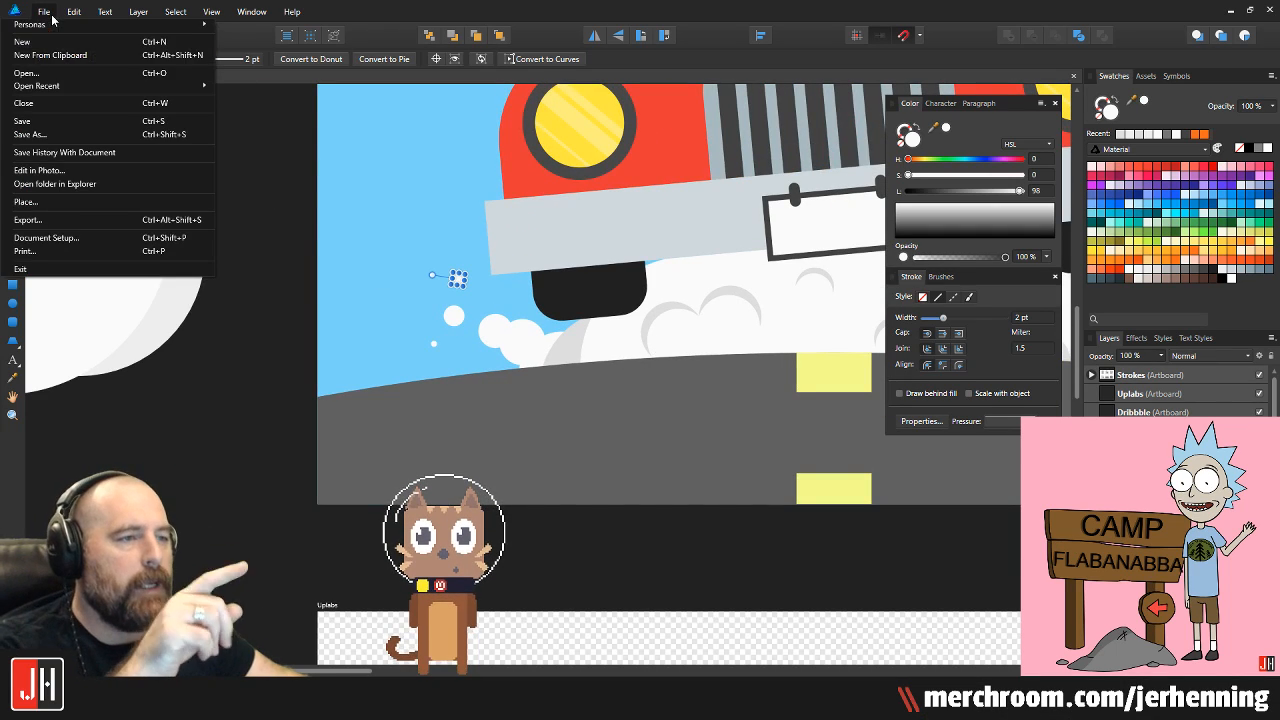
{"action": "left_click", "coordinate": [62, 72]}
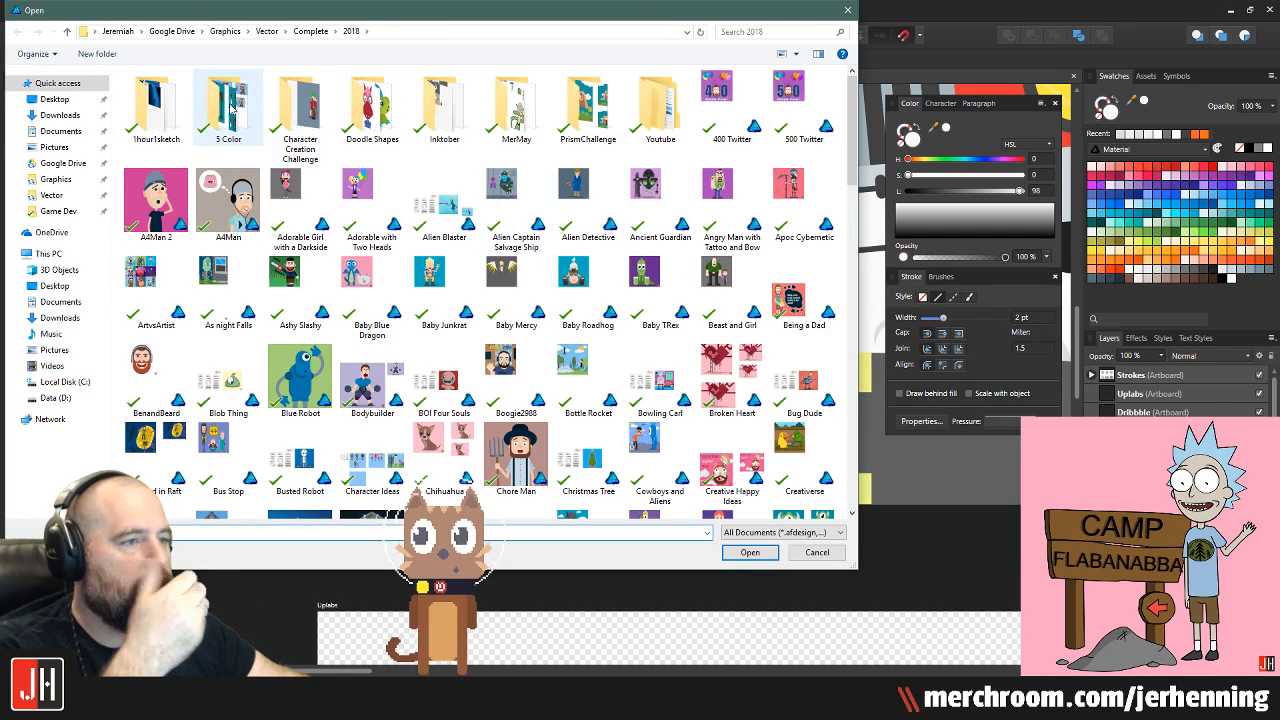
{"action": "left_click", "coordinate": [308, 31]}
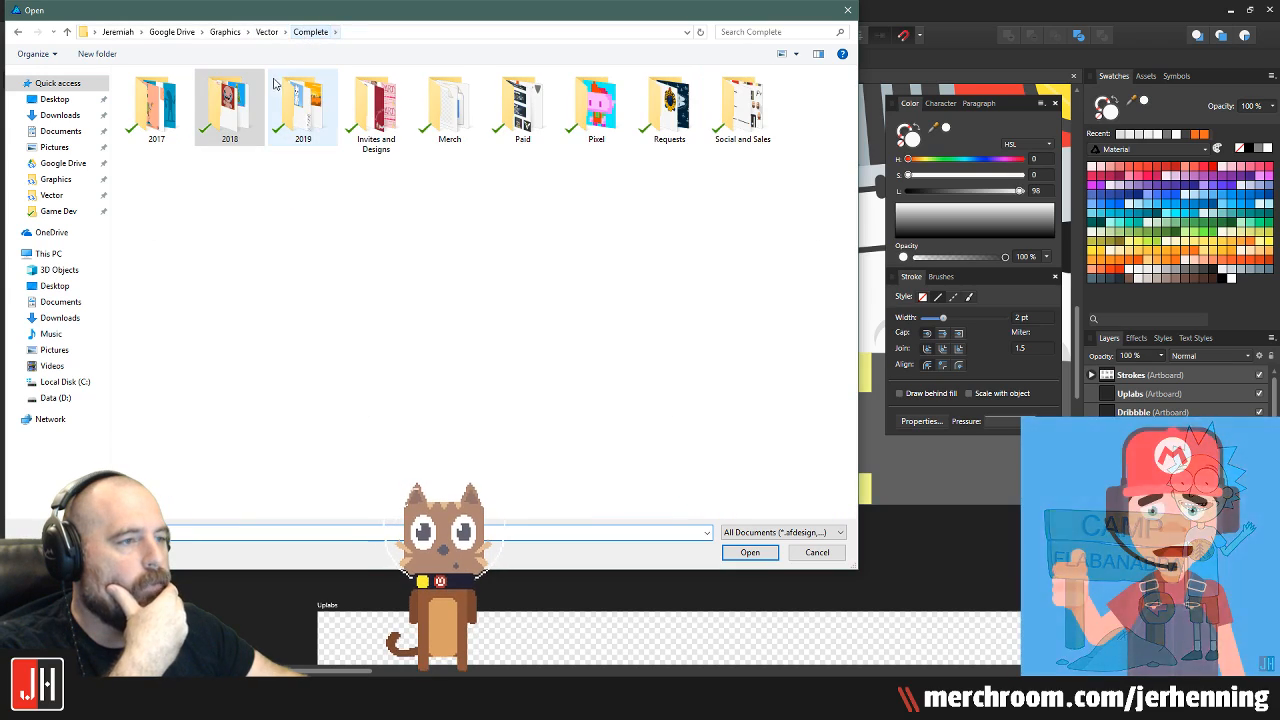
{"action": "double_click", "coordinate": [316, 116]}
{"action": "double_click", "coordinate": [300, 178]}
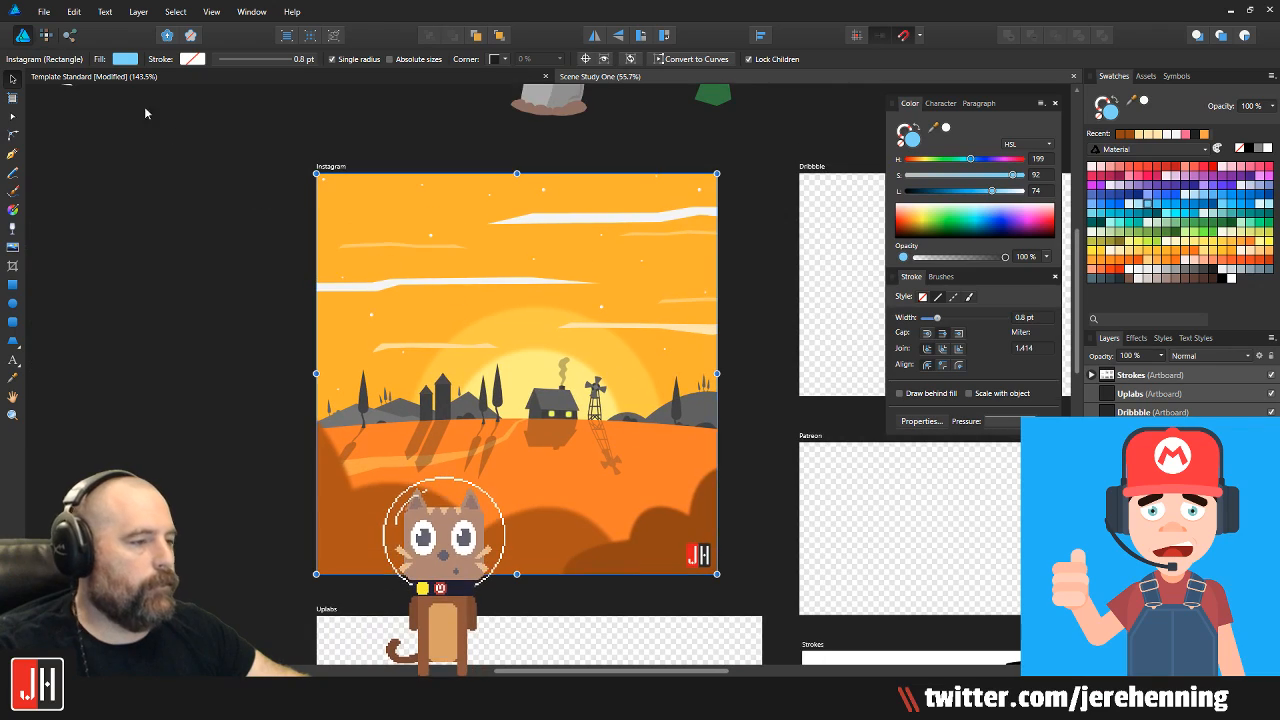
Export the Instagram artboard as a PNG-24 into the Slide Show folder under Social and Sales and close Scene Study One
{"action": "left_click", "coordinate": [44, 12]}
{"action": "left_click", "coordinate": [65, 213]}
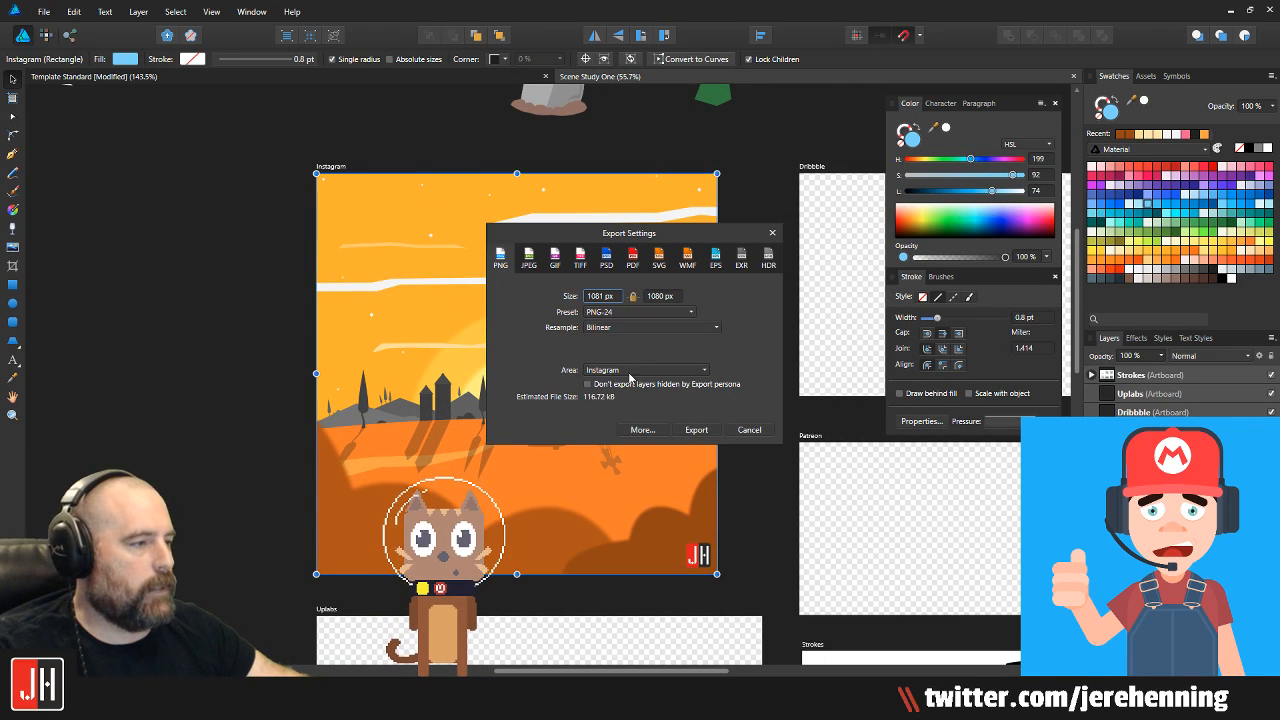
{"action": "left_click", "coordinate": [682, 432]}
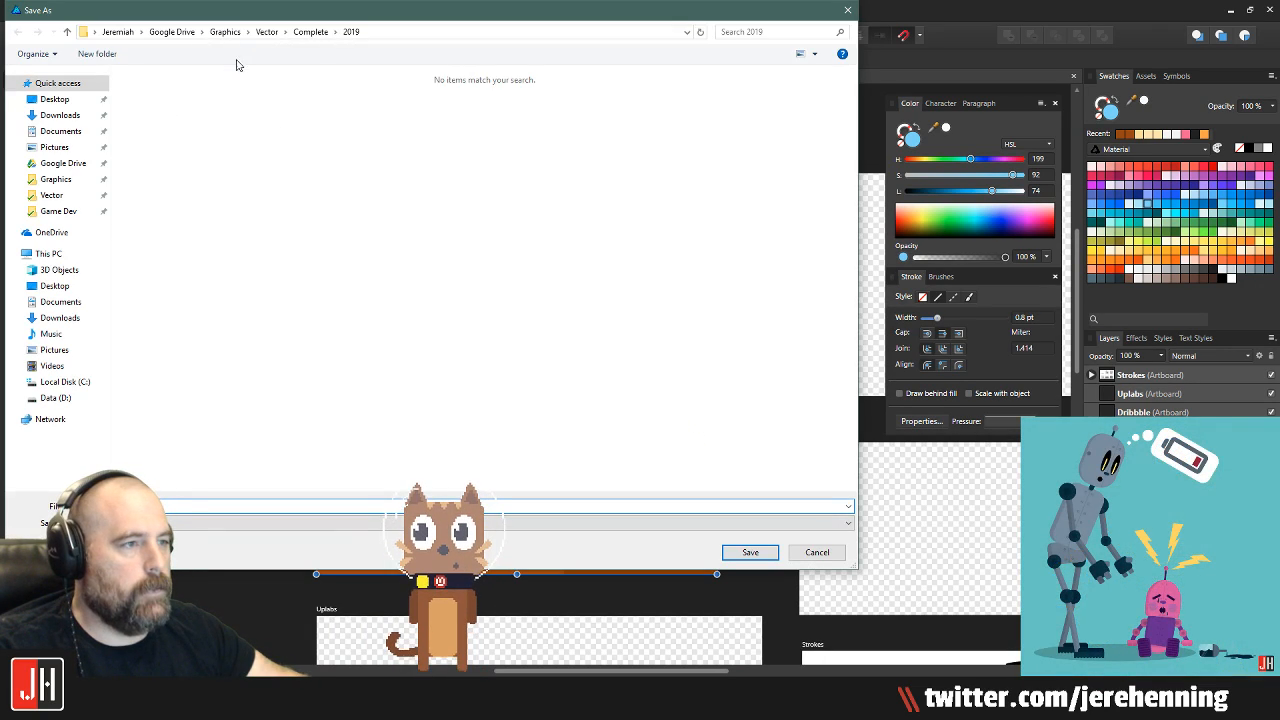
{"action": "left_click", "coordinate": [267, 32]}
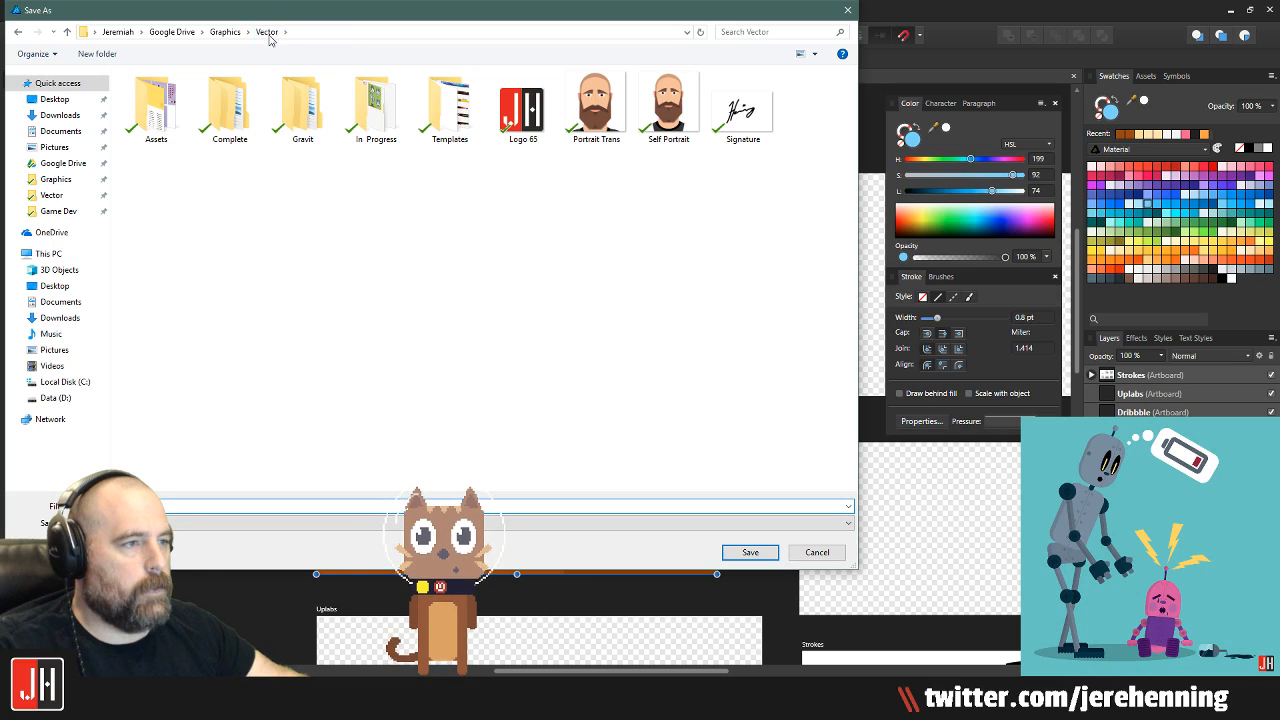
{"action": "double_click", "coordinate": [249, 119]}
{"action": "double_click", "coordinate": [757, 113]}
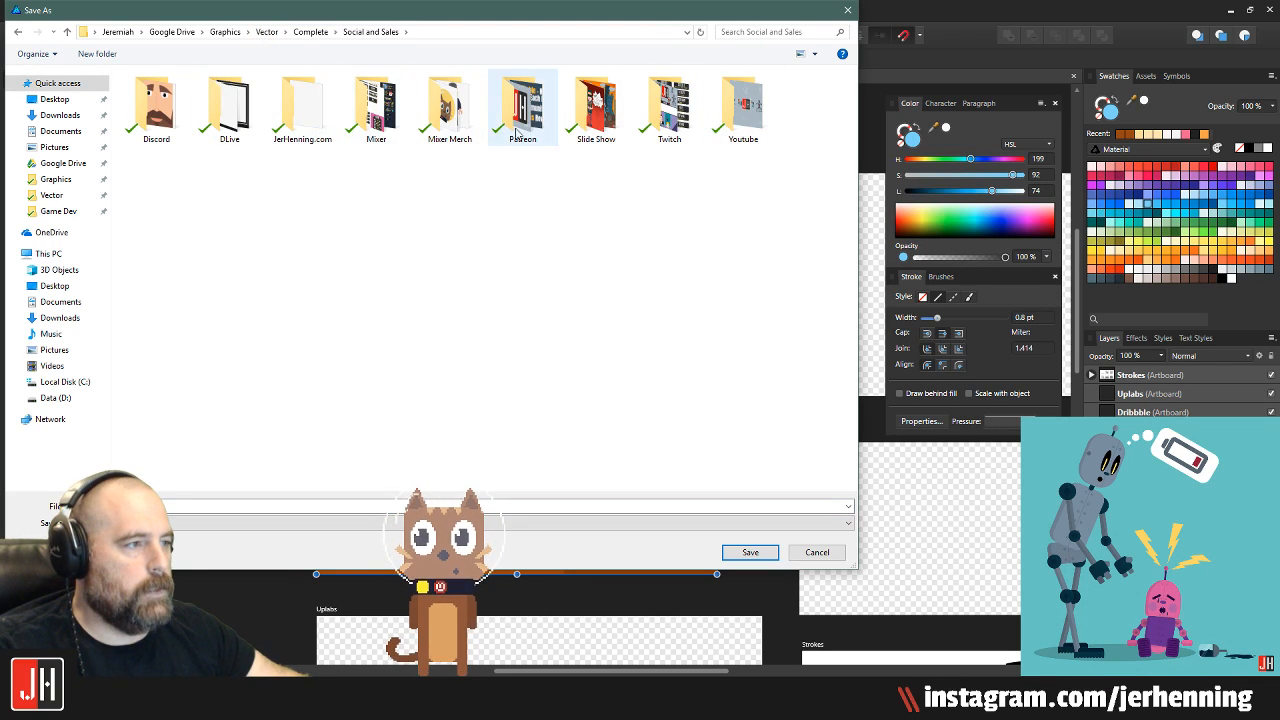
{"action": "double_click", "coordinate": [597, 107]}
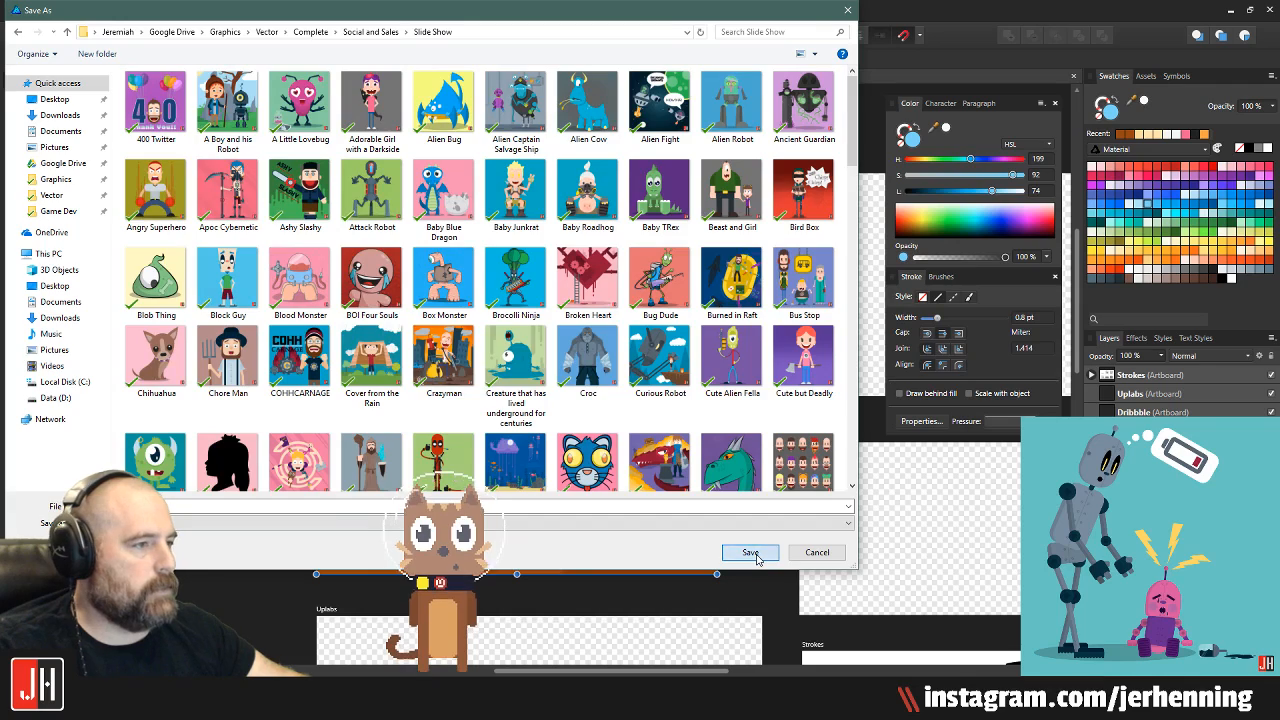
{"action": "left_click", "coordinate": [749, 552]}
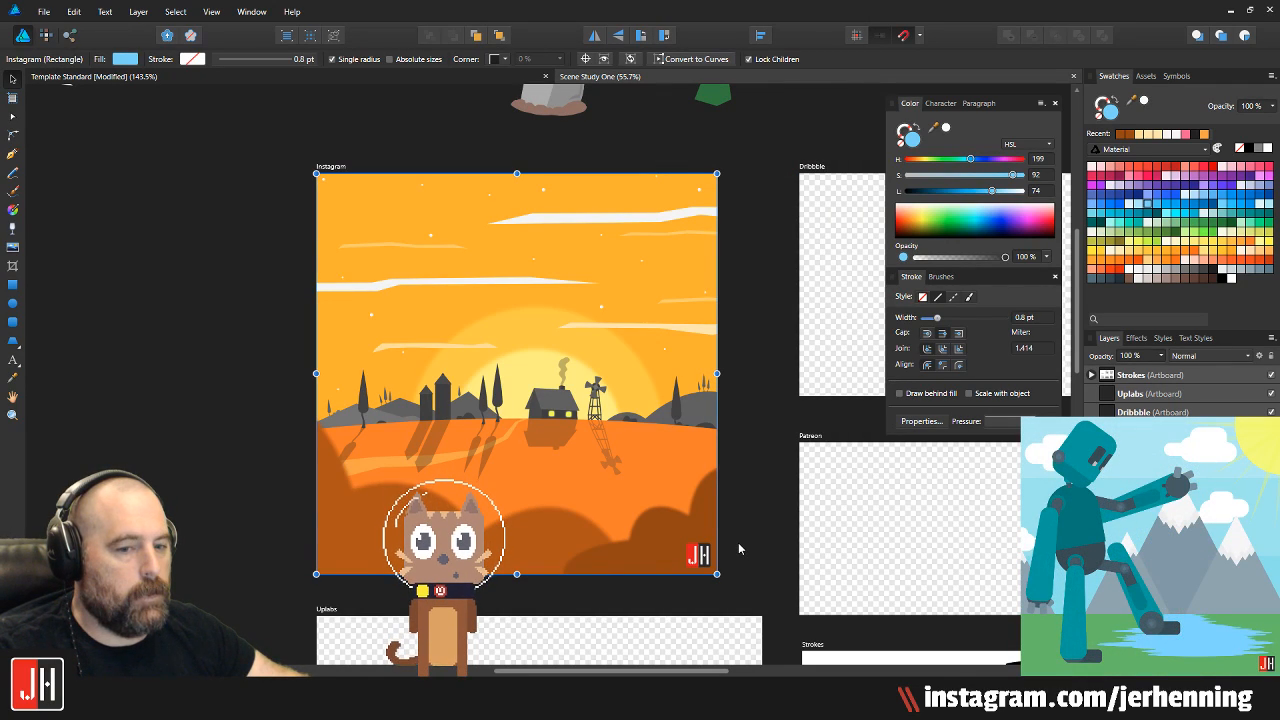
{"action": "left_click", "coordinate": [1073, 77]}
Slightly shrink the middle and upper detached circles, and move the upper one closer to the bumper
{"action": "left_click_drag", "start_coordinate": [433, 324], "coordinate": [437, 366]}
{"action": "scroll", "coordinate": [416, 354], "scroll_direction": "up", "scroll_amount": 6}
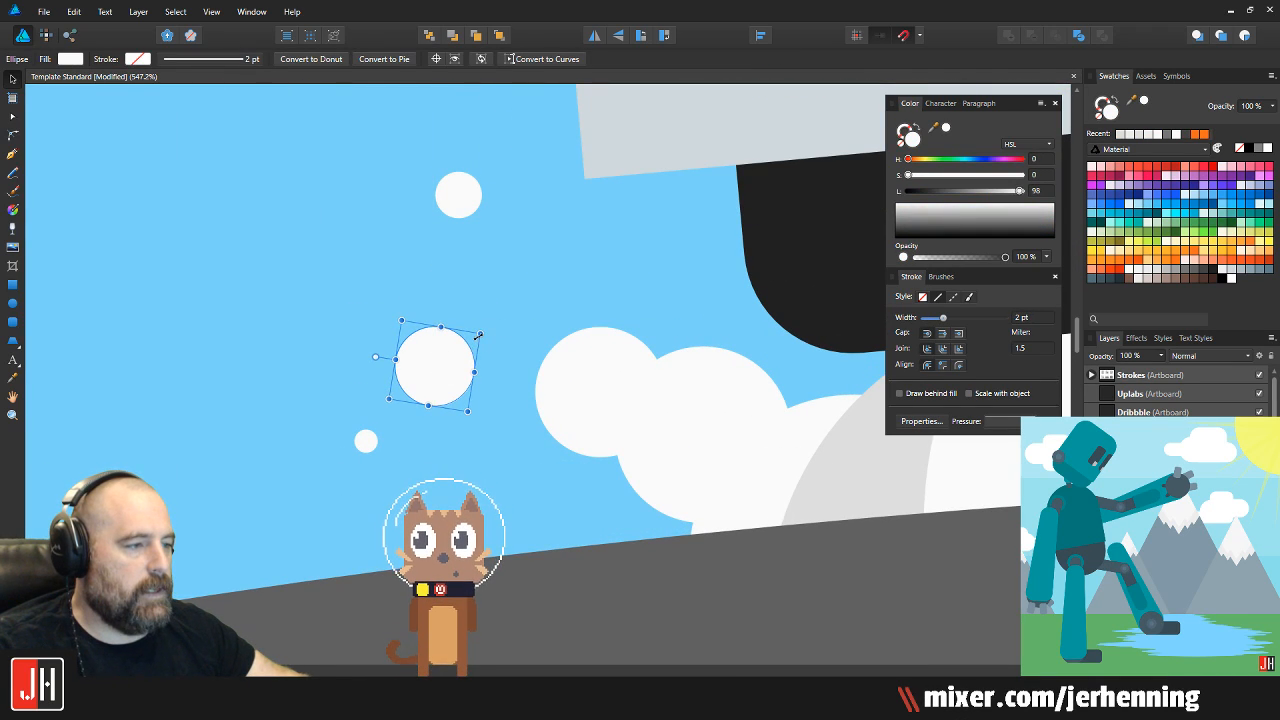
{"action": "left_click_drag", "start_coordinate": [463, 186], "coordinate": [497, 217]}
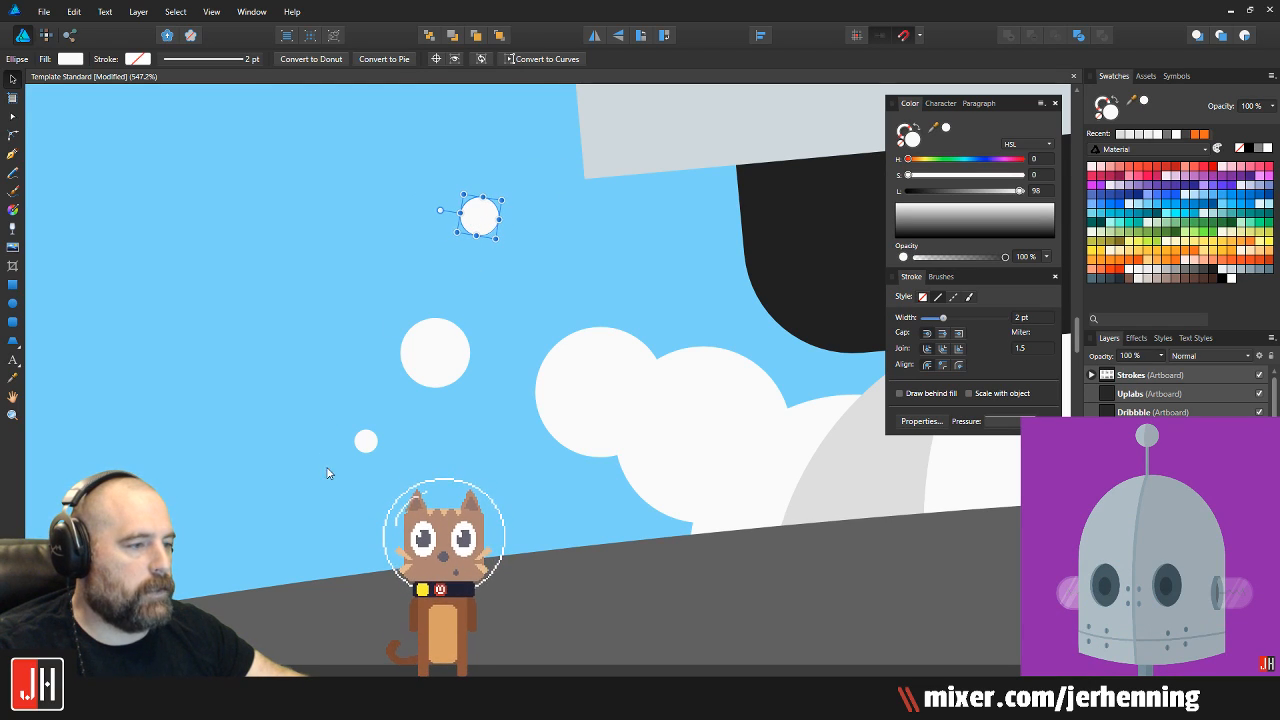
{"action": "scroll", "coordinate": [298, 397], "scroll_direction": "down", "scroll_amount": 6}
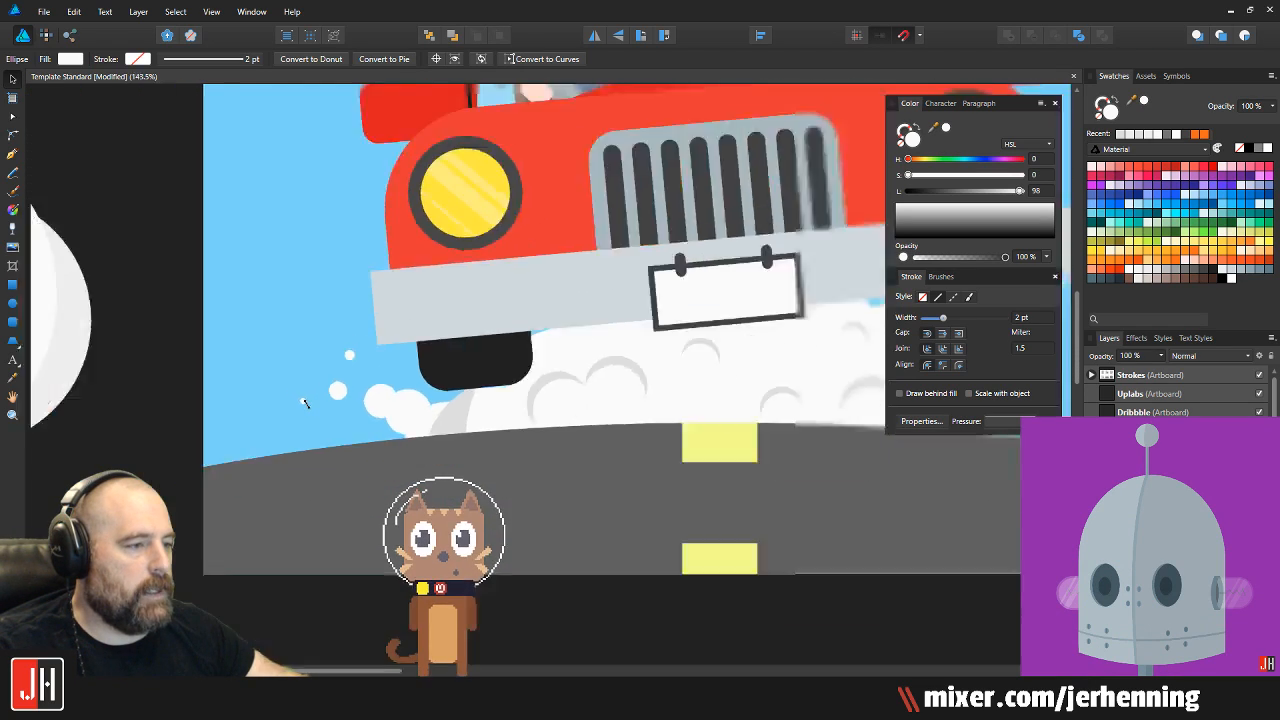
{"action": "key", "text": "Escape"}
{"action": "scroll", "coordinate": [433, 410], "scroll_direction": "up", "scroll_amount": 4}
{"action": "scroll", "coordinate": [425, 390], "scroll_direction": "right", "scroll_amount": 2}
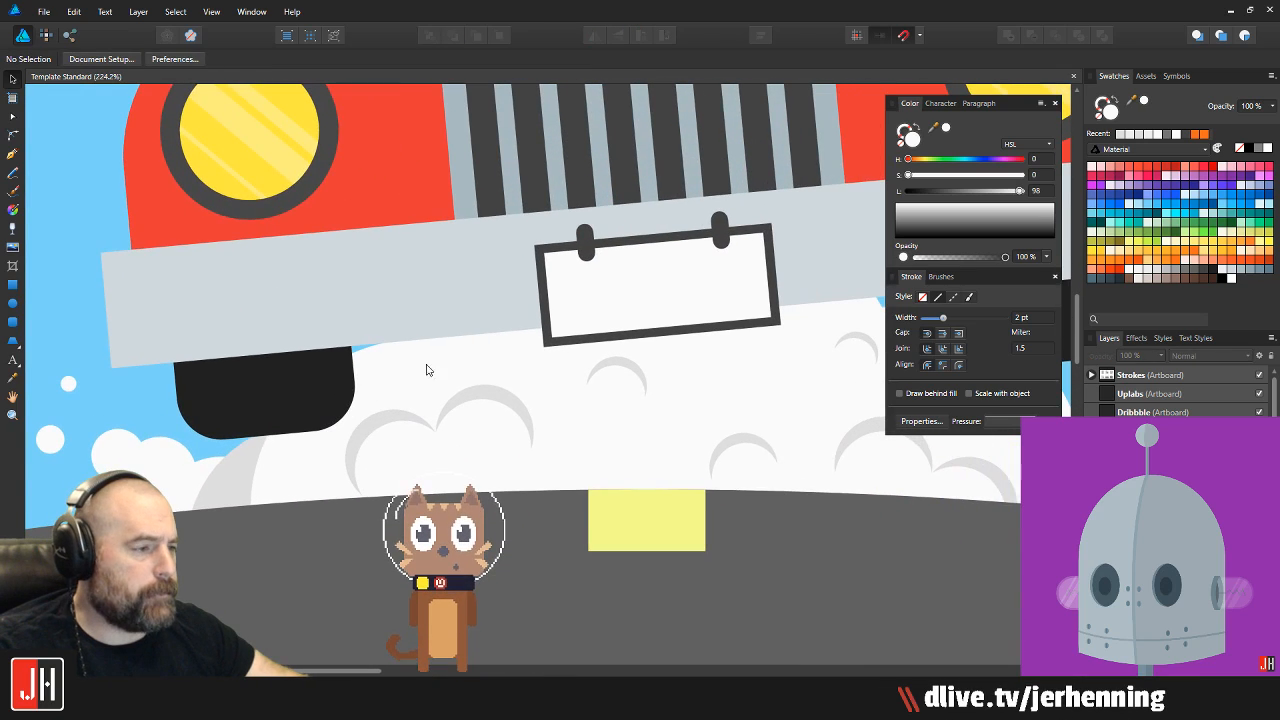
Slightly shrink and shift the main white smoke cloud beneath the bumper, and move the small grey arc inward from its right notch
{"action": "left_click", "coordinate": [469, 354]}
{"action": "scroll", "coordinate": [517, 371], "scroll_direction": "down", "scroll_amount": 3}
{"action": "left_click_drag", "start_coordinate": [694, 270], "coordinate": [664, 291]}
{"action": "scroll", "coordinate": [515, 411], "scroll_direction": "up", "scroll_amount": 4}
{"action": "left_click_drag", "start_coordinate": [515, 411], "coordinate": [539, 408]}
{"action": "scroll", "coordinate": [594, 346], "scroll_direction": "up", "scroll_amount": 4}
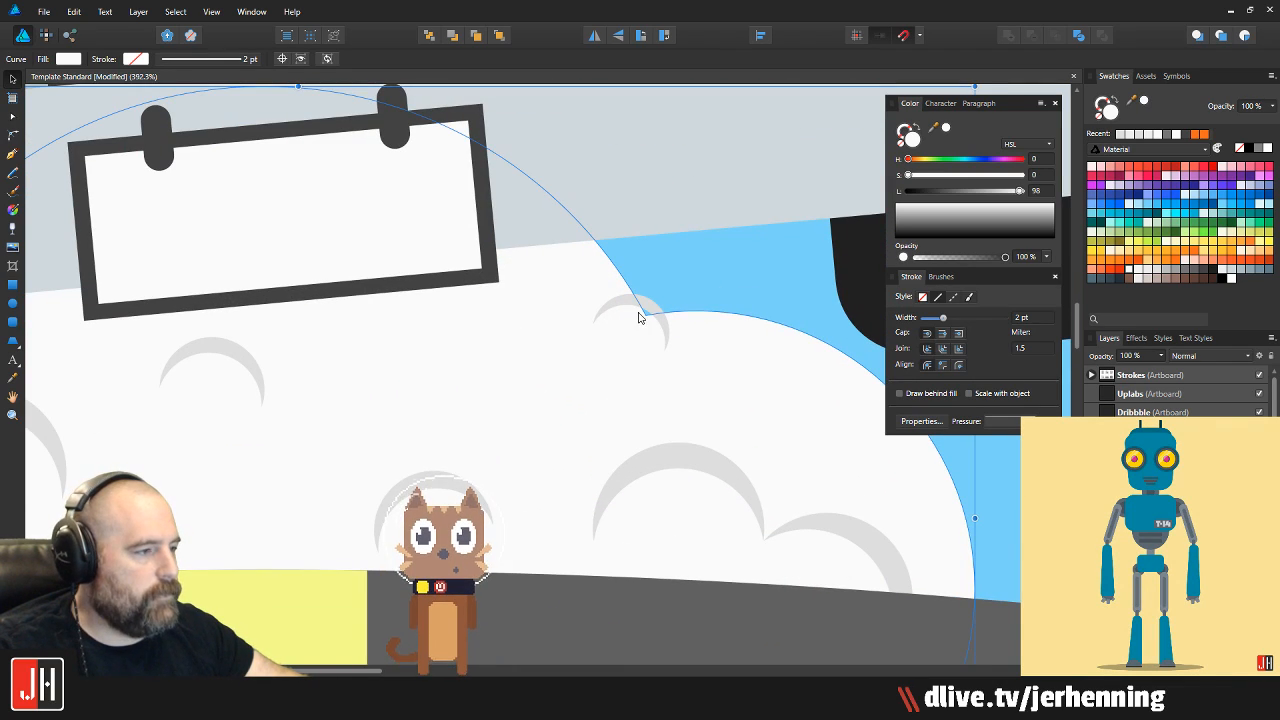
{"action": "left_click_drag", "start_coordinate": [641, 302], "coordinate": [550, 320]}
{"action": "scroll", "coordinate": [527, 368], "scroll_direction": "down", "scroll_amount": 9}
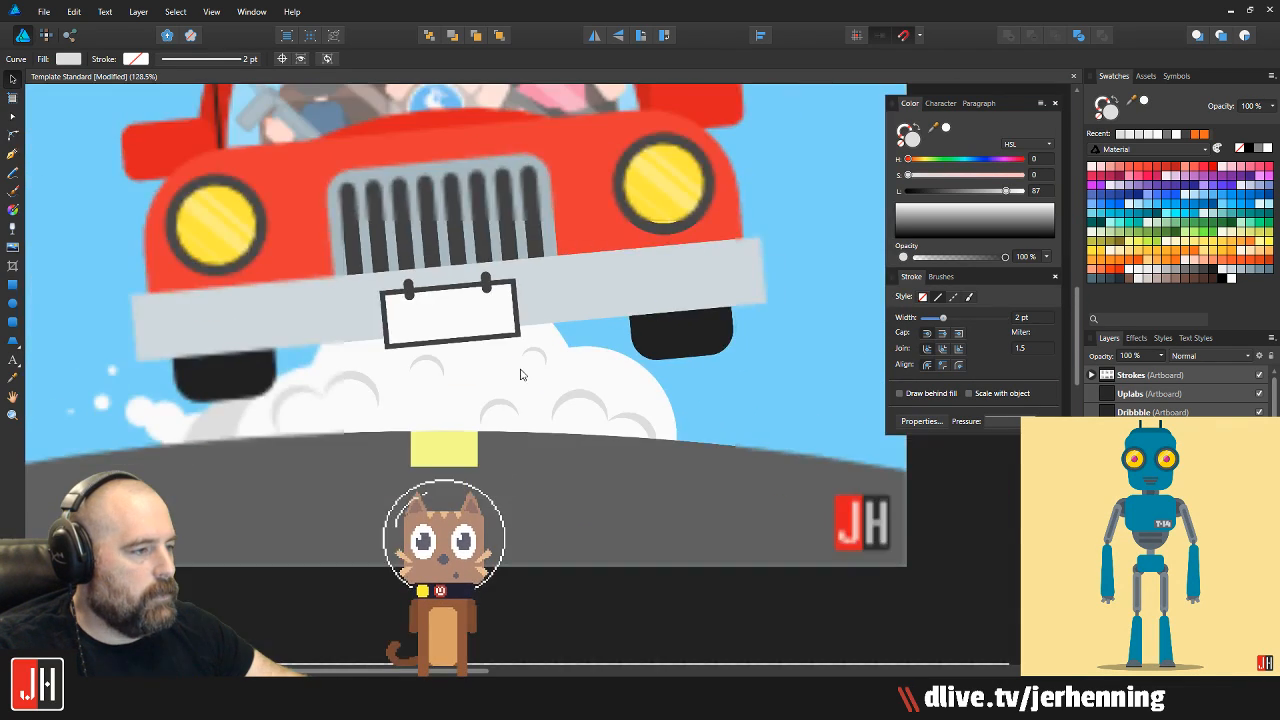
Duplicate the large grey smoke ellipse, shrink the copy to a small circle and place it at the outer base of the grey puff
{"action": "left_click", "coordinate": [391, 408]}
{"action": "scroll", "coordinate": [443, 357], "scroll_direction": "up", "scroll_amount": 10}
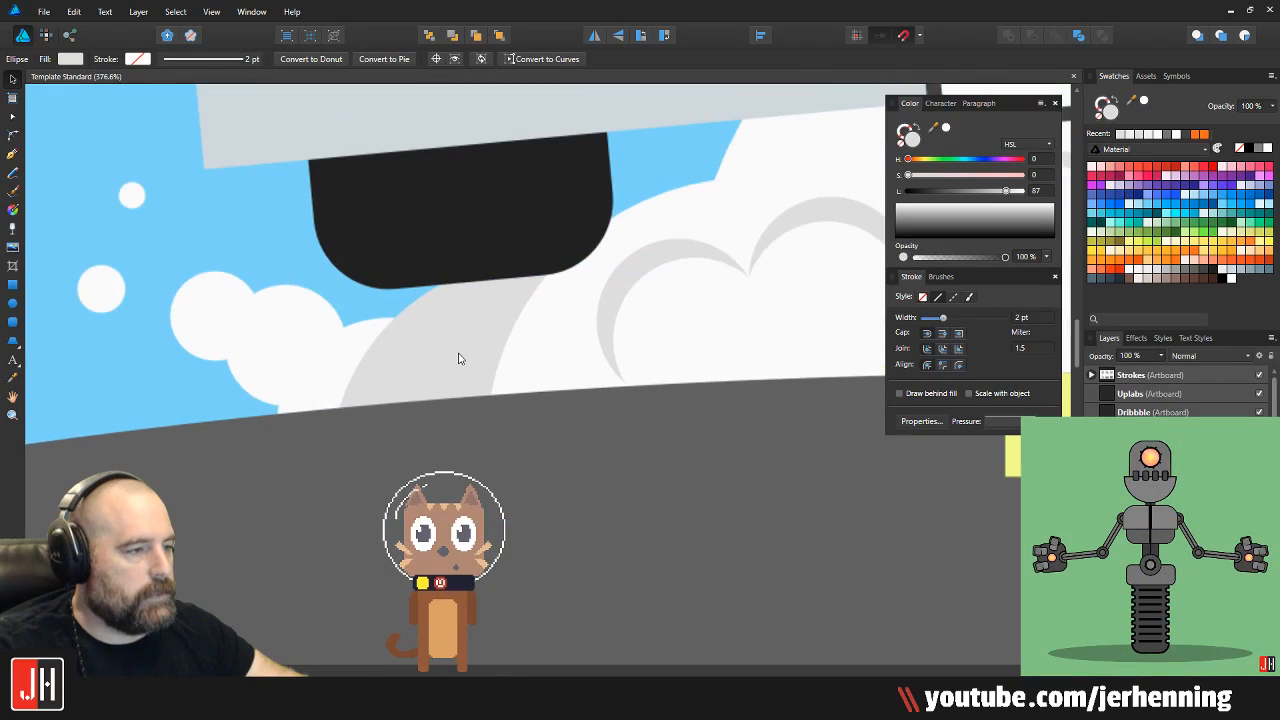
{"action": "left_click_drag", "start_coordinate": [439, 360], "coordinate": [395, 327]}
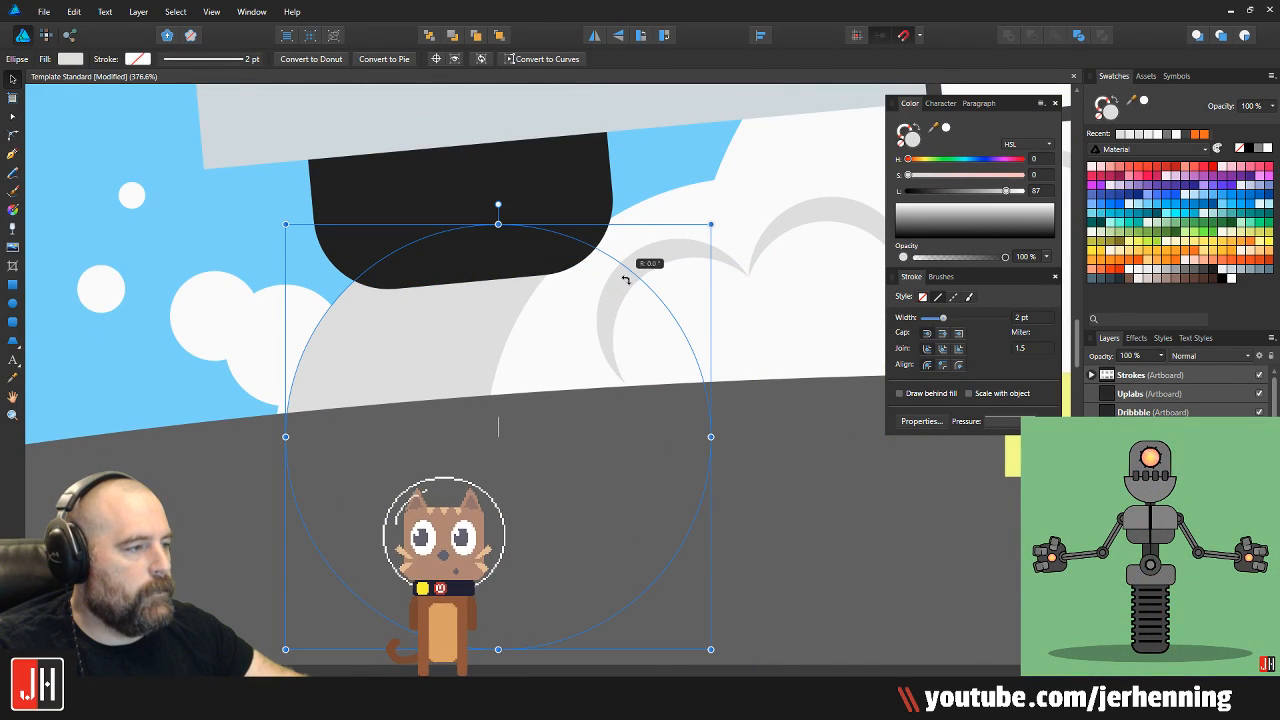
{"action": "left_click_drag", "start_coordinate": [713, 224], "coordinate": [468, 348]}
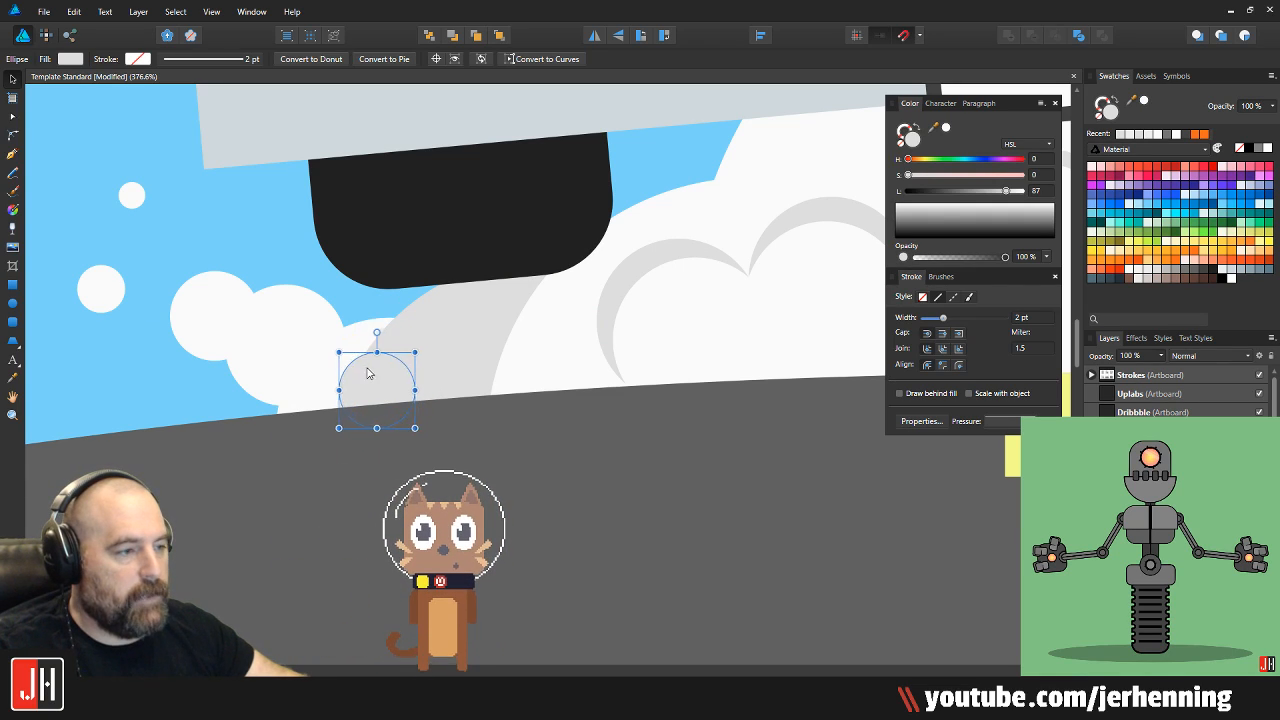
{"action": "scroll", "coordinate": [343, 381], "scroll_direction": "up", "scroll_amount": 5}
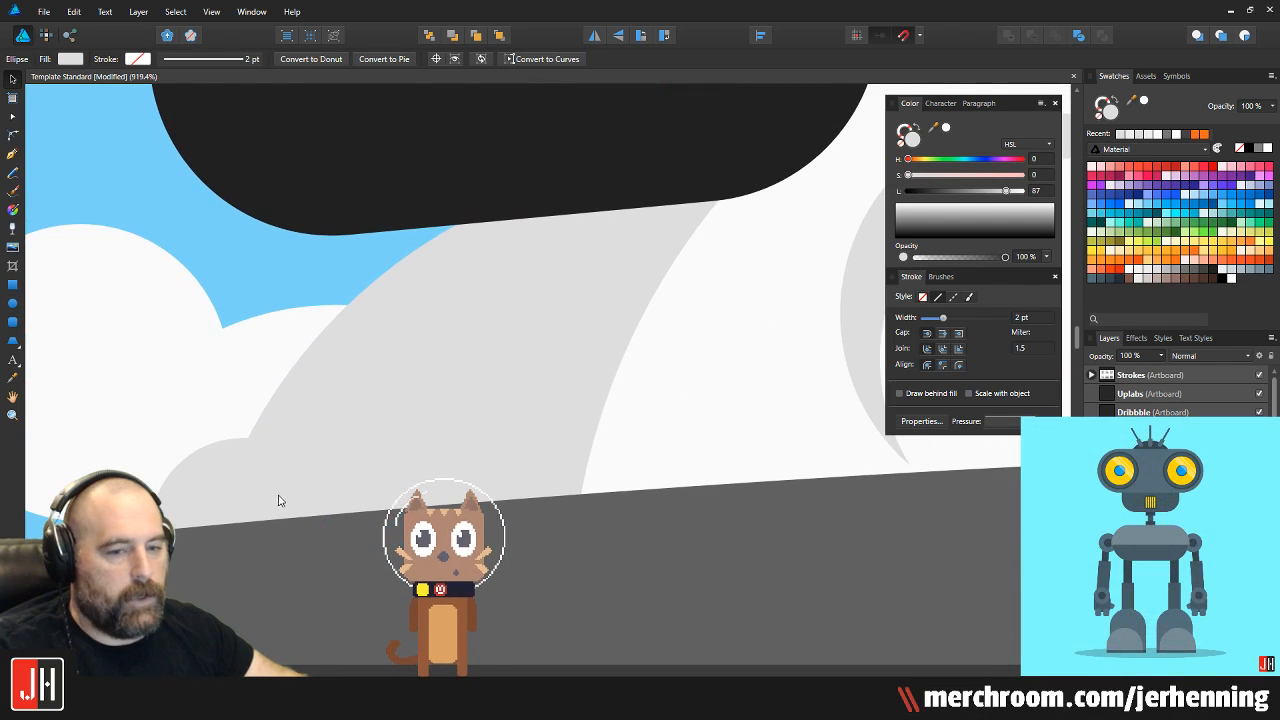
{"action": "scroll", "coordinate": [254, 500], "scroll_direction": "down", "scroll_amount": 1}
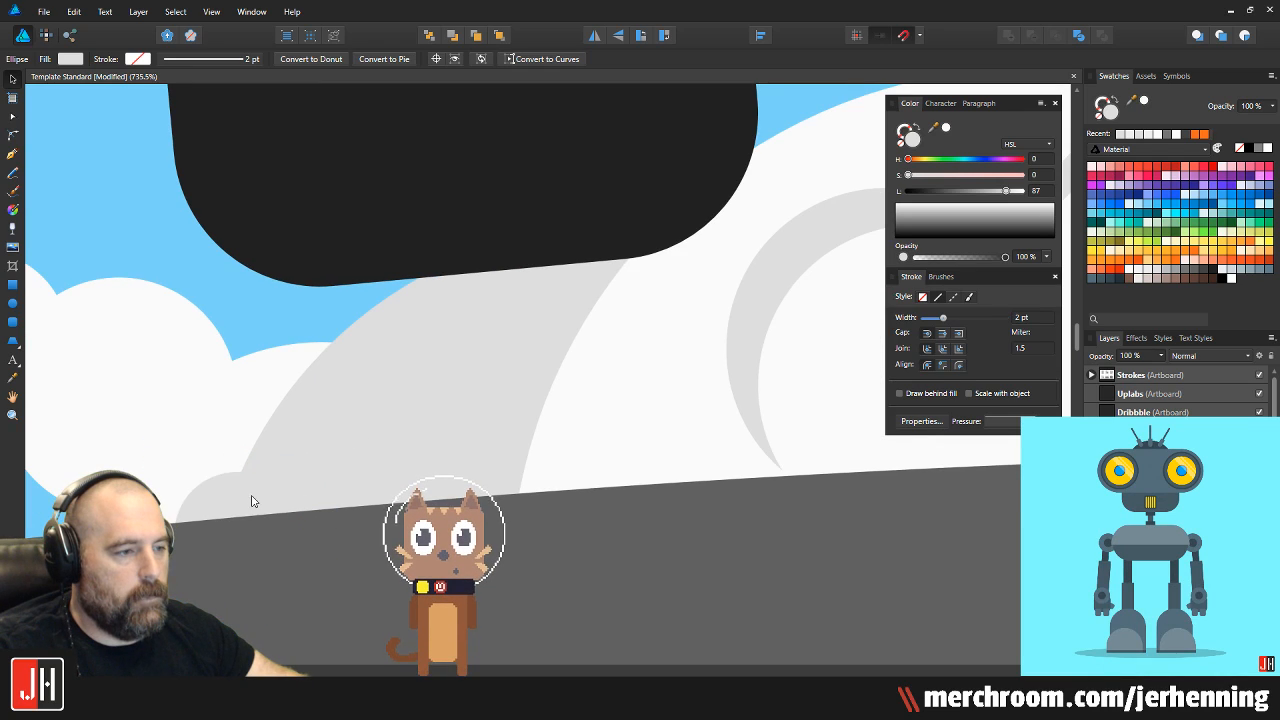
Copy the small grey circle up the grey puff's edge, resize it and place it just beneath the left wheel
{"action": "left_click_drag", "start_coordinate": [255, 498], "coordinate": [333, 428]}
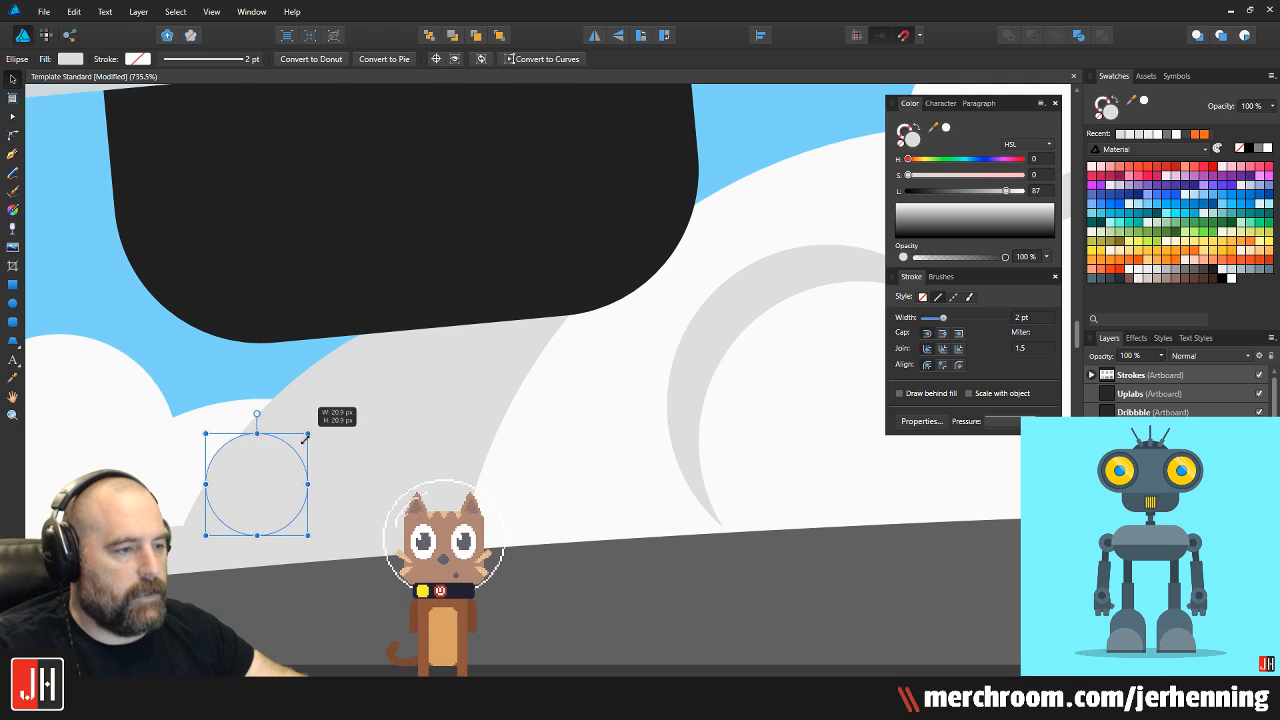
{"action": "left_click_drag", "start_coordinate": [265, 483], "coordinate": [346, 360]}
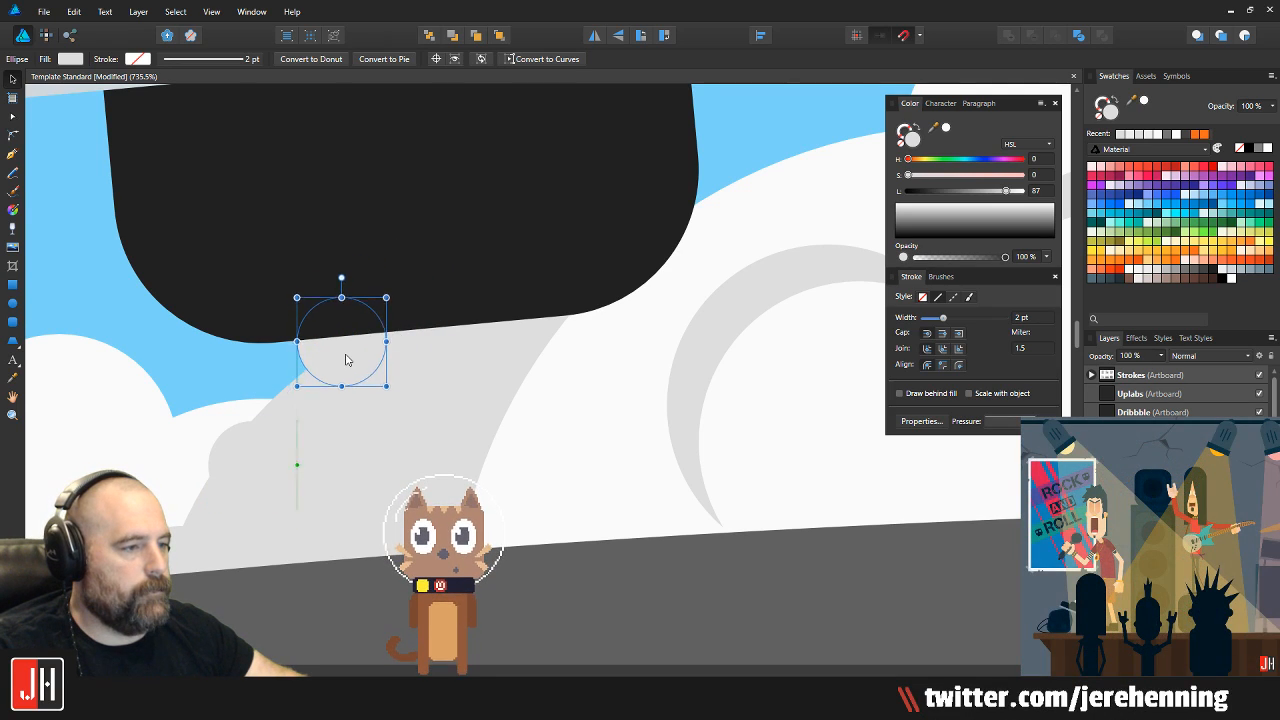
{"action": "scroll", "coordinate": [312, 405], "scroll_direction": "up", "scroll_amount": 3}
{"action": "left_click_drag", "start_coordinate": [217, 471], "coordinate": [340, 310]}
{"action": "scroll", "coordinate": [343, 311], "scroll_direction": "down", "scroll_amount": 3}
{"action": "scroll", "coordinate": [345, 312], "scroll_direction": "down", "scroll_amount": 1}
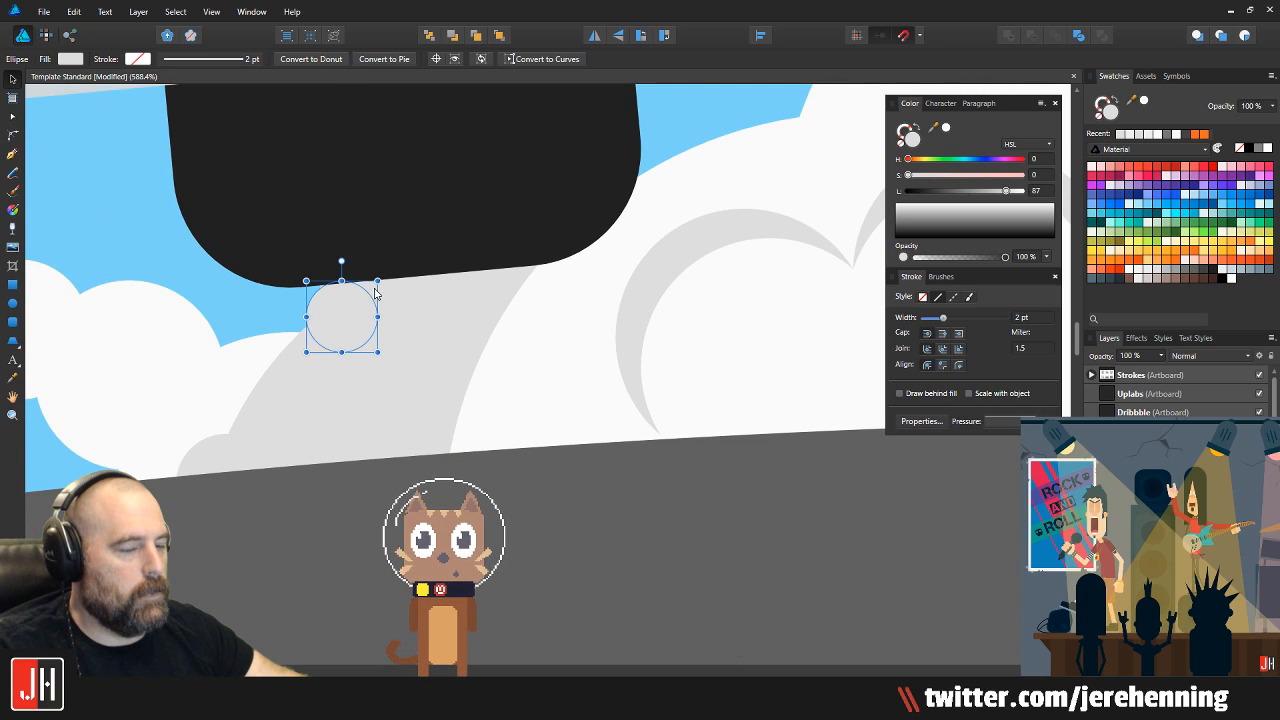
Place two overlapping small grey circles between the left wheel and the bumper gap, rotating the pair to follow the white cloud's upper edge
{"action": "left_click_drag", "start_coordinate": [113, 187], "coordinate": [466, 376]}
{"action": "scroll", "coordinate": [463, 331], "scroll_direction": "up", "scroll_amount": 2}
{"action": "scroll", "coordinate": [463, 331], "scroll_direction": "right", "scroll_amount": 2}
{"action": "left_click_drag", "start_coordinate": [251, 371], "coordinate": [614, 220]}
{"action": "left_click_drag", "start_coordinate": [628, 135], "coordinate": [695, 168]}
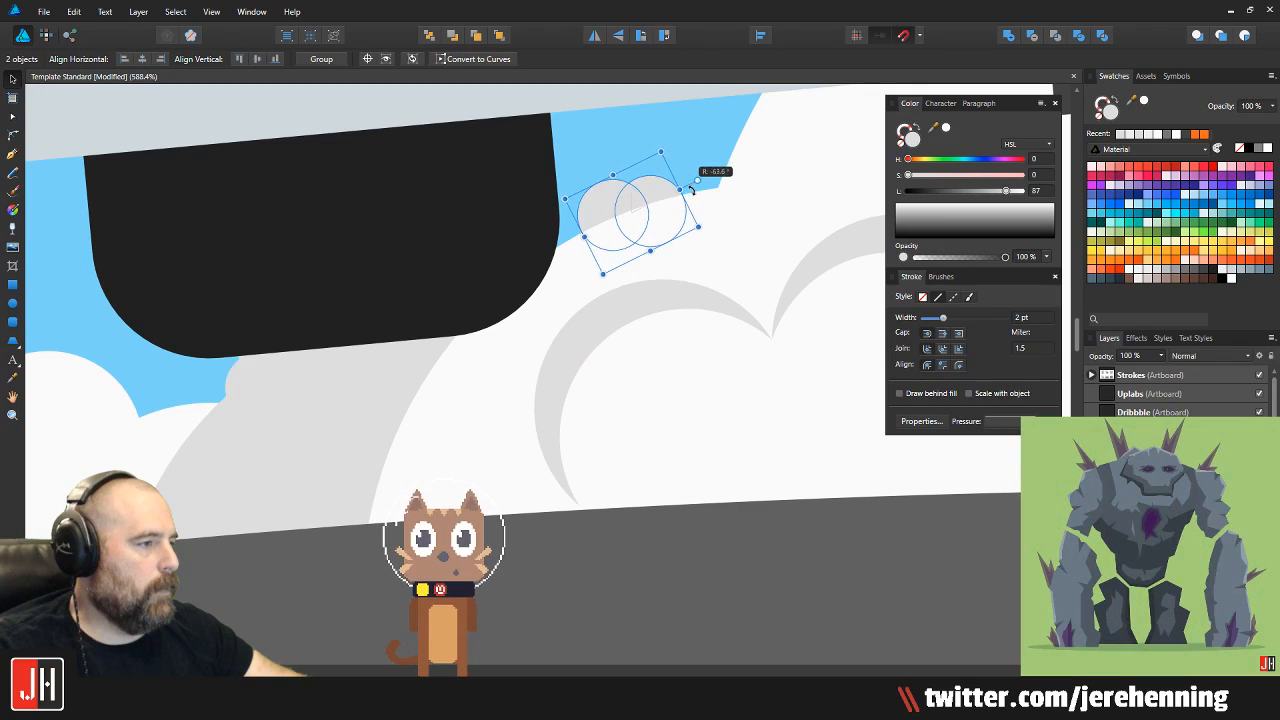
{"action": "scroll", "coordinate": [643, 216], "scroll_direction": "up", "scroll_amount": 3}
{"action": "left_click_drag", "start_coordinate": [643, 216], "coordinate": [662, 263]}
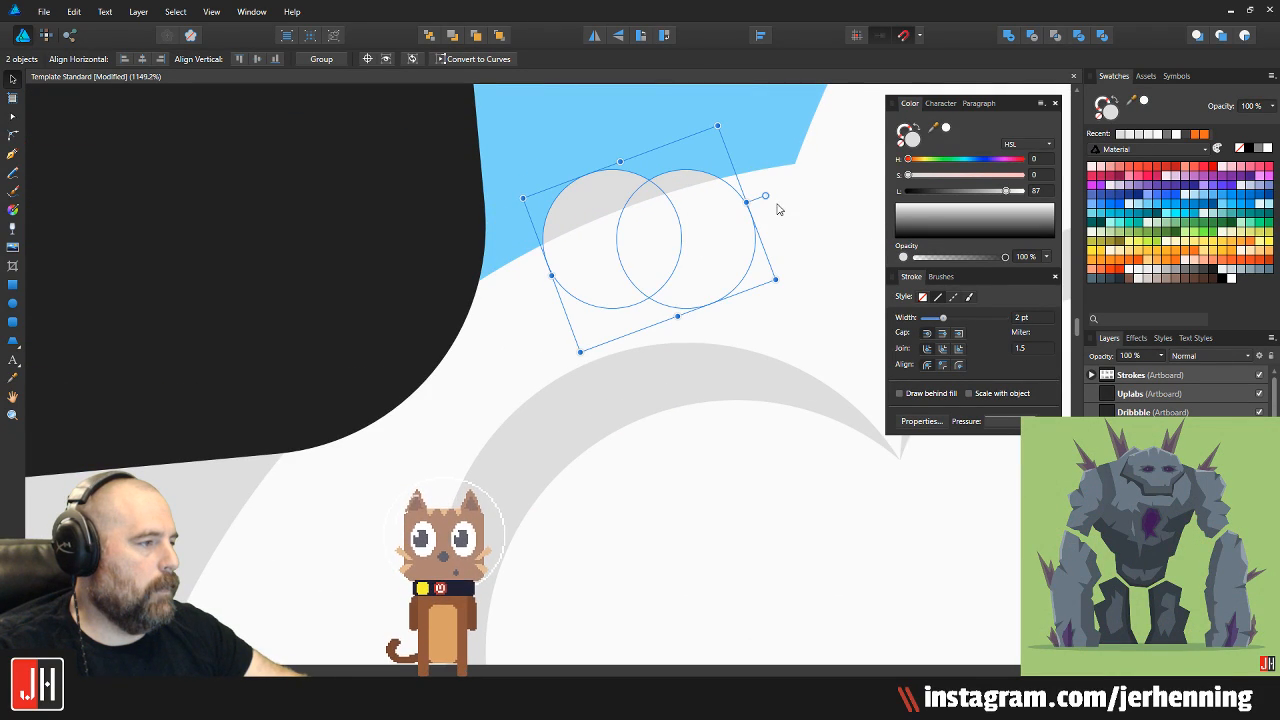
{"action": "scroll", "coordinate": [686, 214], "scroll_direction": "down", "scroll_amount": 10}
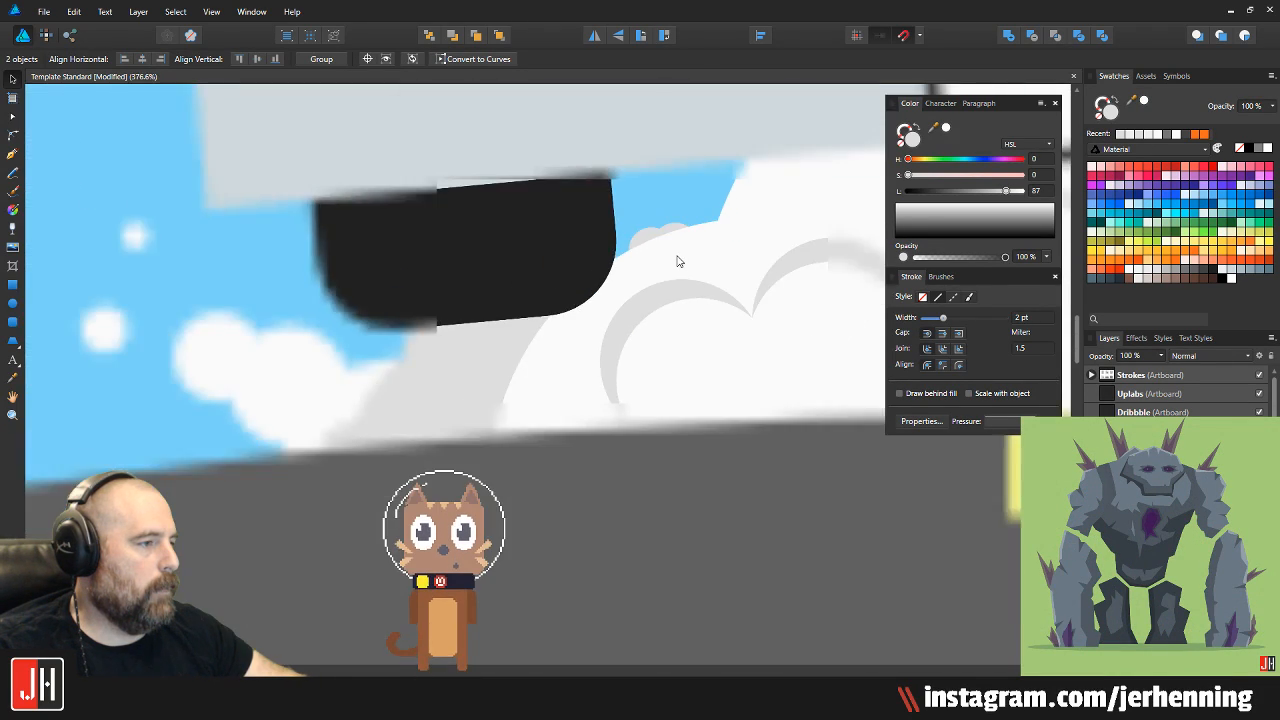
Copy the double grey arc onto the grey puff below the left wheel, scale it down and set its fill lightness to 71
{"action": "key", "text": "ctrl+g"}
{"action": "scroll", "coordinate": [690, 285], "scroll_direction": "up", "scroll_amount": 5}
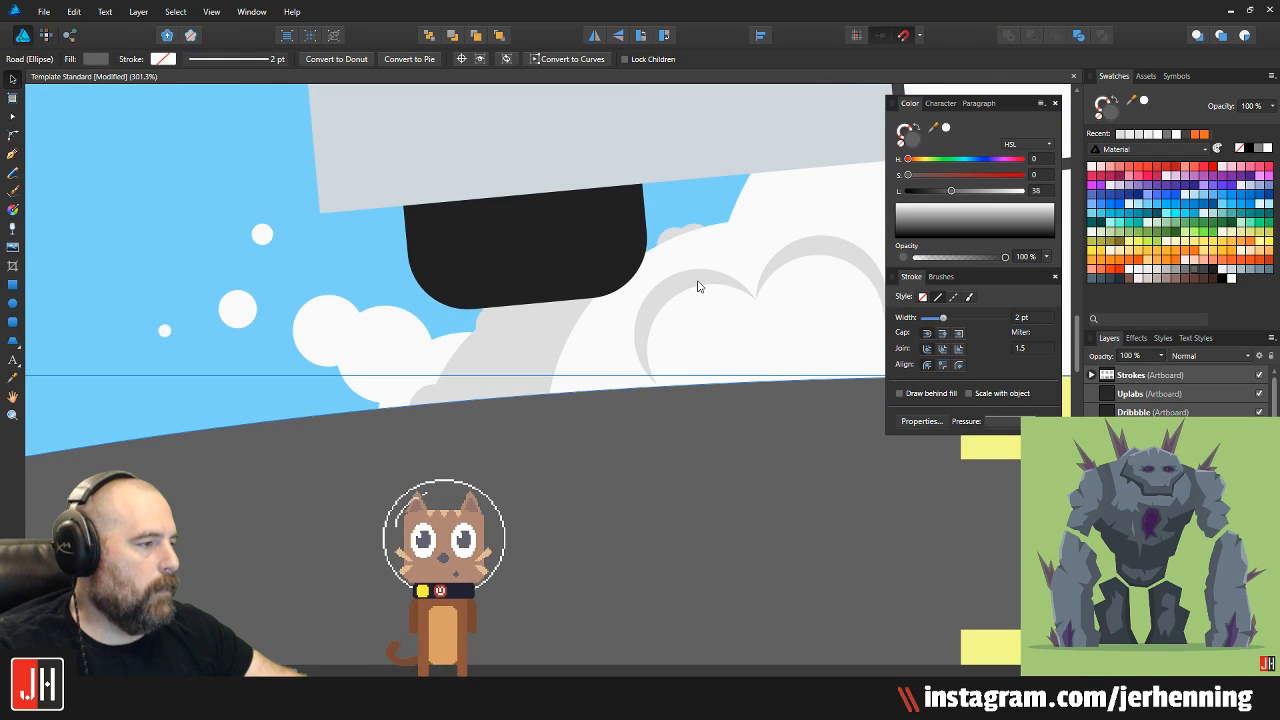
{"action": "double_click", "coordinate": [700, 287]}
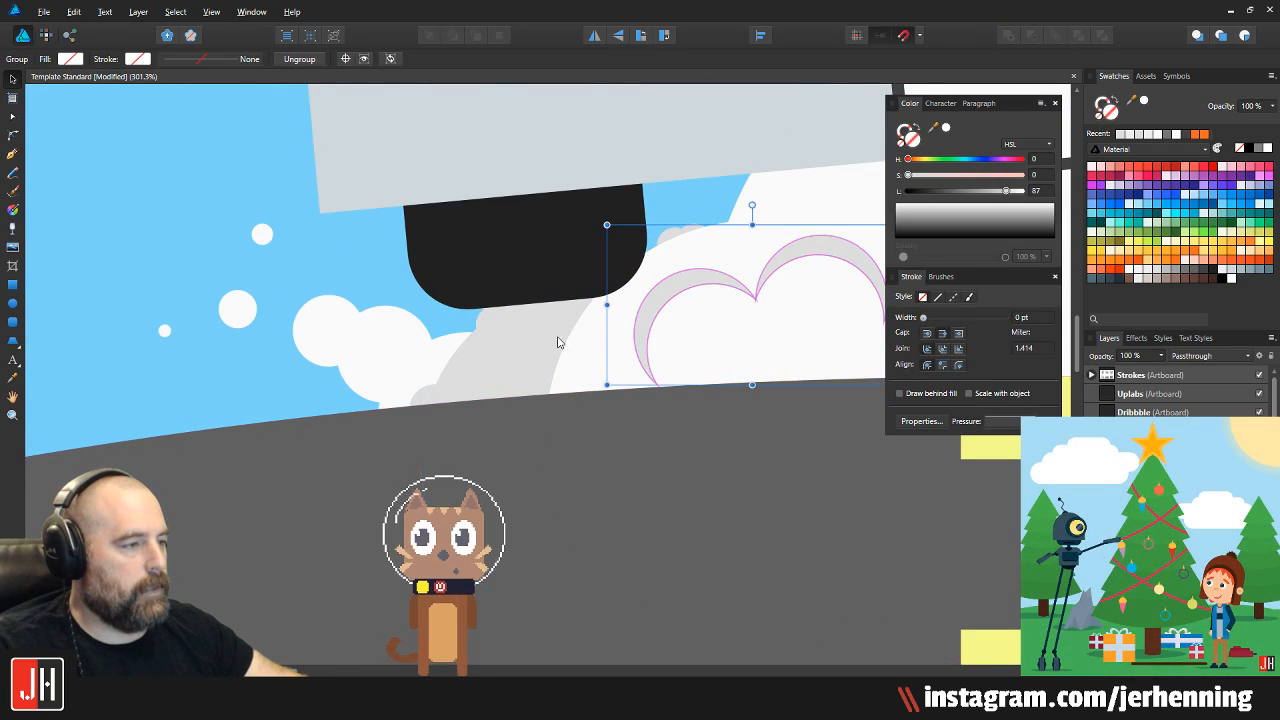
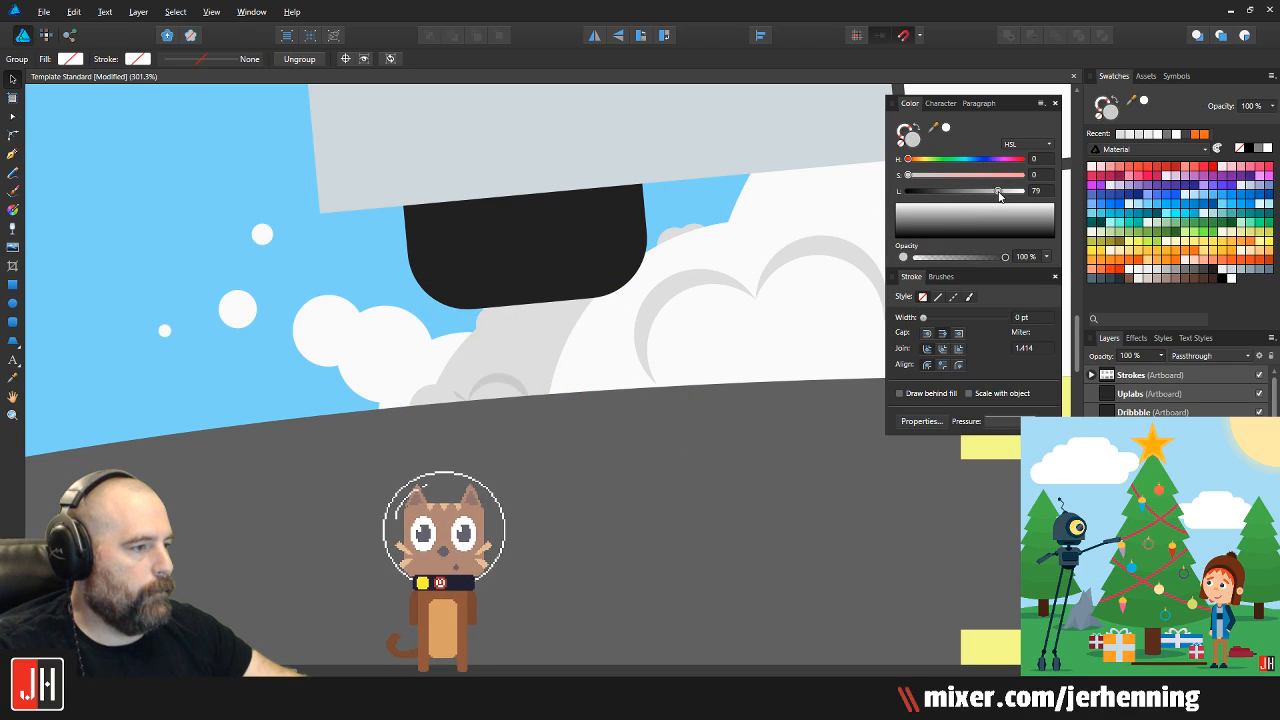
{"action": "scroll", "coordinate": [508, 322], "scroll_direction": "up", "scroll_amount": 3}
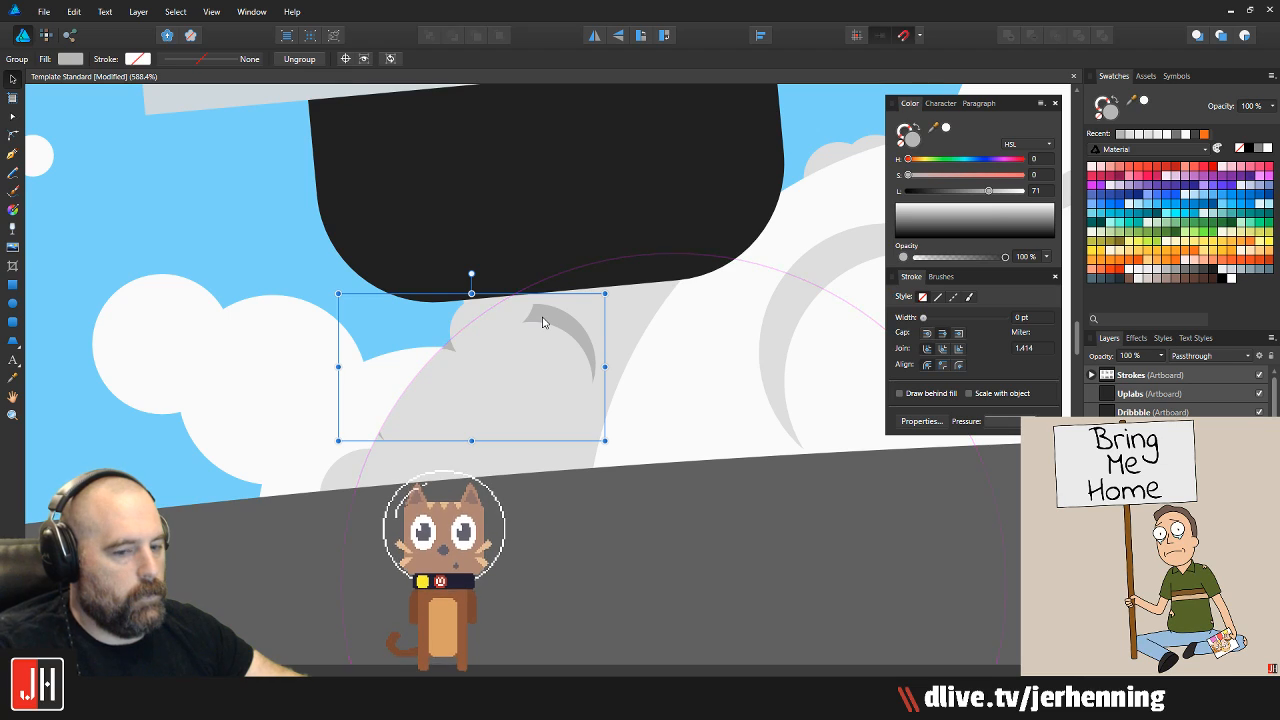
{"action": "key", "text": "ctrl+d"}
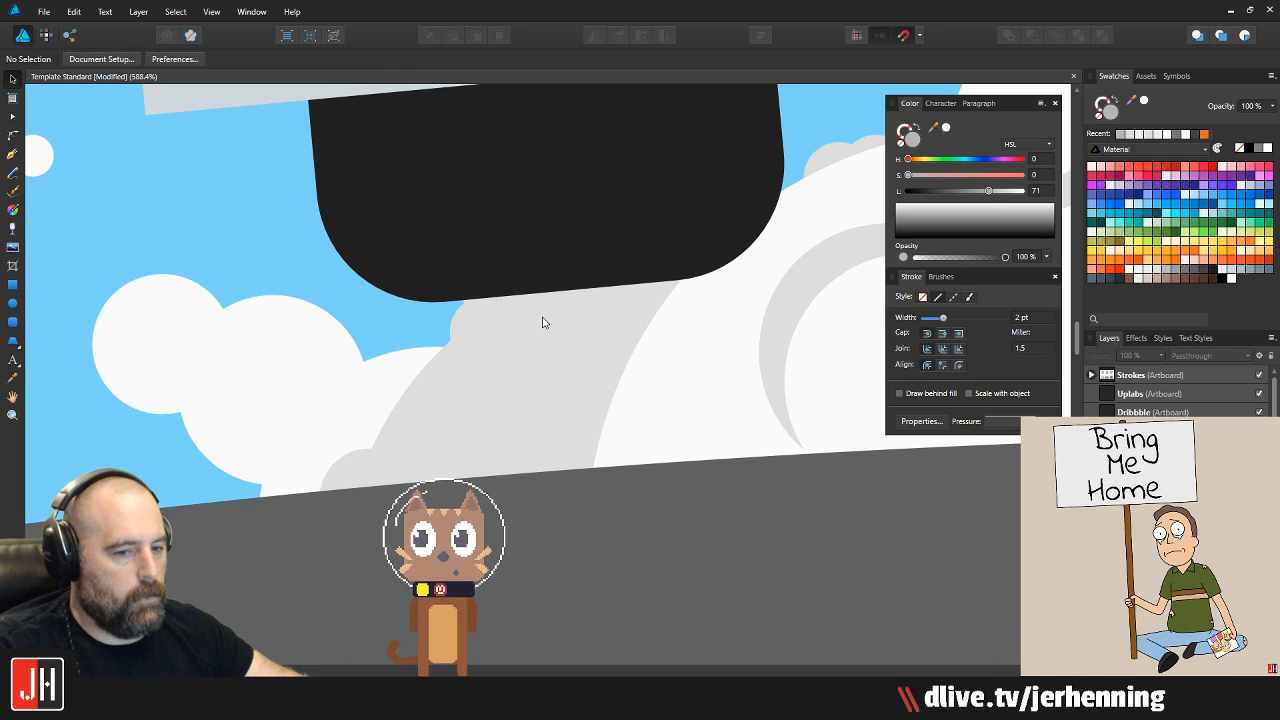
{"action": "left_click", "coordinate": [672, 367]}
{"action": "left_click", "coordinate": [563, 337]}
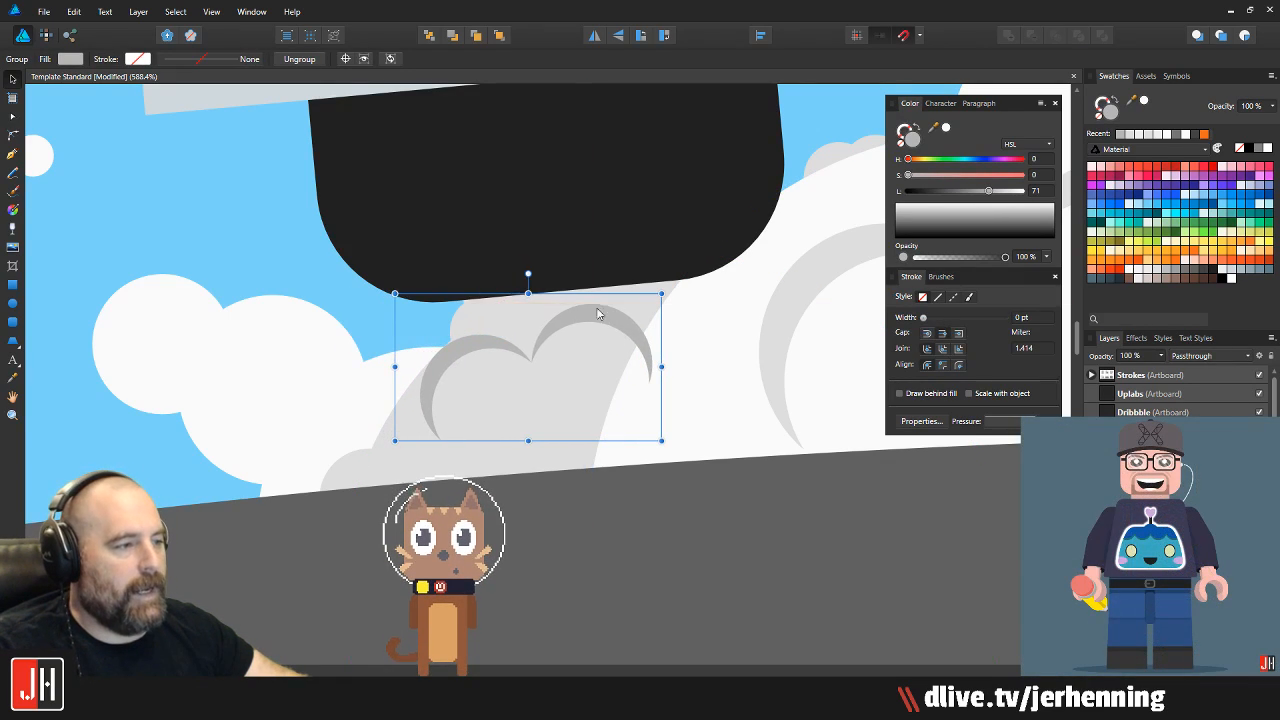
Rotate the darker double arc counter-clockwise, shrink it to fit inside the grey puff, and save the document
{"action": "left_click_drag", "start_coordinate": [528, 274], "coordinate": [502, 274]}
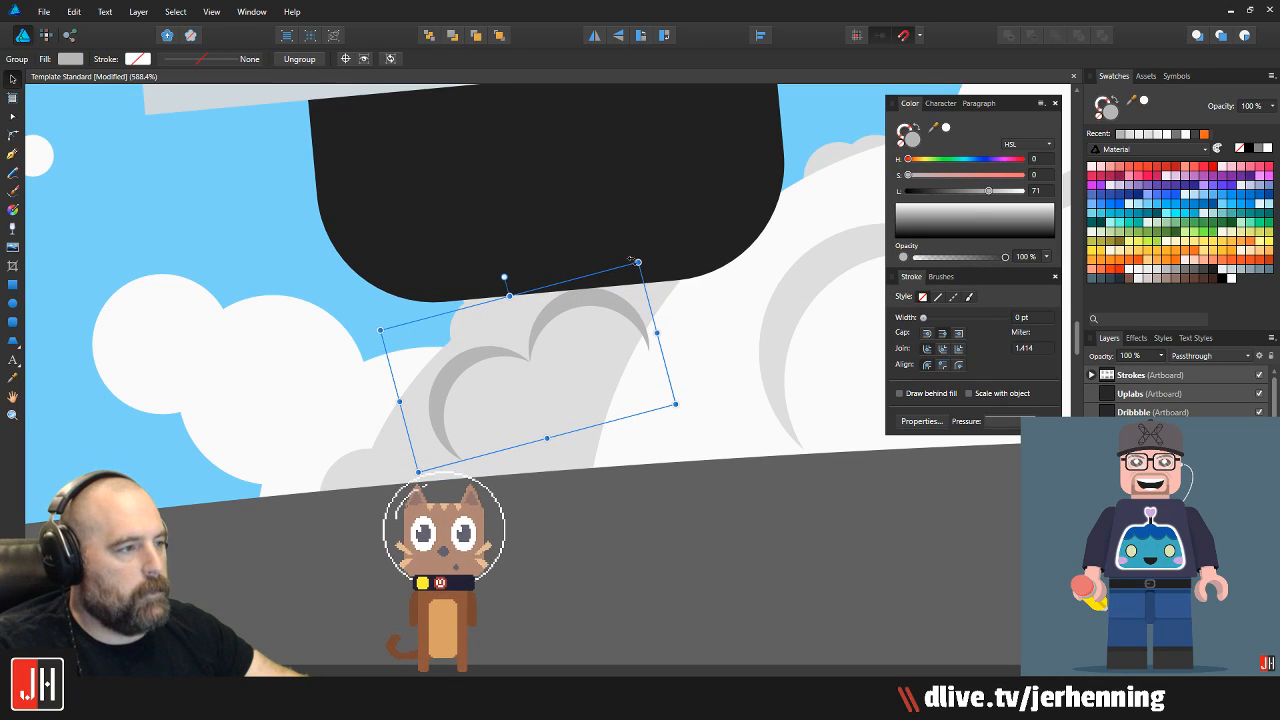
{"action": "left_click_drag", "start_coordinate": [638, 262], "coordinate": [595, 318]}
{"action": "scroll", "coordinate": [539, 359], "scroll_direction": "up", "scroll_amount": 3}
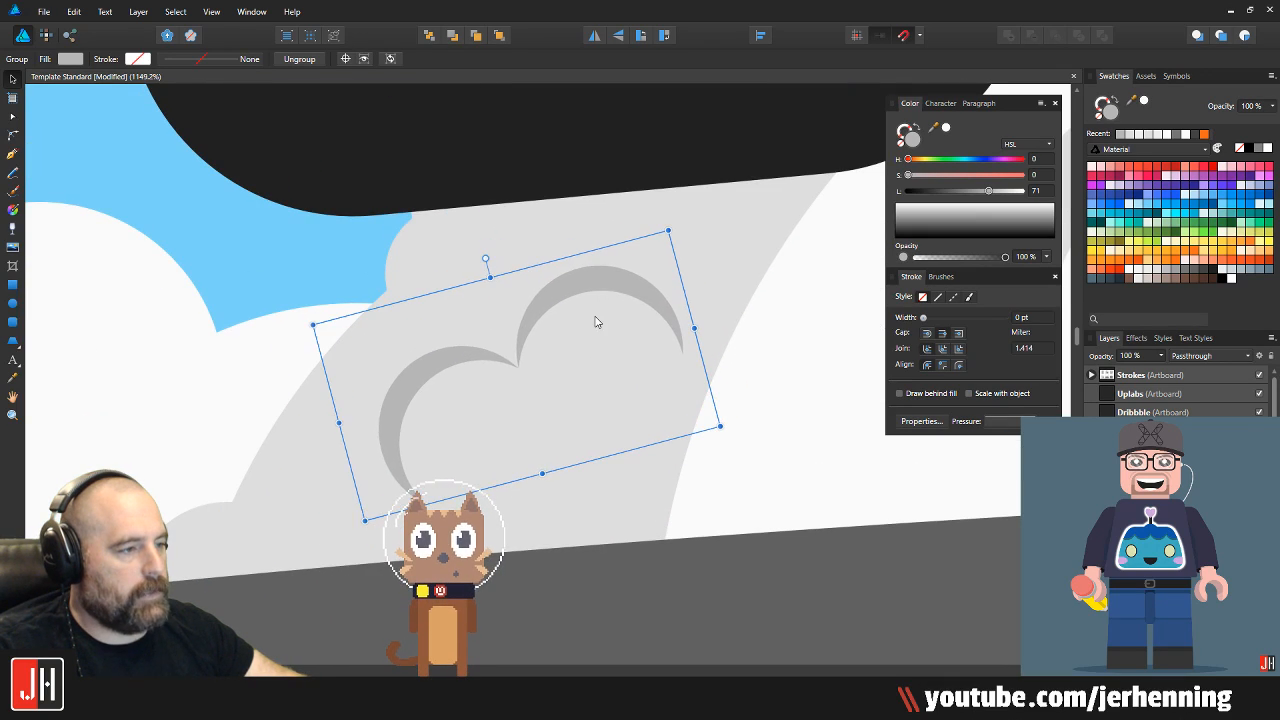
{"action": "scroll", "coordinate": [580, 346], "scroll_direction": "down", "scroll_amount": 4}
{"action": "scroll", "coordinate": [579, 366], "scroll_direction": "down", "scroll_amount": 7}
{"action": "left_click", "coordinate": [620, 409]}
{"action": "left_click_drag", "start_coordinate": [620, 409], "coordinate": [546, 444]}
{"action": "scroll", "coordinate": [547, 444], "scroll_direction": "down", "scroll_amount": 6}
{"action": "key", "text": "ctrl+s"}
{"action": "left_click", "coordinate": [738, 432]}
Rearrange the three detached smoke circles beside the left wheel, with the largest lowest, the medium one near the bumper and the smallest farther out
{"action": "scroll", "coordinate": [541, 426], "scroll_direction": "up", "scroll_amount": 5}
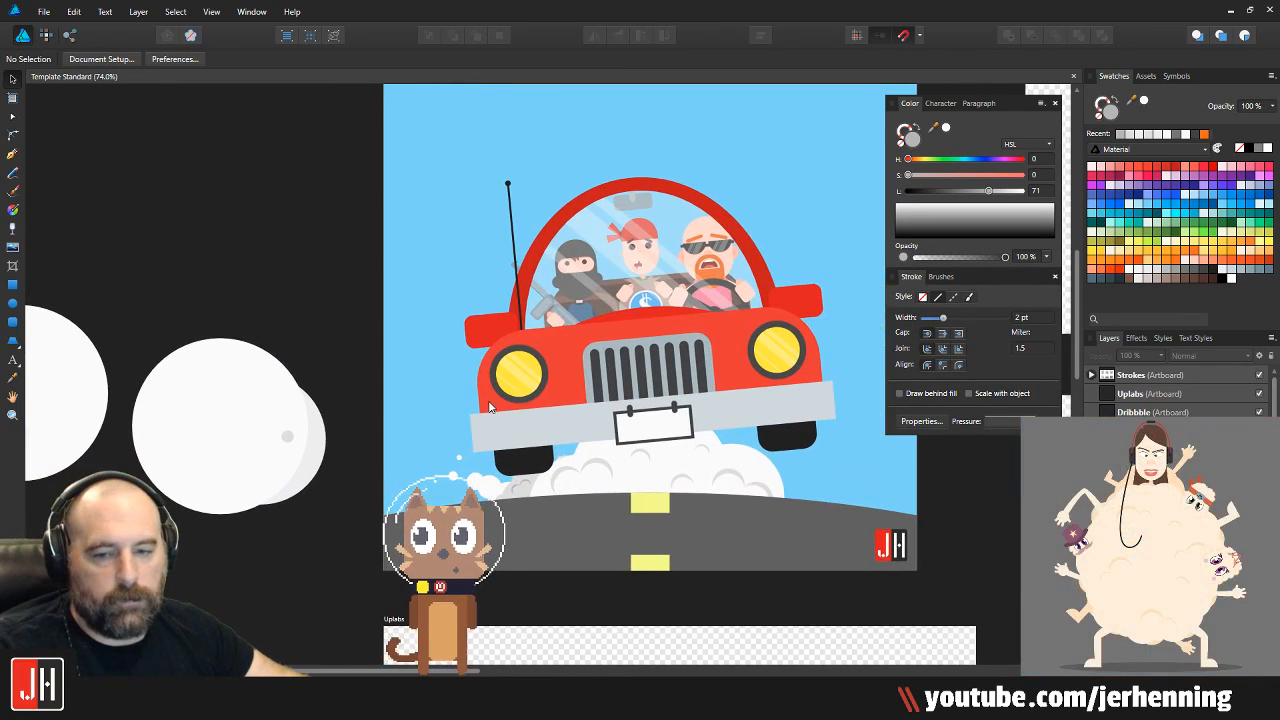
{"action": "scroll", "coordinate": [480, 395], "scroll_direction": "up", "scroll_amount": 6}
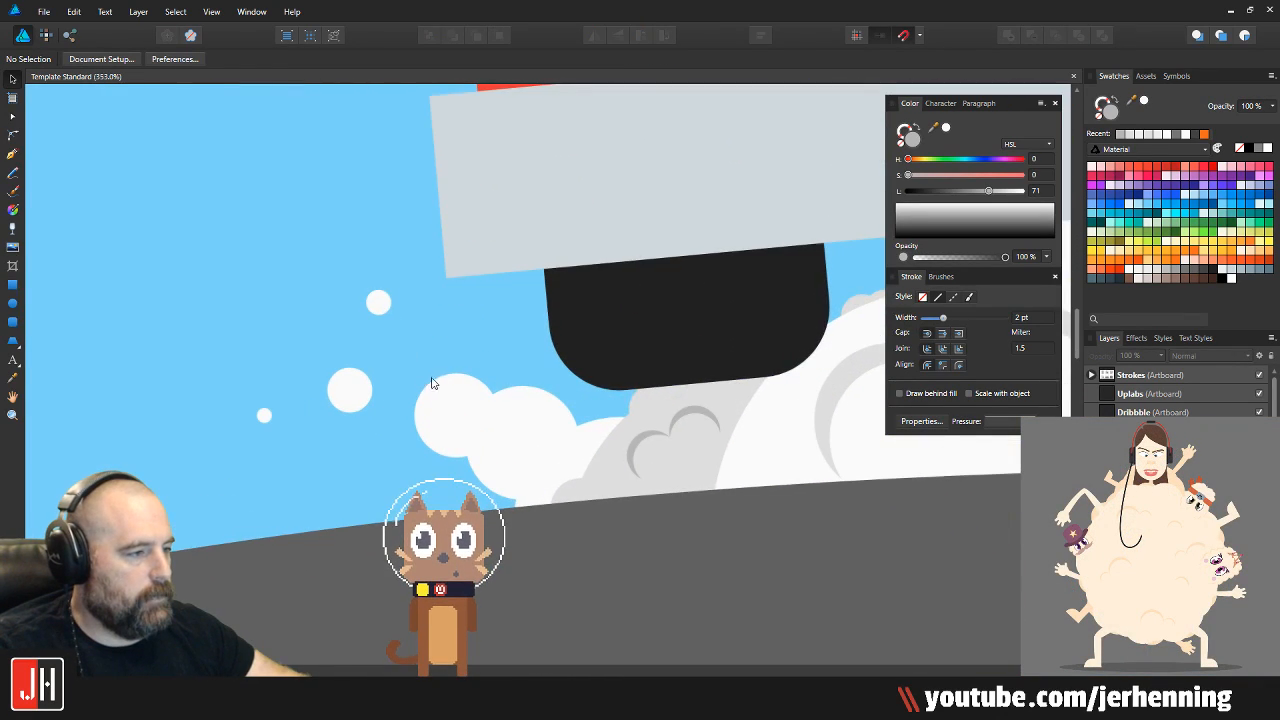
{"action": "scroll", "coordinate": [451, 375], "scroll_direction": "up", "scroll_amount": 2}
{"action": "left_click", "coordinate": [297, 398]}
{"action": "left_click_drag", "start_coordinate": [297, 398], "coordinate": [315, 476]}
{"action": "left_click_drag", "start_coordinate": [341, 264], "coordinate": [395, 355]}
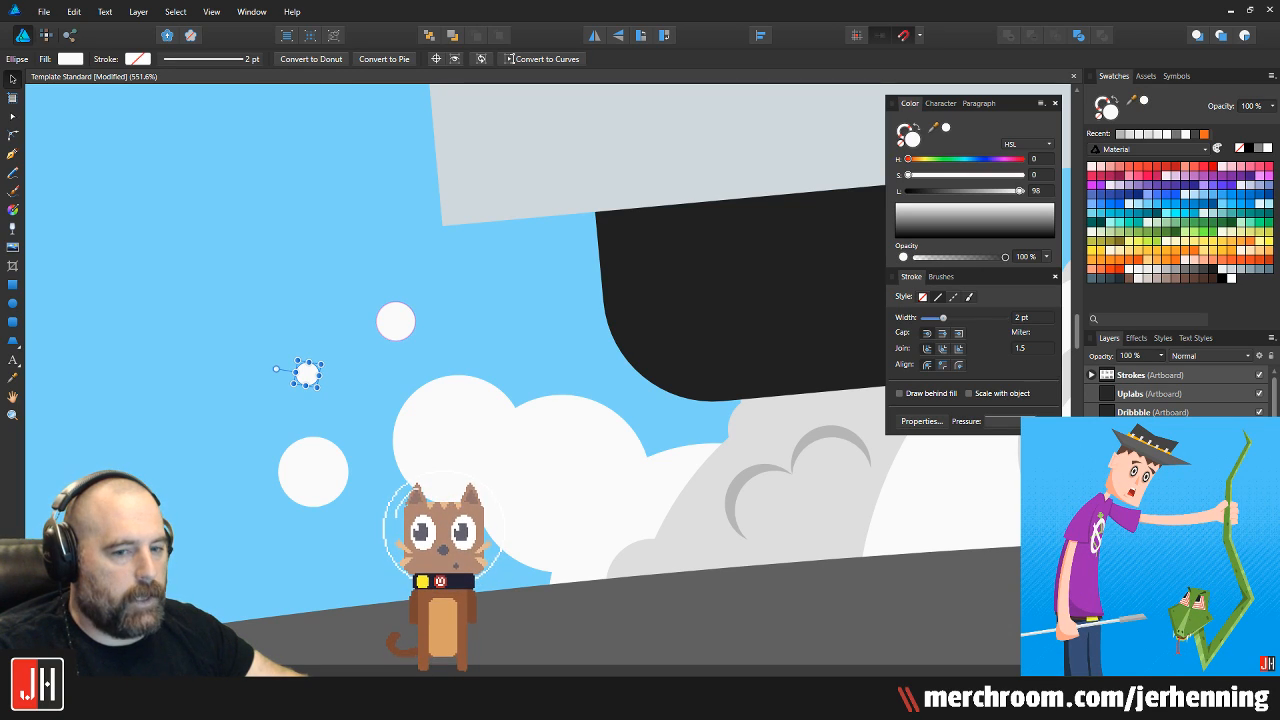
{"action": "scroll", "coordinate": [382, 412], "scroll_direction": "up", "scroll_amount": 2}
{"action": "left_click_drag", "start_coordinate": [243, 486], "coordinate": [222, 543]}
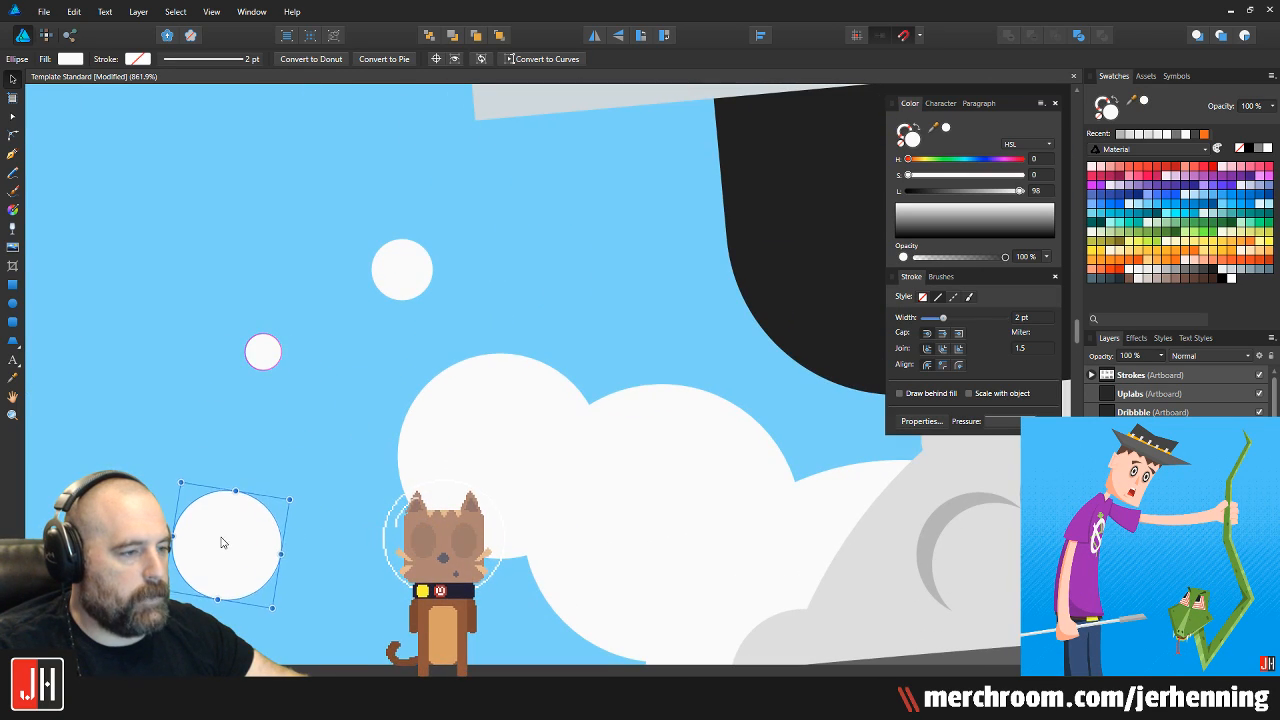
{"action": "left_click_drag", "start_coordinate": [403, 288], "coordinate": [450, 272]}
{"action": "left_click_drag", "start_coordinate": [270, 346], "coordinate": [228, 275]}
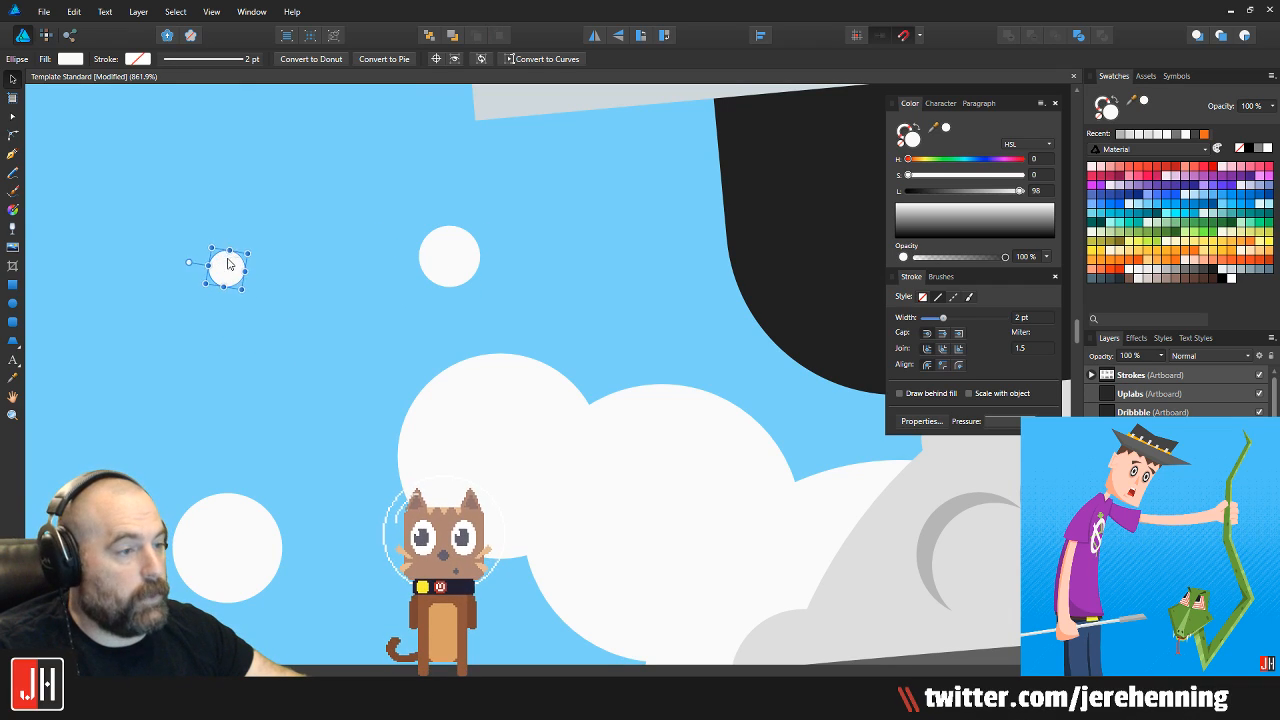
{"action": "scroll", "coordinate": [245, 256], "scroll_direction": "down", "scroll_amount": 5}
{"action": "scroll", "coordinate": [245, 256], "scroll_direction": "down", "scroll_amount": 4}
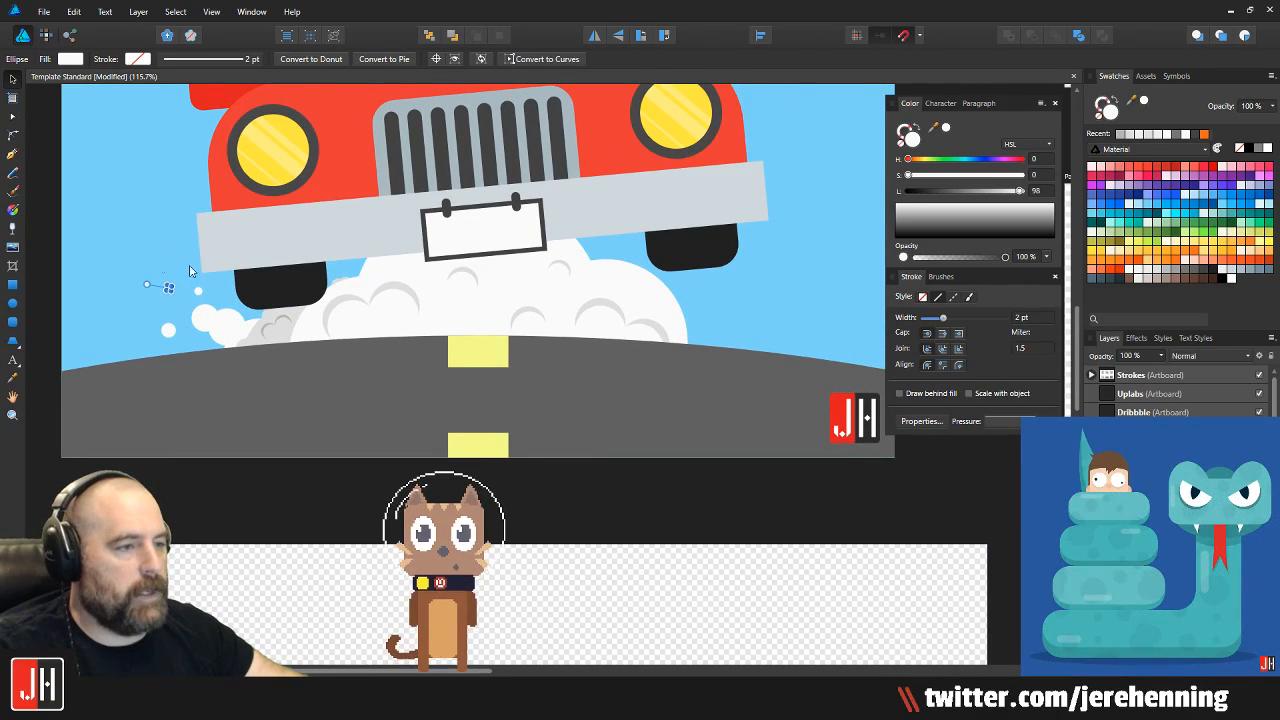
Select all the smoke puffs, circles and arcs around the left wheel and group them
{"action": "key", "text": "ctrl+d"}
{"action": "left_click_drag", "start_coordinate": [123, 243], "coordinate": [285, 418]}
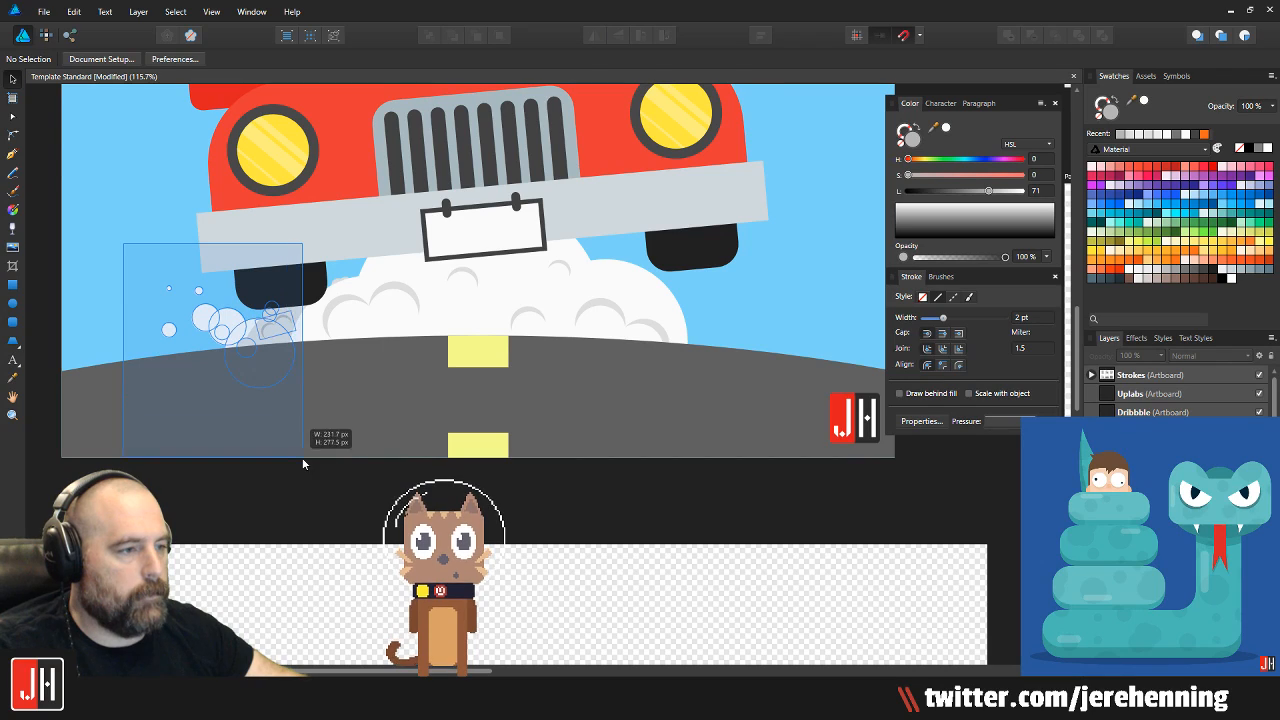
{"action": "left_click_drag", "start_coordinate": [318, 478], "coordinate": [400, 478]}
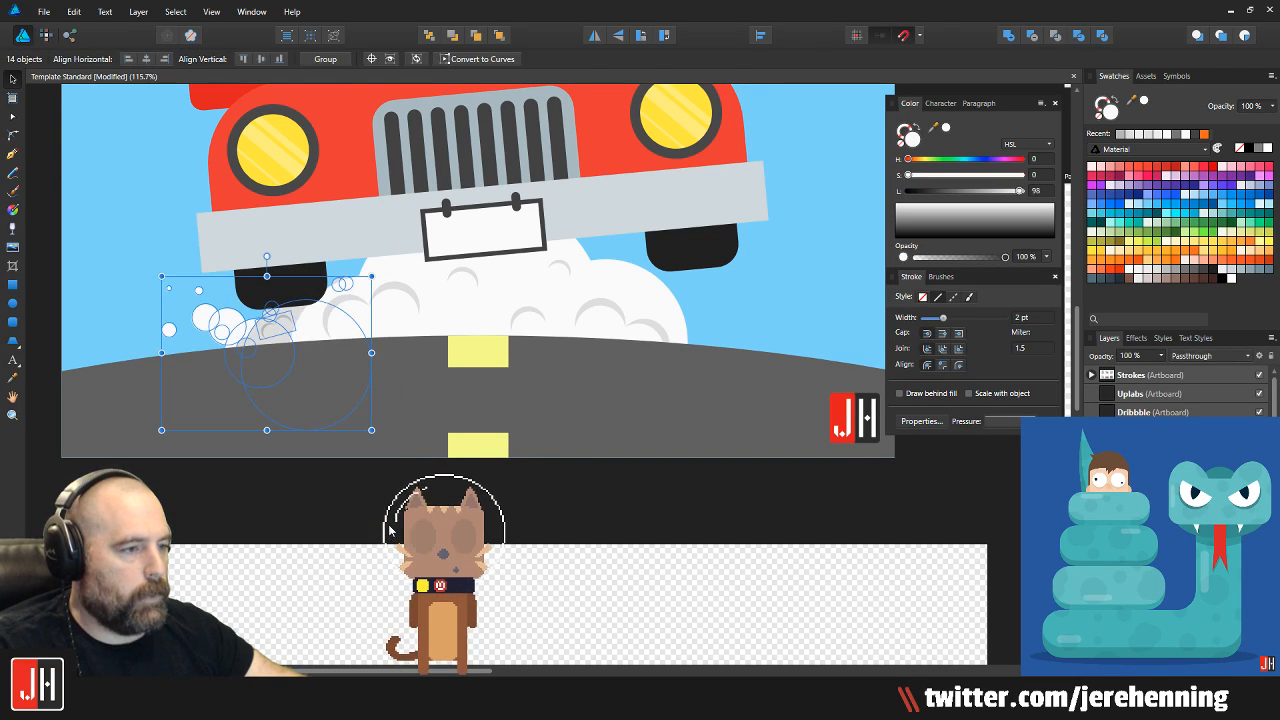
{"action": "key", "text": "ctrl+g"}
Copy the smoke group across to the right wheel, flip it horizontally and position it against the main cloud
{"action": "left_click_drag", "start_coordinate": [270, 325], "coordinate": [735, 325]}
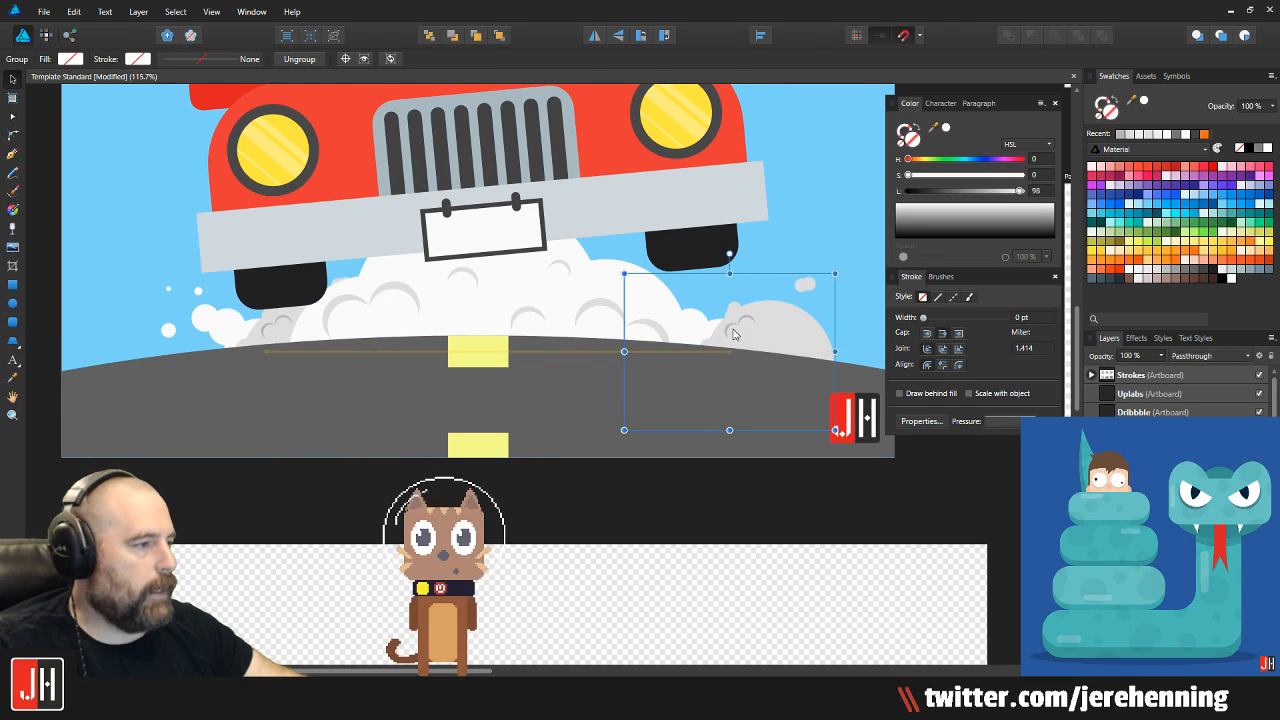
{"action": "left_click", "coordinate": [597, 37]}
{"action": "scroll", "coordinate": [767, 352], "scroll_direction": "up", "scroll_amount": 3}
{"action": "left_click_drag", "start_coordinate": [684, 402], "coordinate": [597, 331]}
{"action": "scroll", "coordinate": [720, 368], "scroll_direction": "down", "scroll_amount": 8}
{"action": "left_click", "coordinate": [720, 368]}
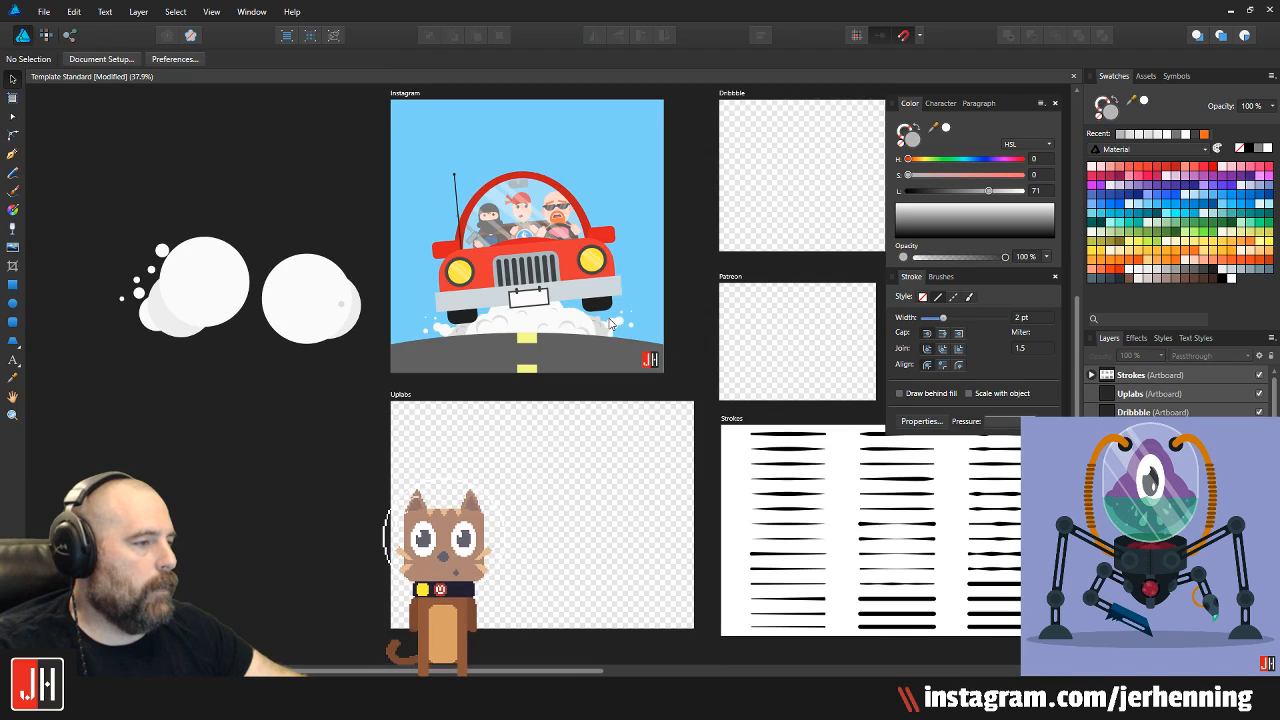
Group all the smoke elements beneath the car and move the group slightly down toward the road
{"action": "scroll", "coordinate": [553, 268], "scroll_direction": "up", "scroll_amount": 5}
{"action": "left_click_drag", "start_coordinate": [100, 243], "coordinate": [802, 557]}
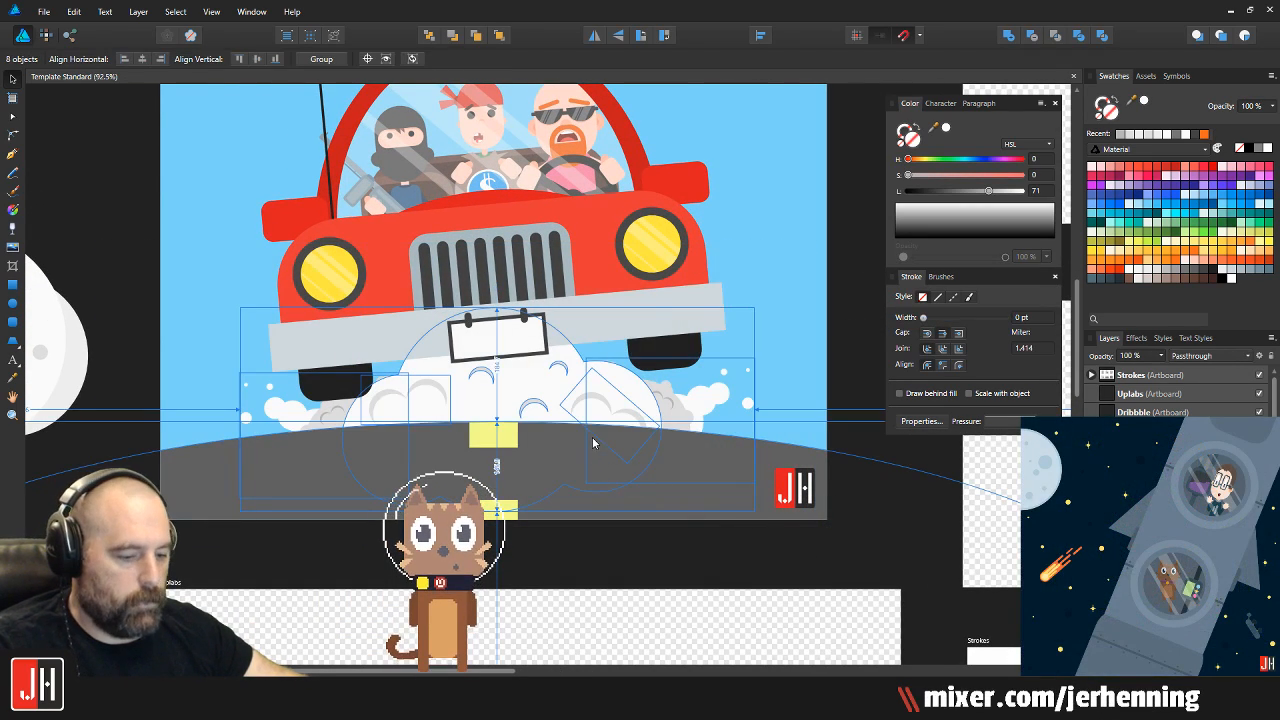
{"action": "key", "text": "ctrl+g"}
{"action": "scroll", "coordinate": [523, 400], "scroll_direction": "up", "scroll_amount": 2}
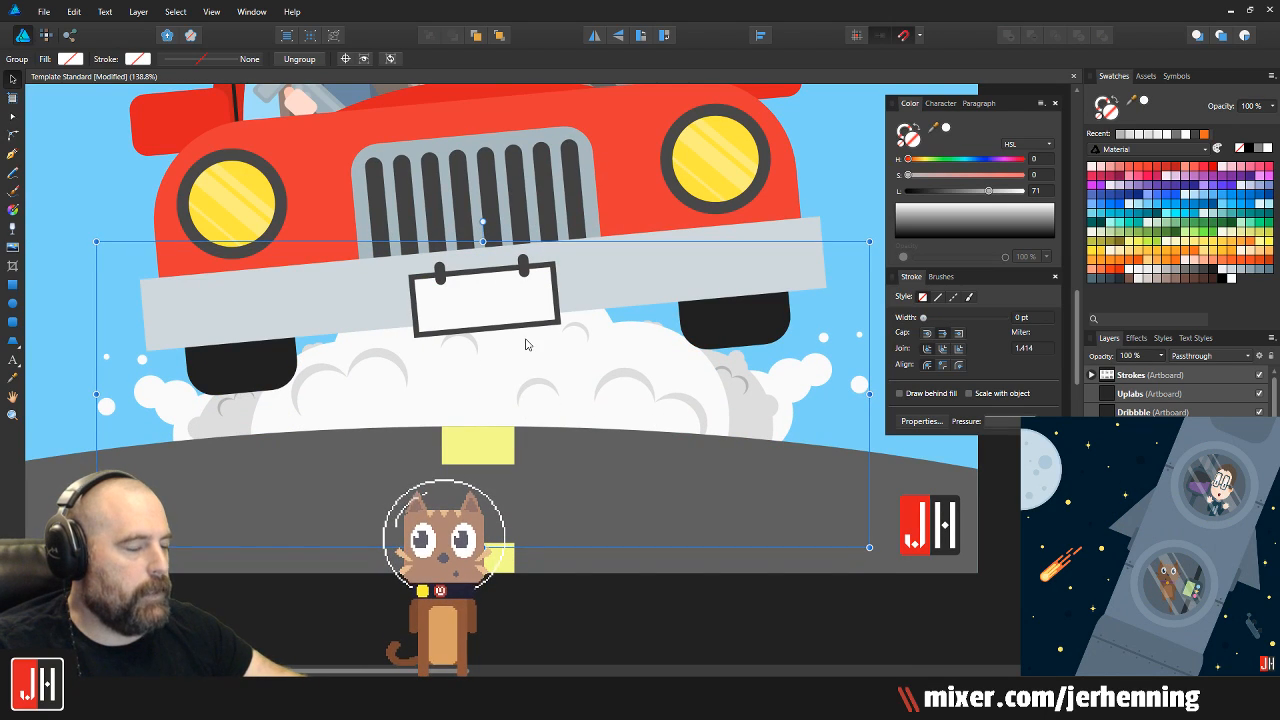
{"action": "left_click_drag", "start_coordinate": [526, 355], "coordinate": [525, 375]}
Move the car group slightly down so it sits closer to the smoke and the road
{"action": "left_click_drag", "start_coordinate": [543, 342], "coordinate": [526, 422]}
{"action": "left_click_drag", "start_coordinate": [515, 252], "coordinate": [511, 272]}
{"action": "left_click_drag", "start_coordinate": [510, 278], "coordinate": [511, 281]}
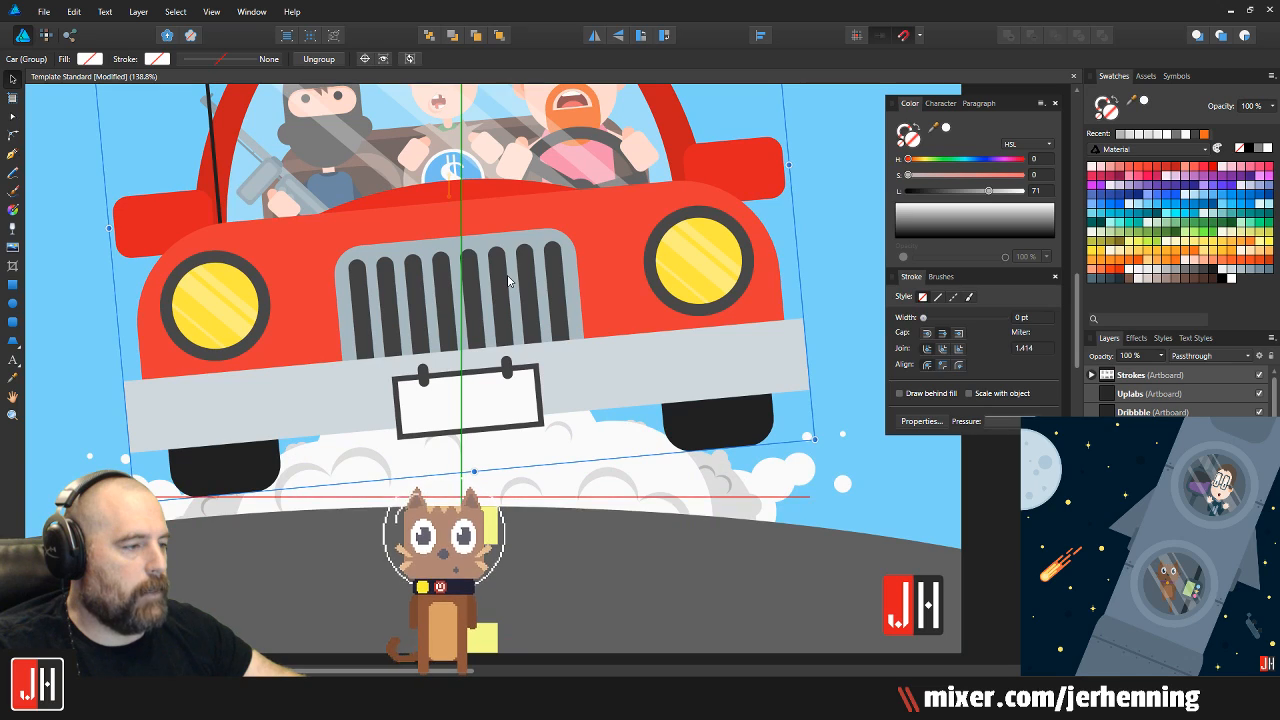
{"action": "scroll", "coordinate": [512, 284], "scroll_direction": "down", "scroll_amount": 9}
{"action": "left_click", "coordinate": [585, 321]}
{"action": "scroll", "coordinate": [515, 285], "scroll_direction": "up", "scroll_amount": 6}
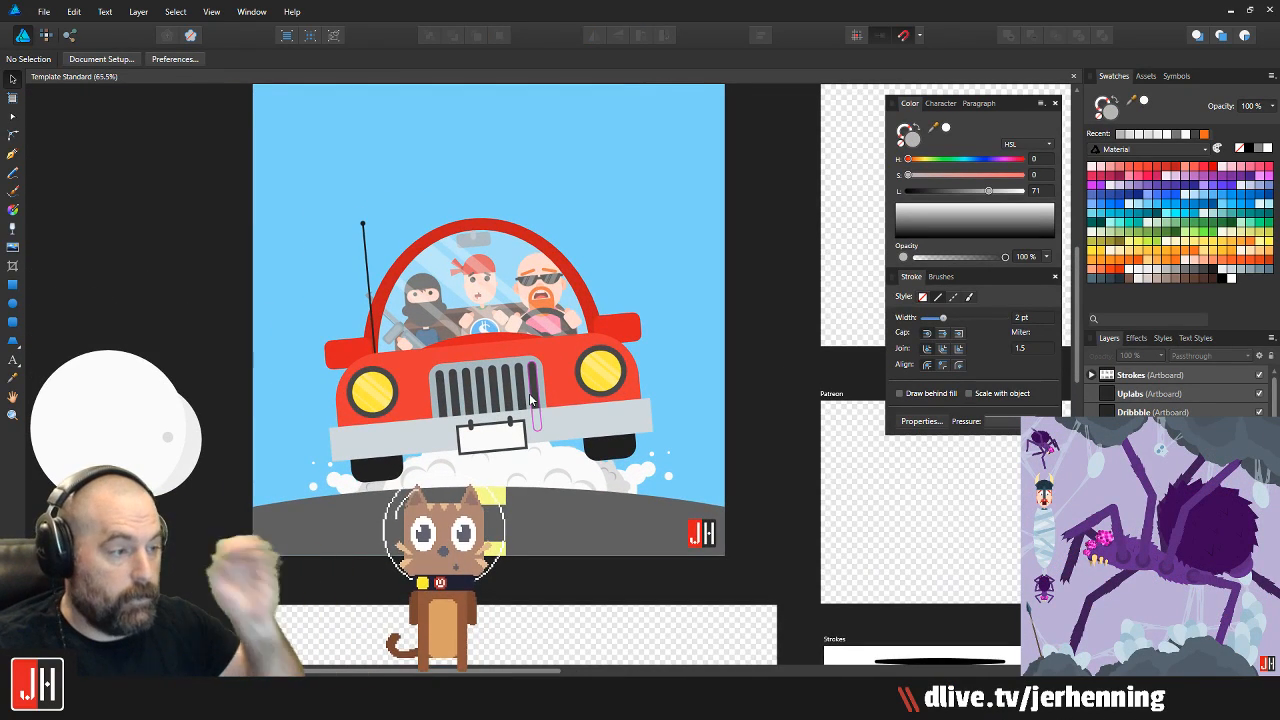
{"action": "scroll", "coordinate": [535, 391], "scroll_direction": "up", "scroll_amount": 1}
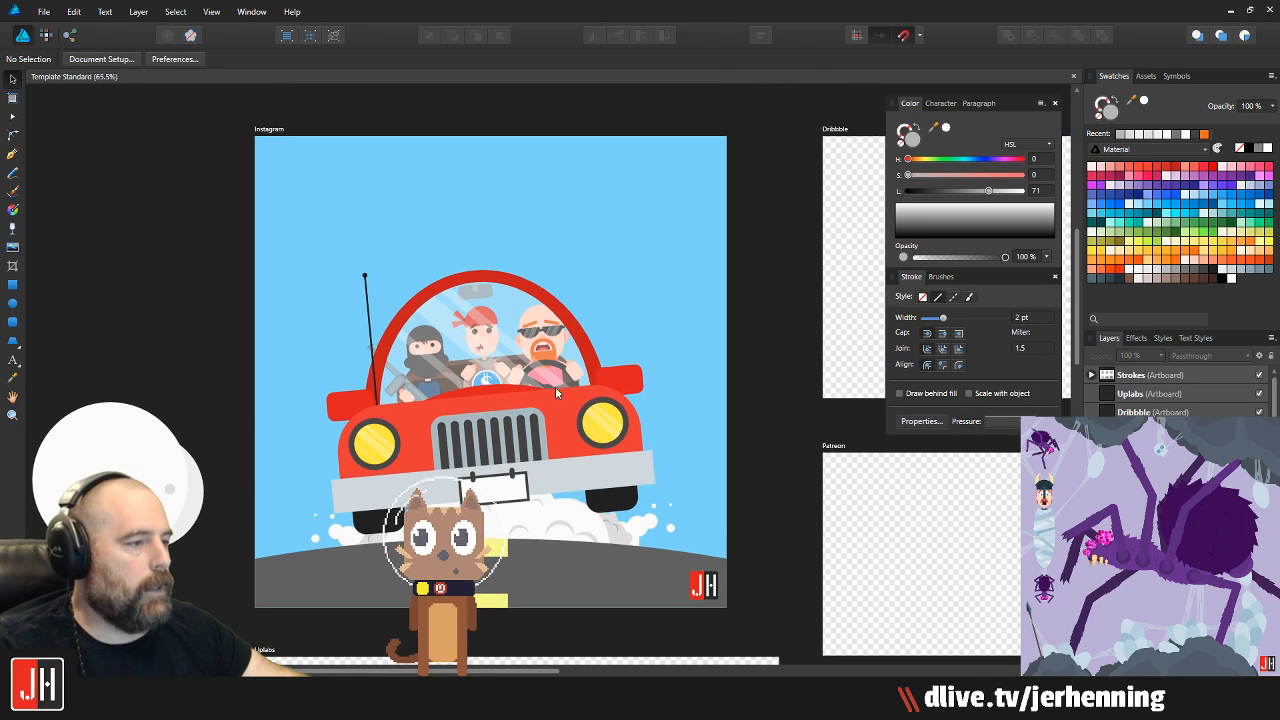
{"action": "scroll", "coordinate": [505, 372], "scroll_direction": "up", "scroll_amount": 3}
{"action": "scroll", "coordinate": [480, 360], "scroll_direction": "down", "scroll_amount": 3}
{"action": "scroll", "coordinate": [470, 350], "scroll_direction": "up", "scroll_amount": 5}
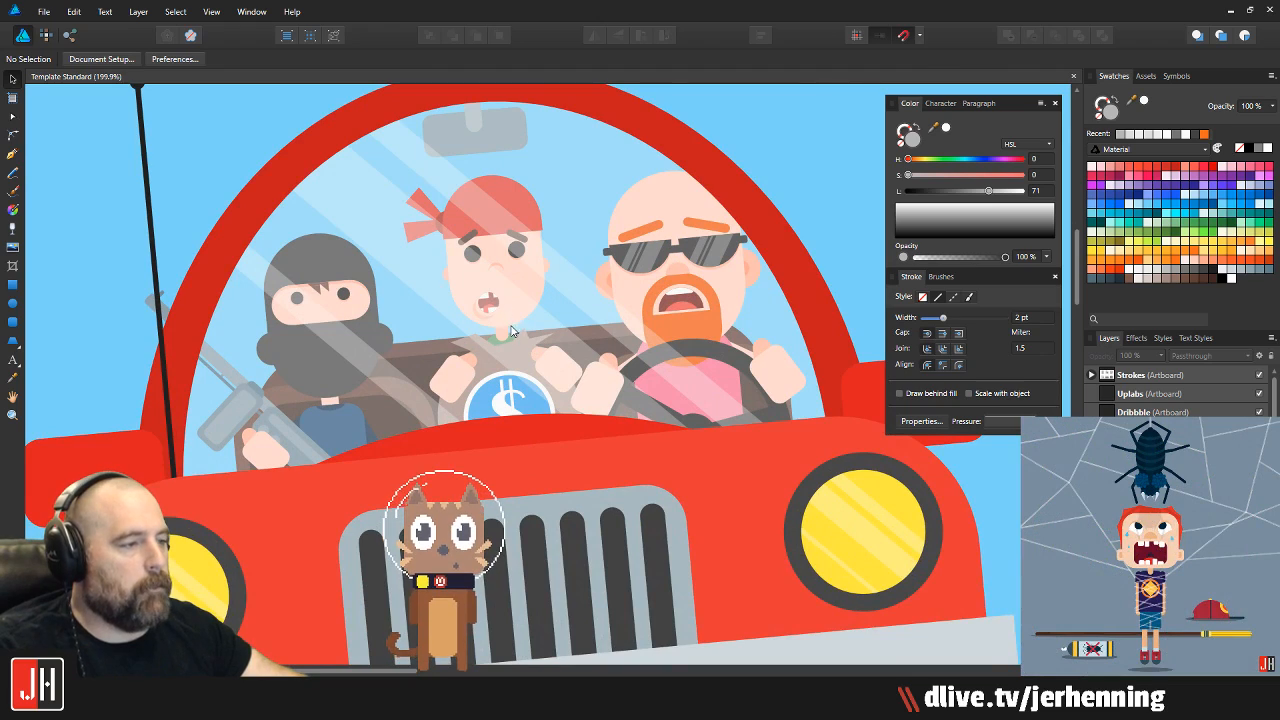
{"action": "scroll", "coordinate": [483, 298], "scroll_direction": "down", "scroll_amount": 3}
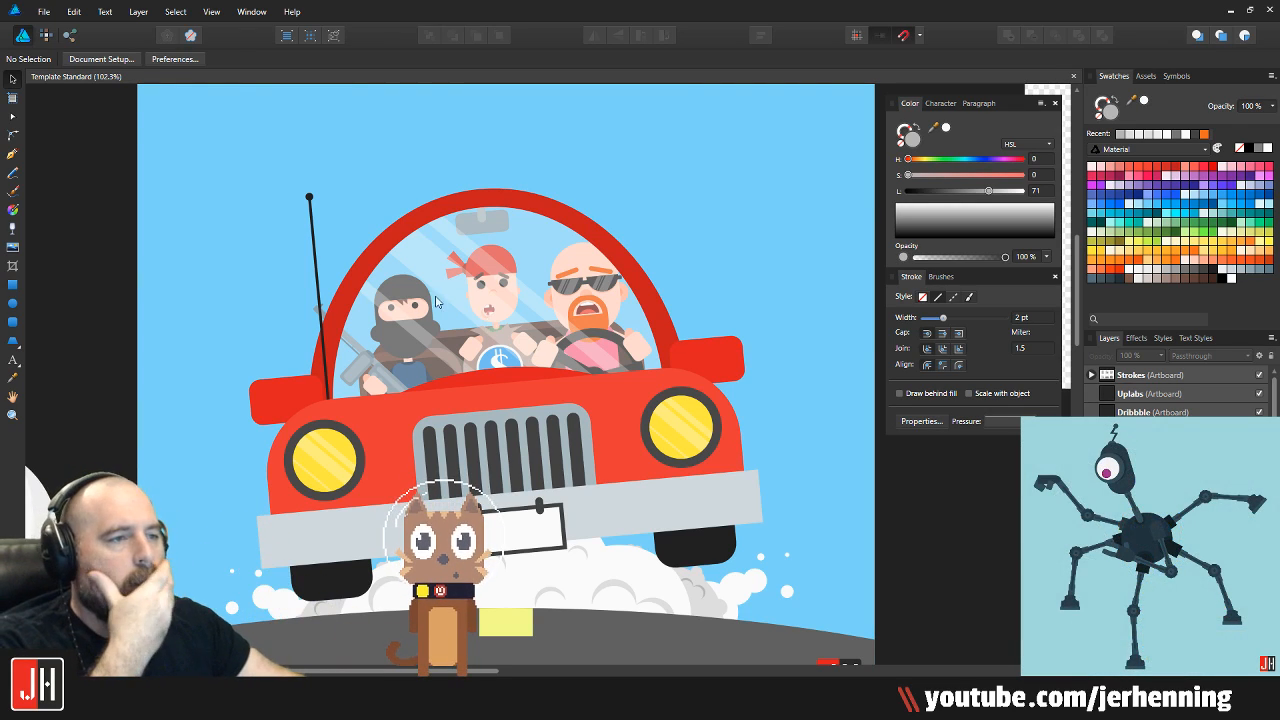
Open the Baby Groot document from the 2019 folder
{"action": "left_click", "coordinate": [44, 11]}
{"action": "left_click", "coordinate": [40, 84]}
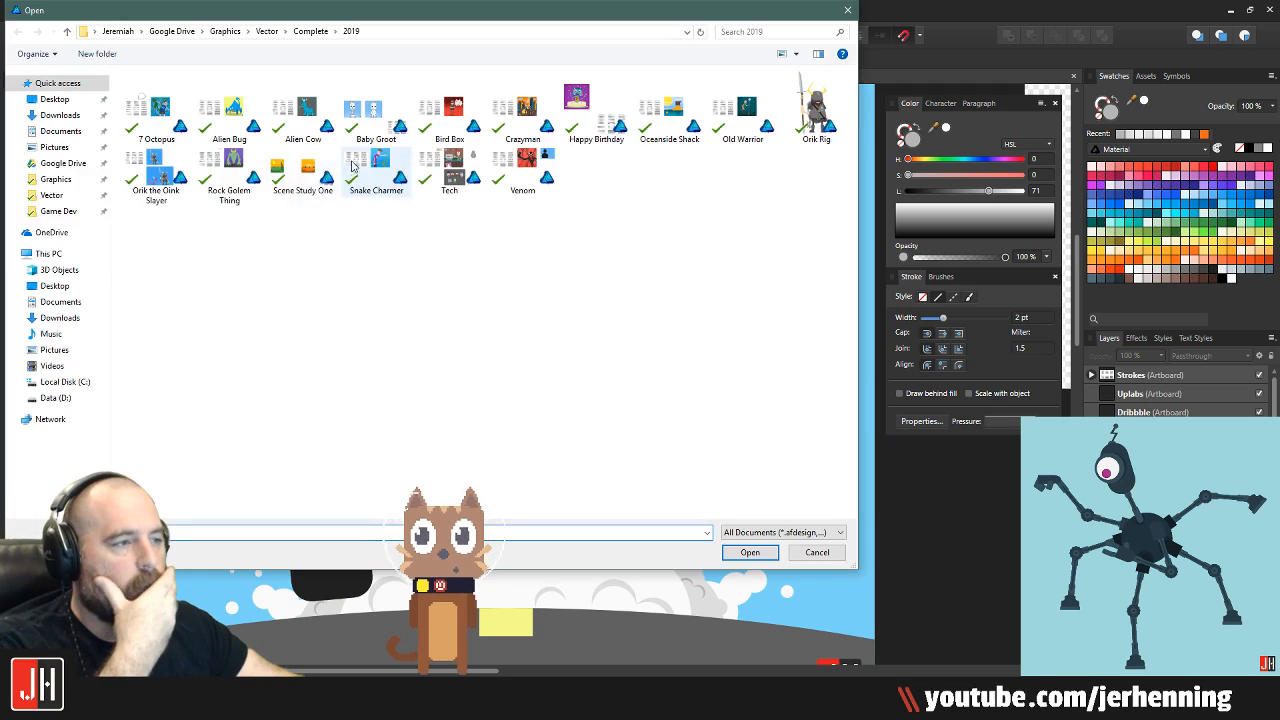
{"action": "double_click", "coordinate": [376, 118]}
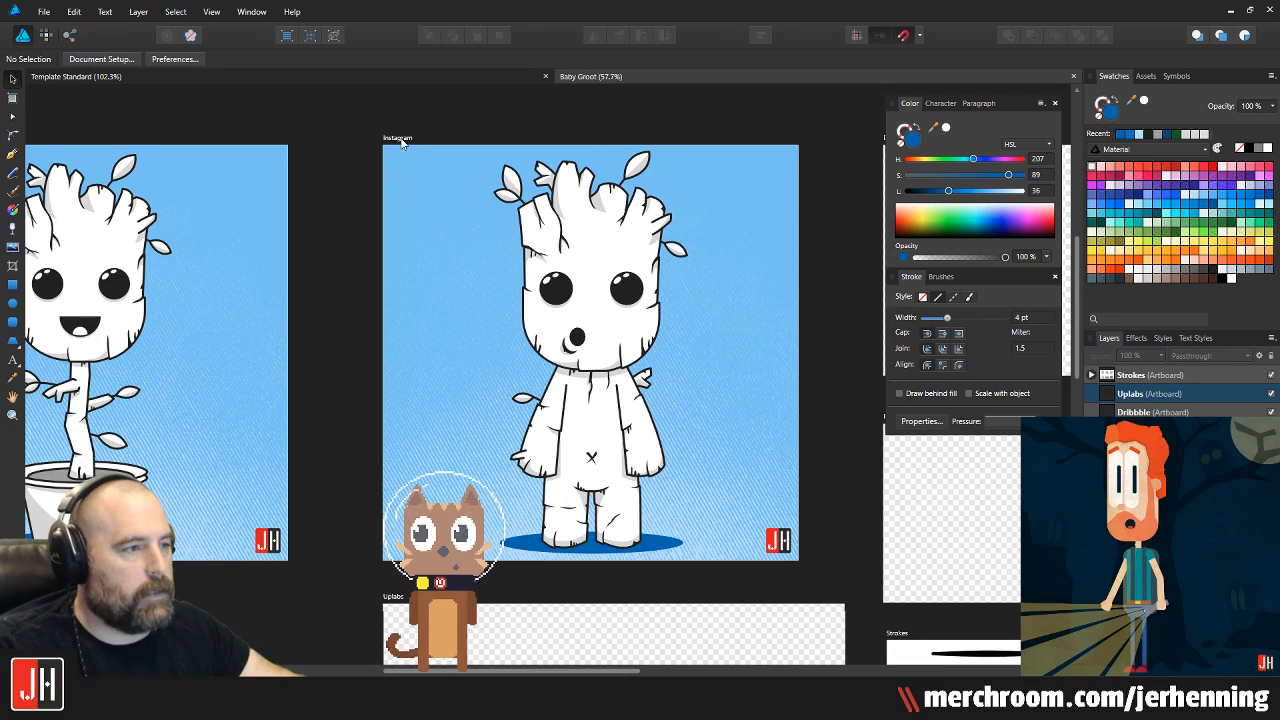
Export the standing Groot Instagram artboard as a PNG named Baby Groot 1 into the Slide Show folder
{"action": "left_click", "coordinate": [401, 141]}
{"action": "left_click", "coordinate": [44, 11]}
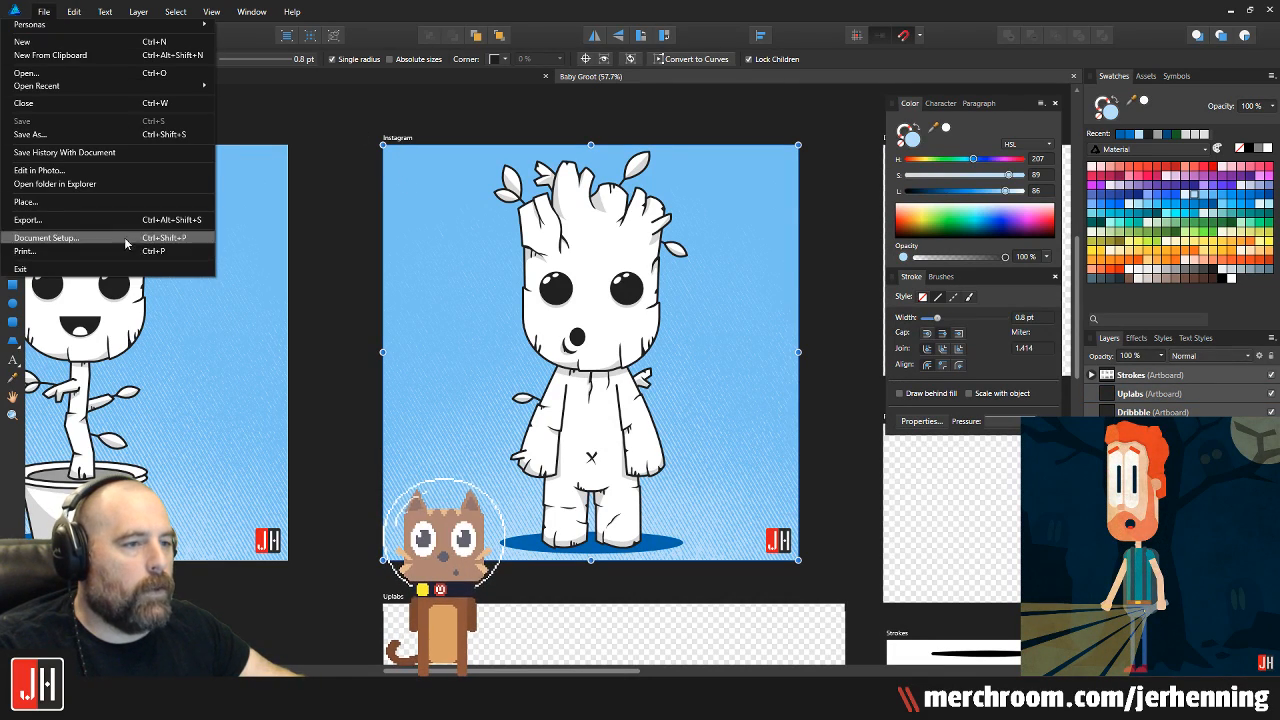
{"action": "left_click", "coordinate": [50, 222]}
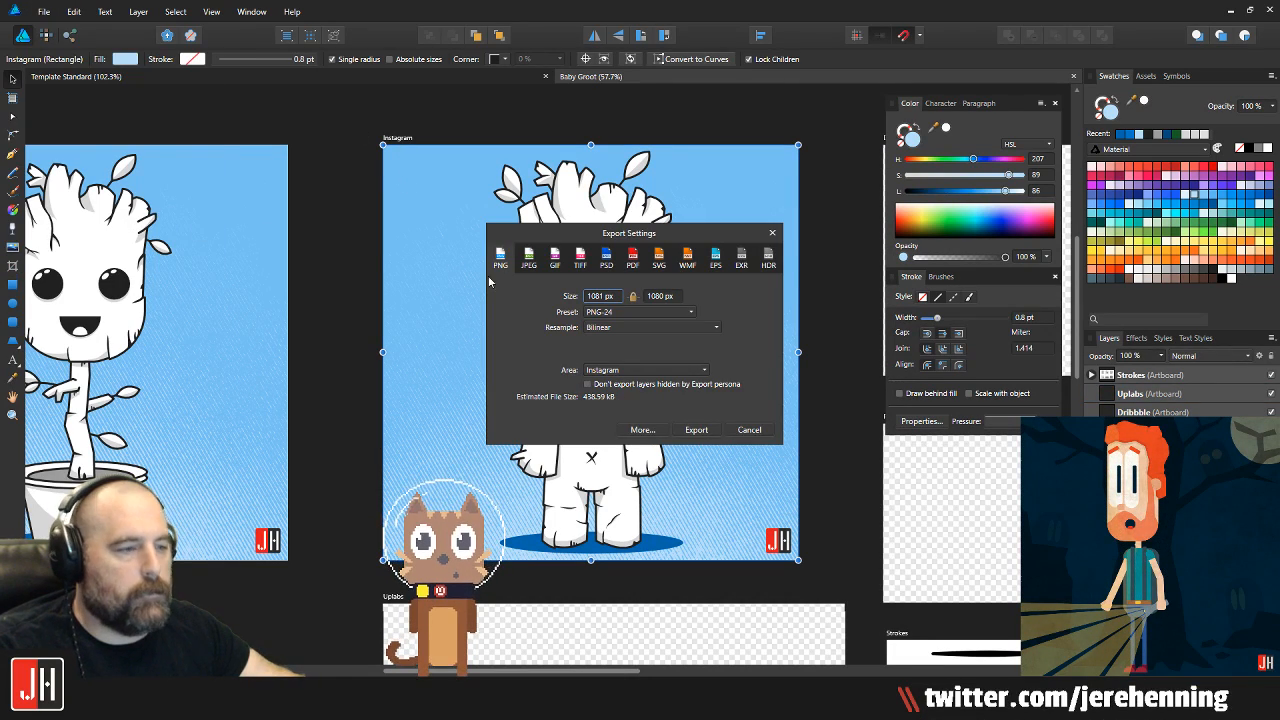
{"action": "left_click", "coordinate": [694, 429]}
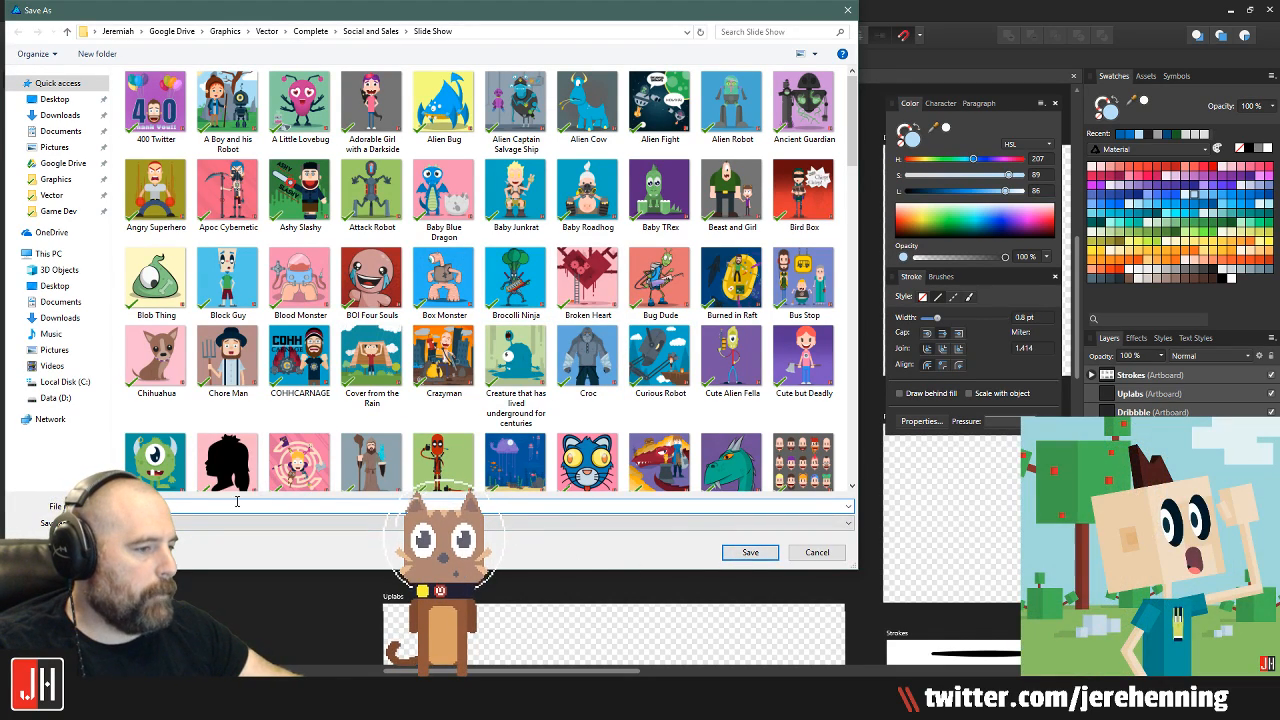
{"action": "left_click", "coordinate": [755, 554]}
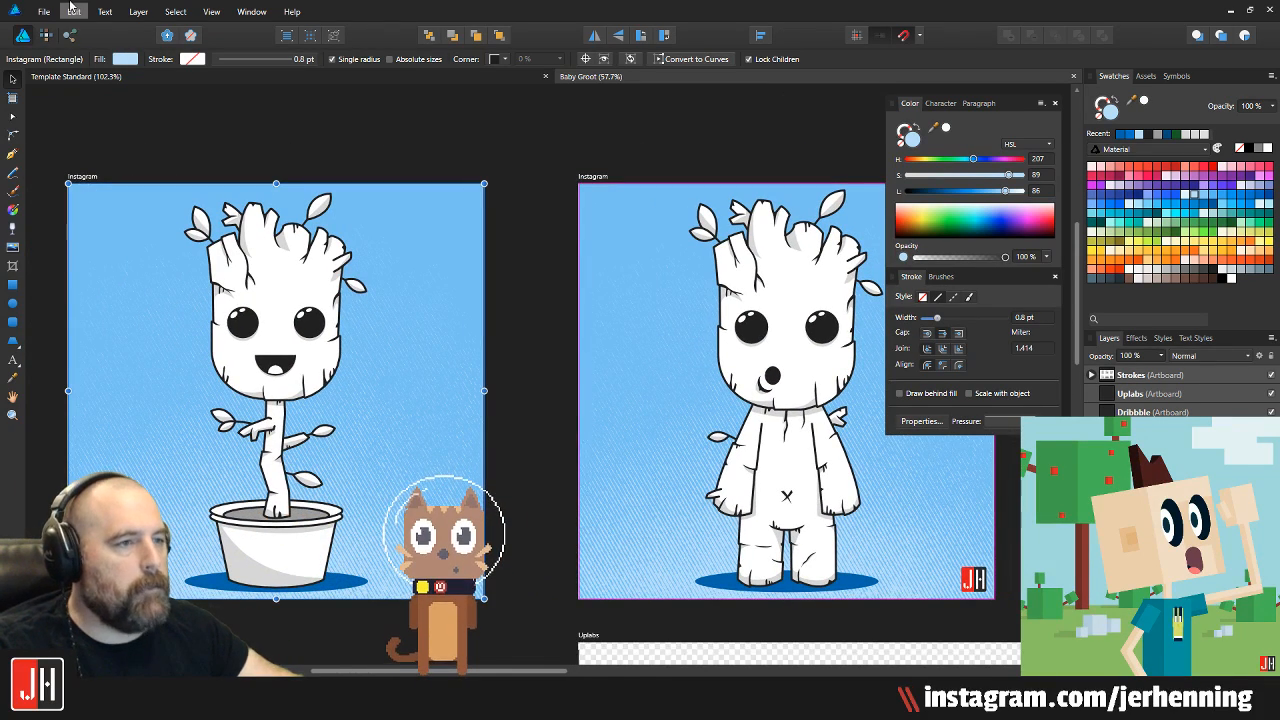
Export the potted Groot Instagram artboard as a PNG into the Slide Show folder and close the Baby Groot document
{"action": "left_click", "coordinate": [44, 12]}
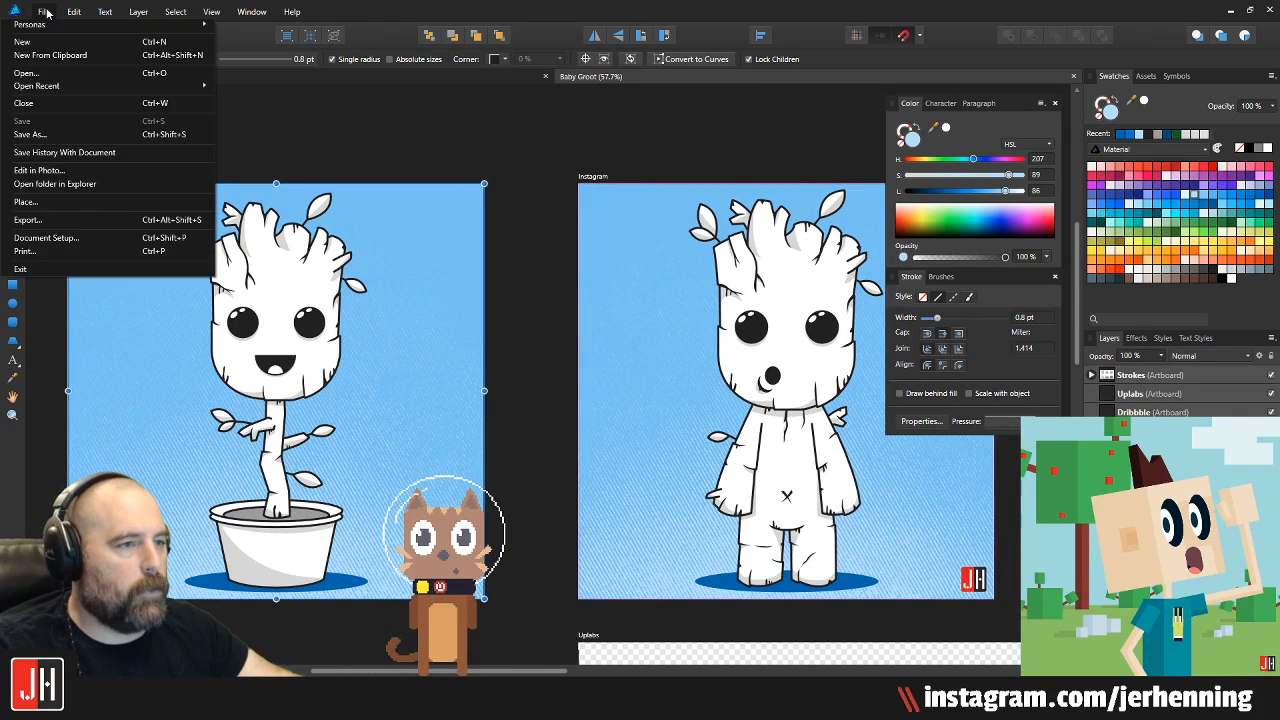
{"action": "left_click", "coordinate": [95, 219]}
{"action": "left_click", "coordinate": [696, 429]}
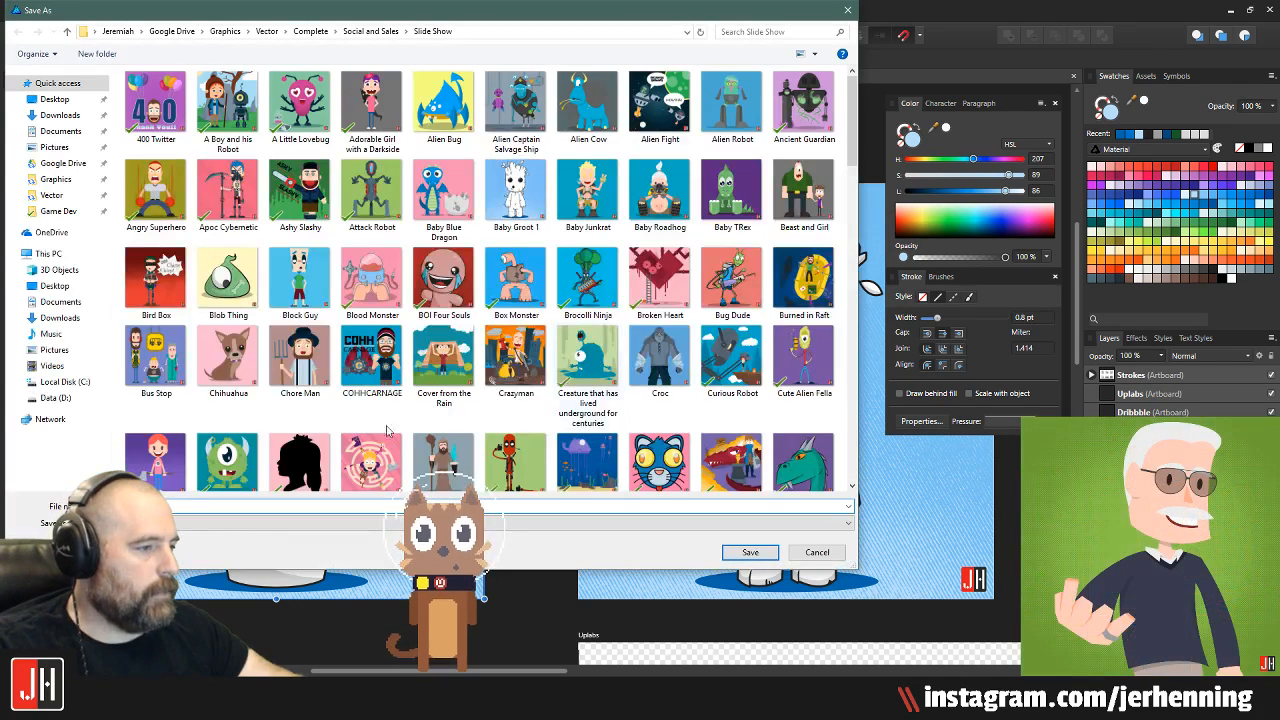
{"action": "left_click", "coordinate": [748, 553]}
{"action": "left_click", "coordinate": [1073, 78]}
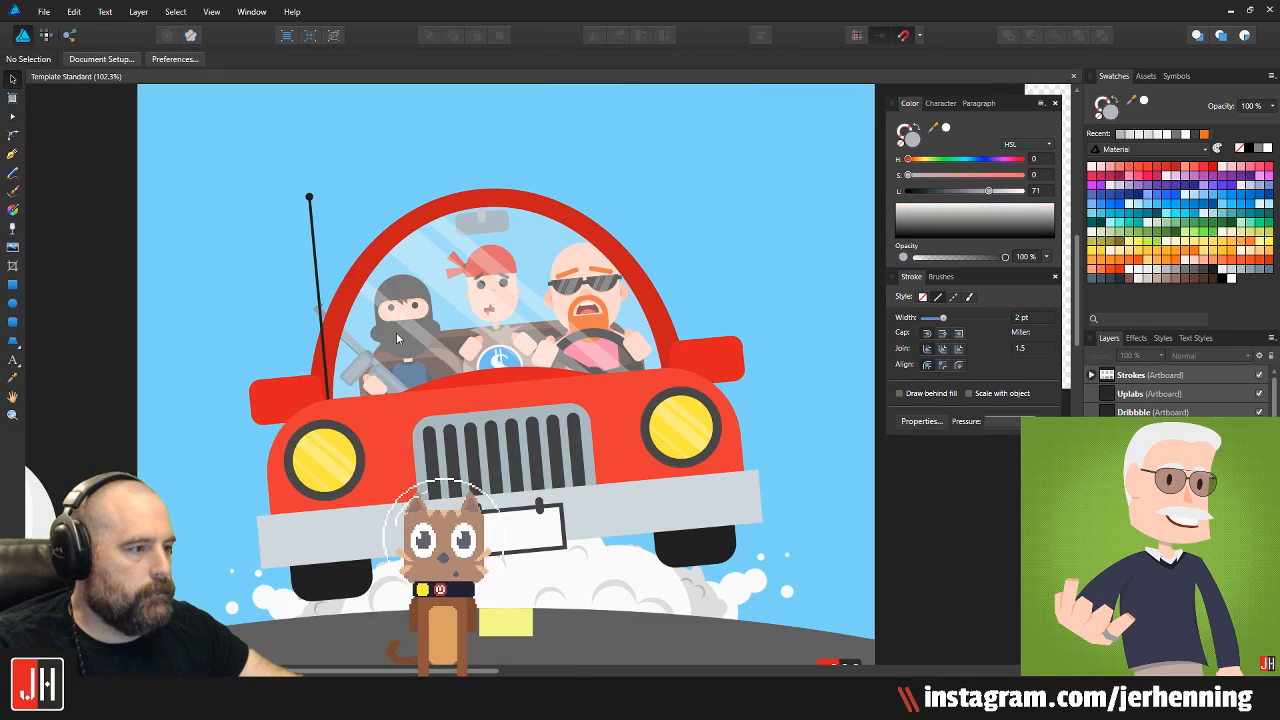
{"action": "scroll", "coordinate": [481, 352], "scroll_direction": "up", "scroll_amount": 5}
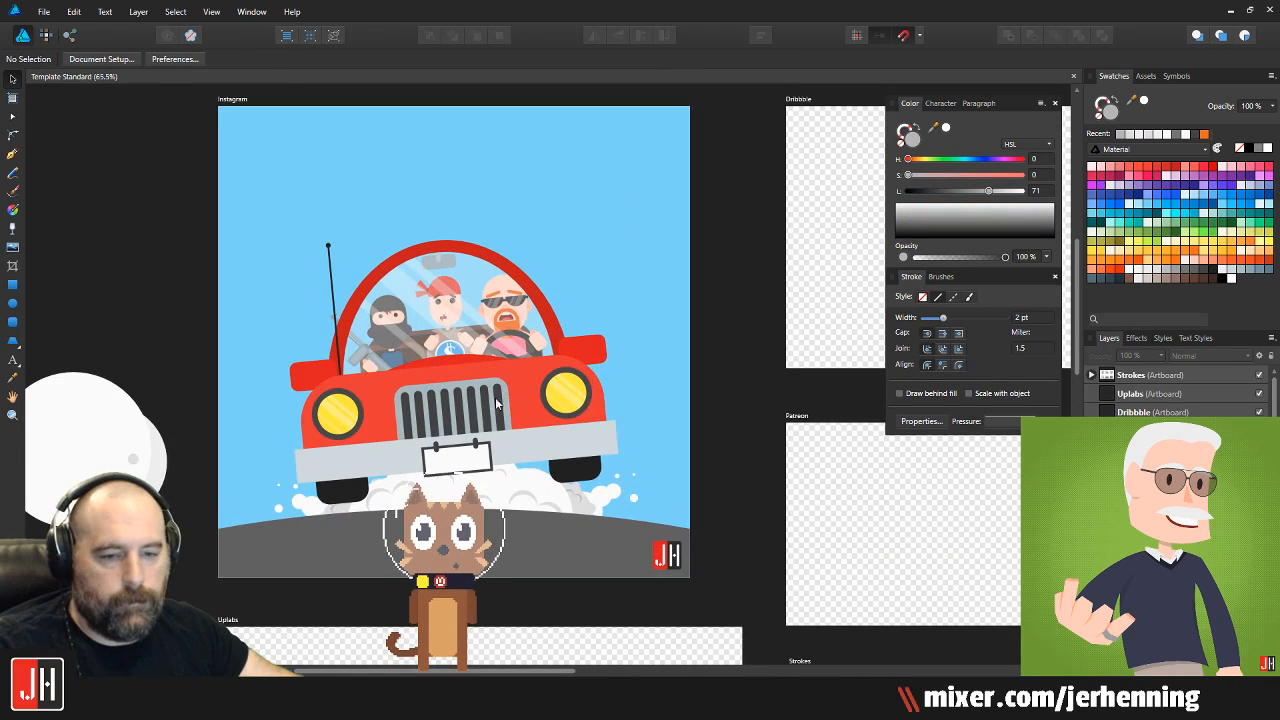
{"action": "scroll", "coordinate": [518, 352], "scroll_direction": "down", "scroll_amount": 2}
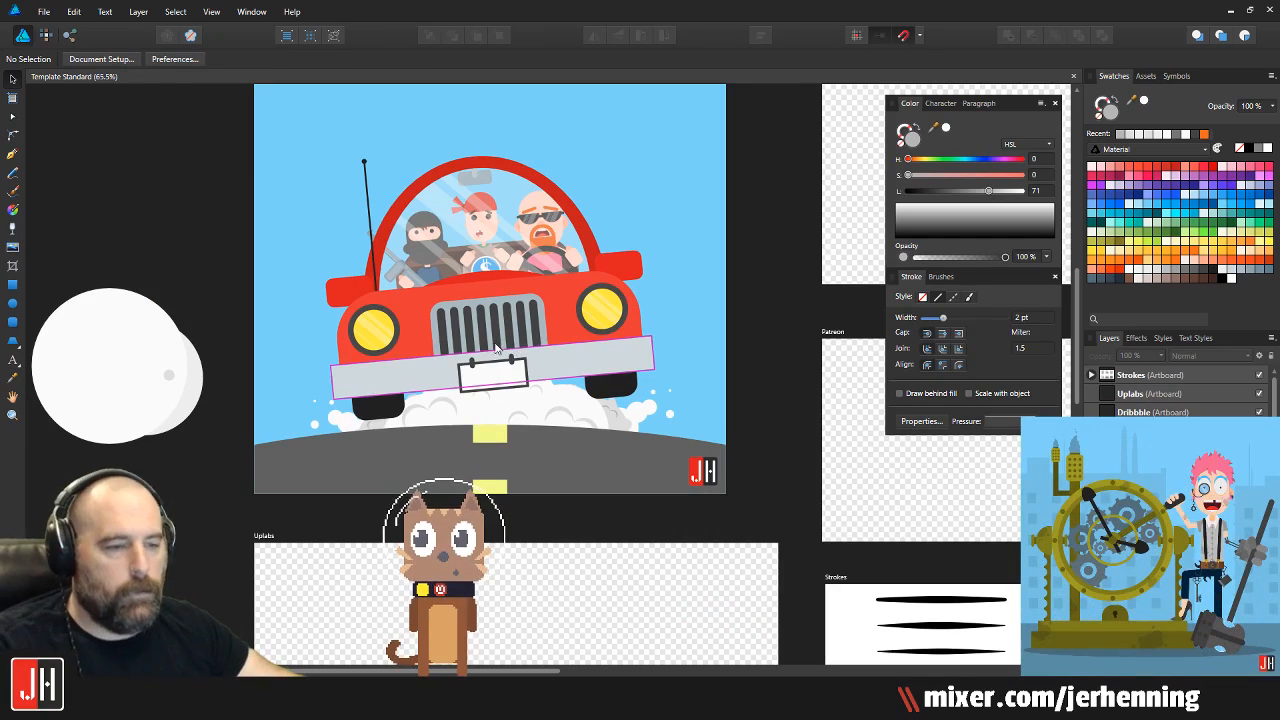
{"action": "scroll", "coordinate": [261, 376], "scroll_direction": "up", "scroll_amount": 3}
{"action": "left_click", "coordinate": [16, 302]}
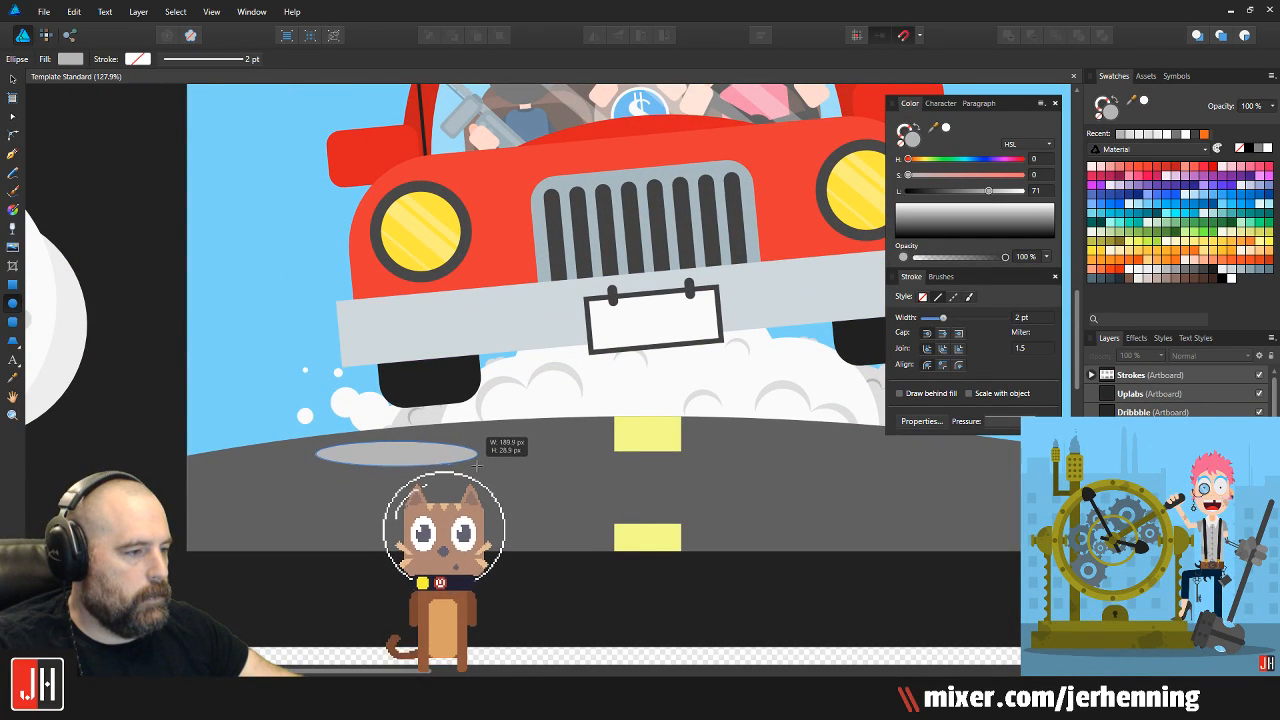
{"action": "left_click_drag", "start_coordinate": [477, 464], "coordinate": [476, 465]}
{"action": "left_click_drag", "start_coordinate": [393, 421], "coordinate": [393, 423]}
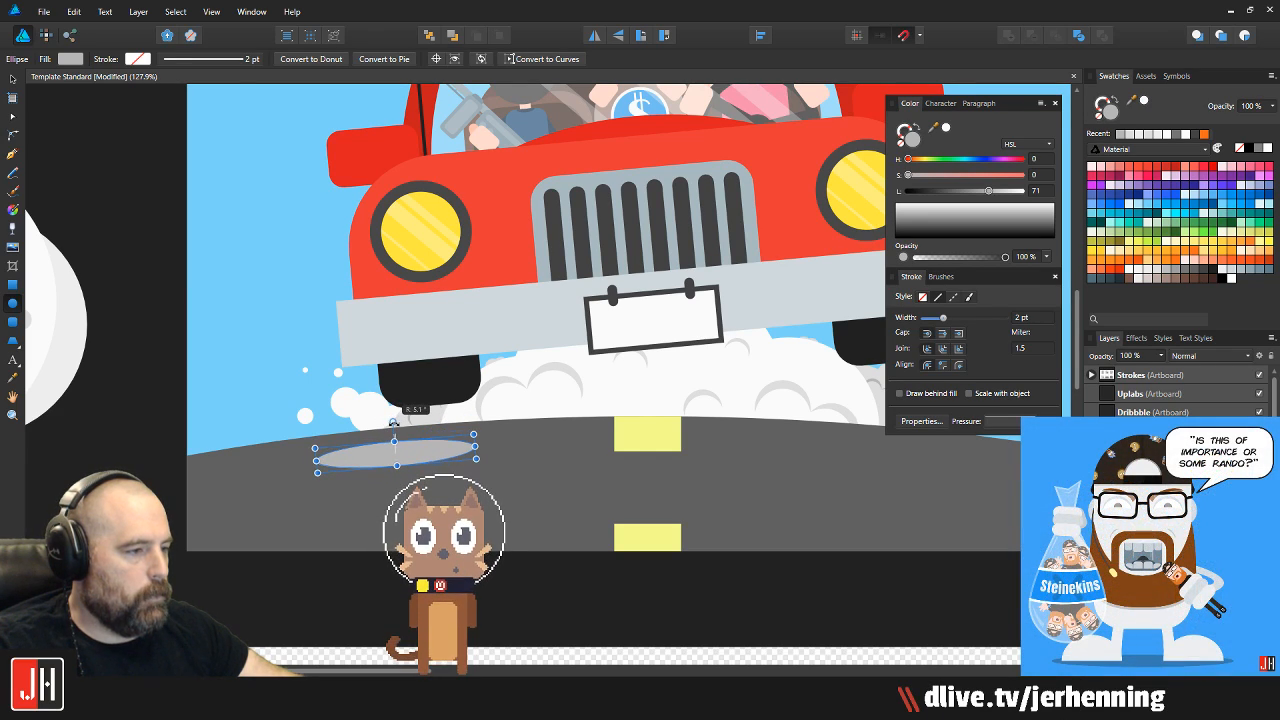
{"action": "key", "text": "Delete"}
Draw a wide rounded rectangle across the road beneath the car, fill it near-black and set its opacity to 30%
{"action": "left_click_drag", "start_coordinate": [632, 472], "coordinate": [529, 488]}
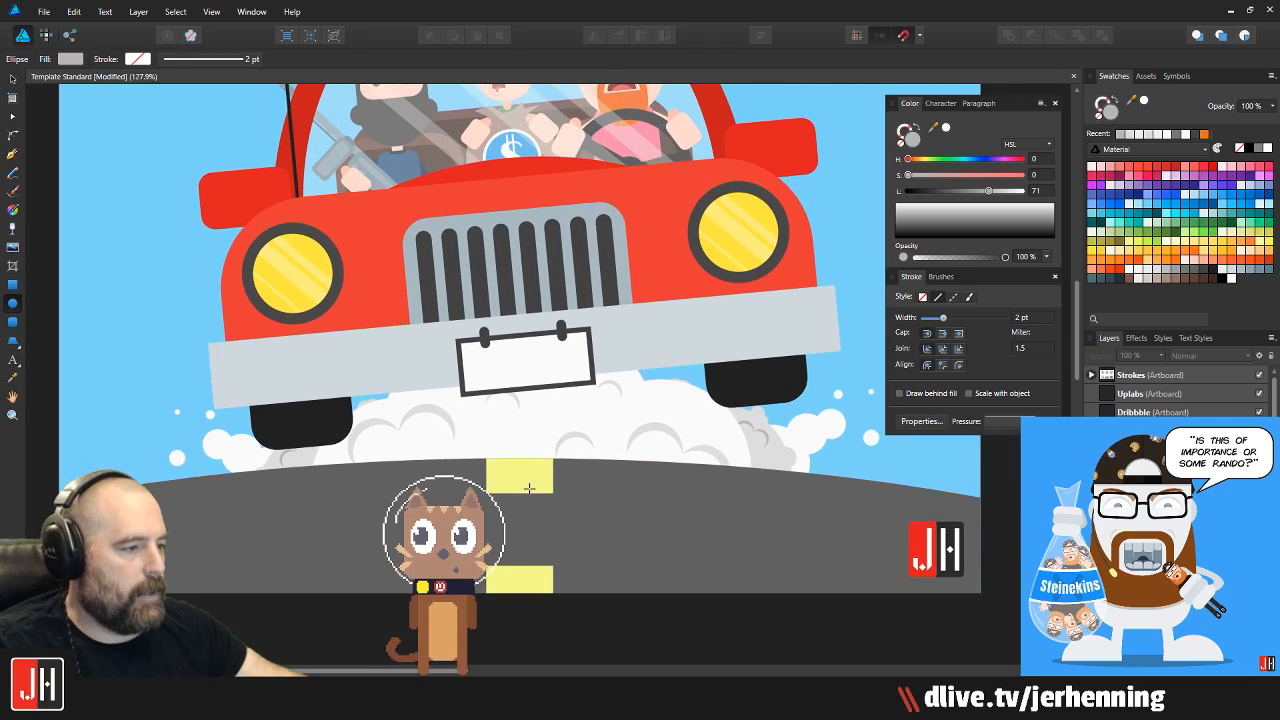
{"action": "left_click", "coordinate": [11, 320]}
{"action": "left_click_drag", "start_coordinate": [245, 433], "coordinate": [816, 535]}
{"action": "left_click", "coordinate": [1120, 278]}
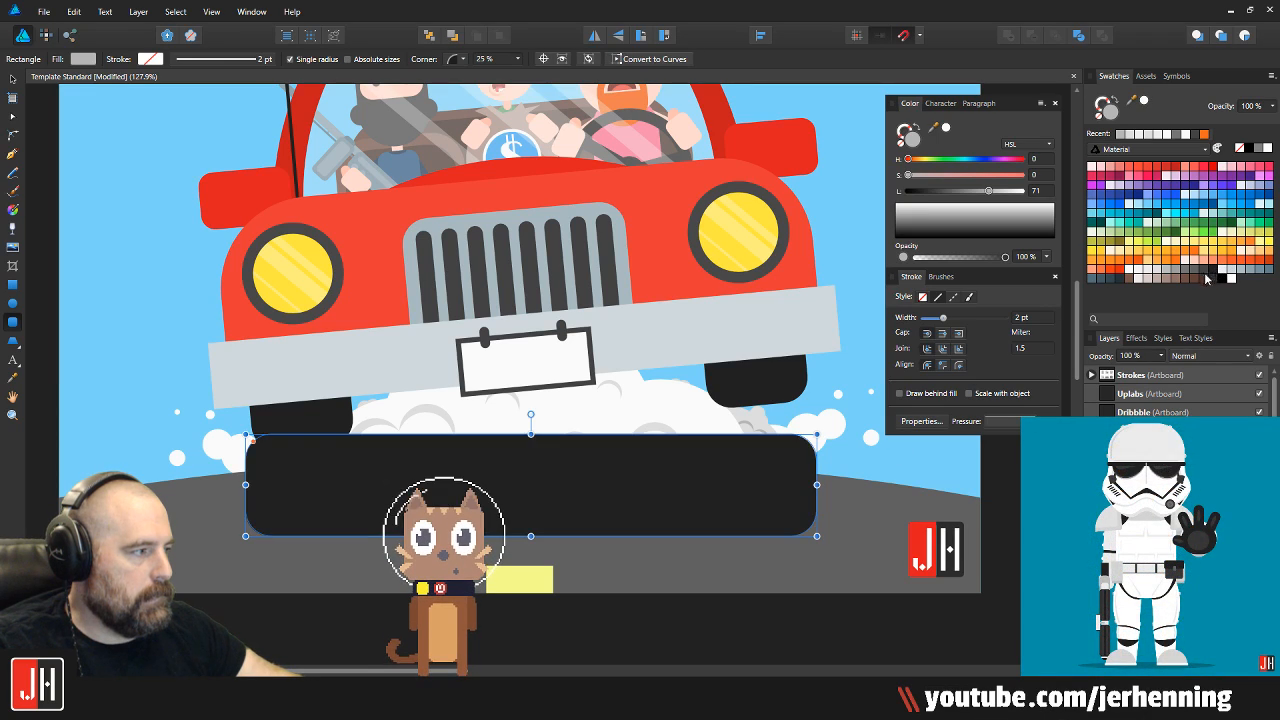
{"action": "key", "text": "3"}
Cut the shadow rectangle and paste it inside the road shape so it is clipped to the road
{"action": "key", "text": "ctrl+x"}
{"action": "key", "text": "v"}
{"action": "left_click", "coordinate": [648, 503]}
{"action": "key", "text": "ctrl+alt+v"}
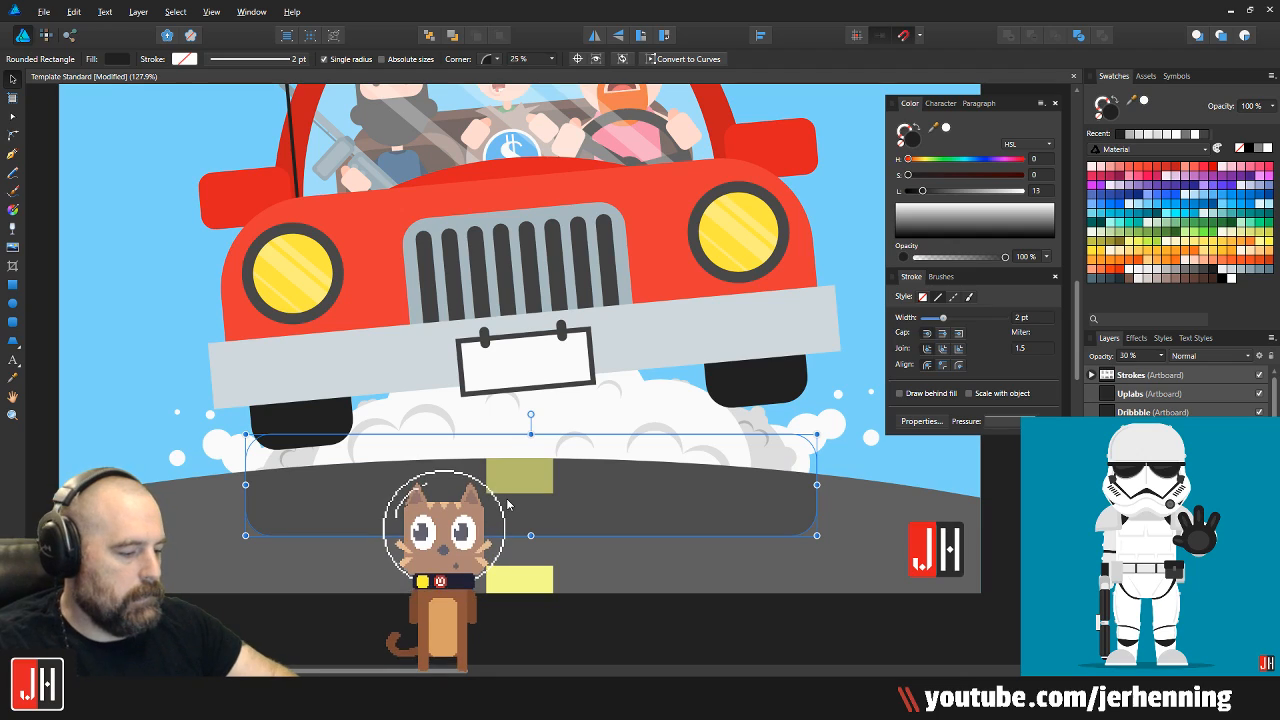
Convert the shadow rectangle to curves and spread its lower corners outward into a trapezoid
{"action": "key", "text": "ctrl+Return"}
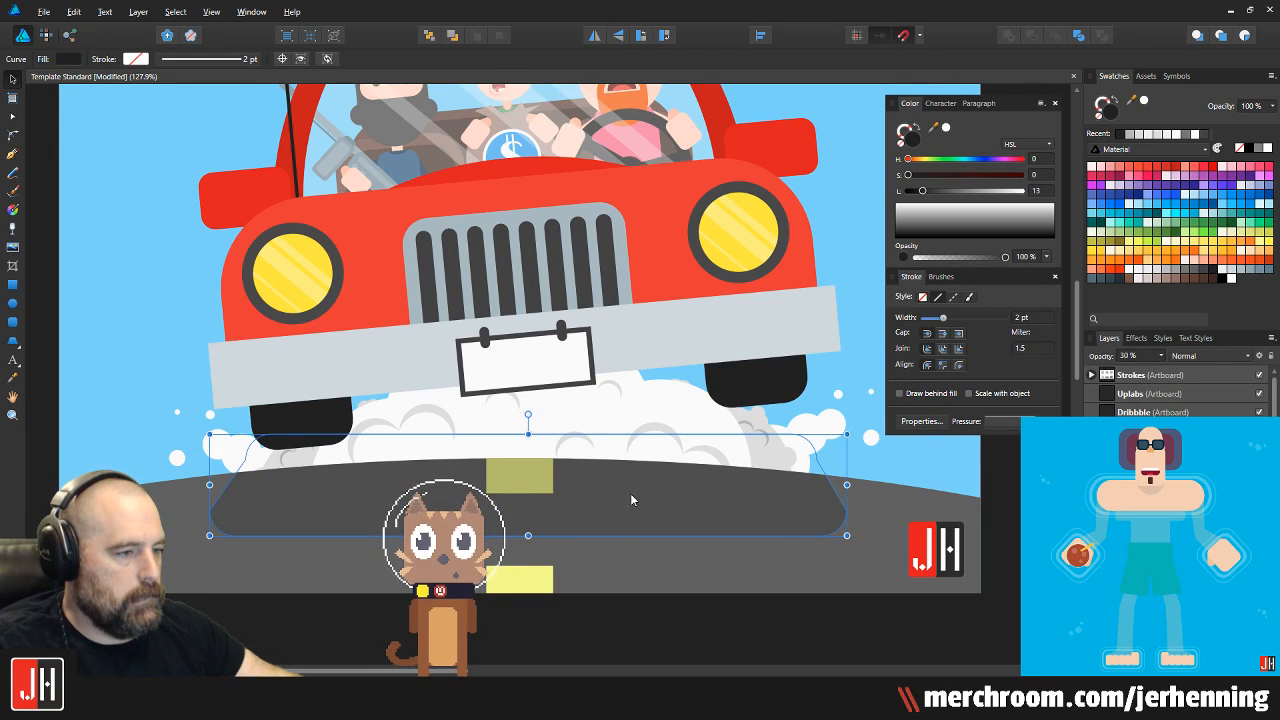
{"action": "left_click", "coordinate": [845, 323]}
{"action": "scroll", "coordinate": [748, 435], "scroll_direction": "down", "scroll_amount": 5}
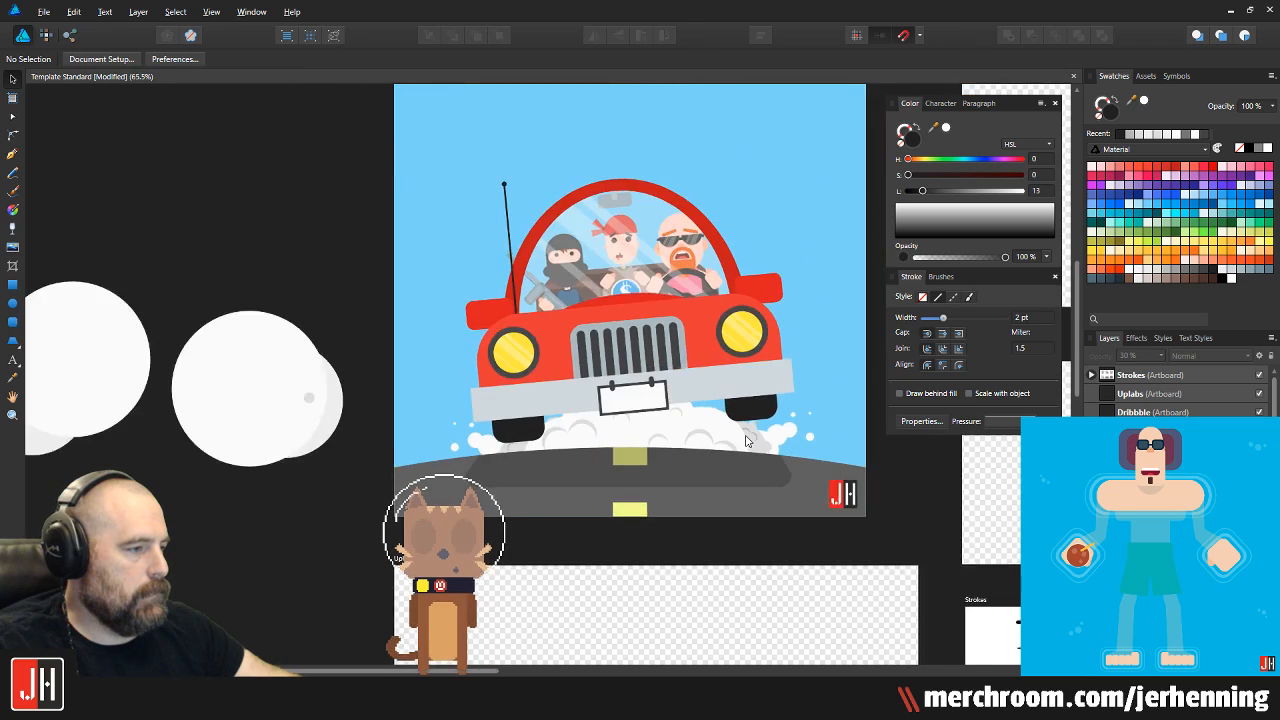
Move the car's shadow slightly down on the road and save the document
{"action": "scroll", "coordinate": [608, 498], "scroll_direction": "up", "scroll_amount": 7}
{"action": "left_click", "coordinate": [658, 499]}
{"action": "scroll", "coordinate": [658, 495], "scroll_direction": "down", "scroll_amount": 2}
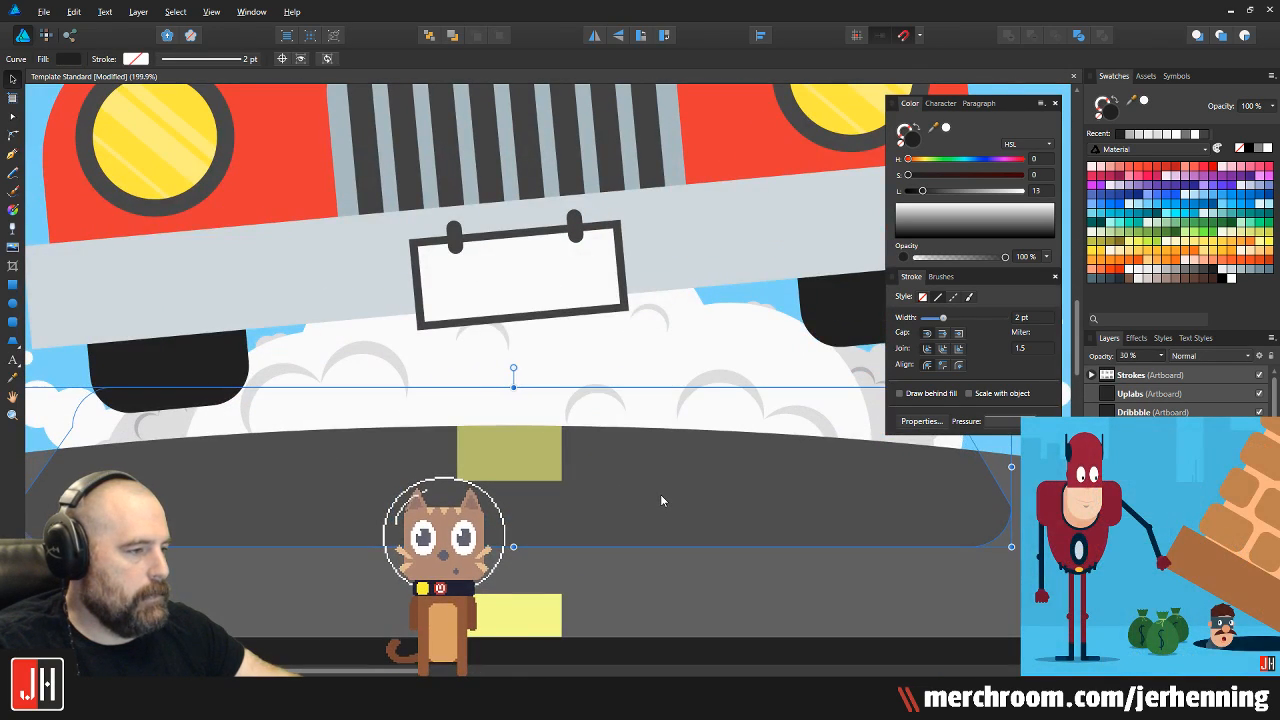
{"action": "scroll", "coordinate": [660, 504], "scroll_direction": "down", "scroll_amount": 4}
{"action": "scroll", "coordinate": [660, 506], "scroll_direction": "down", "scroll_amount": 3}
{"action": "key", "text": "ctrl+d"}
{"action": "left_click_drag", "start_coordinate": [694, 461], "coordinate": [638, 476]}
{"action": "key", "text": "ctrl+s"}
{"action": "scroll", "coordinate": [629, 490], "scroll_direction": "up", "scroll_amount": 3}
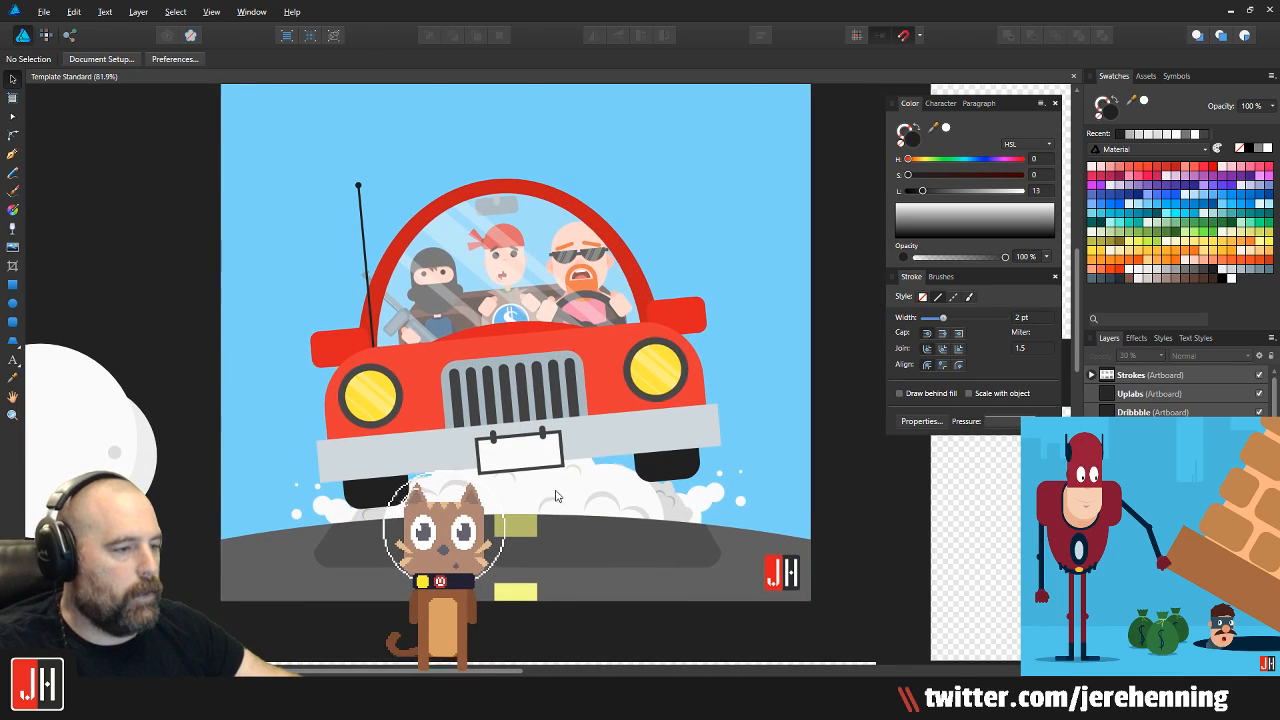
Nudge the selected road shadow a little further down, deselect it and save the document again
{"action": "scroll", "coordinate": [394, 578], "scroll_direction": "up", "scroll_amount": 3}
{"action": "left_click", "coordinate": [398, 578]}
{"action": "key", "text": "ctrl+Return"}
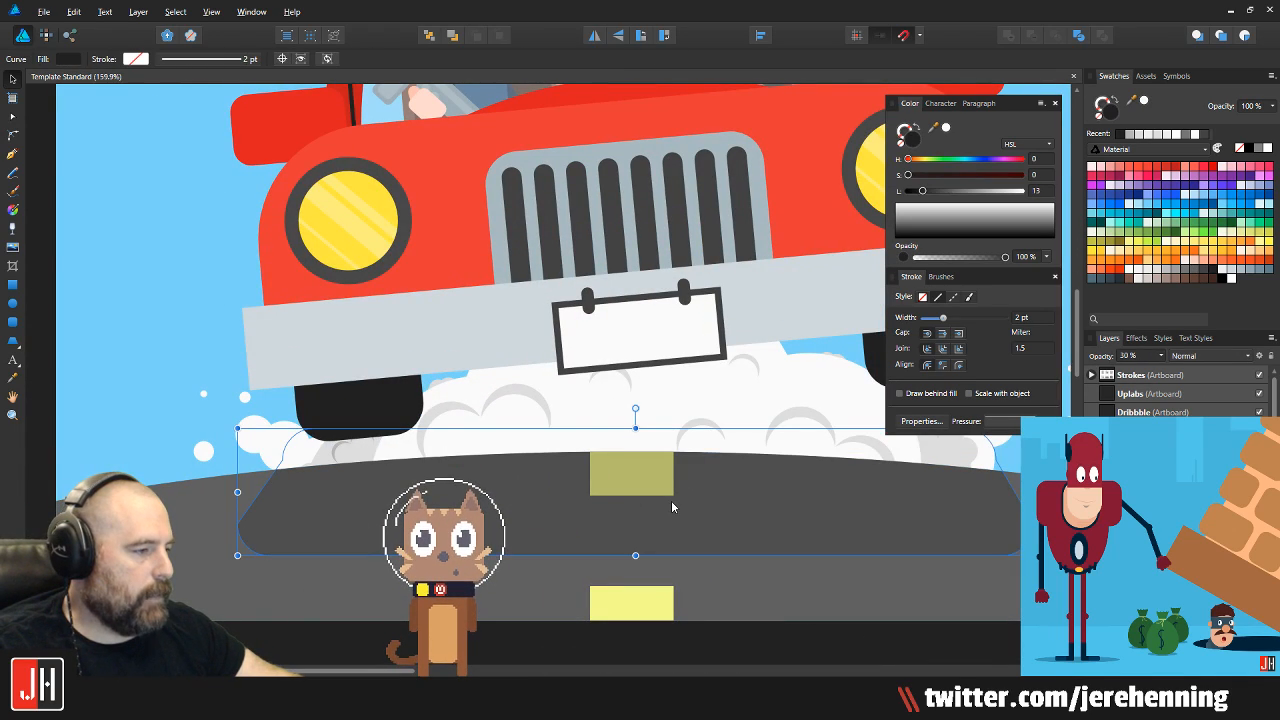
{"action": "scroll", "coordinate": [670, 512], "scroll_direction": "down", "scroll_amount": 6}
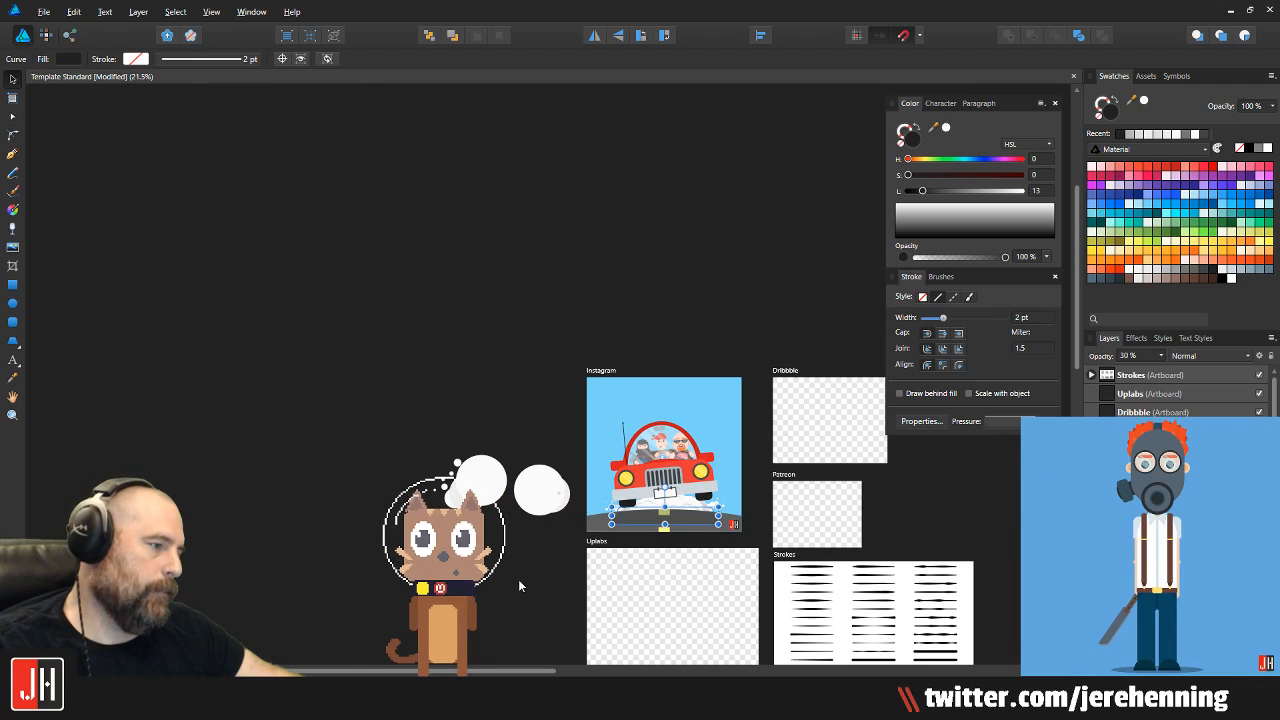
{"action": "key", "text": "ctrl+d"}
{"action": "scroll", "coordinate": [675, 512], "scroll_direction": "up", "scroll_amount": 4}
{"action": "scroll", "coordinate": [547, 465], "scroll_direction": "down", "scroll_amount": 2}
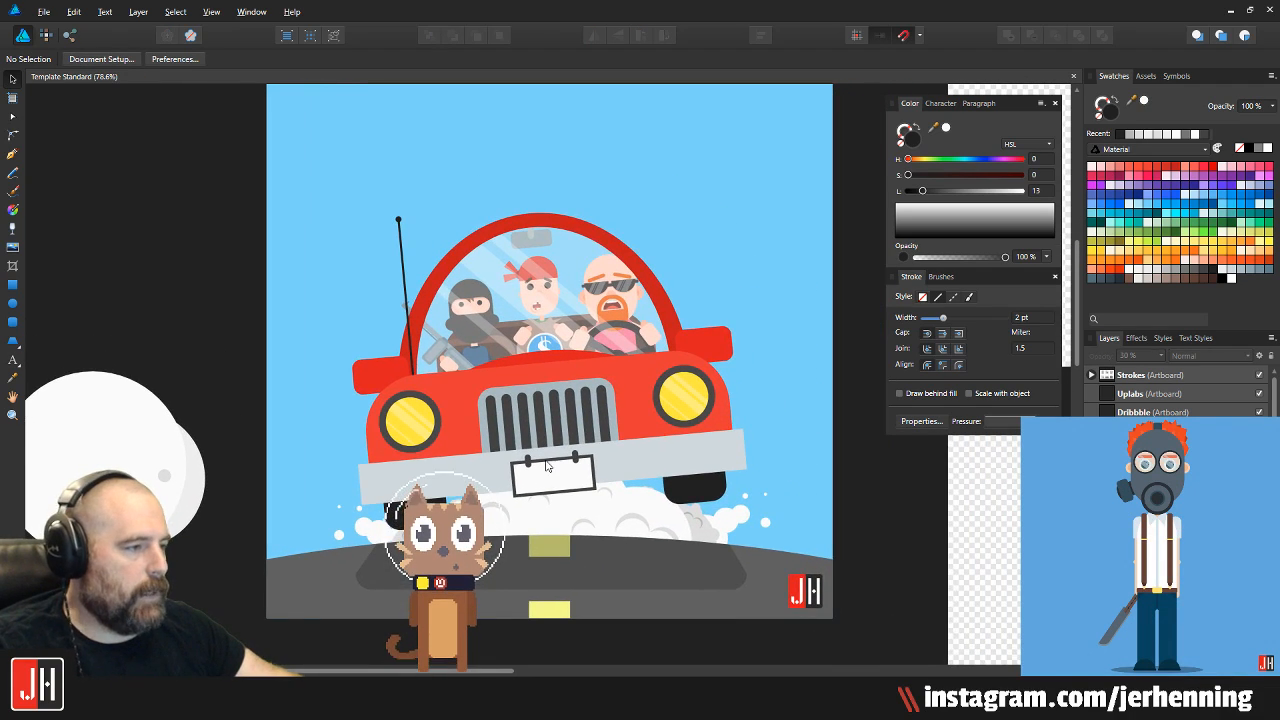
Examine the car, smoke and road shadow up close and within the whole artboard composition
{"action": "scroll", "coordinate": [547, 465], "scroll_direction": "up", "scroll_amount": 1}
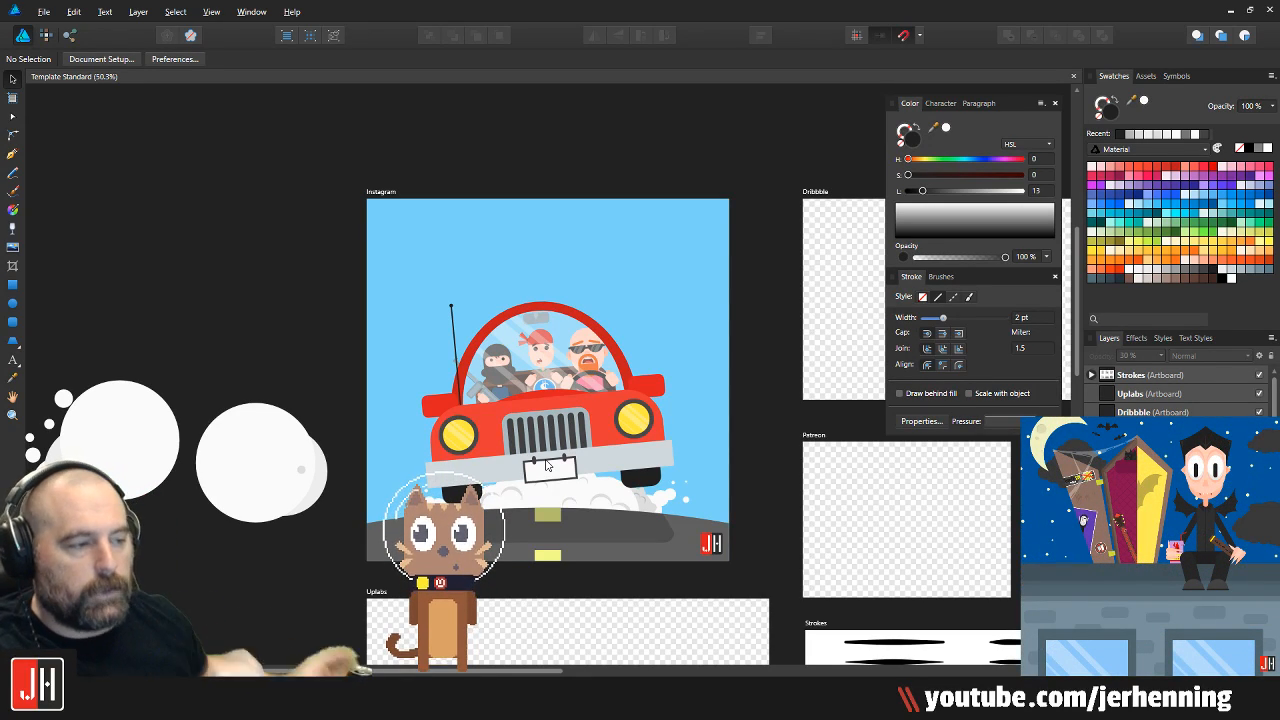
{"action": "scroll", "coordinate": [546, 465], "scroll_direction": "up", "scroll_amount": 6}
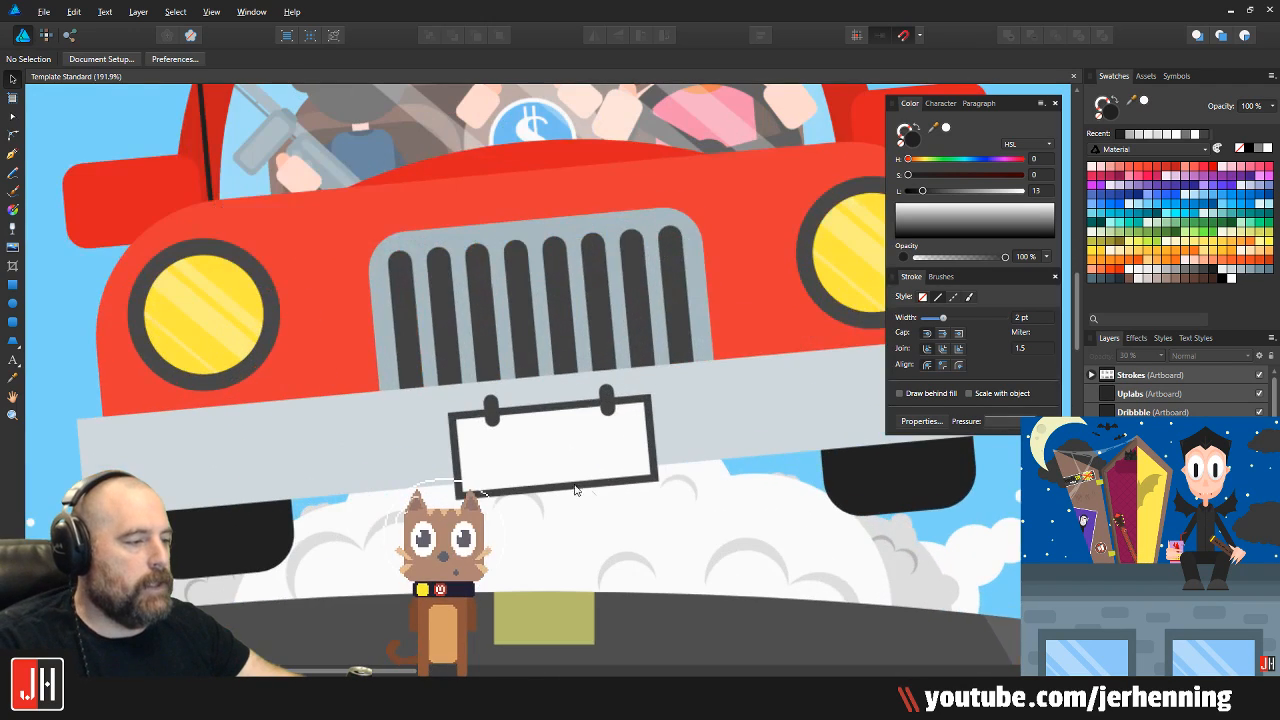
{"action": "scroll", "coordinate": [577, 462], "scroll_direction": "down", "scroll_amount": 4}
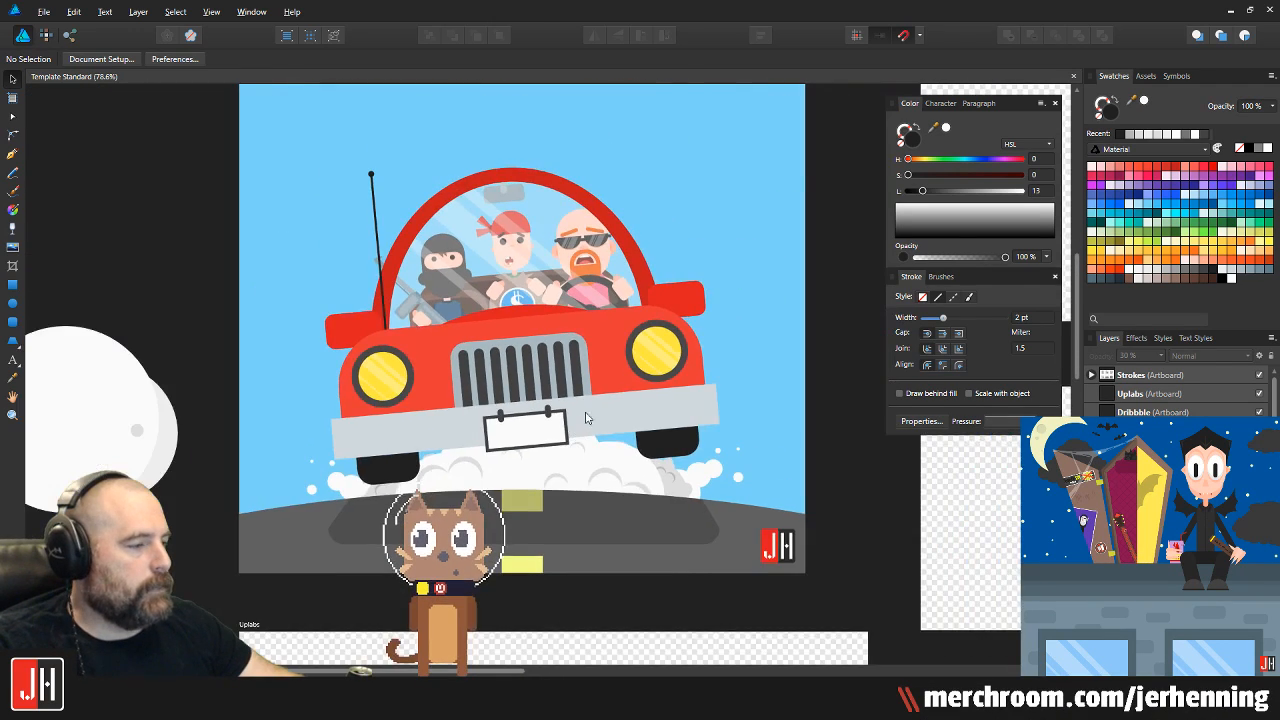
{"action": "scroll", "coordinate": [570, 404], "scroll_direction": "up", "scroll_amount": 3}
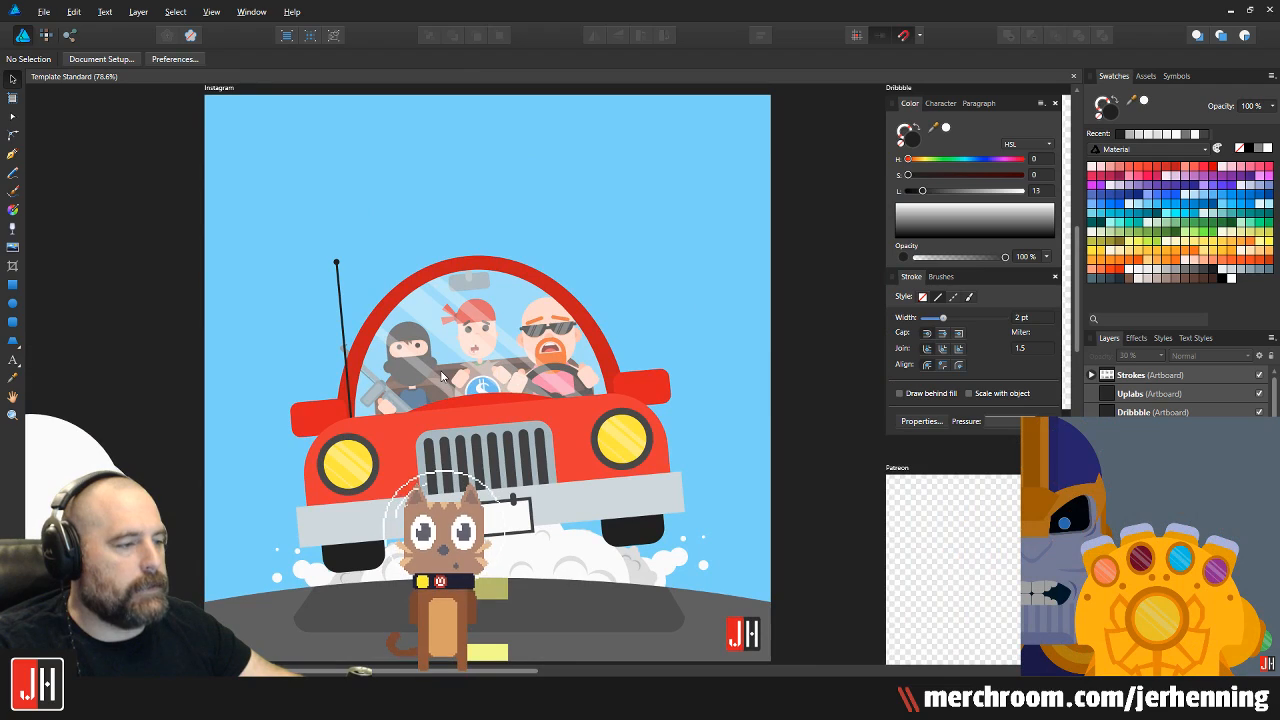
{"action": "scroll", "coordinate": [600, 212], "scroll_direction": "down", "scroll_amount": 2}
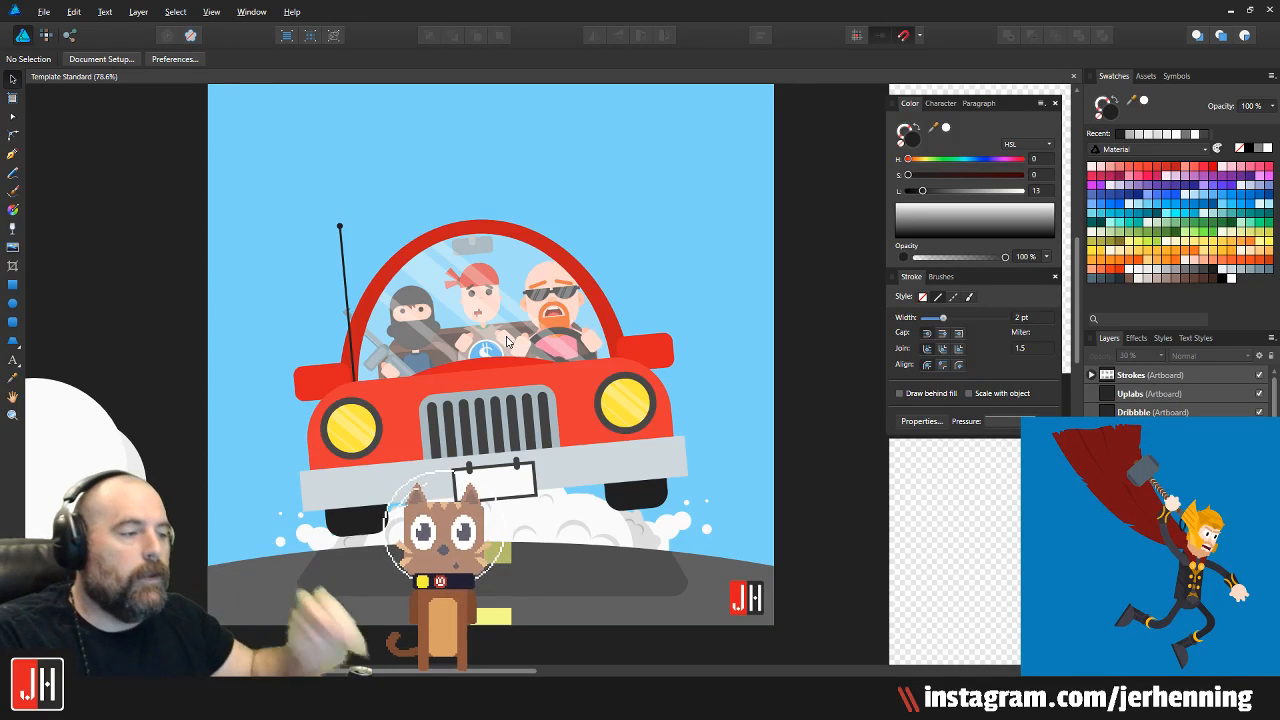
{"action": "scroll", "coordinate": [578, 365], "scroll_direction": "down", "scroll_amount": 4}
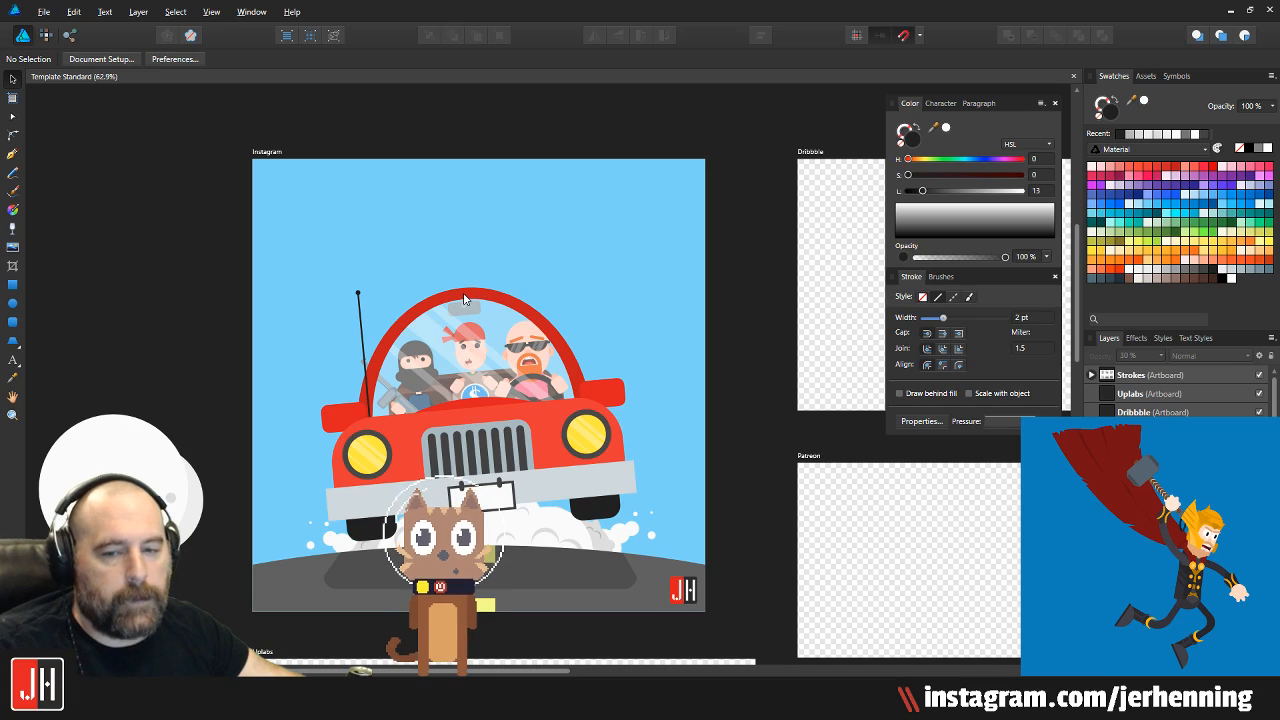
{"action": "scroll", "coordinate": [464, 297], "scroll_direction": "up", "scroll_amount": 1}
{"action": "scroll", "coordinate": [464, 297], "scroll_direction": "down", "scroll_amount": 1}
{"action": "left_click_drag", "start_coordinate": [464, 297], "coordinate": [528, 222]}
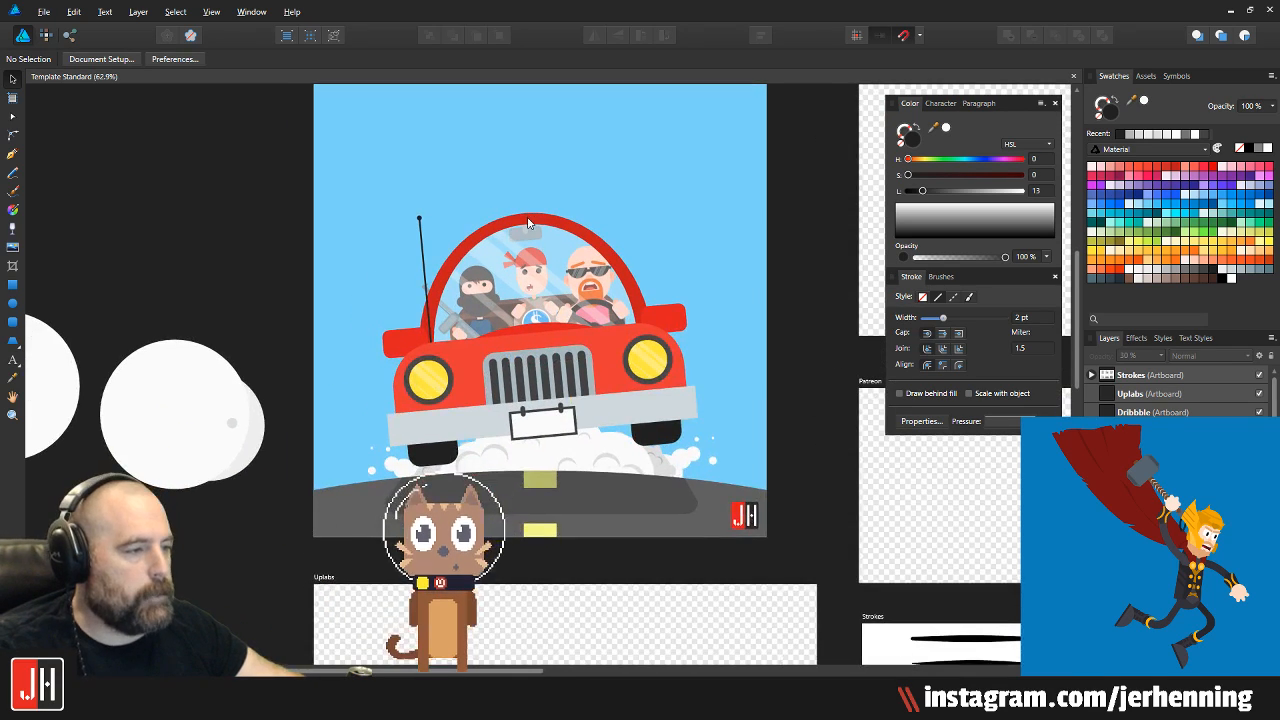
{"action": "scroll", "coordinate": [528, 232], "scroll_direction": "down", "scroll_amount": 1}
{"action": "scroll", "coordinate": [560, 218], "scroll_direction": "up", "scroll_amount": 3}
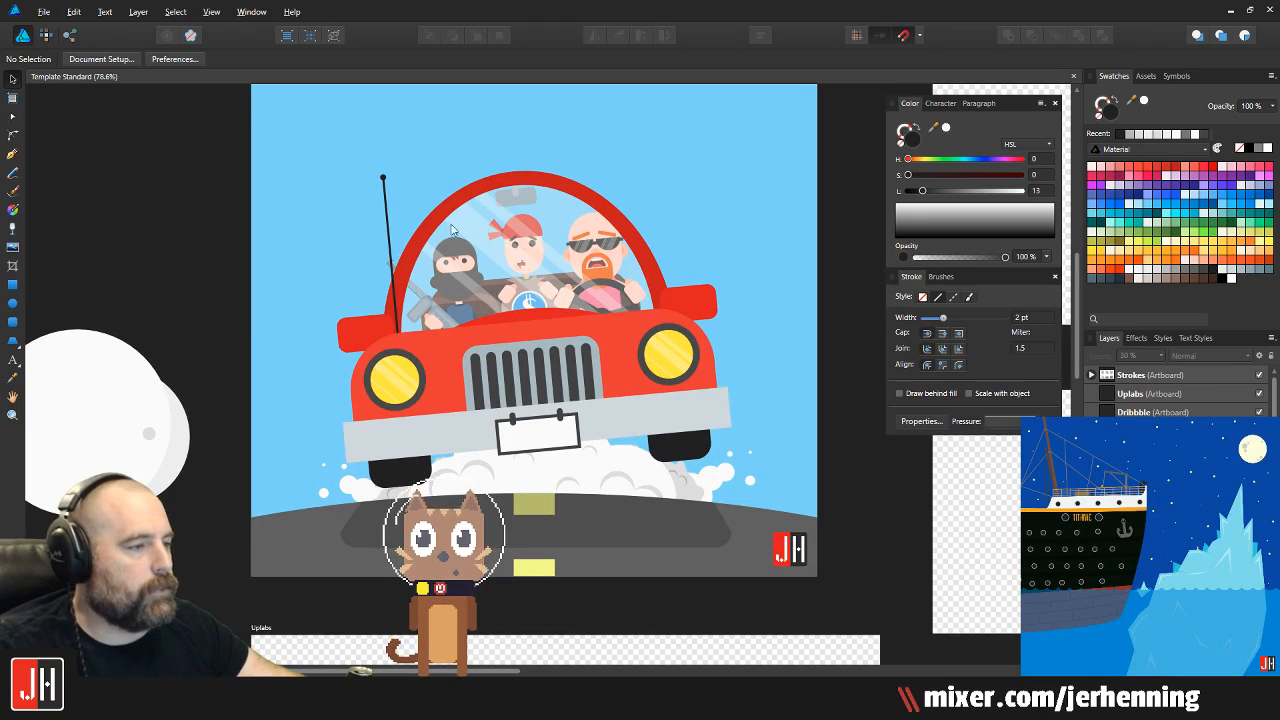
{"action": "left_click_drag", "start_coordinate": [528, 309], "coordinate": [611, 202]}
{"action": "key", "text": "ctrl+z"}
{"action": "left_click", "coordinate": [742, 246]}
{"action": "scroll", "coordinate": [741, 246], "scroll_direction": "down", "scroll_amount": 2}
{"action": "scroll", "coordinate": [604, 372], "scroll_direction": "up", "scroll_amount": 3}
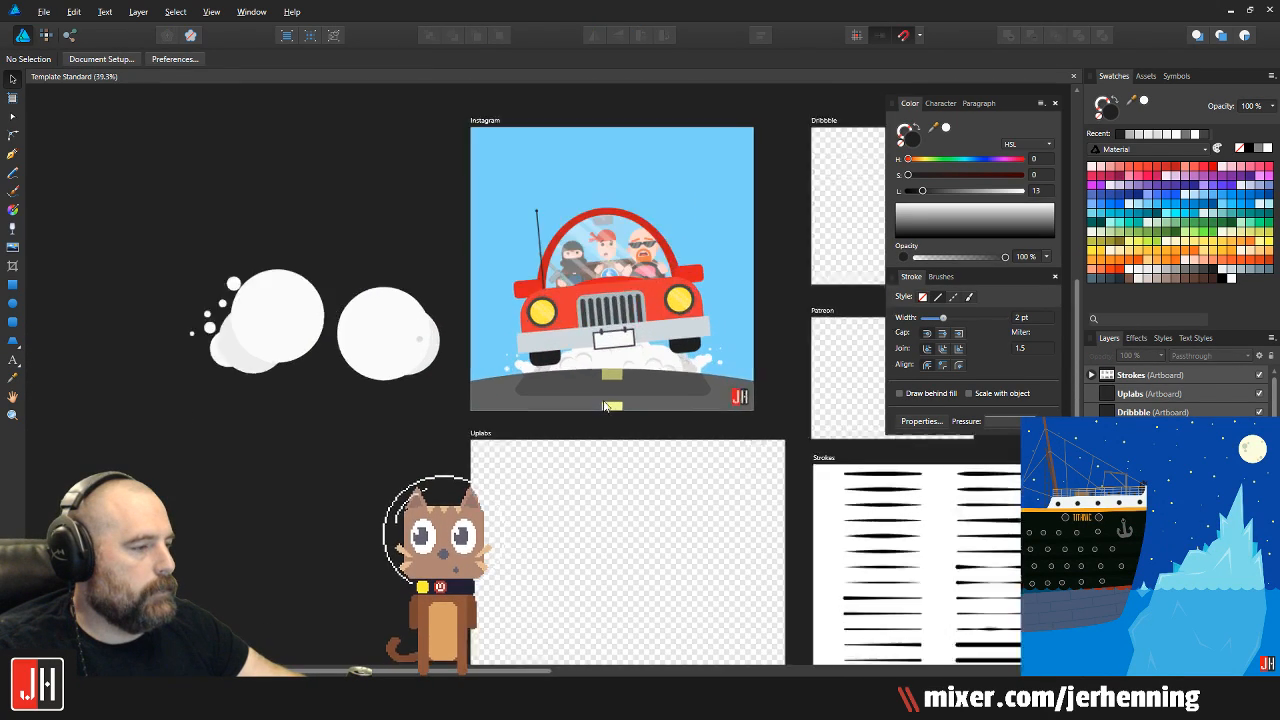
Nudge the car's shadow slightly further down on the road
{"action": "left_click", "coordinate": [522, 395]}
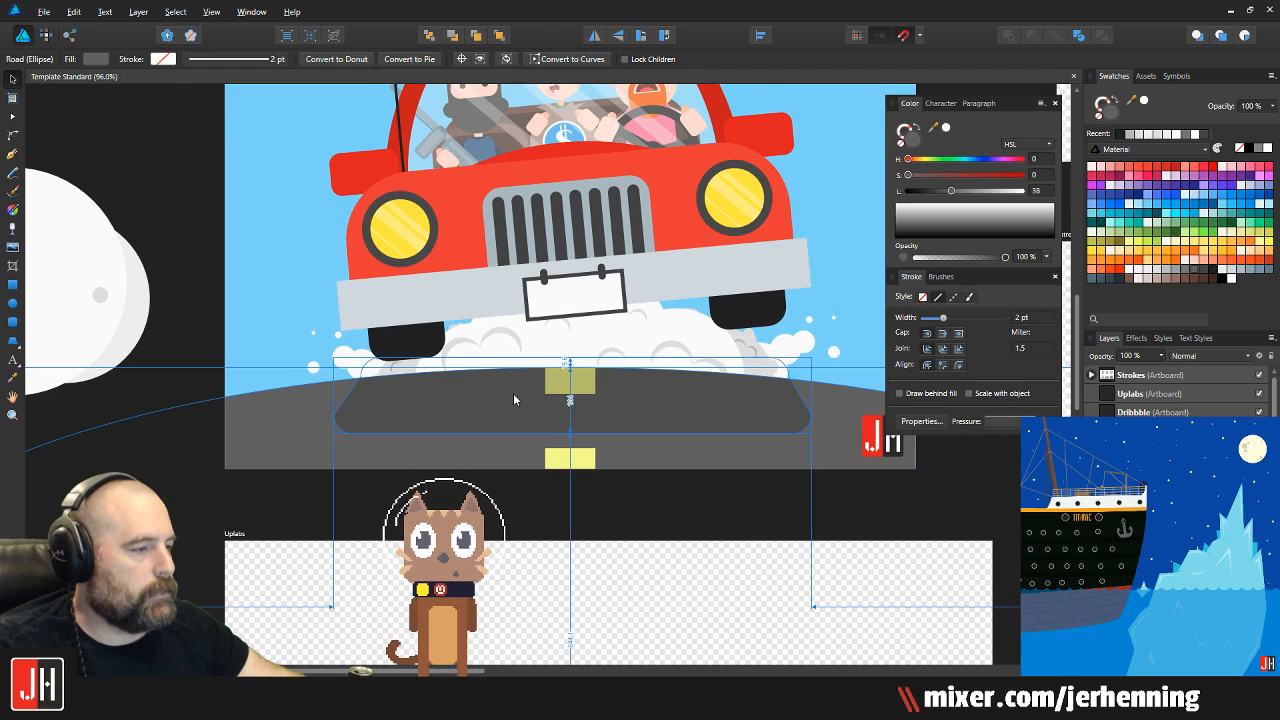
{"action": "scroll", "coordinate": [527, 393], "scroll_direction": "up", "scroll_amount": 2}
{"action": "key", "text": "Down"}
{"action": "key", "text": "Down"}
{"action": "key", "text": "Down"}
{"action": "key", "text": "Down"}
{"action": "key", "text": "Down"}
{"action": "key", "text": "Down"}
{"action": "scroll", "coordinate": [528, 388], "scroll_direction": "down", "scroll_amount": 3}
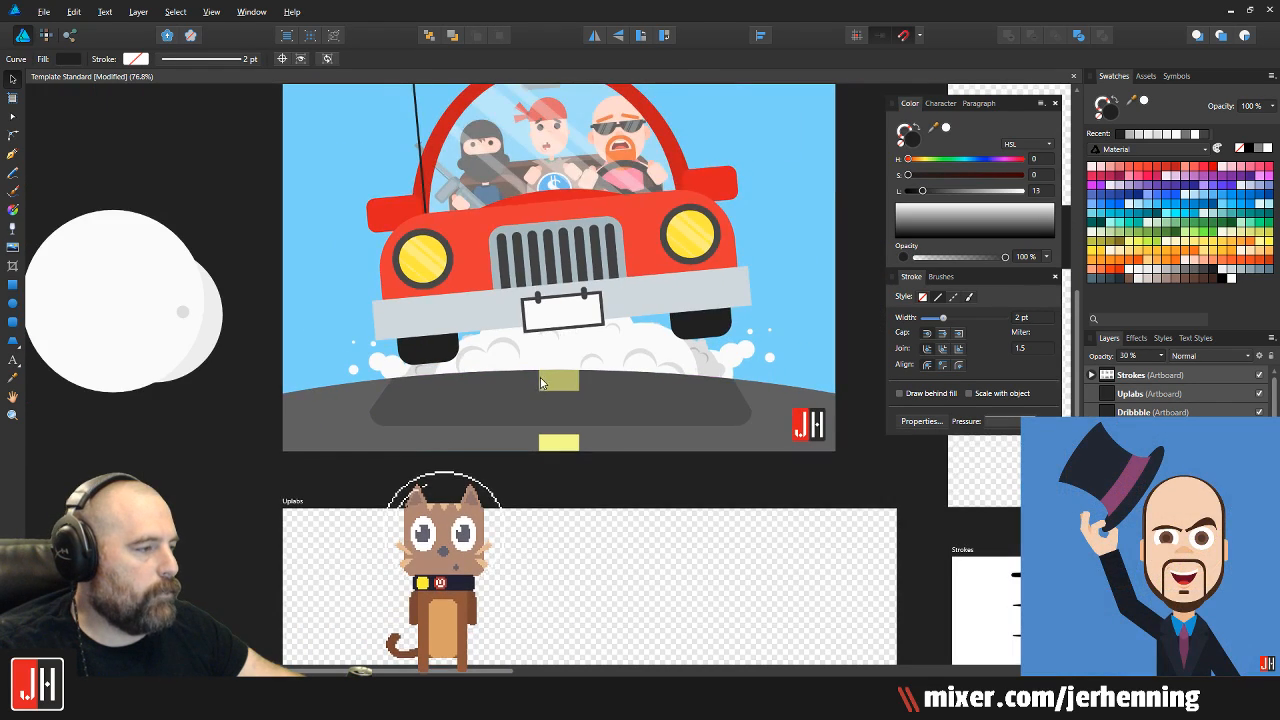
Refine the rounded upper-left corner of the car's shadow and deselect the shape
{"action": "scroll", "coordinate": [557, 370], "scroll_direction": "up", "scroll_amount": 2}
{"action": "scroll", "coordinate": [380, 374], "scroll_direction": "up", "scroll_amount": 5}
{"action": "key", "text": "a"}
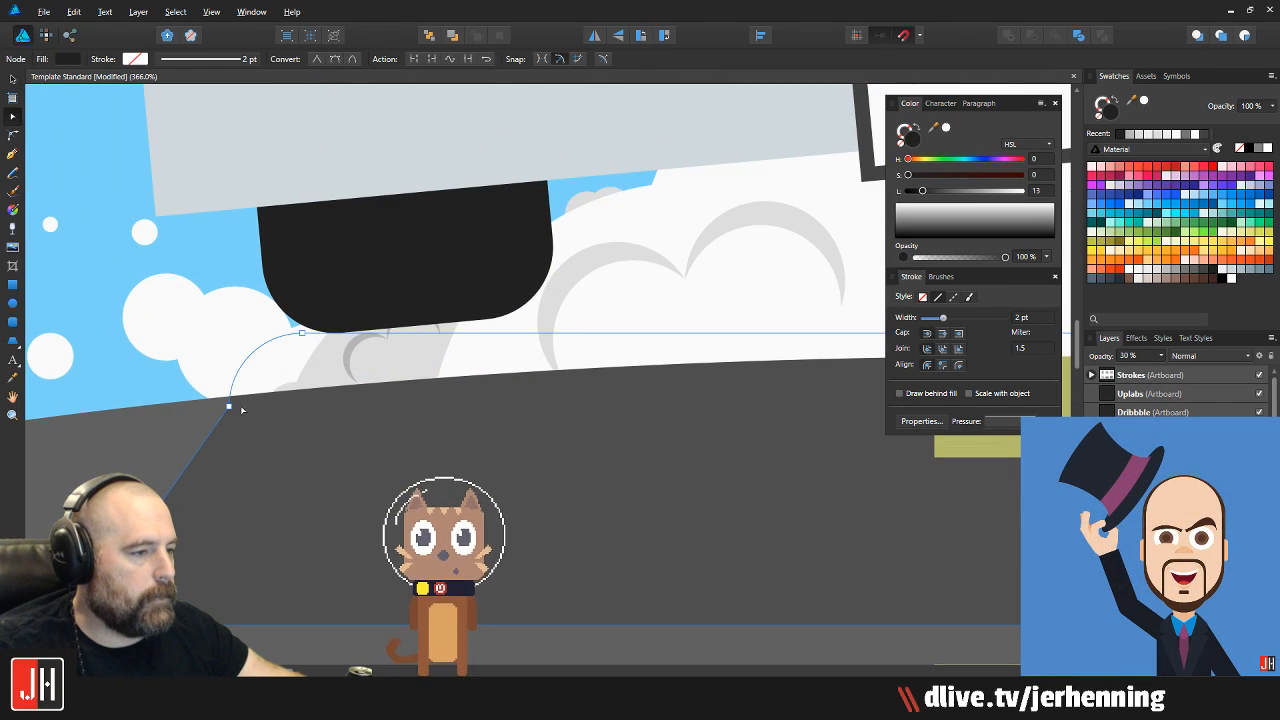
{"action": "key", "text": "v"}
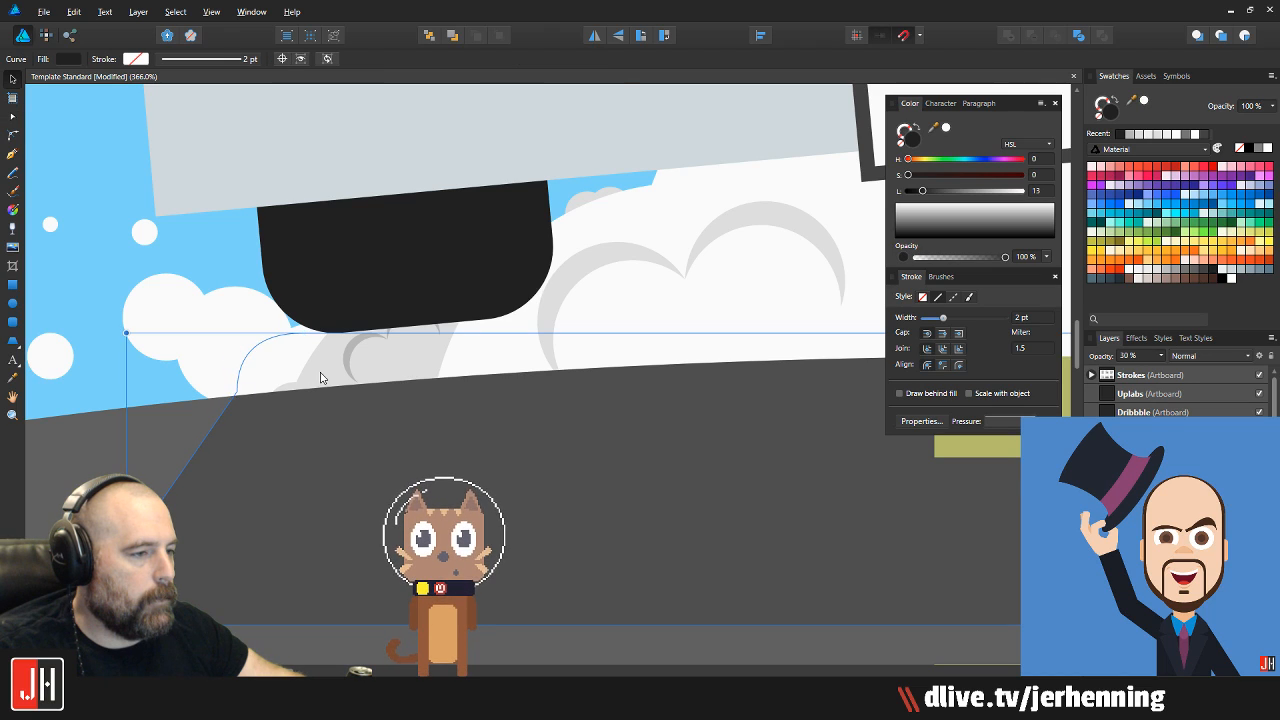
{"action": "scroll", "coordinate": [350, 400], "scroll_direction": "down", "scroll_amount": 8}
{"action": "left_click", "coordinate": [541, 436]}
{"action": "scroll", "coordinate": [547, 422], "scroll_direction": "down", "scroll_amount": 3}
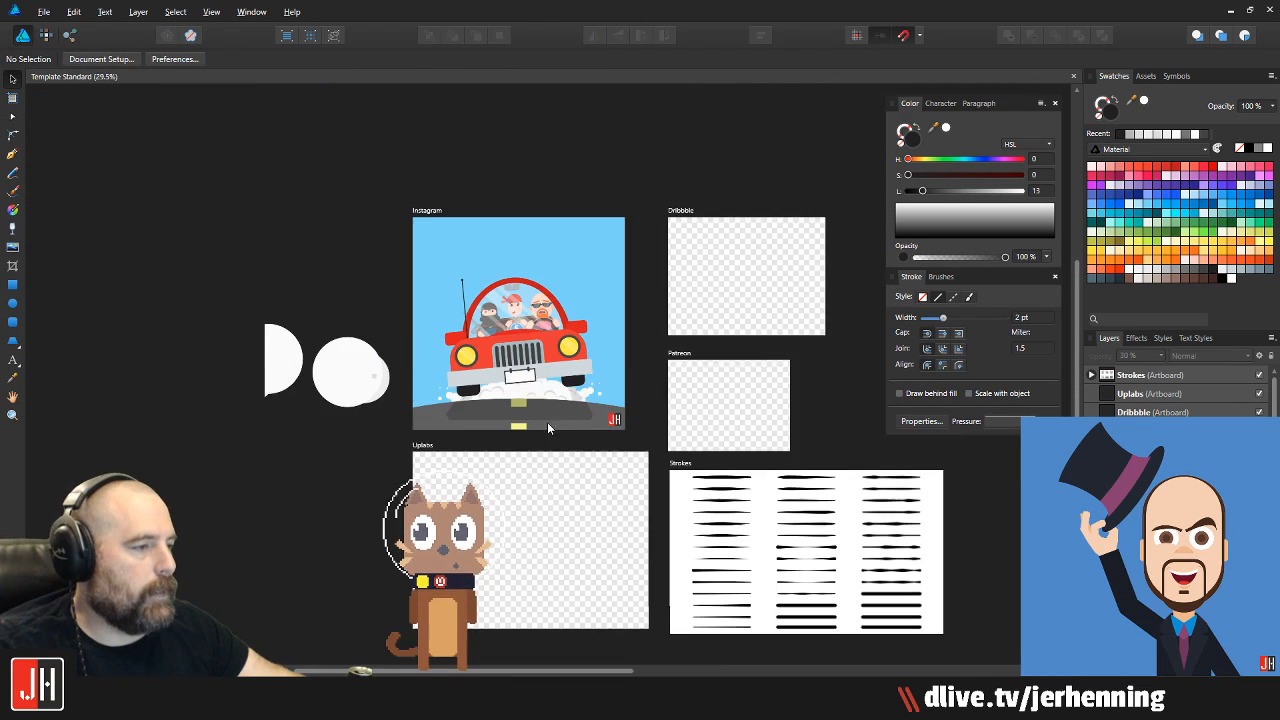
{"action": "scroll", "coordinate": [506, 424], "scroll_direction": "up", "scroll_amount": 4}
{"action": "scroll", "coordinate": [506, 424], "scroll_direction": "up", "scroll_amount": 2}
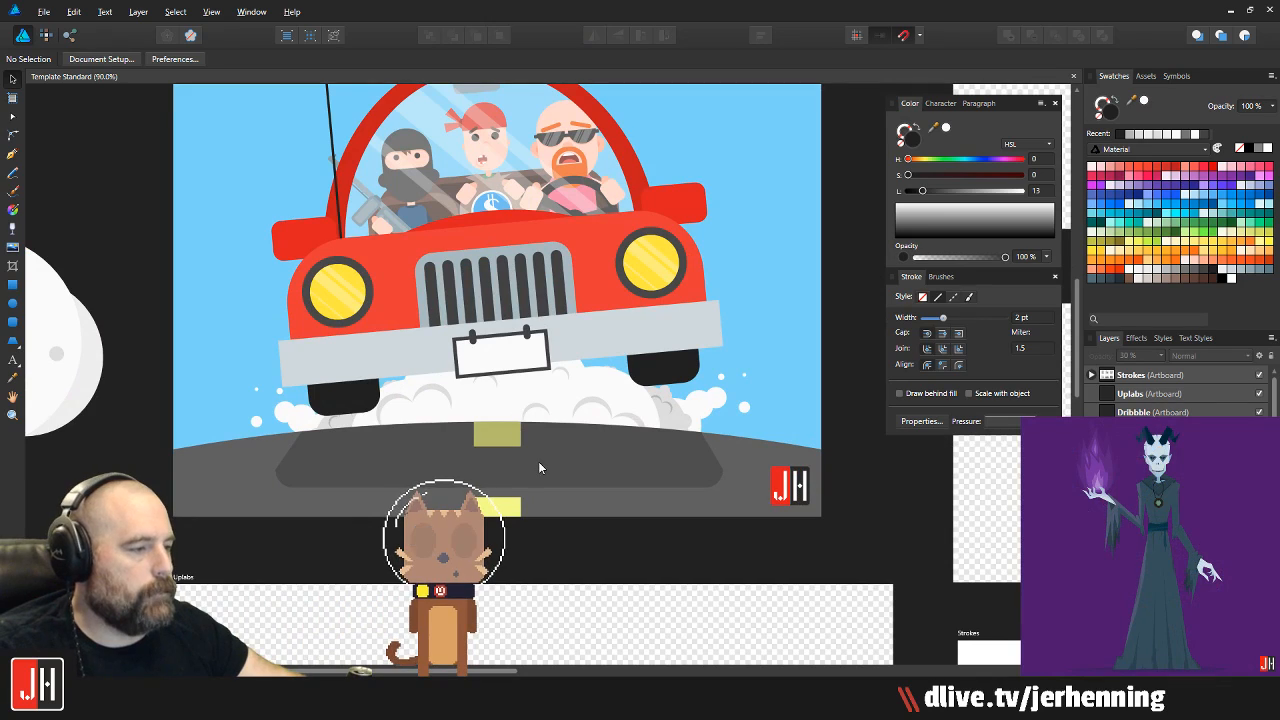
Set the opacity of the car's road shadow to 40% and deselect it
{"action": "left_click", "coordinate": [540, 461]}
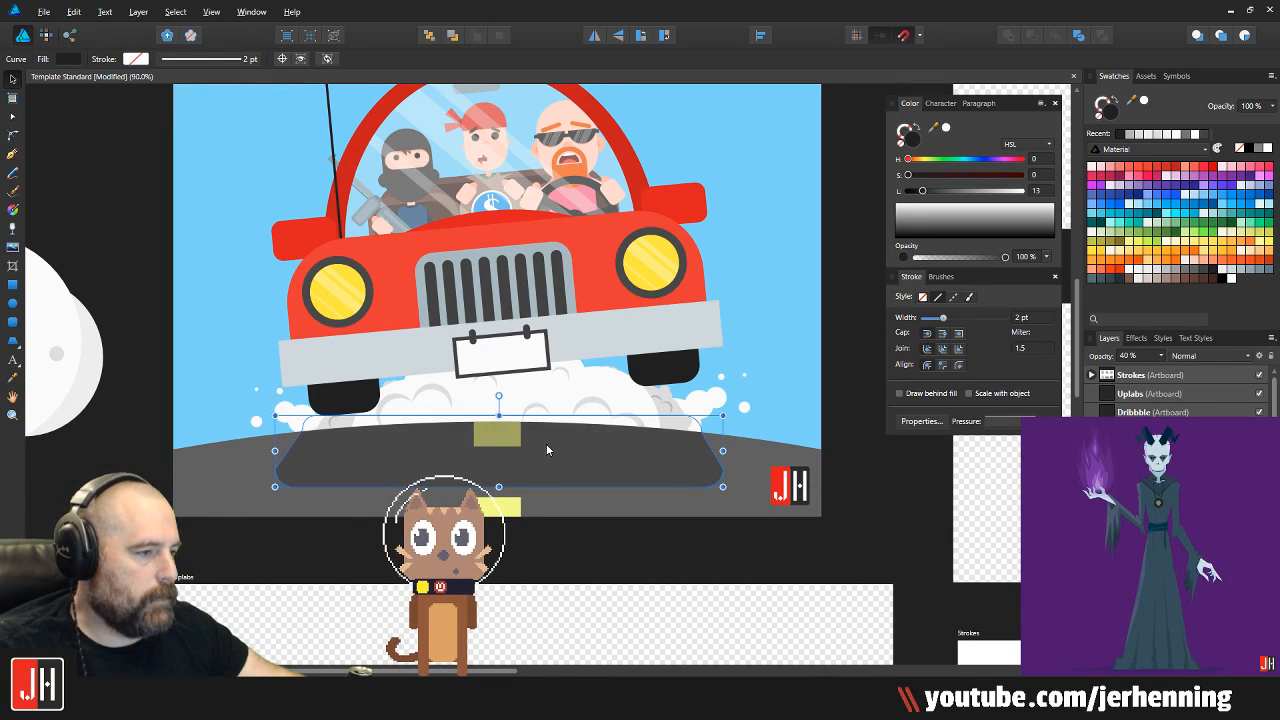
{"action": "scroll", "coordinate": [546, 443], "scroll_direction": "down", "scroll_amount": 3}
{"action": "left_click", "coordinate": [701, 424]}
{"action": "scroll", "coordinate": [702, 428], "scroll_direction": "up", "scroll_amount": 3}
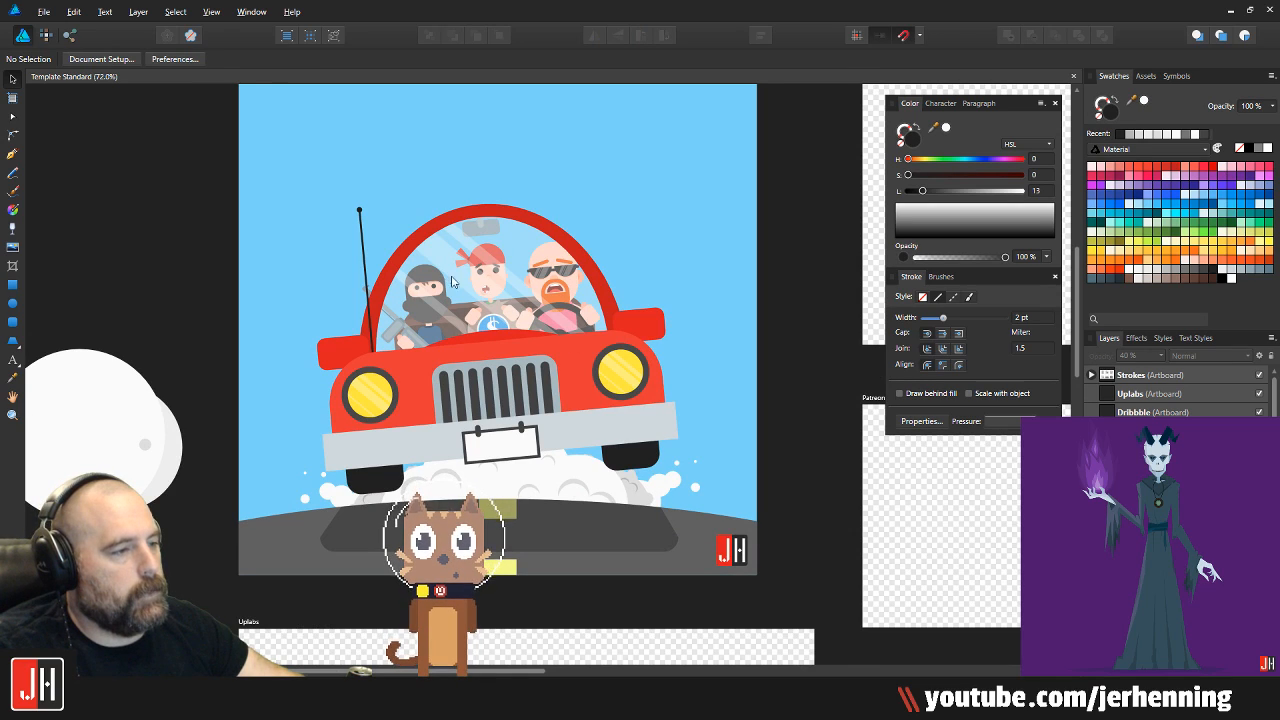
Draw an upright rectangle about 44 by 95 px in the sky beside the car's antenna and fill it with medium green
{"action": "scroll", "coordinate": [452, 275], "scroll_direction": "up", "scroll_amount": 4}
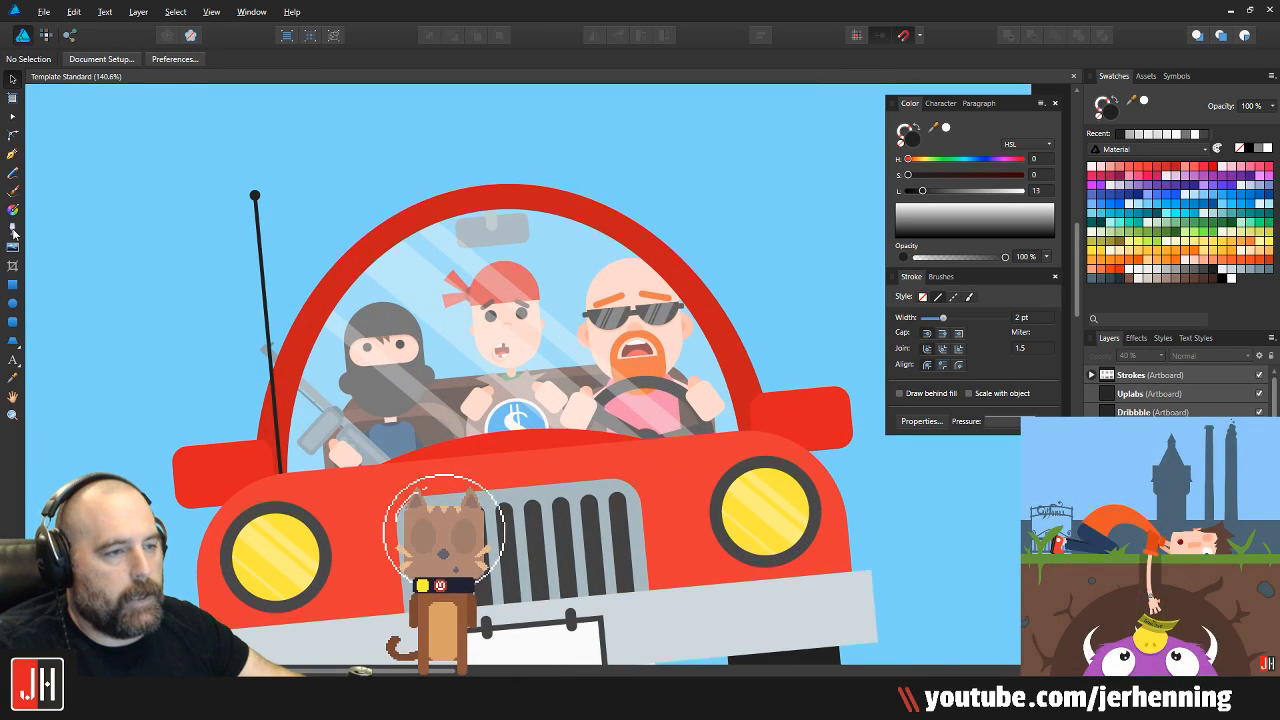
{"action": "left_click", "coordinate": [13, 285]}
{"action": "scroll", "coordinate": [85, 264], "scroll_direction": "up", "scroll_amount": 5}
{"action": "left_click_drag", "start_coordinate": [80, 201], "coordinate": [181, 418]}
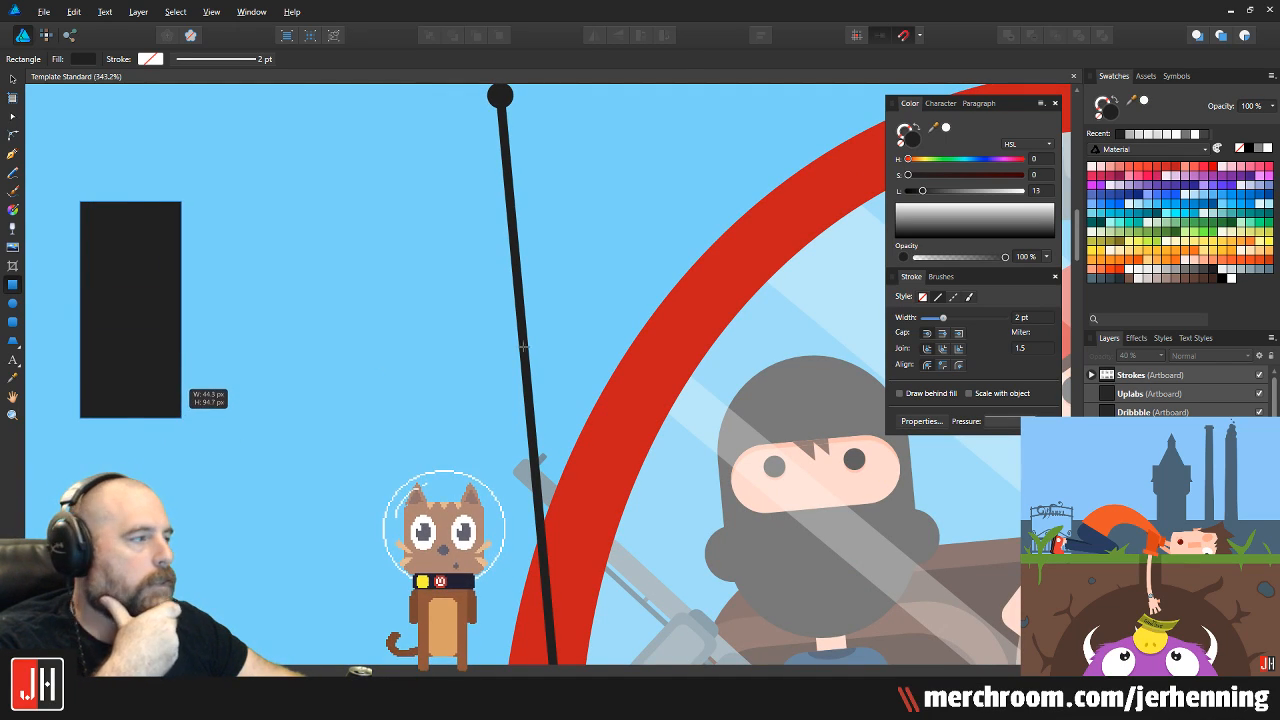
{"action": "left_click", "coordinate": [1186, 226]}
{"action": "scroll", "coordinate": [600, 269], "scroll_direction": "down", "scroll_amount": 5}
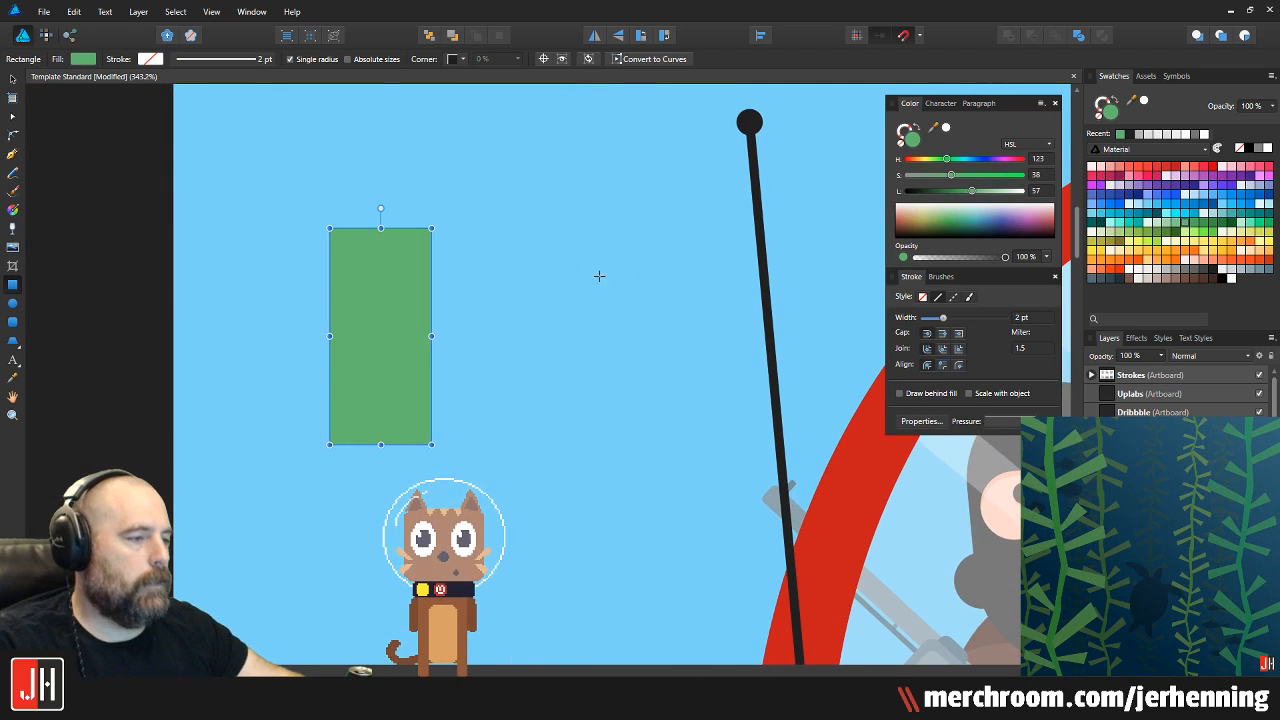
{"action": "scroll", "coordinate": [508, 221], "scroll_direction": "up", "scroll_amount": 4}
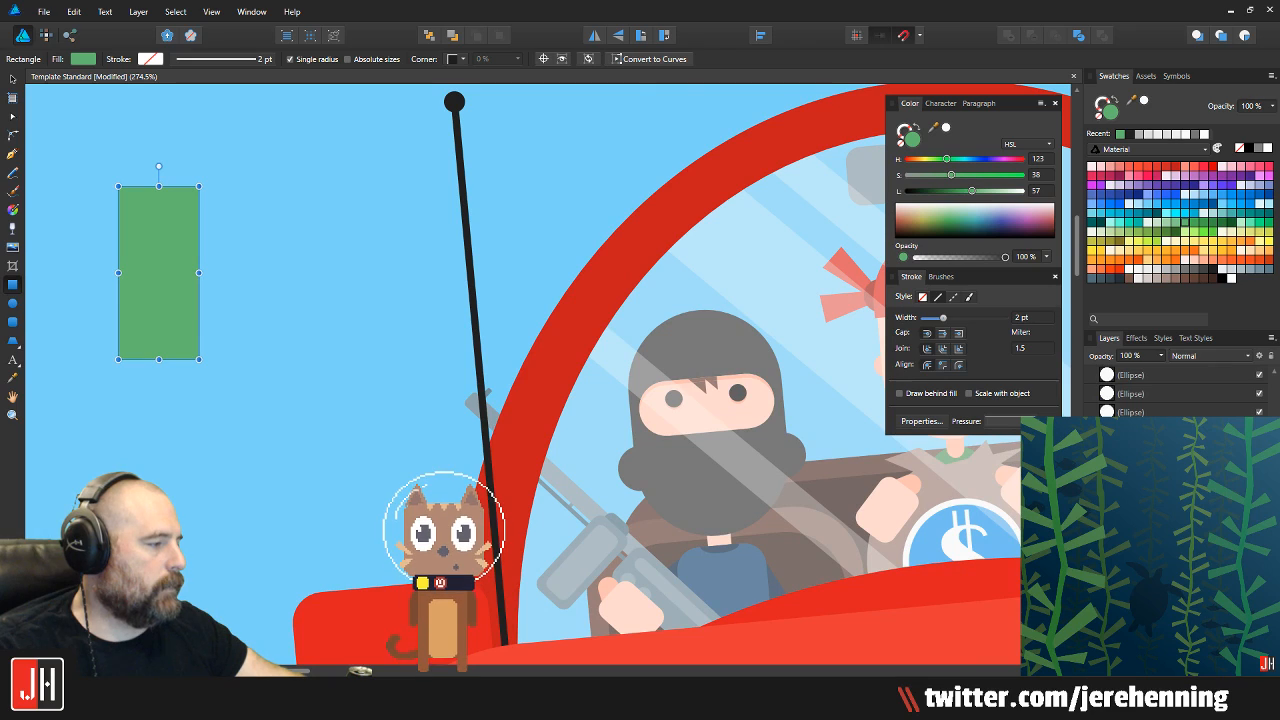
{"action": "scroll", "coordinate": [549, 429], "scroll_direction": "down", "scroll_amount": 2}
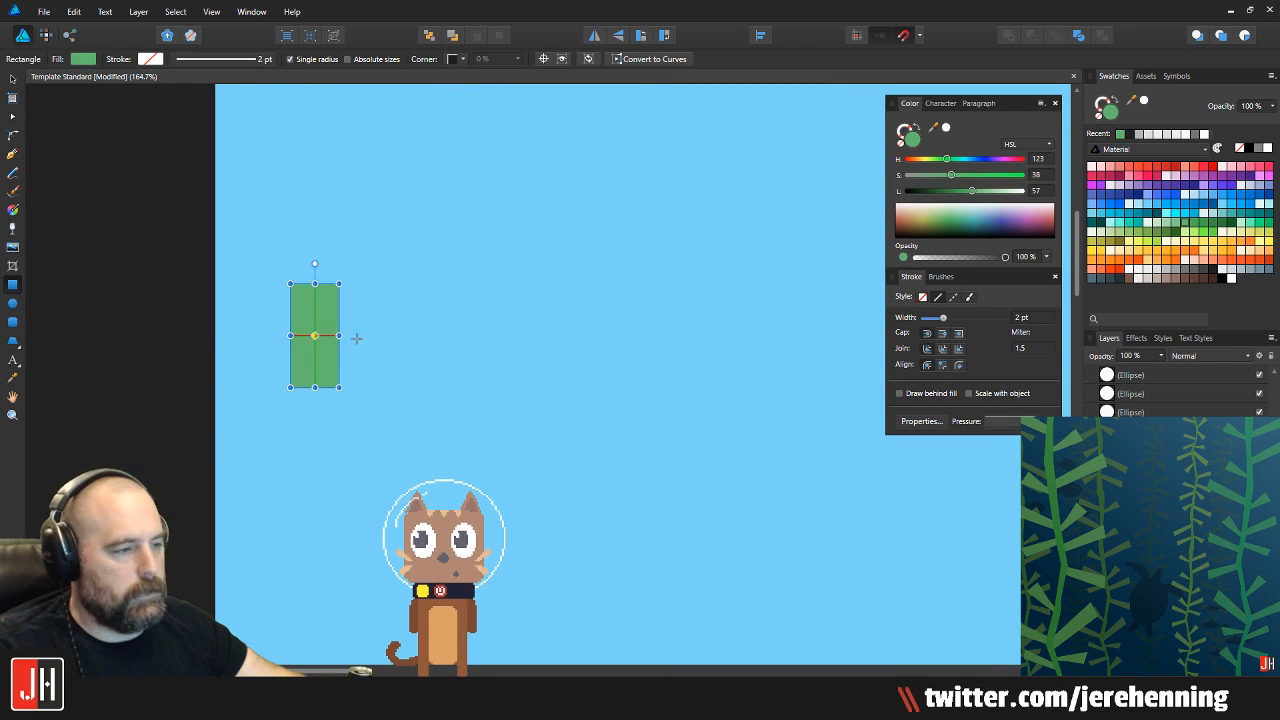
{"action": "scroll", "coordinate": [338, 286], "scroll_direction": "up", "scroll_amount": 5}
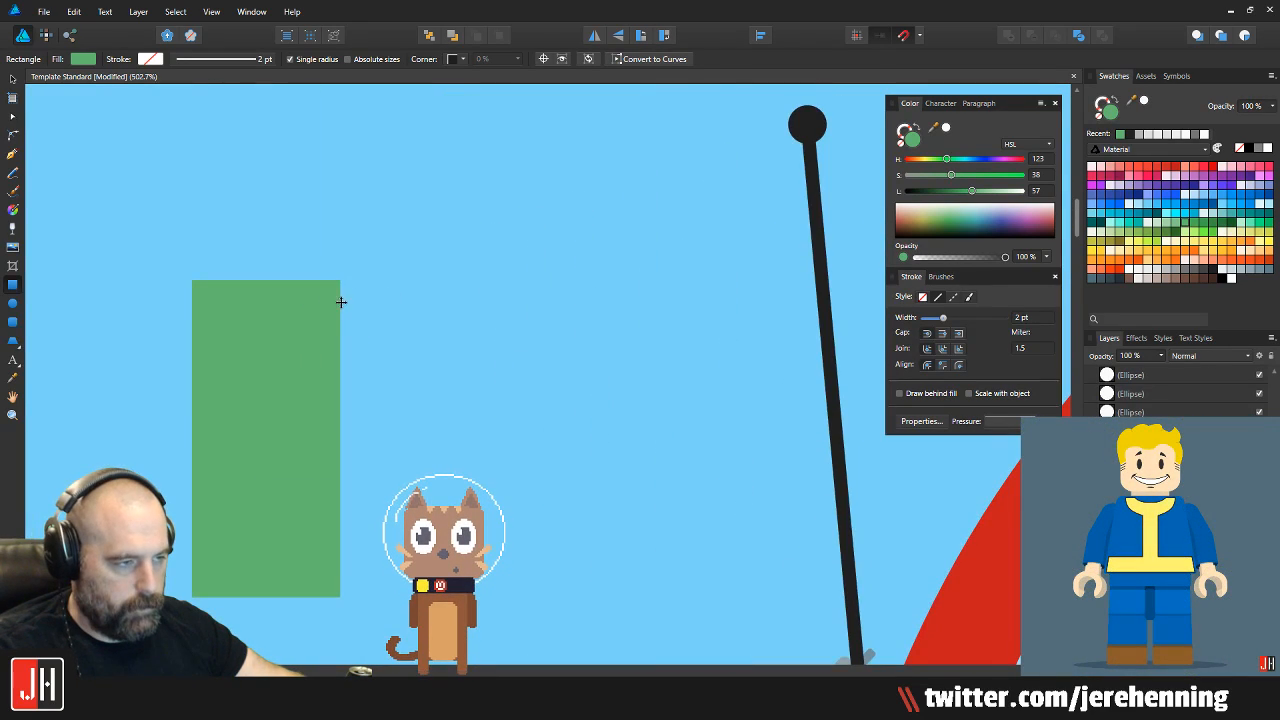
Duplicate the green rectangle, shrink the copy to an inset with an even border, and darken its fill to lightness 45
{"action": "left_click_drag", "start_coordinate": [345, 303], "coordinate": [590, 240]}
{"action": "scroll", "coordinate": [490, 293], "scroll_direction": "up", "scroll_amount": 2}
{"action": "key", "text": "v"}
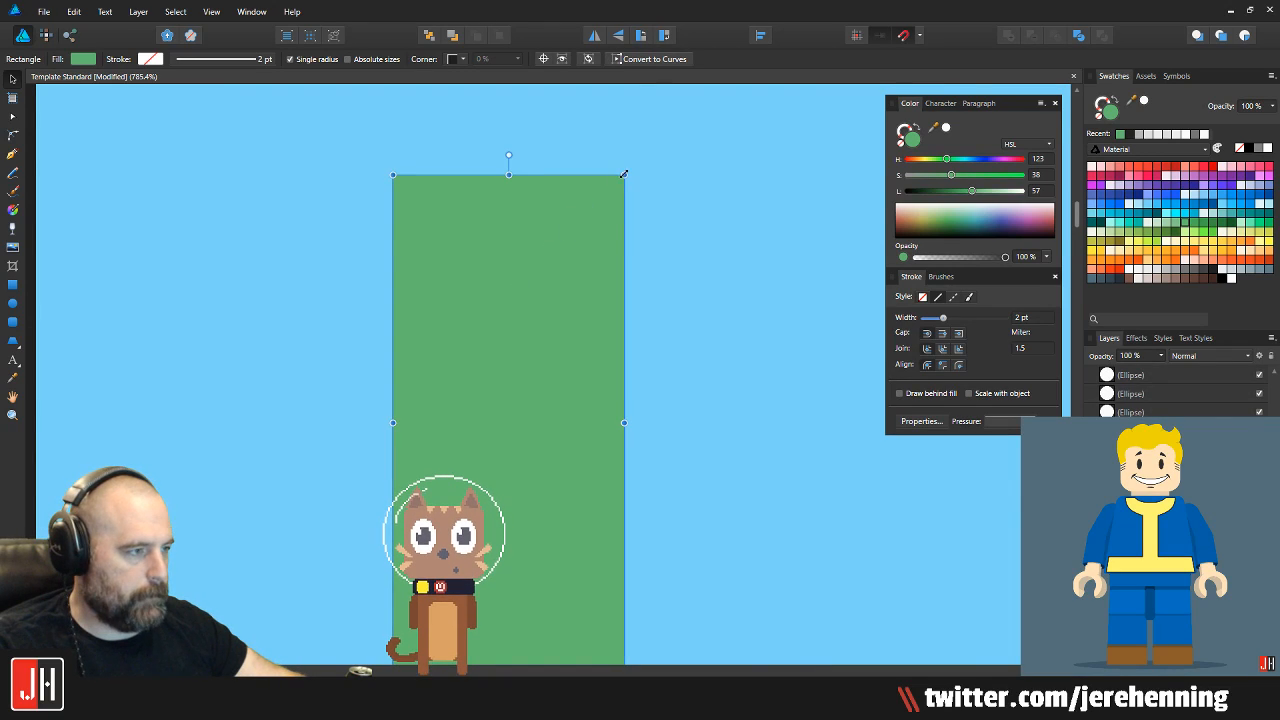
{"action": "left_click_drag", "start_coordinate": [625, 173], "coordinate": [600, 225]}
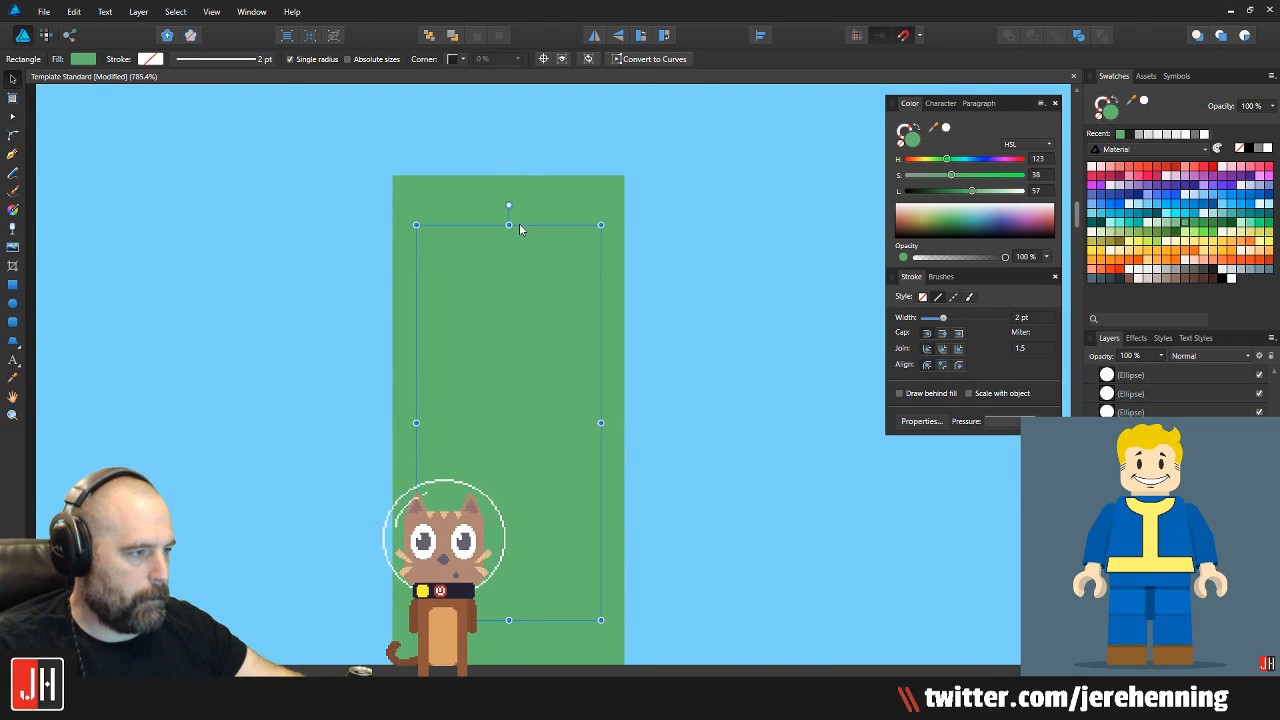
{"action": "left_click_drag", "start_coordinate": [508, 227], "coordinate": [516, 197]}
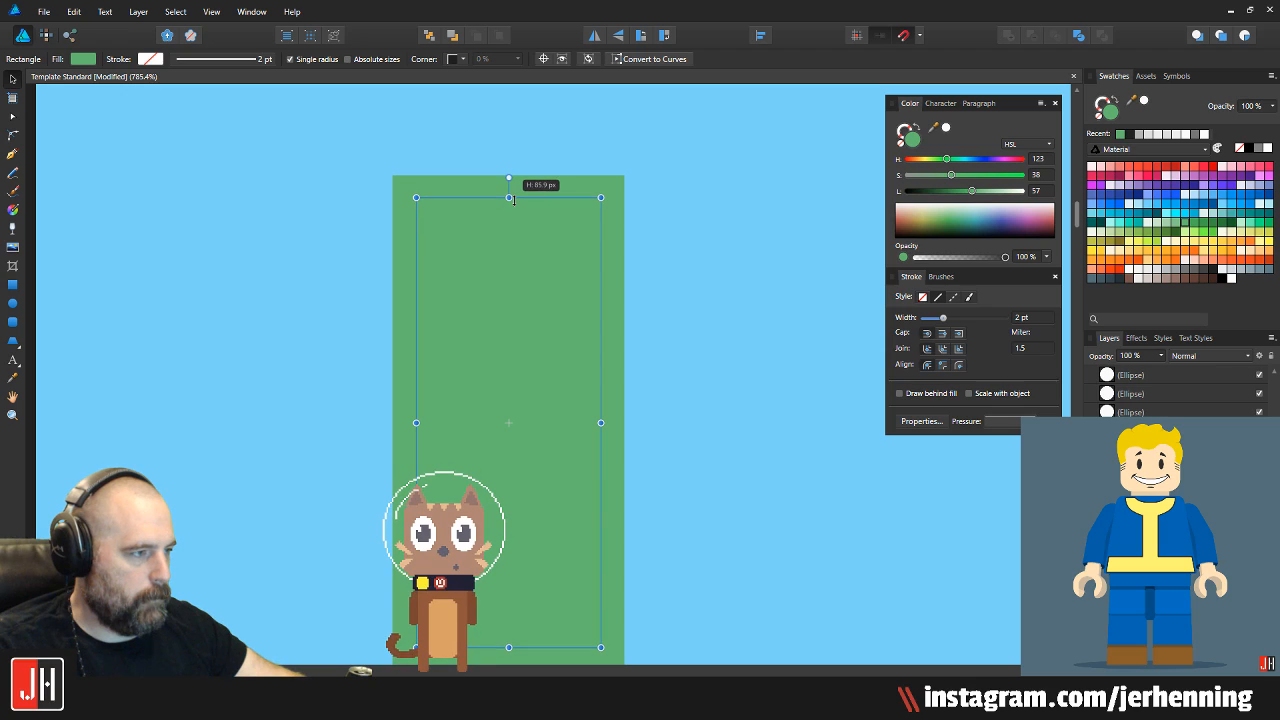
{"action": "left_click_drag", "start_coordinate": [987, 196], "coordinate": [961, 197]}
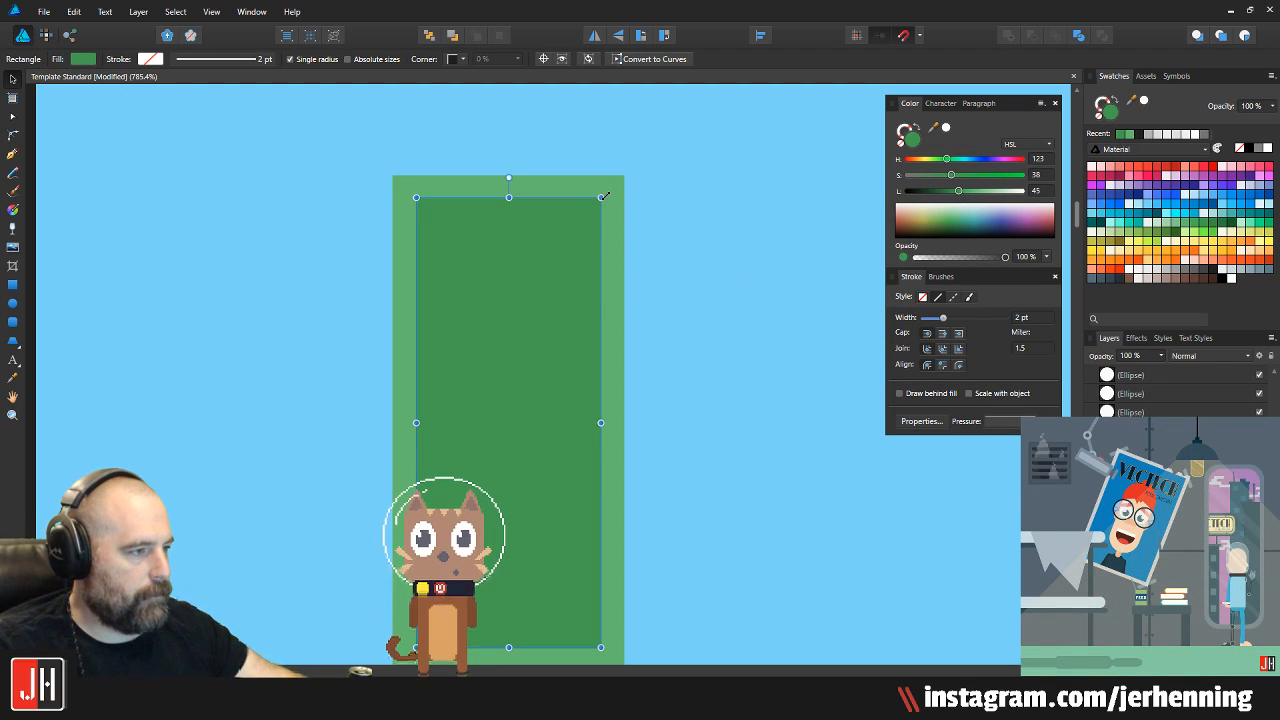
{"action": "left_click_drag", "start_coordinate": [604, 196], "coordinate": [608, 189]}
Nest the darker green rectangle inside the larger one by cutting it and pasting it inside, and deselect
{"action": "key", "text": "ctrl+x"}
{"action": "left_click", "coordinate": [578, 314]}
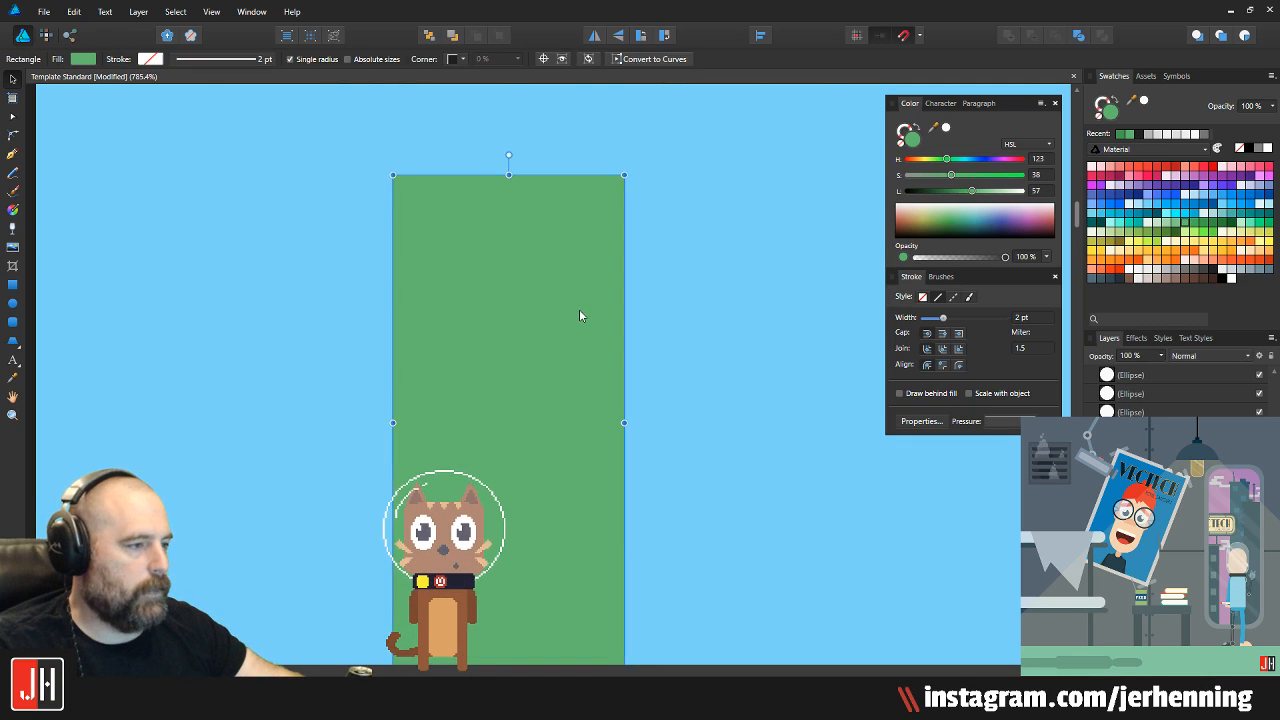
{"action": "key", "text": "ctrl+alt+v"}
{"action": "left_click", "coordinate": [714, 301]}
Rotate the banknote rectangles 90 degrees to lie horizontally and lengthen the dark inset to about 88 px
{"action": "scroll", "coordinate": [636, 304], "scroll_direction": "down", "scroll_amount": 4}
{"action": "scroll", "coordinate": [659, 301], "scroll_direction": "up", "scroll_amount": 2}
{"action": "left_click", "coordinate": [526, 222]}
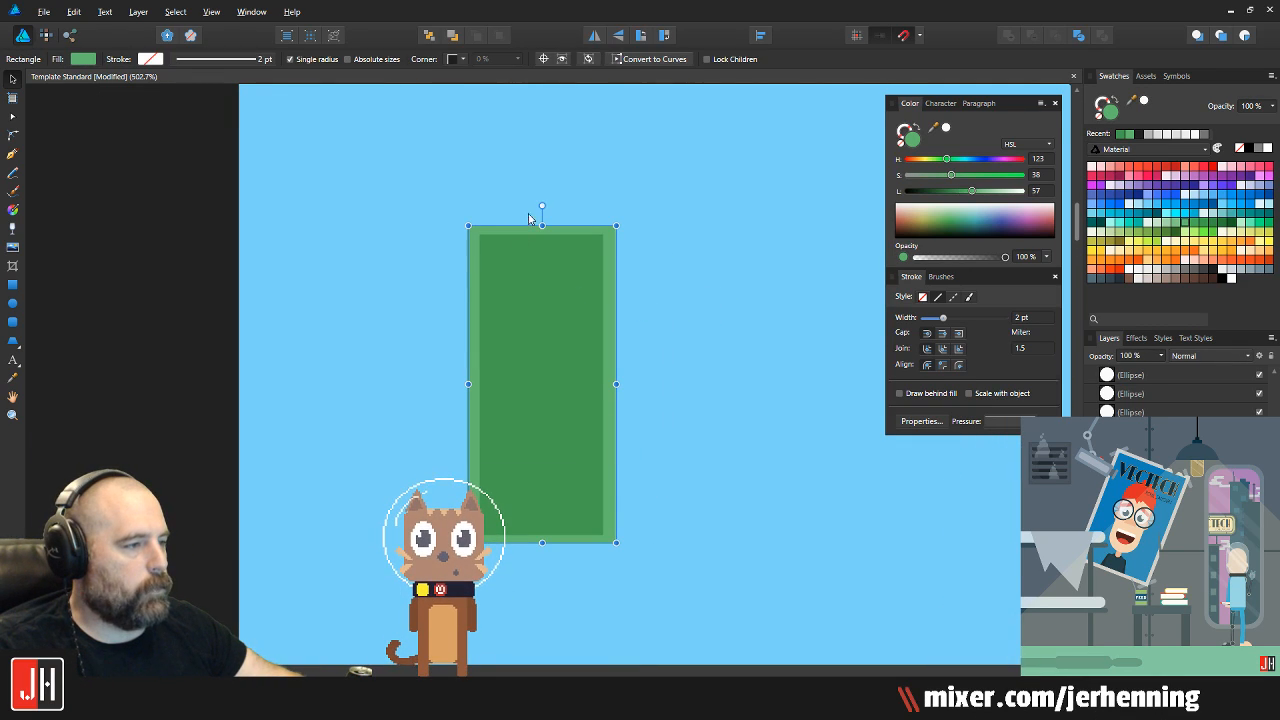
{"action": "left_click_drag", "start_coordinate": [542, 205], "coordinate": [718, 384]}
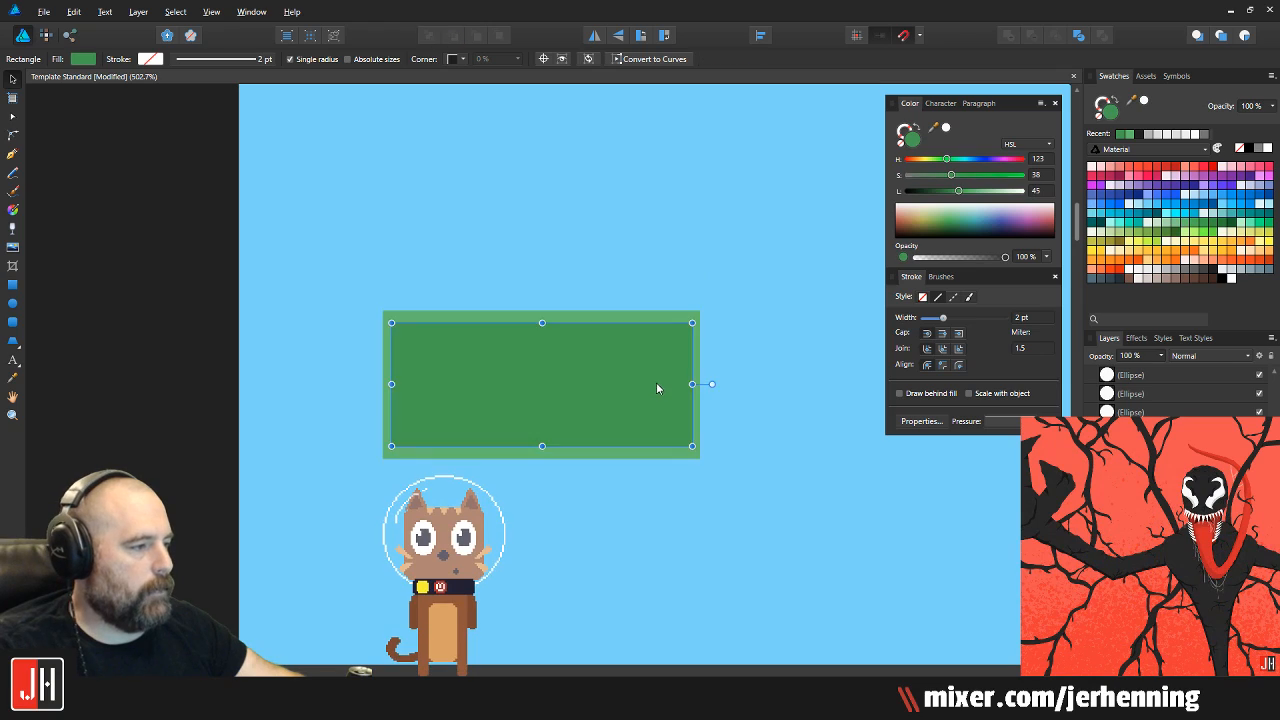
{"action": "scroll", "coordinate": [656, 382], "scroll_direction": "up", "scroll_amount": 2}
{"action": "left_click", "coordinate": [687, 402]}
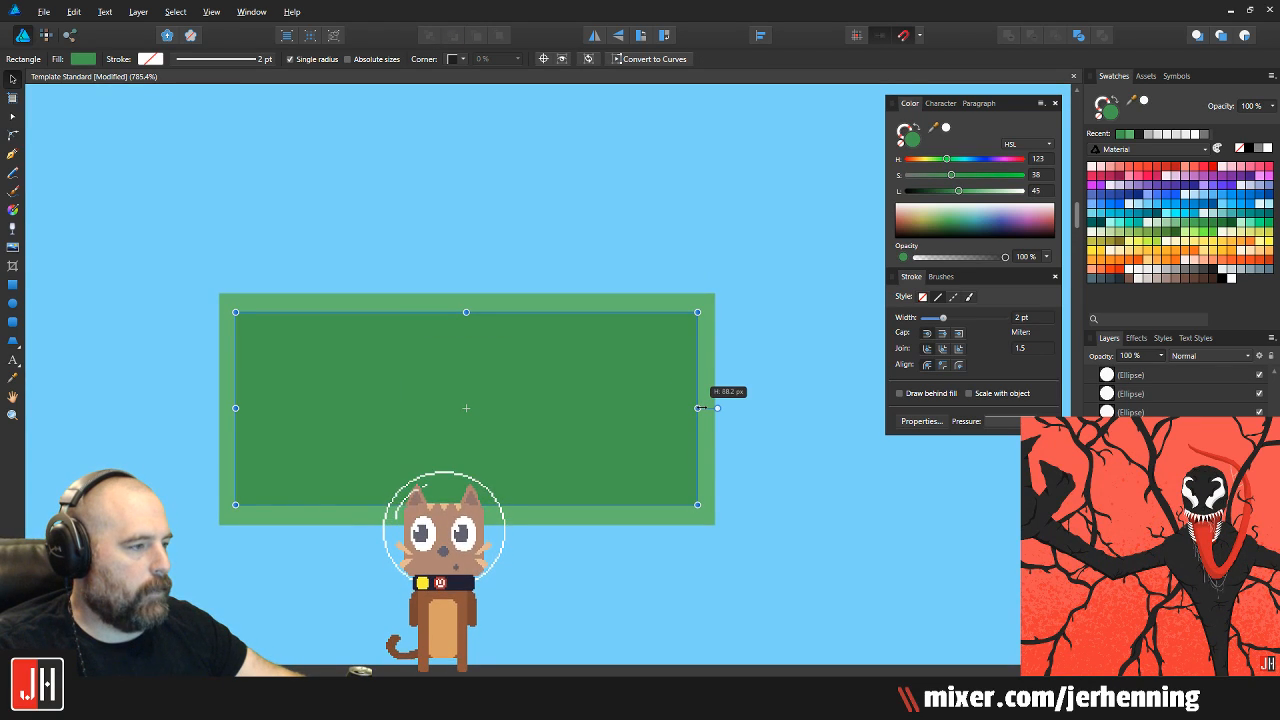
{"action": "key", "text": "ctrl+d"}
{"action": "scroll", "coordinate": [697, 412], "scroll_direction": "down", "scroll_amount": 1}
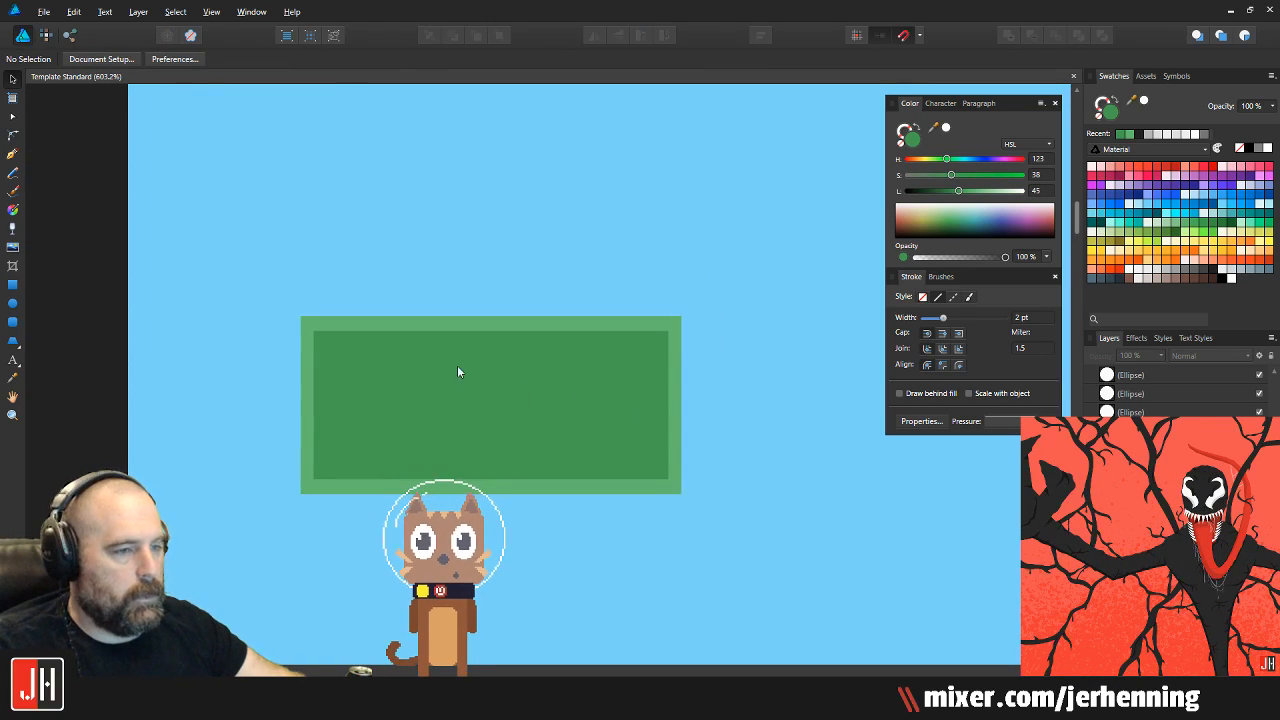
{"action": "scroll", "coordinate": [463, 379], "scroll_direction": "down", "scroll_amount": 1}
{"action": "left_click", "coordinate": [12, 303]}
{"action": "scroll", "coordinate": [336, 413], "scroll_direction": "up", "scroll_amount": 2}
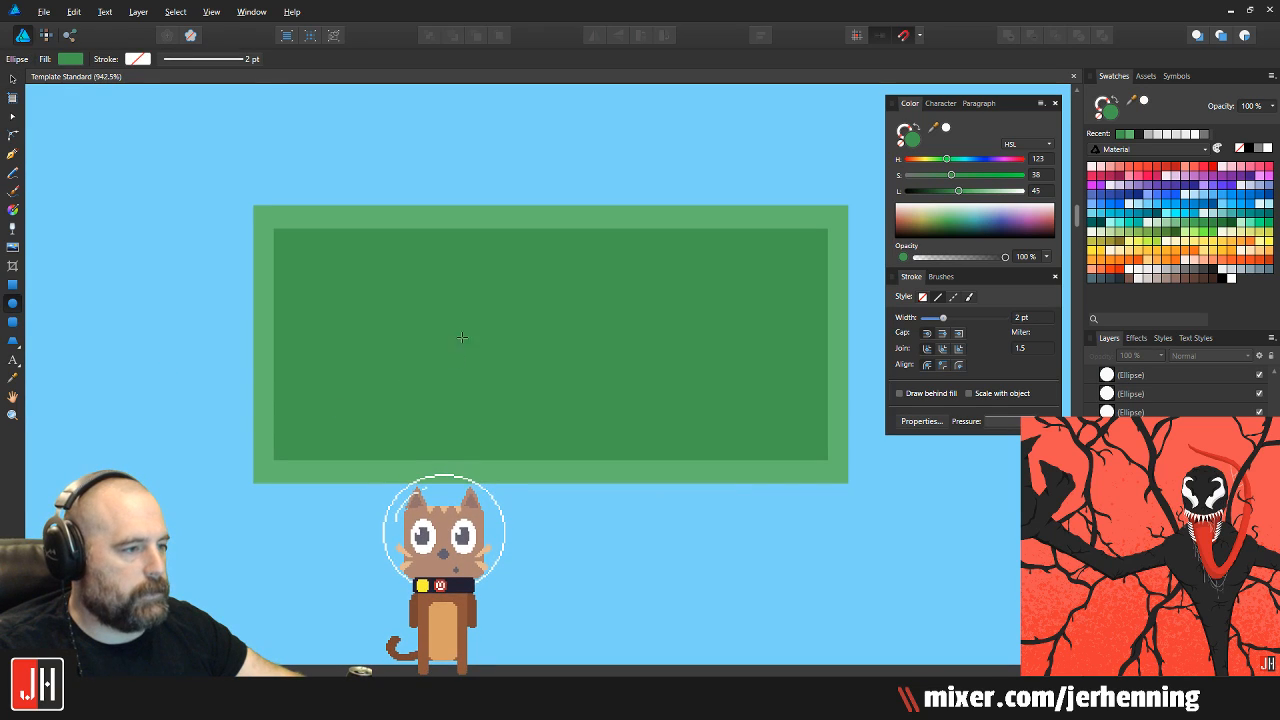
{"action": "left_click_drag", "start_coordinate": [474, 248], "coordinate": [703, 546]}
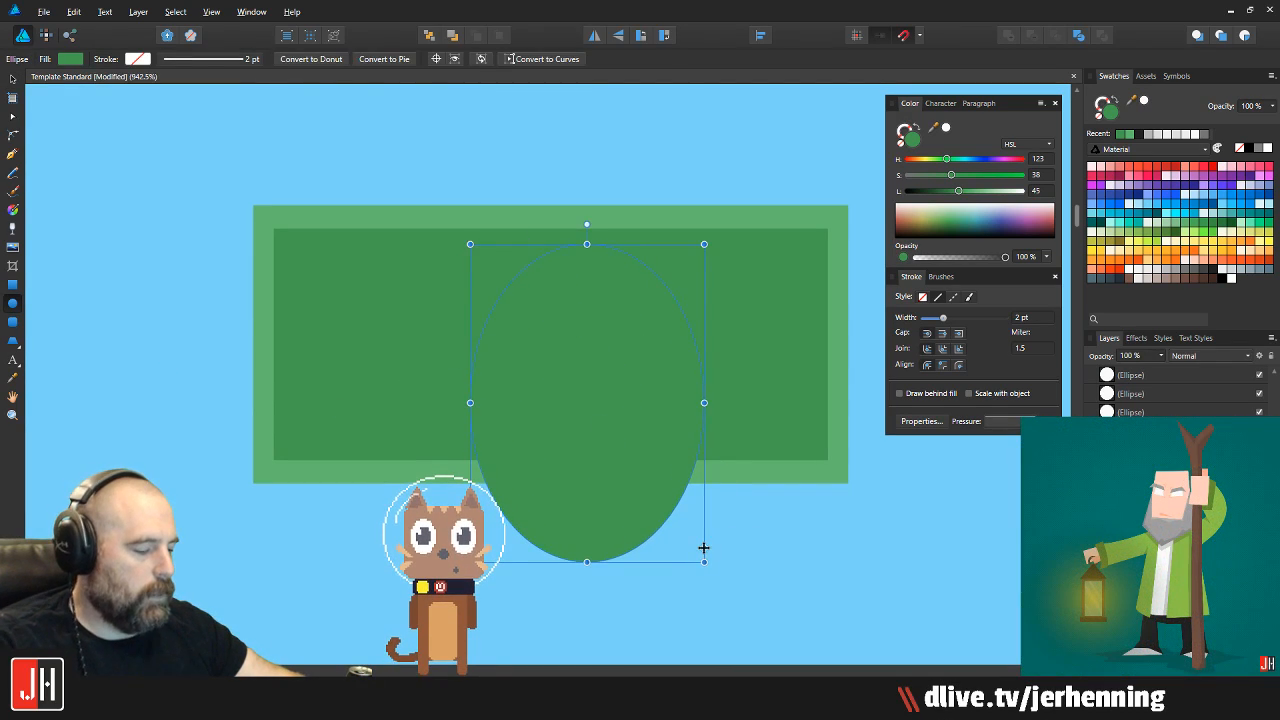
{"action": "key", "text": "ctrl+z"}
Draw an upright rounded rectangle with 50% corners over the banknote and fill it with the border's lighter green
{"action": "left_click", "coordinate": [12, 322]}
{"action": "left_click_drag", "start_coordinate": [406, 248], "coordinate": [616, 612]}
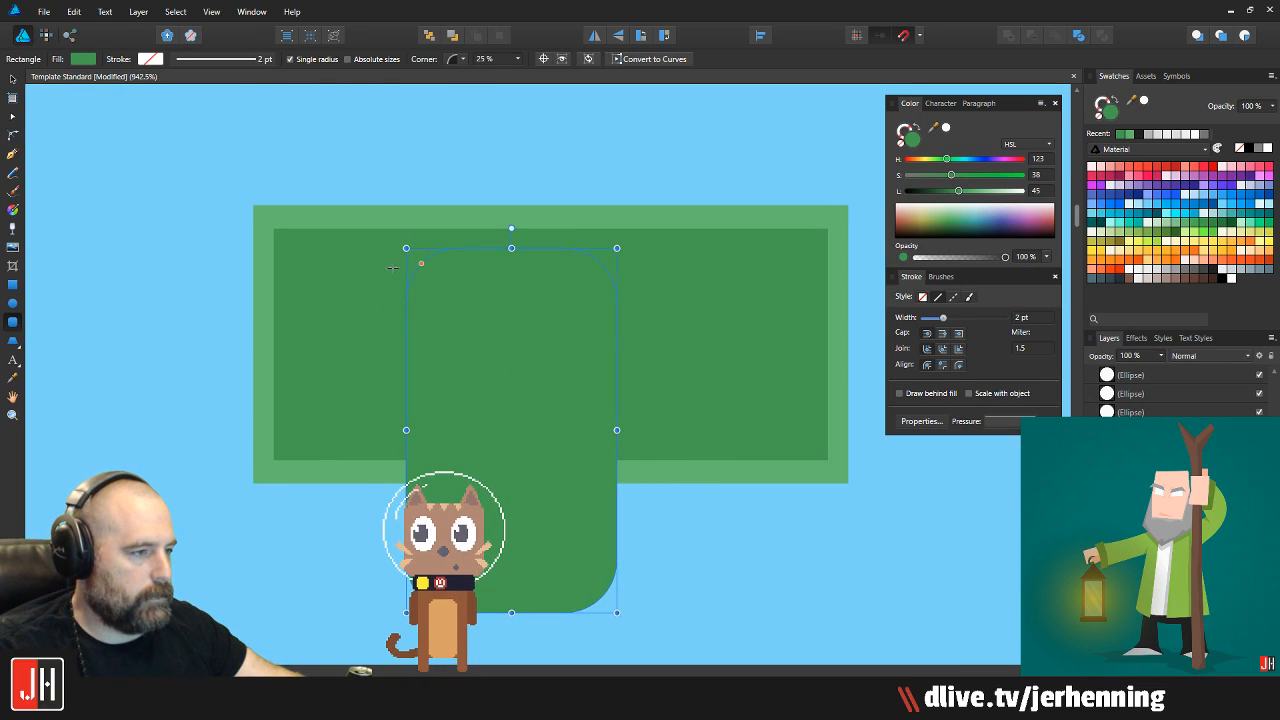
{"action": "left_click_drag", "start_coordinate": [608, 274], "coordinate": [565, 338]}
{"action": "key", "text": "i"}
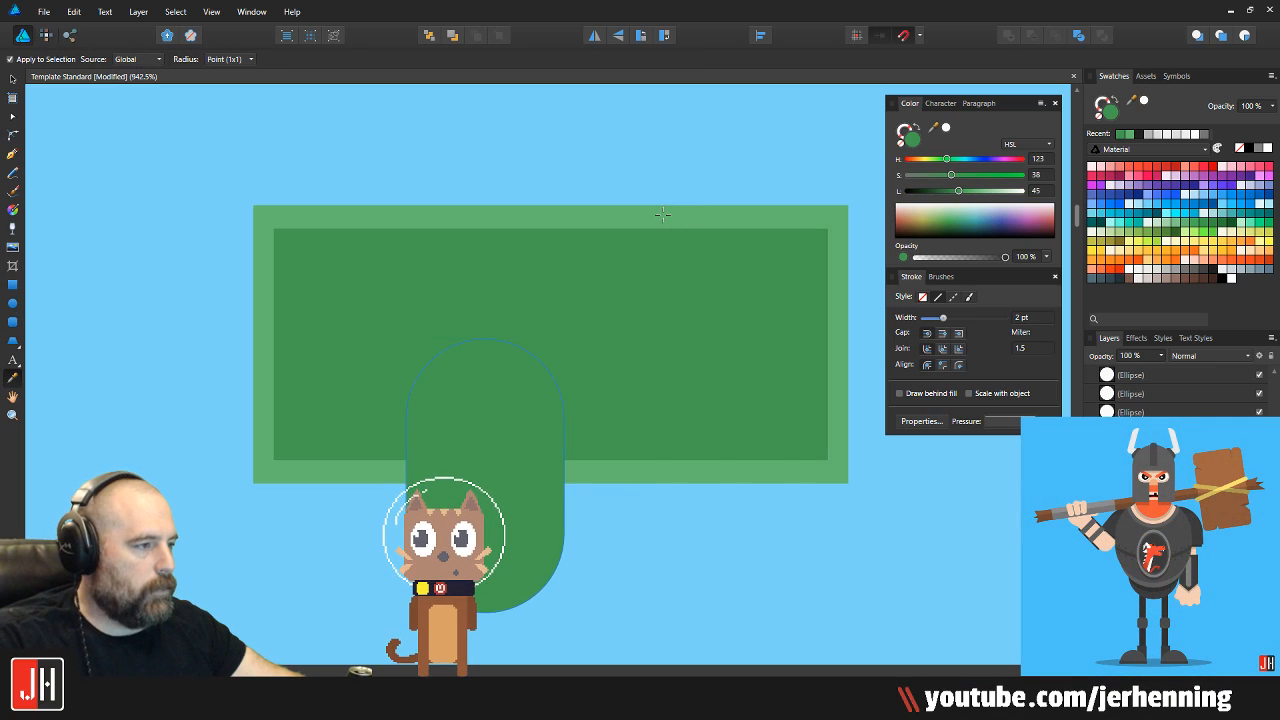
{"action": "left_click", "coordinate": [662, 213]}
Move the light green pill shape to the banknote's centre and scale it to about 16.5 by 28.6 px as a head
{"action": "key", "text": "v"}
{"action": "left_click_drag", "start_coordinate": [478, 407], "coordinate": [592, 252]}
{"action": "scroll", "coordinate": [525, 372], "scroll_direction": "up", "scroll_amount": 4}
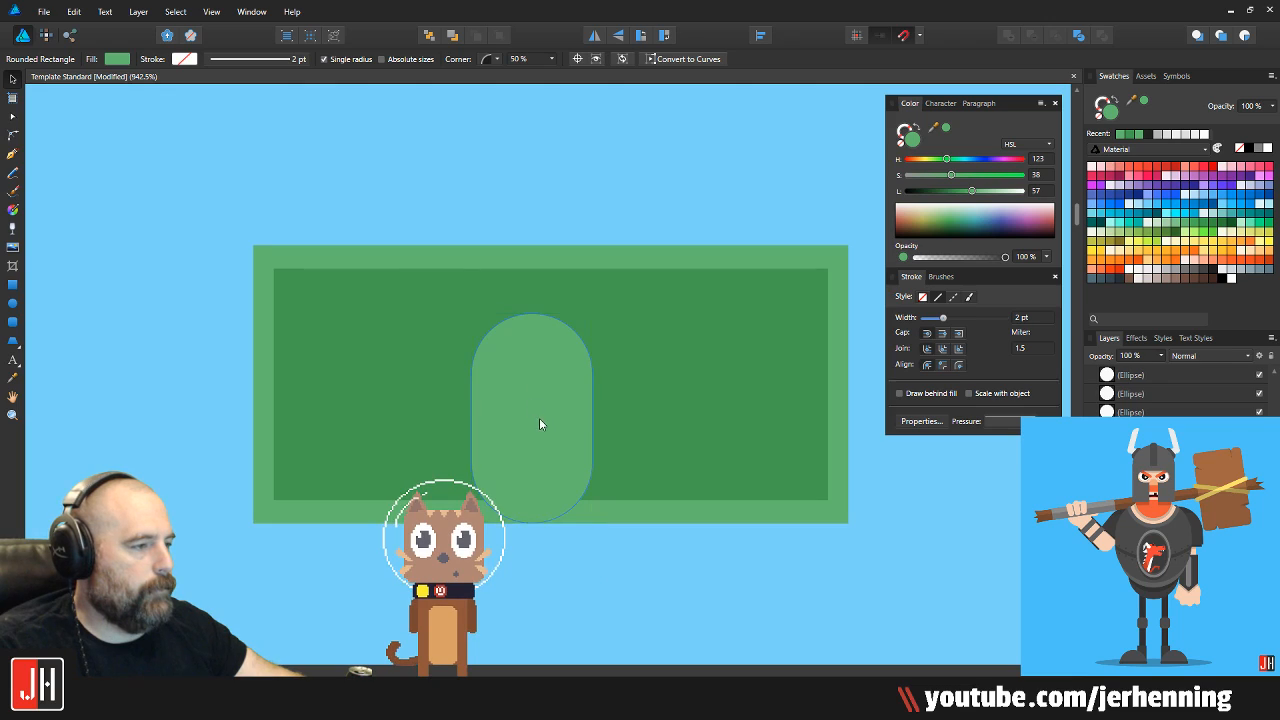
{"action": "mouse_move", "coordinate": [542, 346]}
{"action": "left_mouse_down"}
{"action": "mouse_move", "coordinate": [546, 333]}
{"action": "mouse_move", "coordinate": [563, 351]}
{"action": "left_mouse_up"}
{"action": "scroll", "coordinate": [554, 345], "scroll_direction": "down", "scroll_amount": 3}
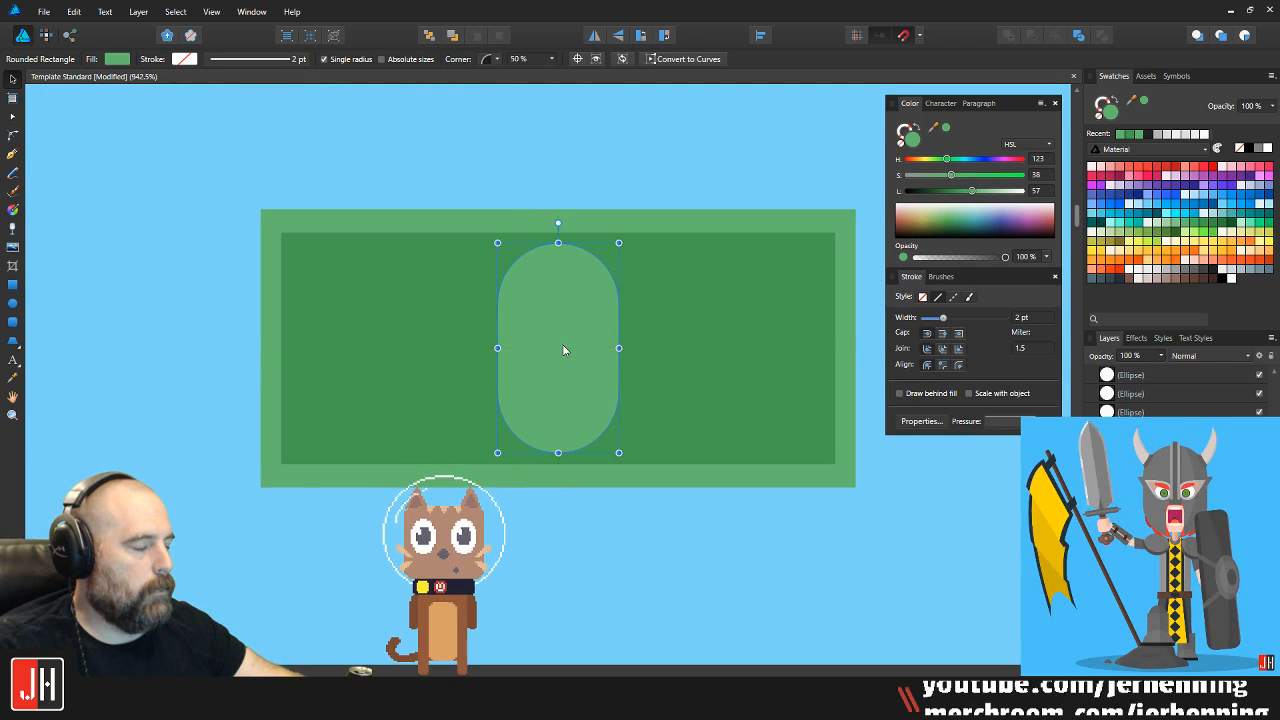
{"action": "scroll", "coordinate": [563, 350], "scroll_direction": "down", "scroll_amount": 1}
{"action": "scroll", "coordinate": [563, 350], "scroll_direction": "up", "scroll_amount": 2}
{"action": "left_click_drag", "start_coordinate": [632, 217], "coordinate": [620, 236]}
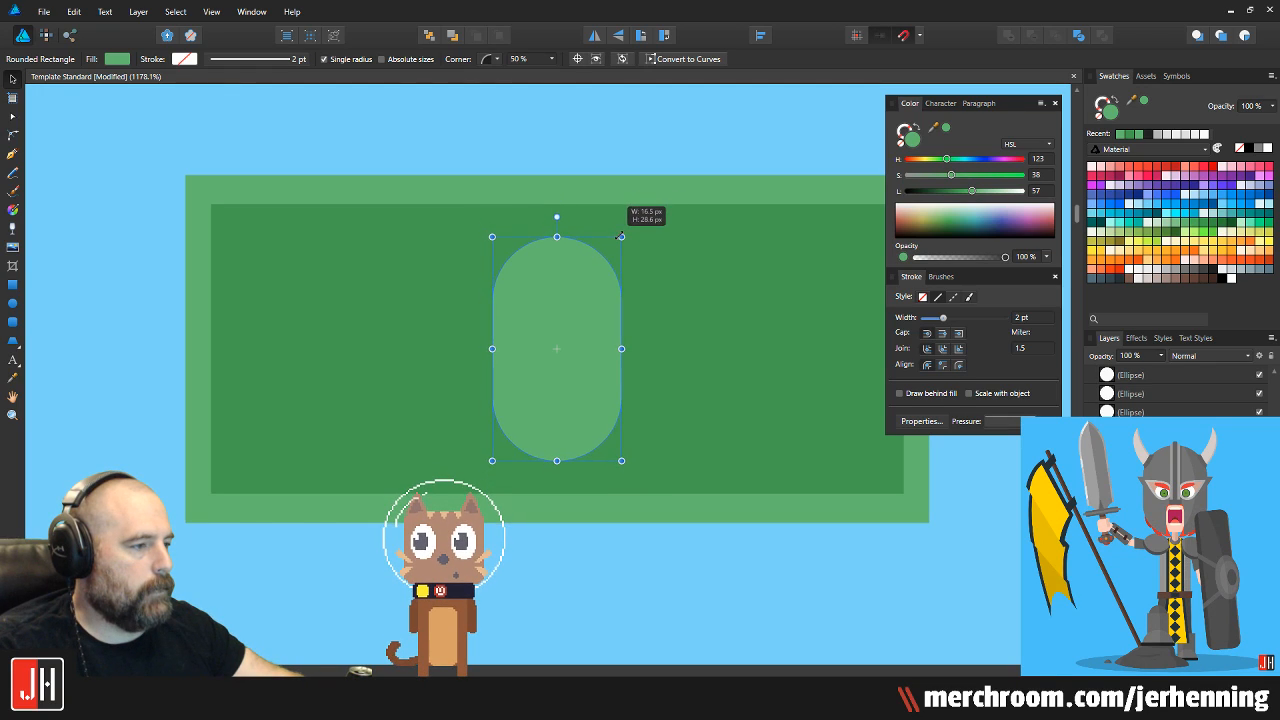
Add two matching light green circles as ears on opposite sides of the banknote head, below its middle, and deselect them
{"action": "left_click", "coordinate": [12, 304]}
{"action": "scroll", "coordinate": [464, 338], "scroll_direction": "up", "scroll_amount": 2}
{"action": "mouse_move", "coordinate": [482, 352]}
{"action": "left_mouse_down"}
{"action": "mouse_move", "coordinate": [548, 398]}
{"action": "mouse_move", "coordinate": [540, 410]}
{"action": "mouse_move", "coordinate": [370, 433]}
{"action": "mouse_move", "coordinate": [774, 426]}
{"action": "left_mouse_up"}
{"action": "scroll", "coordinate": [506, 375], "scroll_direction": "up", "scroll_amount": 3}
{"action": "left_click", "coordinate": [338, 420], "text": "shift"}
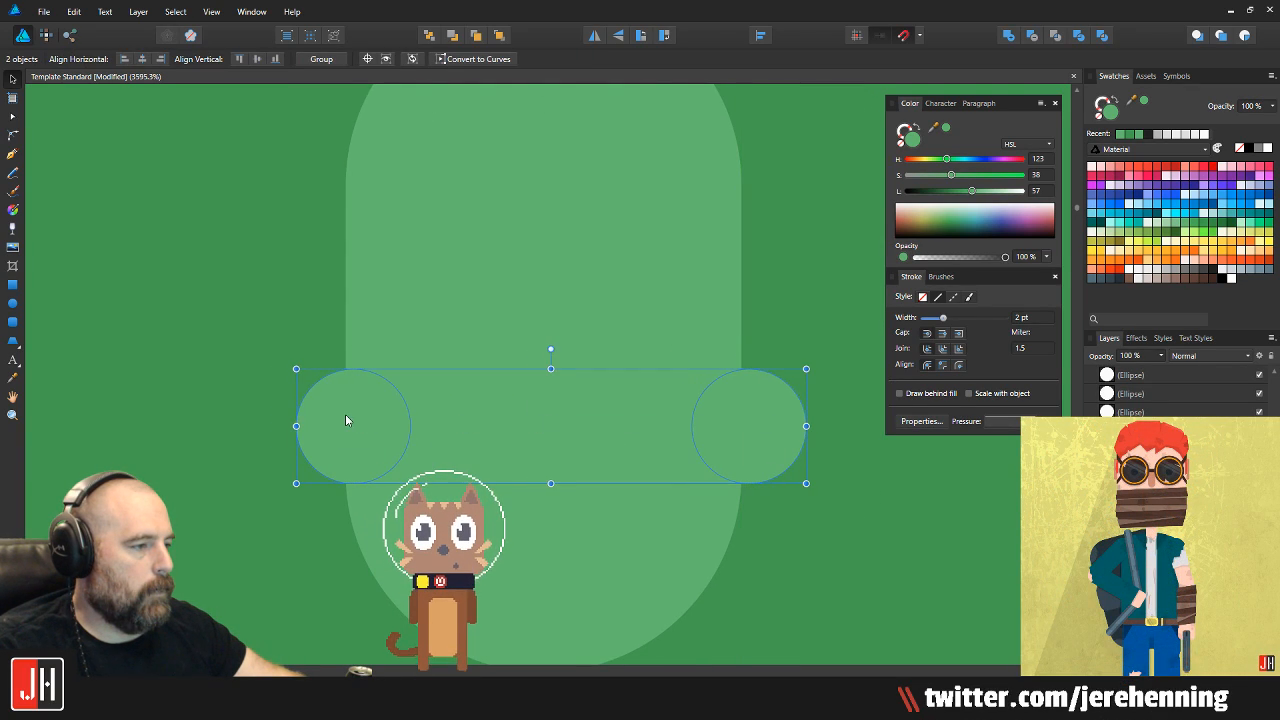
{"action": "scroll", "coordinate": [485, 380], "scroll_direction": "down", "scroll_amount": 5}
{"action": "left_click", "coordinate": [557, 206]}
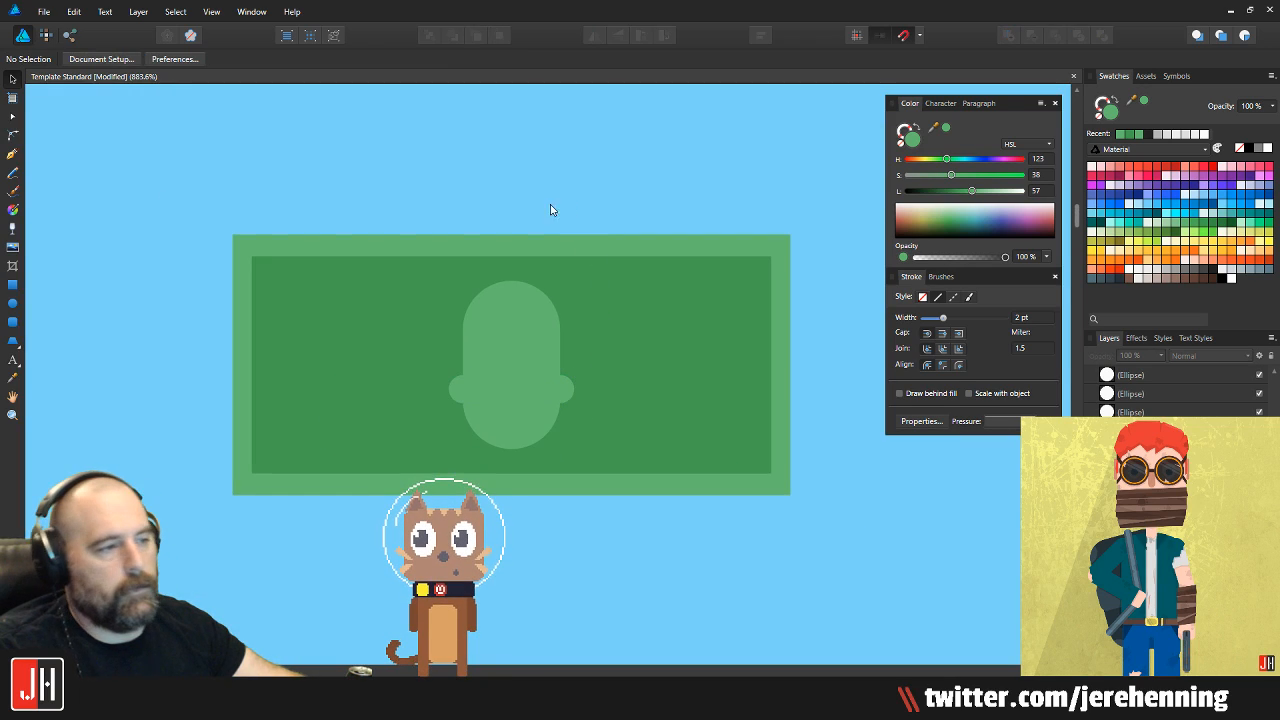
Draw a small circle for an eye on the banknote head and place a matching copy level with it across the face
{"action": "scroll", "coordinate": [491, 331], "scroll_direction": "up", "scroll_amount": 5}
{"action": "left_click", "coordinate": [13, 303]}
{"action": "scroll", "coordinate": [474, 414], "scroll_direction": "up", "scroll_amount": 1}
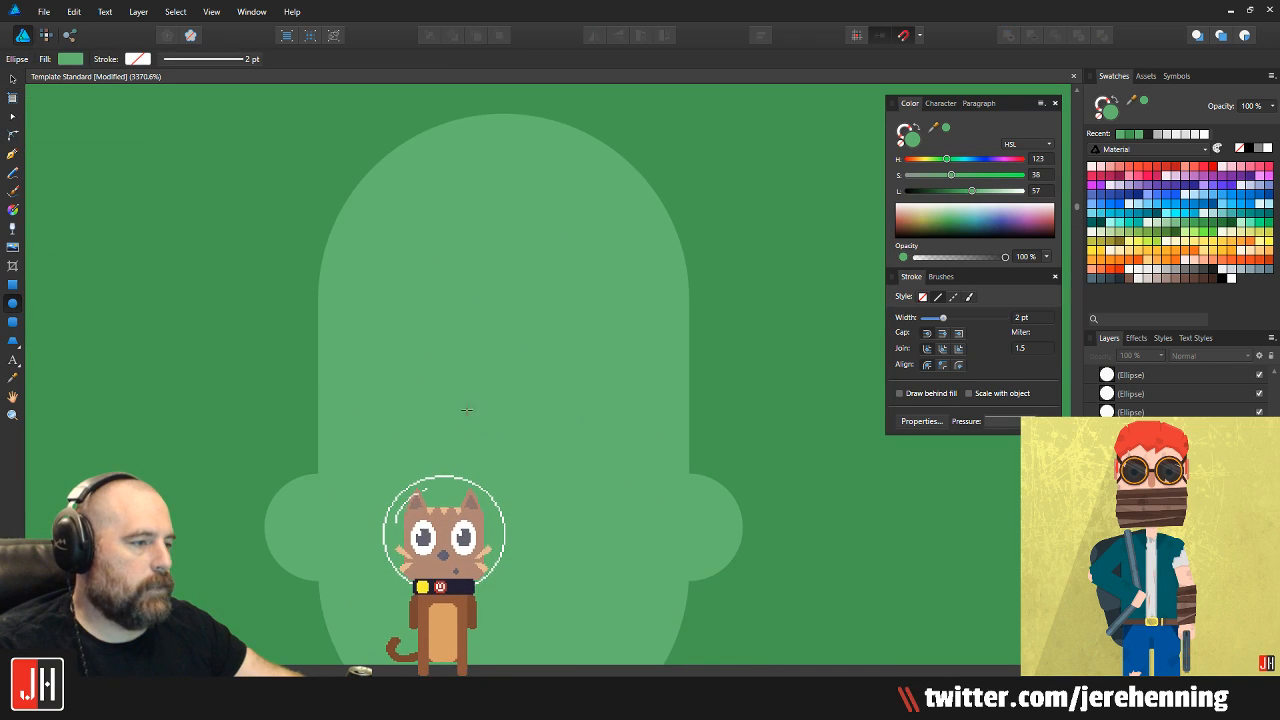
{"action": "left_click_drag", "start_coordinate": [449, 413], "coordinate": [468, 445]}
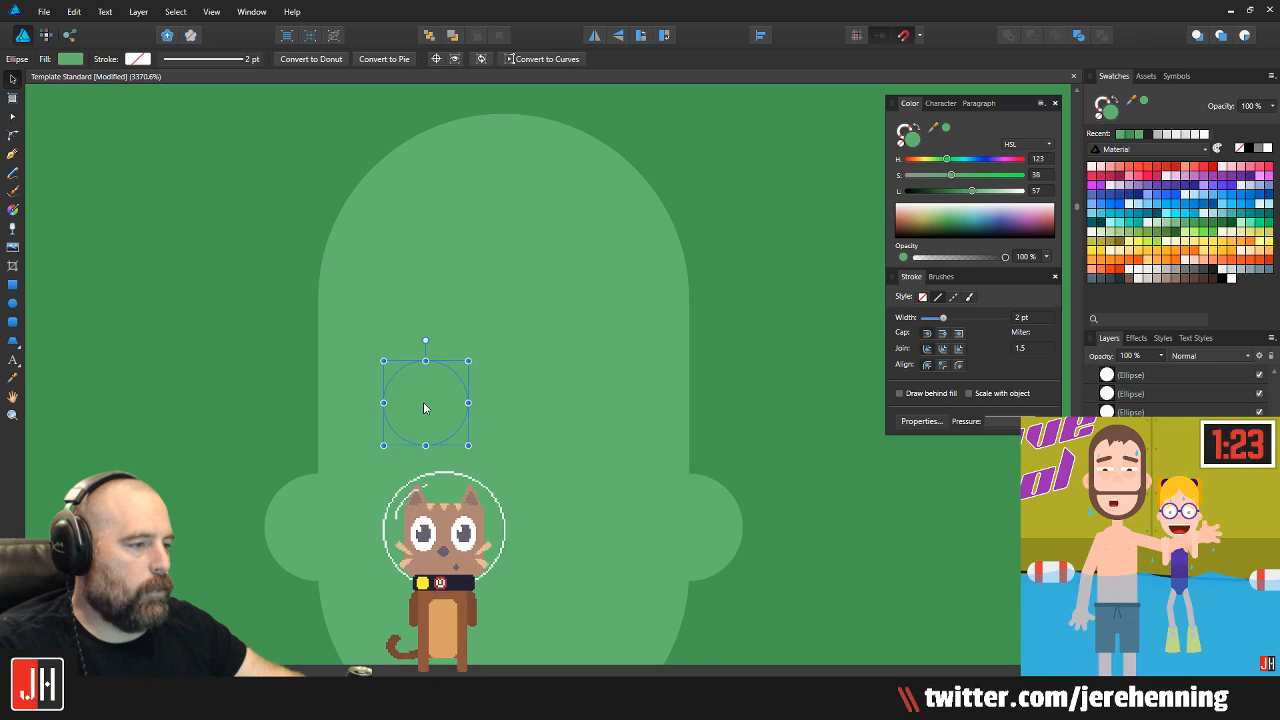
{"action": "left_click", "coordinate": [428, 404], "text": "shift"}
{"action": "left_click_drag", "start_coordinate": [619, 404], "coordinate": [598, 401]}
{"action": "scroll", "coordinate": [598, 420], "scroll_direction": "down", "scroll_amount": 1}
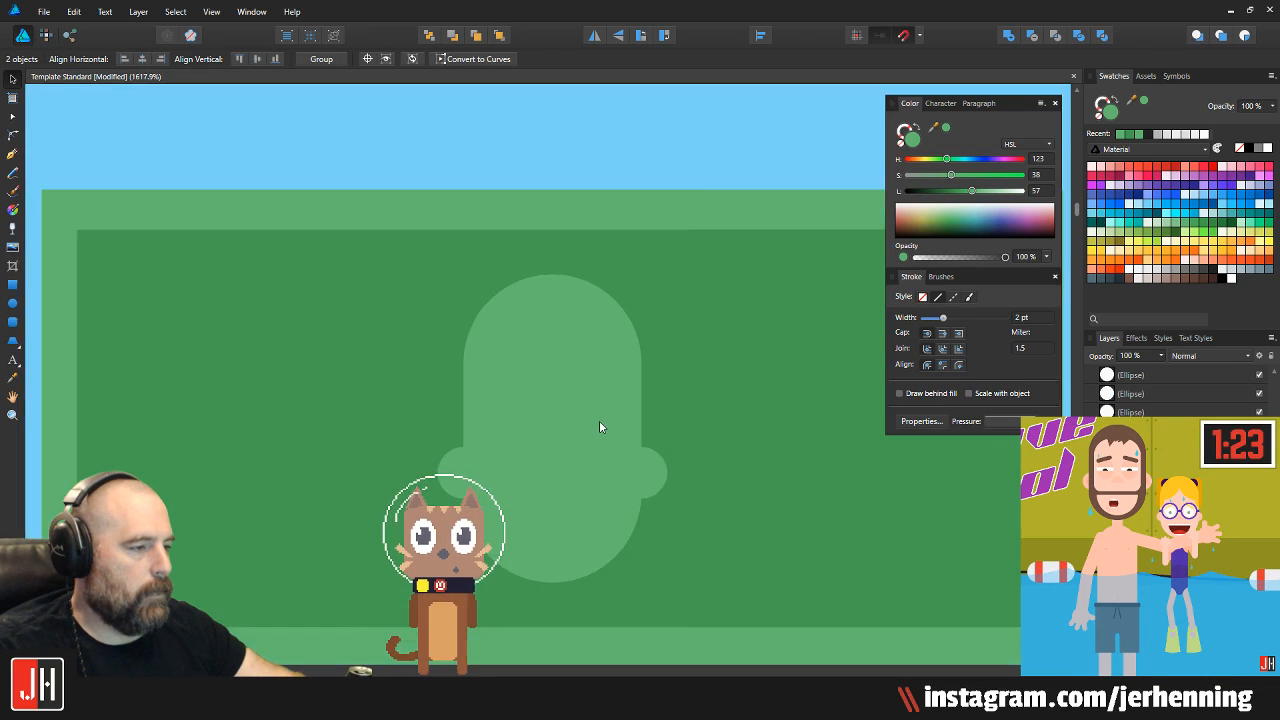
Position the two eye circles symmetrically on the banknote head, cut them out of it and deselect
{"action": "left_click_drag", "start_coordinate": [639, 373], "coordinate": [604, 413]}
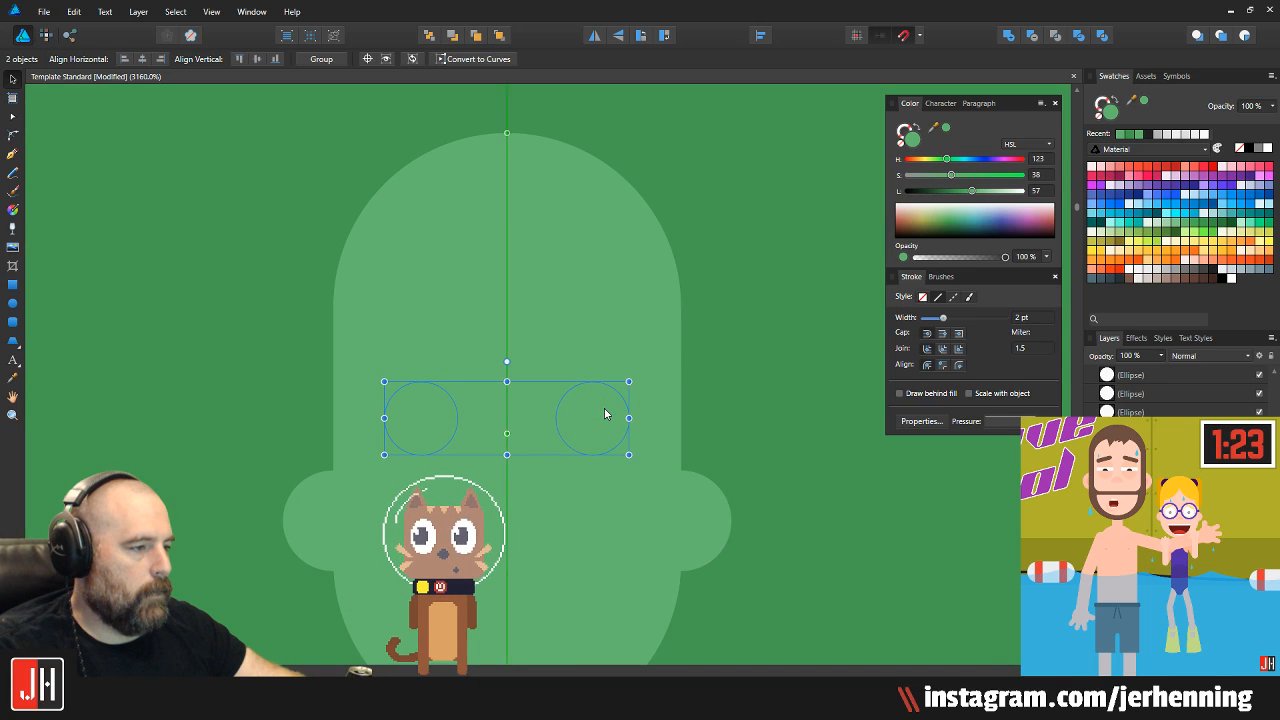
{"action": "left_click", "coordinate": [605, 320]}
{"action": "key", "text": "ctrl+0"}
{"action": "key", "text": "ctrl+d"}
{"action": "scroll", "coordinate": [700, 448], "scroll_direction": "up", "scroll_amount": 5}
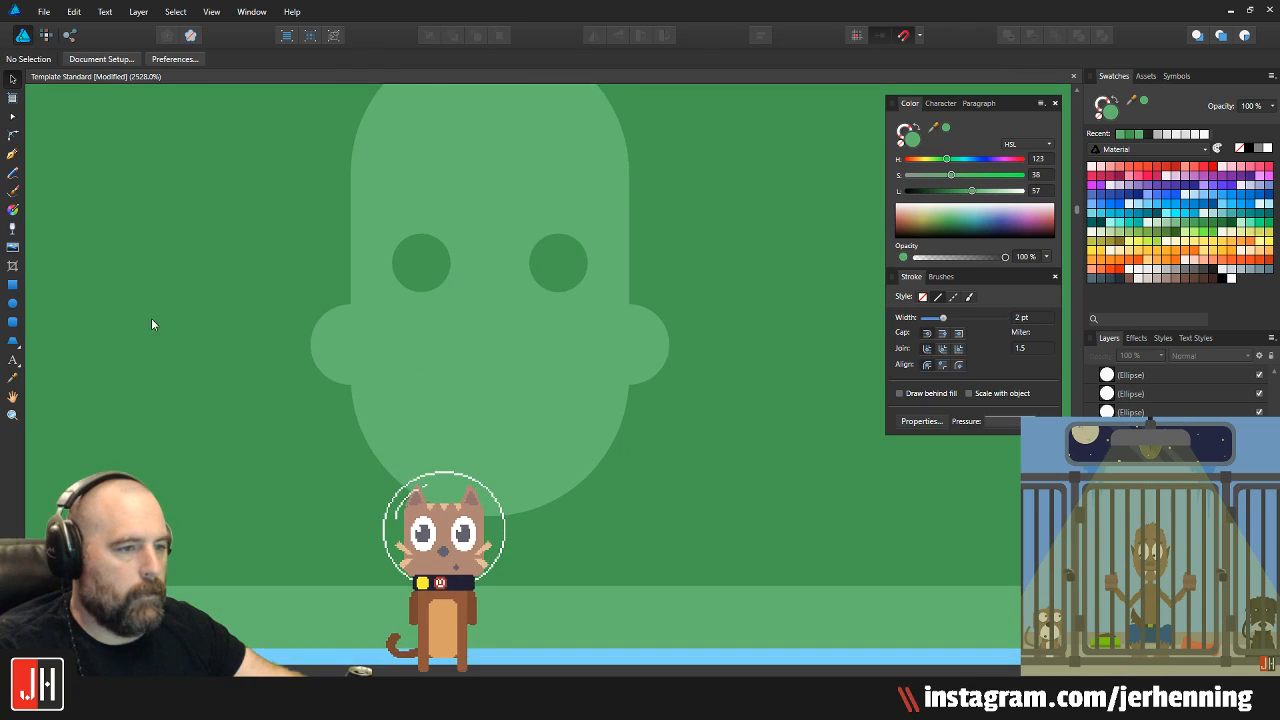
Draw a circle below the eyes and subtract a rectangle covering its upper half, leaving a half-circle mouth shape
{"action": "left_click", "coordinate": [12, 303]}
{"action": "mouse_move", "coordinate": [470, 367]}
{"action": "left_mouse_down"}
{"action": "mouse_move", "coordinate": [760, 586]}
{"action": "mouse_move", "coordinate": [697, 593]}
{"action": "left_mouse_up"}
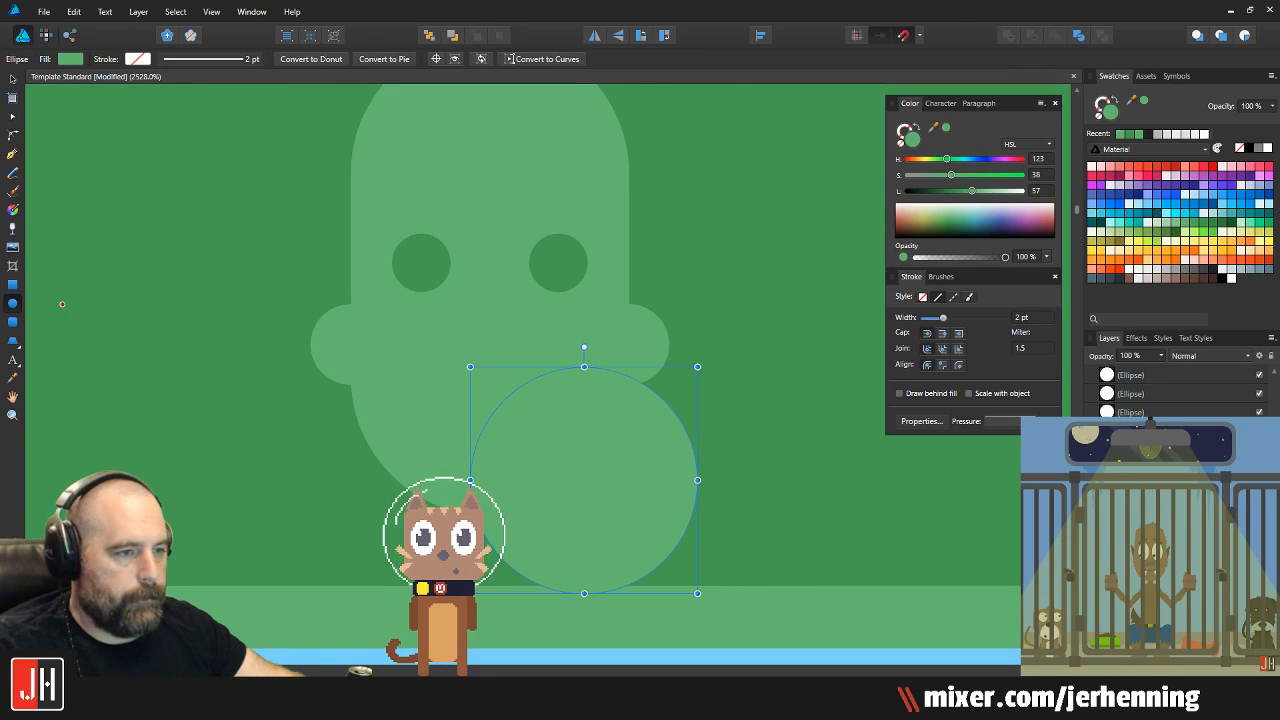
{"action": "mouse_move", "coordinate": [417, 371]}
{"action": "left_mouse_down"}
{"action": "mouse_move", "coordinate": [614, 429]}
{"action": "mouse_move", "coordinate": [691, 486]}
{"action": "left_mouse_up"}
{"action": "key", "text": "ctrl+z"}
{"action": "mouse_move", "coordinate": [430, 346]}
{"action": "left_mouse_down"}
{"action": "mouse_move", "coordinate": [771, 487]}
{"action": "mouse_move", "coordinate": [771, 468]}
{"action": "mouse_move", "coordinate": [770, 480]}
{"action": "left_mouse_up"}
{"action": "key", "text": "v"}
{"action": "left_click", "coordinate": [674, 523], "text": "shift"}
{"action": "left_click", "coordinate": [1032, 35]}
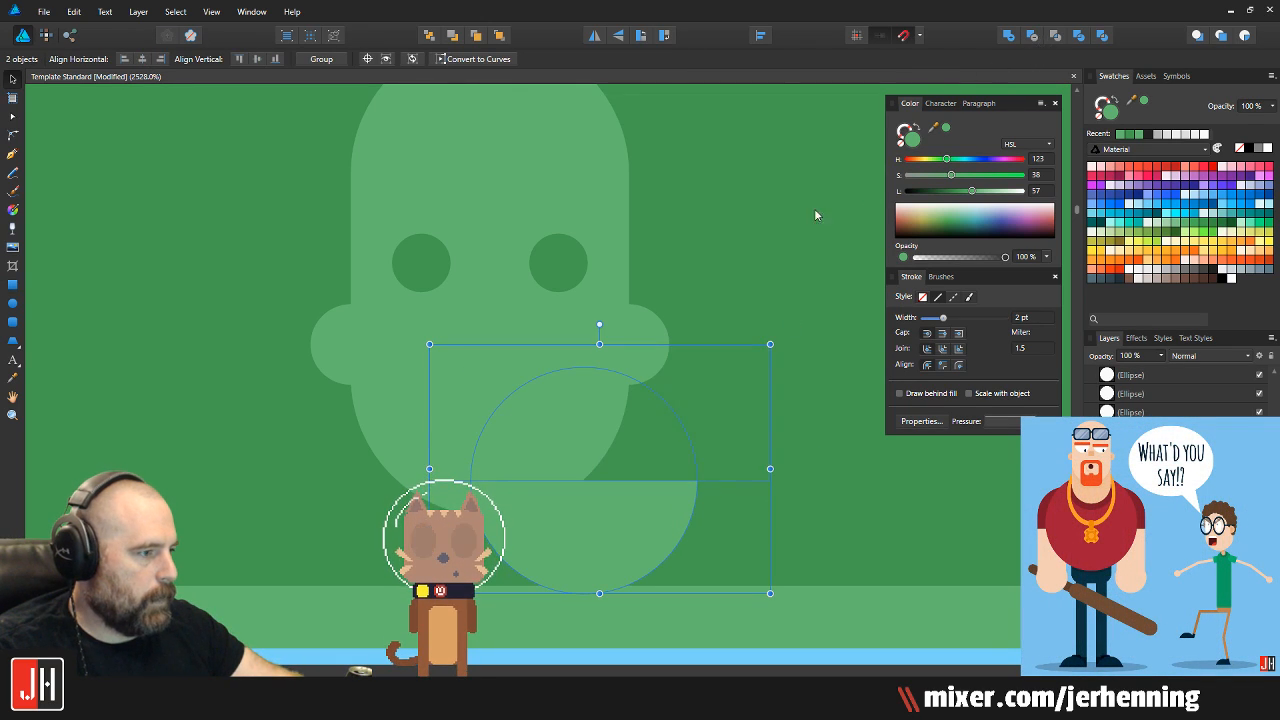
Scale the half-circle down, centre it below the eyes as a mouth and subtract it from the head
{"action": "left_click_drag", "start_coordinate": [577, 528], "coordinate": [506, 424]}
{"action": "left_click_drag", "start_coordinate": [617, 362], "coordinate": [580, 381]}
{"action": "left_click_drag", "start_coordinate": [524, 414], "coordinate": [529, 418]}
{"action": "left_click", "coordinate": [562, 374], "text": "shift"}
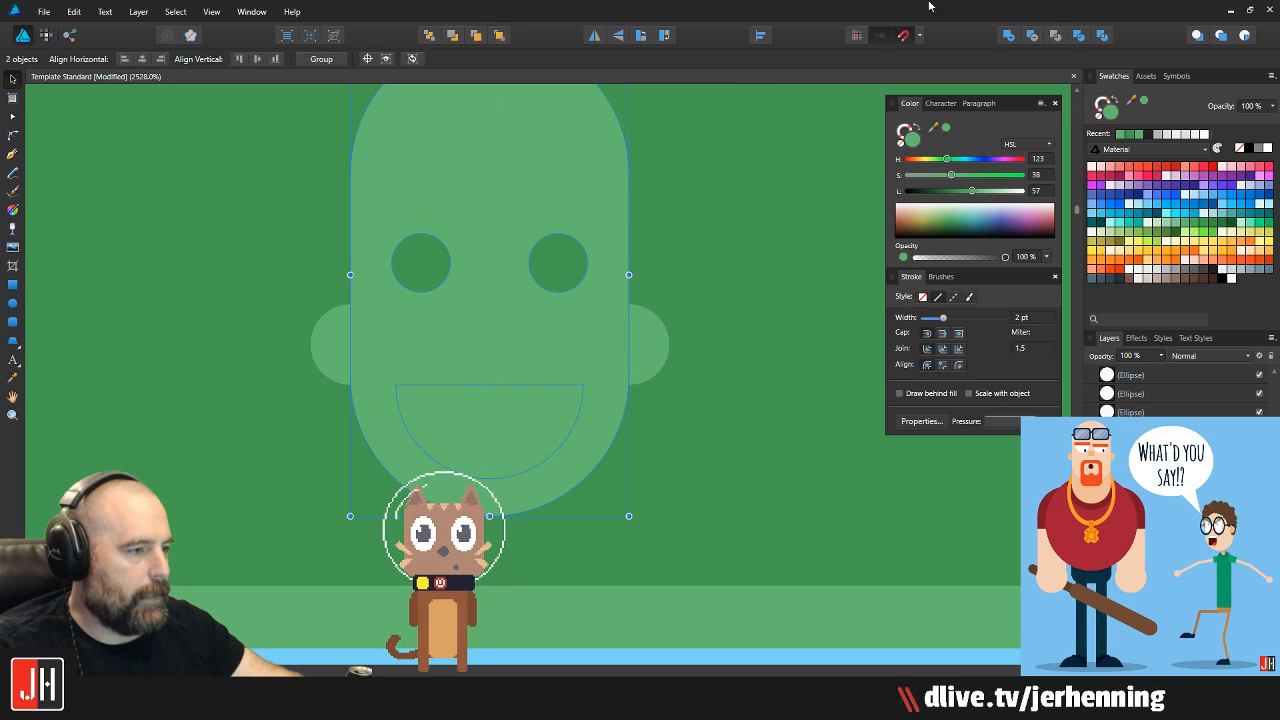
{"action": "left_click", "coordinate": [1029, 35]}
{"action": "scroll", "coordinate": [617, 378], "scroll_direction": "down", "scroll_amount": 4}
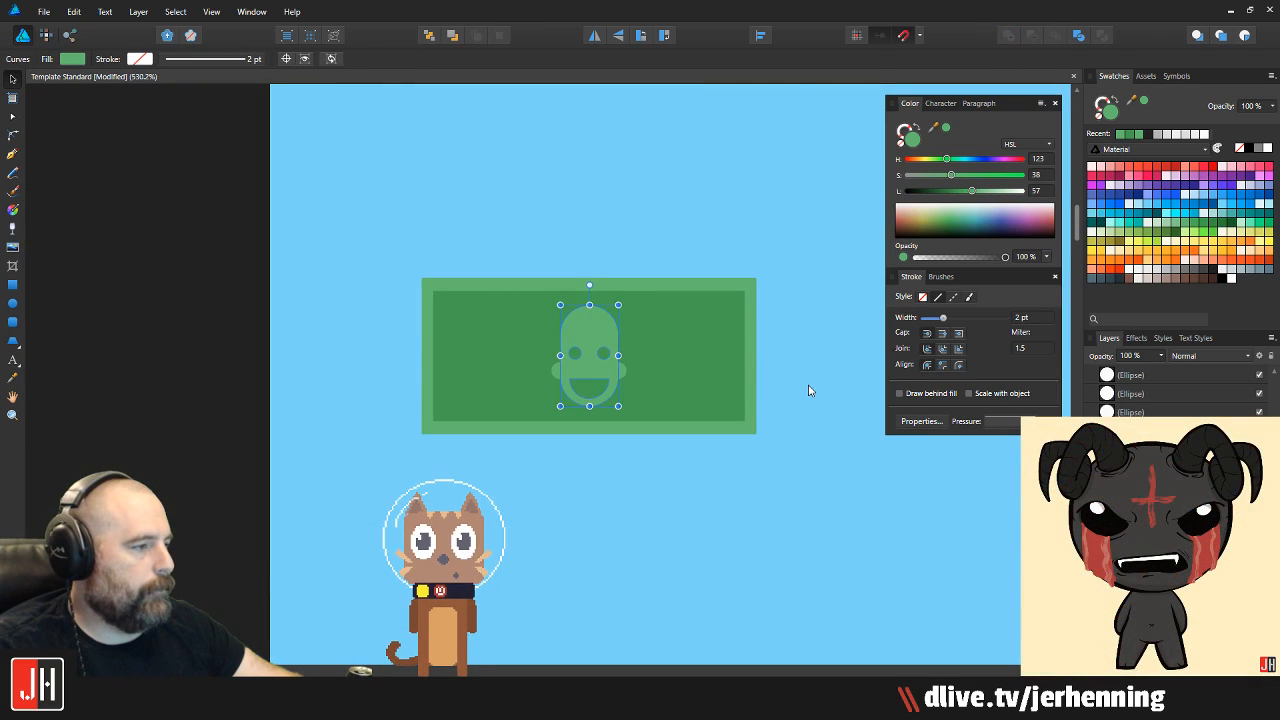
{"action": "left_click", "coordinate": [809, 389]}
Draw a slim rounded rectangle with 50% corners as a slanted eyebrow and place a mirrored copy above the other eye
{"action": "scroll", "coordinate": [614, 341], "scroll_direction": "up", "scroll_amount": 3}
{"action": "scroll", "coordinate": [614, 341], "scroll_direction": "up", "scroll_amount": 2}
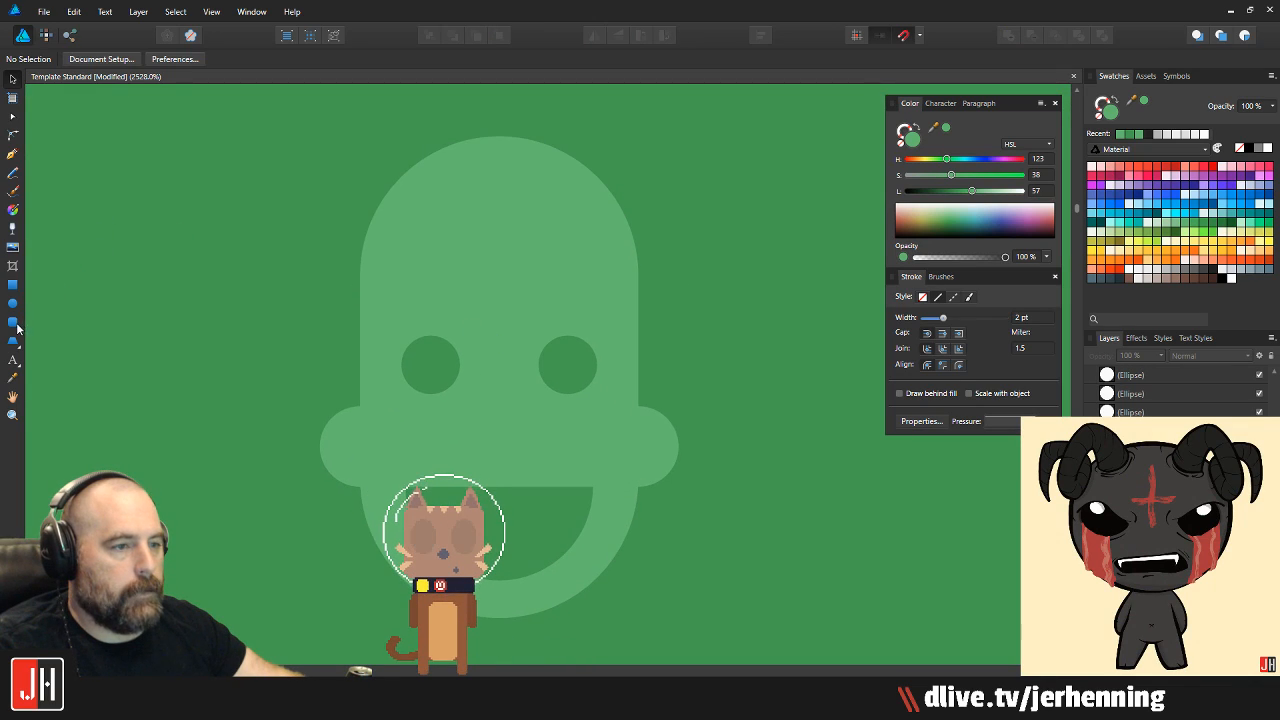
{"action": "left_click", "coordinate": [14, 323]}
{"action": "scroll", "coordinate": [345, 297], "scroll_direction": "up", "scroll_amount": 1}
{"action": "left_click_drag", "start_coordinate": [458, 268], "coordinate": [581, 280]}
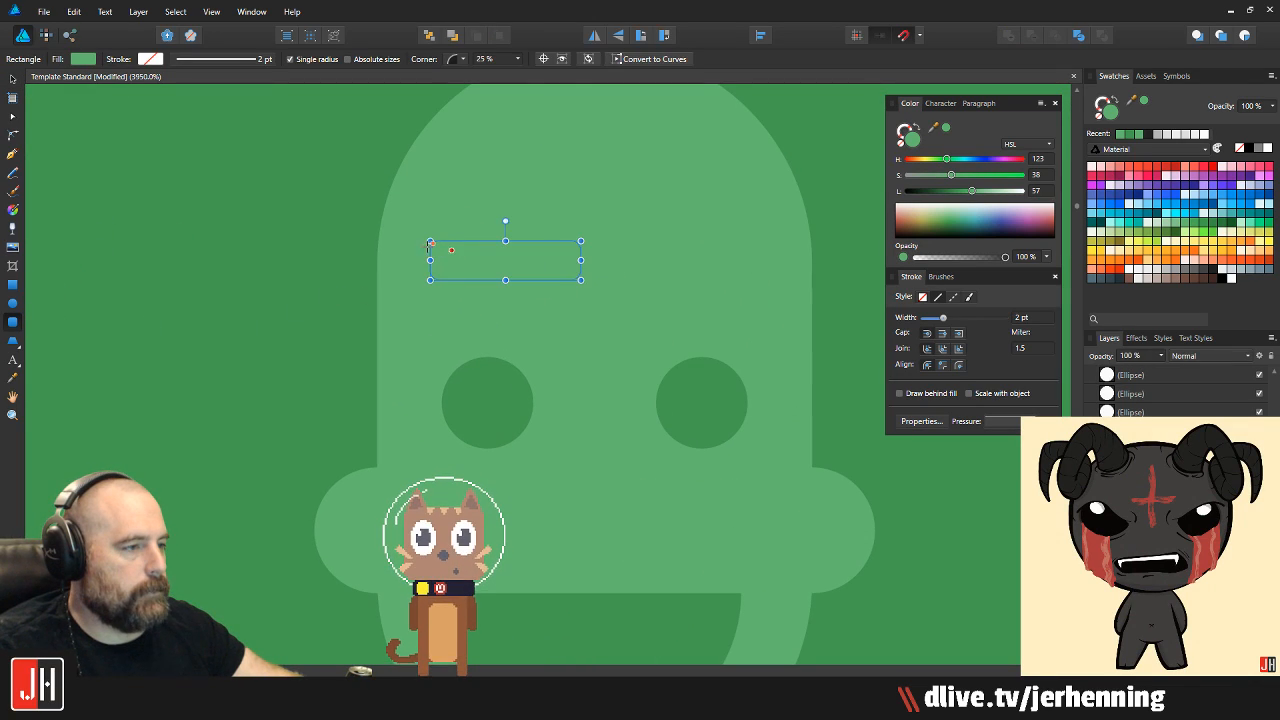
{"action": "left_click_drag", "start_coordinate": [430, 243], "coordinate": [492, 282]}
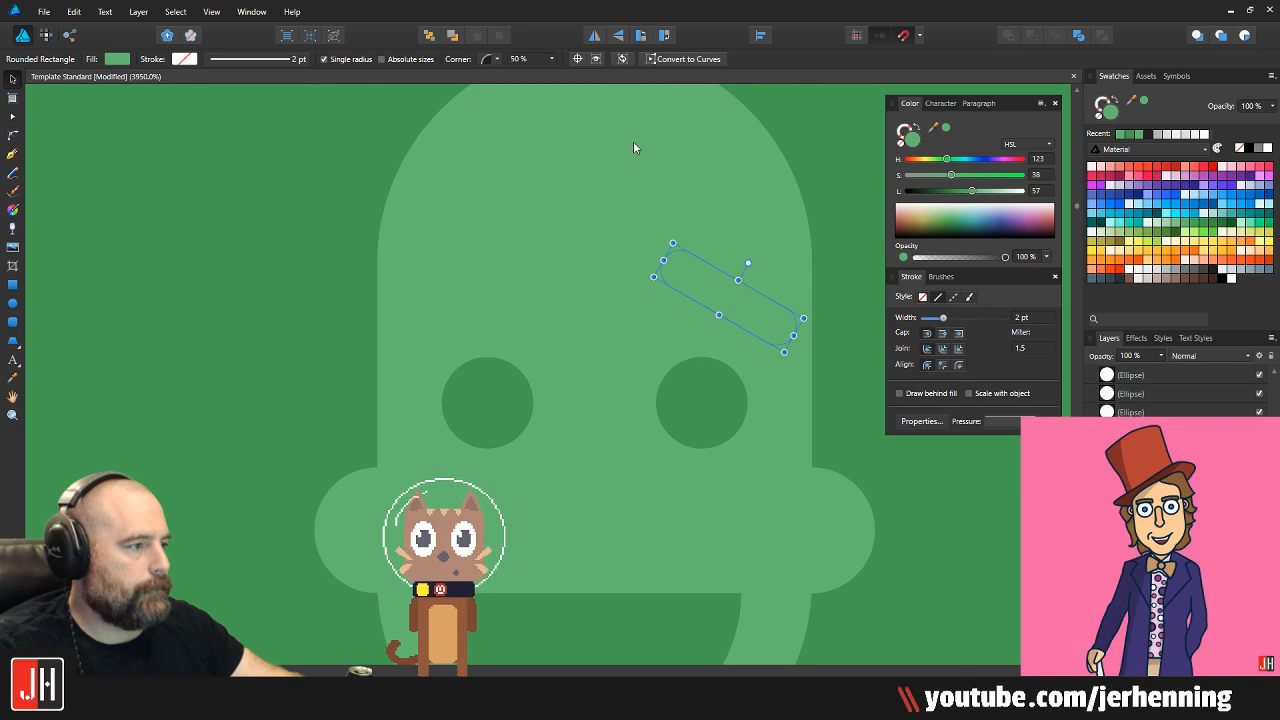
Adjust the pair of slanted eyebrows above the eyes and subtract both from the head
{"action": "left_click", "coordinate": [470, 296], "text": "shift"}
{"action": "left_click_drag", "start_coordinate": [470, 296], "coordinate": [468, 296]}
{"action": "left_click", "coordinate": [587, 191], "text": "shift"}
{"action": "left_click", "coordinate": [1032, 36]}
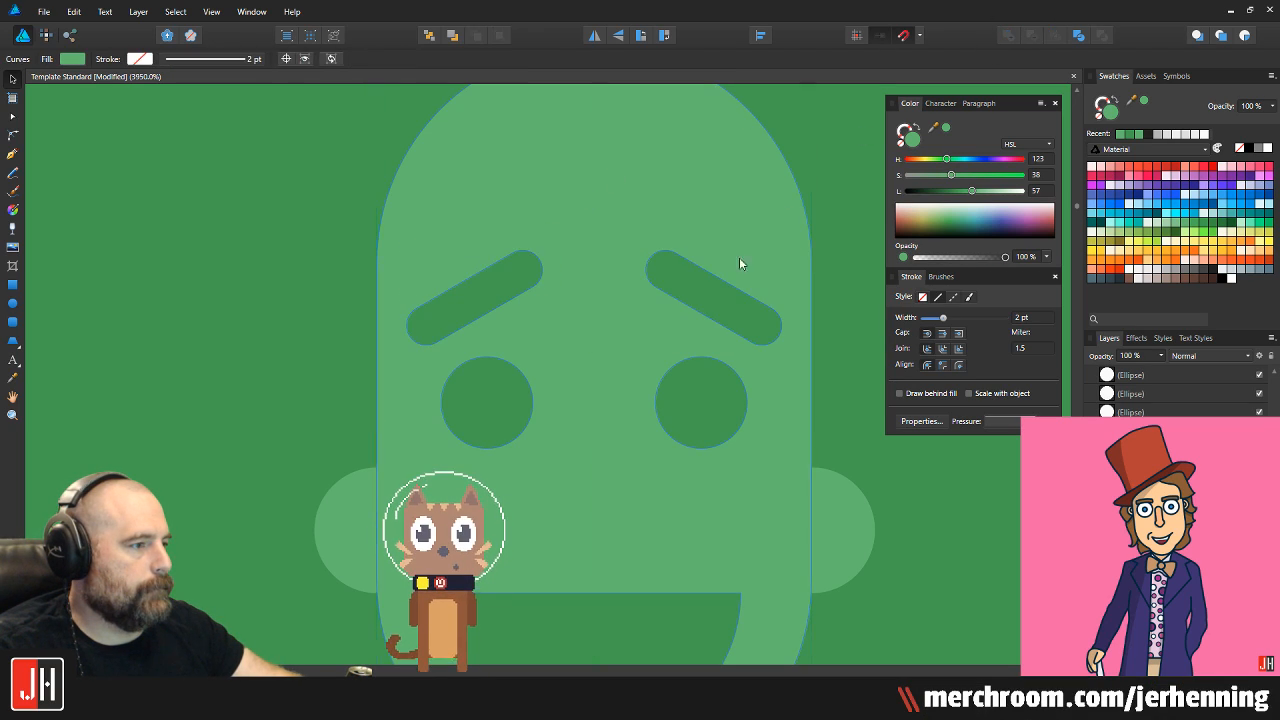
{"action": "scroll", "coordinate": [748, 262], "scroll_direction": "down", "scroll_amount": 6}
{"action": "left_click", "coordinate": [742, 318]}
{"action": "scroll", "coordinate": [742, 318], "scroll_direction": "up", "scroll_amount": 6}
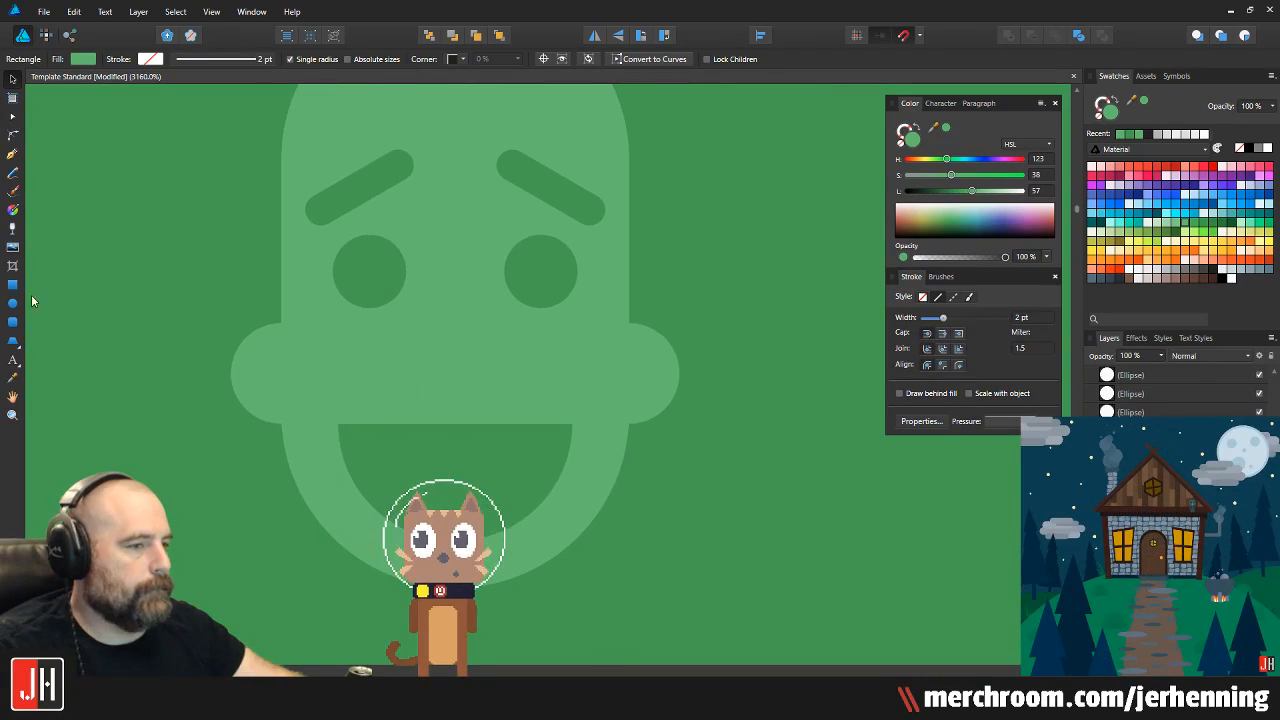
{"action": "left_click", "coordinate": [13, 304]}
{"action": "scroll", "coordinate": [442, 329], "scroll_direction": "up", "scroll_amount": 2}
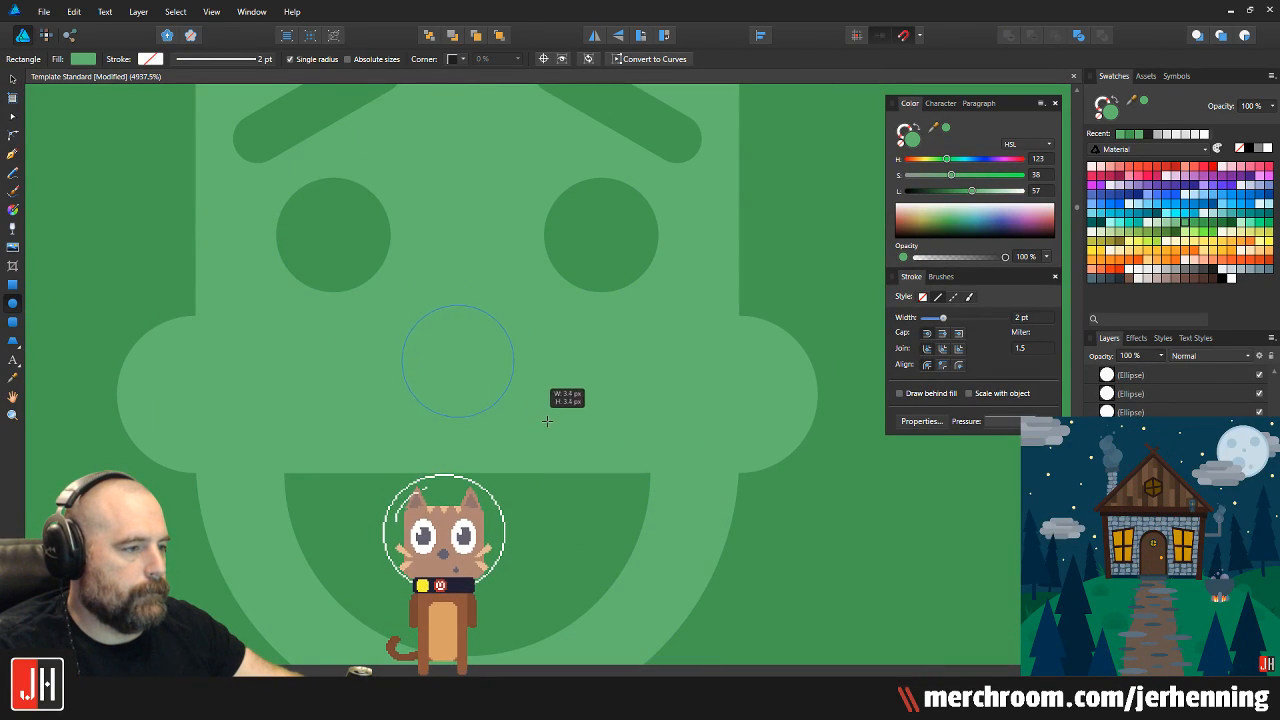
{"action": "left_click_drag", "start_coordinate": [547, 420], "coordinate": [528, 431]}
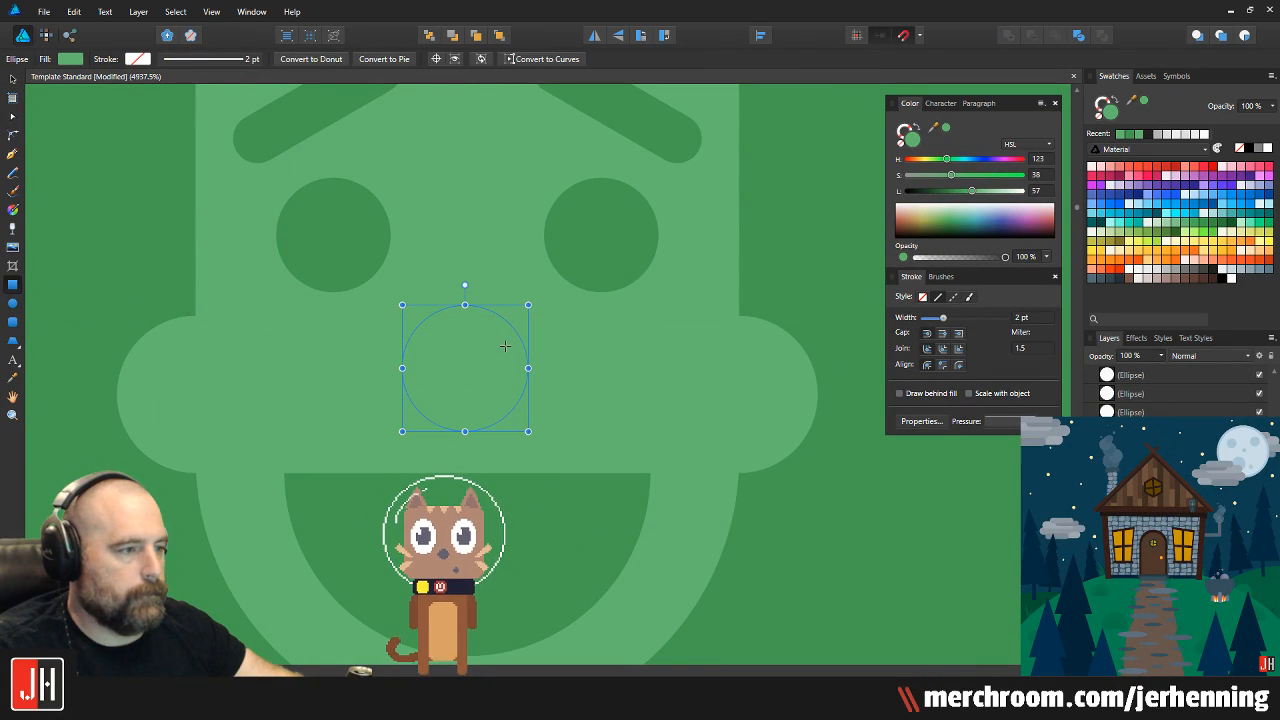
{"action": "key", "text": "m"}
{"action": "left_click_drag", "start_coordinate": [390, 368], "coordinate": [595, 480]}
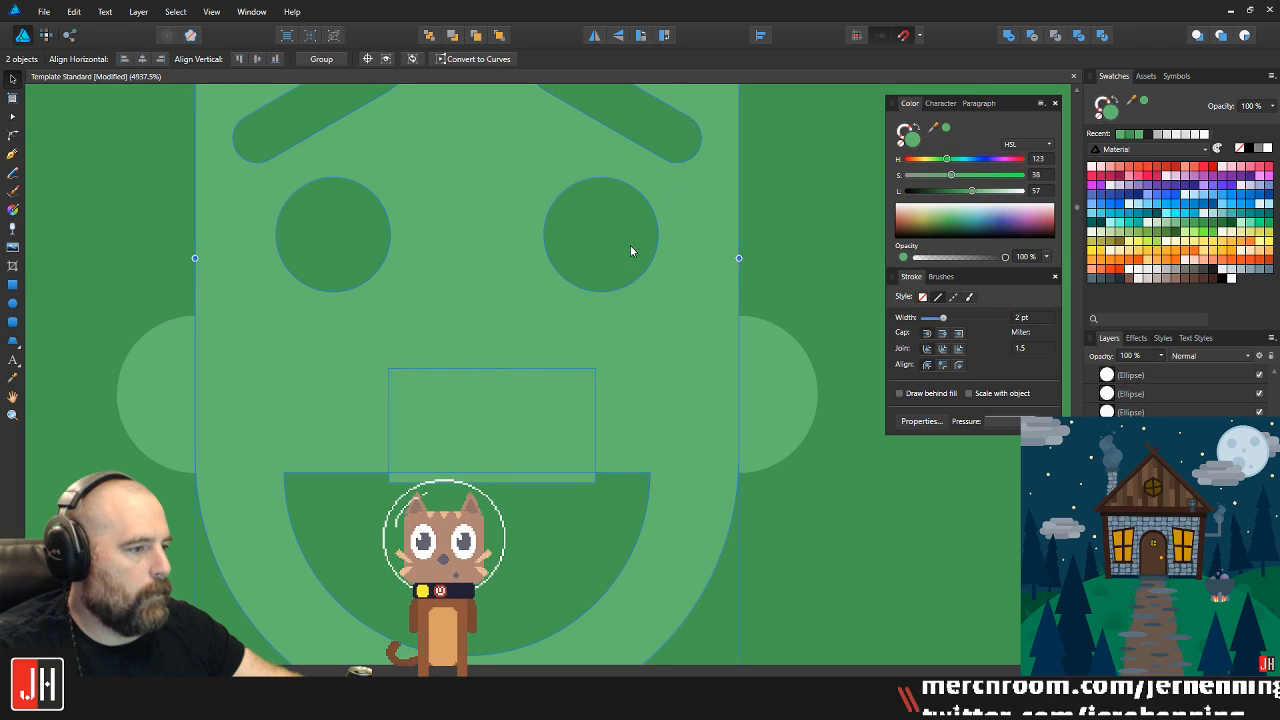
{"action": "left_click", "coordinate": [460, 342], "text": "shift"}
{"action": "key", "text": "ctrl+z"}
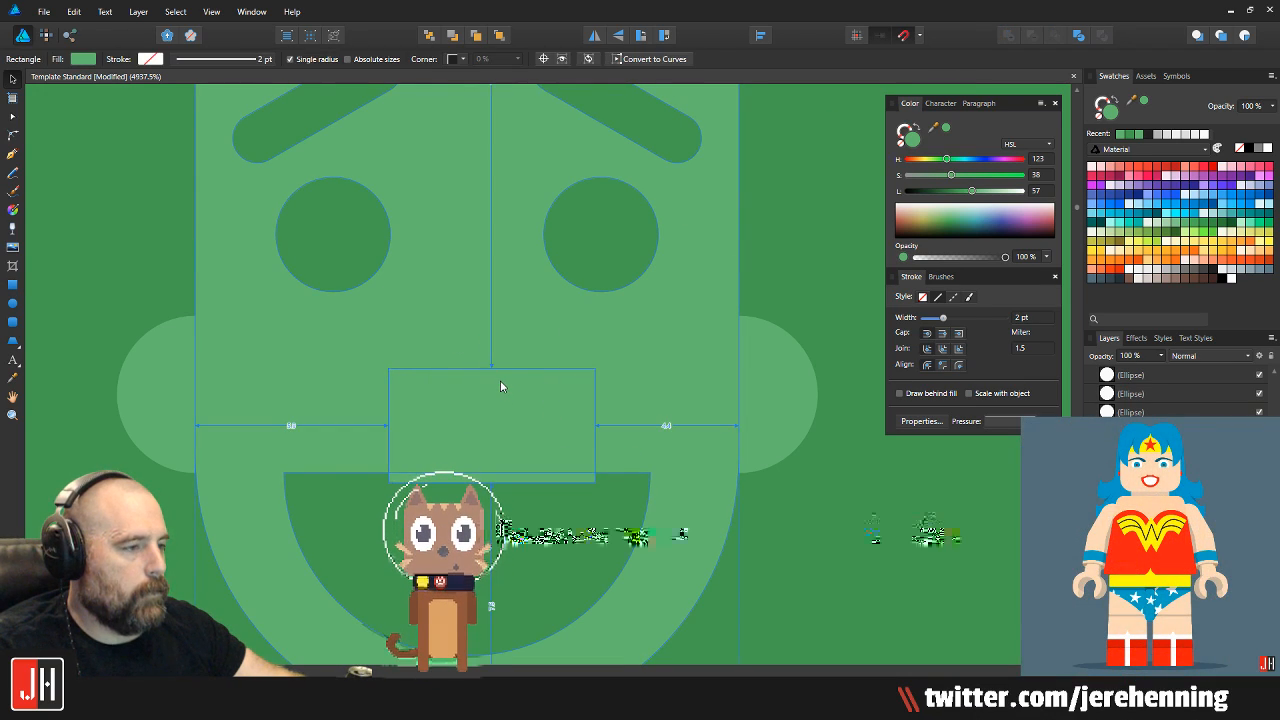
{"action": "key", "text": "ctrl+z"}
{"action": "key", "text": "ctrl+z"}
{"action": "key", "text": "ctrl+z"}
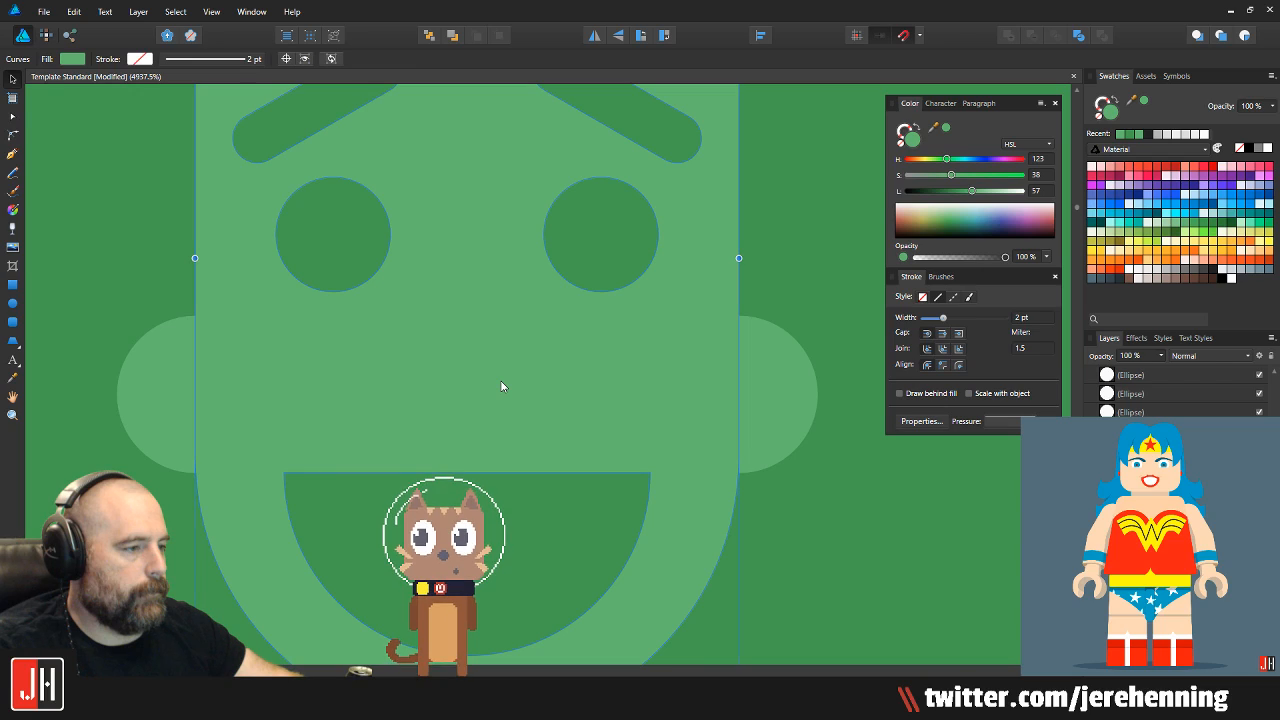
Draw a small circle between the eyes and mouth and subtract a rectangle covering its lower half, leaving a nose shape
{"action": "scroll", "coordinate": [500, 381], "scroll_direction": "down", "scroll_amount": 2}
{"action": "left_click", "coordinate": [195, 349]}
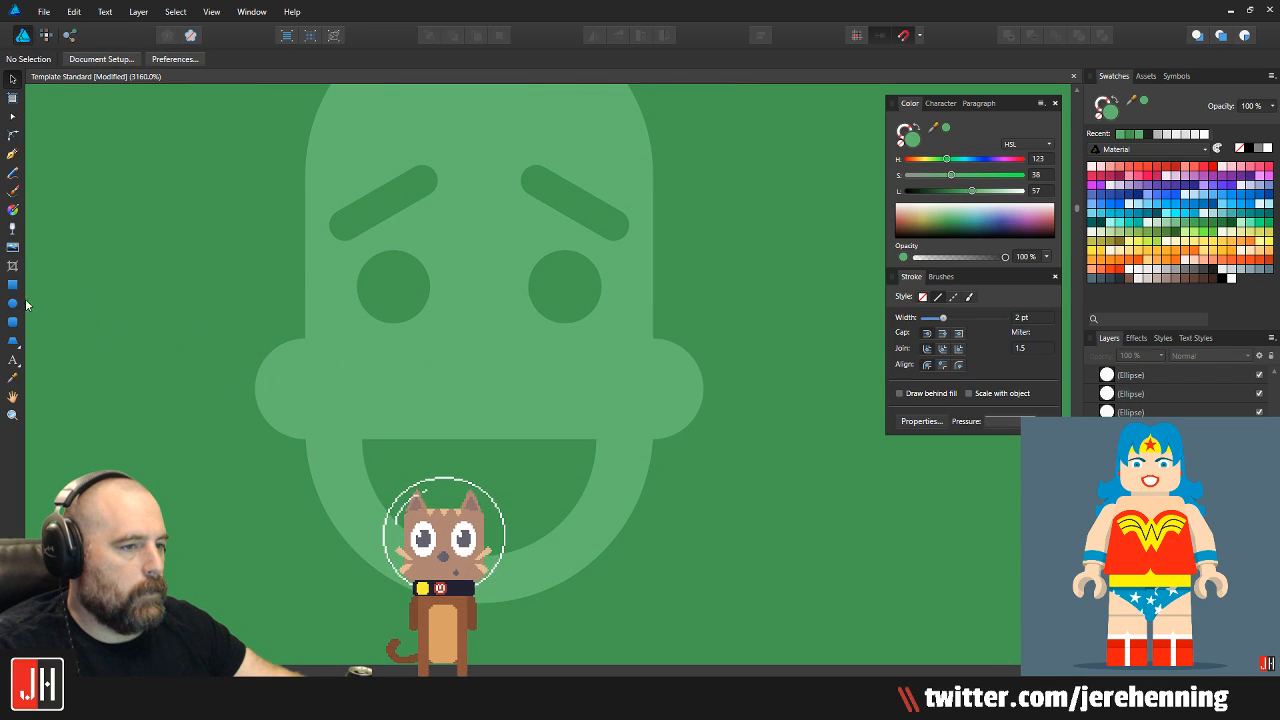
{"action": "scroll", "coordinate": [433, 338], "scroll_direction": "up", "scroll_amount": 1}
{"action": "left_click_drag", "start_coordinate": [563, 418], "coordinate": [608, 434]}
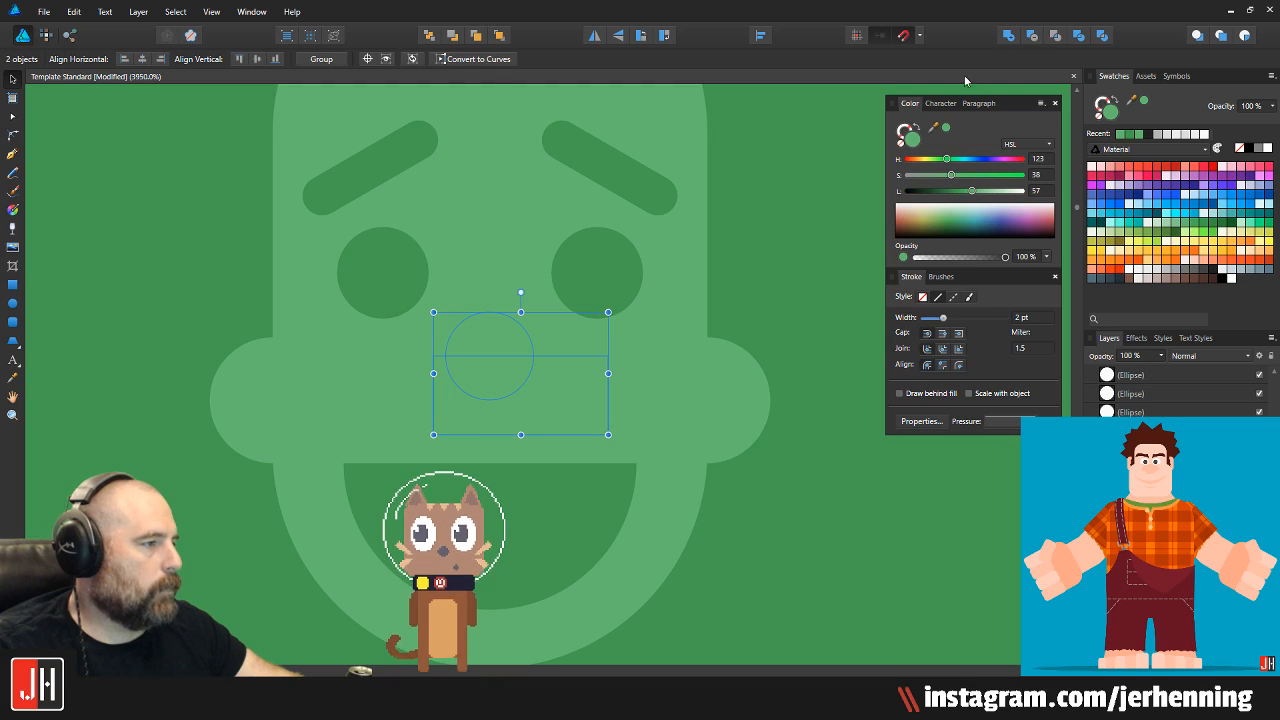
{"action": "left_click", "coordinate": [1031, 36]}
Resize the half-circle nose, centre it between the eyes and mouth and subtract it from the head
{"action": "scroll", "coordinate": [500, 345], "scroll_direction": "up", "scroll_amount": 3}
{"action": "left_click_drag", "start_coordinate": [549, 289], "coordinate": [570, 275]}
{"action": "left_click_drag", "start_coordinate": [509, 303], "coordinate": [498, 314]}
{"action": "left_click", "coordinate": [607, 357], "text": "shift"}
{"action": "left_click", "coordinate": [1031, 36]}
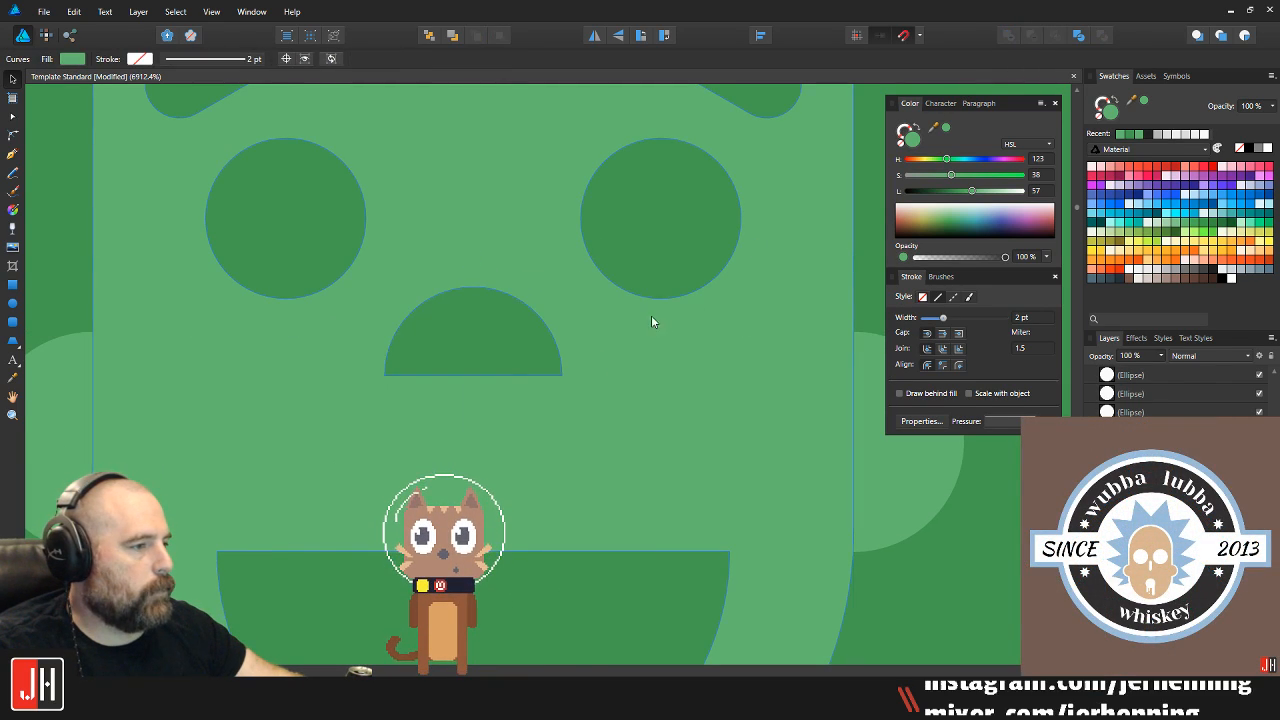
Select the whole head with its ears, scale it down slightly, centre it on the banknote and deselect
{"action": "scroll", "coordinate": [645, 312], "scroll_direction": "down", "scroll_amount": 6}
{"action": "left_click_drag", "start_coordinate": [408, 126], "coordinate": [677, 509]}
{"action": "left_click_drag", "start_coordinate": [598, 240], "coordinate": [581, 263]}
{"action": "left_click_drag", "start_coordinate": [523, 335], "coordinate": [477, 305]}
{"action": "left_click", "coordinate": [585, 180]}
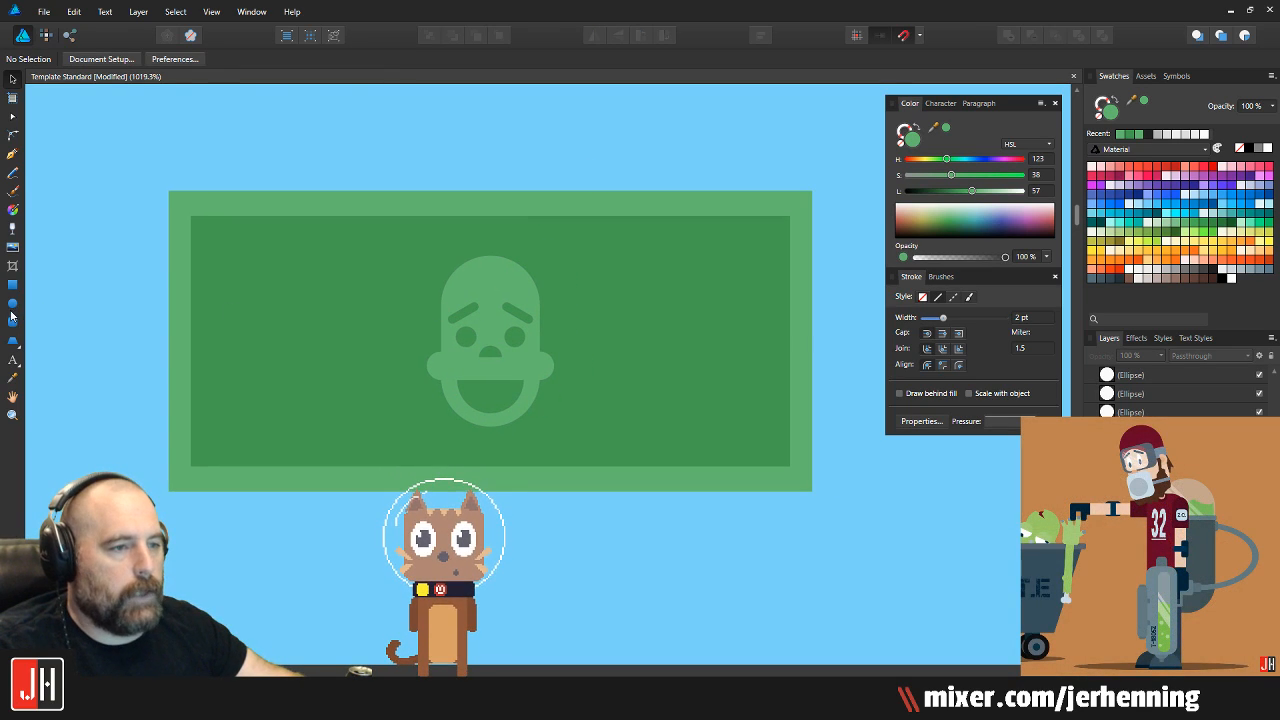
Draw a tall ellipse around the portrait and subtract a concentric copy of about 27.5 by 34.3 px to form a ring
{"action": "scroll", "coordinate": [385, 304], "scroll_direction": "up", "scroll_amount": 1}
{"action": "left_click_drag", "start_coordinate": [378, 186], "coordinate": [646, 522]}
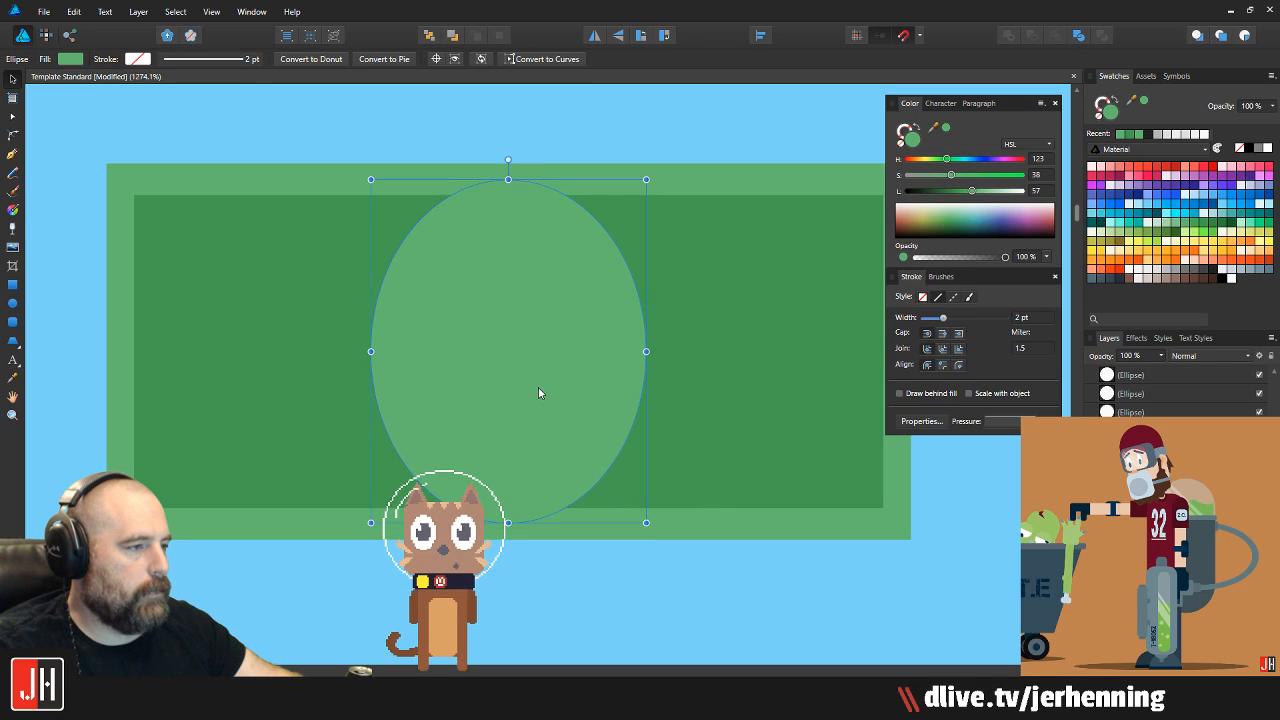
{"action": "left_click_drag", "start_coordinate": [646, 180], "coordinate": [628, 207]}
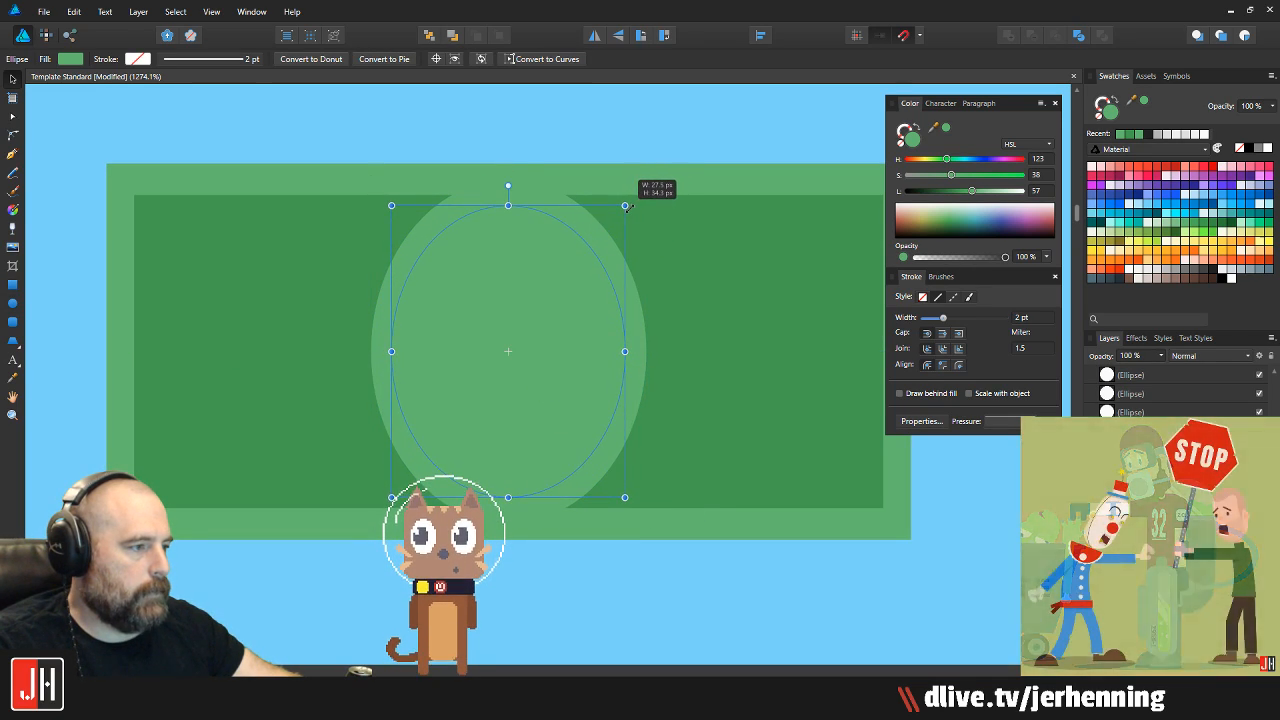
{"action": "left_click", "coordinate": [632, 302], "text": "shift"}
{"action": "left_click", "coordinate": [1036, 41]}
{"action": "scroll", "coordinate": [632, 234], "scroll_direction": "down", "scroll_amount": 4}
{"action": "left_click", "coordinate": [785, 286]}
Draw a narrow horizontal light green bar at mid-height beside the oval ring and place a matching bar on its other side
{"action": "scroll", "coordinate": [566, 274], "scroll_direction": "up", "scroll_amount": 2}
{"action": "scroll", "coordinate": [564, 272], "scroll_direction": "up", "scroll_amount": 3}
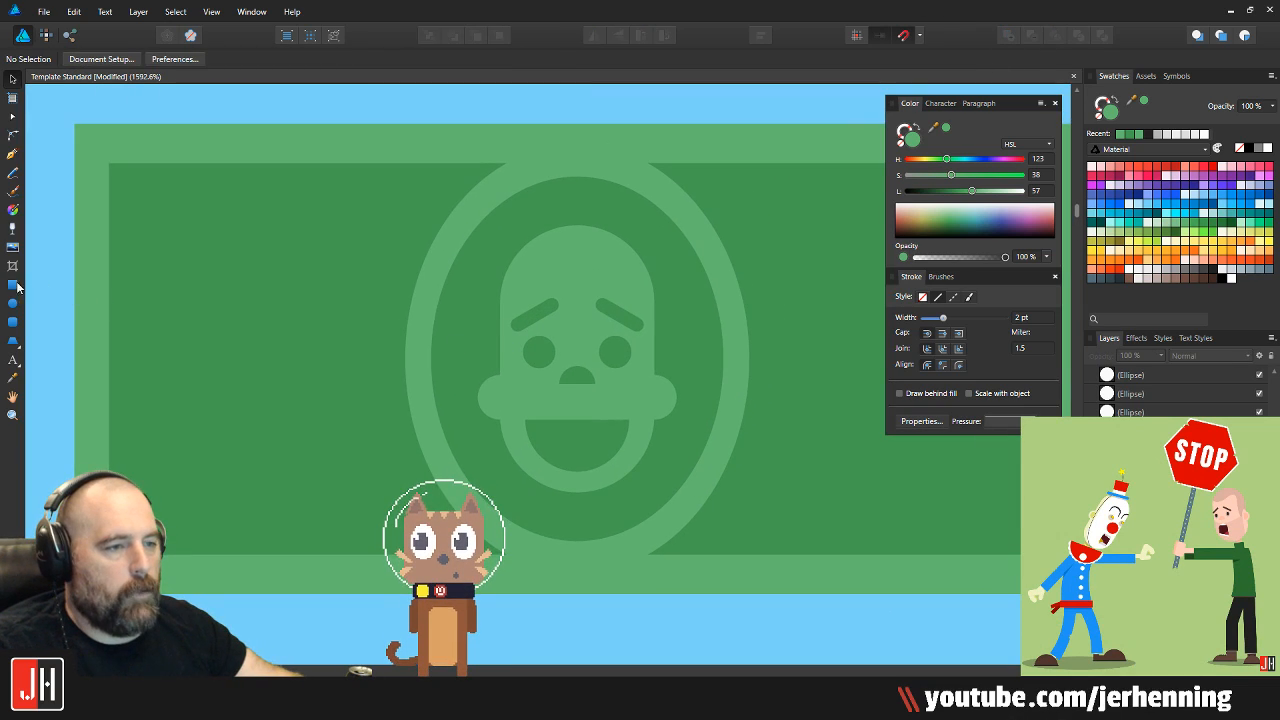
{"action": "left_click", "coordinate": [13, 285]}
{"action": "left_click_drag", "start_coordinate": [164, 332], "coordinate": [742, 363]}
{"action": "scroll", "coordinate": [355, 365], "scroll_direction": "down", "scroll_amount": 2}
{"action": "left_click", "coordinate": [334, 359], "text": "shift"}
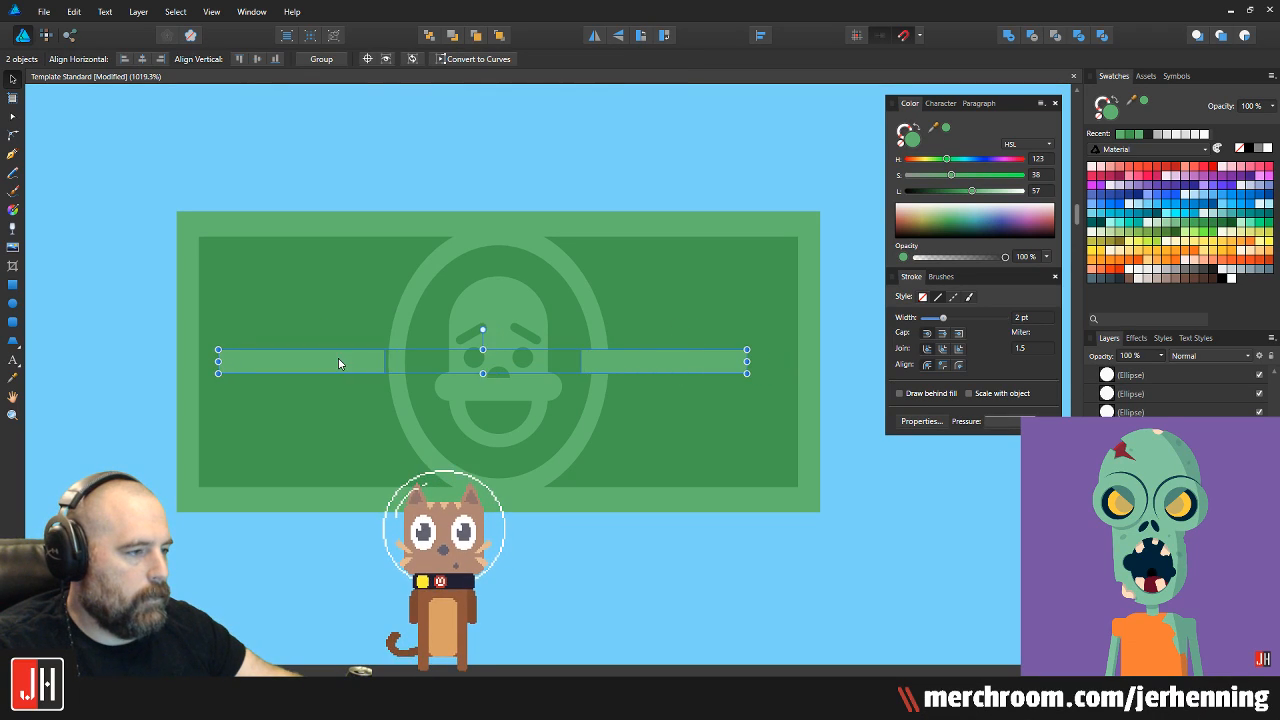
{"action": "left_click", "coordinate": [491, 124]}
{"action": "scroll", "coordinate": [470, 210], "scroll_direction": "down", "scroll_amount": 3}
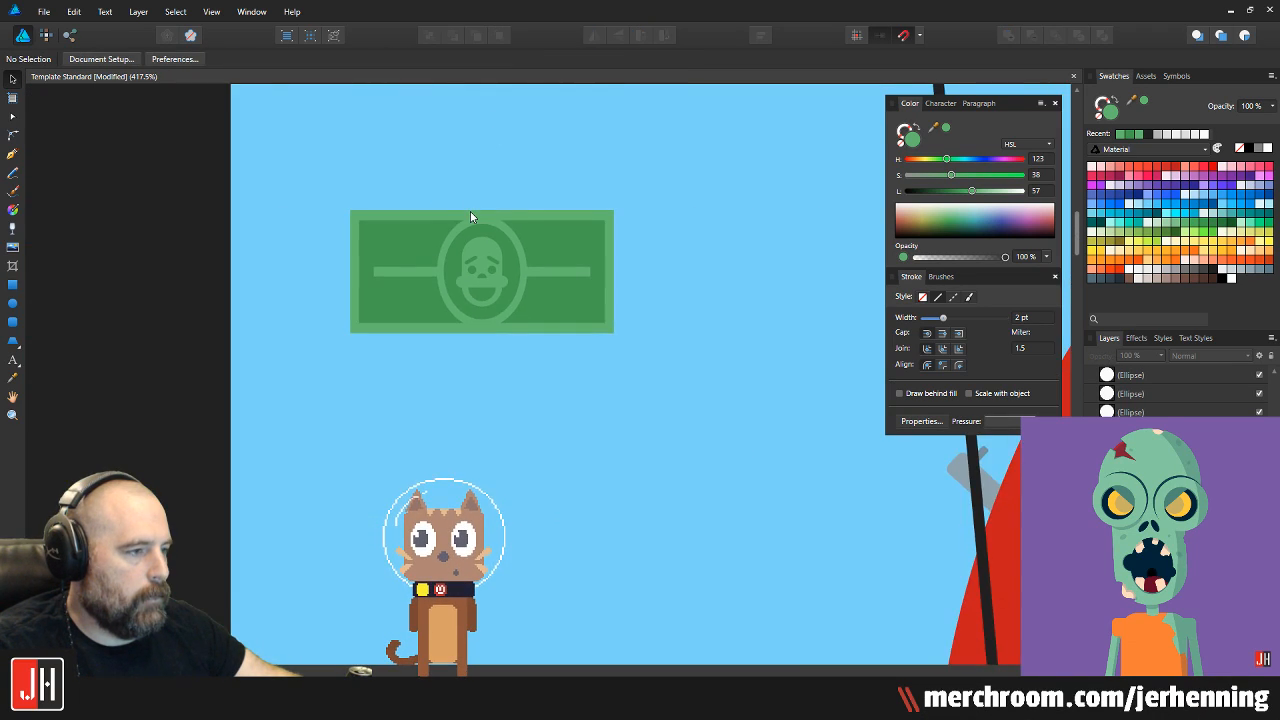
Draw a slim teardrop above the left bar's outer end, turn it point-down and tilt it so its tip meets the bar
{"action": "scroll", "coordinate": [470, 211], "scroll_direction": "up", "scroll_amount": 4}
{"action": "scroll", "coordinate": [286, 338], "scroll_direction": "up", "scroll_amount": 2}
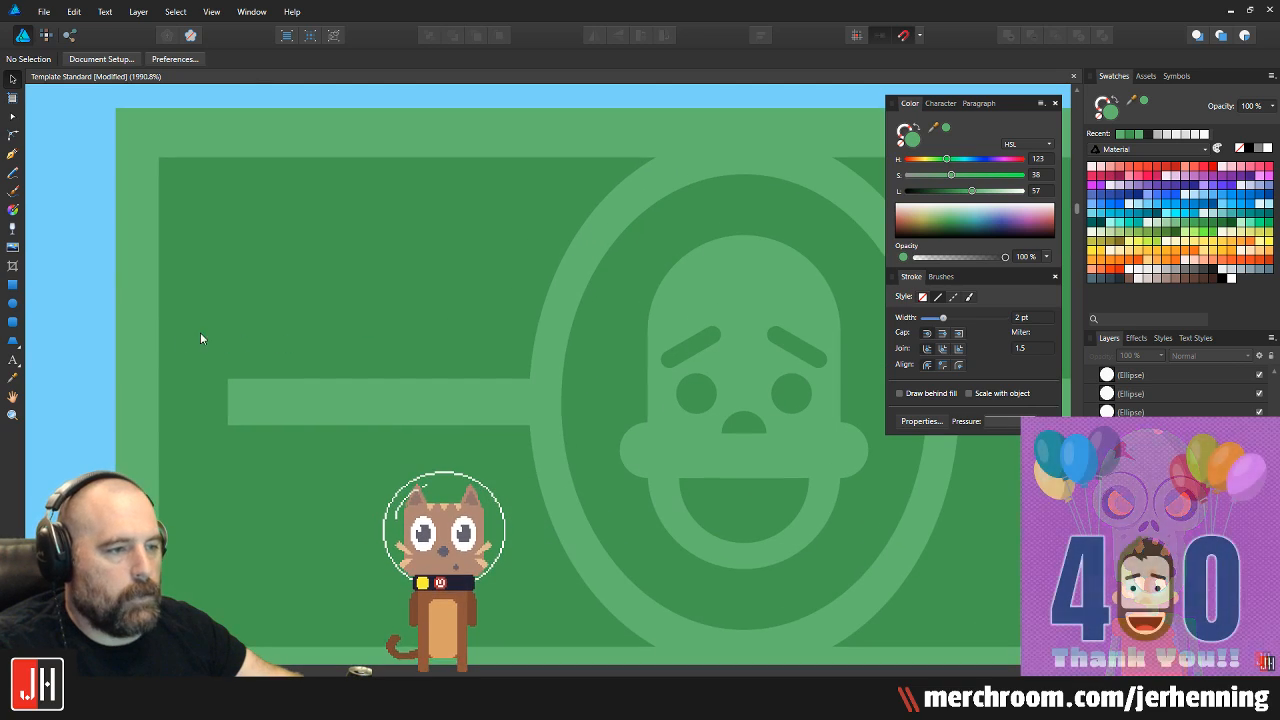
{"action": "left_click", "coordinate": [16, 345]}
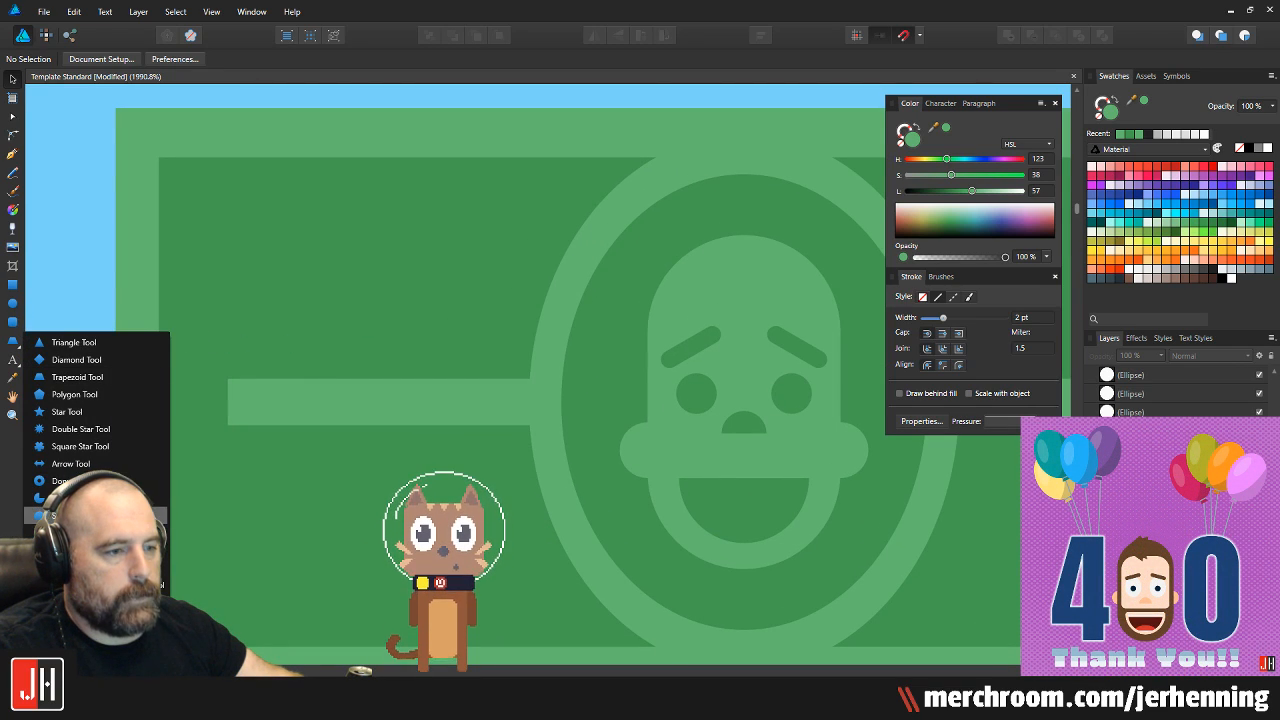
{"action": "left_click", "coordinate": [72, 619]}
{"action": "left_click_drag", "start_coordinate": [218, 210], "coordinate": [277, 389]}
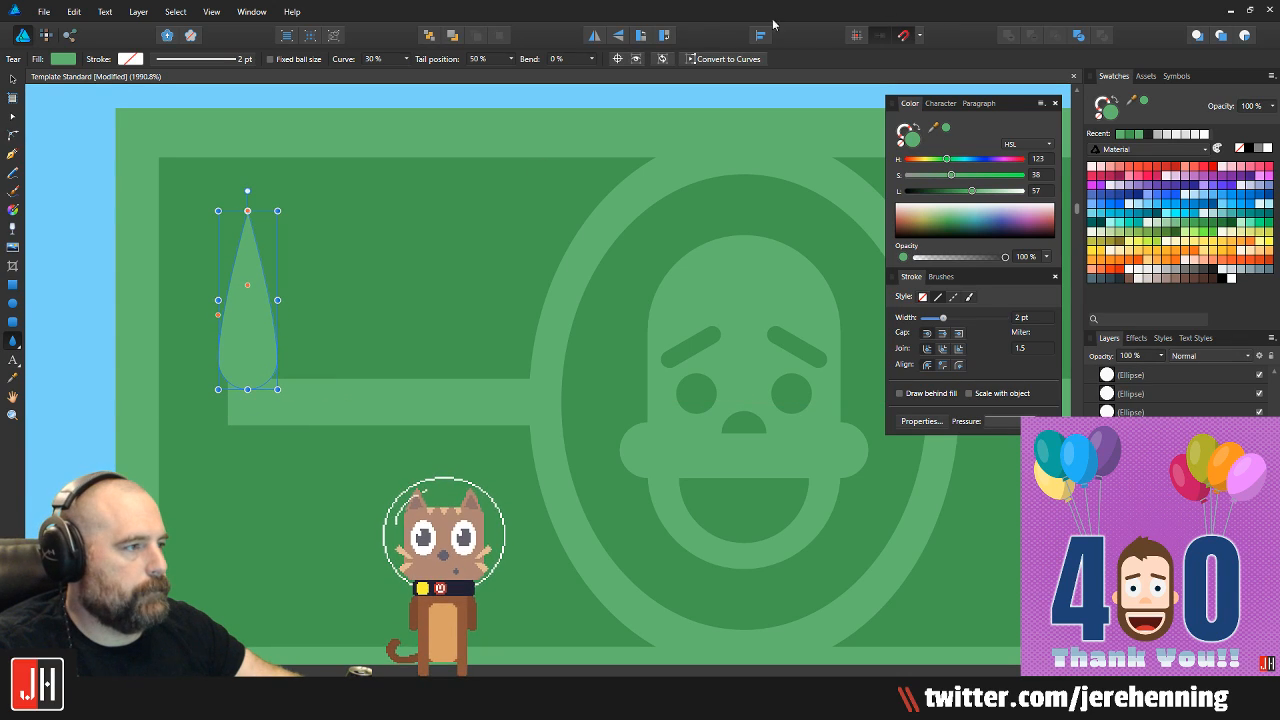
{"action": "left_click", "coordinate": [622, 37]}
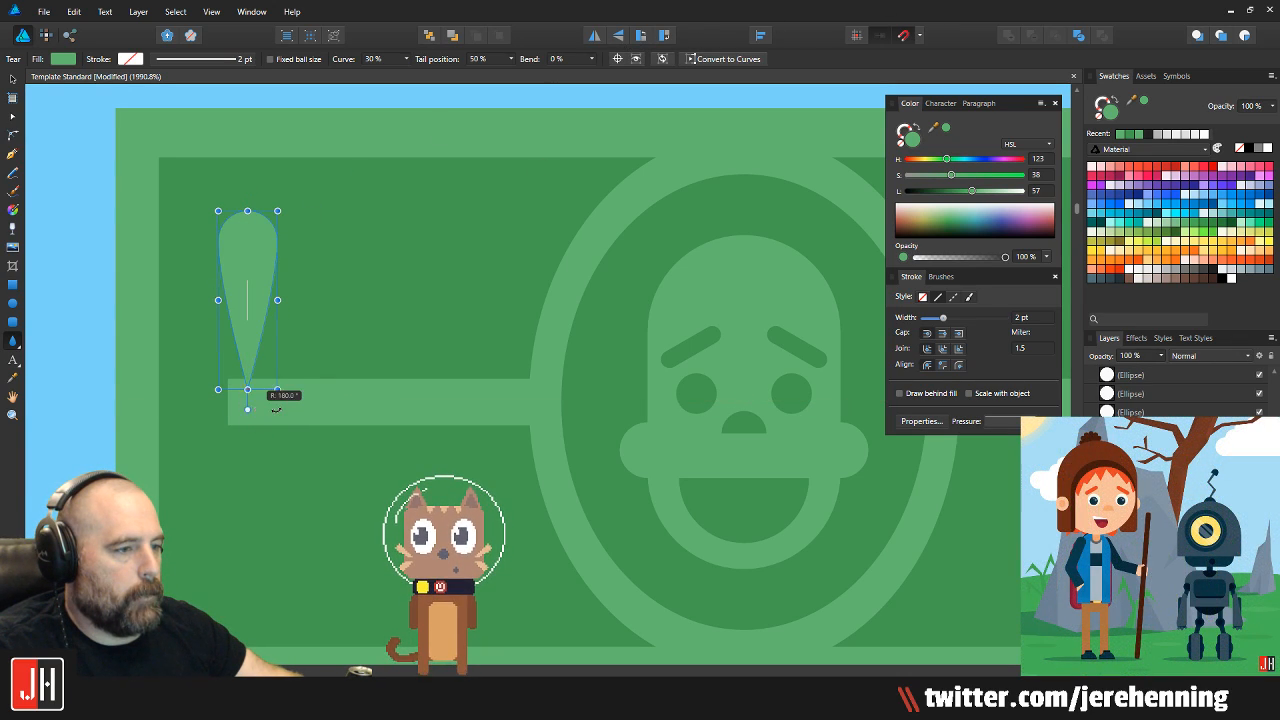
{"action": "left_click_drag", "start_coordinate": [247, 408], "coordinate": [274, 373]}
Copy the tilted teardrop below the left bar and flip the copy to mirror the upper one
{"action": "left_click_drag", "start_coordinate": [242, 301], "coordinate": [228, 486]}
{"action": "left_click", "coordinate": [594, 36]}
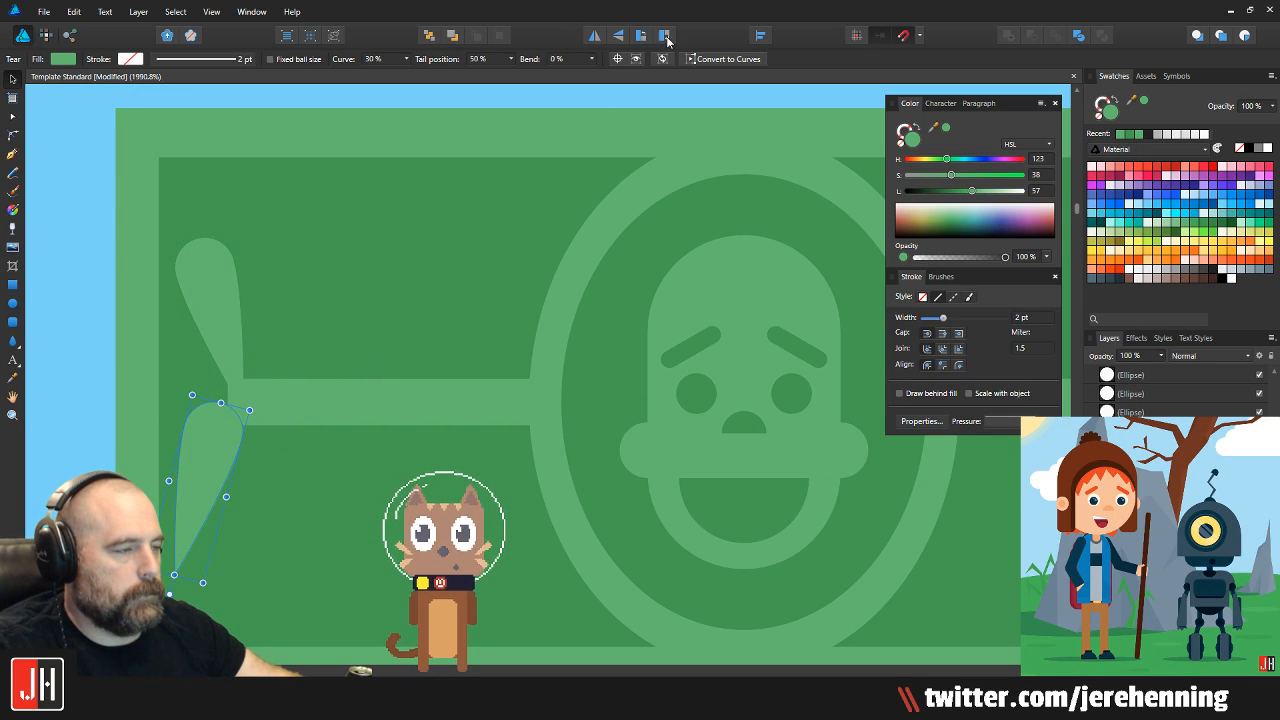
{"action": "left_click", "coordinate": [618, 36]}
{"action": "left_click", "coordinate": [594, 36]}
{"action": "scroll", "coordinate": [234, 461], "scroll_direction": "up", "scroll_amount": 2}
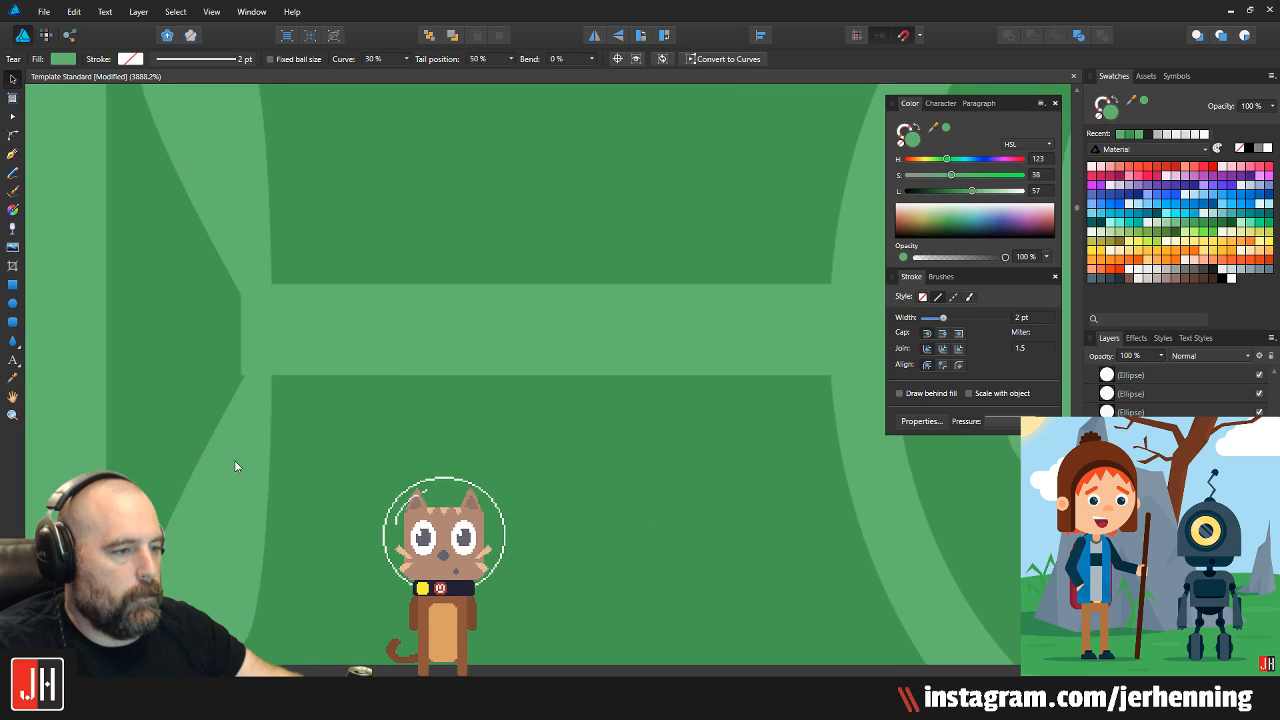
Copy the teardrop pair to the right bar's outer end, flip it horizontally, align it with the bar and deselect
{"action": "left_click", "coordinate": [247, 229], "text": "shift"}
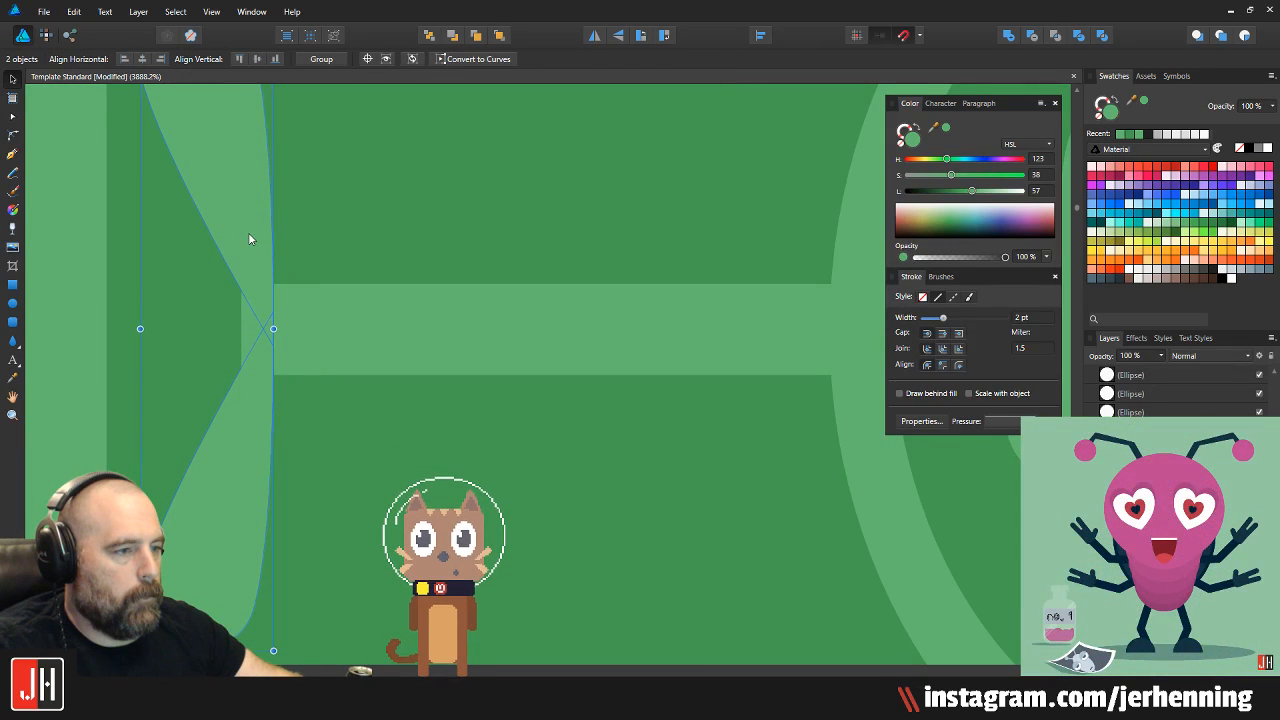
{"action": "scroll", "coordinate": [248, 237], "scroll_direction": "down", "scroll_amount": 3}
{"action": "left_click_drag", "start_coordinate": [257, 262], "coordinate": [700, 270]}
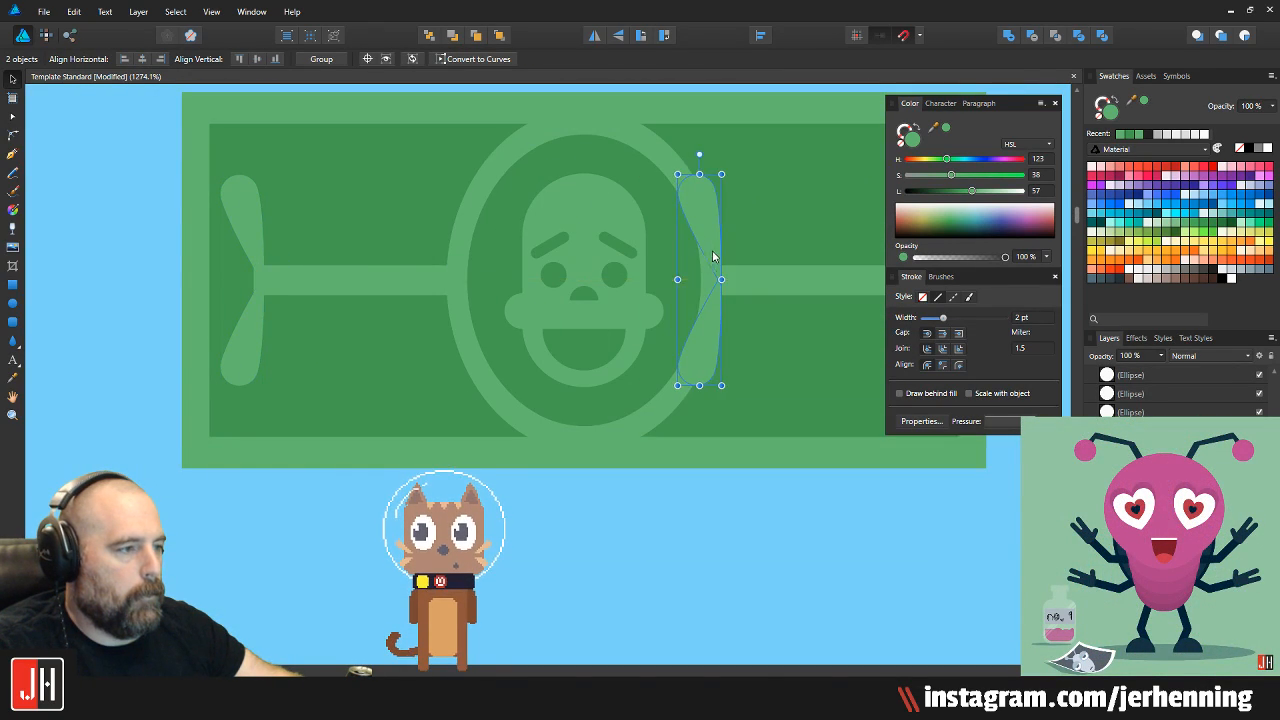
{"action": "scroll", "coordinate": [600, 200], "scroll_direction": "right", "scroll_amount": 5}
{"action": "left_click", "coordinate": [603, 38]}
{"action": "left_click_drag", "start_coordinate": [380, 220], "coordinate": [606, 219]}
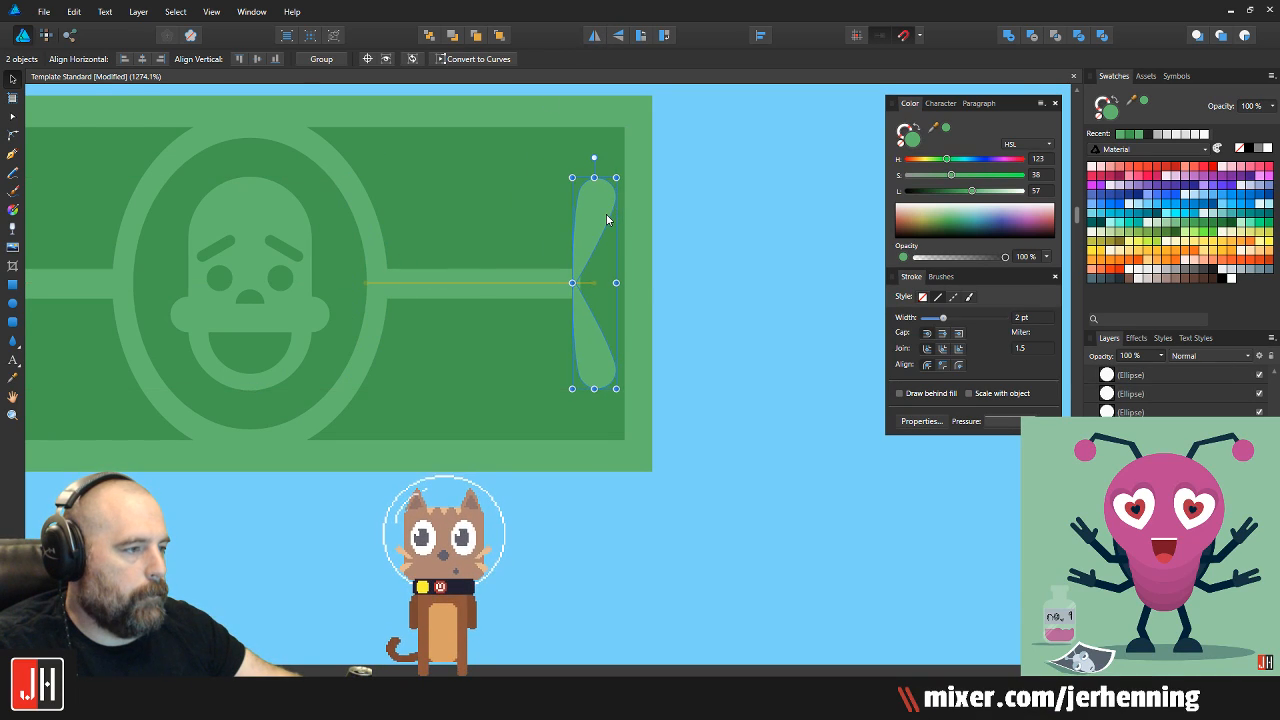
{"action": "left_click", "coordinate": [675, 234]}
{"action": "scroll", "coordinate": [622, 297], "scroll_direction": "down", "scroll_amount": 5}
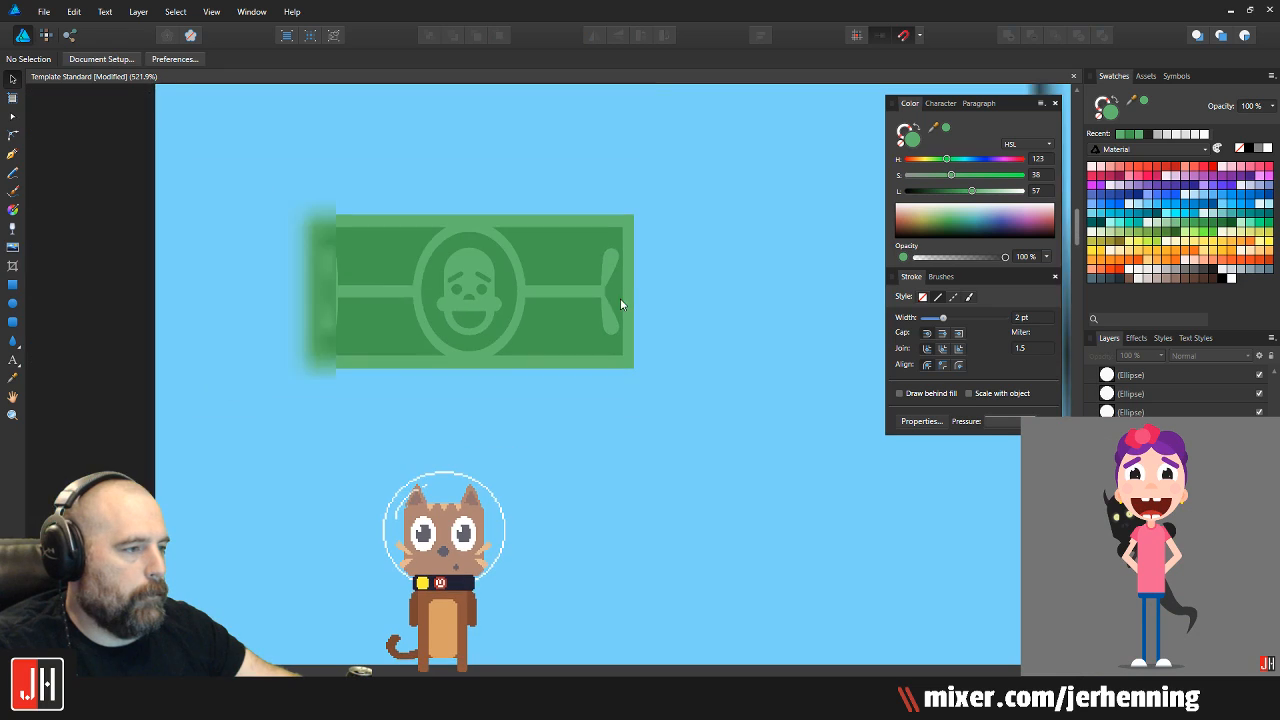
Select all parts of the banknote in the sky and group them into one object
{"action": "left_click_drag", "start_coordinate": [256, 183], "coordinate": [820, 491]}
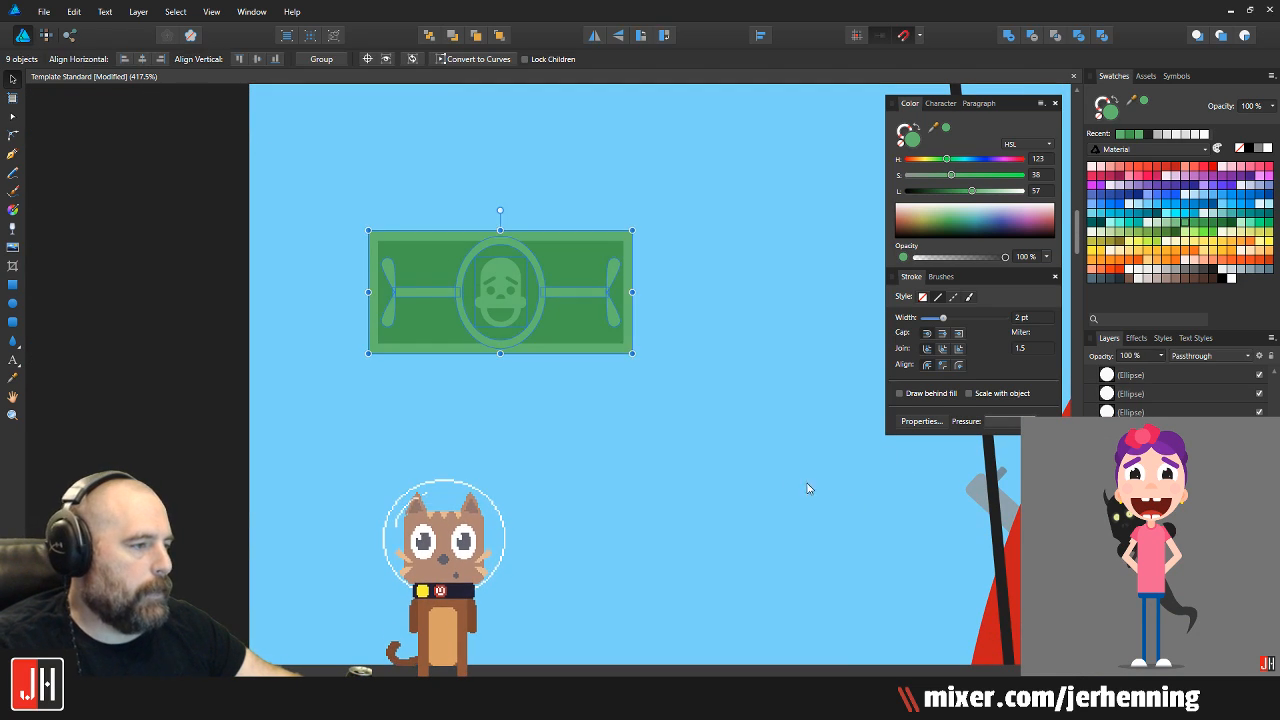
{"action": "scroll", "coordinate": [703, 449], "scroll_direction": "down", "scroll_amount": 5}
{"action": "left_click_drag", "start_coordinate": [666, 431], "coordinate": [447, 423]}
{"action": "scroll", "coordinate": [447, 423], "scroll_direction": "up", "scroll_amount": 3}
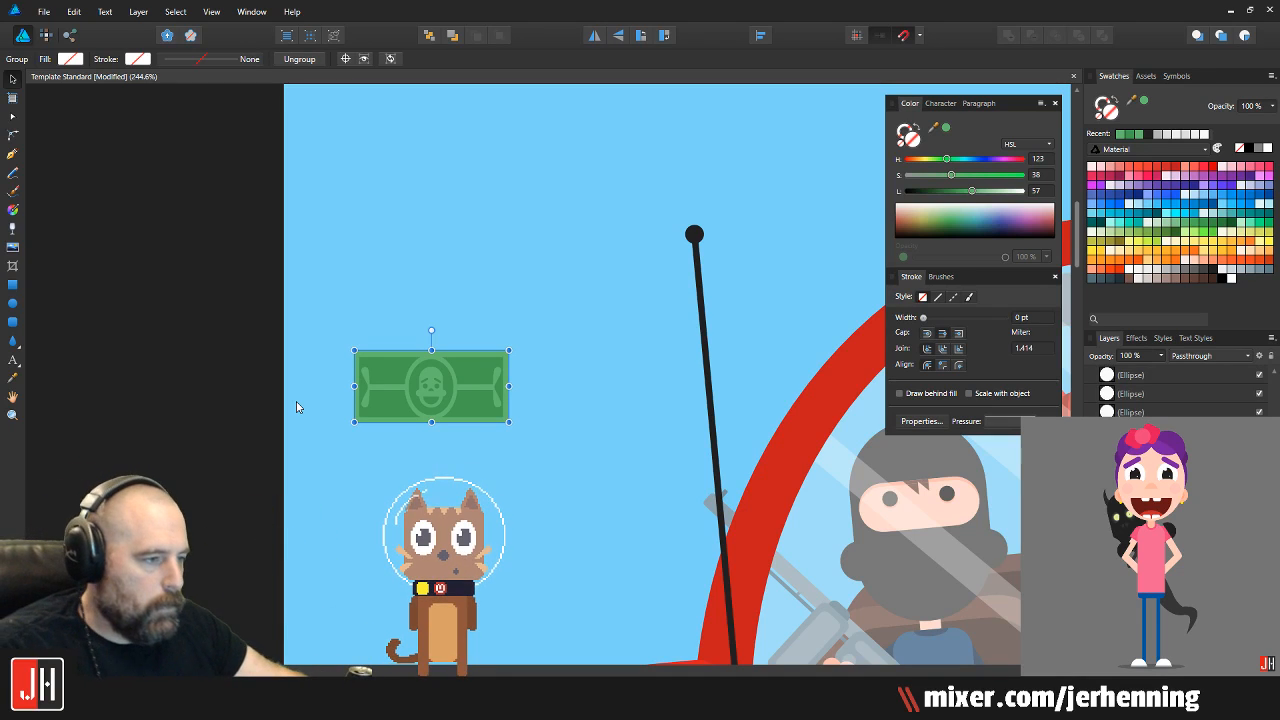
{"action": "left_click_drag", "start_coordinate": [531, 400], "coordinate": [286, 403]}
{"action": "scroll", "coordinate": [175, 404], "scroll_direction": "up", "scroll_amount": 4}
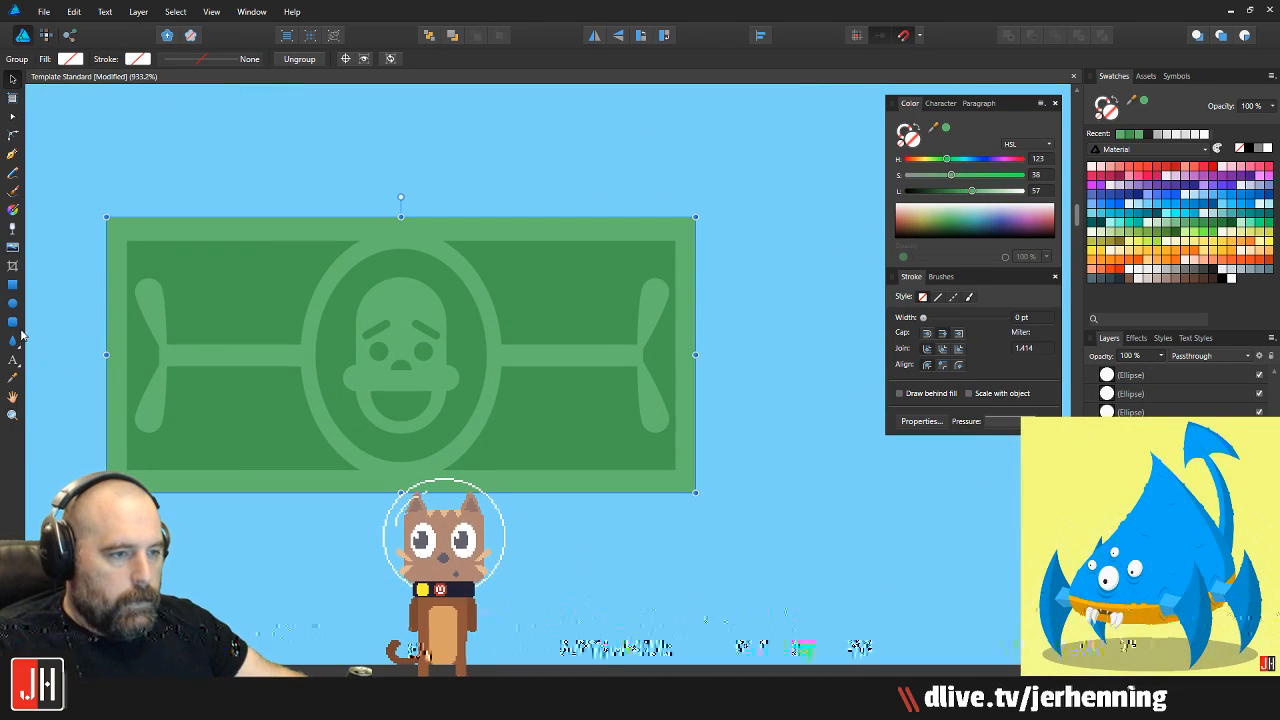
Draw a light green circle in one inner corner of the banknote and copy it to the other three corners
{"action": "key", "text": "e"}
{"action": "scroll", "coordinate": [175, 404], "scroll_direction": "up", "scroll_amount": 2}
{"action": "left_click_drag", "start_coordinate": [249, 373], "coordinate": [364, 487]}
{"action": "left_click_drag", "start_coordinate": [324, 437], "coordinate": [330, 158]}
{"action": "left_click", "coordinate": [325, 438], "text": "shift"}
{"action": "left_click_drag", "start_coordinate": [325, 433], "coordinate": [324, 452]}
{"action": "scroll", "coordinate": [345, 435], "scroll_direction": "down", "scroll_amount": 1}
{"action": "left_click_drag", "start_coordinate": [318, 402], "coordinate": [713, 418]}
{"action": "scroll", "coordinate": [628, 450], "scroll_direction": "down", "scroll_amount": 3}
{"action": "left_click", "coordinate": [335, 445], "text": "shift"}
{"action": "left_click", "coordinate": [340, 318], "text": "shift"}
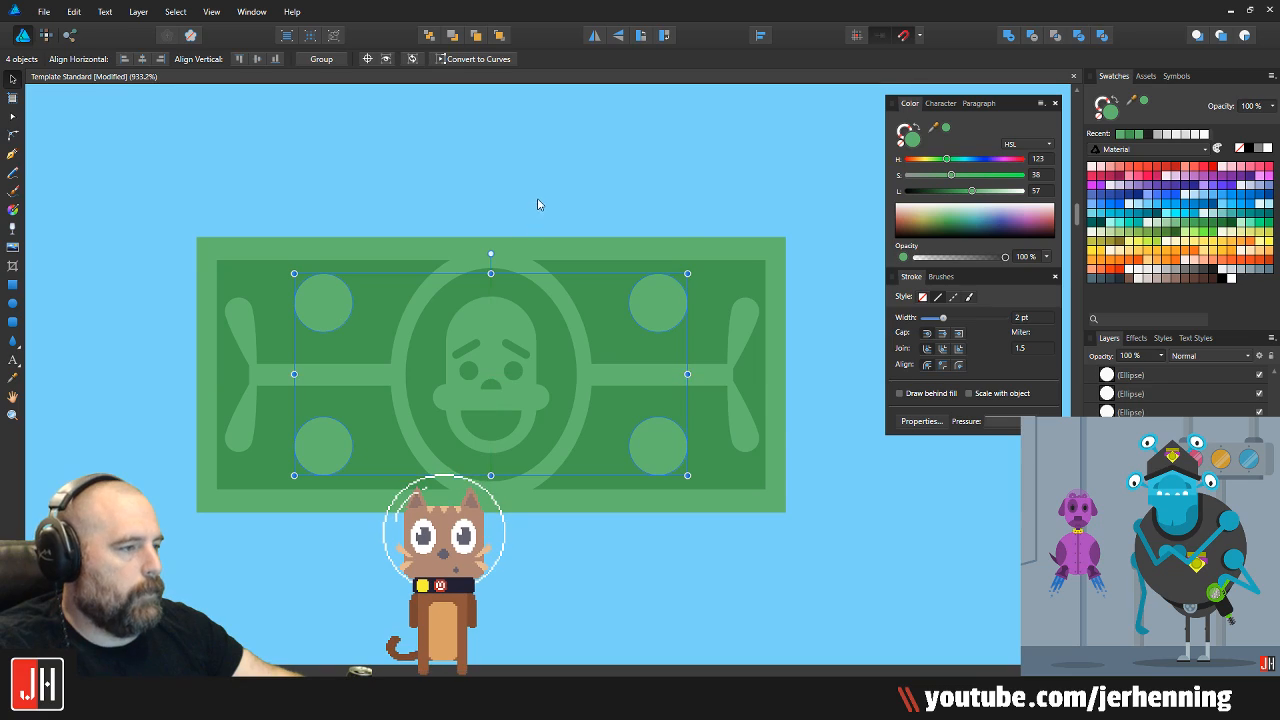
Group the four circles together with the banknote
{"action": "scroll", "coordinate": [537, 206], "scroll_direction": "down", "scroll_amount": 2}
{"action": "left_click", "coordinate": [722, 519], "text": "shift"}
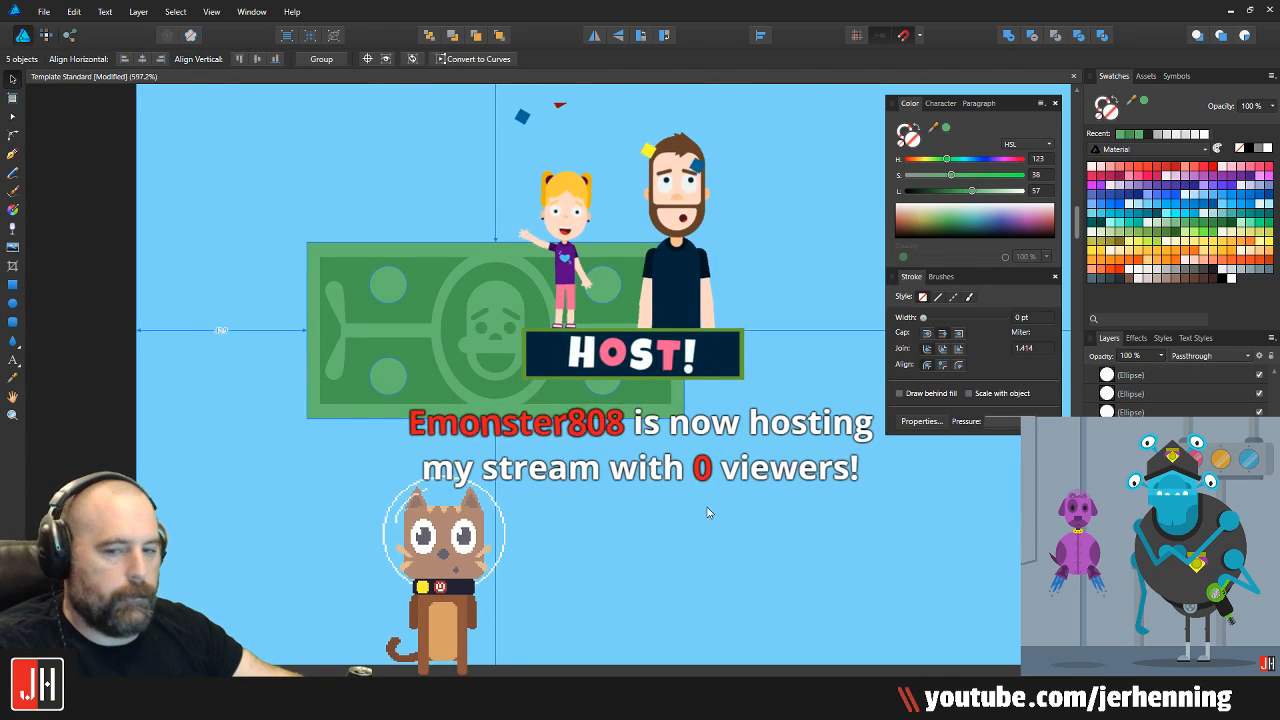
{"action": "key", "text": "ctrl+g"}
Move the banknote group over the middle passenger in the car and scale it down
{"action": "scroll", "coordinate": [700, 505], "scroll_direction": "down", "scroll_amount": 1}
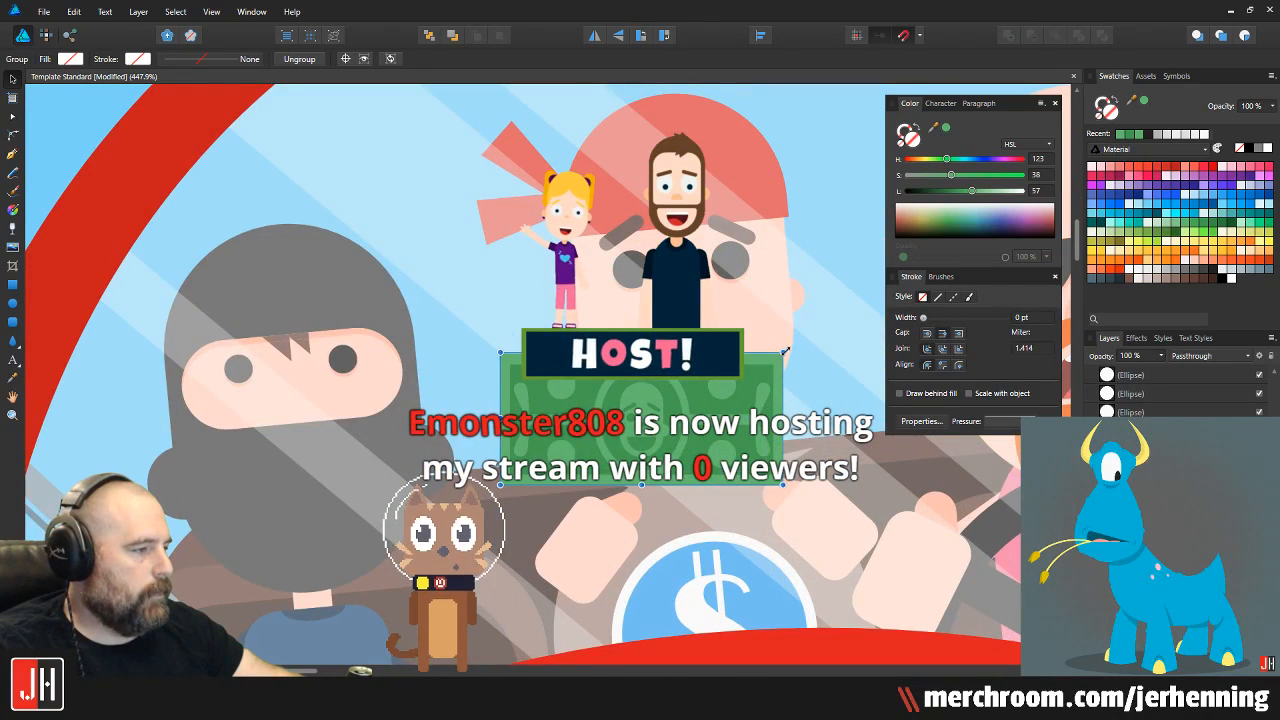
{"action": "left_click_drag", "start_coordinate": [783, 349], "coordinate": [729, 389]}
{"action": "scroll", "coordinate": [729, 389], "scroll_direction": "down", "scroll_amount": 3}
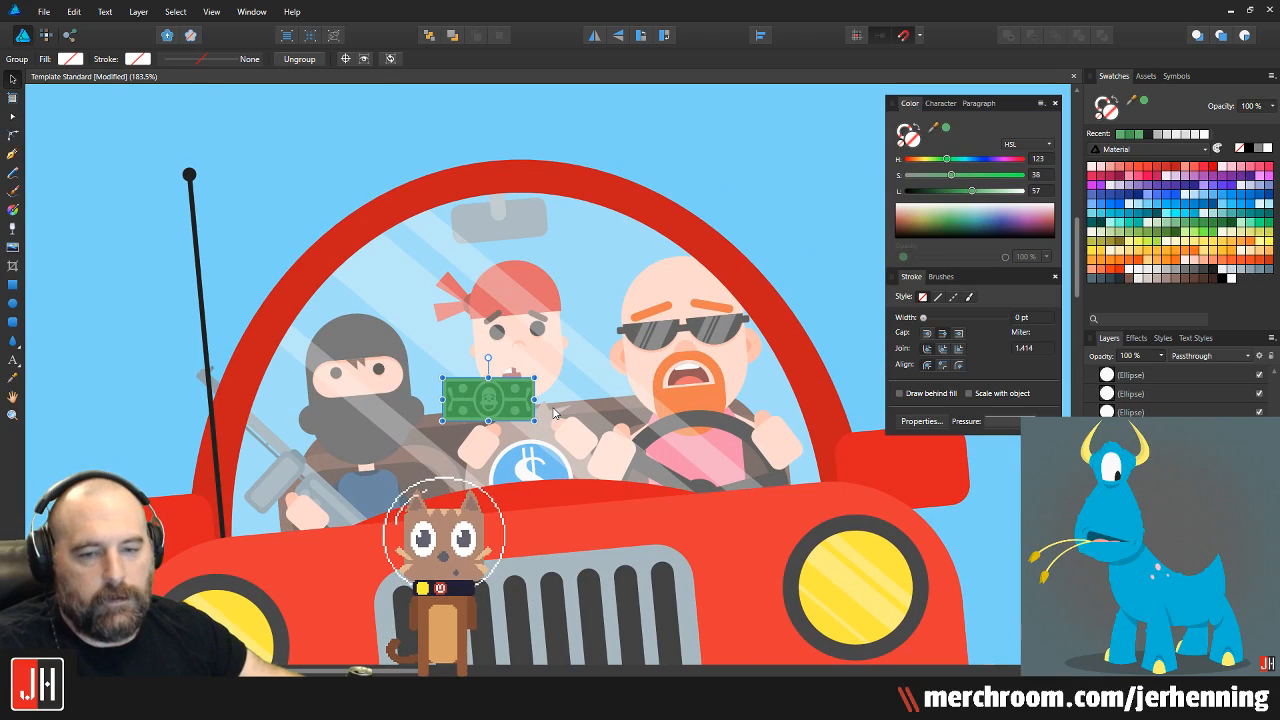
{"action": "scroll", "coordinate": [523, 420], "scroll_direction": "up", "scroll_amount": 4}
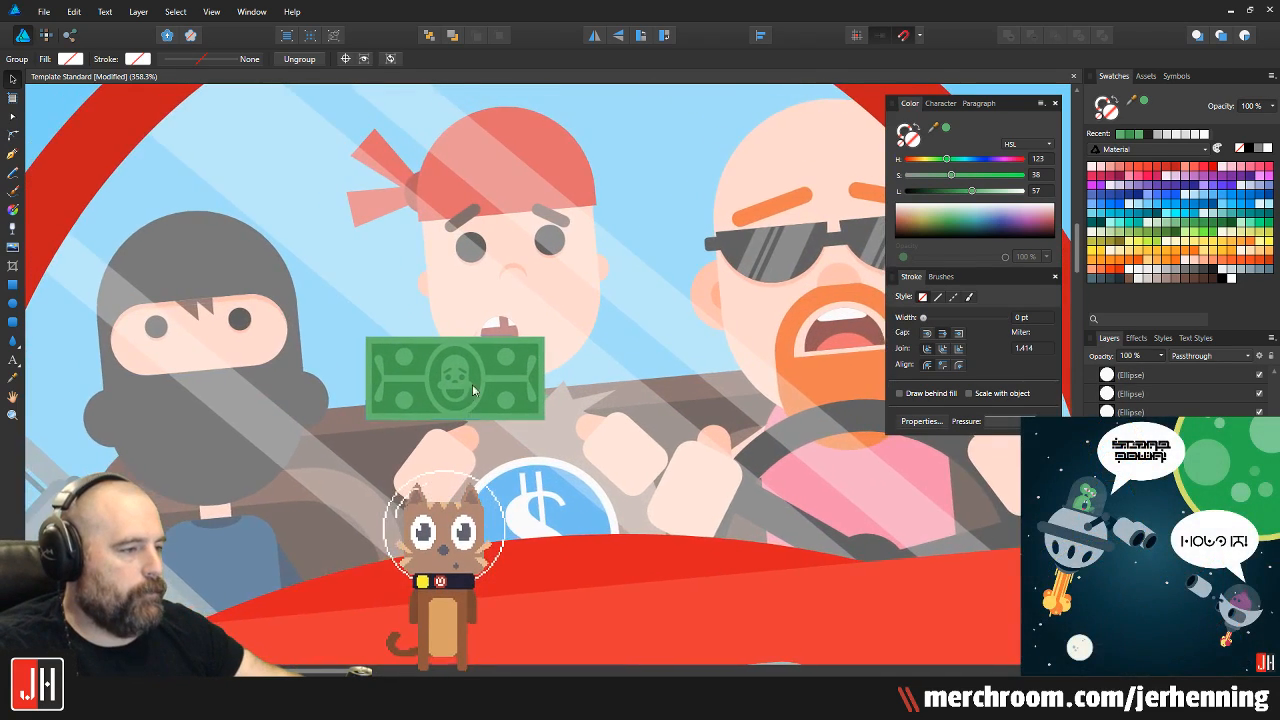
Rotate the banknote to a steep tilt, shrink it further and place it over the money bag's opening
{"action": "scroll", "coordinate": [467, 388], "scroll_direction": "up", "scroll_amount": 3}
{"action": "left_click", "coordinate": [543, 304]}
{"action": "left_click_drag", "start_coordinate": [520, 263], "coordinate": [625, 365]}
{"action": "left_click_drag", "start_coordinate": [515, 392], "coordinate": [620, 388]}
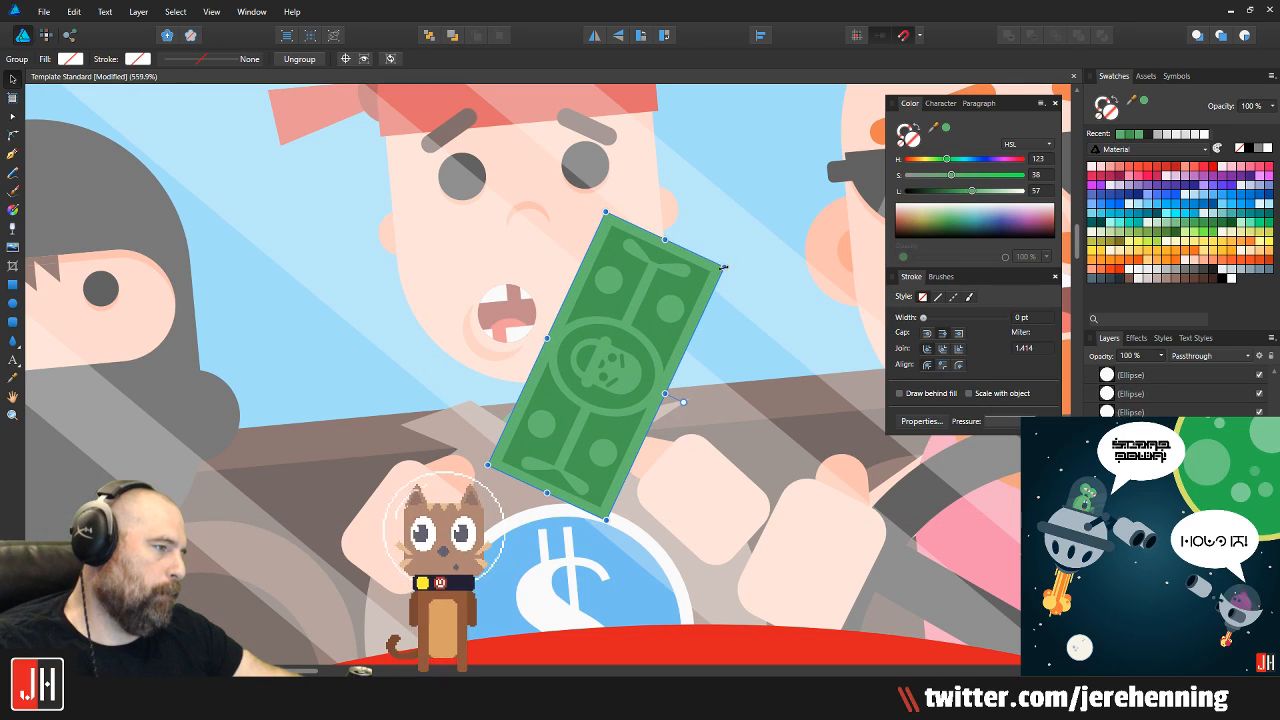
{"action": "left_click_drag", "start_coordinate": [722, 268], "coordinate": [674, 286]}
{"action": "left_click_drag", "start_coordinate": [565, 390], "coordinate": [603, 381]}
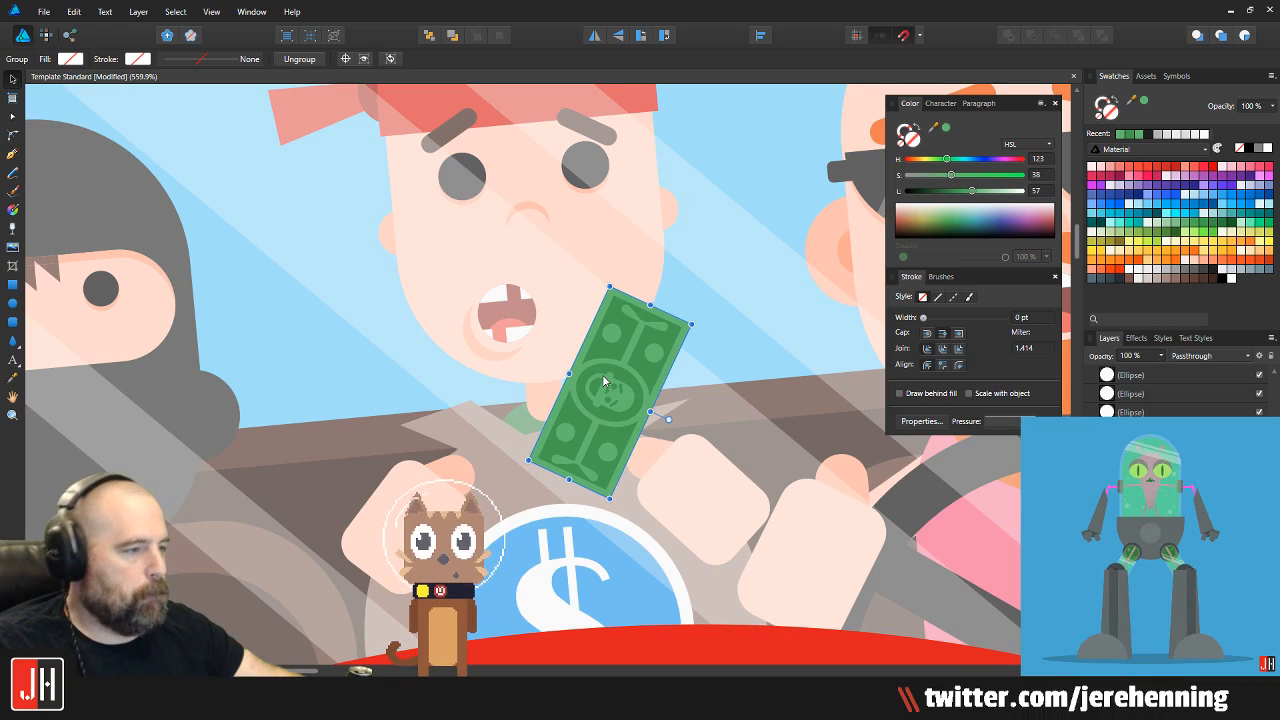
Deselect the banknote and hide the car body and windshield to expose the passengers and money bag
{"action": "scroll", "coordinate": [603, 381], "scroll_direction": "down", "scroll_amount": 10}
{"action": "left_click", "coordinate": [603, 381]}
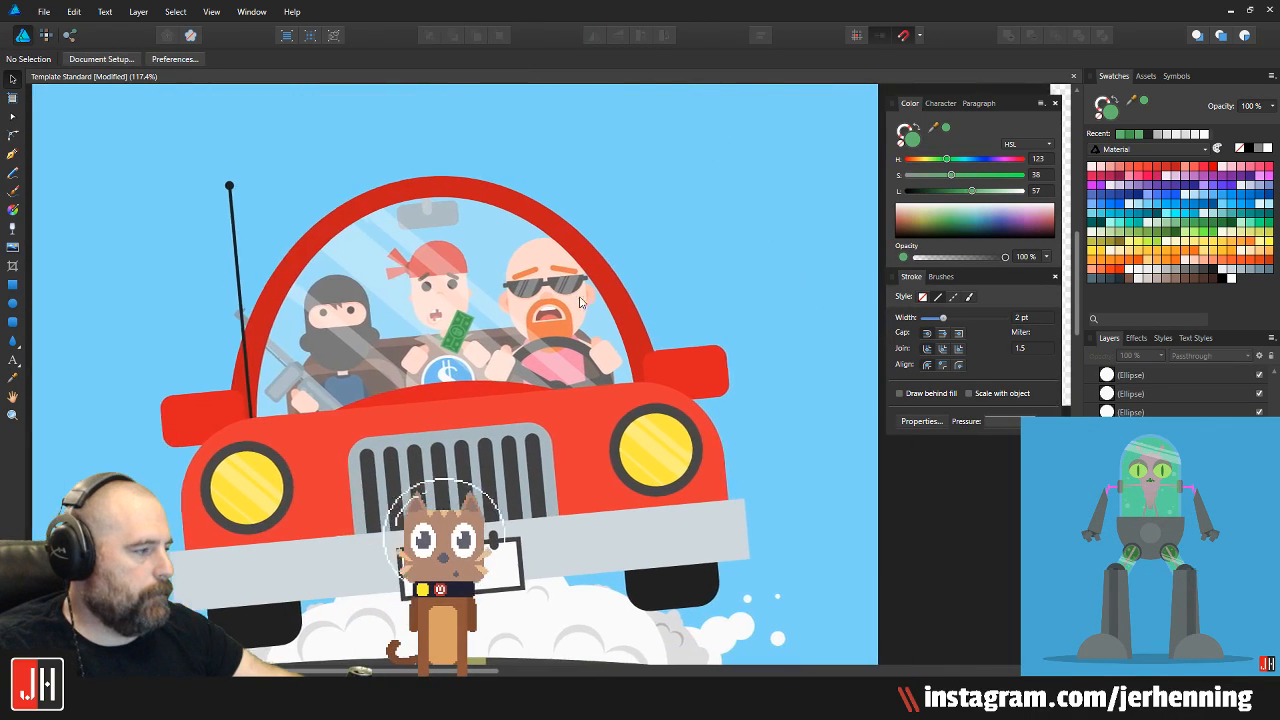
{"action": "left_click_drag", "start_coordinate": [580, 302], "coordinate": [577, 302]}
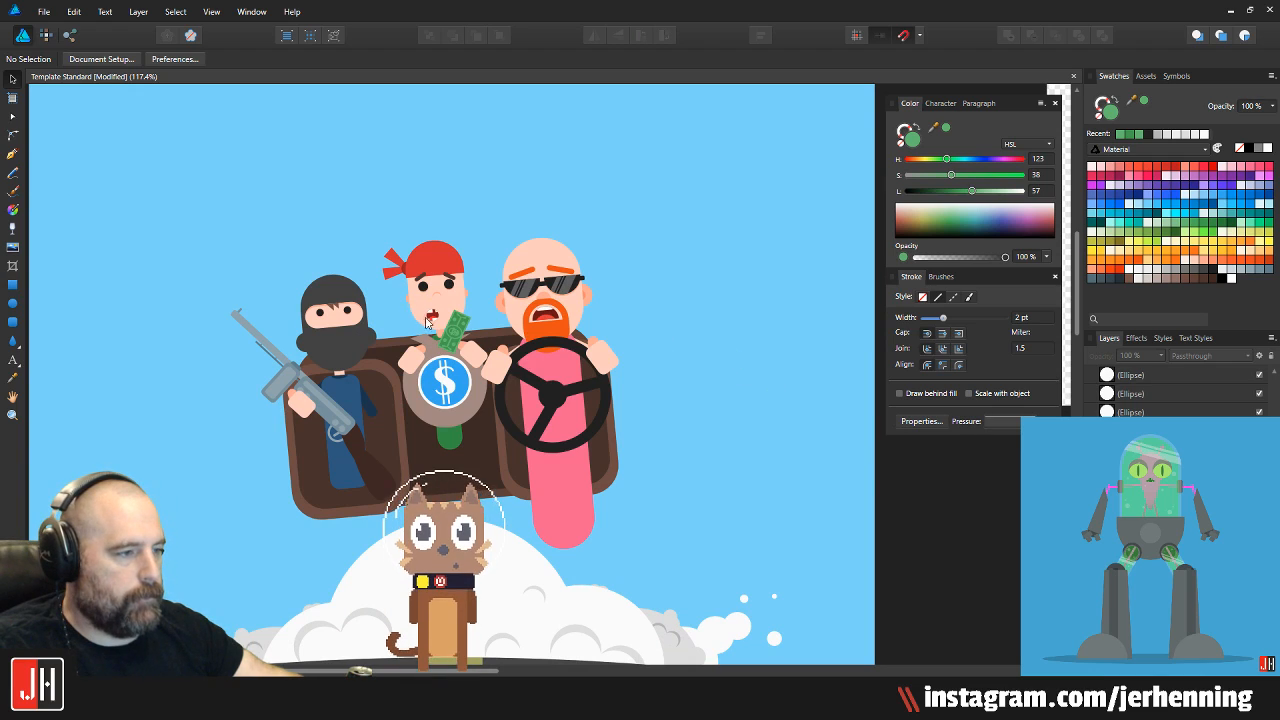
{"action": "scroll", "coordinate": [427, 322], "scroll_direction": "up", "scroll_amount": 6}
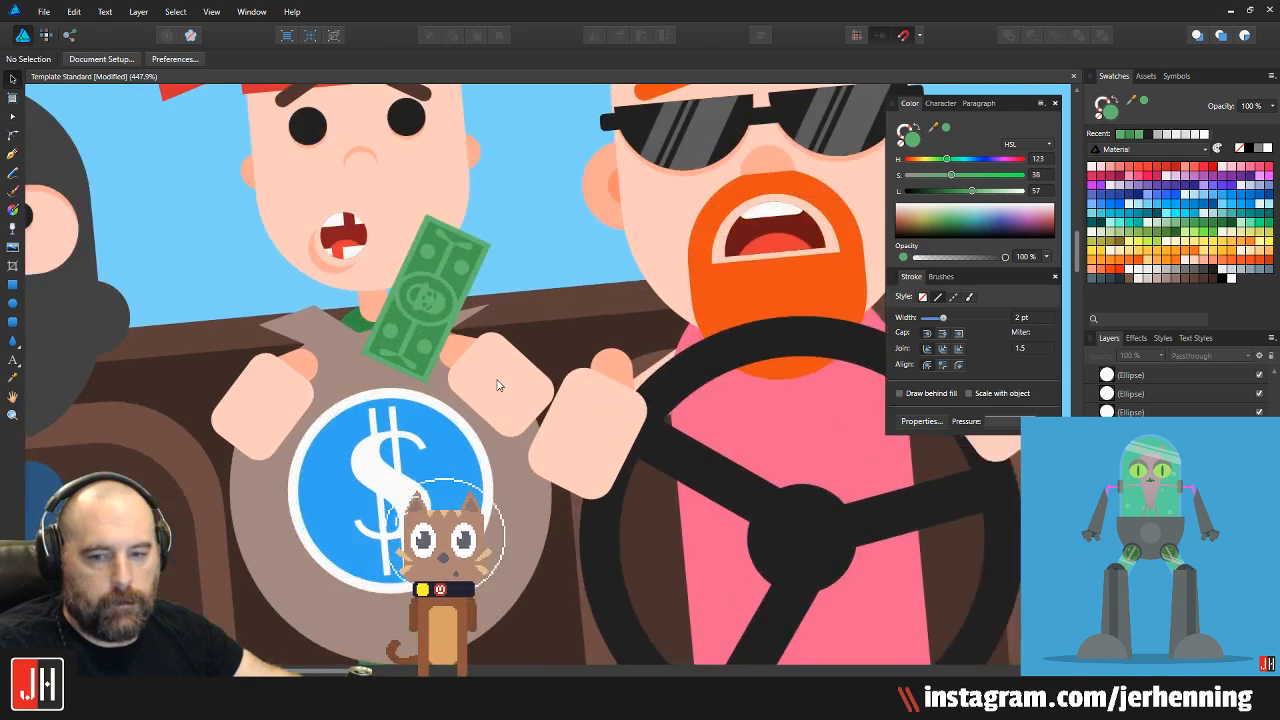
Cut the banknote and paste it behind the money bag so its lower part is hidden by the jagged opening
{"action": "left_click", "coordinate": [523, 264]}
{"action": "scroll", "coordinate": [462, 294], "scroll_direction": "up", "scroll_amount": 2}
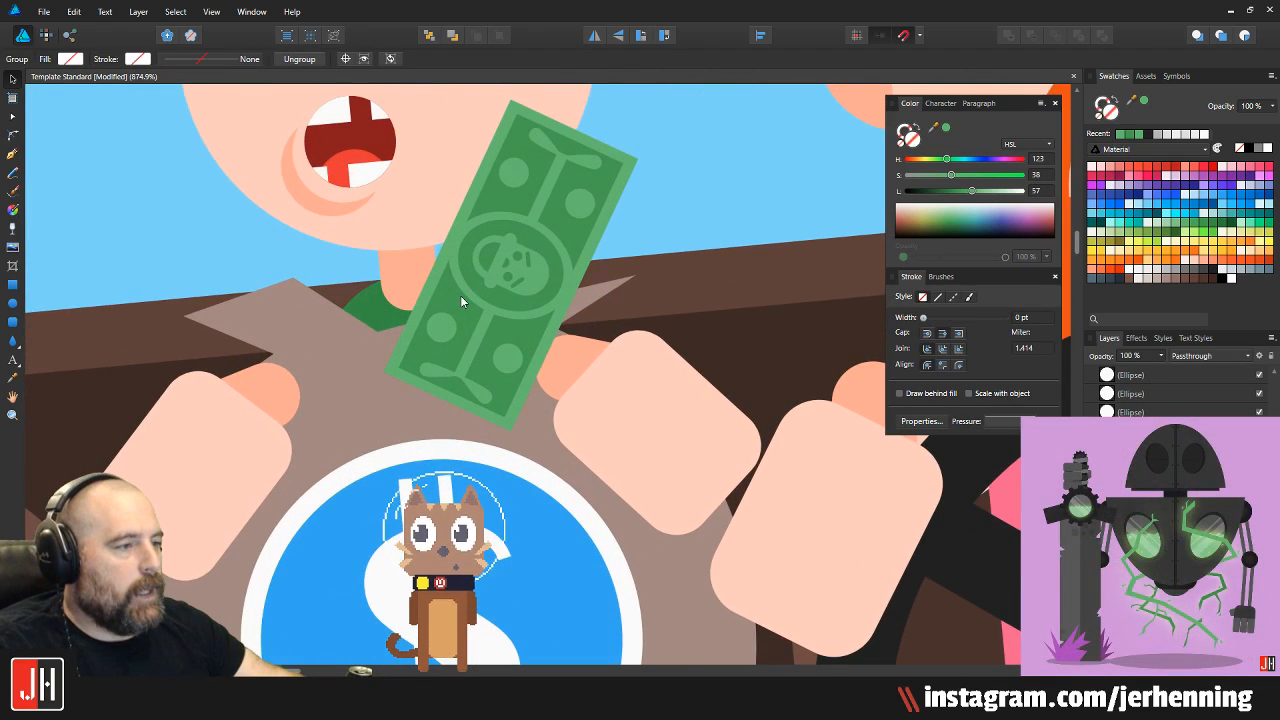
{"action": "key", "text": "Delete"}
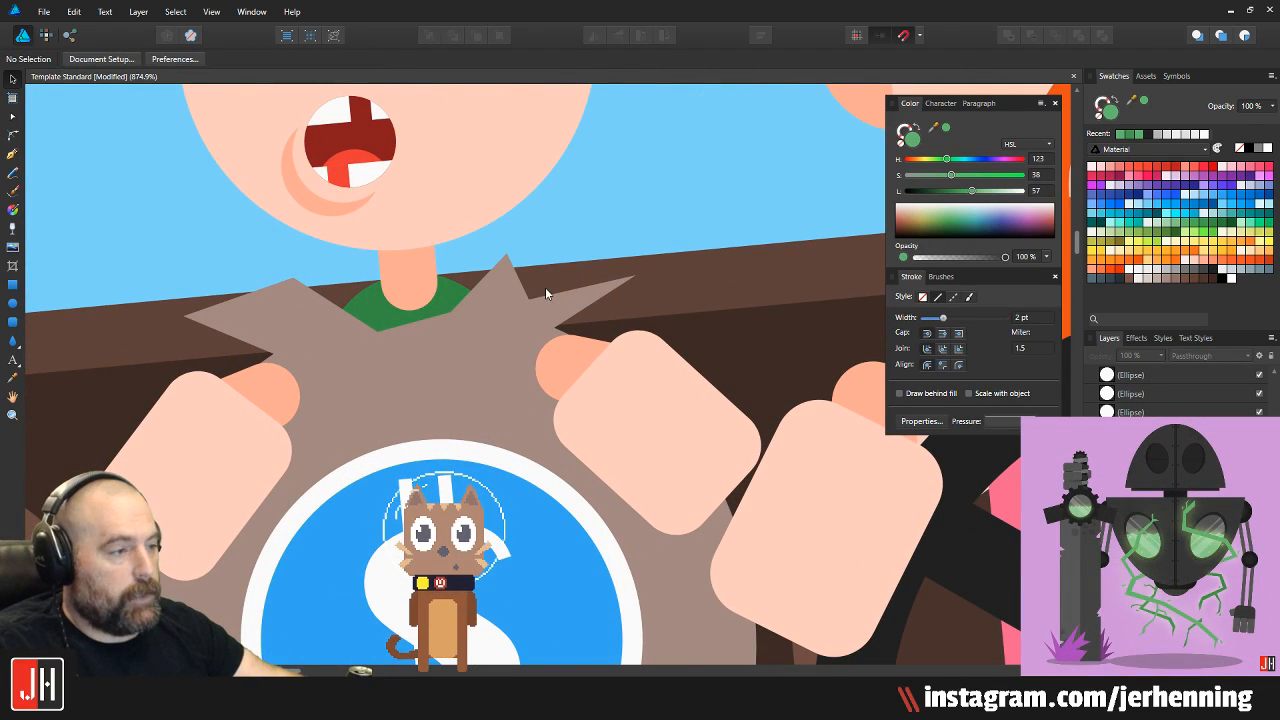
{"action": "left_click", "coordinate": [446, 304]}
{"action": "double_click", "coordinate": [446, 304]}
{"action": "key", "text": "ctrl+v"}
{"action": "left_click_drag", "start_coordinate": [549, 246], "coordinate": [558, 263]}
{"action": "scroll", "coordinate": [558, 263], "scroll_direction": "up", "scroll_amount": 2}
{"action": "key", "text": "ctrl+x"}
{"action": "left_click", "coordinate": [512, 422]}
{"action": "key", "text": "ctrl+v"}
{"action": "key", "text": "ctrl+["}
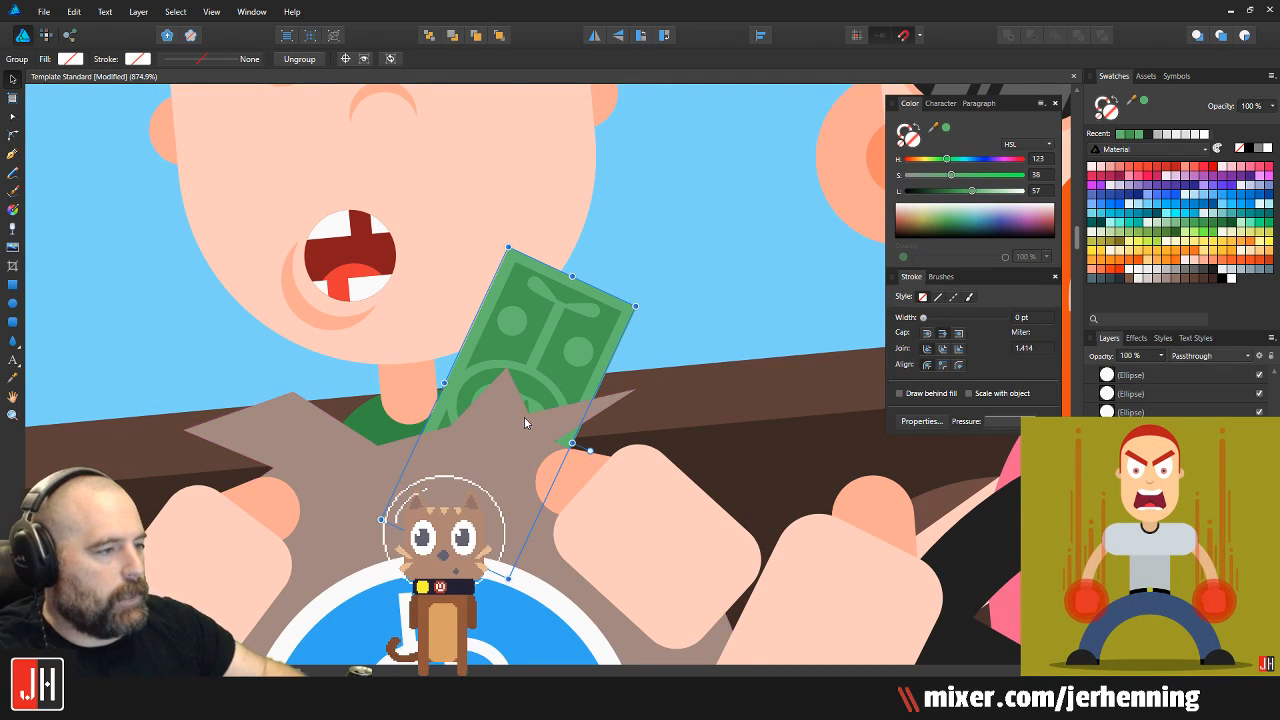
Move the bag's node below its right spike outward to cover the banknote's exposed lower edge
{"action": "scroll", "coordinate": [530, 410], "scroll_direction": "up", "scroll_amount": 2}
{"action": "left_click", "coordinate": [541, 404]}
{"action": "key", "text": "a"}
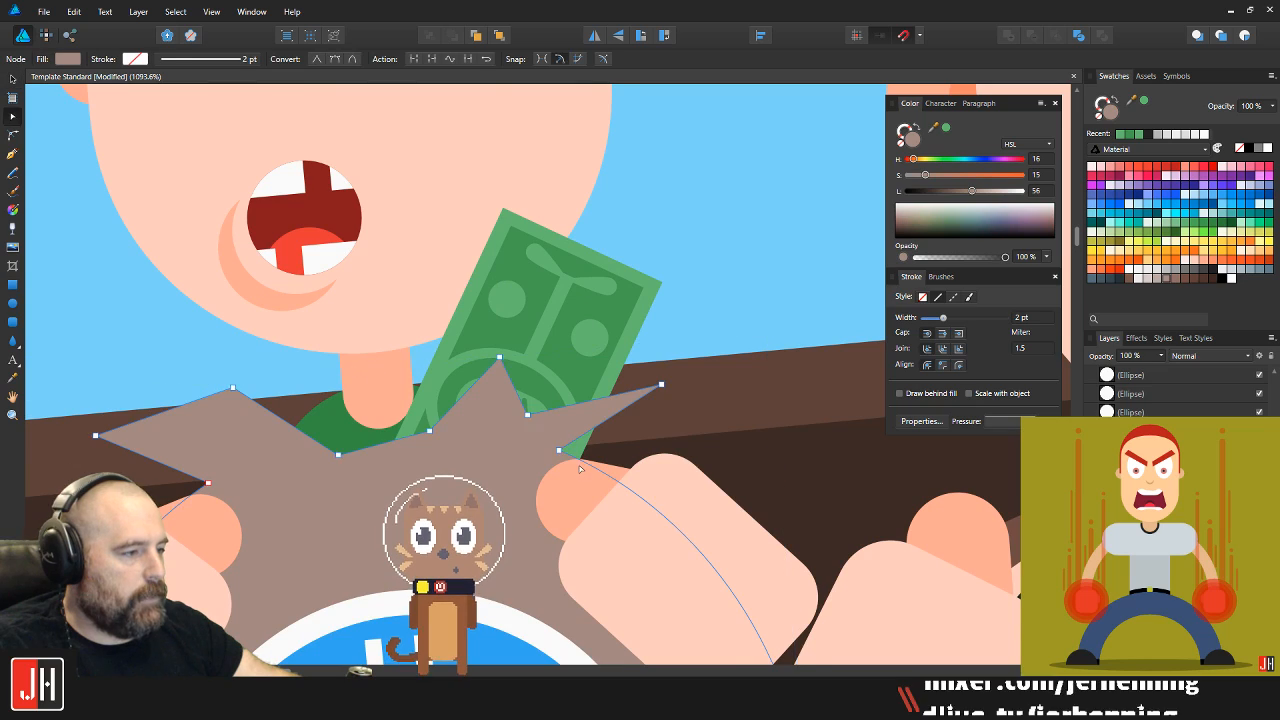
{"action": "scroll", "coordinate": [568, 504], "scroll_direction": "up", "scroll_amount": 3}
{"action": "scroll", "coordinate": [568, 504], "scroll_direction": "up", "scroll_amount": 2}
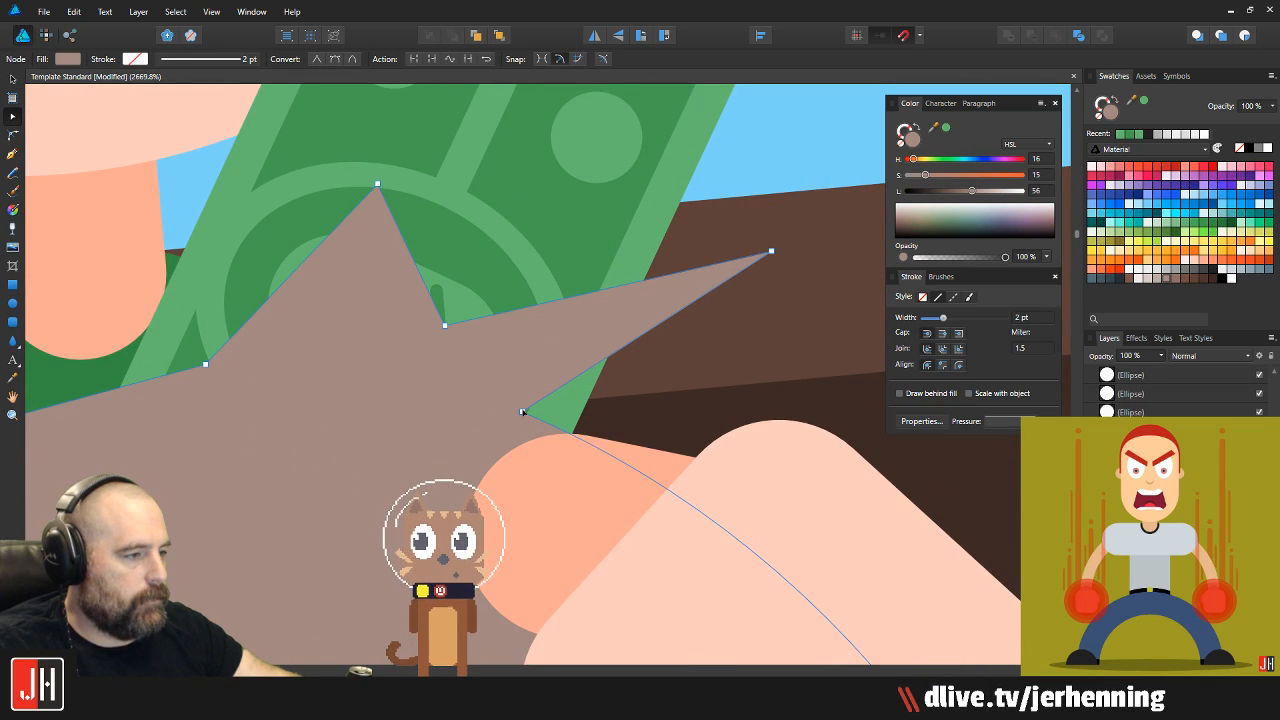
{"action": "left_click_drag", "start_coordinate": [522, 412], "coordinate": [579, 428]}
{"action": "scroll", "coordinate": [395, 467], "scroll_direction": "down", "scroll_amount": 4}
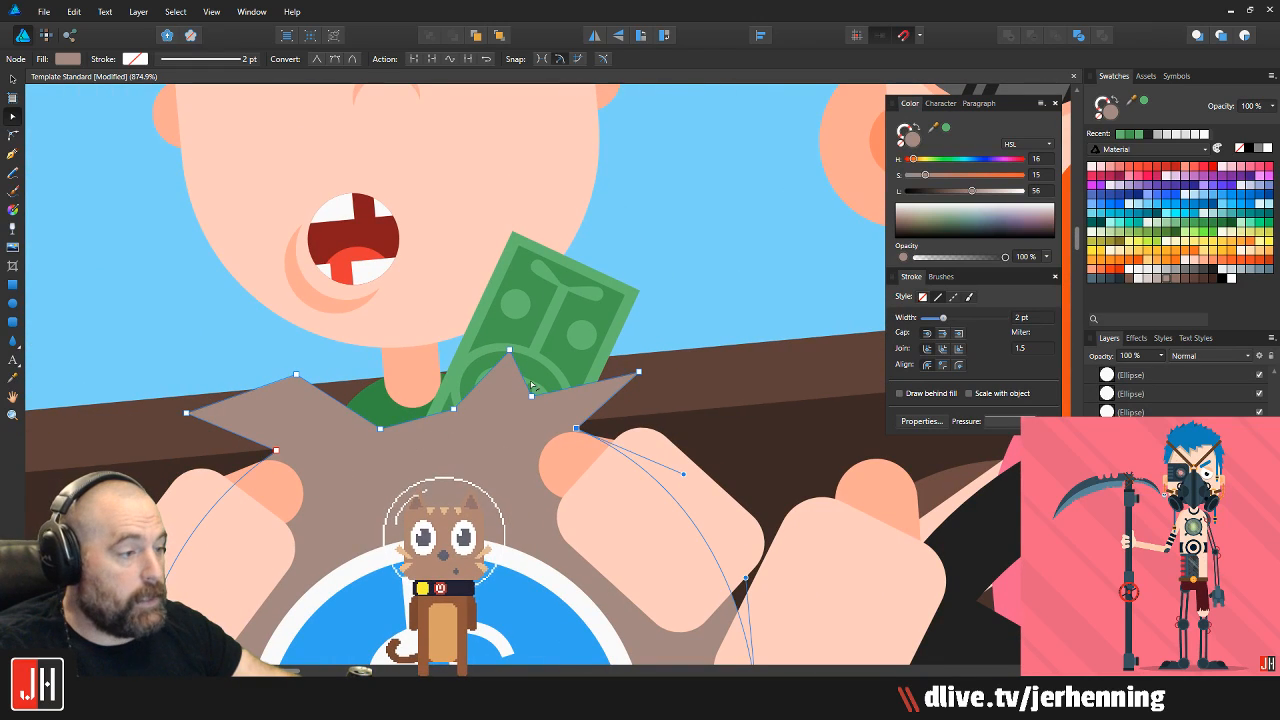
Select the banknote, scale it down slightly and push it lower behind the bag's right spikes
{"action": "left_click", "coordinate": [560, 330]}
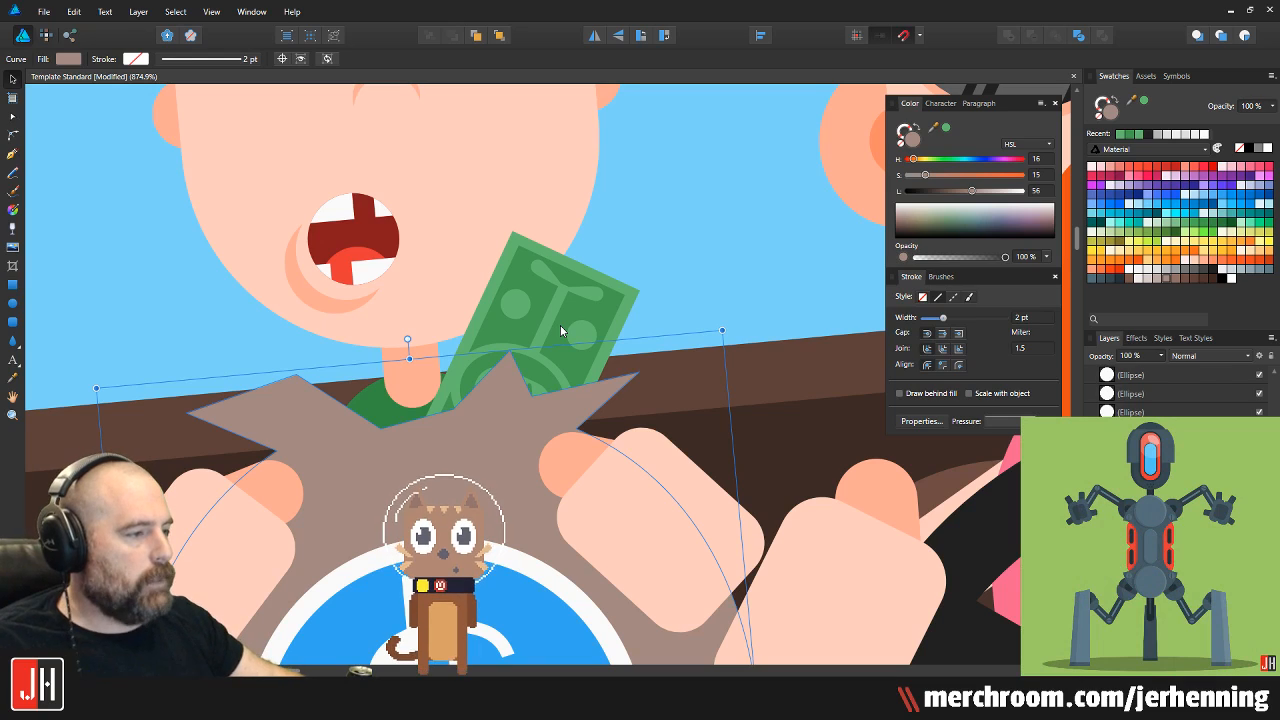
{"action": "left_click", "coordinate": [566, 310]}
{"action": "scroll", "coordinate": [565, 306], "scroll_direction": "up", "scroll_amount": 1}
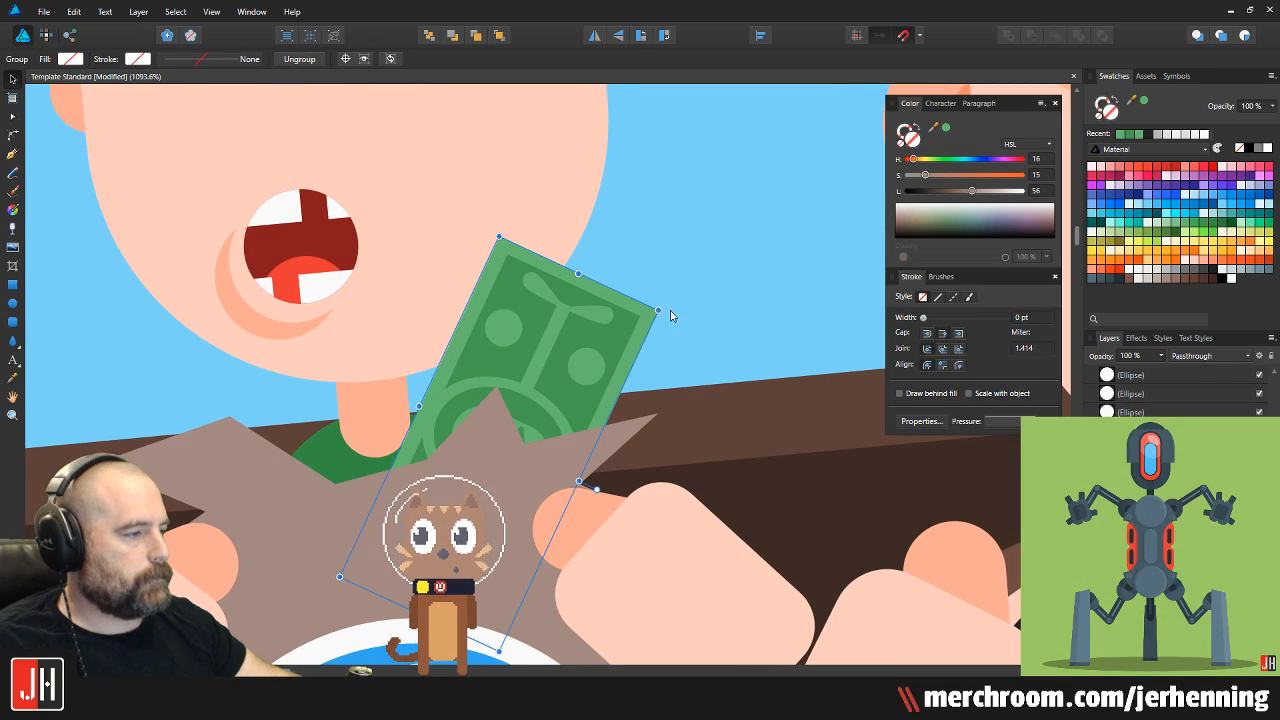
{"action": "left_click_drag", "start_coordinate": [659, 310], "coordinate": [611, 337]}
{"action": "left_click_drag", "start_coordinate": [585, 380], "coordinate": [549, 402]}
Copy the banknote, flip the copy horizontally and place it behind the left side of the bag's opening
{"action": "scroll", "coordinate": [596, 383], "scroll_direction": "down", "scroll_amount": 4}
{"action": "left_click", "coordinate": [594, 35]}
{"action": "scroll", "coordinate": [441, 345], "scroll_direction": "up", "scroll_amount": 3}
{"action": "scroll", "coordinate": [547, 408], "scroll_direction": "up", "scroll_amount": 2}
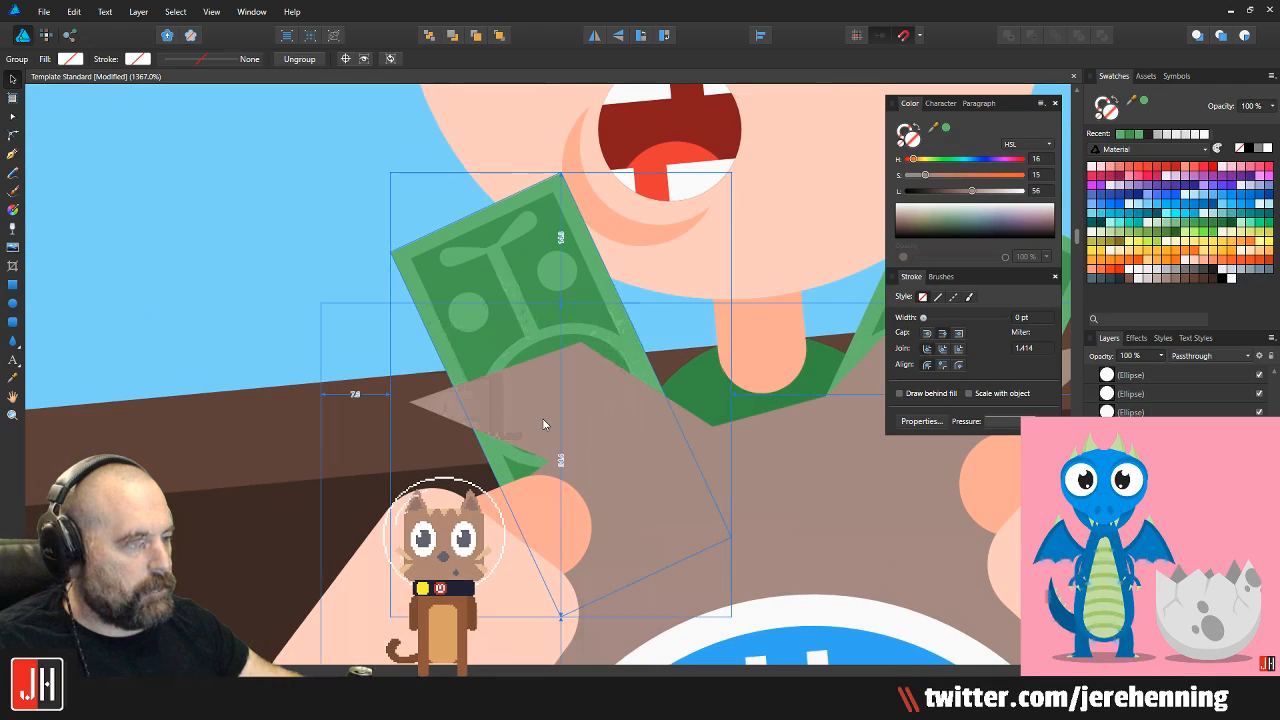
Move the bag's node below its left spike outward to cover the left banknote's exposed edge
{"action": "left_click", "coordinate": [544, 424]}
{"action": "key", "text": "a"}
{"action": "left_click", "coordinate": [484, 486]}
Tilt the left banknote further outward from the bag's opening and deselect it
{"action": "key", "text": "v"}
{"action": "scroll", "coordinate": [516, 413], "scroll_direction": "down", "scroll_amount": 3}
{"action": "scroll", "coordinate": [481, 328], "scroll_direction": "up", "scroll_amount": 3}
{"action": "left_click", "coordinate": [481, 328]}
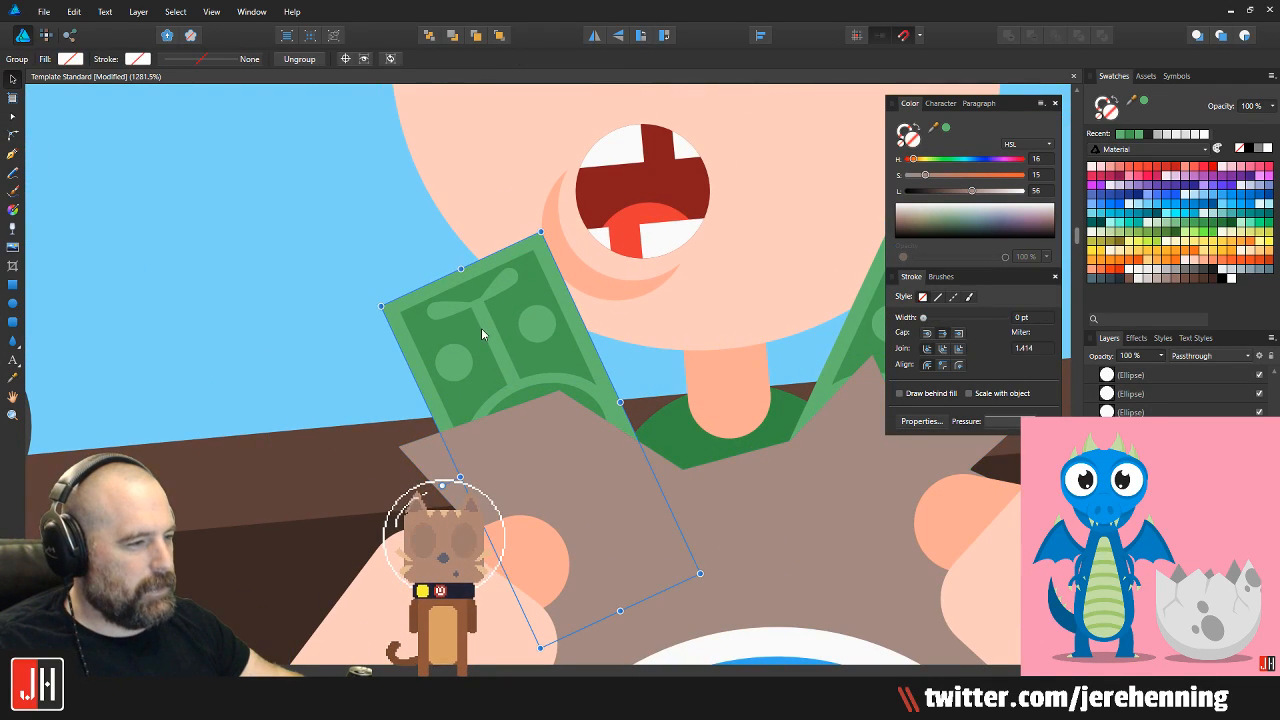
{"action": "left_click_drag", "start_coordinate": [443, 487], "coordinate": [481, 493]}
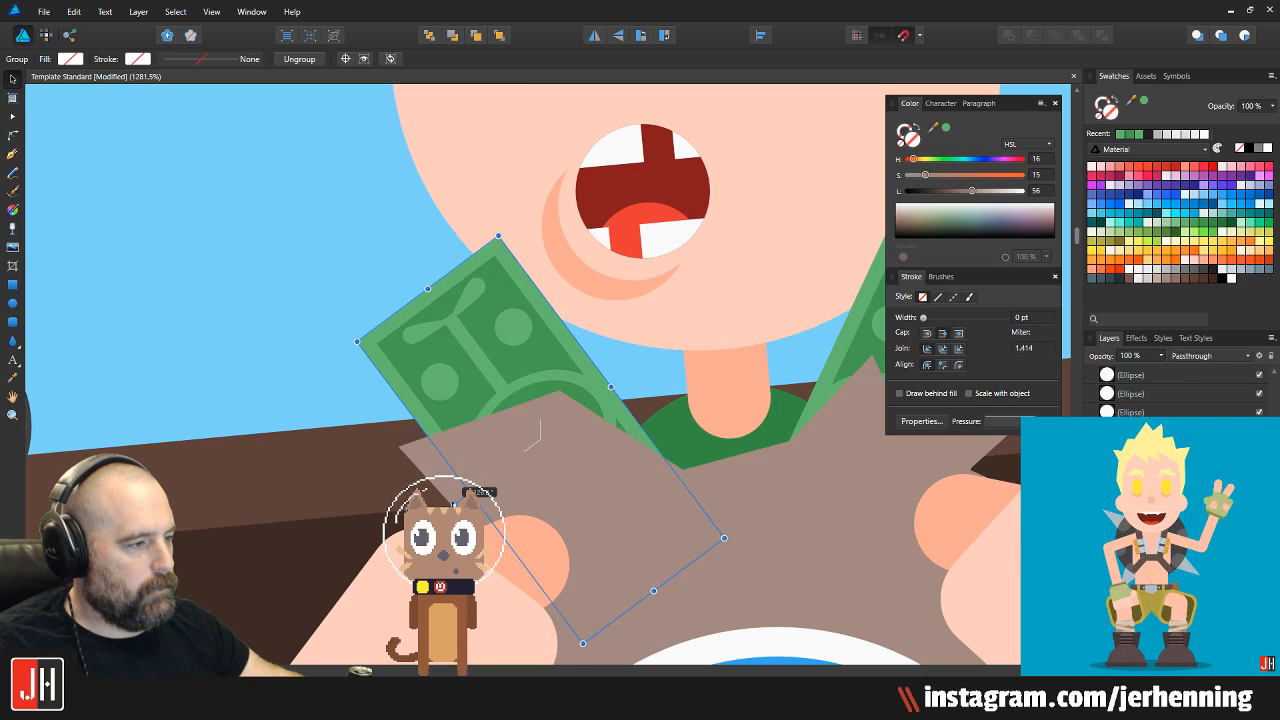
{"action": "scroll", "coordinate": [500, 449], "scroll_direction": "down", "scroll_amount": 10}
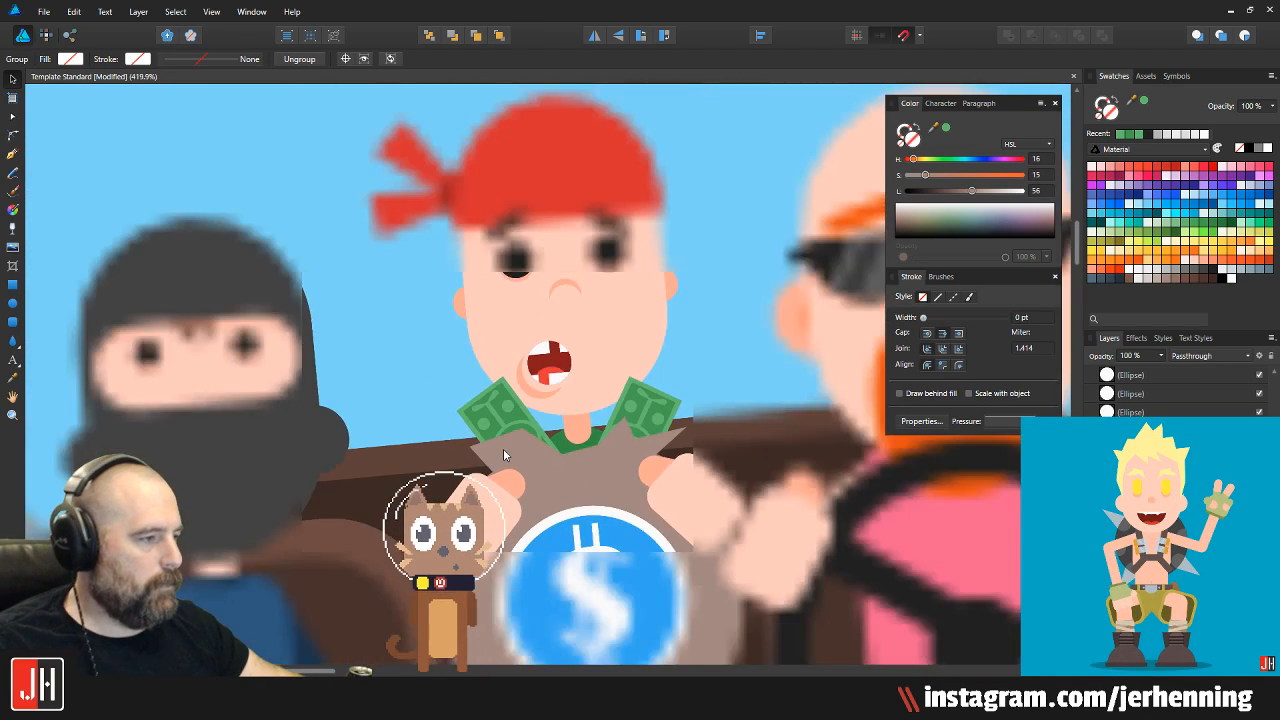
{"action": "key", "text": "ctrl+d"}
Recolor the middle passenger's green shirt to dark purple and deselect it
{"action": "scroll", "coordinate": [535, 441], "scroll_direction": "up", "scroll_amount": 8}
{"action": "left_click", "coordinate": [569, 462]}
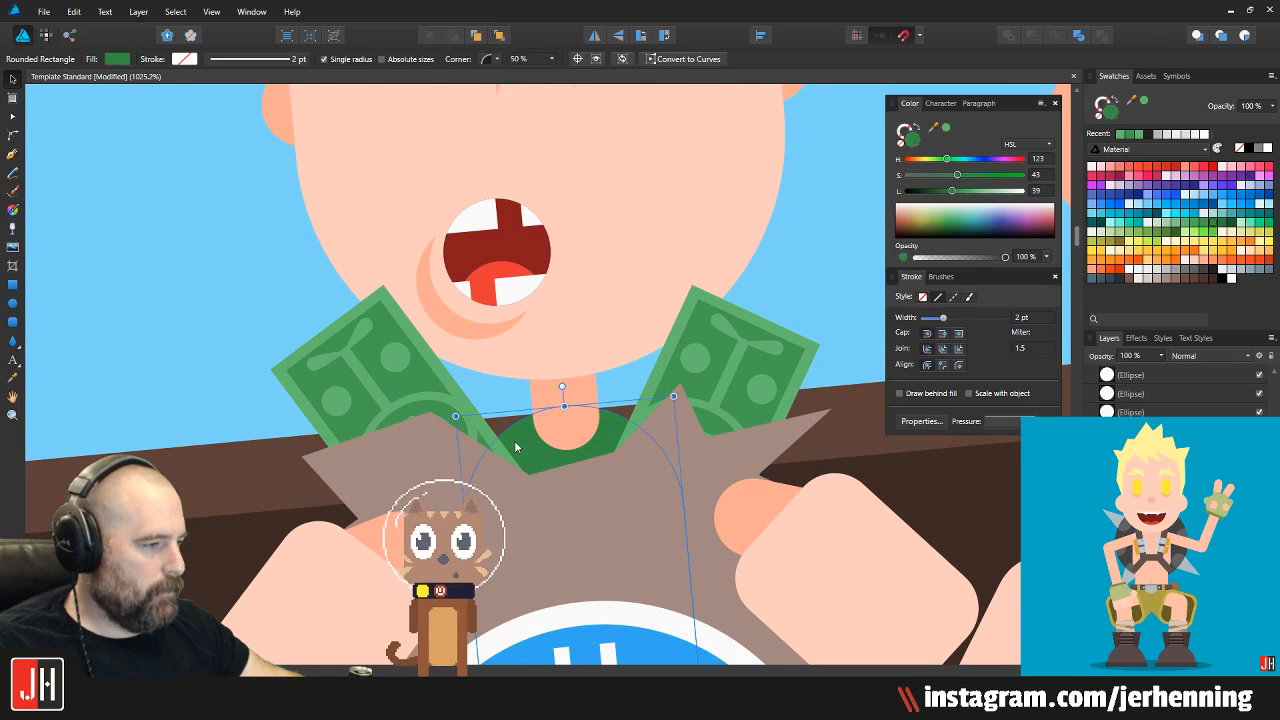
{"action": "scroll", "coordinate": [578, 450], "scroll_direction": "down", "scroll_amount": 5}
{"action": "left_click_drag", "start_coordinate": [735, 370], "coordinate": [634, 334]}
{"action": "left_click_drag", "start_coordinate": [555, 337], "coordinate": [625, 303]}
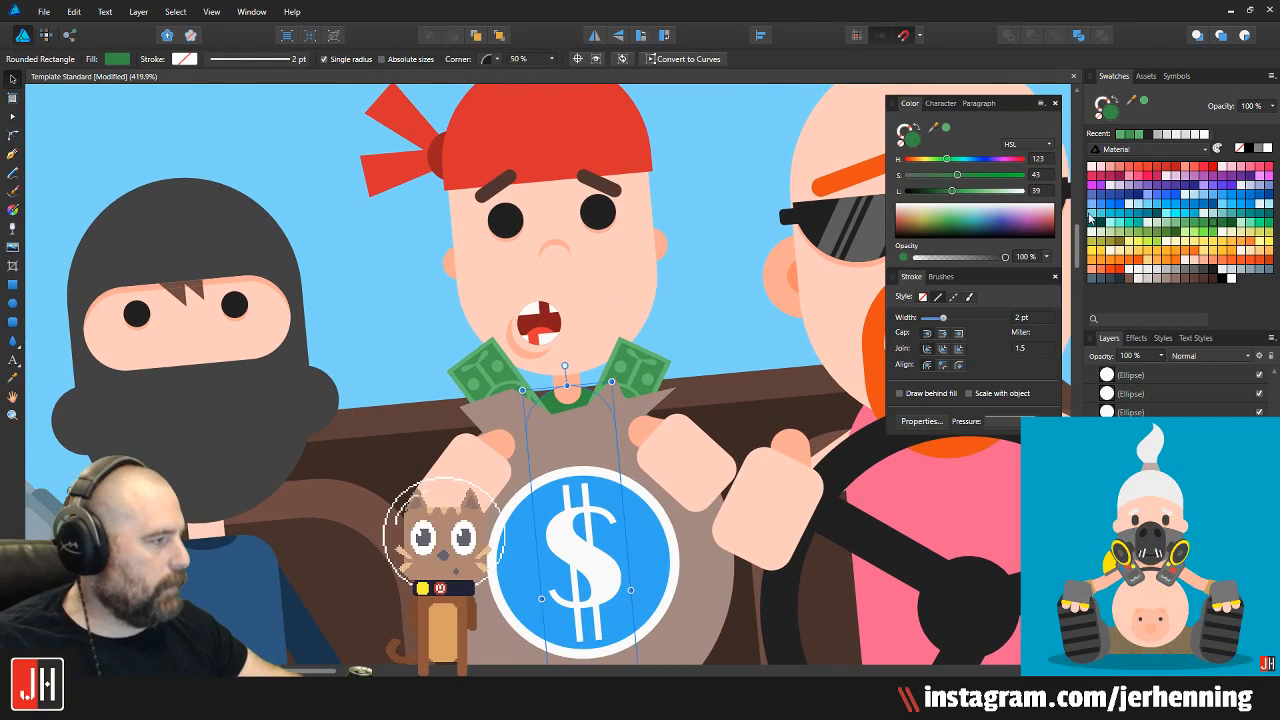
{"action": "left_click", "coordinate": [1182, 194]}
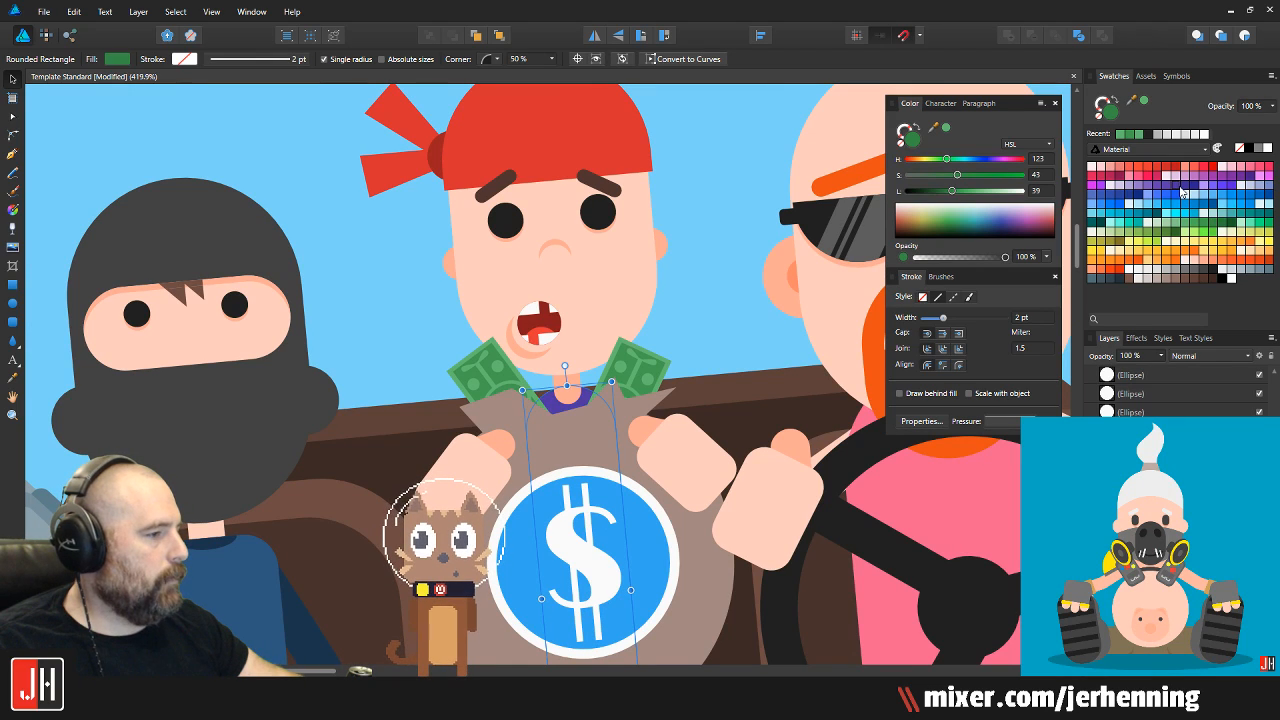
{"action": "key", "text": "ctrl+d"}
{"action": "scroll", "coordinate": [612, 359], "scroll_direction": "down", "scroll_amount": 5}
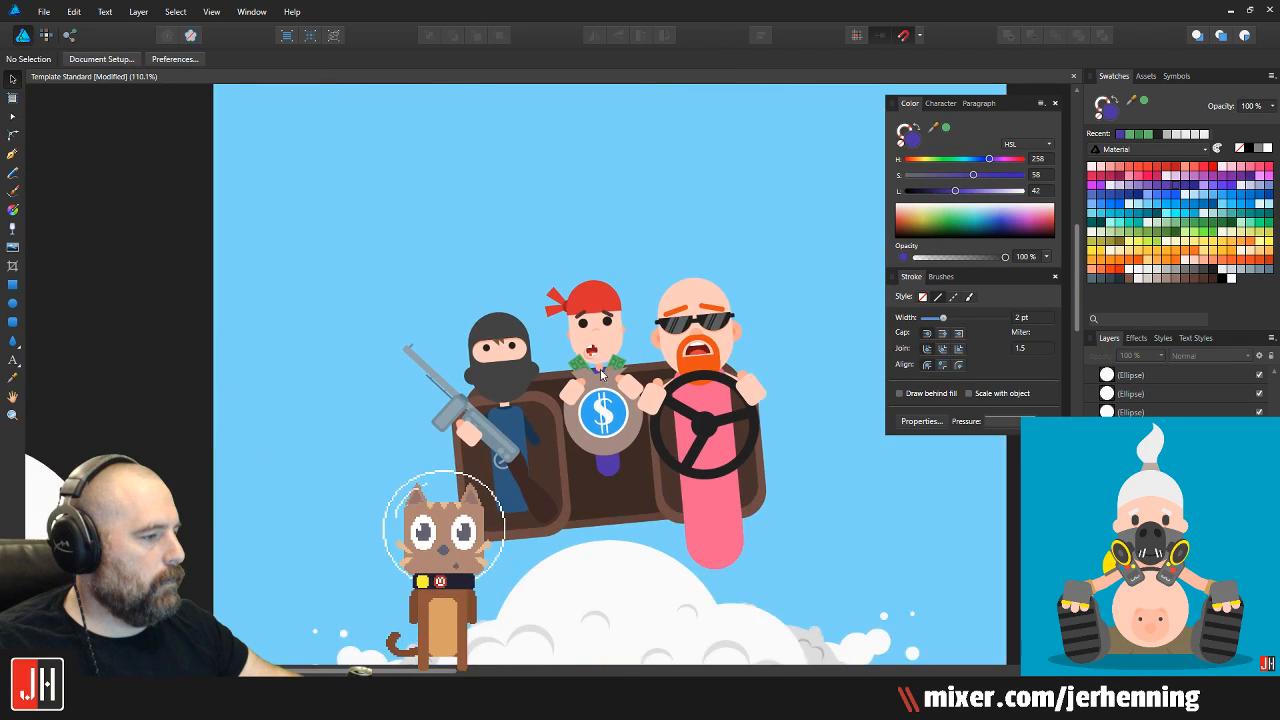
{"action": "scroll", "coordinate": [604, 376], "scroll_direction": "up", "scroll_amount": 6}
{"action": "scroll", "coordinate": [562, 391], "scroll_direction": "up", "scroll_amount": 2}
{"action": "left_click", "coordinate": [445, 337]}
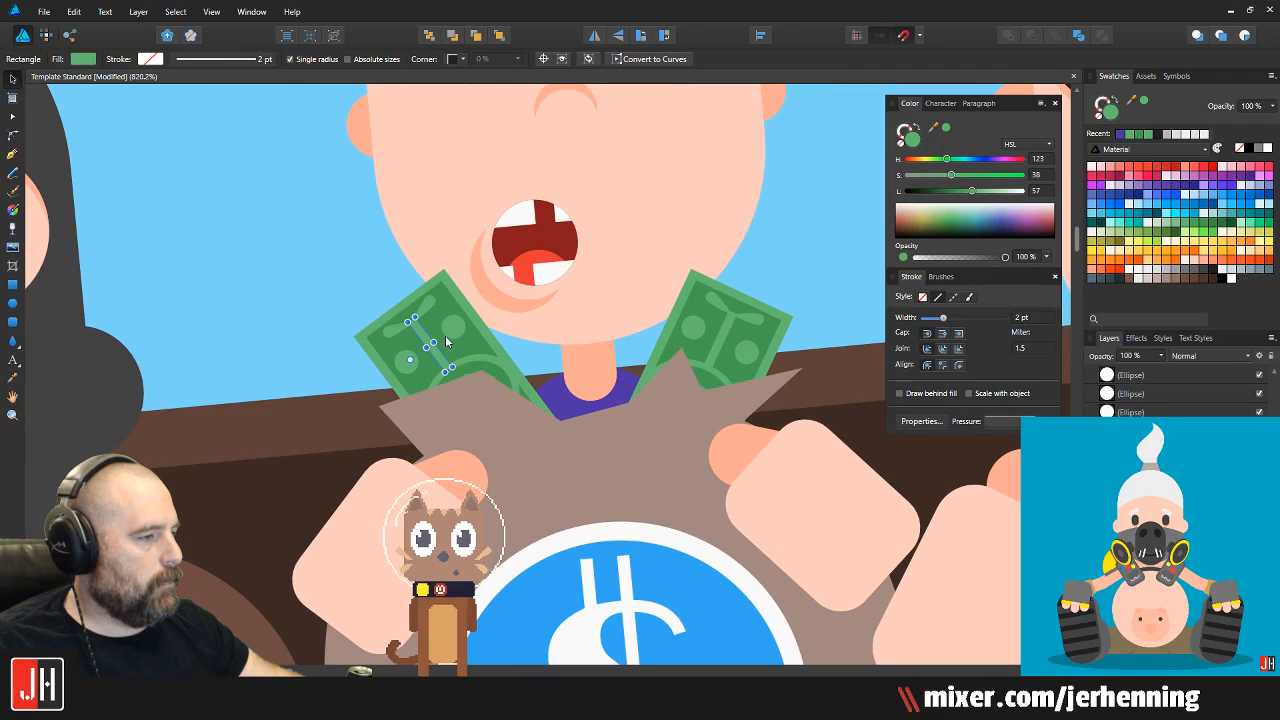
{"action": "left_click", "coordinate": [428, 321]}
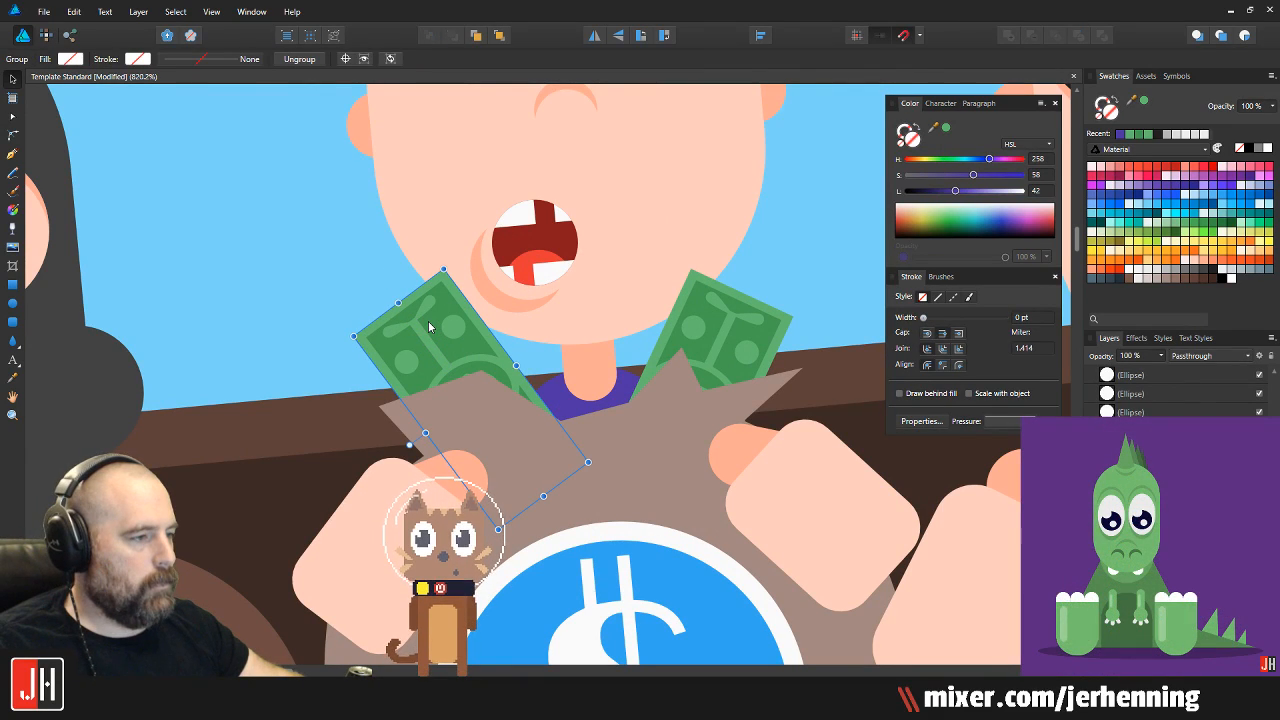
{"action": "left_click_drag", "start_coordinate": [410, 444], "coordinate": [450, 429]}
{"action": "scroll", "coordinate": [516, 398], "scroll_direction": "up", "scroll_amount": 1}
{"action": "key", "text": "ctrl+z"}
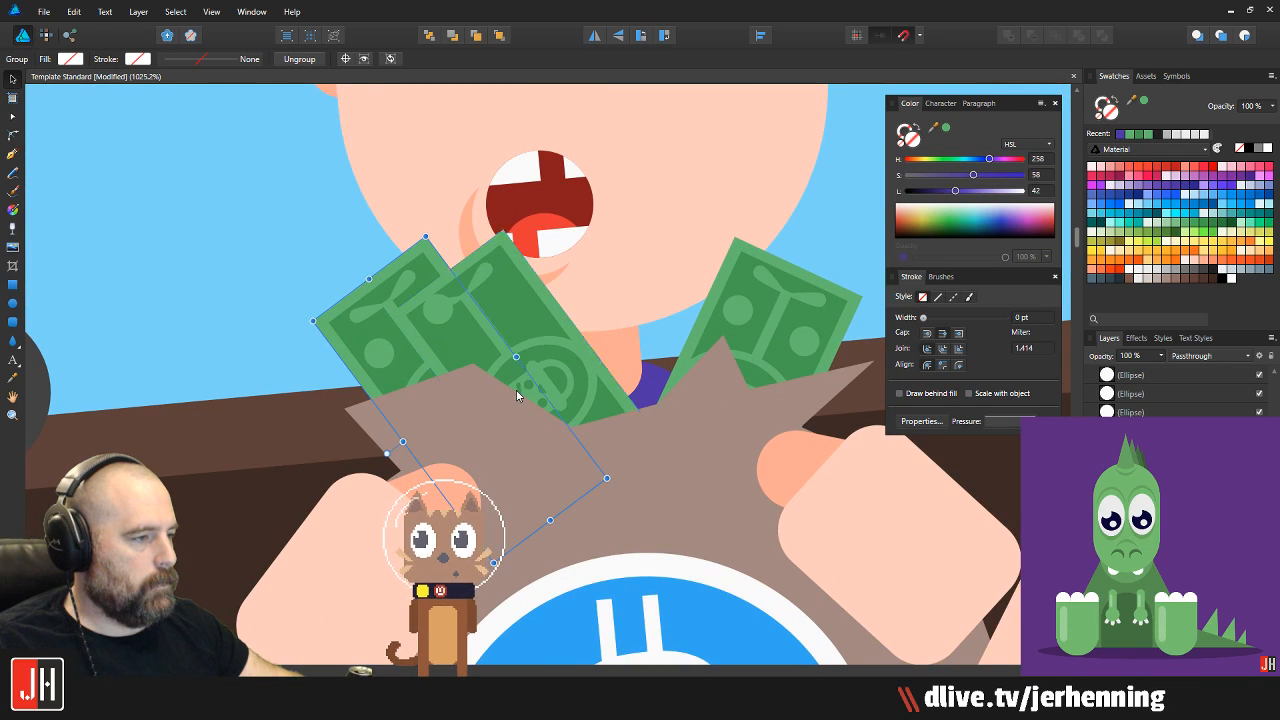
{"action": "key", "text": "ctrl+z"}
{"action": "key", "text": "ctrl+z"}
Copy the left banknote to the middle of the bag's opening, turn it nearly upright, and adjust its position and size
{"action": "left_click", "coordinate": [430, 317]}
{"action": "left_click_drag", "start_coordinate": [430, 317], "coordinate": [641, 289]}
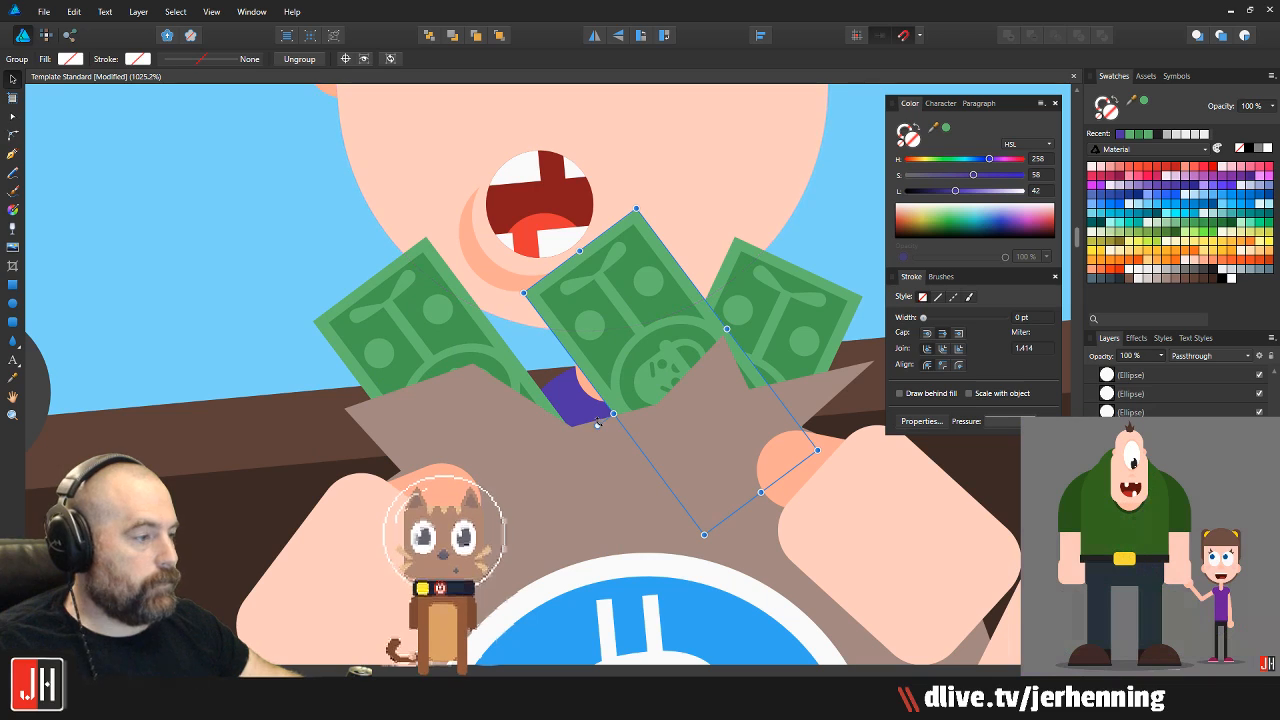
{"action": "left_click_drag", "start_coordinate": [597, 420], "coordinate": [614, 366]}
{"action": "scroll", "coordinate": [641, 374], "scroll_direction": "up", "scroll_amount": 2}
{"action": "left_click_drag", "start_coordinate": [673, 322], "coordinate": [466, 427]}
{"action": "left_click_drag", "start_coordinate": [361, 503], "coordinate": [360, 483]}
{"action": "left_click_drag", "start_coordinate": [480, 345], "coordinate": [453, 339]}
{"action": "mouse_move", "coordinate": [279, 254]}
{"action": "left_mouse_down"}
{"action": "mouse_move", "coordinate": [284, 282]}
{"action": "mouse_move", "coordinate": [293, 270]}
{"action": "left_mouse_up"}
Copy the middle banknote beside it, tilt the copy differently to fill the gap in the bag's opening, and deselect
{"action": "left_click", "coordinate": [462, 280]}
{"action": "left_click_drag", "start_coordinate": [462, 287], "coordinate": [505, 322]}
{"action": "left_click_drag", "start_coordinate": [336, 536], "coordinate": [360, 486]}
{"action": "left_click_drag", "start_coordinate": [537, 405], "coordinate": [493, 342]}
{"action": "scroll", "coordinate": [654, 328], "scroll_direction": "down", "scroll_amount": 2}
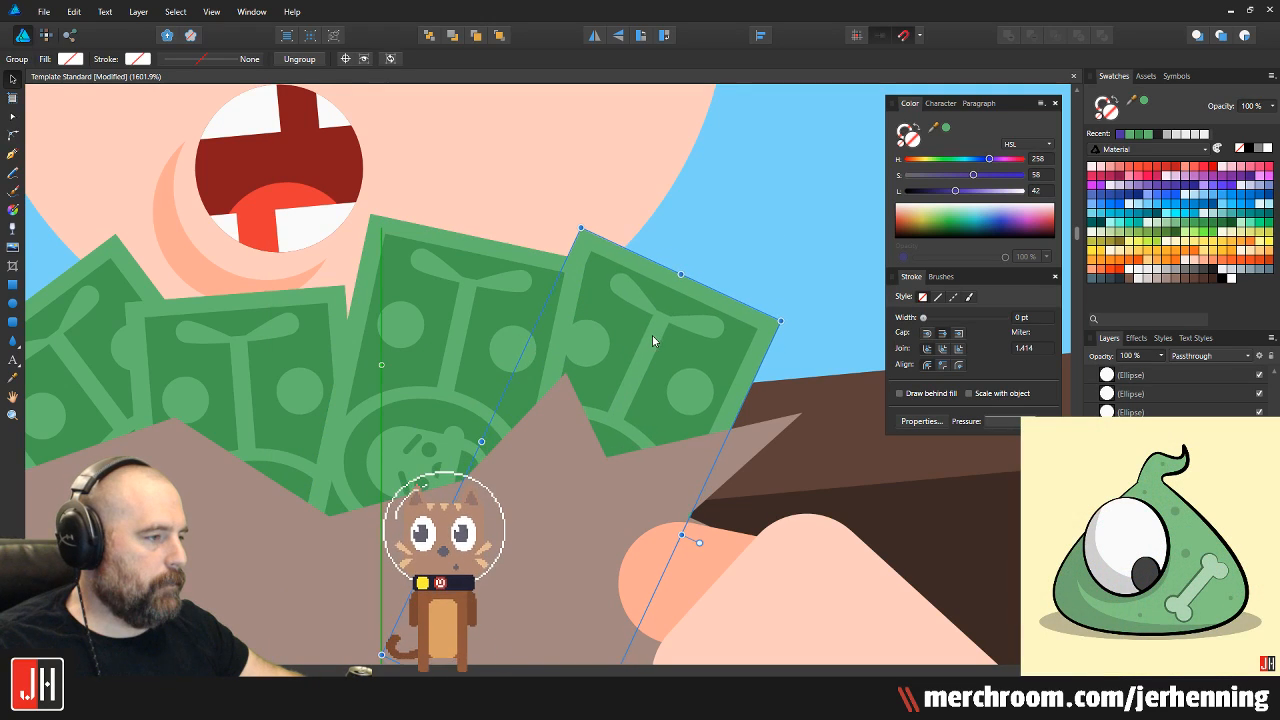
{"action": "scroll", "coordinate": [651, 328], "scroll_direction": "down", "scroll_amount": 3}
{"action": "scroll", "coordinate": [651, 328], "scroll_direction": "down", "scroll_amount": 2}
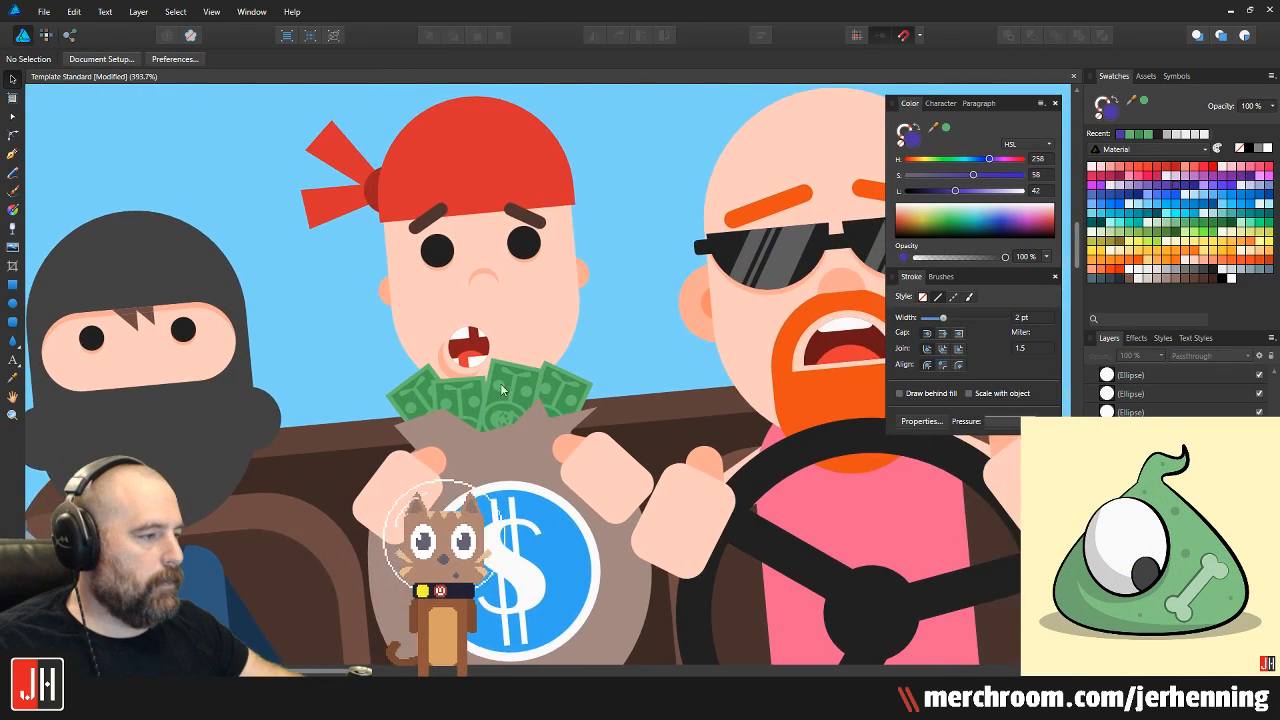
Nudge the nearly upright banknote beside the tilted one in the bag's opening and deselect it
{"action": "scroll", "coordinate": [535, 400], "scroll_direction": "up", "scroll_amount": 4}
{"action": "scroll", "coordinate": [550, 375], "scroll_direction": "up", "scroll_amount": 2}
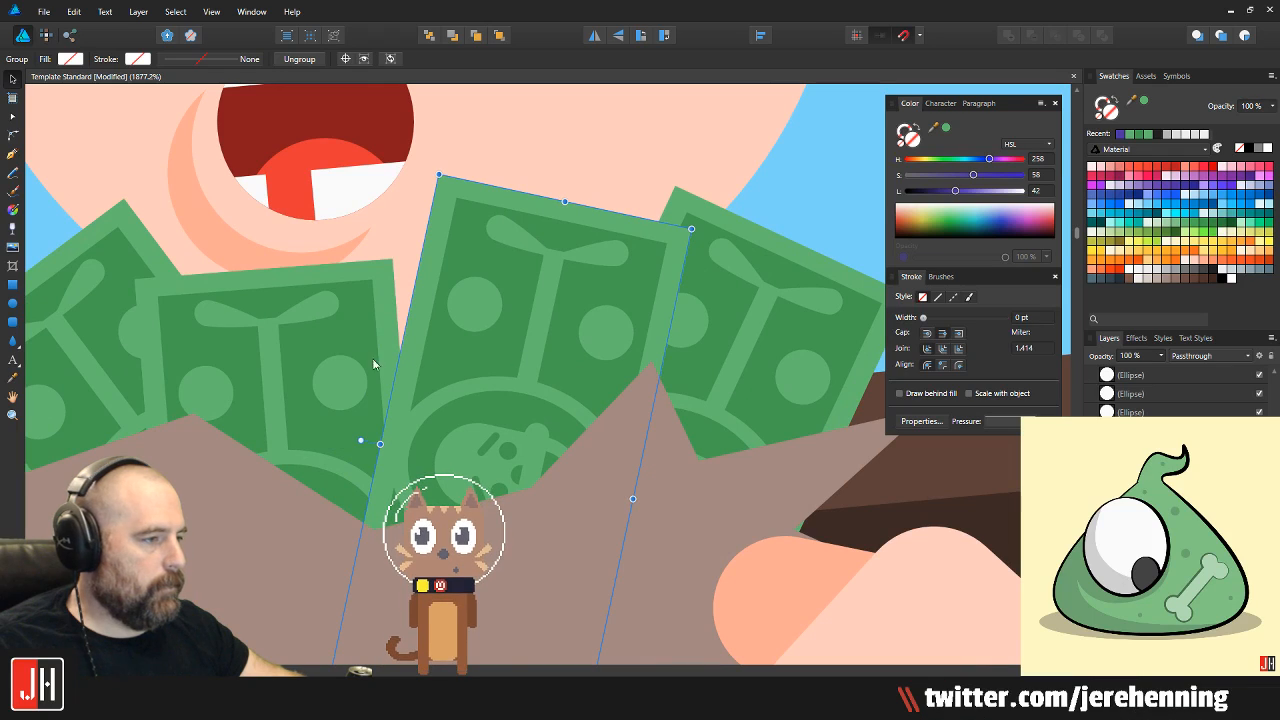
{"action": "left_click", "coordinate": [320, 352]}
{"action": "scroll", "coordinate": [325, 352], "scroll_direction": "down", "scroll_amount": 12}
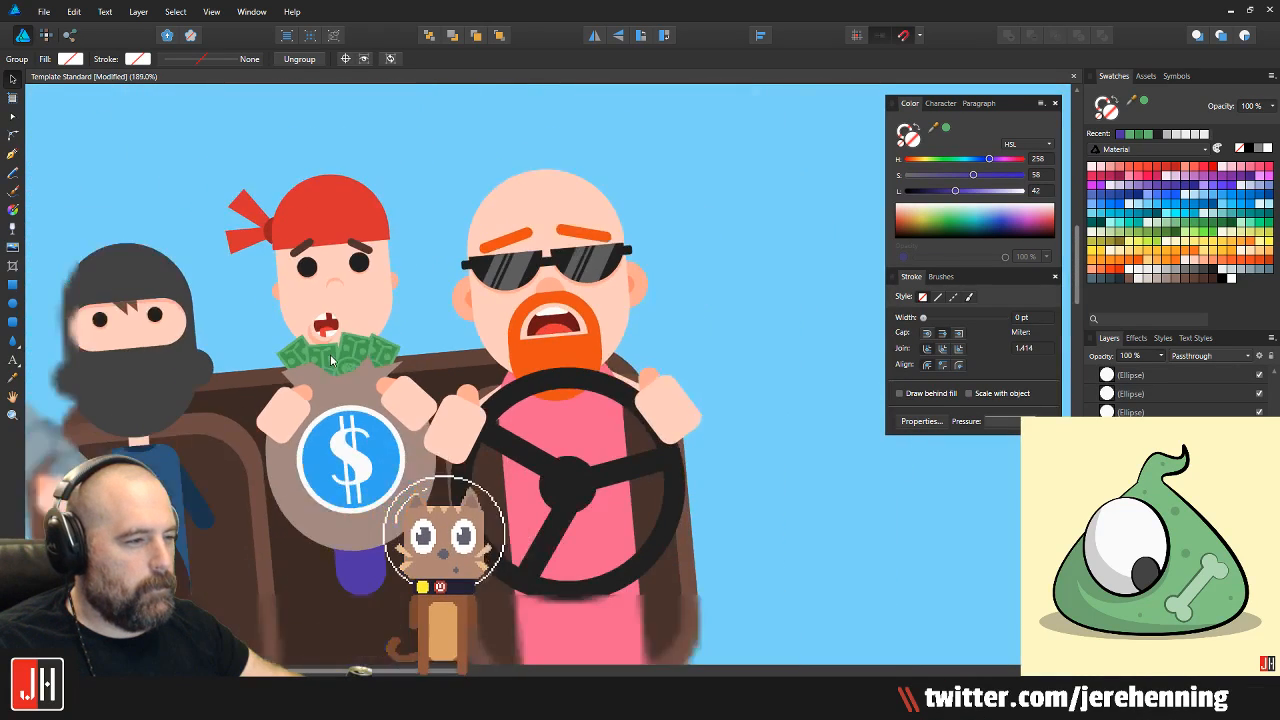
{"action": "key", "text": "ctrl+d"}
{"action": "scroll", "coordinate": [371, 300], "scroll_direction": "up", "scroll_amount": 3}
{"action": "scroll", "coordinate": [580, 318], "scroll_direction": "down", "scroll_amount": 1}
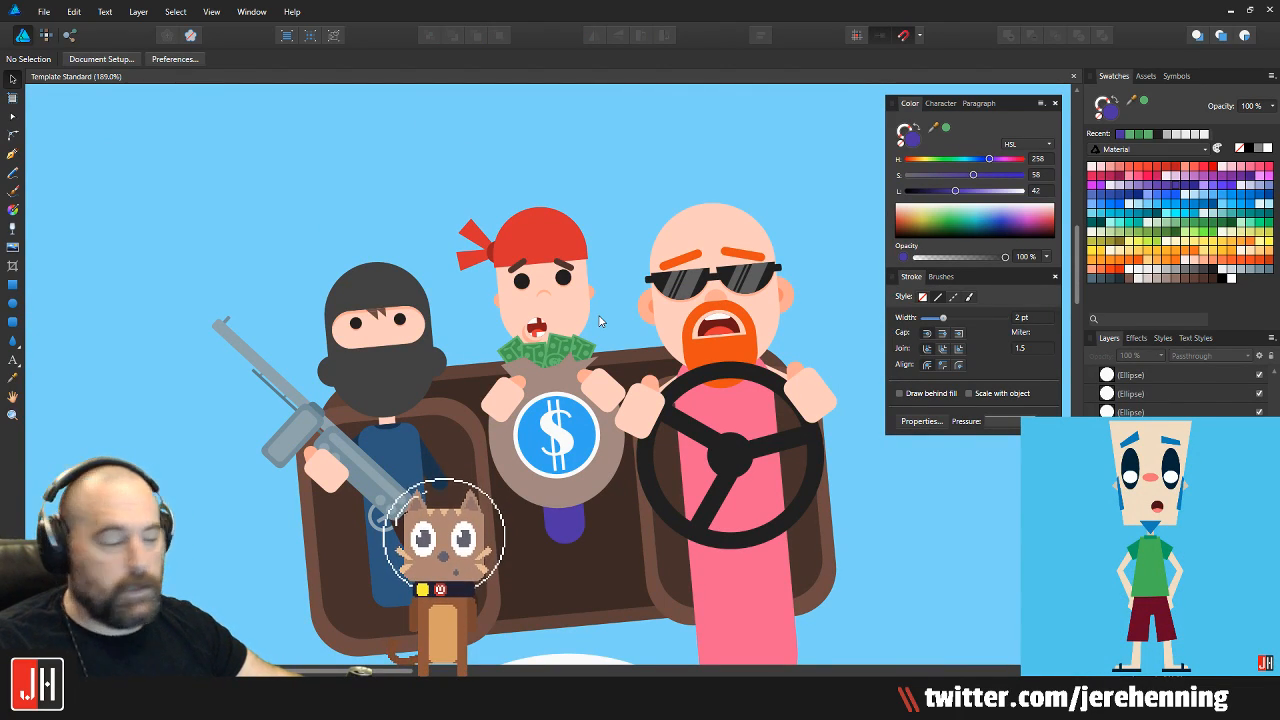
Shift the rightmost banknote slightly and lower the tilted banknote beside it a little in the bag's opening
{"action": "scroll", "coordinate": [600, 320], "scroll_direction": "down", "scroll_amount": 3}
{"action": "scroll", "coordinate": [483, 293], "scroll_direction": "up", "scroll_amount": 3}
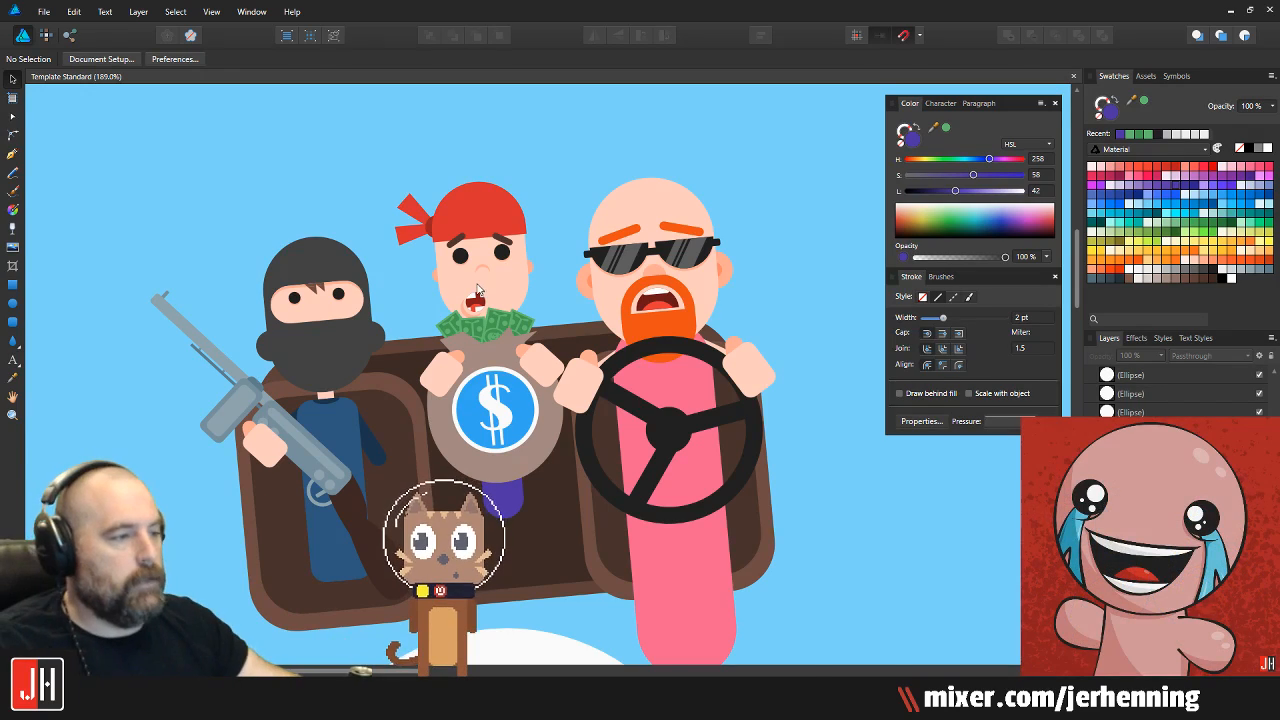
{"action": "scroll", "coordinate": [482, 293], "scroll_direction": "up", "scroll_amount": 5}
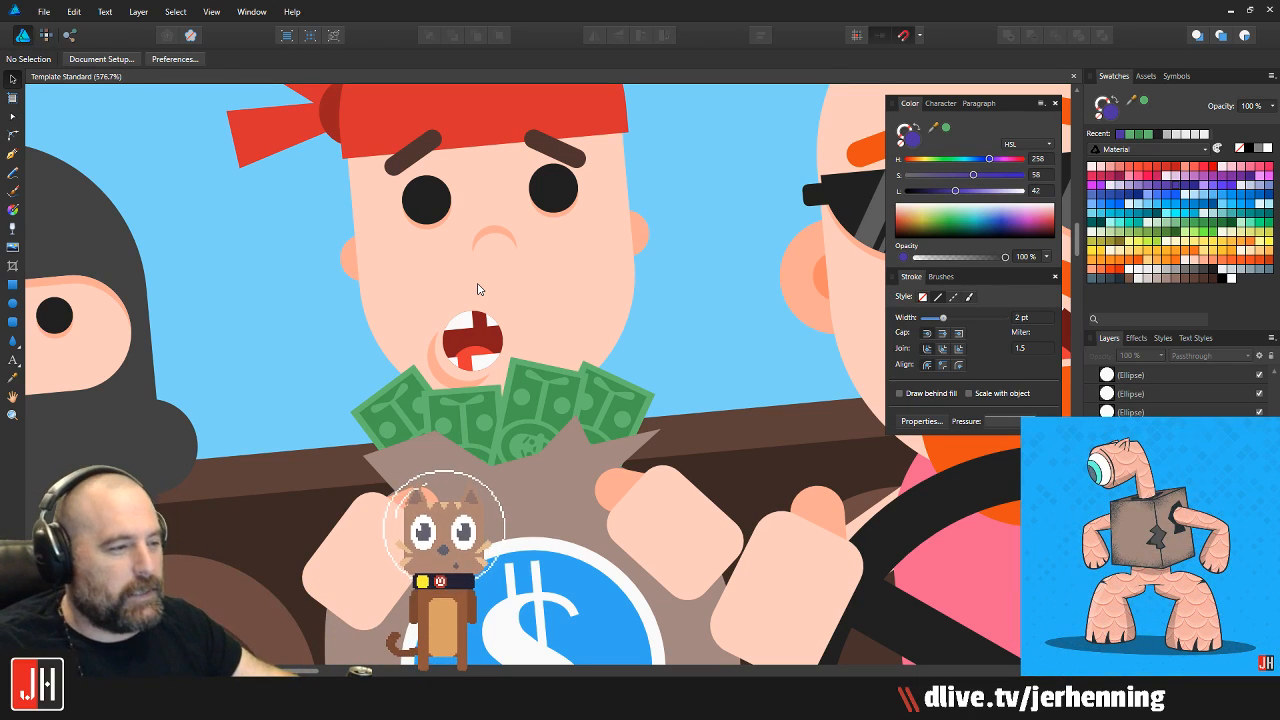
{"action": "scroll", "coordinate": [574, 408], "scroll_direction": "up", "scroll_amount": 1}
{"action": "scroll", "coordinate": [576, 405], "scroll_direction": "up", "scroll_amount": 1}
{"action": "scroll", "coordinate": [590, 396], "scroll_direction": "up", "scroll_amount": 2}
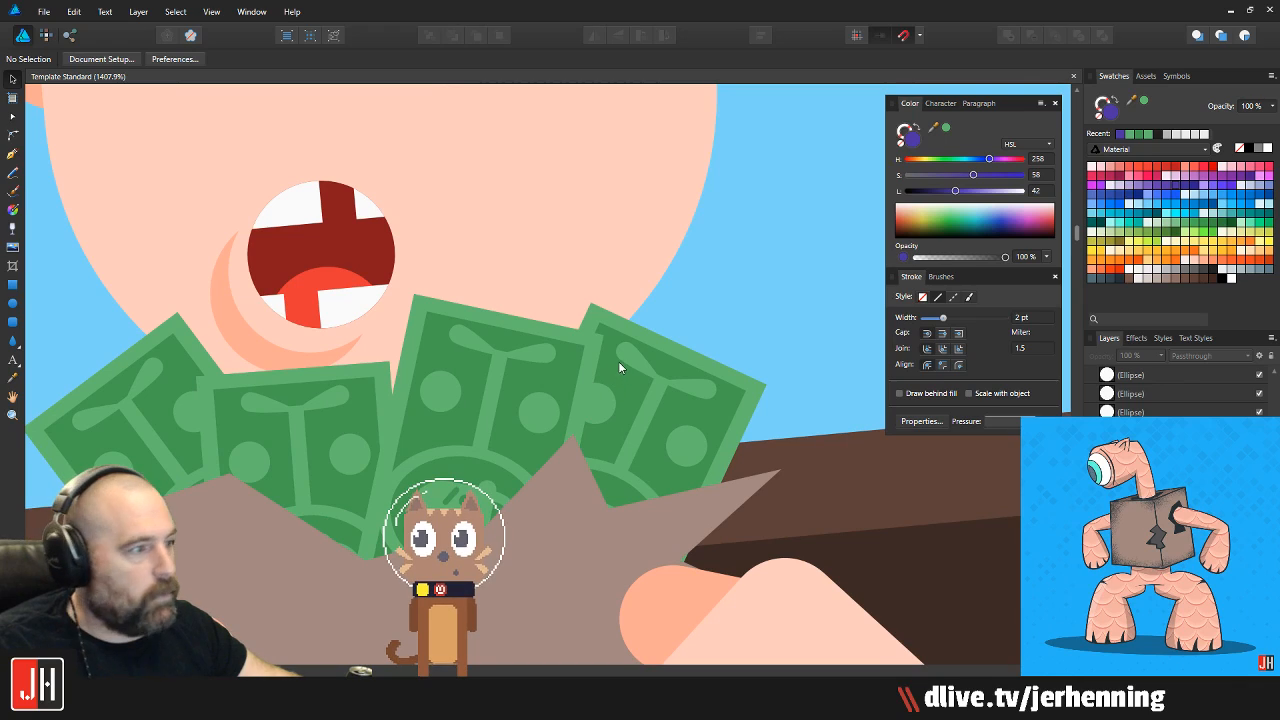
{"action": "left_click", "coordinate": [622, 366]}
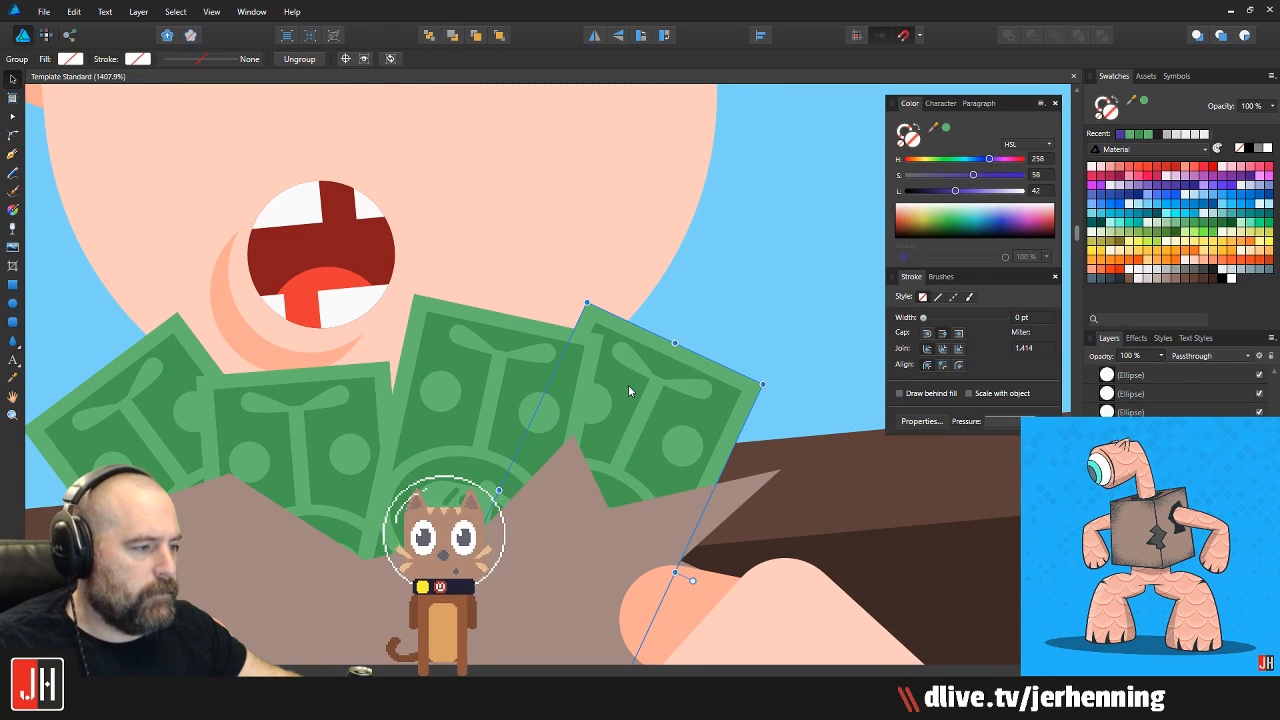
{"action": "left_click_drag", "start_coordinate": [466, 375], "coordinate": [475, 393]}
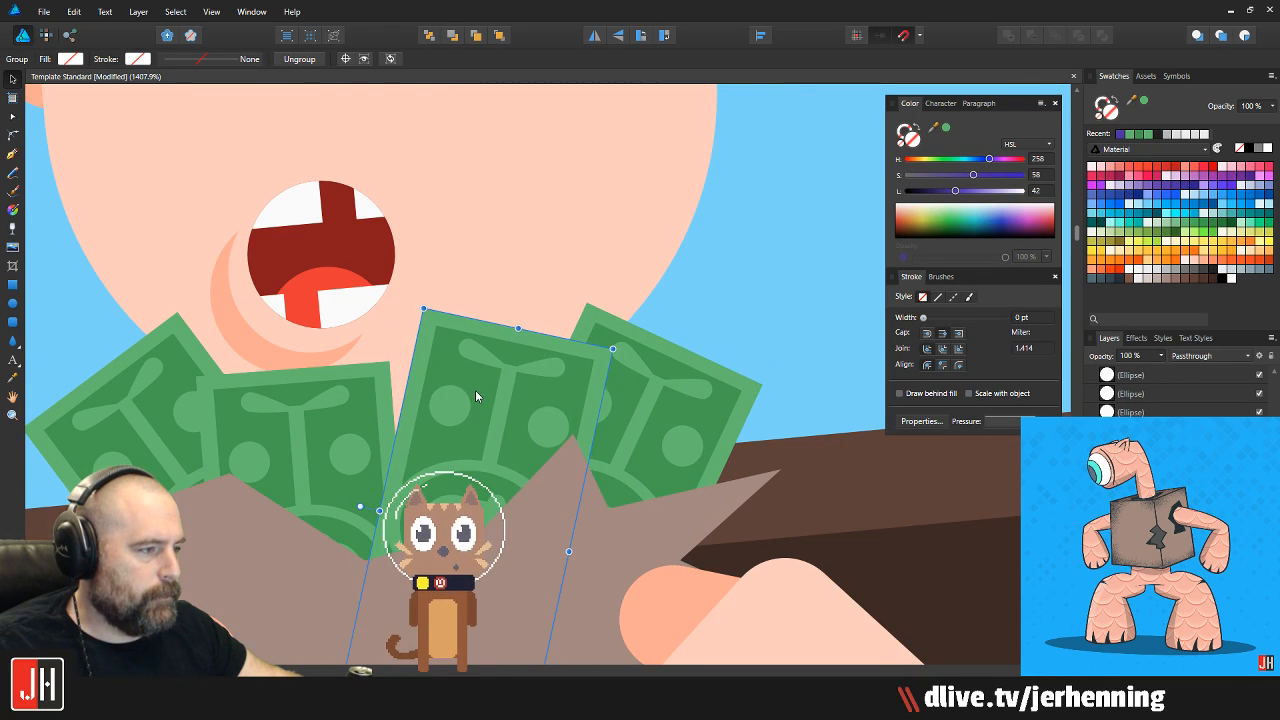
Fine-tune the position of the nearly upright banknote in the bag's opening and deselect it
{"action": "left_click", "coordinate": [290, 422]}
{"action": "scroll", "coordinate": [298, 416], "scroll_direction": "up", "scroll_amount": 3}
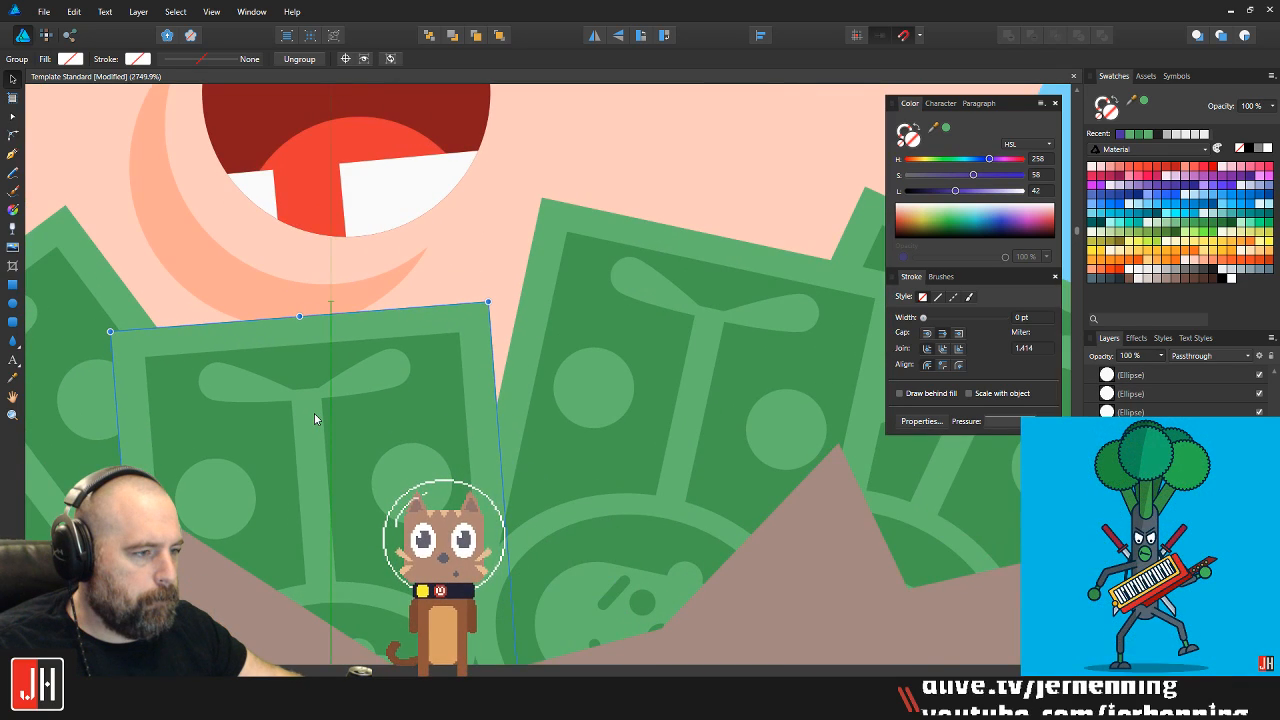
{"action": "left_click_drag", "start_coordinate": [314, 413], "coordinate": [689, 377]}
{"action": "mouse_move", "coordinate": [376, 385]}
{"action": "left_mouse_down"}
{"action": "mouse_move", "coordinate": [350, 363]}
{"action": "mouse_move", "coordinate": [370, 369]}
{"action": "left_mouse_up"}
{"action": "scroll", "coordinate": [372, 370], "scroll_direction": "down", "scroll_amount": 10}
{"action": "left_click", "coordinate": [545, 341]}
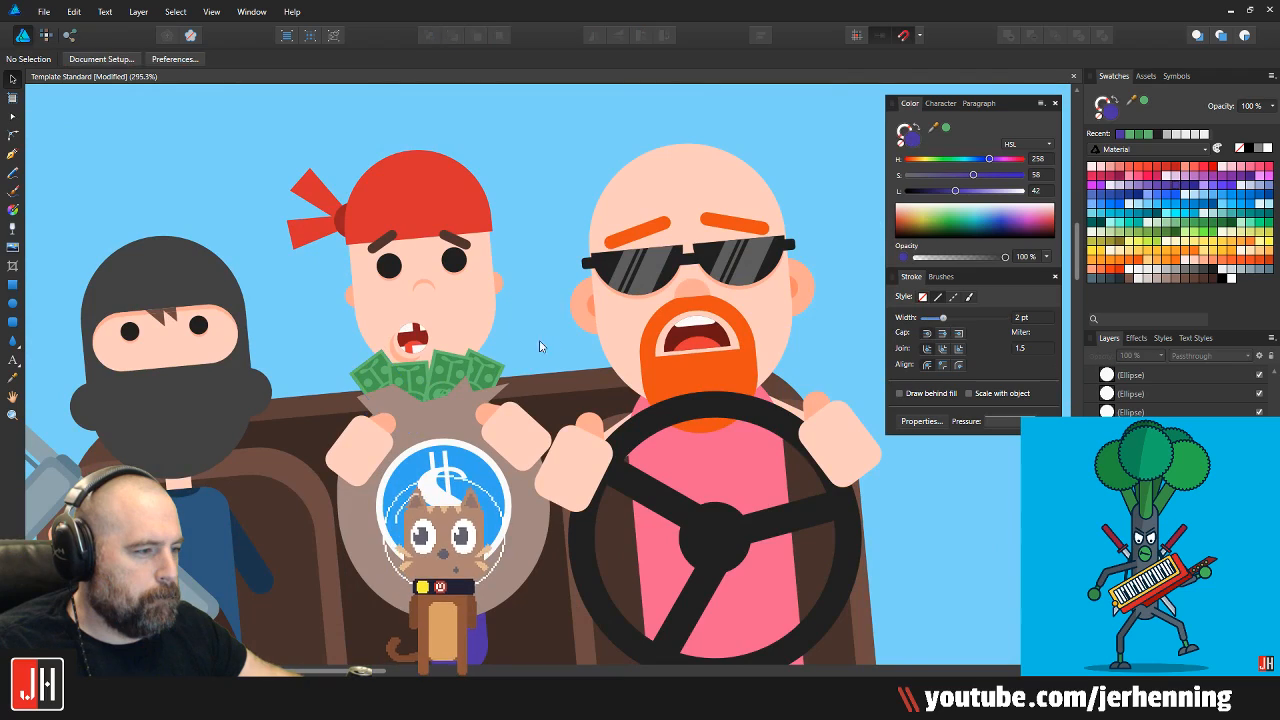
Show the car body and windshield and examine how the money bag and passengers look behind the glass
{"action": "scroll", "coordinate": [500, 365], "scroll_direction": "down", "scroll_amount": 3}
{"action": "scroll", "coordinate": [469, 356], "scroll_direction": "up", "scroll_amount": 5}
{"action": "scroll", "coordinate": [475, 356], "scroll_direction": "up", "scroll_amount": 2}
{"action": "scroll", "coordinate": [480, 357], "scroll_direction": "down", "scroll_amount": 6}
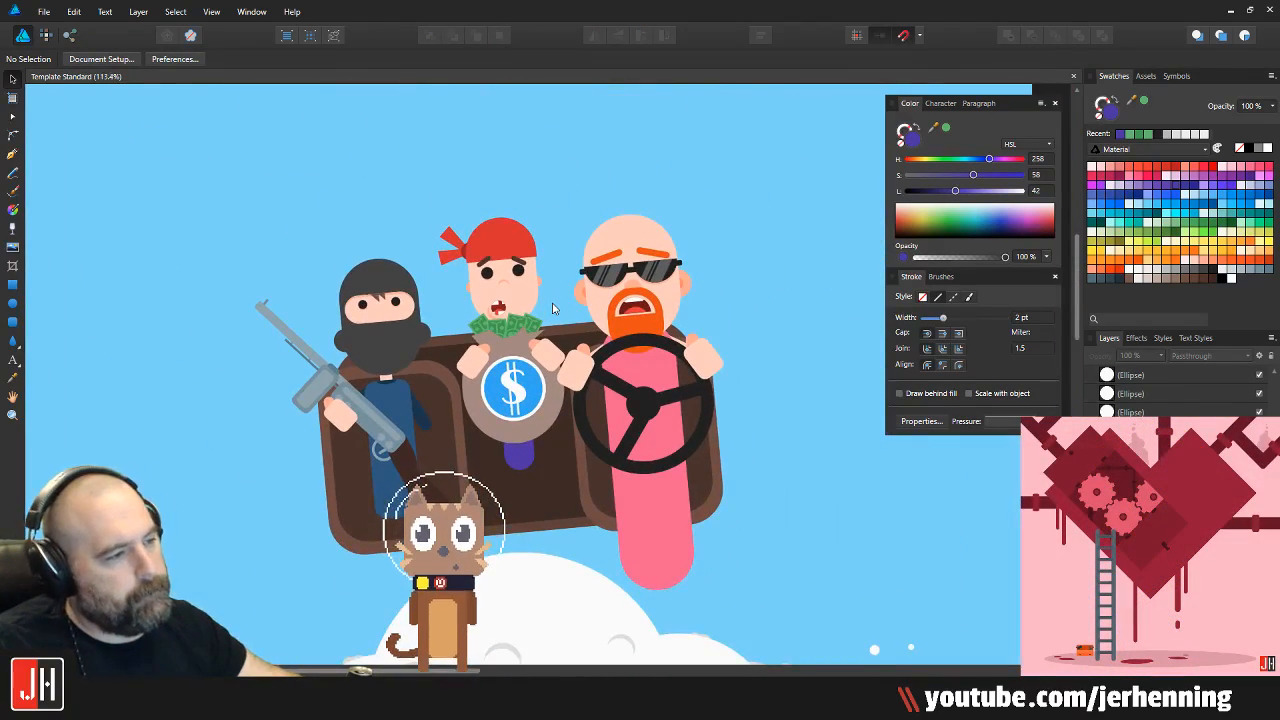
{"action": "scroll", "coordinate": [553, 308], "scroll_direction": "down", "scroll_amount": 3}
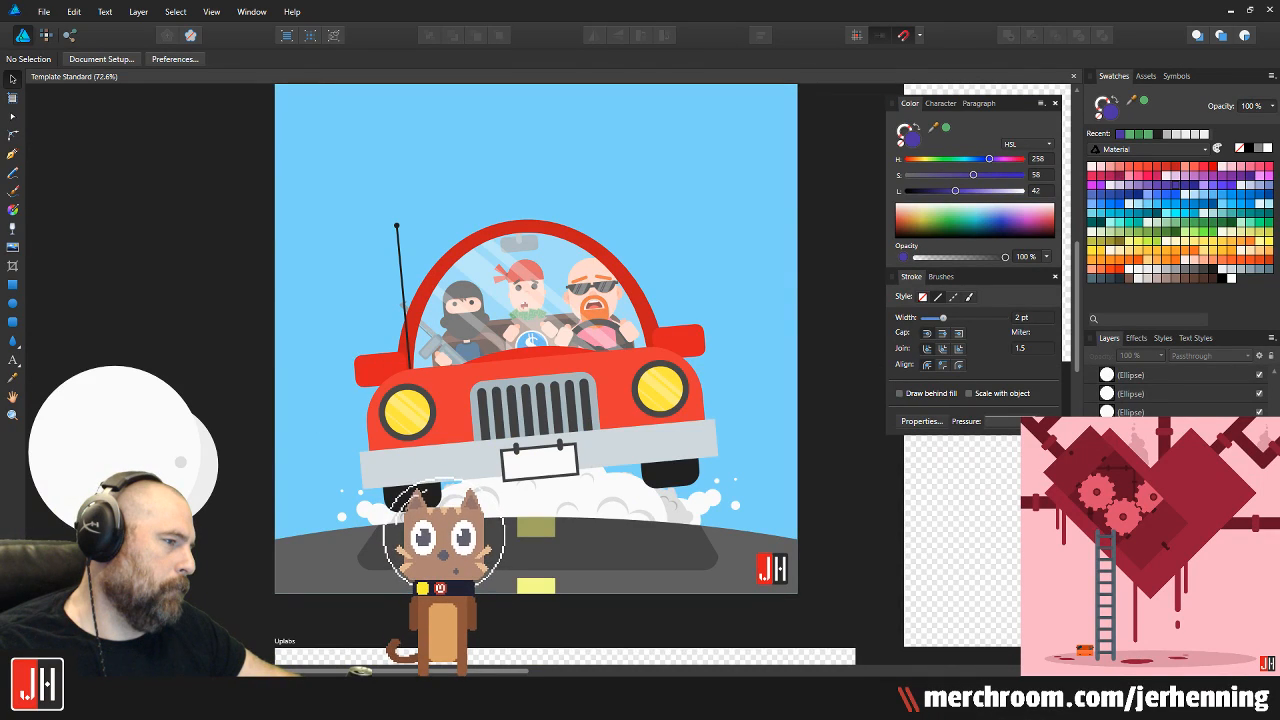
{"action": "scroll", "coordinate": [500, 343], "scroll_direction": "up", "scroll_amount": 5}
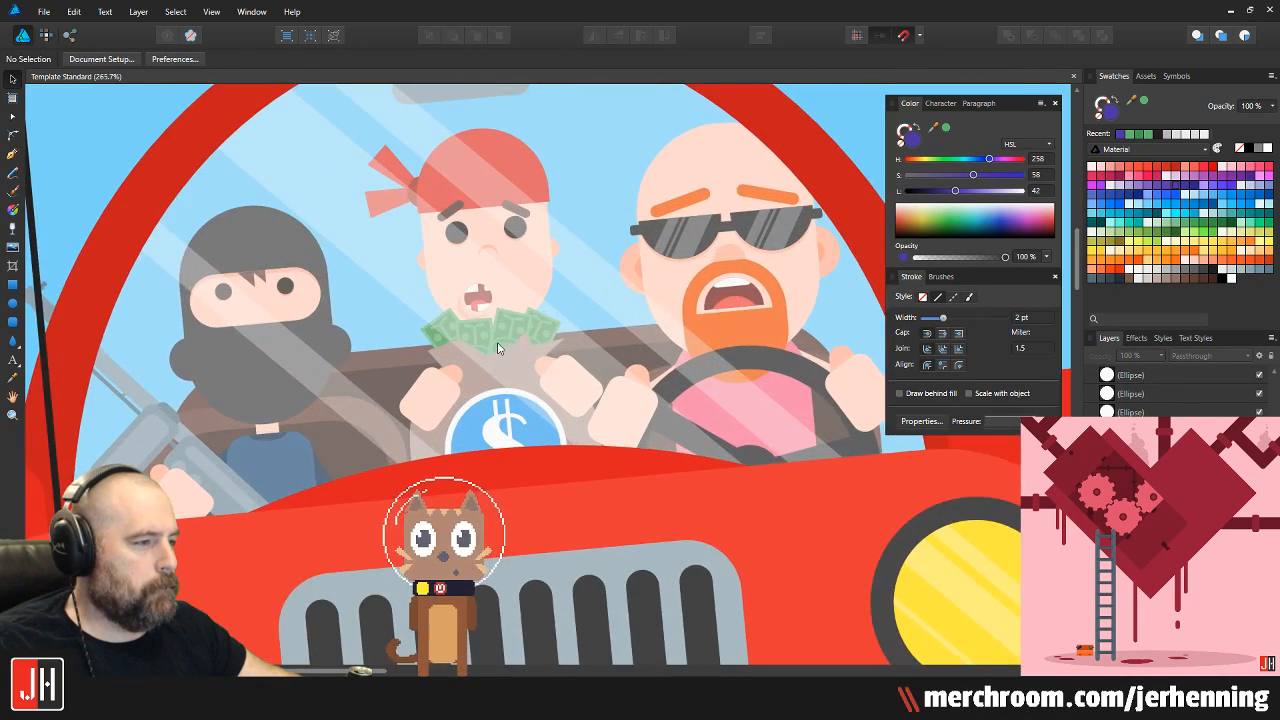
{"action": "scroll", "coordinate": [500, 343], "scroll_direction": "down", "scroll_amount": 4}
{"action": "scroll", "coordinate": [500, 343], "scroll_direction": "up", "scroll_amount": 1}
{"action": "scroll", "coordinate": [743, 323], "scroll_direction": "down", "scroll_amount": 3}
{"action": "scroll", "coordinate": [480, 342], "scroll_direction": "up", "scroll_amount": 4}
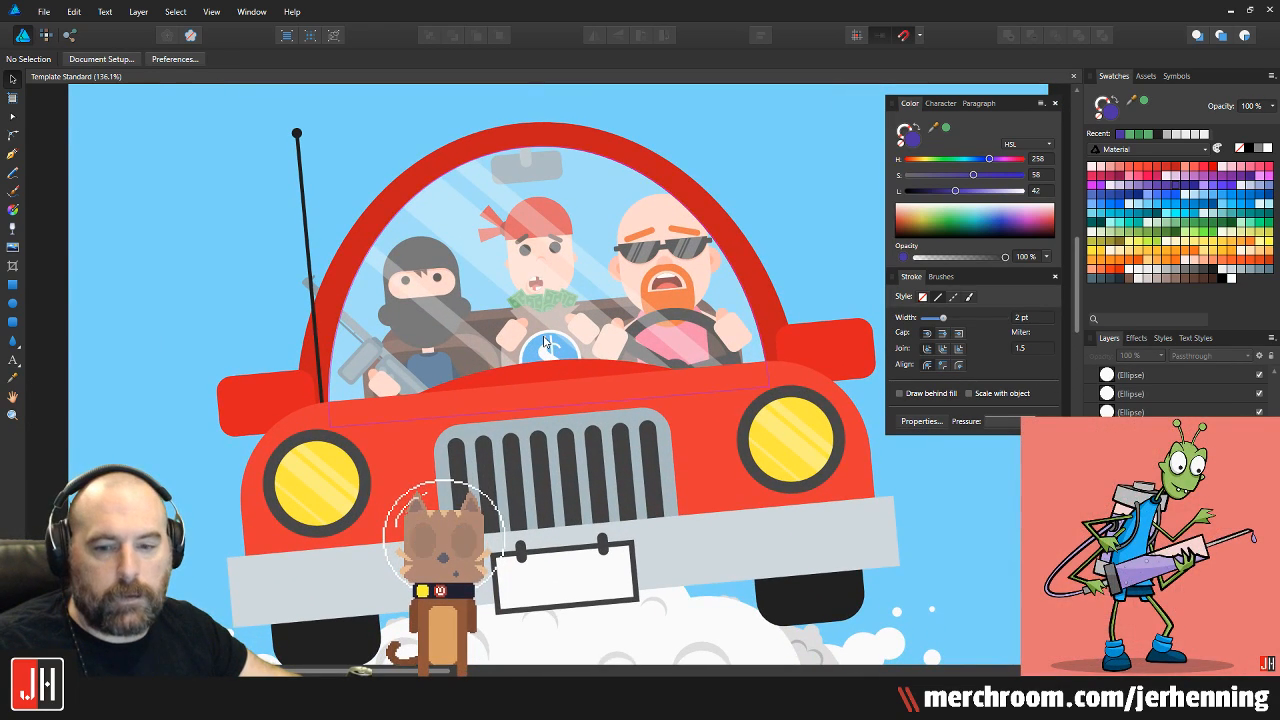
{"action": "scroll", "coordinate": [548, 335], "scroll_direction": "up", "scroll_amount": 3}
{"action": "scroll", "coordinate": [555, 320], "scroll_direction": "down", "scroll_amount": 5}
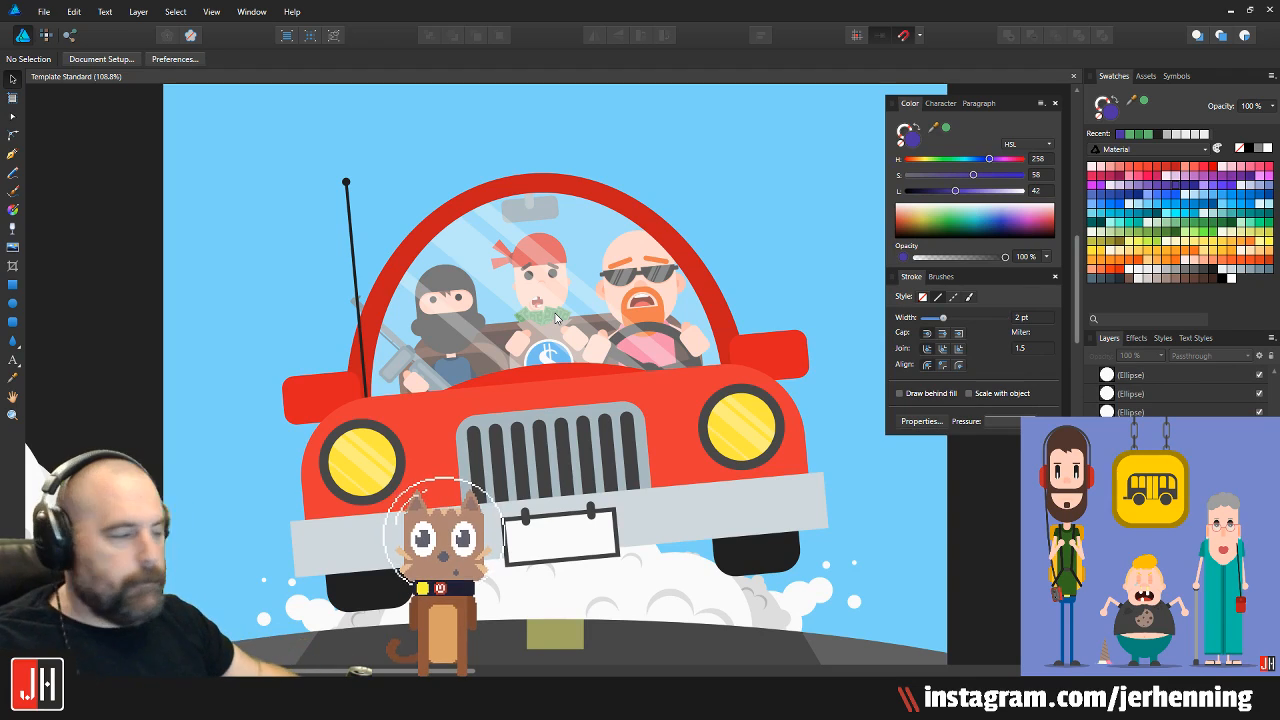
{"action": "scroll", "coordinate": [608, 277], "scroll_direction": "up", "scroll_amount": 5}
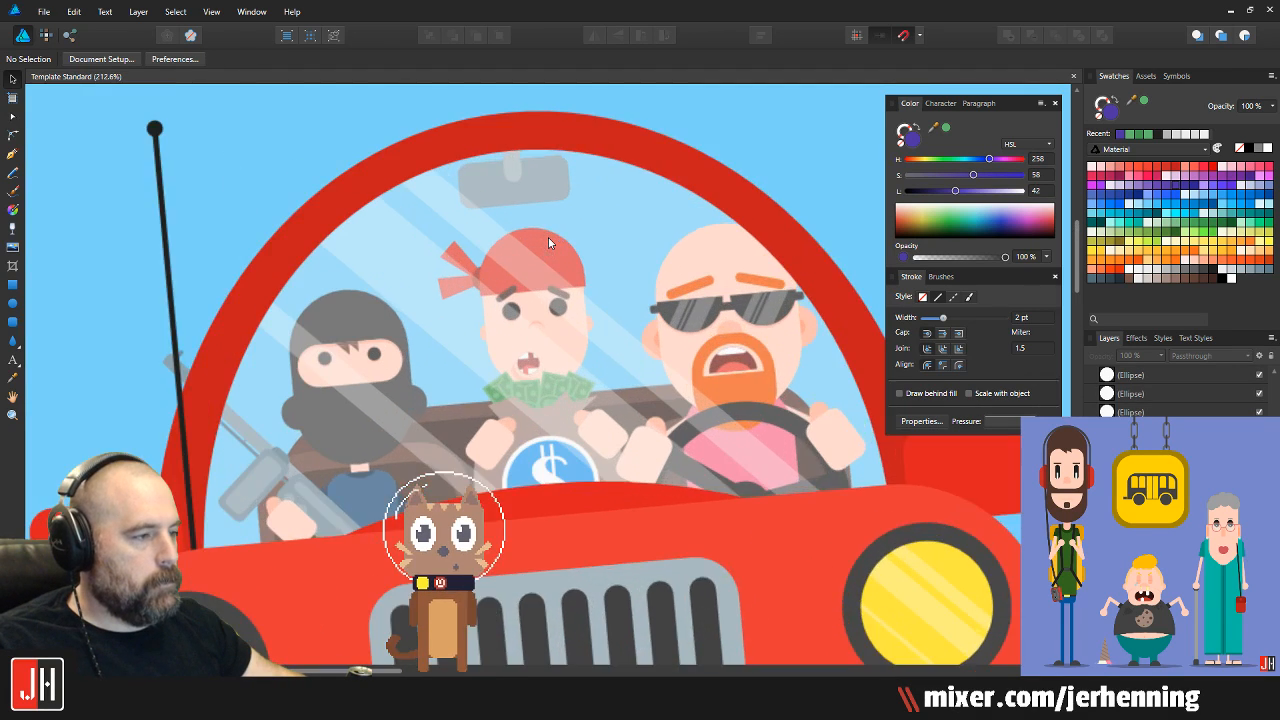
With the car body temporarily hidden, place a loose banknote copy in the air between the masked passenger and the red bandana
{"action": "left_click", "coordinate": [443, 419]}
{"action": "key", "text": "Delete"}
{"action": "left_click_drag", "start_coordinate": [443, 419], "coordinate": [444, 296]}
{"action": "left_click", "coordinate": [634, 338]}
{"action": "scroll", "coordinate": [479, 160], "scroll_direction": "up", "scroll_amount": 2}
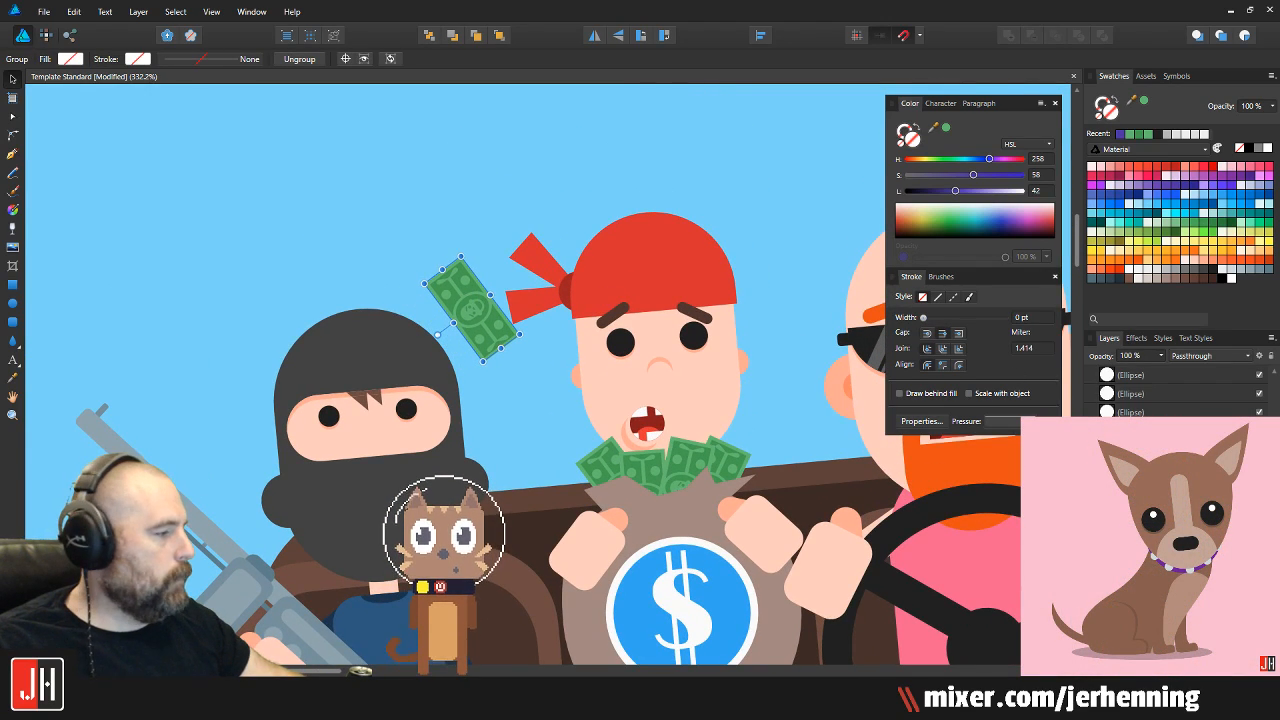
{"action": "left_click", "coordinate": [1259, 543]}
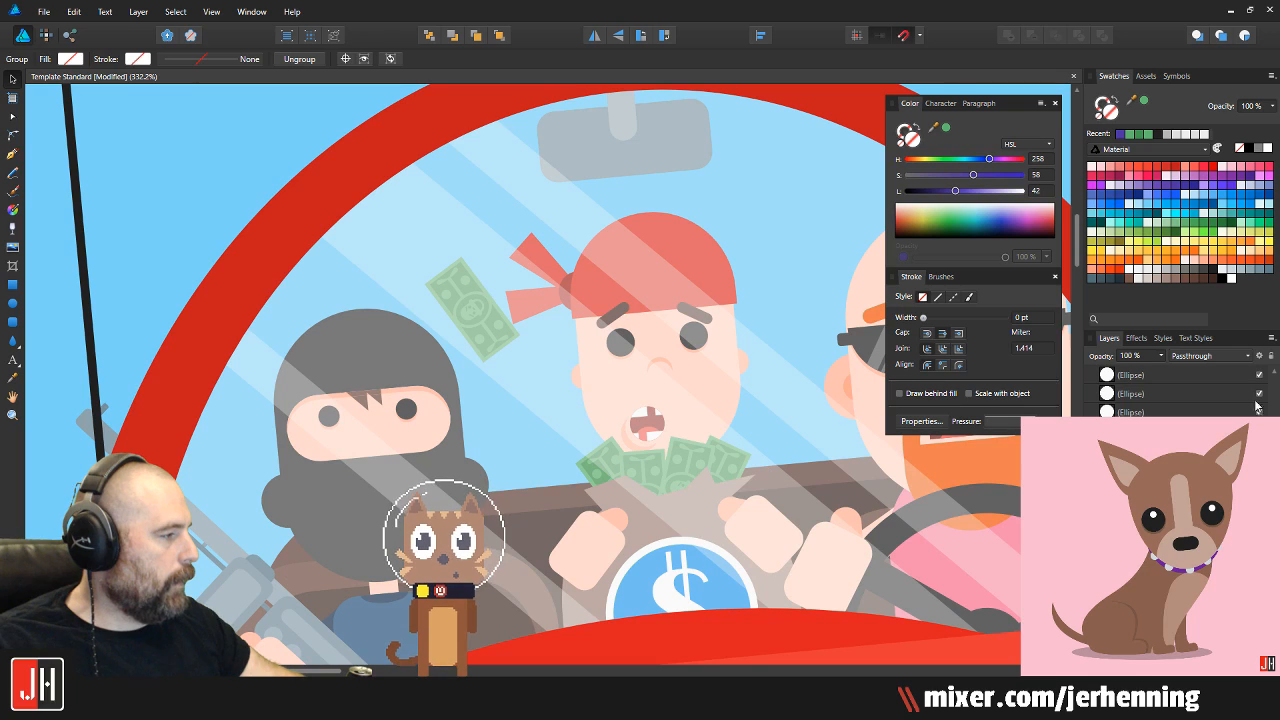
Move the loose banknote into the air between the middle passenger and the driver and tilt it the opposite way
{"action": "scroll", "coordinate": [531, 400], "scroll_direction": "down", "scroll_amount": 5}
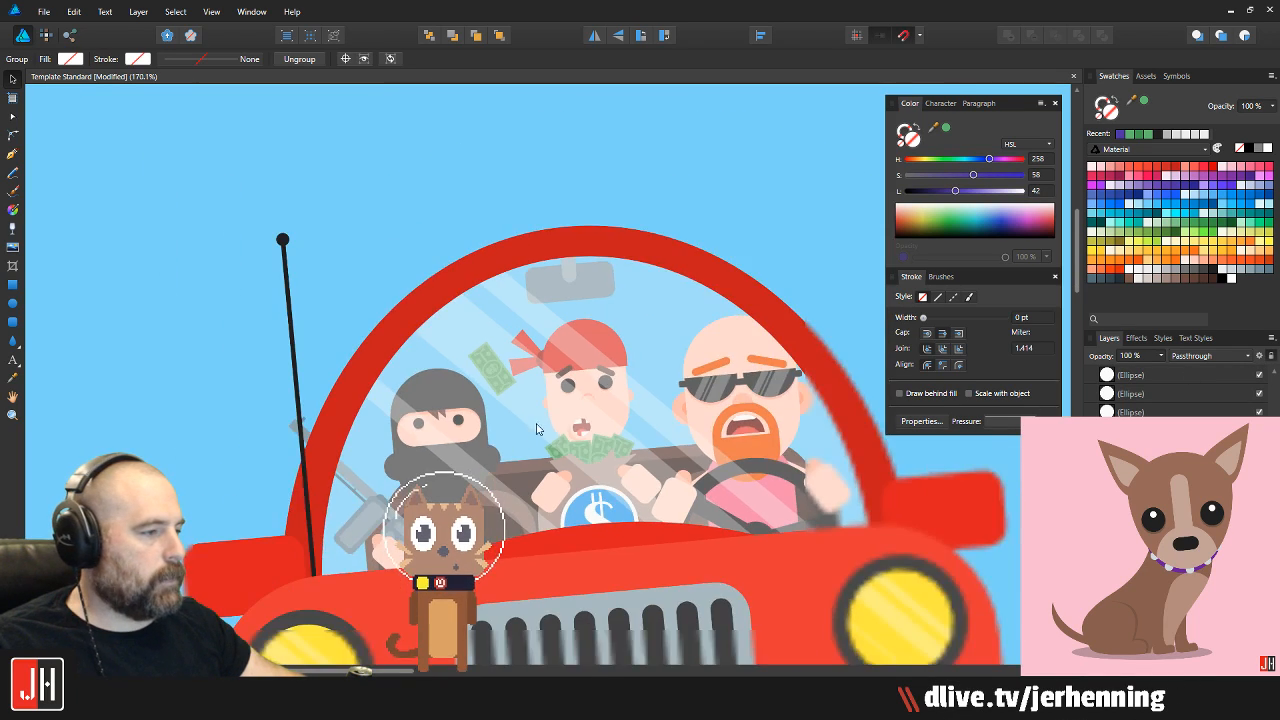
{"action": "left_click", "coordinate": [533, 350]}
{"action": "scroll", "coordinate": [535, 352], "scroll_direction": "up", "scroll_amount": 3}
{"action": "left_click", "coordinate": [484, 416]}
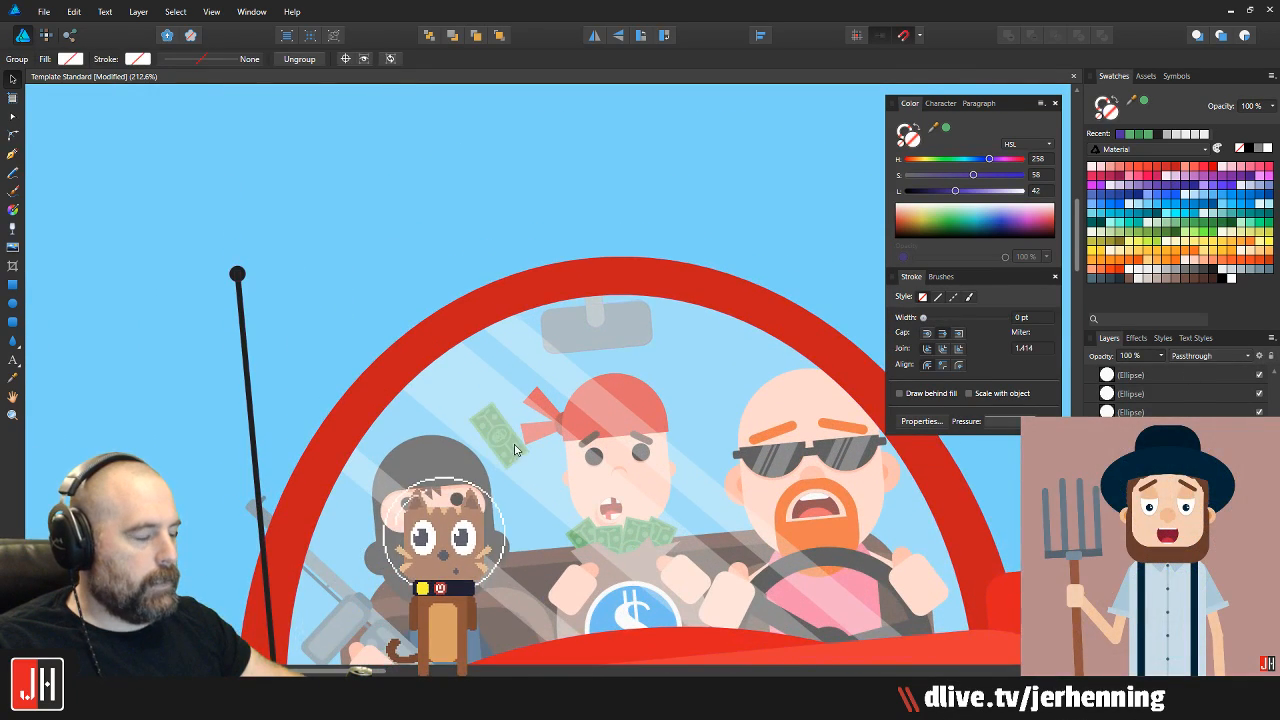
{"action": "scroll", "coordinate": [302, 303], "scroll_direction": "down", "scroll_amount": 2}
{"action": "scroll", "coordinate": [302, 303], "scroll_direction": "up", "scroll_amount": 3}
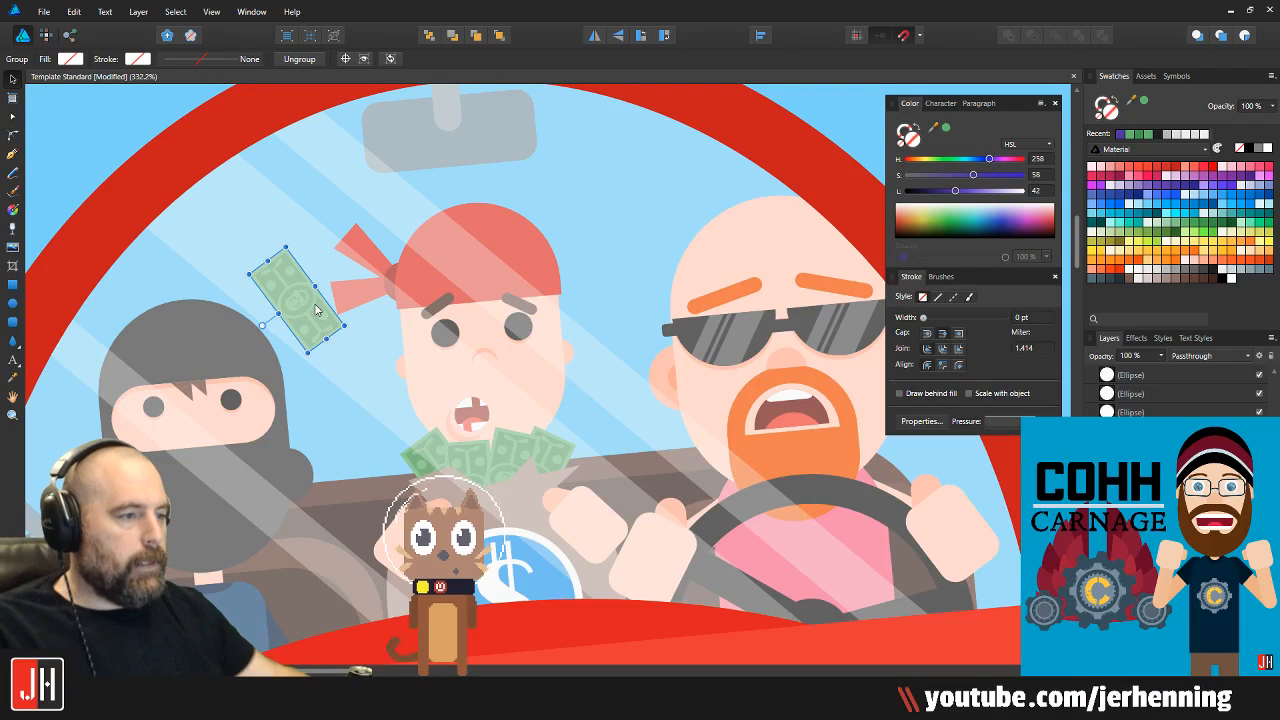
{"action": "scroll", "coordinate": [322, 313], "scroll_direction": "down", "scroll_amount": 3}
{"action": "scroll", "coordinate": [283, 313], "scroll_direction": "up", "scroll_amount": 2}
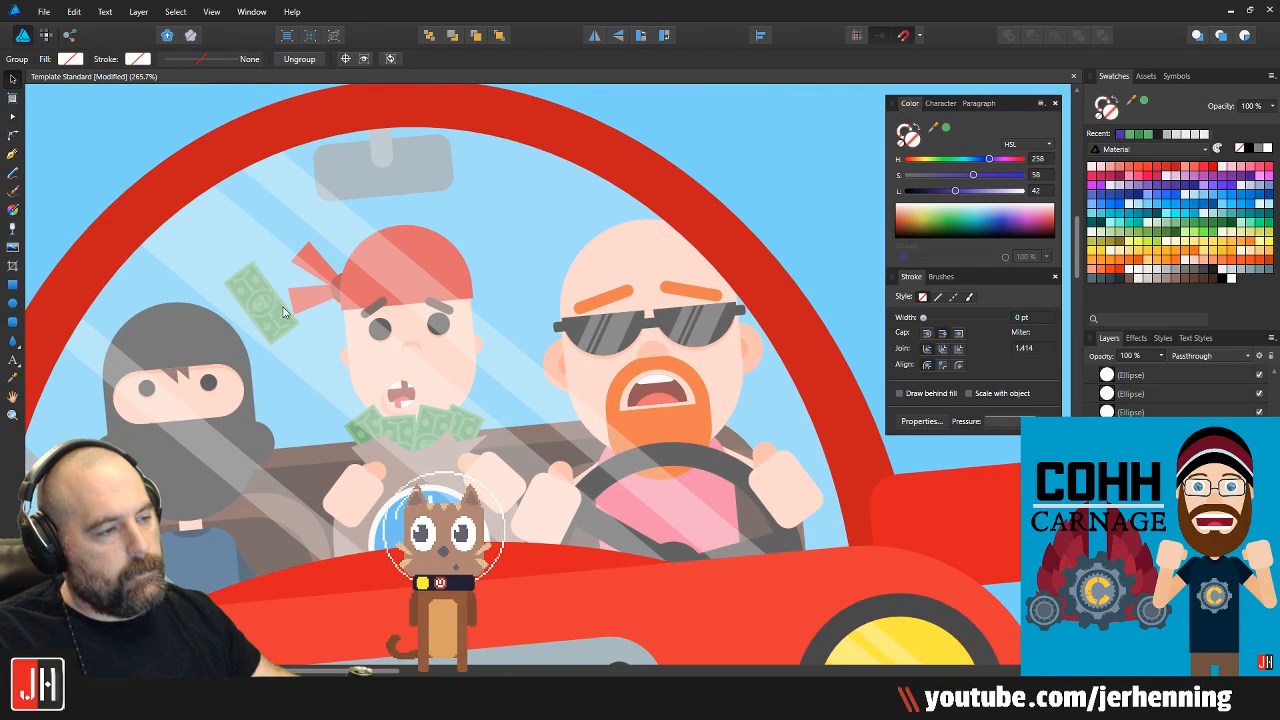
{"action": "left_click_drag", "start_coordinate": [263, 311], "coordinate": [531, 235]}
{"action": "scroll", "coordinate": [531, 235], "scroll_direction": "down", "scroll_amount": 2}
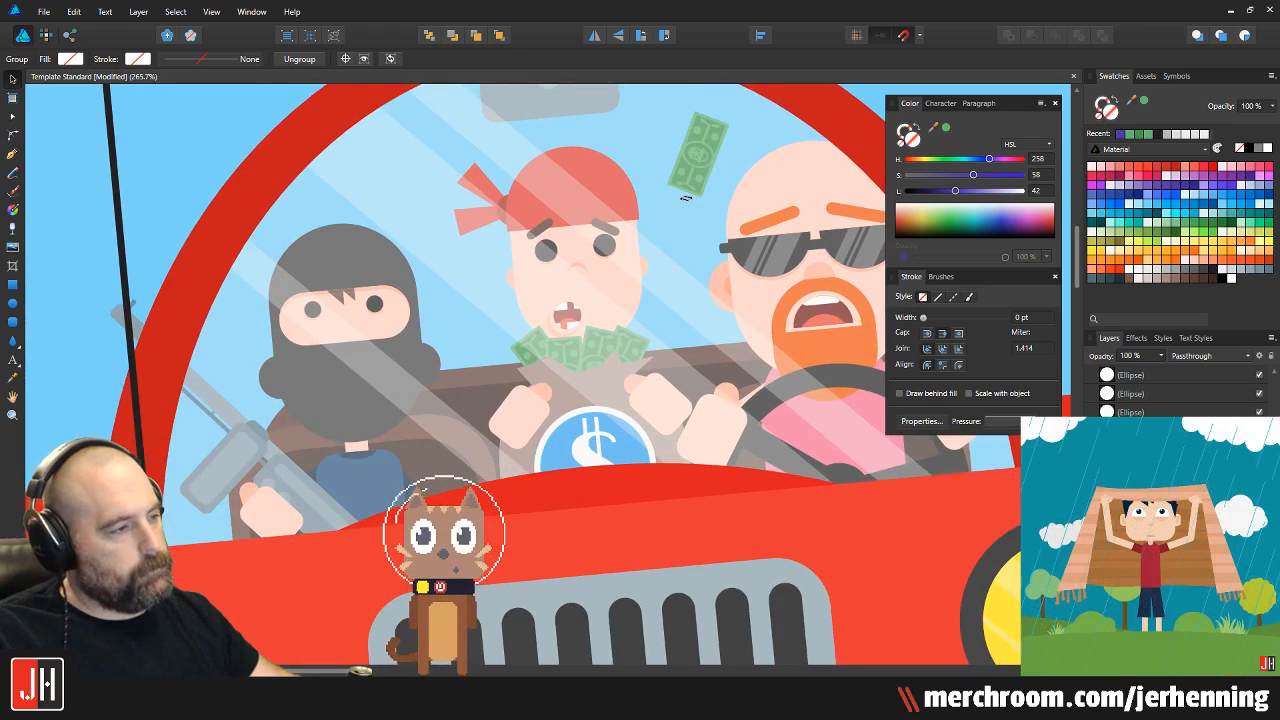
{"action": "scroll", "coordinate": [450, 300], "scroll_direction": "down", "scroll_amount": 1}
{"action": "scroll", "coordinate": [344, 376], "scroll_direction": "up", "scroll_amount": 3}
Place a copy of the loose banknote above the masked passenger, tilt it differently, and bring it in front of the hood
{"action": "key", "text": "ctrl+v"}
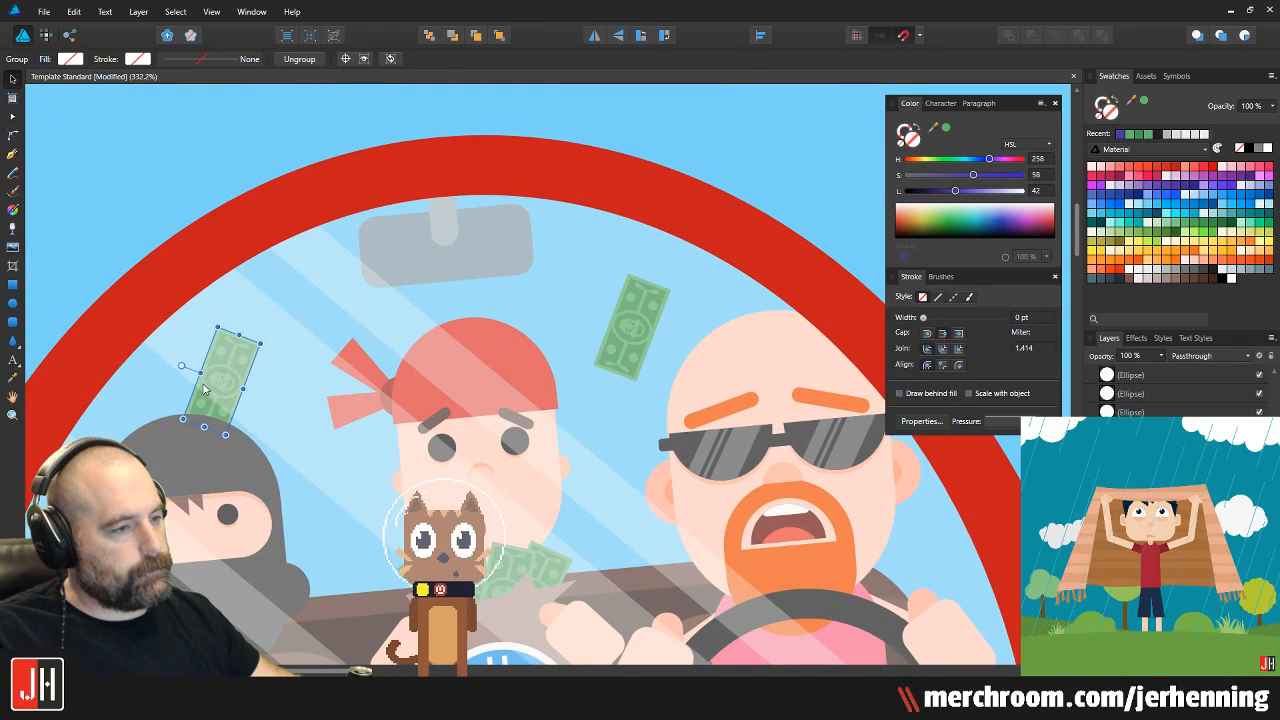
{"action": "left_click_drag", "start_coordinate": [180, 366], "coordinate": [177, 418]}
{"action": "left_click_drag", "start_coordinate": [243, 392], "coordinate": [257, 444]}
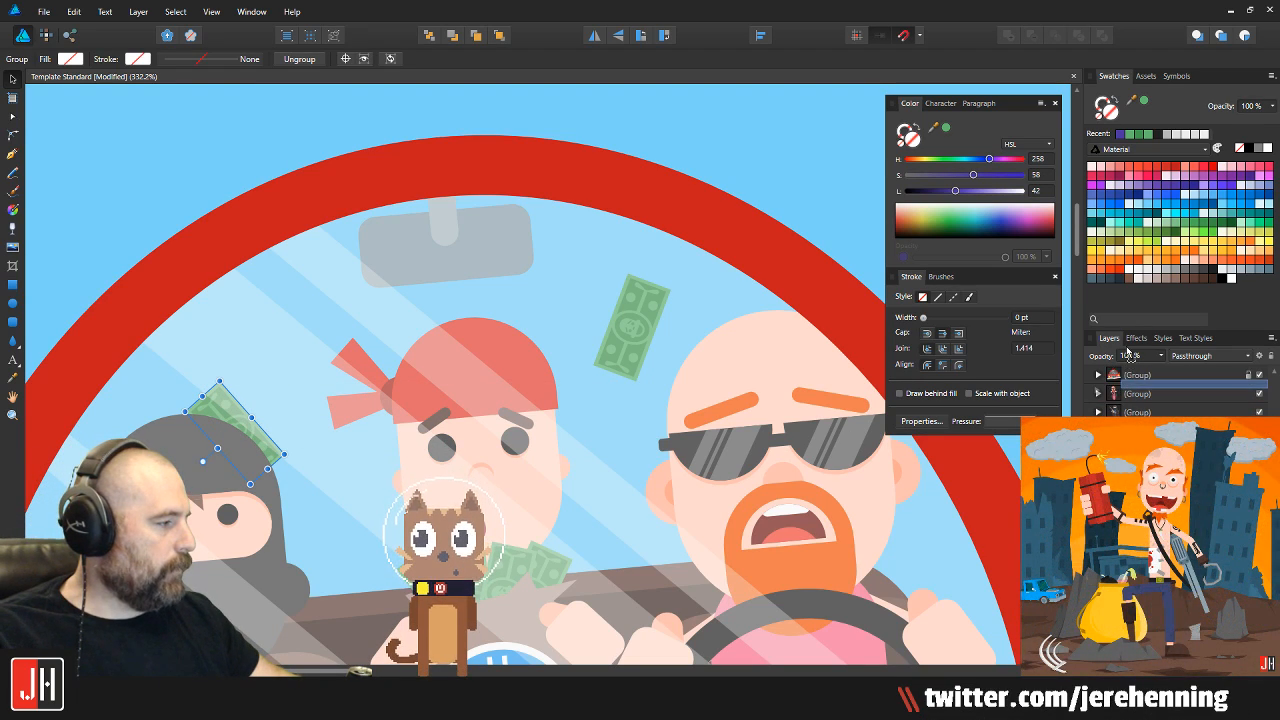
{"action": "key", "text": "ctrl+shift+bracketright"}
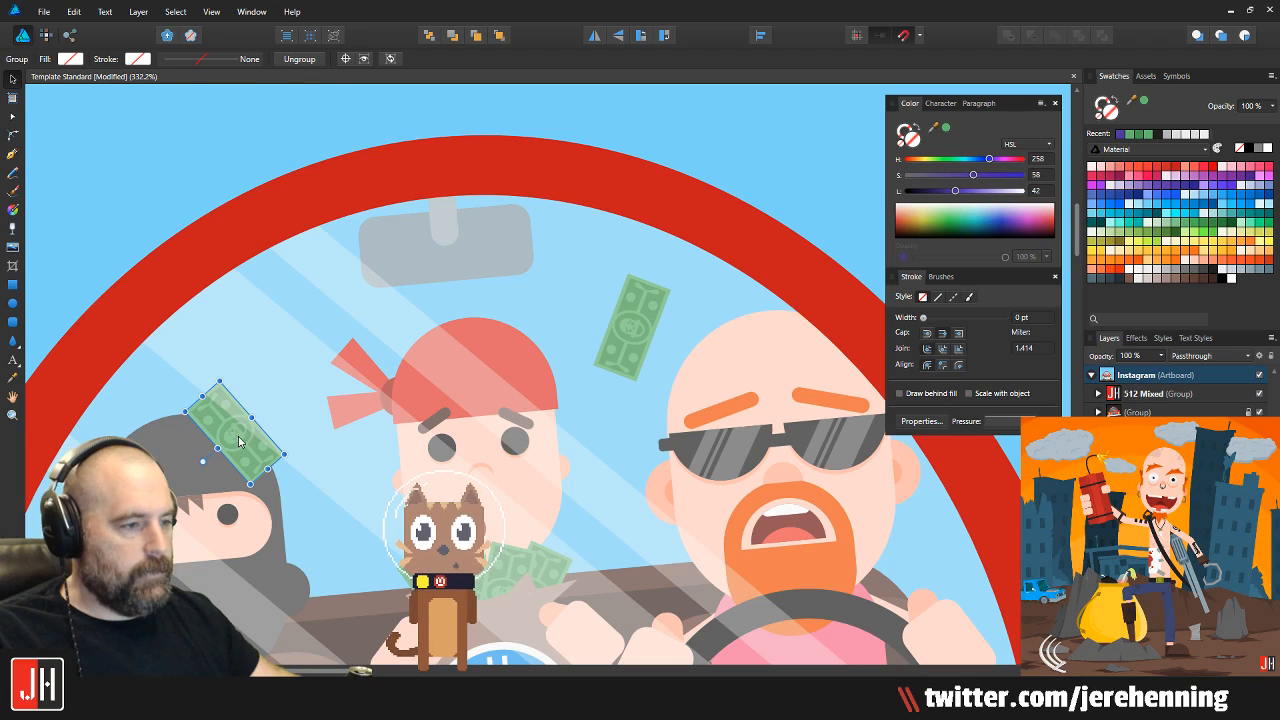
{"action": "left_click_drag", "start_coordinate": [227, 444], "coordinate": [240, 415]}
{"action": "scroll", "coordinate": [241, 416], "scroll_direction": "down", "scroll_amount": 5}
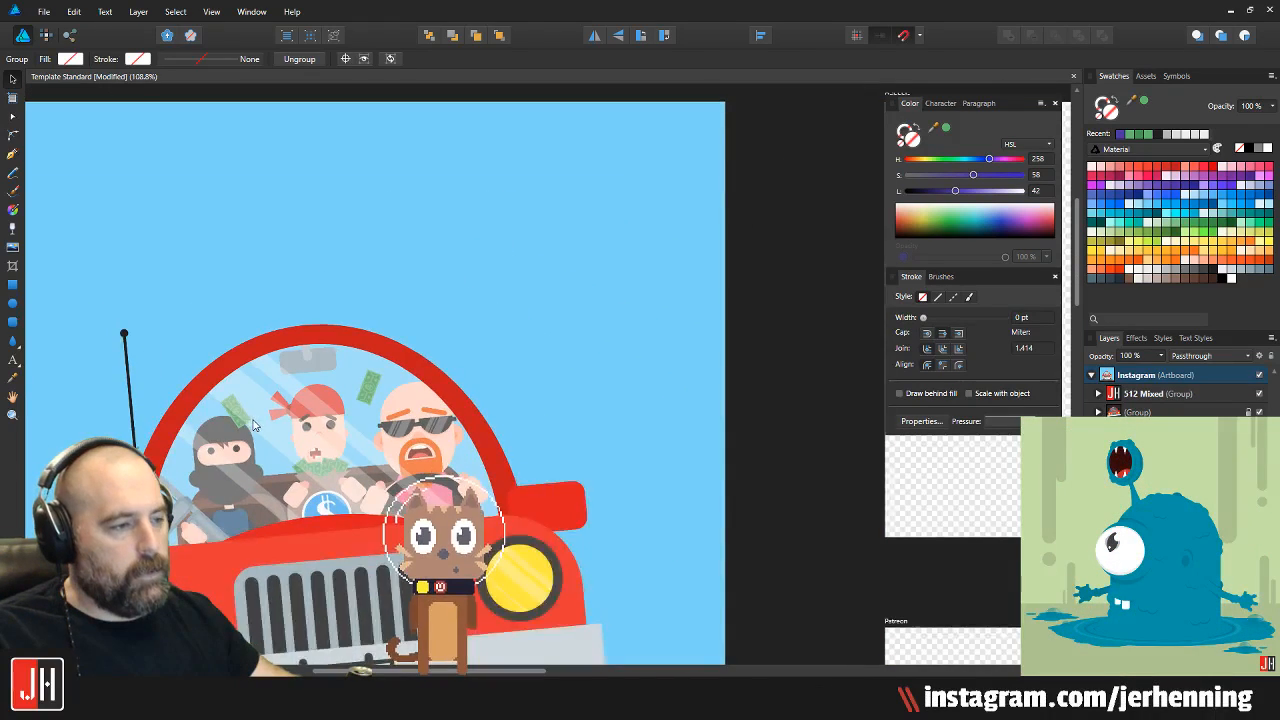
{"action": "scroll", "coordinate": [400, 380], "scroll_direction": "down", "scroll_amount": 3}
{"action": "scroll", "coordinate": [414, 400], "scroll_direction": "up", "scroll_amount": 3}
{"action": "key", "text": "ctrl+d"}
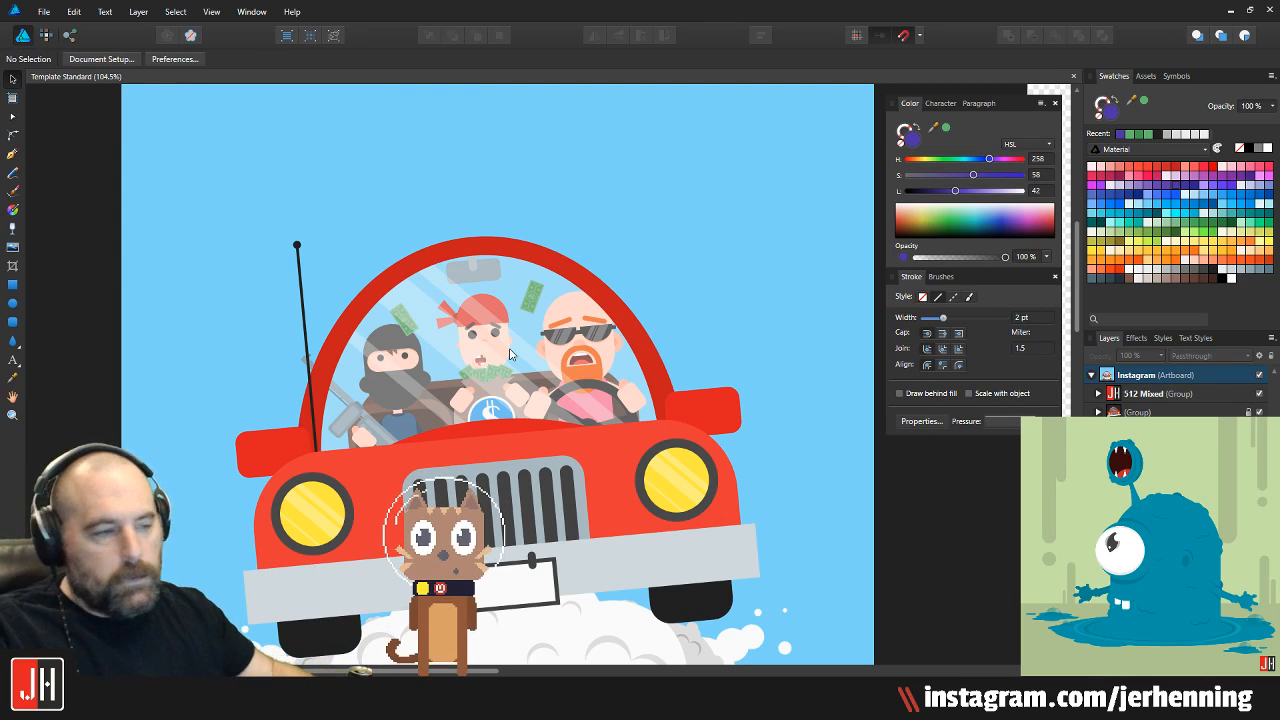
{"action": "scroll", "coordinate": [462, 334], "scroll_direction": "up", "scroll_amount": 3}
{"action": "left_click", "coordinate": [680, 380]}
{"action": "left_click", "coordinate": [331, 442]}
{"action": "left_click_drag", "start_coordinate": [331, 442], "coordinate": [326, 353]}
{"action": "left_click", "coordinate": [512, 380]}
{"action": "left_click_drag", "start_coordinate": [663, 277], "coordinate": [635, 336]}
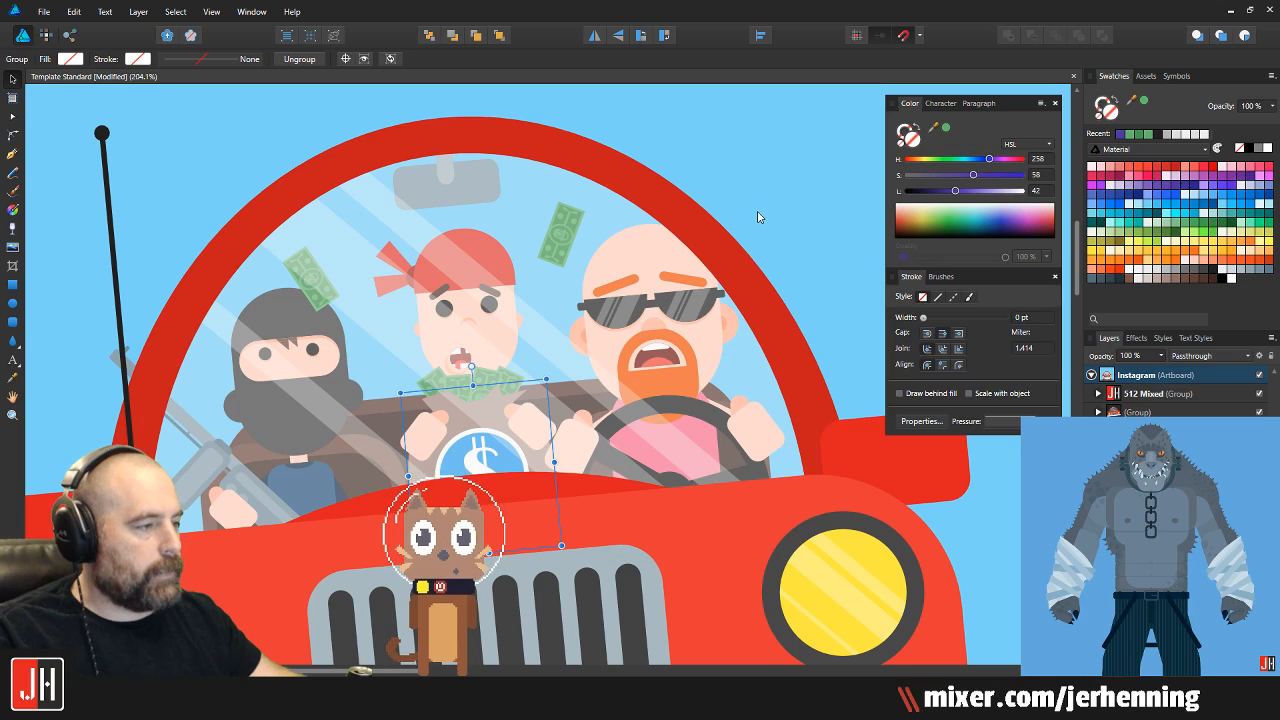
Select the car body group, lock it, and clear the selection
{"action": "left_click", "coordinate": [1226, 412]}
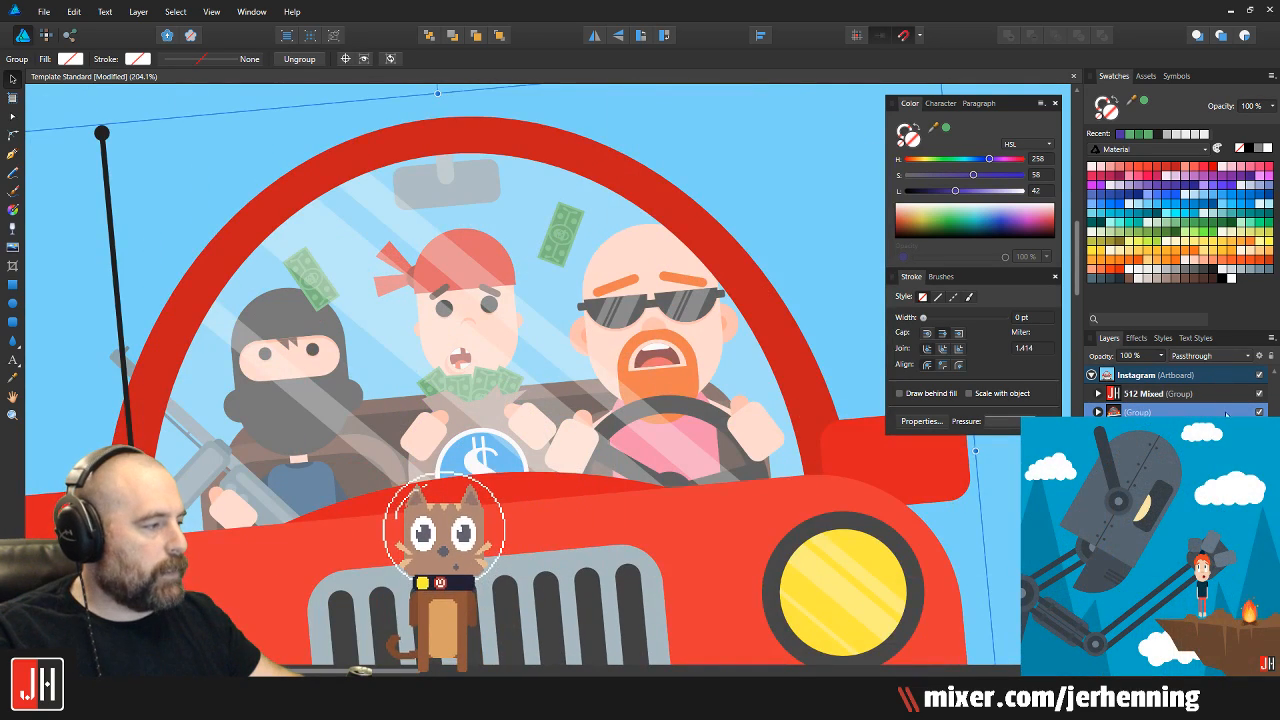
{"action": "double_click", "coordinate": [1207, 412]}
{"action": "key", "text": "Escape"}
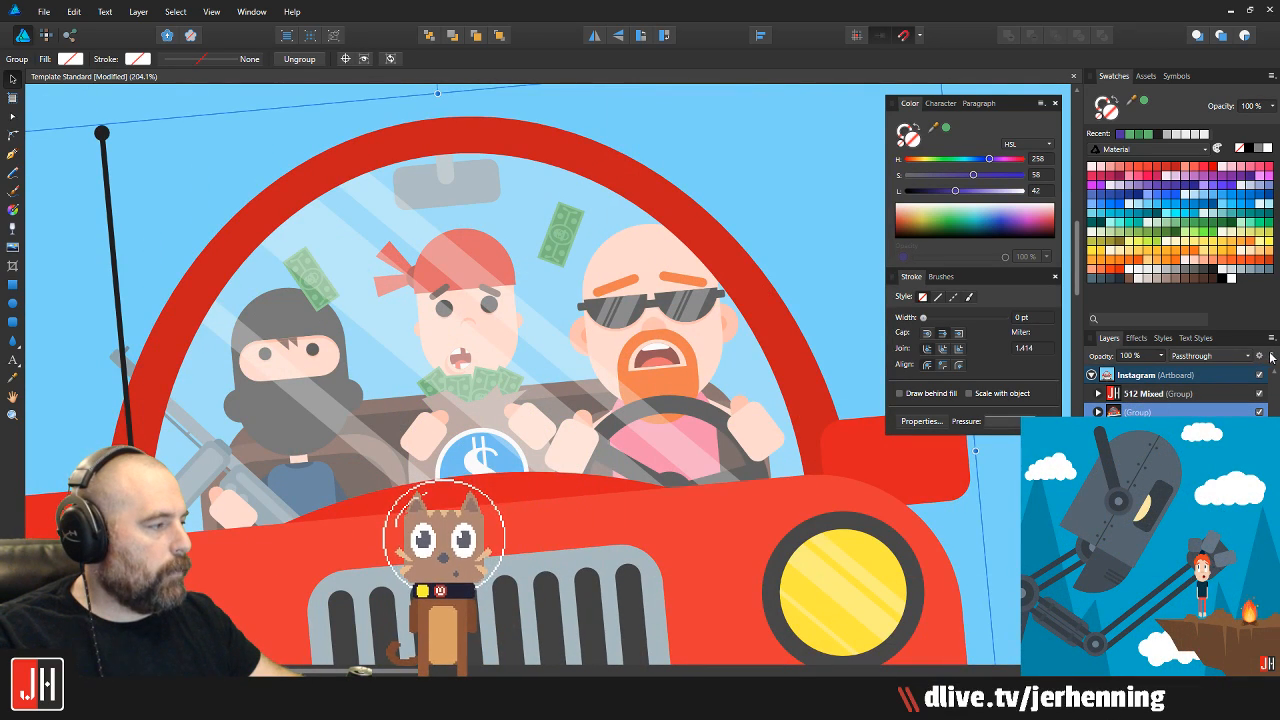
{"action": "key", "text": "ctrl+d"}
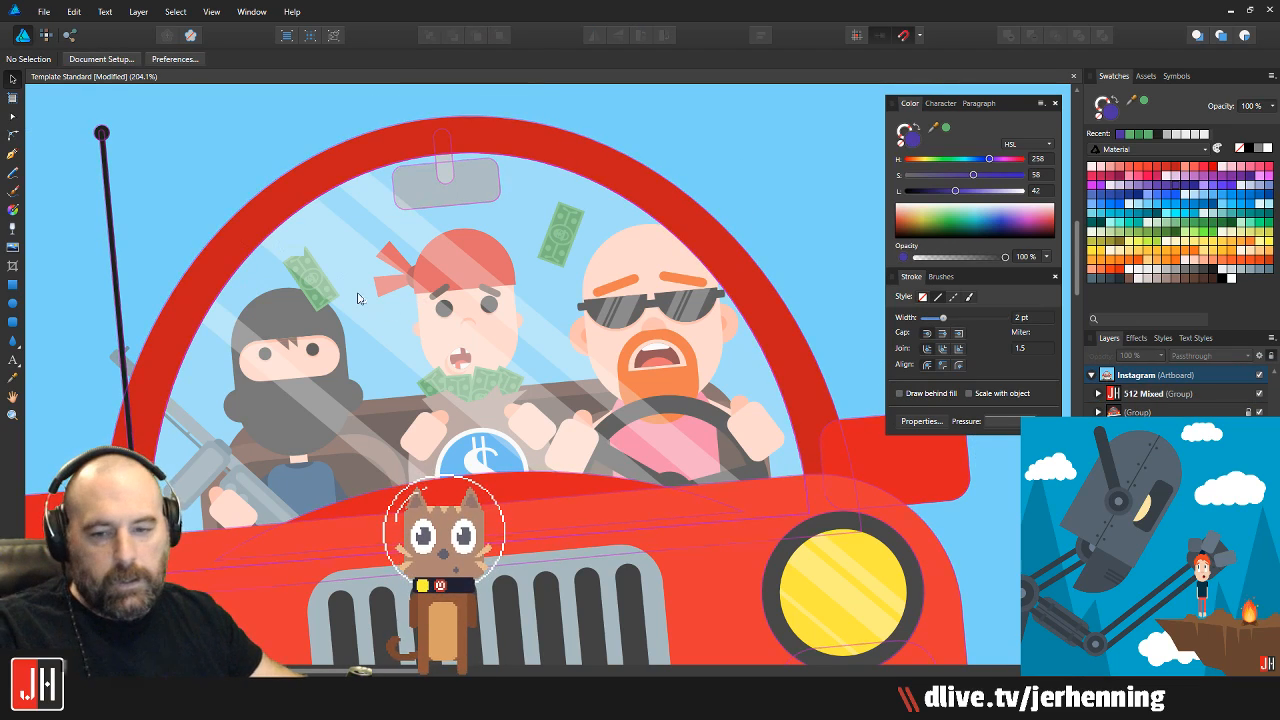
Add two more differently tilted banknote copies, one over the masked passenger's torso and one beside the driver's beard, and deselect
{"action": "left_click", "coordinate": [308, 284]}
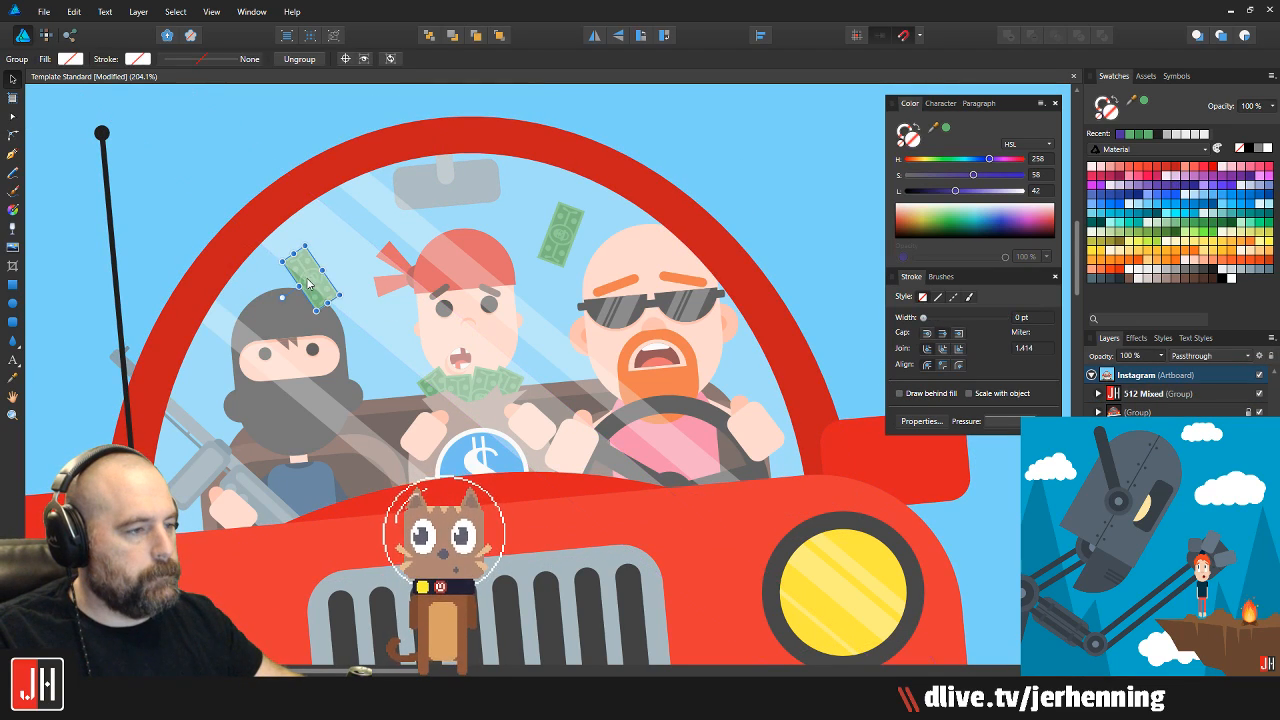
{"action": "left_click_drag", "start_coordinate": [310, 283], "coordinate": [356, 487]}
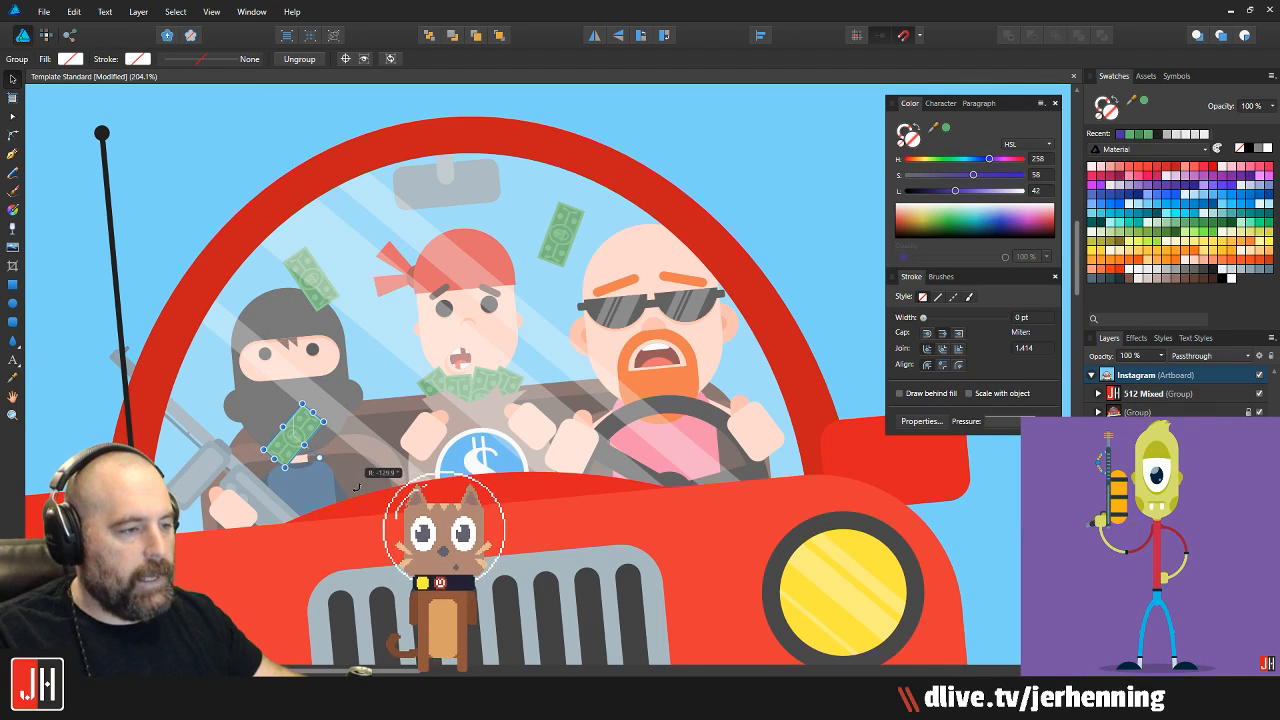
{"action": "left_click_drag", "start_coordinate": [287, 447], "coordinate": [738, 388]}
{"action": "key", "text": "ctrl+d"}
{"action": "scroll", "coordinate": [738, 388], "scroll_direction": "down", "scroll_amount": 3}
{"action": "scroll", "coordinate": [489, 365], "scroll_direction": "up", "scroll_amount": 3}
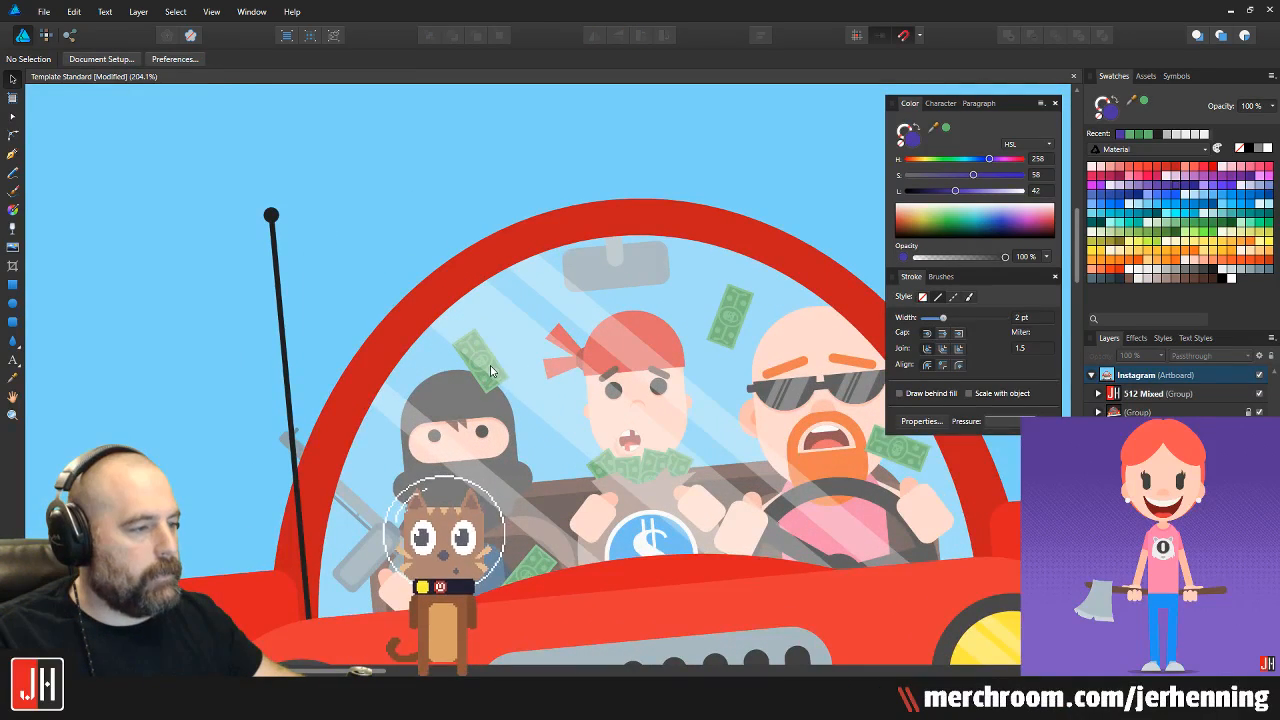
Add two more tilted banknote copies, one beside the masked passenger's head and one between the middle passenger and the driver
{"action": "left_click", "coordinate": [489, 365]}
{"action": "left_click", "coordinate": [513, 271]}
{"action": "left_click_drag", "start_coordinate": [493, 263], "coordinate": [406, 357]}
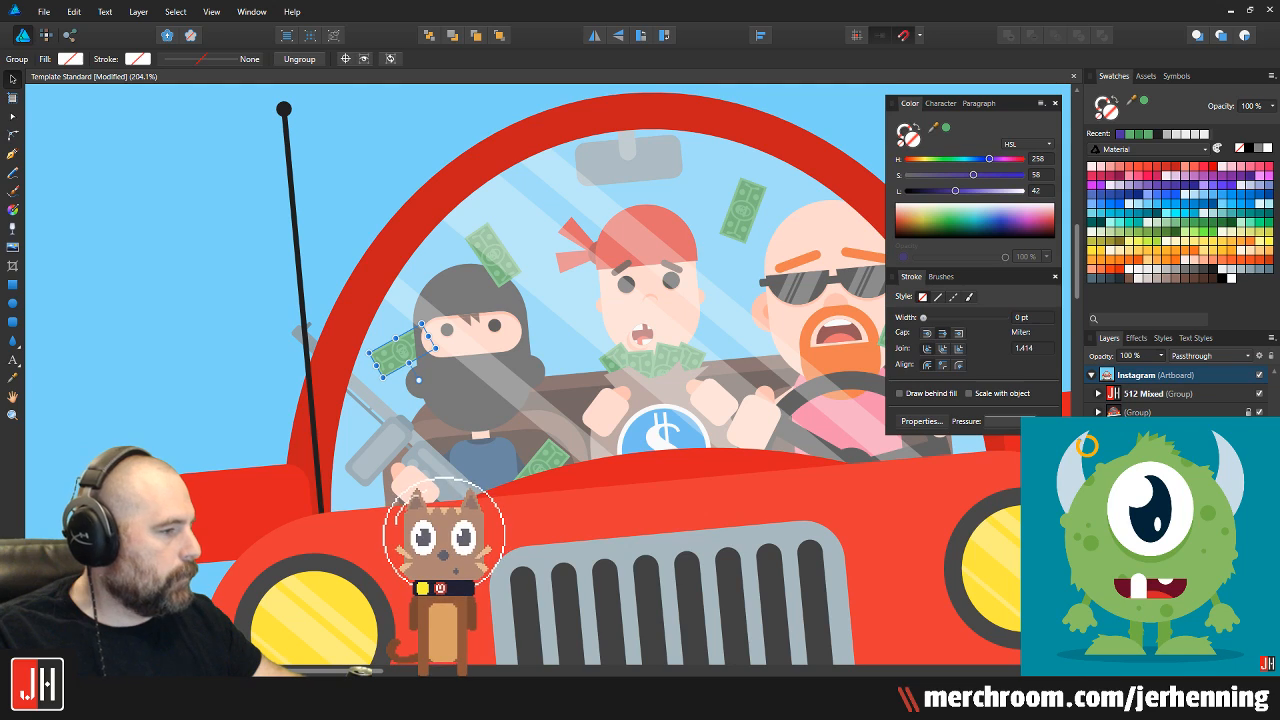
{"action": "scroll", "coordinate": [587, 380], "scroll_direction": "up", "scroll_amount": 2}
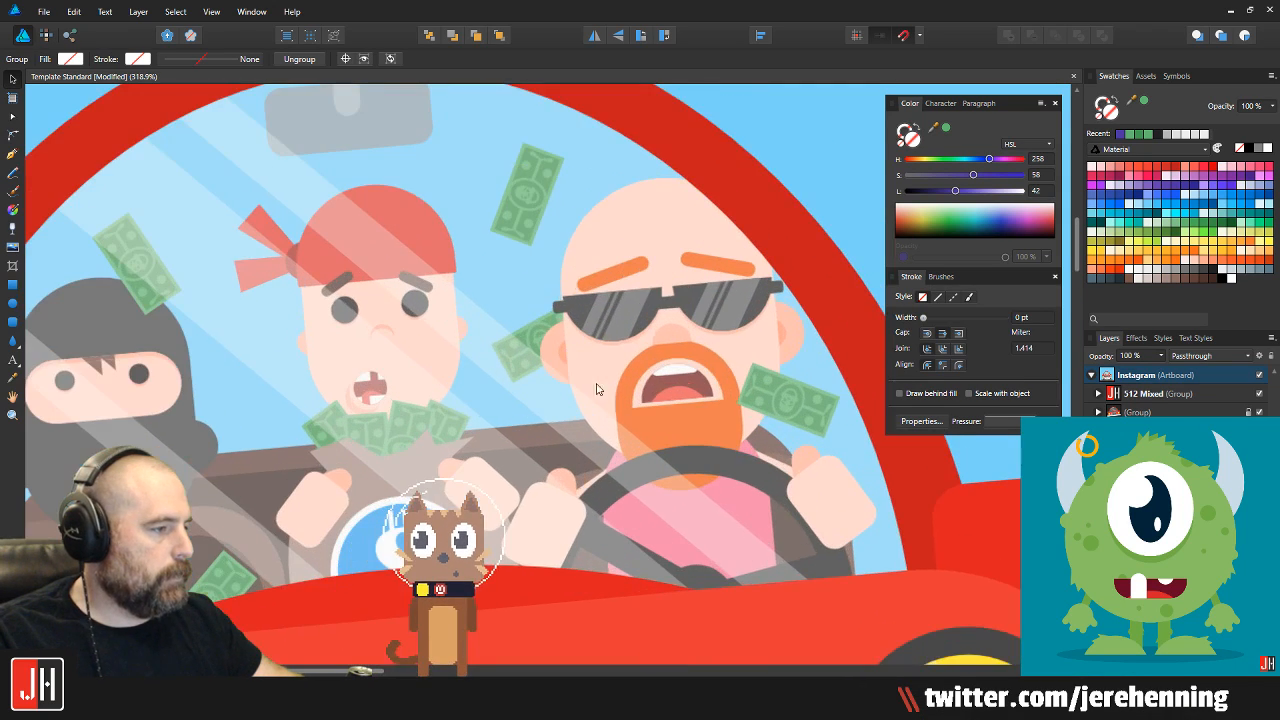
{"action": "left_click_drag", "start_coordinate": [538, 347], "coordinate": [566, 356]}
{"action": "scroll", "coordinate": [590, 355], "scroll_direction": "down", "scroll_amount": 8}
{"action": "key", "text": "ctrl+d"}
{"action": "scroll", "coordinate": [537, 397], "scroll_direction": "up", "scroll_amount": 5}
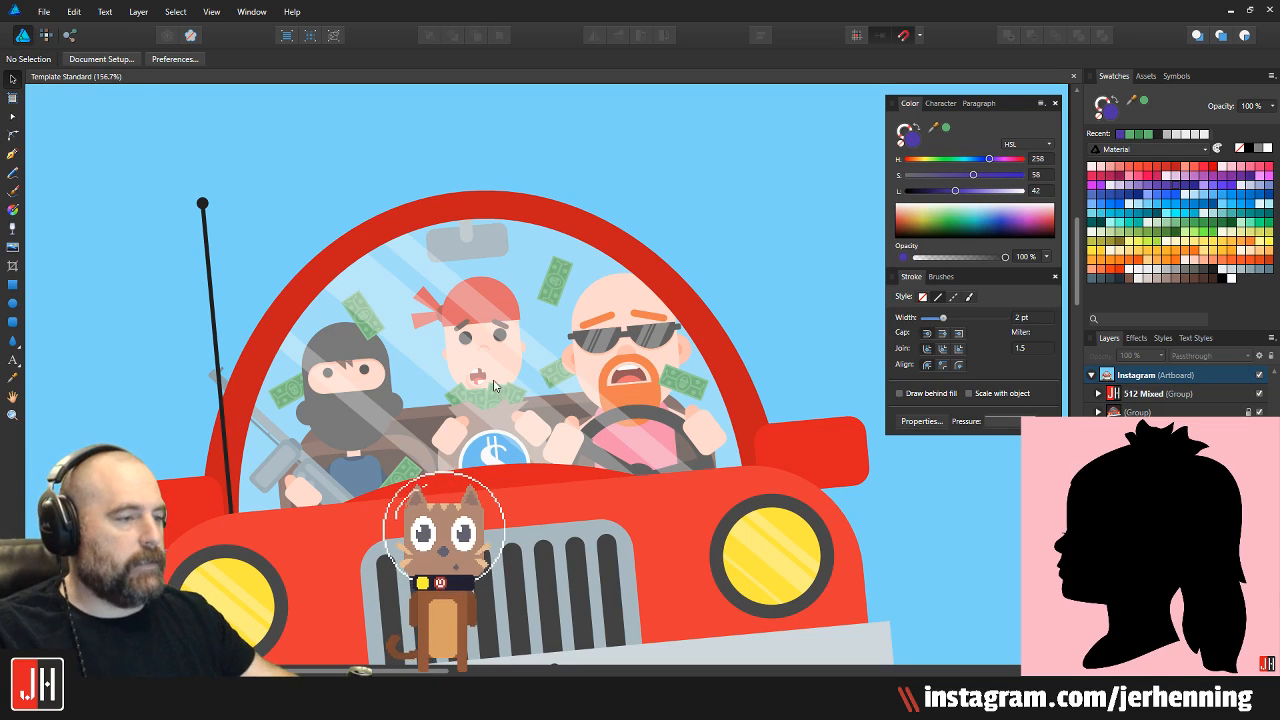
Place two differently tilted banknote copies in the sky outside the windshield on the driver's side of the car
{"action": "left_click", "coordinate": [651, 377]}
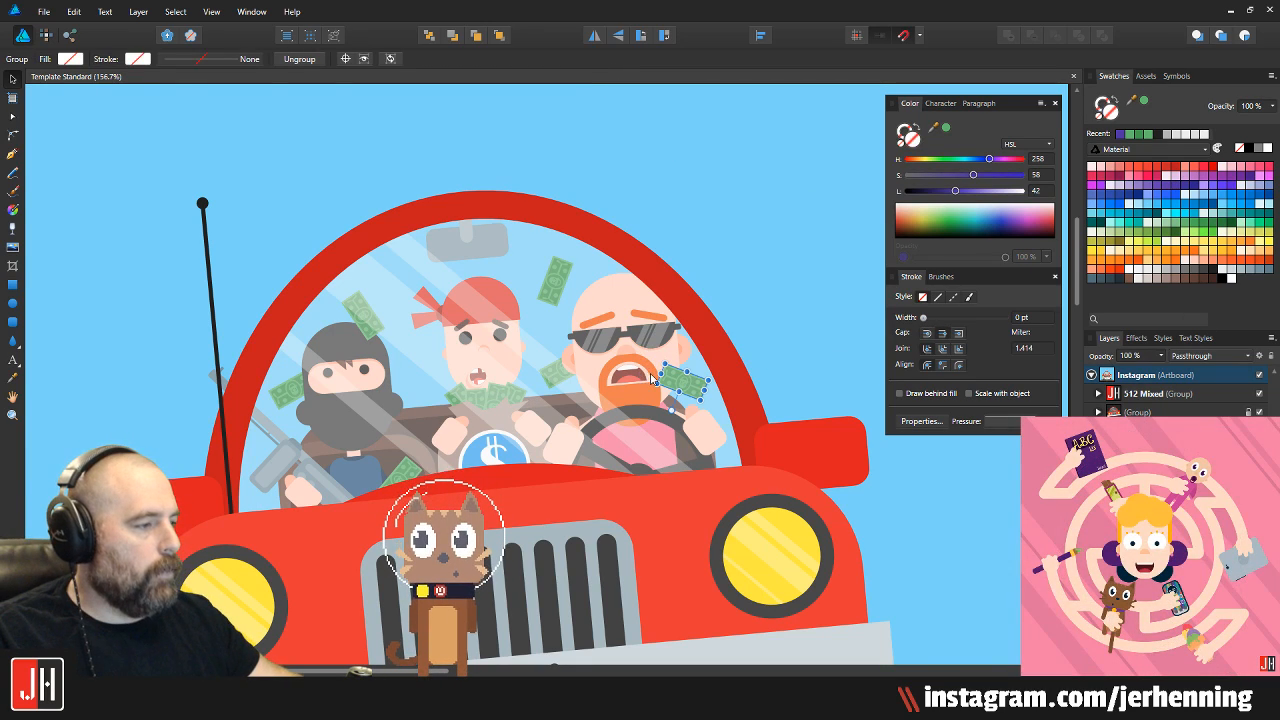
{"action": "left_click_drag", "start_coordinate": [675, 387], "coordinate": [683, 250]}
{"action": "left_click_drag", "start_coordinate": [805, 300], "coordinate": [605, 310]}
{"action": "left_click", "coordinate": [789, 216]}
{"action": "scroll", "coordinate": [789, 216], "scroll_direction": "down", "scroll_amount": 3}
{"action": "scroll", "coordinate": [789, 216], "scroll_direction": "down", "scroll_amount": 1}
{"action": "scroll", "coordinate": [560, 322], "scroll_direction": "up", "scroll_amount": 1}
{"action": "left_click_drag", "start_coordinate": [534, 331], "coordinate": [658, 299]}
{"action": "scroll", "coordinate": [658, 299], "scroll_direction": "up", "scroll_amount": 1}
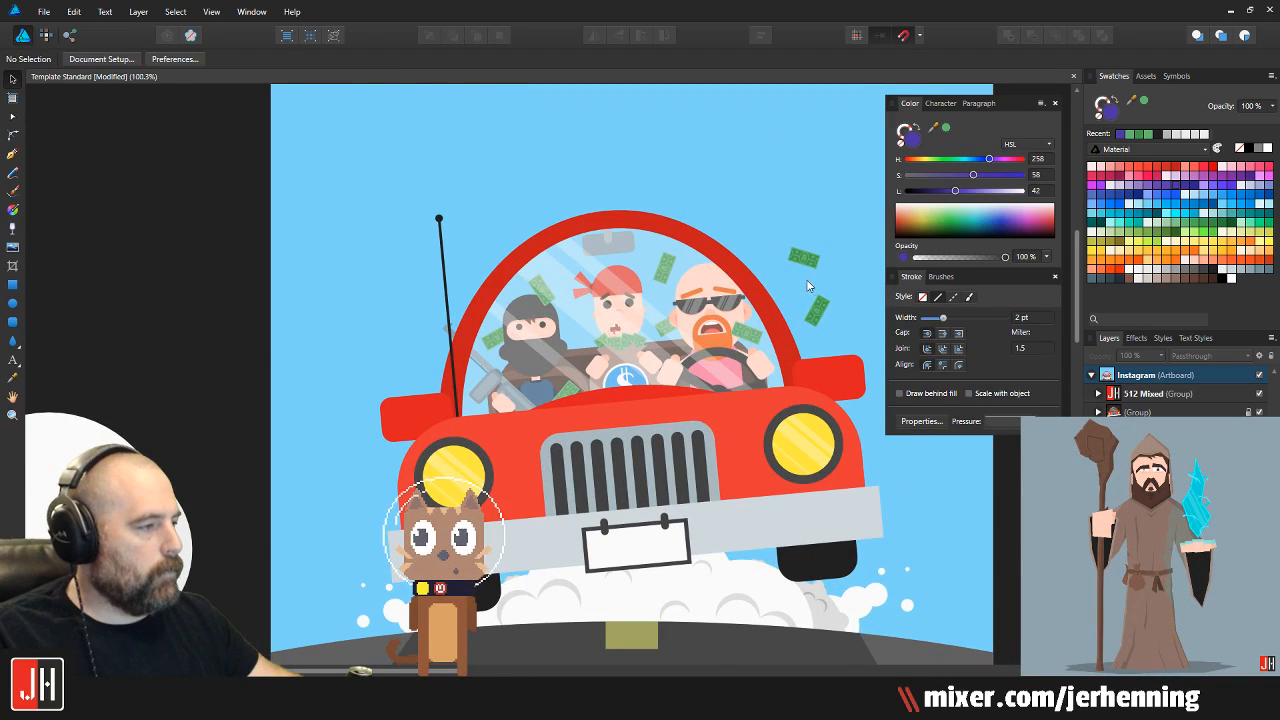
Place two differently tilted banknote copies outside the car on the masked passenger's side, near the antenna and the side mirror
{"action": "left_click", "coordinate": [808, 263]}
{"action": "left_click_drag", "start_coordinate": [337, 338], "coordinate": [432, 291]}
{"action": "key", "text": "ctrl+z"}
{"action": "scroll", "coordinate": [423, 336], "scroll_direction": "up", "scroll_amount": 2}
{"action": "left_click_drag", "start_coordinate": [414, 399], "coordinate": [386, 233]}
{"action": "left_click", "coordinate": [414, 182]}
{"action": "scroll", "coordinate": [435, 206], "scroll_direction": "down", "scroll_amount": 5}
{"action": "scroll", "coordinate": [482, 203], "scroll_direction": "up", "scroll_amount": 3}
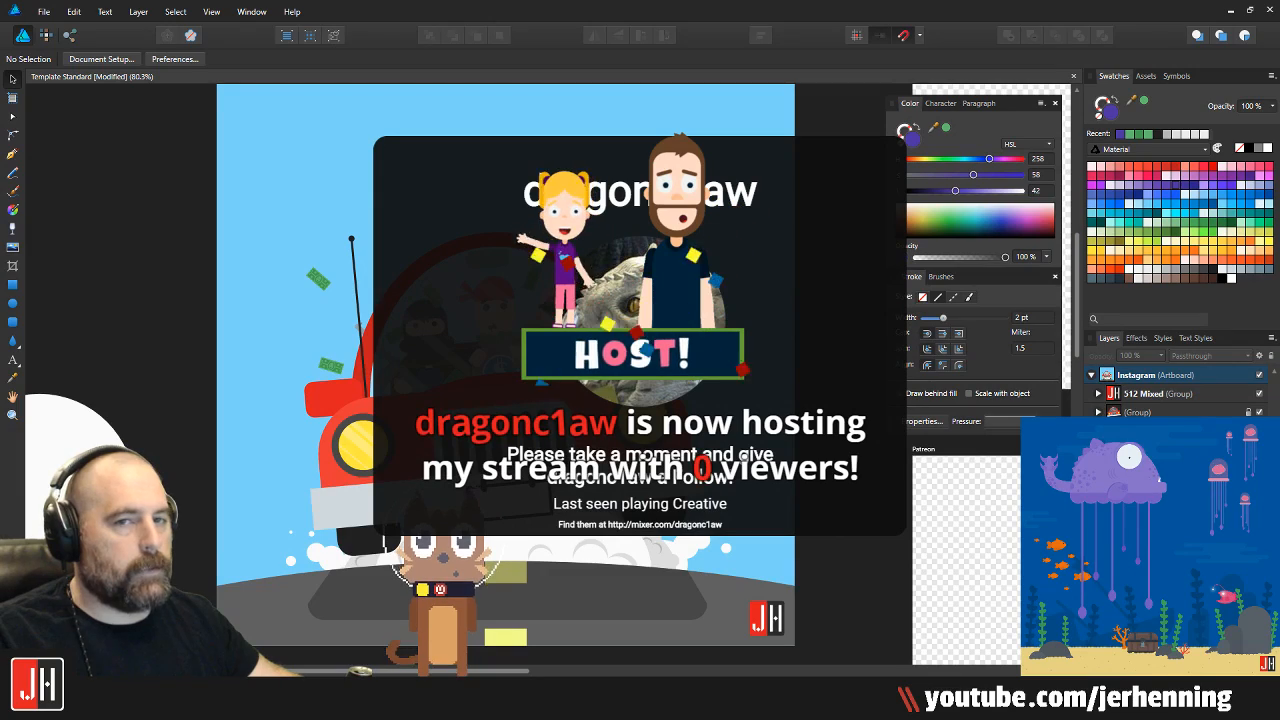
Add a third banknote copy farther out on the antenna side, rotate it to lie almost horizontally, and deselect
{"action": "scroll", "coordinate": [310, 317], "scroll_direction": "up", "scroll_amount": 3}
{"action": "scroll", "coordinate": [345, 395], "scroll_direction": "up", "scroll_amount": 3}
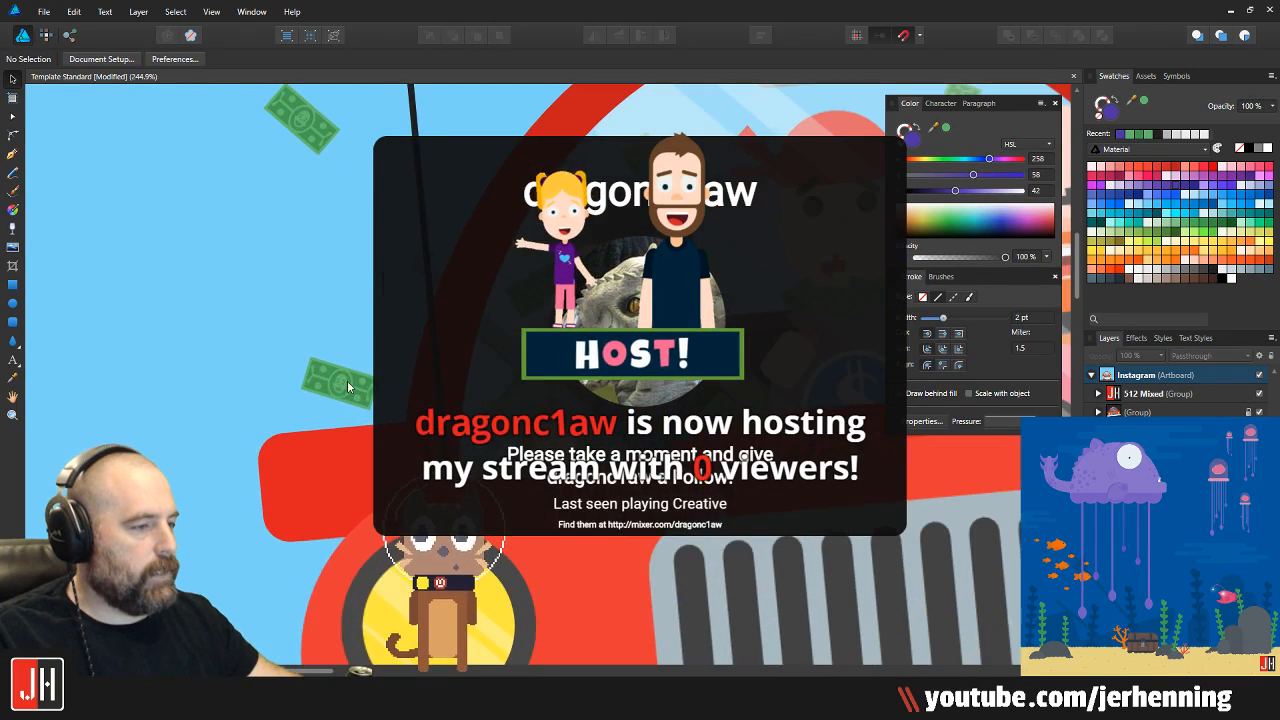
{"action": "left_click", "coordinate": [348, 378]}
{"action": "scroll", "coordinate": [320, 230], "scroll_direction": "down", "scroll_amount": 3}
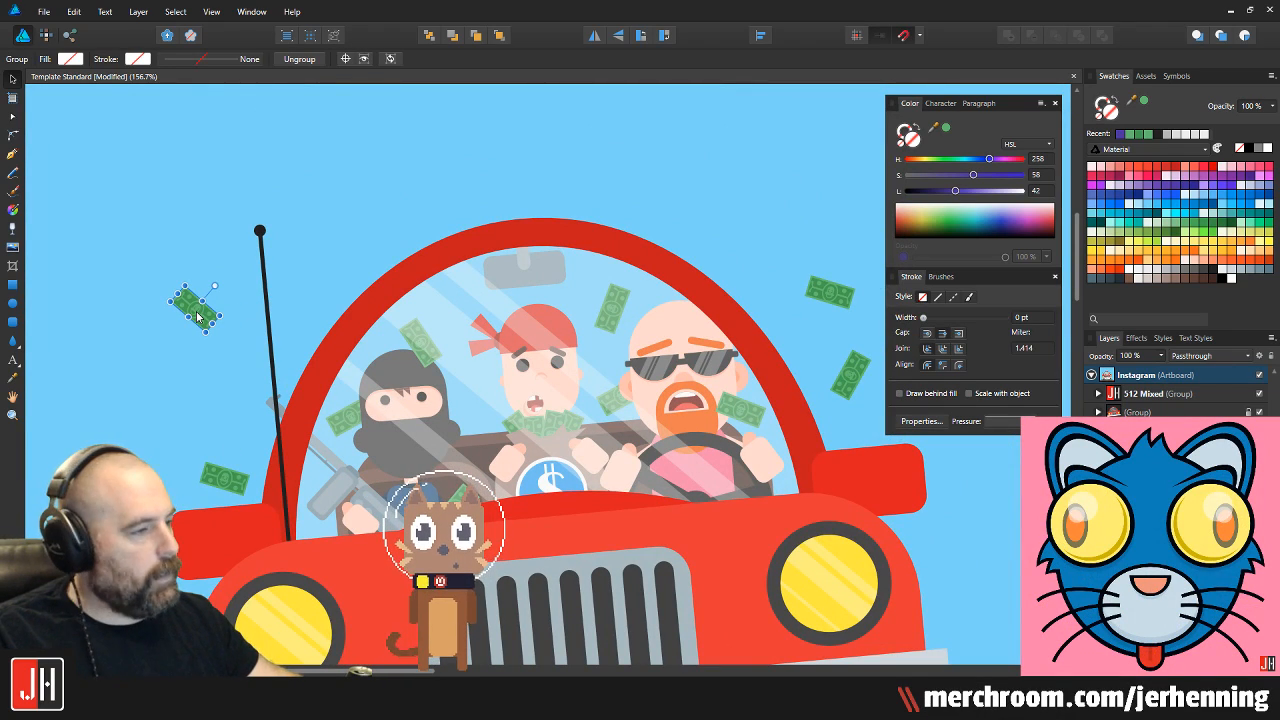
{"action": "left_click_drag", "start_coordinate": [198, 316], "coordinate": [113, 406]}
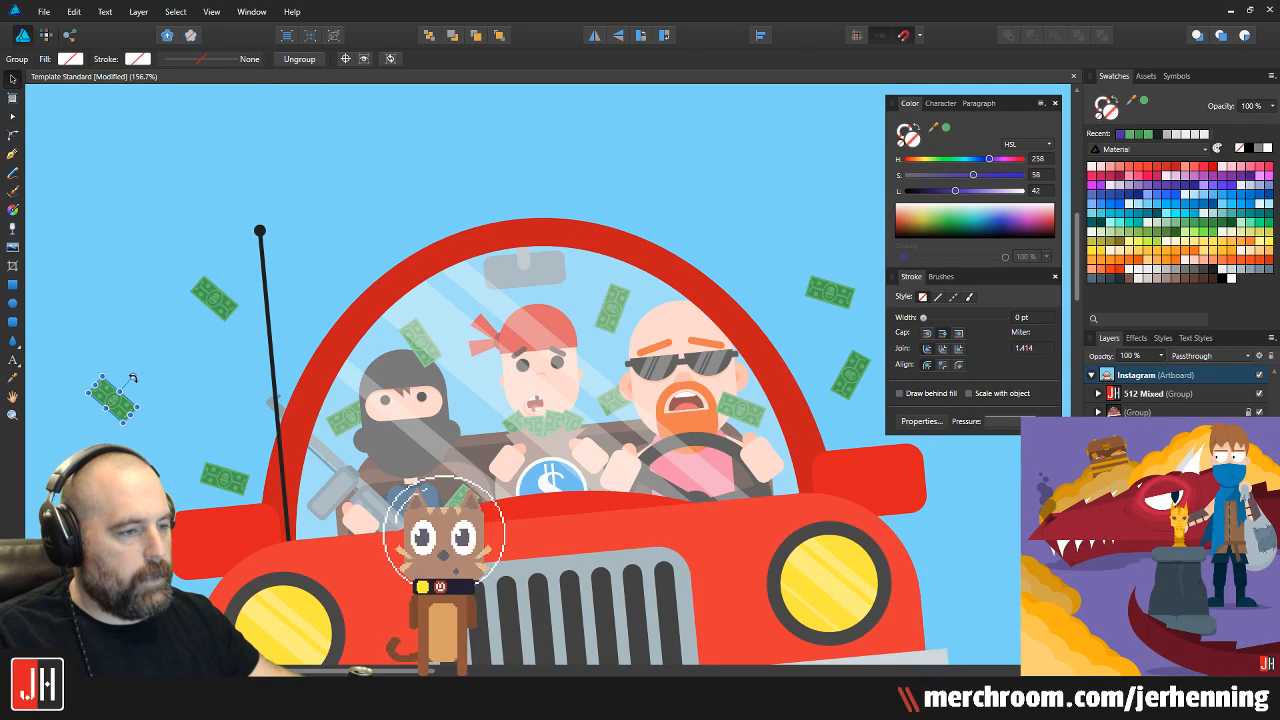
{"action": "left_click", "coordinate": [166, 366]}
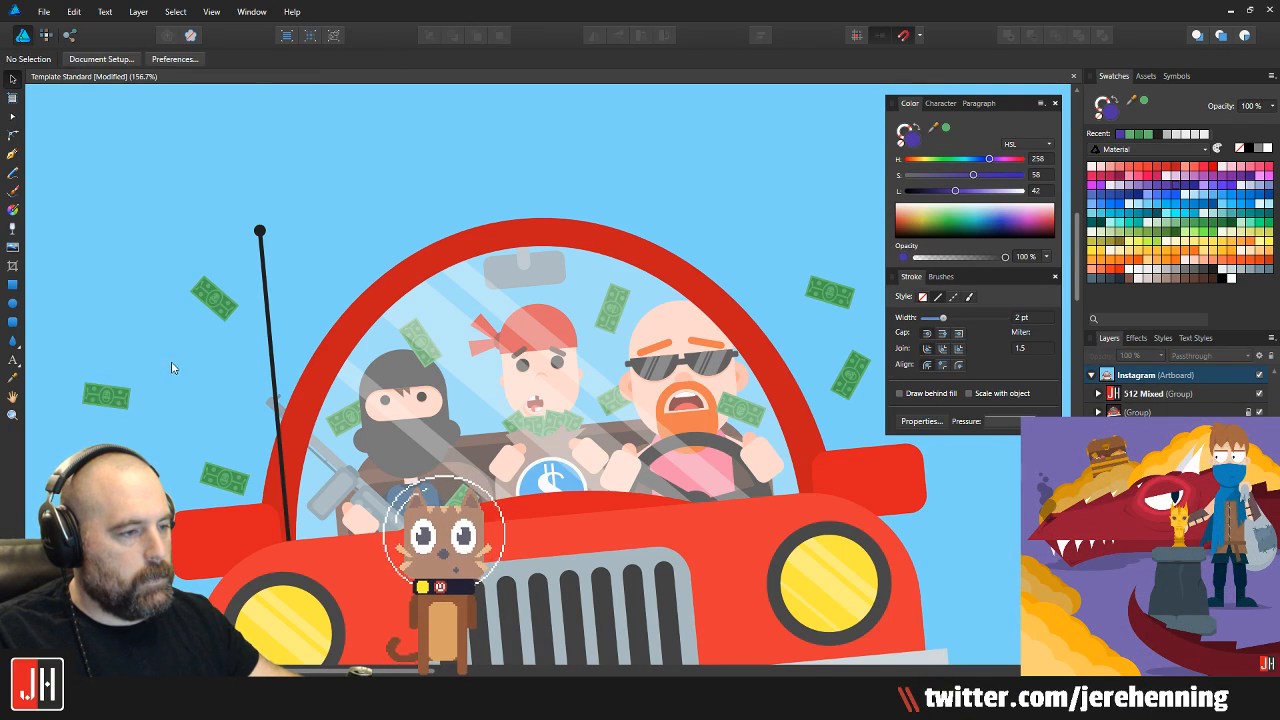
Copy the banknote beside the antenna to the sky next to the headlight on the driver's side and deselect
{"action": "scroll", "coordinate": [400, 380], "scroll_direction": "down", "scroll_amount": 5}
{"action": "scroll", "coordinate": [499, 385], "scroll_direction": "up", "scroll_amount": 3}
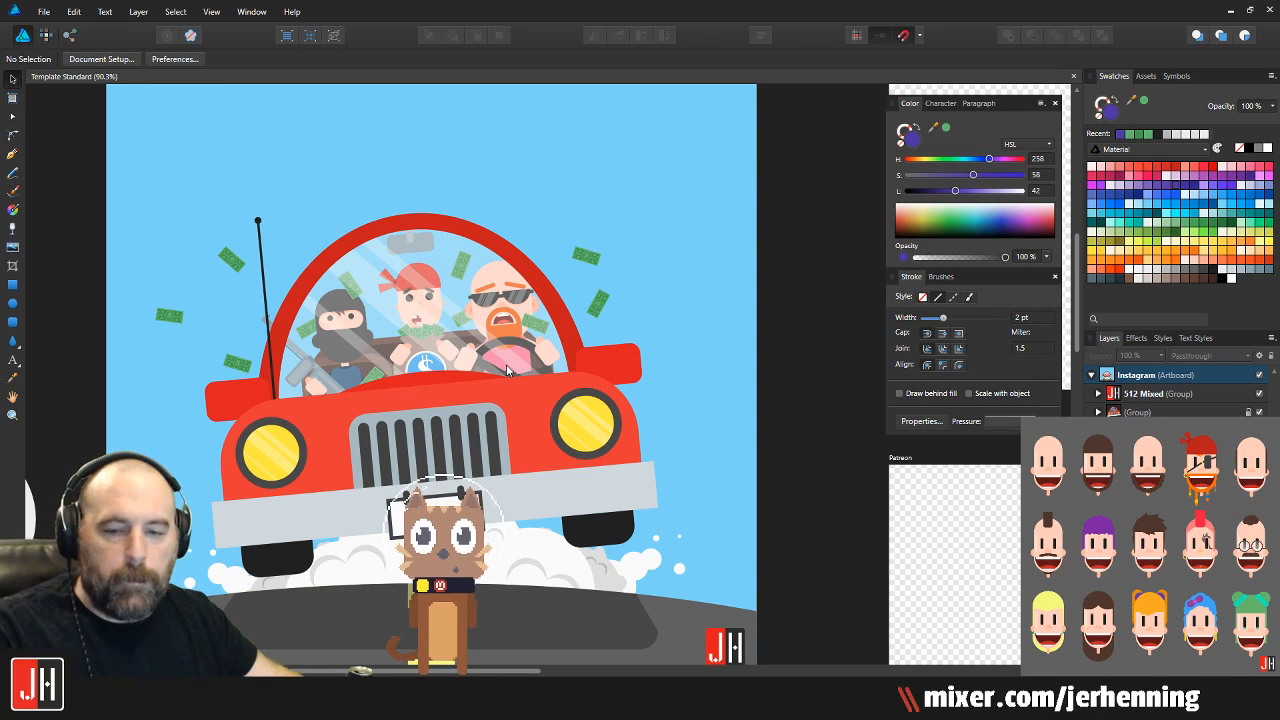
{"action": "left_click", "coordinate": [229, 262]}
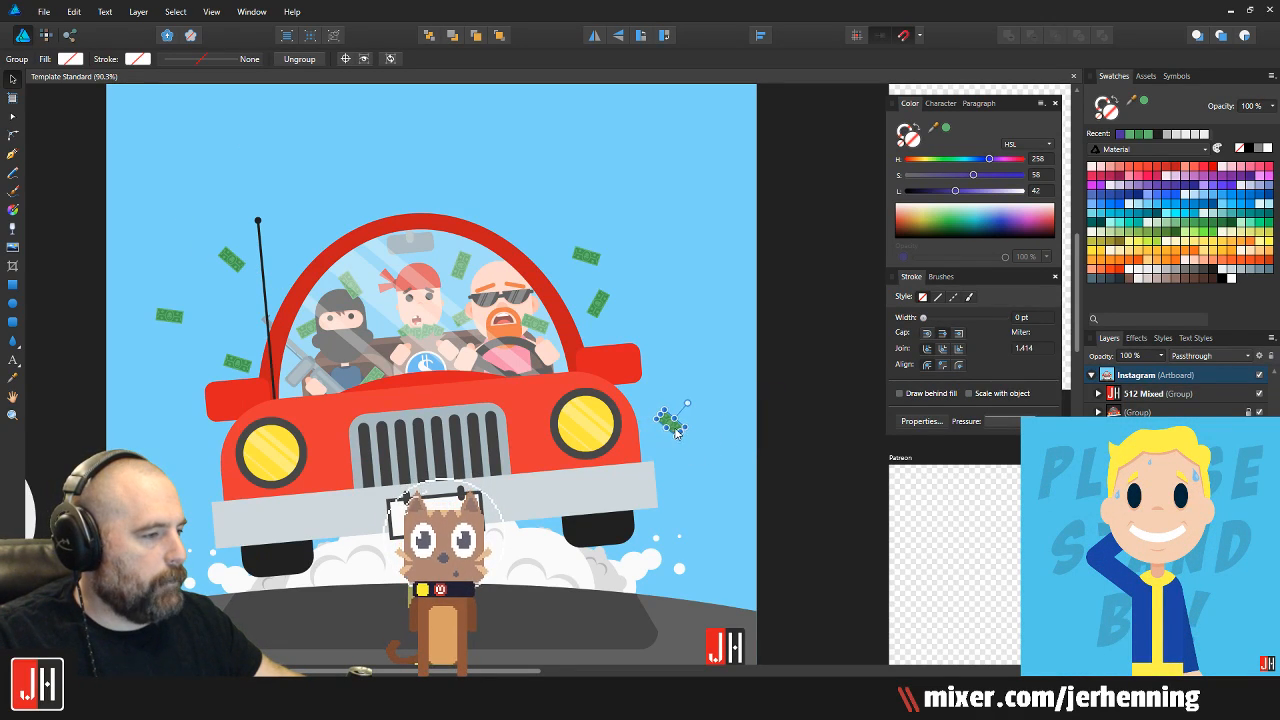
{"action": "left_click", "coordinate": [676, 338]}
Examine how the scattered banknotes are distributed inside and around the car, both from afar and up close
{"action": "scroll", "coordinate": [660, 347], "scroll_direction": "down", "scroll_amount": 4}
{"action": "scroll", "coordinate": [660, 350], "scroll_direction": "up", "scroll_amount": 3}
{"action": "scroll", "coordinate": [659, 351], "scroll_direction": "down", "scroll_amount": 2}
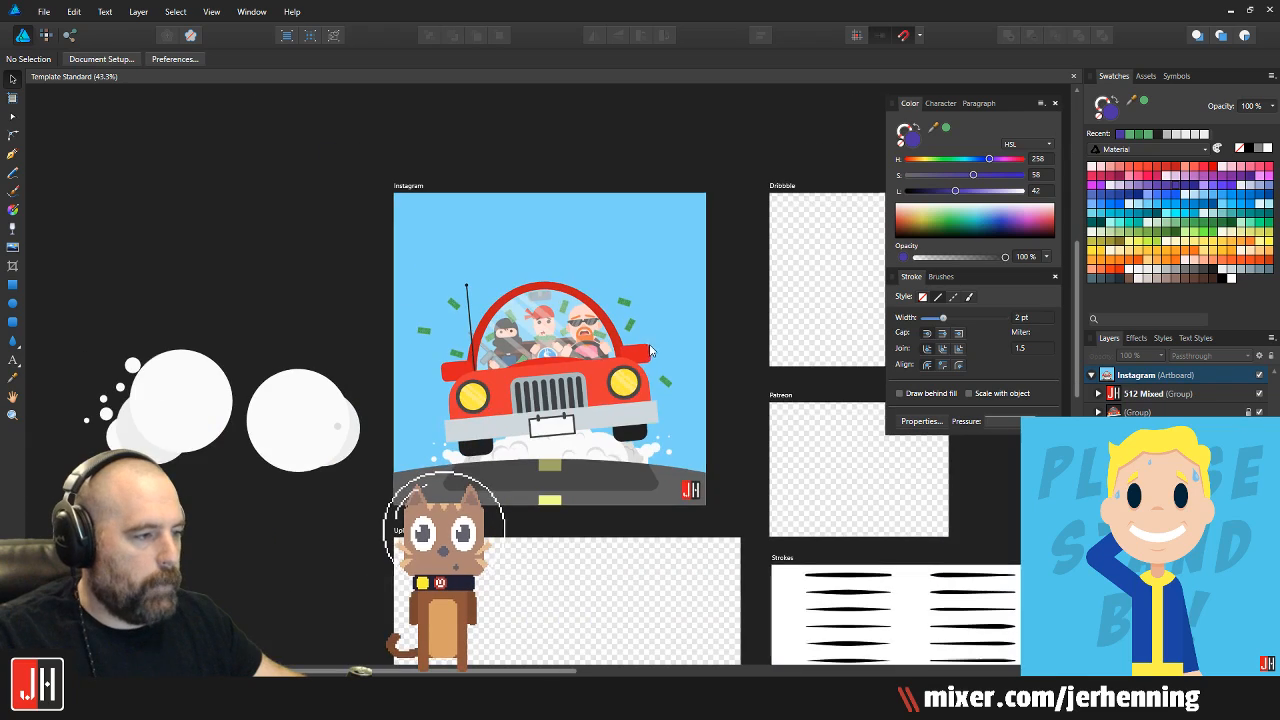
{"action": "scroll", "coordinate": [620, 346], "scroll_direction": "right", "scroll_amount": 2}
{"action": "scroll", "coordinate": [573, 340], "scroll_direction": "up", "scroll_amount": 1}
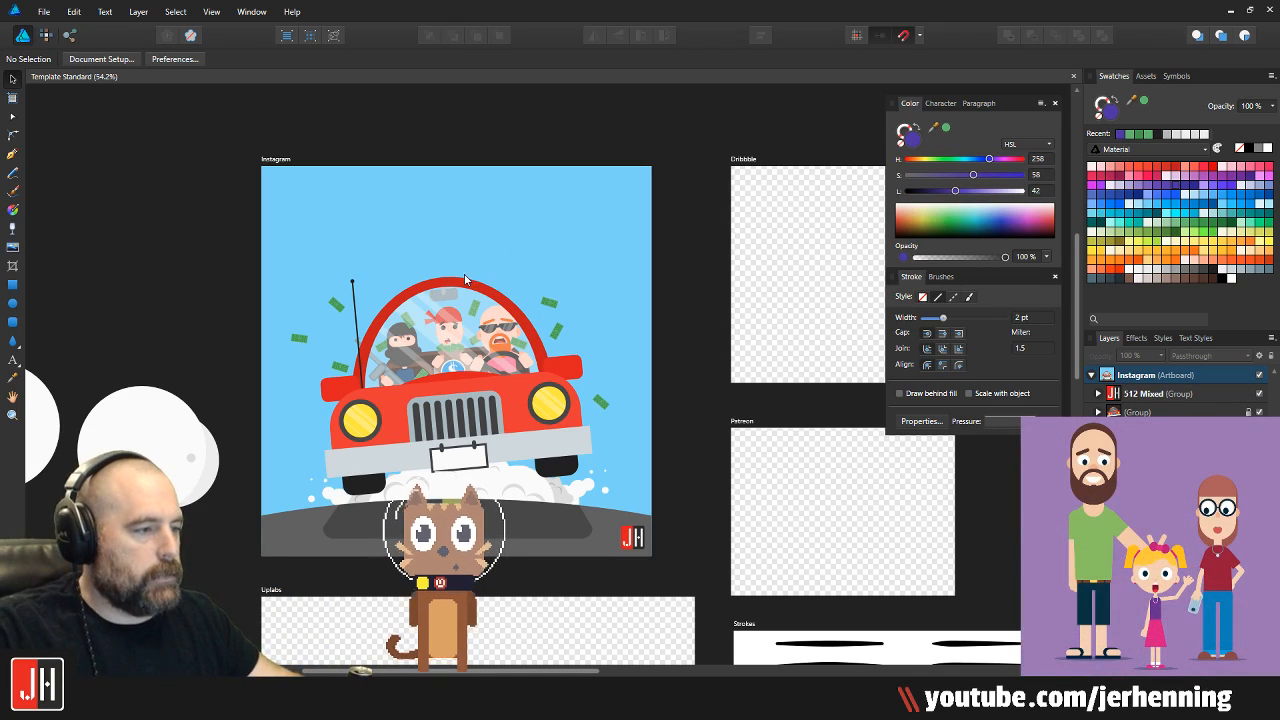
{"action": "scroll", "coordinate": [441, 345], "scroll_direction": "up", "scroll_amount": 5}
{"action": "scroll", "coordinate": [518, 178], "scroll_direction": "down", "scroll_amount": 6}
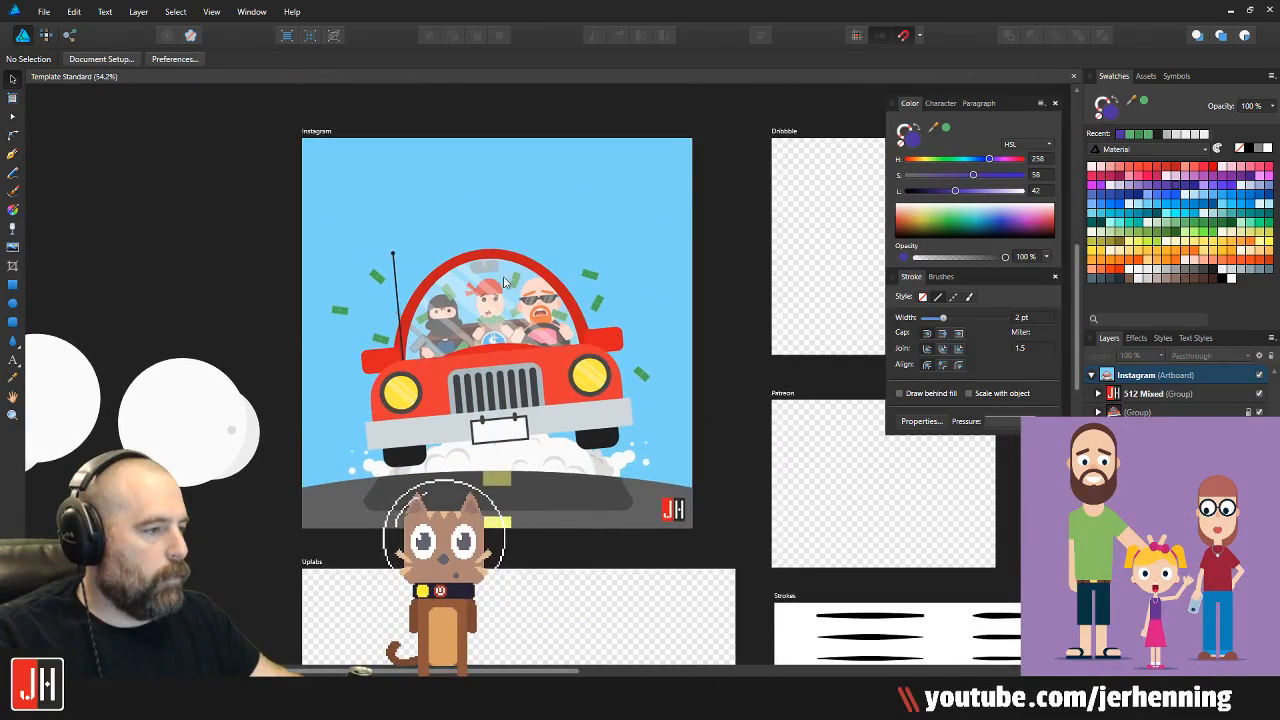
{"action": "scroll", "coordinate": [494, 290], "scroll_direction": "up", "scroll_amount": 5}
{"action": "scroll", "coordinate": [474, 333], "scroll_direction": "up", "scroll_amount": 2}
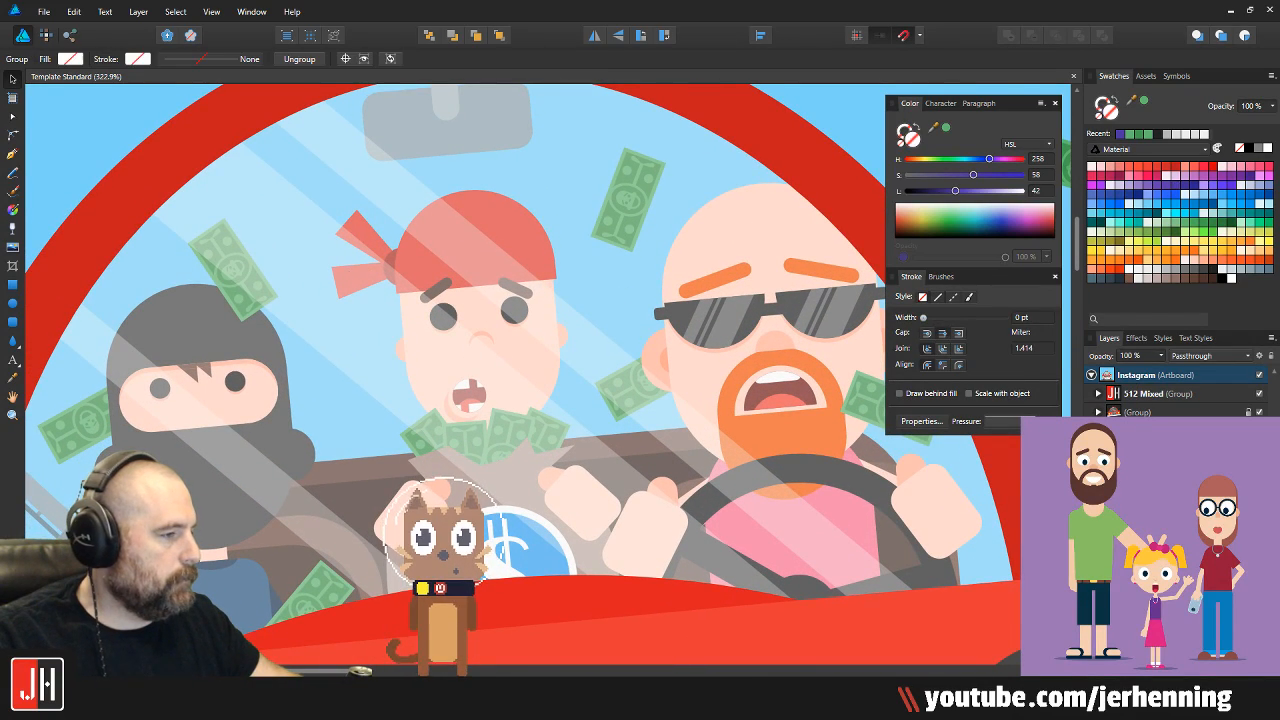
Try to add another banknote copy over the middle passenger's face and undo it
{"action": "scroll", "coordinate": [540, 300], "scroll_direction": "down", "scroll_amount": 3}
{"action": "left_click", "coordinate": [160, 336]}
{"action": "left_click_drag", "start_coordinate": [163, 336], "coordinate": [576, 428]}
{"action": "scroll", "coordinate": [526, 259], "scroll_direction": "up", "scroll_amount": 2}
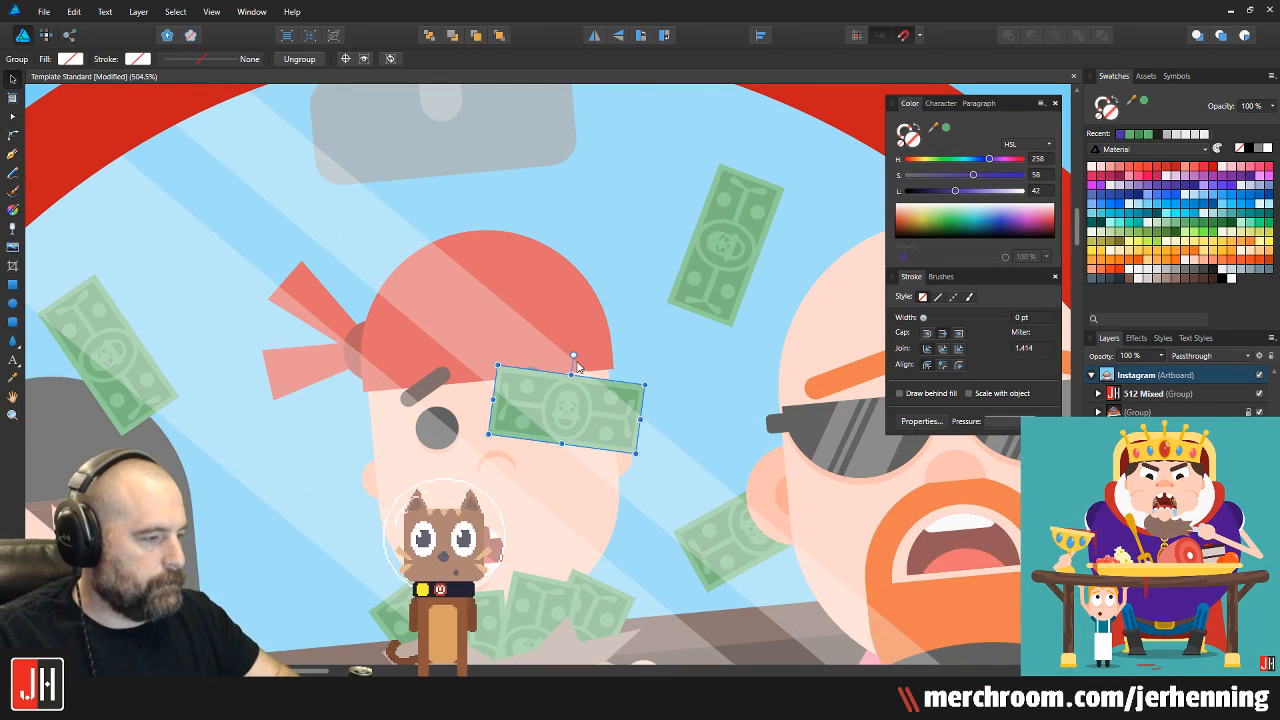
{"action": "key", "text": "ctrl+z"}
{"action": "scroll", "coordinate": [577, 367], "scroll_direction": "down", "scroll_amount": 5}
{"action": "left_click_drag", "start_coordinate": [578, 370], "coordinate": [580, 228]}
{"action": "left_click_drag", "start_coordinate": [493, 322], "coordinate": [458, 321]}
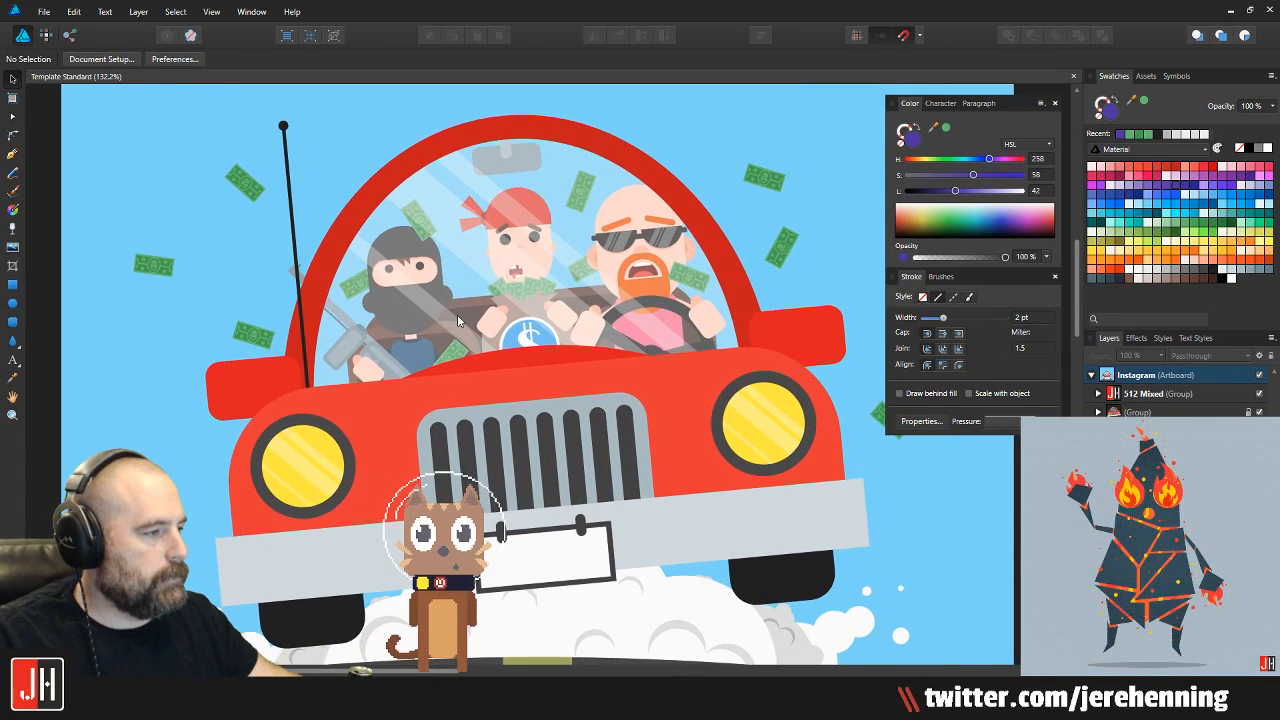
{"action": "scroll", "coordinate": [530, 308], "scroll_direction": "down", "scroll_amount": 5}
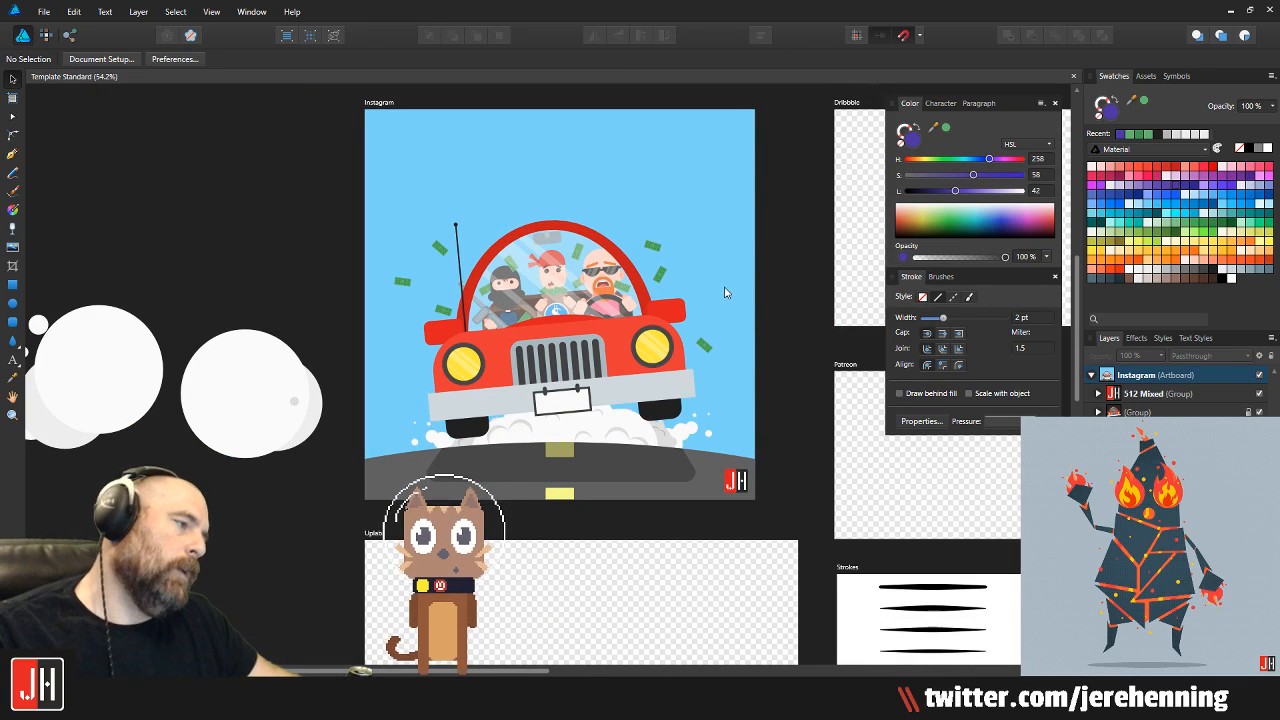
{"action": "scroll", "coordinate": [711, 302], "scroll_direction": "down", "scroll_amount": 2}
{"action": "left_click_drag", "start_coordinate": [742, 317], "coordinate": [703, 363]}
{"action": "scroll", "coordinate": [605, 355], "scroll_direction": "up", "scroll_amount": 2}
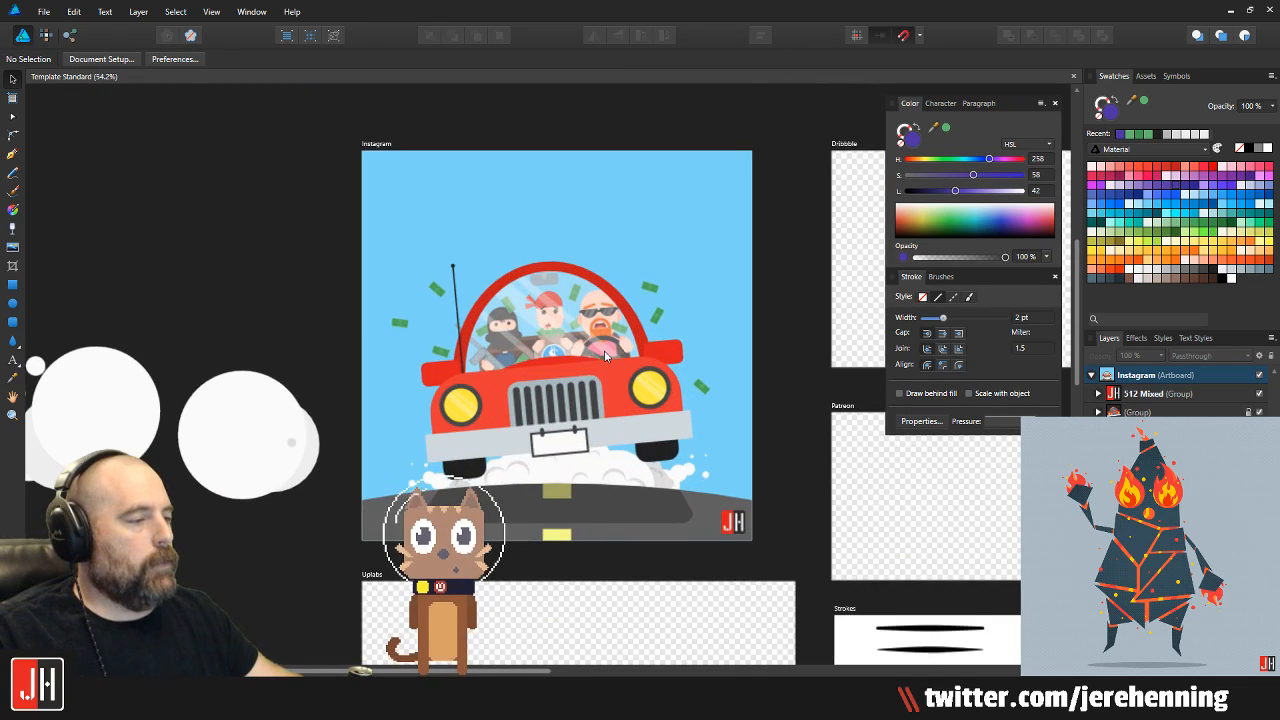
{"action": "scroll", "coordinate": [533, 382], "scroll_direction": "up", "scroll_amount": 3}
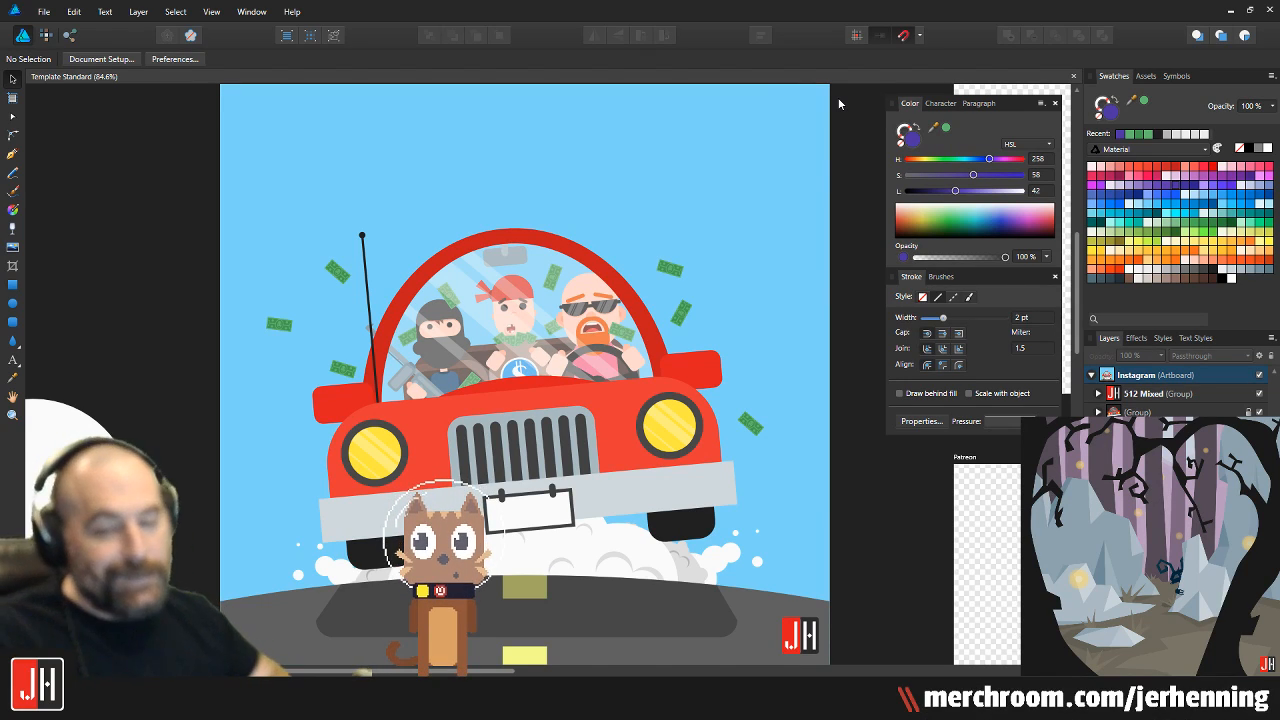
Draw an upright purple rounded rectangle with 50% corners, about 97 by 158 px, in the sky above the car
{"action": "left_click_drag", "start_coordinate": [493, 193], "coordinate": [477, 240]}
{"action": "scroll", "coordinate": [490, 220], "scroll_direction": "up", "scroll_amount": 1}
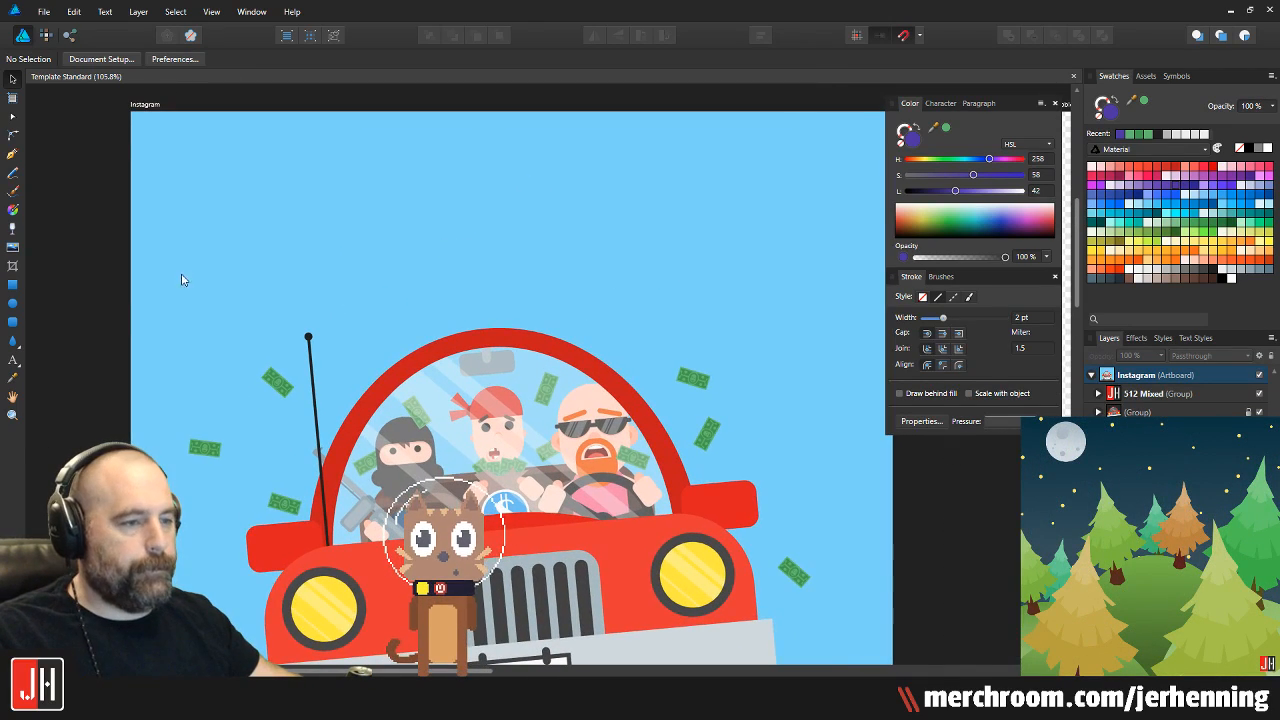
{"action": "left_click", "coordinate": [12, 321]}
{"action": "scroll", "coordinate": [663, 283], "scroll_direction": "up", "scroll_amount": 2}
{"action": "left_click_drag", "start_coordinate": [269, 127], "coordinate": [337, 218]}
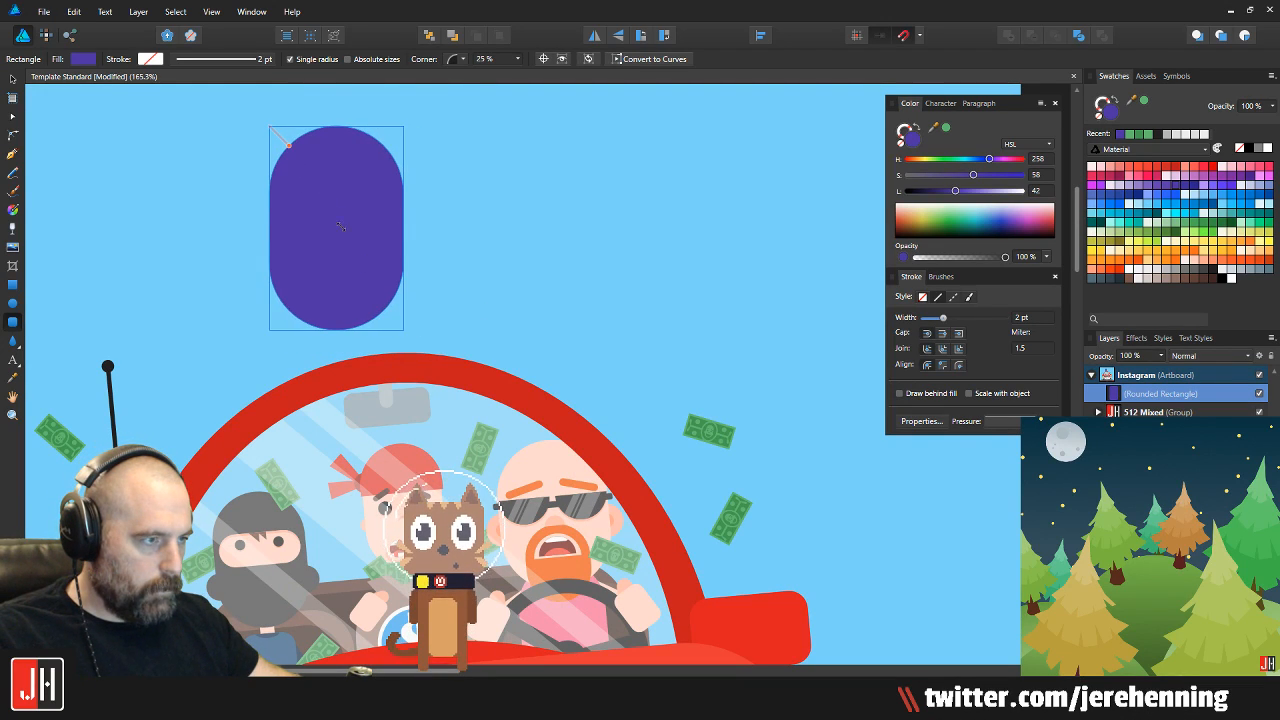
{"action": "left_click_drag", "start_coordinate": [401, 134], "coordinate": [365, 152]}
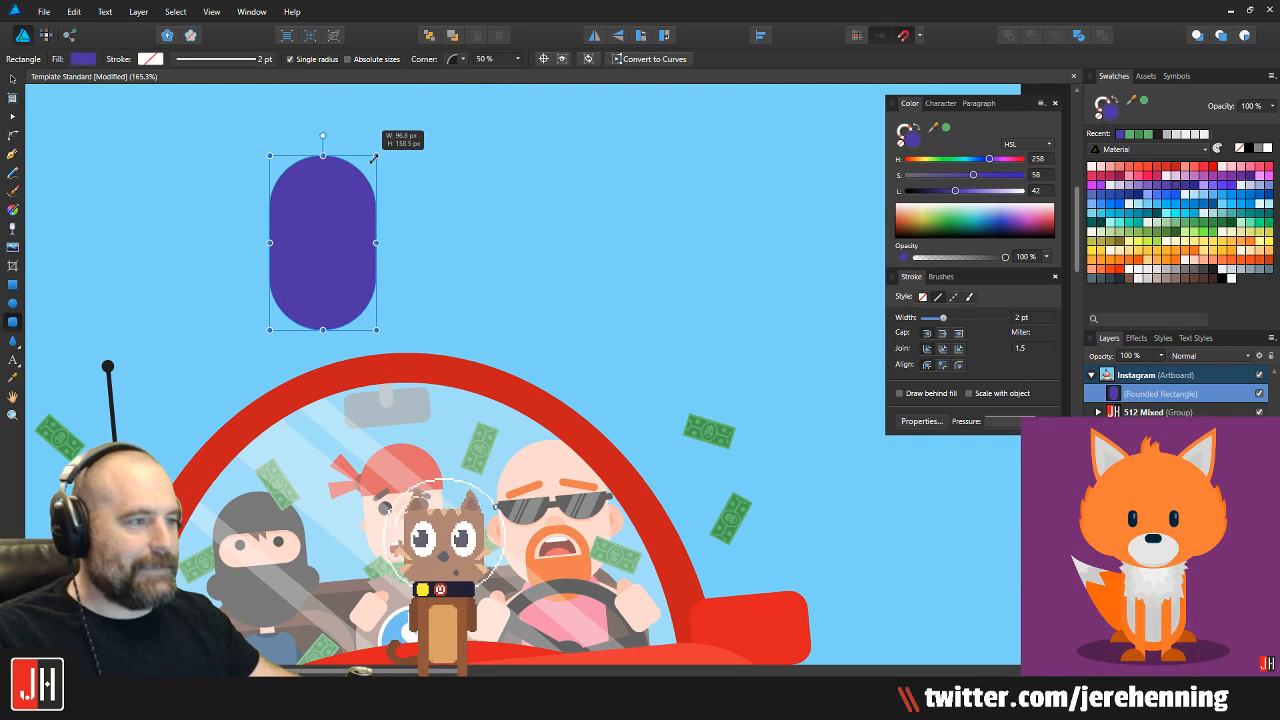
Reposition the purple rounded rectangle higher in the sky above the car roof and deselect it
{"action": "left_click_drag", "start_coordinate": [465, 184], "coordinate": [565, 219]}
{"action": "scroll", "coordinate": [585, 238], "scroll_direction": "down", "scroll_amount": 2}
{"action": "scroll", "coordinate": [603, 262], "scroll_direction": "up", "scroll_amount": 1}
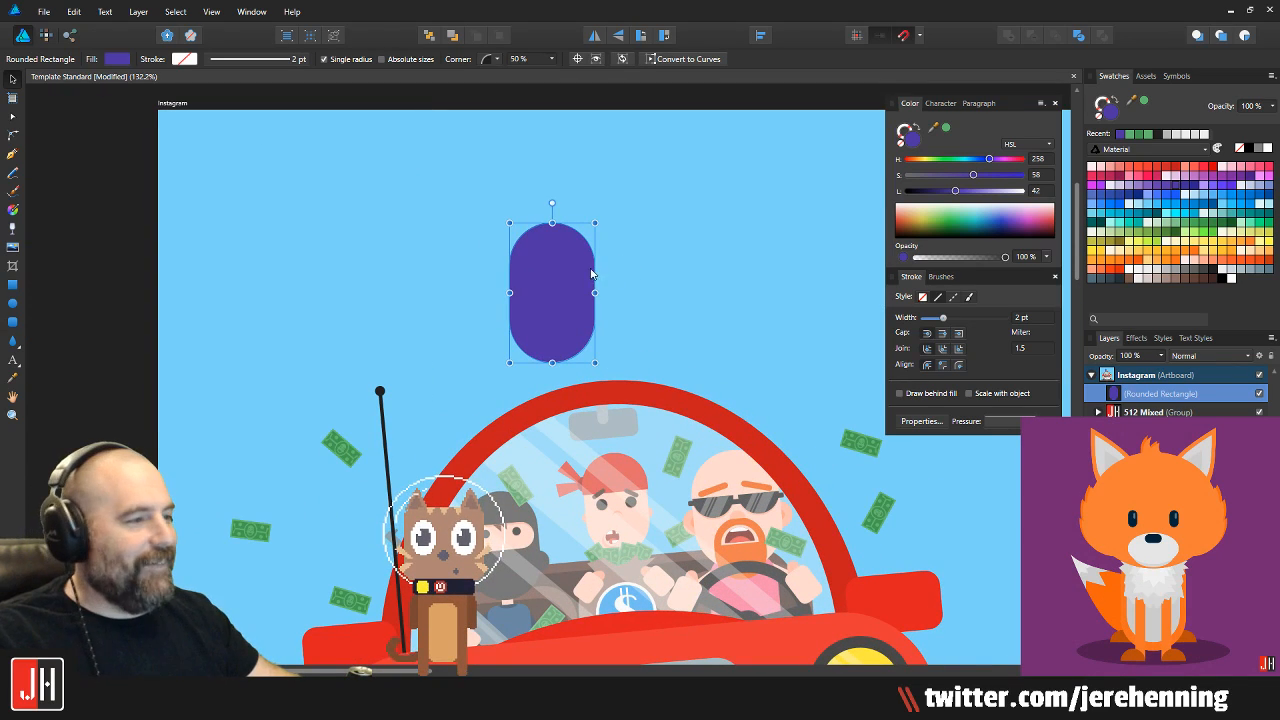
{"action": "left_click", "coordinate": [658, 265]}
{"action": "left_click_drag", "start_coordinate": [658, 265], "coordinate": [572, 270]}
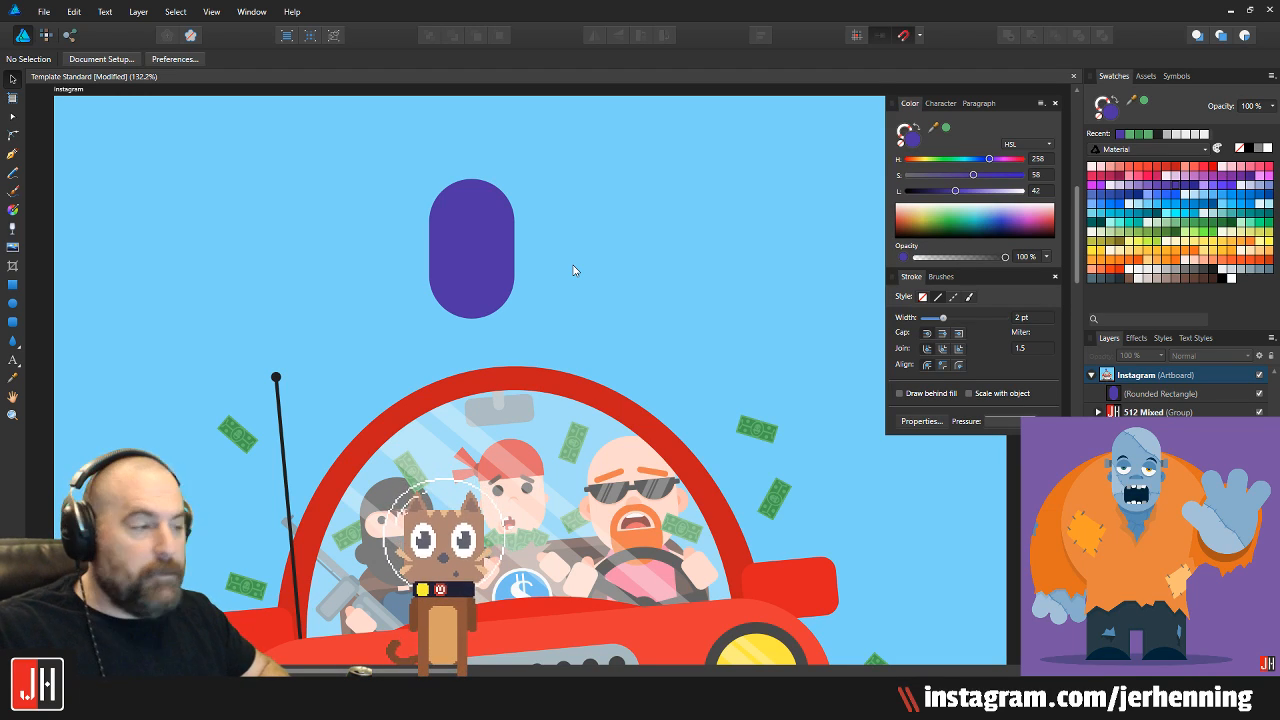
{"action": "left_click_drag", "start_coordinate": [481, 238], "coordinate": [474, 207]}
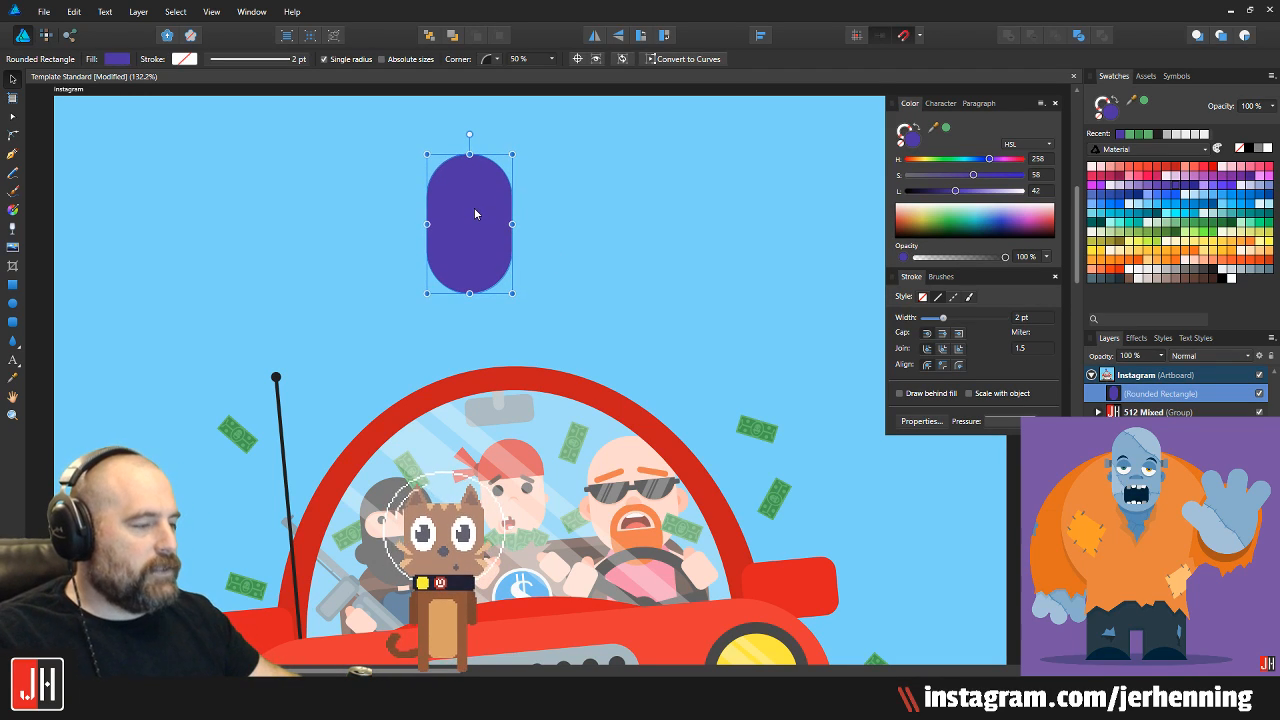
{"action": "left_click", "coordinate": [534, 210]}
Scale the purple rounded rectangle down proportionally and deselect it
{"action": "scroll", "coordinate": [534, 210], "scroll_direction": "down", "scroll_amount": 3}
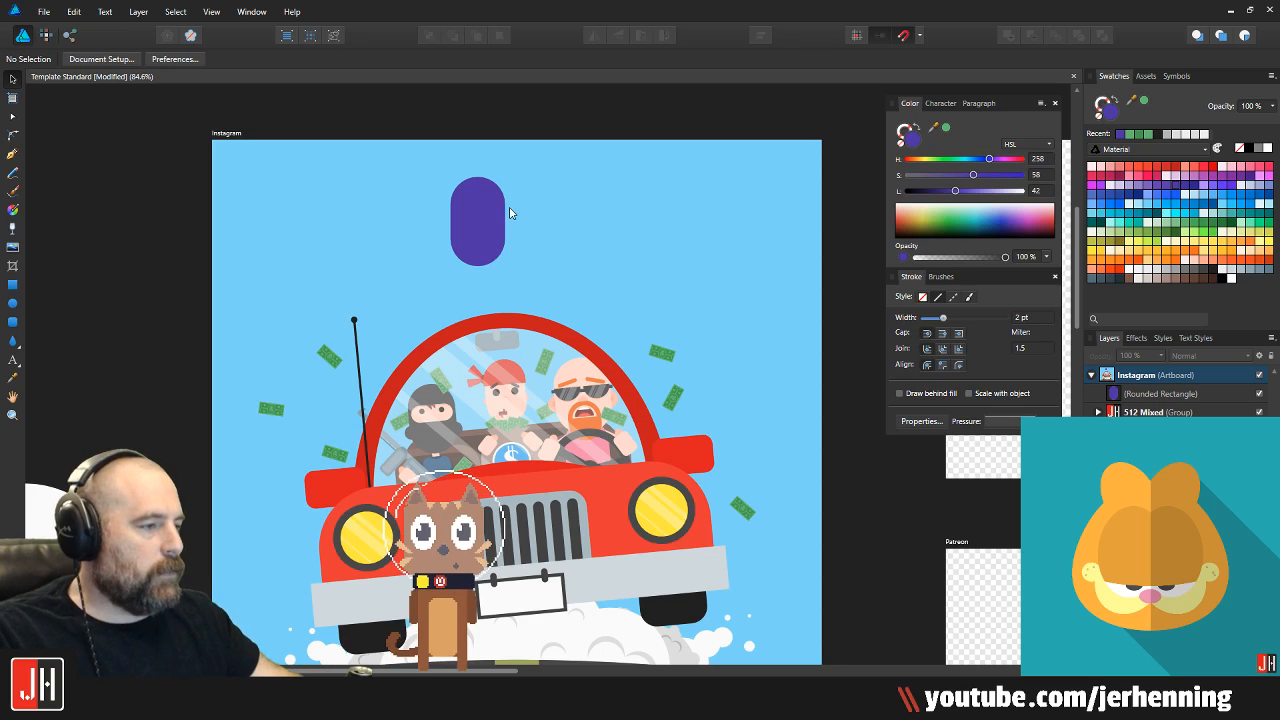
{"action": "scroll", "coordinate": [490, 208], "scroll_direction": "up", "scroll_amount": 3}
{"action": "left_click", "coordinate": [474, 203]}
{"action": "left_click_drag", "start_coordinate": [521, 190], "coordinate": [508, 195]}
{"action": "left_click", "coordinate": [406, 329]}
Draw two small matching circles as ears, one on each side of the purple rounded rectangle's lower half
{"action": "scroll", "coordinate": [406, 329], "scroll_direction": "up", "scroll_amount": 3}
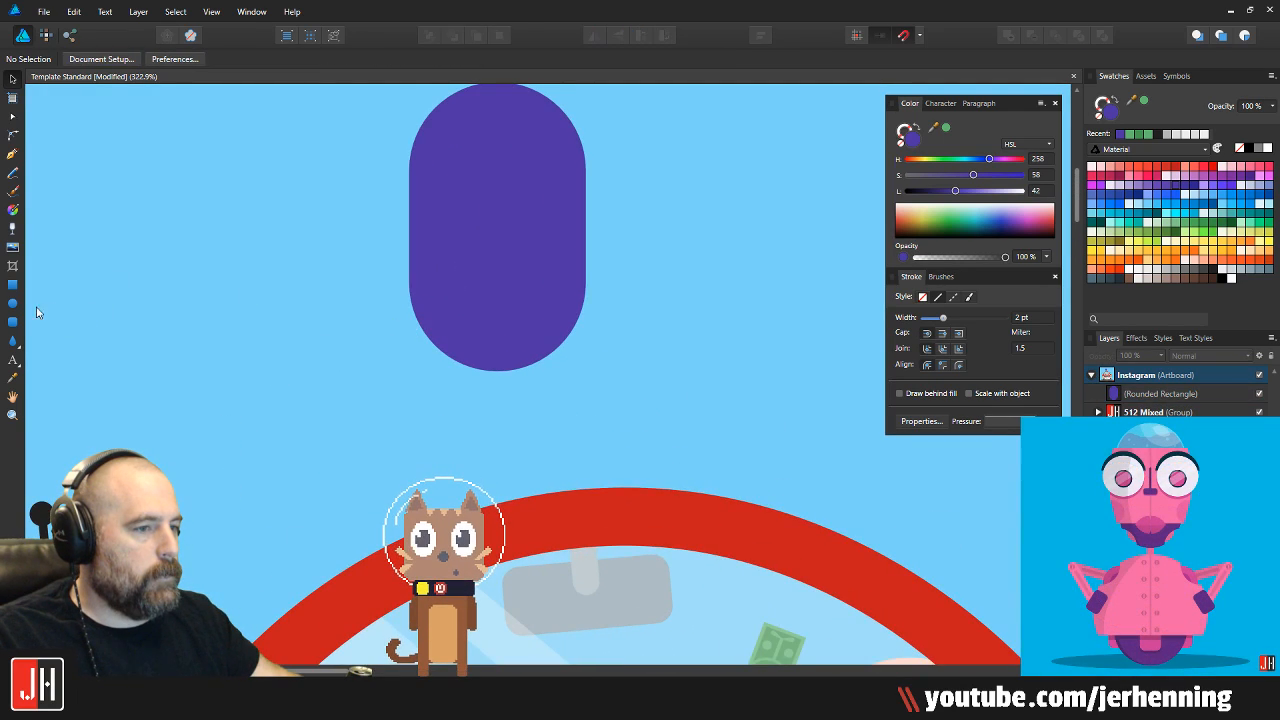
{"action": "key", "text": "m"}
{"action": "scroll", "coordinate": [370, 295], "scroll_direction": "up", "scroll_amount": 2}
{"action": "left_click_drag", "start_coordinate": [401, 237], "coordinate": [469, 307]}
{"action": "left_click_drag", "start_coordinate": [676, 241], "coordinate": [742, 307]}
Select the purple head shape with both ears, move them aside toward the artboard's left part, and deselect
{"action": "scroll", "coordinate": [605, 322], "scroll_direction": "down", "scroll_amount": 7}
{"action": "key", "text": "v"}
{"action": "left_click_drag", "start_coordinate": [428, 123], "coordinate": [624, 350]}
{"action": "scroll", "coordinate": [503, 329], "scroll_direction": "up", "scroll_amount": 3}
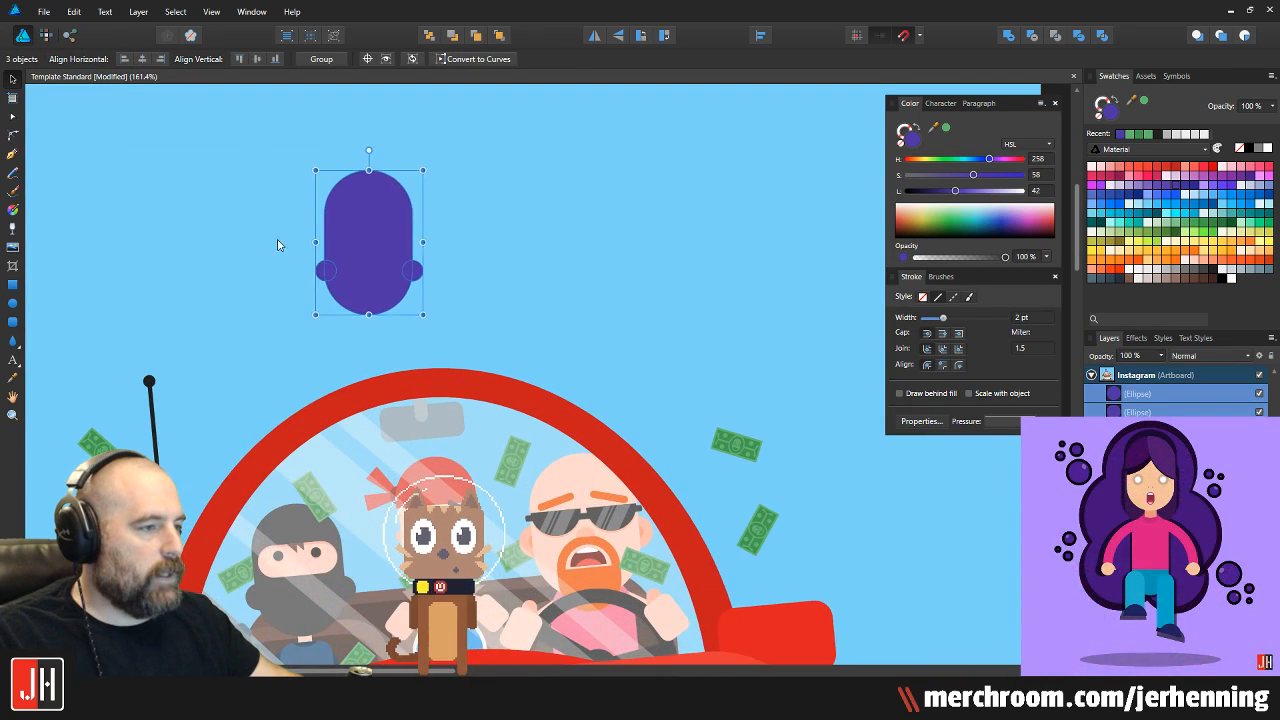
{"action": "left_click_drag", "start_coordinate": [313, 244], "coordinate": [145, 231]}
{"action": "left_click", "coordinate": [290, 226]}
Copy the purple rounded rectangle without its ears to the clear sky beside it and fill the copy with pale peach
{"action": "scroll", "coordinate": [300, 270], "scroll_direction": "up", "scroll_amount": 3}
{"action": "left_click", "coordinate": [221, 350]}
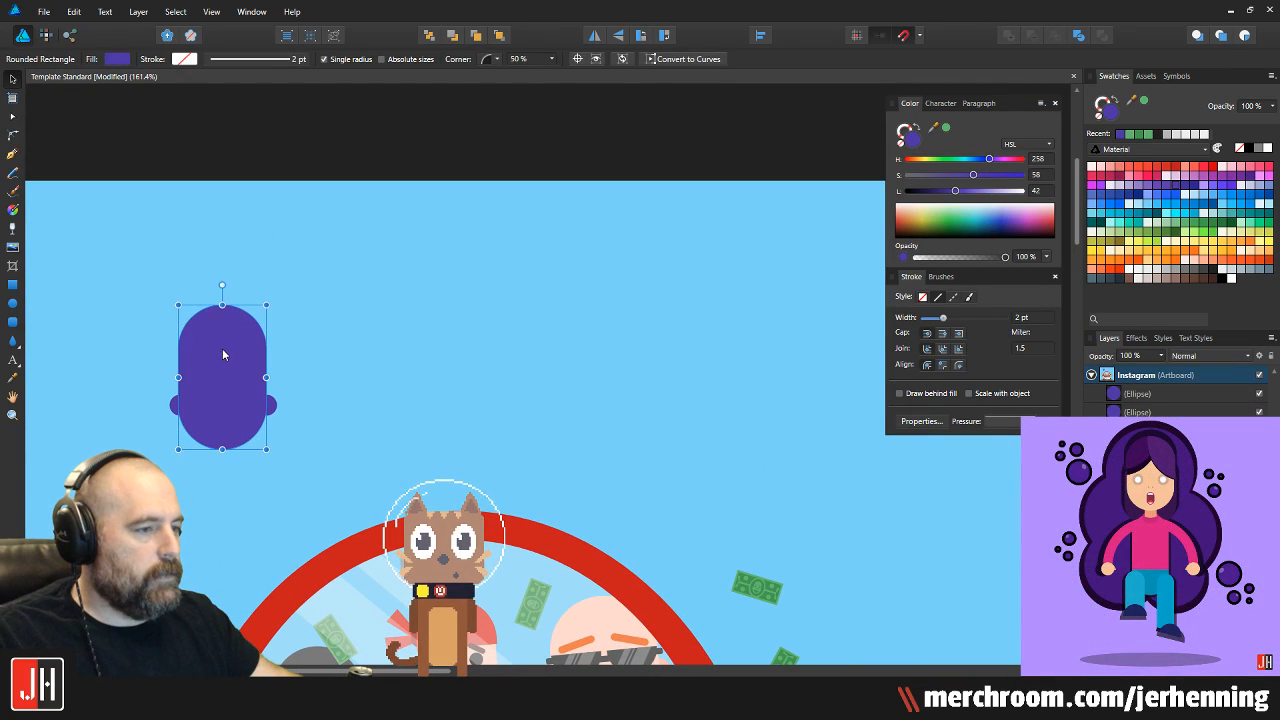
{"action": "left_click_drag", "start_coordinate": [222, 352], "coordinate": [556, 386]}
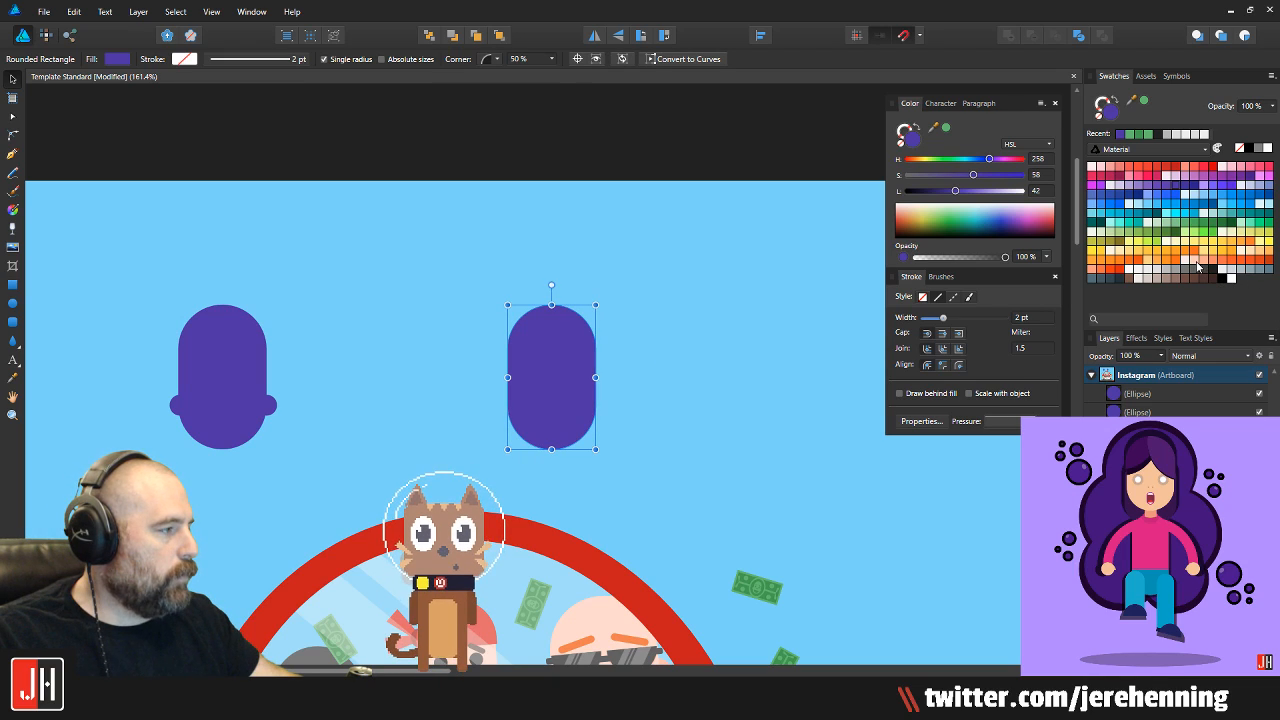
{"action": "left_click", "coordinate": [1197, 265]}
{"action": "left_click", "coordinate": [583, 189]}
Draw a tall oval eye on the left half of the peach head and fill it with near-white
{"action": "scroll", "coordinate": [555, 454], "scroll_direction": "up", "scroll_amount": 2}
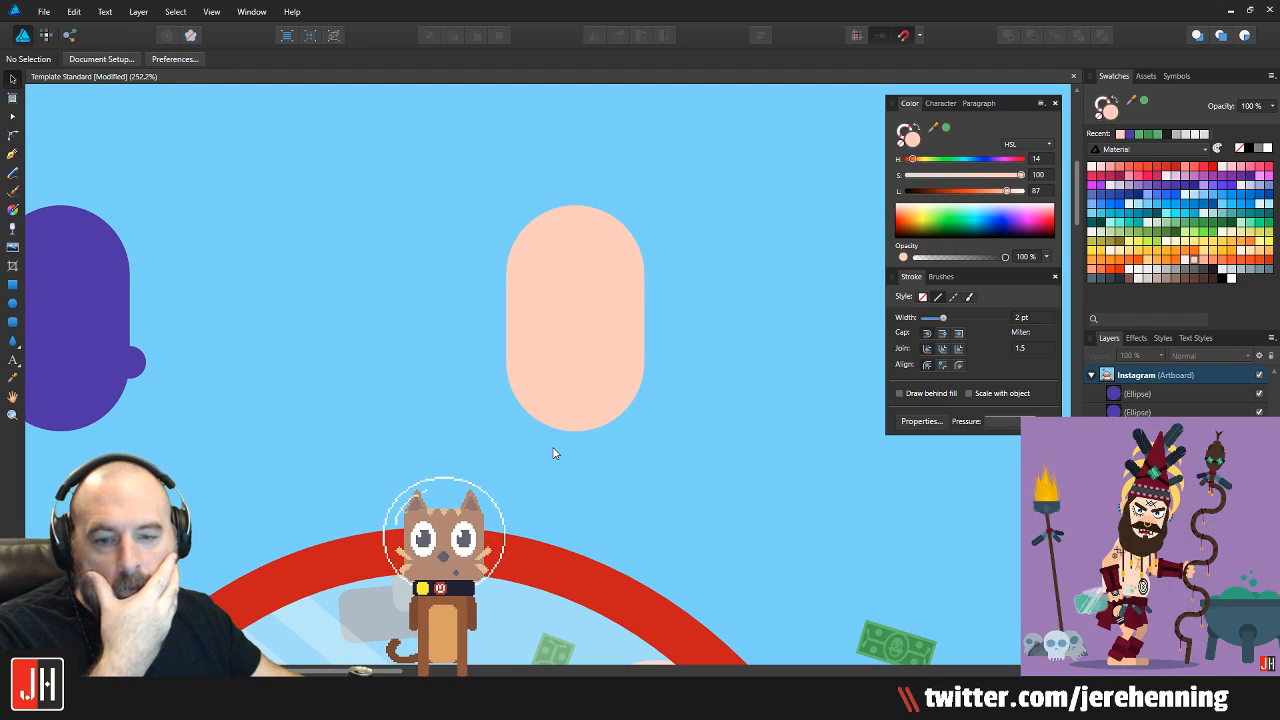
{"action": "left_click_drag", "start_coordinate": [645, 393], "coordinate": [603, 386]}
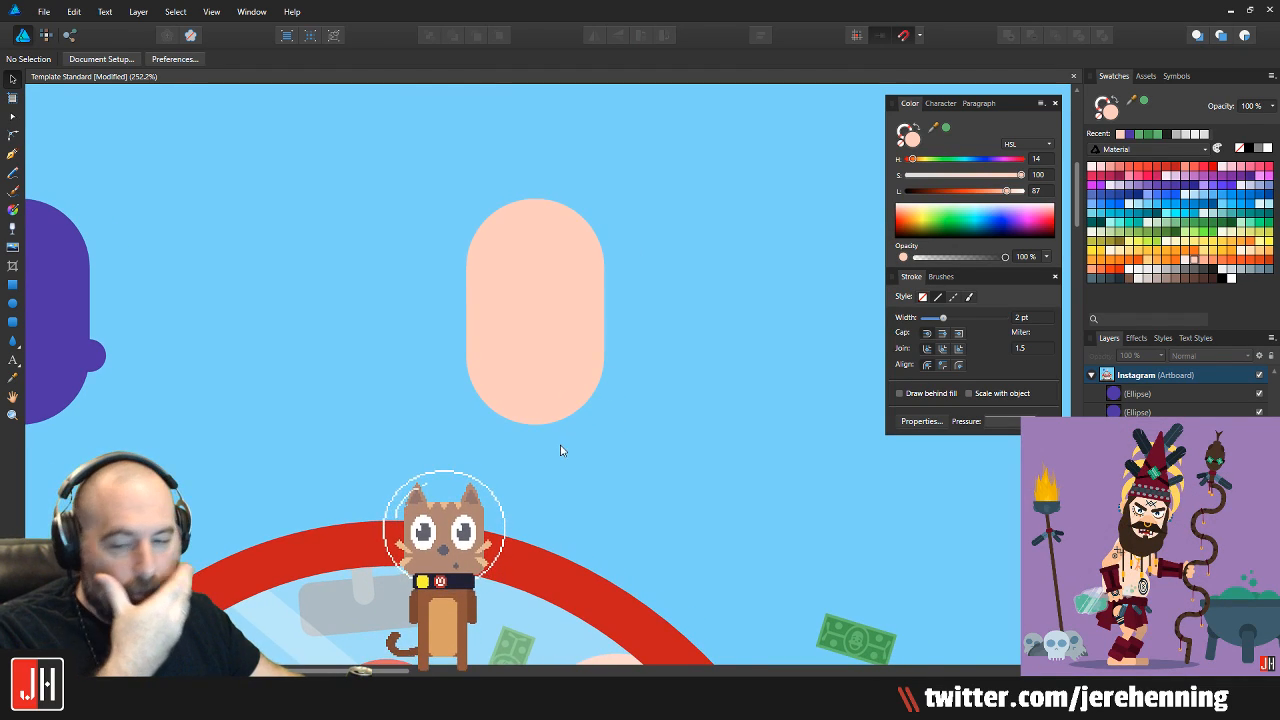
{"action": "left_click_drag", "start_coordinate": [520, 425], "coordinate": [467, 405]}
{"action": "left_click", "coordinate": [12, 303]}
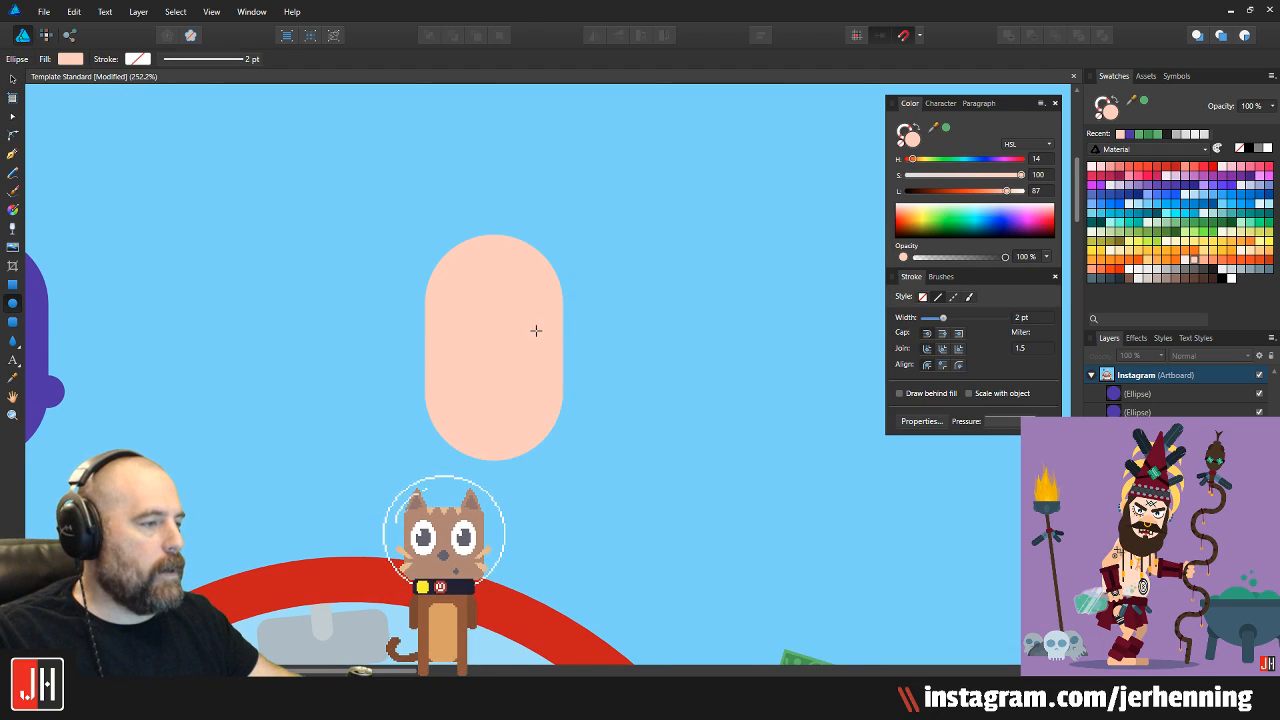
{"action": "scroll", "coordinate": [494, 290], "scroll_direction": "up", "scroll_amount": 2}
{"action": "left_click_drag", "start_coordinate": [409, 278], "coordinate": [506, 375]}
{"action": "left_click", "coordinate": [1135, 268]}
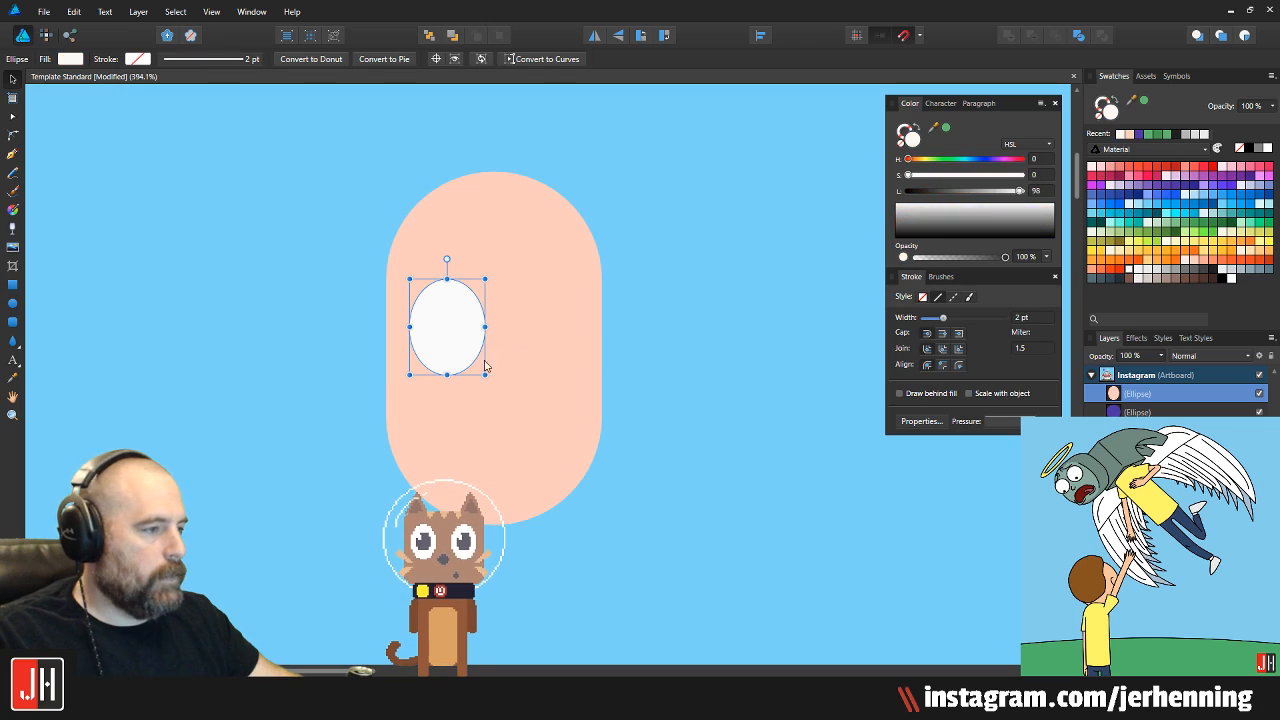
Copy the white oval eye straight across to the right half of the peach head
{"action": "scroll", "coordinate": [460, 340], "scroll_direction": "up", "scroll_amount": 2}
{"action": "left_click_drag", "start_coordinate": [443, 337], "coordinate": [576, 323]}
{"action": "left_click", "coordinate": [480, 322], "text": "shift"}
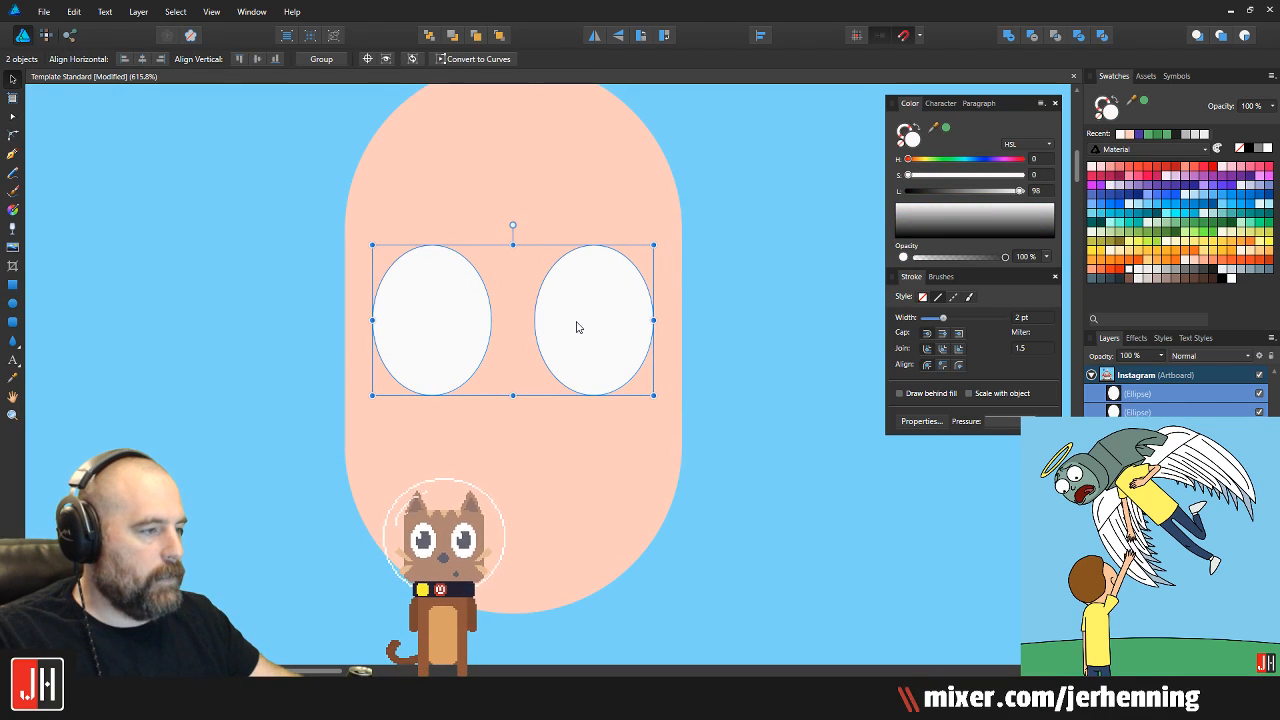
{"action": "left_click", "coordinate": [770, 322]}
Shrink the left eye proportionally and delete the larger eye on the right
{"action": "left_click", "coordinate": [430, 282]}
{"action": "left_click_drag", "start_coordinate": [491, 247], "coordinate": [449, 299]}
{"action": "left_click", "coordinate": [586, 323]}
{"action": "key", "text": "Delete"}
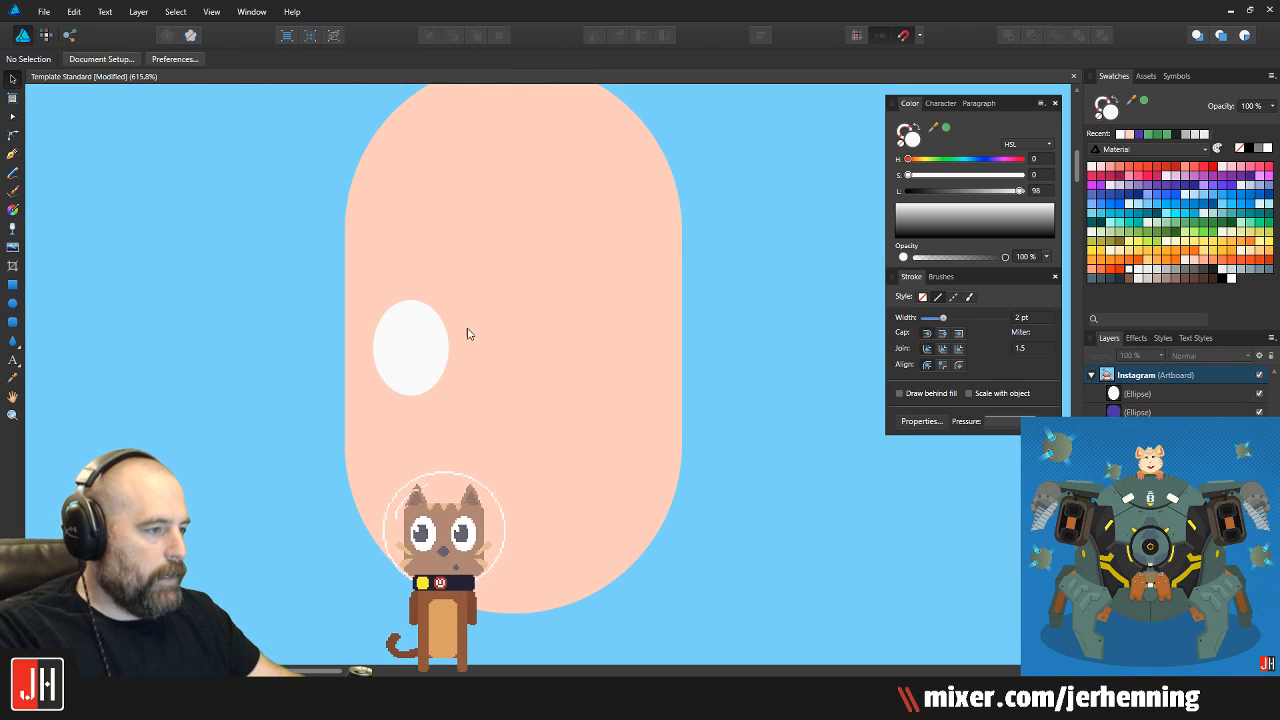
Copy the smaller eye to the head's right half, then centre the pair on the face
{"action": "left_click", "coordinate": [417, 349]}
{"action": "left_click_drag", "start_coordinate": [417, 349], "coordinate": [613, 349]}
{"action": "left_click", "coordinate": [477, 363], "text": "shift"}
{"action": "left_click_drag", "start_coordinate": [477, 363], "coordinate": [463, 363]}
{"action": "left_click", "coordinate": [165, 317]}
Draw a circle over the head's left edge, fill it with darker peach and send it behind the head as an ear
{"action": "key", "text": "m"}
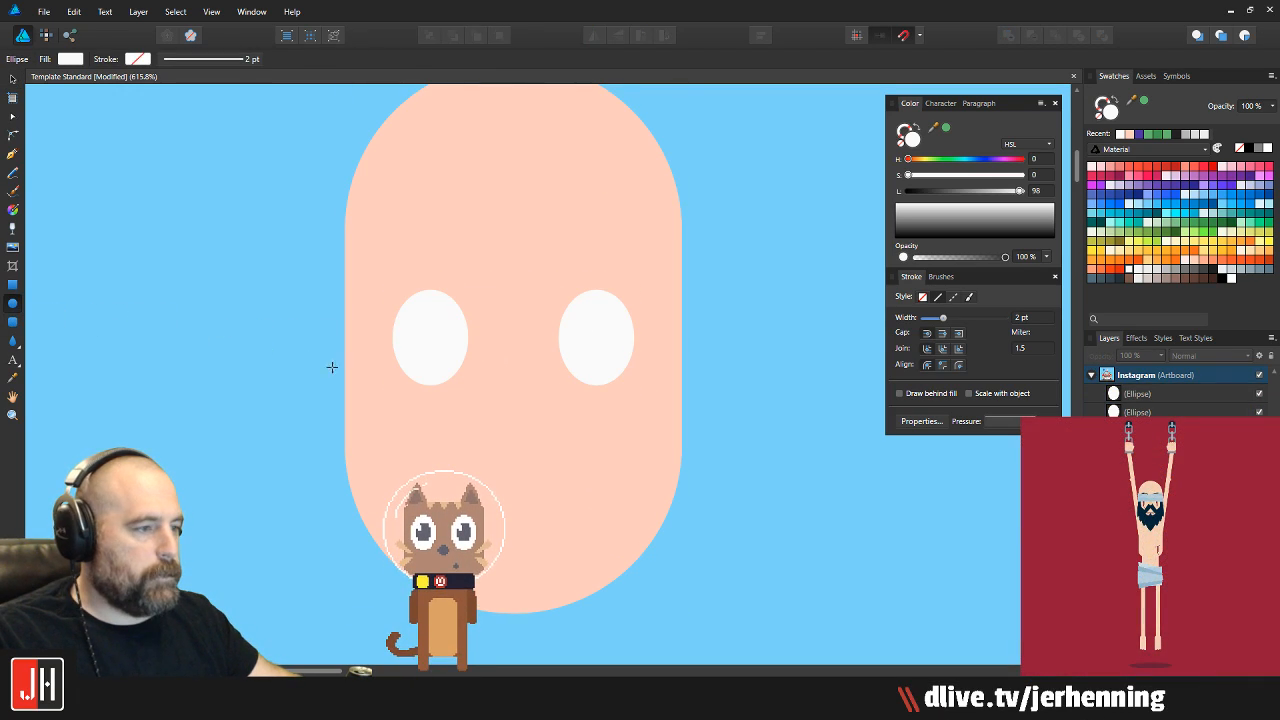
{"action": "mouse_move", "coordinate": [355, 380]}
{"action": "left_mouse_down"}
{"action": "mouse_move", "coordinate": [412, 440]}
{"action": "mouse_move", "coordinate": [398, 440]}
{"action": "left_mouse_up"}
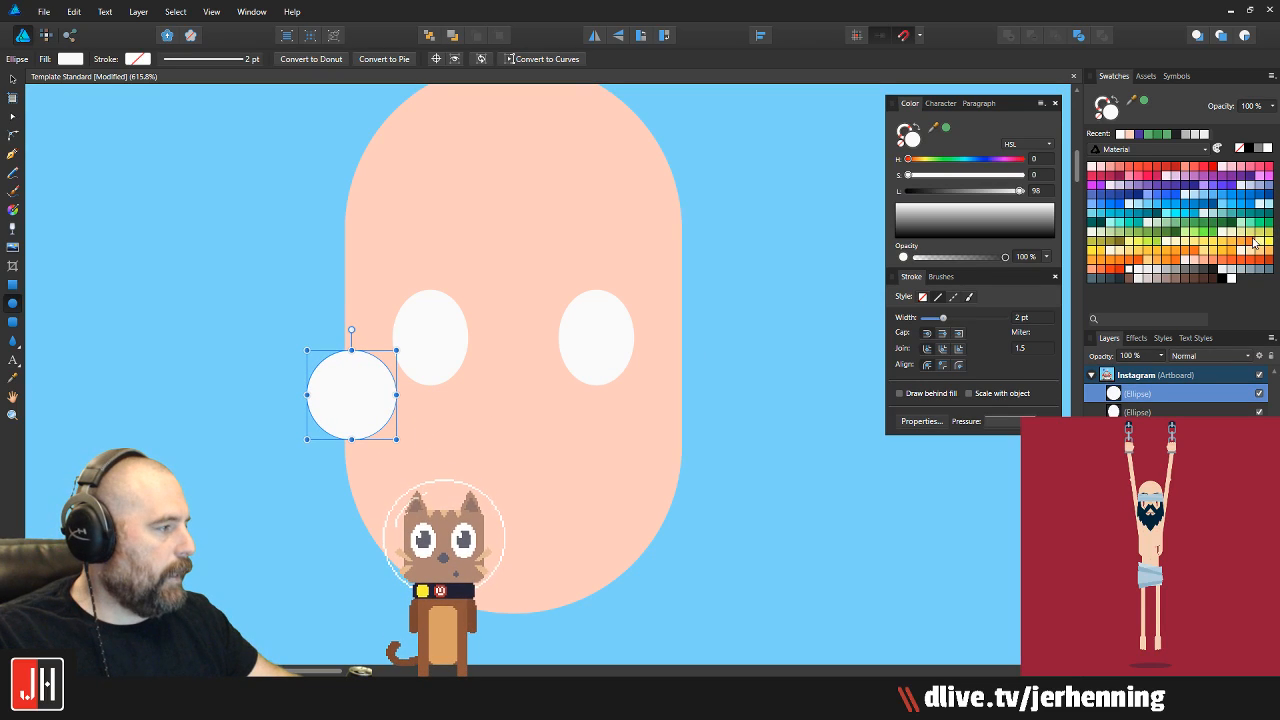
{"action": "left_click", "coordinate": [1204, 260]}
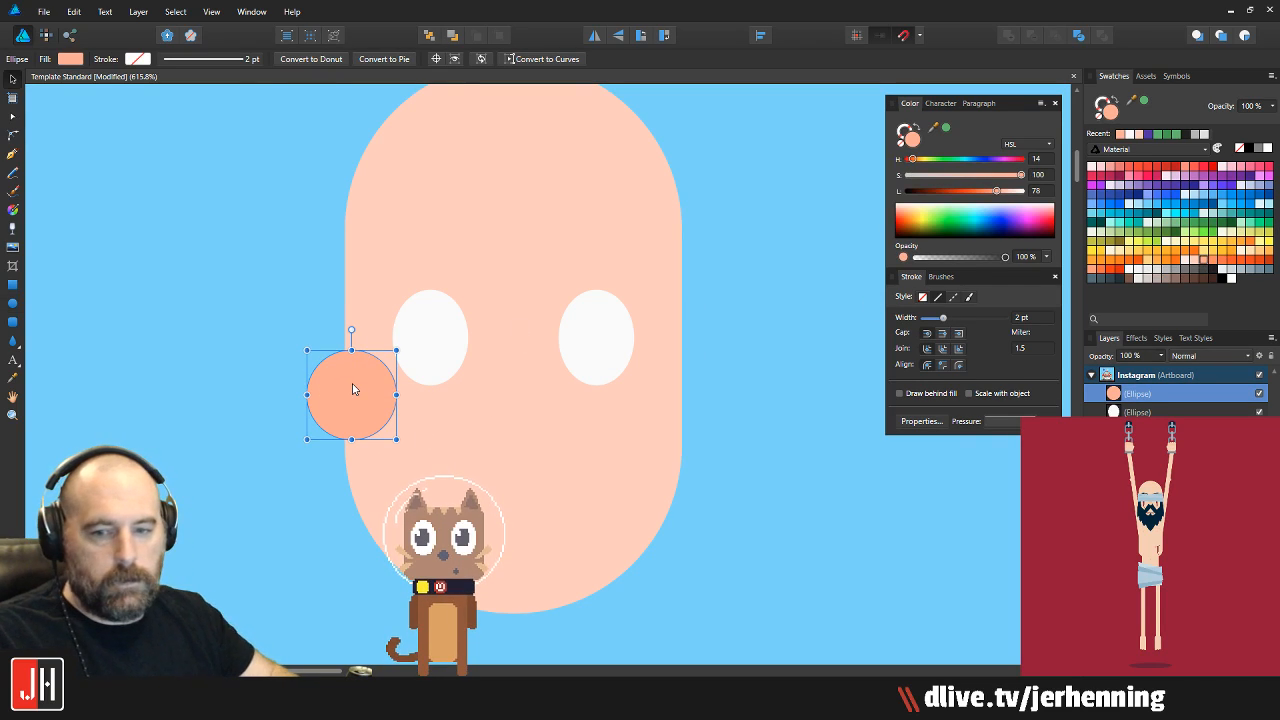
{"action": "key", "text": "ctrl+shift+bracketleft"}
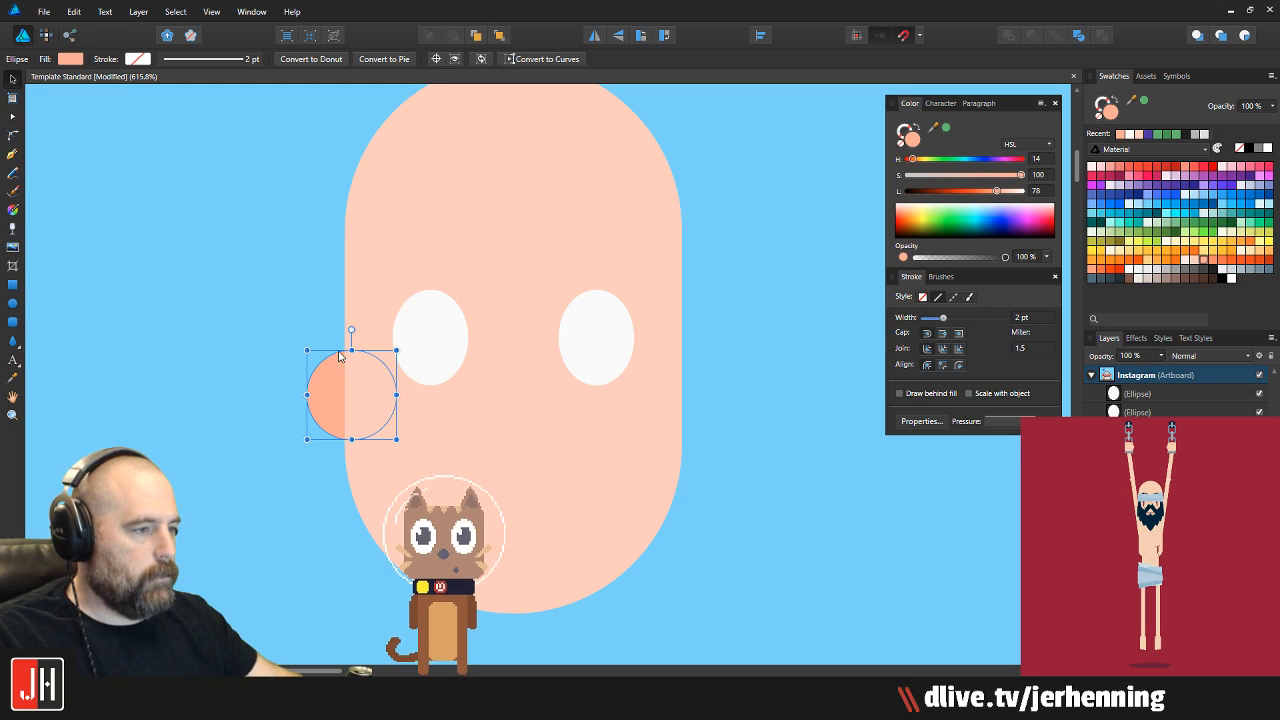
Scale the ear circle down and copy it to the opposite edge of the head
{"action": "scroll", "coordinate": [365, 385], "scroll_direction": "up", "scroll_amount": 3}
{"action": "left_click_drag", "start_coordinate": [424, 316], "coordinate": [386, 352]}
{"action": "mouse_move", "coordinate": [351, 403]}
{"action": "left_mouse_down"}
{"action": "mouse_move", "coordinate": [362, 386]}
{"action": "mouse_move", "coordinate": [621, 412]}
{"action": "left_mouse_up"}
{"action": "scroll", "coordinate": [360, 411], "scroll_direction": "down", "scroll_amount": 4}
{"action": "left_click", "coordinate": [627, 370]}
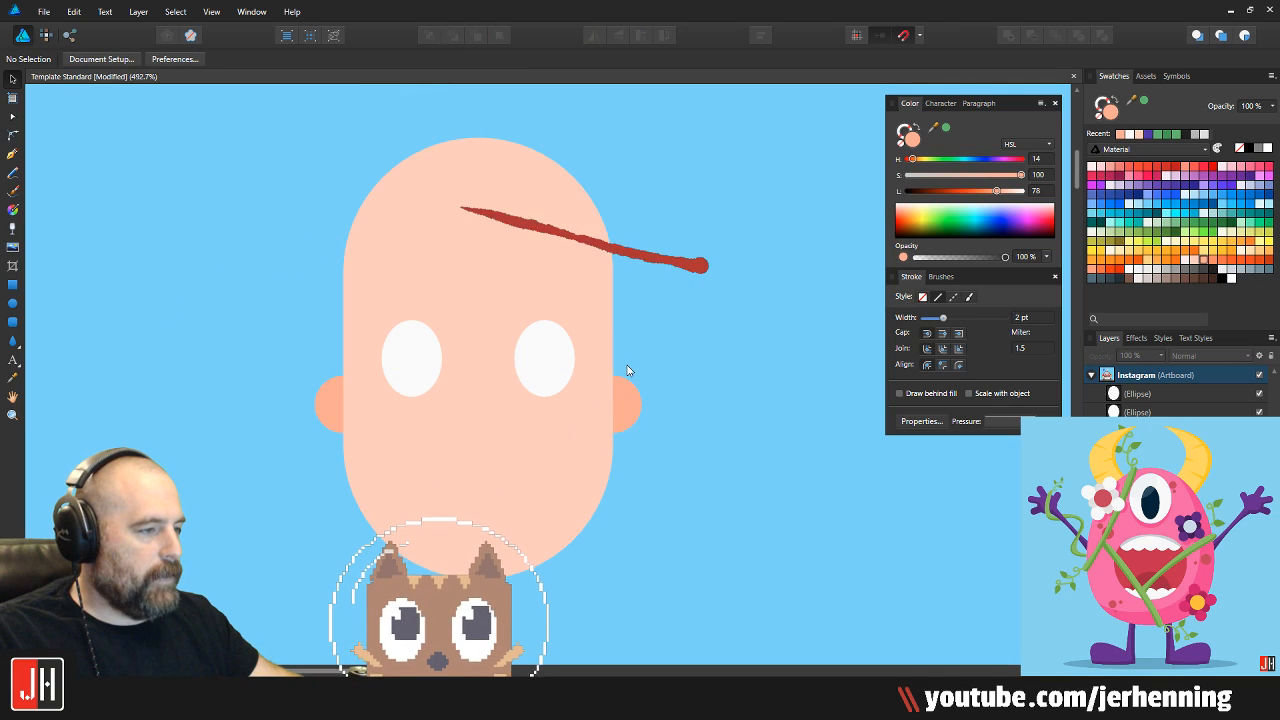
Select both eyes and both ears and move them up slightly on the peach head
{"action": "scroll", "coordinate": [627, 370], "scroll_direction": "up", "scroll_amount": 2}
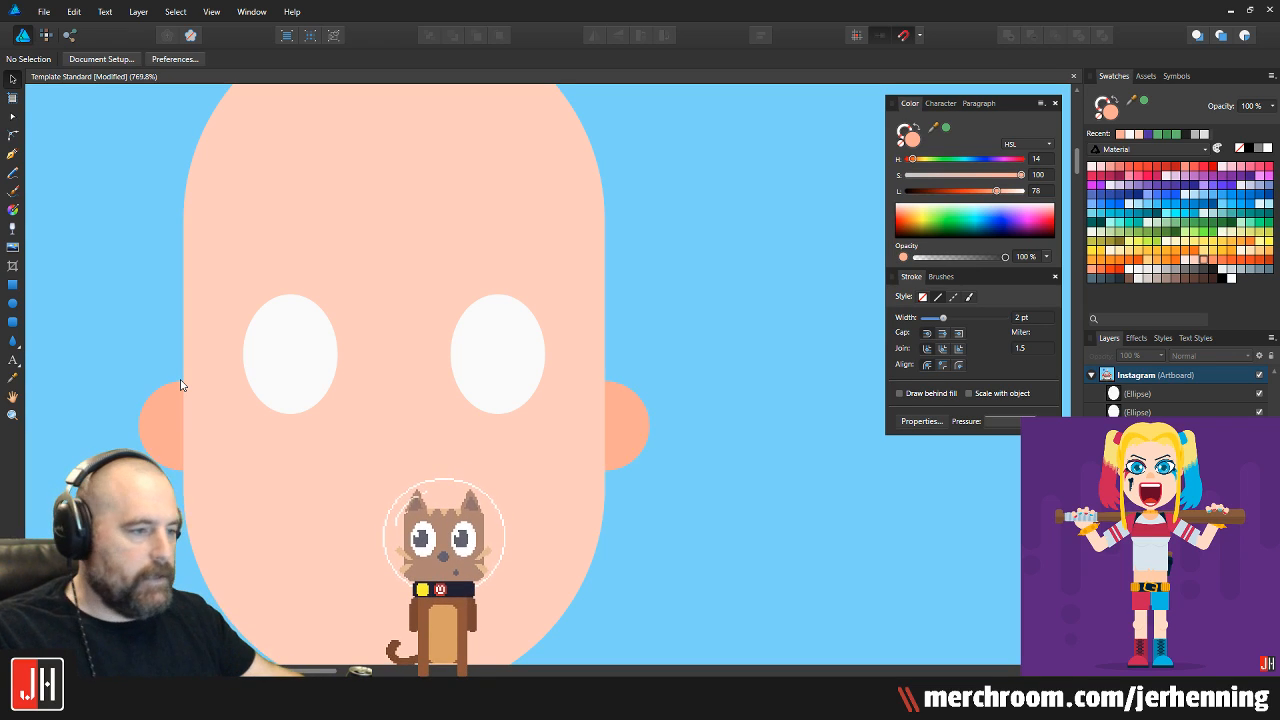
{"action": "scroll", "coordinate": [180, 385], "scroll_direction": "down", "scroll_amount": 1}
{"action": "scroll", "coordinate": [400, 343], "scroll_direction": "down", "scroll_amount": 2}
{"action": "left_click_drag", "start_coordinate": [171, 280], "coordinate": [655, 500]}
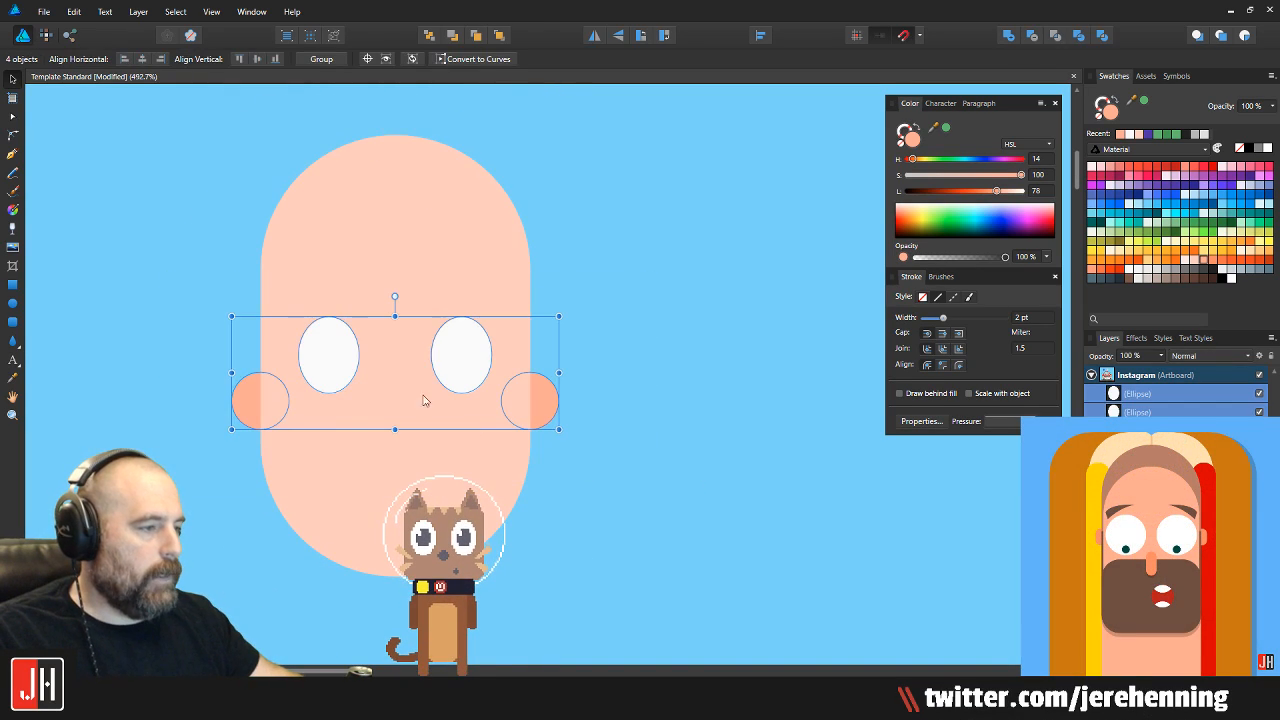
{"action": "mouse_move", "coordinate": [434, 355]}
{"action": "left_mouse_down"}
{"action": "mouse_move", "coordinate": [437, 329]}
{"action": "mouse_move", "coordinate": [434, 348]}
{"action": "left_mouse_up"}
{"action": "key", "text": "ctrl+d"}
{"action": "scroll", "coordinate": [488, 345], "scroll_direction": "down", "scroll_amount": 3}
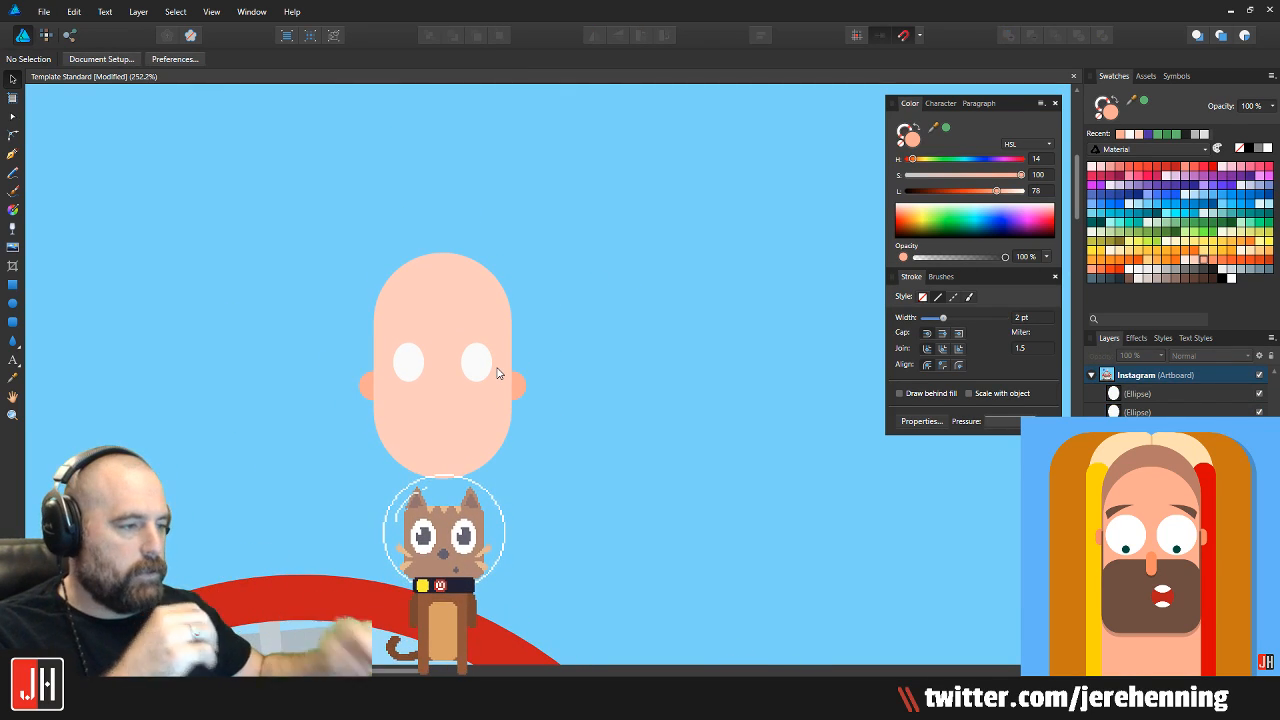
Fill the Instagram artboard's background with dark grey
{"action": "scroll", "coordinate": [504, 281], "scroll_direction": "down", "scroll_amount": 4}
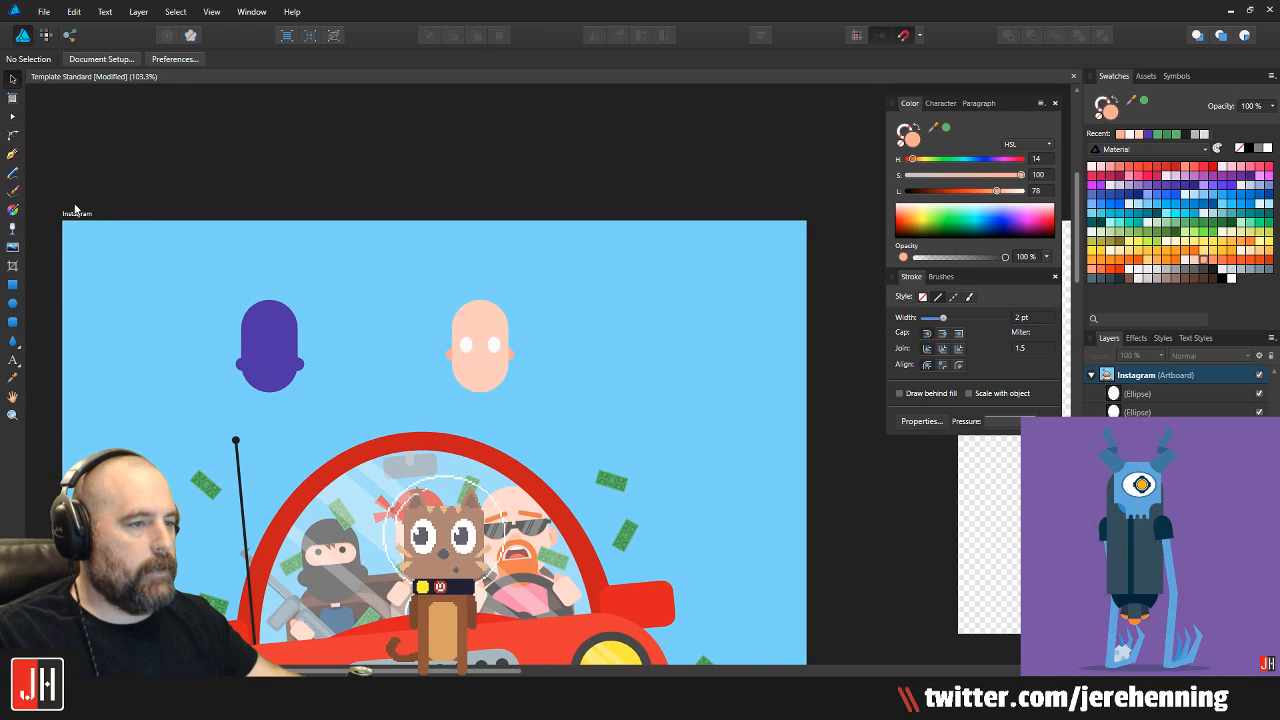
{"action": "left_click", "coordinate": [76, 213]}
{"action": "left_click", "coordinate": [1205, 278]}
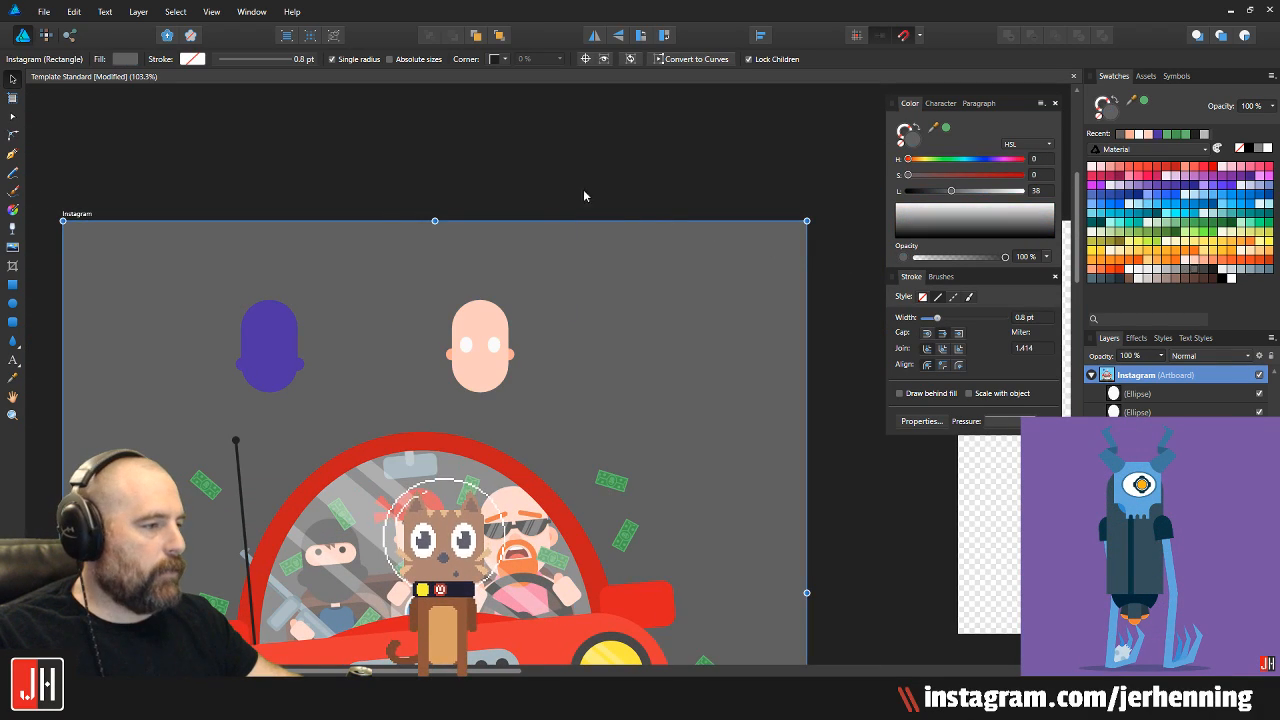
{"action": "left_click", "coordinate": [599, 195]}
Make two copies of the peach head with its eyes and ears, placed in a row to its right
{"action": "scroll", "coordinate": [528, 345], "scroll_direction": "up", "scroll_amount": 4}
{"action": "left_click_drag", "start_coordinate": [214, 175], "coordinate": [690, 548]}
{"action": "left_click_drag", "start_coordinate": [423, 396], "coordinate": [674, 403]}
{"action": "scroll", "coordinate": [457, 374], "scroll_direction": "right", "scroll_amount": 3}
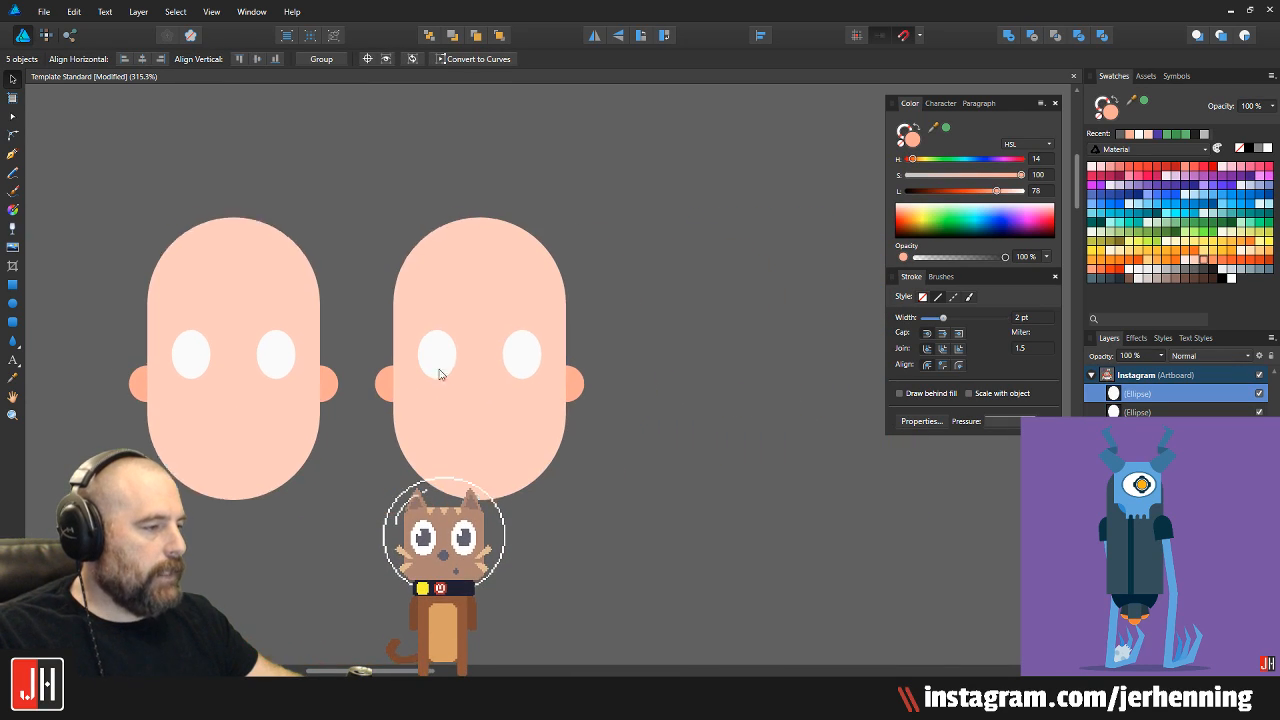
{"action": "left_click_drag", "start_coordinate": [342, 171], "coordinate": [603, 545]}
{"action": "left_click_drag", "start_coordinate": [466, 386], "coordinate": [731, 423]}
{"action": "left_click", "coordinate": [552, 545]}
{"action": "scroll", "coordinate": [552, 545], "scroll_direction": "down", "scroll_amount": 2}
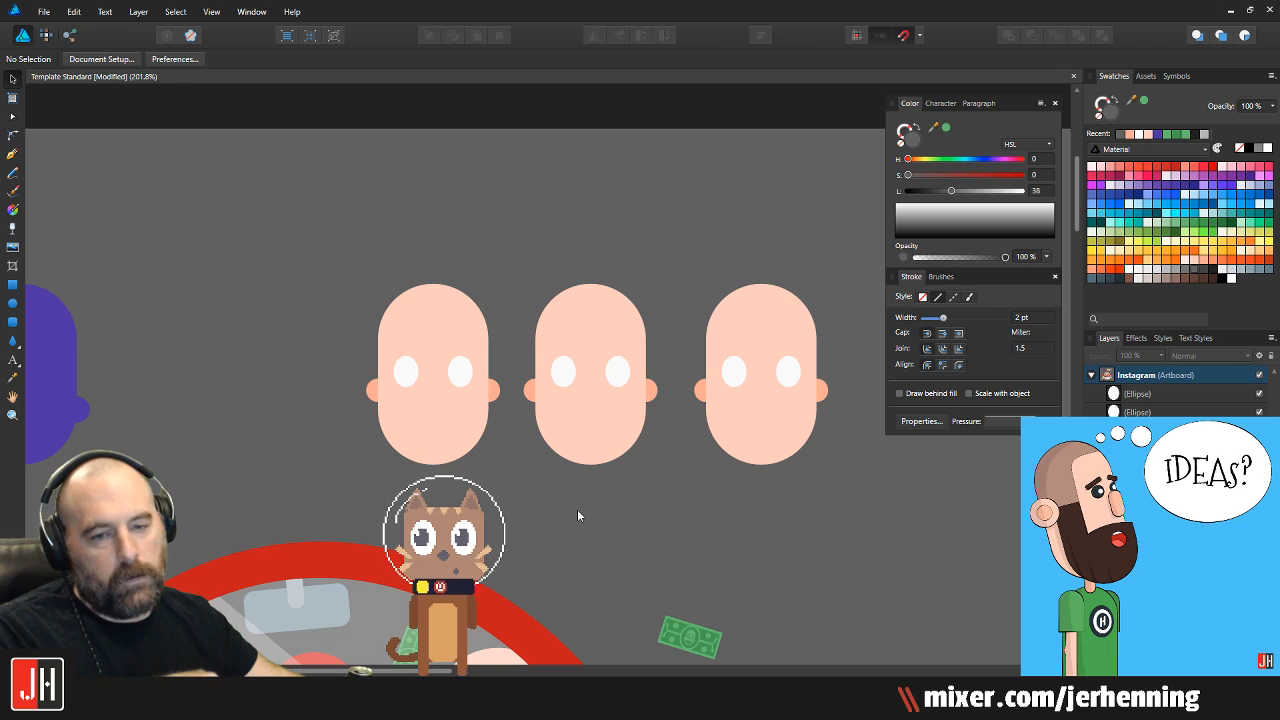
Raise both ears slightly on the first peach head in the row, leaving its eyes in place
{"action": "scroll", "coordinate": [406, 363], "scroll_direction": "up", "scroll_amount": 2}
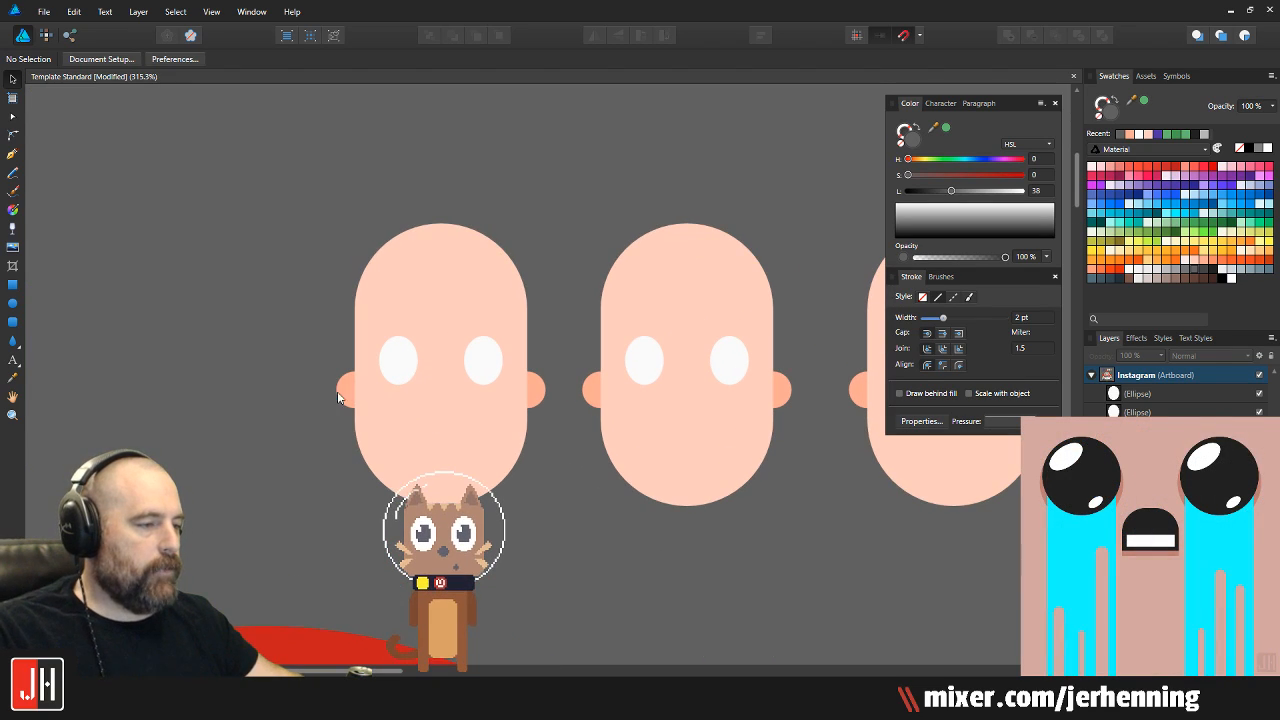
{"action": "left_click", "coordinate": [352, 383]}
{"action": "scroll", "coordinate": [425, 378], "scroll_direction": "up", "scroll_amount": 2}
{"action": "left_click", "coordinate": [590, 372], "text": "shift"}
{"action": "left_click_drag", "start_coordinate": [590, 370], "coordinate": [434, 341]}
{"action": "left_click", "coordinate": [597, 324]}
Move the middle head's eyes and ears up together toward the forehead
{"action": "scroll", "coordinate": [594, 320], "scroll_direction": "down", "scroll_amount": 1}
{"action": "left_click_drag", "start_coordinate": [514, 304], "coordinate": [286, 291]}
{"action": "left_click_drag", "start_coordinate": [385, 398], "coordinate": [585, 455]}
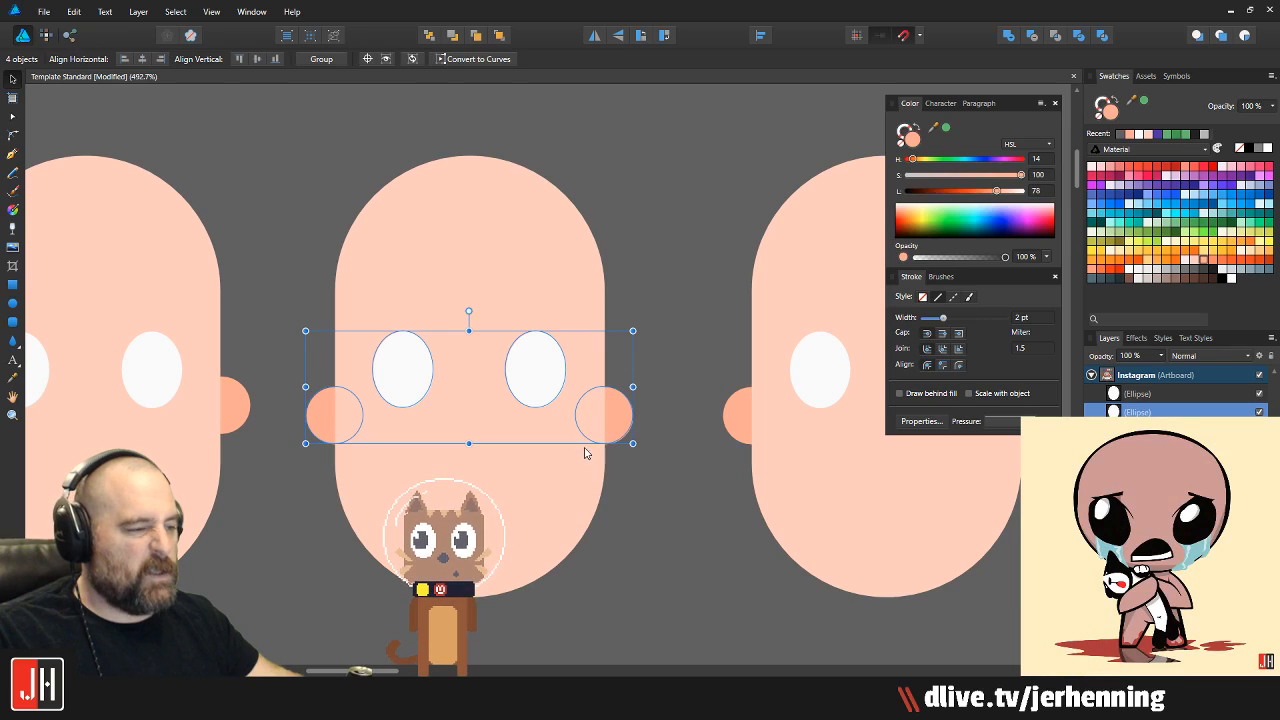
{"action": "left_click_drag", "start_coordinate": [548, 388], "coordinate": [532, 355]}
{"action": "left_click", "coordinate": [609, 249]}
Reselect the middle head's eyes and ears and centre them horizontally on the head
{"action": "scroll", "coordinate": [437, 349], "scroll_direction": "down", "scroll_amount": 3}
{"action": "scroll", "coordinate": [443, 354], "scroll_direction": "up", "scroll_amount": 3}
{"action": "scroll", "coordinate": [446, 363], "scroll_direction": "down", "scroll_amount": 4}
{"action": "scroll", "coordinate": [400, 366], "scroll_direction": "up", "scroll_amount": 2}
{"action": "left_click_drag", "start_coordinate": [316, 267], "coordinate": [616, 417]}
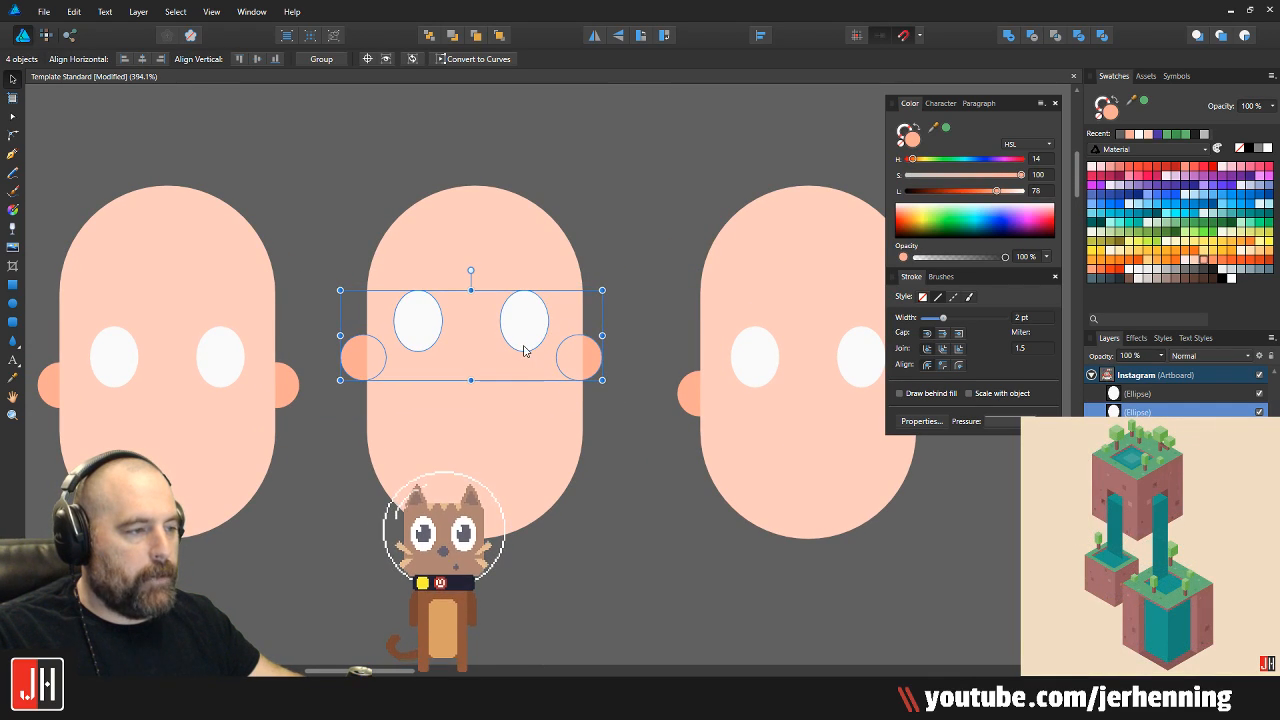
{"action": "left_click_drag", "start_coordinate": [529, 344], "coordinate": [527, 347]}
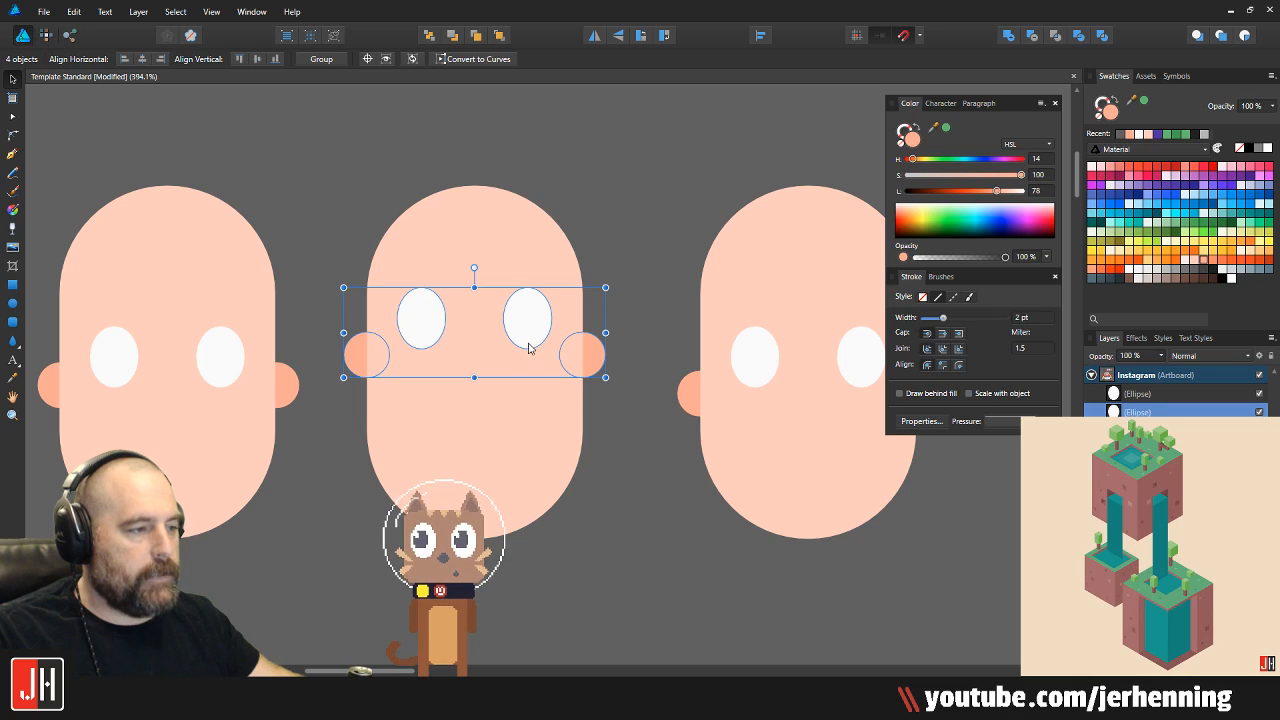
{"action": "key", "text": "ctrl+d"}
{"action": "scroll", "coordinate": [575, 298], "scroll_direction": "down", "scroll_amount": 2}
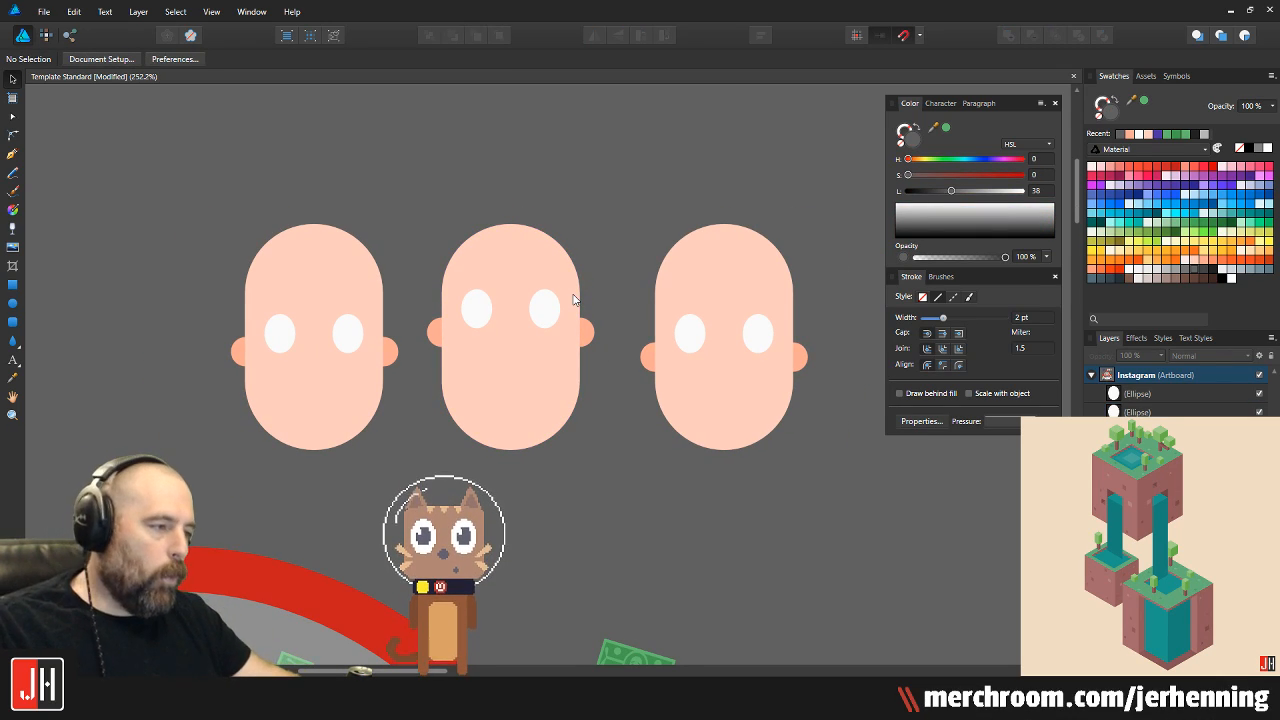
Move the third head's eyes and ears down together into the lower half of the face
{"action": "scroll", "coordinate": [610, 345], "scroll_direction": "up", "scroll_amount": 2}
{"action": "left_click_drag", "start_coordinate": [480, 274], "coordinate": [757, 418]}
{"action": "scroll", "coordinate": [679, 409], "scroll_direction": "up", "scroll_amount": 2}
{"action": "scroll", "coordinate": [673, 393], "scroll_direction": "up", "scroll_amount": 1}
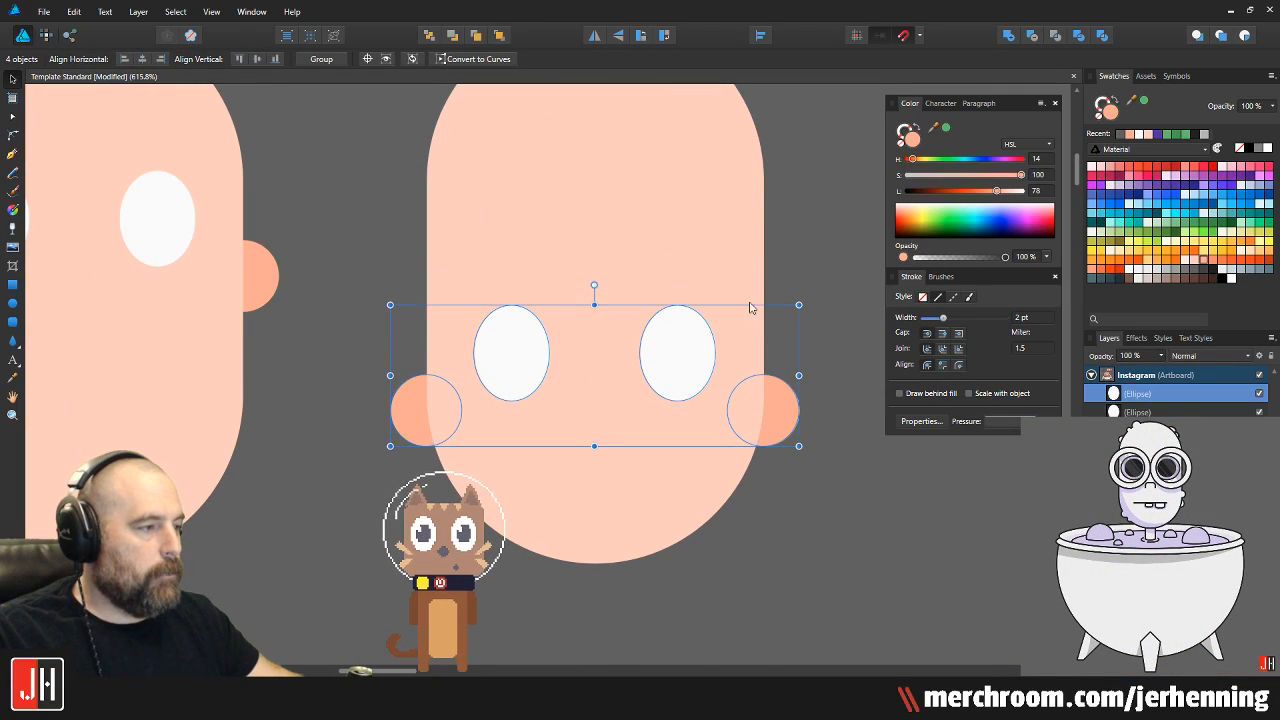
{"action": "key", "text": "ctrl+d"}
{"action": "scroll", "coordinate": [711, 360], "scroll_direction": "down", "scroll_amount": 5}
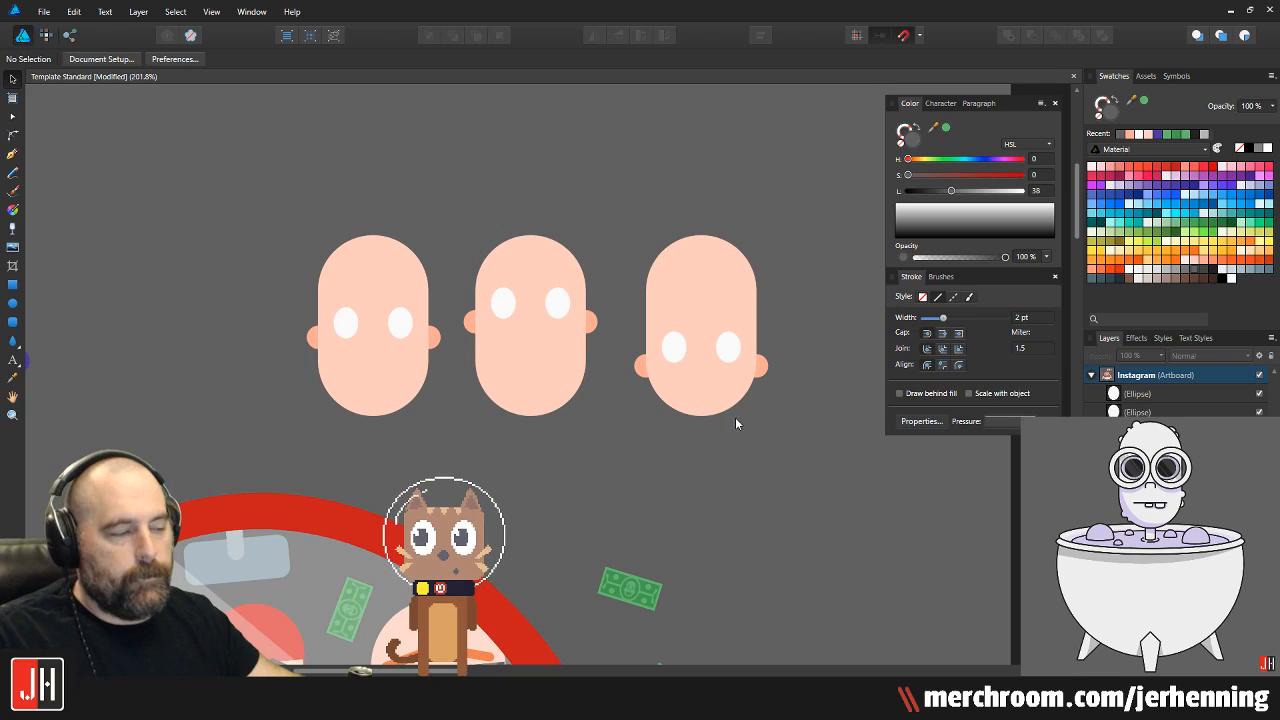
{"action": "left_click_drag", "start_coordinate": [735, 430], "coordinate": [678, 450]}
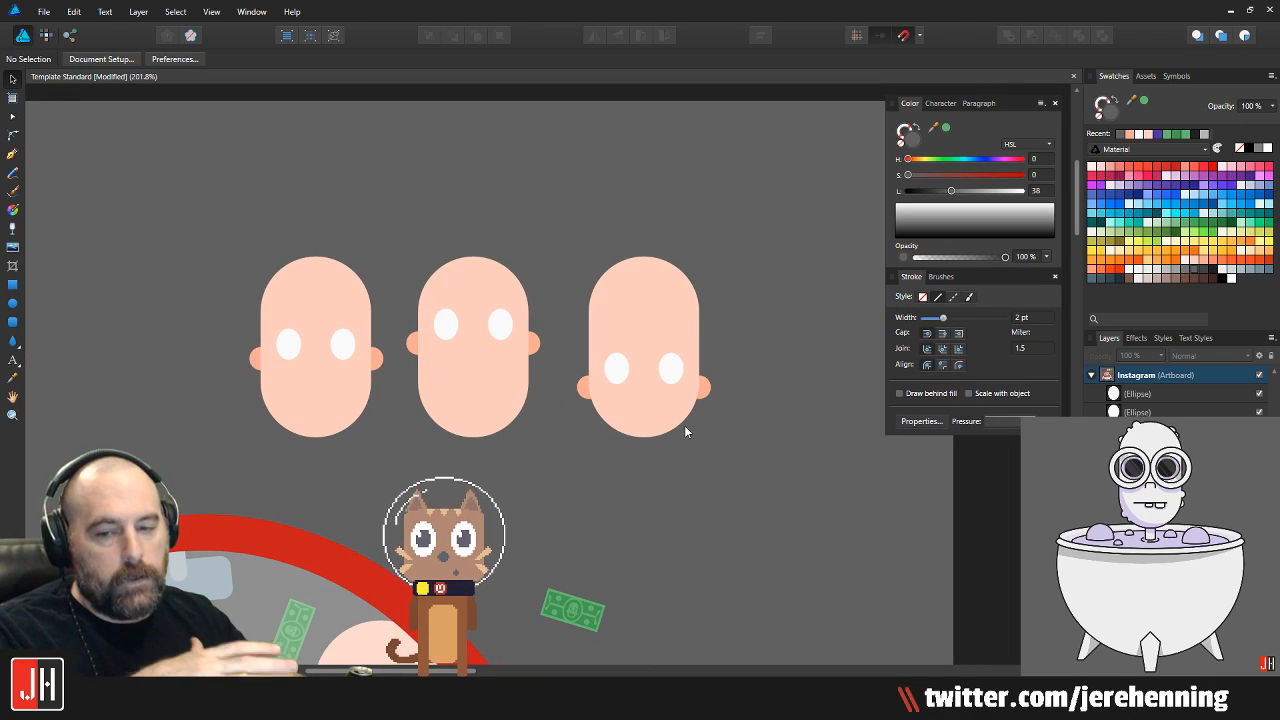
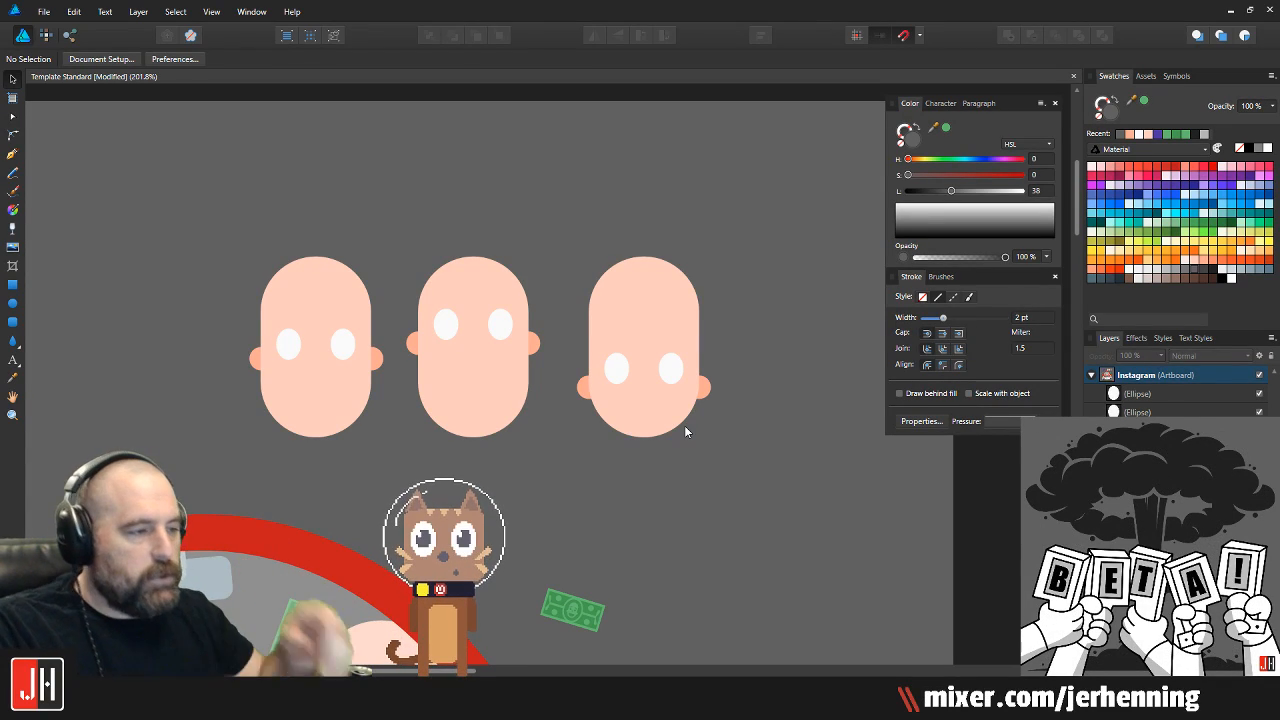
Delete the first two peach heads and move the remaining low-eyed head left into their place
{"action": "left_click_drag", "start_coordinate": [188, 222], "coordinate": [563, 503]}
{"action": "key", "text": "Delete"}
{"action": "left_click_drag", "start_coordinate": [543, 206], "coordinate": [808, 502]}
{"action": "scroll", "coordinate": [787, 350], "scroll_direction": "down", "scroll_amount": 1}
{"action": "scroll", "coordinate": [787, 350], "scroll_direction": "left", "scroll_amount": 1}
{"action": "left_click_drag", "start_coordinate": [765, 343], "coordinate": [330, 374]}
{"action": "left_click", "coordinate": [378, 376]}
Shorten the peach head shape by lowering its top edge, keeping its width and the eyes and ears in place
{"action": "scroll", "coordinate": [410, 392], "scroll_direction": "up", "scroll_amount": 2}
{"action": "left_click_drag", "start_coordinate": [229, 280], "coordinate": [545, 408]}
{"action": "scroll", "coordinate": [367, 362], "scroll_direction": "up", "scroll_amount": 3}
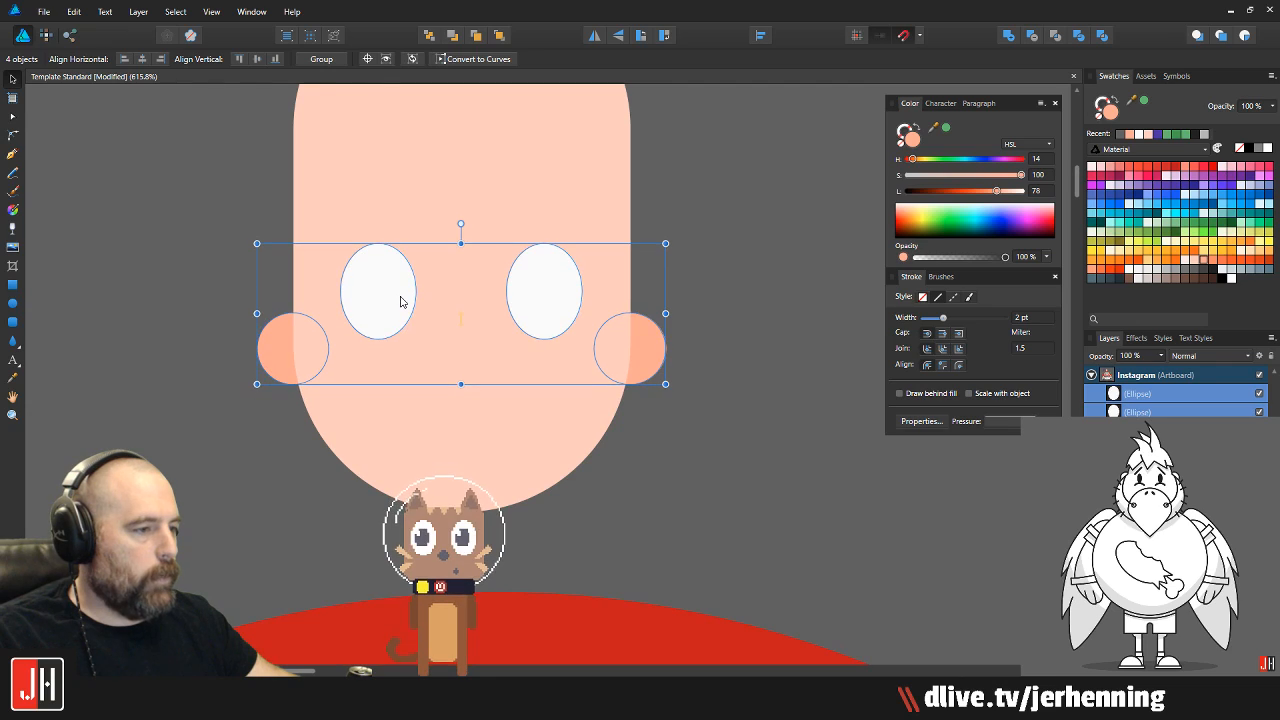
{"action": "scroll", "coordinate": [457, 400], "scroll_direction": "up", "scroll_amount": 2}
{"action": "left_click", "coordinate": [491, 160]}
{"action": "scroll", "coordinate": [466, 190], "scroll_direction": "up", "scroll_amount": 2}
{"action": "left_click_drag", "start_coordinate": [455, 143], "coordinate": [457, 216]}
{"action": "left_click", "coordinate": [726, 380]}
{"action": "scroll", "coordinate": [535, 390], "scroll_direction": "down", "scroll_amount": 4}
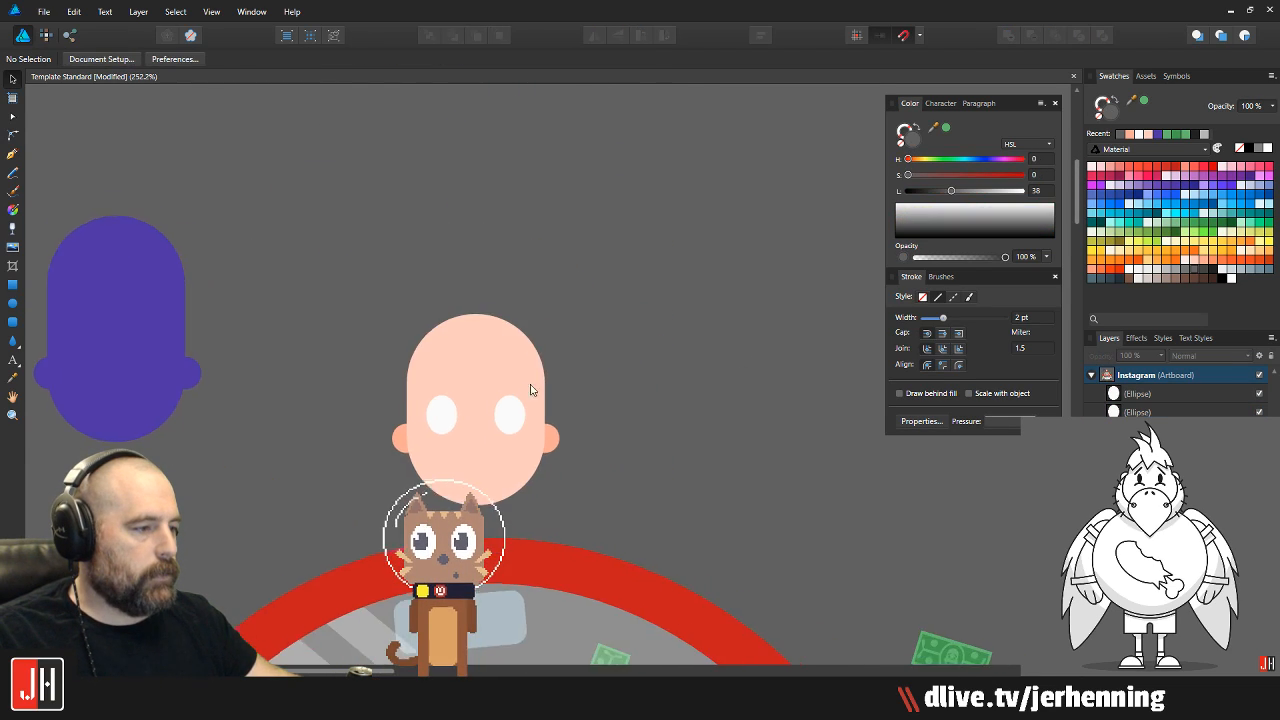
Try raising the eyes and ears on the shortened head, then undo the moves
{"action": "left_click_drag", "start_coordinate": [229, 349], "coordinate": [751, 543]}
{"action": "scroll", "coordinate": [459, 447], "scroll_direction": "up", "scroll_amount": 4}
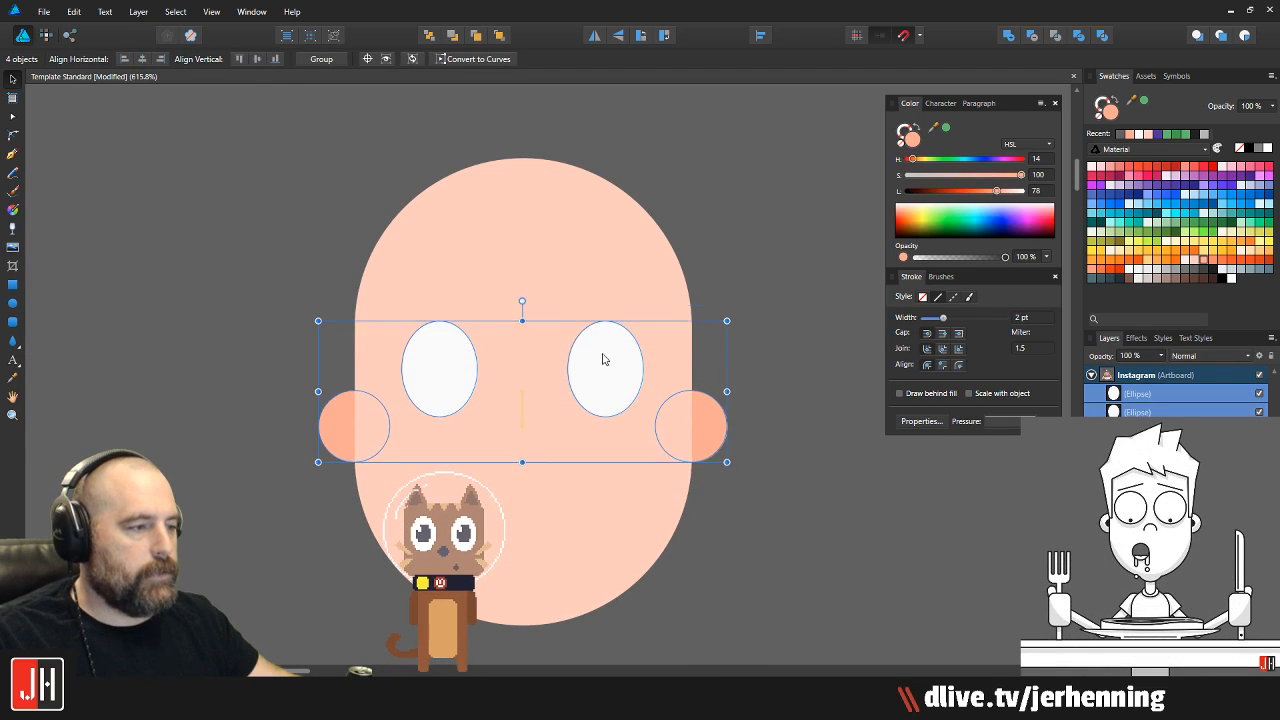
{"action": "left_click_drag", "start_coordinate": [602, 362], "coordinate": [603, 334]}
{"action": "key", "text": "ctrl+d"}
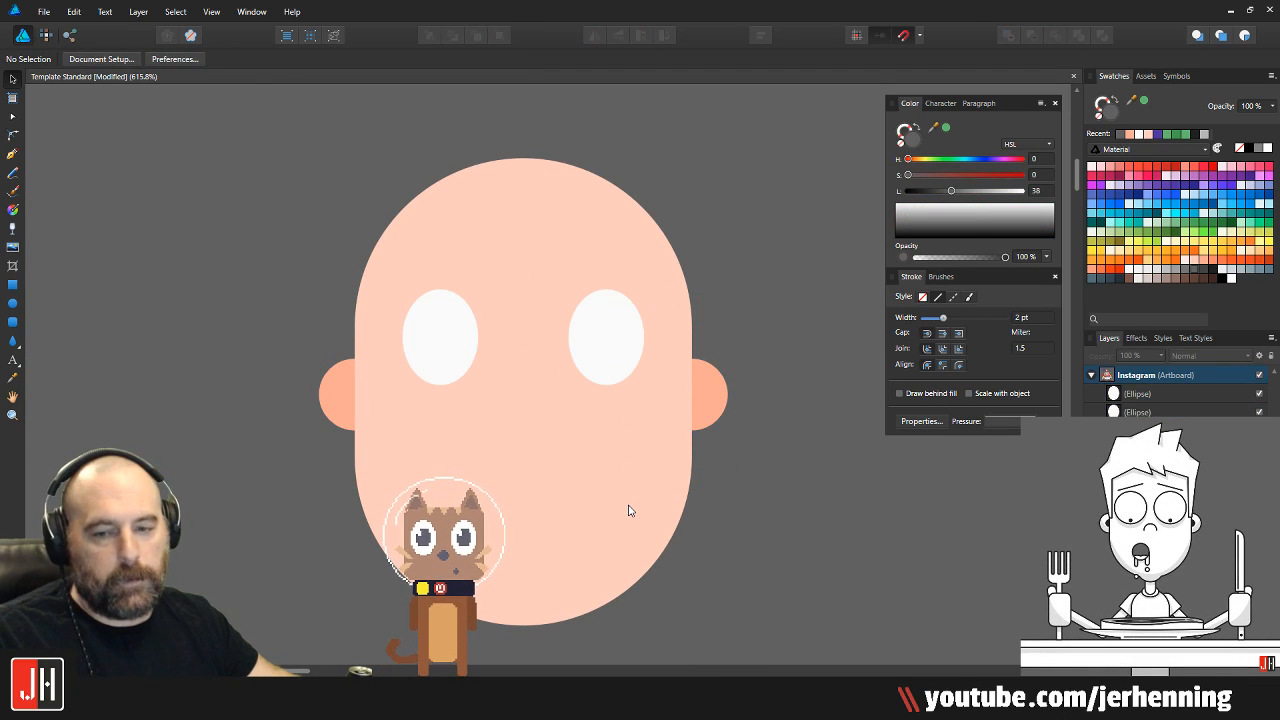
{"action": "key", "text": "ctrl+z"}
{"action": "key", "text": "ctrl+z"}
{"action": "key", "text": "ctrl+d"}
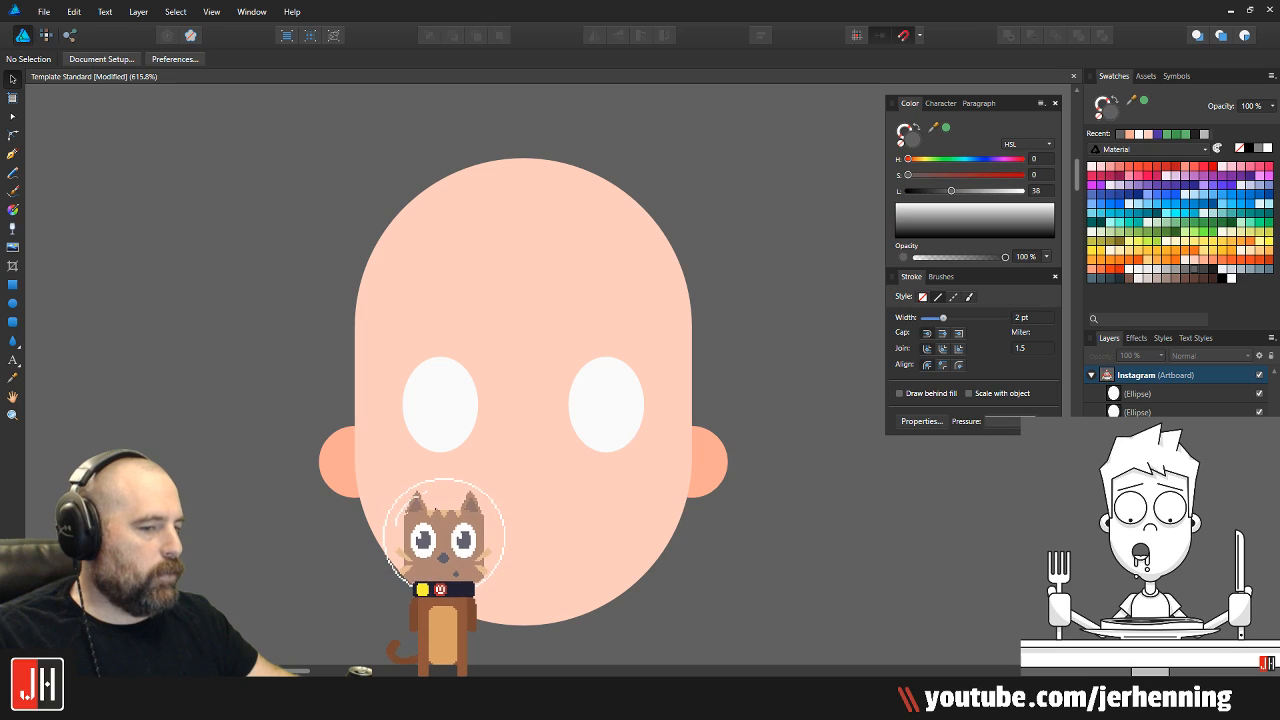
{"action": "scroll", "coordinate": [458, 502], "scroll_direction": "down", "scroll_amount": 3}
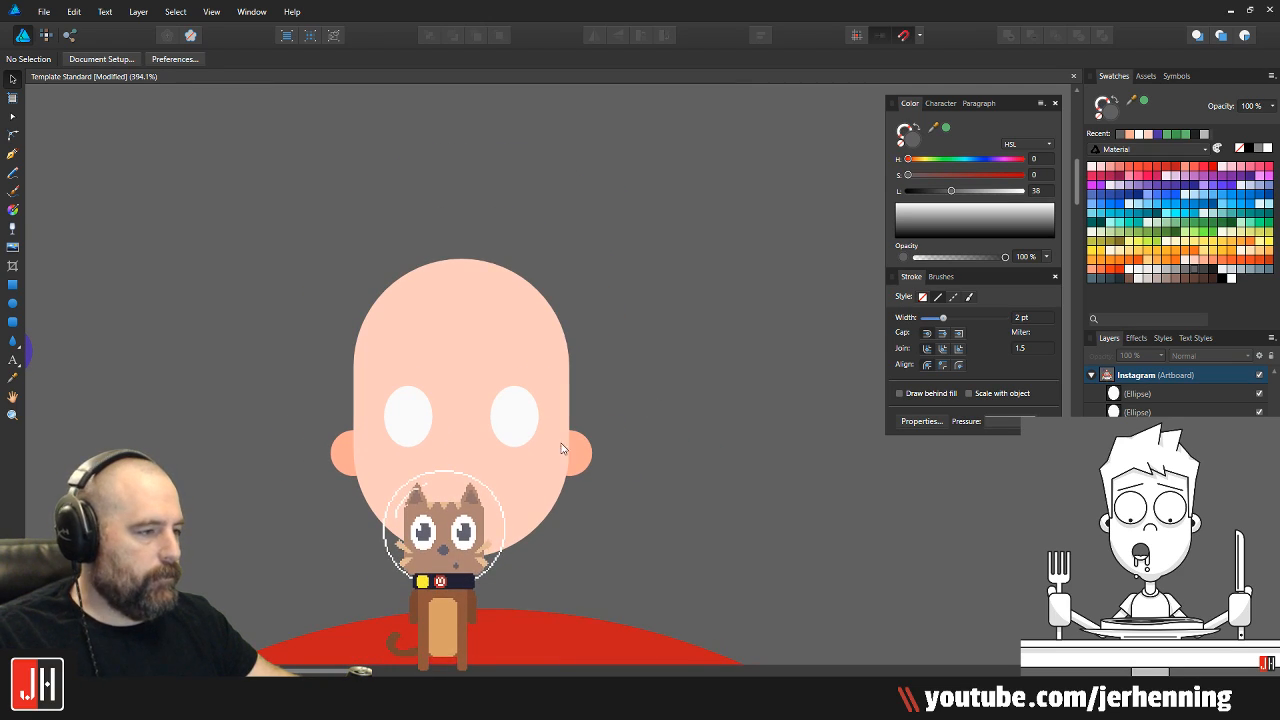
{"action": "scroll", "coordinate": [507, 430], "scroll_direction": "up", "scroll_amount": 1}
{"action": "left_click", "coordinate": [514, 391]}
{"action": "scroll", "coordinate": [728, 292], "scroll_direction": "up", "scroll_amount": 1}
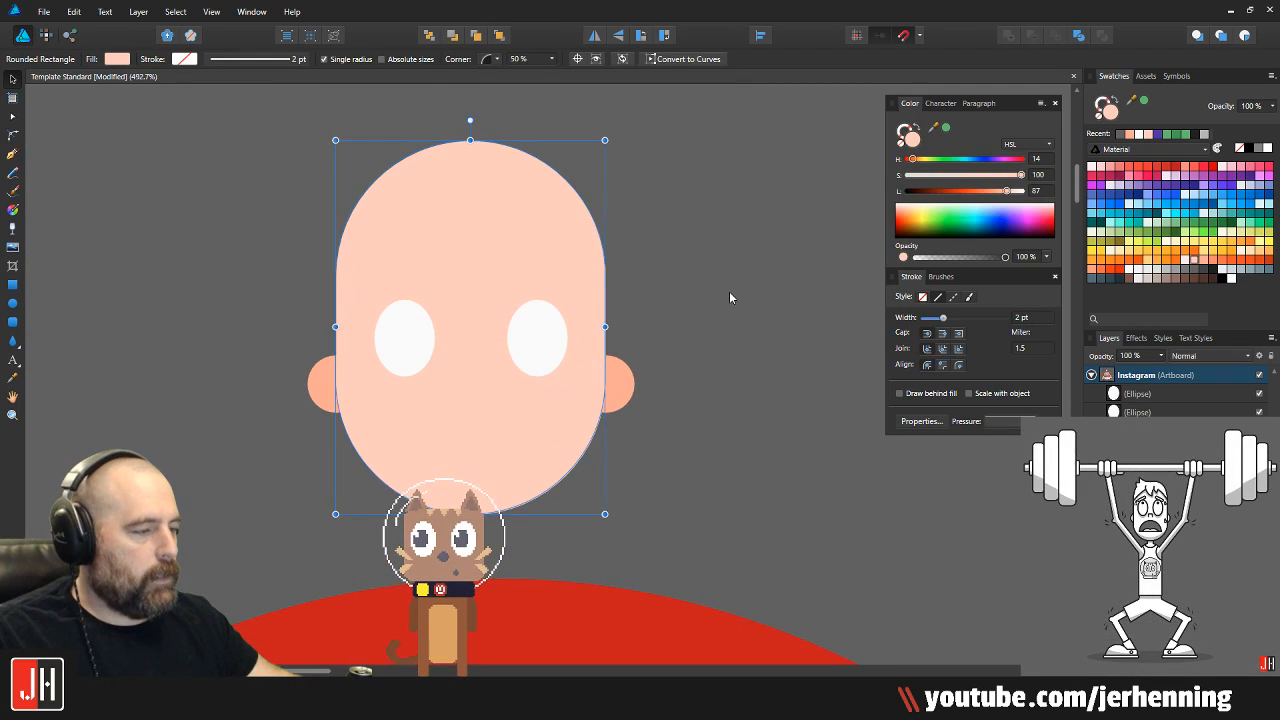
{"action": "key", "text": "ctrl+d"}
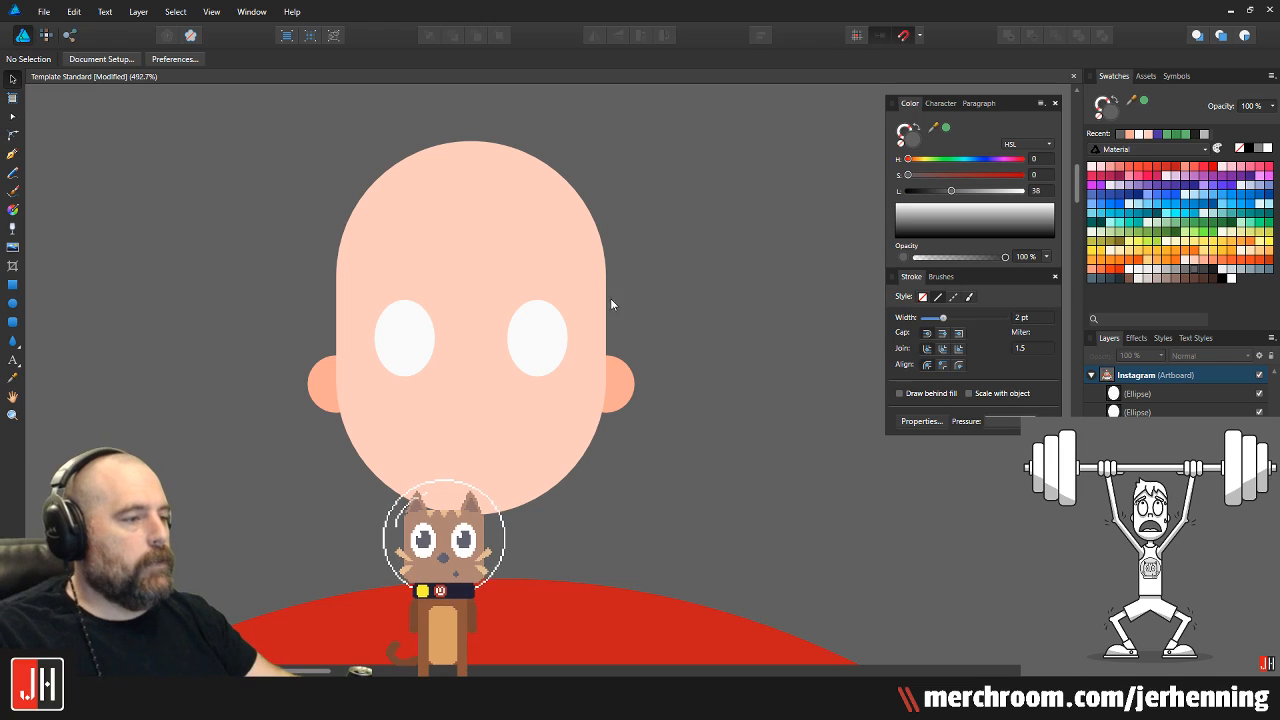
{"action": "left_click", "coordinate": [419, 359]}
{"action": "scroll", "coordinate": [471, 346], "scroll_direction": "up", "scroll_amount": 2}
{"action": "left_click", "coordinate": [573, 324], "text": "shift"}
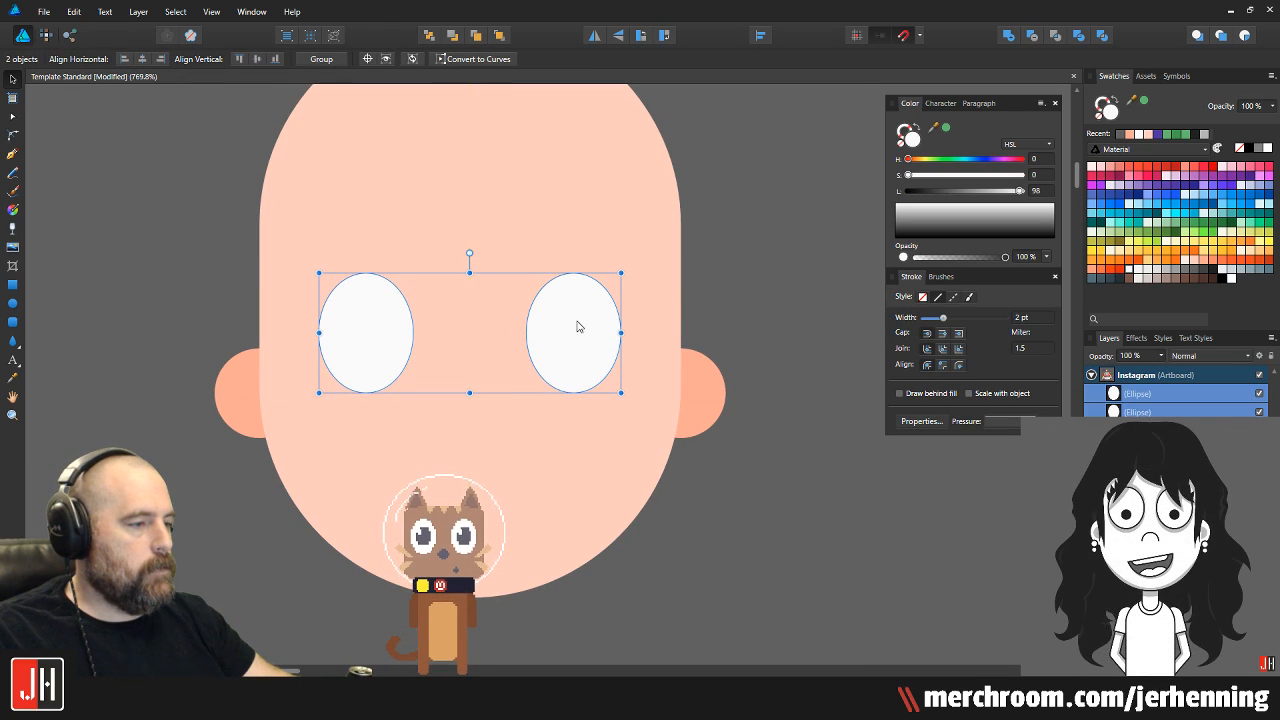
{"action": "left_click", "coordinate": [757, 248]}
{"action": "scroll", "coordinate": [740, 255], "scroll_direction": "down", "scroll_amount": 2}
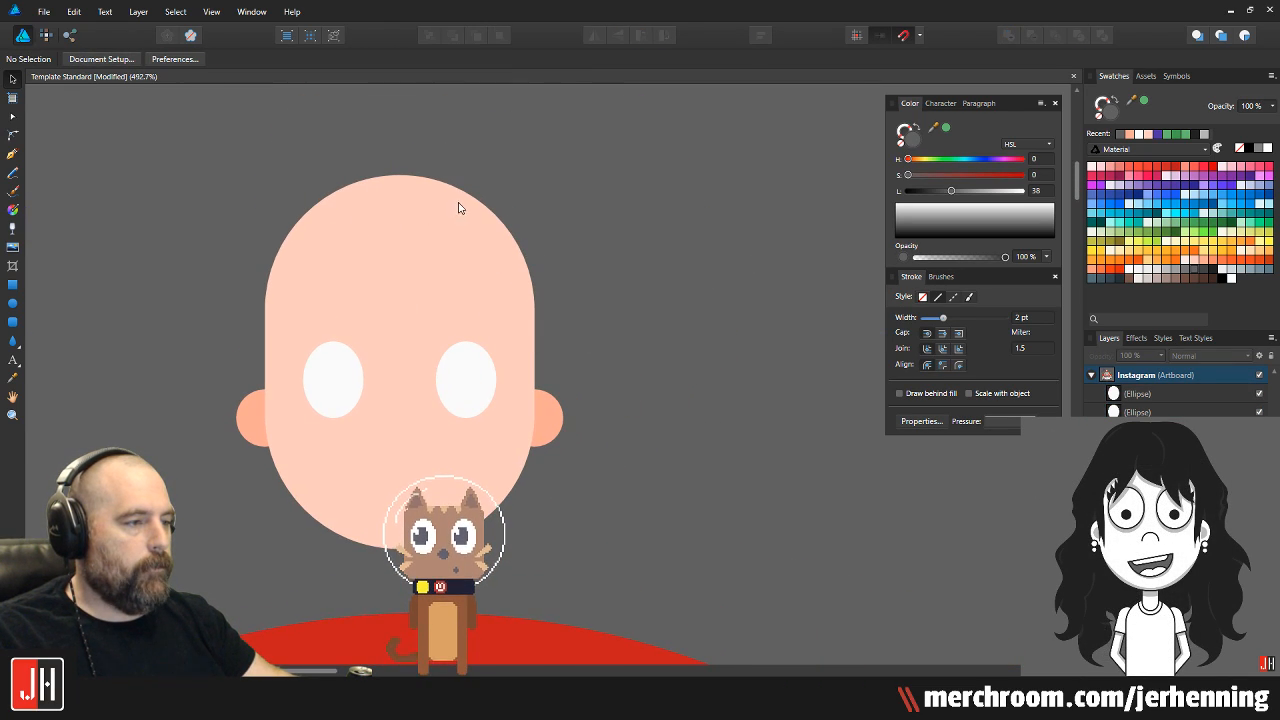
{"action": "left_click_drag", "start_coordinate": [450, 337], "coordinate": [597, 268]}
{"action": "left_click_drag", "start_coordinate": [588, 369], "coordinate": [518, 377]}
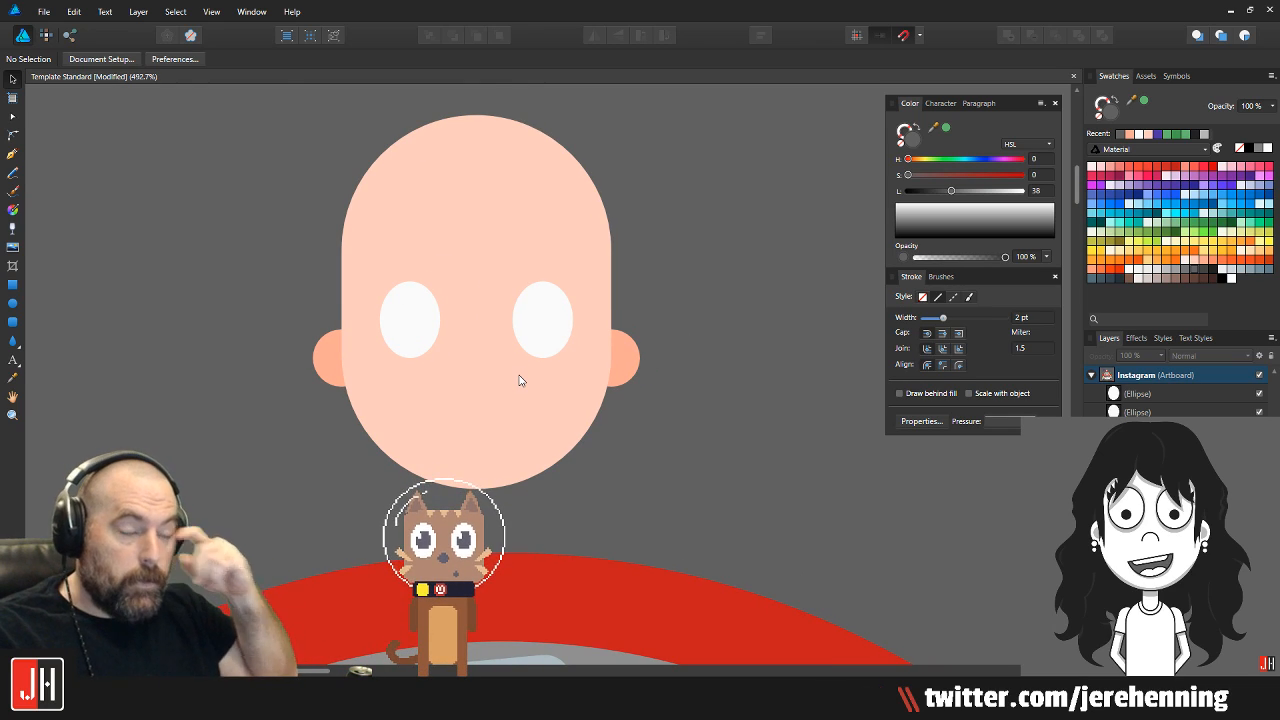
{"action": "left_click_drag", "start_coordinate": [488, 299], "coordinate": [477, 351]}
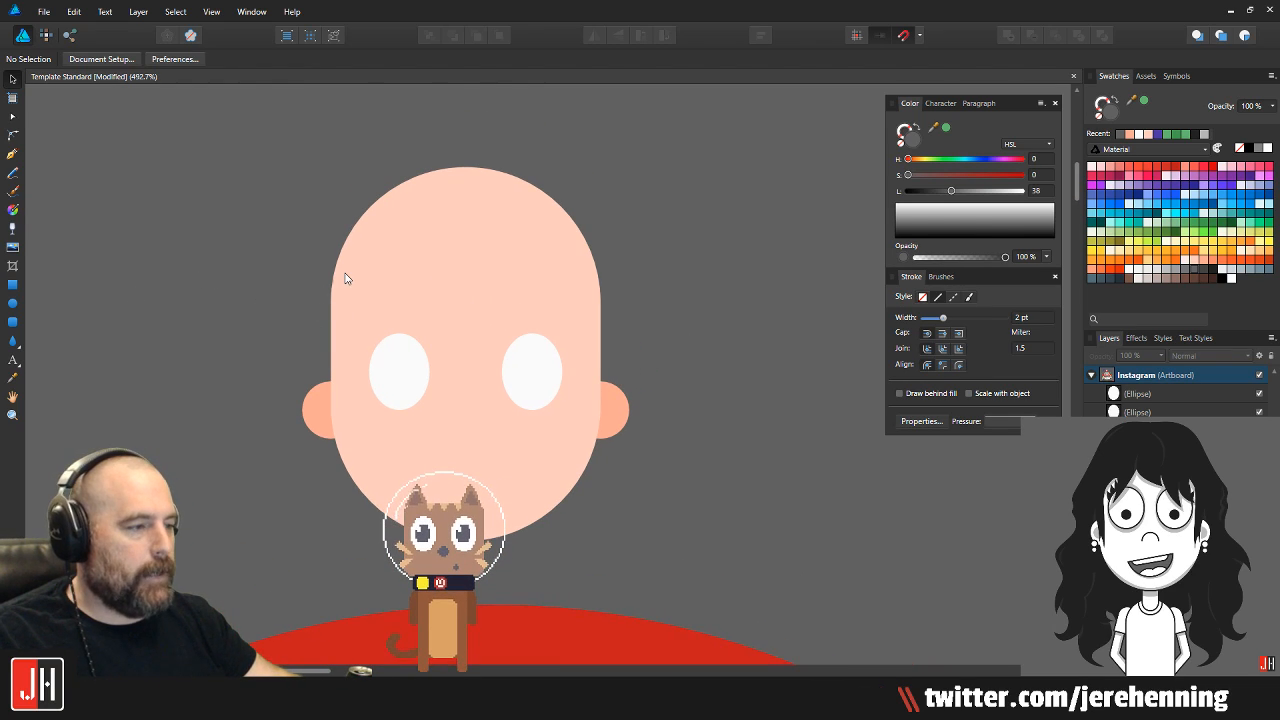
Duplicate the peach head shape in front of the face and subtract a rectangle from its lower part, keeping a dome-shaped upper piece
{"action": "left_click", "coordinate": [405, 266]}
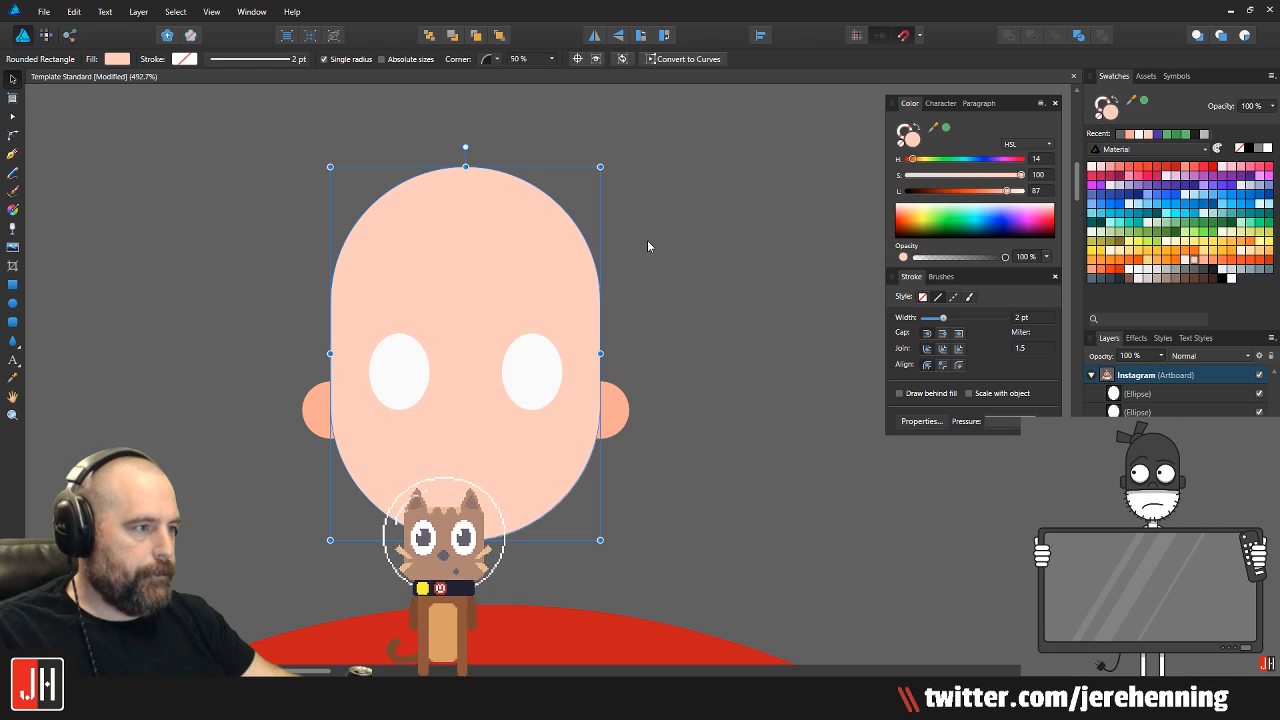
{"action": "key", "text": "ctrl+shift+bracketright"}
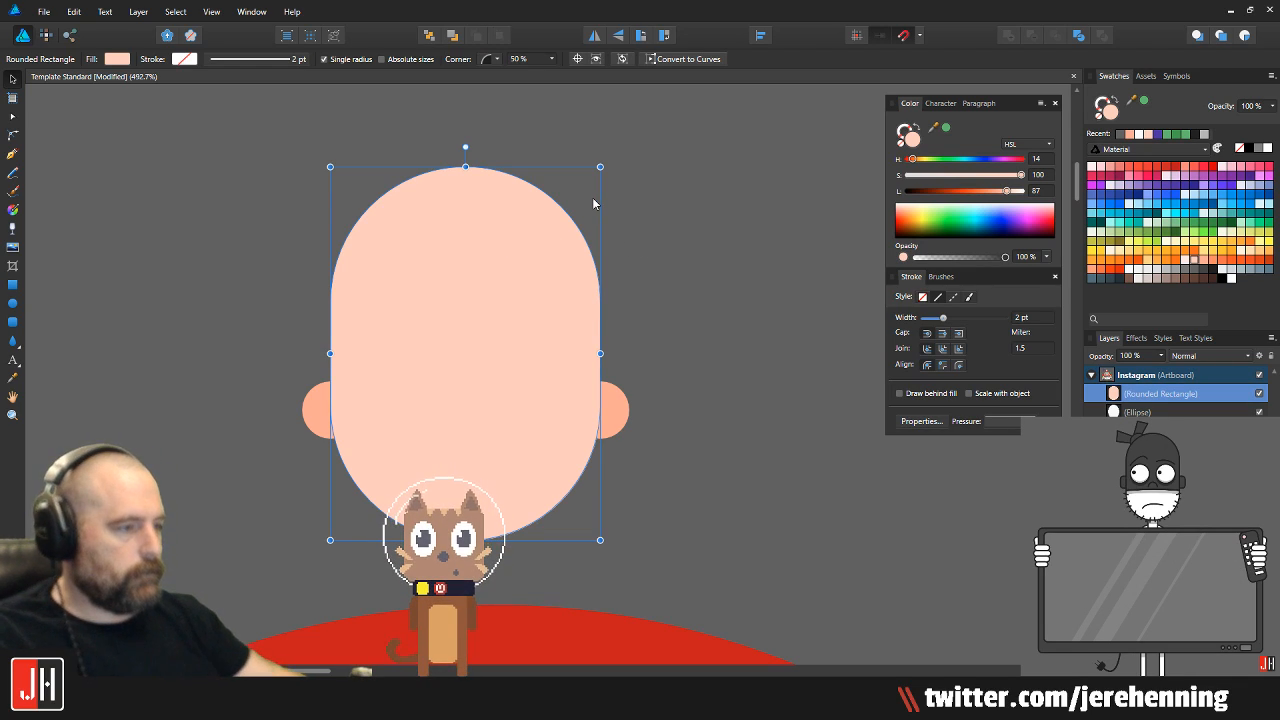
{"action": "left_click", "coordinate": [12, 285]}
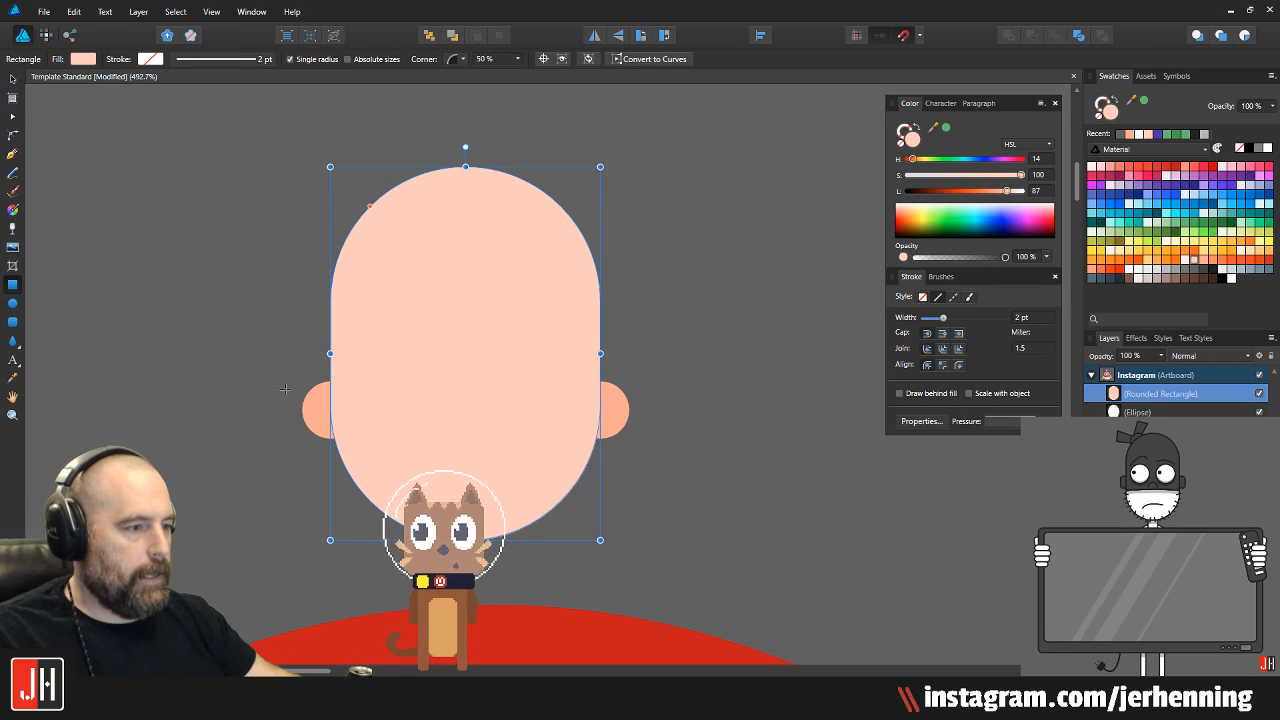
{"action": "left_click_drag", "start_coordinate": [288, 395], "coordinate": [665, 622]}
{"action": "key", "text": "v"}
{"action": "left_click", "coordinate": [541, 319], "text": "shift"}
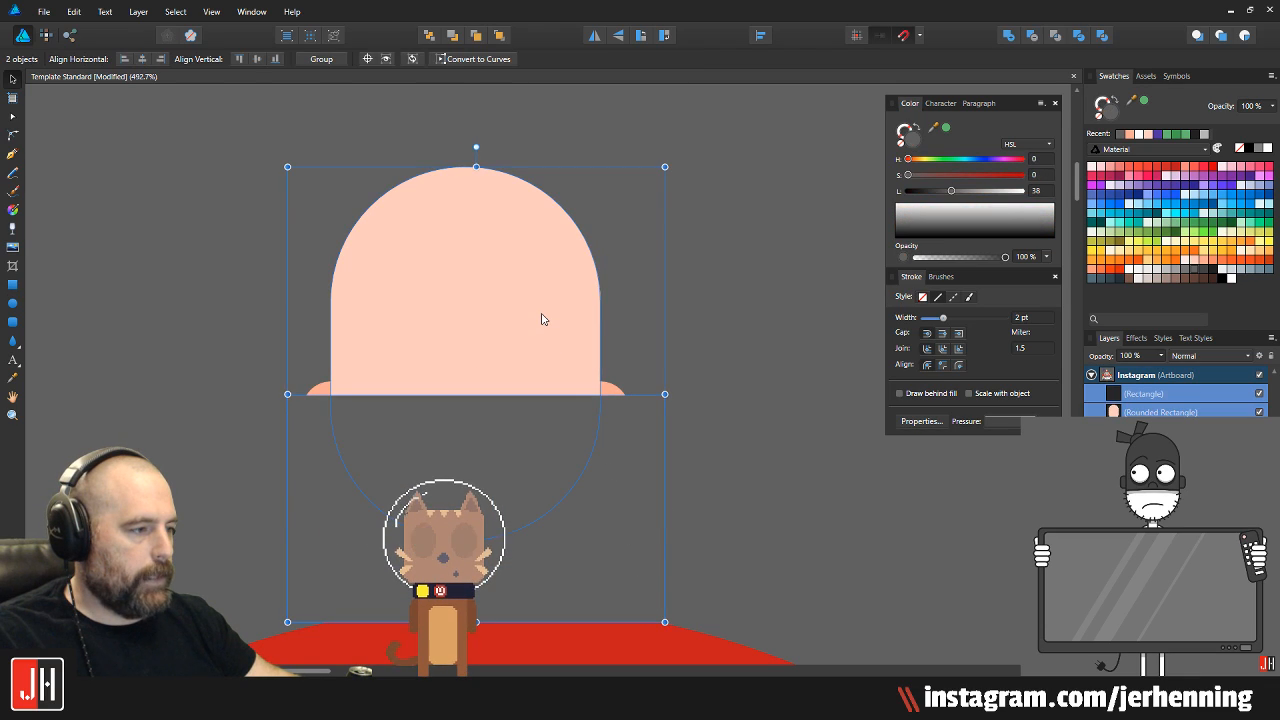
{"action": "left_click", "coordinate": [1031, 36]}
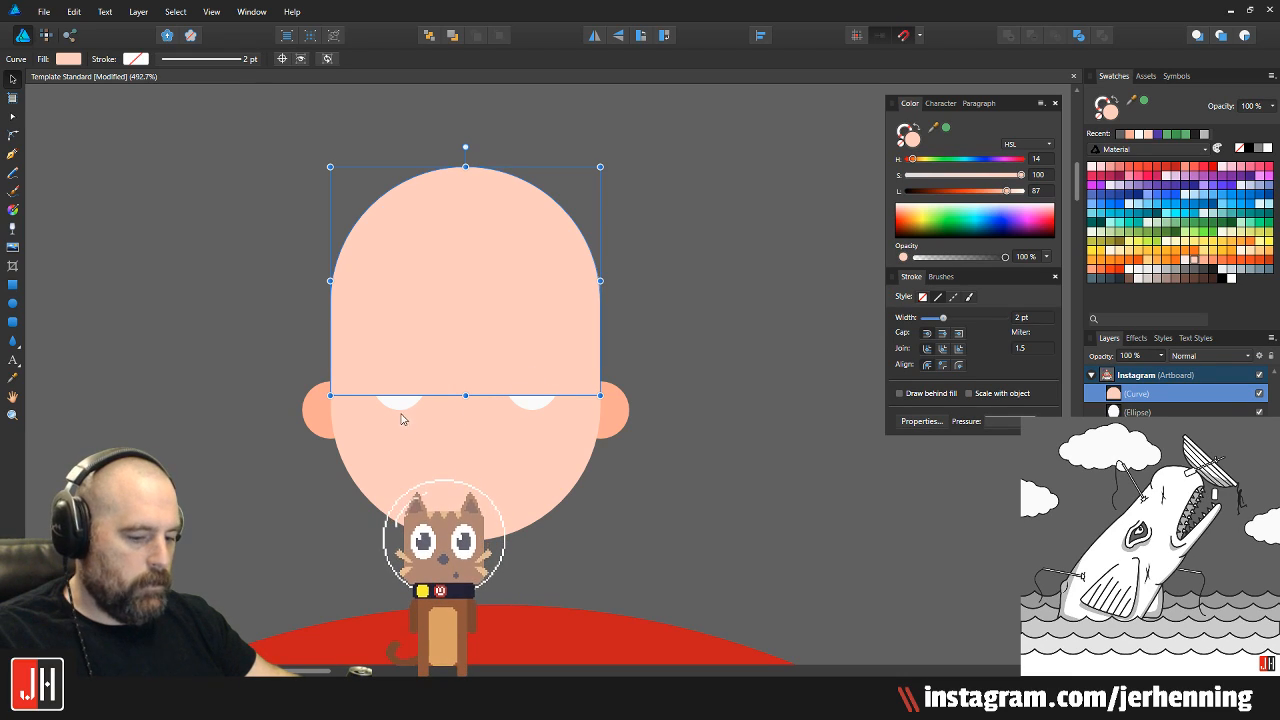
Extend the dome's straight lower edge down to just below the eyes and nest the piece inside the head, behind the eyes
{"action": "key", "text": "a"}
{"action": "left_click_drag", "start_coordinate": [304, 362], "coordinate": [628, 428]}
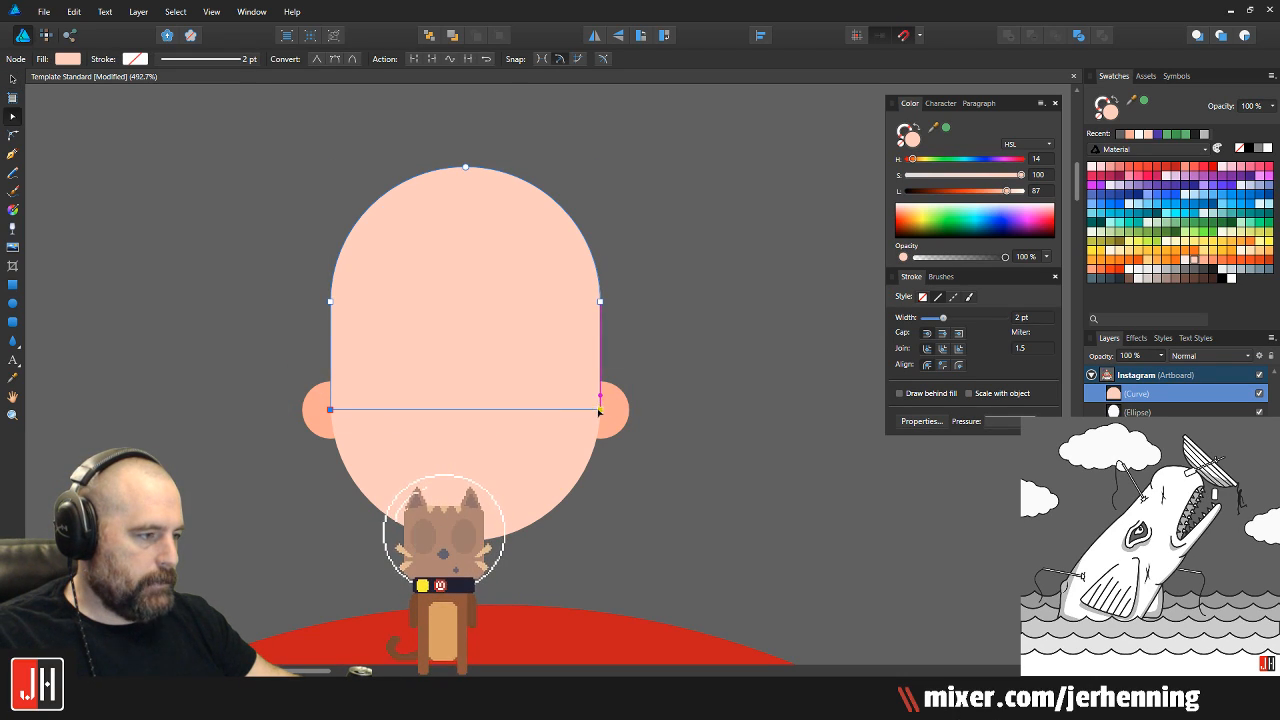
{"action": "key", "text": "v"}
{"action": "left_click", "coordinate": [654, 366]}
{"action": "left_click", "coordinate": [513, 320]}
{"action": "key", "text": "ctrl+x"}
{"action": "left_click", "coordinate": [503, 291]}
{"action": "key", "text": "ctrl+alt+v"}
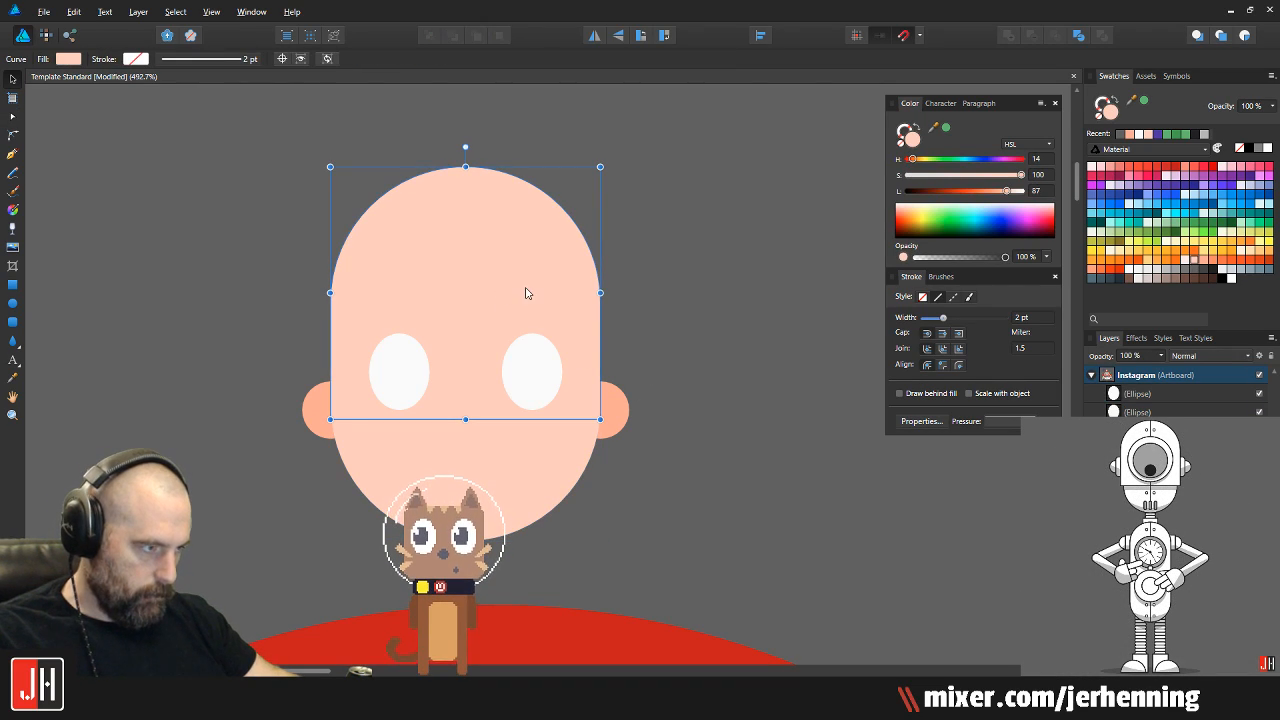
Fill the nested dome shape with bright blue to form a mask over the upper head
{"action": "left_click", "coordinate": [1168, 198]}
{"action": "left_click", "coordinate": [662, 255]}
{"action": "scroll", "coordinate": [656, 271], "scroll_direction": "down", "scroll_amount": 6}
{"action": "scroll", "coordinate": [518, 345], "scroll_direction": "up", "scroll_amount": 6}
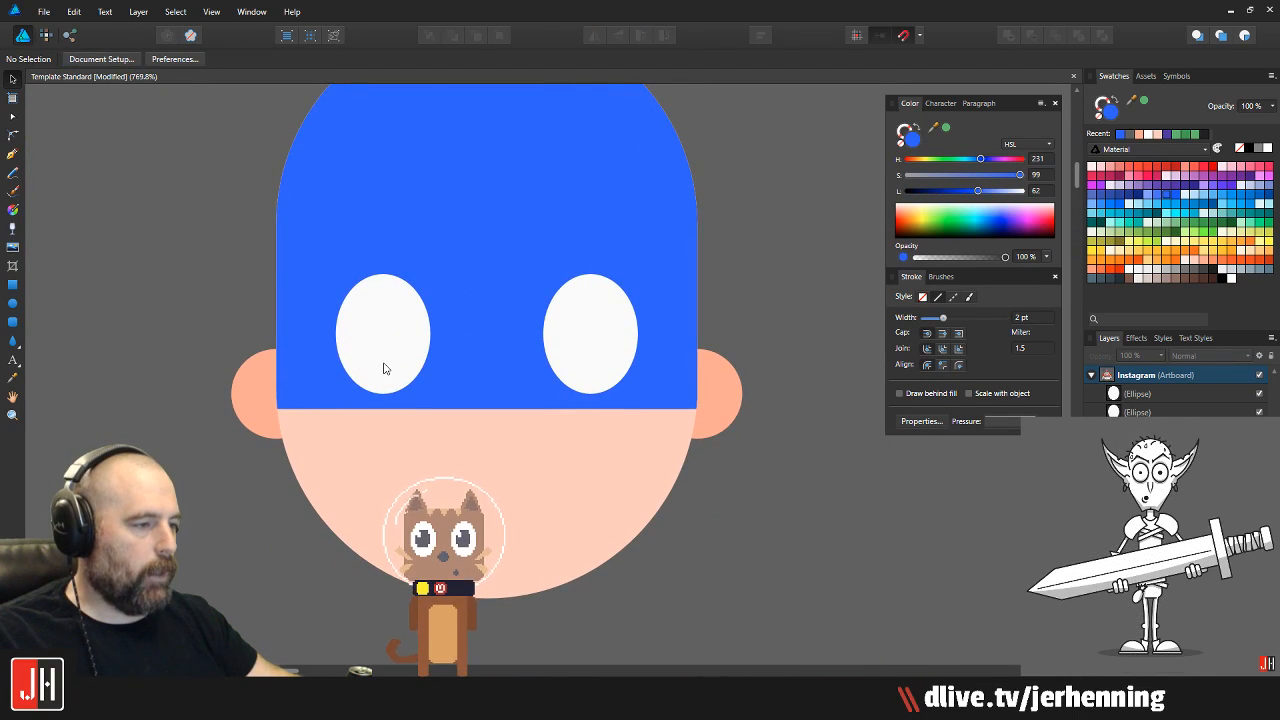
{"action": "scroll", "coordinate": [385, 369], "scroll_direction": "down", "scroll_amount": 4}
{"action": "scroll", "coordinate": [393, 405], "scroll_direction": "up", "scroll_amount": 3}
{"action": "scroll", "coordinate": [417, 383], "scroll_direction": "down", "scroll_amount": 5}
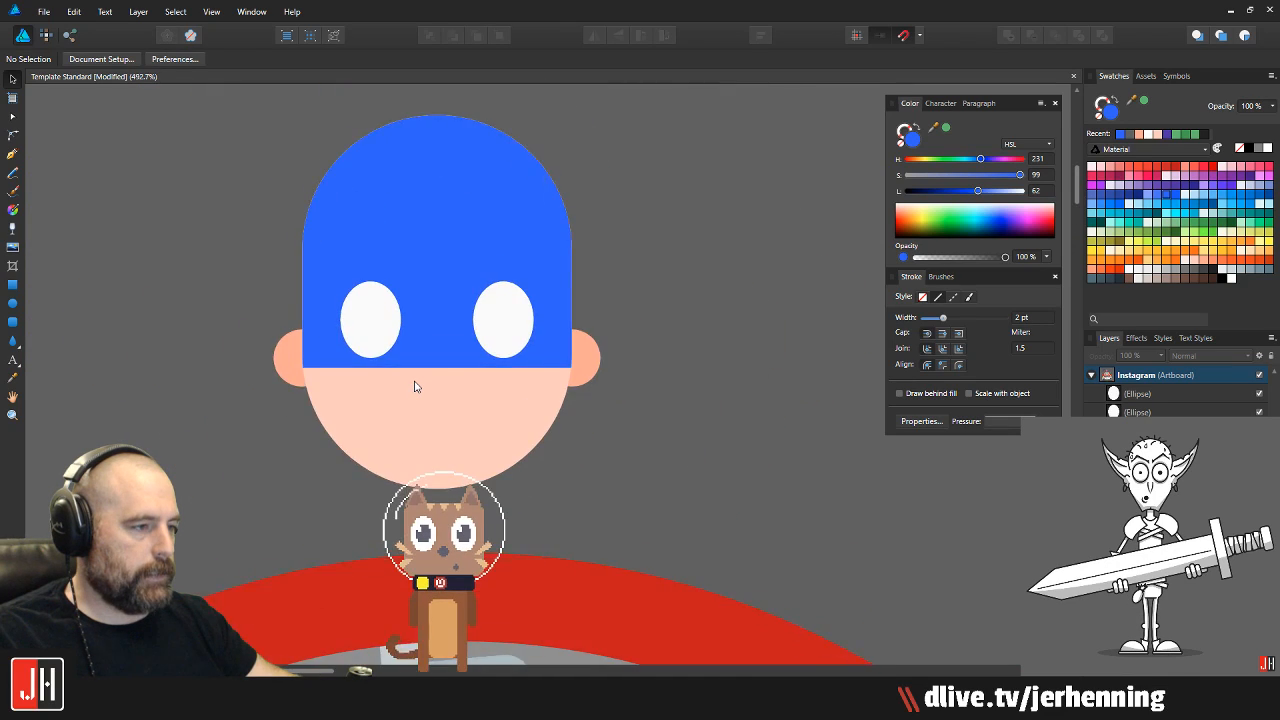
{"action": "left_click_drag", "start_coordinate": [115, 213], "coordinate": [370, 342]}
{"action": "key", "text": "Delete"}
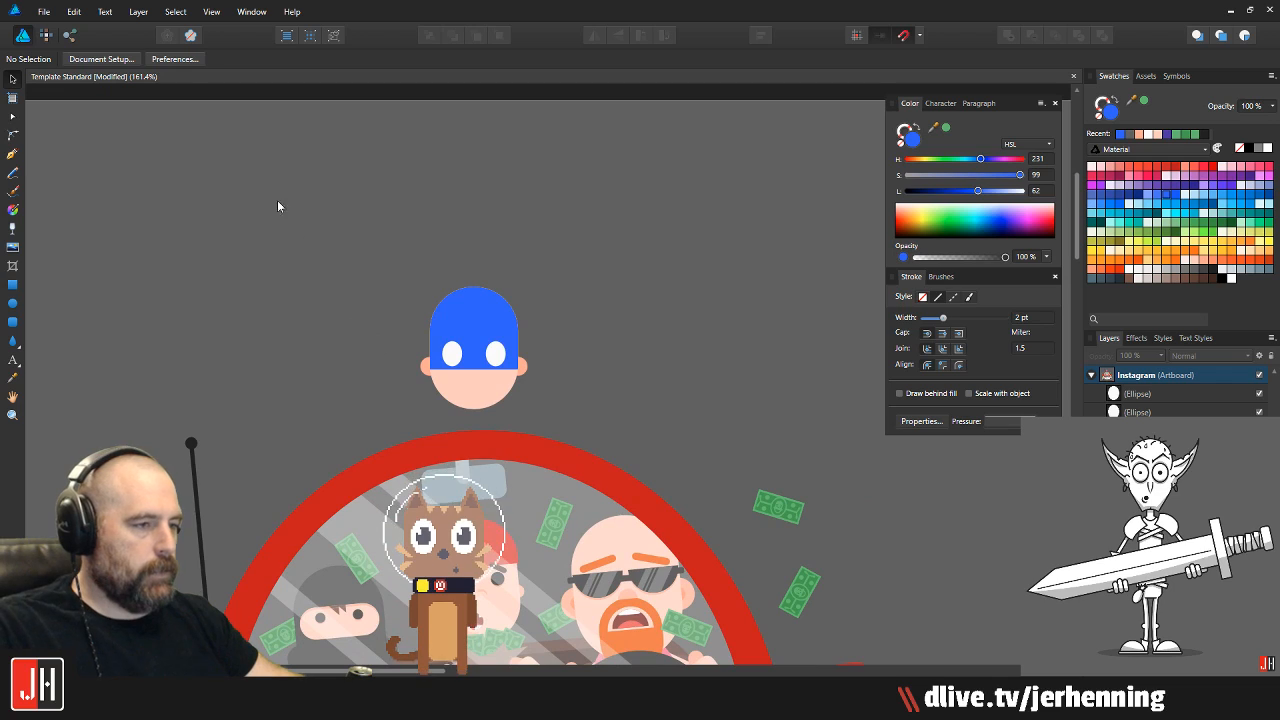
Change the Instagram artboard's background from grey to light sky blue
{"action": "scroll", "coordinate": [243, 219], "scroll_direction": "down", "scroll_amount": 2}
{"action": "left_click_drag", "start_coordinate": [226, 202], "coordinate": [320, 185]}
{"action": "left_click", "coordinate": [148, 121]}
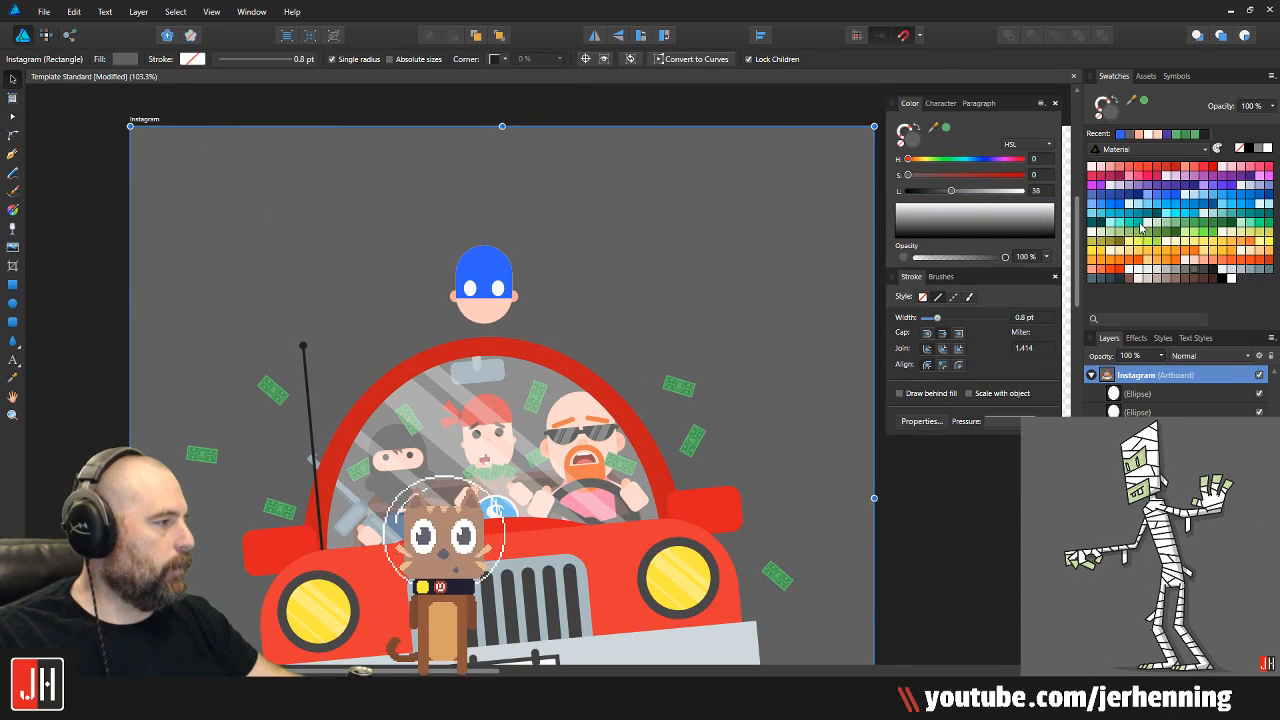
{"action": "left_click", "coordinate": [1149, 212]}
{"action": "scroll", "coordinate": [700, 300], "scroll_direction": "down", "scroll_amount": 3}
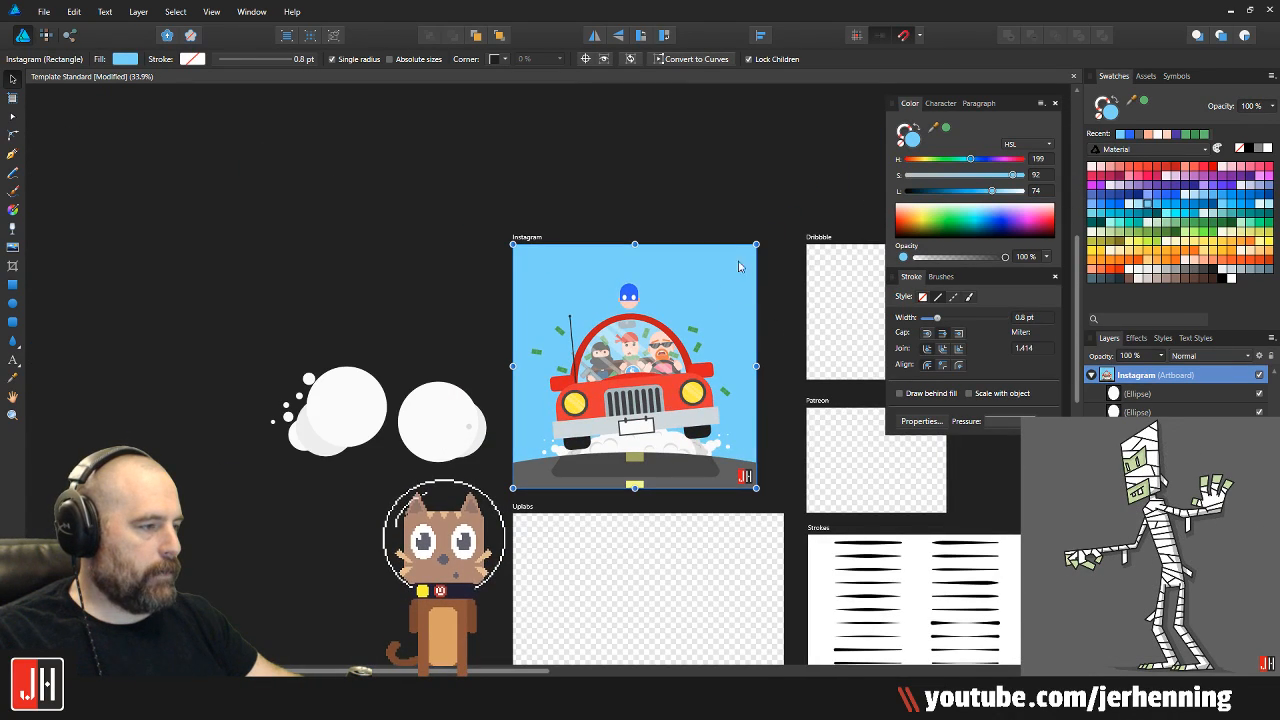
{"action": "key", "text": "ctrl+d"}
{"action": "scroll", "coordinate": [659, 263], "scroll_direction": "up", "scroll_amount": 5}
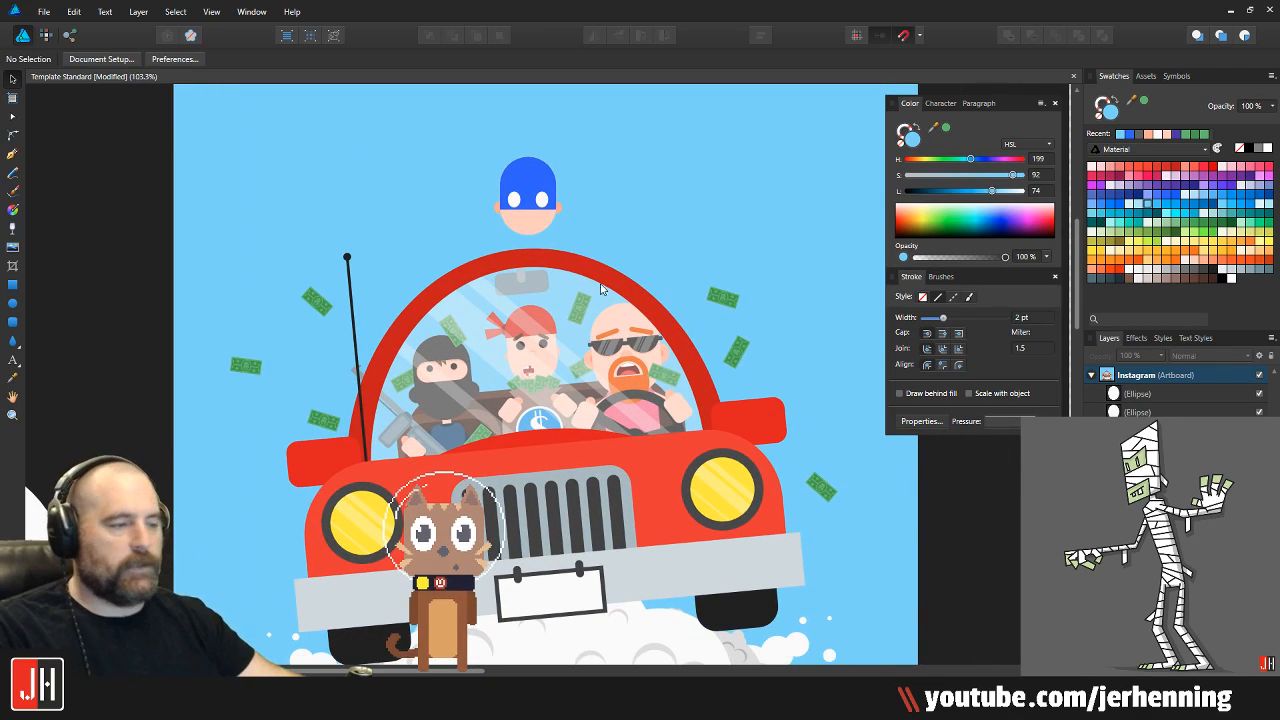
{"action": "scroll", "coordinate": [526, 271], "scroll_direction": "up", "scroll_amount": 5}
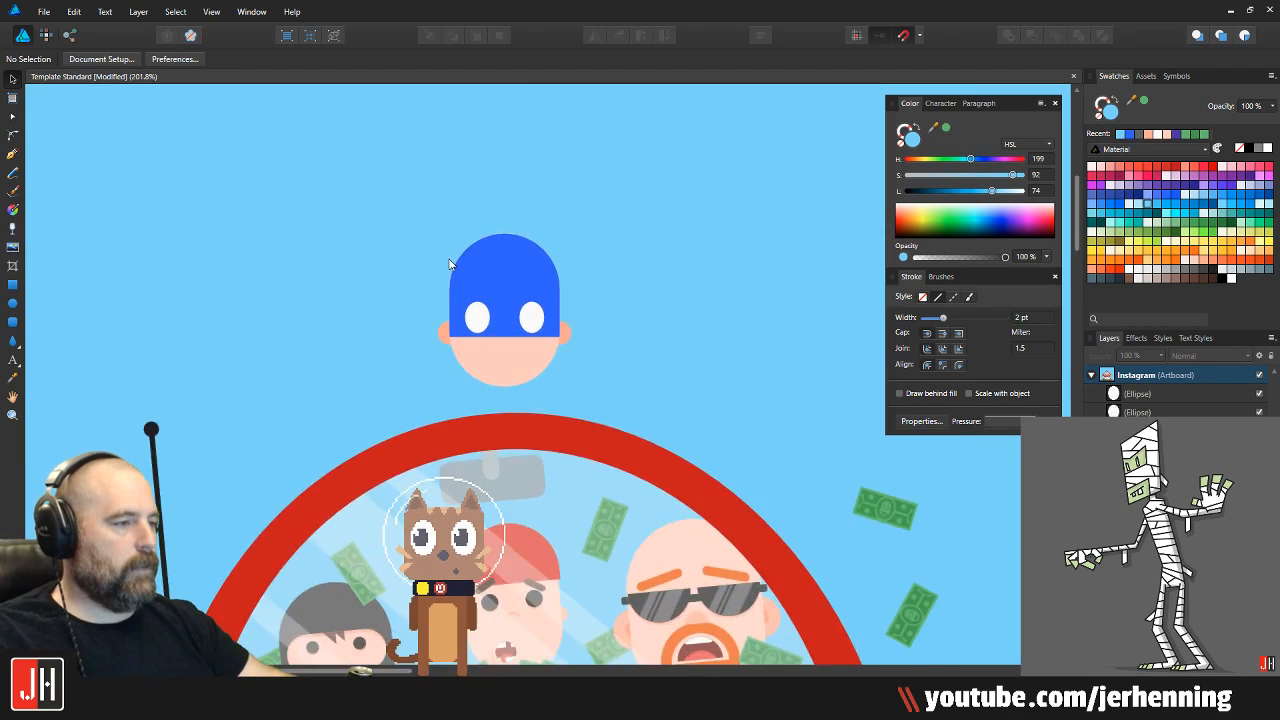
Shift both ears slightly inward so they stick out evenly from behind the masked head
{"action": "left_click_drag", "start_coordinate": [346, 178], "coordinate": [688, 493]}
{"action": "left_click_drag", "start_coordinate": [528, 360], "coordinate": [478, 309]}
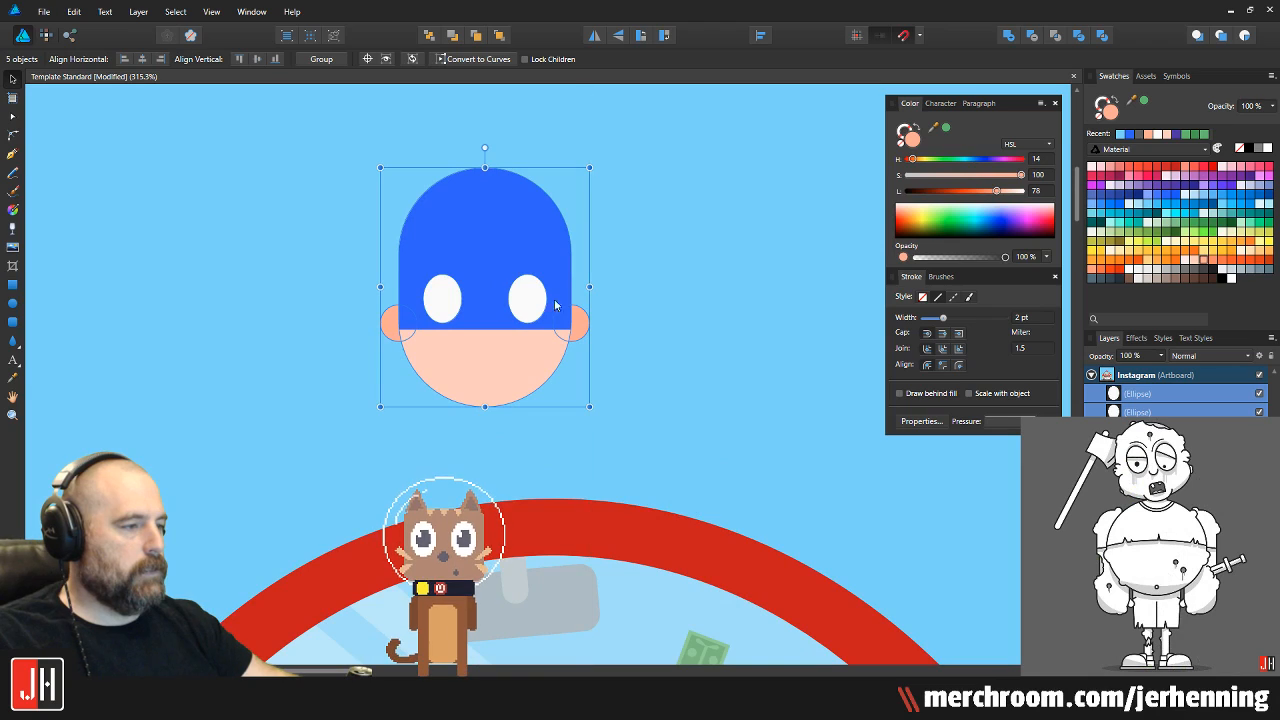
{"action": "scroll", "coordinate": [400, 348], "scroll_direction": "up", "scroll_amount": 6}
{"action": "left_click", "coordinate": [471, 246]}
{"action": "scroll", "coordinate": [343, 443], "scroll_direction": "down", "scroll_amount": 2}
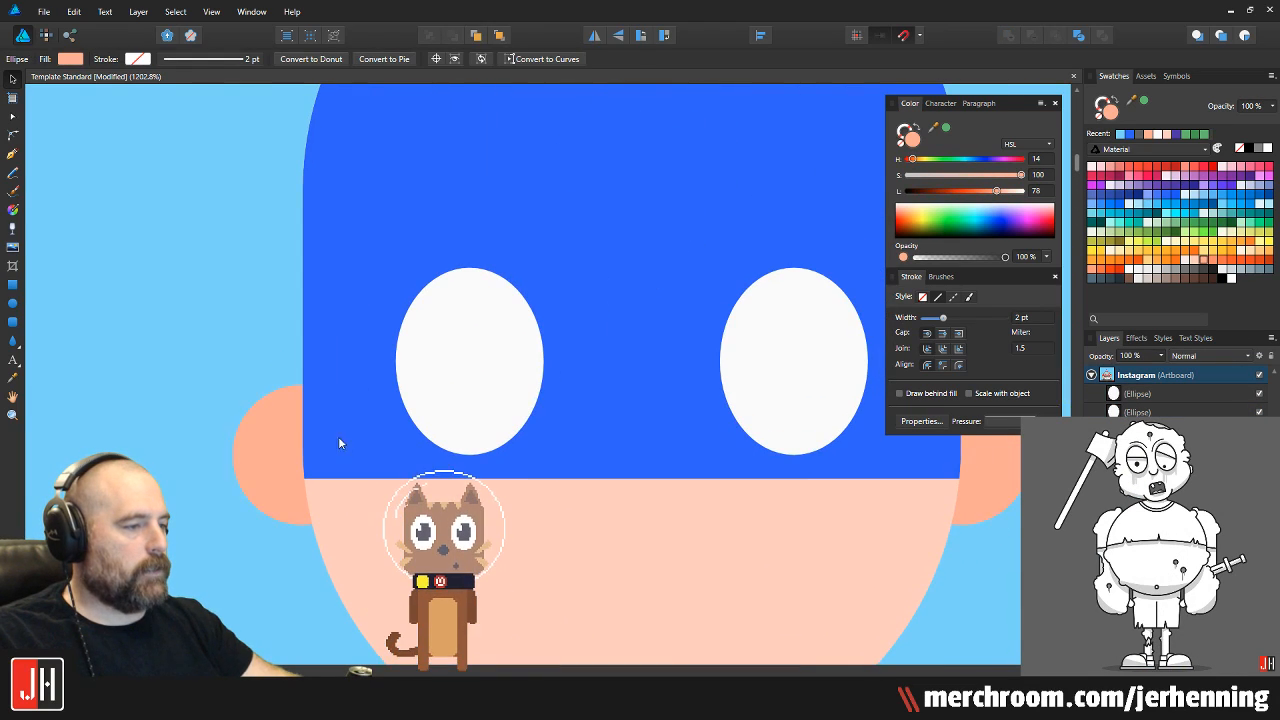
{"action": "left_click_drag", "start_coordinate": [294, 439], "coordinate": [307, 439]}
{"action": "left_click_drag", "start_coordinate": [712, 432], "coordinate": [598, 445]}
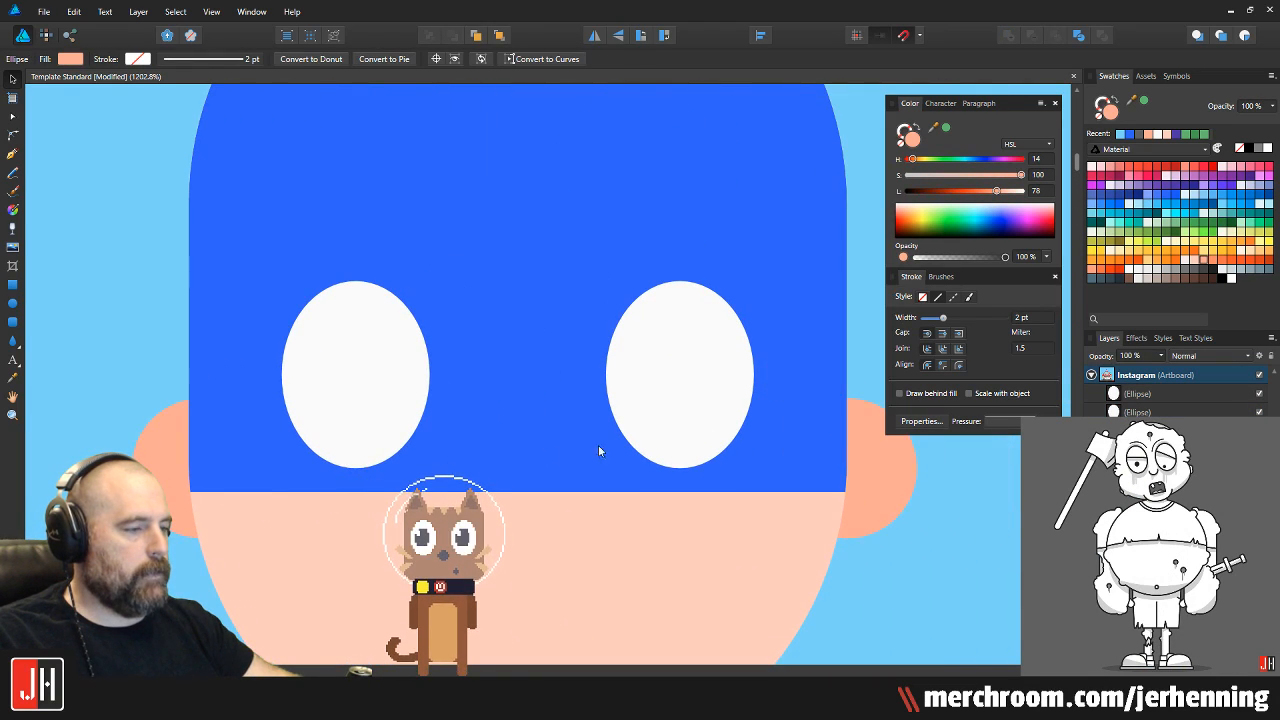
{"action": "left_click", "coordinate": [864, 470], "text": "shift"}
{"action": "left_click_drag", "start_coordinate": [864, 471], "coordinate": [535, 482]}
{"action": "scroll", "coordinate": [834, 477], "scroll_direction": "down", "scroll_amount": 8}
{"action": "left_click", "coordinate": [874, 490]}
{"action": "scroll", "coordinate": [535, 482], "scroll_direction": "up", "scroll_amount": 3}
{"action": "scroll", "coordinate": [428, 478], "scroll_direction": "up", "scroll_amount": 4}
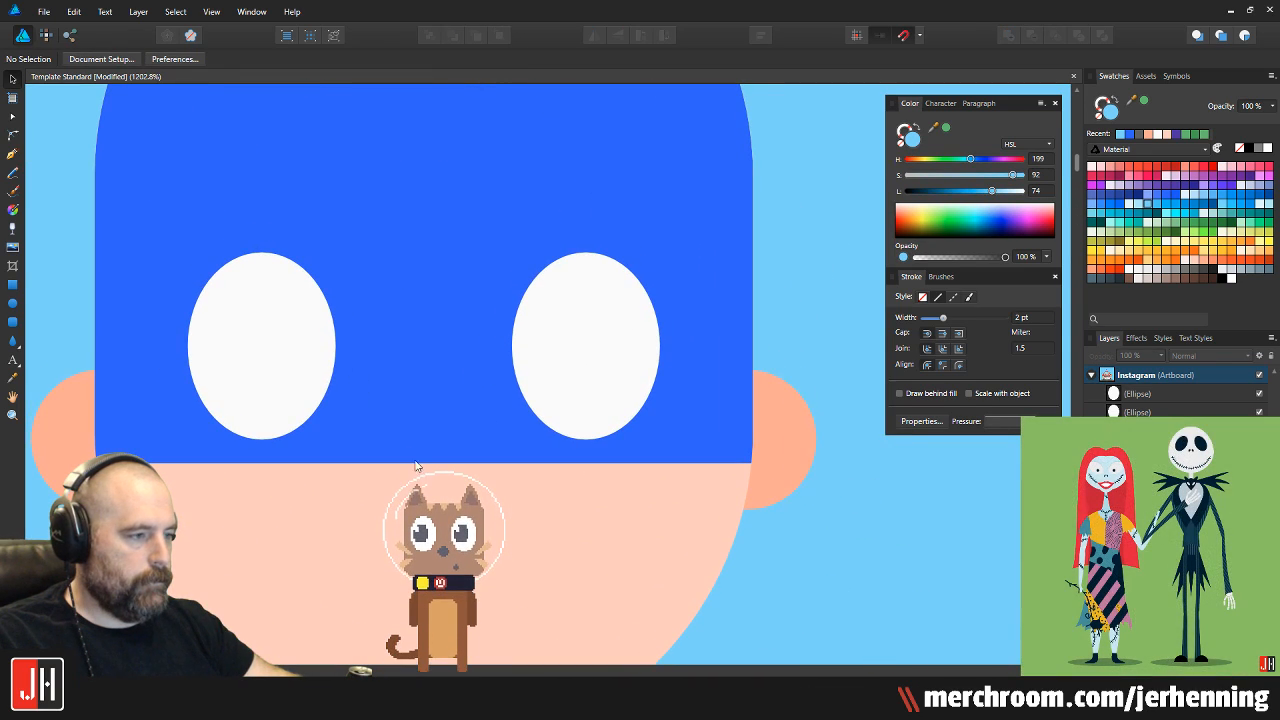
Copy an ear circle to the front between the eyes and subtract a slightly lower duplicate from it, leaving a thin upward-arching crescent
{"action": "left_click", "coordinate": [71, 434]}
{"action": "left_click_drag", "start_coordinate": [71, 434], "coordinate": [416, 297]}
{"action": "key", "text": "ctrl+shift+bracketright"}
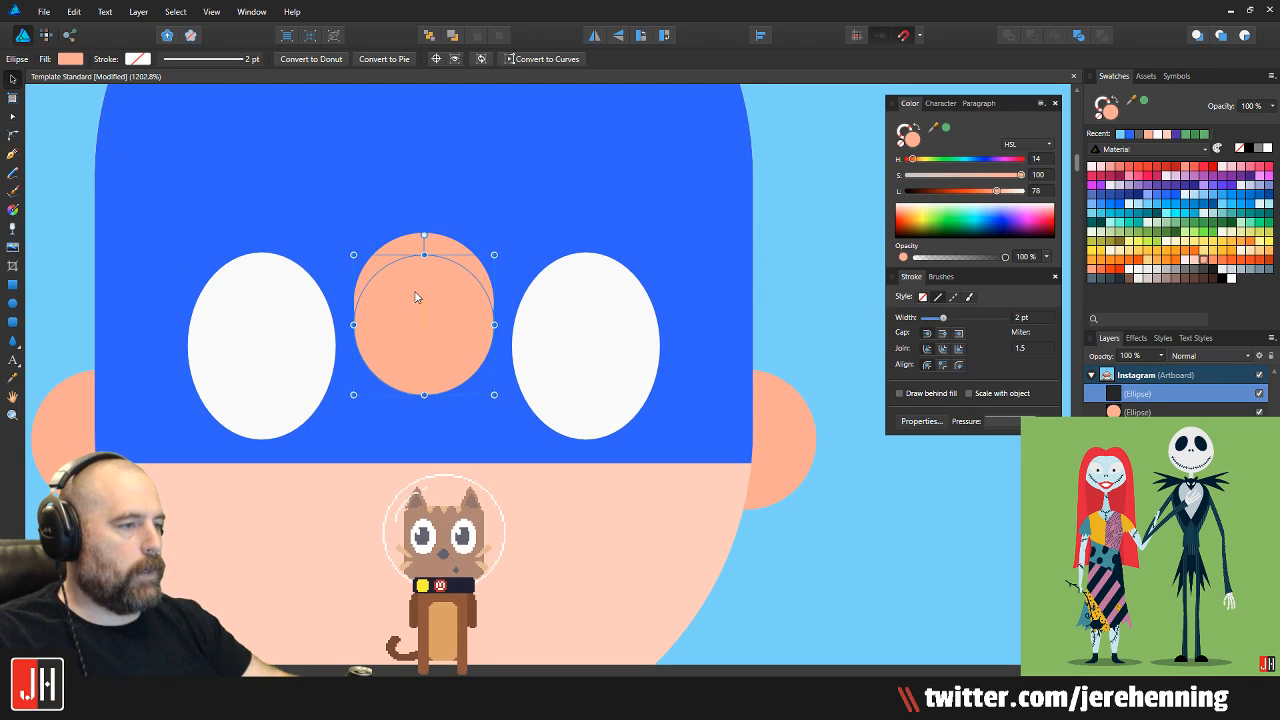
{"action": "left_click", "coordinate": [455, 235], "text": "shift"}
{"action": "left_click", "coordinate": [1033, 36]}
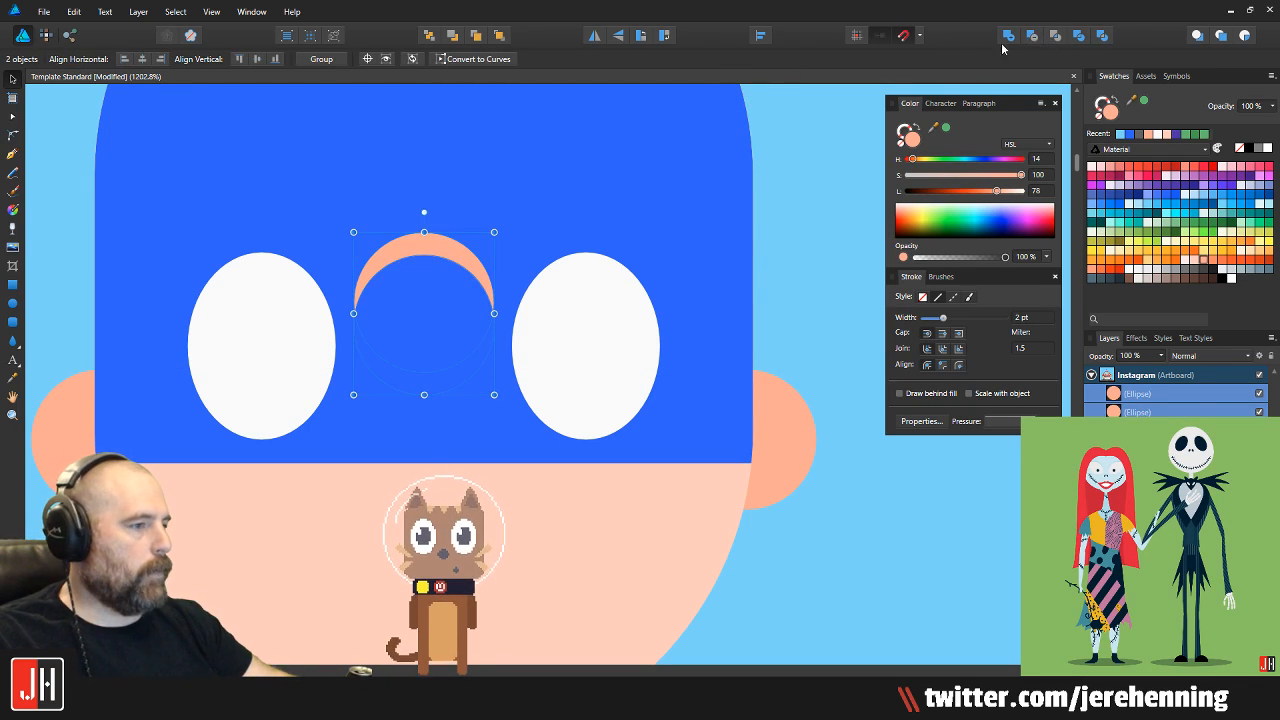
Fill the crescent with the mask's blue darkened to 56 lightness, and lower it to the mask's bottom edge between the eyes as a nose
{"action": "left_click_drag", "start_coordinate": [933, 127], "coordinate": [629, 177]}
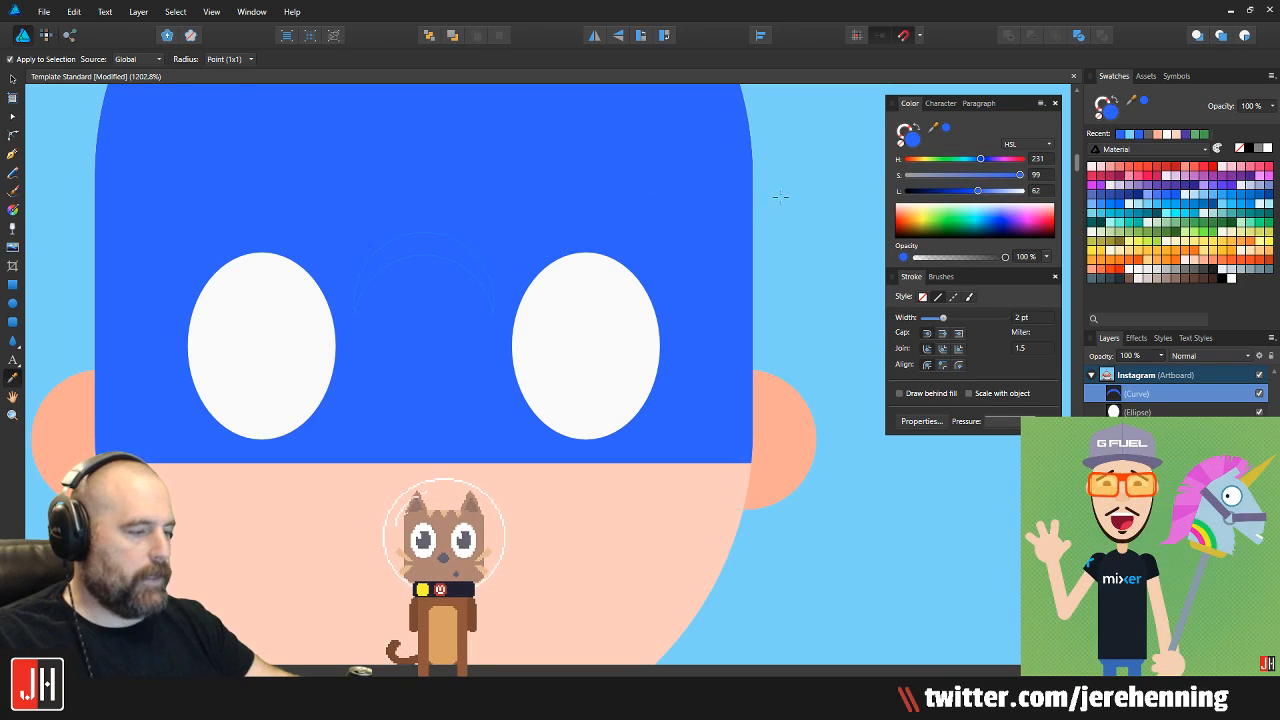
{"action": "left_click_drag", "start_coordinate": [979, 195], "coordinate": [971, 190]}
{"action": "left_click_drag", "start_coordinate": [457, 246], "coordinate": [444, 404]}
{"action": "scroll", "coordinate": [444, 402], "scroll_direction": "down", "scroll_amount": 5}
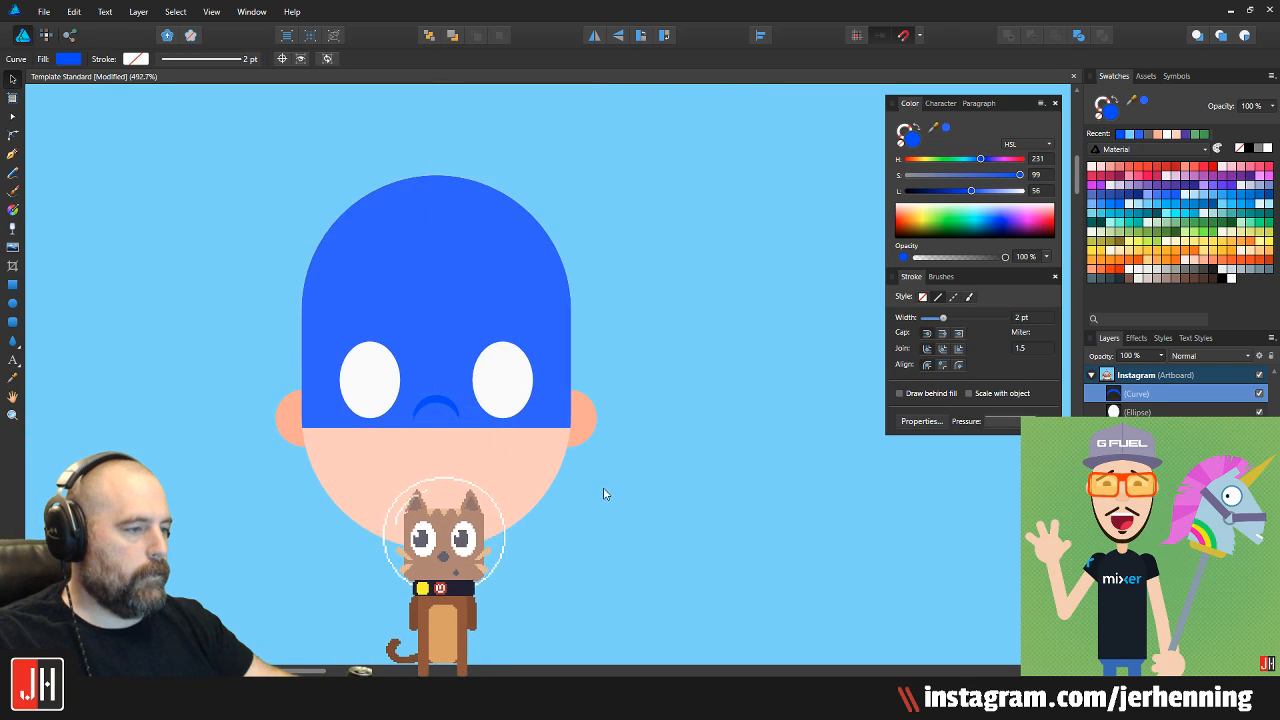
{"action": "scroll", "coordinate": [526, 438], "scroll_direction": "up", "scroll_amount": 5}
{"action": "scroll", "coordinate": [540, 435], "scroll_direction": "up", "scroll_amount": 2}
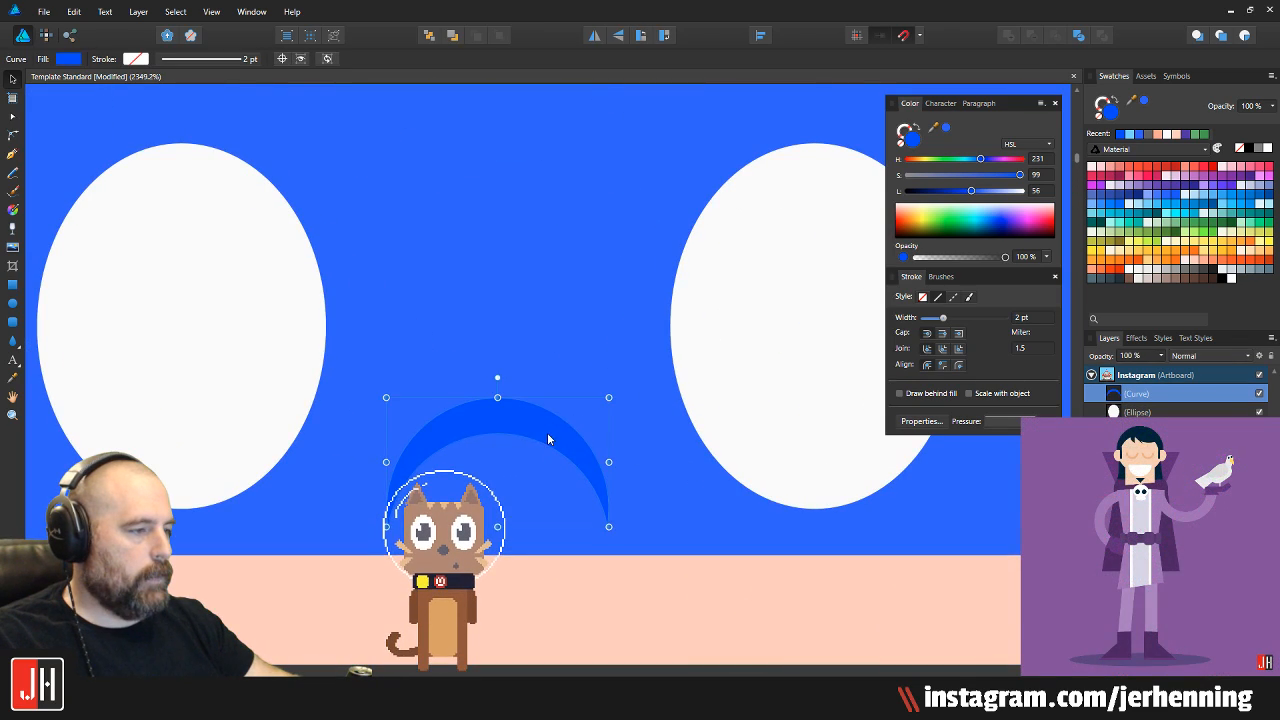
{"action": "scroll", "coordinate": [546, 430], "scroll_direction": "down", "scroll_amount": 5}
{"action": "left_click", "coordinate": [649, 485]}
{"action": "scroll", "coordinate": [560, 450], "scroll_direction": "up", "scroll_amount": 4}
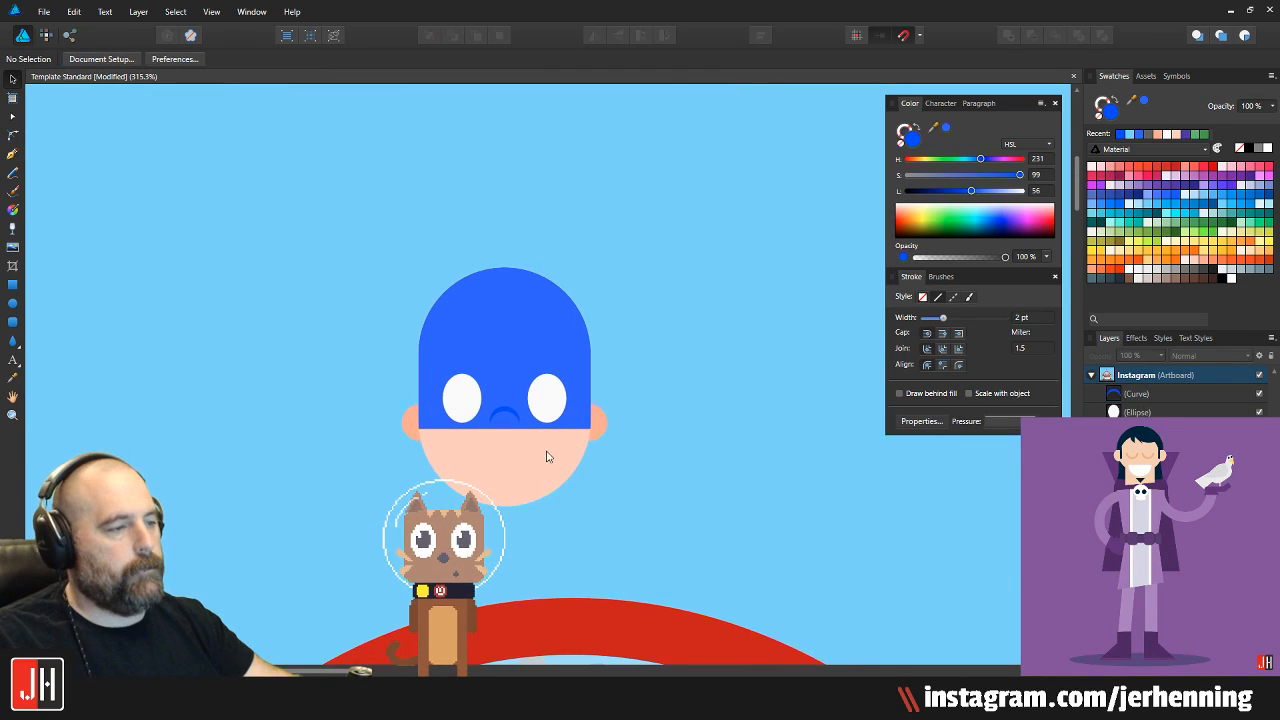
Recolor both white eye ovals with the peach skin tone sampled from the lower face
{"action": "scroll", "coordinate": [420, 365], "scroll_direction": "up", "scroll_amount": 3}
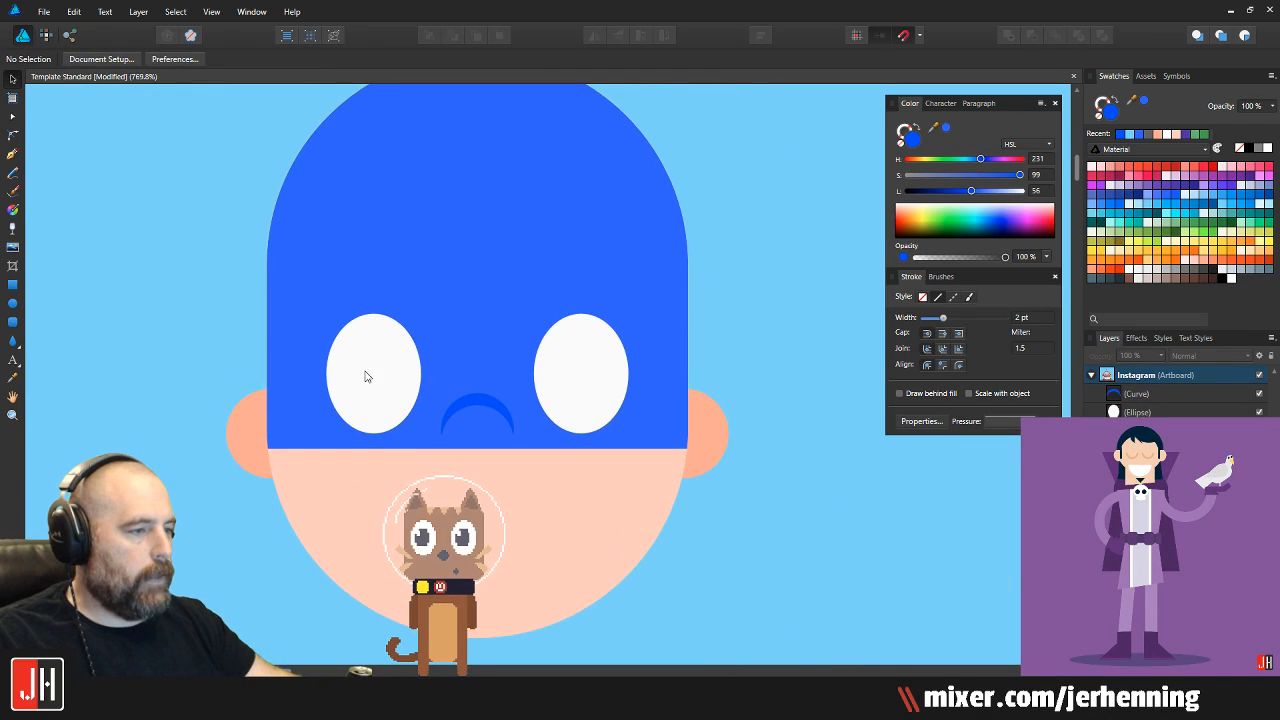
{"action": "left_click", "coordinate": [390, 363]}
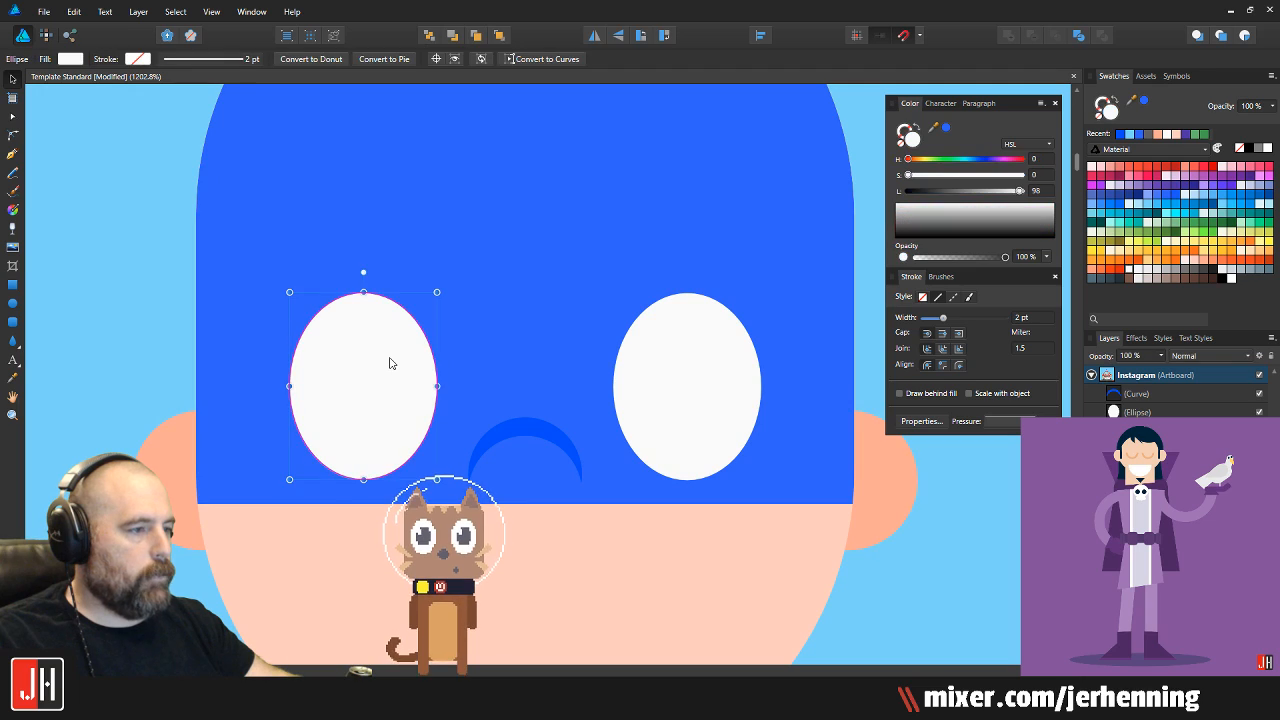
{"action": "left_click", "coordinate": [725, 369], "text": "shift"}
{"action": "key", "text": "i"}
{"action": "left_click", "coordinate": [641, 579]}
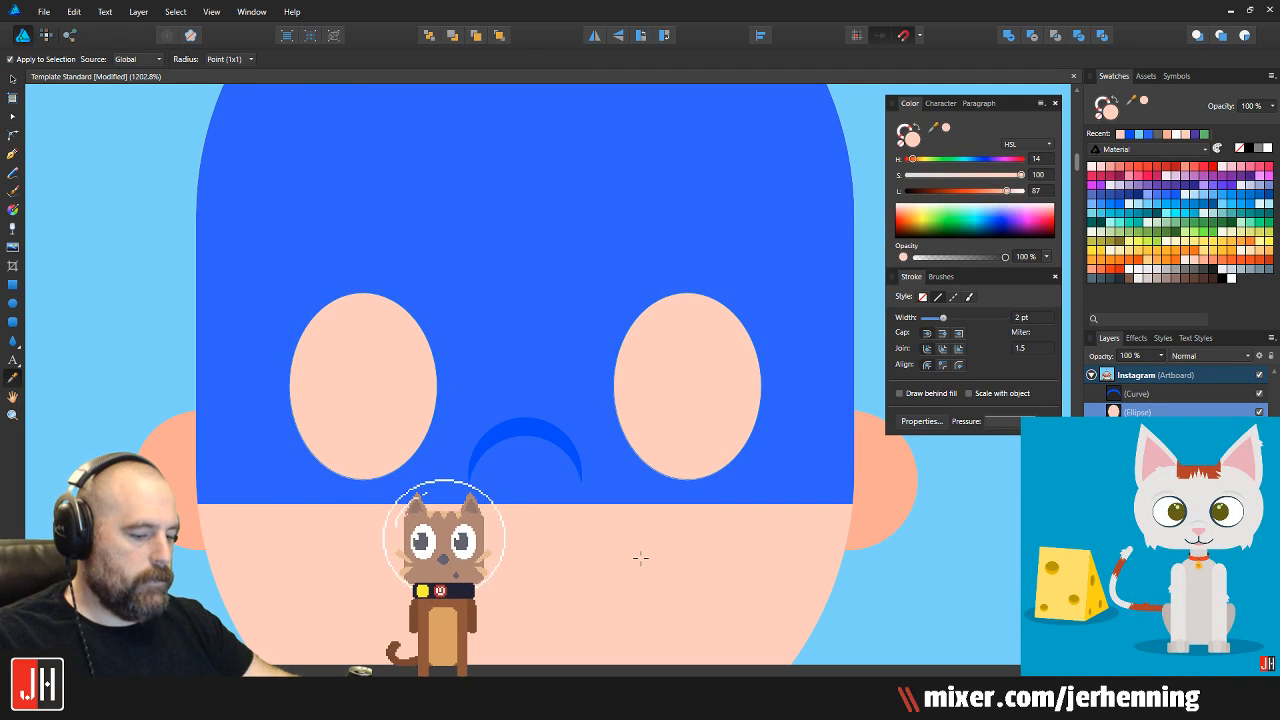
{"action": "key", "text": "v"}
{"action": "scroll", "coordinate": [648, 534], "scroll_direction": "down", "scroll_amount": 8}
{"action": "left_click", "coordinate": [740, 572]}
{"action": "scroll", "coordinate": [649, 531], "scroll_direction": "up", "scroll_amount": 7}
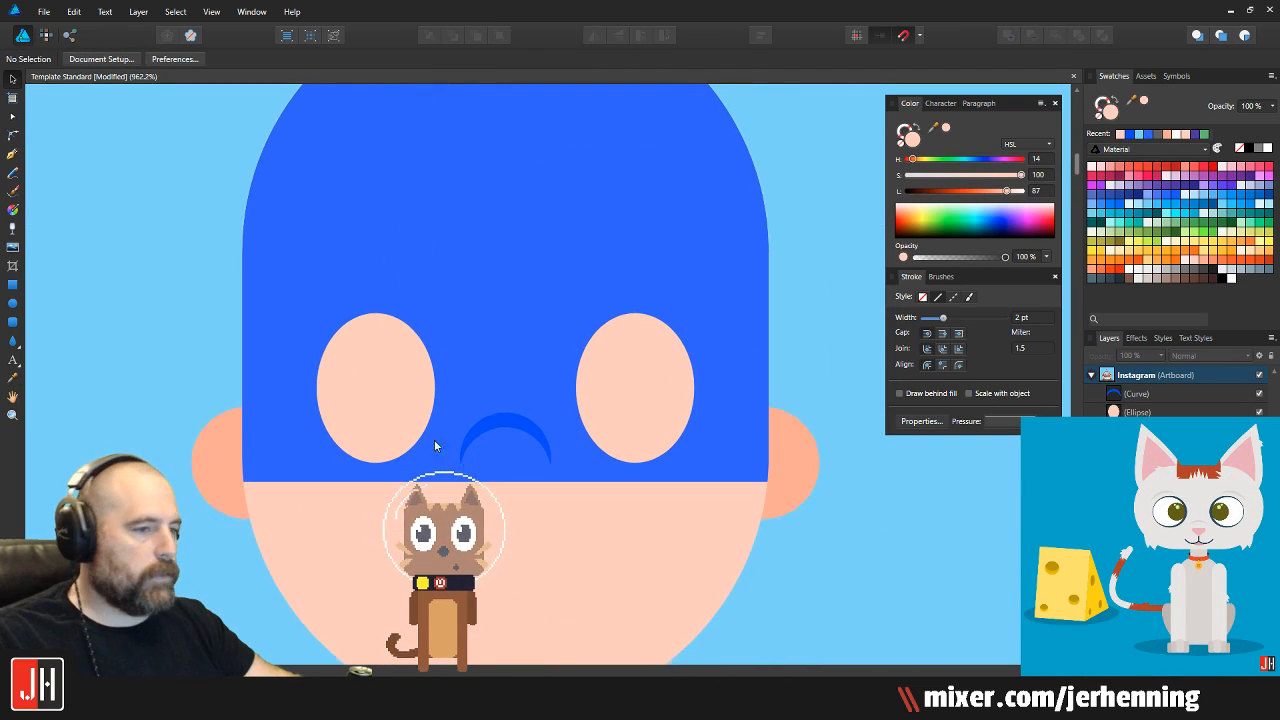
Add a near-black circular pupil in the lower part of the left eye and copy it to the same position in the right eye
{"action": "key", "text": "e"}
{"action": "scroll", "coordinate": [316, 352], "scroll_direction": "up", "scroll_amount": 2}
{"action": "mouse_move", "coordinate": [360, 404]}
{"action": "left_mouse_down"}
{"action": "mouse_move", "coordinate": [457, 486]}
{"action": "mouse_move", "coordinate": [444, 488]}
{"action": "left_mouse_up"}
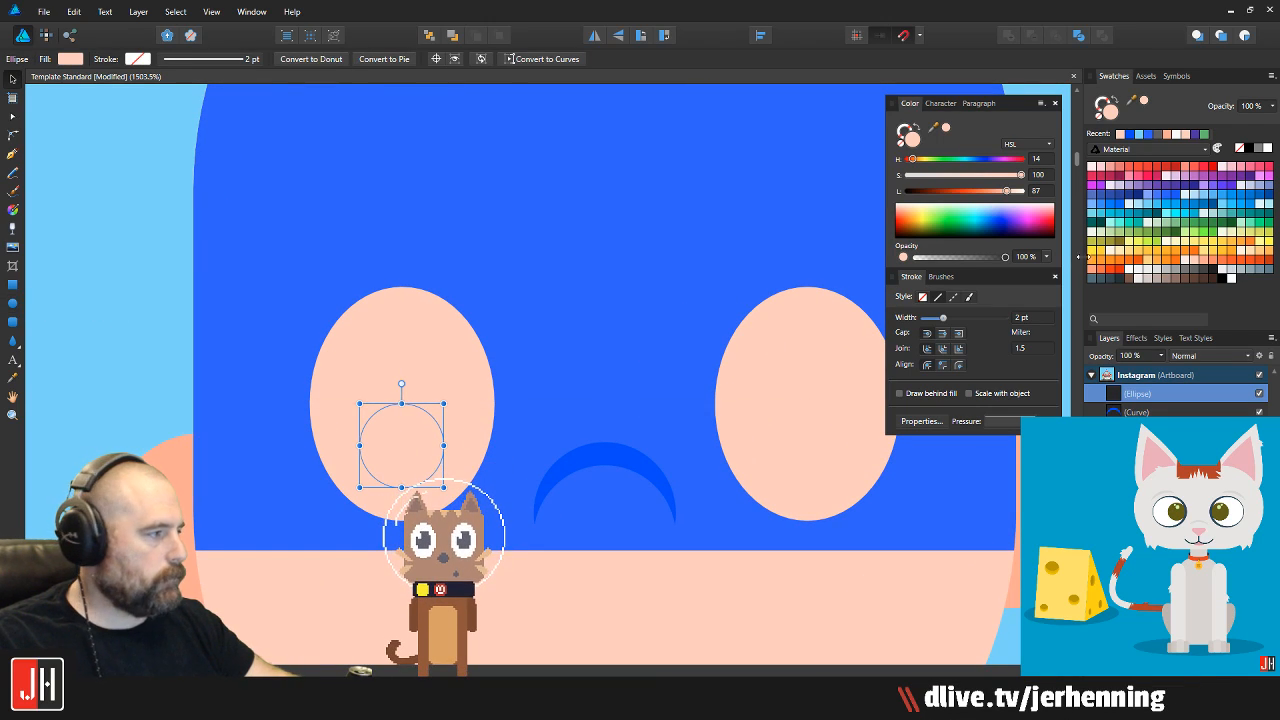
{"action": "left_click", "coordinate": [1220, 272]}
{"action": "left_click_drag", "start_coordinate": [401, 445], "coordinate": [803, 445]}
{"action": "scroll", "coordinate": [802, 444], "scroll_direction": "down", "scroll_amount": 6}
{"action": "left_click", "coordinate": [877, 543]}
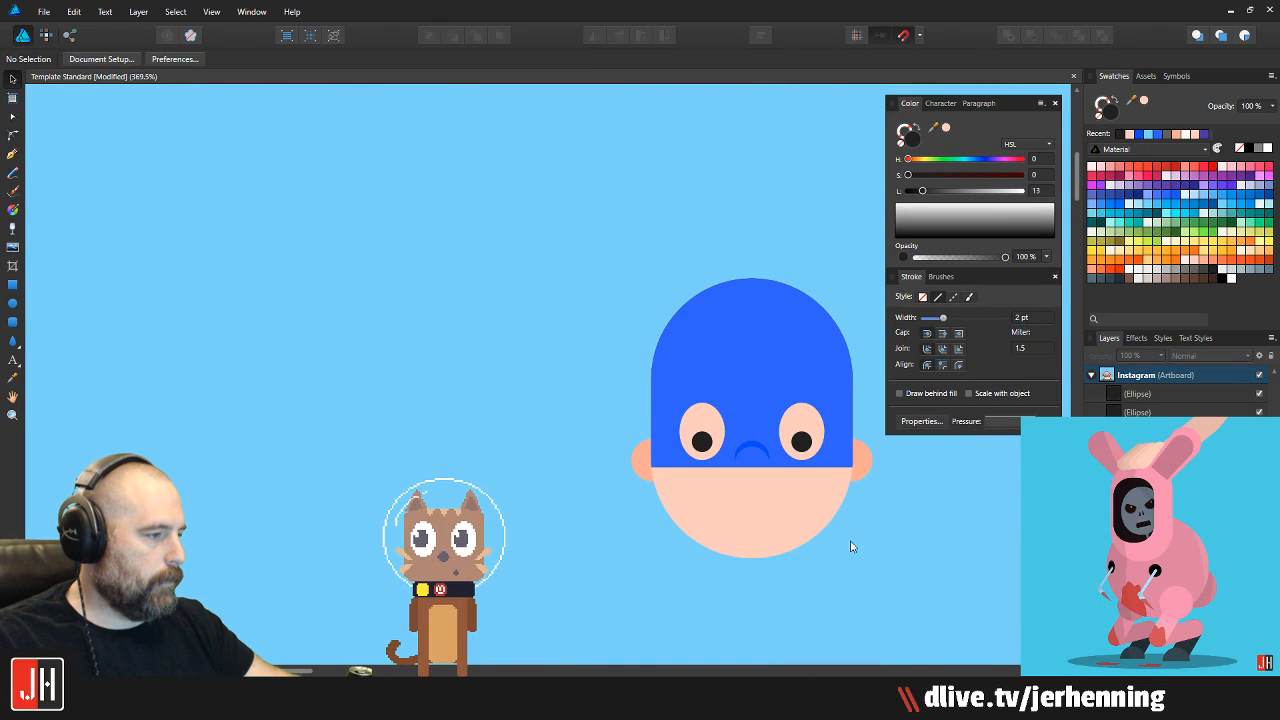
{"action": "scroll", "coordinate": [835, 477], "scroll_direction": "up", "scroll_amount": 3}
{"action": "scroll", "coordinate": [599, 471], "scroll_direction": "up", "scroll_amount": 4}
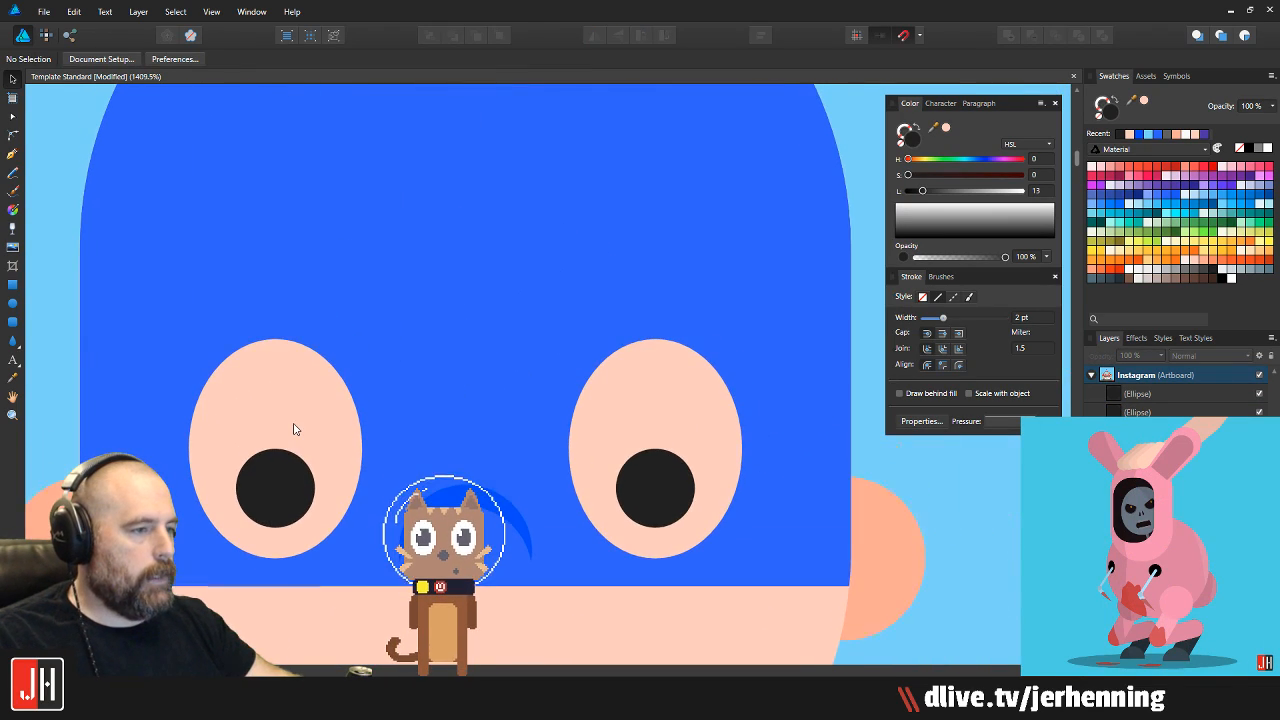
Examine how the eyes, pupils and nose crescent look against the mask and the whole face
{"action": "scroll", "coordinate": [303, 377], "scroll_direction": "down", "scroll_amount": 4}
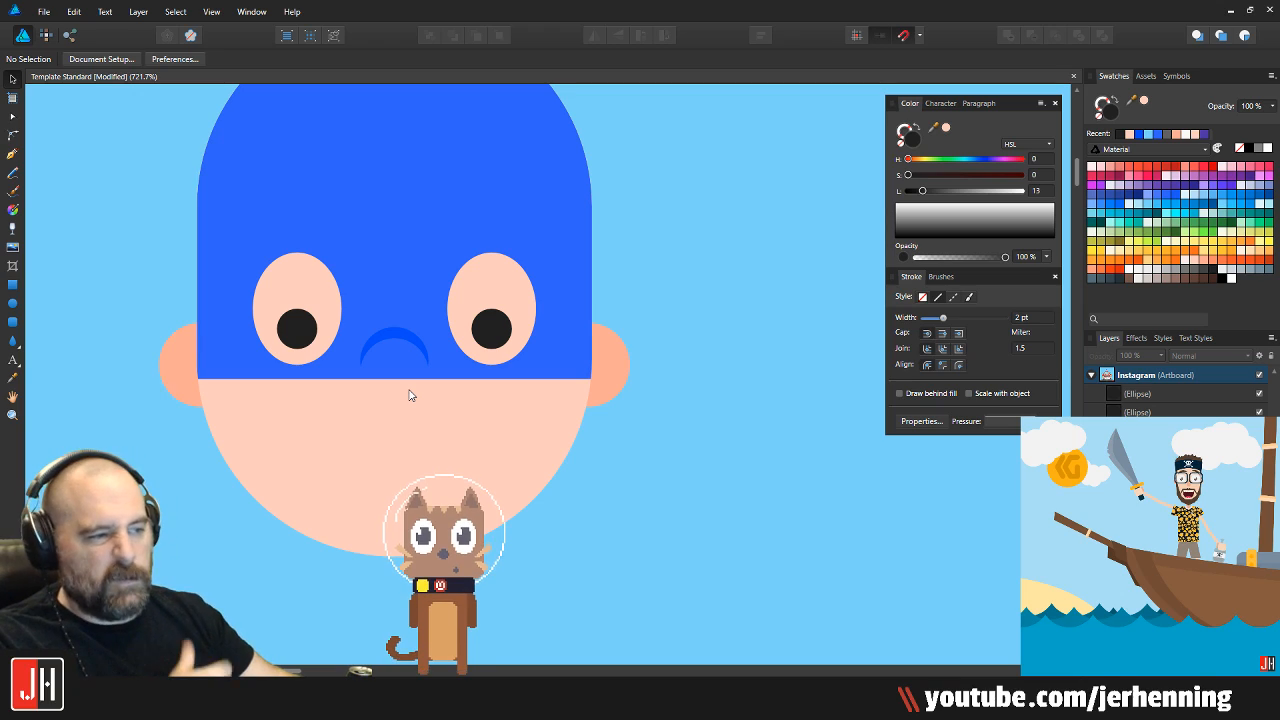
{"action": "left_click_drag", "start_coordinate": [409, 395], "coordinate": [449, 458]}
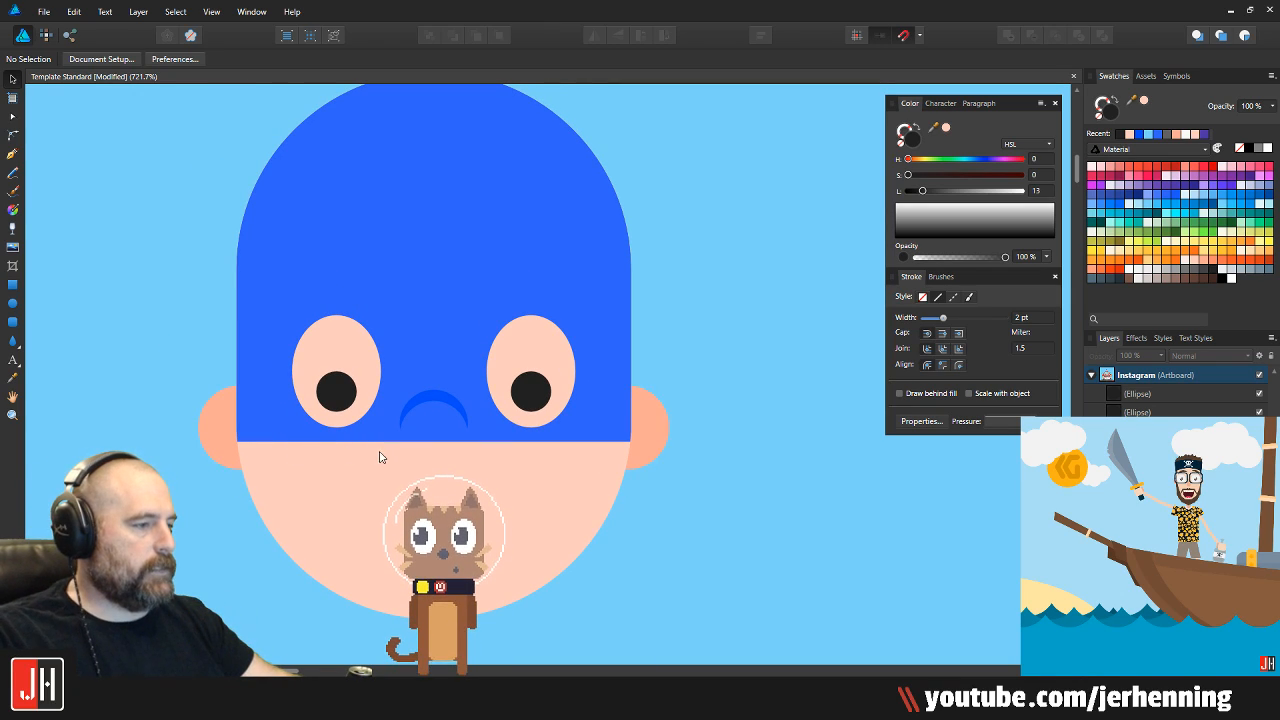
{"action": "scroll", "coordinate": [396, 367], "scroll_direction": "down", "scroll_amount": 2}
{"action": "scroll", "coordinate": [398, 358], "scroll_direction": "down", "scroll_amount": 2}
{"action": "scroll", "coordinate": [398, 362], "scroll_direction": "up", "scroll_amount": 7}
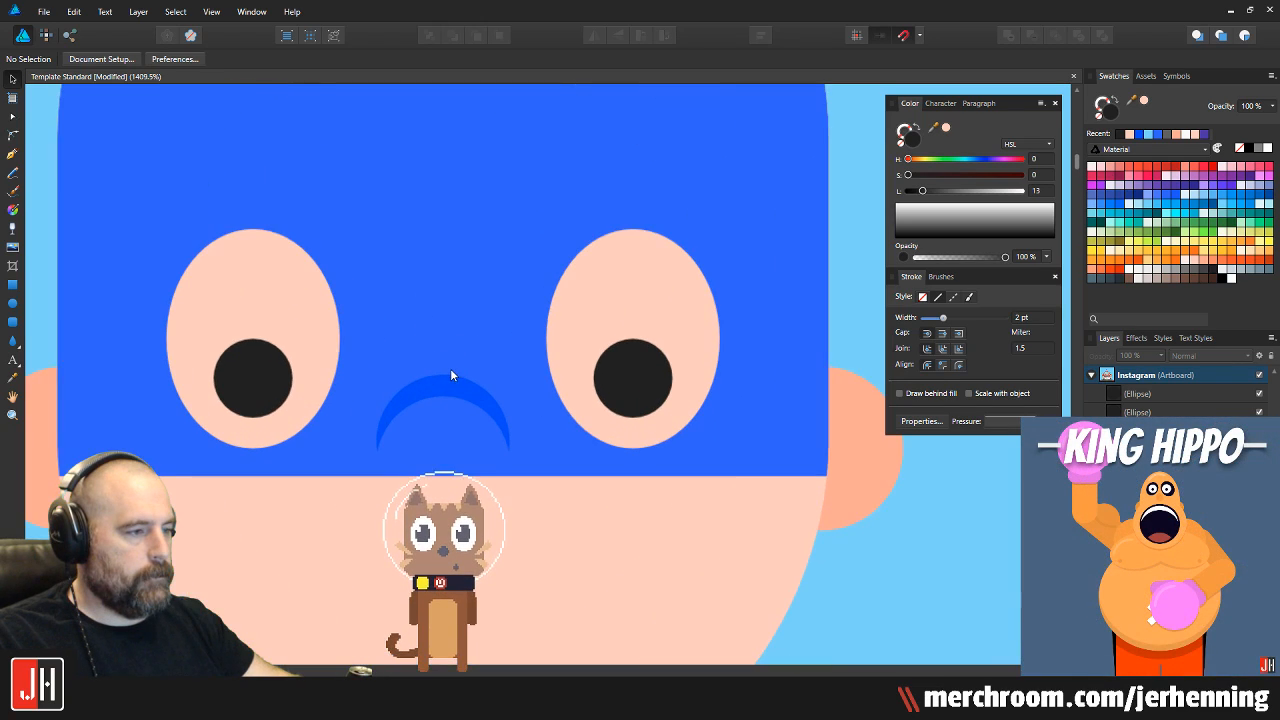
{"action": "mouse_move", "coordinate": [458, 391]}
{"action": "left_mouse_down"}
{"action": "mouse_move", "coordinate": [455, 375]}
{"action": "mouse_move", "coordinate": [458, 391]}
{"action": "left_mouse_up"}
{"action": "scroll", "coordinate": [460, 393], "scroll_direction": "down", "scroll_amount": 7}
{"action": "left_click", "coordinate": [553, 459]}
{"action": "scroll", "coordinate": [468, 404], "scroll_direction": "up", "scroll_amount": 6}
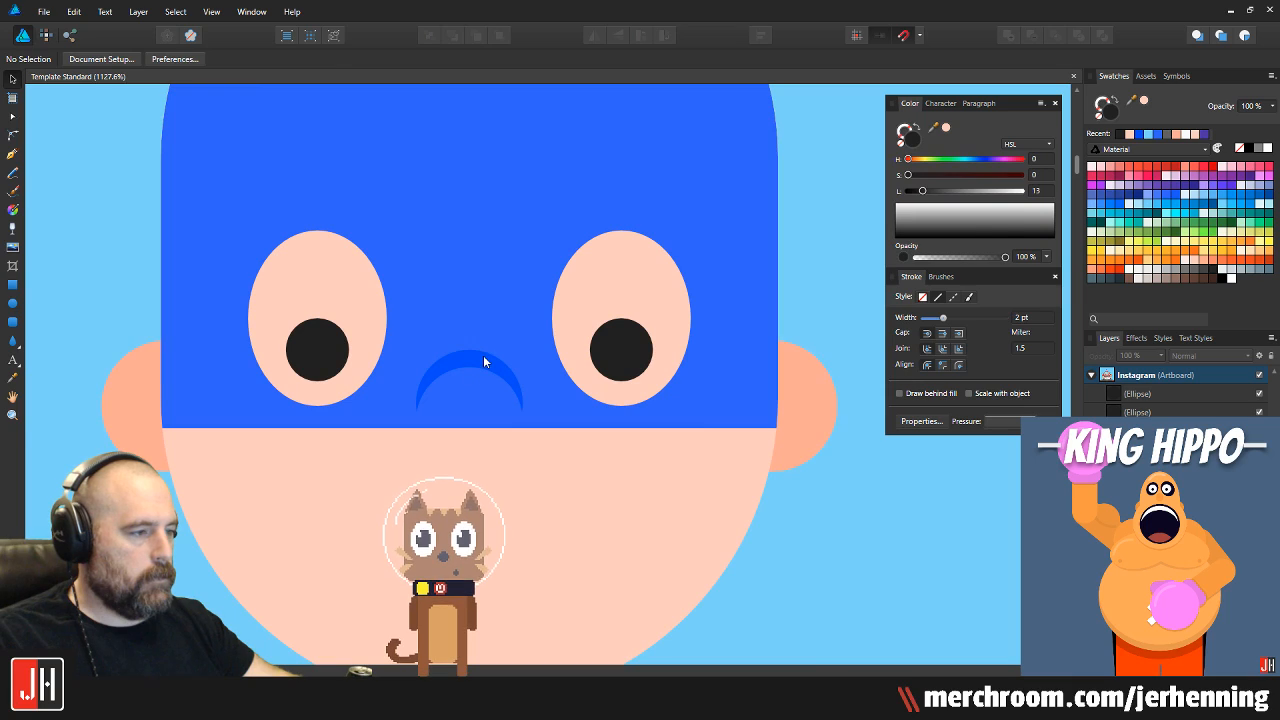
Refill the nose crescent with the mask's sampled blue, reduced to 91 saturation and 55 lightness, and save the document
{"action": "left_click", "coordinate": [483, 357]}
{"action": "key", "text": "i"}
{"action": "left_click", "coordinate": [521, 282]}
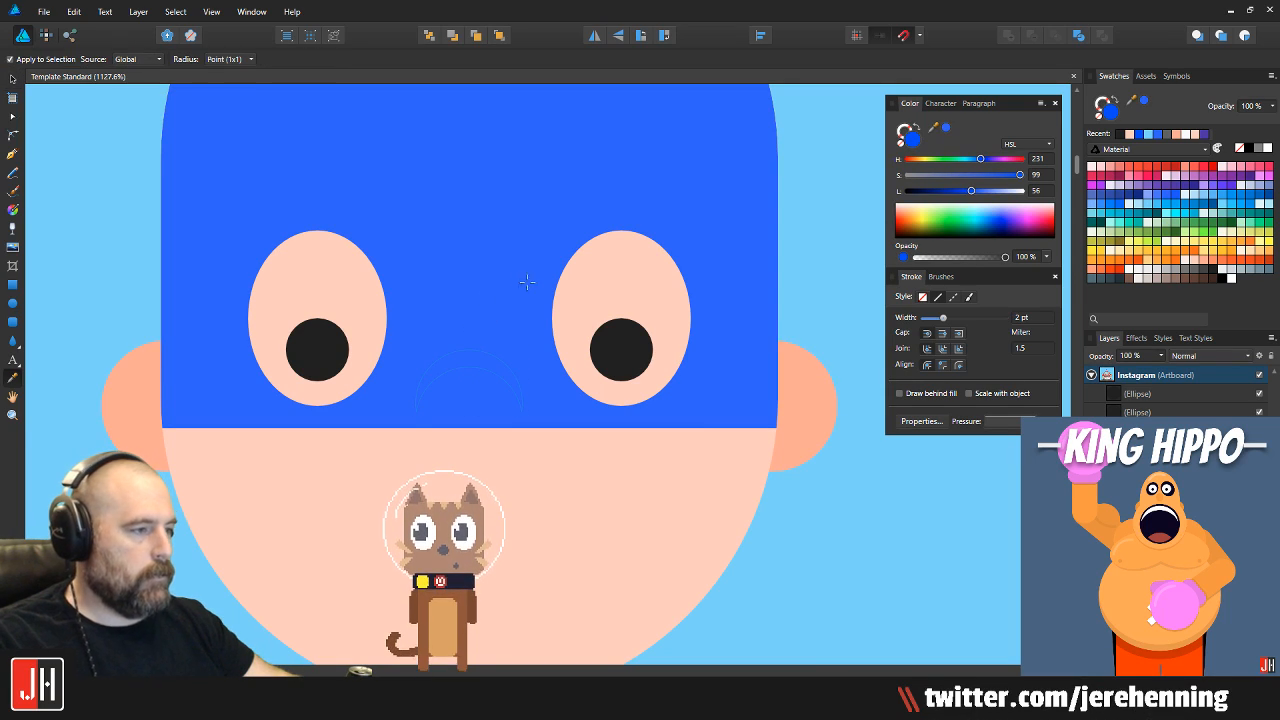
{"action": "key", "text": "v"}
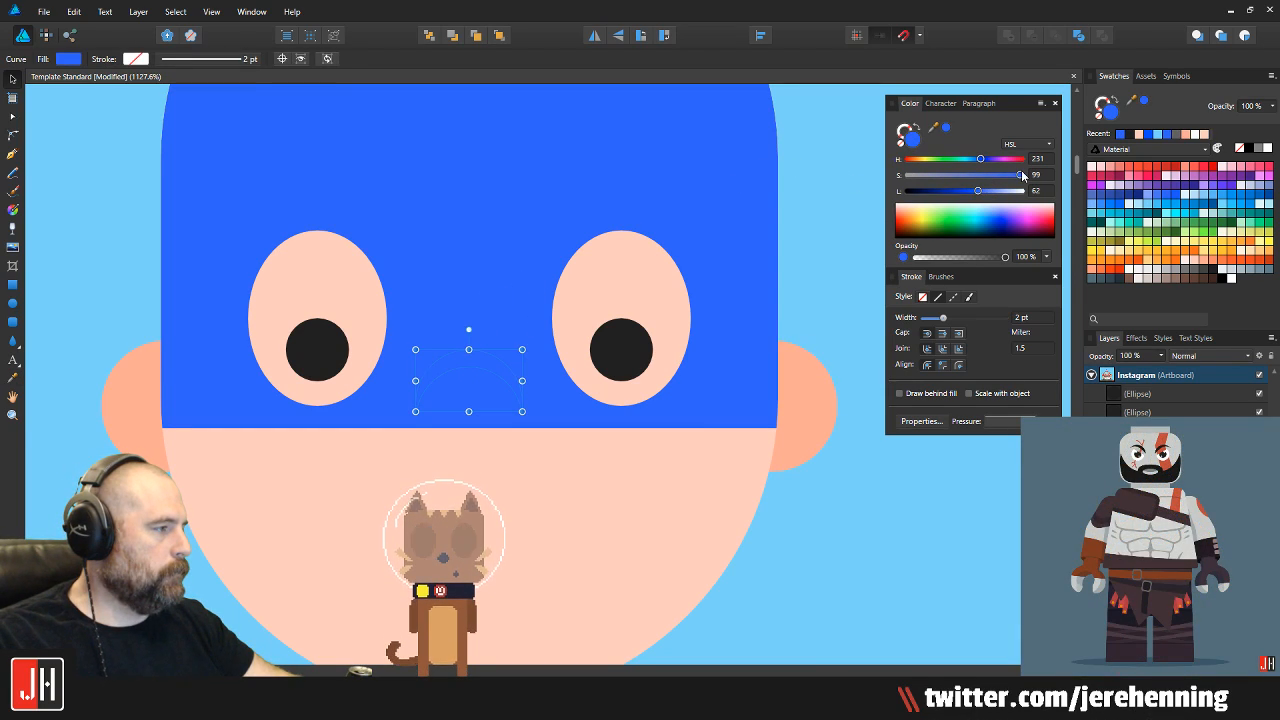
{"action": "left_click_drag", "start_coordinate": [980, 195], "coordinate": [971, 200]}
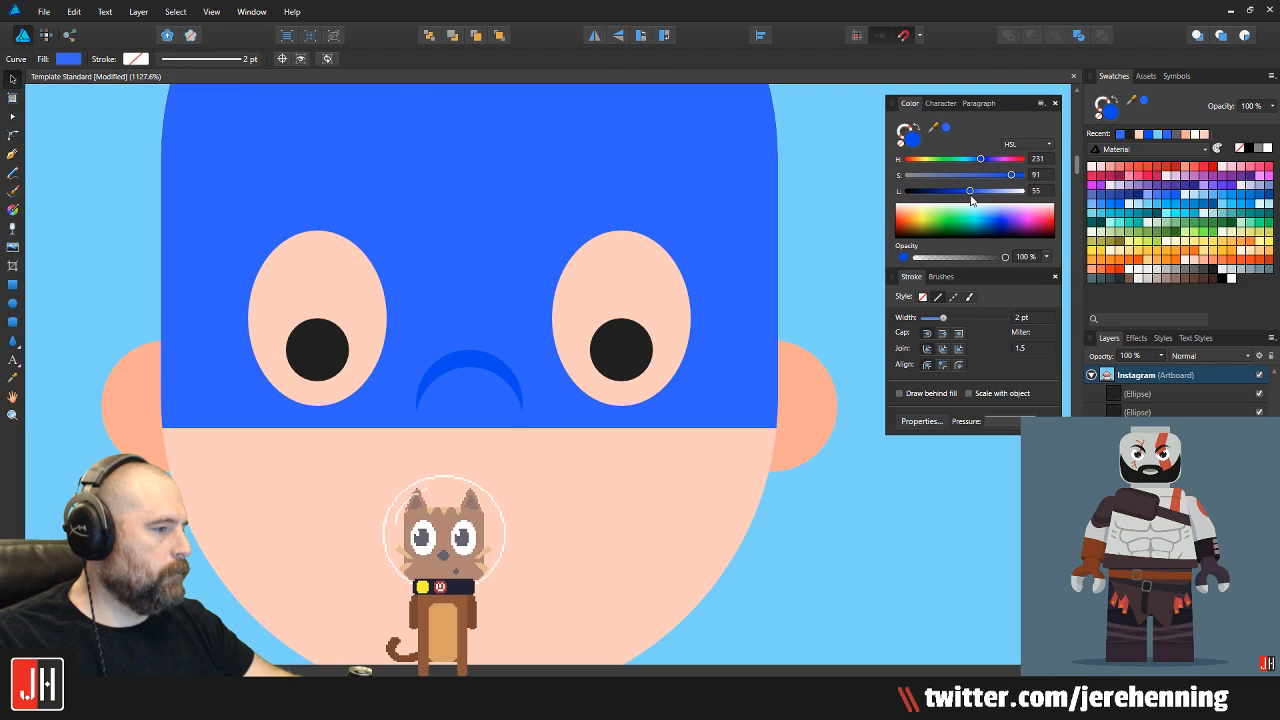
{"action": "left_click", "coordinate": [834, 242]}
{"action": "key", "text": "ctrl+s"}
Draw a blue circle about a third of the face's width on the peach lower face, below the nose
{"action": "scroll", "coordinate": [567, 328], "scroll_direction": "down", "scroll_amount": 2}
{"action": "scroll", "coordinate": [512, 346], "scroll_direction": "up", "scroll_amount": 1}
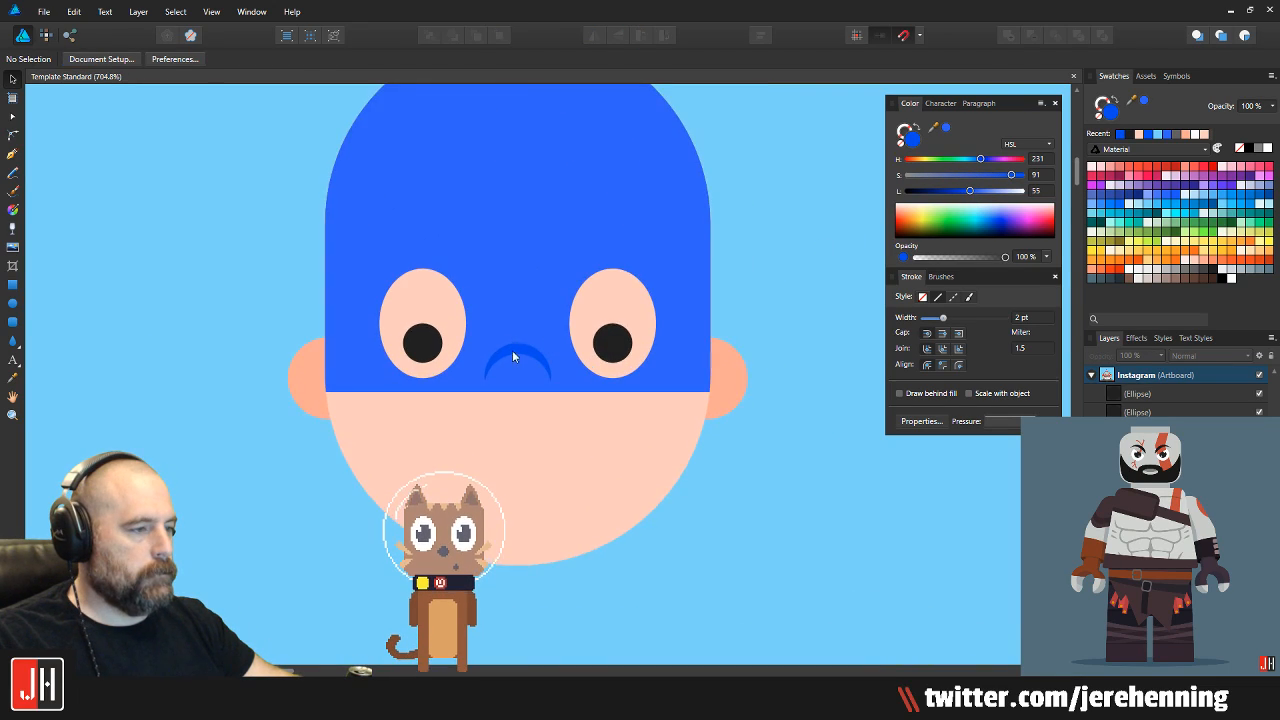
{"action": "left_click_drag", "start_coordinate": [512, 346], "coordinate": [523, 217]}
{"action": "scroll", "coordinate": [542, 368], "scroll_direction": "up", "scroll_amount": 2}
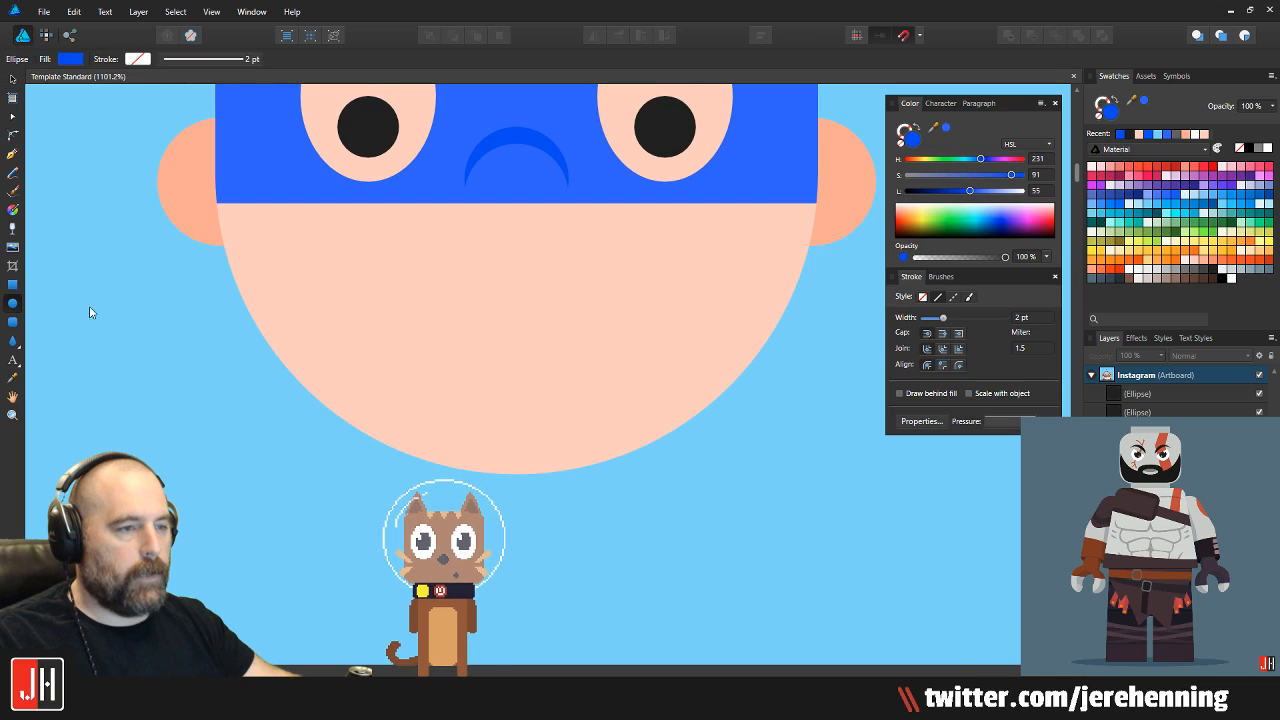
{"action": "left_click_drag", "start_coordinate": [466, 261], "coordinate": [664, 460]}
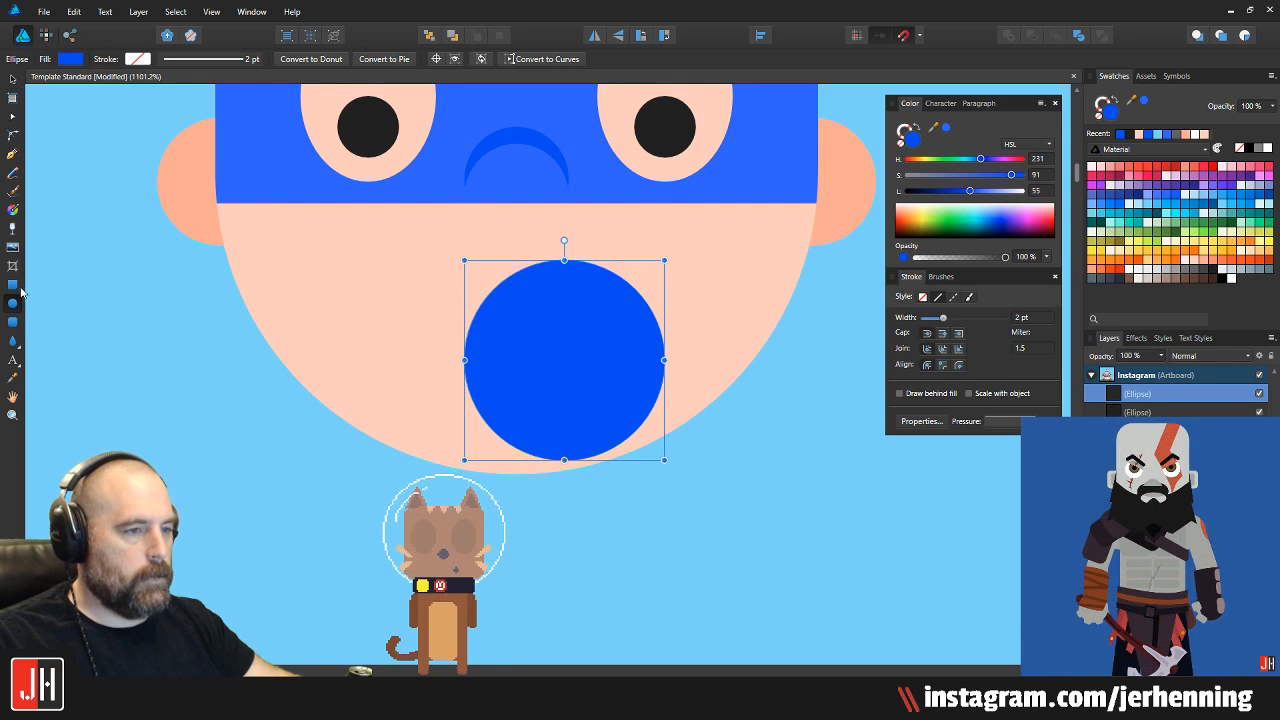
Subtract a rectangle covering the upper half of the blue circle so a half-circle mouth shape is left
{"action": "left_click_drag", "start_coordinate": [462, 264], "coordinate": [717, 360]}
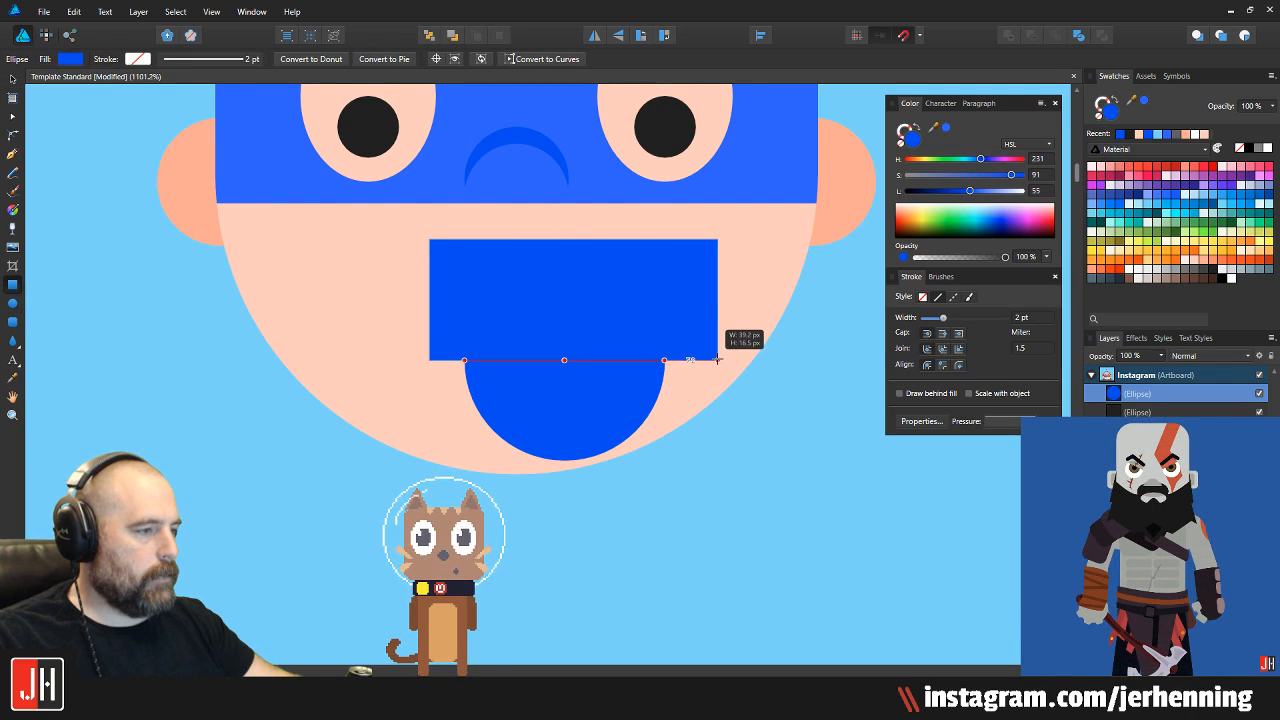
{"action": "key", "text": "v"}
{"action": "left_click", "coordinate": [642, 383], "text": "shift"}
{"action": "left_click", "coordinate": [1032, 35]}
{"action": "scroll", "coordinate": [551, 420], "scroll_direction": "up", "scroll_amount": 2}
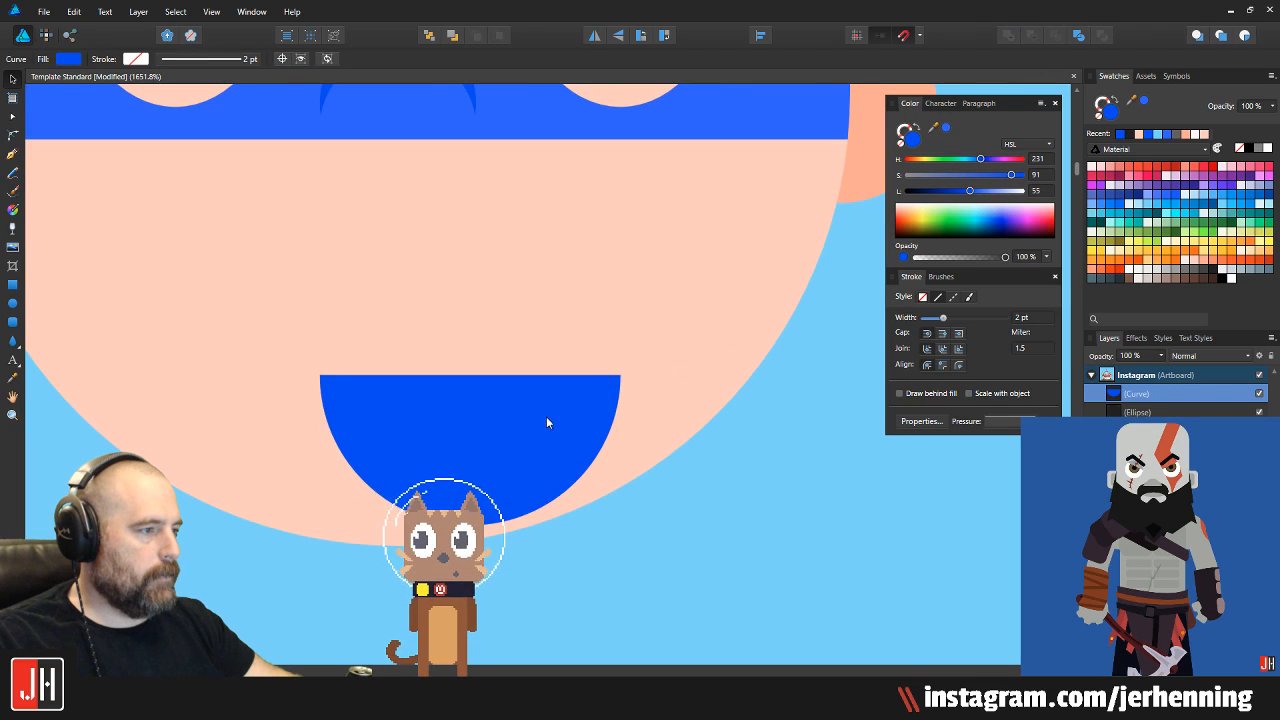
{"action": "scroll", "coordinate": [620, 309], "scroll_direction": "down", "scroll_amount": 1}
{"action": "scroll", "coordinate": [621, 305], "scroll_direction": "down", "scroll_amount": 3}
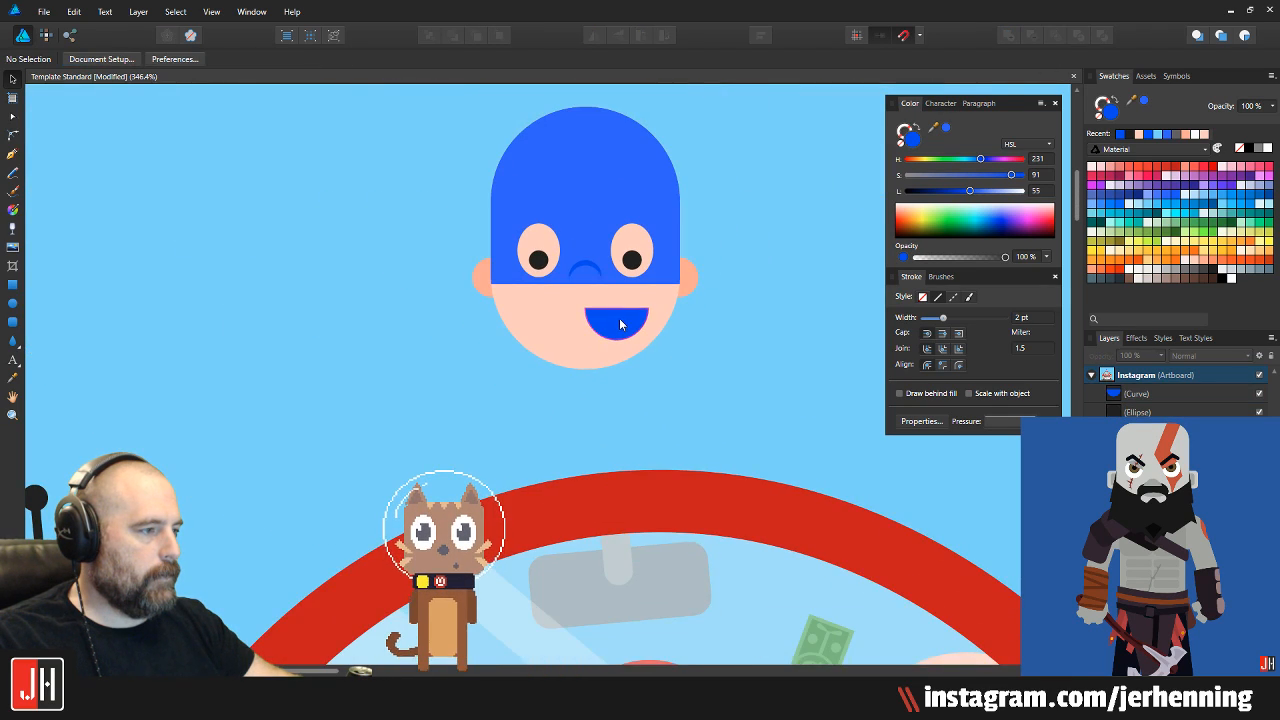
Move the half-circle mouth sideways so it is centred on the face below the nose
{"action": "scroll", "coordinate": [623, 323], "scroll_direction": "up", "scroll_amount": 3}
{"action": "left_click_drag", "start_coordinate": [587, 333], "coordinate": [483, 332]}
{"action": "scroll", "coordinate": [489, 346], "scroll_direction": "down", "scroll_amount": 4}
{"action": "scroll", "coordinate": [489, 346], "scroll_direction": "down", "scroll_amount": 2}
{"action": "scroll", "coordinate": [517, 349], "scroll_direction": "up", "scroll_amount": 5}
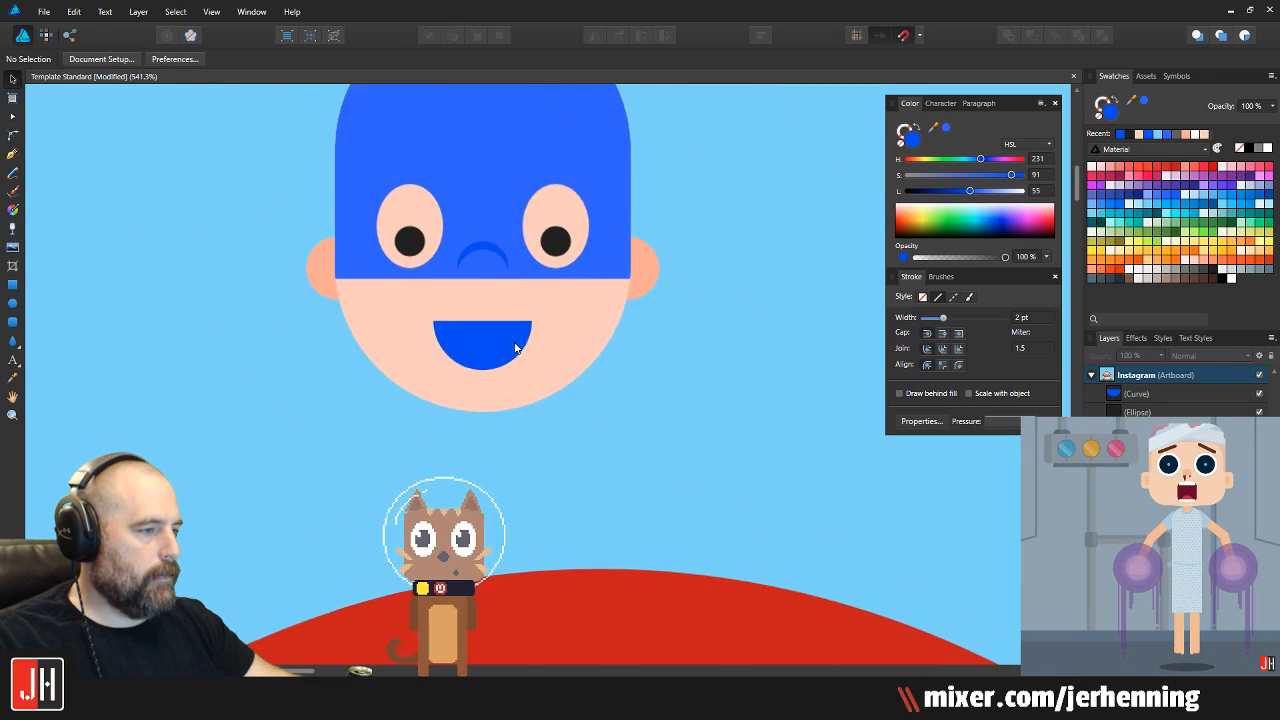
Fill the mouth with red and lower the colour's lightness to make it dark red
{"action": "left_click", "coordinate": [1164, 170]}
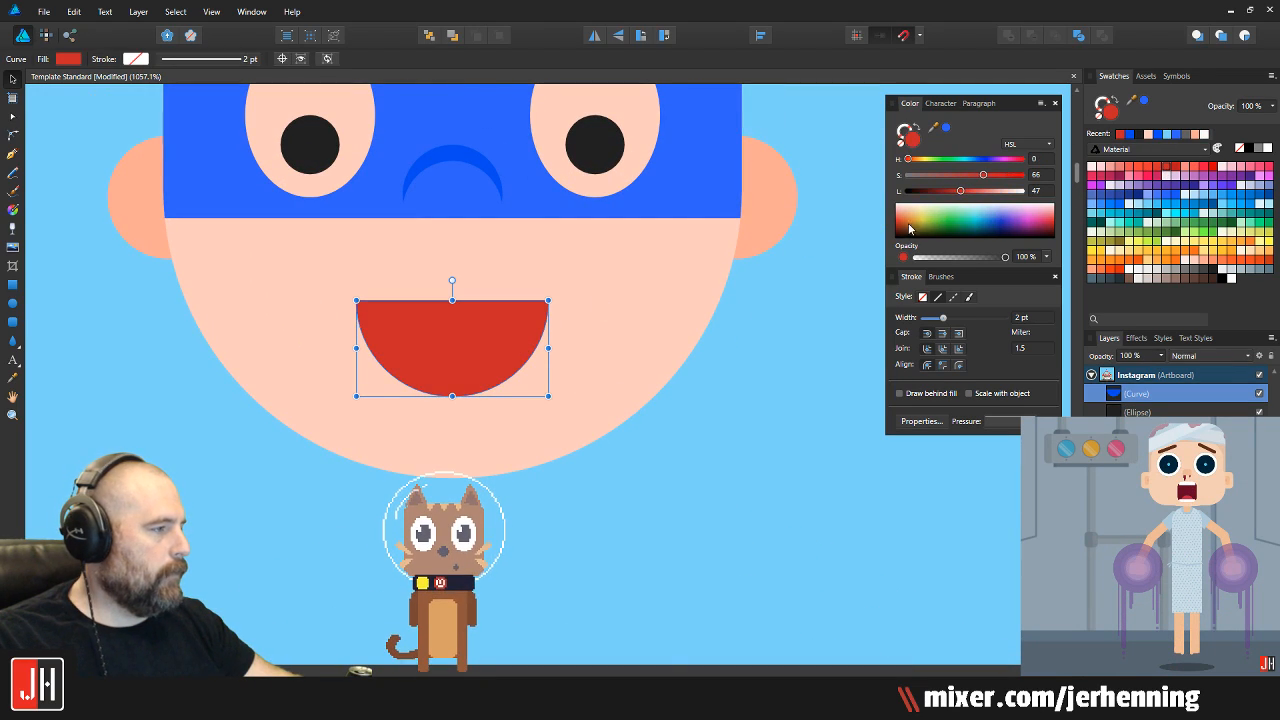
{"action": "left_click_drag", "start_coordinate": [961, 193], "coordinate": [938, 194]}
{"action": "left_click", "coordinate": [786, 397]}
Draw a tongue circle overlapping the mouth's lower-left part and fill it with bright red (H 1, S 77, L 55)
{"action": "left_click", "coordinate": [13, 302]}
{"action": "mouse_move", "coordinate": [296, 348]}
{"action": "left_mouse_down"}
{"action": "mouse_move", "coordinate": [512, 545]}
{"action": "mouse_move", "coordinate": [497, 548]}
{"action": "left_mouse_up"}
{"action": "left_click", "coordinate": [1151, 167]}
Paste the bright red circle inside the dark red mouth so it is clipped to form the tongue
{"action": "key", "text": "ctrl+x"}
{"action": "key", "text": "v"}
{"action": "left_click", "coordinate": [485, 340]}
{"action": "key", "text": "ctrl+alt+v"}
{"action": "scroll", "coordinate": [464, 352], "scroll_direction": "up", "scroll_amount": 3}
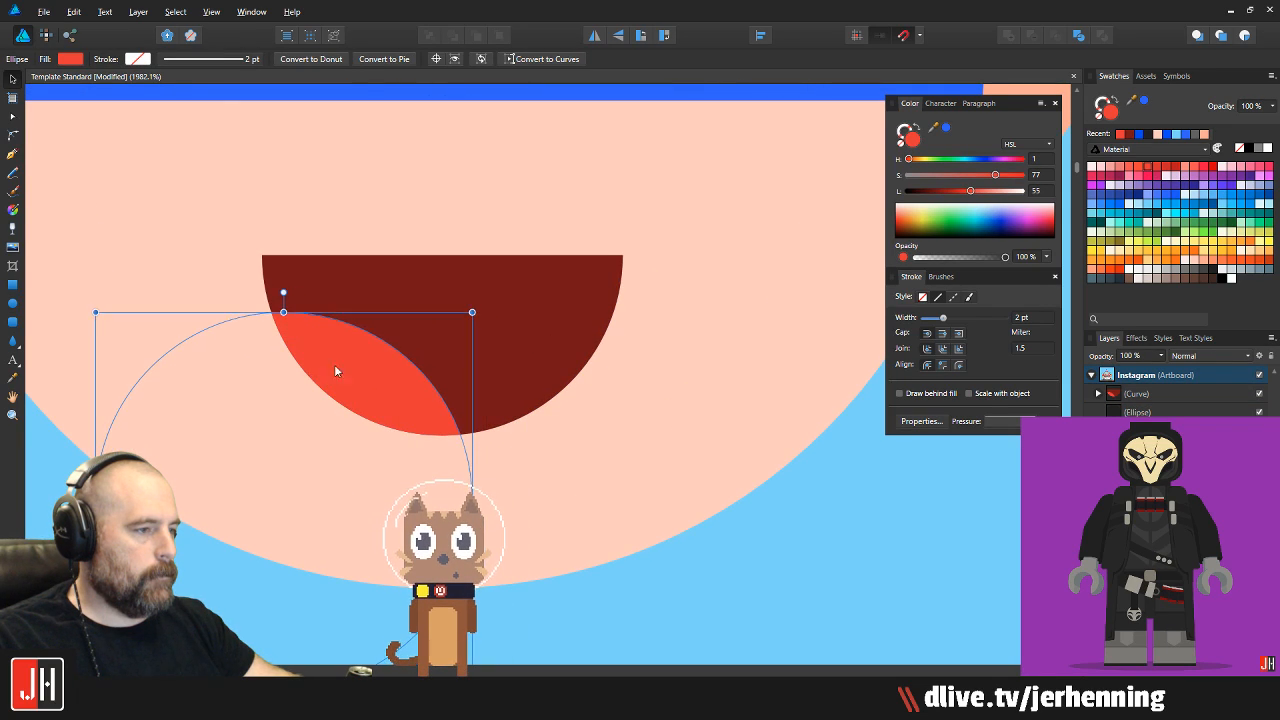
{"action": "key", "text": "ctrl+d"}
{"action": "scroll", "coordinate": [368, 385], "scroll_direction": "down", "scroll_amount": 5}
{"action": "scroll", "coordinate": [368, 385], "scroll_direction": "up", "scroll_amount": 4}
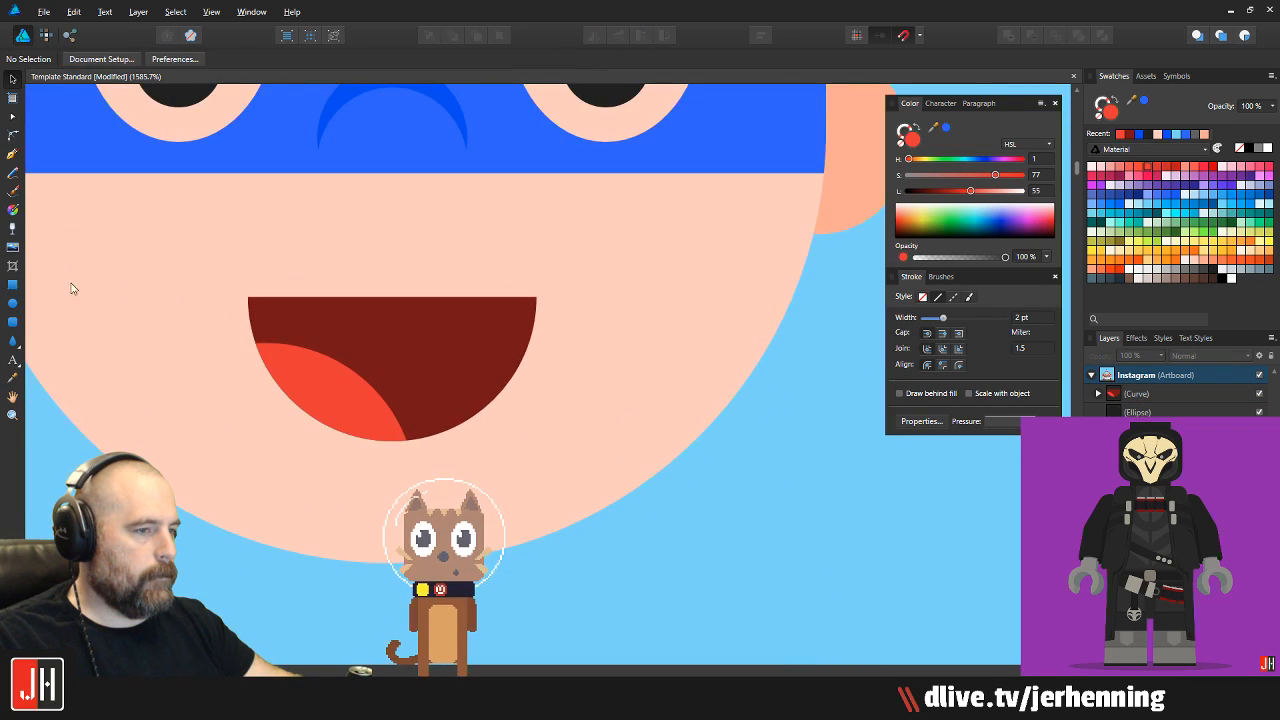
Draw a wide rectangle for the teeth across the mouth's upper edge and fill it with near-white
{"action": "left_click", "coordinate": [13, 287]}
{"action": "scroll", "coordinate": [326, 297], "scroll_direction": "up", "scroll_amount": 2}
{"action": "left_click_drag", "start_coordinate": [215, 216], "coordinate": [641, 331]}
{"action": "left_click", "coordinate": [1129, 268]}
Paste the white rectangle inside the mouth shape and nudge it slightly down to form the upper teeth
{"action": "key", "text": "ctrl+x"}
{"action": "key", "text": "v"}
{"action": "left_click", "coordinate": [564, 320]}
{"action": "key", "text": "ctrl+alt+v"}
{"action": "left_click_drag", "start_coordinate": [514, 311], "coordinate": [513, 317]}
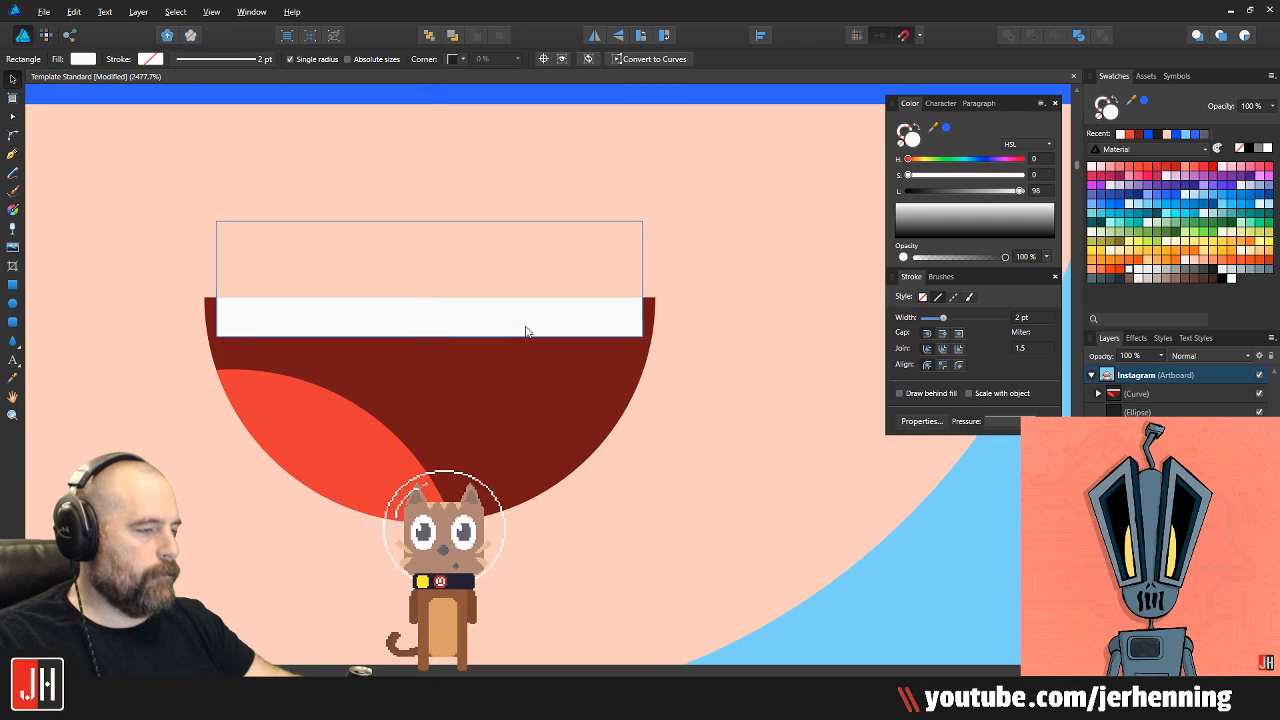
{"action": "scroll", "coordinate": [526, 331], "scroll_direction": "down", "scroll_amount": 7}
Save the document, select the whole head and move it slightly down towards the car
{"action": "left_click", "coordinate": [644, 422]}
{"action": "scroll", "coordinate": [638, 422], "scroll_direction": "down", "scroll_amount": 3}
{"action": "left_click_drag", "start_coordinate": [632, 421], "coordinate": [567, 436]}
{"action": "scroll", "coordinate": [567, 434], "scroll_direction": "up", "scroll_amount": 3}
{"action": "key", "text": "ctrl+s"}
{"action": "scroll", "coordinate": [441, 356], "scroll_direction": "down", "scroll_amount": 3}
{"action": "left_click_drag", "start_coordinate": [463, 325], "coordinate": [455, 368]}
{"action": "left_click_drag", "start_coordinate": [250, 203], "coordinate": [654, 488]}
{"action": "left_click_drag", "start_coordinate": [470, 339], "coordinate": [485, 370]}
{"action": "left_click", "coordinate": [647, 382]}
{"action": "scroll", "coordinate": [560, 410], "scroll_direction": "down", "scroll_amount": 1}
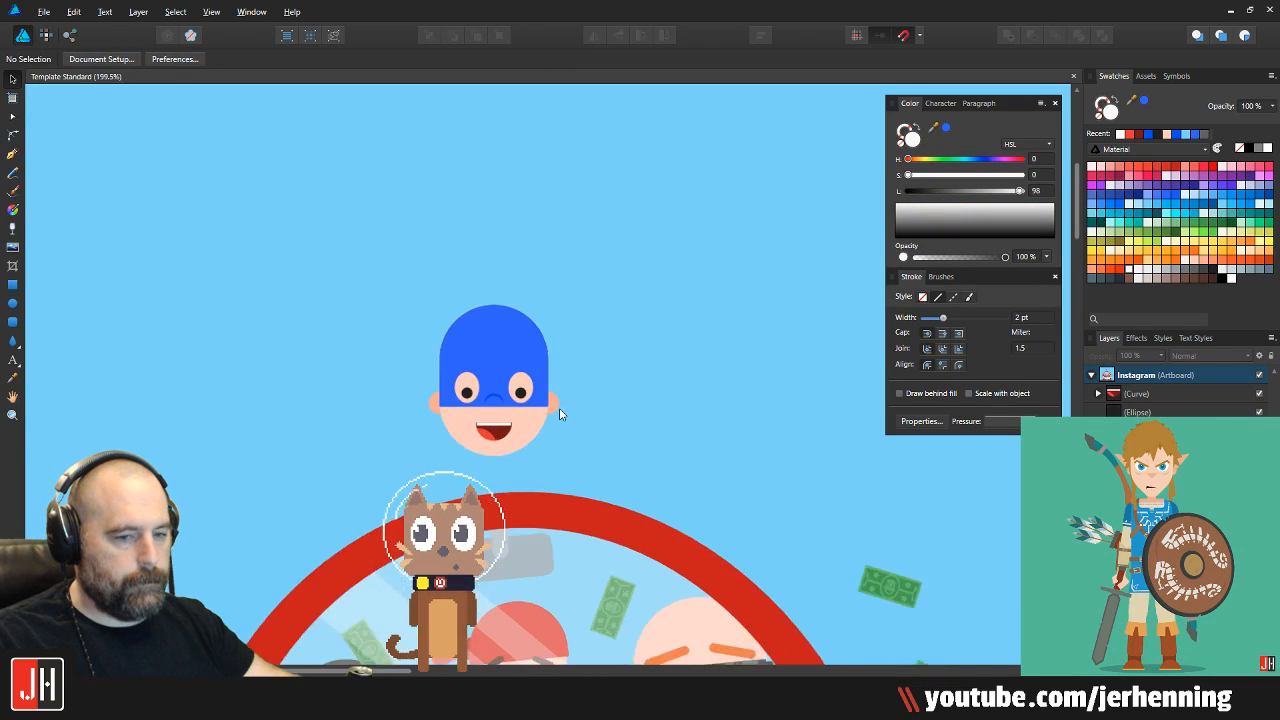
Examine the face and the fit of the teeth rectangle inside the mouth
{"action": "scroll", "coordinate": [600, 405], "scroll_direction": "up", "scroll_amount": 4}
{"action": "scroll", "coordinate": [543, 369], "scroll_direction": "down", "scroll_amount": 1}
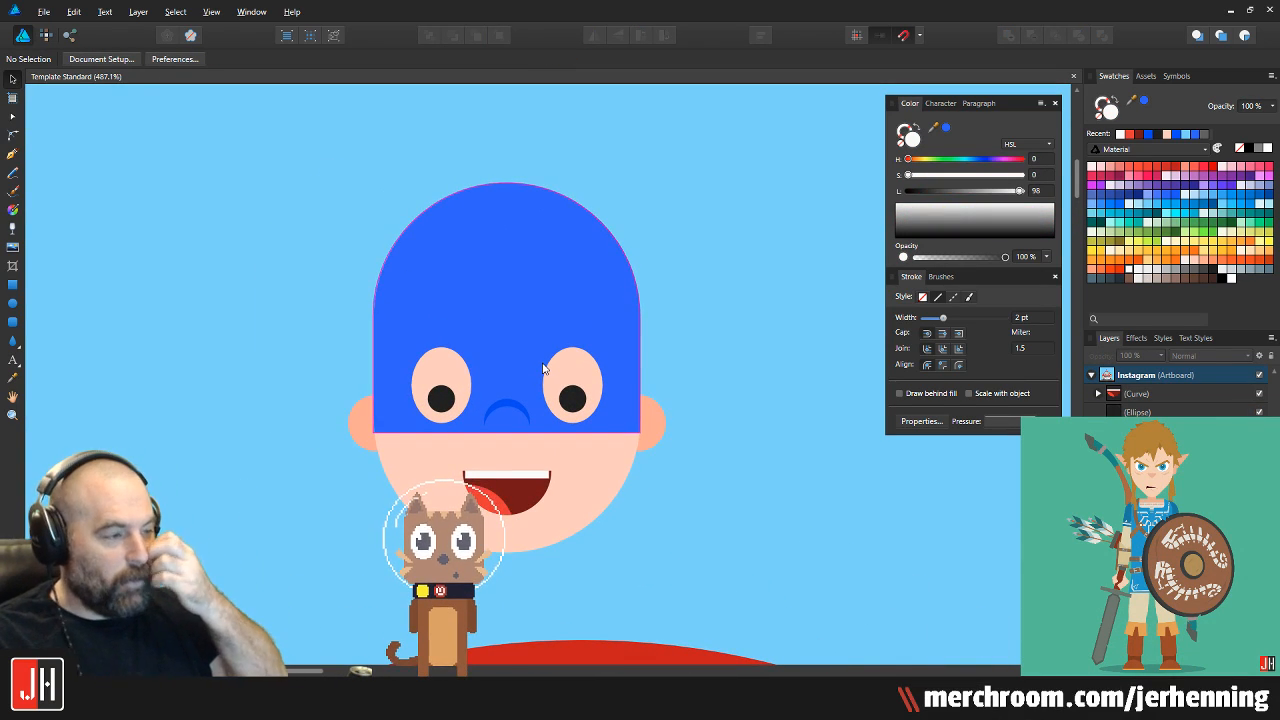
{"action": "scroll", "coordinate": [473, 437], "scroll_direction": "up", "scroll_amount": 5}
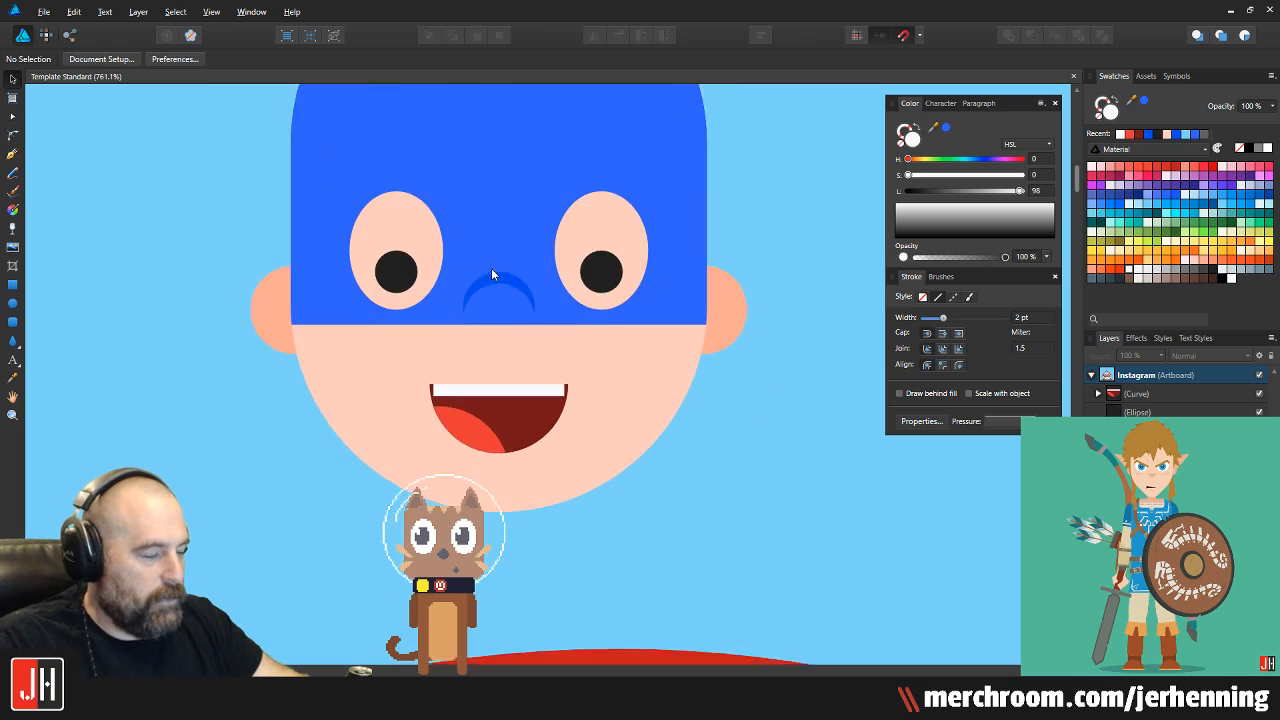
{"action": "left_click", "coordinate": [519, 372]}
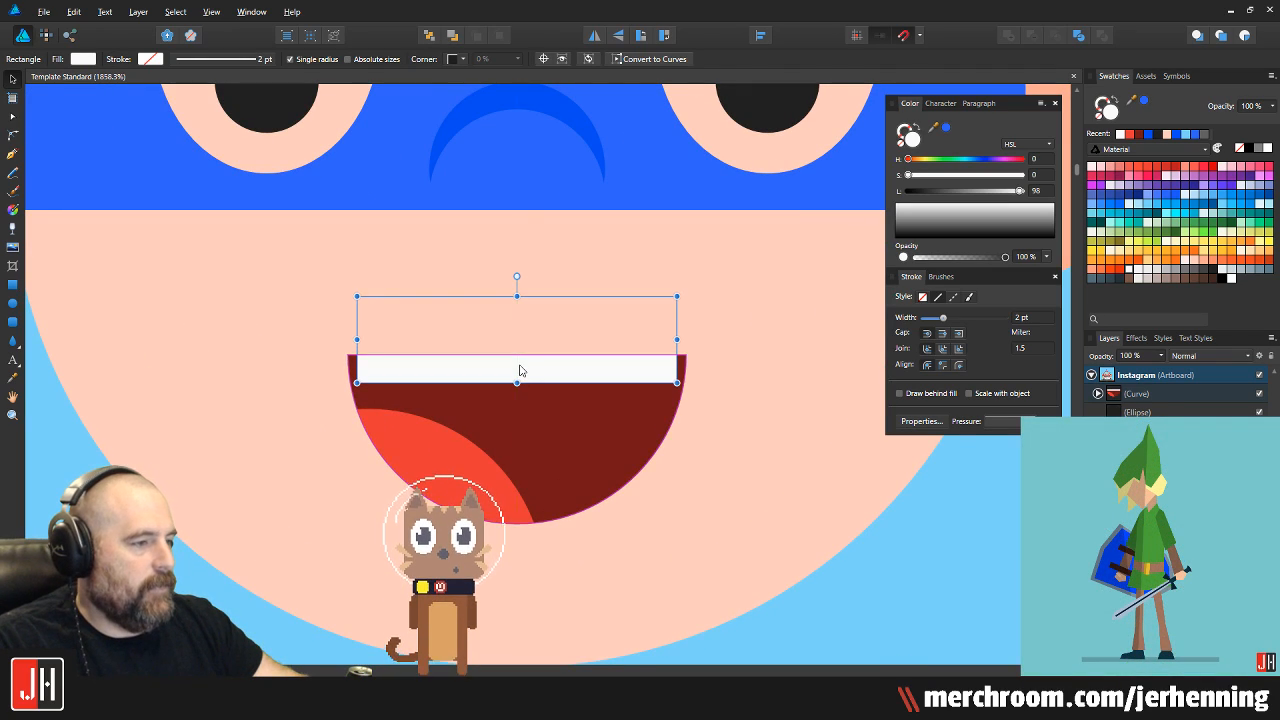
{"action": "scroll", "coordinate": [517, 371], "scroll_direction": "down", "scroll_amount": 5}
{"action": "key", "text": "ctrl+d"}
{"action": "scroll", "coordinate": [600, 300], "scroll_direction": "up", "scroll_amount": 1}
{"action": "scroll", "coordinate": [337, 264], "scroll_direction": "up", "scroll_amount": 1}
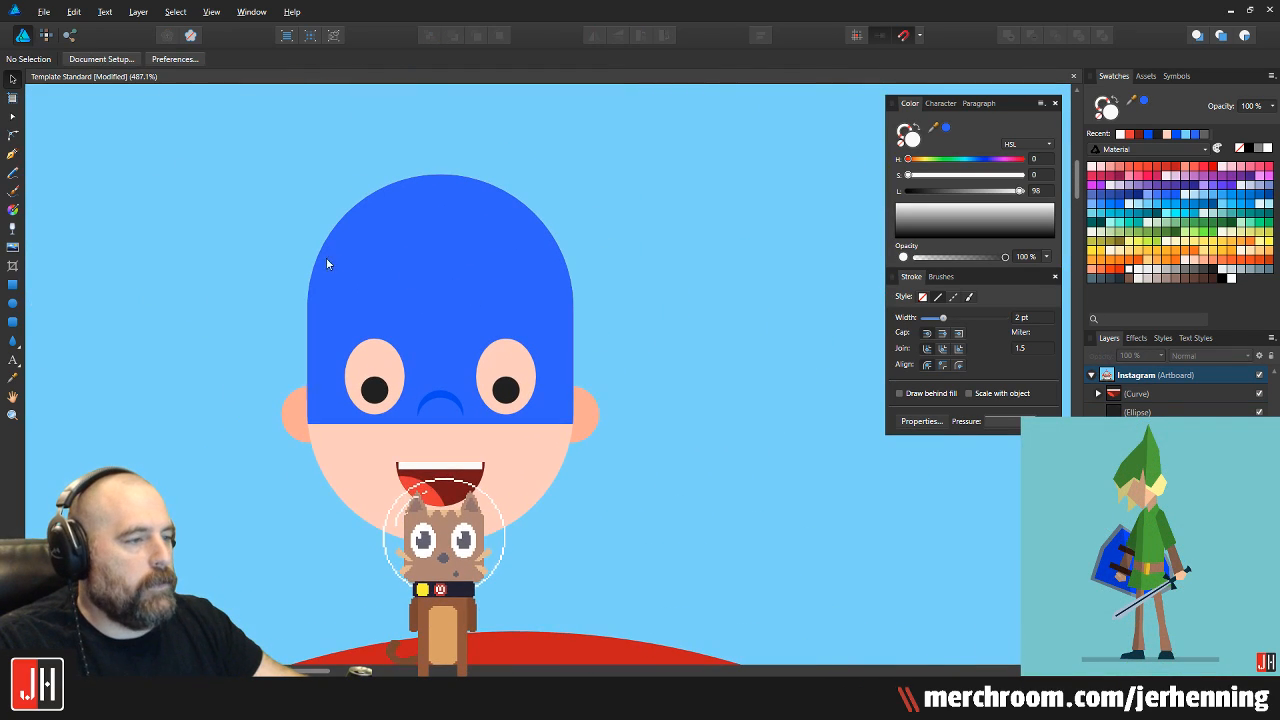
{"action": "scroll", "coordinate": [362, 295], "scroll_direction": "up", "scroll_amount": 1}
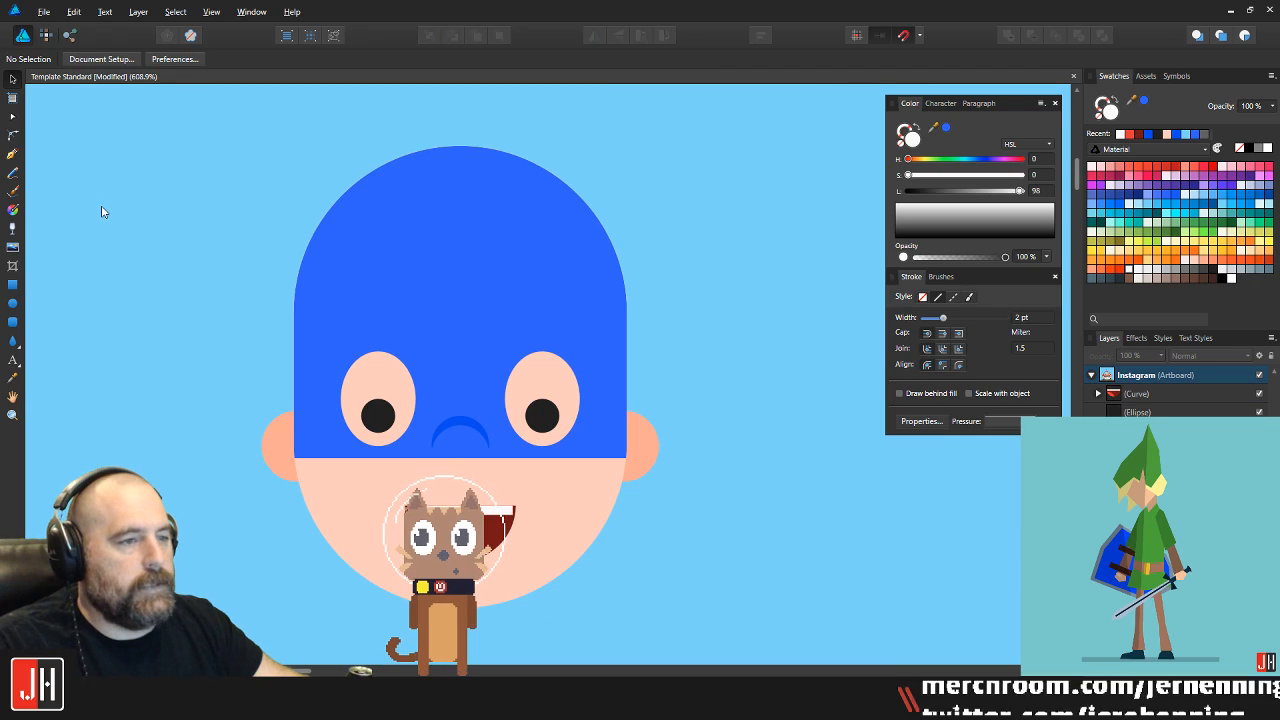
Draw a headband rectangle slightly wider than the head just above the eyes and slim it by lowering its upper edge
{"action": "left_click", "coordinate": [13, 285]}
{"action": "scroll", "coordinate": [358, 315], "scroll_direction": "up", "scroll_amount": 1}
{"action": "left_click_drag", "start_coordinate": [254, 257], "coordinate": [706, 346]}
{"action": "scroll", "coordinate": [455, 322], "scroll_direction": "up", "scroll_amount": 3}
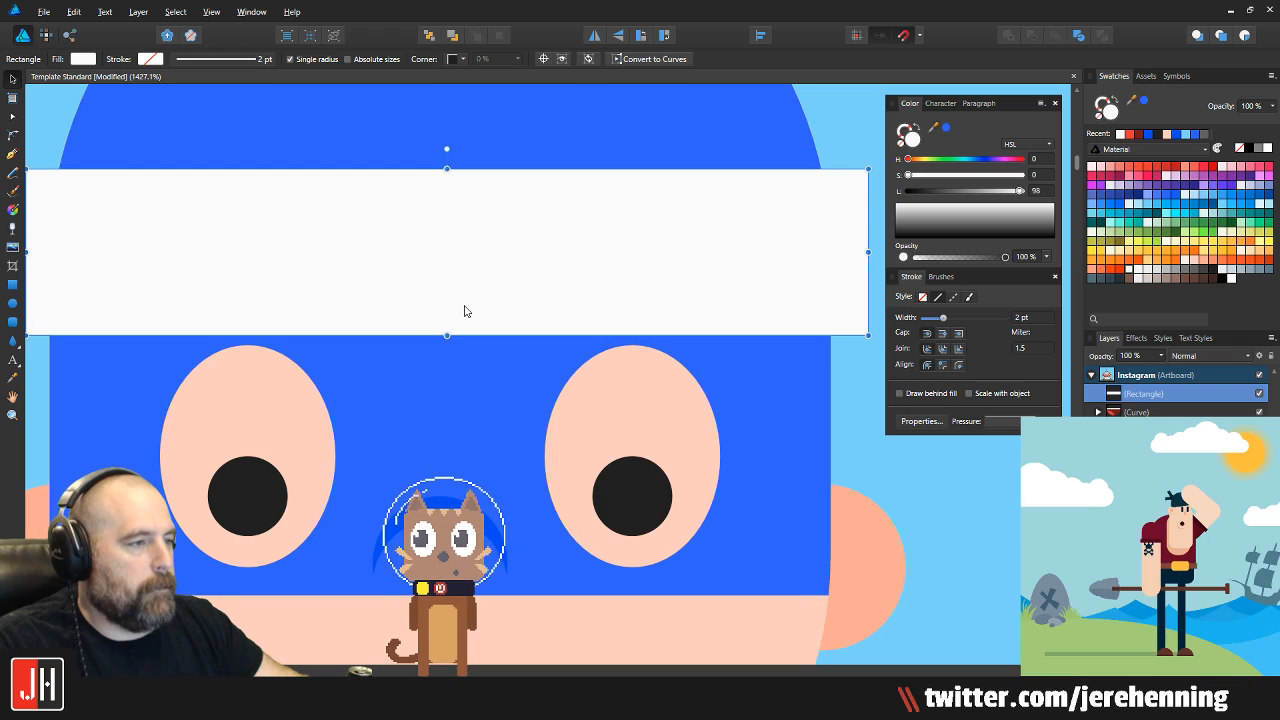
{"action": "scroll", "coordinate": [468, 306], "scroll_direction": "down", "scroll_amount": 2}
{"action": "left_click_drag", "start_coordinate": [470, 301], "coordinate": [473, 306]}
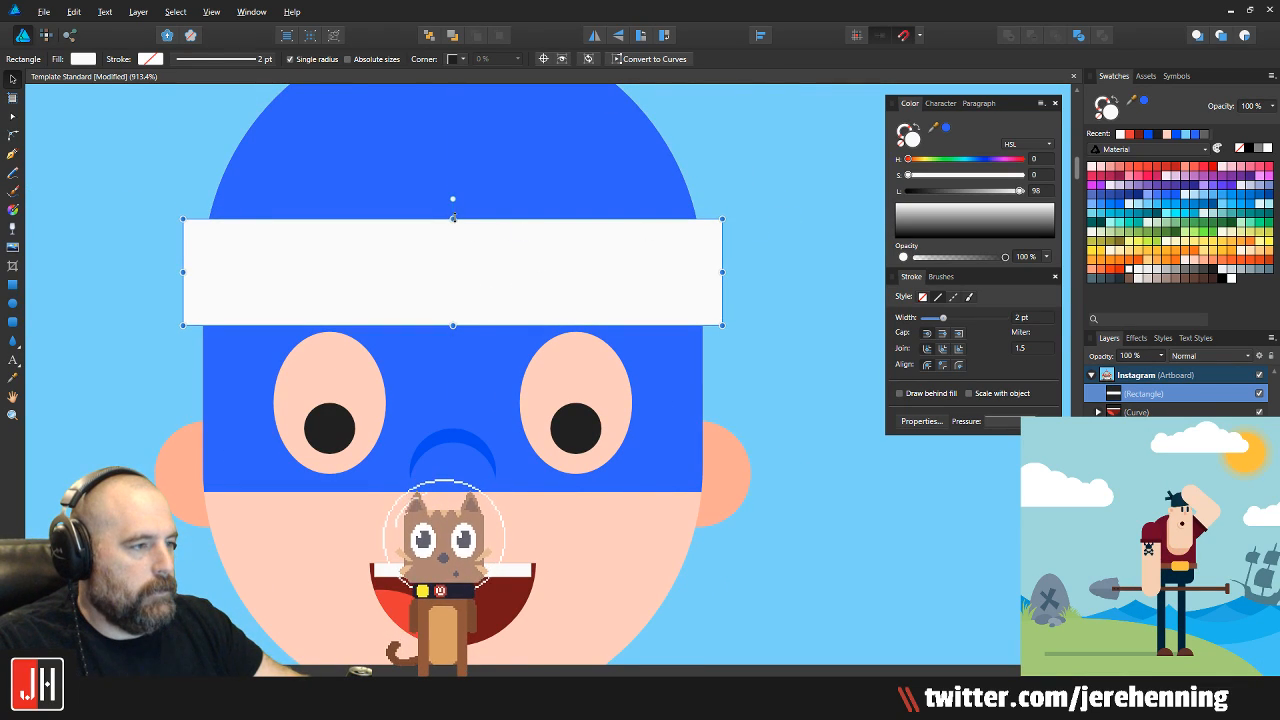
{"action": "left_click_drag", "start_coordinate": [453, 217], "coordinate": [455, 233]}
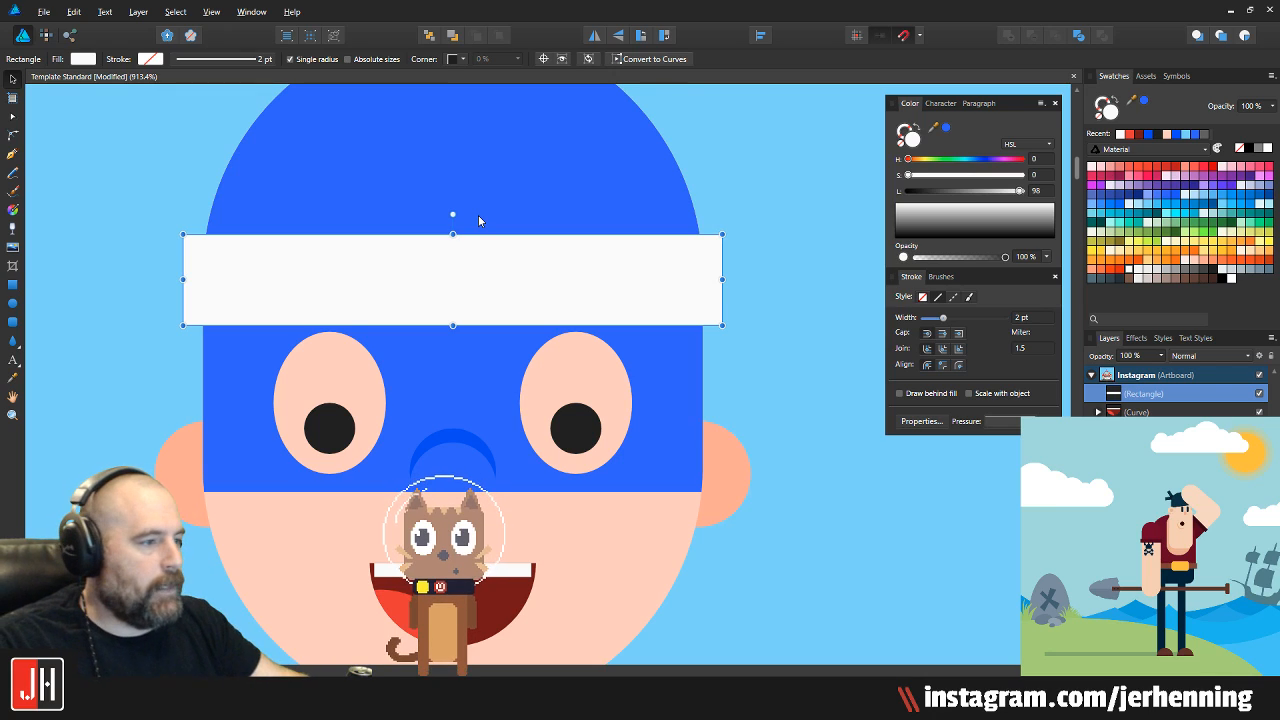
Fill the headband rectangle with bright yellow (H 65, S 100, L 63)
{"action": "left_click", "coordinate": [1140, 238]}
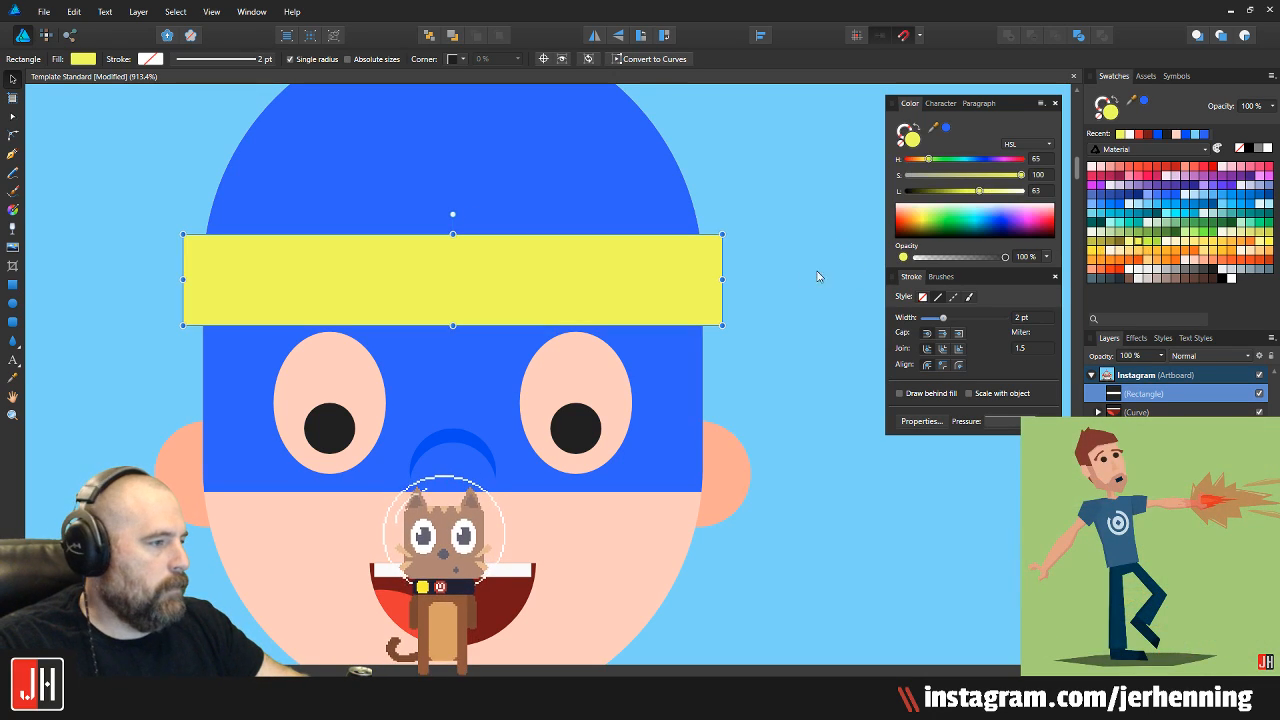
{"action": "left_click", "coordinate": [723, 297]}
{"action": "scroll", "coordinate": [575, 368], "scroll_direction": "down", "scroll_amount": 5, "text": "ctrl"}
{"action": "scroll", "coordinate": [574, 368], "scroll_direction": "up", "scroll_amount": 5}
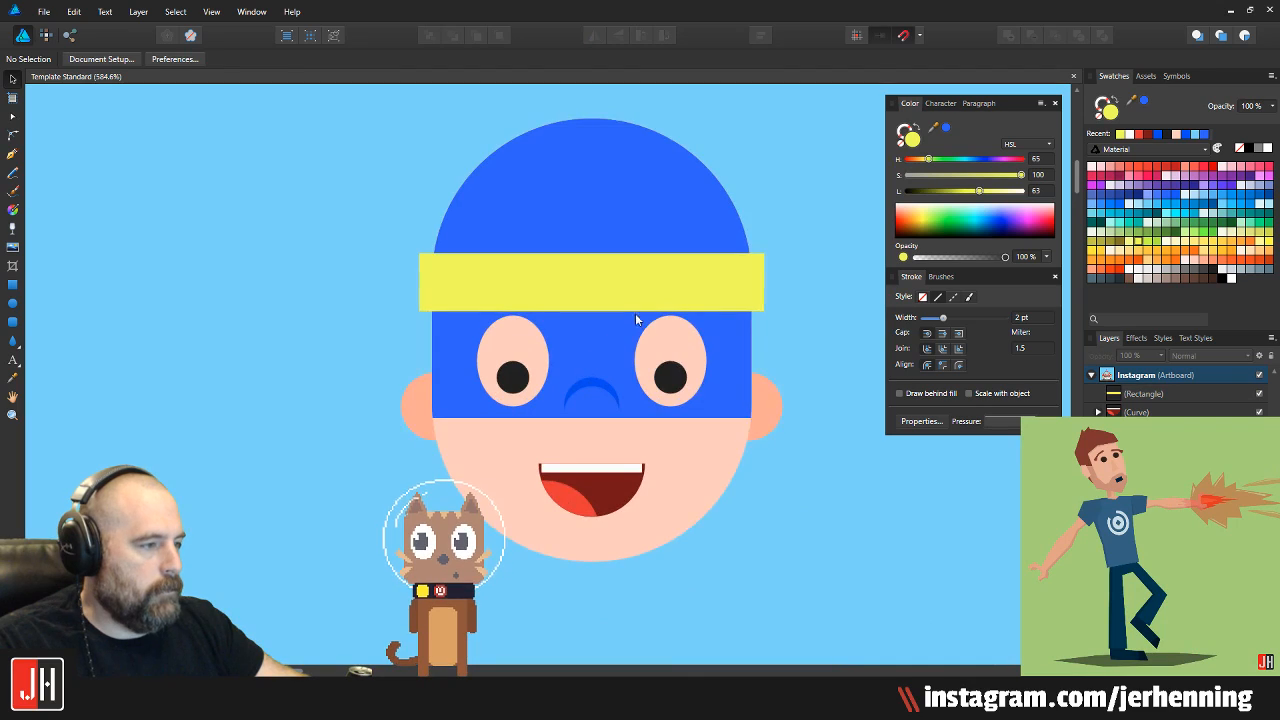
{"action": "left_click", "coordinate": [261, 364]}
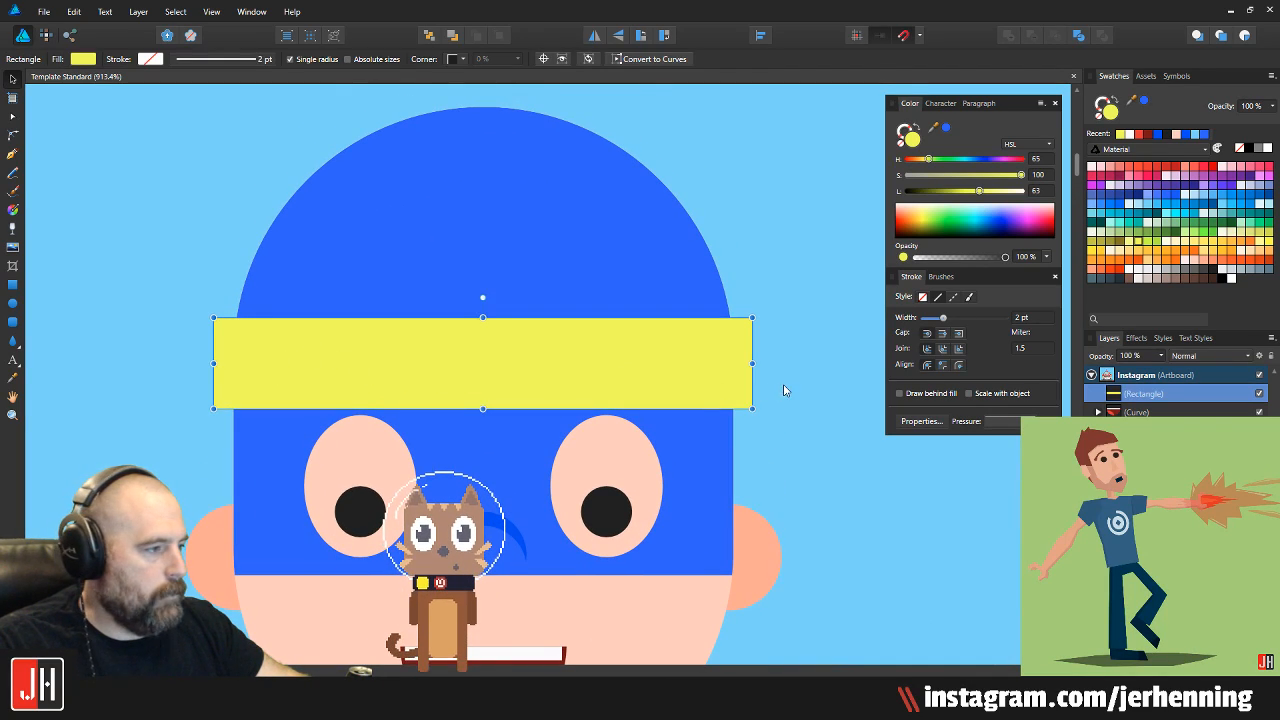
{"action": "left_click", "coordinate": [797, 255]}
Examine the head with its yellow headband up close and in relation to the car scene
{"action": "scroll", "coordinate": [800, 250], "scroll_direction": "down", "scroll_amount": 6}
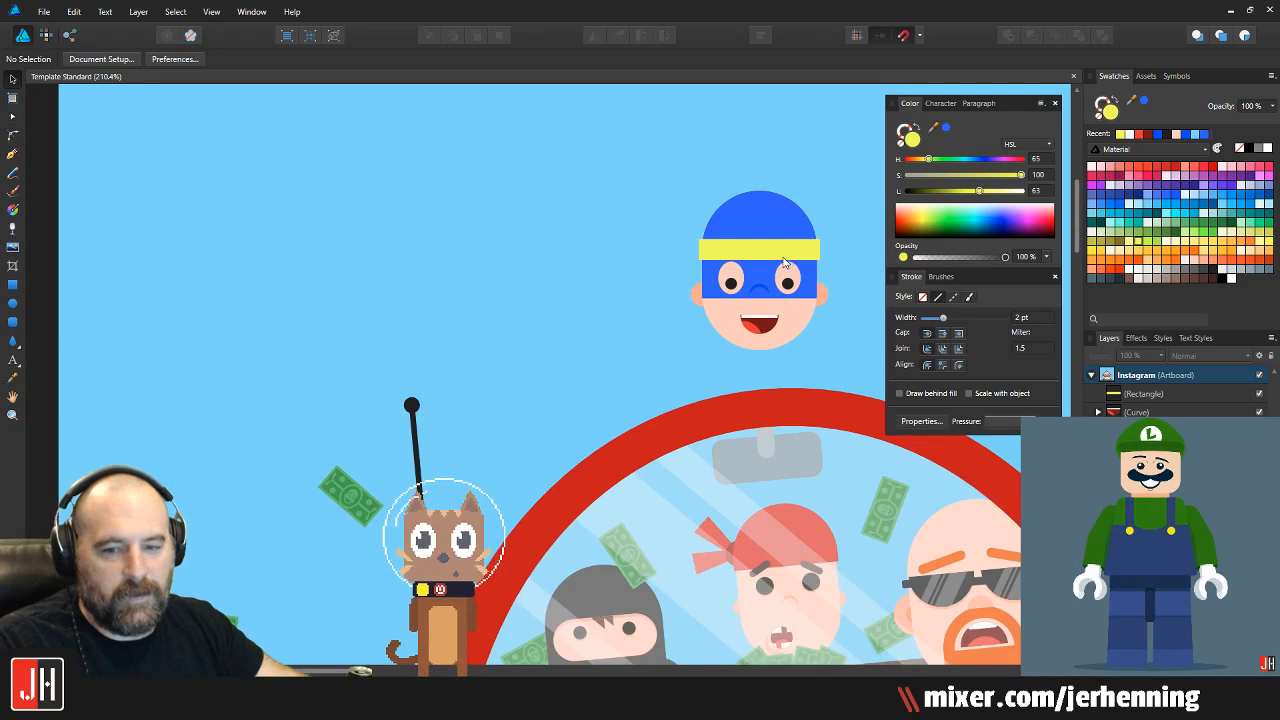
{"action": "scroll", "coordinate": [788, 262], "scroll_direction": "up", "scroll_amount": 4}
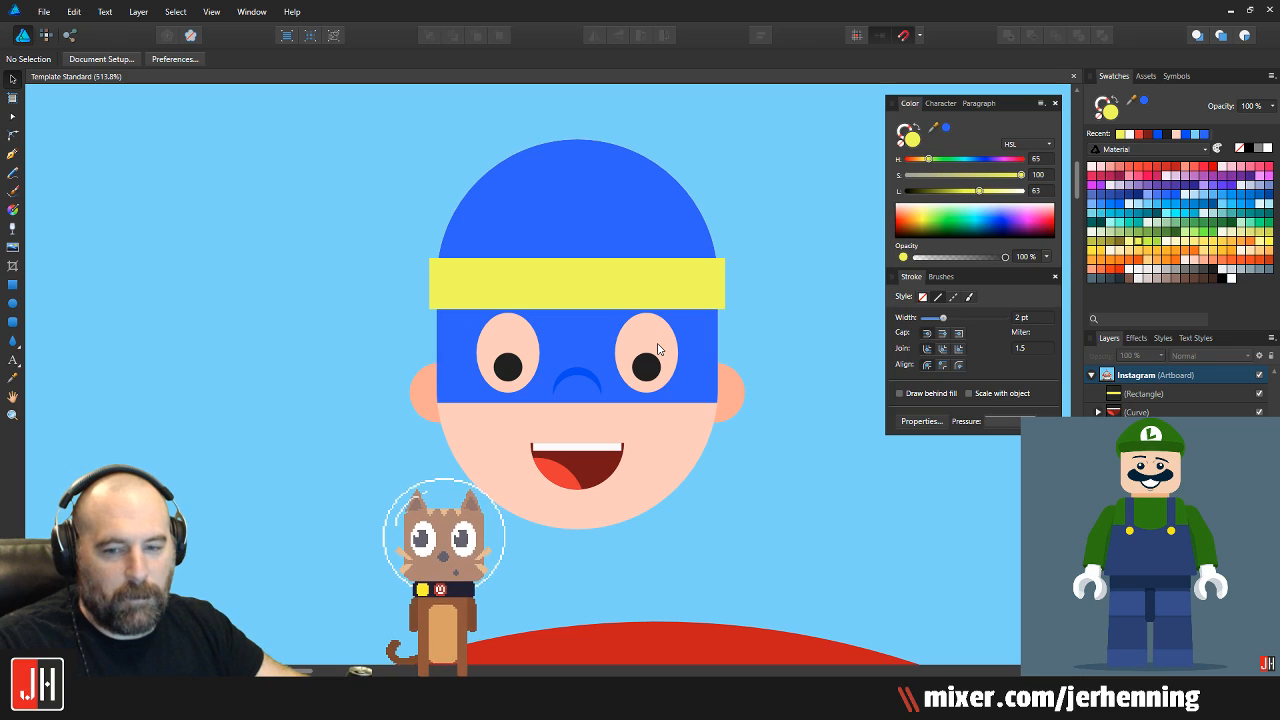
{"action": "scroll", "coordinate": [640, 340], "scroll_direction": "up", "scroll_amount": 1}
{"action": "scroll", "coordinate": [622, 334], "scroll_direction": "down", "scroll_amount": 3}
{"action": "scroll", "coordinate": [604, 303], "scroll_direction": "up", "scroll_amount": 4}
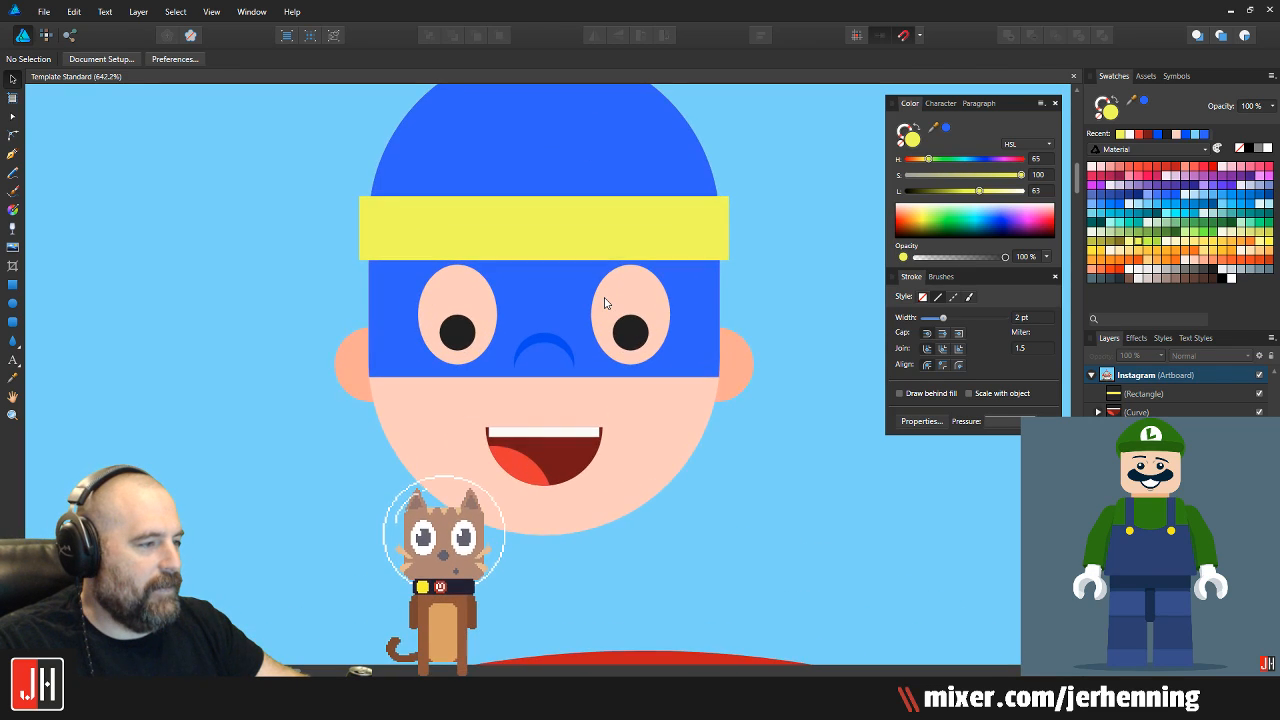
{"action": "scroll", "coordinate": [620, 290], "scroll_direction": "down", "scroll_amount": 1}
{"action": "scroll", "coordinate": [585, 345], "scroll_direction": "up", "scroll_amount": 2}
{"action": "scroll", "coordinate": [575, 368], "scroll_direction": "down", "scroll_amount": 1}
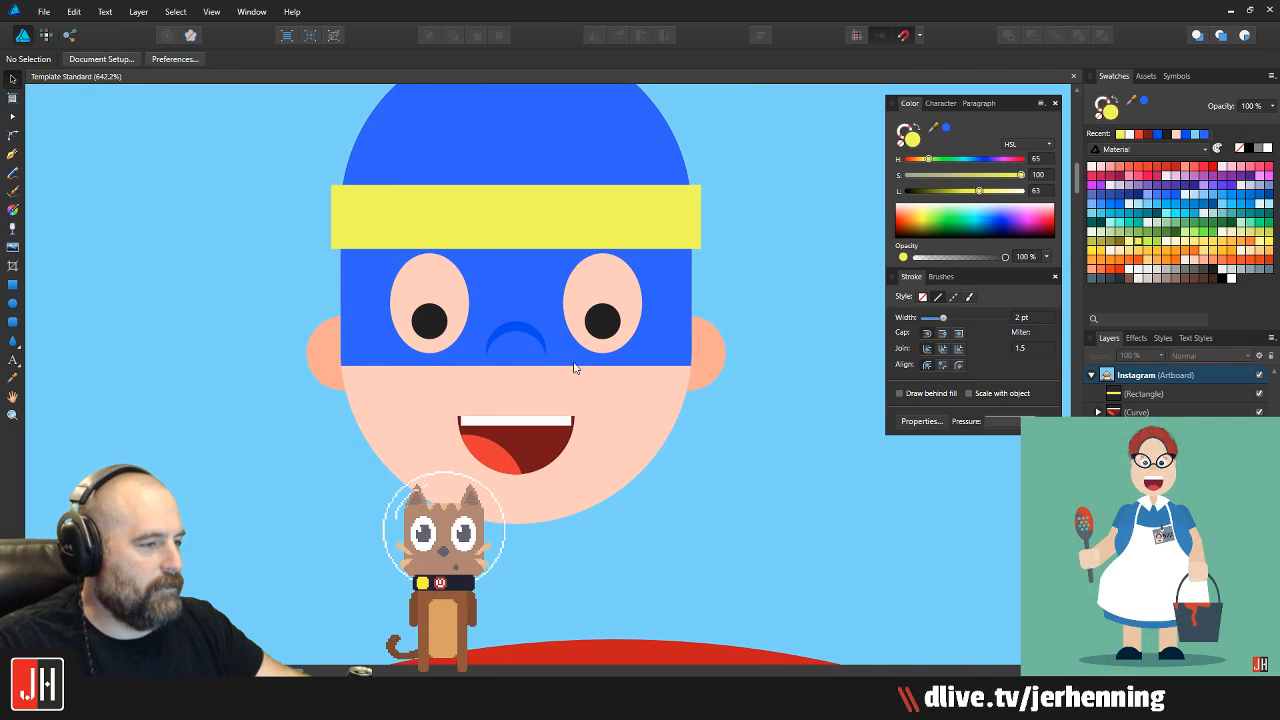
{"action": "scroll", "coordinate": [580, 343], "scroll_direction": "up", "scroll_amount": 2}
{"action": "scroll", "coordinate": [568, 357], "scroll_direction": "down", "scroll_amount": 4}
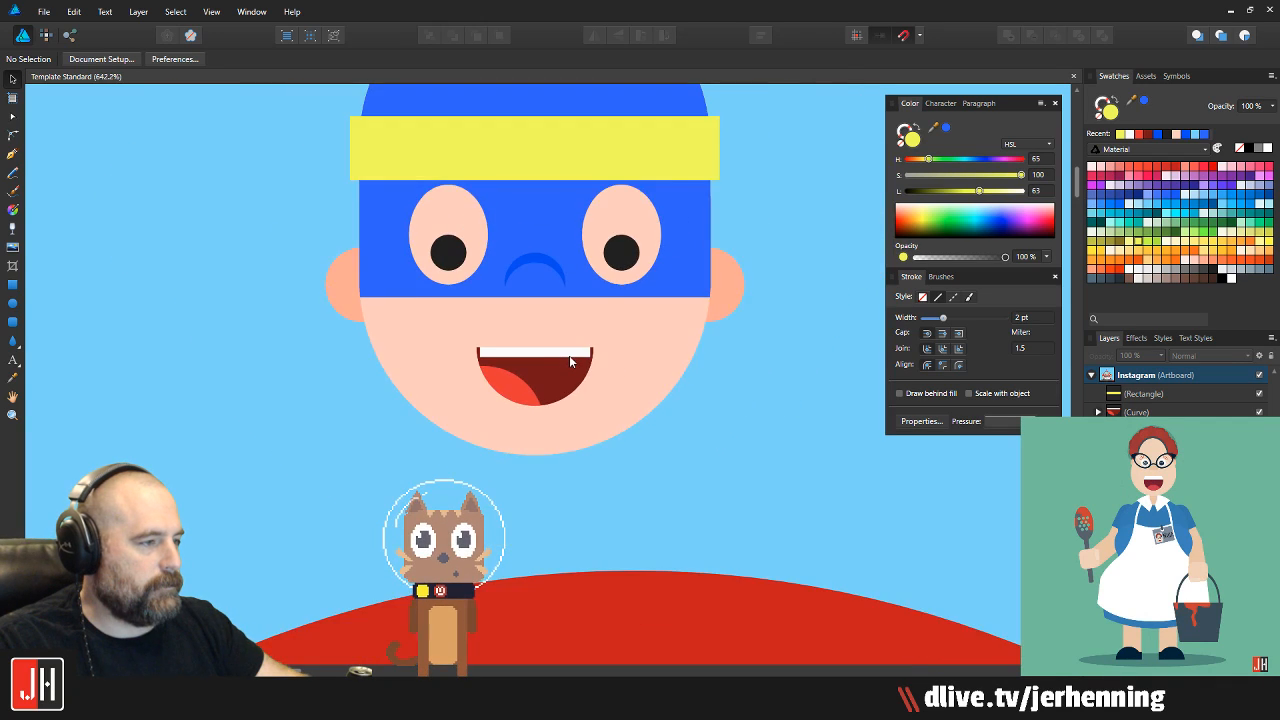
{"action": "scroll", "coordinate": [604, 323], "scroll_direction": "up", "scroll_amount": 4}
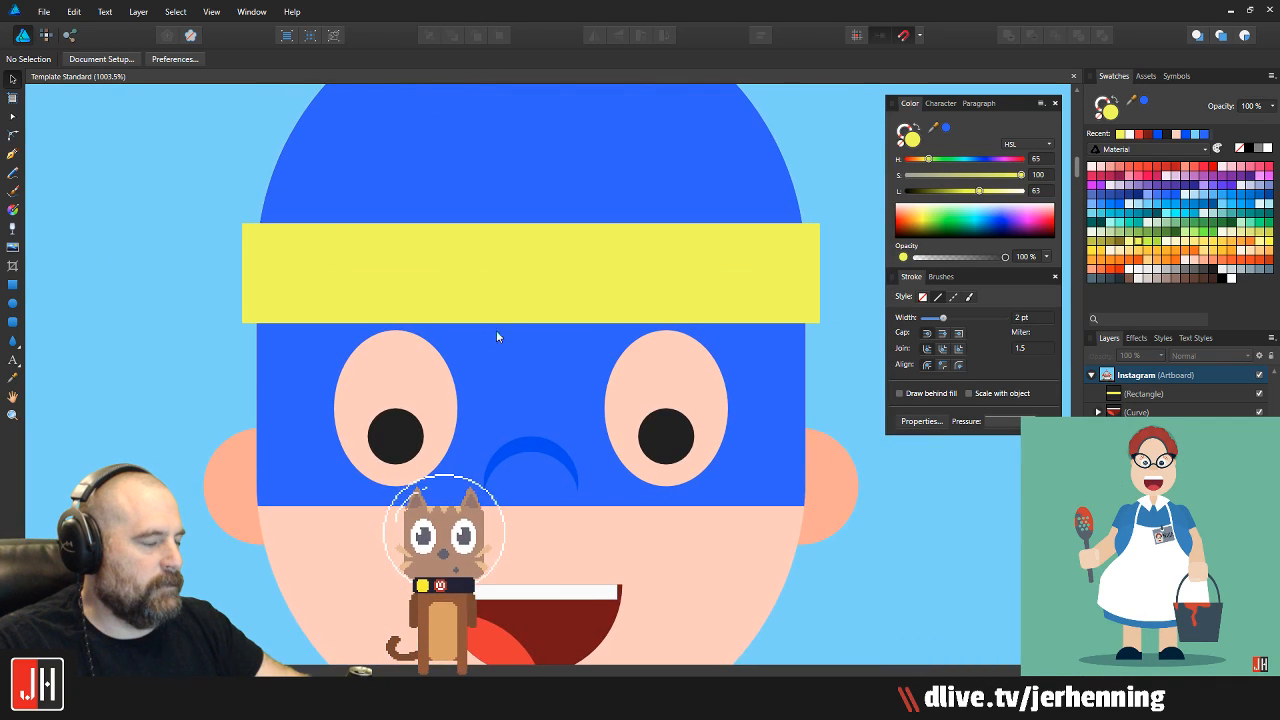
Try a V-shaped ornament over the headband with the Pen tool and fill it with orange (H 26, S 100, L 50)
{"action": "left_click", "coordinate": [11, 155]}
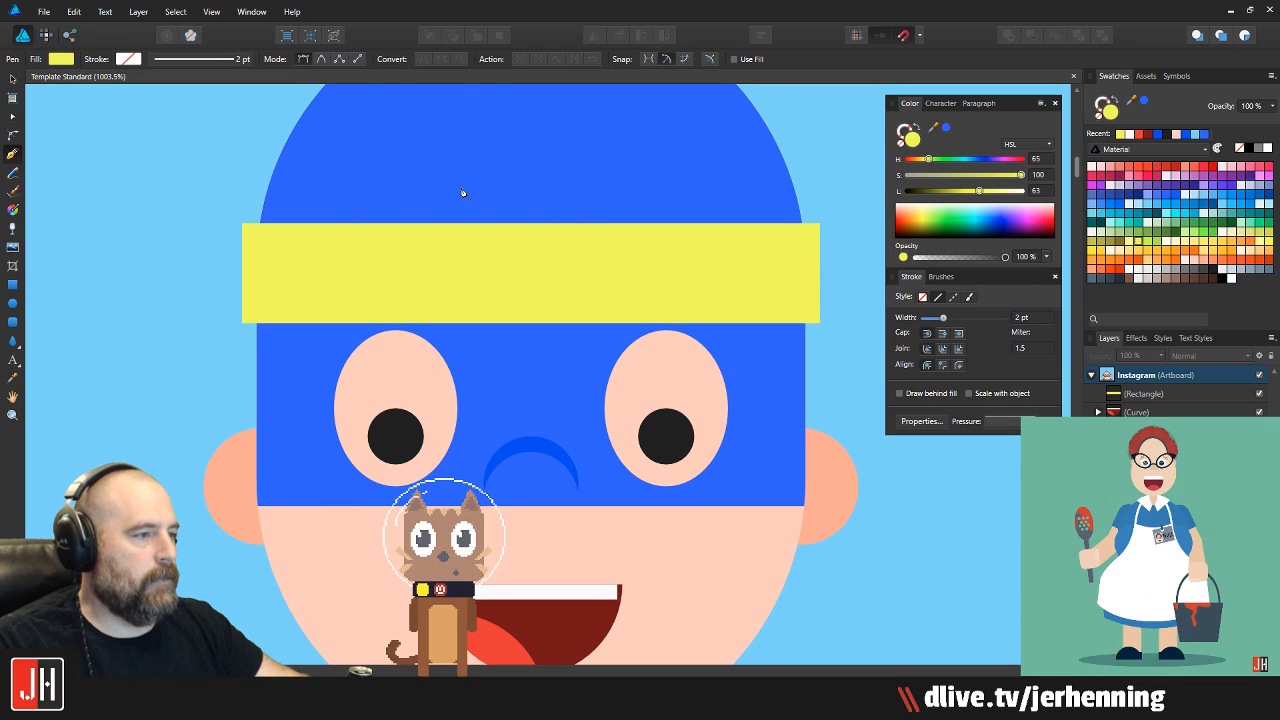
{"action": "left_click", "coordinate": [530, 309]}
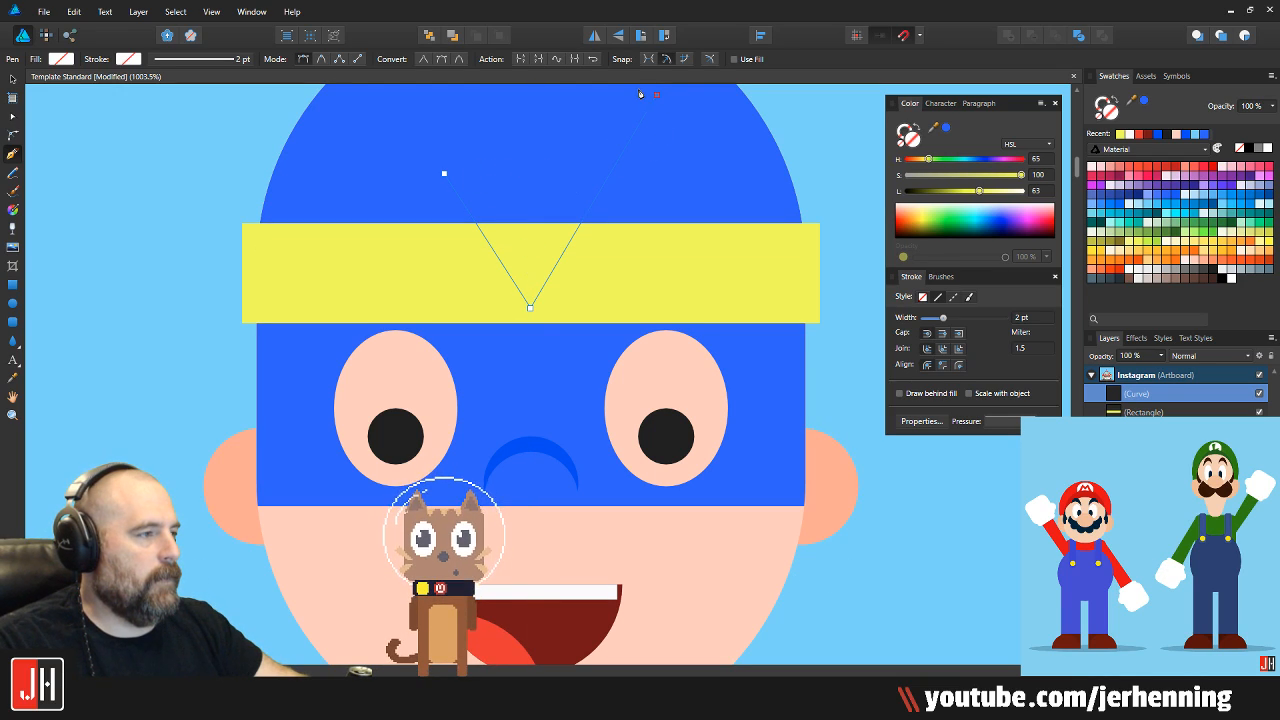
{"action": "left_click", "coordinate": [530, 272]}
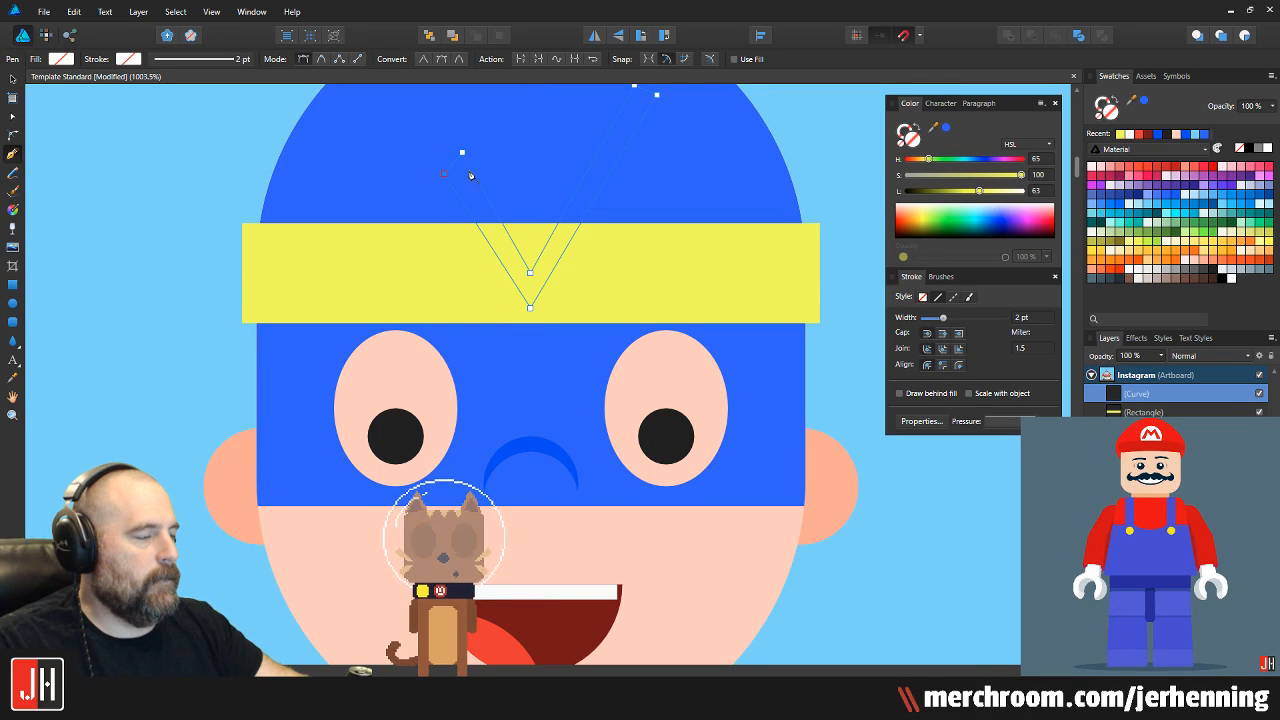
{"action": "left_click", "coordinate": [1196, 257]}
{"action": "key", "text": "v"}
{"action": "key", "text": "Escape"}
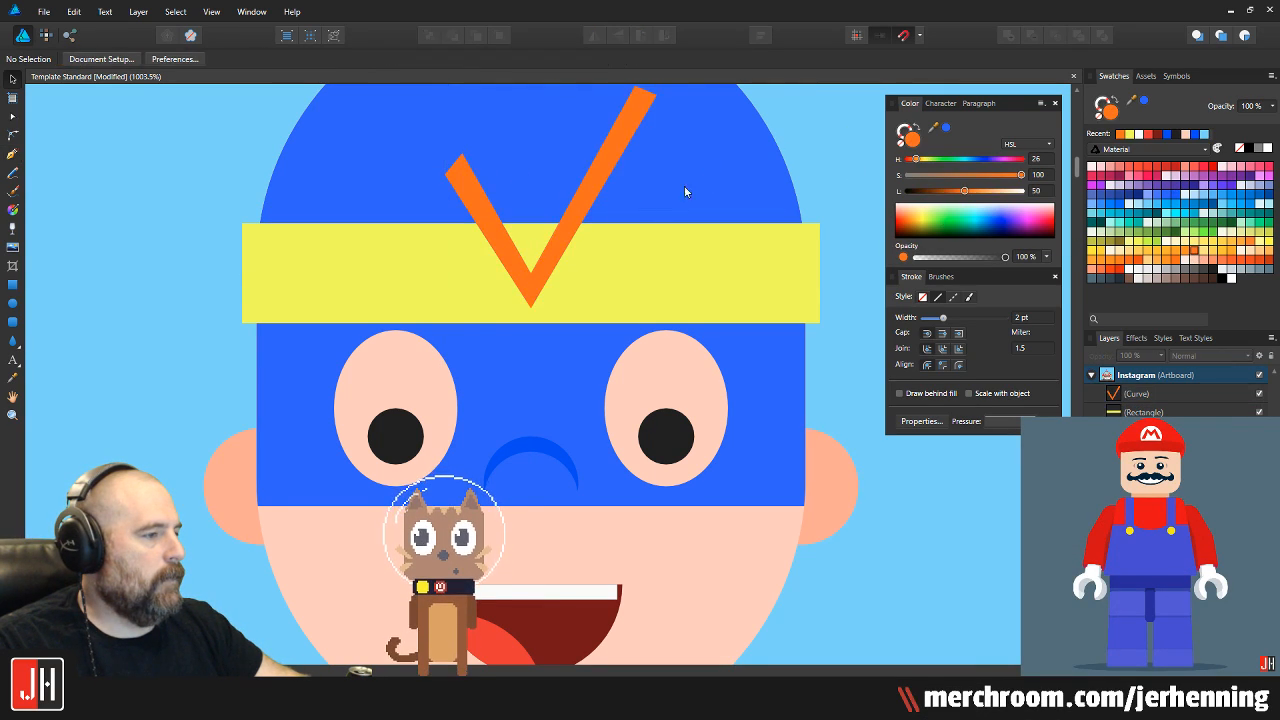
Delete the orange V-shaped ornament from the headband
{"action": "scroll", "coordinate": [529, 325], "scroll_direction": "down", "scroll_amount": 5}
{"action": "scroll", "coordinate": [529, 325], "scroll_direction": "up", "scroll_amount": 3}
{"action": "left_click", "coordinate": [548, 263]}
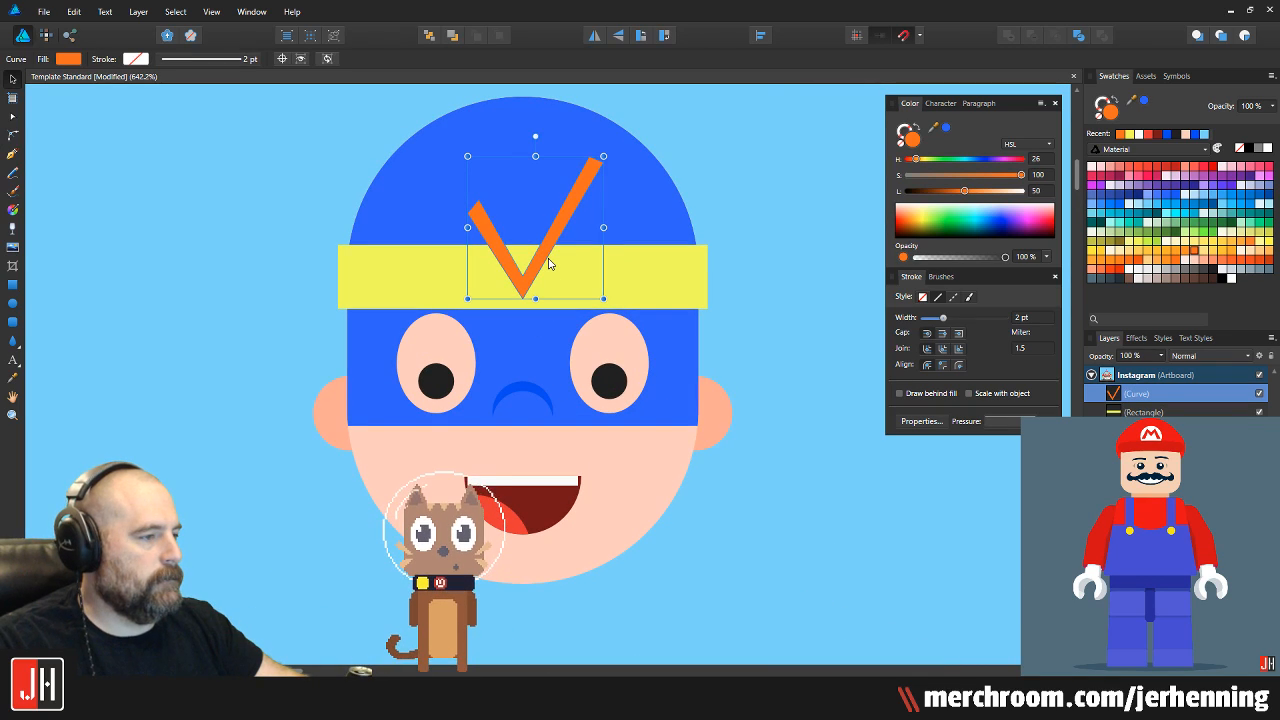
{"action": "key", "text": "Delete"}
{"action": "scroll", "coordinate": [536, 204], "scroll_direction": "down", "scroll_amount": 4}
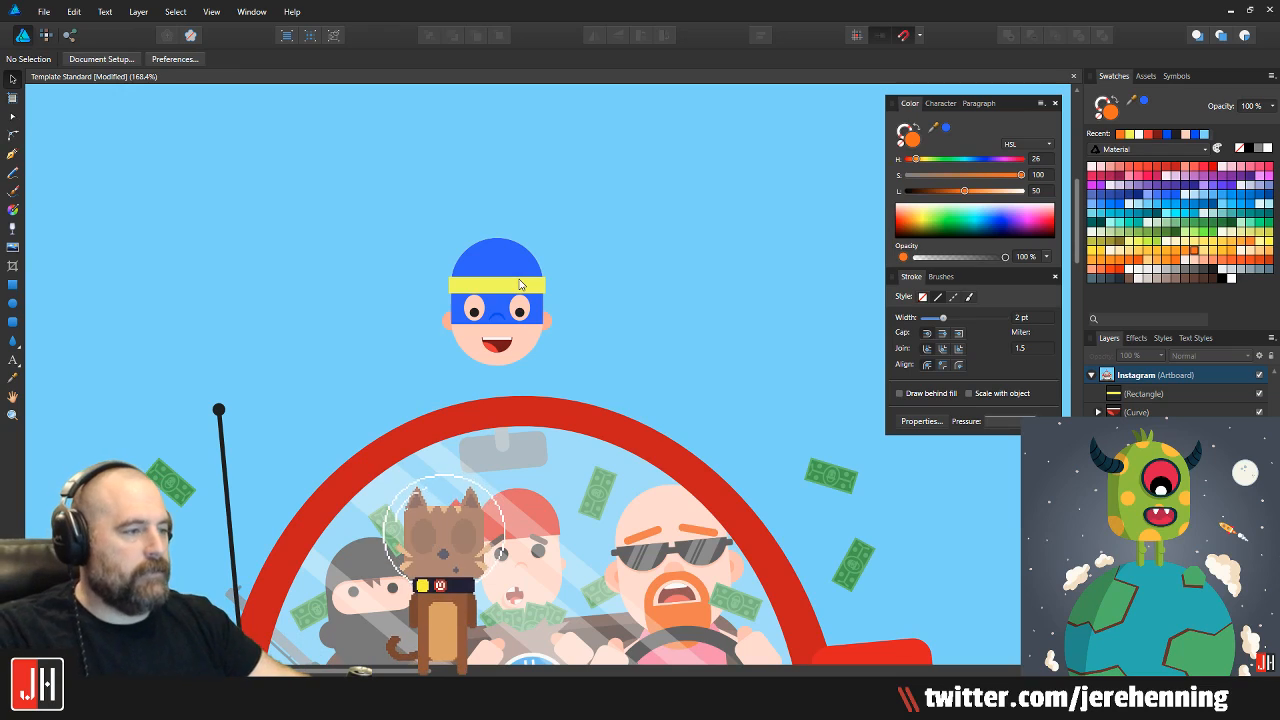
Group all parts of the masked head and scale the group down slightly above the car
{"action": "scroll", "coordinate": [488, 344], "scroll_direction": "up", "scroll_amount": 6}
{"action": "left_click_drag", "start_coordinate": [562, 311], "coordinate": [430, 372]}
{"action": "scroll", "coordinate": [456, 331], "scroll_direction": "down", "scroll_amount": 3}
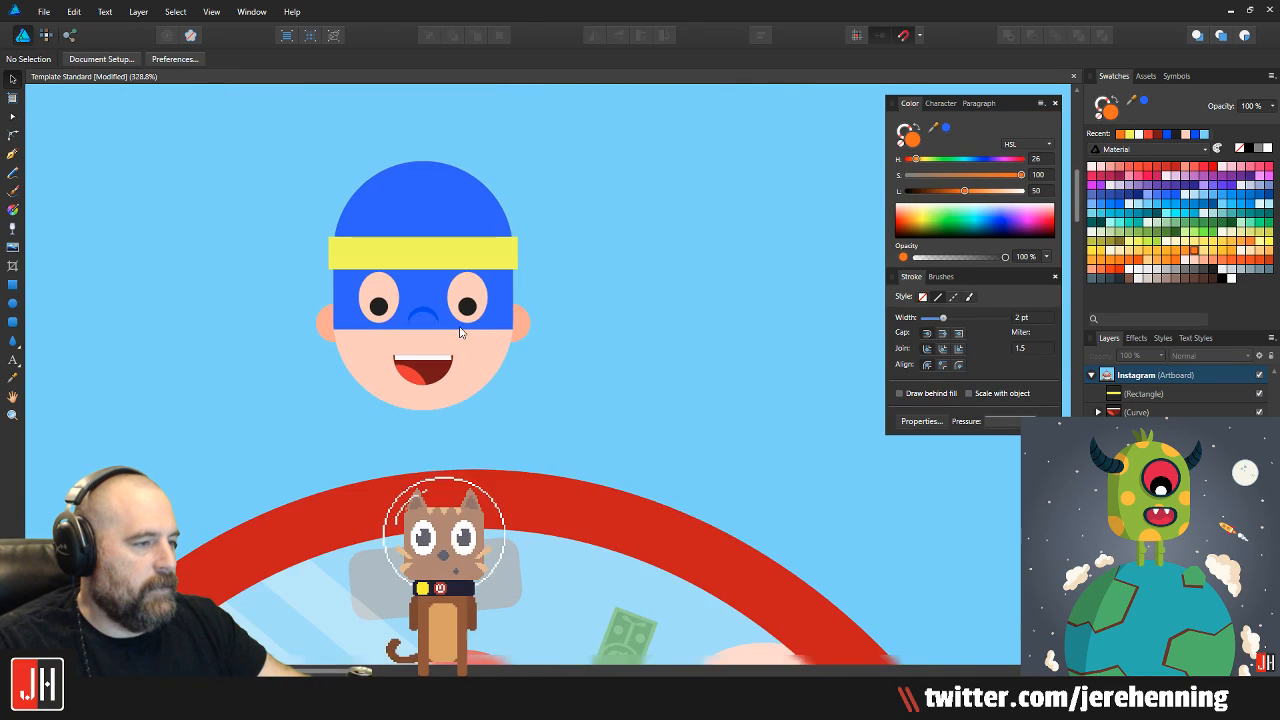
{"action": "left_click_drag", "start_coordinate": [243, 127], "coordinate": [655, 445]}
{"action": "key", "text": "ctrl+g"}
{"action": "left_click_drag", "start_coordinate": [400, 255], "coordinate": [446, 256]}
{"action": "scroll", "coordinate": [429, 251], "scroll_direction": "down", "scroll_amount": 5}
{"action": "left_click", "coordinate": [520, 266]}
{"action": "scroll", "coordinate": [446, 260], "scroll_direction": "up", "scroll_amount": 3}
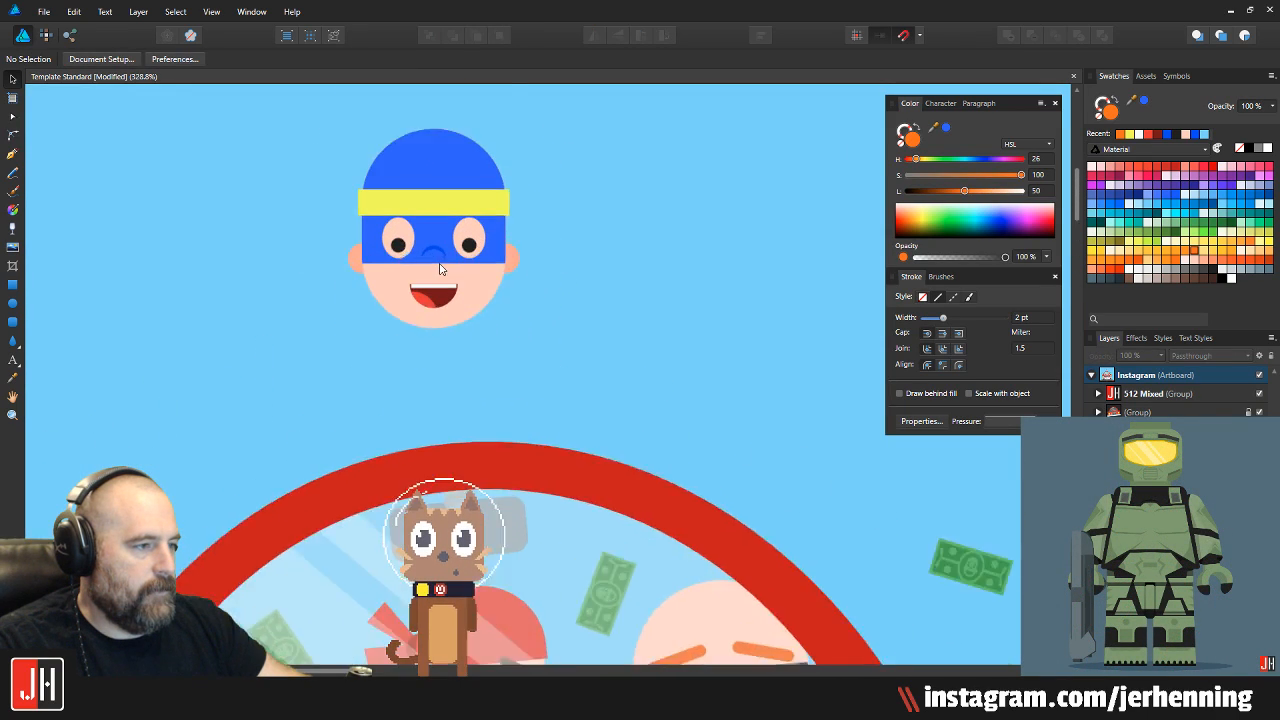
{"action": "scroll", "coordinate": [447, 257], "scroll_direction": "up", "scroll_amount": 9}
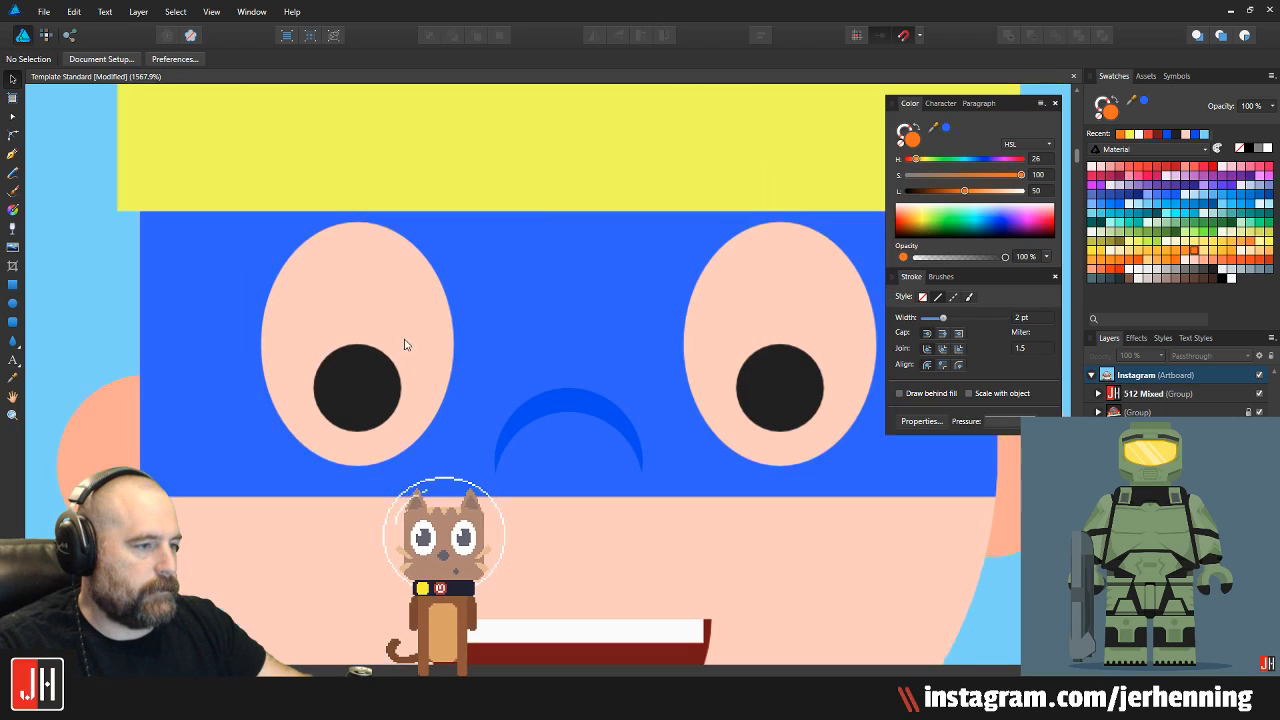
Add a smaller concentric copy of the skin-coloured ellipse in the head's left eye and fill it with white (H 0, S 0, L 98)
{"action": "left_click", "coordinate": [363, 297]}
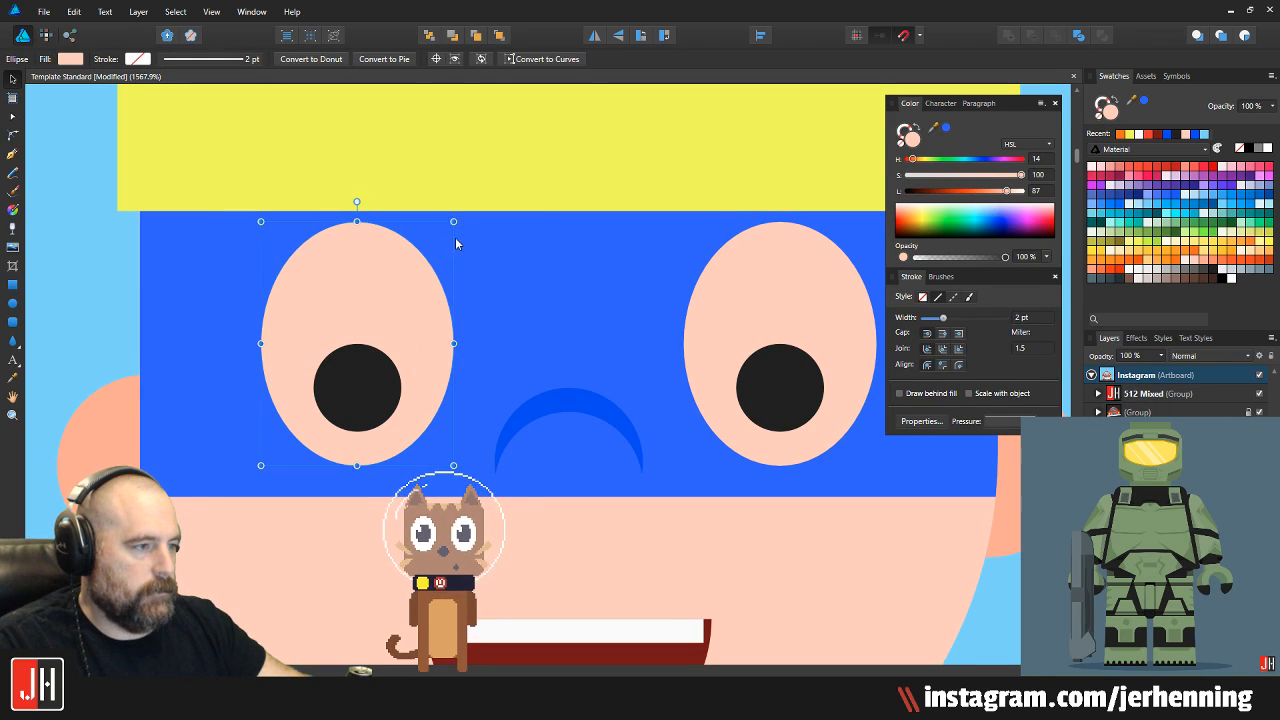
{"action": "left_click_drag", "start_coordinate": [456, 217], "coordinate": [444, 260]}
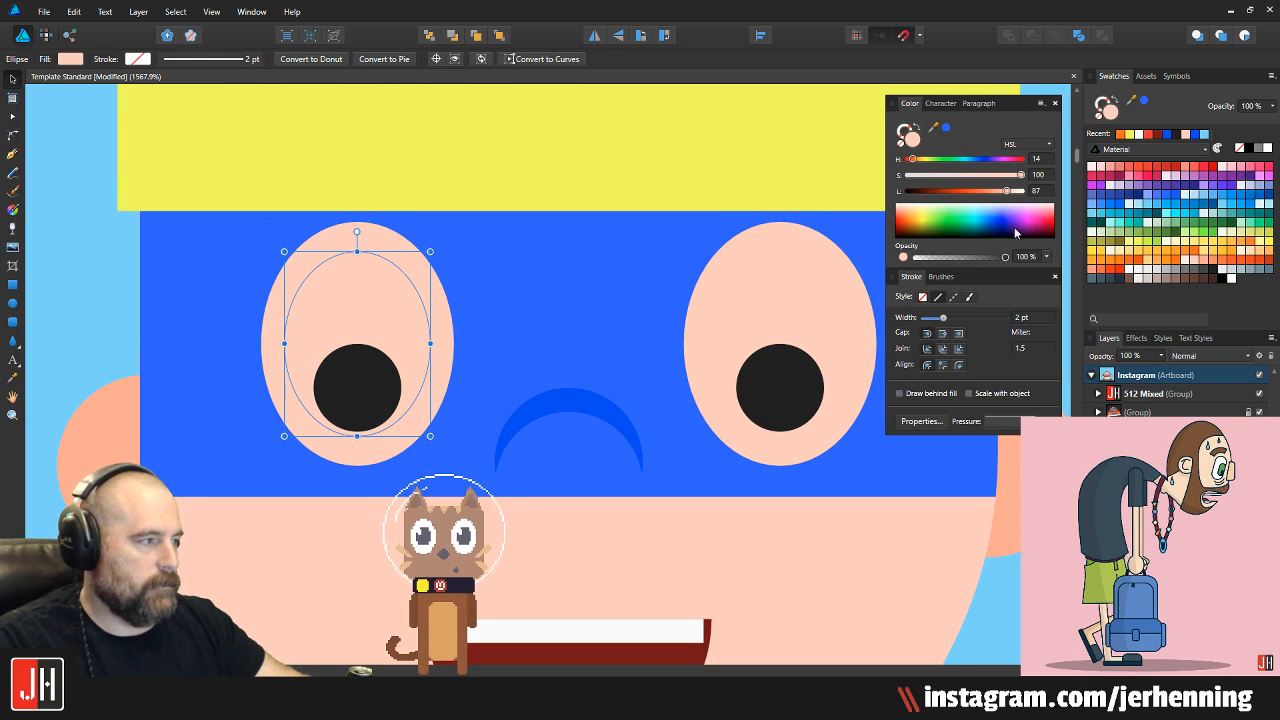
{"action": "left_click", "coordinate": [1139, 134]}
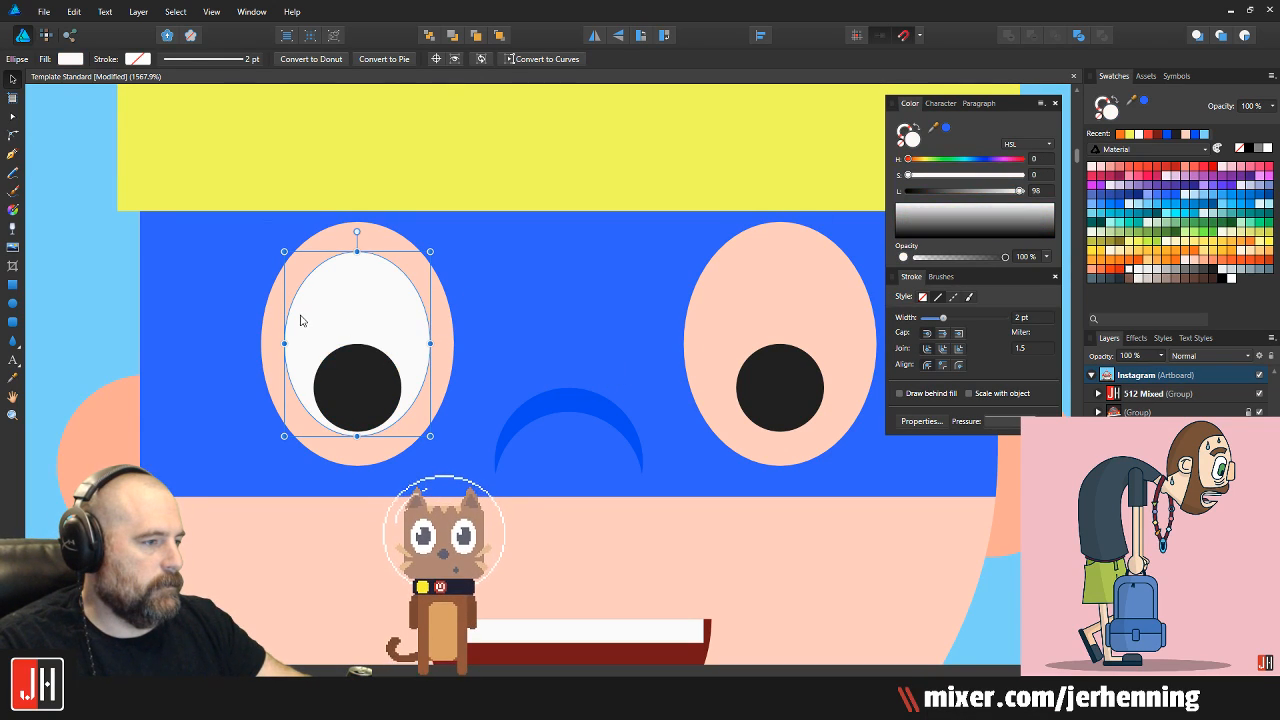
Copy the white ellipse to the centre of the right eye and place it behind the black pupil
{"action": "left_click", "coordinate": [763, 342]}
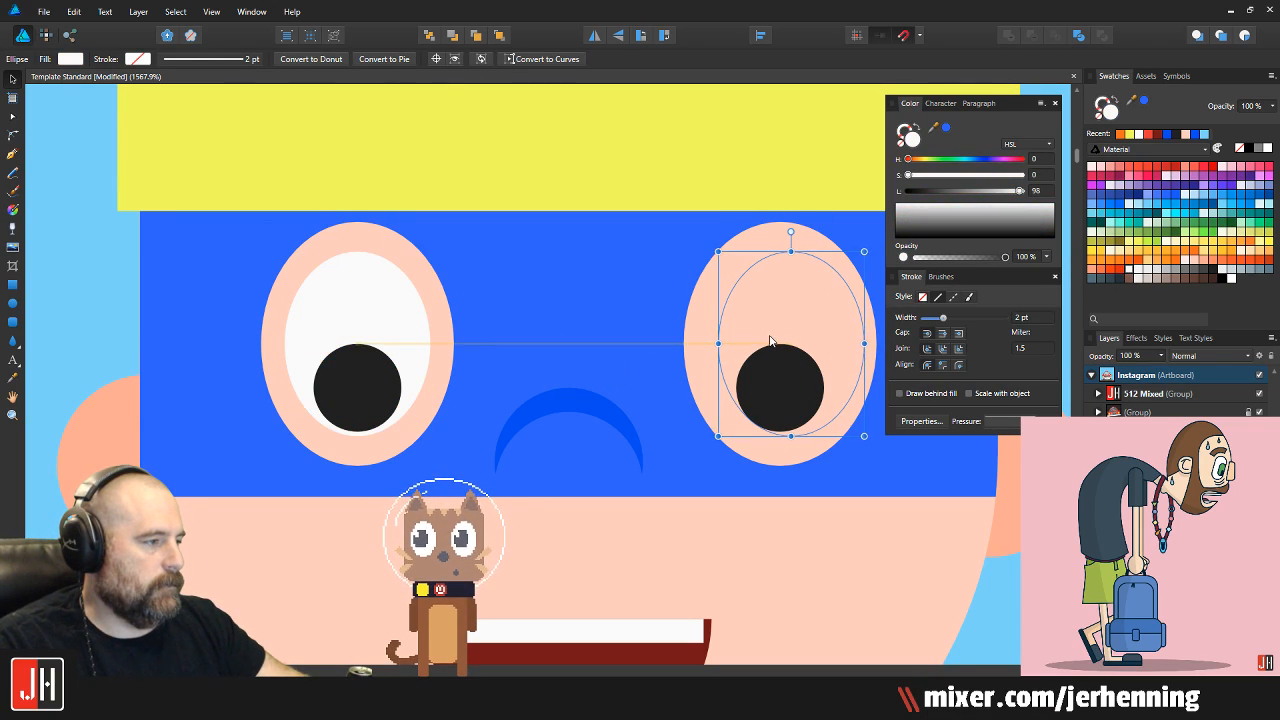
{"action": "left_click", "coordinate": [1130, 274]}
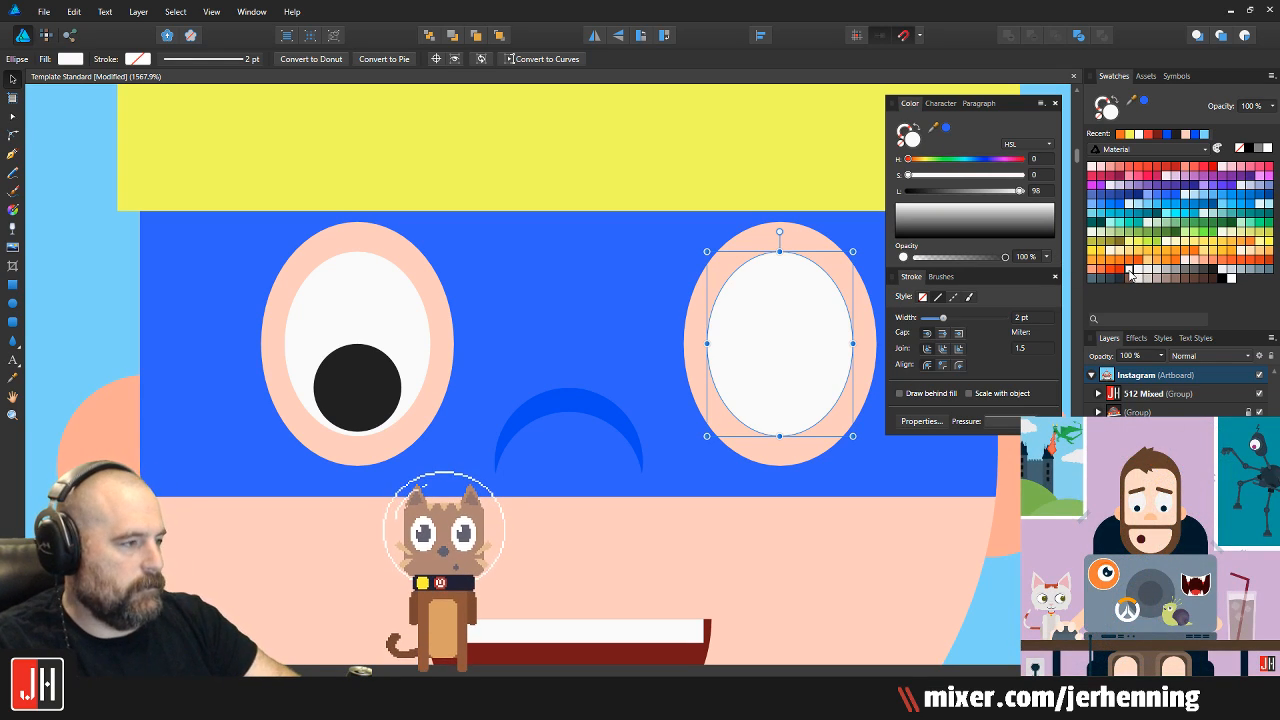
{"action": "key", "text": "Delete"}
{"action": "left_click", "coordinate": [771, 274]}
{"action": "key", "text": "ctrl+v"}
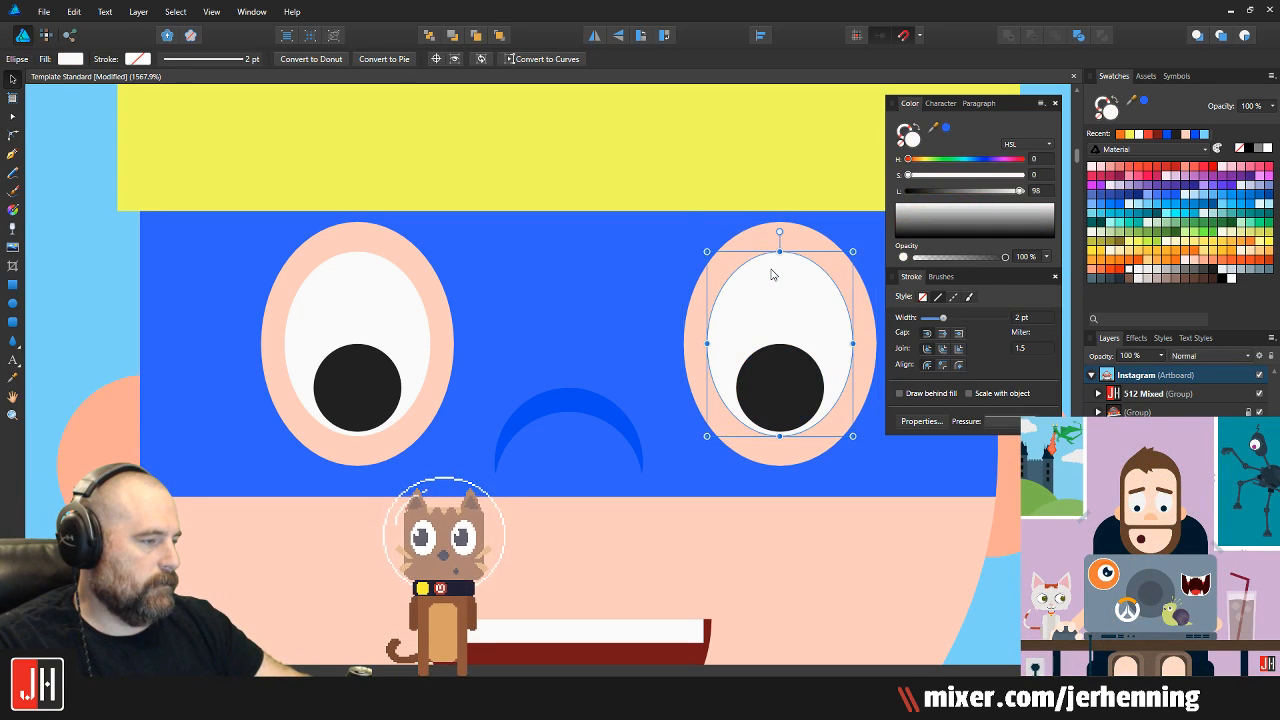
Examine the head with its white eyes up close and in relation to the car scene
{"action": "scroll", "coordinate": [771, 274], "scroll_direction": "down", "scroll_amount": 9}
{"action": "left_click", "coordinate": [836, 384]}
{"action": "scroll", "coordinate": [837, 384], "scroll_direction": "down", "scroll_amount": 2}
{"action": "scroll", "coordinate": [612, 340], "scroll_direction": "up", "scroll_amount": 8}
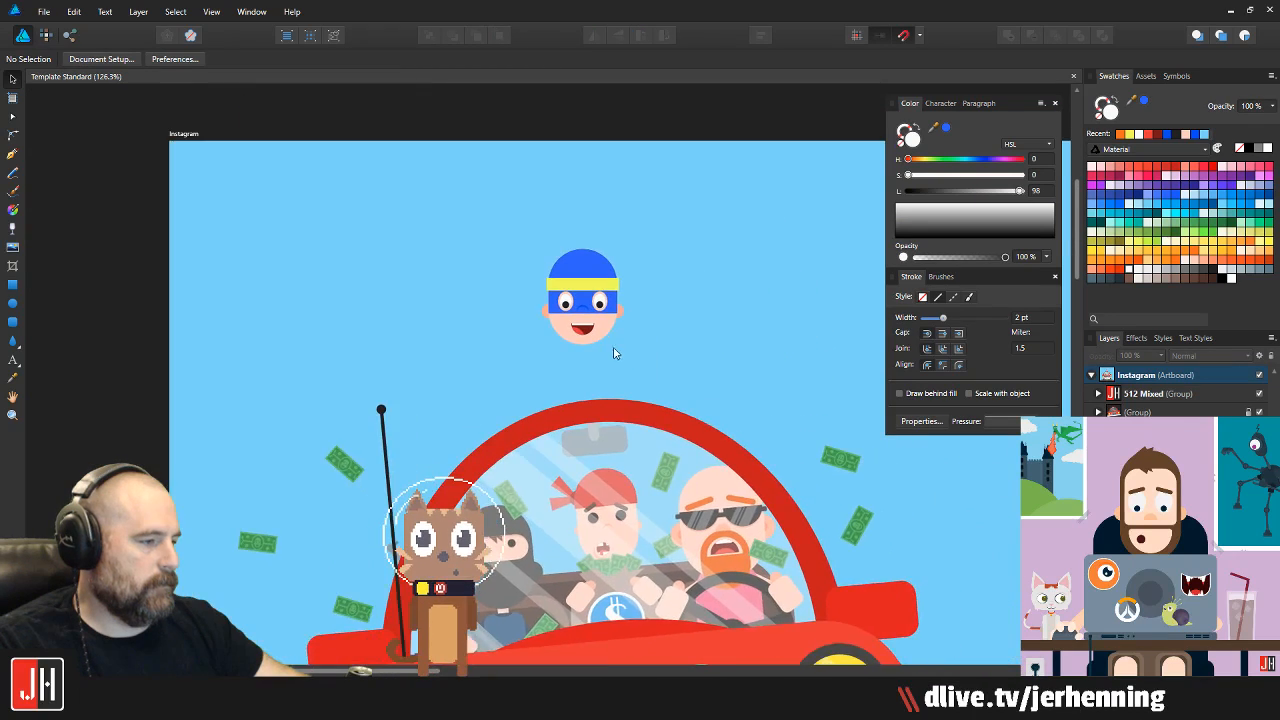
{"action": "scroll", "coordinate": [482, 290], "scroll_direction": "up", "scroll_amount": 3}
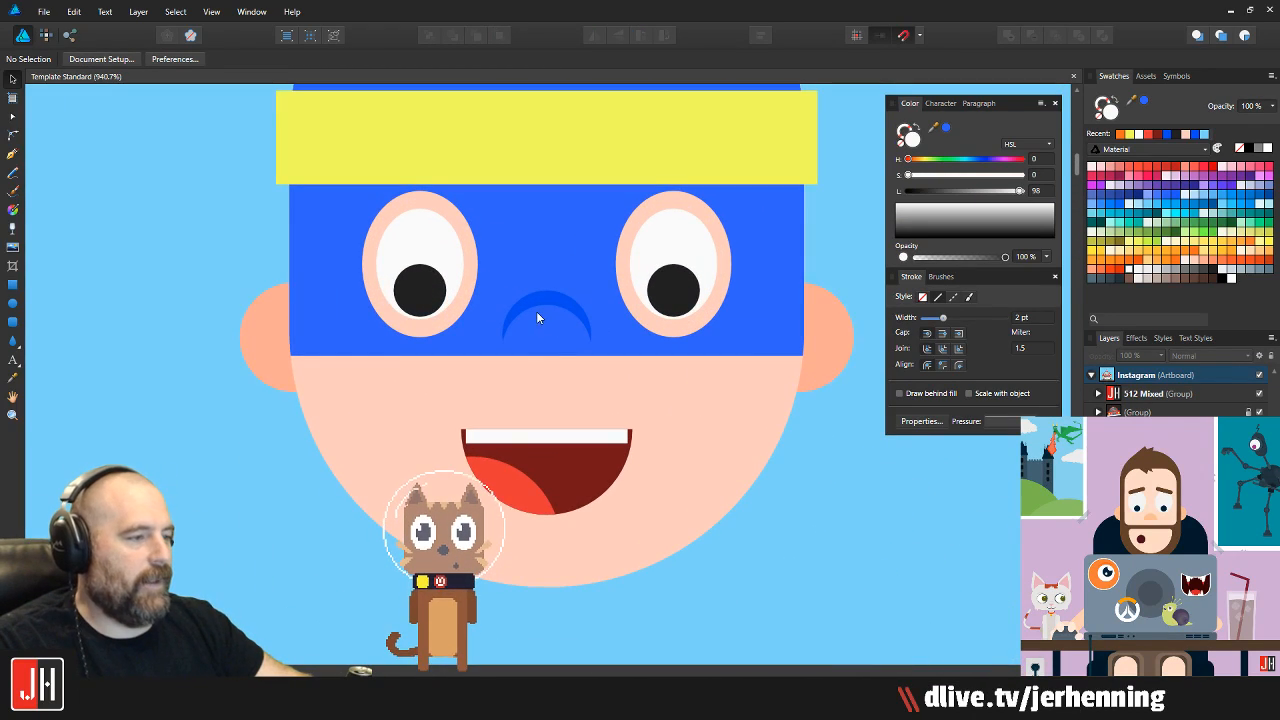
{"action": "scroll", "coordinate": [536, 318], "scroll_direction": "down", "scroll_amount": 6}
{"action": "scroll", "coordinate": [411, 395], "scroll_direction": "up", "scroll_amount": 6}
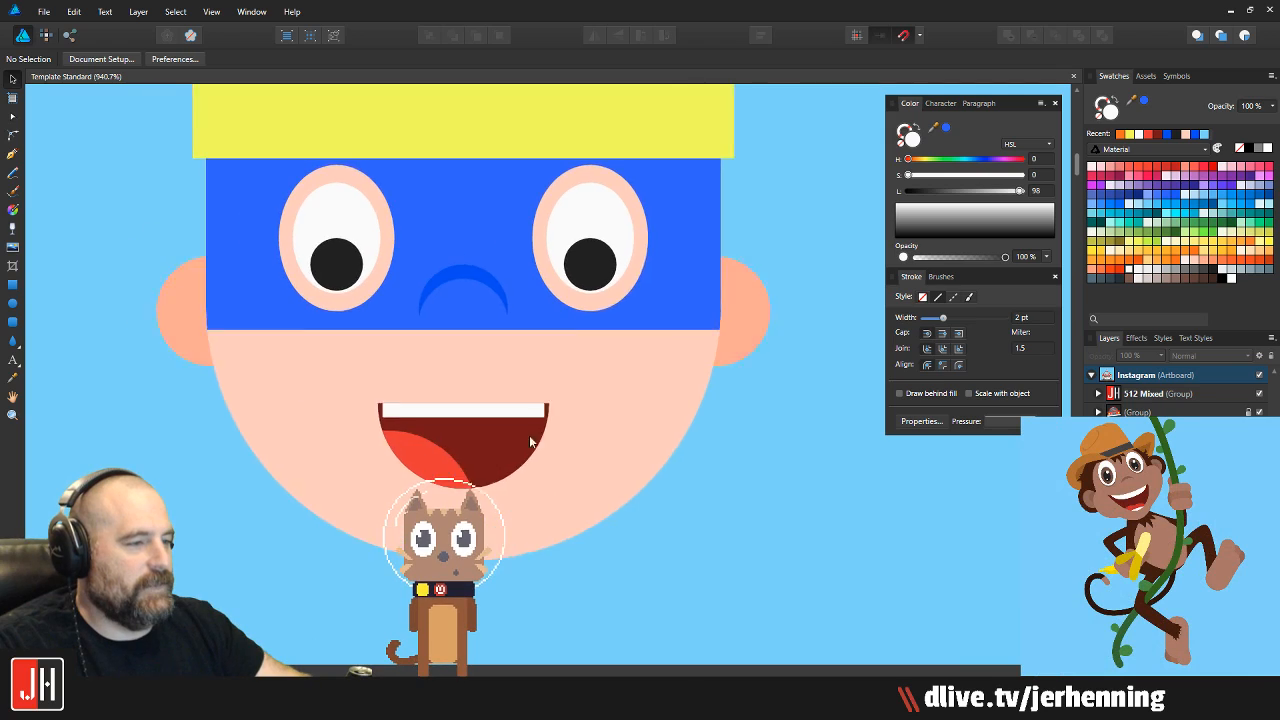
{"action": "scroll", "coordinate": [532, 469], "scroll_direction": "down", "scroll_amount": 1}
{"action": "scroll", "coordinate": [490, 425], "scroll_direction": "down", "scroll_amount": 2}
Group all parts of the masked head, including the new white ellipses in the eyes
{"action": "left_click_drag", "start_coordinate": [251, 270], "coordinate": [790, 476]}
{"action": "key", "text": "ctrl+a"}
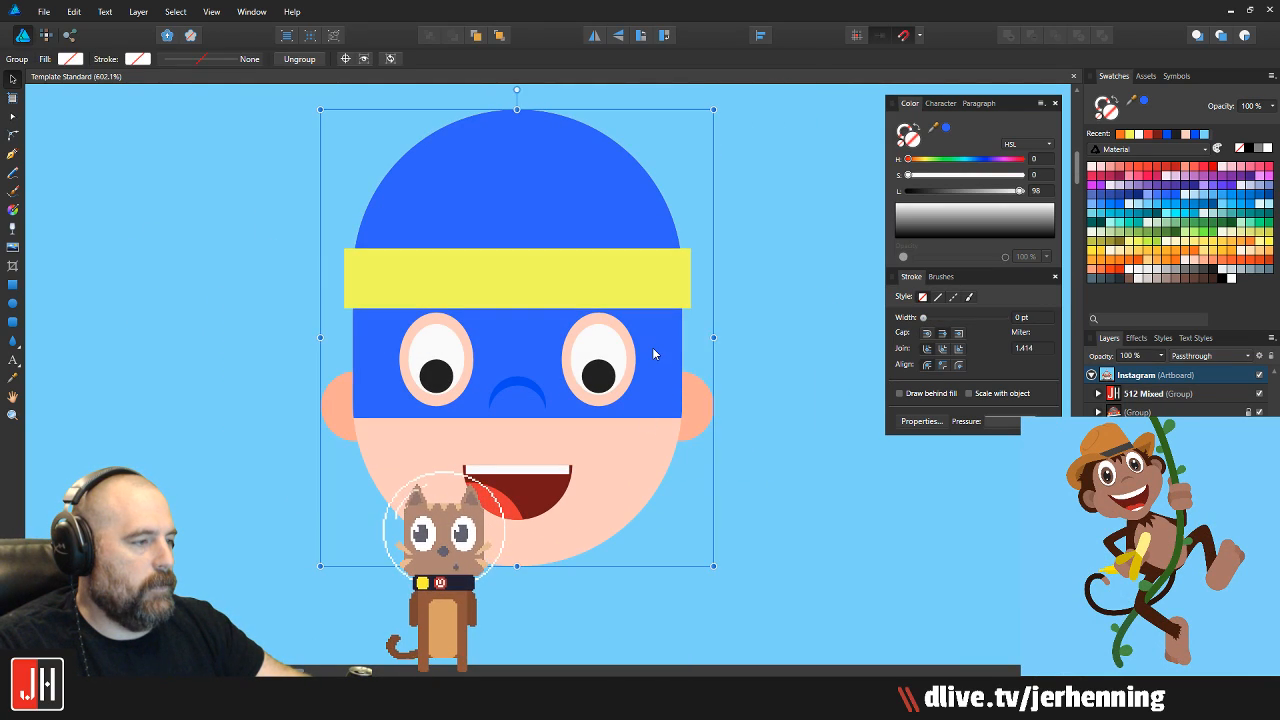
{"action": "left_click", "coordinate": [778, 343]}
{"action": "left_click_drag", "start_coordinate": [260, 274], "coordinate": [788, 474]}
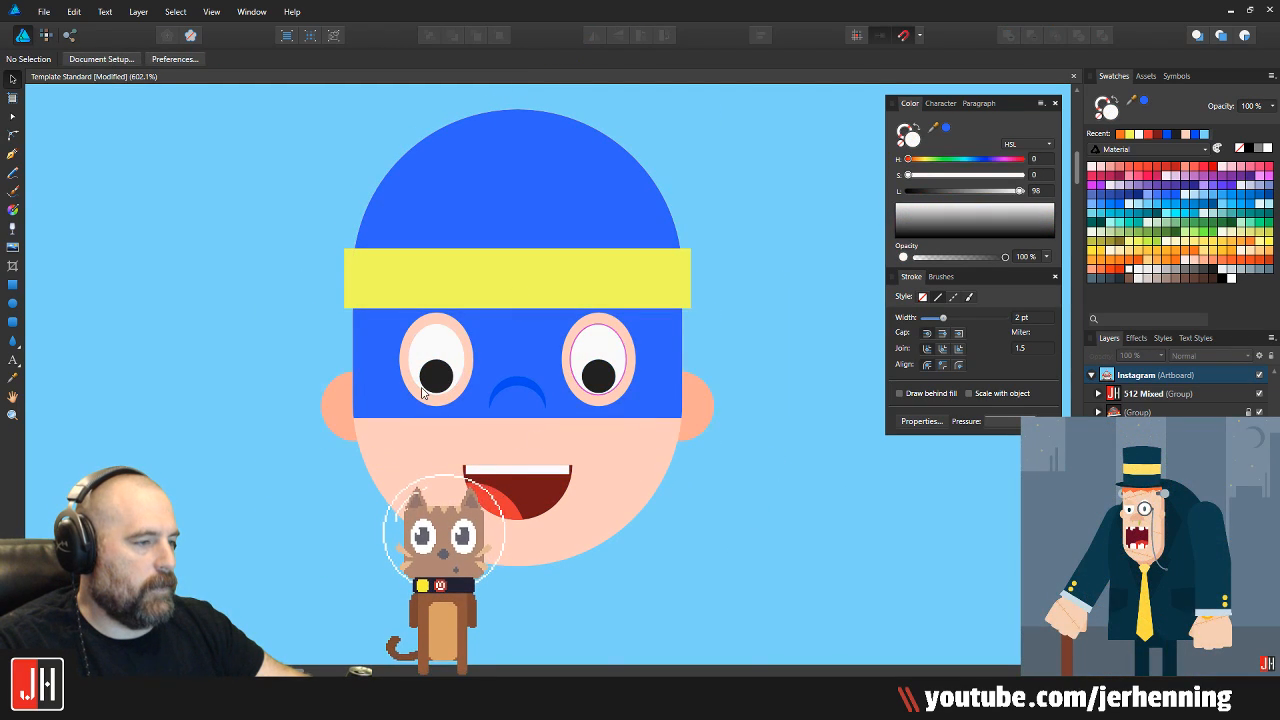
{"action": "scroll", "coordinate": [423, 387], "scroll_direction": "down", "scroll_amount": 3}
{"action": "left_click_drag", "start_coordinate": [324, 208], "coordinate": [702, 538]}
{"action": "scroll", "coordinate": [573, 510], "scroll_direction": "down", "scroll_amount": 1}
{"action": "key", "text": "ctrl+g"}
Draw a circle slightly taller than the yellow headband and centre it on the band
{"action": "scroll", "coordinate": [480, 314], "scroll_direction": "up", "scroll_amount": 5}
{"action": "left_click", "coordinate": [13, 304]}
{"action": "scroll", "coordinate": [586, 300], "scroll_direction": "up", "scroll_amount": 2}
{"action": "left_click_drag", "start_coordinate": [345, 222], "coordinate": [612, 406]}
{"action": "mouse_move", "coordinate": [416, 304]}
{"action": "left_mouse_down"}
{"action": "mouse_move", "coordinate": [474, 289]}
{"action": "mouse_move", "coordinate": [466, 303]}
{"action": "mouse_move", "coordinate": [509, 299]}
{"action": "left_mouse_up"}
{"action": "scroll", "coordinate": [508, 300], "scroll_direction": "down", "scroll_amount": 4}
{"action": "scroll", "coordinate": [508, 312], "scroll_direction": "up", "scroll_amount": 3}
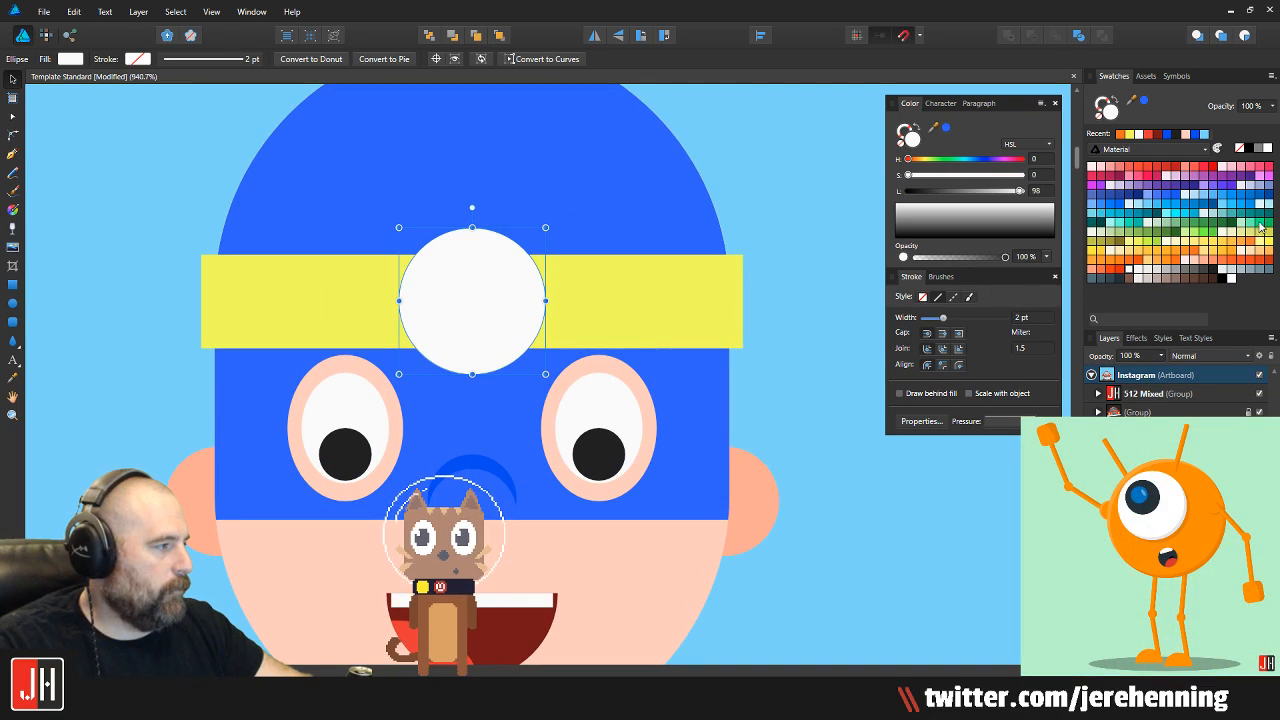
Fill the headband circle with golden yellow (H 49, S 98, L 60)
{"action": "left_click", "coordinate": [1217, 242]}
{"action": "scroll", "coordinate": [466, 316], "scroll_direction": "down", "scroll_amount": 4}
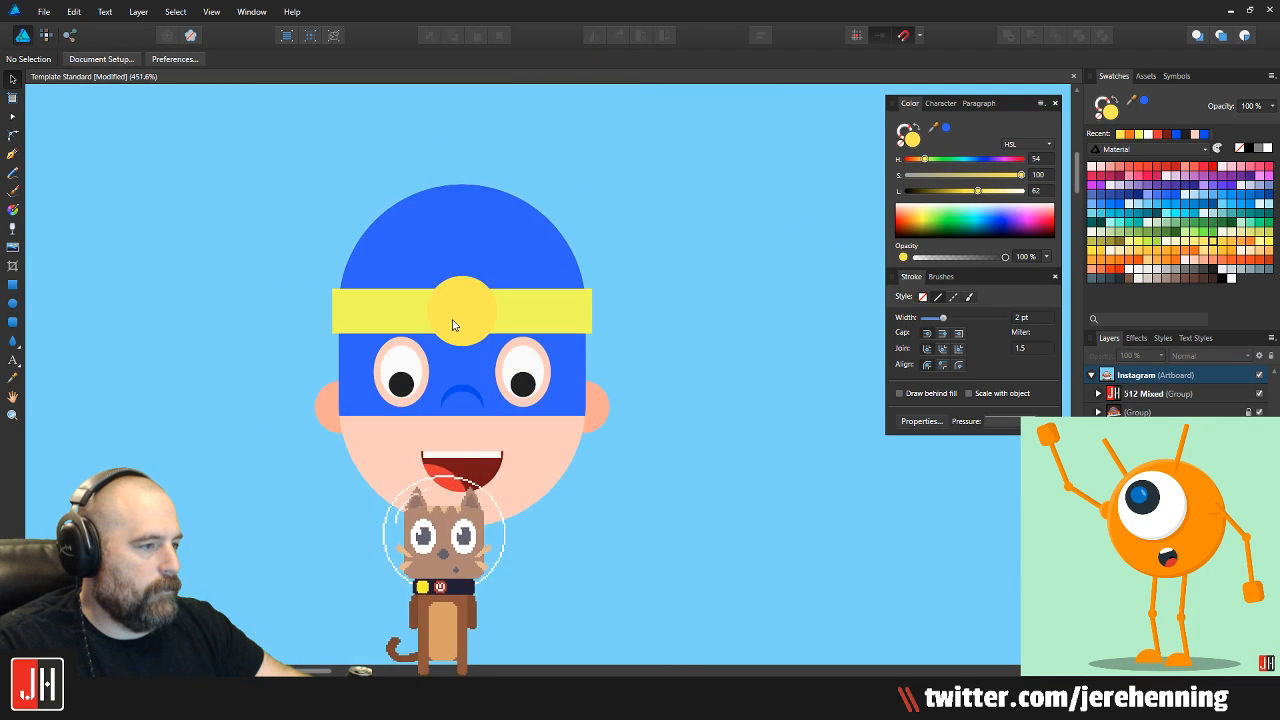
{"action": "scroll", "coordinate": [466, 316], "scroll_direction": "up", "scroll_amount": 4}
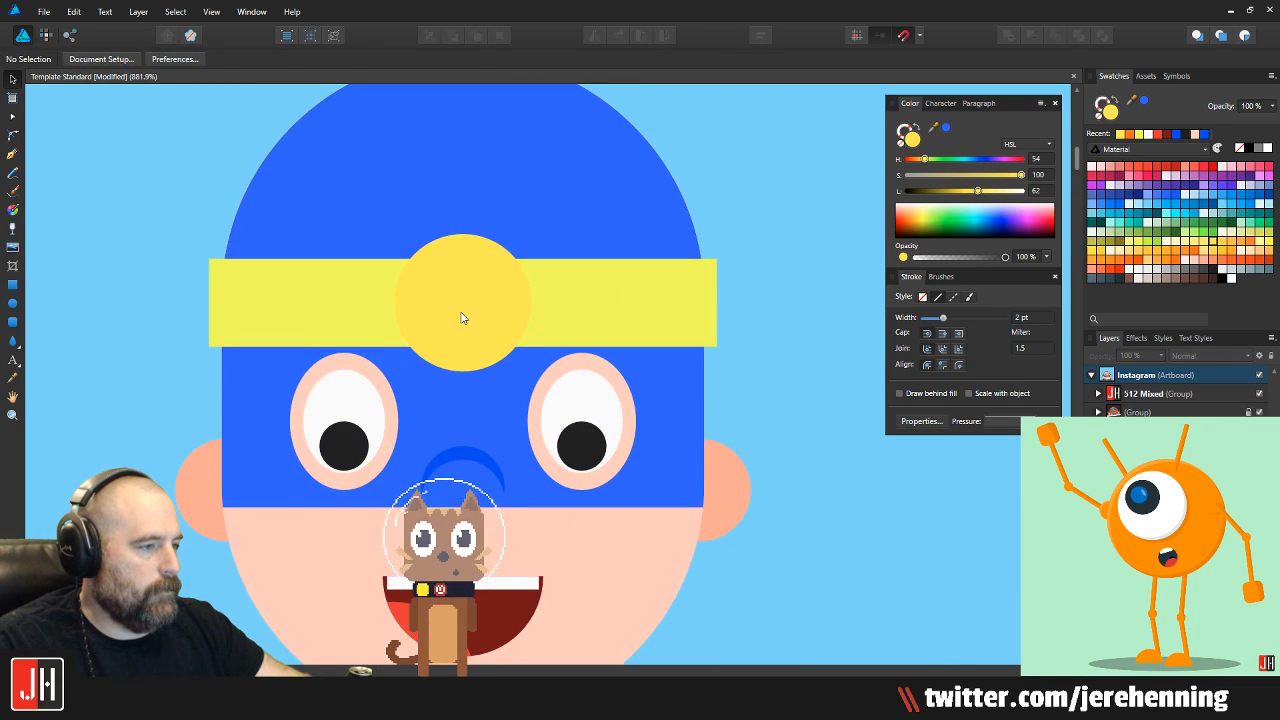
{"action": "left_click", "coordinate": [1223, 247]}
{"action": "scroll", "coordinate": [505, 292], "scroll_direction": "up", "scroll_amount": 3}
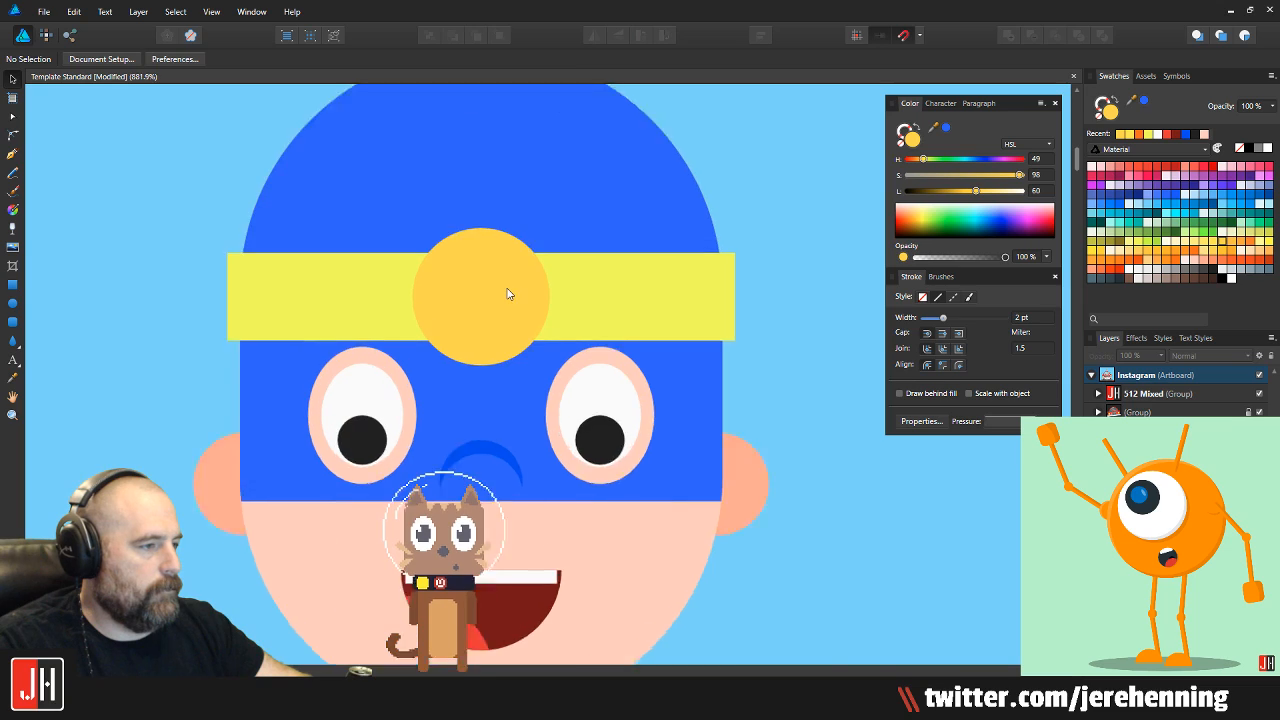
Add a concentric white circle about 16 px wide and nest it inside the golden headband circle
{"action": "left_click_drag", "start_coordinate": [573, 194], "coordinate": [540, 229]}
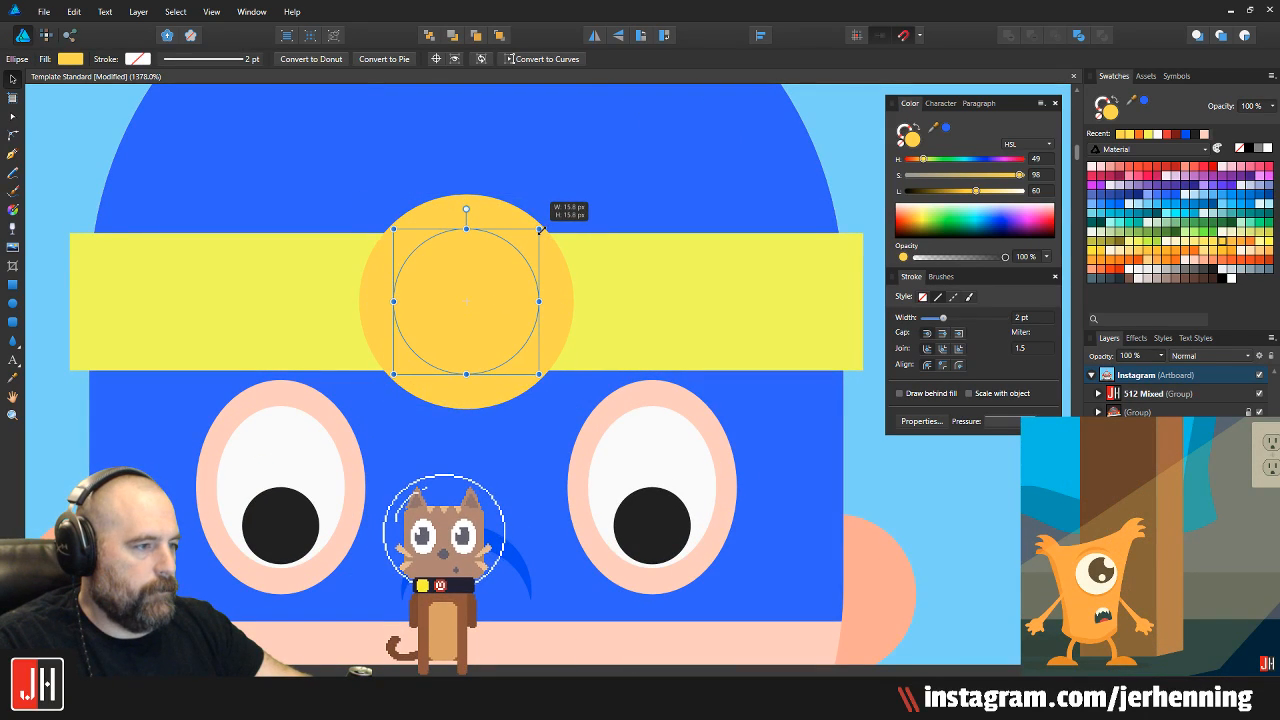
{"action": "left_click", "coordinate": [1131, 270]}
{"action": "key", "text": "ctrl+x"}
{"action": "left_click", "coordinate": [481, 308]}
{"action": "key", "text": "ctrl+alt+v"}
{"action": "left_click", "coordinate": [827, 155]}
Select the head together with its headband badge and move both slightly closer to the car's roof
{"action": "scroll", "coordinate": [525, 309], "scroll_direction": "down", "scroll_amount": 7}
{"action": "scroll", "coordinate": [580, 314], "scroll_direction": "down", "scroll_amount": 3}
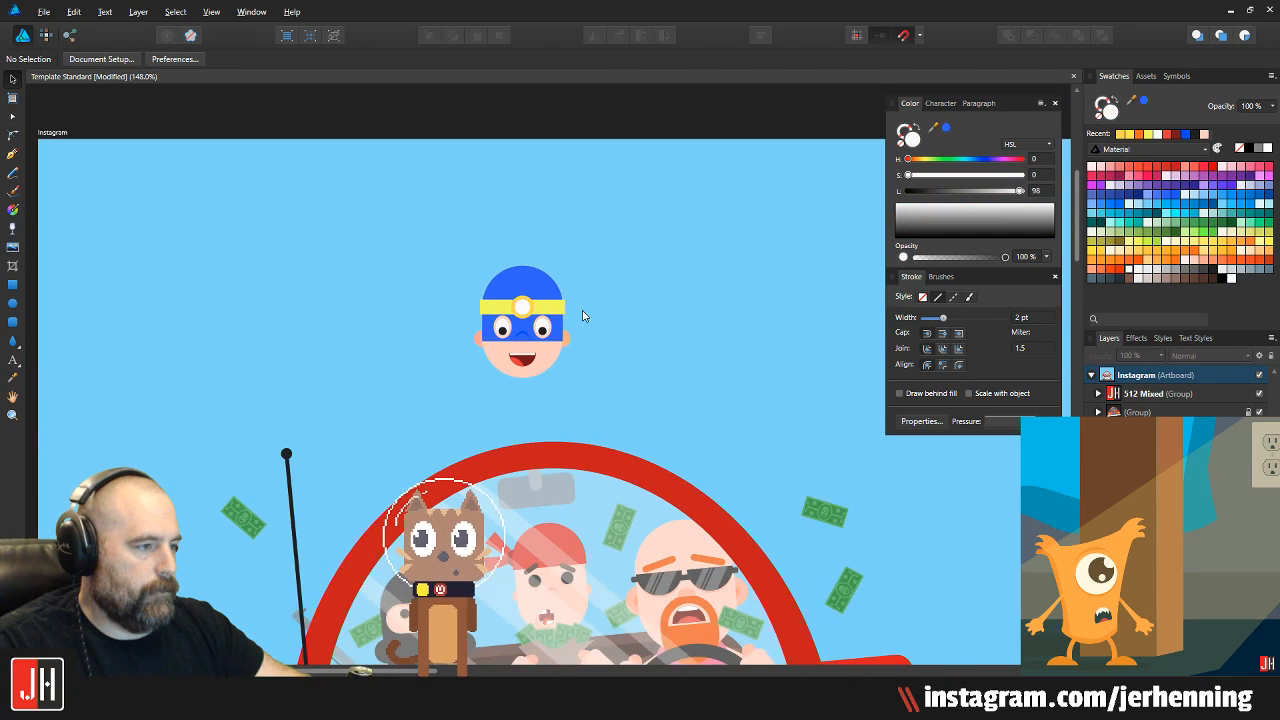
{"action": "scroll", "coordinate": [580, 314], "scroll_direction": "up", "scroll_amount": 6}
{"action": "scroll", "coordinate": [517, 357], "scroll_direction": "down", "scroll_amount": 3}
{"action": "scroll", "coordinate": [430, 351], "scroll_direction": "down", "scroll_amount": 2}
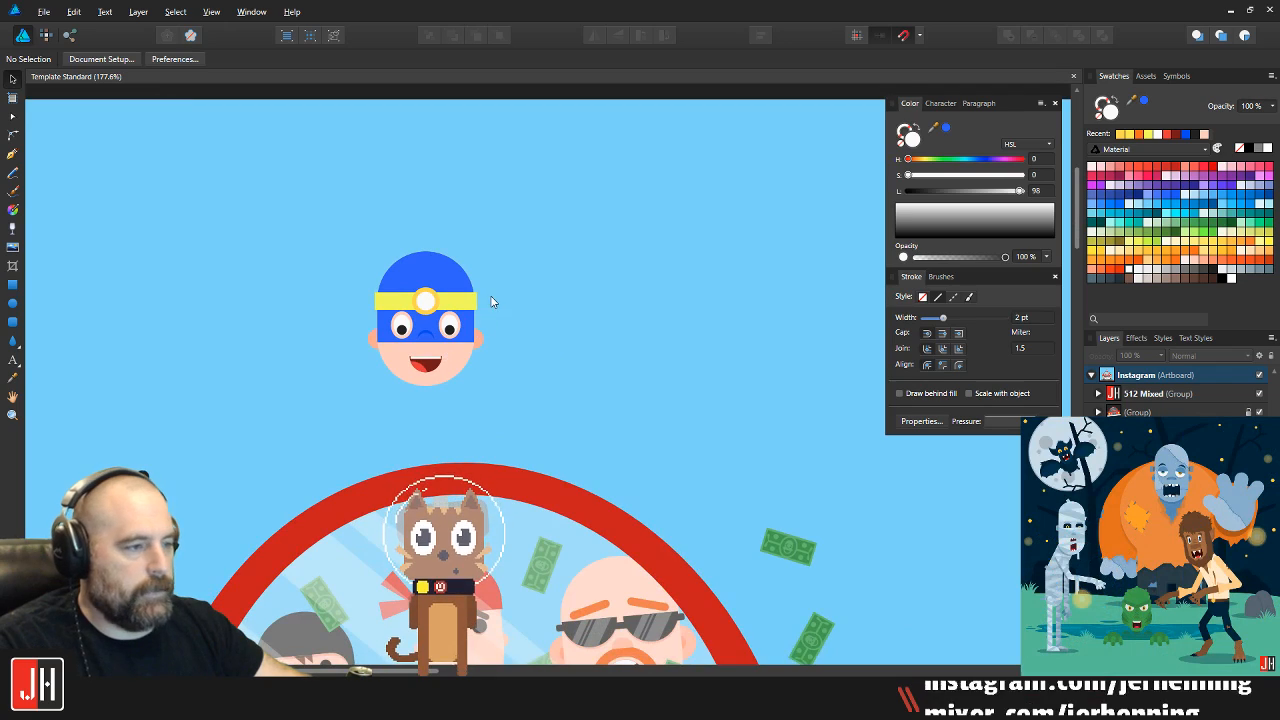
{"action": "left_click_drag", "start_coordinate": [314, 217], "coordinate": [566, 417]}
{"action": "scroll", "coordinate": [600, 380], "scroll_direction": "down", "scroll_amount": 1}
{"action": "scroll", "coordinate": [600, 380], "scroll_direction": "left", "scroll_amount": 2}
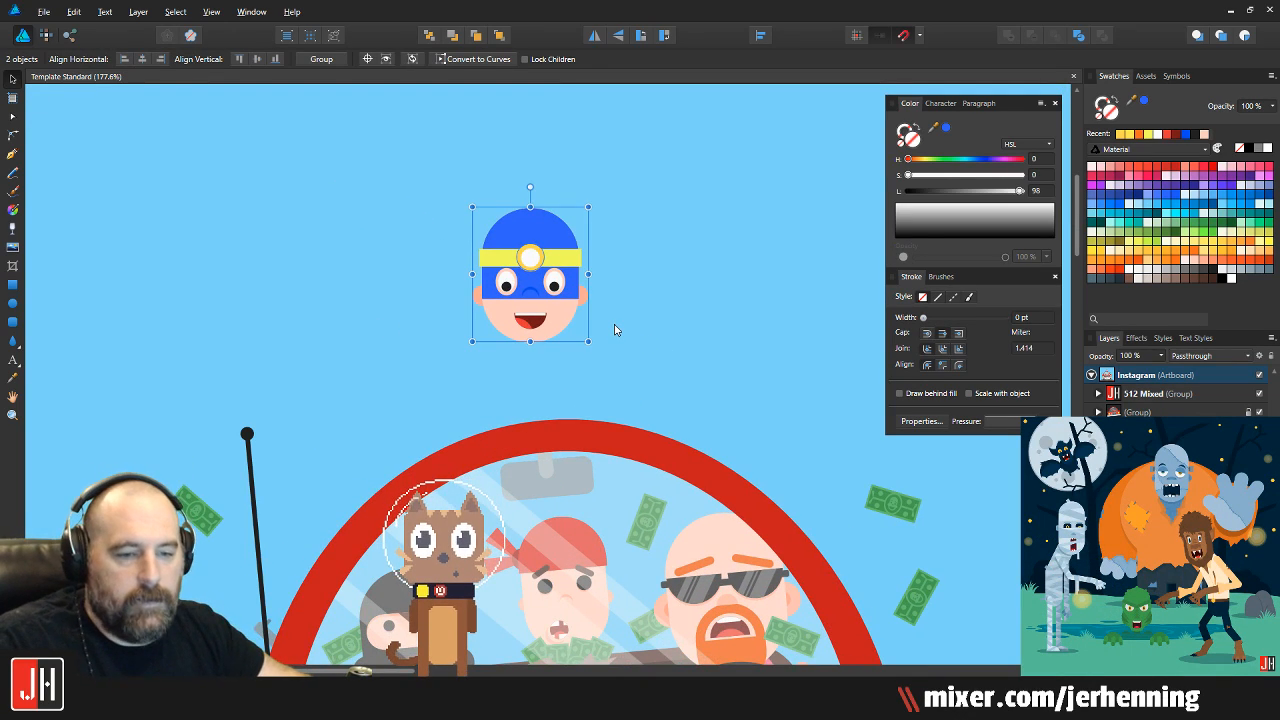
{"action": "mouse_move", "coordinate": [575, 291]}
{"action": "left_mouse_down"}
{"action": "mouse_move", "coordinate": [564, 253]}
{"action": "mouse_move", "coordinate": [566, 268]}
{"action": "left_mouse_up"}
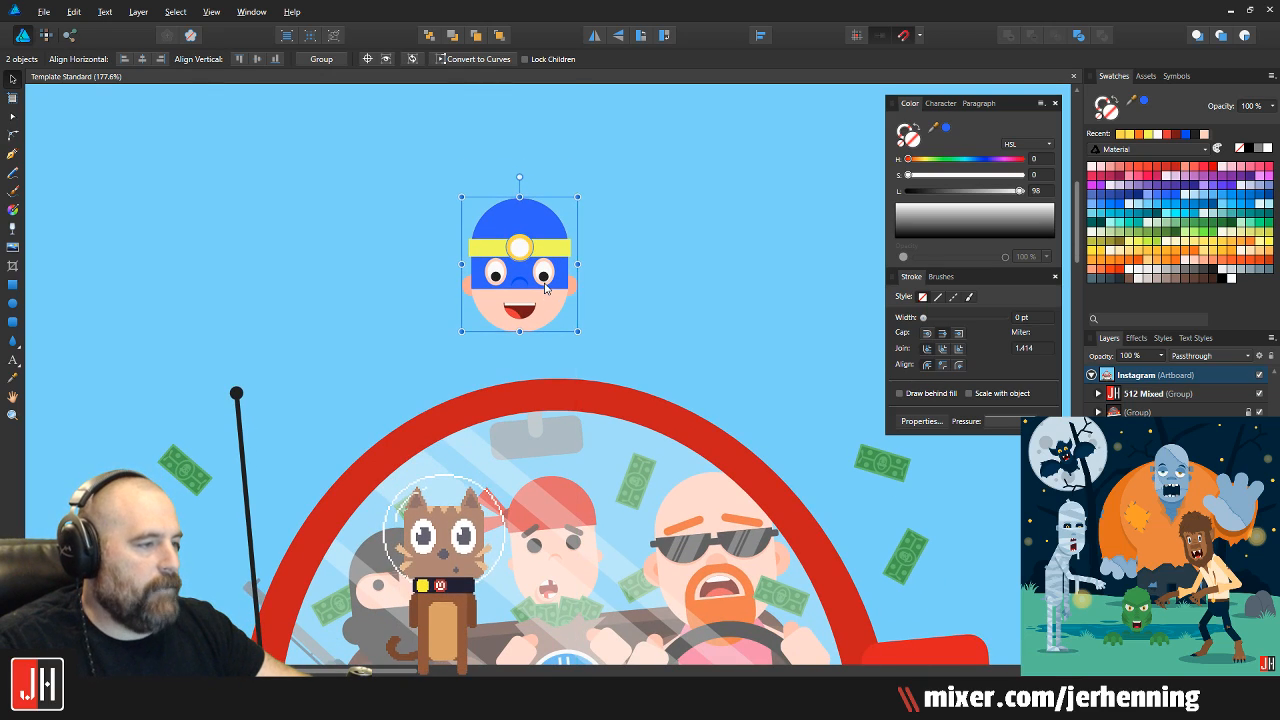
{"action": "left_click", "coordinate": [491, 343]}
Draw a small rounded rectangle on the car's red frame and fill it with the mask's blue (H 231, S 99, L 62)
{"action": "scroll", "coordinate": [494, 326], "scroll_direction": "up", "scroll_amount": 2}
{"action": "left_click_drag", "start_coordinate": [494, 326], "coordinate": [467, 272]}
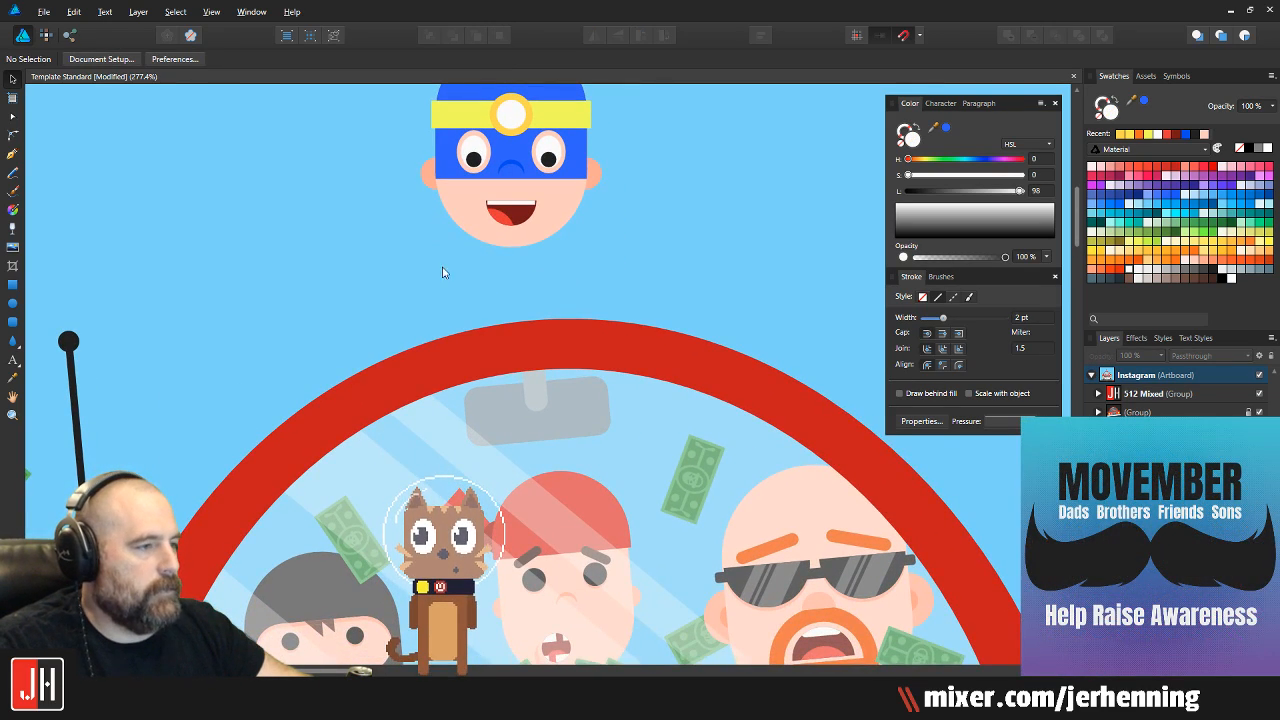
{"action": "left_click", "coordinate": [12, 322]}
{"action": "scroll", "coordinate": [375, 330], "scroll_direction": "up", "scroll_amount": 1}
{"action": "left_click_drag", "start_coordinate": [388, 326], "coordinate": [467, 376]}
{"action": "key", "text": "i"}
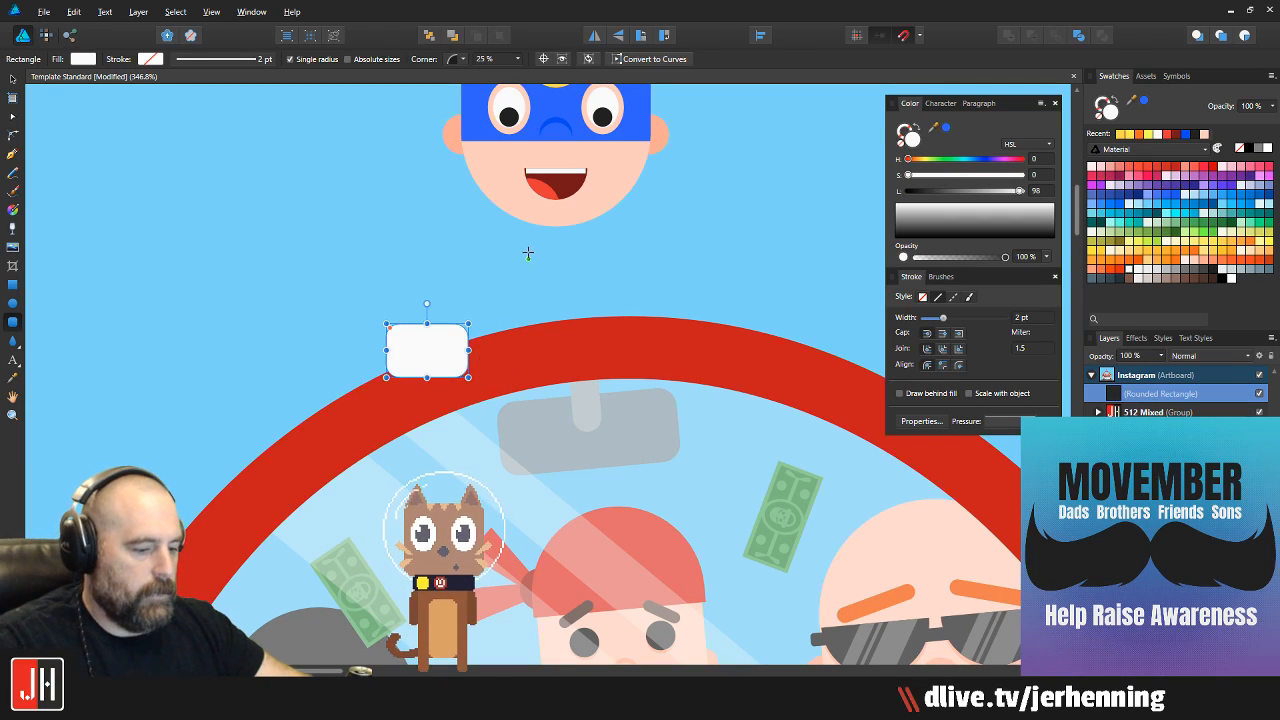
{"action": "scroll", "coordinate": [523, 254], "scroll_direction": "up", "scroll_amount": 2}
{"action": "left_click", "coordinate": [610, 87]}
Tilt the blue rounded rectangle counterclockwise to follow the red frame's curve and resize it to about 33 by 22 px
{"action": "key", "text": "m"}
{"action": "scroll", "coordinate": [420, 400], "scroll_direction": "up", "scroll_amount": 3}
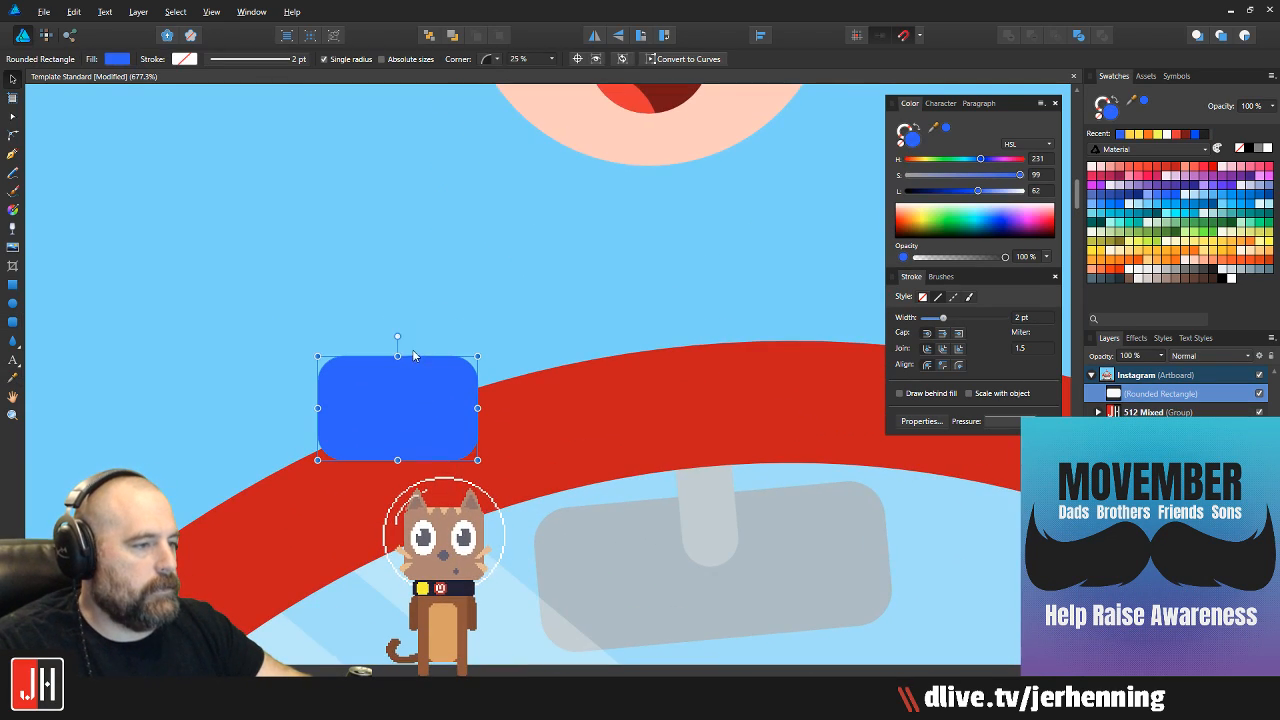
{"action": "left_click_drag", "start_coordinate": [397, 337], "coordinate": [370, 340]}
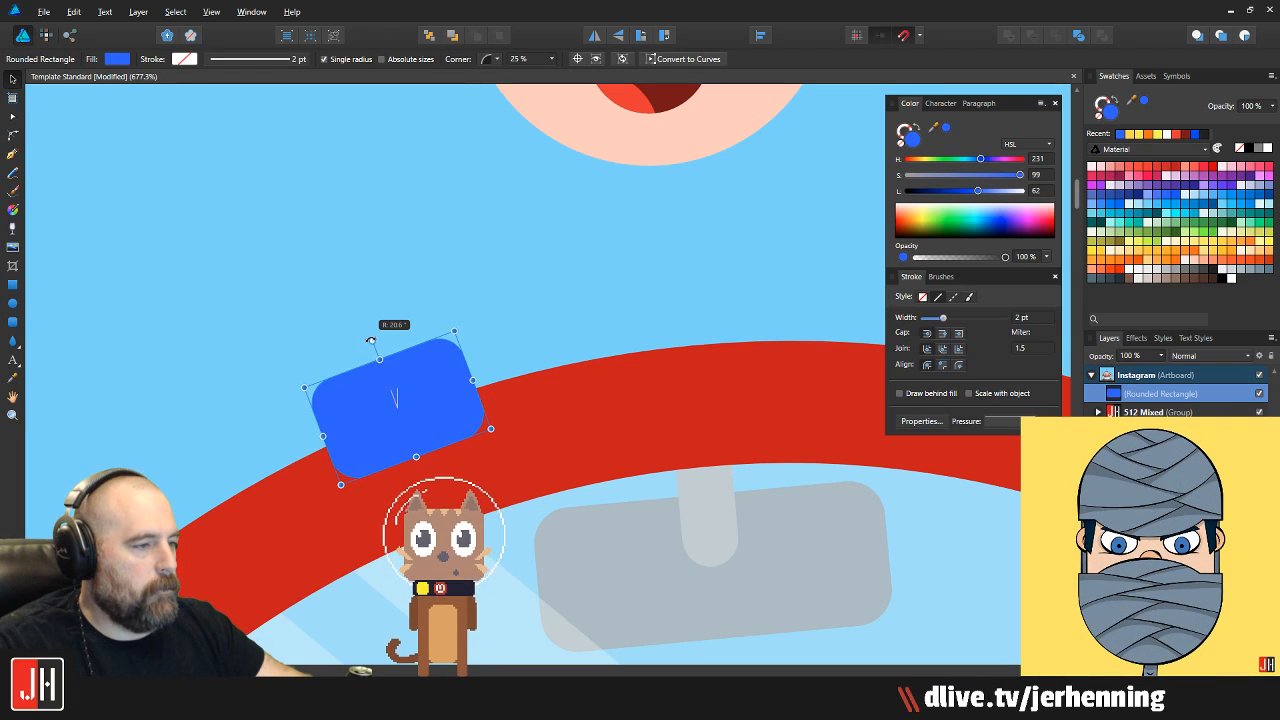
{"action": "left_click_drag", "start_coordinate": [450, 331], "coordinate": [444, 338]}
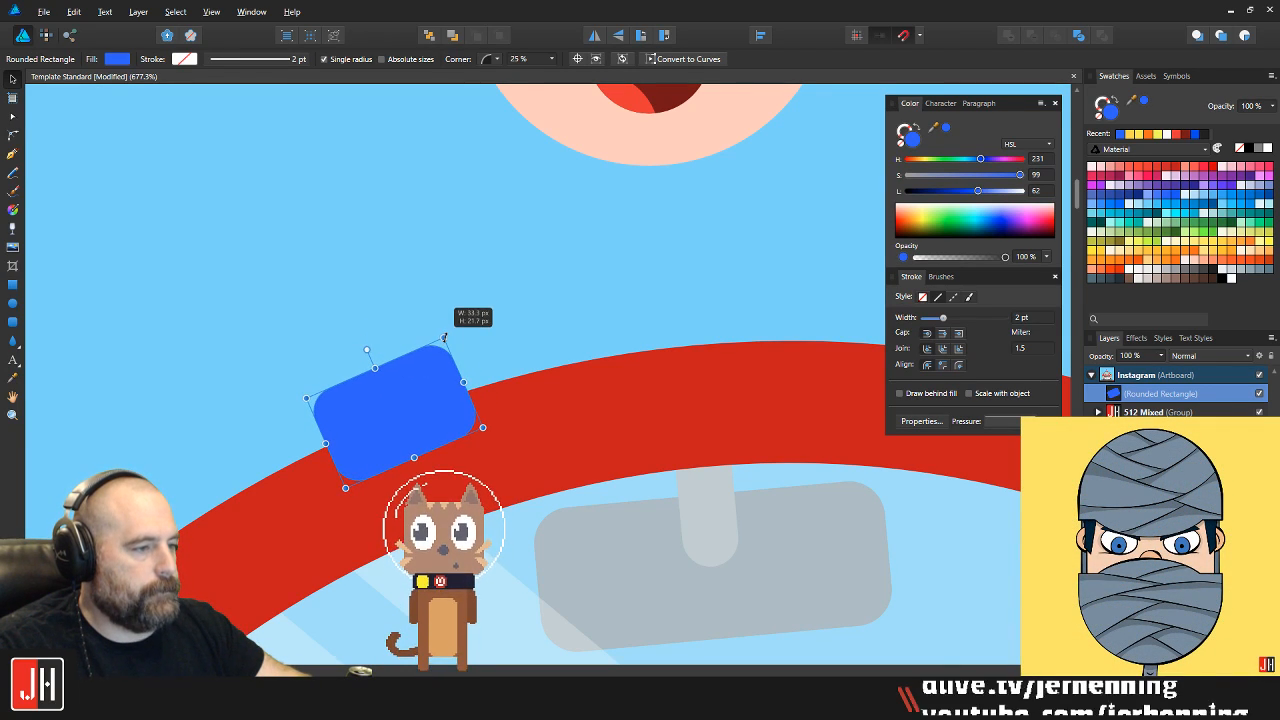
{"action": "key", "text": "ctrl+d"}
Draw a narrow upright rounded rectangle over the blue shape's upper right end and fill it with darker blue (H 231, S 99, L 48)
{"action": "scroll", "coordinate": [404, 391], "scroll_direction": "up", "scroll_amount": 3}
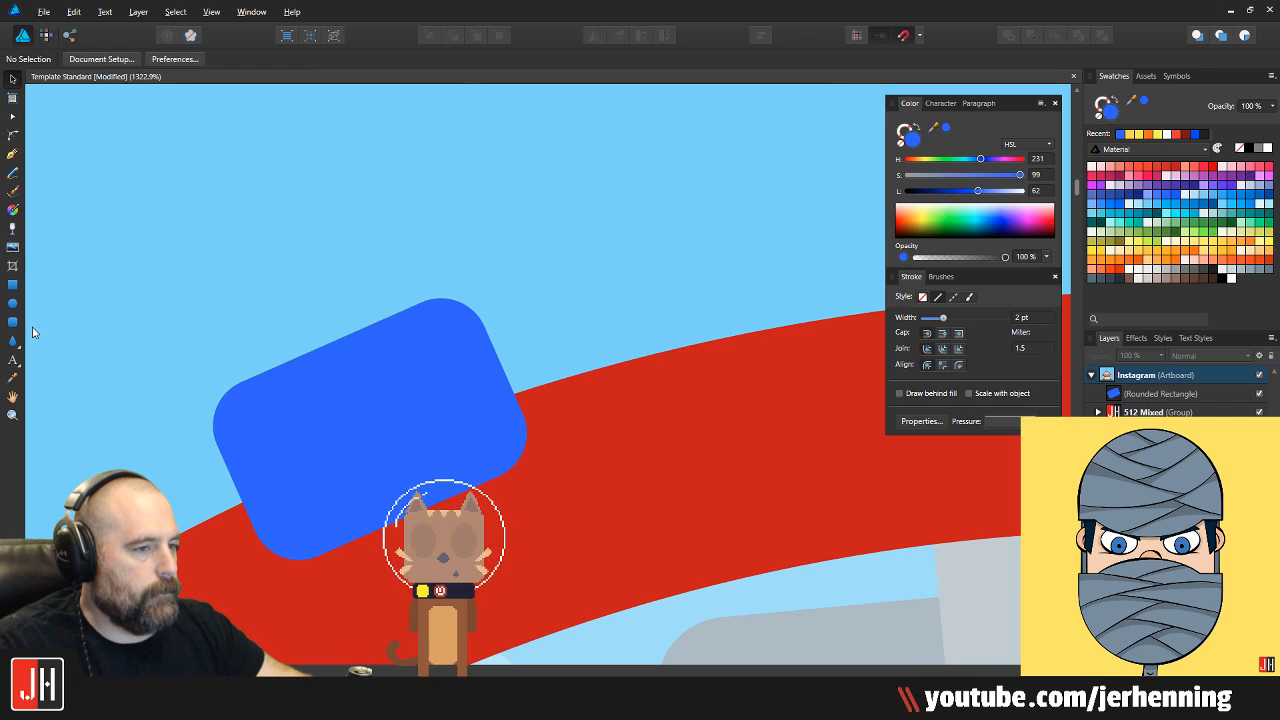
{"action": "left_click", "coordinate": [13, 322]}
{"action": "scroll", "coordinate": [530, 405], "scroll_direction": "up", "scroll_amount": 1}
{"action": "left_click_drag", "start_coordinate": [440, 273], "coordinate": [533, 442]}
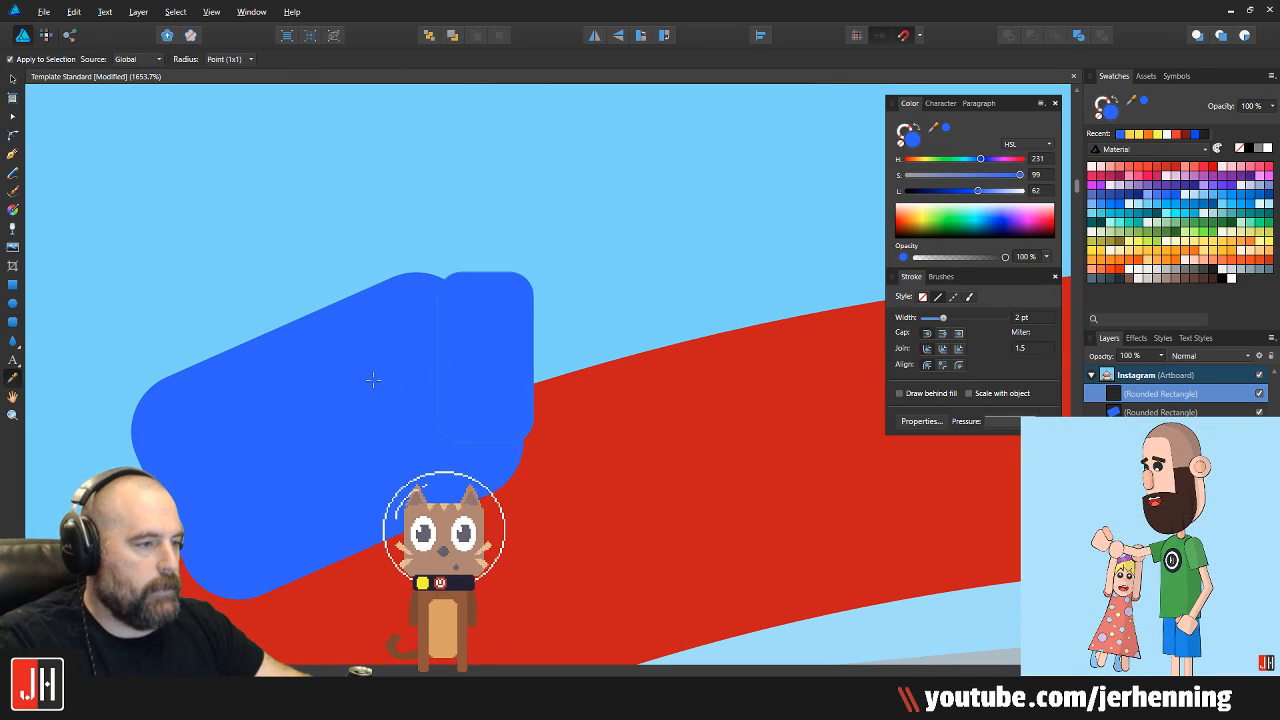
{"action": "left_click_drag", "start_coordinate": [978, 196], "coordinate": [956, 202]}
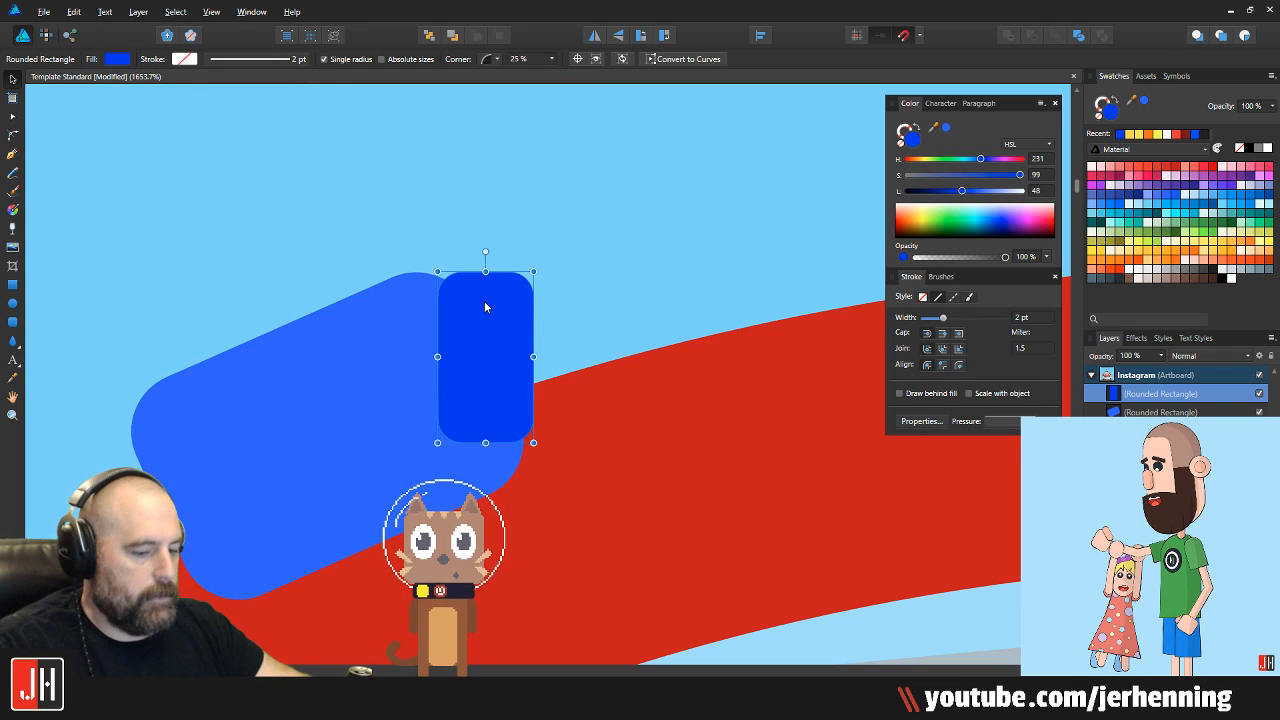
Arrange the narrow darker blue rectangle behind the tilted blue shape and nudge it slightly to the right
{"action": "key", "text": "ctrl+shift+bracketleft"}
{"action": "key", "text": "ctrl+x"}
{"action": "key", "text": "ctrl+v"}
{"action": "left_click_drag", "start_coordinate": [505, 351], "coordinate": [507, 351]}
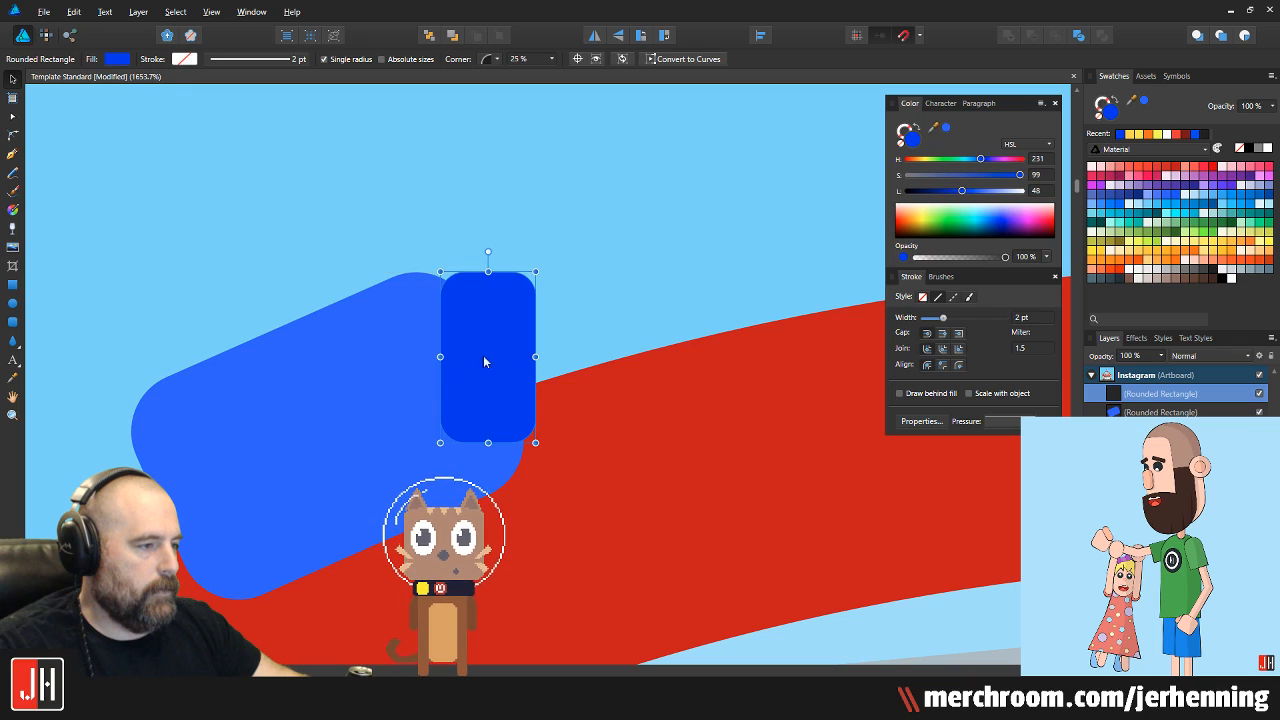
{"action": "left_click", "coordinate": [431, 357]}
{"action": "key", "text": "ctrl+x"}
{"action": "key", "text": "ctrl+v"}
{"action": "left_click", "coordinate": [542, 315]}
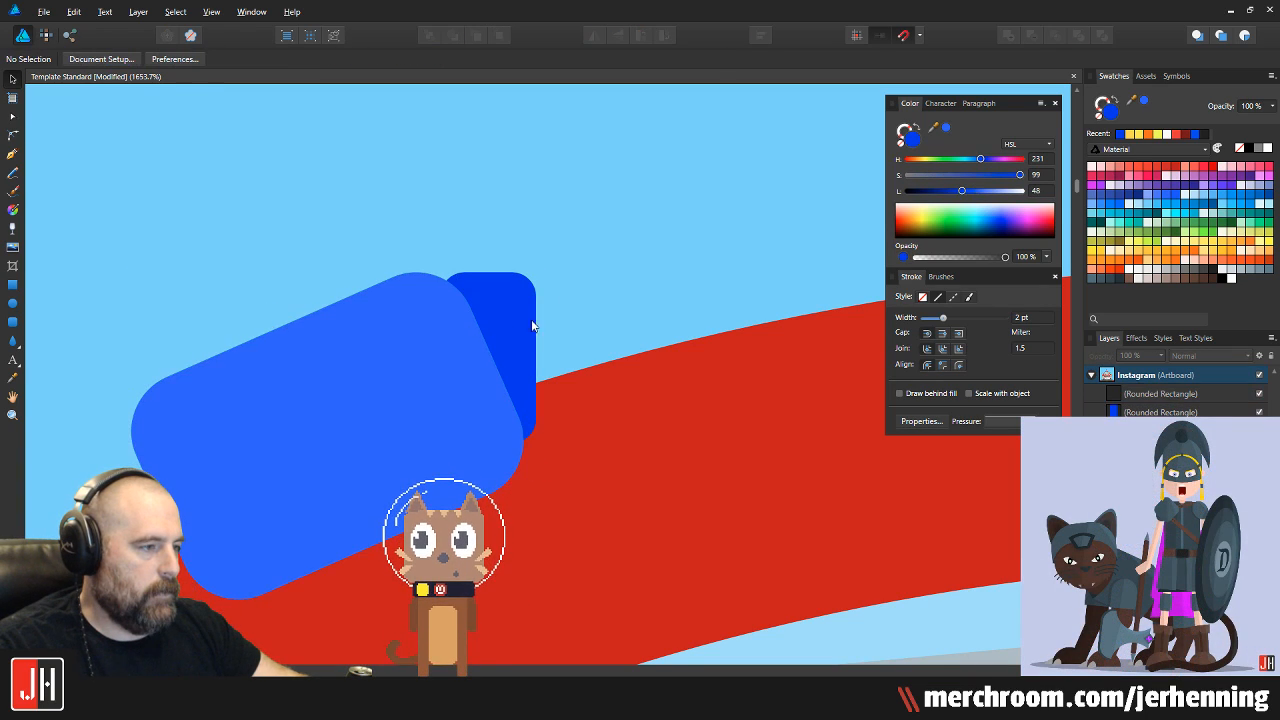
Group the two blue rounded shapes and nudge the group slightly along the car's red frame
{"action": "scroll", "coordinate": [480, 360], "scroll_direction": "down", "scroll_amount": 8}
{"action": "scroll", "coordinate": [401, 383], "scroll_direction": "up", "scroll_amount": 3}
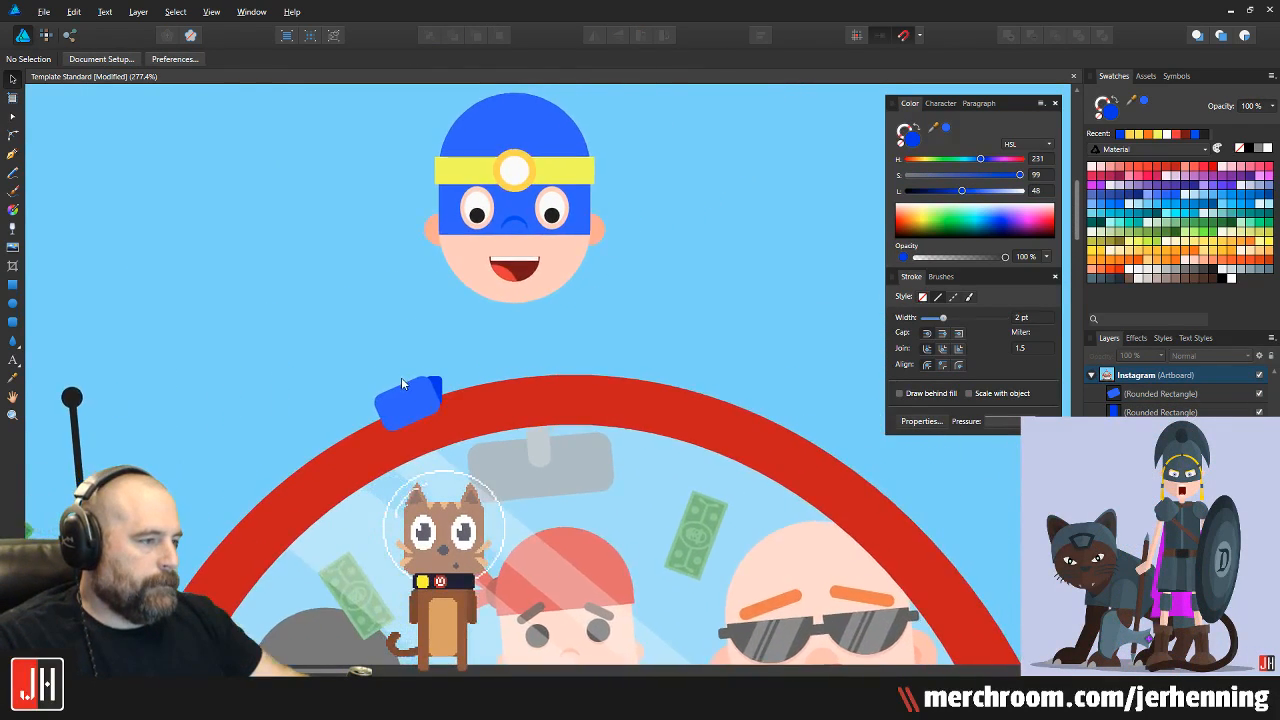
{"action": "scroll", "coordinate": [401, 383], "scroll_direction": "up", "scroll_amount": 2}
{"action": "left_click_drag", "start_coordinate": [237, 334], "coordinate": [540, 482]}
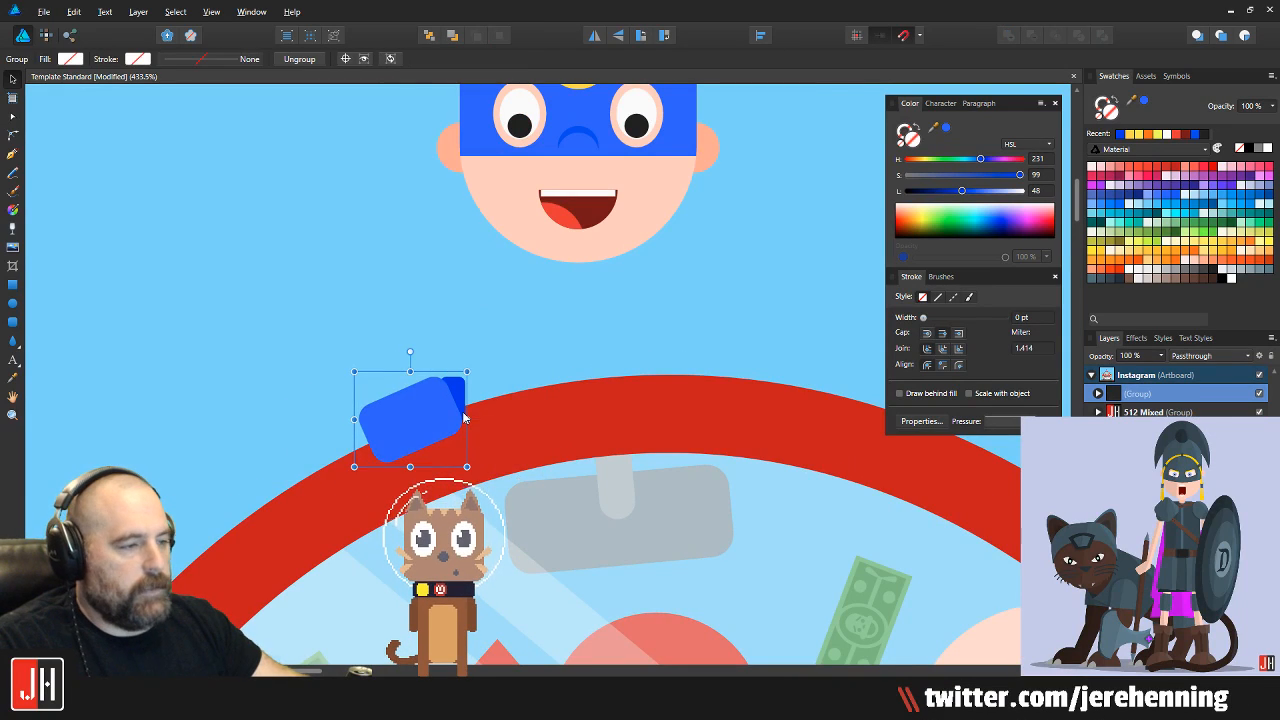
{"action": "scroll", "coordinate": [463, 418], "scroll_direction": "up", "scroll_amount": 3}
{"action": "left_click_drag", "start_coordinate": [373, 402], "coordinate": [382, 408]}
{"action": "left_click", "coordinate": [509, 363]}
{"action": "scroll", "coordinate": [509, 363], "scroll_direction": "down", "scroll_amount": 4}
{"action": "scroll", "coordinate": [481, 378], "scroll_direction": "up", "scroll_amount": 4}
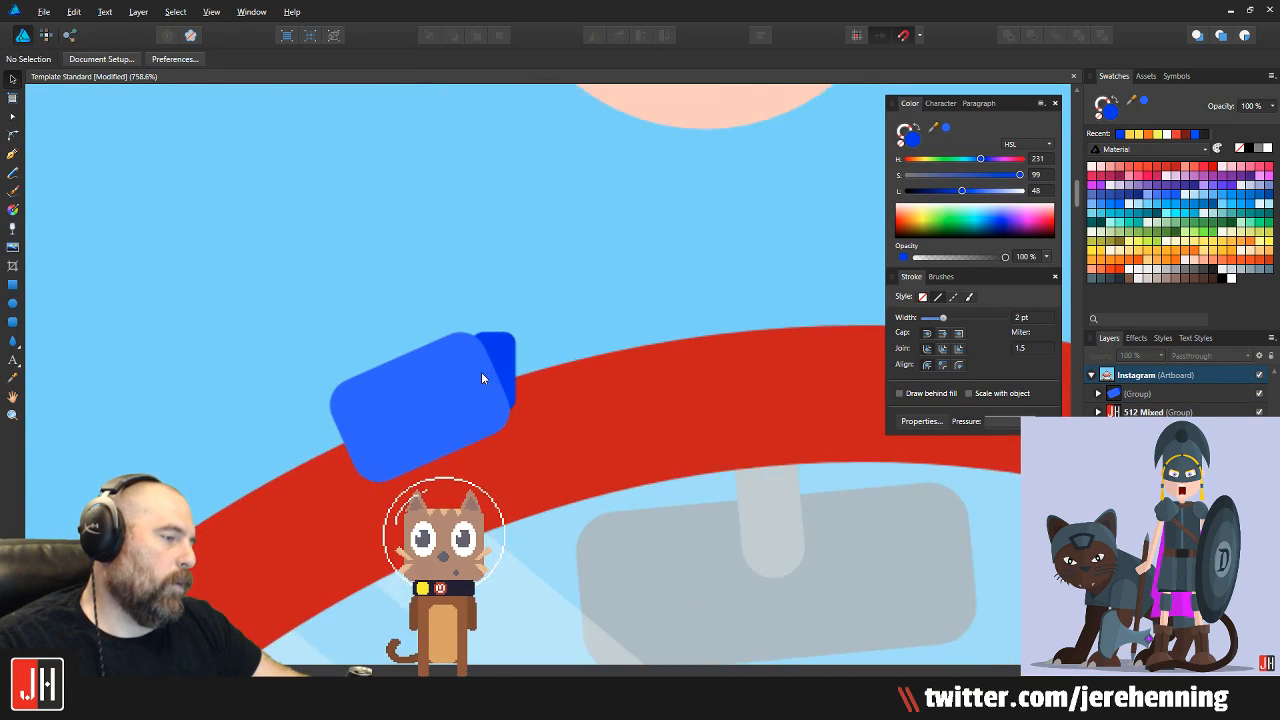
Rotate the darker blue rectangle within the group slightly clockwise and adjust its position behind the blue shape
{"action": "scroll", "coordinate": [481, 372], "scroll_direction": "up", "scroll_amount": 3}
{"action": "left_click", "coordinate": [515, 330]}
{"action": "left_click", "coordinate": [500, 257]}
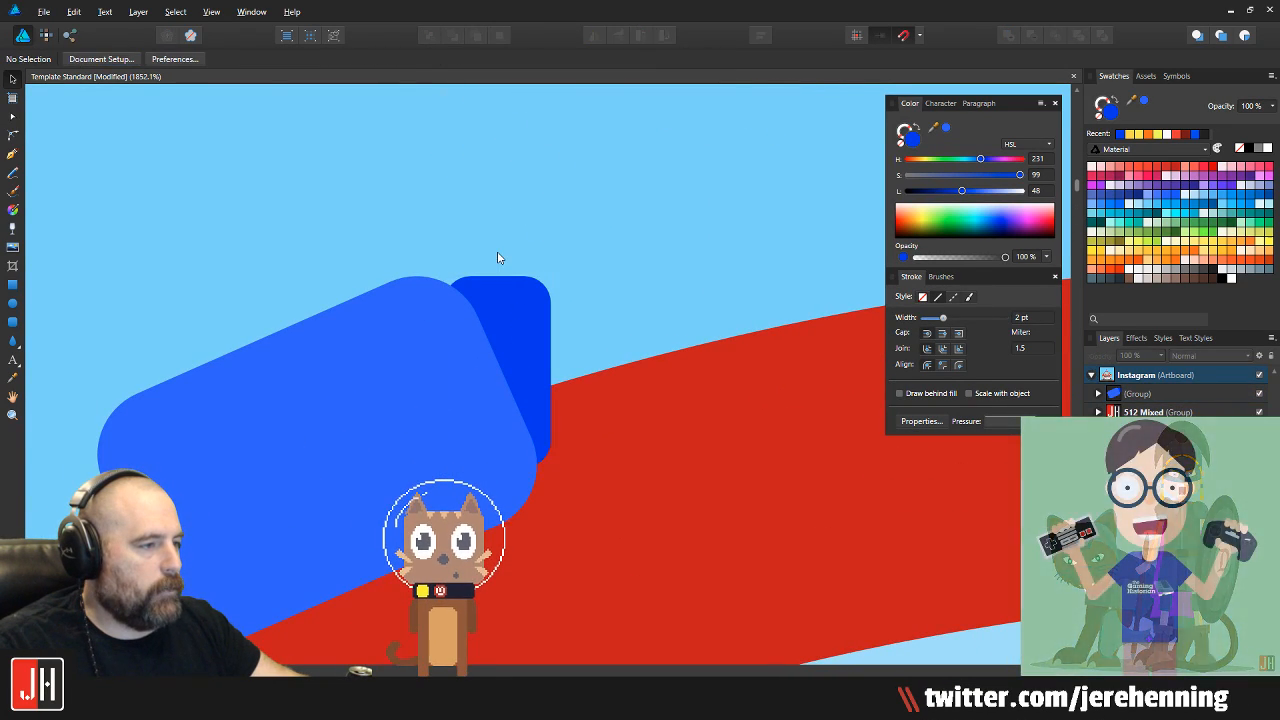
{"action": "left_click", "coordinate": [512, 309]}
{"action": "left_click_drag", "start_coordinate": [499, 258], "coordinate": [522, 261]}
{"action": "left_click_drag", "start_coordinate": [515, 329], "coordinate": [515, 334]}
{"action": "left_click", "coordinate": [645, 262]}
{"action": "scroll", "coordinate": [357, 440], "scroll_direction": "down", "scroll_amount": 5}
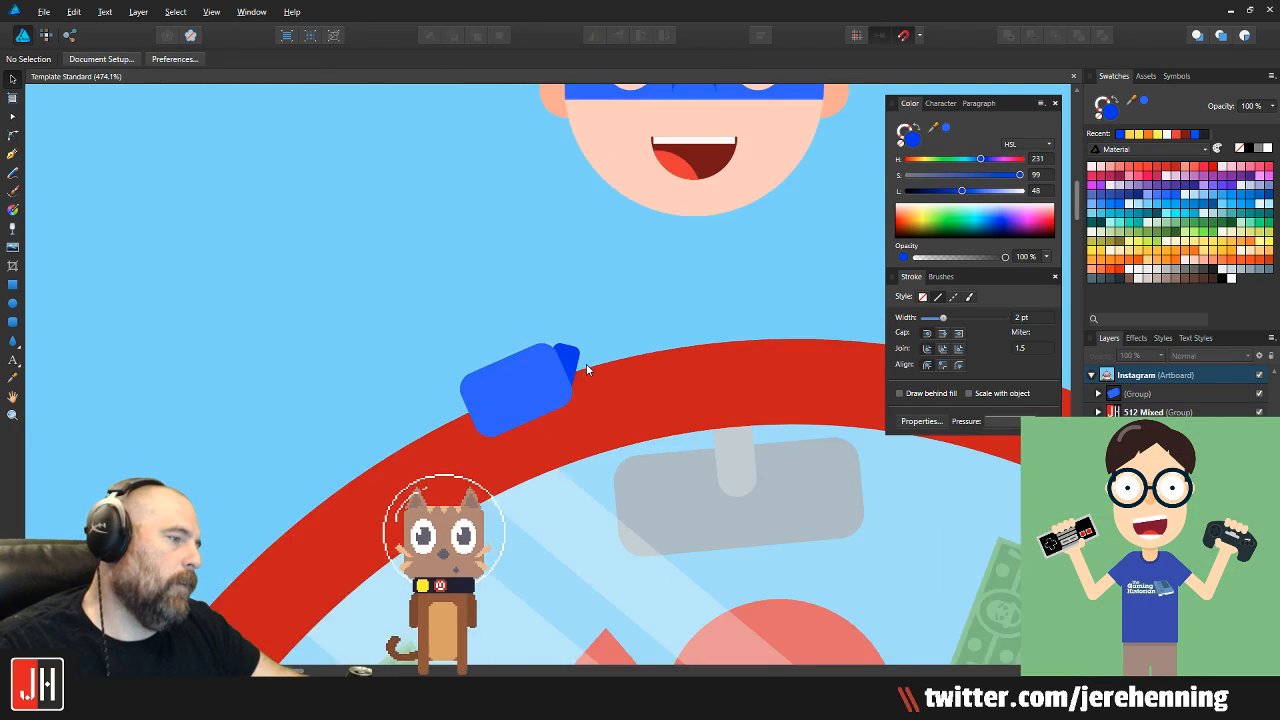
Duplicate the grouped blue glove, place the copy on the opposite side of the car's red roof frame, and flip it horizontally
{"action": "left_click", "coordinate": [357, 440]}
{"action": "left_click_drag", "start_coordinate": [398, 401], "coordinate": [722, 411]}
{"action": "left_click", "coordinate": [596, 36]}
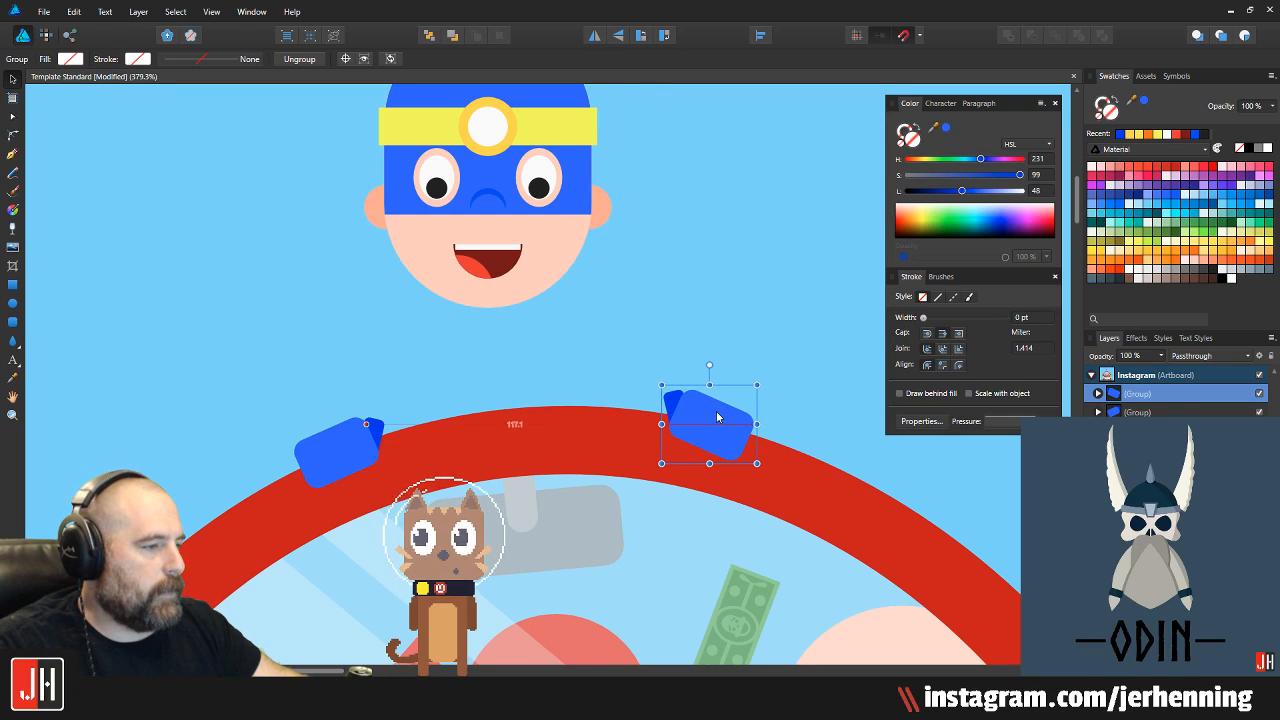
{"action": "left_click", "coordinate": [629, 323]}
{"action": "key", "text": "ctrl+0"}
{"action": "scroll", "coordinate": [490, 355], "scroll_direction": "up", "scroll_amount": 3}
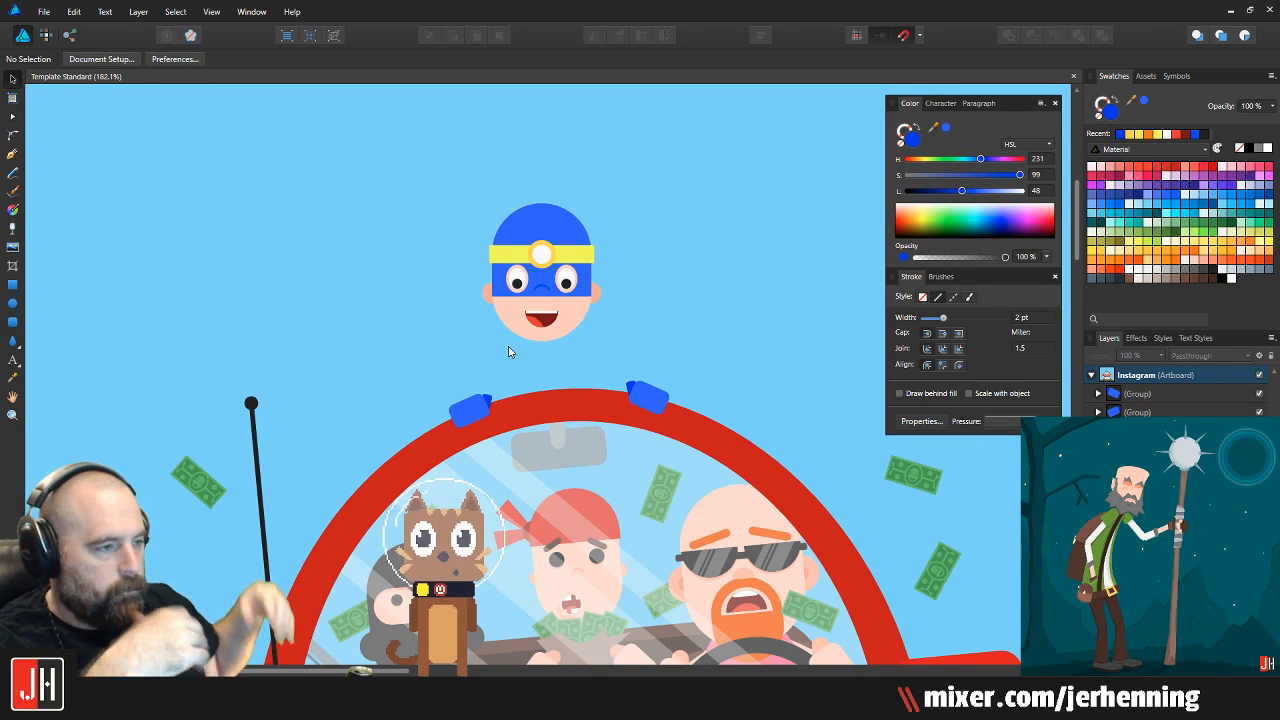
{"action": "scroll", "coordinate": [510, 360], "scroll_direction": "up", "scroll_amount": 3}
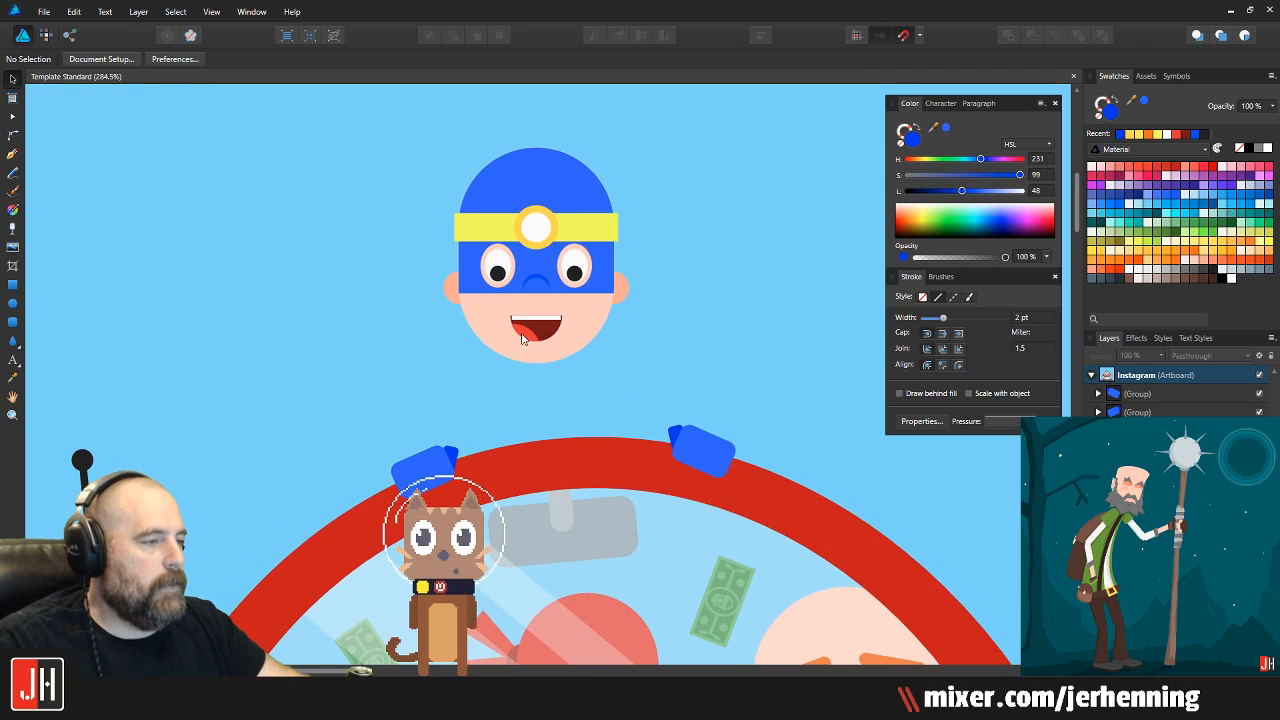
{"action": "left_click", "coordinate": [586, 201]}
{"action": "left_click_drag", "start_coordinate": [628, 147], "coordinate": [607, 173]}
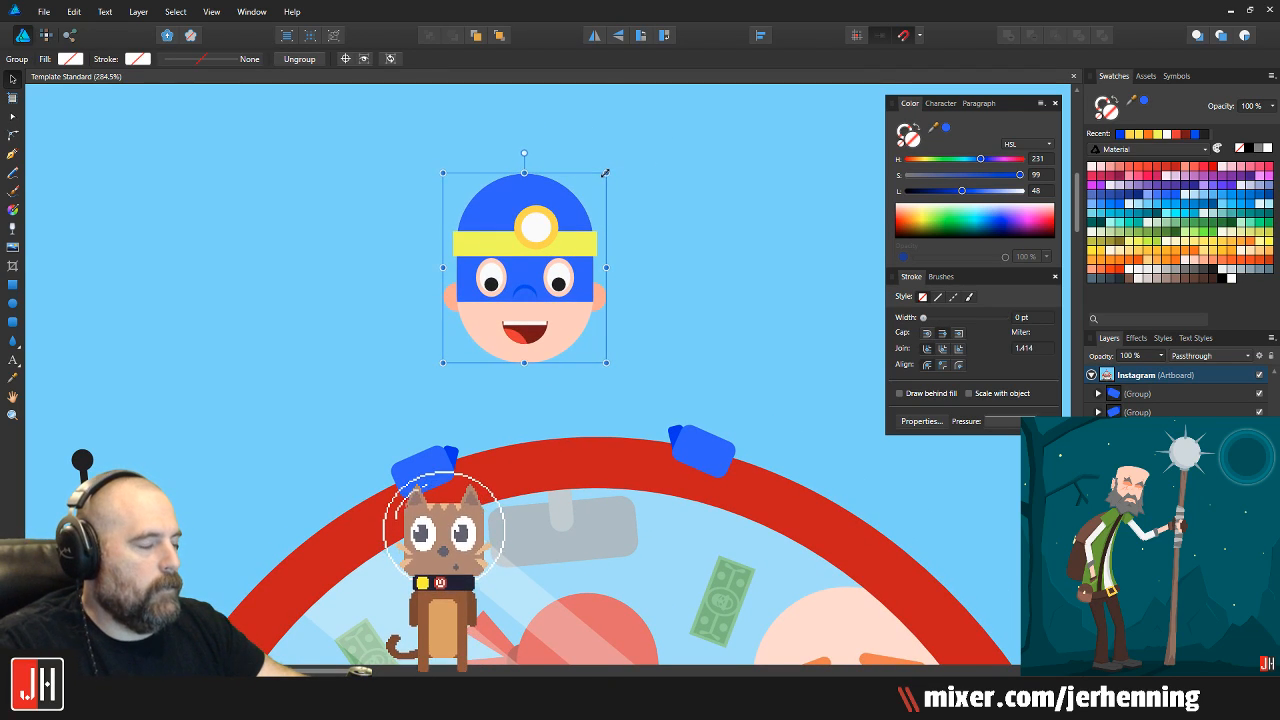
{"action": "key", "text": "ctrl+z"}
Group the head with its headband badge, scale the group down proportionally, and reposition it between the gloves
{"action": "left_click", "coordinate": [392, 125]}
{"action": "left_click_drag", "start_coordinate": [392, 125], "coordinate": [750, 430]}
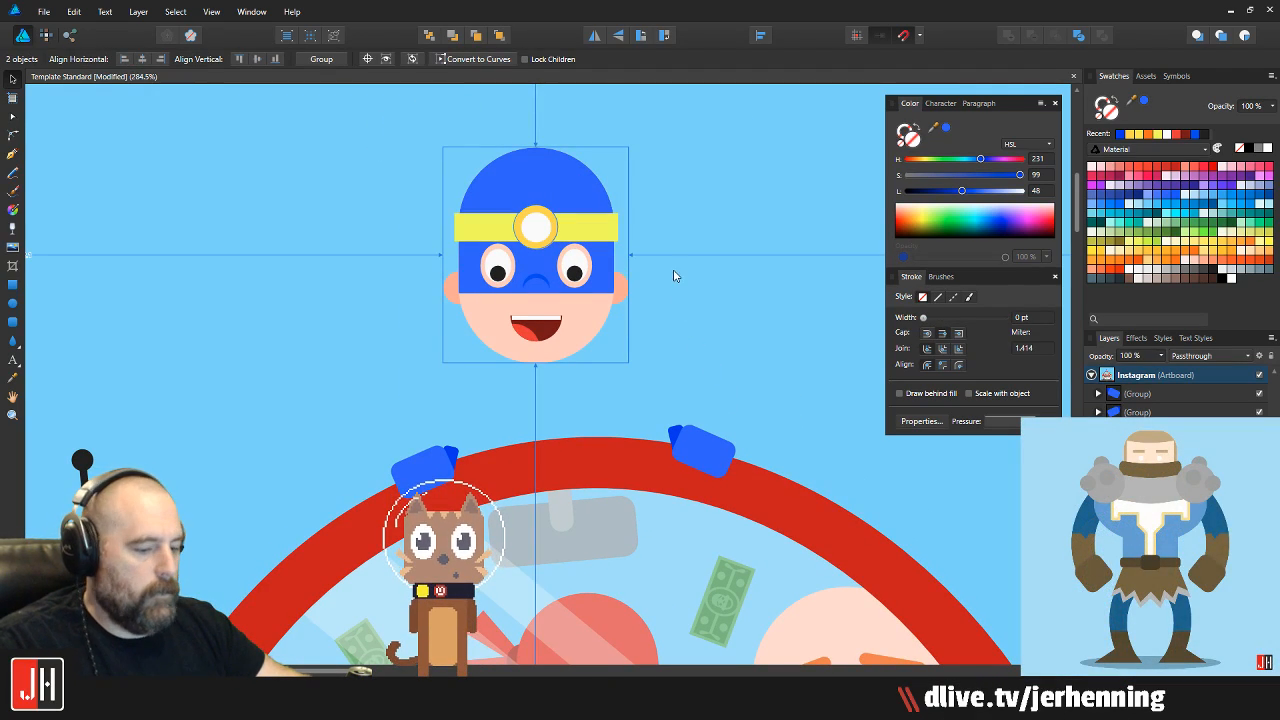
{"action": "key", "text": "ctrl+g"}
{"action": "left_click_drag", "start_coordinate": [628, 147], "coordinate": [603, 177]}
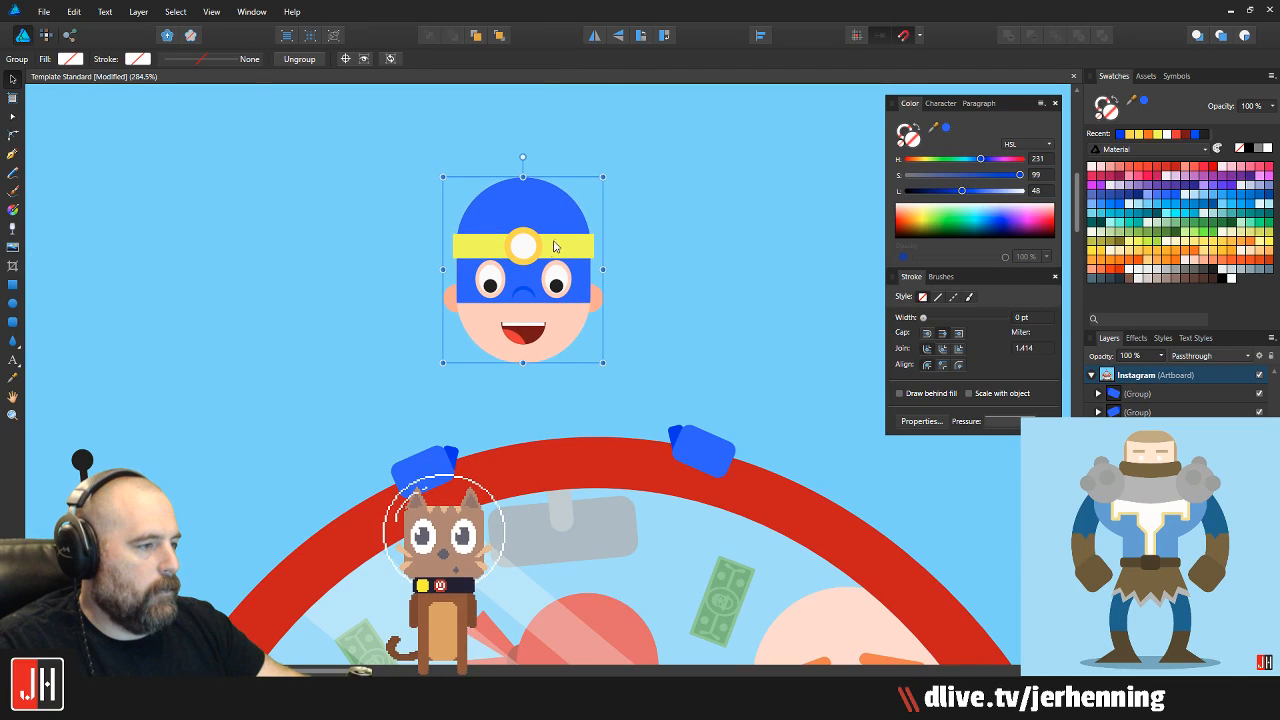
{"action": "left_click_drag", "start_coordinate": [545, 250], "coordinate": [570, 230]}
{"action": "left_click", "coordinate": [666, 251]}
{"action": "scroll", "coordinate": [634, 291], "scroll_direction": "down", "scroll_amount": 5}
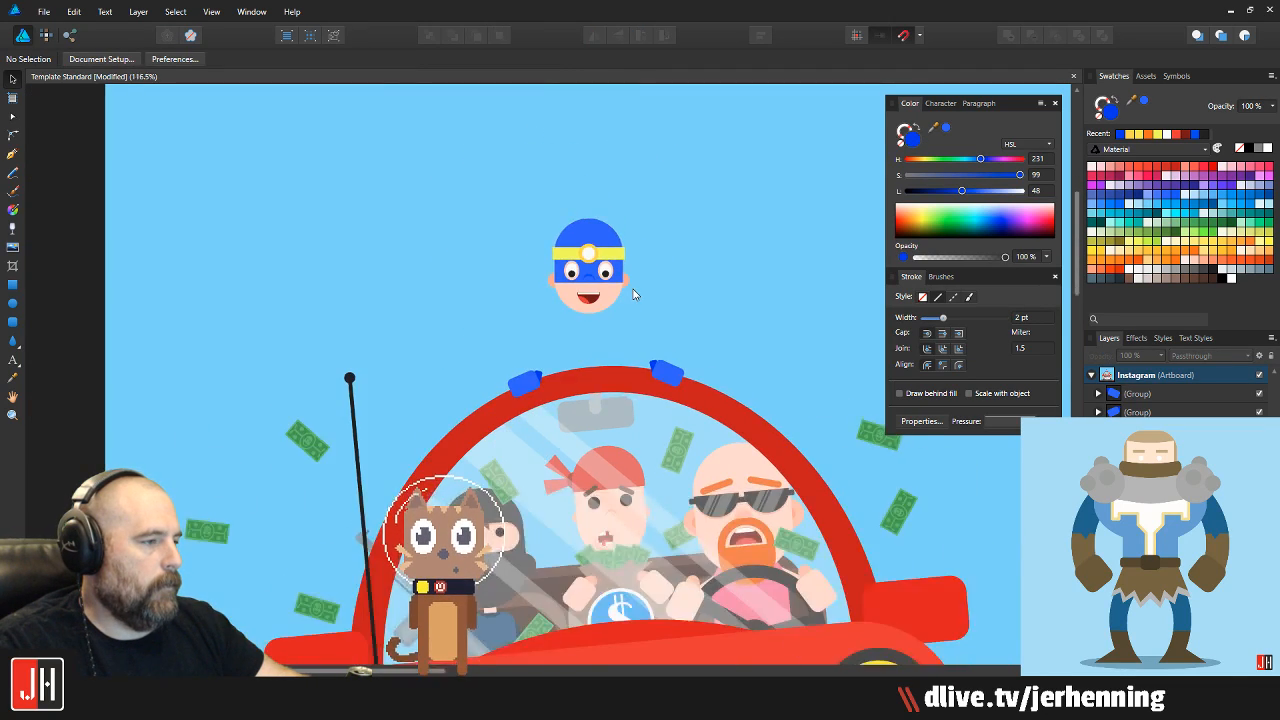
Move the grouped head down closer to the car roof, between the two gloves
{"action": "scroll", "coordinate": [571, 326], "scroll_direction": "up", "scroll_amount": 6}
{"action": "left_click_drag", "start_coordinate": [665, 312], "coordinate": [608, 202]}
{"action": "scroll", "coordinate": [608, 202], "scroll_direction": "down", "scroll_amount": 5}
{"action": "scroll", "coordinate": [560, 257], "scroll_direction": "up", "scroll_amount": 3}
{"action": "left_click_drag", "start_coordinate": [562, 249], "coordinate": [592, 283]}
{"action": "scroll", "coordinate": [552, 258], "scroll_direction": "up", "scroll_amount": 3}
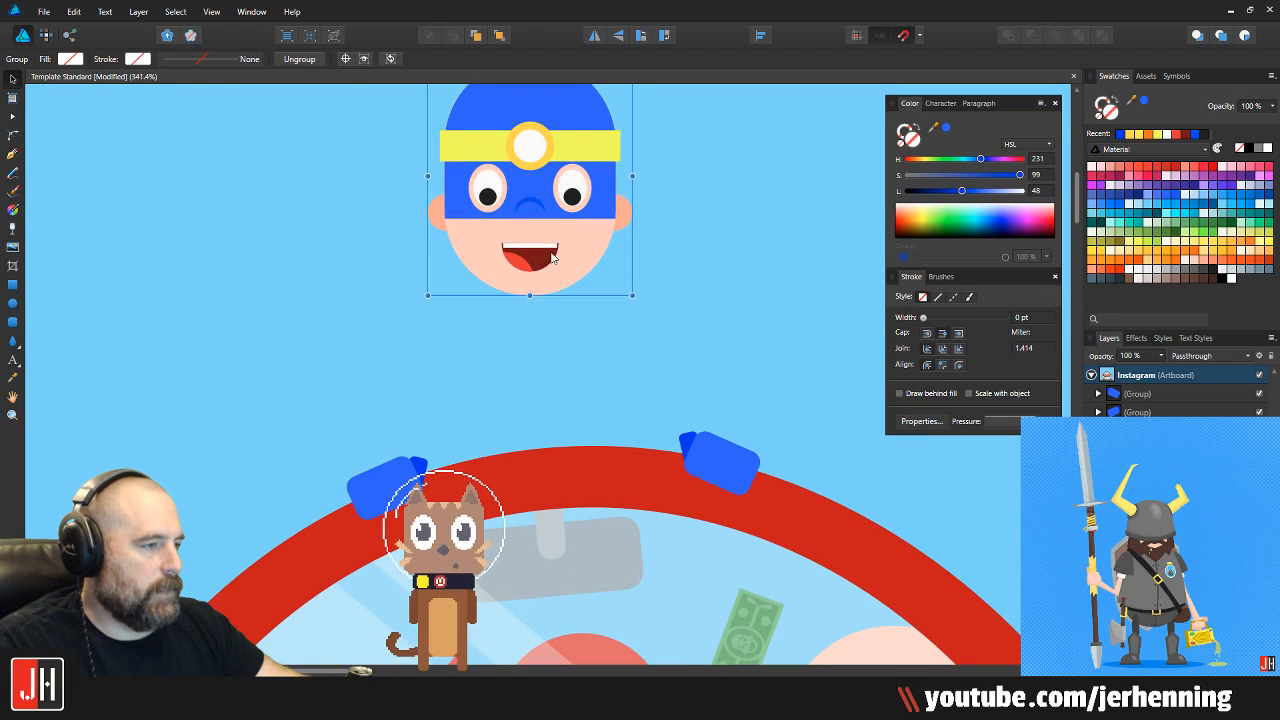
{"action": "left_click_drag", "start_coordinate": [547, 213], "coordinate": [553, 267]}
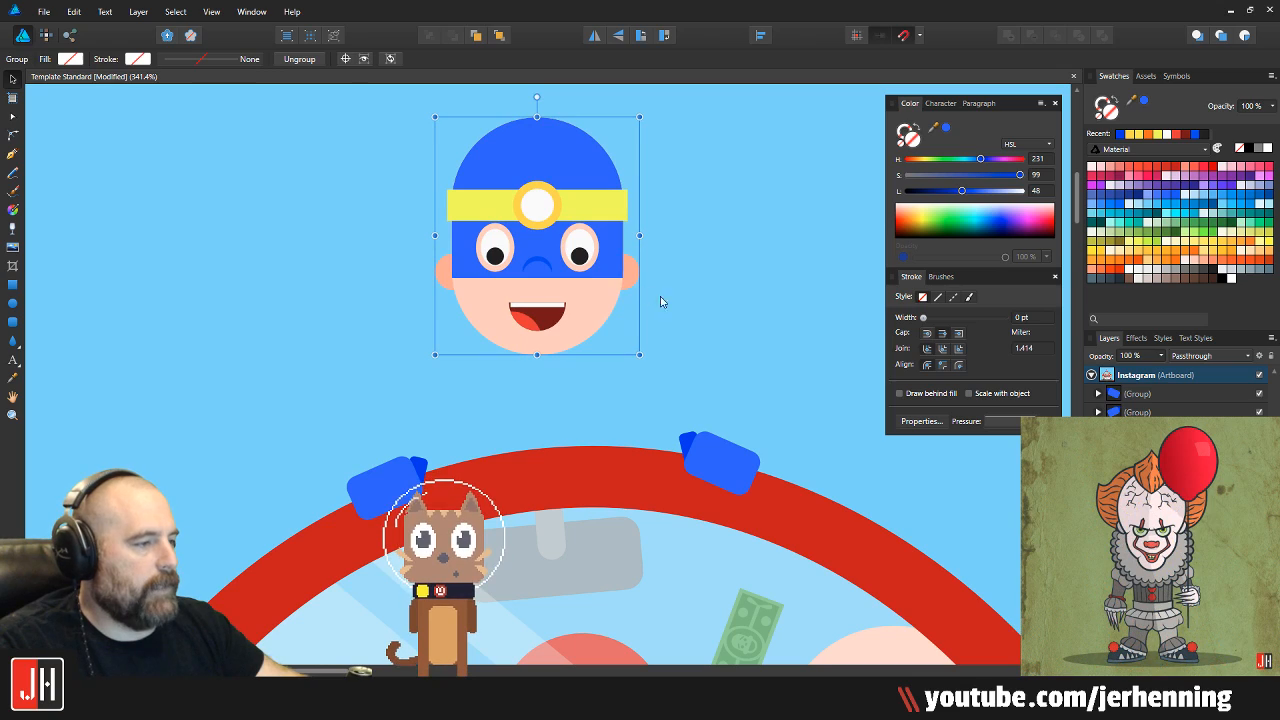
{"action": "left_click", "coordinate": [651, 296]}
Draw a narrow upright neck with fully rounded ends (50% corners), colour it the mask's blue, and arrange it behind the head
{"action": "scroll", "coordinate": [559, 365], "scroll_direction": "up", "scroll_amount": 2}
{"action": "scroll", "coordinate": [559, 365], "scroll_direction": "up", "scroll_amount": 2}
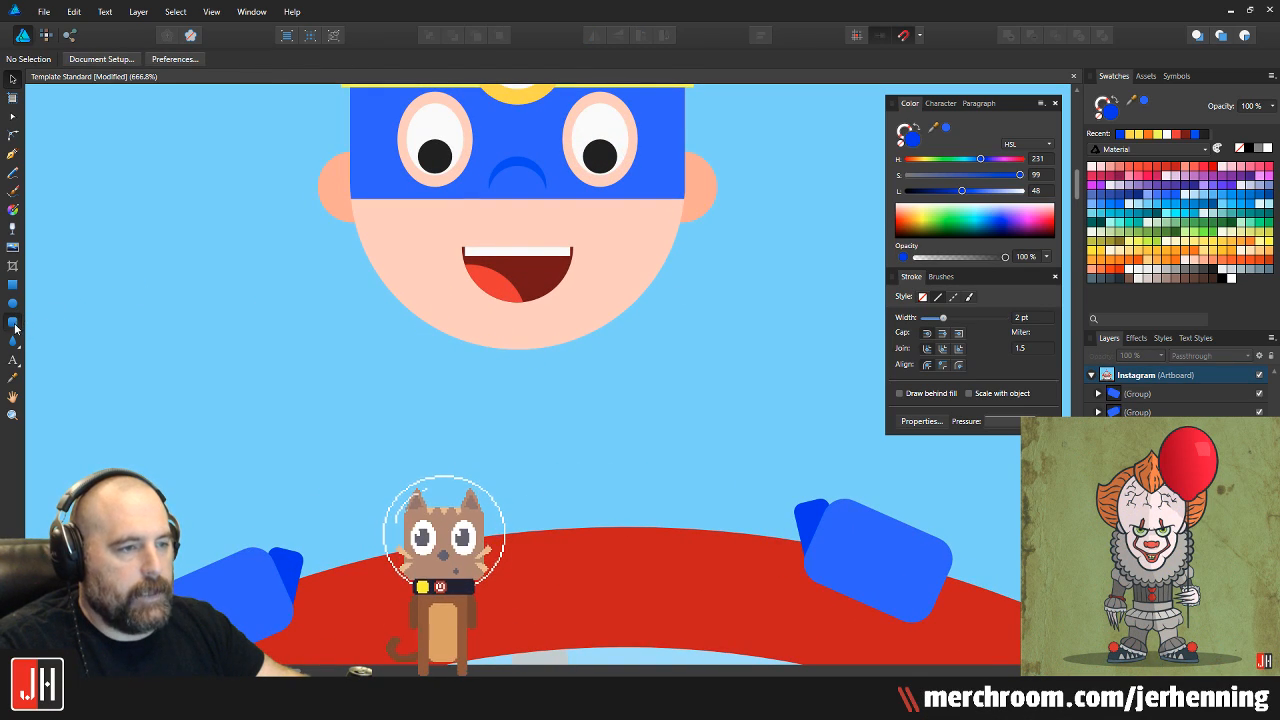
{"action": "left_click", "coordinate": [14, 325]}
{"action": "scroll", "coordinate": [540, 340], "scroll_direction": "up", "scroll_amount": 2}
{"action": "mouse_move", "coordinate": [489, 253]}
{"action": "left_mouse_down"}
{"action": "mouse_move", "coordinate": [545, 338]}
{"action": "mouse_move", "coordinate": [575, 486]}
{"action": "left_mouse_up"}
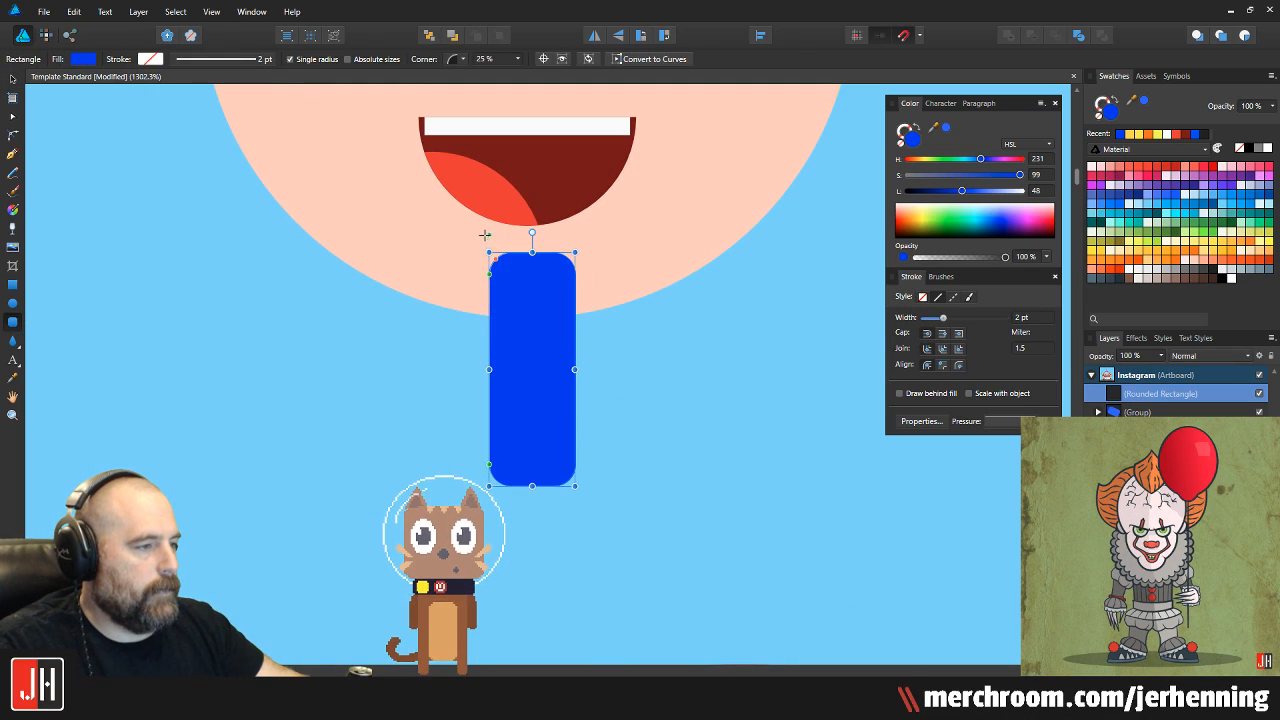
{"action": "scroll", "coordinate": [549, 375], "scroll_direction": "down", "scroll_amount": 2}
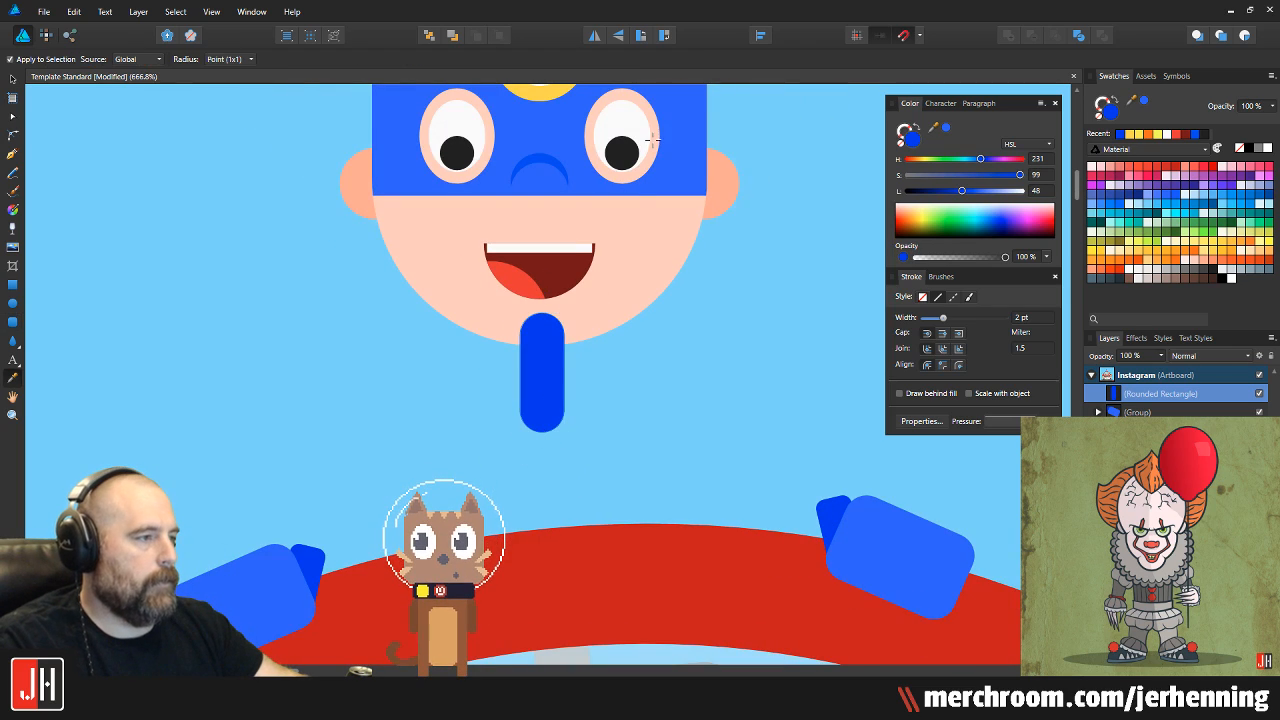
{"action": "key", "text": "ctrl+["}
{"action": "key", "text": "i"}
{"action": "scroll", "coordinate": [540, 345], "scroll_direction": "up", "scroll_amount": 2}
{"action": "key", "text": "m"}
{"action": "scroll", "coordinate": [562, 420], "scroll_direction": "up", "scroll_amount": 2}
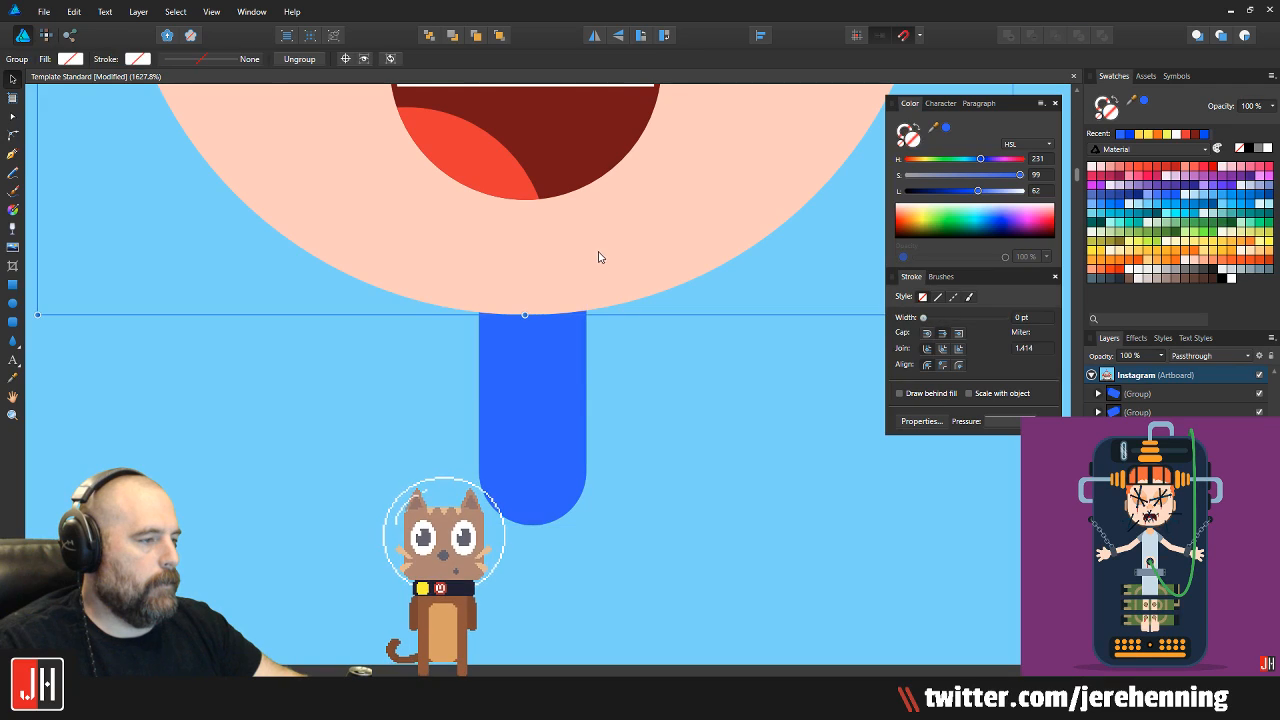
Move the blue neck up behind the chin so only a short piece sticks out below the head
{"action": "left_click_drag", "start_coordinate": [541, 345], "coordinate": [543, 269]}
{"action": "left_click", "coordinate": [606, 344]}
{"action": "scroll", "coordinate": [591, 390], "scroll_direction": "down", "scroll_amount": 2}
{"action": "scroll", "coordinate": [580, 385], "scroll_direction": "down", "scroll_amount": 2}
{"action": "scroll", "coordinate": [586, 372], "scroll_direction": "up", "scroll_amount": 4}
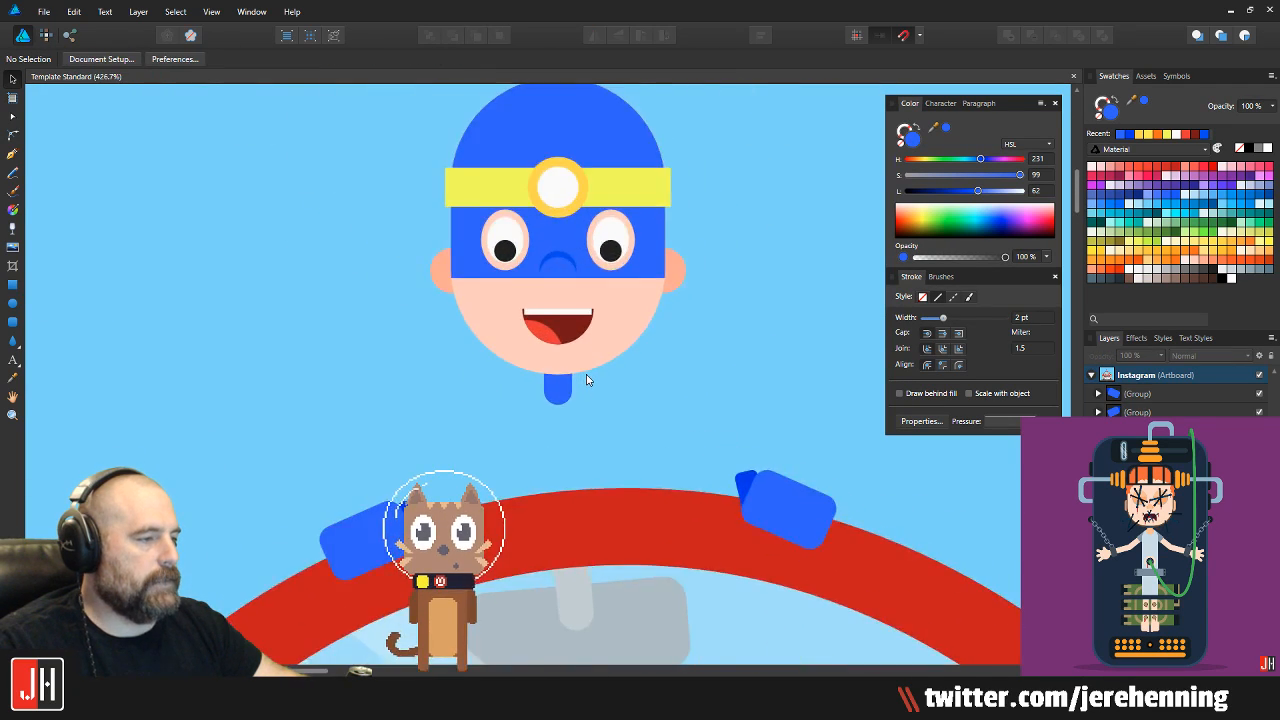
{"action": "scroll", "coordinate": [550, 320], "scroll_direction": "down", "scroll_amount": 3}
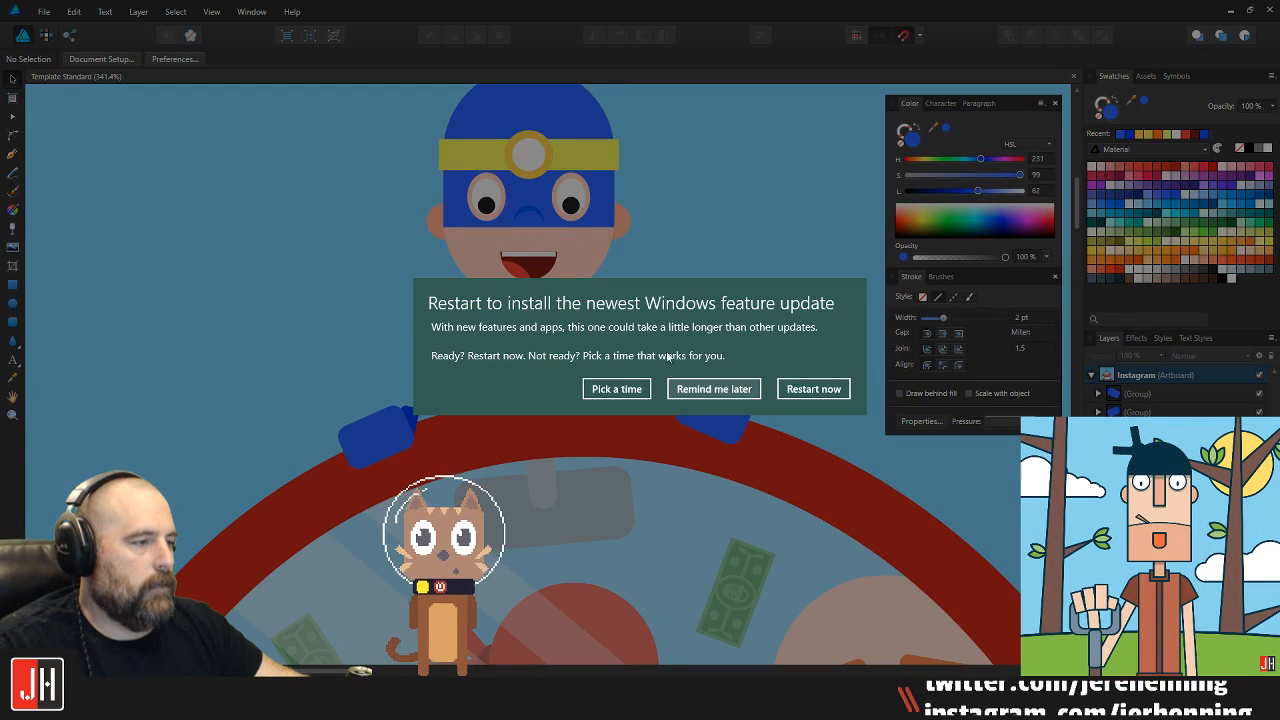
Postpone the Windows update restart and check the neck's placement beneath the chin
{"action": "left_click", "coordinate": [708, 388]}
{"action": "scroll", "coordinate": [572, 345], "scroll_direction": "up", "scroll_amount": 2}
{"action": "scroll", "coordinate": [565, 375], "scroll_direction": "up", "scroll_amount": 2}
{"action": "left_click", "coordinate": [517, 405]}
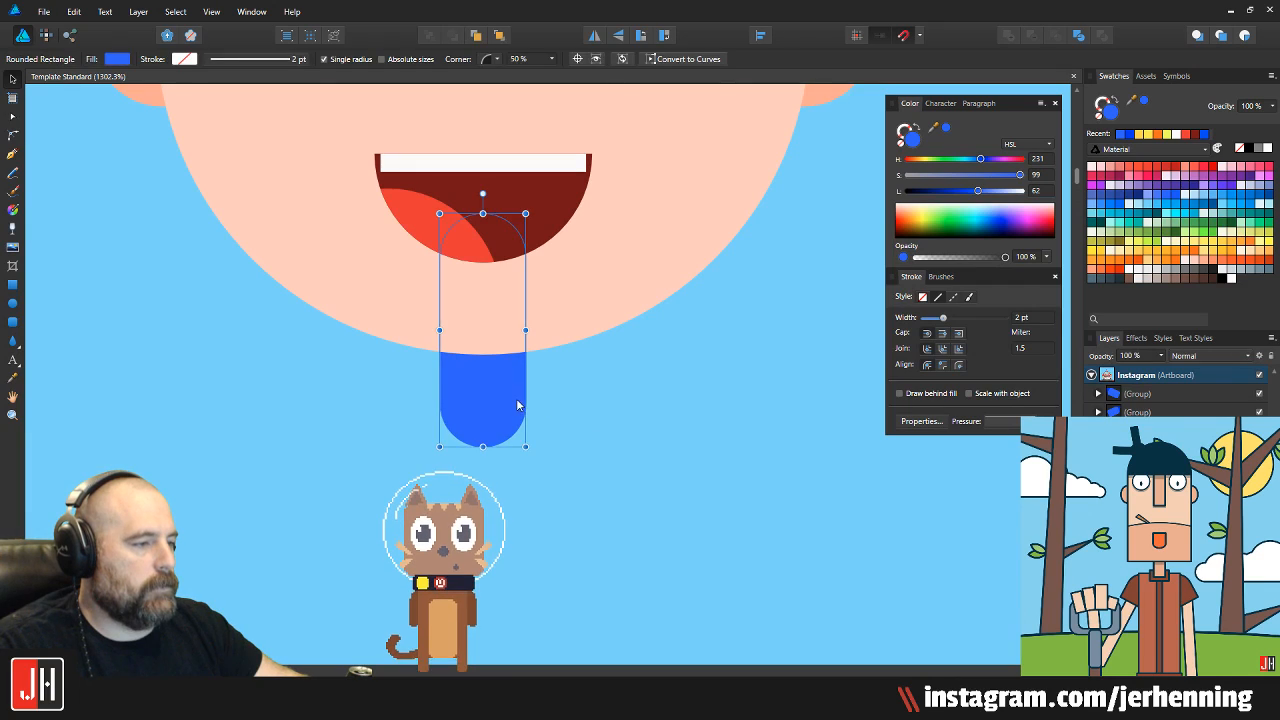
{"action": "left_click", "coordinate": [591, 390]}
{"action": "scroll", "coordinate": [575, 416], "scroll_direction": "down", "scroll_amount": 7}
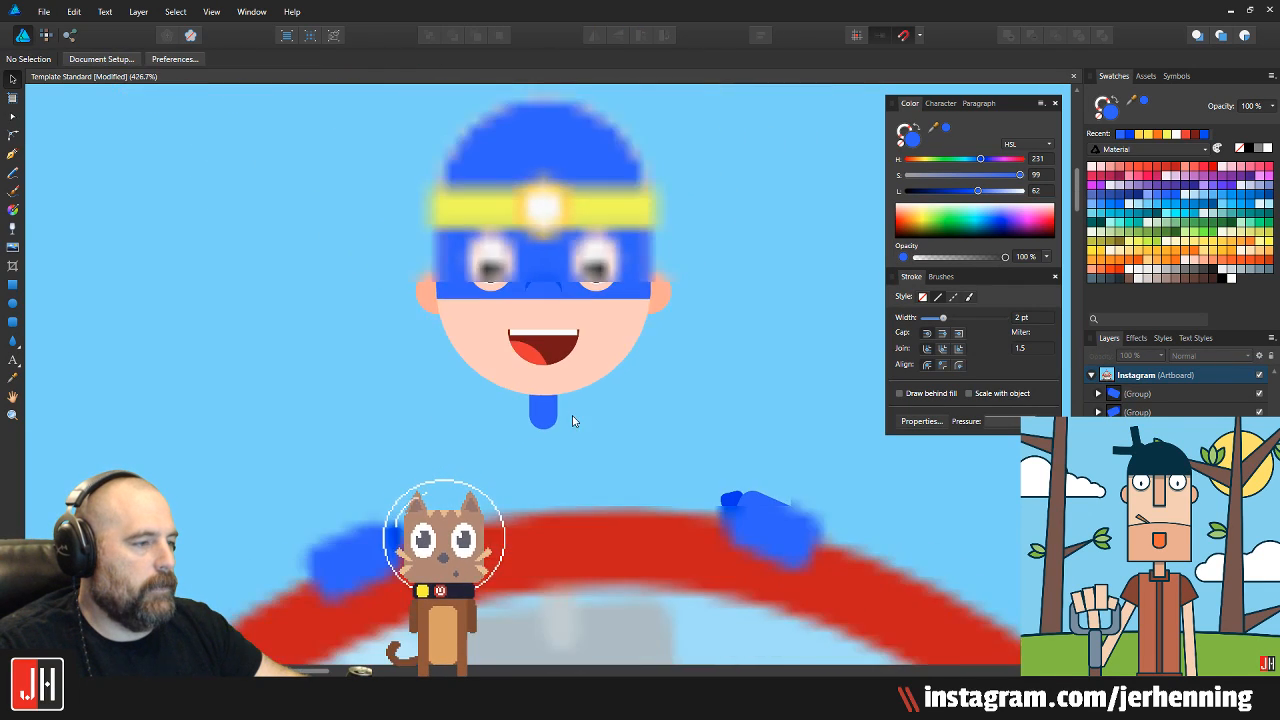
Draw a tall blue rounded rectangle with 50% corners as the torso, narrow it, and centre it under the neck
{"action": "scroll", "coordinate": [564, 356], "scroll_direction": "up", "scroll_amount": 2}
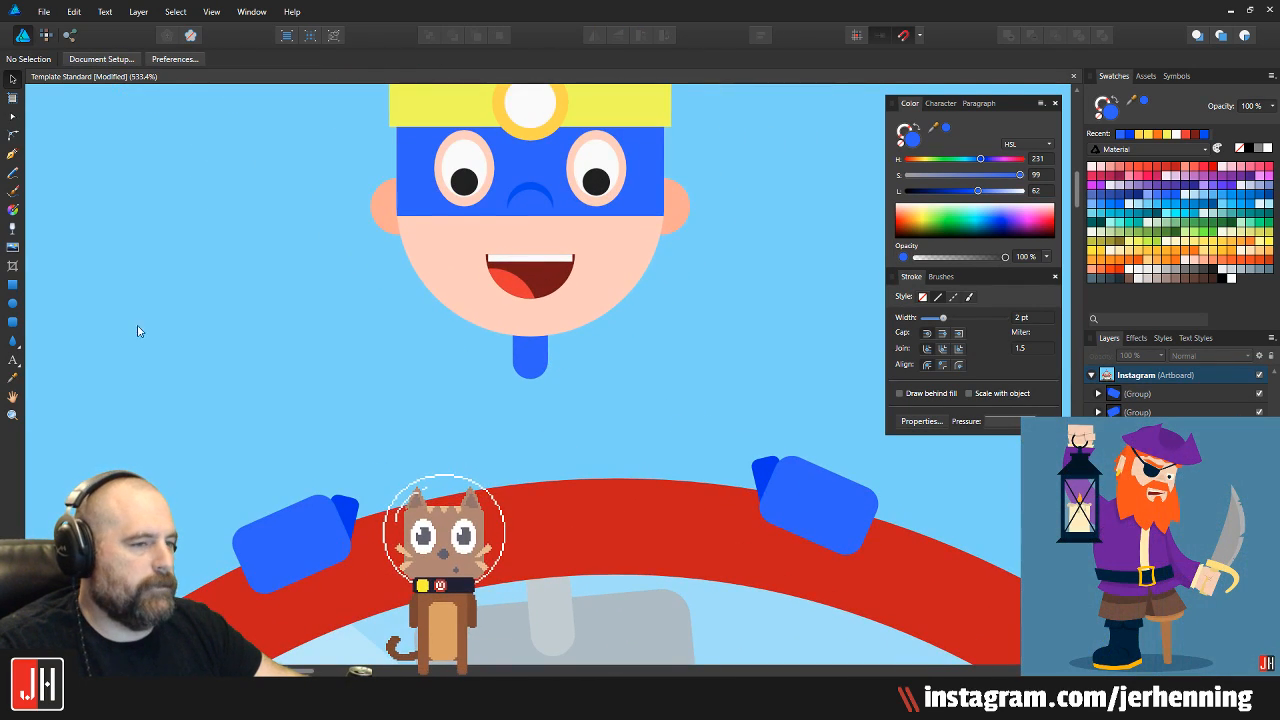
{"action": "left_click", "coordinate": [14, 320]}
{"action": "left_click_drag", "start_coordinate": [475, 343], "coordinate": [637, 647]}
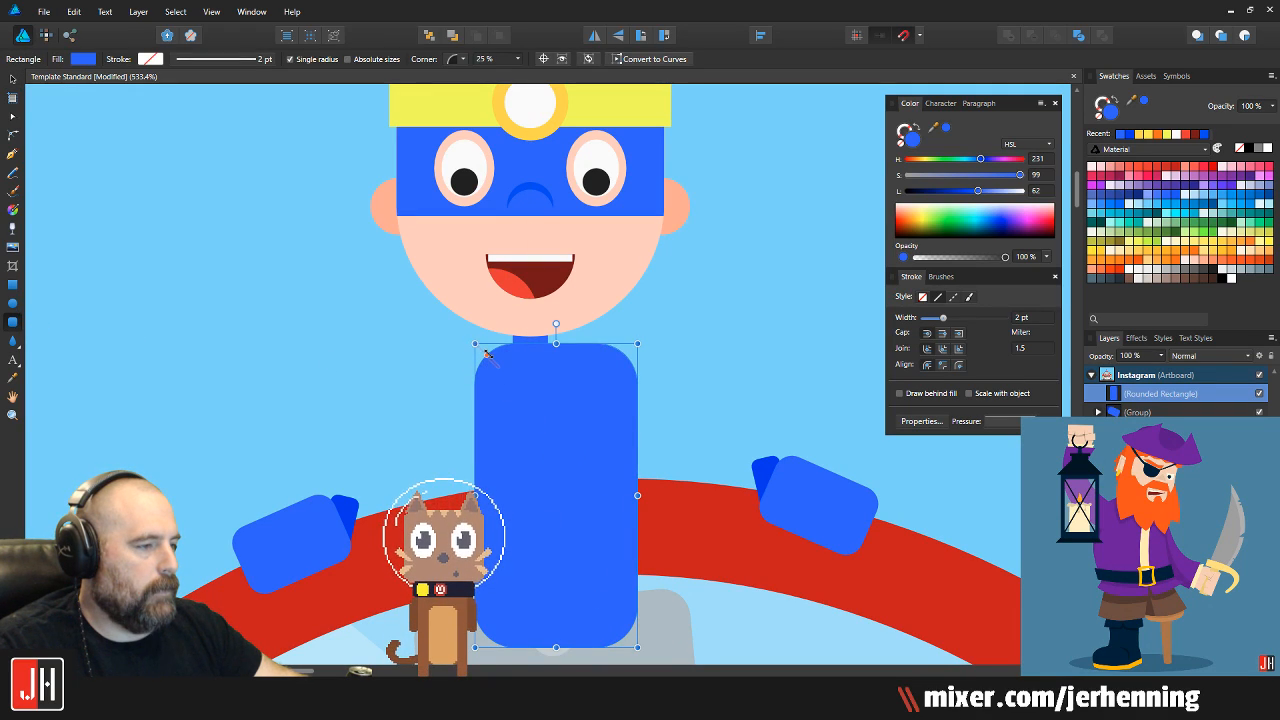
{"action": "left_click_drag", "start_coordinate": [636, 346], "coordinate": [572, 335]}
{"action": "mouse_move", "coordinate": [545, 385]}
{"action": "left_mouse_down"}
{"action": "mouse_move", "coordinate": [538, 377]}
{"action": "mouse_move", "coordinate": [548, 397]}
{"action": "left_mouse_up"}
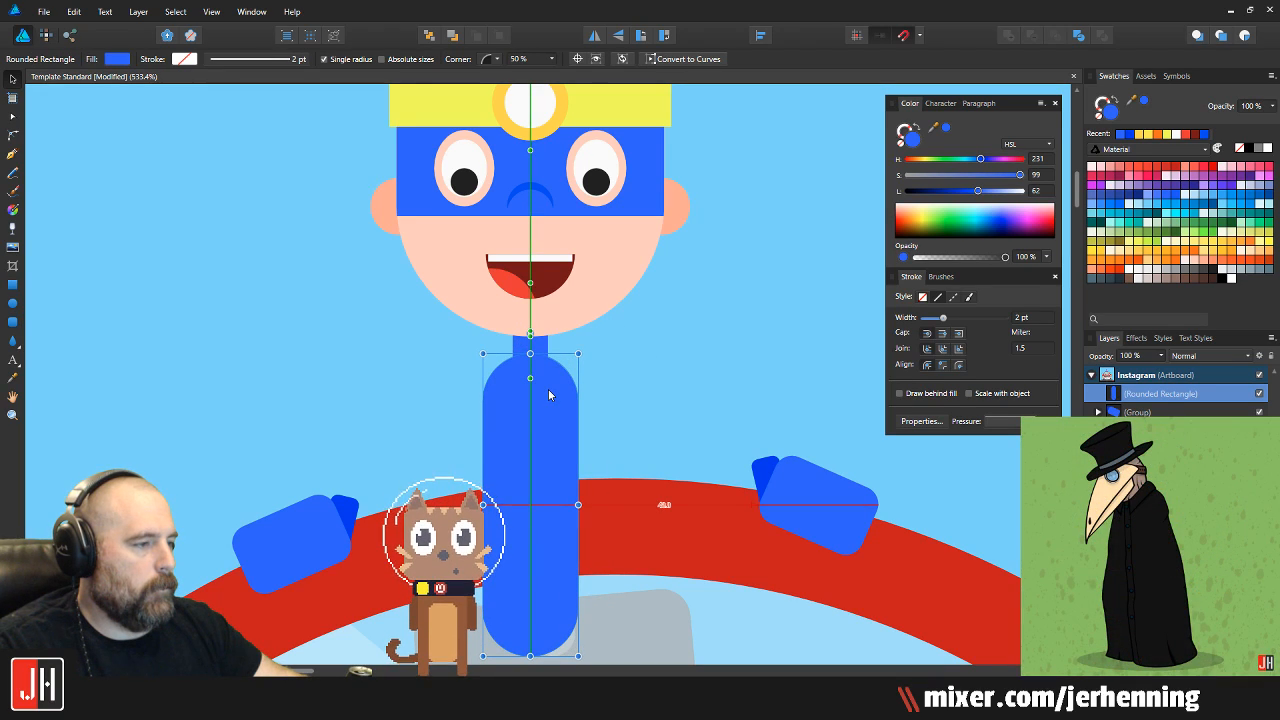
{"action": "left_click", "coordinate": [633, 409]}
{"action": "scroll", "coordinate": [633, 409], "scroll_direction": "down", "scroll_amount": 3}
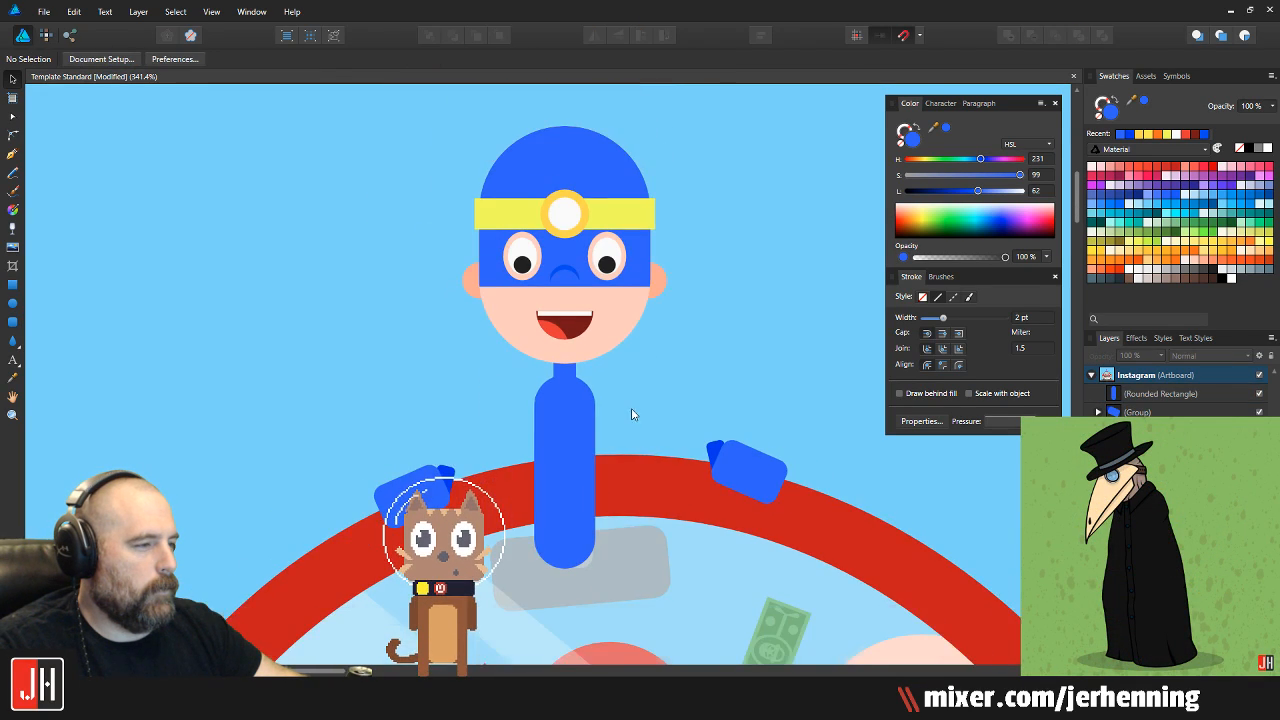
Draw a rectangle over the torso's lower part and subtract it so the torso ends at the car's red roof frame
{"action": "left_click_drag", "start_coordinate": [417, 478], "coordinate": [636, 708]}
{"action": "key", "text": "v"}
{"action": "left_click", "coordinate": [490, 413], "text": "shift"}
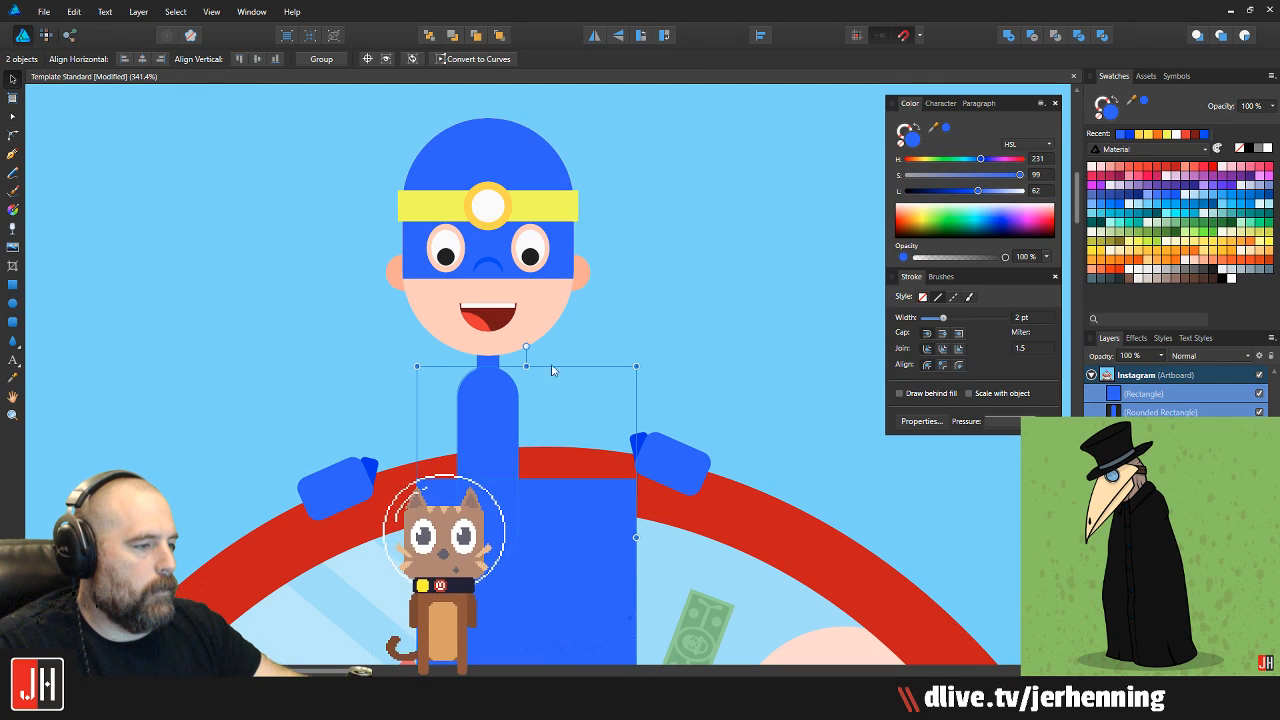
{"action": "left_click", "coordinate": [1031, 35]}
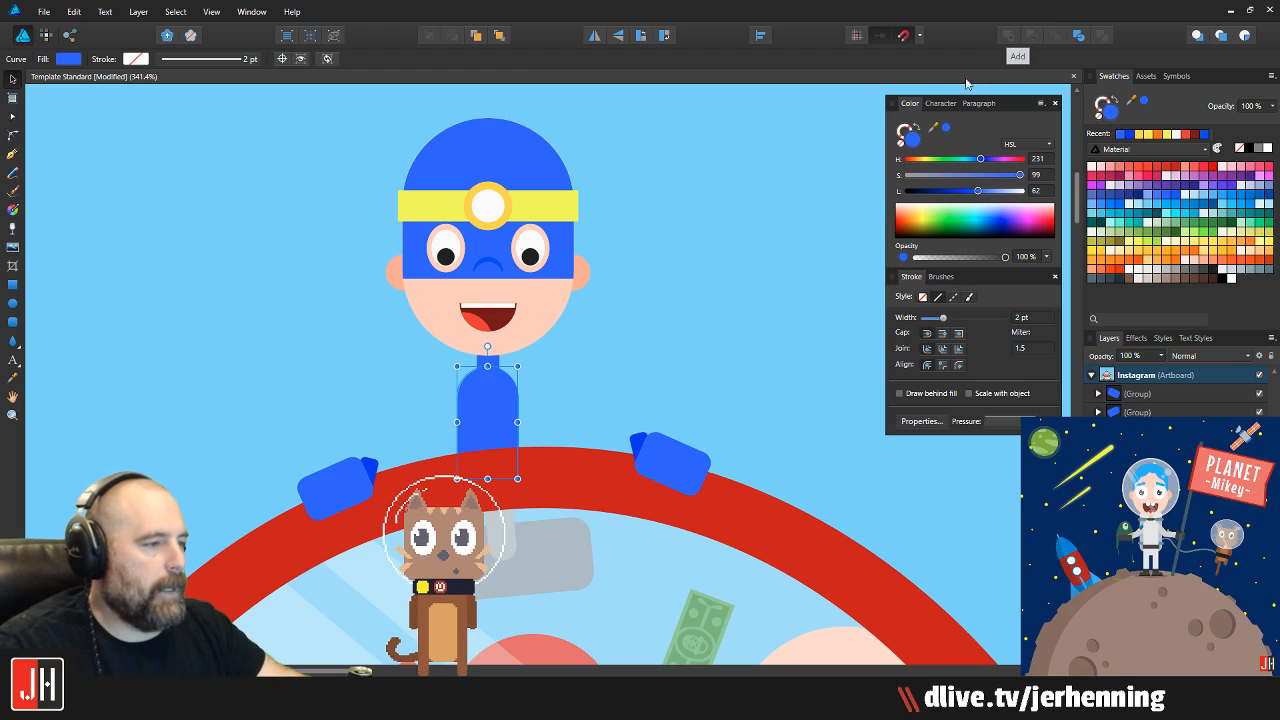
{"action": "left_click", "coordinate": [693, 278]}
{"action": "scroll", "coordinate": [537, 371], "scroll_direction": "down", "scroll_amount": 2}
{"action": "scroll", "coordinate": [498, 427], "scroll_direction": "up", "scroll_amount": 4}
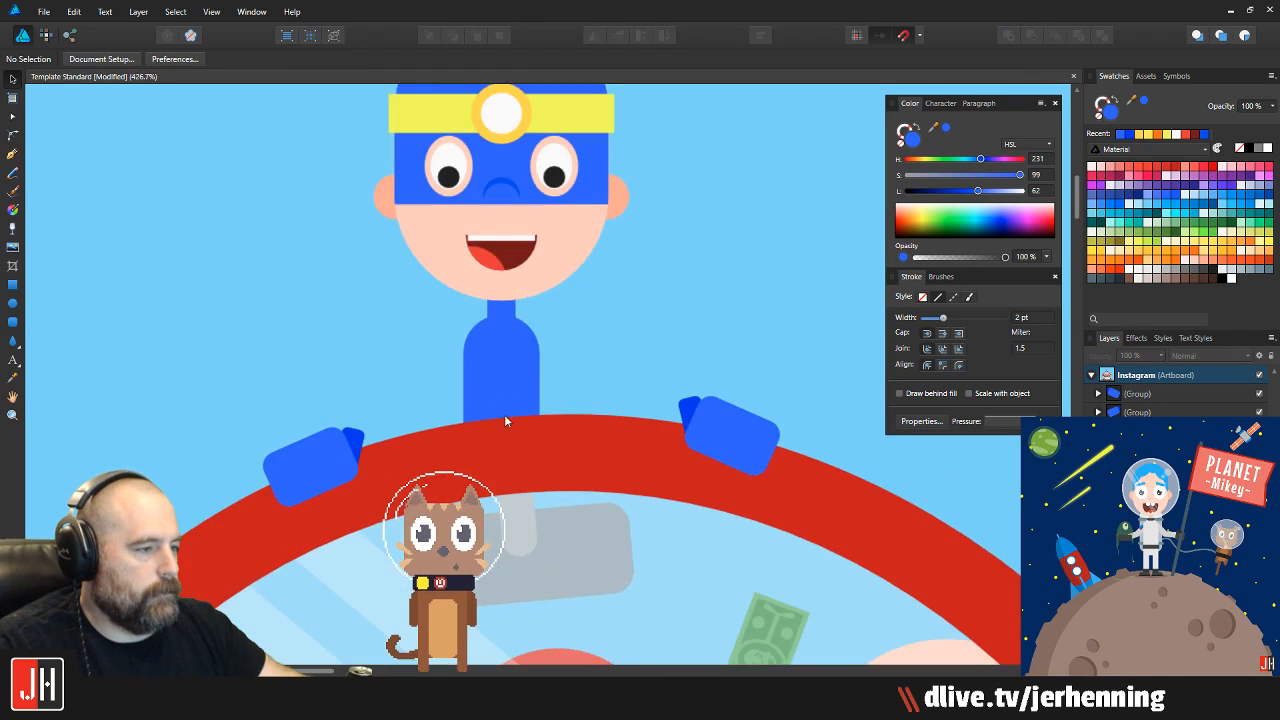
{"action": "left_click", "coordinate": [477, 463]}
{"action": "left_click", "coordinate": [611, 371]}
{"action": "scroll", "coordinate": [612, 372], "scroll_direction": "down", "scroll_amount": 2}
{"action": "left_click_drag", "start_coordinate": [542, 401], "coordinate": [472, 434]}
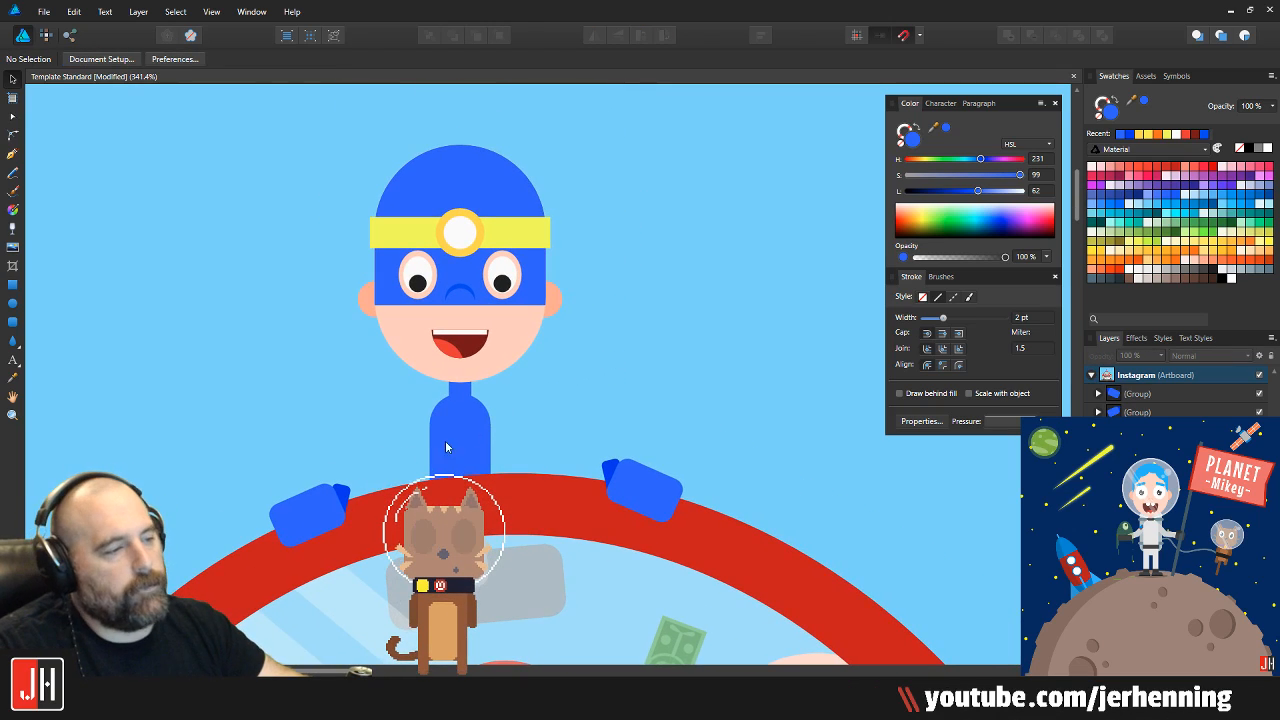
Move both gloves inward along the red roof frame, closer to the torso
{"action": "scroll", "coordinate": [316, 508], "scroll_direction": "up", "scroll_amount": 3}
{"action": "left_click", "coordinate": [425, 476]}
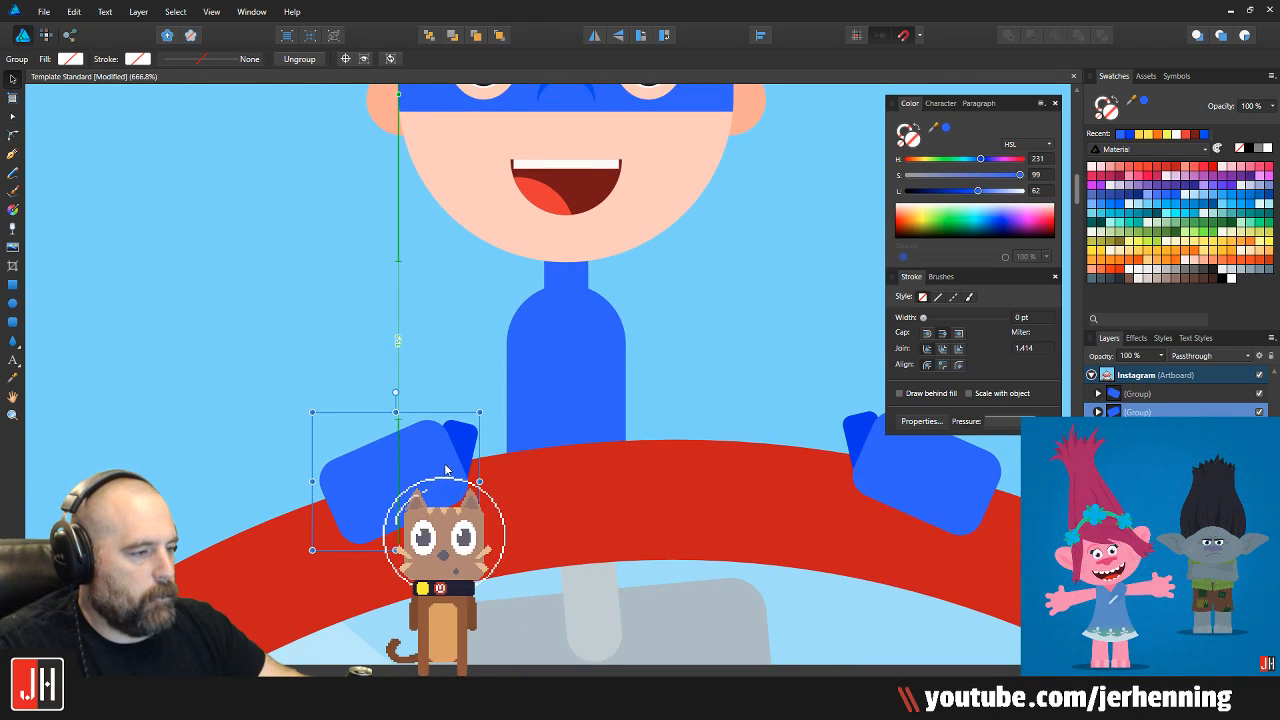
{"action": "left_click_drag", "start_coordinate": [945, 452], "coordinate": [885, 432]}
{"action": "left_click_drag", "start_coordinate": [431, 451], "coordinate": [388, 466]}
{"action": "left_click", "coordinate": [471, 343]}
{"action": "scroll", "coordinate": [471, 343], "scroll_direction": "down", "scroll_amount": 5}
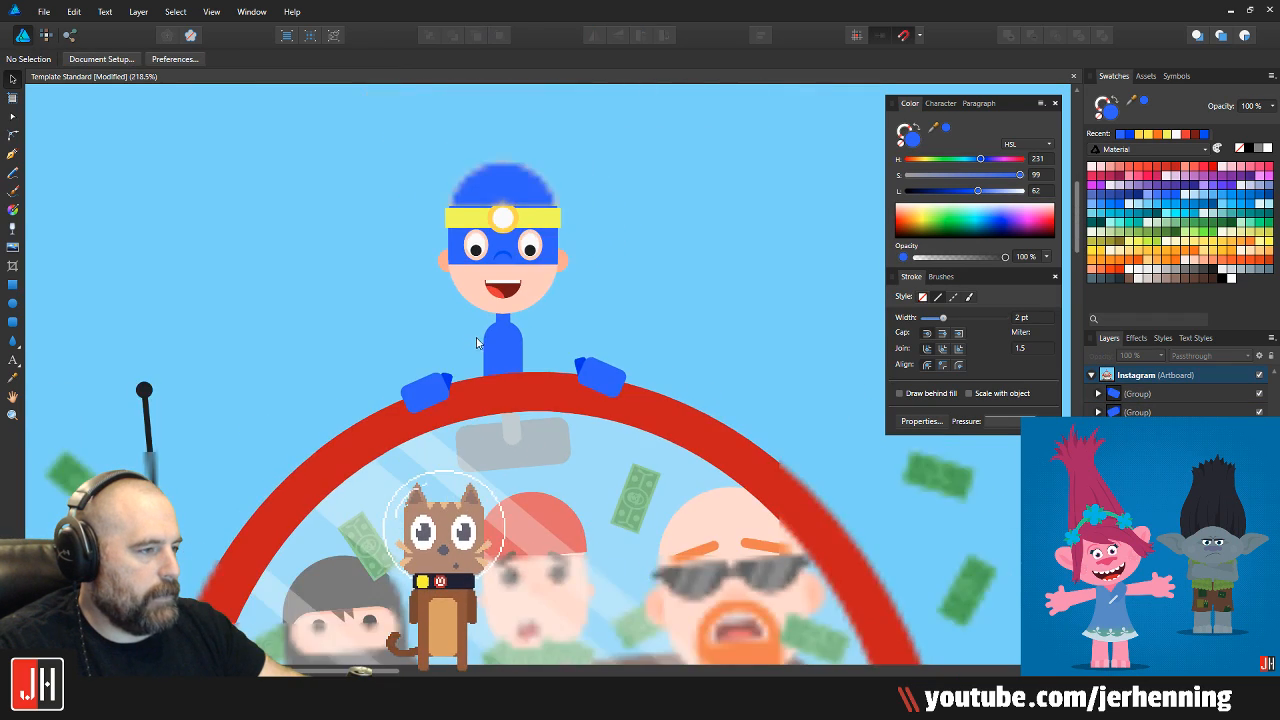
{"action": "scroll", "coordinate": [481, 337], "scroll_direction": "up", "scroll_amount": 4}
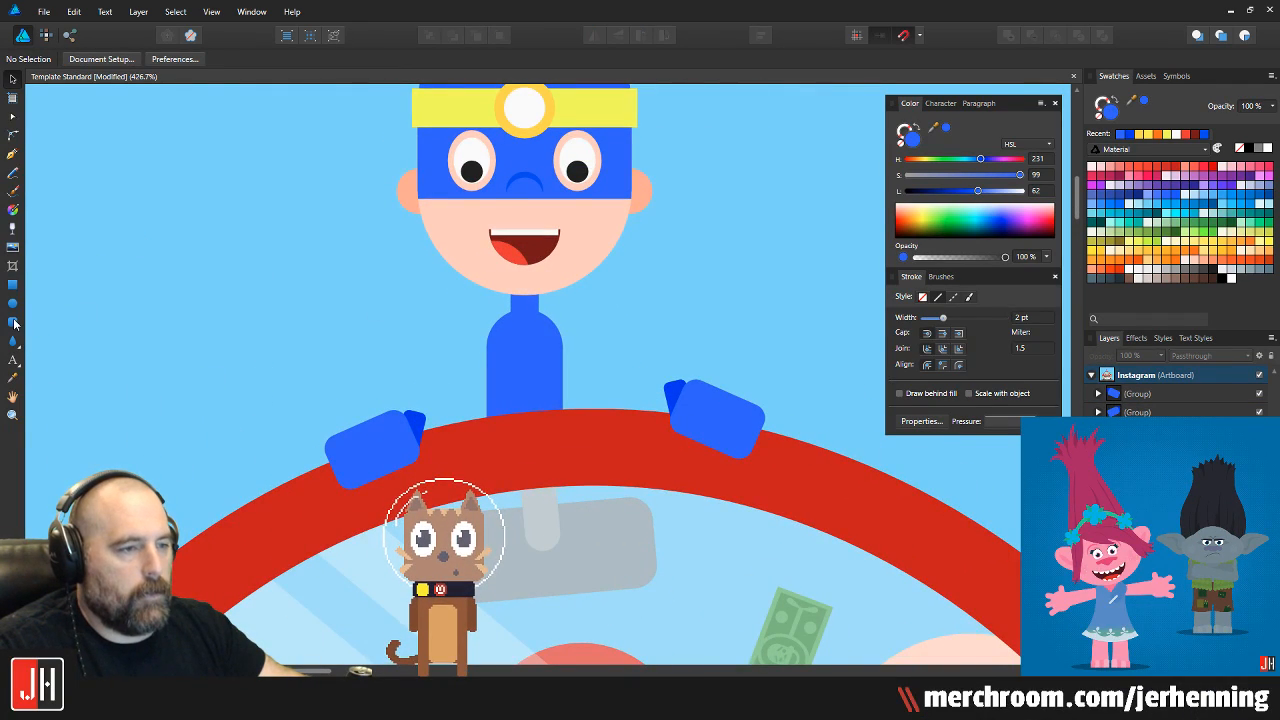
Draw a thin blue rounded bar with 50% corners as an arm and tilt it above the left-hand glove
{"action": "key", "text": "m"}
{"action": "left_click_drag", "start_coordinate": [293, 224], "coordinate": [318, 402]}
{"action": "scroll", "coordinate": [321, 263], "scroll_direction": "up", "scroll_amount": 4}
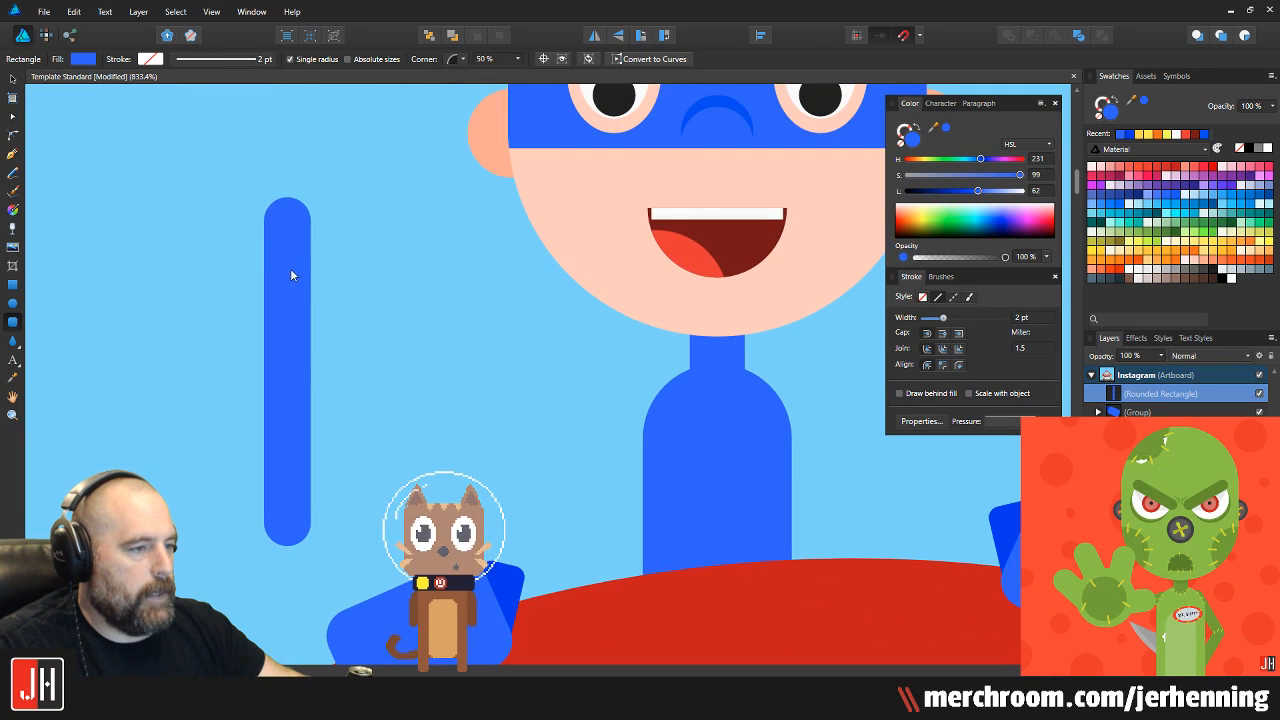
{"action": "left_click_drag", "start_coordinate": [482, 322], "coordinate": [583, 337]}
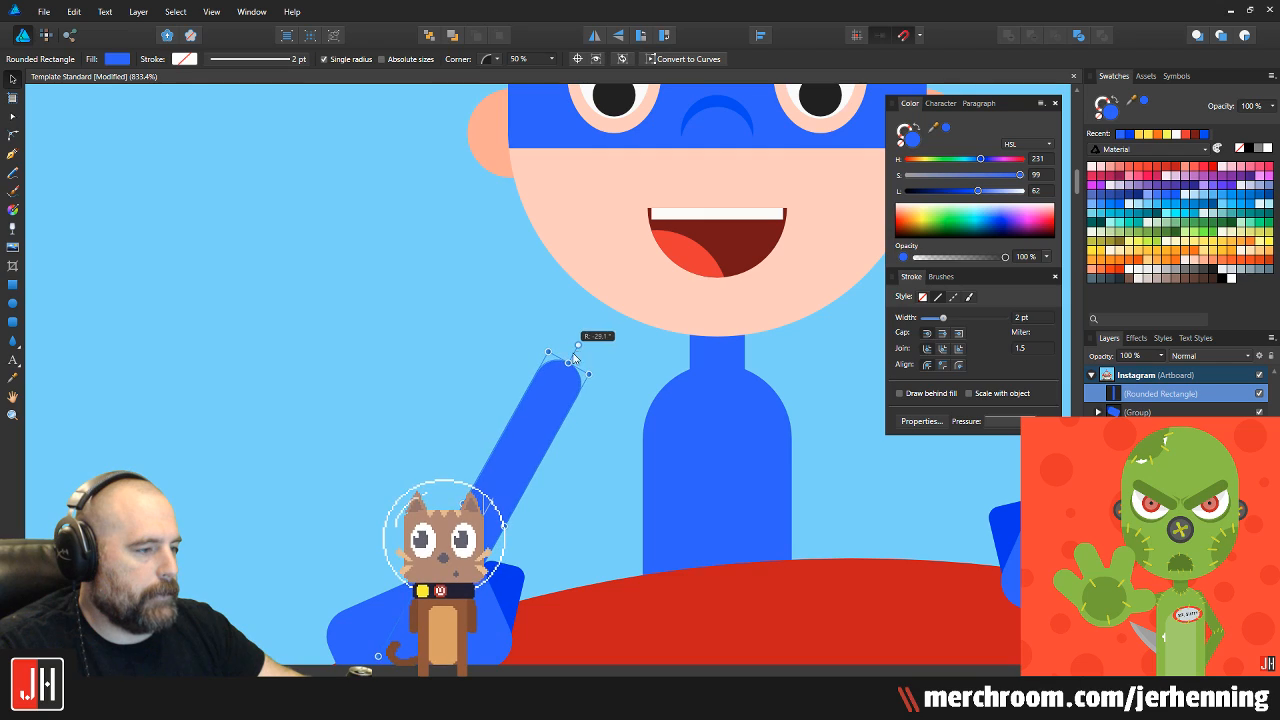
Tilt the arm further towards the torso, send it behind the glove, and reposition and slim it as a forearm
{"action": "scroll", "coordinate": [654, 330], "scroll_direction": "down", "scroll_amount": 3}
{"action": "left_click_drag", "start_coordinate": [688, 251], "coordinate": [686, 406]}
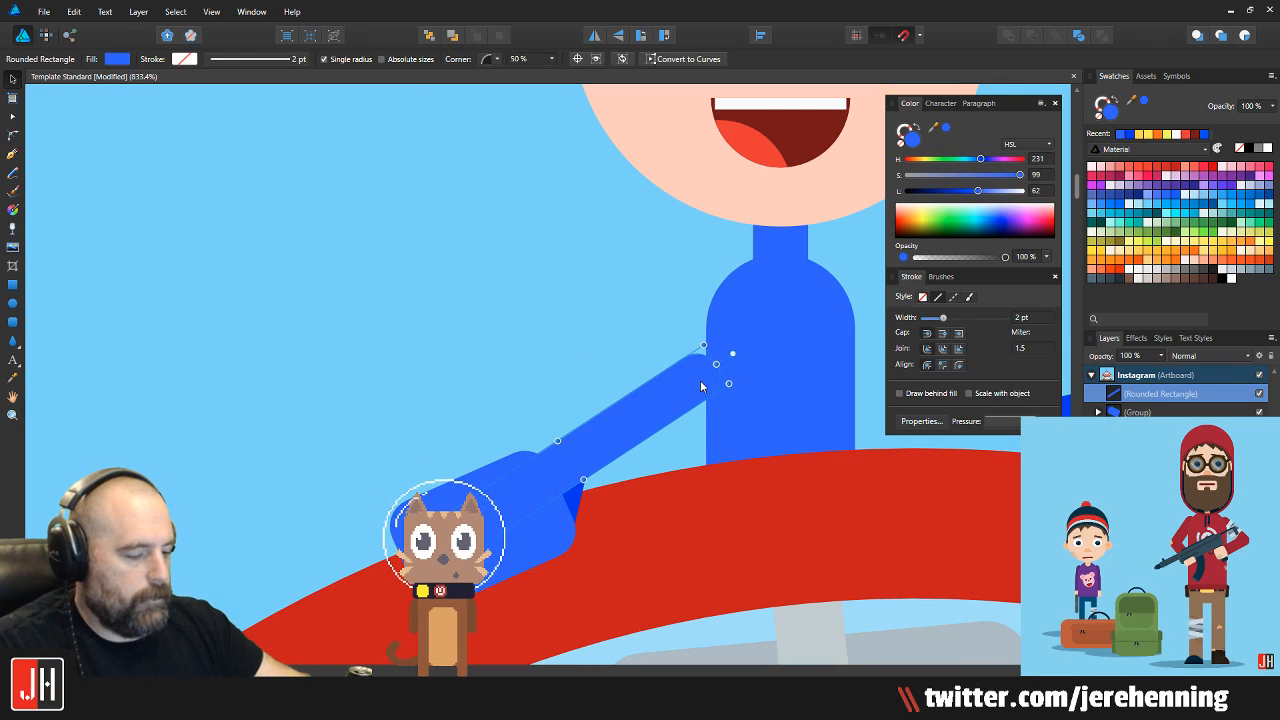
{"action": "key", "text": "ctrl+shift+["}
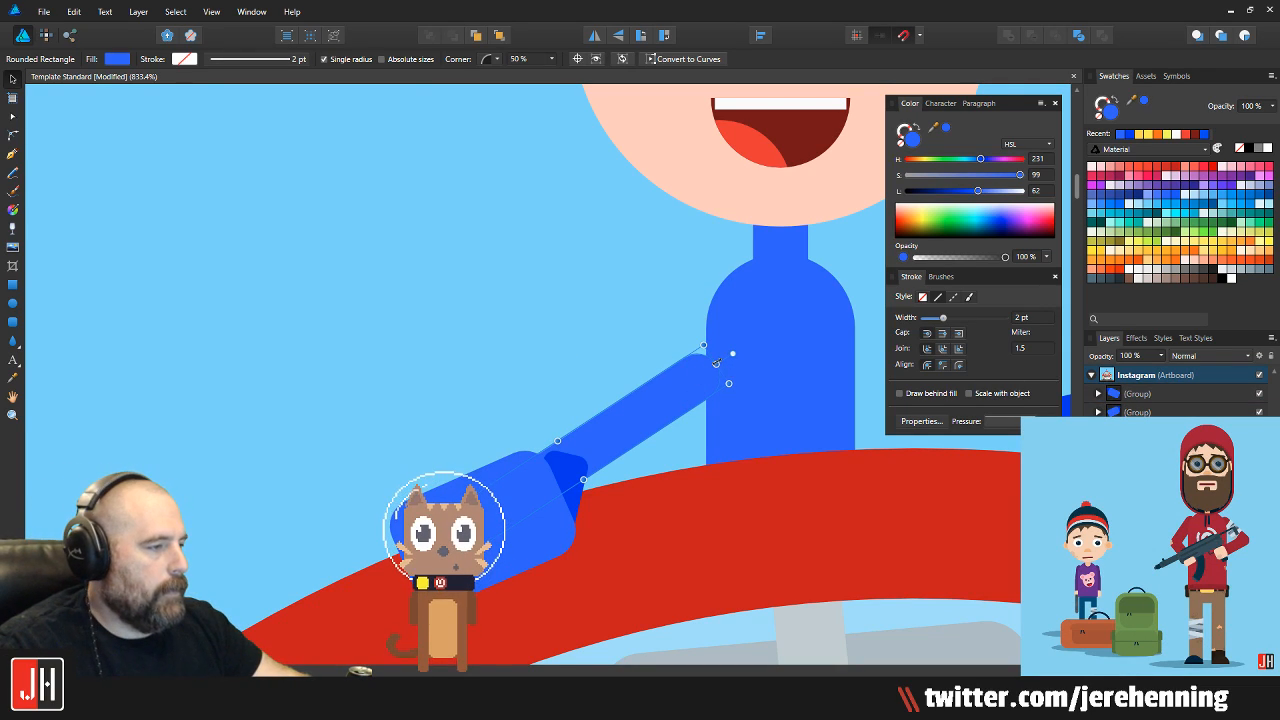
{"action": "left_click_drag", "start_coordinate": [716, 362], "coordinate": [643, 398]}
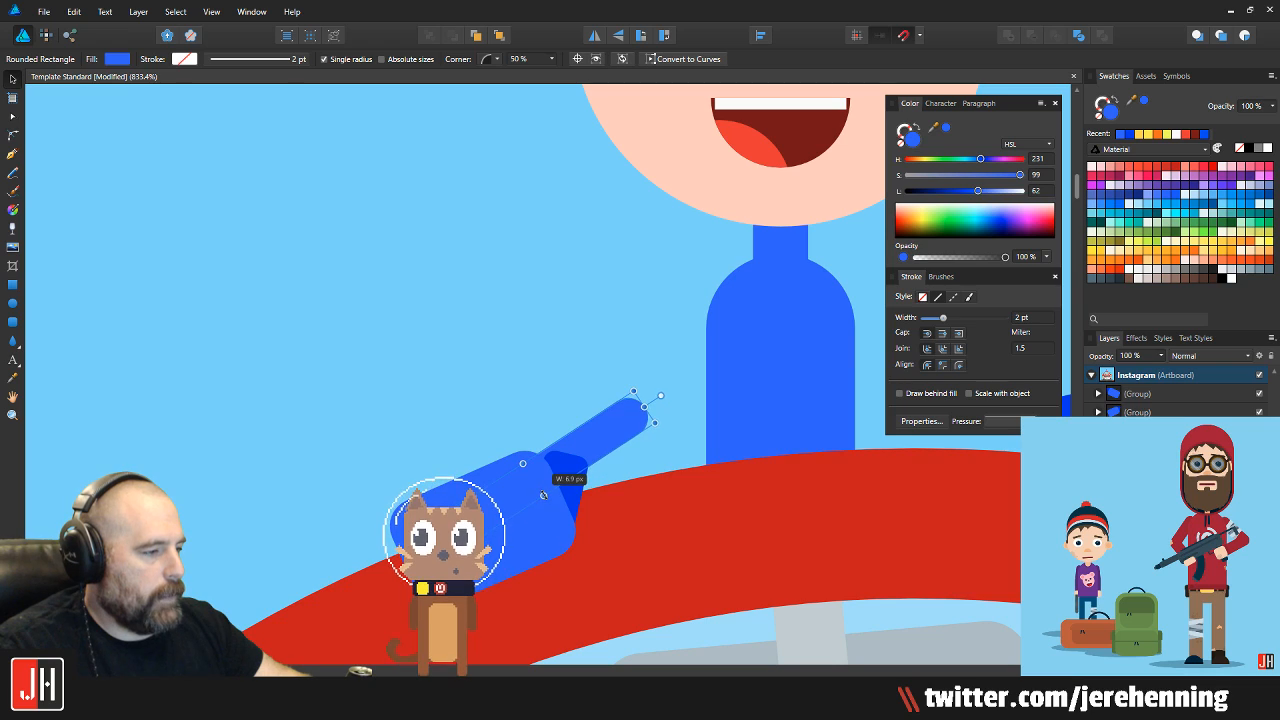
Duplicate the forearm, place the copy above it beside the torso, and rotate the copy to a steeper angle
{"action": "scroll", "coordinate": [570, 482], "scroll_direction": "up", "scroll_amount": 2}
{"action": "left_click_drag", "start_coordinate": [569, 440], "coordinate": [607, 335]}
{"action": "scroll", "coordinate": [604, 442], "scroll_direction": "down", "scroll_amount": 3}
{"action": "scroll", "coordinate": [556, 468], "scroll_direction": "up", "scroll_amount": 1}
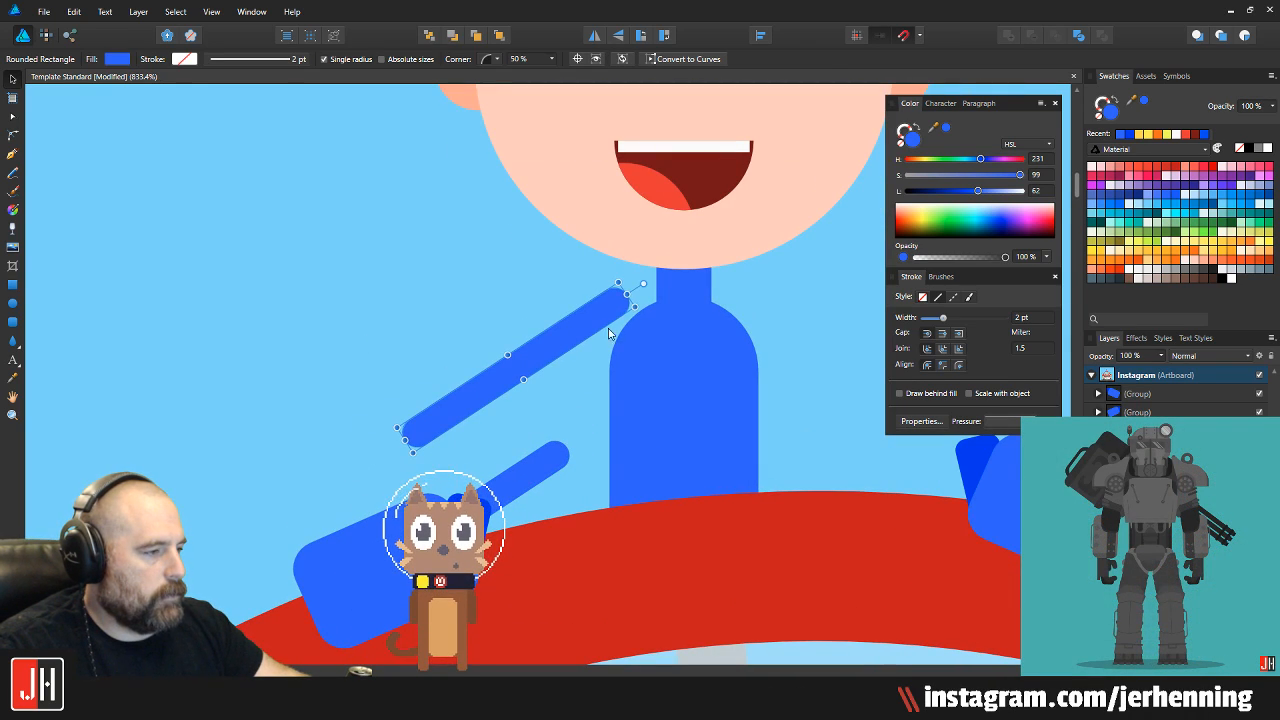
{"action": "left_click_drag", "start_coordinate": [641, 285], "coordinate": [571, 246]}
{"action": "scroll", "coordinate": [566, 306], "scroll_direction": "up", "scroll_amount": 5}
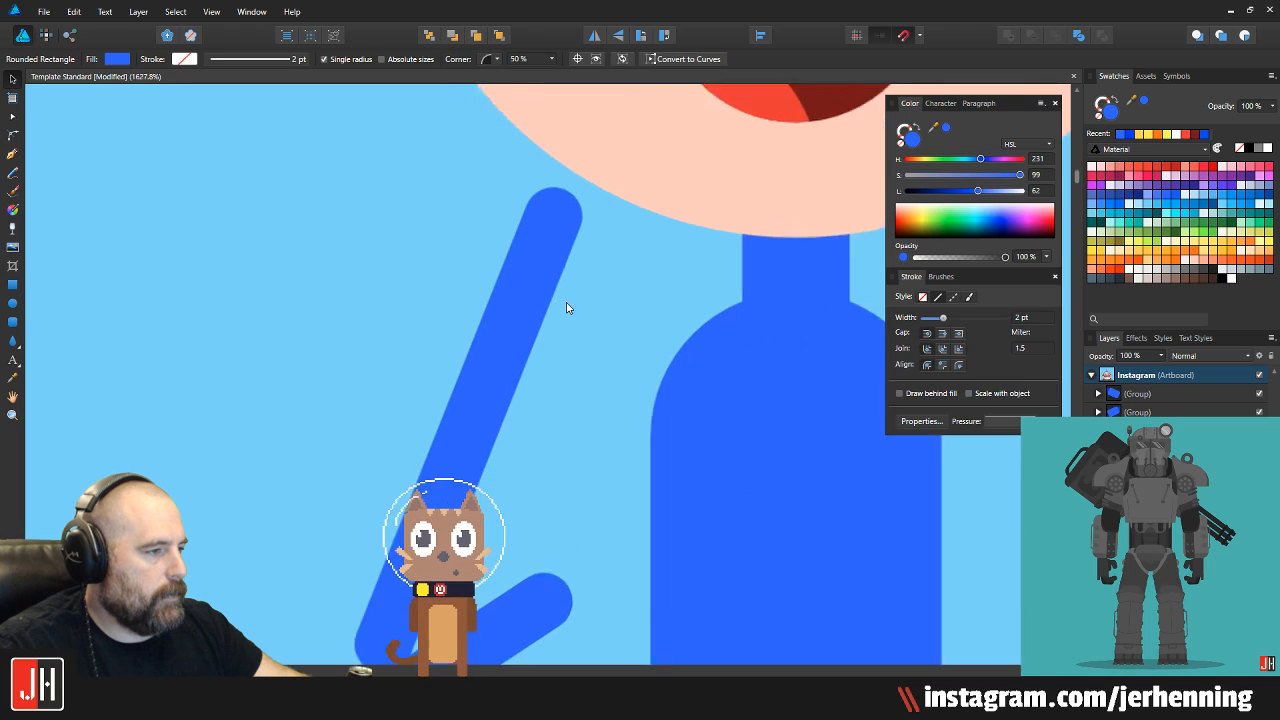
Fit the upper arm between the shoulder and the elbow, and reposition and rotate both arm segments together so they reach the glove
{"action": "scroll", "coordinate": [700, 462], "scroll_direction": "down", "scroll_amount": 4}
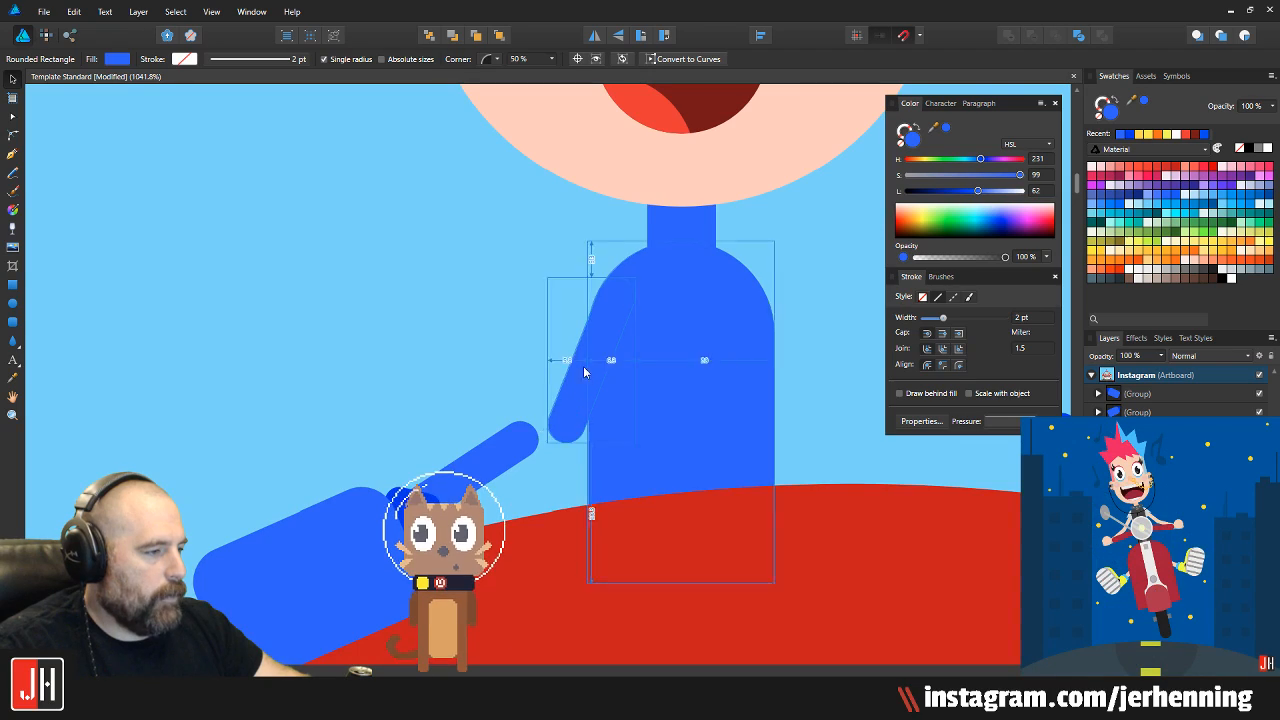
{"action": "scroll", "coordinate": [586, 357], "scroll_direction": "up", "scroll_amount": 3}
{"action": "left_click_drag", "start_coordinate": [663, 167], "coordinate": [705, 235]}
{"action": "left_click_drag", "start_coordinate": [487, 465], "coordinate": [465, 474]}
{"action": "left_click", "coordinate": [428, 505], "text": "shift"}
{"action": "left_click_drag", "start_coordinate": [590, 317], "coordinate": [582, 280]}
{"action": "left_click_drag", "start_coordinate": [309, 187], "coordinate": [320, 180]}
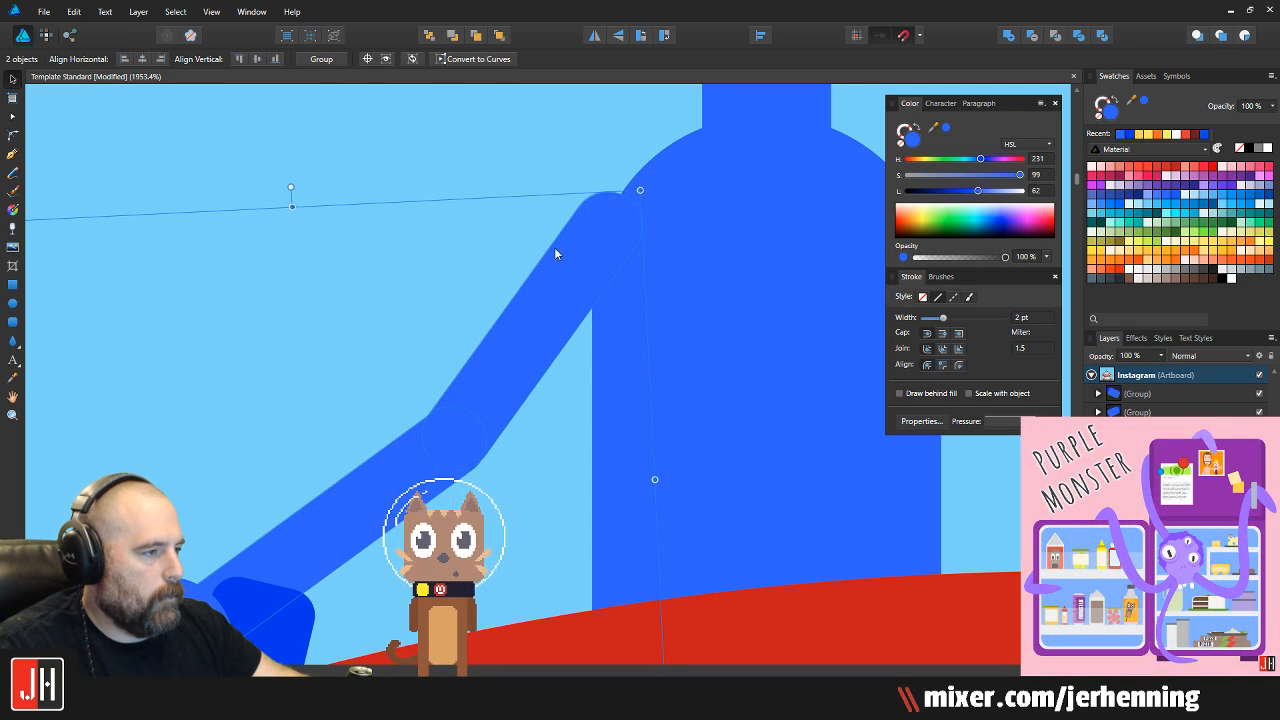
{"action": "scroll", "coordinate": [265, 521], "scroll_direction": "down", "scroll_amount": 5}
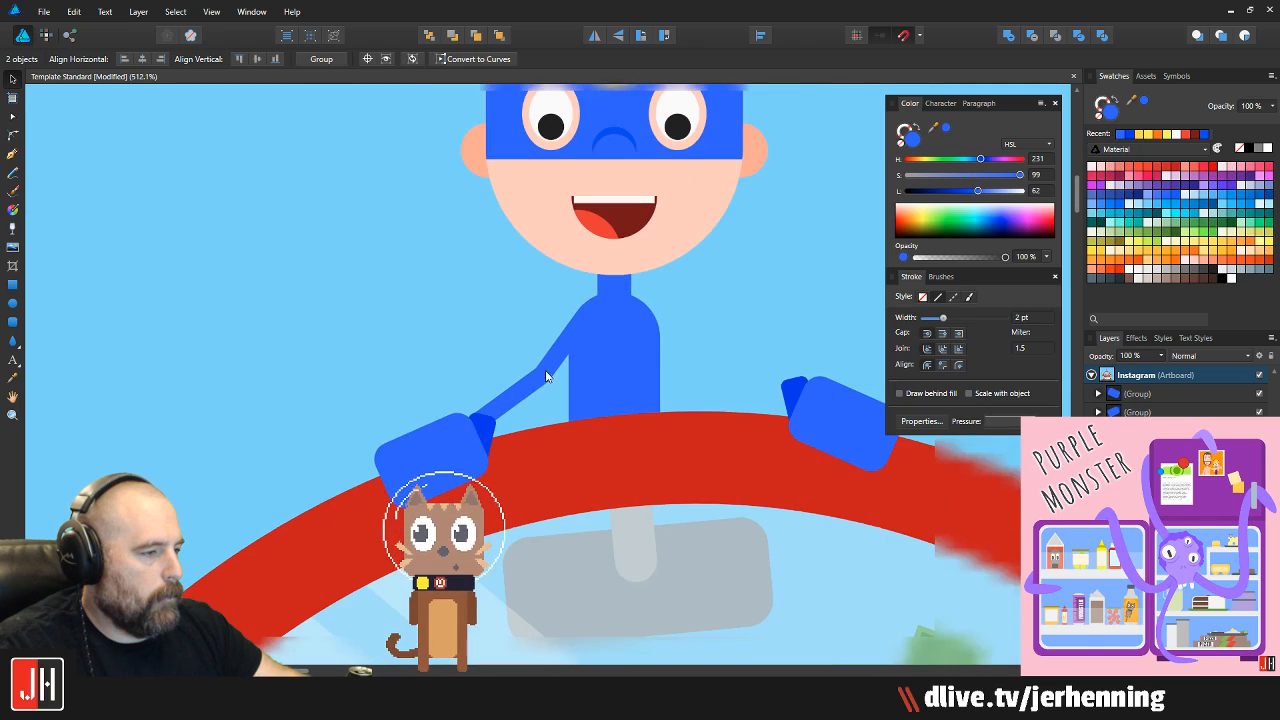
{"action": "left_click", "coordinate": [265, 521]}
{"action": "scroll", "coordinate": [265, 521], "scroll_direction": "down", "scroll_amount": 4}
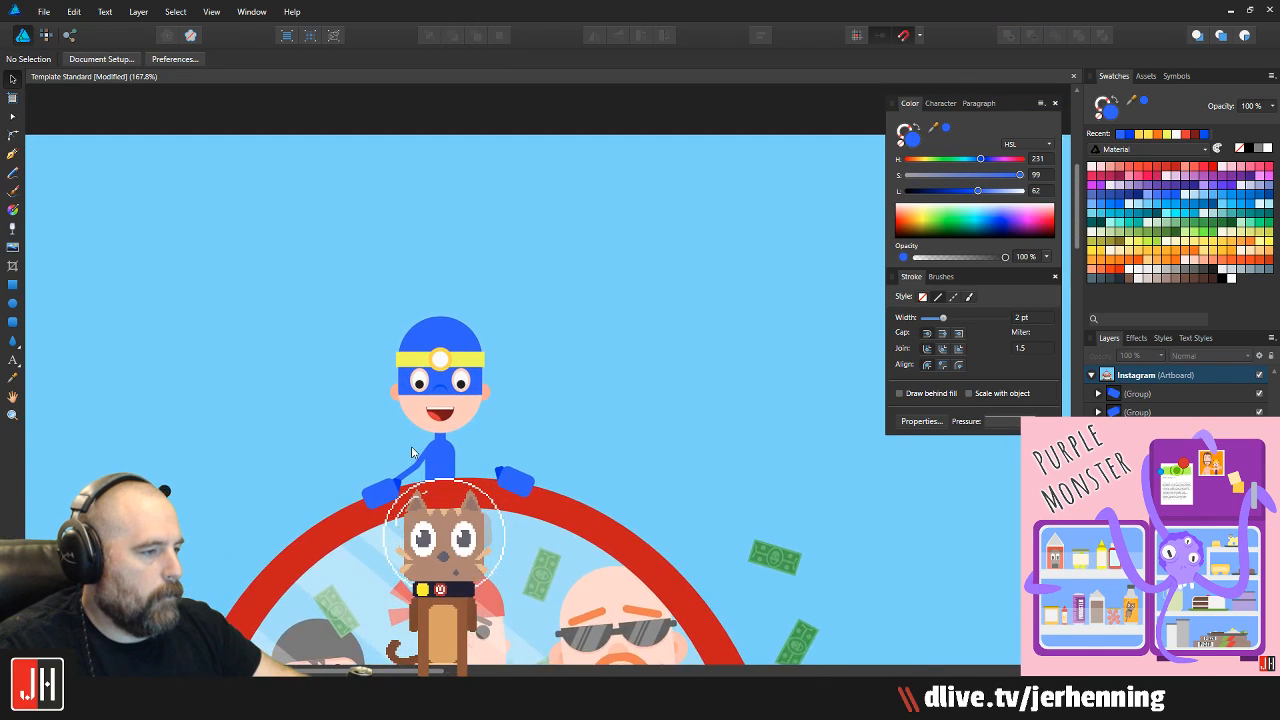
Shrink the left-hand glove slightly and tilt it to follow the curve of the red roof frame
{"action": "scroll", "coordinate": [405, 490], "scroll_direction": "up", "scroll_amount": 4}
{"action": "left_click", "coordinate": [328, 536]}
{"action": "scroll", "coordinate": [363, 518], "scroll_direction": "up", "scroll_amount": 3}
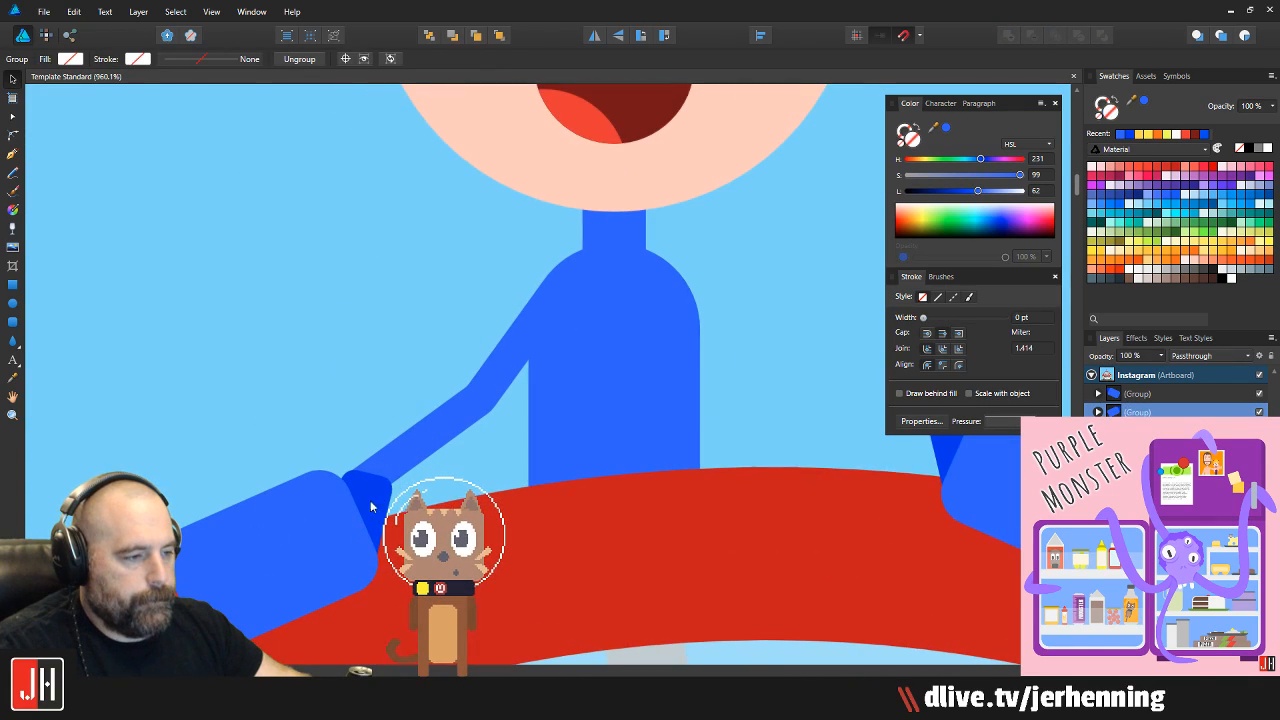
{"action": "left_click_drag", "start_coordinate": [393, 461], "coordinate": [378, 484]}
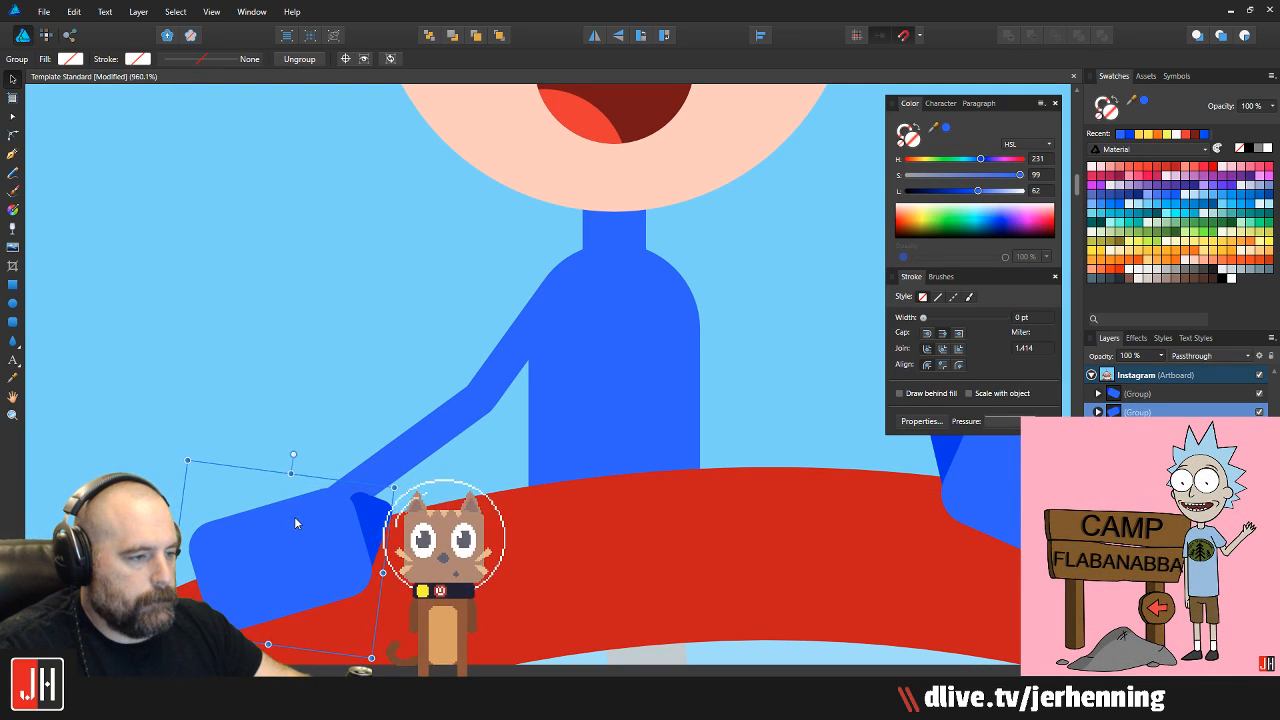
{"action": "key", "text": "ctrl+d"}
{"action": "scroll", "coordinate": [390, 426], "scroll_direction": "down", "scroll_amount": 3}
{"action": "scroll", "coordinate": [439, 380], "scroll_direction": "up", "scroll_amount": 2}
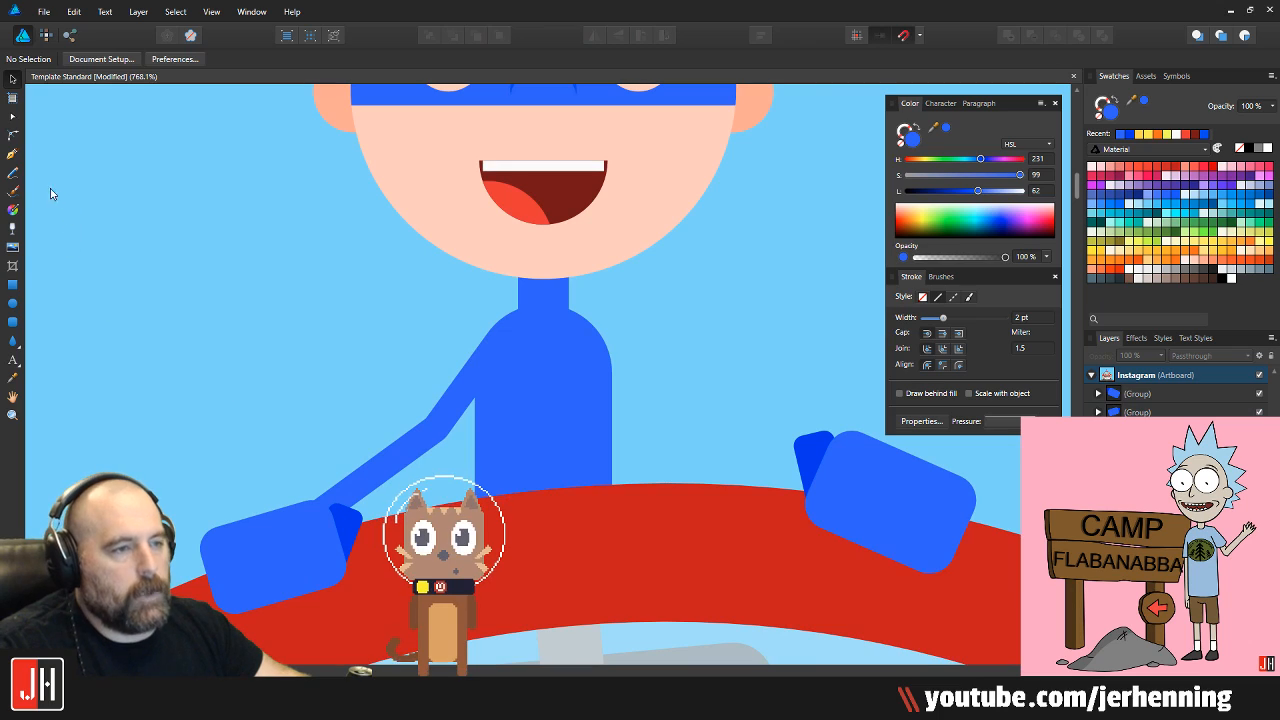
Draw a closed angular shape over the left-hand wrist with the Pen tool and fill it with the headband's yellow
{"action": "left_click", "coordinate": [14, 153]}
{"action": "left_click_drag", "start_coordinate": [331, 499], "coordinate": [538, 527]}
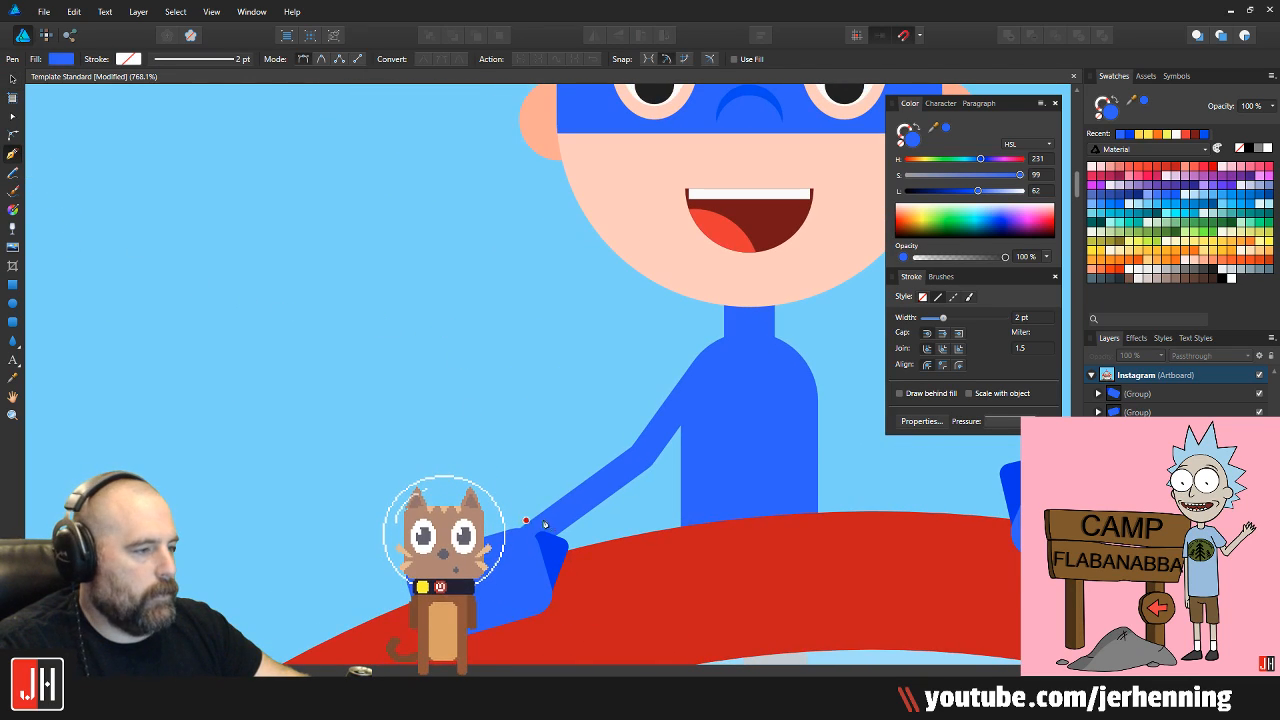
{"action": "left_click", "coordinate": [667, 575]}
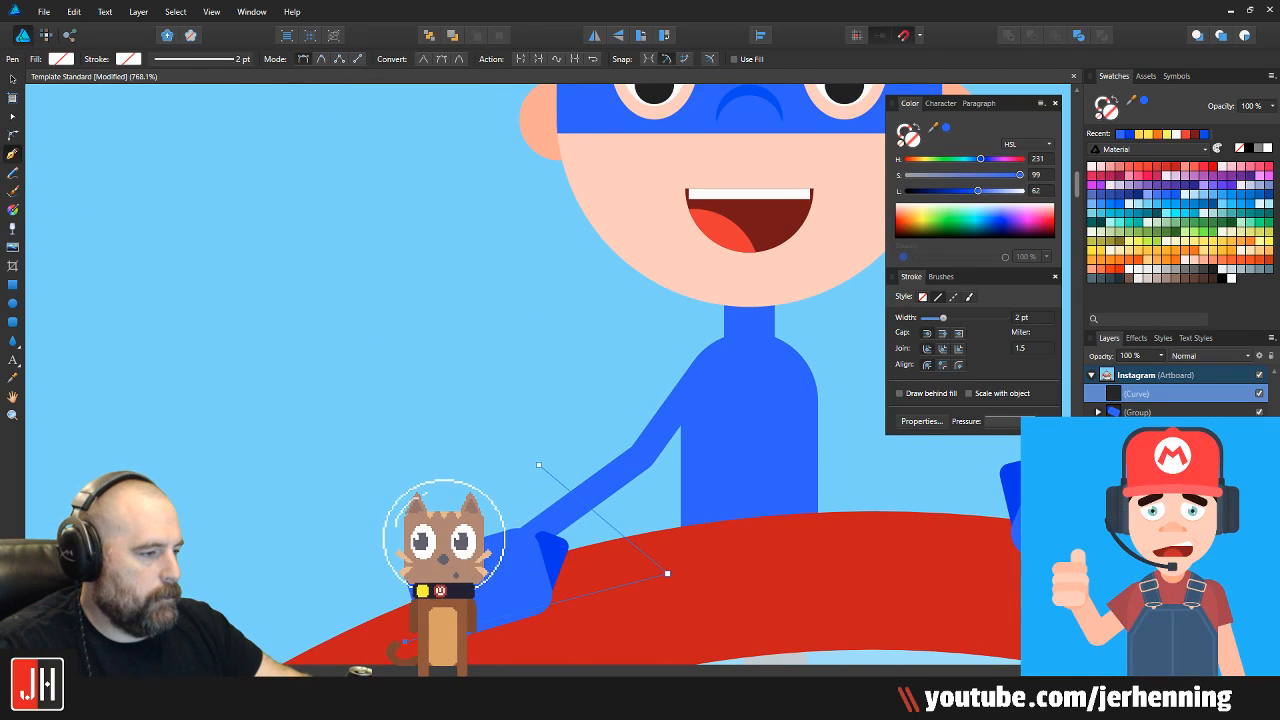
{"action": "left_click_drag", "start_coordinate": [586, 474], "coordinate": [565, 548]}
{"action": "key", "text": "i"}
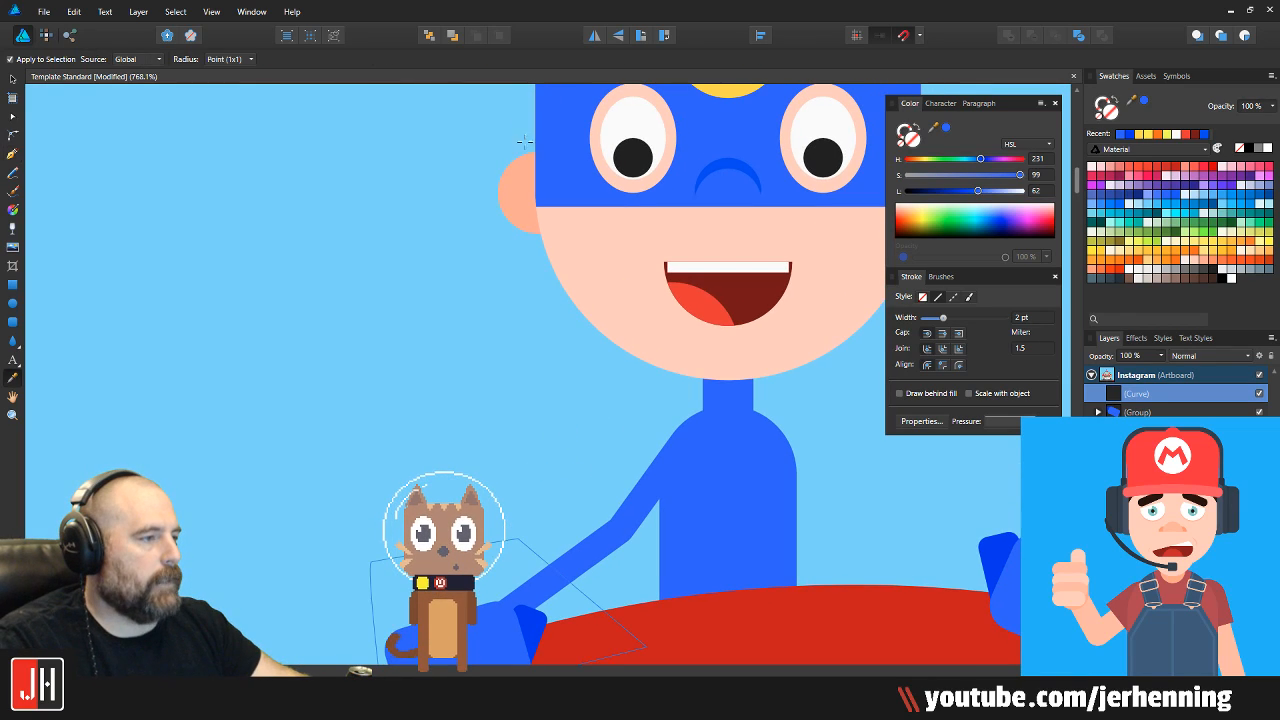
{"action": "left_click", "coordinate": [728, 90]}
{"action": "left_click_drag", "start_coordinate": [660, 311], "coordinate": [615, 381]}
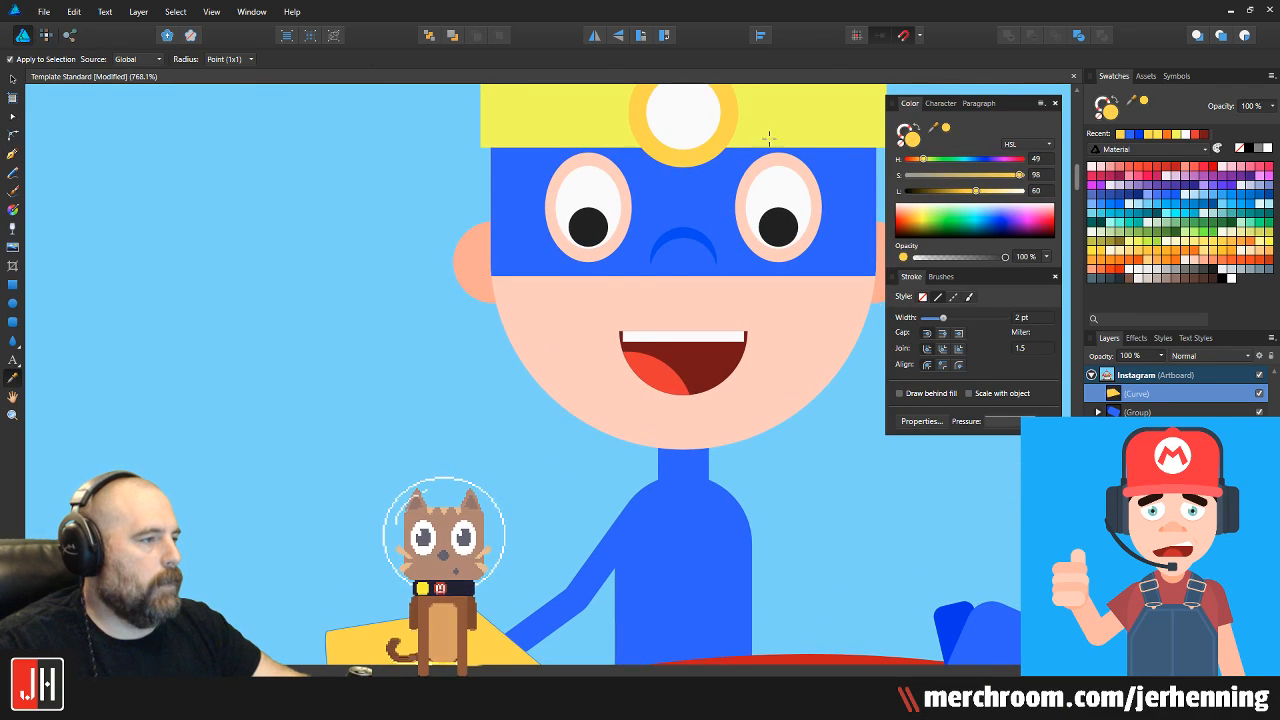
{"action": "left_click_drag", "start_coordinate": [591, 428], "coordinate": [560, 171]}
Cut the yellow shape and paste it inside the left-hand forearm as a clipped cuff
{"action": "key", "text": "ctrl+x"}
{"action": "key", "text": "v"}
{"action": "left_click", "coordinate": [532, 345]}
{"action": "key", "text": "ctrl+alt+v"}
{"action": "key", "text": "ctrl+d"}
{"action": "scroll", "coordinate": [462, 318], "scroll_direction": "down", "scroll_amount": 4}
{"action": "scroll", "coordinate": [480, 323], "scroll_direction": "up", "scroll_amount": 3}
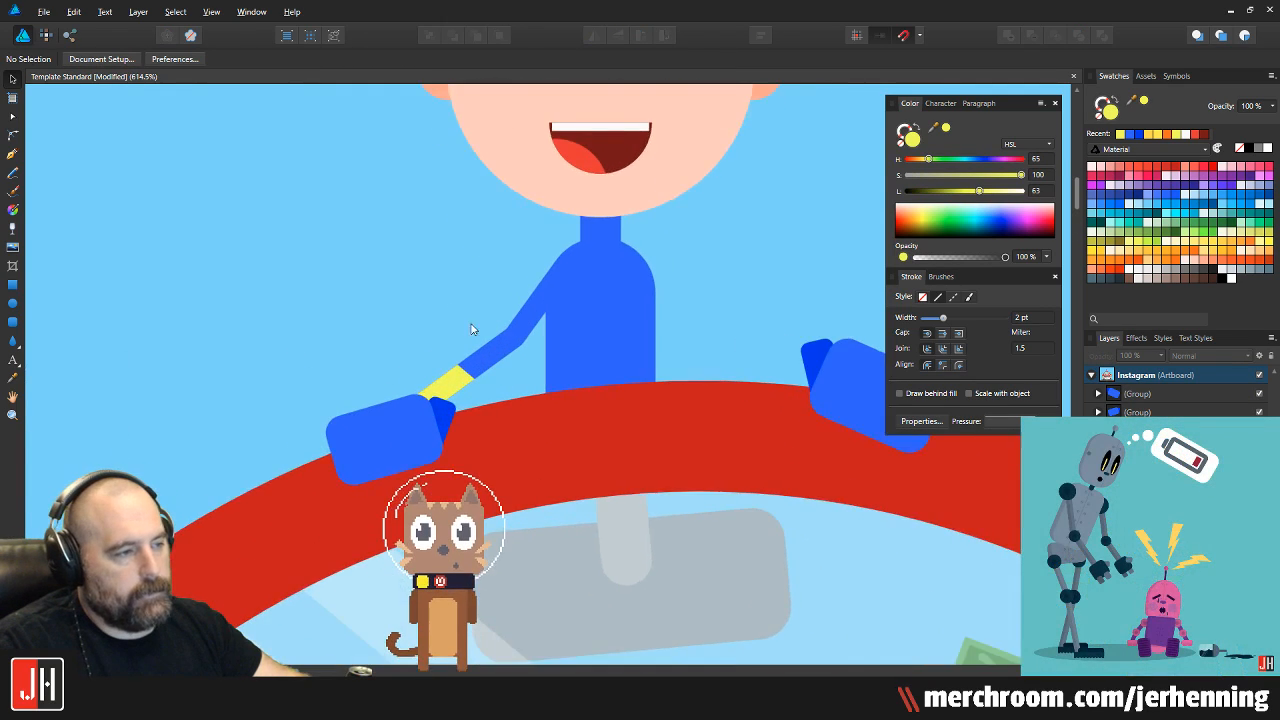
{"action": "left_click_drag", "start_coordinate": [342, 431], "coordinate": [425, 382]}
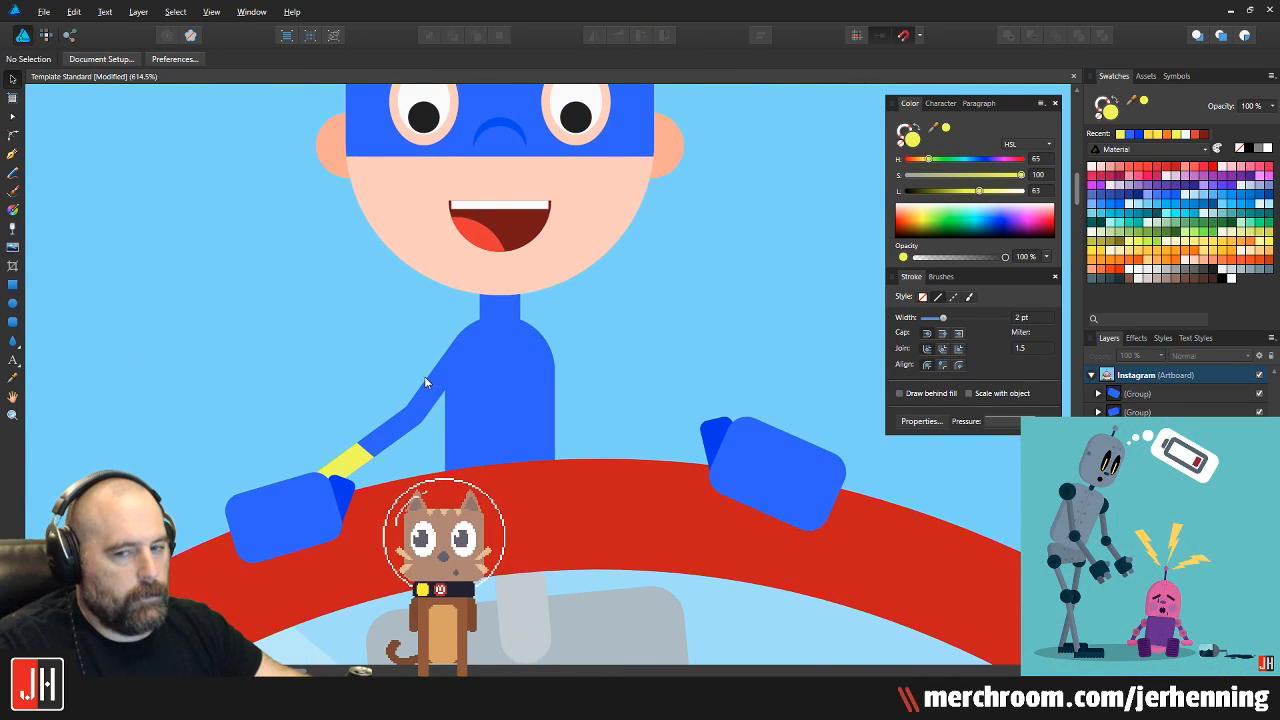
{"action": "scroll", "coordinate": [425, 382], "scroll_direction": "down", "scroll_amount": 1}
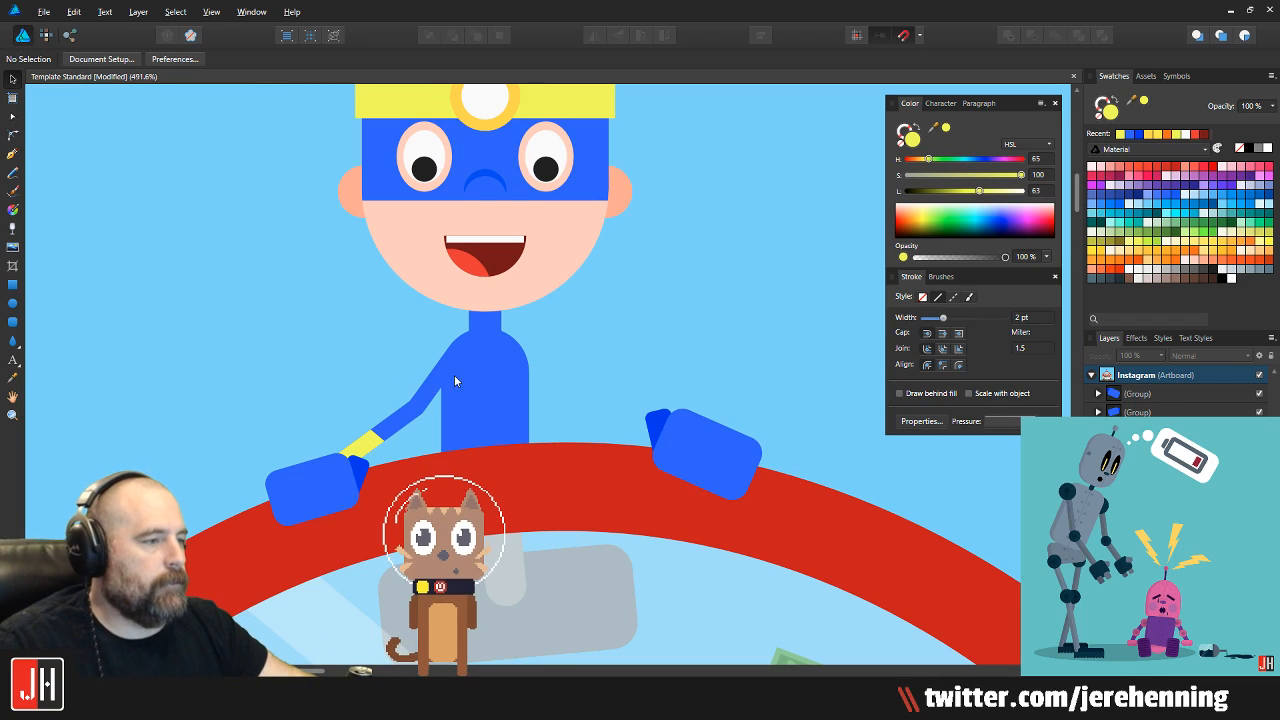
Duplicate both arm segments to the other side of the torso, flip the copy horizontally and rotate it towards the right-hand glove
{"action": "scroll", "coordinate": [455, 400], "scroll_direction": "up", "scroll_amount": 2}
{"action": "left_click", "coordinate": [490, 431]}
{"action": "key", "text": "ctrl+d"}
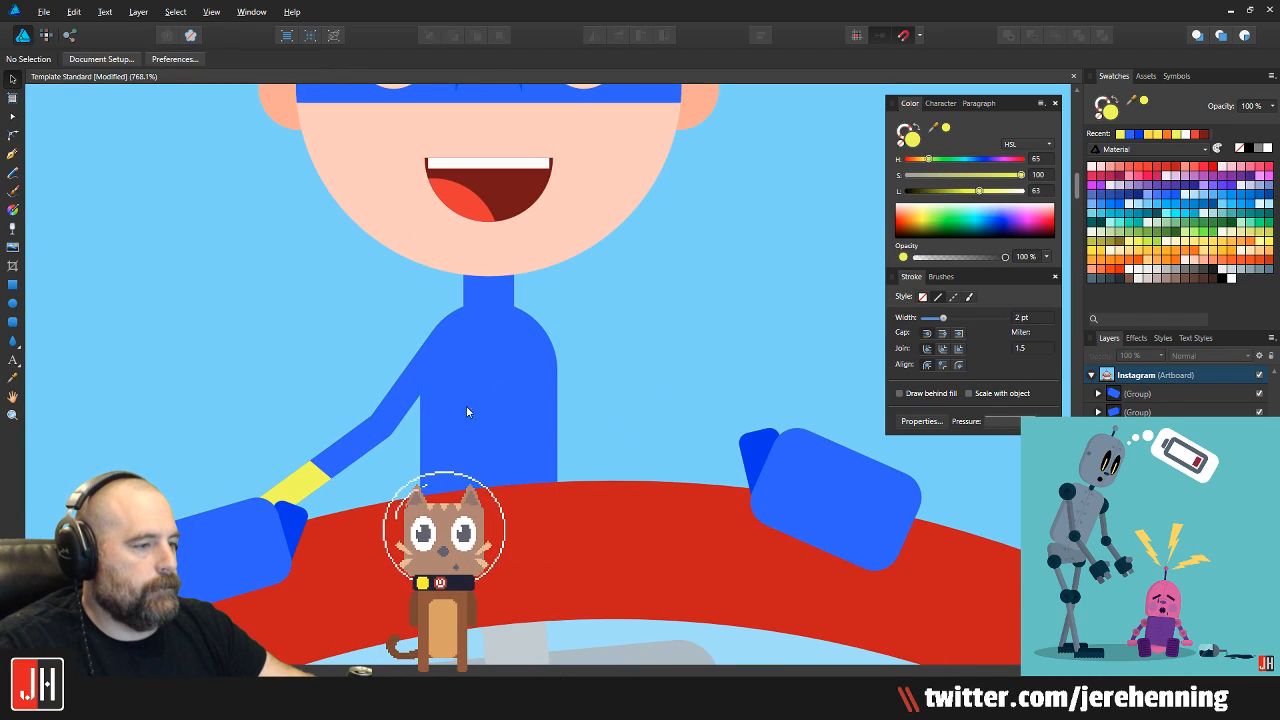
{"action": "left_click", "coordinate": [302, 483]}
{"action": "left_click", "coordinate": [403, 386], "text": "shift"}
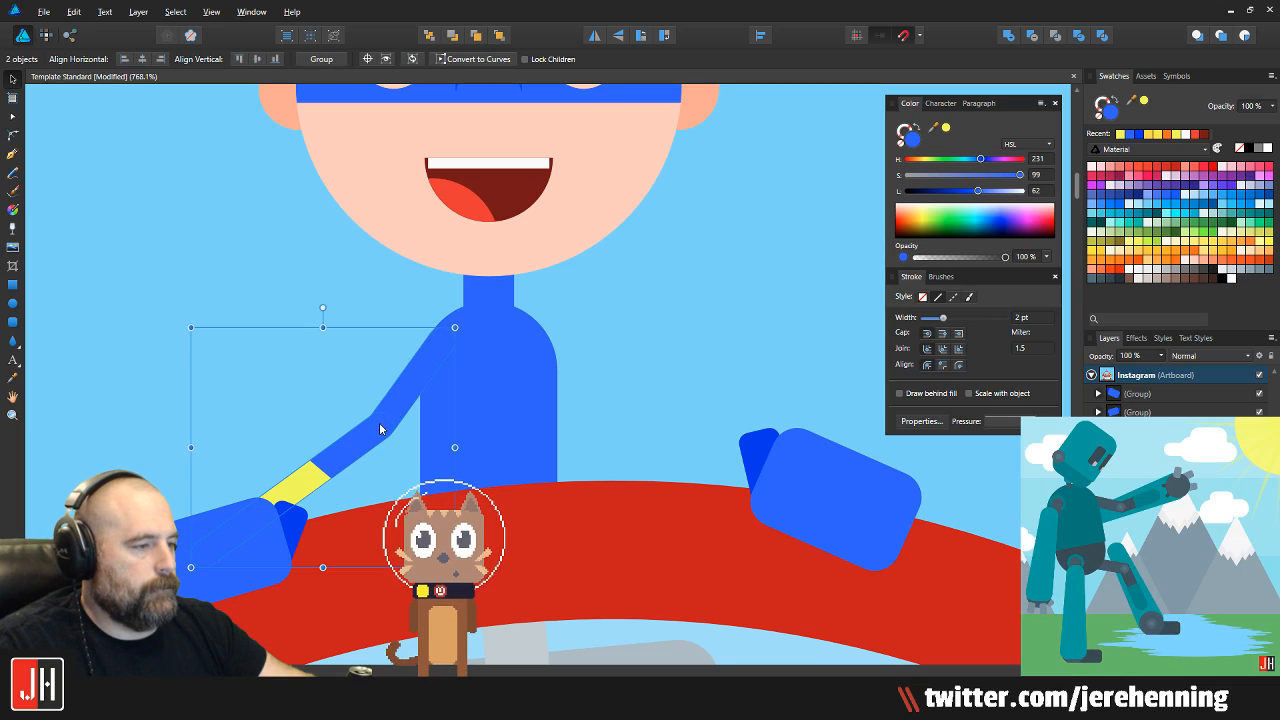
{"action": "left_click_drag", "start_coordinate": [379, 422], "coordinate": [705, 397]}
{"action": "left_click", "coordinate": [594, 35]}
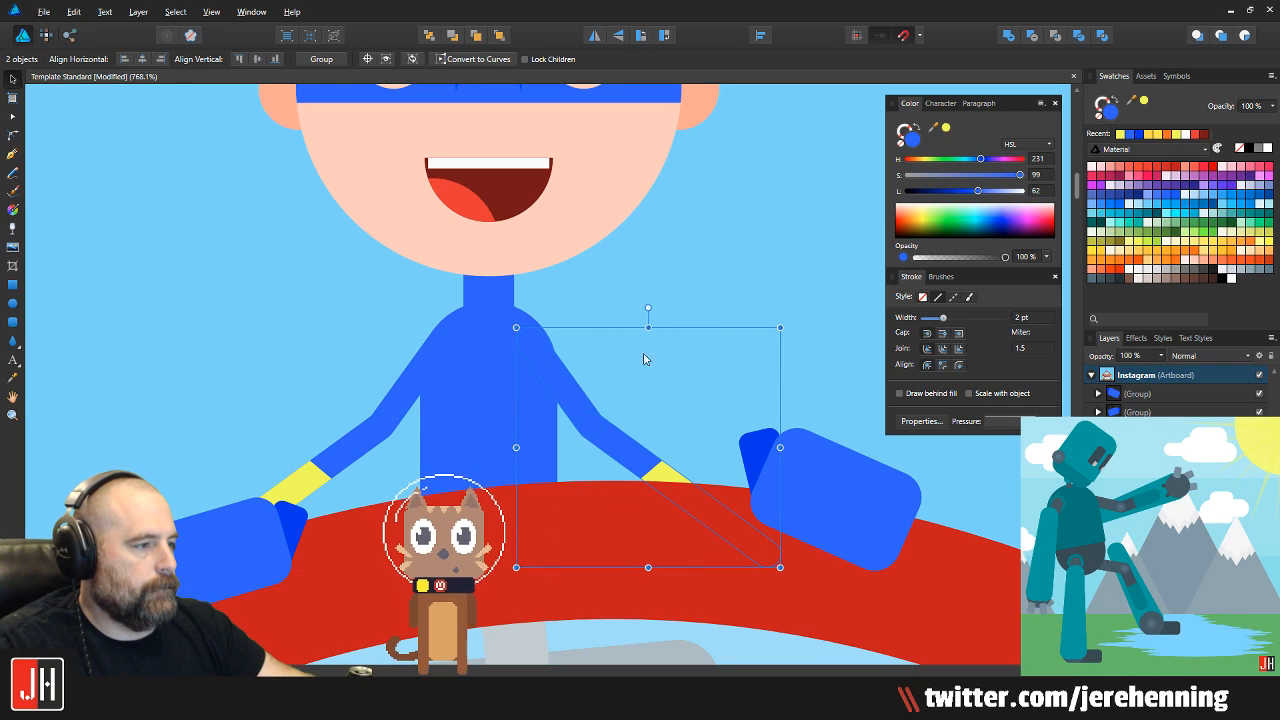
{"action": "left_click_drag", "start_coordinate": [647, 309], "coordinate": [572, 312]}
{"action": "scroll", "coordinate": [543, 384], "scroll_direction": "up", "scroll_amount": 3}
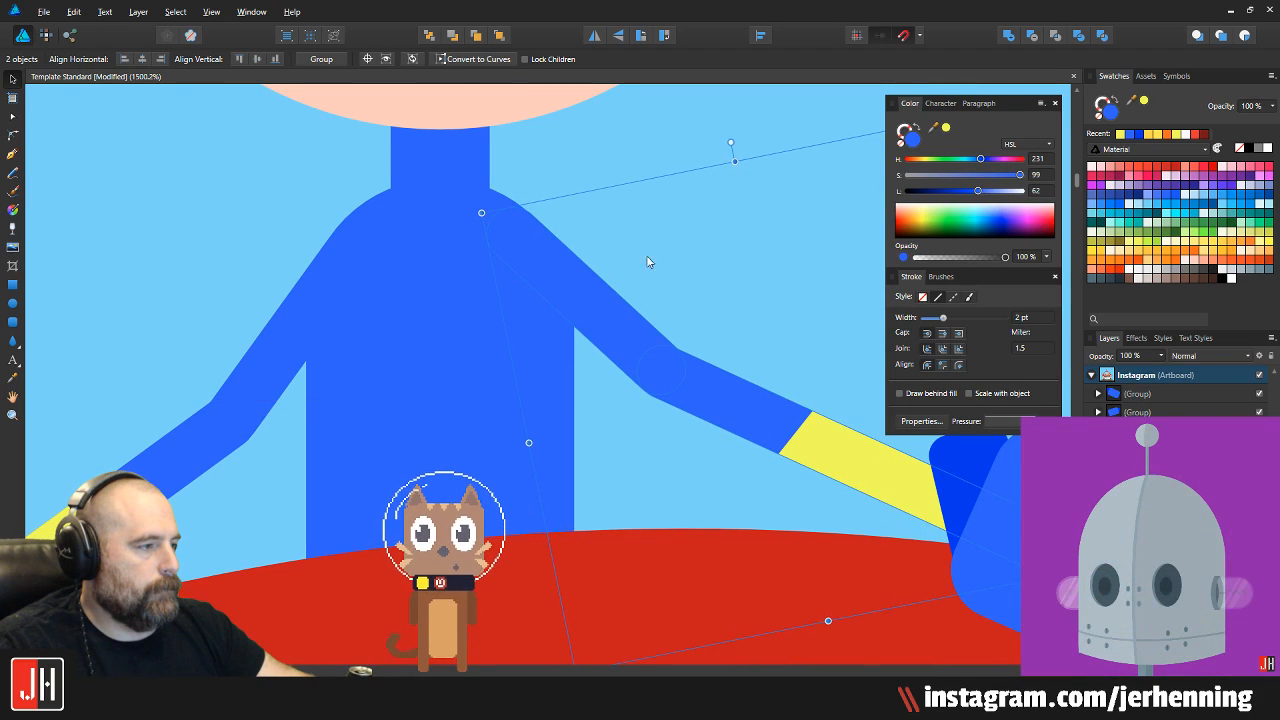
{"action": "scroll", "coordinate": [645, 262], "scroll_direction": "down", "scroll_amount": 3}
{"action": "scroll", "coordinate": [793, 446], "scroll_direction": "up", "scroll_amount": 2}
Shrink the right-hand glove, move it closer to the torso over the cuff, and rotate it about 5° along the roof
{"action": "left_click", "coordinate": [793, 446]}
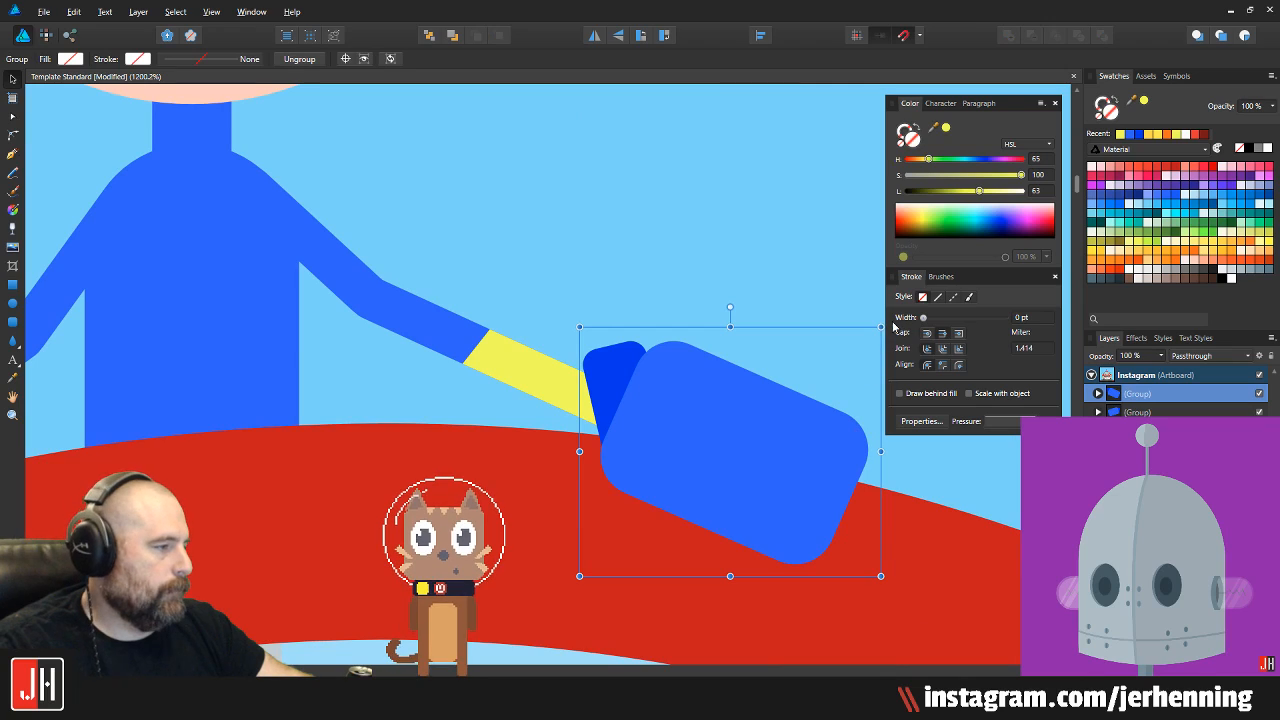
{"action": "left_click_drag", "start_coordinate": [878, 326], "coordinate": [695, 400]}
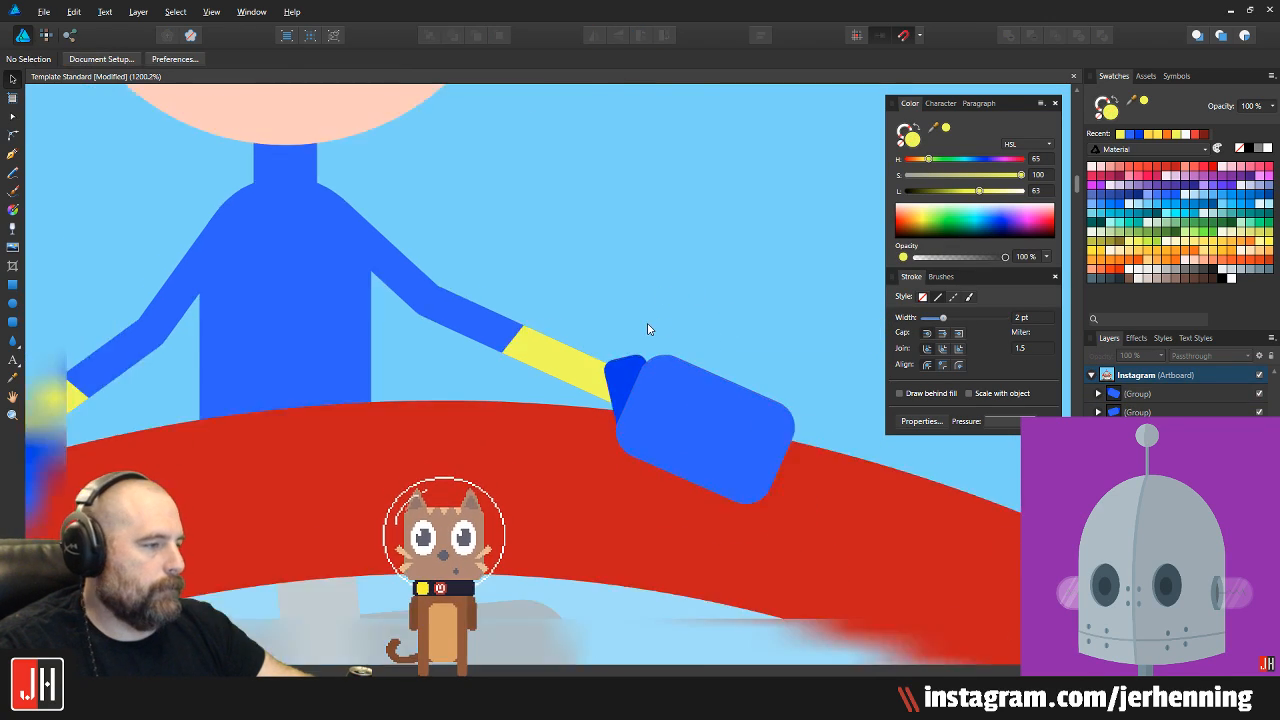
{"action": "scroll", "coordinate": [649, 325], "scroll_direction": "down", "scroll_amount": 3}
{"action": "scroll", "coordinate": [654, 368], "scroll_direction": "up", "scroll_amount": 2}
{"action": "left_click", "coordinate": [634, 376]}
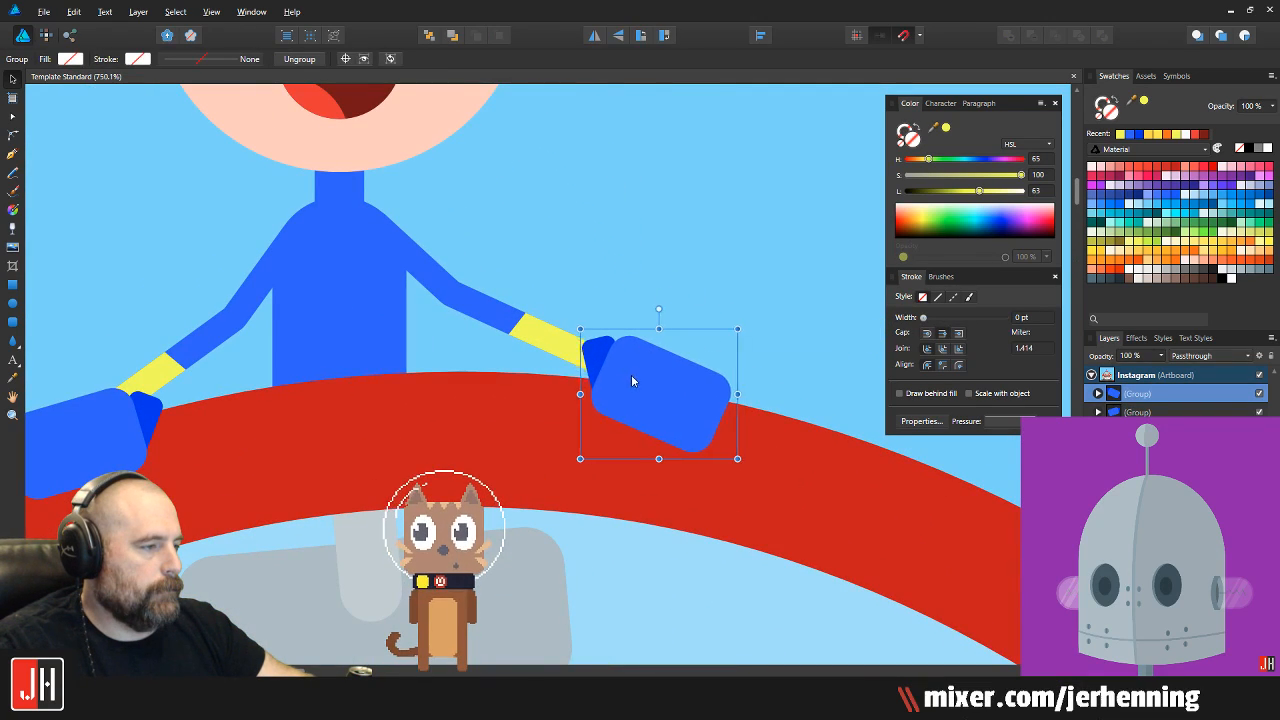
{"action": "left_click_drag", "start_coordinate": [634, 298], "coordinate": [626, 298]}
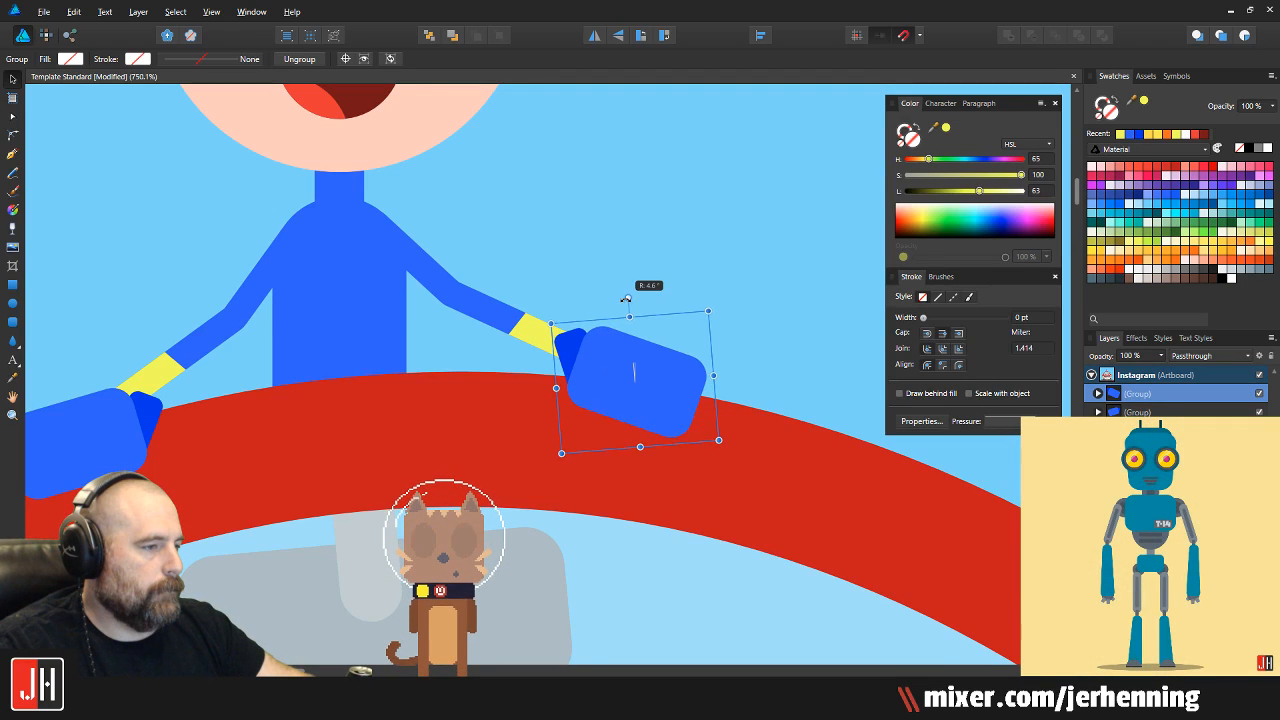
{"action": "left_click", "coordinate": [678, 231]}
Review the hero's pose and proportions against the car roof and the passengers behind the windshield
{"action": "scroll", "coordinate": [678, 231], "scroll_direction": "down", "scroll_amount": 6}
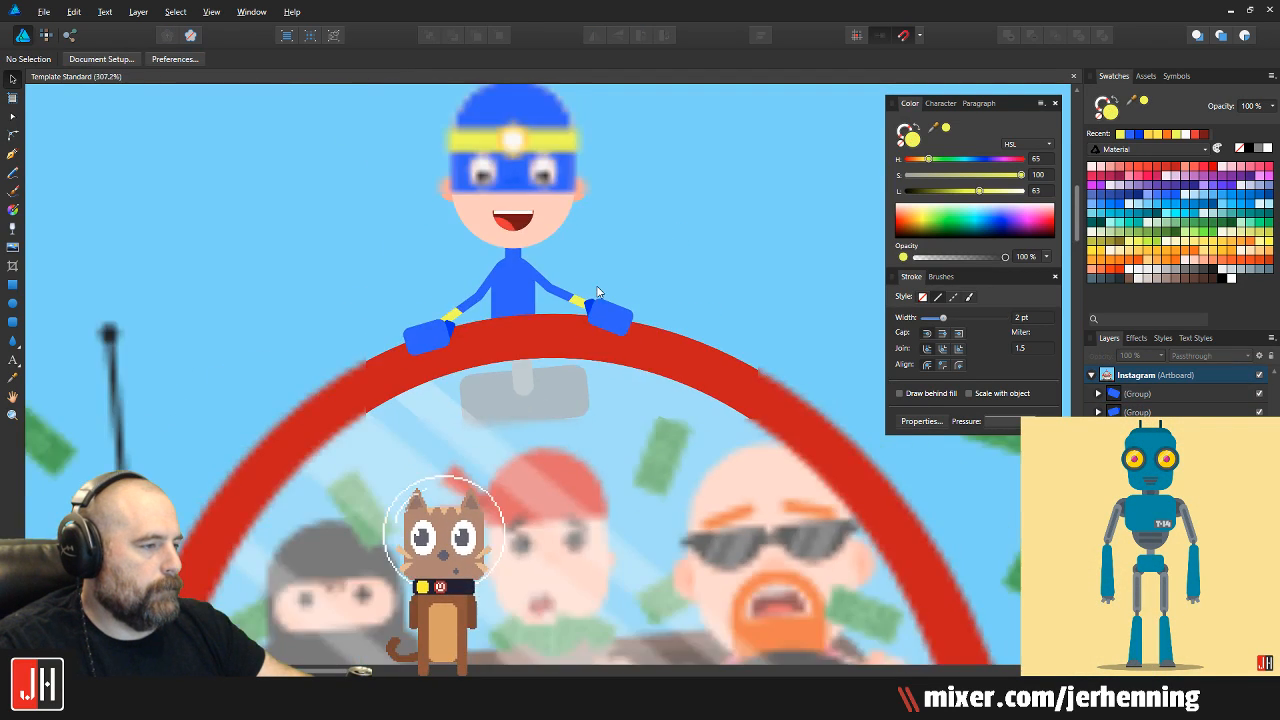
{"action": "scroll", "coordinate": [529, 318], "scroll_direction": "up", "scroll_amount": 4}
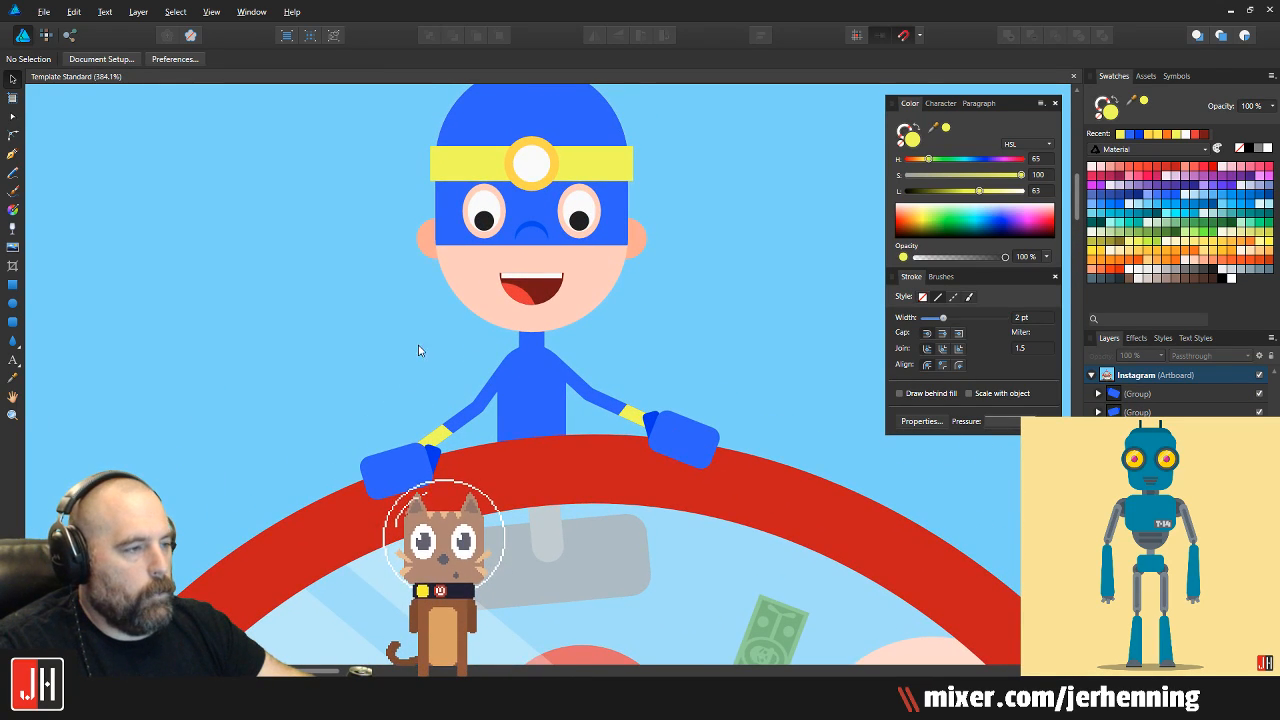
{"action": "scroll", "coordinate": [423, 343], "scroll_direction": "down", "scroll_amount": 3}
{"action": "scroll", "coordinate": [443, 403], "scroll_direction": "up", "scroll_amount": 2}
{"action": "scroll", "coordinate": [475, 433], "scroll_direction": "down", "scroll_amount": 1}
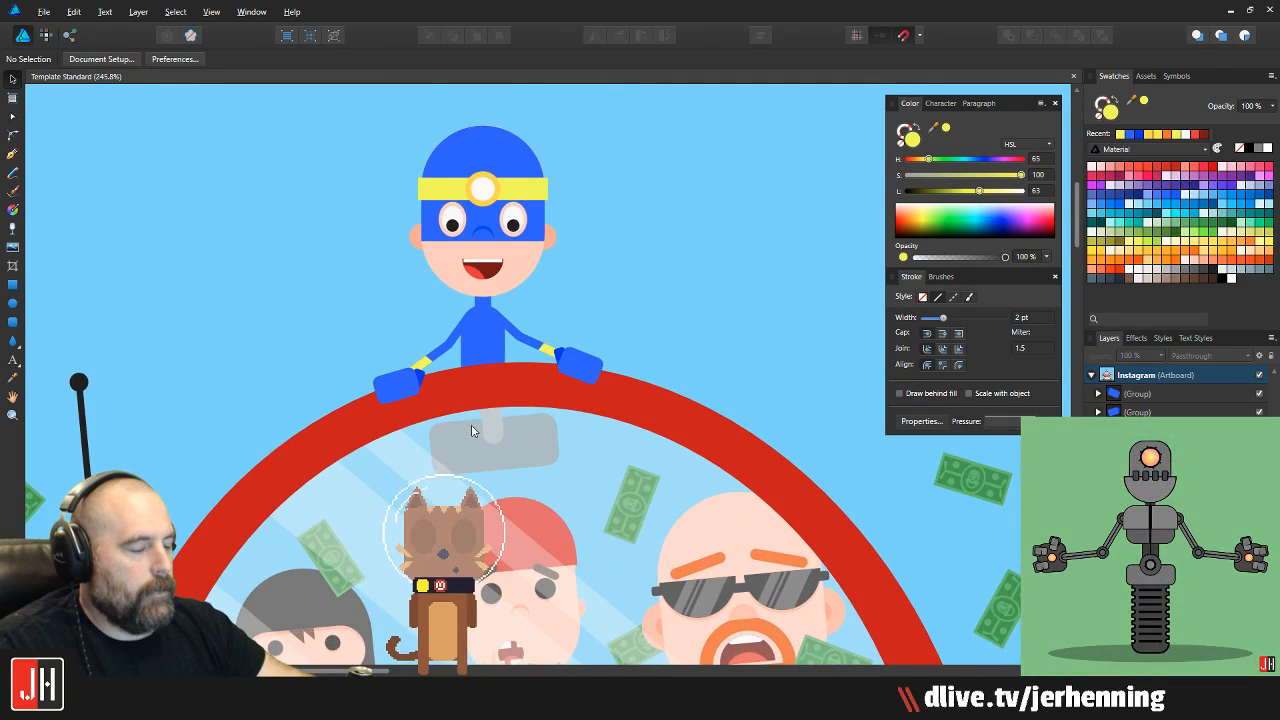
{"action": "left_click_drag", "start_coordinate": [475, 433], "coordinate": [479, 311]}
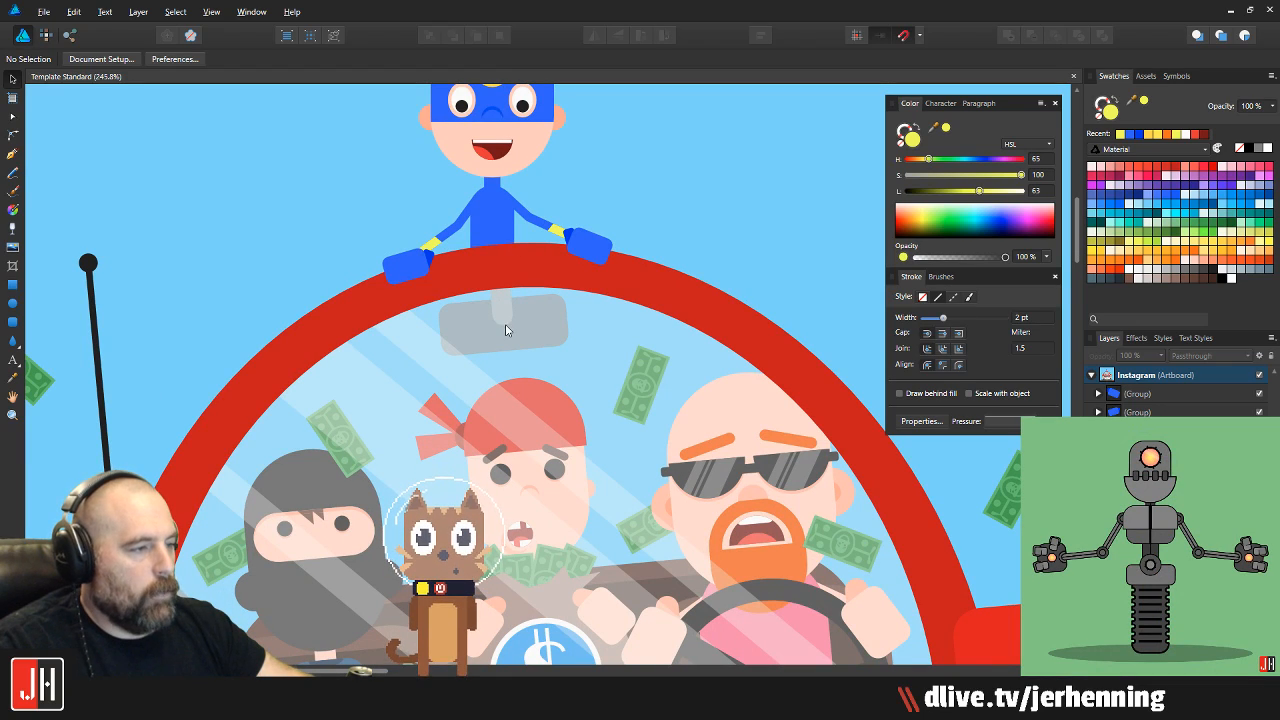
{"action": "left_click_drag", "start_coordinate": [623, 200], "coordinate": [634, 308]}
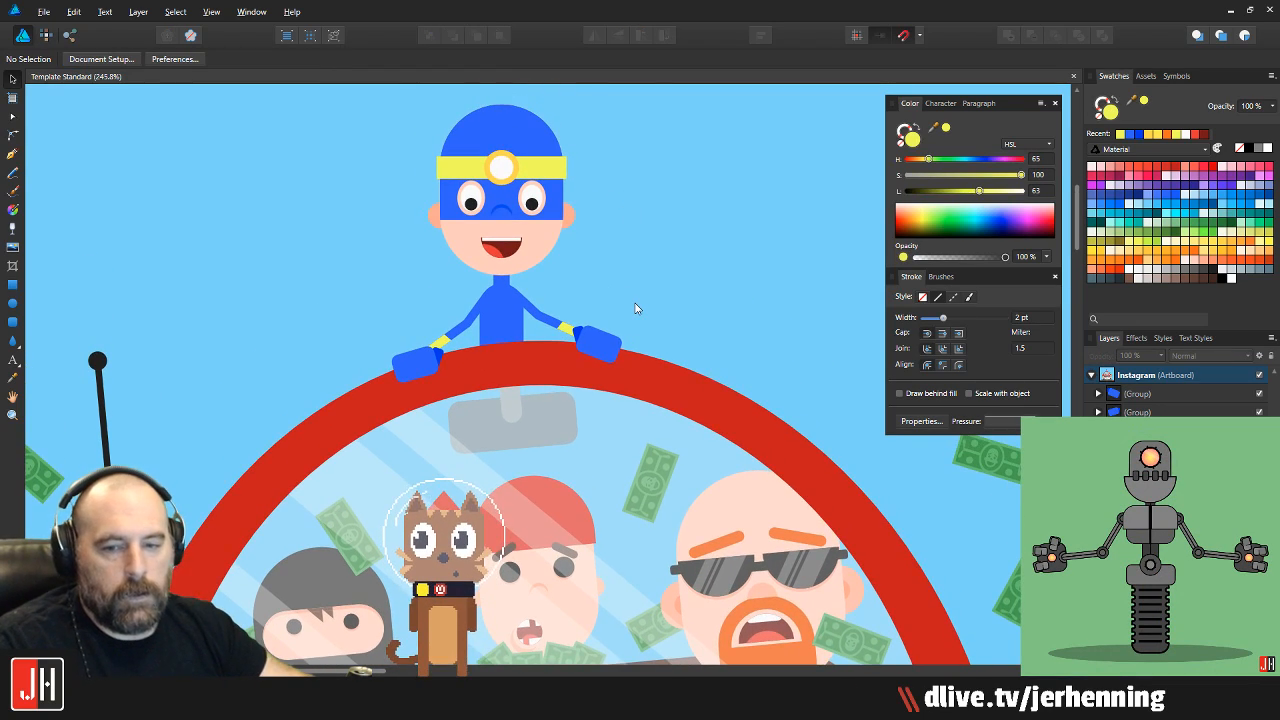
{"action": "scroll", "coordinate": [634, 308], "scroll_direction": "down", "scroll_amount": 2}
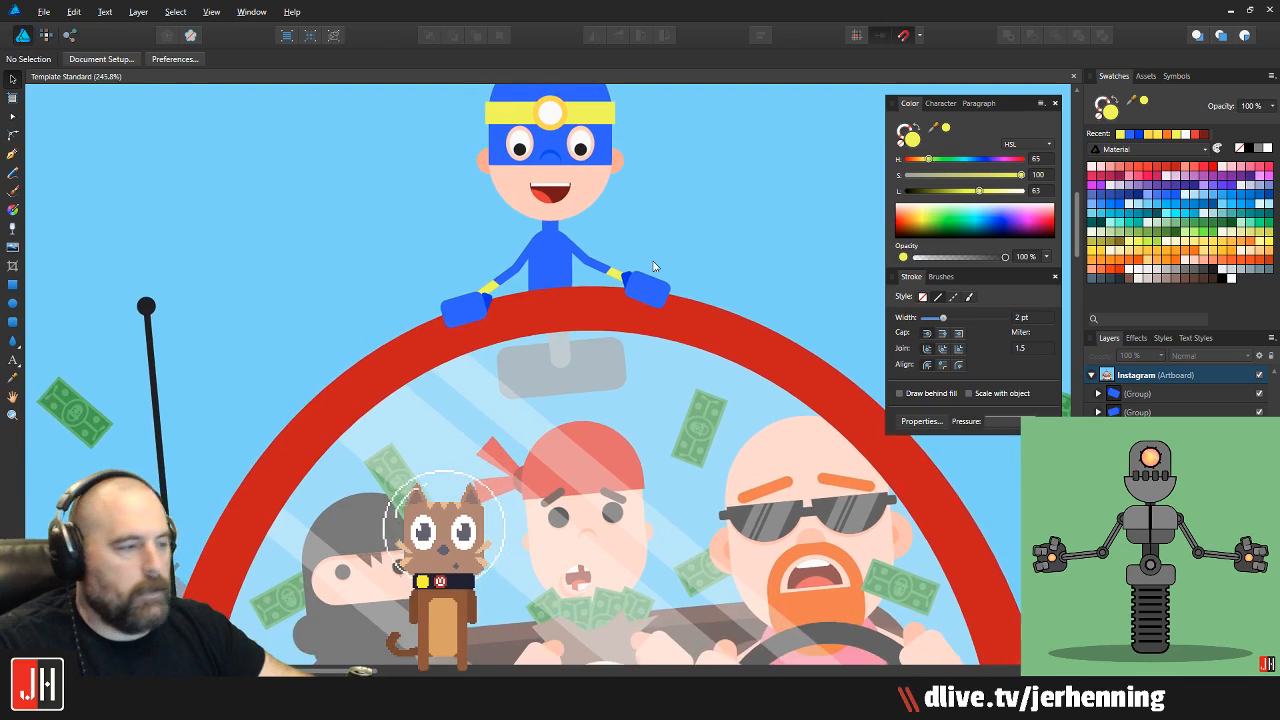
{"action": "scroll", "coordinate": [572, 299], "scroll_direction": "up", "scroll_amount": 2}
{"action": "scroll", "coordinate": [558, 289], "scroll_direction": "down", "scroll_amount": 2}
{"action": "scroll", "coordinate": [545, 290], "scroll_direction": "up", "scroll_amount": 1}
{"action": "scroll", "coordinate": [545, 287], "scroll_direction": "up", "scroll_amount": 7}
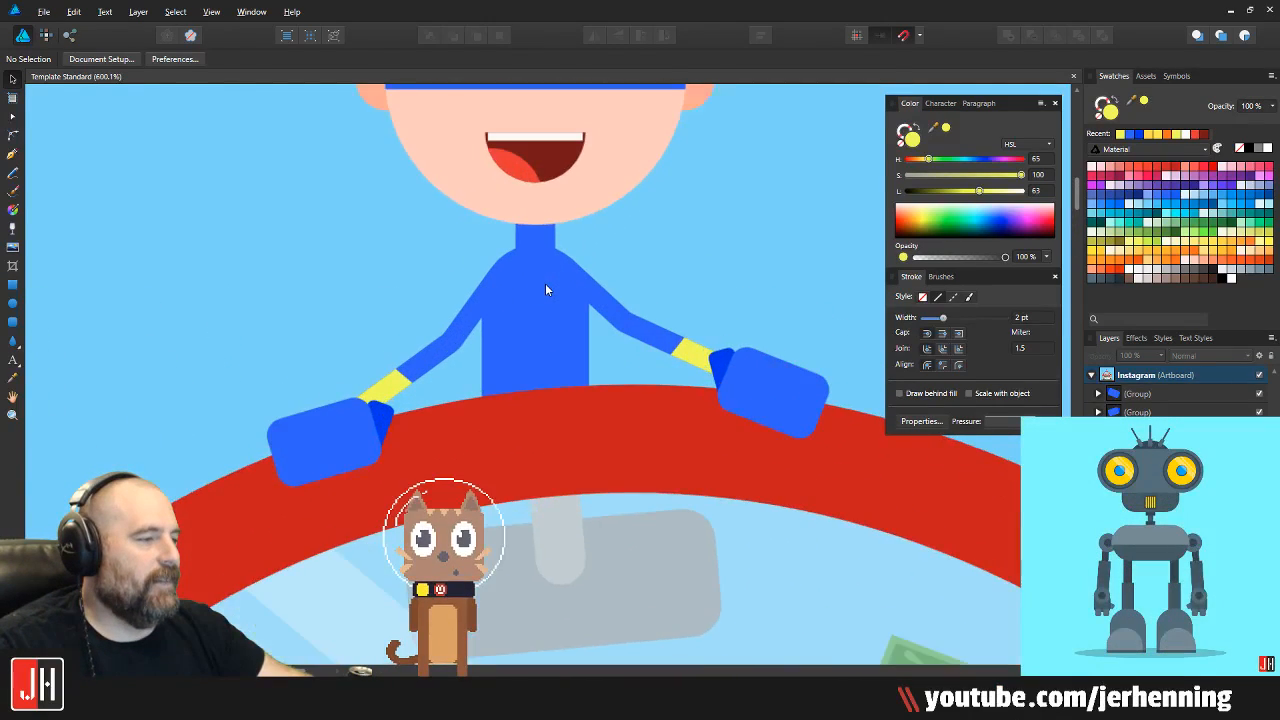
Scale down the torso and the neck, keeping both centred beneath the head and joined to the arms
{"action": "left_click", "coordinate": [543, 354]}
{"action": "left_click_drag", "start_coordinate": [618, 251], "coordinate": [592, 298]}
{"action": "left_click_drag", "start_coordinate": [518, 348], "coordinate": [529, 301]}
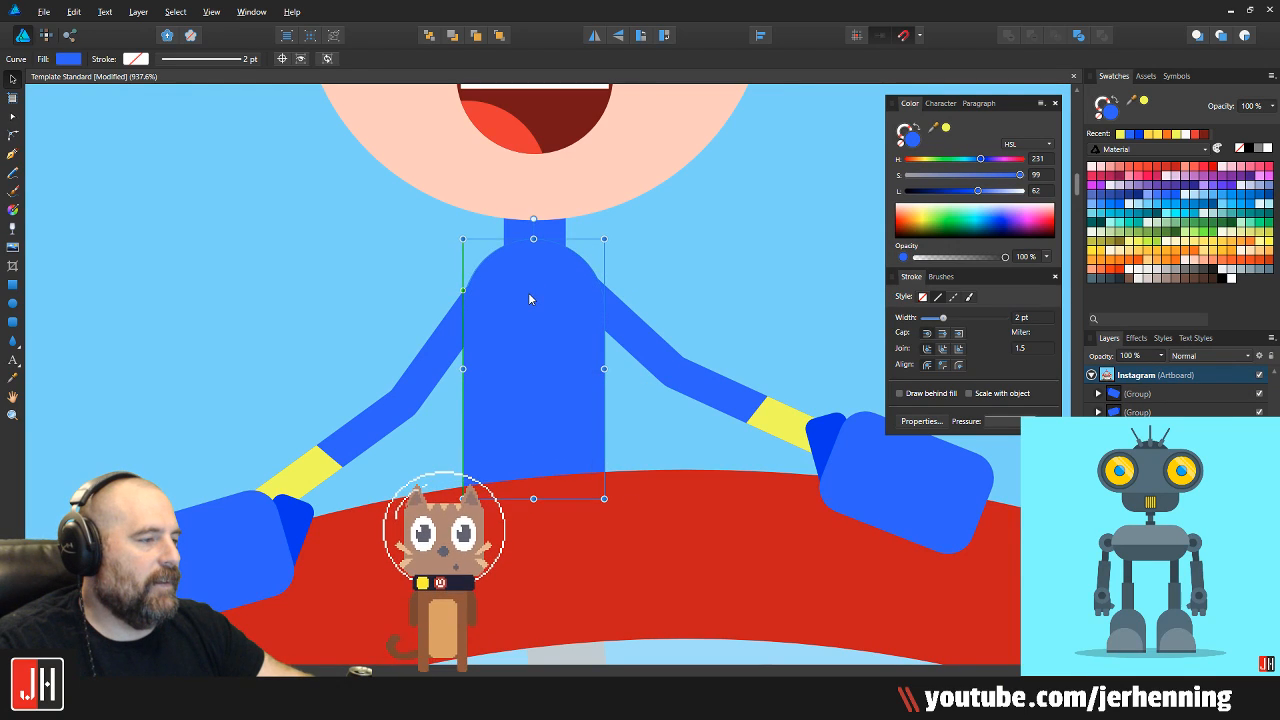
{"action": "left_click", "coordinate": [668, 248]}
{"action": "scroll", "coordinate": [600, 289], "scroll_direction": "down", "scroll_amount": 1}
{"action": "scroll", "coordinate": [574, 296], "scroll_direction": "up", "scroll_amount": 2}
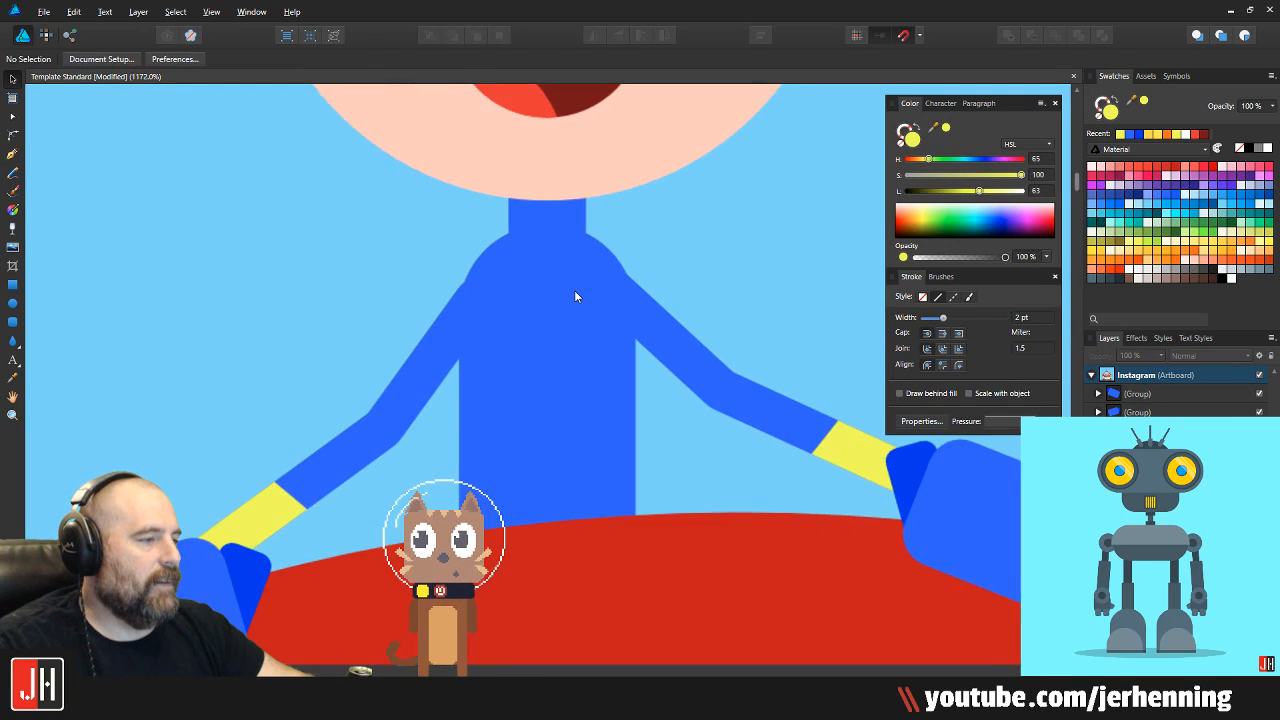
{"action": "left_click", "coordinate": [575, 291]}
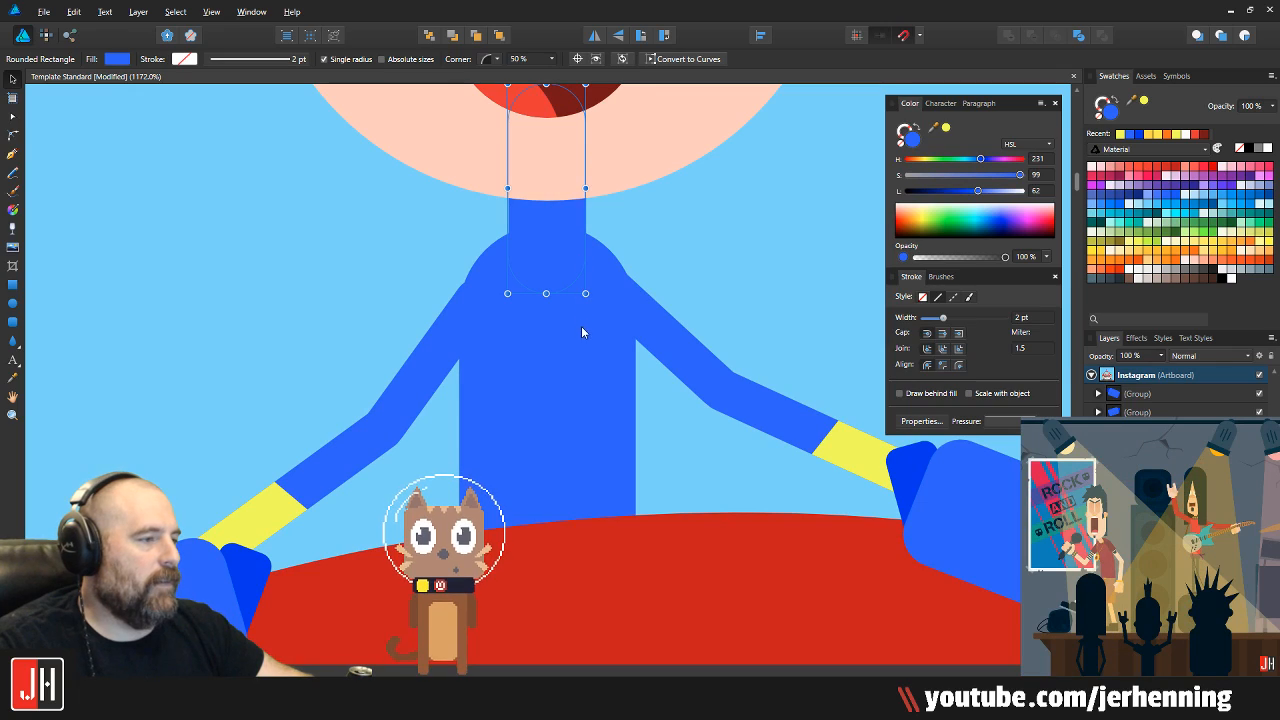
{"action": "left_click_drag", "start_coordinate": [585, 293], "coordinate": [567, 243]}
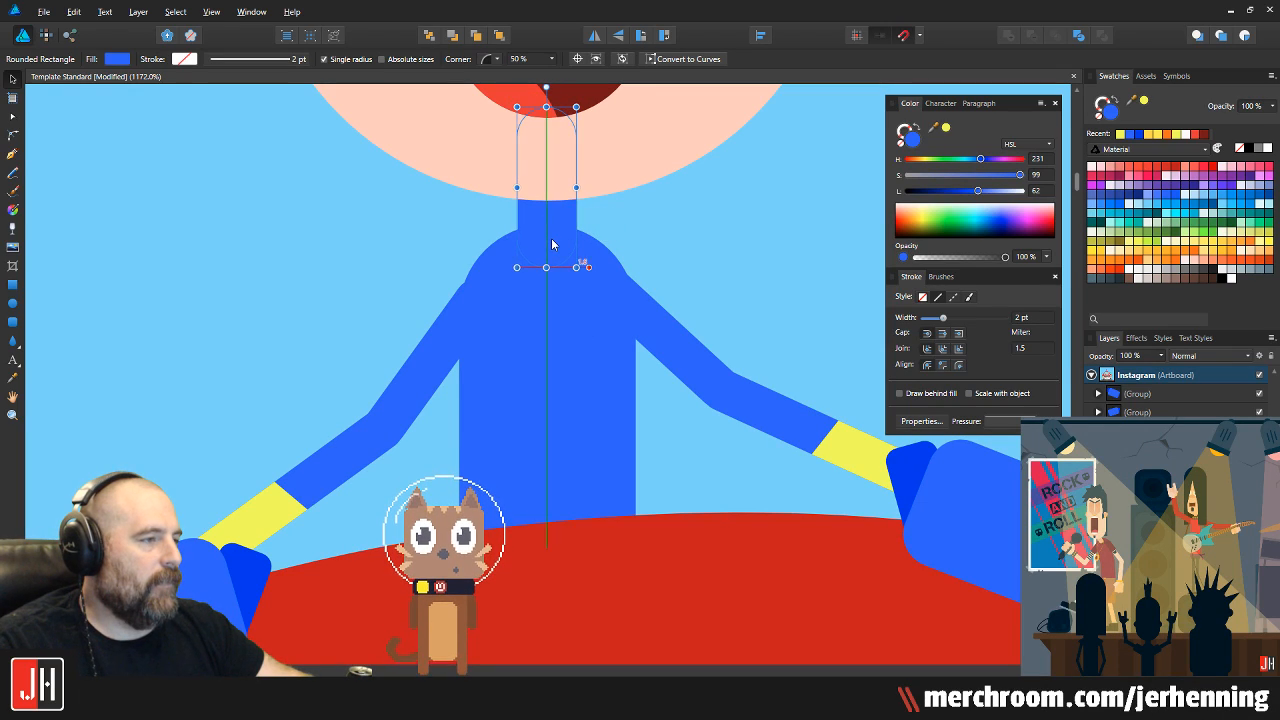
Fit the torso under the neck and adjust its lower edge so it reaches behind the car roof
{"action": "left_click", "coordinate": [590, 258]}
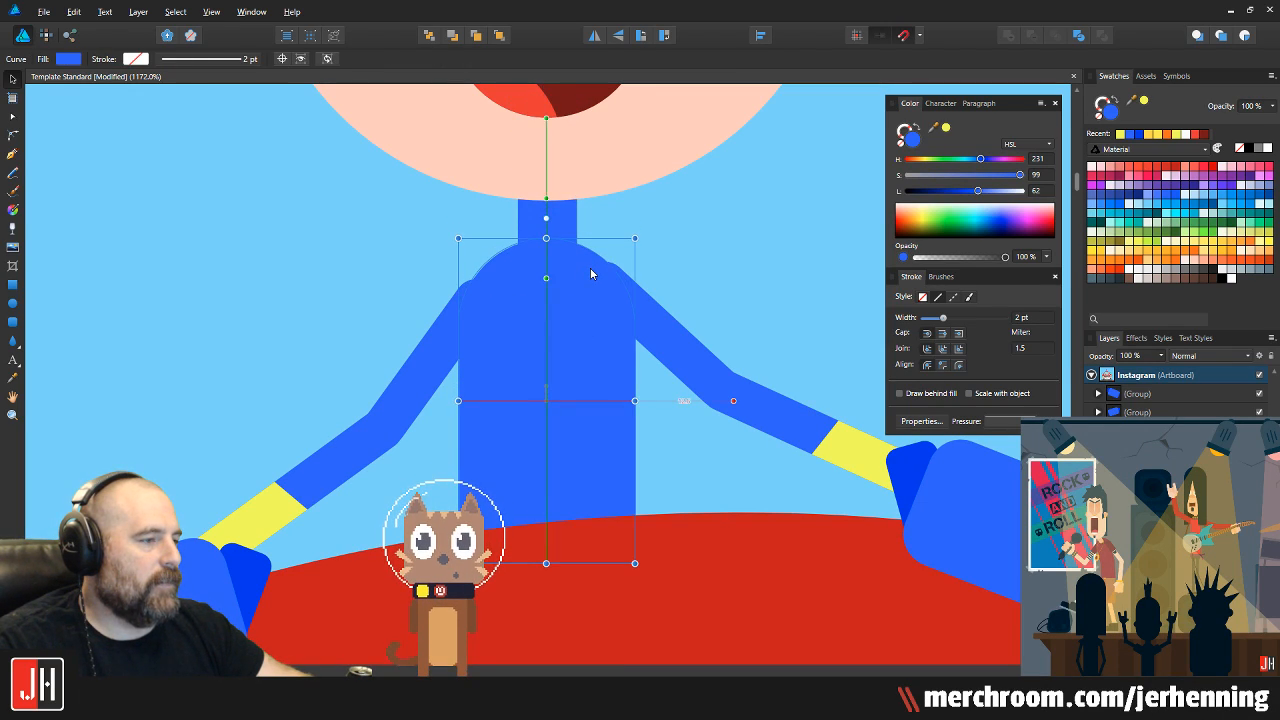
{"action": "key", "text": "a"}
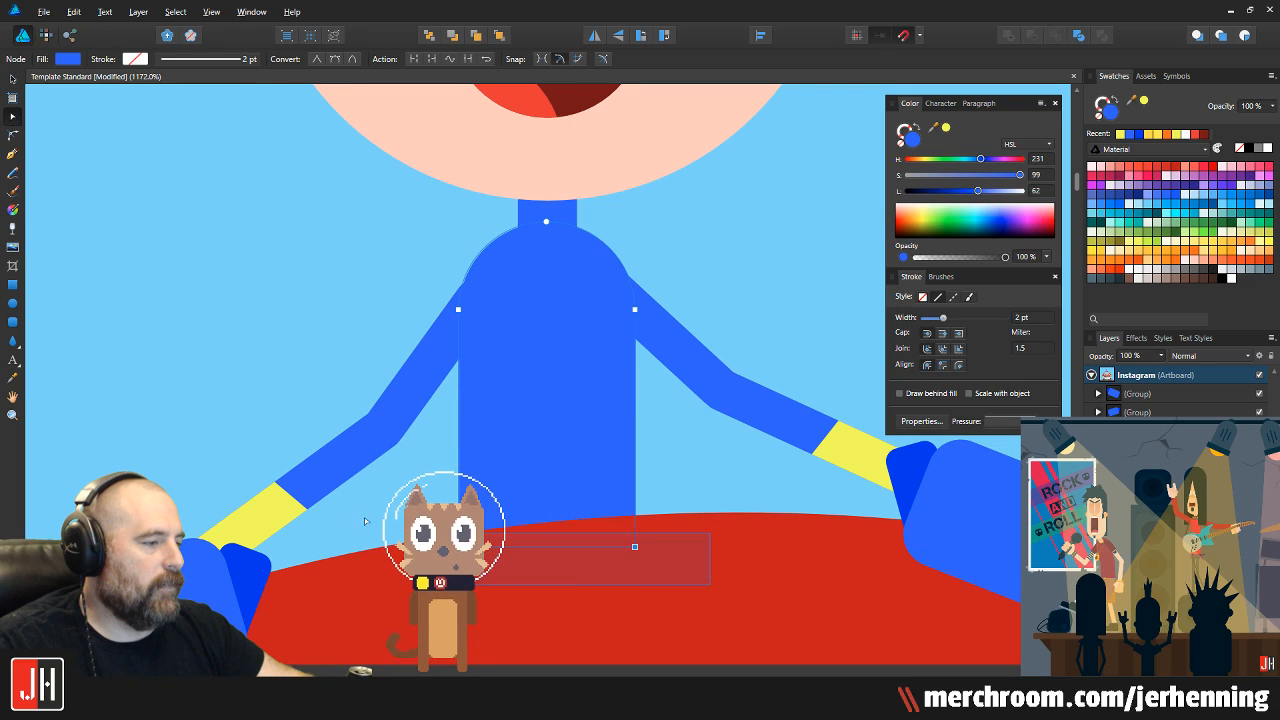
{"action": "key", "text": "ctrl+d"}
{"action": "scroll", "coordinate": [562, 337], "scroll_direction": "down", "scroll_amount": 8}
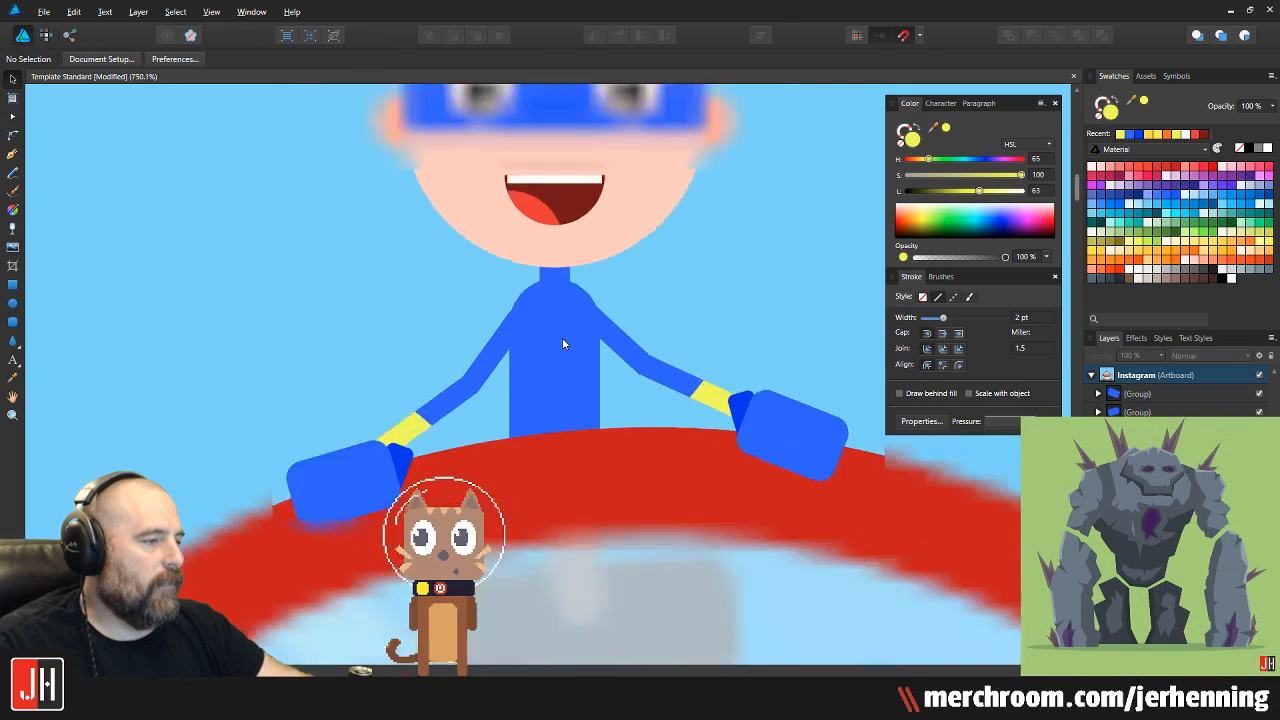
{"action": "left_click_drag", "start_coordinate": [627, 303], "coordinate": [589, 260]}
{"action": "scroll", "coordinate": [590, 263], "scroll_direction": "up", "scroll_amount": 3}
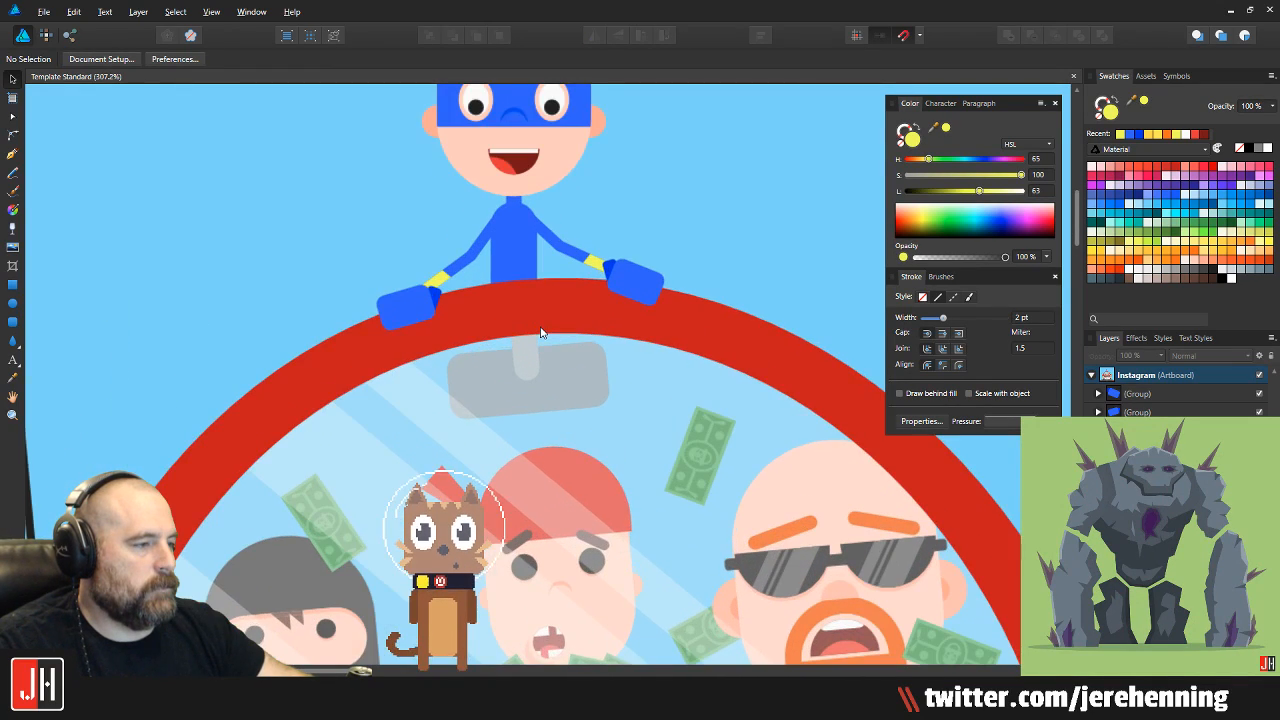
Duplicate the torso straight down behind the windshield and flip the copy vertically so its rounded end faces downward
{"action": "left_click", "coordinate": [503, 252]}
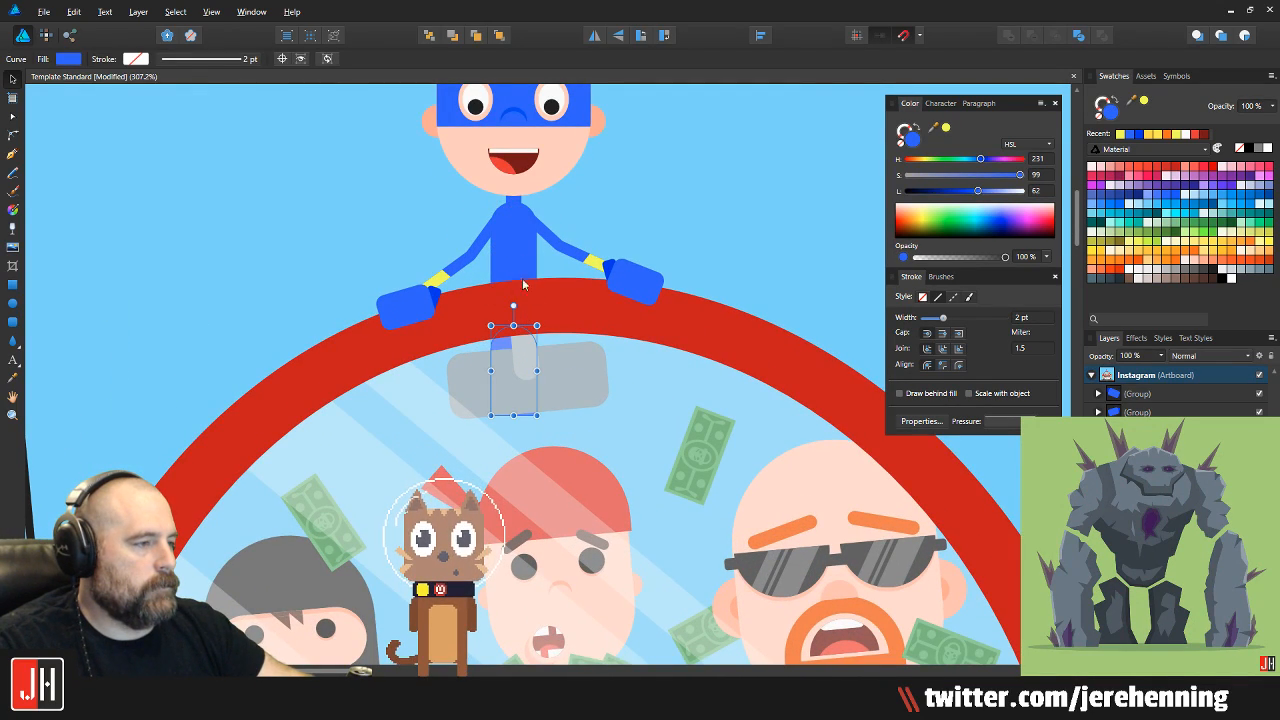
{"action": "left_click", "coordinate": [620, 36]}
{"action": "scroll", "coordinate": [464, 361], "scroll_direction": "up", "scroll_amount": 3}
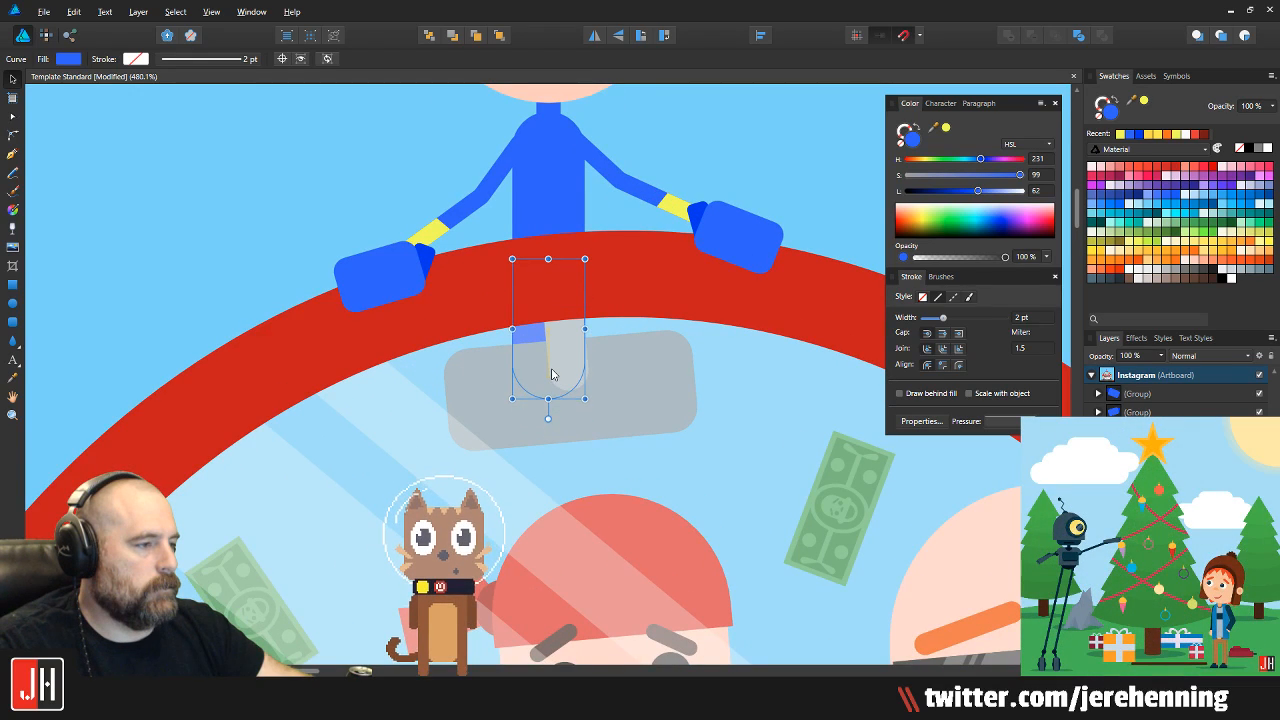
{"action": "key", "text": "ctrl+d"}
{"action": "scroll", "coordinate": [560, 290], "scroll_direction": "down", "scroll_amount": 3}
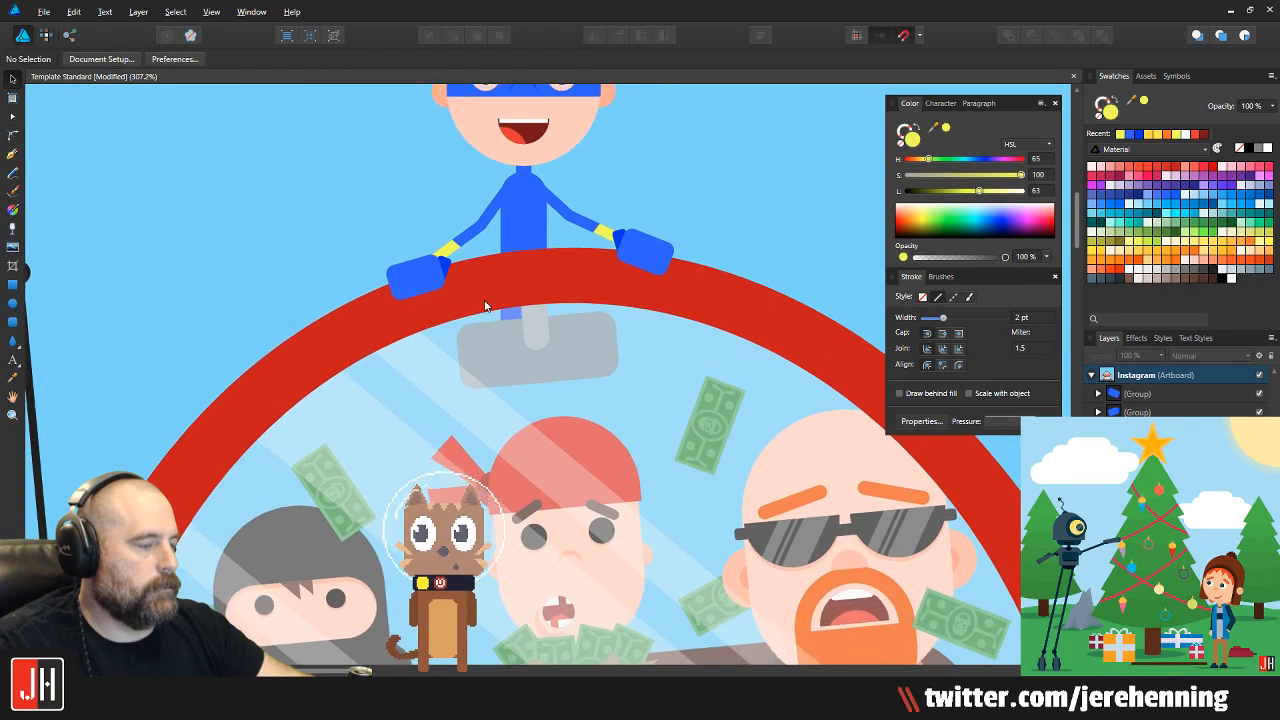
{"action": "scroll", "coordinate": [500, 290], "scroll_direction": "up", "scroll_amount": 2}
{"action": "scroll", "coordinate": [513, 296], "scroll_direction": "down", "scroll_amount": 3}
{"action": "left_click_drag", "start_coordinate": [526, 234], "coordinate": [493, 327]}
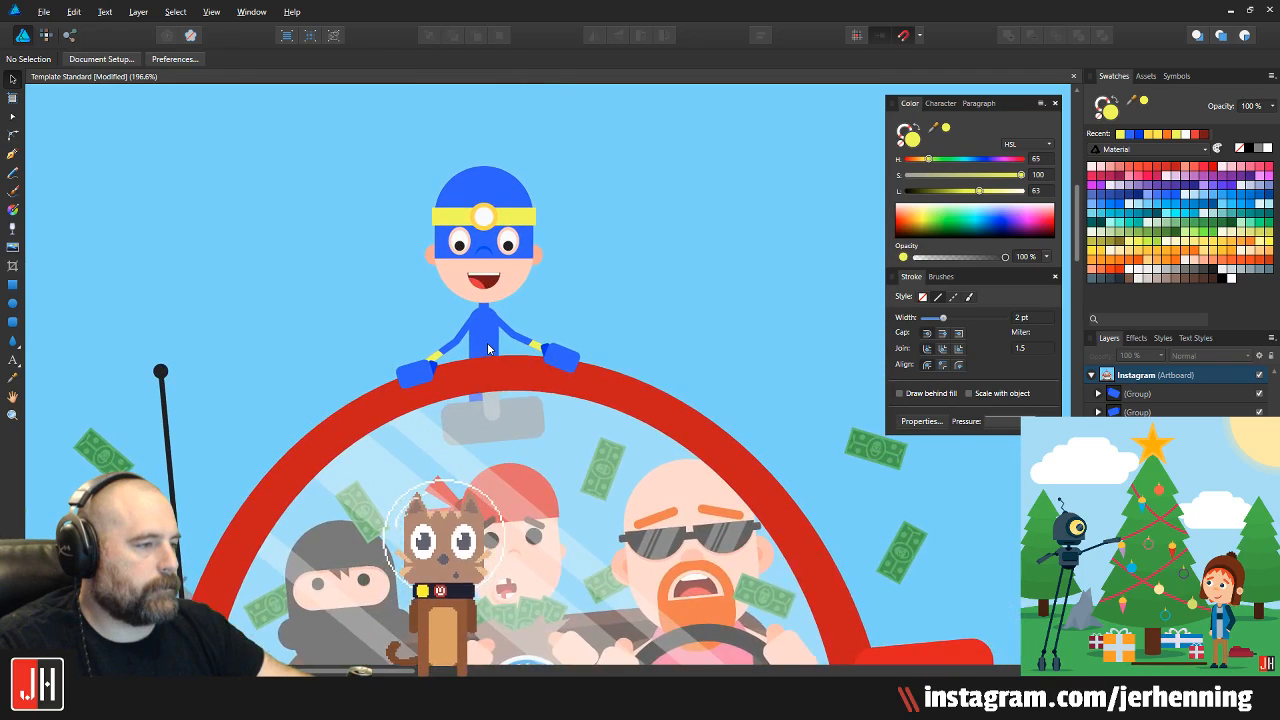
Draw a yellow ellipse at the hero's neckline and paste it inside the torso shape
{"action": "scroll", "coordinate": [493, 327], "scroll_direction": "down", "scroll_amount": 2}
{"action": "scroll", "coordinate": [494, 327], "scroll_direction": "up", "scroll_amount": 3}
{"action": "scroll", "coordinate": [494, 327], "scroll_direction": "up", "scroll_amount": 6}
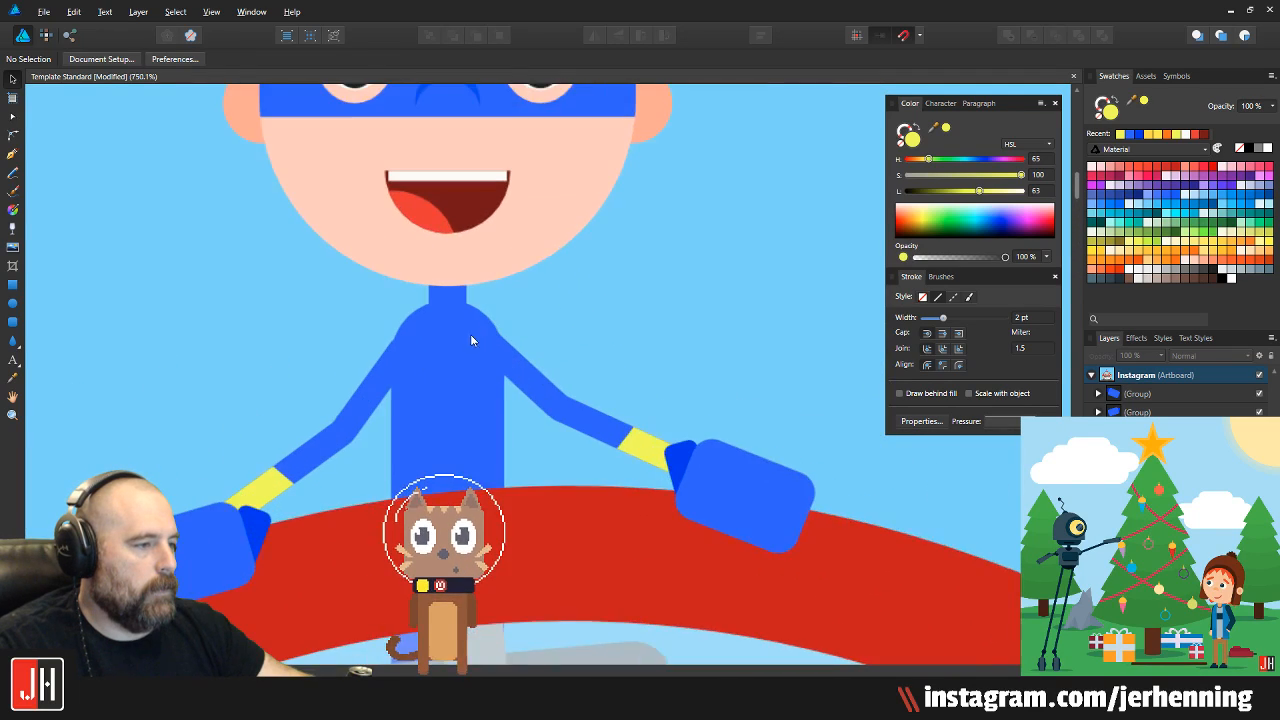
{"action": "left_click", "coordinate": [12, 303]}
{"action": "left_click_drag", "start_coordinate": [260, 276], "coordinate": [495, 426]}
{"action": "key", "text": "ctrl+x"}
{"action": "key", "text": "v"}
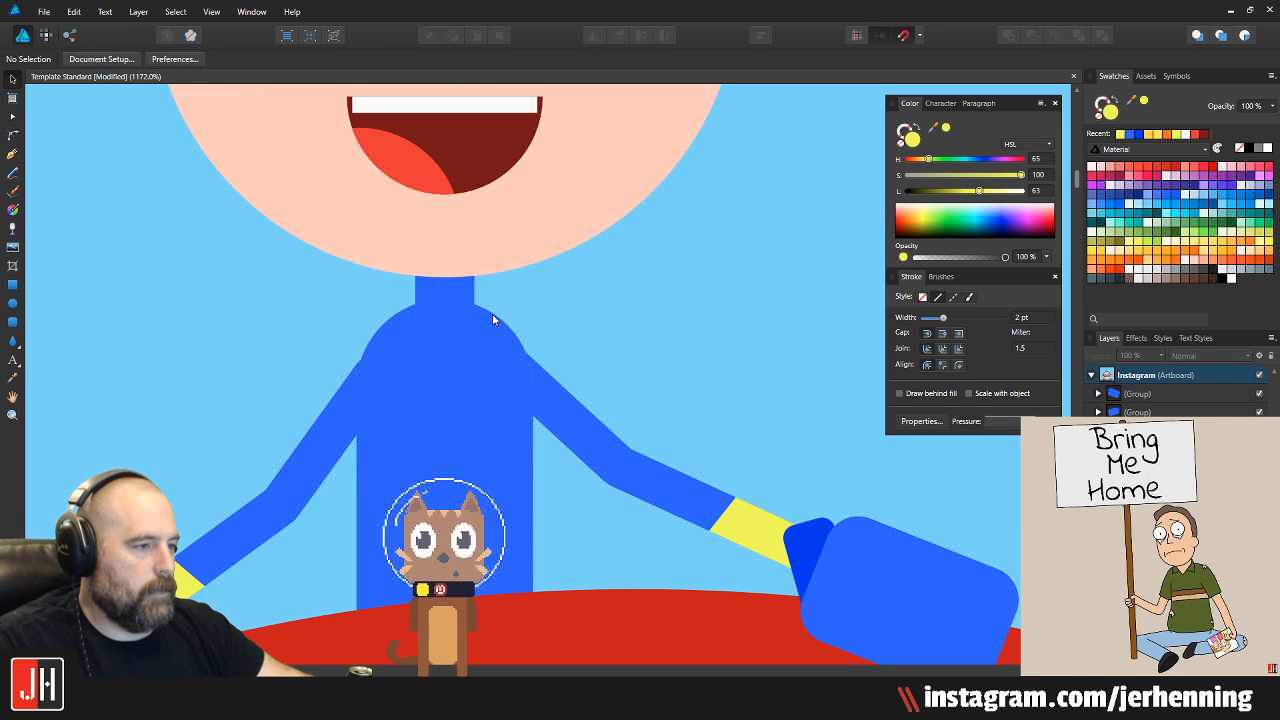
{"action": "left_click", "coordinate": [488, 319]}
{"action": "key", "text": "ctrl+alt+v"}
Resize and reposition the clipped yellow ellipse to form a thin collar centred around the neck
{"action": "scroll", "coordinate": [430, 354], "scroll_direction": "up", "scroll_amount": 2}
{"action": "left_click_drag", "start_coordinate": [344, 365], "coordinate": [515, 258]}
{"action": "left_click_drag", "start_coordinate": [569, 124], "coordinate": [510, 184]}
{"action": "mouse_move", "coordinate": [416, 265]}
{"action": "left_mouse_down"}
{"action": "mouse_move", "coordinate": [447, 267]}
{"action": "mouse_move", "coordinate": [438, 275]}
{"action": "left_mouse_up"}
{"action": "left_click_drag", "start_coordinate": [533, 203], "coordinate": [466, 286]}
{"action": "key", "text": "ctrl+d"}
{"action": "scroll", "coordinate": [560, 300], "scroll_direction": "down", "scroll_amount": 6}
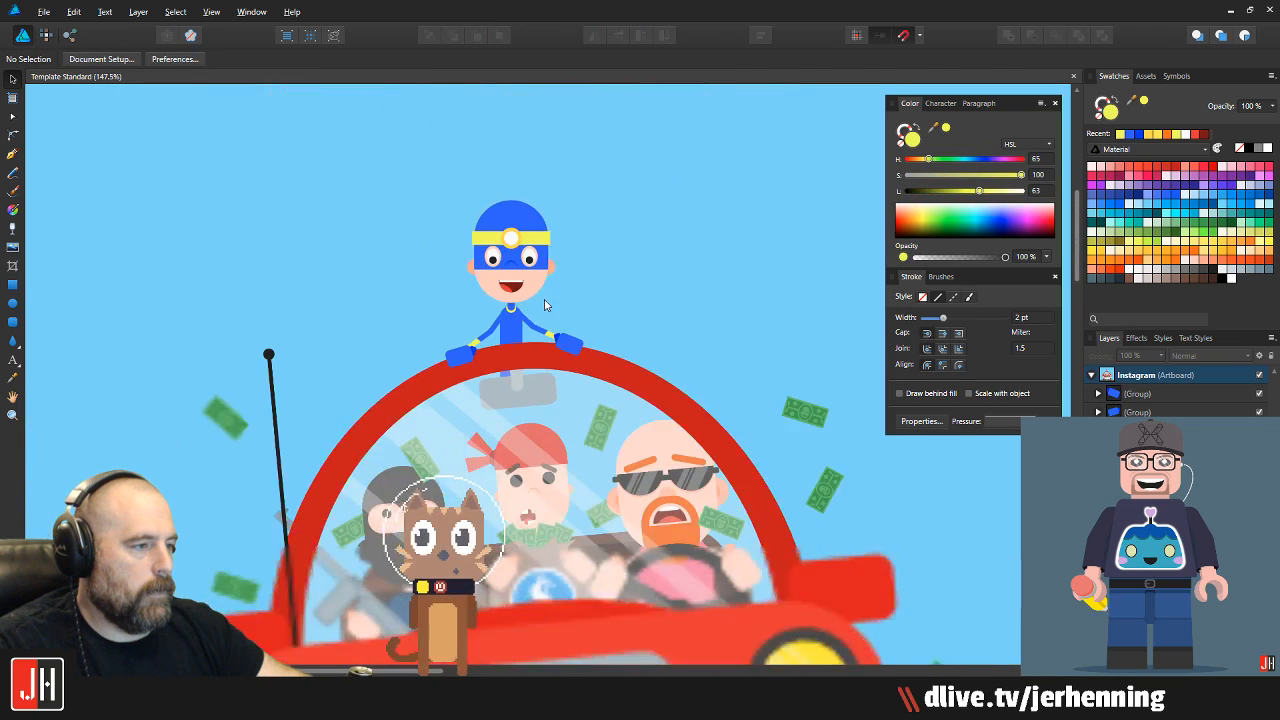
Enlarge the yellow collar ellipse from its centre to make the collar band thicker around the neck
{"action": "scroll", "coordinate": [511, 337], "scroll_direction": "up", "scroll_amount": 3}
{"action": "scroll", "coordinate": [511, 333], "scroll_direction": "up", "scroll_amount": 3}
{"action": "left_click", "coordinate": [508, 332]}
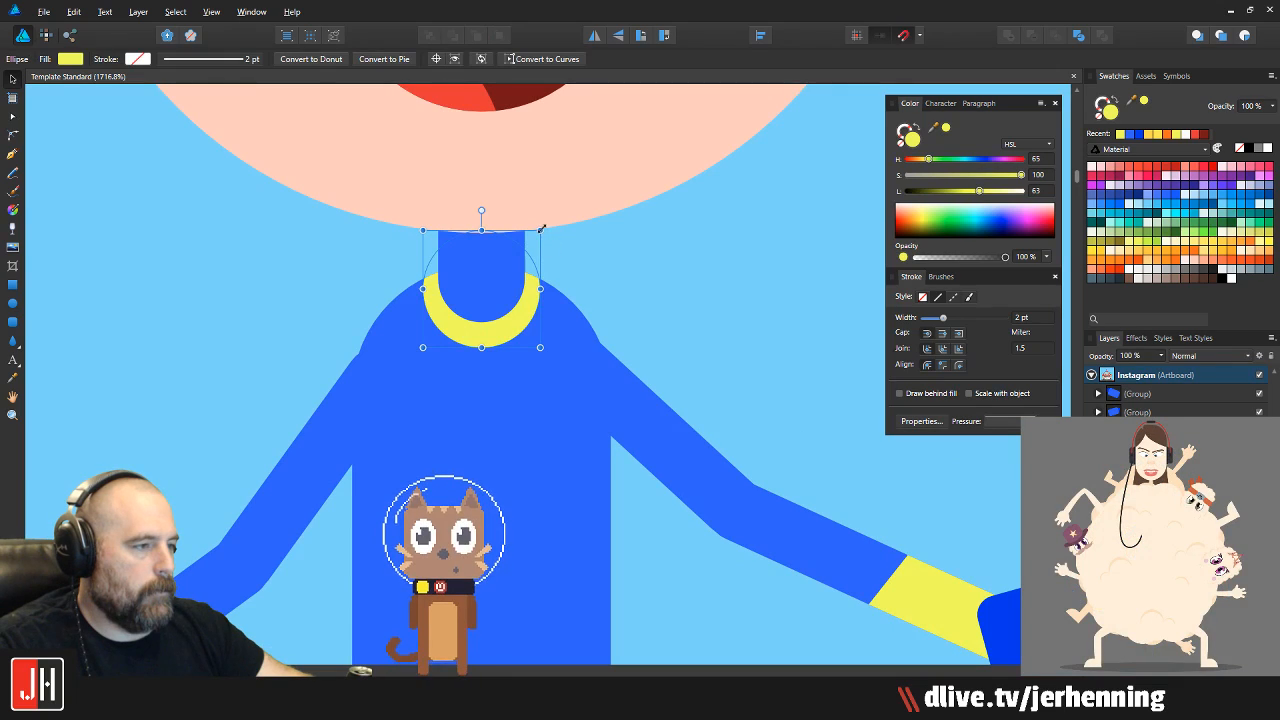
{"action": "scroll", "coordinate": [505, 335], "scroll_direction": "up", "scroll_amount": 2}
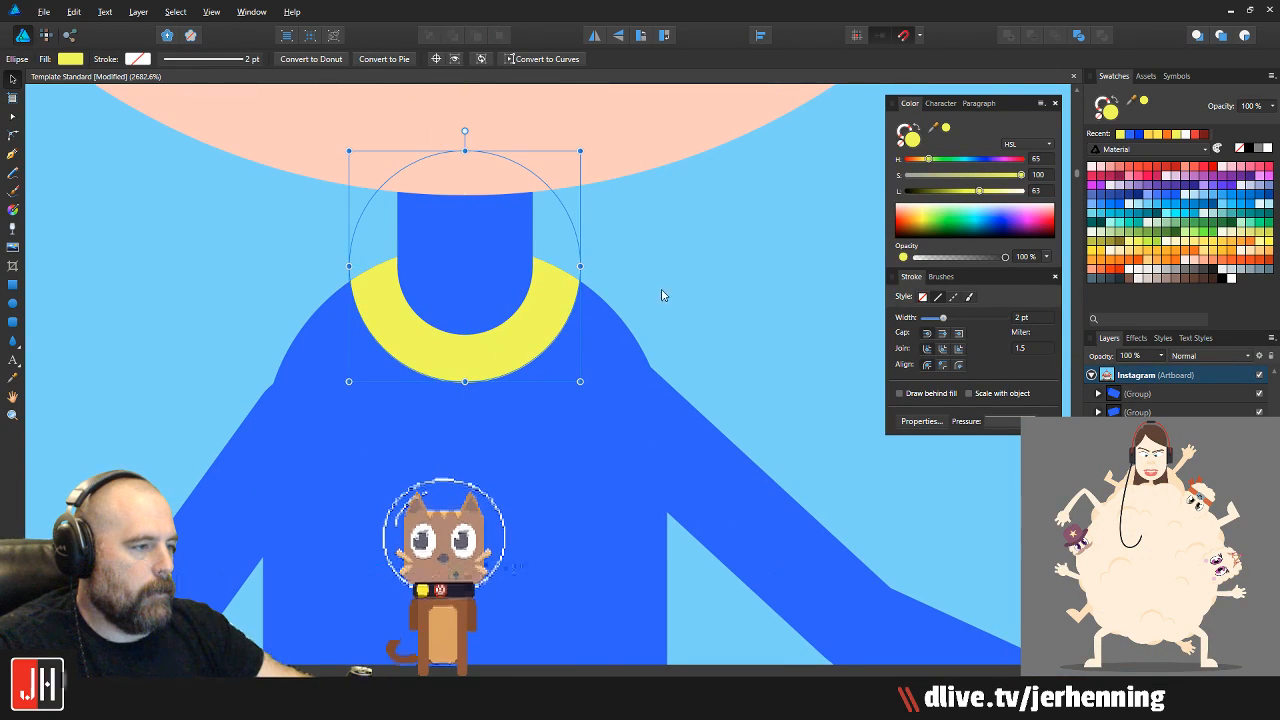
{"action": "key", "text": "ctrl+d"}
{"action": "scroll", "coordinate": [600, 330], "scroll_direction": "down", "scroll_amount": 8}
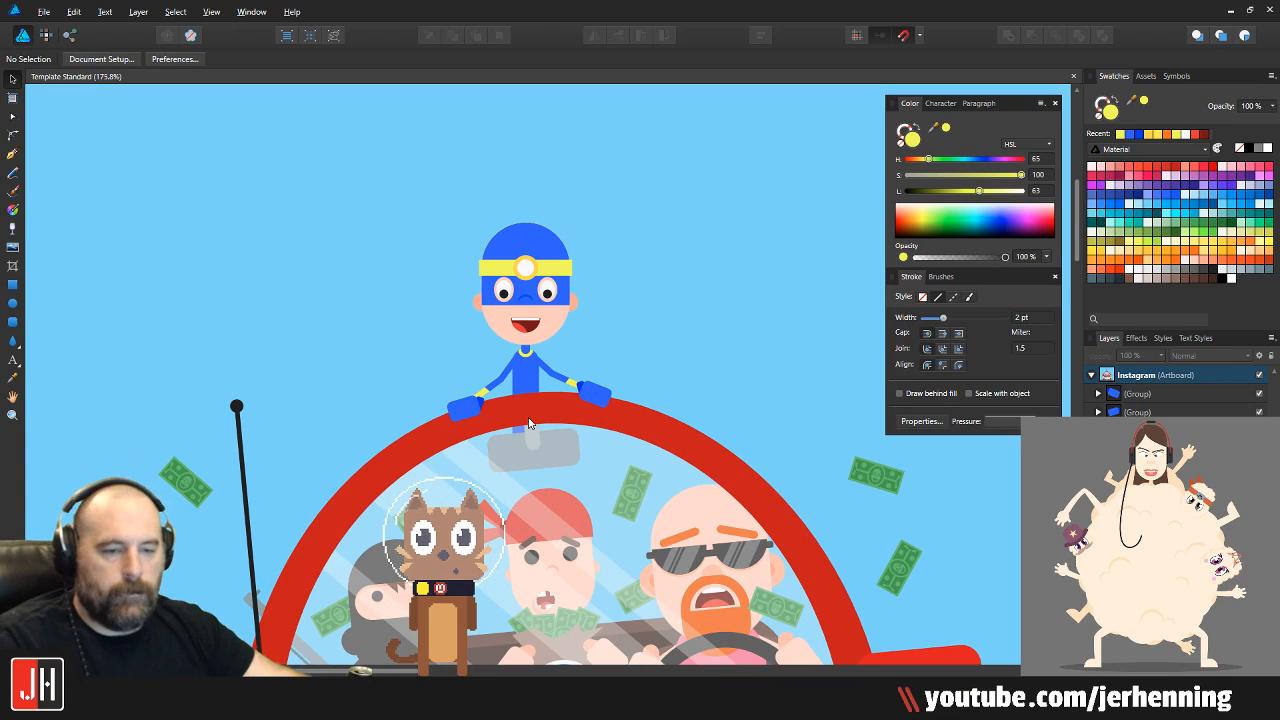
Draw a circle over the left end of the headband and fill it with the orange-yellow sampled from the headband's ring
{"action": "scroll", "coordinate": [547, 387], "scroll_direction": "down", "scroll_amount": 2}
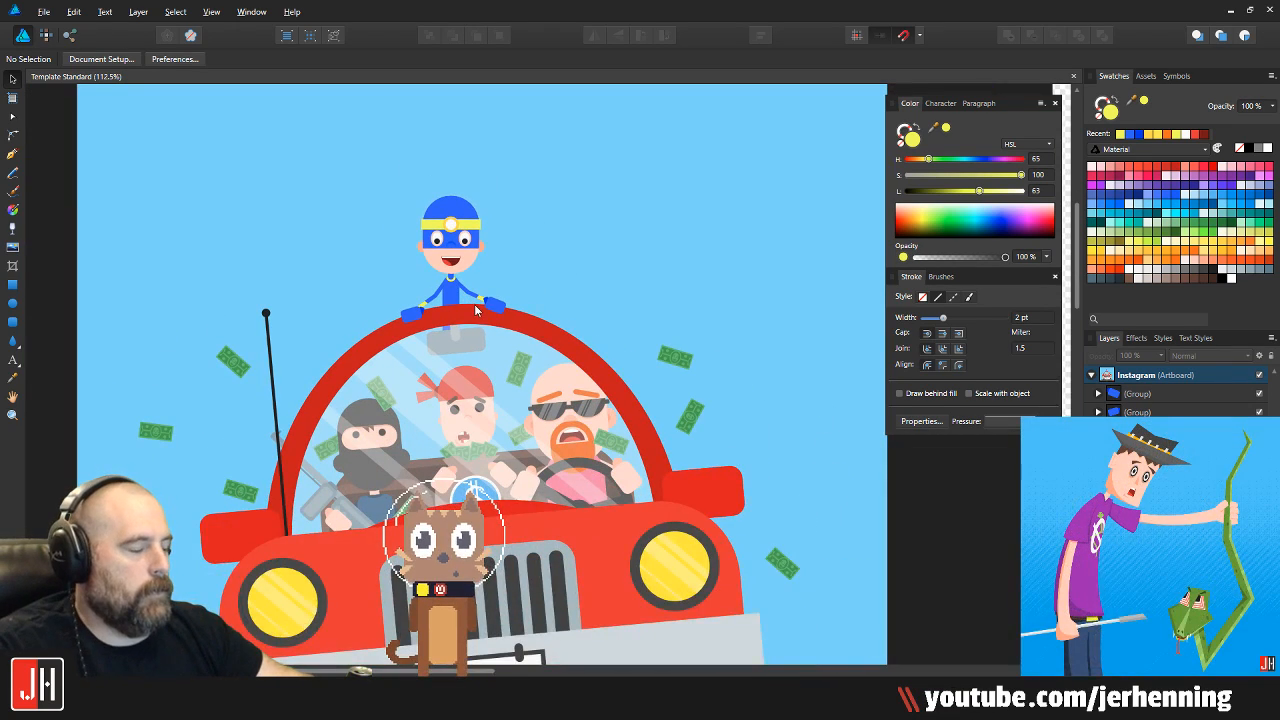
{"action": "scroll", "coordinate": [491, 323], "scroll_direction": "down", "scroll_amount": 2}
{"action": "scroll", "coordinate": [455, 302], "scroll_direction": "up", "scroll_amount": 4}
{"action": "scroll", "coordinate": [455, 302], "scroll_direction": "up", "scroll_amount": 5}
{"action": "scroll", "coordinate": [463, 209], "scroll_direction": "down", "scroll_amount": 4}
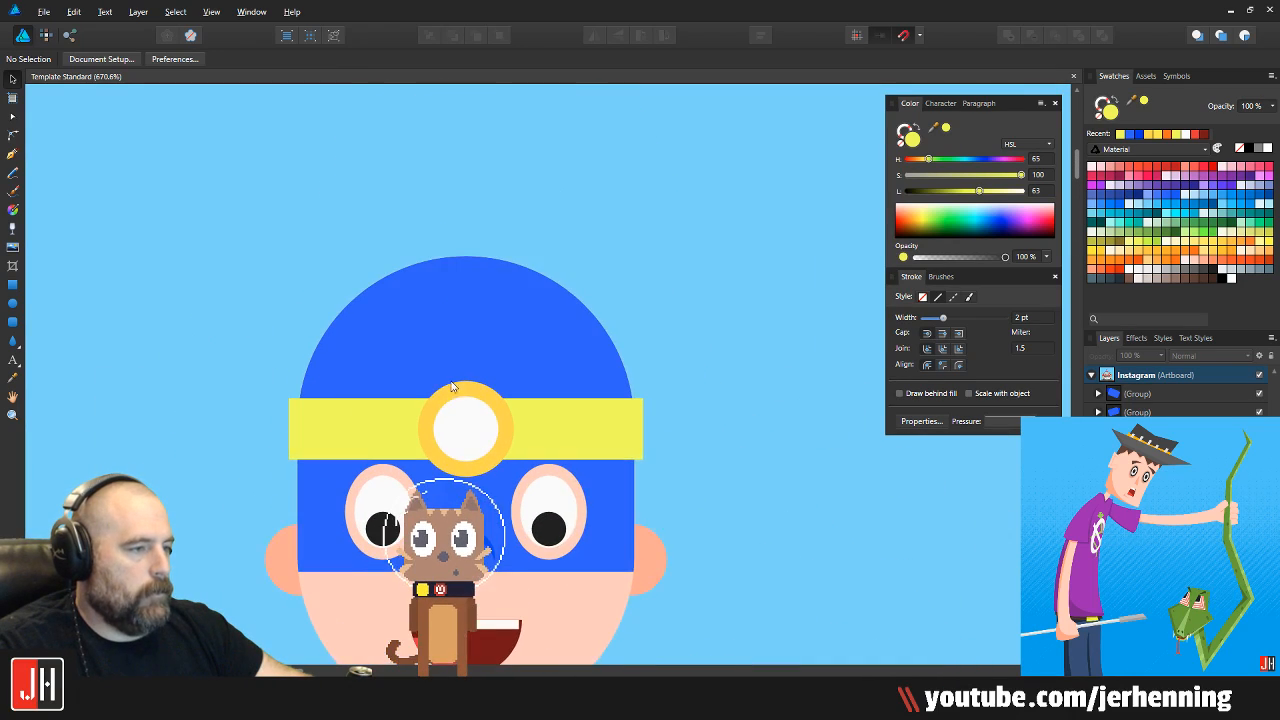
{"action": "scroll", "coordinate": [453, 374], "scroll_direction": "up", "scroll_amount": 2}
{"action": "scroll", "coordinate": [465, 360], "scroll_direction": "up", "scroll_amount": 2}
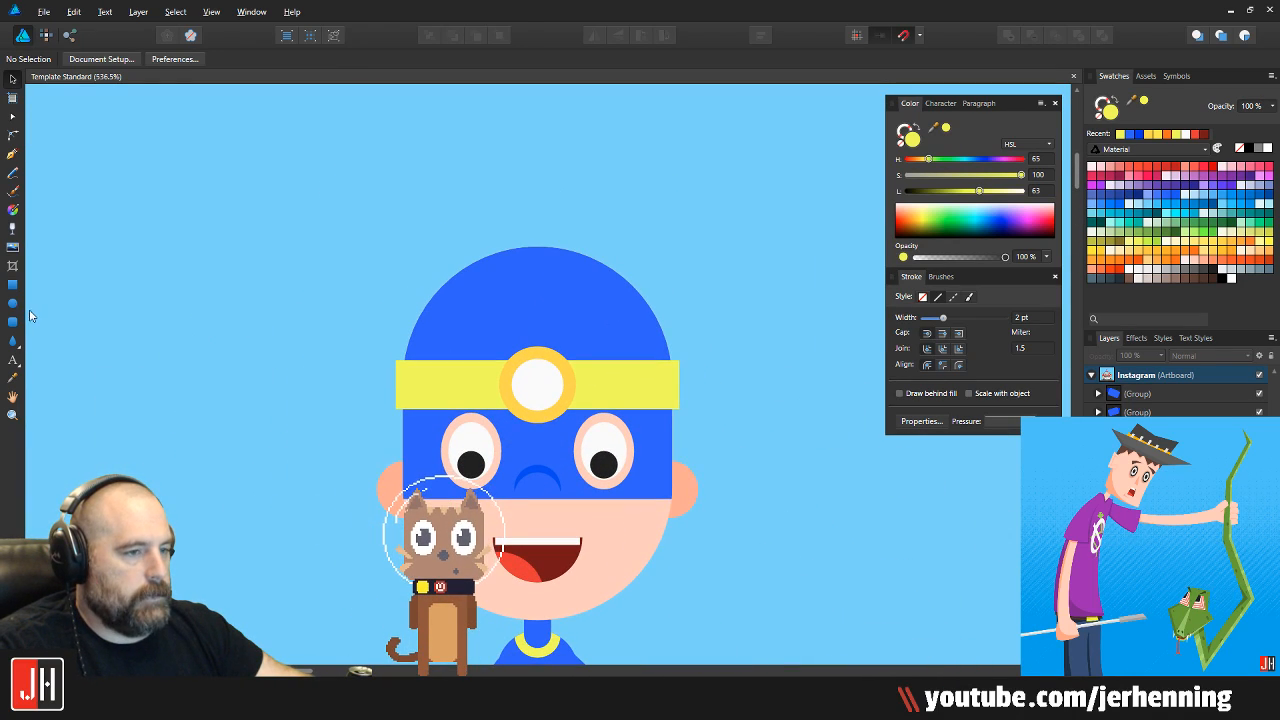
{"action": "key", "text": "m"}
{"action": "scroll", "coordinate": [376, 347], "scroll_direction": "up", "scroll_amount": 1}
{"action": "left_click_drag", "start_coordinate": [381, 325], "coordinate": [476, 418]}
{"action": "key", "text": "i"}
{"action": "left_click", "coordinate": [643, 347]}
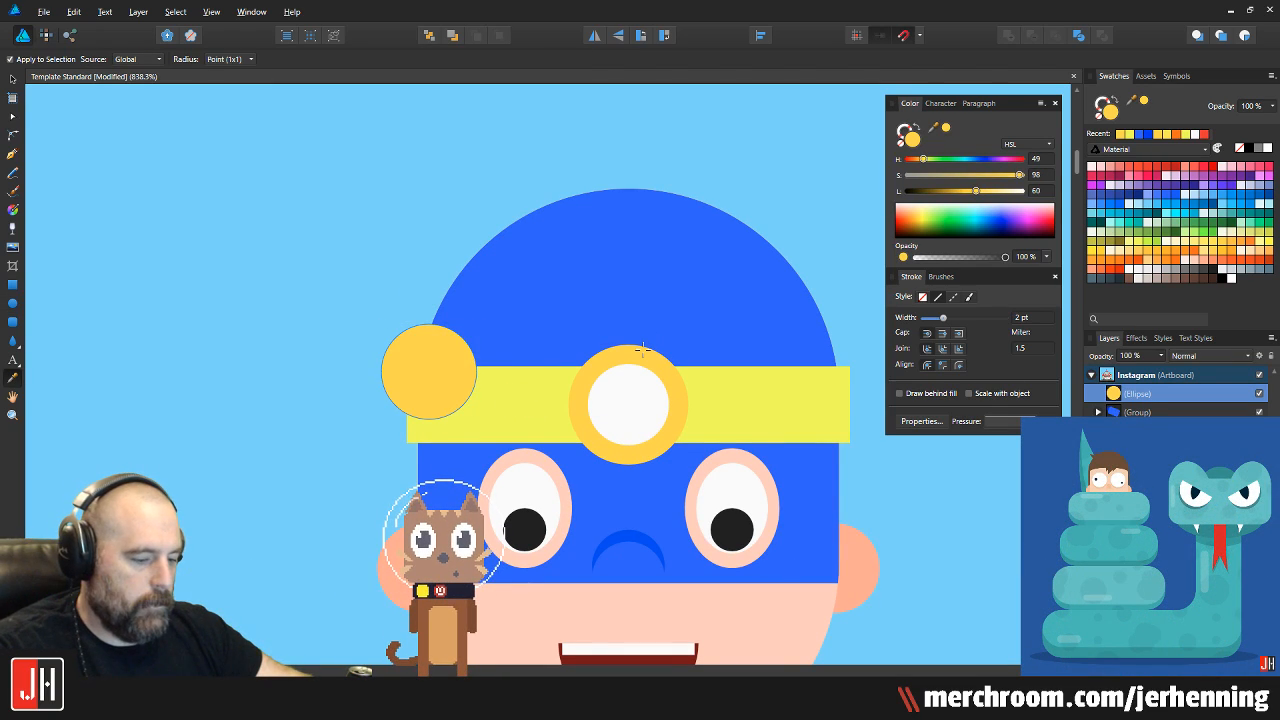
Send the orange-yellow circle behind the headband, shrink it and set it at the band's left end as a knot
{"action": "key", "text": "v"}
{"action": "key", "text": "ctrl+shift+bracketleft"}
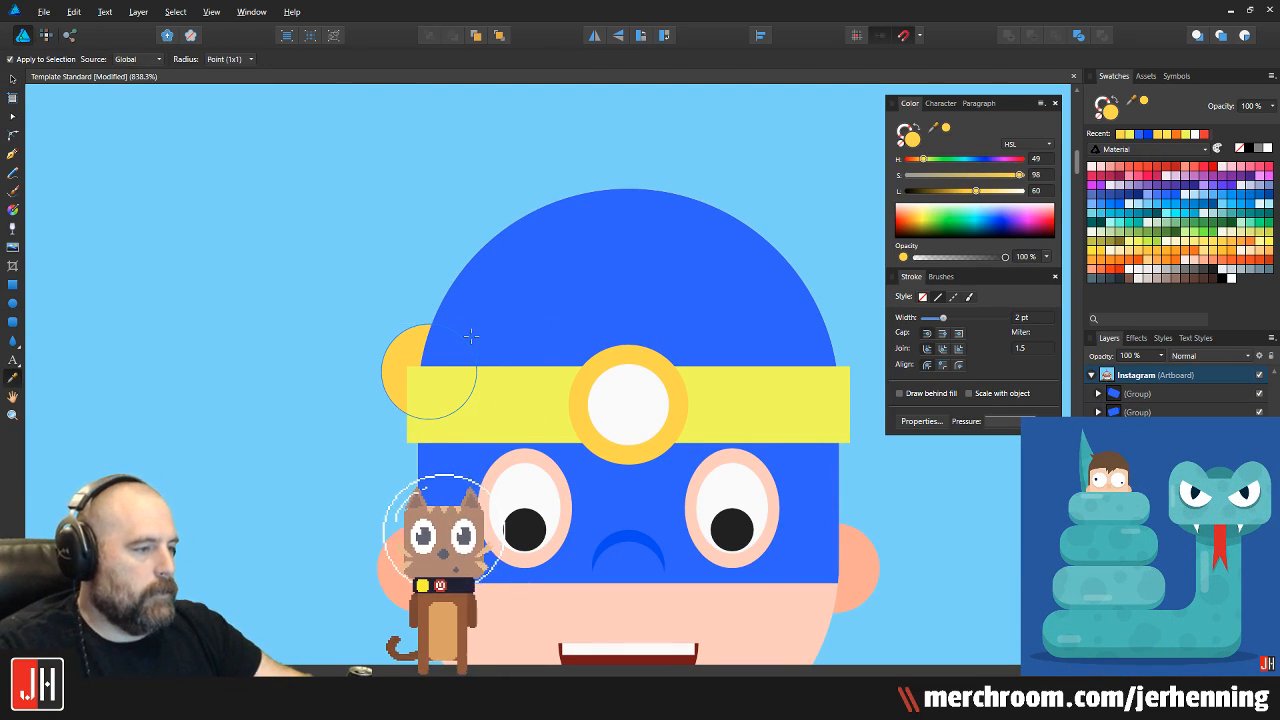
{"action": "scroll", "coordinate": [415, 382], "scroll_direction": "up", "scroll_amount": 3}
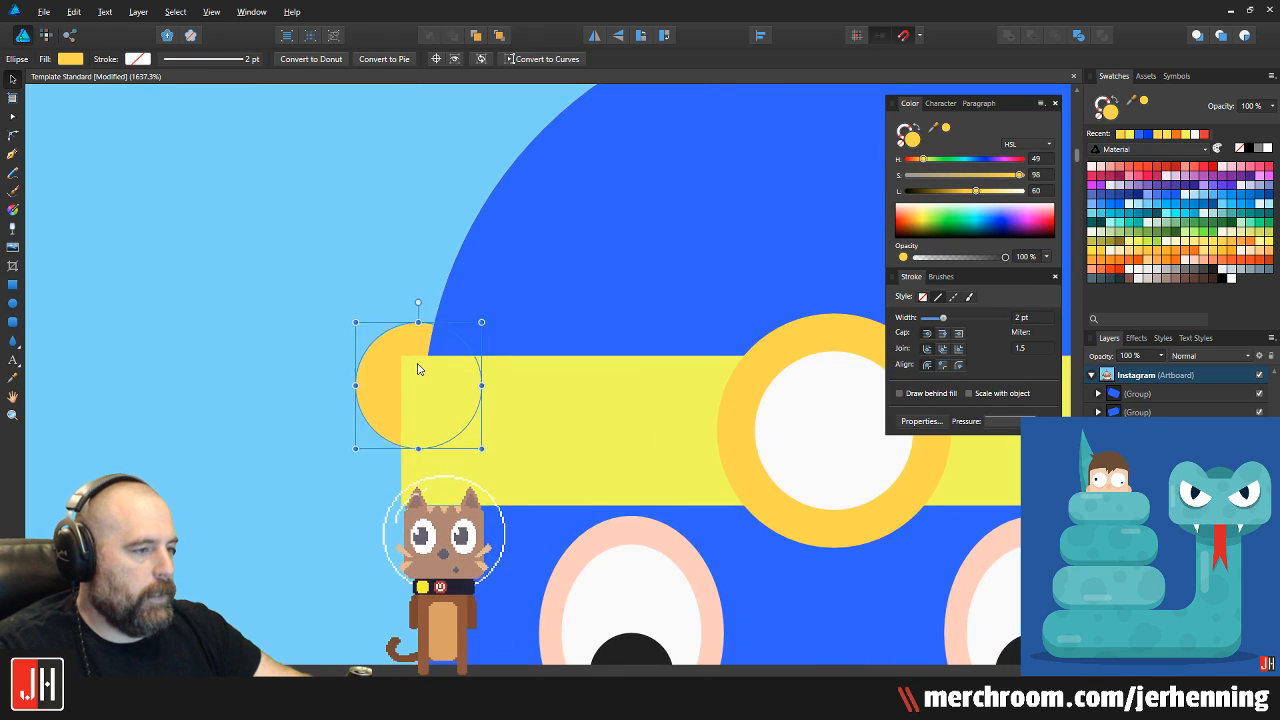
{"action": "left_click", "coordinate": [394, 294]}
{"action": "scroll", "coordinate": [394, 288], "scroll_direction": "down", "scroll_amount": 3}
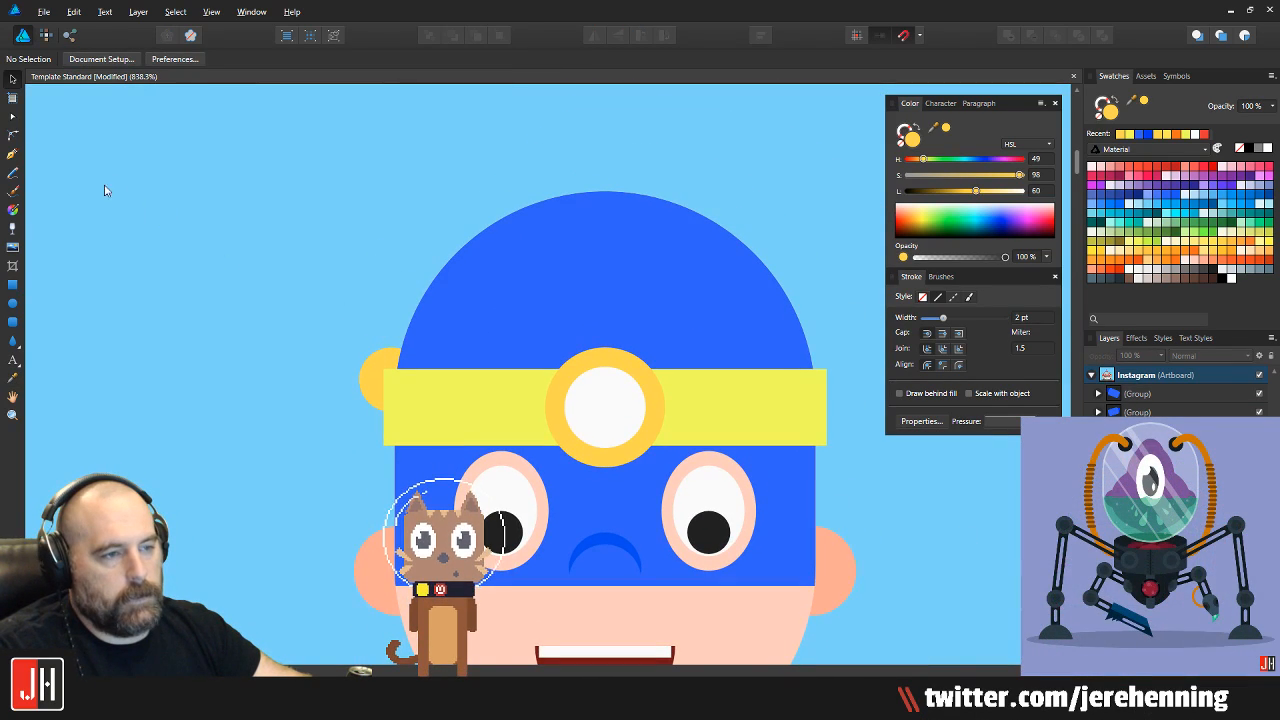
Draw a narrow strap in the headband's yellow, tilt it outward from the knot and send it behind the knot
{"action": "left_click", "coordinate": [13, 286]}
{"action": "scroll", "coordinate": [252, 295], "scroll_direction": "up", "scroll_amount": 3}
{"action": "left_click_drag", "start_coordinate": [388, 240], "coordinate": [440, 430]}
{"action": "key", "text": "i"}
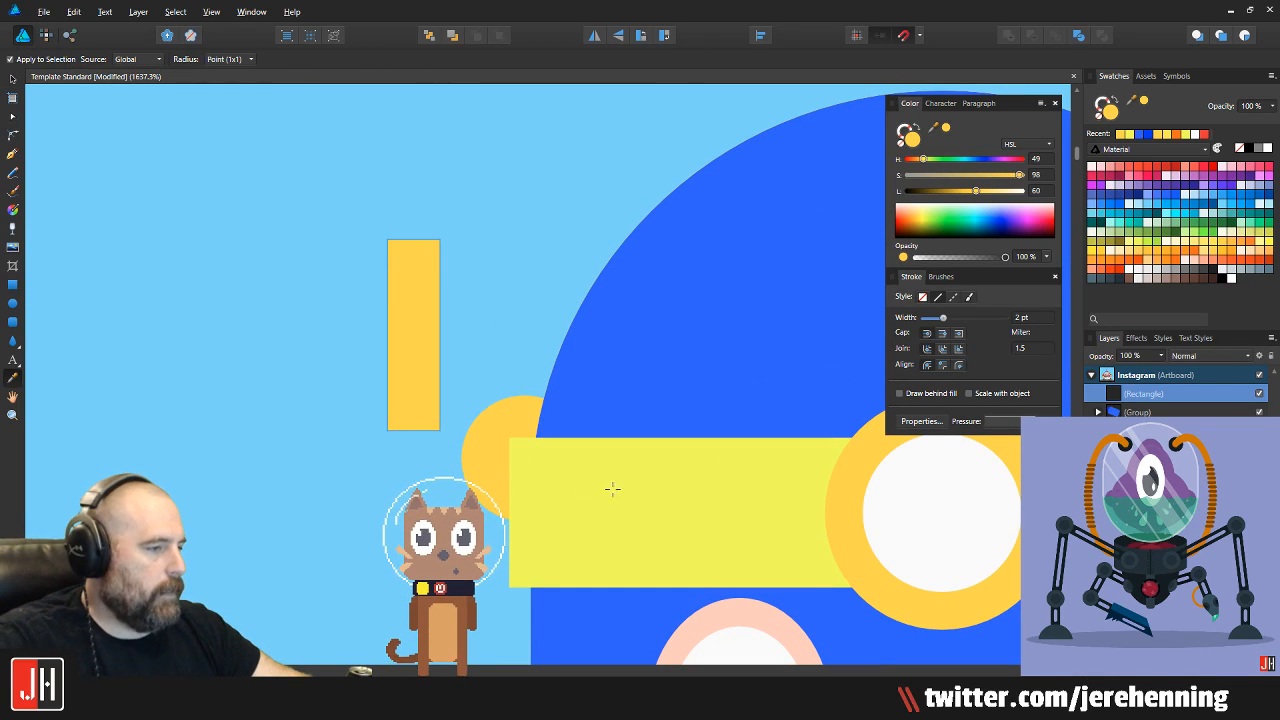
{"action": "left_click", "coordinate": [611, 489]}
{"action": "key", "text": "v"}
{"action": "left_click_drag", "start_coordinate": [419, 309], "coordinate": [513, 311]}
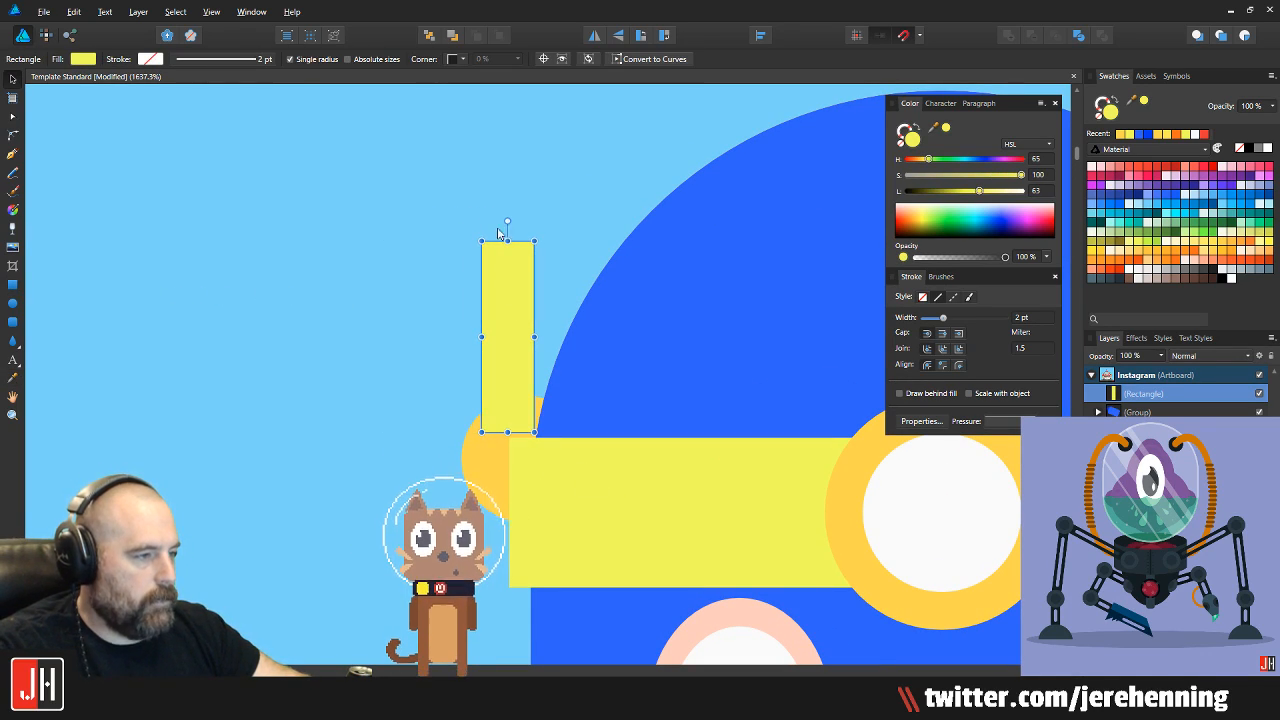
{"action": "left_click_drag", "start_coordinate": [508, 222], "coordinate": [451, 237]}
{"action": "scroll", "coordinate": [496, 323], "scroll_direction": "up", "scroll_amount": 3}
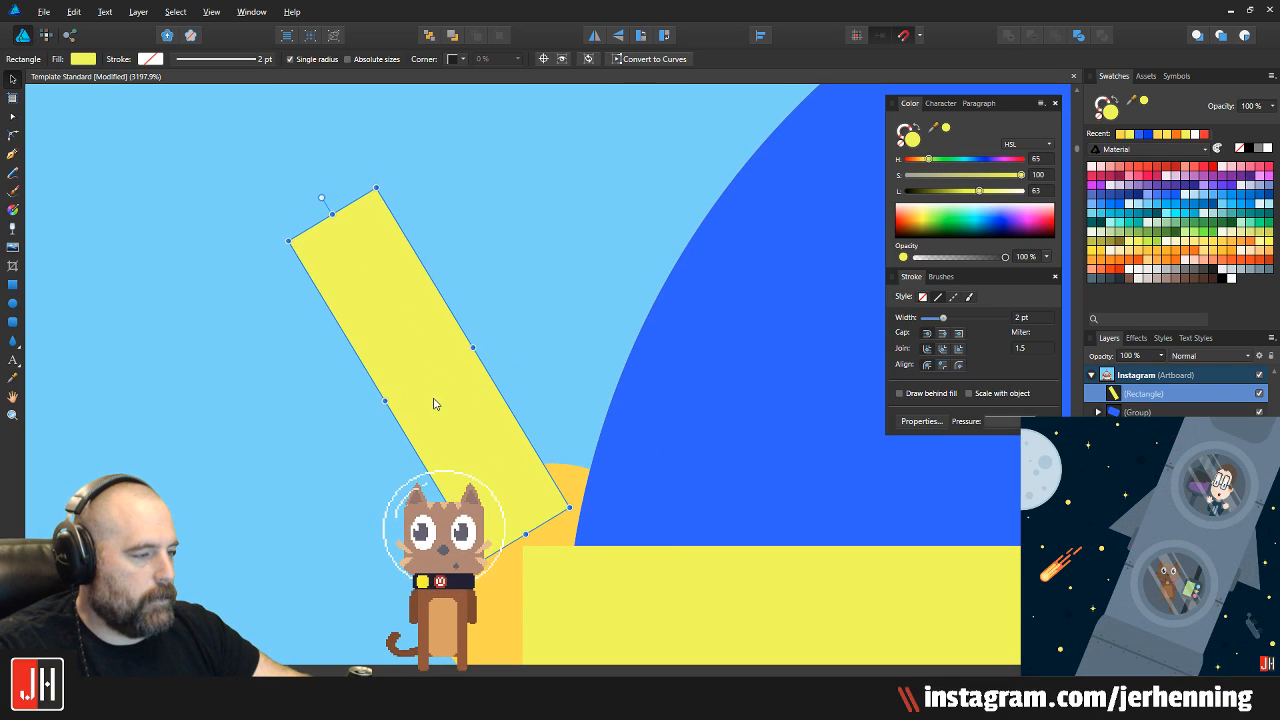
{"action": "key", "text": "ctrl+shift+bracketleft"}
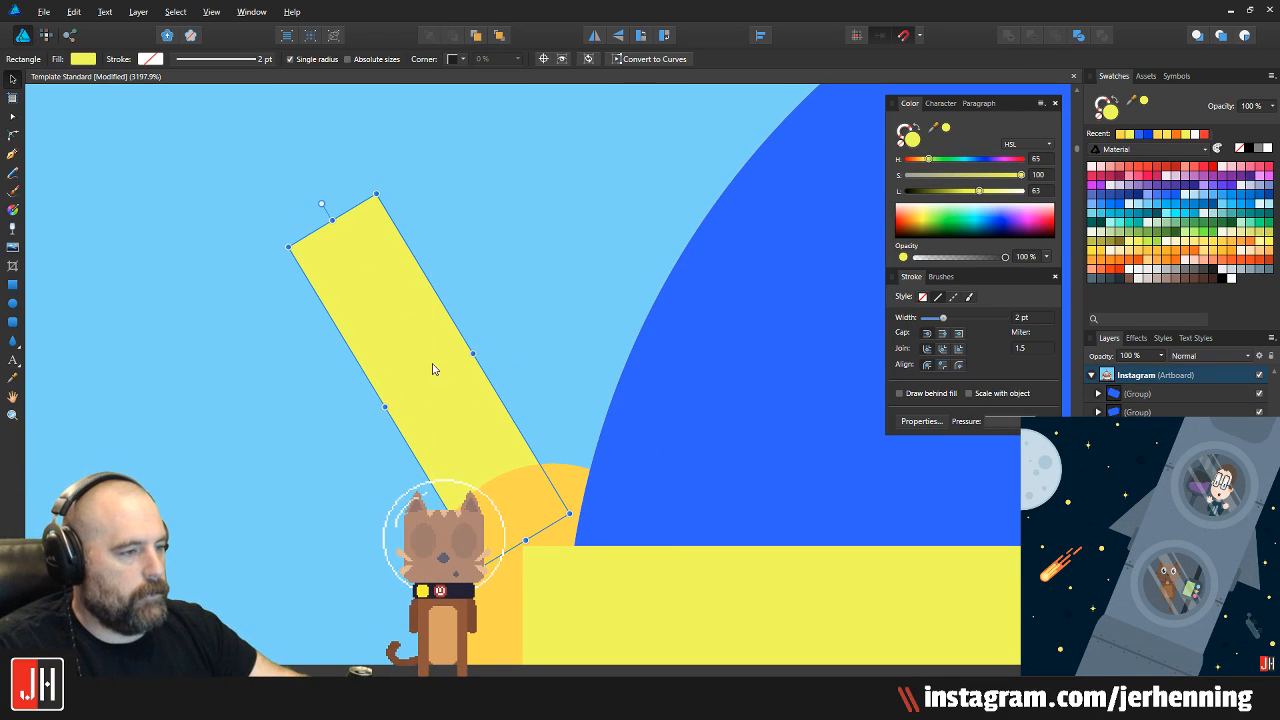
Duplicate the headband strap, move the copy lower and rotate it to about 68° as a second tail
{"action": "key", "text": "ctrl+j"}
{"action": "left_click_drag", "start_coordinate": [435, 369], "coordinate": [352, 451]}
{"action": "left_click_drag", "start_coordinate": [229, 296], "coordinate": [173, 392]}
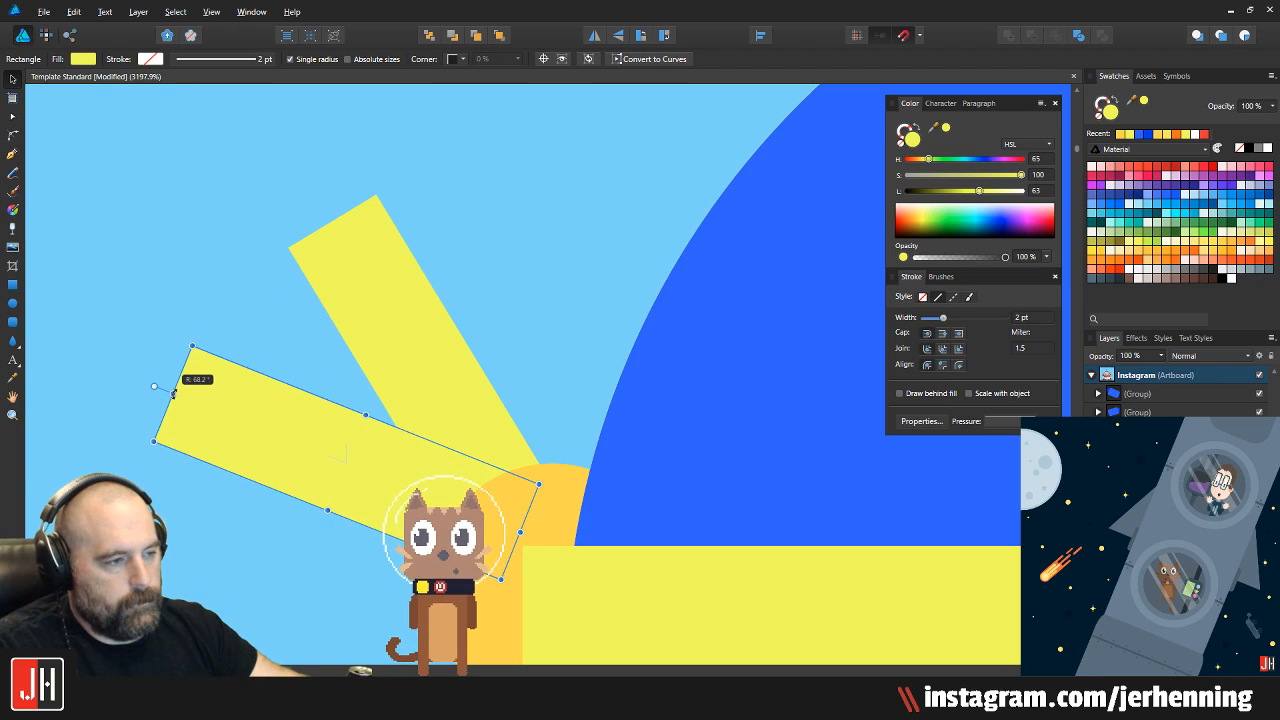
Rotate both headband straps together and move them down so they fan out from behind the knot
{"action": "left_click", "coordinate": [430, 402], "text": "shift"}
{"action": "scroll", "coordinate": [440, 402], "scroll_direction": "down", "scroll_amount": 2}
{"action": "left_click_drag", "start_coordinate": [396, 283], "coordinate": [343, 294]}
{"action": "scroll", "coordinate": [454, 402], "scroll_direction": "up", "scroll_amount": 2}
{"action": "left_click_drag", "start_coordinate": [453, 402], "coordinate": [455, 542]}
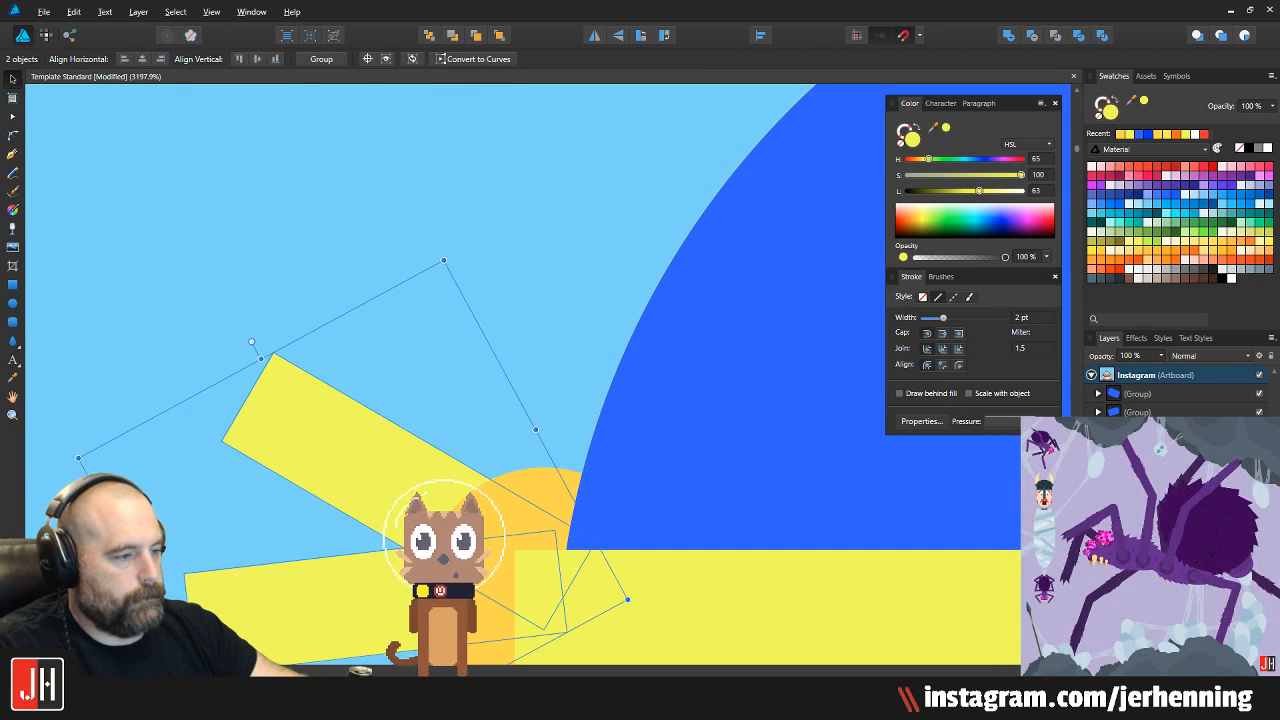
{"action": "left_click", "coordinate": [505, 365]}
{"action": "scroll", "coordinate": [444, 356], "scroll_direction": "down", "scroll_amount": 10}
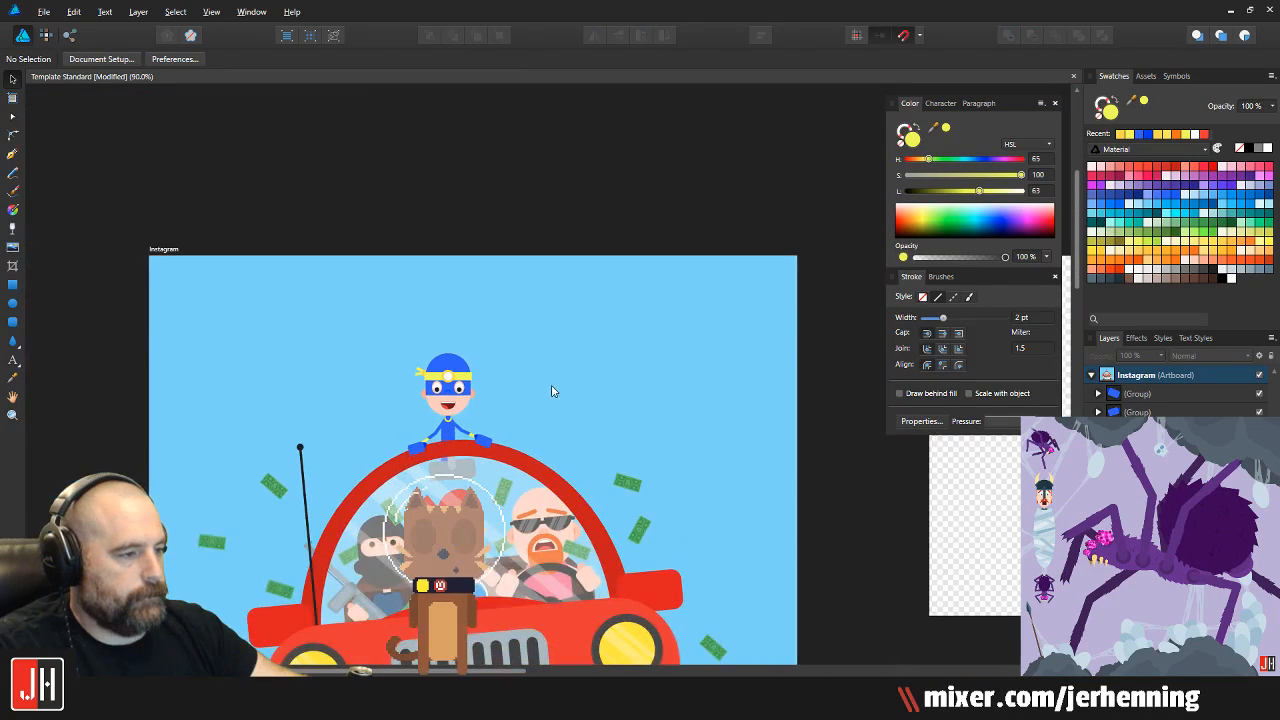
Flip the knot and both straps horizontally and move them to the right end of the headband
{"action": "scroll", "coordinate": [441, 434], "scroll_direction": "up", "scroll_amount": 5}
{"action": "left_click_drag", "start_coordinate": [367, 230], "coordinate": [493, 322]}
{"action": "left_click", "coordinate": [593, 36]}
{"action": "scroll", "coordinate": [564, 274], "scroll_direction": "up", "scroll_amount": 2}
{"action": "left_click_drag", "start_coordinate": [335, 280], "coordinate": [733, 284]}
{"action": "key", "text": "ctrl+d"}
{"action": "scroll", "coordinate": [749, 224], "scroll_direction": "down", "scroll_amount": 9}
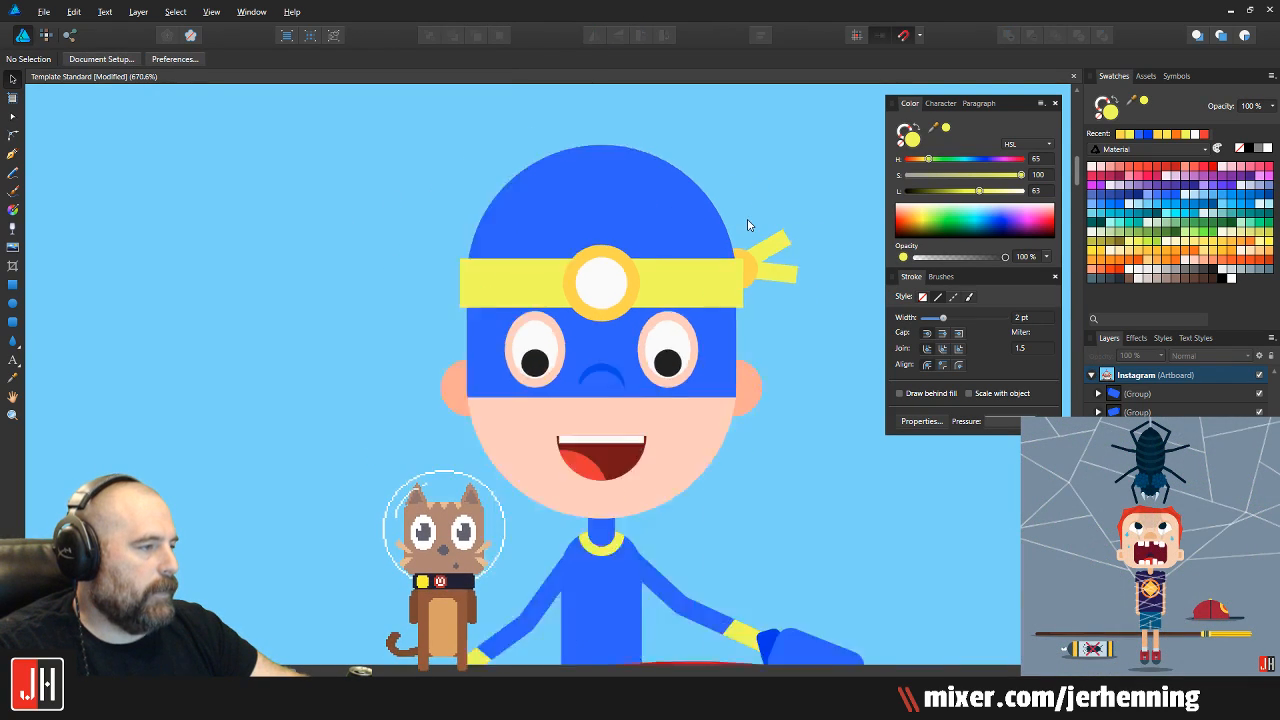
Hide the flipped lower torso copy so no blue shows through the windshield beside the rear-view mirror
{"action": "scroll", "coordinate": [650, 279], "scroll_direction": "up", "scroll_amount": 4}
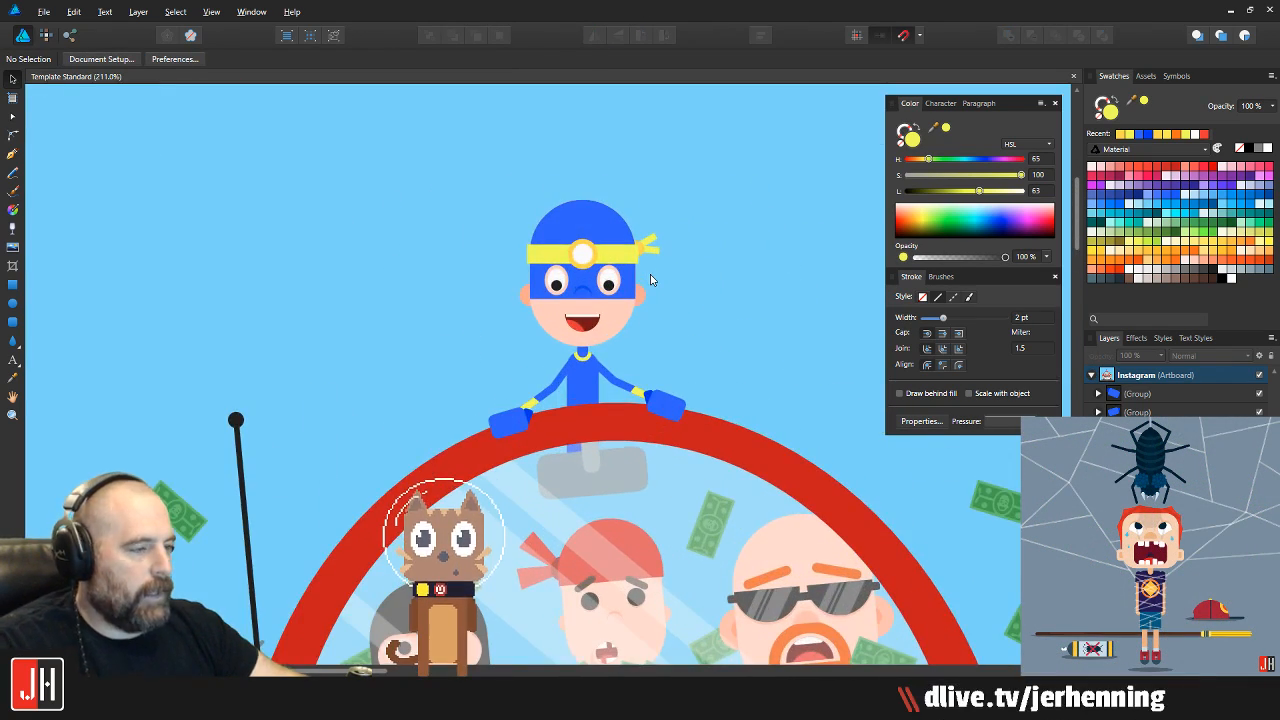
{"action": "left_click_drag", "start_coordinate": [659, 293], "coordinate": [585, 265]}
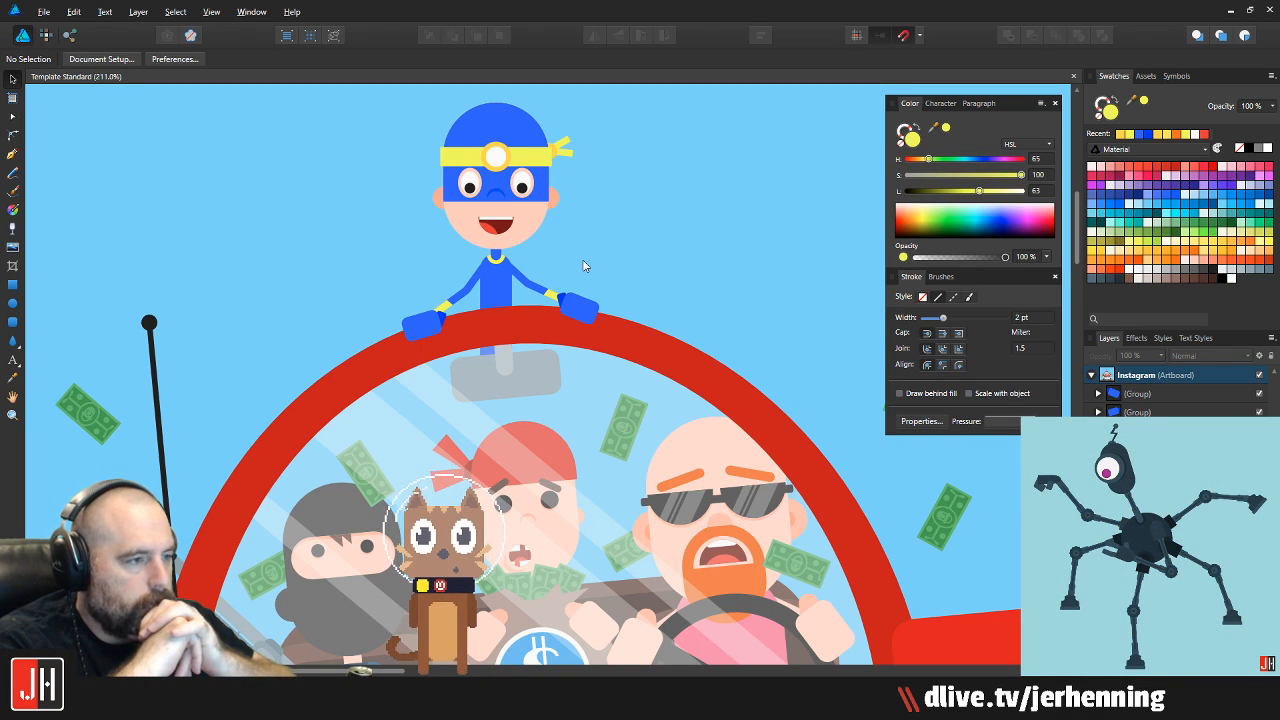
{"action": "scroll", "coordinate": [510, 305], "scroll_direction": "up", "scroll_amount": 3}
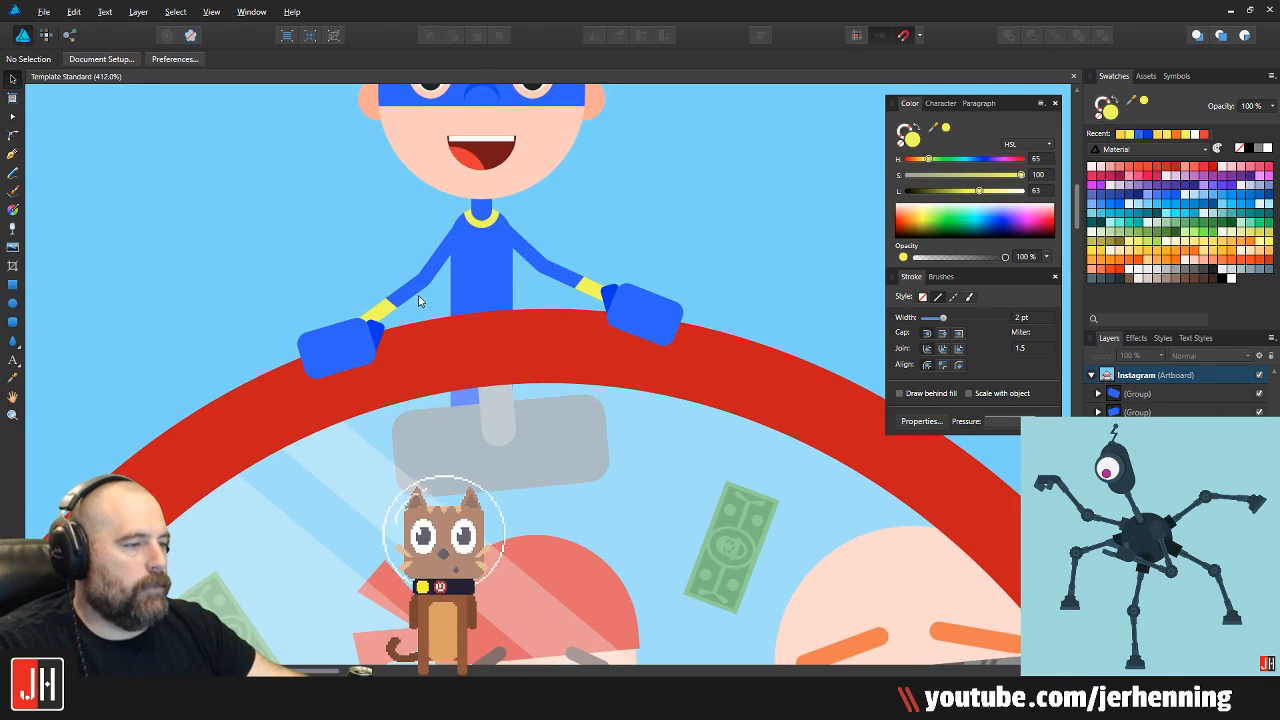
{"action": "left_click_drag", "start_coordinate": [425, 303], "coordinate": [553, 484]}
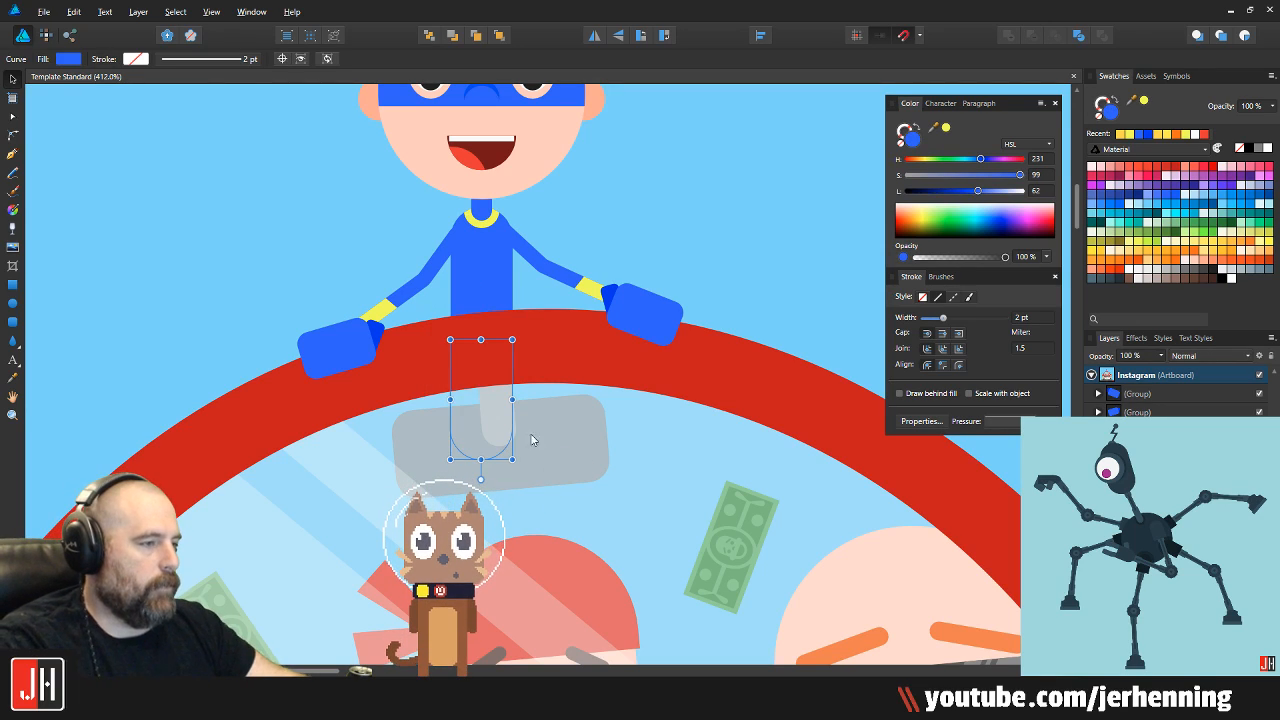
{"action": "key", "text": "ctrl+d"}
Duplicate the upper piece of the left-hand arm, rotate the copy to slant the other way and place it below the elbow as a thigh
{"action": "scroll", "coordinate": [468, 320], "scroll_direction": "up", "scroll_amount": 2}
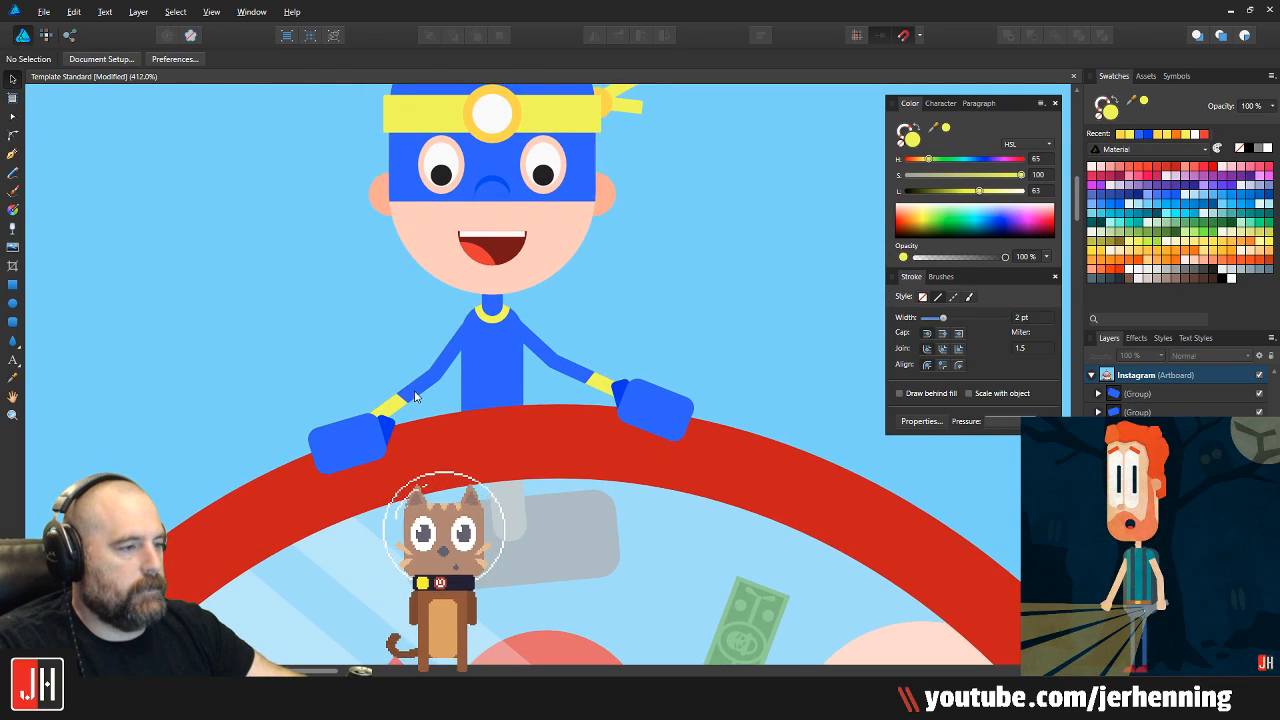
{"action": "scroll", "coordinate": [415, 395], "scroll_direction": "up", "scroll_amount": 3}
{"action": "left_click", "coordinate": [466, 333]}
{"action": "double_click", "coordinate": [466, 328]}
{"action": "left_click_drag", "start_coordinate": [467, 329], "coordinate": [387, 284]}
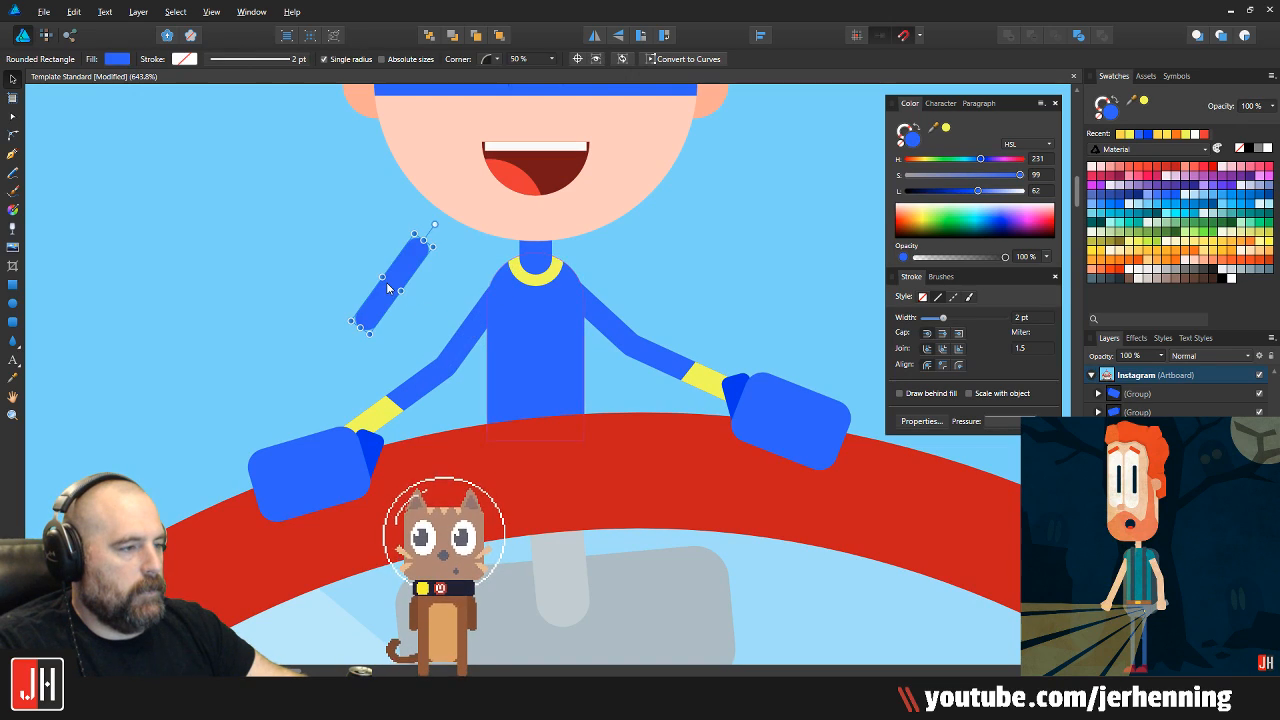
{"action": "left_click_drag", "start_coordinate": [432, 222], "coordinate": [352, 242]}
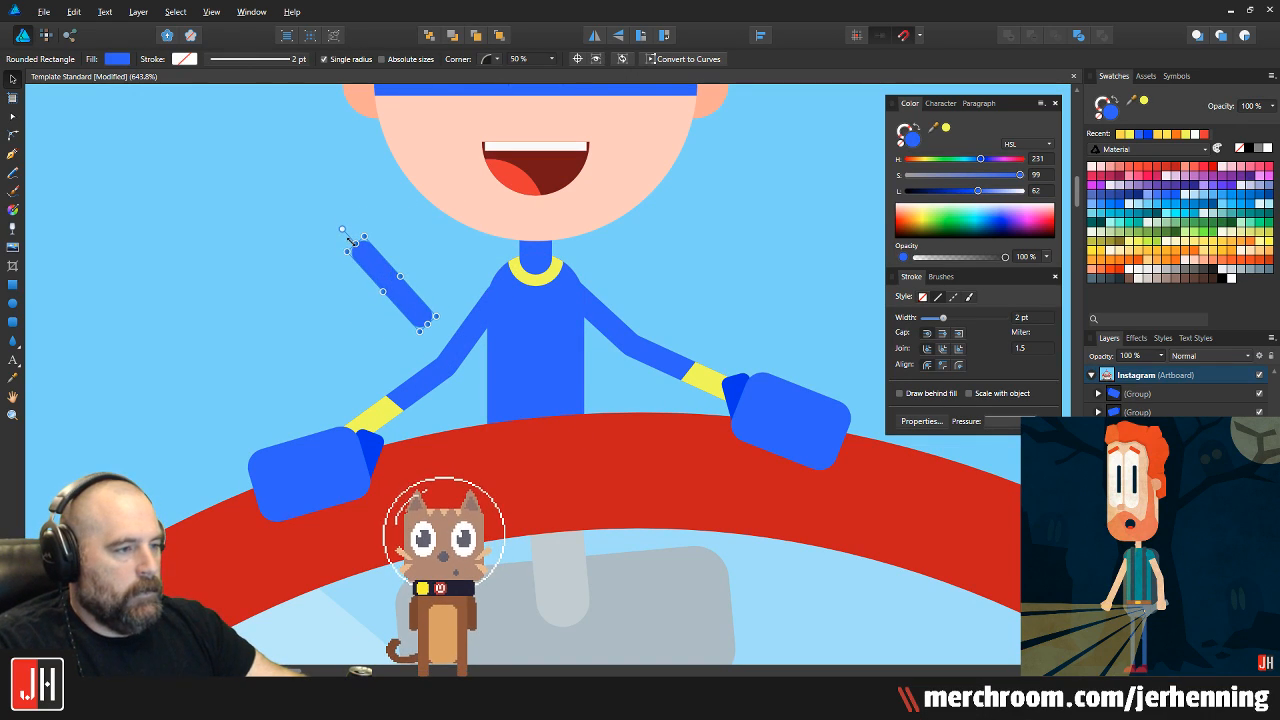
{"action": "left_click_drag", "start_coordinate": [395, 296], "coordinate": [455, 409]}
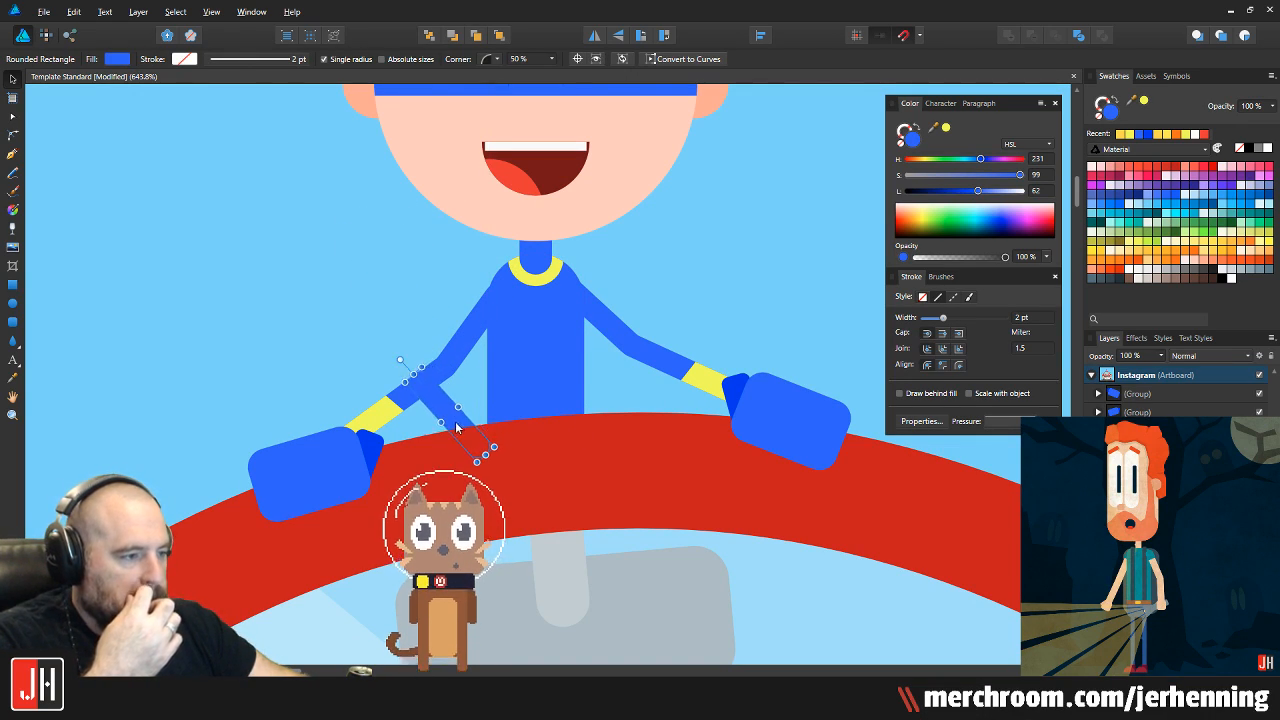
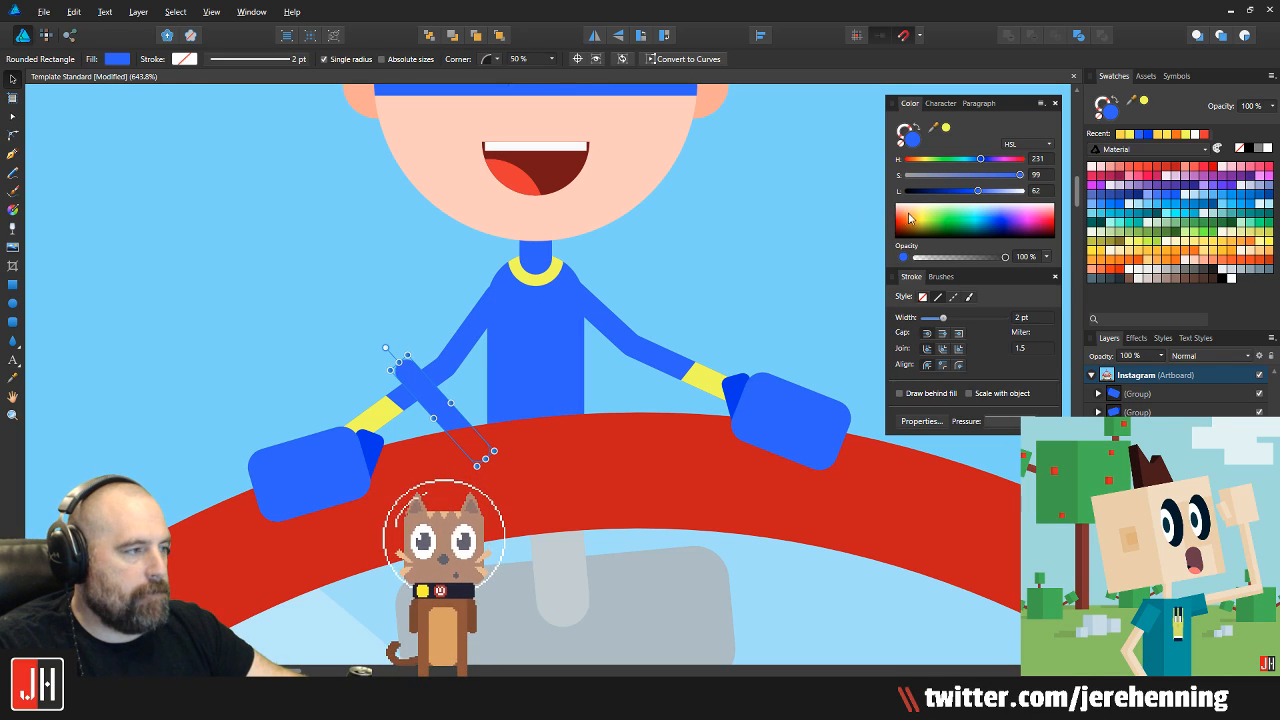
{"action": "scroll", "coordinate": [579, 348], "scroll_direction": "down", "scroll_amount": 9}
{"action": "left_click", "coordinate": [648, 329]}
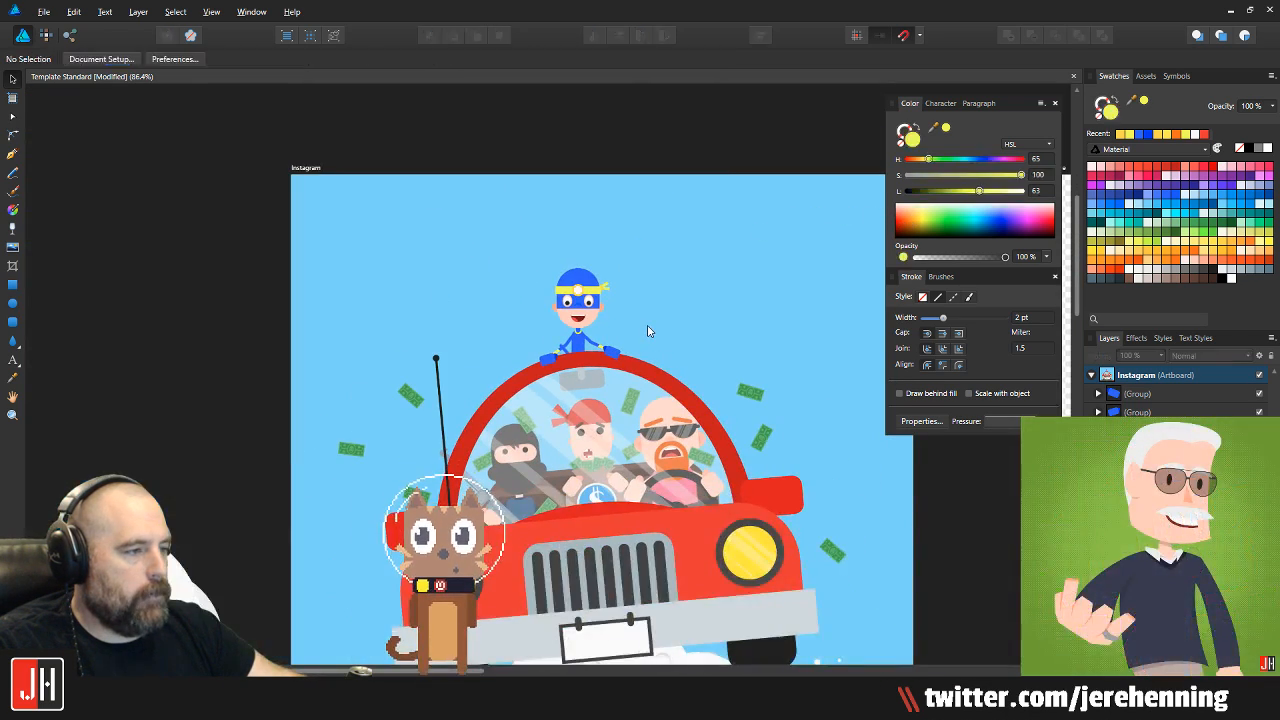
Duplicate the thigh piece and rotate the copy nearly vertical from the knee to form the lower leg
{"action": "scroll", "coordinate": [628, 359], "scroll_direction": "up", "scroll_amount": 11}
{"action": "left_click", "coordinate": [467, 296]}
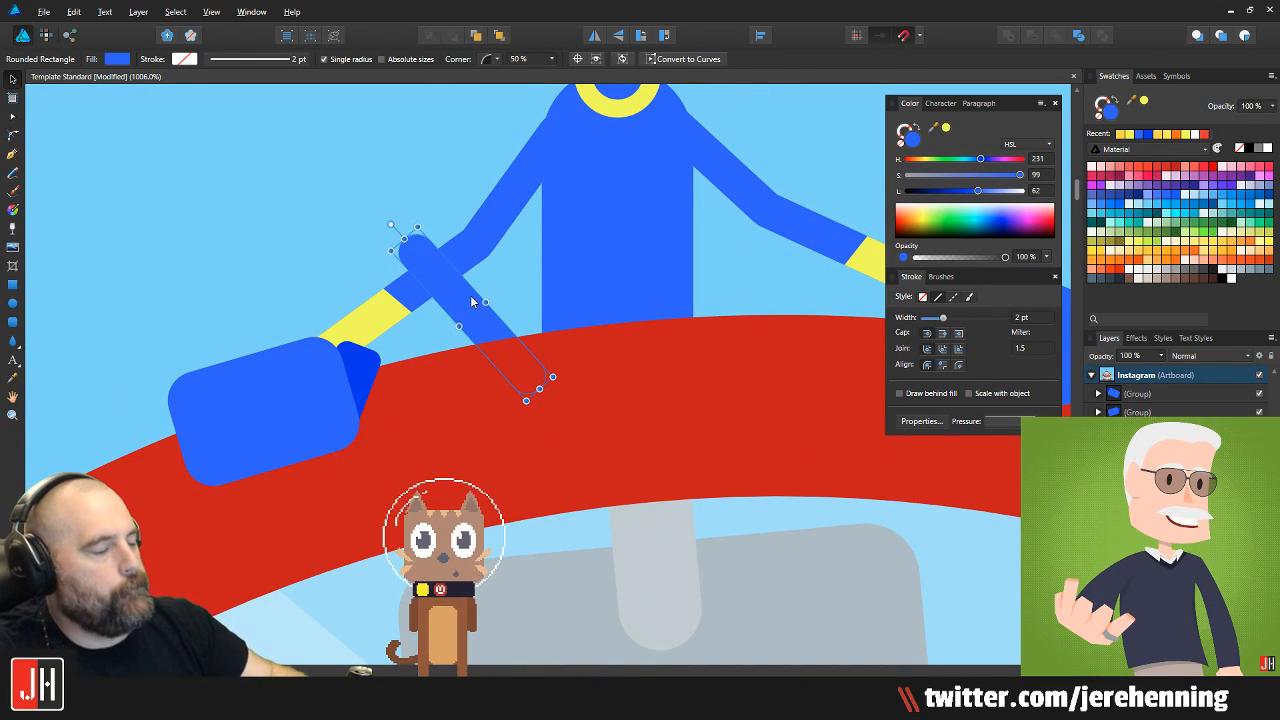
{"action": "left_click_drag", "start_coordinate": [444, 279], "coordinate": [383, 257]}
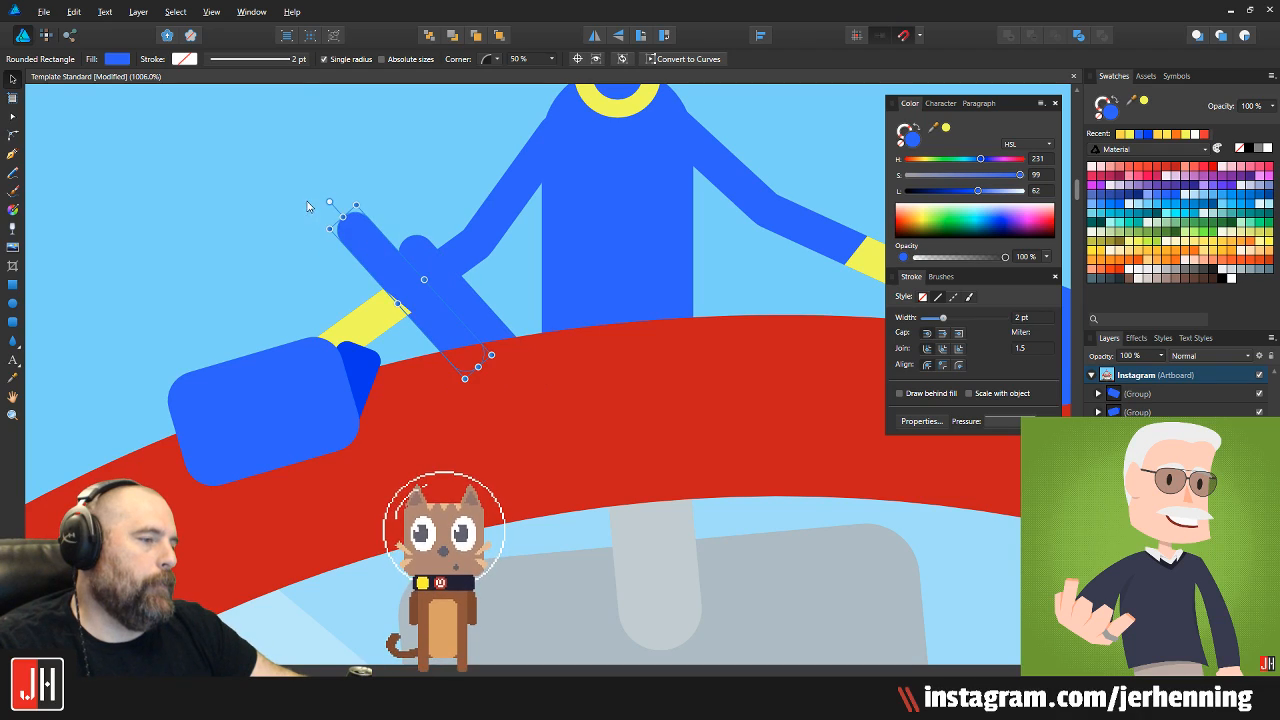
{"action": "left_click_drag", "start_coordinate": [328, 204], "coordinate": [414, 265]}
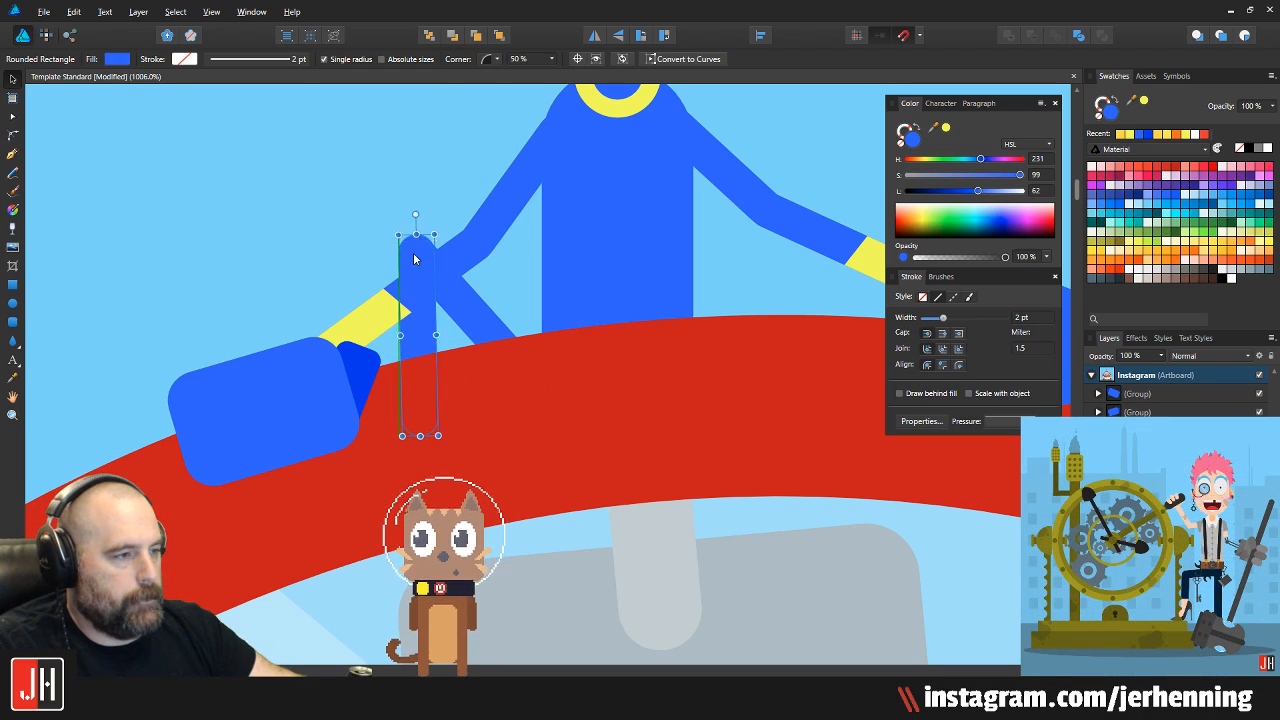
{"action": "scroll", "coordinate": [414, 255], "scroll_direction": "up", "scroll_amount": 5}
{"action": "left_click", "coordinate": [602, 423], "text": "shift"}
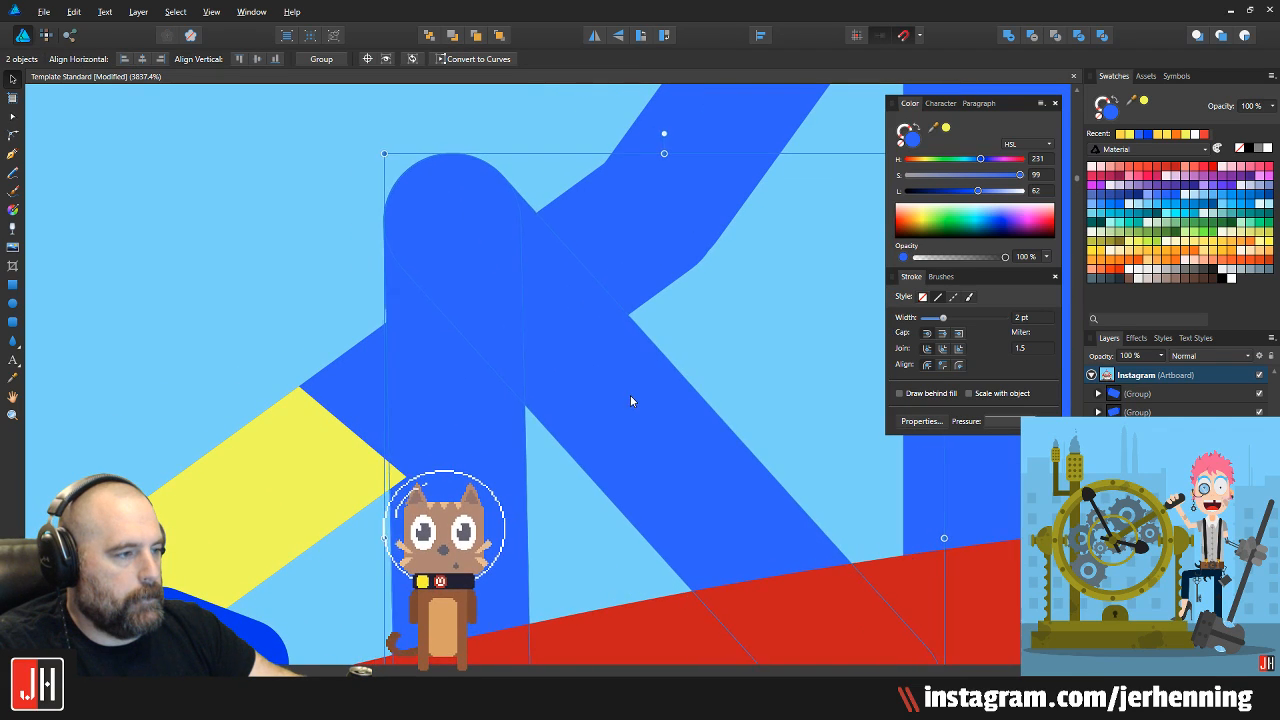
{"action": "scroll", "coordinate": [651, 392], "scroll_direction": "down", "scroll_amount": 8}
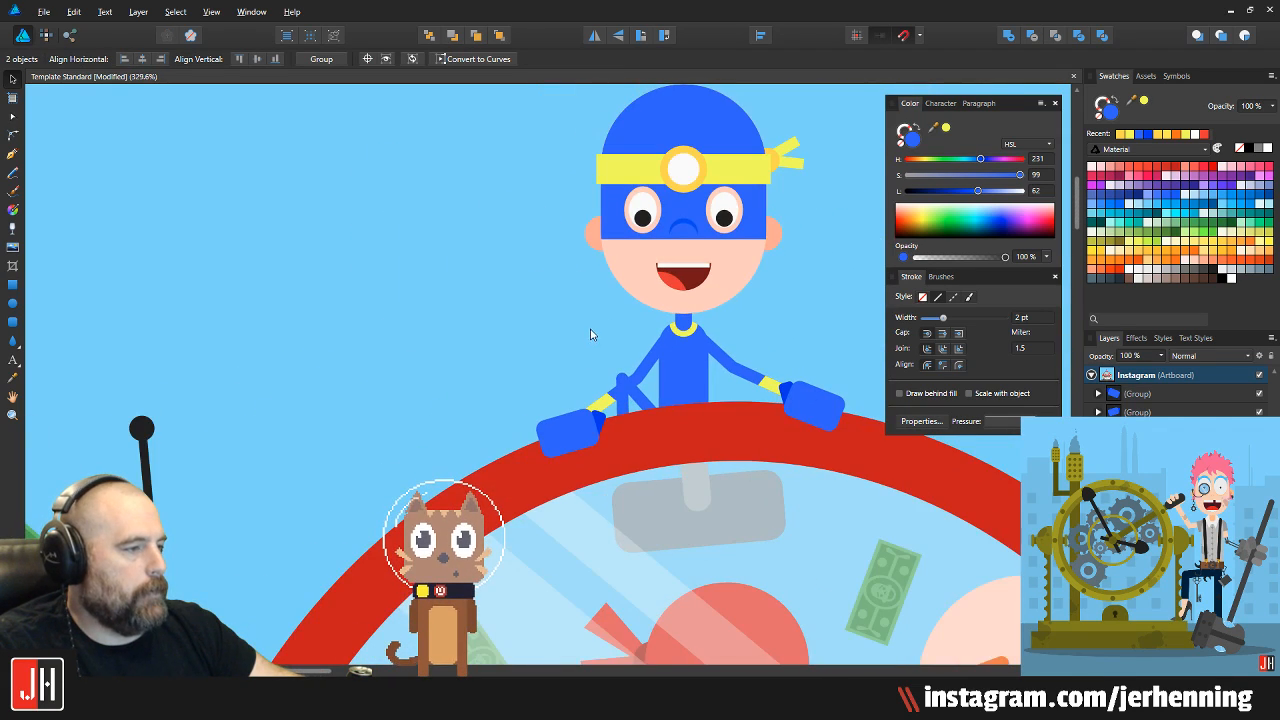
{"action": "left_click", "coordinate": [590, 335]}
Try to copy the bent leg's two pieces to the other side of the torso and flip them horizontally
{"action": "scroll", "coordinate": [428, 346], "scroll_direction": "up", "scroll_amount": 6}
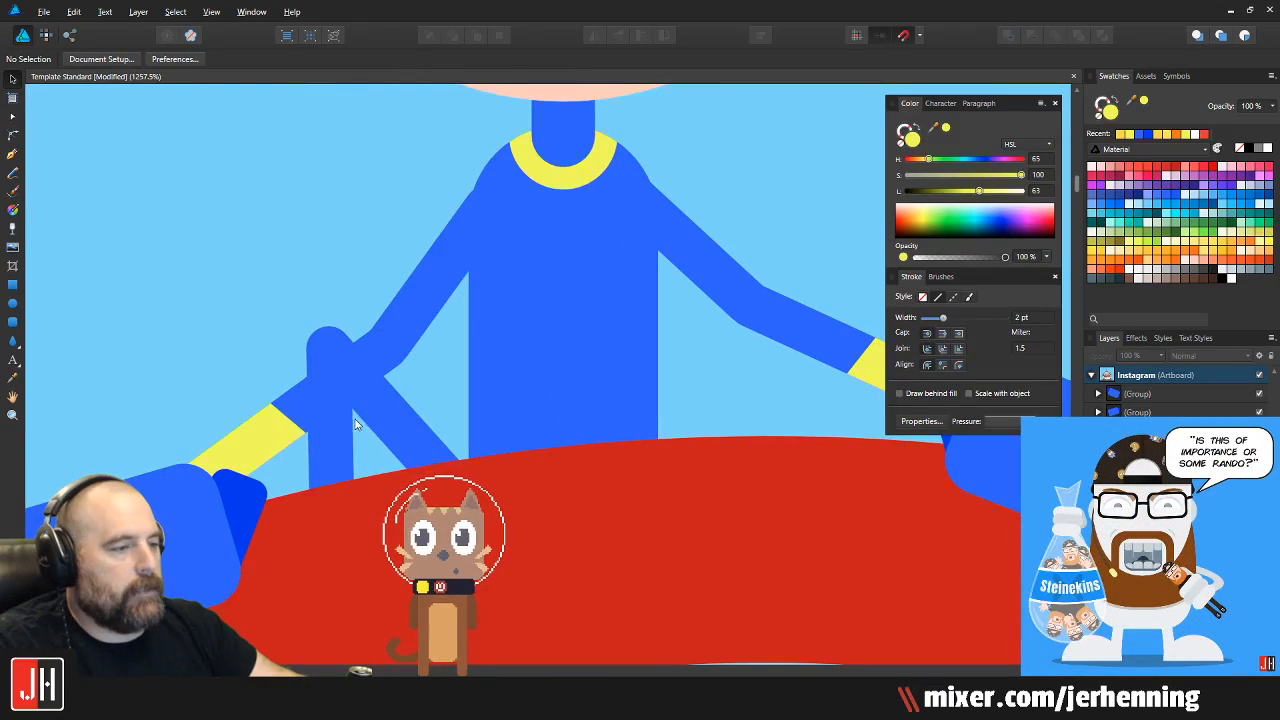
{"action": "left_click", "coordinate": [356, 424]}
{"action": "left_click", "coordinate": [435, 358], "text": "shift"}
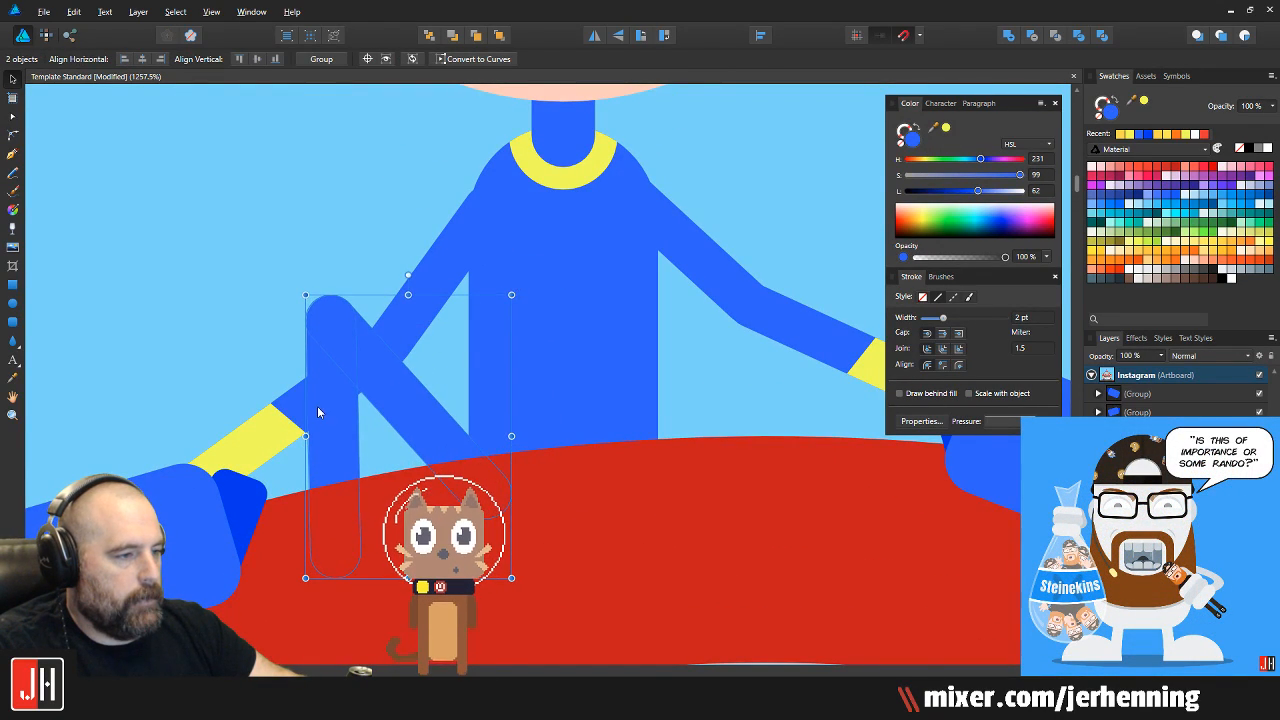
{"action": "scroll", "coordinate": [346, 428], "scroll_direction": "up", "scroll_amount": 1}
{"action": "scroll", "coordinate": [347, 441], "scroll_direction": "down", "scroll_amount": 2}
{"action": "left_click_drag", "start_coordinate": [347, 441], "coordinate": [632, 411]}
{"action": "left_click", "coordinate": [594, 35]}
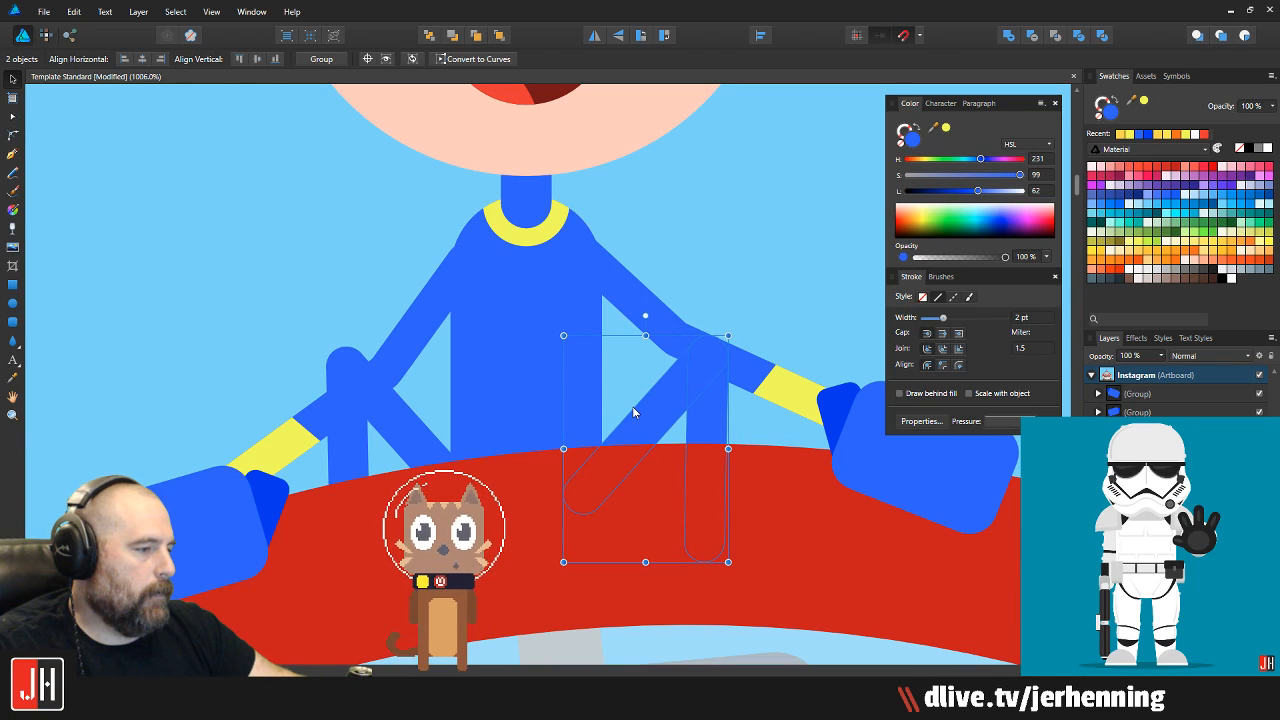
{"action": "key", "text": "ctrl+d"}
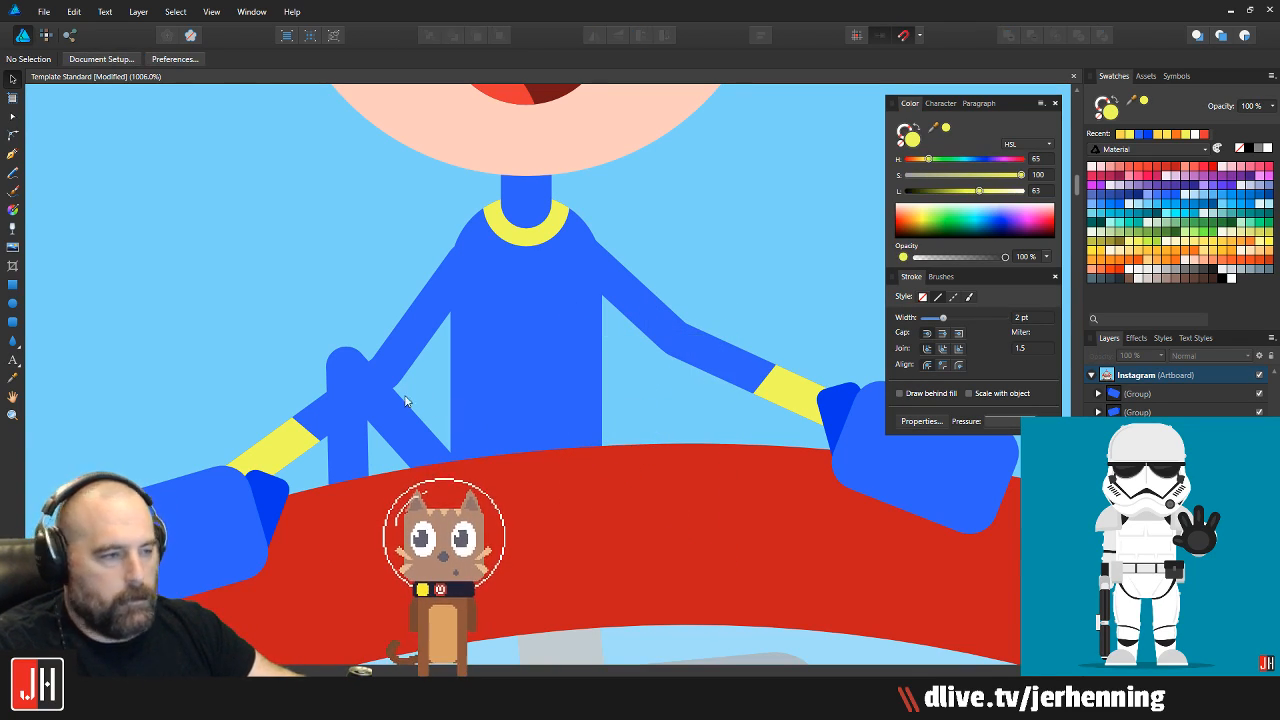
Duplicate the bent leg, place the copy below the right-hand elbow and flip it horizontally
{"action": "left_click", "coordinate": [350, 400]}
{"action": "left_click_drag", "start_coordinate": [357, 429], "coordinate": [632, 447]}
{"action": "left_click", "coordinate": [612, 37]}
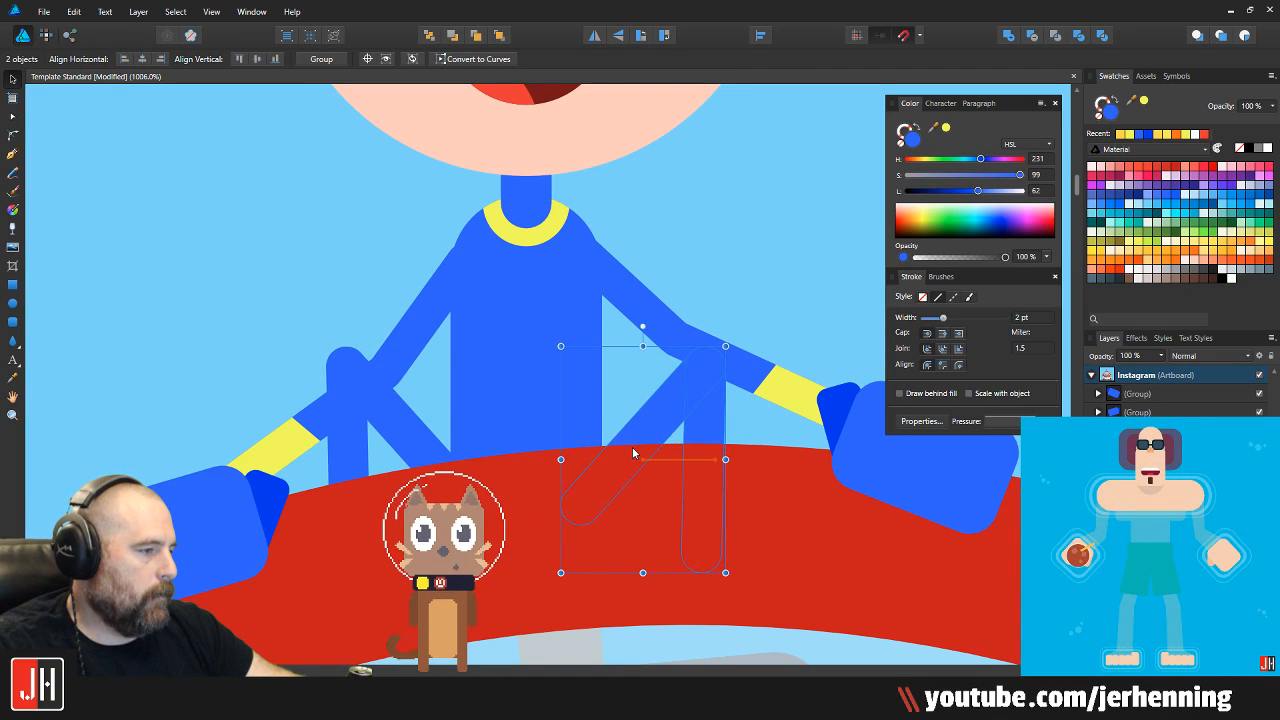
{"action": "scroll", "coordinate": [634, 450], "scroll_direction": "down", "scroll_amount": 9}
{"action": "left_click", "coordinate": [697, 398]}
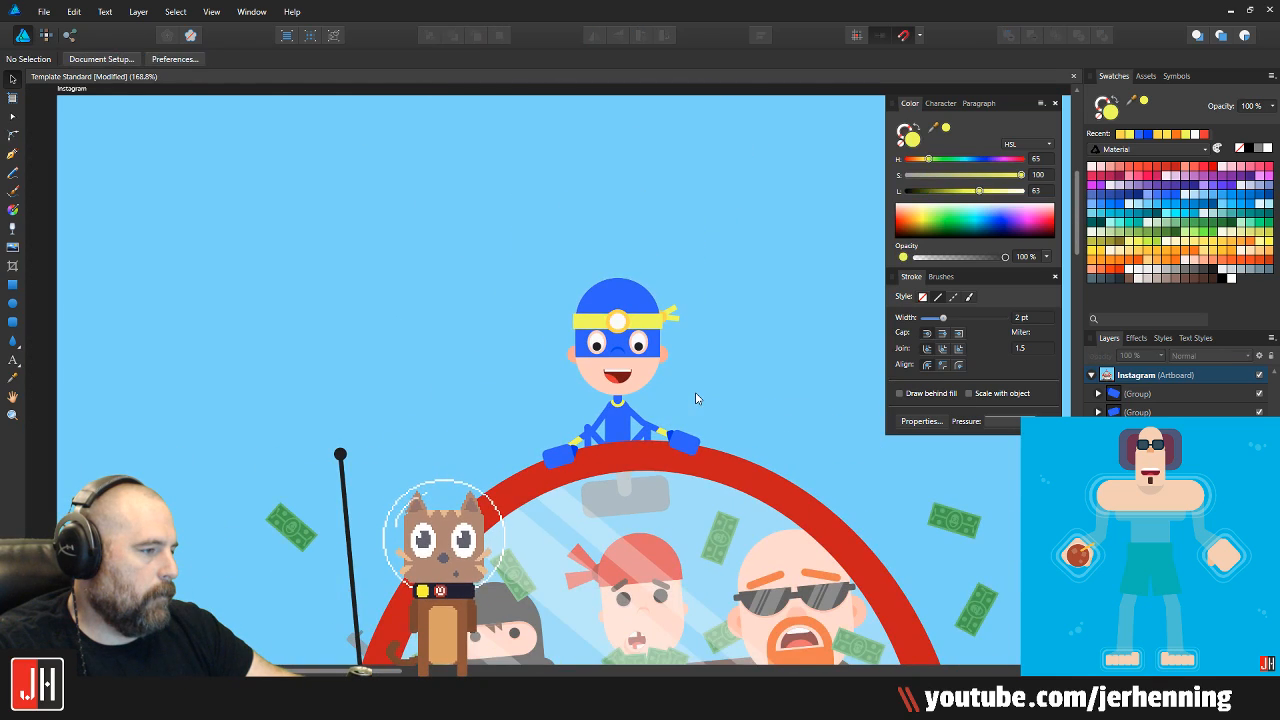
Nudge both pieces of the mirrored leg slightly left toward the torso
{"action": "scroll", "coordinate": [596, 467], "scroll_direction": "up", "scroll_amount": 6}
{"action": "scroll", "coordinate": [501, 443], "scroll_direction": "up", "scroll_amount": 1}
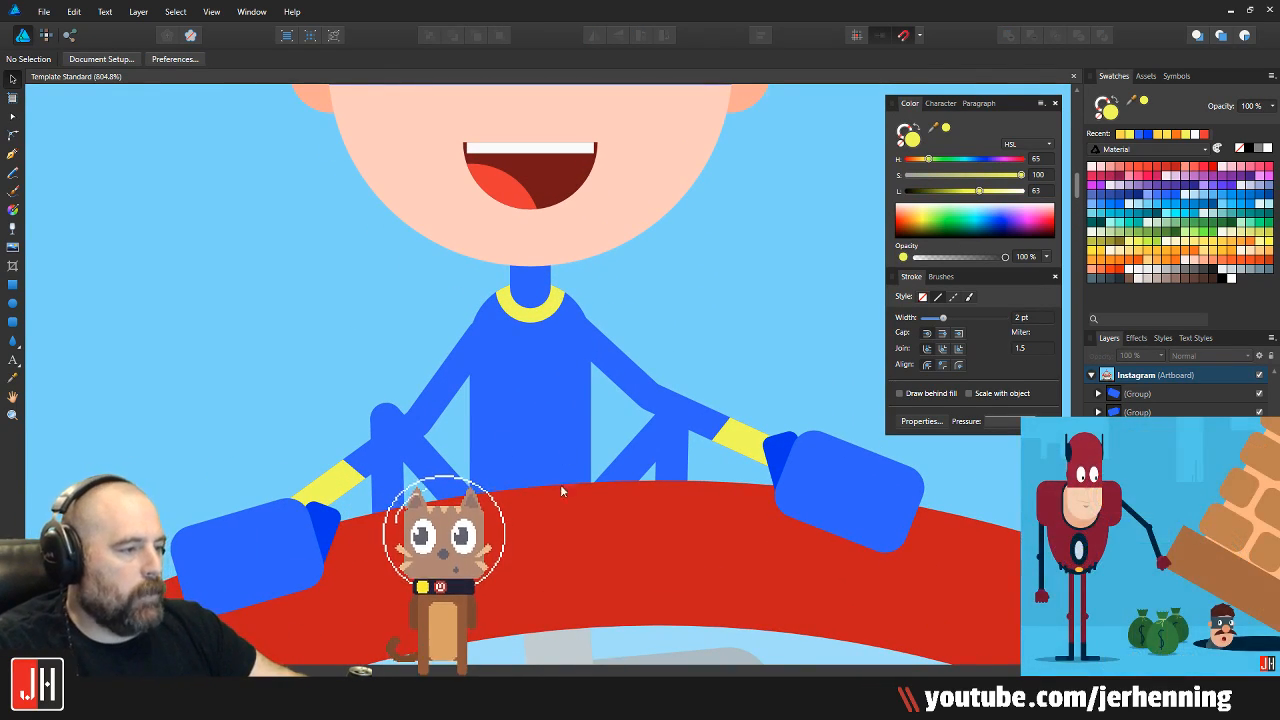
{"action": "scroll", "coordinate": [600, 465], "scroll_direction": "up", "scroll_amount": 6}
{"action": "left_click", "coordinate": [645, 449]}
{"action": "left_click", "coordinate": [744, 448], "text": "shift"}
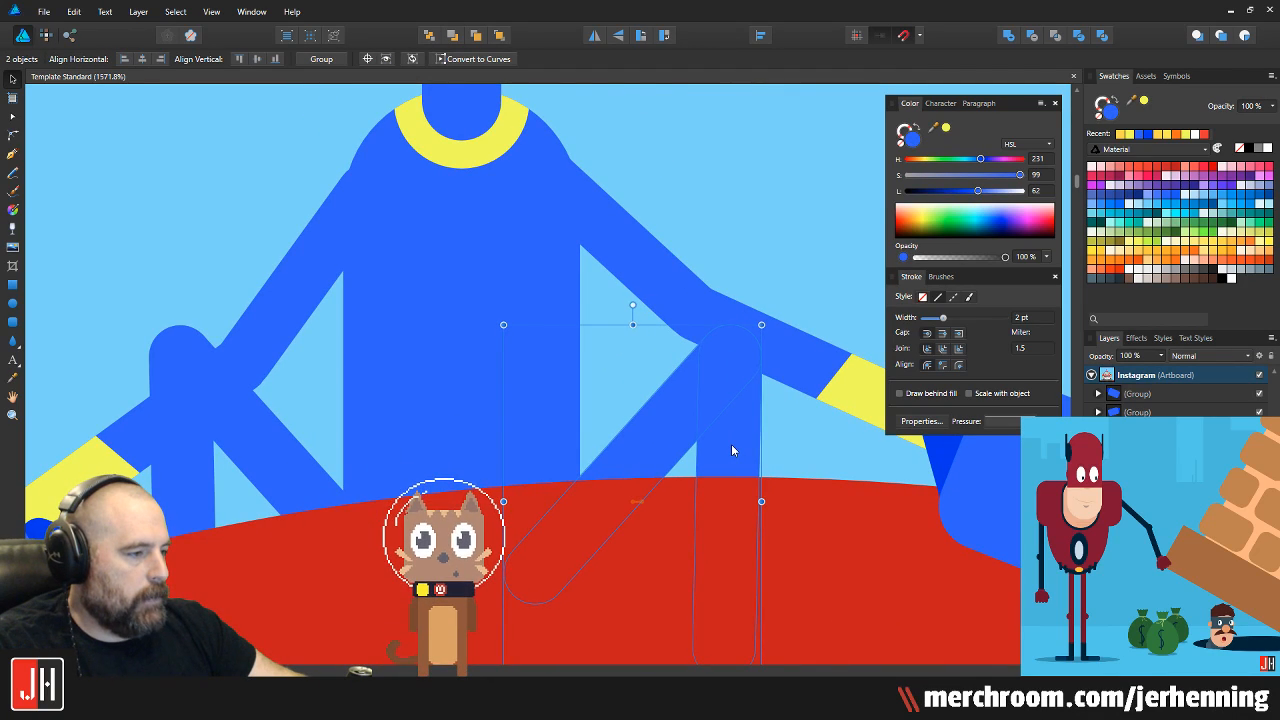
{"action": "key", "text": "Left"}
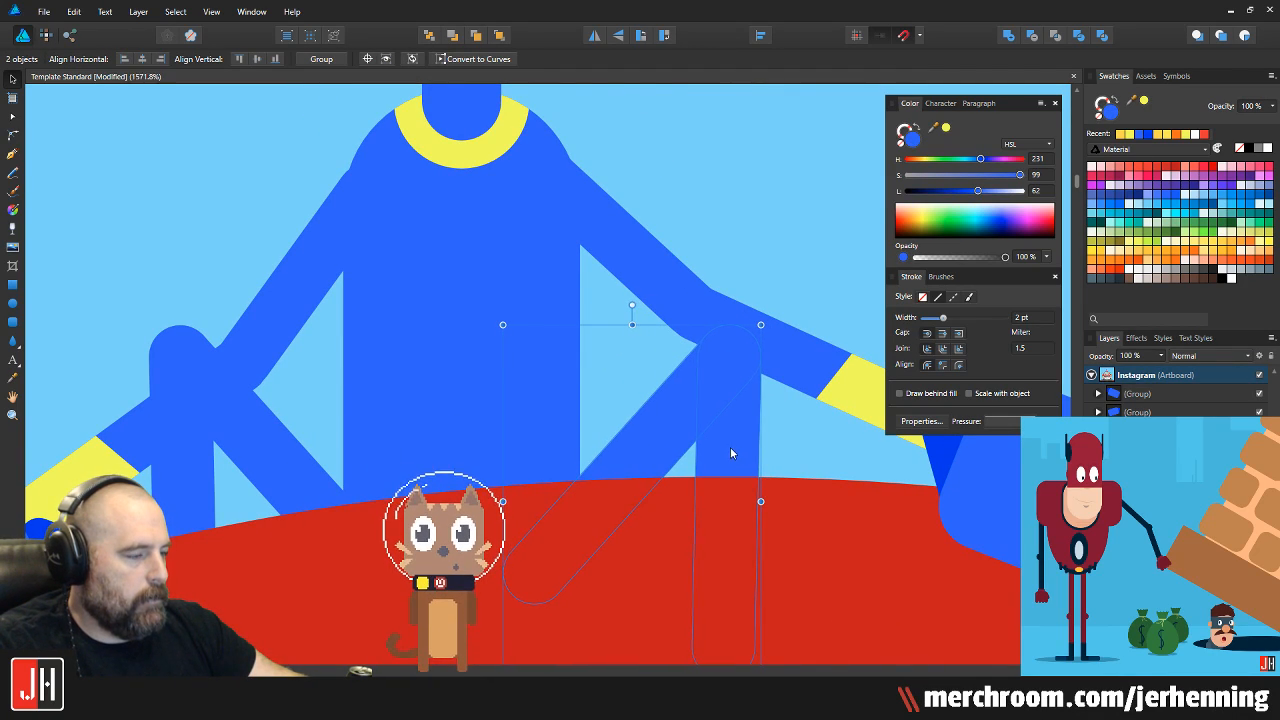
{"action": "scroll", "coordinate": [730, 447], "scroll_direction": "down", "scroll_amount": 6}
{"action": "key", "text": "ctrl+d"}
{"action": "scroll", "coordinate": [703, 425], "scroll_direction": "up", "scroll_amount": 5}
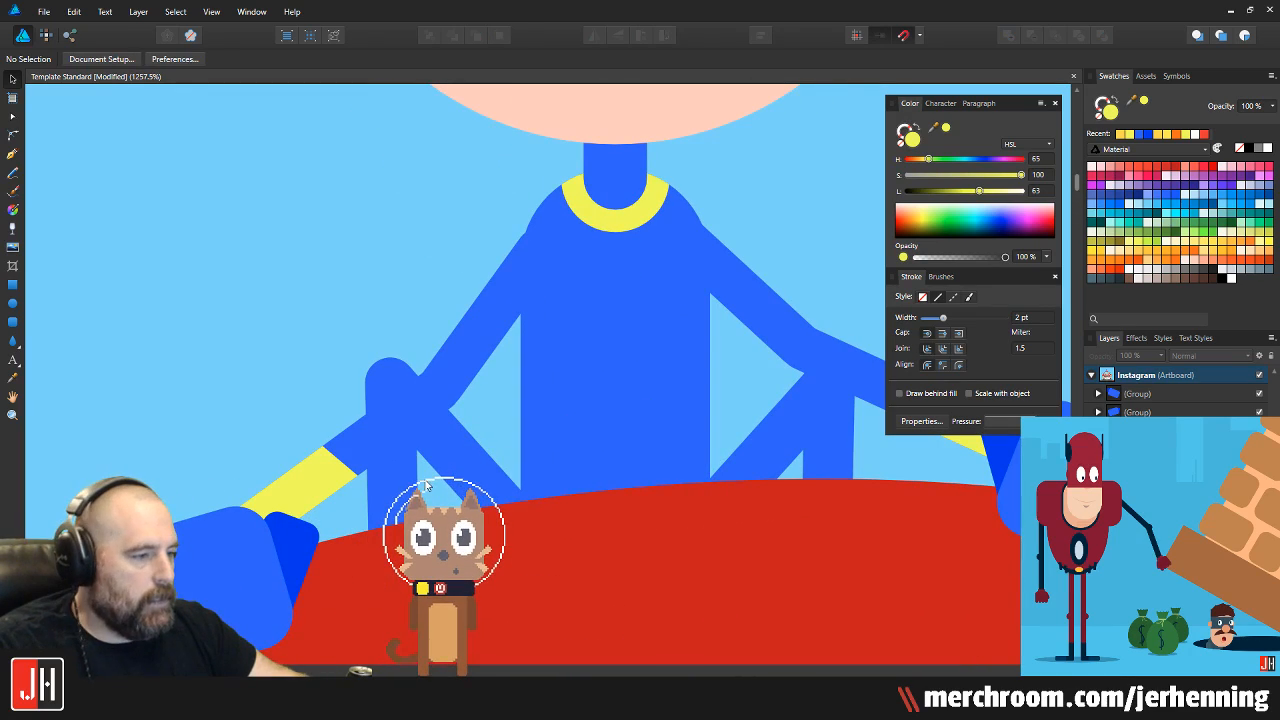
Select all four leg pieces together and examine how evenly the bent legs sit around the torso
{"action": "key", "text": "ctrl+z"}
{"action": "left_click", "coordinate": [830, 469], "text": "shift"}
{"action": "left_click", "coordinate": [763, 470], "text": "shift"}
{"action": "left_click_drag", "start_coordinate": [763, 470], "coordinate": [769, 475]}
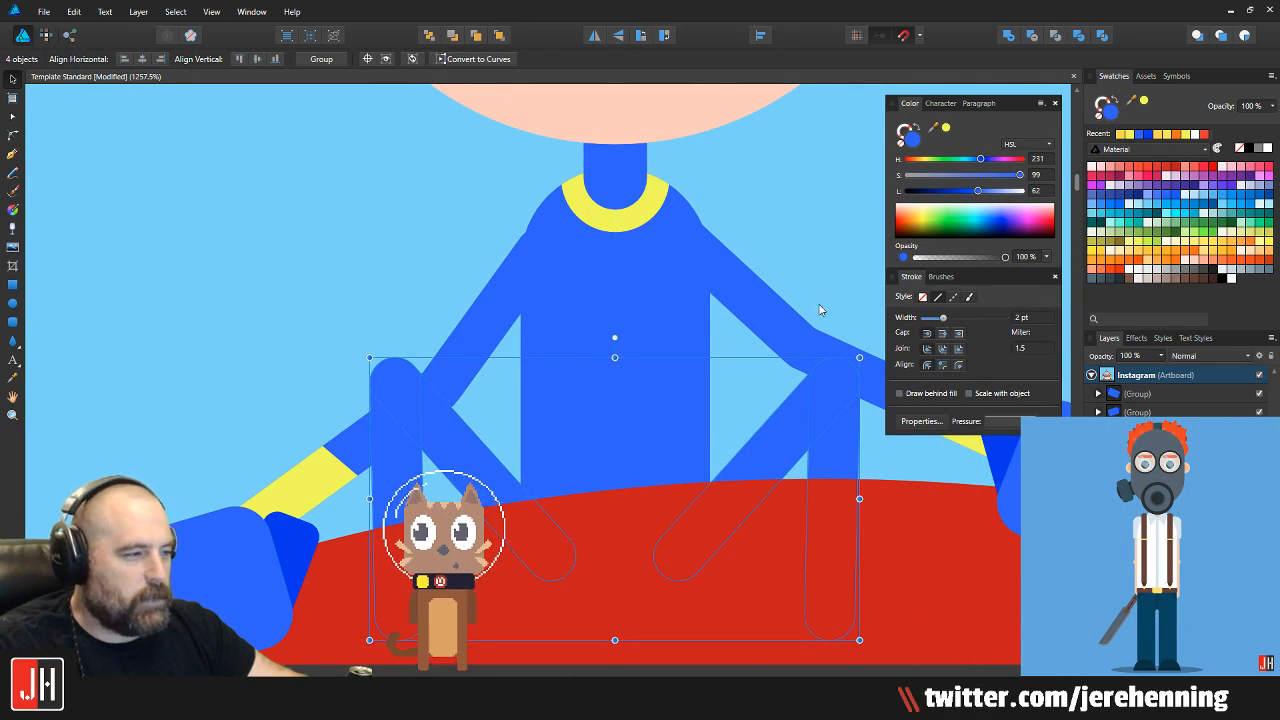
{"action": "key", "text": "ctrl+d"}
{"action": "scroll", "coordinate": [465, 484], "scroll_direction": "down", "scroll_amount": 6}
{"action": "scroll", "coordinate": [465, 484], "scroll_direction": "up", "scroll_amount": 3}
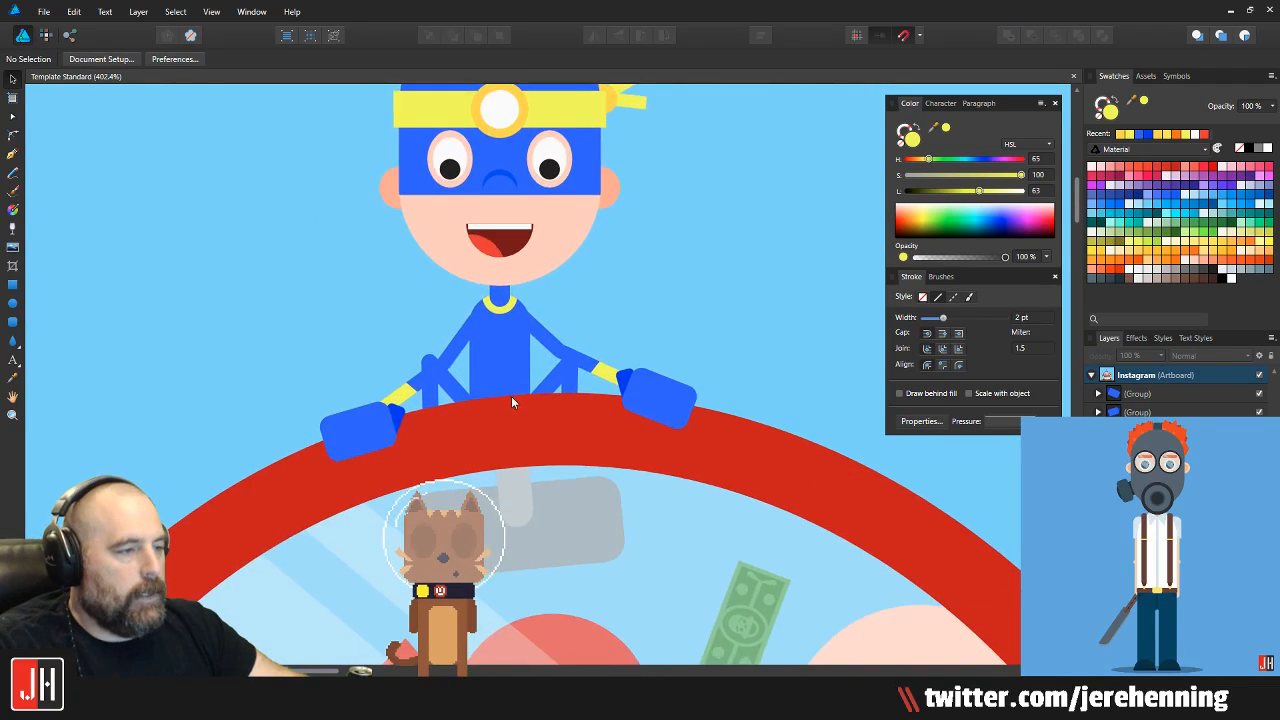
{"action": "scroll", "coordinate": [491, 375], "scroll_direction": "down", "scroll_amount": 3}
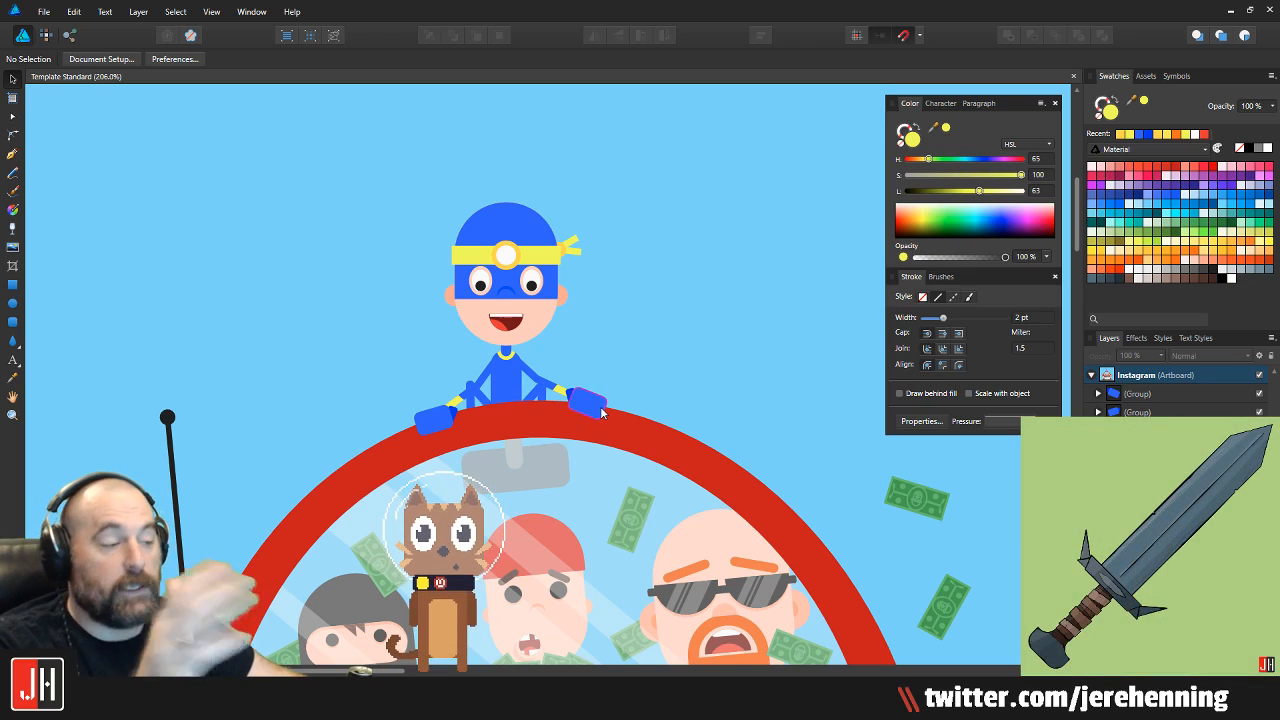
{"action": "scroll", "coordinate": [585, 453], "scroll_direction": "up", "scroll_amount": 5}
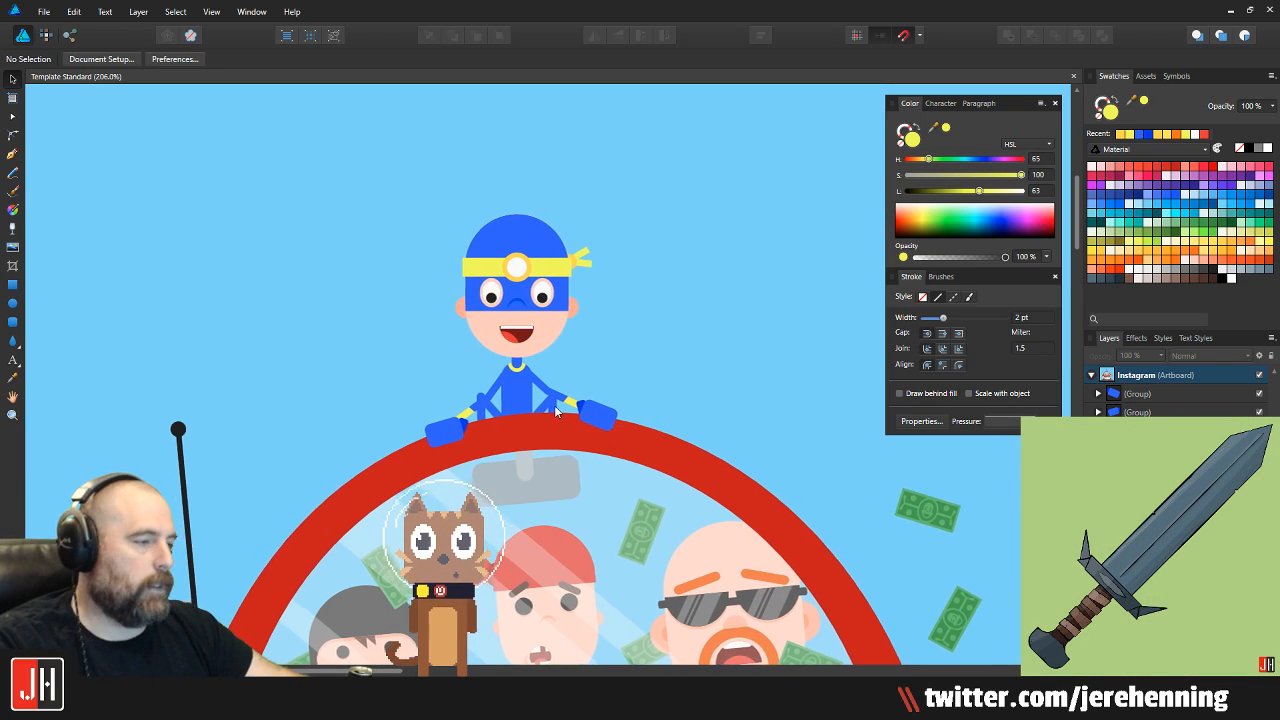
{"action": "left_click", "coordinate": [742, 392]}
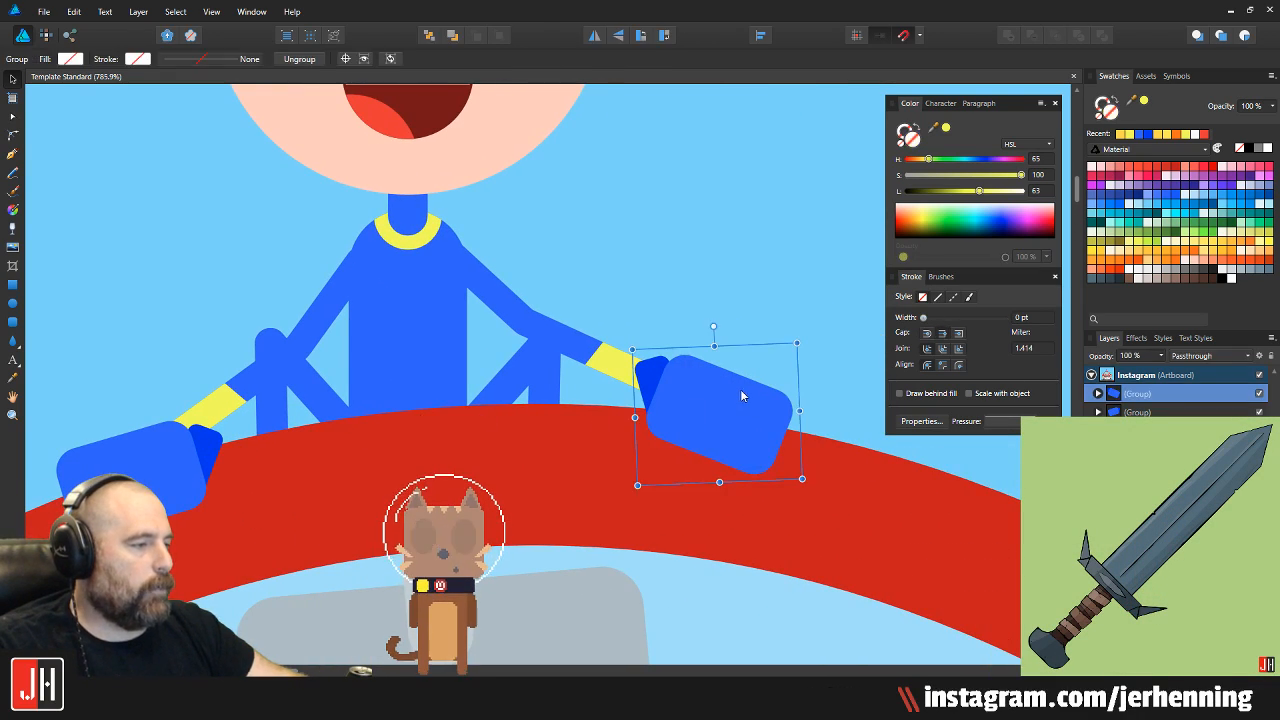
{"action": "scroll", "coordinate": [742, 389], "scroll_direction": "up", "scroll_amount": 1}
{"action": "mouse_move", "coordinate": [709, 314]}
{"action": "left_mouse_down"}
{"action": "mouse_move", "coordinate": [699, 318]}
{"action": "mouse_move", "coordinate": [709, 306]}
{"action": "left_mouse_up"}
{"action": "key", "text": "ctrl+a"}
{"action": "scroll", "coordinate": [504, 338], "scroll_direction": "down", "scroll_amount": 4}
{"action": "scroll", "coordinate": [504, 338], "scroll_direction": "up", "scroll_amount": 4}
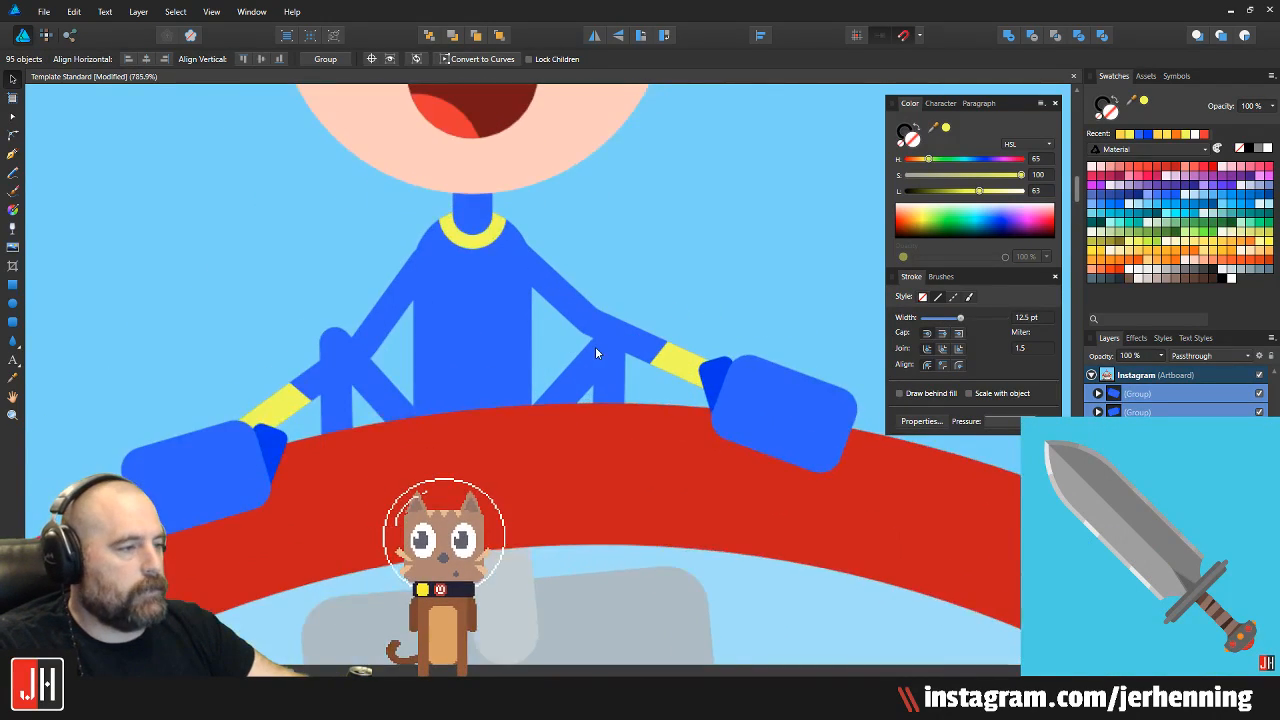
Draw a four-sided shadow shape across the right-hand forearm with the Pen tool, fill it near-black and set its opacity to 20%
{"action": "left_click", "coordinate": [12, 153]}
{"action": "scroll", "coordinate": [470, 340], "scroll_direction": "up", "scroll_amount": 1}
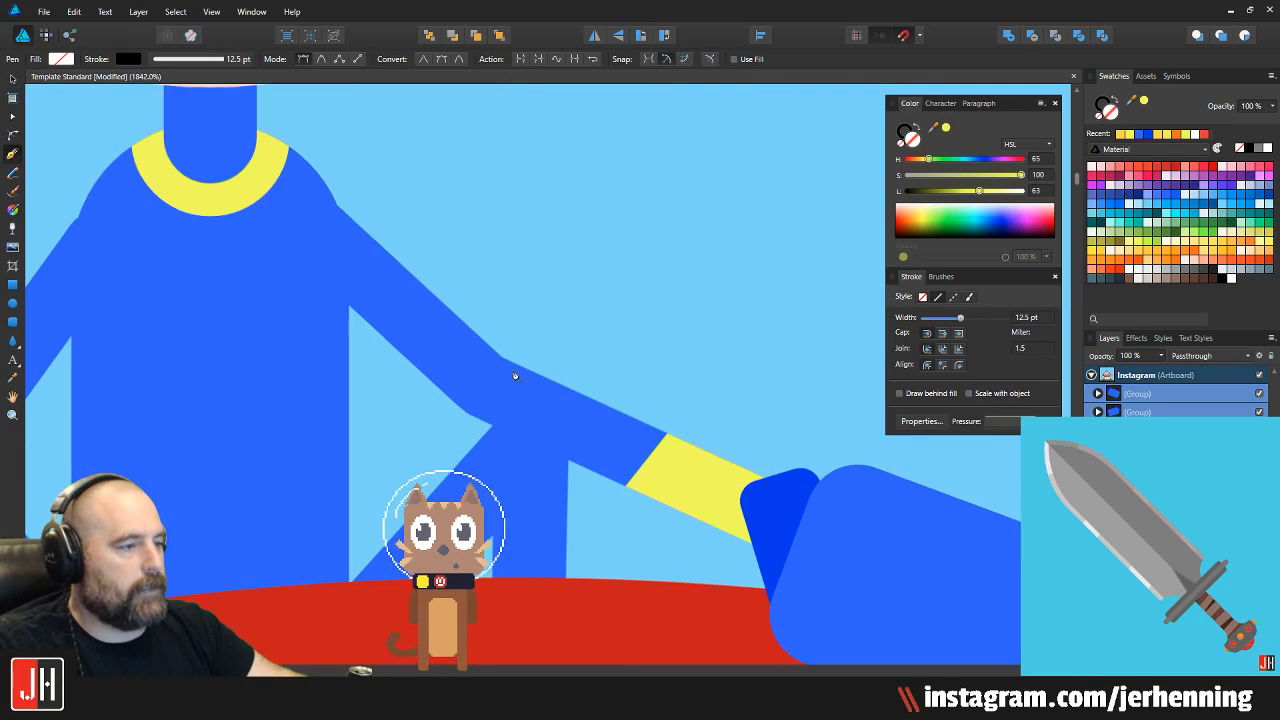
{"action": "left_click", "coordinate": [447, 365]}
{"action": "left_click", "coordinate": [454, 447]}
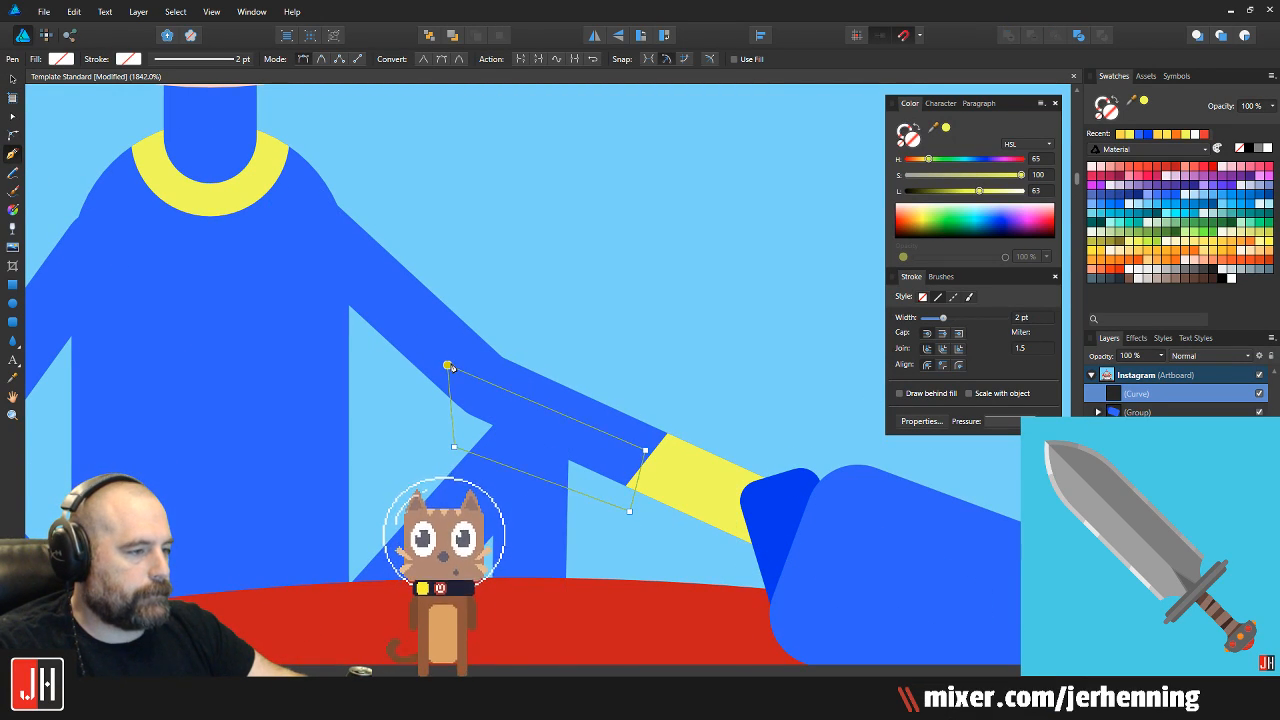
{"action": "key", "text": "i"}
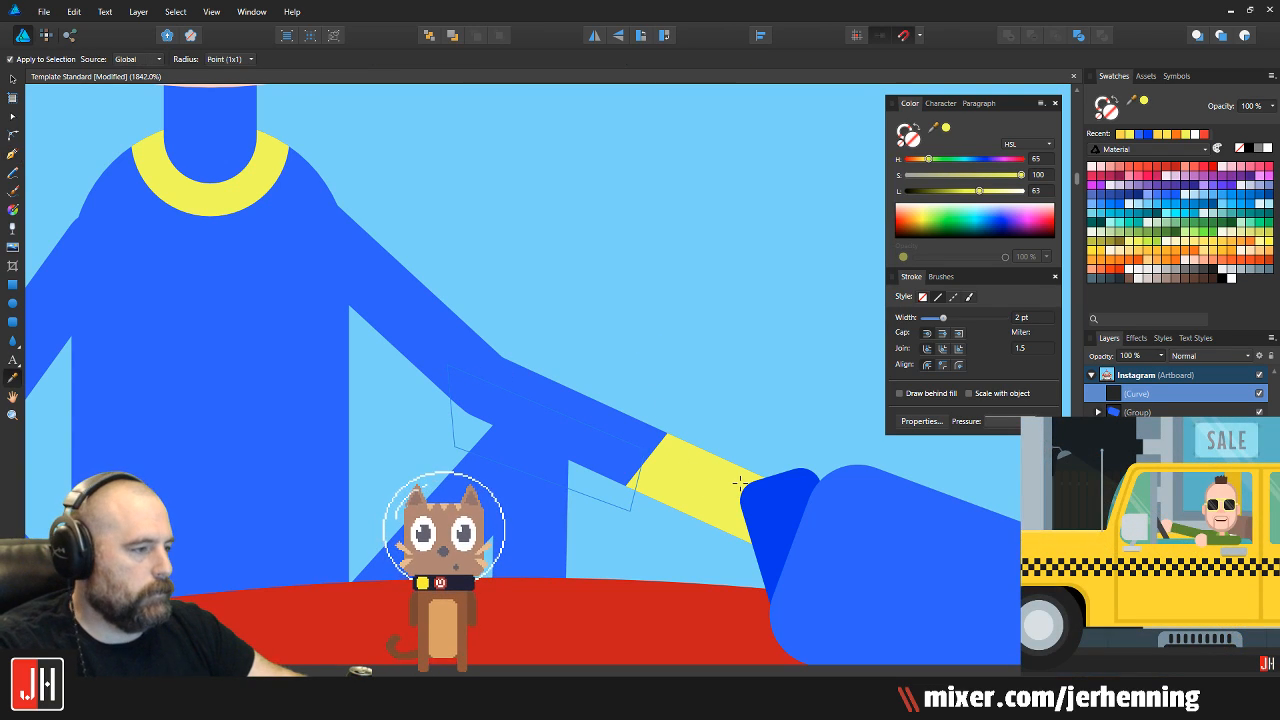
{"action": "left_click", "coordinate": [765, 489]}
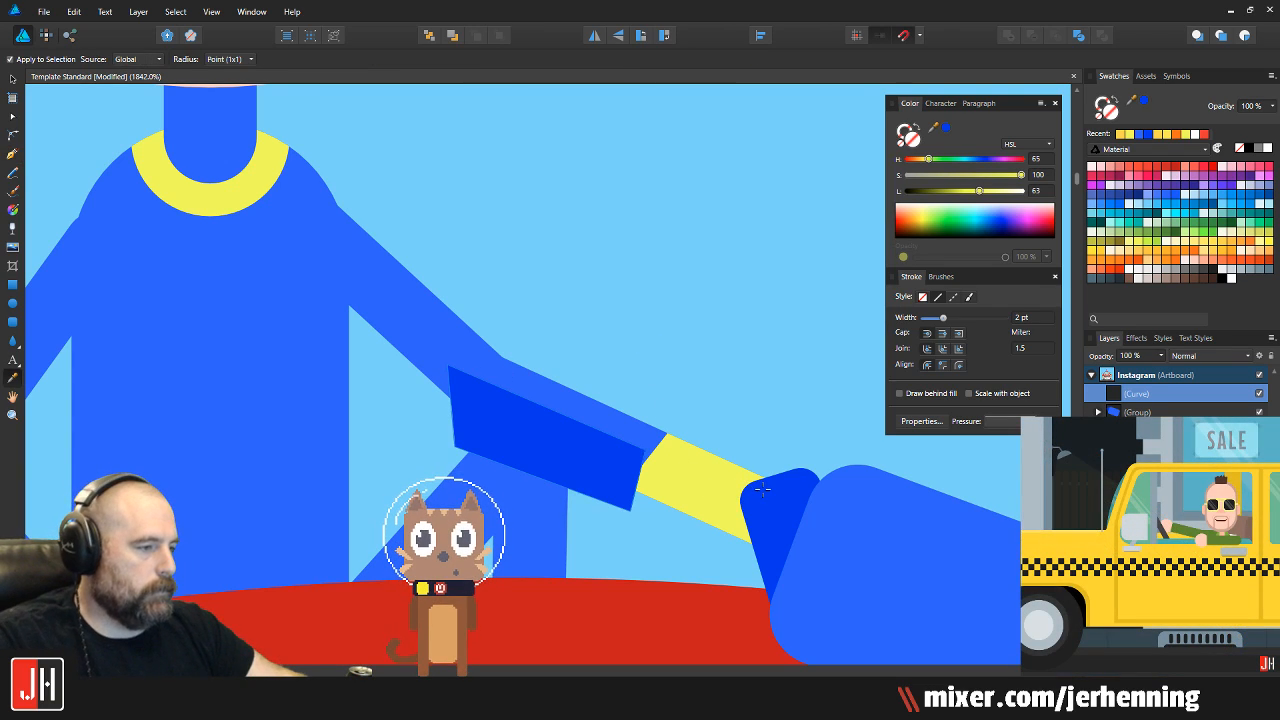
{"action": "left_click", "coordinate": [1215, 271]}
{"action": "key", "text": "2"}
Clip the near-black shadow shape inside the right-hand leg so it only darkens the area beneath the forearm
{"action": "key", "text": "ctrl+x"}
{"action": "key", "text": "v"}
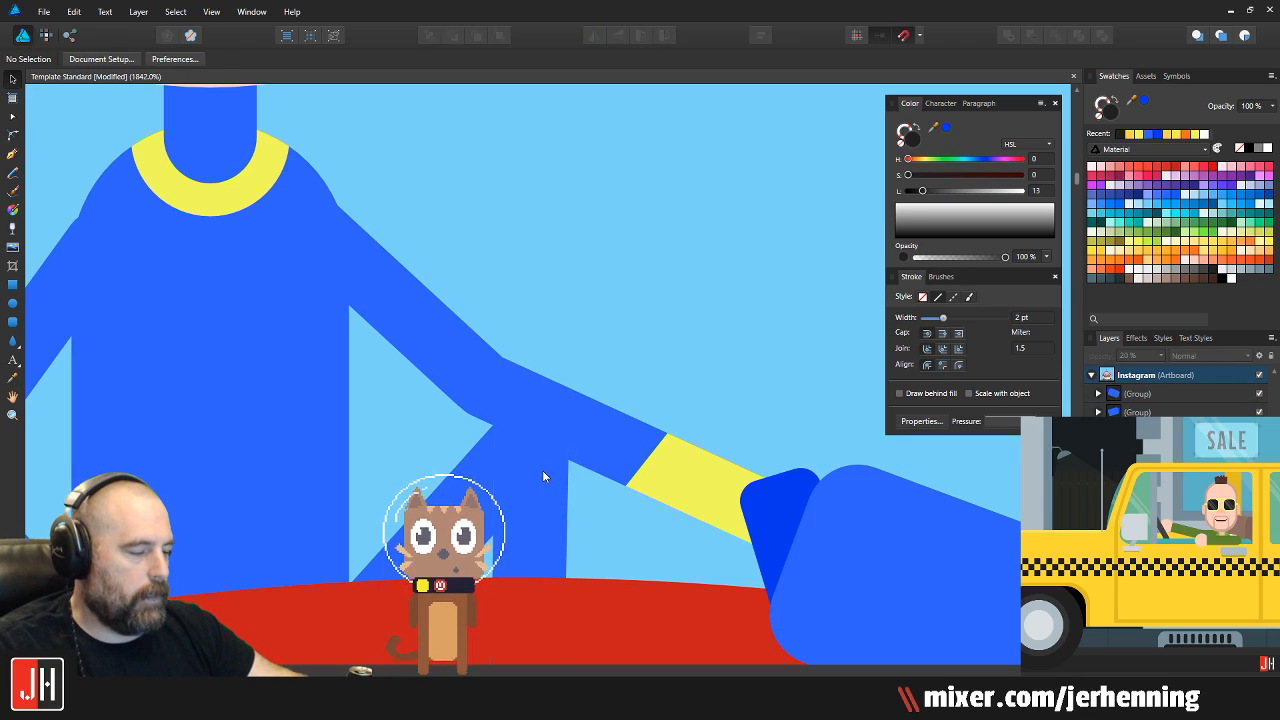
{"action": "left_click", "coordinate": [543, 471]}
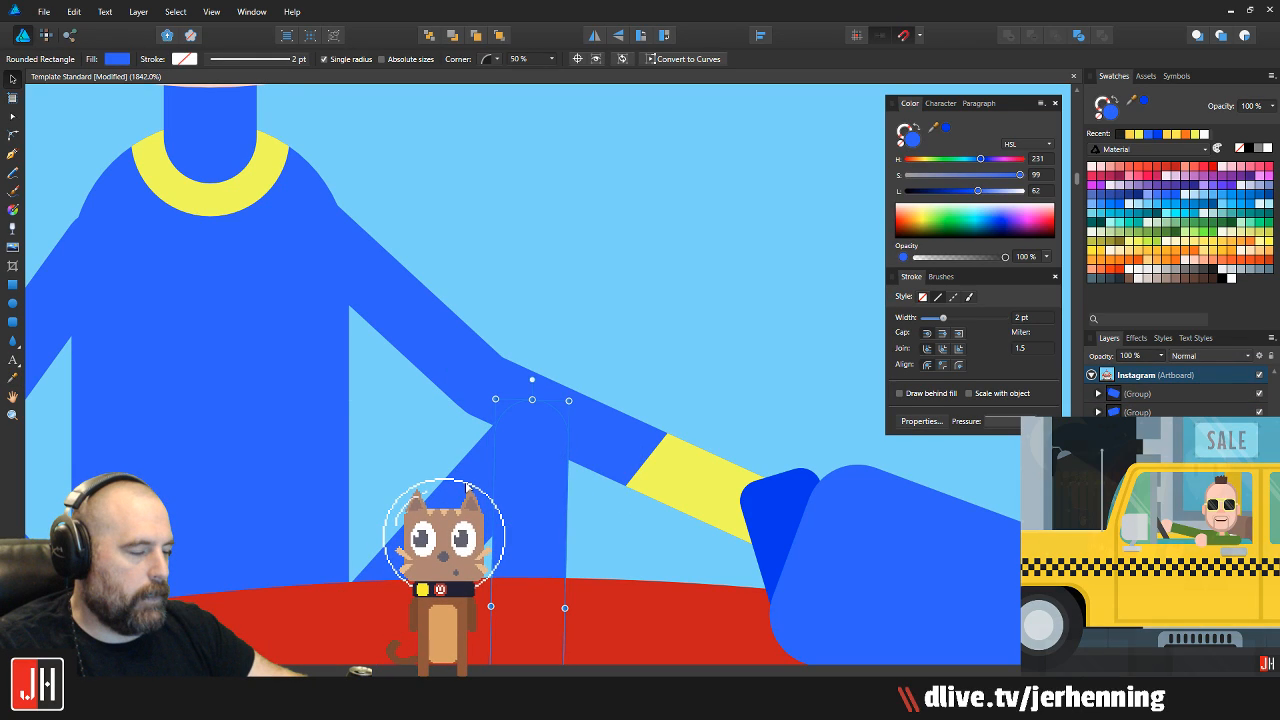
{"action": "scroll", "coordinate": [470, 485], "scroll_direction": "down", "scroll_amount": 3}
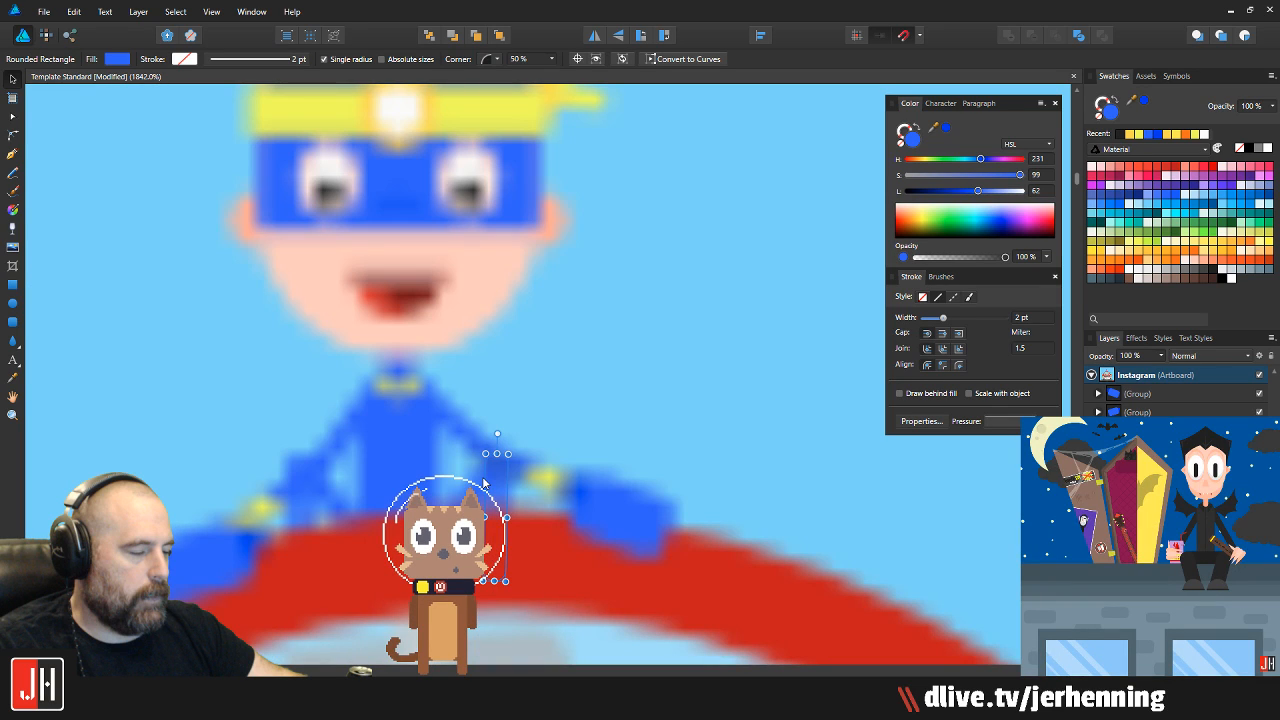
{"action": "key", "text": "ctrl+v"}
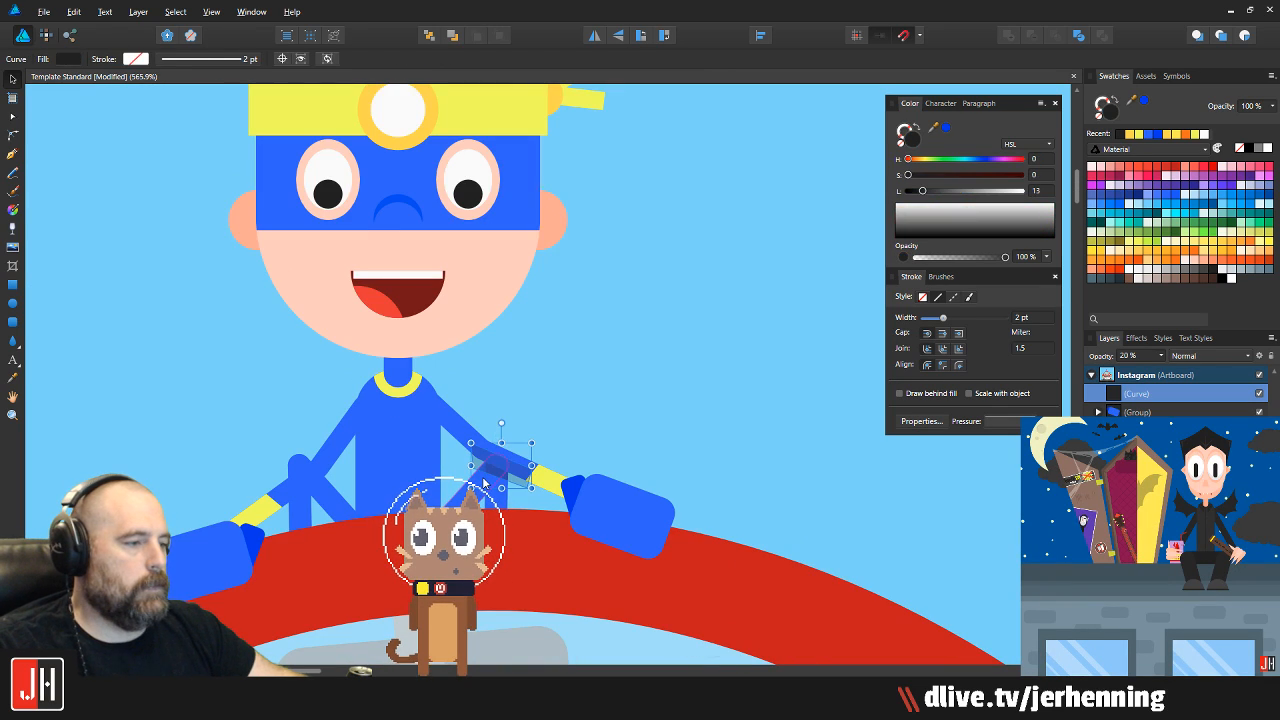
{"action": "scroll", "coordinate": [522, 455], "scroll_direction": "up", "scroll_amount": 2}
{"action": "key", "text": "ctrl+x"}
{"action": "left_click", "coordinate": [465, 470]}
{"action": "key", "text": "ctrl+alt+v"}
{"action": "key", "text": "ctrl+d"}
{"action": "scroll", "coordinate": [406, 350], "scroll_direction": "down", "scroll_amount": 3}
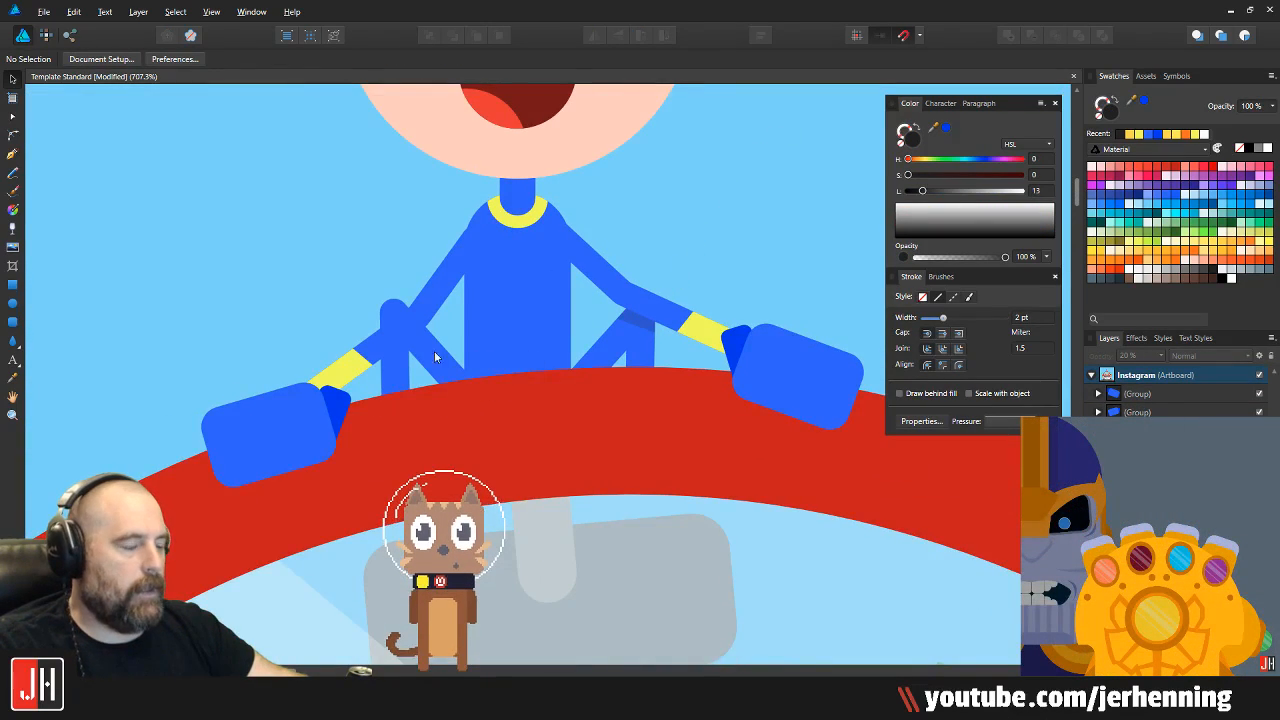
Draw a closed angular shadow shape over the left-hand elbow and knee with the Pen tool, fill it near-black and set its opacity to 30%
{"action": "scroll", "coordinate": [406, 350], "scroll_direction": "up", "scroll_amount": 3}
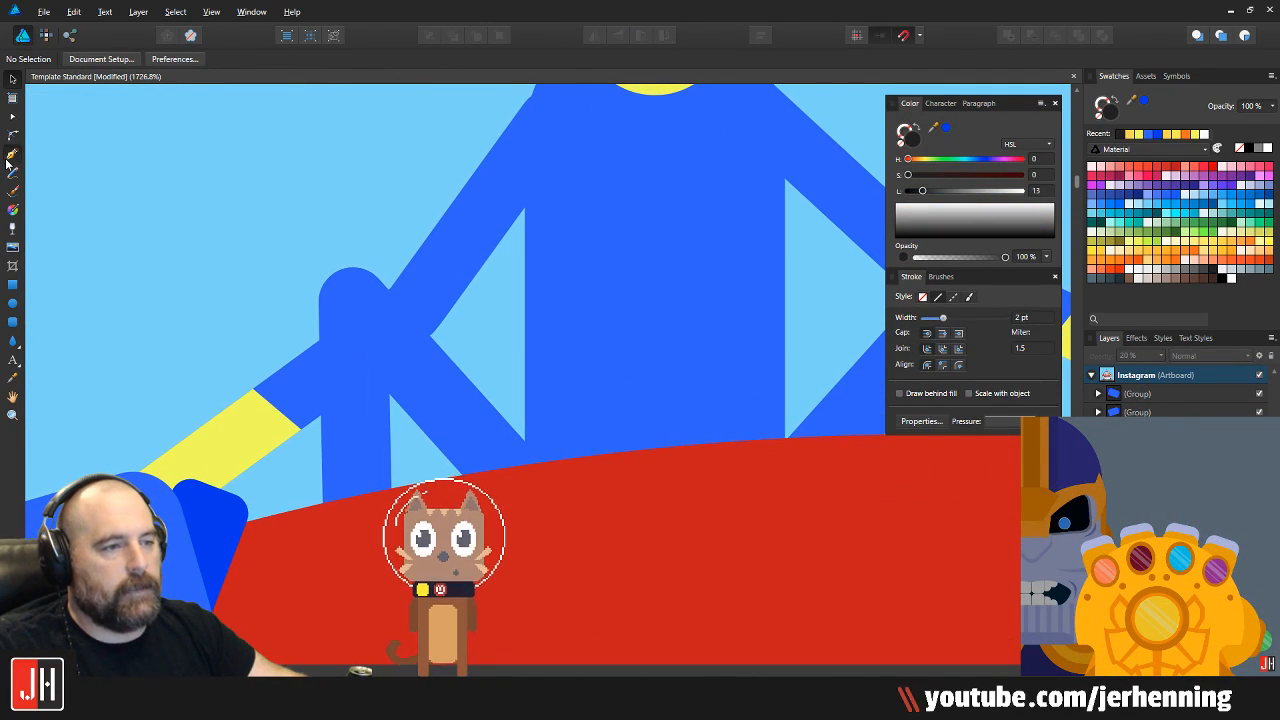
{"action": "left_click", "coordinate": [11, 156]}
{"action": "scroll", "coordinate": [353, 447], "scroll_direction": "up", "scroll_amount": 2}
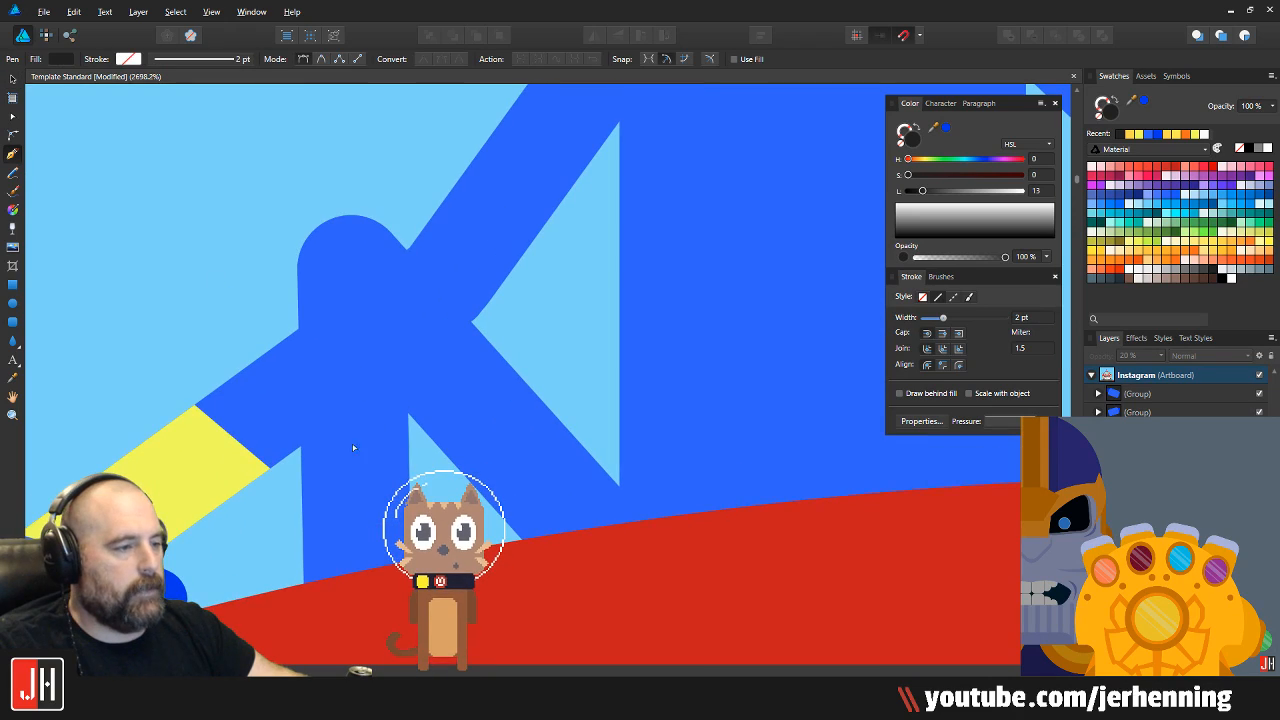
{"action": "left_click", "coordinate": [408, 412]}
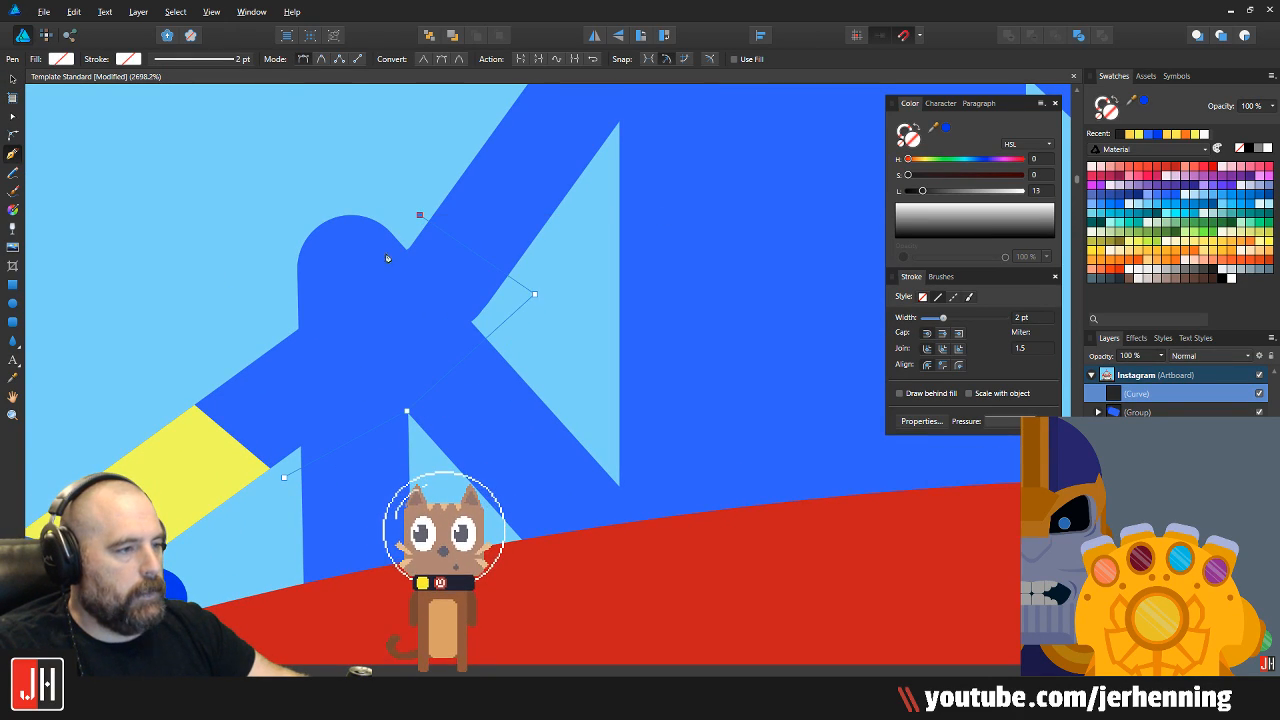
{"action": "left_click", "coordinate": [253, 313]}
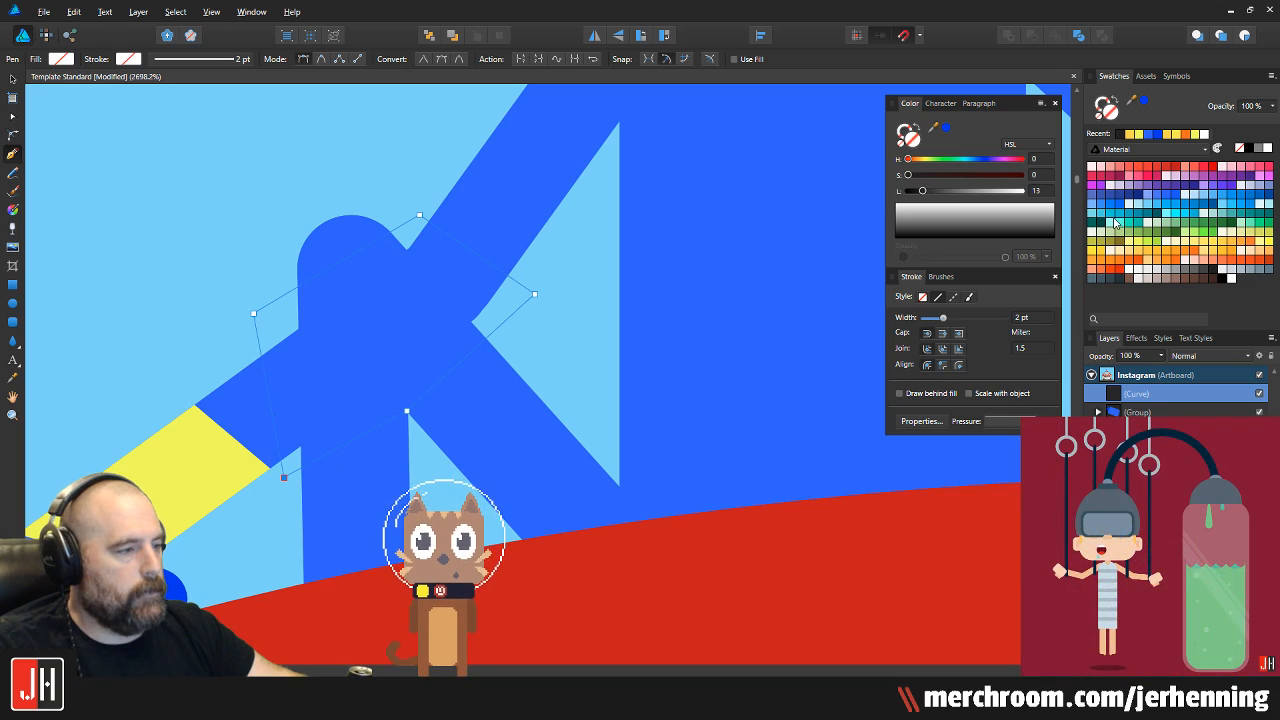
{"action": "left_click", "coordinate": [1204, 271]}
{"action": "key", "text": "3"}
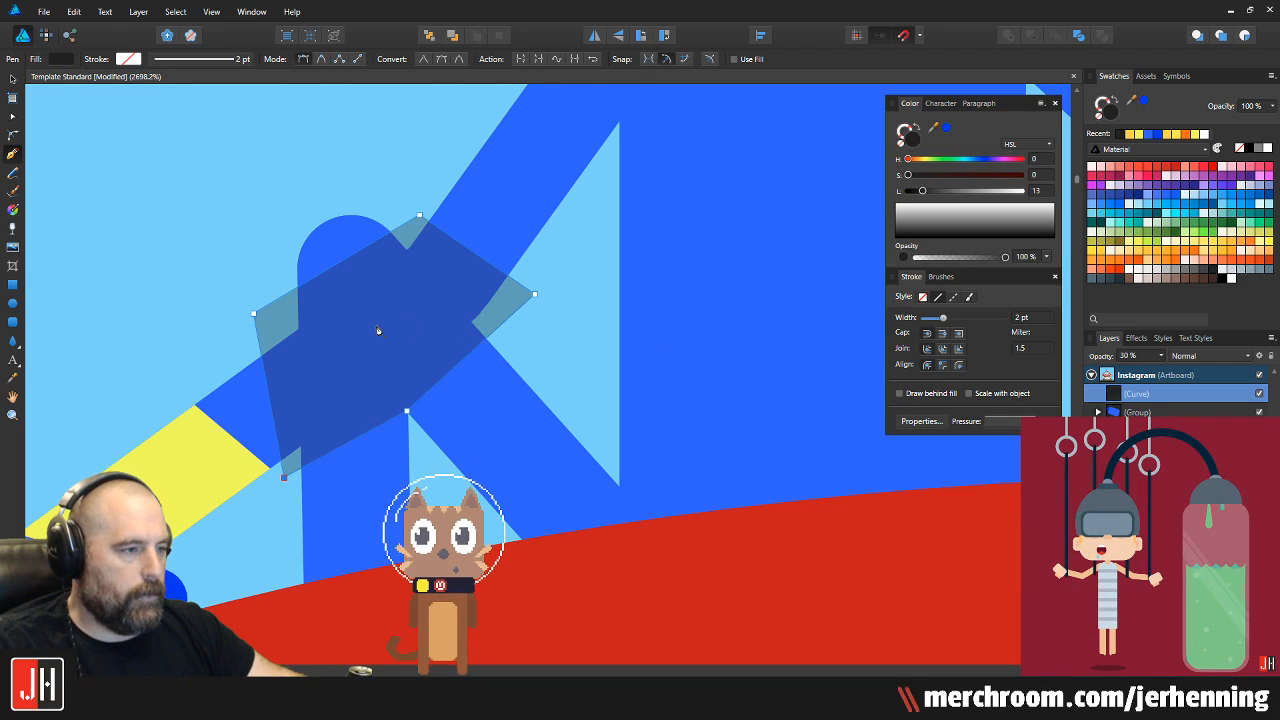
Cut the left-hand shadow shape and paste it inside both pieces of the left-hand bent leg
{"action": "key", "text": "ctrl+x"}
{"action": "key", "text": "v"}
{"action": "left_click", "coordinate": [460, 389]}
{"action": "key", "text": "ctrl+alt+v"}
{"action": "left_click", "coordinate": [386, 451]}
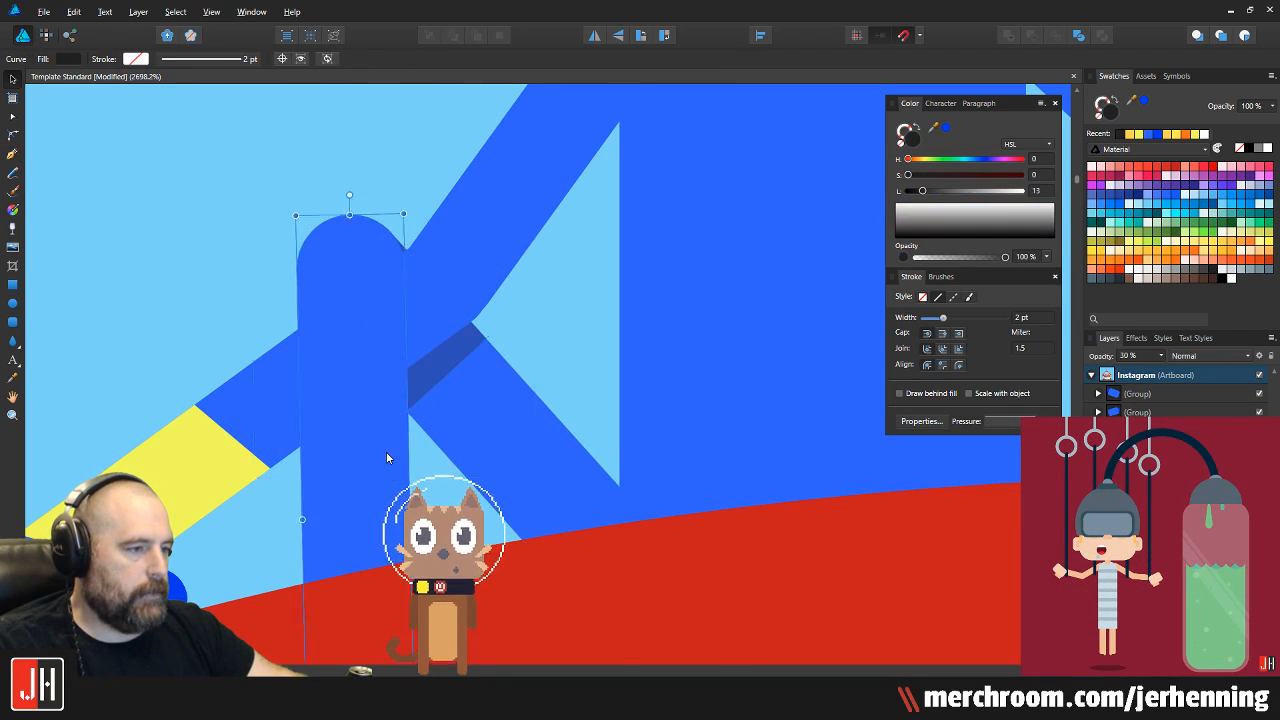
{"action": "key", "text": "ctrl+alt+v"}
{"action": "key", "text": "ctrl+d"}
{"action": "scroll", "coordinate": [305, 211], "scroll_direction": "down", "scroll_amount": 10, "text": "ctrl"}
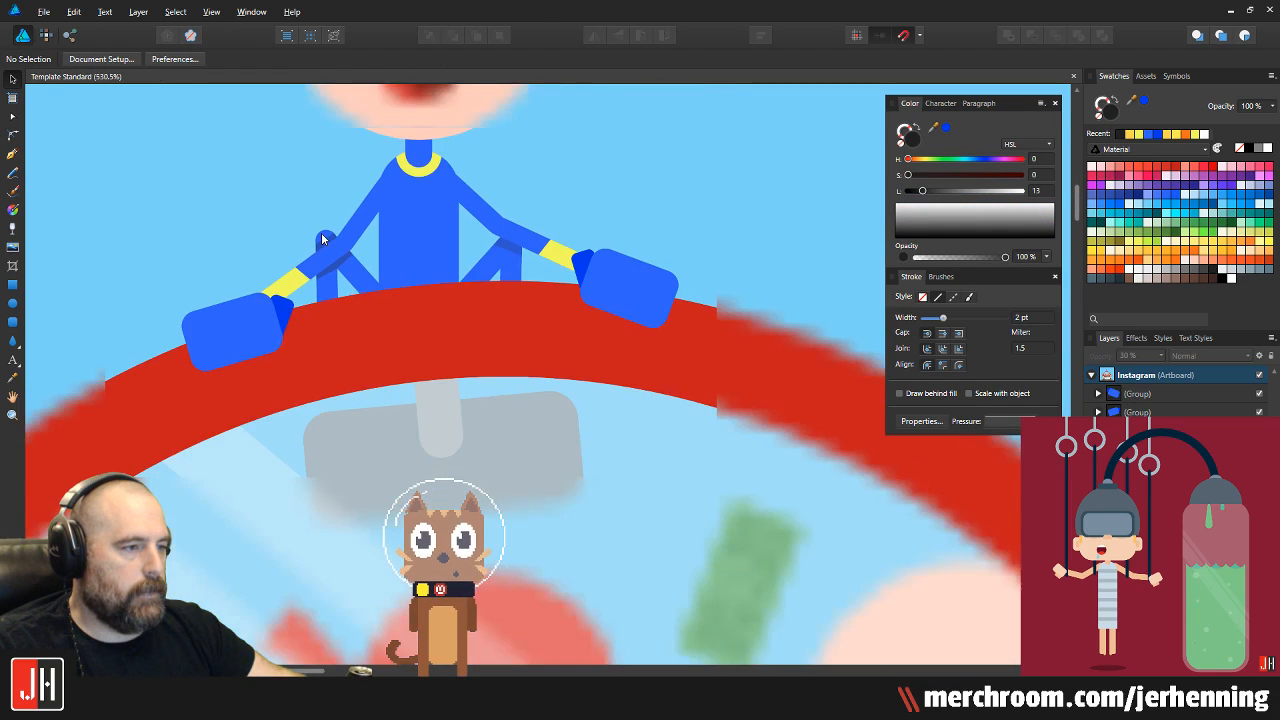
Taper the torso toward the waist by moving its two lower corner nodes inward with the Node tool
{"action": "scroll", "coordinate": [384, 464], "scroll_direction": "up", "scroll_amount": 3, "text": "ctrl"}
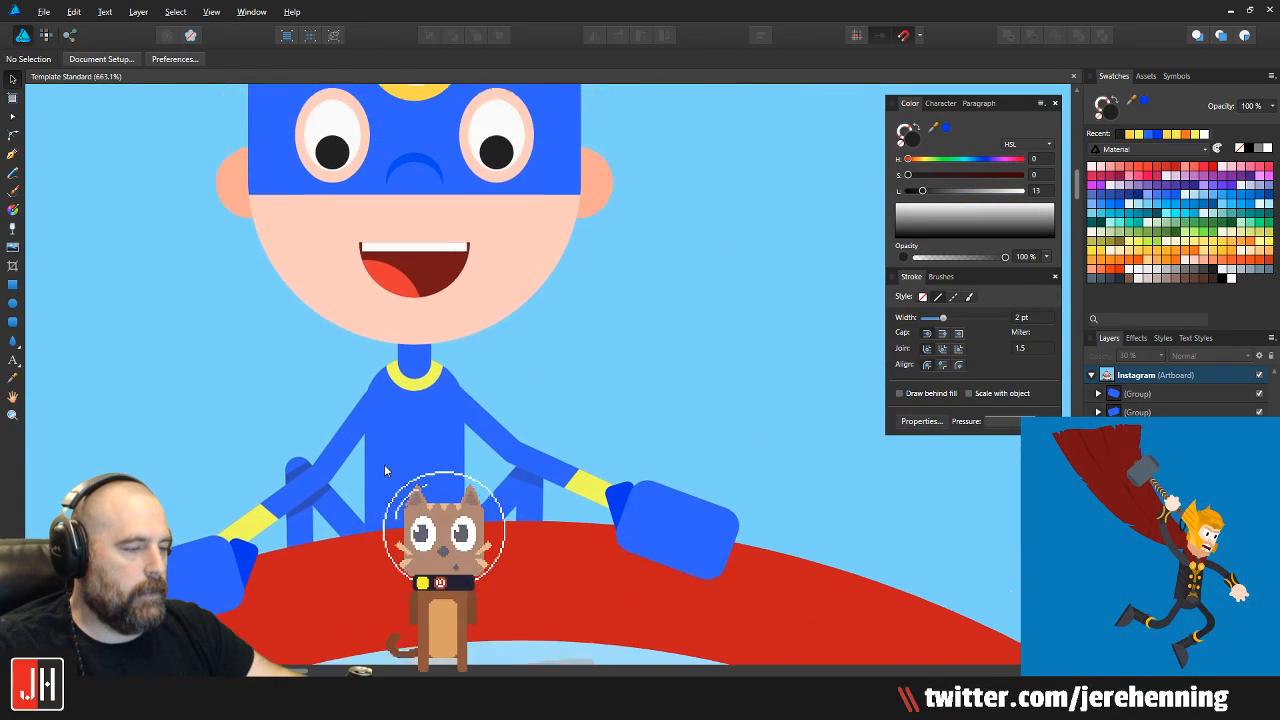
{"action": "scroll", "coordinate": [394, 466], "scroll_direction": "down", "scroll_amount": 8, "text": "ctrl"}
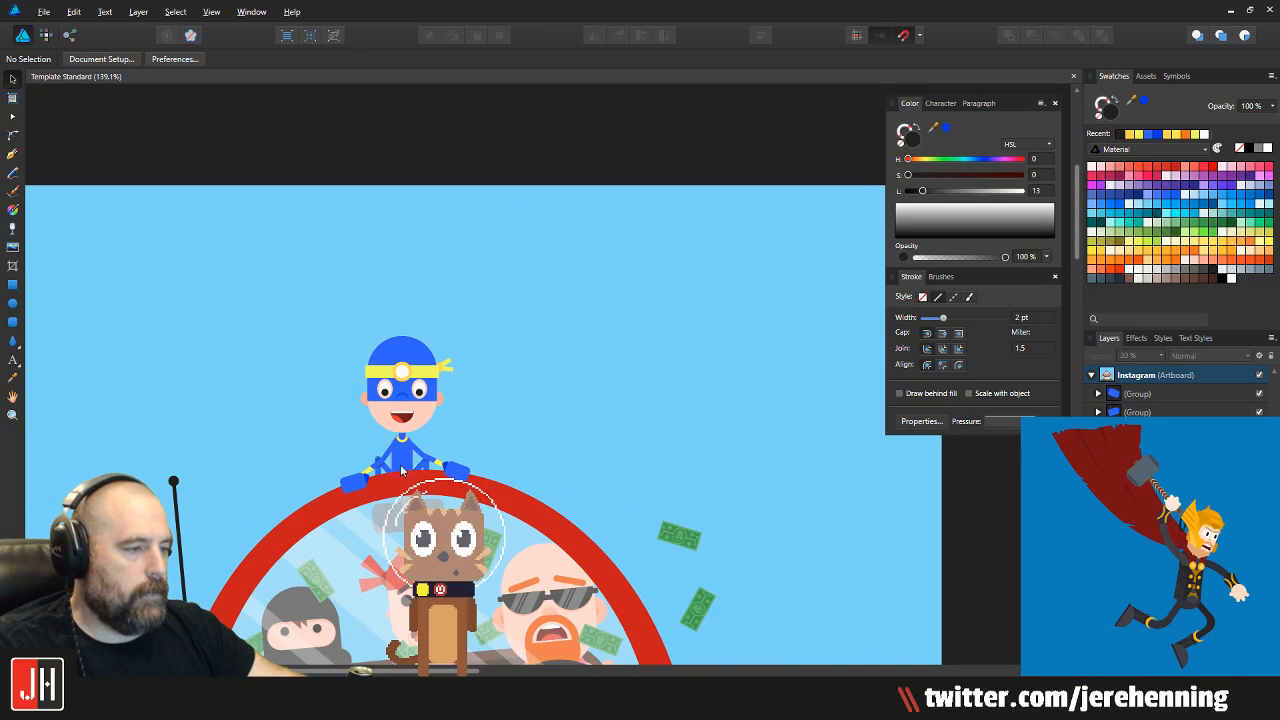
{"action": "scroll", "coordinate": [409, 464], "scroll_direction": "up", "scroll_amount": 4}
{"action": "scroll", "coordinate": [422, 461], "scroll_direction": "down", "scroll_amount": 1}
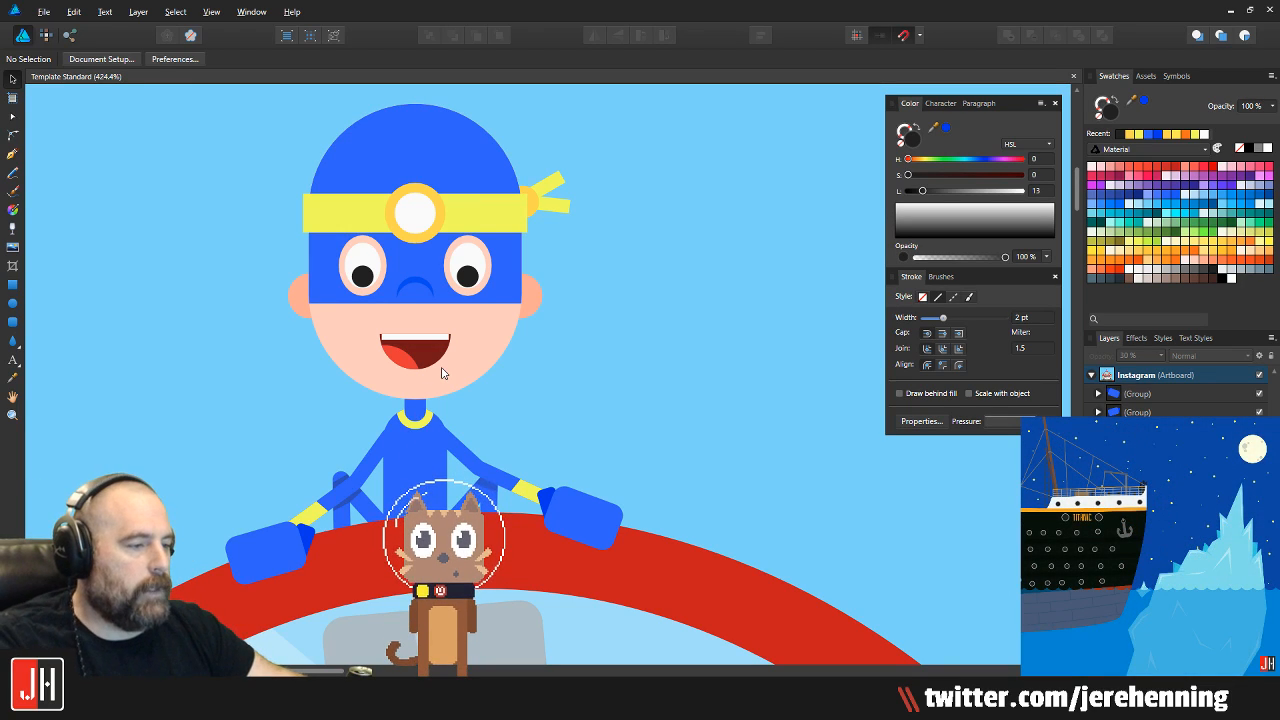
{"action": "scroll", "coordinate": [443, 371], "scroll_direction": "down", "scroll_amount": 3}
{"action": "scroll", "coordinate": [431, 443], "scroll_direction": "up", "scroll_amount": 6}
{"action": "left_click_drag", "start_coordinate": [432, 442], "coordinate": [473, 302]}
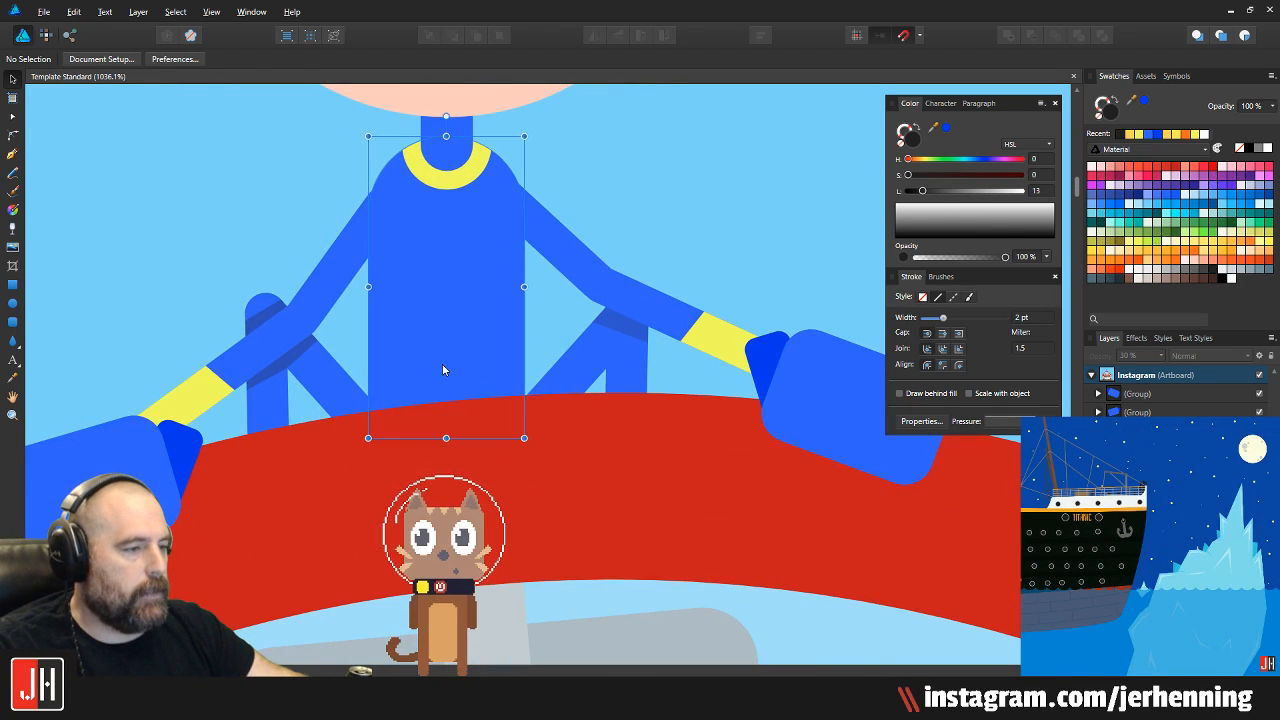
{"action": "left_click", "coordinate": [442, 364]}
{"action": "key", "text": "a"}
{"action": "left_click_drag", "start_coordinate": [369, 438], "coordinate": [381, 438]}
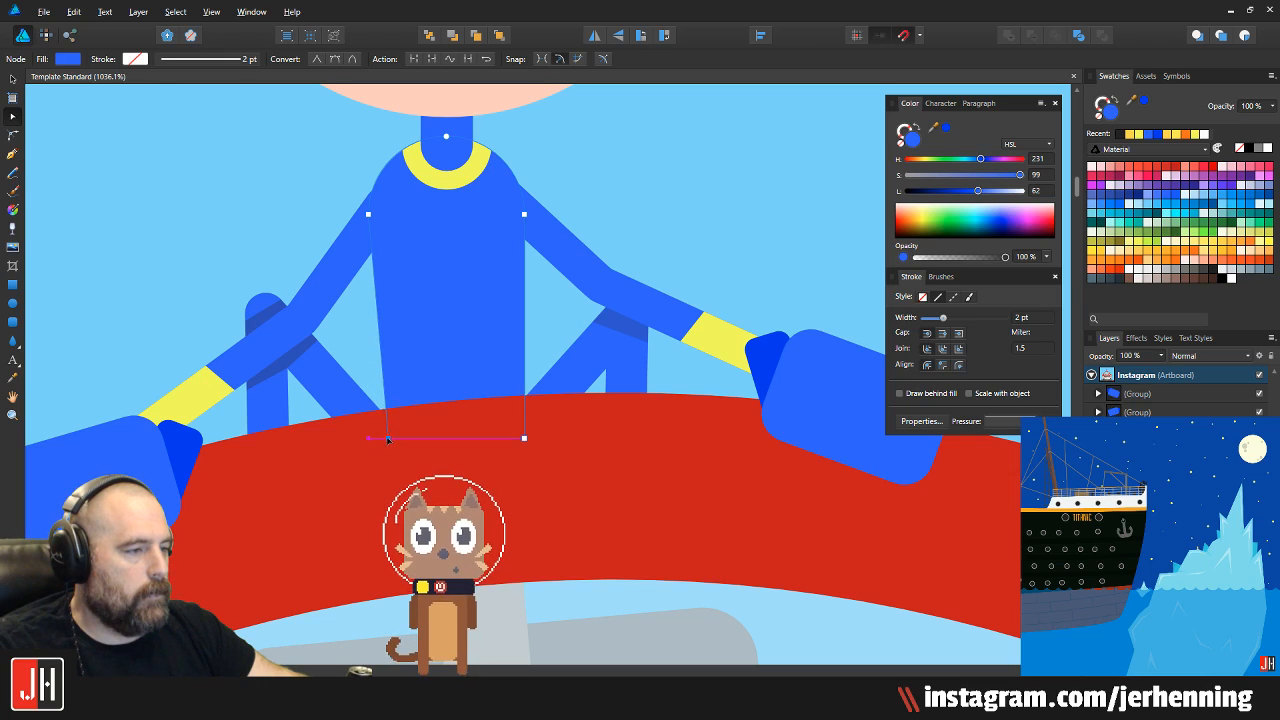
{"action": "left_click_drag", "start_coordinate": [525, 439], "coordinate": [508, 439]}
{"action": "left_click", "coordinate": [623, 240]}
Draw a circle on the roof beside the left-hand glove and fill it with the yellow sampled from the wristband
{"action": "scroll", "coordinate": [623, 240], "scroll_direction": "down", "scroll_amount": 8}
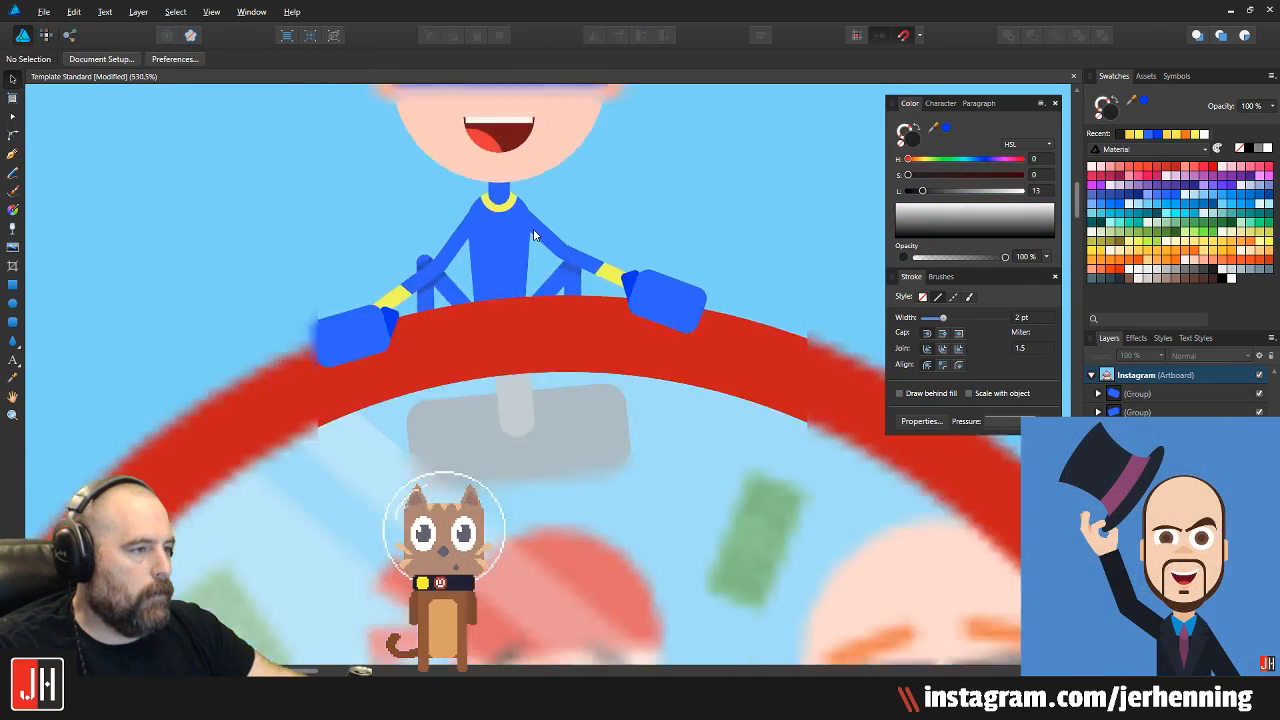
{"action": "scroll", "coordinate": [461, 321], "scroll_direction": "up", "scroll_amount": 7}
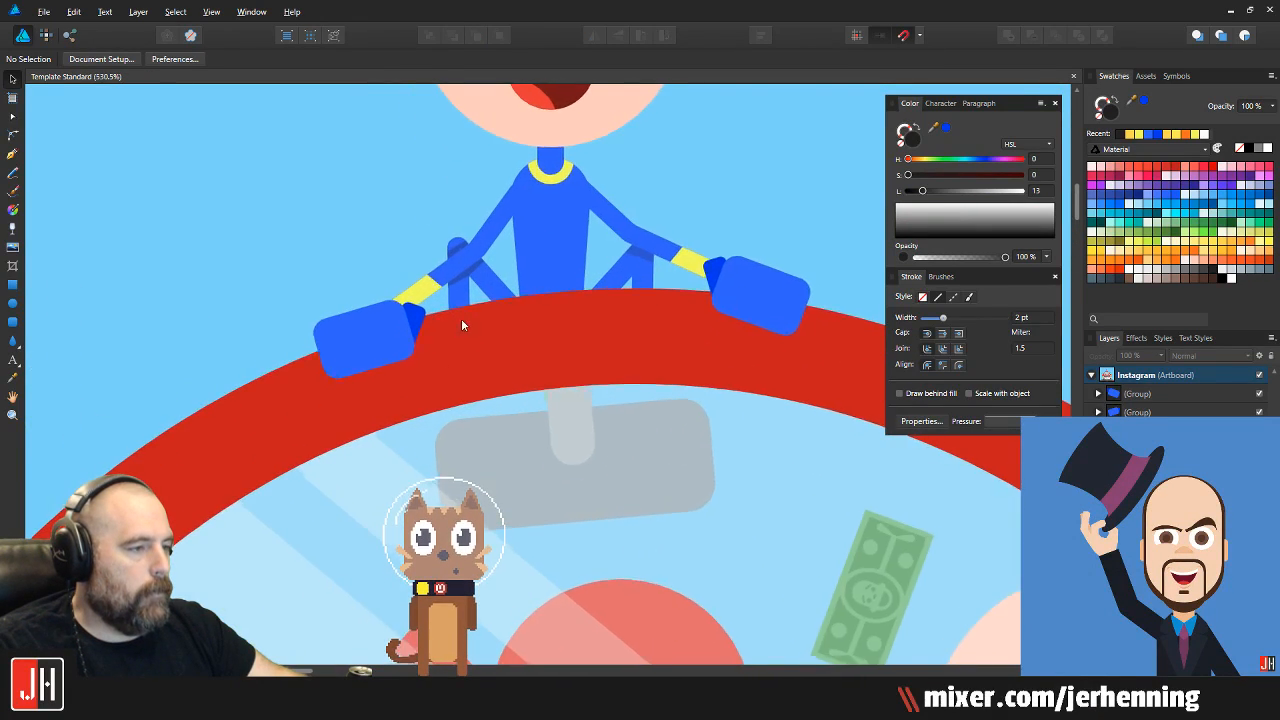
{"action": "left_click", "coordinate": [12, 304]}
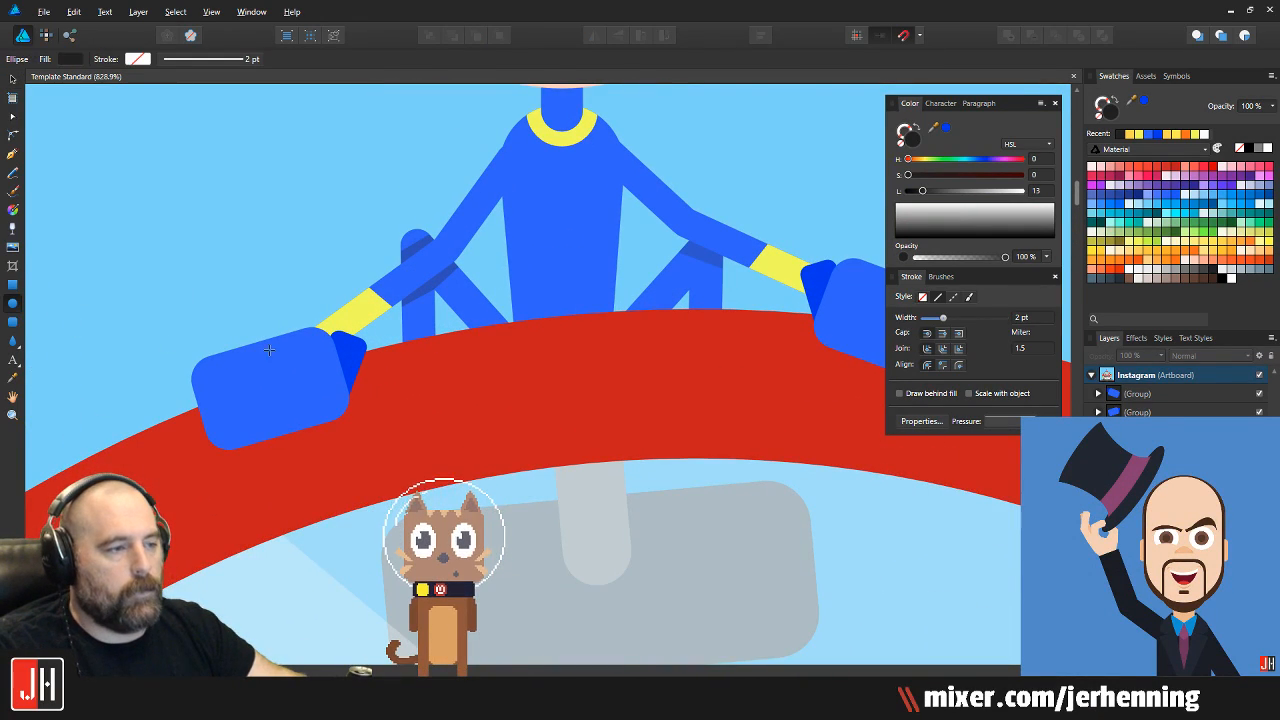
{"action": "left_click_drag", "start_coordinate": [288, 345], "coordinate": [606, 564]}
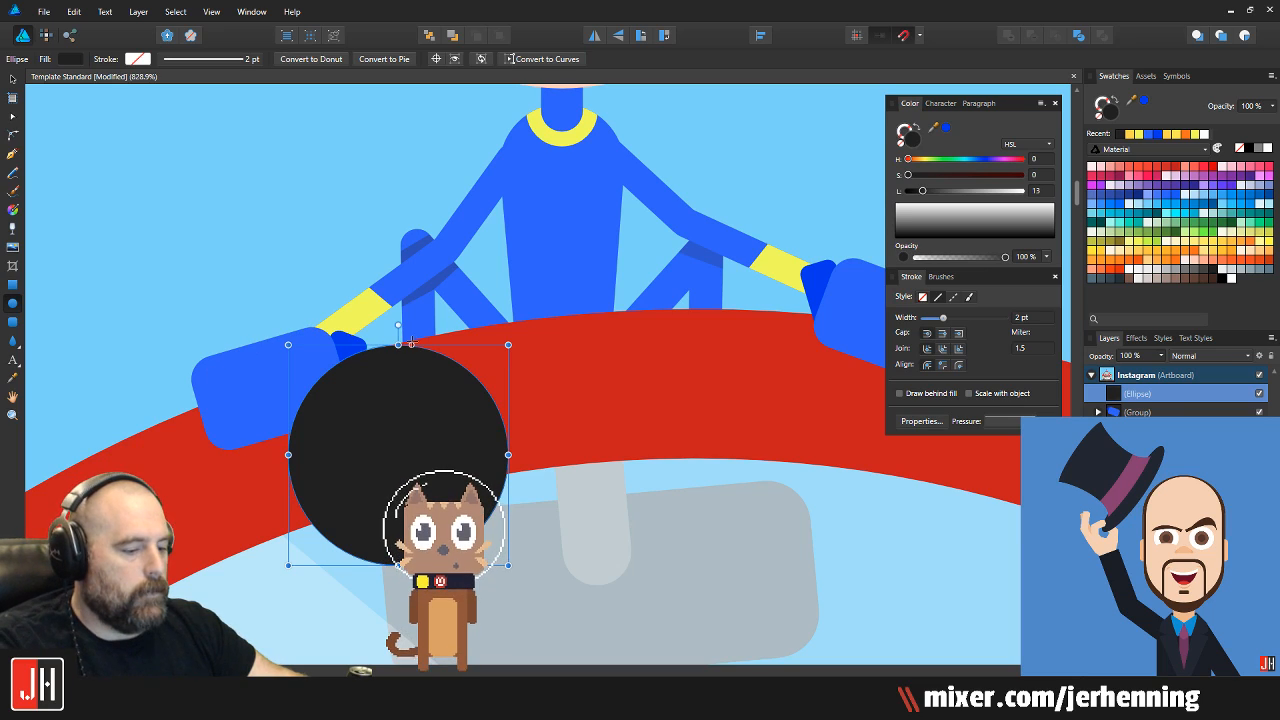
{"action": "key", "text": "i"}
{"action": "left_click", "coordinate": [367, 318]}
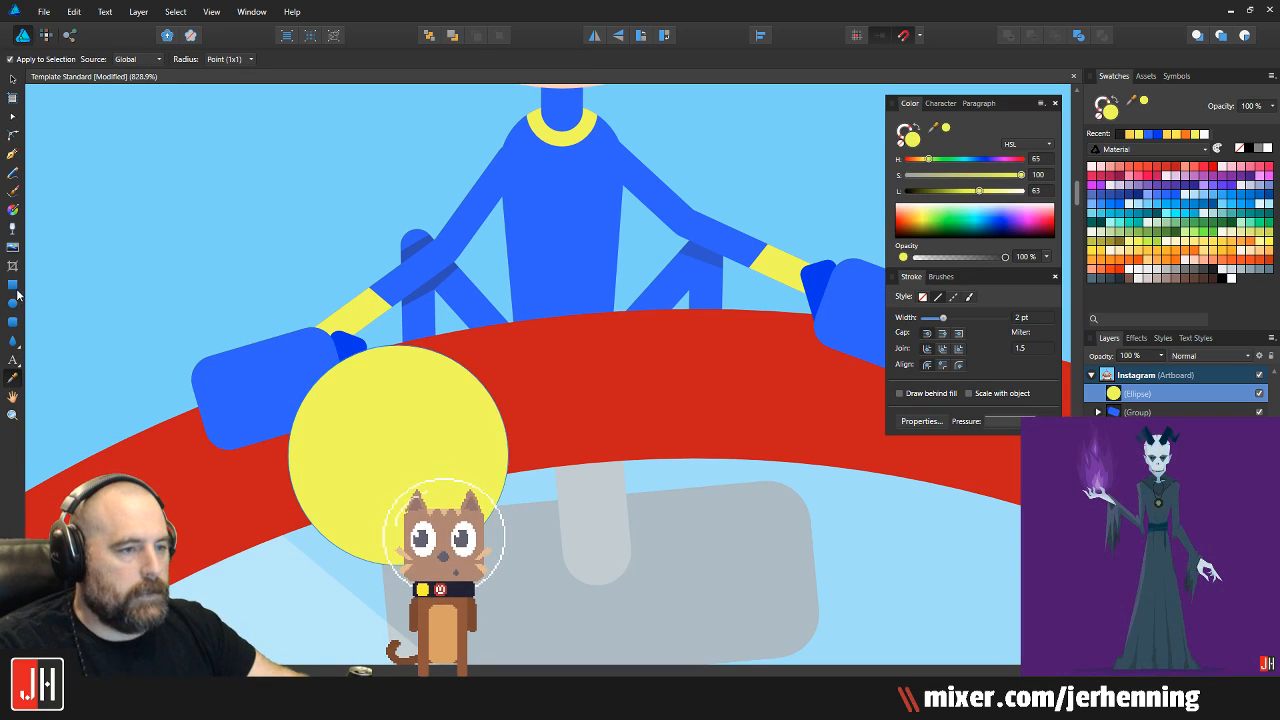
Draw a rectangle over the lower half of the yellow circle and subtract it to leave a half-circle
{"action": "key", "text": "e"}
{"action": "left_click_drag", "start_coordinate": [232, 455], "coordinate": [655, 649]}
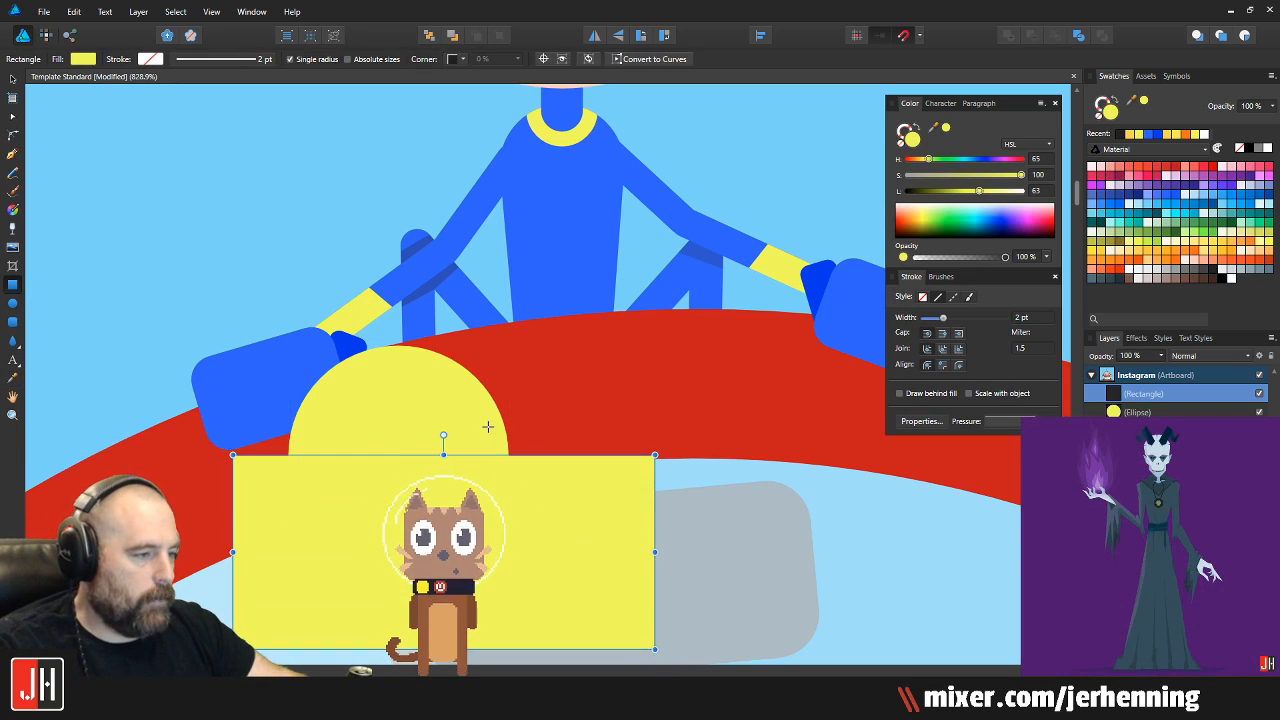
{"action": "left_click", "coordinate": [1032, 35]}
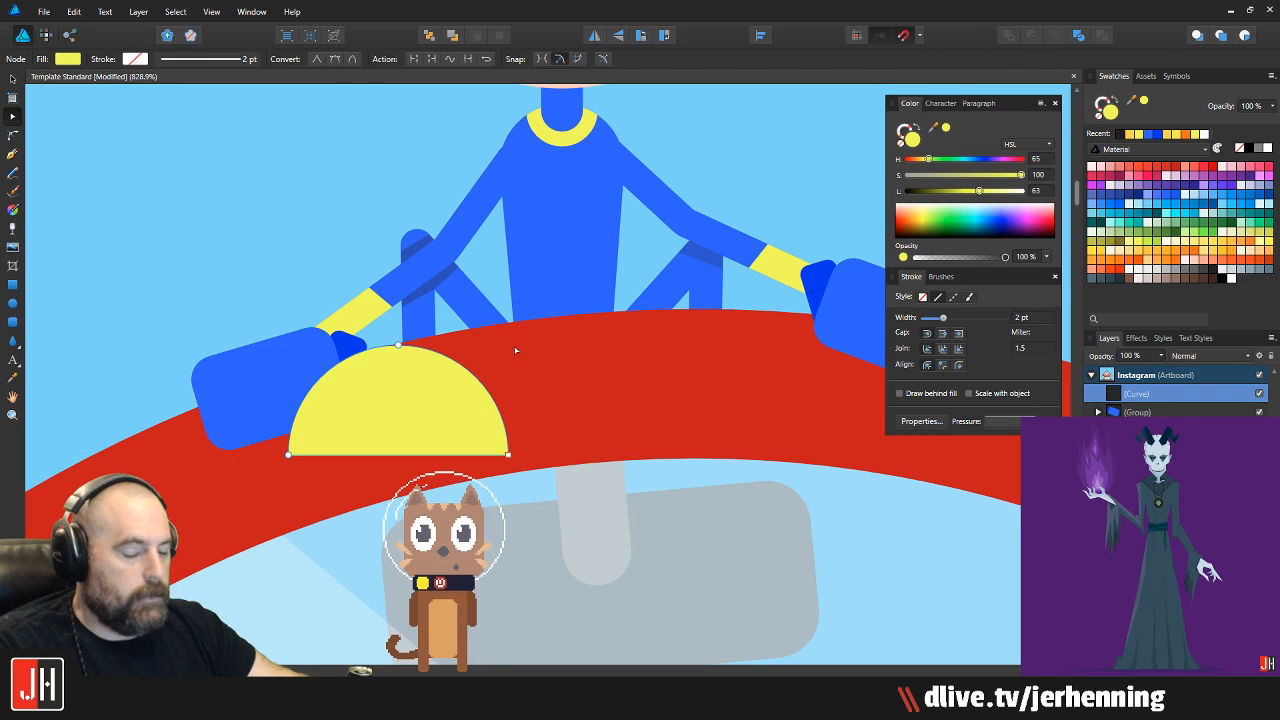
Move the yellow half-circle behind the red car roof
{"action": "key", "text": "Delete"}
{"action": "key", "text": "ctrl+z"}
{"action": "scroll", "coordinate": [460, 340], "scroll_direction": "up", "scroll_amount": 5}
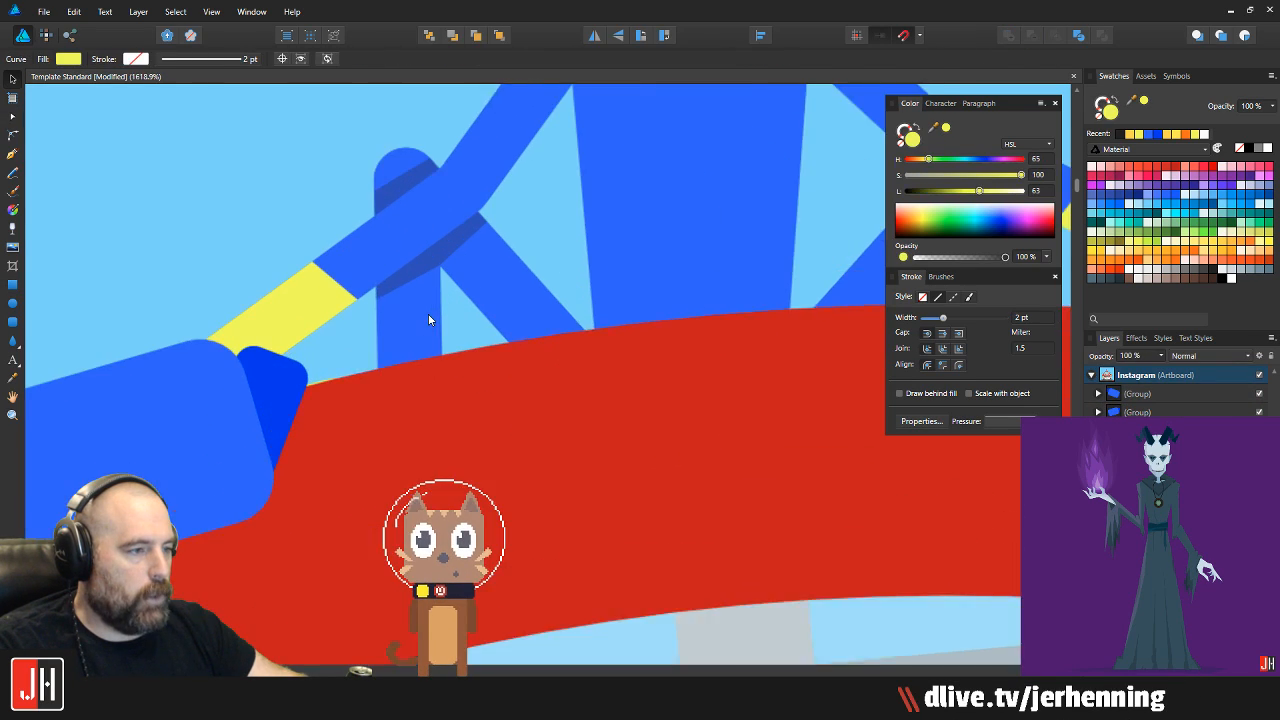
{"action": "left_click_drag", "start_coordinate": [435, 402], "coordinate": [439, 393]}
{"action": "left_click_drag", "start_coordinate": [673, 341], "coordinate": [559, 380]}
{"action": "left_click_drag", "start_coordinate": [559, 380], "coordinate": [545, 380]}
{"action": "key", "text": "ctrl+z"}
{"action": "key", "text": "ctrl+z"}
{"action": "key", "text": "ctrl+z"}
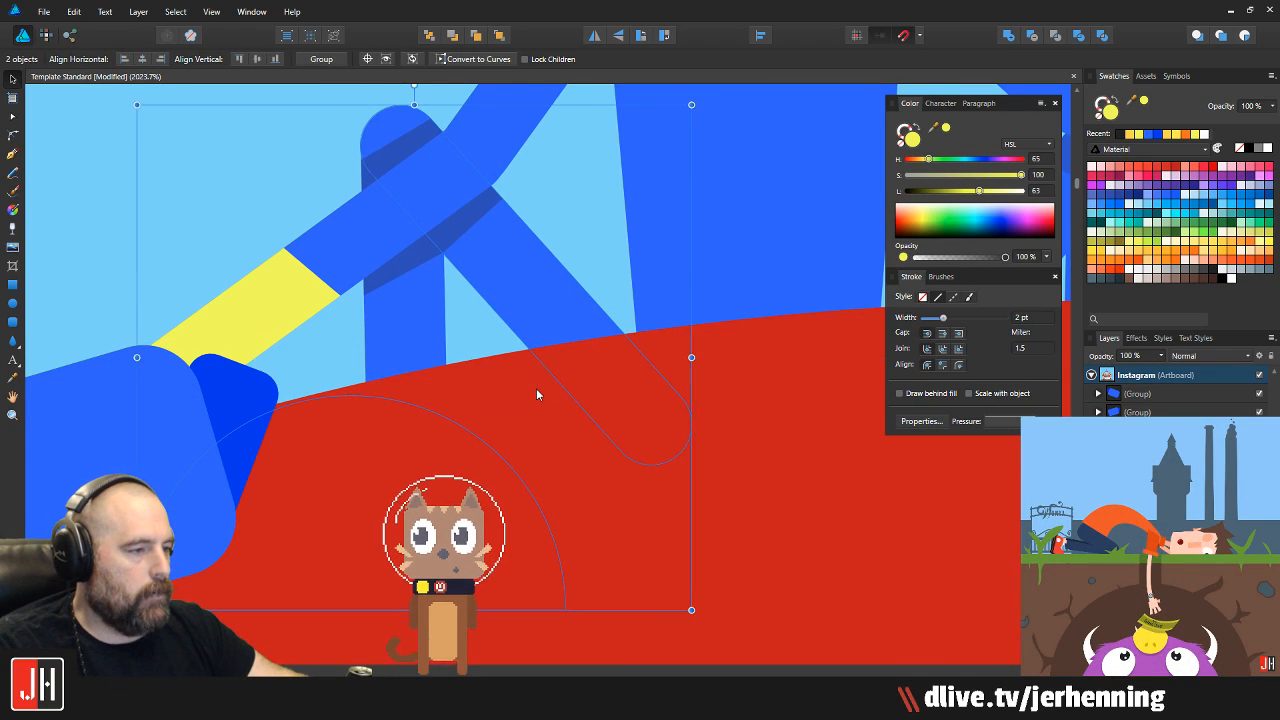
Shrink and tilt the yellow half-circle to follow the roof's slope, placing it as a foot at the base of the left-hand leg
{"action": "left_click_drag", "start_coordinate": [405, 320], "coordinate": [389, 292]}
{"action": "left_click_drag", "start_coordinate": [652, 264], "coordinate": [425, 447]}
{"action": "left_click_drag", "start_coordinate": [330, 536], "coordinate": [424, 380]}
{"action": "scroll", "coordinate": [424, 380], "scroll_direction": "down", "scroll_amount": 3}
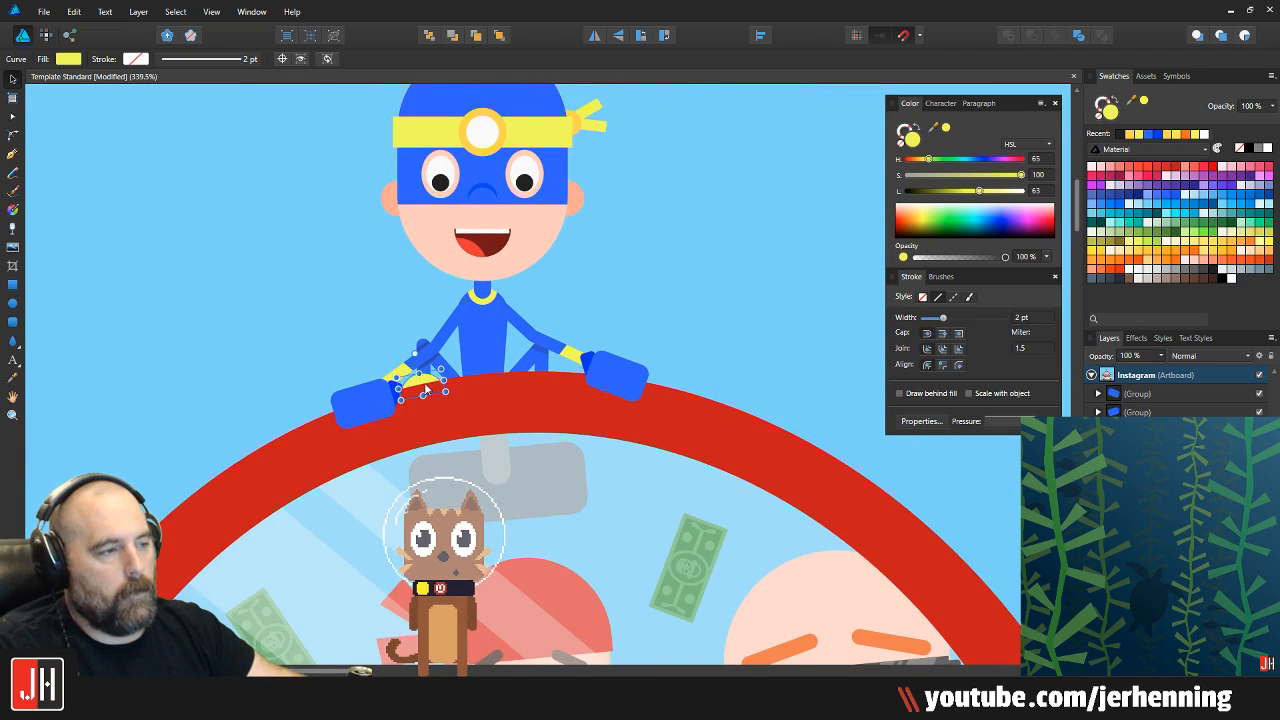
{"action": "scroll", "coordinate": [397, 400], "scroll_direction": "up", "scroll_amount": 2}
{"action": "scroll", "coordinate": [375, 477], "scroll_direction": "down", "scroll_amount": 2}
{"action": "scroll", "coordinate": [383, 463], "scroll_direction": "up", "scroll_amount": 5}
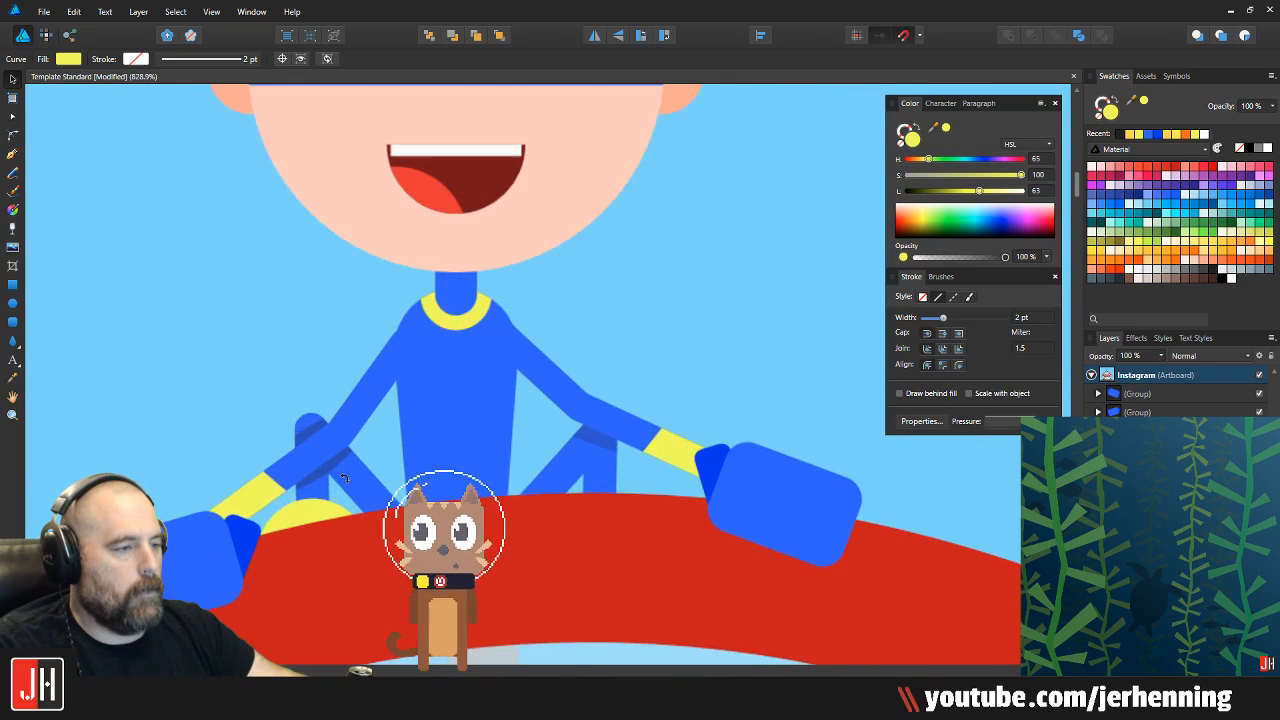
Duplicate the yellow foot at the base of the right-hand leg, tilt it the opposite way and keep it behind the roof
{"action": "scroll", "coordinate": [357, 449], "scroll_direction": "down", "scroll_amount": 2}
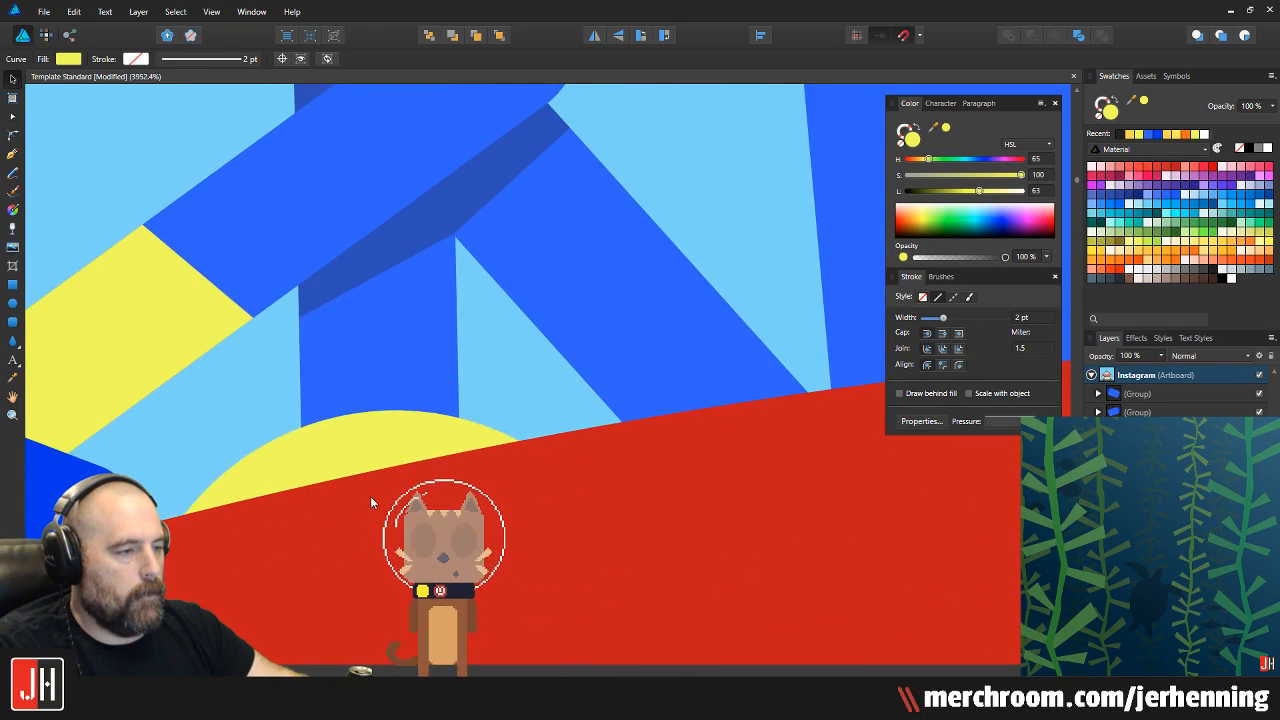
{"action": "scroll", "coordinate": [380, 497], "scroll_direction": "down", "scroll_amount": 2}
{"action": "left_click_drag", "start_coordinate": [388, 497], "coordinate": [725, 479]}
{"action": "scroll", "coordinate": [315, 480], "scroll_direction": "up", "scroll_amount": 3}
{"action": "scroll", "coordinate": [640, 480], "scroll_direction": "up", "scroll_amount": 2}
{"action": "left_click_drag", "start_coordinate": [720, 532], "coordinate": [650, 457]}
{"action": "key", "text": "ctrl+x"}
{"action": "left_click", "coordinate": [633, 423]}
{"action": "key", "text": "ctrl+v"}
{"action": "scroll", "coordinate": [635, 442], "scroll_direction": "up", "scroll_amount": 4}
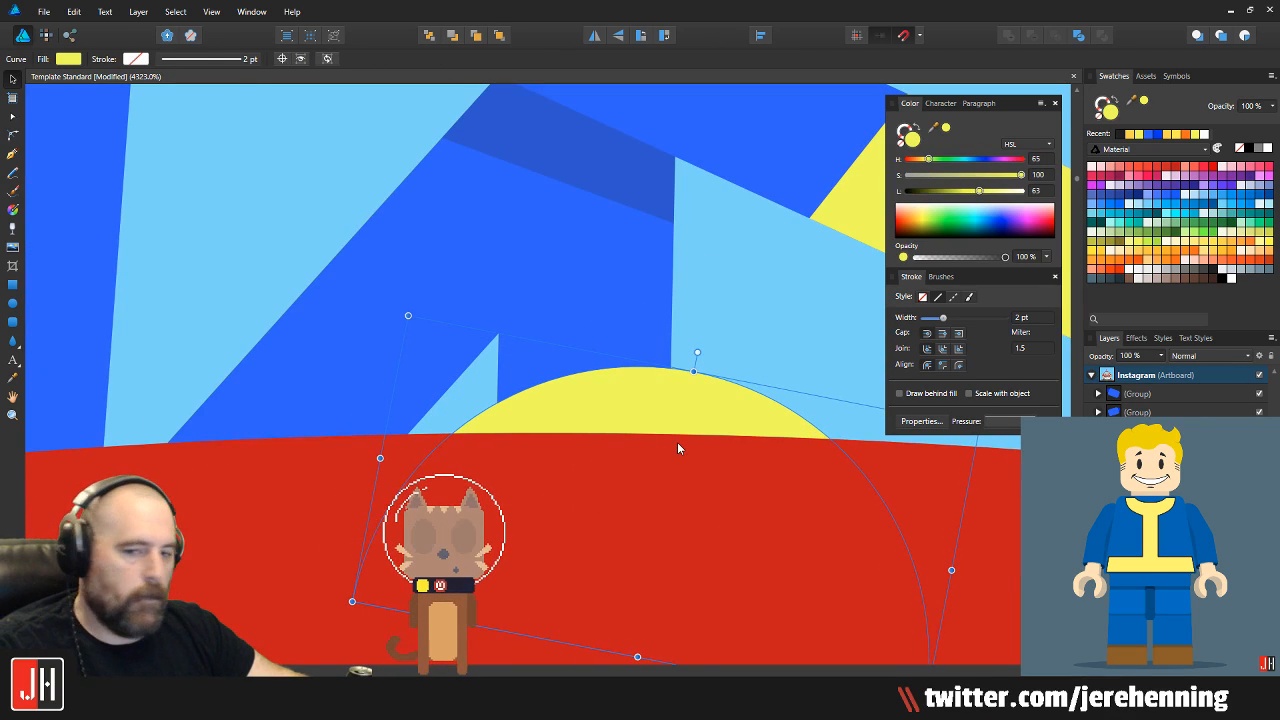
{"action": "scroll", "coordinate": [677, 442], "scroll_direction": "down", "scroll_amount": 9}
{"action": "key", "text": "ctrl+d"}
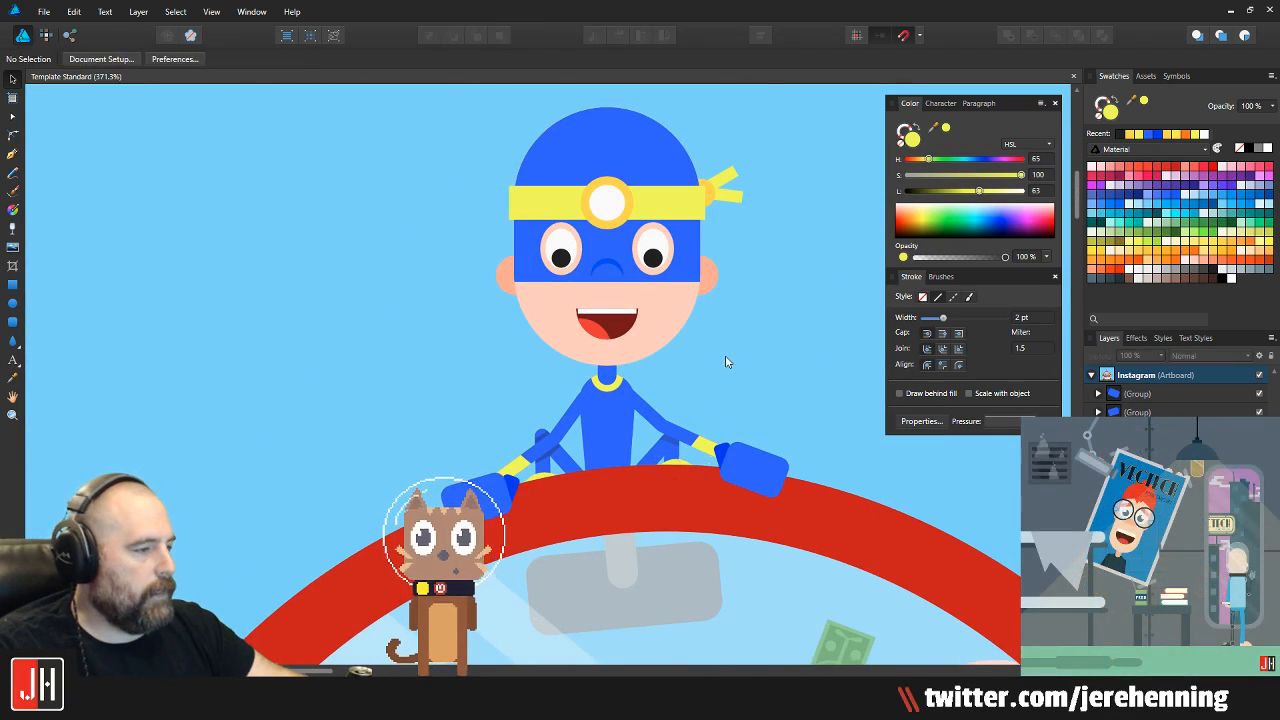
Examine the crouching hero with both yellow feet, close up and within the whole car illustration
{"action": "scroll", "coordinate": [559, 322], "scroll_direction": "down", "scroll_amount": 2}
{"action": "scroll", "coordinate": [560, 322], "scroll_direction": "down", "scroll_amount": 3}
{"action": "scroll", "coordinate": [548, 322], "scroll_direction": "up", "scroll_amount": 4}
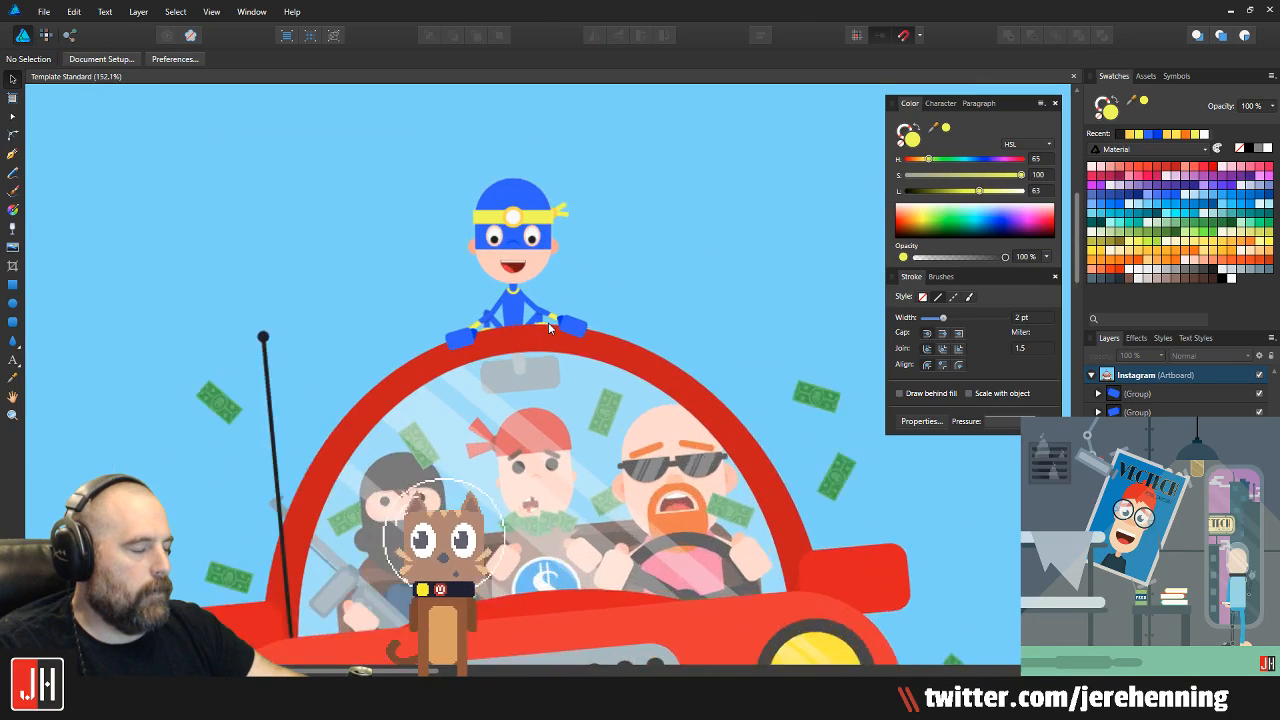
{"action": "scroll", "coordinate": [541, 385], "scroll_direction": "down", "scroll_amount": 3}
{"action": "scroll", "coordinate": [541, 385], "scroll_direction": "down", "scroll_amount": 3}
{"action": "scroll", "coordinate": [422, 323], "scroll_direction": "up", "scroll_amount": 8}
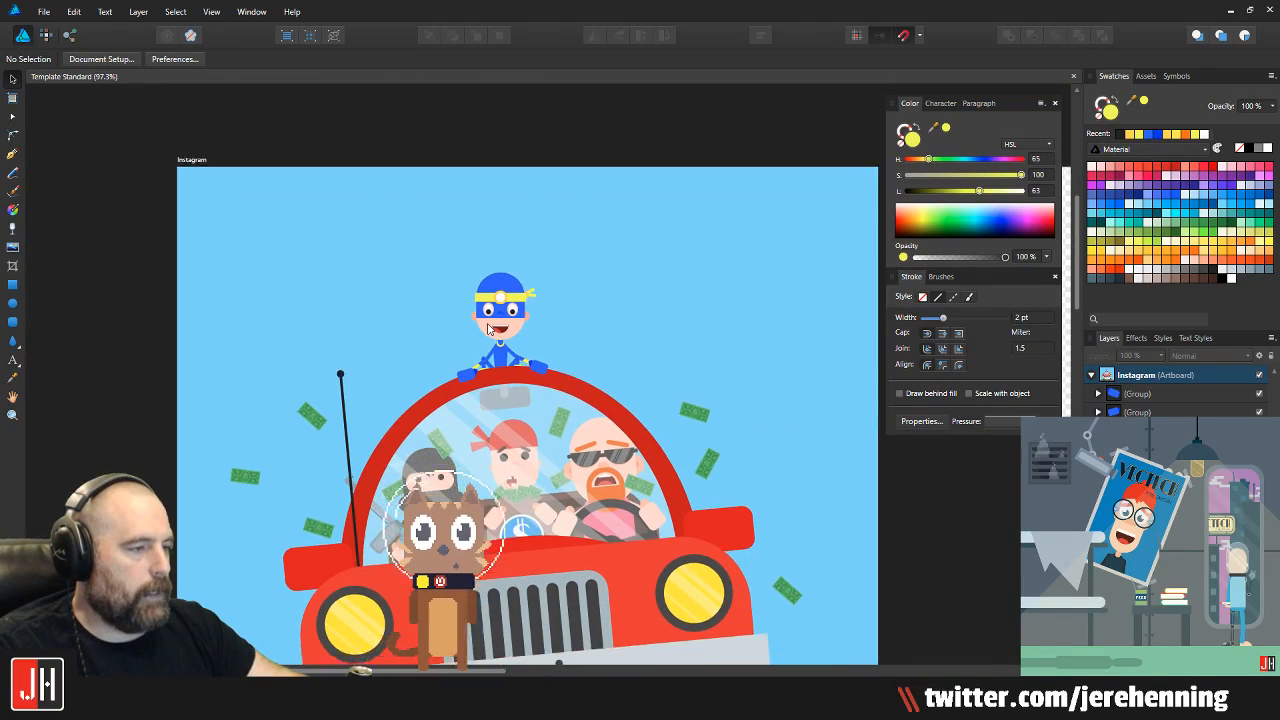
{"action": "scroll", "coordinate": [422, 323], "scroll_direction": "down", "scroll_amount": 3}
{"action": "scroll", "coordinate": [435, 326], "scroll_direction": "up", "scroll_amount": 2}
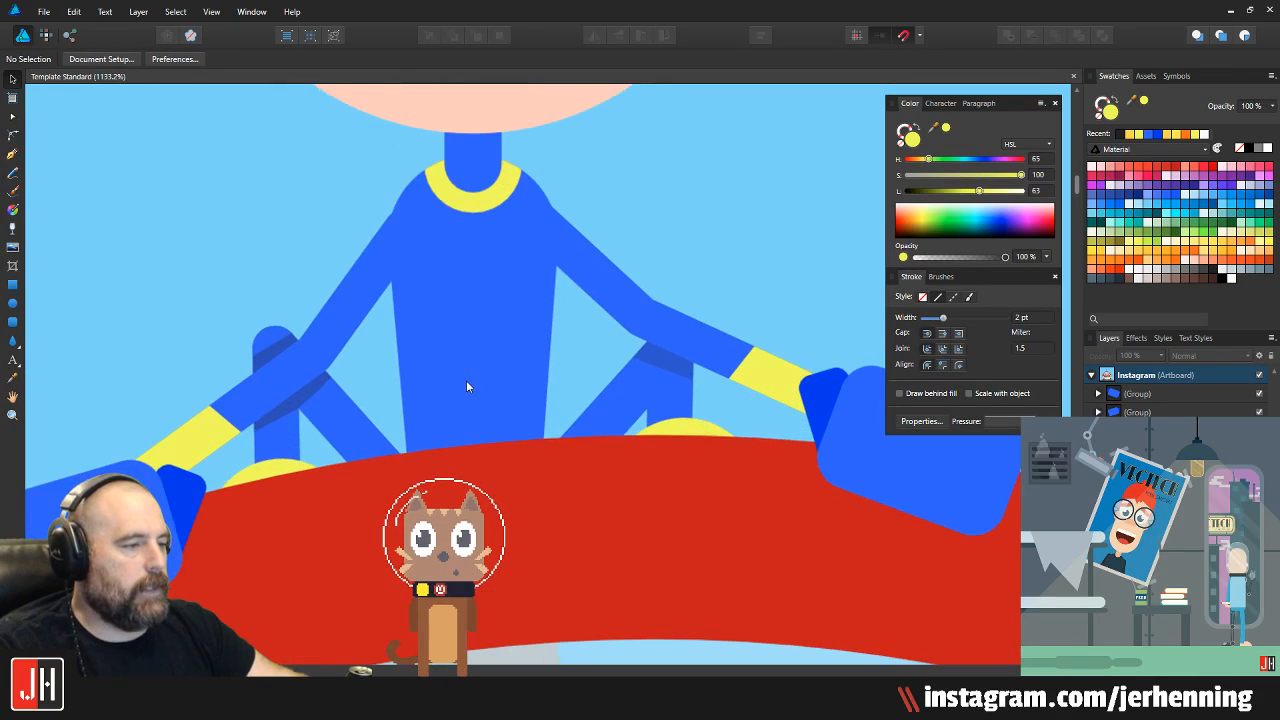
{"action": "scroll", "coordinate": [466, 380], "scroll_direction": "down", "scroll_amount": 4}
{"action": "scroll", "coordinate": [445, 400], "scroll_direction": "down", "scroll_amount": 3}
{"action": "scroll", "coordinate": [440, 367], "scroll_direction": "up", "scroll_amount": 4}
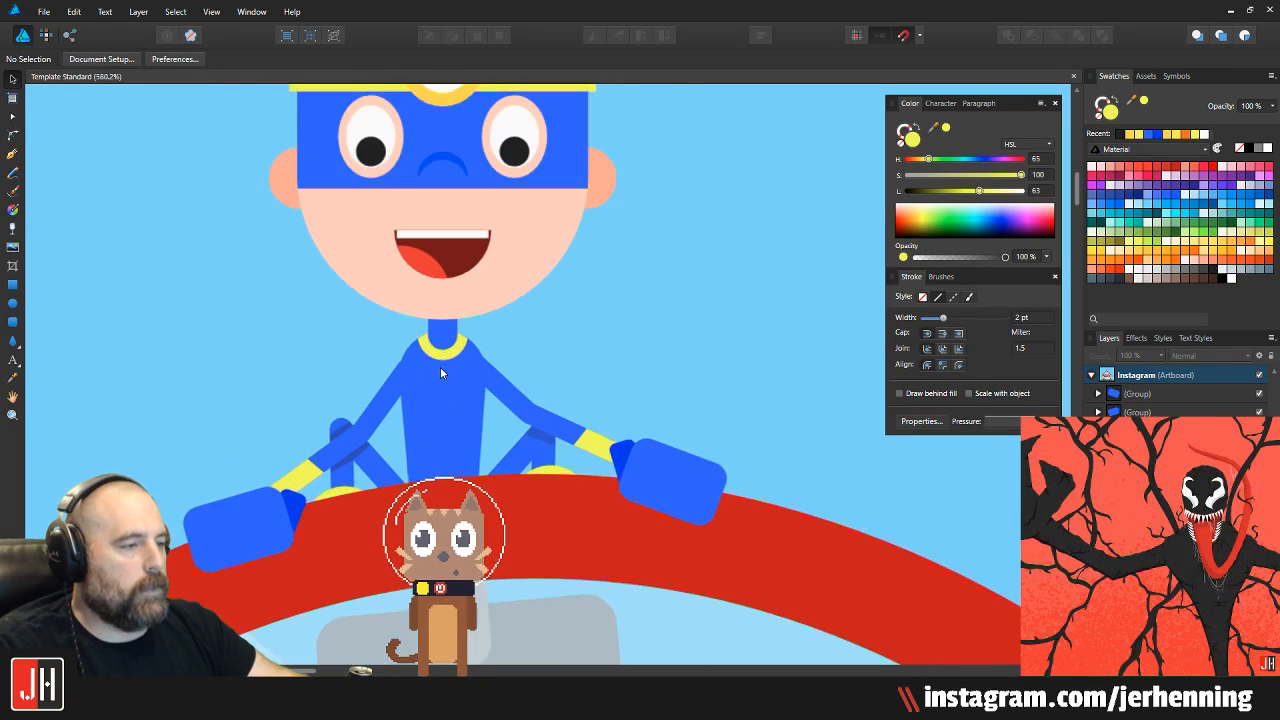
Duplicate the headband's round orange-and-white emblem and place the copy on the hero's chest below the collar
{"action": "scroll", "coordinate": [450, 262], "scroll_direction": "down", "scroll_amount": 3}
{"action": "scroll", "coordinate": [450, 262], "scroll_direction": "up", "scroll_amount": 4}
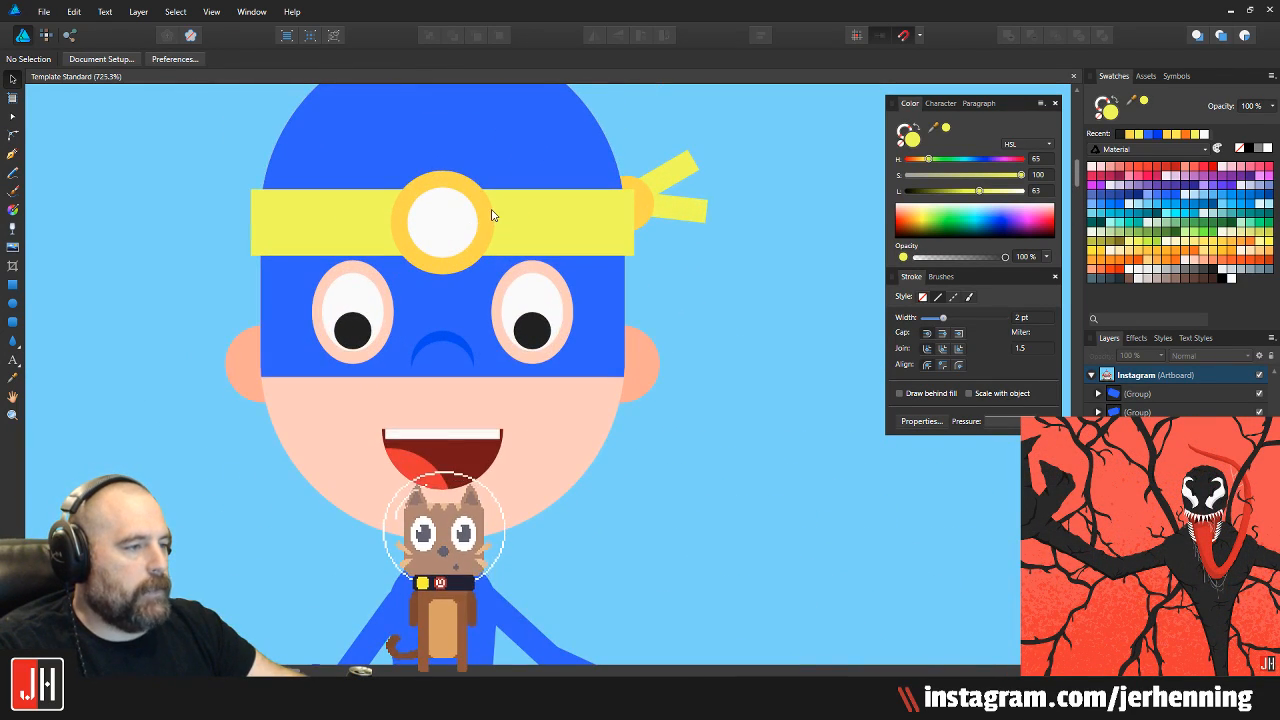
{"action": "left_click", "coordinate": [491, 211]}
{"action": "double_click", "coordinate": [470, 215]}
{"action": "key", "text": "ctrl+d"}
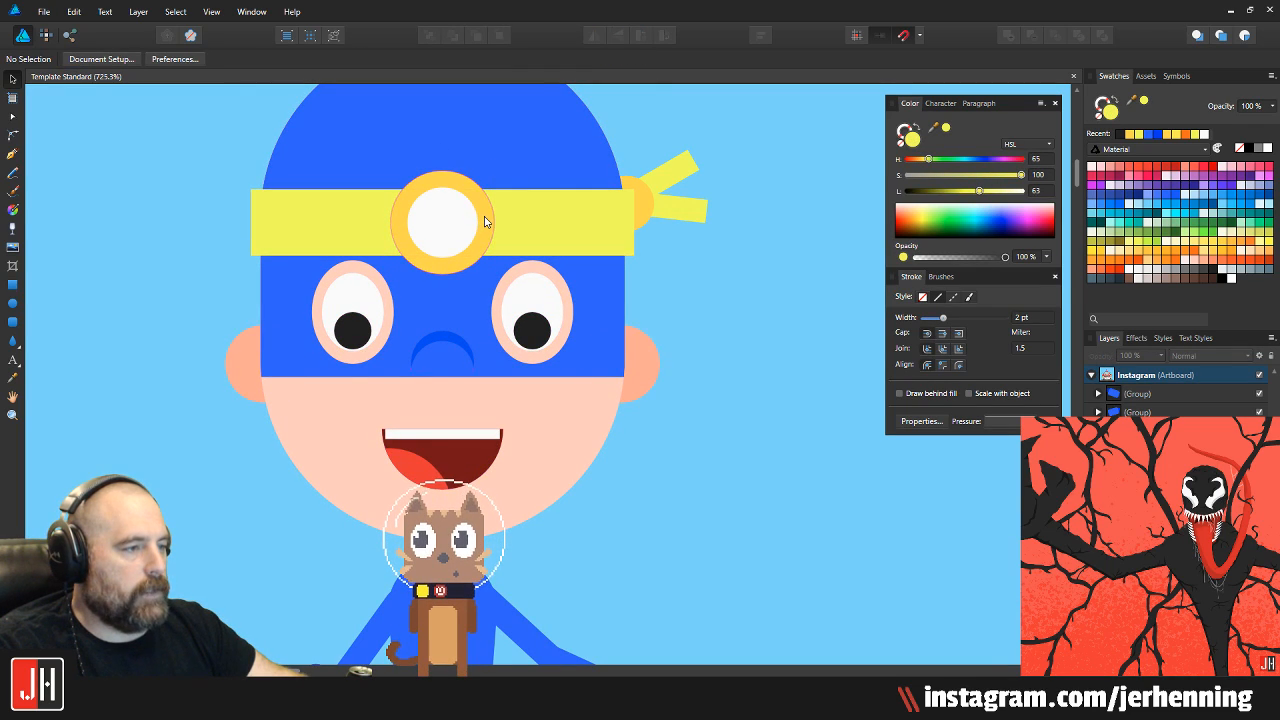
{"action": "left_click", "coordinate": [485, 216], "text": "ctrl"}
{"action": "left_click", "coordinate": [666, 457]}
{"action": "scroll", "coordinate": [672, 187], "scroll_direction": "down", "scroll_amount": 5}
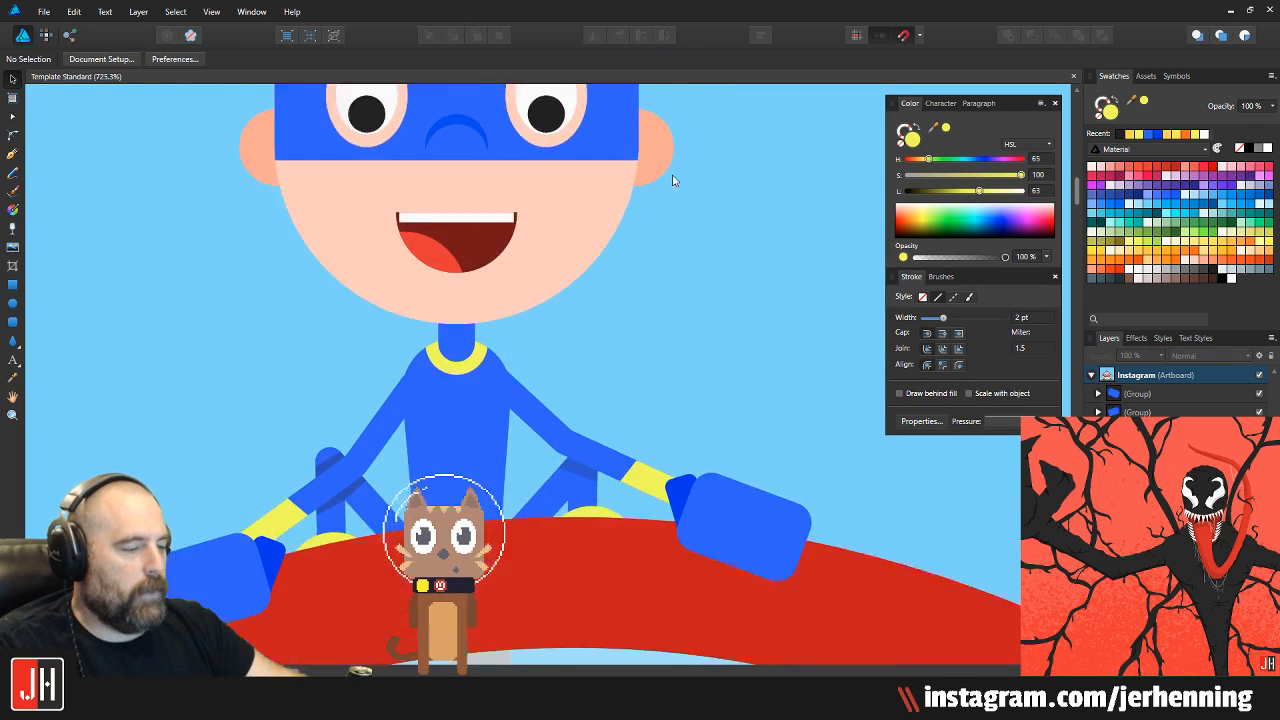
{"action": "left_click", "coordinate": [445, 270]}
{"action": "left_click_drag", "start_coordinate": [456, 352], "coordinate": [466, 322]}
{"action": "key", "text": "ctrl+d"}
{"action": "key", "text": "ctrl+plus"}
{"action": "scroll", "coordinate": [446, 318], "scroll_direction": "up", "scroll_amount": 4}
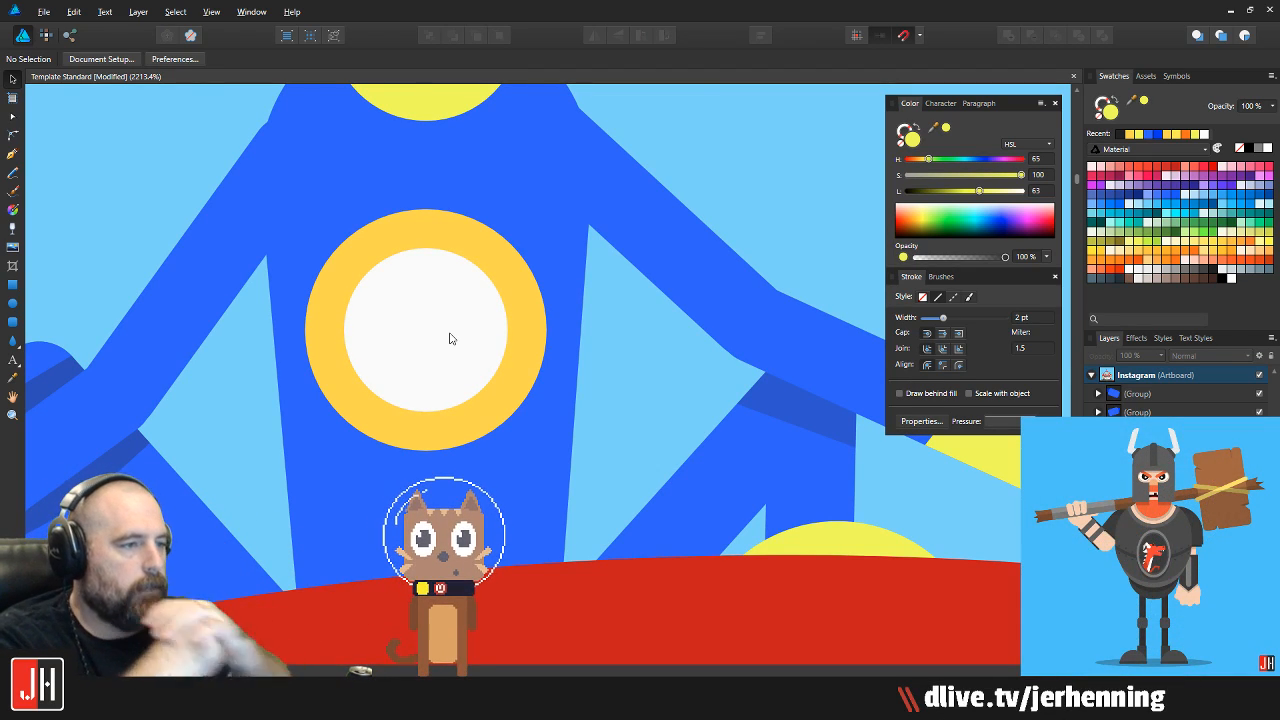
Move the chest emblem up slightly, closer to the yellow collar, and save the document
{"action": "scroll", "coordinate": [416, 284], "scroll_direction": "down", "scroll_amount": 10}
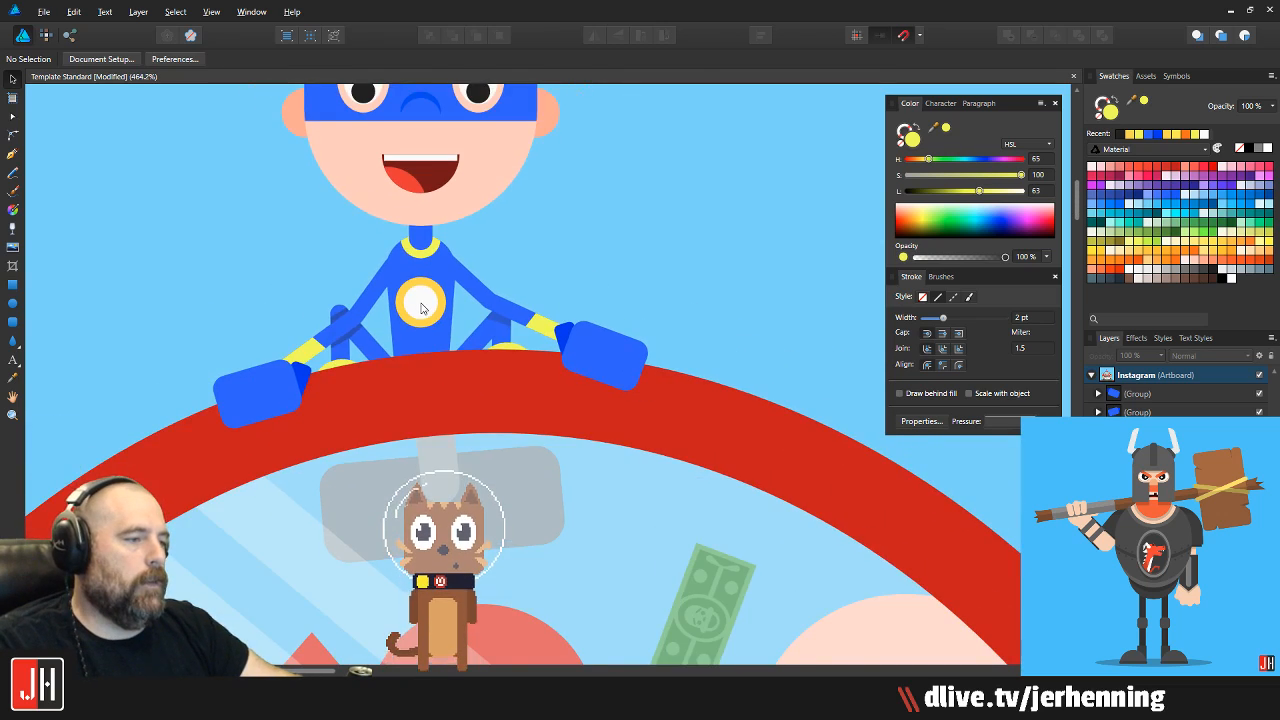
{"action": "scroll", "coordinate": [421, 301], "scroll_direction": "up", "scroll_amount": 8}
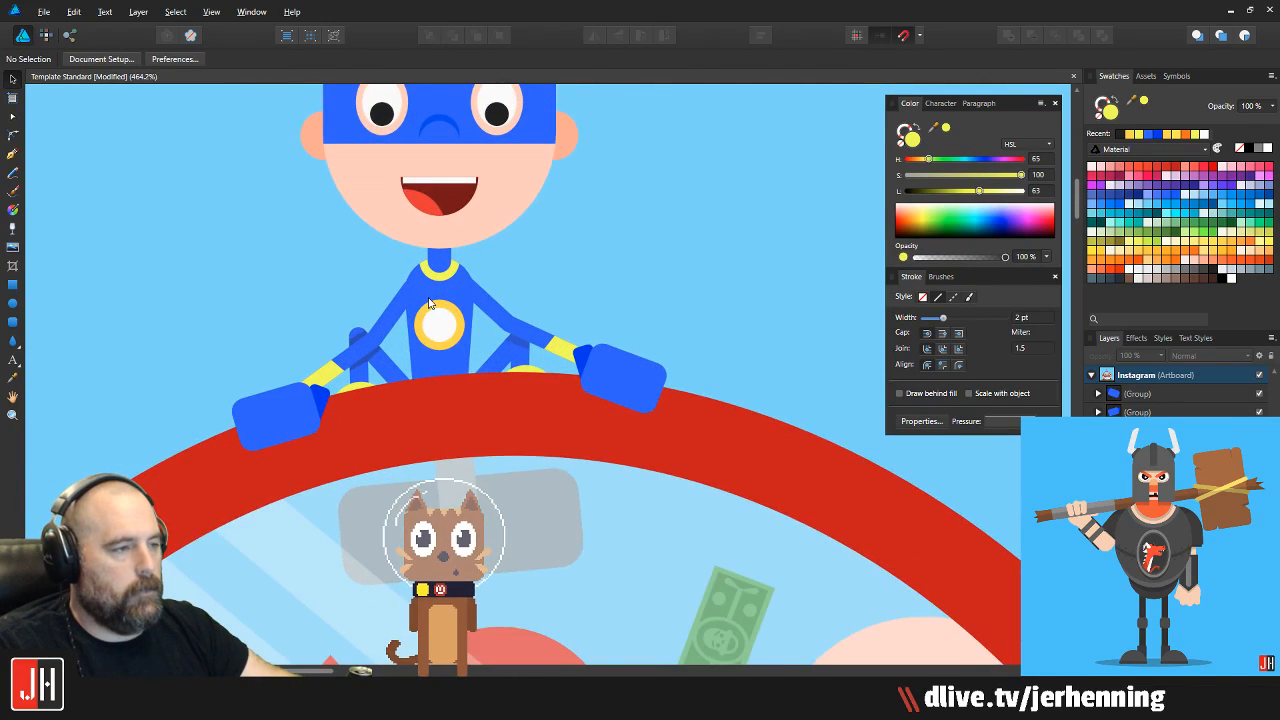
{"action": "left_click", "coordinate": [427, 403]}
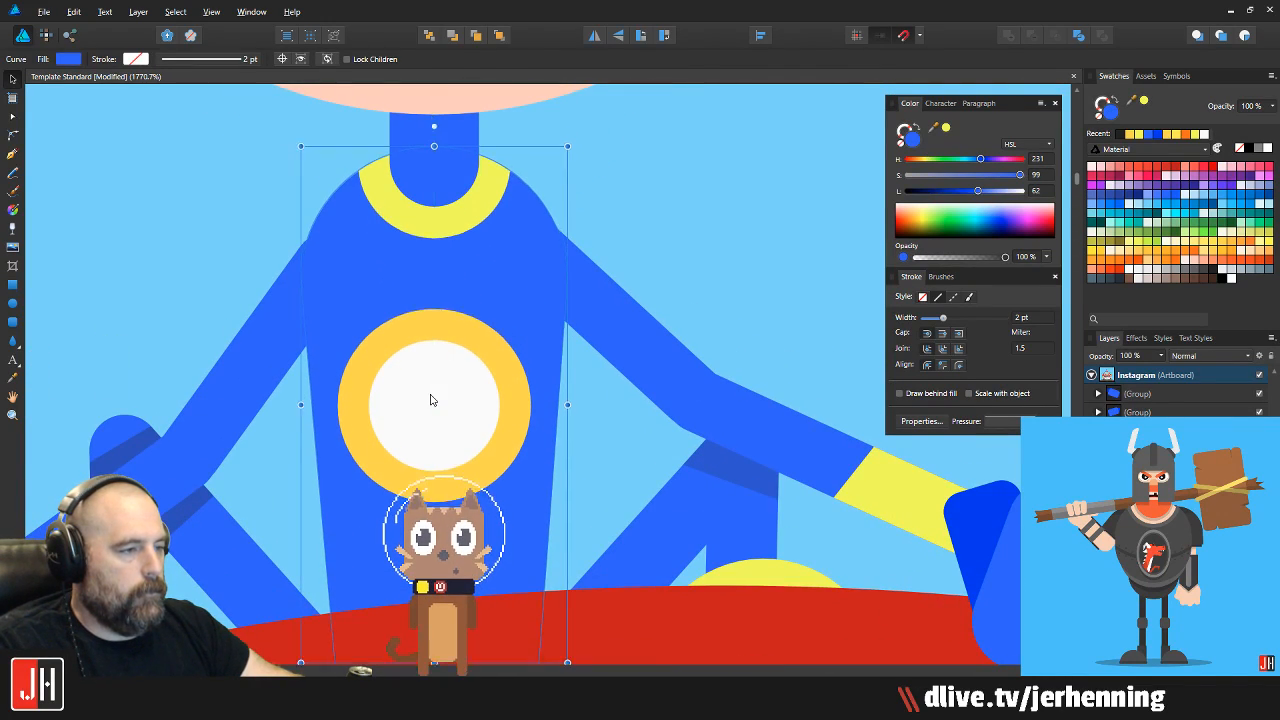
{"action": "double_click", "coordinate": [458, 363]}
{"action": "left_click", "coordinate": [466, 335]}
{"action": "left_click_drag", "start_coordinate": [454, 372], "coordinate": [455, 353]}
{"action": "left_click", "coordinate": [665, 206]}
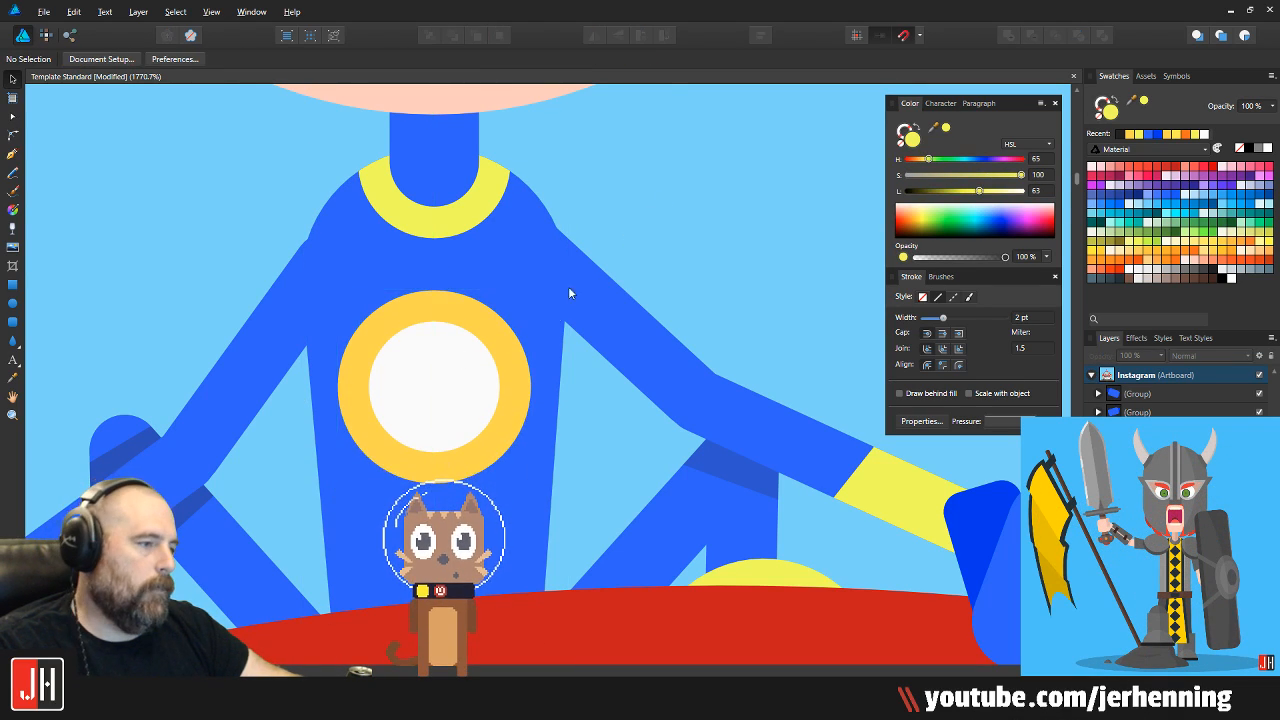
{"action": "key", "text": "ctrl+s"}
Make a copy of the chest emblem in place, enlarged slightly around its center
{"action": "scroll", "coordinate": [558, 299], "scroll_direction": "down", "scroll_amount": 5}
{"action": "left_click_drag", "start_coordinate": [603, 281], "coordinate": [530, 326]}
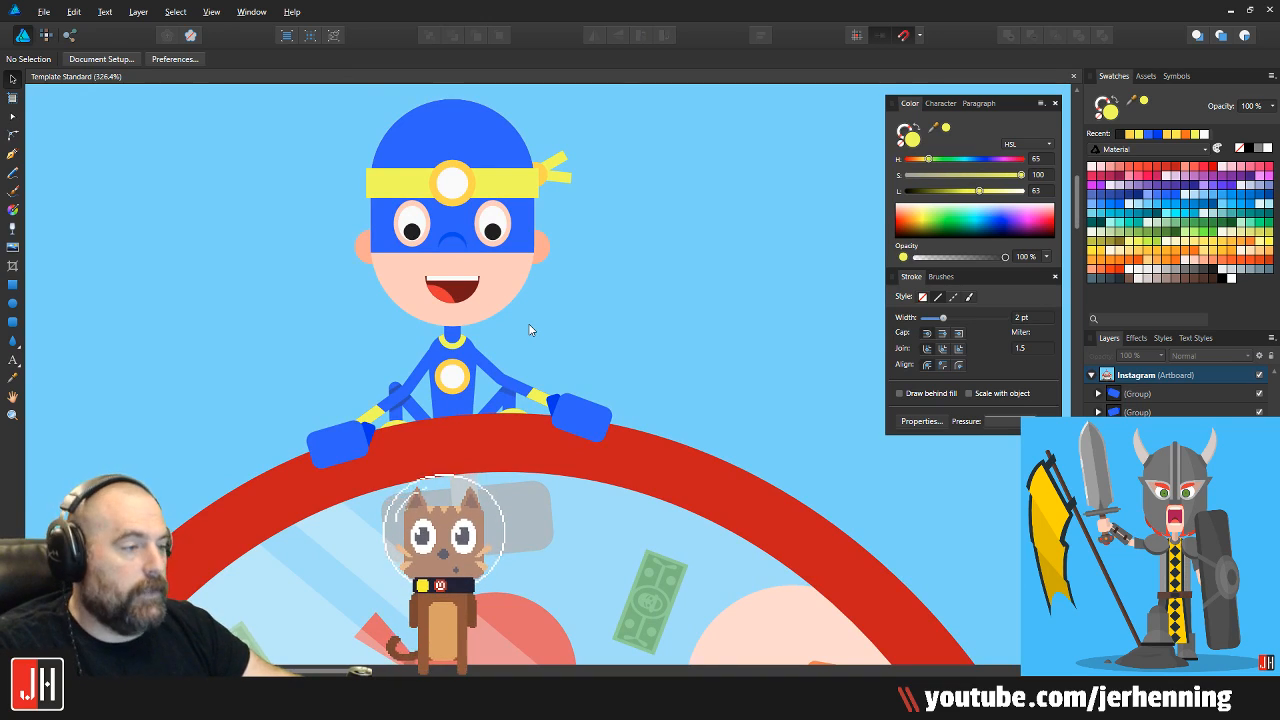
{"action": "scroll", "coordinate": [530, 330], "scroll_direction": "down", "scroll_amount": 4}
{"action": "scroll", "coordinate": [516, 335], "scroll_direction": "up", "scroll_amount": 6}
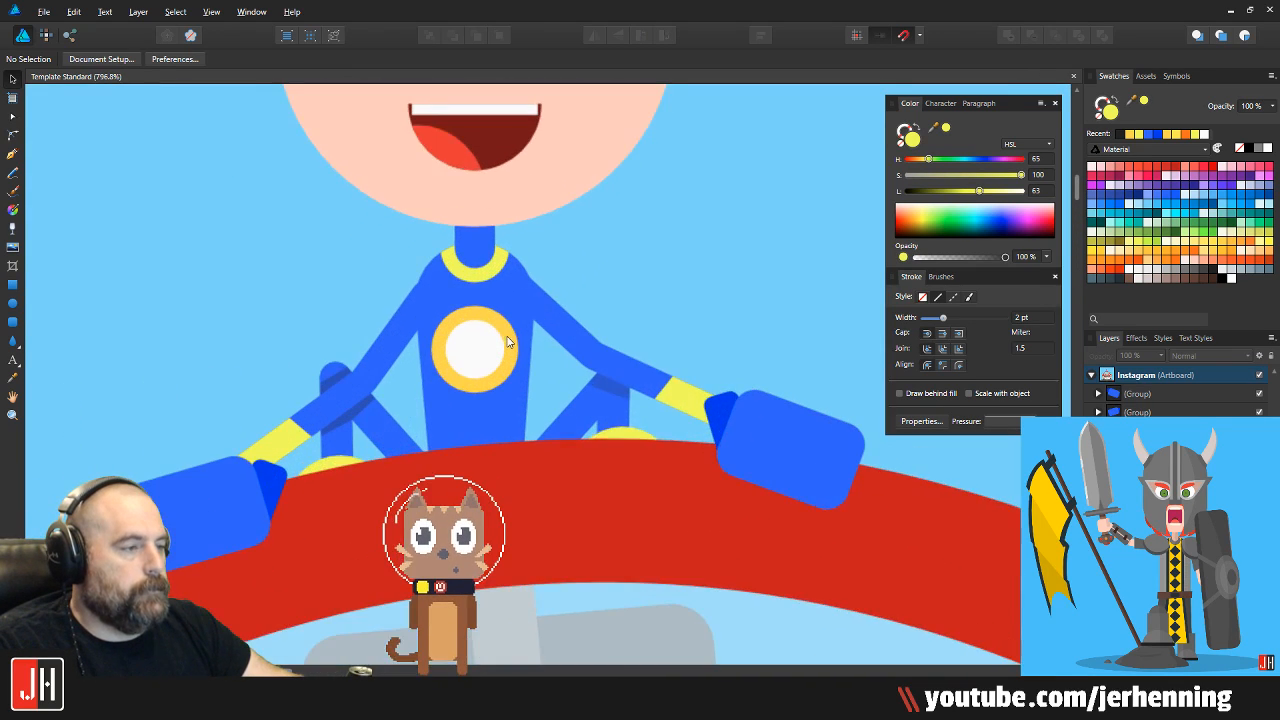
{"action": "scroll", "coordinate": [495, 342], "scroll_direction": "up", "scroll_amount": 2}
{"action": "left_click", "coordinate": [464, 314]}
{"action": "scroll", "coordinate": [480, 300], "scroll_direction": "up", "scroll_amount": 2}
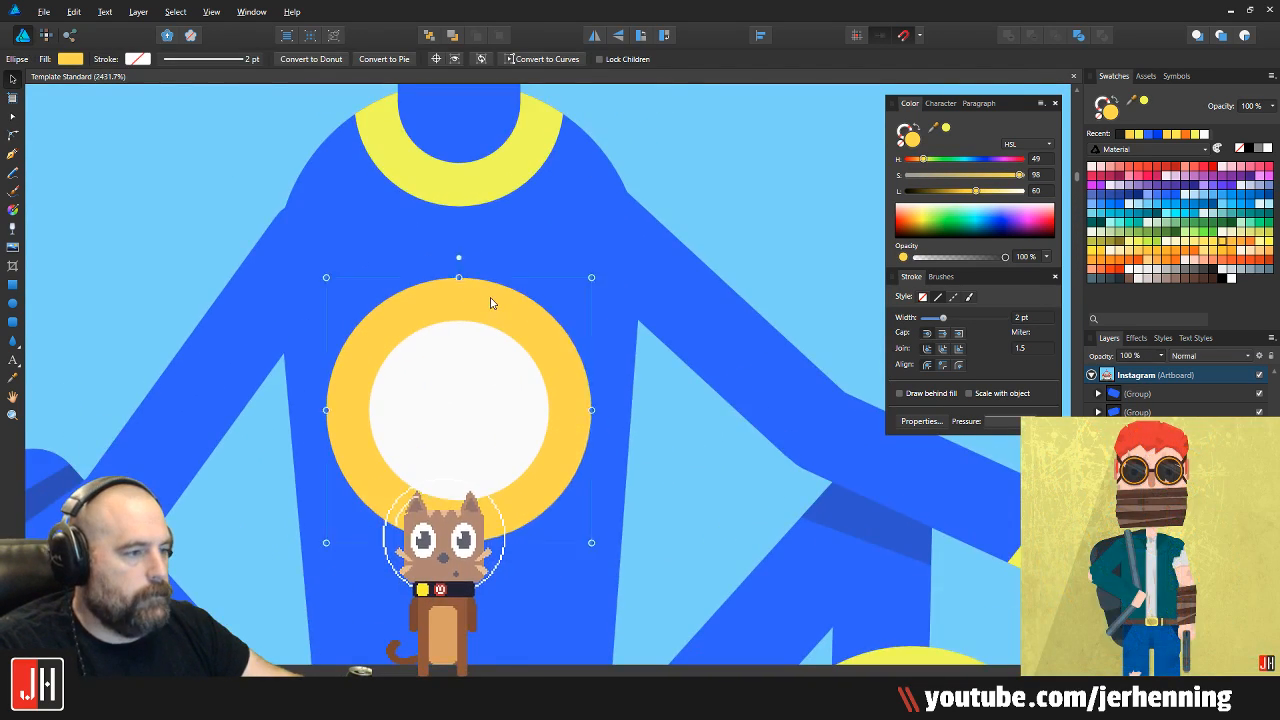
{"action": "left_click_drag", "start_coordinate": [592, 276], "coordinate": [605, 264]}
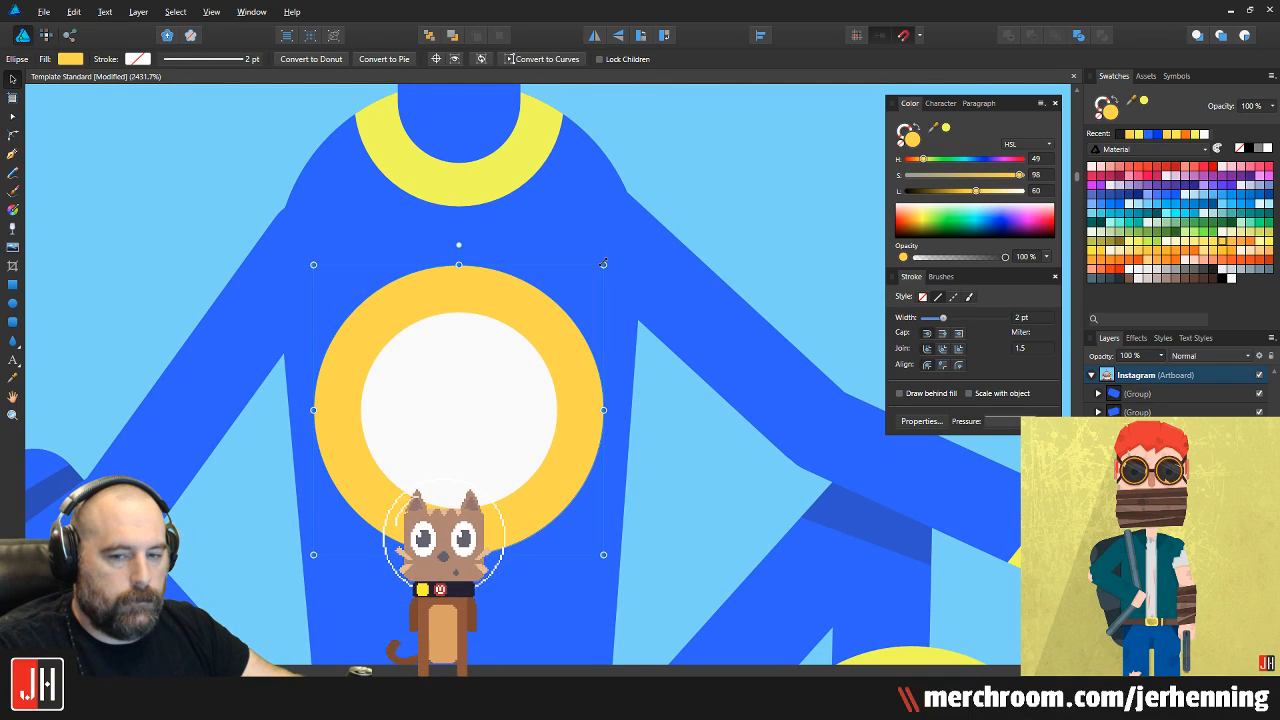
Fill the enlarged copy with the suit's blue darkened to lightness 51, set it behind the chest emblem as a thin rim, and save
{"action": "key", "text": "i"}
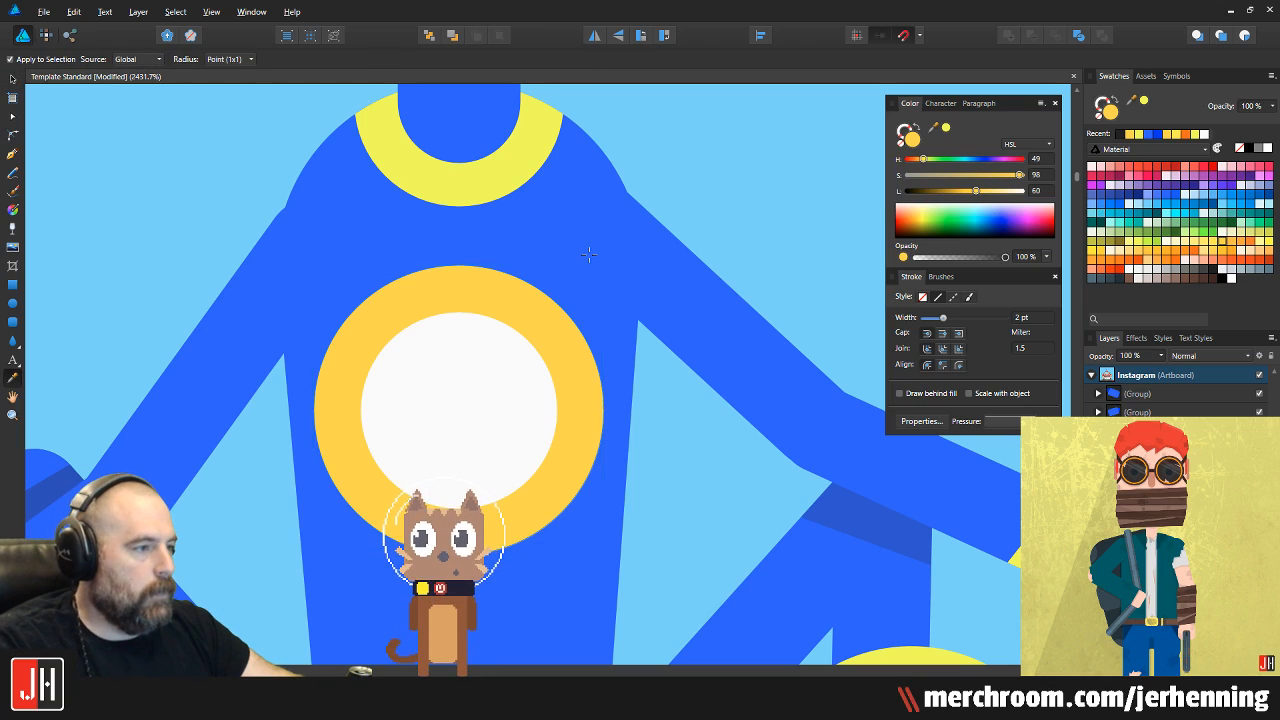
{"action": "left_click", "coordinate": [594, 256]}
{"action": "key", "text": "v"}
{"action": "left_click_drag", "start_coordinate": [979, 192], "coordinate": [974, 197]}
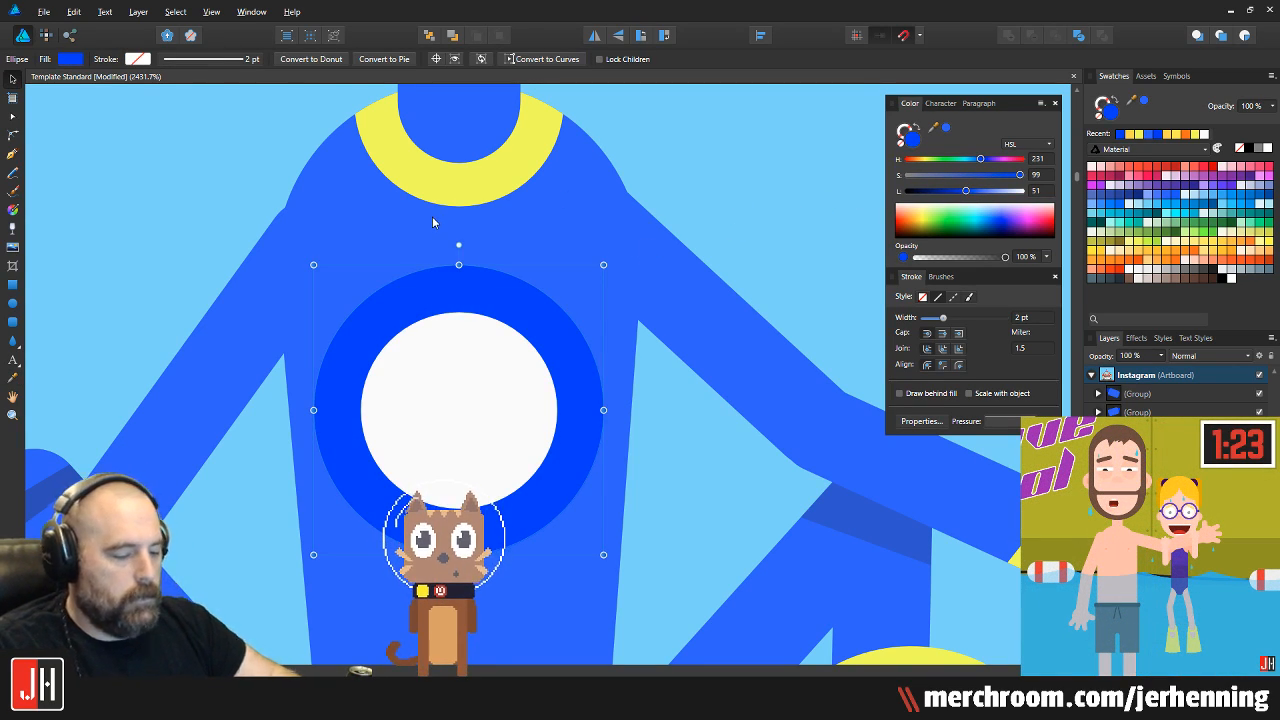
{"action": "key", "text": "ctrl+["}
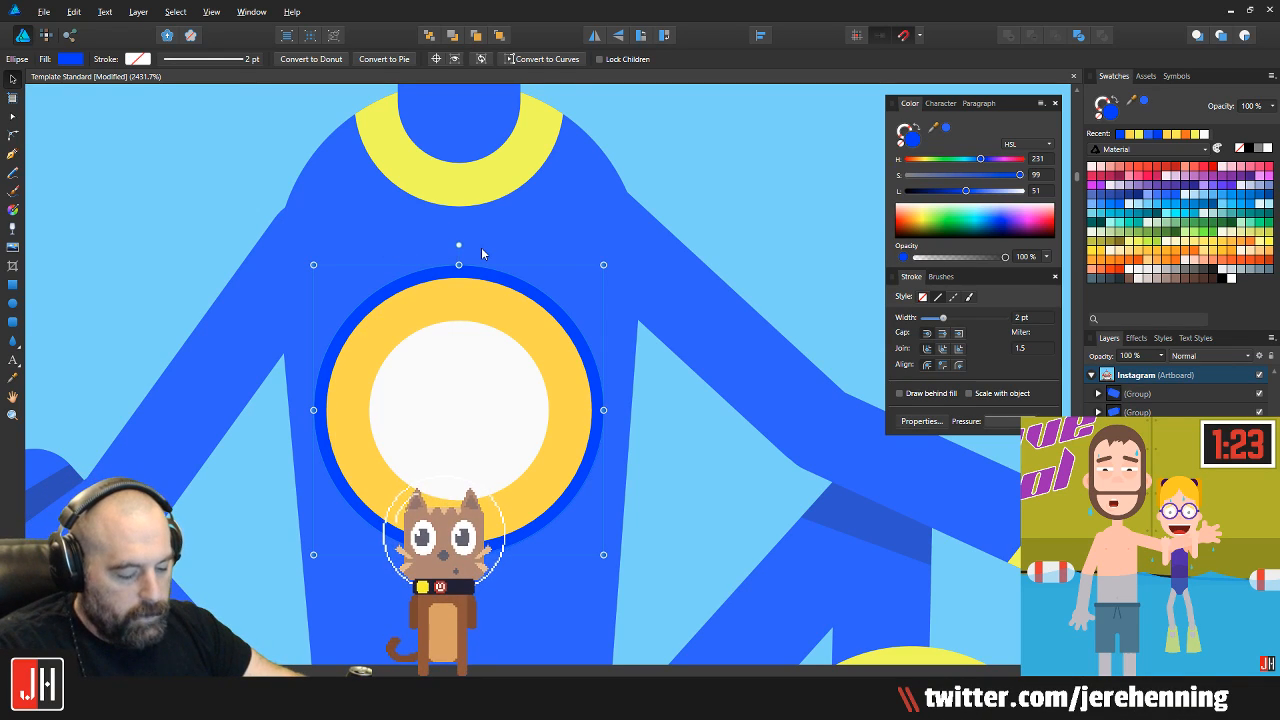
{"action": "left_click_drag", "start_coordinate": [604, 263], "coordinate": [605, 261]}
{"action": "left_click", "coordinate": [670, 226]}
{"action": "key", "text": "ctrl+s"}
{"action": "scroll", "coordinate": [547, 358], "scroll_direction": "down", "scroll_amount": 6}
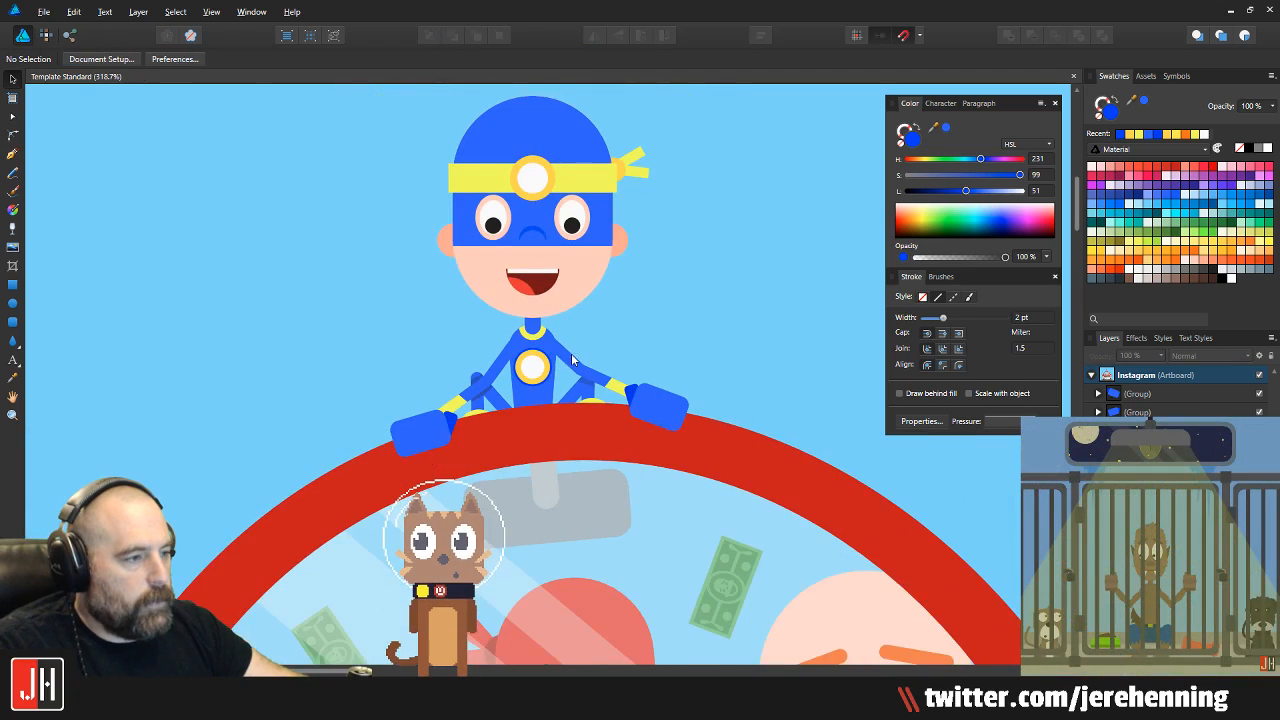
{"action": "left_click_drag", "start_coordinate": [545, 360], "coordinate": [462, 358]}
{"action": "scroll", "coordinate": [452, 377], "scroll_direction": "up", "scroll_amount": 4}
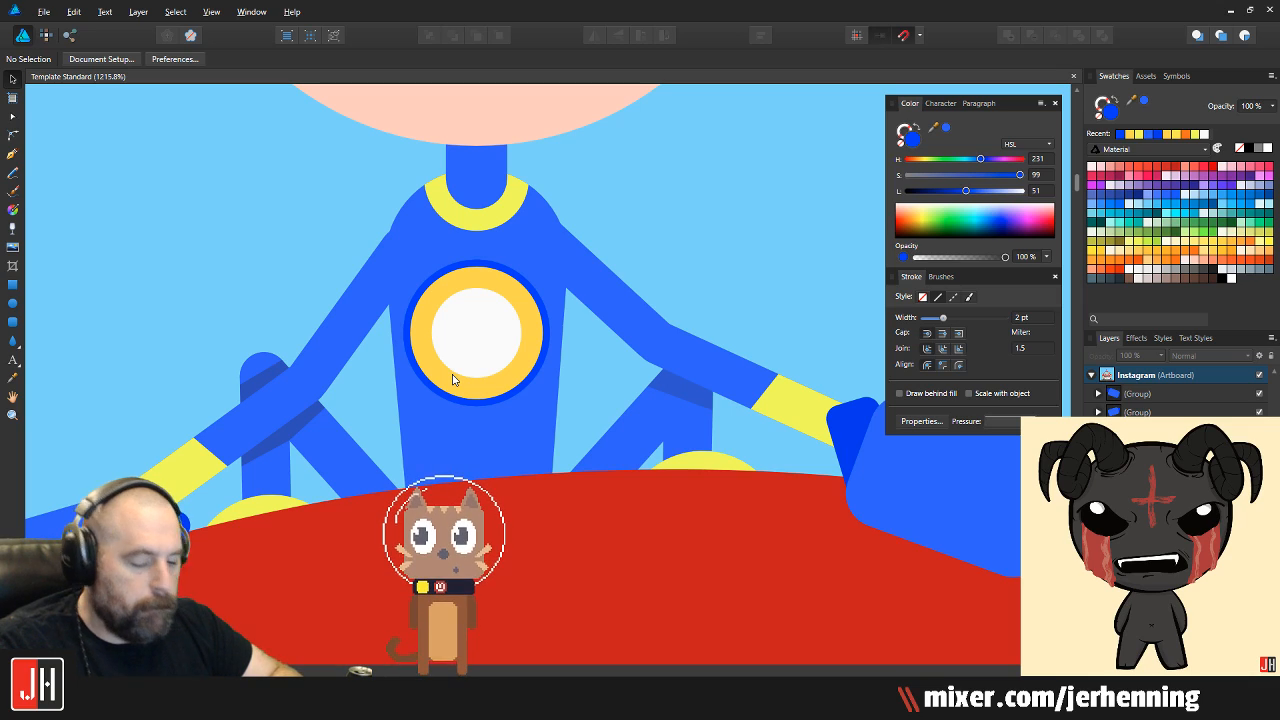
{"action": "scroll", "coordinate": [514, 295], "scroll_direction": "up", "scroll_amount": 3}
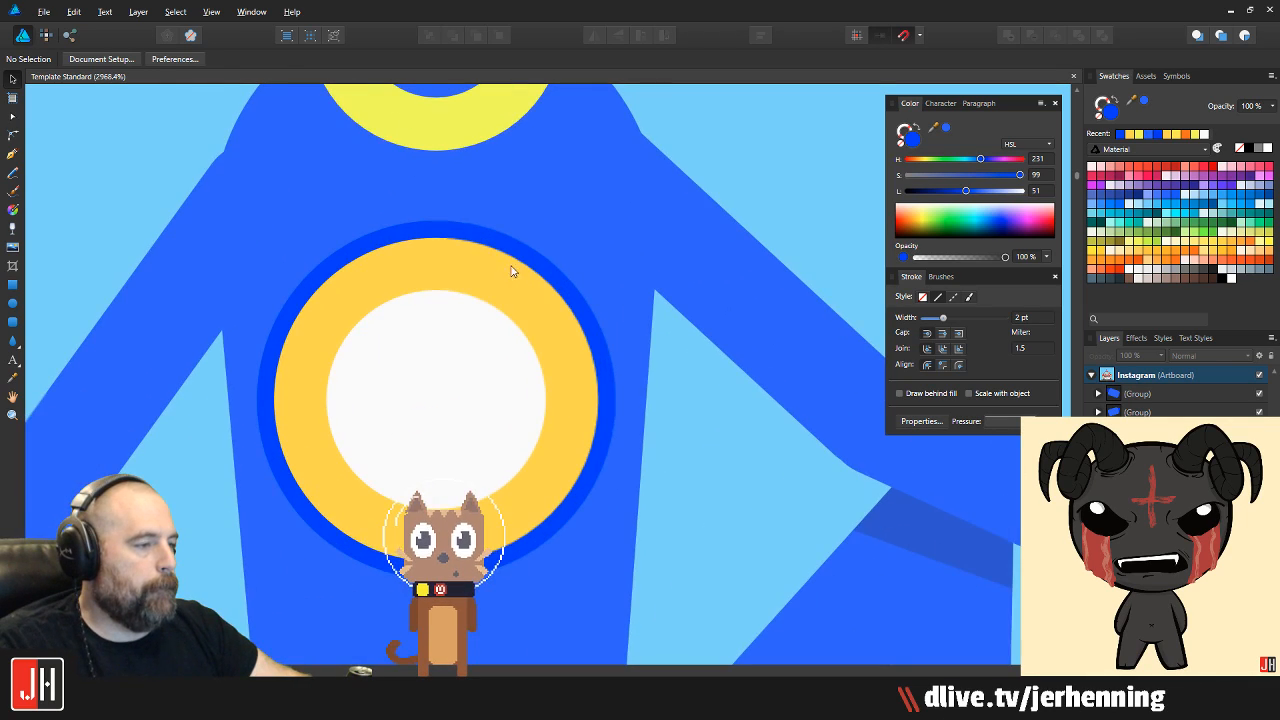
{"action": "left_click", "coordinate": [525, 252]}
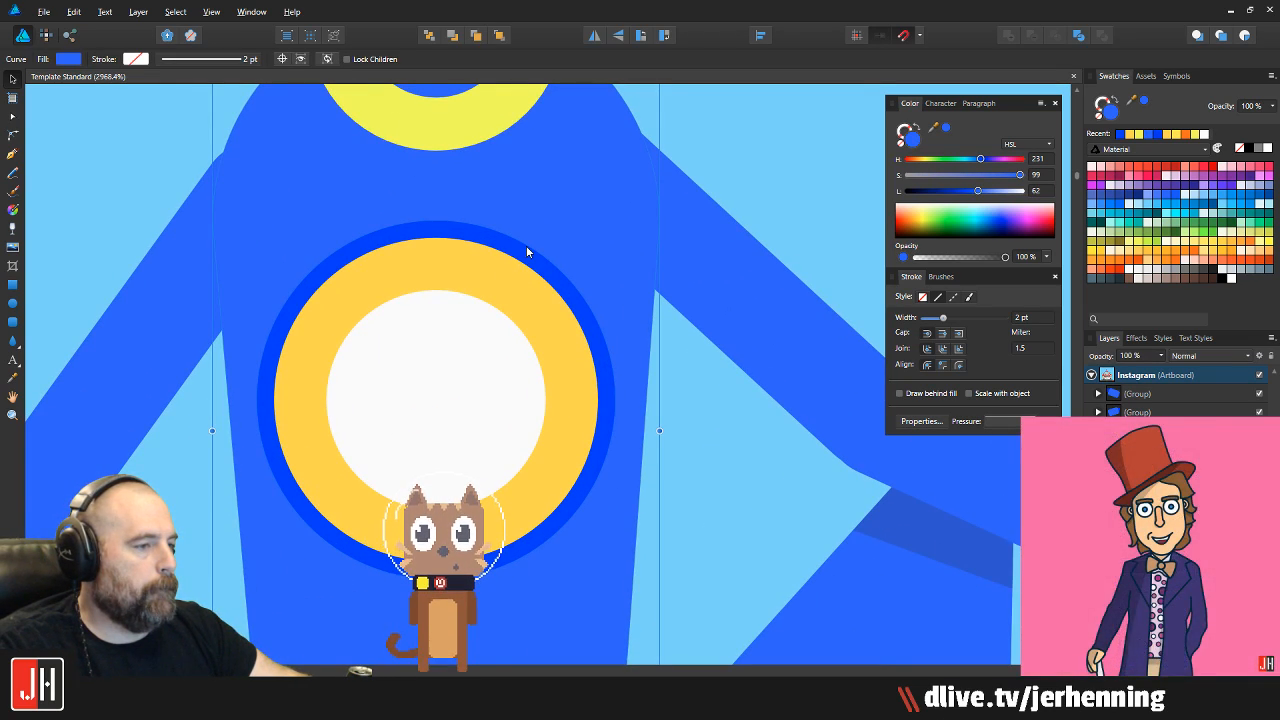
{"action": "left_click", "coordinate": [1216, 277]}
{"action": "key", "text": "ctrl+z"}
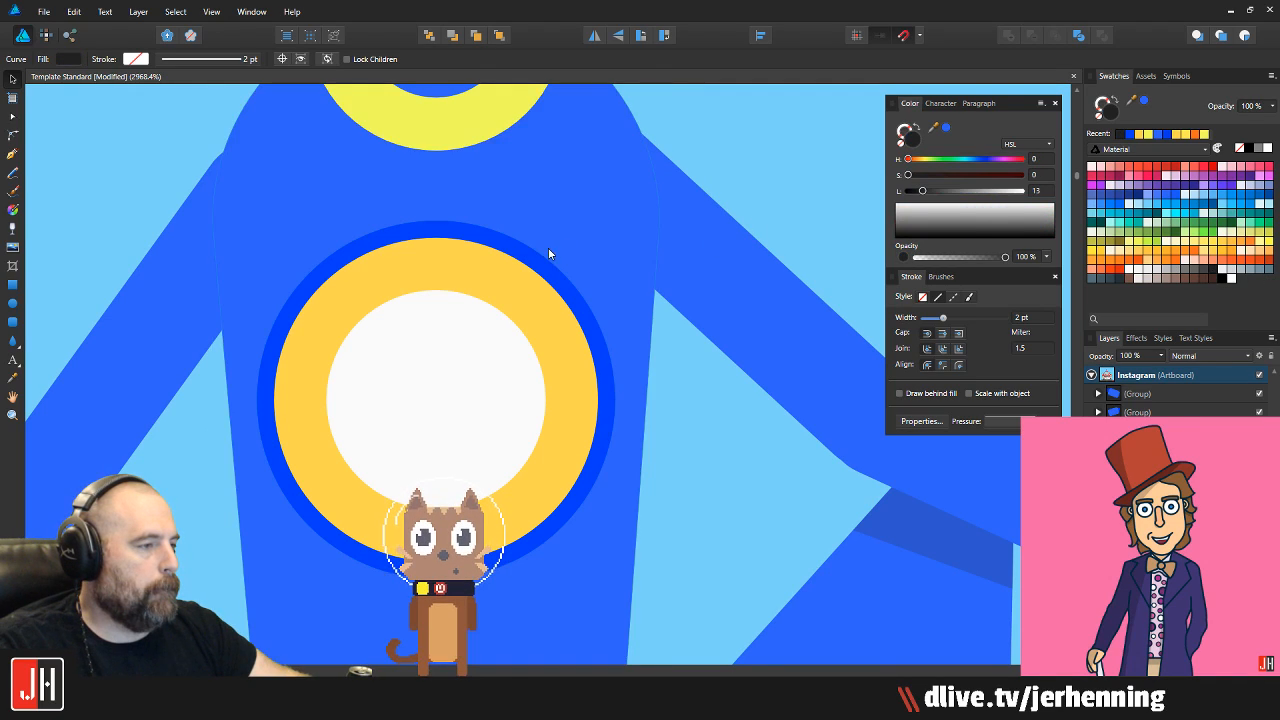
Fill the rim circle behind the chest emblem with dark gray at 30% opacity, and save the document
{"action": "left_click", "coordinate": [528, 311]}
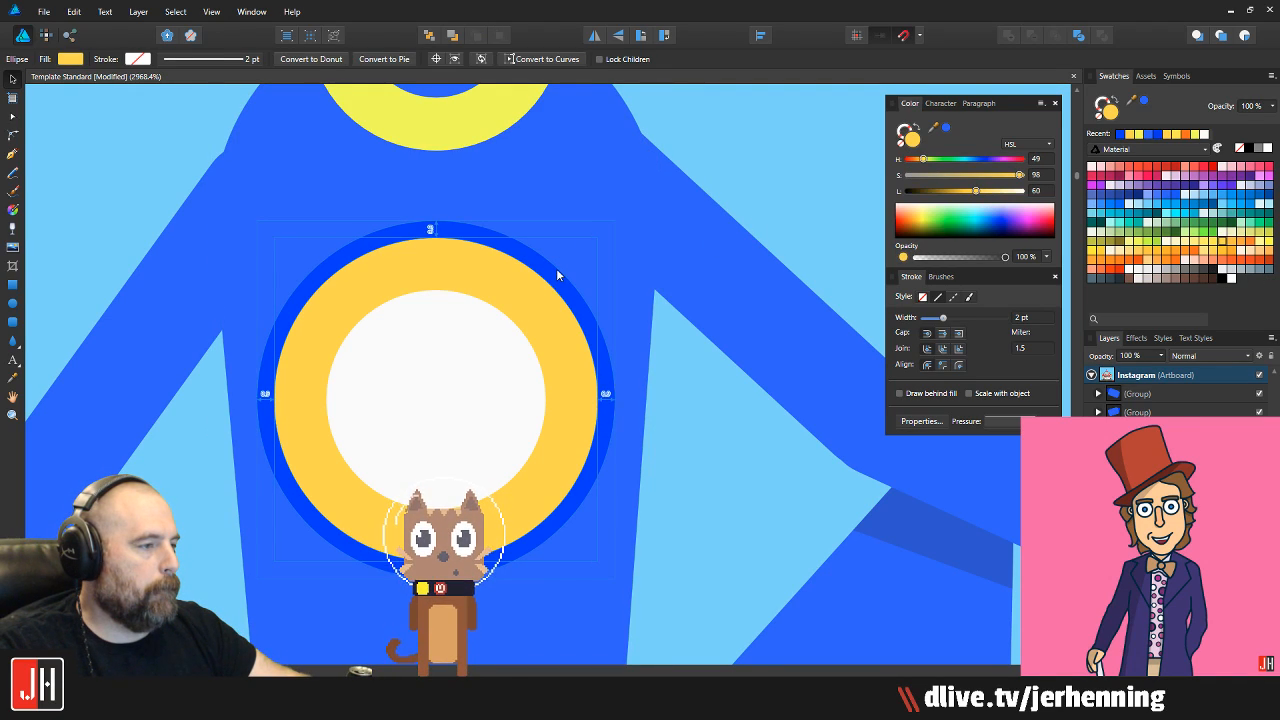
{"action": "left_click", "coordinate": [558, 274]}
{"action": "left_click_drag", "start_coordinate": [558, 274], "coordinate": [613, 252]}
{"action": "key", "text": "ctrl+z"}
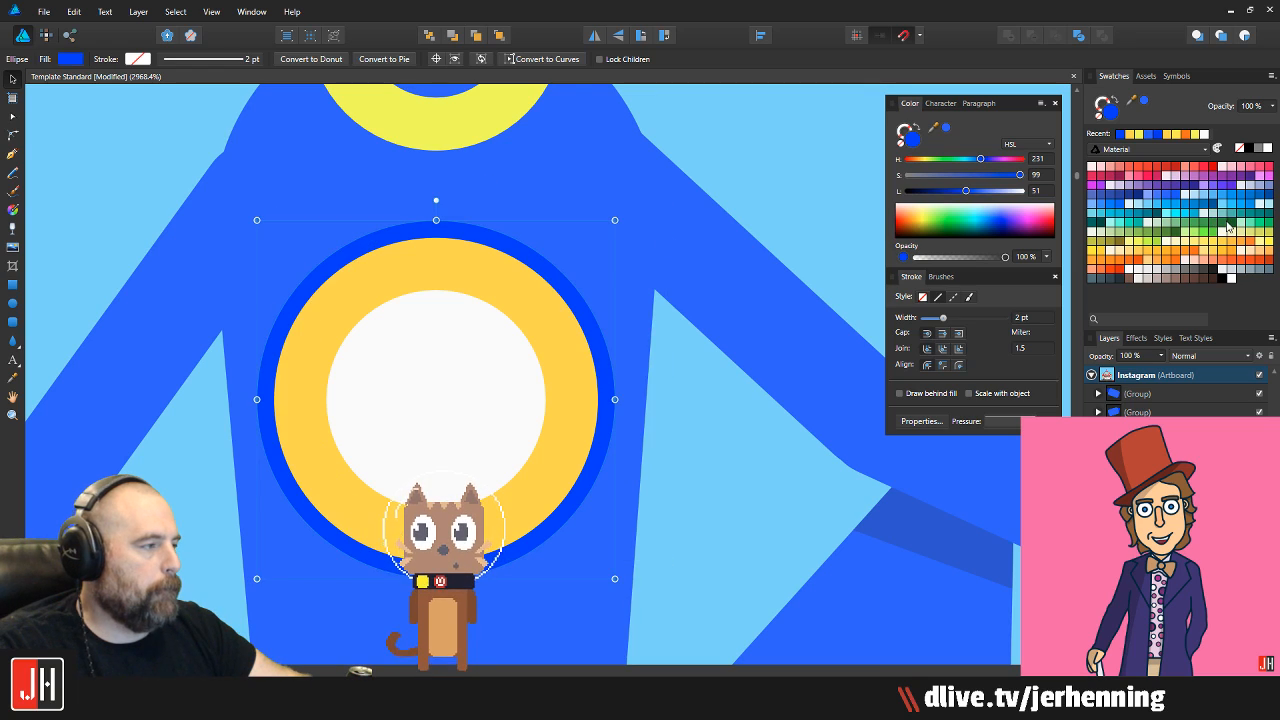
{"action": "left_click", "coordinate": [1213, 270]}
{"action": "key", "text": "3"}
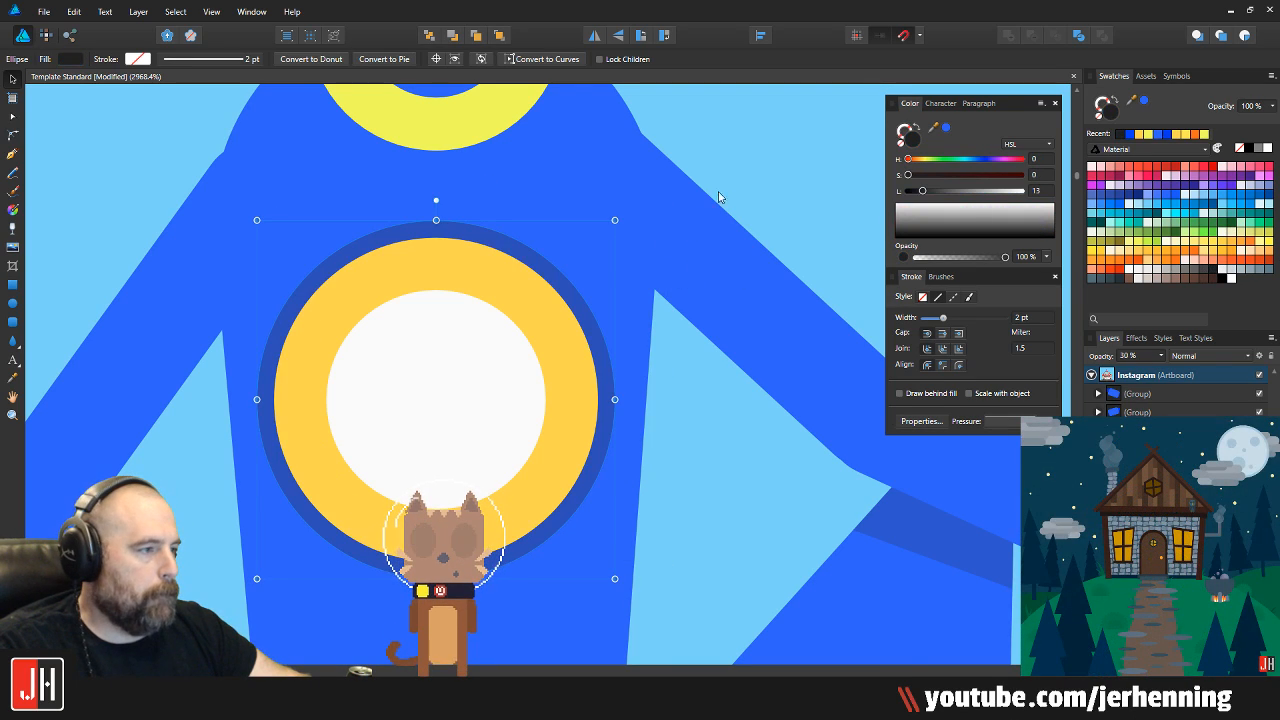
{"action": "left_click", "coordinate": [715, 193]}
{"action": "key", "text": "ctrl+s"}
Make a slightly larger copy of the chest emblem's white inner circle, sharing the same center
{"action": "scroll", "coordinate": [533, 290], "scroll_direction": "down", "scroll_amount": 6}
{"action": "scroll", "coordinate": [533, 290], "scroll_direction": "down", "scroll_amount": 3}
{"action": "scroll", "coordinate": [524, 276], "scroll_direction": "up", "scroll_amount": 10}
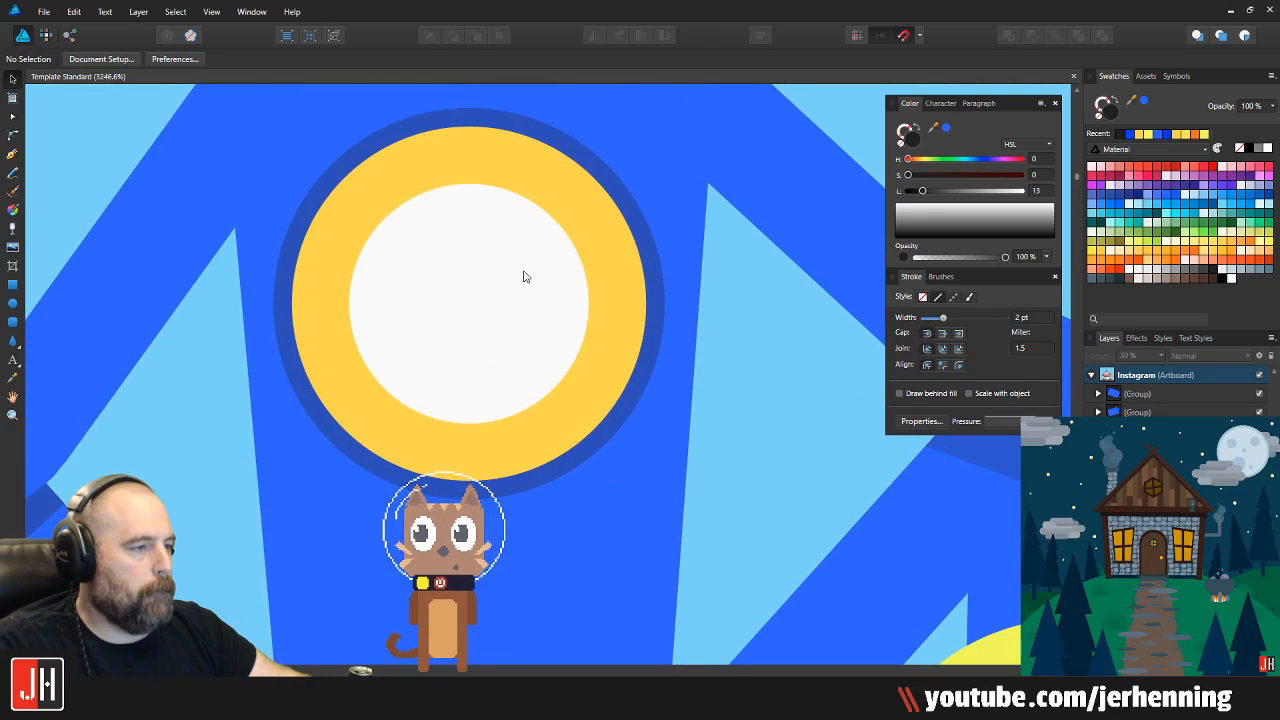
{"action": "left_click", "coordinate": [526, 276]}
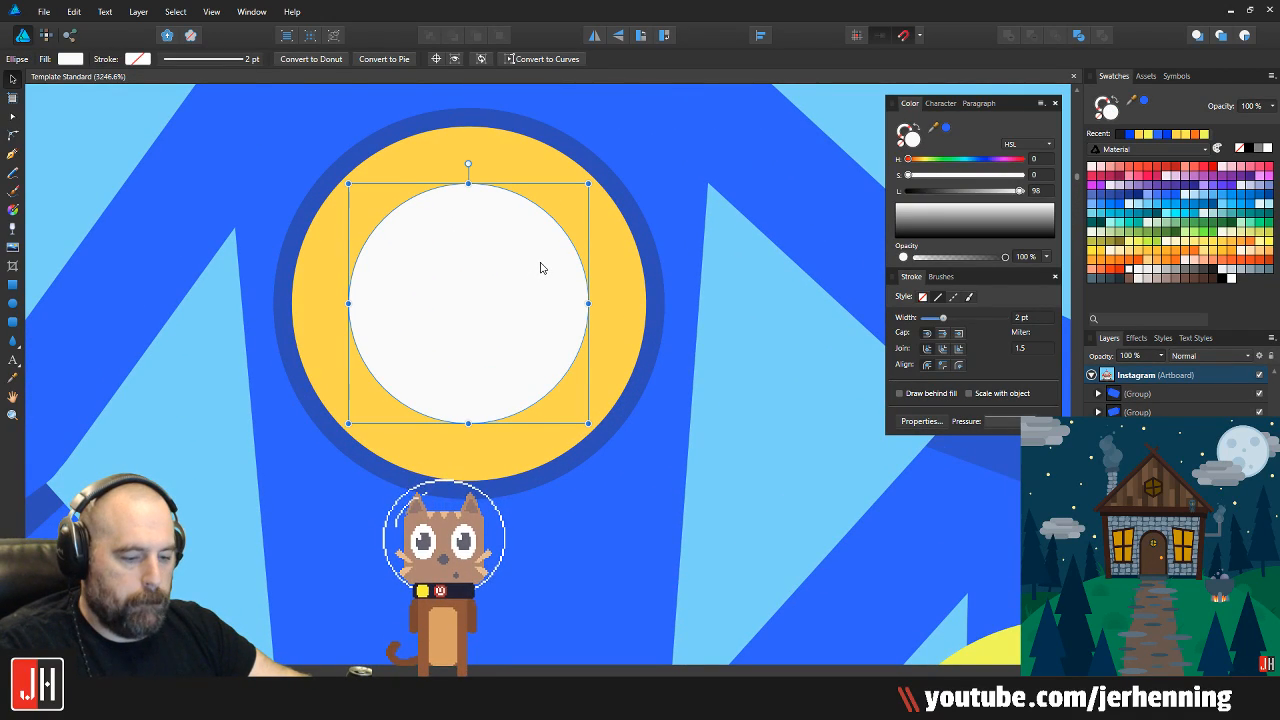
{"action": "left_click_drag", "start_coordinate": [588, 186], "coordinate": [602, 168]}
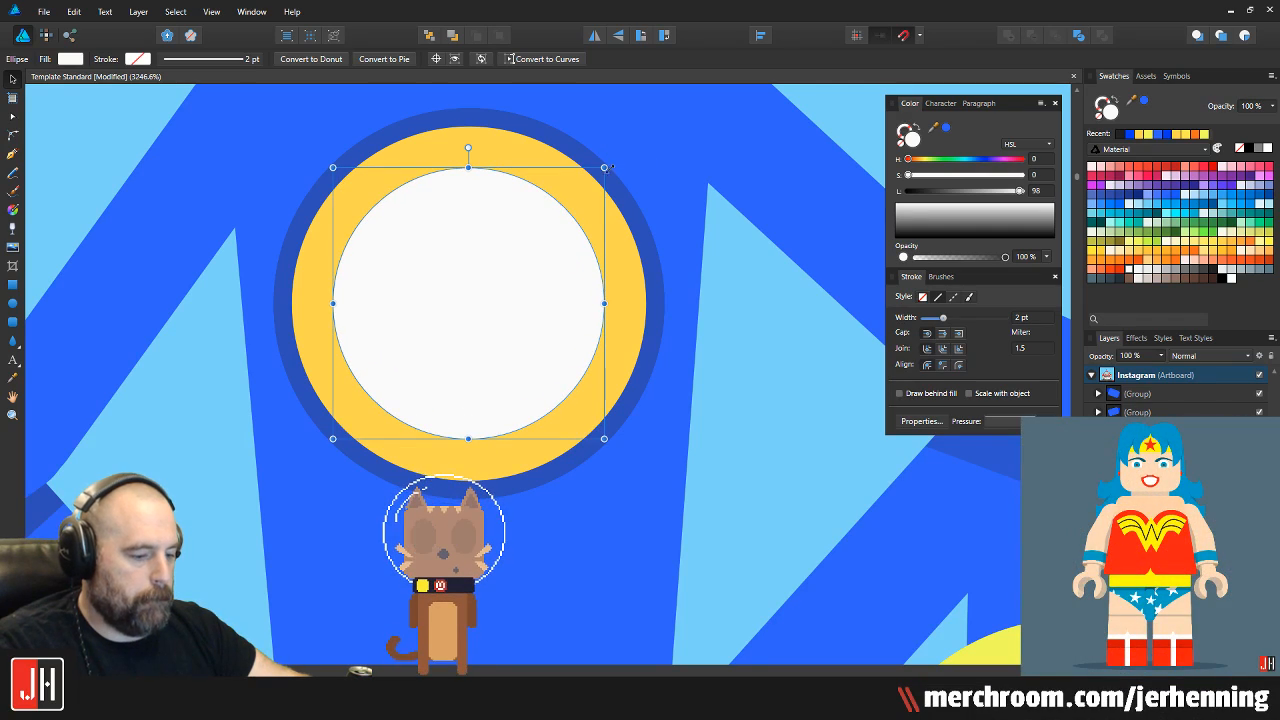
Fill the enlarged inner circle with the suit's blue, set it behind the white circle as a thin ring, and save
{"action": "key", "text": "i"}
{"action": "left_click", "coordinate": [665, 148]}
{"action": "key", "text": "v"}
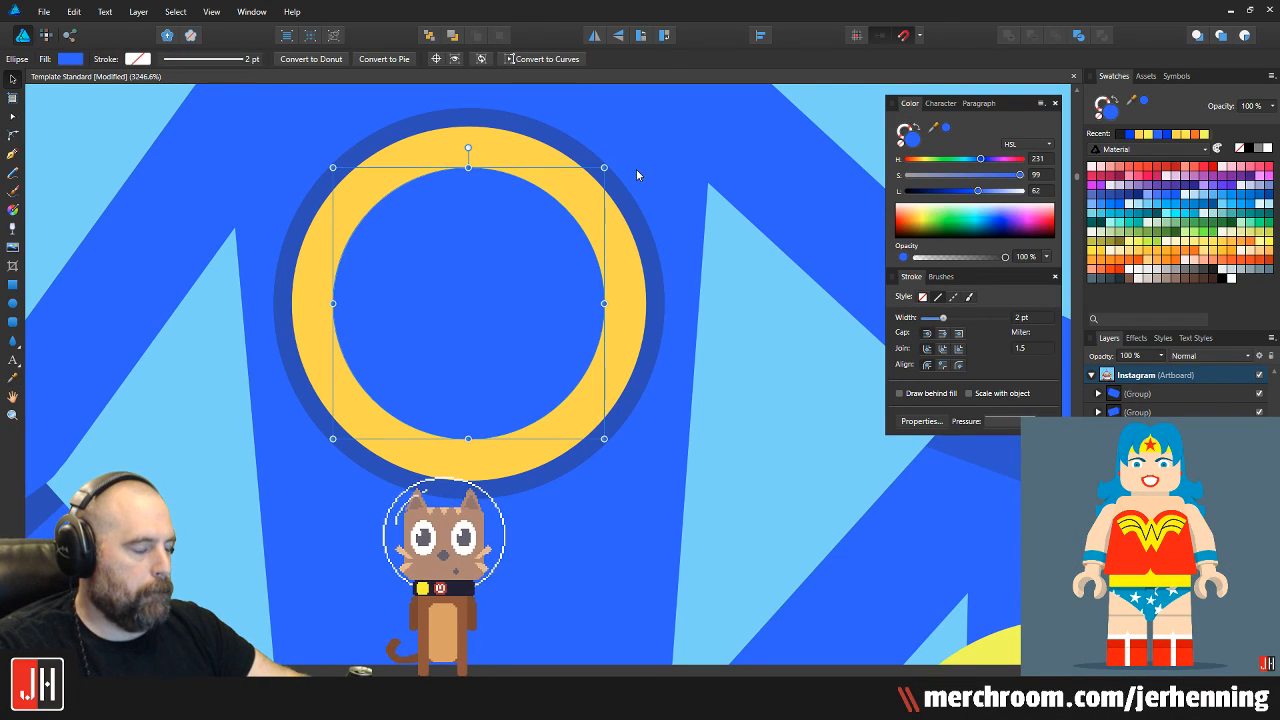
{"action": "key", "text": "ctrl+["}
{"action": "scroll", "coordinate": [511, 222], "scroll_direction": "down", "scroll_amount": 10}
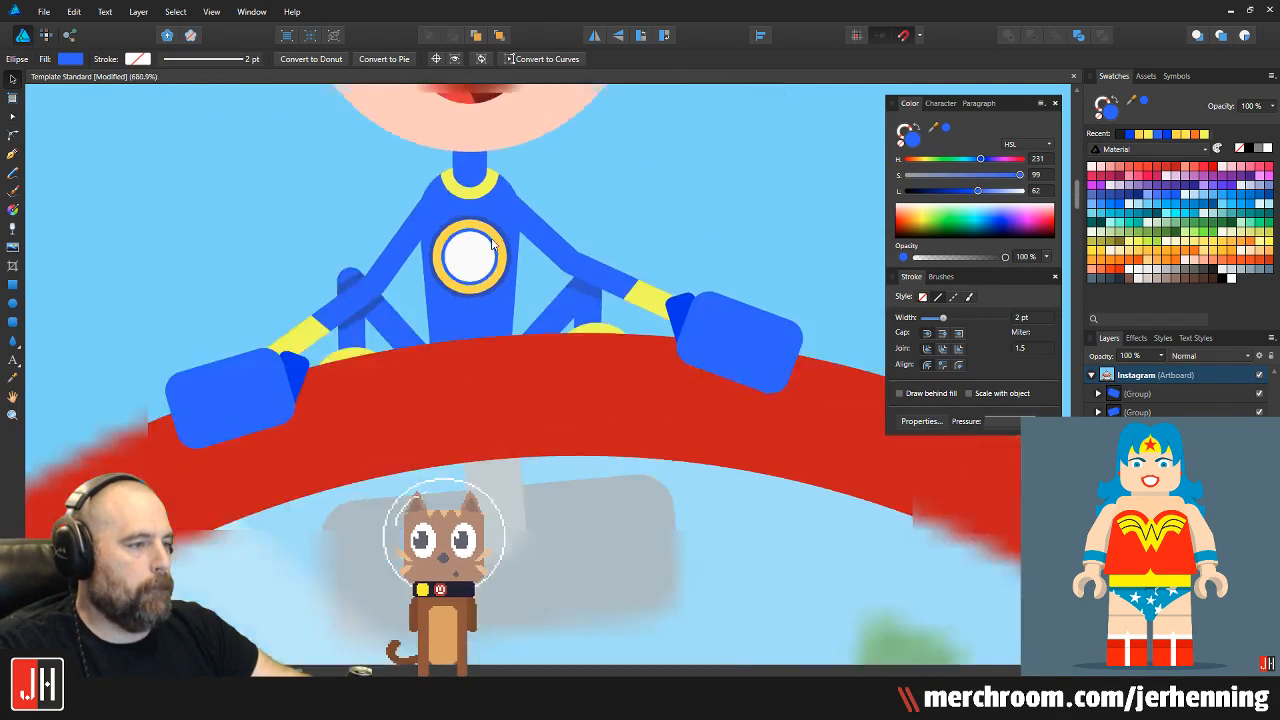
{"action": "left_click", "coordinate": [534, 226]}
{"action": "scroll", "coordinate": [530, 226], "scroll_direction": "down", "scroll_amount": 3}
{"action": "key", "text": "ctrl+s"}
{"action": "left_click_drag", "start_coordinate": [490, 198], "coordinate": [456, 226]}
{"action": "scroll", "coordinate": [455, 226], "scroll_direction": "up", "scroll_amount": 10}
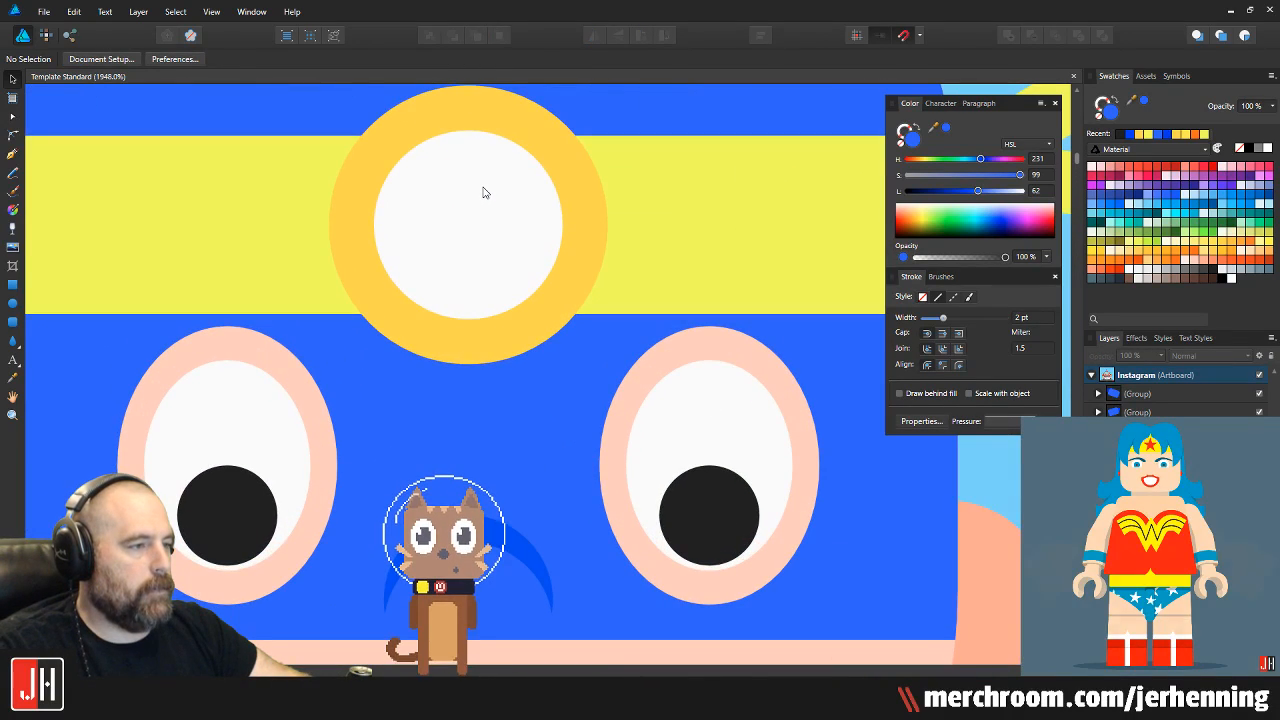
{"action": "left_click", "coordinate": [483, 194]}
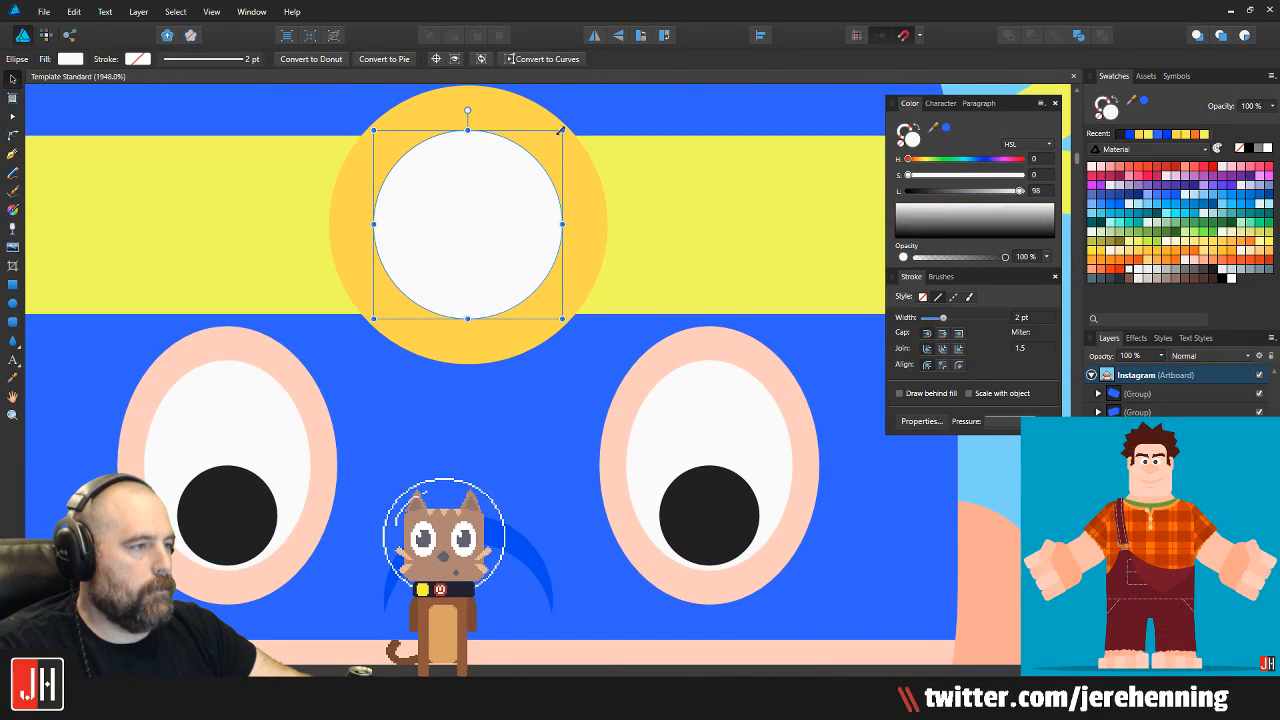
{"action": "left_click_drag", "start_coordinate": [562, 130], "coordinate": [578, 113]}
{"action": "left_click", "coordinate": [945, 128]}
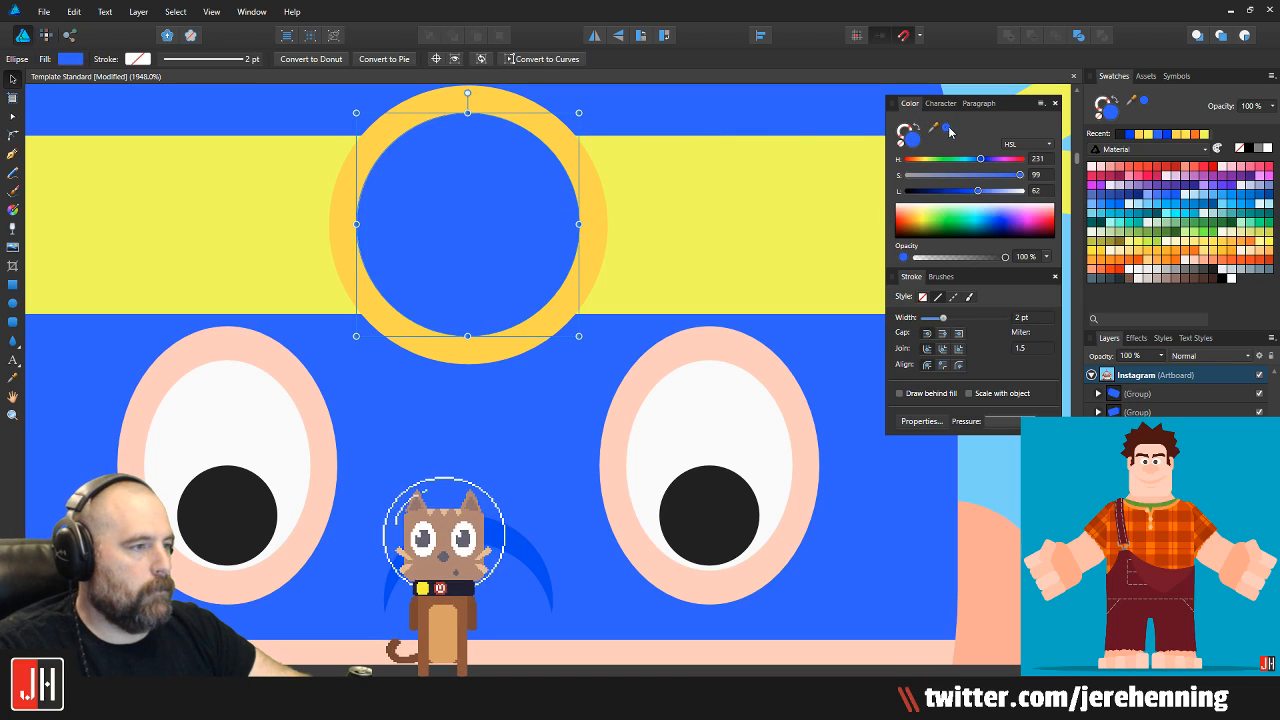
{"action": "key", "text": "ctrl+p"}
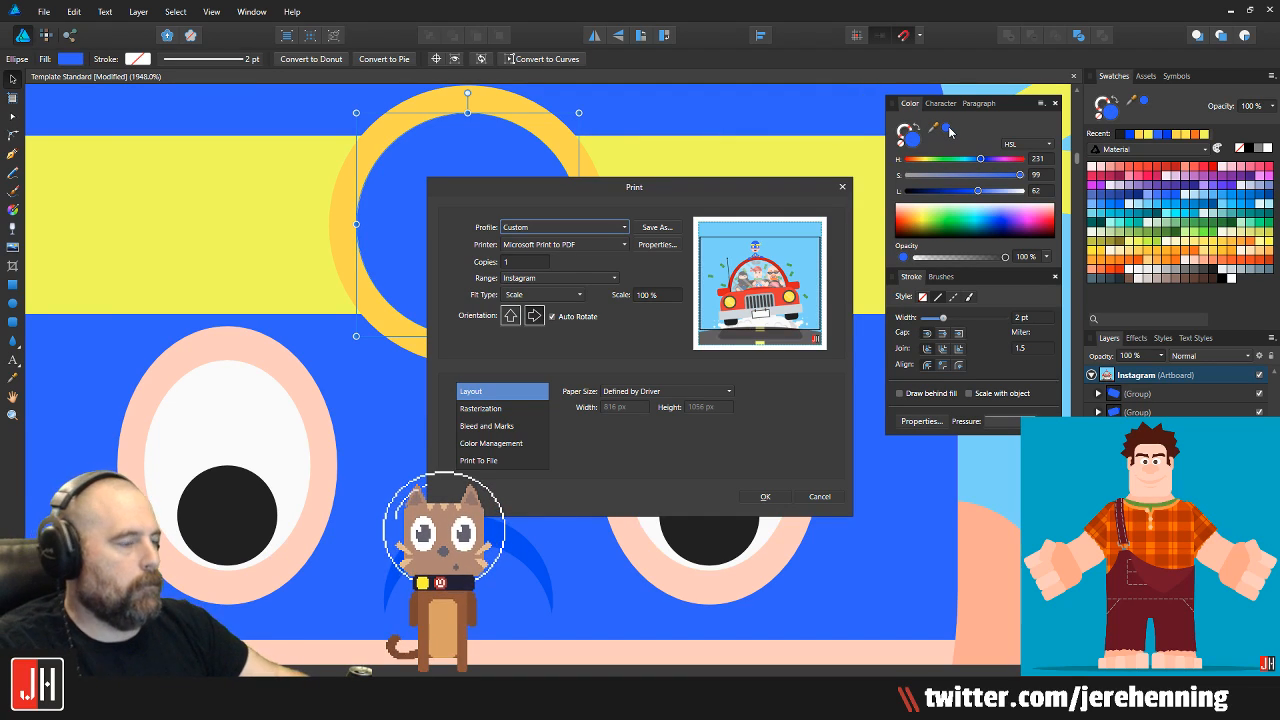
{"action": "left_click", "coordinate": [820, 497]}
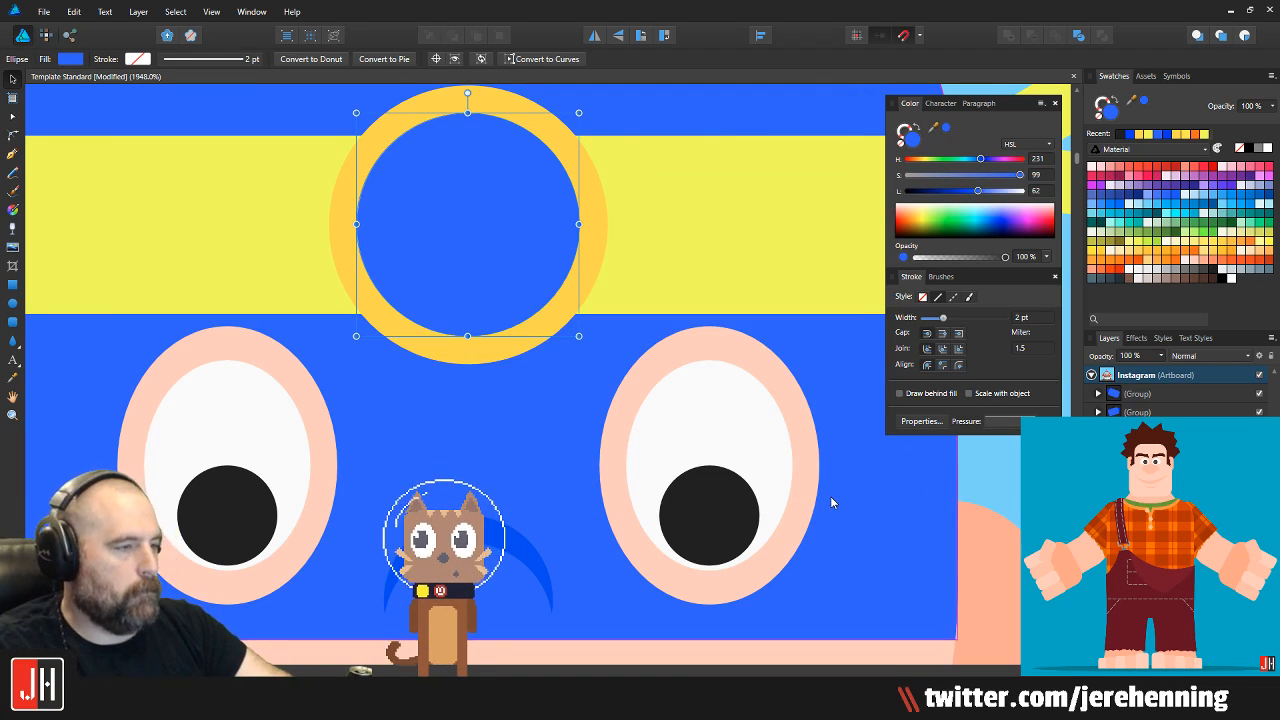
{"action": "left_click_drag", "start_coordinate": [467, 258], "coordinate": [524, 259]}
{"action": "key", "text": "ctrl+z"}
{"action": "key", "text": "ctrl+z"}
{"action": "key", "text": "ctrl+z"}
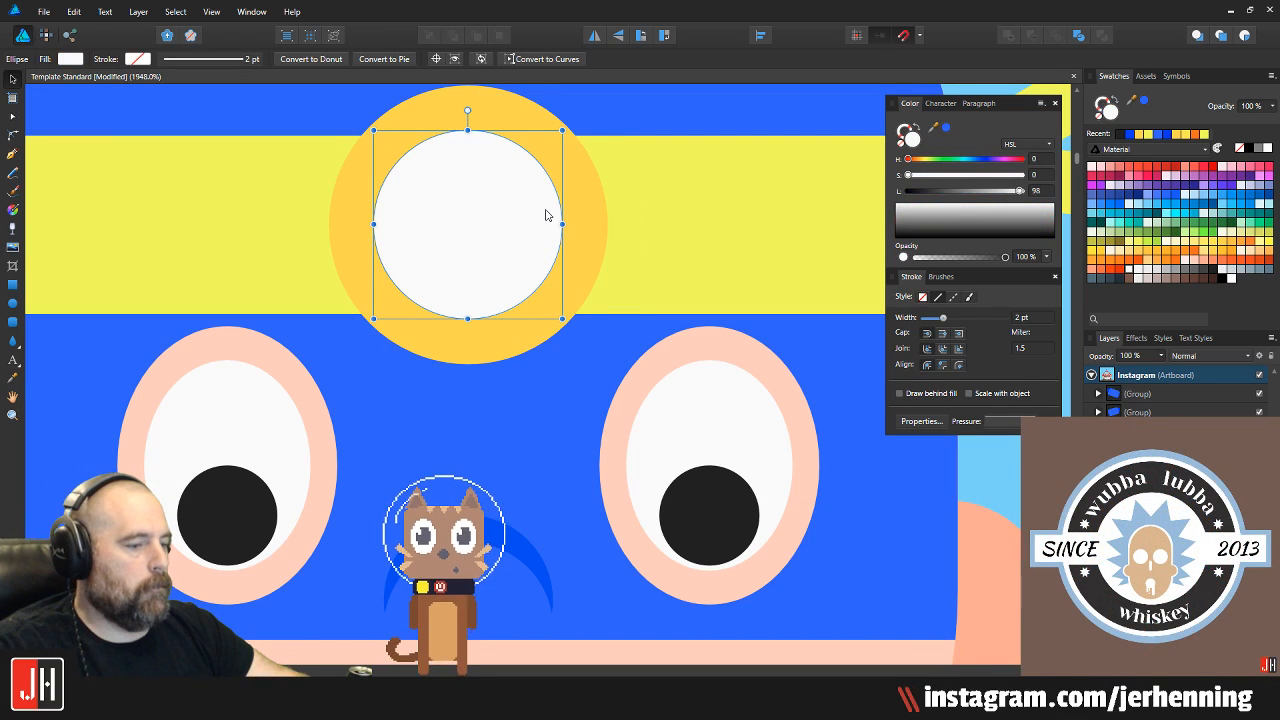
Enlarge the copy of the headband emblem's white circle about its center, fill it with the suit's blue, set it behind as a thin ring, and save
{"action": "left_click_drag", "start_coordinate": [562, 130], "coordinate": [574, 118]}
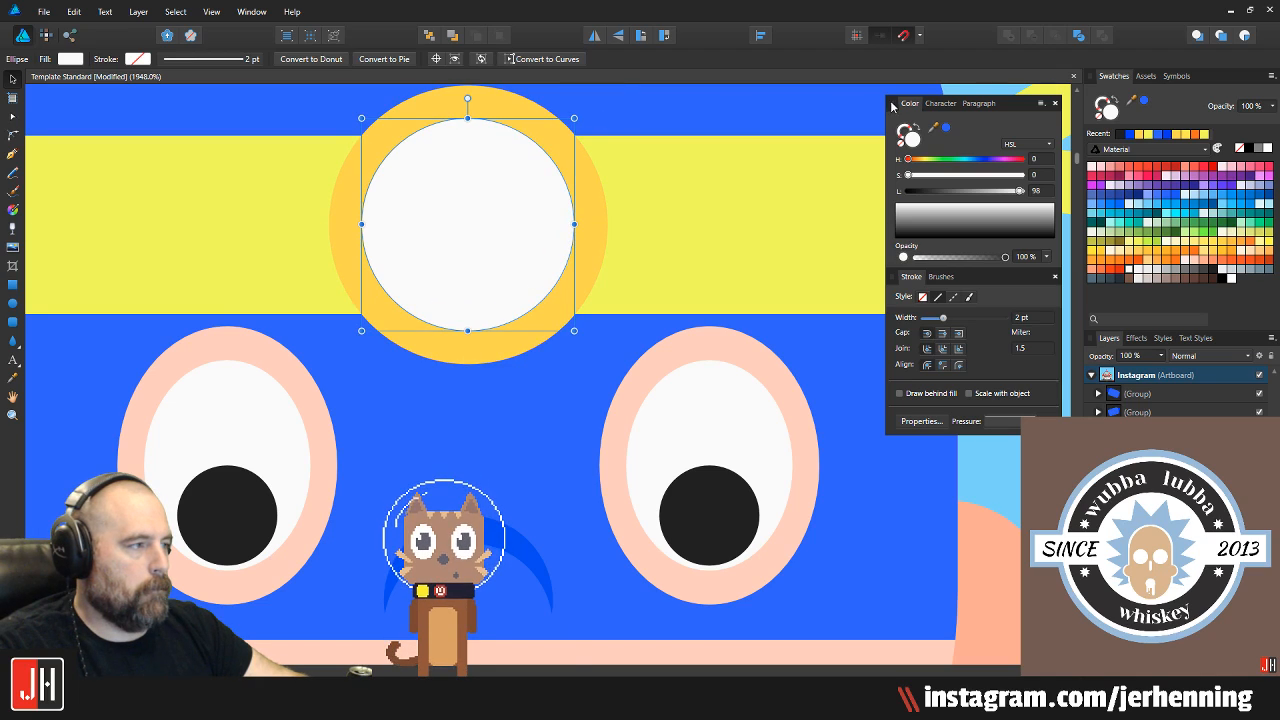
{"action": "left_click", "coordinate": [946, 131]}
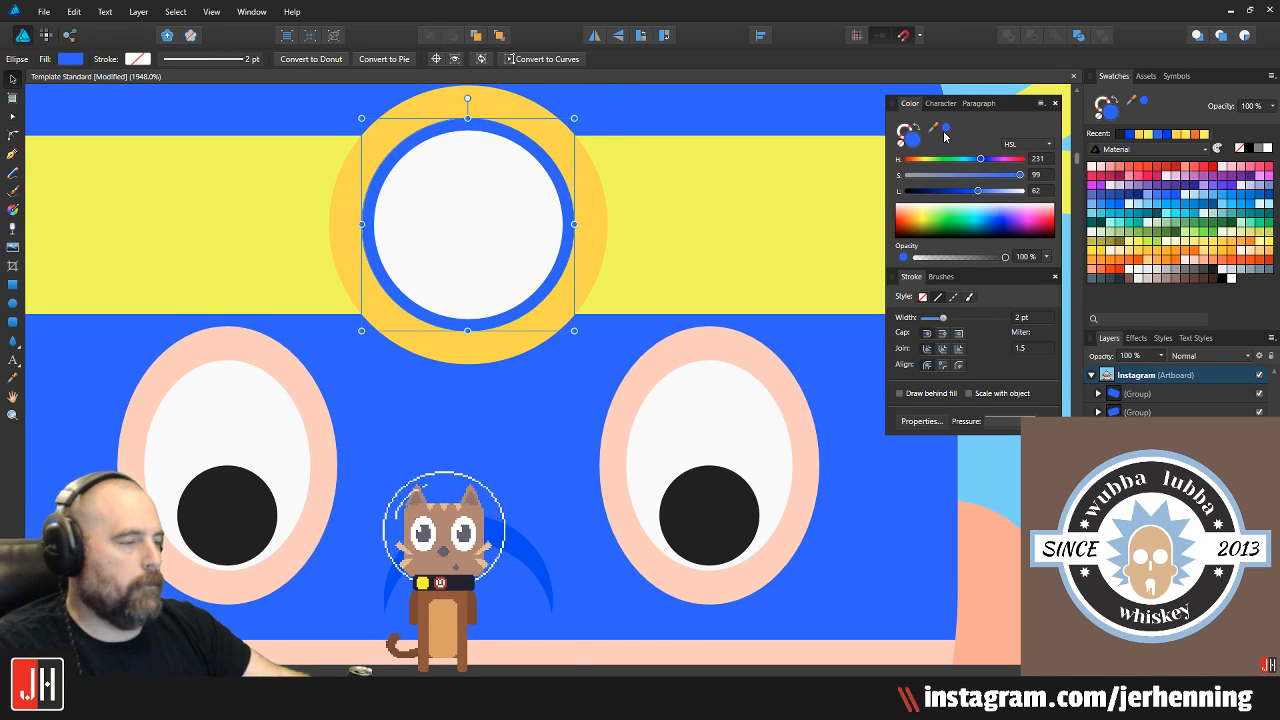
{"action": "key", "text": "ctrl+0"}
{"action": "key", "text": "ctrl+d"}
{"action": "scroll", "coordinate": [546, 401], "scroll_direction": "down", "scroll_amount": 5}
{"action": "left_click_drag", "start_coordinate": [546, 401], "coordinate": [472, 322]}
{"action": "scroll", "coordinate": [490, 360], "scroll_direction": "up", "scroll_amount": 5}
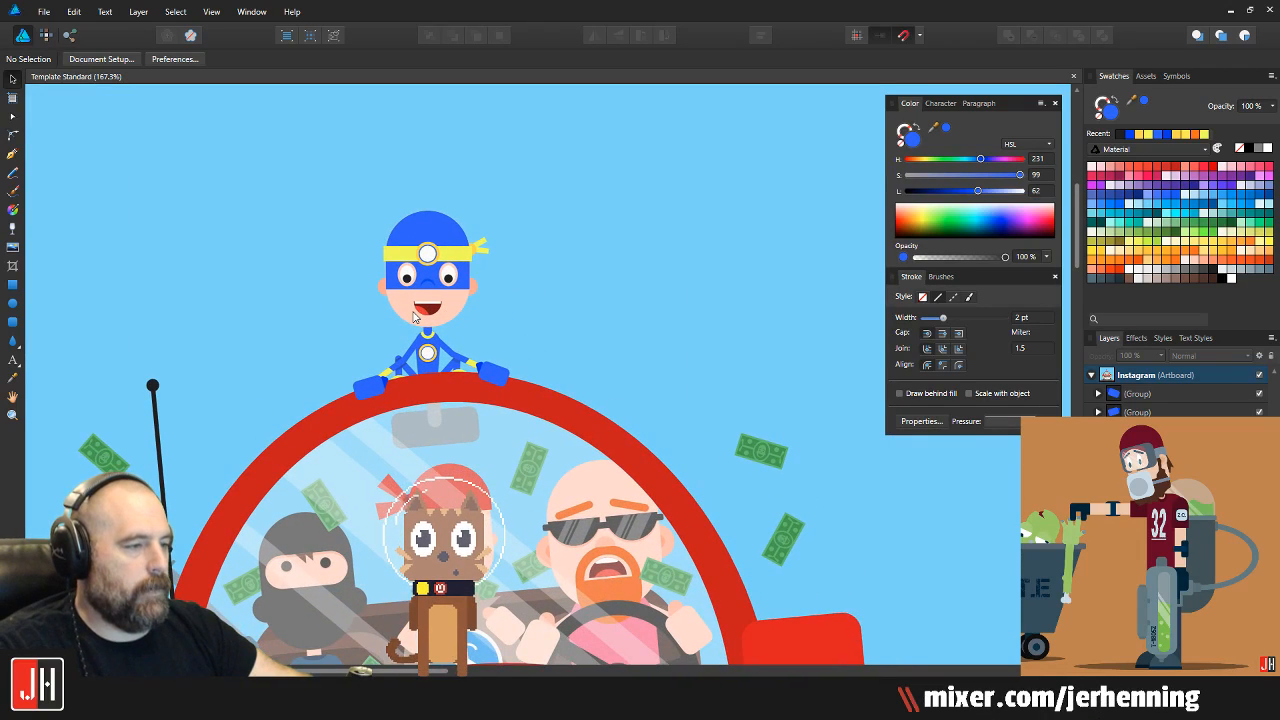
{"action": "scroll", "coordinate": [401, 307], "scroll_direction": "up", "scroll_amount": 4}
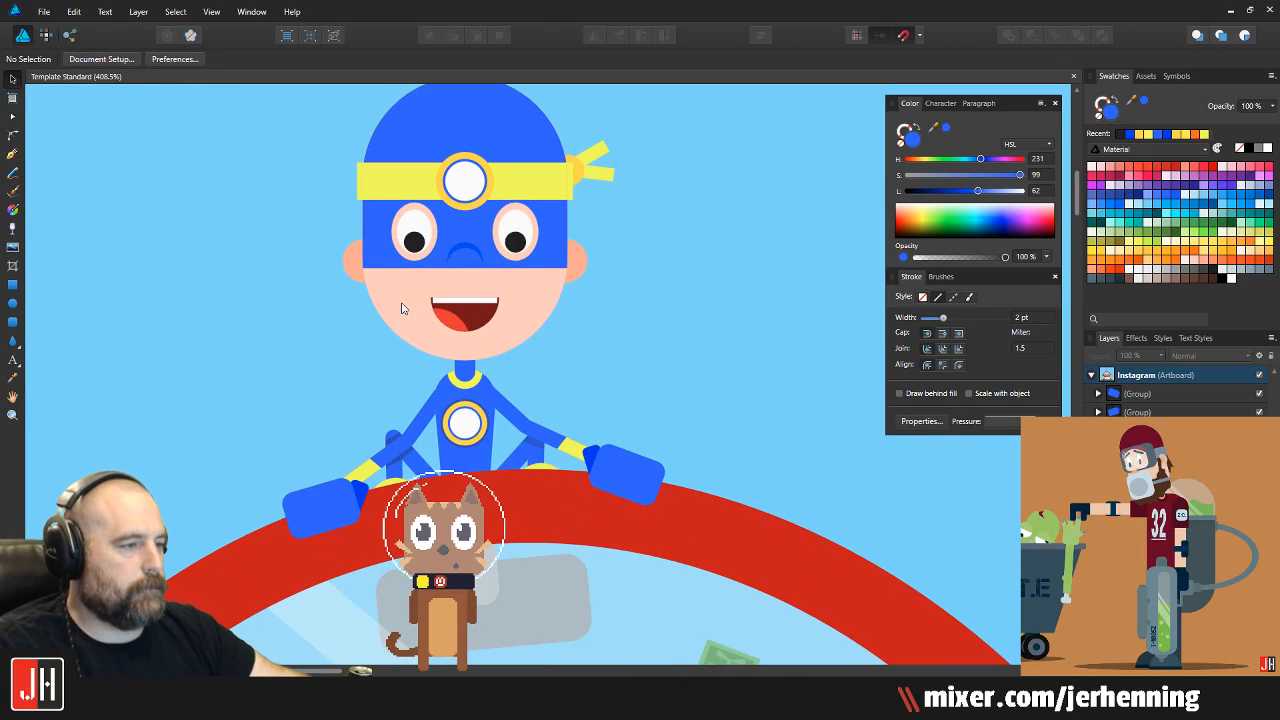
{"action": "left_click_drag", "start_coordinate": [395, 263], "coordinate": [380, 297]}
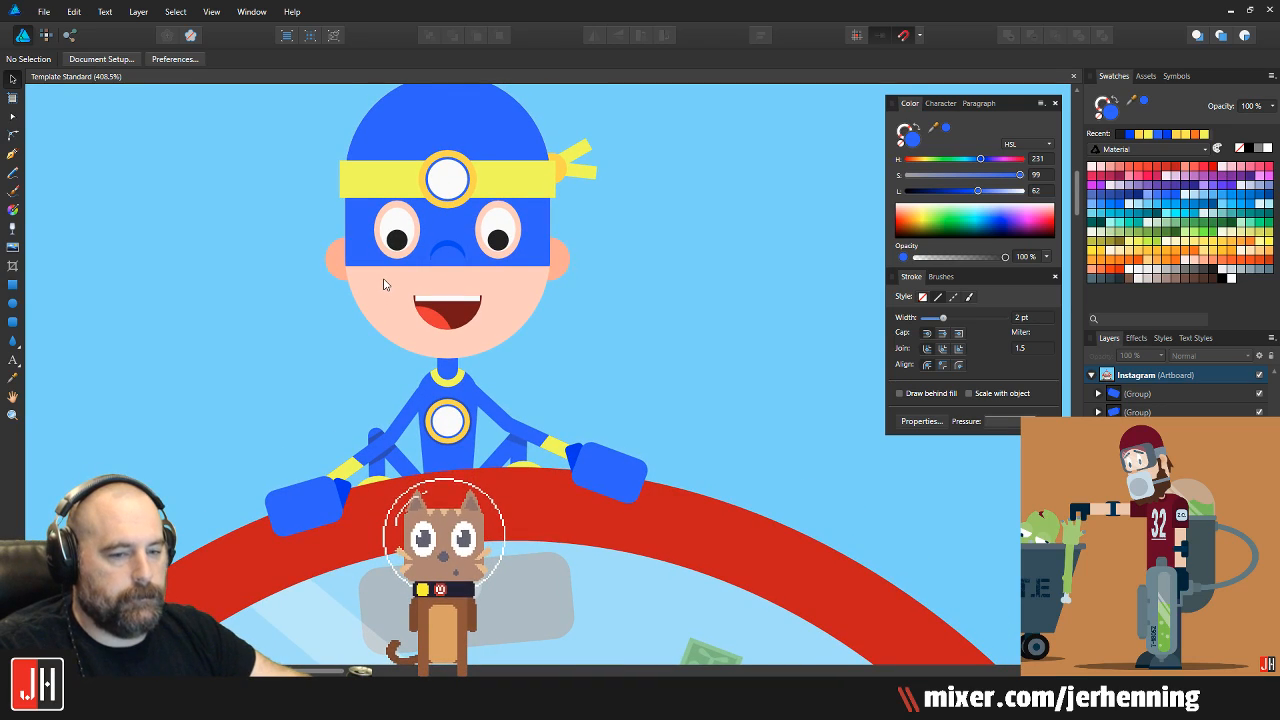
{"action": "scroll", "coordinate": [385, 282], "scroll_direction": "down", "scroll_amount": 3}
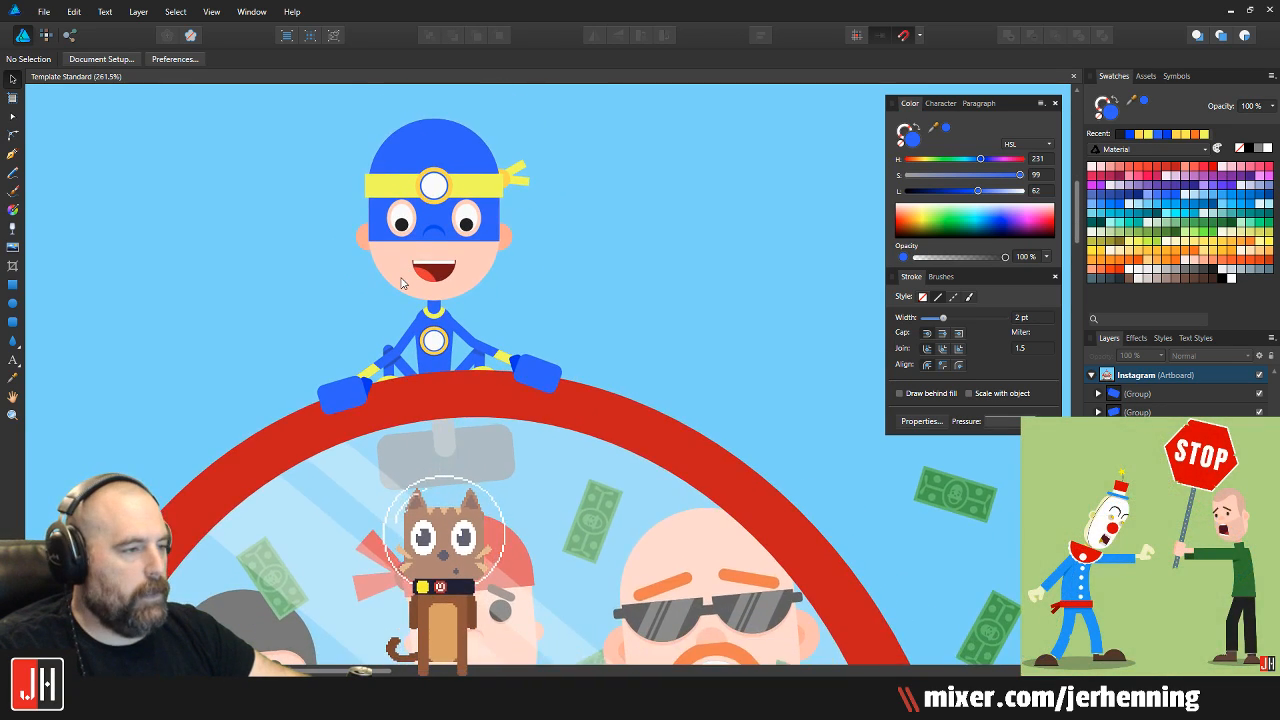
{"action": "scroll", "coordinate": [337, 289], "scroll_direction": "up", "scroll_amount": 3}
{"action": "key", "text": "p"}
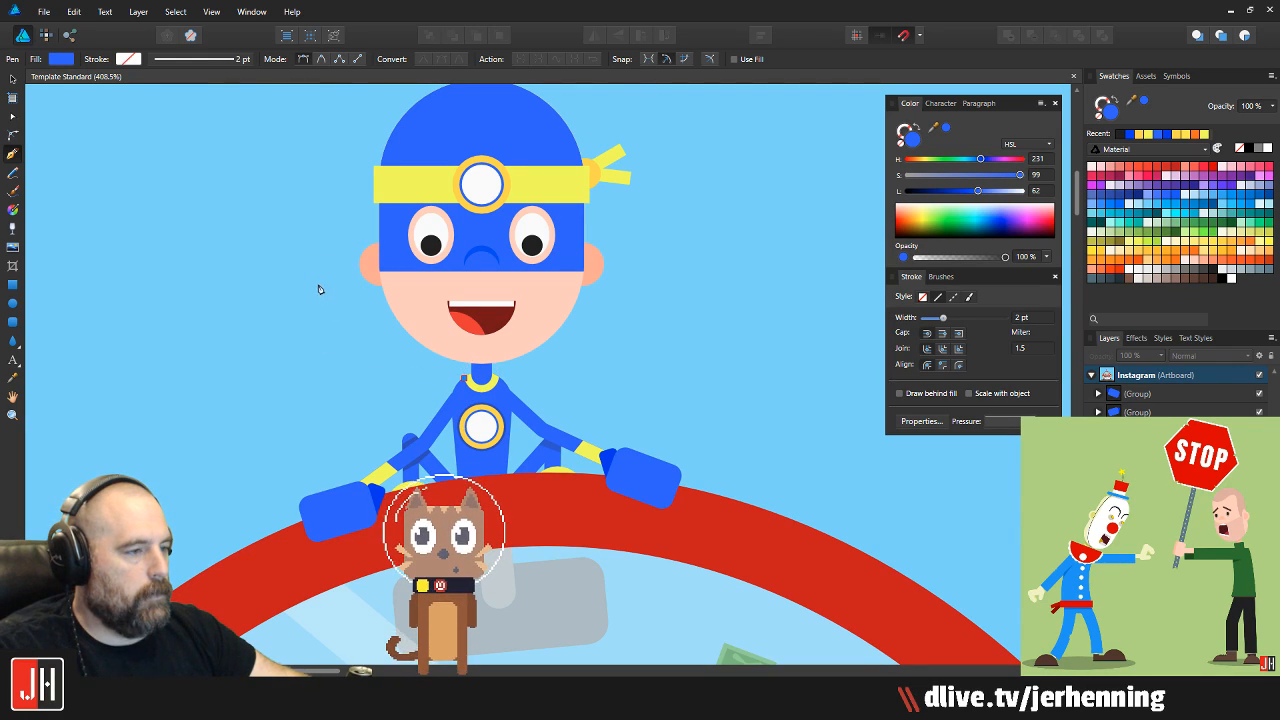
{"action": "left_click_drag", "start_coordinate": [260, 184], "coordinate": [260, 174]}
{"action": "key", "text": "ctrl+z"}
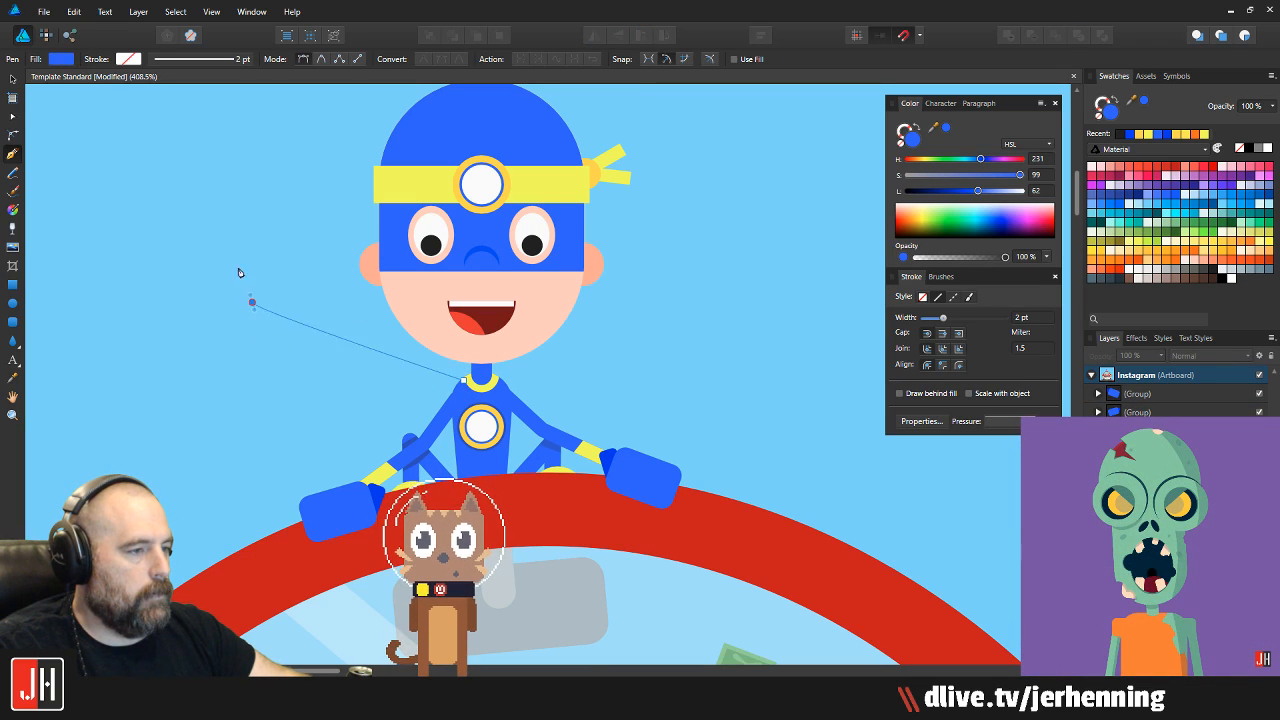
{"action": "left_click_drag", "start_coordinate": [187, 158], "coordinate": [187, 156]}
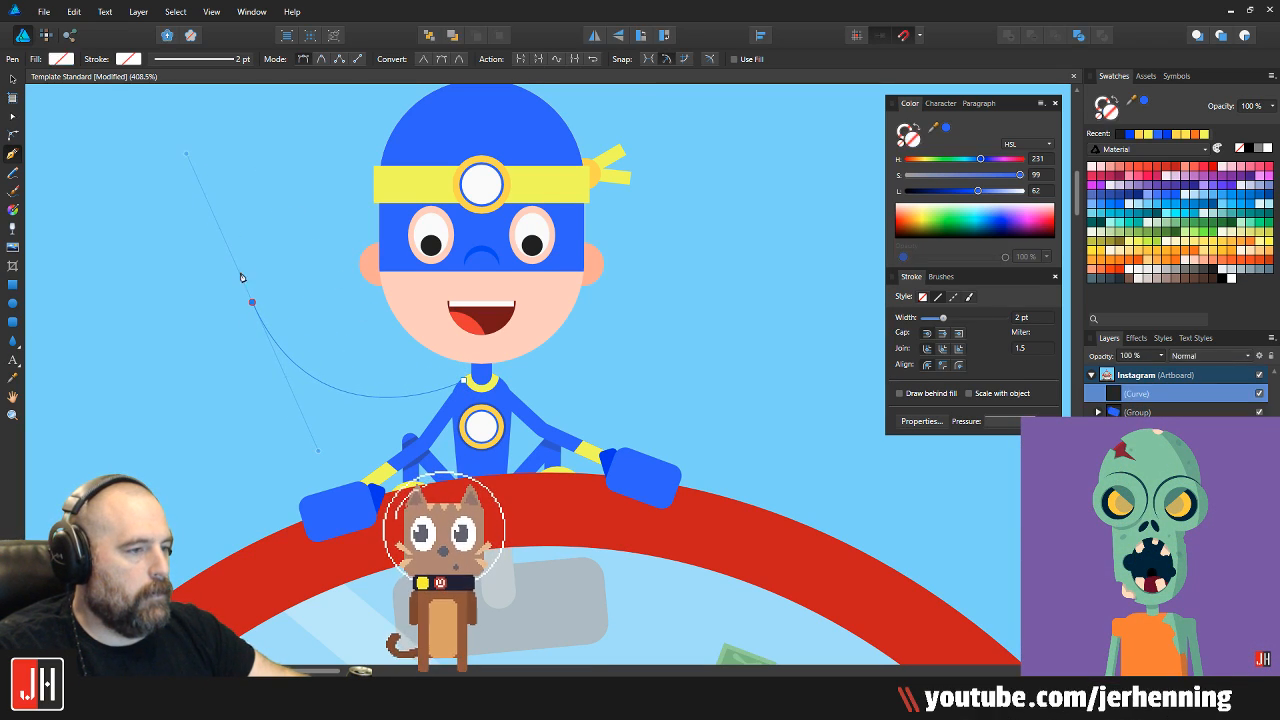
{"action": "key", "text": "ctrl+z"}
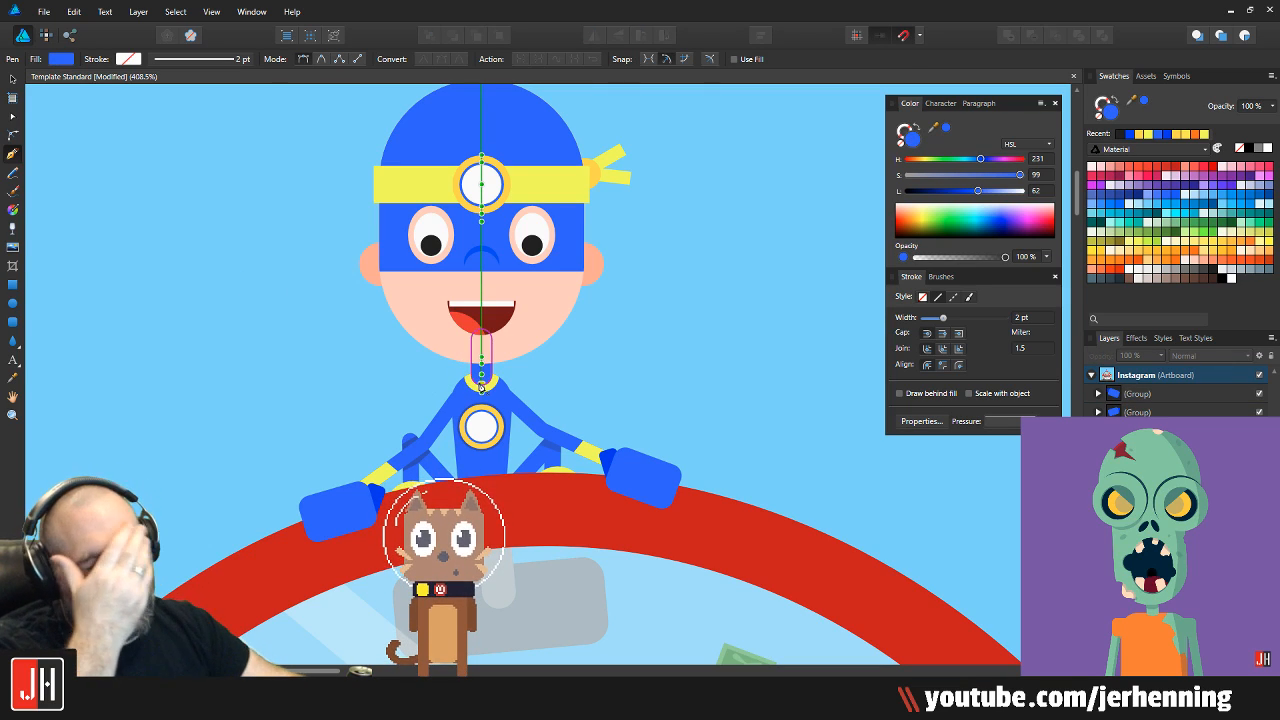
Draw a closed, straight-edged cape outline with the Pen tool, flaring from the collar up around the hero's head
{"action": "left_click_drag", "start_coordinate": [481, 385], "coordinate": [538, 460]}
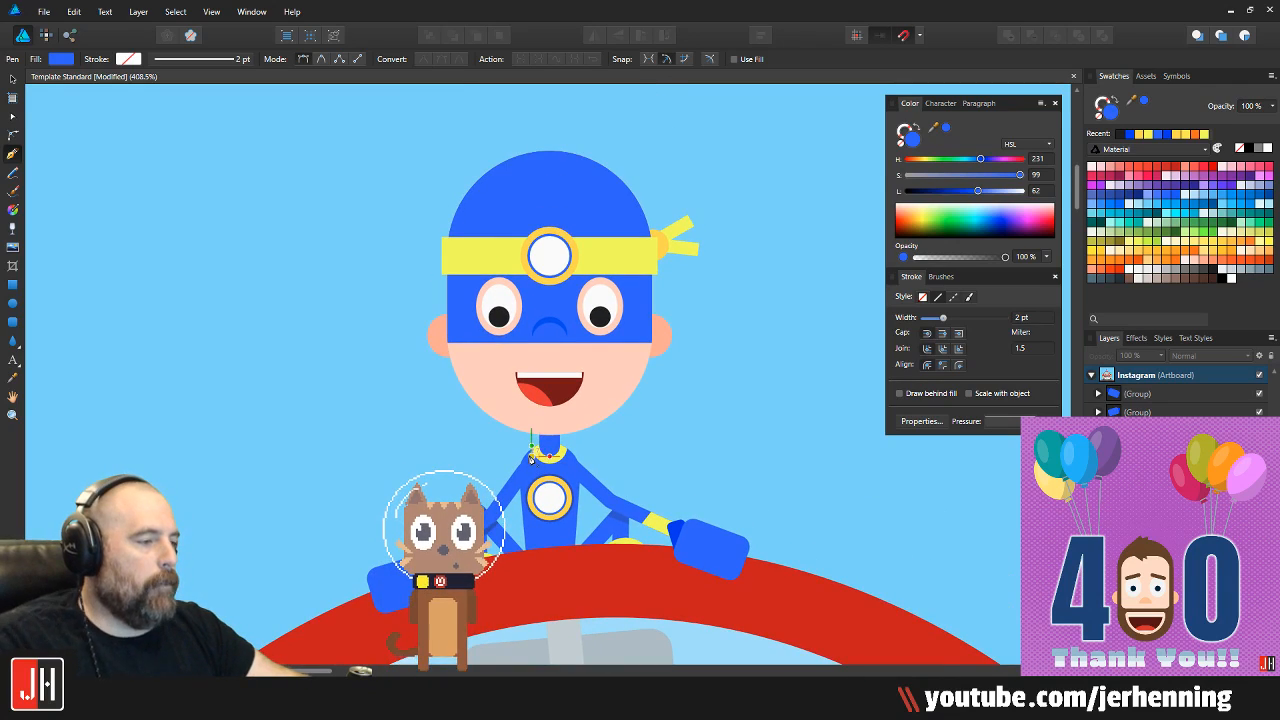
{"action": "left_click", "coordinate": [364, 376]}
{"action": "left_click_drag", "start_coordinate": [384, 373], "coordinate": [367, 468]}
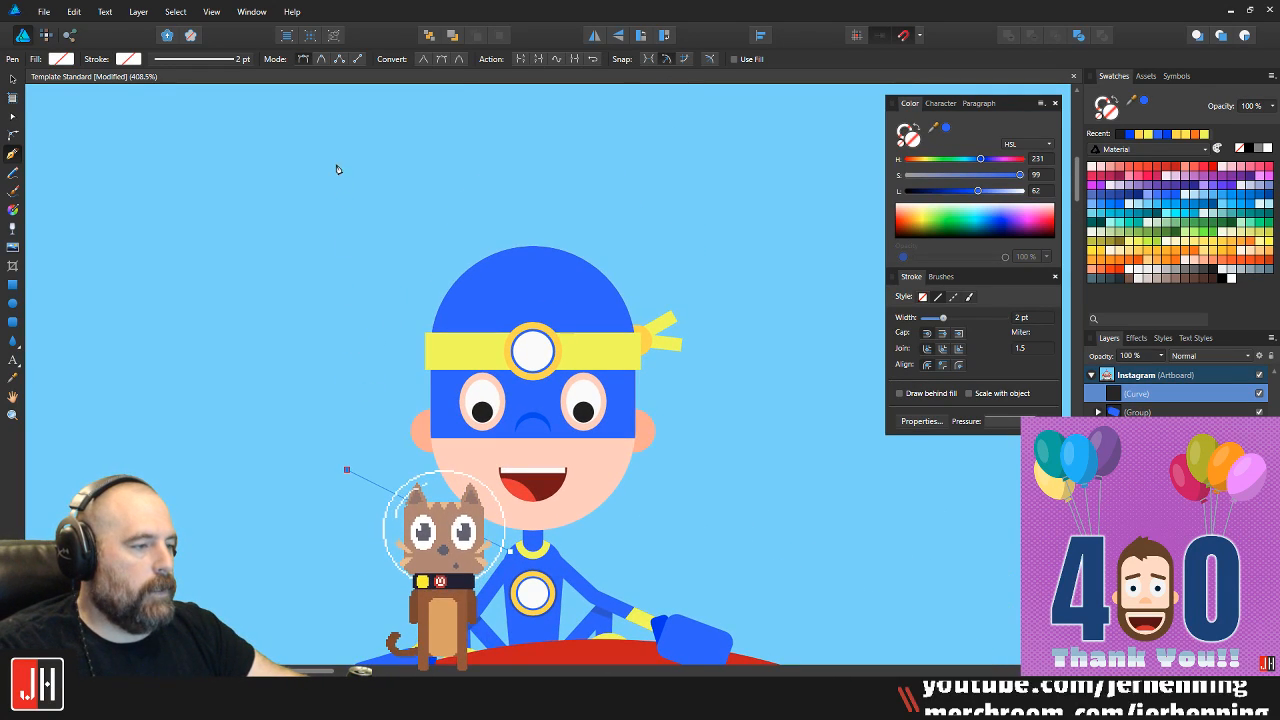
{"action": "left_click", "coordinate": [314, 266]}
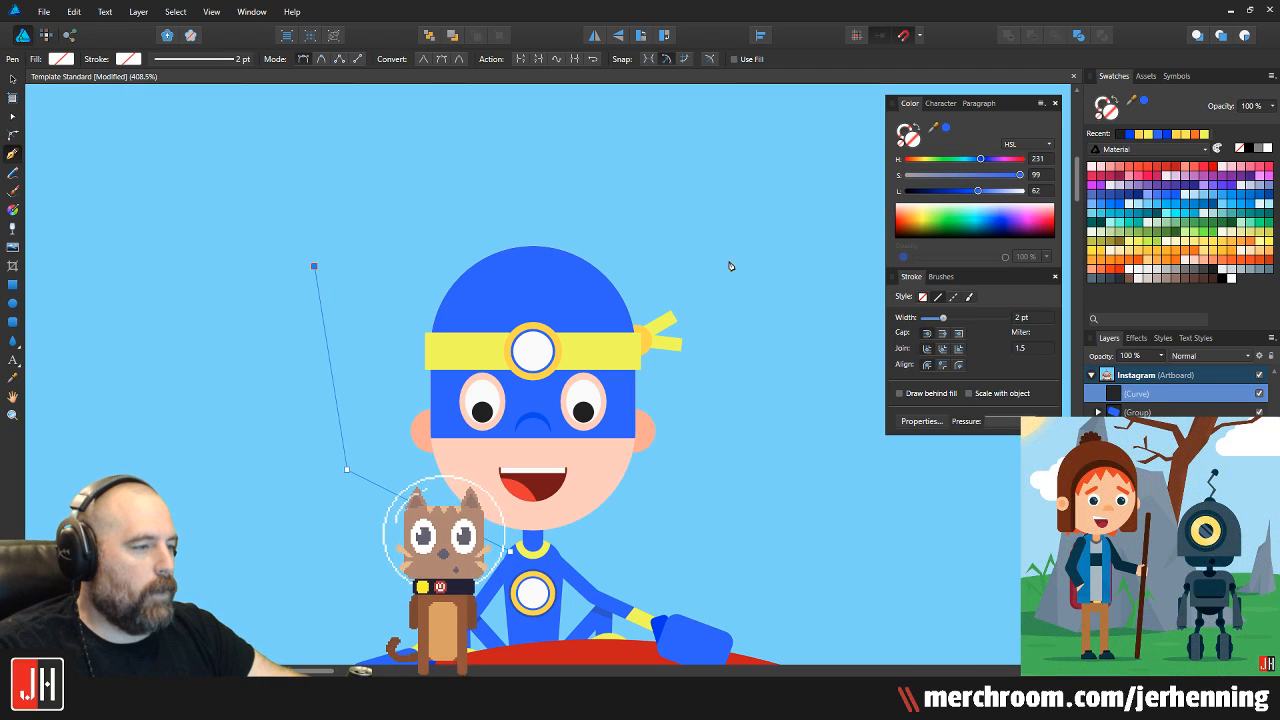
{"action": "left_click", "coordinate": [795, 262]}
{"action": "left_click_drag", "start_coordinate": [782, 264], "coordinate": [688, 258]}
{"action": "key", "text": "ctrl+z"}
{"action": "left_click", "coordinate": [702, 232]}
{"action": "left_click_drag", "start_coordinate": [677, 368], "coordinate": [695, 329]}
{"action": "left_click", "coordinate": [696, 190]}
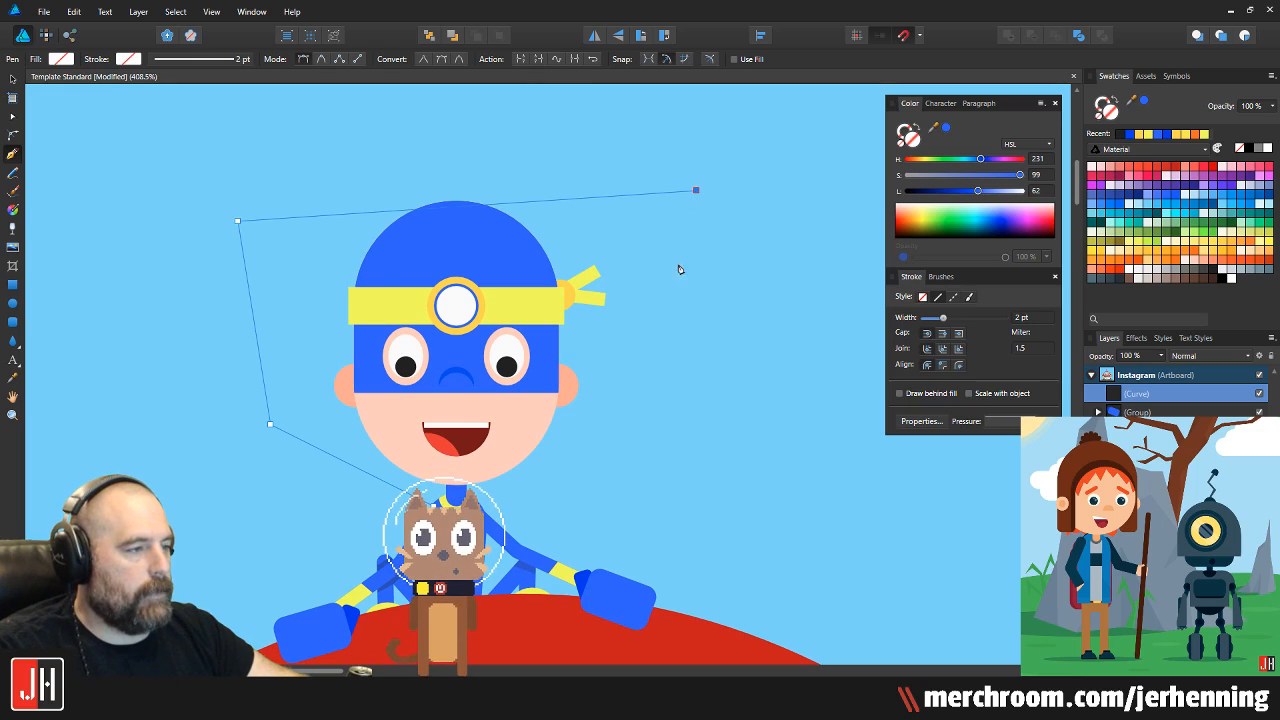
{"action": "left_click", "coordinate": [646, 452]}
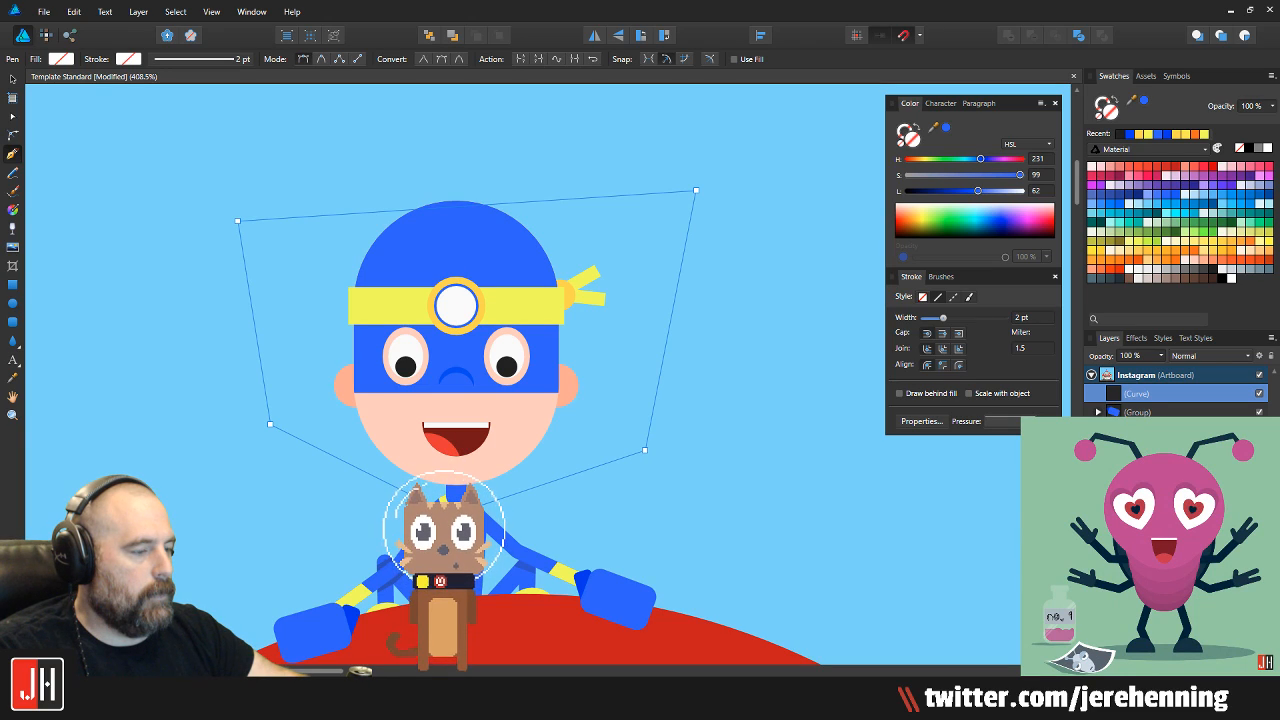
Fill the cape with the collar's yellow and send it behind the hero's head and body
{"action": "key", "text": "i"}
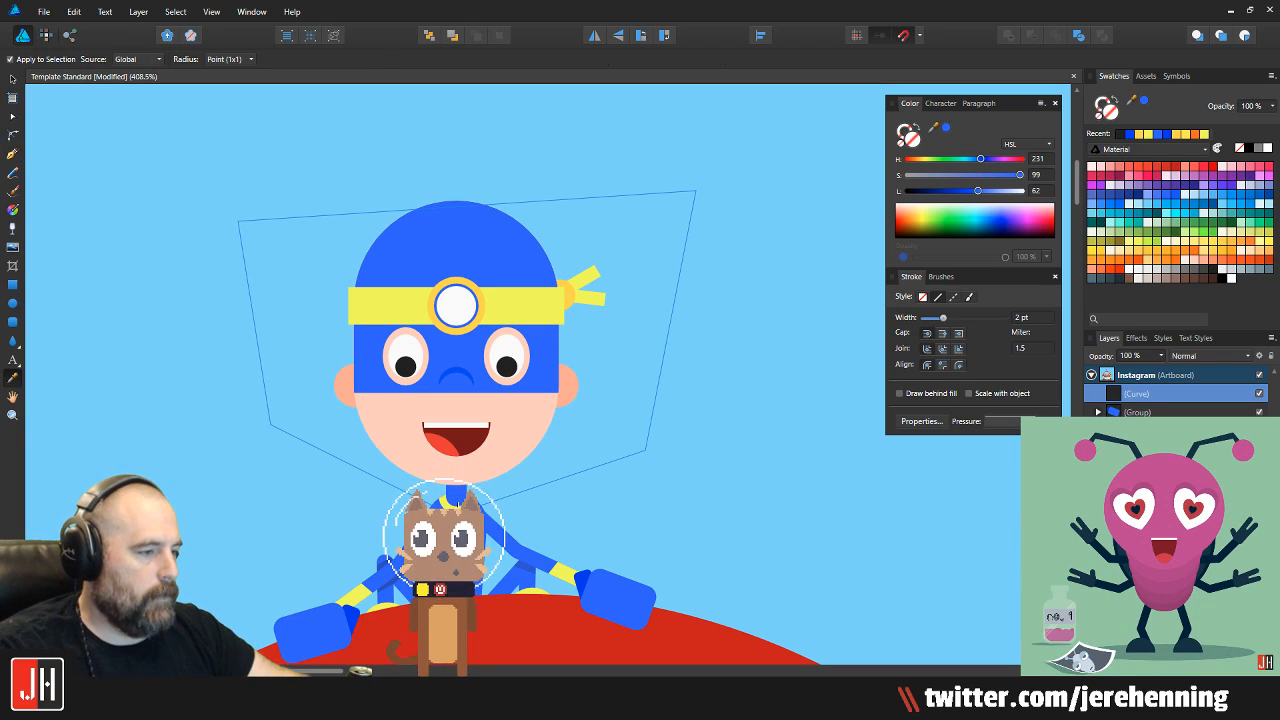
{"action": "left_click", "coordinate": [456, 505]}
{"action": "key", "text": "v"}
{"action": "key", "text": "ctrl+["}
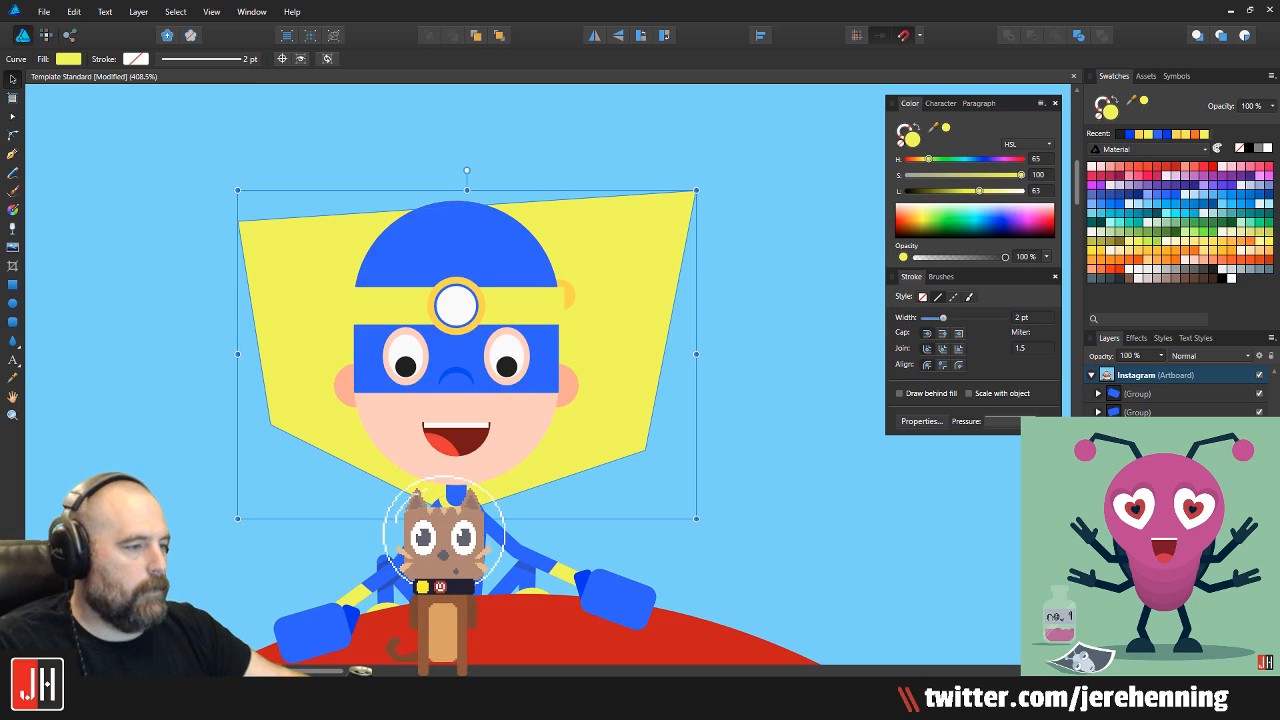
{"action": "key", "text": "ctrl+d"}
{"action": "scroll", "coordinate": [539, 435], "scroll_direction": "up", "scroll_amount": 2}
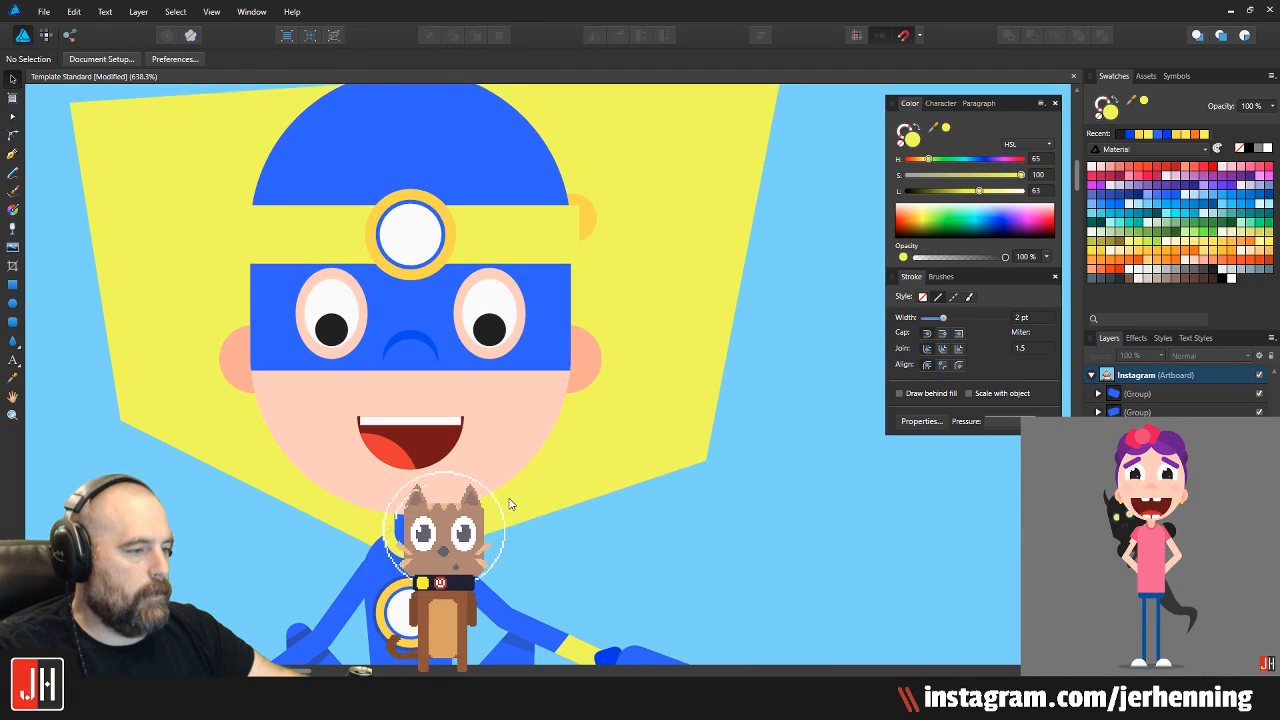
Raise the cape's two upper corners together so it stands taller above the hero's head
{"action": "left_click", "coordinate": [512, 502]}
{"action": "scroll", "coordinate": [503, 522], "scroll_direction": "up", "scroll_amount": 4}
{"action": "left_click_drag", "start_coordinate": [531, 514], "coordinate": [678, 466]}
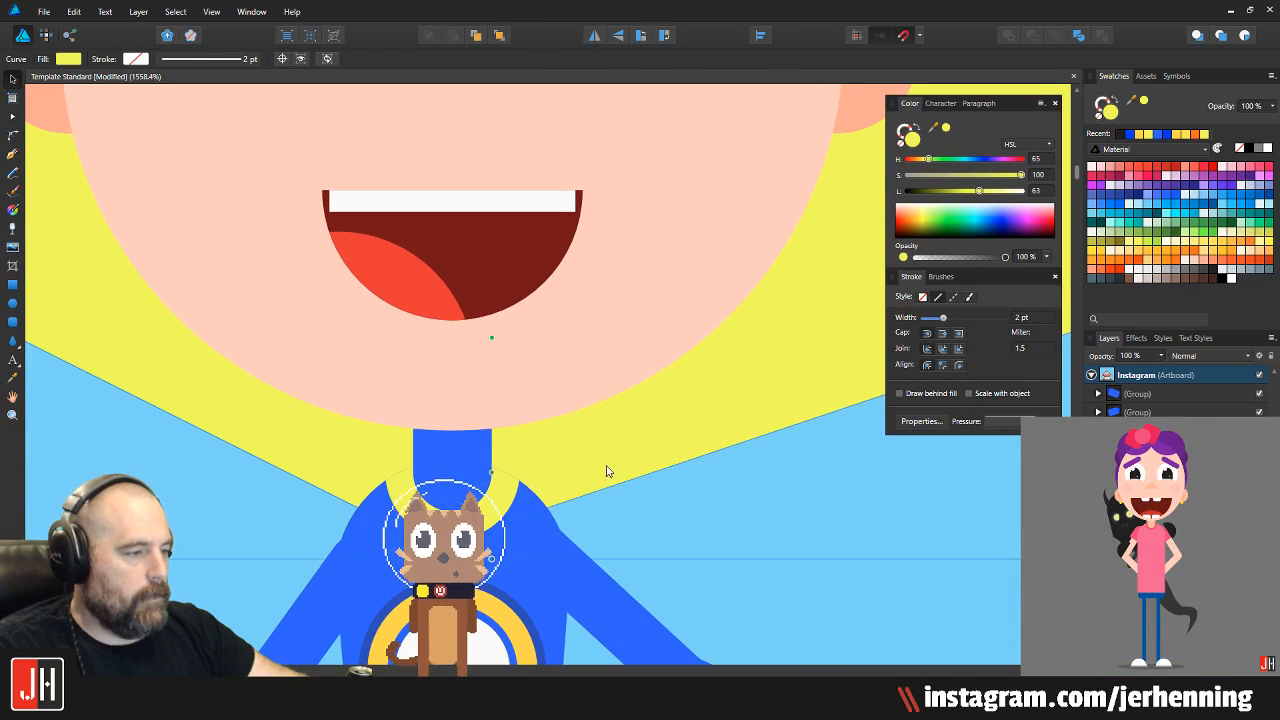
{"action": "scroll", "coordinate": [607, 470], "scroll_direction": "down", "scroll_amount": 4}
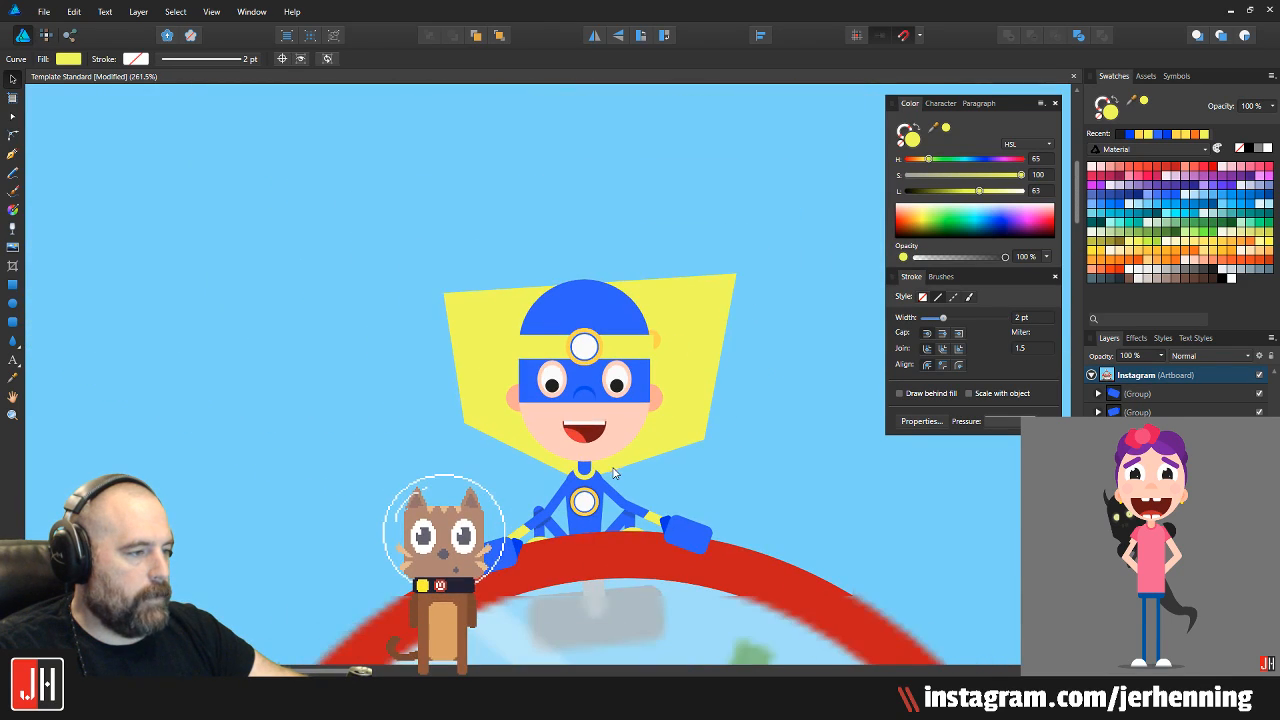
{"action": "key", "text": "ctrl+d"}
{"action": "left_click", "coordinate": [653, 283]}
{"action": "key", "text": "a"}
{"action": "left_click_drag", "start_coordinate": [305, 228], "coordinate": [846, 288]}
{"action": "left_click_drag", "start_coordinate": [745, 261], "coordinate": [741, 235]}
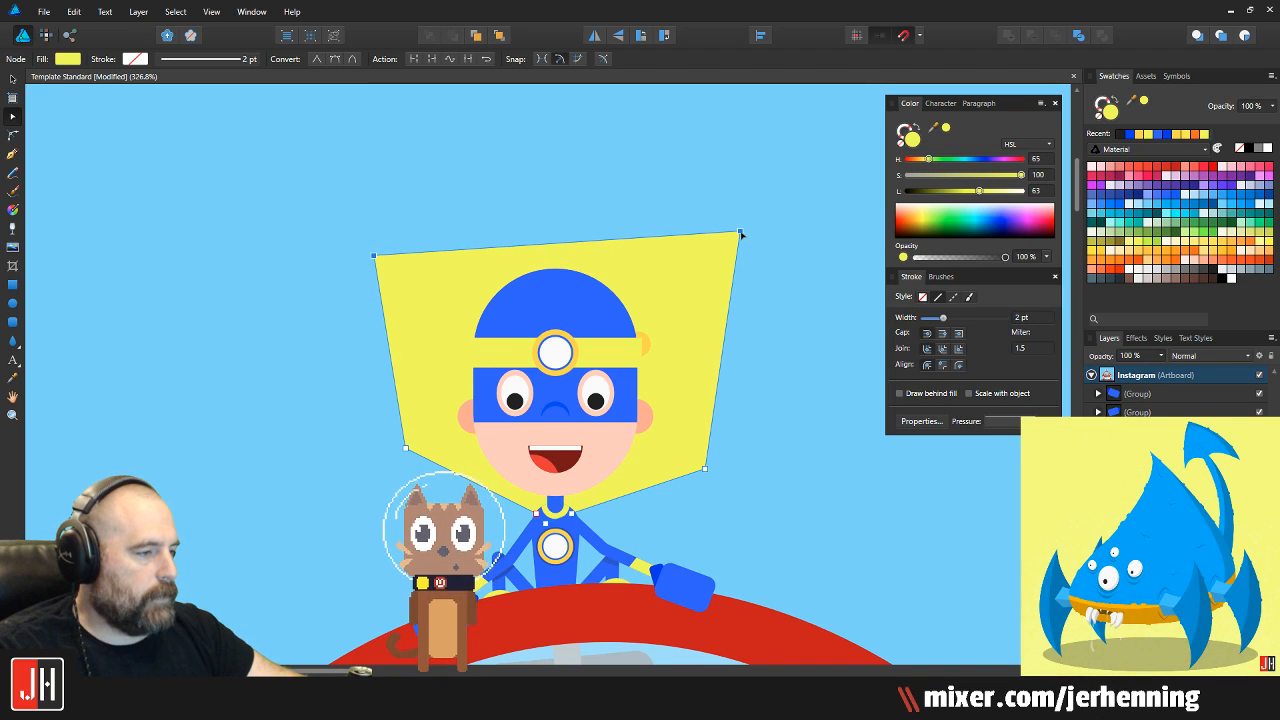
Move the cape's lower right corner up and inward to even out its two sides
{"action": "scroll", "coordinate": [712, 462], "scroll_direction": "up", "scroll_amount": 2}
{"action": "left_click_drag", "start_coordinate": [702, 474], "coordinate": [675, 450]}
{"action": "key", "text": "v"}
{"action": "left_click", "coordinate": [748, 414]}
{"action": "scroll", "coordinate": [737, 429], "scroll_direction": "down", "scroll_amount": 7}
{"action": "scroll", "coordinate": [675, 450], "scroll_direction": "up", "scroll_amount": 5}
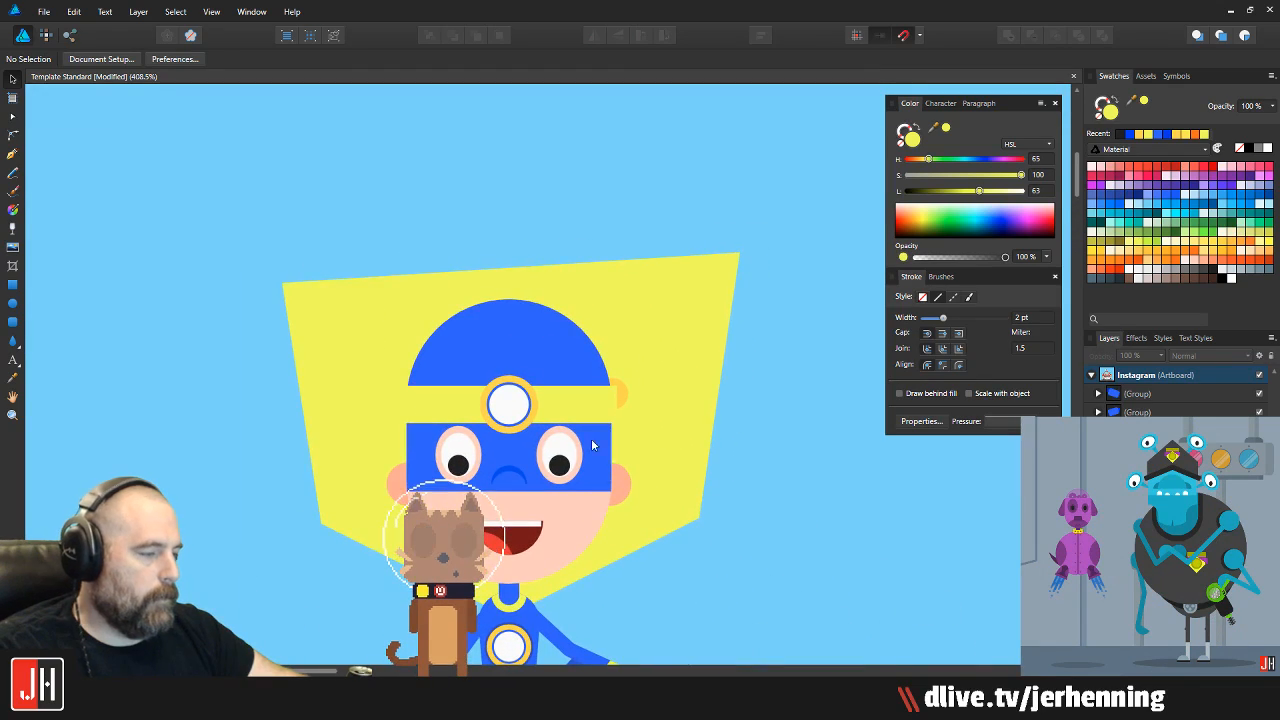
Fine-tune the cape's lower right corner and save the document
{"action": "left_click_drag", "start_coordinate": [558, 324], "coordinate": [504, 343]}
{"action": "left_click", "coordinate": [589, 313]}
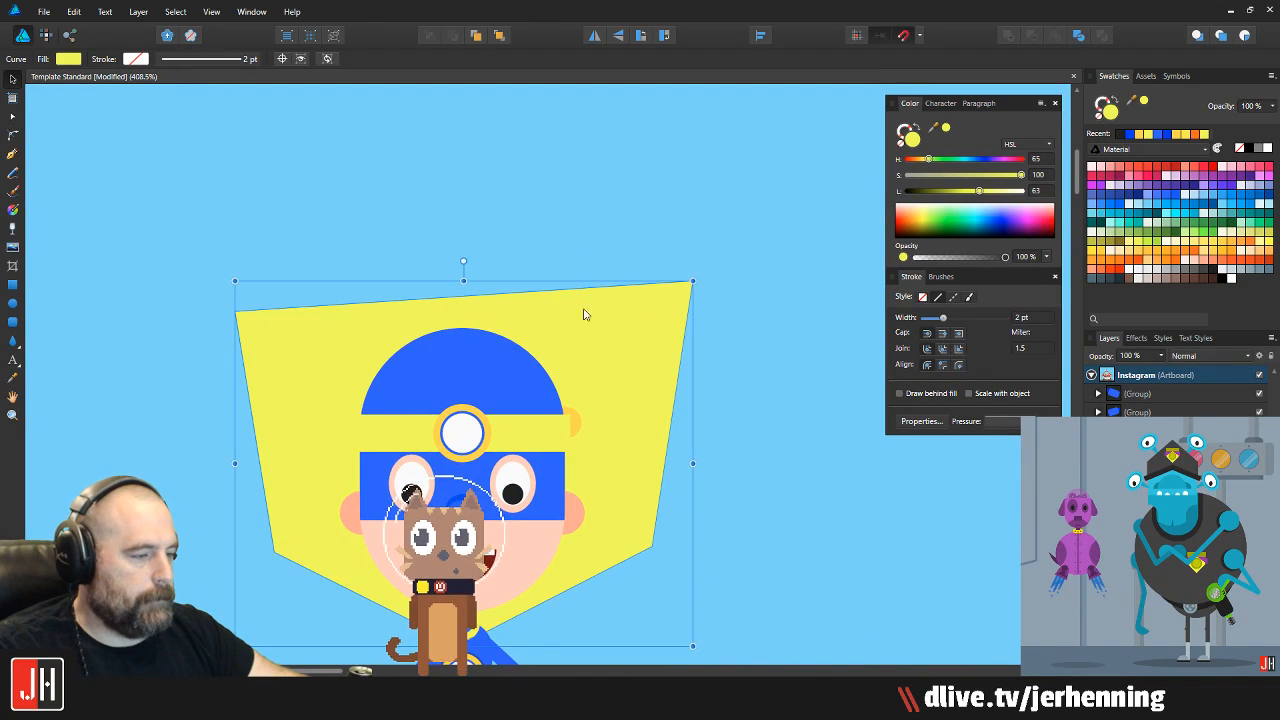
{"action": "scroll", "coordinate": [586, 310], "scroll_direction": "down", "scroll_amount": 3}
{"action": "scroll", "coordinate": [514, 372], "scroll_direction": "up", "scroll_amount": 4}
{"action": "scroll", "coordinate": [518, 375], "scroll_direction": "down", "scroll_amount": 3}
{"action": "scroll", "coordinate": [518, 375], "scroll_direction": "down", "scroll_amount": 2}
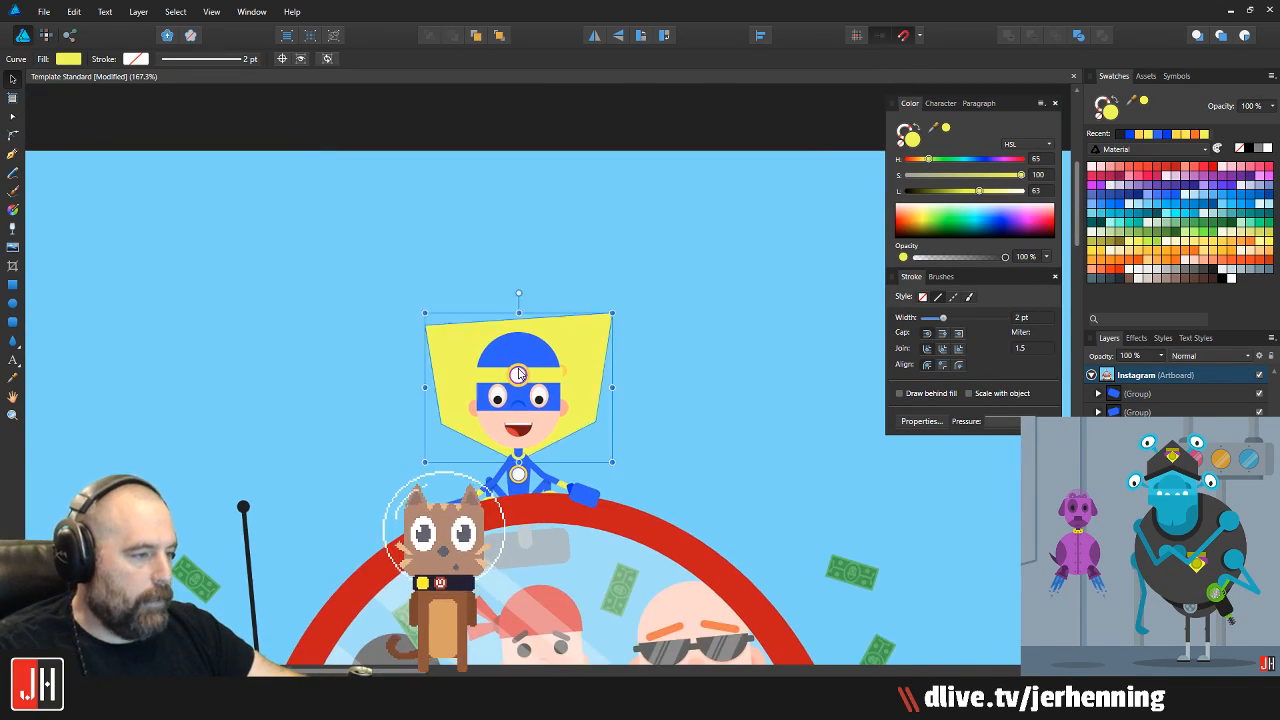
{"action": "scroll", "coordinate": [518, 375], "scroll_direction": "up", "scroll_amount": 5}
{"action": "scroll", "coordinate": [600, 505], "scroll_direction": "down", "scroll_amount": 1}
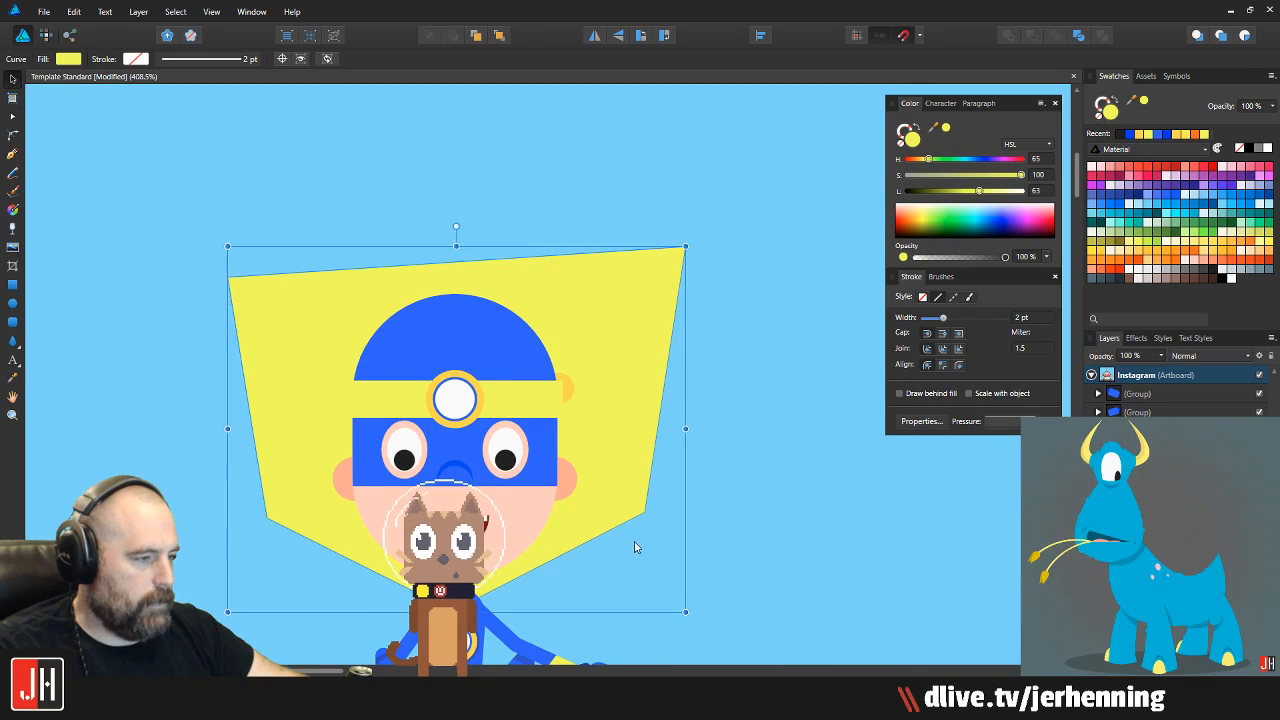
{"action": "key", "text": "a"}
{"action": "left_click_drag", "start_coordinate": [644, 512], "coordinate": [651, 344]}
{"action": "key", "text": "v"}
{"action": "left_click", "coordinate": [694, 465]}
{"action": "scroll", "coordinate": [669, 480], "scroll_direction": "down", "scroll_amount": 6}
{"action": "scroll", "coordinate": [648, 362], "scroll_direction": "down", "scroll_amount": 4}
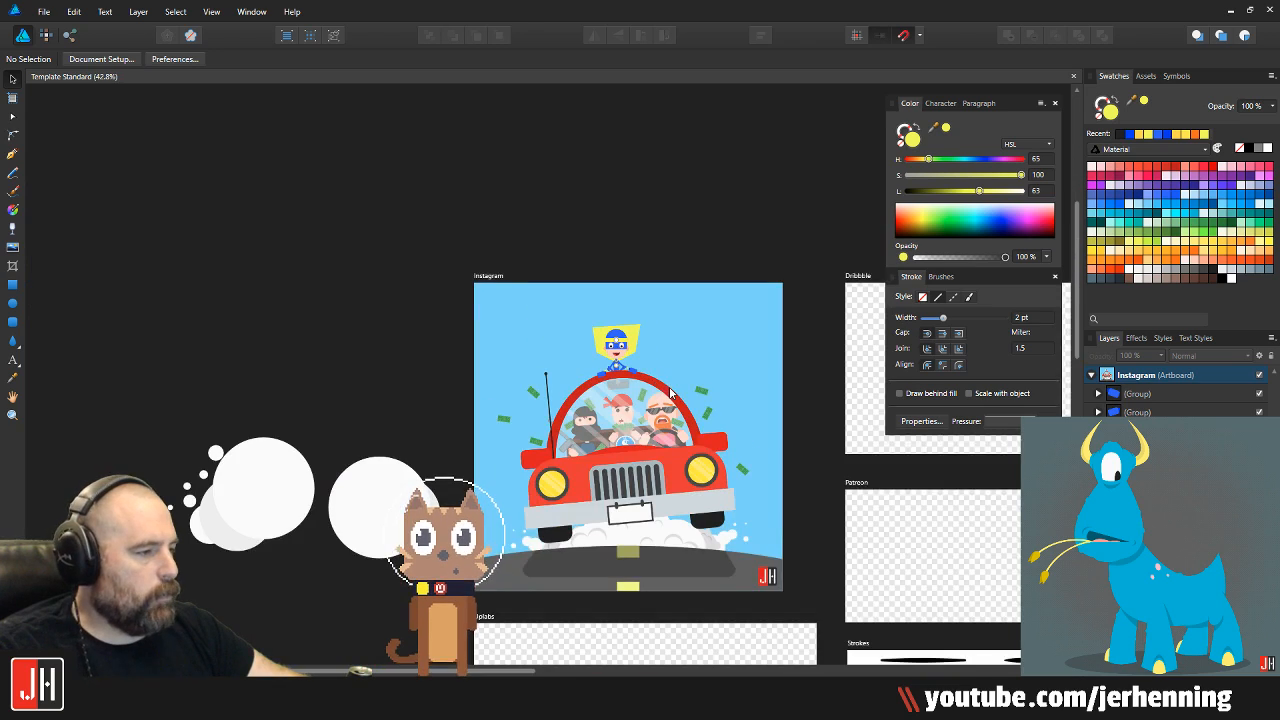
{"action": "scroll", "coordinate": [665, 394], "scroll_direction": "up", "scroll_amount": 2}
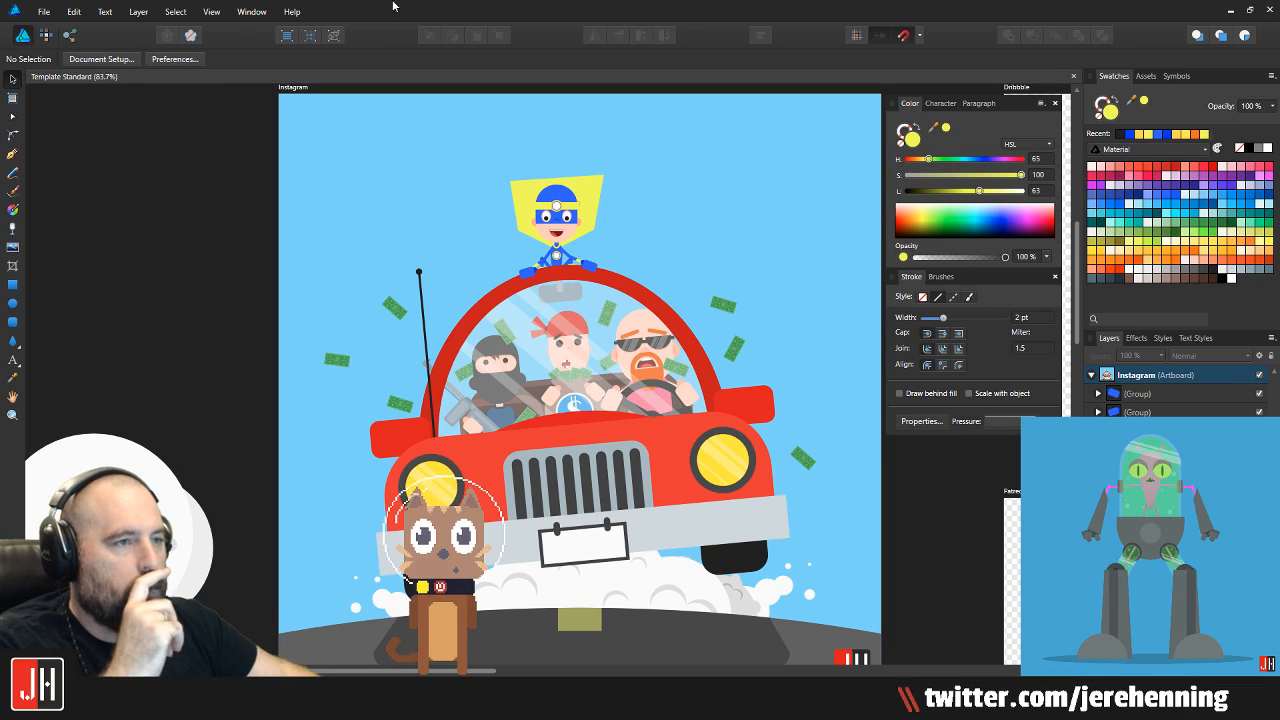
Open the Scene Study One document from the 2019 folder and examine its sky, clouds and landscape as reference
{"action": "left_click", "coordinate": [44, 11]}
{"action": "left_click", "coordinate": [60, 76]}
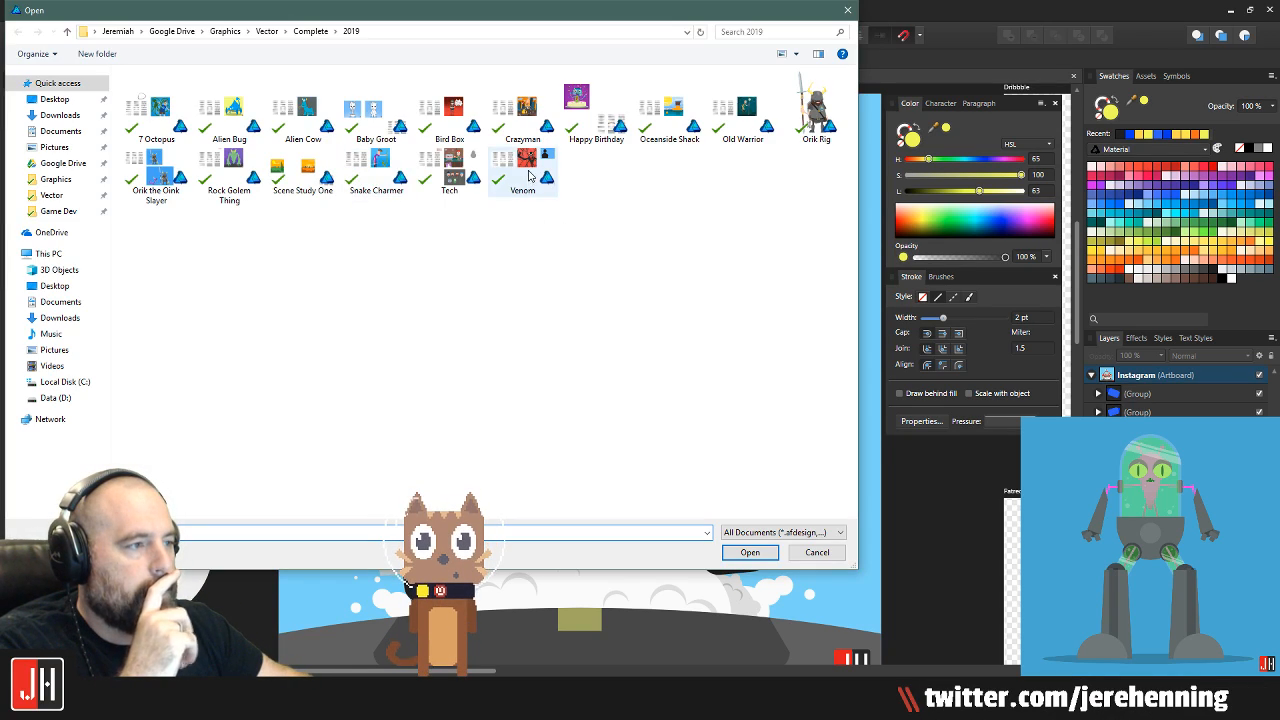
{"action": "double_click", "coordinate": [303, 170]}
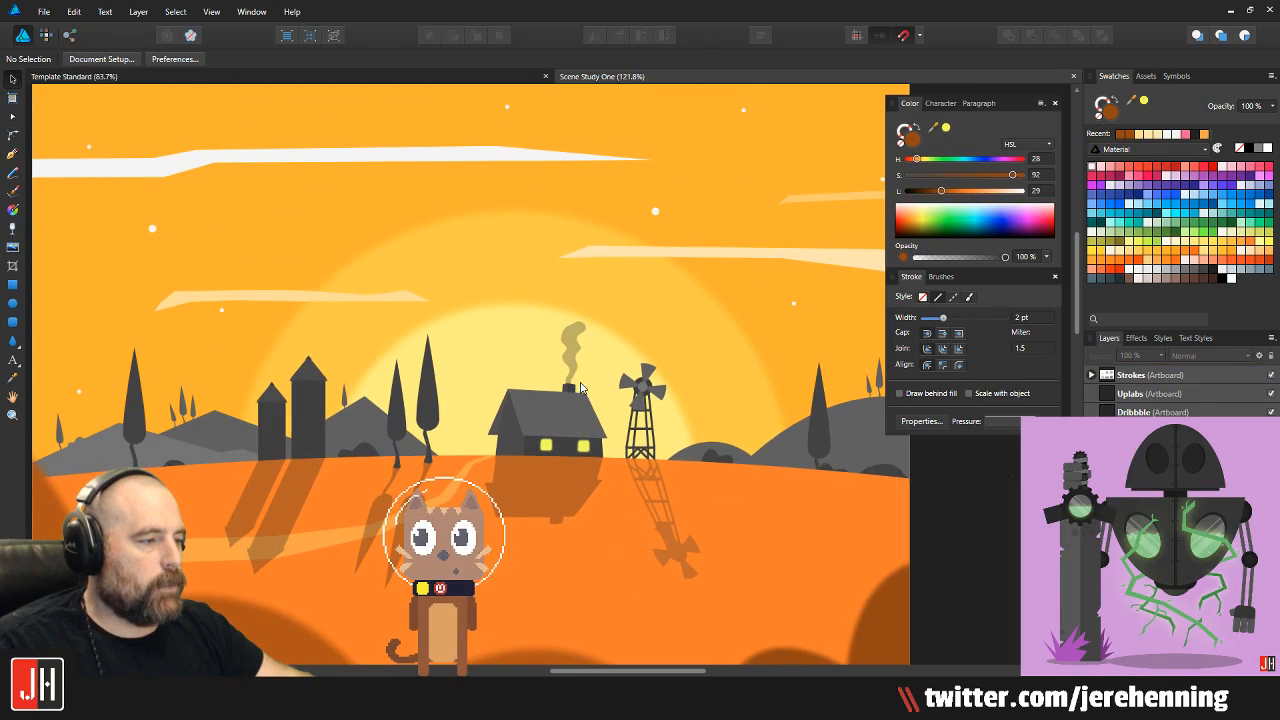
{"action": "scroll", "coordinate": [580, 387], "scroll_direction": "down", "scroll_amount": 3}
{"action": "scroll", "coordinate": [465, 416], "scroll_direction": "up", "scroll_amount": 1}
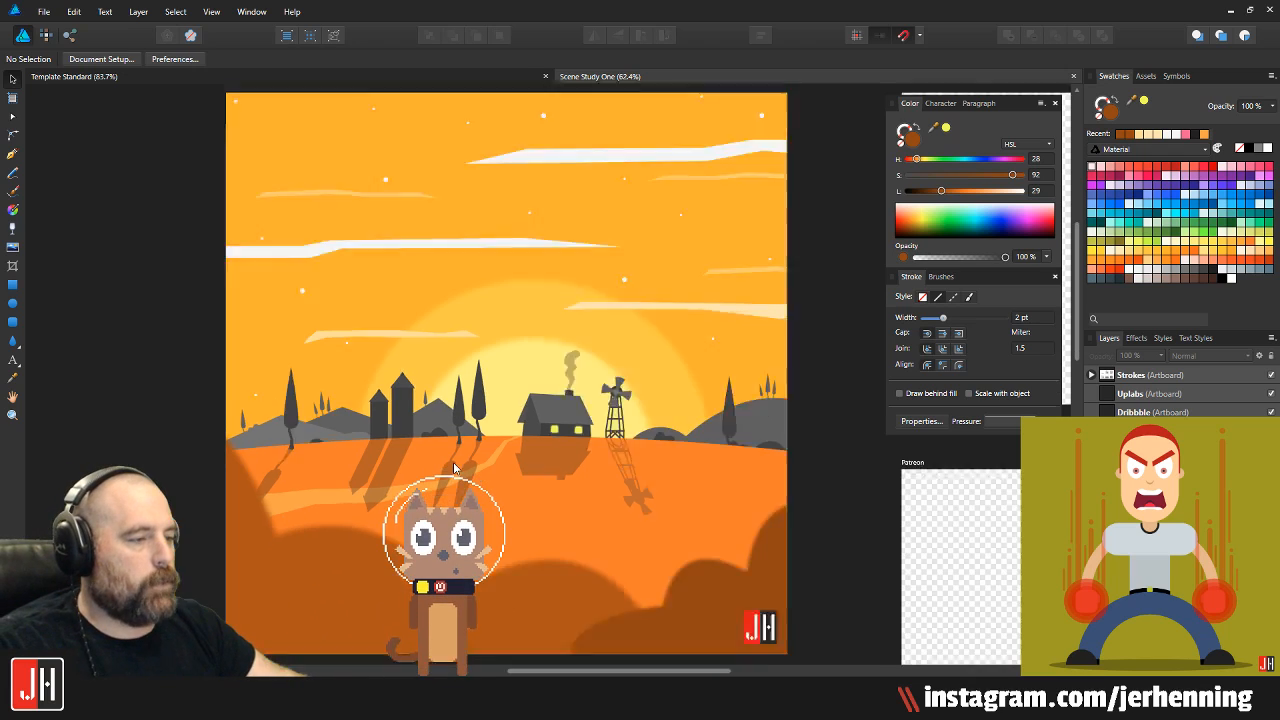
{"action": "scroll", "coordinate": [565, 355], "scroll_direction": "down", "scroll_amount": 2}
{"action": "scroll", "coordinate": [565, 355], "scroll_direction": "up", "scroll_amount": 1}
{"action": "left_click_drag", "start_coordinate": [571, 350], "coordinate": [586, 307]}
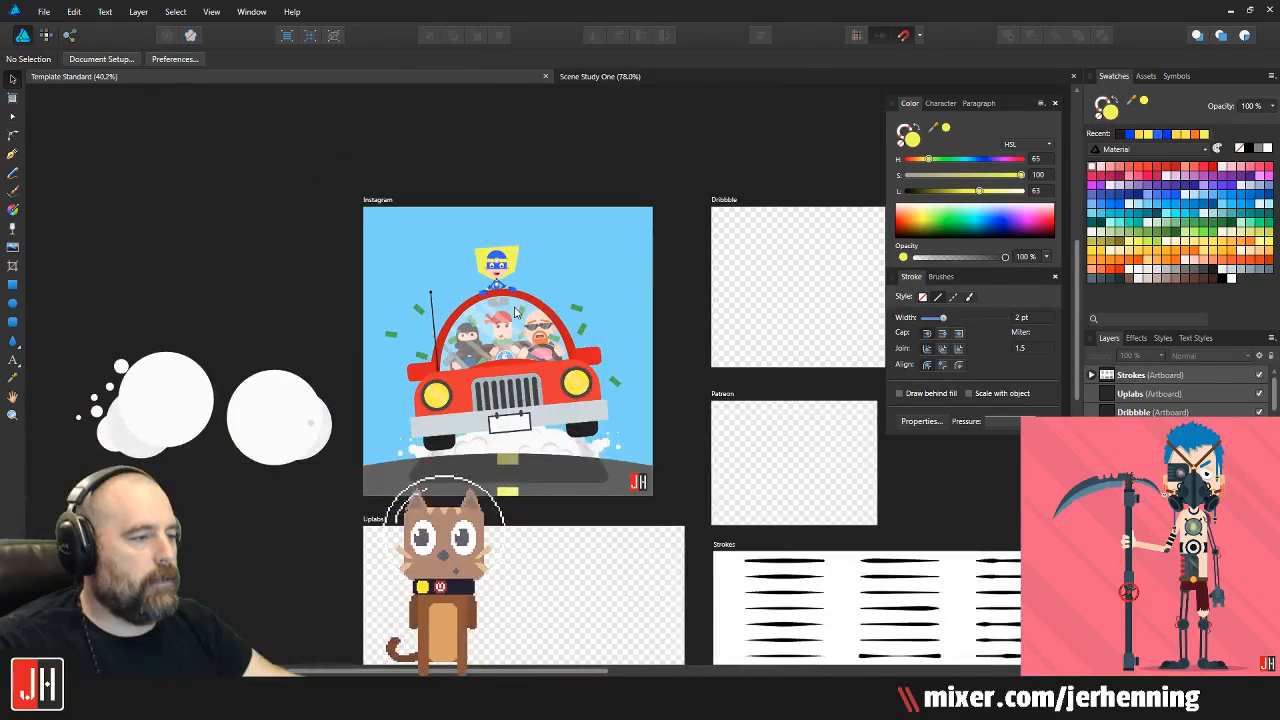
Return to the Template Standard document and delete the spare white smoke clouds lying beside the Instagram artboard
{"action": "scroll", "coordinate": [515, 313], "scroll_direction": "down", "scroll_amount": 1}
{"action": "left_click_drag", "start_coordinate": [88, 292], "coordinate": [372, 472]}
{"action": "key", "text": "Delete"}
{"action": "scroll", "coordinate": [529, 344], "scroll_direction": "up", "scroll_amount": 6}
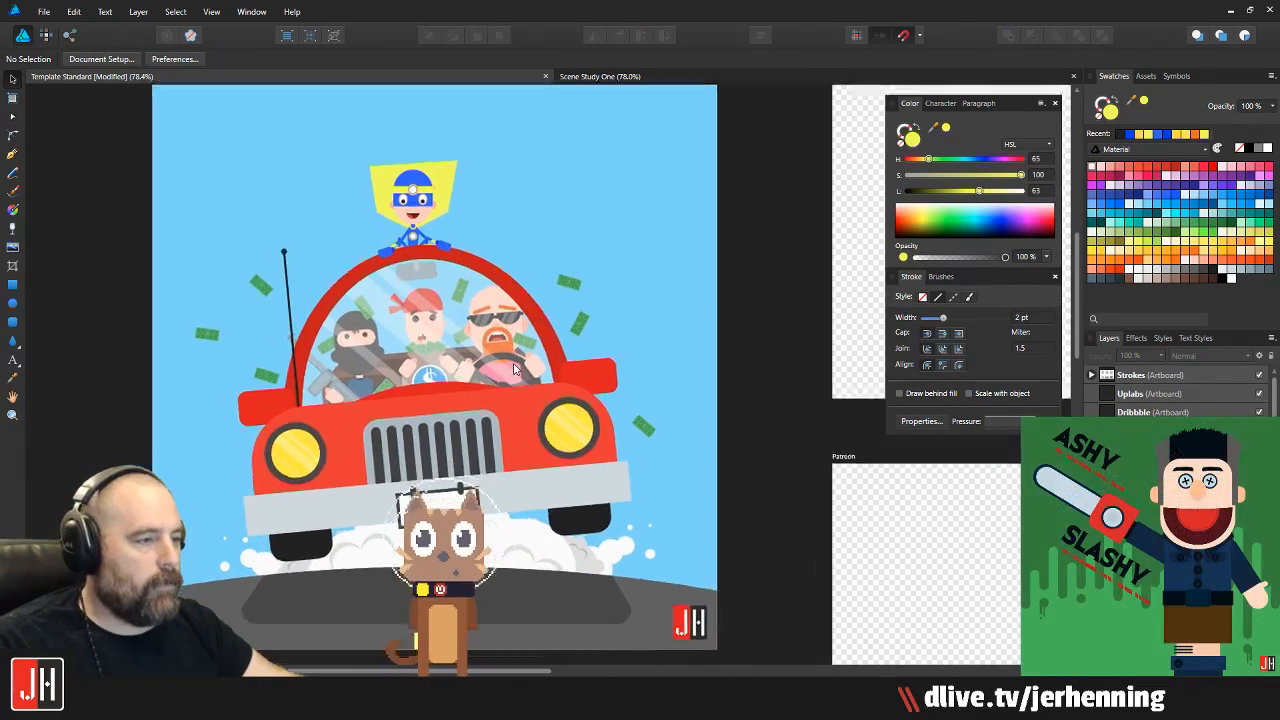
{"action": "scroll", "coordinate": [652, 408], "scroll_direction": "down", "scroll_amount": 1}
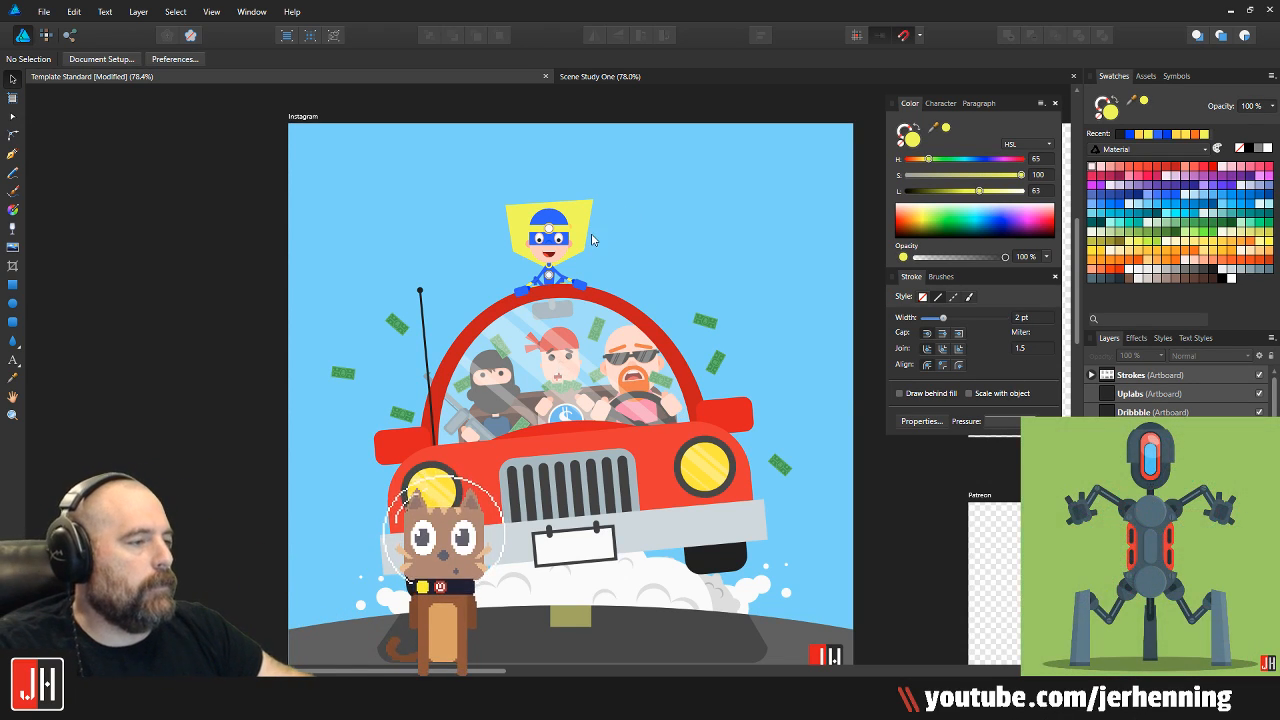
{"action": "scroll", "coordinate": [591, 240], "scroll_direction": "up", "scroll_amount": 3}
{"action": "scroll", "coordinate": [630, 268], "scroll_direction": "down", "scroll_amount": 3}
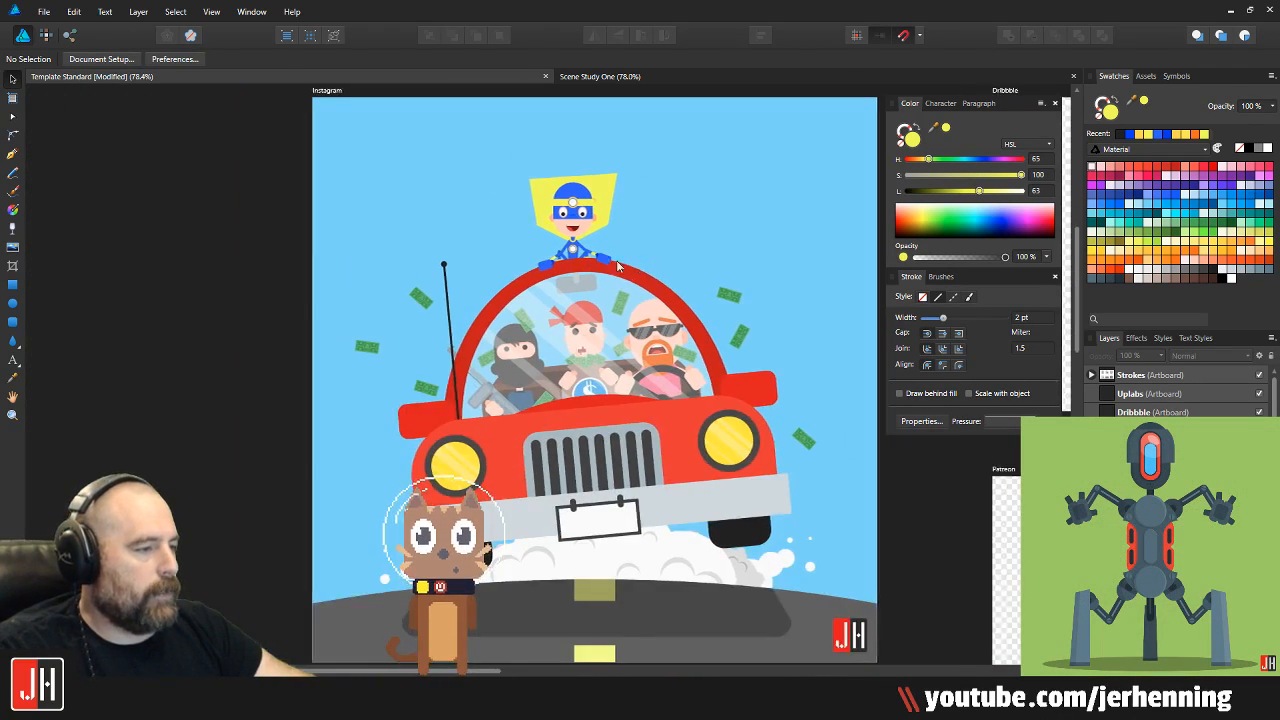
{"action": "scroll", "coordinate": [630, 268], "scroll_direction": "up", "scroll_amount": 3}
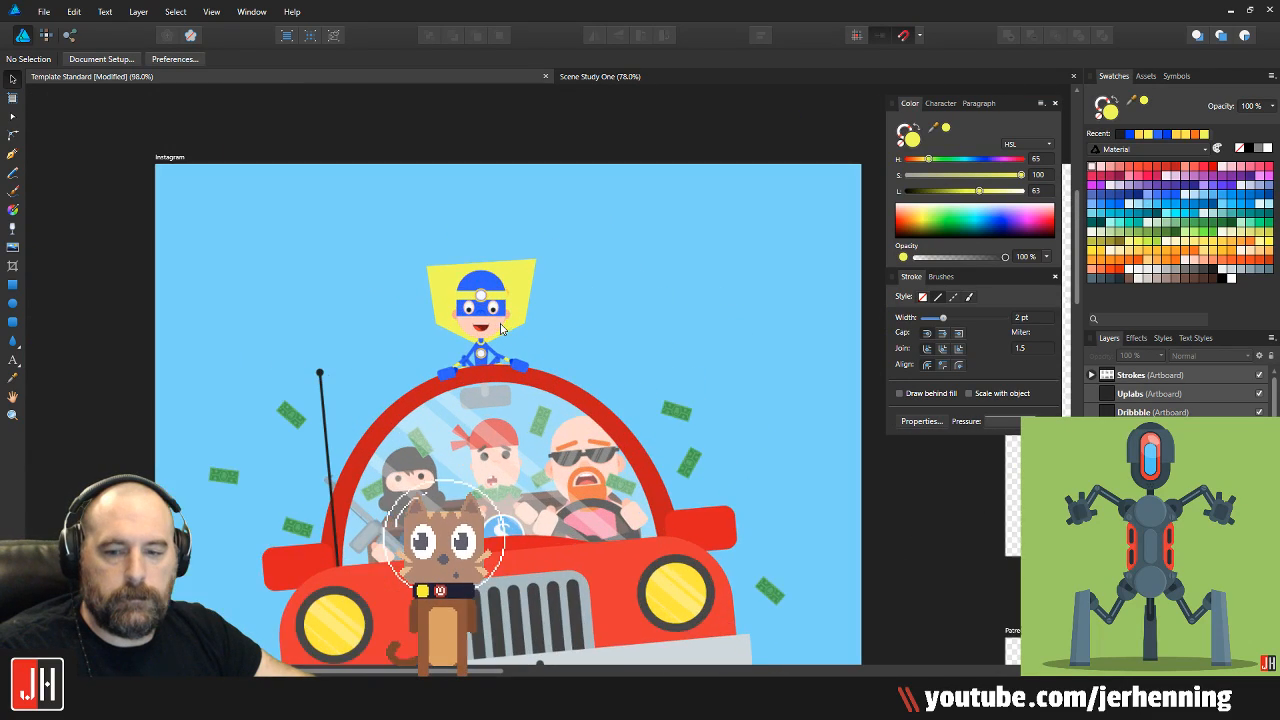
Pull the cape's upper right corner slightly inward and down
{"action": "scroll", "coordinate": [500, 328], "scroll_direction": "down", "scroll_amount": 3}
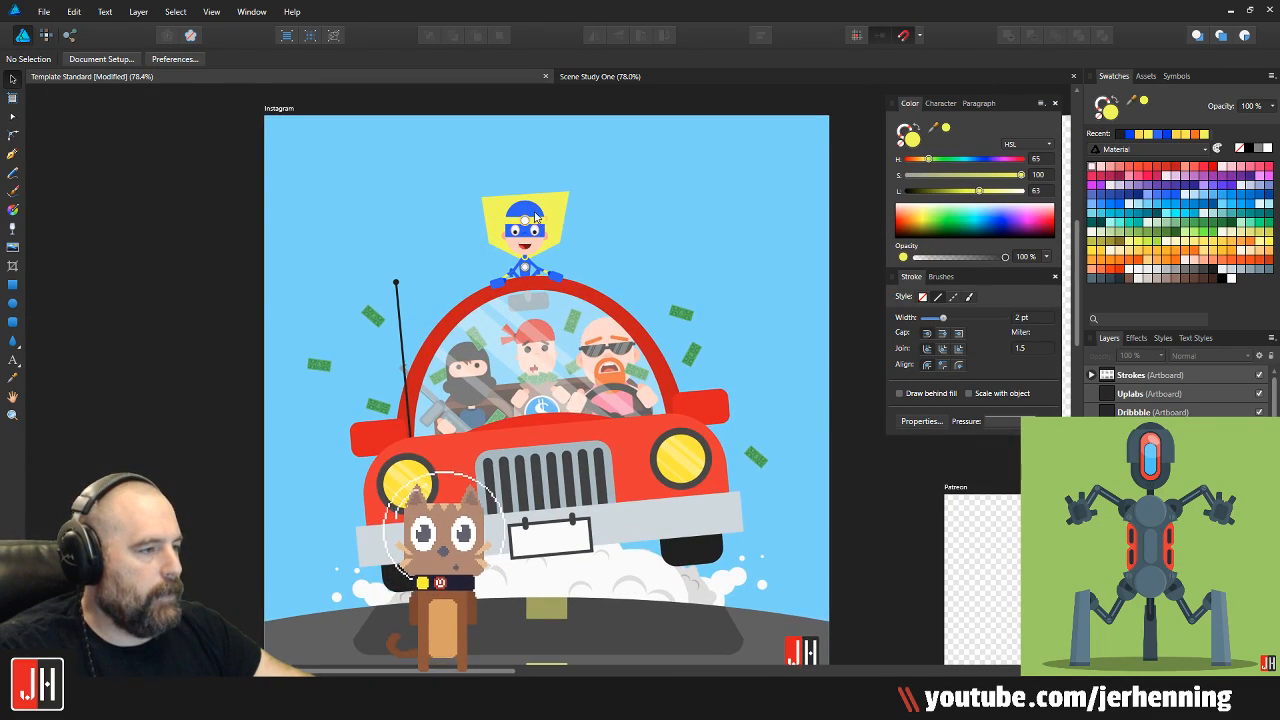
{"action": "scroll", "coordinate": [537, 219], "scroll_direction": "up", "scroll_amount": 5}
{"action": "left_click", "coordinate": [575, 195]}
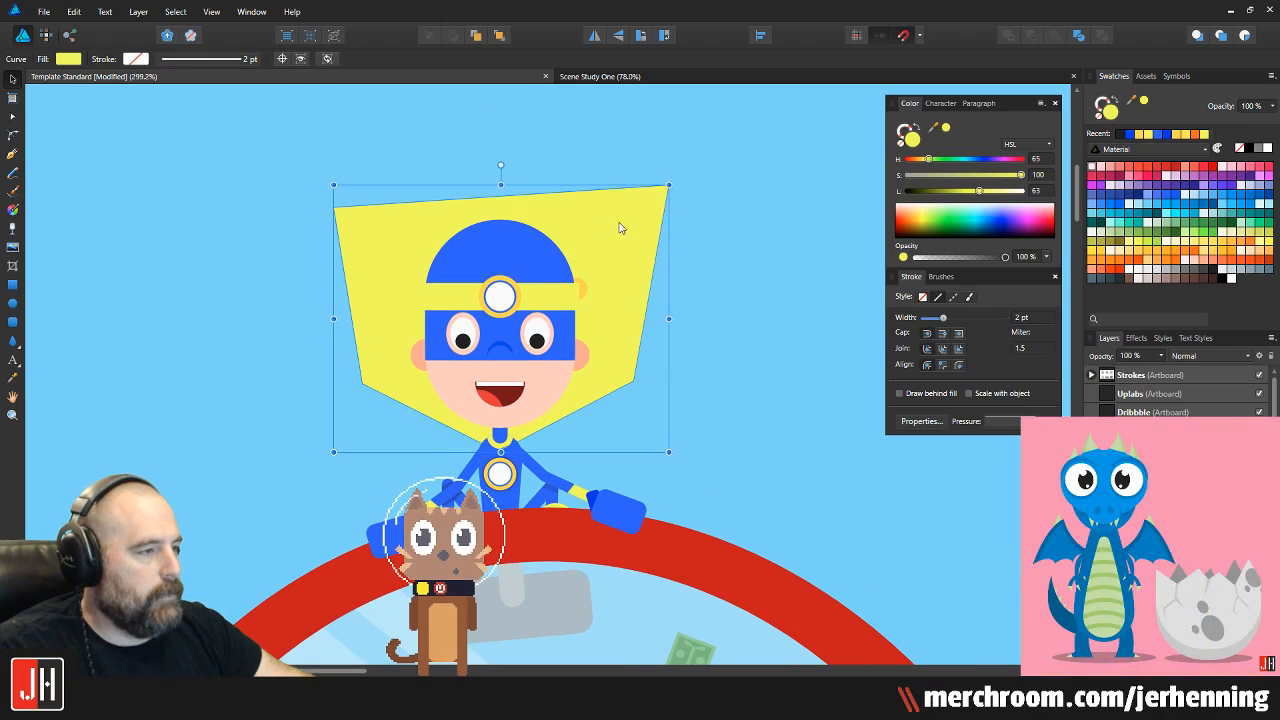
{"action": "key", "text": "a"}
{"action": "left_click_drag", "start_coordinate": [670, 186], "coordinate": [657, 190]}
{"action": "key", "text": "v"}
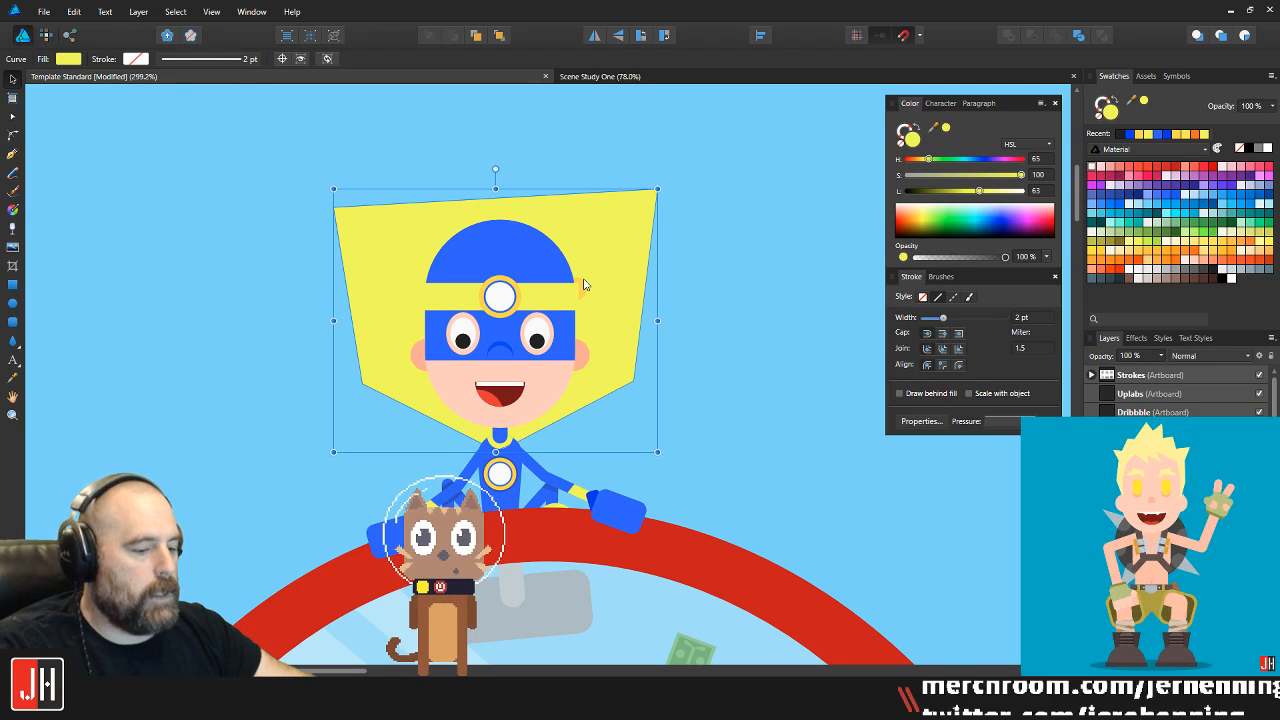
Recolour the cape with the blue sampled from the hero's glove and lighten it to a lightness of 75
{"action": "key", "text": "i"}
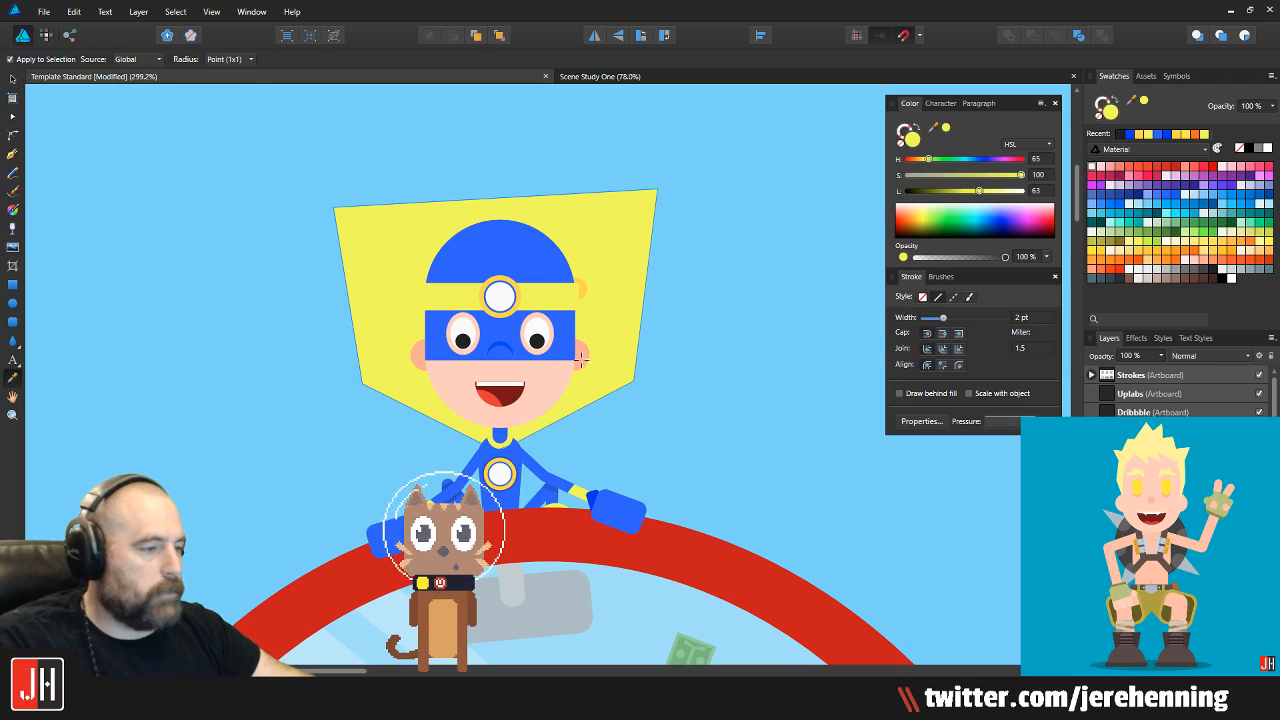
{"action": "left_click", "coordinate": [390, 532]}
{"action": "key", "text": "v"}
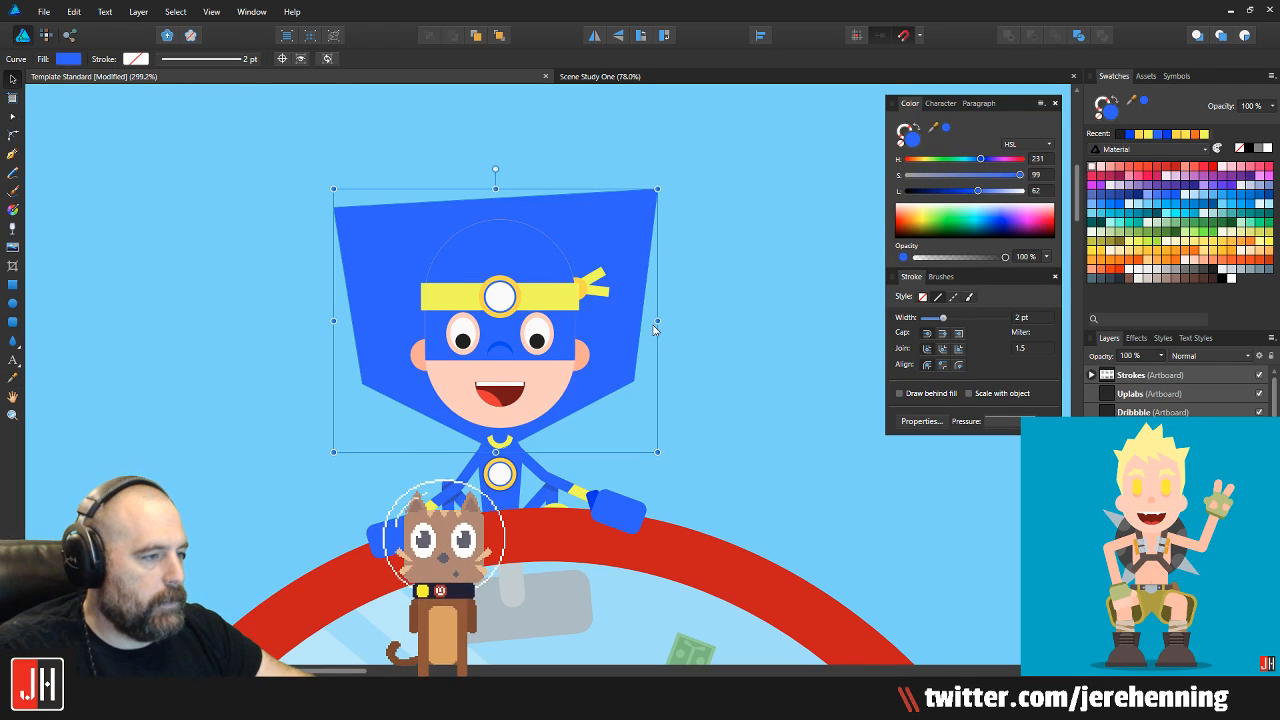
{"action": "left_click_drag", "start_coordinate": [981, 196], "coordinate": [994, 195]}
{"action": "key", "text": "ctrl+d"}
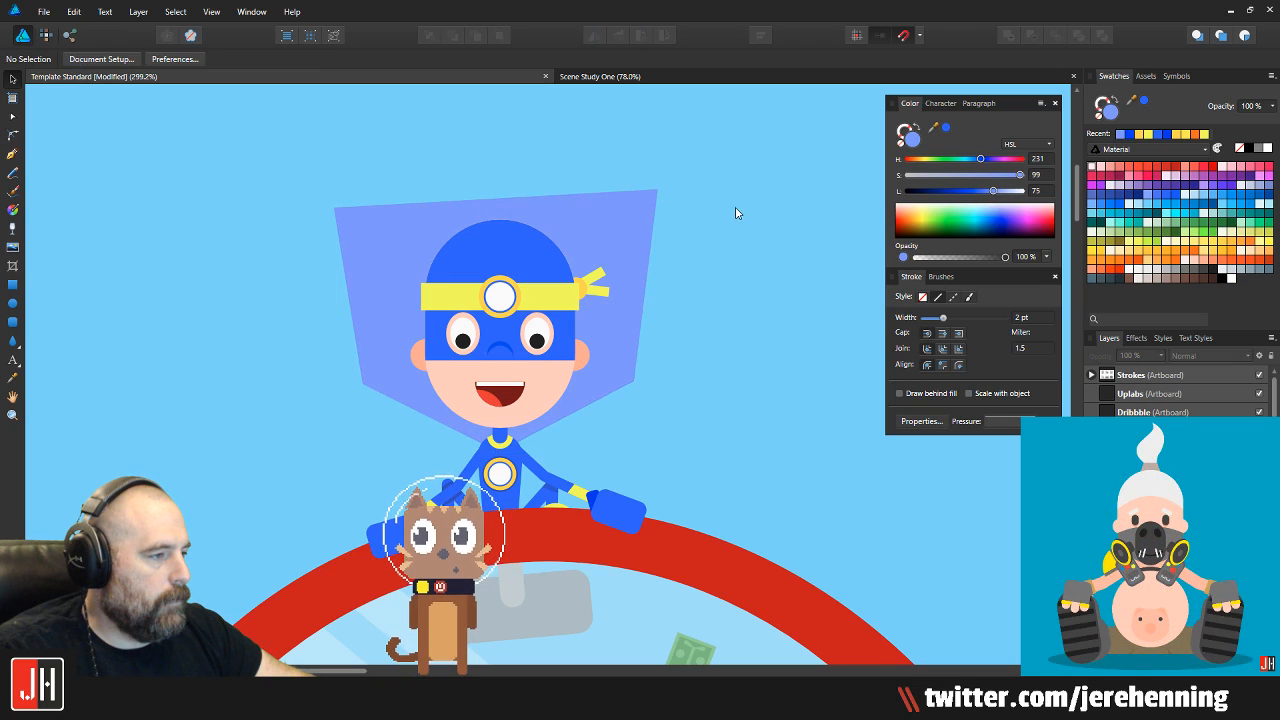
Examine the recoloured cape up close and against the whole car scene with its passengers
{"action": "scroll", "coordinate": [674, 240], "scroll_direction": "down", "scroll_amount": 5}
{"action": "scroll", "coordinate": [668, 267], "scroll_direction": "up", "scroll_amount": 5}
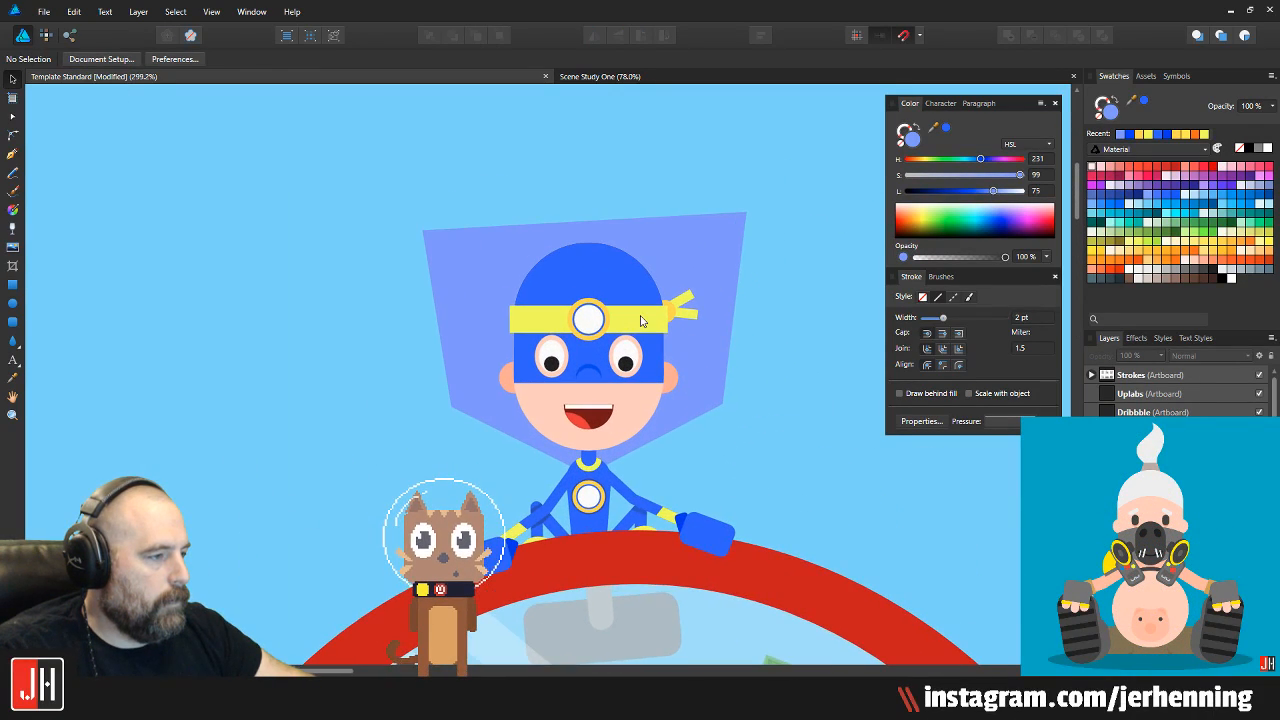
{"action": "left_click", "coordinate": [690, 233]}
{"action": "left_click", "coordinate": [805, 232]}
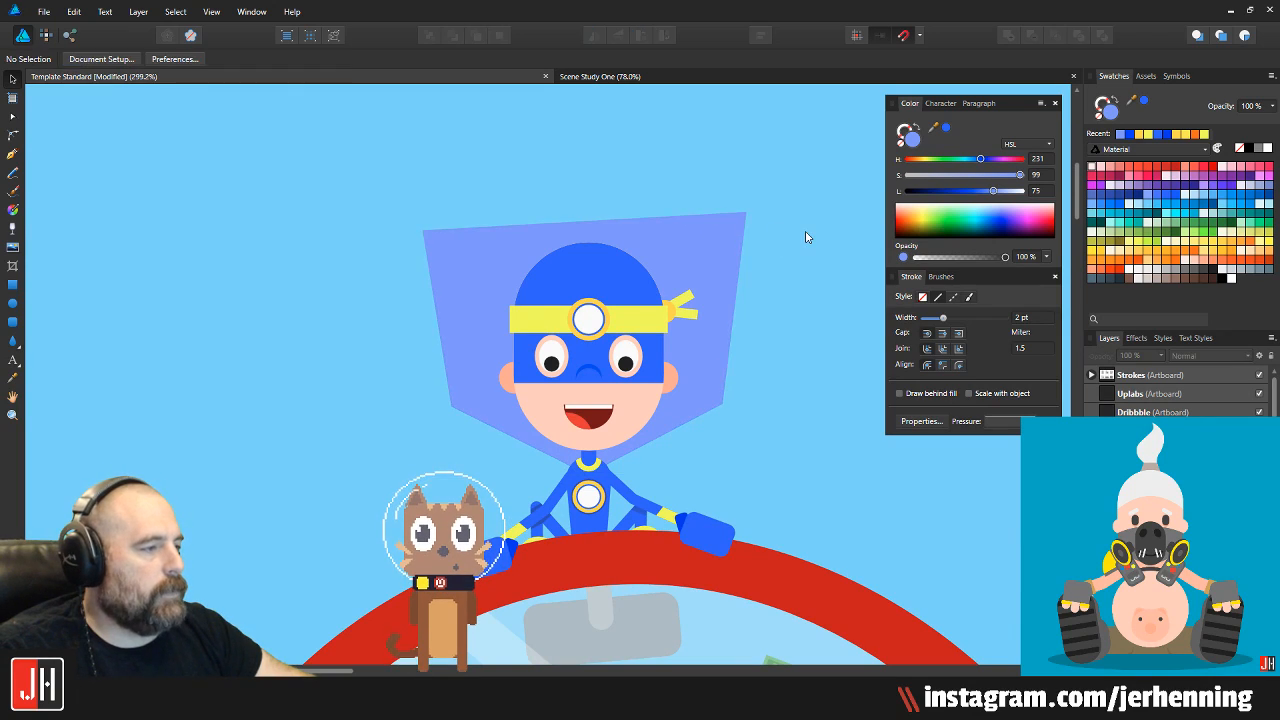
{"action": "left_click_drag", "start_coordinate": [649, 273], "coordinate": [606, 298]}
{"action": "left_click", "coordinate": [450, 287]}
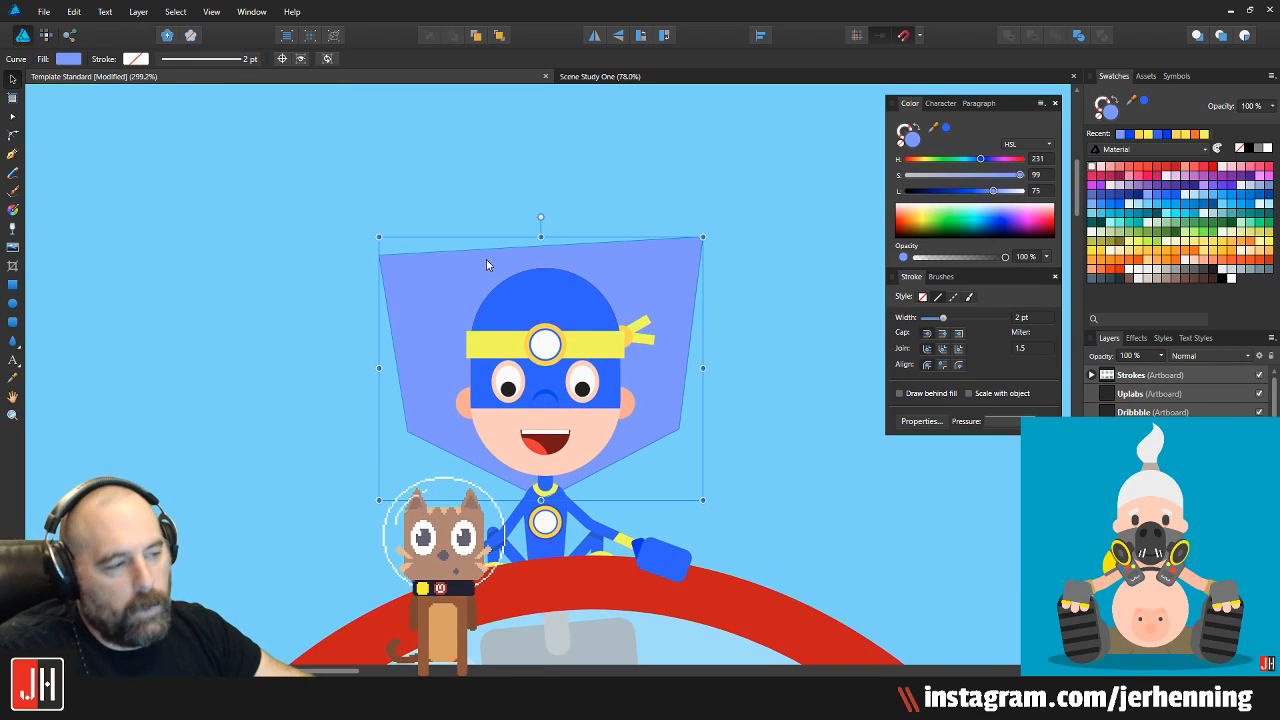
{"action": "key", "text": "ctrl+d"}
{"action": "scroll", "coordinate": [487, 260], "scroll_direction": "down", "scroll_amount": 6}
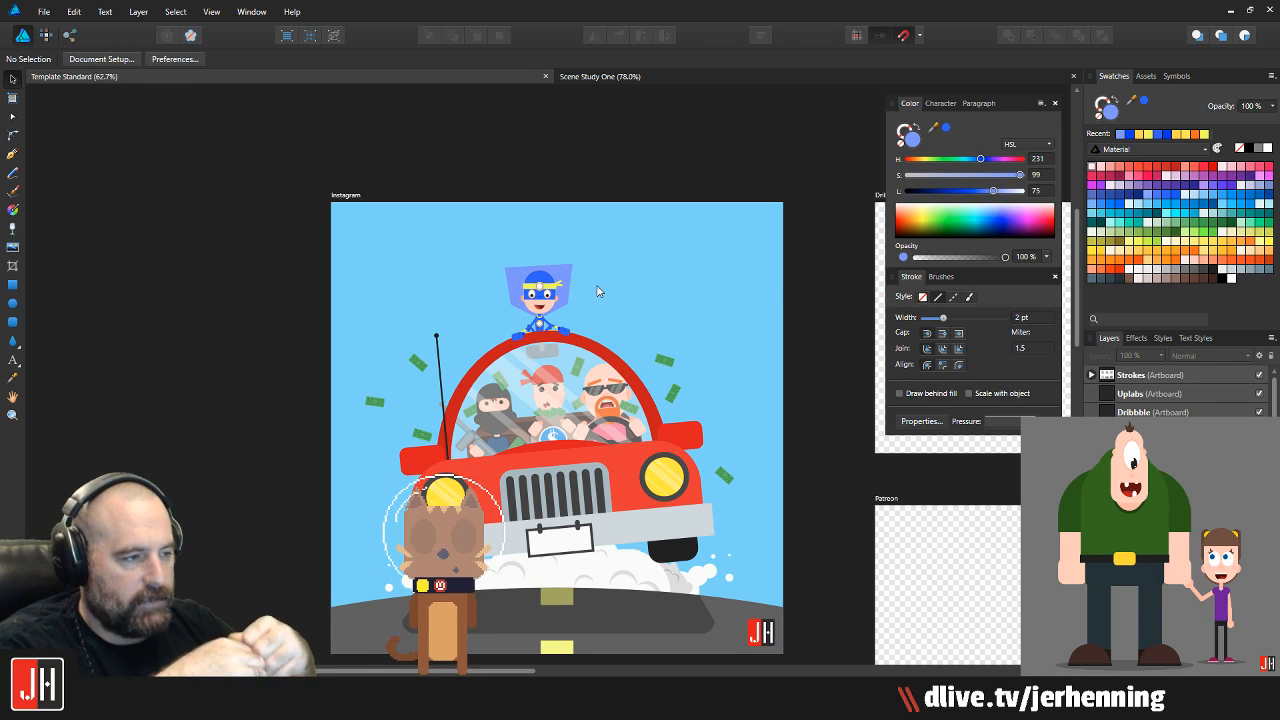
{"action": "scroll", "coordinate": [600, 300], "scroll_direction": "up", "scroll_amount": 5}
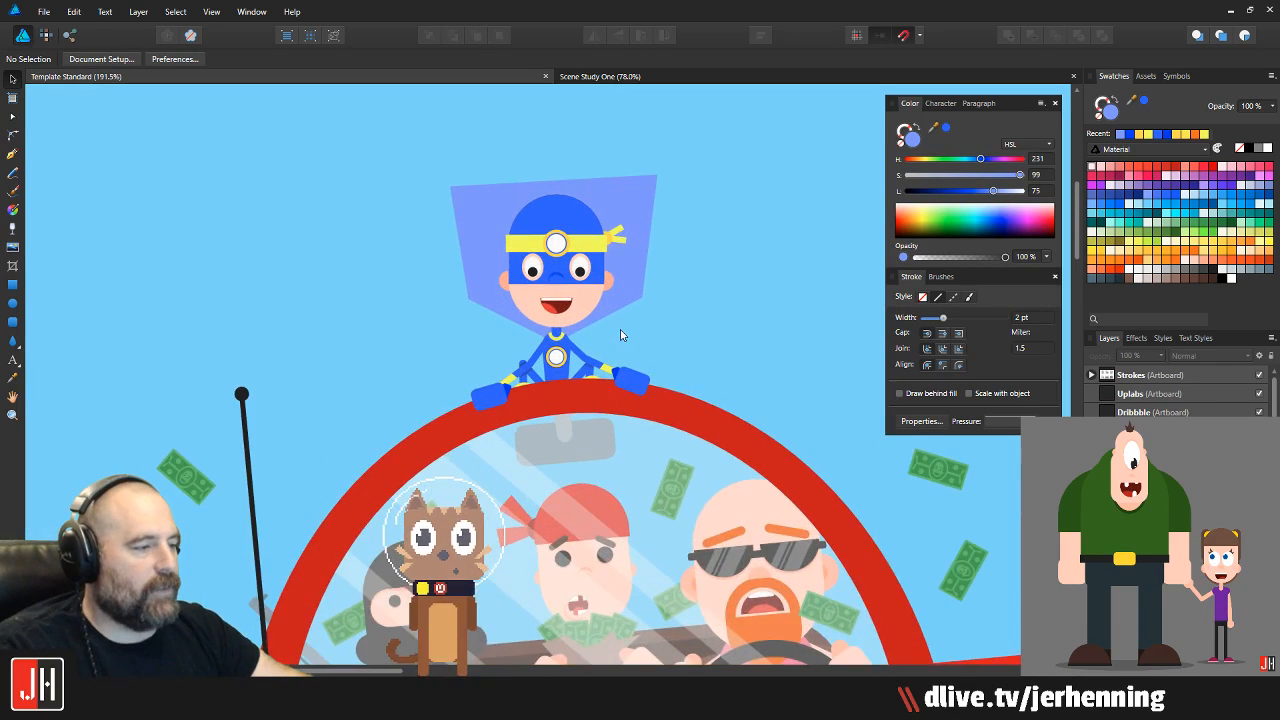
{"action": "scroll", "coordinate": [560, 562], "scroll_direction": "down", "scroll_amount": 3}
{"action": "scroll", "coordinate": [400, 456], "scroll_direction": "down", "scroll_amount": 5}
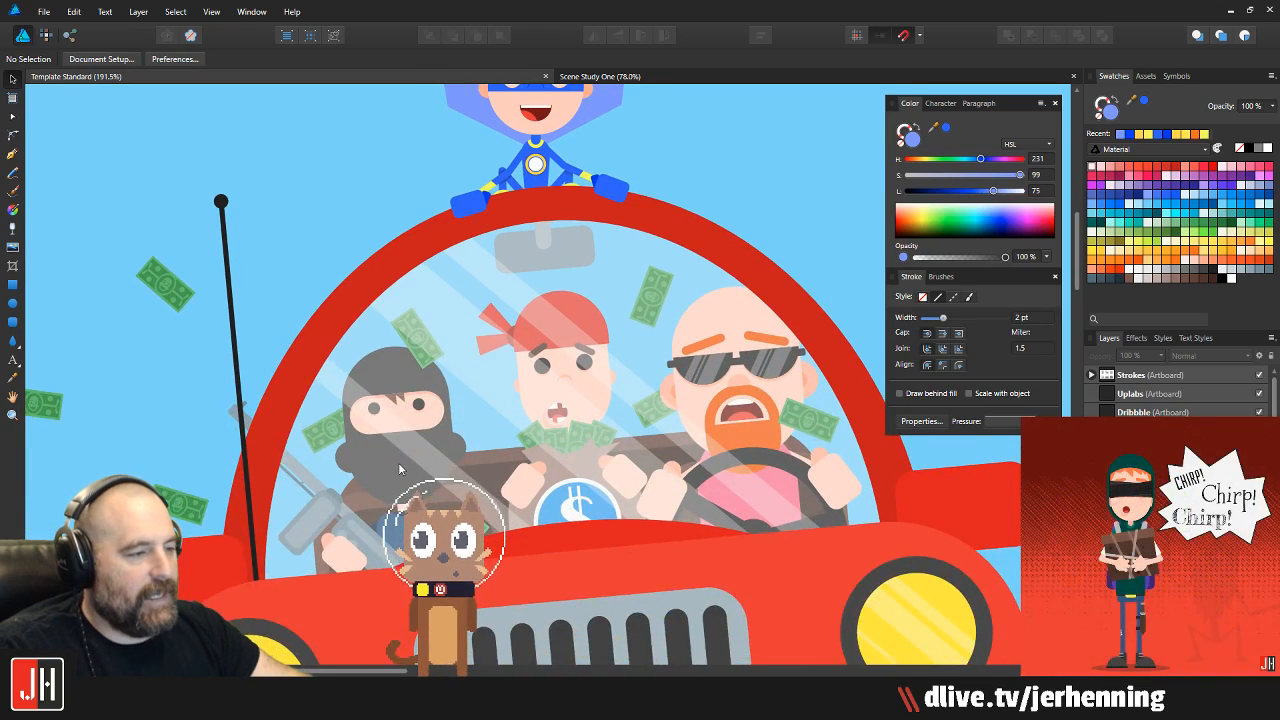
{"action": "left_click_drag", "start_coordinate": [528, 432], "coordinate": [479, 434]}
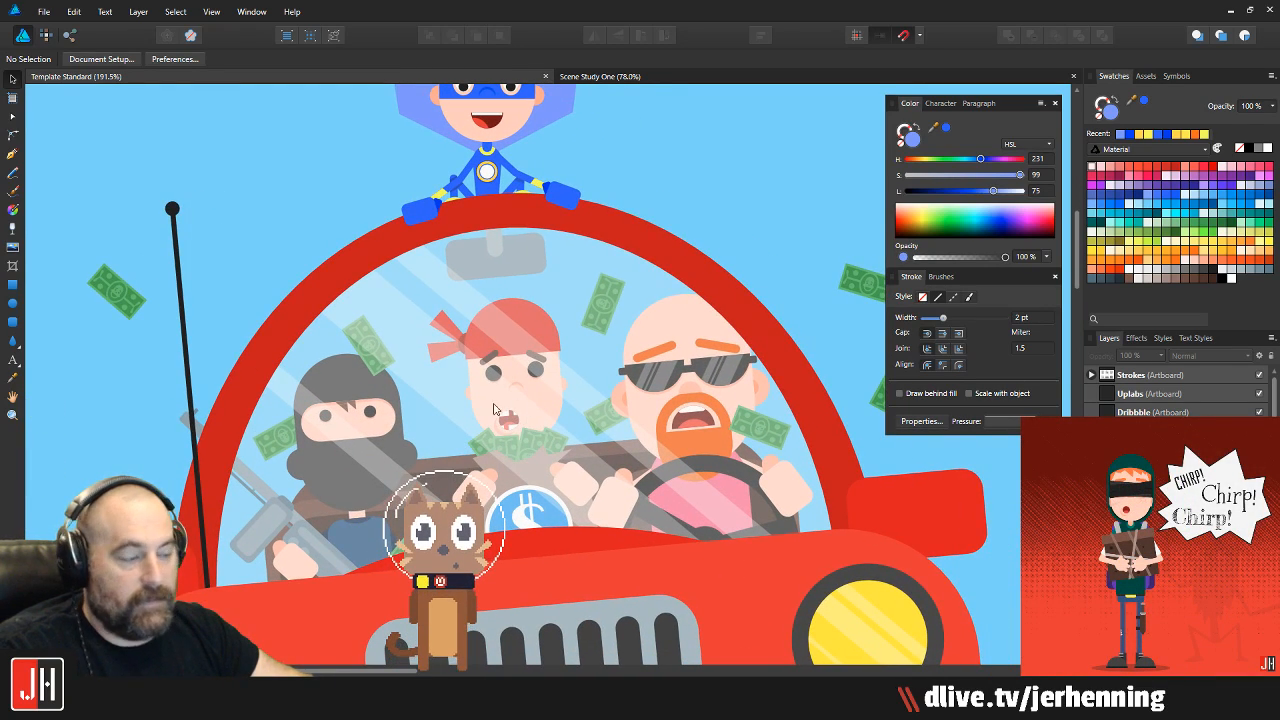
{"action": "scroll", "coordinate": [686, 373], "scroll_direction": "up", "scroll_amount": 5}
{"action": "scroll", "coordinate": [620, 278], "scroll_direction": "down", "scroll_amount": 2}
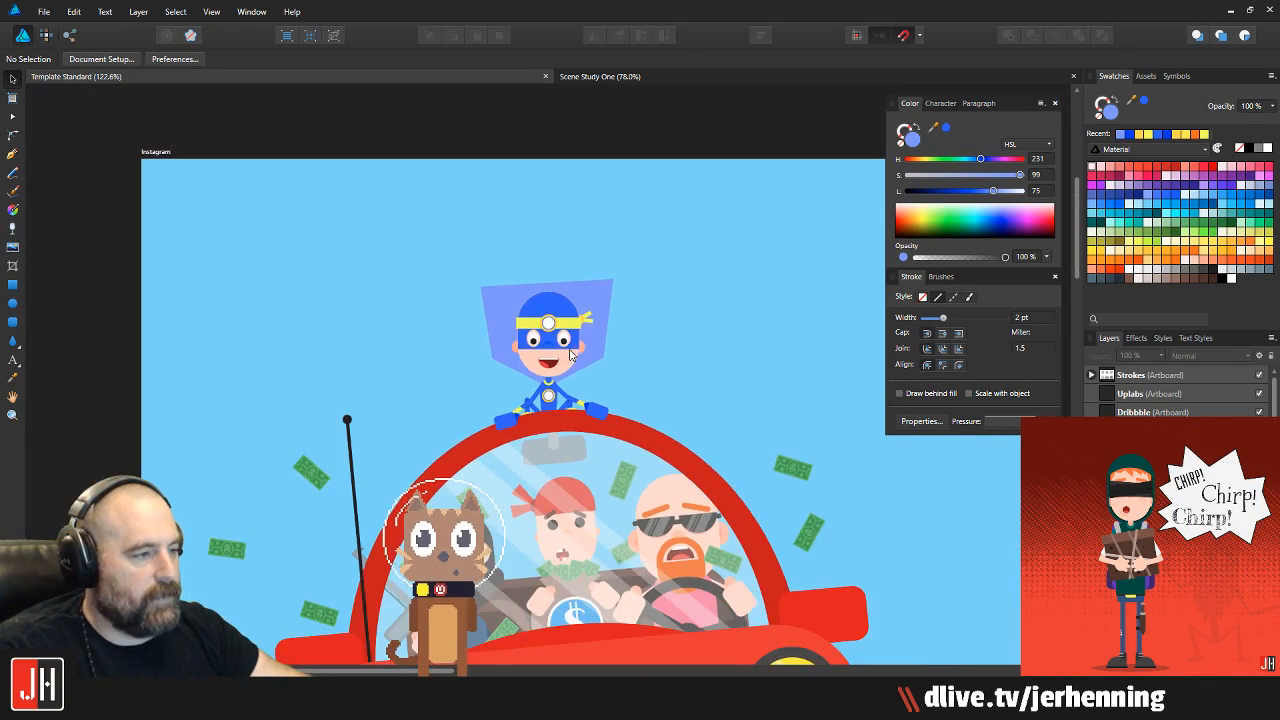
Enlarge the cape by stretching both upper corners outward and upward, and add a lowered node midway along its top edge
{"action": "scroll", "coordinate": [620, 278], "scroll_direction": "up", "scroll_amount": 5}
{"action": "key", "text": "a"}
{"action": "left_click", "coordinate": [630, 220]}
{"action": "scroll", "coordinate": [630, 220], "scroll_direction": "up", "scroll_amount": 3}
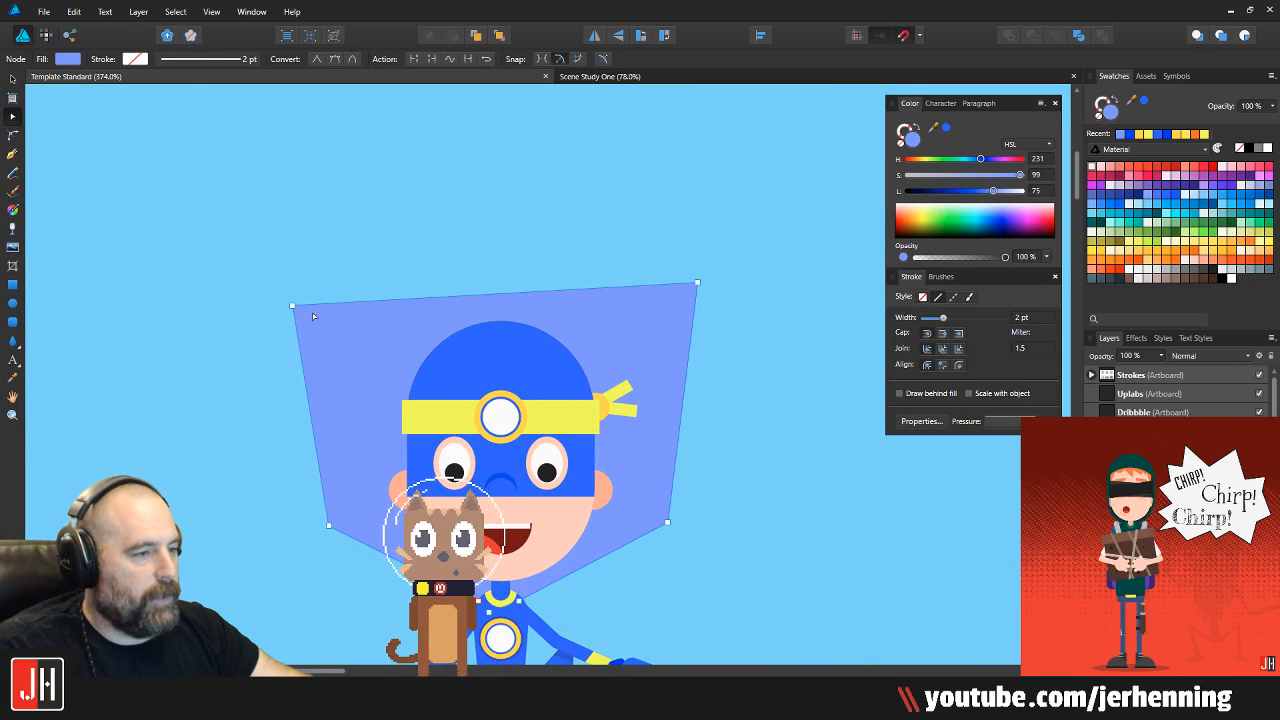
{"action": "left_click_drag", "start_coordinate": [293, 307], "coordinate": [249, 219]}
{"action": "left_click_drag", "start_coordinate": [699, 285], "coordinate": [795, 137]}
{"action": "left_click_drag", "start_coordinate": [544, 172], "coordinate": [507, 215]}
{"action": "key", "text": "v"}
{"action": "left_click", "coordinate": [543, 168]}
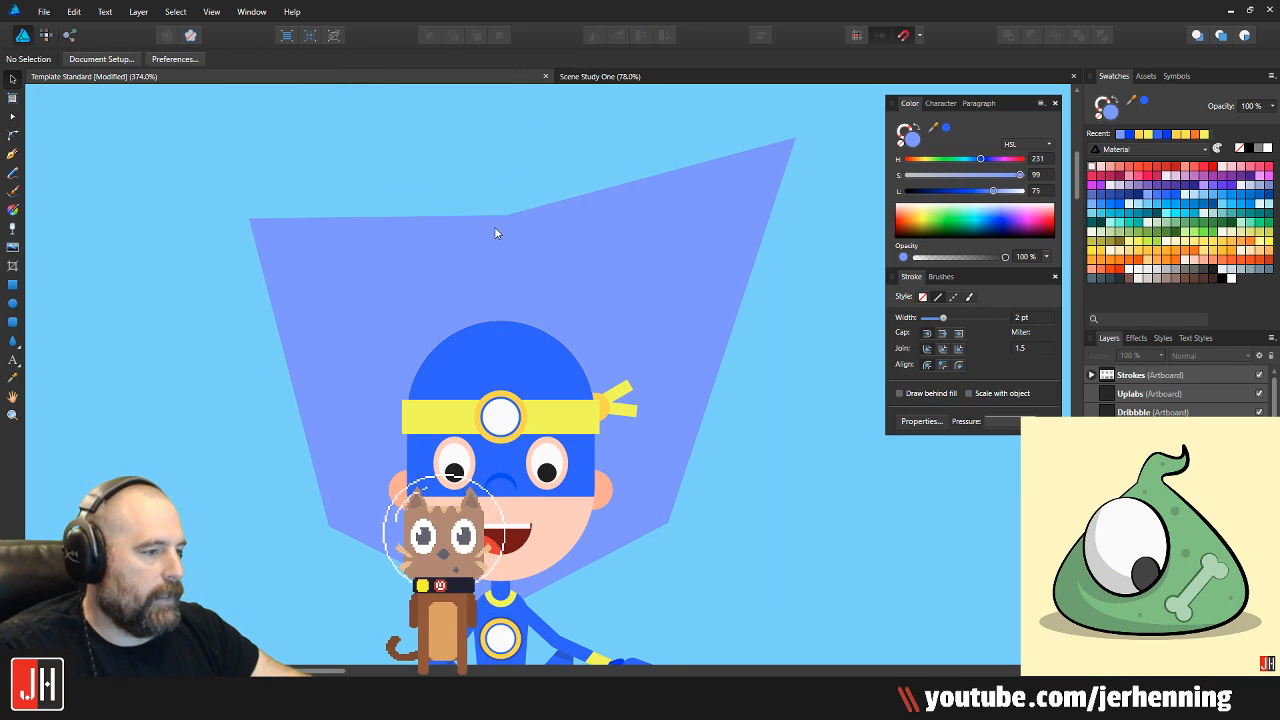
Draw an inset copy of the cape's outline with the Pen tool and fill it golden yellow as a lining
{"action": "left_click", "coordinate": [12, 153]}
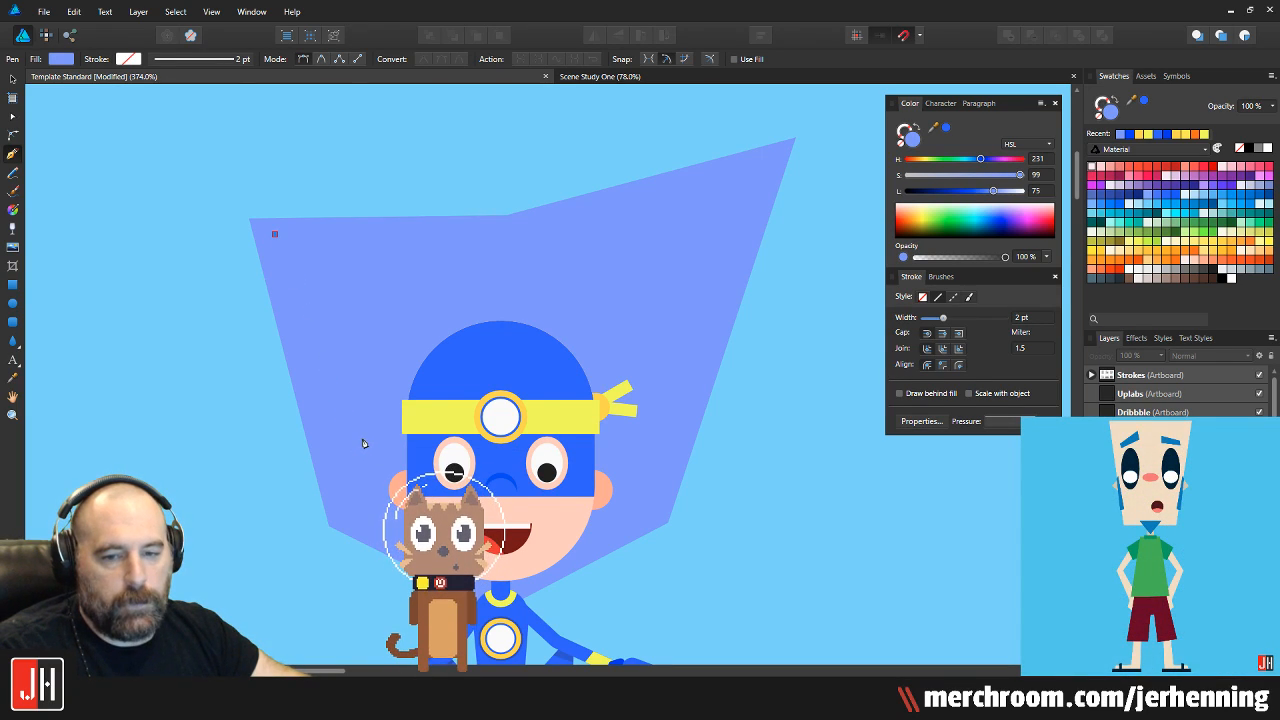
{"action": "left_click", "coordinate": [352, 515]}
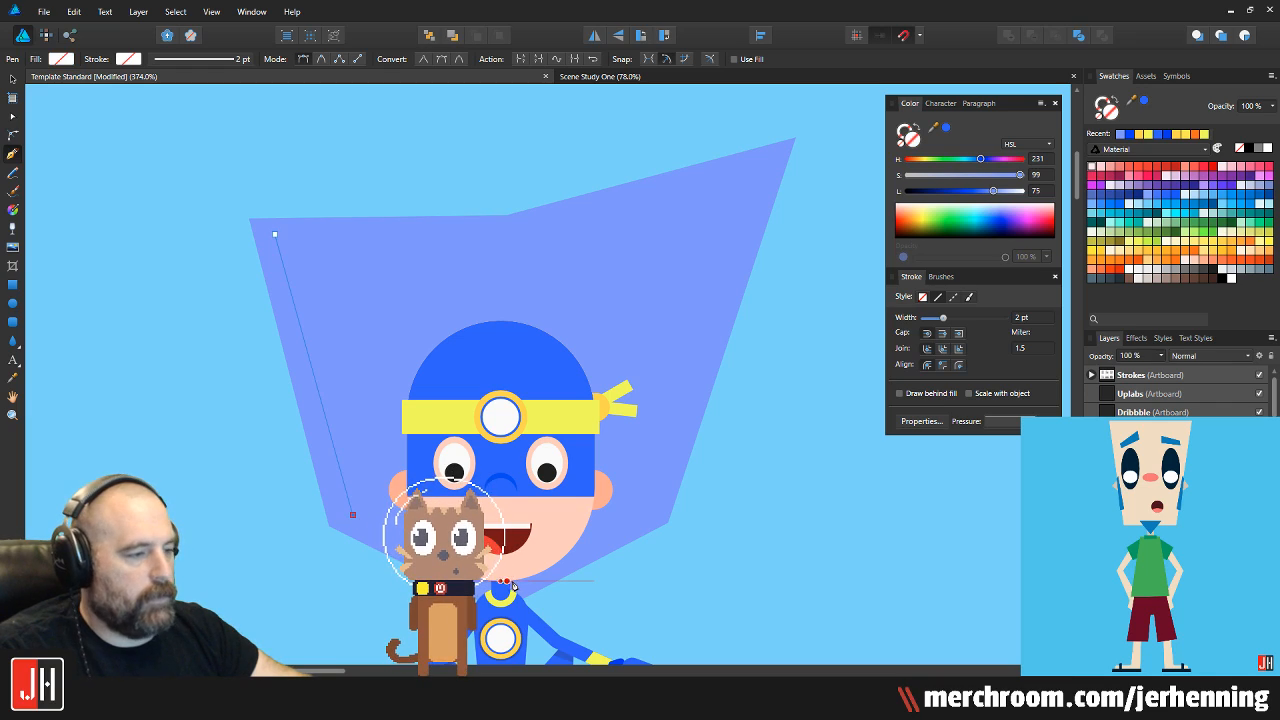
{"action": "left_click_drag", "start_coordinate": [650, 507], "coordinate": [671, 480]}
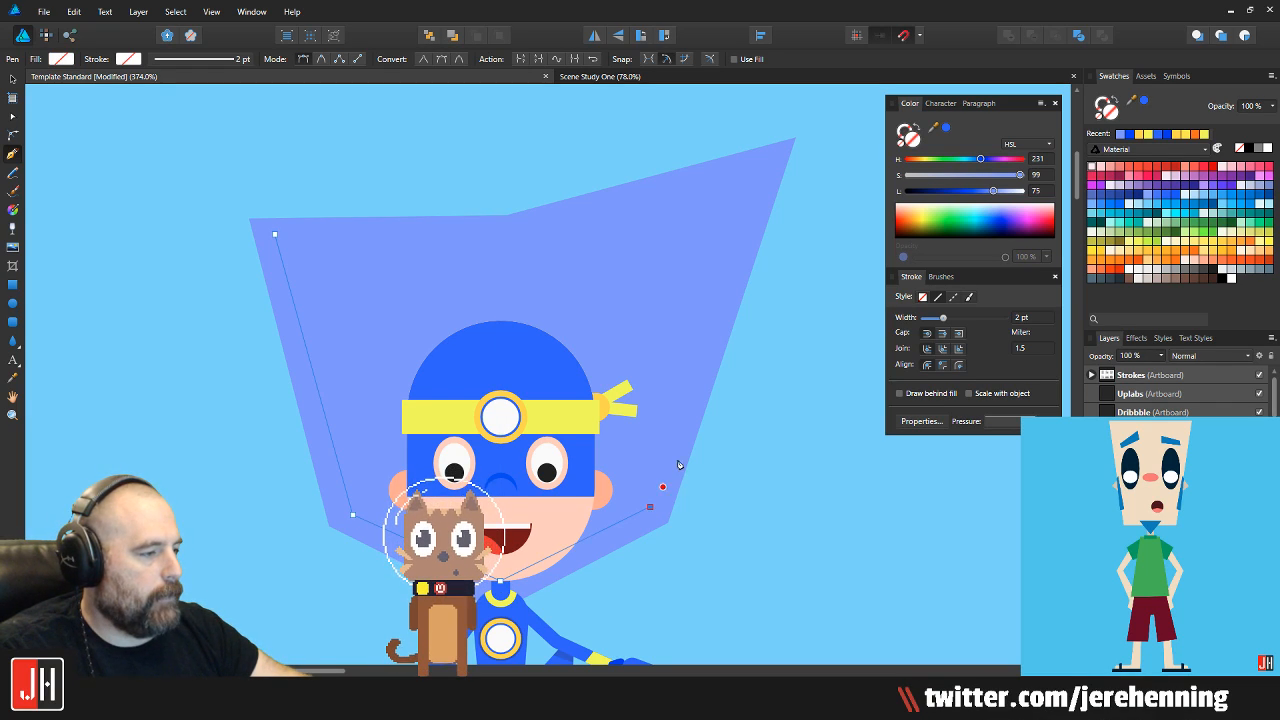
{"action": "left_click", "coordinate": [764, 166]}
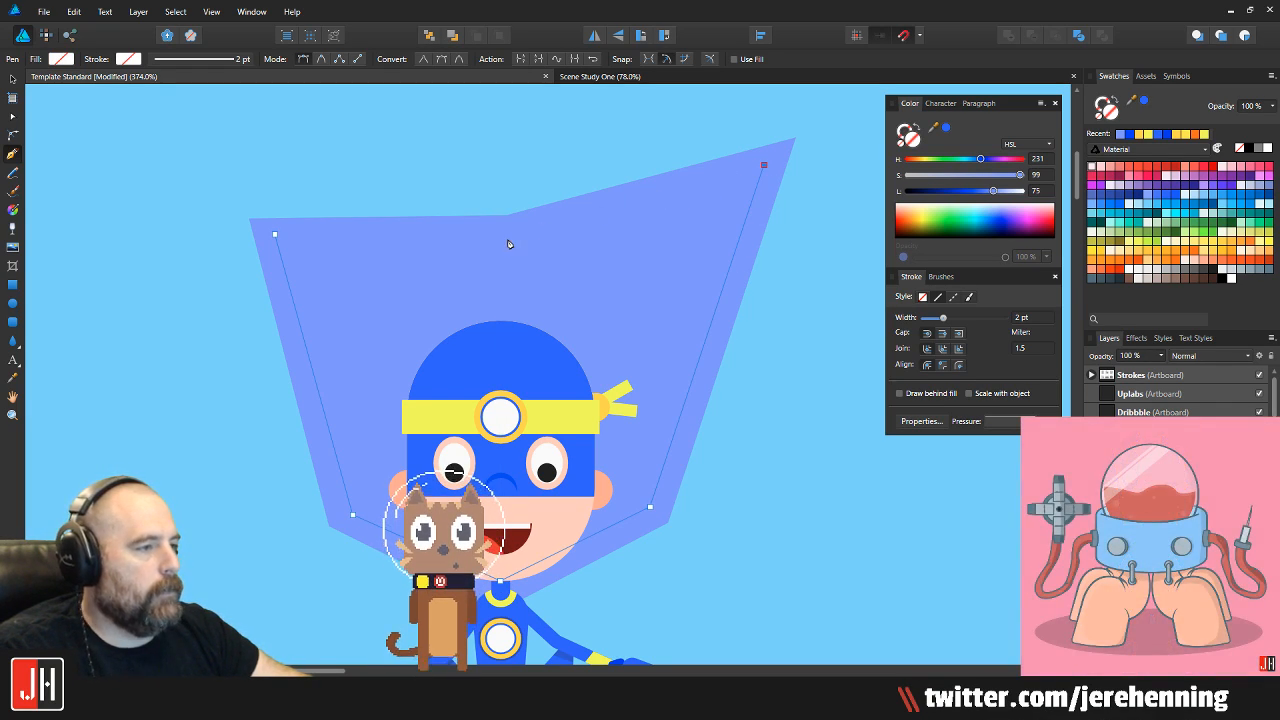
{"action": "left_click", "coordinate": [276, 239]}
{"action": "scroll", "coordinate": [314, 251], "scroll_direction": "down", "scroll_amount": 4}
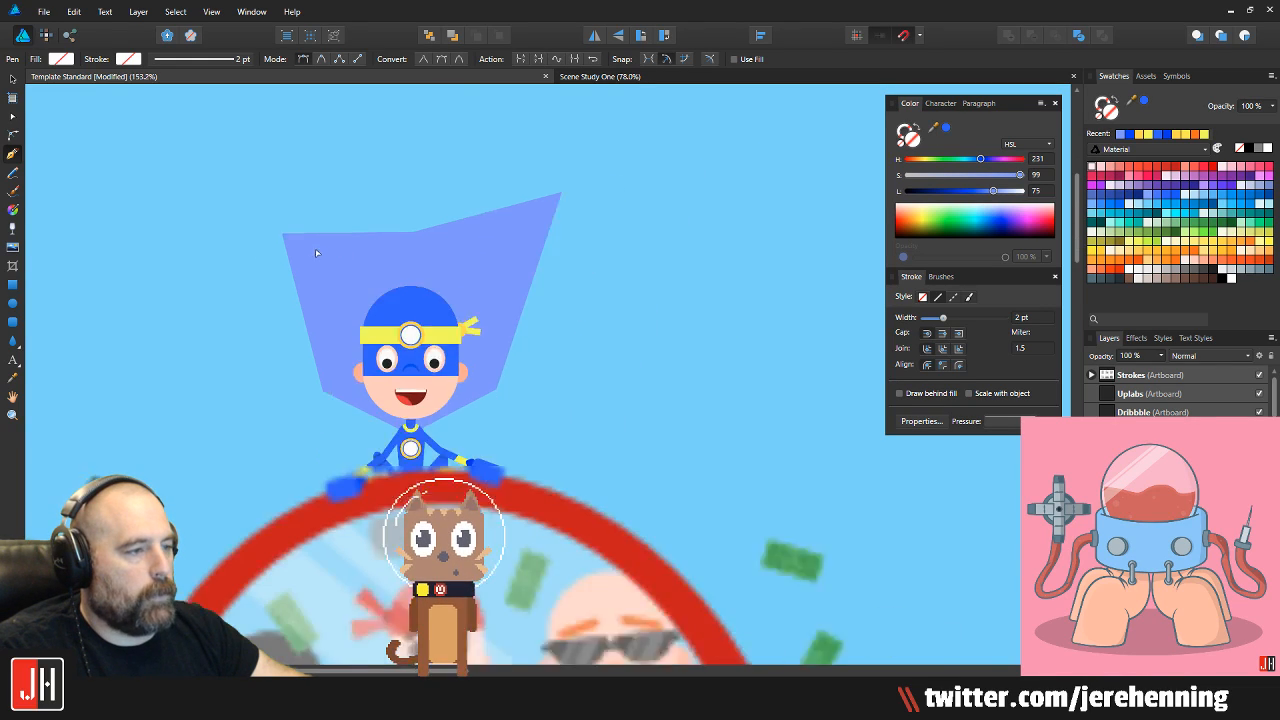
{"action": "scroll", "coordinate": [346, 251], "scroll_direction": "up", "scroll_amount": 3}
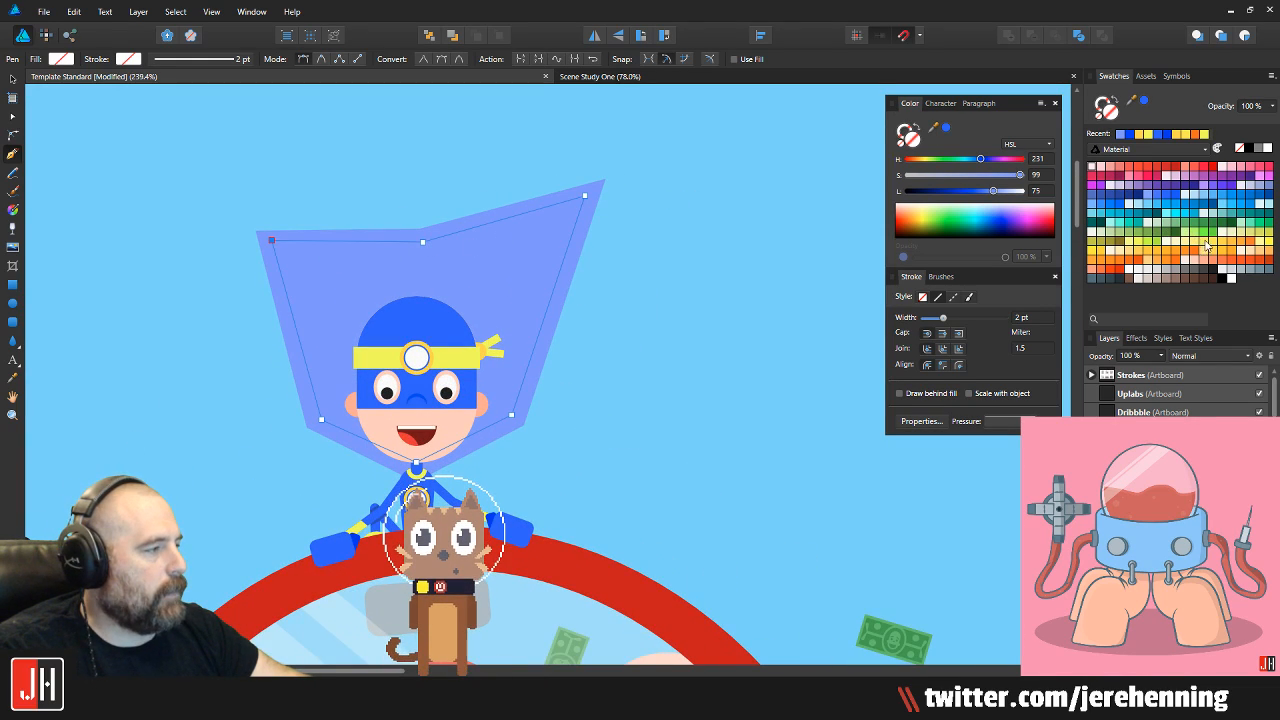
{"action": "left_click", "coordinate": [1222, 242]}
{"action": "key", "text": "v"}
{"action": "left_click", "coordinate": [716, 246]}
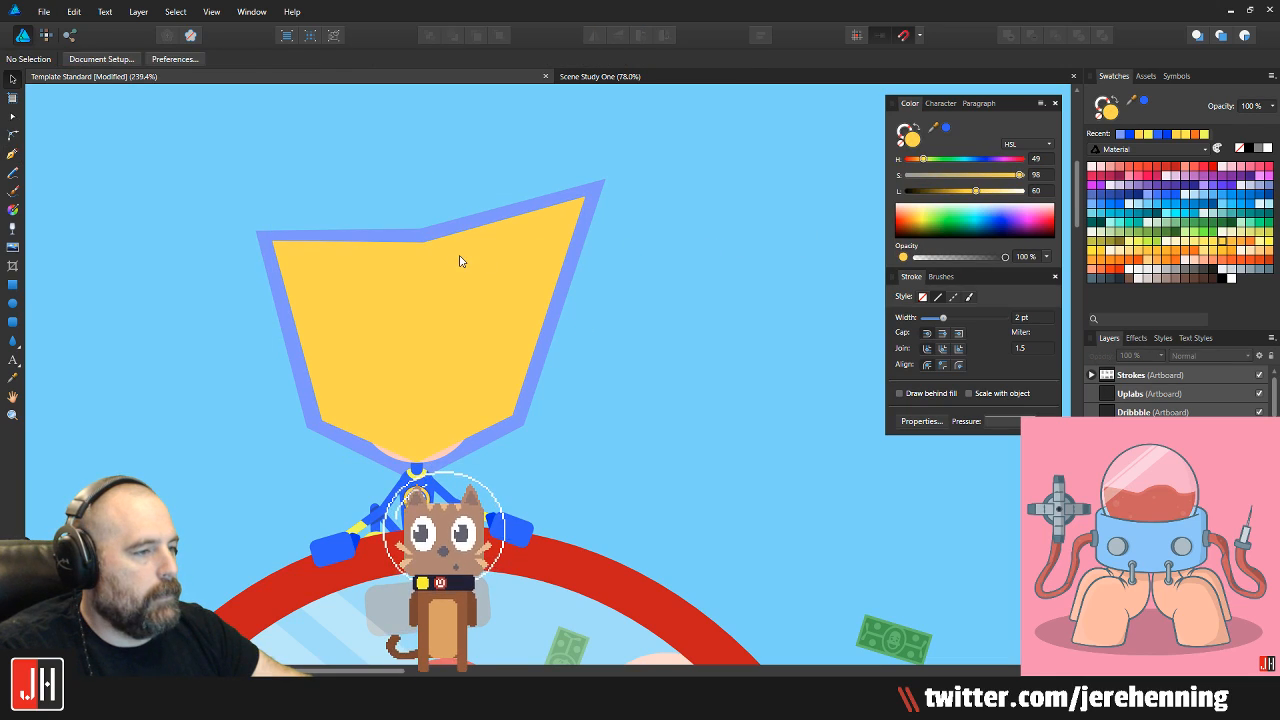
Cut the yellow lining and paste it directly above the blue cape so it sits behind the hero's head
{"action": "left_click", "coordinate": [495, 254]}
{"action": "key", "text": "ctrl+x"}
{"action": "left_click", "coordinate": [543, 236]}
{"action": "key", "text": "ctrl+v"}
{"action": "left_click", "coordinate": [677, 248]}
{"action": "scroll", "coordinate": [572, 286], "scroll_direction": "down", "scroll_amount": 5}
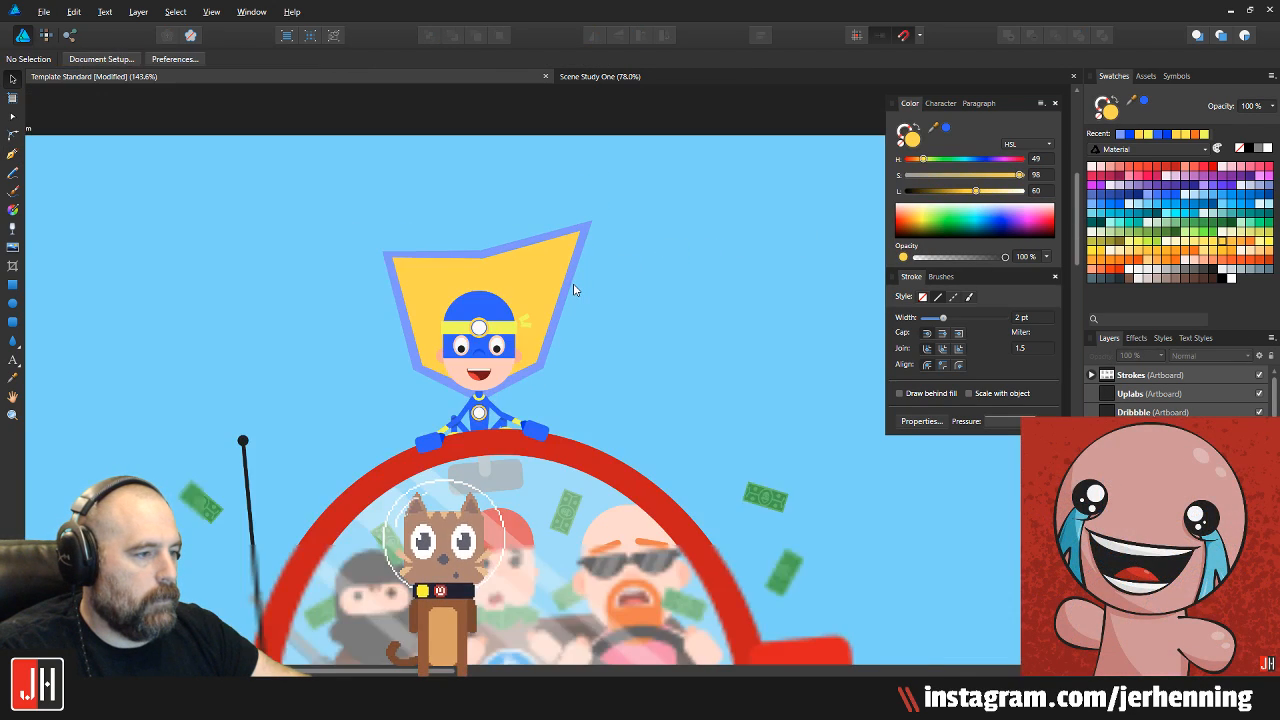
Adjust the yellow lining's bottom node at the hero's neck, in line with the centre of the head
{"action": "scroll", "coordinate": [566, 300], "scroll_direction": "up", "scroll_amount": 5}
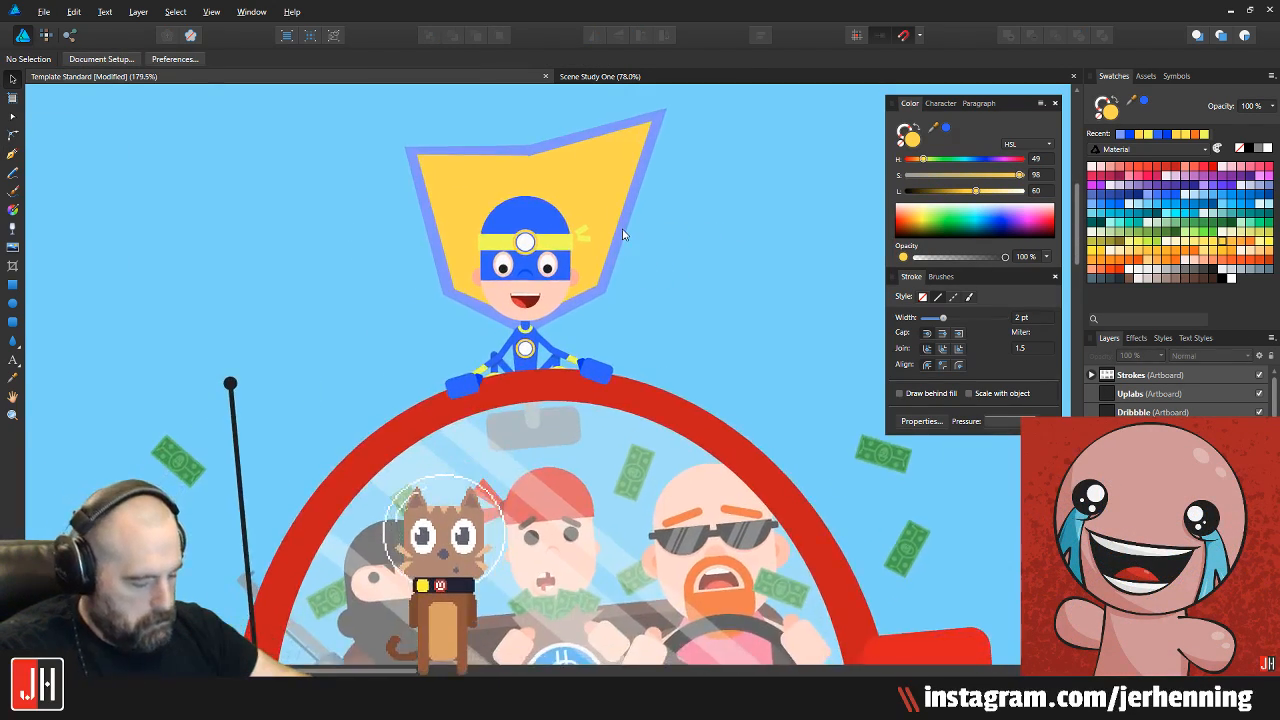
{"action": "scroll", "coordinate": [622, 234], "scroll_direction": "up", "scroll_amount": 5}
{"action": "left_click", "coordinate": [592, 262]}
{"action": "key", "text": "a"}
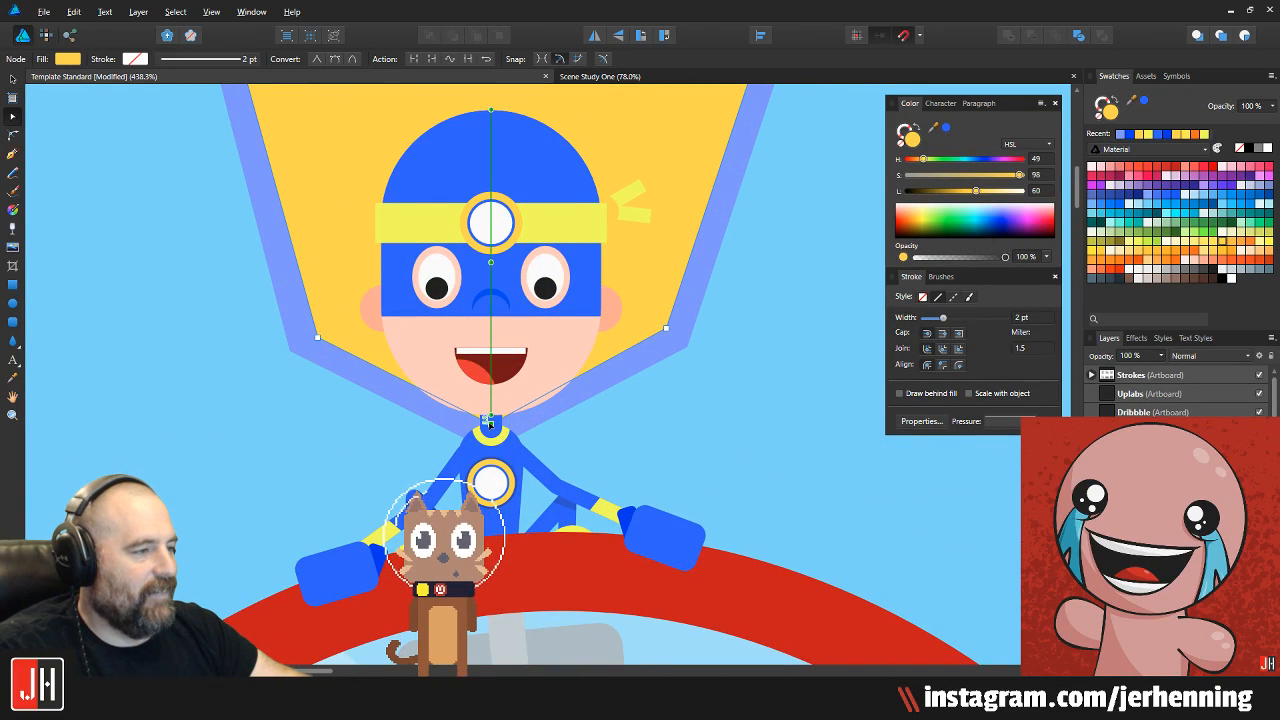
{"action": "left_click", "coordinate": [671, 392]}
{"action": "scroll", "coordinate": [671, 392], "scroll_direction": "down", "scroll_amount": 5}
{"action": "scroll", "coordinate": [698, 280], "scroll_direction": "up", "scroll_amount": 5}
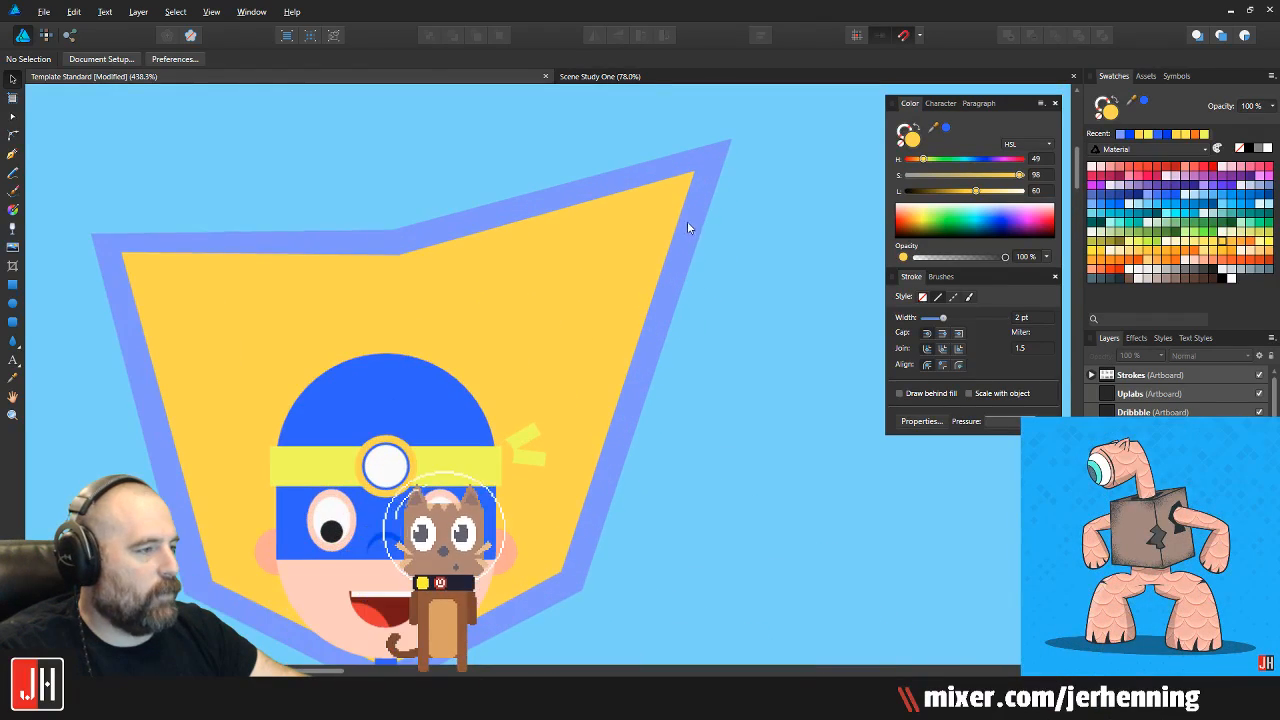
Move the yellow lining's upper left corner down to even out the blue border along the top edge
{"action": "scroll", "coordinate": [191, 274], "scroll_direction": "up", "scroll_amount": 4}
{"action": "left_click", "coordinate": [191, 274]}
{"action": "left_click_drag", "start_coordinate": [191, 274], "coordinate": [580, 277]}
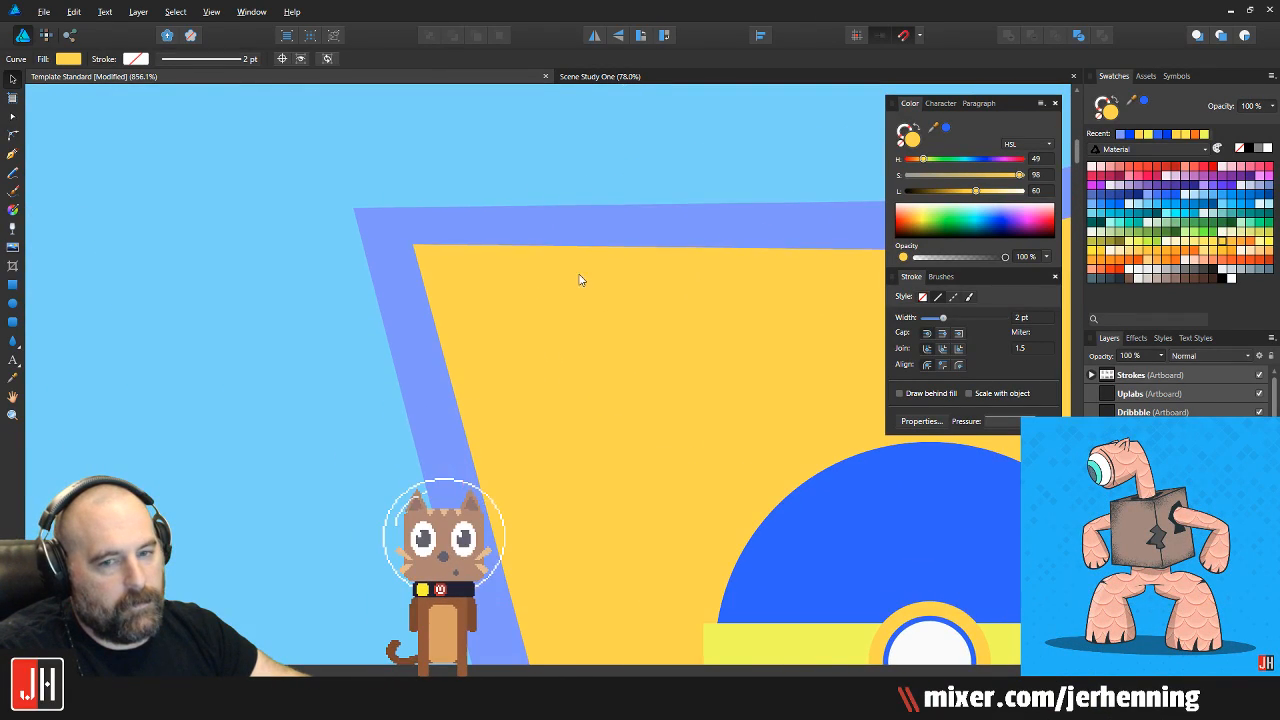
{"action": "key", "text": "a"}
{"action": "left_click_drag", "start_coordinate": [412, 244], "coordinate": [419, 262]}
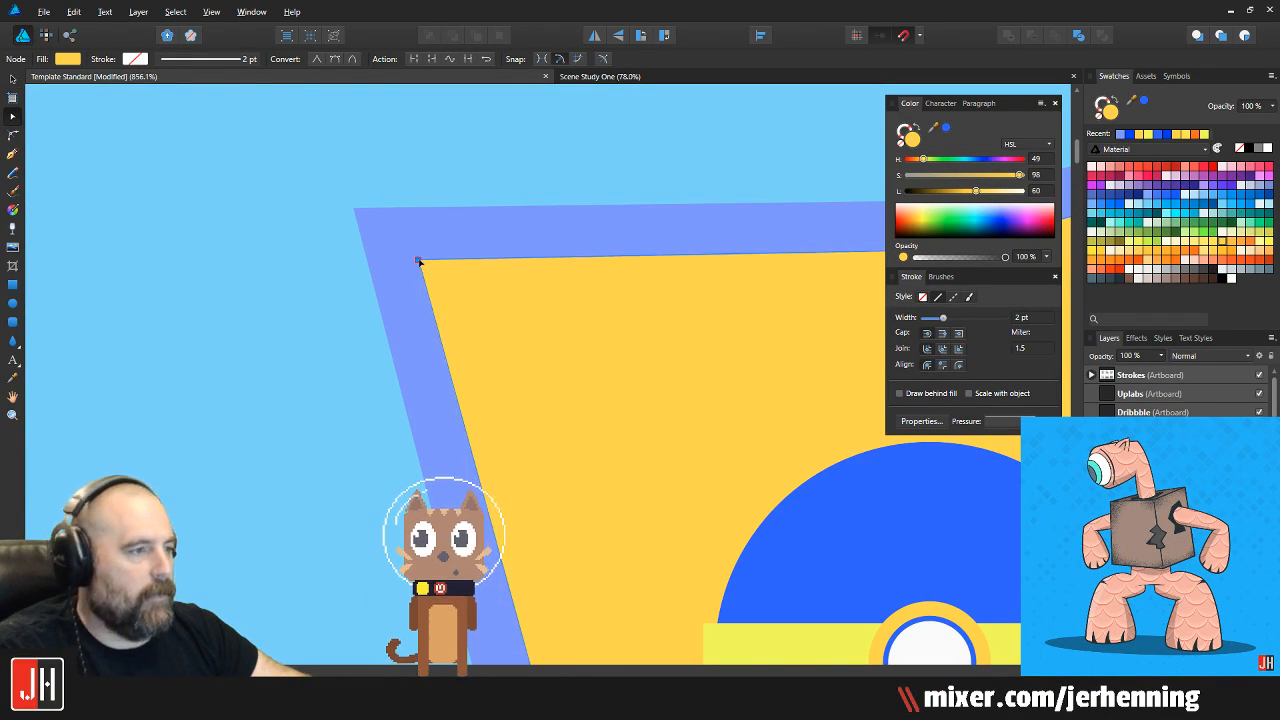
{"action": "key", "text": "v"}
{"action": "scroll", "coordinate": [423, 262], "scroll_direction": "down", "scroll_amount": 6}
Lower the yellow lining's upper right corner slightly to even out the blue border around it
{"action": "scroll", "coordinate": [679, 257], "scroll_direction": "up", "scroll_amount": 3}
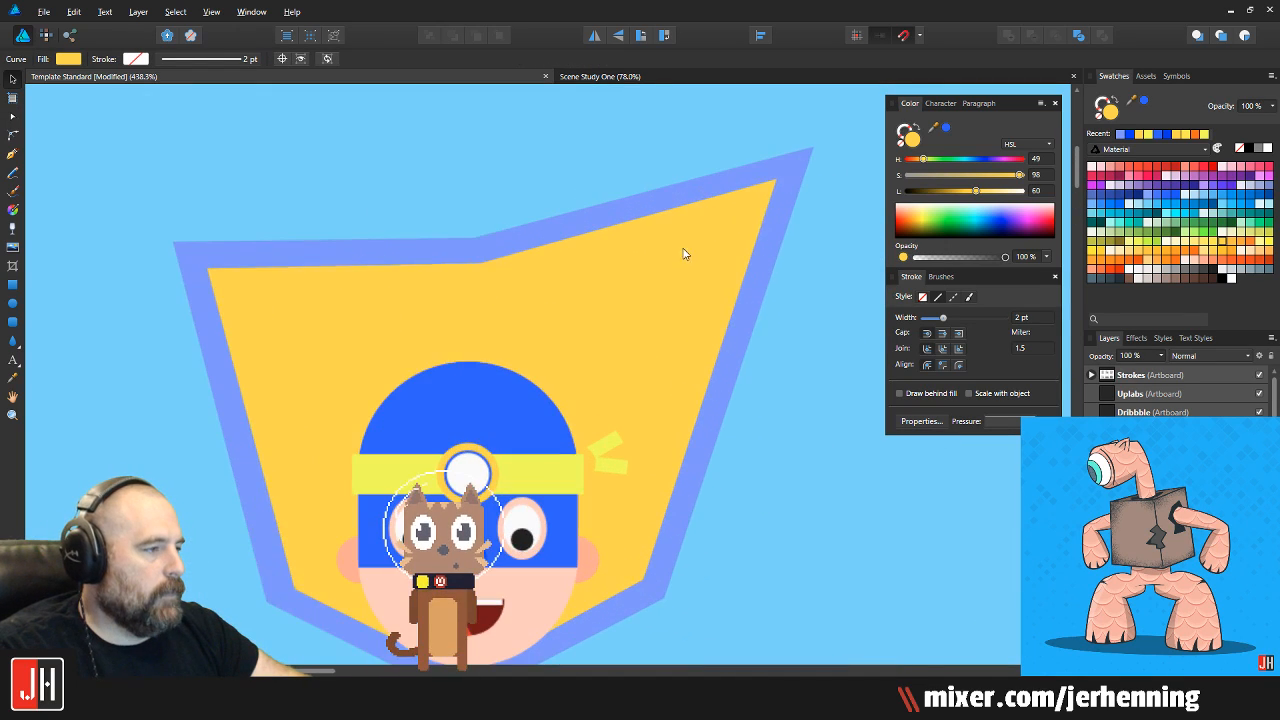
{"action": "left_click_drag", "start_coordinate": [763, 200], "coordinate": [738, 215]}
{"action": "scroll", "coordinate": [738, 215], "scroll_direction": "up", "scroll_amount": 2}
{"action": "key", "text": "a"}
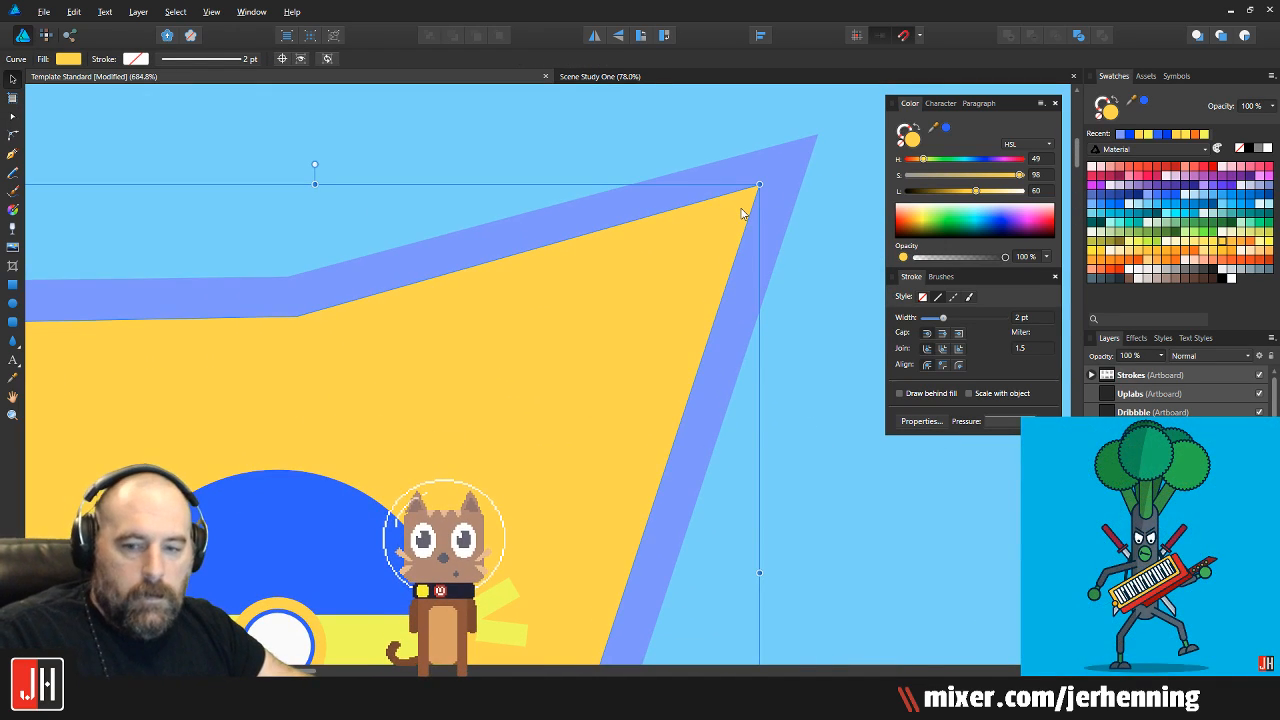
{"action": "left_click_drag", "start_coordinate": [759, 186], "coordinate": [759, 195]}
{"action": "left_click", "coordinate": [789, 234]}
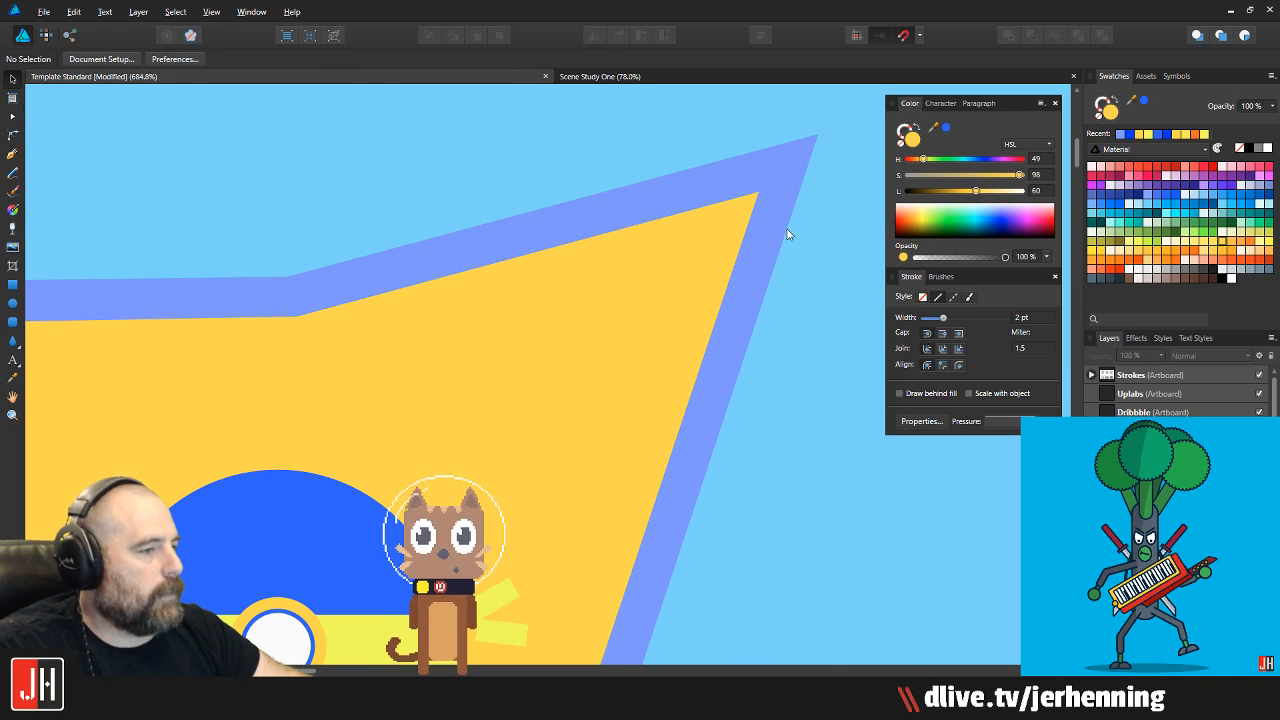
{"action": "scroll", "coordinate": [789, 234], "scroll_direction": "down", "scroll_amount": 7}
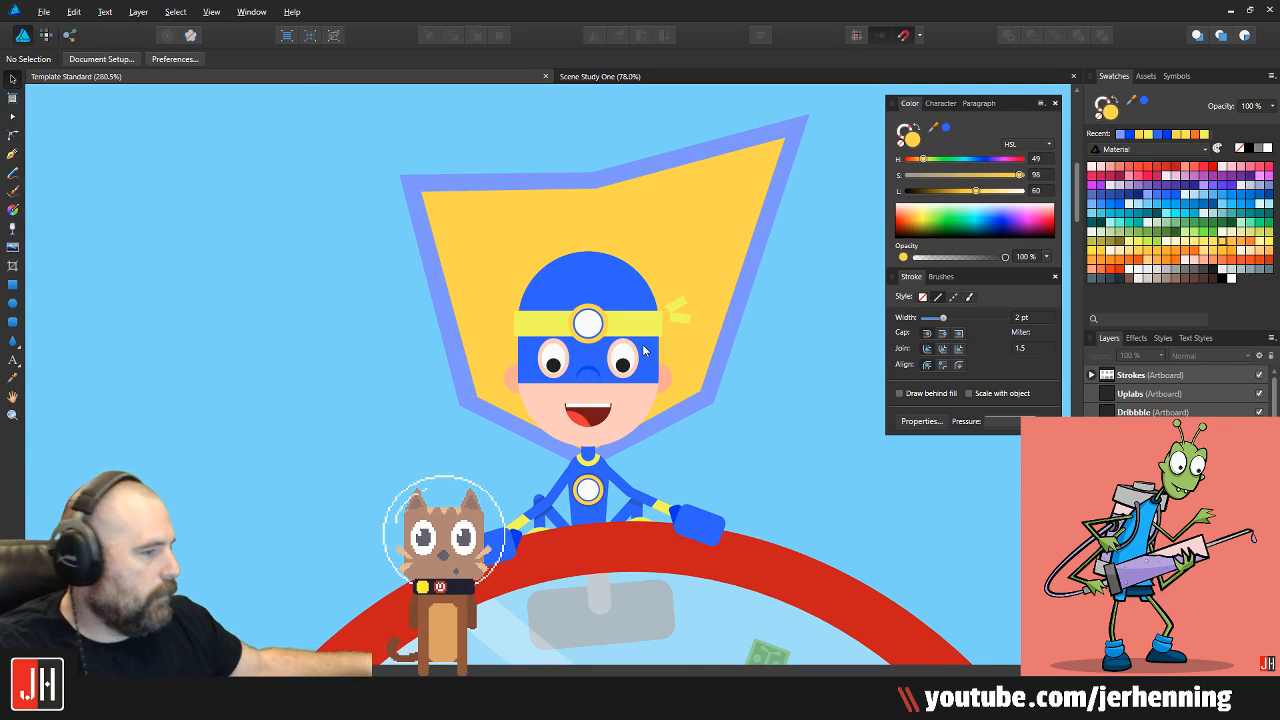
Recolour the cape's blue outer shape with the golden yellow sampled from its lining (HSL 49, 98, 60)
{"action": "scroll", "coordinate": [646, 386], "scroll_direction": "down", "scroll_amount": 3}
{"action": "scroll", "coordinate": [630, 420], "scroll_direction": "up", "scroll_amount": 5}
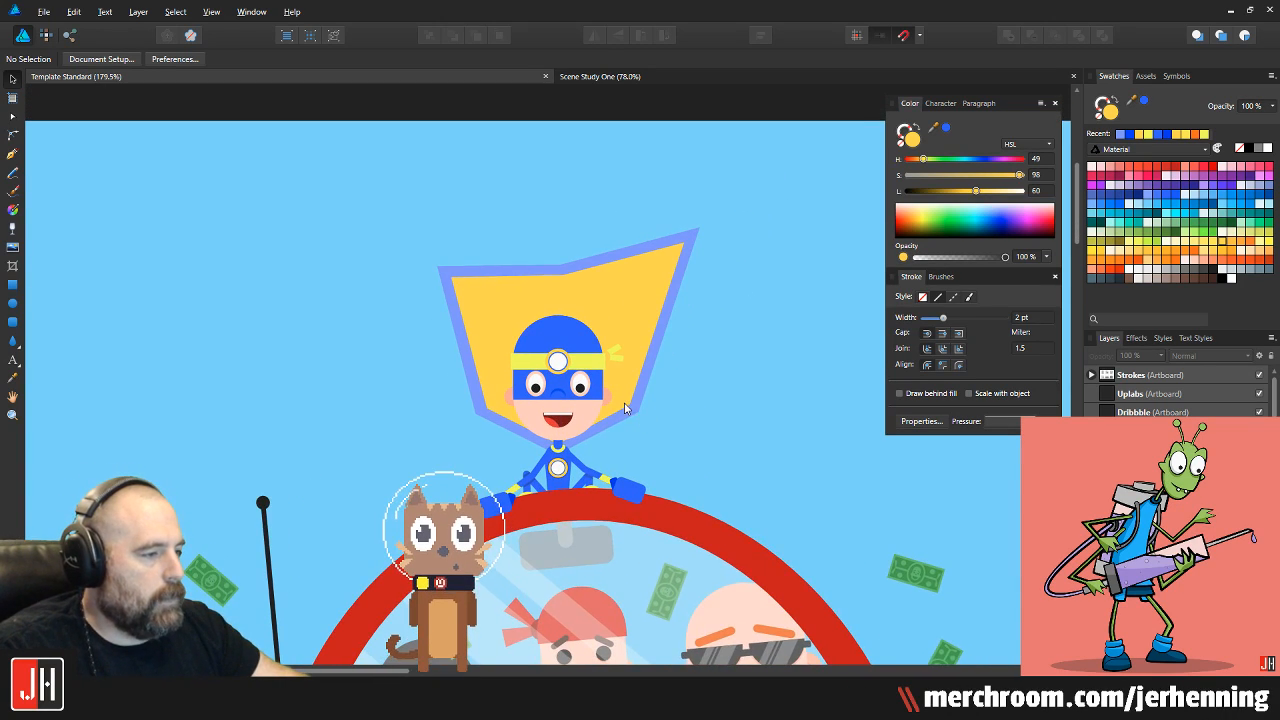
{"action": "left_click", "coordinate": [619, 433]}
{"action": "scroll", "coordinate": [677, 417], "scroll_direction": "down", "scroll_amount": 2}
{"action": "scroll", "coordinate": [606, 434], "scroll_direction": "up", "scroll_amount": 2}
{"action": "key", "text": "i"}
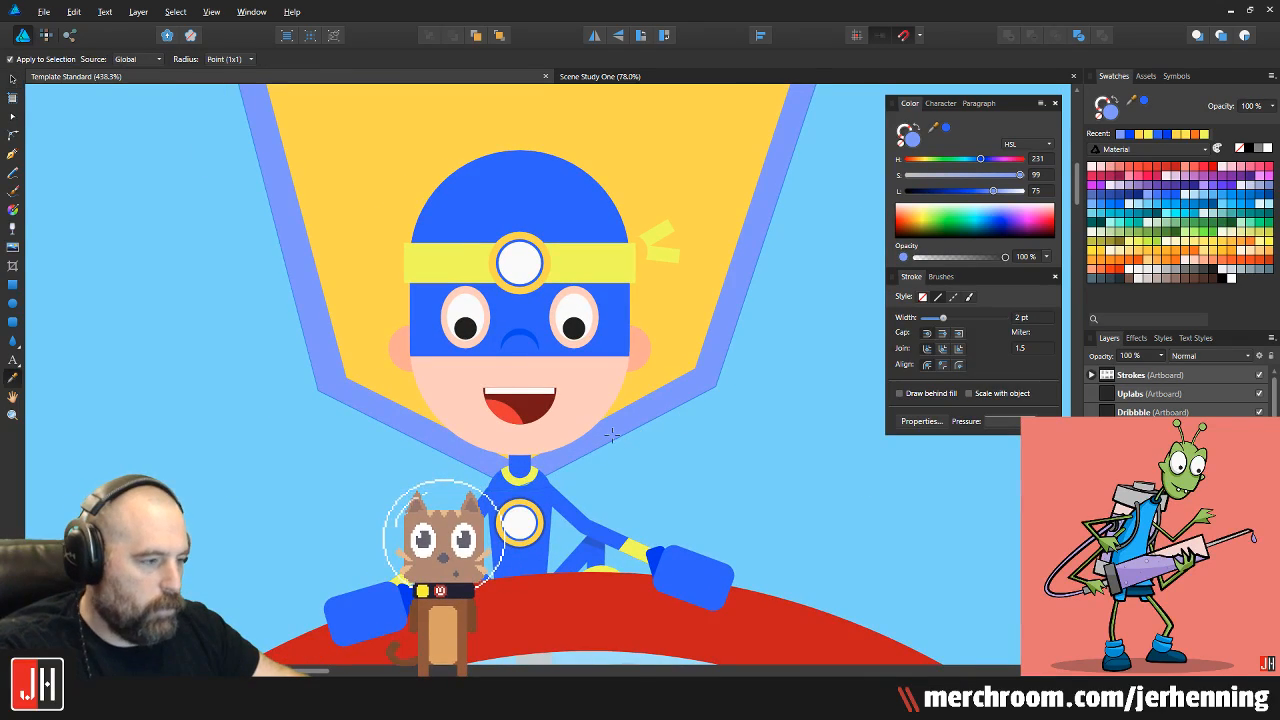
{"action": "key", "text": "v"}
{"action": "scroll", "coordinate": [535, 535], "scroll_direction": "up", "scroll_amount": 5}
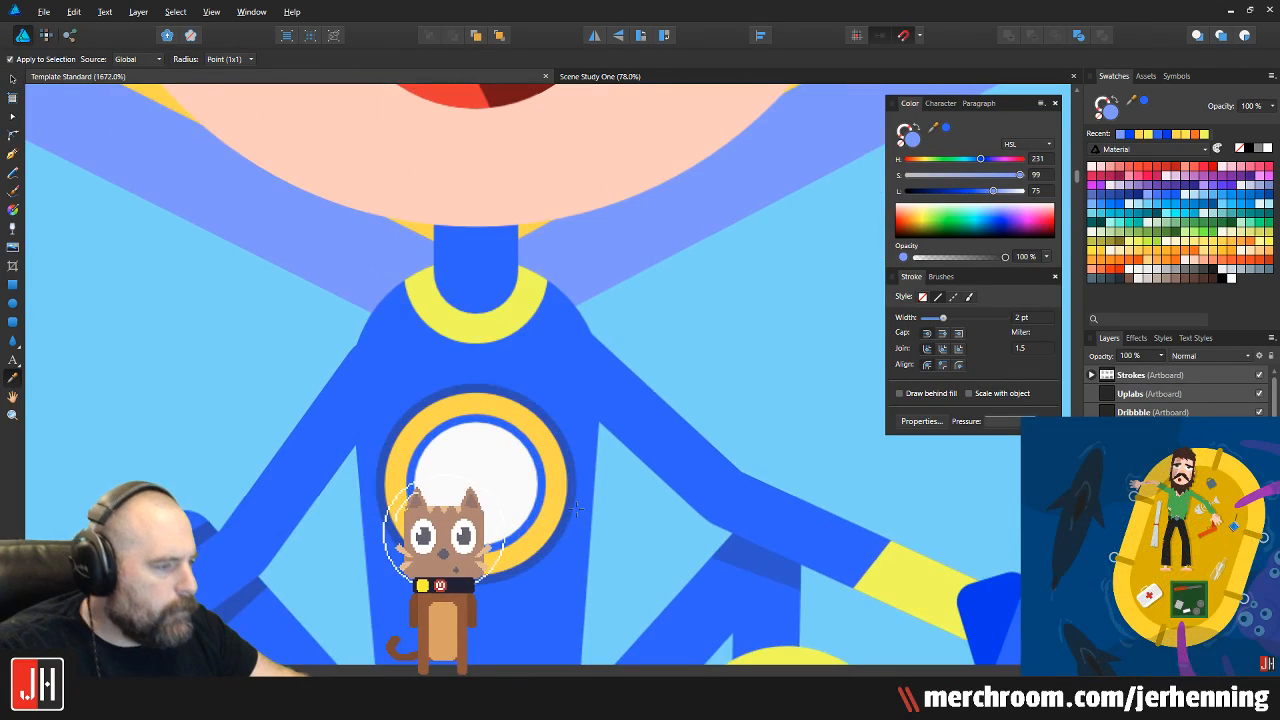
{"action": "scroll", "coordinate": [556, 461], "scroll_direction": "down", "scroll_amount": 6}
Fill the cape's inner lining with off-white (HSL 0, 0, 98)
{"action": "left_click", "coordinate": [677, 214]}
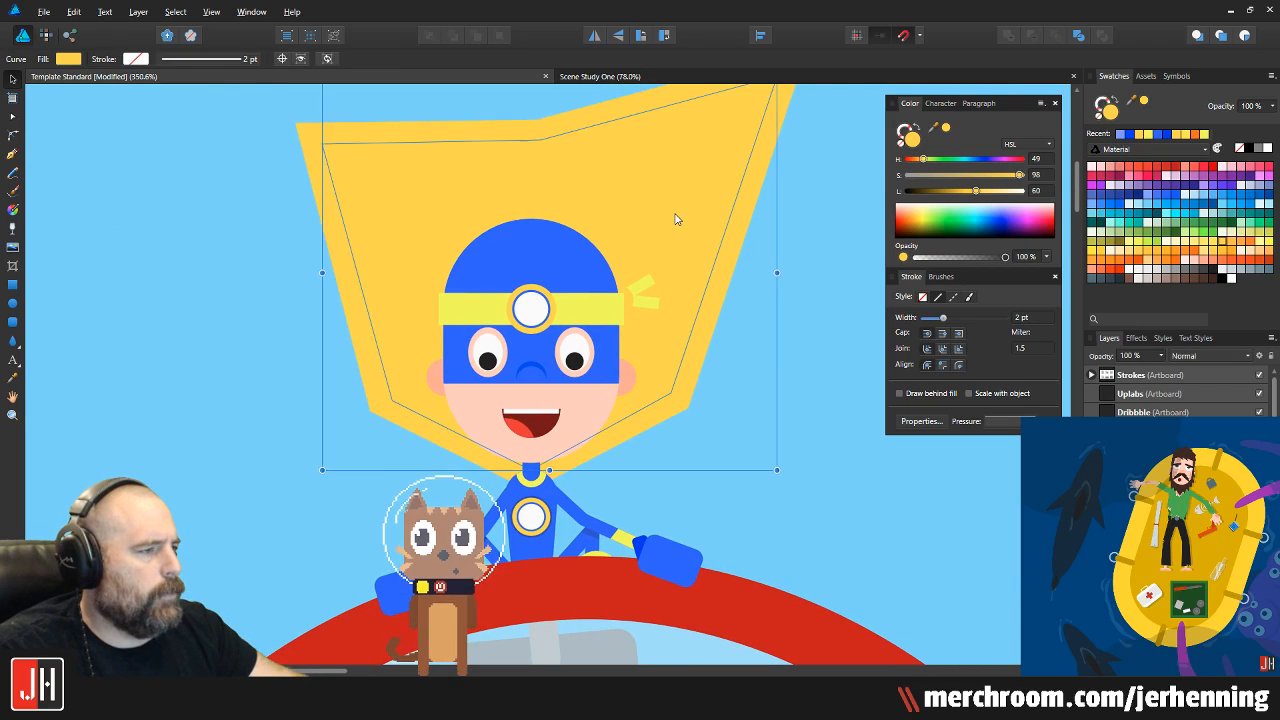
{"action": "left_click", "coordinate": [1133, 271]}
{"action": "left_click", "coordinate": [814, 423]}
{"action": "scroll", "coordinate": [666, 409], "scroll_direction": "down", "scroll_amount": 4}
{"action": "scroll", "coordinate": [640, 418], "scroll_direction": "down", "scroll_amount": 2}
{"action": "scroll", "coordinate": [640, 418], "scroll_direction": "up", "scroll_amount": 2}
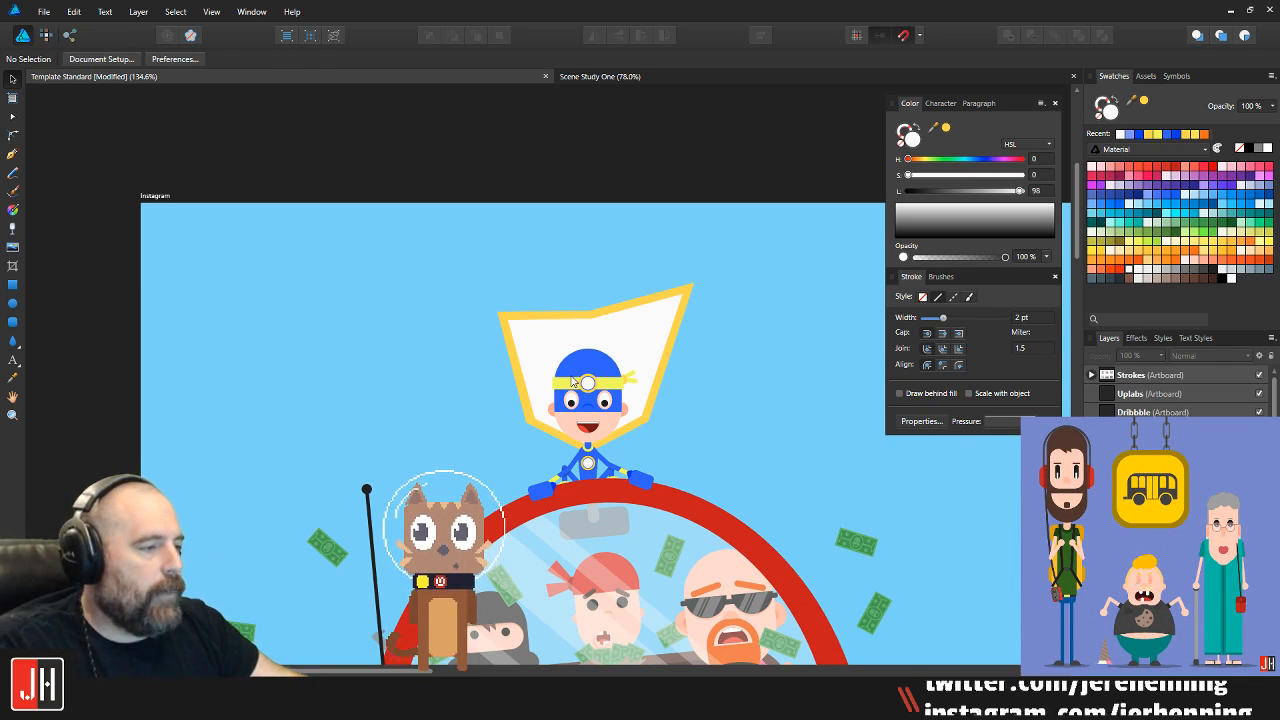
Move the golden-bordered white cape aside into the open sky, clear of the masked hero
{"action": "left_click", "coordinate": [645, 323]}
{"action": "left_click_drag", "start_coordinate": [645, 323], "coordinate": [879, 323]}
{"action": "left_click", "coordinate": [634, 334]}
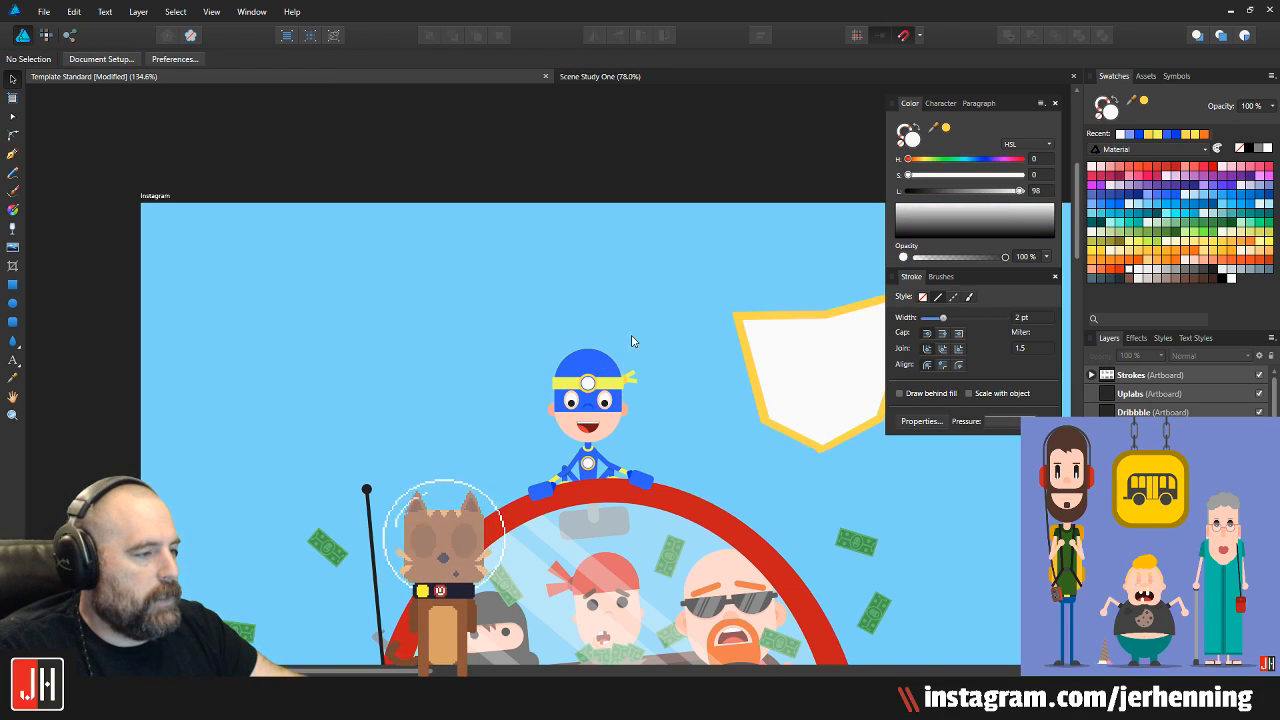
Draw a closed, six-cornered cape outline with the Pen tool from the hero's neck down over the windshield
{"action": "scroll", "coordinate": [645, 577], "scroll_direction": "up", "scroll_amount": 2}
{"action": "left_click", "coordinate": [12, 153]}
{"action": "scroll", "coordinate": [621, 285], "scroll_direction": "up", "scroll_amount": 2}
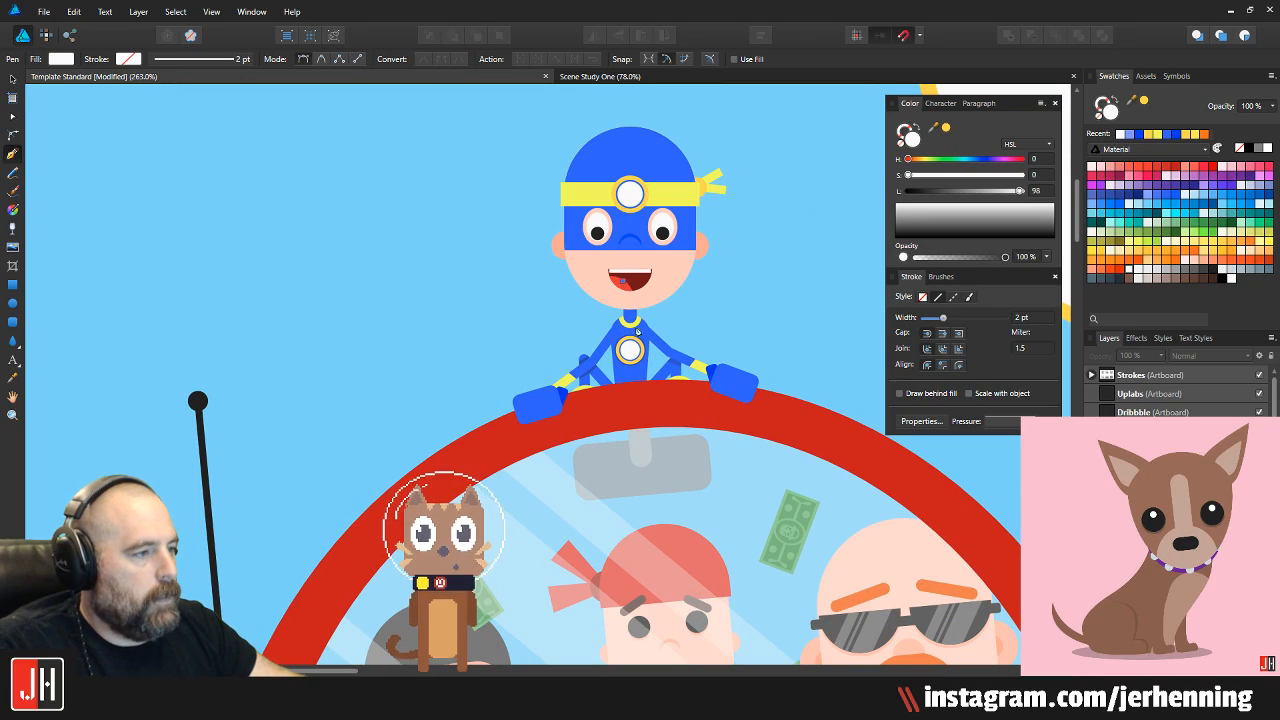
{"action": "left_click_drag", "start_coordinate": [630, 320], "coordinate": [489, 400]}
{"action": "left_click_drag", "start_coordinate": [385, 510], "coordinate": [574, 371]}
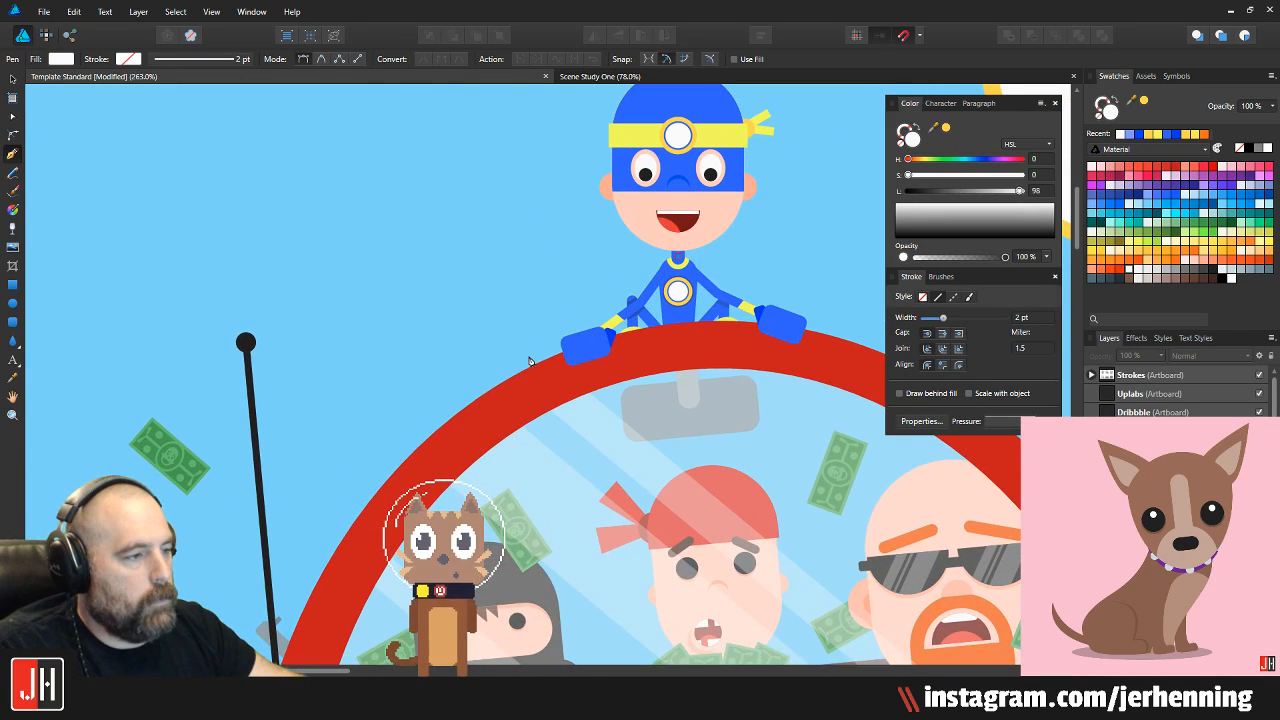
{"action": "left_click", "coordinate": [573, 311]}
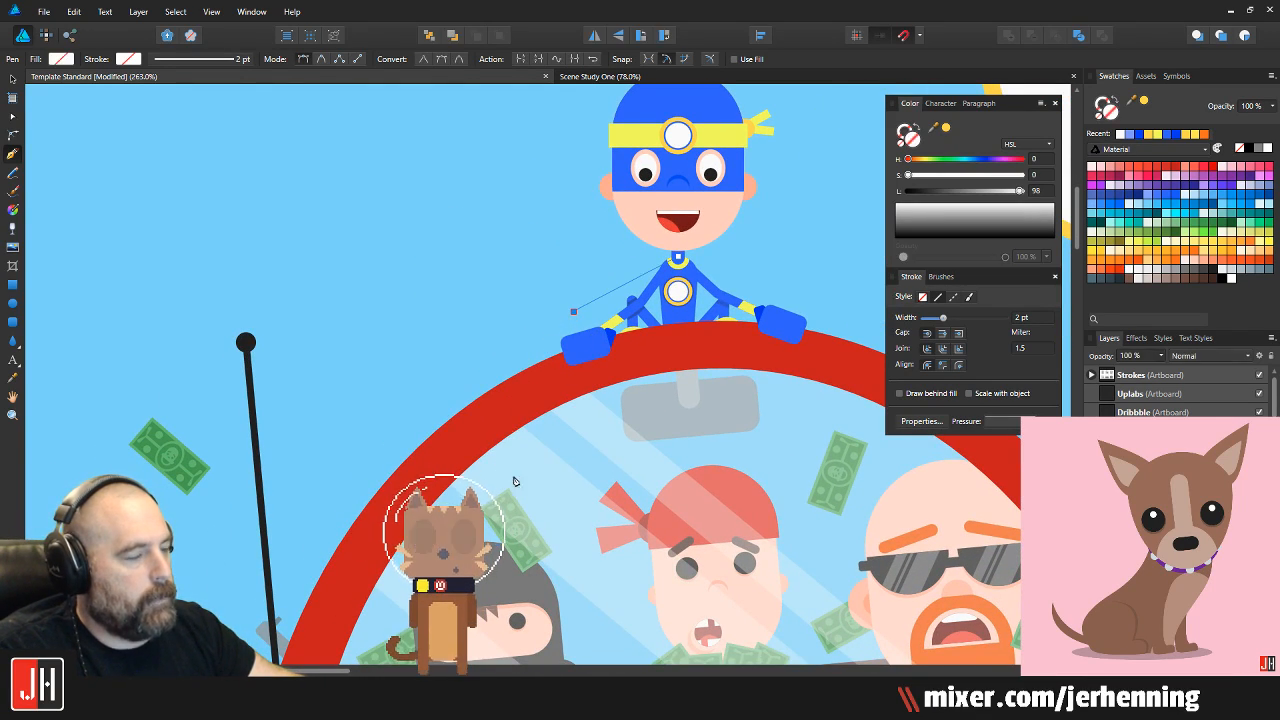
{"action": "mouse_move", "coordinate": [523, 505]}
{"action": "left_mouse_down"}
{"action": "mouse_move", "coordinate": [630, 610]}
{"action": "mouse_move", "coordinate": [530, 505]}
{"action": "left_mouse_up"}
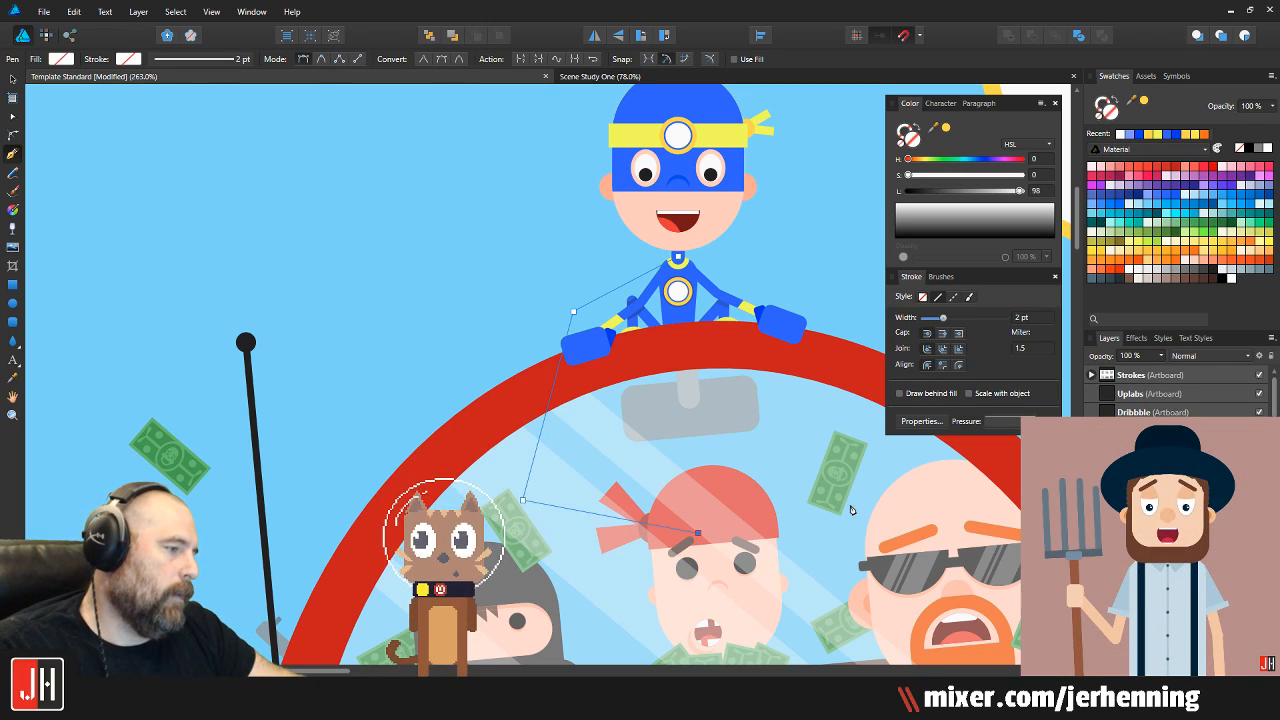
{"action": "left_click_drag", "start_coordinate": [848, 372], "coordinate": [737, 391]}
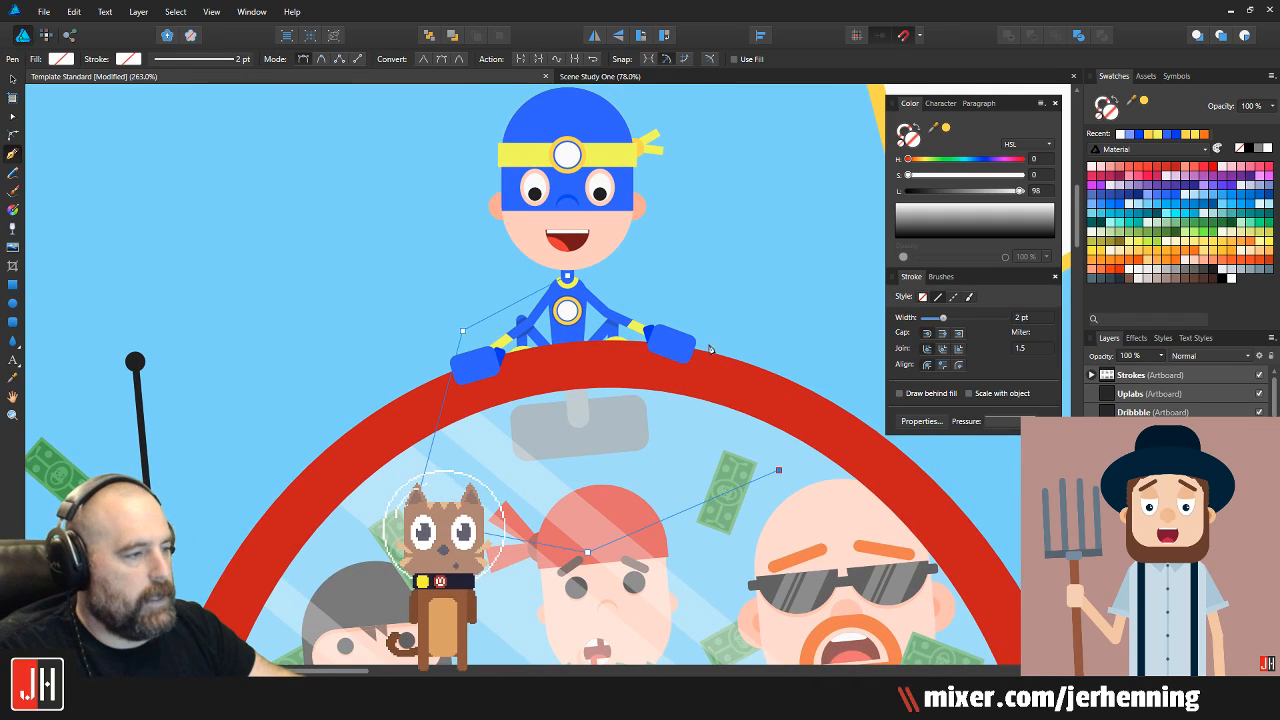
{"action": "left_click", "coordinate": [670, 301]}
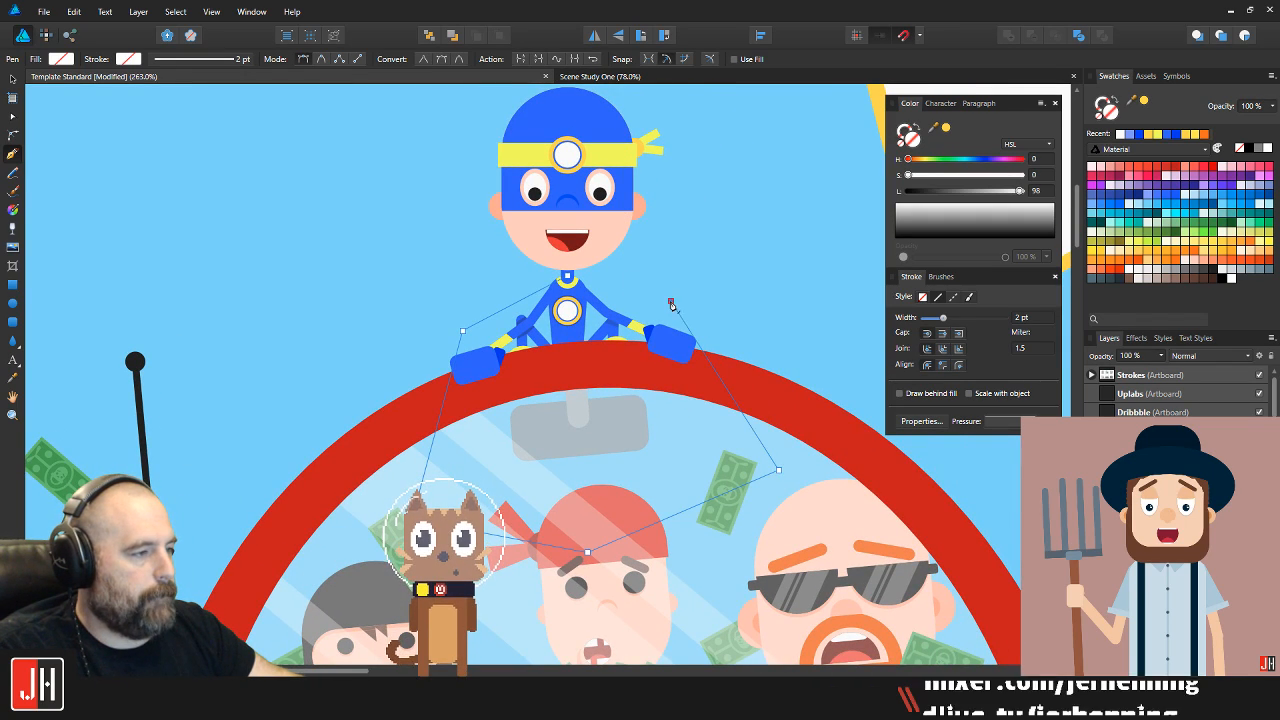
{"action": "left_click", "coordinate": [570, 279]}
Fill the new cape with the headband's yellow (HSL 65, 100, 63) and place it behind the hero and the car roof
{"action": "scroll", "coordinate": [600, 284], "scroll_direction": "down", "scroll_amount": 4}
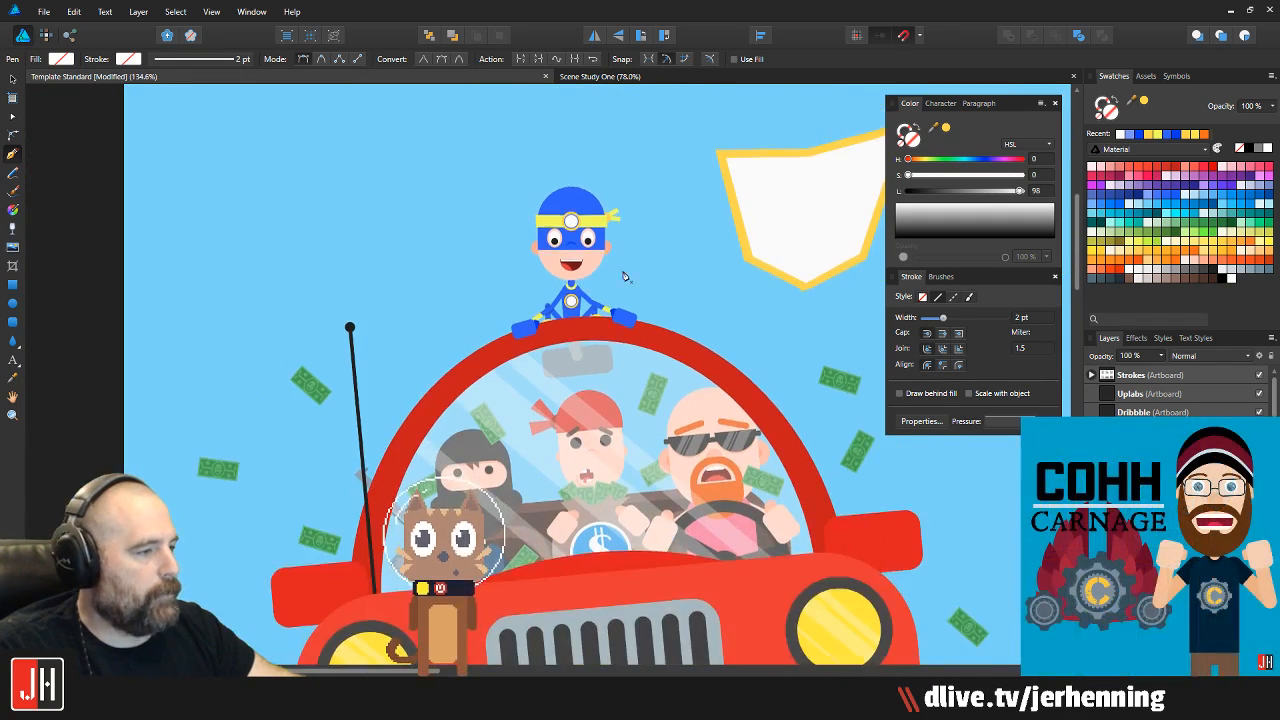
{"action": "key", "text": "i"}
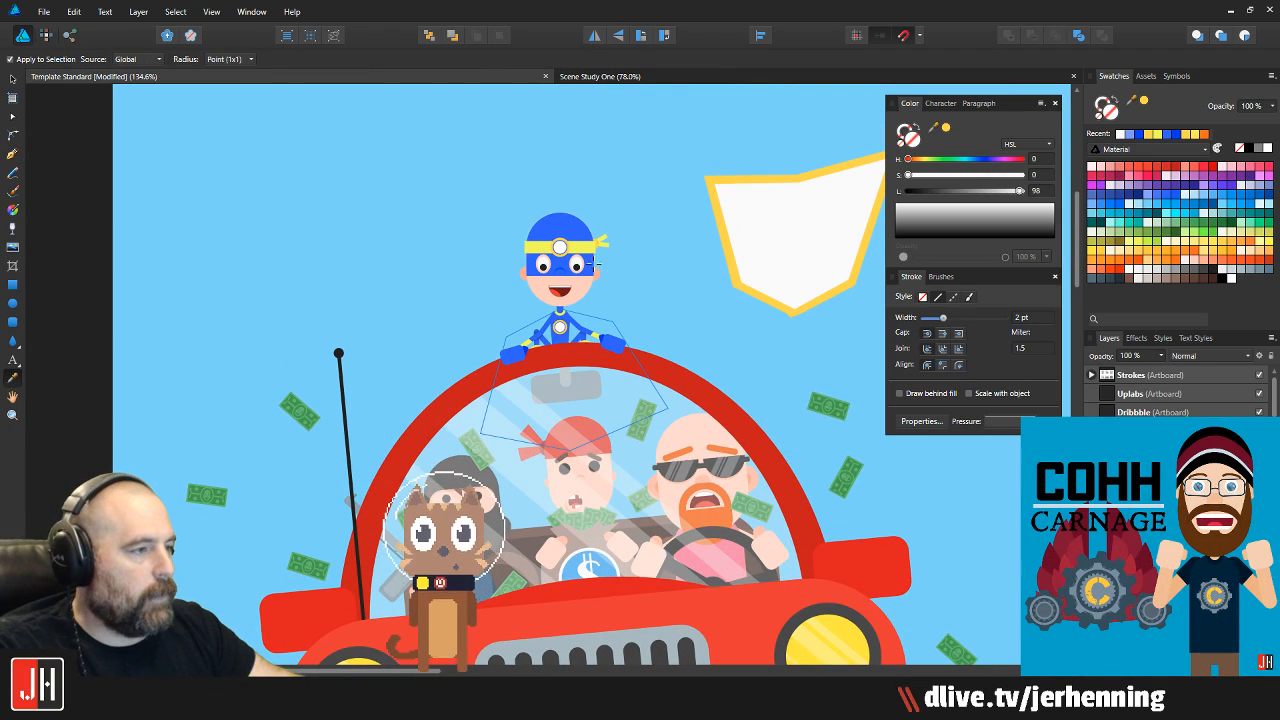
{"action": "left_click", "coordinate": [578, 254]}
{"action": "key", "text": "v"}
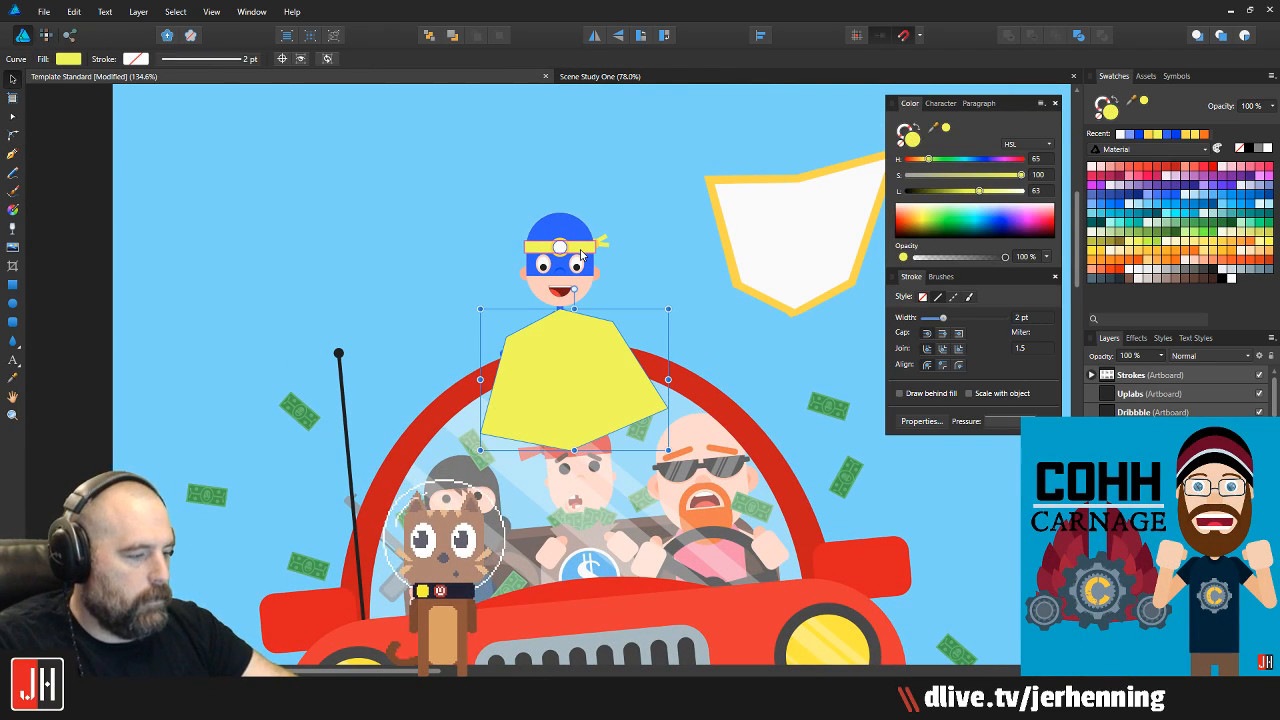
{"action": "left_click", "coordinate": [621, 251]}
Move the yellow cape's lower left corner node slightly outward and up over the windshield
{"action": "scroll", "coordinate": [585, 367], "scroll_direction": "up", "scroll_amount": 5}
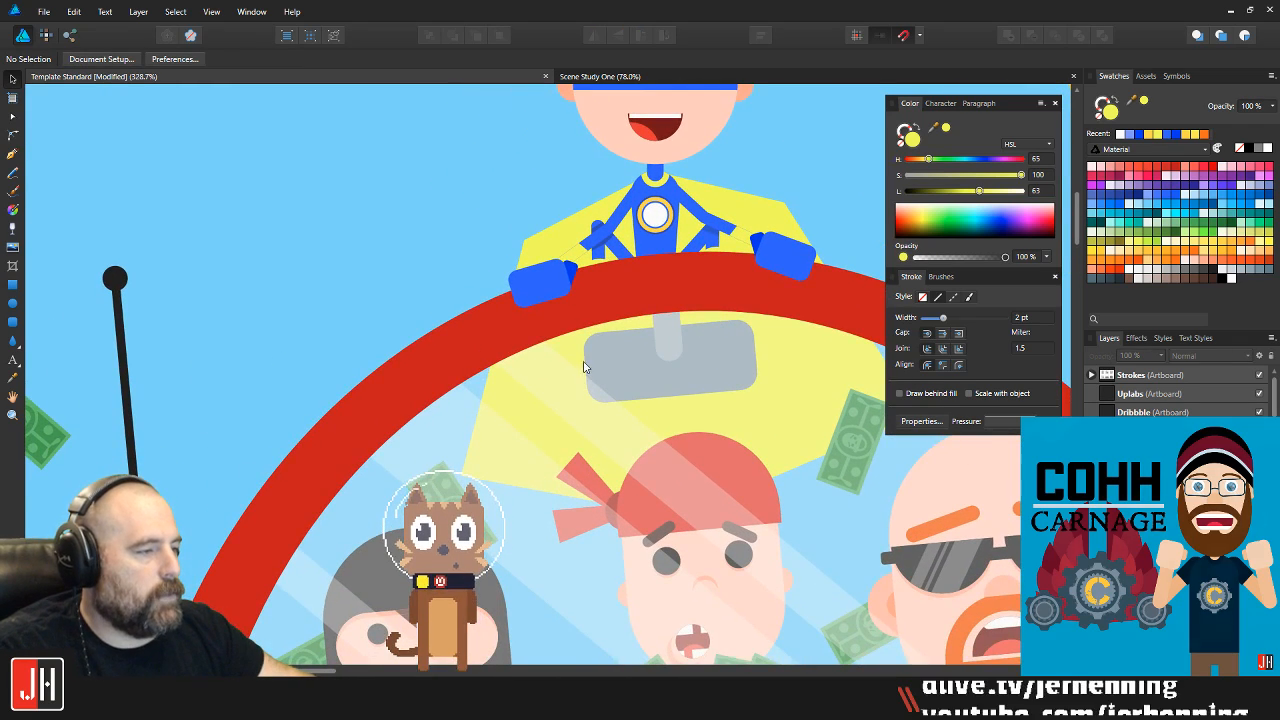
{"action": "left_click", "coordinate": [549, 244]}
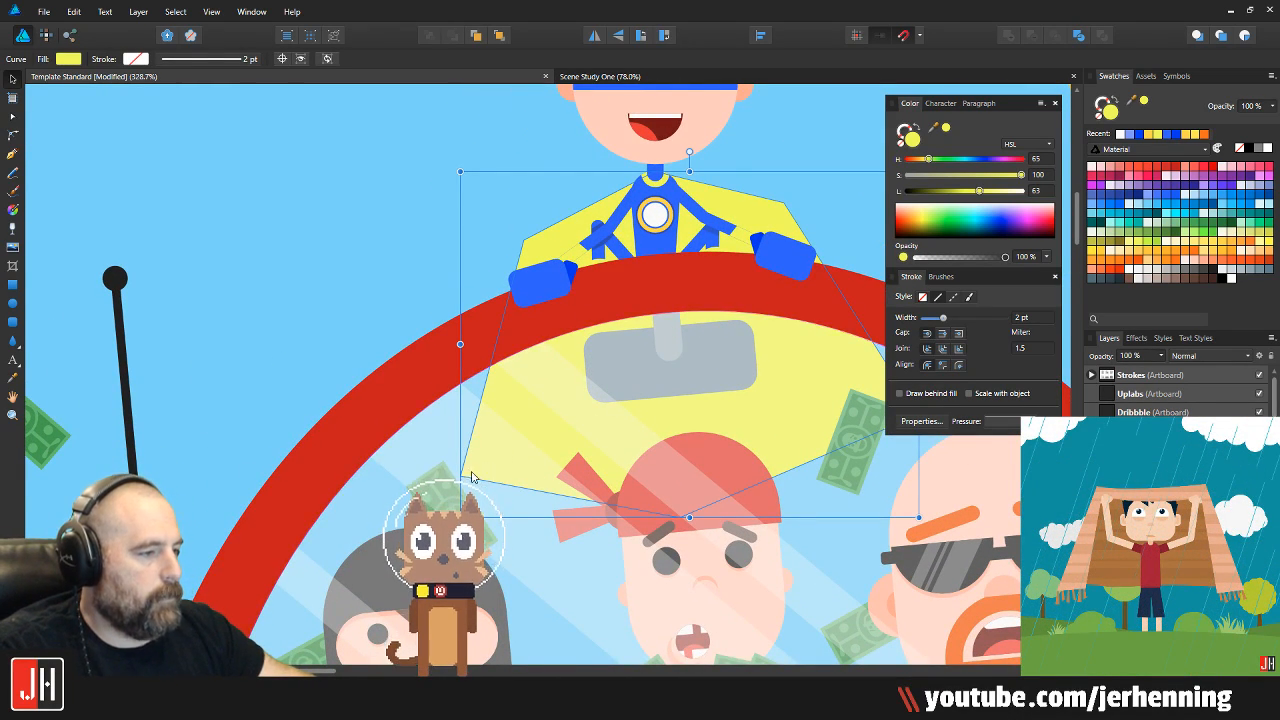
{"action": "key", "text": "a"}
{"action": "left_click_drag", "start_coordinate": [457, 465], "coordinate": [449, 455]}
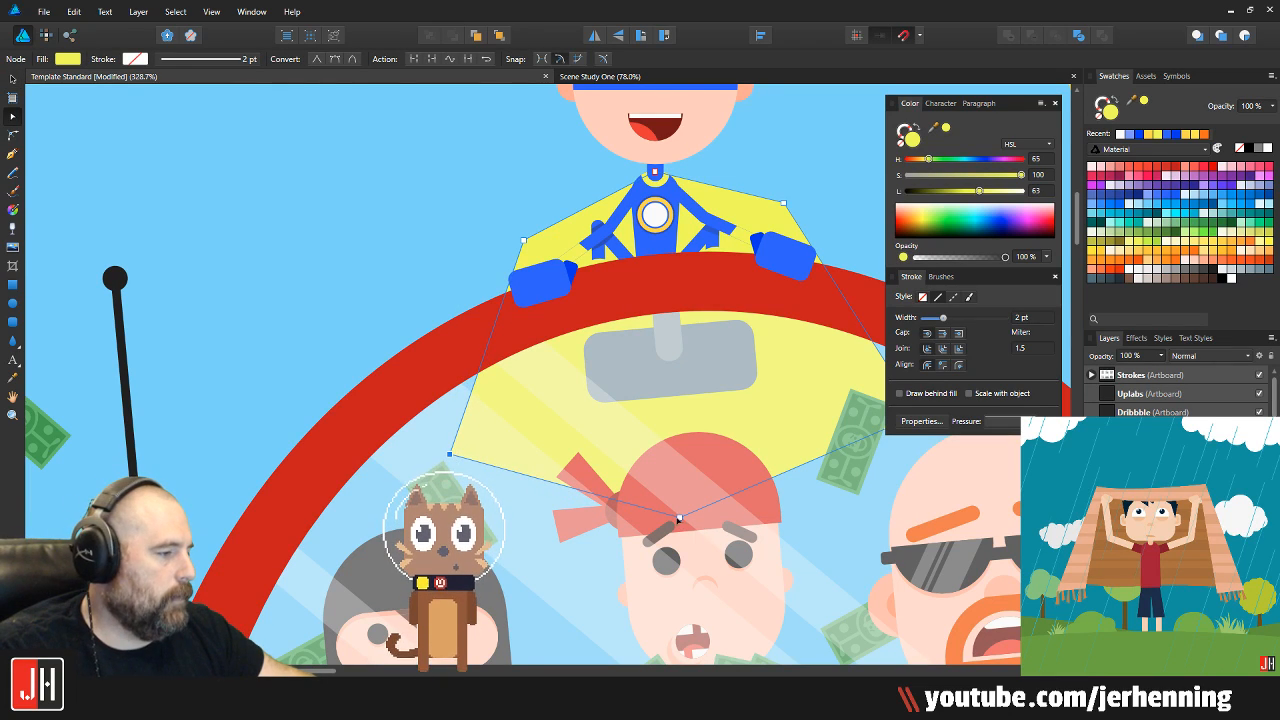
Reshape the yellow cape's lower edge by moving its bottom middle corner up and rightward and its lower right corner slightly down
{"action": "left_click_drag", "start_coordinate": [679, 518], "coordinate": [660, 481]}
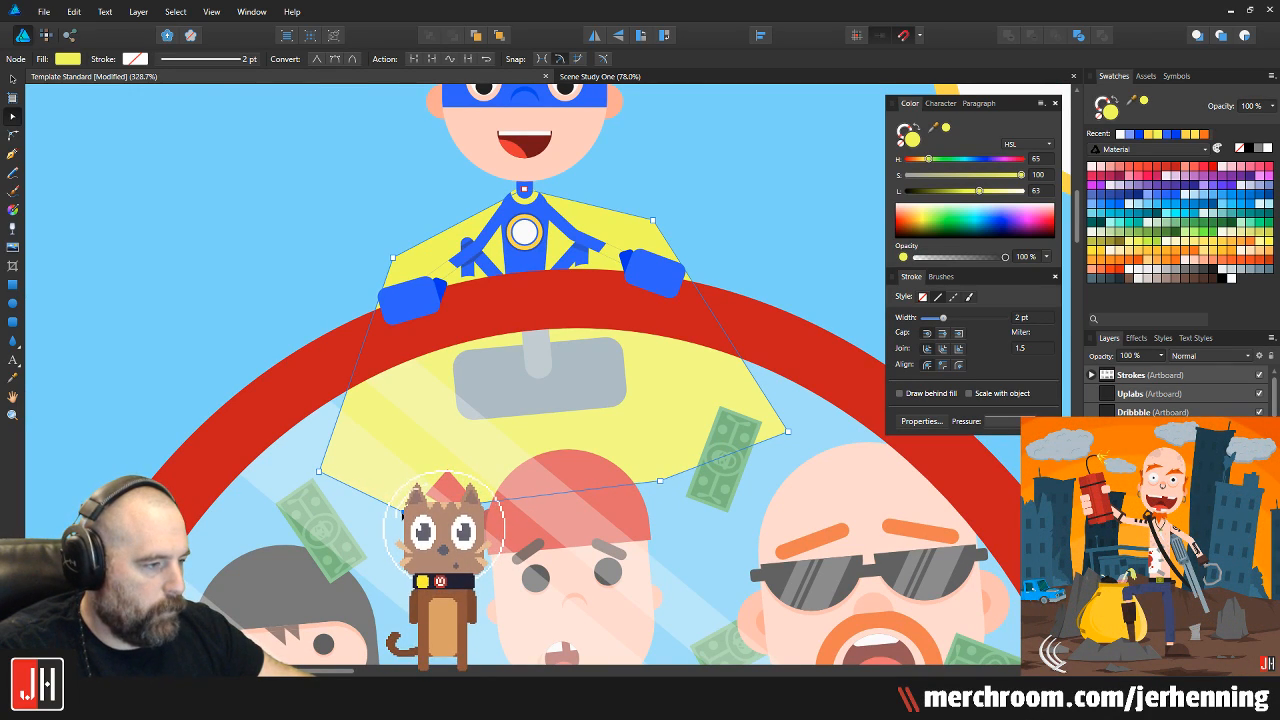
{"action": "left_click_drag", "start_coordinate": [787, 432], "coordinate": [787, 448]}
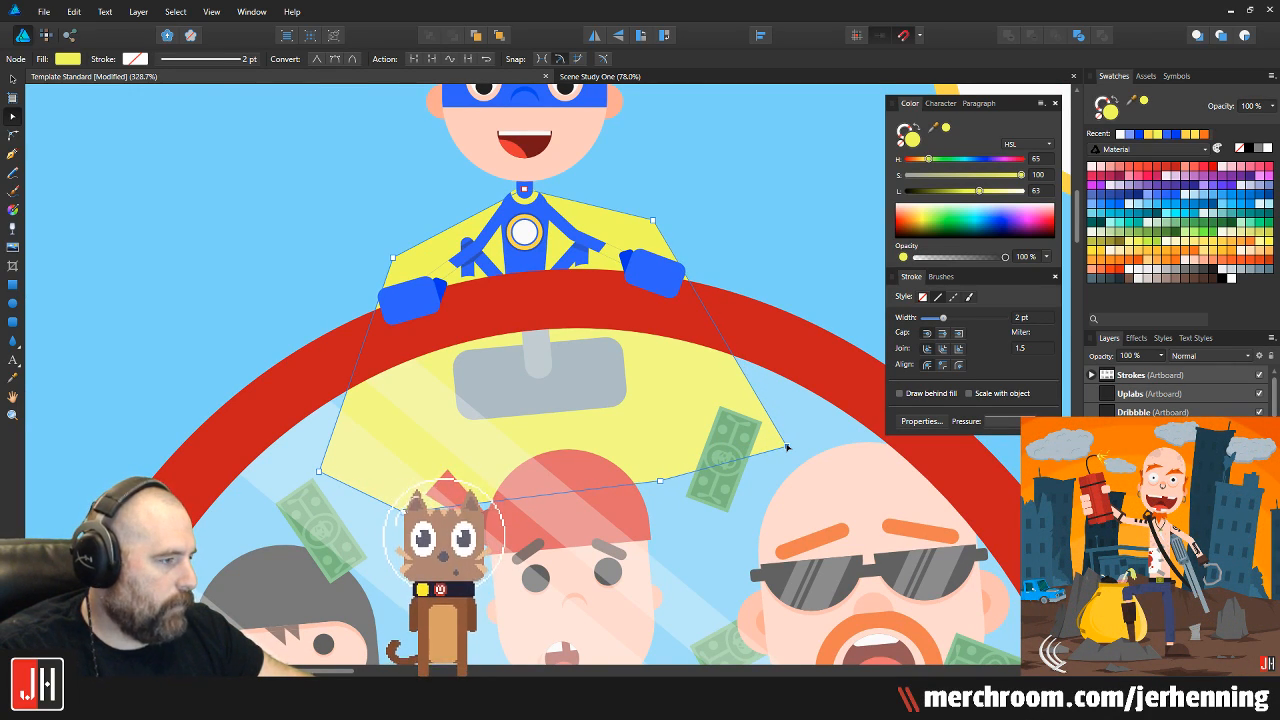
{"action": "key", "text": "v"}
{"action": "left_click", "coordinate": [774, 237]}
{"action": "scroll", "coordinate": [627, 311], "scroll_direction": "down", "scroll_amount": 4}
{"action": "scroll", "coordinate": [463, 328], "scroll_direction": "up", "scroll_amount": 2}
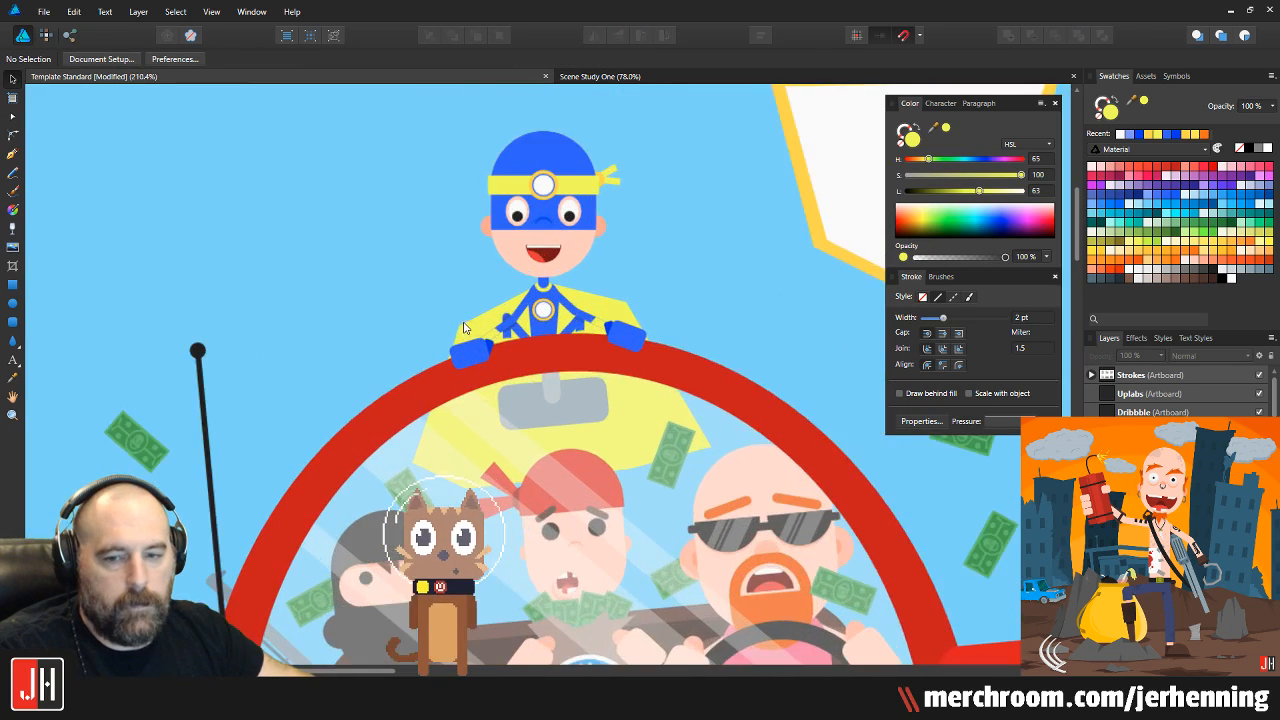
Move the cape's two shoulder corners inward toward the superhero's neck to narrow the top of the cape
{"action": "scroll", "coordinate": [466, 310], "scroll_direction": "up", "scroll_amount": 5}
{"action": "key", "text": "a"}
{"action": "left_click", "coordinate": [460, 374]}
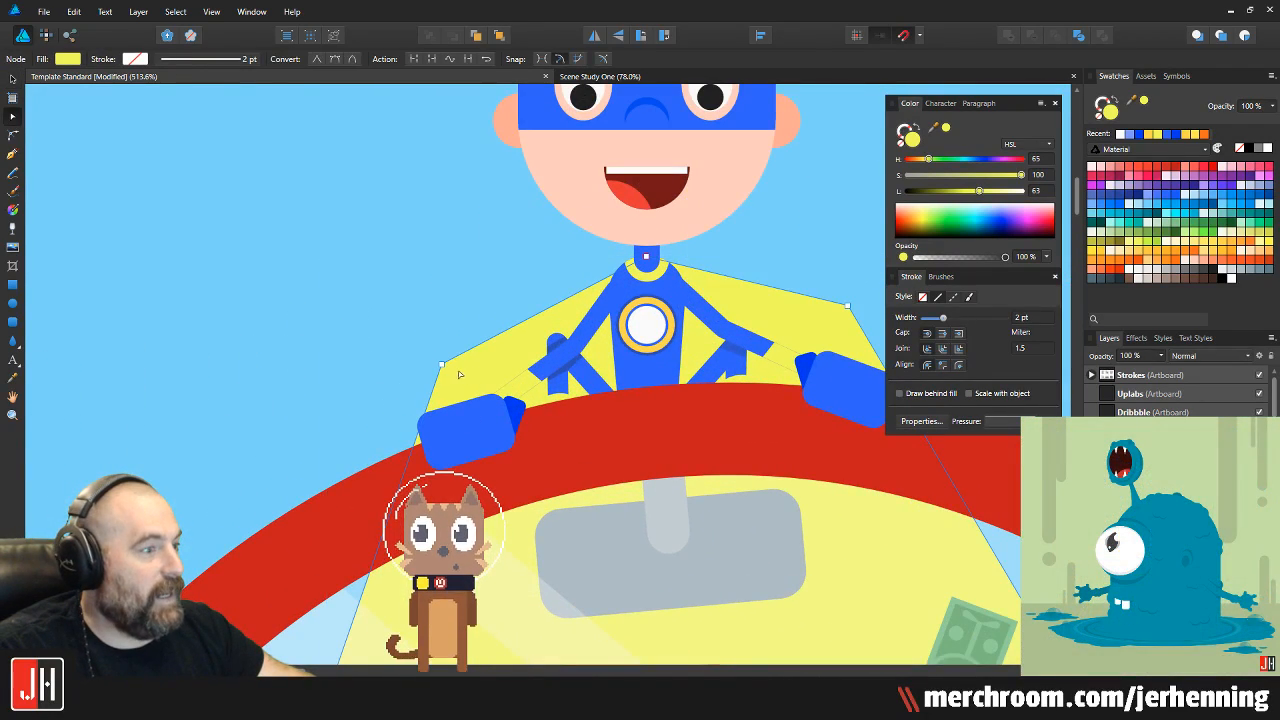
{"action": "left_click_drag", "start_coordinate": [444, 366], "coordinate": [392, 352]}
{"action": "left_click_drag", "start_coordinate": [760, 314], "coordinate": [748, 325]}
{"action": "key", "text": "v"}
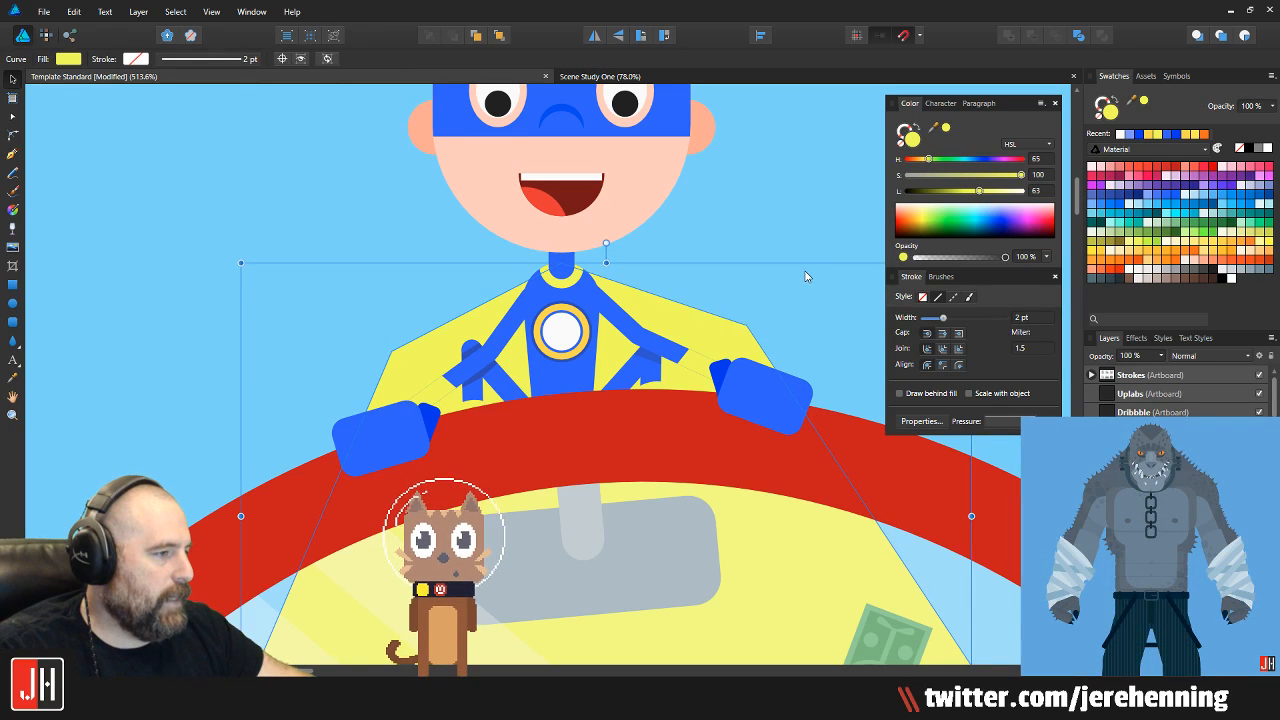
{"action": "left_click", "coordinate": [807, 276]}
Delete the leftover white shape with the gold border in the sky beside the superhero
{"action": "scroll", "coordinate": [766, 310], "scroll_direction": "down", "scroll_amount": 9}
{"action": "left_click_drag", "start_coordinate": [882, 252], "coordinate": [805, 273]}
{"action": "left_click", "coordinate": [805, 273]}
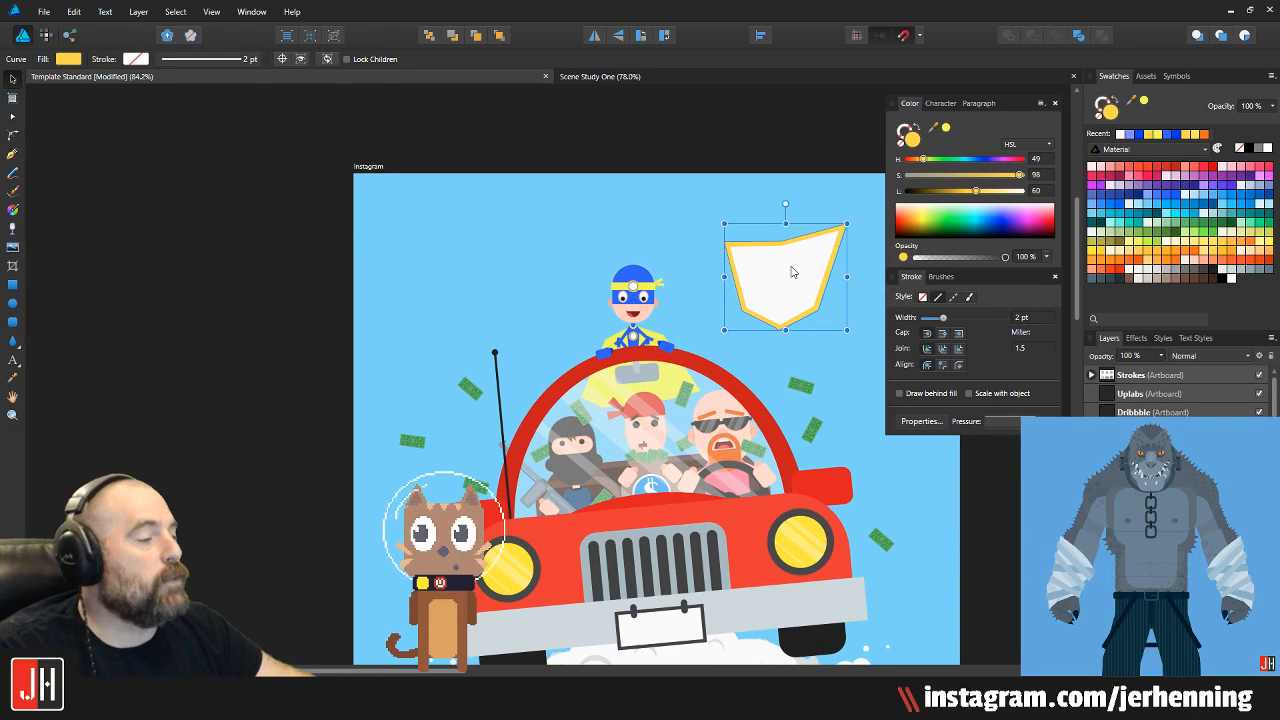
{"action": "key", "text": "Delete"}
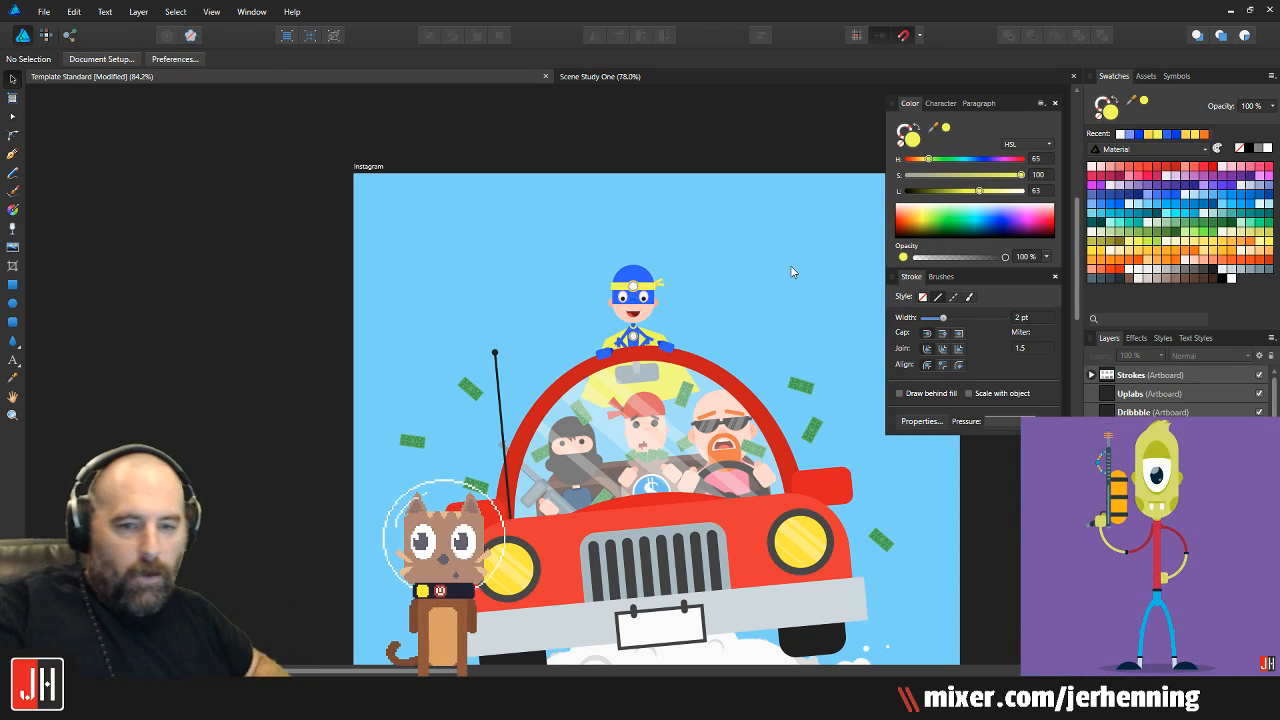
Raise both shoulder corners of the yellow cape and bring them closer to the superhero's neck
{"action": "scroll", "coordinate": [628, 366], "scroll_direction": "up", "scroll_amount": 6}
{"action": "left_click", "coordinate": [750, 307]}
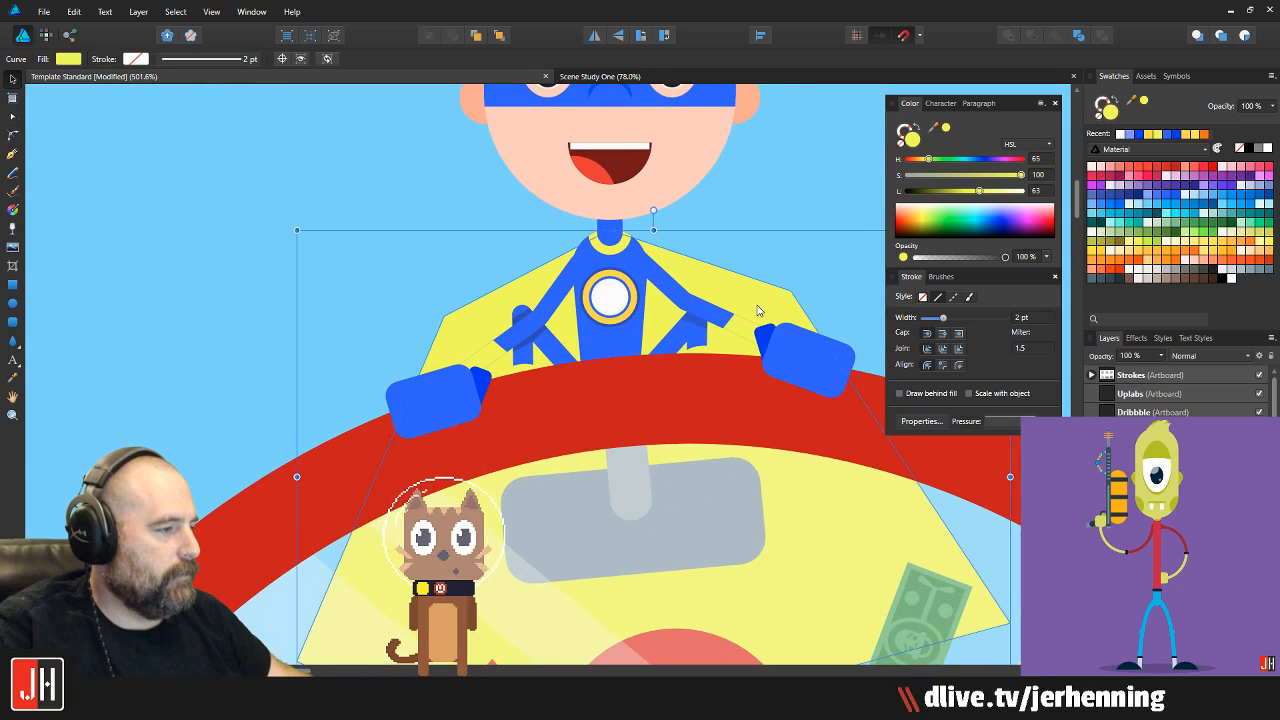
{"action": "key", "text": "a"}
{"action": "left_click_drag", "start_coordinate": [743, 330], "coordinate": [707, 307]}
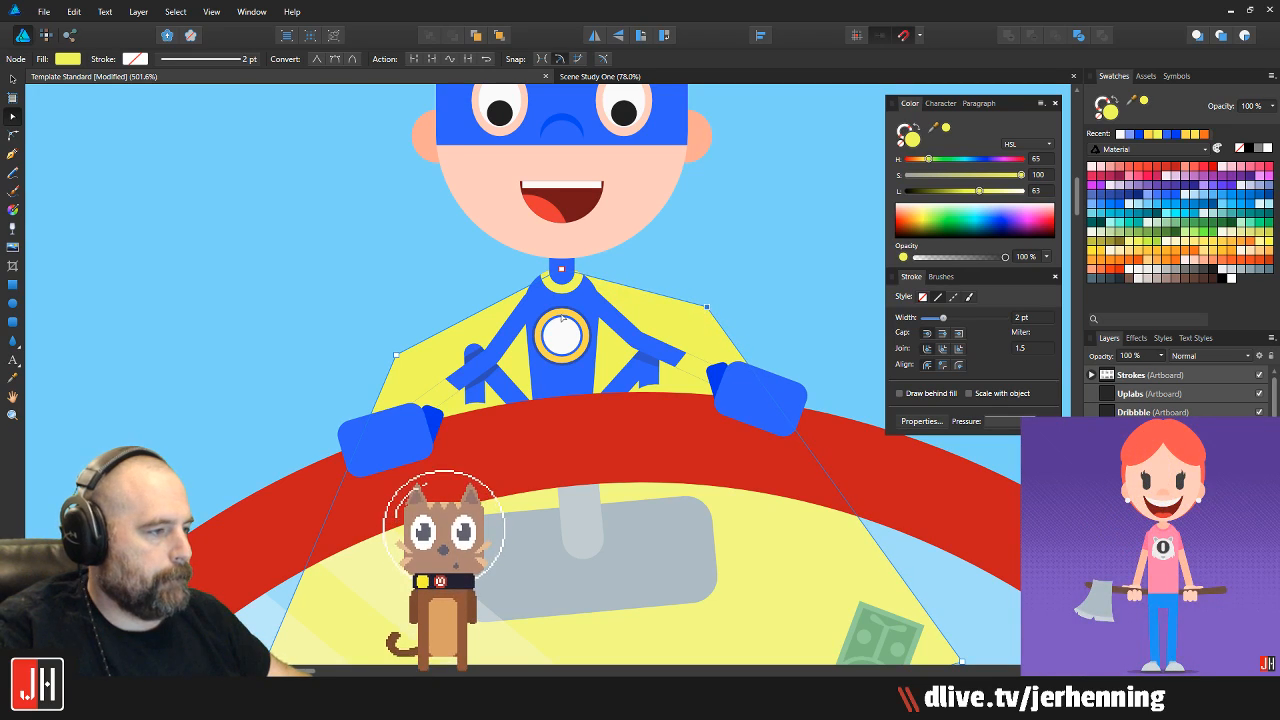
{"action": "left_click_drag", "start_coordinate": [396, 357], "coordinate": [418, 325]}
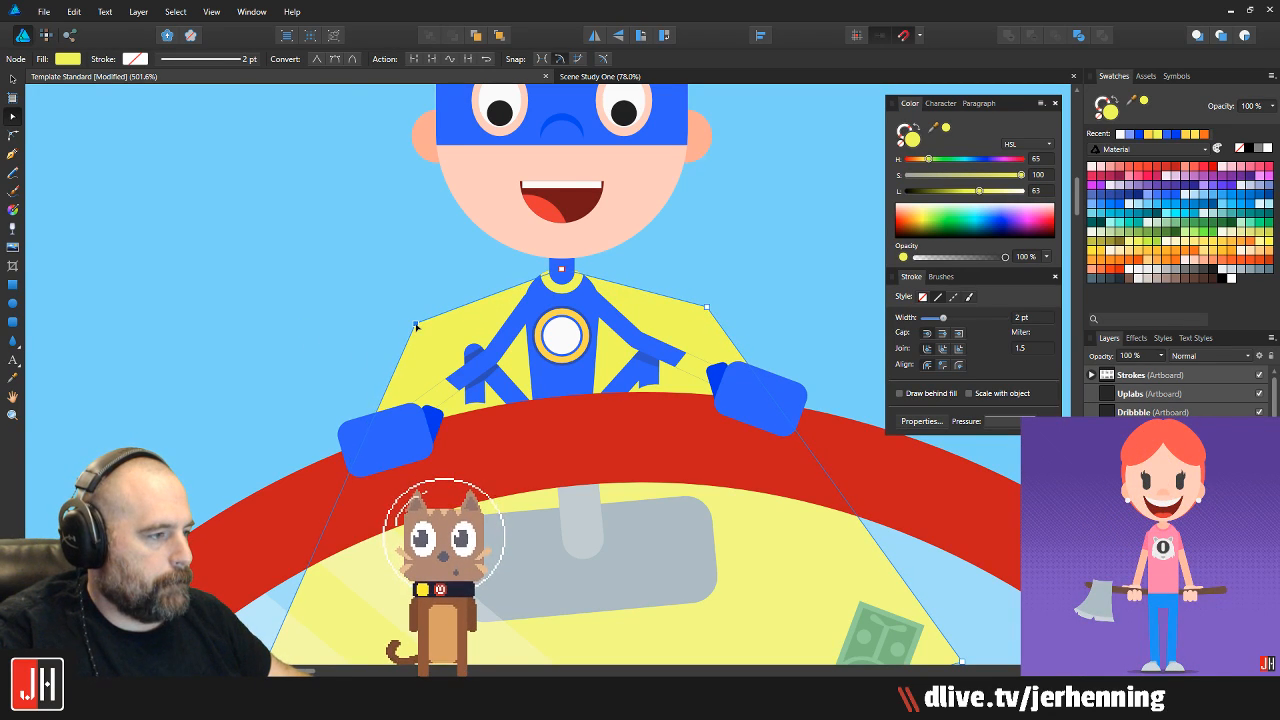
{"action": "key", "text": "v"}
{"action": "left_click", "coordinate": [423, 269]}
{"action": "scroll", "coordinate": [425, 278], "scroll_direction": "down", "scroll_amount": 4}
{"action": "scroll", "coordinate": [426, 282], "scroll_direction": "down", "scroll_amount": 2}
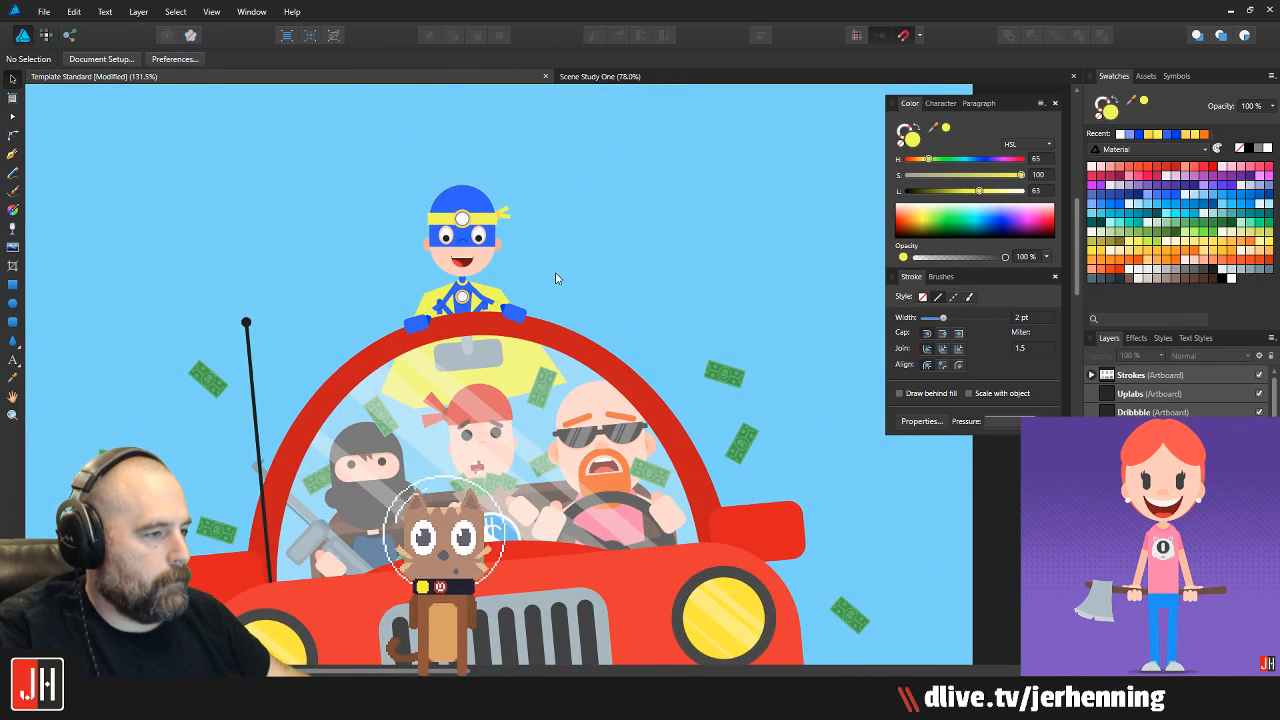
Pull the cape's lower right corner up and inward and nudge its lower left corner up, leaving the cape deselected
{"action": "scroll", "coordinate": [630, 368], "scroll_direction": "up", "scroll_amount": 4}
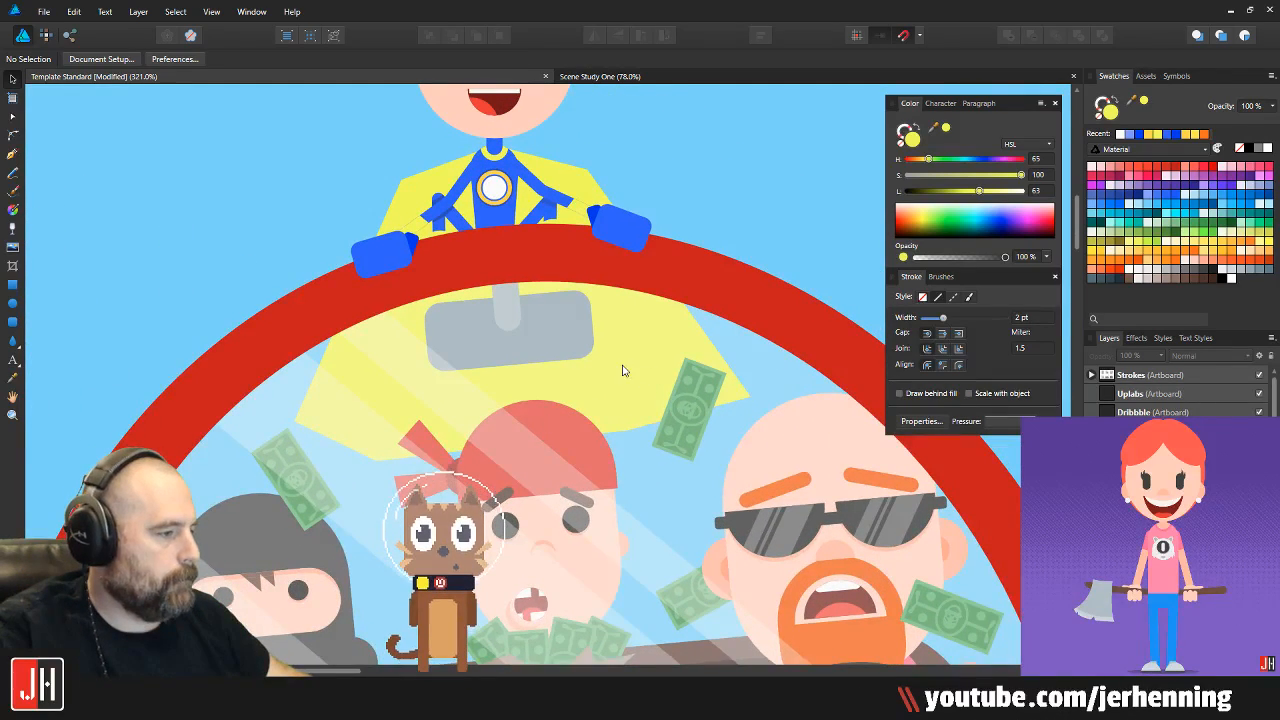
{"action": "left_click", "coordinate": [631, 370]}
{"action": "key", "text": "a"}
{"action": "left_click_drag", "start_coordinate": [750, 397], "coordinate": [727, 360]}
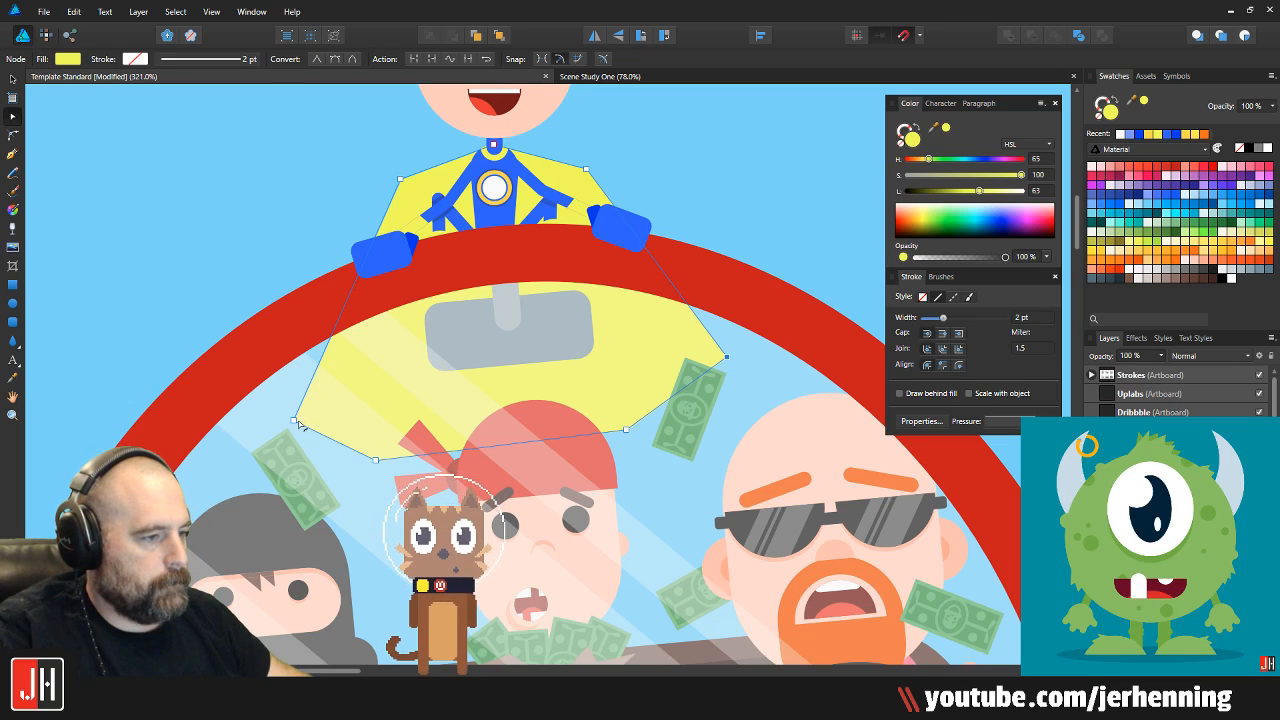
{"action": "left_click_drag", "start_coordinate": [295, 422], "coordinate": [294, 415]}
{"action": "key", "text": "v"}
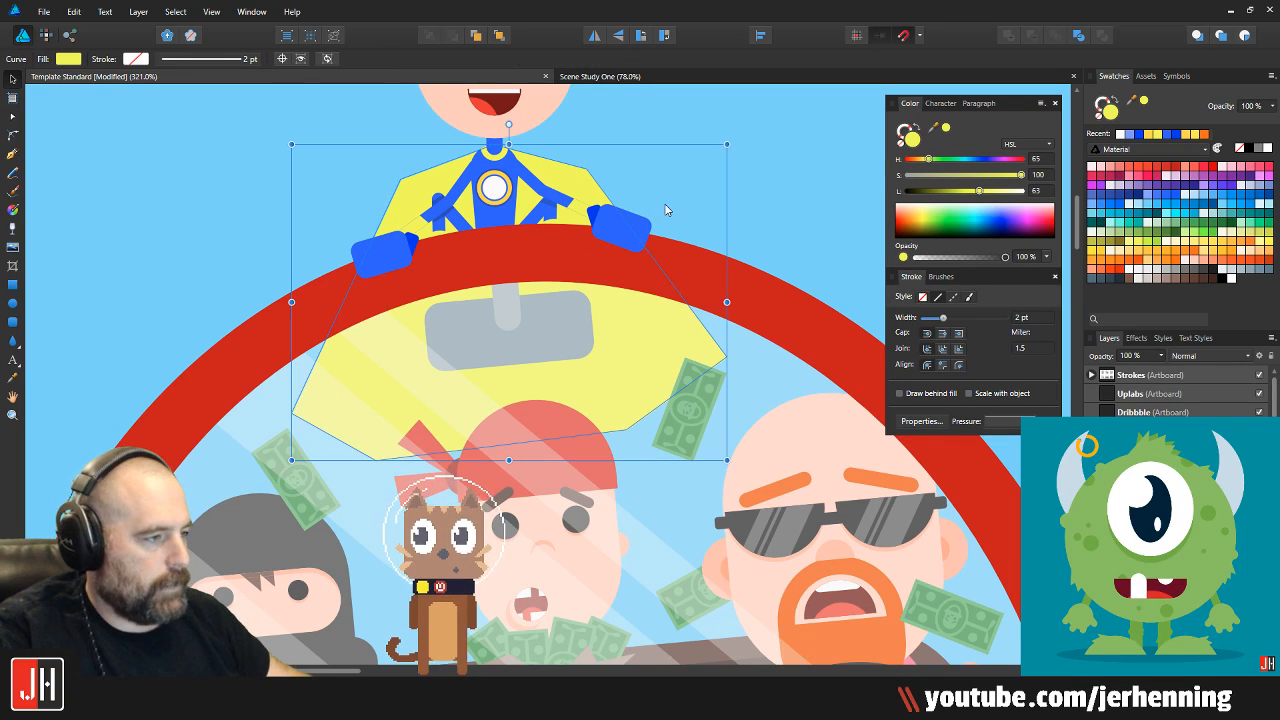
{"action": "key", "text": "ctrl+d"}
{"action": "key", "text": "ctrl+0"}
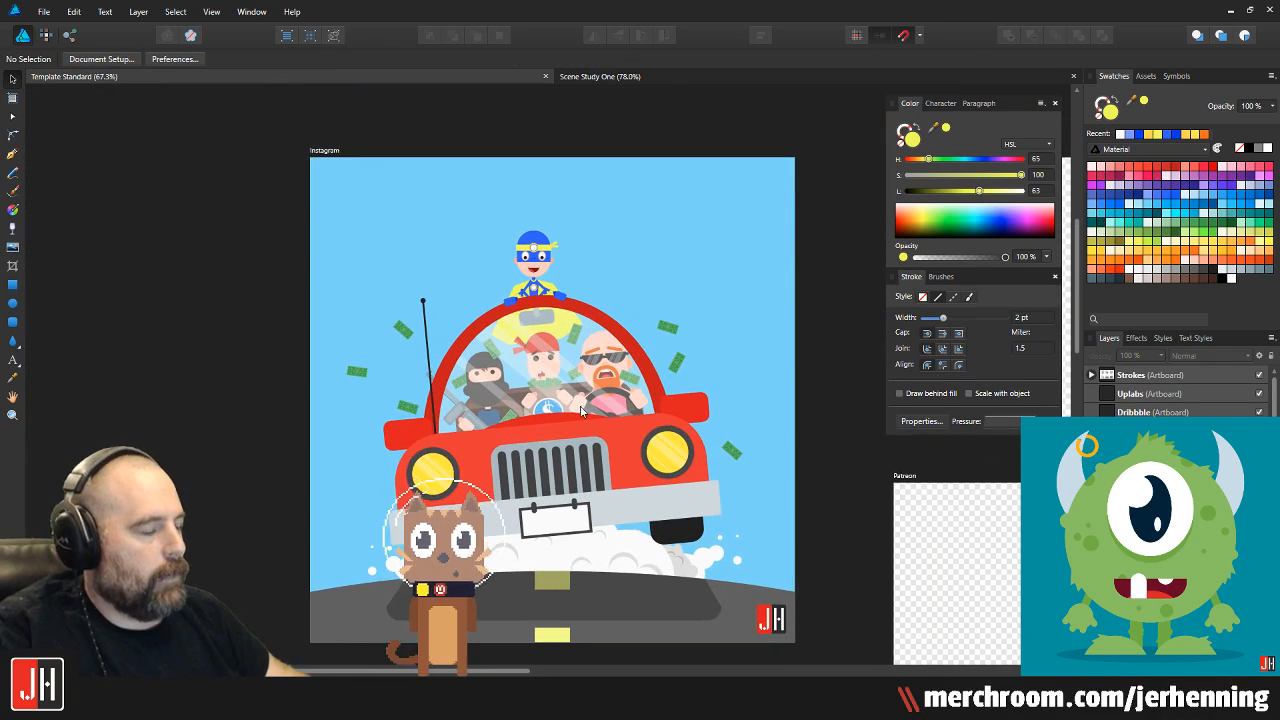
Draw a closed, straight-edged shape with the Pen tool just inside the cape's outline, following its corners from the neck around
{"action": "scroll", "coordinate": [580, 408], "scroll_direction": "up", "scroll_amount": 1}
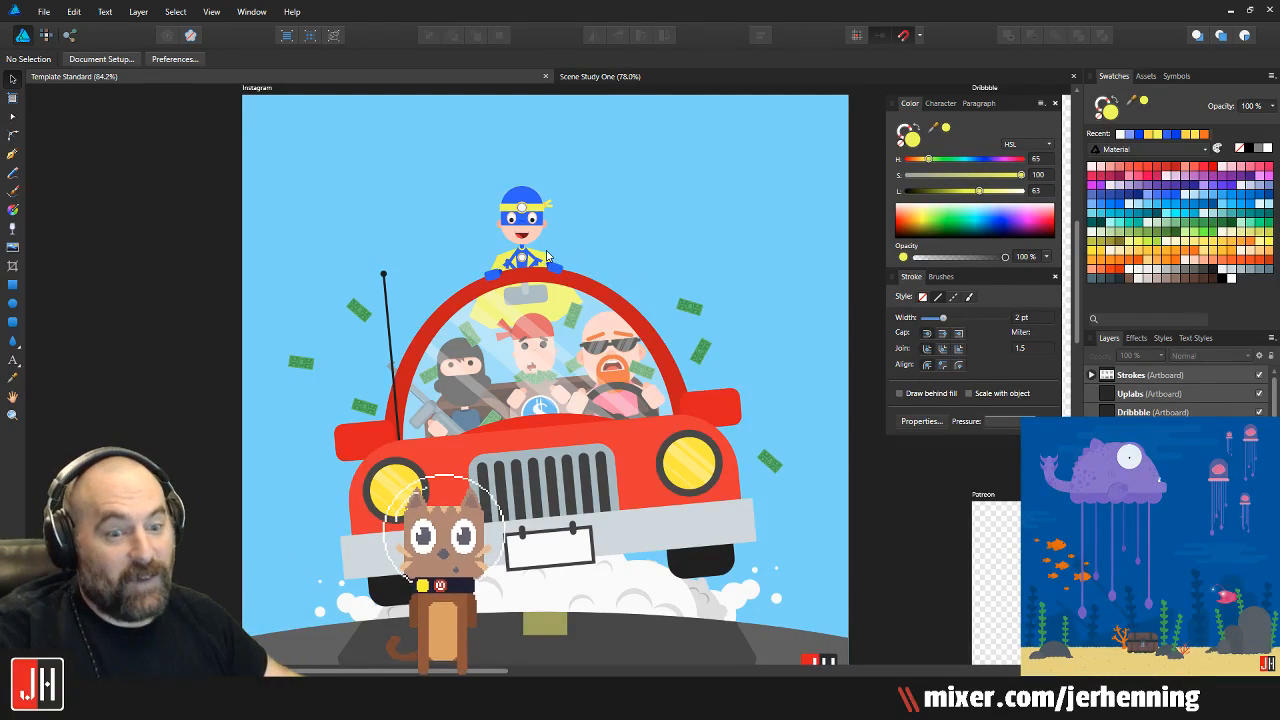
{"action": "scroll", "coordinate": [579, 261], "scroll_direction": "up", "scroll_amount": 5}
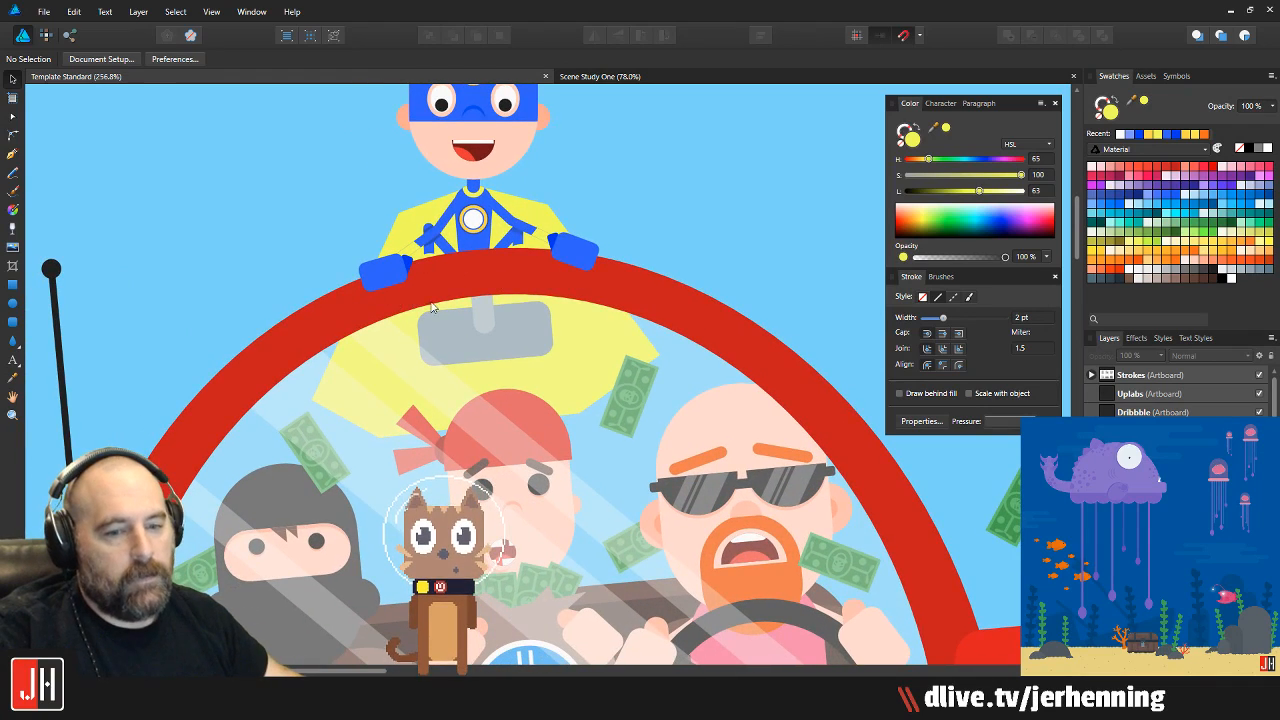
{"action": "scroll", "coordinate": [408, 202], "scroll_direction": "up", "scroll_amount": 3}
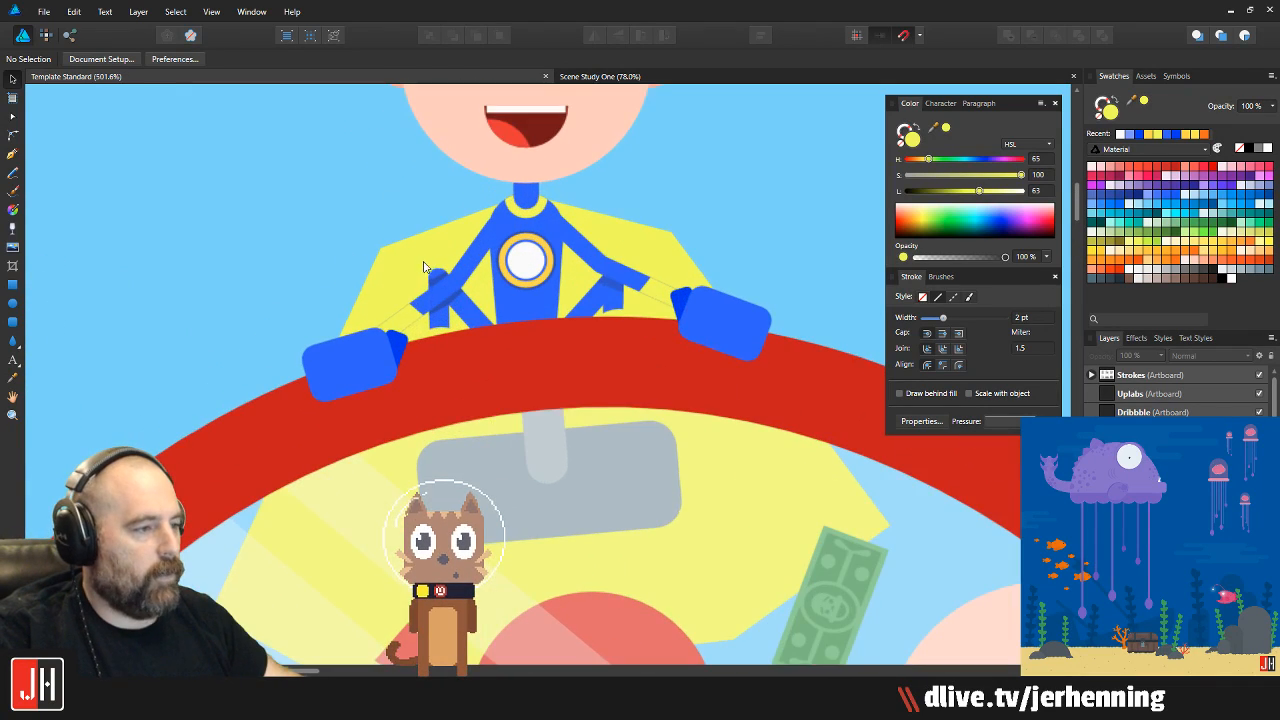
{"action": "left_click", "coordinate": [440, 262]}
{"action": "scroll", "coordinate": [754, 204], "scroll_direction": "down", "scroll_amount": 1}
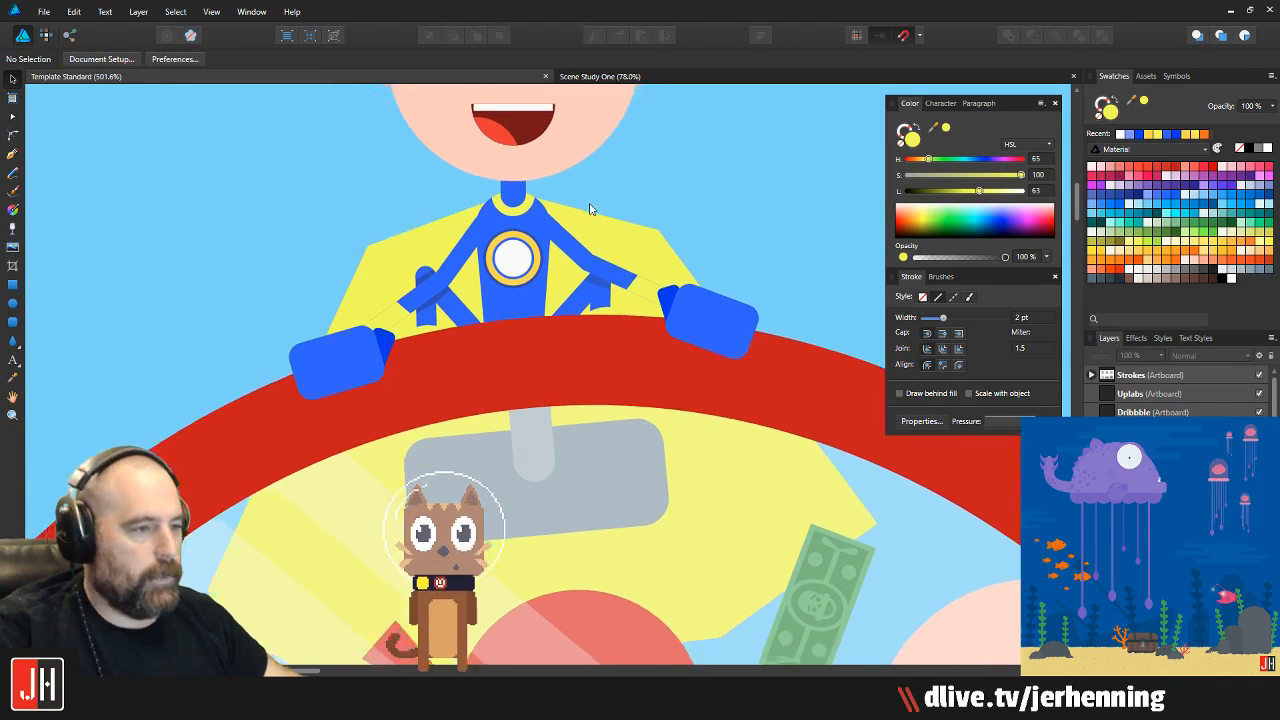
{"action": "left_click", "coordinate": [12, 153]}
{"action": "left_click", "coordinate": [513, 206]}
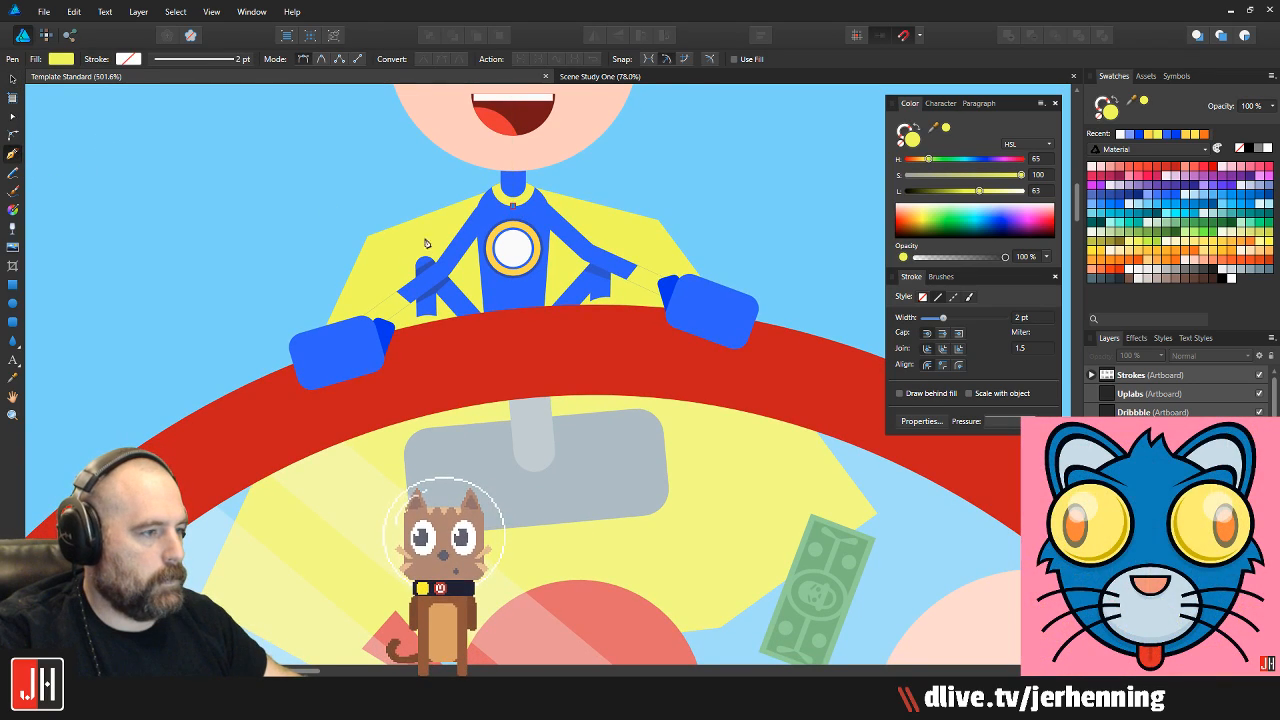
{"action": "scroll", "coordinate": [390, 300], "scroll_direction": "down", "scroll_amount": 3}
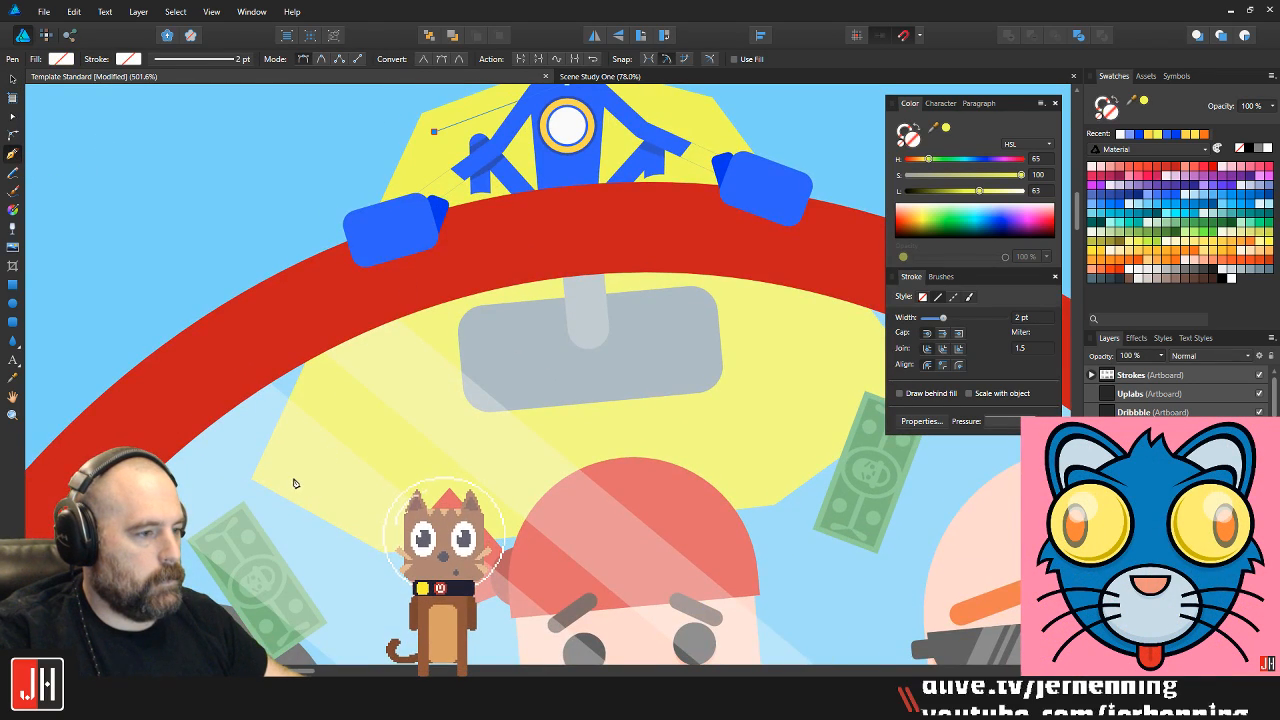
{"action": "left_click", "coordinate": [293, 468]}
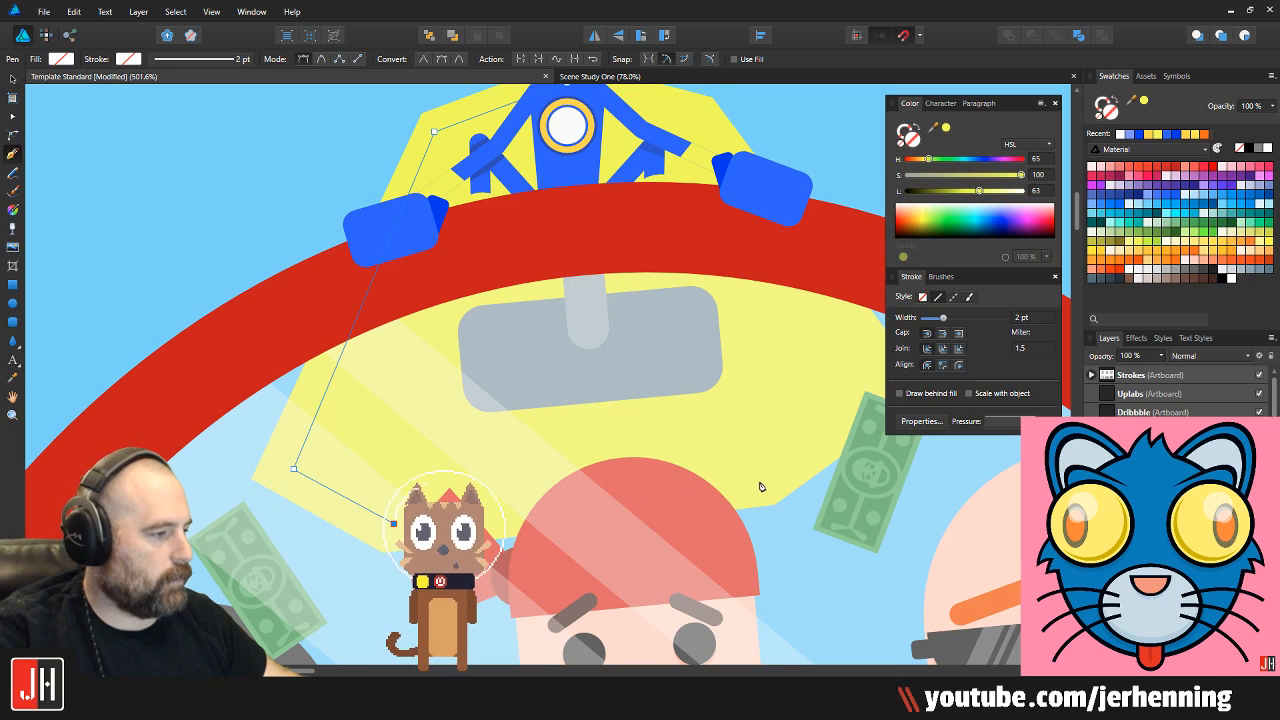
{"action": "scroll", "coordinate": [763, 481], "scroll_direction": "up", "scroll_amount": 3}
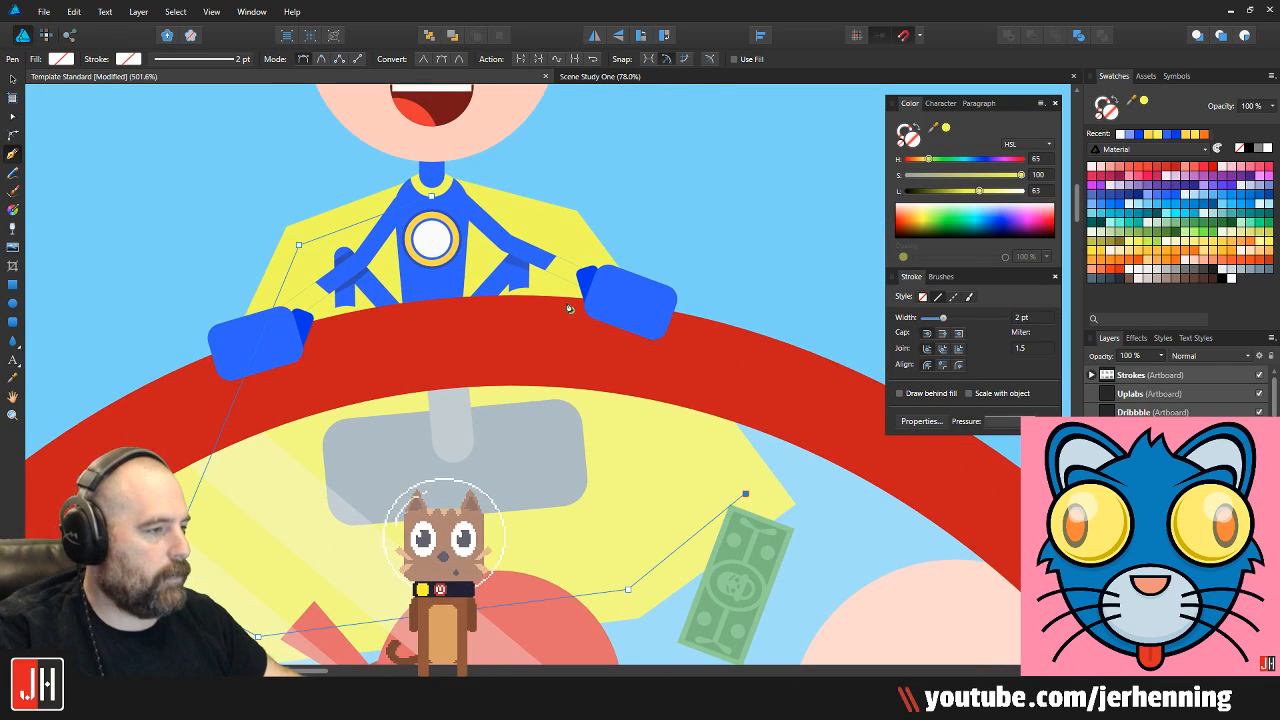
{"action": "left_click", "coordinate": [431, 200]}
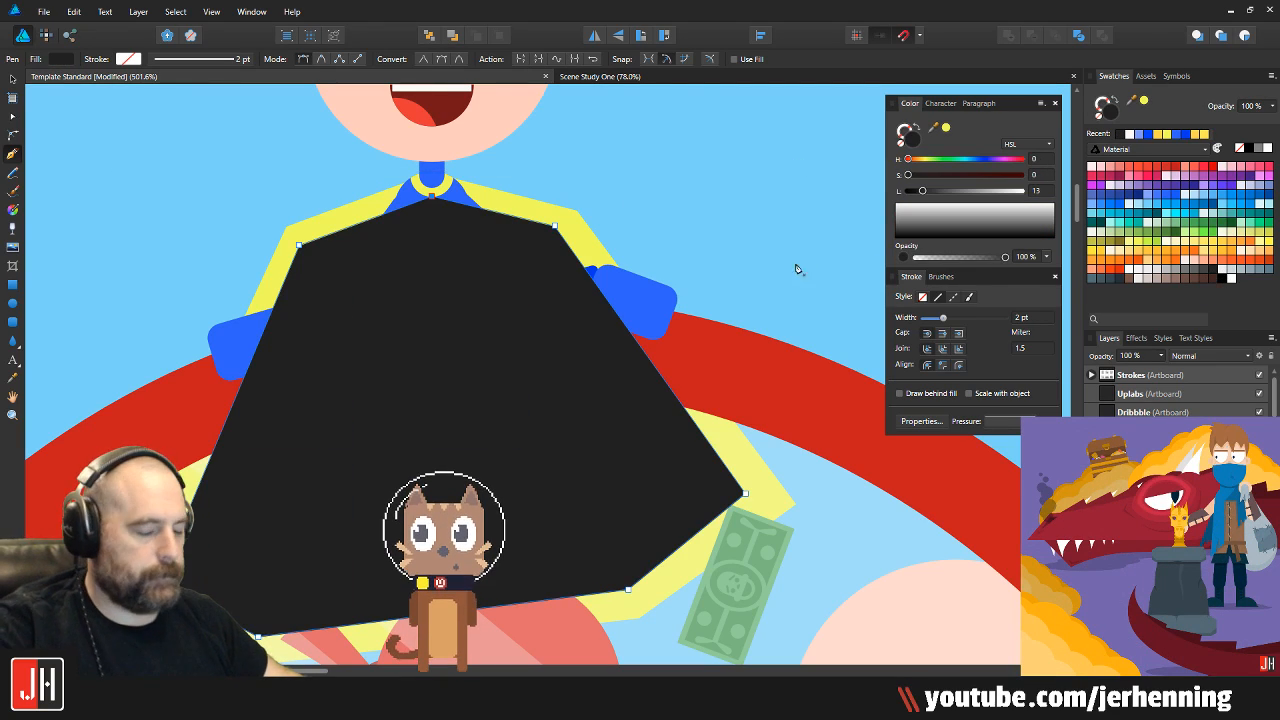
Set the new dark shape's opacity to 30% and paste it inside the yellow cape as its inner shadow
{"action": "key", "text": "4"}
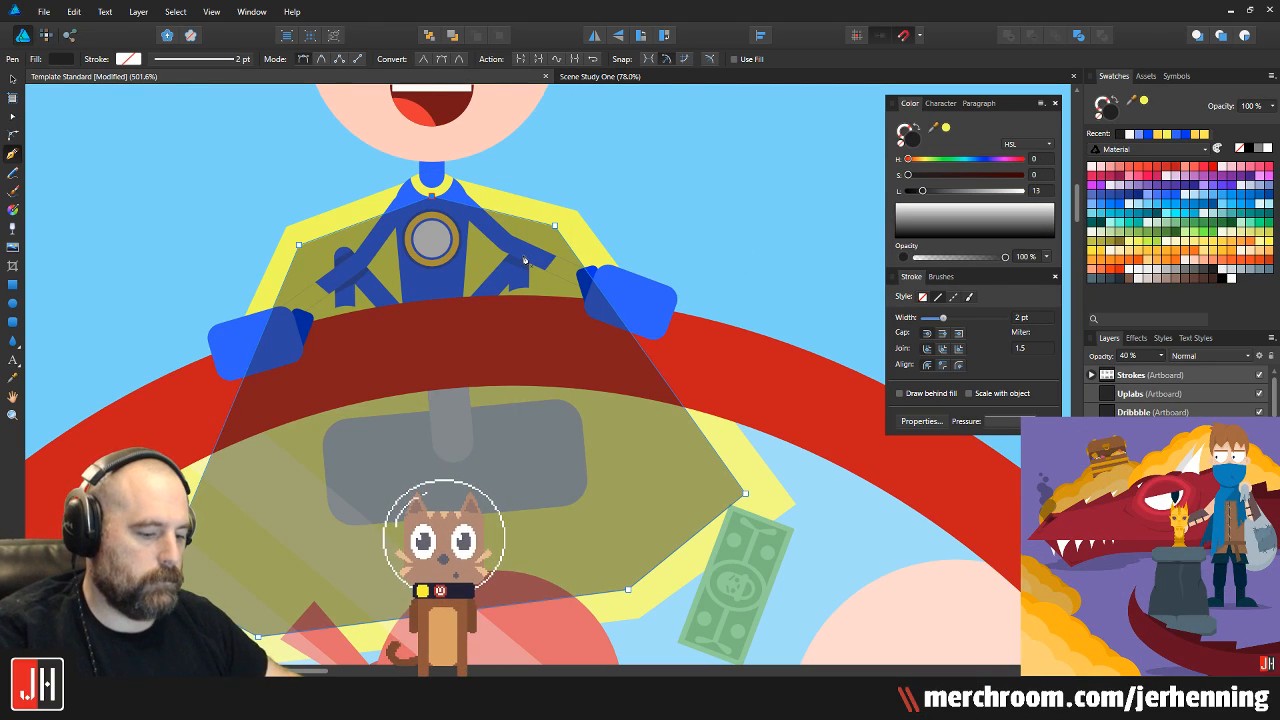
{"action": "key", "text": "3"}
{"action": "key", "text": "Delete"}
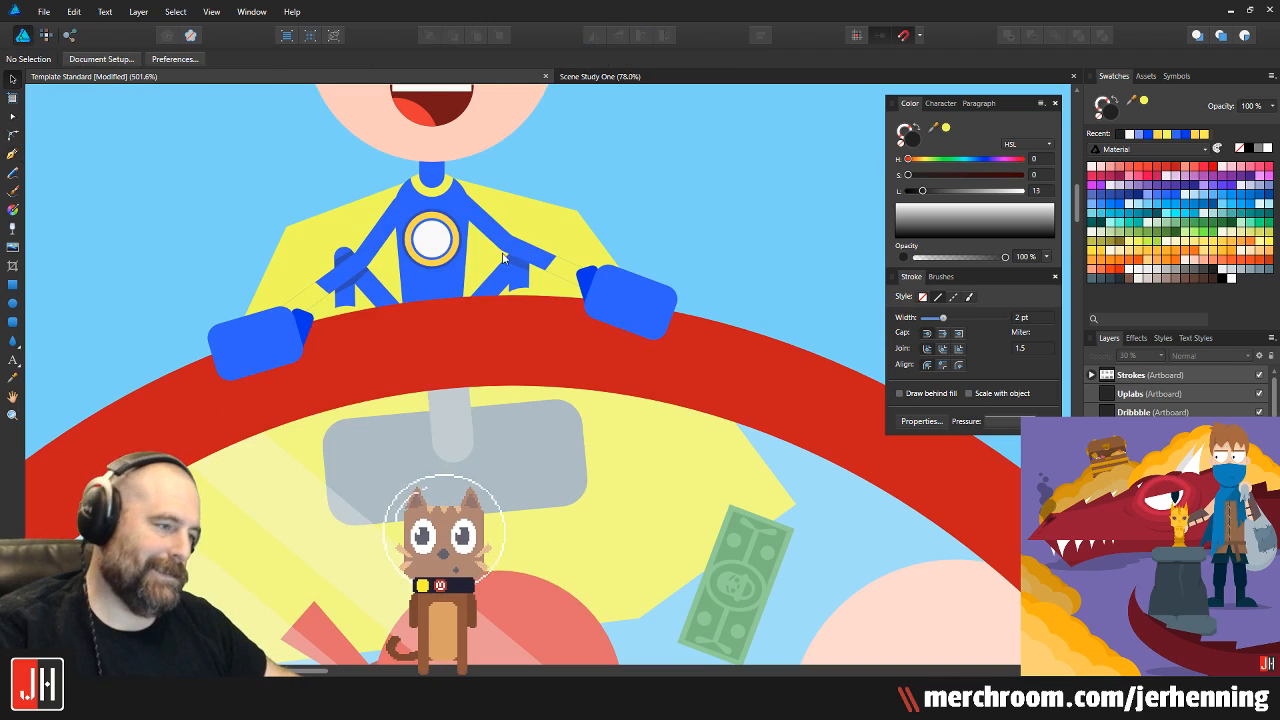
{"action": "left_click", "coordinate": [503, 219]}
{"action": "key", "text": "ctrl+alt+v"}
{"action": "left_click", "coordinate": [725, 174]}
{"action": "scroll", "coordinate": [602, 264], "scroll_direction": "down", "scroll_amount": 5}
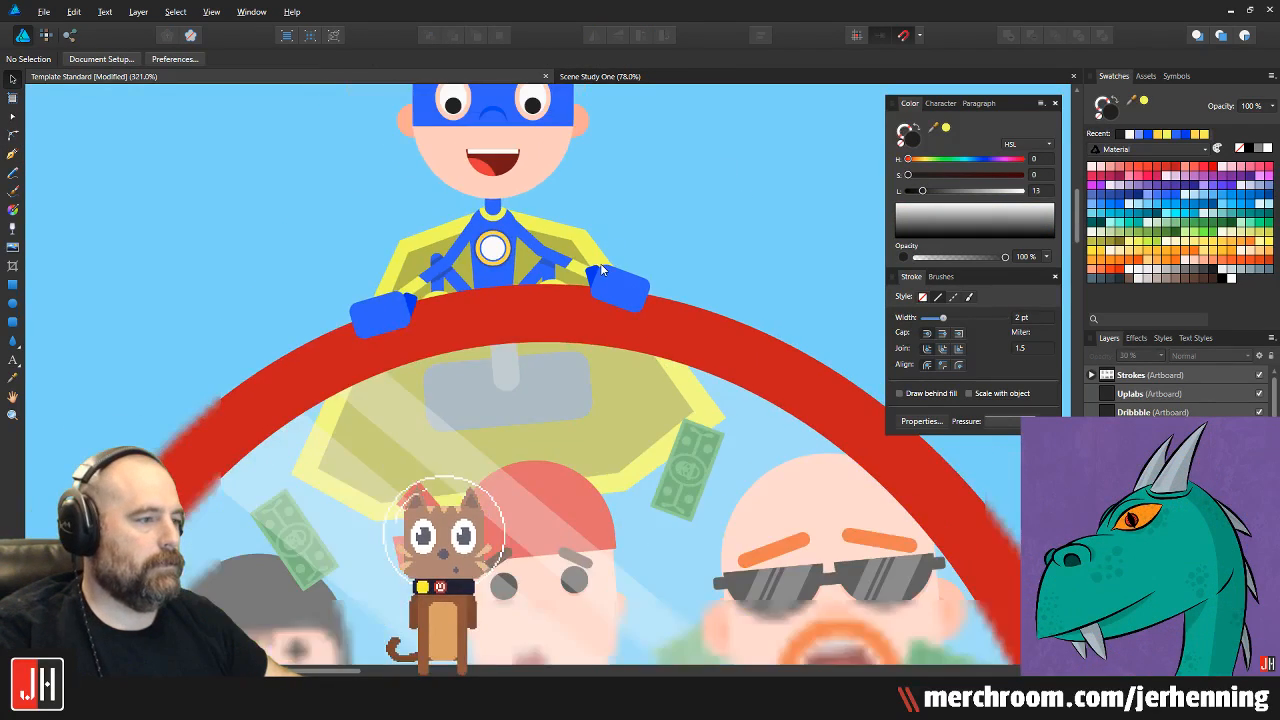
{"action": "scroll", "coordinate": [584, 305], "scroll_direction": "up", "scroll_amount": 5}
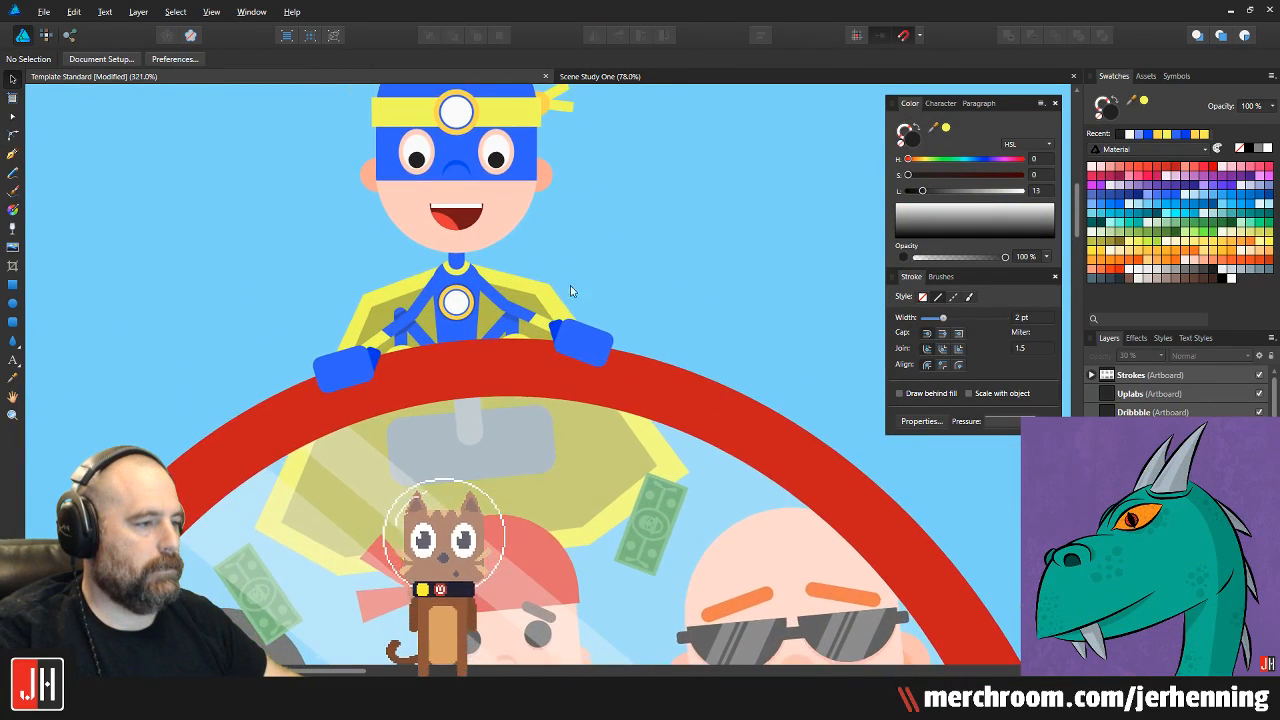
Move the yellow cape's left and right shoulder corners up and well inward, close to the sides of the superhero's neck
{"action": "key", "text": "a"}
{"action": "left_click", "coordinate": [366, 309]}
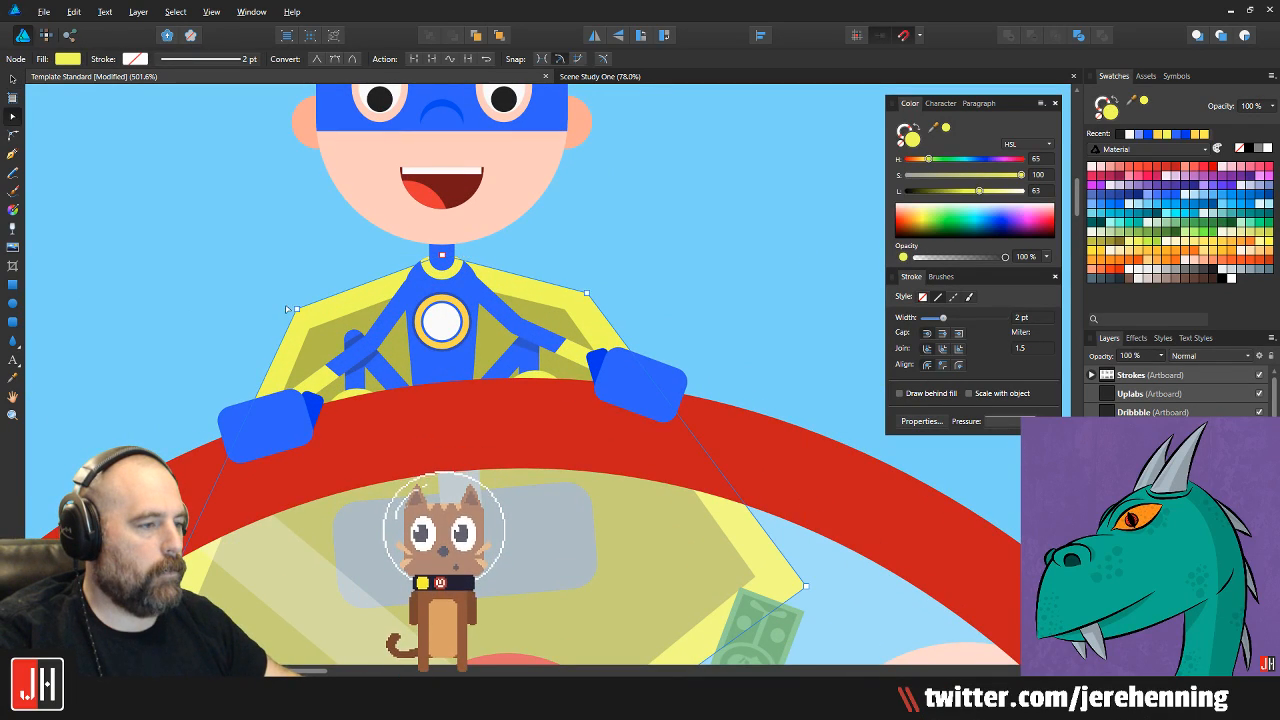
{"action": "left_click_drag", "start_coordinate": [297, 311], "coordinate": [370, 272]}
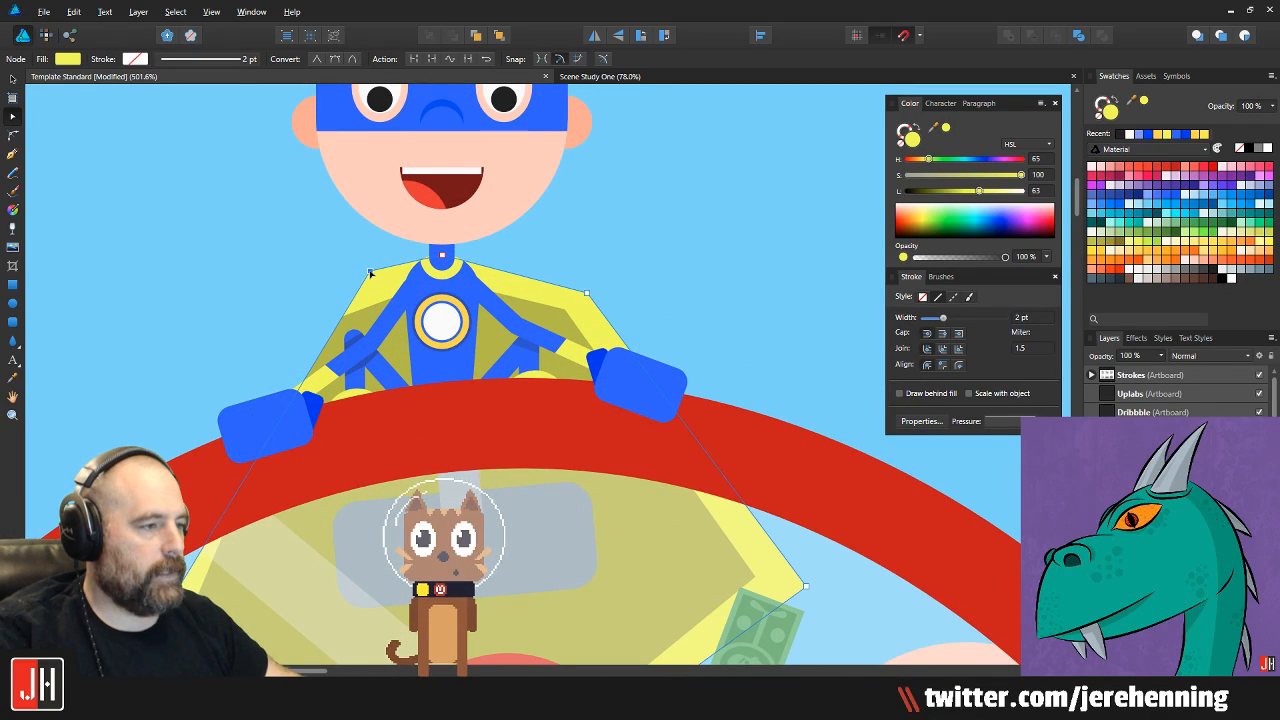
{"action": "left_click_drag", "start_coordinate": [580, 295], "coordinate": [507, 264]}
{"action": "left_click", "coordinate": [540, 250]}
{"action": "scroll", "coordinate": [413, 210], "scroll_direction": "down", "scroll_amount": 3}
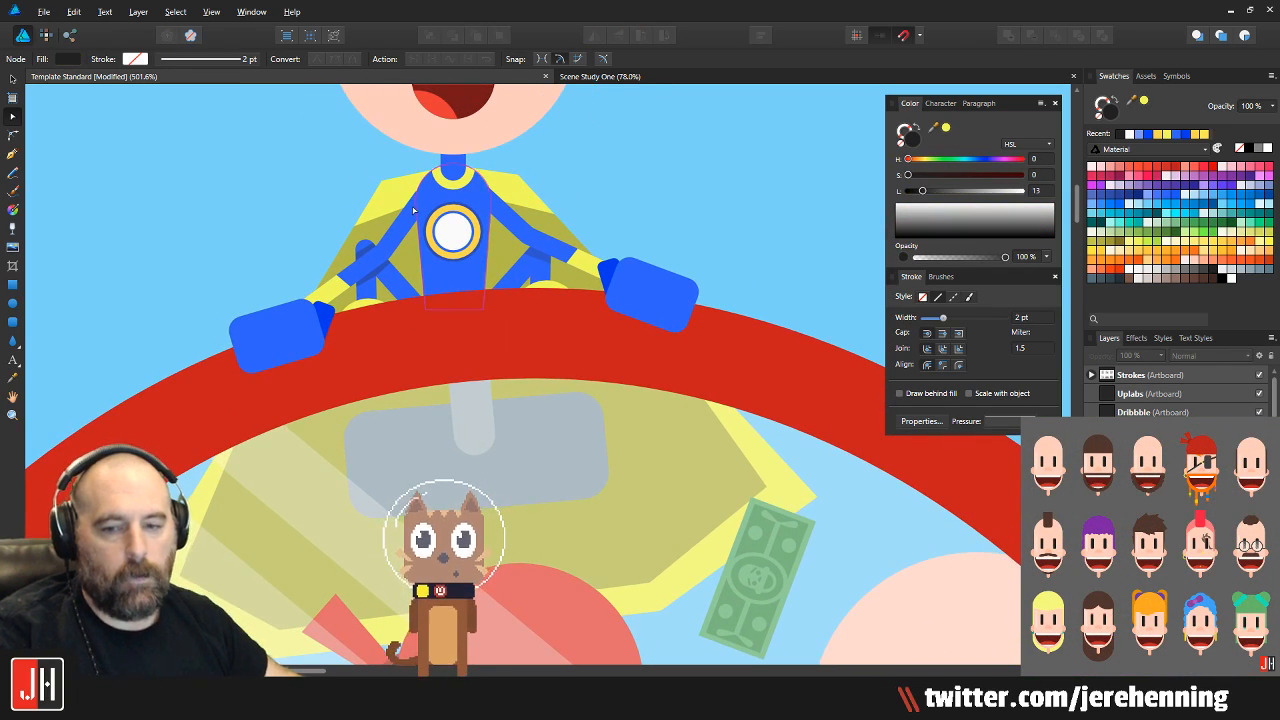
Move the upper corners of the cape's inner shadow inward so they follow the narrowed shoulders
{"action": "scroll", "coordinate": [384, 215], "scroll_direction": "up", "scroll_amount": 2}
{"action": "left_click", "coordinate": [376, 237]}
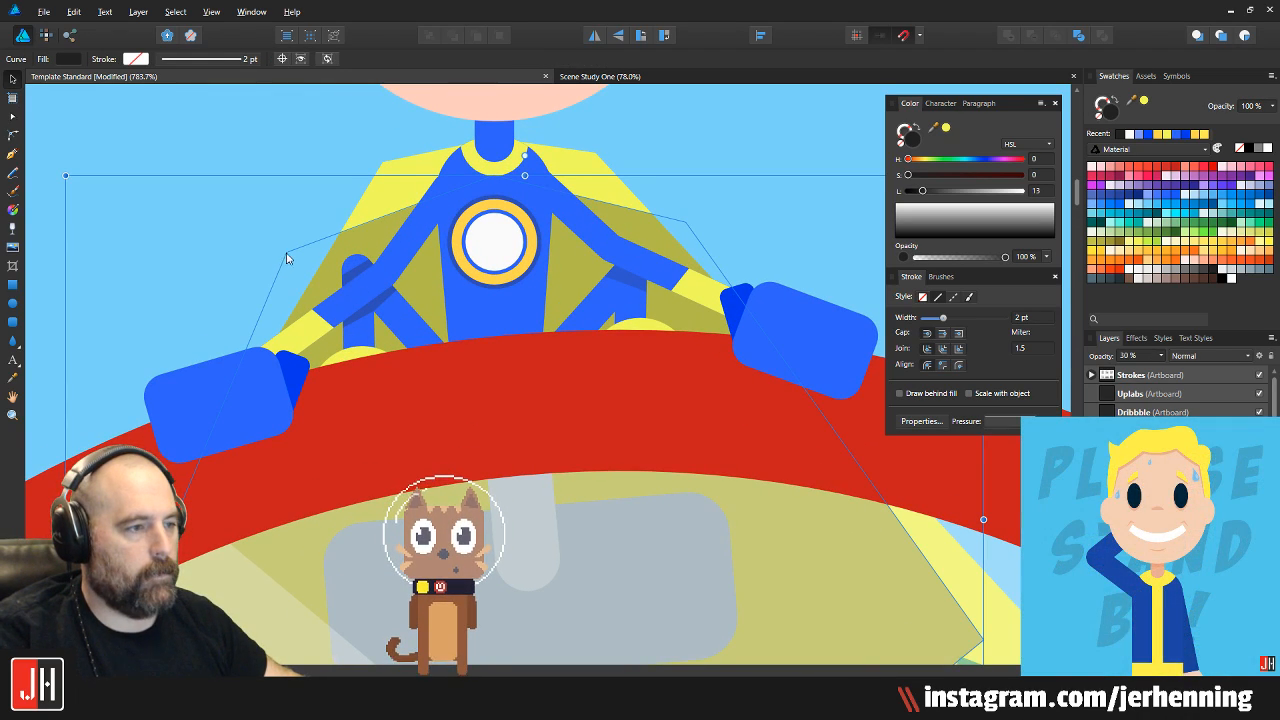
{"action": "key", "text": "a"}
{"action": "left_click_drag", "start_coordinate": [287, 255], "coordinate": [394, 204]}
{"action": "left_click_drag", "start_coordinate": [686, 222], "coordinate": [619, 212]}
{"action": "left_click_drag", "start_coordinate": [597, 189], "coordinate": [597, 190]}
{"action": "key", "text": "v"}
{"action": "left_click", "coordinate": [686, 164]}
{"action": "scroll", "coordinate": [644, 205], "scroll_direction": "down", "scroll_amount": 7}
{"action": "scroll", "coordinate": [577, 295], "scroll_direction": "up", "scroll_amount": 6}
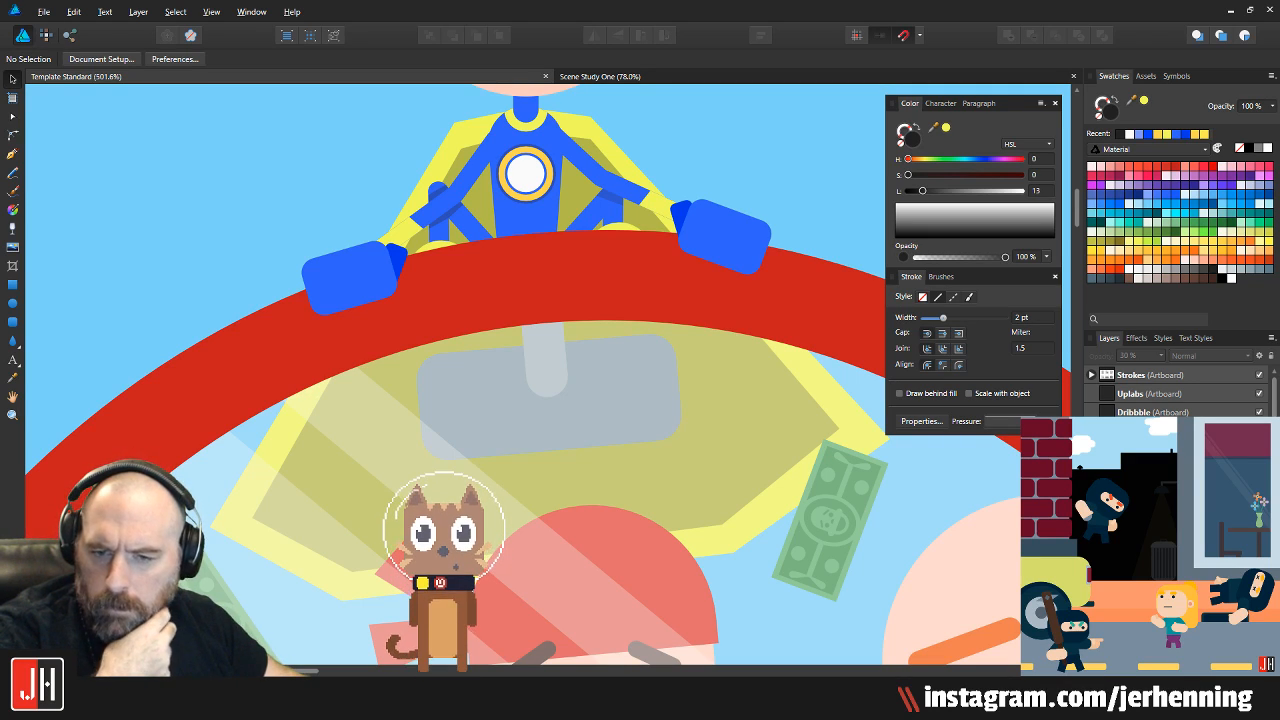
Fine-tune the yellow cape's shoulder corners by moving both slightly further inward above the superhero's arms
{"action": "scroll", "coordinate": [448, 250], "scroll_direction": "up", "scroll_amount": 2}
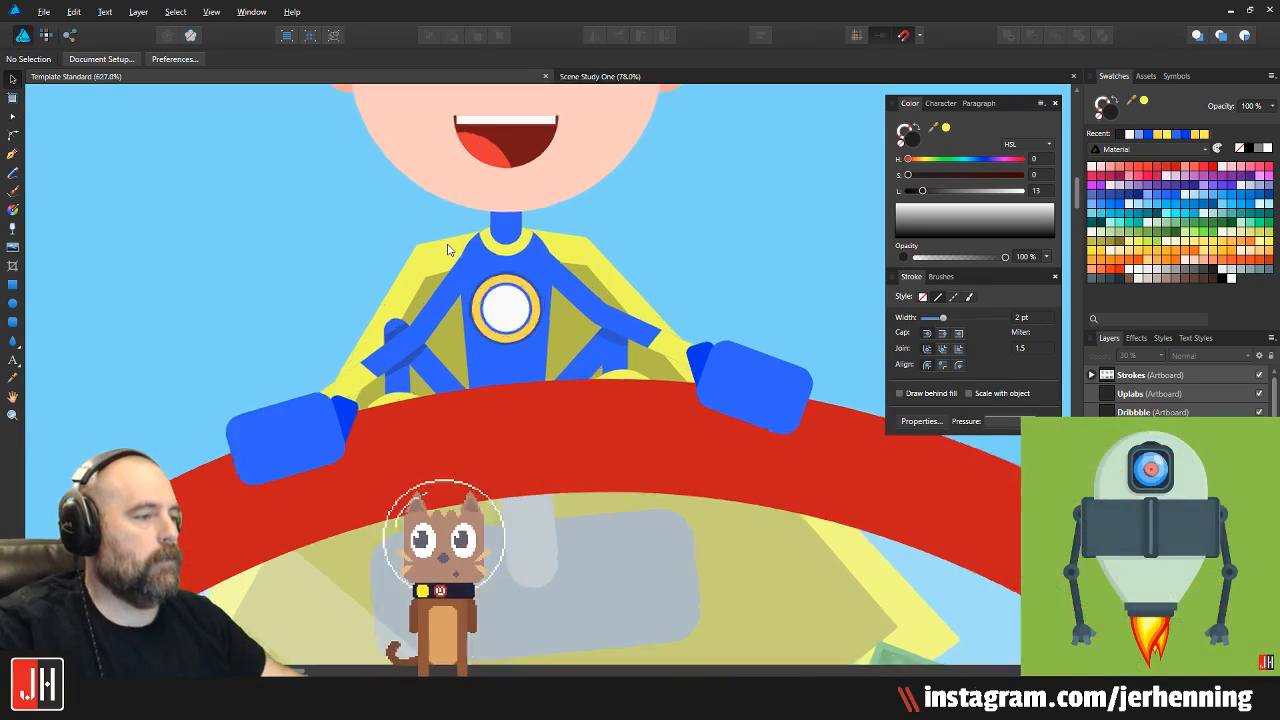
{"action": "scroll", "coordinate": [448, 250], "scroll_direction": "up", "scroll_amount": 3}
{"action": "left_click", "coordinate": [395, 249]}
{"action": "left_click_drag", "start_coordinate": [391, 244], "coordinate": [439, 240]}
{"action": "mouse_move", "coordinate": [721, 229]}
{"action": "left_mouse_down"}
{"action": "mouse_move", "coordinate": [681, 223]}
{"action": "mouse_move", "coordinate": [686, 233]}
{"action": "left_mouse_up"}
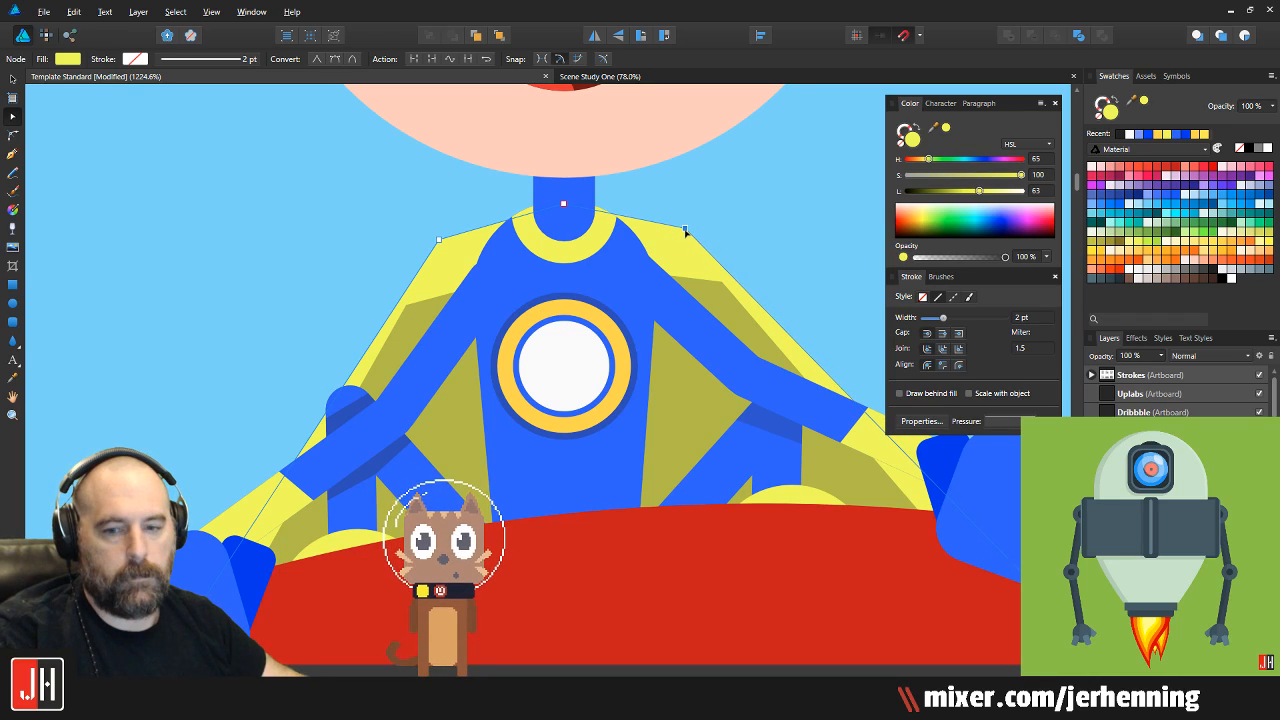
Move both upper corners of the cape's inner shadow up and inward to follow the narrowed shoulder corners
{"action": "key", "text": "v"}
{"action": "left_click", "coordinate": [763, 206]}
{"action": "scroll", "coordinate": [733, 233], "scroll_direction": "down", "scroll_amount": 3}
{"action": "scroll", "coordinate": [598, 273], "scroll_direction": "up", "scroll_amount": 5}
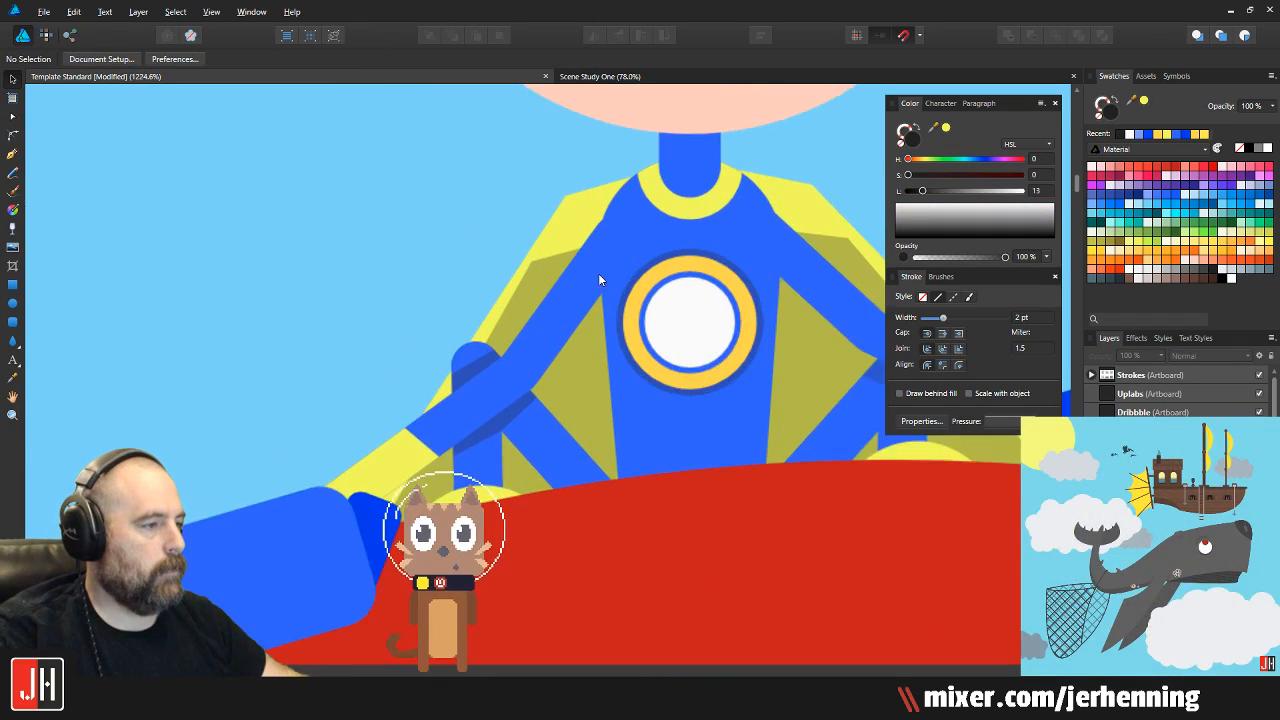
{"action": "double_click", "coordinate": [508, 258]}
{"action": "left_click_drag", "start_coordinate": [501, 254], "coordinate": [571, 209]}
{"action": "scroll", "coordinate": [471, 231], "scroll_direction": "right", "scroll_amount": 3}
{"action": "left_click_drag", "start_coordinate": [471, 231], "coordinate": [400, 225]}
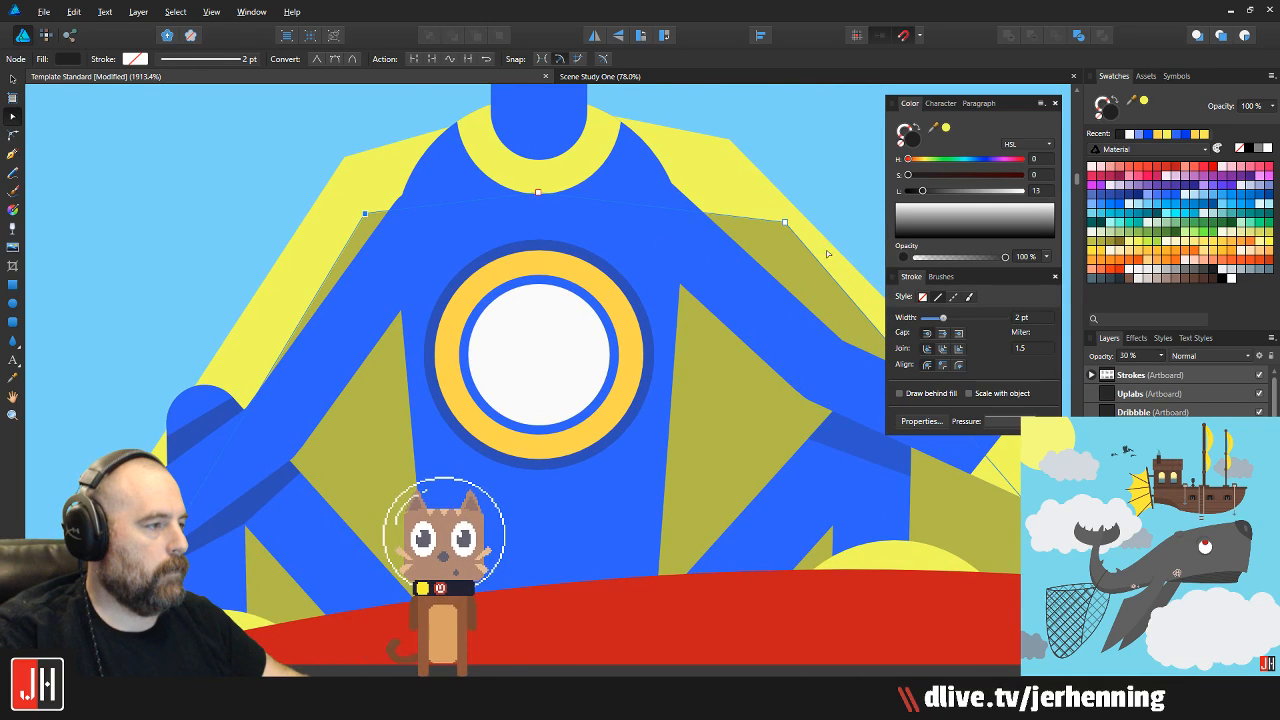
{"action": "left_click_drag", "start_coordinate": [785, 224], "coordinate": [736, 198]}
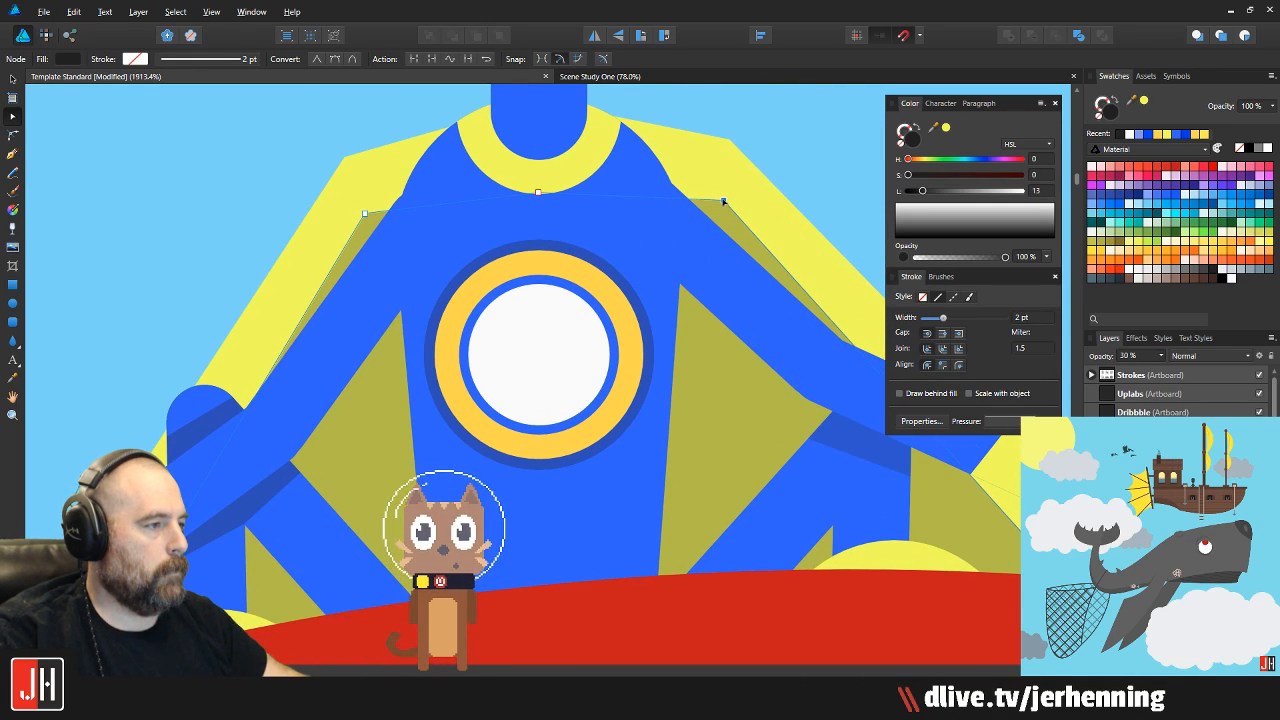
{"action": "key", "text": "ctrl+d"}
{"action": "scroll", "coordinate": [529, 247], "scroll_direction": "down", "scroll_amount": 10}
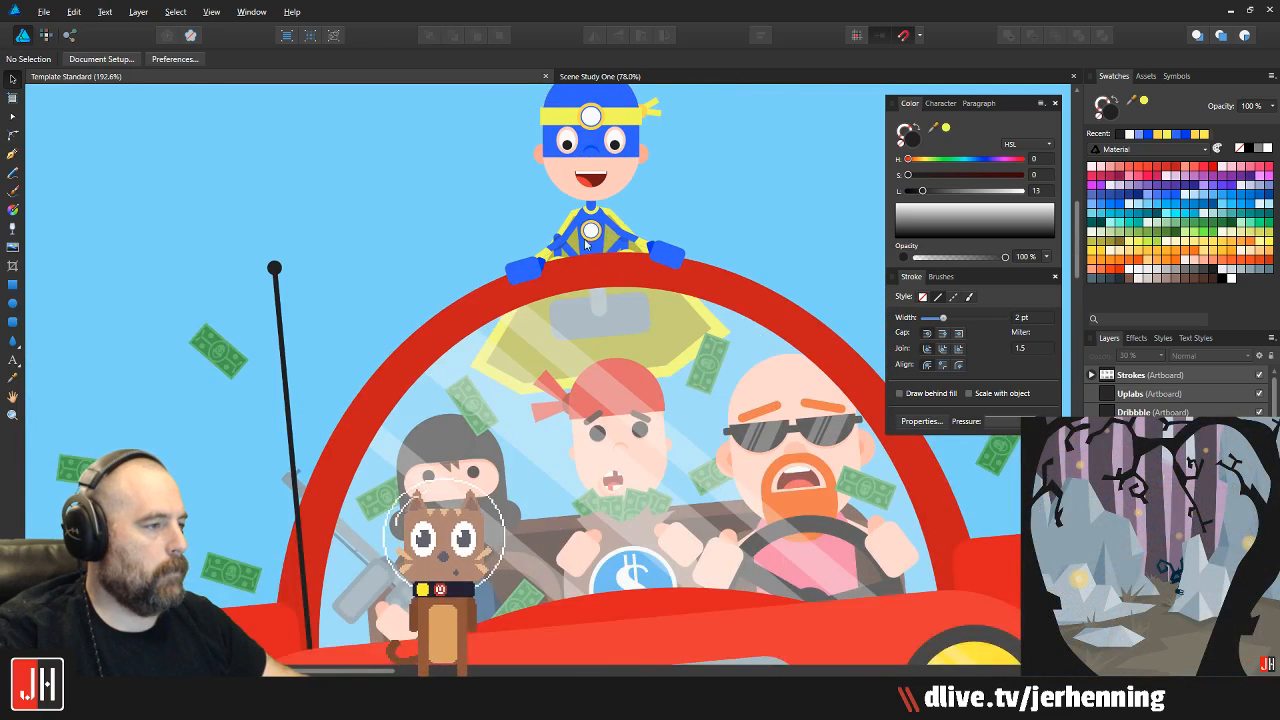
Nudge both upper corners of the cape's inner shadow slightly further up and inward above the superhero's arms, and save the document
{"action": "scroll", "coordinate": [529, 246], "scroll_direction": "up", "scroll_amount": 3}
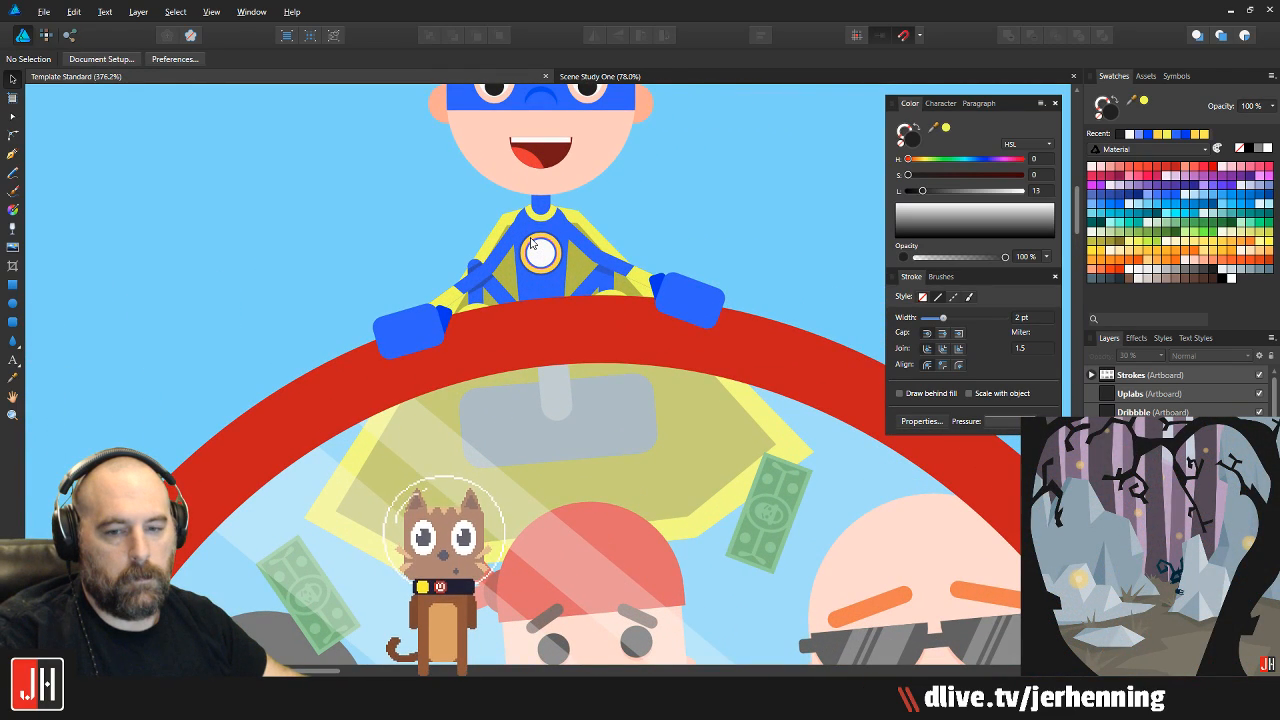
{"action": "scroll", "coordinate": [530, 240], "scroll_direction": "up", "scroll_amount": 8}
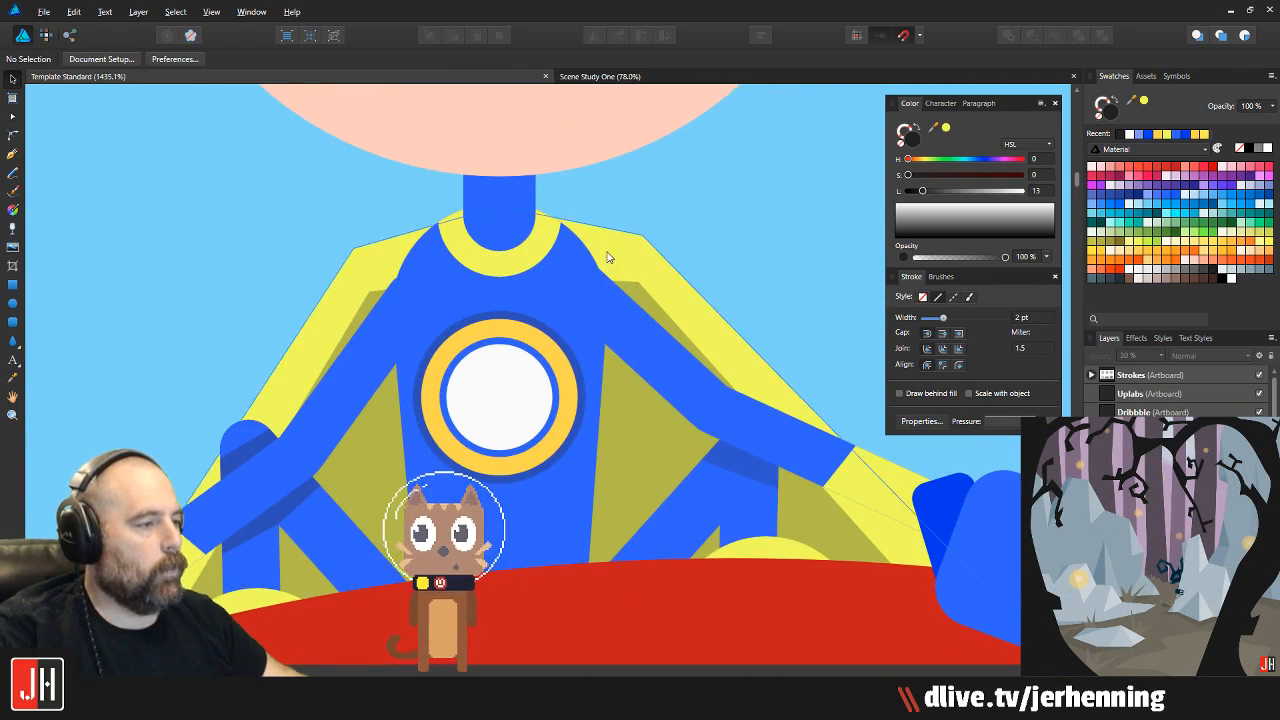
{"action": "left_click", "coordinate": [633, 273]}
{"action": "key", "text": "a"}
{"action": "left_click", "coordinate": [650, 298]}
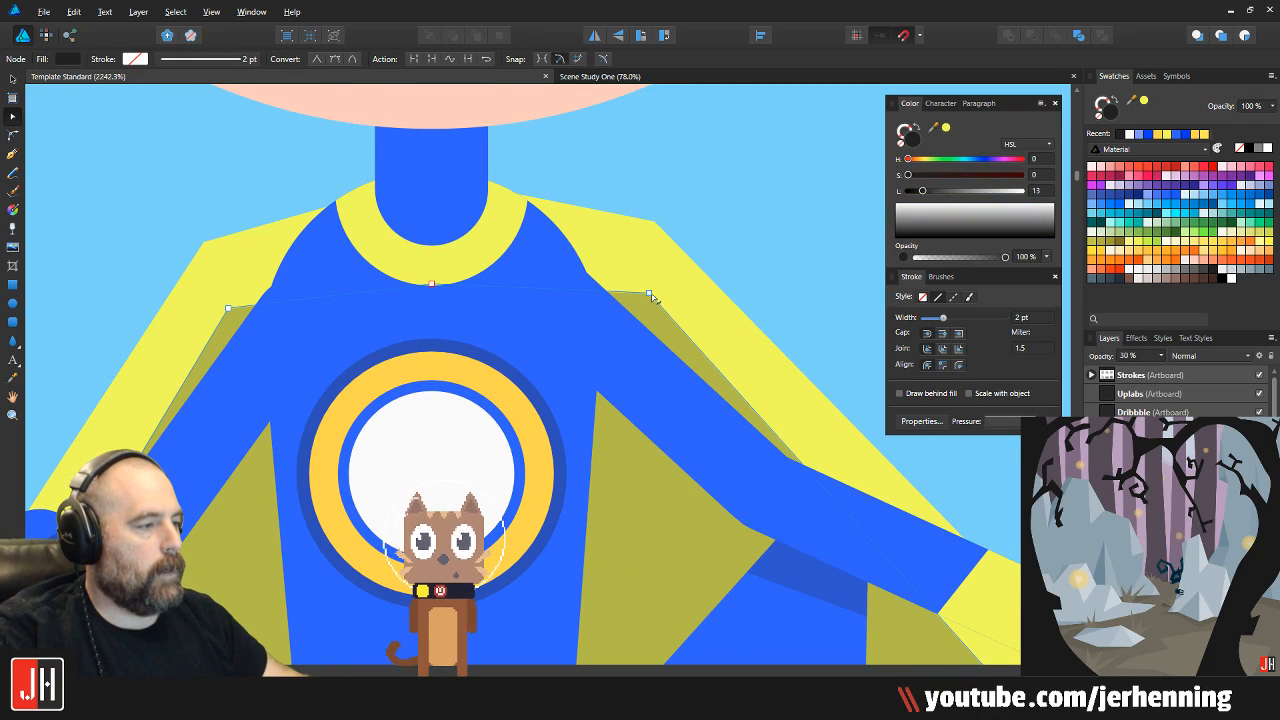
{"action": "left_click_drag", "start_coordinate": [648, 295], "coordinate": [631, 282]}
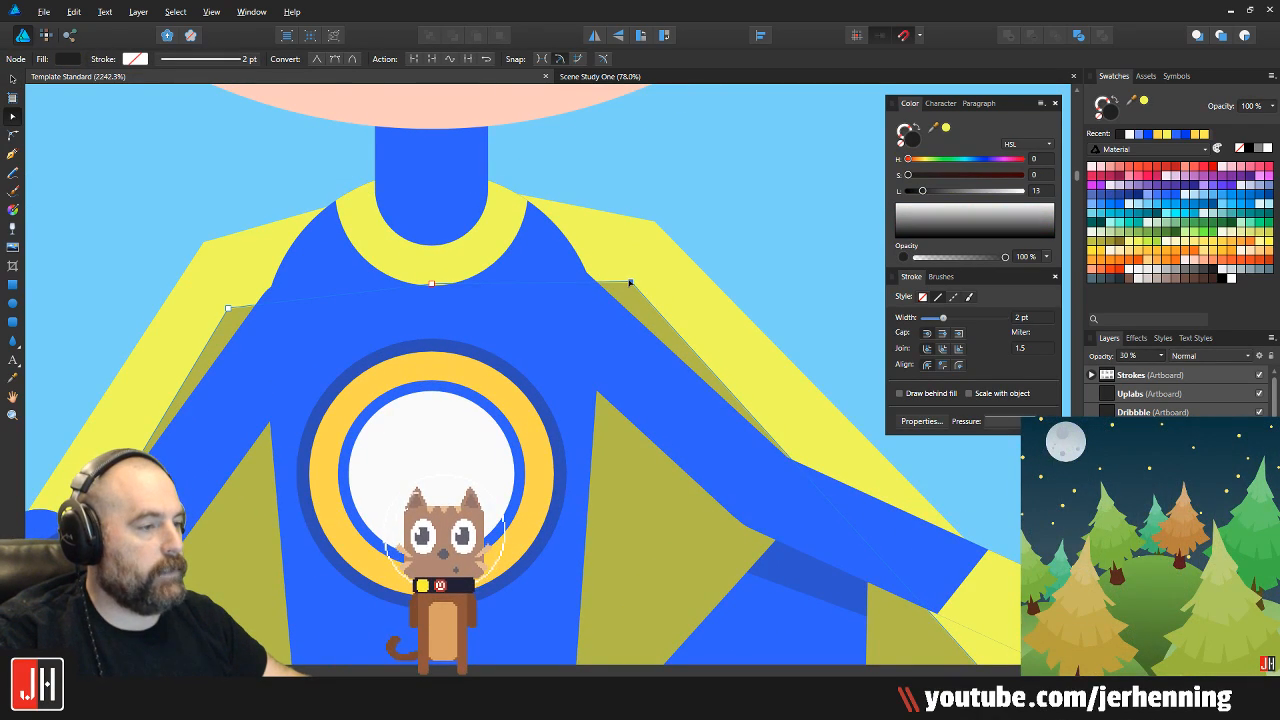
{"action": "left_click_drag", "start_coordinate": [228, 310], "coordinate": [237, 297]}
{"action": "key", "text": "v"}
{"action": "scroll", "coordinate": [250, 303], "scroll_direction": "down", "scroll_amount": 4}
{"action": "left_click", "coordinate": [494, 289]}
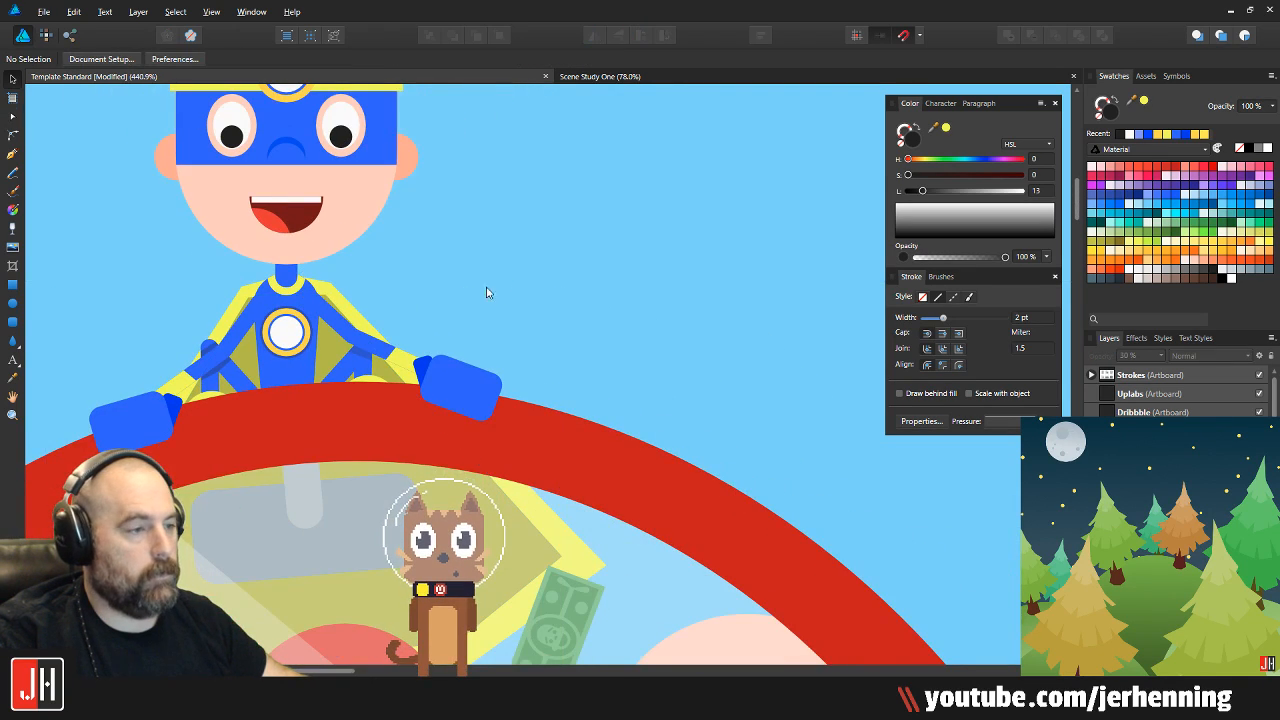
{"action": "key", "text": "ctrl+s"}
Raise the left and right upper corners of the cape's inner shadow a little closer to the cape's shoulder edges and save the document
{"action": "scroll", "coordinate": [589, 254], "scroll_direction": "down", "scroll_amount": 3}
{"action": "scroll", "coordinate": [502, 240], "scroll_direction": "up", "scroll_amount": 3}
{"action": "scroll", "coordinate": [500, 232], "scroll_direction": "up", "scroll_amount": 5}
{"action": "key", "text": "a"}
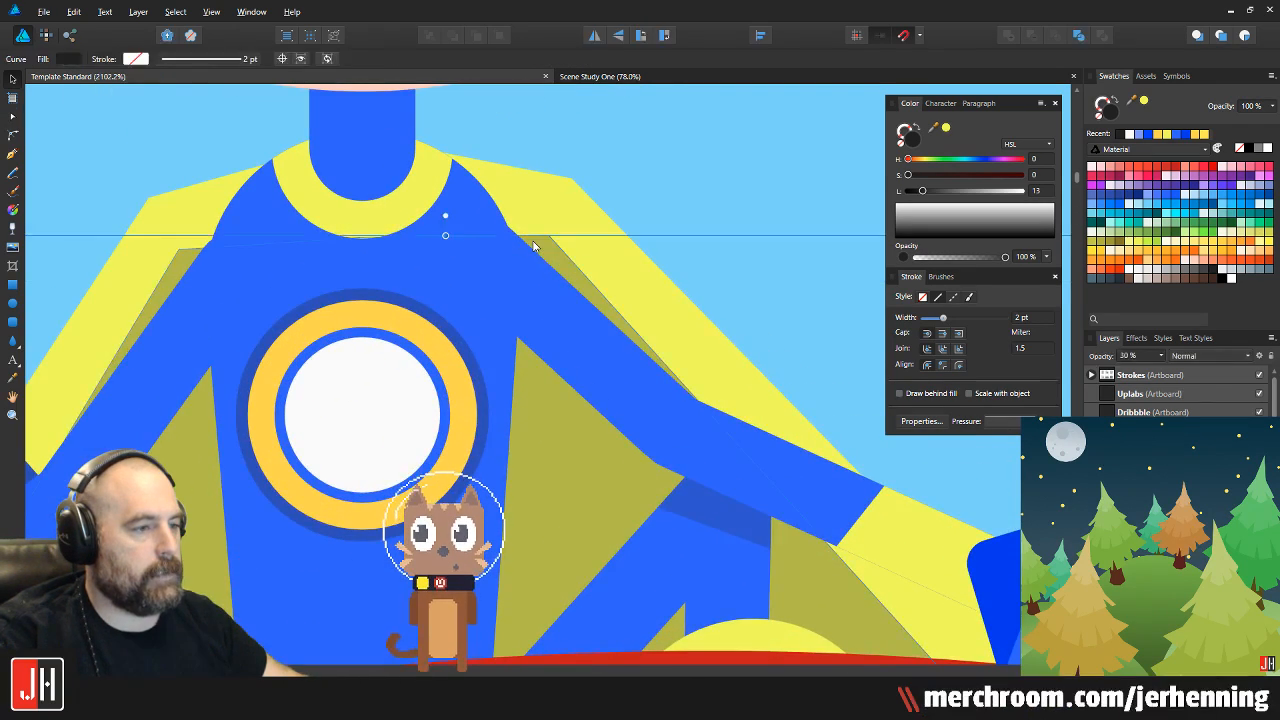
{"action": "left_click", "coordinate": [537, 226]}
{"action": "left_click_drag", "start_coordinate": [537, 226], "coordinate": [537, 220]}
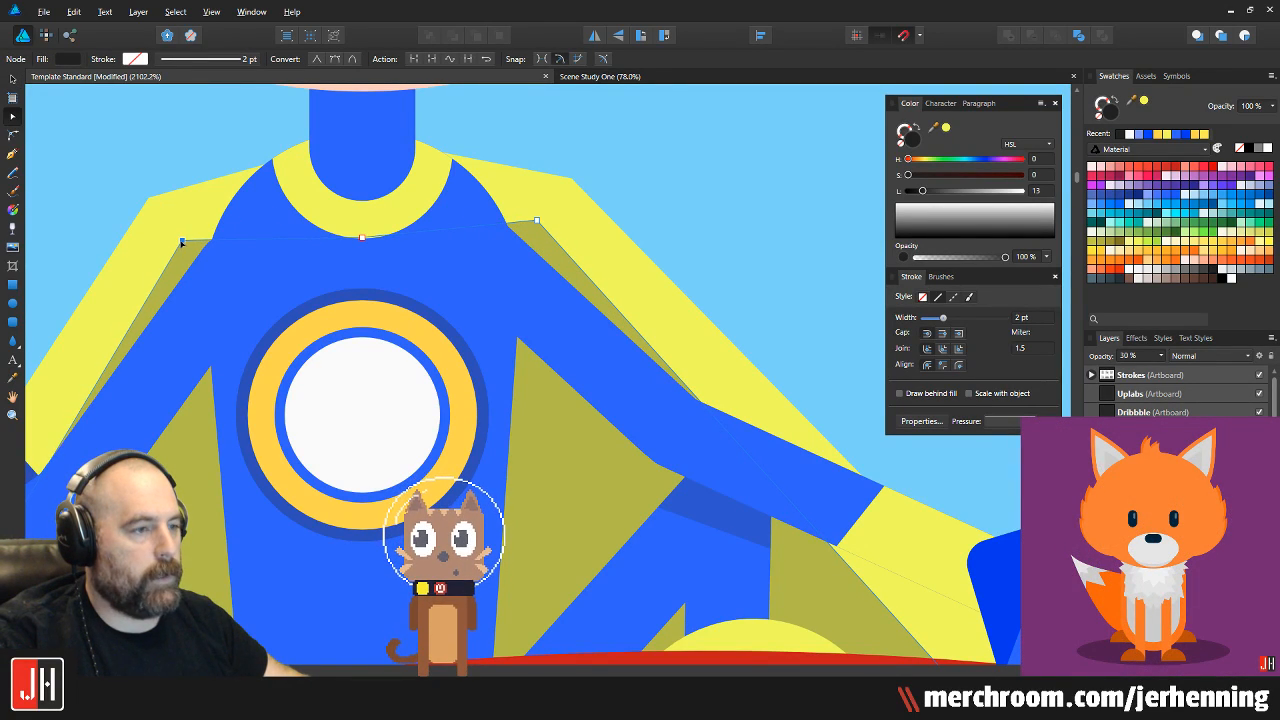
{"action": "scroll", "coordinate": [217, 265], "scroll_direction": "down", "scroll_amount": 3}
{"action": "scroll", "coordinate": [217, 265], "scroll_direction": "down", "scroll_amount": 5}
{"action": "key", "text": "ctrl+z"}
{"action": "key", "text": "ctrl+z"}
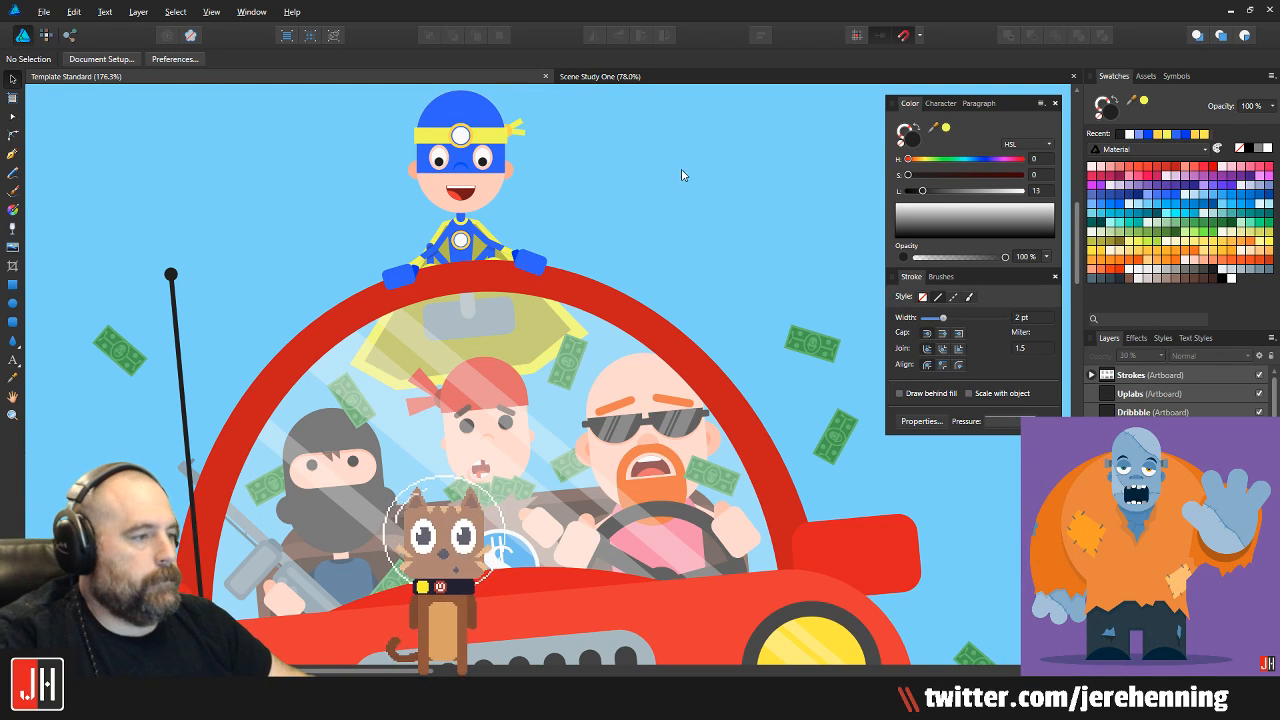
Nudge the yellow cape's left and right shoulder corners slightly inward toward the superhero's neck
{"action": "scroll", "coordinate": [620, 200], "scroll_direction": "down", "scroll_amount": 2}
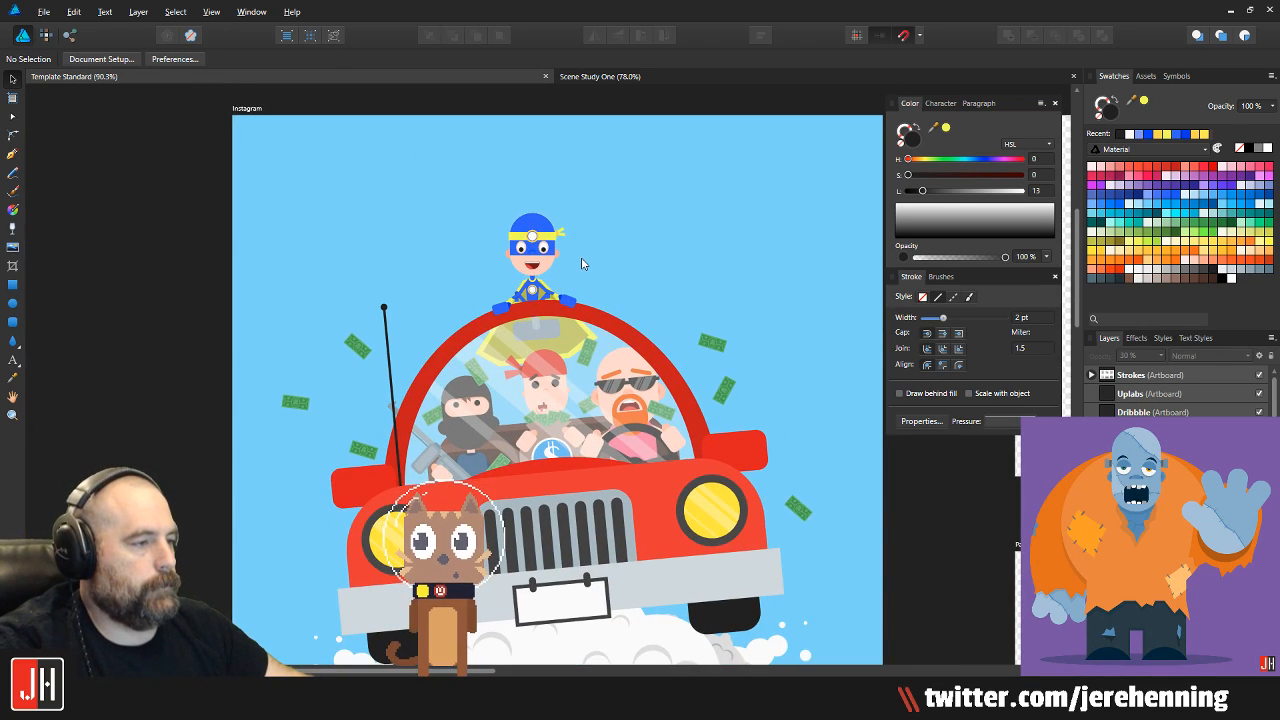
{"action": "scroll", "coordinate": [581, 263], "scroll_direction": "up", "scroll_amount": 3}
{"action": "left_click_drag", "start_coordinate": [598, 244], "coordinate": [611, 194]}
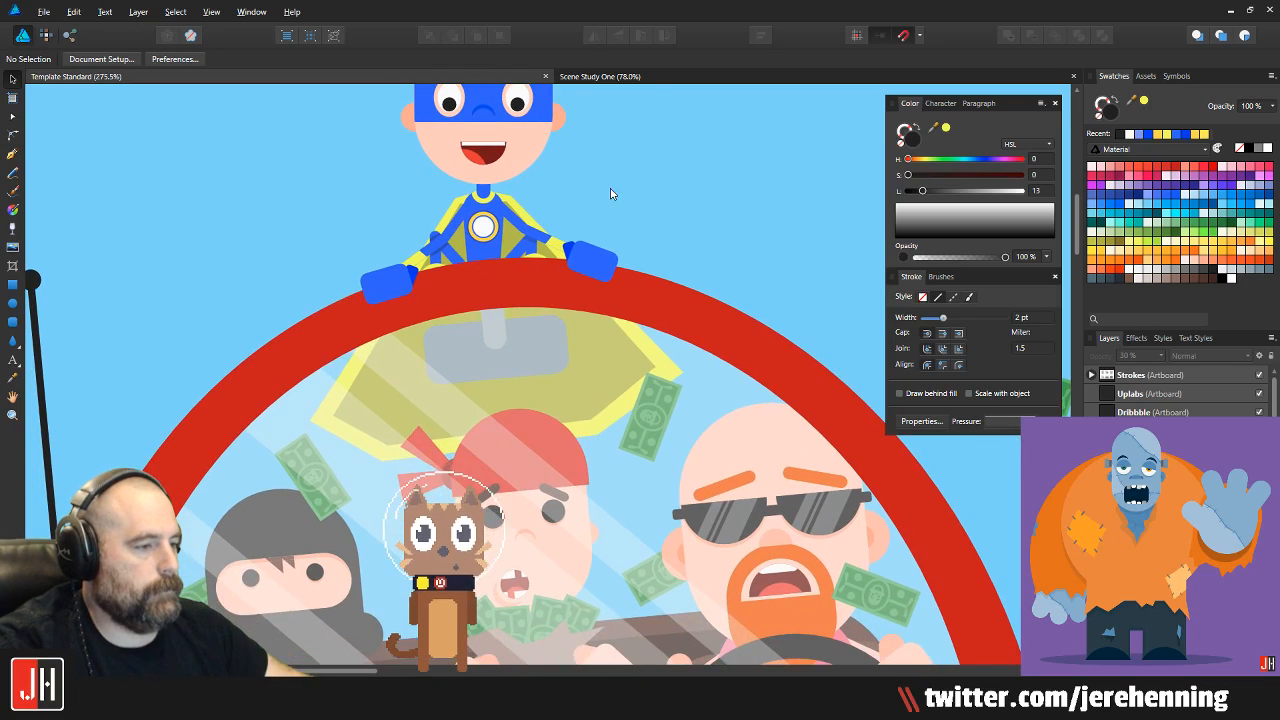
{"action": "scroll", "coordinate": [398, 355], "scroll_direction": "down", "scroll_amount": 3}
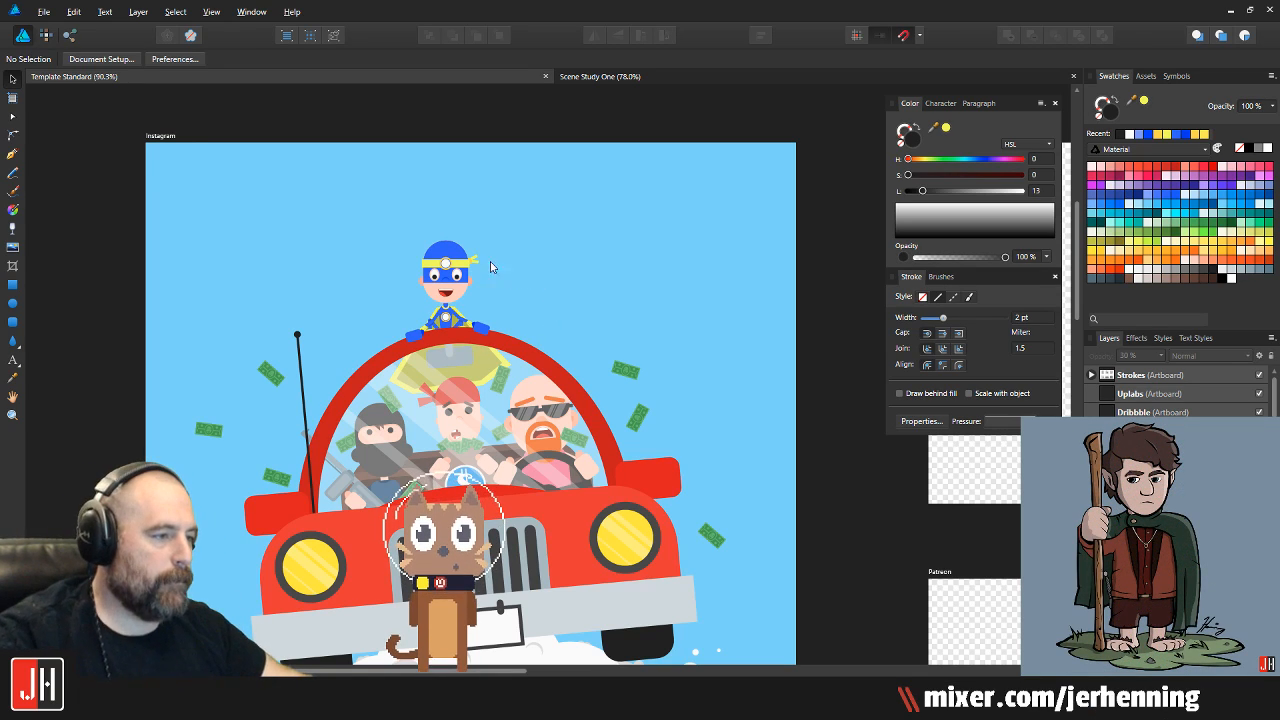
{"action": "scroll", "coordinate": [440, 296], "scroll_direction": "up", "scroll_amount": 5}
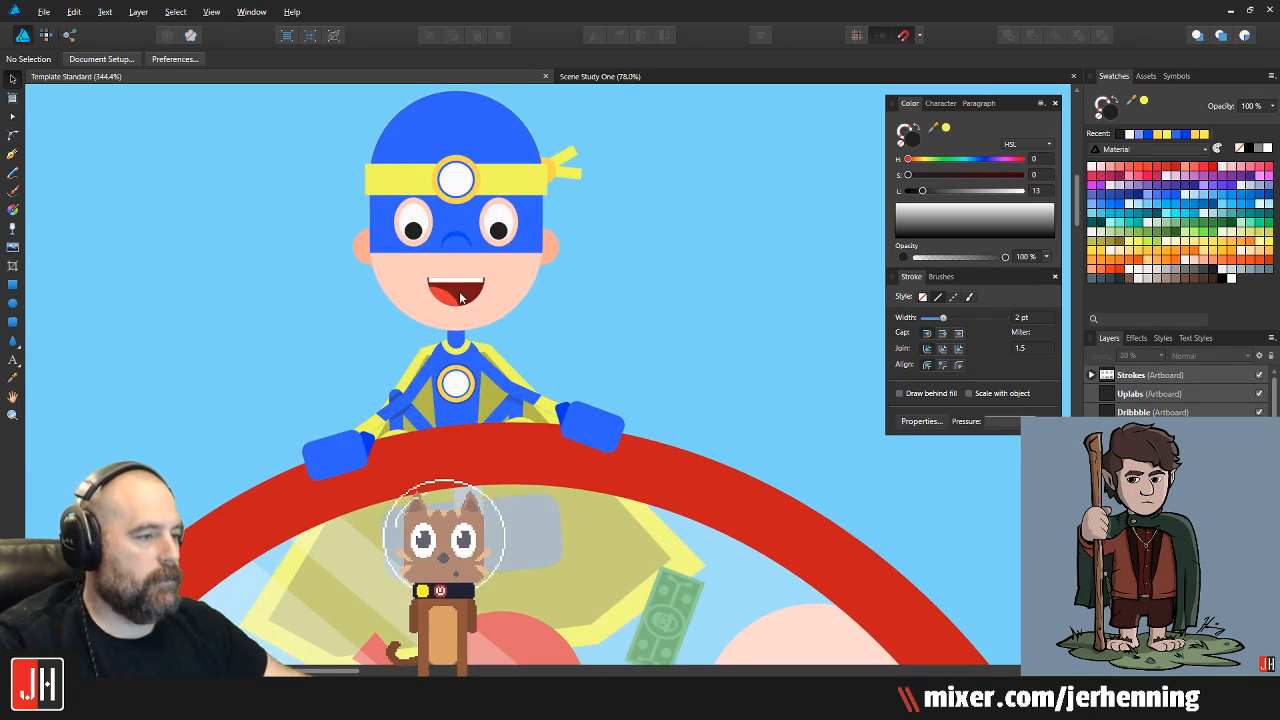
{"action": "scroll", "coordinate": [433, 347], "scroll_direction": "up", "scroll_amount": 4}
{"action": "double_click", "coordinate": [433, 347]}
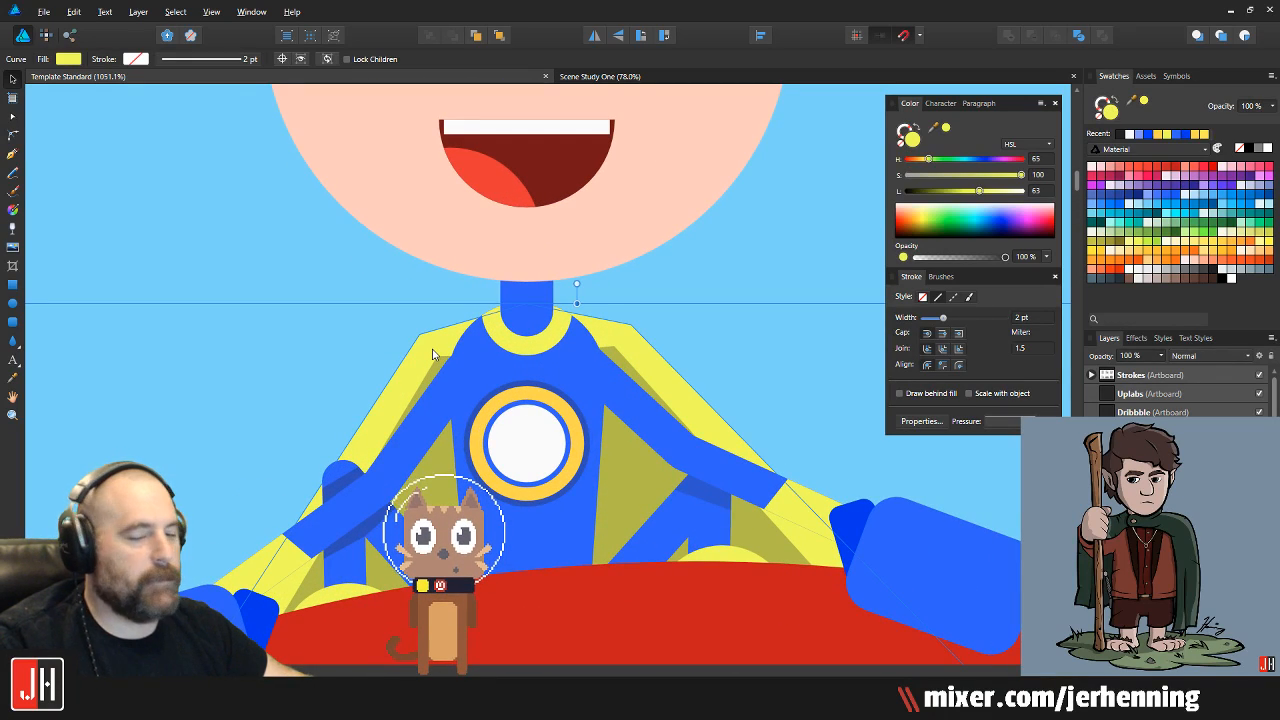
{"action": "scroll", "coordinate": [433, 347], "scroll_direction": "up", "scroll_amount": 2}
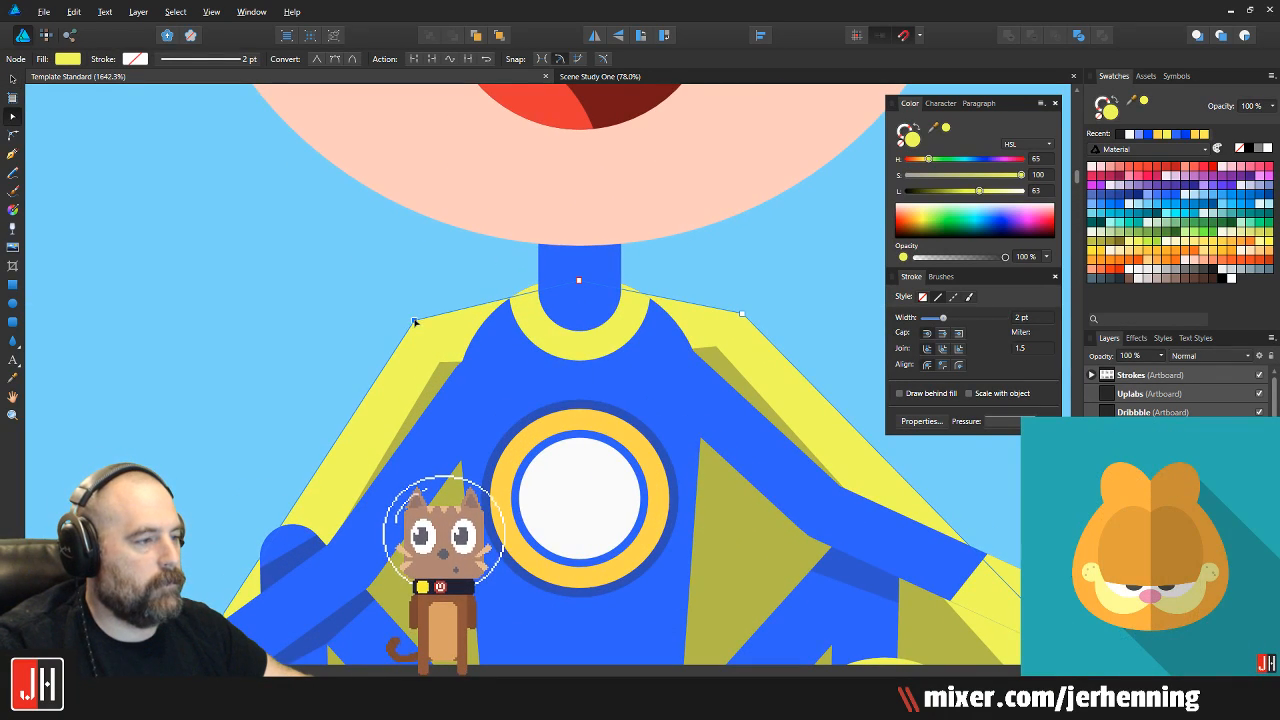
{"action": "left_click_drag", "start_coordinate": [421, 321], "coordinate": [421, 324]}
{"action": "left_click_drag", "start_coordinate": [742, 315], "coordinate": [735, 313]}
{"action": "key", "text": "v"}
{"action": "left_click", "coordinate": [763, 300]}
{"action": "scroll", "coordinate": [720, 340], "scroll_direction": "down", "scroll_amount": 4}
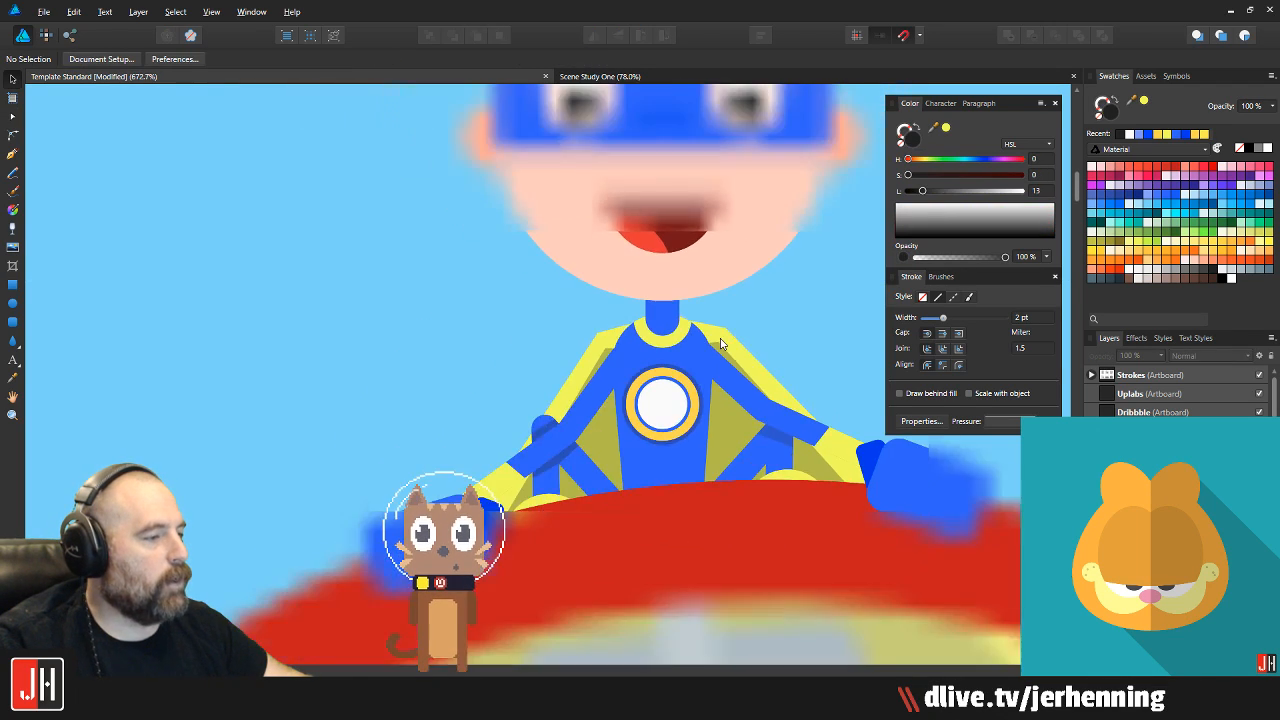
{"action": "scroll", "coordinate": [720, 343], "scroll_direction": "down", "scroll_amount": 6}
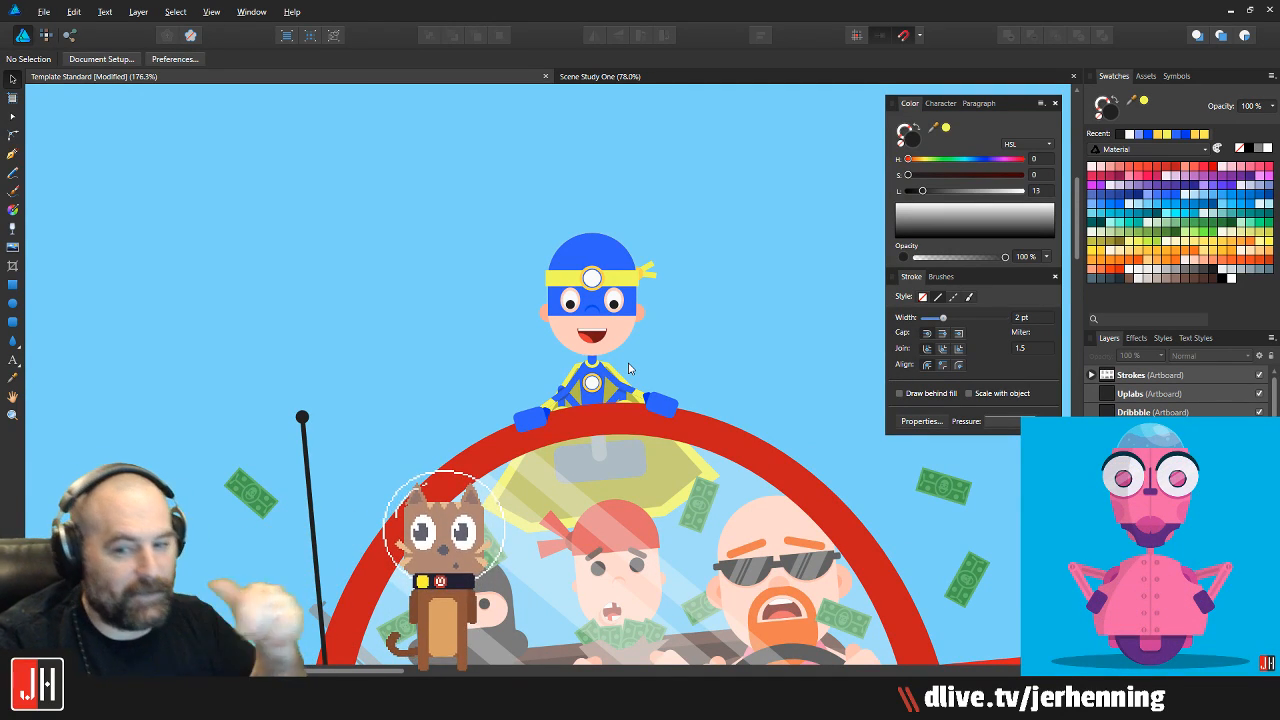
Select the yellow cape at its lower corner behind the windshield for node editing, and save the document
{"action": "left_click_drag", "start_coordinate": [623, 443], "coordinate": [609, 406]}
{"action": "scroll", "coordinate": [484, 488], "scroll_direction": "up", "scroll_amount": 6}
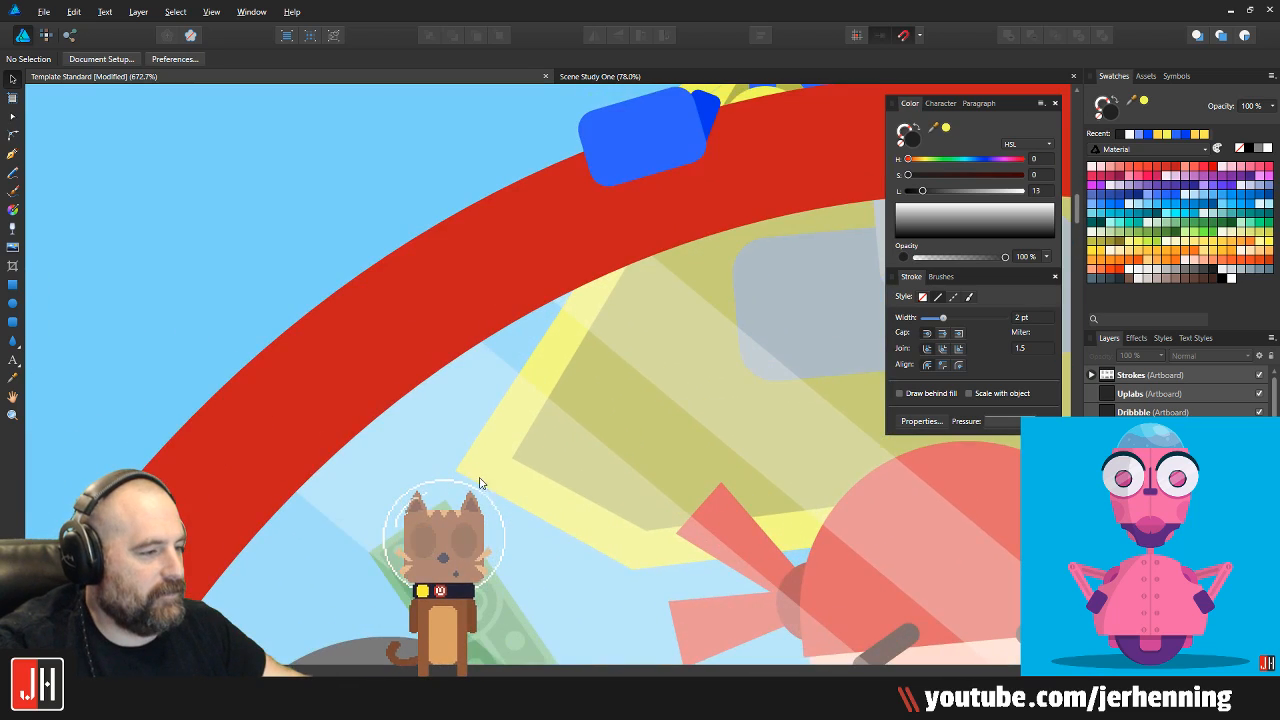
{"action": "left_click", "coordinate": [468, 479]}
{"action": "key", "text": "a"}
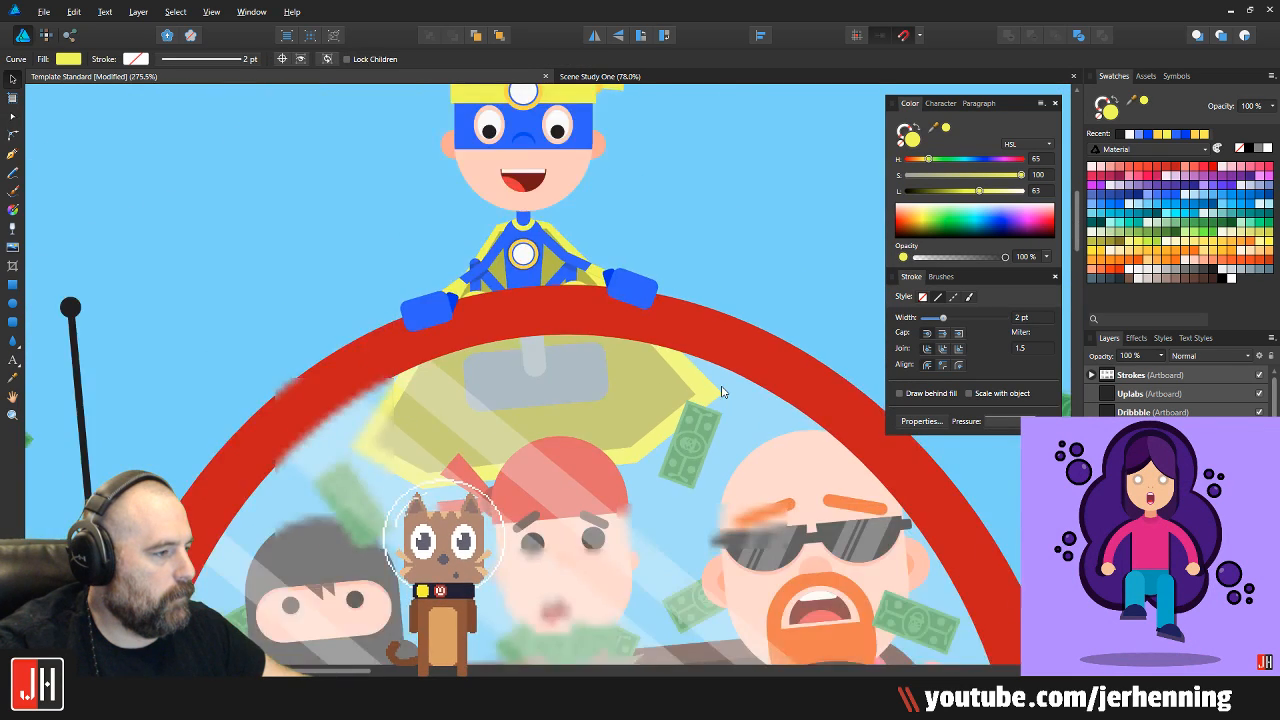
{"action": "key", "text": "ctrl+s"}
Examine the superhero's cape, shoulders and hands on the car roof, both up close and within the wider scene
{"action": "scroll", "coordinate": [720, 318], "scroll_direction": "down", "scroll_amount": 2}
{"action": "left_click_drag", "start_coordinate": [692, 324], "coordinate": [636, 350]}
{"action": "scroll", "coordinate": [642, 344], "scroll_direction": "up", "scroll_amount": 3}
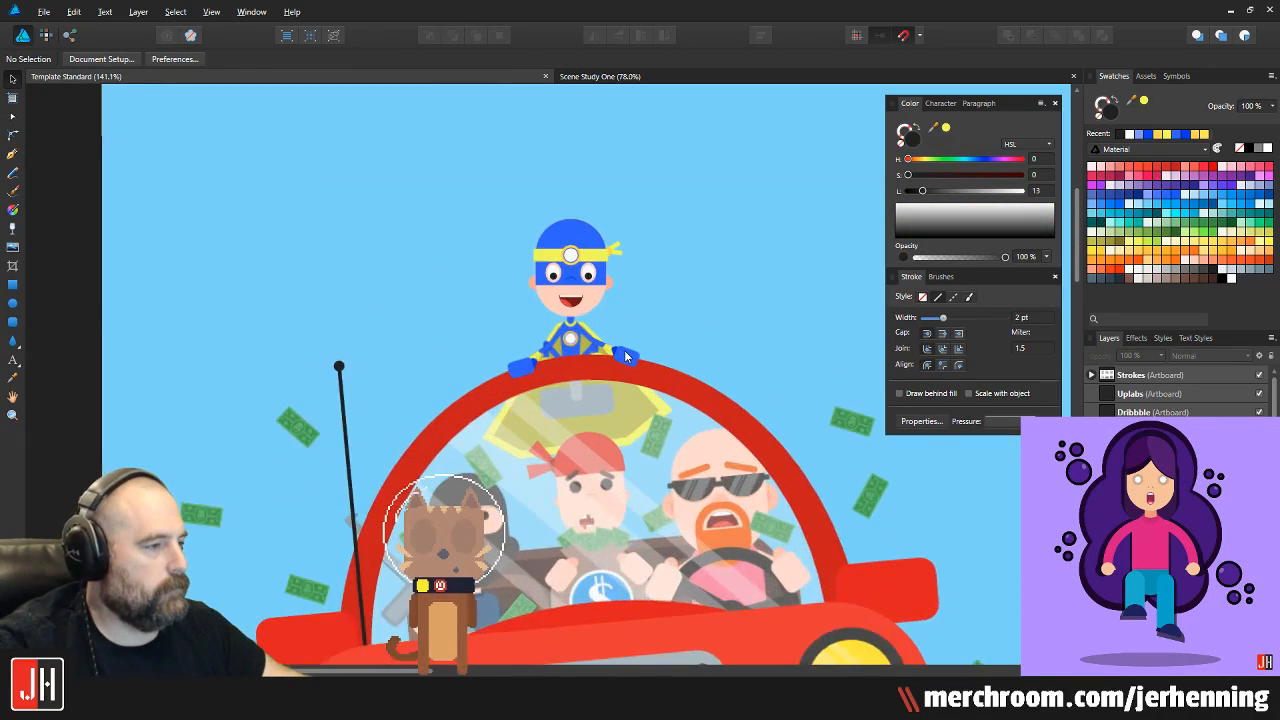
{"action": "scroll", "coordinate": [630, 300], "scroll_direction": "up", "scroll_amount": 3}
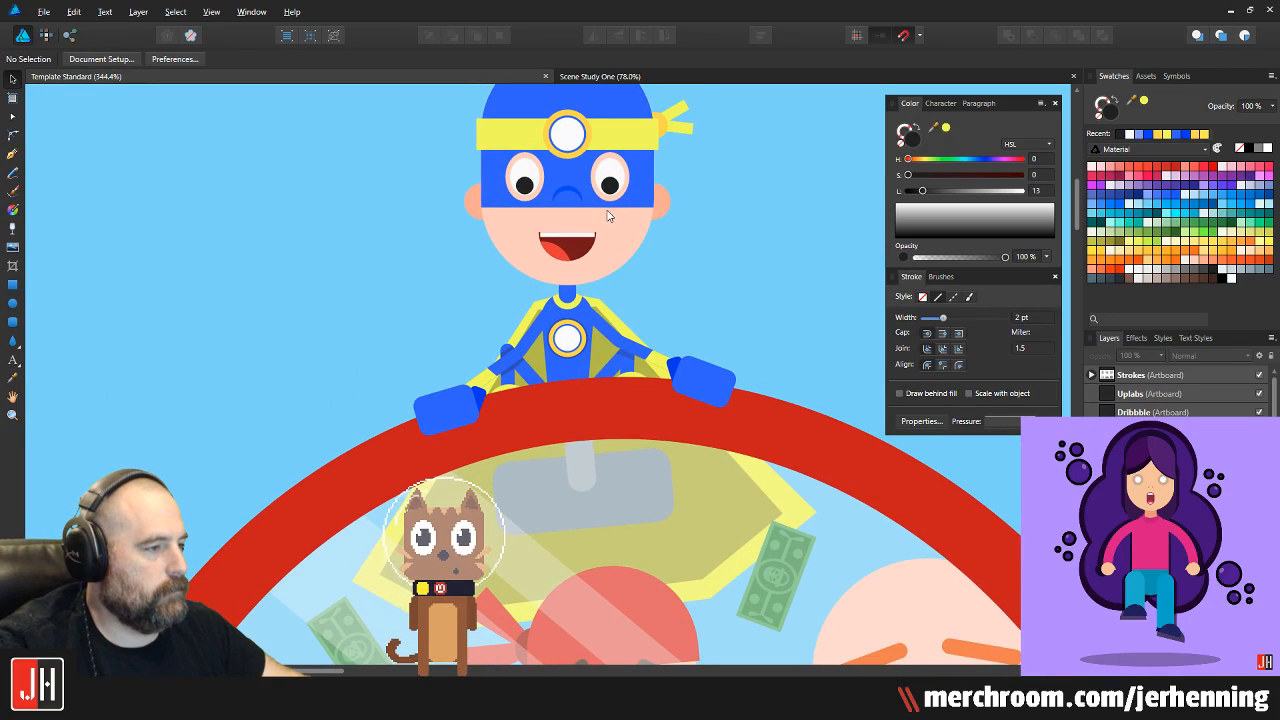
{"action": "scroll", "coordinate": [580, 312], "scroll_direction": "up", "scroll_amount": 2}
{"action": "scroll", "coordinate": [632, 309], "scroll_direction": "down", "scroll_amount": 4}
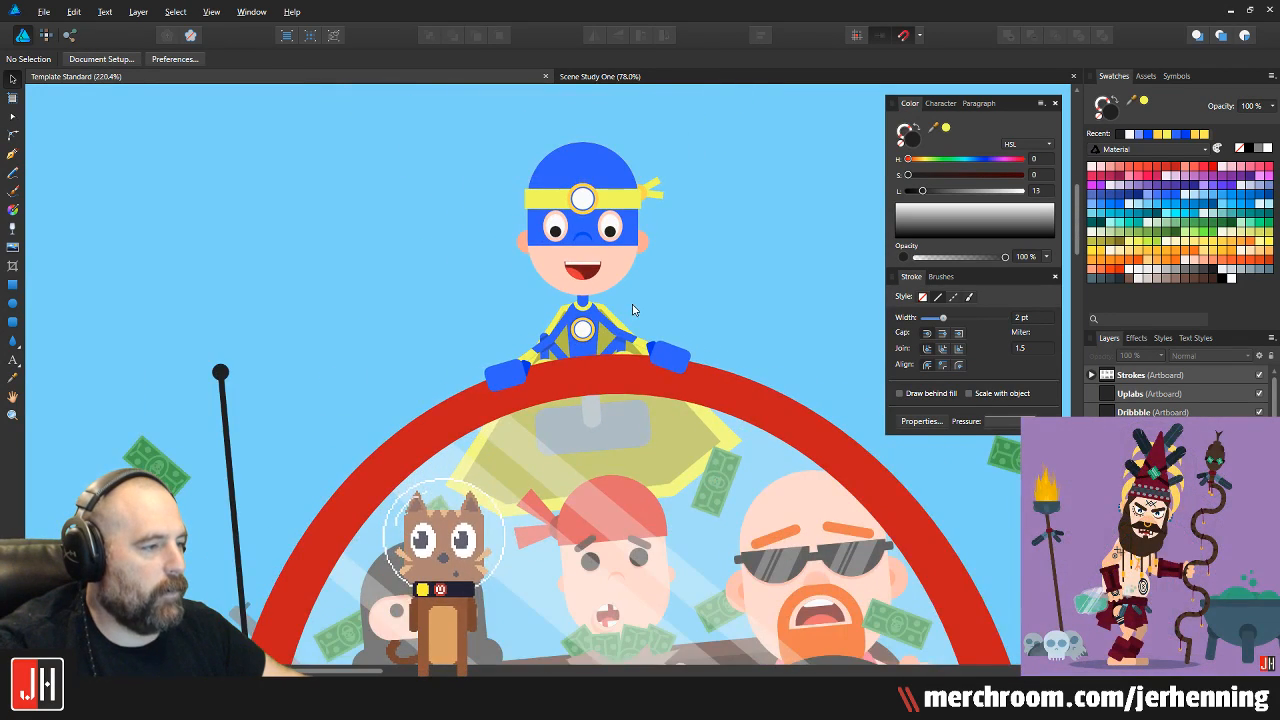
{"action": "left_click_drag", "start_coordinate": [632, 310], "coordinate": [618, 338]}
{"action": "scroll", "coordinate": [627, 325], "scroll_direction": "down", "scroll_amount": 3}
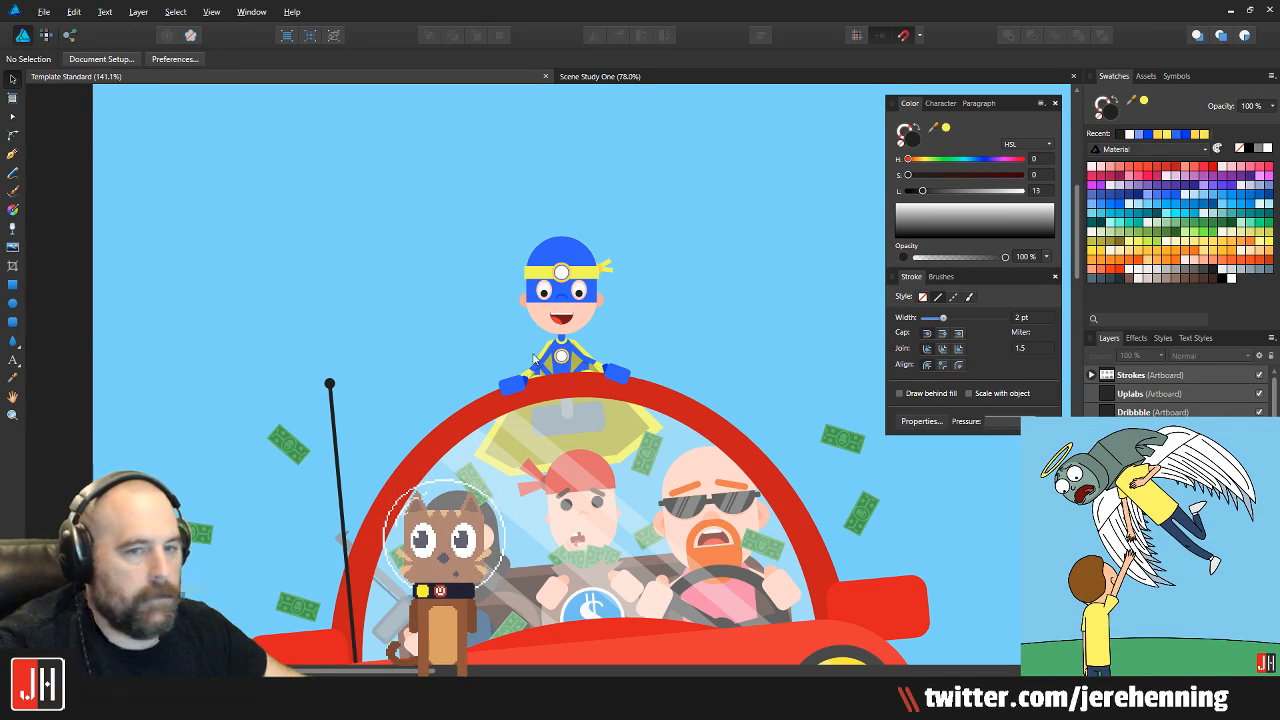
{"action": "scroll", "coordinate": [568, 349], "scroll_direction": "up", "scroll_amount": 3}
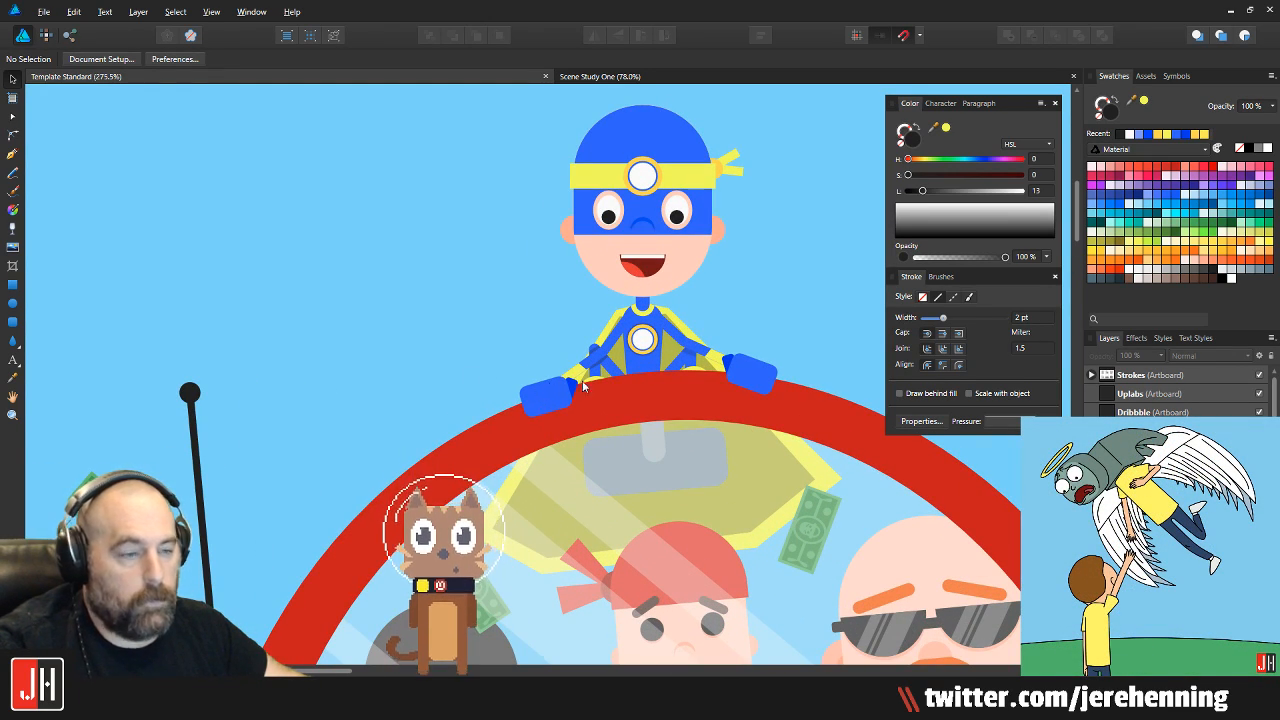
{"action": "left_click_drag", "start_coordinate": [578, 386], "coordinate": [527, 343]}
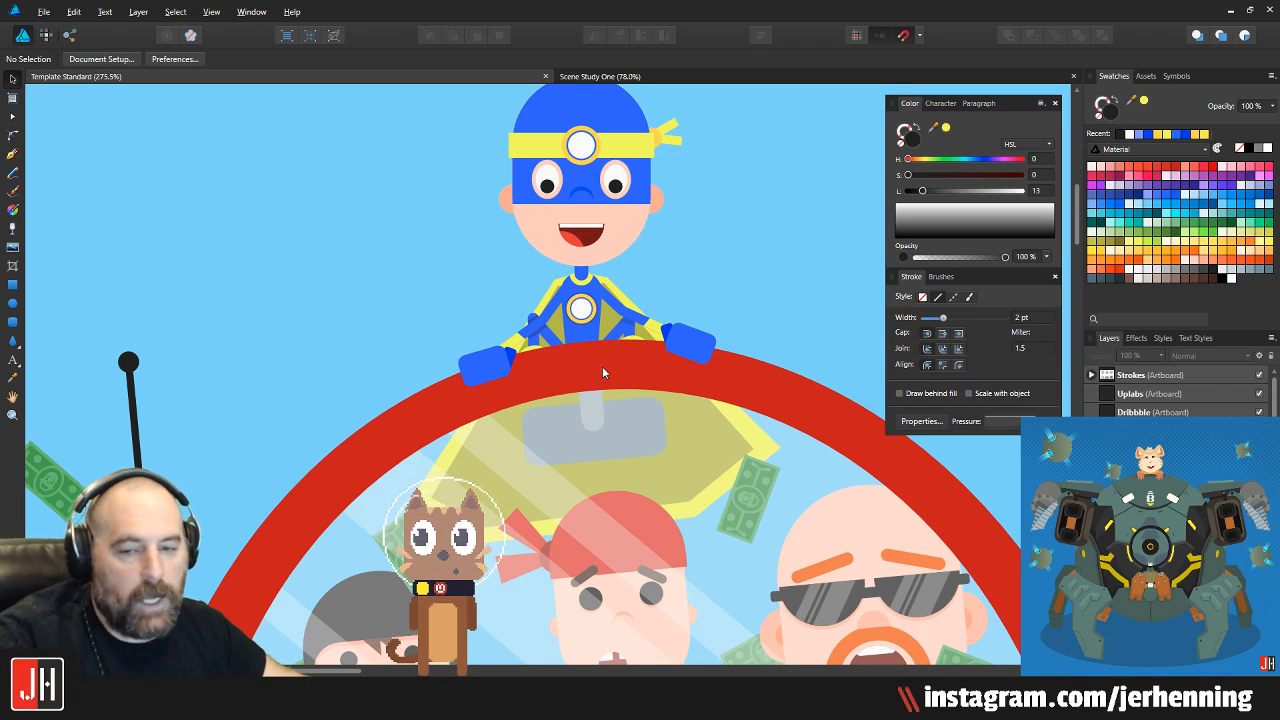
Raise the top centre point of the cape's inner shadow behind the collar so its upper edges slope down toward the shoulders
{"action": "scroll", "coordinate": [609, 357], "scroll_direction": "up", "scroll_amount": 8}
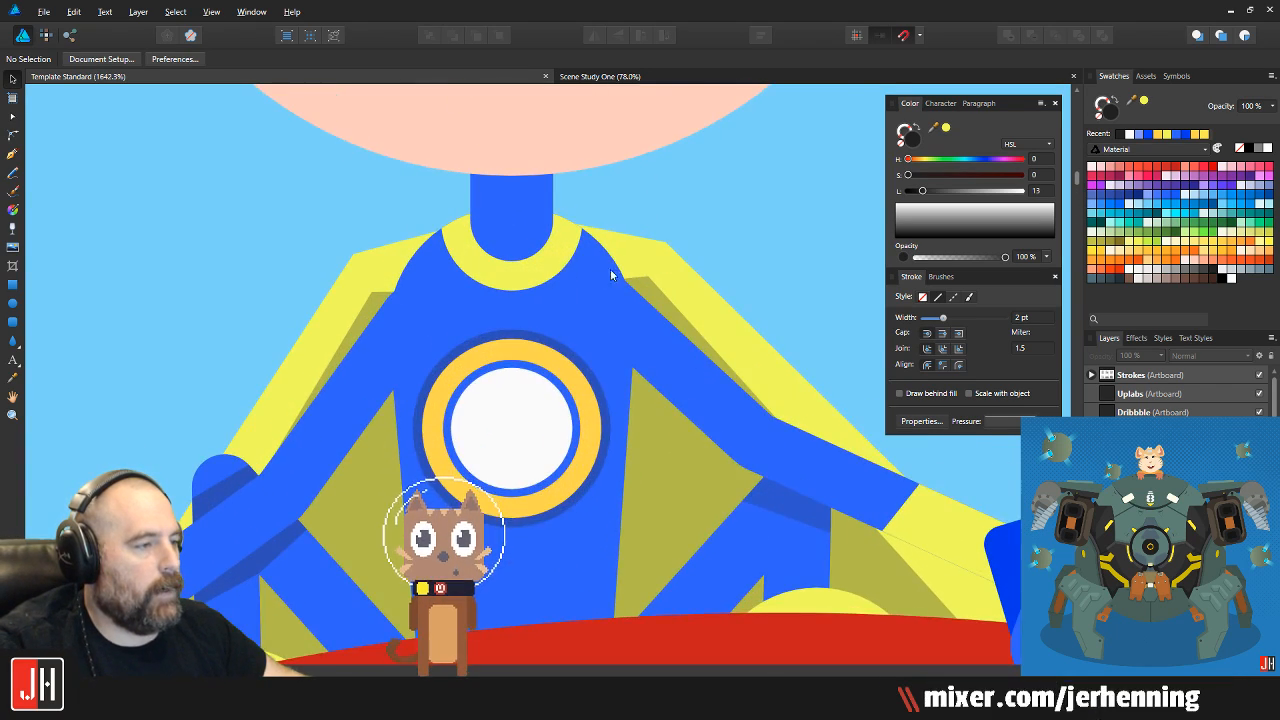
{"action": "left_click", "coordinate": [647, 290]}
{"action": "key", "text": "a"}
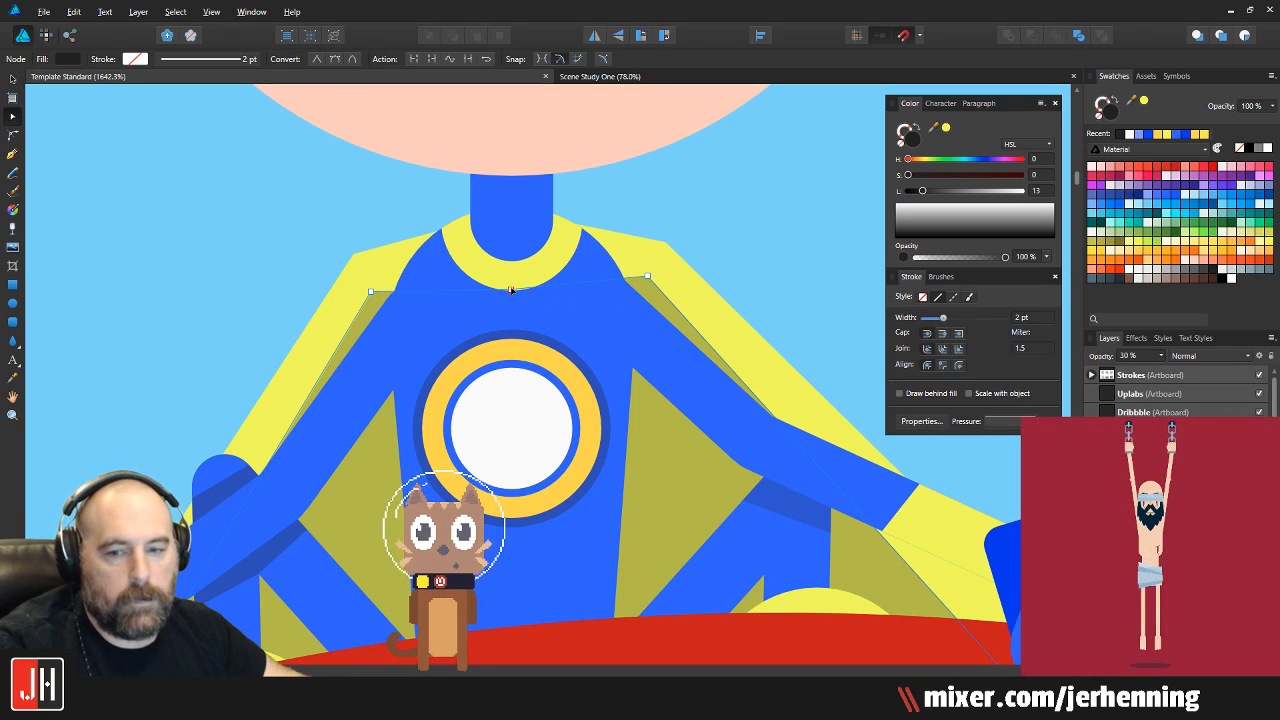
{"action": "left_click_drag", "start_coordinate": [513, 284], "coordinate": [512, 261]}
{"action": "key", "text": "v"}
{"action": "scroll", "coordinate": [613, 210], "scroll_direction": "down", "scroll_amount": 4}
{"action": "key", "text": "a"}
{"action": "scroll", "coordinate": [643, 271], "scroll_direction": "up", "scroll_amount": 6}
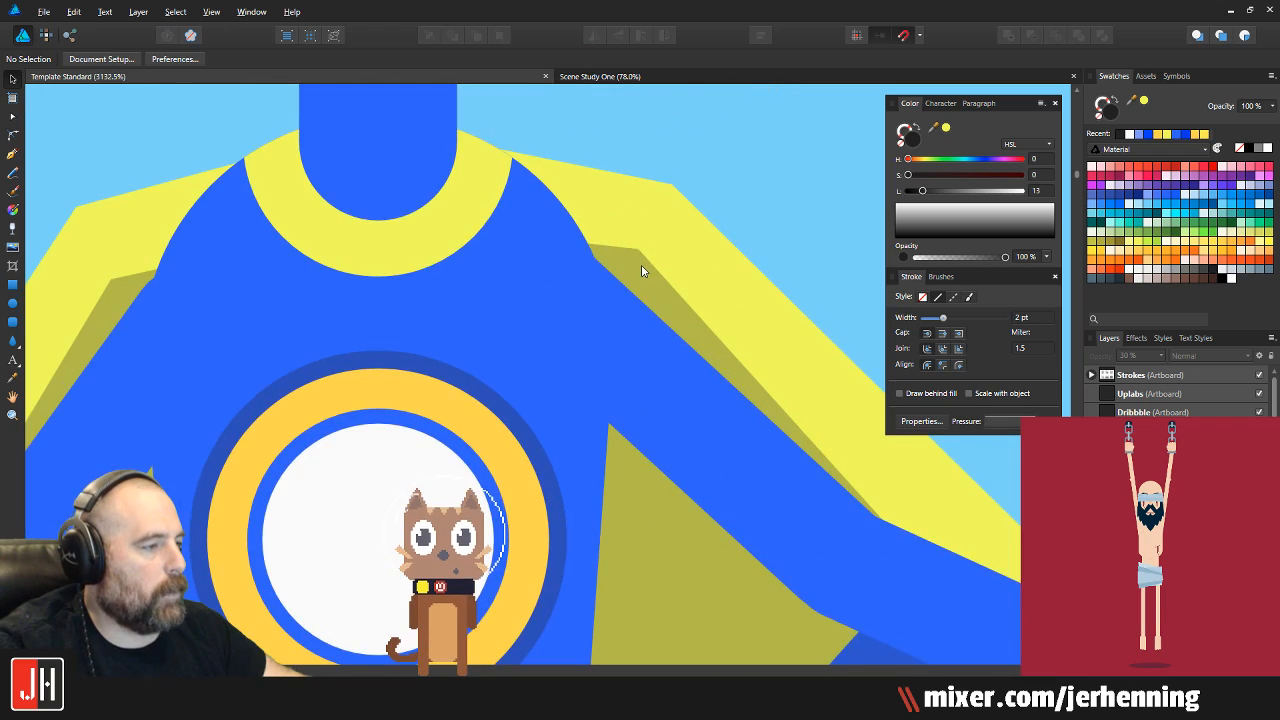
Fine-tune the cape's inner shadow by nudging its left and right upper corners slightly upward beside the superhero's shoulders
{"action": "left_click_drag", "start_coordinate": [638, 251], "coordinate": [640, 246]}
{"action": "left_click_drag", "start_coordinate": [110, 279], "coordinate": [110, 270]}
{"action": "key", "text": "v"}
{"action": "scroll", "coordinate": [138, 268], "scroll_direction": "down", "scroll_amount": 6}
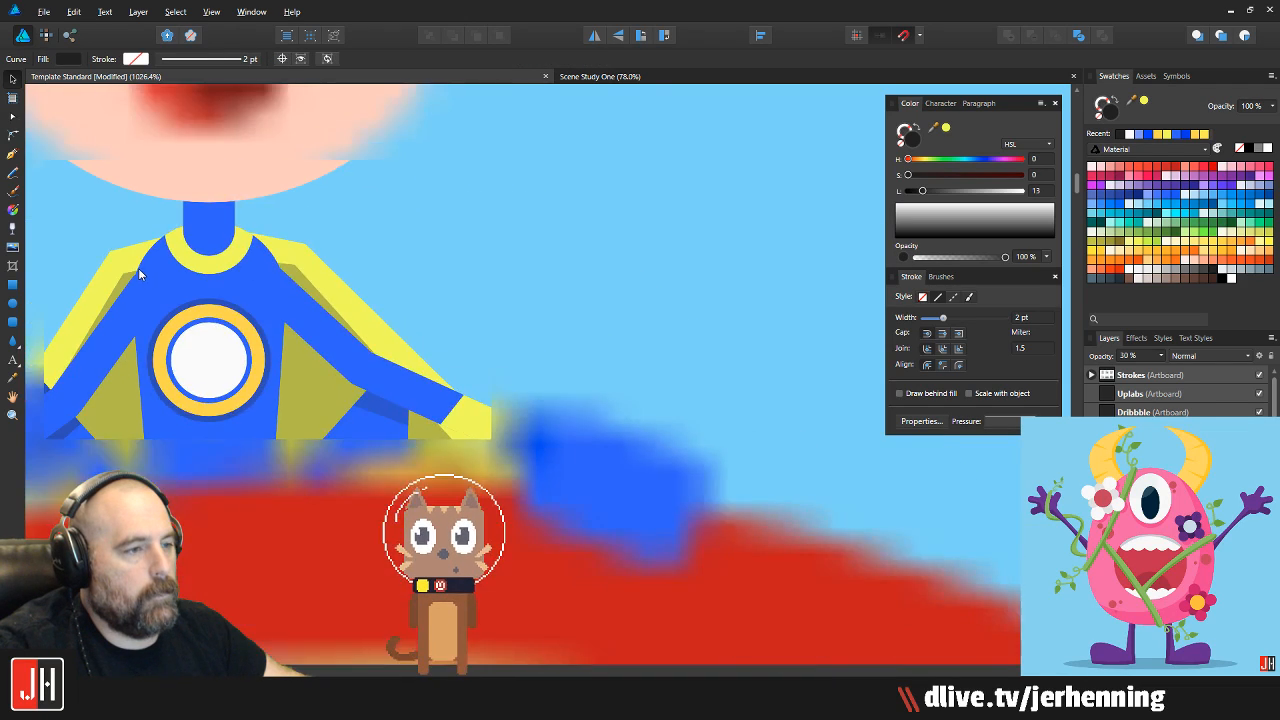
{"action": "key", "text": "ctrl+d"}
{"action": "scroll", "coordinate": [318, 264], "scroll_direction": "up", "scroll_amount": 6}
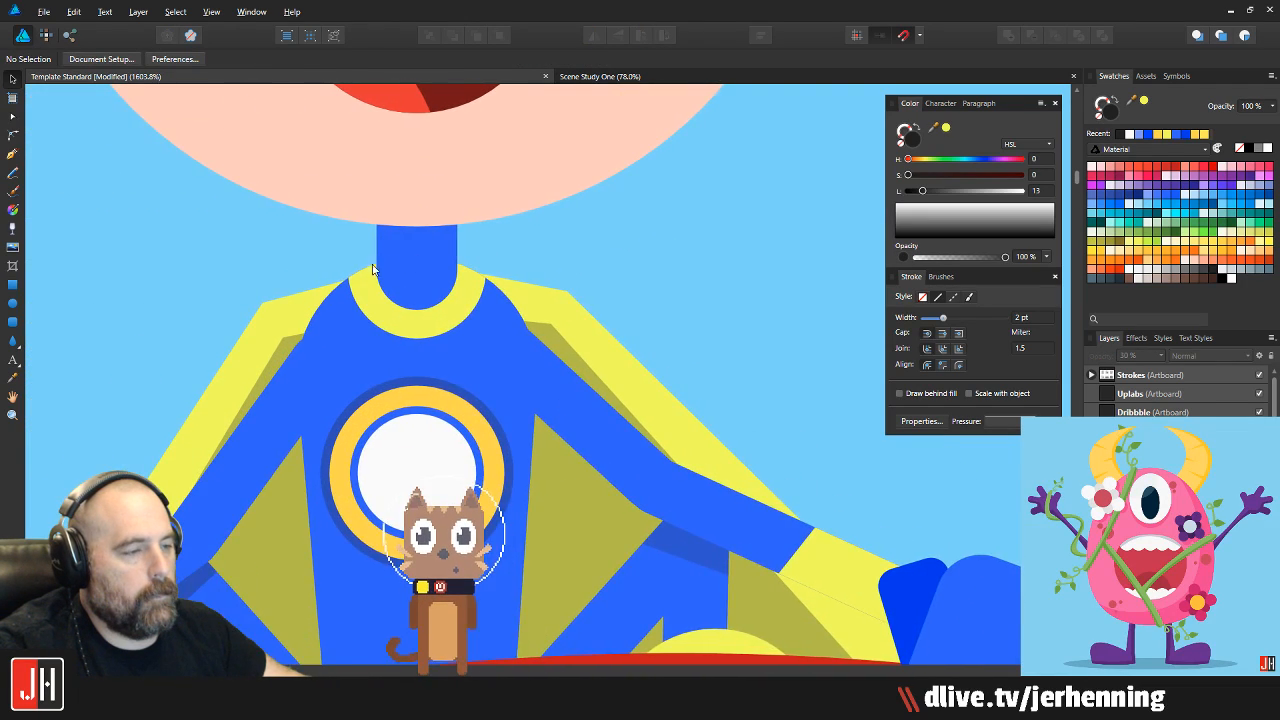
Nudge the yellow cape's top centre point slightly upward behind the superhero's neck to refine the shoulder slope
{"action": "key", "text": "a"}
{"action": "left_click", "coordinate": [312, 310]}
{"action": "mouse_move", "coordinate": [451, 251]}
{"action": "left_mouse_down"}
{"action": "mouse_move", "coordinate": [456, 230]}
{"action": "mouse_move", "coordinate": [456, 246]}
{"action": "left_mouse_up"}
{"action": "left_click", "coordinate": [253, 271]}
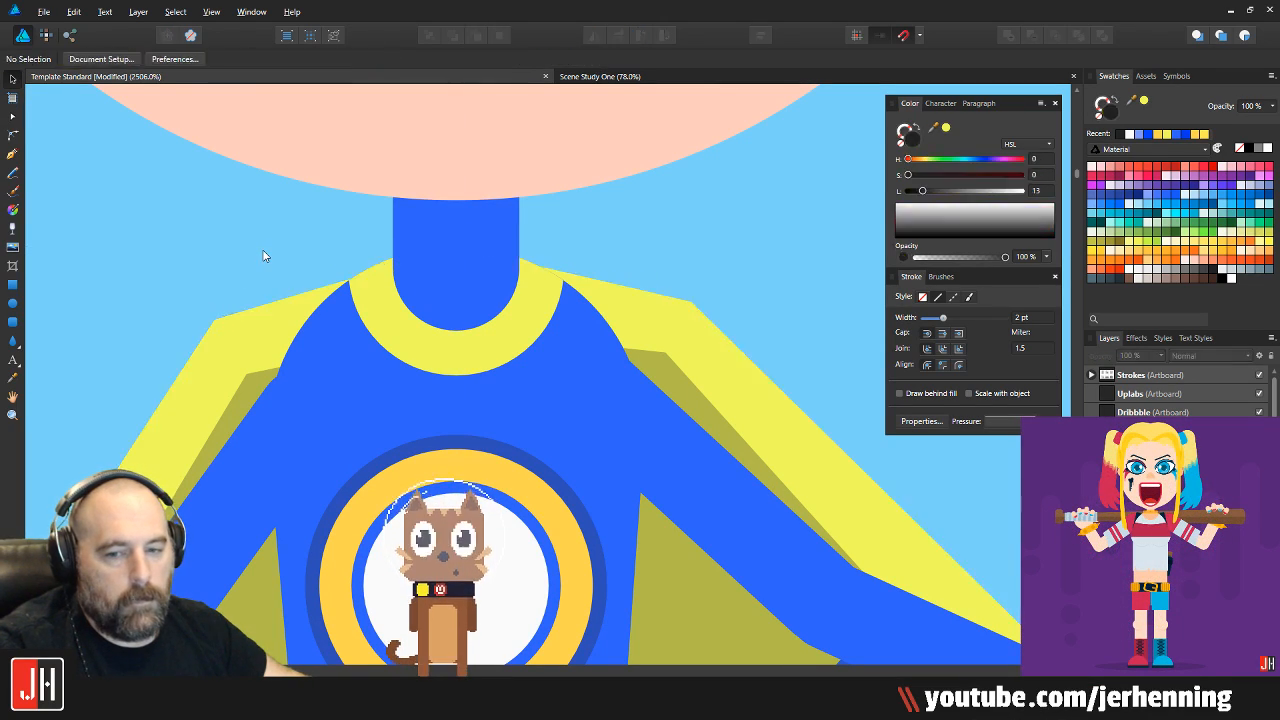
{"action": "scroll", "coordinate": [460, 265], "scroll_direction": "down", "scroll_amount": 10}
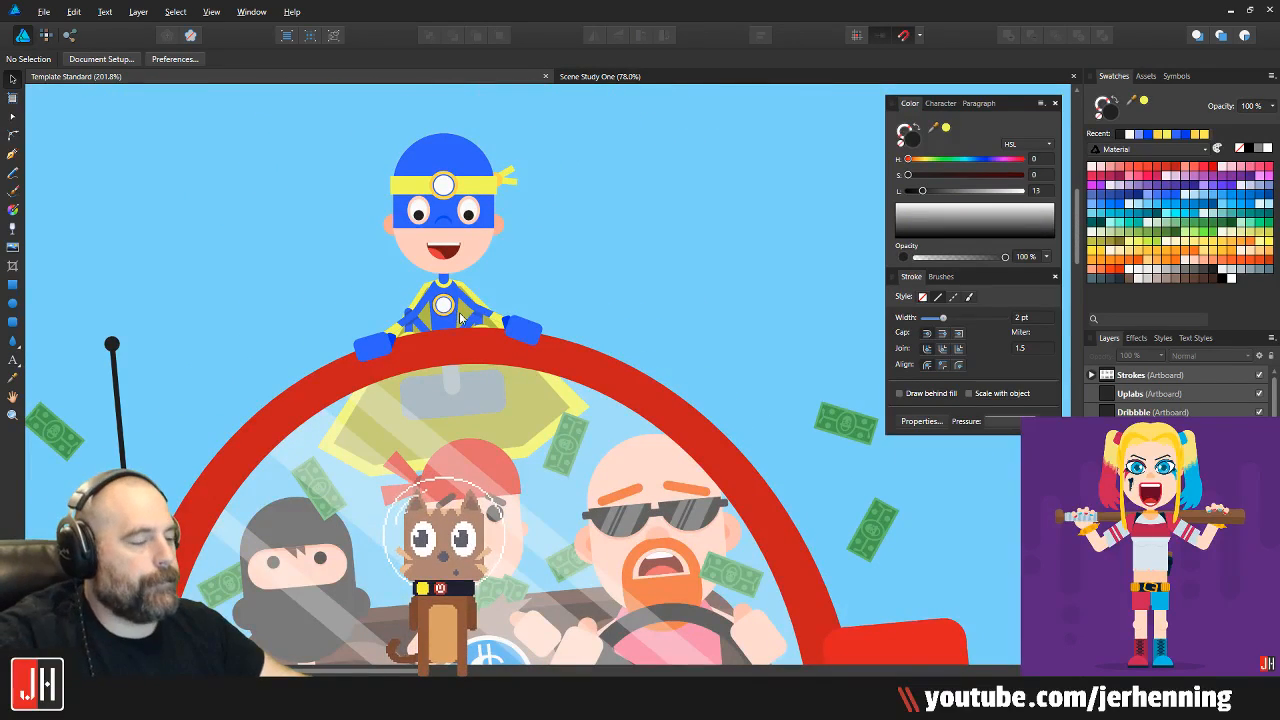
Pull the right-hand corners of the yellow cape and its inner shadow slightly inward behind the windshield and save the document
{"action": "scroll", "coordinate": [522, 345], "scroll_direction": "up", "scroll_amount": 5}
{"action": "scroll", "coordinate": [692, 362], "scroll_direction": "down", "scroll_amount": 3}
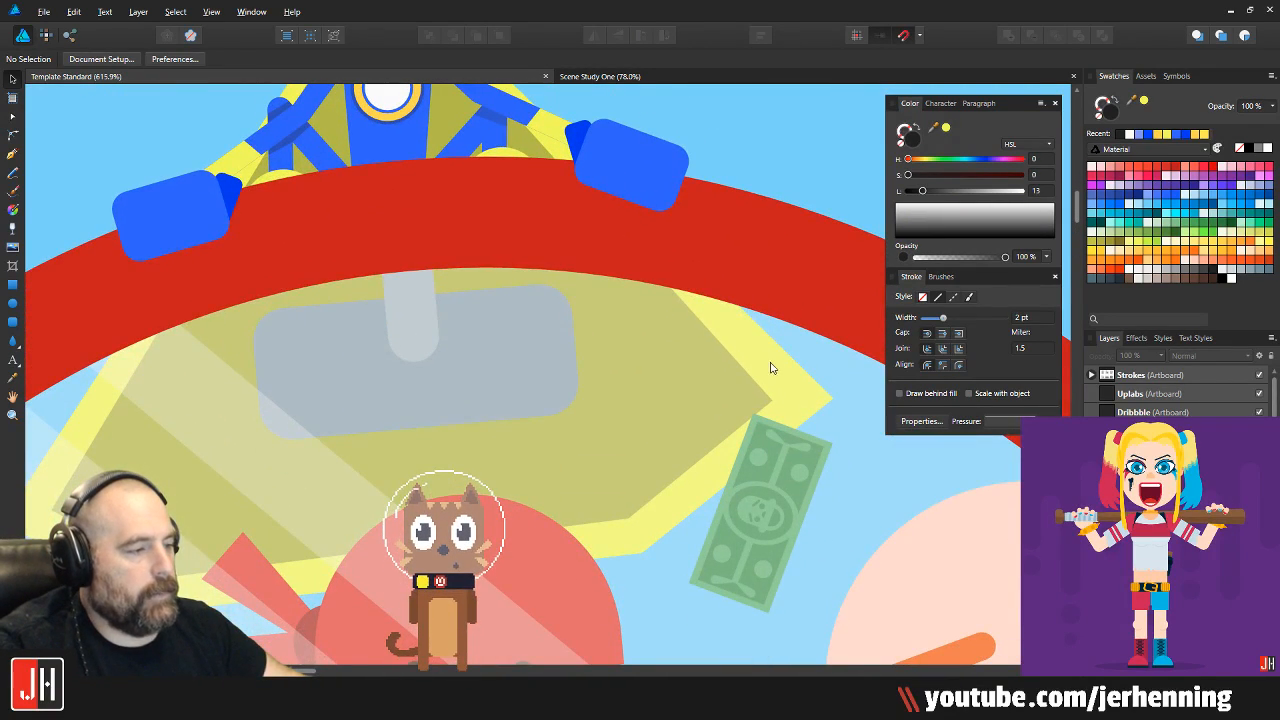
{"action": "left_click", "coordinate": [768, 367]}
{"action": "left_click_drag", "start_coordinate": [835, 402], "coordinate": [818, 399]}
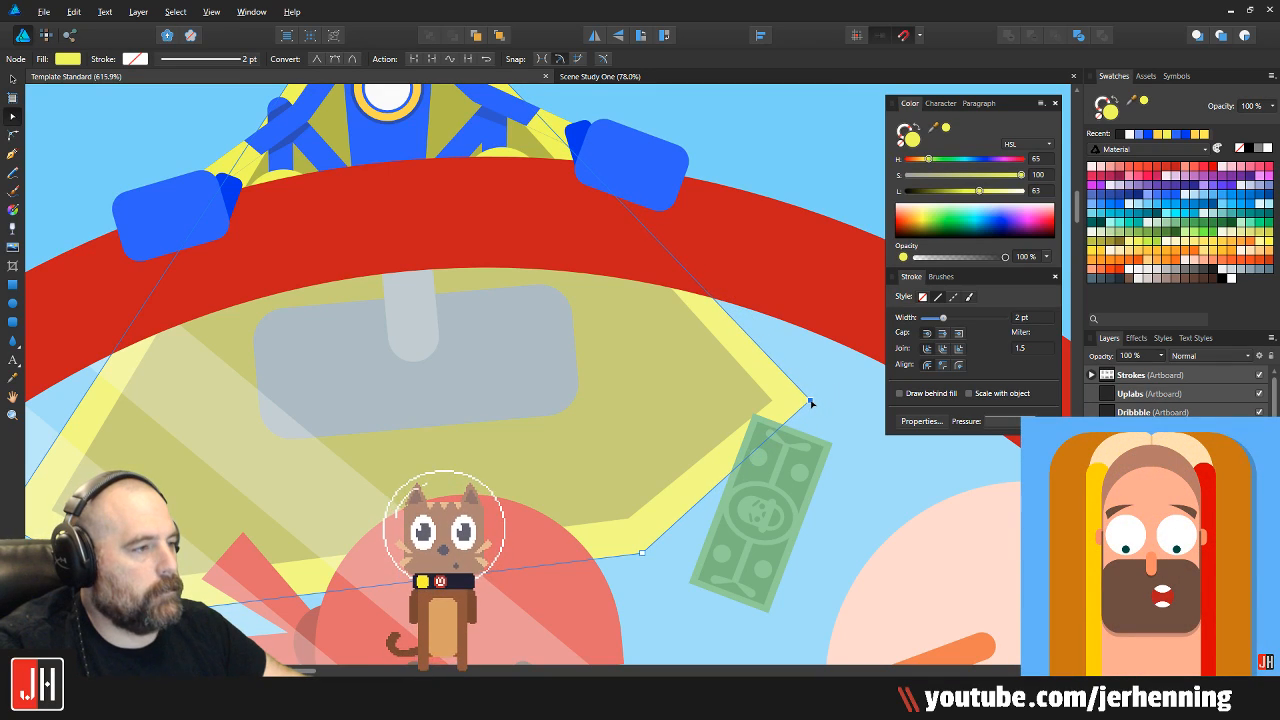
{"action": "left_click", "coordinate": [757, 404]}
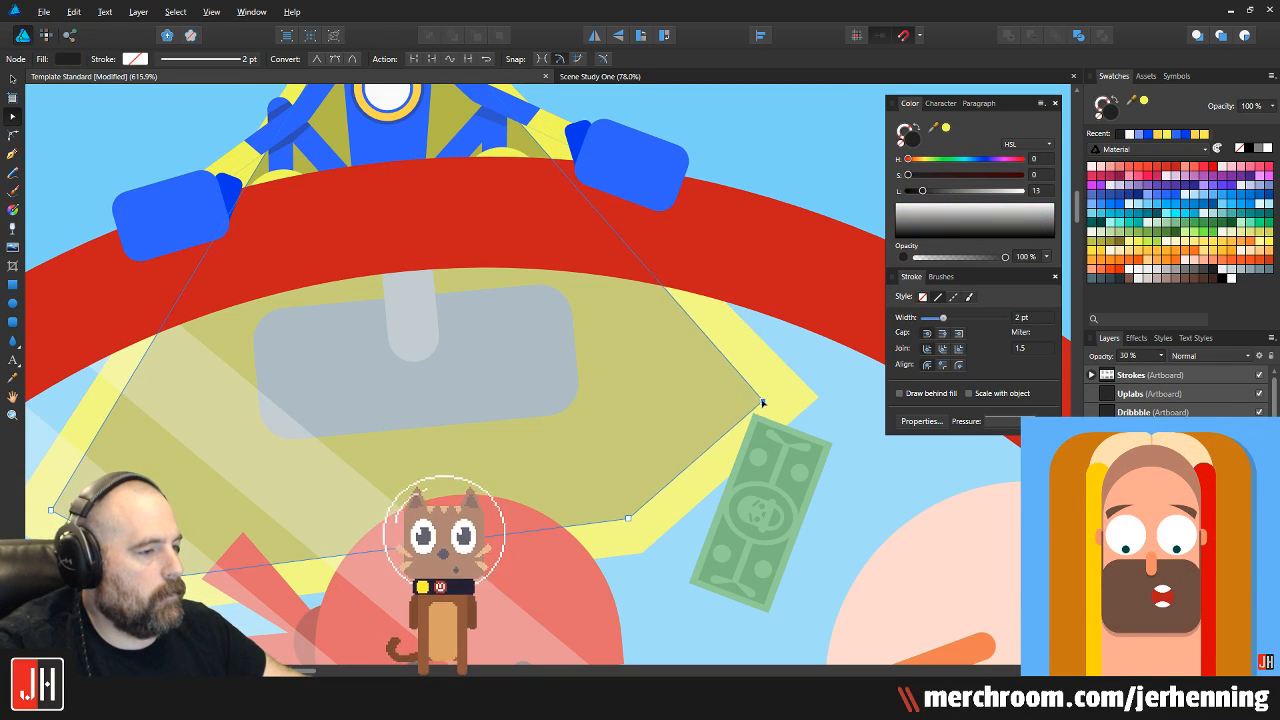
{"action": "key", "text": "v"}
{"action": "left_click", "coordinate": [818, 181]}
{"action": "scroll", "coordinate": [726, 223], "scroll_direction": "down", "scroll_amount": 3}
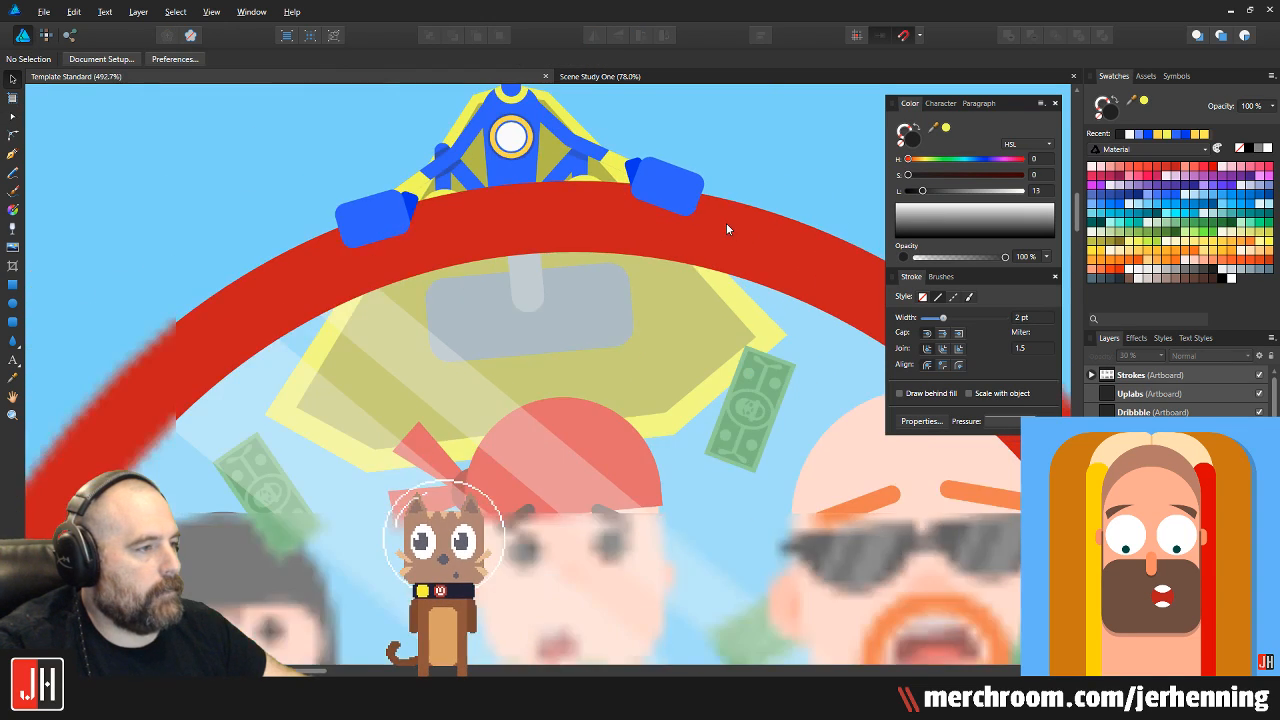
{"action": "left_click_drag", "start_coordinate": [694, 175], "coordinate": [664, 207]}
{"action": "key", "text": "ctrl+s"}
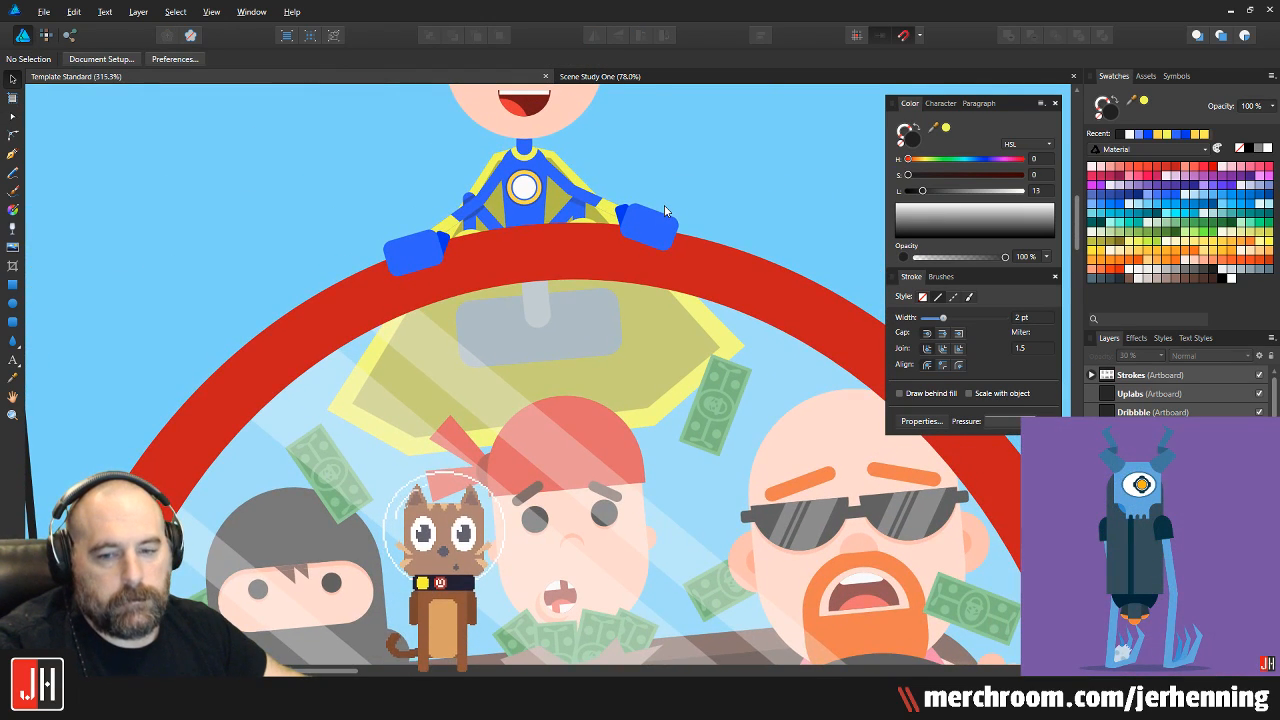
Refine the yellow cape's lower-left outline by adjusting its bottom point and nudging its left corner slightly downward
{"action": "scroll", "coordinate": [636, 238], "scroll_direction": "down", "scroll_amount": 3}
{"action": "scroll", "coordinate": [636, 238], "scroll_direction": "up", "scroll_amount": 1}
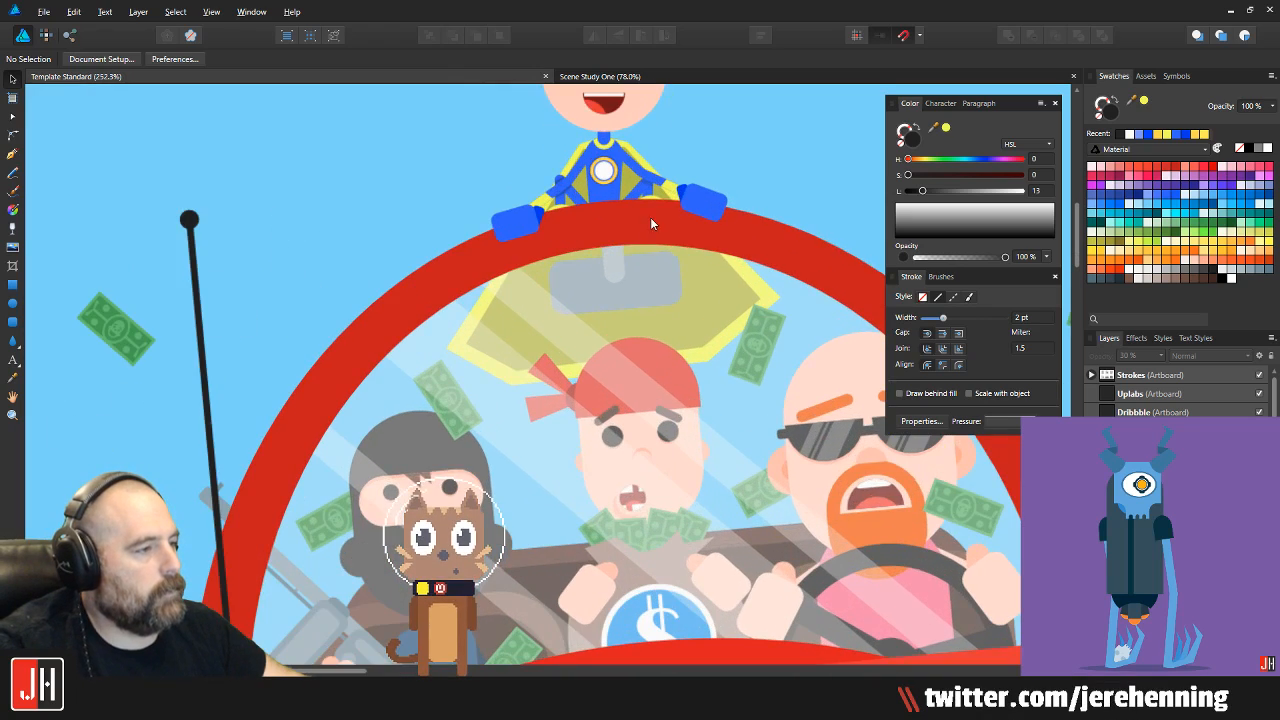
{"action": "scroll", "coordinate": [600, 375], "scroll_direction": "up", "scroll_amount": 3}
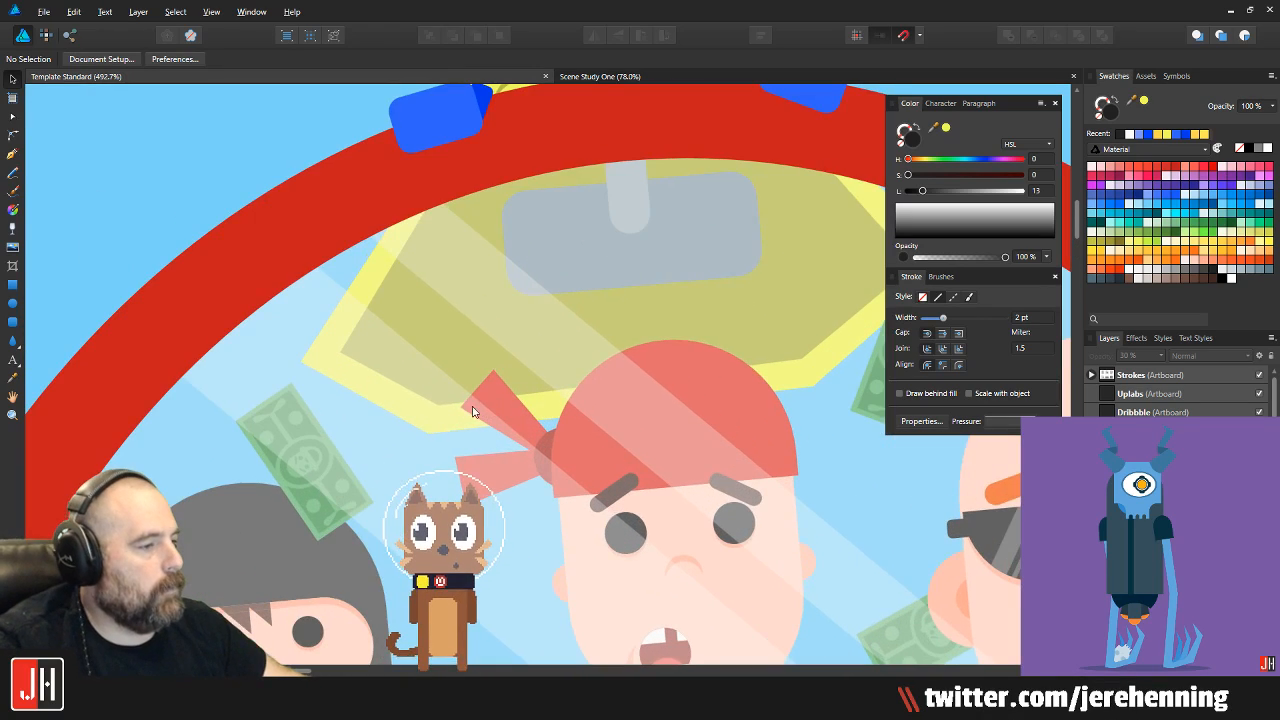
{"action": "double_click", "coordinate": [418, 417]}
{"action": "left_click_drag", "start_coordinate": [439, 405], "coordinate": [438, 427]}
{"action": "left_click", "coordinate": [428, 433]}
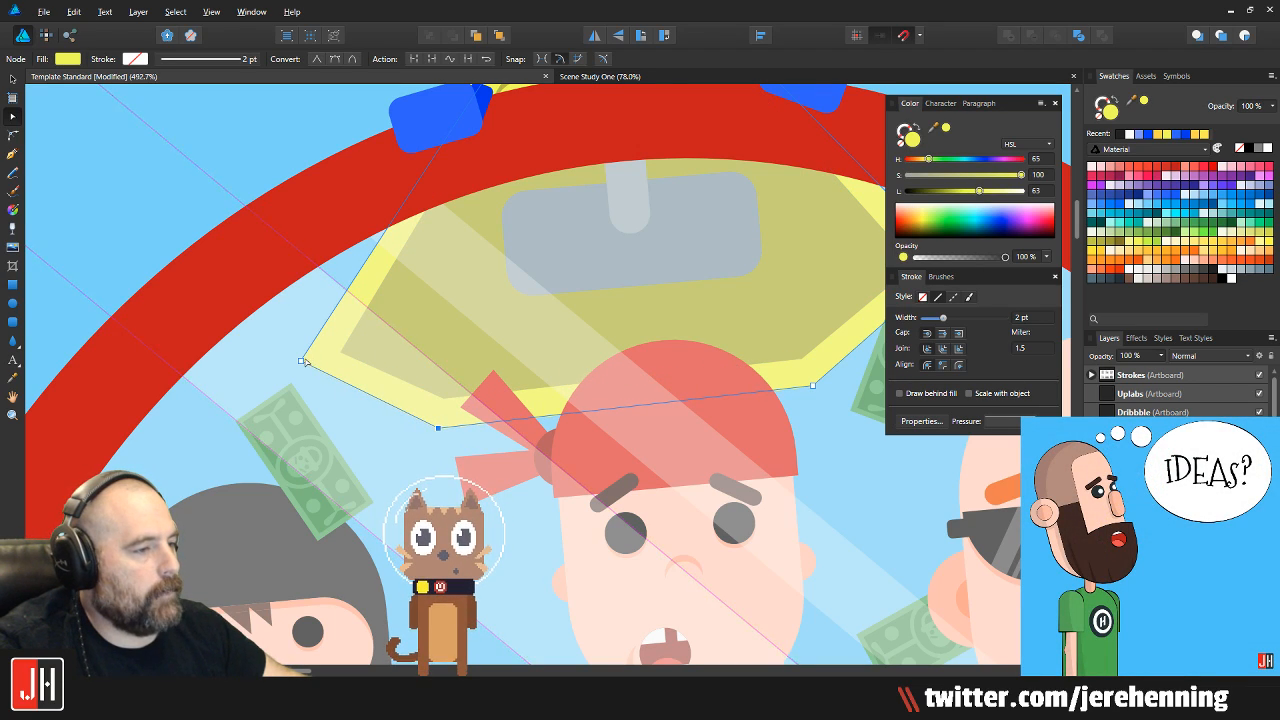
{"action": "left_click_drag", "start_coordinate": [301, 360], "coordinate": [302, 368]}
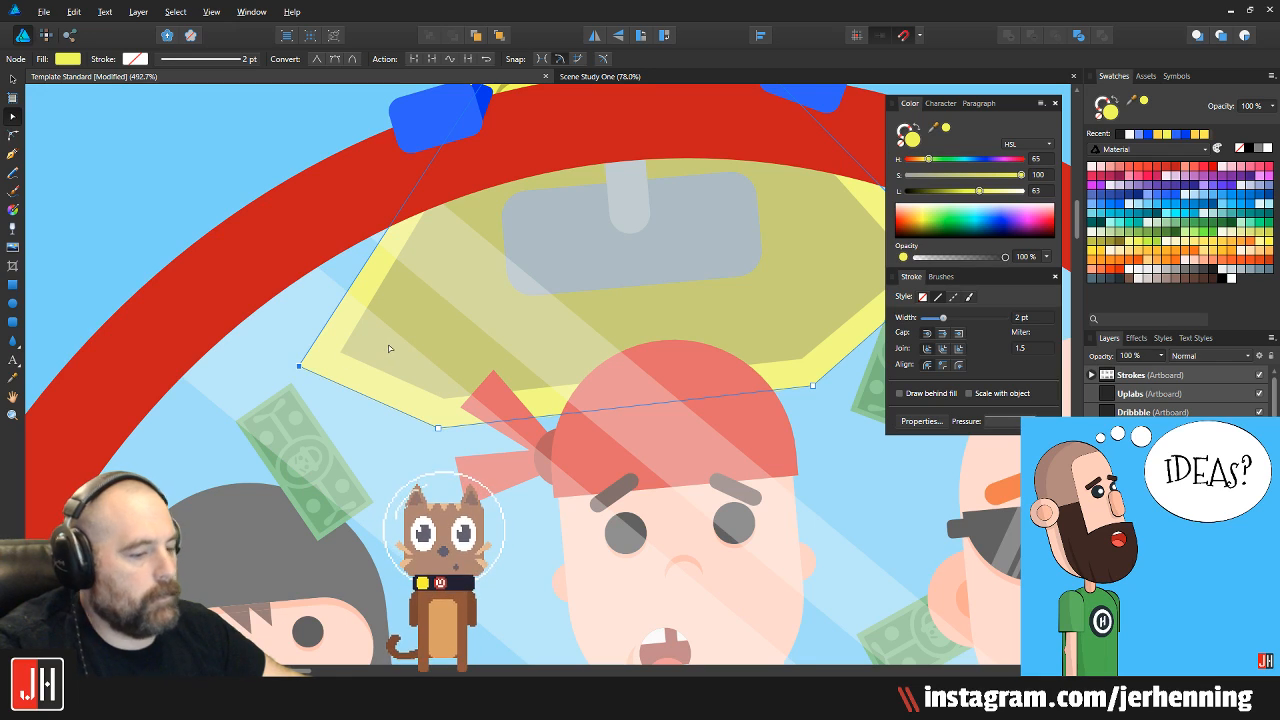
{"action": "scroll", "coordinate": [392, 347], "scroll_direction": "down", "scroll_amount": 5}
{"action": "key", "text": "ctrl+d"}
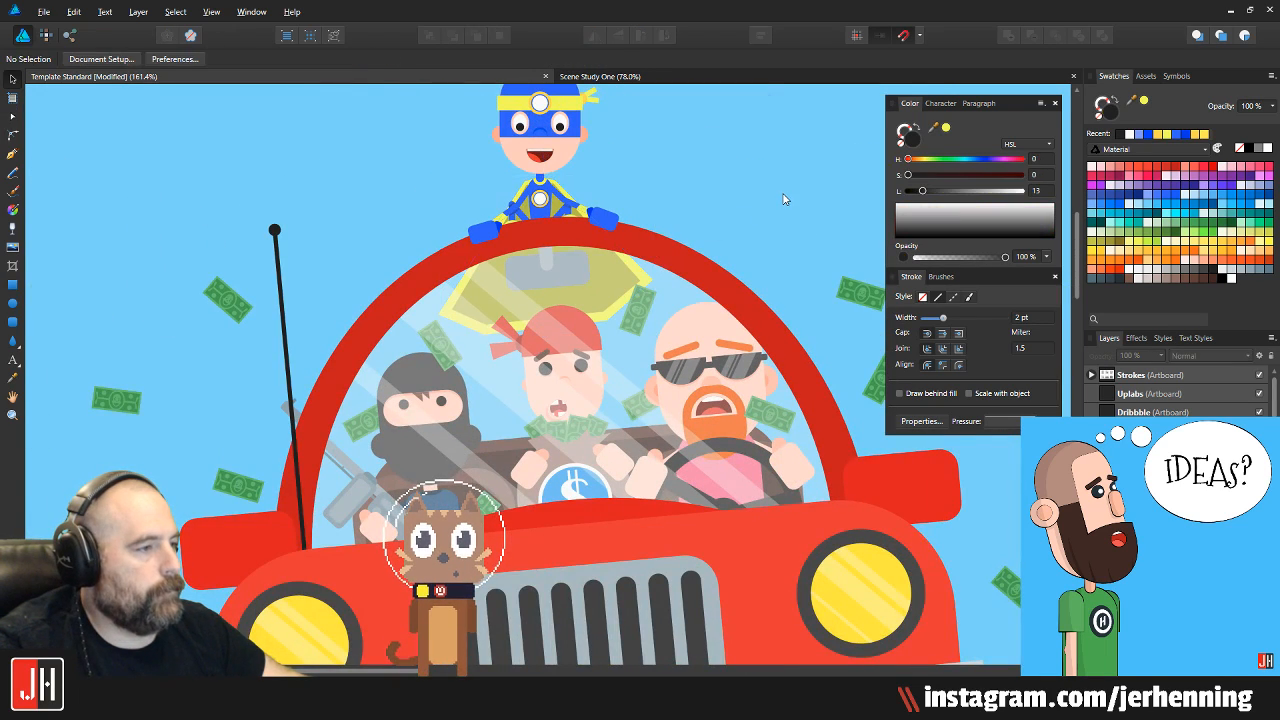
Draw a tall dark rounded rectangle just left of the superhero's head and set its corner radius to 50%
{"action": "scroll", "coordinate": [588, 232], "scroll_direction": "down", "scroll_amount": 4}
{"action": "scroll", "coordinate": [588, 232], "scroll_direction": "up", "scroll_amount": 5}
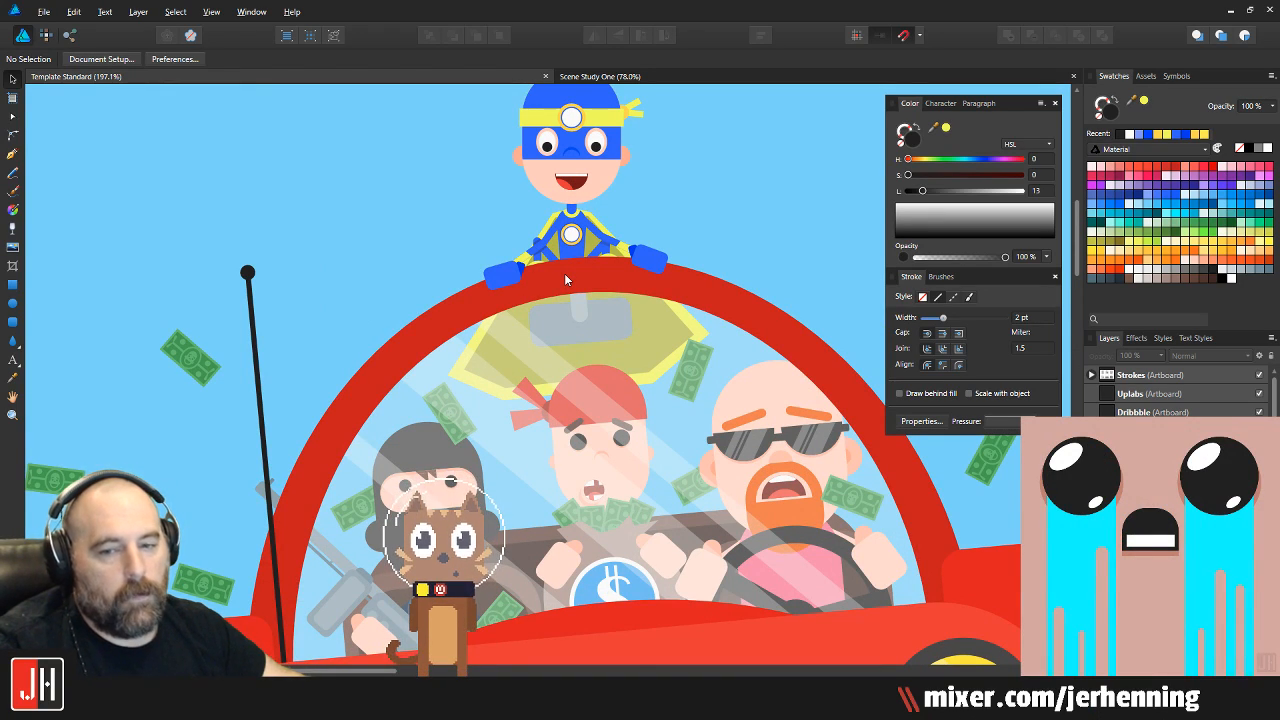
{"action": "scroll", "coordinate": [560, 213], "scroll_direction": "up", "scroll_amount": 4}
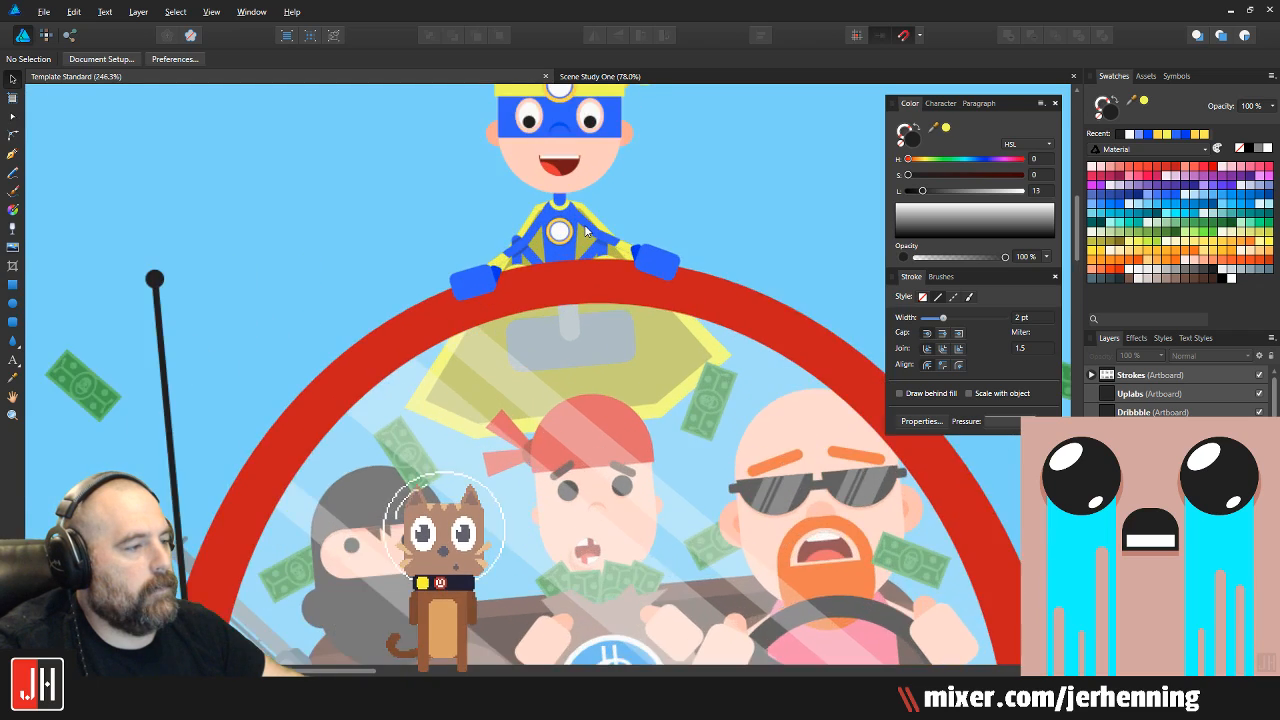
{"action": "scroll", "coordinate": [565, 250], "scroll_direction": "down", "scroll_amount": 2}
{"action": "scroll", "coordinate": [570, 288], "scroll_direction": "up", "scroll_amount": 2}
{"action": "scroll", "coordinate": [570, 288], "scroll_direction": "up", "scroll_amount": 3}
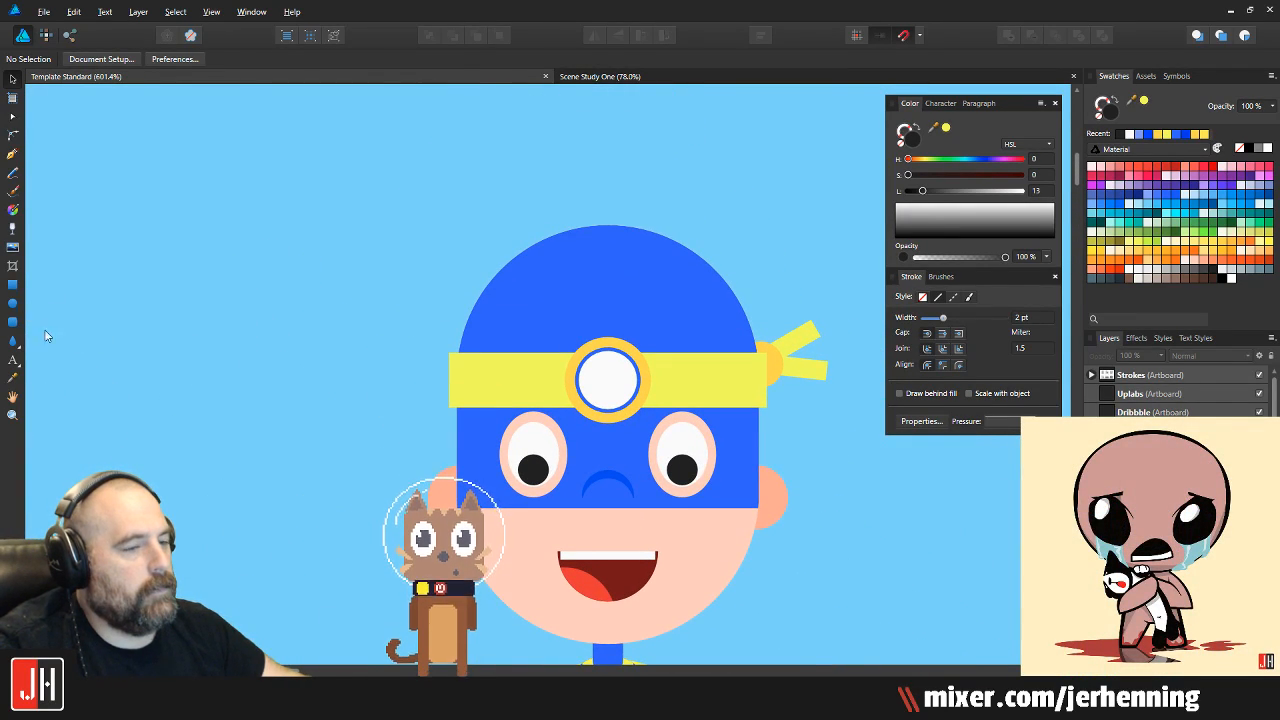
{"action": "left_click", "coordinate": [13, 322]}
{"action": "left_click_drag", "start_coordinate": [316, 202], "coordinate": [438, 622]}
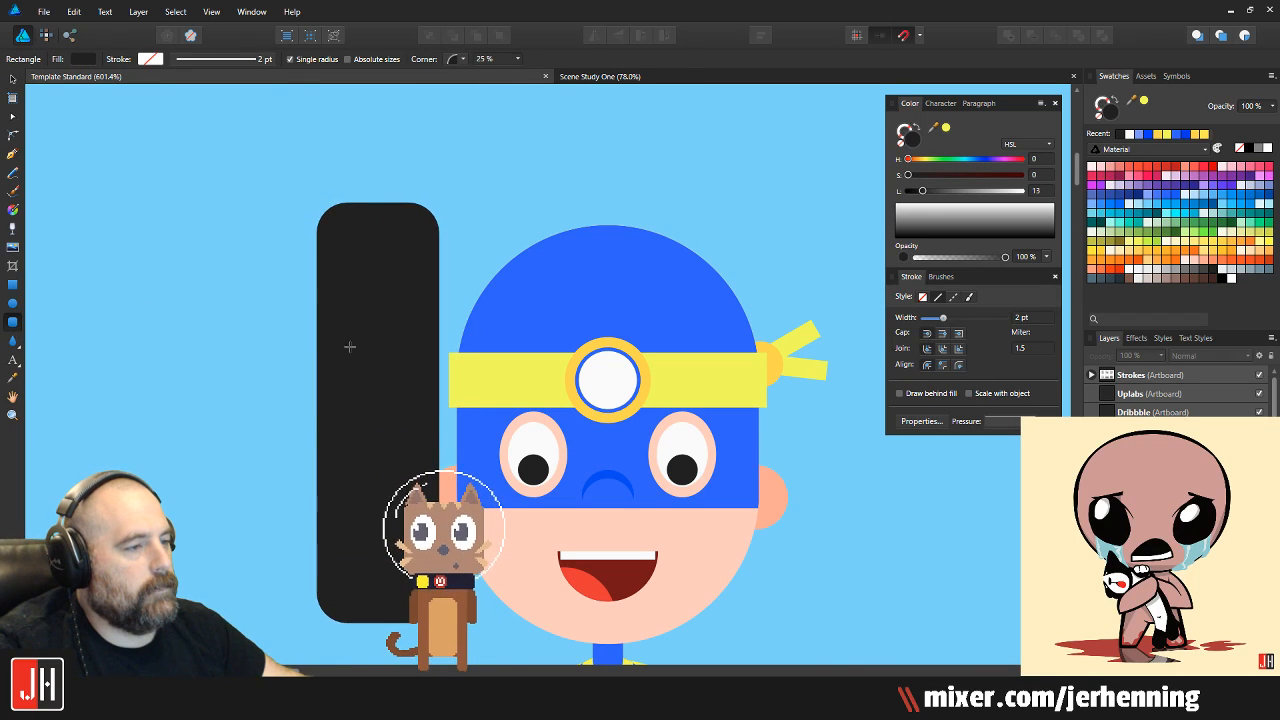
{"action": "left_click_drag", "start_coordinate": [325, 211], "coordinate": [422, 372]}
{"action": "mouse_move", "coordinate": [404, 323]}
{"action": "left_mouse_down"}
{"action": "mouse_move", "coordinate": [442, 328]}
{"action": "mouse_move", "coordinate": [428, 407]}
{"action": "left_mouse_up"}
{"action": "key", "text": "Delete"}
{"action": "key", "text": "v"}
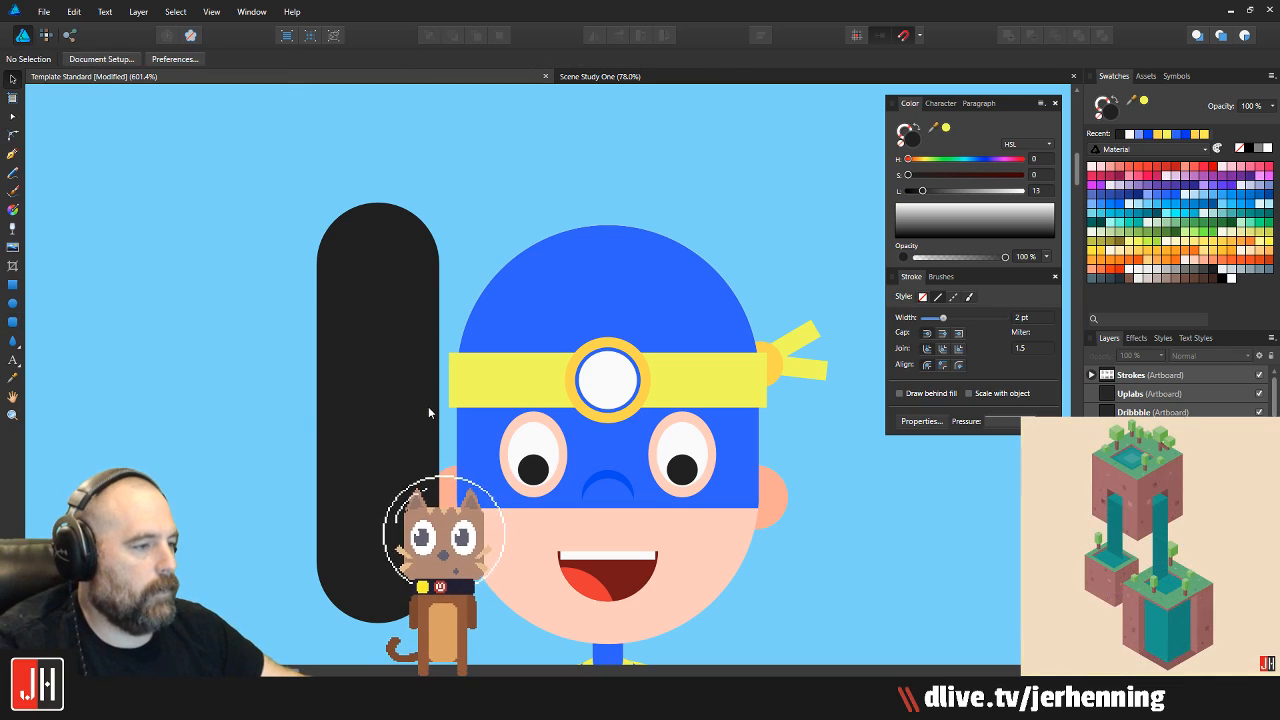
Shrink the rounded rectangle to about 53 px high, place it behind the left side of the mask and fill it dark brown
{"action": "left_click", "coordinate": [429, 408]}
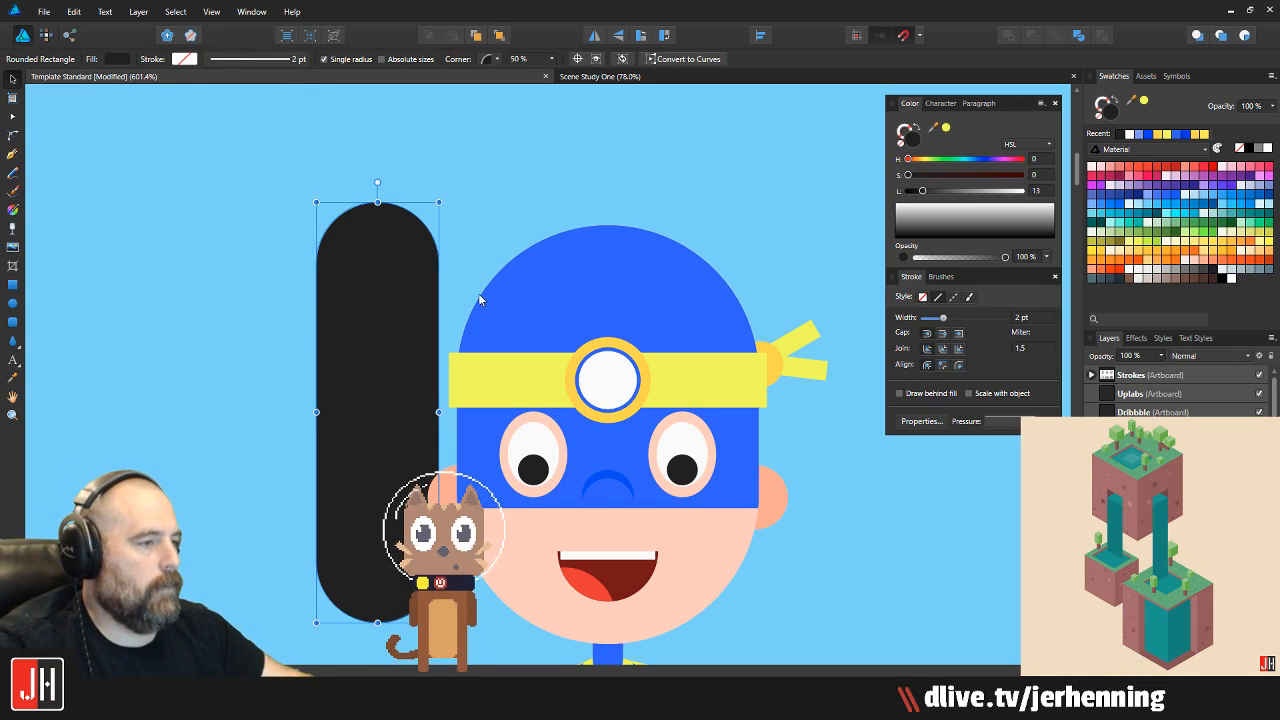
{"action": "left_click_drag", "start_coordinate": [443, 201], "coordinate": [489, 284]}
{"action": "left_click", "coordinate": [550, 270]}
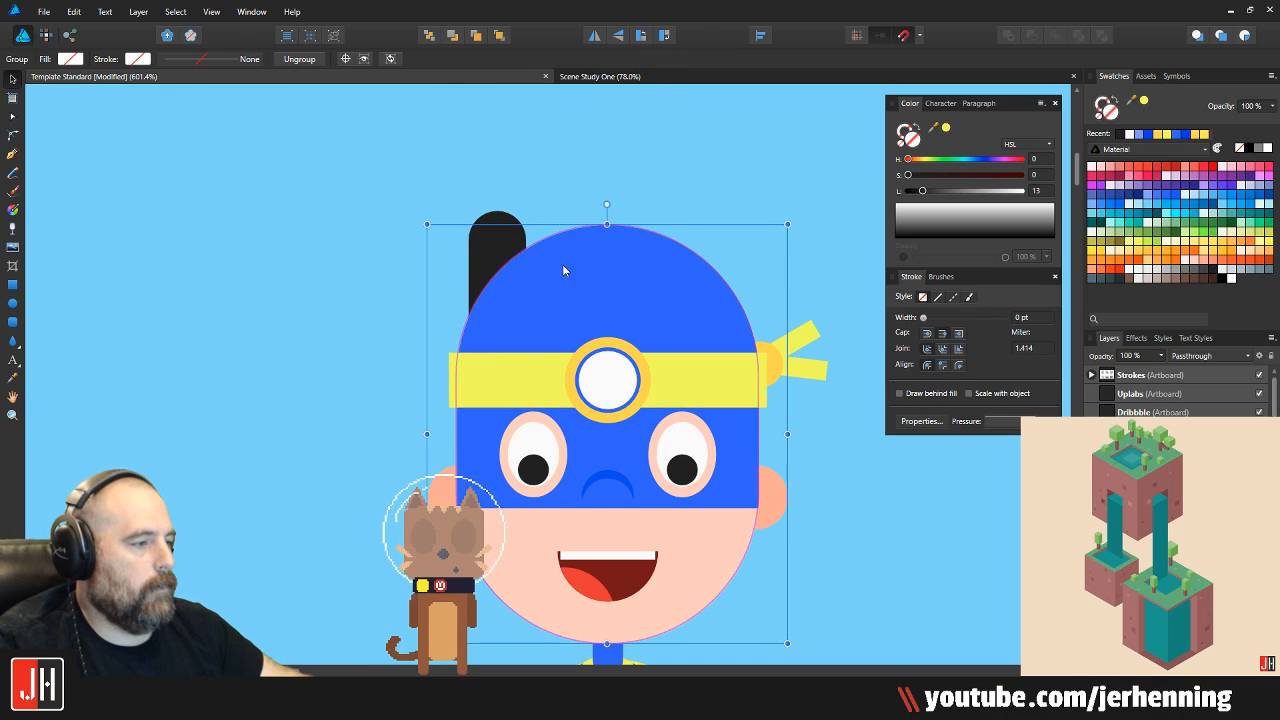
{"action": "left_click", "coordinate": [492, 245]}
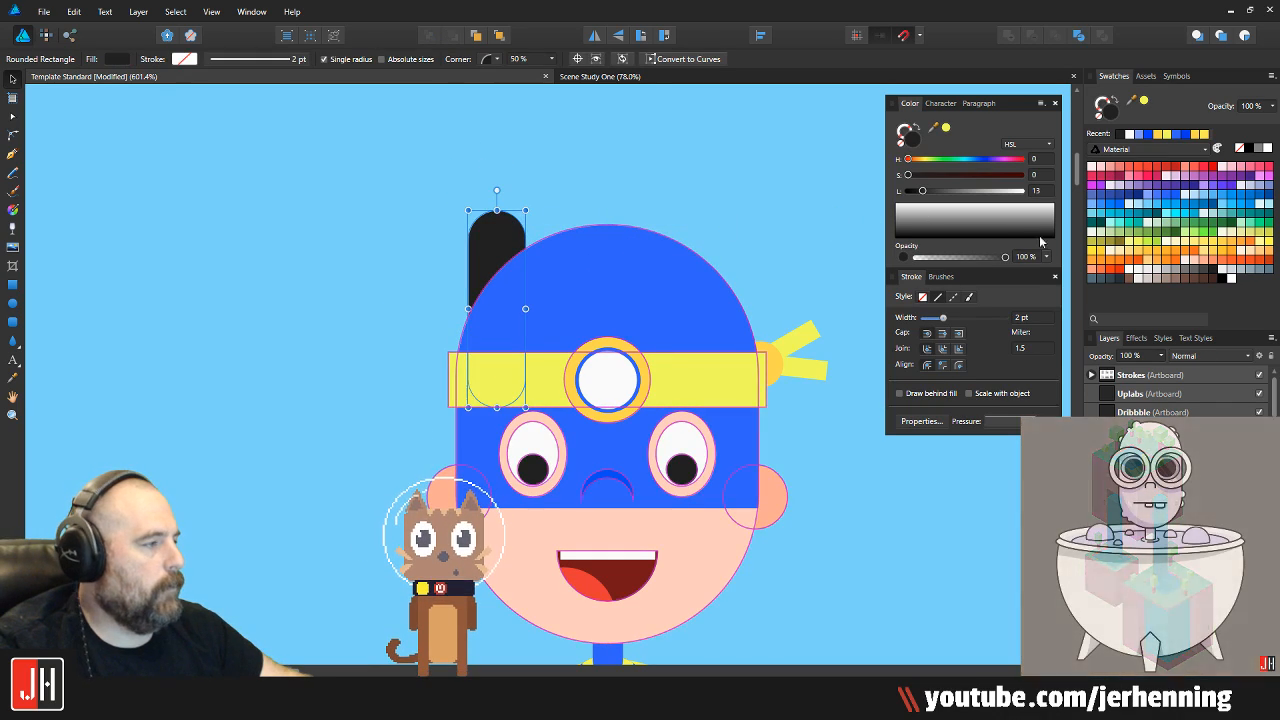
{"action": "left_click", "coordinate": [1204, 281]}
{"action": "scroll", "coordinate": [560, 235], "scroll_direction": "up", "scroll_amount": 1}
{"action": "left_click_drag", "start_coordinate": [480, 309], "coordinate": [465, 362]}
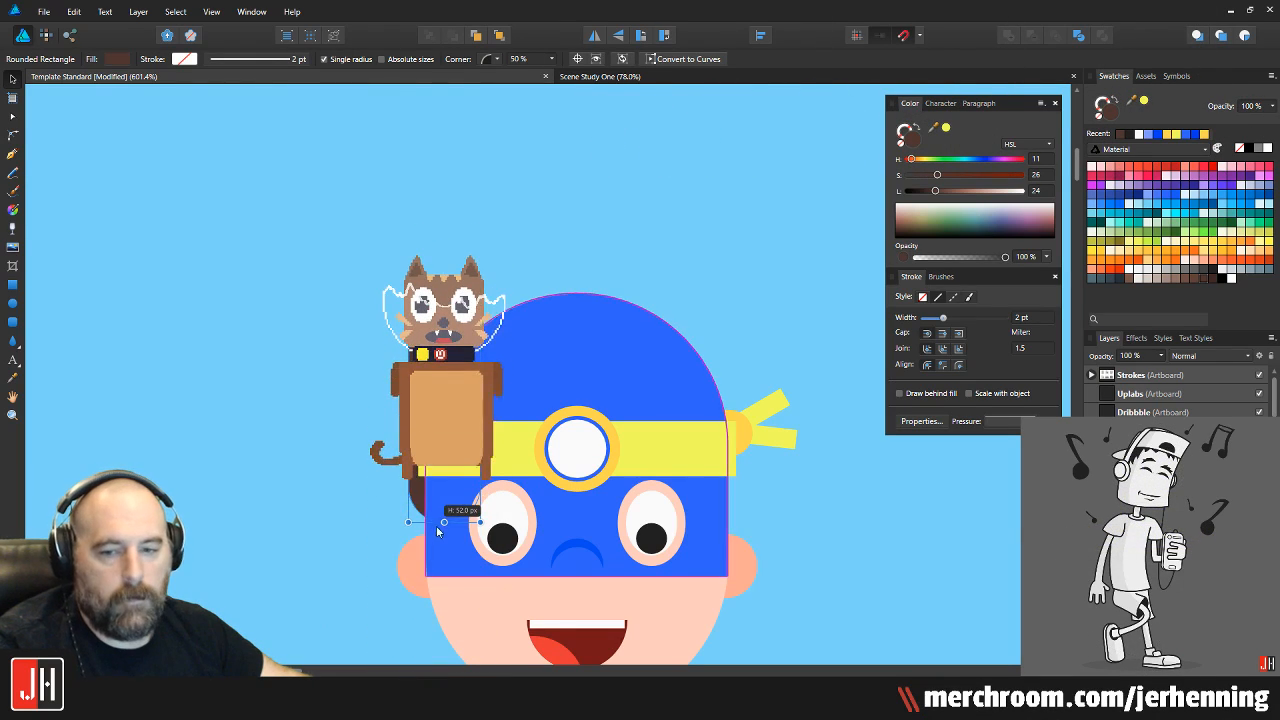
{"action": "scroll", "coordinate": [486, 367], "scroll_direction": "up", "scroll_amount": 2}
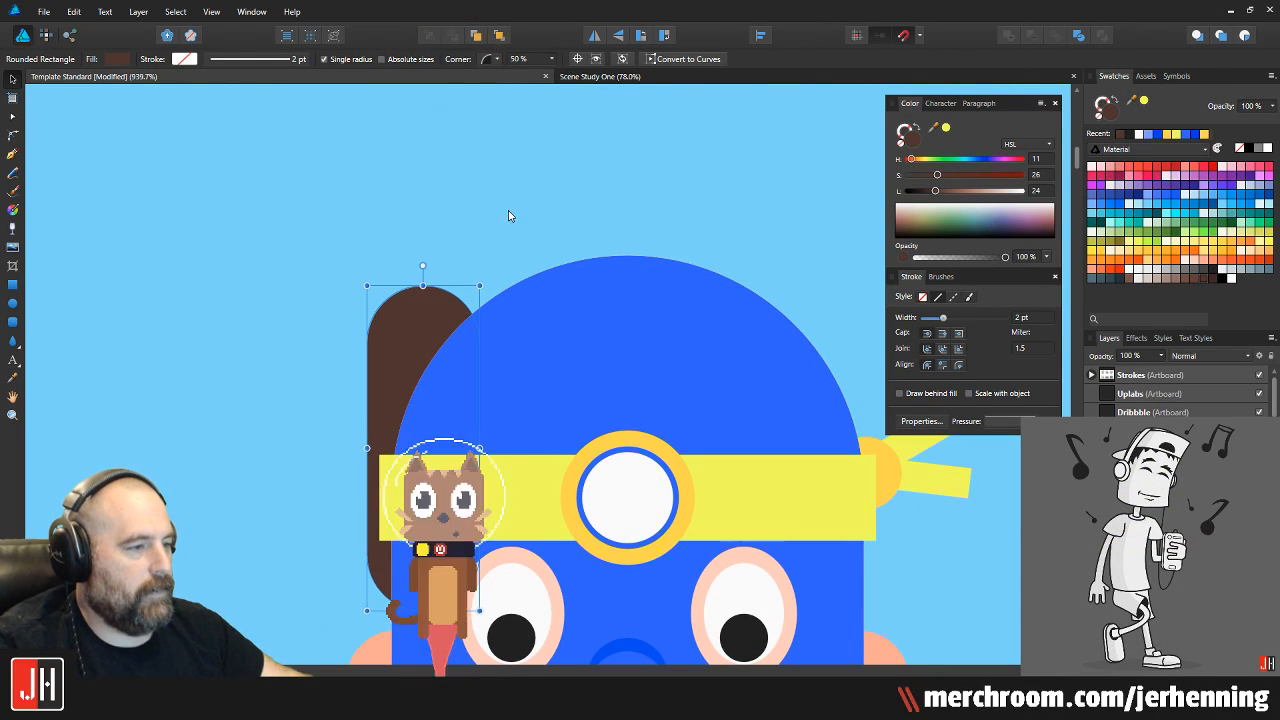
Draw a circle over the top of the dark brown hair shape and fill it with the headband's yellow
{"action": "left_click", "coordinate": [29, 314]}
{"action": "key", "text": "e"}
{"action": "left_click_drag", "start_coordinate": [396, 298], "coordinate": [526, 428]}
{"action": "key", "text": "i"}
{"action": "left_click", "coordinate": [498, 507]}
Try to clip the yellow circle inside the dark brown hair shape
{"action": "key", "text": "ctrl+x"}
{"action": "key", "text": "v"}
{"action": "left_click", "coordinate": [422, 316]}
{"action": "key", "text": "ctrl+alt+v"}
{"action": "left_click_drag", "start_coordinate": [447, 331], "coordinate": [442, 324]}
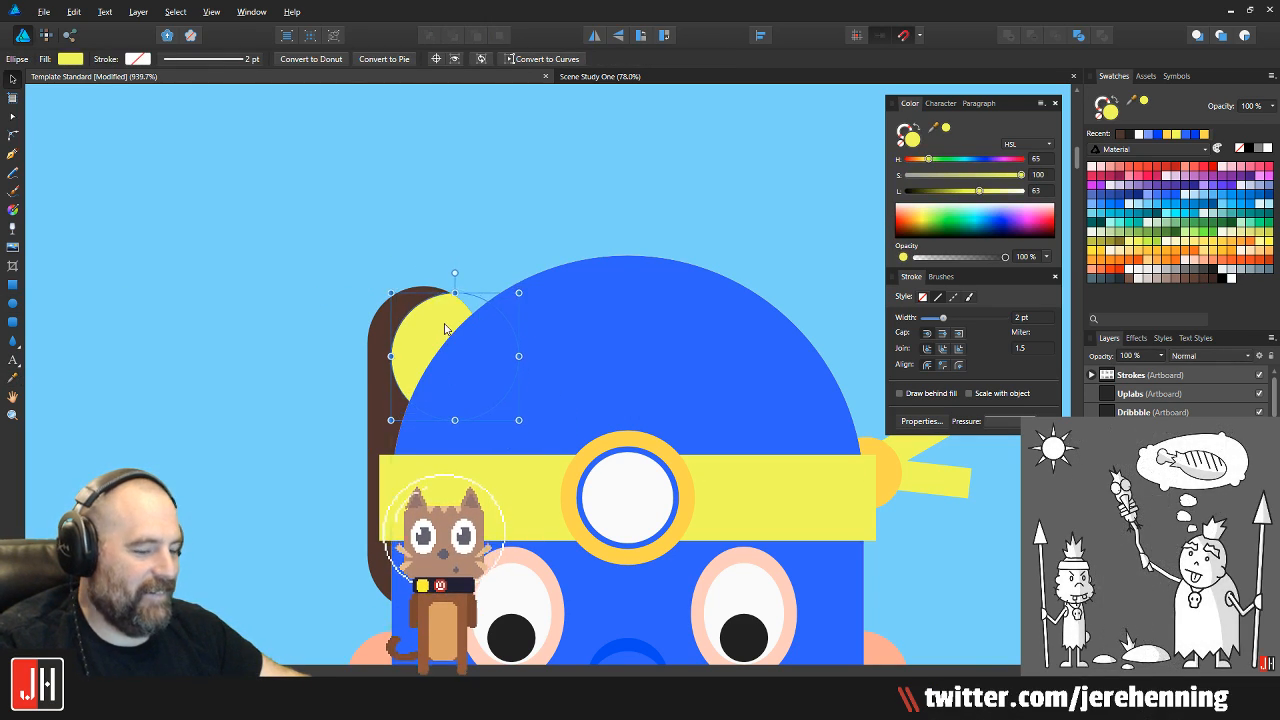
Take the yellow circle out of the hair shape, stack it behind the blue mask and fine-tune its placement over the hair
{"action": "key", "text": "ctrl+x"}
{"action": "left_click", "coordinate": [525, 281]}
{"action": "key", "text": "ctrl+v"}
{"action": "key", "text": "ctrl+shift+bracketleft"}
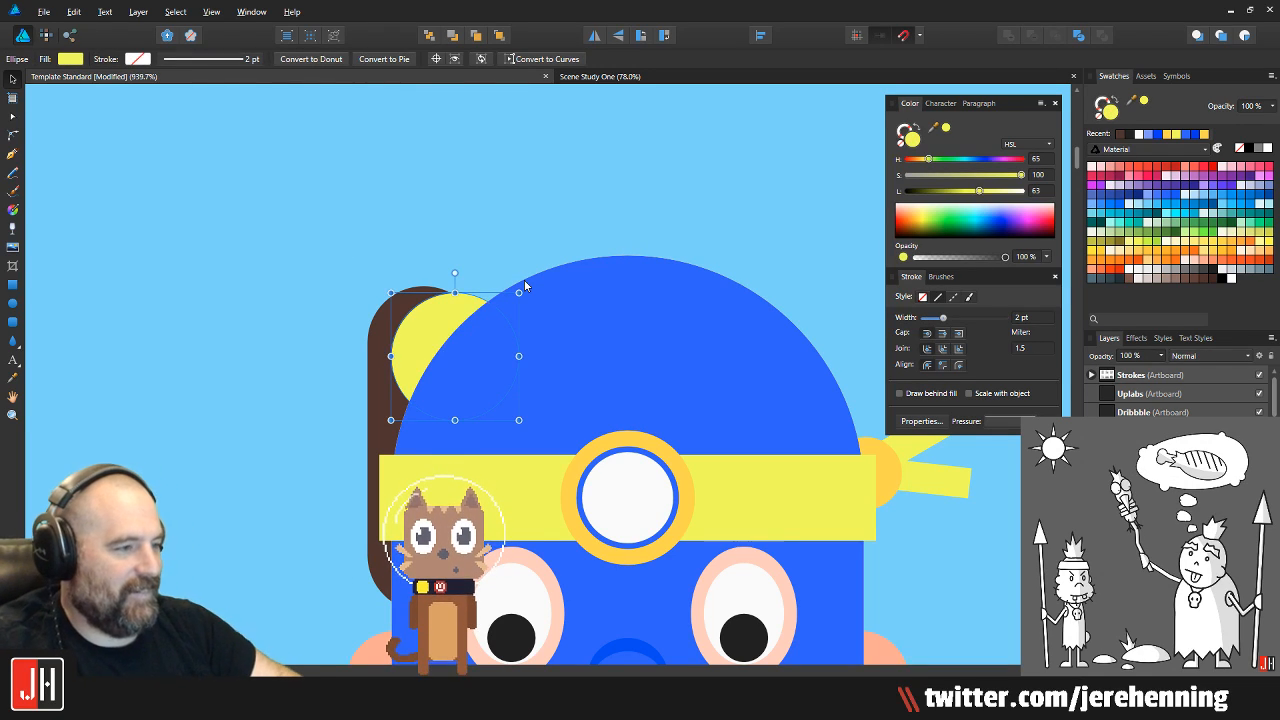
{"action": "scroll", "coordinate": [626, 300], "scroll_direction": "up", "scroll_amount": 3}
{"action": "left_click_drag", "start_coordinate": [257, 329], "coordinate": [309, 289]}
{"action": "scroll", "coordinate": [626, 300], "scroll_direction": "down", "scroll_amount": 3}
Shift the brown hair shape and yellow circle slightly outward and place a mirrored copy on the right side of the superhero's head
{"action": "left_click", "coordinate": [409, 260]}
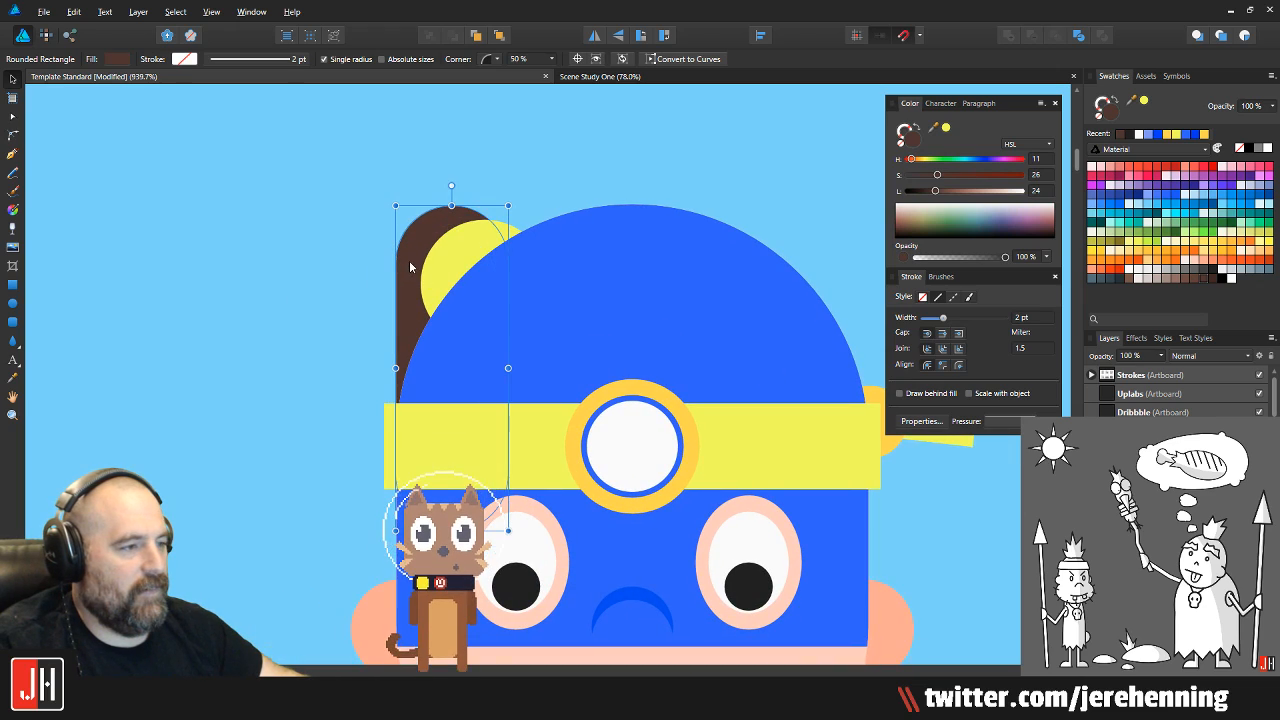
{"action": "left_click", "coordinate": [457, 257], "text": "shift"}
{"action": "left_click_drag", "start_coordinate": [457, 257], "coordinate": [814, 244]}
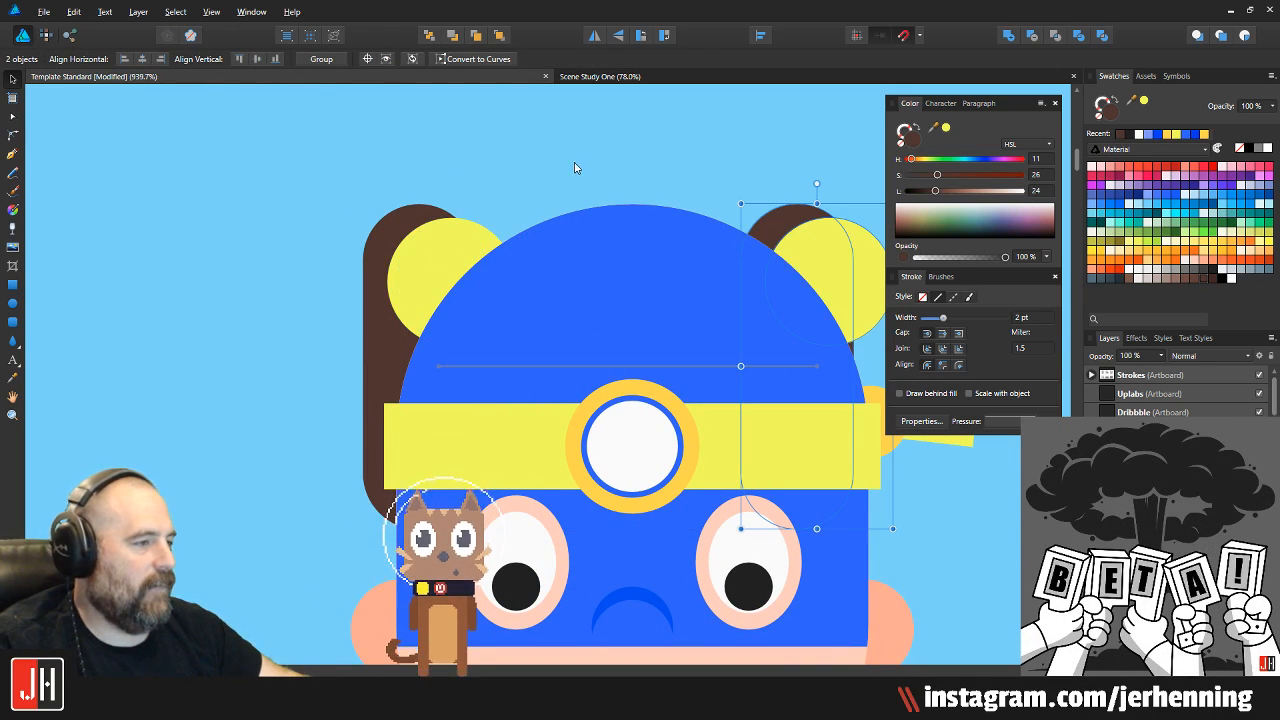
{"action": "scroll", "coordinate": [588, 198], "scroll_direction": "right", "scroll_amount": 4}
{"action": "scroll", "coordinate": [588, 198], "scroll_direction": "down", "scroll_amount": 1}
{"action": "left_click_drag", "start_coordinate": [635, 221], "coordinate": [643, 221]}
{"action": "left_click", "coordinate": [765, 182]}
Draw a small circular earring at the bottom of the superhero's left-hand ear and fill it purple
{"action": "scroll", "coordinate": [703, 250], "scroll_direction": "down", "scroll_amount": 5}
{"action": "scroll", "coordinate": [736, 265], "scroll_direction": "up", "scroll_amount": 2}
{"action": "scroll", "coordinate": [599, 325], "scroll_direction": "down", "scroll_amount": 5}
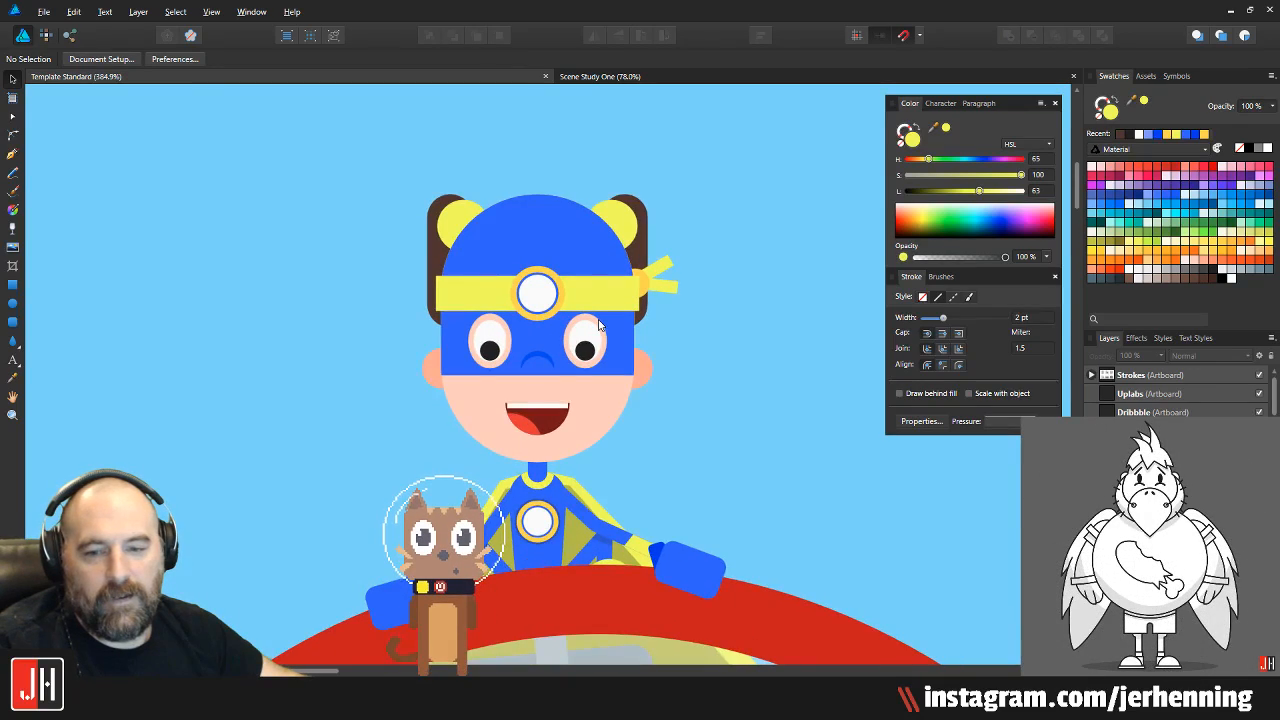
{"action": "scroll", "coordinate": [599, 325], "scroll_direction": "up", "scroll_amount": 4}
{"action": "scroll", "coordinate": [599, 325], "scroll_direction": "up", "scroll_amount": 4}
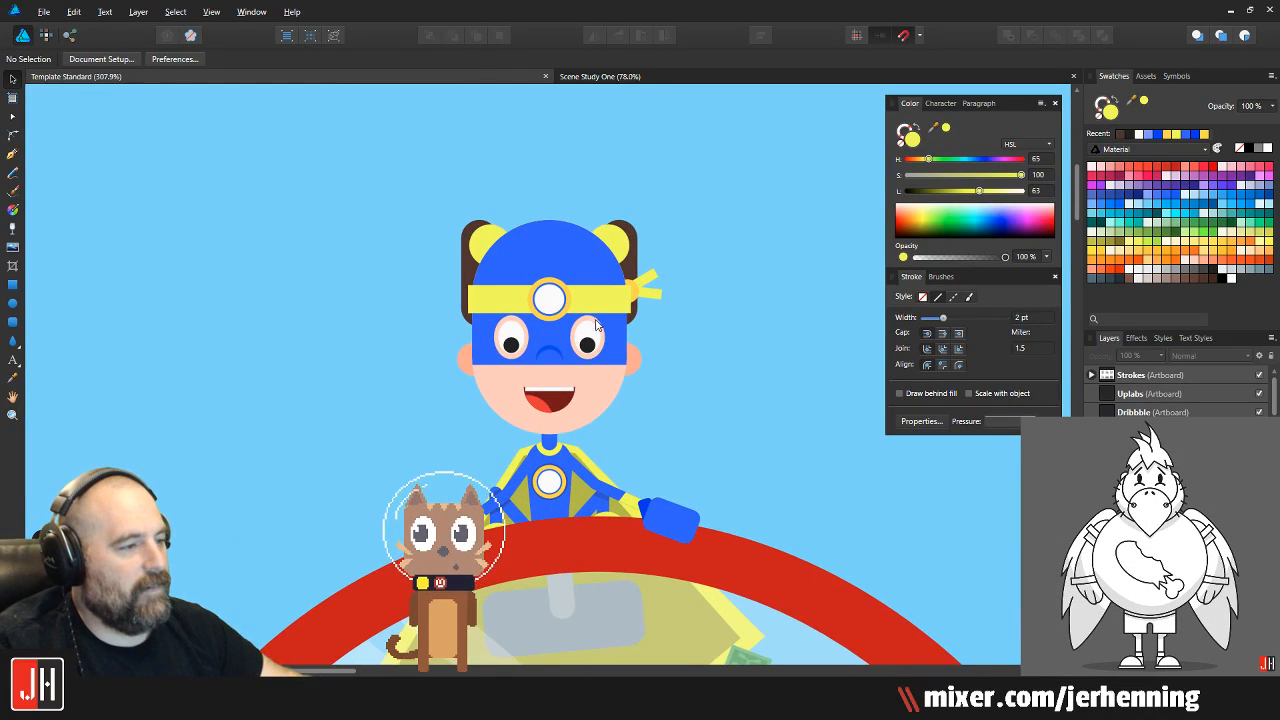
{"action": "scroll", "coordinate": [393, 336], "scroll_direction": "up", "scroll_amount": 3}
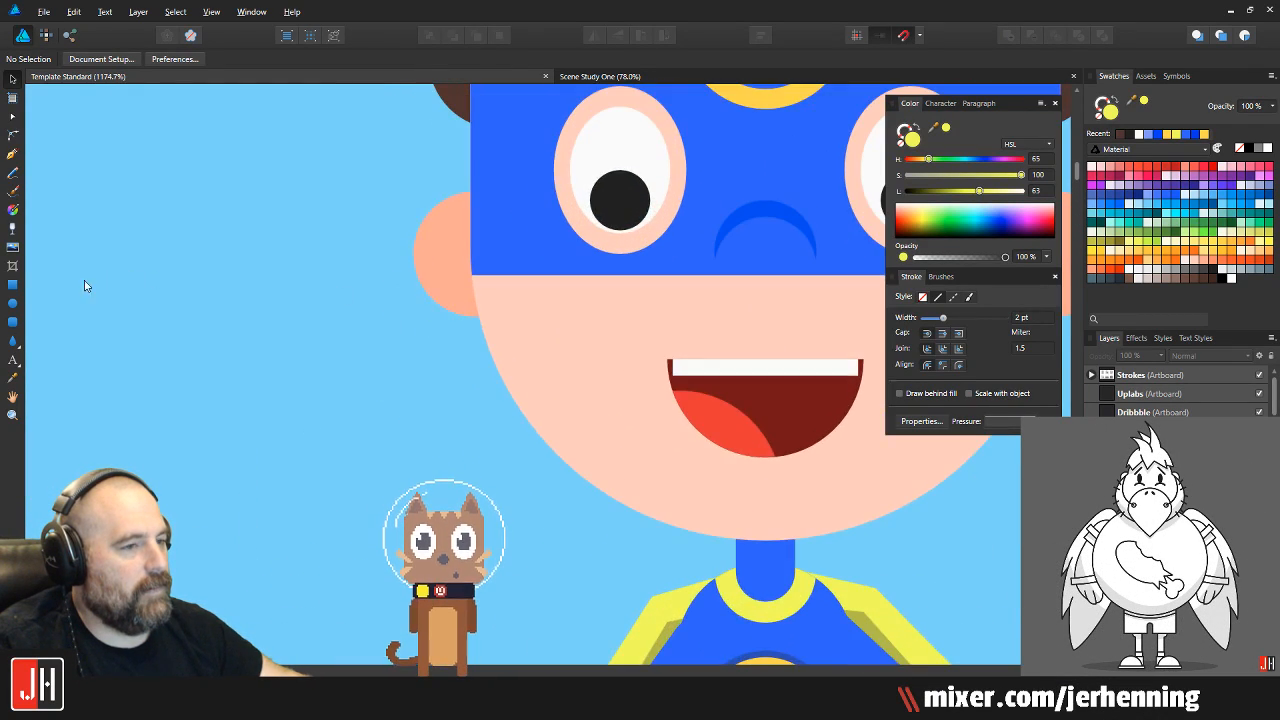
{"action": "left_click", "coordinate": [12, 303]}
{"action": "scroll", "coordinate": [440, 300], "scroll_direction": "up", "scroll_amount": 2}
{"action": "left_click_drag", "start_coordinate": [441, 293], "coordinate": [486, 338]}
{"action": "scroll", "coordinate": [516, 266], "scroll_direction": "up", "scroll_amount": 2}
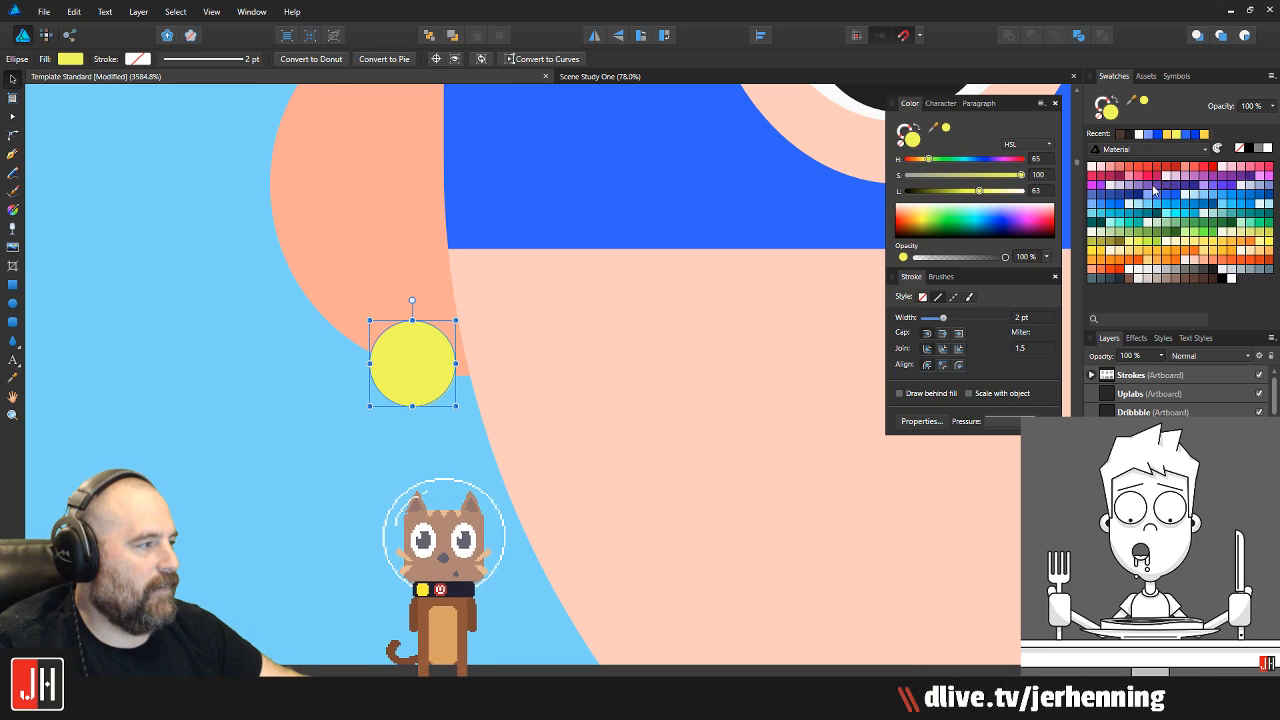
{"action": "left_click", "coordinate": [1156, 190]}
{"action": "scroll", "coordinate": [458, 346], "scroll_direction": "down", "scroll_amount": 4}
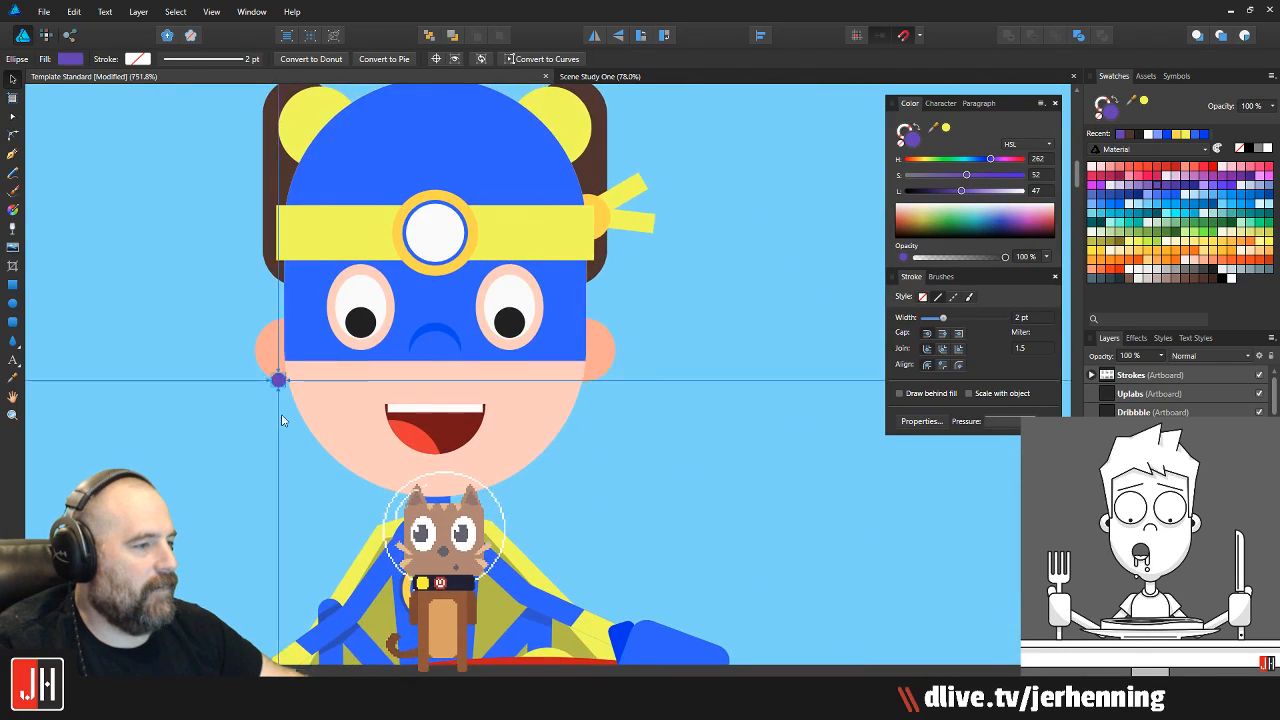
Duplicate the purple earring onto the superhero's right-hand ear and save the document
{"action": "left_click_drag", "start_coordinate": [280, 366], "coordinate": [769, 366]}
{"action": "scroll", "coordinate": [780, 385], "scroll_direction": "up", "scroll_amount": 2}
{"action": "scroll", "coordinate": [480, 380], "scroll_direction": "left", "scroll_amount": 3}
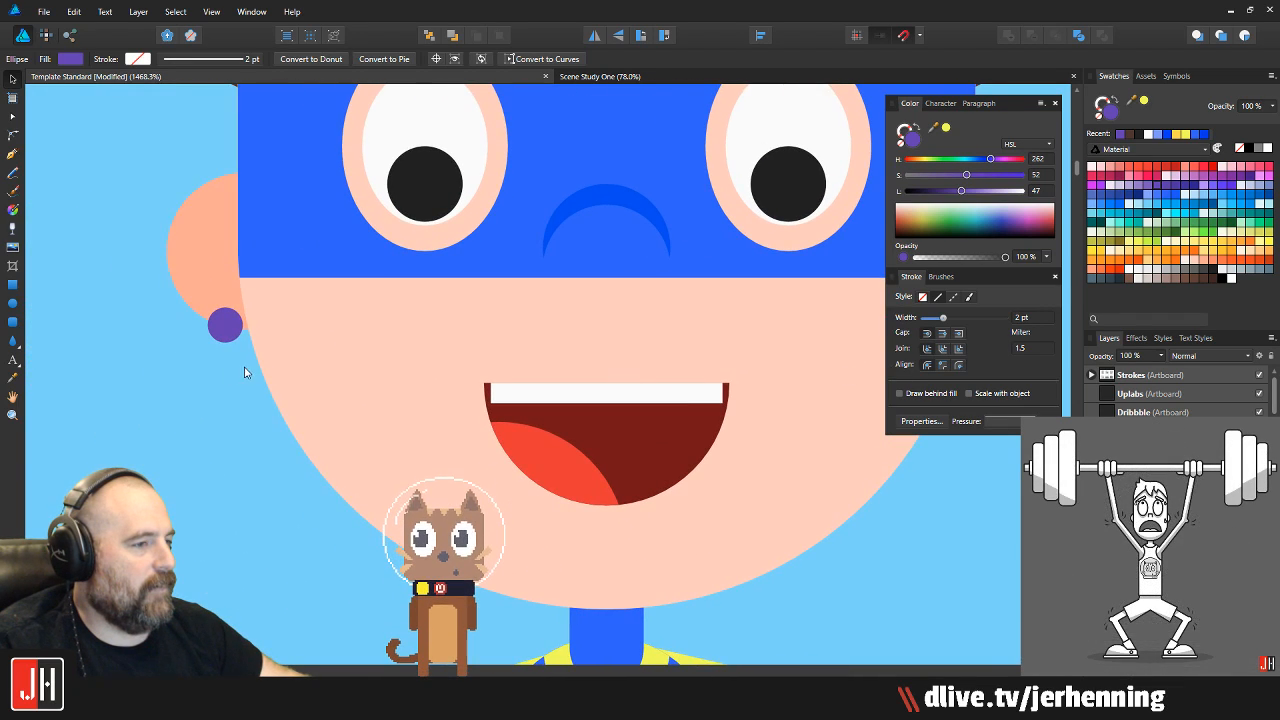
{"action": "left_click", "coordinate": [218, 325], "text": "shift"}
{"action": "key", "text": "ctrl+d"}
{"action": "scroll", "coordinate": [316, 346], "scroll_direction": "down", "scroll_amount": 5}
{"action": "scroll", "coordinate": [485, 382], "scroll_direction": "down", "scroll_amount": 1}
{"action": "left_click_drag", "start_coordinate": [439, 368], "coordinate": [517, 263]}
{"action": "scroll", "coordinate": [462, 324], "scroll_direction": "up", "scroll_amount": 3}
{"action": "key", "text": "ctrl+s"}
{"action": "scroll", "coordinate": [521, 272], "scroll_direction": "down", "scroll_amount": 4}
{"action": "scroll", "coordinate": [522, 277], "scroll_direction": "up", "scroll_amount": 2}
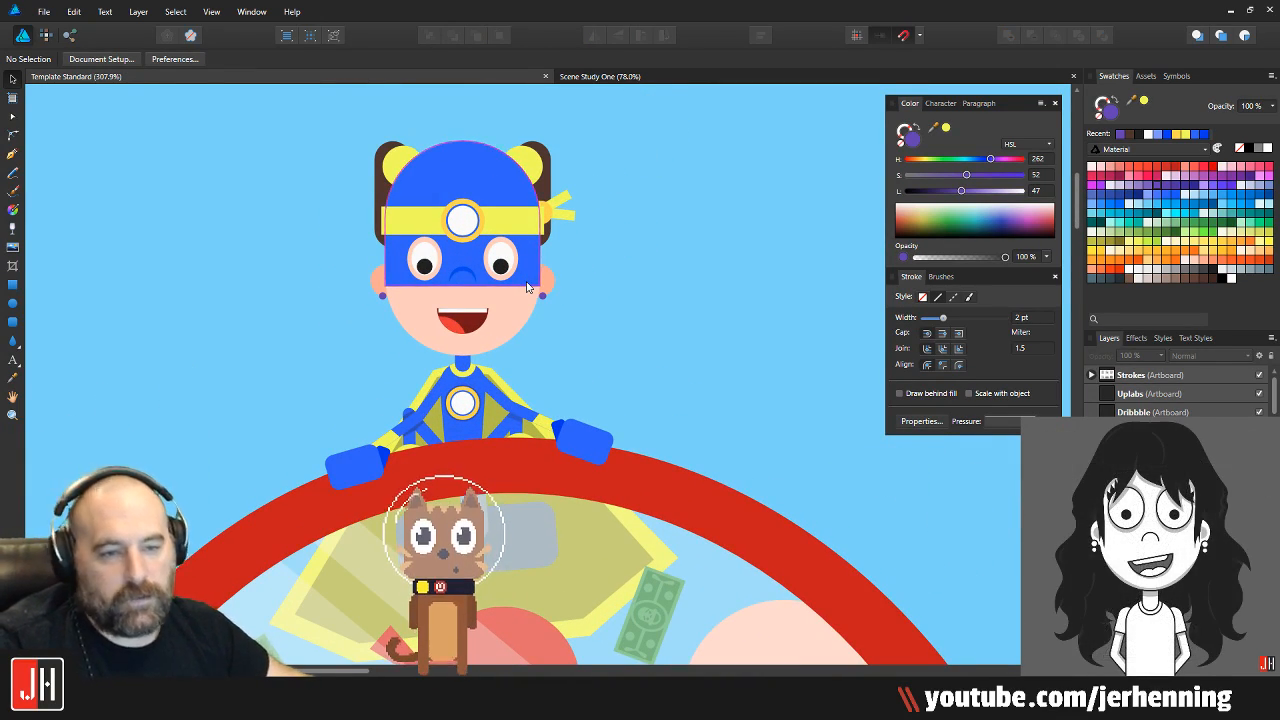
Examine the superhero's hair, headband and earrings, both up close and within the wider getaway-car scene
{"action": "scroll", "coordinate": [545, 226], "scroll_direction": "down", "scroll_amount": 3}
{"action": "scroll", "coordinate": [545, 226], "scroll_direction": "down", "scroll_amount": 1}
{"action": "scroll", "coordinate": [594, 229], "scroll_direction": "up", "scroll_amount": 6}
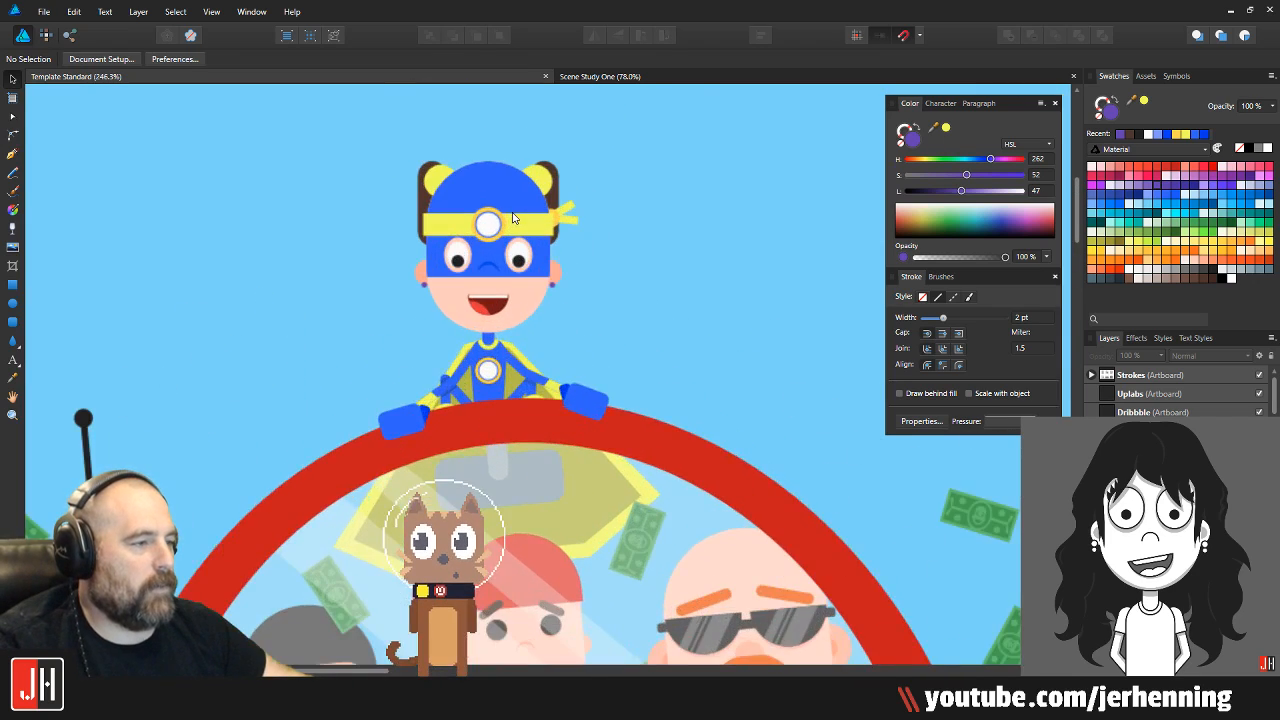
{"action": "scroll", "coordinate": [512, 264], "scroll_direction": "down", "scroll_amount": 3}
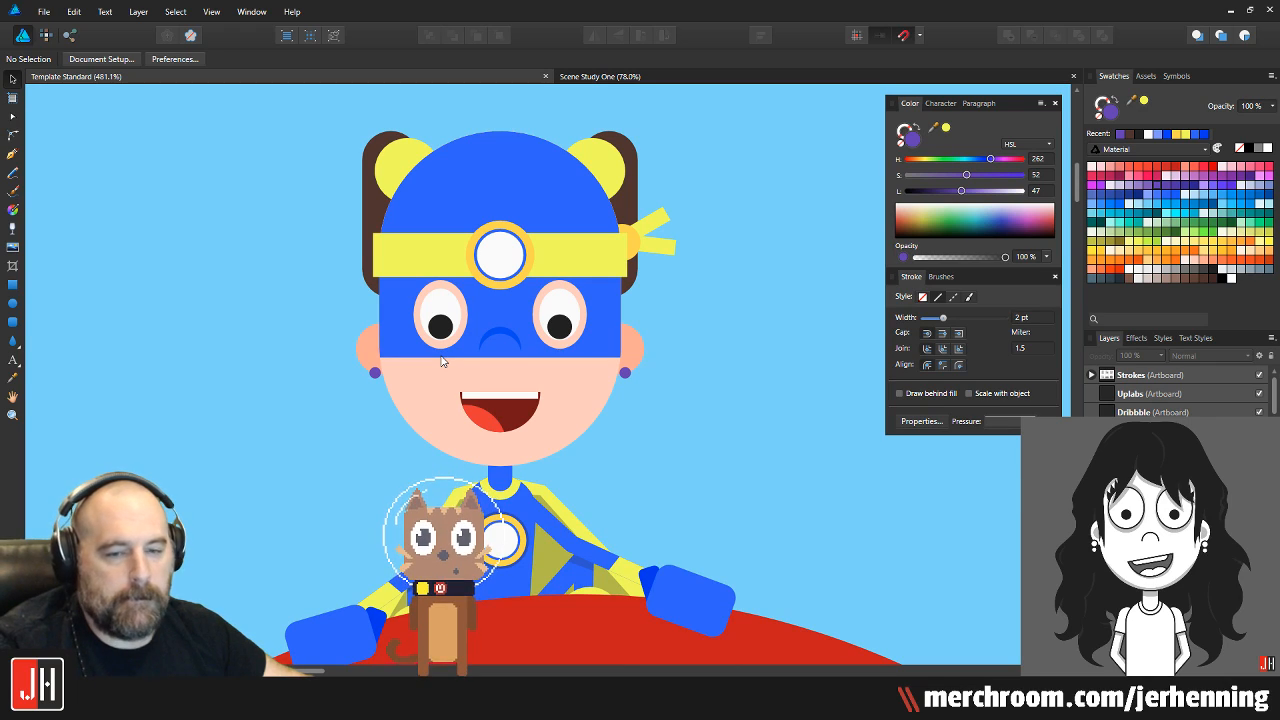
{"action": "scroll", "coordinate": [443, 363], "scroll_direction": "down", "scroll_amount": 5}
{"action": "scroll", "coordinate": [490, 320], "scroll_direction": "down", "scroll_amount": 3}
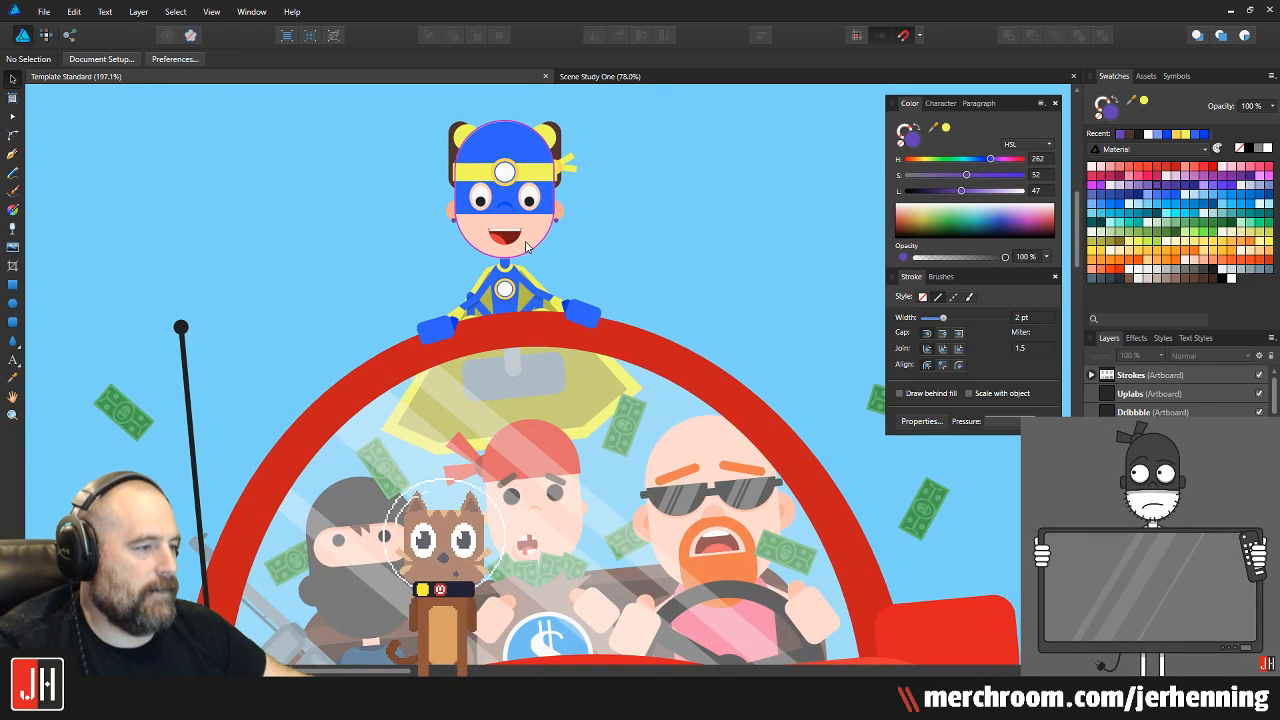
{"action": "scroll", "coordinate": [527, 287], "scroll_direction": "up", "scroll_amount": 1}
{"action": "scroll", "coordinate": [492, 257], "scroll_direction": "up", "scroll_amount": 2}
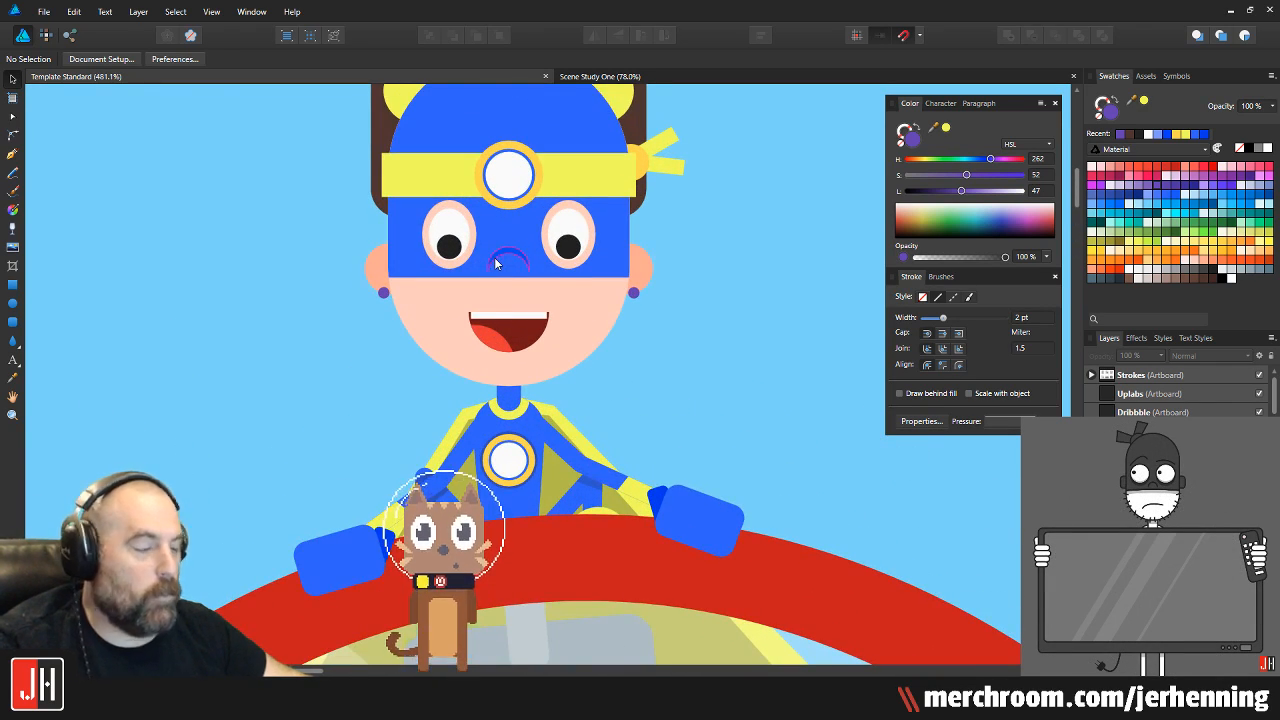
Examine the superhero's face, outfit and pose at several magnifications against the car and its passengers
{"action": "scroll", "coordinate": [500, 265], "scroll_direction": "down", "scroll_amount": 4}
{"action": "scroll", "coordinate": [503, 263], "scroll_direction": "up", "scroll_amount": 2}
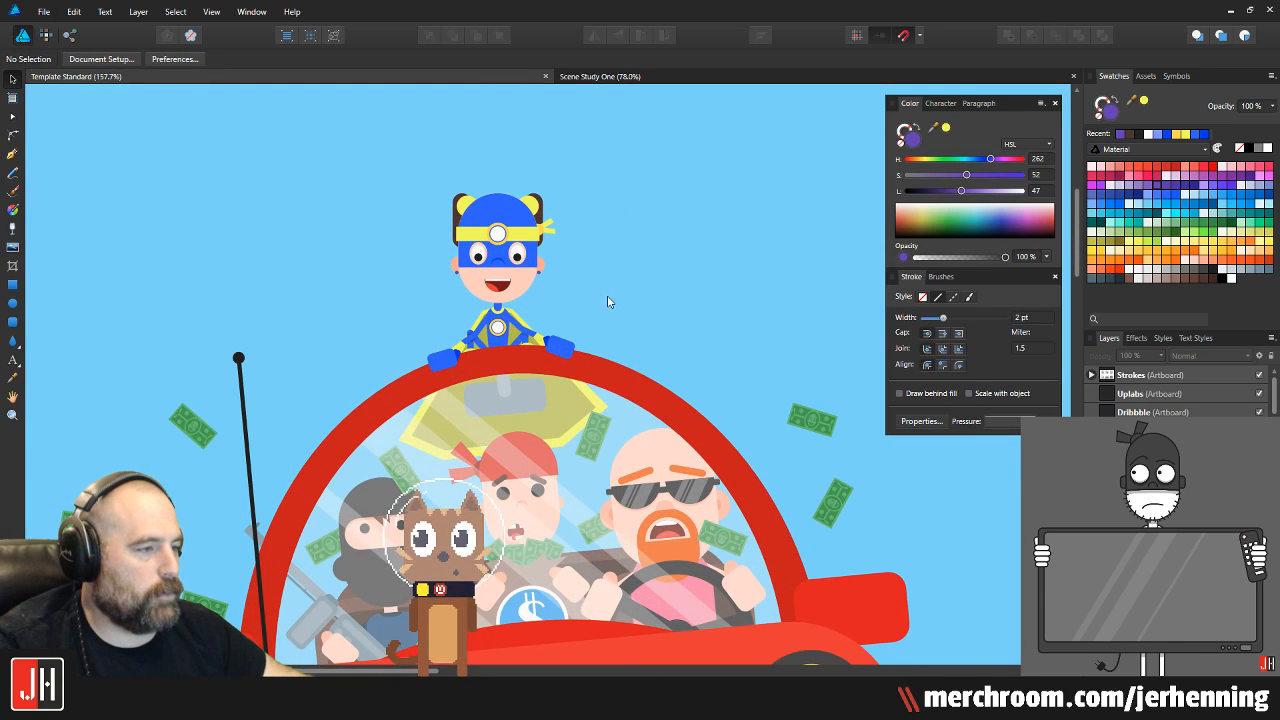
{"action": "scroll", "coordinate": [607, 285], "scroll_direction": "down", "scroll_amount": 1}
{"action": "scroll", "coordinate": [538, 260], "scroll_direction": "up", "scroll_amount": 2}
{"action": "scroll", "coordinate": [538, 260], "scroll_direction": "down", "scroll_amount": 3}
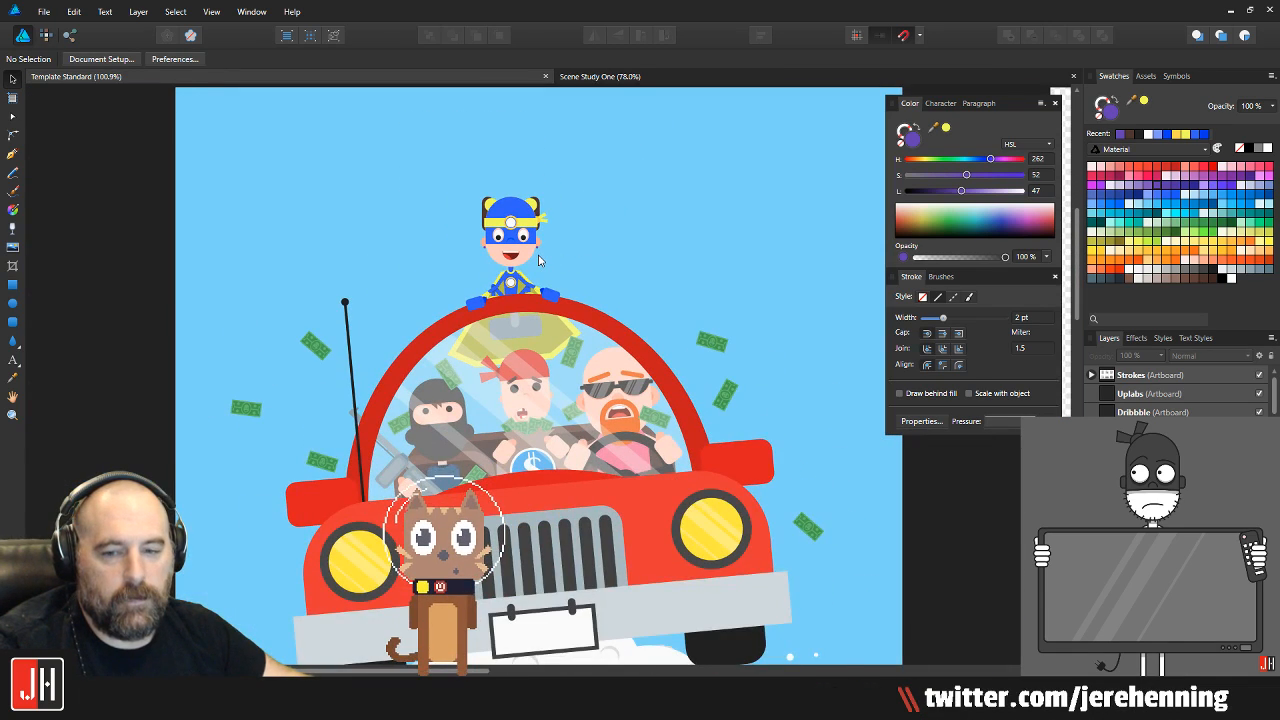
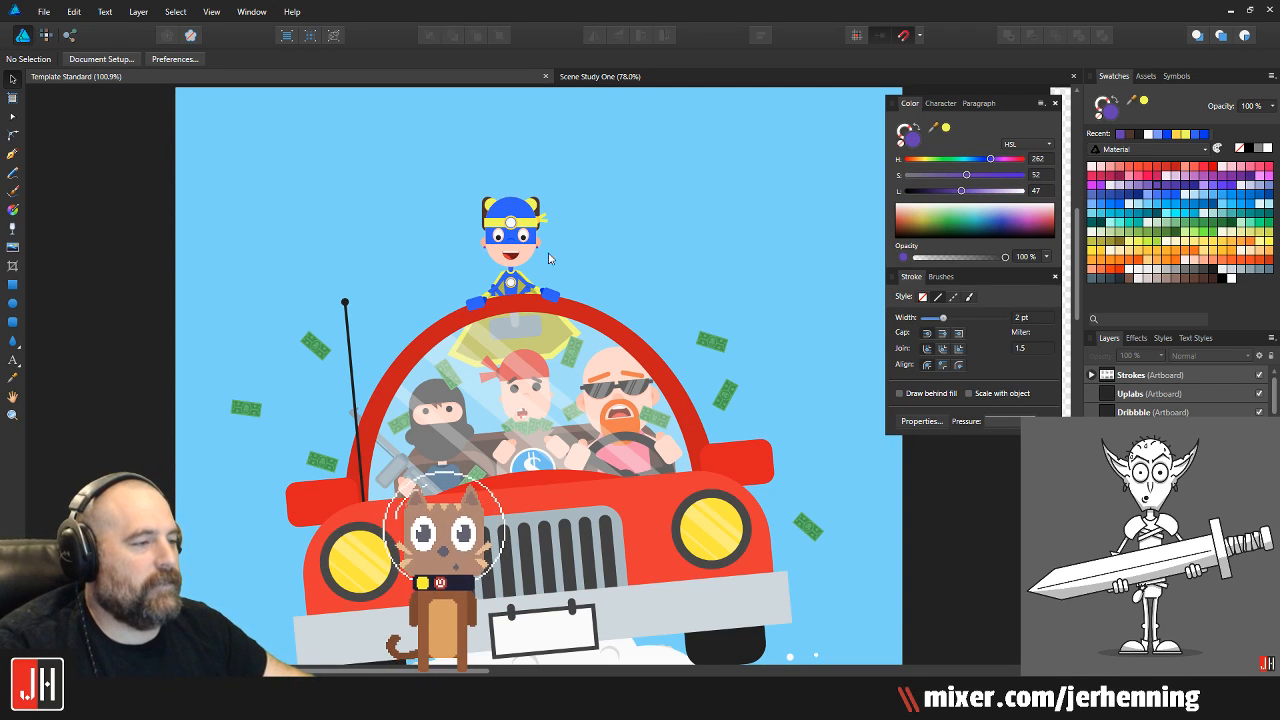
{"action": "scroll", "coordinate": [470, 195], "scroll_direction": "up", "scroll_amount": 5}
{"action": "scroll", "coordinate": [505, 250], "scroll_direction": "up", "scroll_amount": 2}
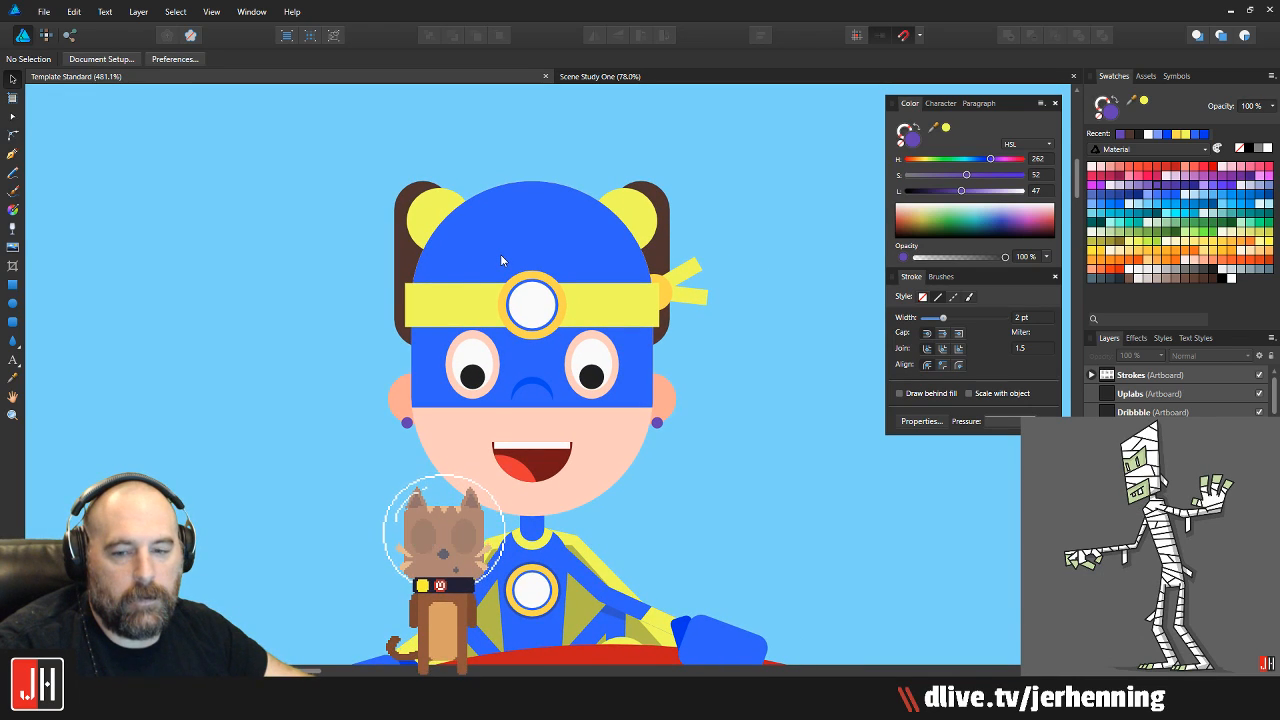
{"action": "left_click_drag", "start_coordinate": [581, 290], "coordinate": [547, 298]}
{"action": "scroll", "coordinate": [410, 358], "scroll_direction": "down", "scroll_amount": 4}
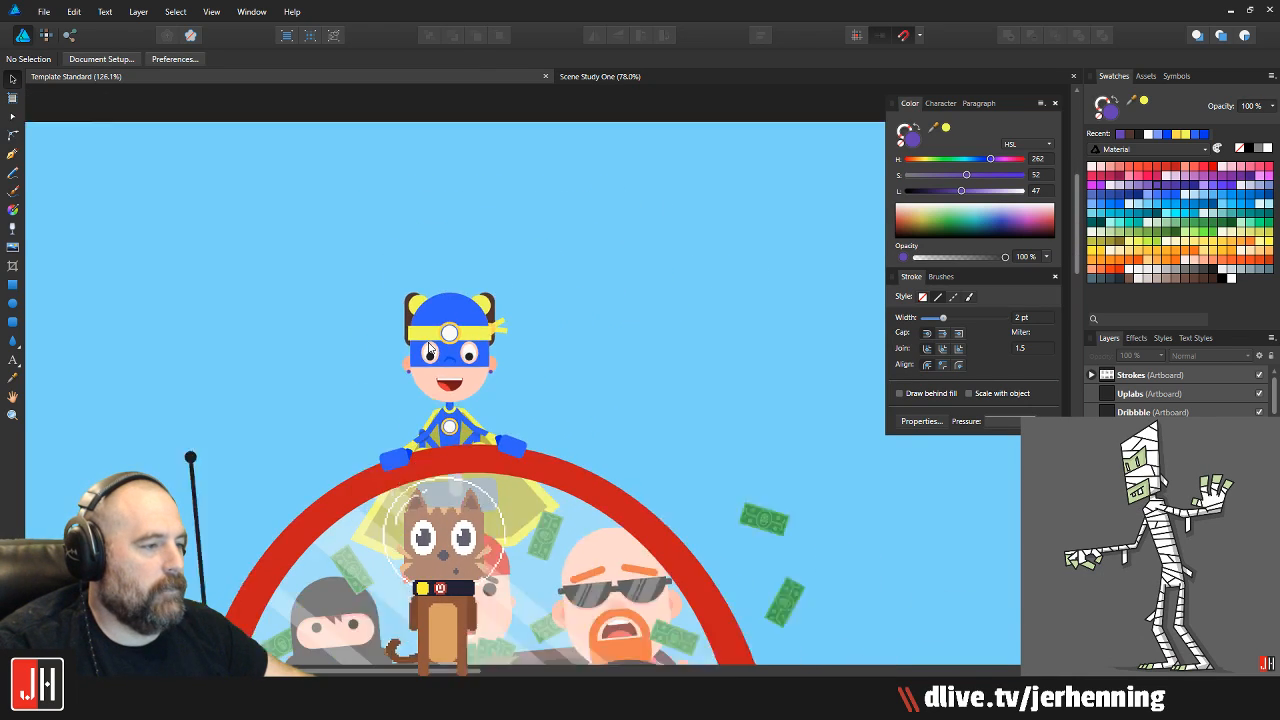
{"action": "scroll", "coordinate": [429, 347], "scroll_direction": "up", "scroll_amount": 3}
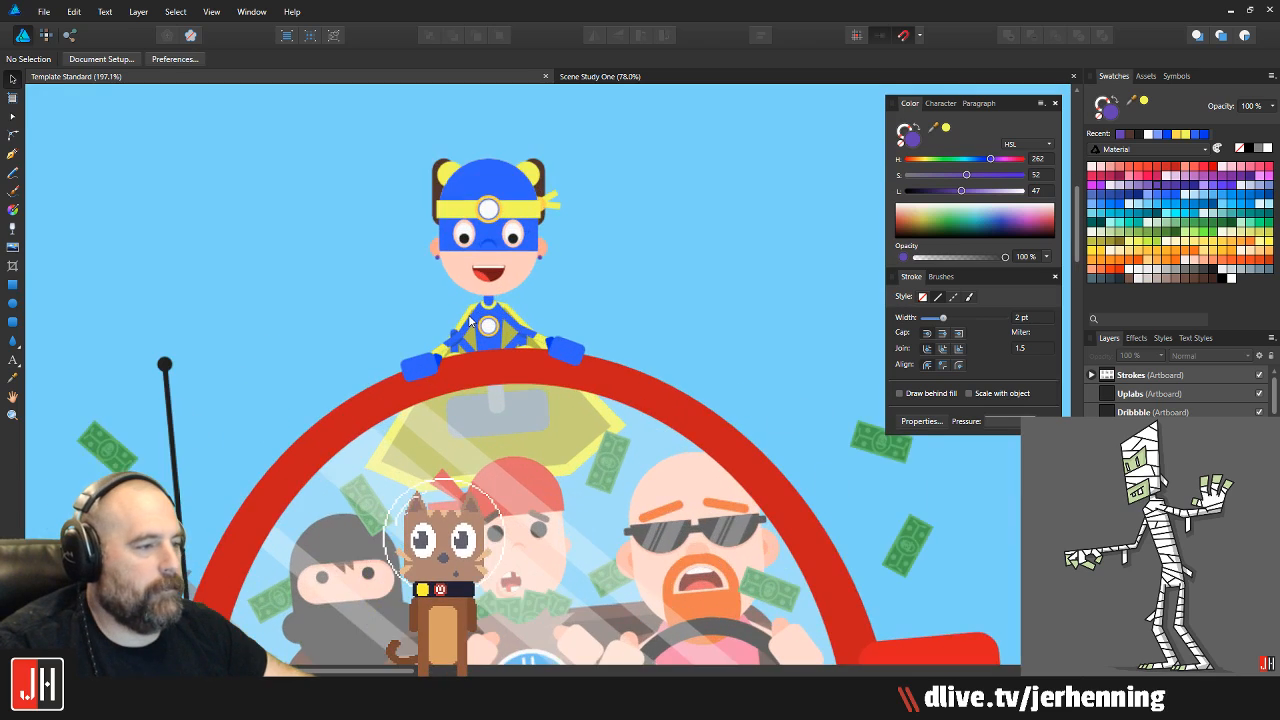
{"action": "scroll", "coordinate": [489, 287], "scroll_direction": "down", "scroll_amount": 4}
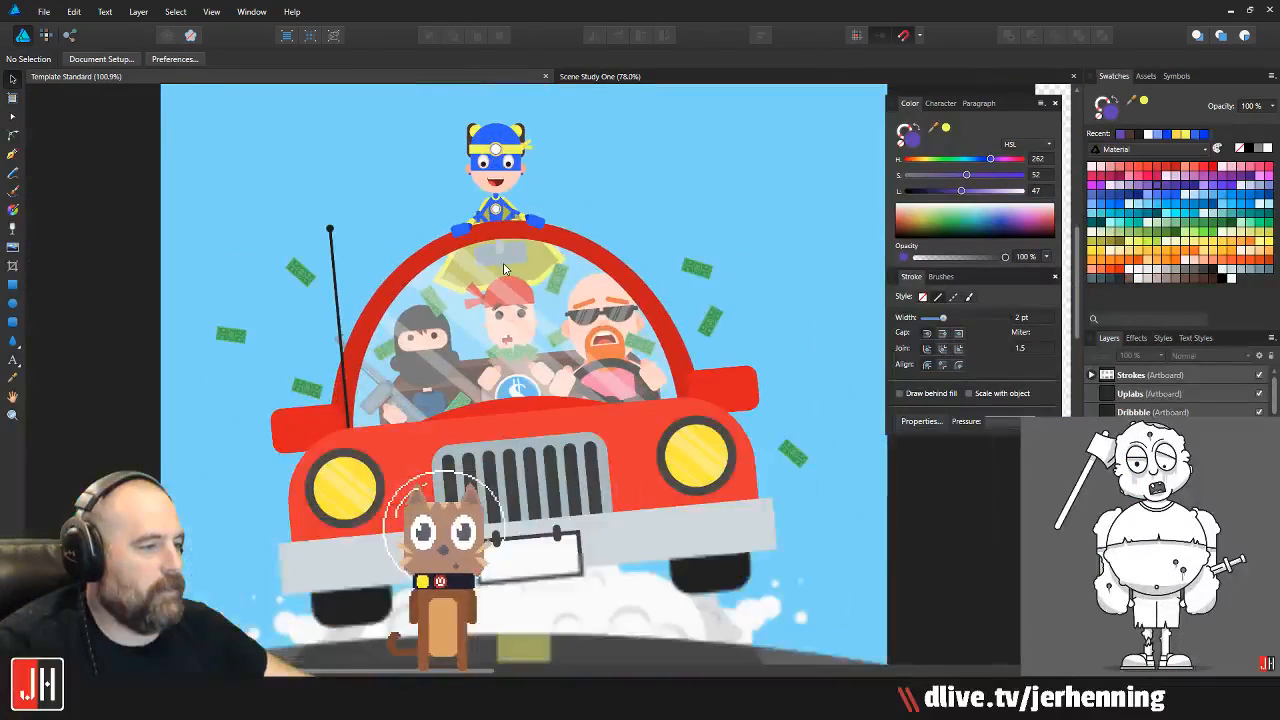
{"action": "scroll", "coordinate": [507, 271], "scroll_direction": "up", "scroll_amount": 5}
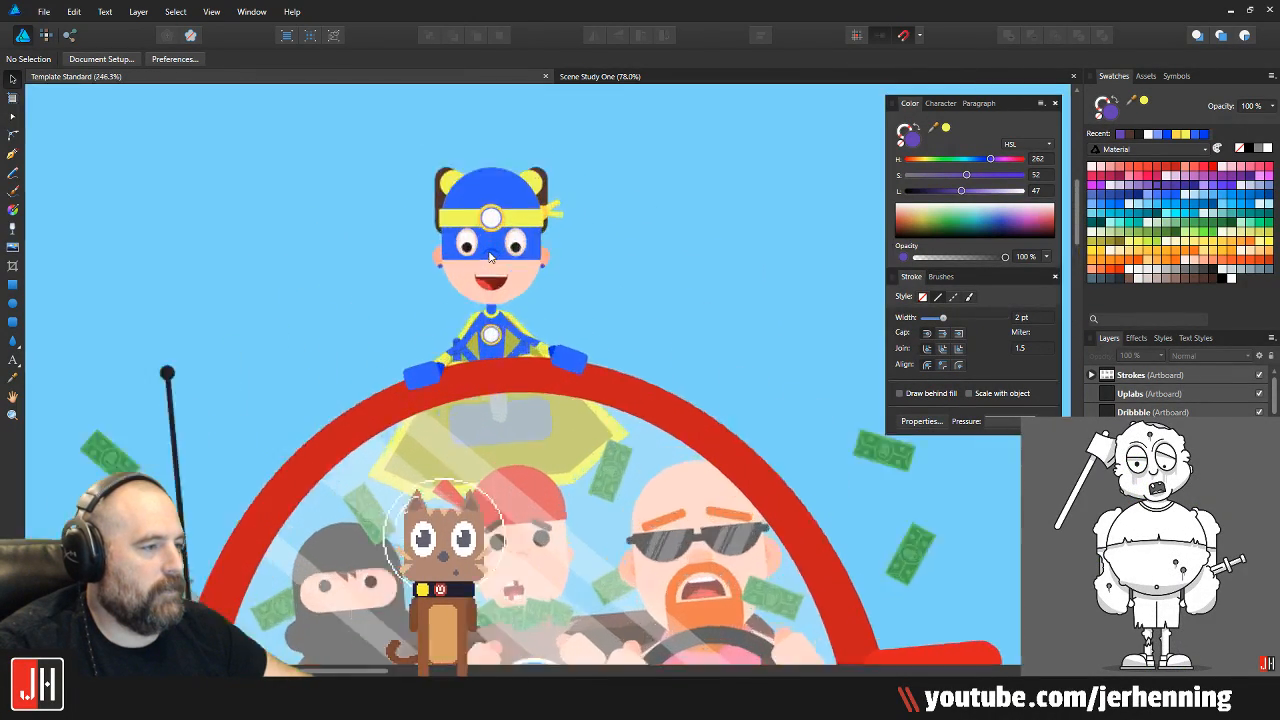
{"action": "scroll", "coordinate": [645, 236], "scroll_direction": "down", "scroll_amount": 4}
{"action": "scroll", "coordinate": [654, 240], "scroll_direction": "up", "scroll_amount": 3}
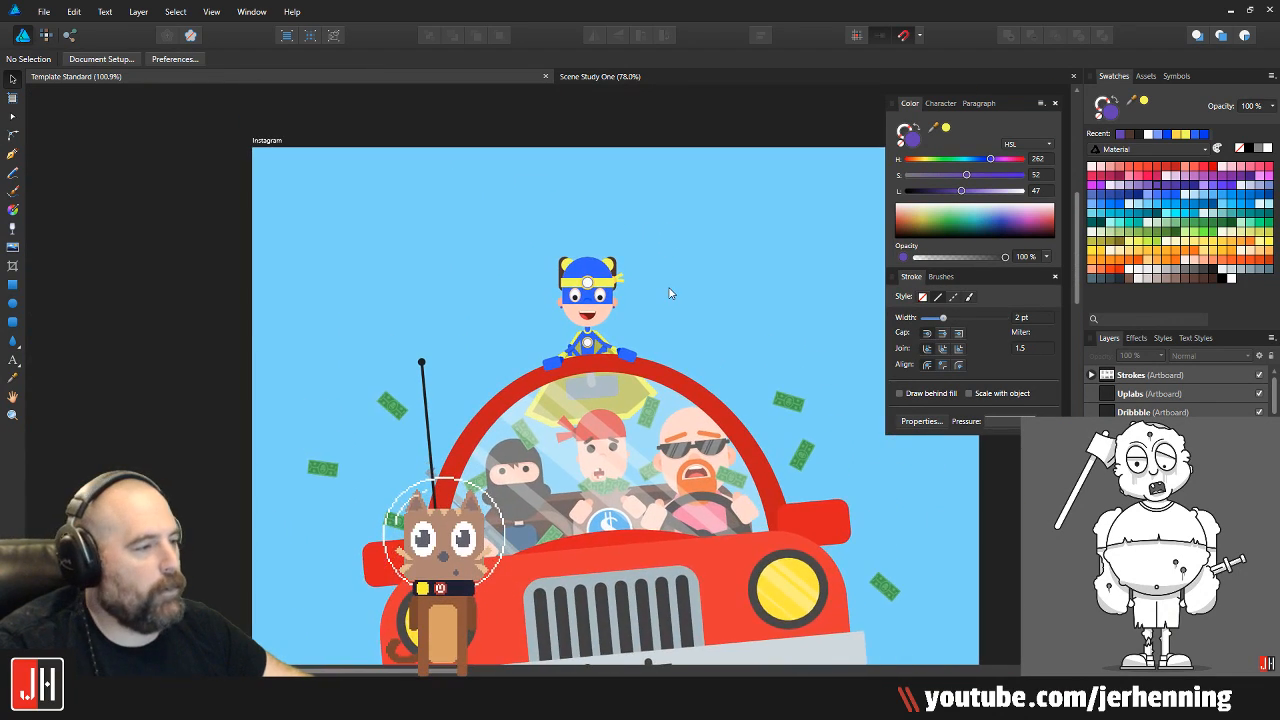
Select the superhero's head, body and arms, resize them together to about 150 × 179 px, and save the document
{"action": "left_click_drag", "start_coordinate": [403, 206], "coordinate": [671, 417]}
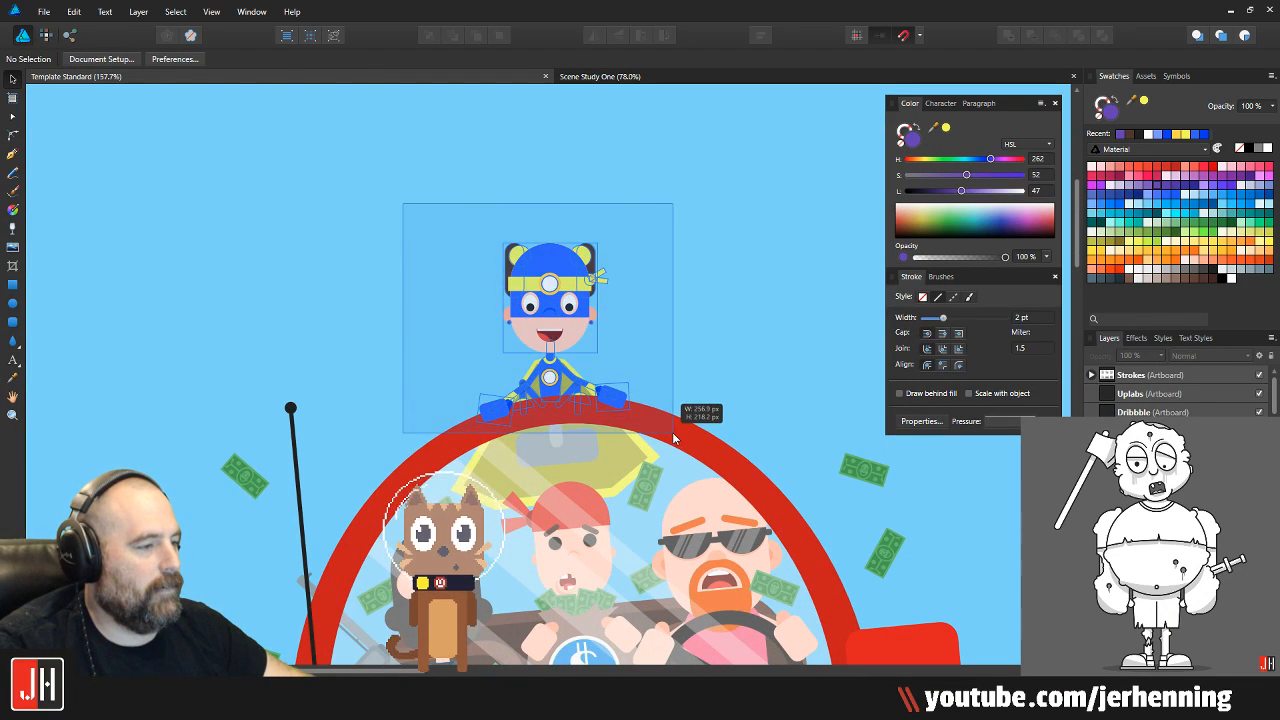
{"action": "scroll", "coordinate": [634, 383], "scroll_direction": "up", "scroll_amount": 2}
{"action": "left_click_drag", "start_coordinate": [627, 175], "coordinate": [662, 152]}
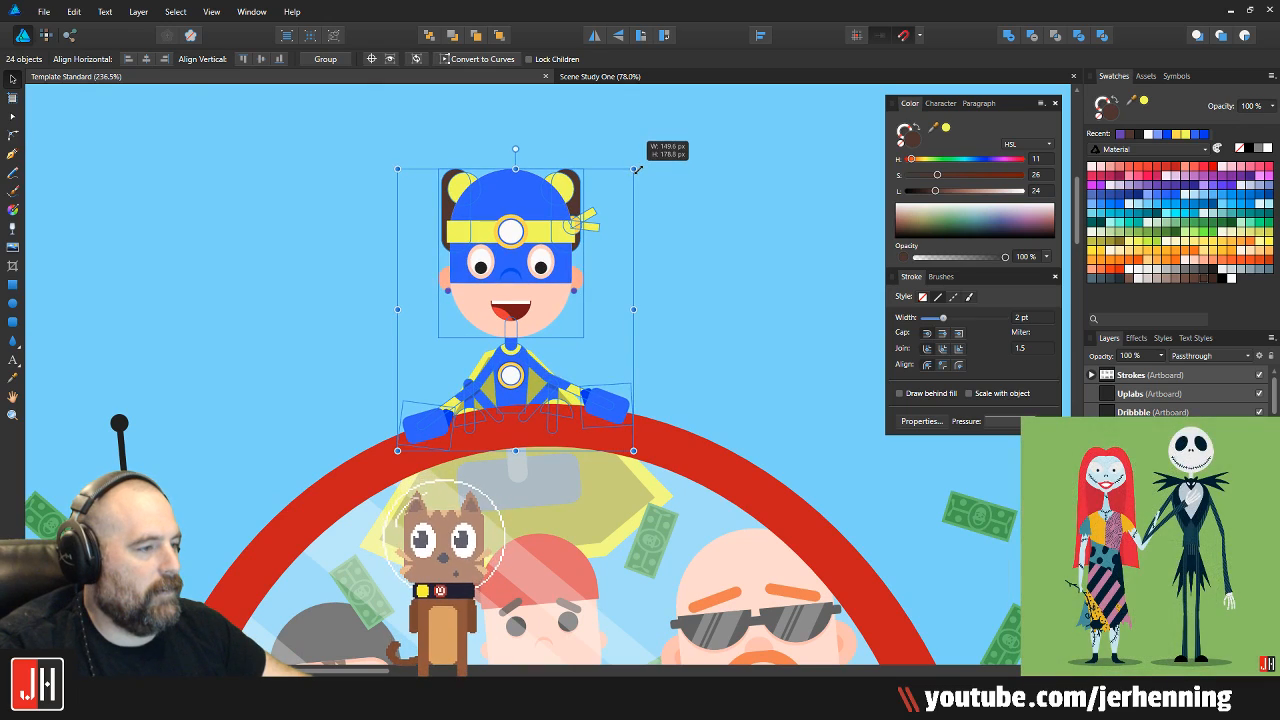
{"action": "scroll", "coordinate": [507, 383], "scroll_direction": "up", "scroll_amount": 1}
{"action": "scroll", "coordinate": [507, 383], "scroll_direction": "up", "scroll_amount": 2}
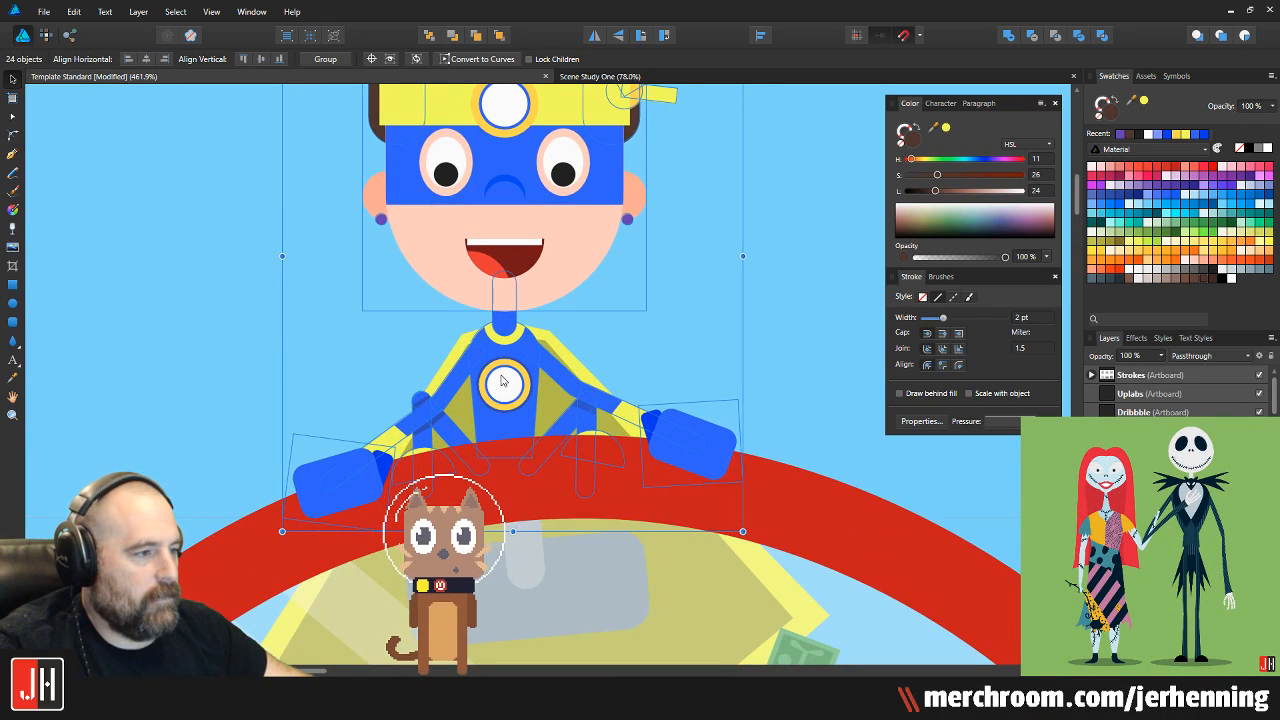
{"action": "scroll", "coordinate": [501, 378], "scroll_direction": "down", "scroll_amount": 6}
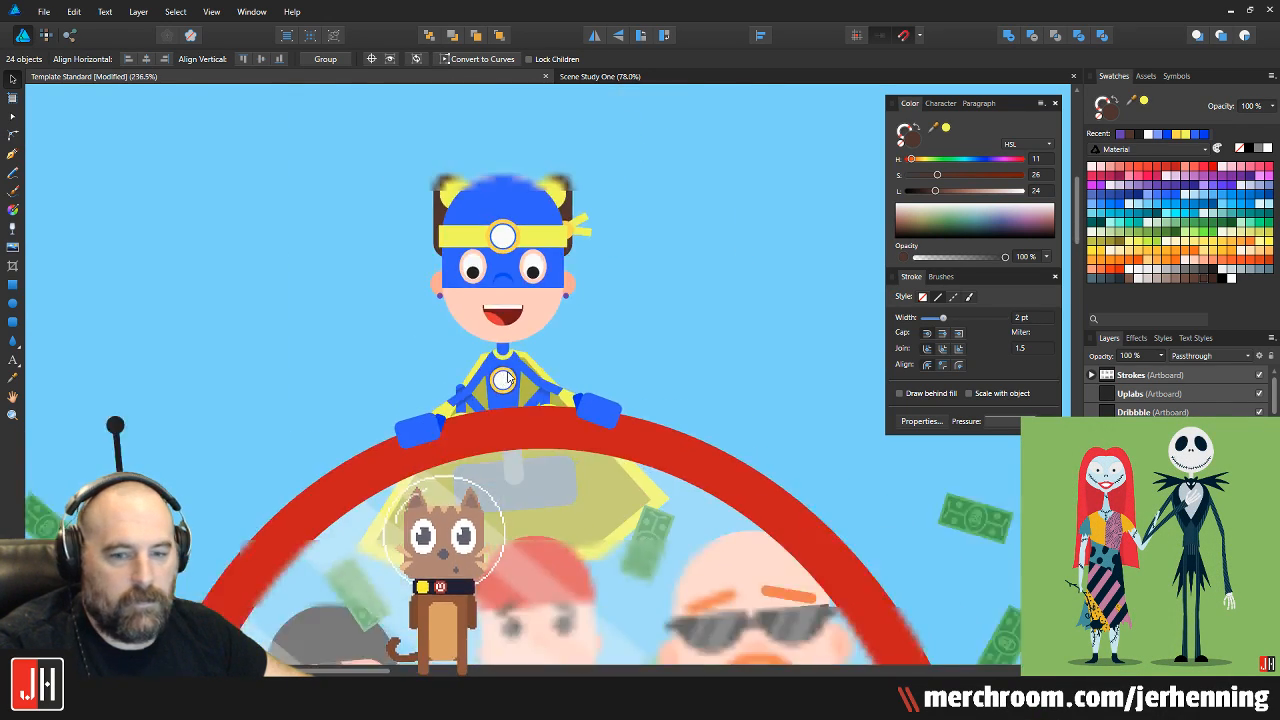
{"action": "left_click", "coordinate": [594, 346]}
{"action": "scroll", "coordinate": [582, 359], "scroll_direction": "down", "scroll_amount": 2}
{"action": "key", "text": "ctrl+s"}
{"action": "left_click_drag", "start_coordinate": [582, 361], "coordinate": [526, 264]}
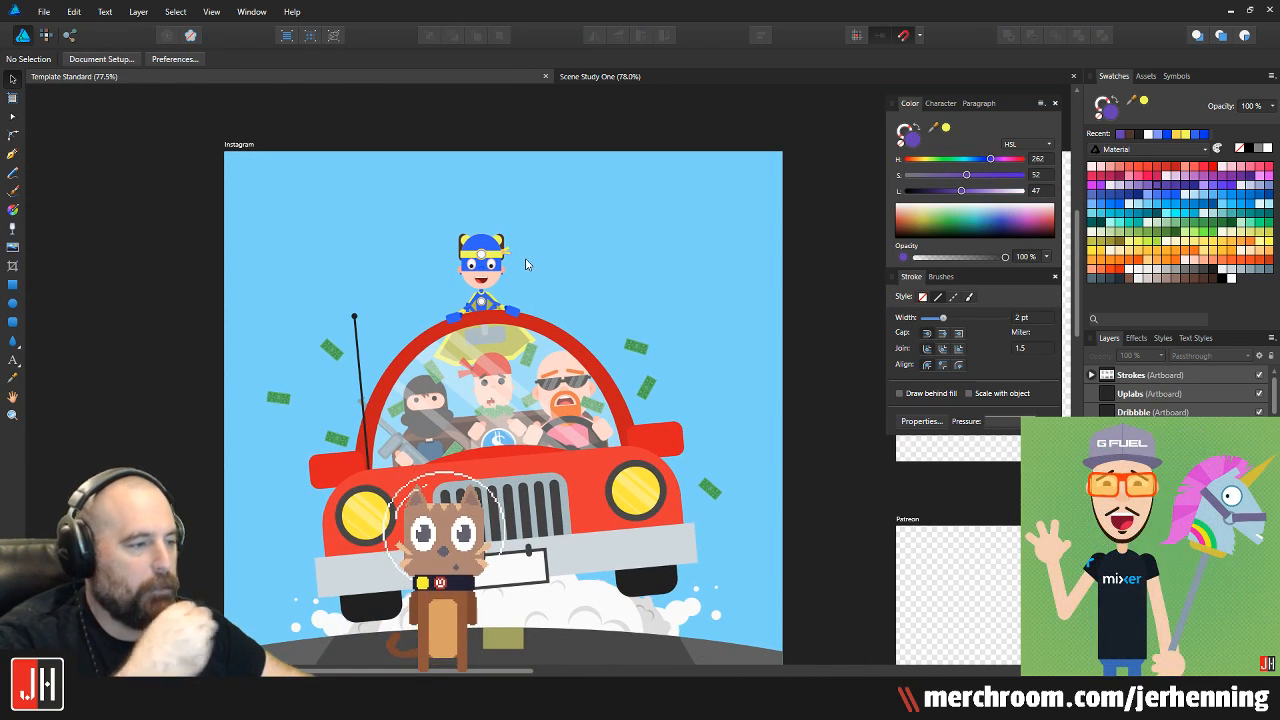
Nudge the yellow cape slightly downward behind the superhero's shoulders
{"action": "scroll", "coordinate": [510, 270], "scroll_direction": "up", "scroll_amount": 4}
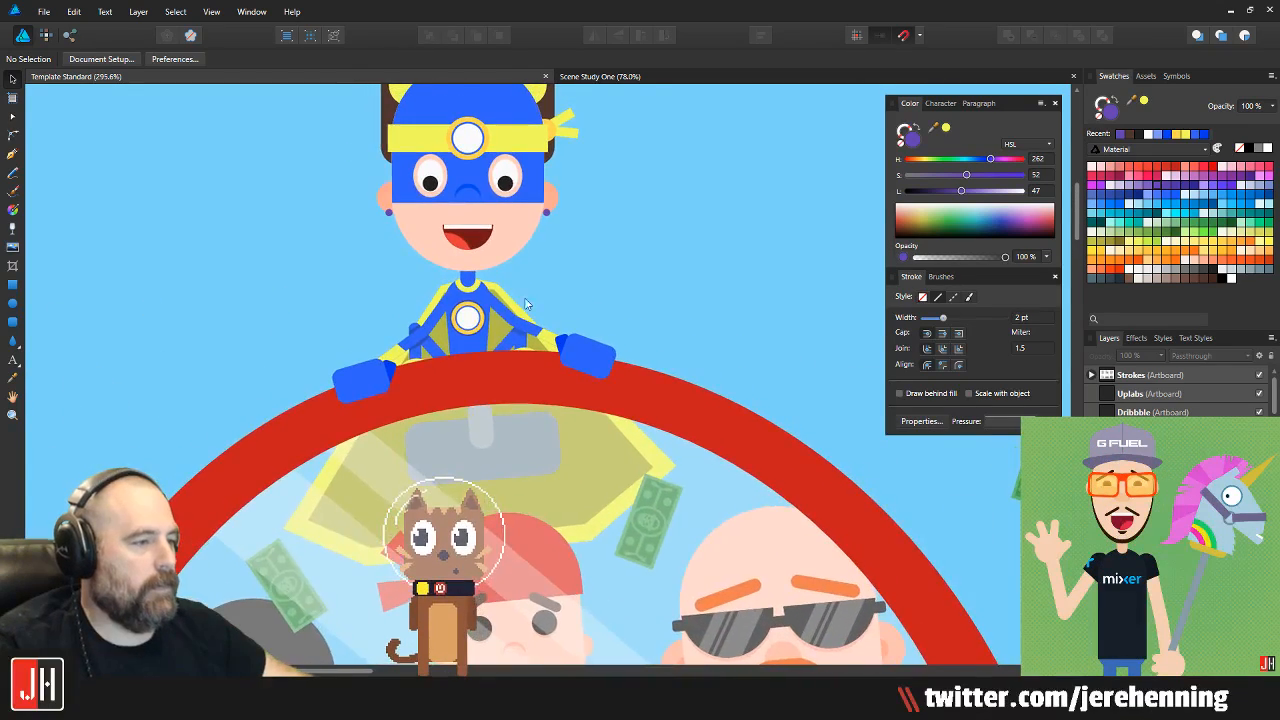
{"action": "scroll", "coordinate": [530, 300], "scroll_direction": "up", "scroll_amount": 3}
{"action": "left_click", "coordinate": [523, 281]}
{"action": "scroll", "coordinate": [505, 290], "scroll_direction": "up", "scroll_amount": 3}
{"action": "left_click_drag", "start_coordinate": [516, 278], "coordinate": [516, 281]}
{"action": "scroll", "coordinate": [524, 278], "scroll_direction": "down", "scroll_amount": 7}
{"action": "left_click", "coordinate": [684, 260]}
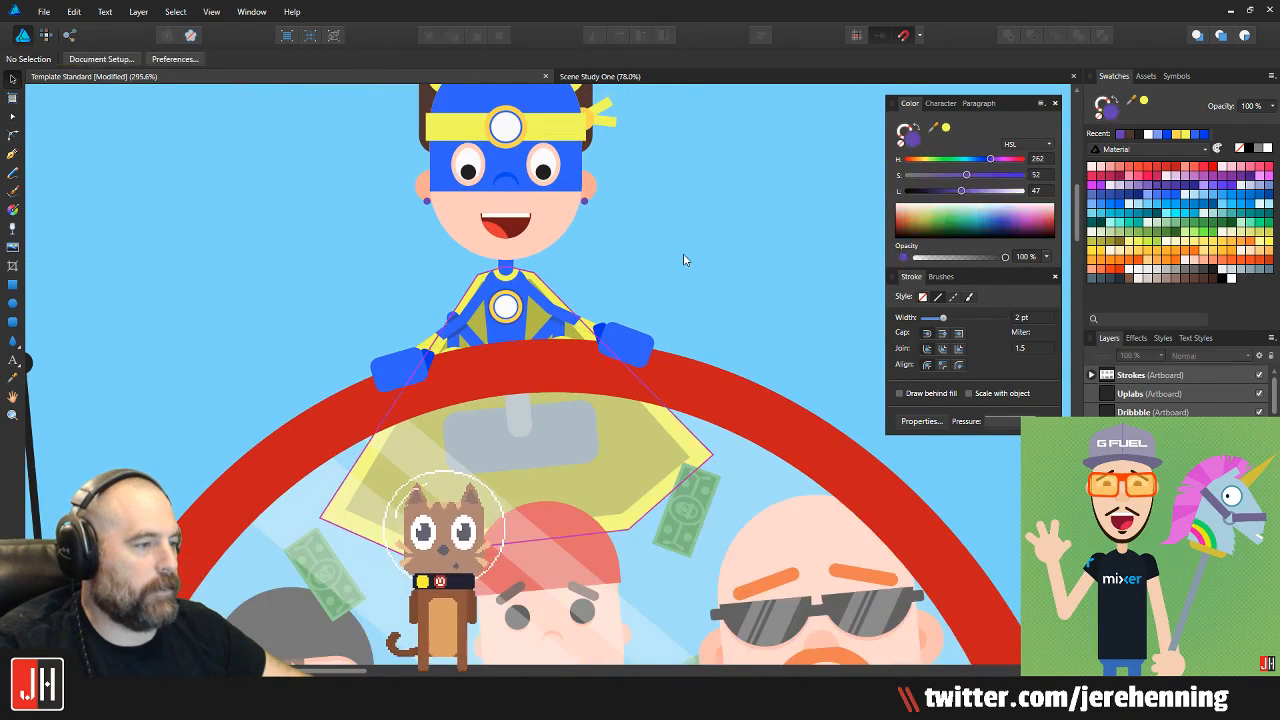
Shift the yellow cape slightly left so it sits evenly behind both shoulders
{"action": "scroll", "coordinate": [640, 277], "scroll_direction": "down", "scroll_amount": 3}
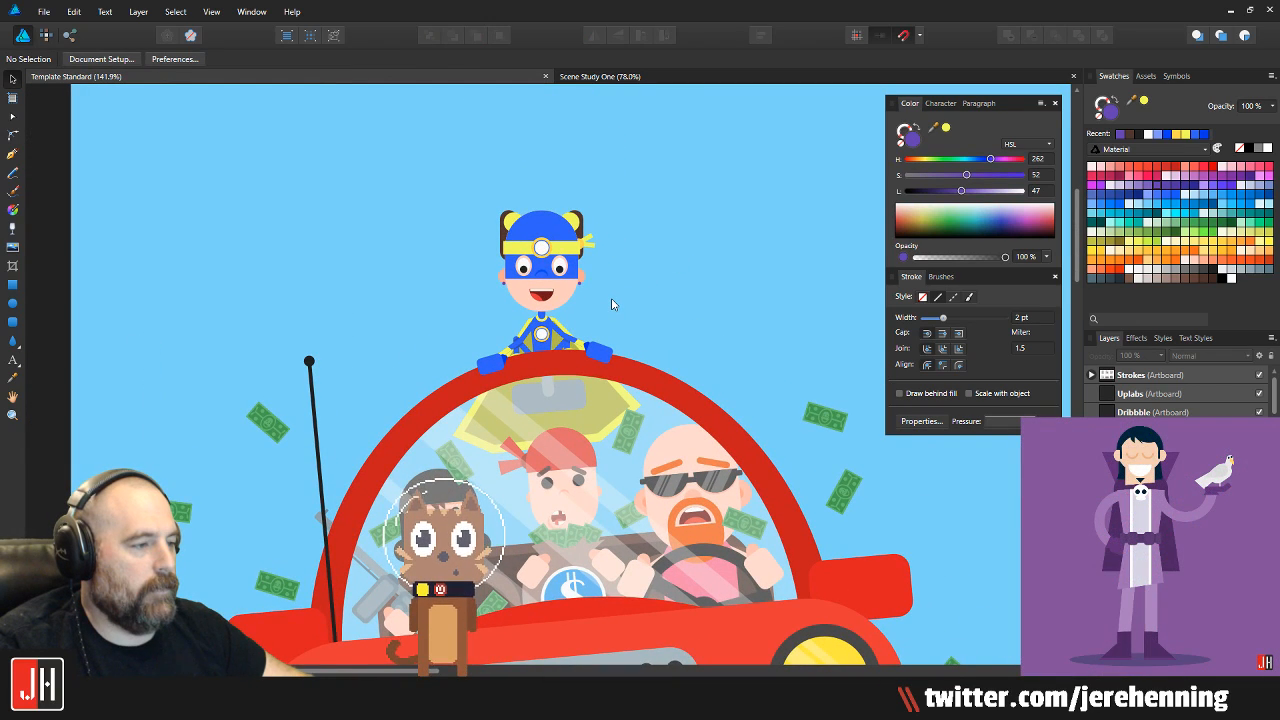
{"action": "scroll", "coordinate": [610, 299], "scroll_direction": "up", "scroll_amount": 6}
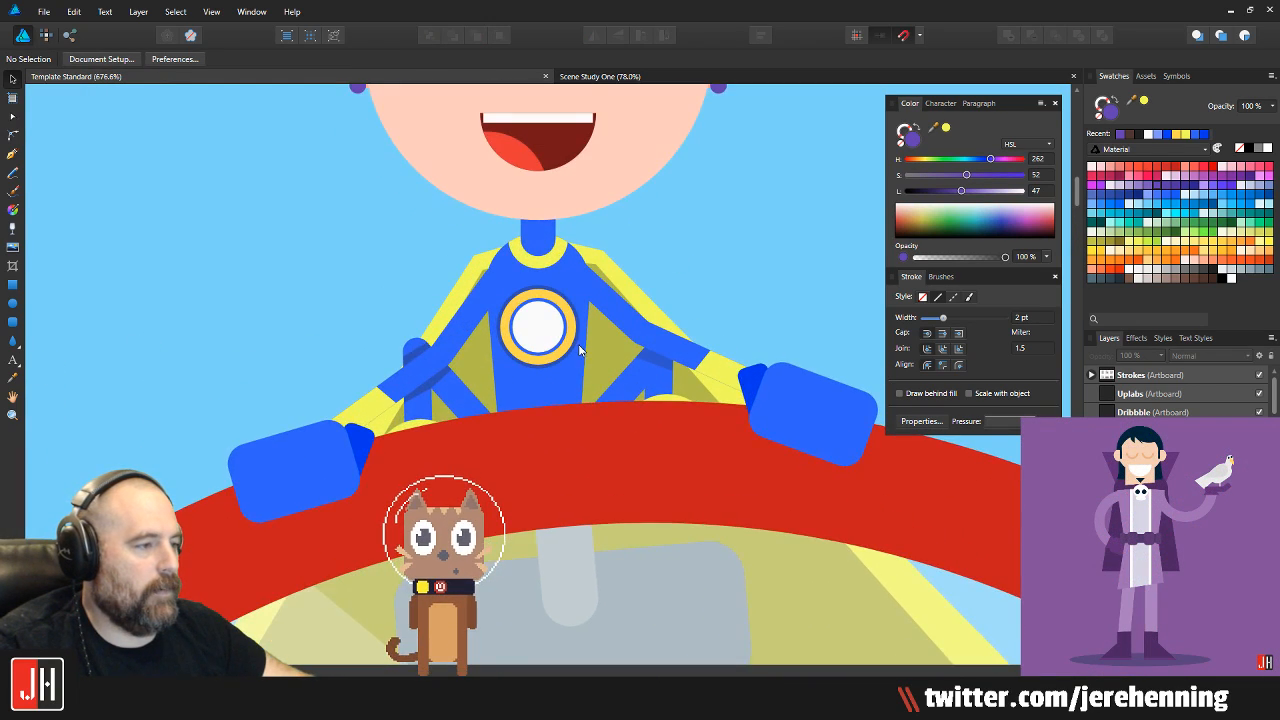
{"action": "left_click", "coordinate": [621, 261]}
{"action": "left_click_drag", "start_coordinate": [607, 218], "coordinate": [605, 218]}
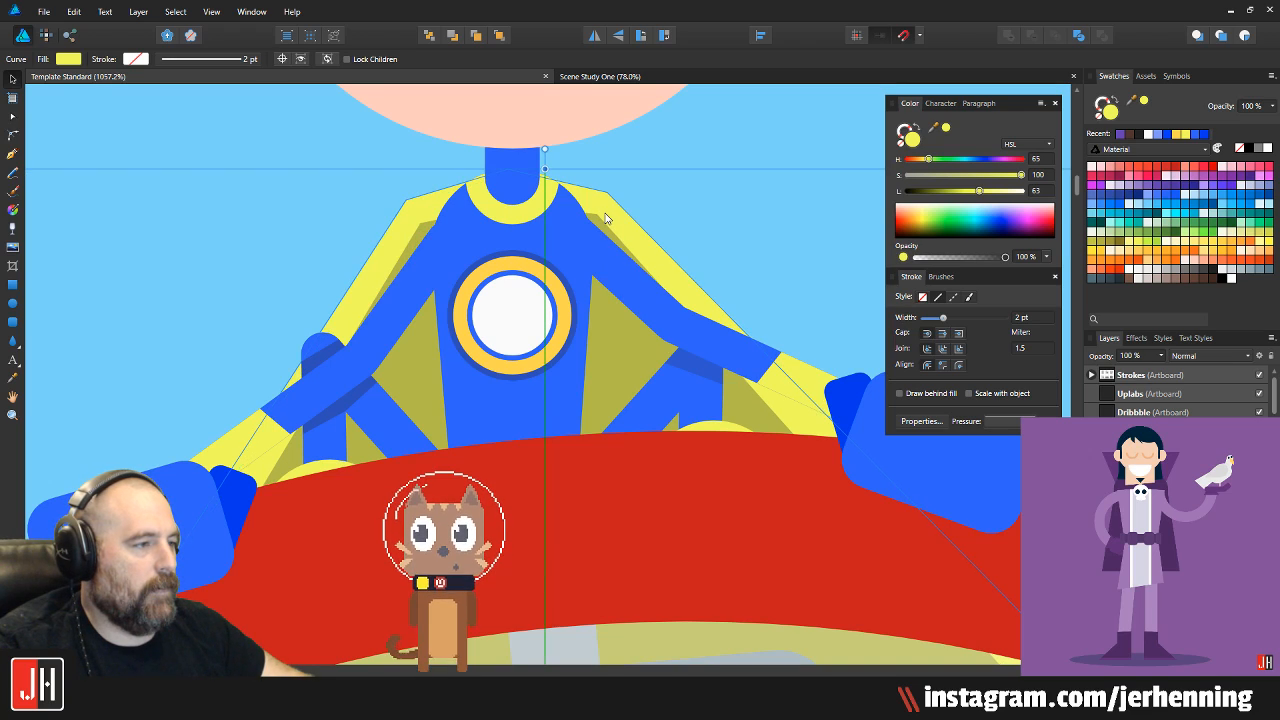
{"action": "left_click", "coordinate": [660, 229]}
{"action": "scroll", "coordinate": [584, 291], "scroll_direction": "down", "scroll_amount": 6}
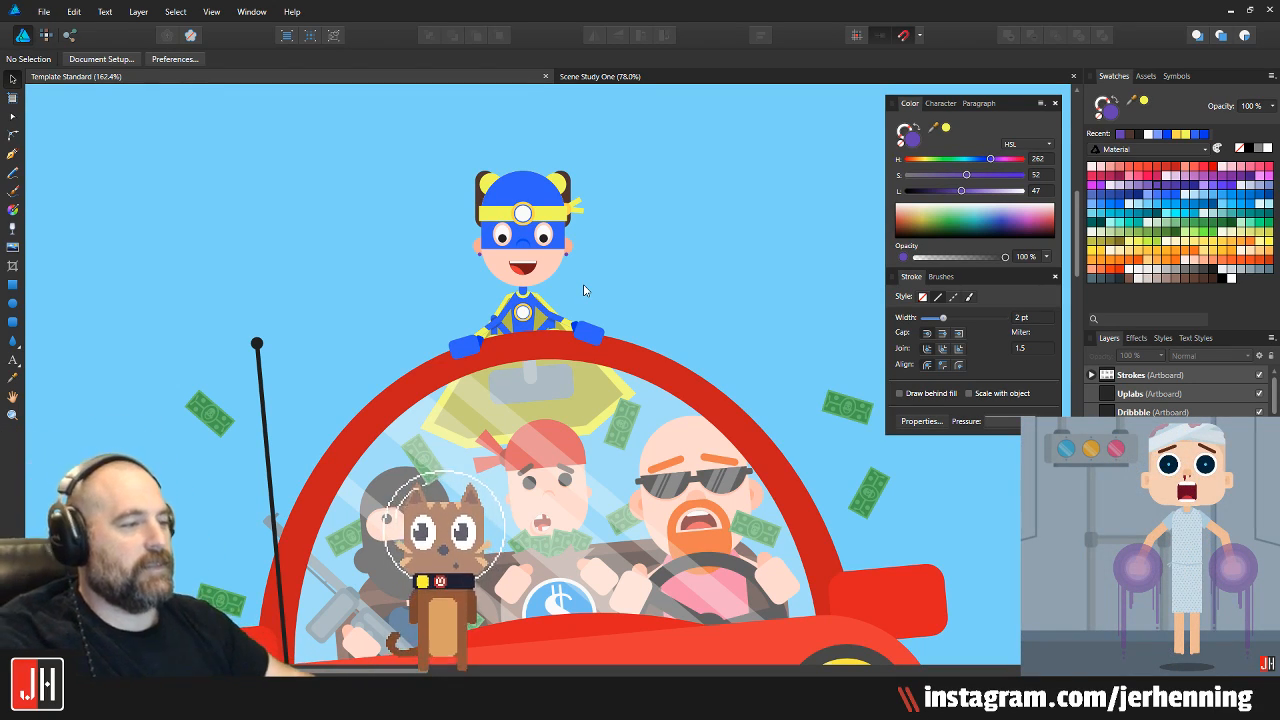
Review the superhero's proportions and details, both close up and above the passengers in the windshield
{"action": "scroll", "coordinate": [565, 336], "scroll_direction": "down", "scroll_amount": 3}
{"action": "scroll", "coordinate": [565, 336], "scroll_direction": "up", "scroll_amount": 5}
{"action": "scroll", "coordinate": [600, 335], "scroll_direction": "up", "scroll_amount": 1}
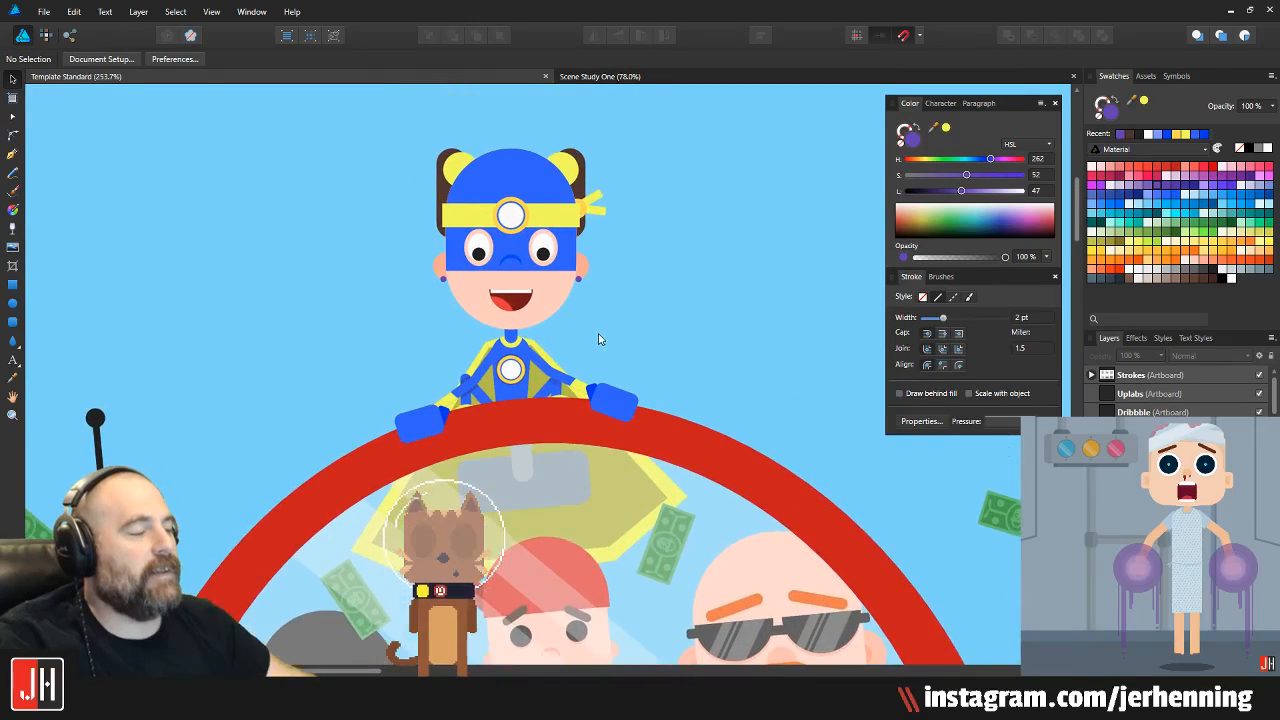
{"action": "scroll", "coordinate": [602, 325], "scroll_direction": "down", "scroll_amount": 2}
{"action": "scroll", "coordinate": [604, 291], "scroll_direction": "up", "scroll_amount": 1}
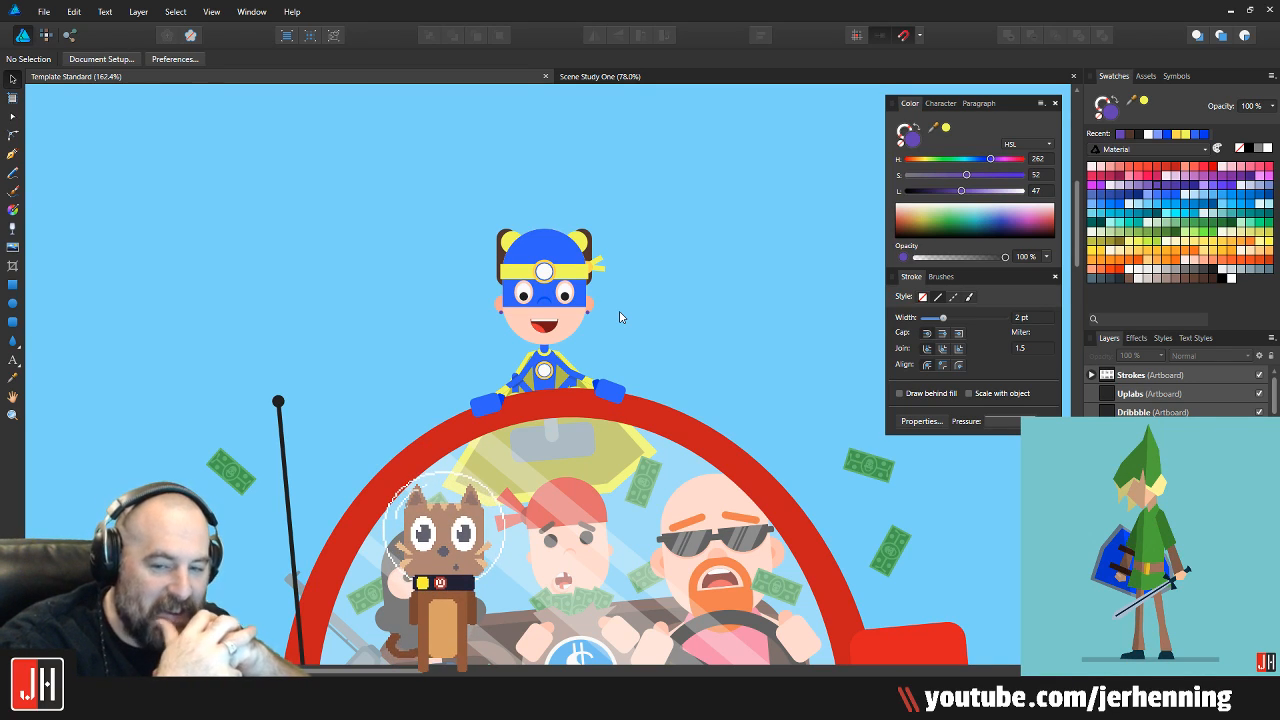
{"action": "scroll", "coordinate": [619, 316], "scroll_direction": "up", "scroll_amount": 5}
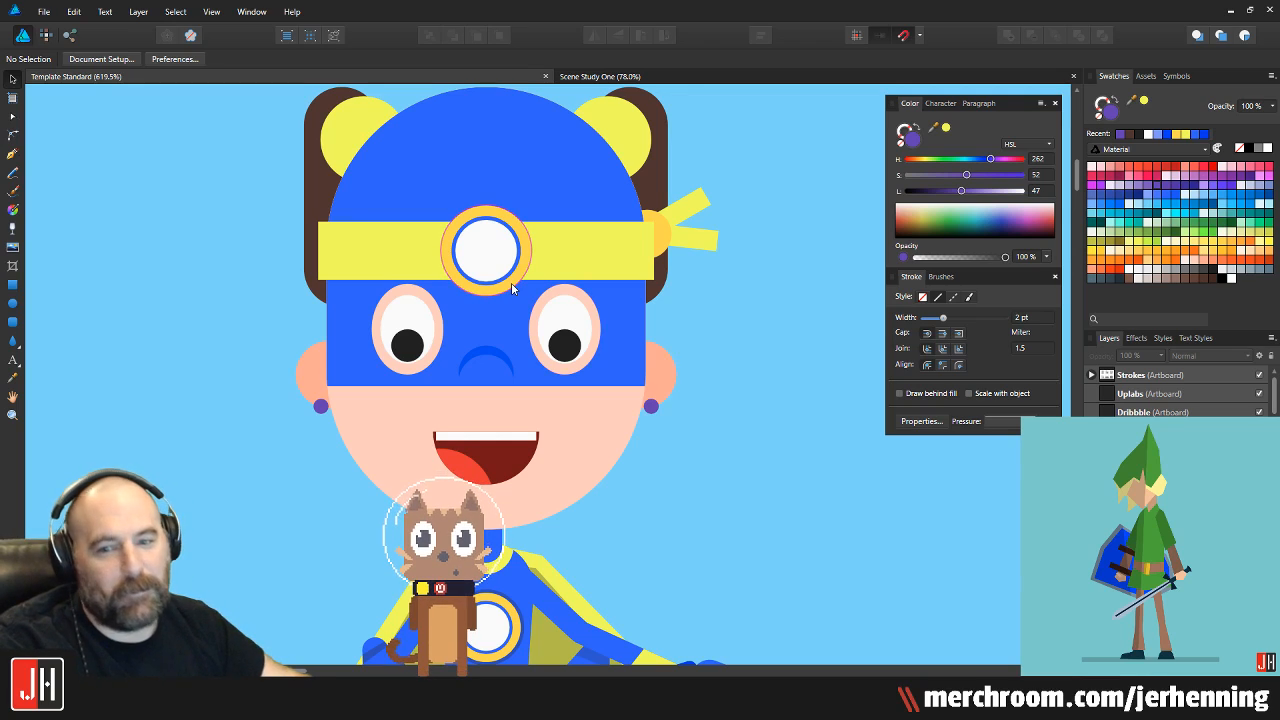
{"action": "scroll", "coordinate": [508, 288], "scroll_direction": "down", "scroll_amount": 2}
{"action": "scroll", "coordinate": [505, 292], "scroll_direction": "down", "scroll_amount": 4}
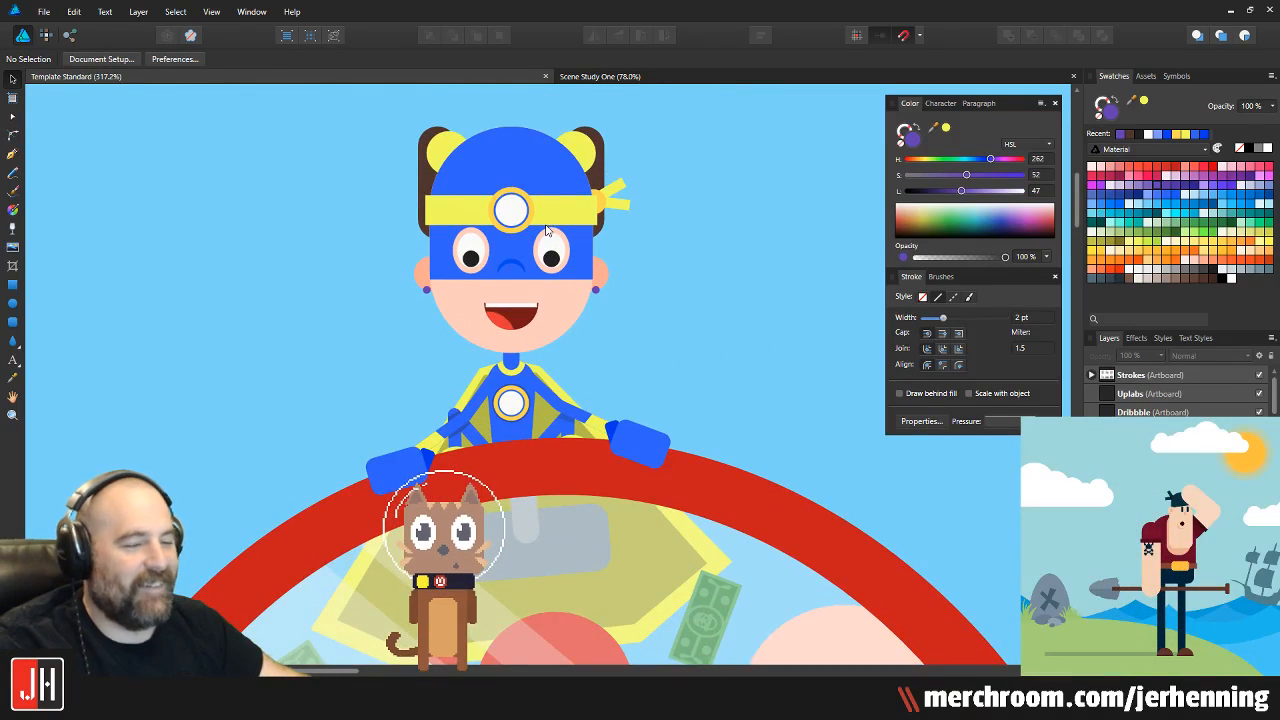
Move the bottom-left corner node of the yellow cape's outer shape slightly to the right
{"action": "scroll", "coordinate": [530, 362], "scroll_direction": "up", "scroll_amount": 4}
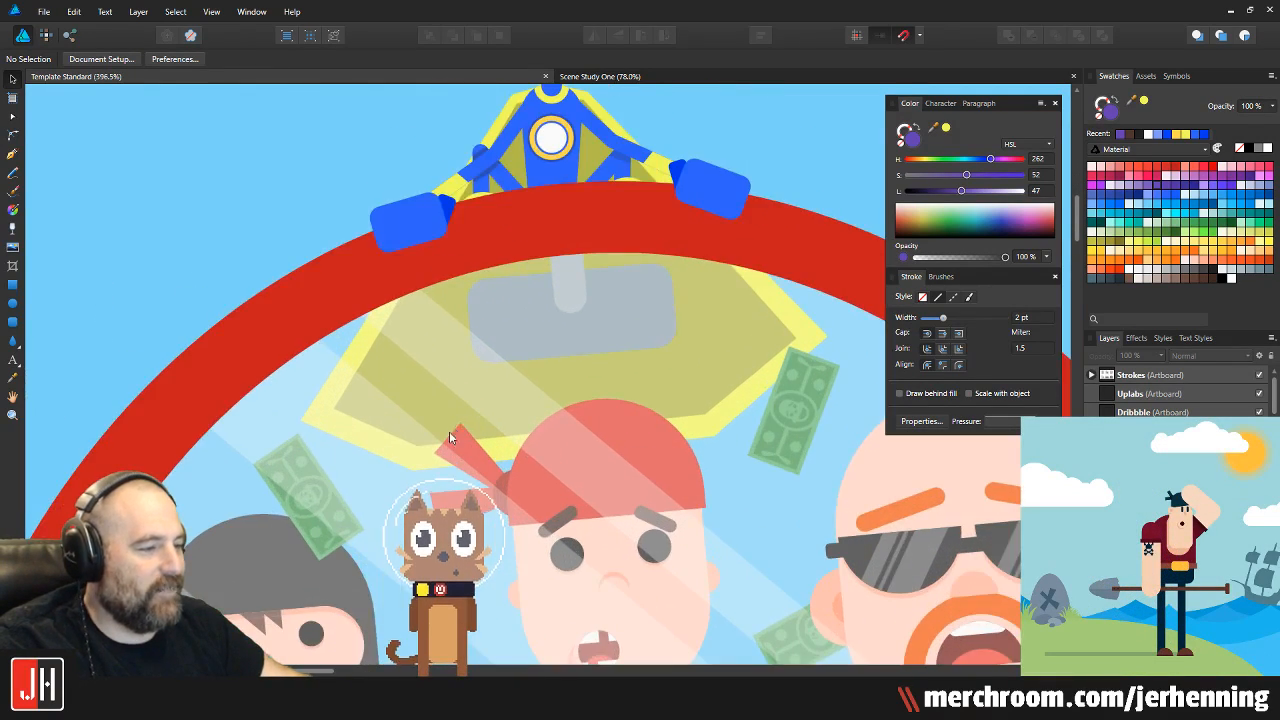
{"action": "double_click", "coordinate": [390, 463]}
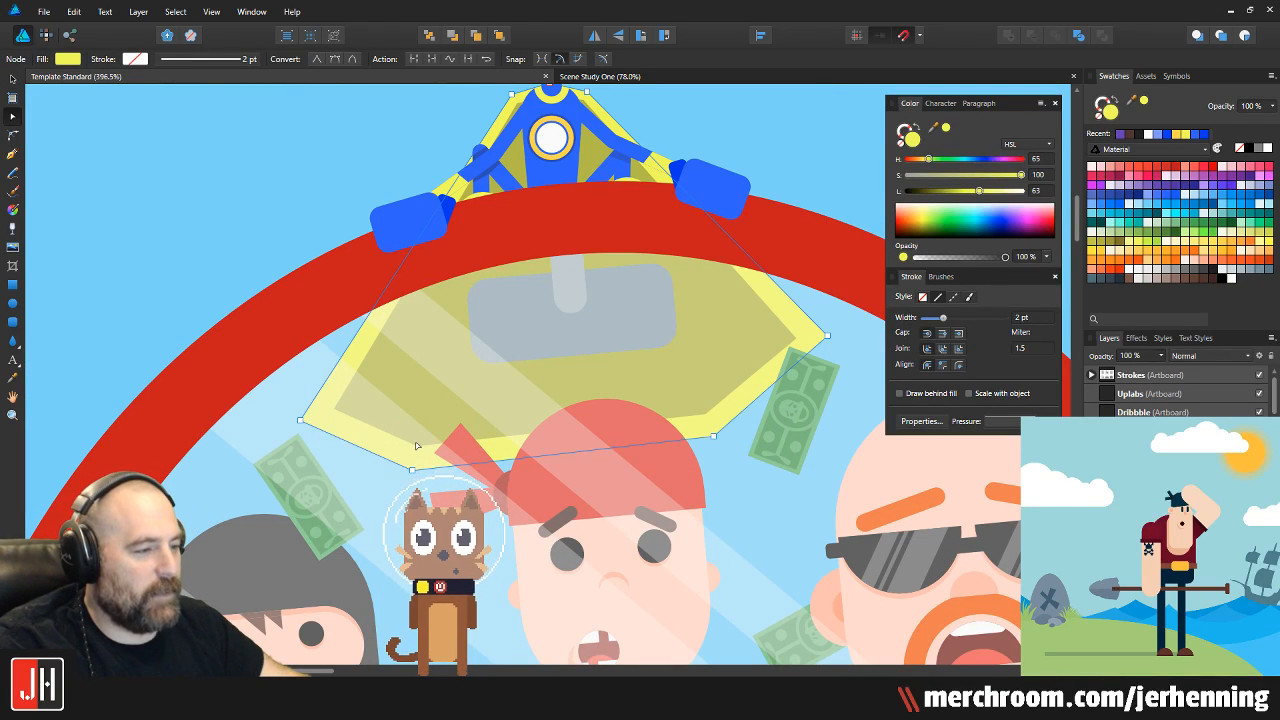
{"action": "left_click_drag", "start_coordinate": [418, 448], "coordinate": [445, 470]}
{"action": "left_click", "coordinate": [413, 467]}
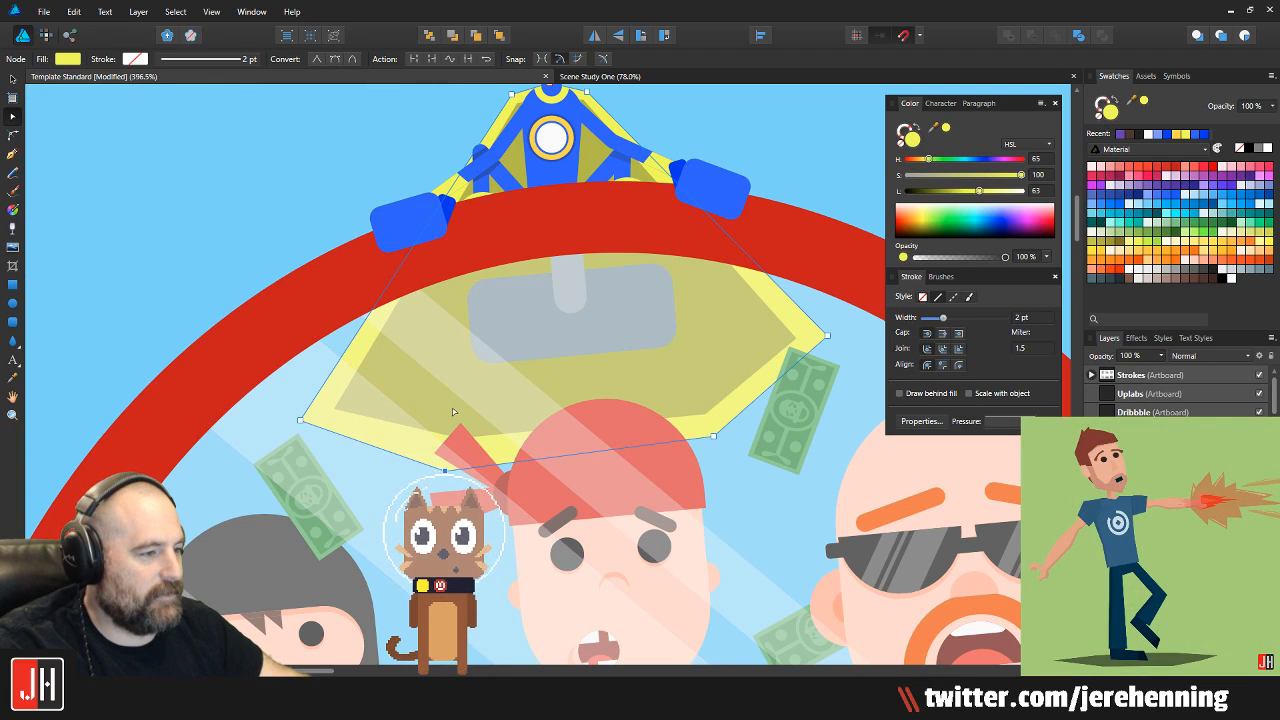
Adjust the matching lower corner node of the cape's darker inner shape to follow the outer edge, and save the document
{"action": "left_click", "coordinate": [459, 437]}
{"action": "left_click_drag", "start_coordinate": [452, 439], "coordinate": [445, 443]}
{"action": "key", "text": "v"}
{"action": "scroll", "coordinate": [489, 420], "scroll_direction": "down", "scroll_amount": 8}
{"action": "left_click", "coordinate": [574, 354]}
{"action": "key", "text": "ctrl+s"}
Check the adjusted cape and superhero within the full Instagram artboard composition
{"action": "scroll", "coordinate": [497, 370], "scroll_direction": "up", "scroll_amount": 4}
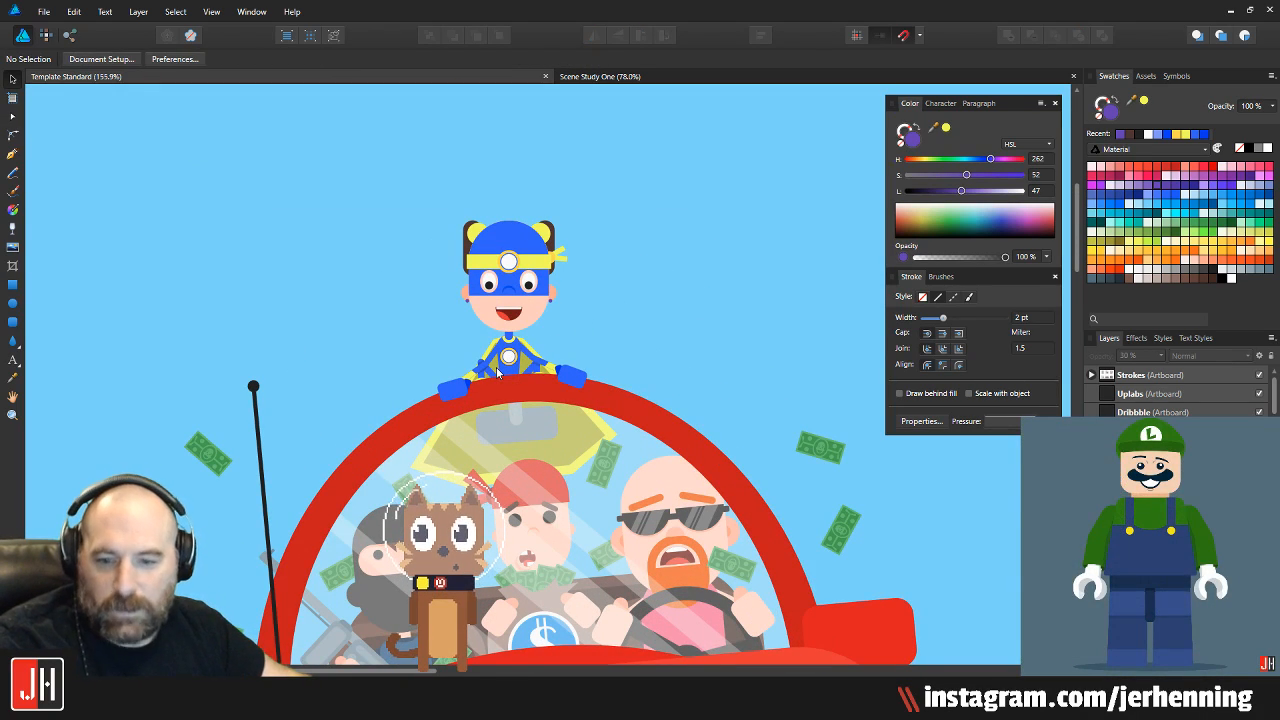
{"action": "key", "text": "ctrl+0"}
{"action": "scroll", "coordinate": [492, 312], "scroll_direction": "down", "scroll_amount": 3}
{"action": "scroll", "coordinate": [492, 312], "scroll_direction": "up", "scroll_amount": 3}
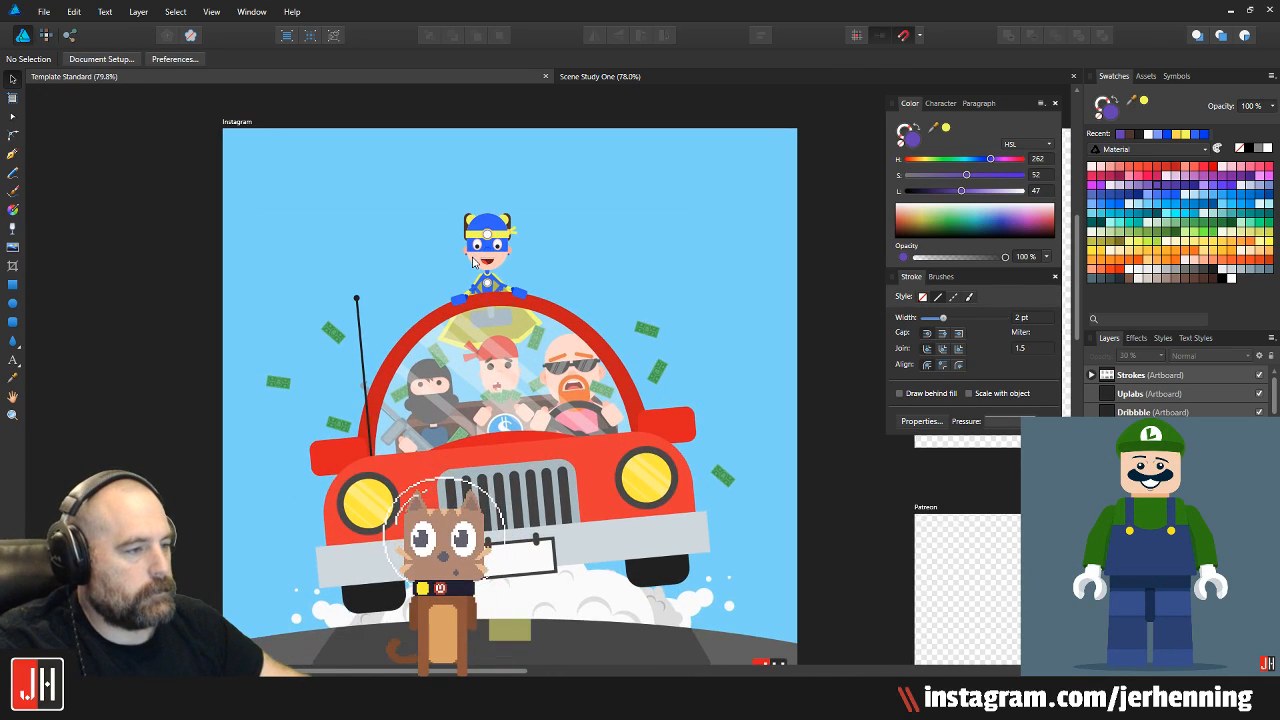
{"action": "left_click_drag", "start_coordinate": [538, 263], "coordinate": [520, 271]}
{"action": "scroll", "coordinate": [451, 262], "scroll_direction": "up", "scroll_amount": 5}
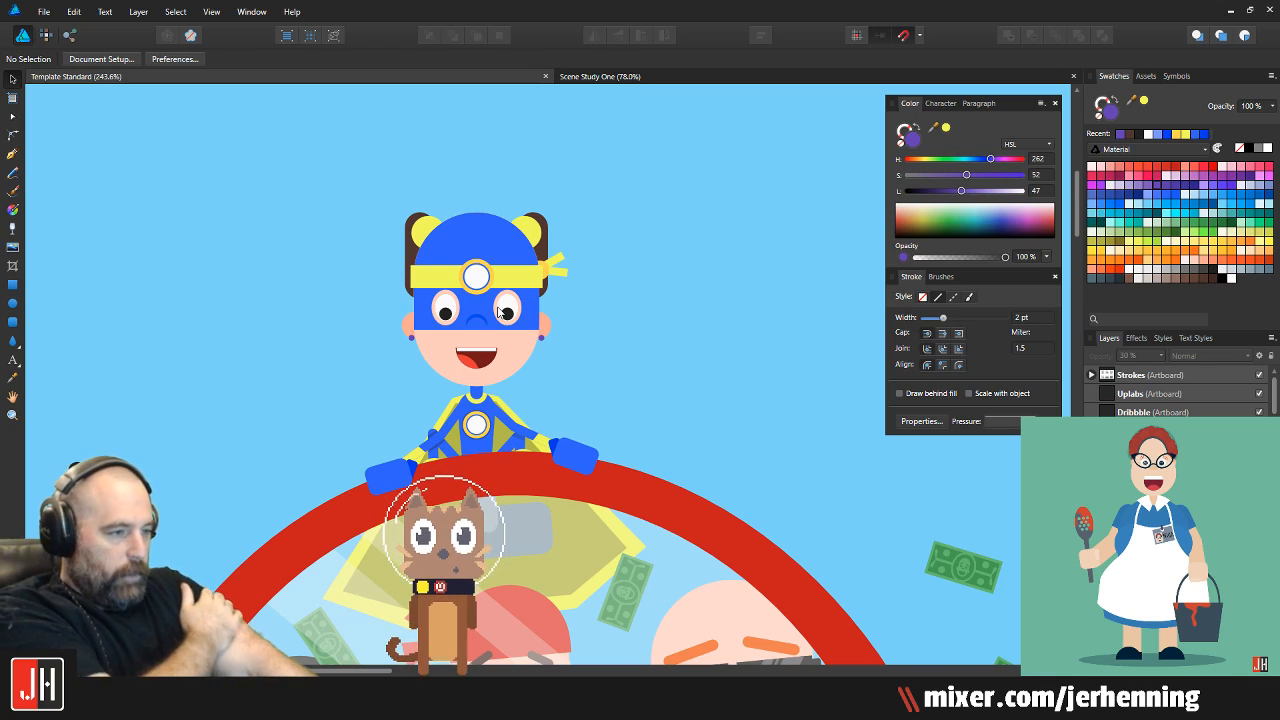
Select the whole superhero including the cape and place a duplicate above the Instagram artboard
{"action": "scroll", "coordinate": [498, 313], "scroll_direction": "down", "scroll_amount": 3}
{"action": "left_click_drag", "start_coordinate": [343, 205], "coordinate": [590, 481]}
{"action": "scroll", "coordinate": [562, 457], "scroll_direction": "up", "scroll_amount": 2}
{"action": "left_click", "coordinate": [559, 449], "text": "shift"}
{"action": "scroll", "coordinate": [554, 446], "scroll_direction": "down", "scroll_amount": 3}
{"action": "left_click_drag", "start_coordinate": [571, 346], "coordinate": [556, 399]}
{"action": "scroll", "coordinate": [552, 400], "scroll_direction": "down", "scroll_amount": 1}
{"action": "left_click_drag", "start_coordinate": [498, 440], "coordinate": [506, 182]}
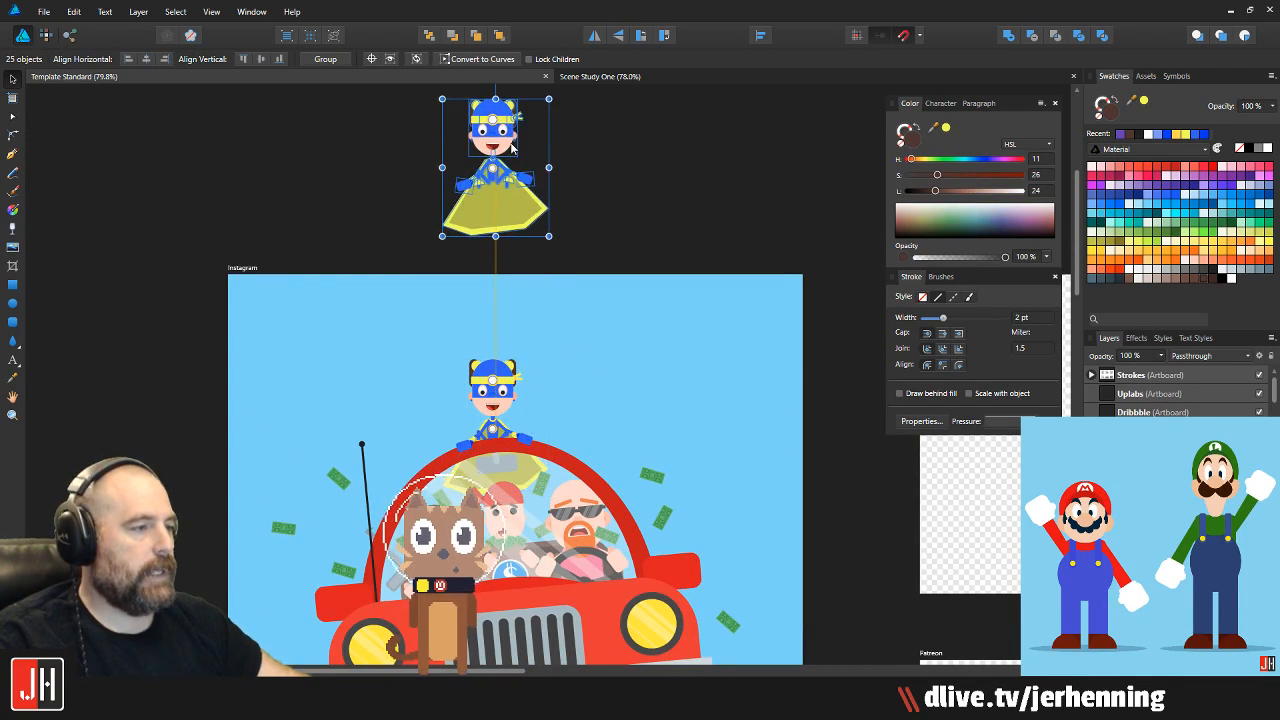
{"action": "left_click", "coordinate": [582, 196]}
Recolour the two yellow hair-tie circles at the top corners of the superhero's mask with a pink swatch
{"action": "scroll", "coordinate": [493, 439], "scroll_direction": "up", "scroll_amount": 5}
{"action": "scroll", "coordinate": [475, 435], "scroll_direction": "up", "scroll_amount": 5}
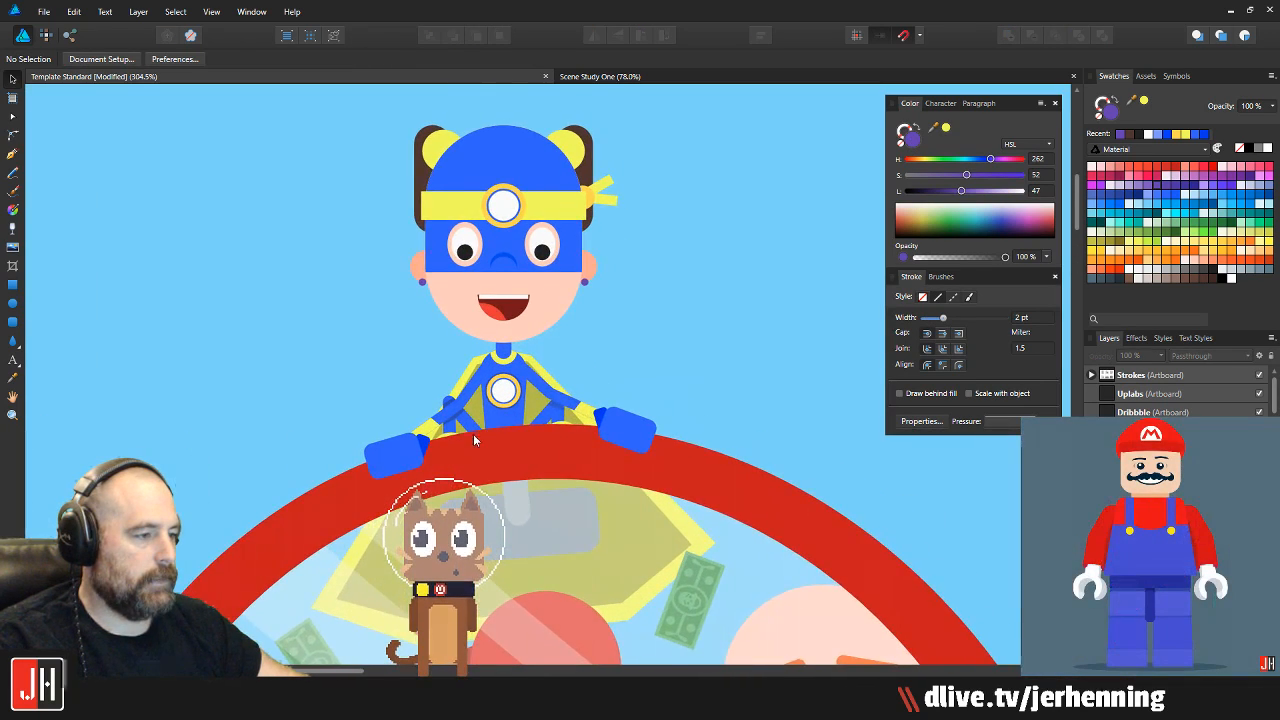
{"action": "scroll", "coordinate": [440, 466], "scroll_direction": "down", "scroll_amount": 4}
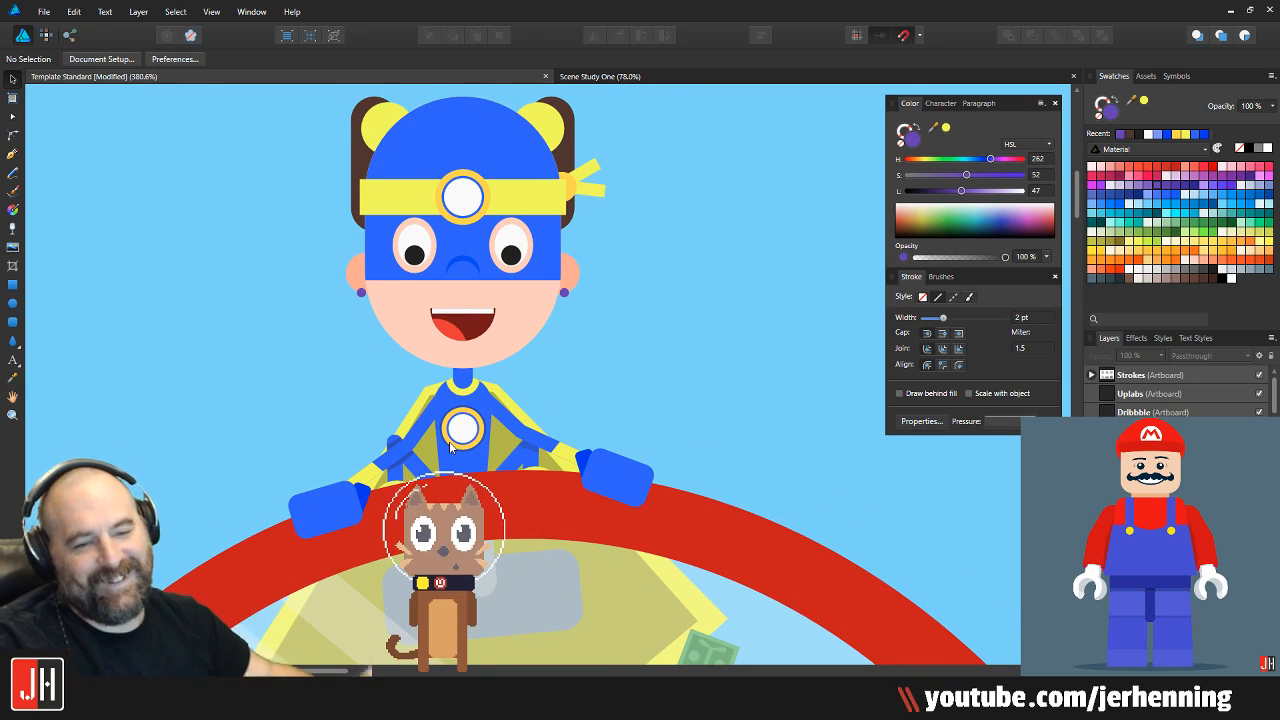
{"action": "scroll", "coordinate": [480, 380], "scroll_direction": "up", "scroll_amount": 1}
{"action": "scroll", "coordinate": [474, 330], "scroll_direction": "up", "scroll_amount": 1}
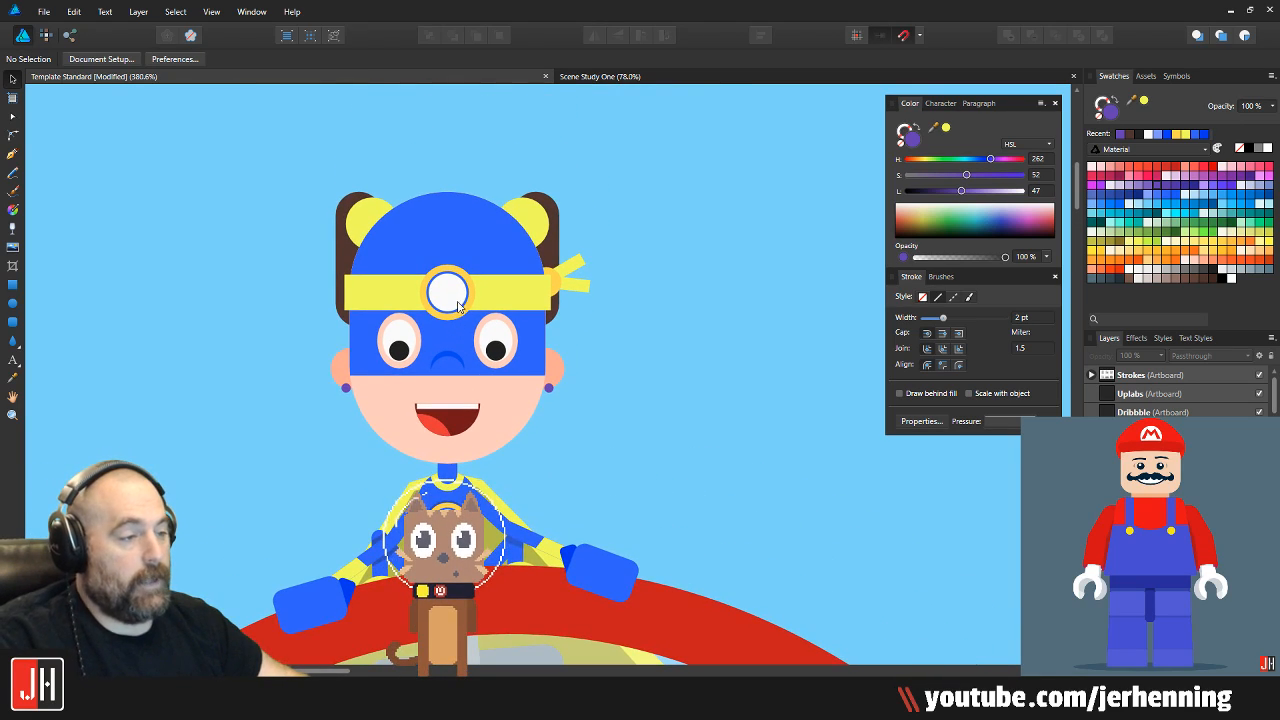
{"action": "scroll", "coordinate": [440, 247], "scroll_direction": "up", "scroll_amount": 2}
{"action": "left_click", "coordinate": [292, 190]}
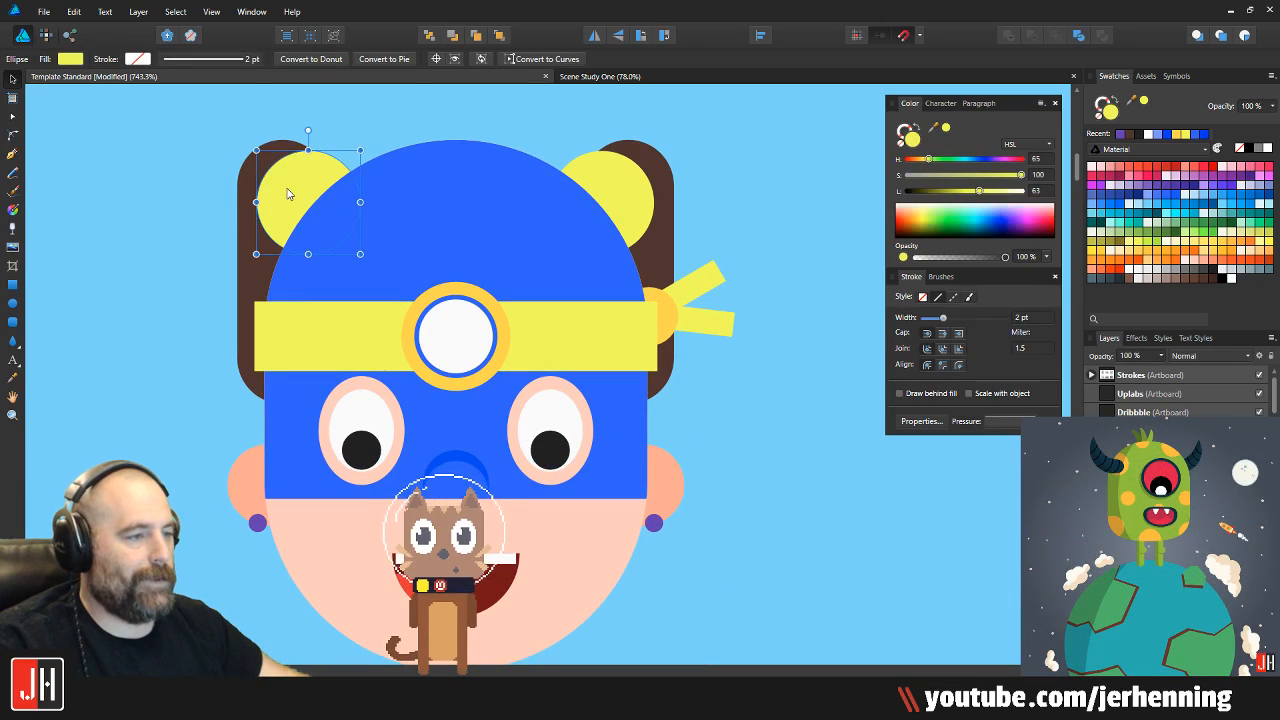
{"action": "left_click", "coordinate": [612, 185], "text": "shift"}
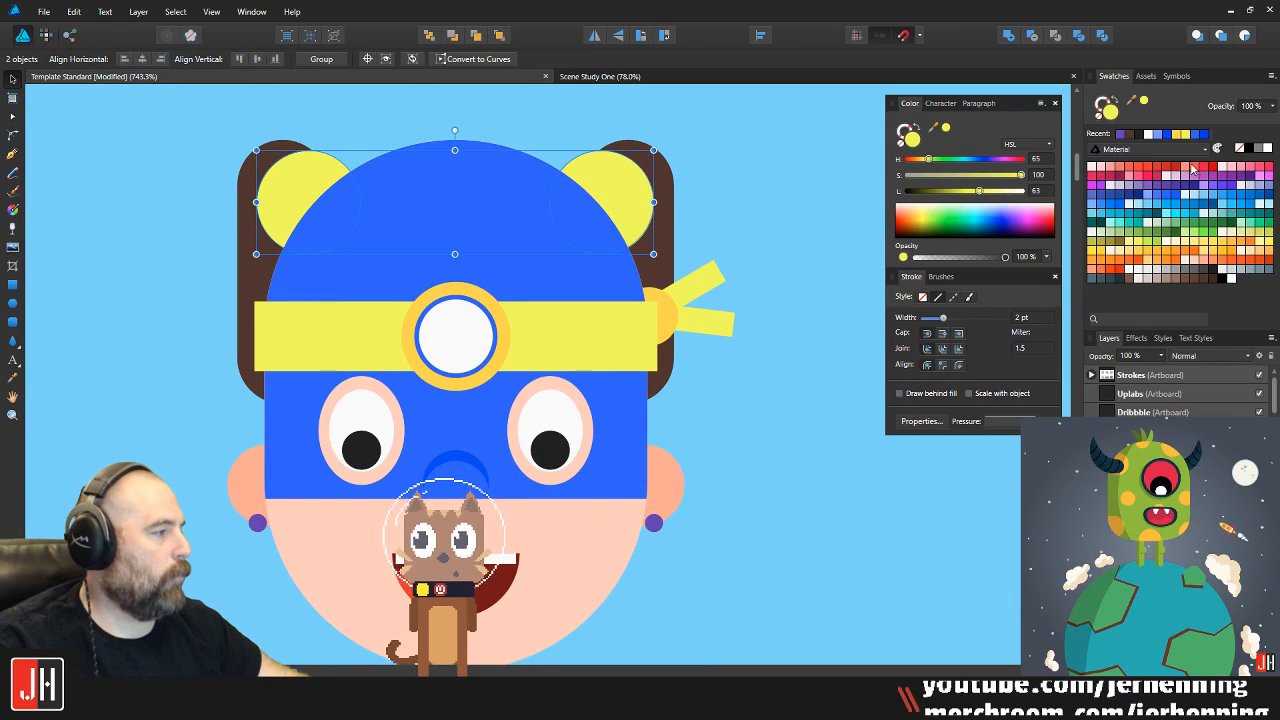
{"action": "left_click", "coordinate": [1252, 168]}
{"action": "left_click", "coordinate": [794, 184]}
Recolour the yellow headband by sampling the pink of the hair-tie circles
{"action": "scroll", "coordinate": [611, 253], "scroll_direction": "down", "scroll_amount": 1}
{"action": "left_click", "coordinate": [580, 309]}
{"action": "key", "text": "i"}
{"action": "left_click", "coordinate": [617, 212]}
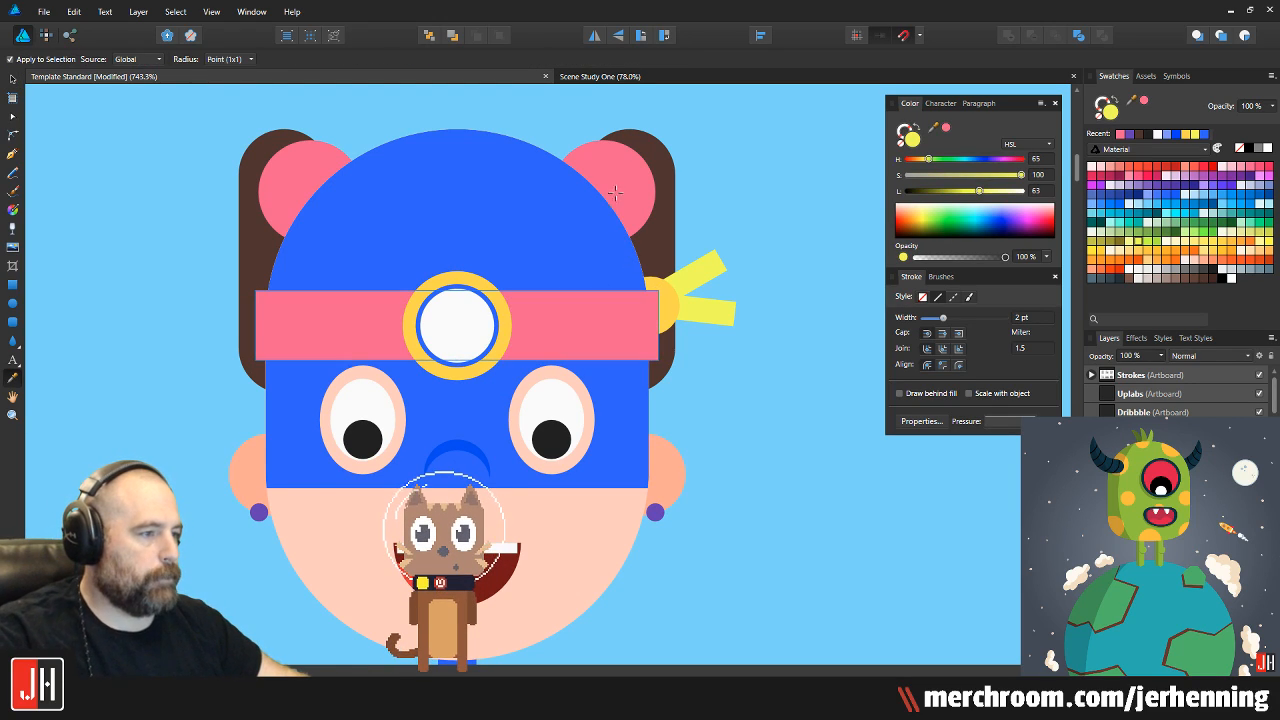
Recolour both yellow headband tails with the pink sampled from the headband
{"action": "key", "text": "v"}
{"action": "left_click", "coordinate": [705, 274]}
{"action": "left_click", "coordinate": [719, 317], "text": "shift"}
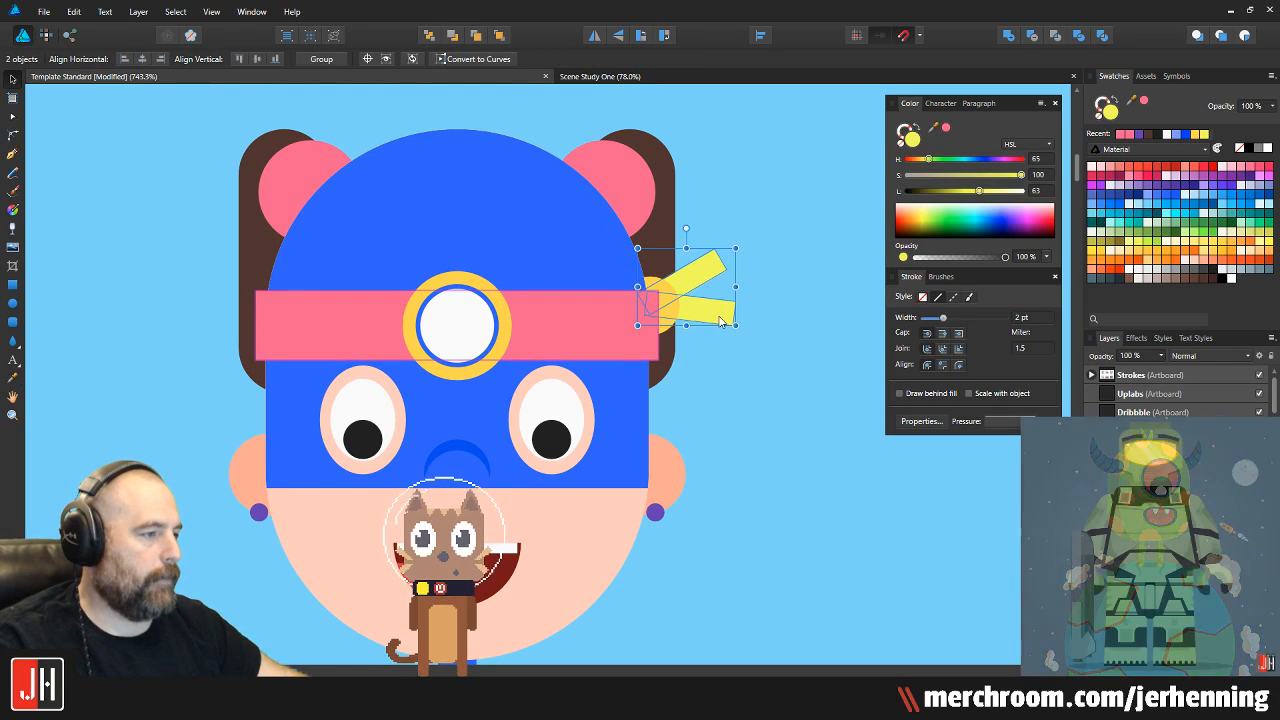
{"action": "key", "text": "i"}
{"action": "left_click", "coordinate": [594, 317]}
{"action": "key", "text": "v"}
{"action": "key", "text": "ctrl+d"}
Recolour the headband's knot circle with the headband pink and darken it to a lightness of 57
{"action": "left_click", "coordinate": [661, 311]}
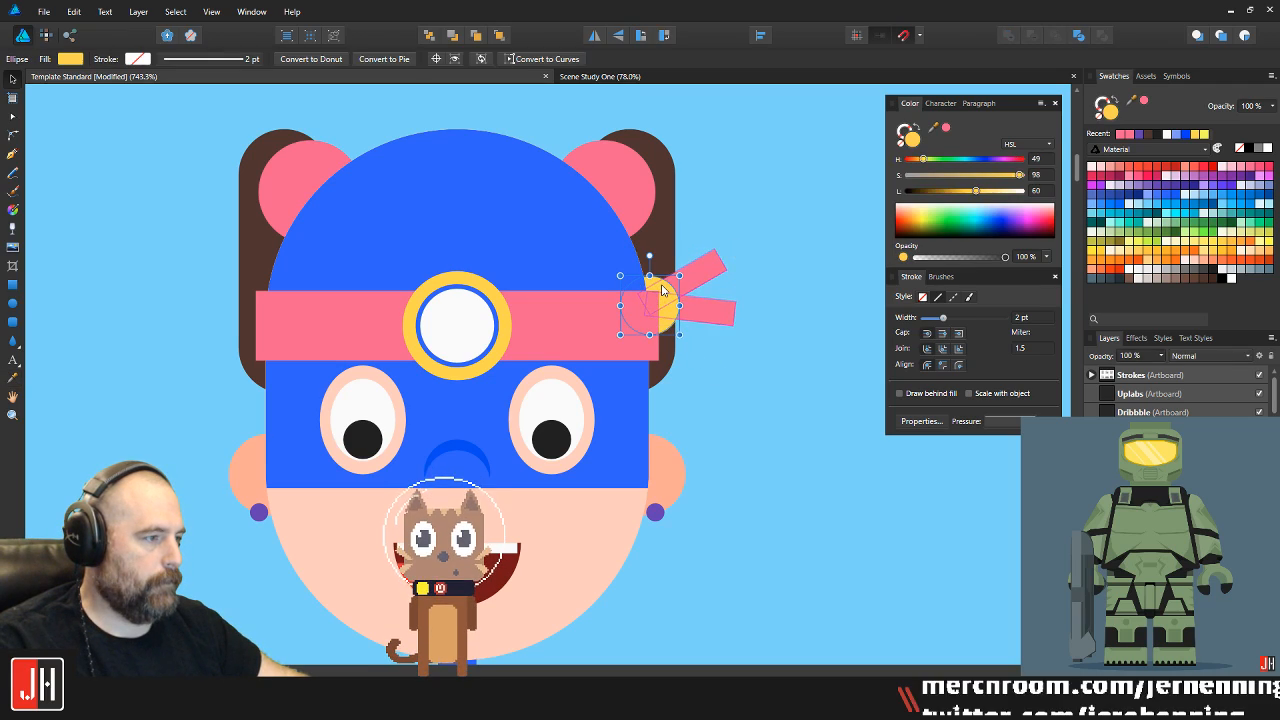
{"action": "key", "text": "i"}
{"action": "left_click", "coordinate": [589, 342]}
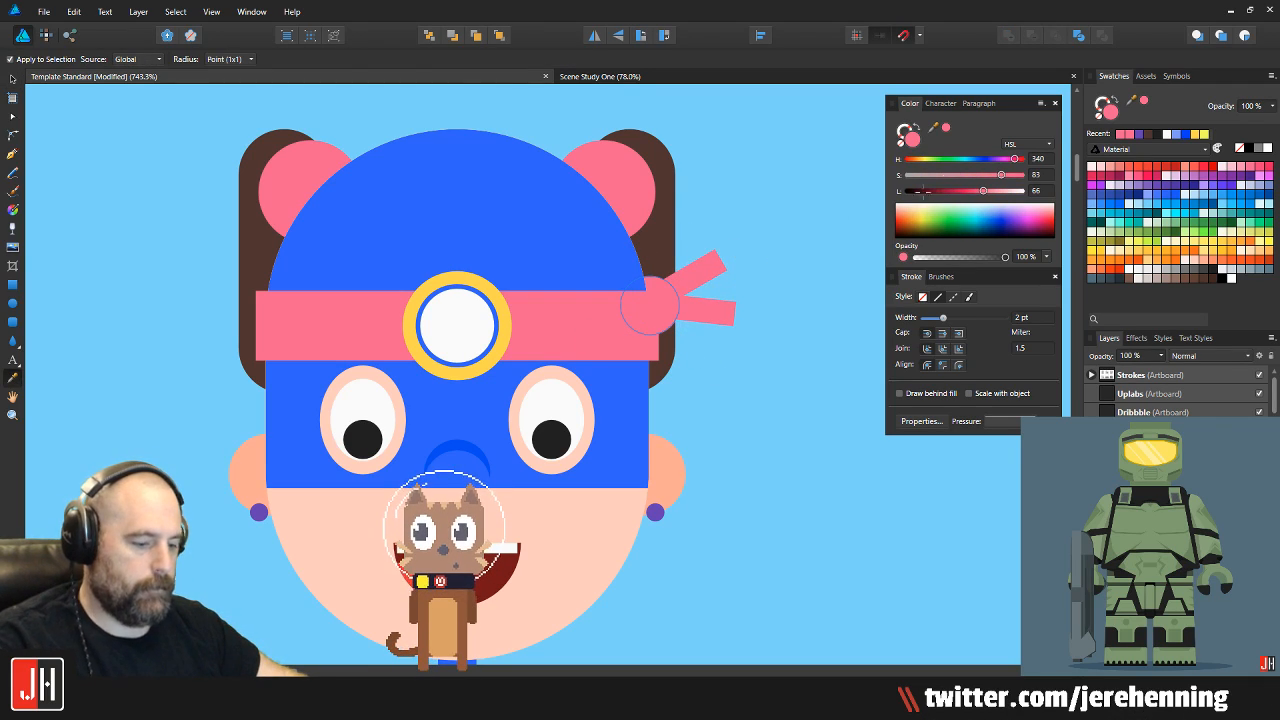
{"action": "key", "text": "v"}
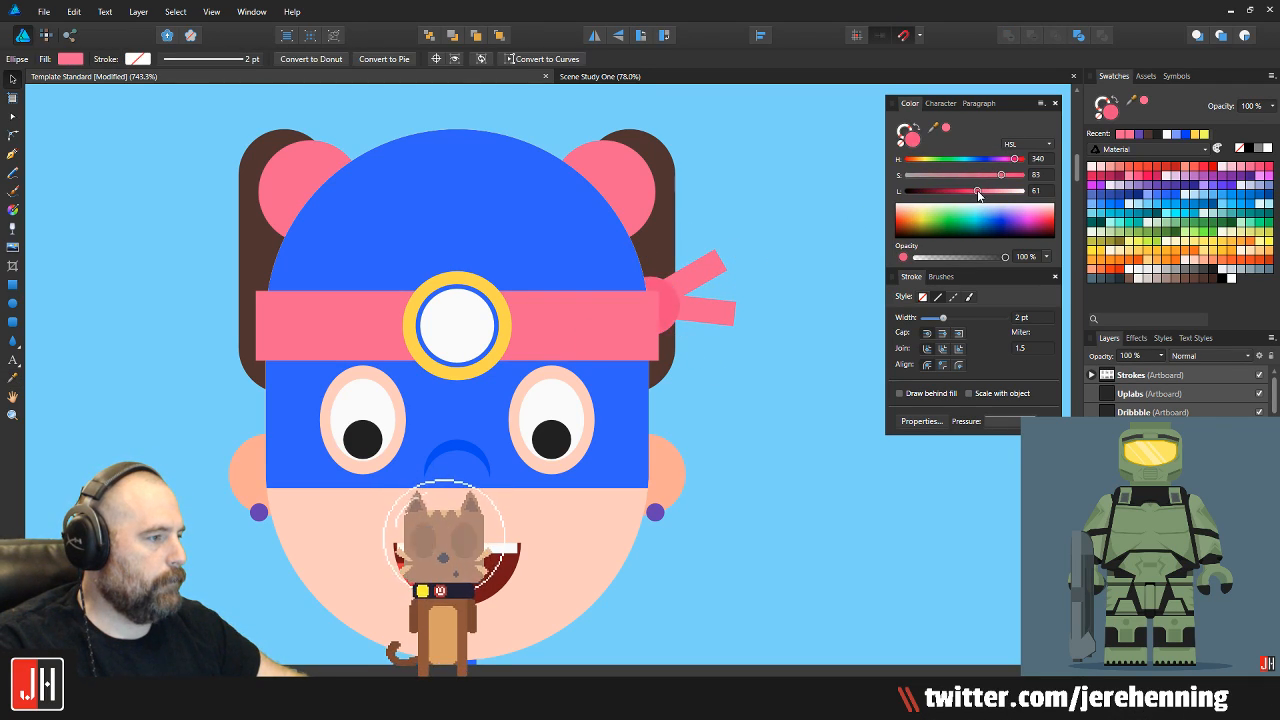
Recolour the yellow outer ring of the headband emblem with the darker pink sampled from the knot
{"action": "scroll", "coordinate": [528, 310], "scroll_direction": "up", "scroll_amount": 2}
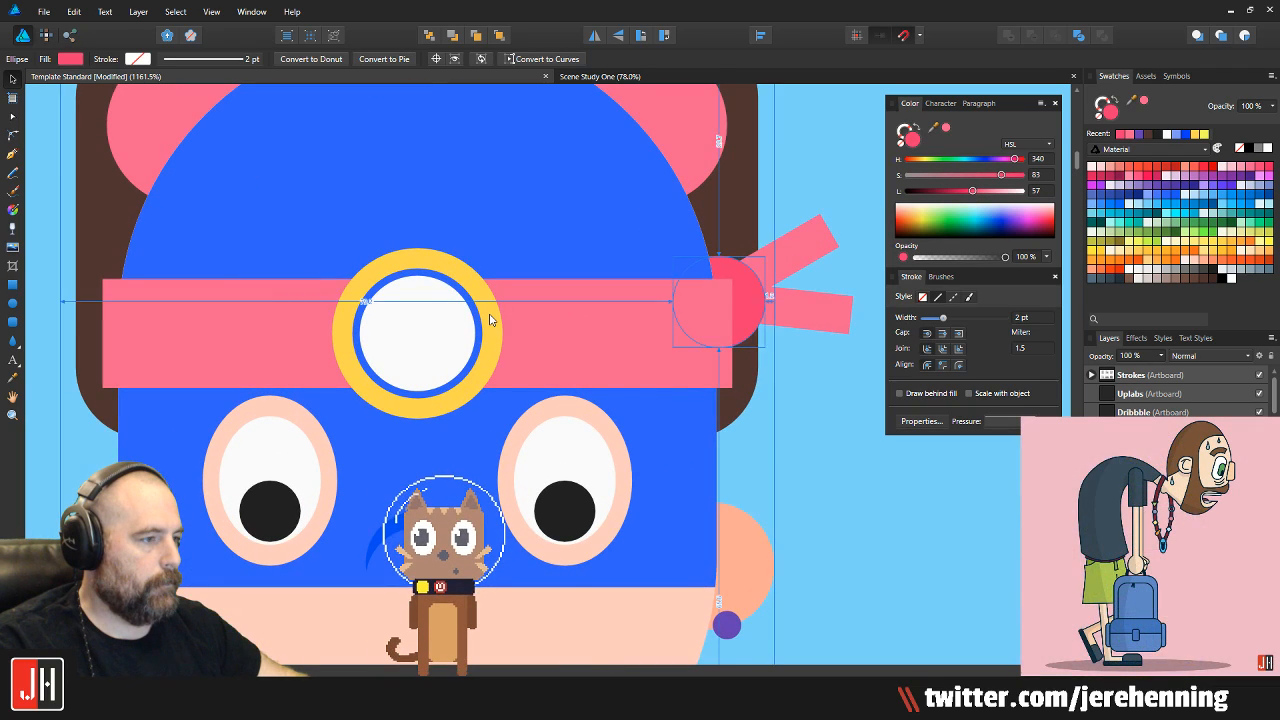
{"action": "left_click", "coordinate": [490, 316]}
{"action": "key", "text": "i"}
{"action": "left_click", "coordinate": [740, 277]}
{"action": "key", "text": "v"}
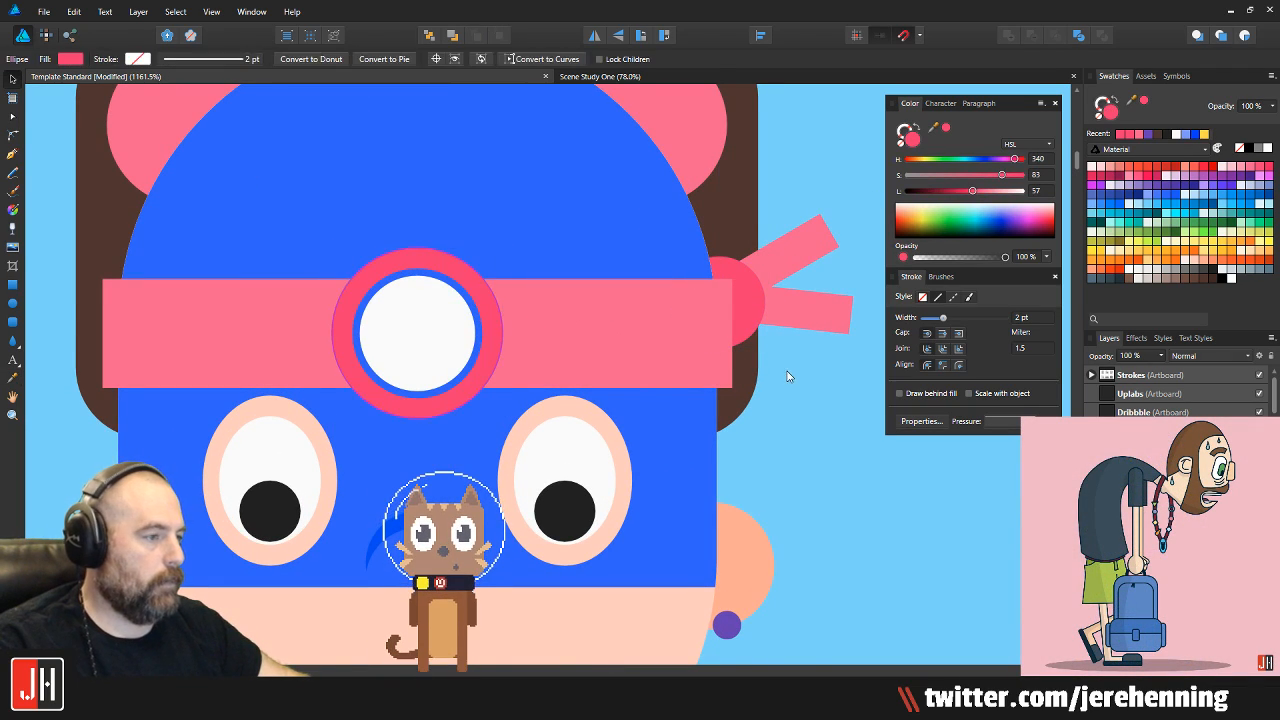
{"action": "left_click", "coordinate": [788, 376]}
Recolour the thin blue ring of the headband emblem with the white sampled from its centre circle
{"action": "scroll", "coordinate": [780, 386], "scroll_direction": "down", "scroll_amount": 7}
{"action": "scroll", "coordinate": [732, 382], "scroll_direction": "up", "scroll_amount": 4}
{"action": "scroll", "coordinate": [523, 423], "scroll_direction": "up", "scroll_amount": 3}
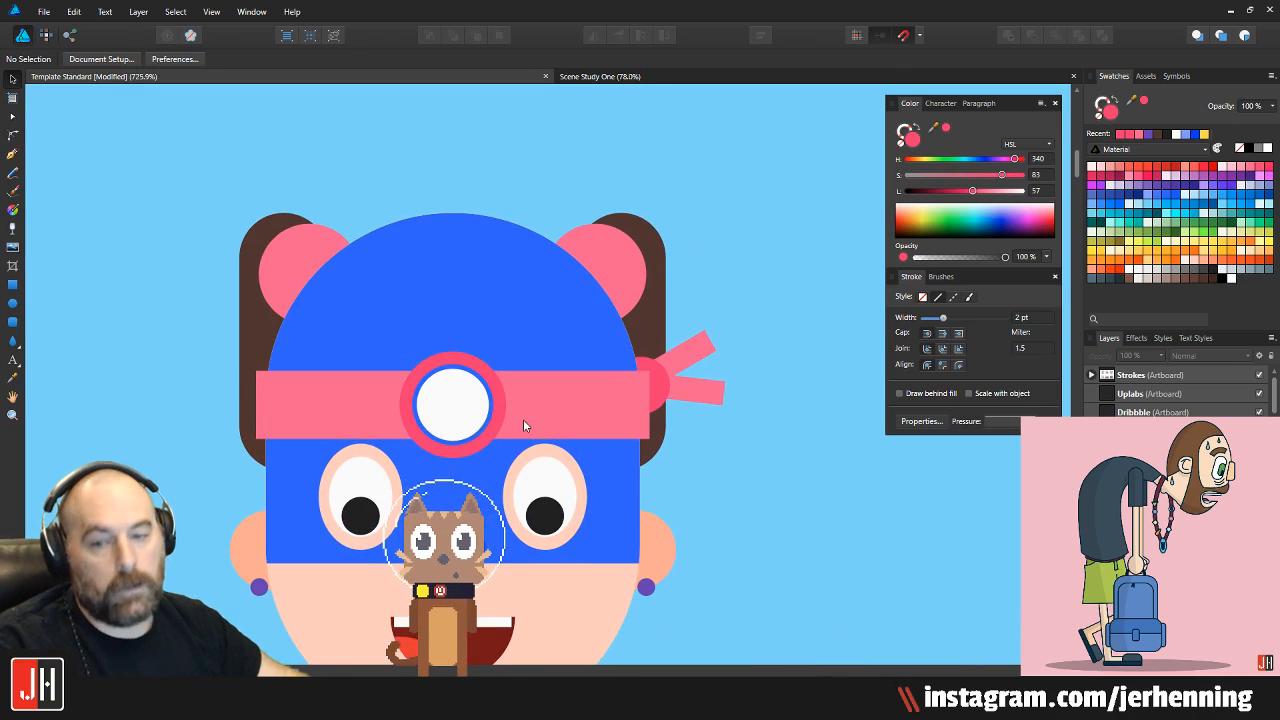
{"action": "scroll", "coordinate": [580, 383], "scroll_direction": "down", "scroll_amount": 2}
{"action": "scroll", "coordinate": [498, 378], "scroll_direction": "up", "scroll_amount": 3}
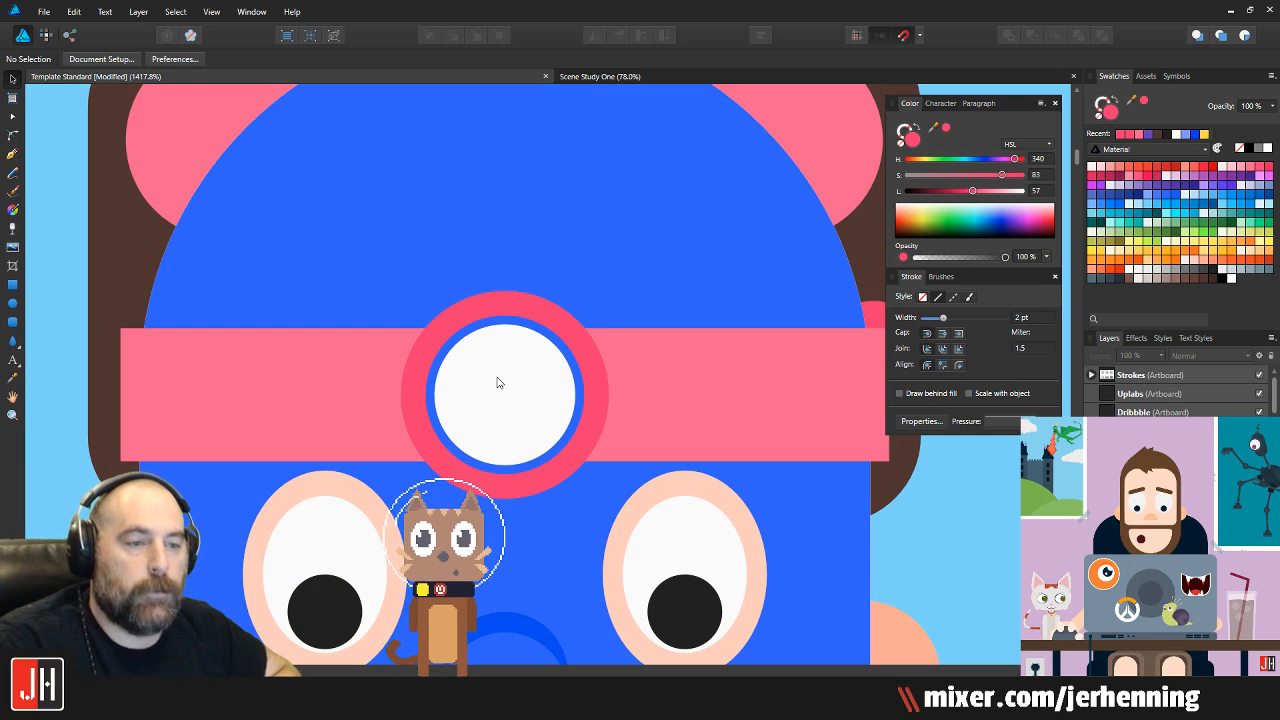
{"action": "scroll", "coordinate": [497, 380], "scroll_direction": "down", "scroll_amount": 4}
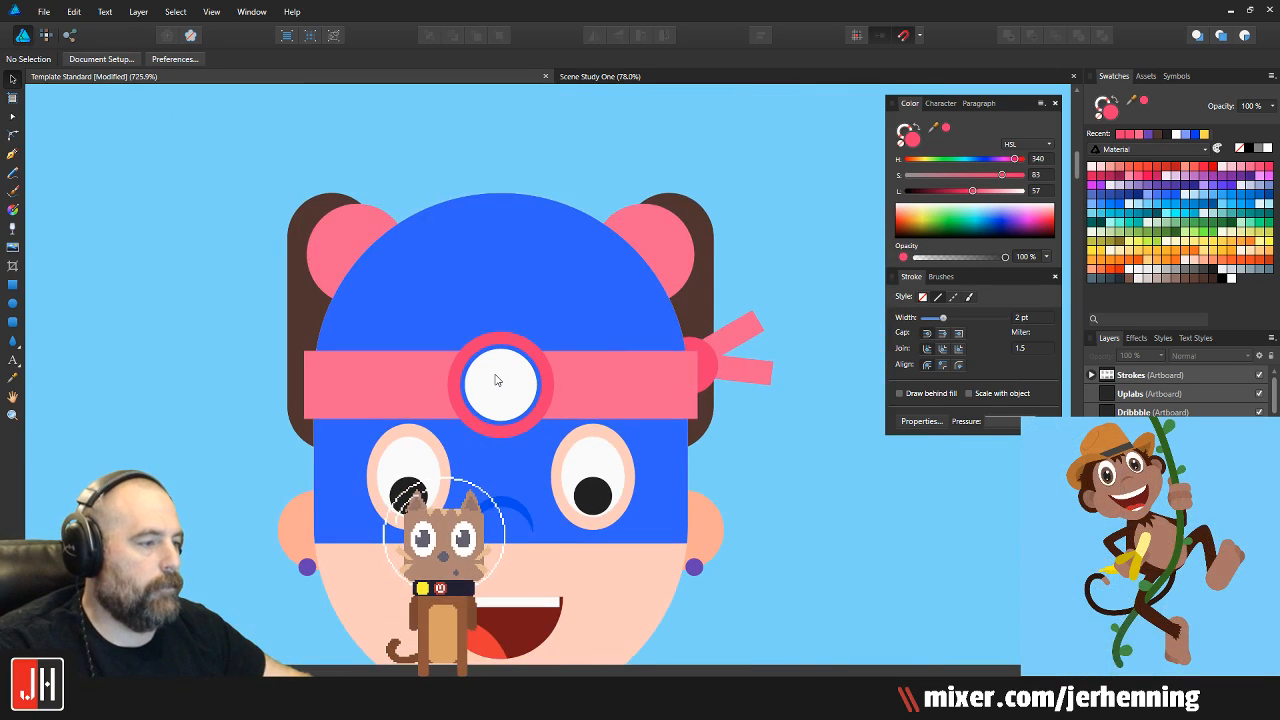
{"action": "scroll", "coordinate": [497, 375], "scroll_direction": "up", "scroll_amount": 7}
{"action": "left_click", "coordinate": [512, 276]}
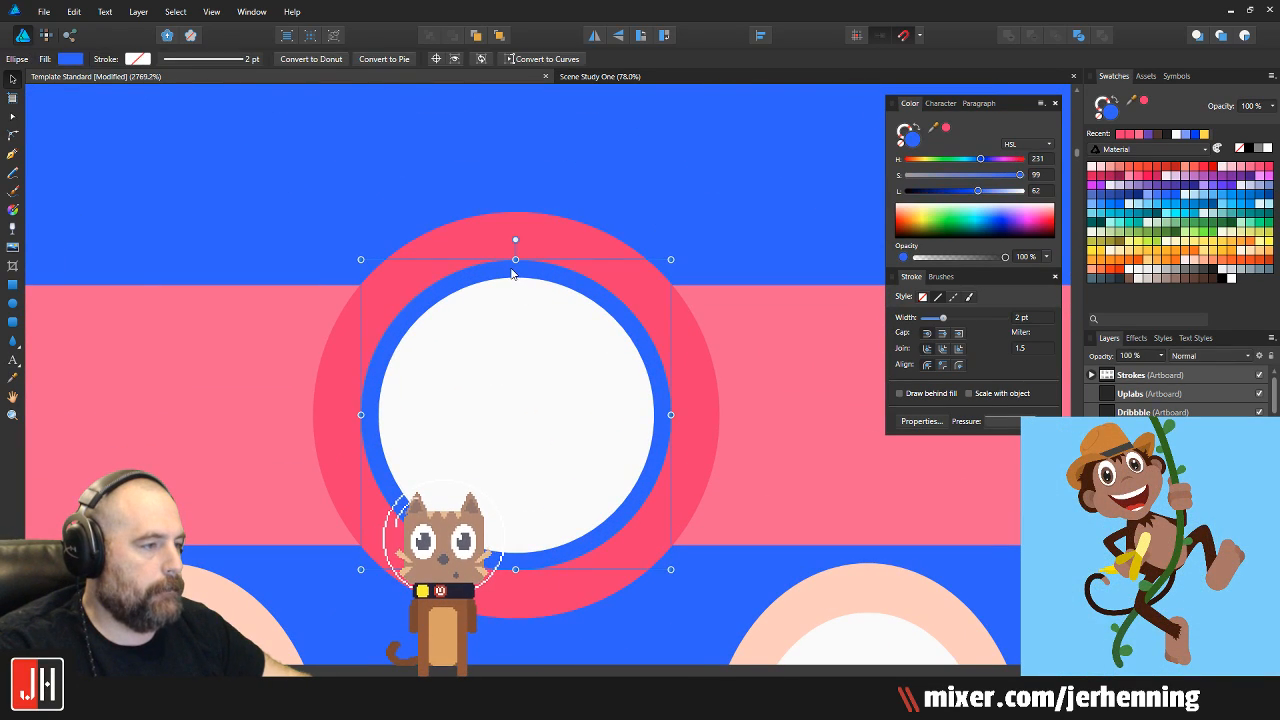
{"action": "key", "text": "i"}
{"action": "left_click", "coordinate": [525, 324]}
{"action": "key", "text": "v"}
Fill the centre circle of the headband emblem with a purple swatch
{"action": "left_click", "coordinate": [528, 324]}
{"action": "scroll", "coordinate": [535, 326], "scroll_direction": "down", "scroll_amount": 4}
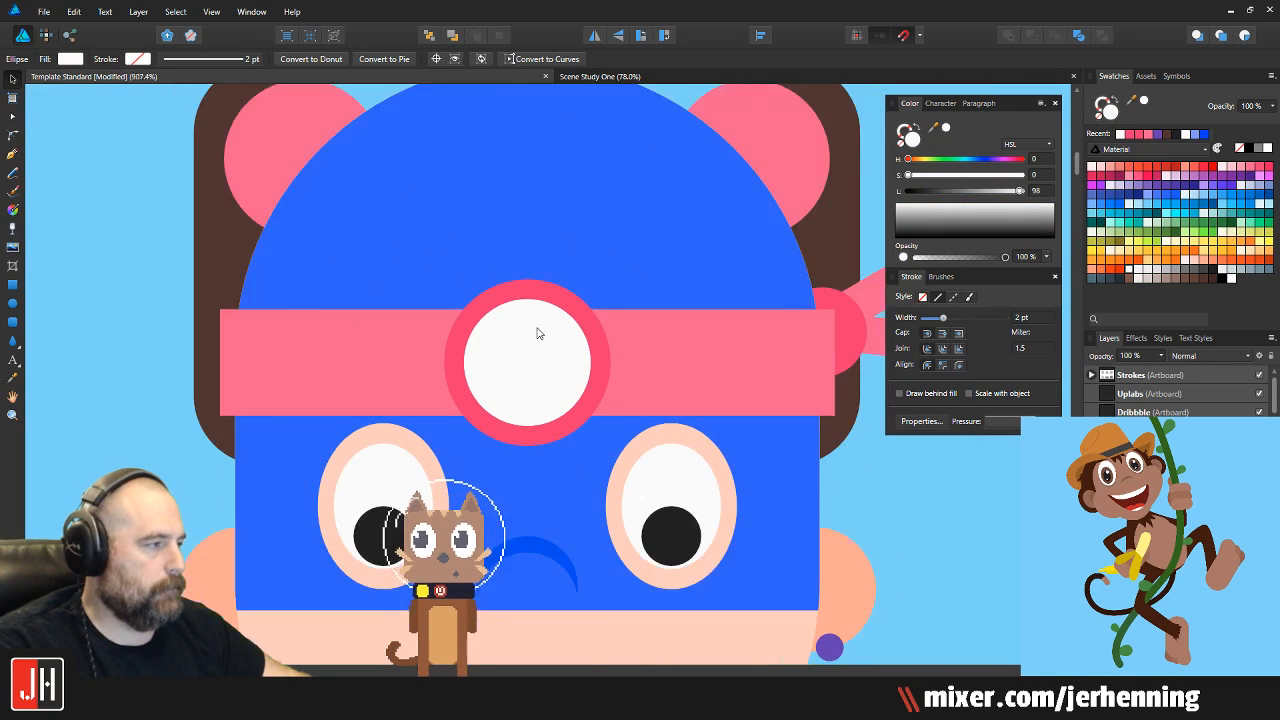
{"action": "scroll", "coordinate": [537, 333], "scroll_direction": "down", "scroll_amount": 2}
{"action": "left_click", "coordinate": [1159, 186]}
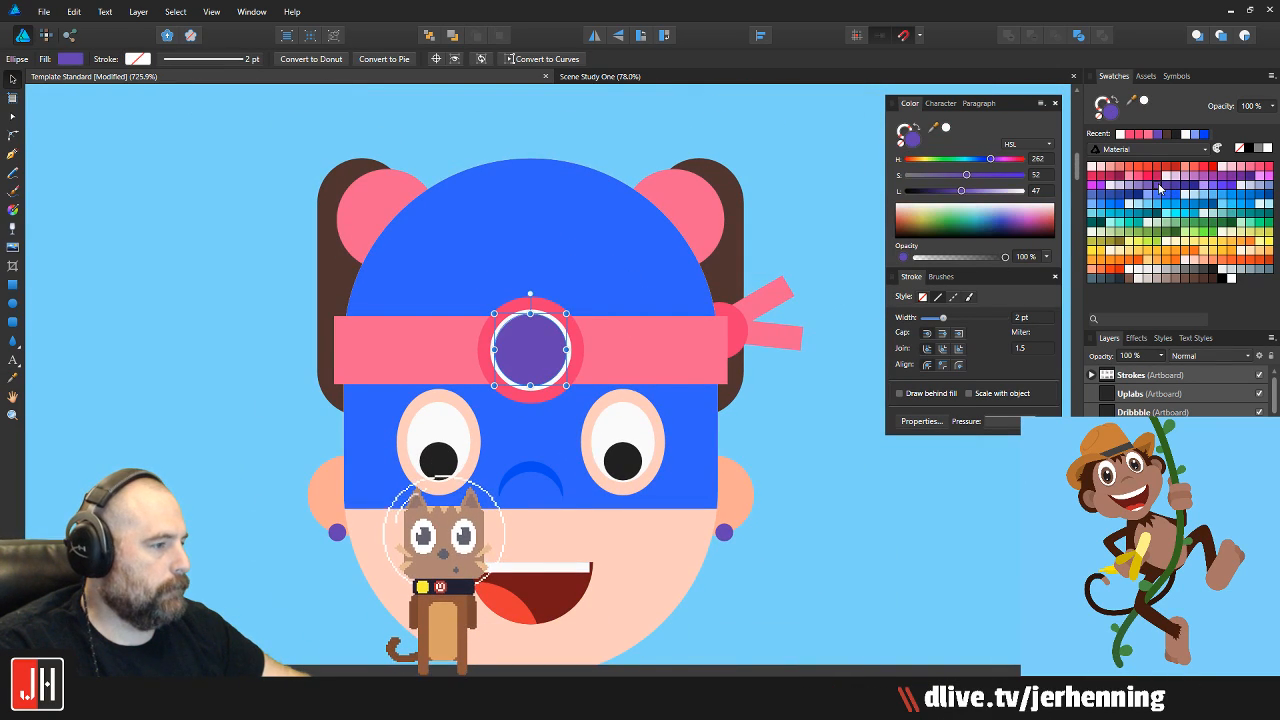
{"action": "left_click", "coordinate": [776, 493]}
Recolour the superhero's blue mask with the purple sampled from the headband emblem's centre
{"action": "scroll", "coordinate": [570, 397], "scroll_direction": "up", "scroll_amount": 2}
{"action": "left_click", "coordinate": [520, 437]}
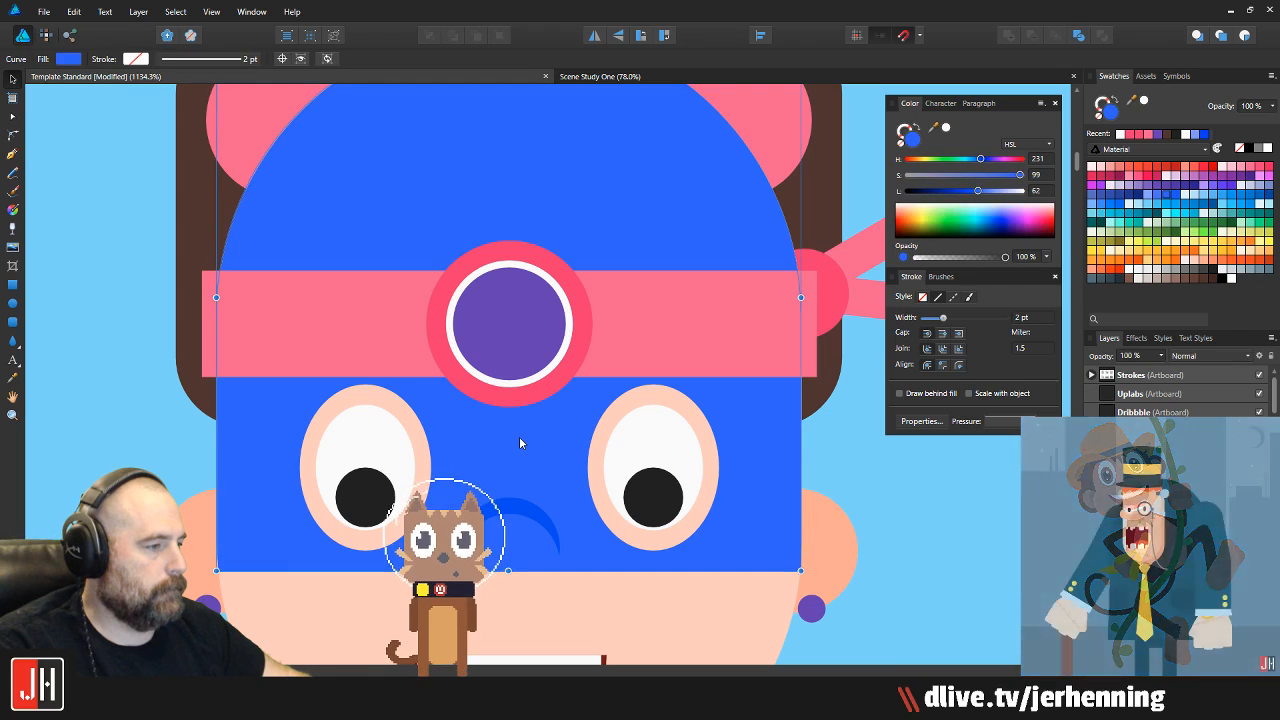
{"action": "key", "text": "i"}
{"action": "left_click", "coordinate": [525, 318]}
{"action": "key", "text": "b"}
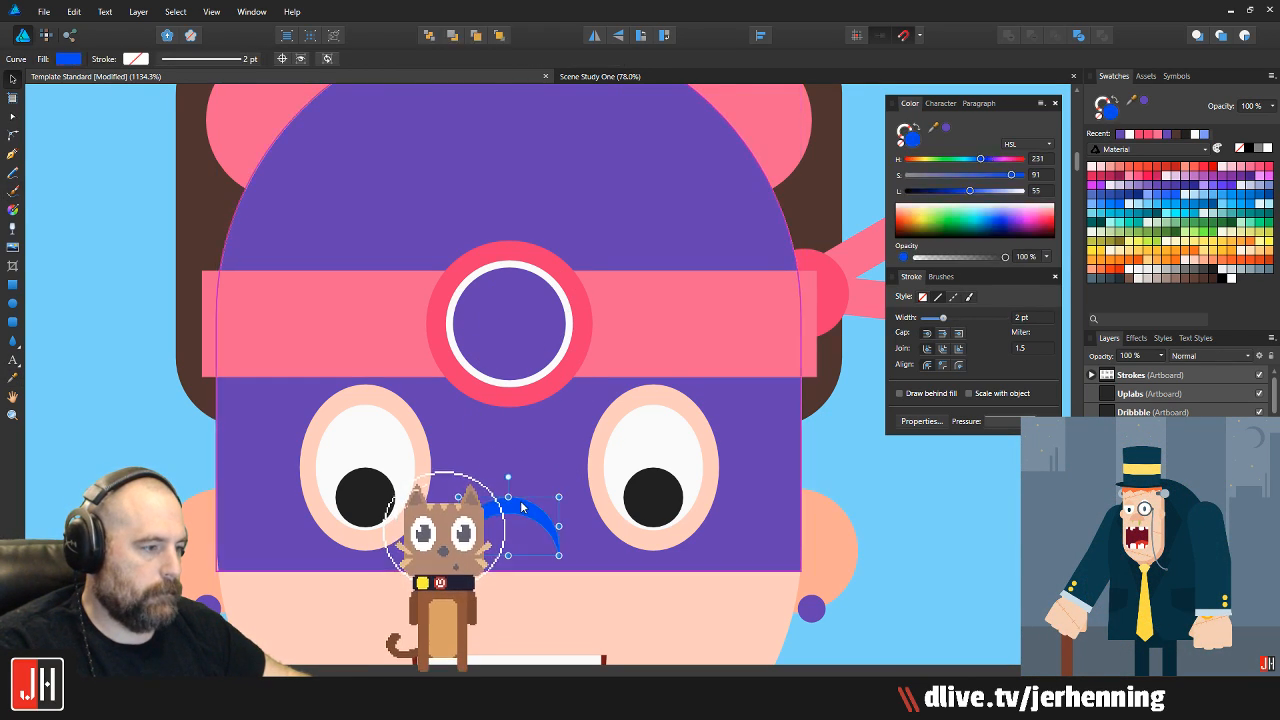
Recolour the nose shadow with the mask's purple, darken it to a lightness of 36, and save the document
{"action": "key", "text": "i"}
{"action": "left_click", "coordinate": [554, 421]}
{"action": "key", "text": "v"}
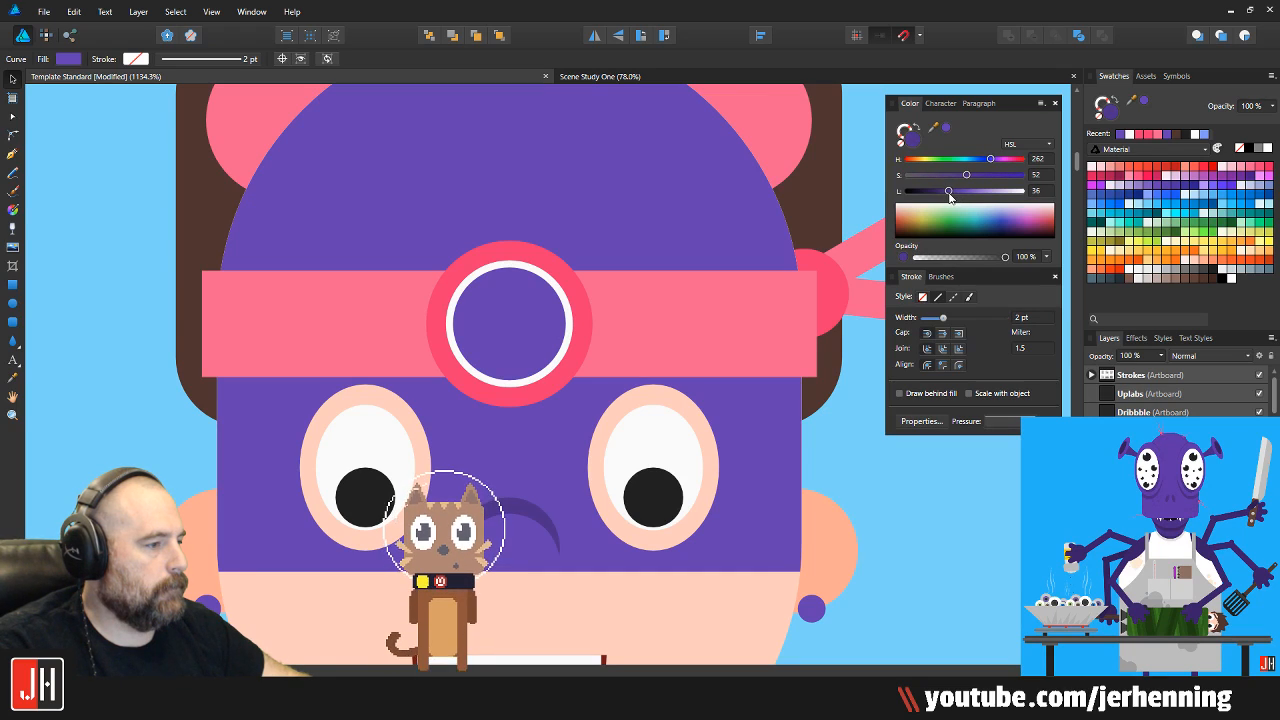
{"action": "scroll", "coordinate": [509, 430], "scroll_direction": "down", "scroll_amount": 5}
{"action": "key", "text": "ctrl+d"}
{"action": "scroll", "coordinate": [463, 480], "scroll_direction": "up", "scroll_amount": 2}
{"action": "scroll", "coordinate": [463, 480], "scroll_direction": "up", "scroll_amount": 4}
{"action": "scroll", "coordinate": [443, 463], "scroll_direction": "down", "scroll_amount": 5}
{"action": "scroll", "coordinate": [415, 440], "scroll_direction": "up", "scroll_amount": 2}
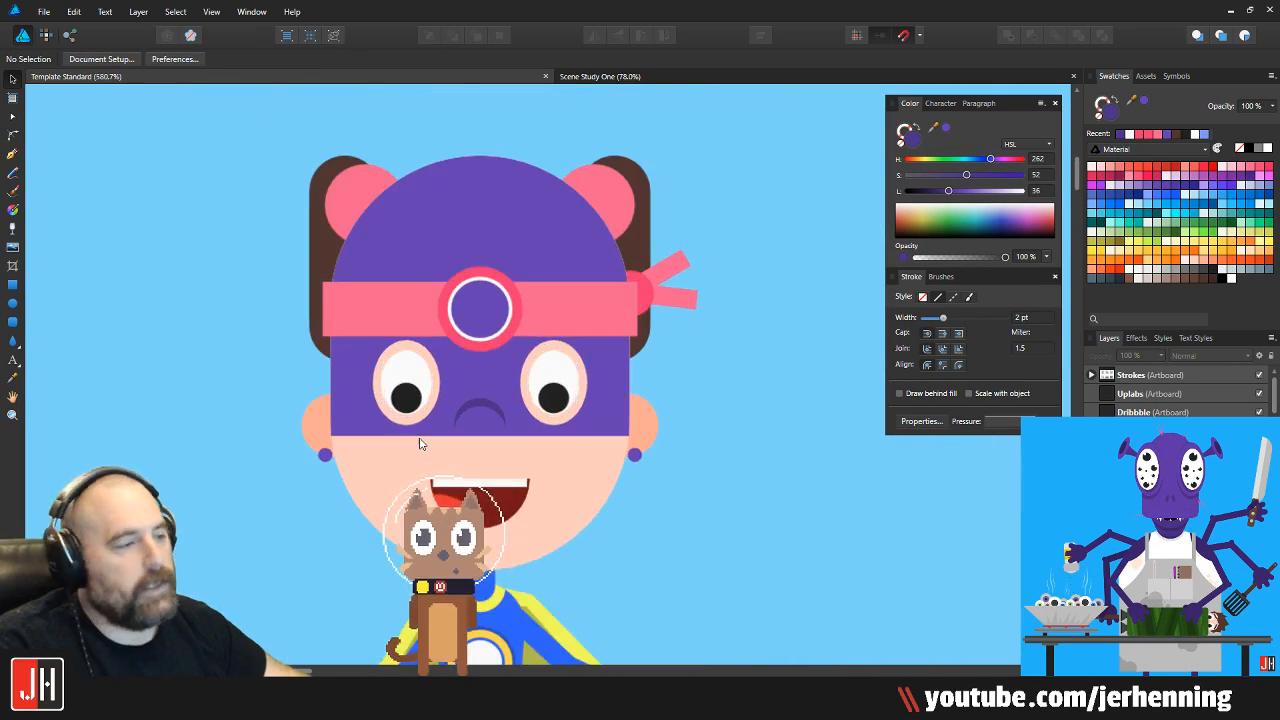
Recolour both purple earrings with the pink sampled from the headband
{"action": "scroll", "coordinate": [420, 443], "scroll_direction": "up", "scroll_amount": 3}
{"action": "left_click", "coordinate": [236, 470]}
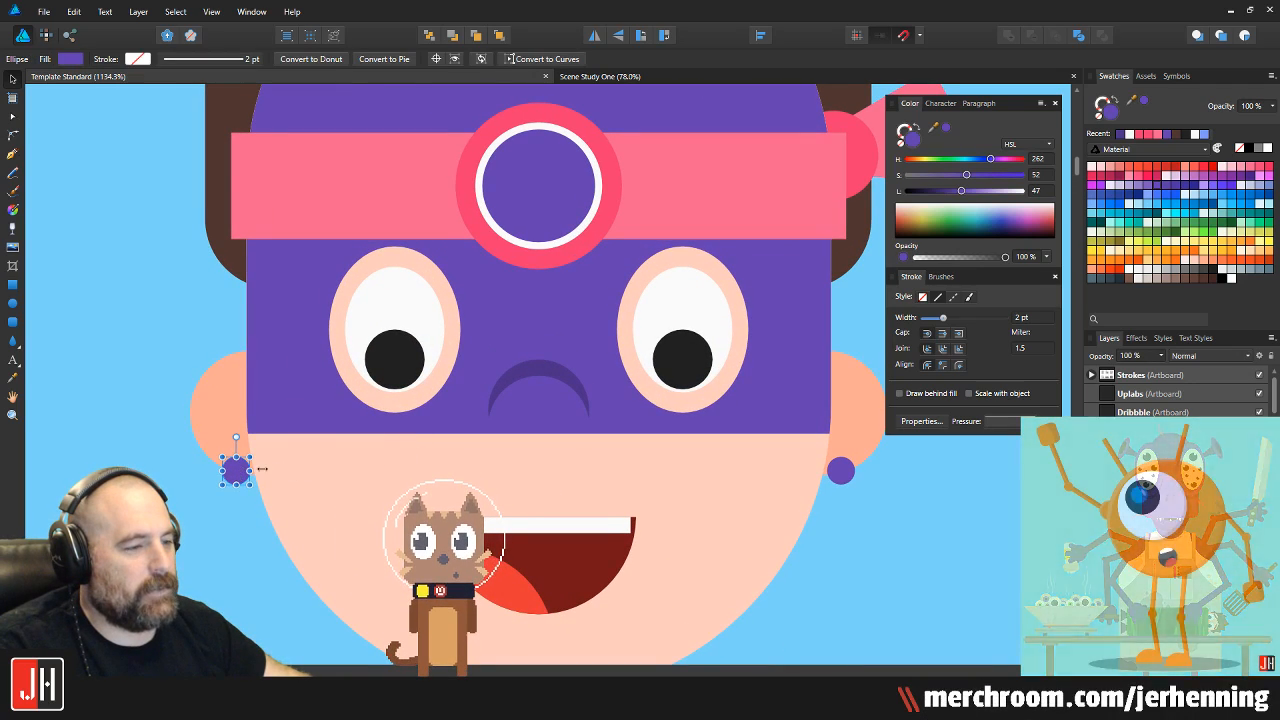
{"action": "left_click", "coordinate": [840, 474], "text": "shift"}
{"action": "key", "text": "i"}
{"action": "left_click", "coordinate": [750, 206]}
{"action": "key", "text": "v"}
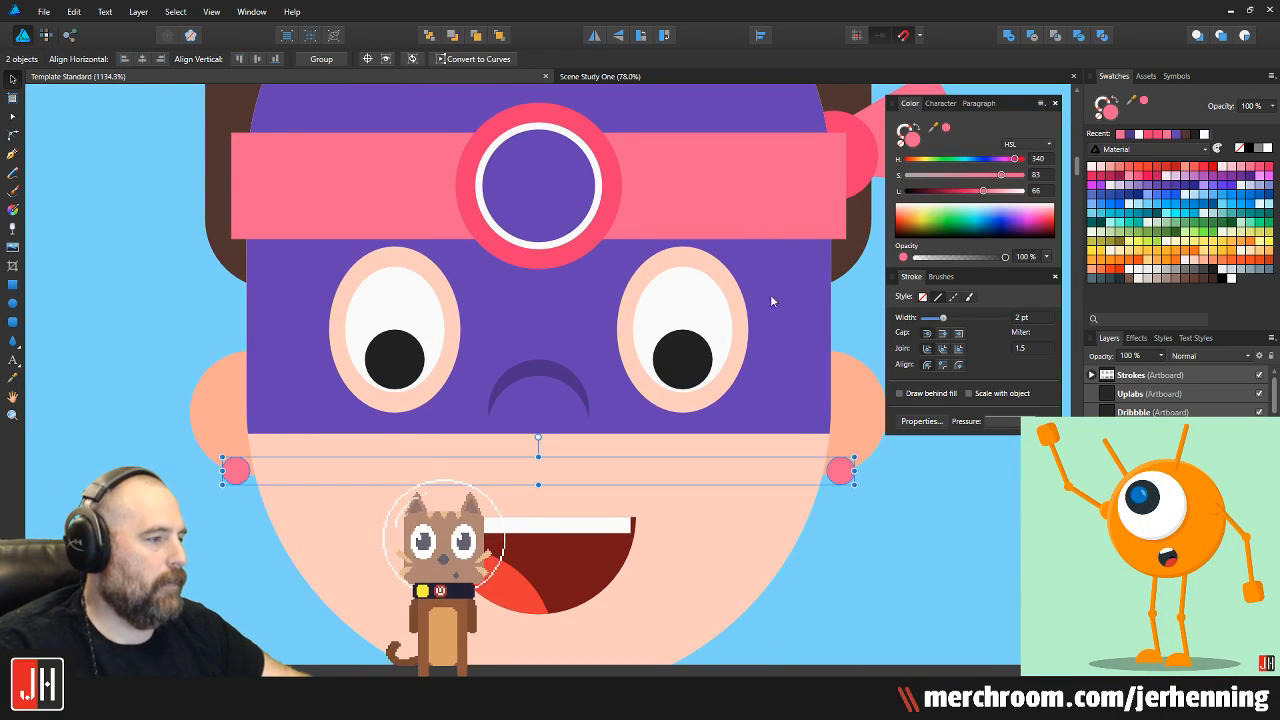
{"action": "left_click", "coordinate": [894, 544]}
Recolour the white centre circle of the chest emblem with the purple sampled from the headband emblem
{"action": "scroll", "coordinate": [894, 544], "scroll_direction": "down", "scroll_amount": 5}
{"action": "scroll", "coordinate": [814, 543], "scroll_direction": "up", "scroll_amount": 3}
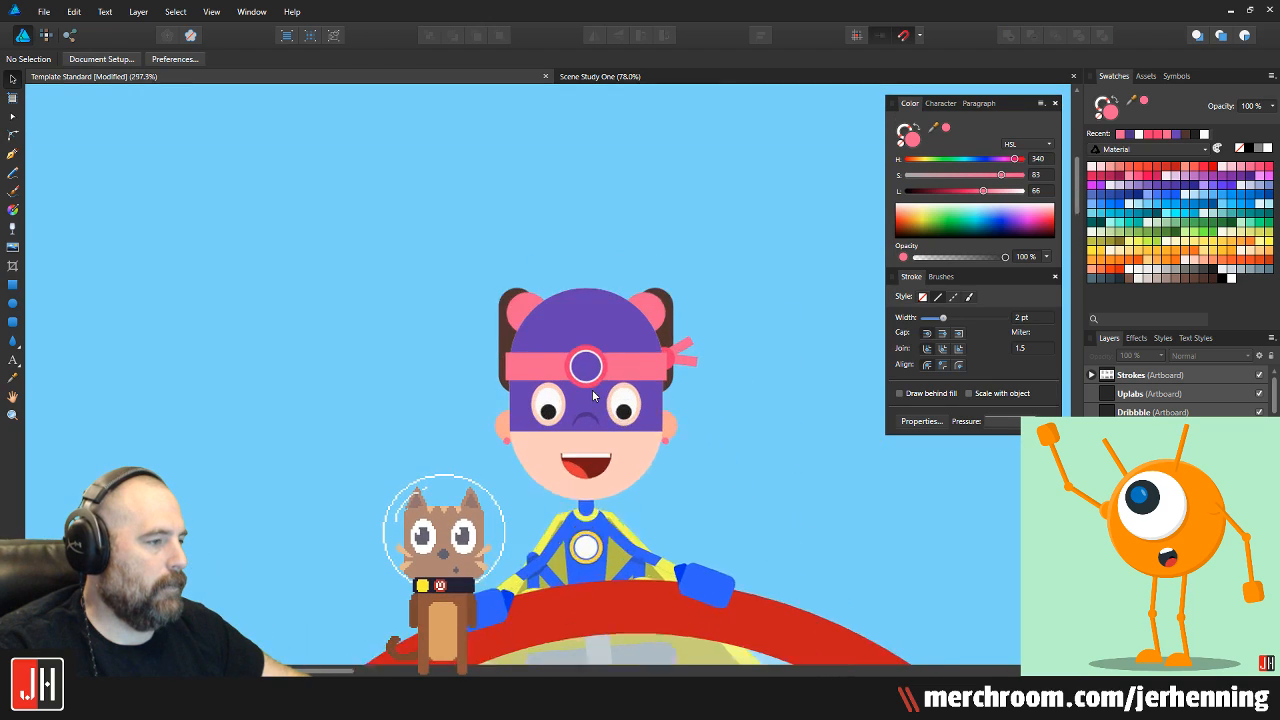
{"action": "scroll", "coordinate": [677, 528], "scroll_direction": "down", "scroll_amount": 5}
{"action": "scroll", "coordinate": [474, 445], "scroll_direction": "up", "scroll_amount": 3}
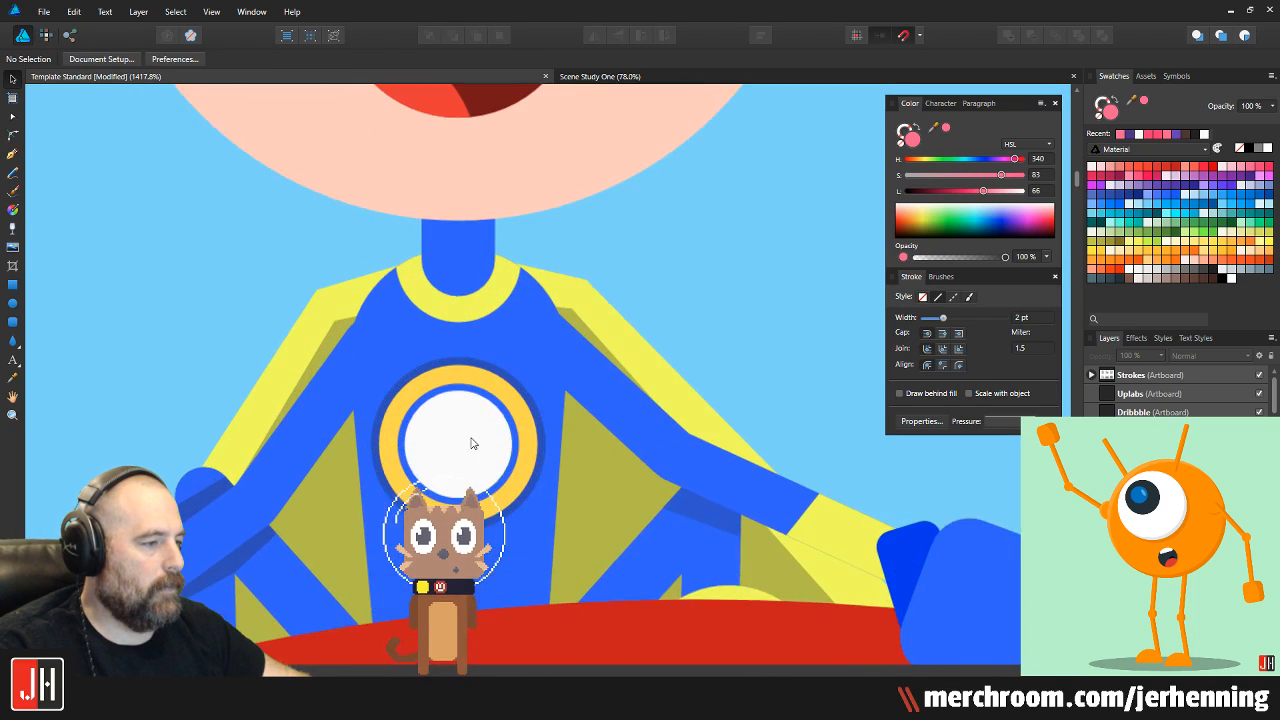
{"action": "left_click", "coordinate": [473, 440]}
{"action": "scroll", "coordinate": [500, 398], "scroll_direction": "down", "scroll_amount": 3}
{"action": "left_click_drag", "start_coordinate": [528, 203], "coordinate": [554, 297]}
{"action": "key", "text": "i"}
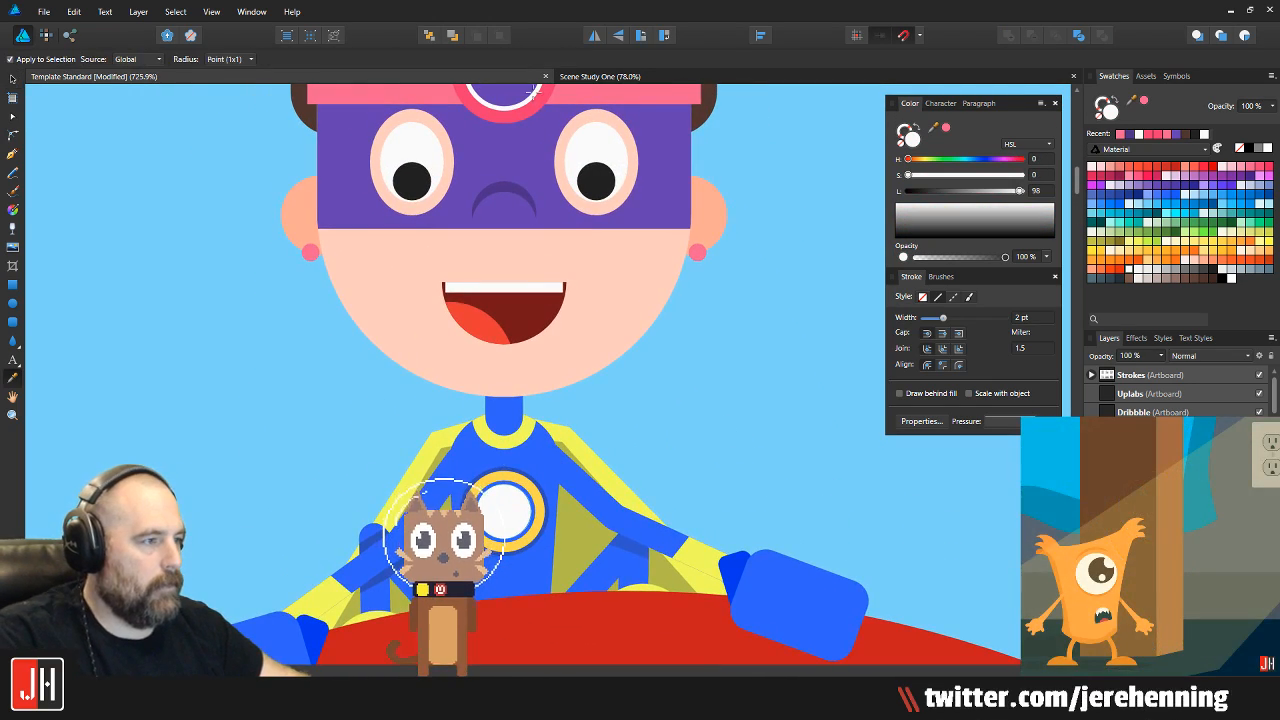
{"action": "left_click", "coordinate": [497, 88]}
{"action": "key", "text": "v"}
Recolour the chest emblem's yellow outer ring with the white sampled from the head
{"action": "scroll", "coordinate": [515, 500], "scroll_direction": "up", "scroll_amount": 5}
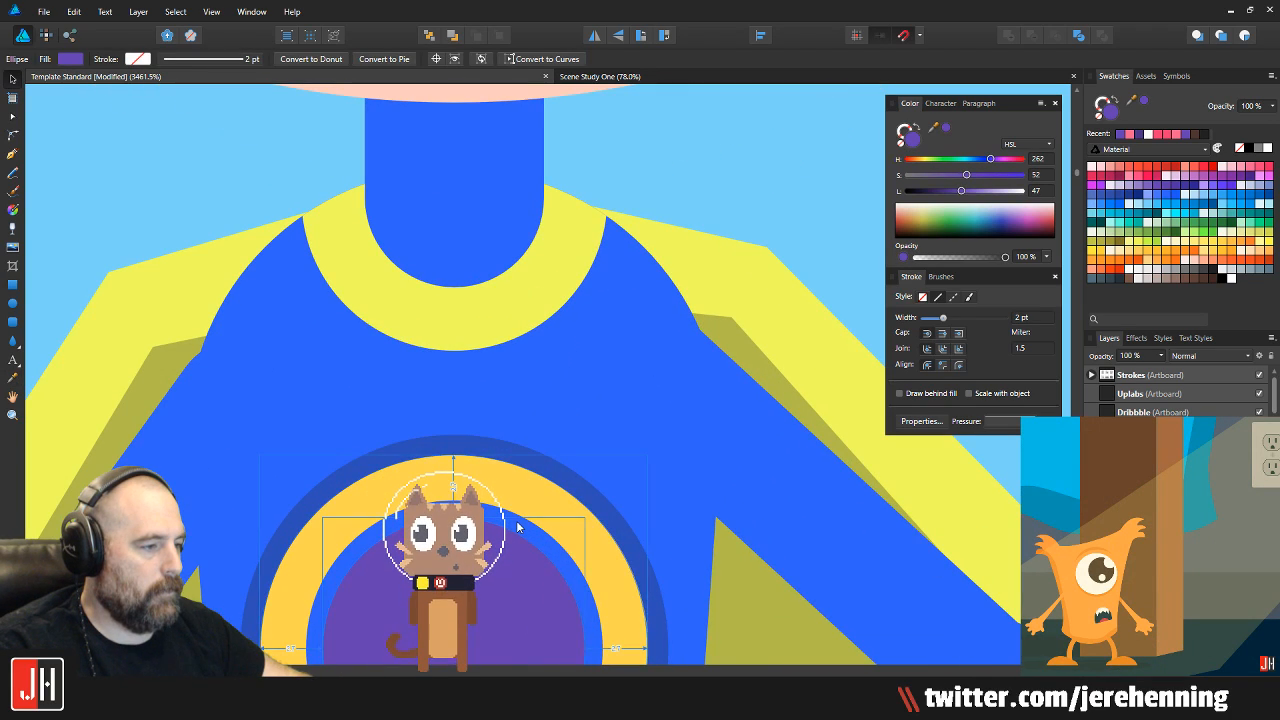
{"action": "left_click", "coordinate": [517, 527]}
{"action": "scroll", "coordinate": [517, 527], "scroll_direction": "down", "scroll_amount": 2}
{"action": "scroll", "coordinate": [519, 532], "scroll_direction": "down", "scroll_amount": 4}
{"action": "key", "text": "i"}
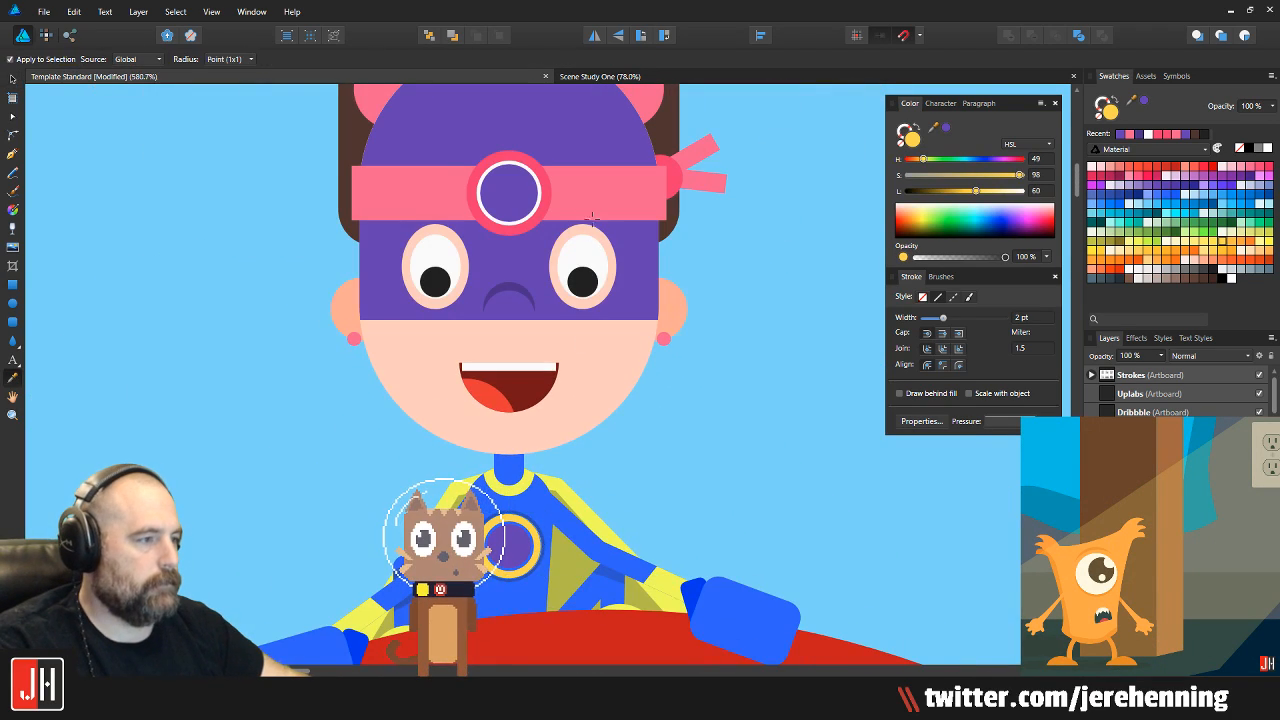
{"action": "scroll", "coordinate": [580, 241], "scroll_direction": "up", "scroll_amount": 2}
{"action": "left_click", "coordinate": [583, 251]}
{"action": "key", "text": "v"}
{"action": "scroll", "coordinate": [590, 309], "scroll_direction": "down", "scroll_amount": 4}
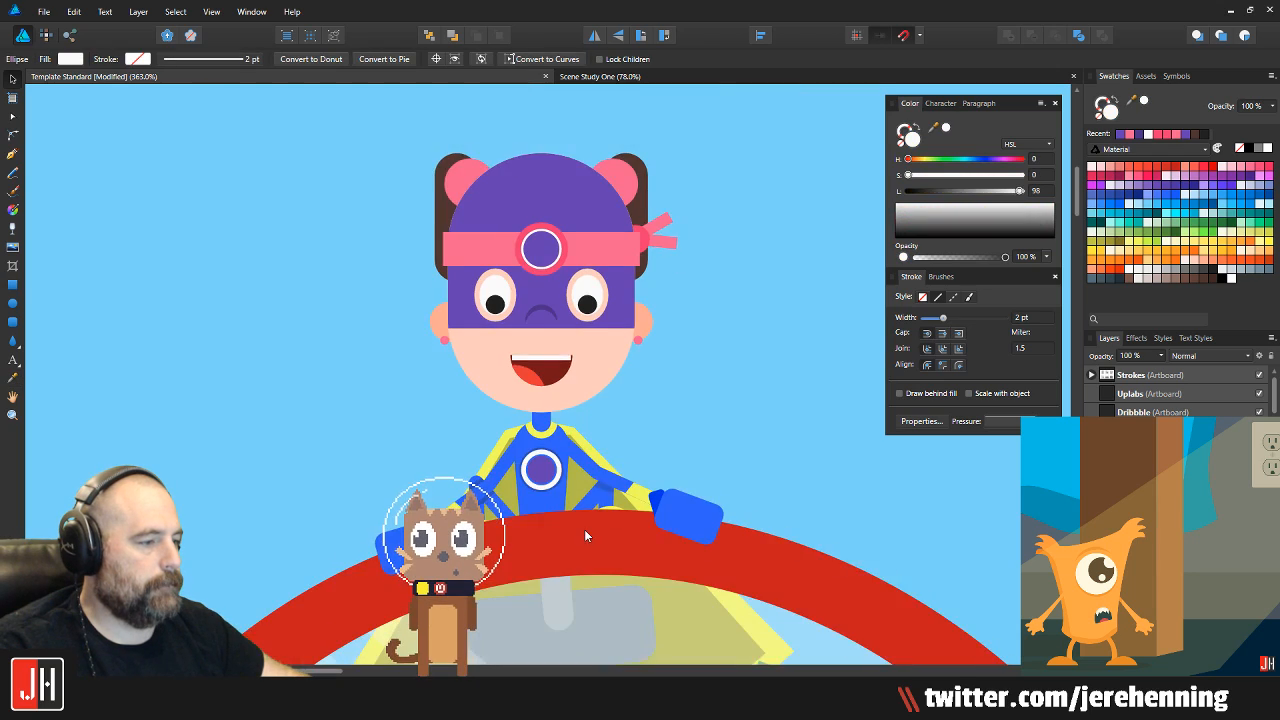
Recolour the thin blue ring around the chest emblem's purple centre white
{"action": "left_click_drag", "start_coordinate": [584, 529], "coordinate": [595, 440]}
{"action": "scroll", "coordinate": [560, 385], "scroll_direction": "up", "scroll_amount": 9}
{"action": "left_click", "coordinate": [580, 372]}
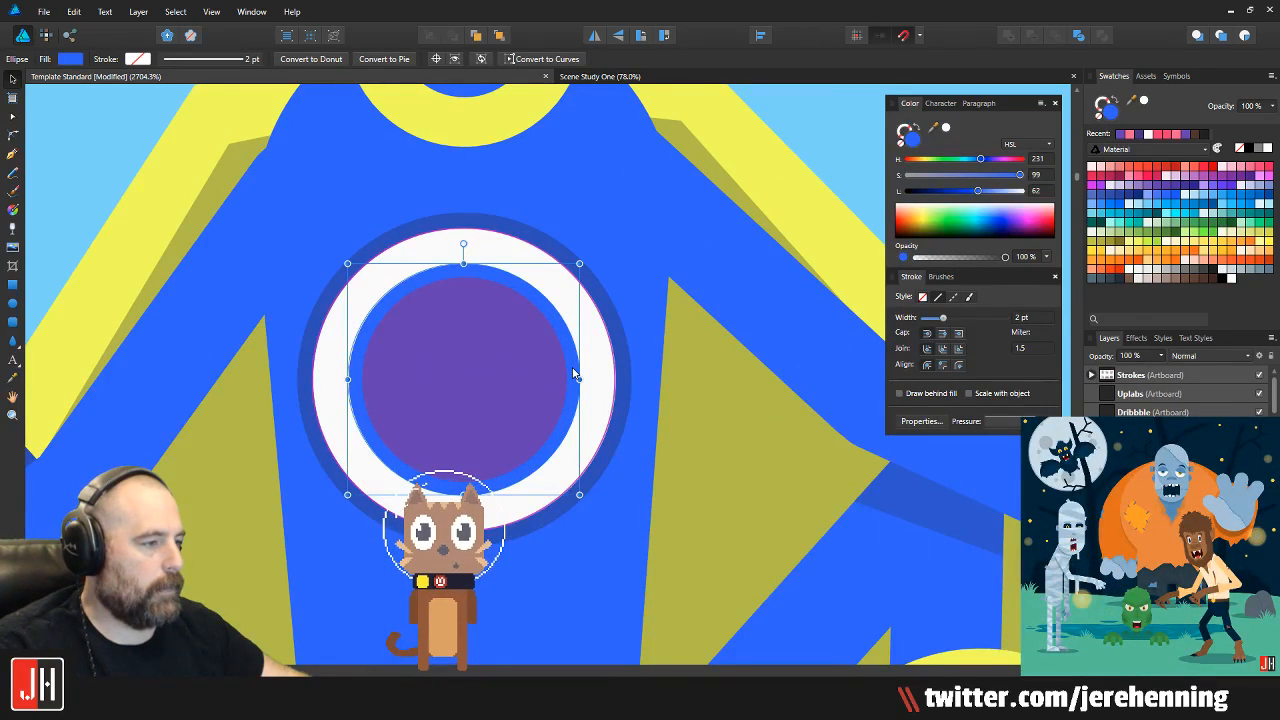
Recolour the chest emblem's outer ring with the headband emblem's darker pink and remove the shadow circle behind it
{"action": "left_click", "coordinate": [591, 366]}
{"action": "scroll", "coordinate": [595, 360], "scroll_direction": "down", "scroll_amount": 8}
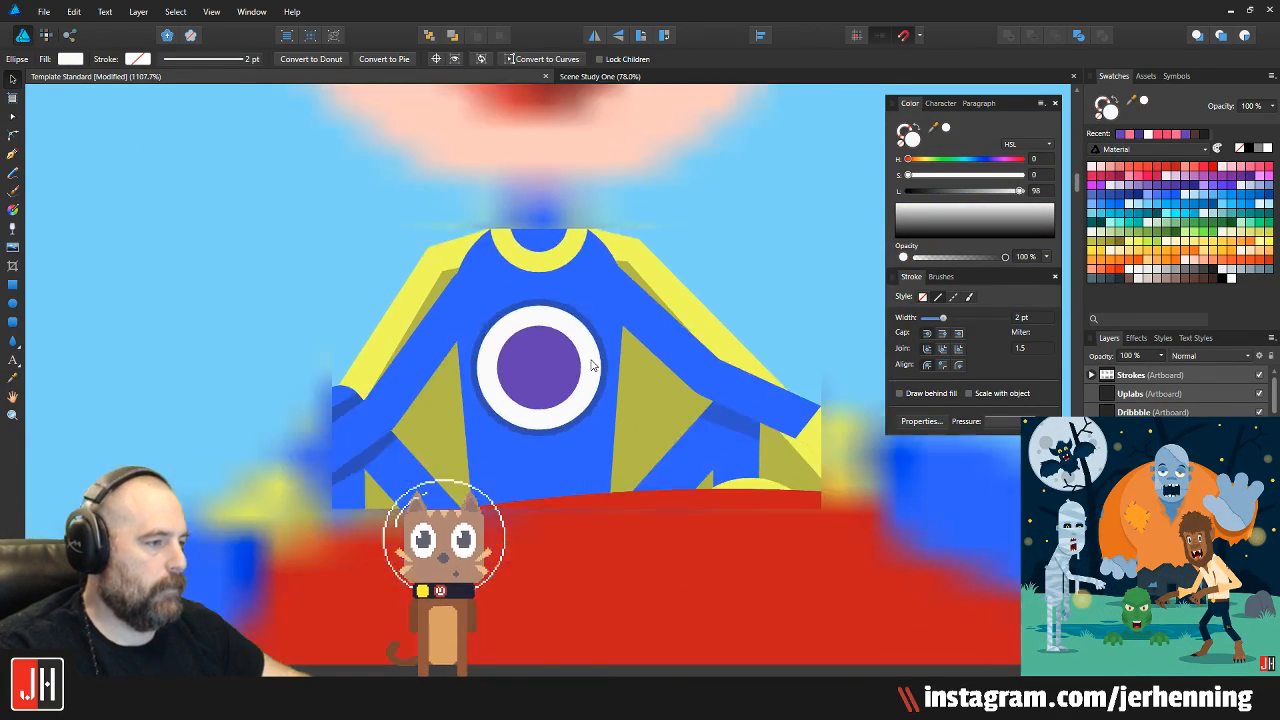
{"action": "scroll", "coordinate": [607, 320], "scroll_direction": "up", "scroll_amount": 5}
{"action": "scroll", "coordinate": [540, 290], "scroll_direction": "up", "scroll_amount": 3}
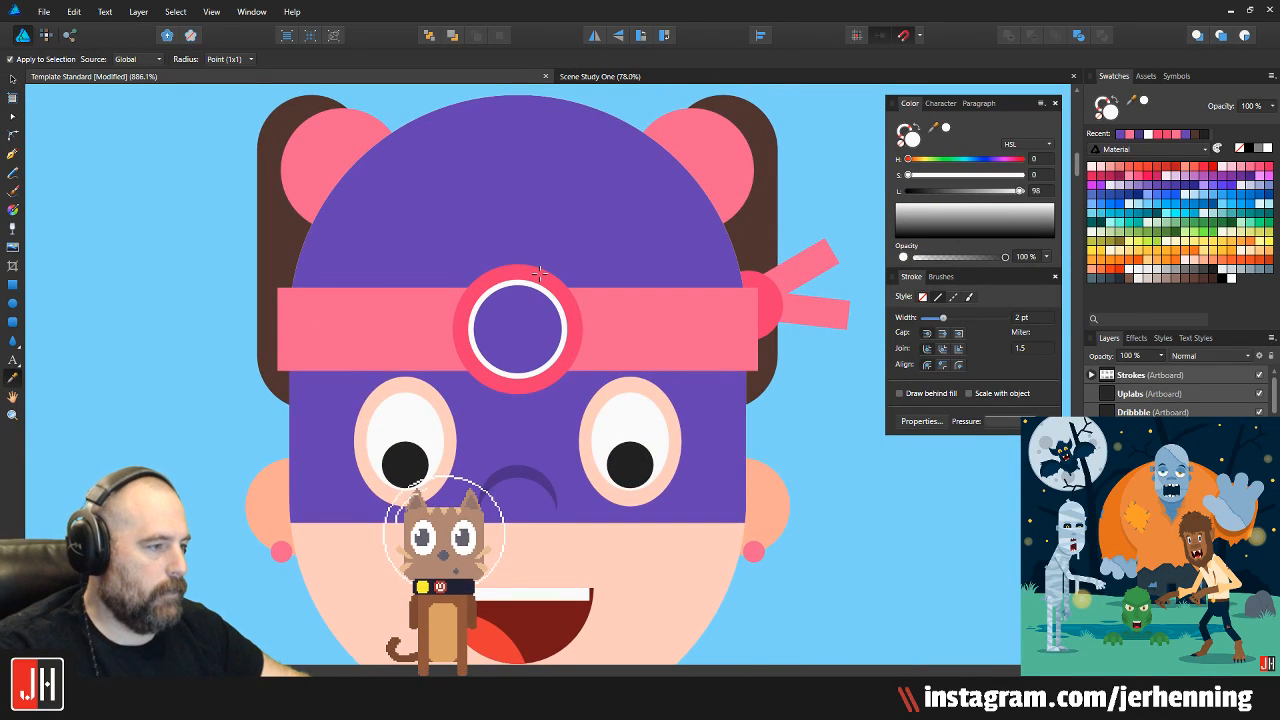
{"action": "left_click", "coordinate": [540, 280]}
{"action": "scroll", "coordinate": [540, 280], "scroll_direction": "down", "scroll_amount": 3}
{"action": "scroll", "coordinate": [538, 385], "scroll_direction": "up", "scroll_amount": 6}
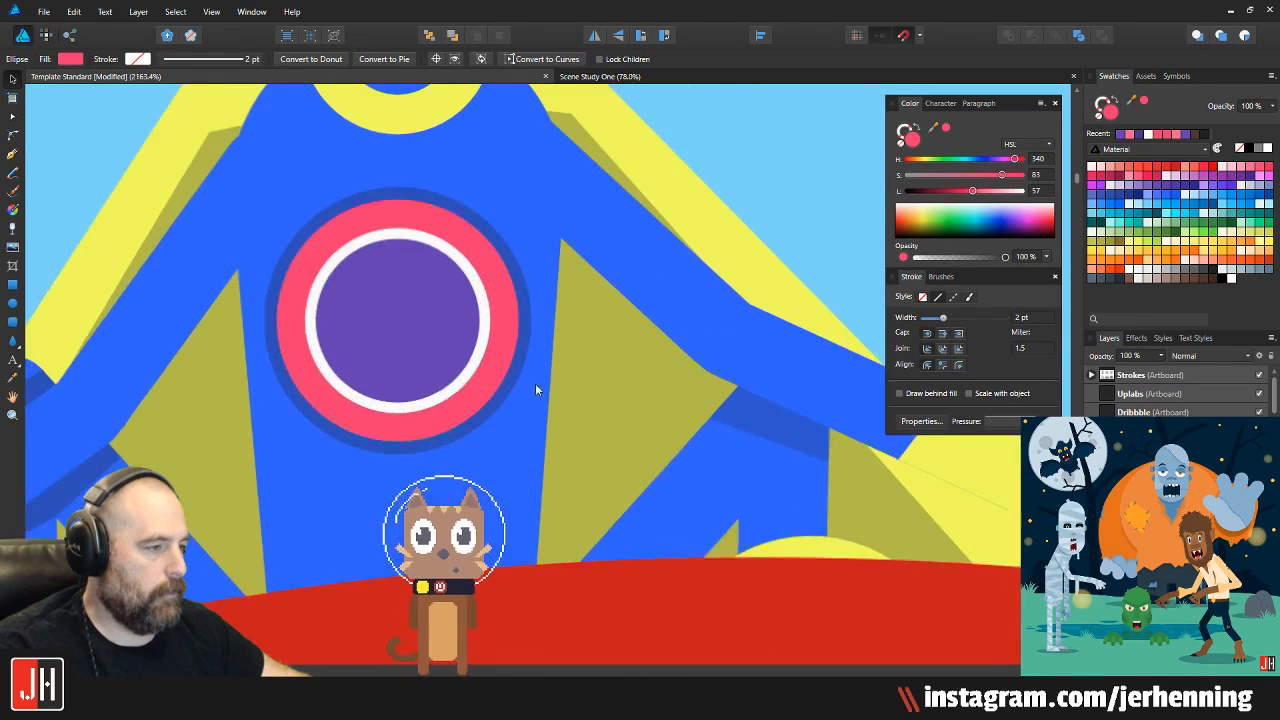
{"action": "left_click", "coordinate": [528, 318]}
{"action": "key", "text": "ctrl+d"}
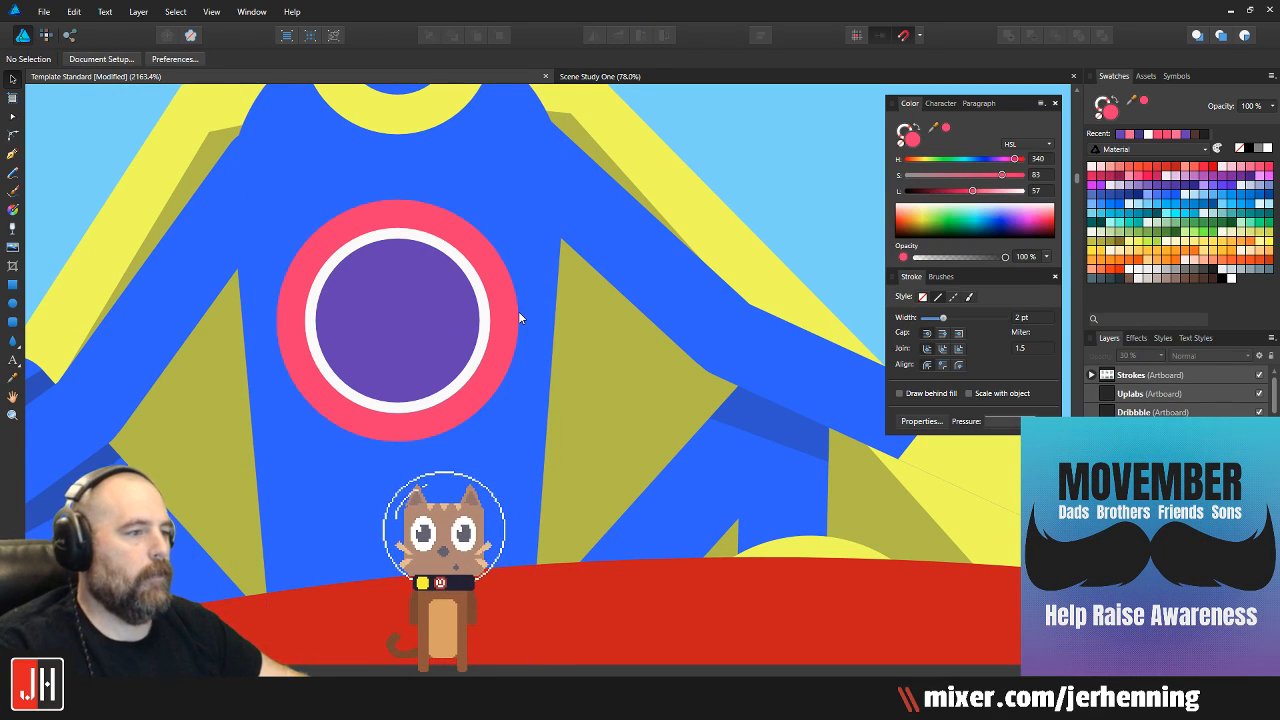
Recolour the superhero's neck with the purple sampled from the face mask
{"action": "scroll", "coordinate": [520, 315], "scroll_direction": "down", "scroll_amount": 5}
{"action": "scroll", "coordinate": [518, 330], "scroll_direction": "down", "scroll_amount": 2}
{"action": "scroll", "coordinate": [570, 285], "scroll_direction": "down", "scroll_amount": 2}
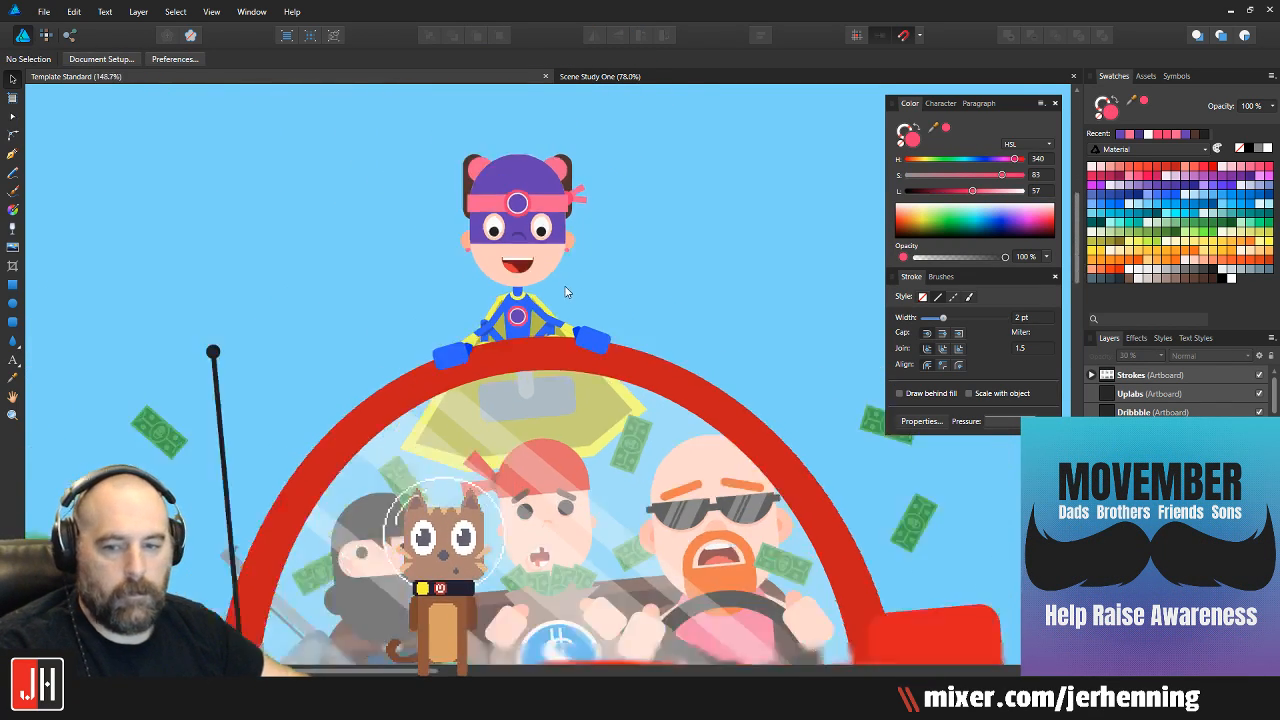
{"action": "scroll", "coordinate": [545, 330], "scroll_direction": "up", "scroll_amount": 5}
{"action": "left_click_drag", "start_coordinate": [518, 317], "coordinate": [515, 541]}
{"action": "scroll", "coordinate": [521, 381], "scroll_direction": "up", "scroll_amount": 3}
{"action": "left_click", "coordinate": [523, 386]}
{"action": "key", "text": "i"}
{"action": "left_click", "coordinate": [518, 136]}
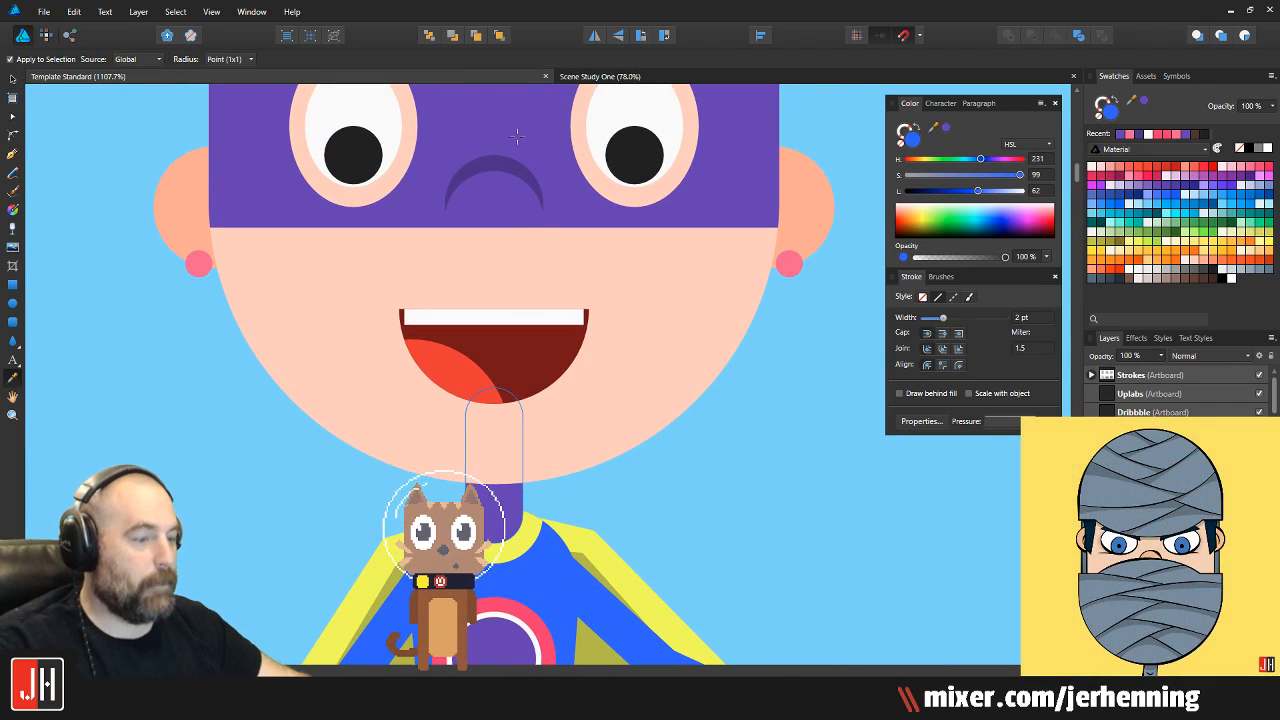
{"action": "key", "text": "v"}
Recolour the yellow collar around the neck with the pink sampled from the chest emblem's outer ring
{"action": "left_click_drag", "start_coordinate": [517, 486], "coordinate": [532, 299]}
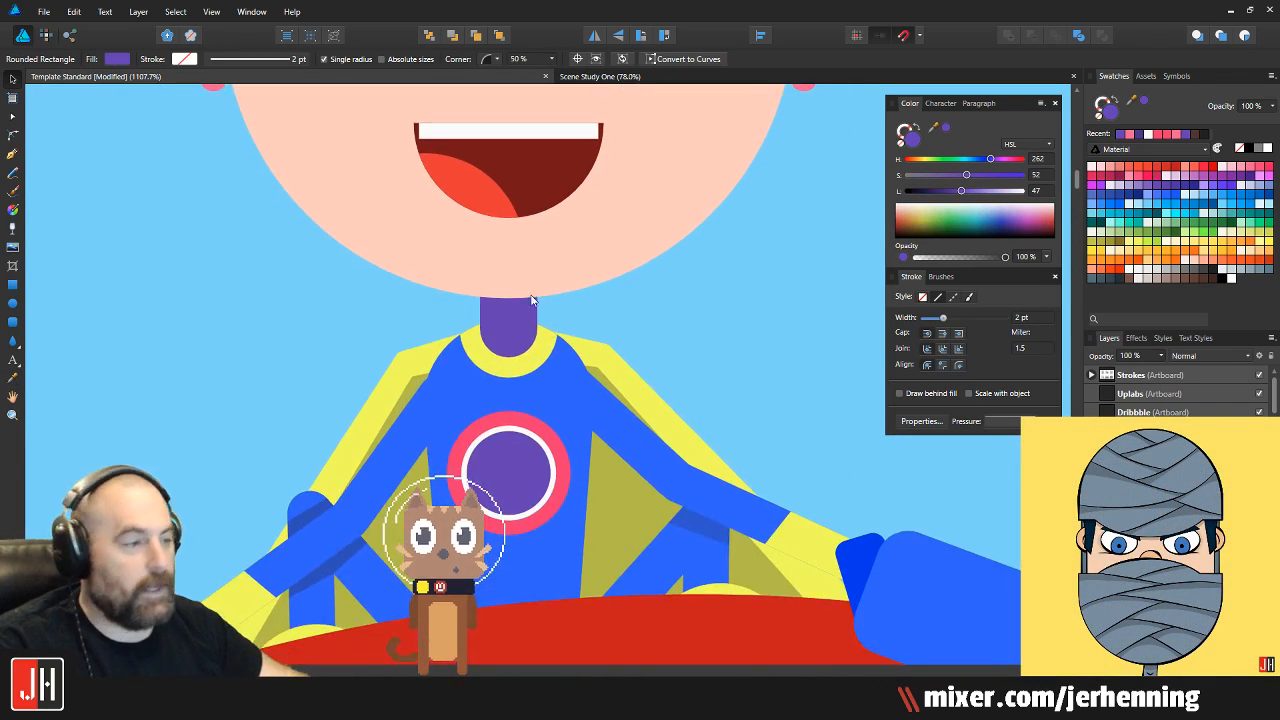
{"action": "left_click", "coordinate": [530, 372]}
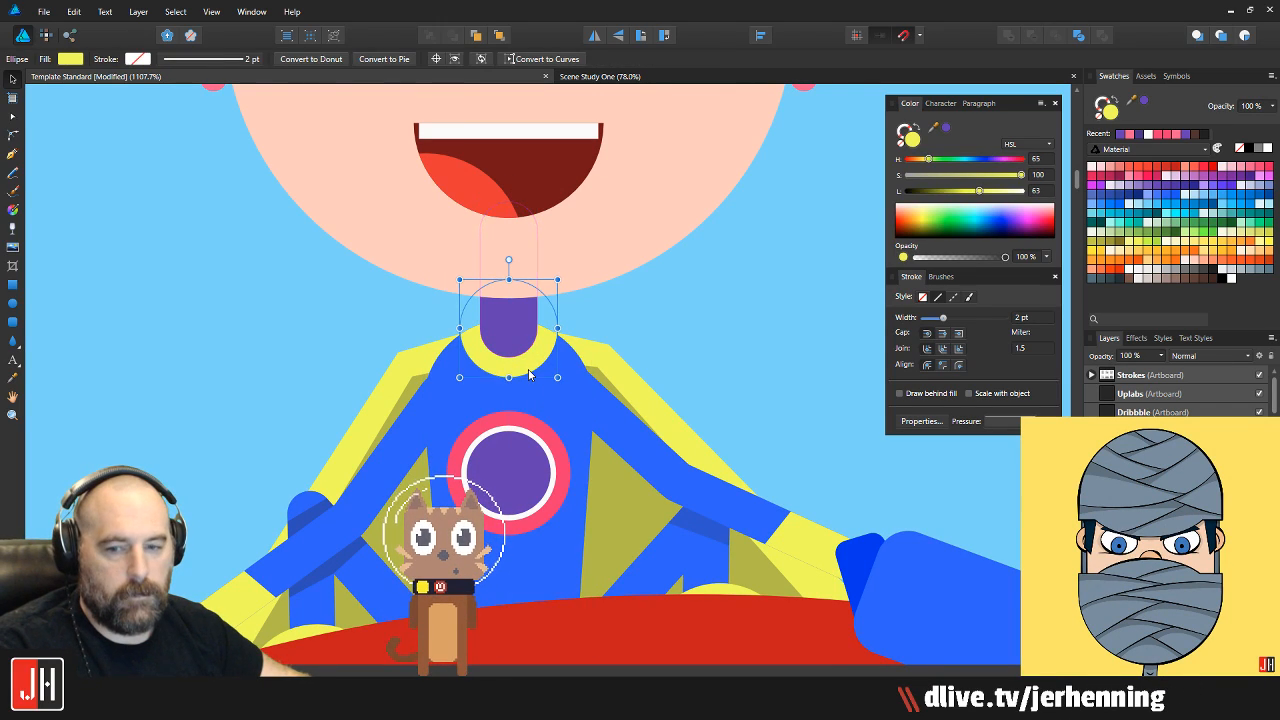
{"action": "left_click", "coordinate": [537, 440]}
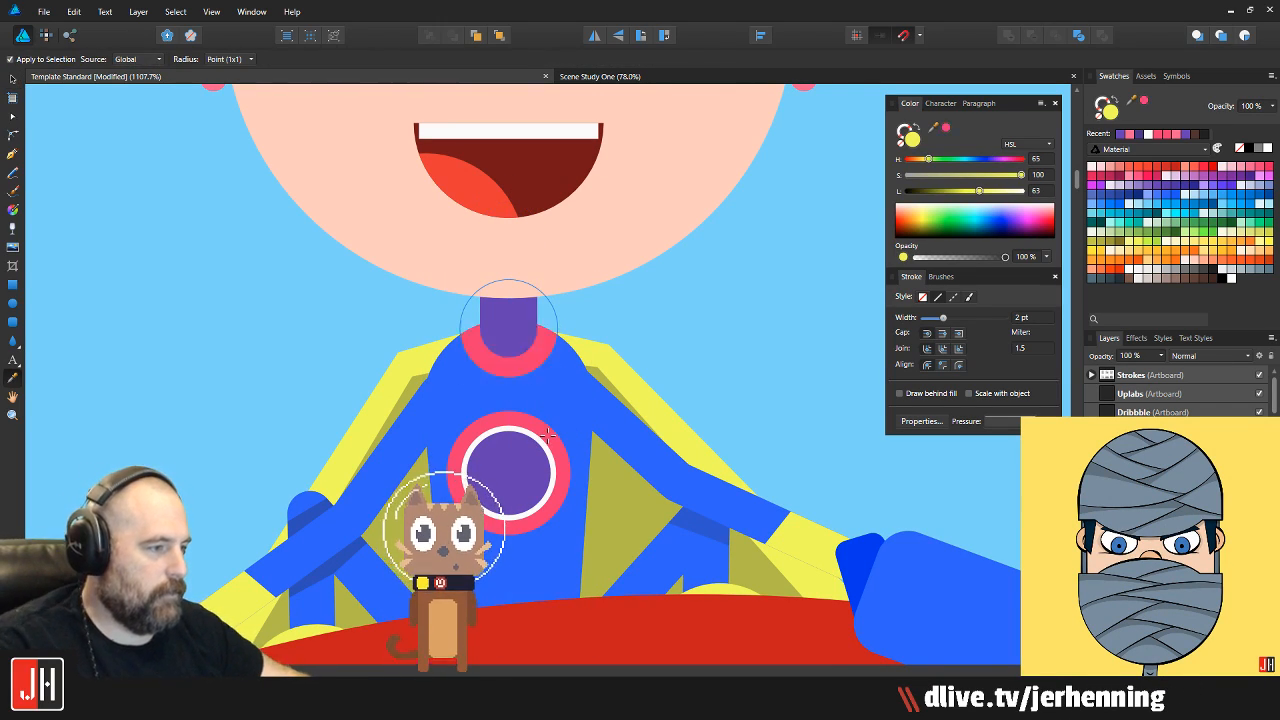
{"action": "key", "text": "v"}
Recolour the superhero's blue torso with the purple sampled from the neck
{"action": "left_click", "coordinate": [568, 368]}
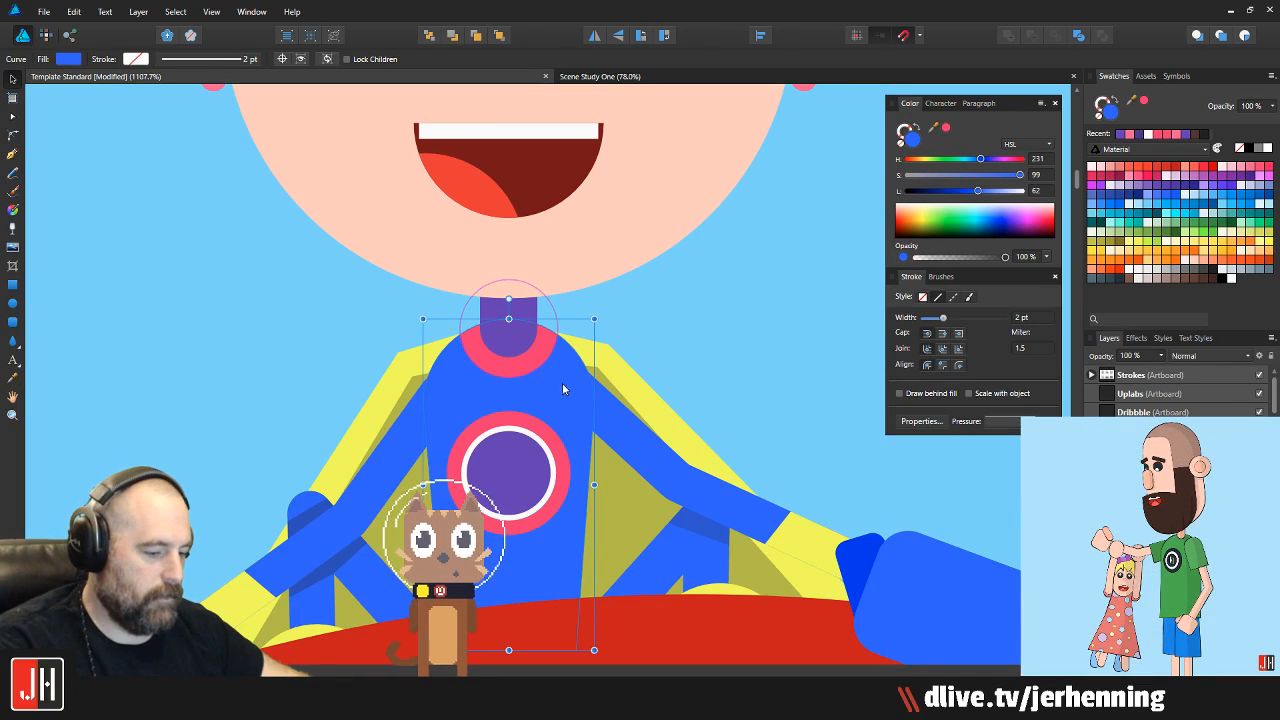
{"action": "key", "text": "i"}
{"action": "left_click", "coordinate": [522, 308]}
{"action": "key", "text": "v"}
{"action": "key", "text": "ctrl+d"}
{"action": "scroll", "coordinate": [571, 407], "scroll_direction": "down", "scroll_amount": 4}
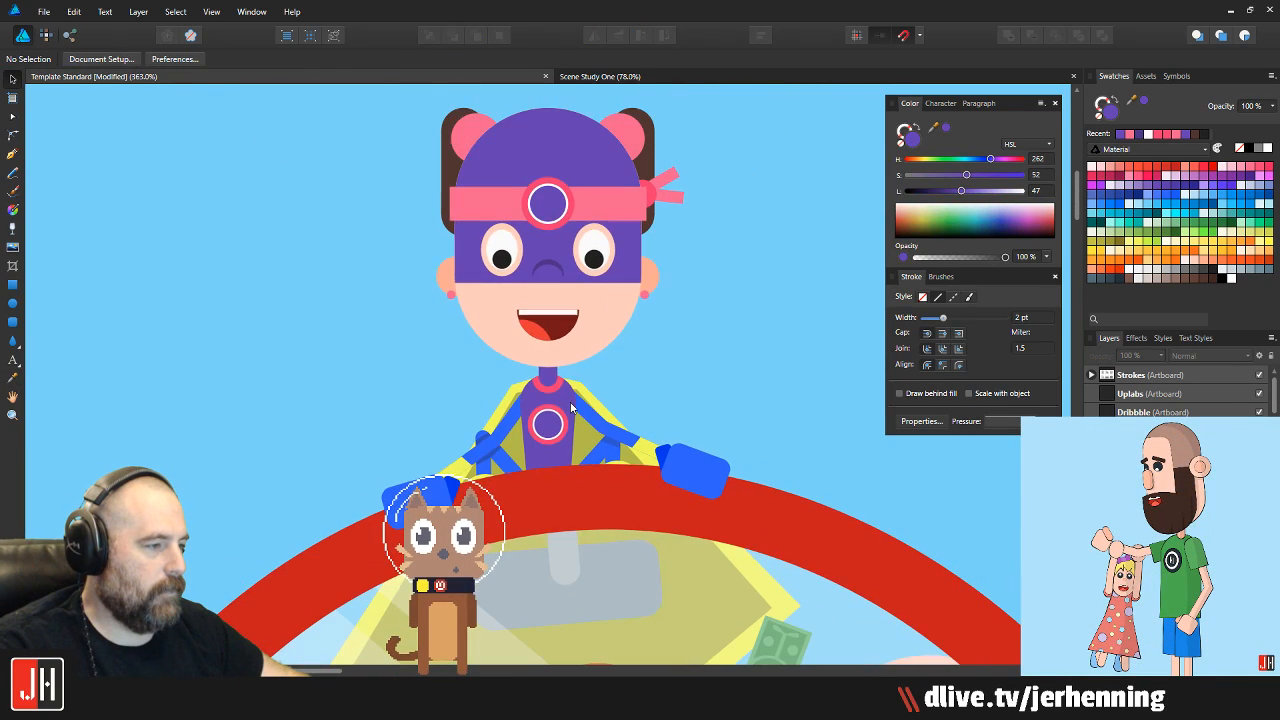
Recolour both blue segments of the arm on the viewer's left with the purple sampled from the torso
{"action": "scroll", "coordinate": [540, 412], "scroll_direction": "up", "scroll_amount": 4}
{"action": "left_click", "coordinate": [463, 434]}
{"action": "left_click", "coordinate": [384, 529], "text": "shift"}
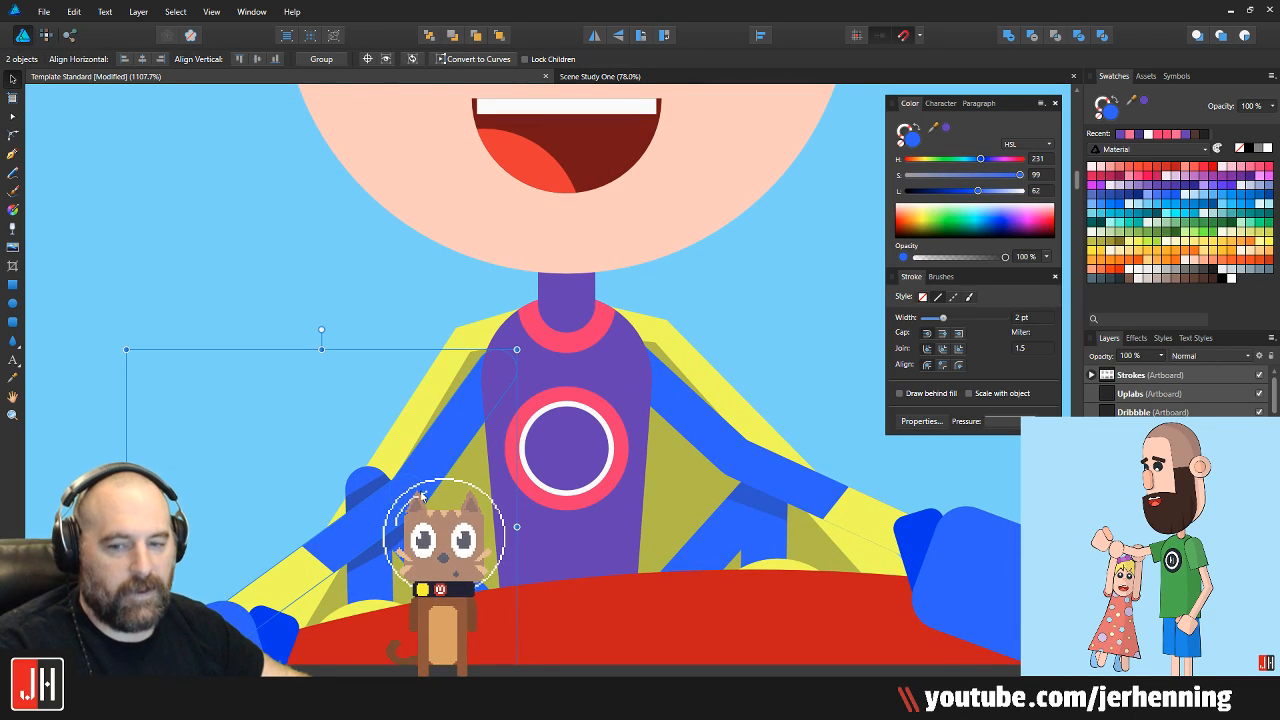
{"action": "key", "text": "i"}
{"action": "left_click", "coordinate": [514, 388]}
{"action": "key", "text": "v"}
Recolour both blue segments of the arm on the viewer's right with the torso's purple
{"action": "left_click", "coordinate": [681, 414]}
{"action": "left_click", "coordinate": [782, 471], "text": "shift"}
{"action": "key", "text": "i"}
{"action": "left_click", "coordinate": [604, 404]}
{"action": "key", "text": "v"}
Recolour the blue bent leg on the viewer's left with the purple sampled from the arm above it
{"action": "left_click", "coordinate": [377, 578]}
{"action": "key", "text": "i"}
{"action": "left_click", "coordinate": [458, 432]}
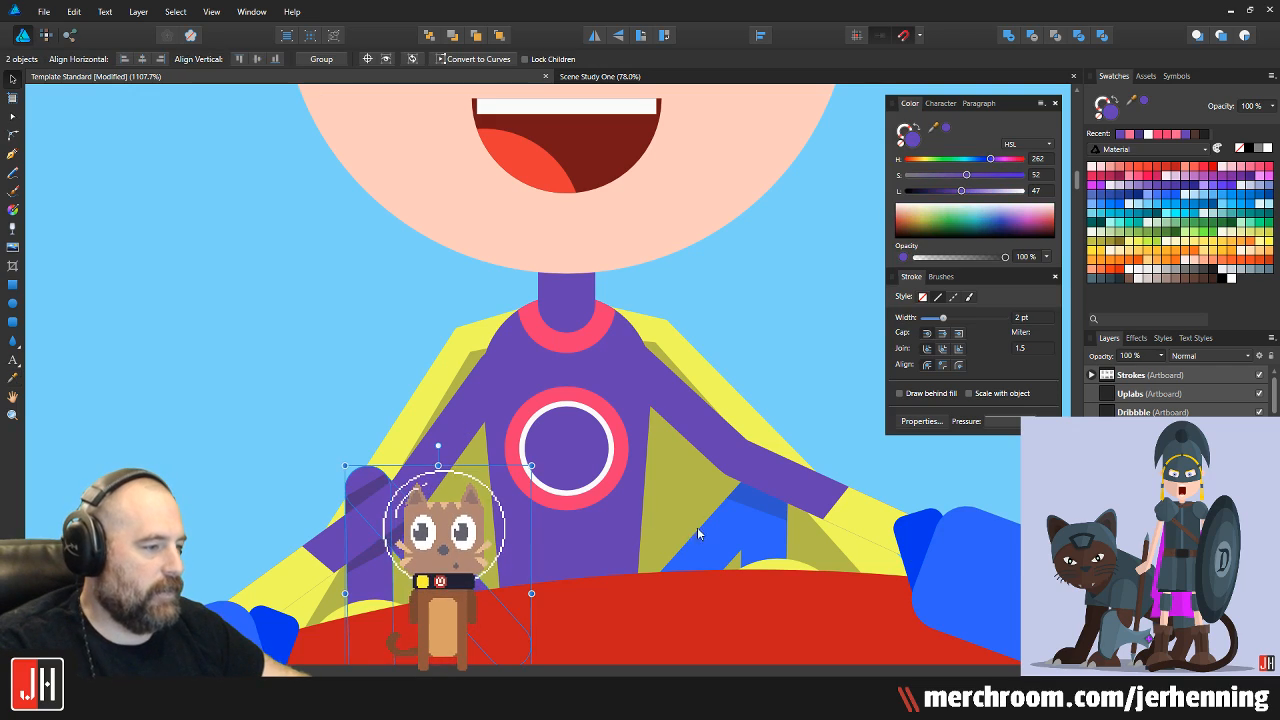
{"action": "key", "text": "v"}
Recolour both blue parts of the bent leg on the viewer's right with the arm's purple
{"action": "left_click", "coordinate": [719, 534]}
{"action": "left_click", "coordinate": [780, 537], "text": "shift"}
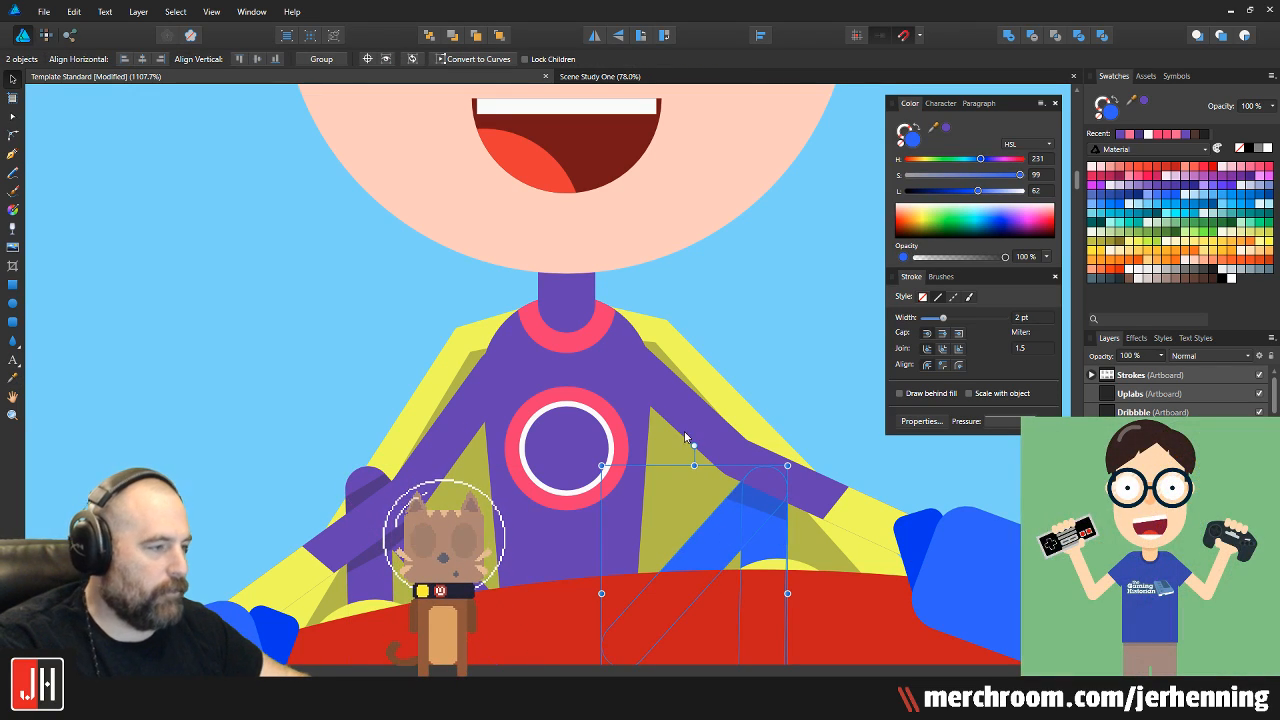
{"action": "key", "text": "i"}
{"action": "left_click", "coordinate": [710, 407]}
{"action": "key", "text": "v"}
{"action": "key", "text": "ctrl+d"}
{"action": "scroll", "coordinate": [496, 420], "scroll_direction": "down", "scroll_amount": 2}
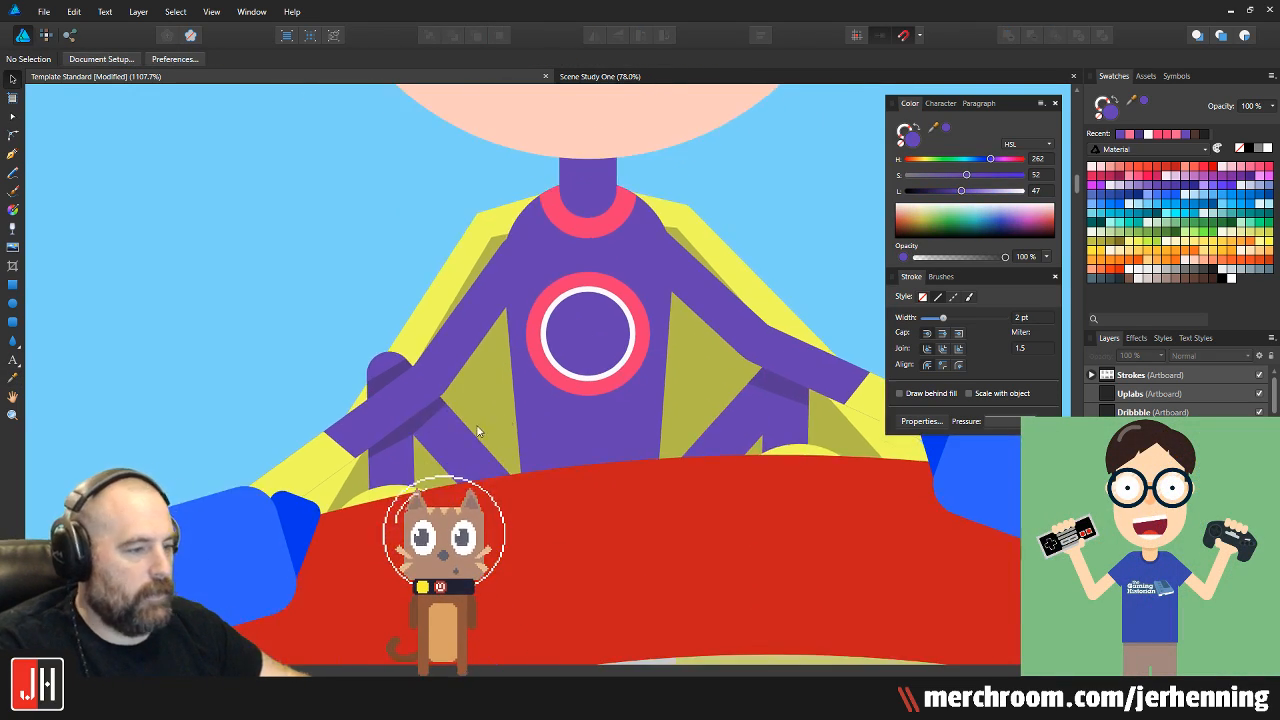
Recolour the yellow forearm sections of both arms with the pink sampled from the chest emblem's outer ring
{"action": "left_click", "coordinate": [287, 480]}
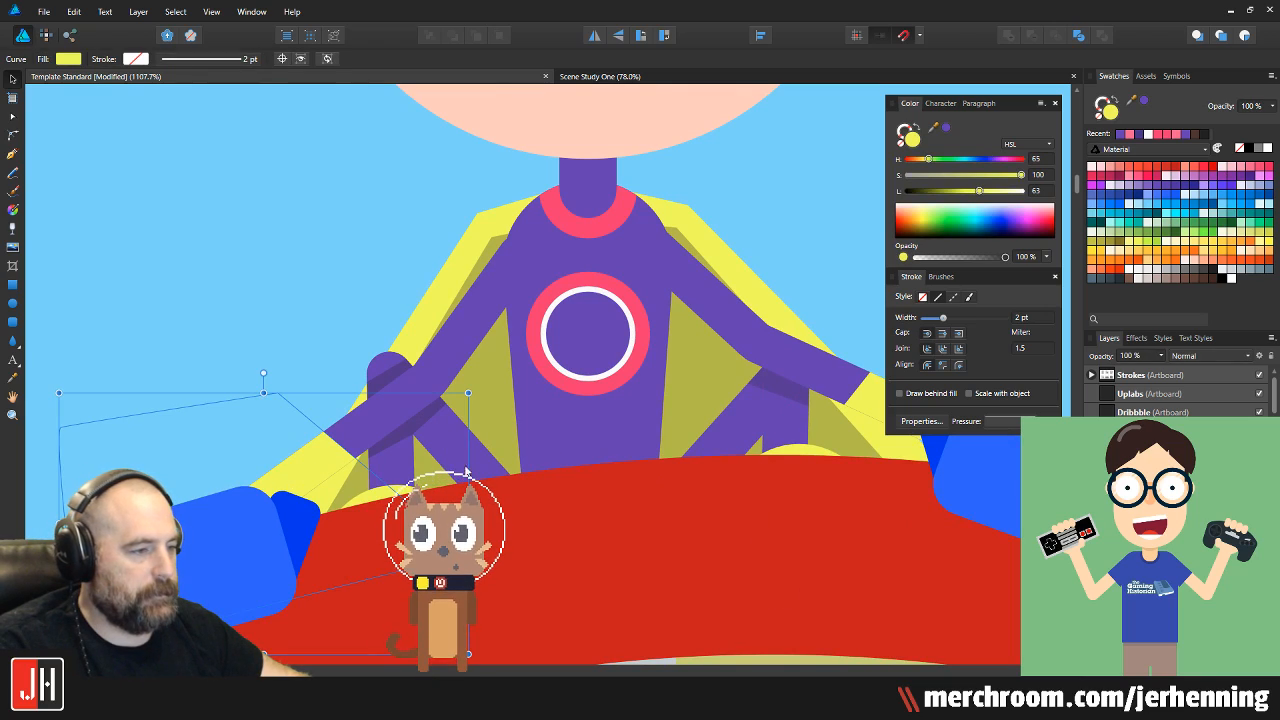
{"action": "key", "text": "i"}
{"action": "left_click", "coordinate": [628, 373]}
{"action": "key", "text": "v"}
{"action": "left_click", "coordinate": [879, 403]}
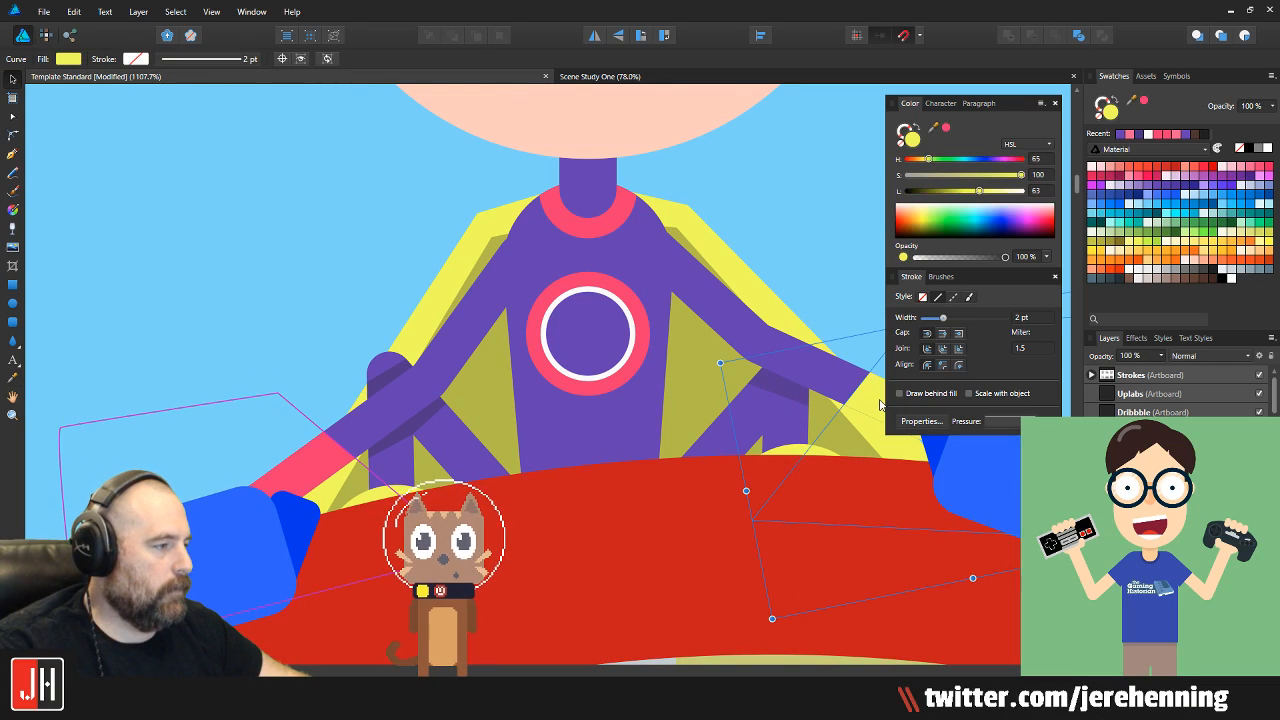
{"action": "key", "text": "Escape"}
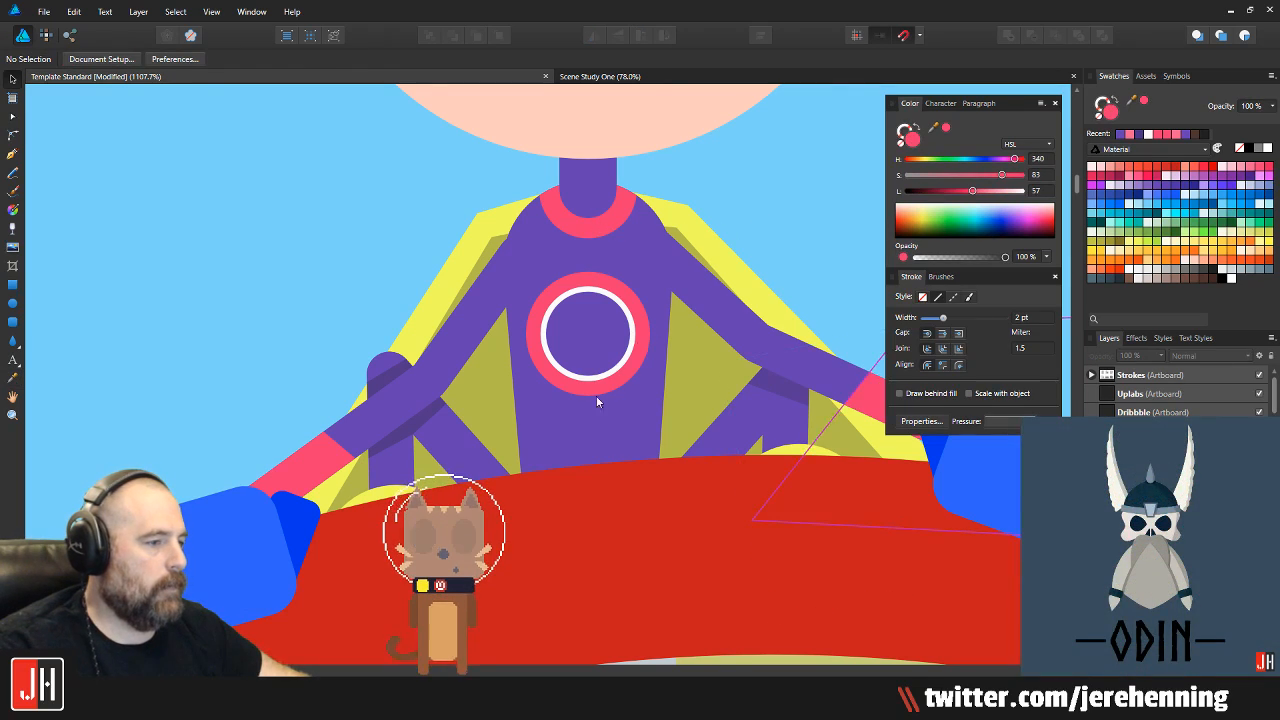
Recolour the yellow dome shape below the viewer's-left leg with the pink sampled from the forearm
{"action": "scroll", "coordinate": [576, 428], "scroll_direction": "down", "scroll_amount": 8}
{"action": "left_click_drag", "start_coordinate": [576, 428], "coordinate": [485, 500]}
{"action": "scroll", "coordinate": [496, 494], "scroll_direction": "up", "scroll_amount": 5}
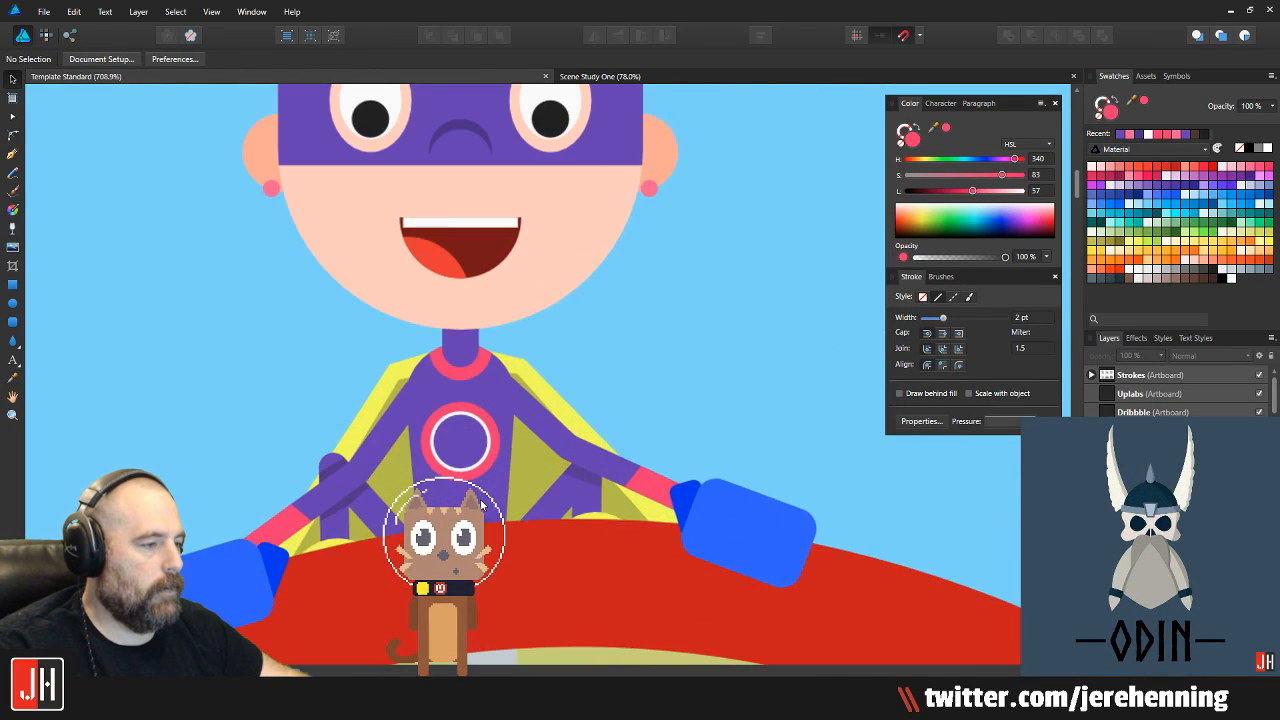
{"action": "scroll", "coordinate": [290, 555], "scroll_direction": "up", "scroll_amount": 4}
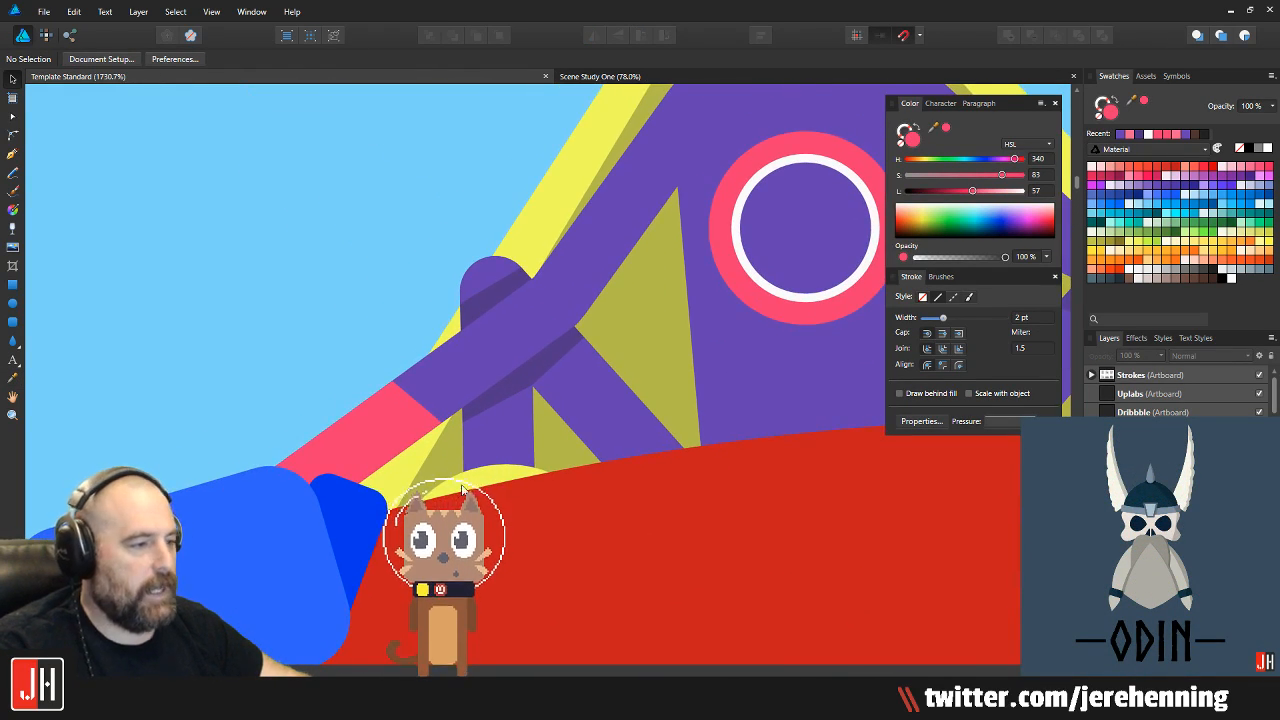
{"action": "left_click", "coordinate": [474, 486]}
{"action": "key", "text": "i"}
{"action": "left_click", "coordinate": [402, 418]}
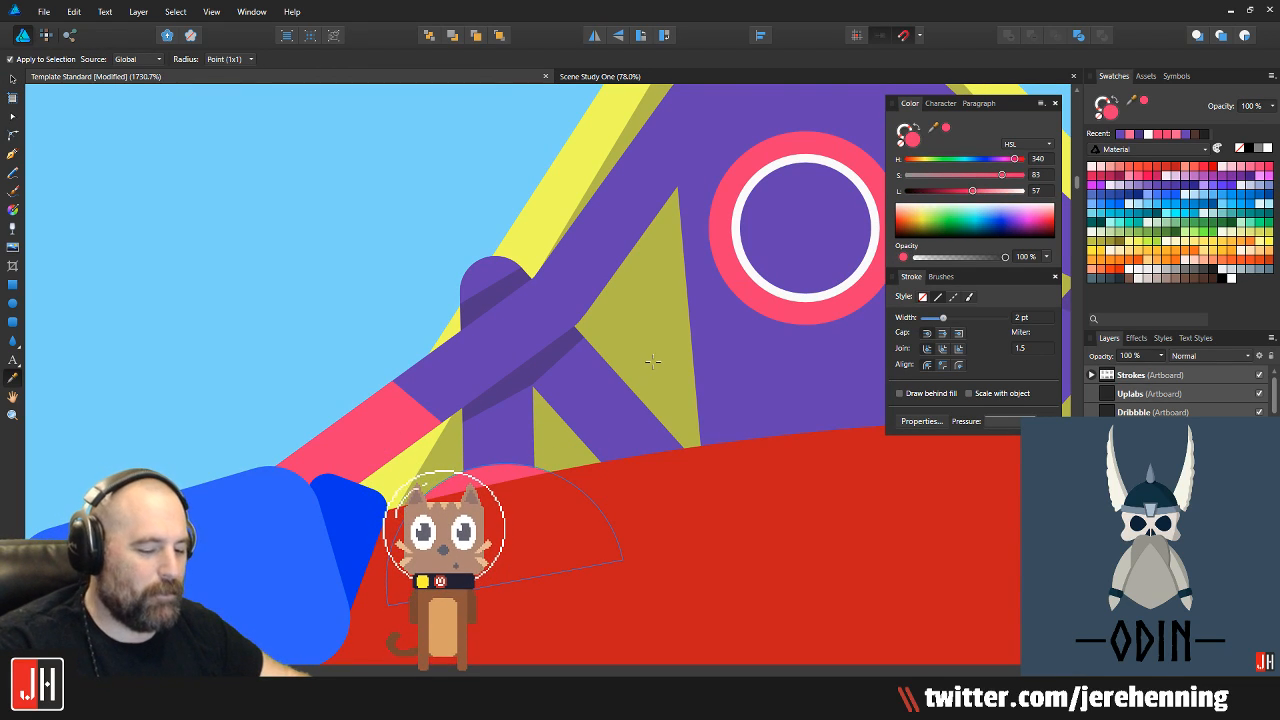
Recolour the yellow dome shape below the viewer's-right leg with the same pink as its counterpart
{"action": "left_click_drag", "start_coordinate": [796, 348], "coordinate": [615, 425]}
{"action": "key", "text": "v"}
{"action": "left_click_drag", "start_coordinate": [740, 458], "coordinate": [573, 476]}
{"action": "left_click", "coordinate": [763, 508]}
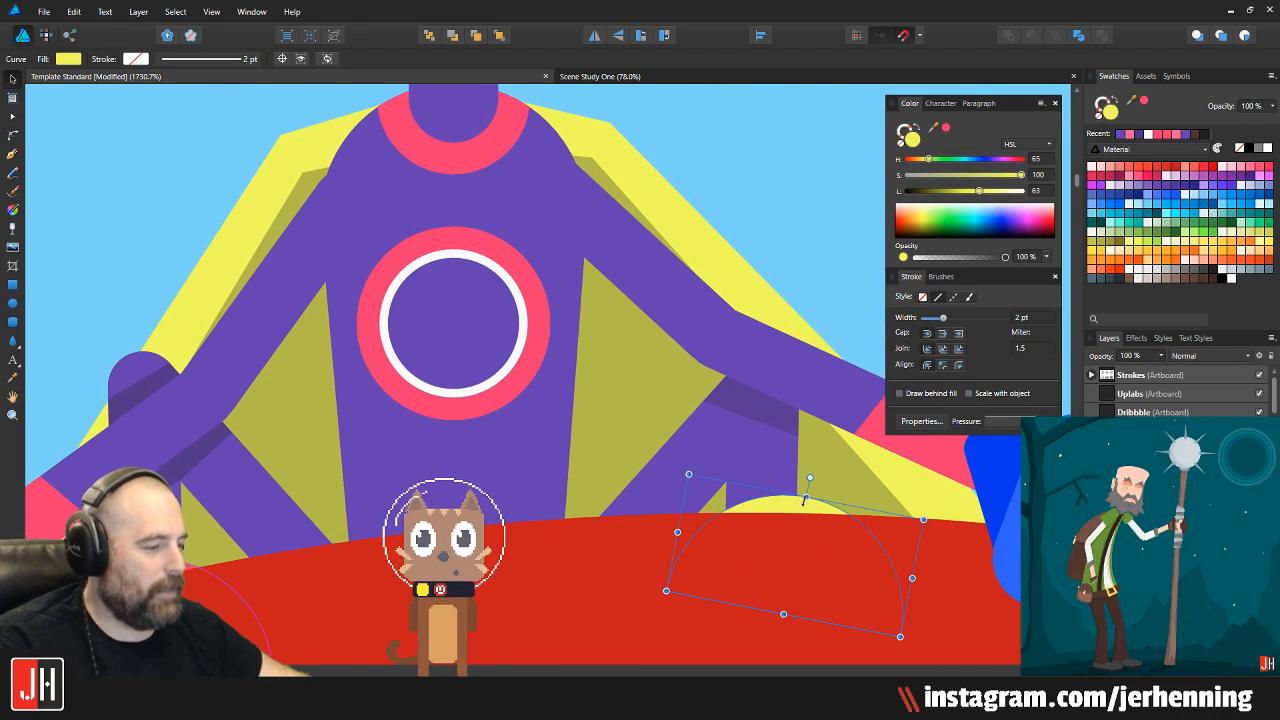
{"action": "left_click_drag", "start_coordinate": [874, 471], "coordinate": [748, 495]}
{"action": "key", "text": "ctrl+d"}
{"action": "scroll", "coordinate": [650, 440], "scroll_direction": "down", "scroll_amount": 6}
{"action": "scroll", "coordinate": [642, 452], "scroll_direction": "down", "scroll_amount": 5}
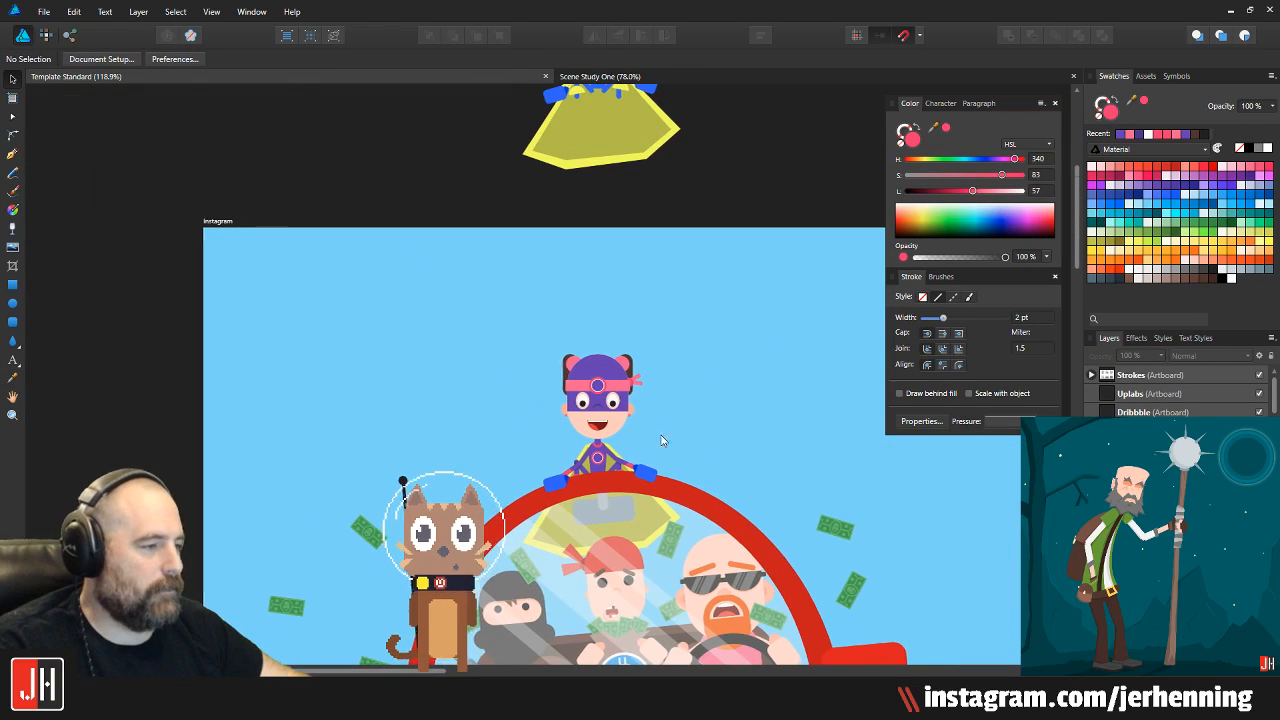
Round the corners of the dark blue thumb on the viewer's-left glove to 50% and rotate the thumb more upright
{"action": "scroll", "coordinate": [449, 354], "scroll_direction": "up", "scroll_amount": 4}
{"action": "scroll", "coordinate": [449, 354], "scroll_direction": "up", "scroll_amount": 3}
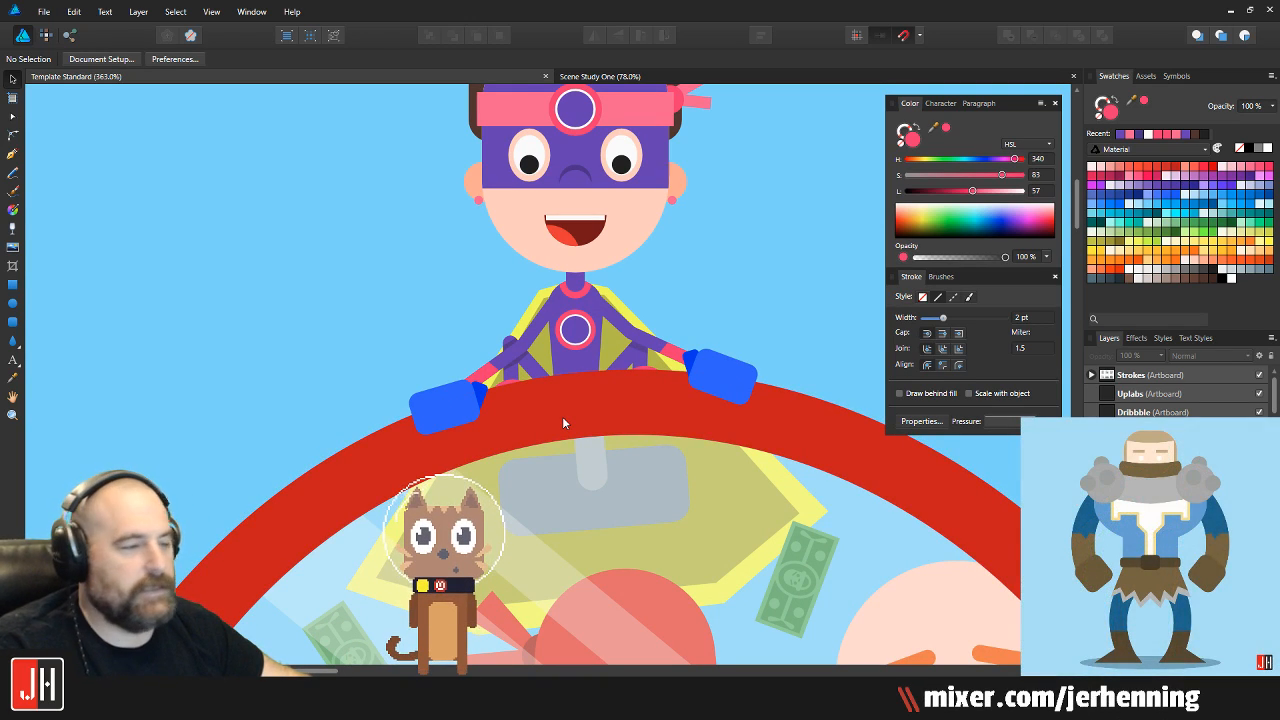
{"action": "scroll", "coordinate": [439, 444], "scroll_direction": "up", "scroll_amount": 6}
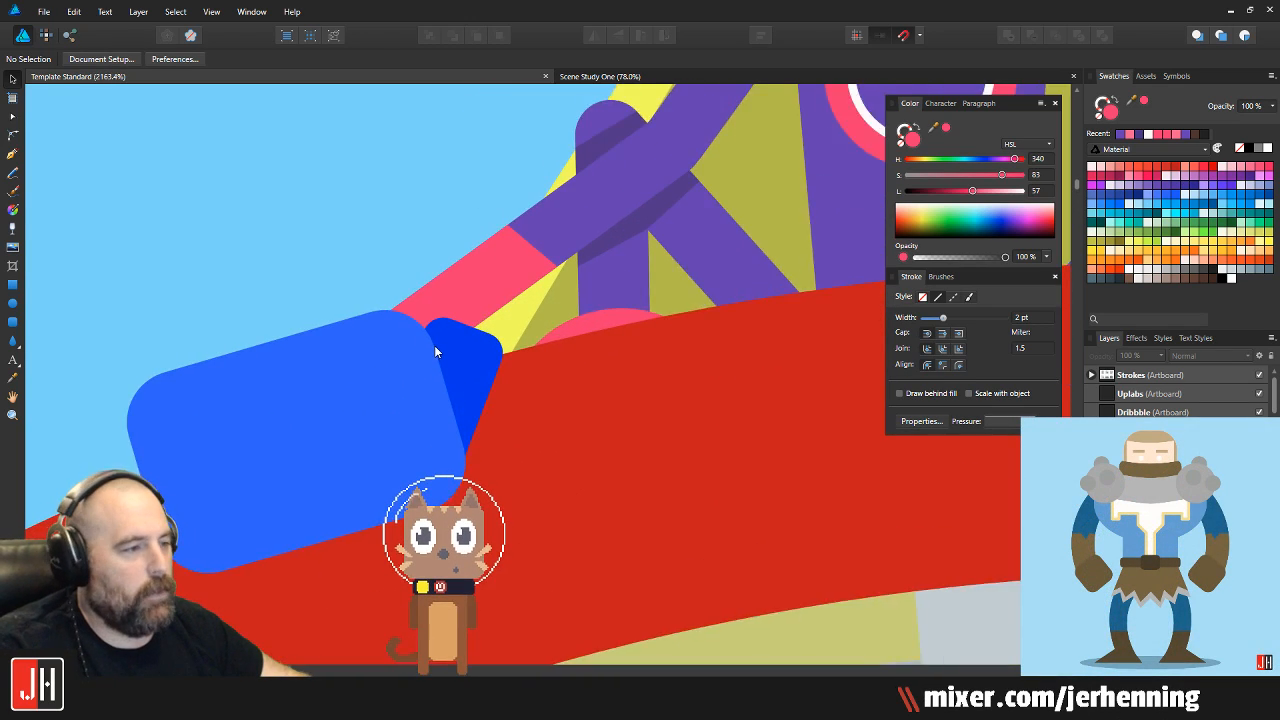
{"action": "left_click", "coordinate": [457, 349]}
{"action": "key", "text": "a"}
{"action": "left_click_drag", "start_coordinate": [435, 311], "coordinate": [474, 392]}
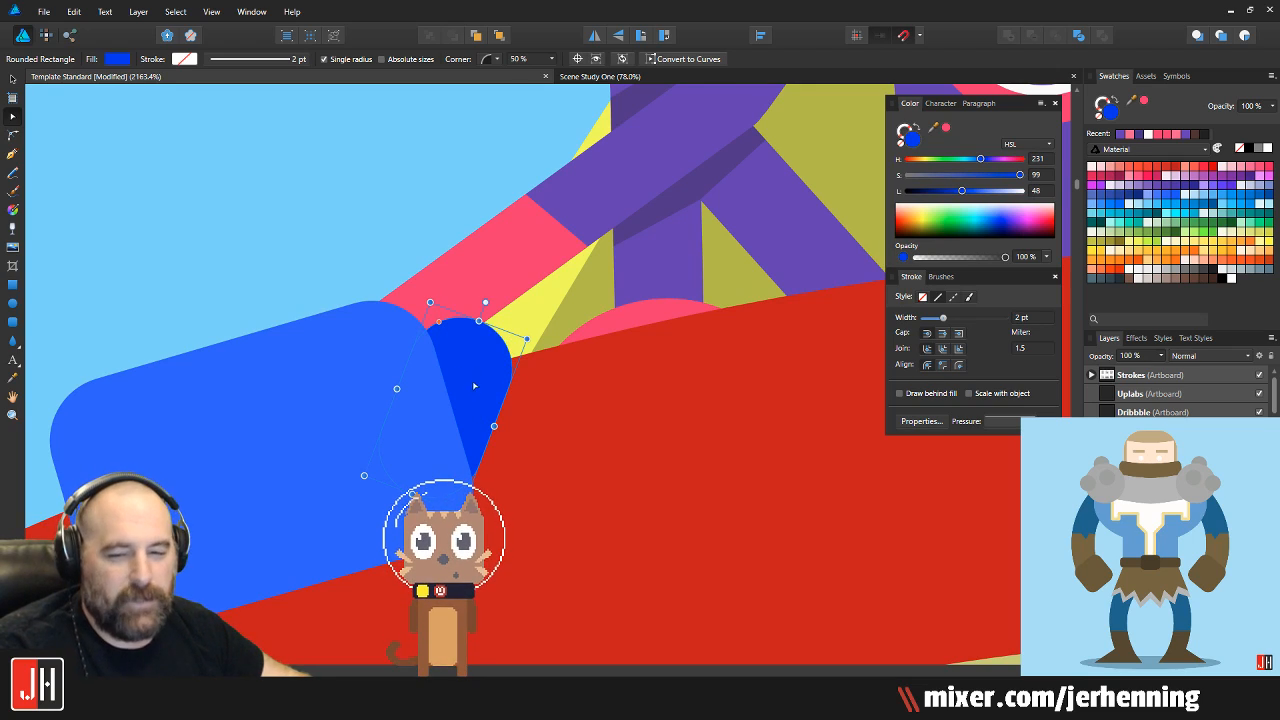
{"action": "left_click_drag", "start_coordinate": [485, 301], "coordinate": [447, 315]}
{"action": "scroll", "coordinate": [435, 390], "scroll_direction": "up", "scroll_amount": 3}
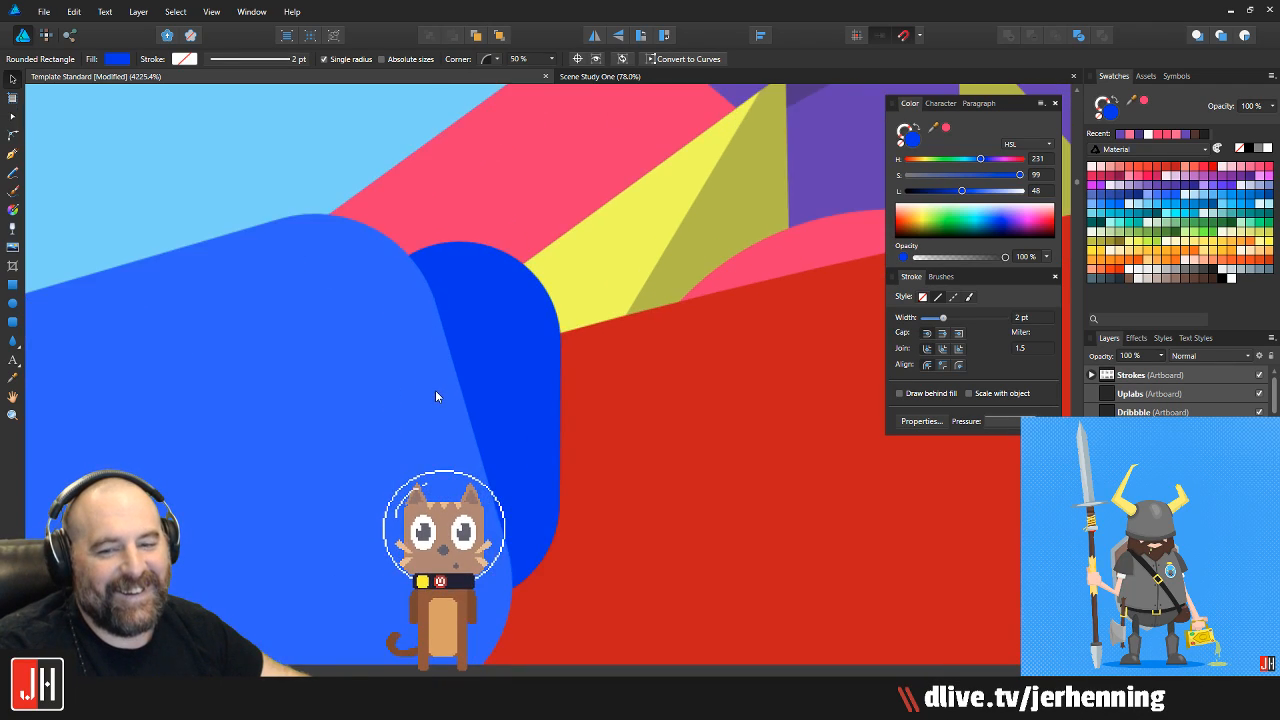
Fully round the dark blue thumb on the viewer's-right glove and rotate it more upright against the glove
{"action": "scroll", "coordinate": [495, 380], "scroll_direction": "down", "scroll_amount": 8}
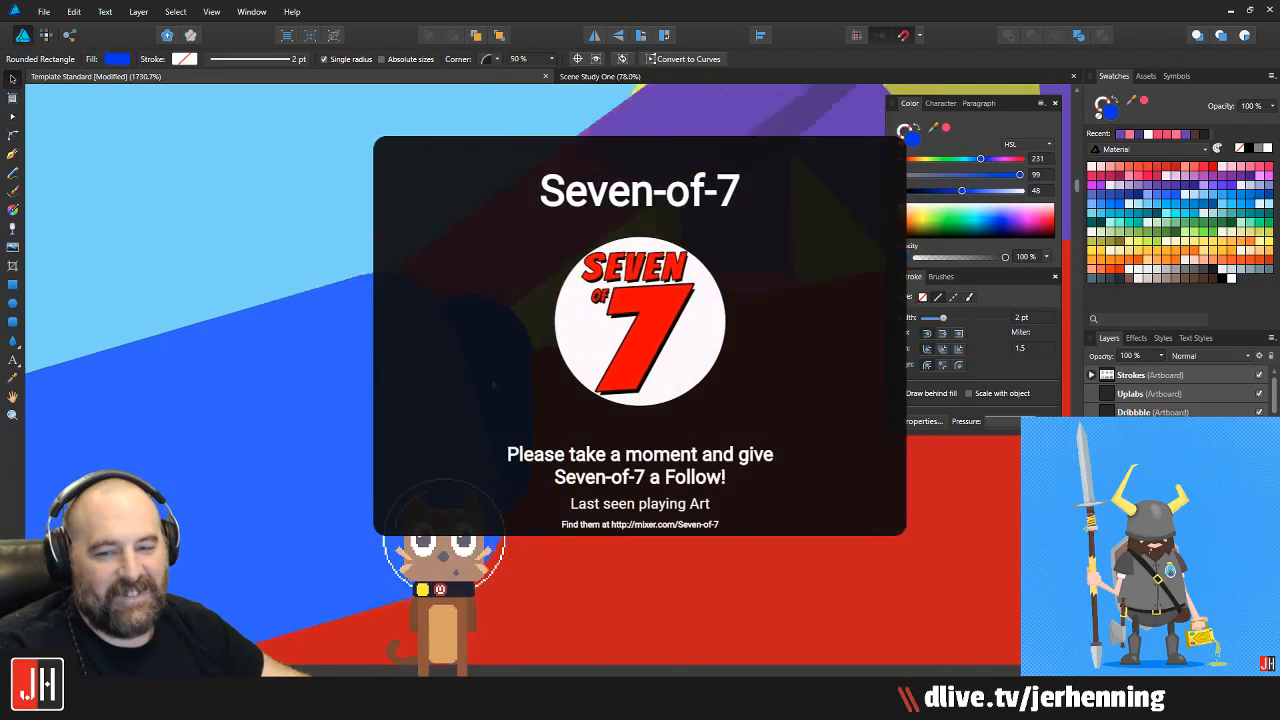
{"action": "scroll", "coordinate": [493, 384], "scroll_direction": "up", "scroll_amount": 4}
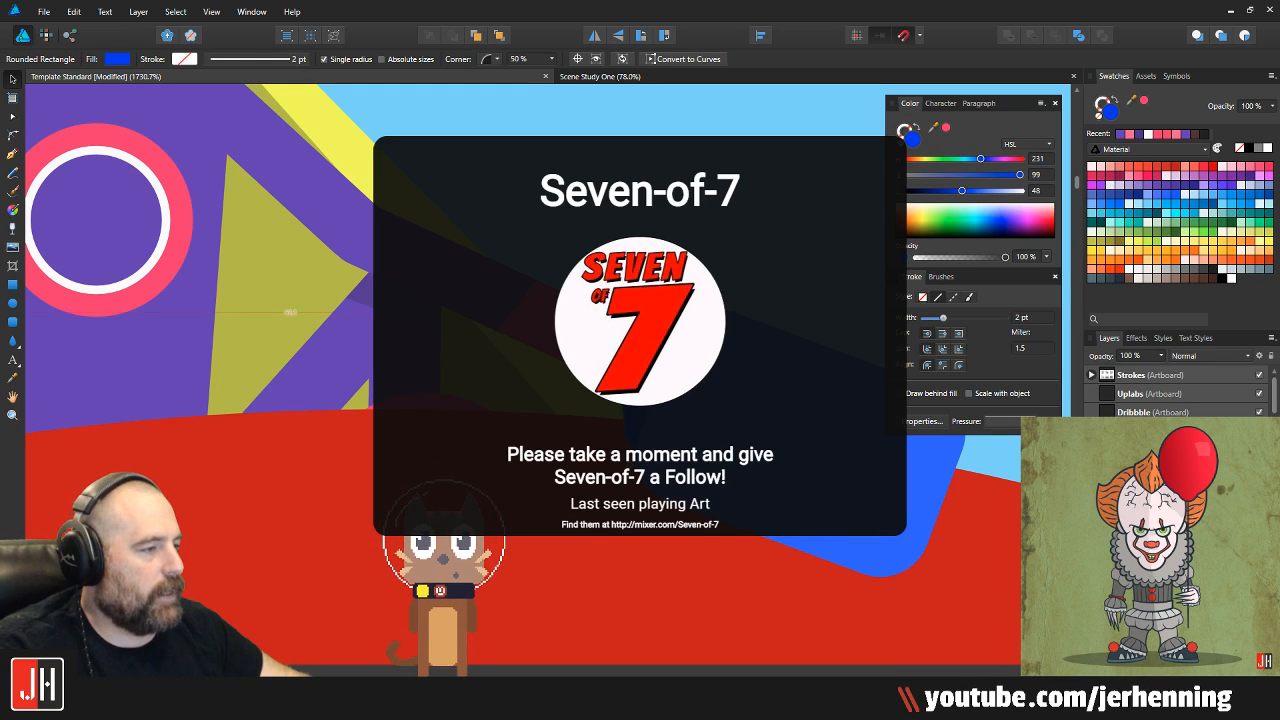
{"action": "key", "text": "ctrl+d"}
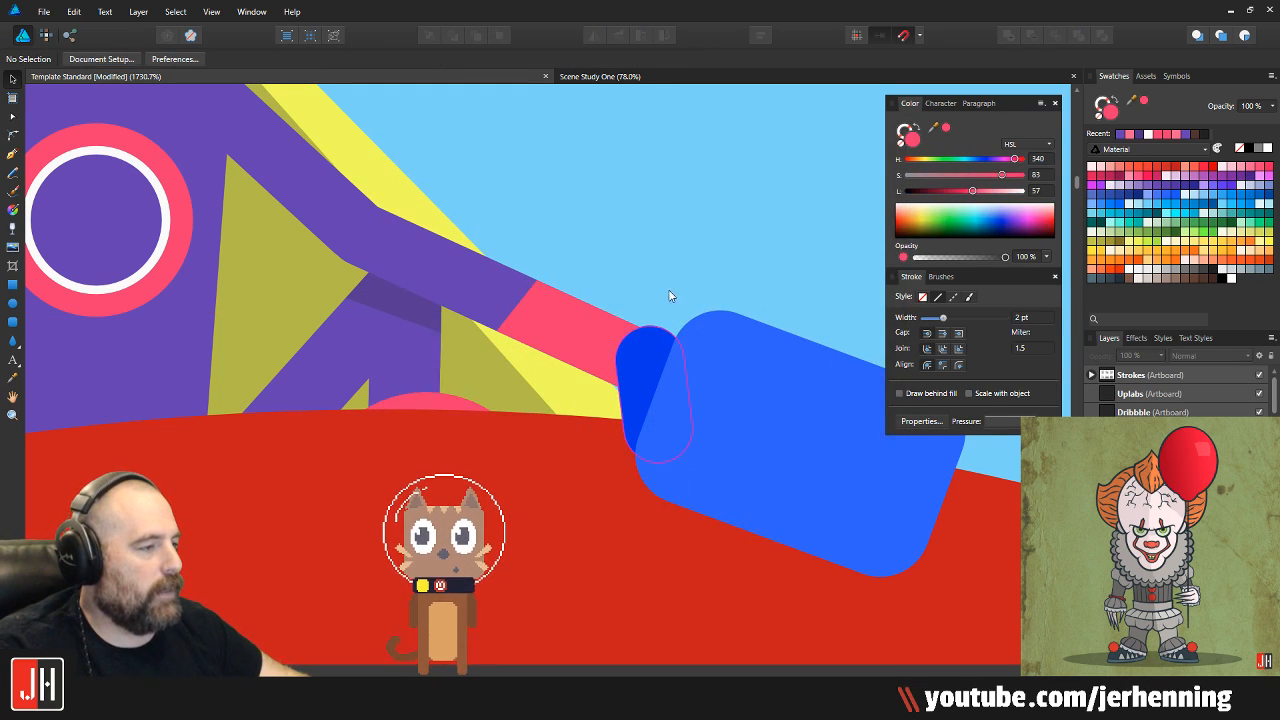
{"action": "scroll", "coordinate": [628, 378], "scroll_direction": "down", "scroll_amount": 4}
{"action": "scroll", "coordinate": [625, 381], "scroll_direction": "down", "scroll_amount": 2}
{"action": "scroll", "coordinate": [560, 418], "scroll_direction": "up", "scroll_amount": 6}
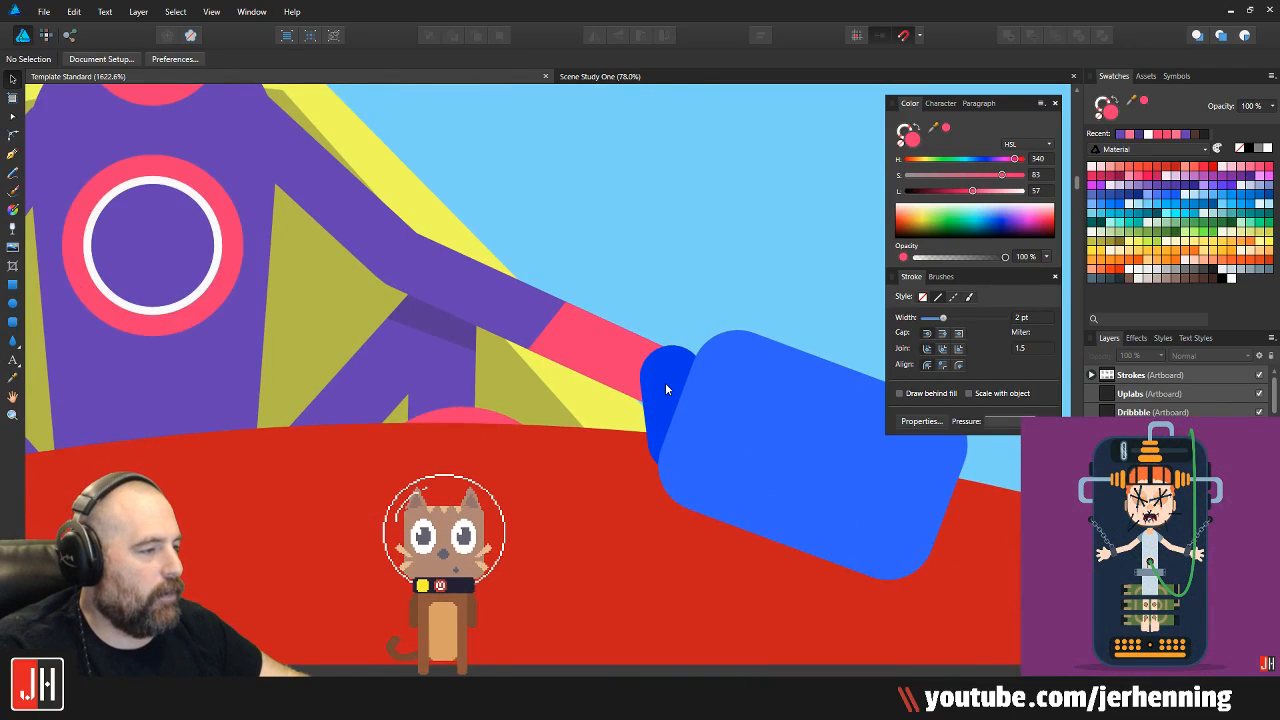
{"action": "scroll", "coordinate": [665, 382], "scroll_direction": "down", "scroll_amount": 1}
{"action": "left_click", "coordinate": [663, 381]}
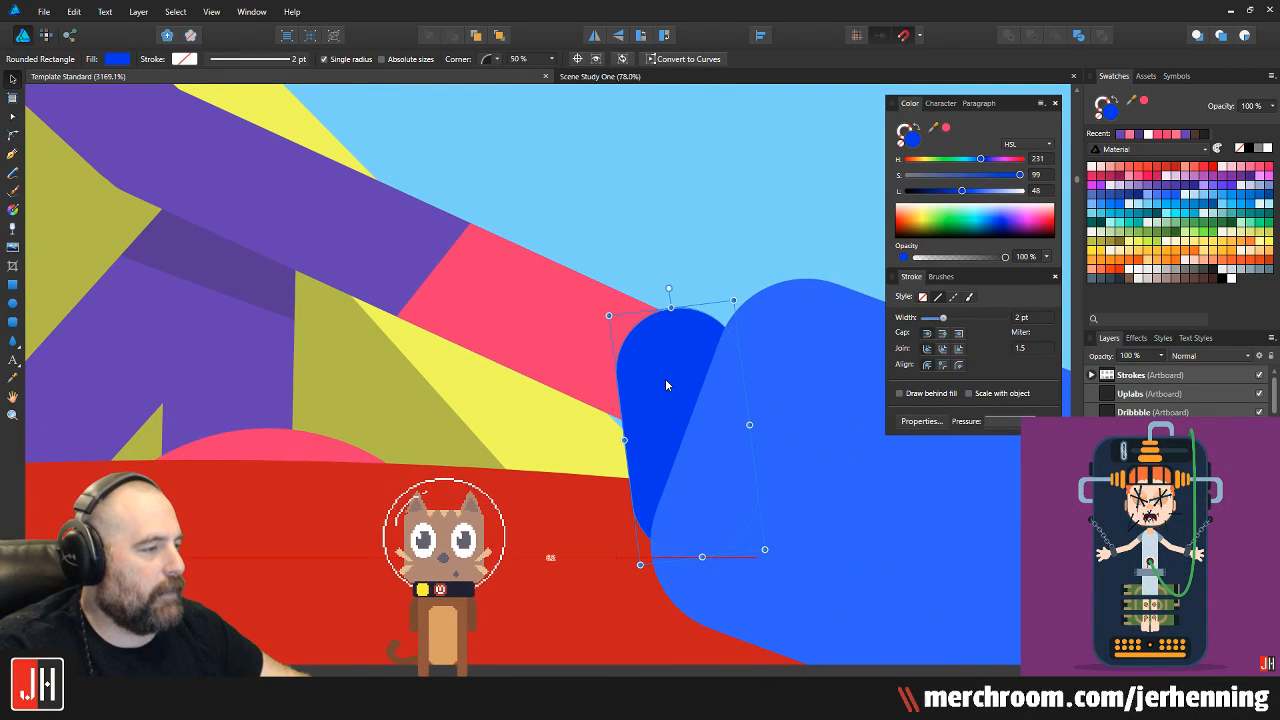
{"action": "scroll", "coordinate": [665, 380], "scroll_direction": "down", "scroll_amount": 2}
{"action": "key", "text": "ctrl+d"}
{"action": "scroll", "coordinate": [663, 410], "scroll_direction": "down", "scroll_amount": 8}
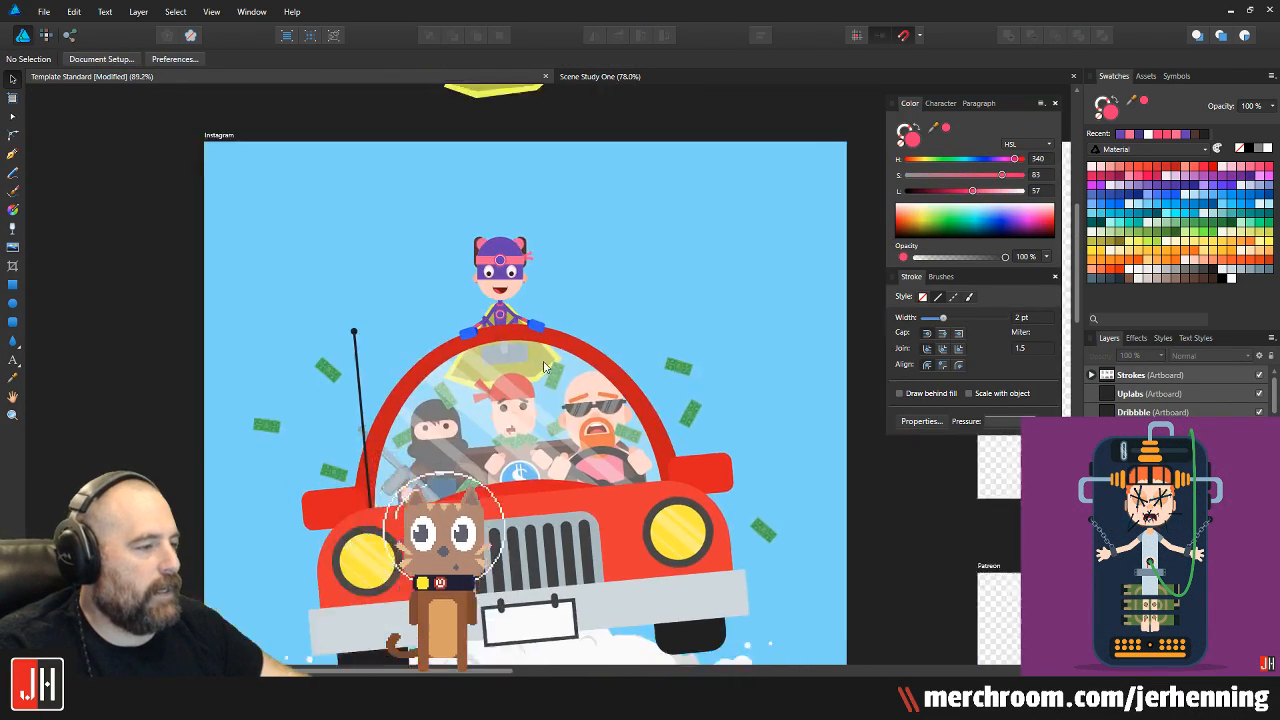
{"action": "left_click_drag", "start_coordinate": [544, 480], "coordinate": [577, 383]}
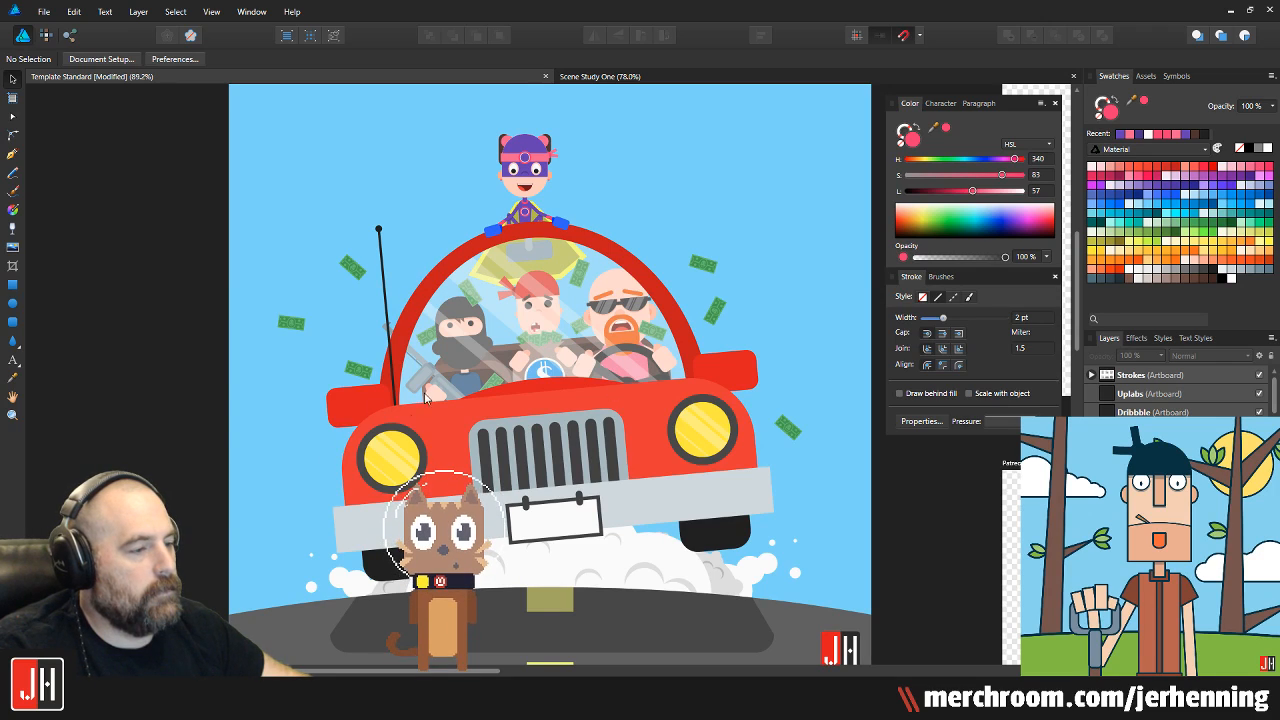
Recolour the blue glove on the viewer's left with the purple sampled from the arm
{"action": "scroll", "coordinate": [540, 300], "scroll_direction": "up", "scroll_amount": 3}
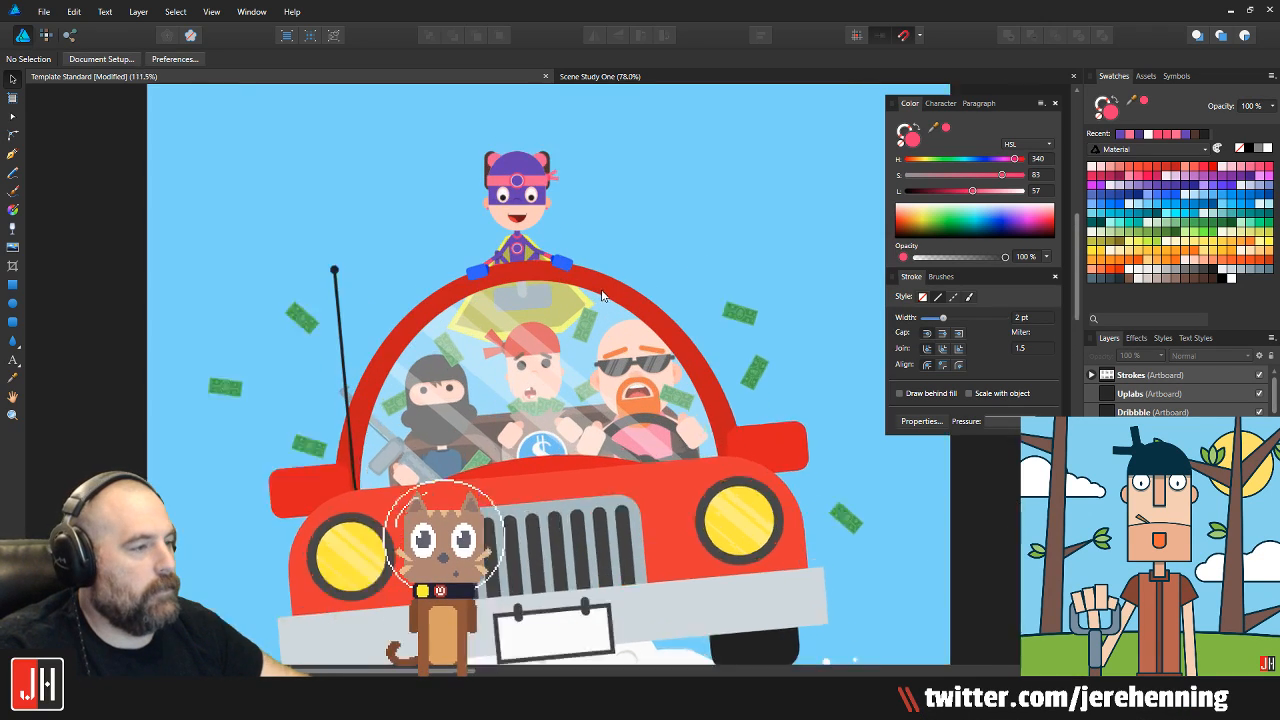
{"action": "scroll", "coordinate": [456, 272], "scroll_direction": "up", "scroll_amount": 8}
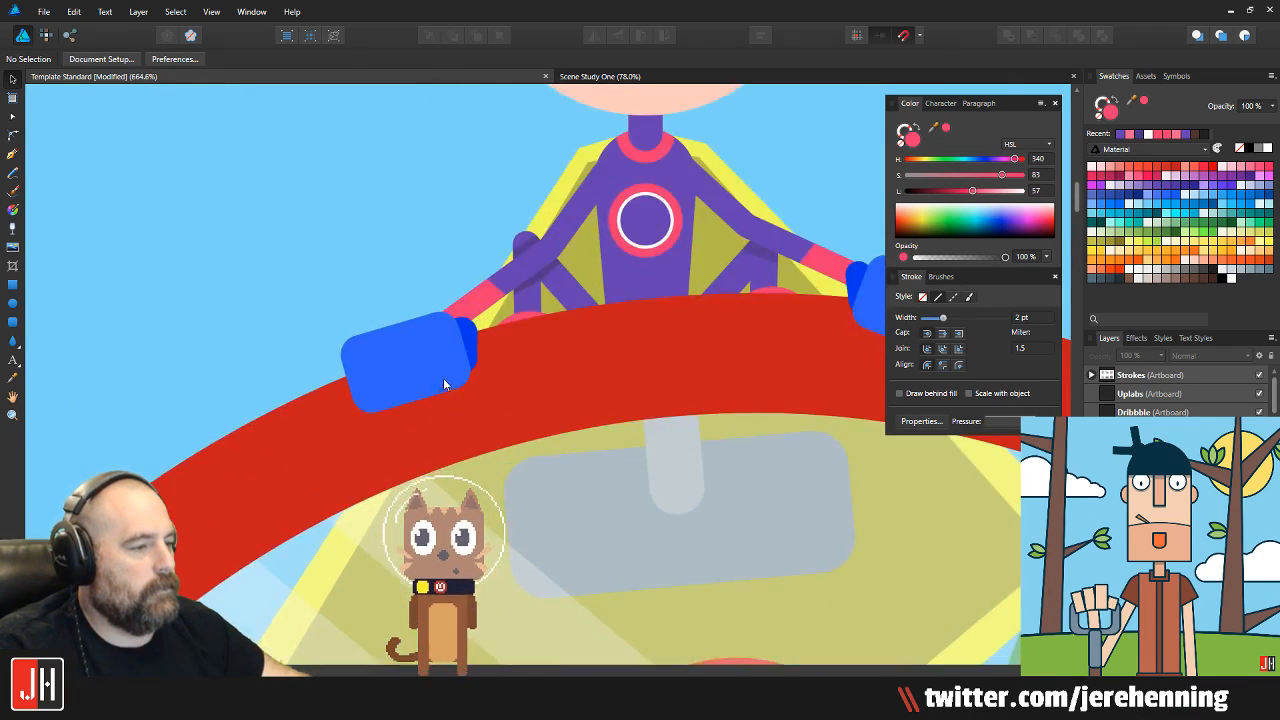
{"action": "left_click", "coordinate": [429, 377]}
{"action": "left_click_drag", "start_coordinate": [429, 377], "coordinate": [393, 514]}
{"action": "key", "text": "i"}
{"action": "left_click", "coordinate": [480, 410]}
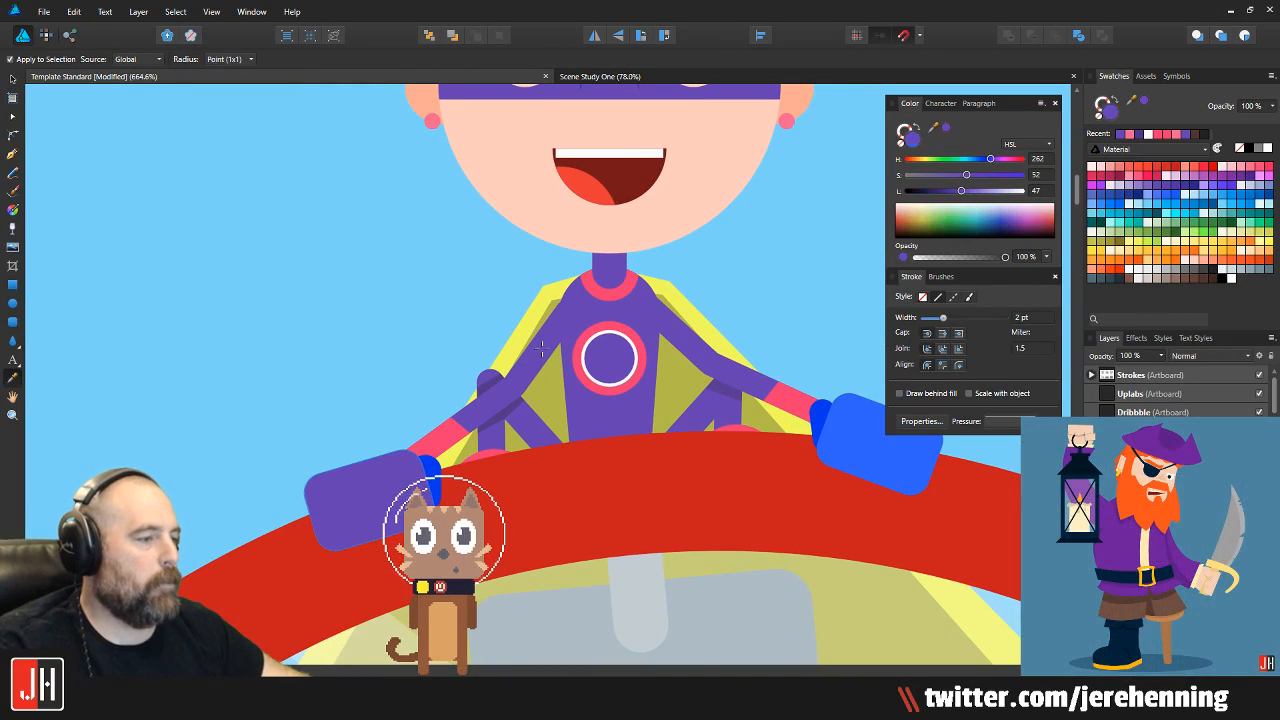
Recolour the blue glove on the viewer's right with the arm's purple
{"action": "key", "text": "v"}
{"action": "left_click_drag", "start_coordinate": [803, 425], "coordinate": [712, 452]}
{"action": "left_click", "coordinate": [712, 452]}
{"action": "key", "text": "i"}
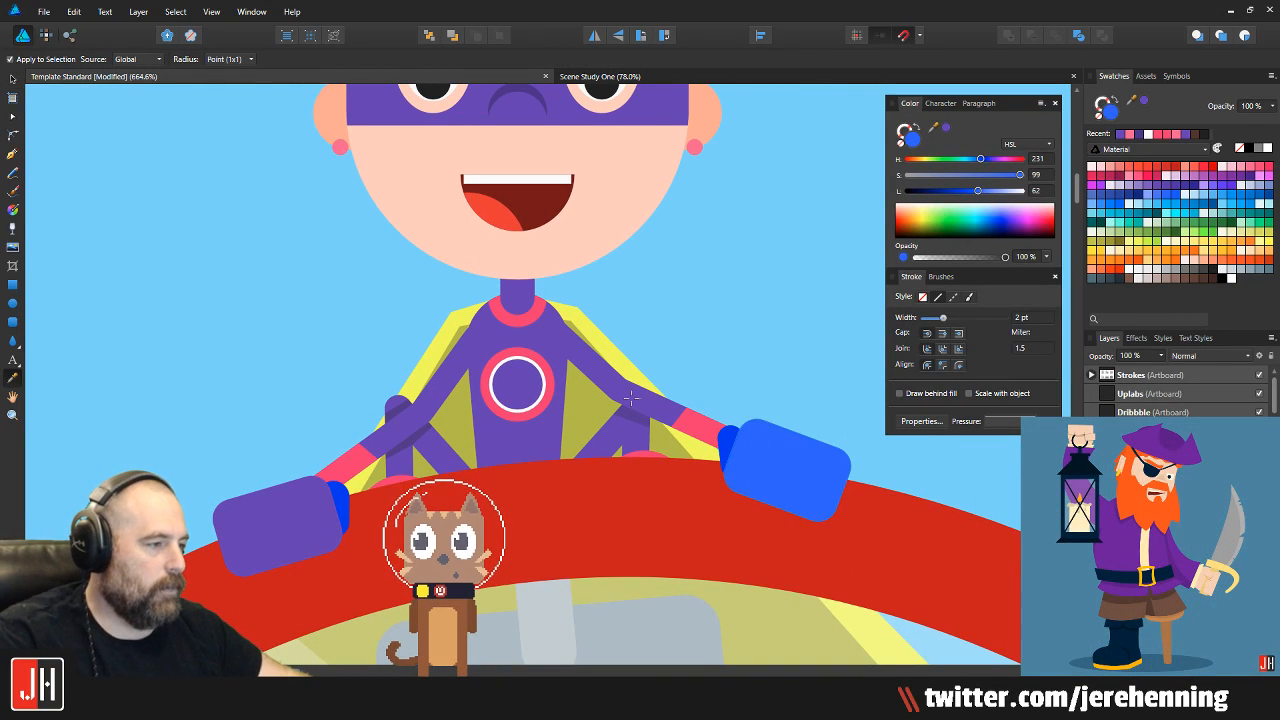
{"action": "left_click", "coordinate": [632, 400]}
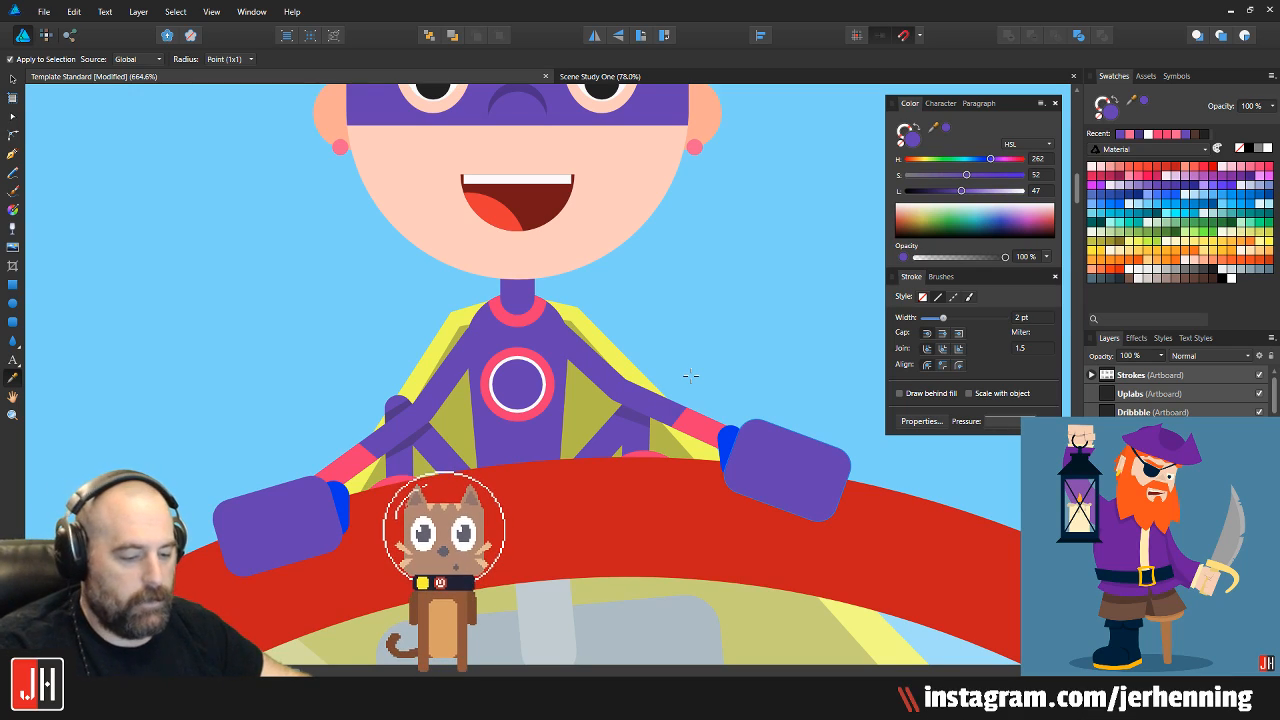
Recolour the blue thumb on the viewer's-left glove with the dark purple sampled from the nose
{"action": "key", "text": "v"}
{"action": "scroll", "coordinate": [366, 457], "scroll_direction": "up", "scroll_amount": 2}
{"action": "scroll", "coordinate": [336, 550], "scroll_direction": "up", "scroll_amount": 2}
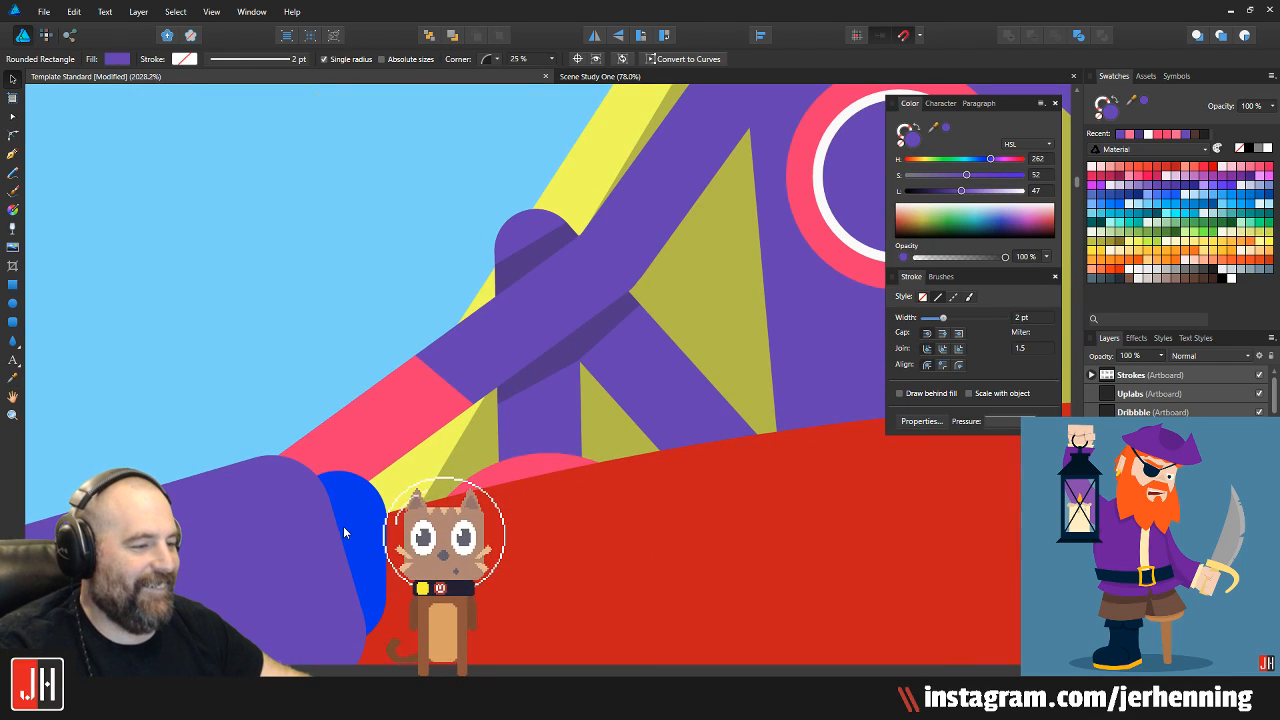
{"action": "left_click", "coordinate": [357, 500]}
{"action": "key", "text": "i"}
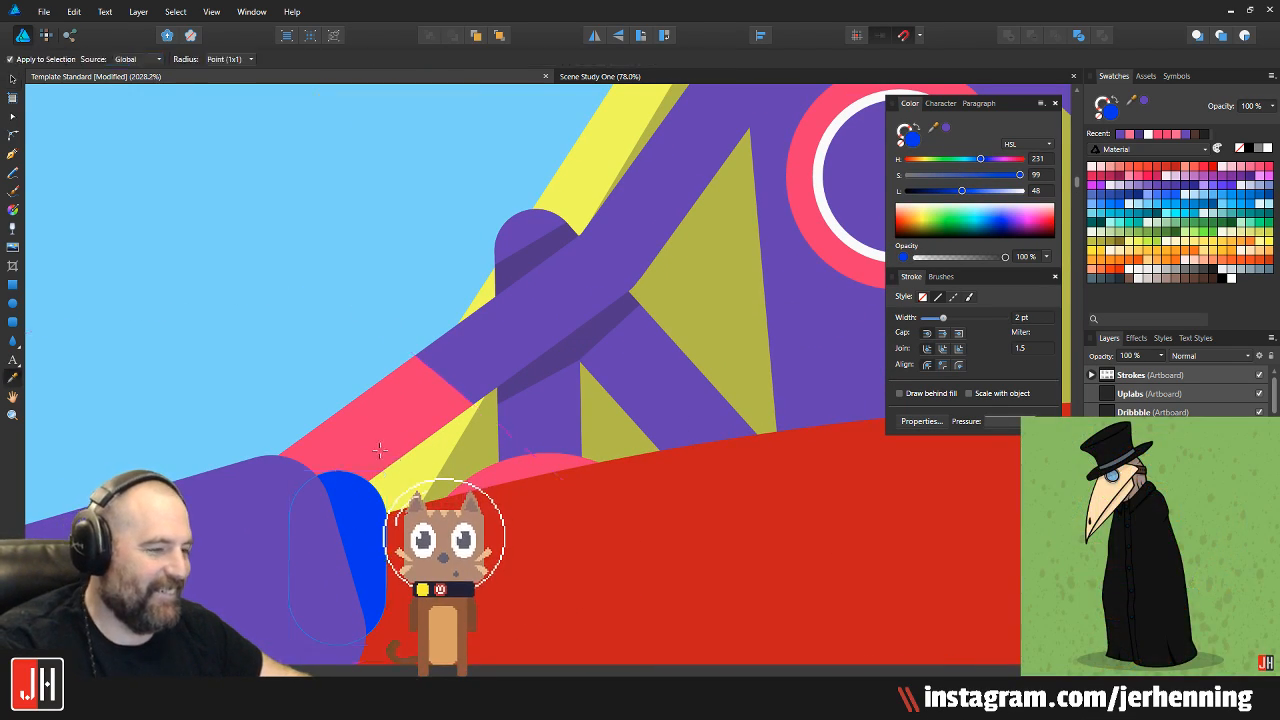
{"action": "scroll", "coordinate": [610, 300], "scroll_direction": "down", "scroll_amount": 3}
{"action": "scroll", "coordinate": [651, 273], "scroll_direction": "up", "scroll_amount": 5}
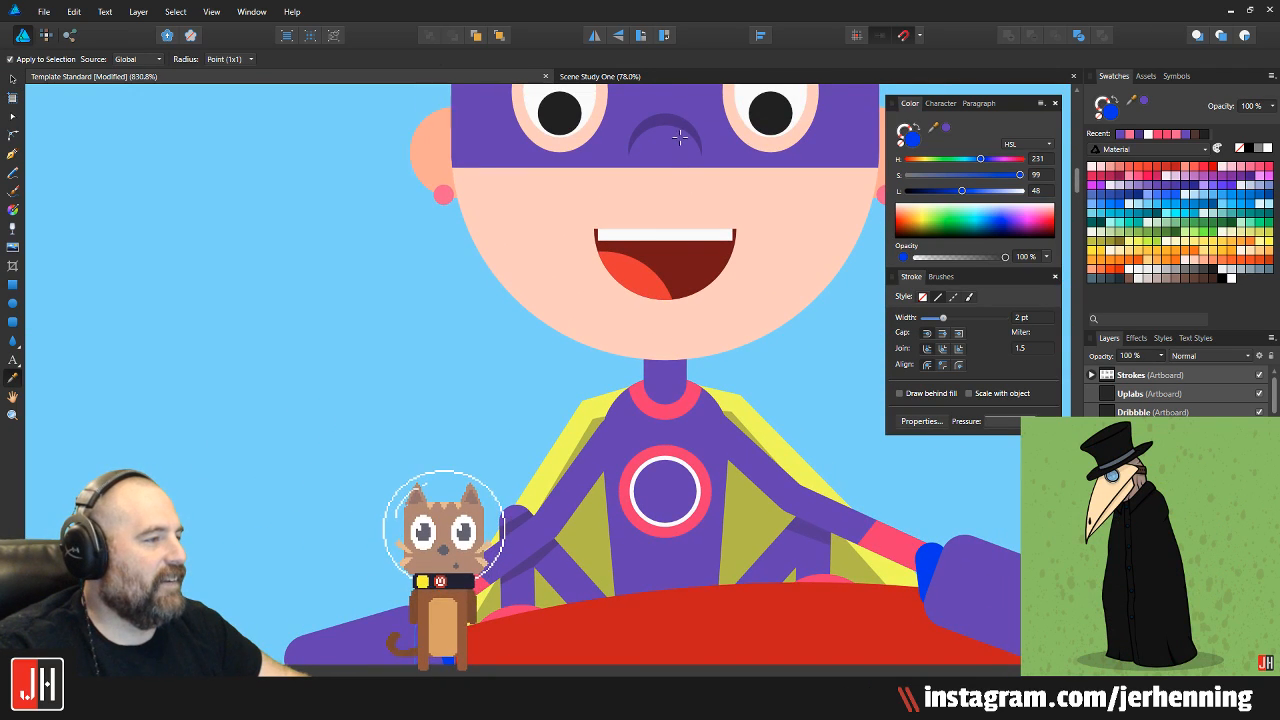
Recolour the blue thumb on the viewer's-right glove with the same dark purple as the nose
{"action": "key", "text": "v"}
{"action": "left_click_drag", "start_coordinate": [552, 373], "coordinate": [419, 253]}
{"action": "key", "text": "i"}
{"action": "left_click", "coordinate": [789, 438]}
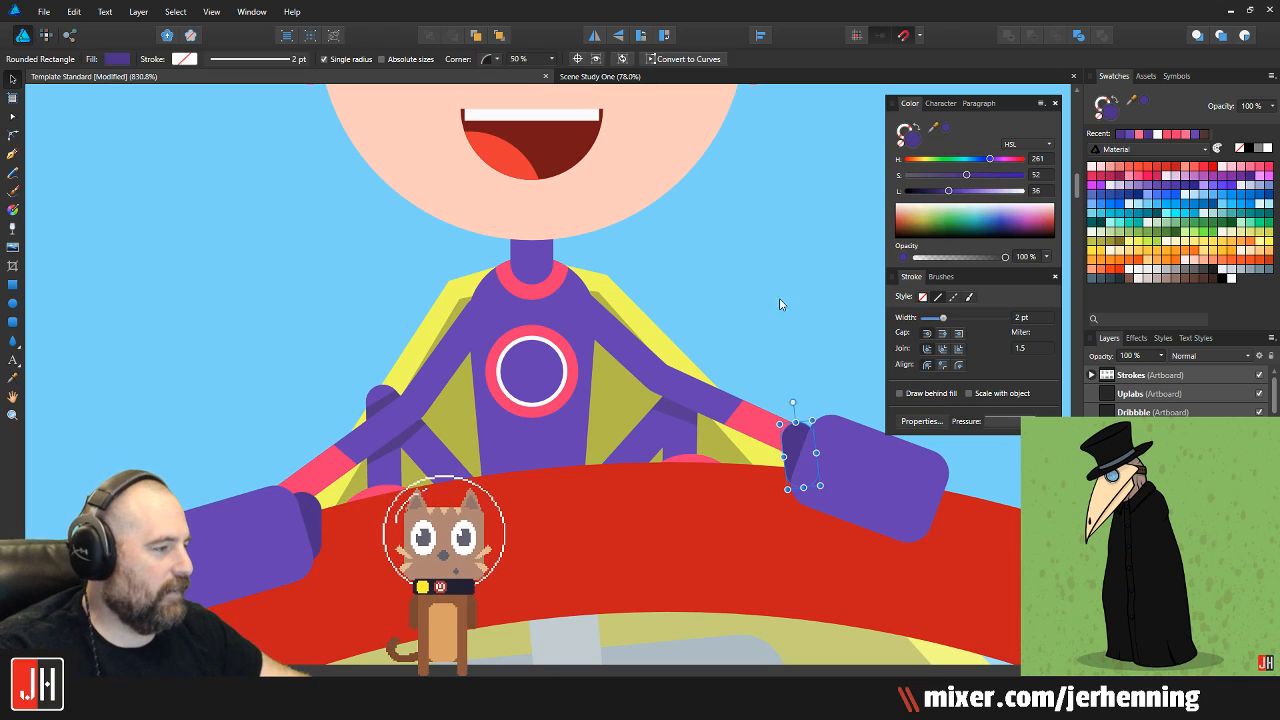
Rotate the dark purple thumb on the viewer's-right glove slightly more upright and nudge it up against the glove
{"action": "key", "text": "v"}
{"action": "scroll", "coordinate": [837, 437], "scroll_direction": "up", "scroll_amount": 5}
{"action": "left_click", "coordinate": [732, 479]}
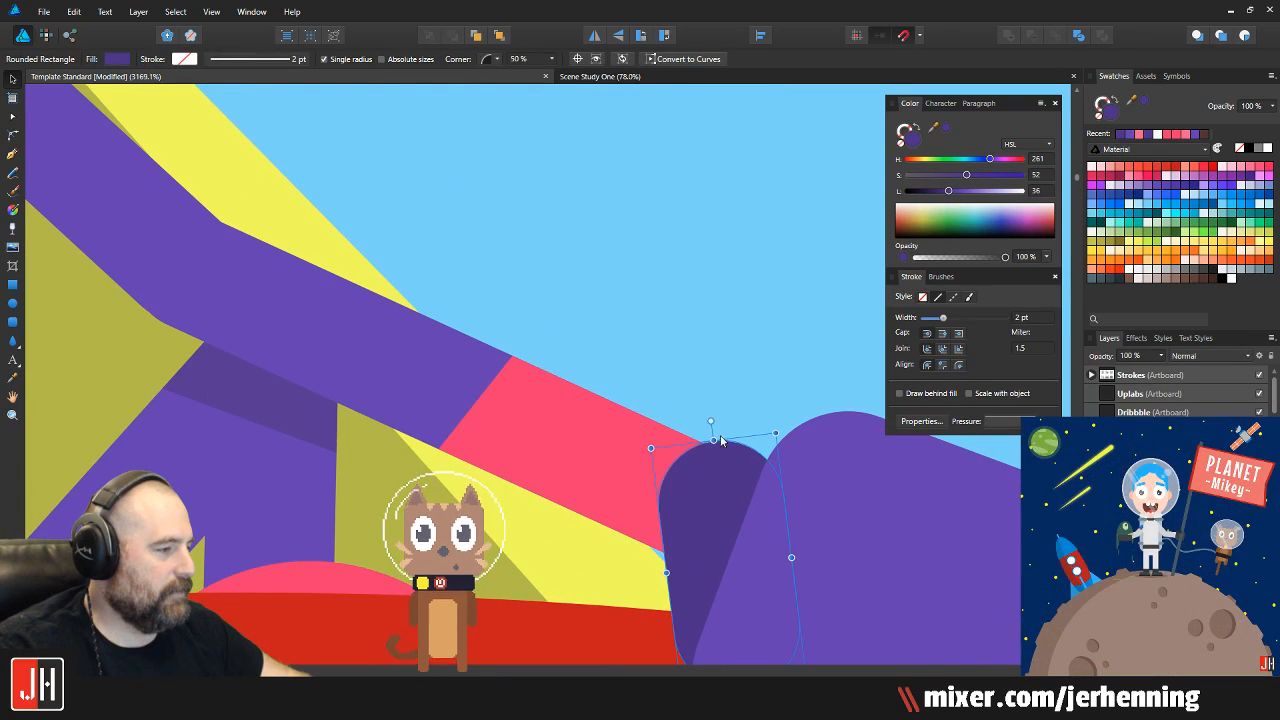
{"action": "left_click_drag", "start_coordinate": [711, 421], "coordinate": [726, 424]}
{"action": "left_click_drag", "start_coordinate": [724, 509], "coordinate": [721, 491]}
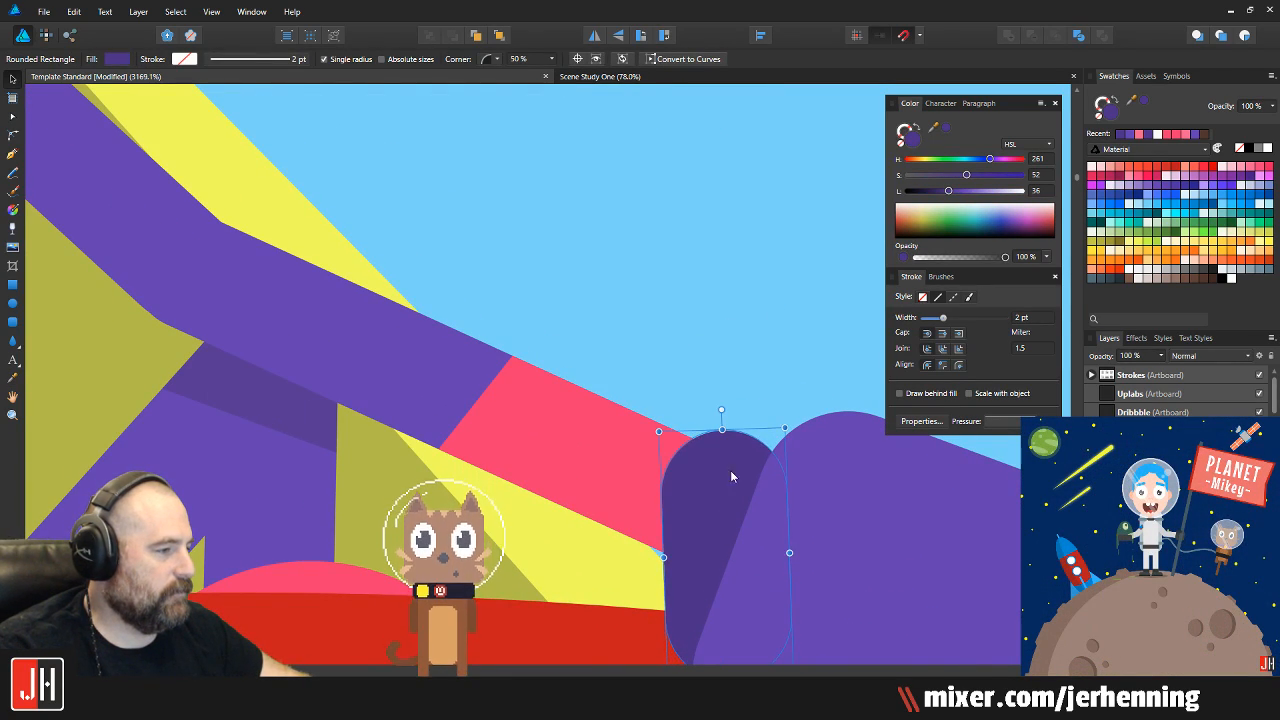
{"action": "key", "text": "ctrl+d"}
{"action": "scroll", "coordinate": [690, 461], "scroll_direction": "down", "scroll_amount": 12}
{"action": "scroll", "coordinate": [659, 474], "scroll_direction": "down", "scroll_amount": 3}
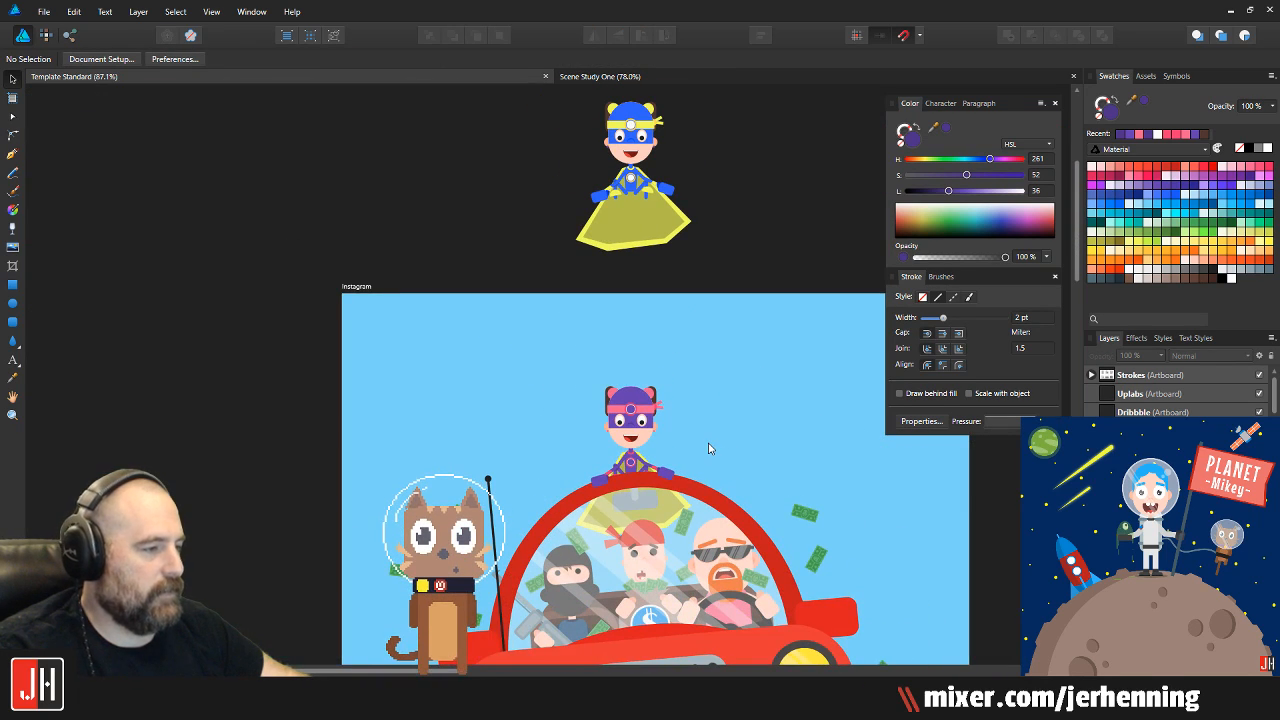
Try recolouring the superhero's yellow cape with the dark purple sampled from the nose
{"action": "scroll", "coordinate": [640, 440], "scroll_direction": "up", "scroll_amount": 5}
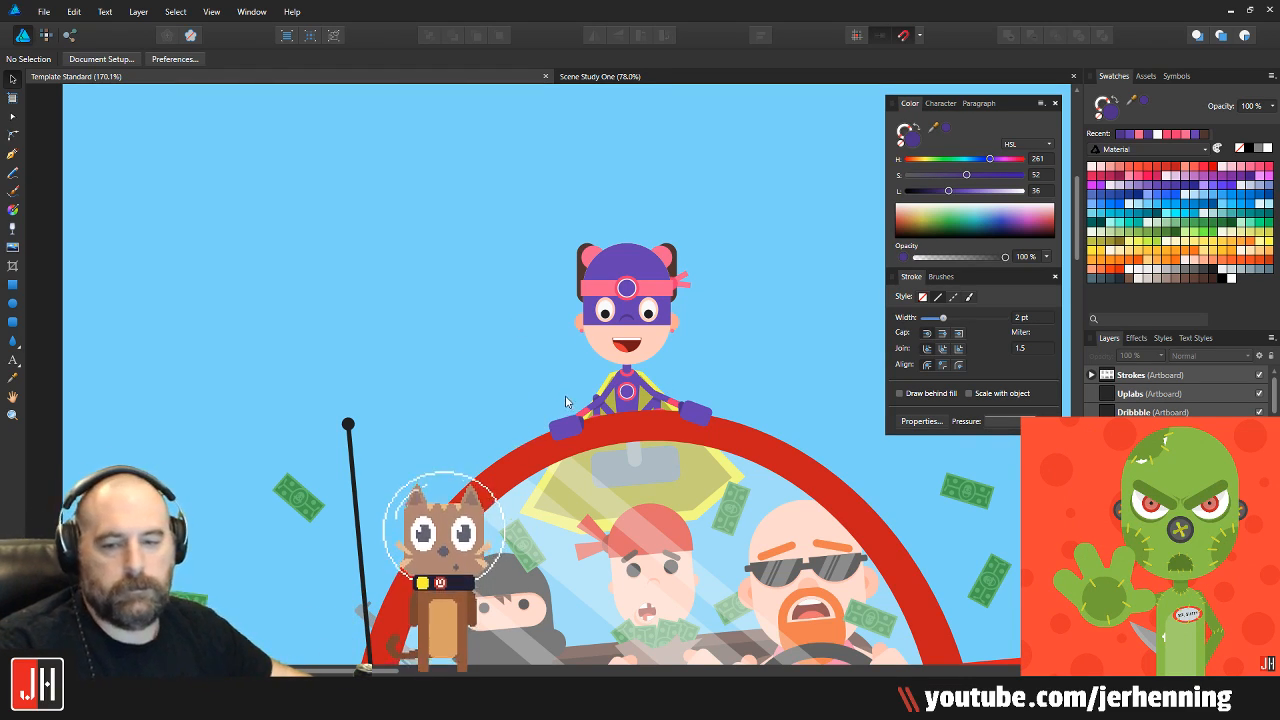
{"action": "scroll", "coordinate": [565, 403], "scroll_direction": "up", "scroll_amount": 6}
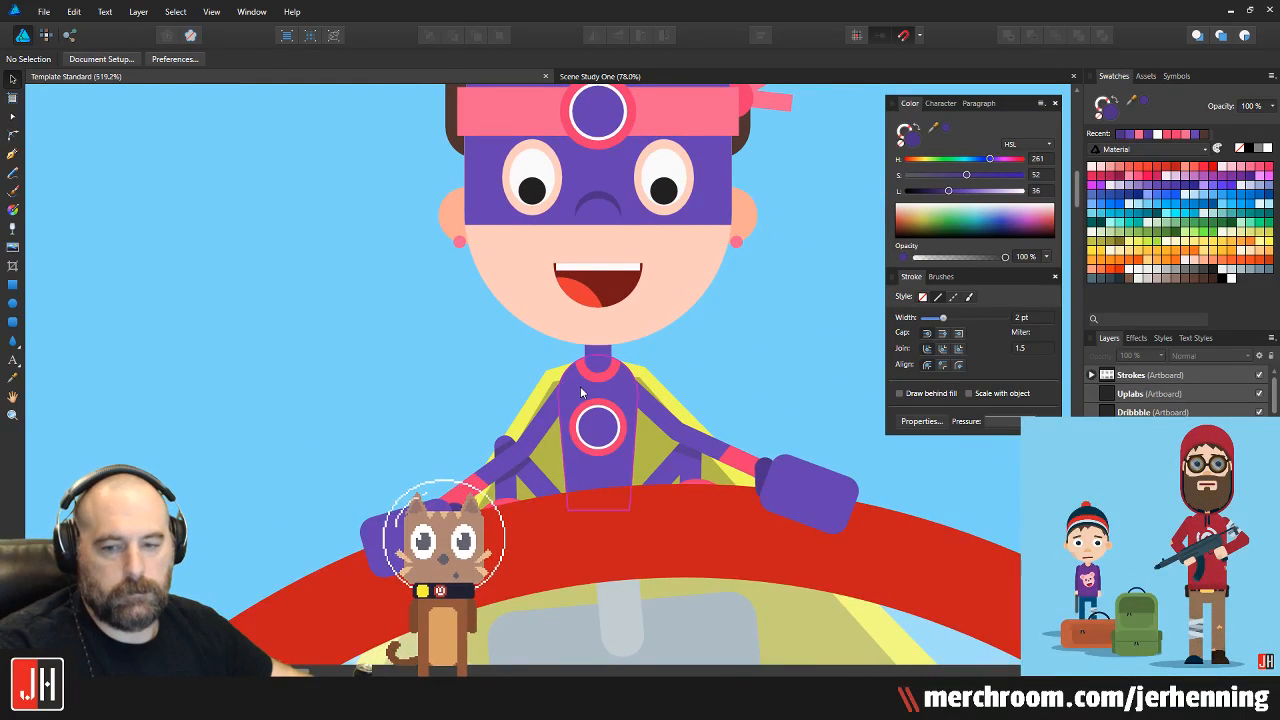
{"action": "scroll", "coordinate": [580, 390], "scroll_direction": "up", "scroll_amount": 3}
{"action": "left_click", "coordinate": [509, 355]}
{"action": "scroll", "coordinate": [517, 371], "scroll_direction": "down", "scroll_amount": 4}
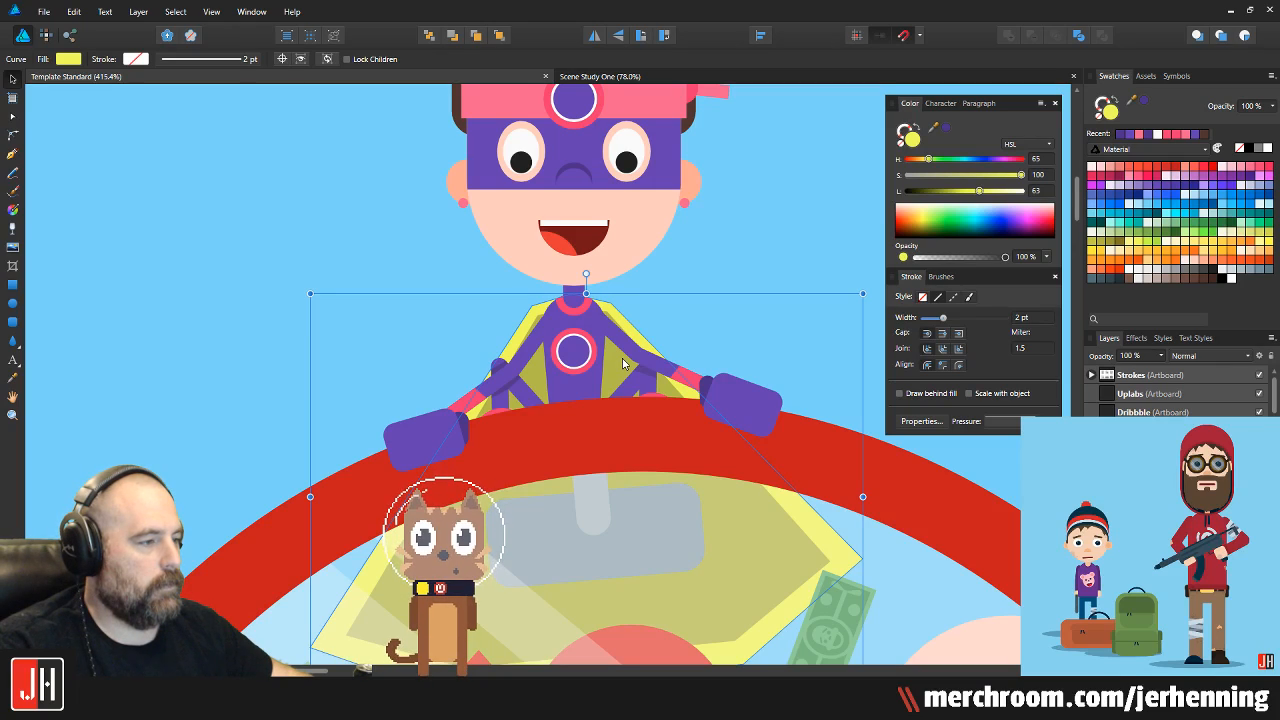
{"action": "scroll", "coordinate": [622, 358], "scroll_direction": "up", "scroll_amount": 2}
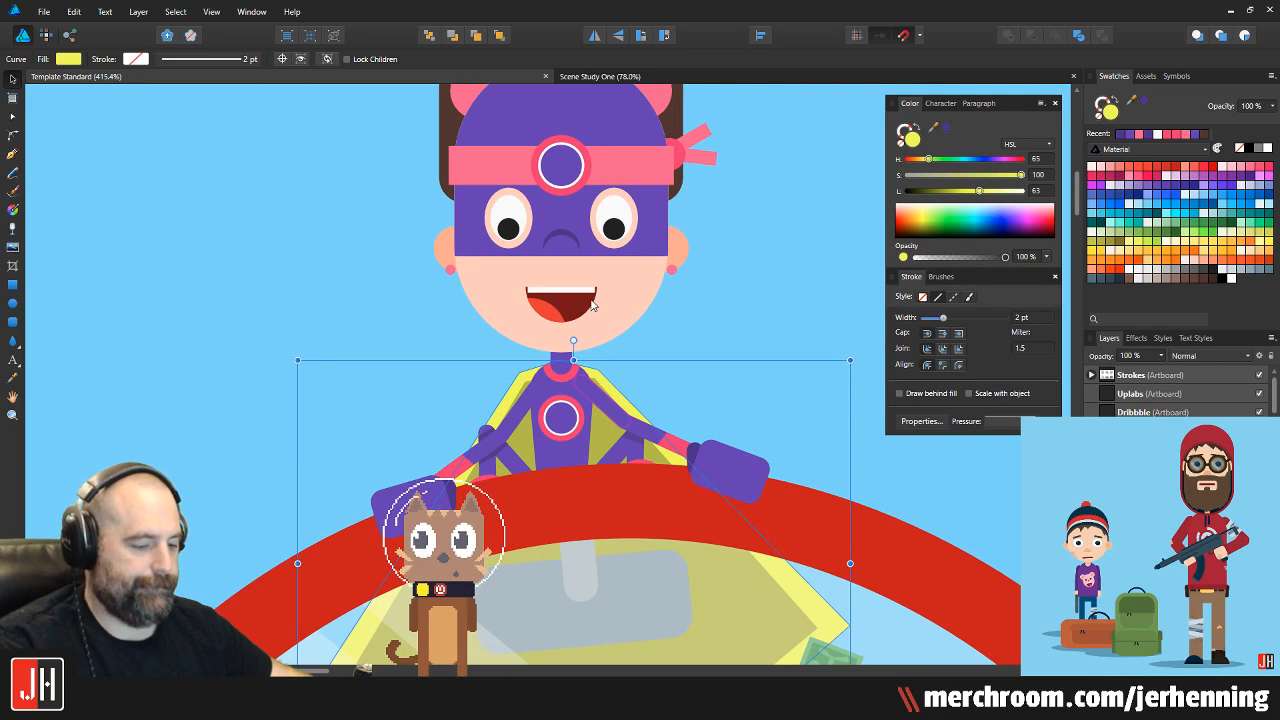
{"action": "key", "text": "i"}
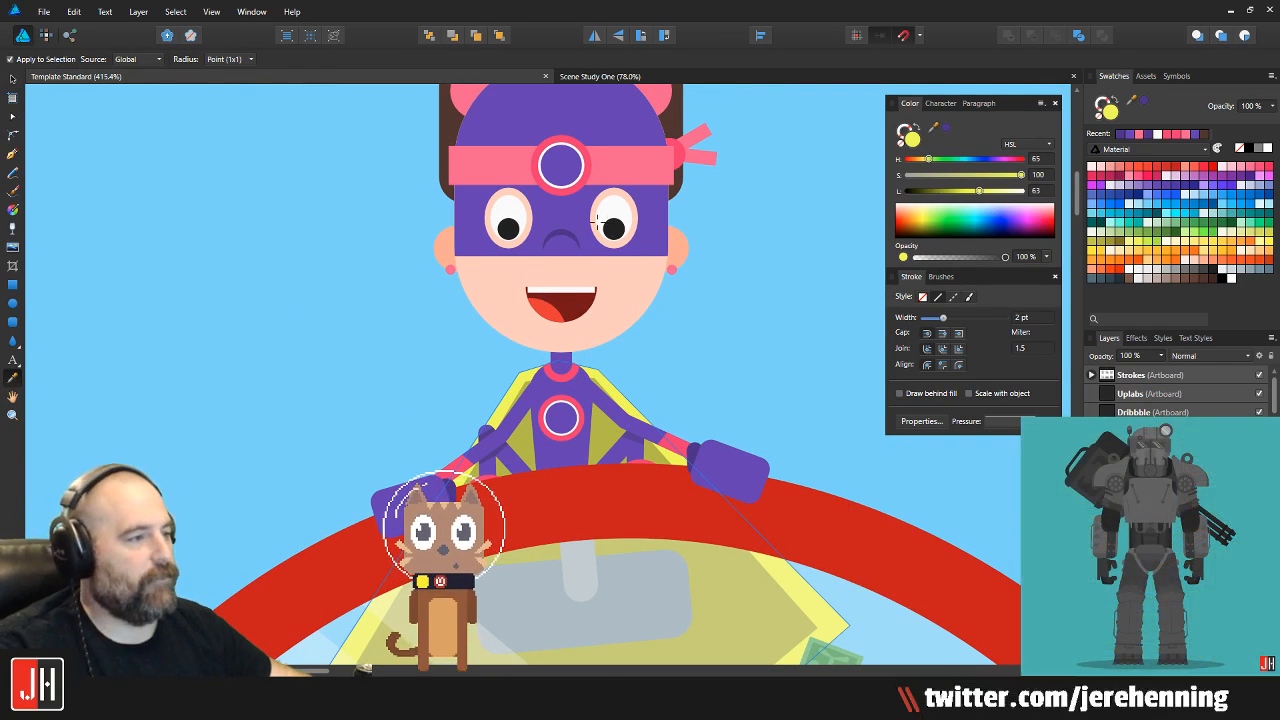
{"action": "left_click", "coordinate": [563, 235]}
{"action": "key", "text": "v"}
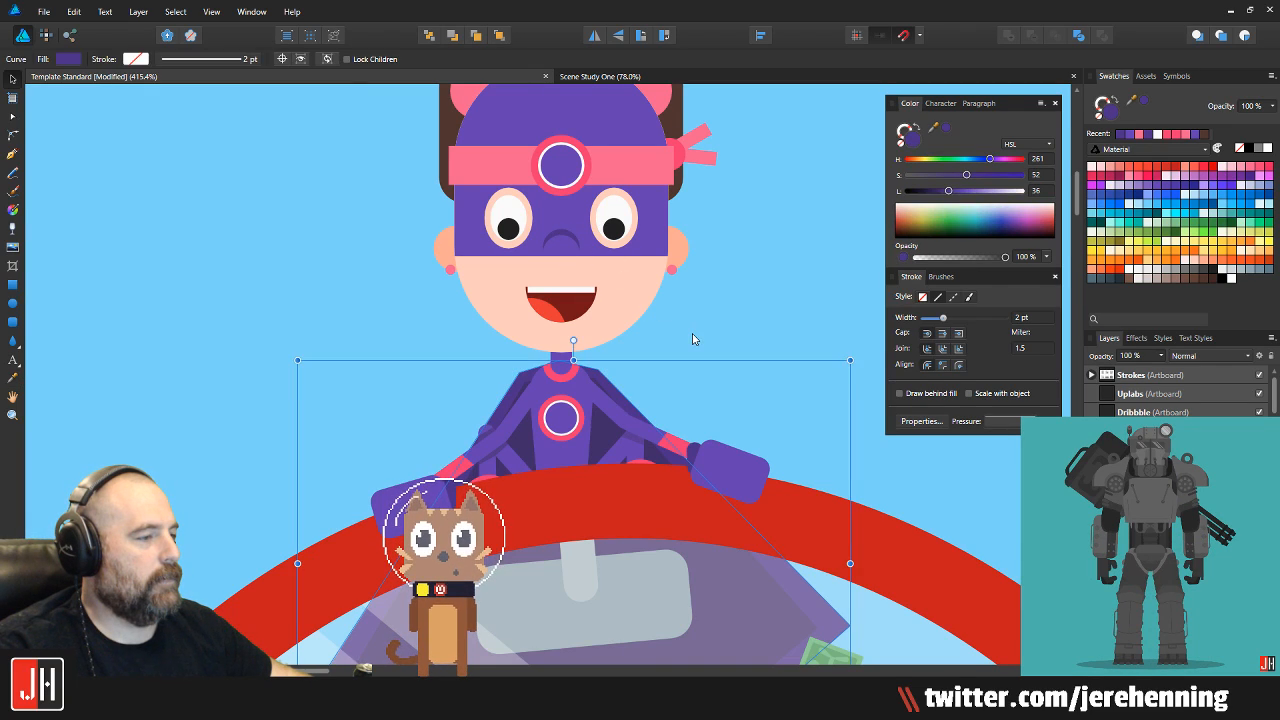
{"action": "left_click", "coordinate": [692, 333]}
{"action": "scroll", "coordinate": [595, 400], "scroll_direction": "down", "scroll_amount": 2}
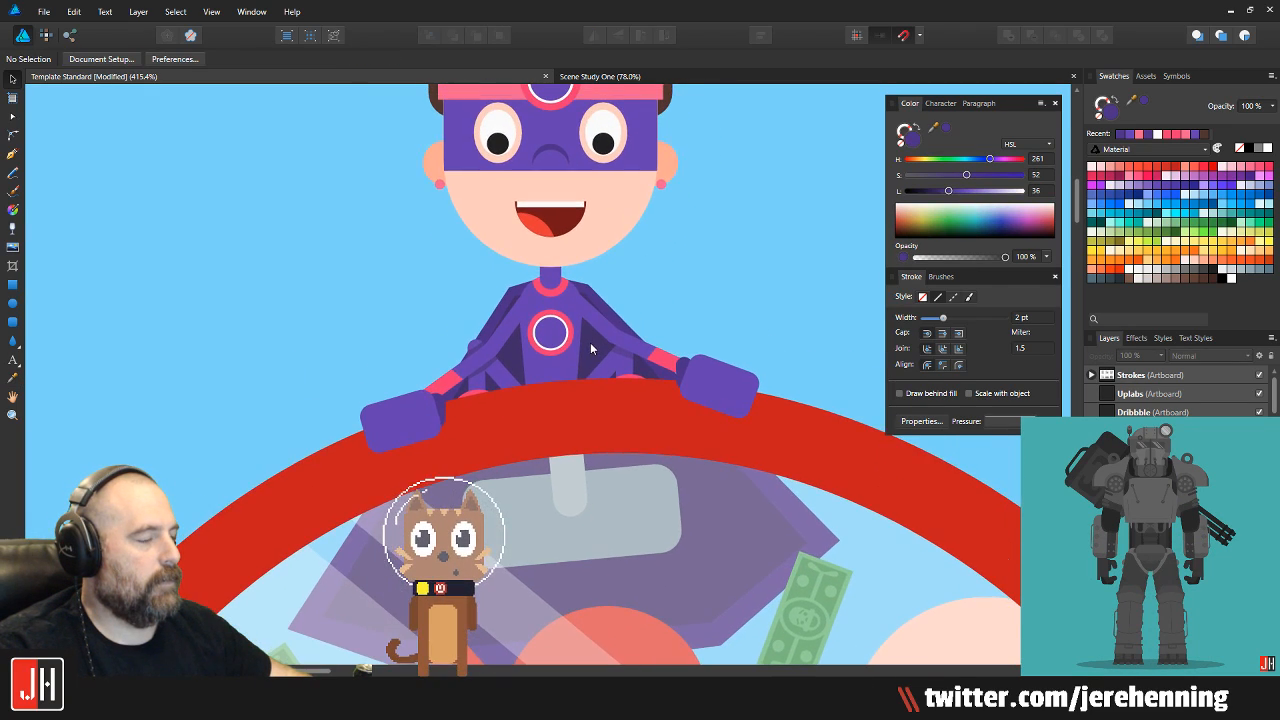
Recolour the superhero's cape with the deeper pink sampled from the headband's knot
{"action": "left_click", "coordinate": [592, 296]}
{"action": "scroll", "coordinate": [592, 296], "scroll_direction": "up", "scroll_amount": 1}
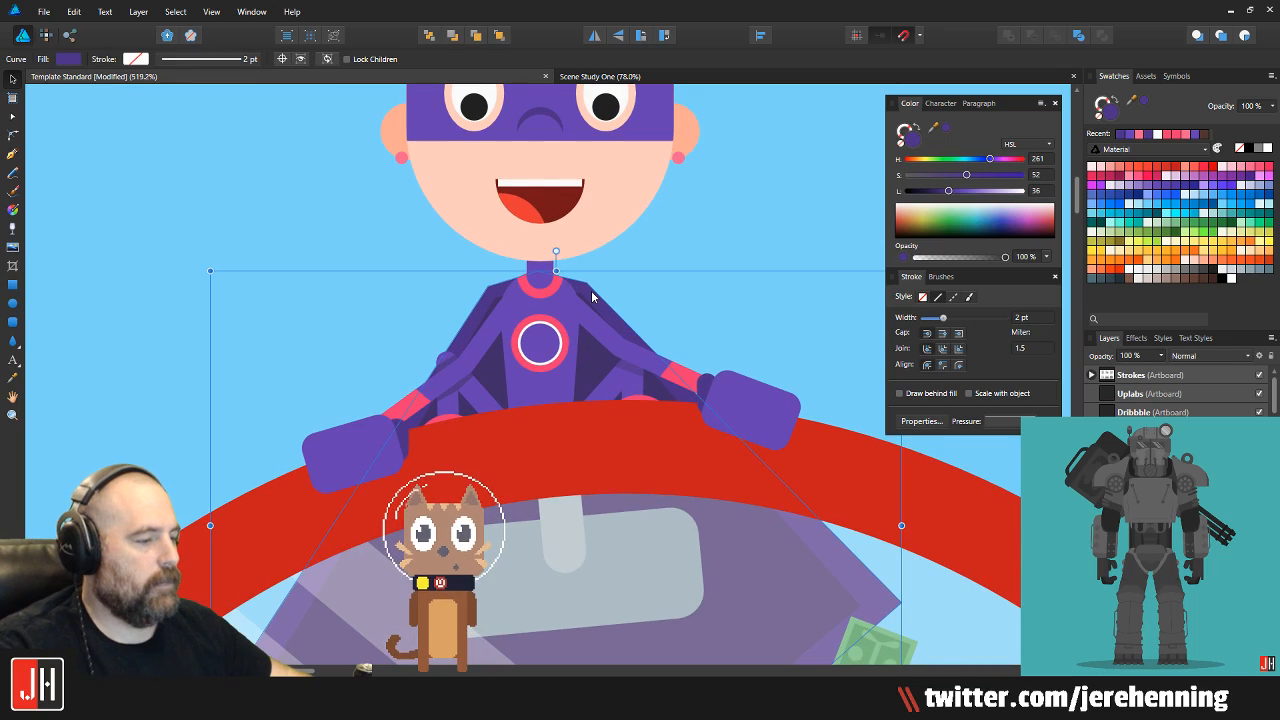
{"action": "key", "text": "i"}
{"action": "scroll", "coordinate": [673, 170], "scroll_direction": "up", "scroll_amount": 2}
{"action": "left_click", "coordinate": [692, 99]}
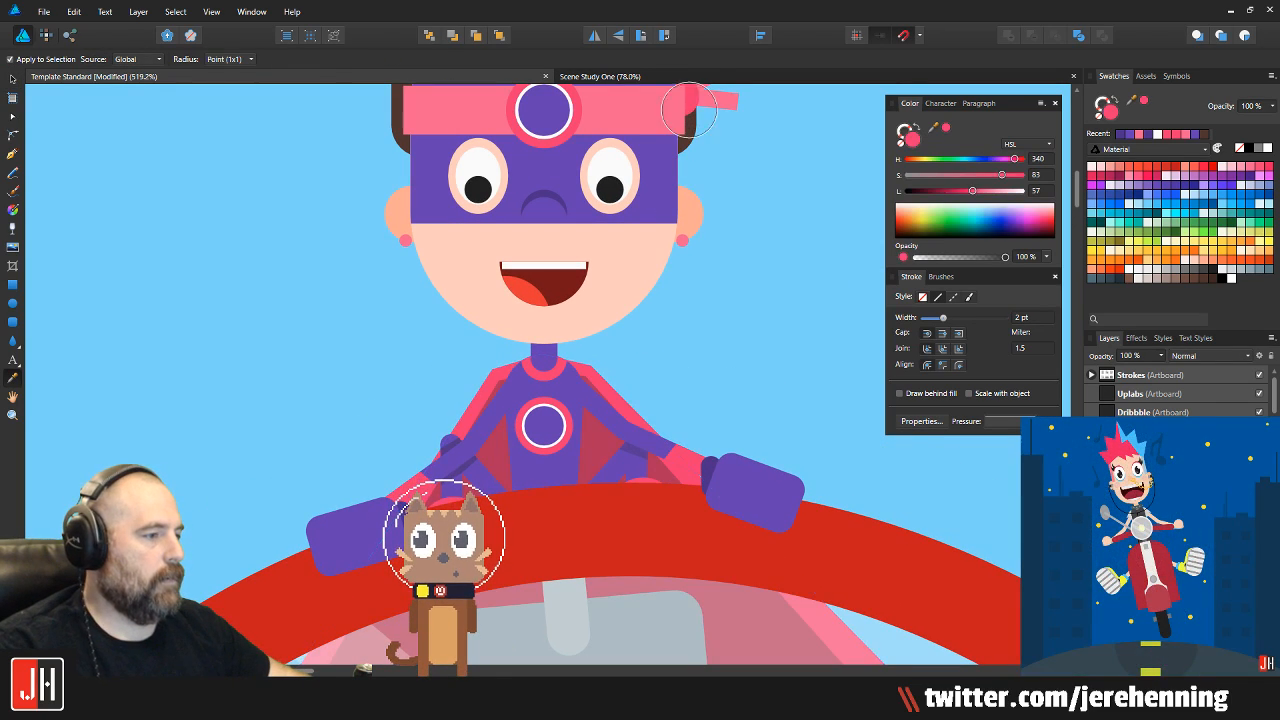
Darken the cape's pink to a lightness of 46 and save the document
{"action": "key", "text": "b"}
{"action": "left_click_drag", "start_coordinate": [663, 323], "coordinate": [650, 238]}
{"action": "key", "text": "v"}
{"action": "left_click", "coordinate": [605, 300]}
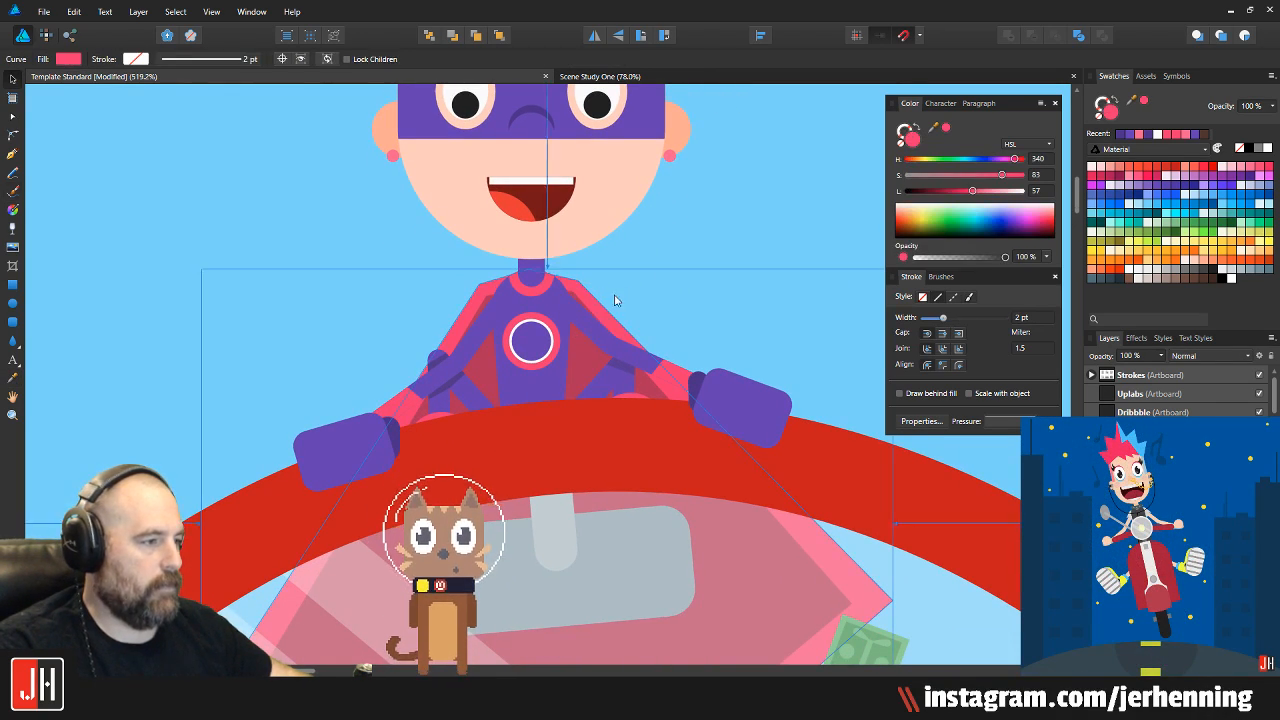
{"action": "scroll", "coordinate": [612, 295], "scroll_direction": "up", "scroll_amount": 2}
{"action": "left_click_drag", "start_coordinate": [971, 192], "coordinate": [969, 194]}
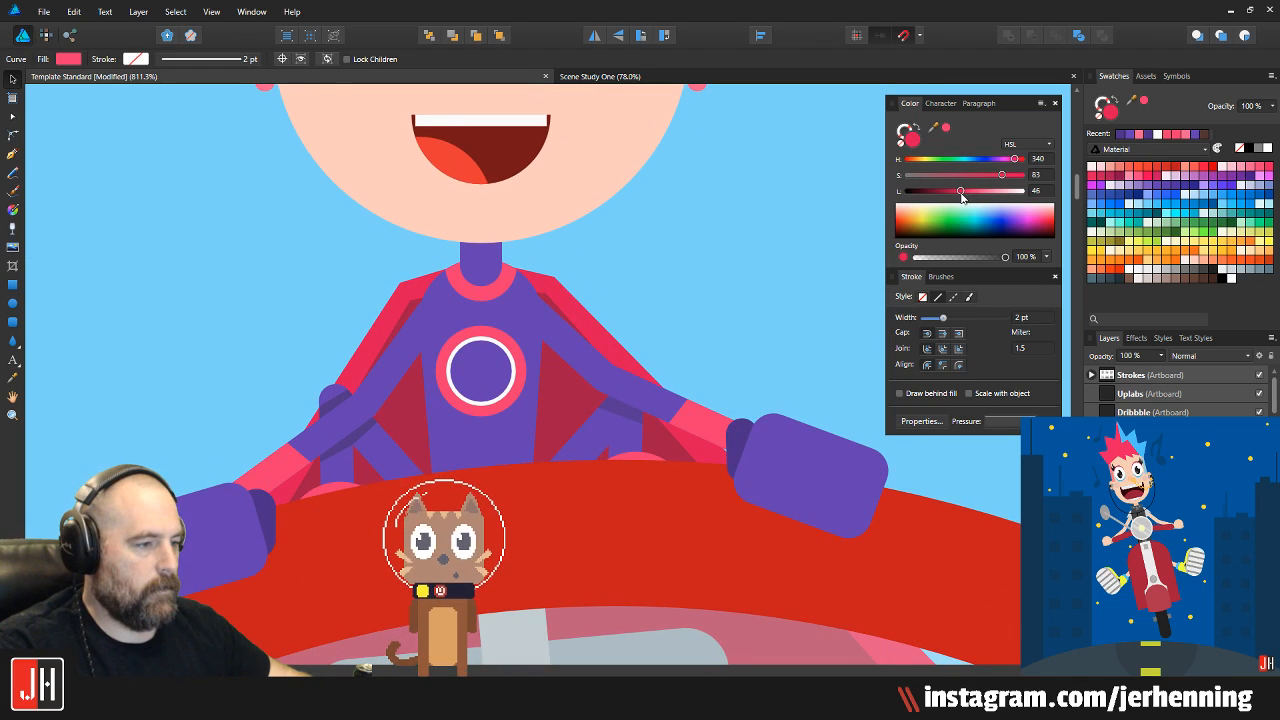
{"action": "key", "text": "ctrl+d"}
{"action": "key", "text": "ctrl+s"}
{"action": "scroll", "coordinate": [757, 277], "scroll_direction": "down", "scroll_amount": 6}
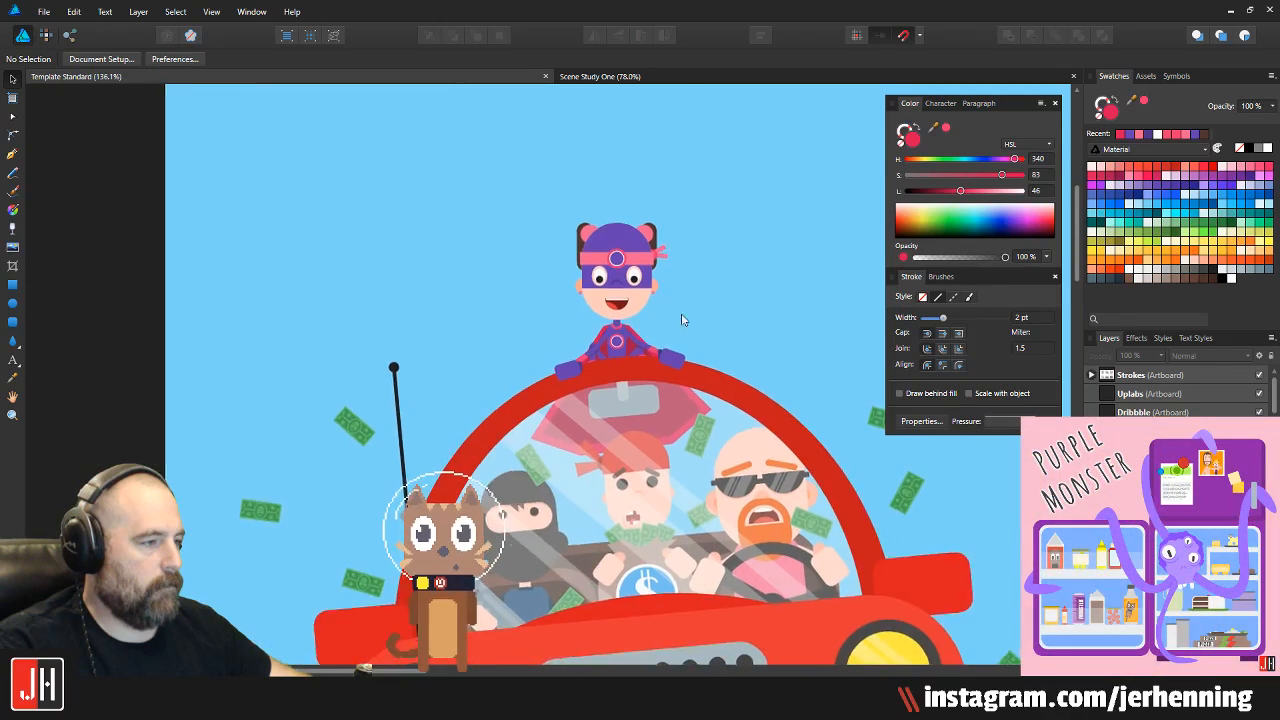
Examine the recoloured superhero up close and against the whole getaway car scene
{"action": "scroll", "coordinate": [695, 306], "scroll_direction": "up", "scroll_amount": 3}
{"action": "scroll", "coordinate": [659, 360], "scroll_direction": "down", "scroll_amount": 4}
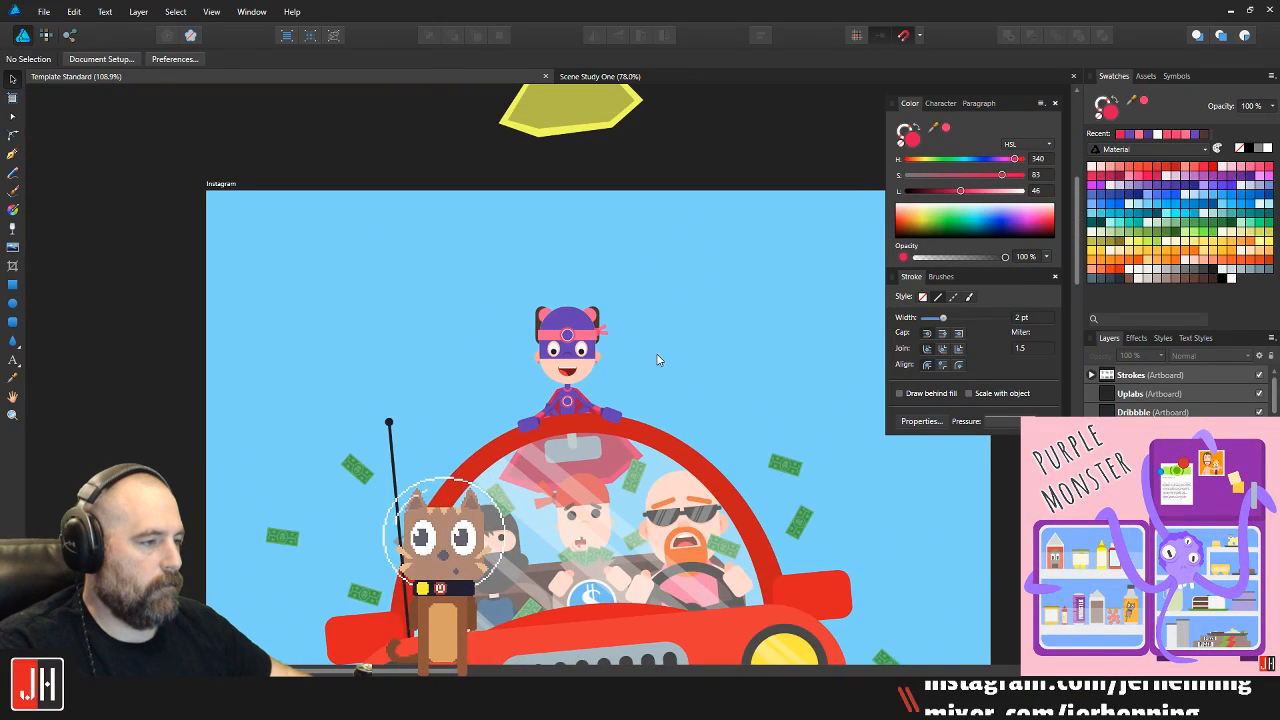
{"action": "scroll", "coordinate": [597, 394], "scroll_direction": "up", "scroll_amount": 3}
{"action": "scroll", "coordinate": [597, 360], "scroll_direction": "down", "scroll_amount": 3}
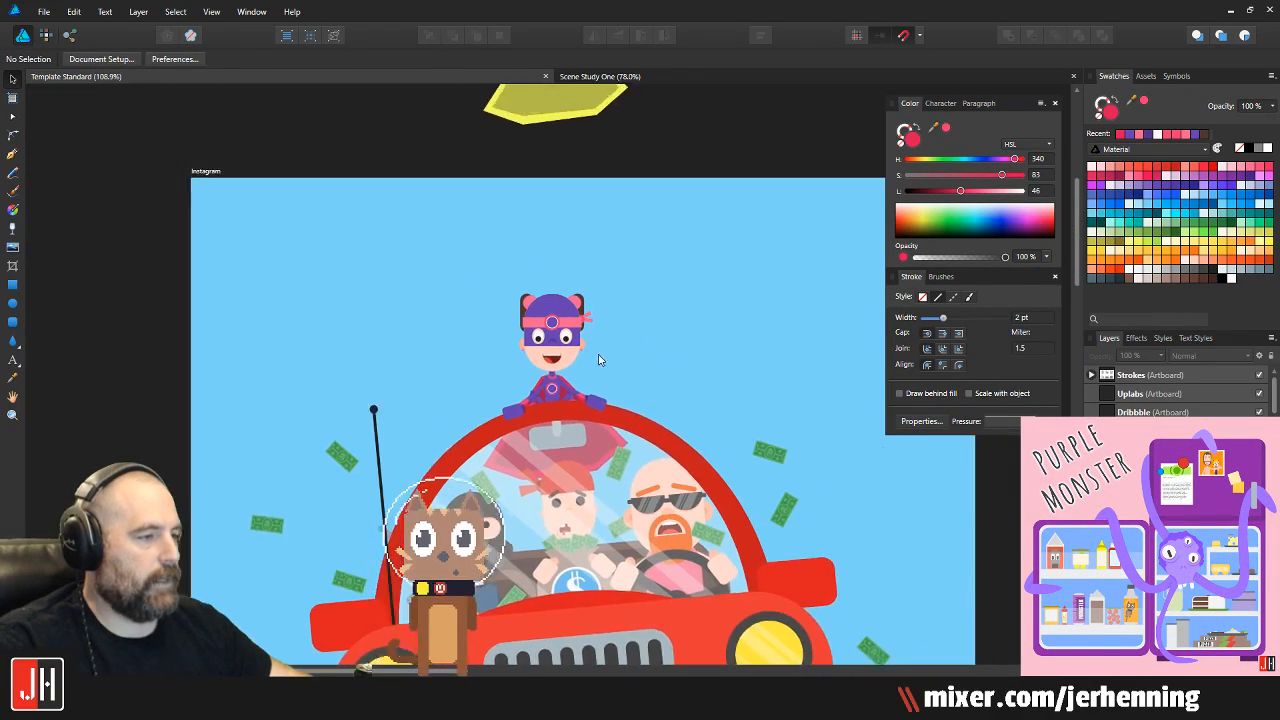
{"action": "scroll", "coordinate": [560, 335], "scroll_direction": "up", "scroll_amount": 6}
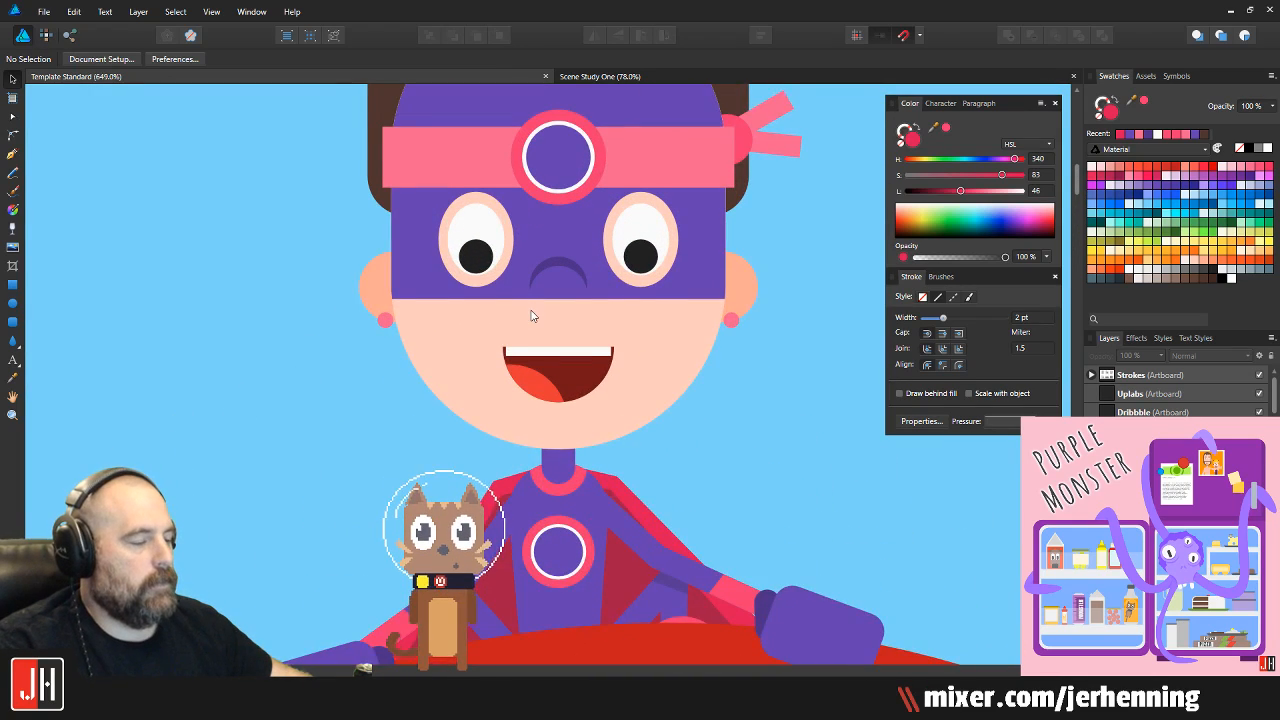
{"action": "scroll", "coordinate": [531, 316], "scroll_direction": "up", "scroll_amount": 3}
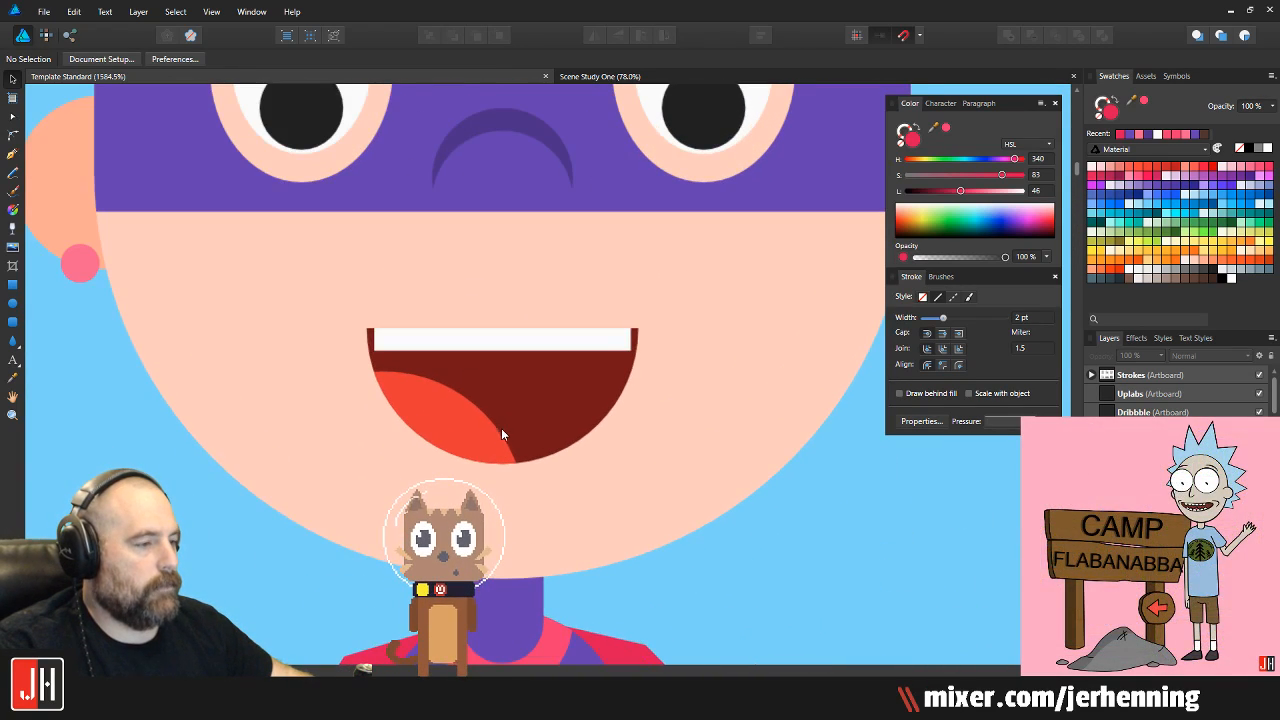
{"action": "scroll", "coordinate": [482, 394], "scroll_direction": "down", "scroll_amount": 2}
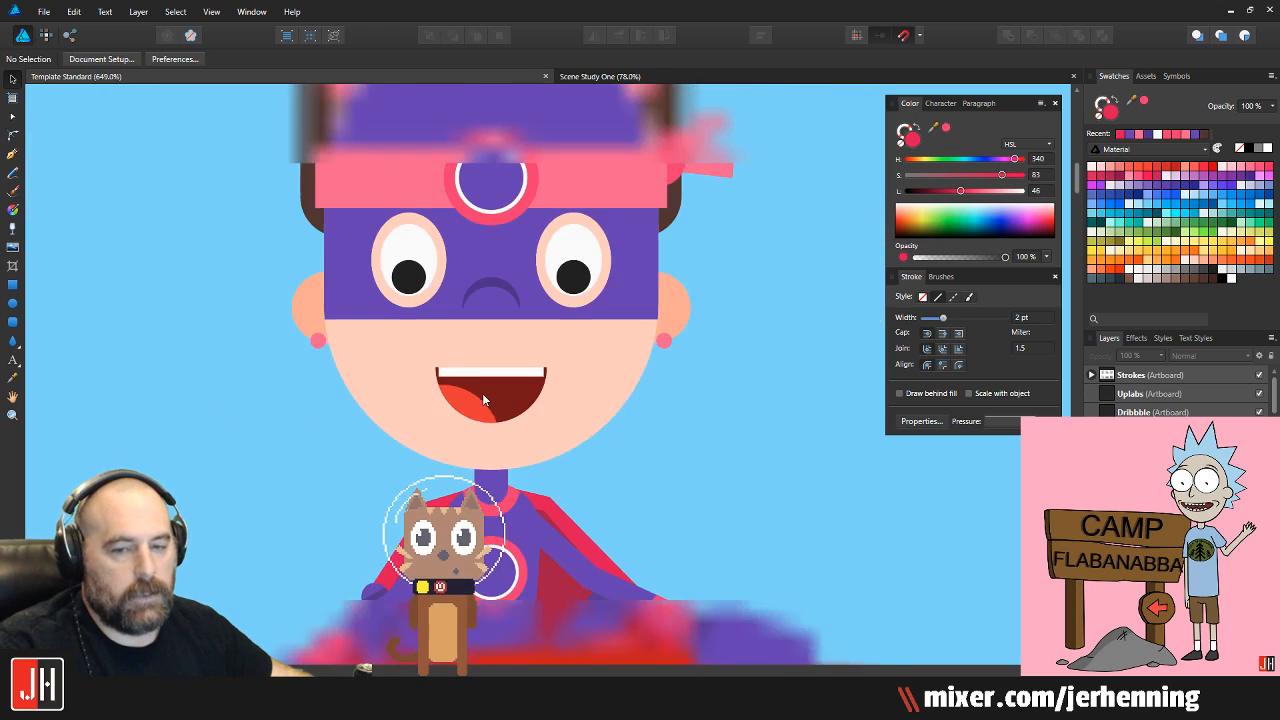
{"action": "scroll", "coordinate": [482, 400], "scroll_direction": "down", "scroll_amount": 5}
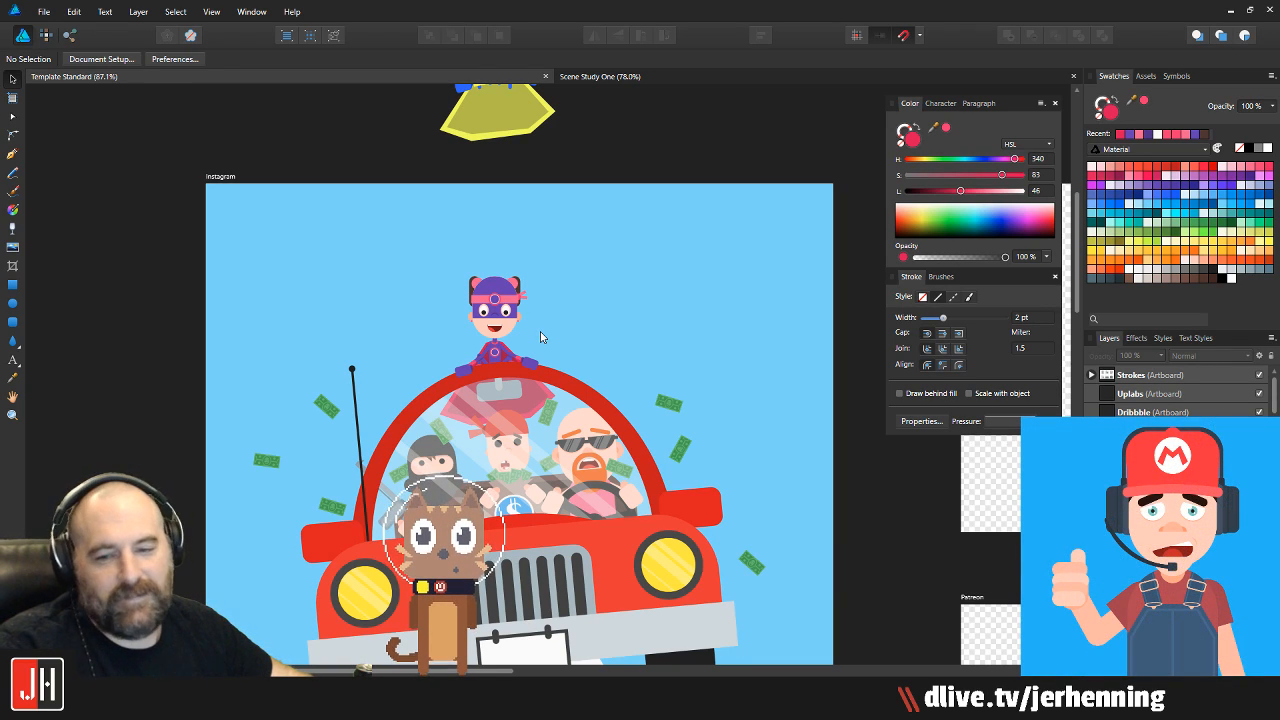
{"action": "scroll", "coordinate": [545, 343], "scroll_direction": "down", "scroll_amount": 1}
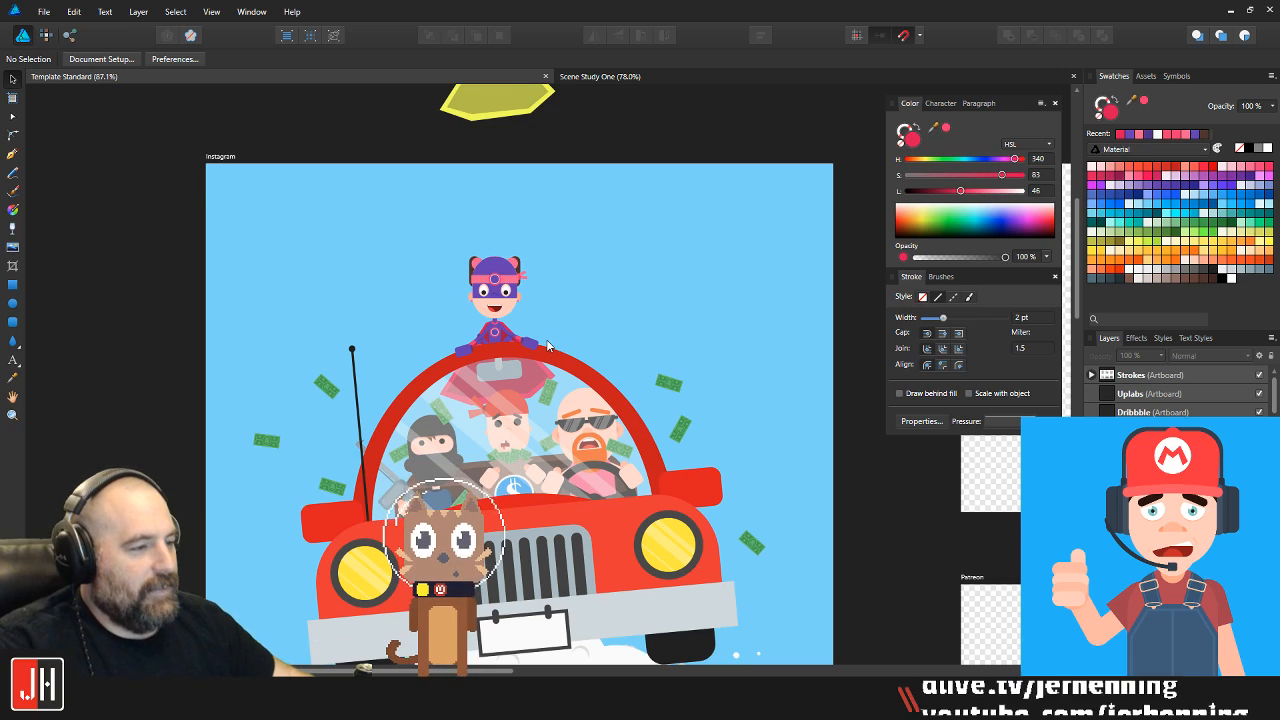
{"action": "scroll", "coordinate": [547, 345], "scroll_direction": "up", "scroll_amount": 3}
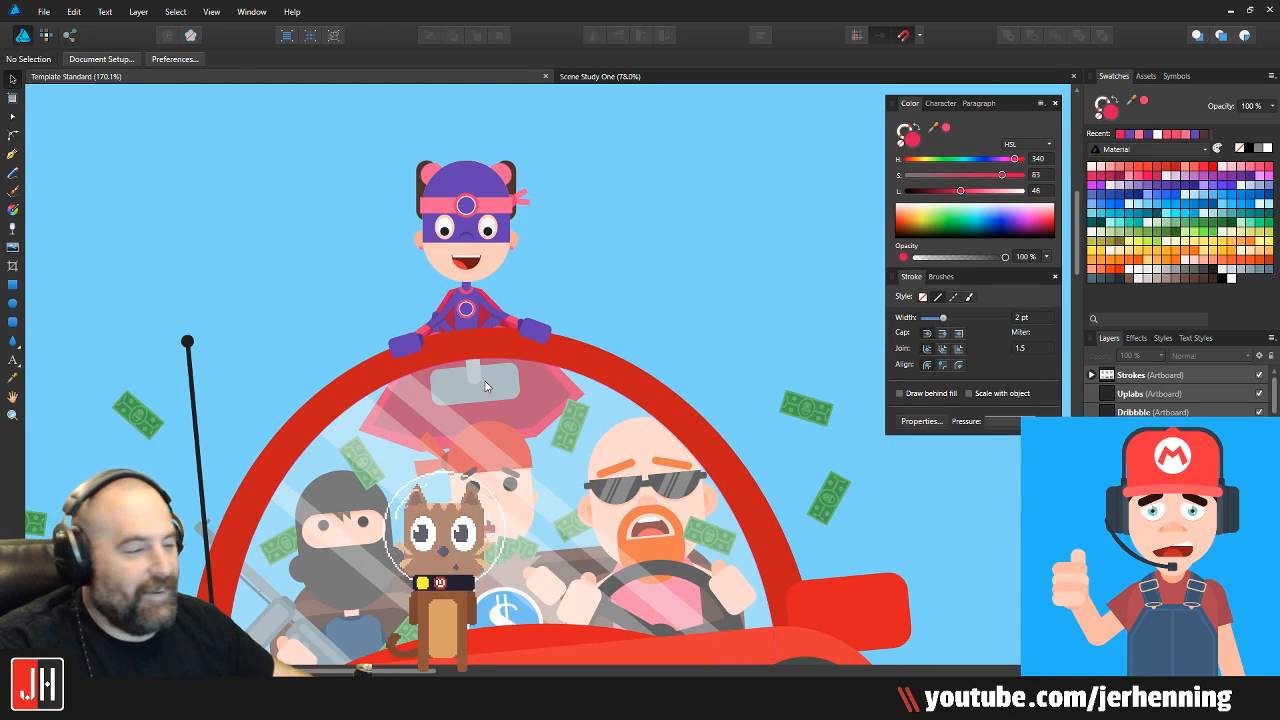
{"action": "scroll", "coordinate": [485, 382], "scroll_direction": "up", "scroll_amount": 2}
{"action": "scroll", "coordinate": [545, 362], "scroll_direction": "up", "scroll_amount": 1}
{"action": "left_click_drag", "start_coordinate": [545, 361], "coordinate": [562, 360]}
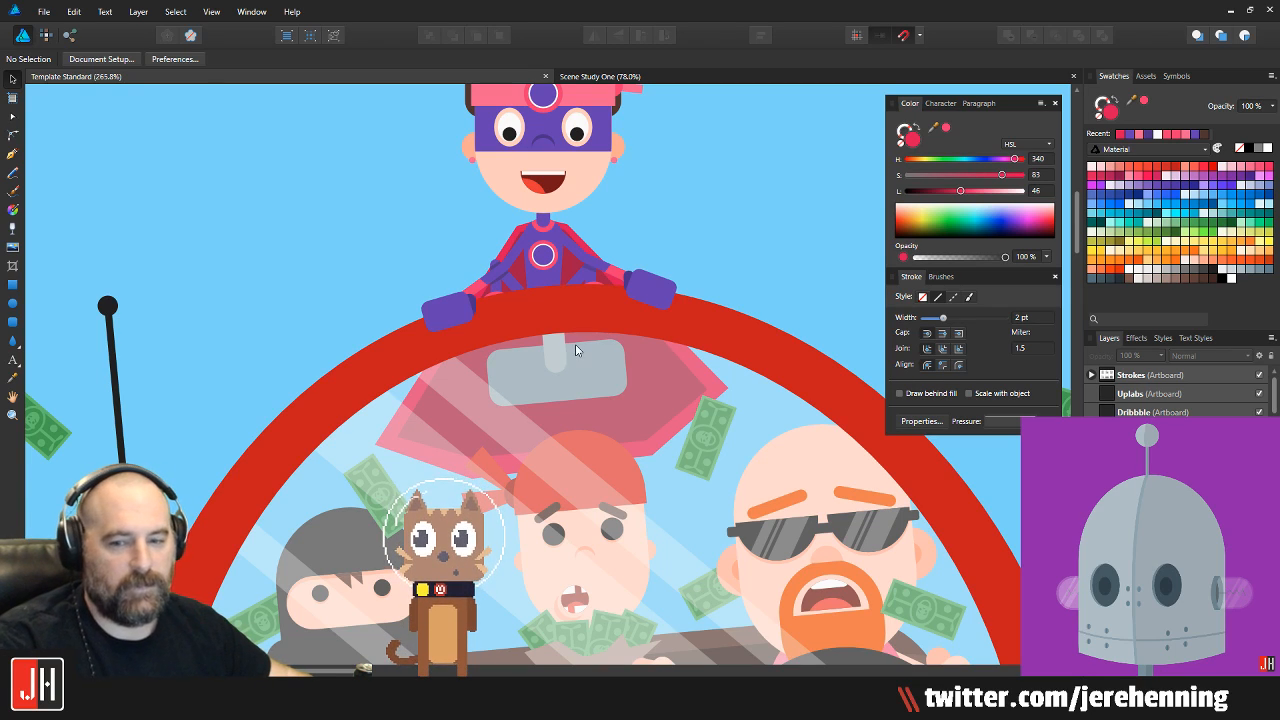
{"action": "scroll", "coordinate": [575, 349], "scroll_direction": "down", "scroll_amount": 3}
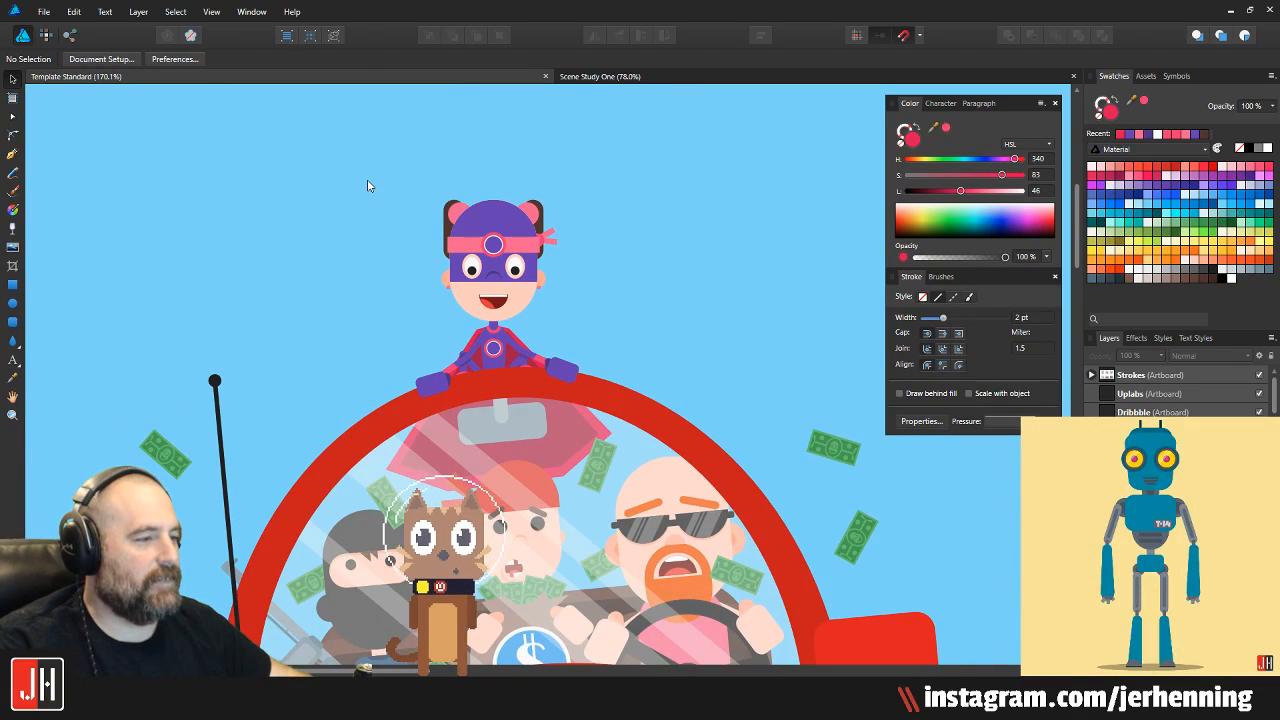
Delete the spare blue and yellow superhero copy above the Instagram artboard
{"action": "left_click_drag", "start_coordinate": [367, 201], "coordinate": [657, 406]}
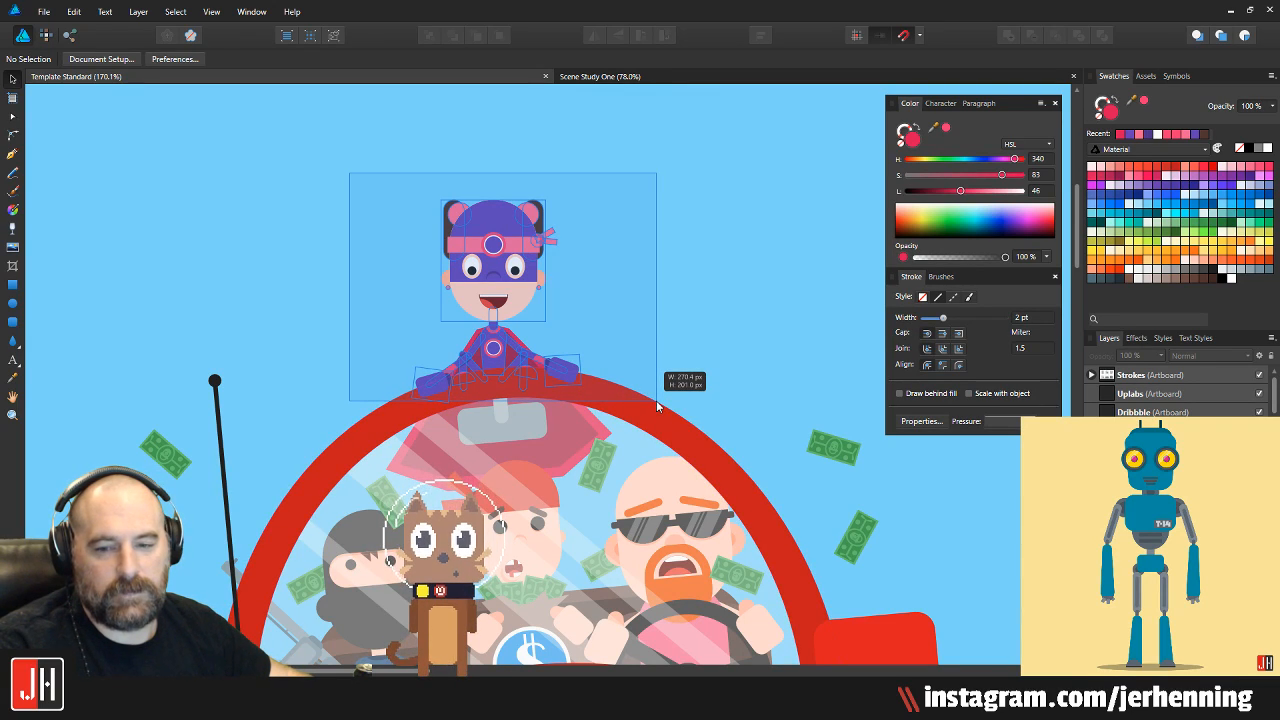
{"action": "left_click", "coordinate": [670, 278]}
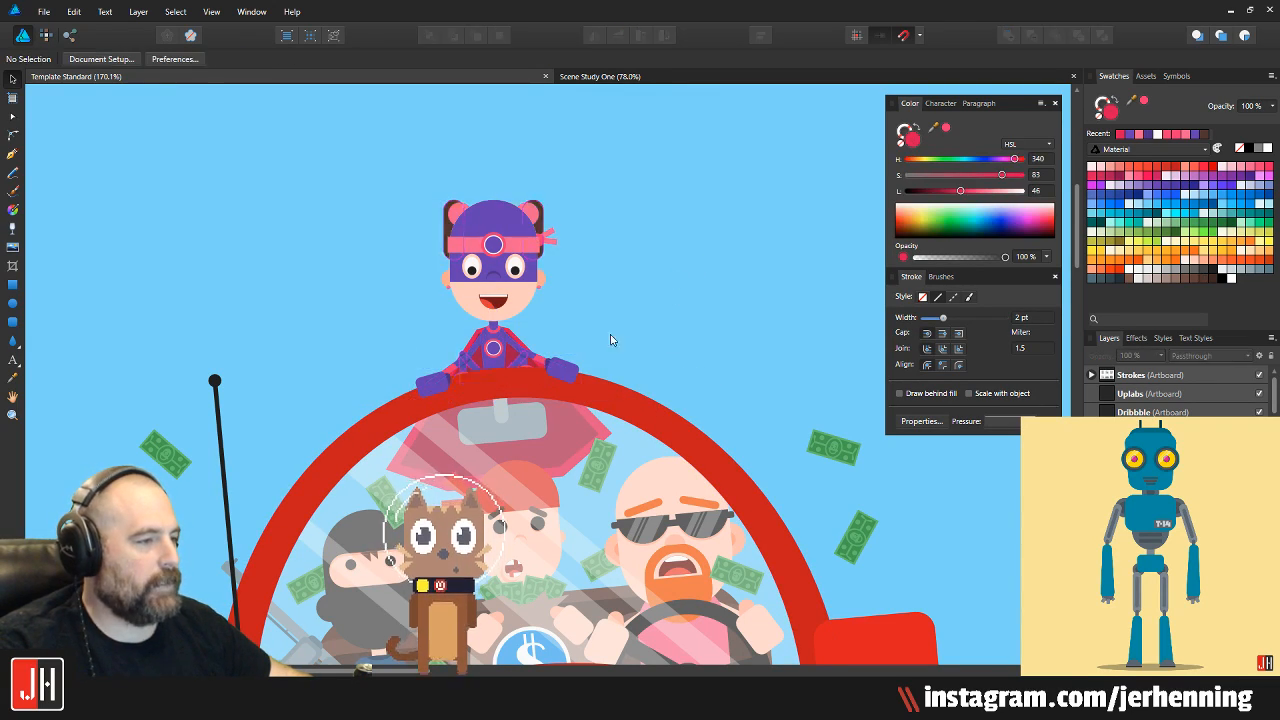
{"action": "scroll", "coordinate": [482, 483], "scroll_direction": "down", "scroll_amount": 5}
{"action": "left_click_drag", "start_coordinate": [349, 172], "coordinate": [670, 378]}
{"action": "key", "text": "Delete"}
{"action": "scroll", "coordinate": [666, 376], "scroll_direction": "up", "scroll_amount": 6}
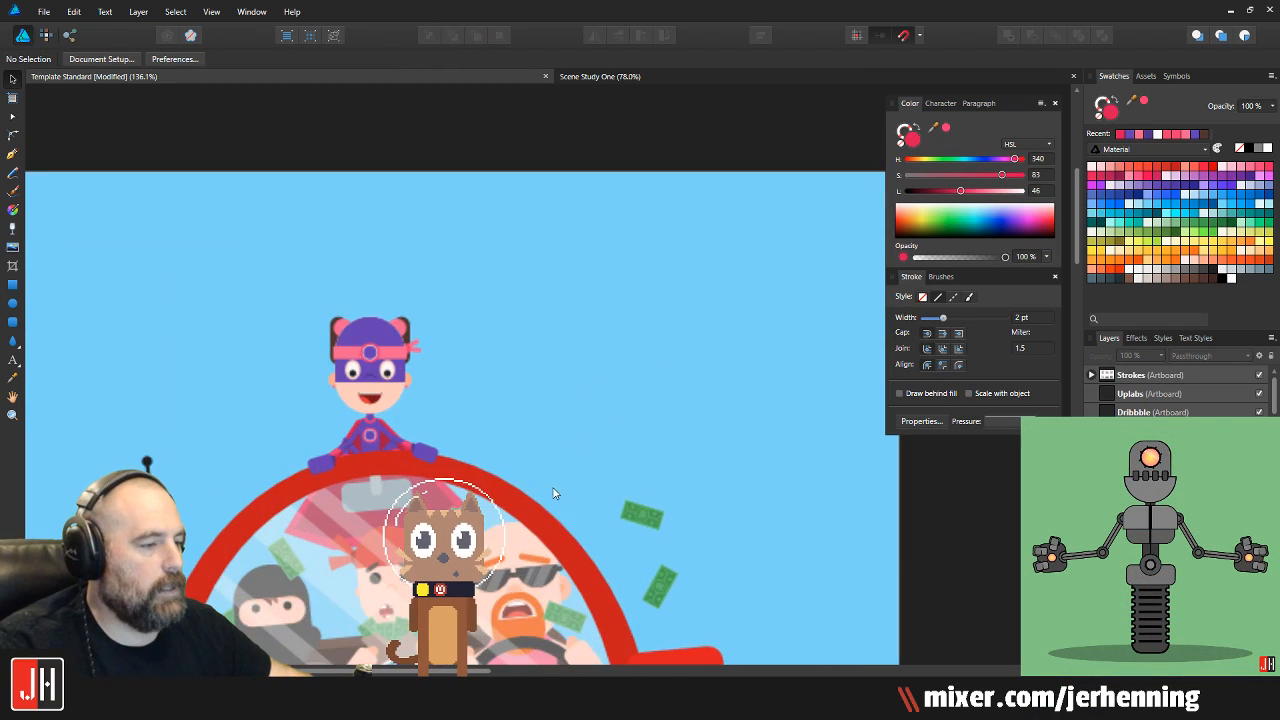
Select all the superhero's pieces on the car roof, then clear the selection and save the document
{"action": "scroll", "coordinate": [621, 211], "scroll_direction": "down", "scroll_amount": 5}
{"action": "scroll", "coordinate": [524, 215], "scroll_direction": "up", "scroll_amount": 5}
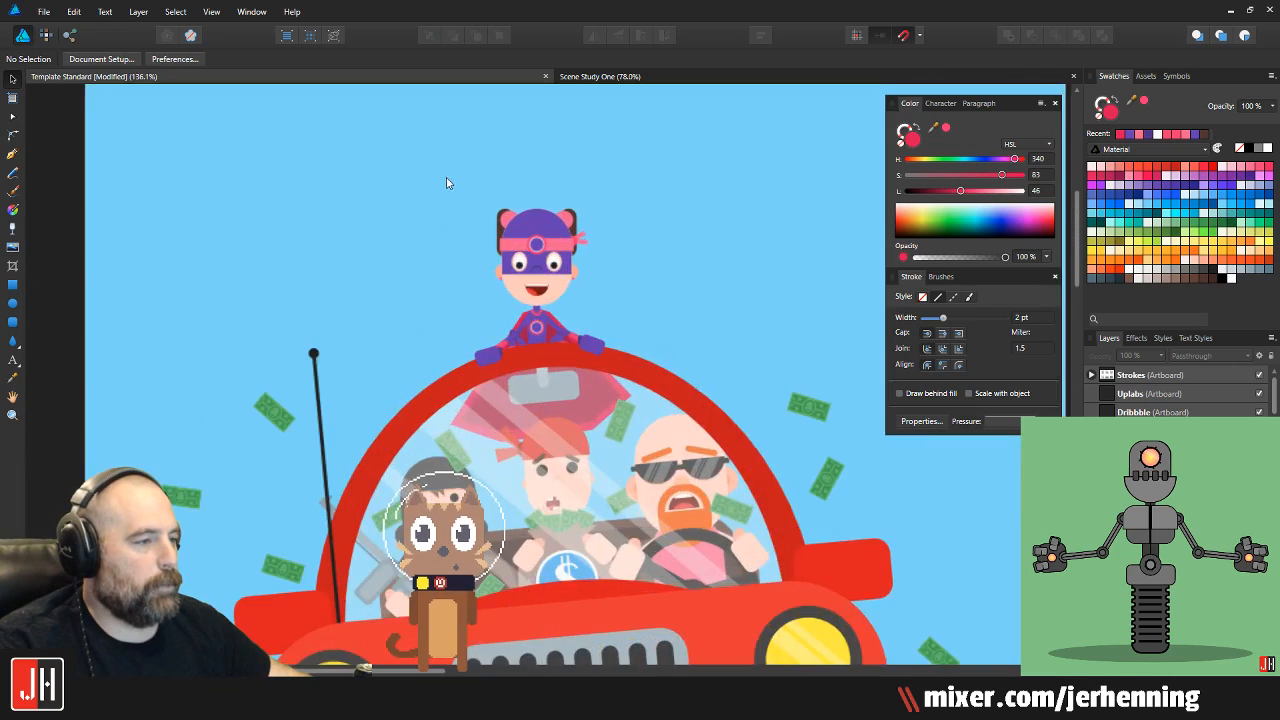
{"action": "left_click_drag", "start_coordinate": [122, 196], "coordinate": [634, 506]}
{"action": "scroll", "coordinate": [476, 446], "scroll_direction": "up", "scroll_amount": 2}
{"action": "left_click", "coordinate": [376, 410], "text": "shift"}
{"action": "left_click_drag", "start_coordinate": [571, 149], "coordinate": [602, 109]}
{"action": "left_click_drag", "start_coordinate": [401, 425], "coordinate": [653, 268]}
{"action": "scroll", "coordinate": [606, 307], "scroll_direction": "up", "scroll_amount": 2}
{"action": "scroll", "coordinate": [606, 305], "scroll_direction": "down", "scroll_amount": 1}
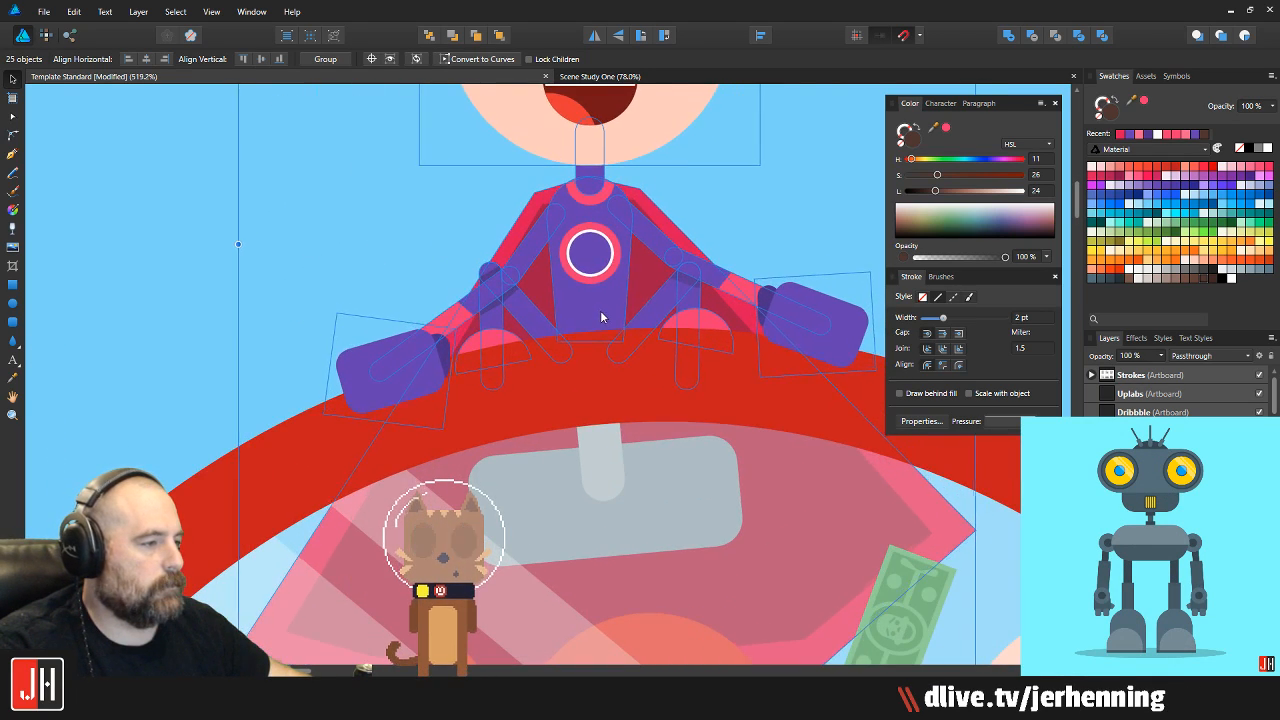
{"action": "scroll", "coordinate": [606, 309], "scroll_direction": "down", "scroll_amount": 1}
{"action": "scroll", "coordinate": [606, 316], "scroll_direction": "down", "scroll_amount": 2}
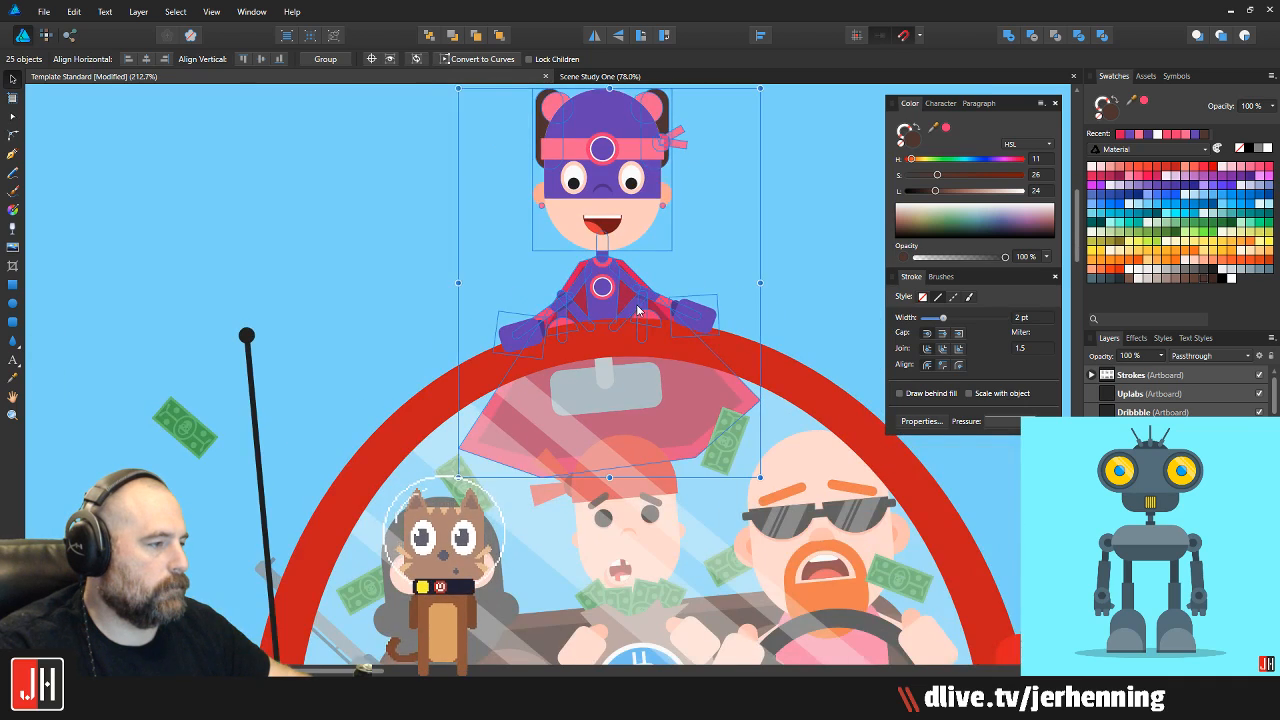
{"action": "scroll", "coordinate": [590, 317], "scroll_direction": "up", "scroll_amount": 3}
{"action": "left_click_drag", "start_coordinate": [578, 317], "coordinate": [577, 315]}
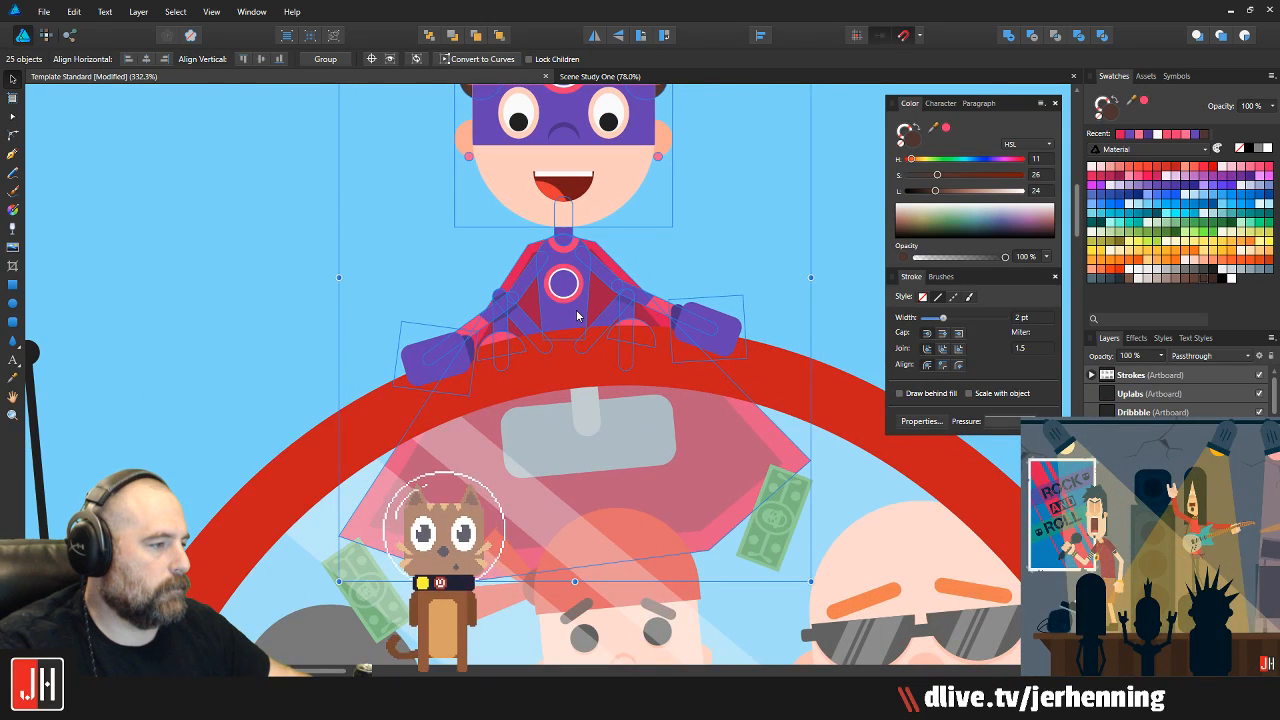
{"action": "scroll", "coordinate": [577, 315], "scroll_direction": "down", "scroll_amount": 6}
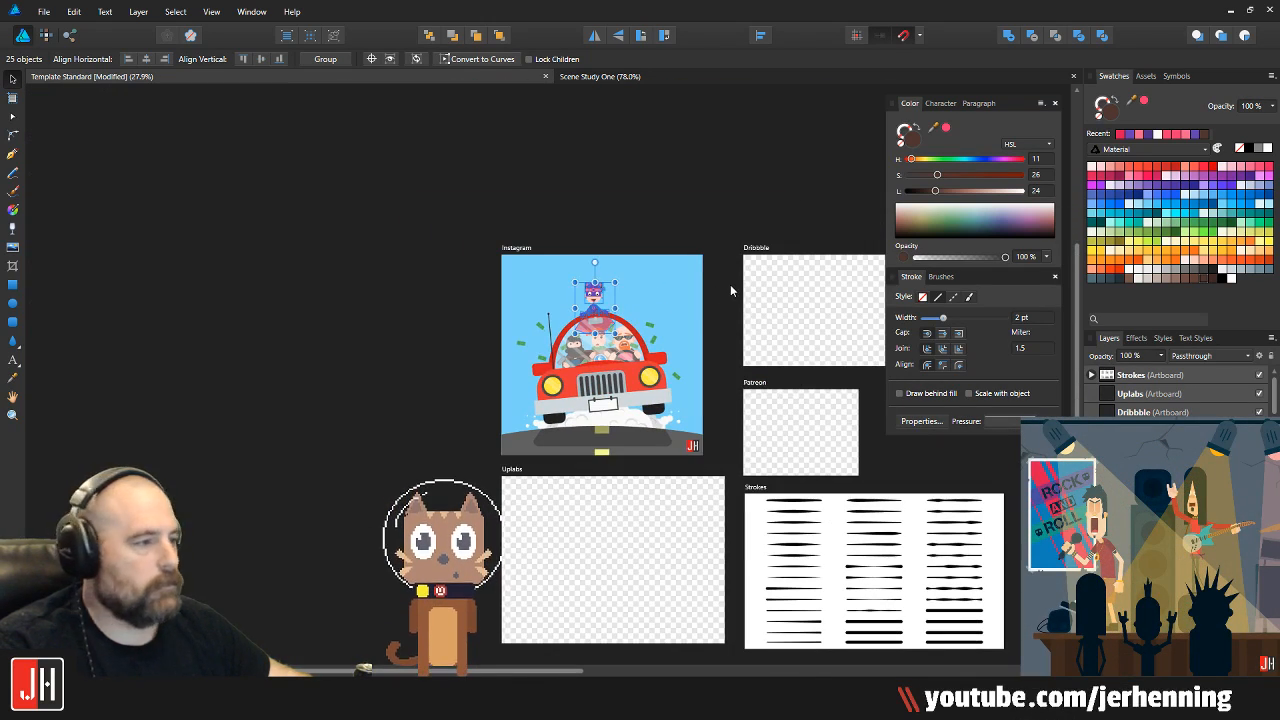
{"action": "key", "text": "ctrl+d"}
Examine the recoloured superhero within the whole getaway car scene, both up close and from a distance
{"action": "scroll", "coordinate": [605, 300], "scroll_direction": "up", "scroll_amount": 3}
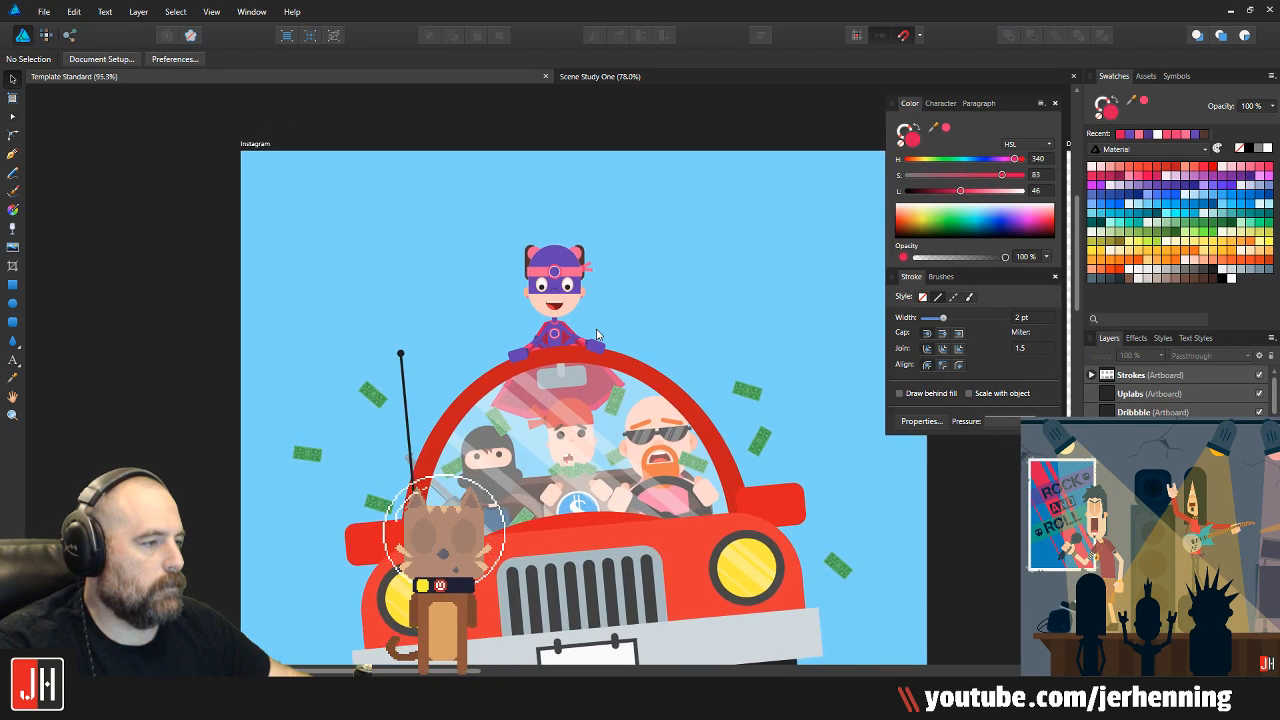
{"action": "scroll", "coordinate": [594, 340], "scroll_direction": "down", "scroll_amount": 1}
{"action": "scroll", "coordinate": [562, 366], "scroll_direction": "down", "scroll_amount": 1}
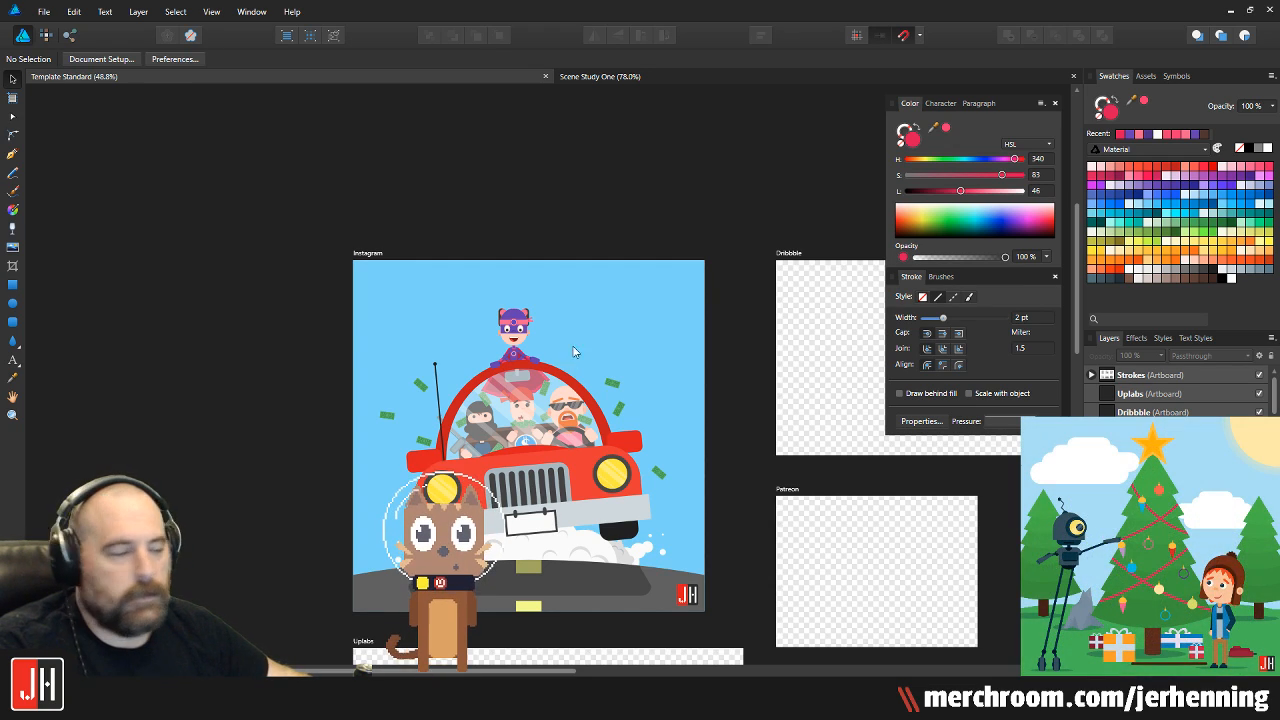
{"action": "scroll", "coordinate": [572, 355], "scroll_direction": "up", "scroll_amount": 5}
{"action": "scroll", "coordinate": [552, 362], "scroll_direction": "down", "scroll_amount": 5}
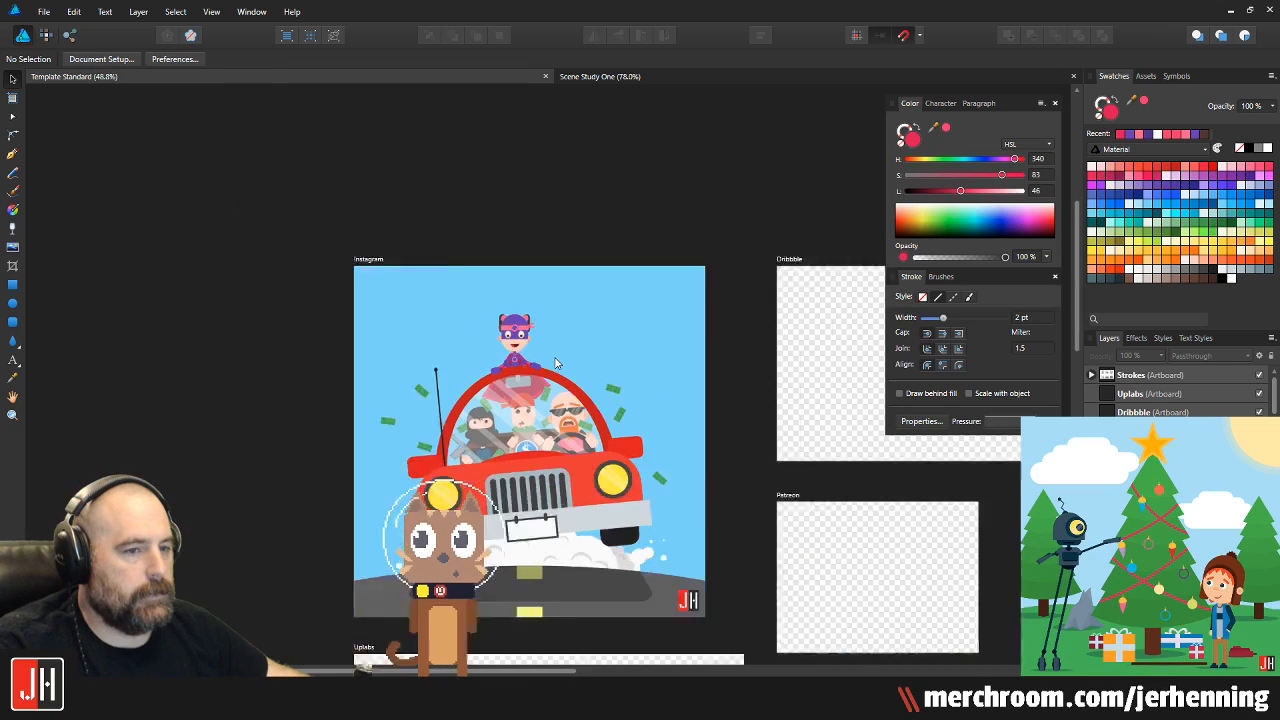
{"action": "scroll", "coordinate": [487, 332], "scroll_direction": "up", "scroll_amount": 4}
{"action": "left_click_drag", "start_coordinate": [487, 332], "coordinate": [558, 288]}
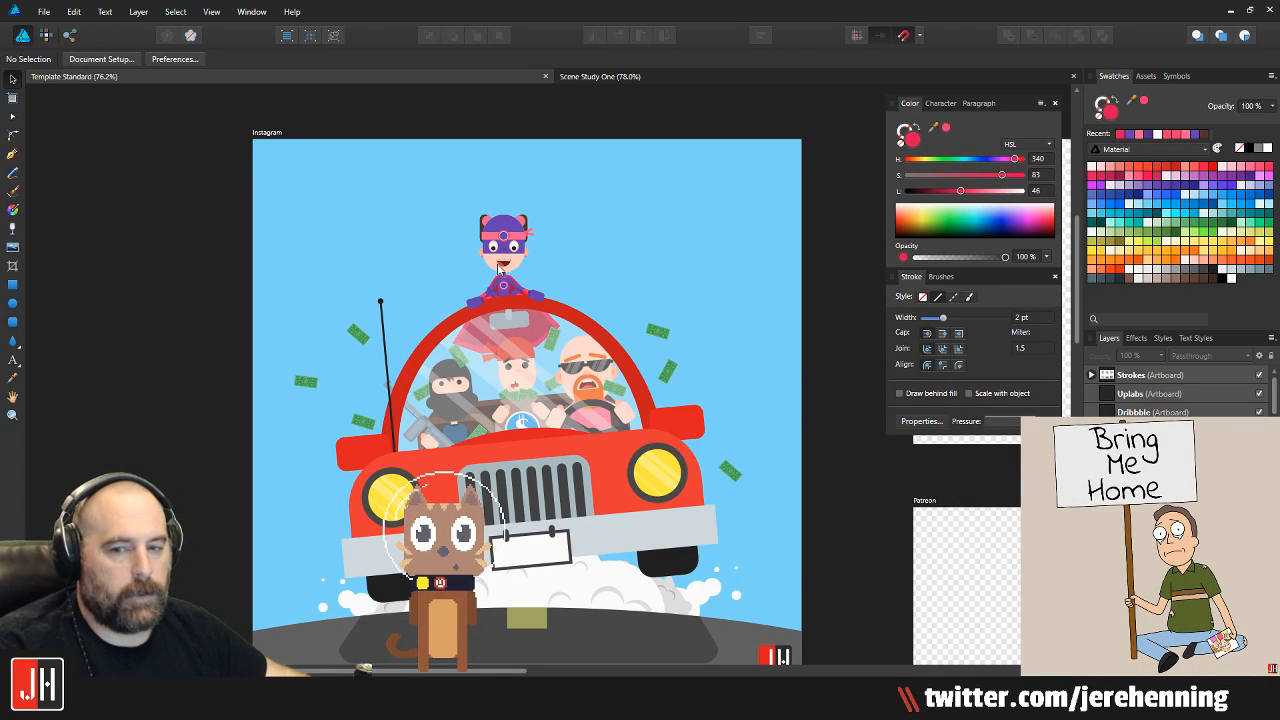
{"action": "scroll", "coordinate": [518, 308], "scroll_direction": "up", "scroll_amount": 3}
{"action": "scroll", "coordinate": [517, 311], "scroll_direction": "down", "scroll_amount": 4}
{"action": "left_click_drag", "start_coordinate": [512, 311], "coordinate": [449, 322]}
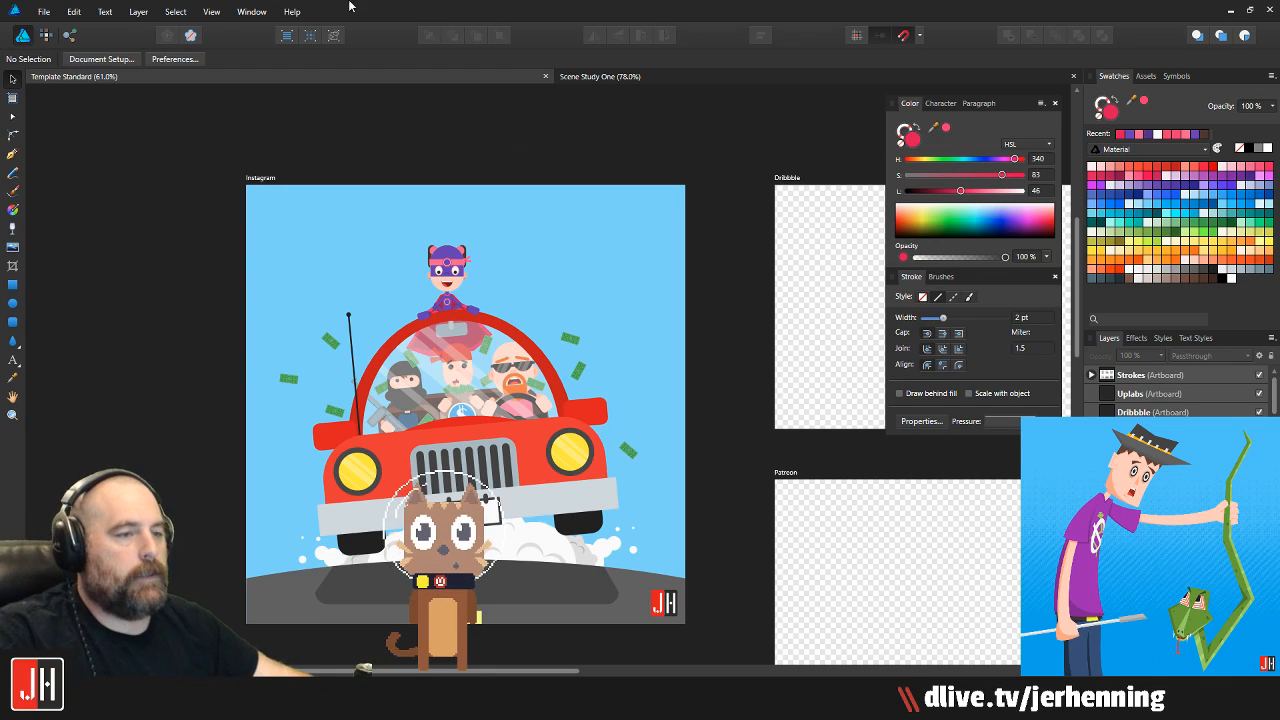
Draw a 1080 px wide rectangle that covers the whole Instagram artboard from edge to edge
{"action": "left_click", "coordinate": [12, 285]}
{"action": "mouse_move", "coordinate": [246, 184]}
{"action": "left_mouse_down"}
{"action": "mouse_move", "coordinate": [343, 480]}
{"action": "mouse_move", "coordinate": [591, 614]}
{"action": "mouse_move", "coordinate": [686, 624]}
{"action": "mouse_move", "coordinate": [718, 595]}
{"action": "left_mouse_up"}
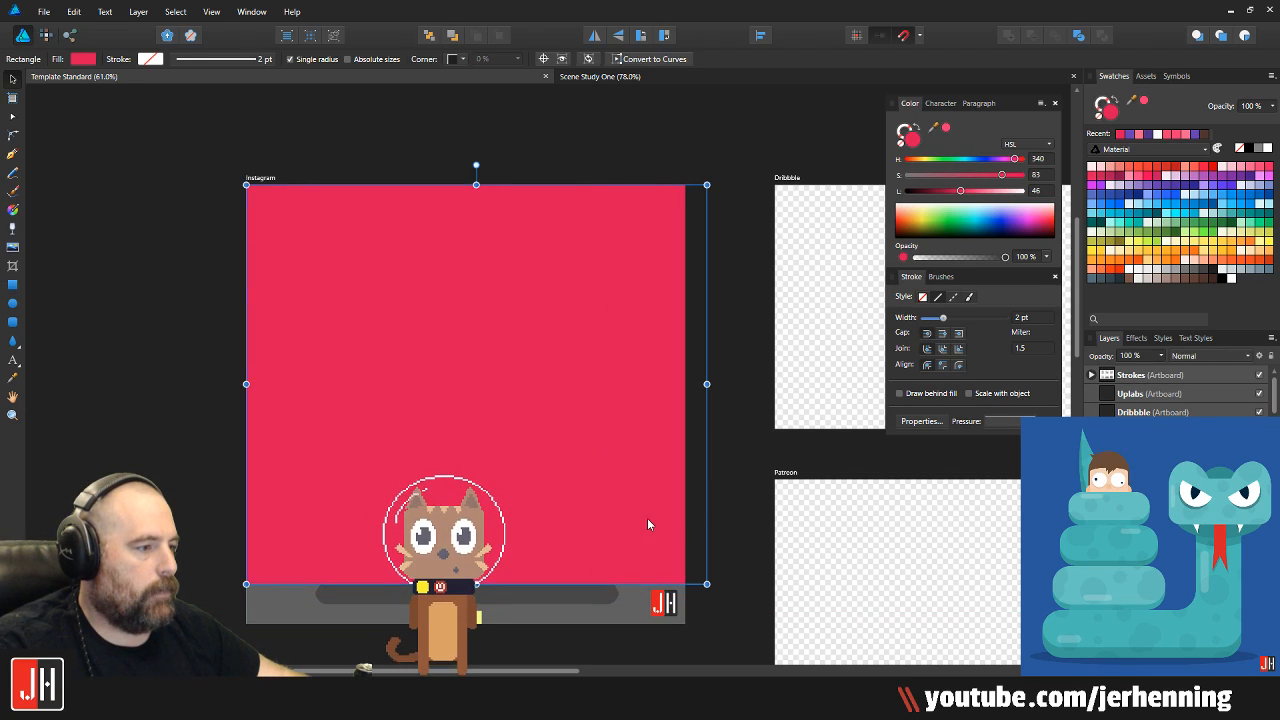
{"action": "left_click_drag", "start_coordinate": [480, 340], "coordinate": [467, 317]}
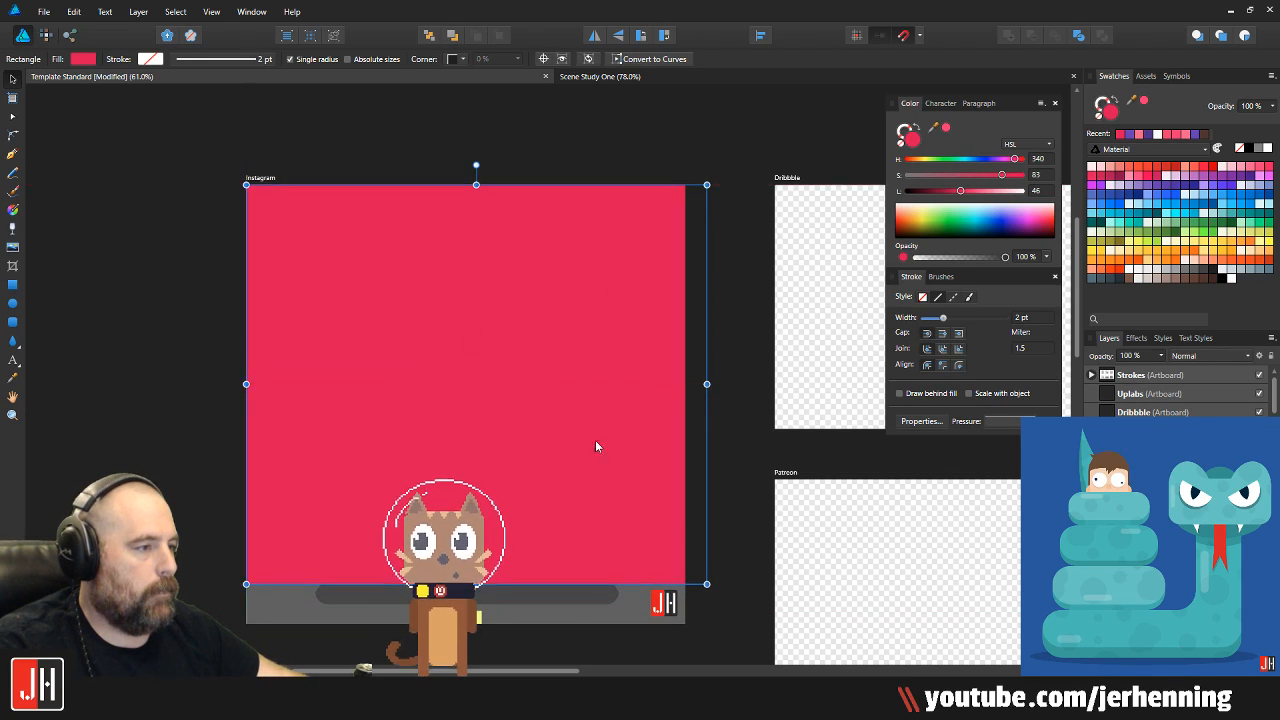
{"action": "left_click_drag", "start_coordinate": [705, 384], "coordinate": [684, 386]}
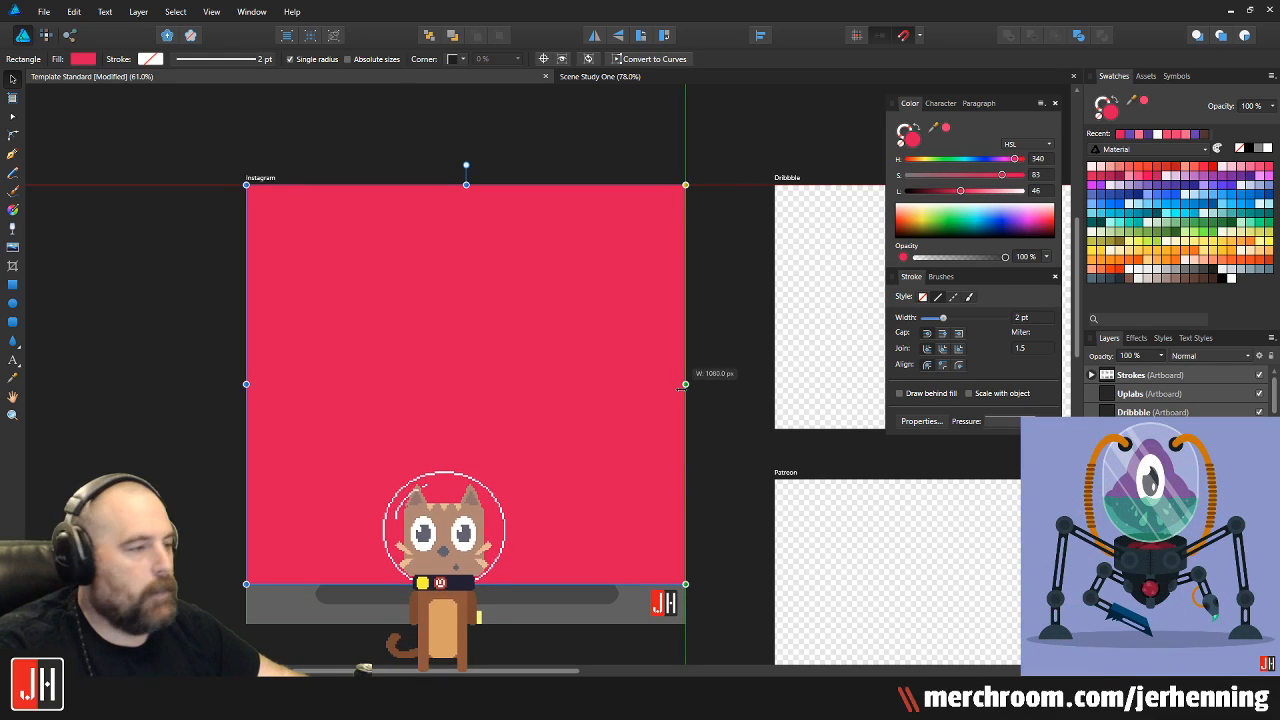
{"action": "left_click_drag", "start_coordinate": [466, 584], "coordinate": [466, 623]}
{"action": "left_click", "coordinate": [732, 457]}
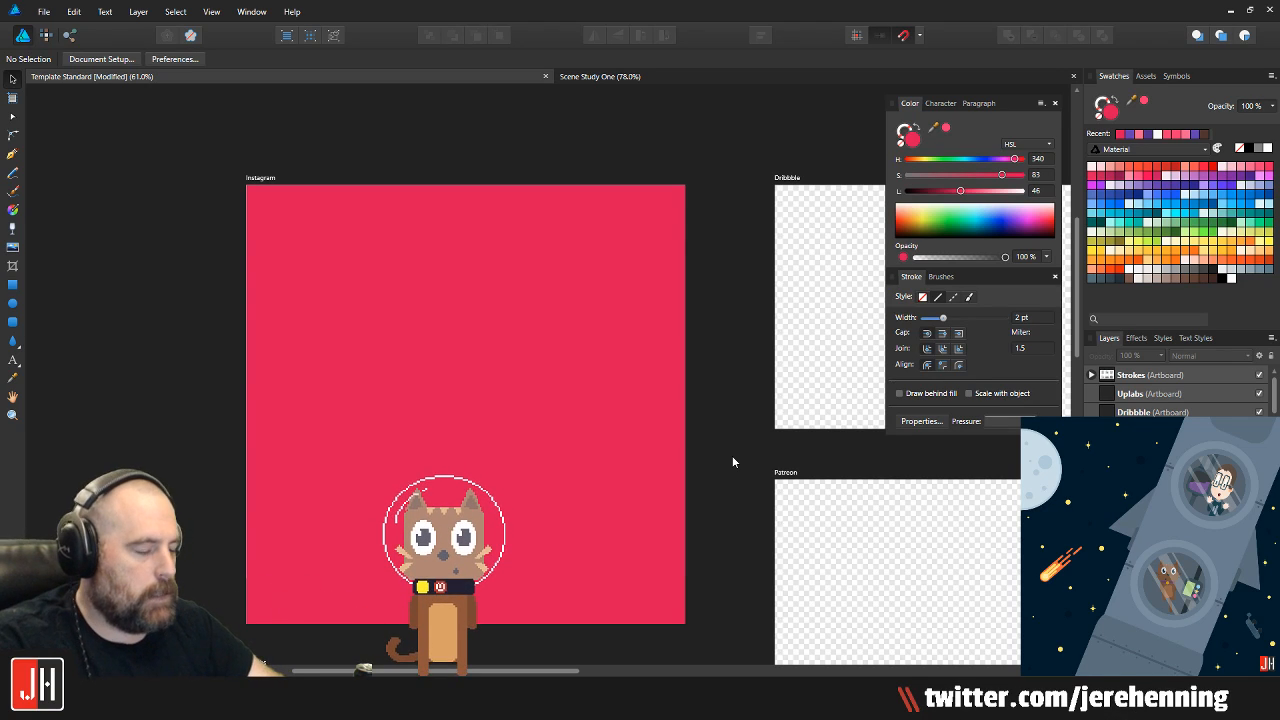
Send the pink rectangle behind all the artwork and fill it with light blue sampled from the sky
{"action": "left_click", "coordinate": [478, 209]}
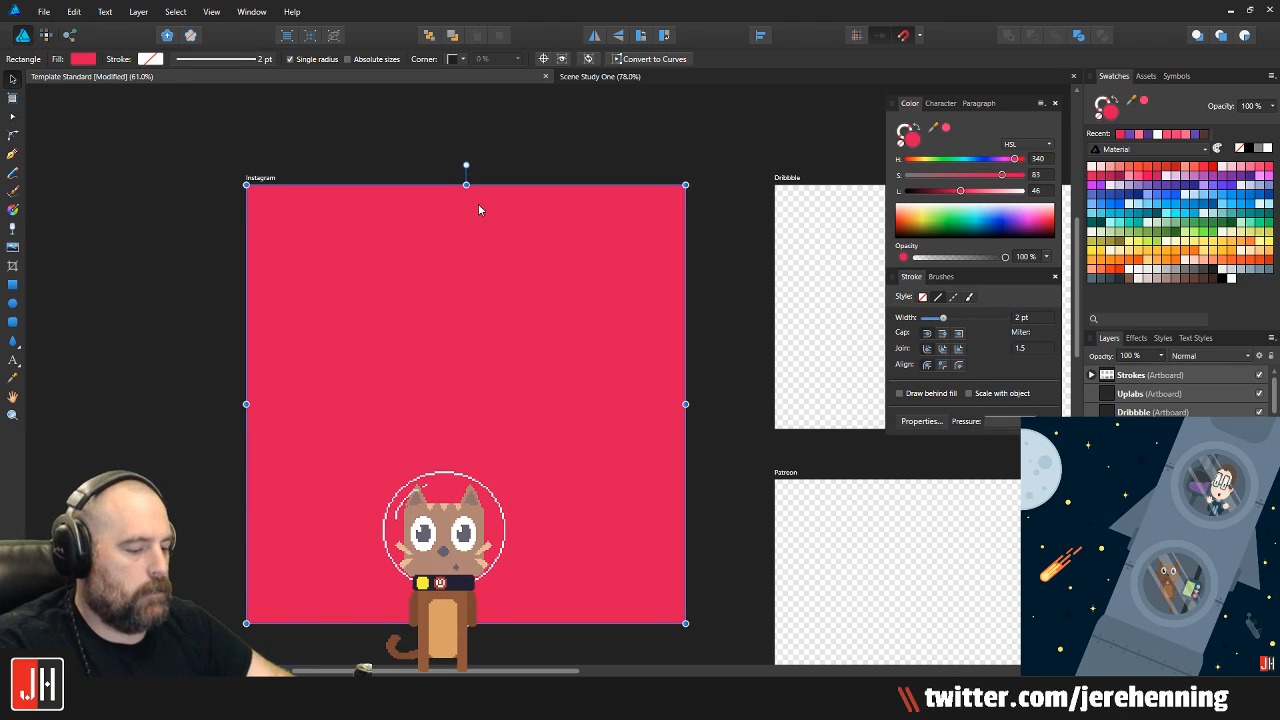
{"action": "key", "text": "ctrl+shift+["}
{"action": "left_click_drag", "start_coordinate": [478, 209], "coordinate": [572, 226]}
{"action": "key", "text": "i"}
{"action": "left_click", "coordinate": [571, 212]}
{"action": "key", "text": "v"}
{"action": "left_click", "coordinate": [572, 141]}
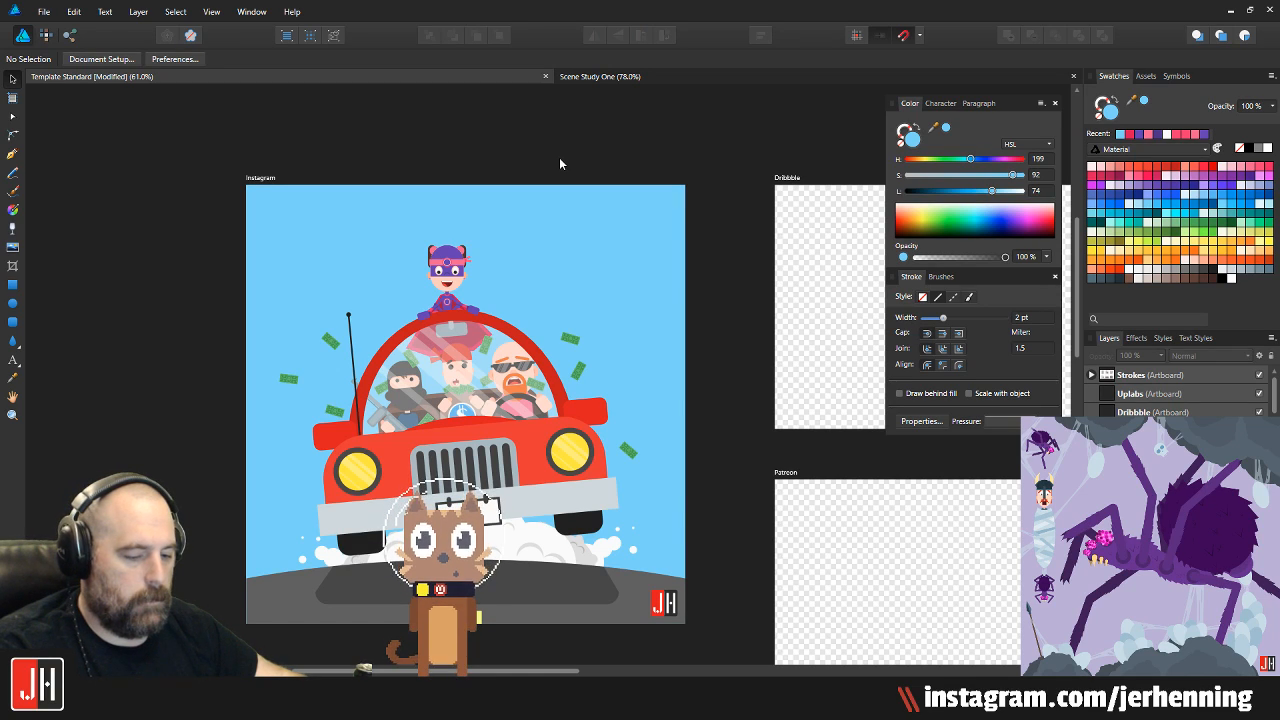
Apply a vertical linear gradient to the sky rectangle, with deeper blue (HSL 199, 100, 49) at the upper end
{"action": "key", "text": "ctrl+alt+Left"}
{"action": "key", "text": "ctrl+alt+Right"}
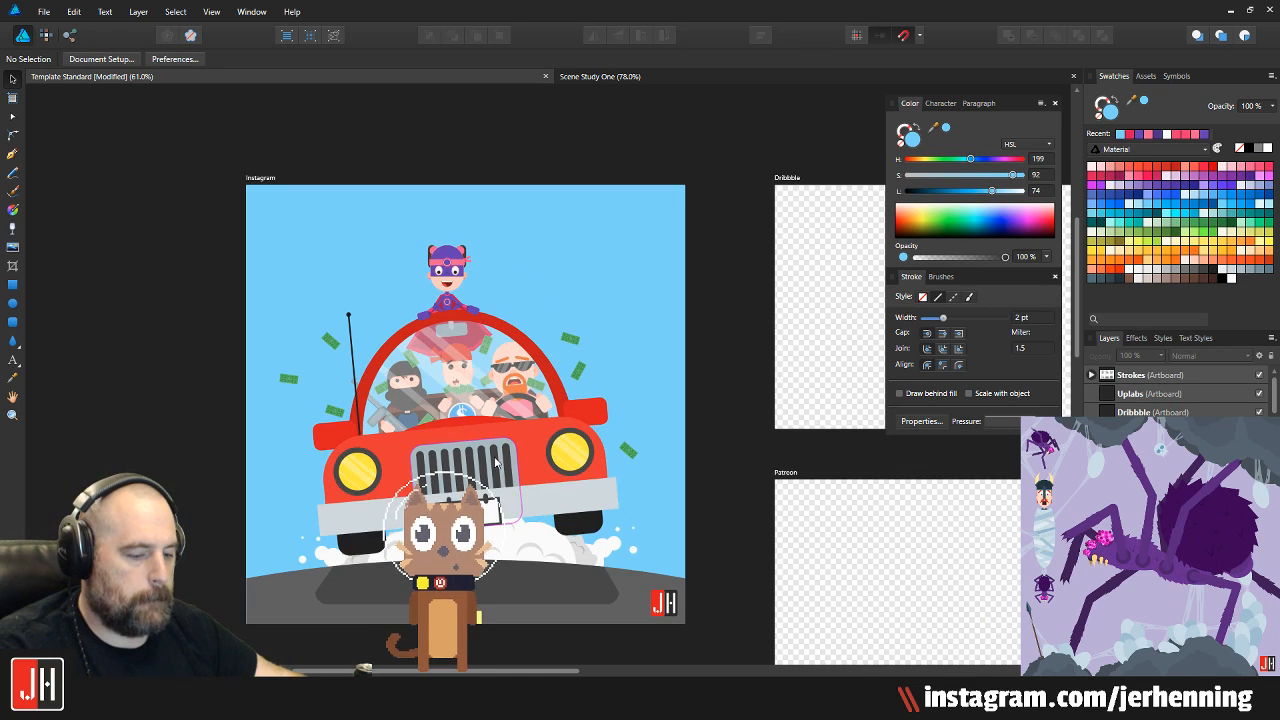
{"action": "key", "text": "g"}
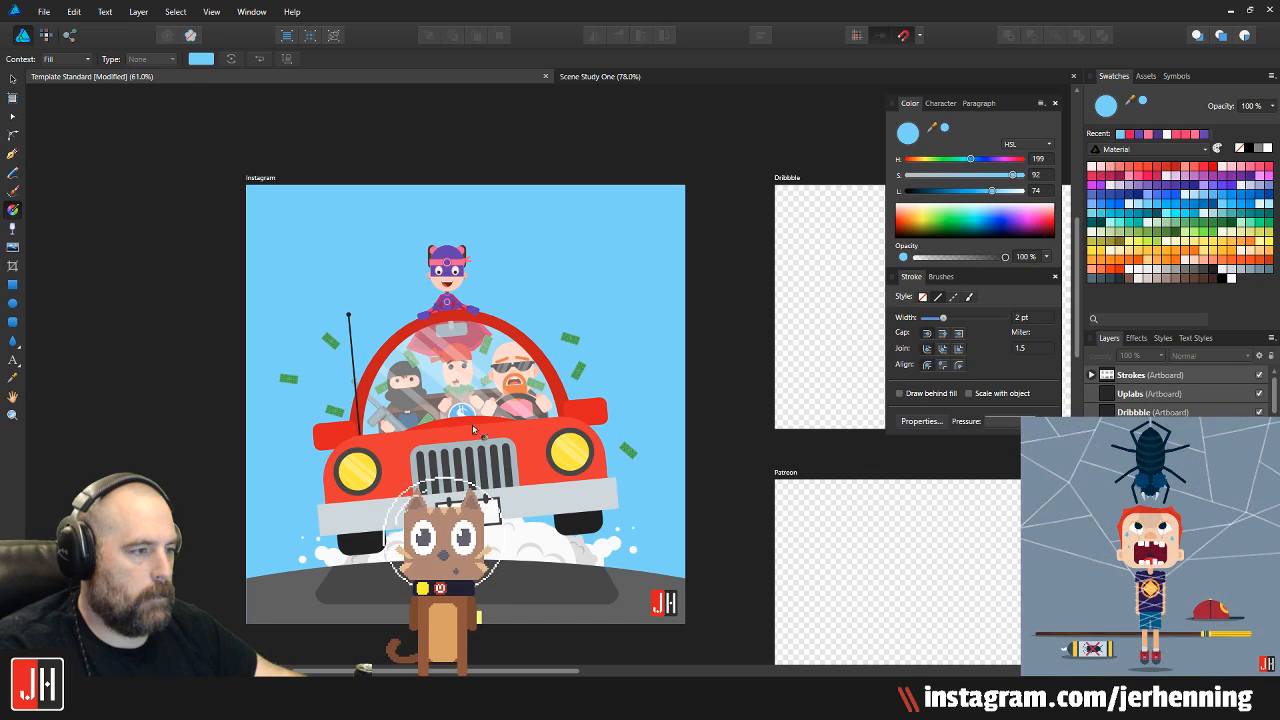
{"action": "key", "text": "v"}
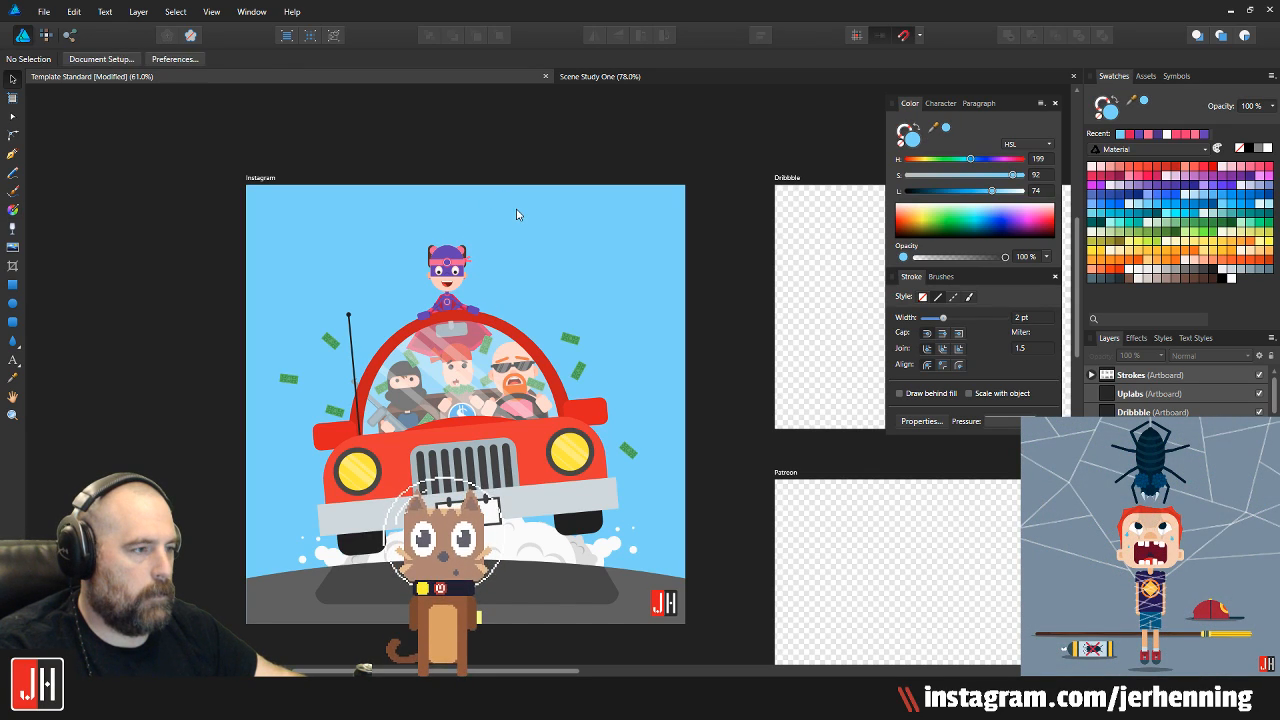
{"action": "left_click", "coordinate": [516, 214]}
{"action": "key", "text": "g"}
{"action": "left_click_drag", "start_coordinate": [462, 563], "coordinate": [466, 184]}
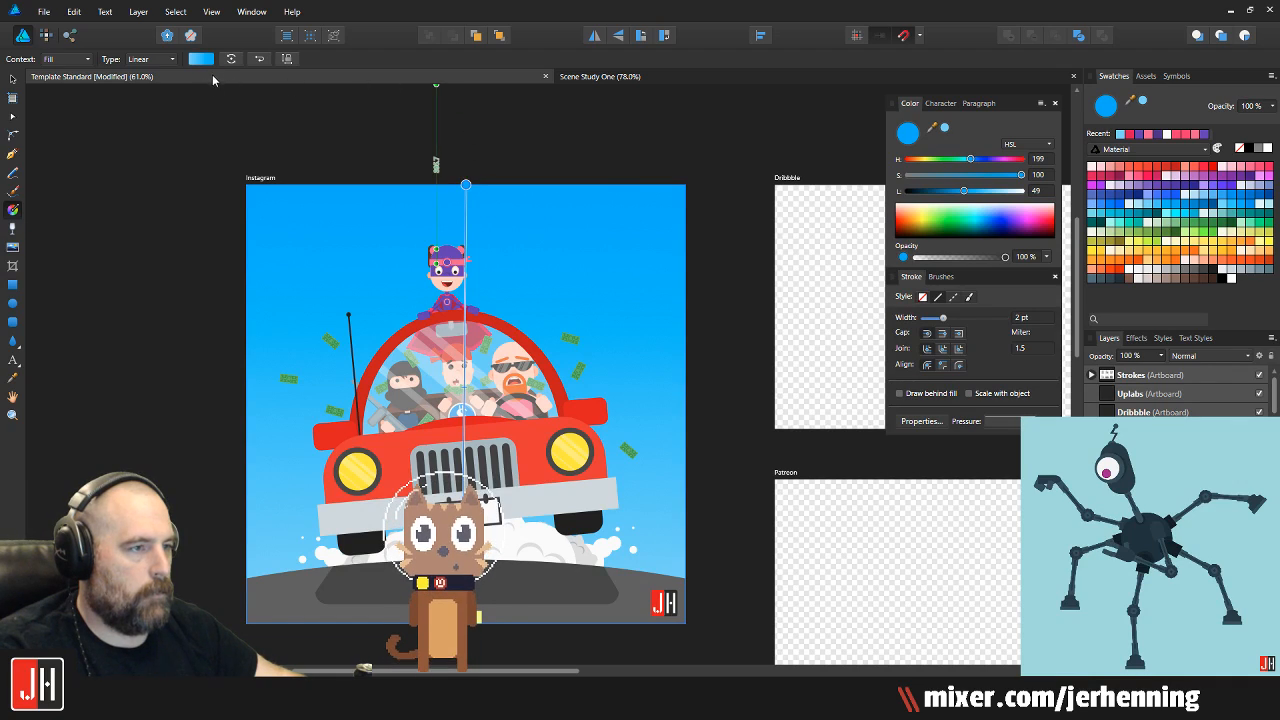
Reverse the sky gradient so light blue is uppermost, shift its midpoint downward, and save the document
{"action": "left_click", "coordinate": [259, 58]}
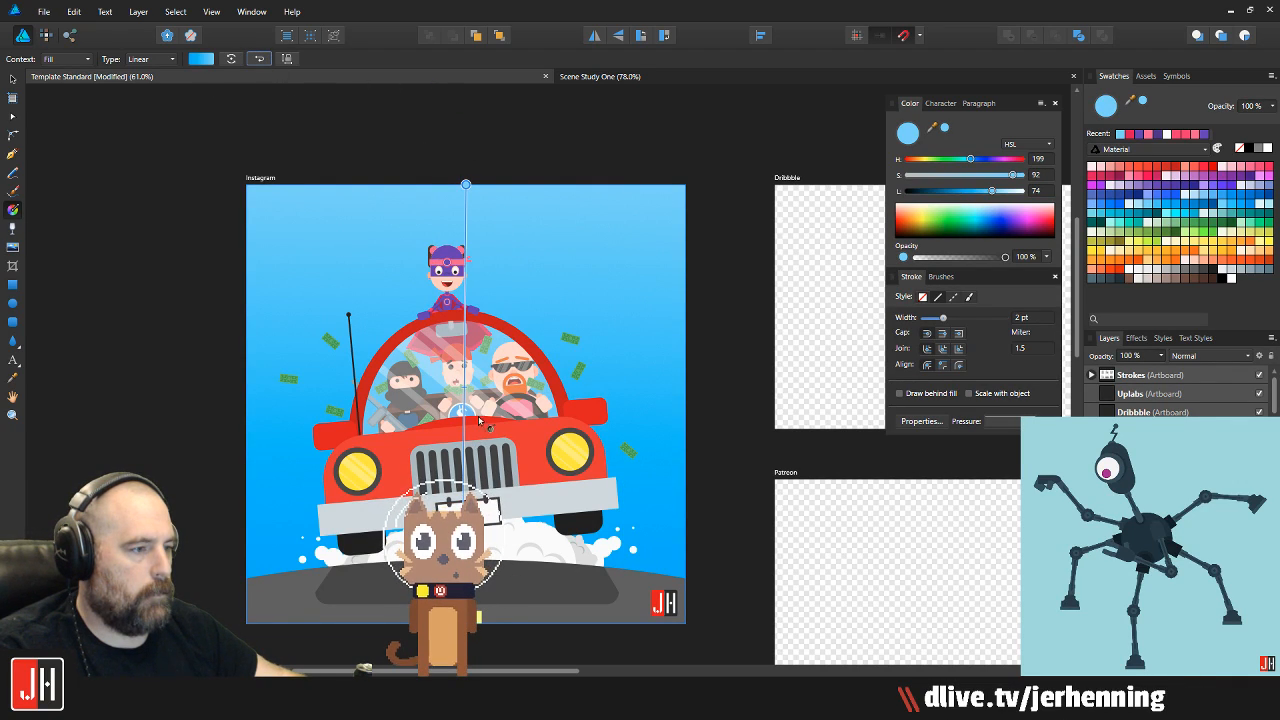
{"action": "left_click_drag", "start_coordinate": [462, 385], "coordinate": [462, 455]}
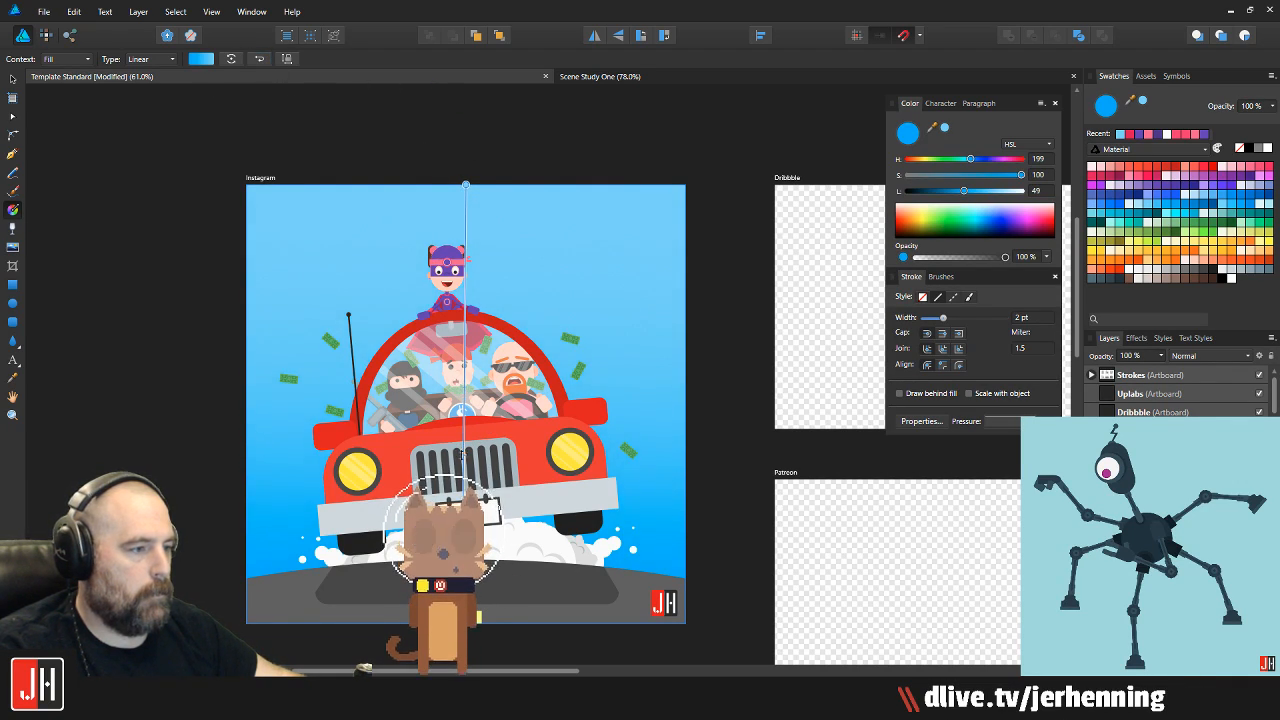
{"action": "key", "text": "v"}
{"action": "key", "text": "ctrl+d"}
{"action": "key", "text": "ctrl+s"}
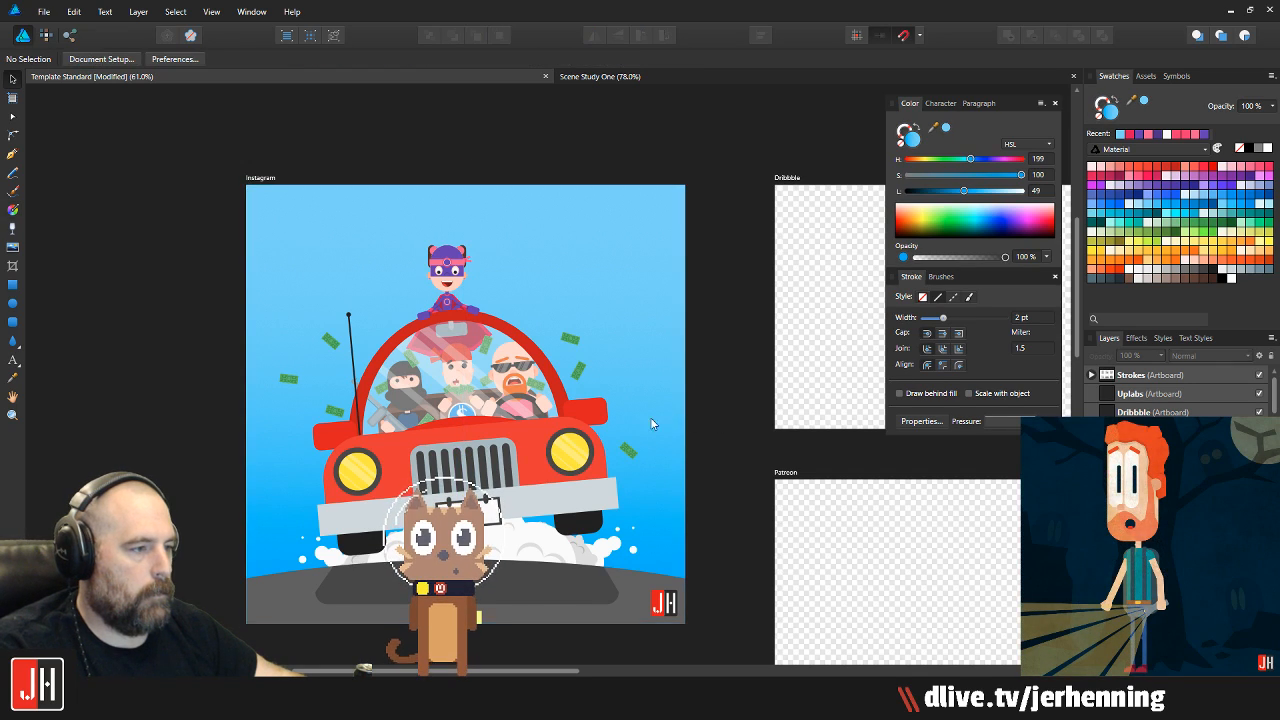
Try ungrouping the getaway car into its separate parts, then undo the ungrouping
{"action": "scroll", "coordinate": [566, 423], "scroll_direction": "down", "scroll_amount": 3}
{"action": "scroll", "coordinate": [528, 446], "scroll_direction": "up", "scroll_amount": 3}
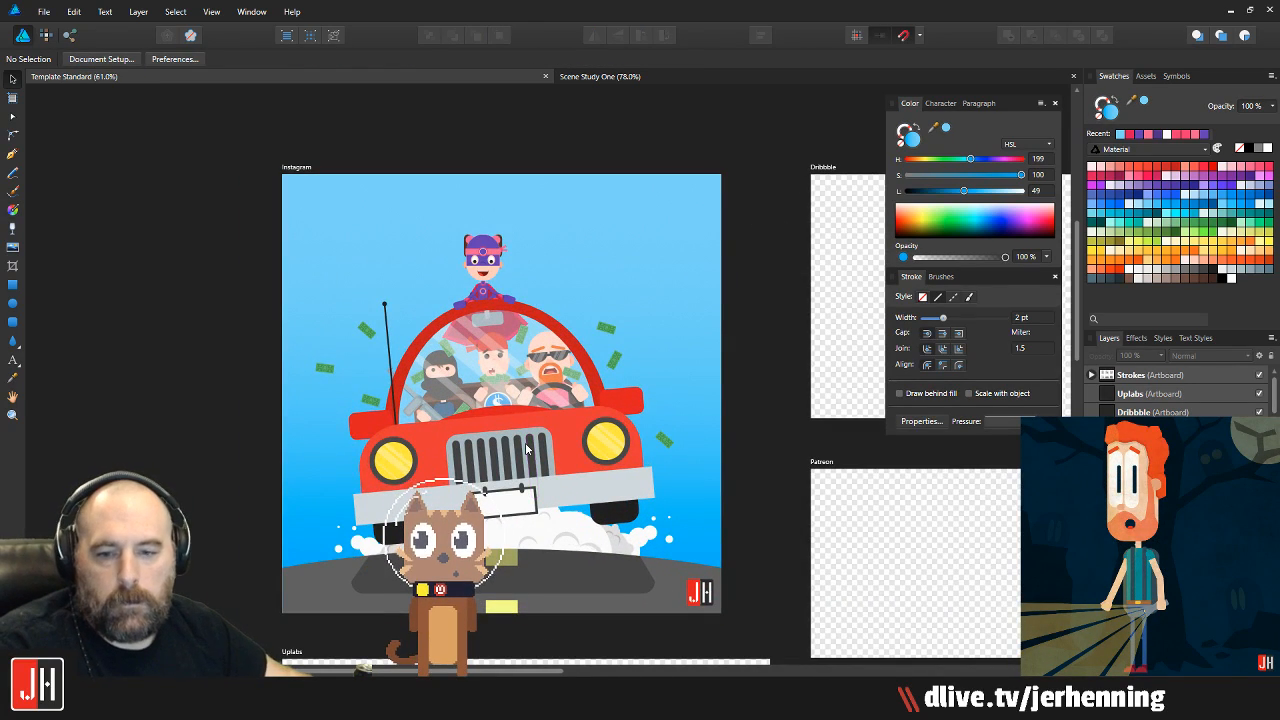
{"action": "scroll", "coordinate": [481, 372], "scroll_direction": "down", "scroll_amount": 2}
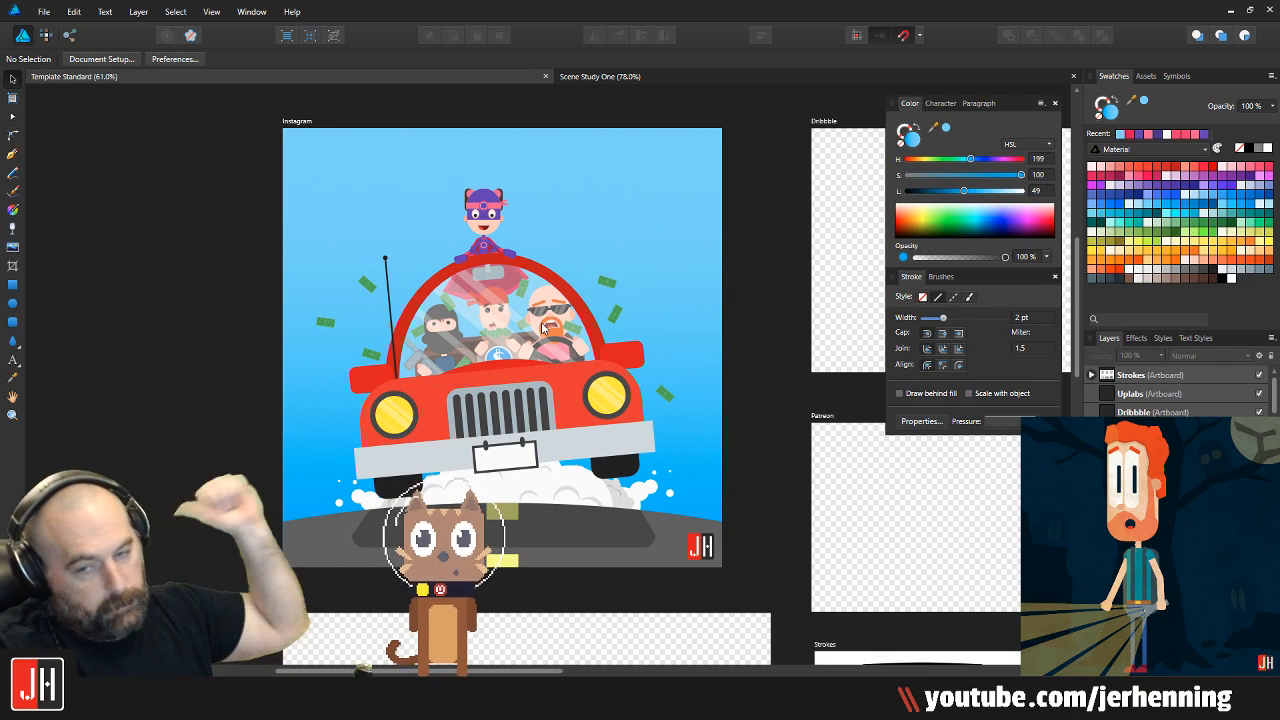
{"action": "scroll", "coordinate": [486, 325], "scroll_direction": "up", "scroll_amount": 2}
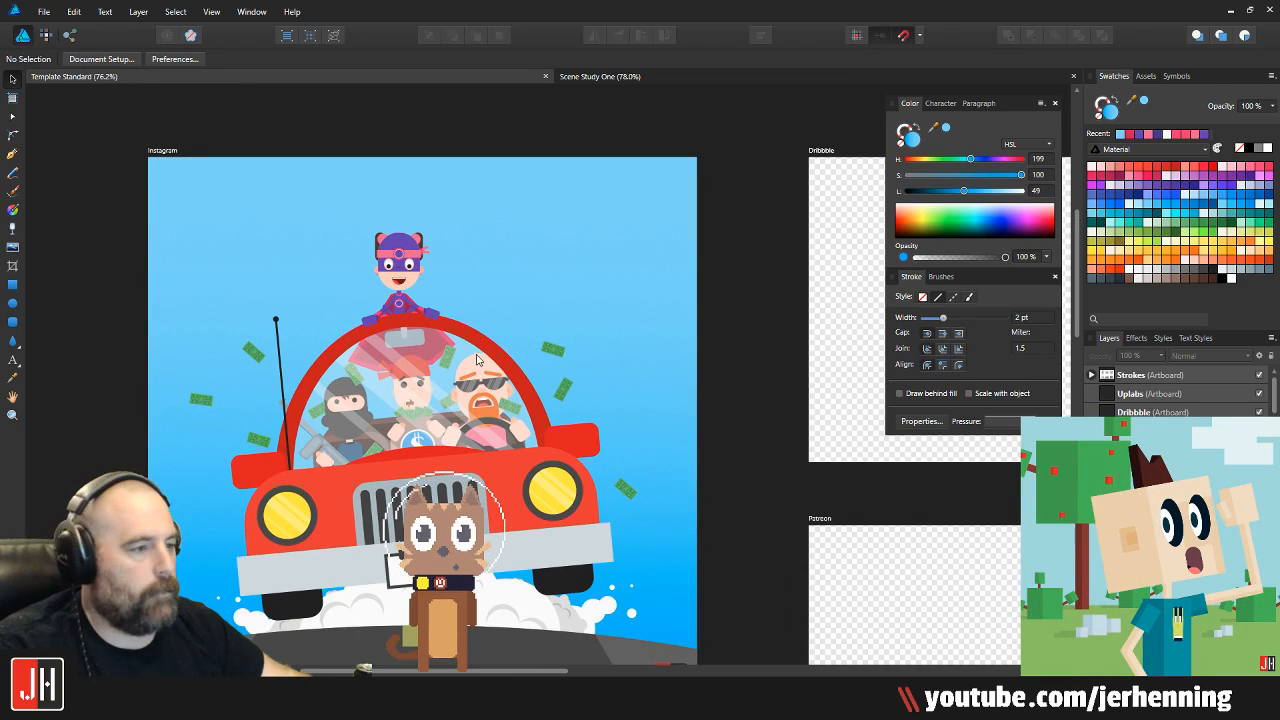
{"action": "left_click", "coordinate": [485, 358]}
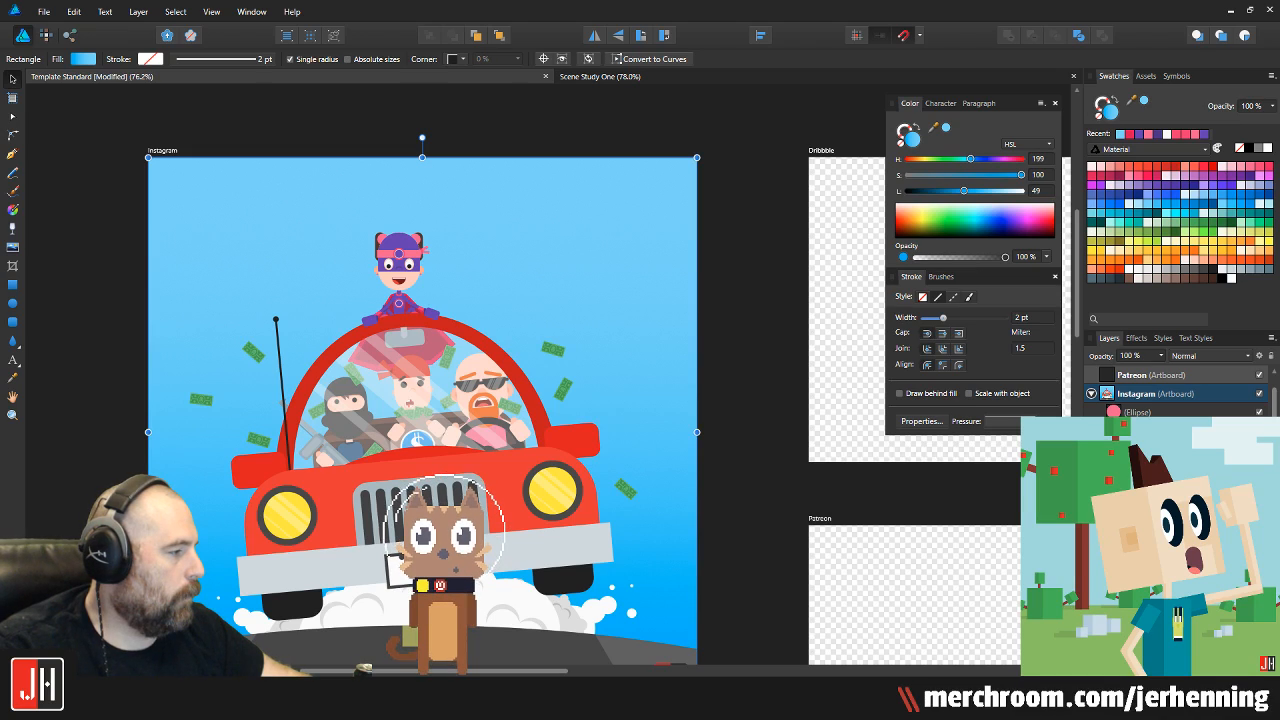
{"action": "left_click", "coordinate": [430, 462]}
{"action": "key", "text": "ctrl+shift+g"}
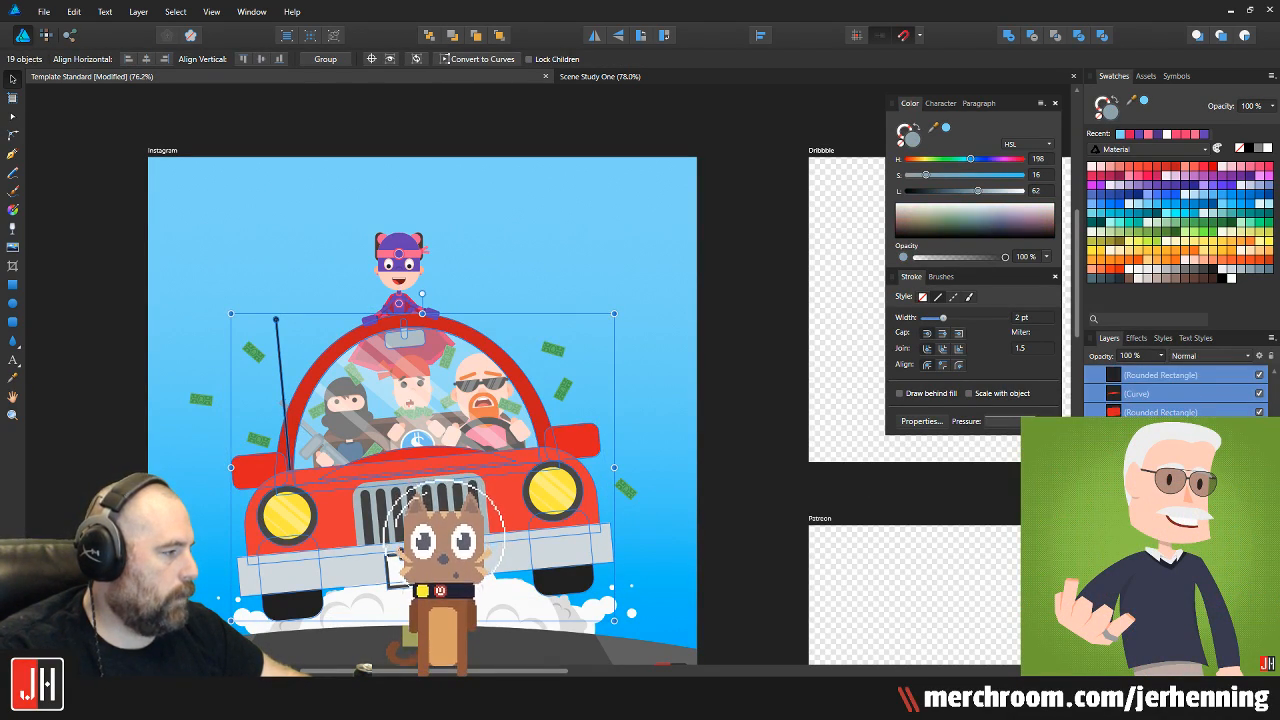
{"action": "key", "text": "ctrl+z"}
Try moving the car group away from the passengers to inspect what lies behind it, then undo the move
{"action": "left_click_drag", "start_coordinate": [549, 484], "coordinate": [452, 457]}
{"action": "scroll", "coordinate": [453, 457], "scroll_direction": "up", "scroll_amount": 1}
{"action": "left_click_drag", "start_coordinate": [368, 474], "coordinate": [1115, 484]}
{"action": "left_click_drag", "start_coordinate": [484, 437], "coordinate": [585, 433]}
{"action": "scroll", "coordinate": [585, 430], "scroll_direction": "up", "scroll_amount": 2}
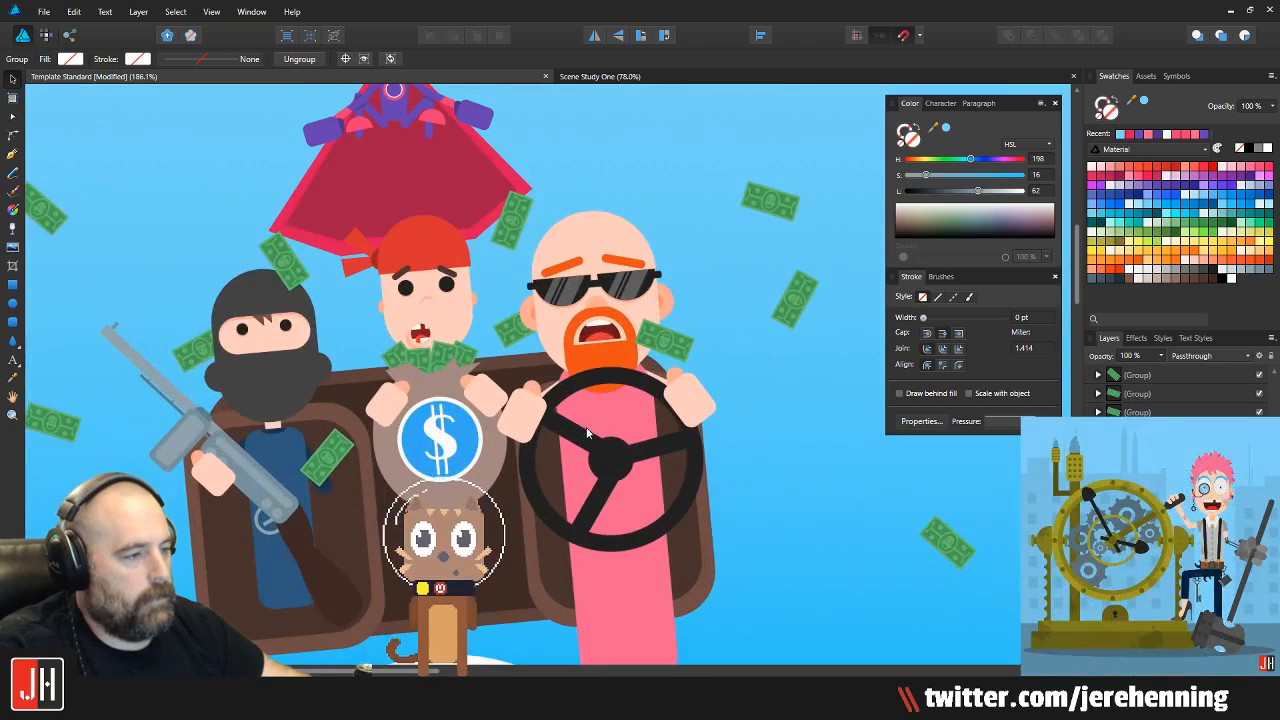
{"action": "scroll", "coordinate": [585, 426], "scroll_direction": "down", "scroll_amount": 3}
{"action": "scroll", "coordinate": [597, 429], "scroll_direction": "up", "scroll_amount": 3}
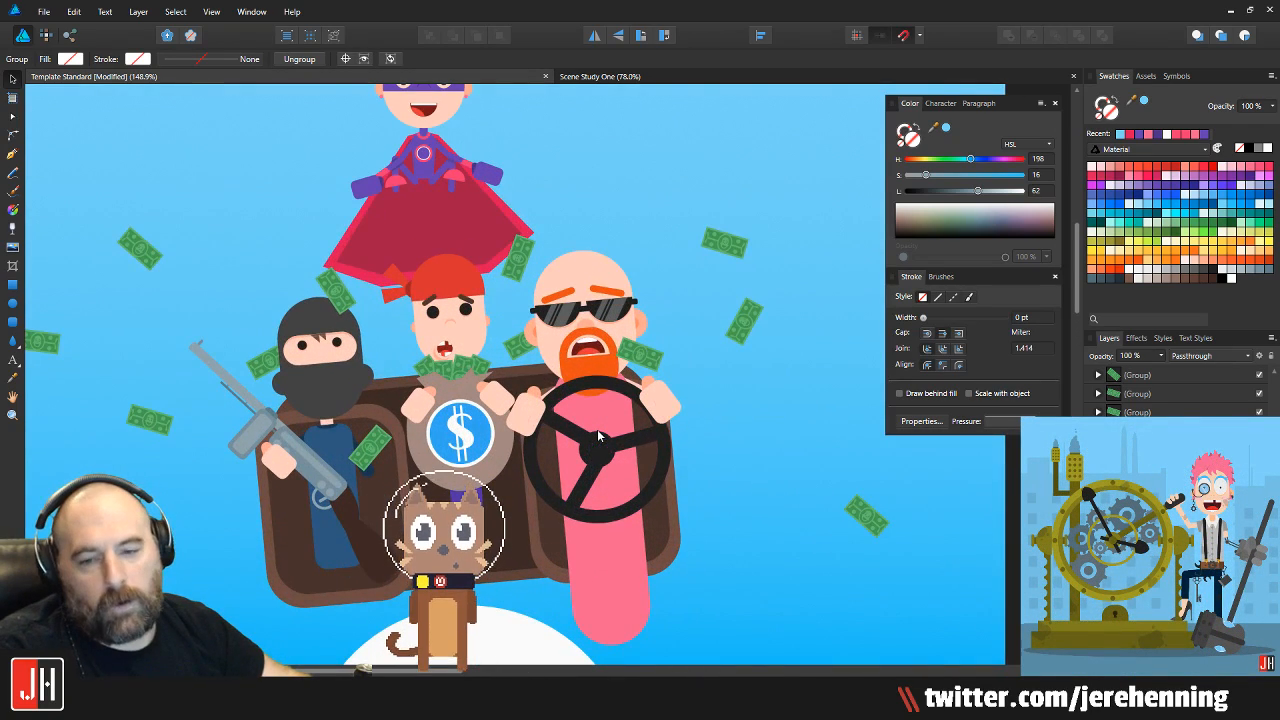
{"action": "scroll", "coordinate": [597, 429], "scroll_direction": "down", "scroll_amount": 4}
{"action": "left_click", "coordinate": [597, 429]}
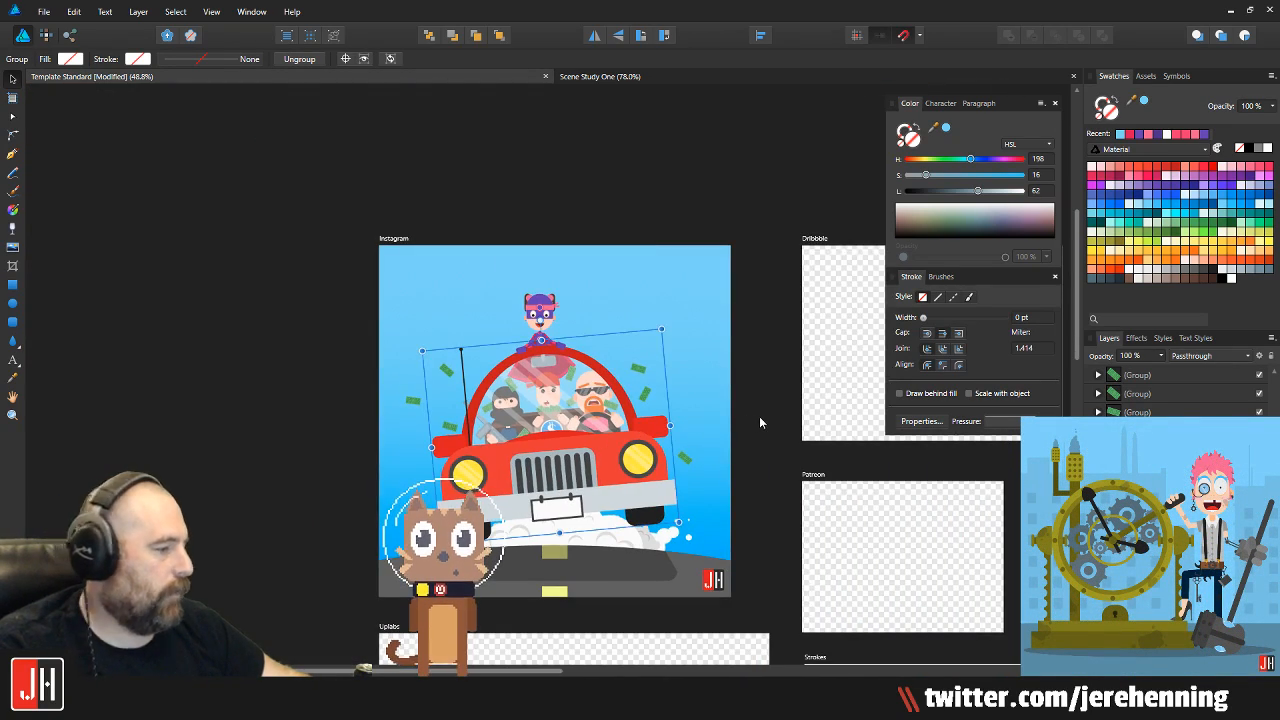
Duplicate the empty car group, shrink the copy, place it in the sky beside the superhero and rotate it level
{"action": "scroll", "coordinate": [700, 425], "scroll_direction": "up", "scroll_amount": 2}
{"action": "left_click", "coordinate": [649, 290]}
{"action": "left_click_drag", "start_coordinate": [649, 290], "coordinate": [580, 367]}
{"action": "left_click_drag", "start_coordinate": [717, 165], "coordinate": [562, 358]}
{"action": "left_click_drag", "start_coordinate": [474, 378], "coordinate": [545, 278]}
{"action": "scroll", "coordinate": [545, 278], "scroll_direction": "up", "scroll_amount": 2}
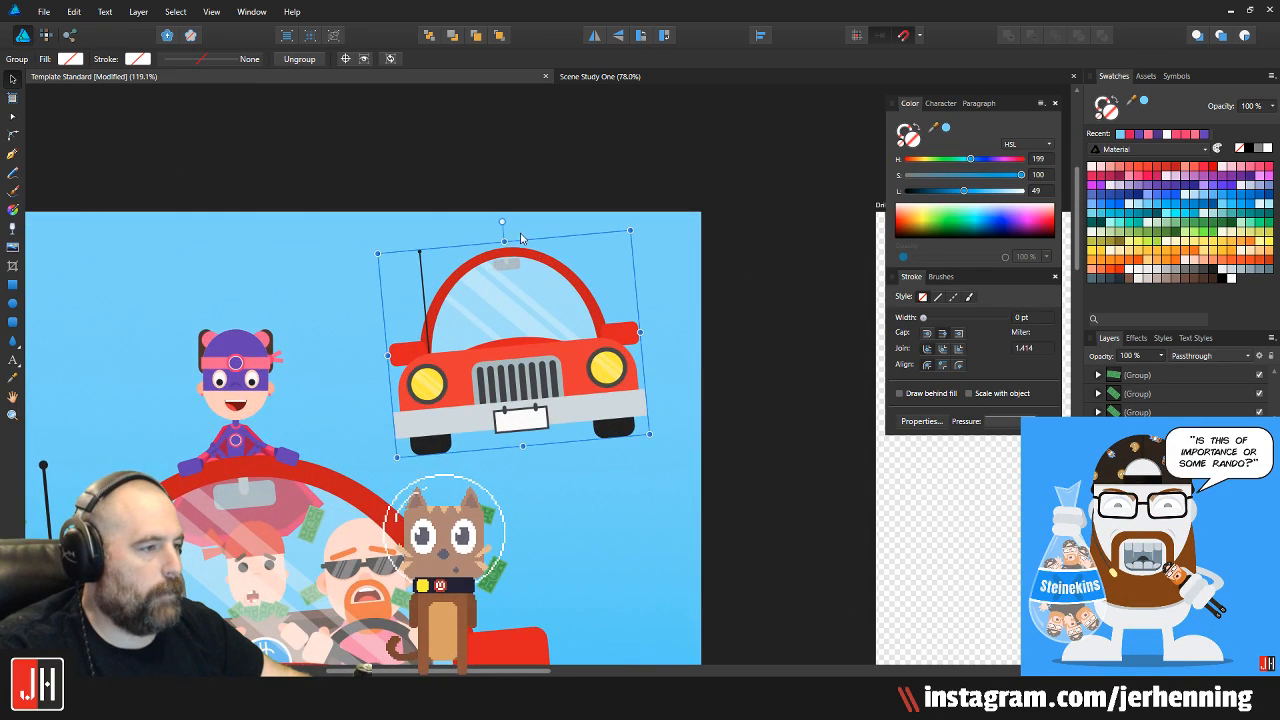
{"action": "left_click_drag", "start_coordinate": [500, 208], "coordinate": [516, 221]}
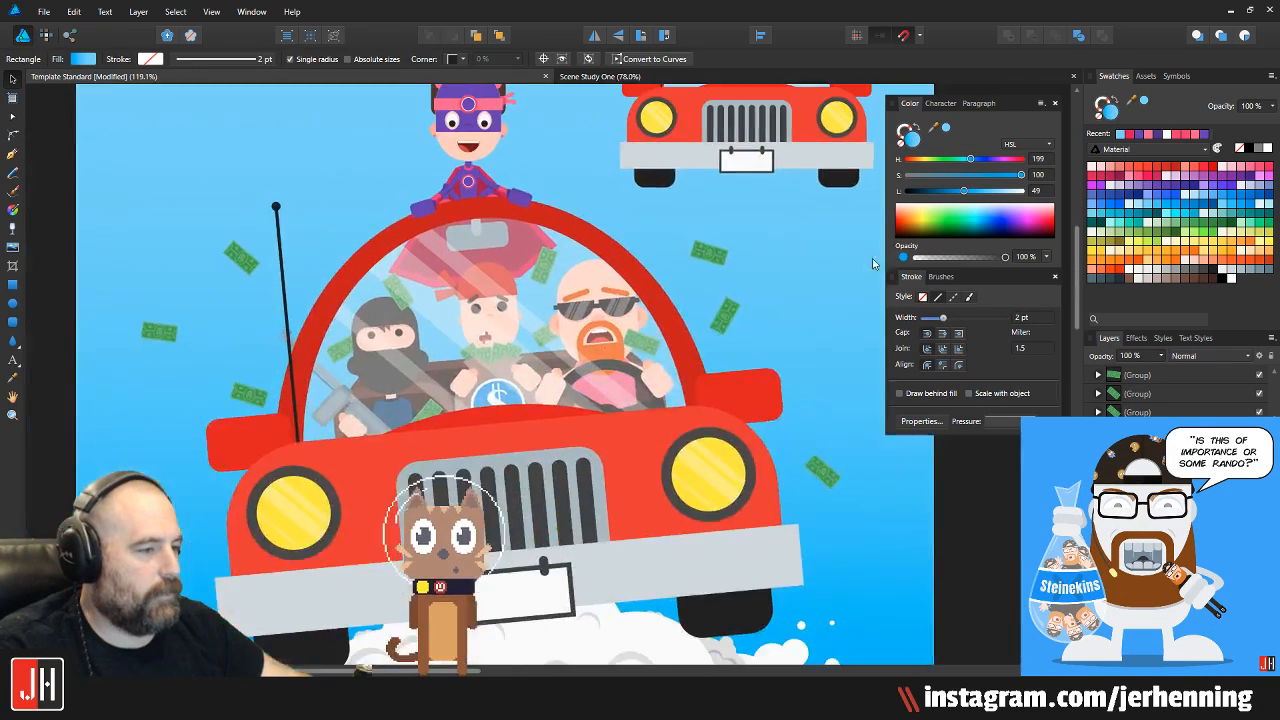
Move the large getaway car sideways, clear of the passengers, seat and steering wheel behind it
{"action": "left_click", "coordinate": [770, 470]}
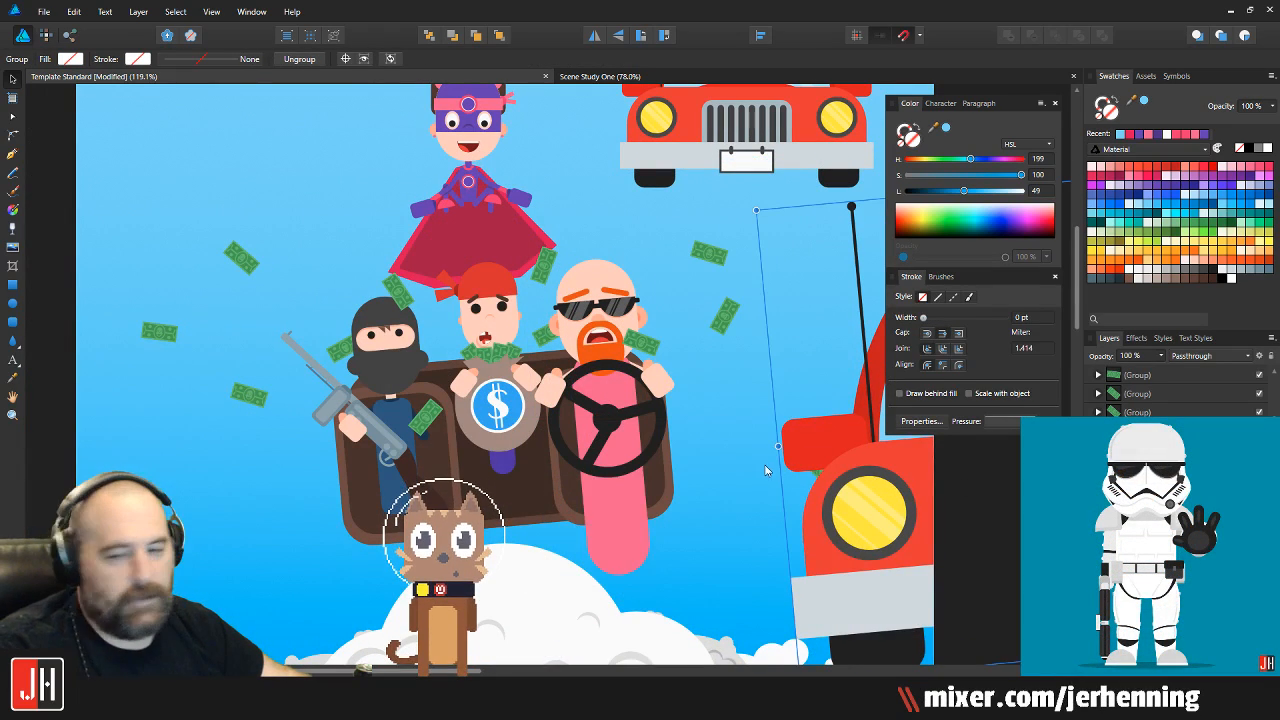
{"action": "scroll", "coordinate": [529, 483], "scroll_direction": "up", "scroll_amount": 3}
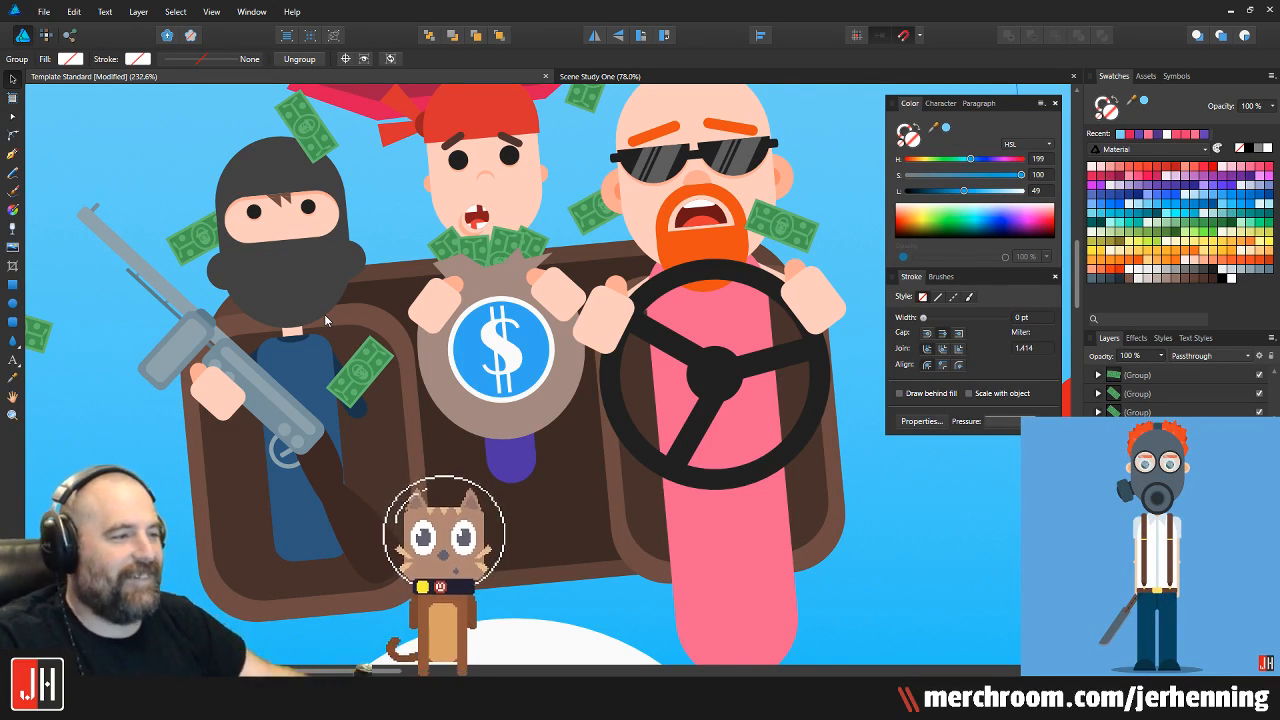
Try ungrouping the small car copy and moving all its selected parts sideways, then undo the move
{"action": "scroll", "coordinate": [748, 270], "scroll_direction": "down", "scroll_amount": 5}
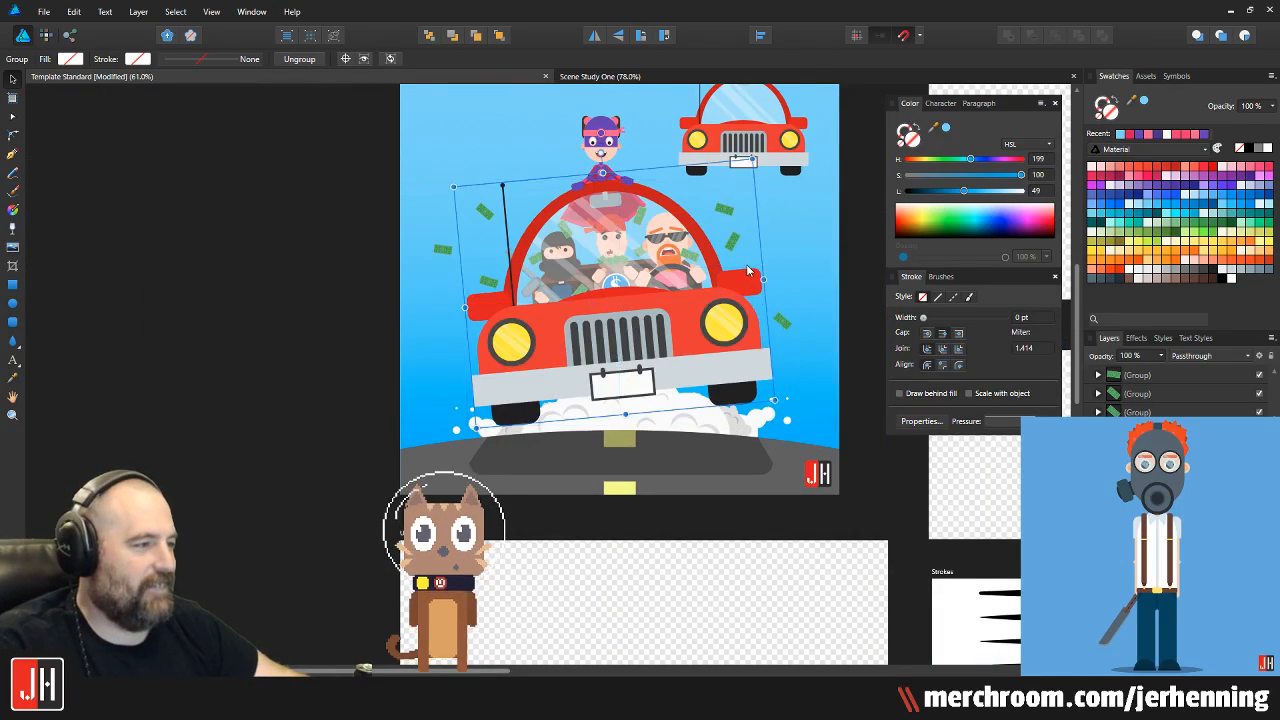
{"action": "scroll", "coordinate": [745, 150], "scroll_direction": "up", "scroll_amount": 5}
{"action": "scroll", "coordinate": [555, 365], "scroll_direction": "down", "scroll_amount": 6}
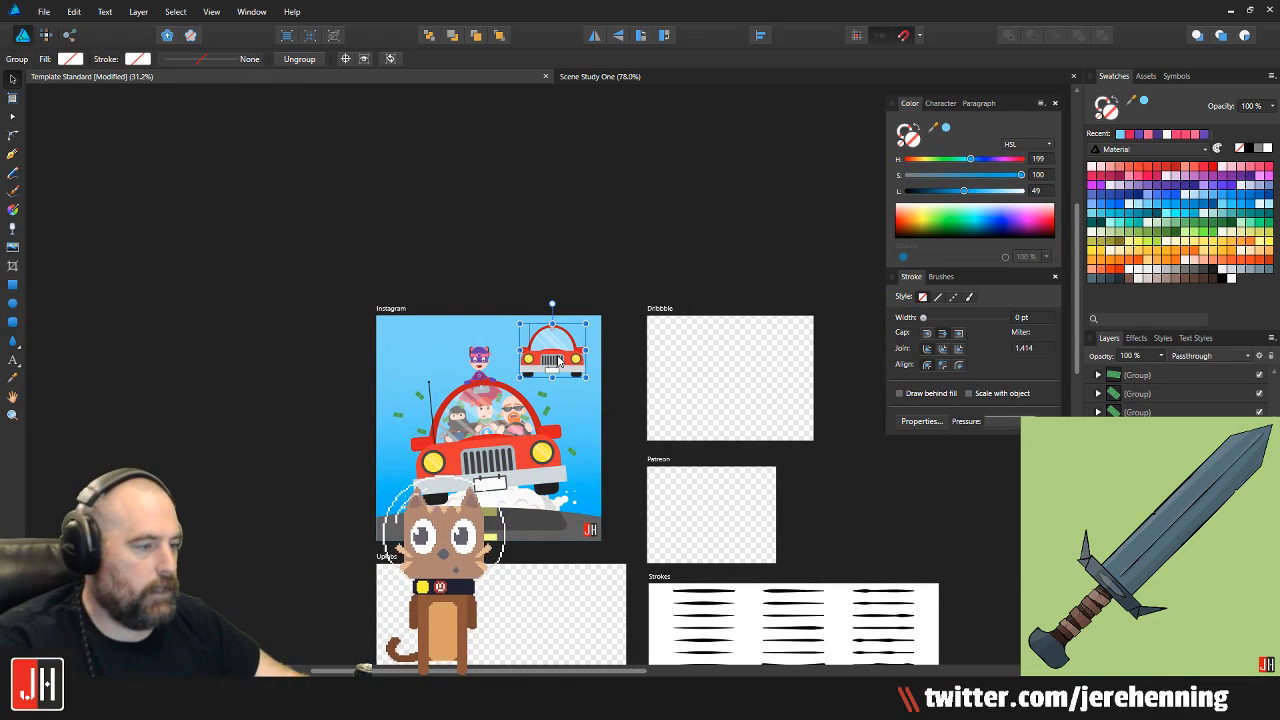
{"action": "scroll", "coordinate": [558, 362], "scroll_direction": "up", "scroll_amount": 5}
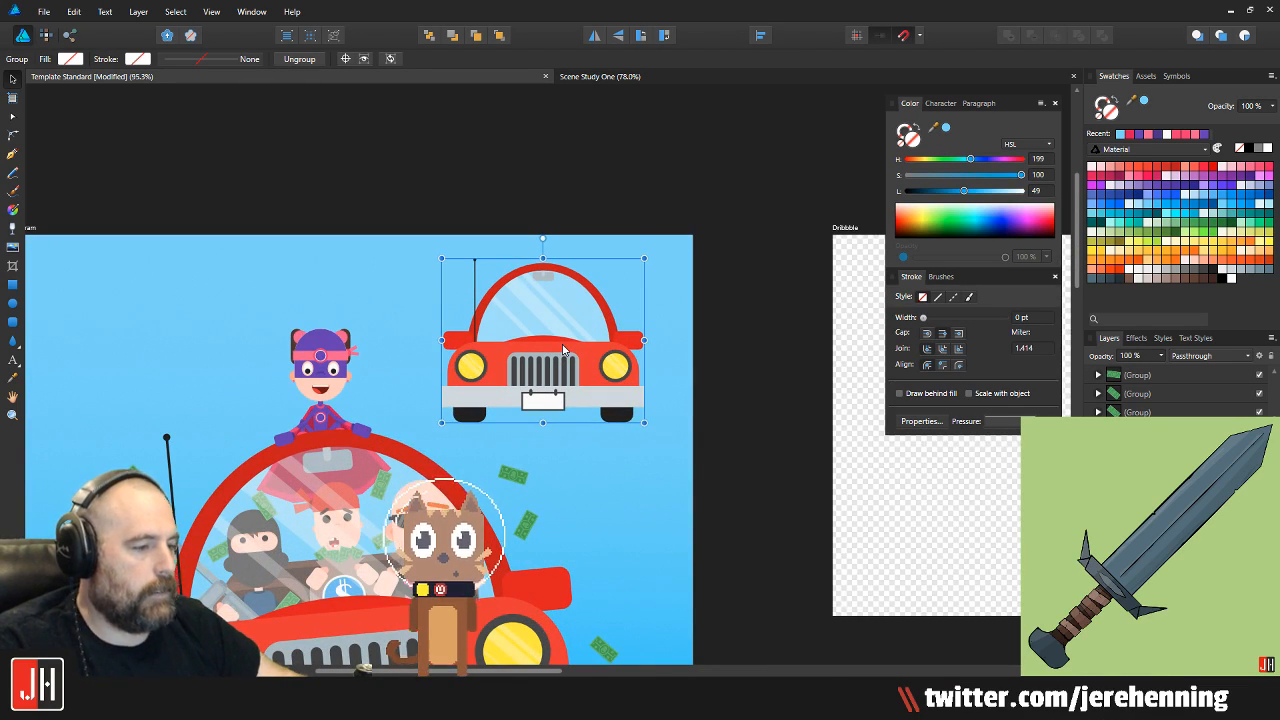
{"action": "key", "text": "ctrl+shift+g"}
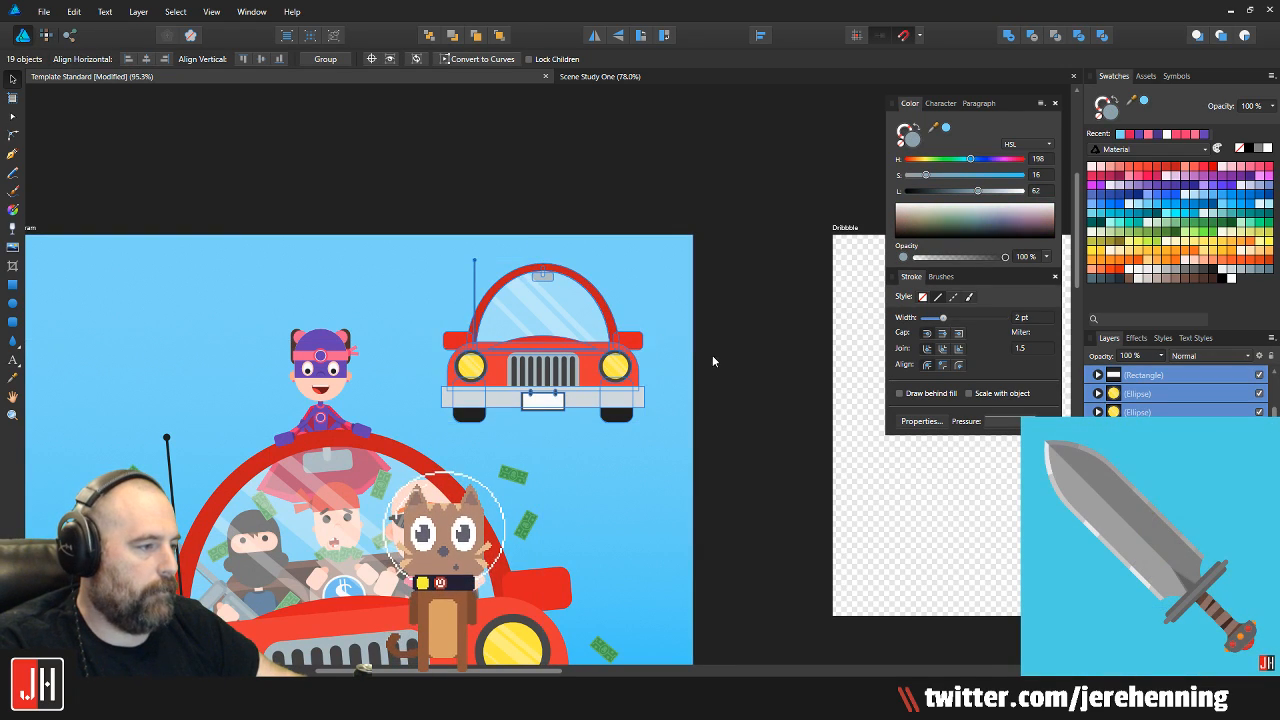
{"action": "left_click", "coordinate": [712, 361]}
{"action": "left_click_drag", "start_coordinate": [349, 187], "coordinate": [785, 430]}
{"action": "scroll", "coordinate": [560, 330], "scroll_direction": "up", "scroll_amount": 3}
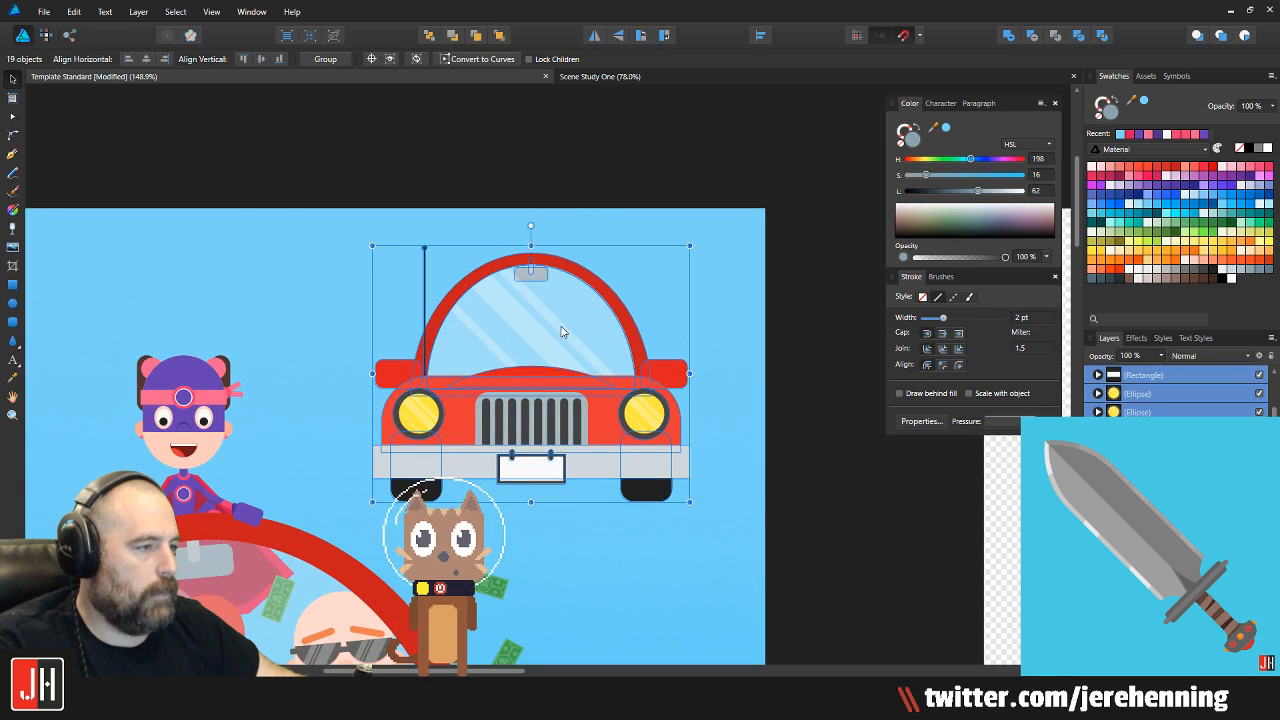
{"action": "mouse_move", "coordinate": [597, 354]}
{"action": "left_mouse_down"}
{"action": "mouse_move", "coordinate": [477, 451]}
{"action": "mouse_move", "coordinate": [608, 349]}
{"action": "left_mouse_up"}
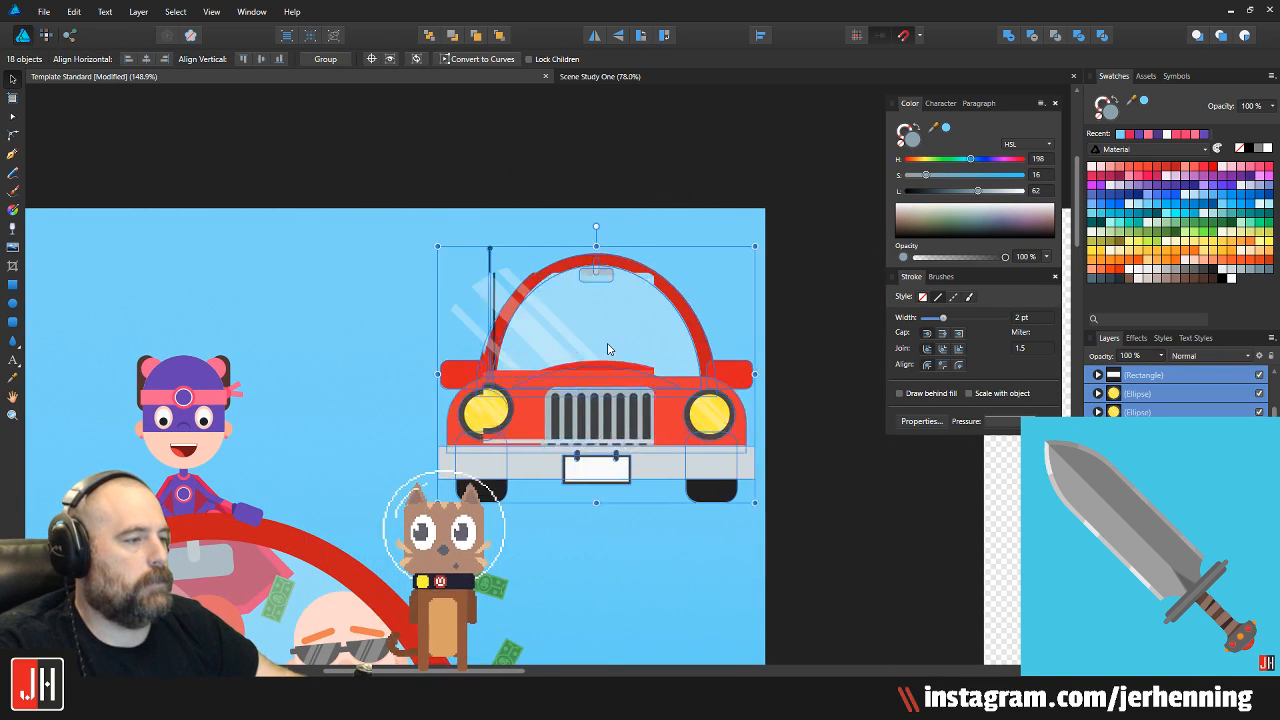
{"action": "key", "text": "ctrl+z"}
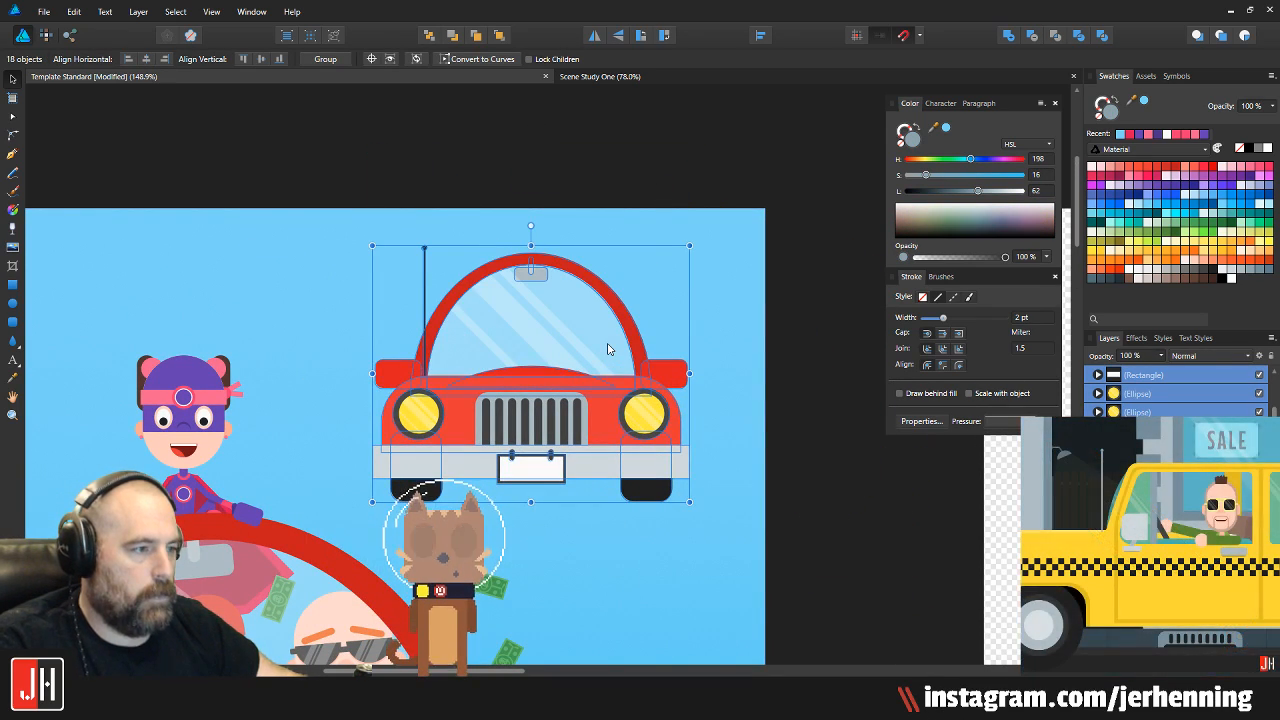
Try merging every part of the small car into one near-black silhouette and moving it aside, then undo back to the grouped car
{"action": "left_click", "coordinate": [1009, 37]}
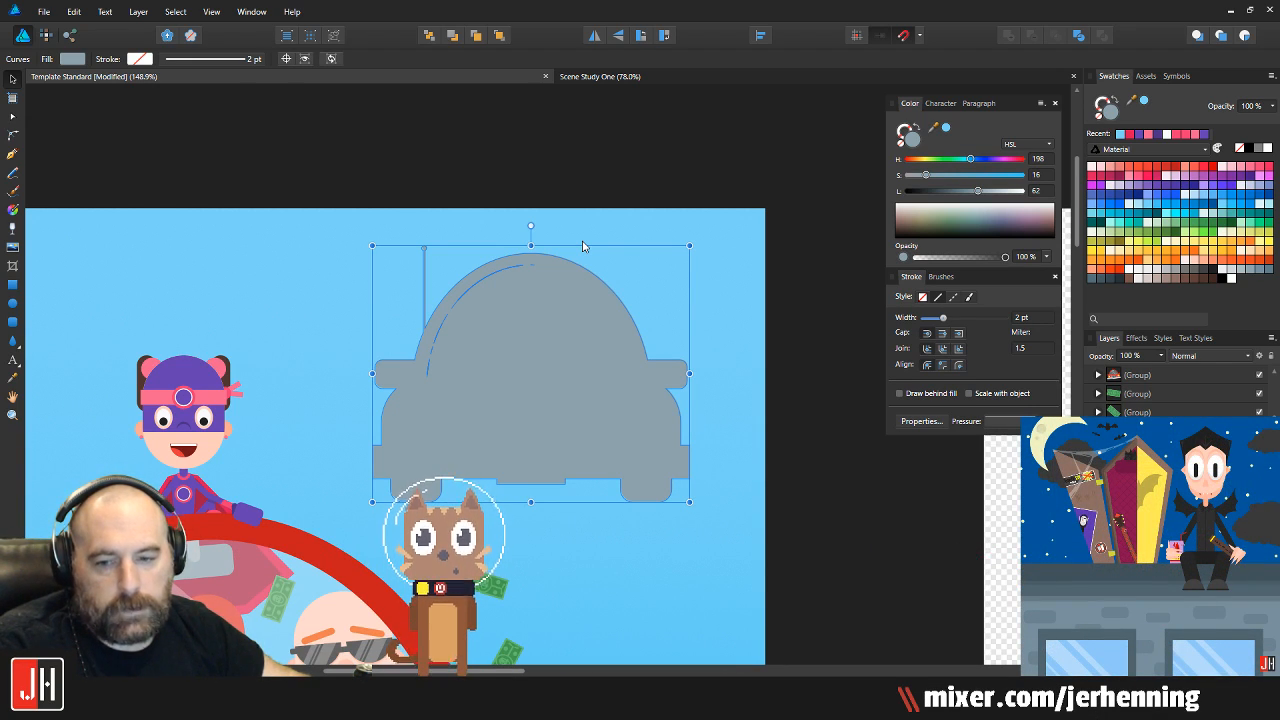
{"action": "left_click", "coordinate": [1215, 268]}
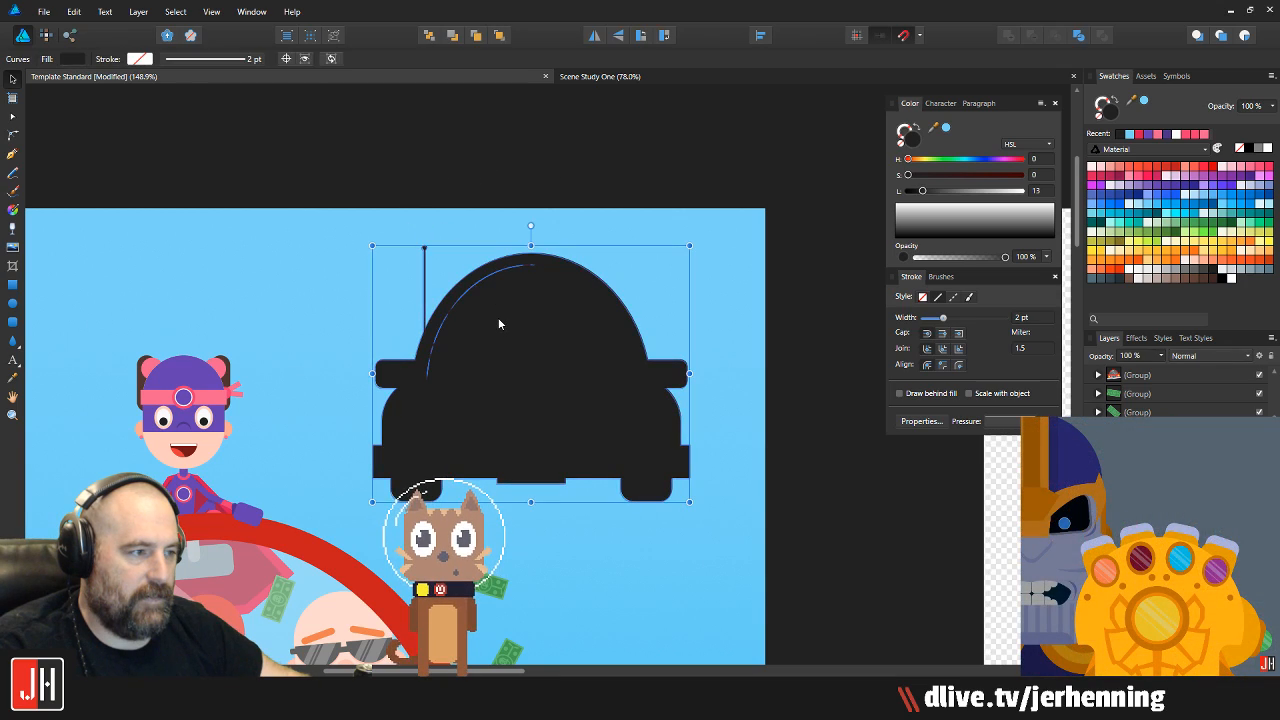
{"action": "left_click_drag", "start_coordinate": [499, 318], "coordinate": [731, 326]}
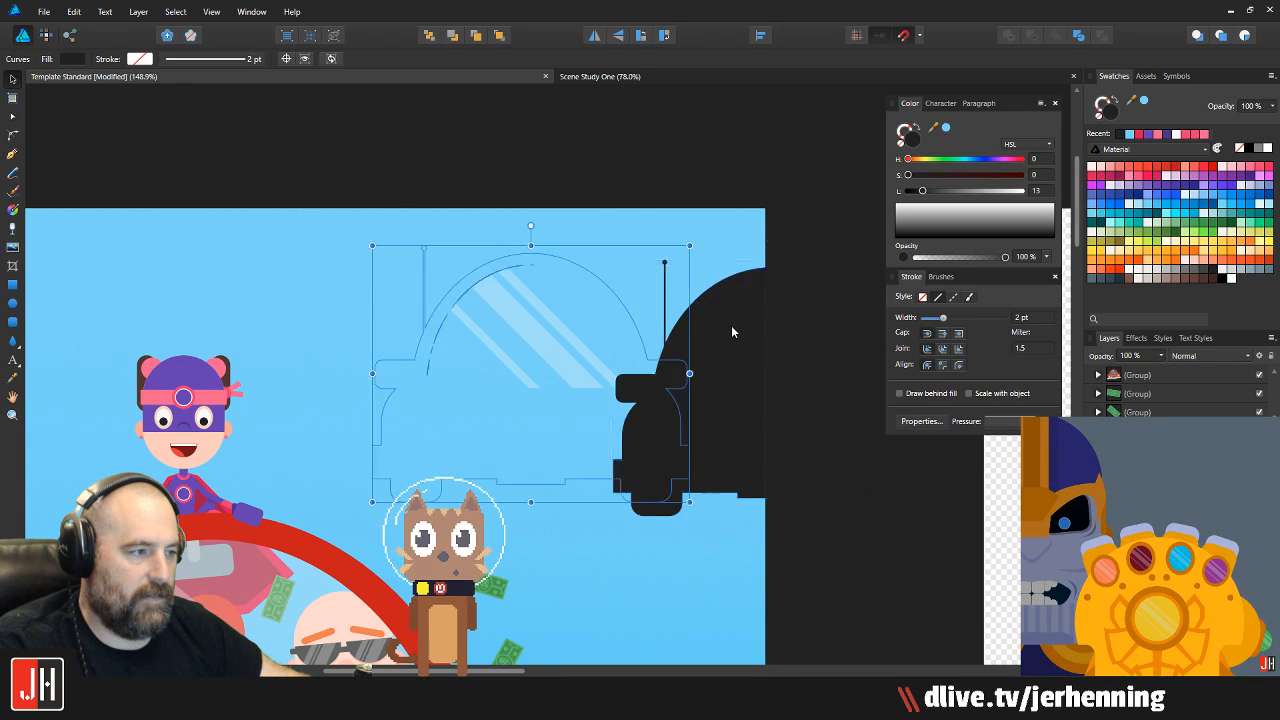
{"action": "key", "text": "ctrl+z"}
{"action": "key", "text": "ctrl+z"}
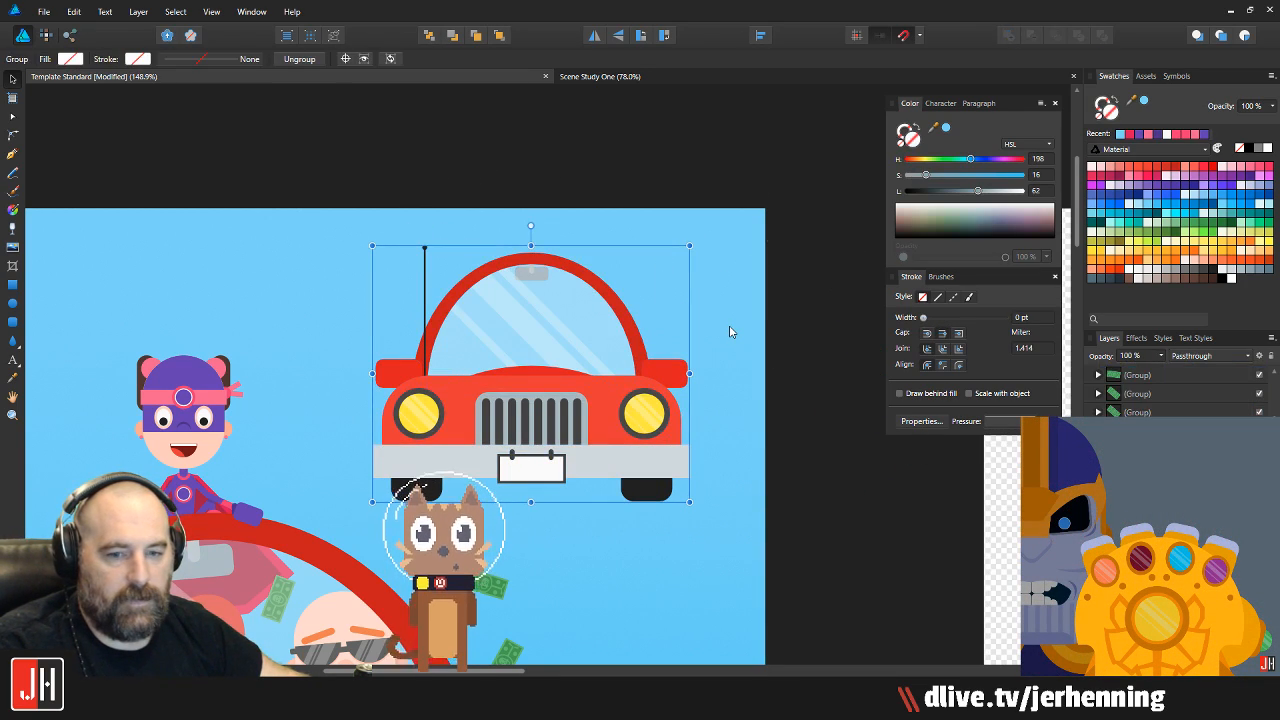
Try tilting the small car copy slightly counterclockwise, then rotate it back to level
{"action": "left_click_drag", "start_coordinate": [531, 226], "coordinate": [511, 219]}
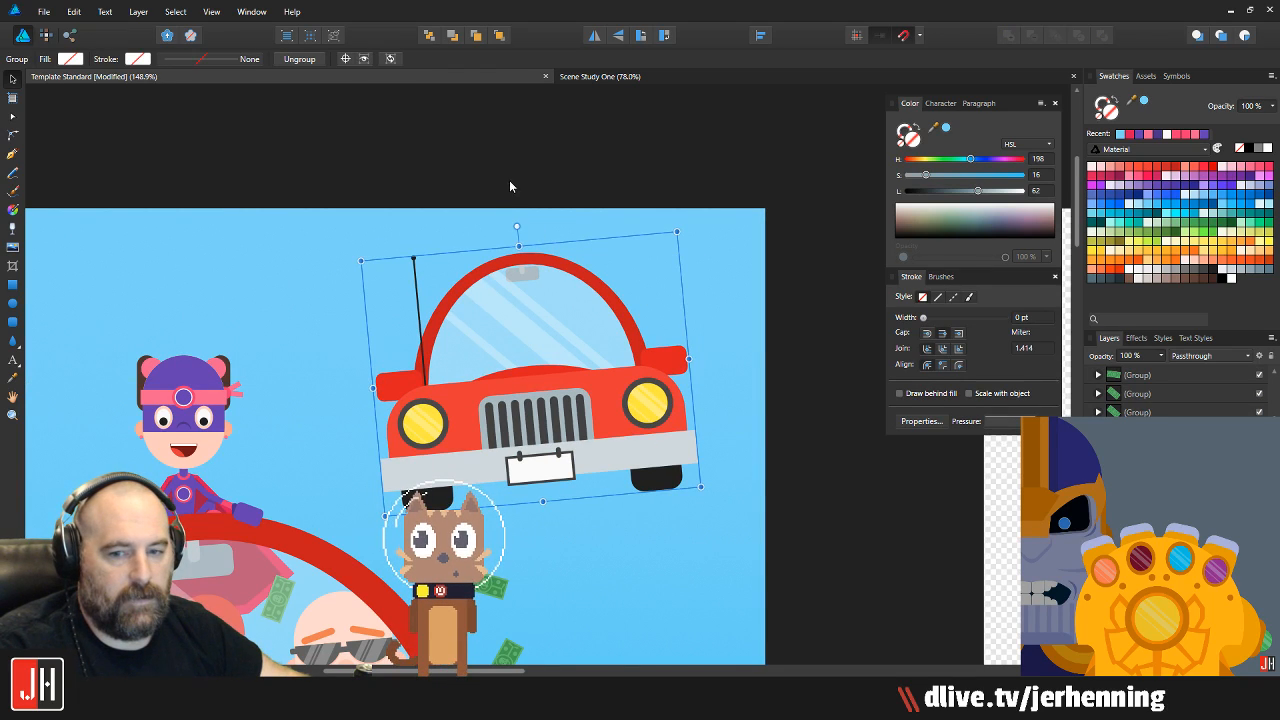
{"action": "left_click", "coordinate": [512, 176]}
{"action": "left_click", "coordinate": [568, 330]}
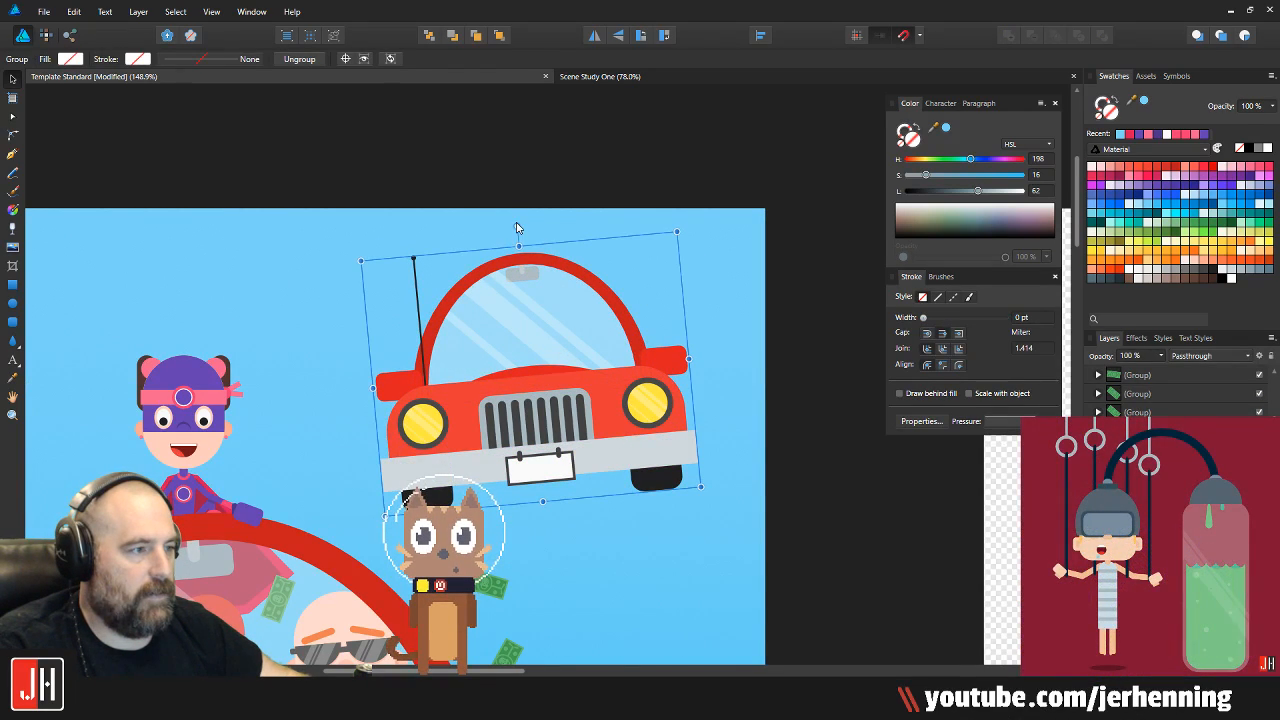
{"action": "left_click_drag", "start_coordinate": [516, 226], "coordinate": [530, 226]}
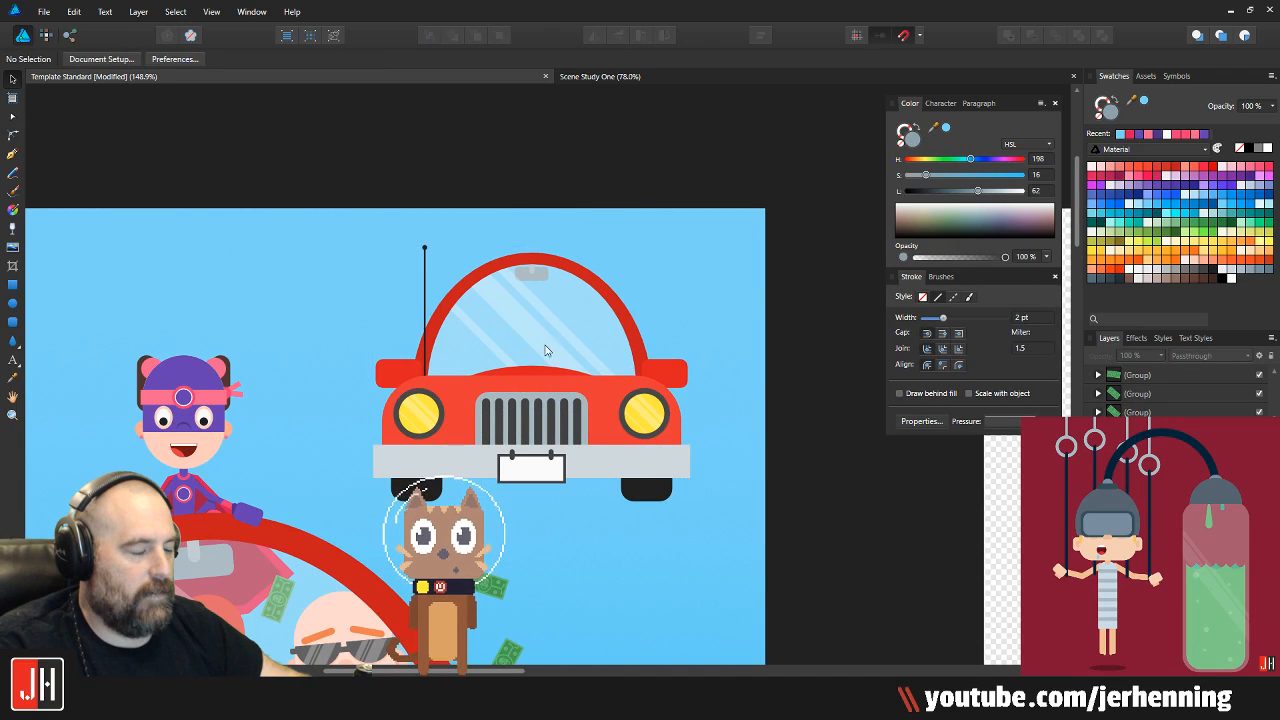
Ungroup the small car, merge all its parts except the windshield glass into one silhouette and fill it near-black
{"action": "scroll", "coordinate": [557, 337], "scroll_direction": "up", "scroll_amount": 3}
{"action": "scroll", "coordinate": [557, 339], "scroll_direction": "down", "scroll_amount": 3}
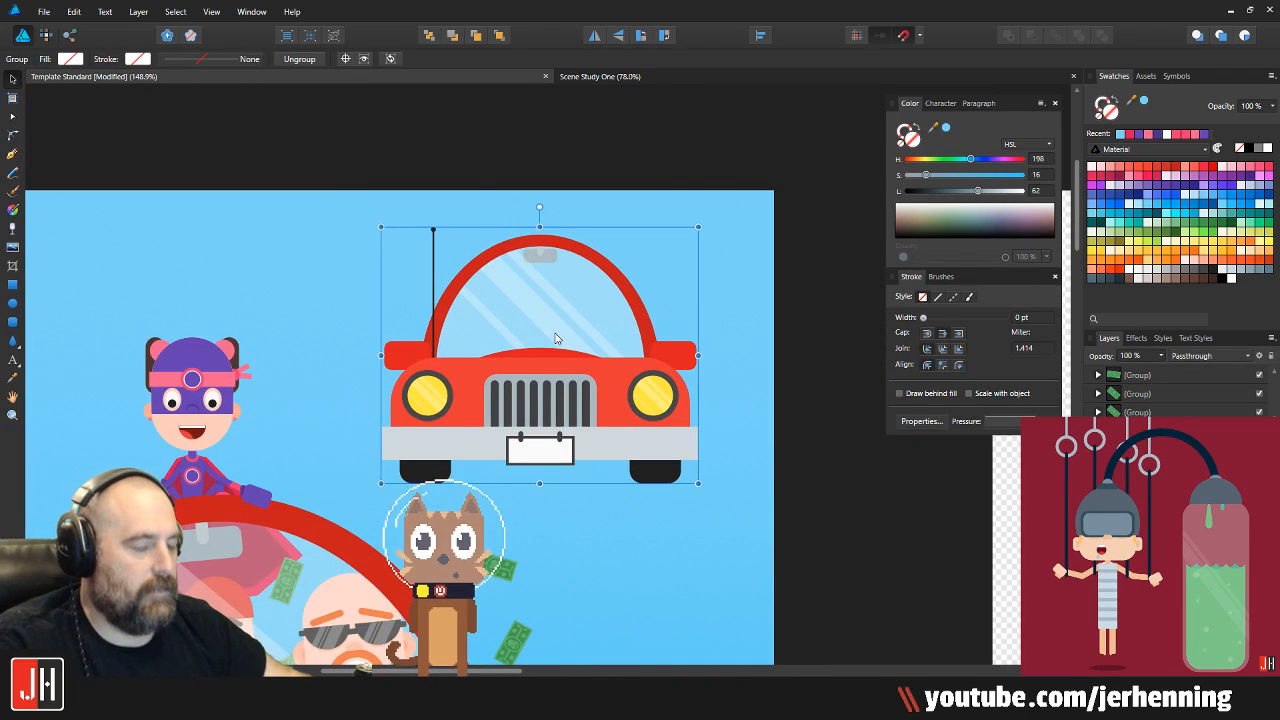
{"action": "key", "text": "ctrl+shift+g"}
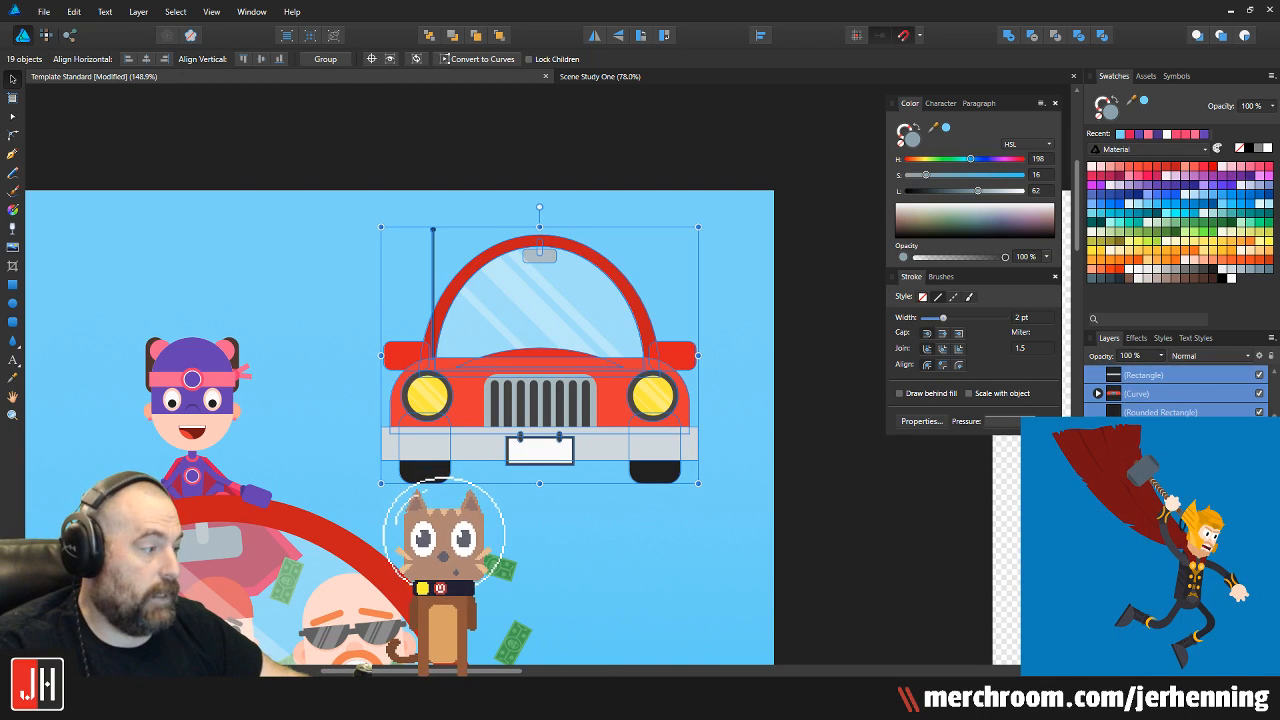
{"action": "left_click", "coordinate": [540, 308]}
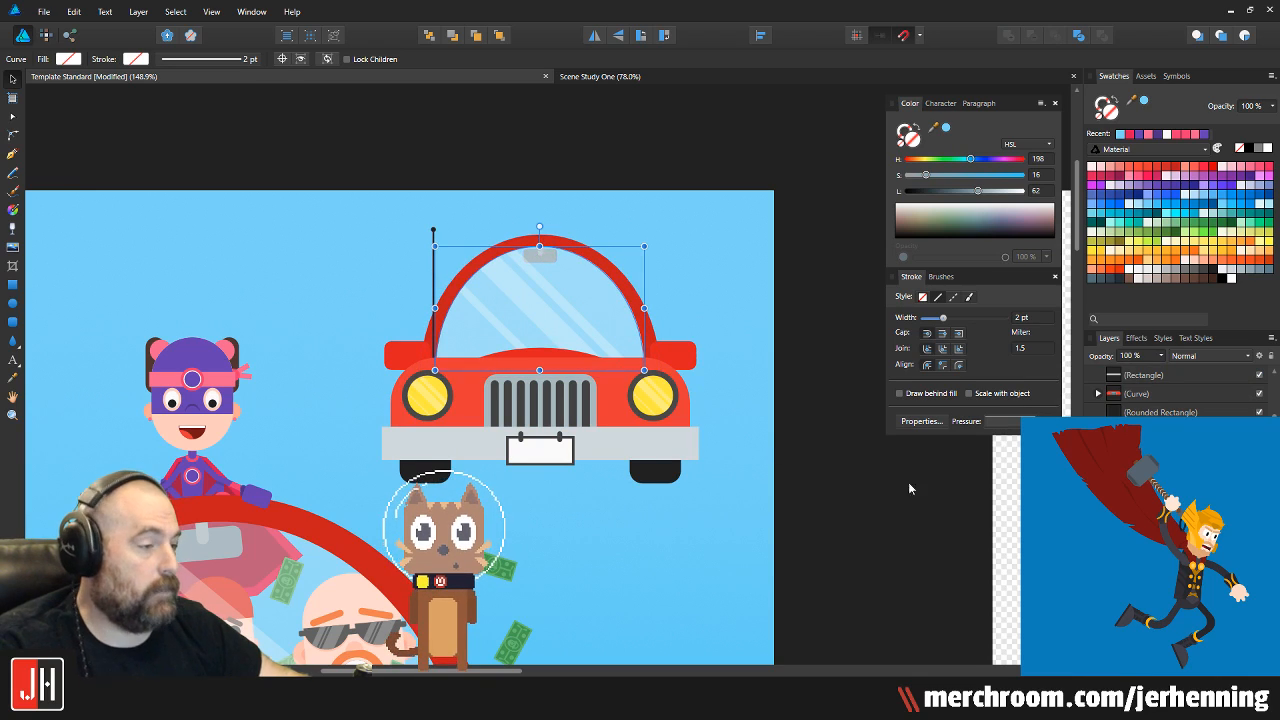
{"action": "left_click_drag", "start_coordinate": [294, 148], "coordinate": [857, 518]}
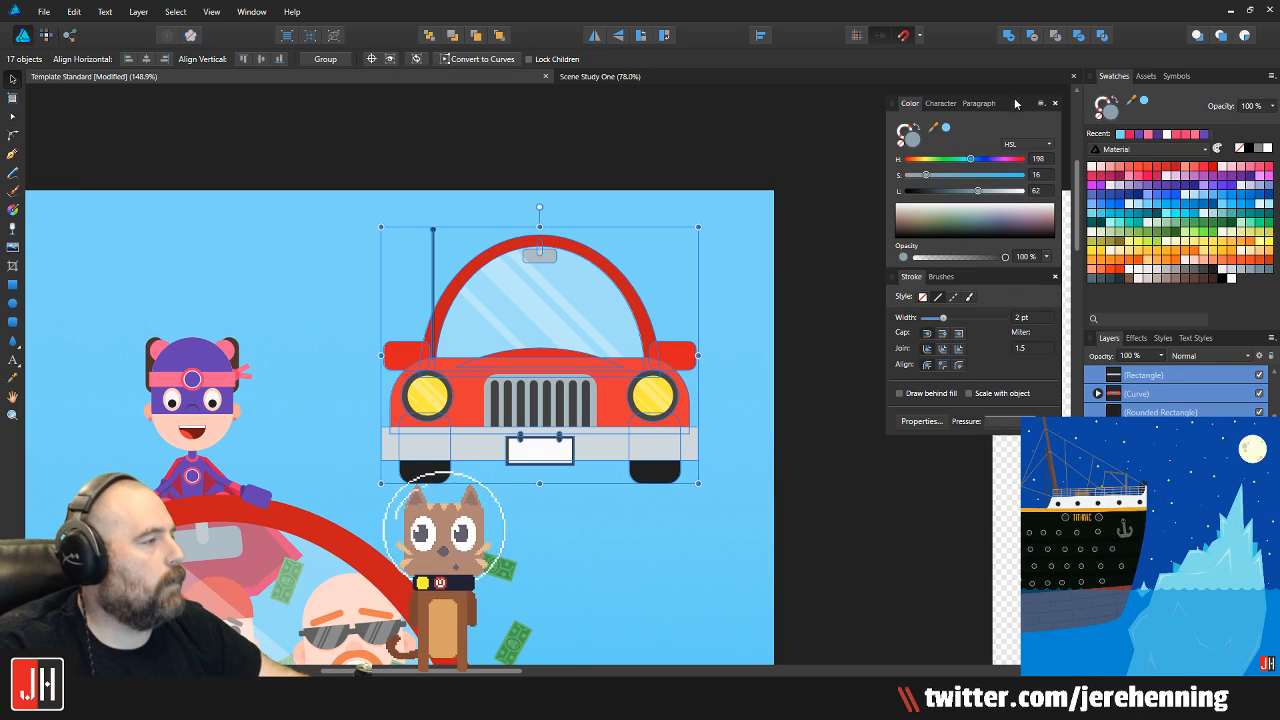
{"action": "left_click", "coordinate": [1011, 40]}
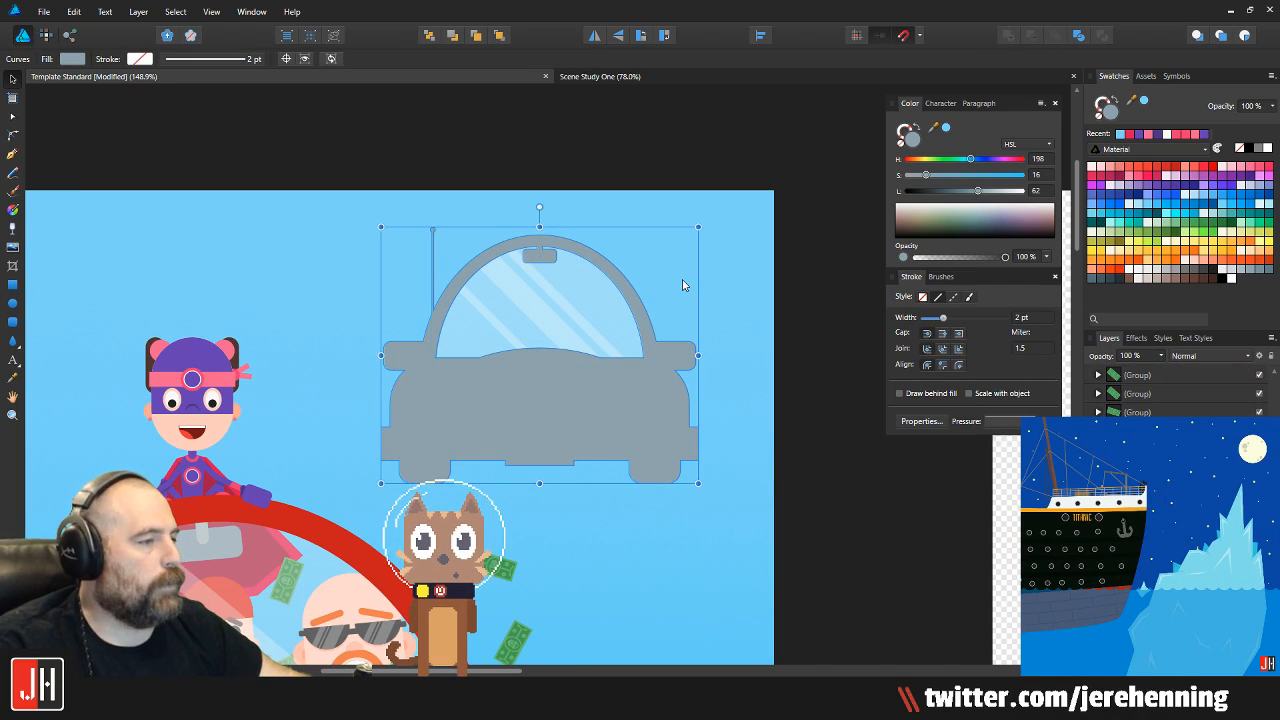
{"action": "left_click", "coordinate": [1213, 270]}
{"action": "left_click", "coordinate": [603, 167]}
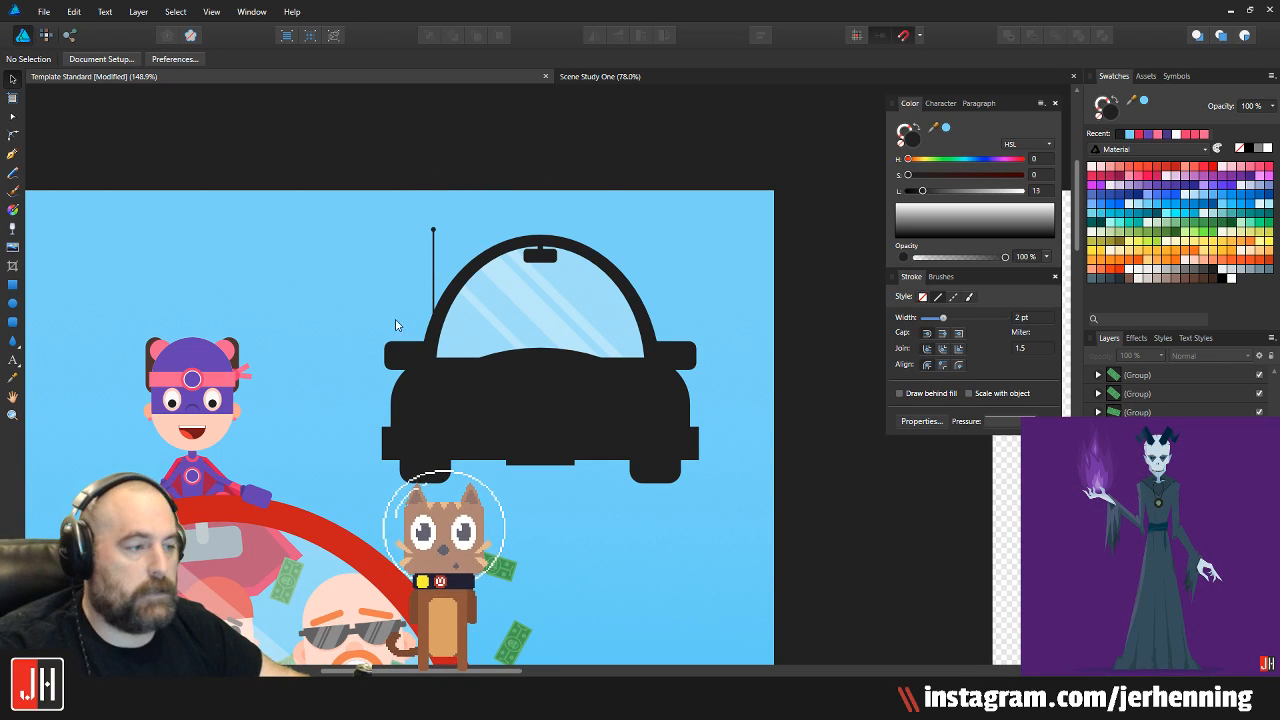
Draw a wide near-black rounded rectangle centred on the silhouette car's roof and flatten it into a thin light bar
{"action": "left_click_drag", "start_coordinate": [298, 157], "coordinate": [797, 452]}
{"action": "left_click", "coordinate": [798, 452]}
{"action": "scroll", "coordinate": [495, 244], "scroll_direction": "up", "scroll_amount": 3}
{"action": "left_click_drag", "start_coordinate": [495, 244], "coordinate": [427, 326]}
{"action": "left_click", "coordinate": [12, 322]}
{"action": "scroll", "coordinate": [516, 263], "scroll_direction": "up", "scroll_amount": 2}
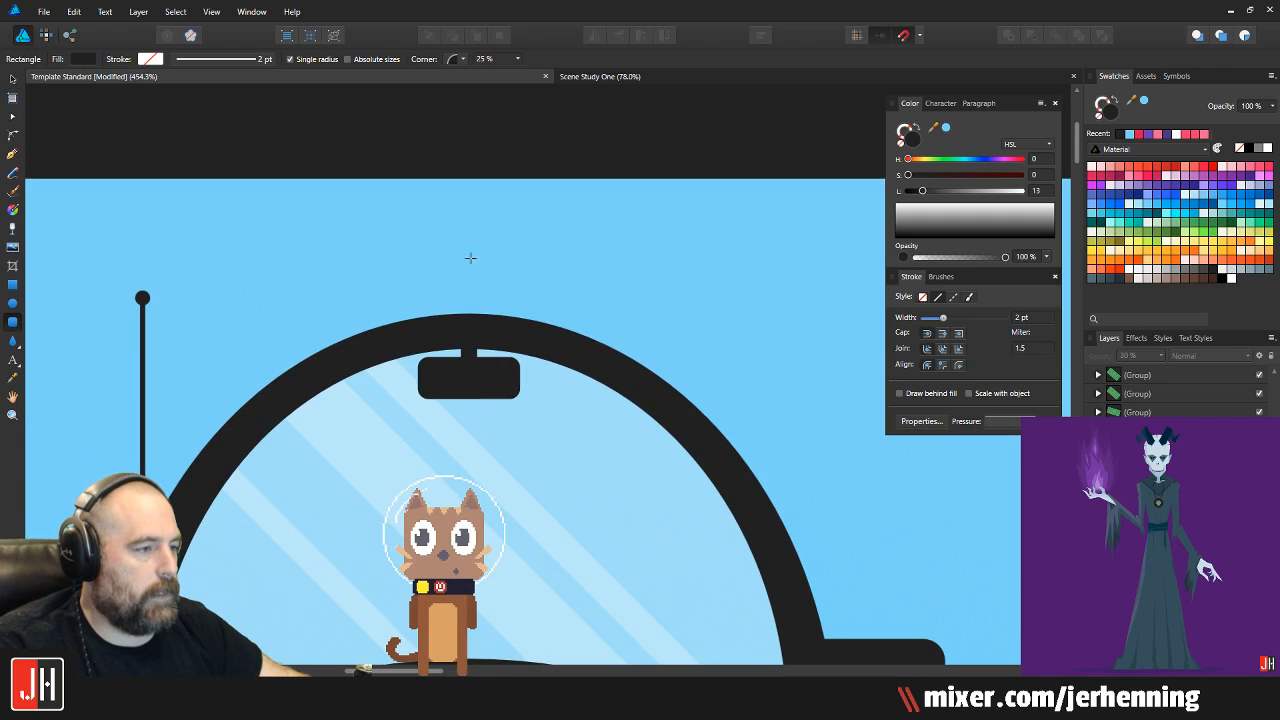
{"action": "left_click_drag", "start_coordinate": [205, 222], "coordinate": [640, 312]}
{"action": "left_click_drag", "start_coordinate": [470, 265], "coordinate": [518, 290]}
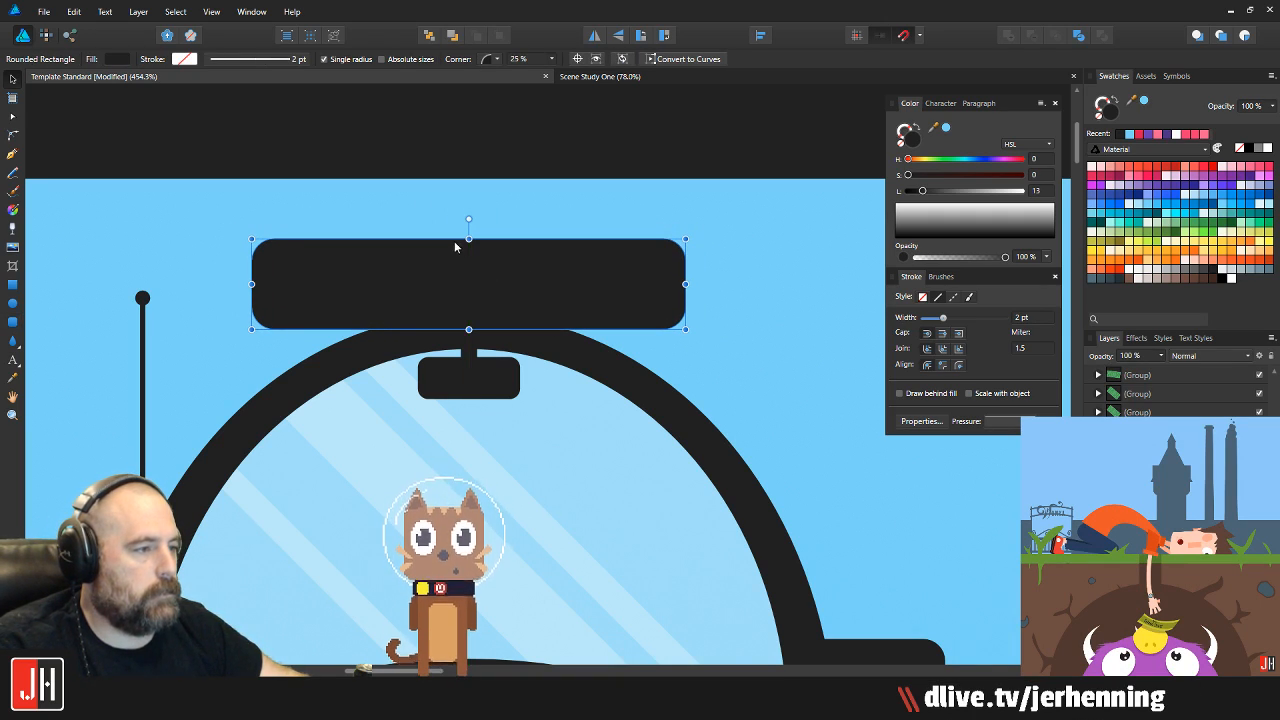
{"action": "left_click_drag", "start_coordinate": [469, 239], "coordinate": [474, 300]}
{"action": "scroll", "coordinate": [474, 300], "scroll_direction": "down", "scroll_amount": 5}
{"action": "scroll", "coordinate": [474, 298], "scroll_direction": "down", "scroll_amount": 3}
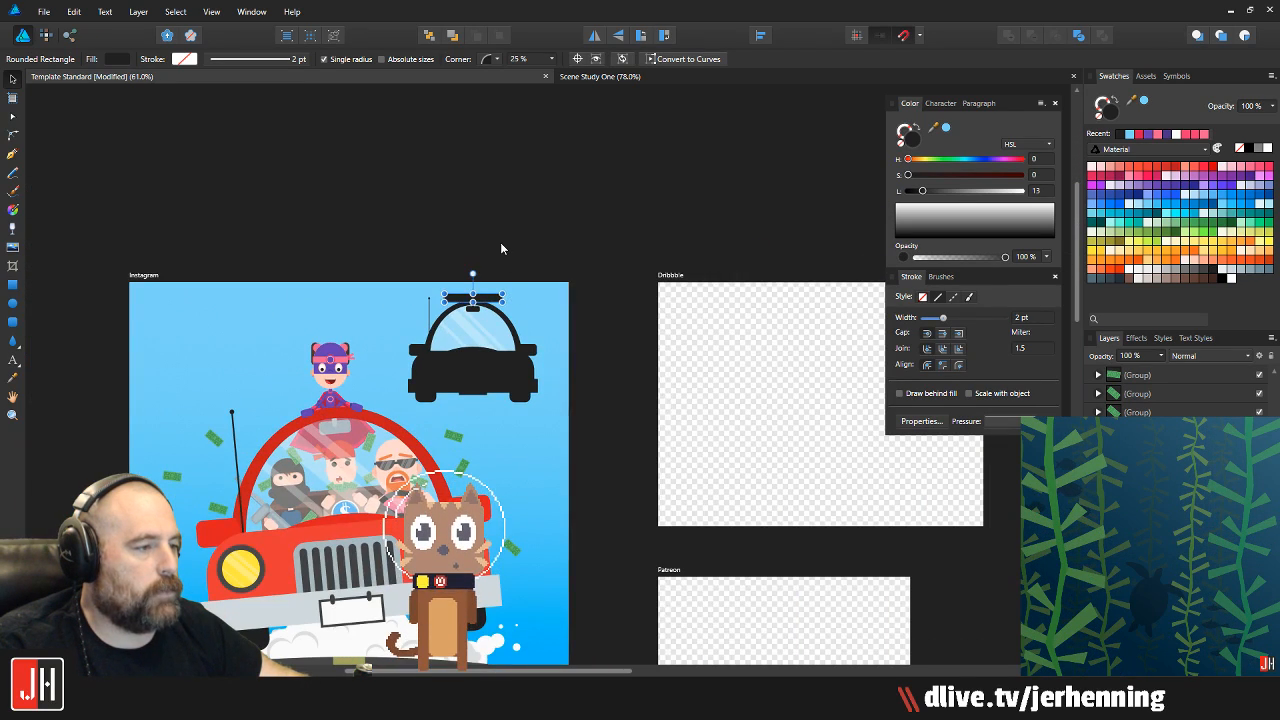
Group the silhouette car together with its windshield glass, reflections and roof light bar
{"action": "left_click", "coordinate": [471, 277]}
{"action": "scroll", "coordinate": [498, 335], "scroll_direction": "up", "scroll_amount": 4}
{"action": "scroll", "coordinate": [511, 381], "scroll_direction": "down", "scroll_amount": 3}
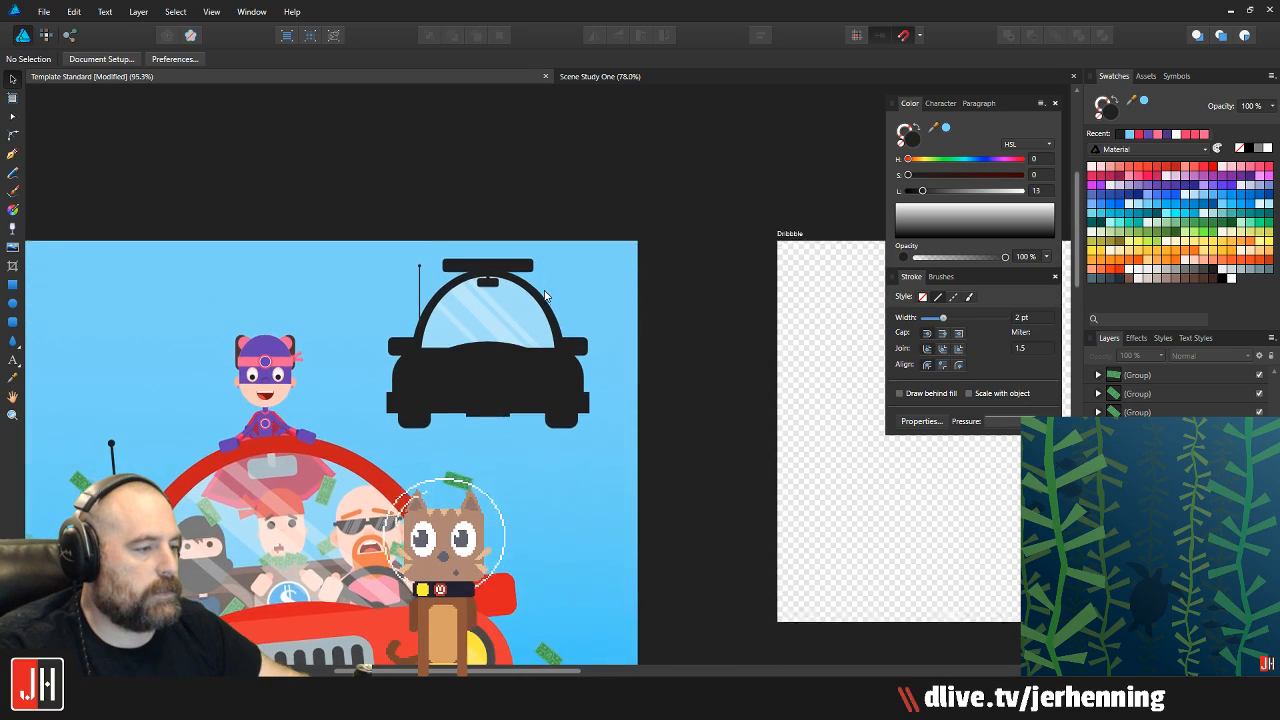
{"action": "left_click_drag", "start_coordinate": [329, 205], "coordinate": [698, 446]}
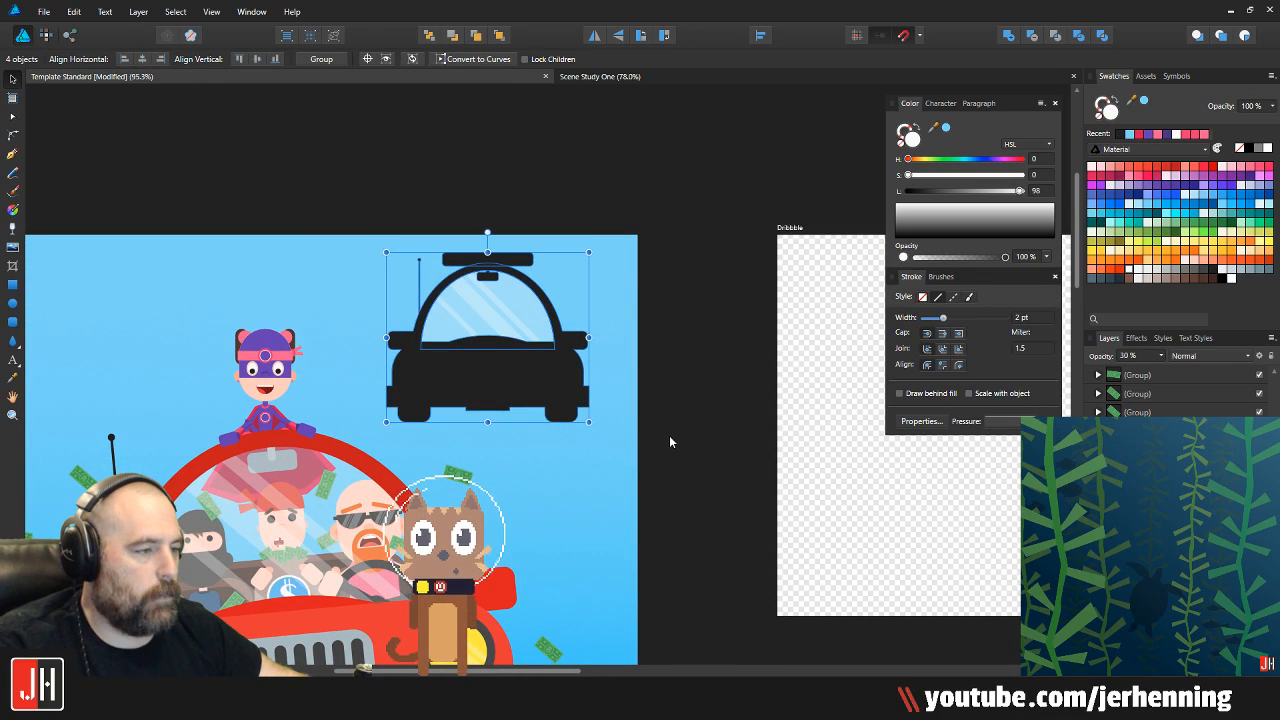
{"action": "key", "text": "ctrl+g"}
Place the silhouette car behind the getaway car at the scene's lower left, tilted counterclockwise and scaled down
{"action": "scroll", "coordinate": [623, 403], "scroll_direction": "down", "scroll_amount": 3}
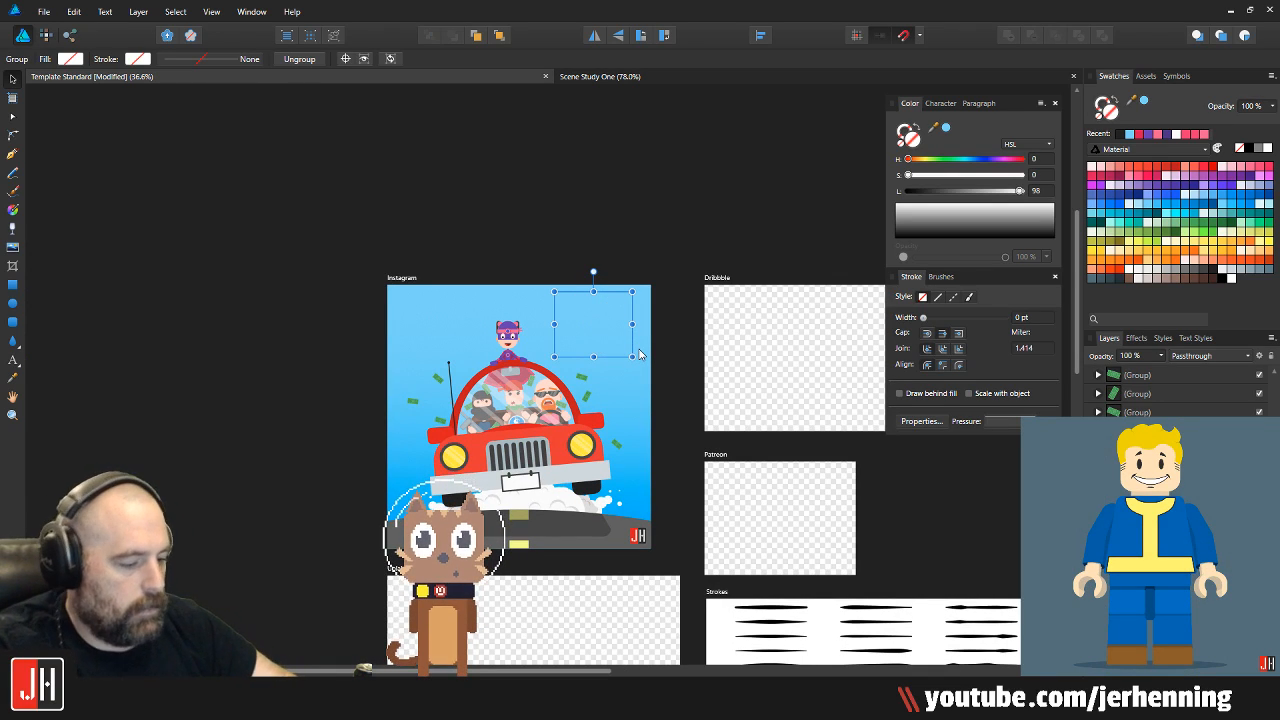
{"action": "scroll", "coordinate": [639, 352], "scroll_direction": "up", "scroll_amount": 2}
{"action": "left_click_drag", "start_coordinate": [637, 349], "coordinate": [414, 539]}
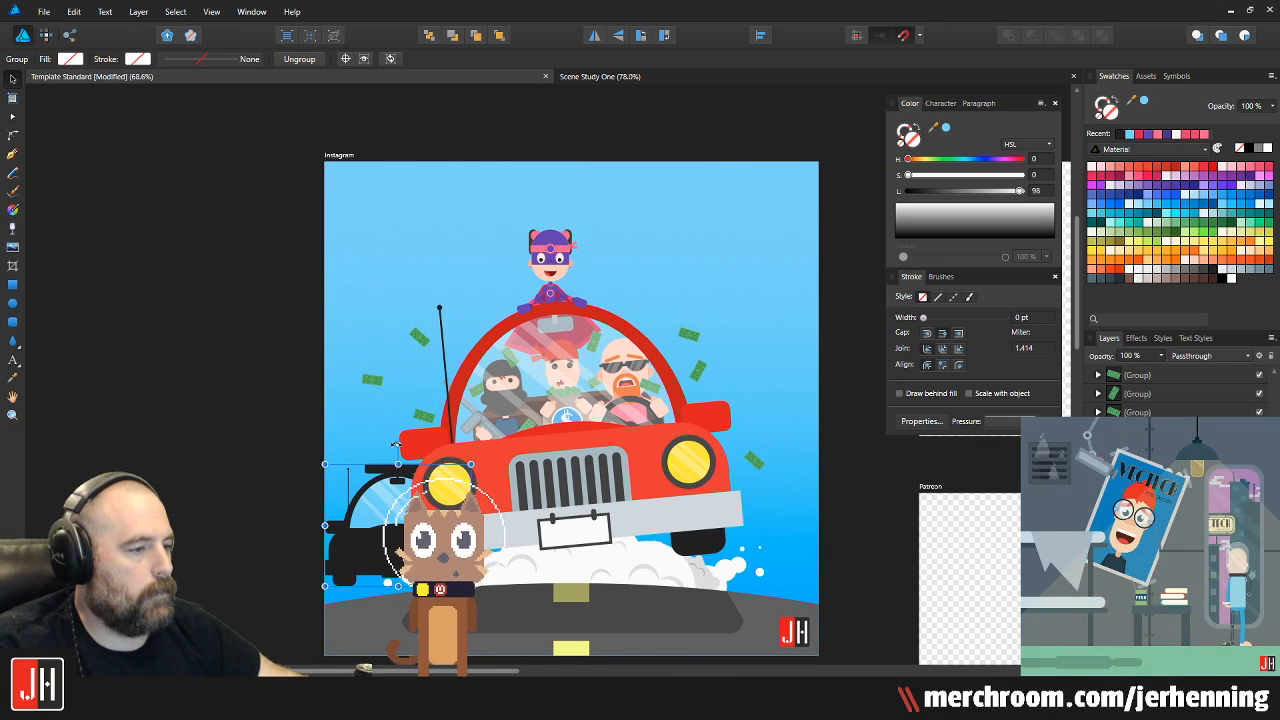
{"action": "scroll", "coordinate": [433, 481], "scroll_direction": "up", "scroll_amount": 3}
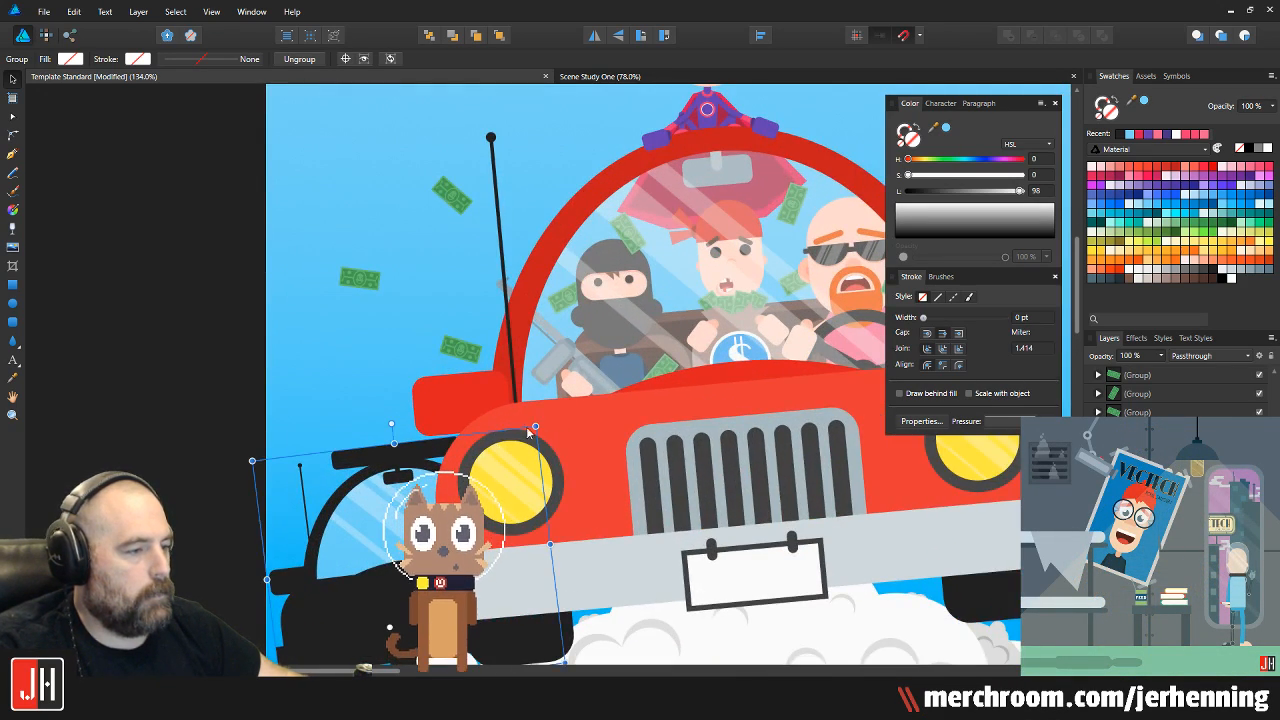
{"action": "left_click_drag", "start_coordinate": [530, 430], "coordinate": [428, 545]}
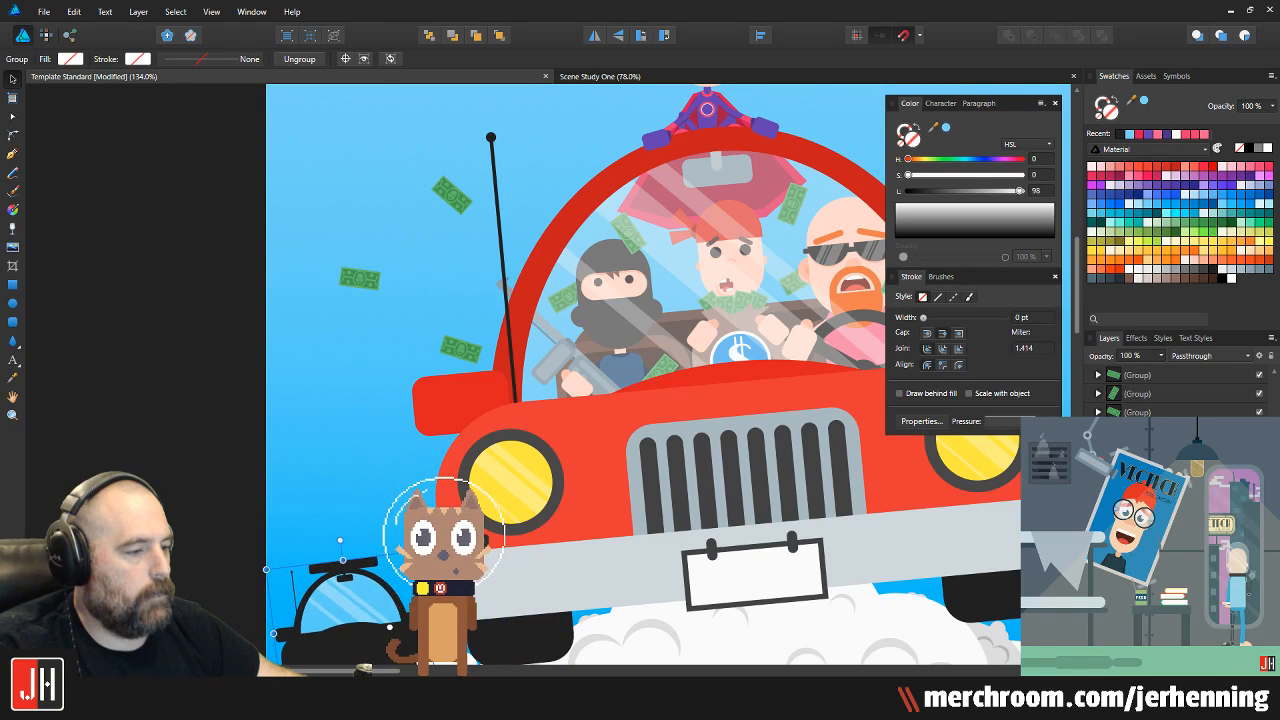
Place a second silhouette car behind the getaway car's opposite side, tilted clockwise and slightly enlarged against the artboard edge
{"action": "left_click_drag", "start_coordinate": [365, 590], "coordinate": [520, 385]}
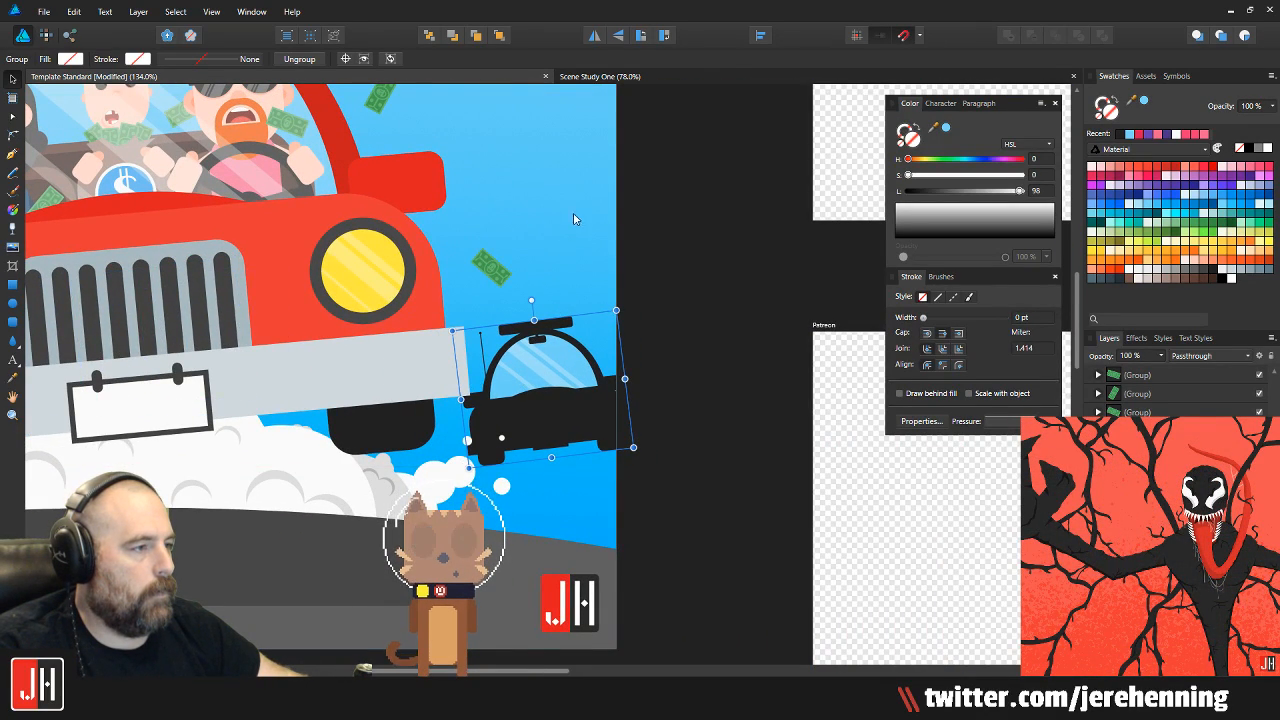
{"action": "left_click_drag", "start_coordinate": [532, 301], "coordinate": [555, 299]}
{"action": "left_click_drag", "start_coordinate": [543, 354], "coordinate": [510, 449]}
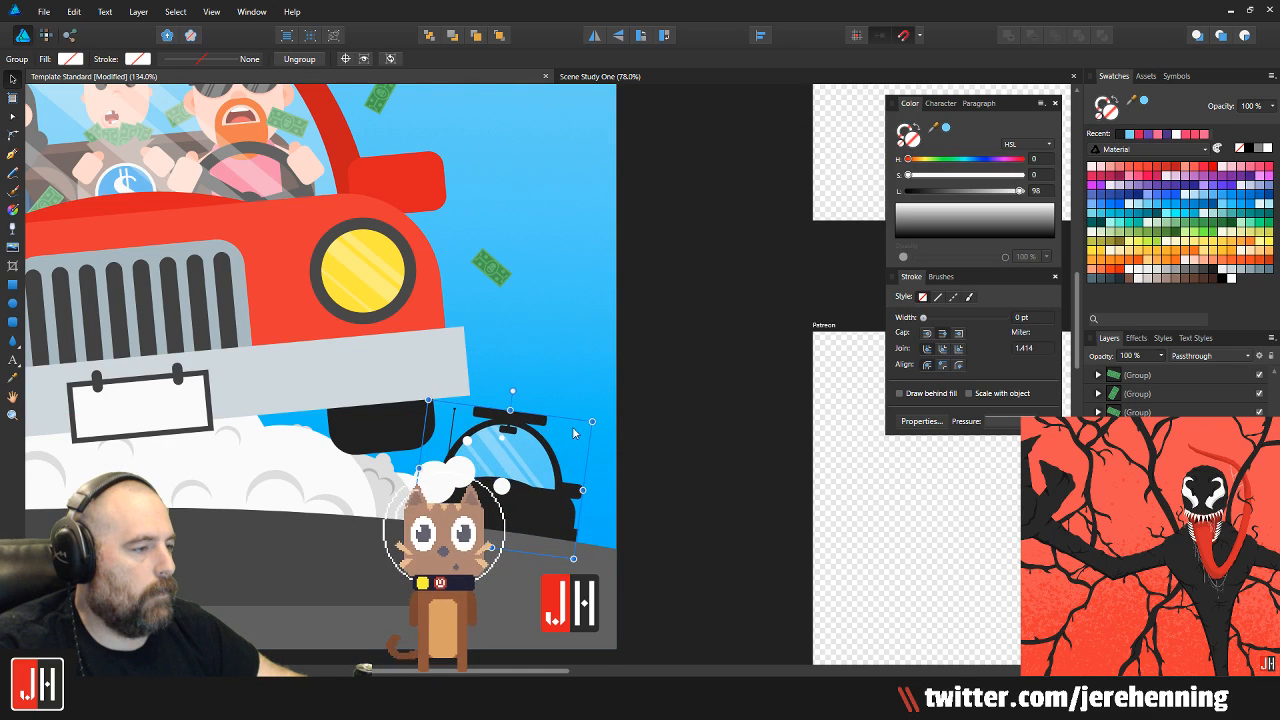
{"action": "left_click_drag", "start_coordinate": [601, 427], "coordinate": [633, 396]}
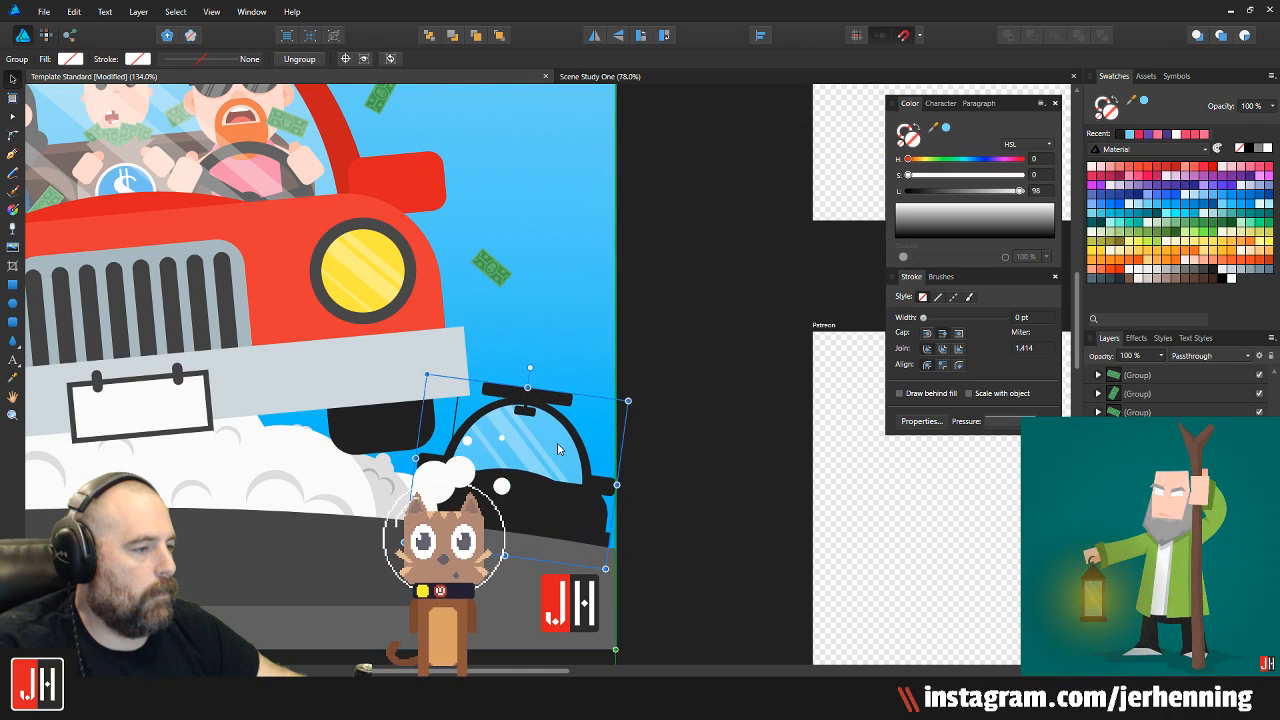
{"action": "left_click_drag", "start_coordinate": [555, 426], "coordinate": [551, 428]}
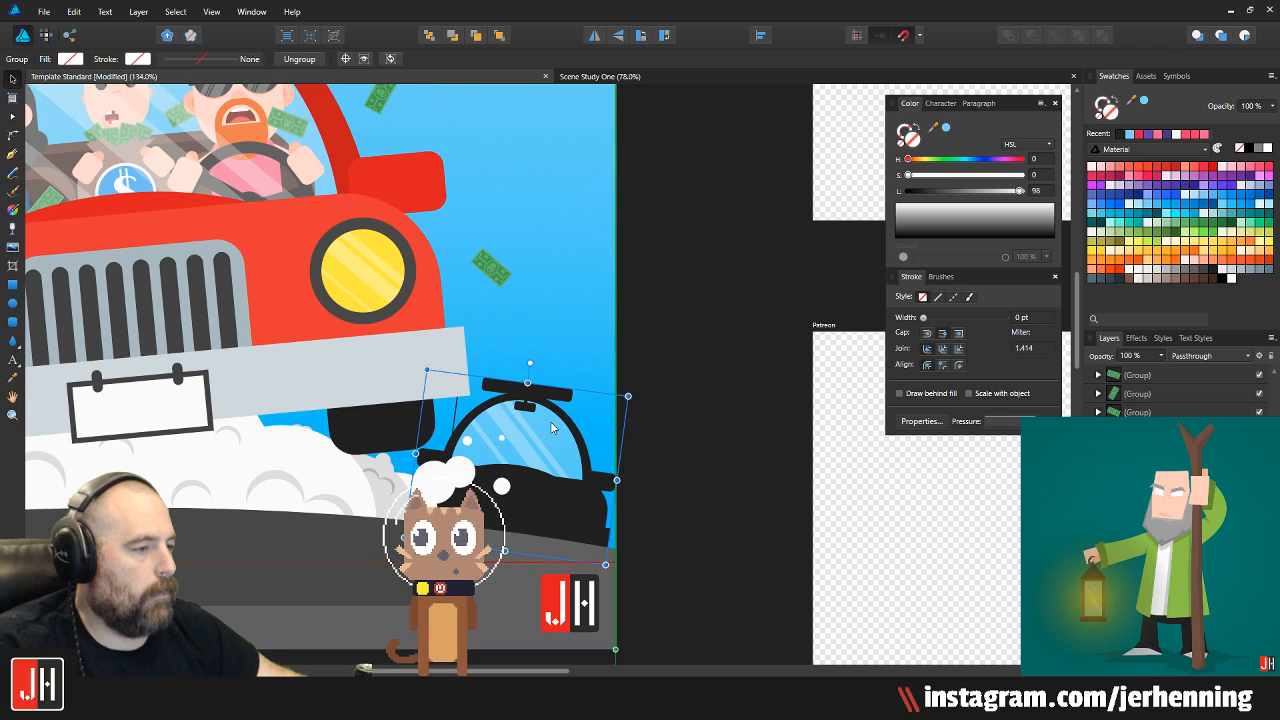
Deselect the silhouette car and save the document
{"action": "left_click", "coordinate": [667, 371]}
{"action": "scroll", "coordinate": [636, 378], "scroll_direction": "down", "scroll_amount": 7}
{"action": "left_click_drag", "start_coordinate": [636, 378], "coordinate": [596, 430]}
{"action": "key", "text": "ctrl+s"}
Nudge the silhouette car at the scene's lower left slightly up behind the getaway car and deselect it
{"action": "scroll", "coordinate": [507, 462], "scroll_direction": "up", "scroll_amount": 4}
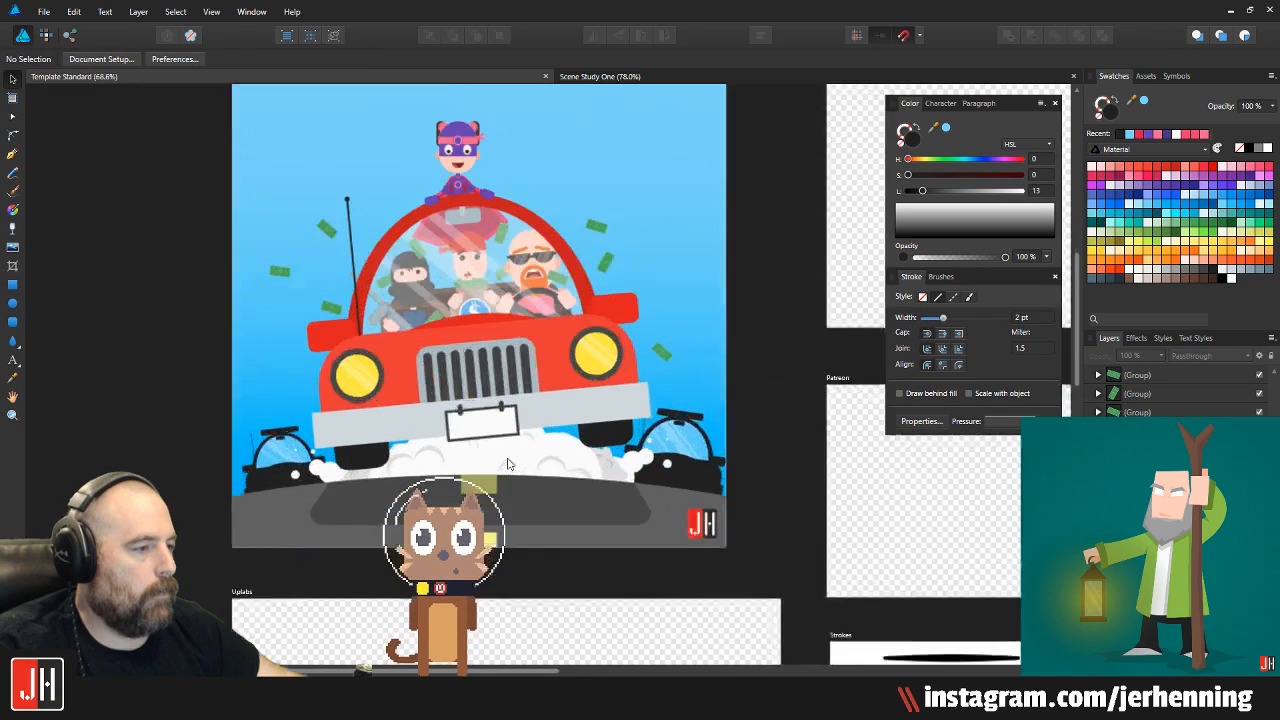
{"action": "scroll", "coordinate": [276, 457], "scroll_direction": "up", "scroll_amount": 6}
{"action": "left_click", "coordinate": [262, 443]}
{"action": "left_click_drag", "start_coordinate": [261, 436], "coordinate": [256, 429]}
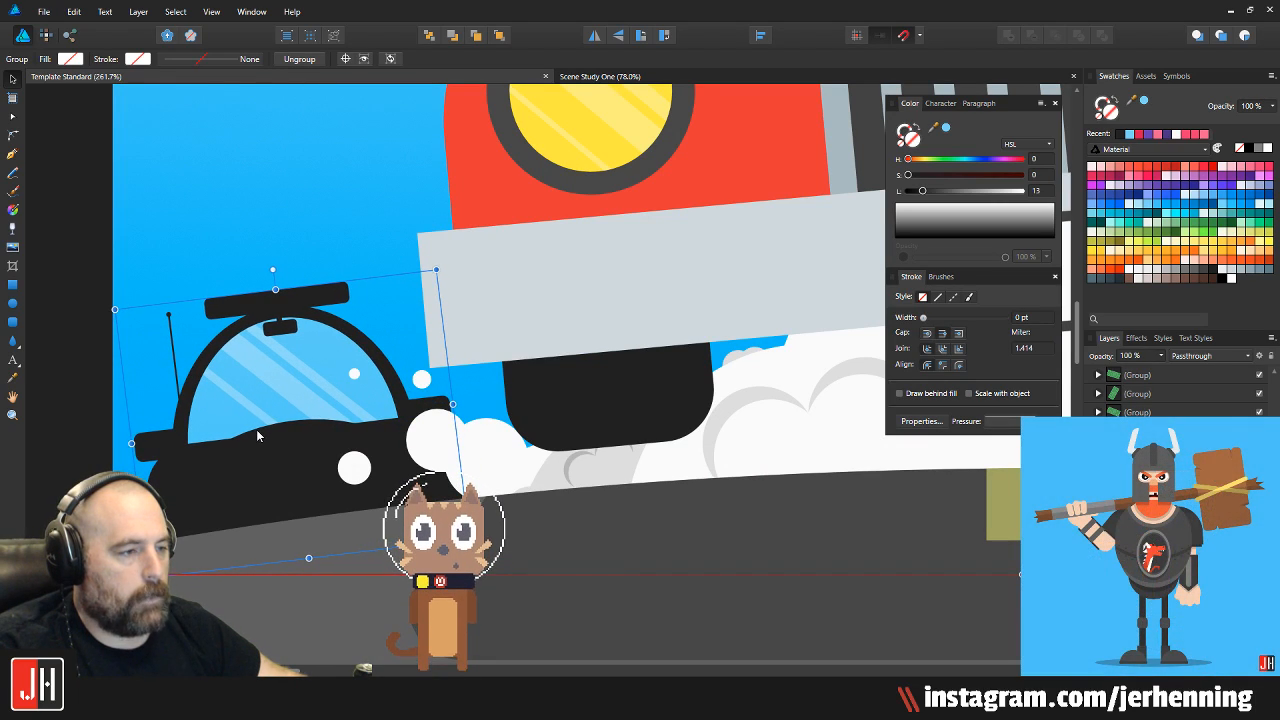
{"action": "left_click", "coordinate": [242, 274]}
Draw a rectangle over the right half of the lower-left silhouette car's light bar and fill it red
{"action": "scroll", "coordinate": [246, 276], "scroll_direction": "up", "scroll_amount": 3}
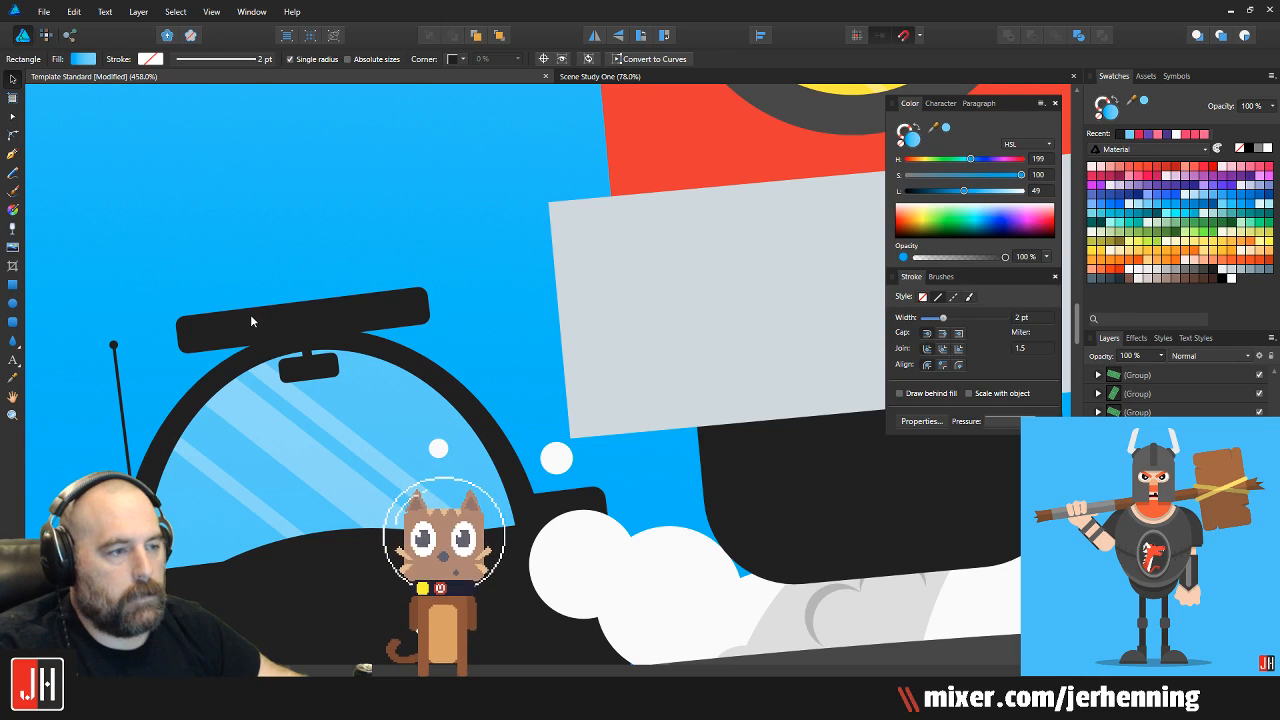
{"action": "left_click", "coordinate": [251, 321]}
{"action": "left_click", "coordinate": [13, 286]}
{"action": "left_click_drag", "start_coordinate": [303, 225], "coordinate": [518, 390]}
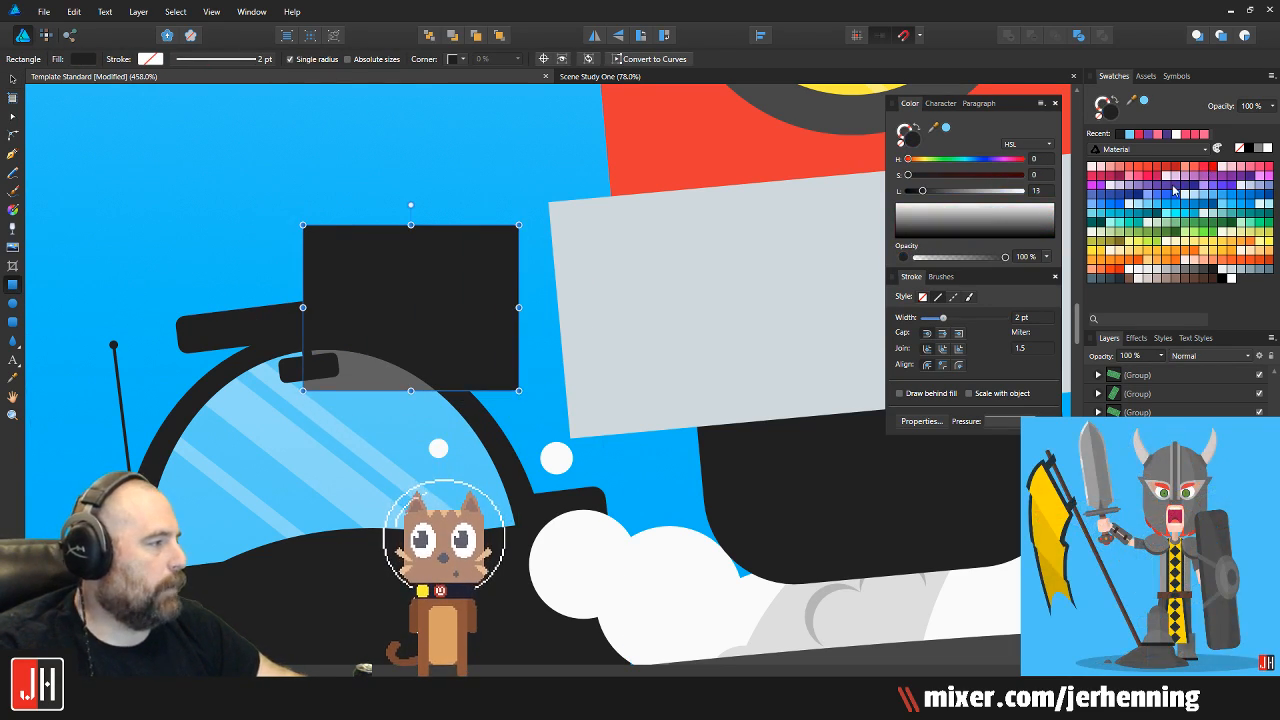
{"action": "left_click", "coordinate": [1160, 173]}
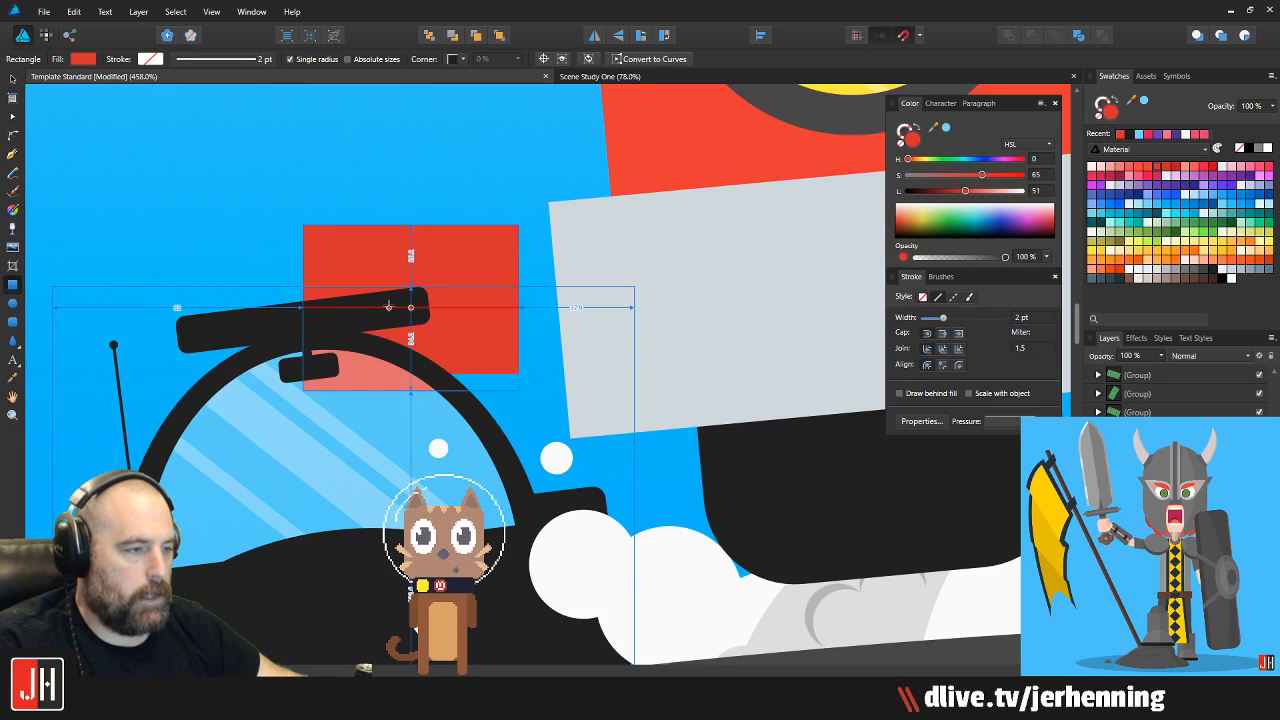
Clip the red rectangle inside the light bar and rotate it to match the bar's tilt
{"action": "key", "text": "Delete"}
{"action": "key", "text": "ctrl+z"}
{"action": "mouse_move", "coordinate": [412, 204]}
{"action": "left_mouse_down"}
{"action": "mouse_move", "coordinate": [385, 198]}
{"action": "mouse_move", "coordinate": [397, 199]}
{"action": "left_mouse_up"}
{"action": "scroll", "coordinate": [338, 332], "scroll_direction": "up", "scroll_amount": 3}
Duplicate the red rectangle onto the left half of the light bar and fill the copy blue
{"action": "left_click_drag", "start_coordinate": [346, 322], "coordinate": [184, 316]}
{"action": "scroll", "coordinate": [382, 312], "scroll_direction": "down", "scroll_amount": 3}
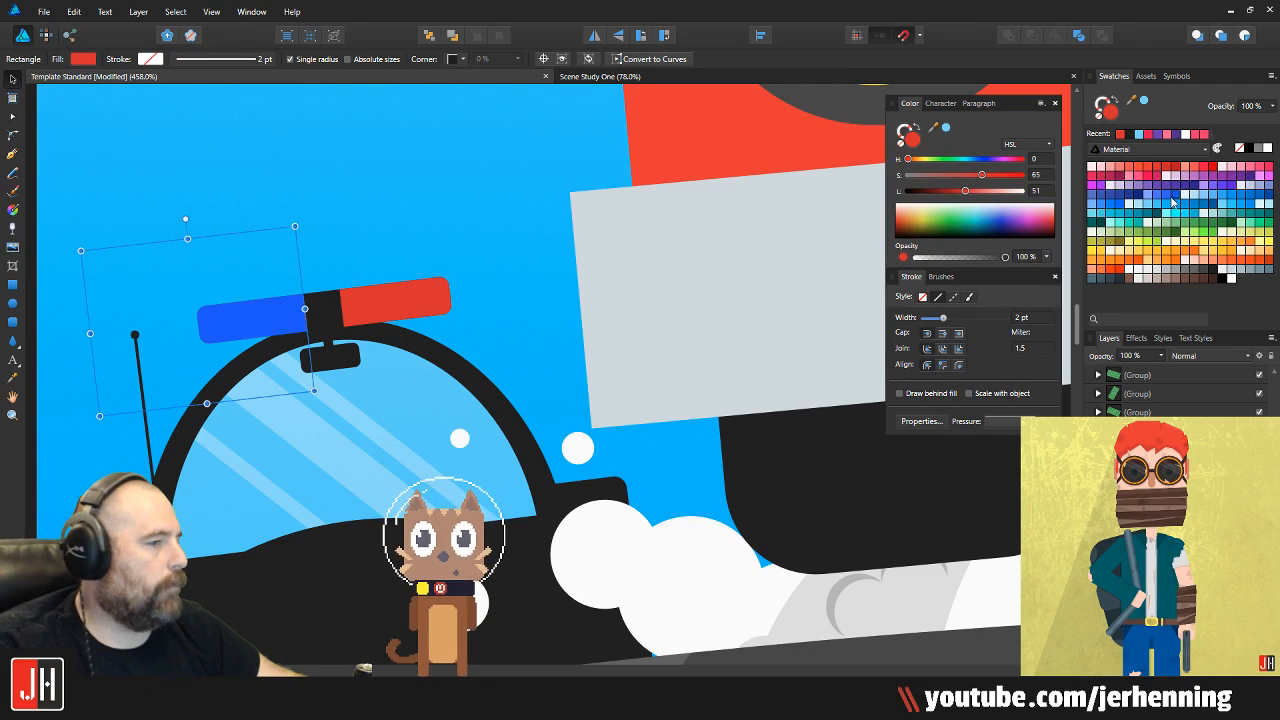
{"action": "left_click", "coordinate": [1178, 203]}
{"action": "scroll", "coordinate": [330, 310], "scroll_direction": "down", "scroll_amount": 6}
{"action": "scroll", "coordinate": [310, 323], "scroll_direction": "up", "scroll_amount": 3}
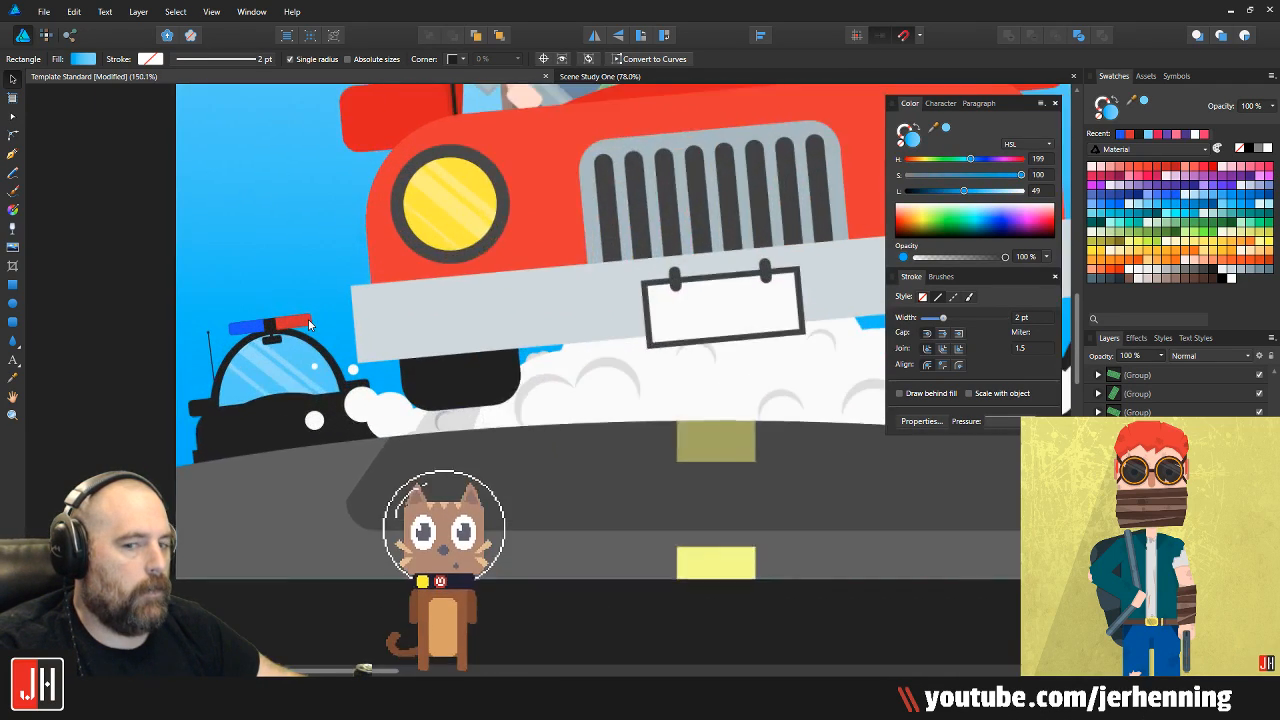
Copy the blue and red rectangles from the first police car's light bar
{"action": "scroll", "coordinate": [309, 323], "scroll_direction": "up", "scroll_amount": 4}
{"action": "left_click", "coordinate": [258, 321], "text": "shift"}
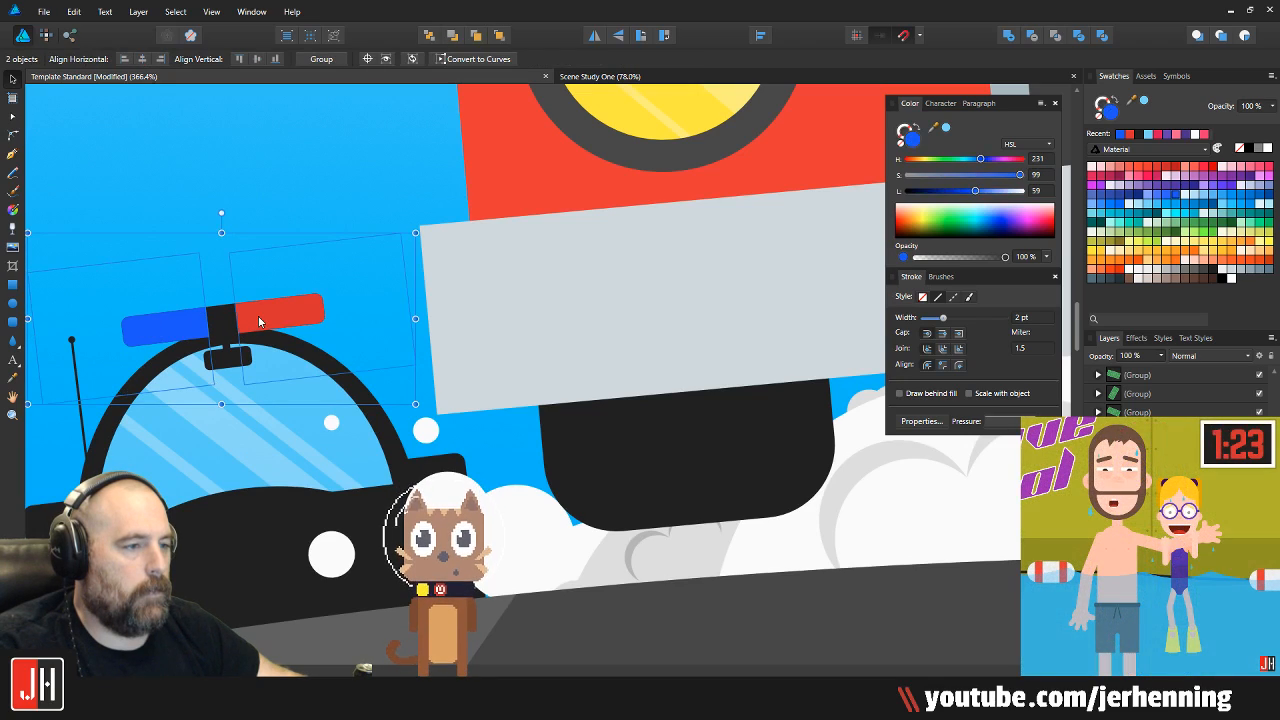
{"action": "scroll", "coordinate": [258, 314], "scroll_direction": "down", "scroll_amount": 5}
{"action": "scroll", "coordinate": [580, 342], "scroll_direction": "up", "scroll_amount": 3}
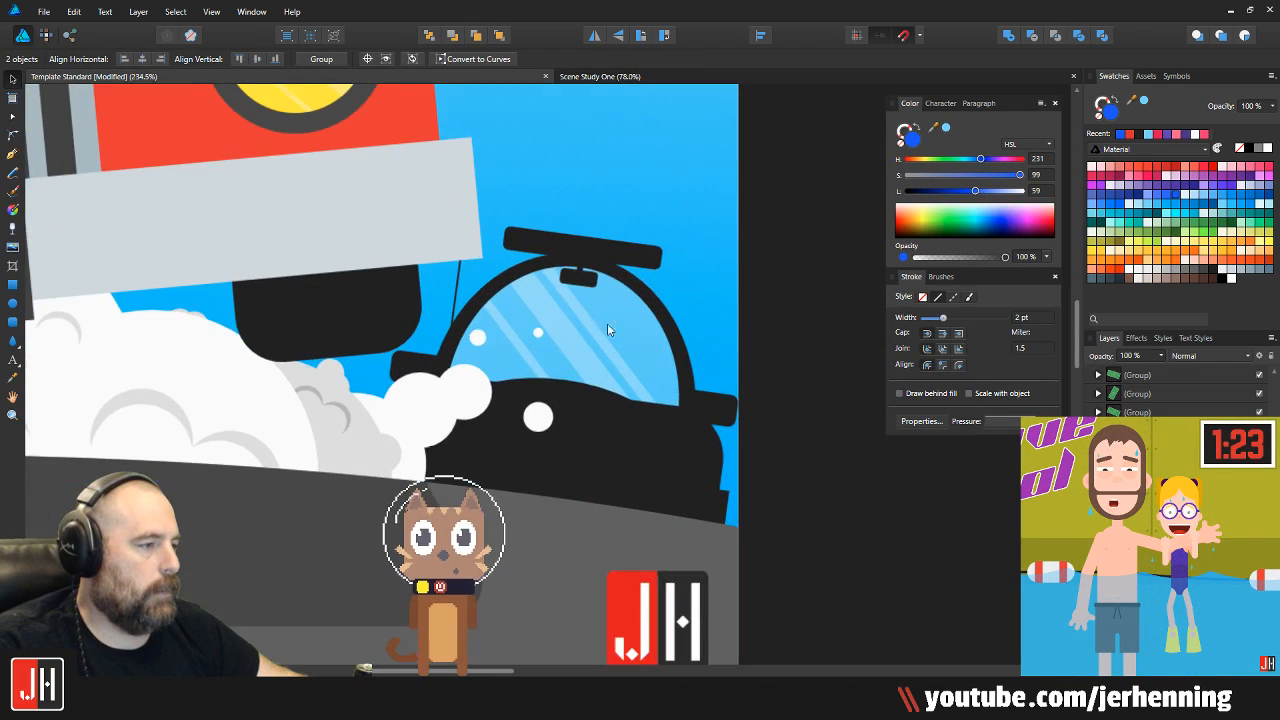
{"action": "left_click", "coordinate": [639, 248]}
{"action": "key", "text": "ctrl+v"}
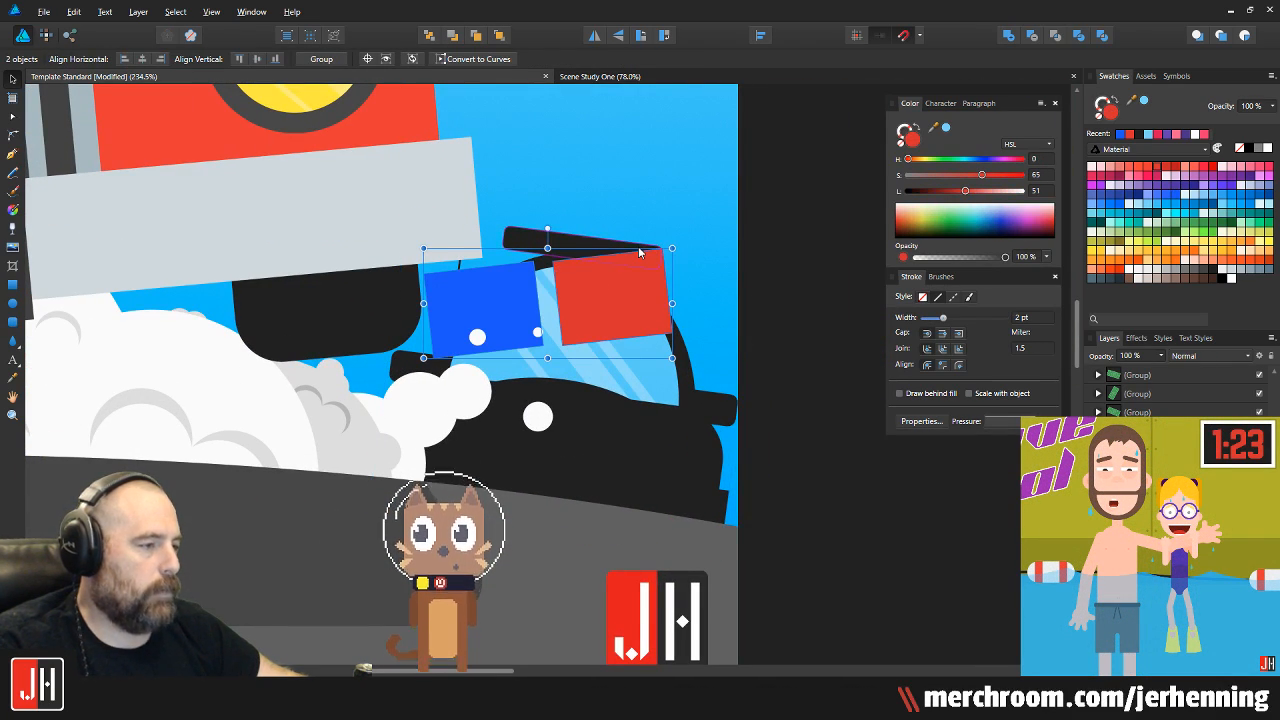
{"action": "key", "text": "Delete"}
Paste the blue and red rectangles inside the second police car's light bar, fit them to its tilt, and save the document
{"action": "scroll", "coordinate": [636, 246], "scroll_direction": "up", "scroll_amount": 3}
{"action": "left_click", "coordinate": [636, 244]}
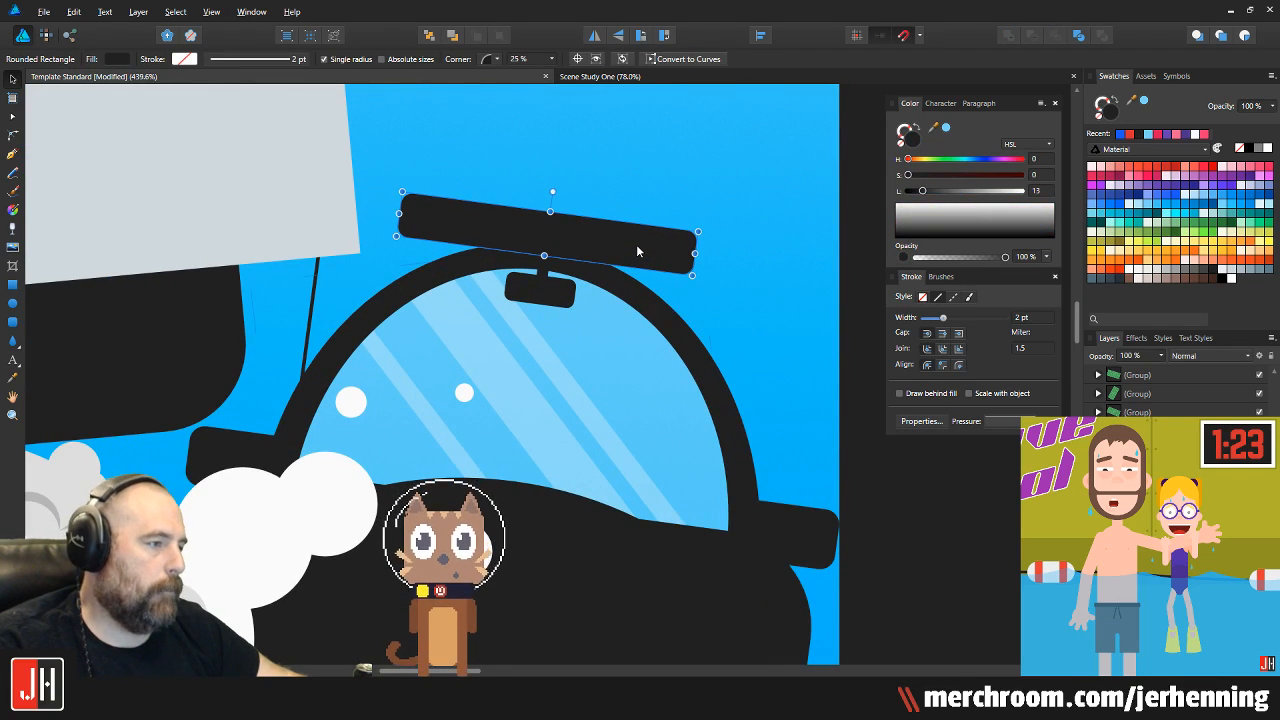
{"action": "key", "text": "ctrl+v"}
{"action": "left_click_drag", "start_coordinate": [481, 214], "coordinate": [512, 216]}
{"action": "left_click_drag", "start_coordinate": [562, 322], "coordinate": [621, 227]}
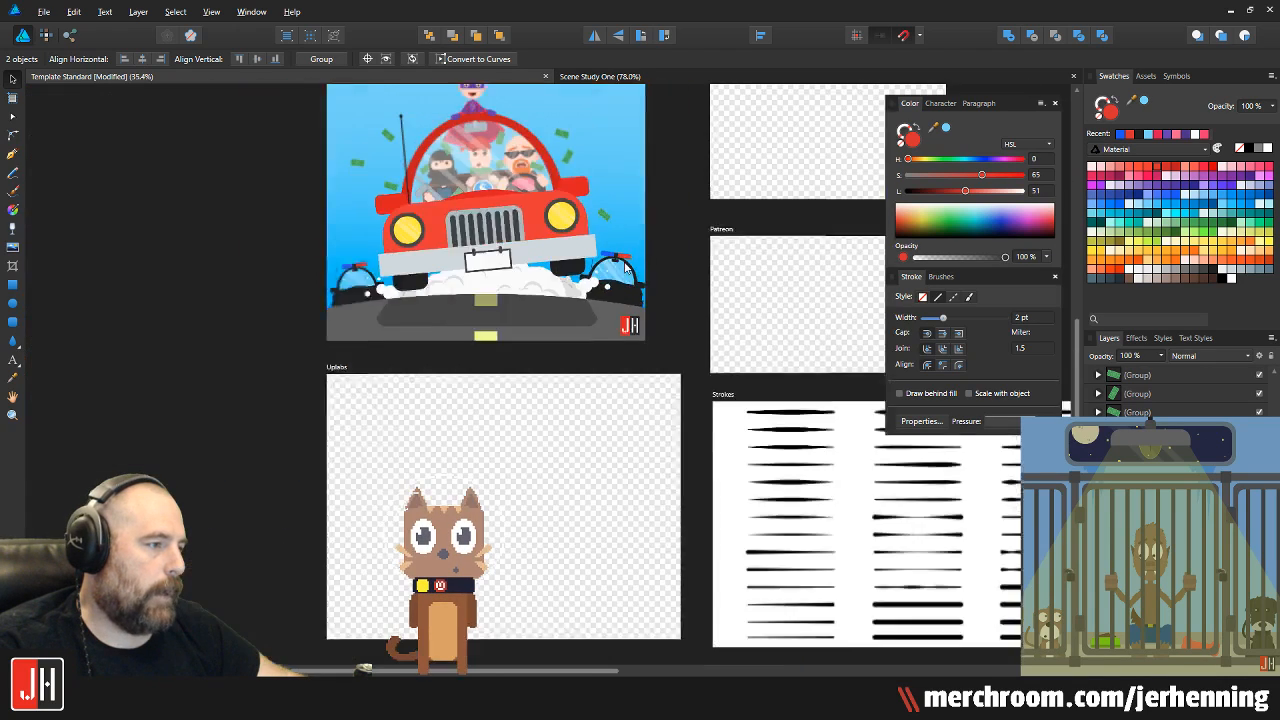
{"action": "scroll", "coordinate": [568, 238], "scroll_direction": "down", "scroll_amount": 2}
{"action": "scroll", "coordinate": [568, 238], "scroll_direction": "up", "scroll_amount": 2}
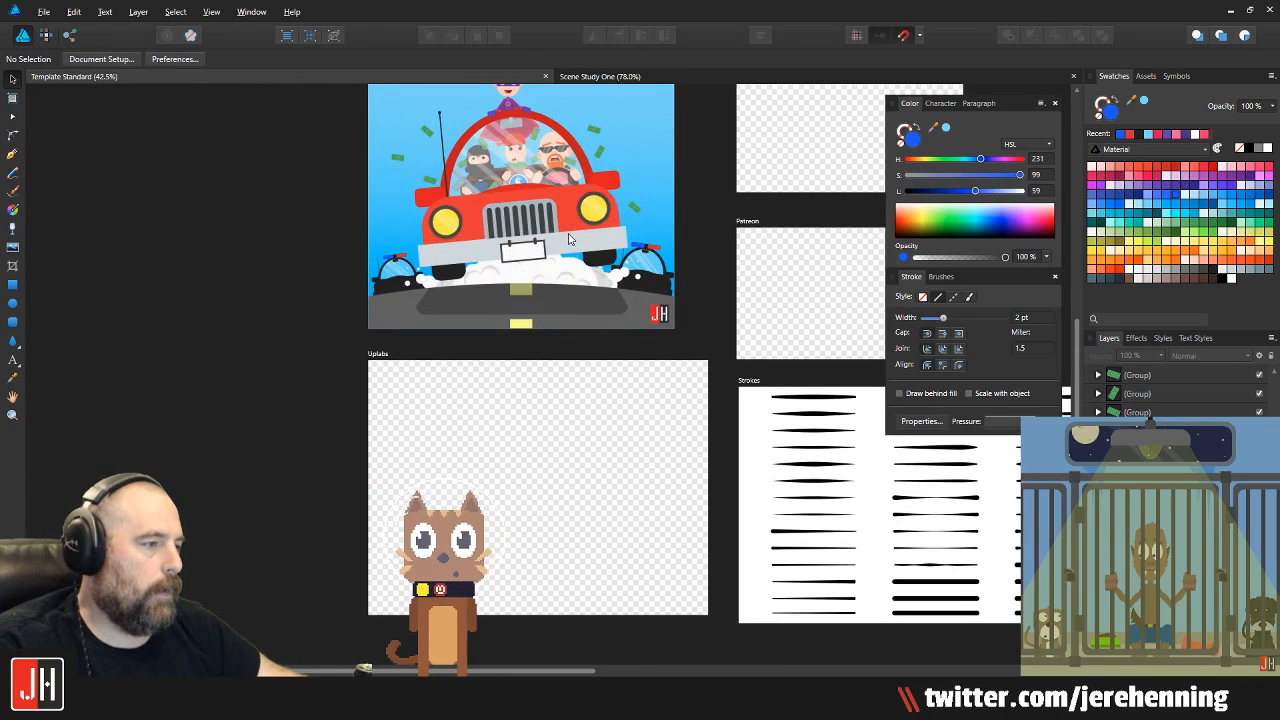
Examine the whole chase scene and the coloured light bars on both police cars
{"action": "left_click_drag", "start_coordinate": [568, 238], "coordinate": [551, 419]}
{"action": "scroll", "coordinate": [450, 421], "scroll_direction": "up", "scroll_amount": 1}
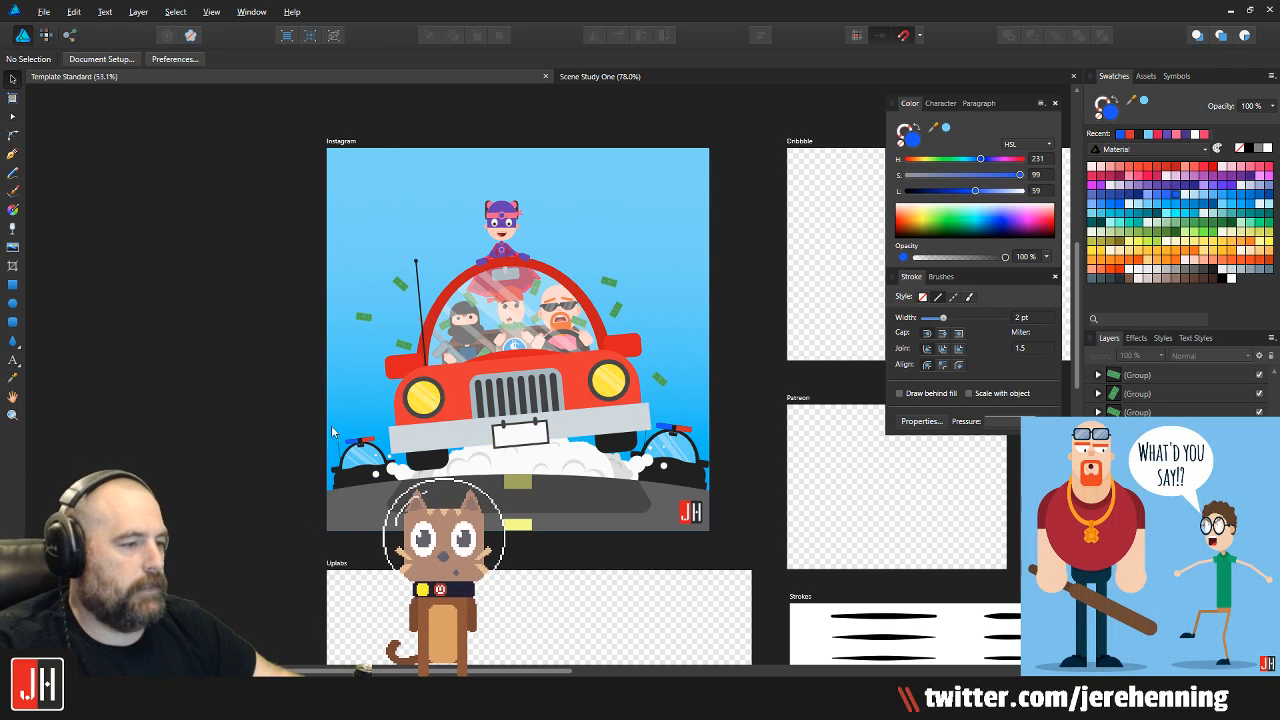
{"action": "scroll", "coordinate": [338, 430], "scroll_direction": "up", "scroll_amount": 2}
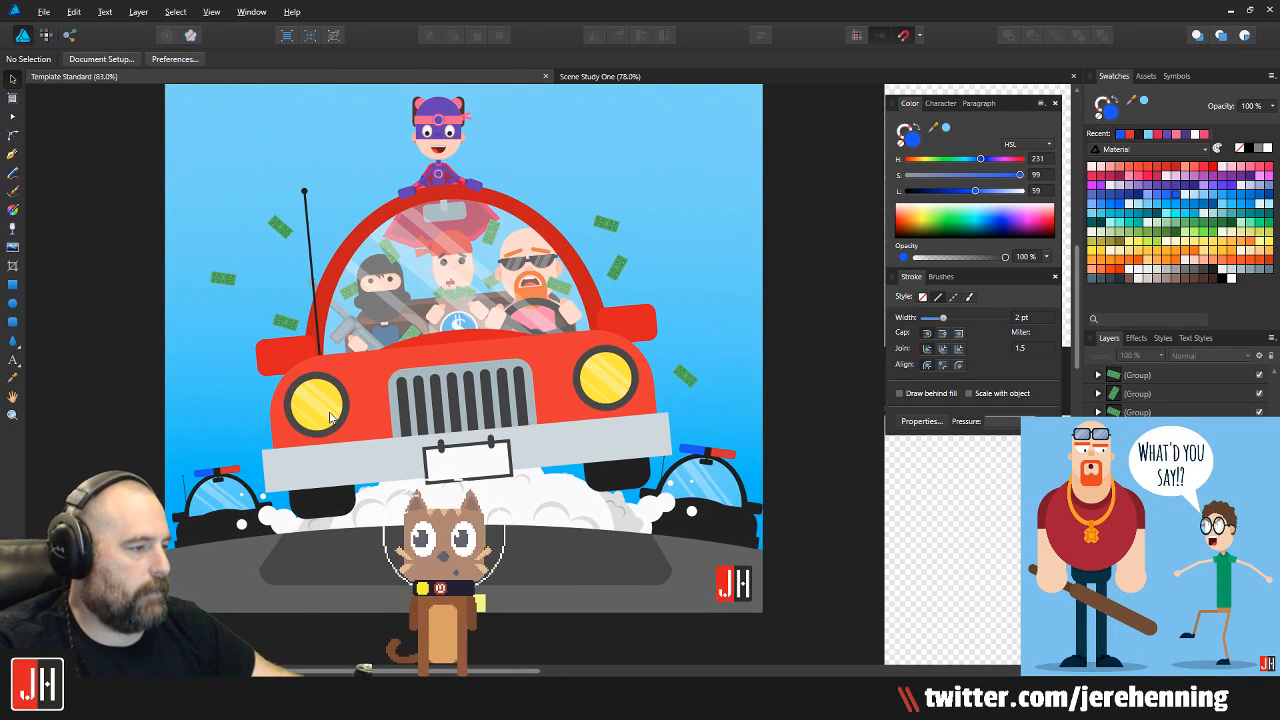
{"action": "left_click_drag", "start_coordinate": [222, 446], "coordinate": [371, 415]}
{"action": "scroll", "coordinate": [291, 419], "scroll_direction": "up", "scroll_amount": 3}
{"action": "scroll", "coordinate": [292, 422], "scroll_direction": "down", "scroll_amount": 7}
{"action": "scroll", "coordinate": [371, 415], "scroll_direction": "up", "scroll_amount": 2}
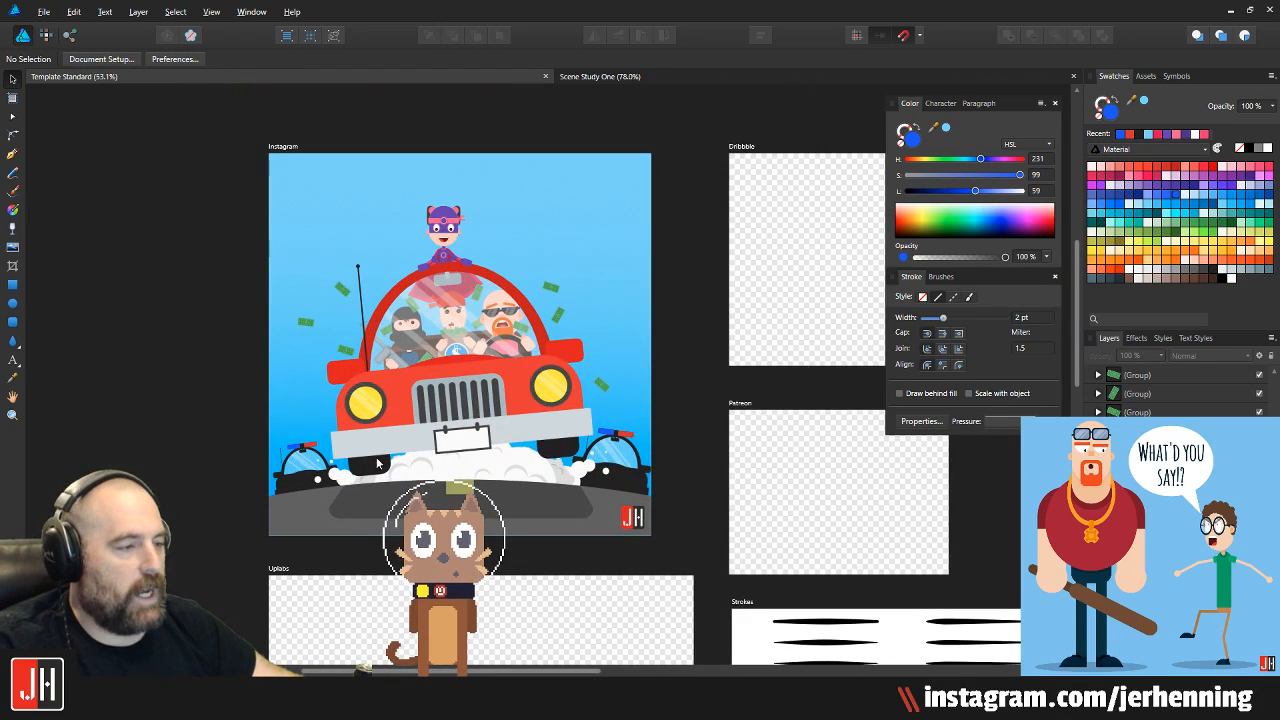
{"action": "left_click_drag", "start_coordinate": [375, 464], "coordinate": [453, 425]}
{"action": "scroll", "coordinate": [452, 425], "scroll_direction": "up", "scroll_amount": 2}
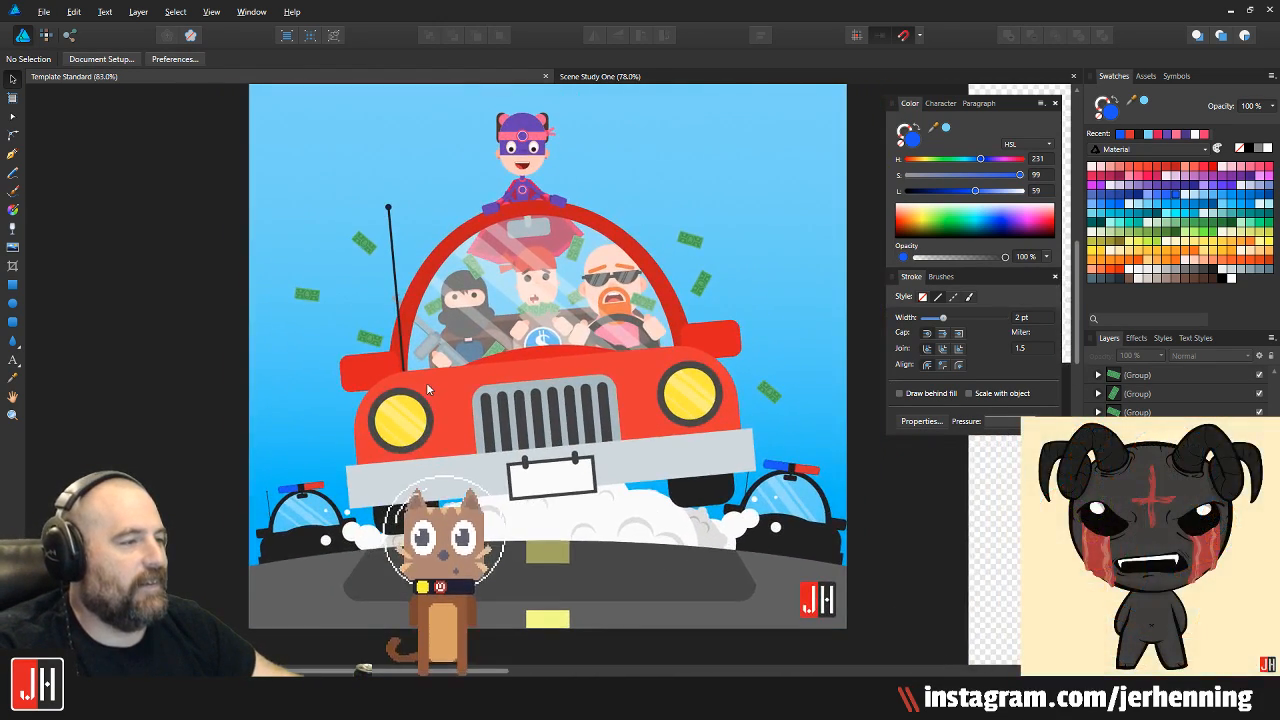
Recolour both brown hair shapes behind the masked rooftop character's head golden yellow and save the document
{"action": "scroll", "coordinate": [492, 170], "scroll_direction": "up", "scroll_amount": 7}
{"action": "left_click", "coordinate": [432, 216]}
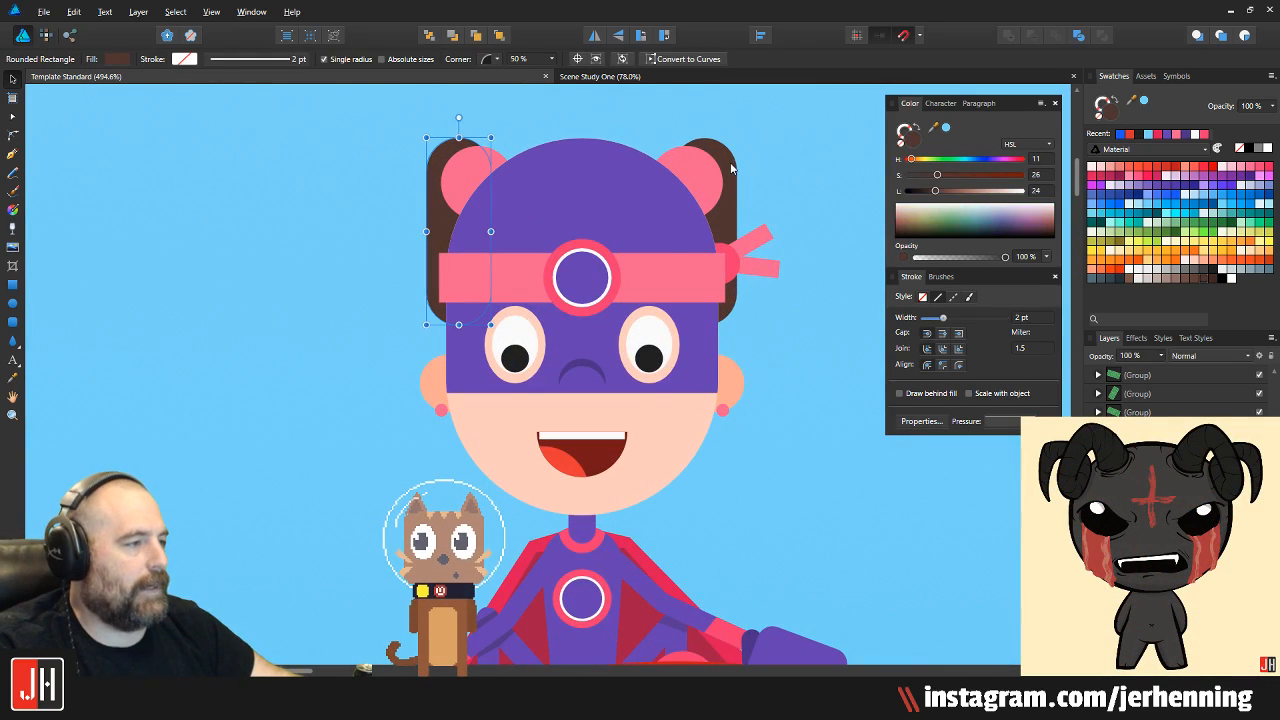
{"action": "left_click", "coordinate": [732, 168], "text": "shift"}
{"action": "left_click", "coordinate": [1201, 245]}
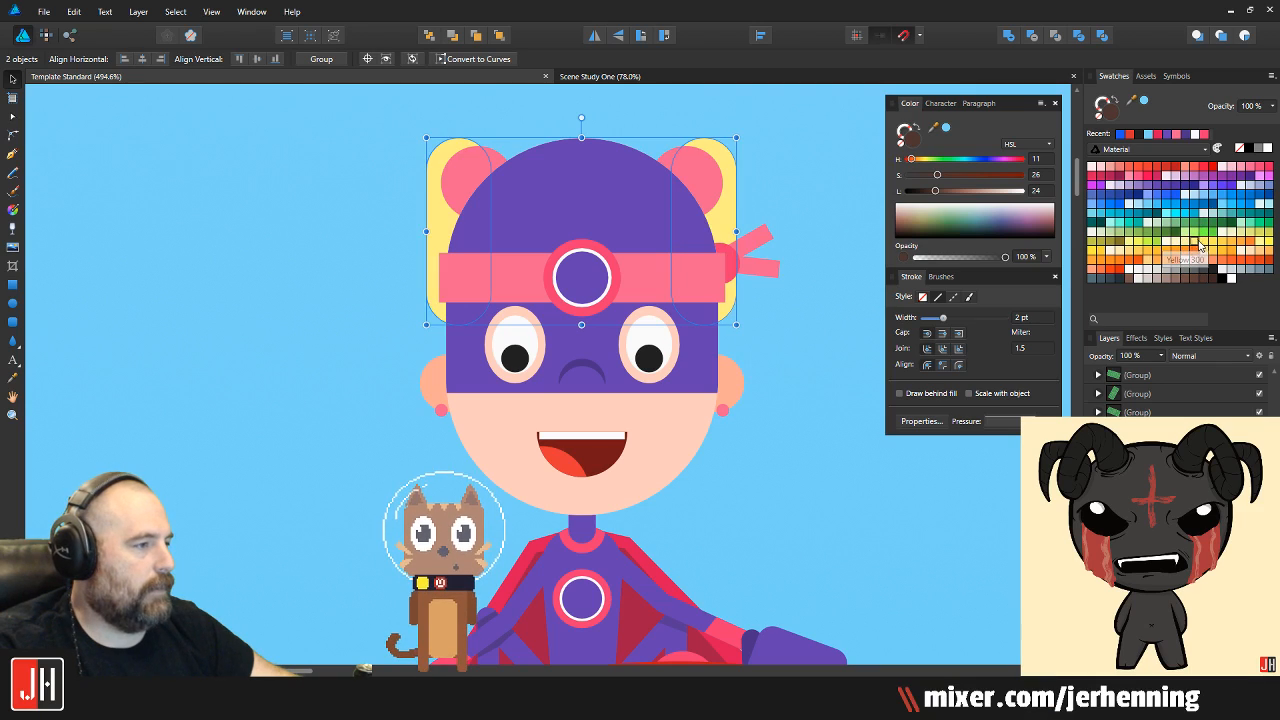
{"action": "left_click", "coordinate": [1221, 245]}
{"action": "left_click", "coordinate": [1221, 245]}
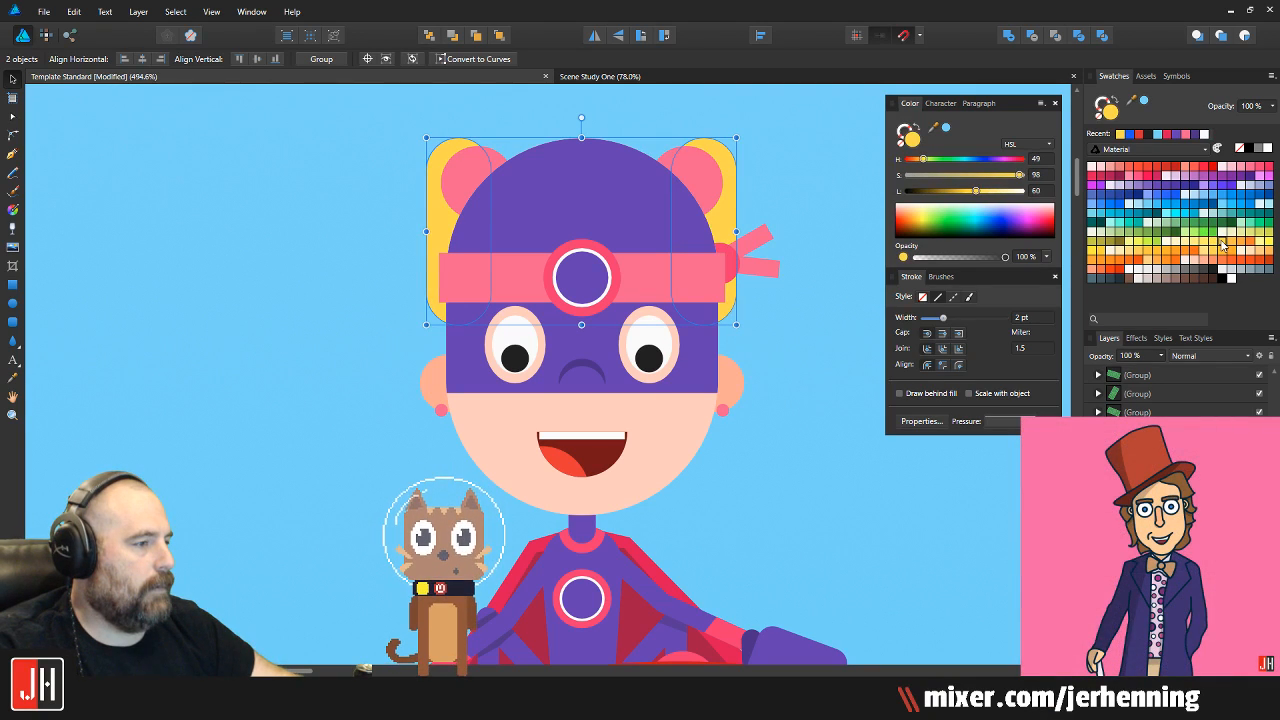
{"action": "key", "text": "m"}
{"action": "scroll", "coordinate": [600, 330], "scroll_direction": "down", "scroll_amount": 10}
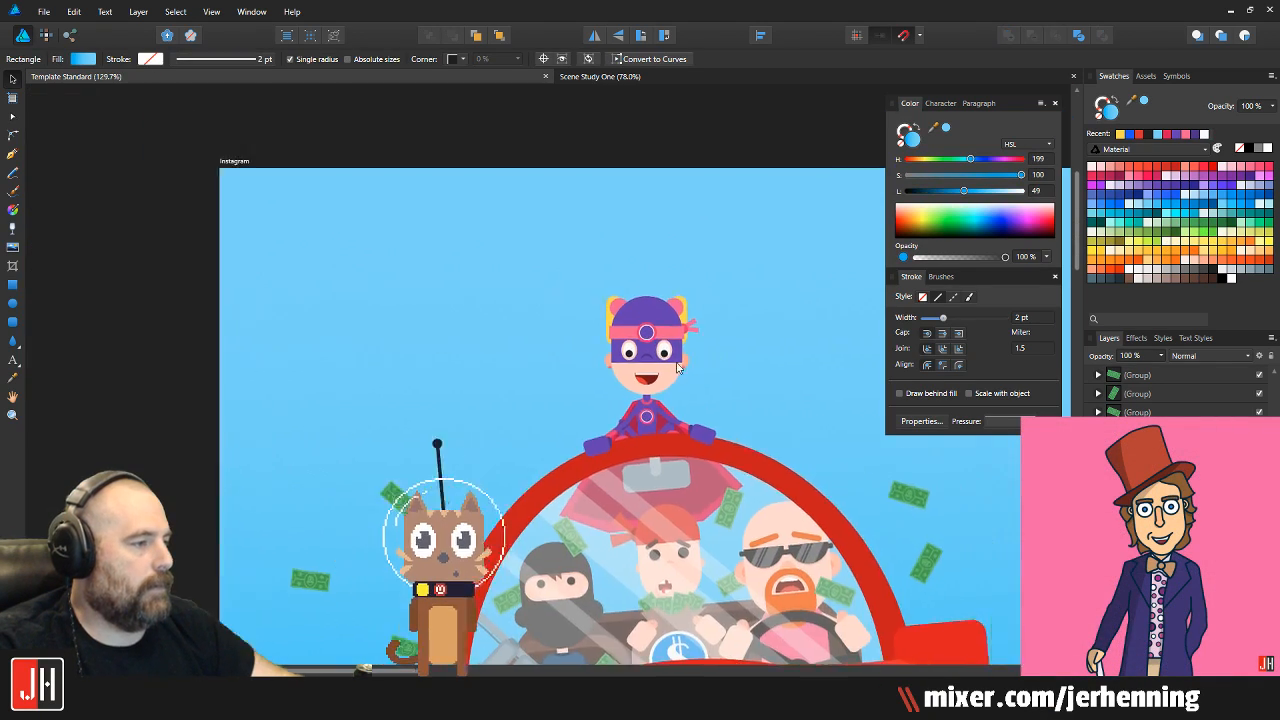
{"action": "scroll", "coordinate": [572, 336], "scroll_direction": "up", "scroll_amount": 5}
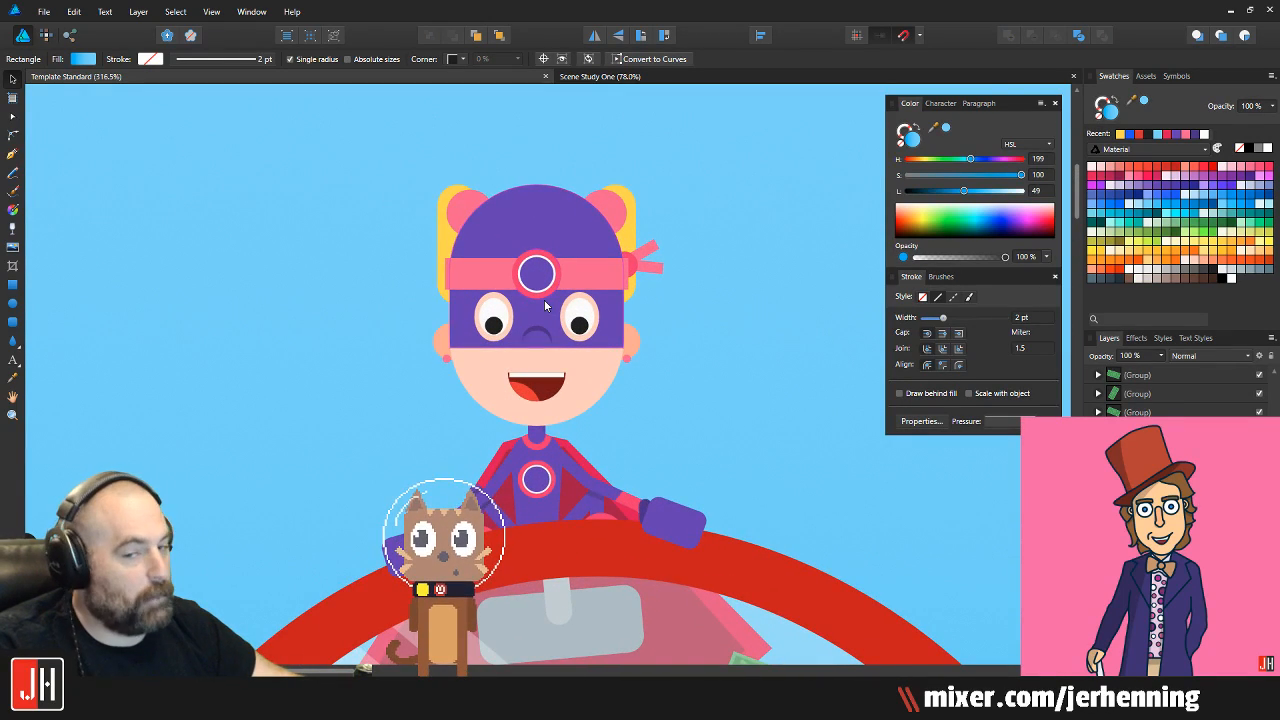
{"action": "scroll", "coordinate": [544, 299], "scroll_direction": "down", "scroll_amount": 4}
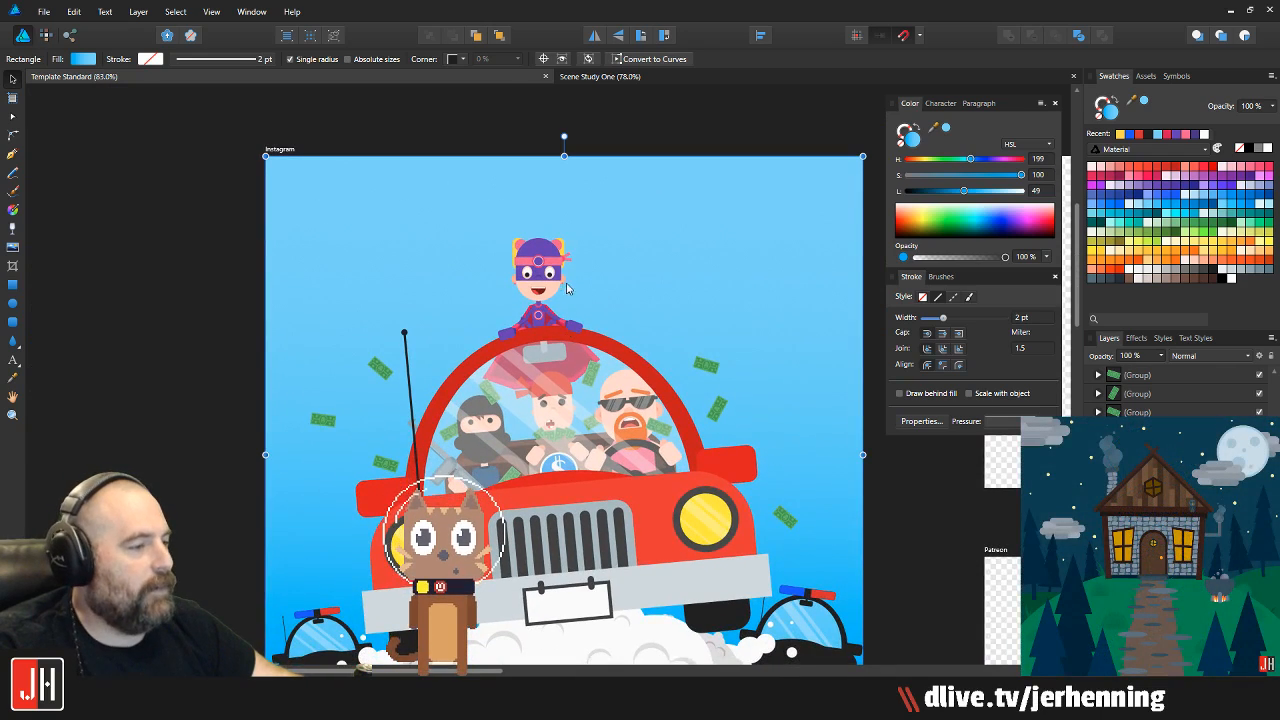
{"action": "scroll", "coordinate": [606, 305], "scroll_direction": "down", "scroll_amount": 2}
{"action": "left_click", "coordinate": [609, 228]}
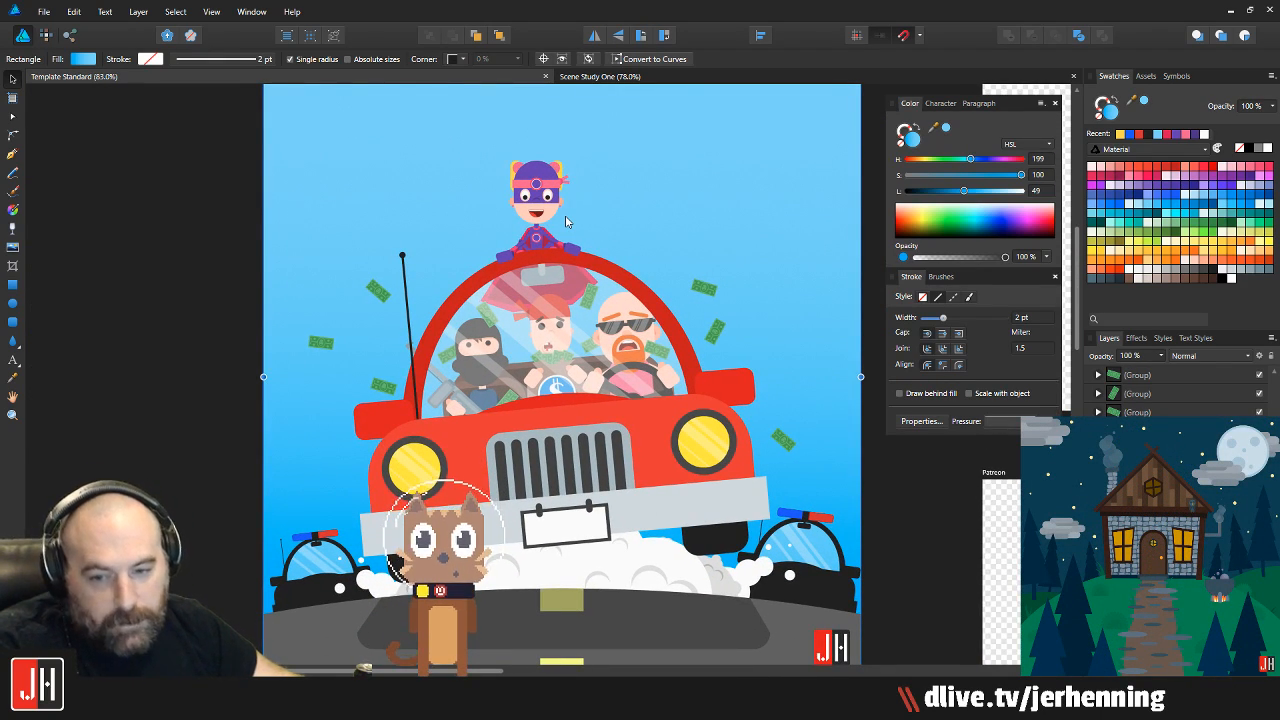
Nudge the lower-left police car slightly closer to the artboard edge and save the document
{"action": "left_click_drag", "start_coordinate": [307, 577], "coordinate": [427, 465]}
{"action": "scroll", "coordinate": [427, 463], "scroll_direction": "up", "scroll_amount": 7}
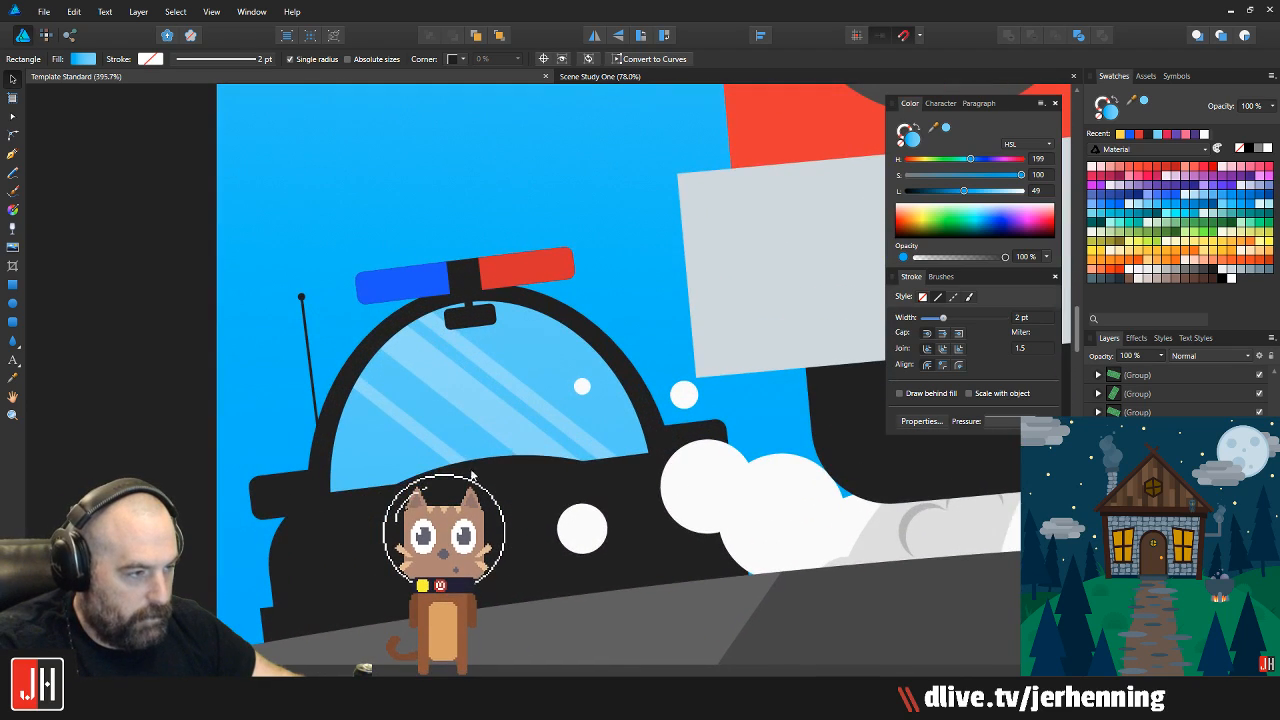
{"action": "left_click", "coordinate": [494, 417]}
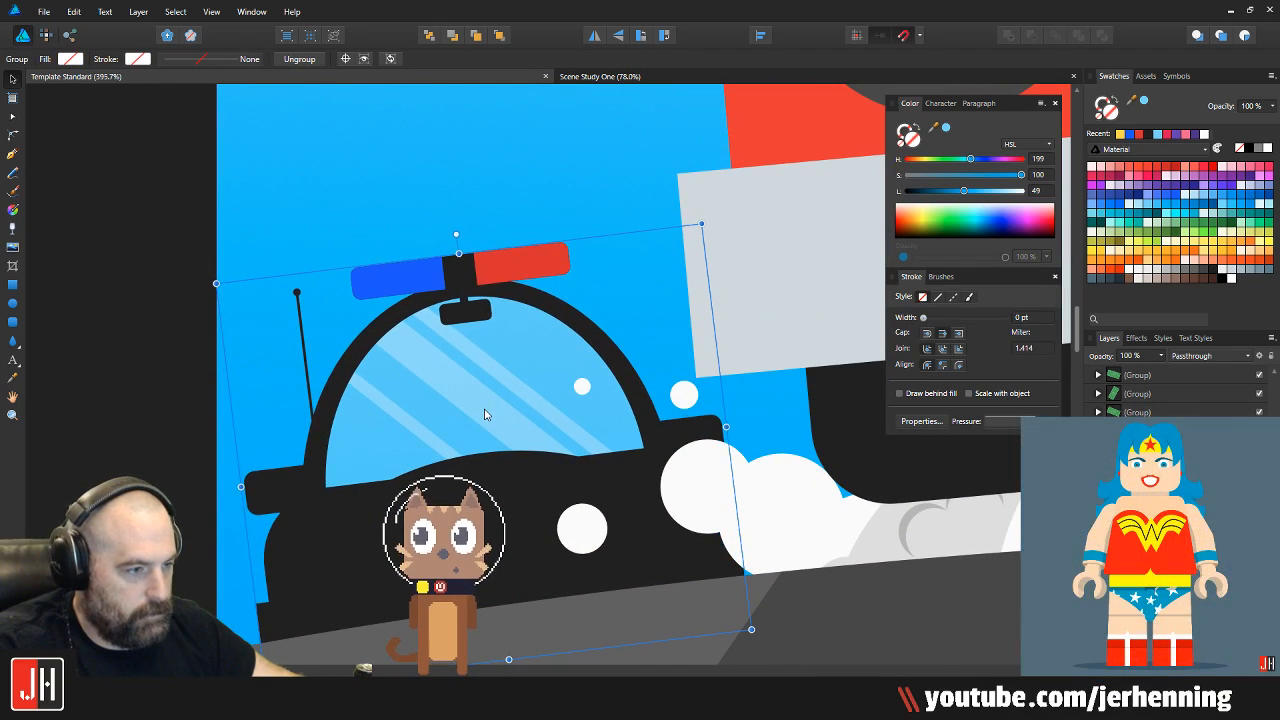
{"action": "scroll", "coordinate": [491, 415], "scroll_direction": "down", "scroll_amount": 4}
{"action": "scroll", "coordinate": [490, 415], "scroll_direction": "down", "scroll_amount": 3}
{"action": "left_click", "coordinate": [383, 417]}
{"action": "scroll", "coordinate": [471, 413], "scroll_direction": "down", "scroll_amount": 3}
{"action": "scroll", "coordinate": [551, 437], "scroll_direction": "up", "scroll_amount": 1}
{"action": "left_click_drag", "start_coordinate": [622, 415], "coordinate": [640, 478]}
{"action": "key", "text": "ctrl+s"}
{"action": "scroll", "coordinate": [640, 476], "scroll_direction": "up", "scroll_amount": 1}
{"action": "left_click_drag", "start_coordinate": [669, 401], "coordinate": [600, 451]}
{"action": "mouse_move", "coordinate": [614, 327]}
{"action": "left_mouse_down"}
{"action": "mouse_move", "coordinate": [654, 318]}
{"action": "mouse_move", "coordinate": [619, 349]}
{"action": "left_mouse_up"}
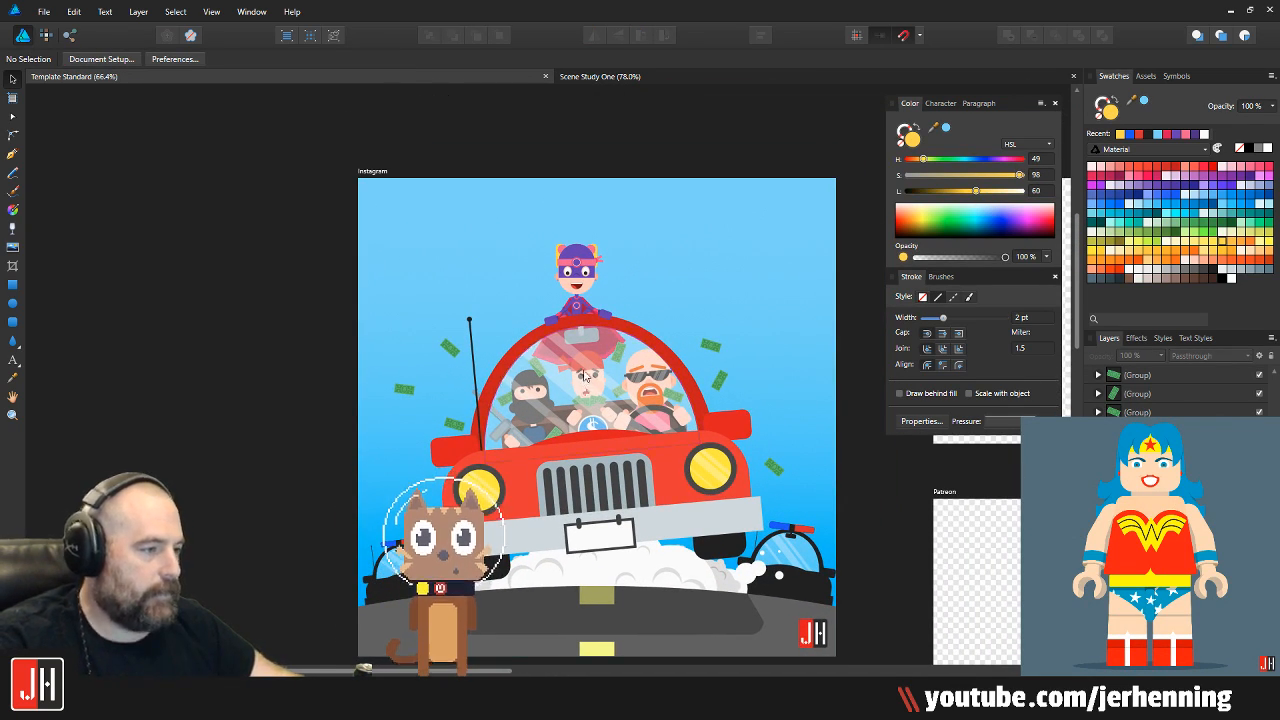
{"action": "scroll", "coordinate": [600, 352], "scroll_direction": "down", "scroll_amount": 1}
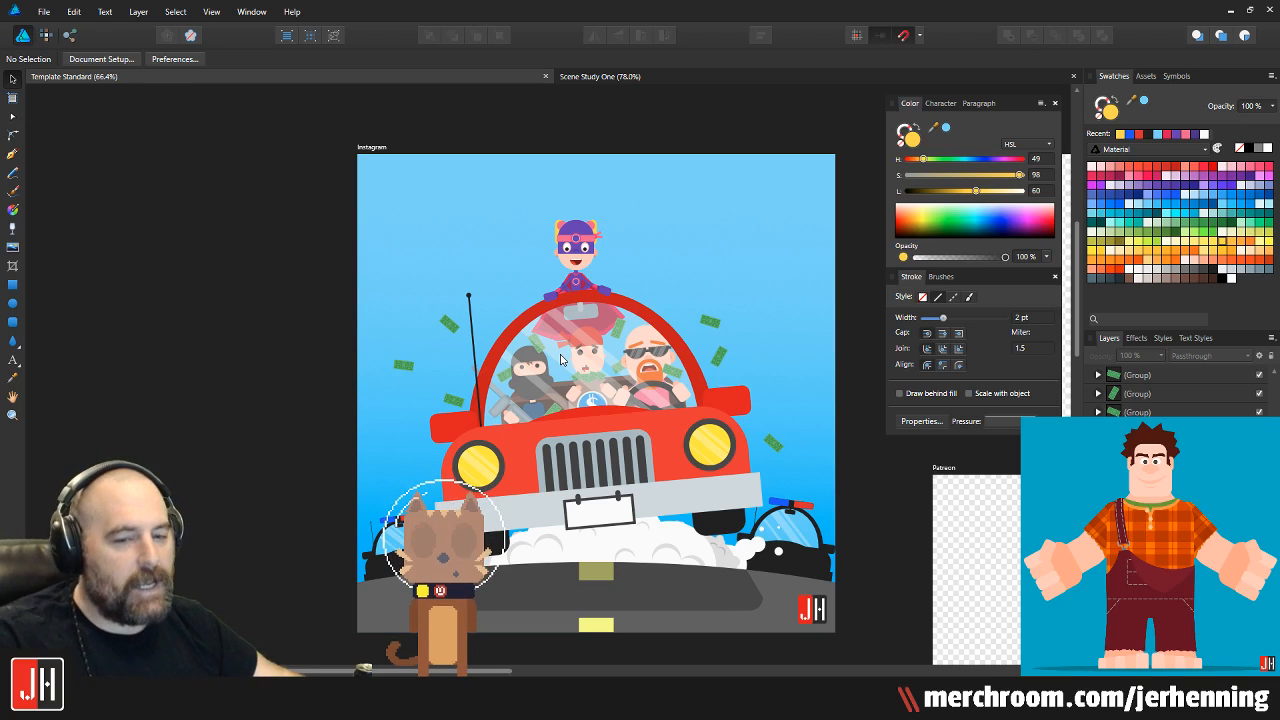
{"action": "scroll", "coordinate": [383, 469], "scroll_direction": "down", "scroll_amount": 3}
Add a small copy of the white smoke dot on the lower-left police car's hood
{"action": "scroll", "coordinate": [383, 469], "scroll_direction": "up", "scroll_amount": 10}
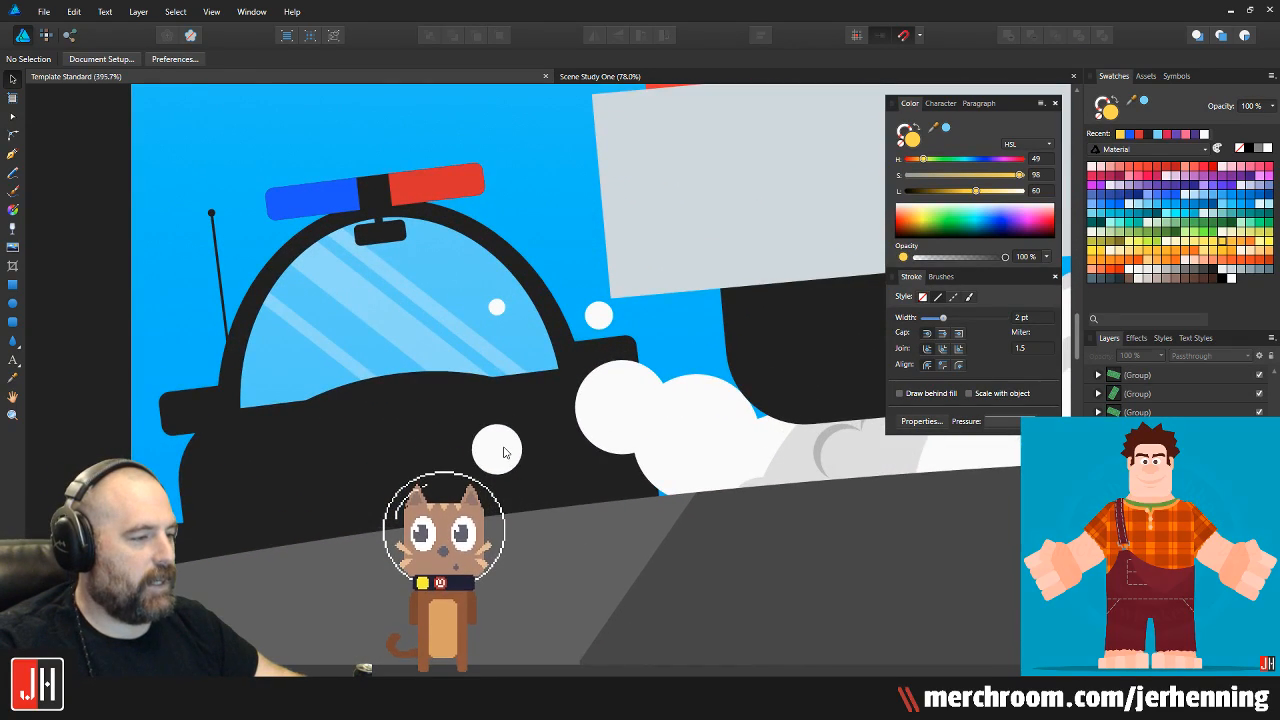
{"action": "left_click", "coordinate": [497, 450]}
{"action": "left_click_drag", "start_coordinate": [571, 494], "coordinate": [416, 412]}
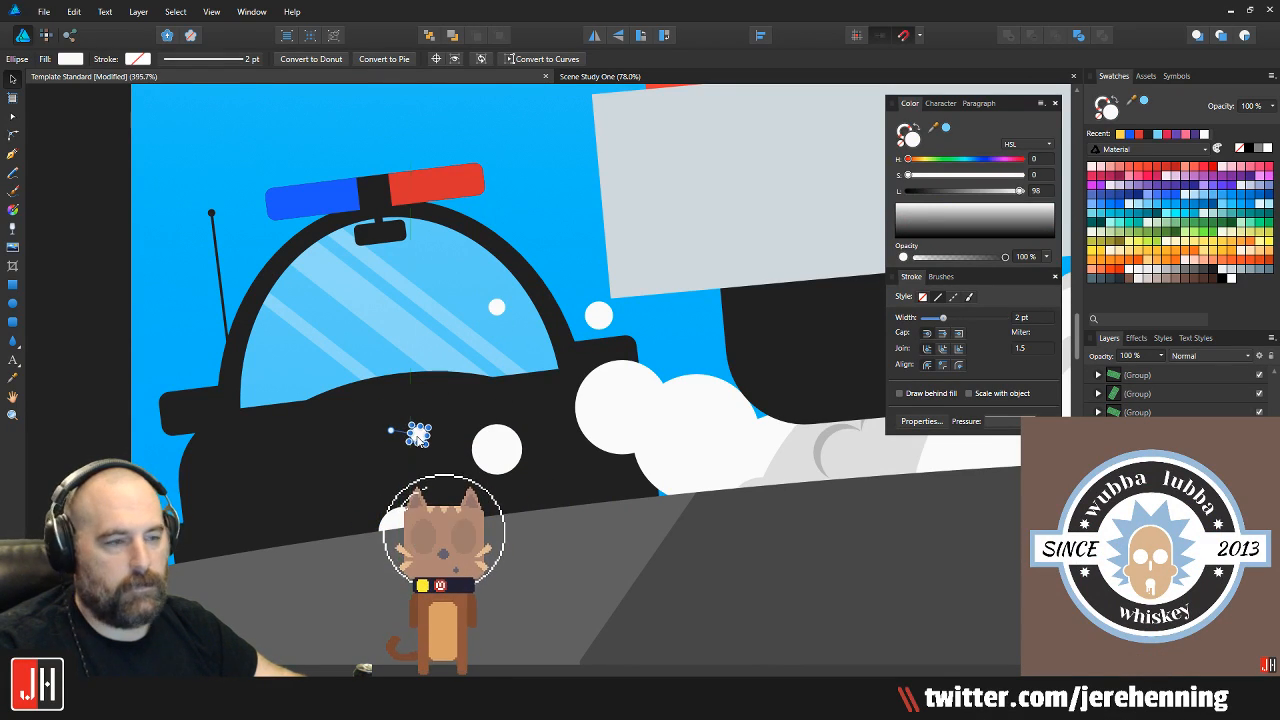
Duplicate the small white smoke dot from the windshield onto the hood of the police car on the opposite side
{"action": "scroll", "coordinate": [410, 432], "scroll_direction": "right", "scroll_amount": 5}
{"action": "scroll", "coordinate": [257, 430], "scroll_direction": "down", "scroll_amount": 6}
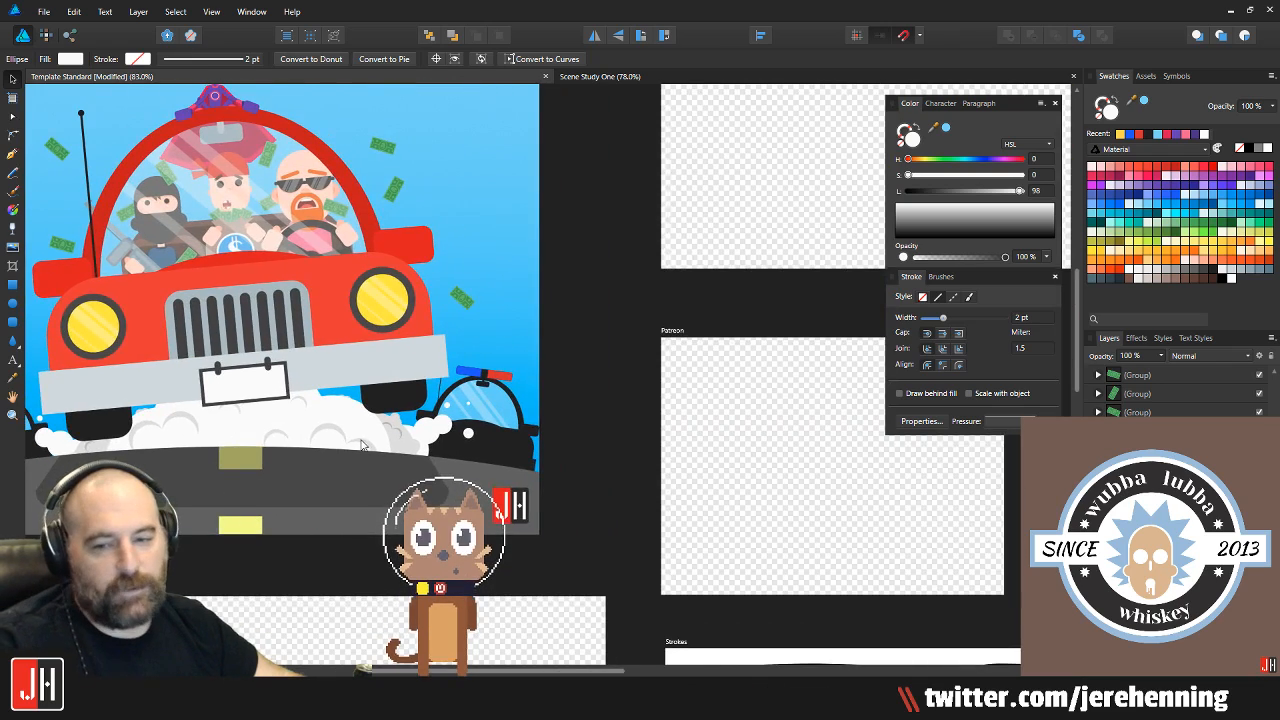
{"action": "scroll", "coordinate": [546, 447], "scroll_direction": "up", "scroll_amount": 5}
{"action": "scroll", "coordinate": [546, 447], "scroll_direction": "up", "scroll_amount": 1}
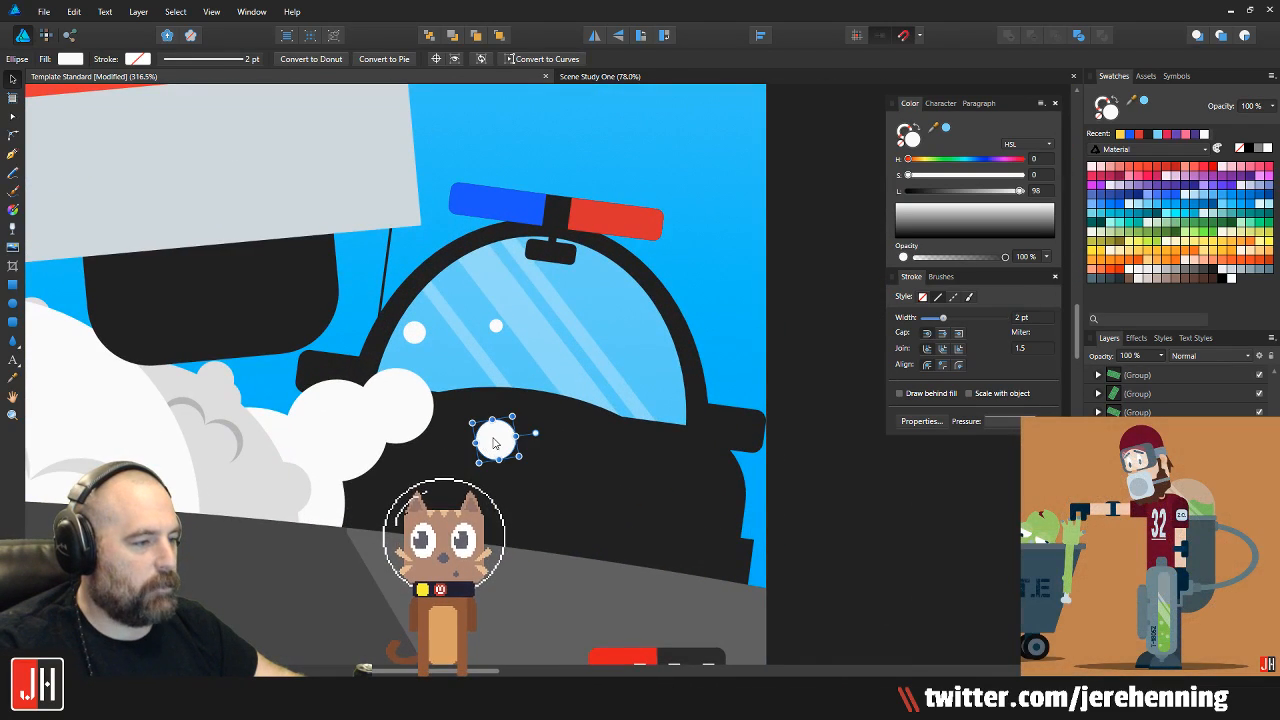
{"action": "left_click", "coordinate": [497, 325]}
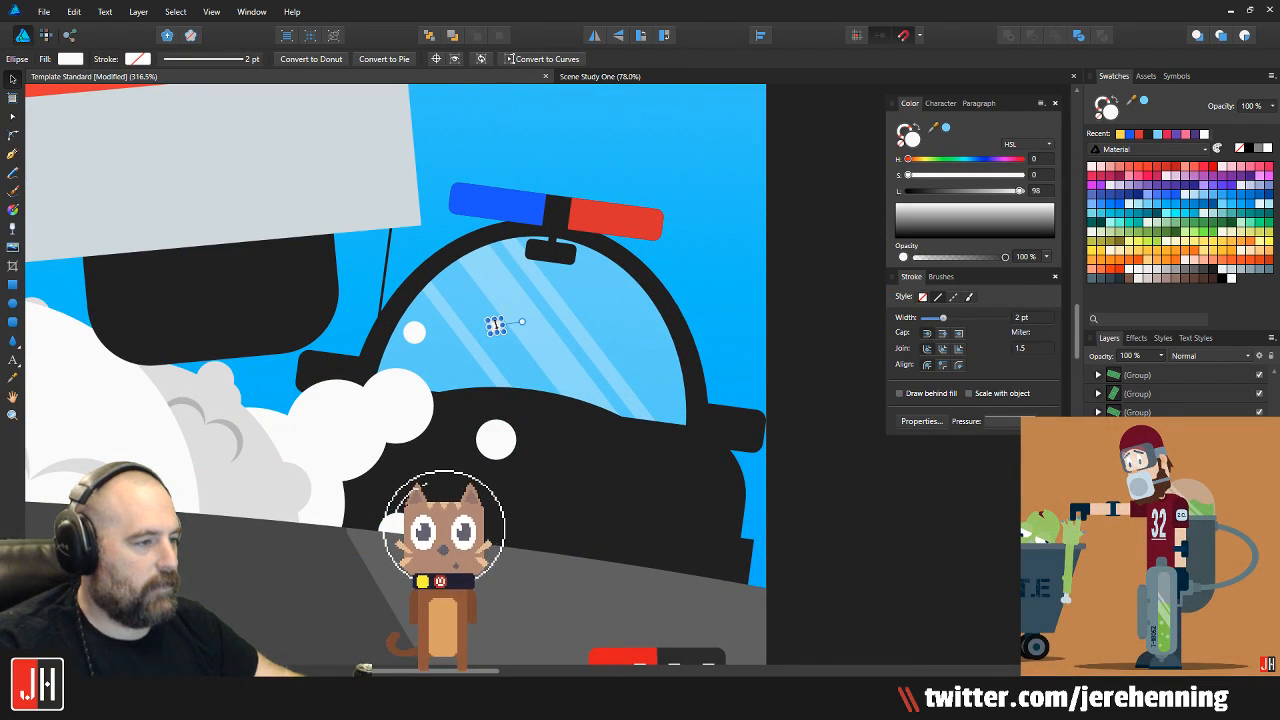
{"action": "scroll", "coordinate": [498, 322], "scroll_direction": "up", "scroll_amount": 3}
{"action": "left_click_drag", "start_coordinate": [581, 590], "coordinate": [562, 411]}
{"action": "left_click_drag", "start_coordinate": [558, 517], "coordinate": [554, 530]}
Deselect the smoke dot and save the document
{"action": "scroll", "coordinate": [554, 530], "scroll_direction": "down", "scroll_amount": 10}
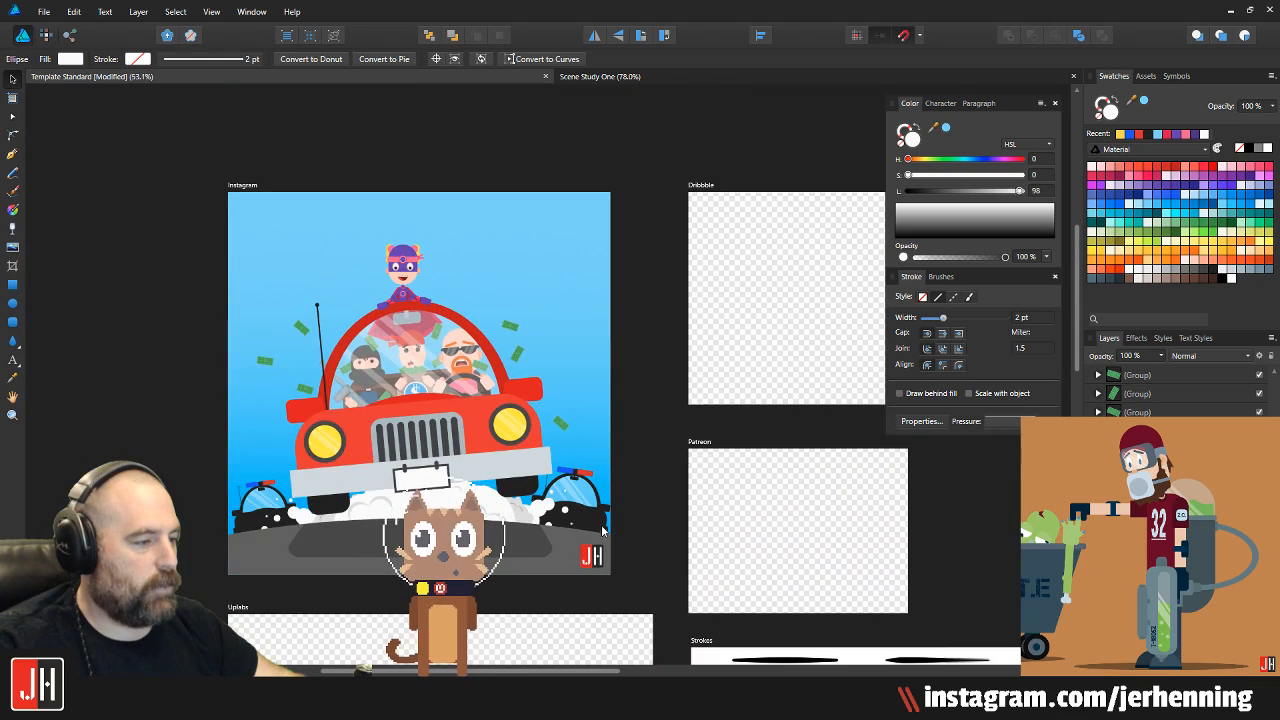
{"action": "key", "text": "ctrl+d"}
{"action": "scroll", "coordinate": [521, 514], "scroll_direction": "up", "scroll_amount": 1}
{"action": "scroll", "coordinate": [521, 514], "scroll_direction": "left", "scroll_amount": 2}
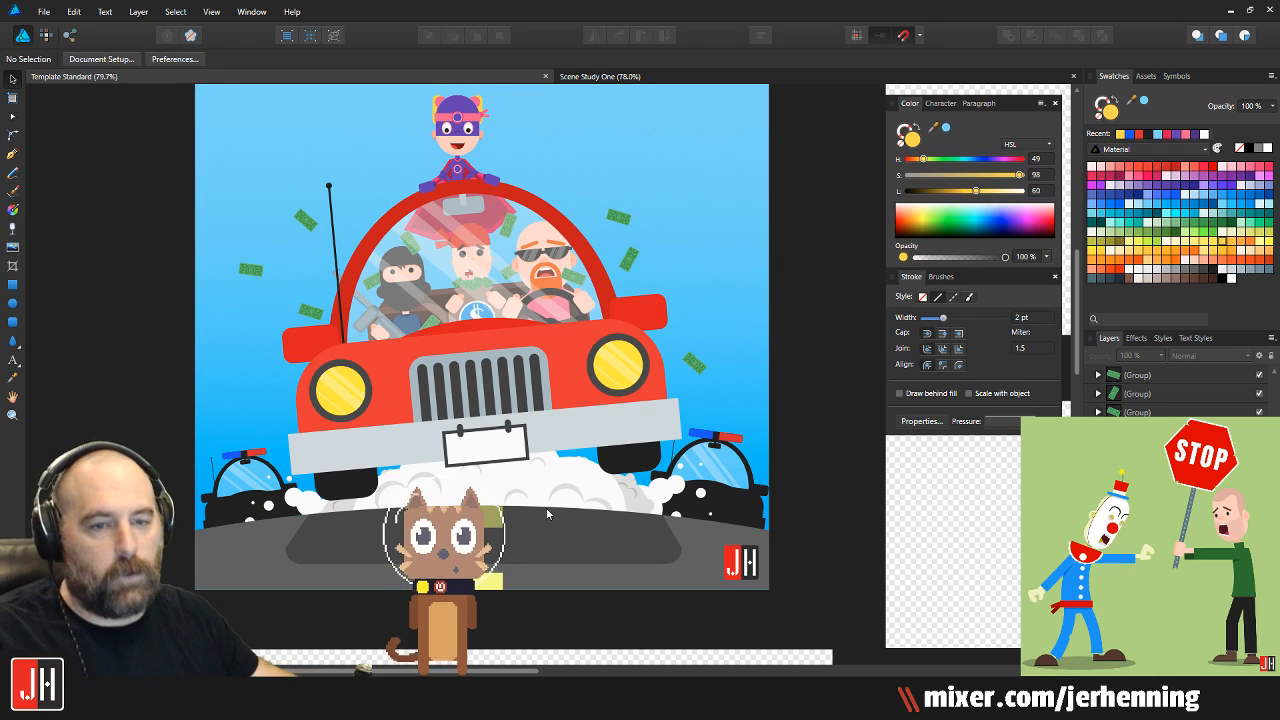
{"action": "scroll", "coordinate": [203, 449], "scroll_direction": "up", "scroll_amount": 3}
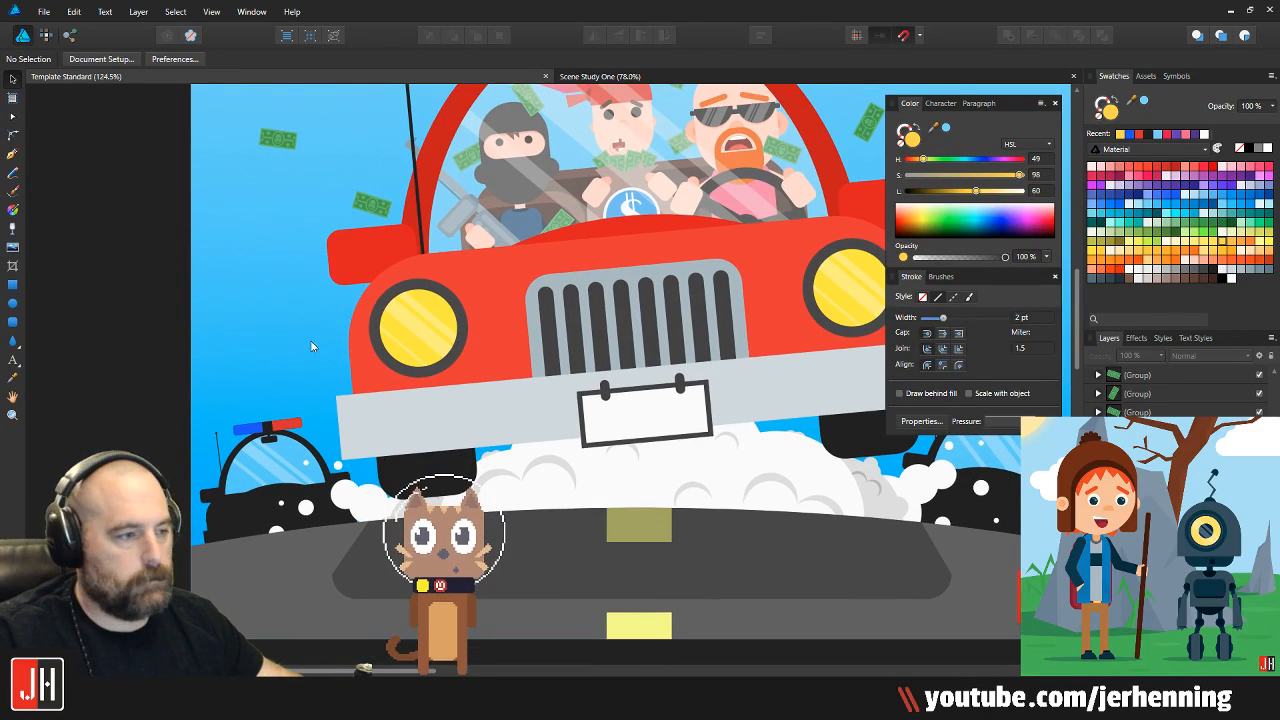
{"action": "scroll", "coordinate": [310, 338], "scroll_direction": "up", "scroll_amount": 2}
{"action": "scroll", "coordinate": [281, 315], "scroll_direction": "down", "scroll_amount": 3}
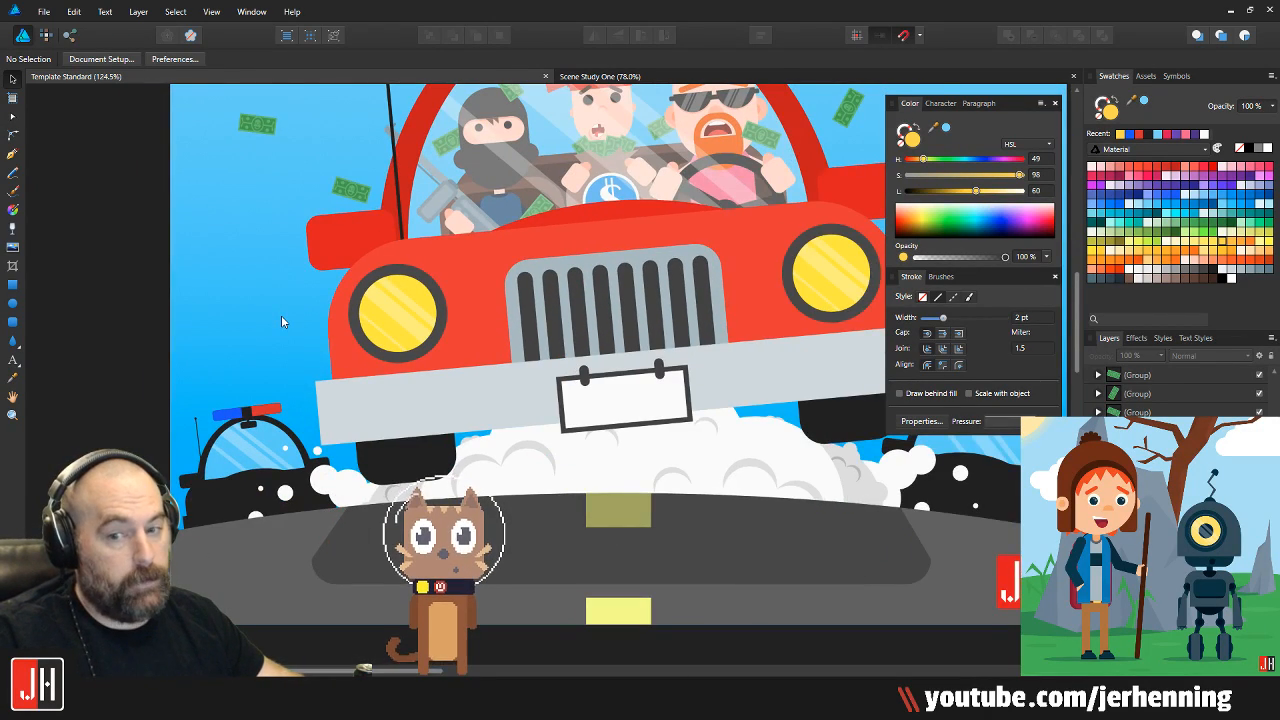
{"action": "scroll", "coordinate": [281, 315], "scroll_direction": "up", "scroll_amount": 2}
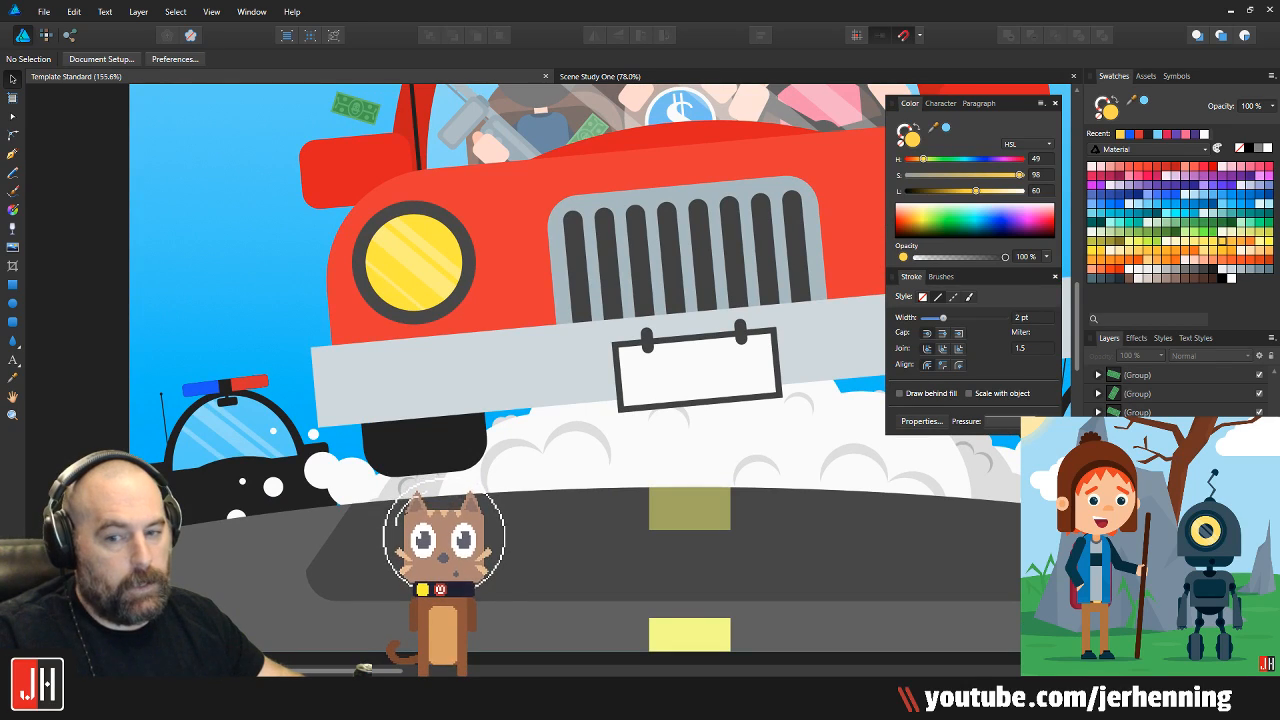
{"action": "scroll", "coordinate": [265, 385], "scroll_direction": "down", "scroll_amount": 4}
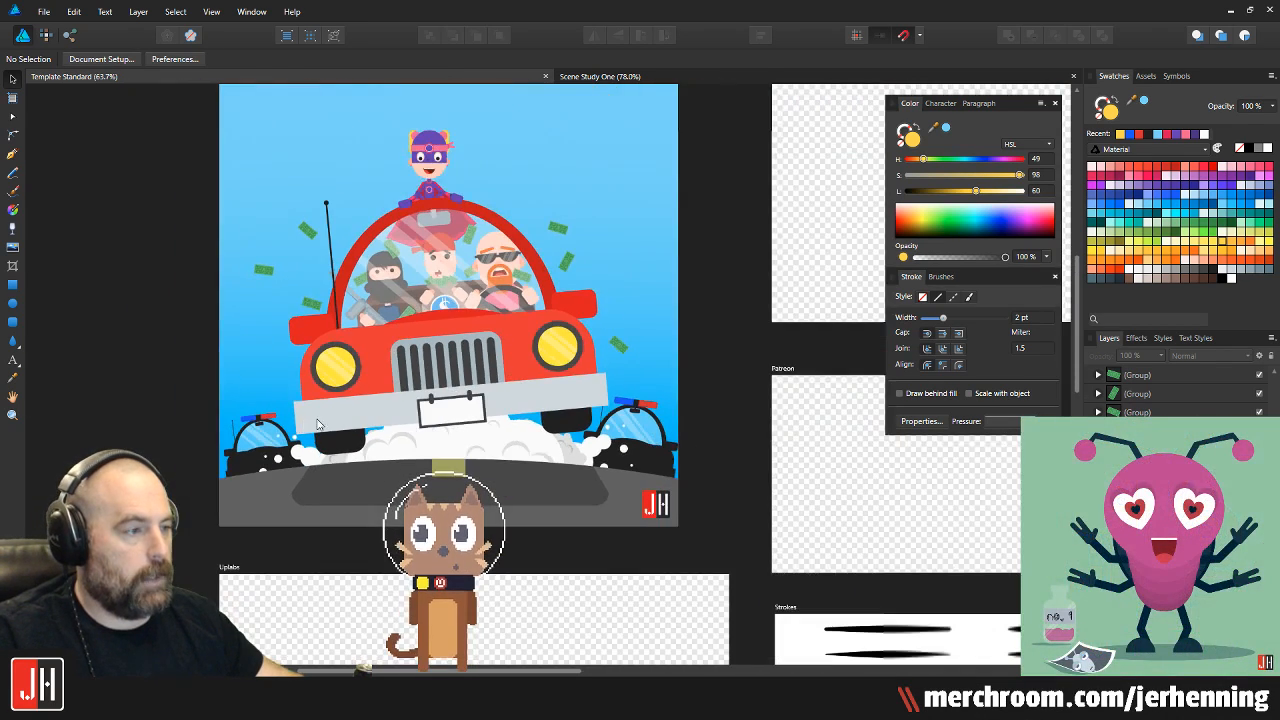
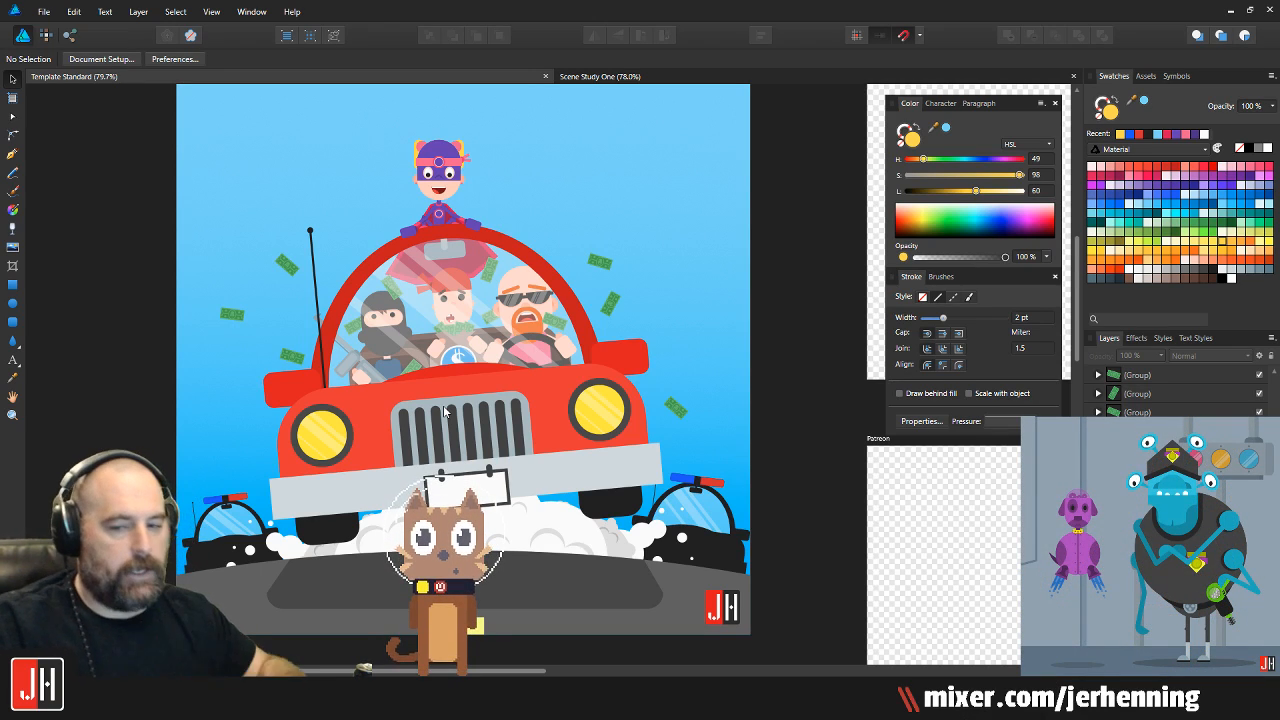
Draw a closed four-sided beam with the Pen tool, widening from the left police car's red light across the getaway car's front
{"action": "scroll", "coordinate": [192, 544], "scroll_direction": "up", "scroll_amount": 3}
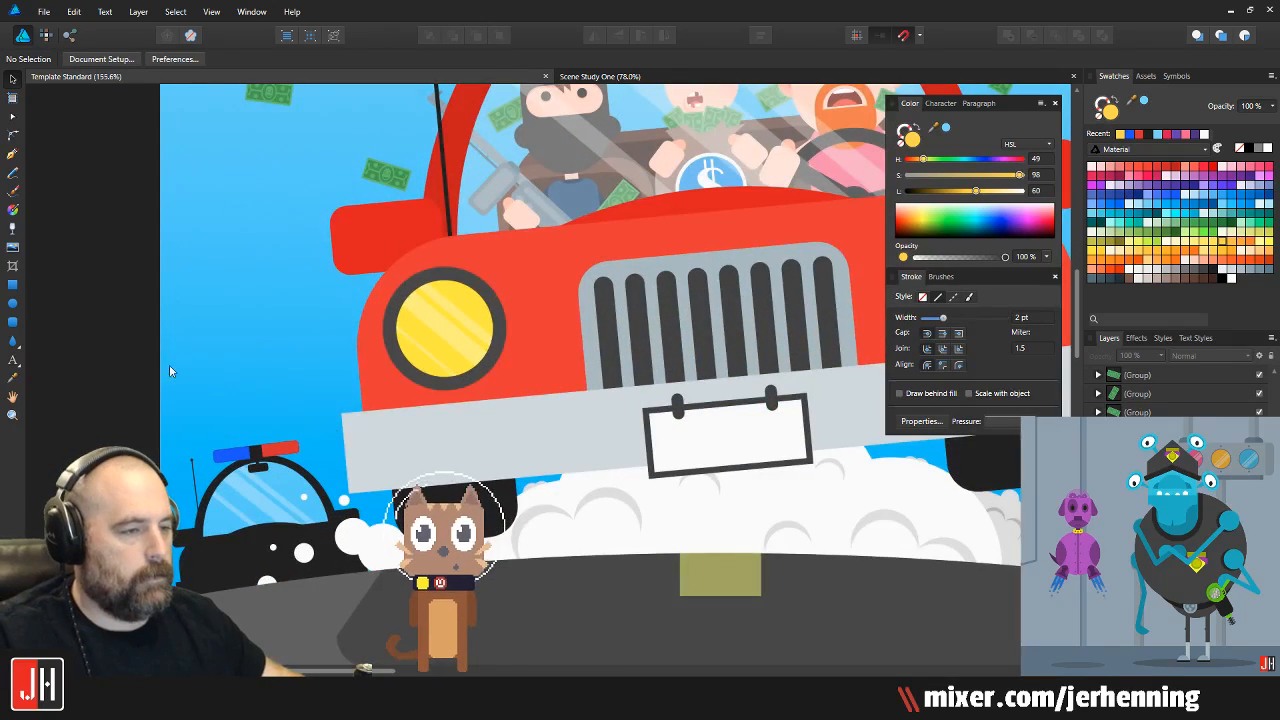
{"action": "left_click", "coordinate": [12, 155]}
{"action": "scroll", "coordinate": [381, 477], "scroll_direction": "up", "scroll_amount": 2}
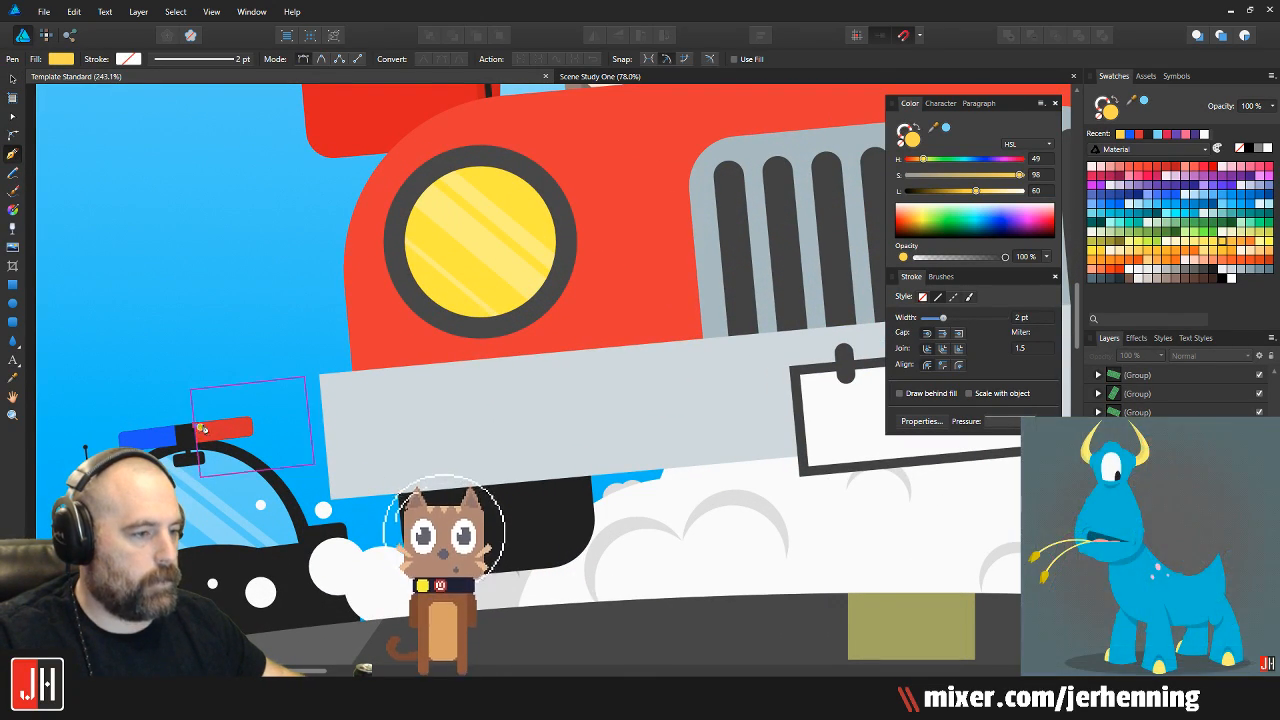
{"action": "left_click", "coordinate": [863, 116]}
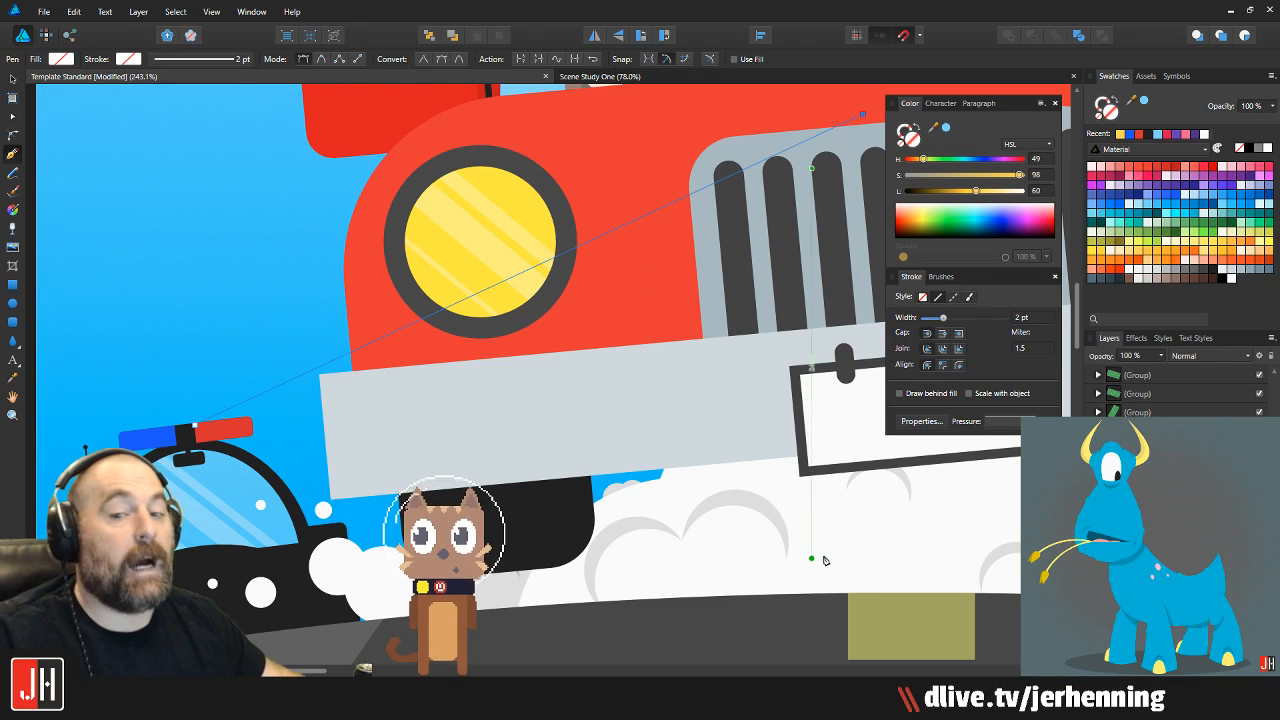
{"action": "left_click_drag", "start_coordinate": [829, 543], "coordinate": [821, 470]}
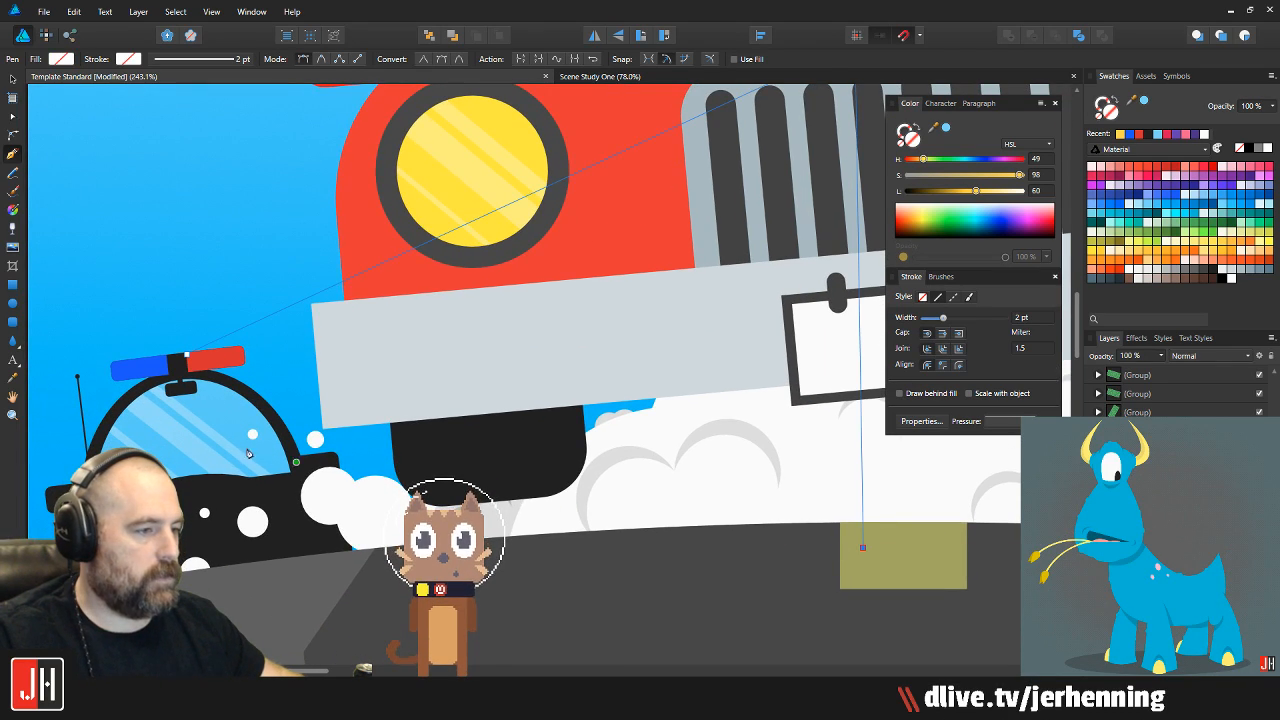
{"action": "scroll", "coordinate": [188, 375], "scroll_direction": "up", "scroll_amount": 4}
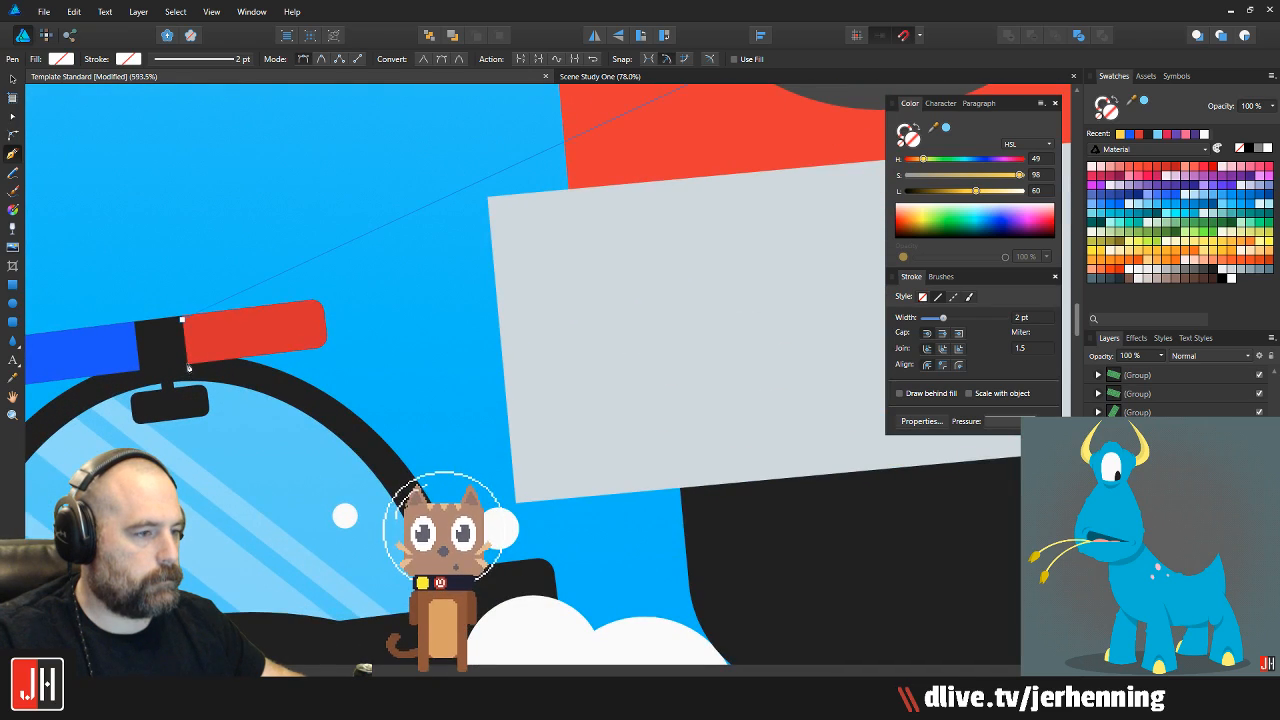
{"action": "left_click", "coordinate": [190, 367]}
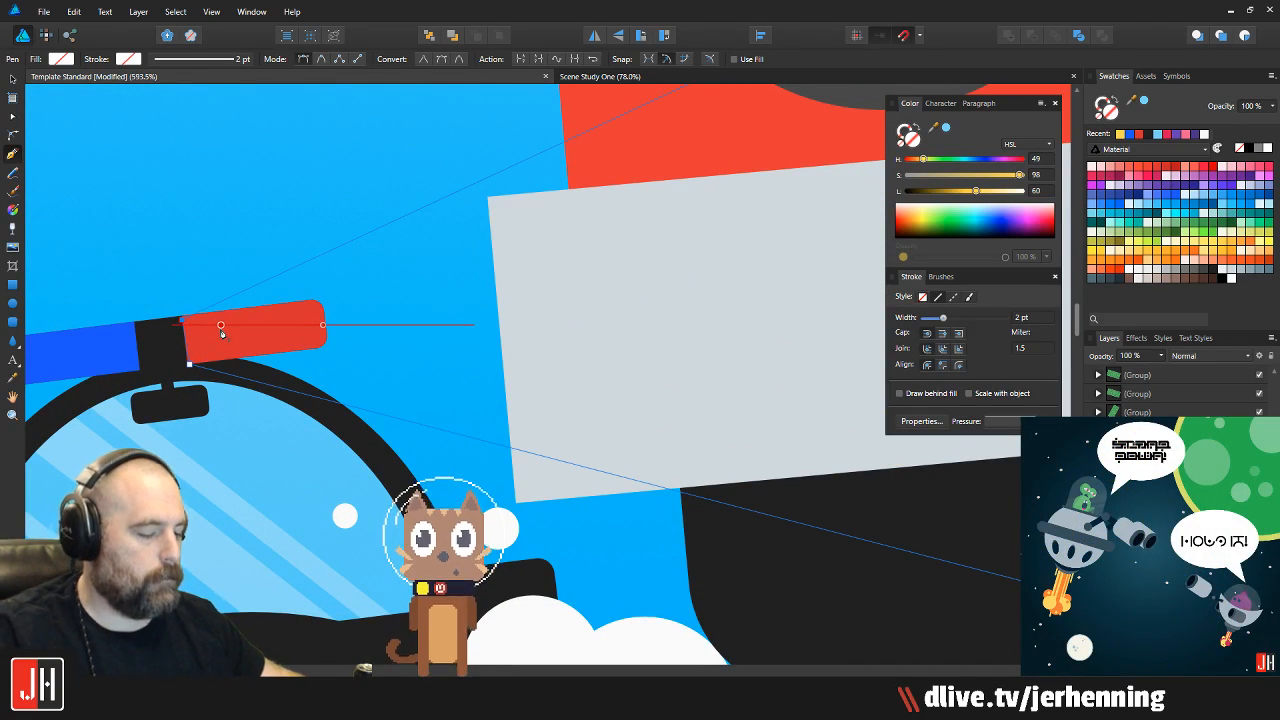
Fill the beam with the red sampled from the police light and set its opacity to 30%
{"action": "key", "text": "i"}
{"action": "left_click", "coordinate": [221, 330]}
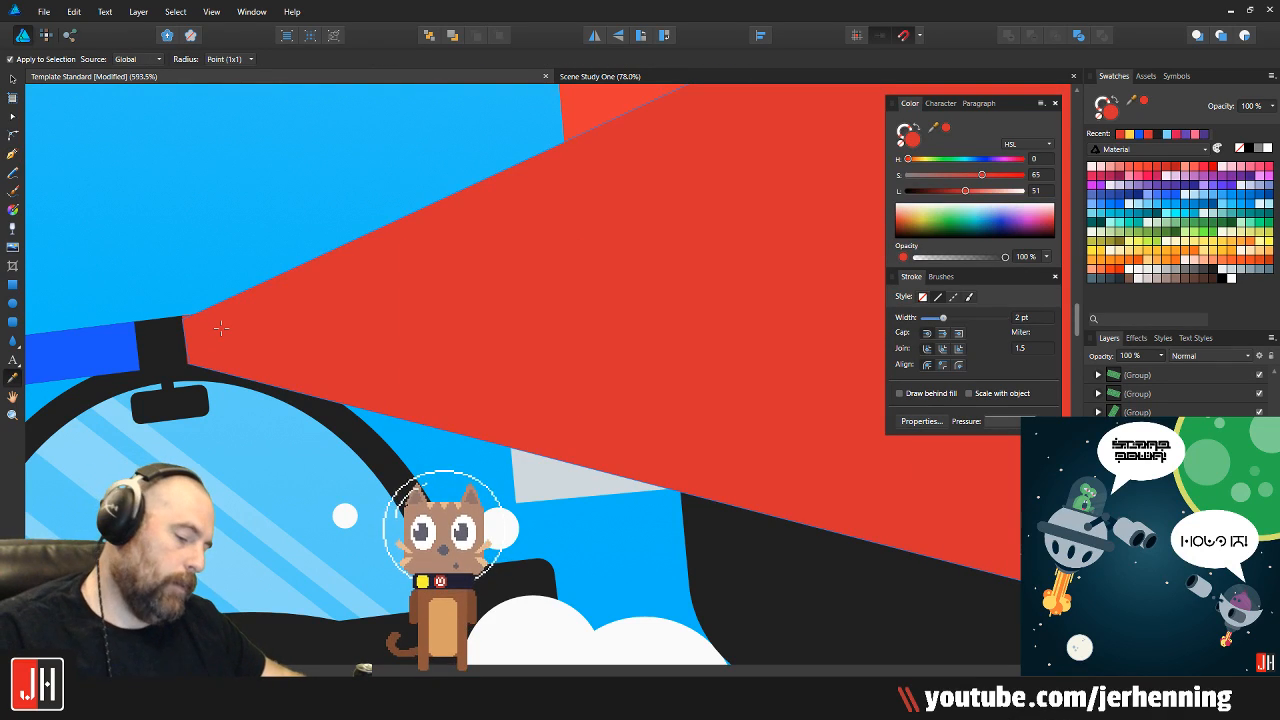
{"action": "key", "text": "3"}
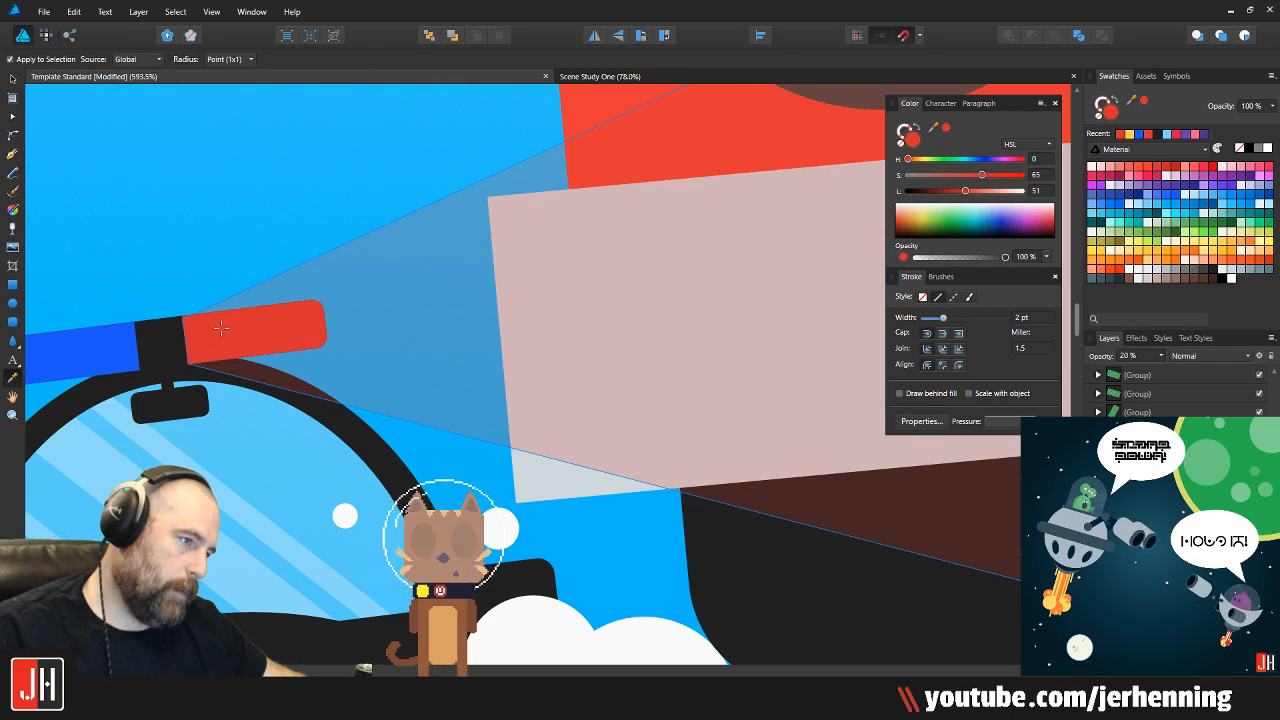
{"action": "scroll", "coordinate": [221, 330], "scroll_direction": "down", "scroll_amount": 5}
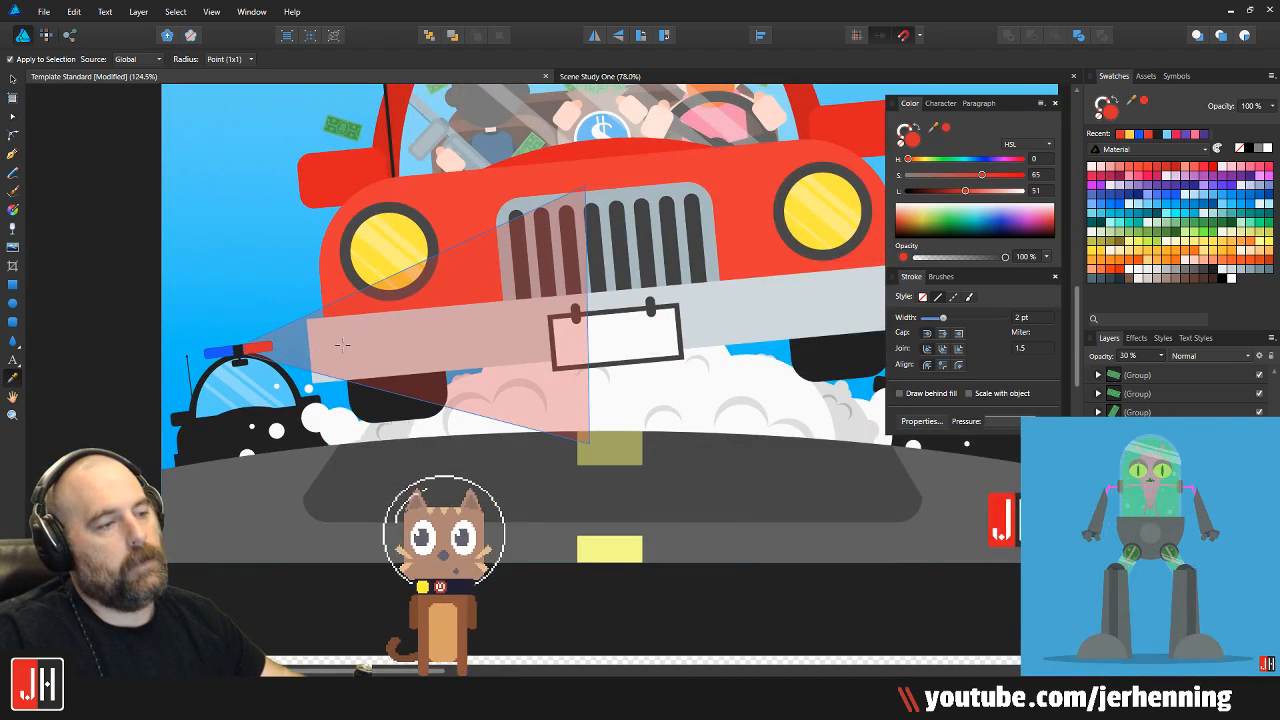
Place the translucent red beam behind the getaway car and the police car
{"action": "key", "text": "Delete"}
{"action": "key", "text": "v"}
{"action": "scroll", "coordinate": [283, 337], "scroll_direction": "up", "scroll_amount": 2}
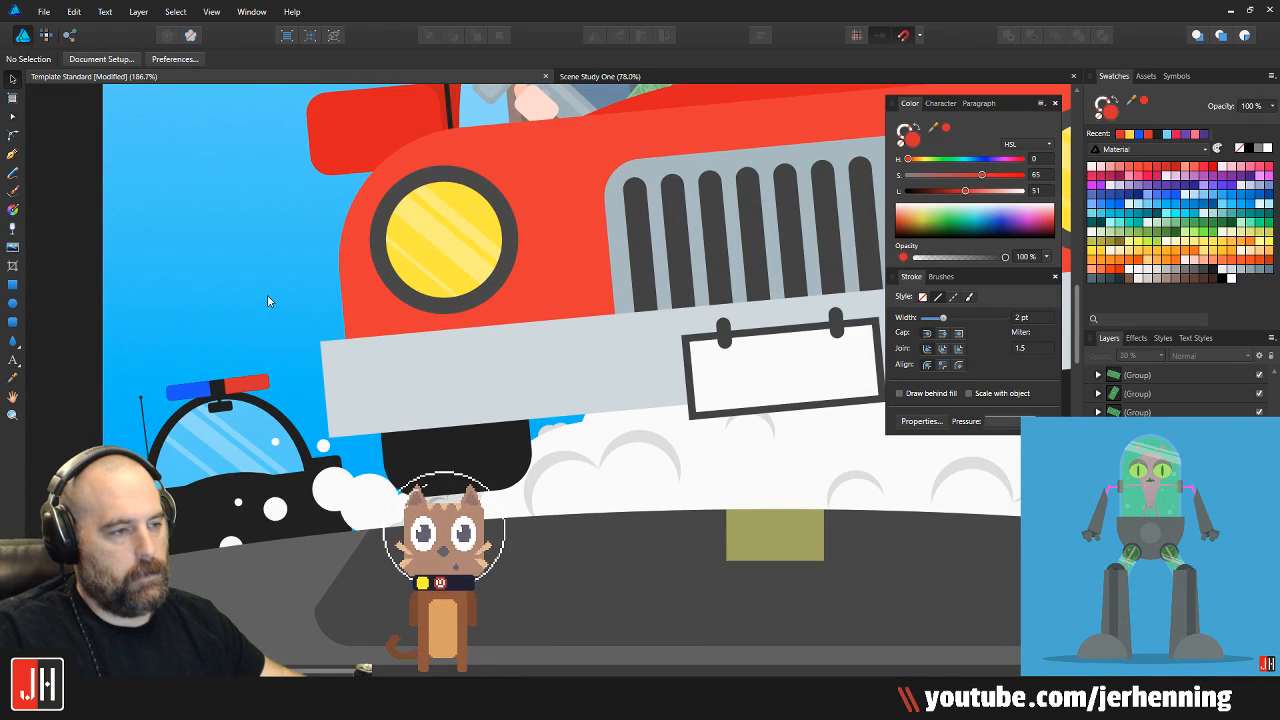
{"action": "left_click", "coordinate": [267, 301]}
{"action": "key", "text": "ctrl+z"}
{"action": "scroll", "coordinate": [270, 305], "scroll_direction": "down", "scroll_amount": 4}
{"action": "scroll", "coordinate": [280, 315], "scroll_direction": "up", "scroll_amount": 8}
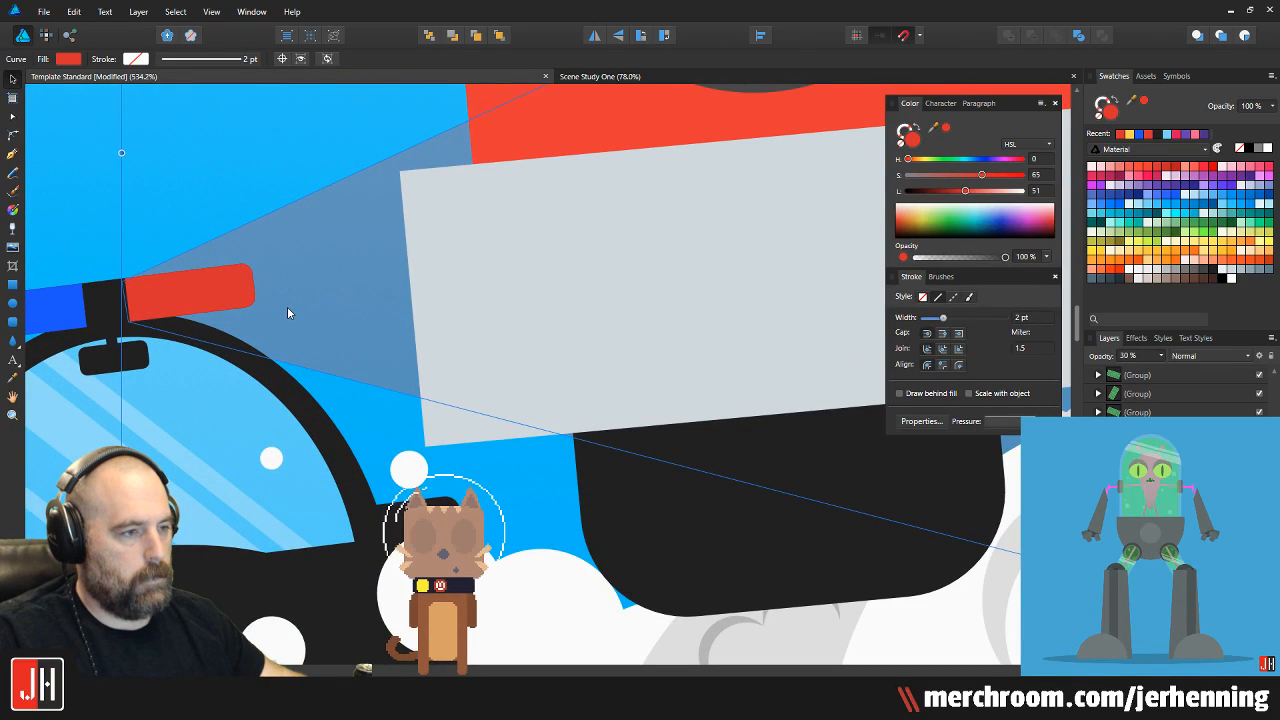
Narrow the red light's beam by moving its two far corner nodes closer together
{"action": "scroll", "coordinate": [292, 315], "scroll_direction": "down", "scroll_amount": 3}
{"action": "scroll", "coordinate": [294, 317], "scroll_direction": "down", "scroll_amount": 1}
{"action": "key", "text": "a"}
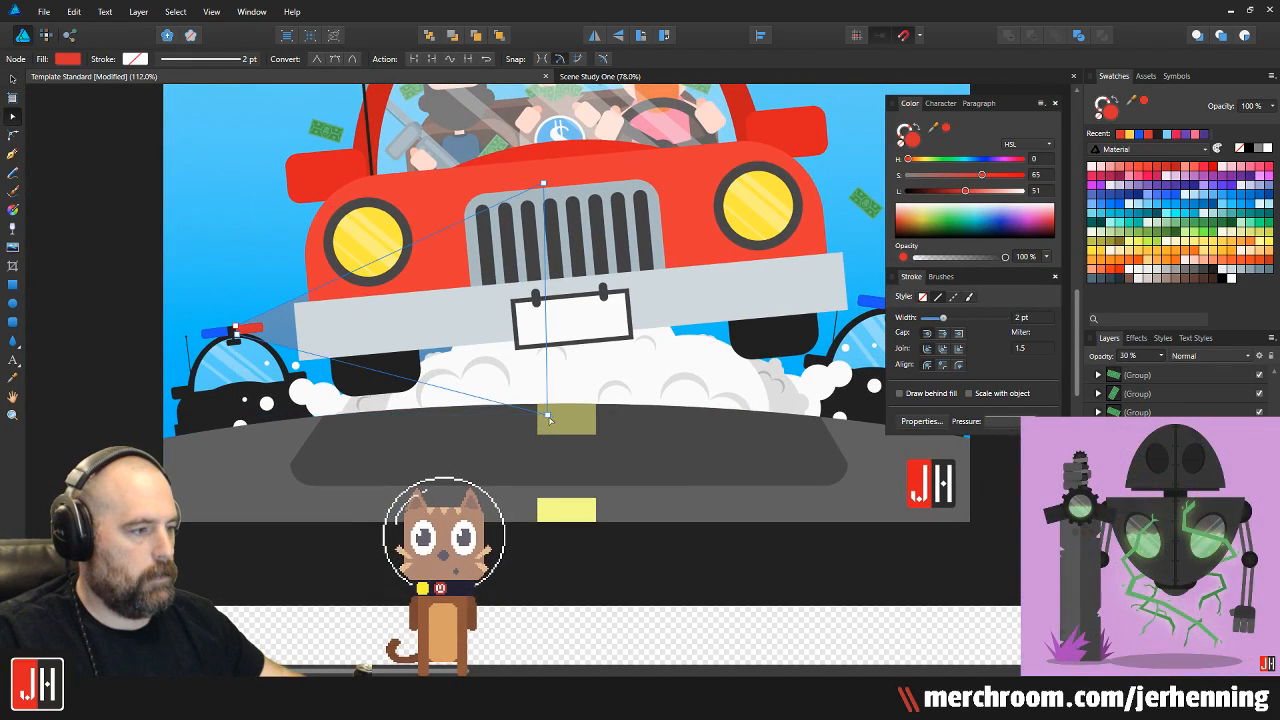
{"action": "left_click_drag", "start_coordinate": [561, 403], "coordinate": [568, 391]}
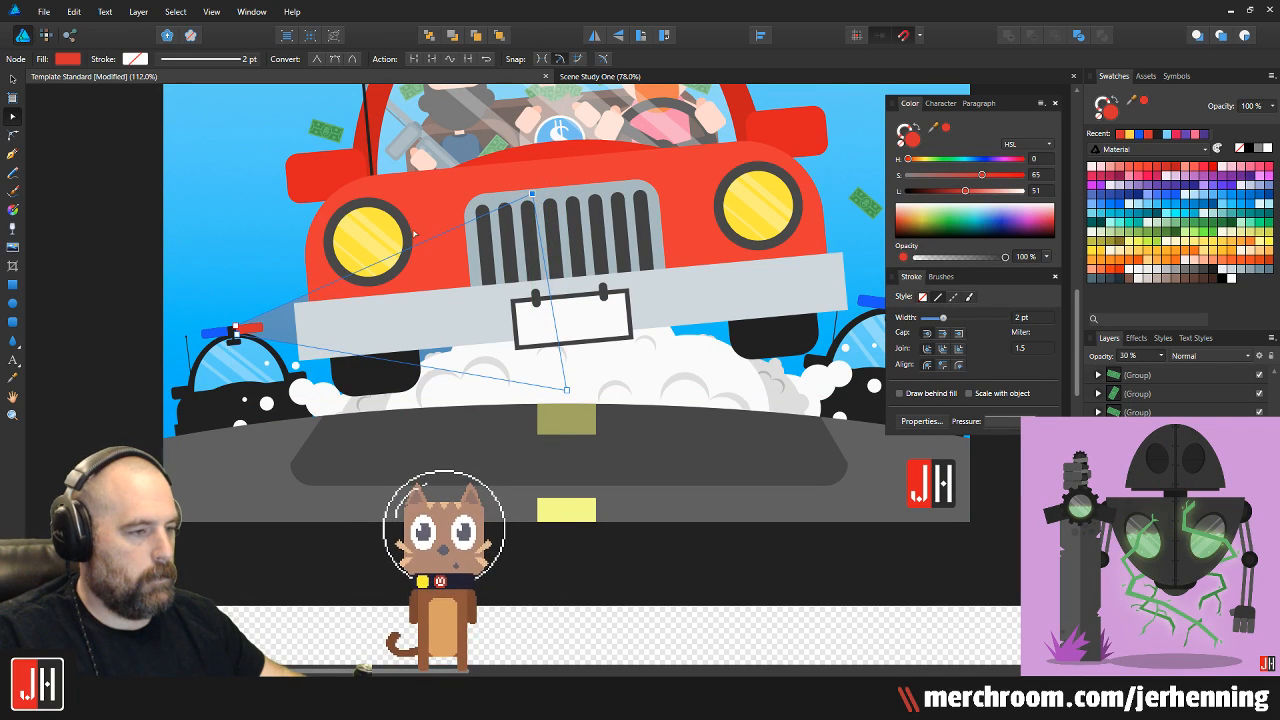
Duplicate the red light's beam to the outer side of the police car and flip the copy horizontally
{"action": "scroll", "coordinate": [432, 312], "scroll_direction": "up", "scroll_amount": 3}
{"action": "key", "text": "v"}
{"action": "left_click_drag", "start_coordinate": [351, 336], "coordinate": [106, 342]}
{"action": "left_click", "coordinate": [596, 36]}
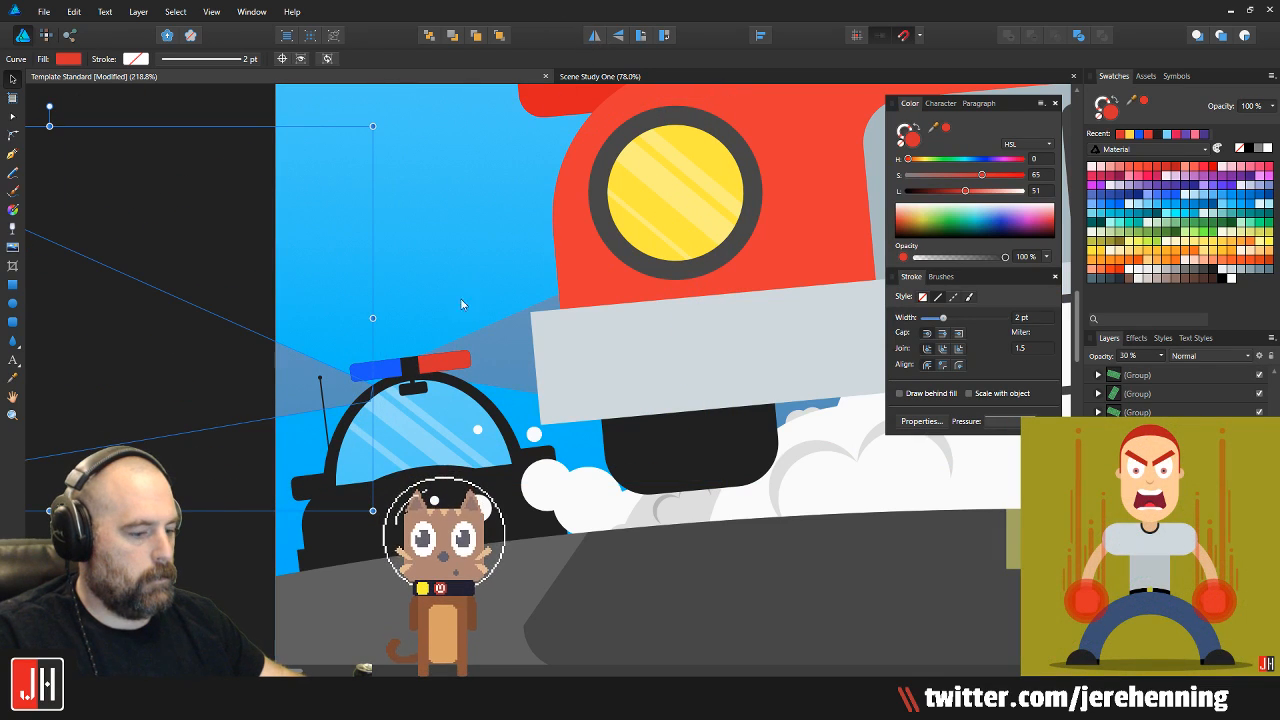
Fill the mirrored beam with the blue sampled from the police car's blue light
{"action": "key", "text": "i"}
{"action": "left_click", "coordinate": [377, 371]}
{"action": "key", "text": "v"}
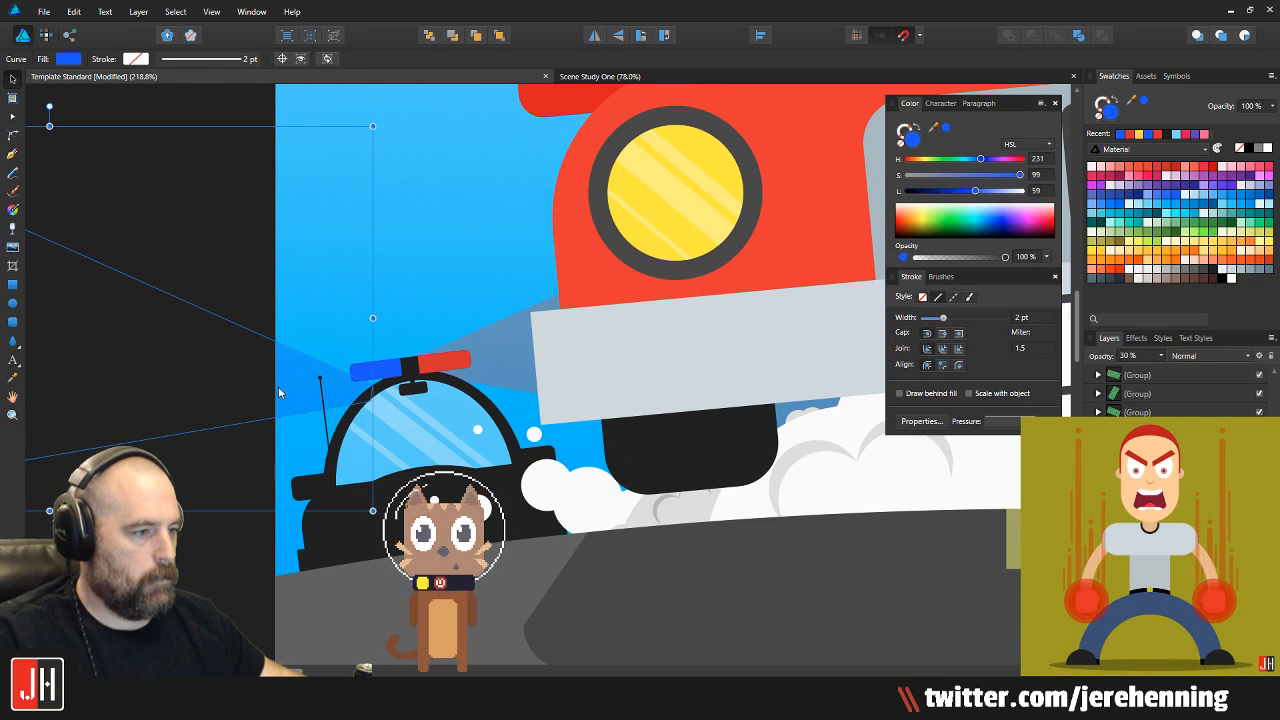
Rotate the blue beam to match the tilt of the light bar and place its narrow end at the blue light
{"action": "scroll", "coordinate": [337, 201], "scroll_direction": "down", "scroll_amount": 5}
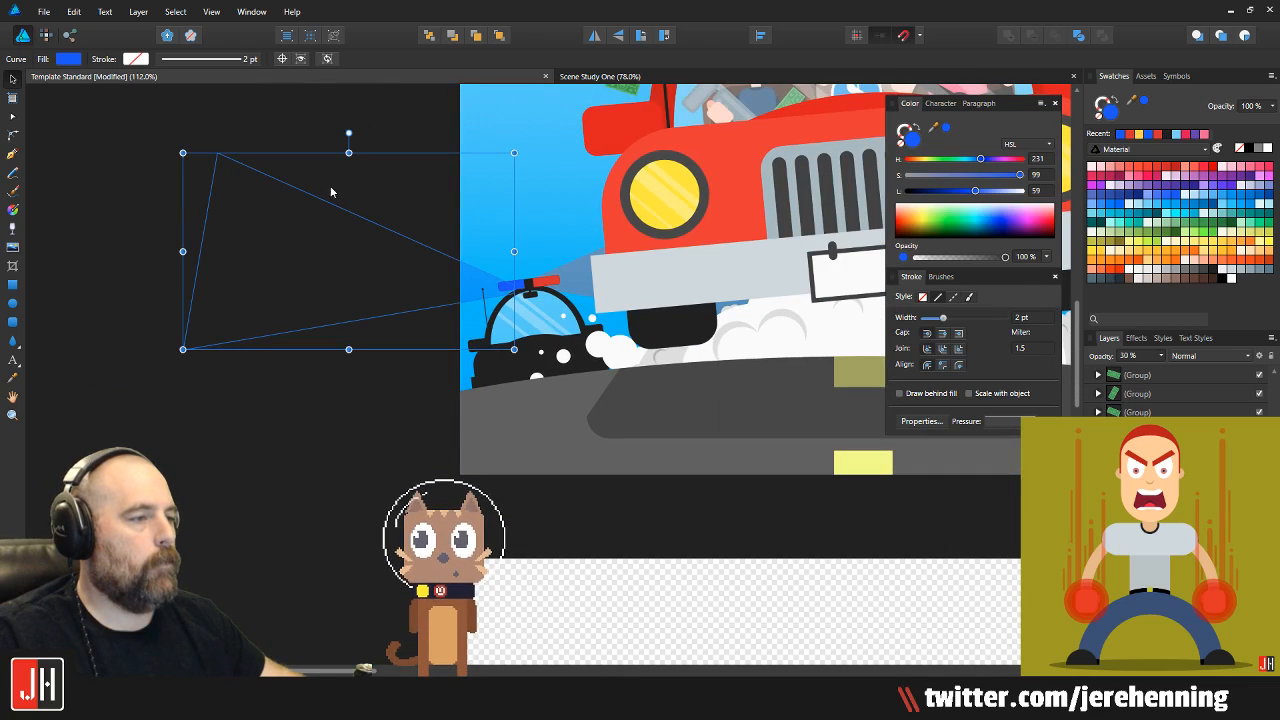
{"action": "left_click_drag", "start_coordinate": [348, 132], "coordinate": [318, 137]}
{"action": "scroll", "coordinate": [505, 260], "scroll_direction": "up", "scroll_amount": 5}
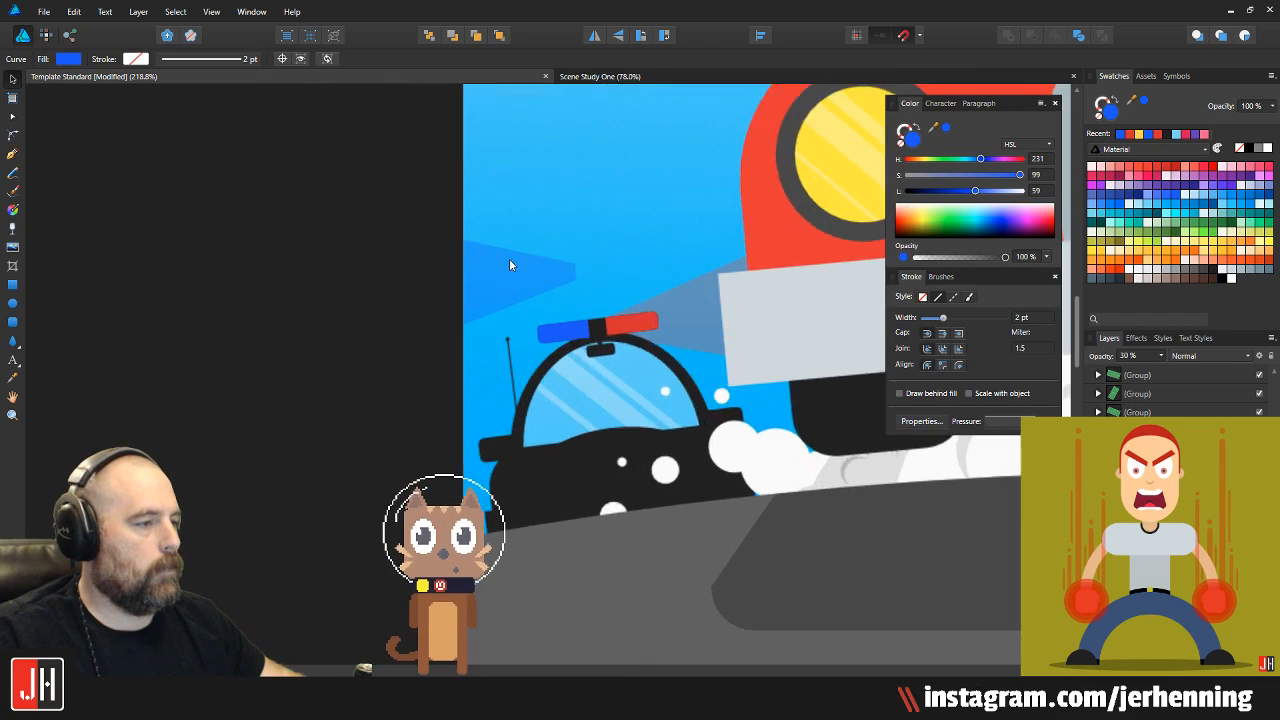
{"action": "scroll", "coordinate": [505, 260], "scroll_direction": "up", "scroll_amount": 8}
{"action": "left_click_drag", "start_coordinate": [492, 524], "coordinate": [514, 516]}
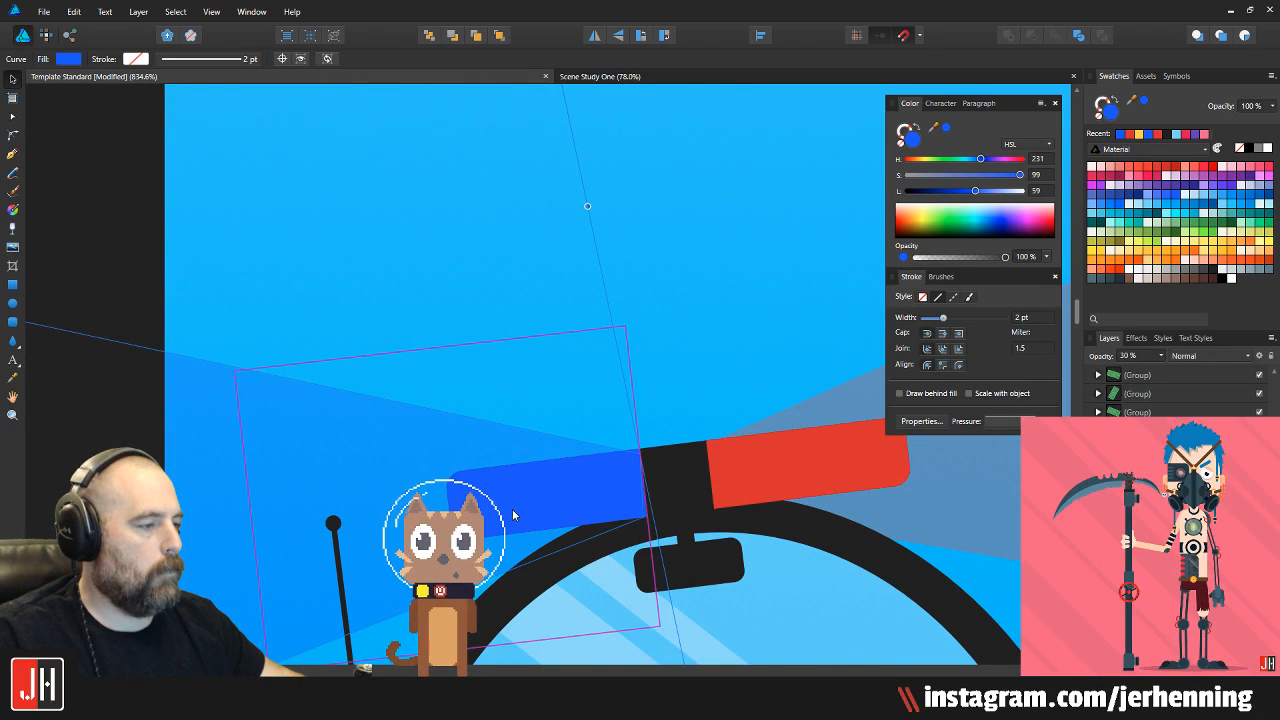
Deselect the blue beam and save the document
{"action": "scroll", "coordinate": [513, 515], "scroll_direction": "down", "scroll_amount": 18}
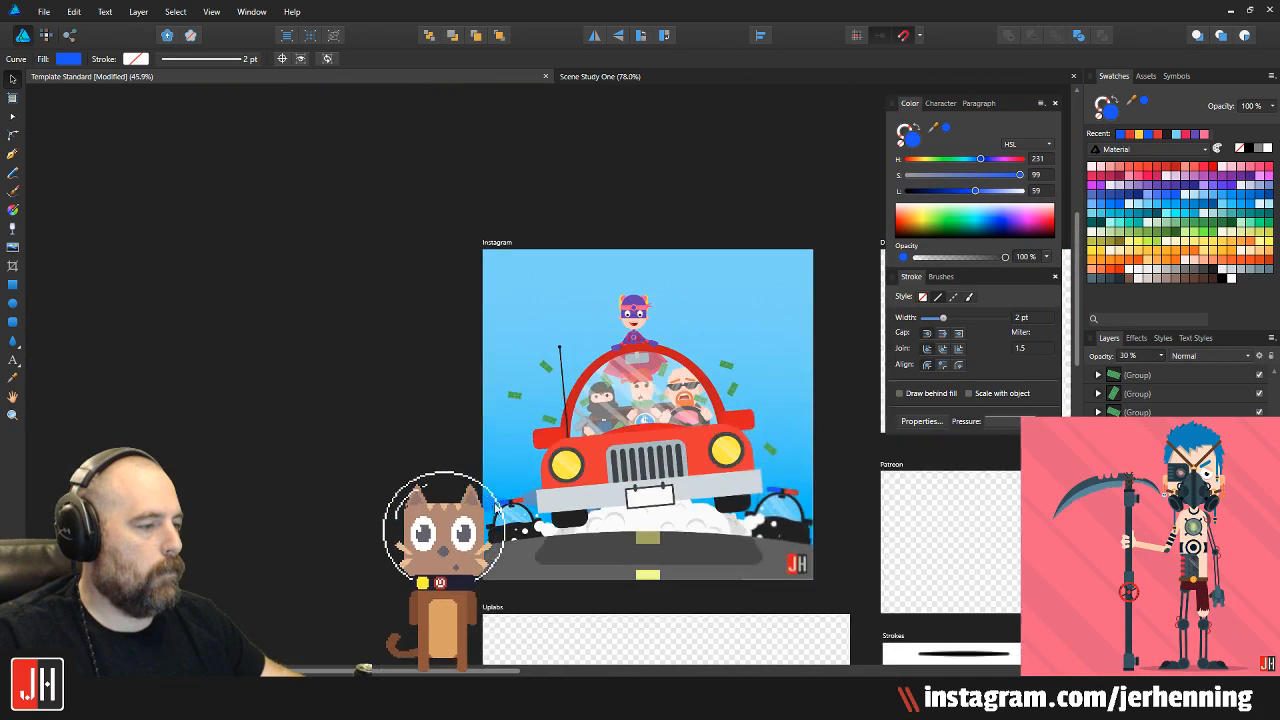
{"action": "left_click", "coordinate": [471, 457]}
{"action": "left_click_drag", "start_coordinate": [515, 527], "coordinate": [441, 440]}
{"action": "key", "text": "ctrl+s"}
Draw a blue circle as a glow above the police car's light bar
{"action": "scroll", "coordinate": [472, 443], "scroll_direction": "up", "scroll_amount": 10}
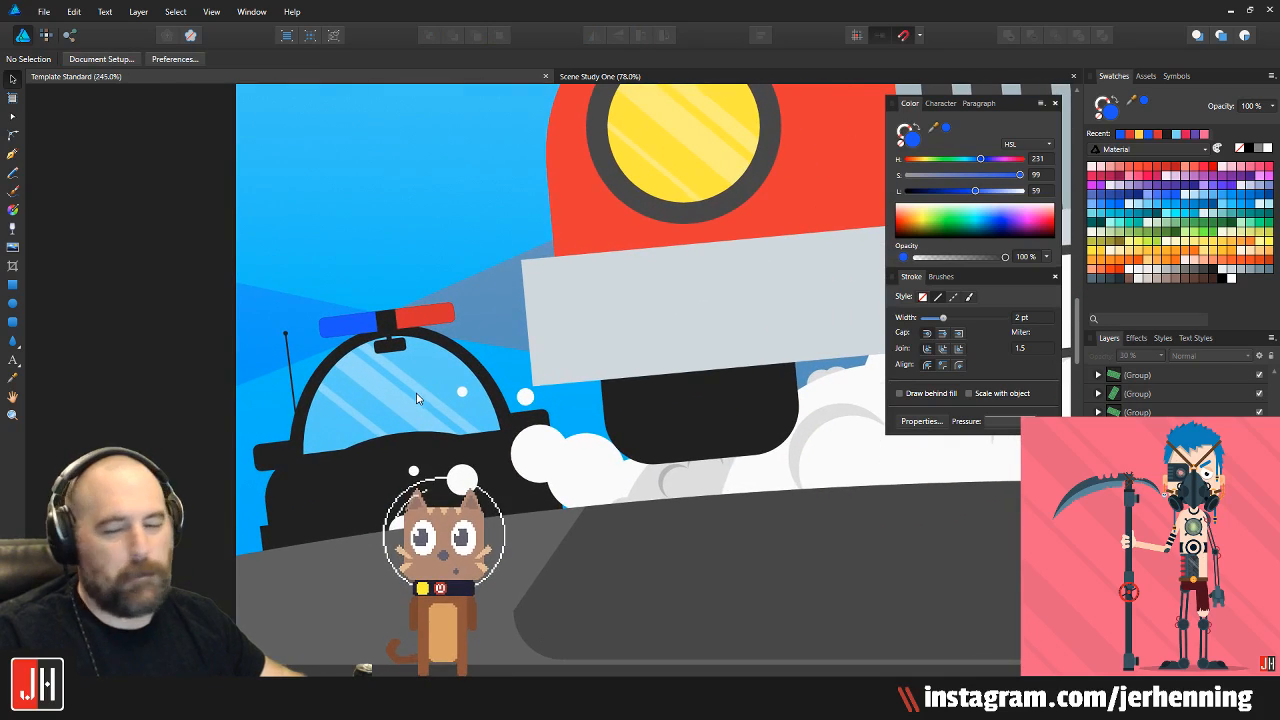
{"action": "scroll", "coordinate": [405, 398], "scroll_direction": "up", "scroll_amount": 3}
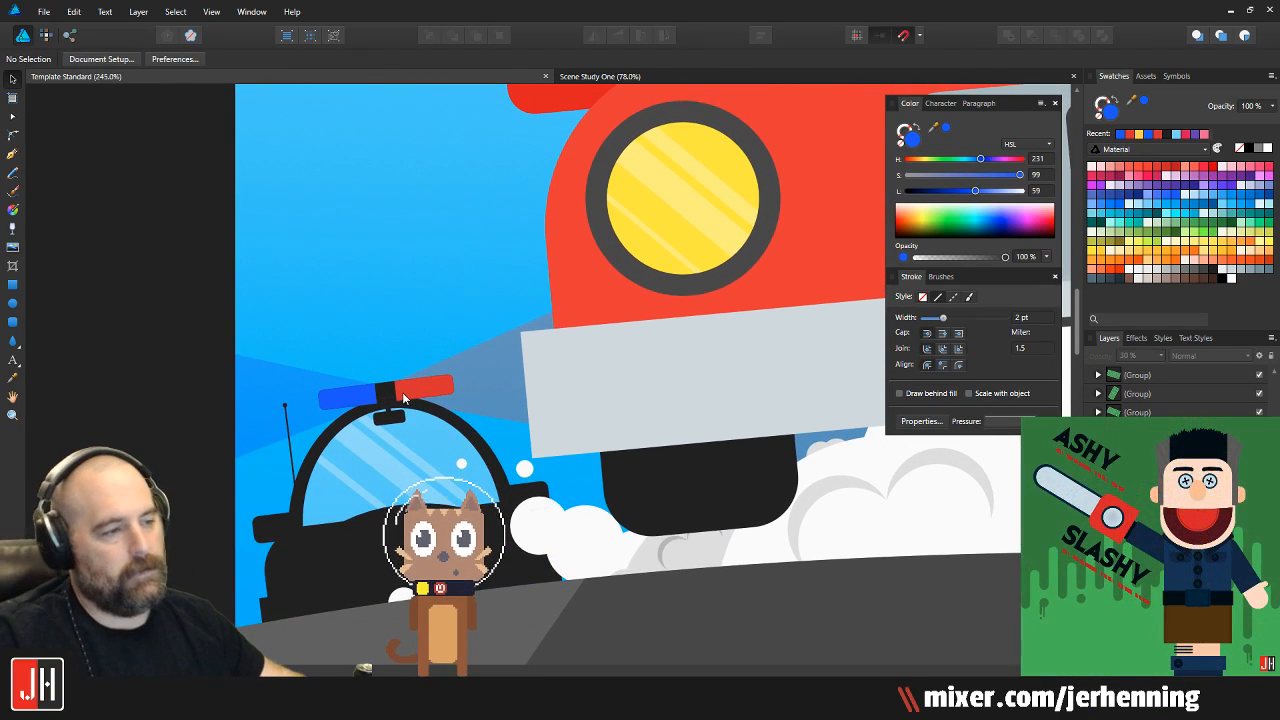
{"action": "scroll", "coordinate": [402, 392], "scroll_direction": "down", "scroll_amount": 10}
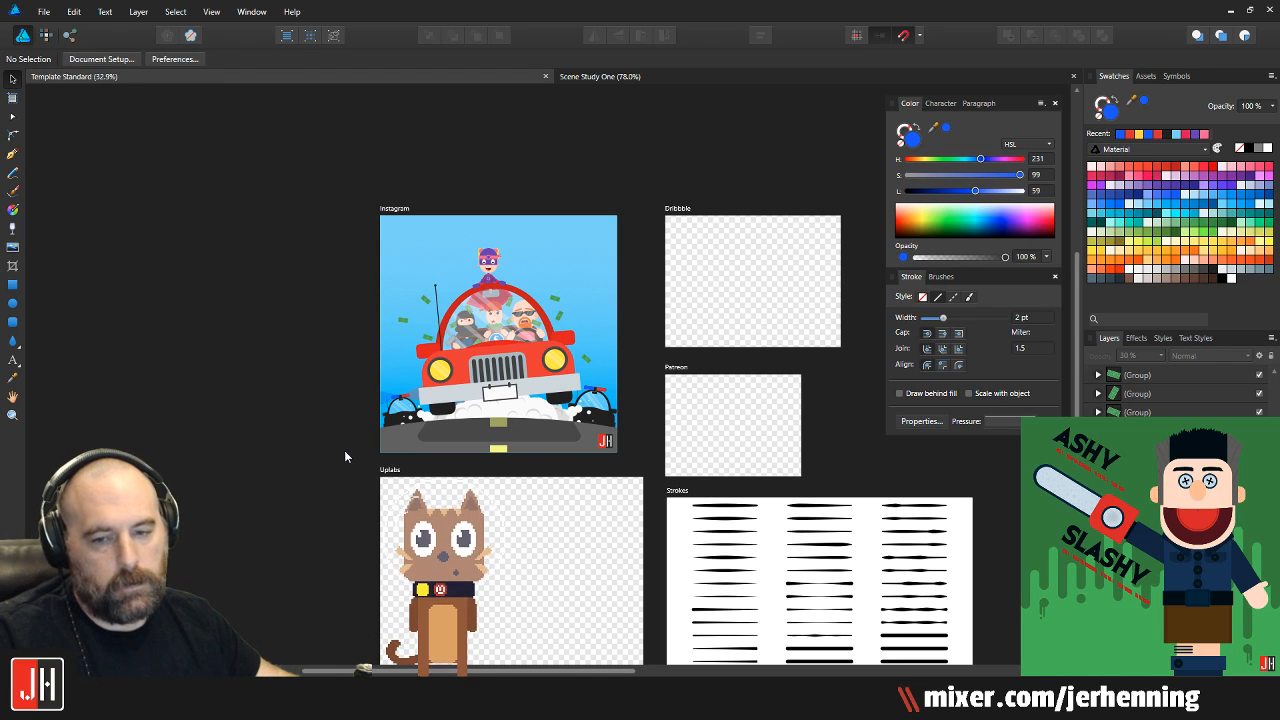
{"action": "scroll", "coordinate": [344, 450], "scroll_direction": "up", "scroll_amount": 10}
{"action": "scroll", "coordinate": [500, 310], "scroll_direction": "up", "scroll_amount": 3}
{"action": "scroll", "coordinate": [558, 278], "scroll_direction": "up", "scroll_amount": 1}
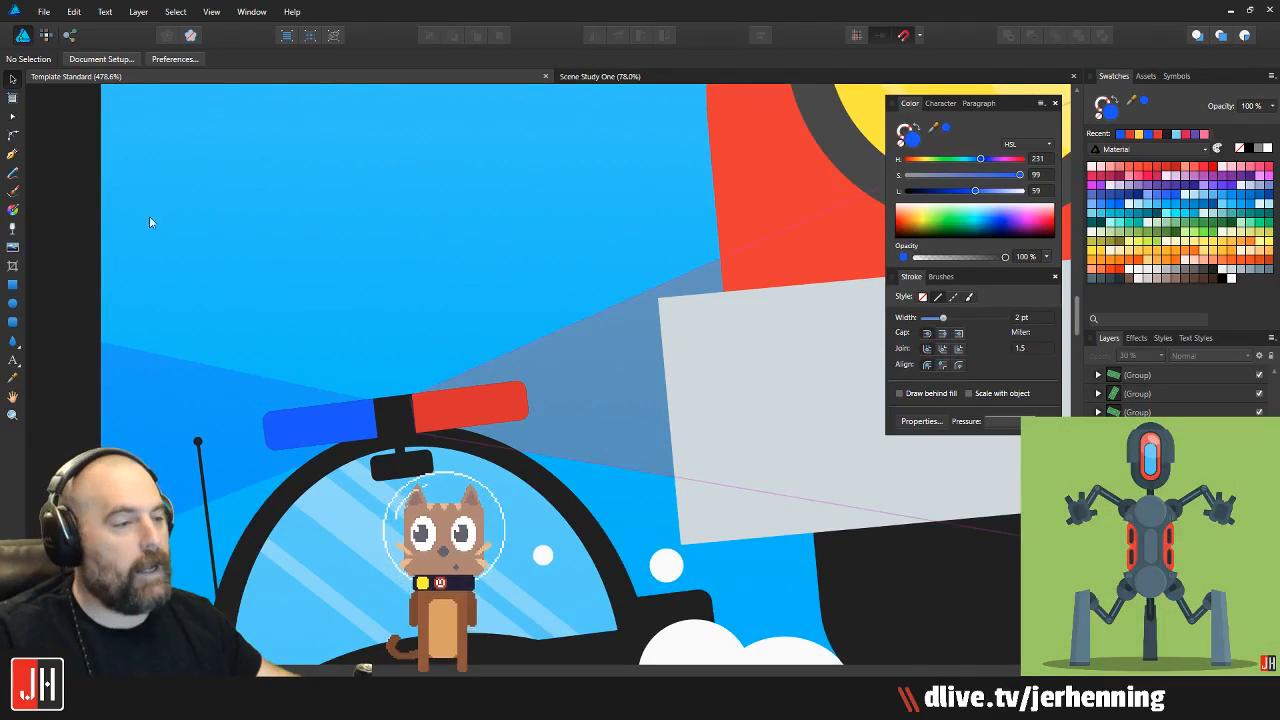
{"action": "key", "text": "m"}
{"action": "left_click_drag", "start_coordinate": [275, 132], "coordinate": [570, 427]}
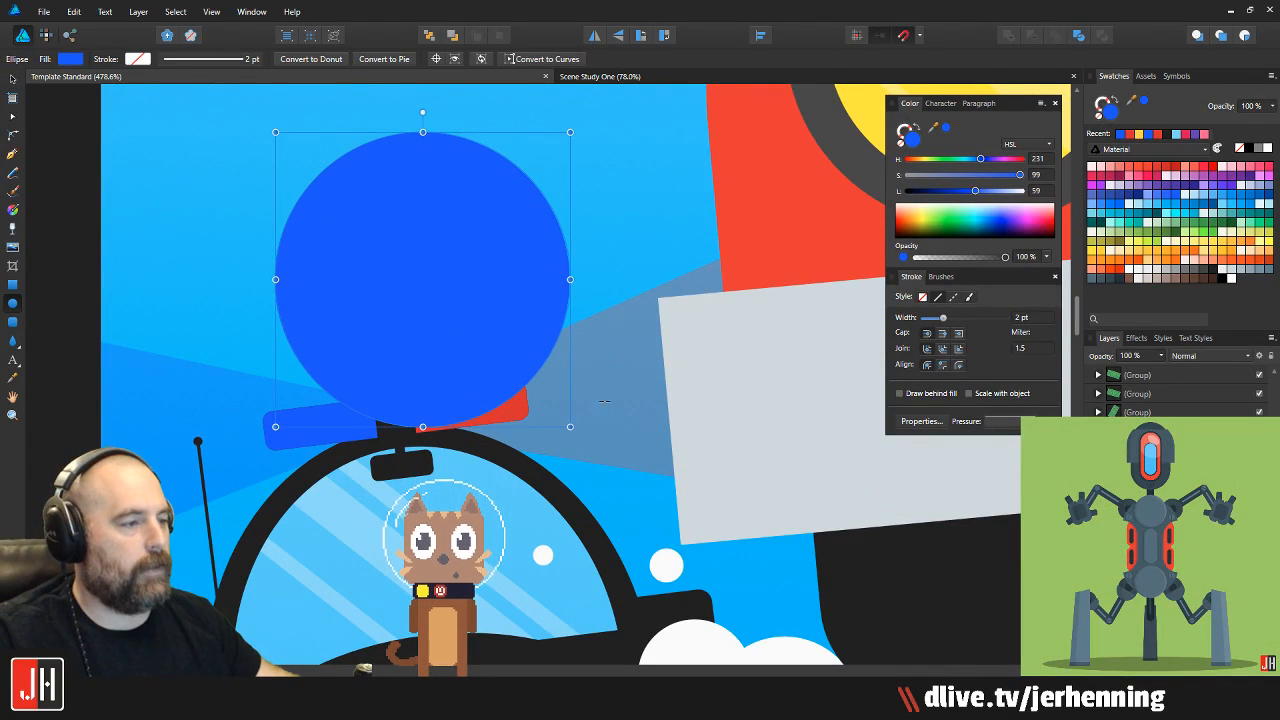
{"action": "left_click_drag", "start_coordinate": [514, 314], "coordinate": [538, 424]}
{"action": "key", "text": "v"}
{"action": "left_click_drag", "start_coordinate": [437, 342], "coordinate": [412, 244]}
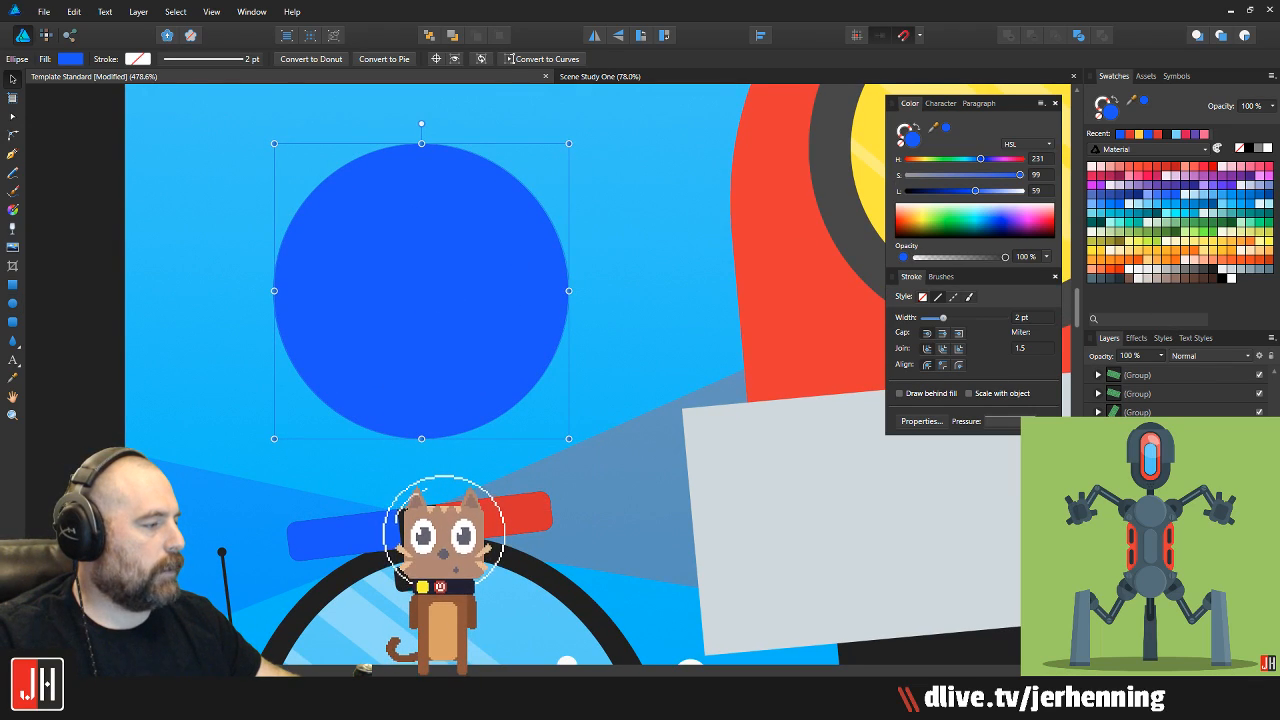
Apply a Gaussian Blur layer effect with a 5 px radius to the blue circle
{"action": "left_click", "coordinate": [1177, 656]}
{"action": "left_click", "coordinate": [446, 182]}
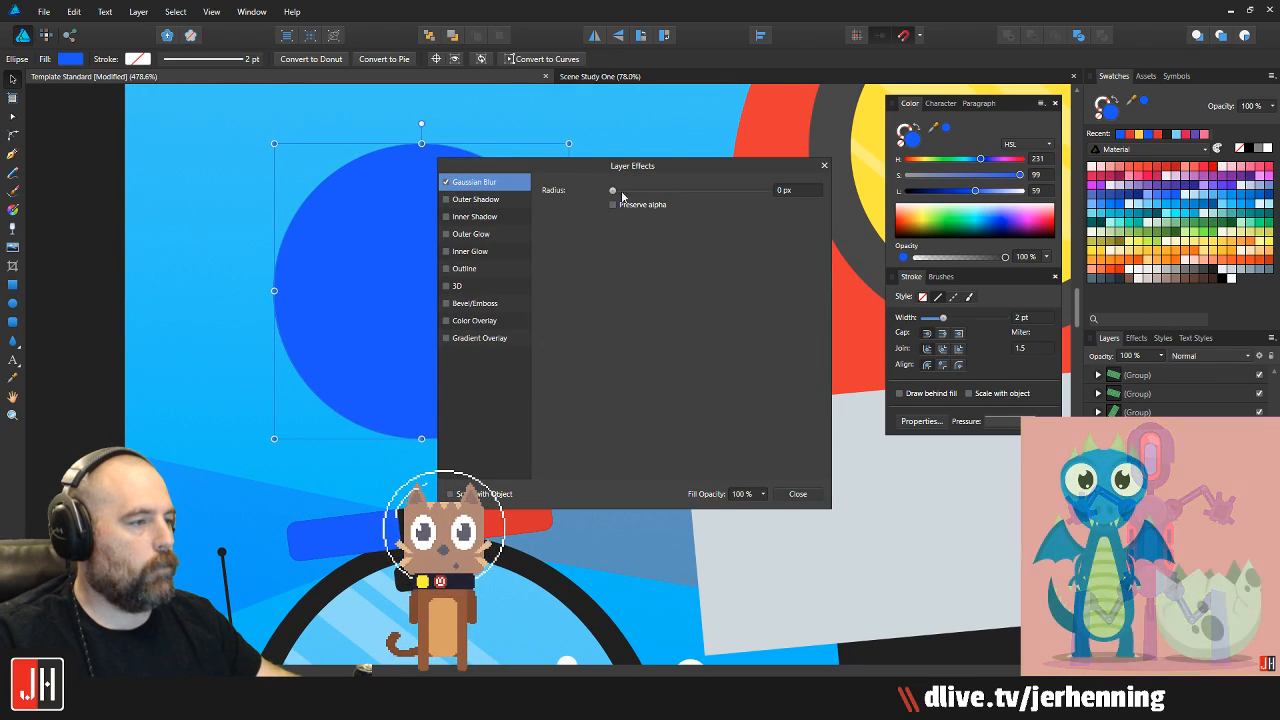
{"action": "left_click", "coordinate": [810, 190]}
{"action": "type", "text": "5"}
{"action": "key", "text": "Return"}
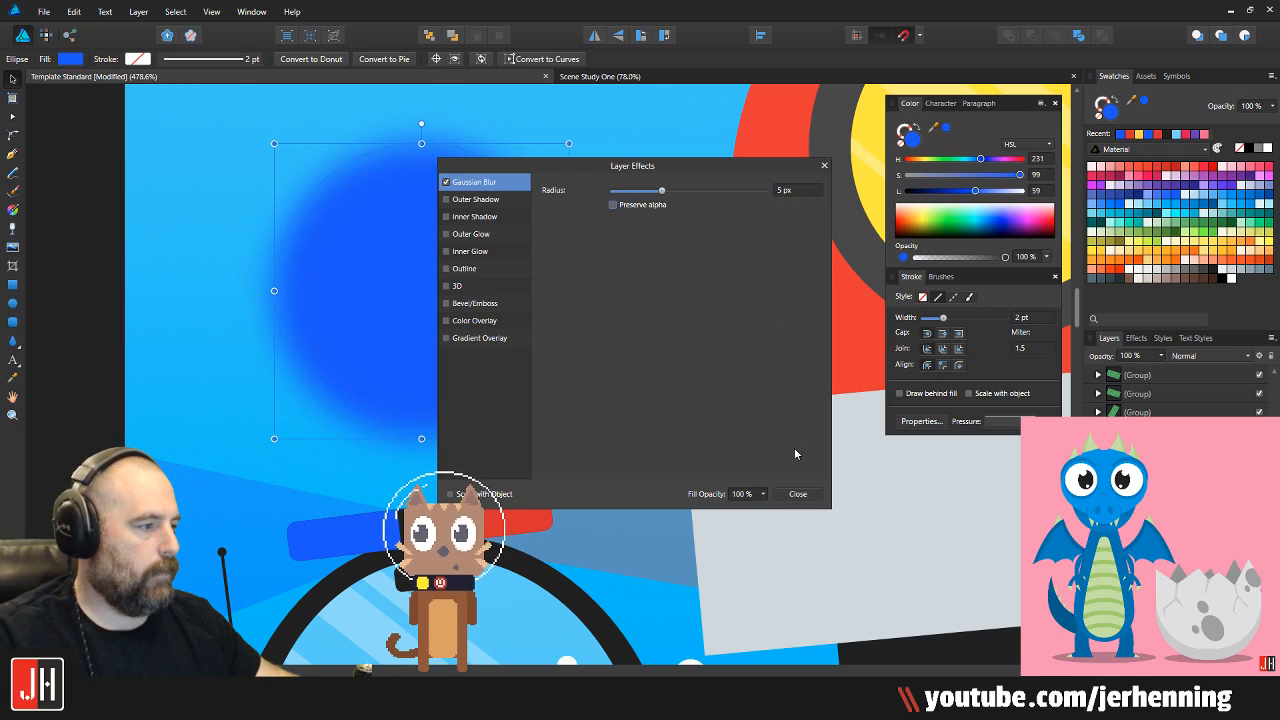
{"action": "left_click", "coordinate": [797, 494]}
Check the blurred blue circle against the scene and delete it
{"action": "left_click_drag", "start_coordinate": [465, 268], "coordinate": [421, 236]}
{"action": "left_click", "coordinate": [644, 197]}
{"action": "scroll", "coordinate": [554, 262], "scroll_direction": "down", "scroll_amount": 8}
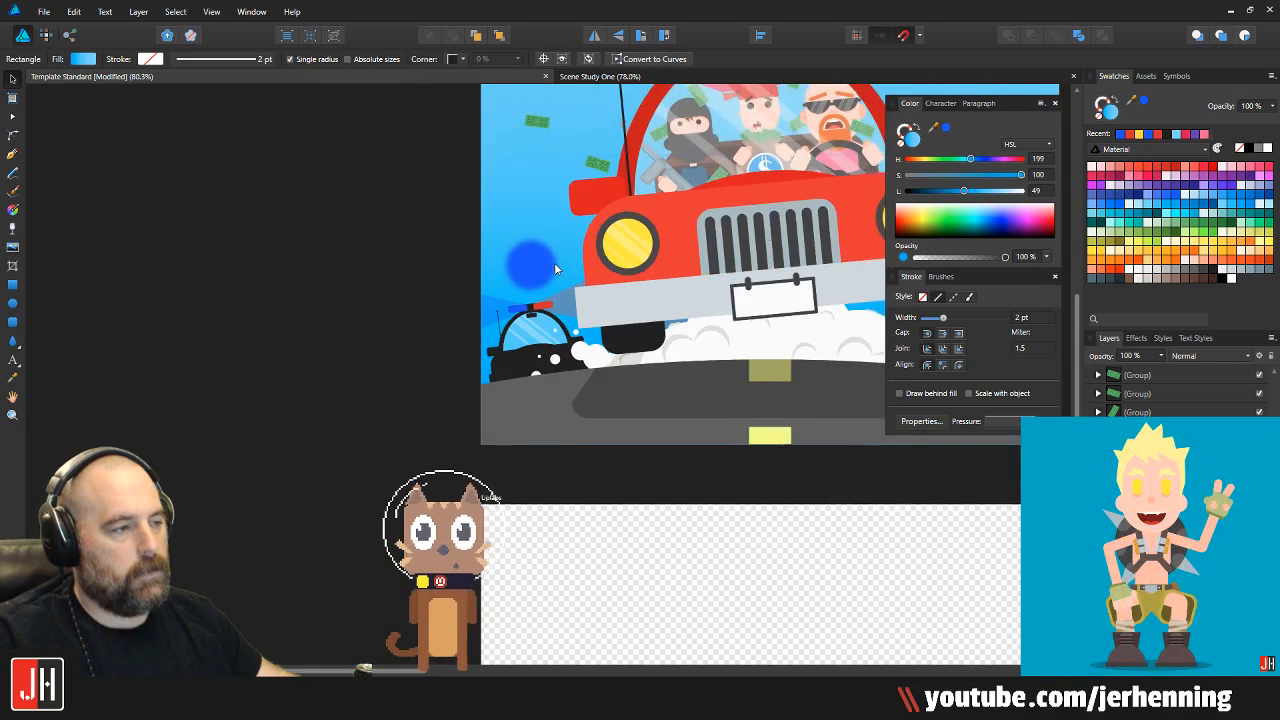
{"action": "scroll", "coordinate": [554, 262], "scroll_direction": "up", "scroll_amount": 6}
{"action": "left_click", "coordinate": [507, 247]}
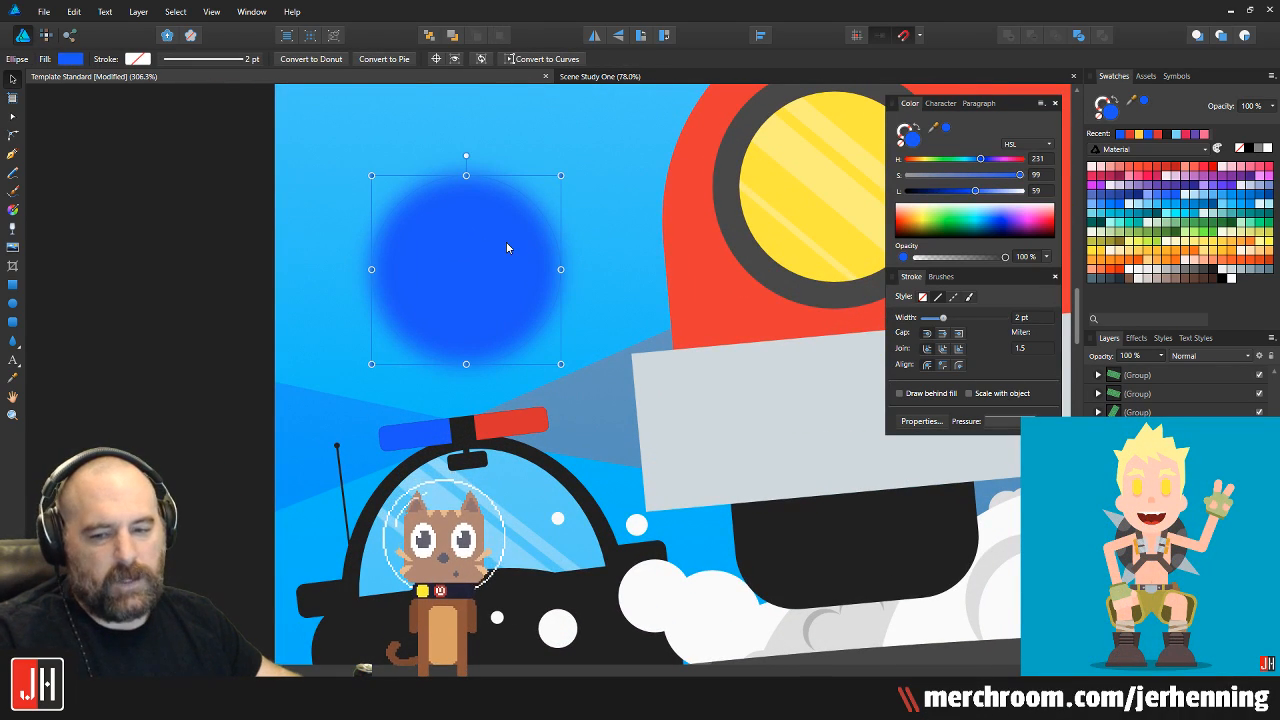
{"action": "key", "text": "Delete"}
Draw a thin white wedge-shaped streak from the red light along its beam, with 50% opacity and no stroke
{"action": "left_click_drag", "start_coordinate": [402, 428], "coordinate": [225, 403]}
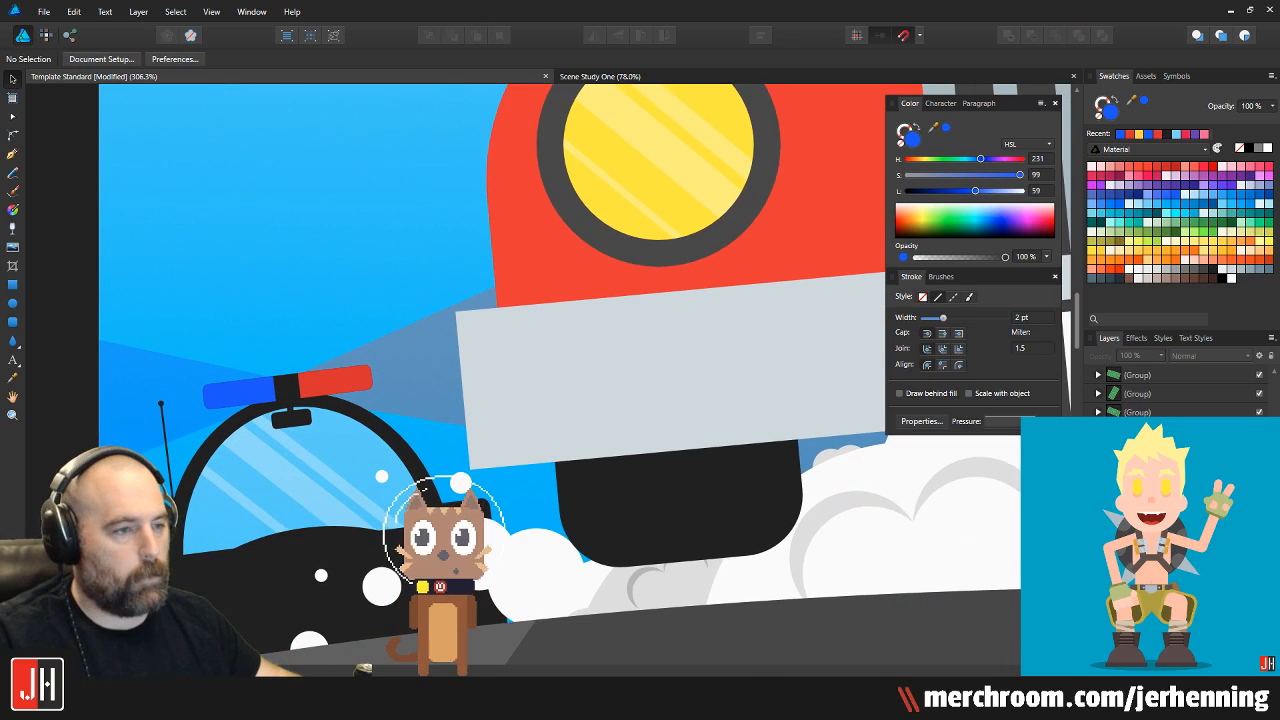
{"action": "key", "text": "p"}
{"action": "scroll", "coordinate": [298, 378], "scroll_direction": "up", "scroll_amount": 1}
{"action": "left_click", "coordinate": [298, 380]}
{"action": "left_click", "coordinate": [652, 241]}
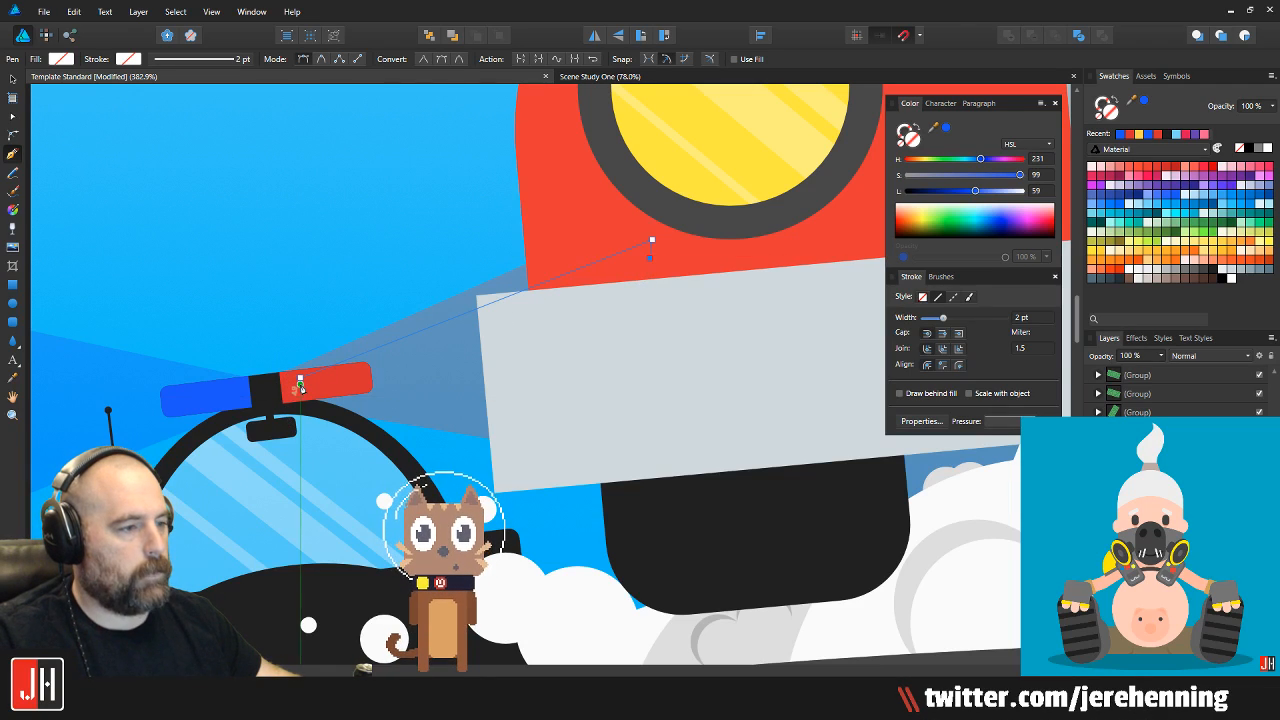
{"action": "left_click", "coordinate": [1133, 271]}
{"action": "key", "text": "5"}
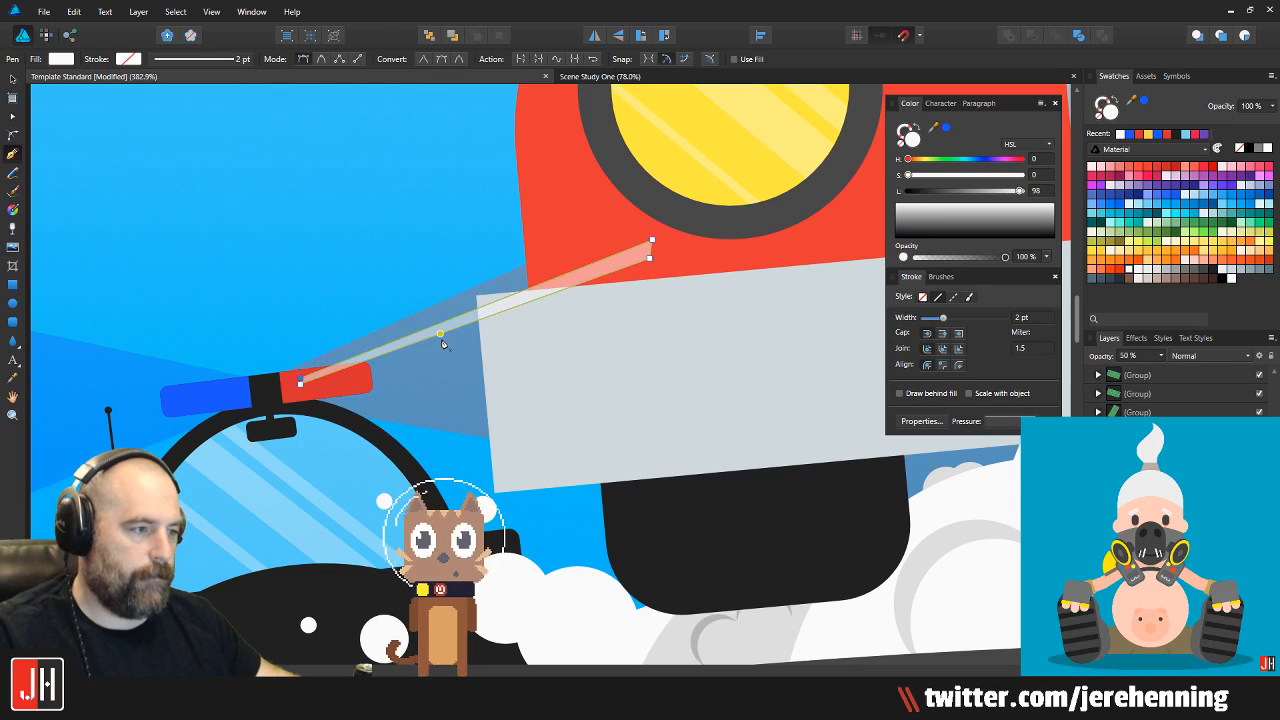
Clip the white streak inside the red light's beam and add a second copy below it, rotated to nearly horizontal
{"action": "scroll", "coordinate": [372, 393], "scroll_direction": "up", "scroll_amount": 3}
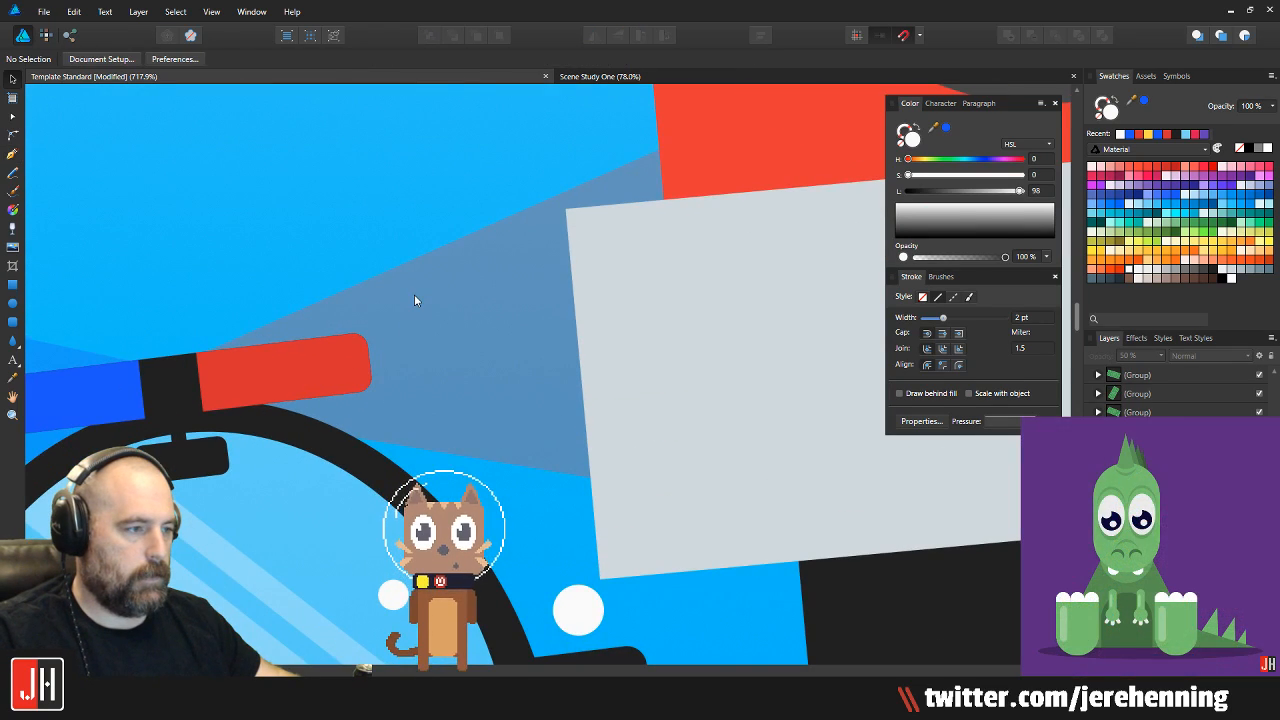
{"action": "key", "text": "v"}
{"action": "left_click_drag", "start_coordinate": [460, 351], "coordinate": [460, 436]}
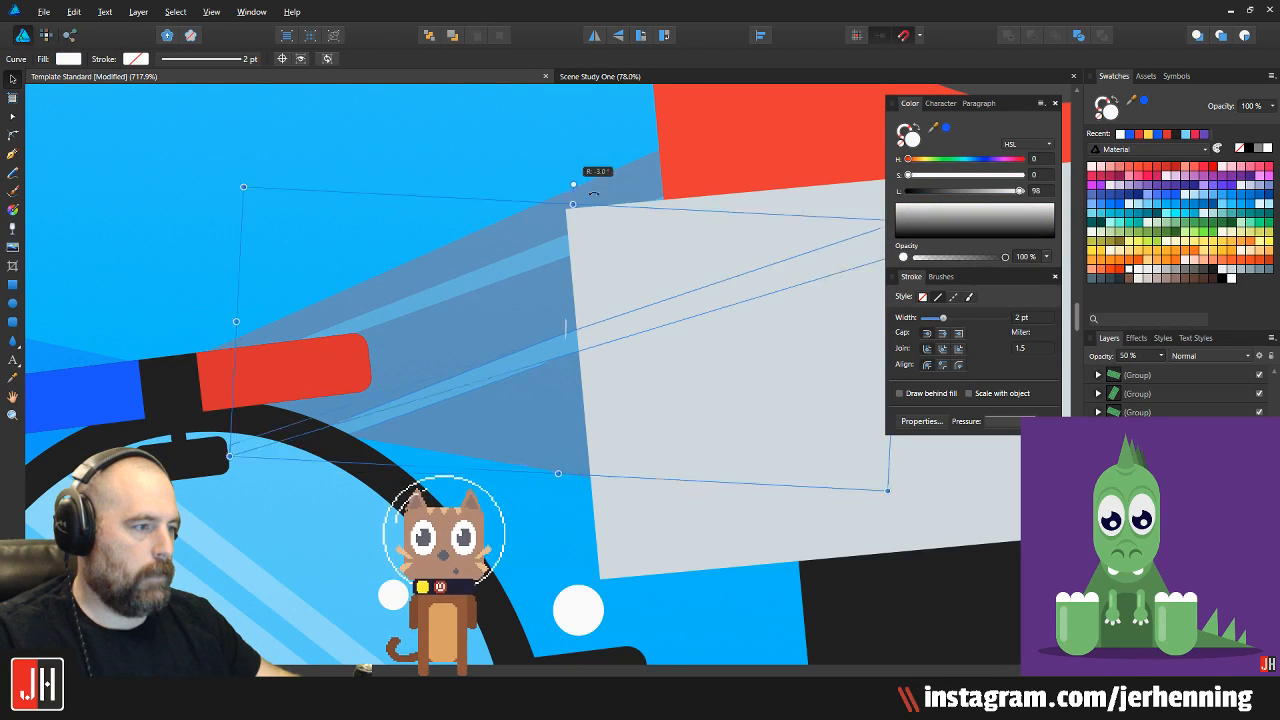
{"action": "left_click_drag", "start_coordinate": [583, 187], "coordinate": [613, 205]}
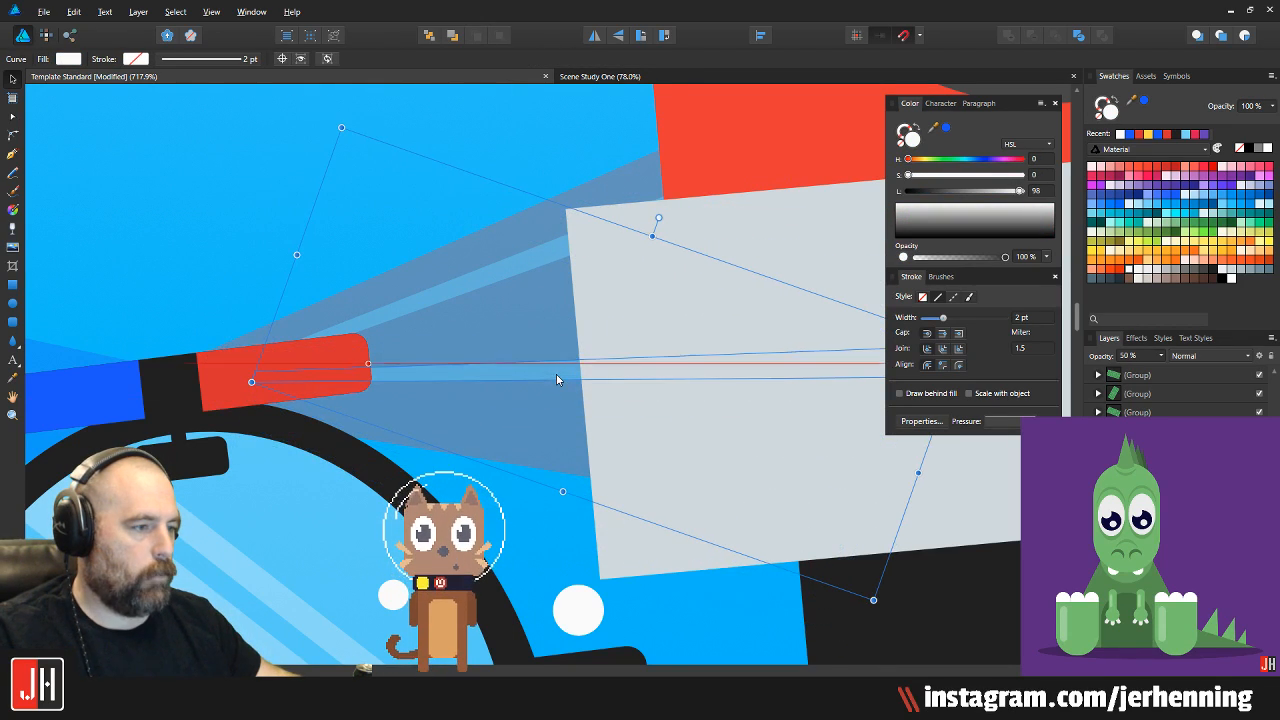
Set the opacity of both white streaks in the beam to 30% and deselect them
{"action": "left_click", "coordinate": [494, 268], "text": "shift"}
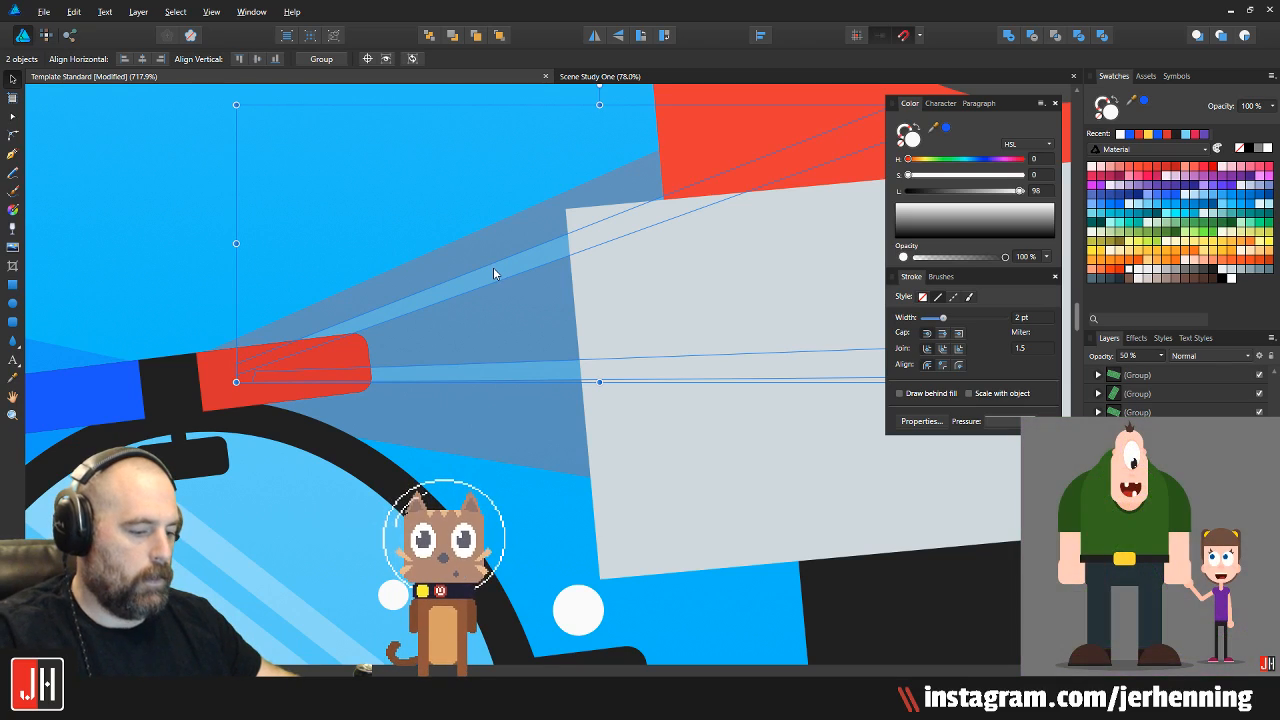
{"action": "key", "text": "8"}
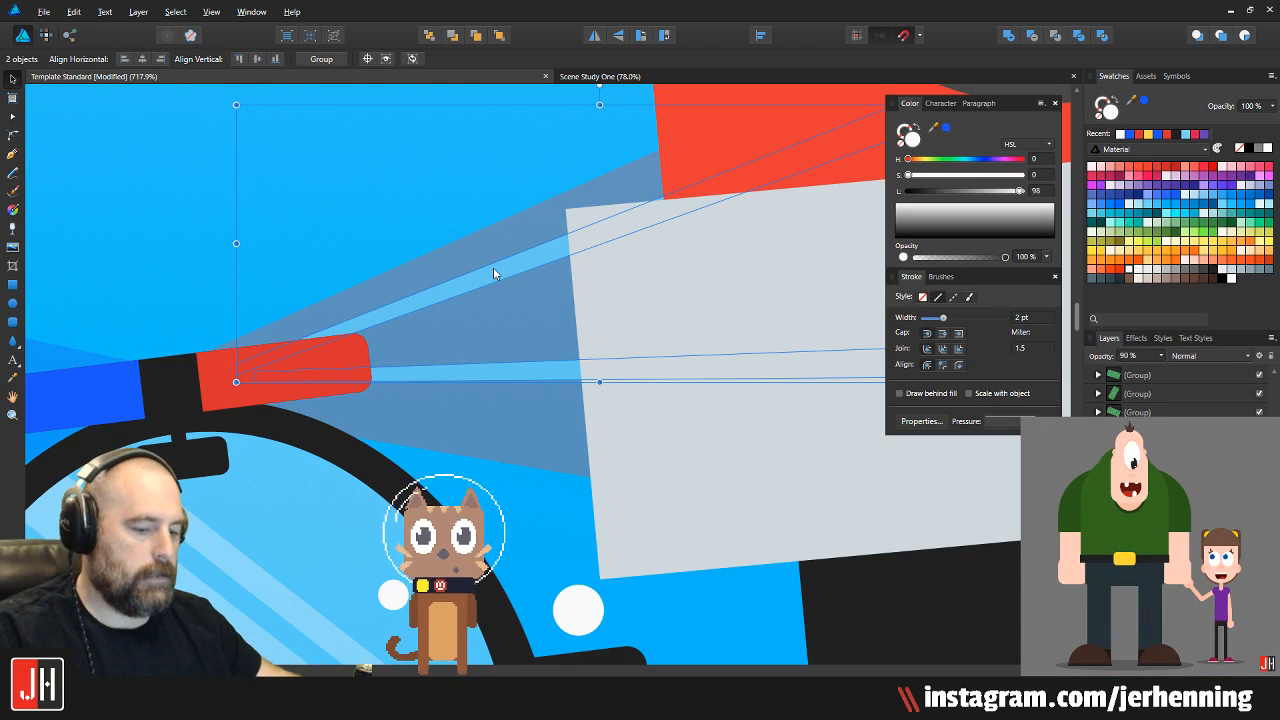
{"action": "key", "text": "3"}
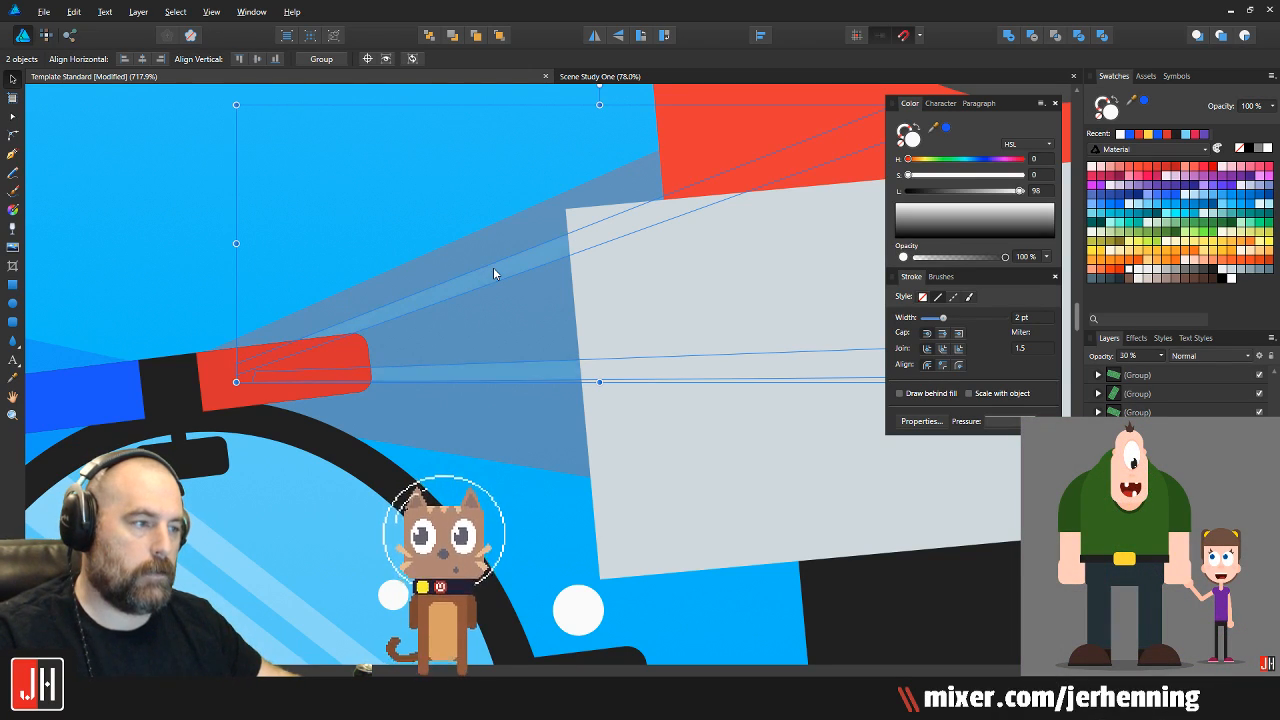
{"action": "key", "text": "ctrl+d"}
Examine the police light beams and their streaks up close and within the whole scene
{"action": "scroll", "coordinate": [467, 296], "scroll_direction": "down", "scroll_amount": 10}
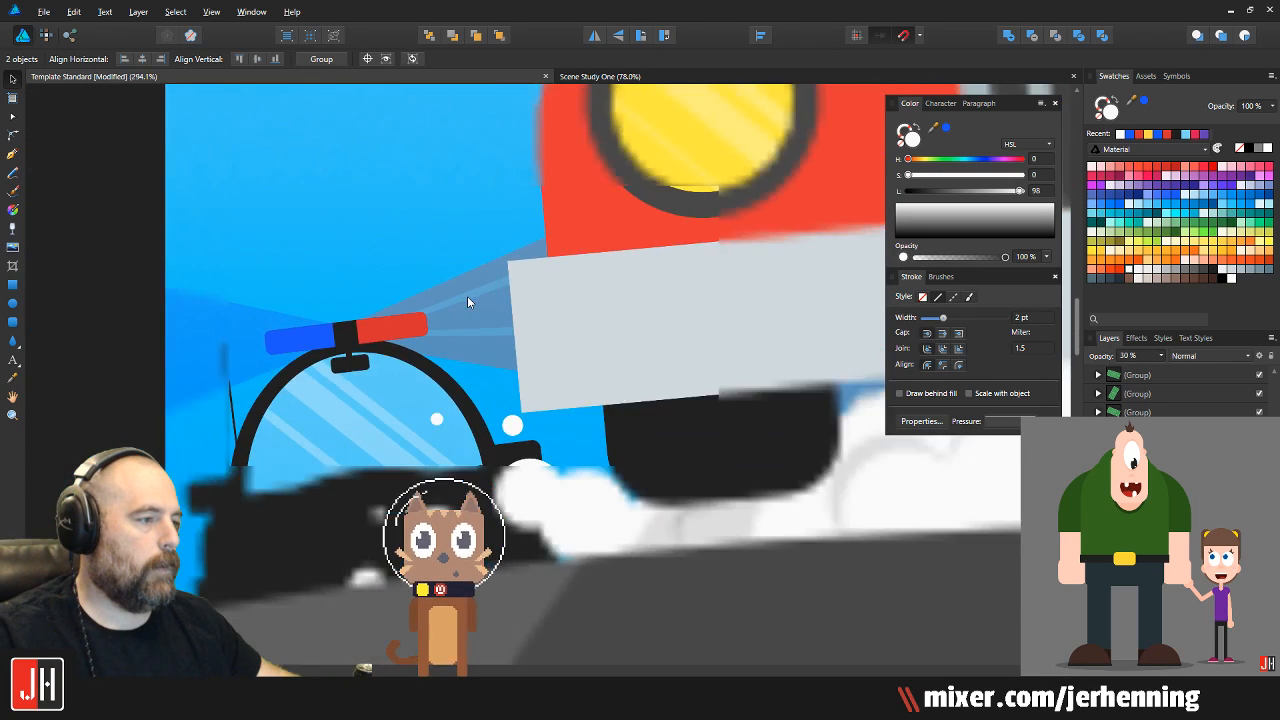
{"action": "scroll", "coordinate": [407, 396], "scroll_direction": "down", "scroll_amount": 2}
{"action": "scroll", "coordinate": [451, 332], "scroll_direction": "up", "scroll_amount": 6}
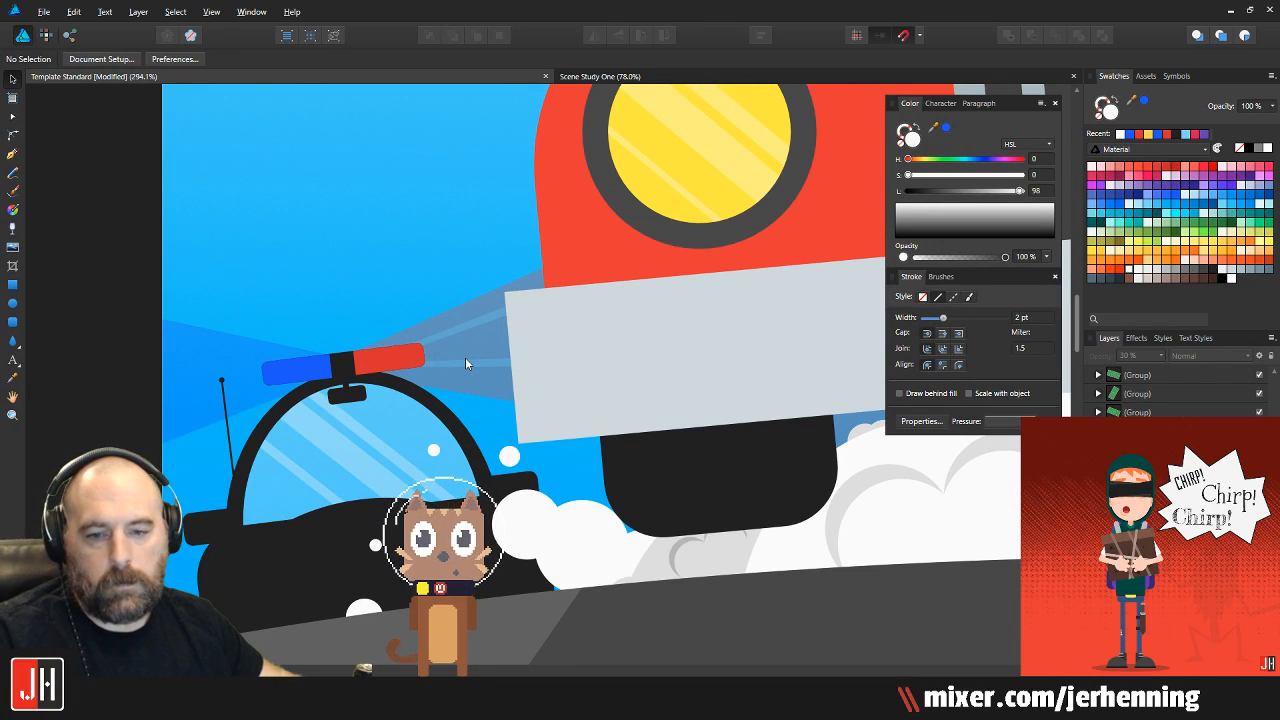
{"action": "scroll", "coordinate": [465, 357], "scroll_direction": "down", "scroll_amount": 5}
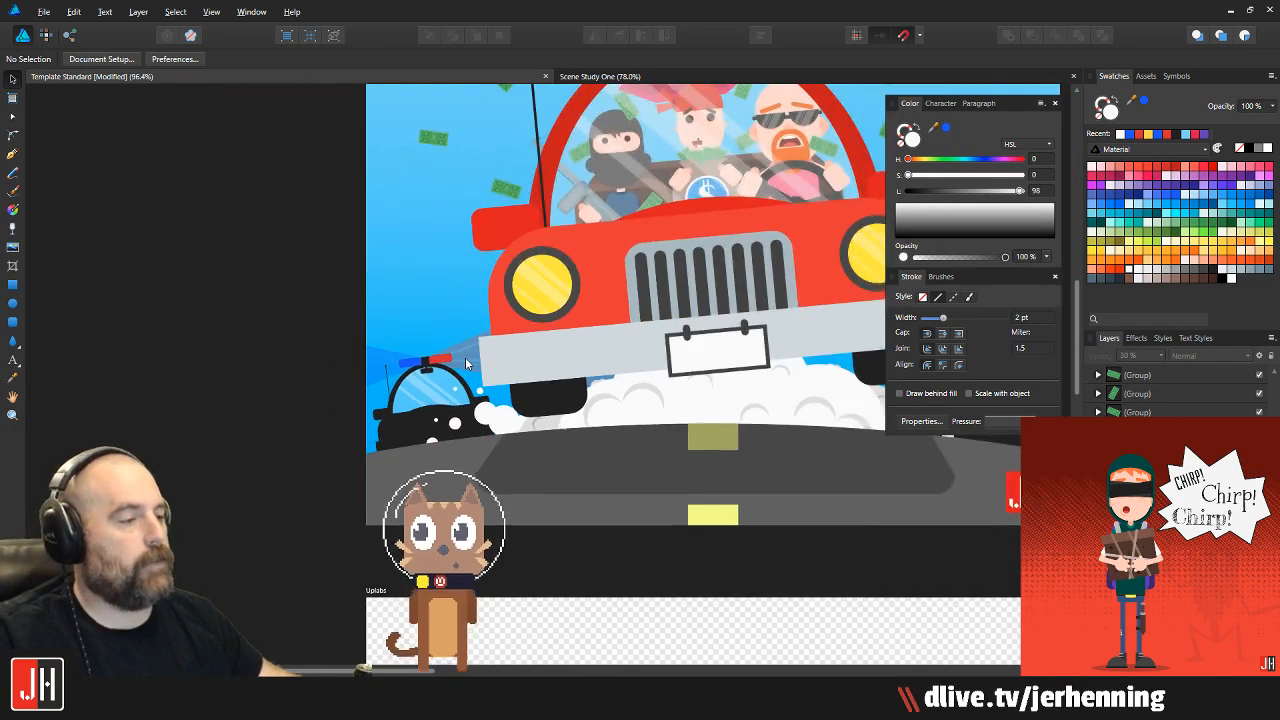
{"action": "scroll", "coordinate": [465, 358], "scroll_direction": "up", "scroll_amount": 9}
{"action": "left_click", "coordinate": [465, 360]}
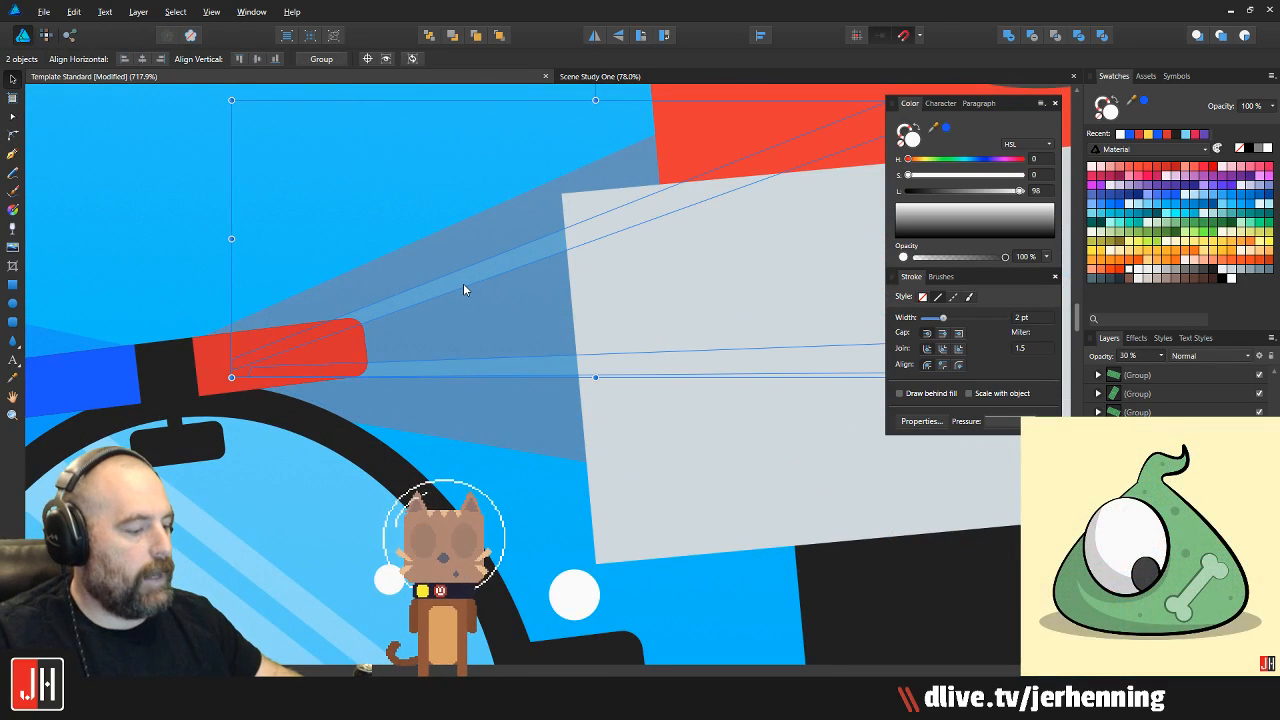
{"action": "key", "text": "ctrl+d"}
{"action": "scroll", "coordinate": [463, 289], "scroll_direction": "down", "scroll_amount": 8}
{"action": "scroll", "coordinate": [463, 323], "scroll_direction": "down", "scroll_amount": 4}
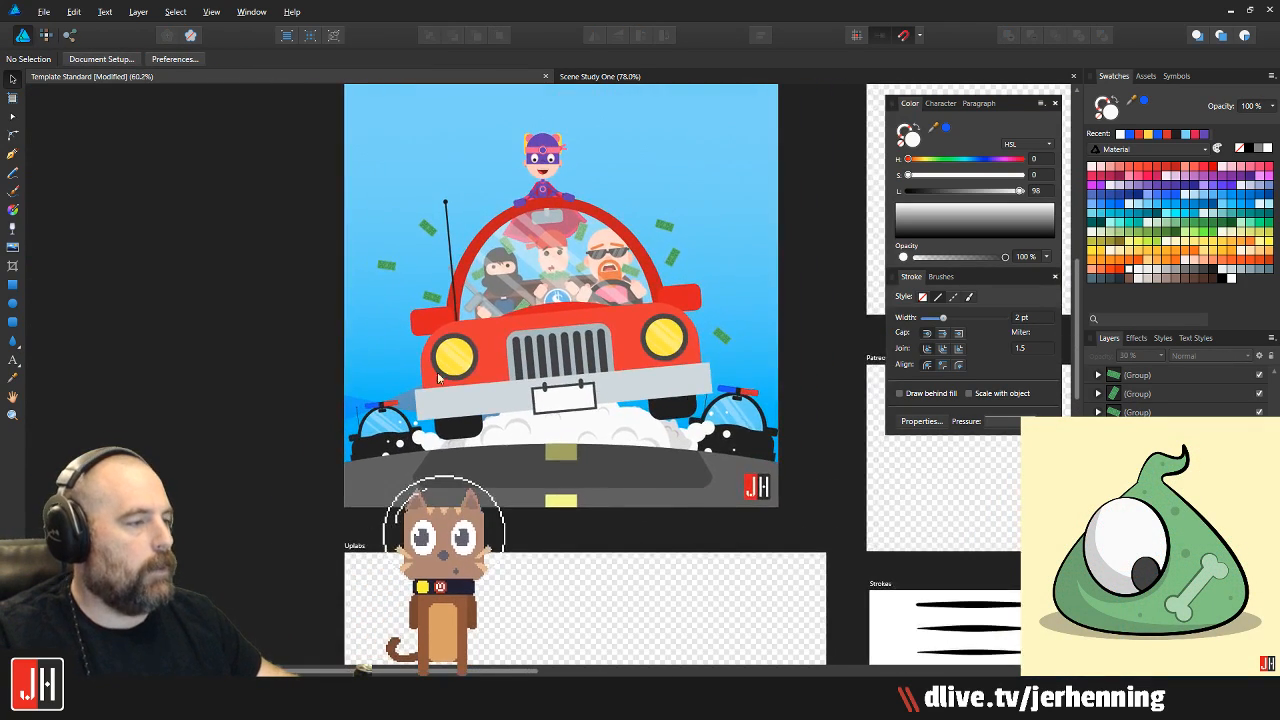
Draw a white circle in the open sky beside the masked character on the car roof
{"action": "scroll", "coordinate": [520, 288], "scroll_direction": "up", "scroll_amount": 6}
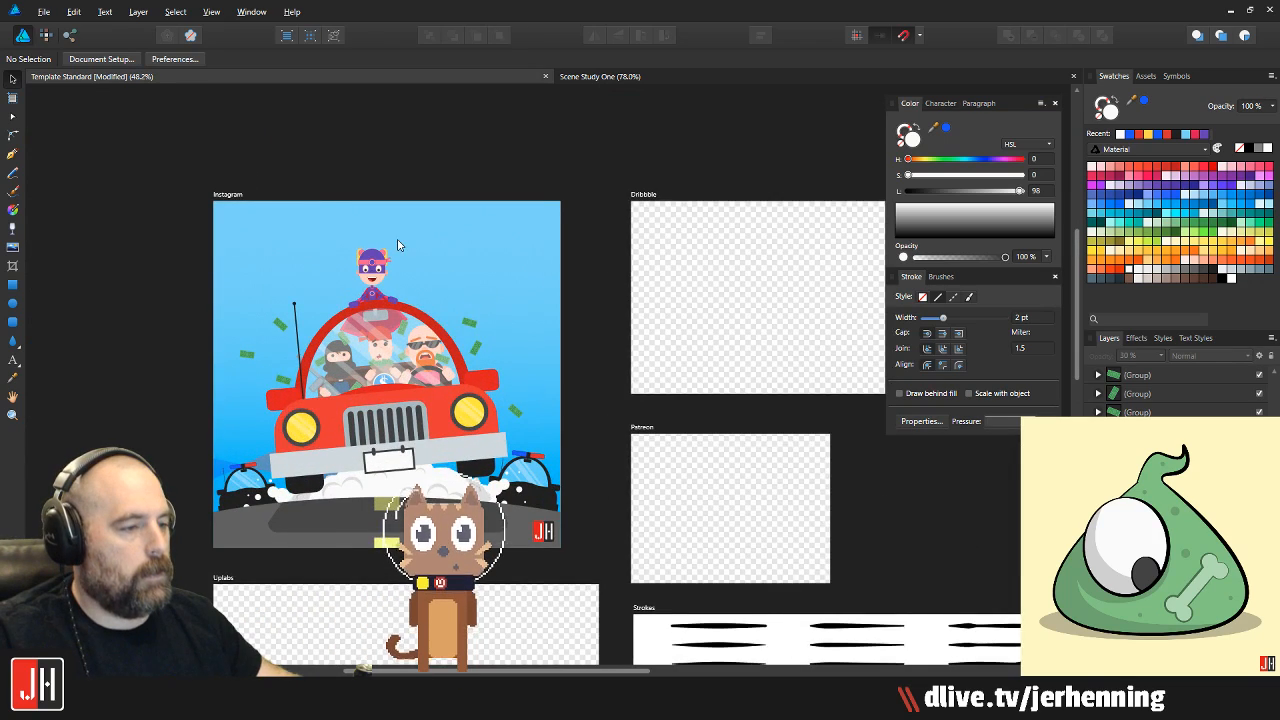
{"action": "left_click", "coordinate": [12, 306]}
{"action": "scroll", "coordinate": [469, 223], "scroll_direction": "up", "scroll_amount": 3}
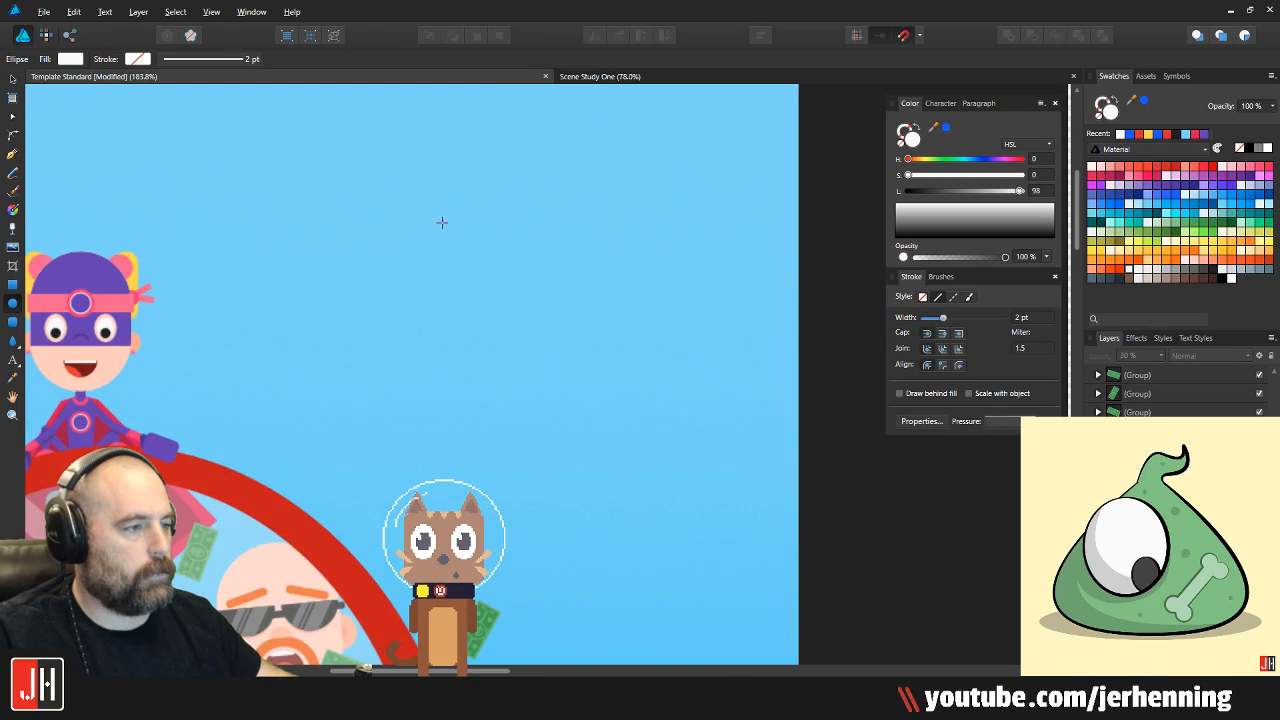
{"action": "left_click_drag", "start_coordinate": [370, 166], "coordinate": [677, 397]}
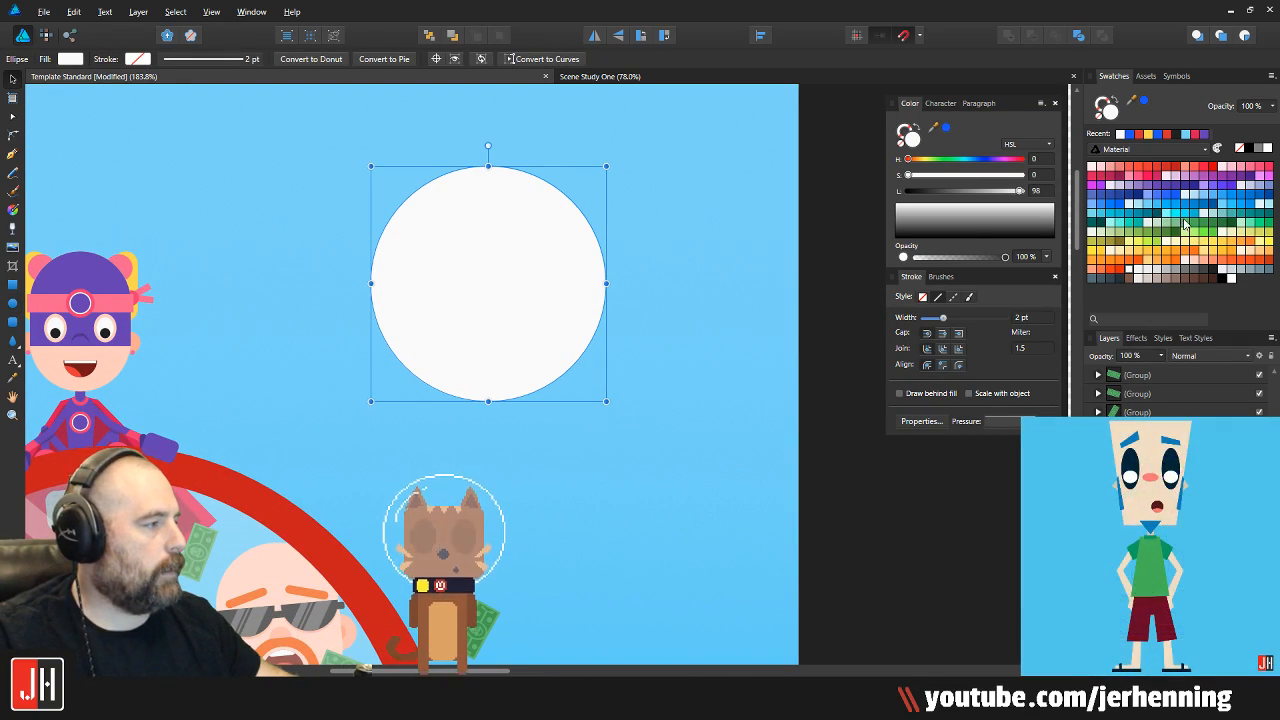
Fill the white circle with green and shift it slightly within the open sky
{"action": "left_click", "coordinate": [1183, 222]}
{"action": "left_click", "coordinate": [710, 217]}
{"action": "key", "text": "m"}
{"action": "mouse_move", "coordinate": [491, 279]}
{"action": "left_mouse_down"}
{"action": "mouse_move", "coordinate": [451, 288]}
{"action": "mouse_move", "coordinate": [495, 280]}
{"action": "left_mouse_up"}
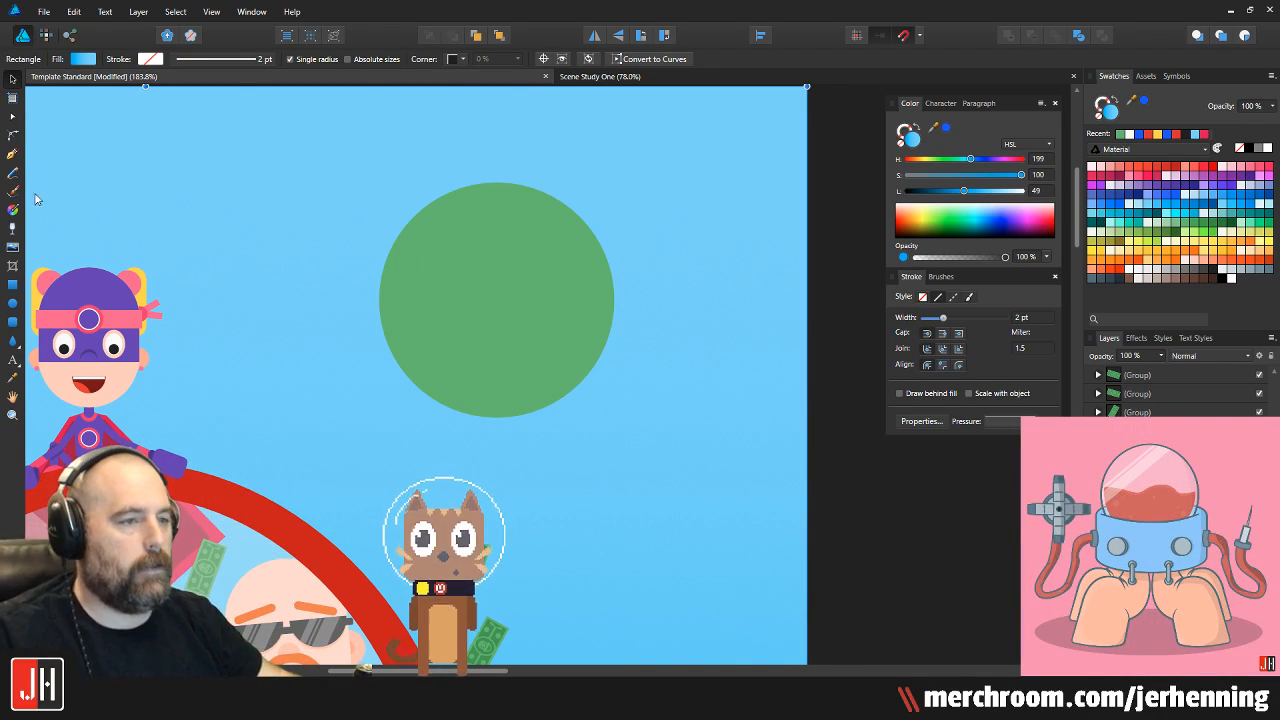
Draw a smaller red circle overlapping the right side of the green circle
{"action": "left_click", "coordinate": [12, 303]}
{"action": "scroll", "coordinate": [423, 323], "scroll_direction": "right", "scroll_amount": 2}
{"action": "left_click_drag", "start_coordinate": [461, 225], "coordinate": [655, 420]}
{"action": "left_click", "coordinate": [1160, 172]}
{"action": "left_click_drag", "start_coordinate": [568, 324], "coordinate": [522, 302]}
Try moving the red circle backward in the stacking order and undo the changes
{"action": "key", "text": "ctrl+["}
{"action": "key", "text": "ctrl+d"}
{"action": "key", "text": "ctrl+["}
{"action": "left_click", "coordinate": [490, 290]}
{"action": "key", "text": "ctrl+z"}
{"action": "key", "text": "ctrl+z"}
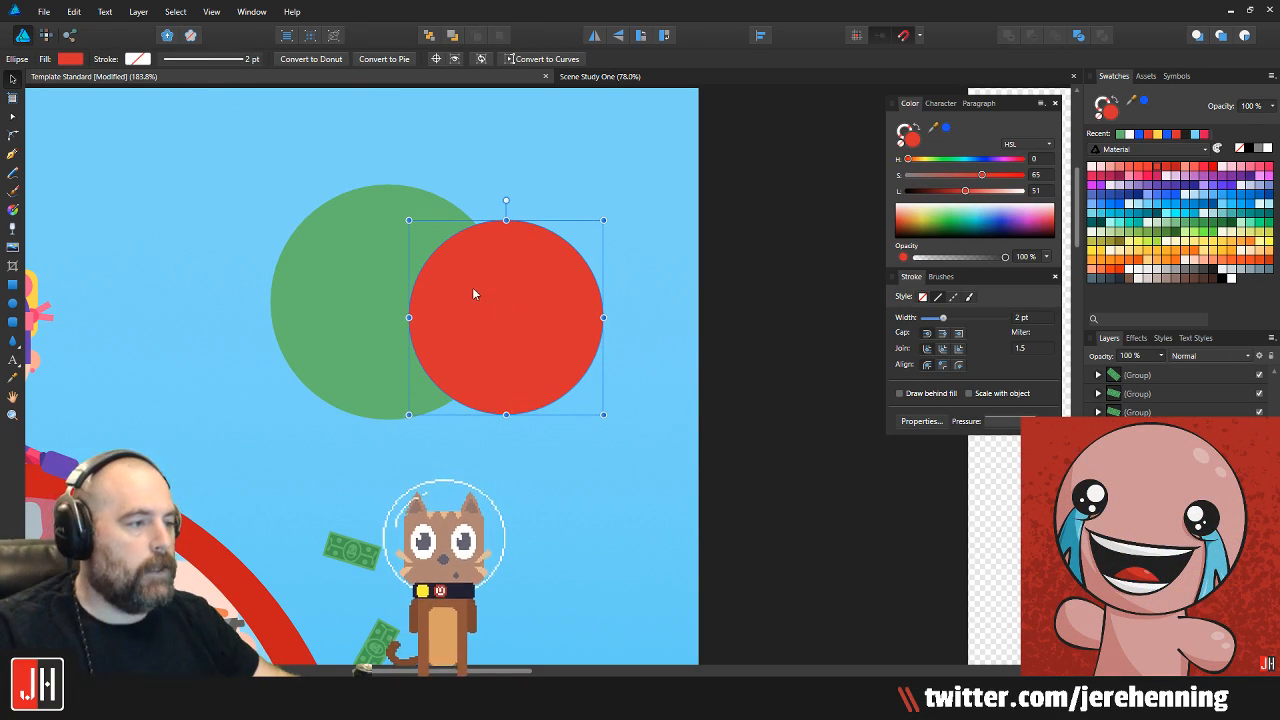
Move the red circle further over the right half of the green circle and keep it selected
{"action": "mouse_move", "coordinate": [472, 287]}
{"action": "left_mouse_down"}
{"action": "mouse_move", "coordinate": [526, 251]}
{"action": "mouse_move", "coordinate": [486, 269]}
{"action": "mouse_move", "coordinate": [491, 303]}
{"action": "mouse_move", "coordinate": [476, 310]}
{"action": "left_mouse_up"}
{"action": "left_click", "coordinate": [329, 260], "text": "shift"}
{"action": "left_click", "coordinate": [502, 300]}
{"action": "left_click", "coordinate": [345, 291], "text": "shift"}
{"action": "left_click", "coordinate": [543, 288]}
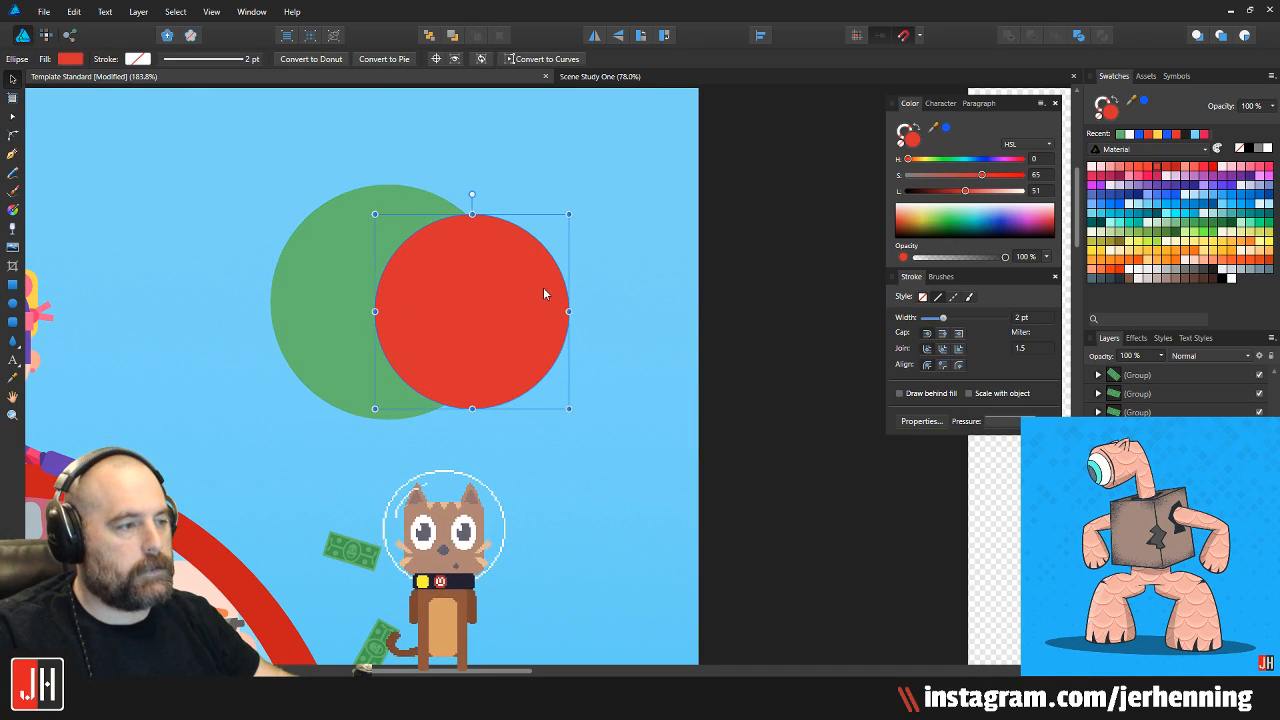
Cut the red circle and paste it inside the green circle
{"action": "key", "text": "Delete"}
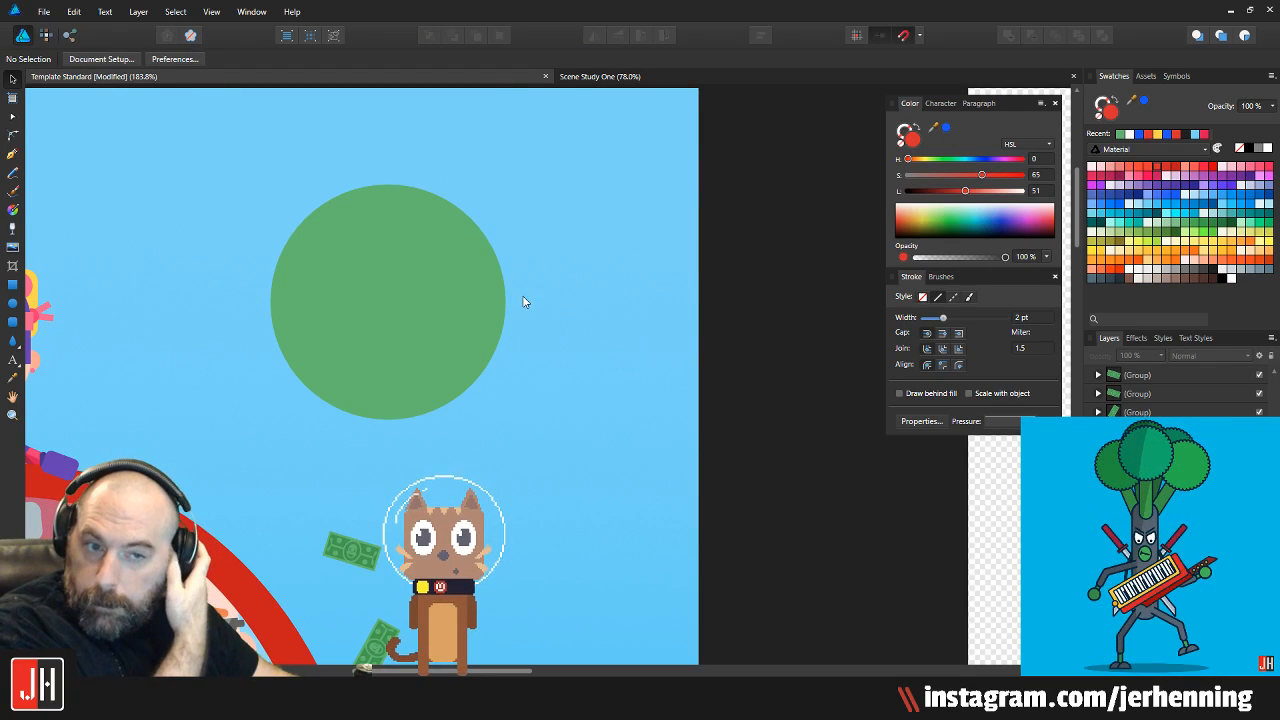
{"action": "left_click", "coordinate": [478, 293]}
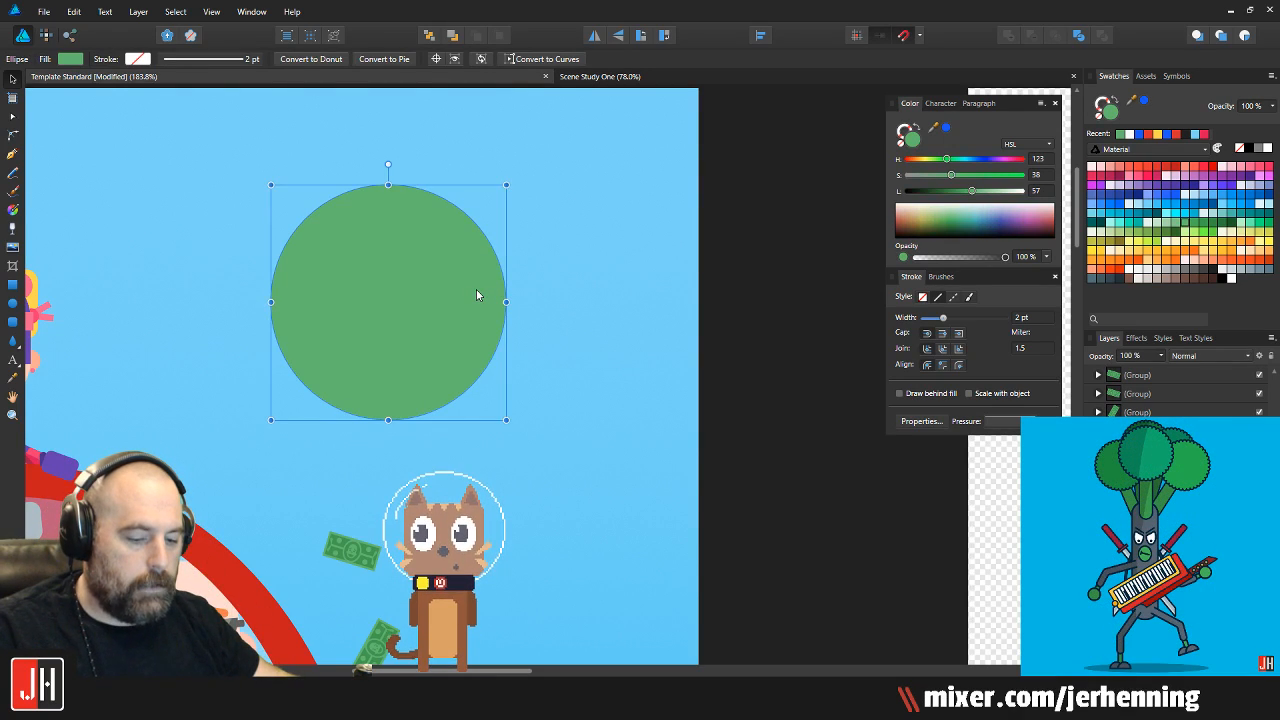
{"action": "left_click", "coordinate": [72, 15]}
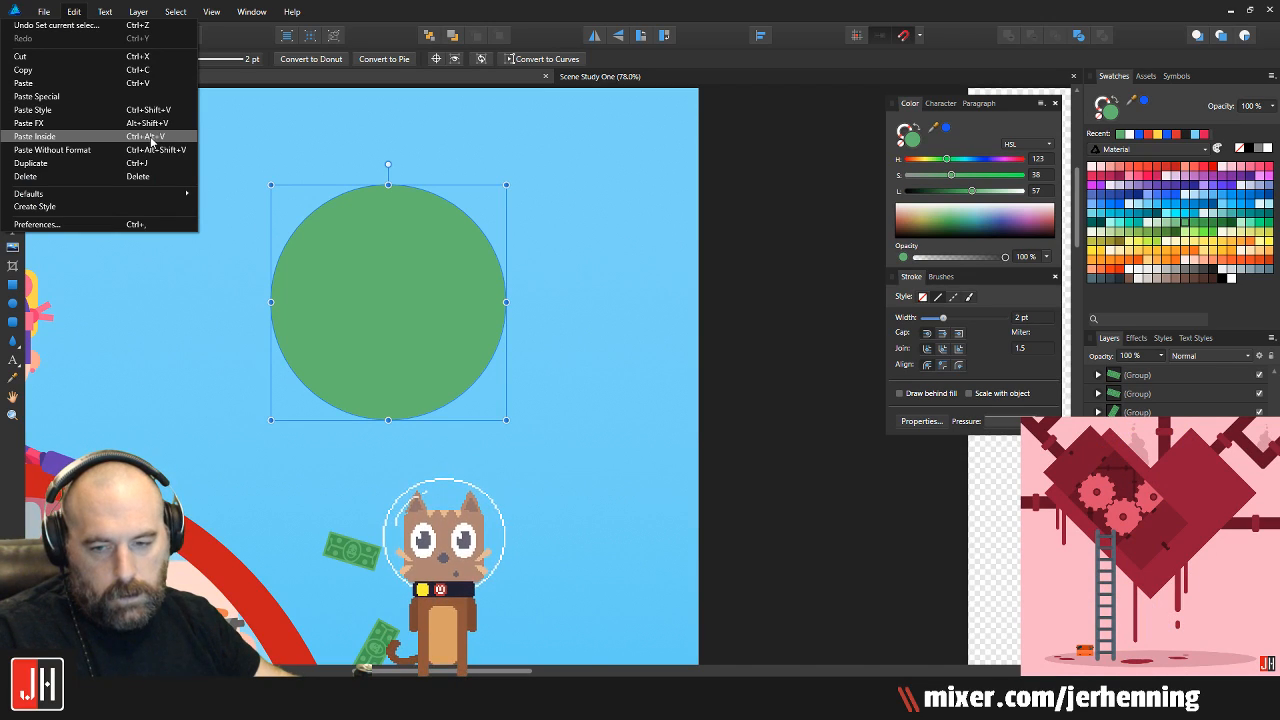
{"action": "left_click", "coordinate": [563, 247]}
{"action": "left_click", "coordinate": [563, 247]}
{"action": "left_click", "coordinate": [442, 258]}
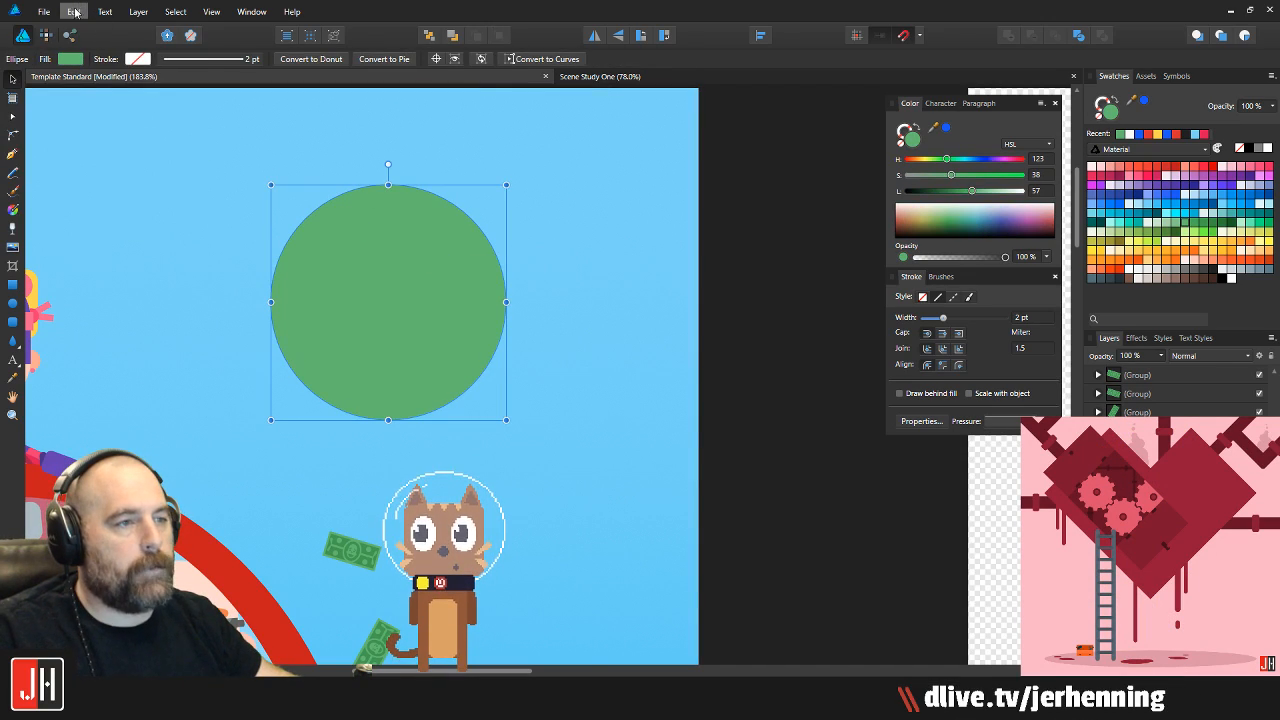
{"action": "left_click", "coordinate": [75, 10]}
{"action": "left_click", "coordinate": [95, 135]}
{"action": "left_click", "coordinate": [577, 220]}
Undo the clipping and redo it by cutting the red circle and pasting it inside the green one
{"action": "key", "text": "ctrl+z"}
{"action": "key", "text": "ctrl+z"}
{"action": "key", "text": "ctrl+z"}
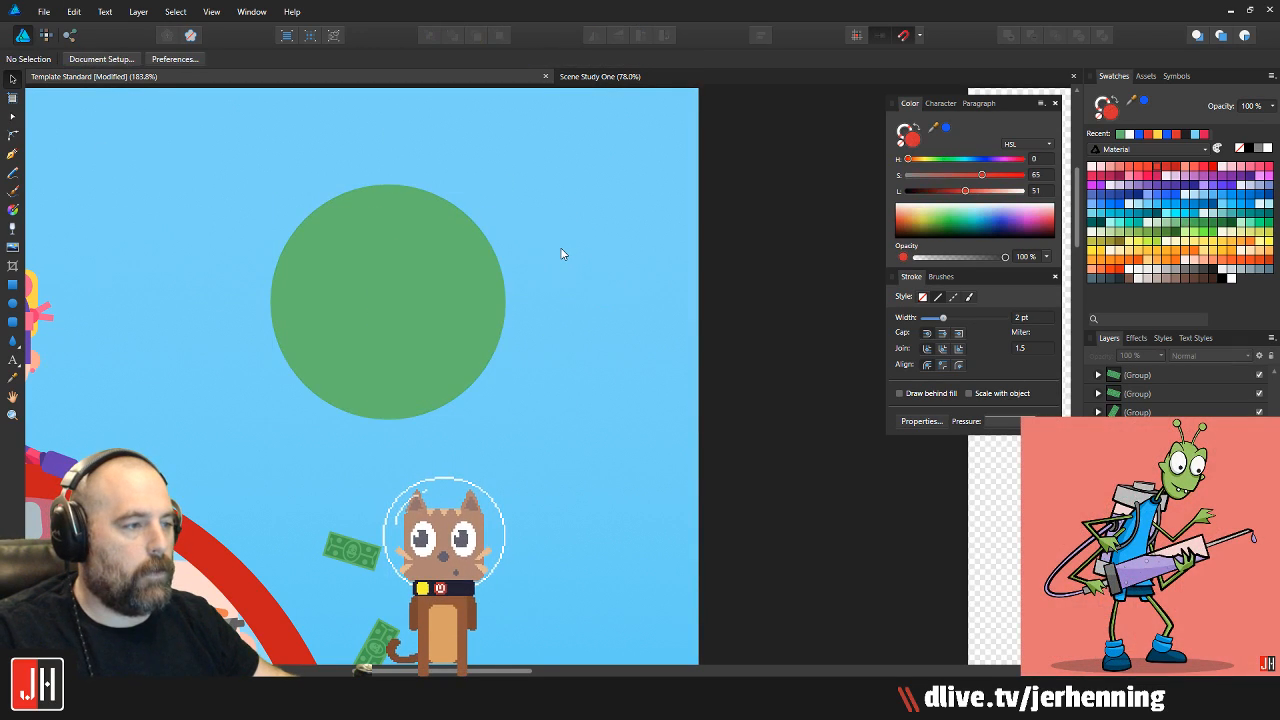
{"action": "key", "text": "ctrl+z"}
{"action": "left_click", "coordinate": [505, 281]}
{"action": "key", "text": "ctrl+x"}
{"action": "left_click", "coordinate": [455, 276]}
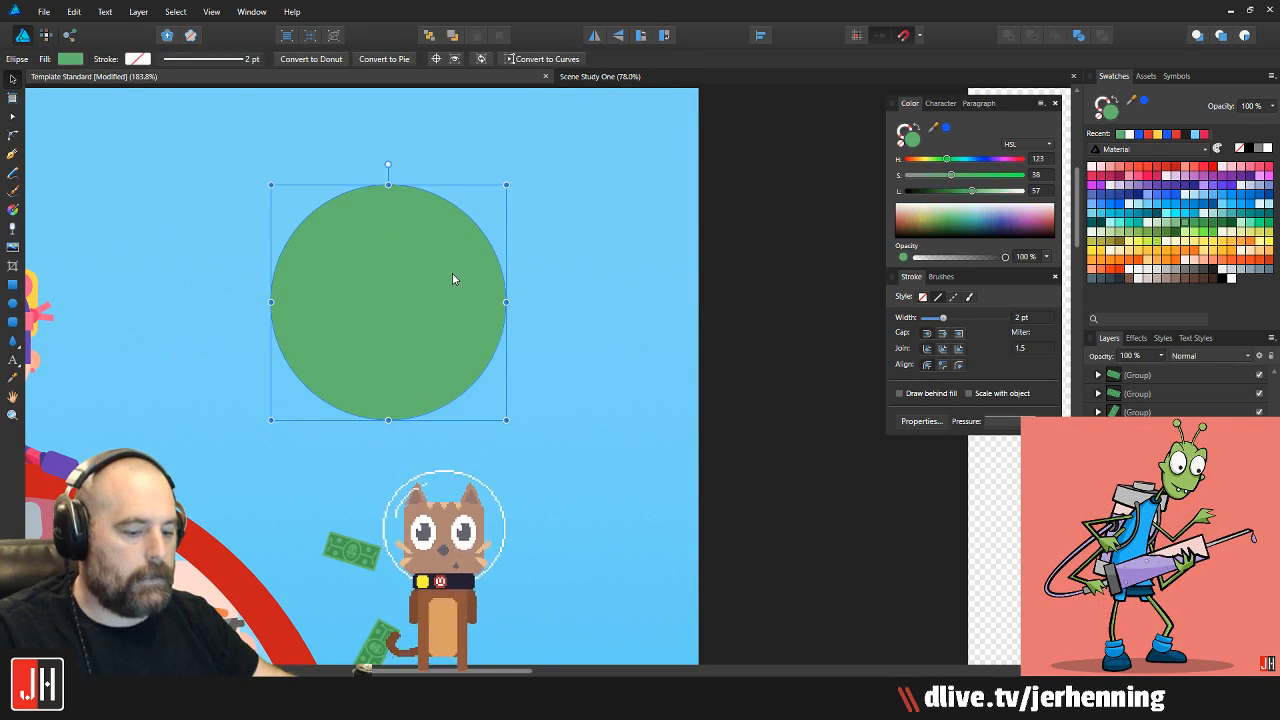
{"action": "key", "text": "ctrl+alt+v"}
{"action": "left_click", "coordinate": [593, 264]}
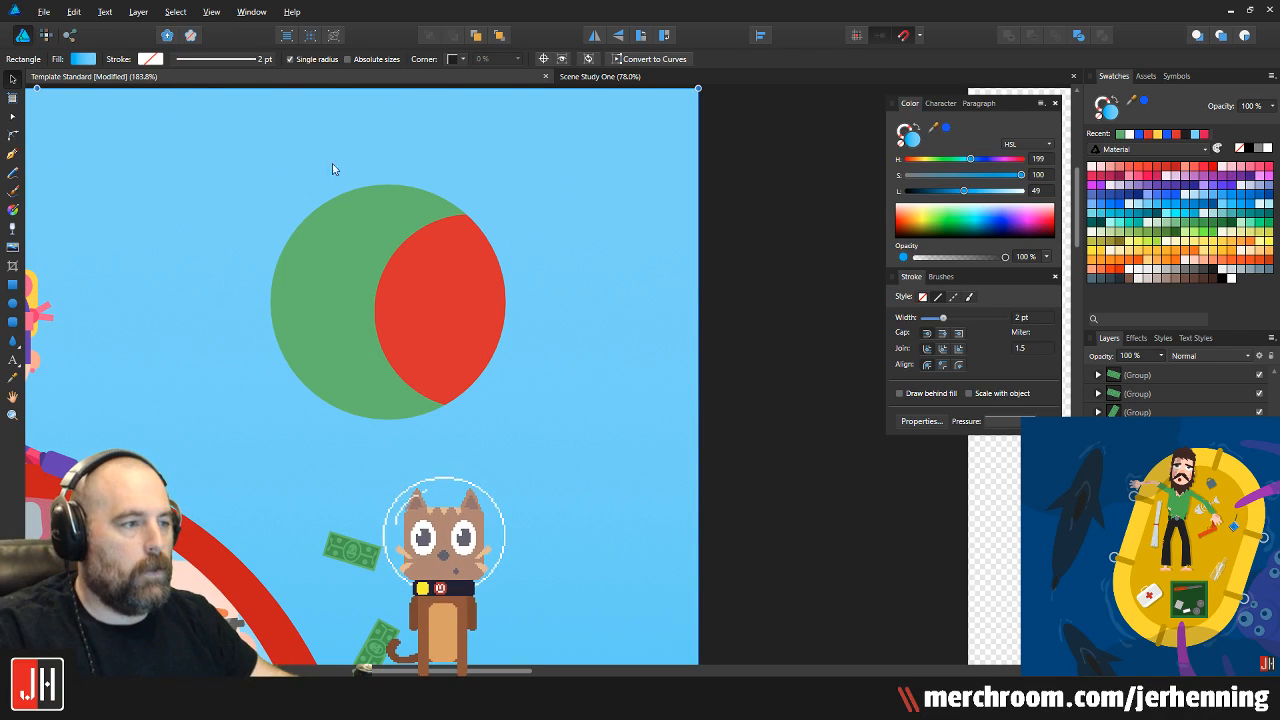
Shift the clipped red circle outward within the green circle, and try deleting it before undoing the deletion
{"action": "left_click", "coordinate": [446, 256]}
{"action": "key", "text": "Delete"}
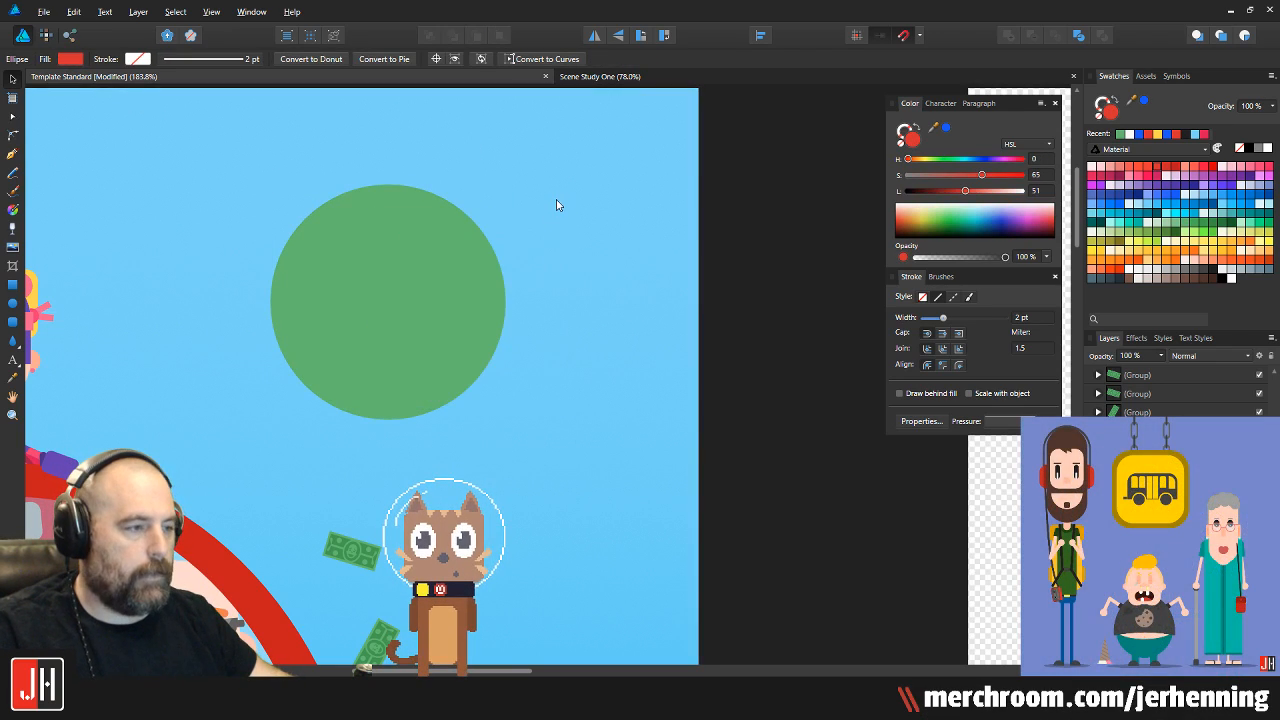
{"action": "key", "text": "ctrl+z"}
{"action": "left_click_drag", "start_coordinate": [526, 295], "coordinate": [540, 295]}
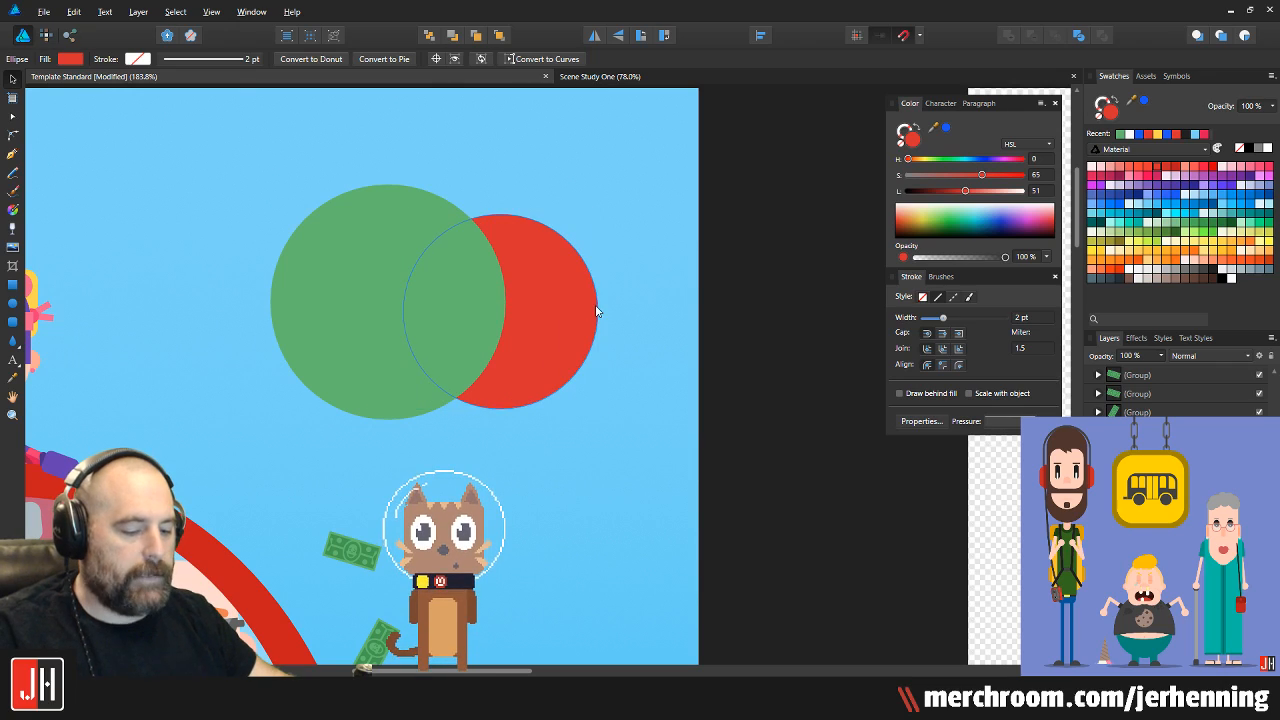
{"action": "key", "text": "Delete"}
{"action": "left_click", "coordinate": [411, 327]}
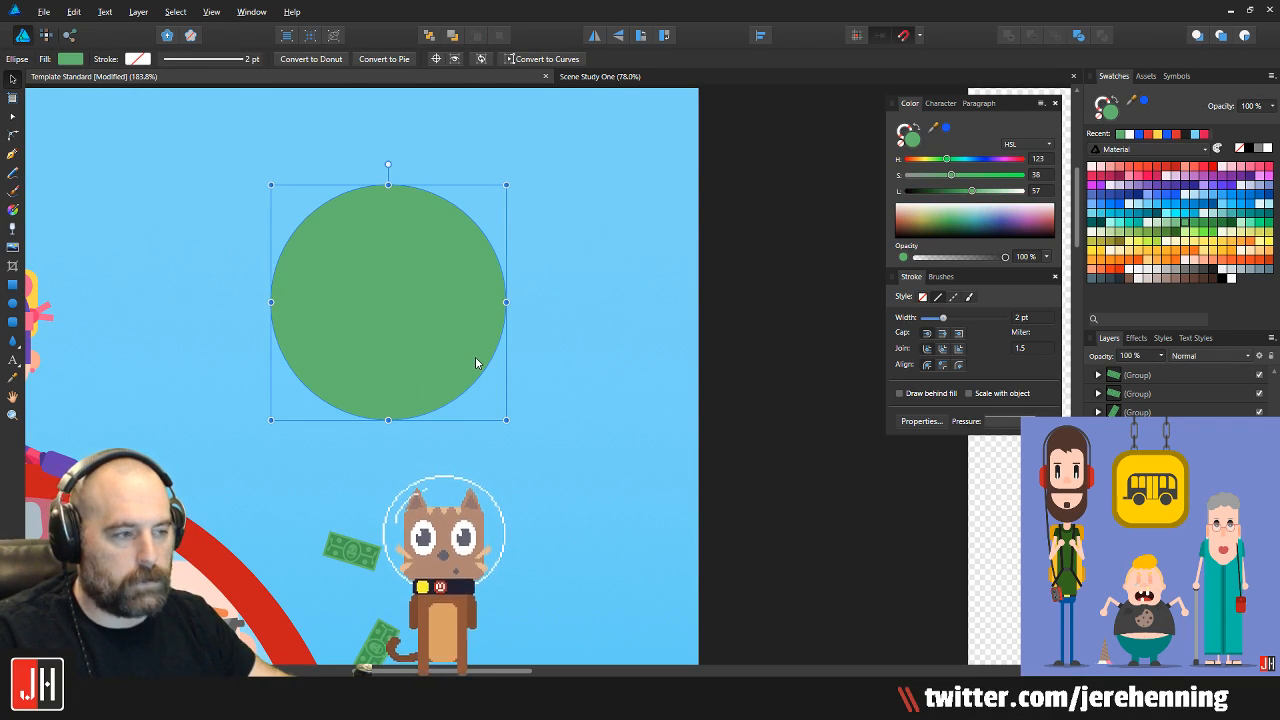
{"action": "key", "text": "ctrl+z"}
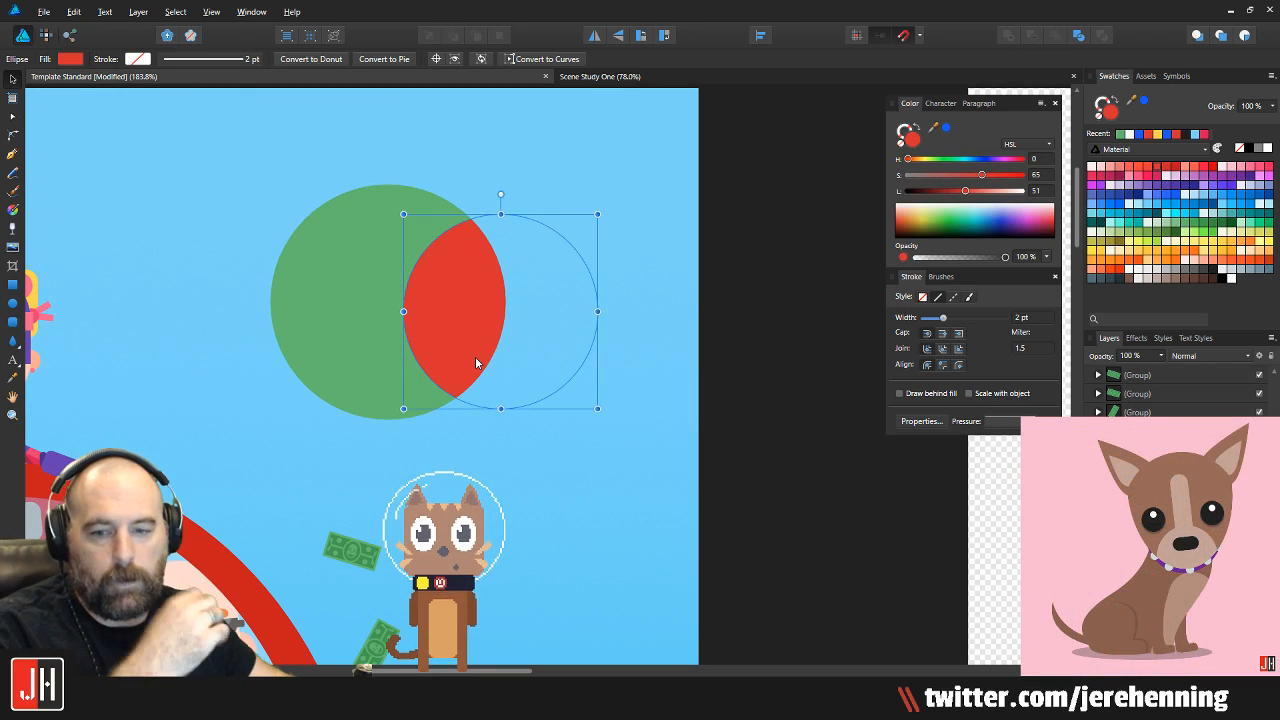
{"action": "left_click", "coordinate": [599, 268]}
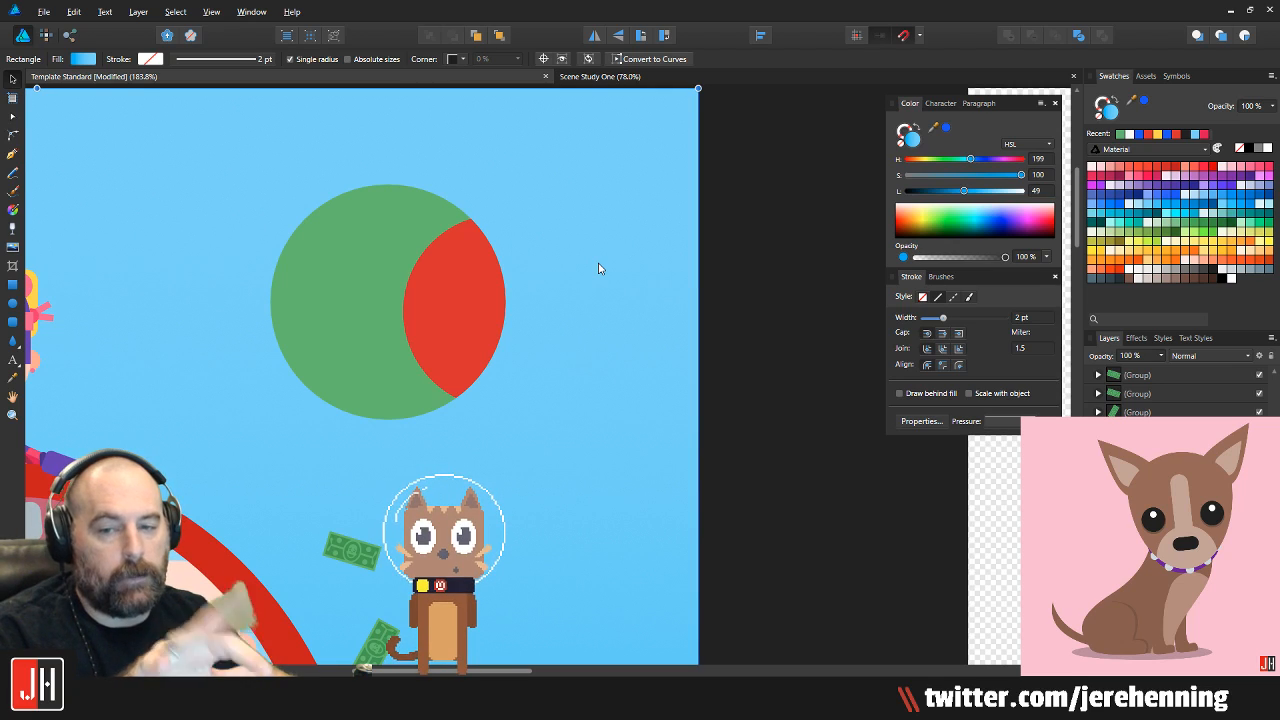
Move the green circle together with its clipped red circle slightly up in the sky
{"action": "left_click_drag", "start_coordinate": [357, 304], "coordinate": [438, 289]}
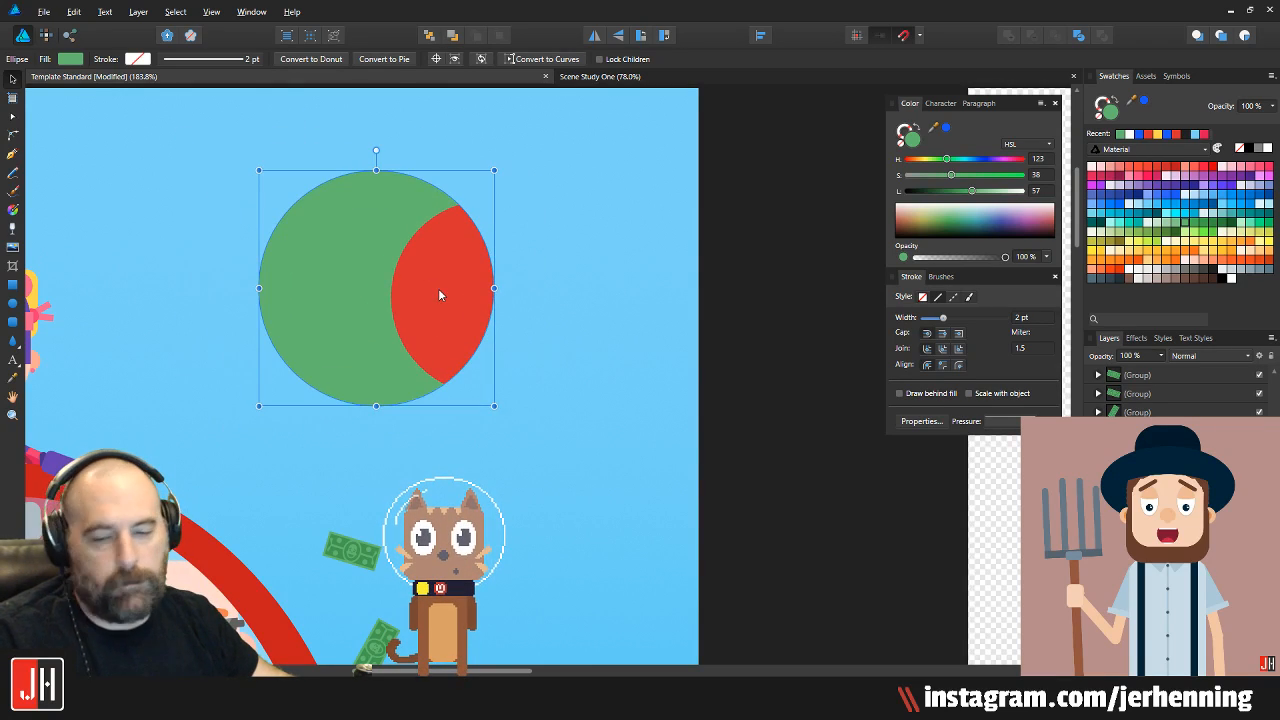
{"action": "left_click", "coordinate": [558, 254]}
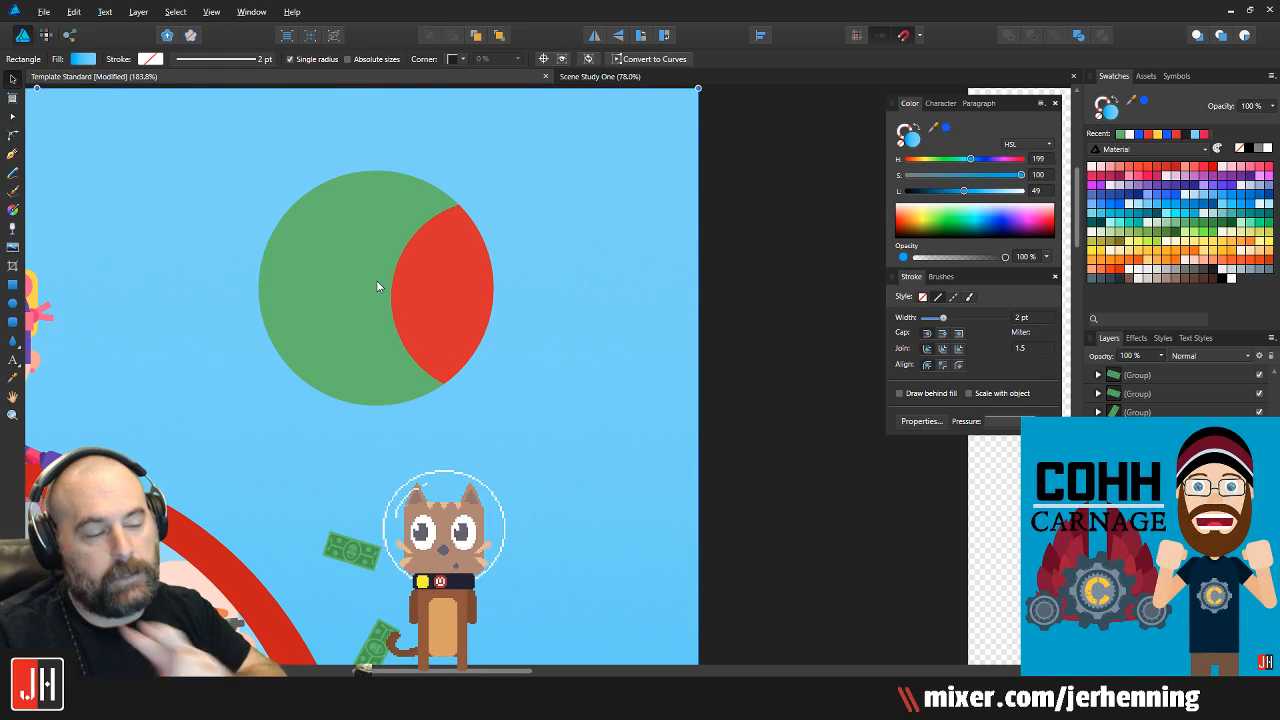
{"action": "left_click", "coordinate": [456, 316]}
{"action": "left_click", "coordinate": [451, 302]}
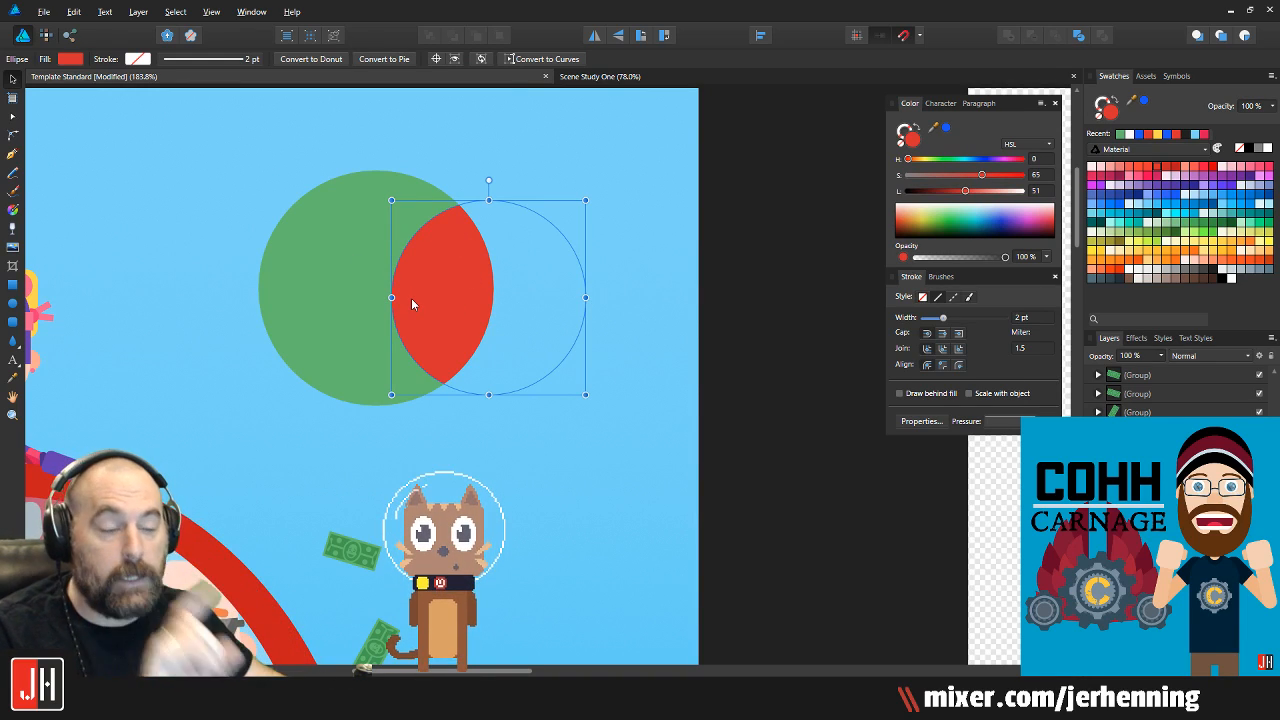
{"action": "left_click", "coordinate": [520, 160]}
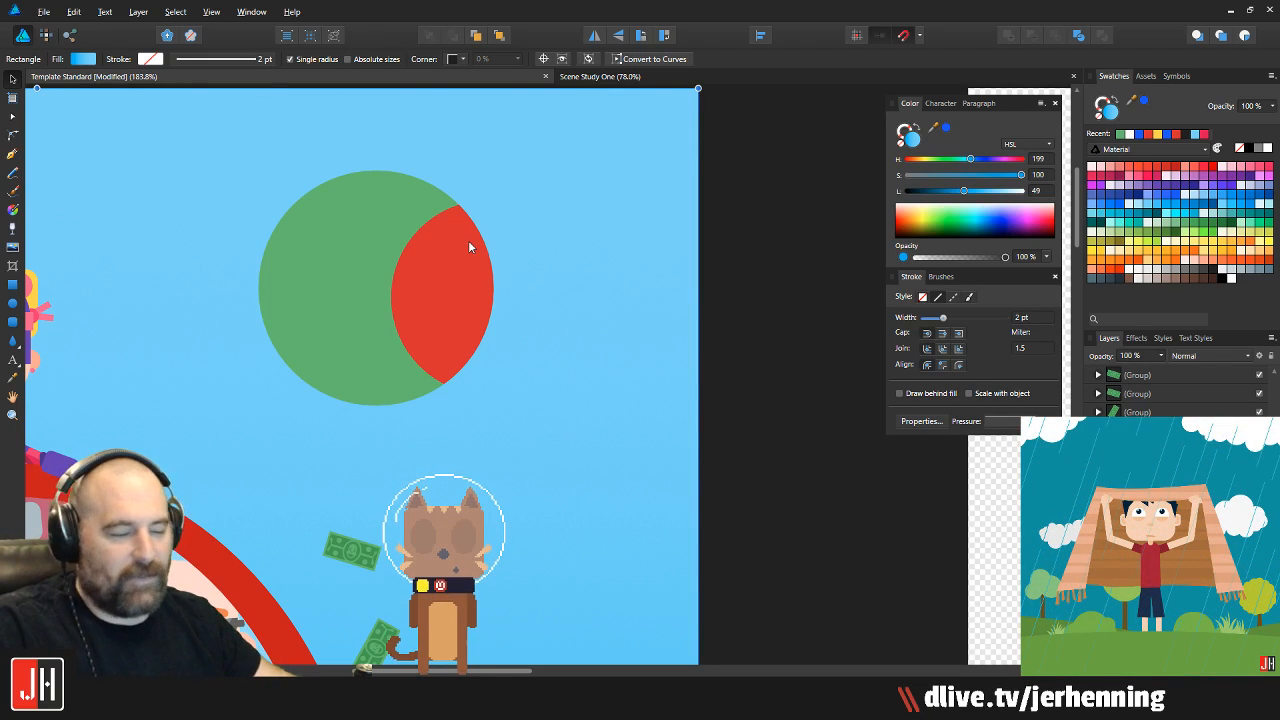
Duplicate the clipped red circle, fill the copy with blue, and place blue circles at the green circle's lower left and top
{"action": "left_click", "coordinate": [472, 292]}
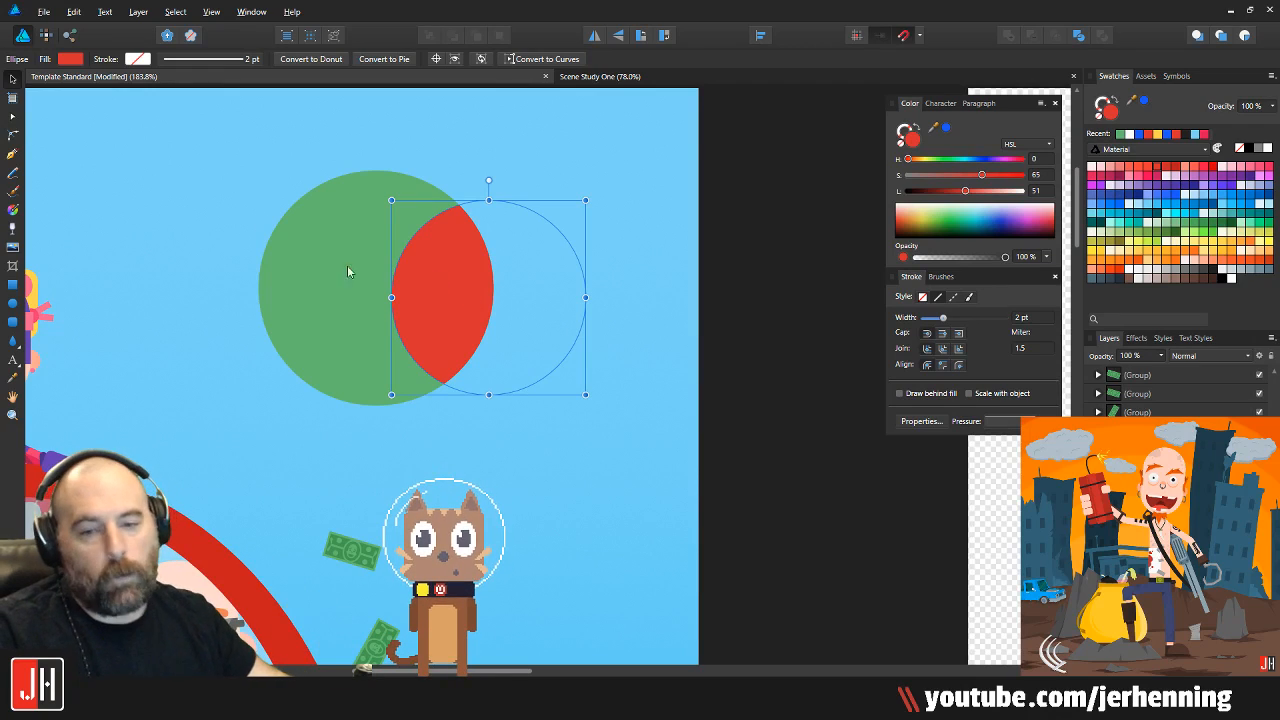
{"action": "left_click_drag", "start_coordinate": [428, 285], "coordinate": [281, 173]}
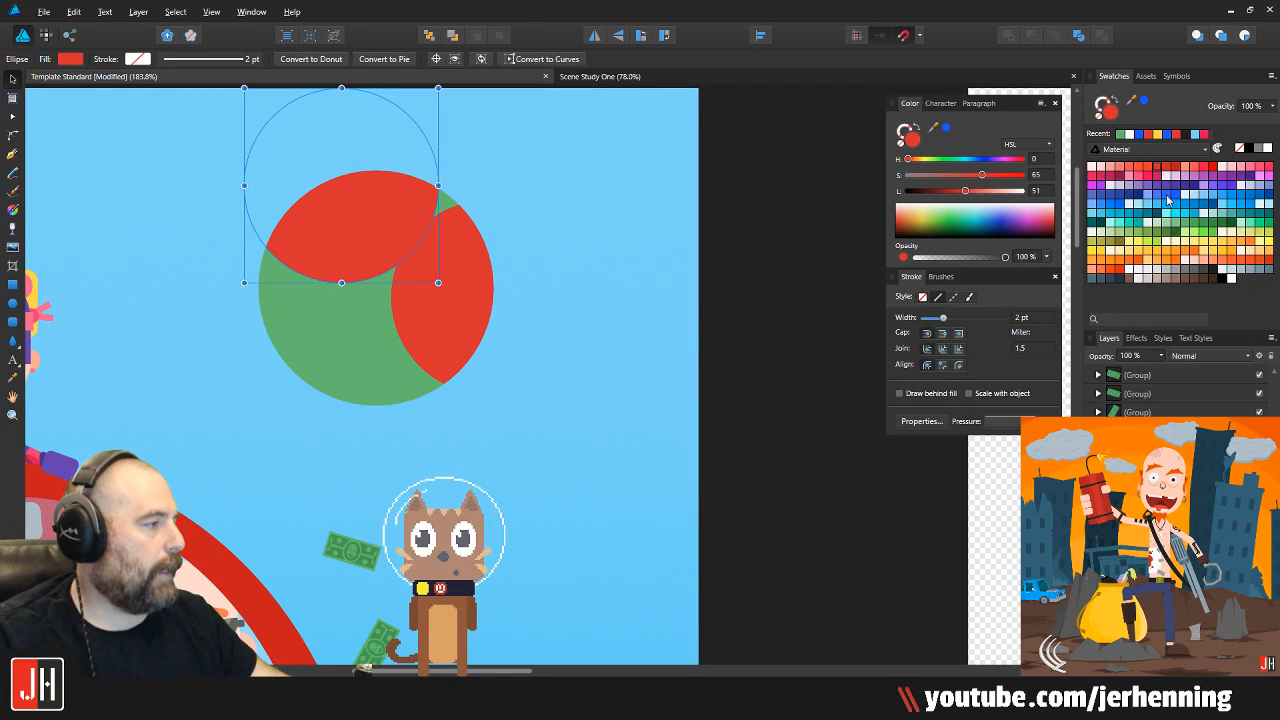
{"action": "left_click", "coordinate": [1167, 200]}
{"action": "left_click_drag", "start_coordinate": [387, 212], "coordinate": [332, 384]}
{"action": "left_click_drag", "start_coordinate": [331, 370], "coordinate": [387, 146]}
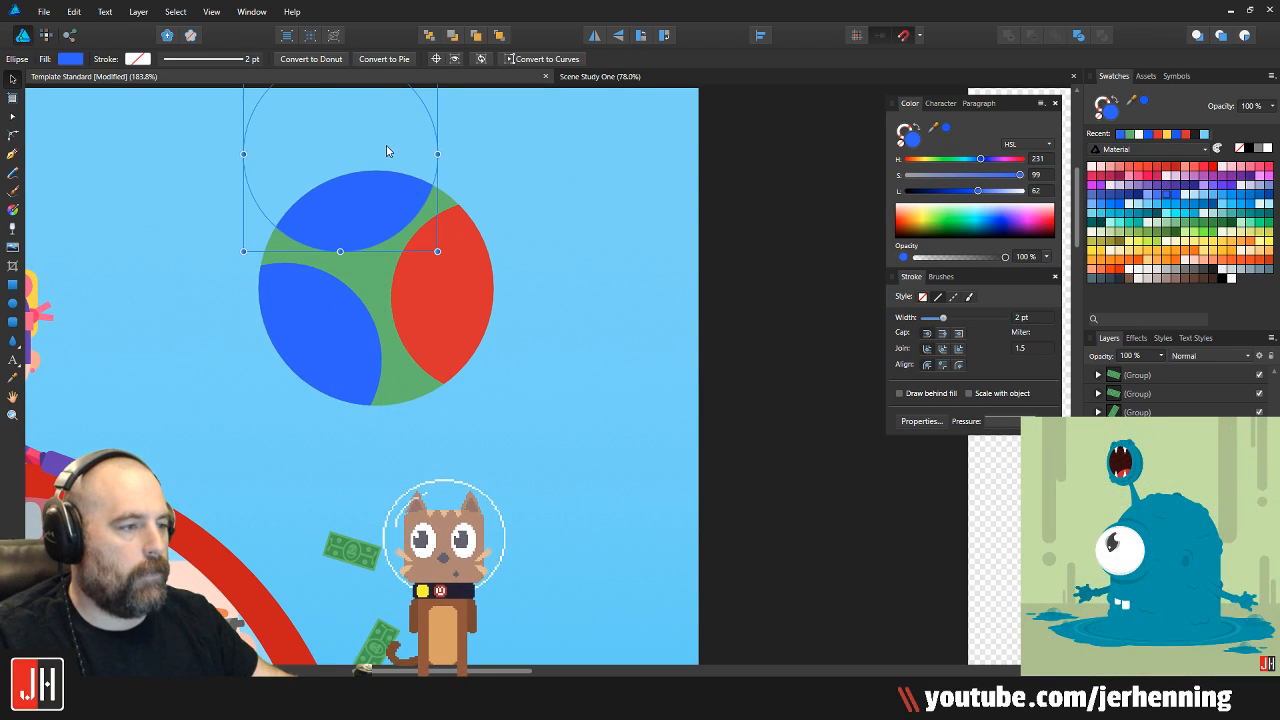
Fill the upper blue circle with yellow, move it toward the center, and send it behind the blue and red shapes
{"action": "left_click", "coordinate": [1266, 248]}
{"action": "left_click_drag", "start_coordinate": [377, 228], "coordinate": [364, 318]}
{"action": "key", "text": "ctrl+["}
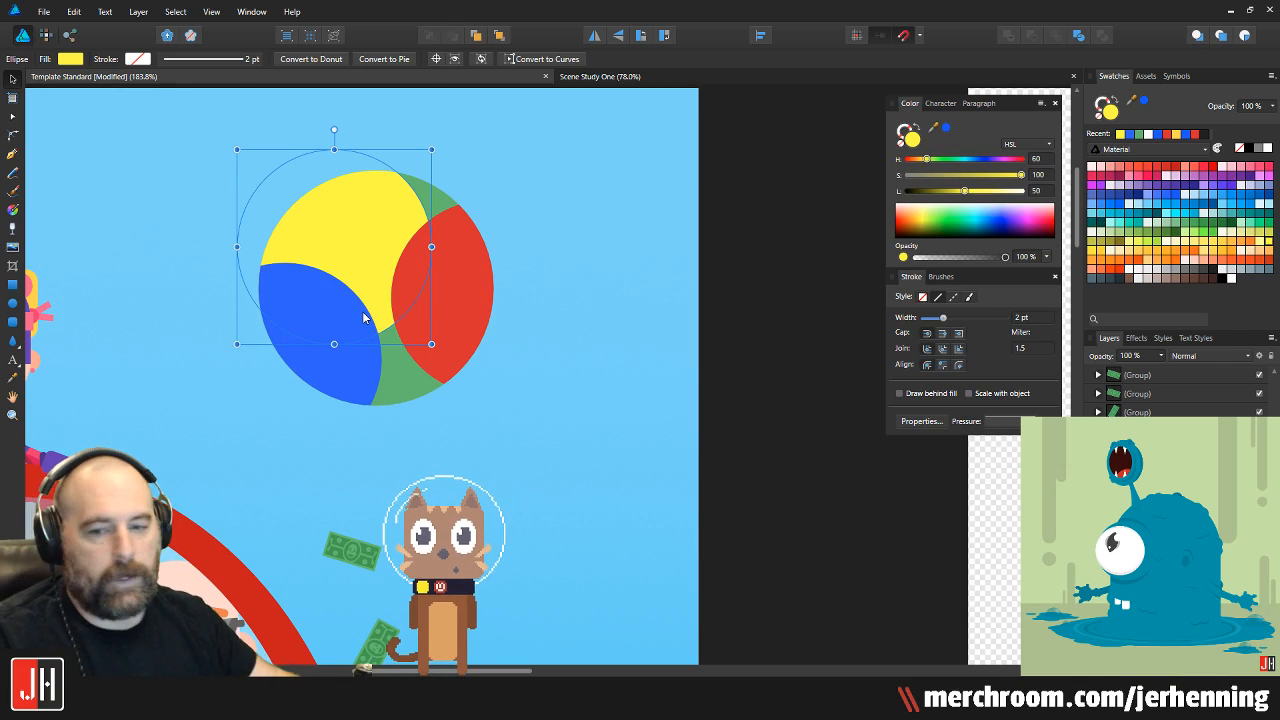
{"action": "left_click", "coordinate": [631, 324]}
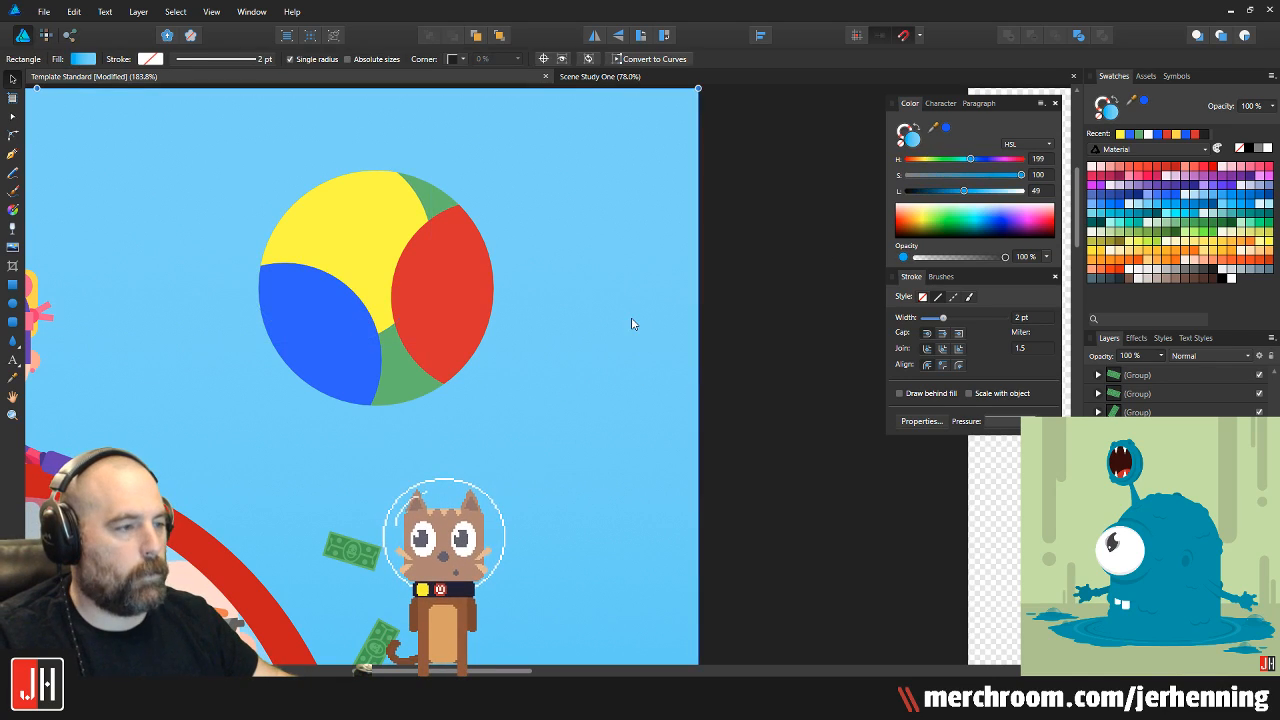
Move the clipped yellow circle to the right so it sits behind the red one
{"action": "left_click", "coordinate": [445, 302]}
{"action": "left_click", "coordinate": [504, 520]}
{"action": "left_click", "coordinate": [334, 197]}
{"action": "left_click", "coordinate": [555, 306]}
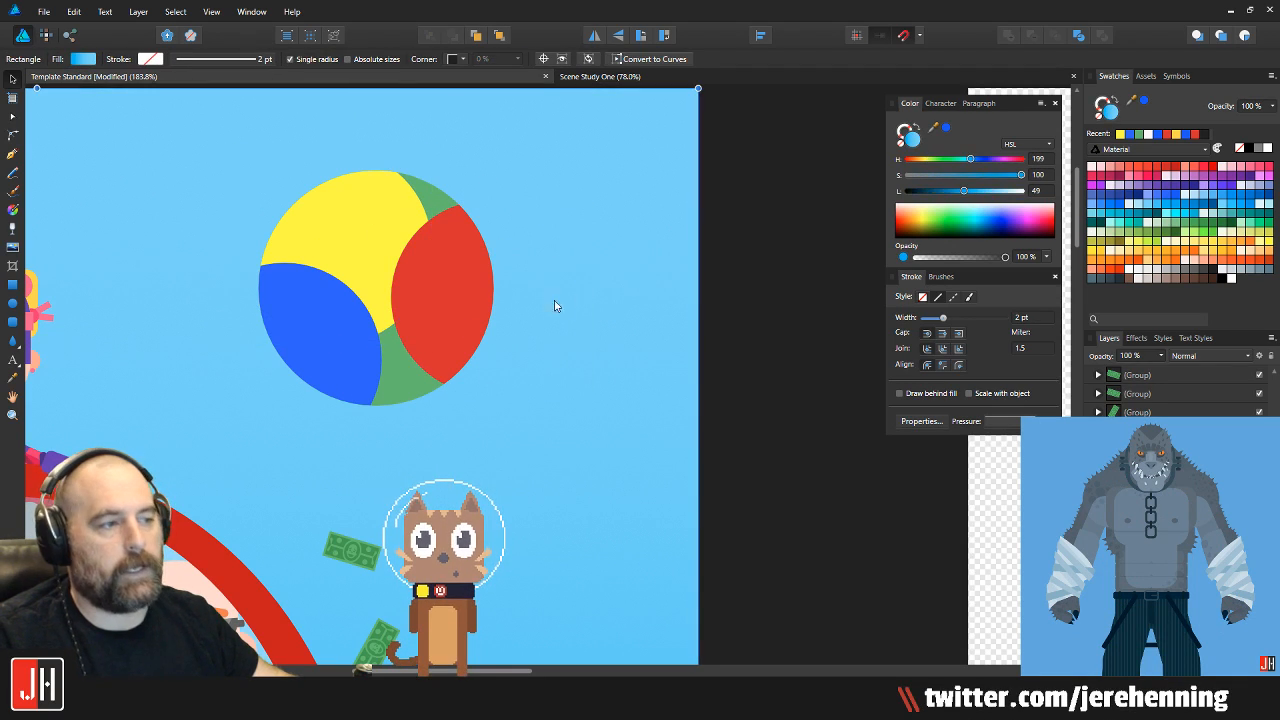
{"action": "left_click", "coordinate": [451, 284]}
{"action": "left_click", "coordinate": [451, 284]}
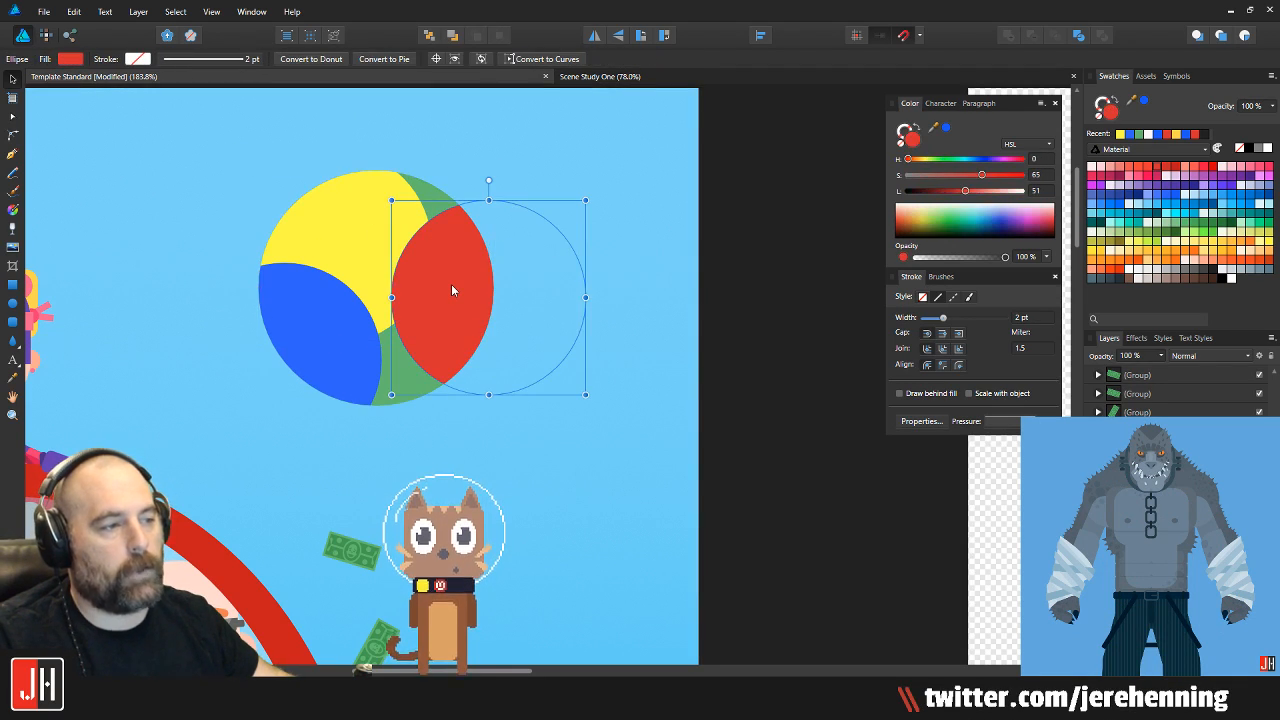
{"action": "left_click", "coordinate": [377, 332]}
{"action": "left_click", "coordinate": [391, 237]}
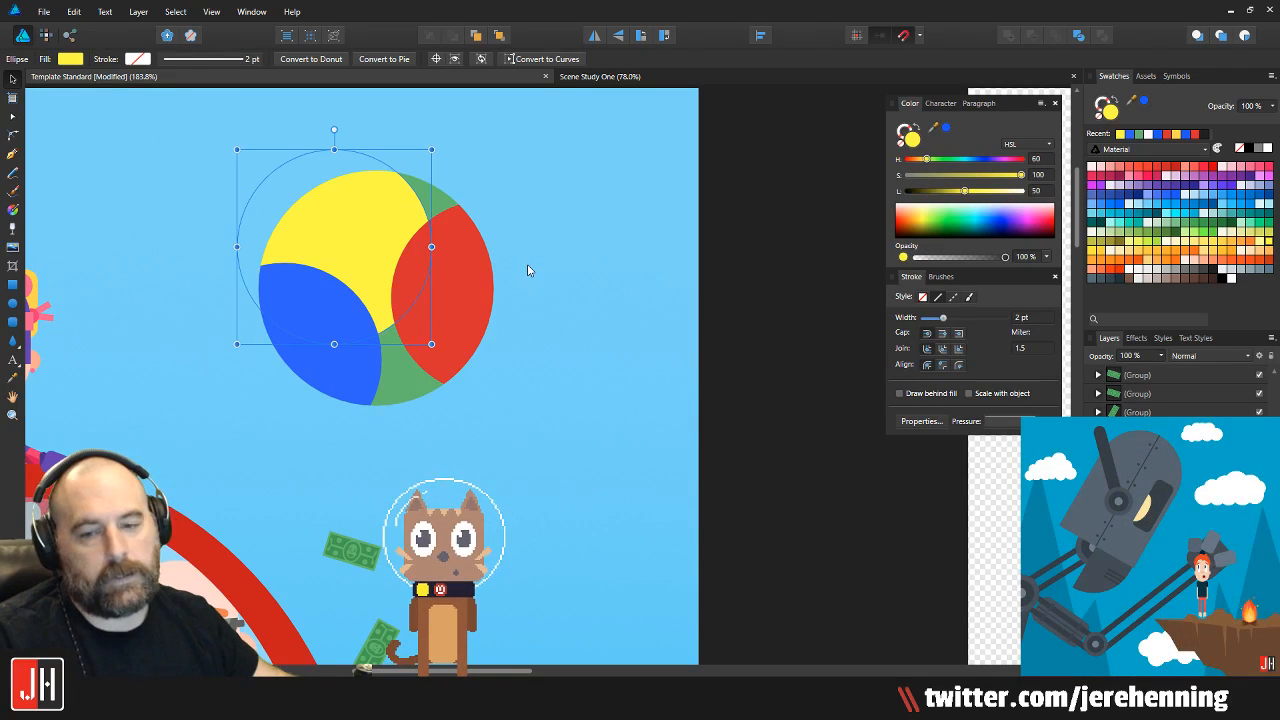
{"action": "left_click", "coordinate": [511, 293]}
{"action": "left_click", "coordinate": [418, 252]}
{"action": "left_click_drag", "start_coordinate": [418, 252], "coordinate": [513, 254]}
{"action": "left_click", "coordinate": [628, 249]}
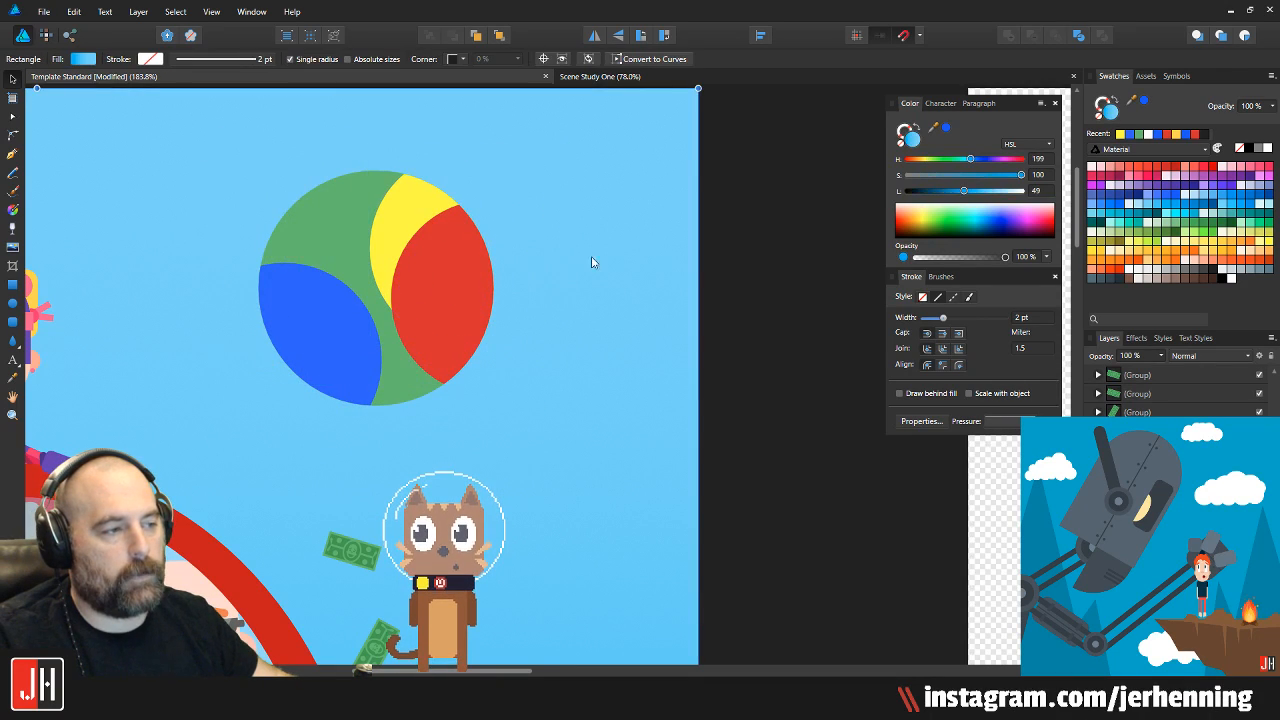
Delete the green circle together with its clipped shapes
{"action": "left_click", "coordinate": [298, 311]}
{"action": "key", "text": "Delete"}
{"action": "scroll", "coordinate": [305, 314], "scroll_direction": "down", "scroll_amount": 6}
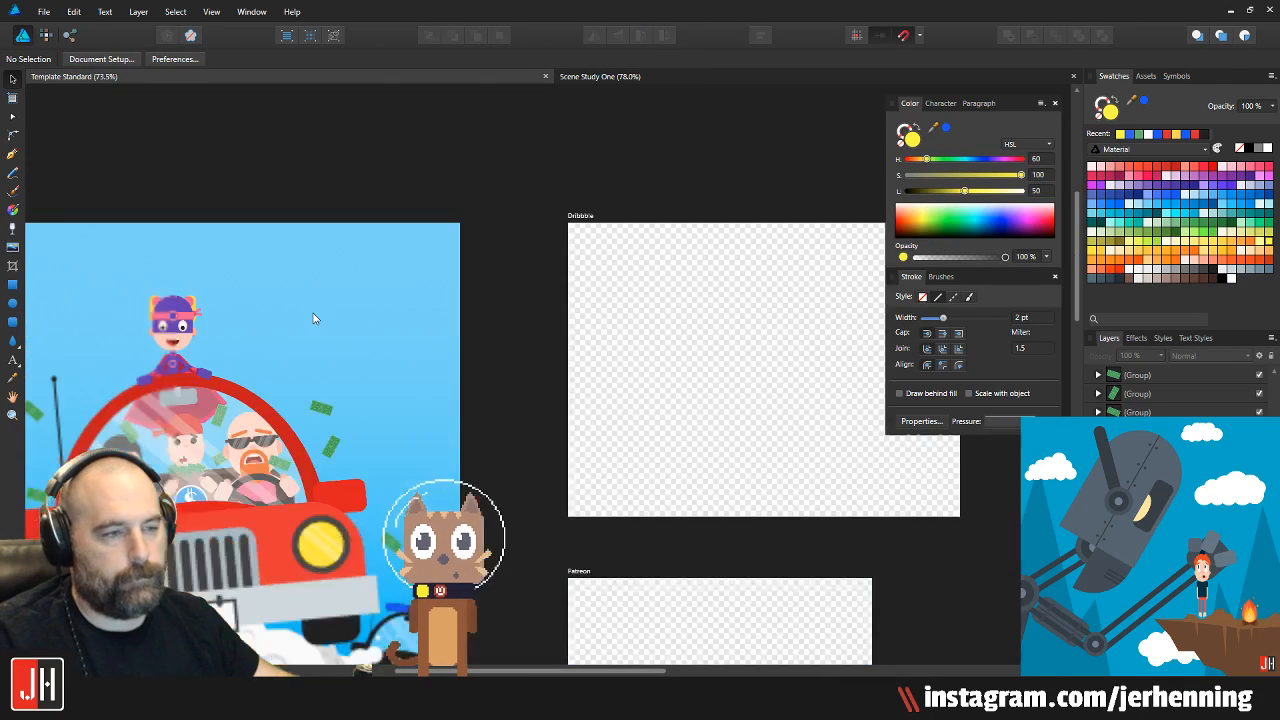
{"action": "scroll", "coordinate": [502, 321], "scroll_direction": "up", "scroll_amount": 3}
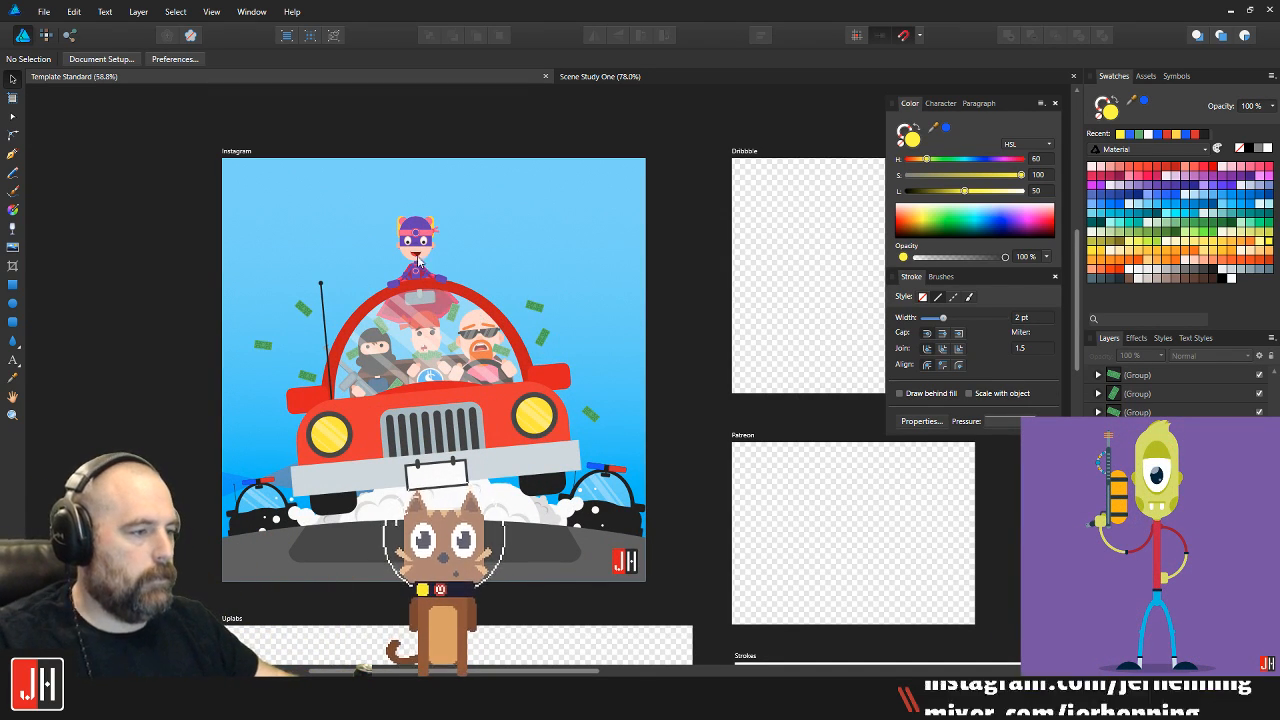
Copy the left police car's pair of light beams to the right police car and rotate the copy
{"action": "scroll", "coordinate": [416, 256], "scroll_direction": "up", "scroll_amount": 4}
{"action": "scroll", "coordinate": [418, 262], "scroll_direction": "down", "scroll_amount": 4}
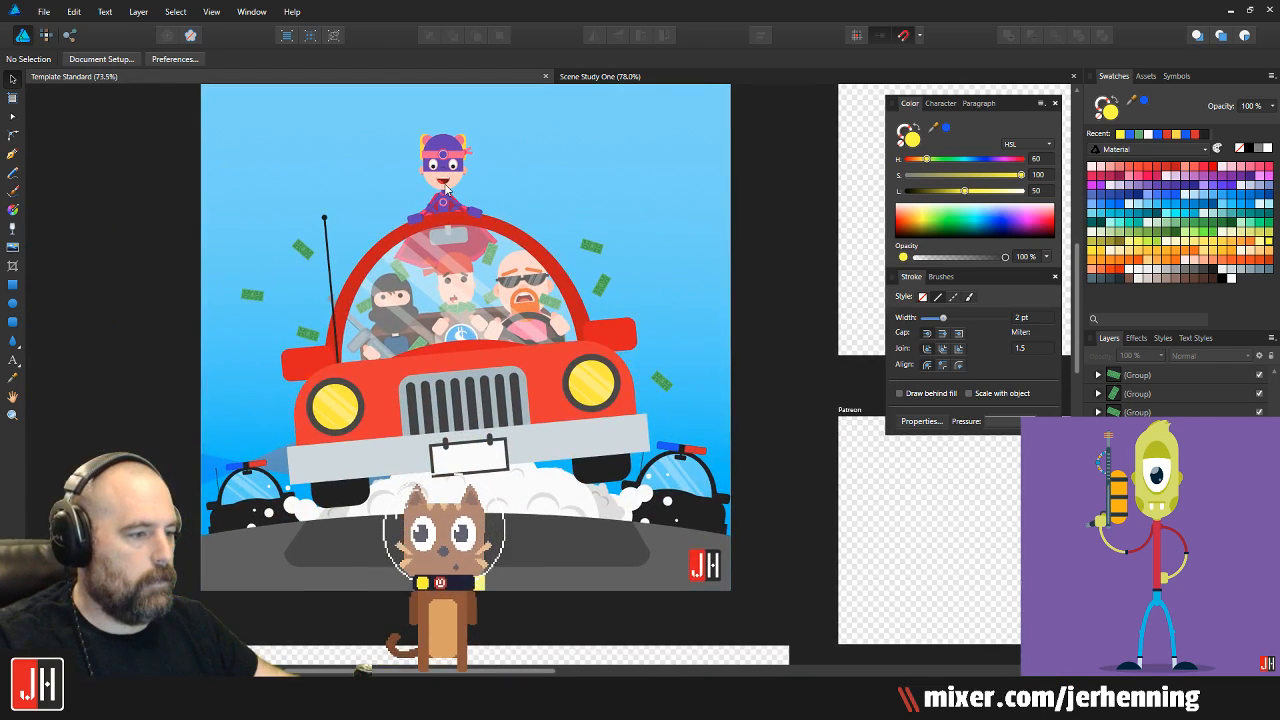
{"action": "scroll", "coordinate": [200, 467], "scroll_direction": "up", "scroll_amount": 2}
{"action": "scroll", "coordinate": [200, 467], "scroll_direction": "up", "scroll_amount": 1}
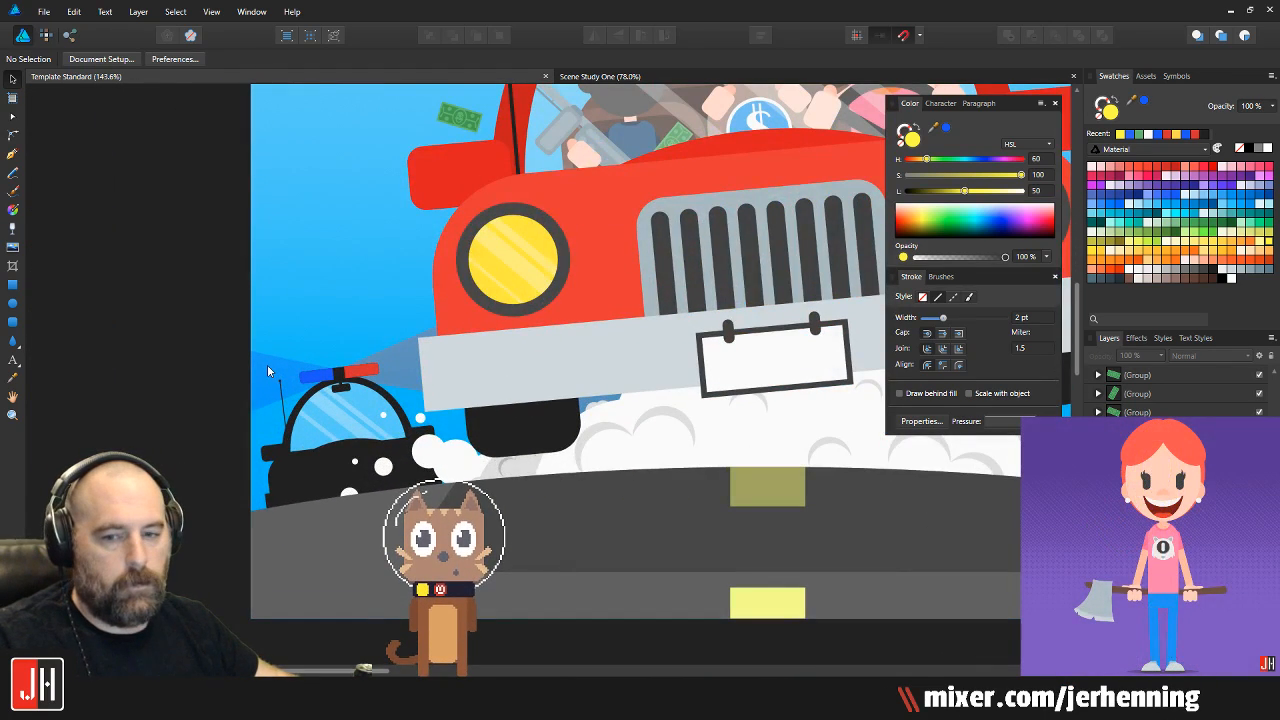
{"action": "left_click", "coordinate": [267, 371]}
{"action": "scroll", "coordinate": [276, 360], "scroll_direction": "down", "scroll_amount": 3}
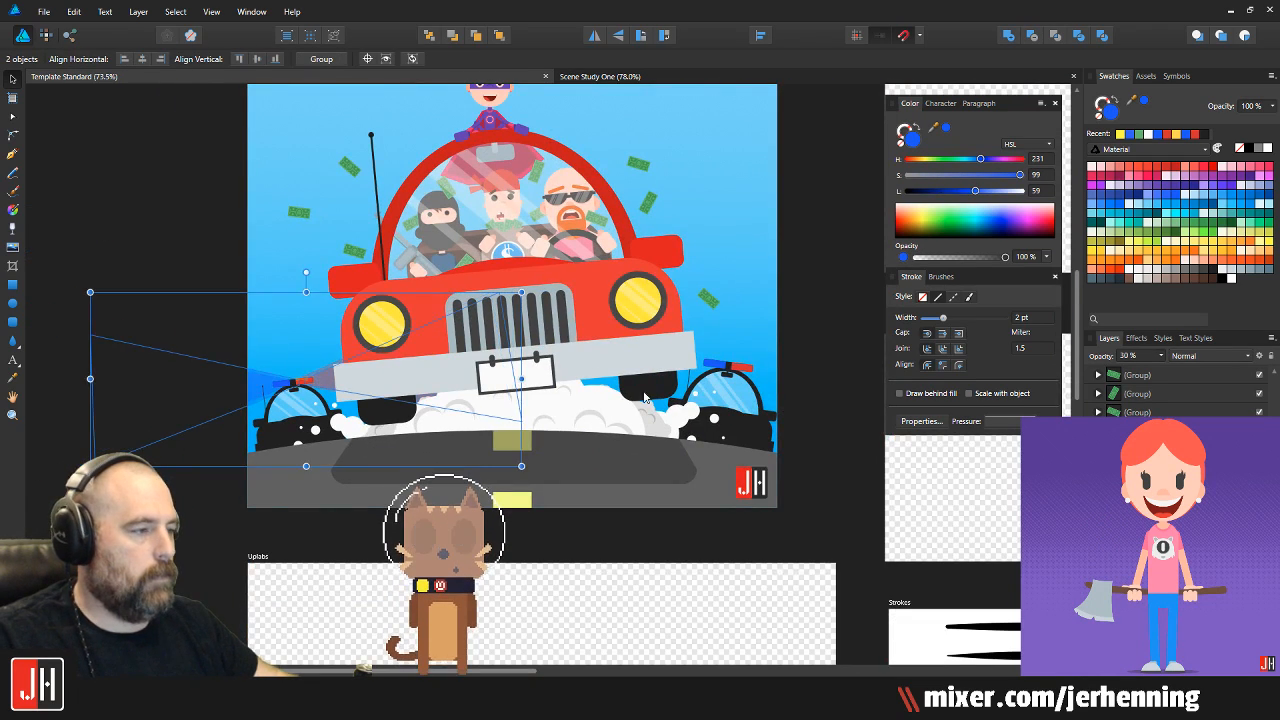
{"action": "left_click_drag", "start_coordinate": [644, 398], "coordinate": [637, 392]}
{"action": "scroll", "coordinate": [562, 298], "scroll_direction": "up", "scroll_amount": 2}
{"action": "left_click_drag", "start_coordinate": [681, 308], "coordinate": [440, 317]}
{"action": "left_click_drag", "start_coordinate": [442, 273], "coordinate": [476, 277]}
Align the copied light beams with the blue and red lights on the right police car's roof
{"action": "scroll", "coordinate": [540, 458], "scroll_direction": "up", "scroll_amount": 7}
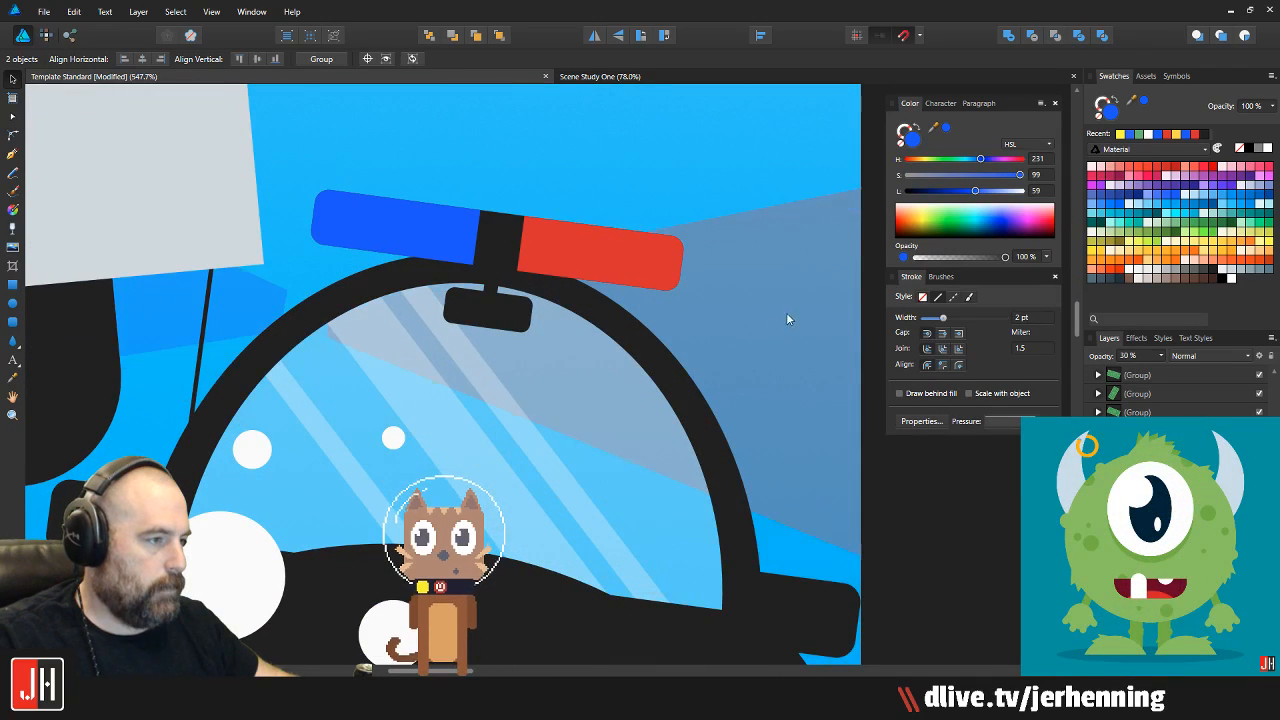
{"action": "scroll", "coordinate": [579, 515], "scroll_direction": "down", "scroll_amount": 5}
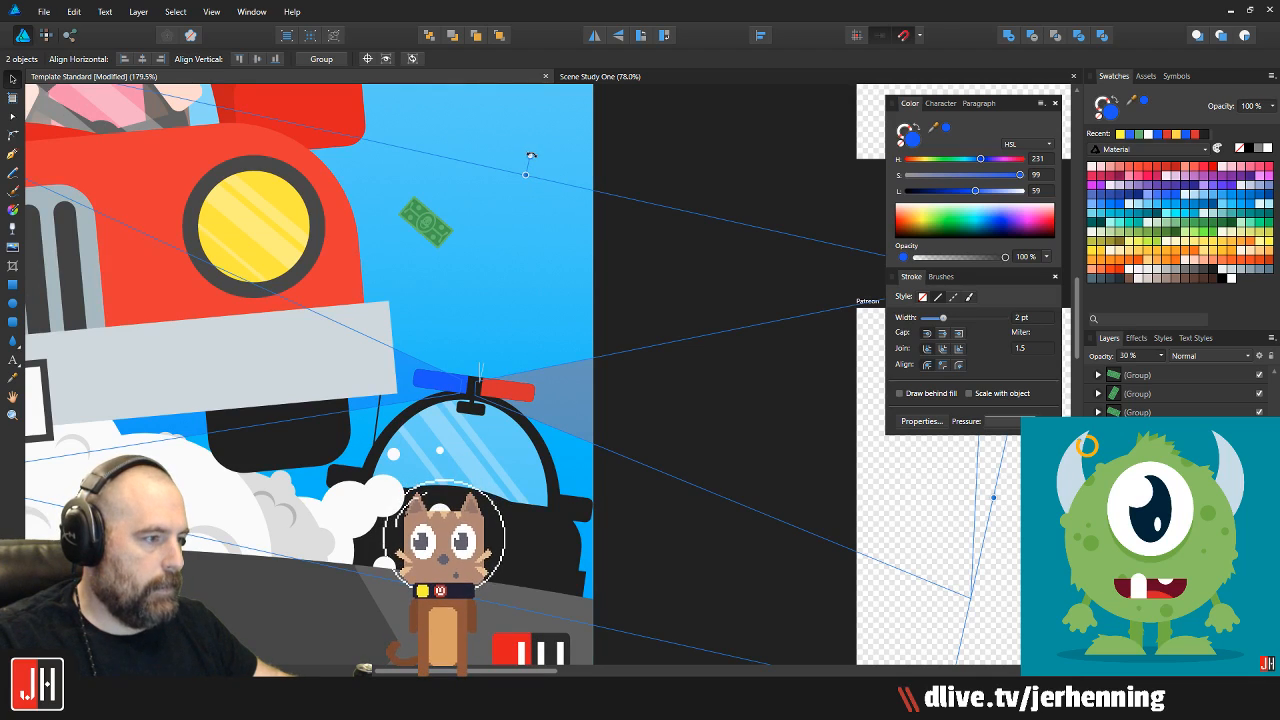
{"action": "scroll", "coordinate": [508, 385], "scroll_direction": "up", "scroll_amount": 3}
{"action": "scroll", "coordinate": [508, 385], "scroll_direction": "up", "scroll_amount": 3}
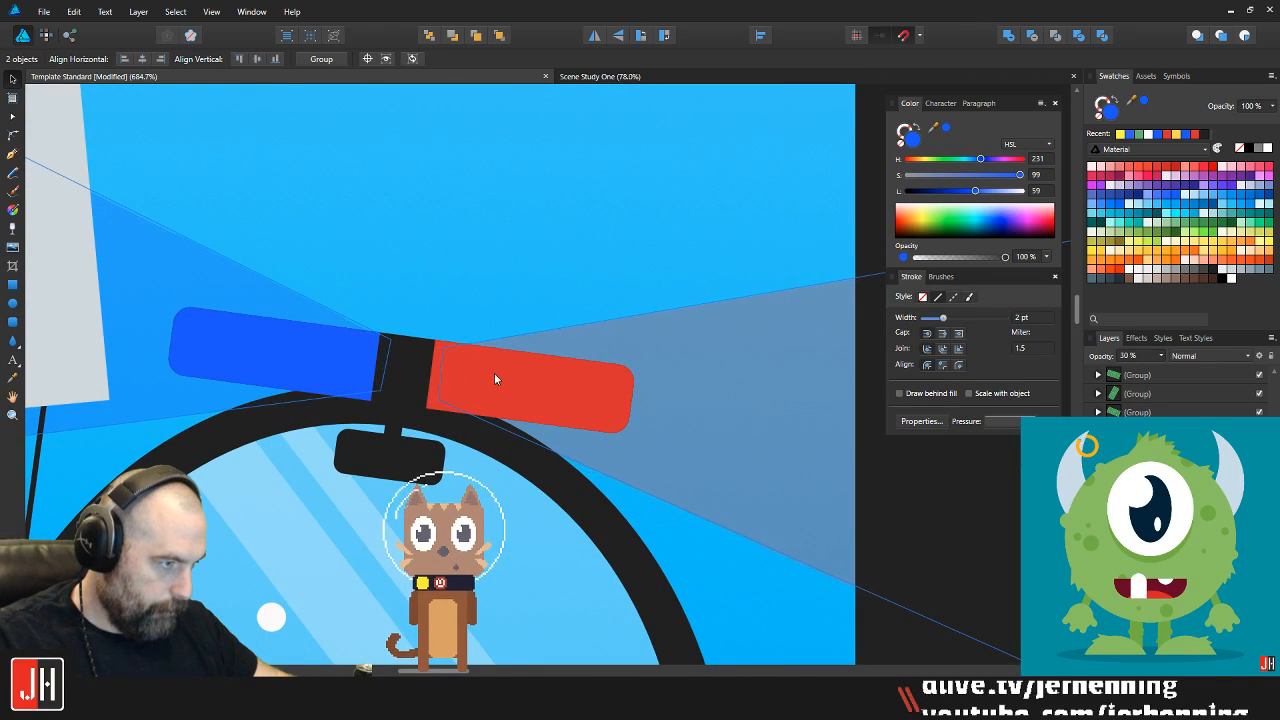
{"action": "scroll", "coordinate": [481, 373], "scroll_direction": "down", "scroll_amount": 13}
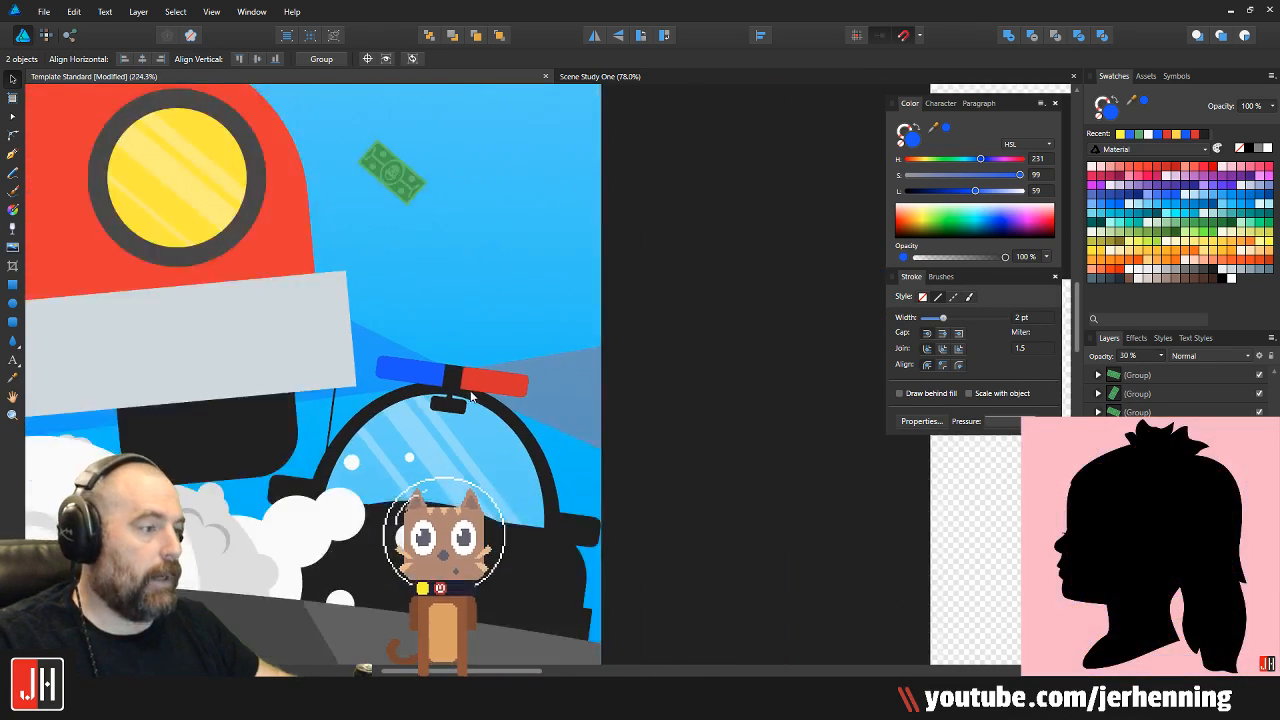
{"action": "key", "text": "ctrl+d"}
Draw a circle in the sky above the getaway car and fill it with purple
{"action": "scroll", "coordinate": [400, 360], "scroll_direction": "up", "scroll_amount": 6}
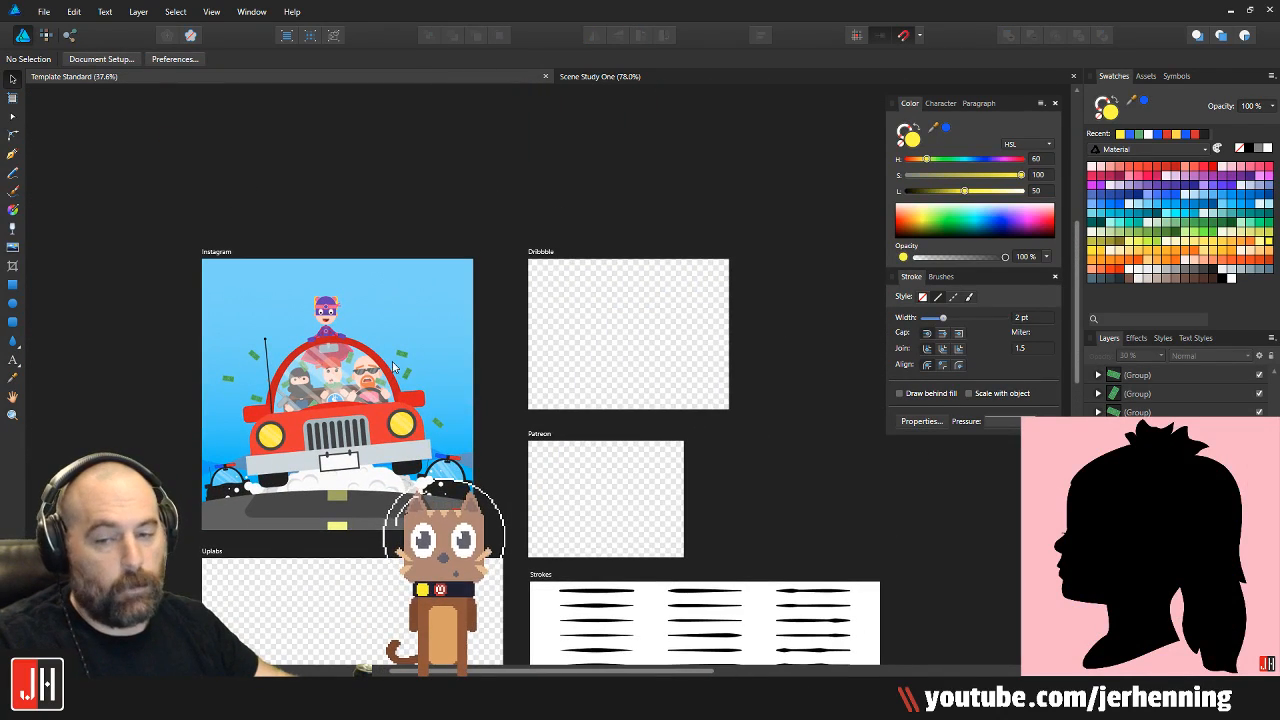
{"action": "scroll", "coordinate": [296, 357], "scroll_direction": "left", "scroll_amount": 3}
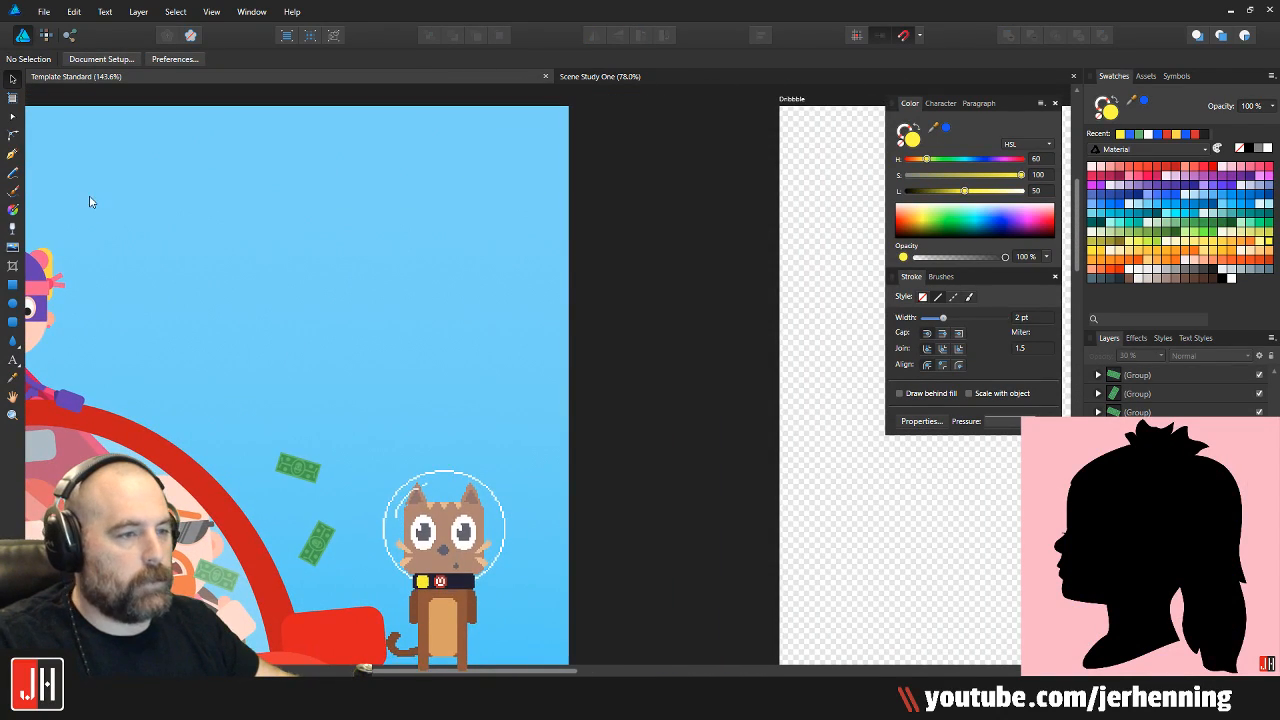
{"action": "key", "text": "m"}
{"action": "scroll", "coordinate": [212, 283], "scroll_direction": "up", "scroll_amount": 2}
{"action": "left_click_drag", "start_coordinate": [167, 203], "coordinate": [417, 453]}
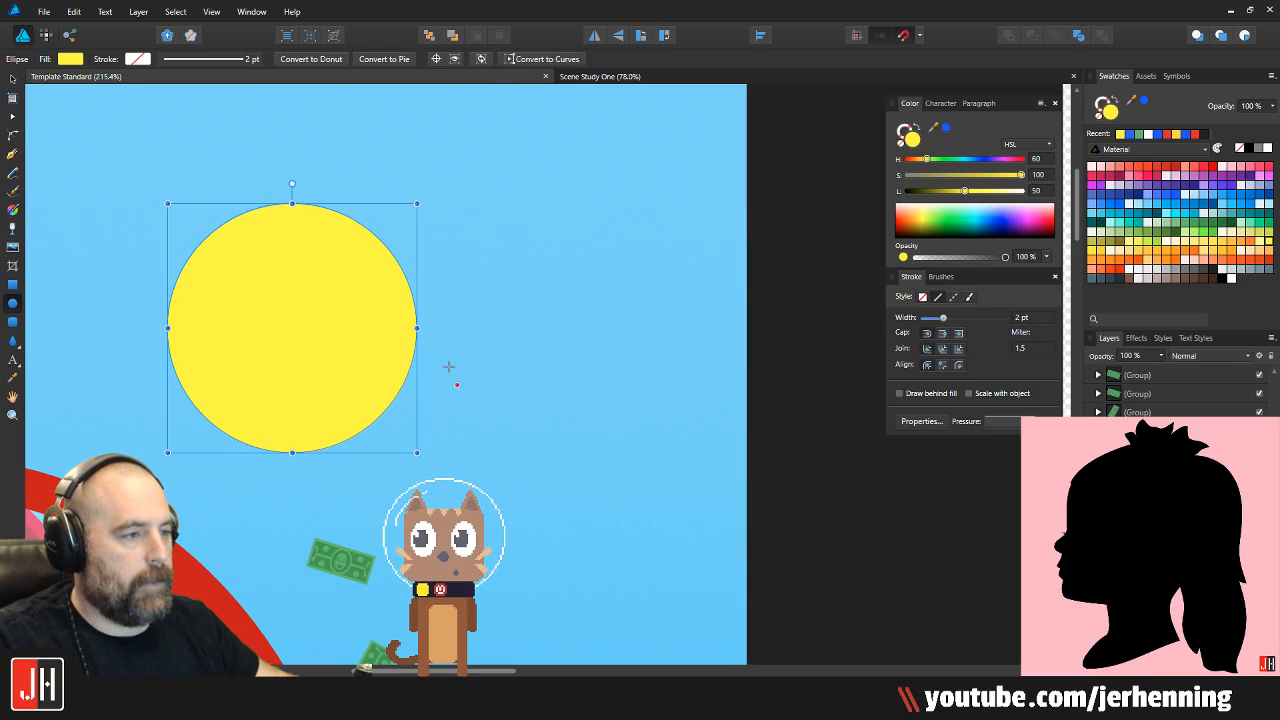
{"action": "left_click", "coordinate": [1108, 192]}
{"action": "key", "text": "ctrl+d"}
{"action": "key", "text": "m"}
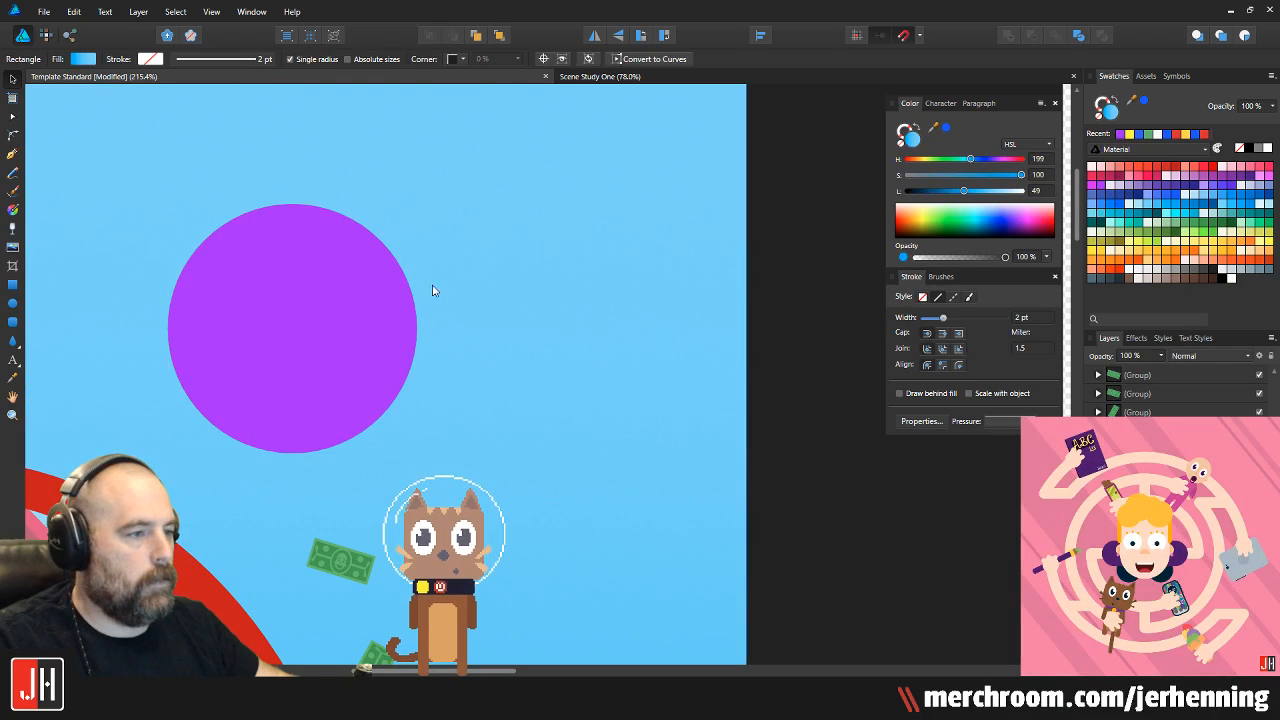
Draw a closed curved shape with the Pen tool over the upper right part of the purple circle
{"action": "scroll", "coordinate": [418, 297], "scroll_direction": "left", "scroll_amount": 5}
{"action": "left_click", "coordinate": [12, 153]}
{"action": "scroll", "coordinate": [436, 199], "scroll_direction": "up", "scroll_amount": 1}
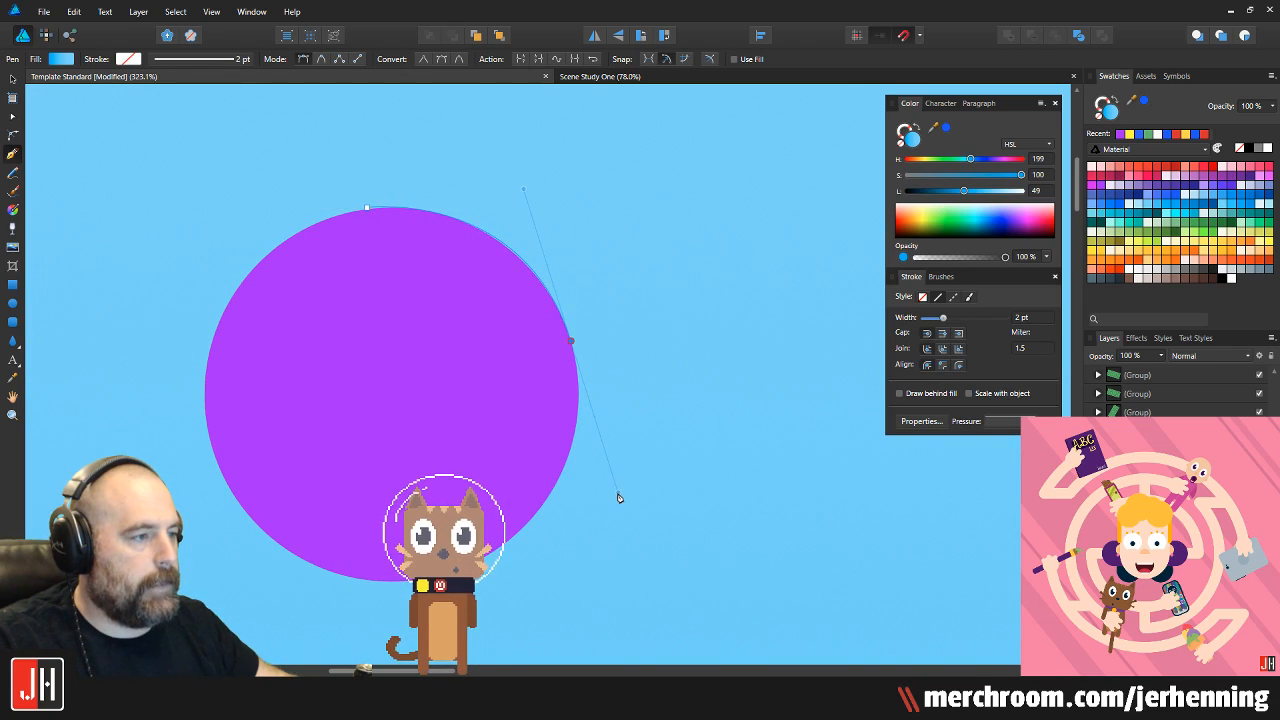
{"action": "left_click_drag", "start_coordinate": [618, 497], "coordinate": [617, 493]}
{"action": "left_click", "coordinate": [572, 342], "text": "alt"}
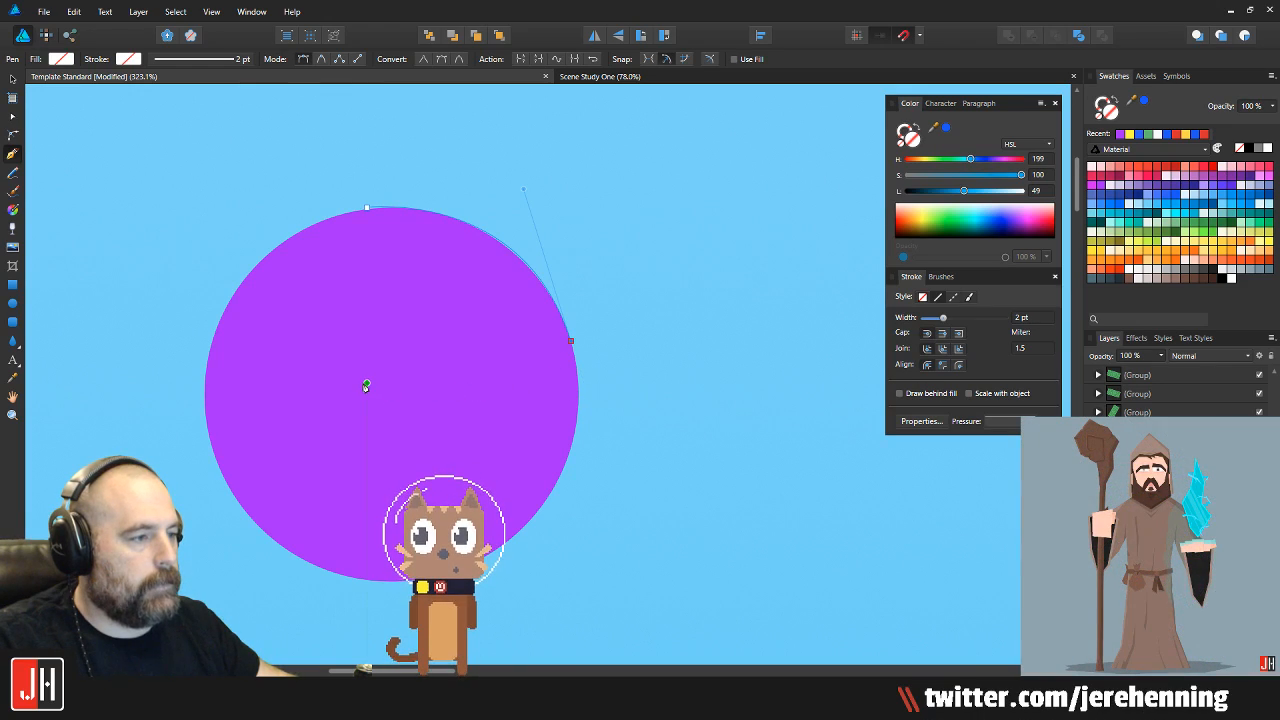
{"action": "left_click_drag", "start_coordinate": [369, 206], "coordinate": [571, 206]}
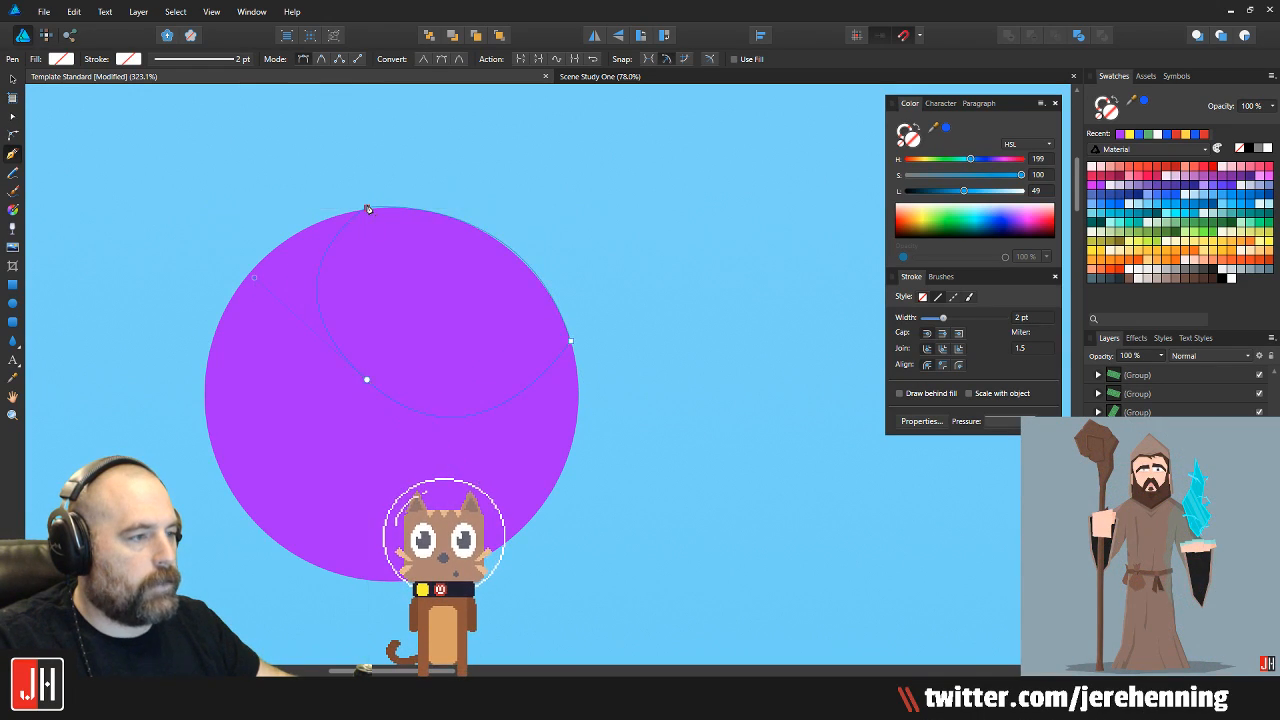
Fill the curved shape with cyan, bring it to the front, and recolor it lime green
{"action": "left_click", "coordinate": [1186, 216]}
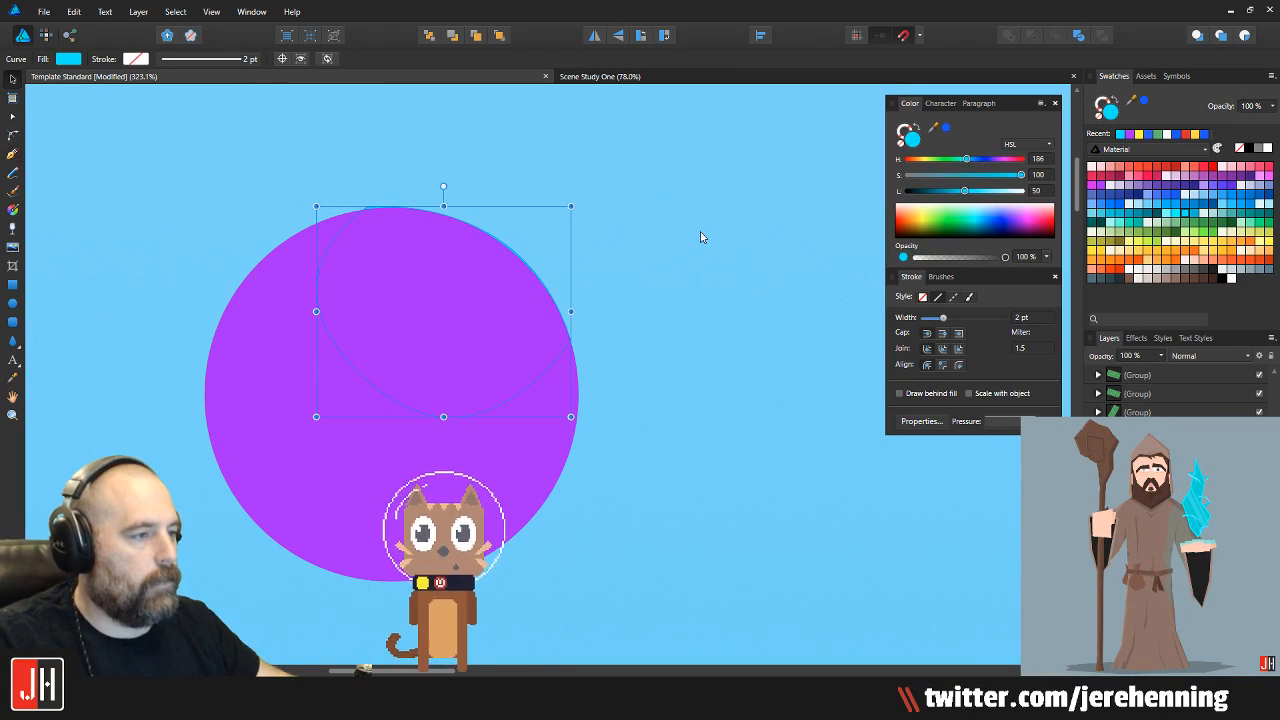
{"action": "key", "text": "ctrl+shift+bracketright"}
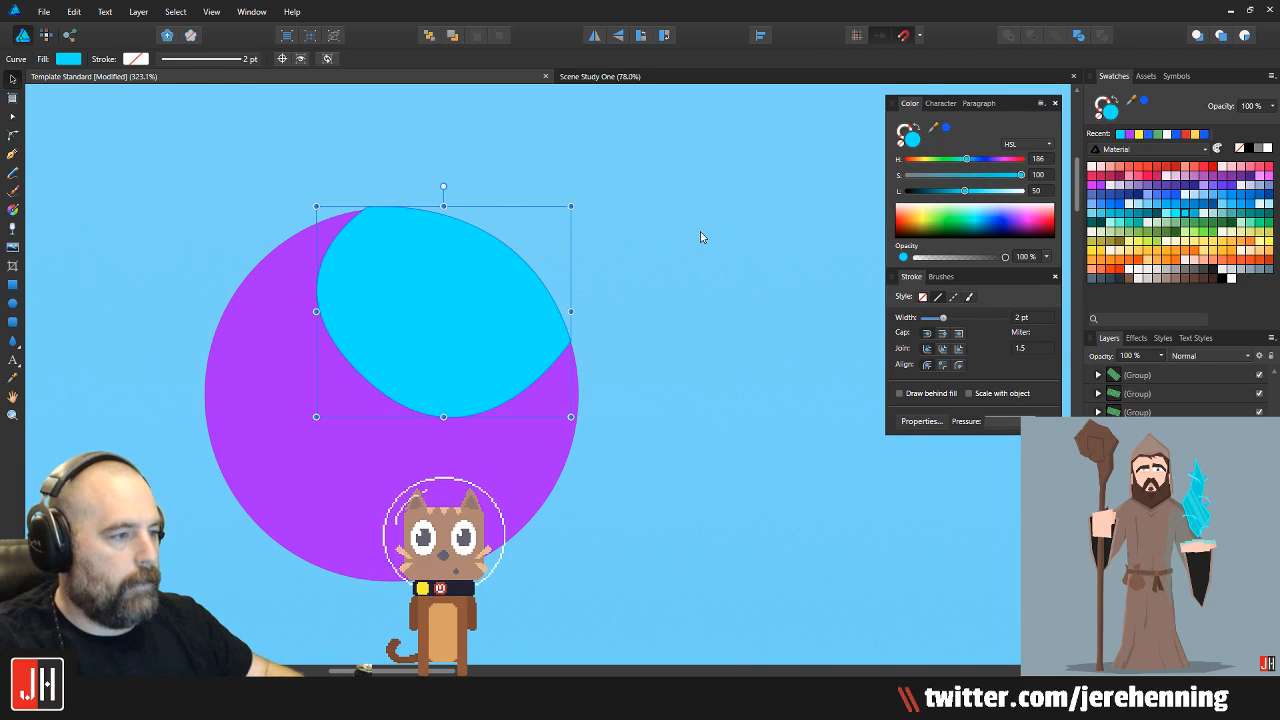
{"action": "left_click", "coordinate": [1154, 242]}
{"action": "key", "text": "p"}
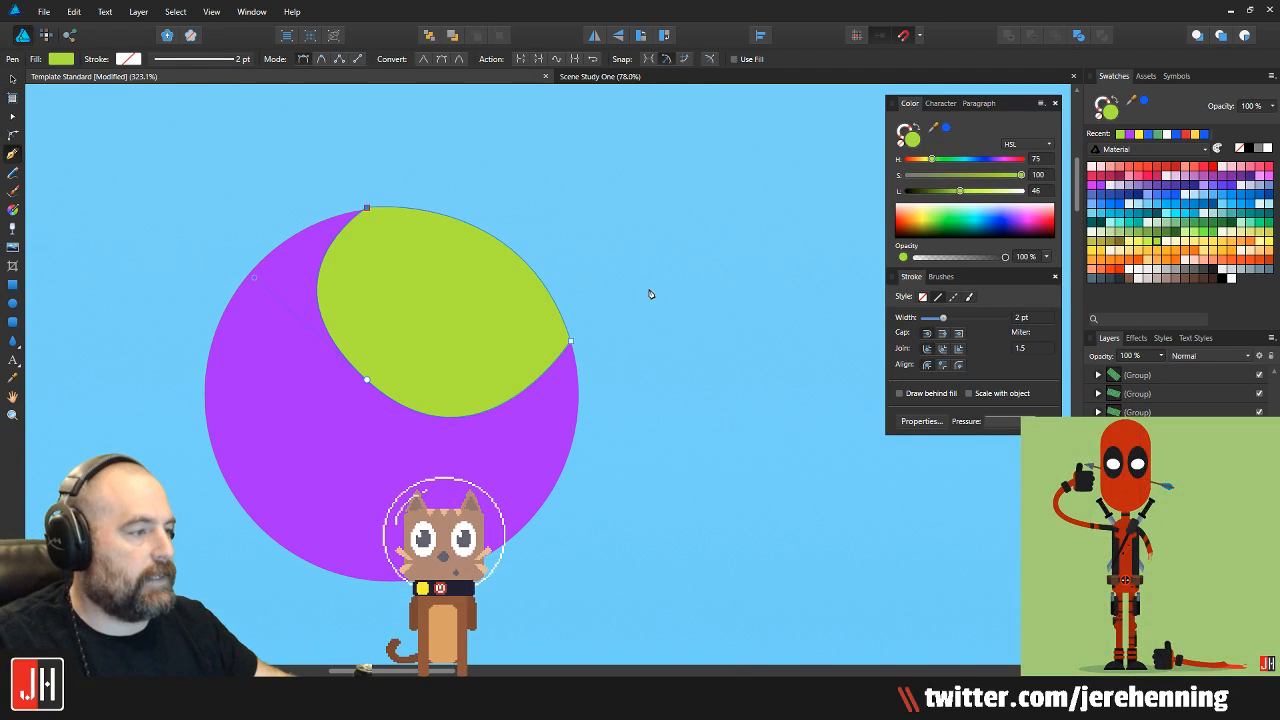
{"action": "key", "text": "v"}
{"action": "left_click", "coordinate": [615, 373]}
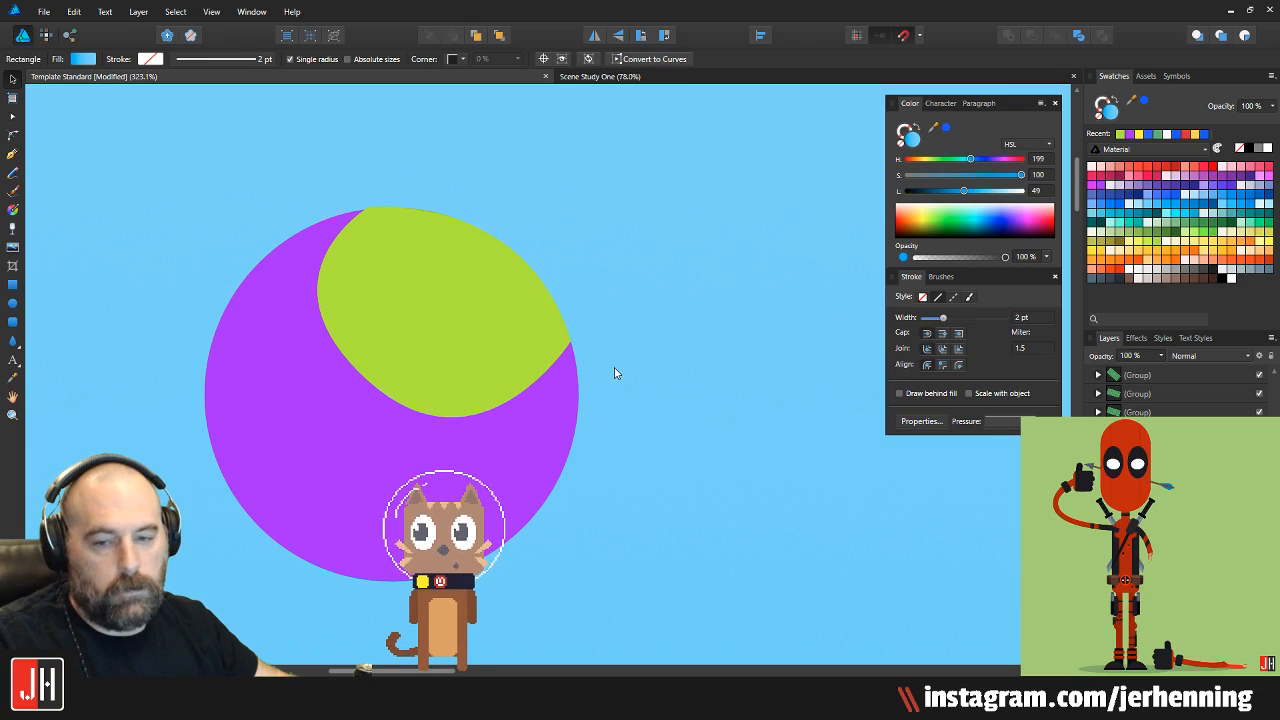
Delete the lime green curved shape and the purple circle
{"action": "left_click", "coordinate": [434, 322]}
{"action": "left_click", "coordinate": [437, 470], "text": "shift"}
{"action": "key", "text": "Delete"}
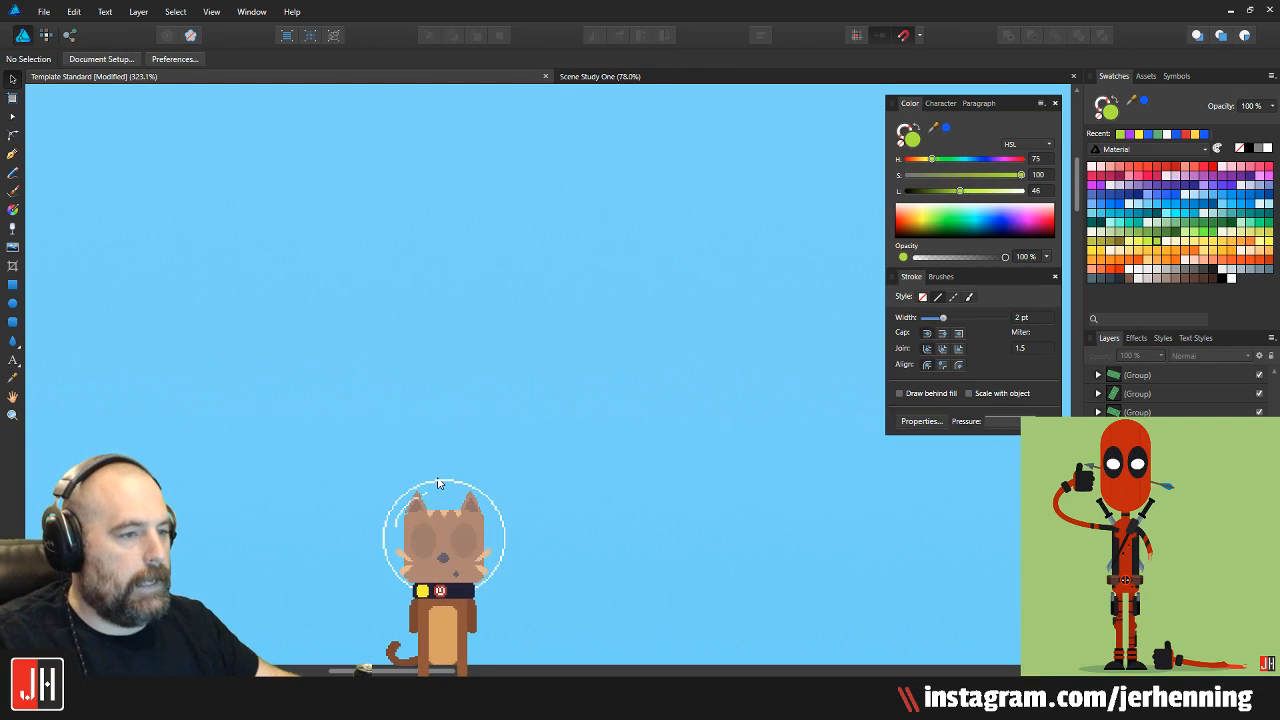
Draw a lime green circle and clip an offset copy of it, filled light cyan, inside its upper right
{"action": "left_click_drag", "start_coordinate": [433, 422], "coordinate": [540, 544]}
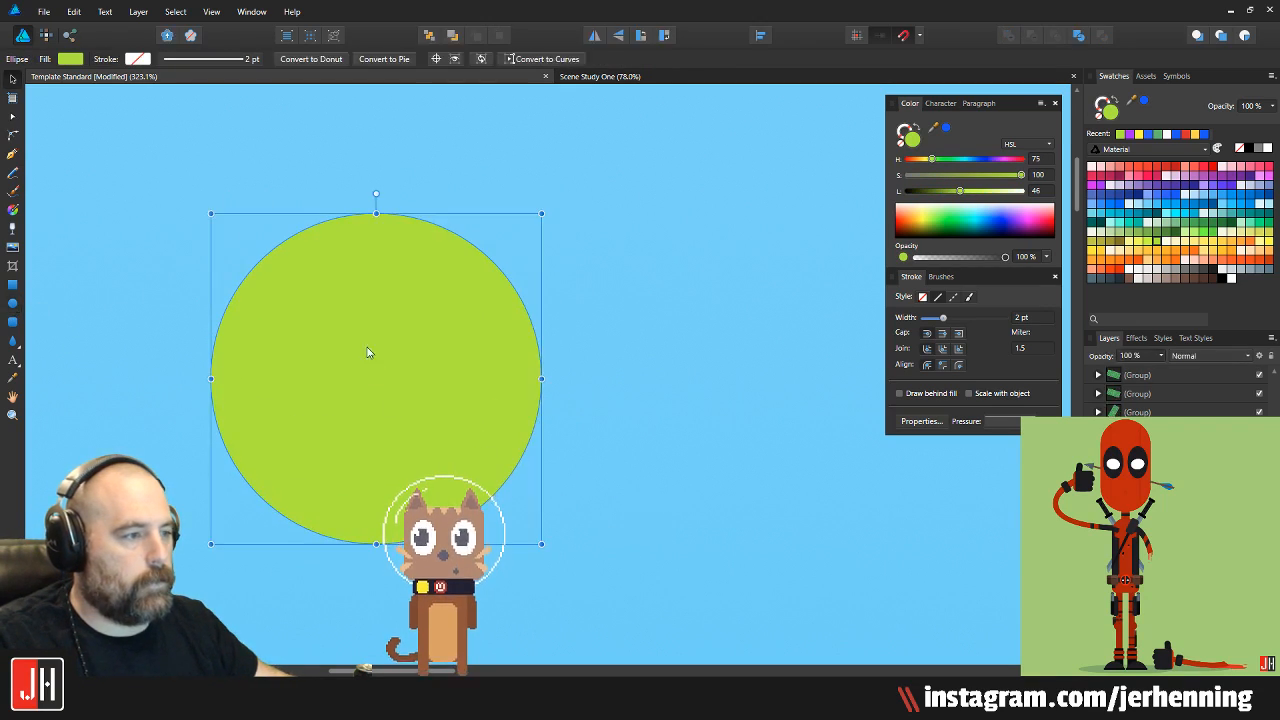
{"action": "left_click_drag", "start_coordinate": [364, 347], "coordinate": [457, 257]}
{"action": "key", "text": "ctrl+shift+bracketleft"}
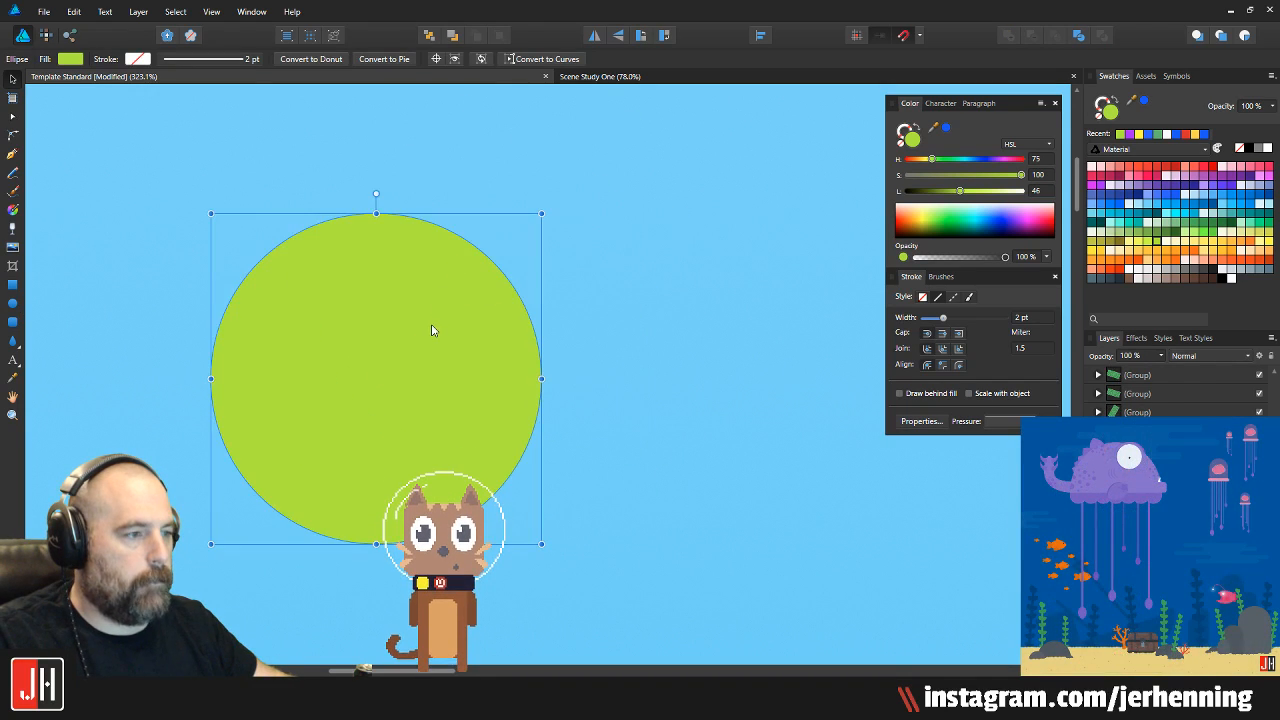
{"action": "left_click", "coordinate": [1163, 215]}
{"action": "key", "text": "ctrl+d"}
{"action": "key", "text": "m"}
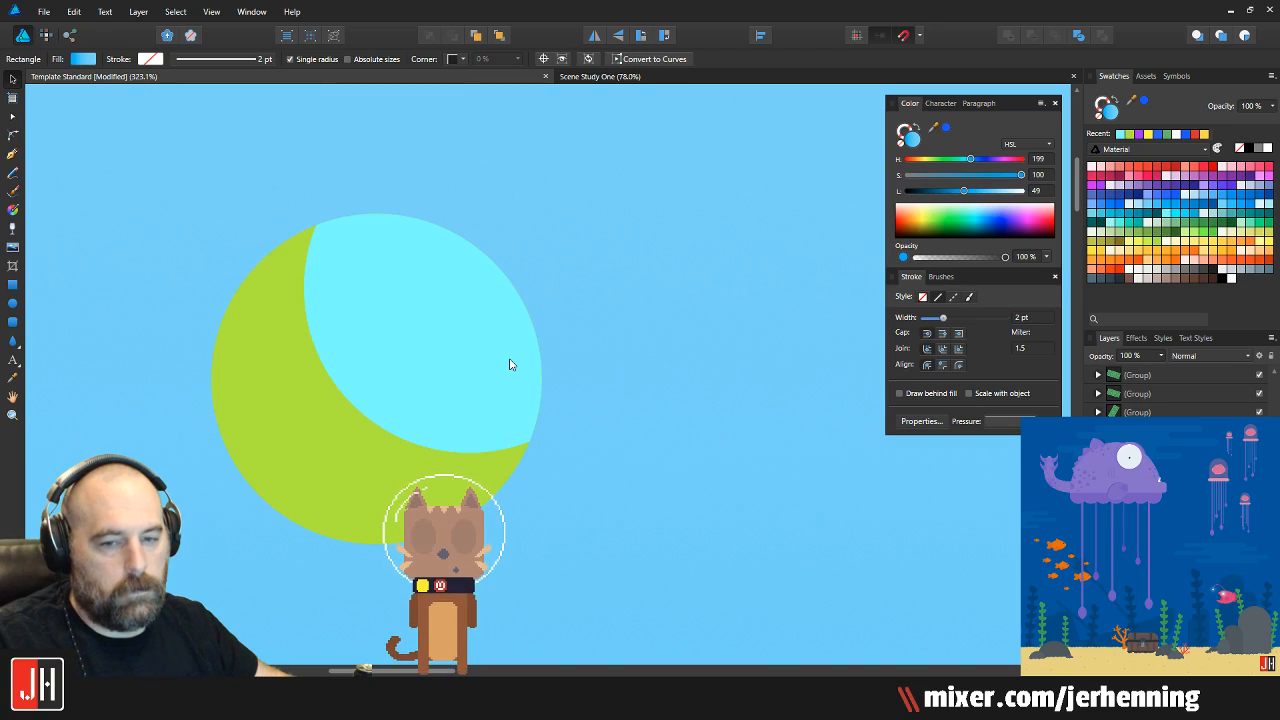
Remove the lime green circle together with its clipped light cyan copy
{"action": "left_click", "coordinate": [363, 366]}
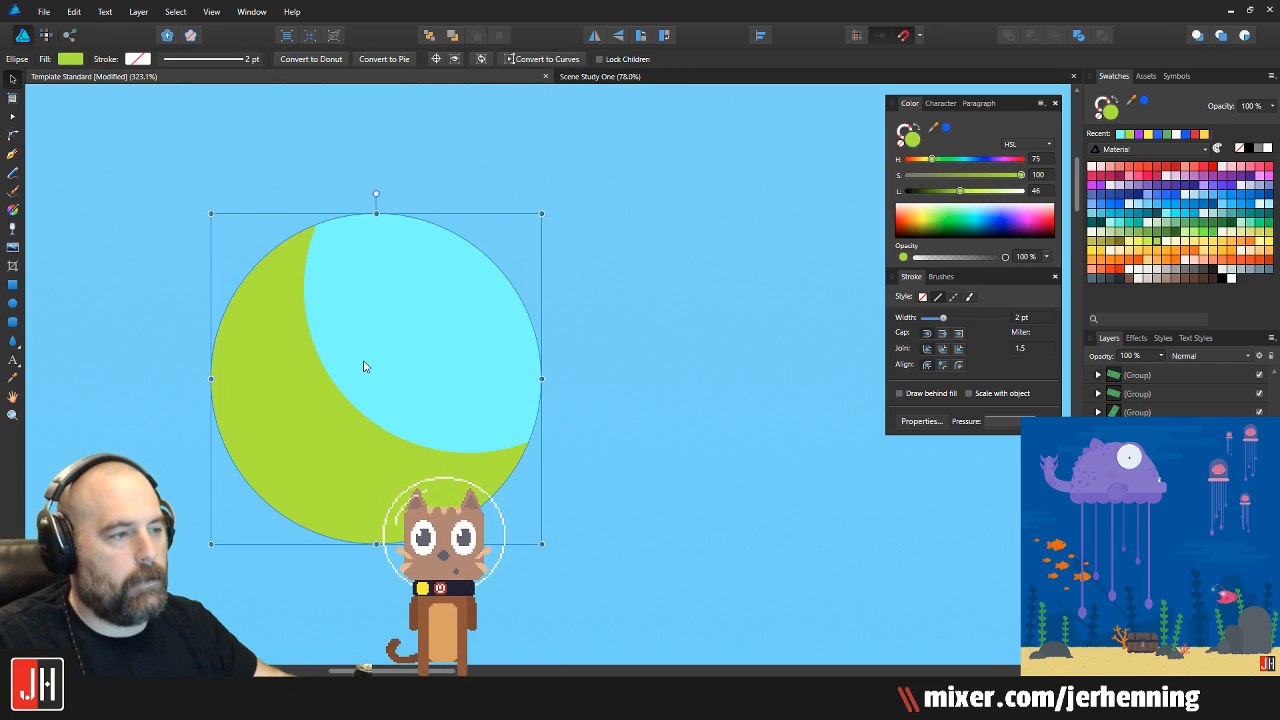
{"action": "key", "text": "ctrl+z"}
{"action": "key", "text": "ctrl+z"}
{"action": "key", "text": "ctrl+0"}
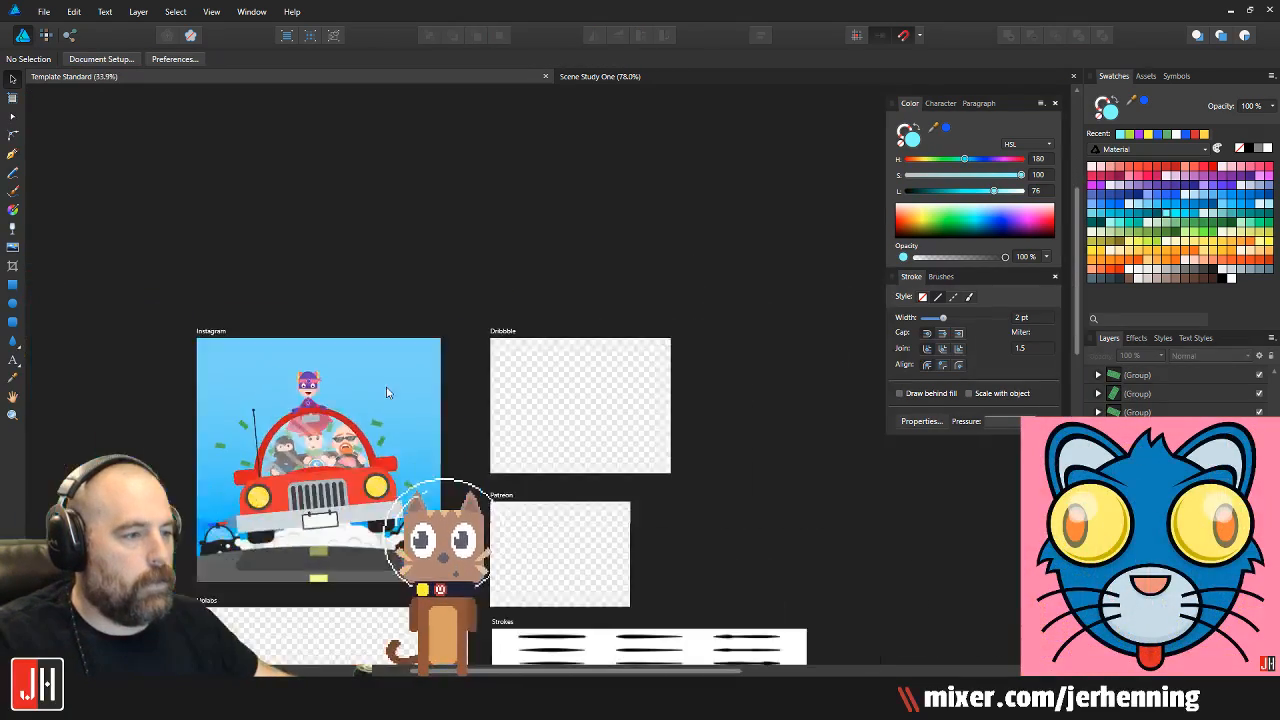
Draw a large horizontal ellipse across the upper left edge of the Instagram artboard and fill it with white
{"action": "scroll", "coordinate": [380, 425], "scroll_direction": "up", "scroll_amount": 3}
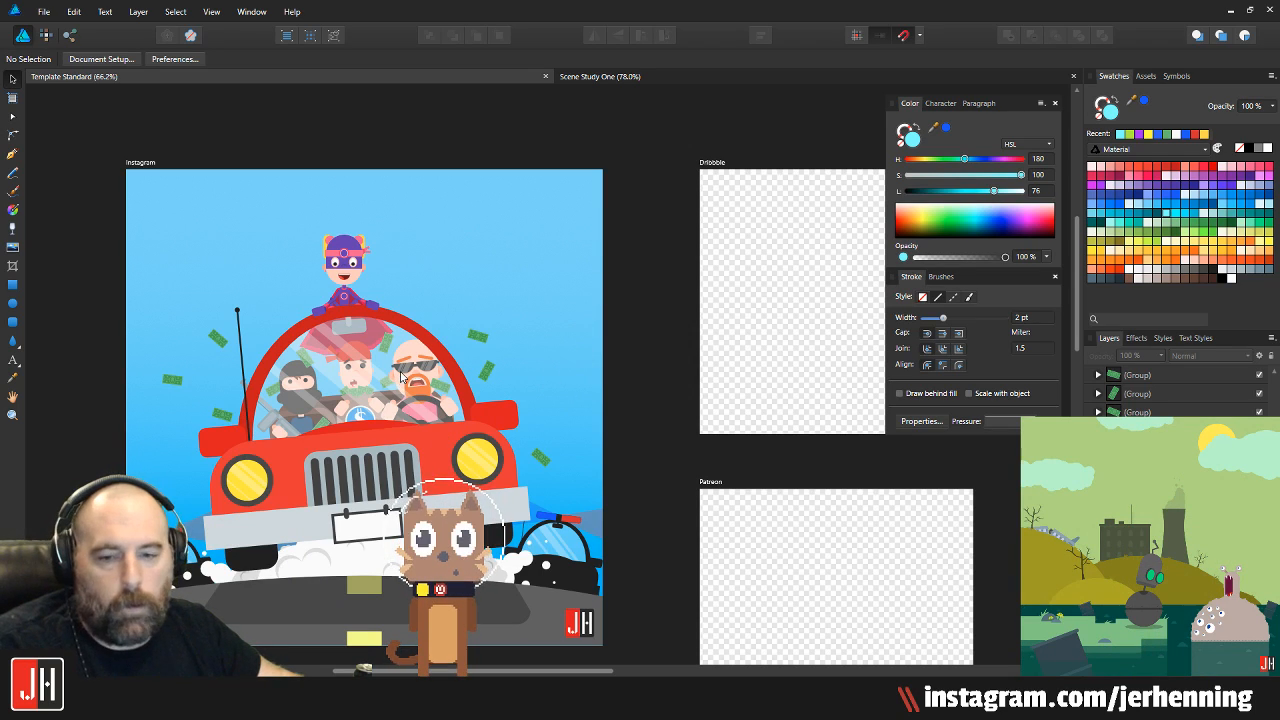
{"action": "scroll", "coordinate": [402, 375], "scroll_direction": "up", "scroll_amount": 2}
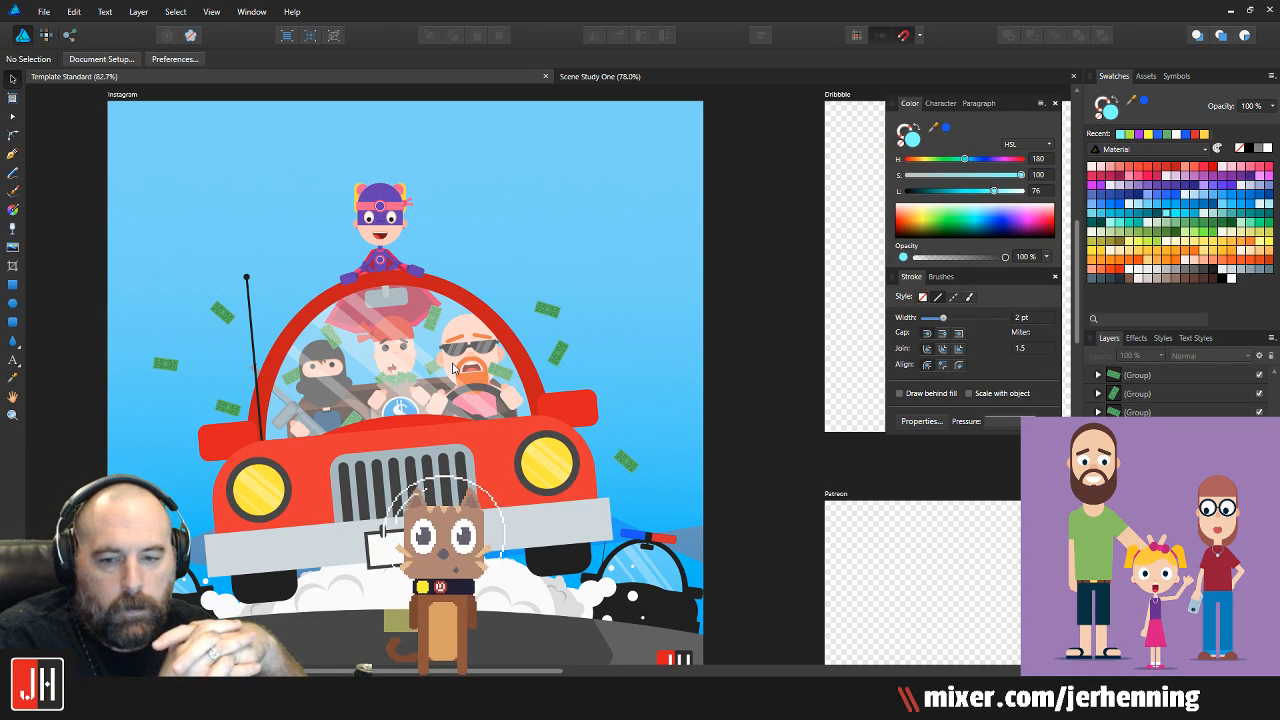
{"action": "left_click_drag", "start_coordinate": [391, 201], "coordinate": [460, 237]}
{"action": "scroll", "coordinate": [420, 214], "scroll_direction": "up", "scroll_amount": 2}
{"action": "scroll", "coordinate": [312, 232], "scroll_direction": "down", "scroll_amount": 1}
{"action": "left_click_drag", "start_coordinate": [312, 232], "coordinate": [425, 302]}
{"action": "left_click", "coordinate": [12, 303]}
{"action": "mouse_move", "coordinate": [157, 198]}
{"action": "left_mouse_down"}
{"action": "mouse_move", "coordinate": [494, 401]}
{"action": "mouse_move", "coordinate": [482, 398]}
{"action": "left_mouse_up"}
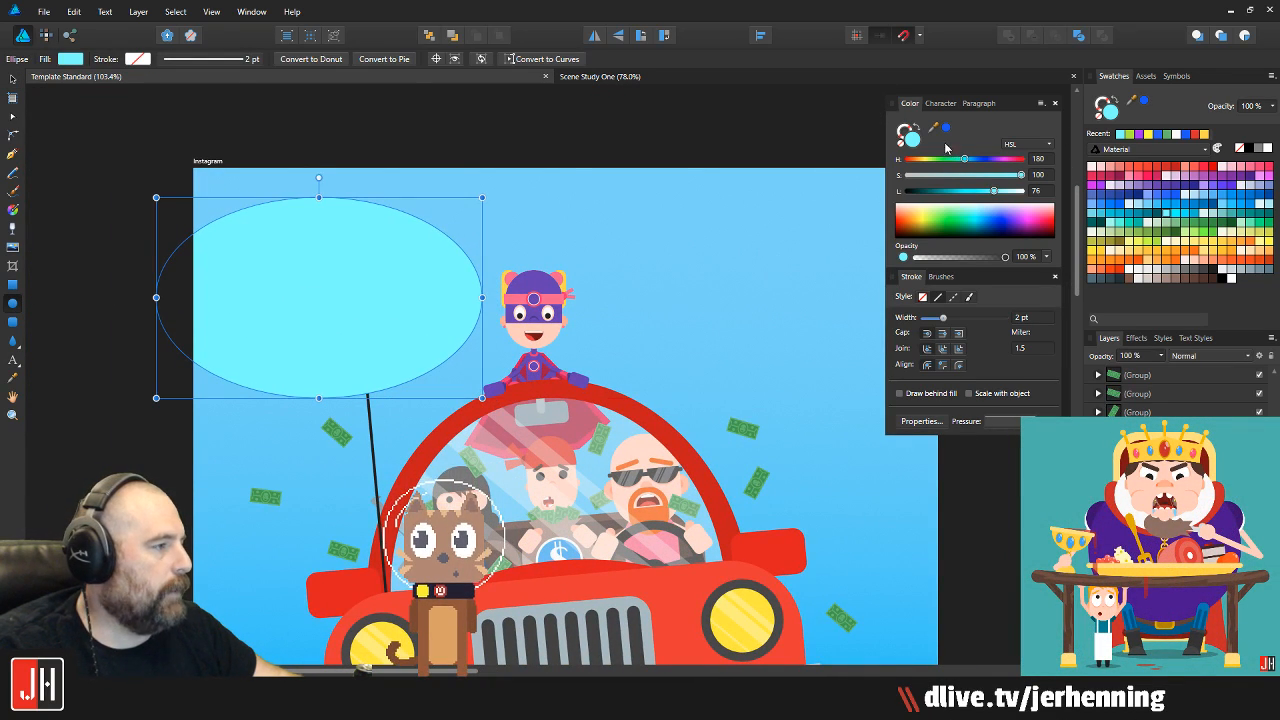
{"action": "left_click", "coordinate": [1131, 276]}
Duplicate the white ellipse, shrink the copy, and place it at the original's lower right as a cloud lobe
{"action": "key", "text": "v"}
{"action": "left_click_drag", "start_coordinate": [372, 303], "coordinate": [404, 301]}
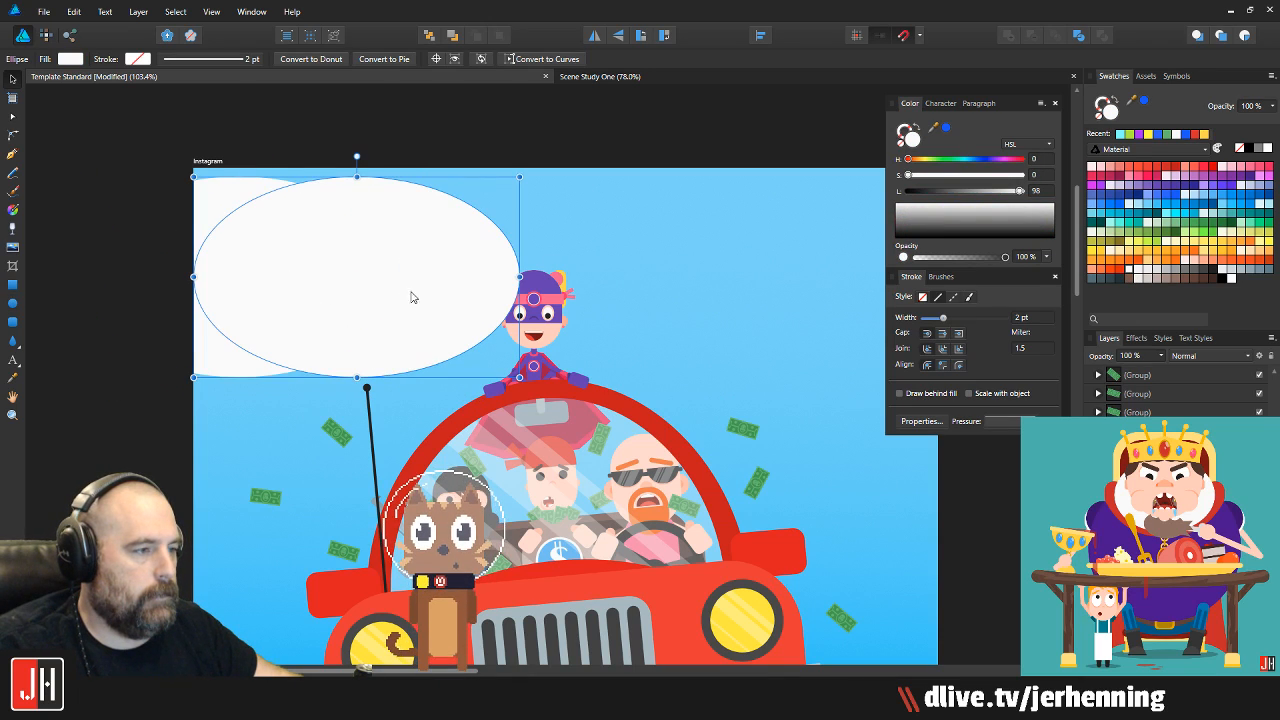
{"action": "left_click_drag", "start_coordinate": [520, 191], "coordinate": [420, 240]}
{"action": "scroll", "coordinate": [349, 306], "scroll_direction": "up", "scroll_amount": 3}
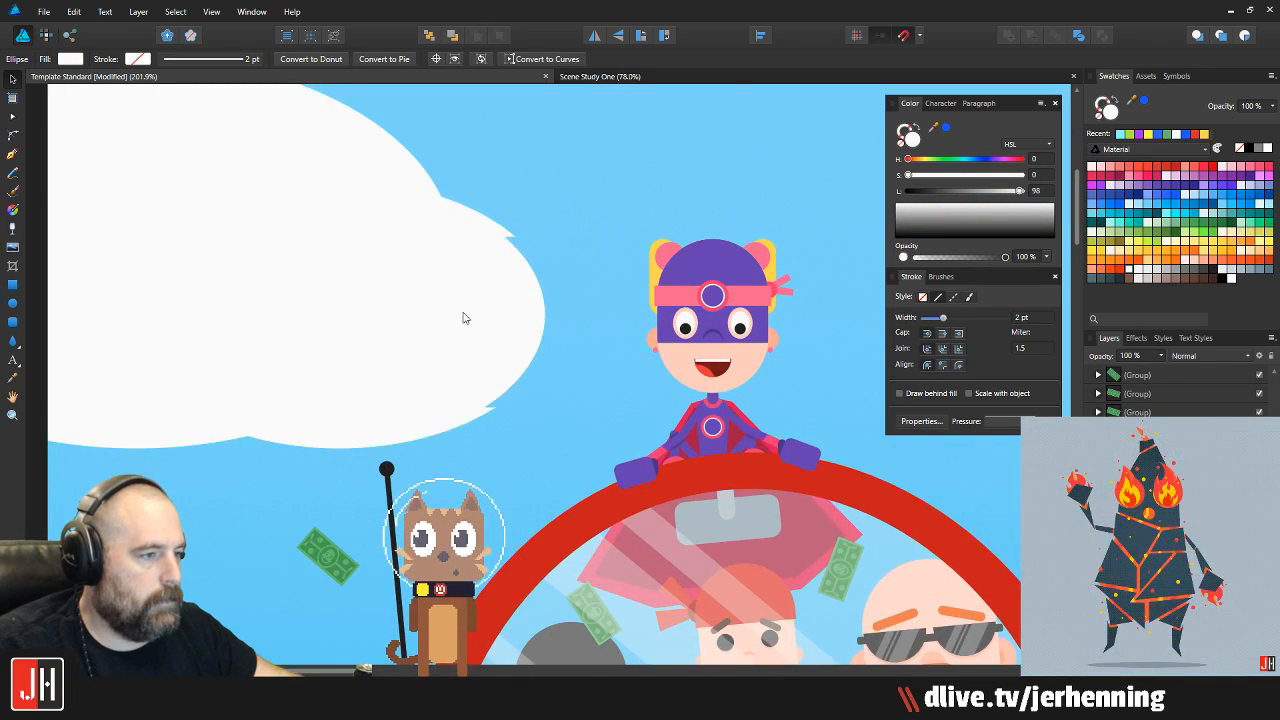
{"action": "scroll", "coordinate": [443, 329], "scroll_direction": "down", "scroll_amount": 5}
{"action": "left_click", "coordinate": [466, 187]}
{"action": "scroll", "coordinate": [443, 329], "scroll_direction": "up", "scroll_amount": 4}
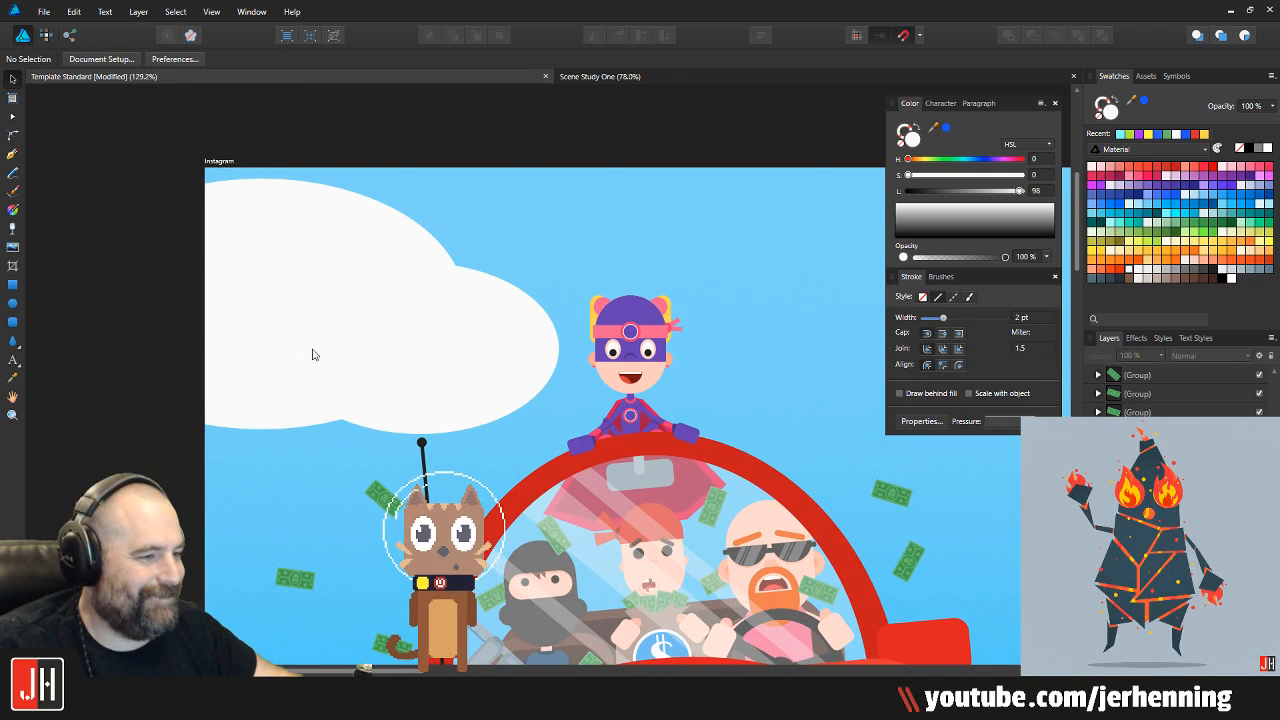
Scale both cloud ellipses down slightly together and reposition them in the upper left of the sky
{"action": "left_click", "coordinate": [343, 294]}
{"action": "left_click", "coordinate": [420, 351], "text": "shift"}
{"action": "left_click_drag", "start_coordinate": [420, 351], "coordinate": [437, 329]}
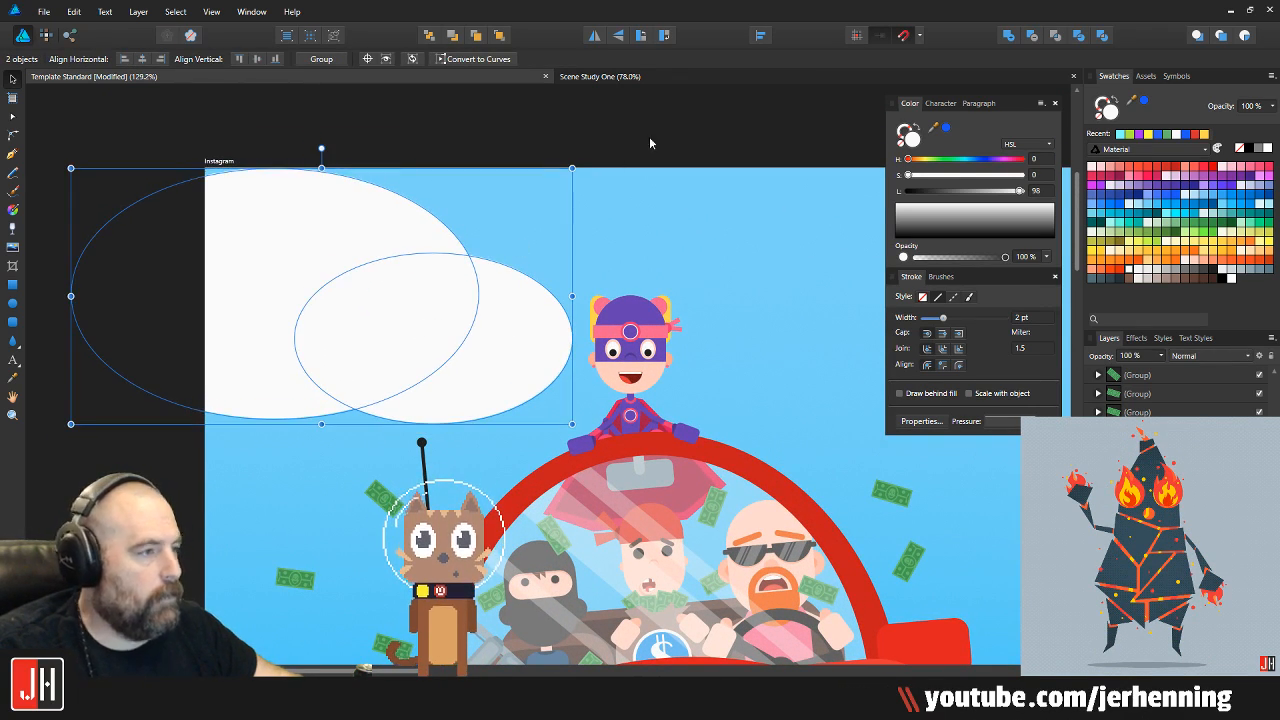
{"action": "left_click", "coordinate": [637, 150]}
{"action": "left_click", "coordinate": [342, 220]}
{"action": "left_click", "coordinate": [471, 309], "text": "shift"}
{"action": "left_click_drag", "start_coordinate": [383, 263], "coordinate": [388, 272]}
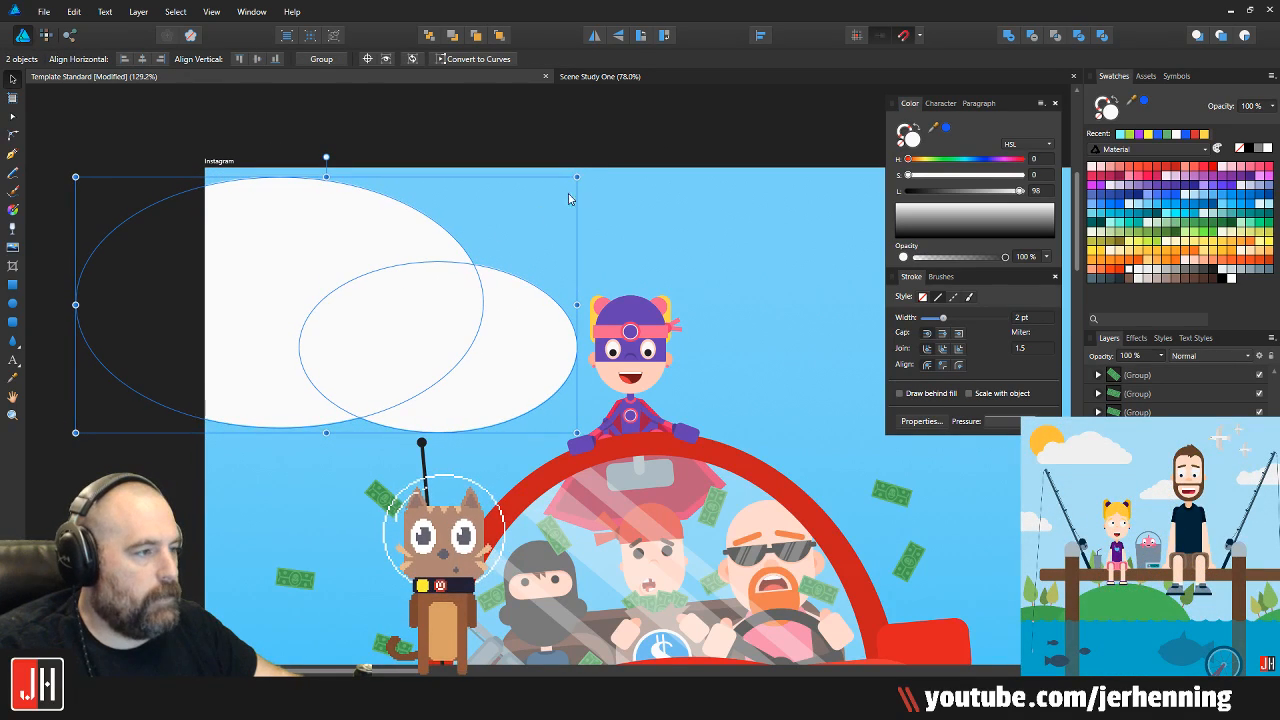
{"action": "left_click_drag", "start_coordinate": [577, 176], "coordinate": [549, 191]}
{"action": "left_click_drag", "start_coordinate": [363, 268], "coordinate": [386, 289]}
Nudge the smaller cloud ellipse slightly up and left against the large one
{"action": "left_click", "coordinate": [561, 106]}
{"action": "left_click", "coordinate": [318, 243]}
{"action": "left_click", "coordinate": [450, 310], "text": "shift"}
{"action": "left_click", "coordinate": [663, 157]}
{"action": "left_click", "coordinate": [480, 309]}
{"action": "left_click_drag", "start_coordinate": [480, 309], "coordinate": [473, 305]}
Add ellipse copies to the cloud to form extra lobes at its upper right and lower left
{"action": "left_click_drag", "start_coordinate": [327, 319], "coordinate": [418, 212]}
{"action": "left_click", "coordinate": [443, 101]}
{"action": "scroll", "coordinate": [393, 182], "scroll_direction": "down", "scroll_amount": 2}
{"action": "scroll", "coordinate": [370, 247], "scroll_direction": "up", "scroll_amount": 3}
{"action": "left_click", "coordinate": [503, 137]}
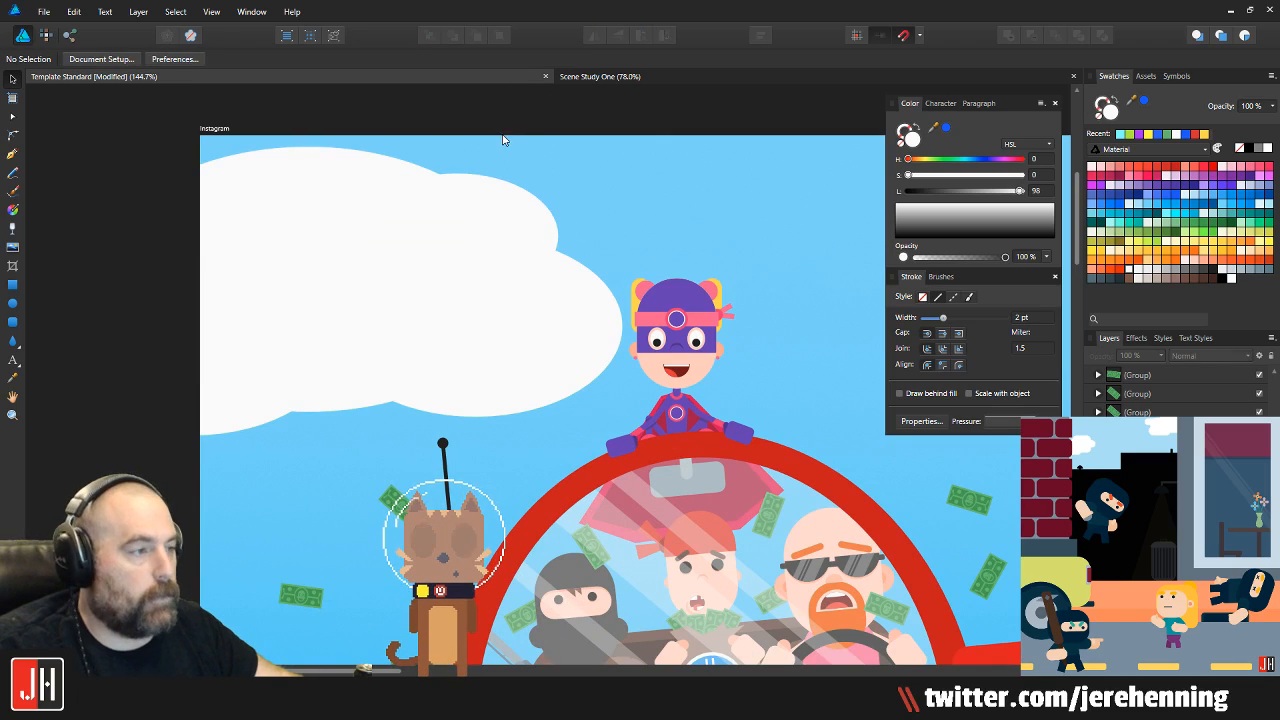
Draw a small white circle and tuck it into the notch on the cloud's right edge
{"action": "scroll", "coordinate": [417, 234], "scroll_direction": "down", "scroll_amount": 3}
{"action": "left_click", "coordinate": [12, 303]}
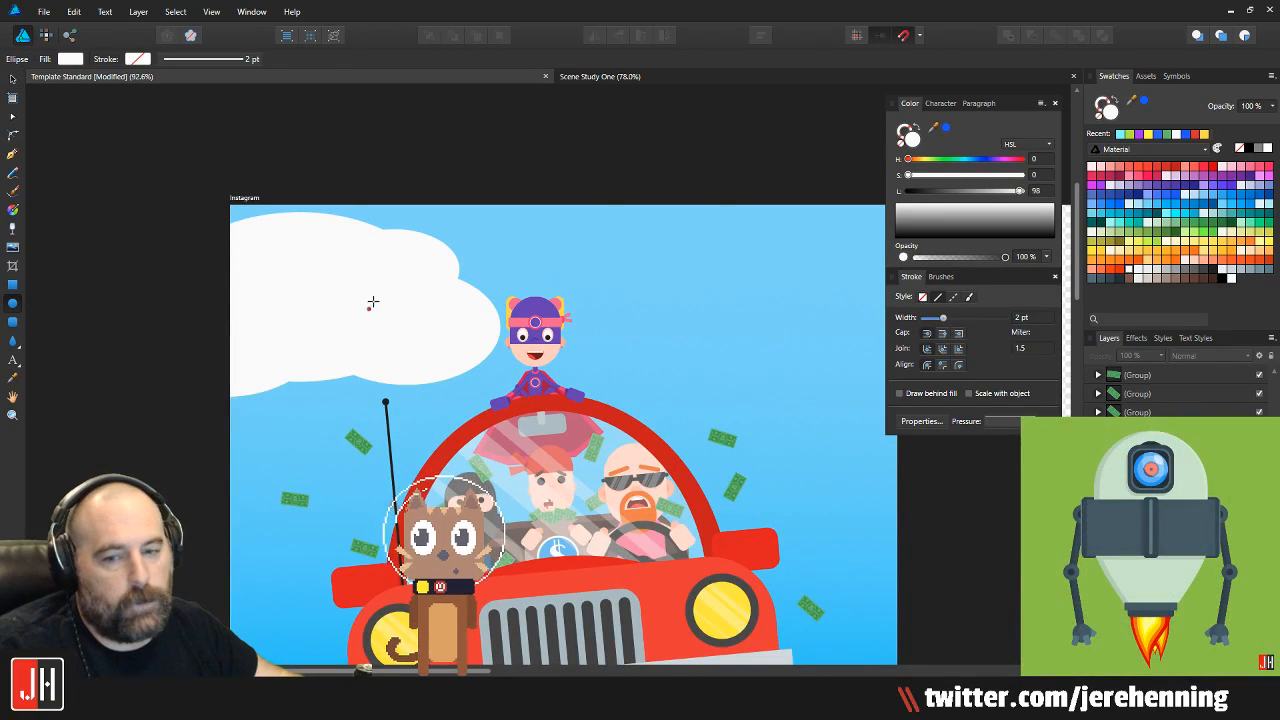
{"action": "scroll", "coordinate": [372, 301], "scroll_direction": "up", "scroll_amount": 4}
{"action": "left_click_drag", "start_coordinate": [499, 261], "coordinate": [559, 320]}
{"action": "left_click", "coordinate": [74, 11]}
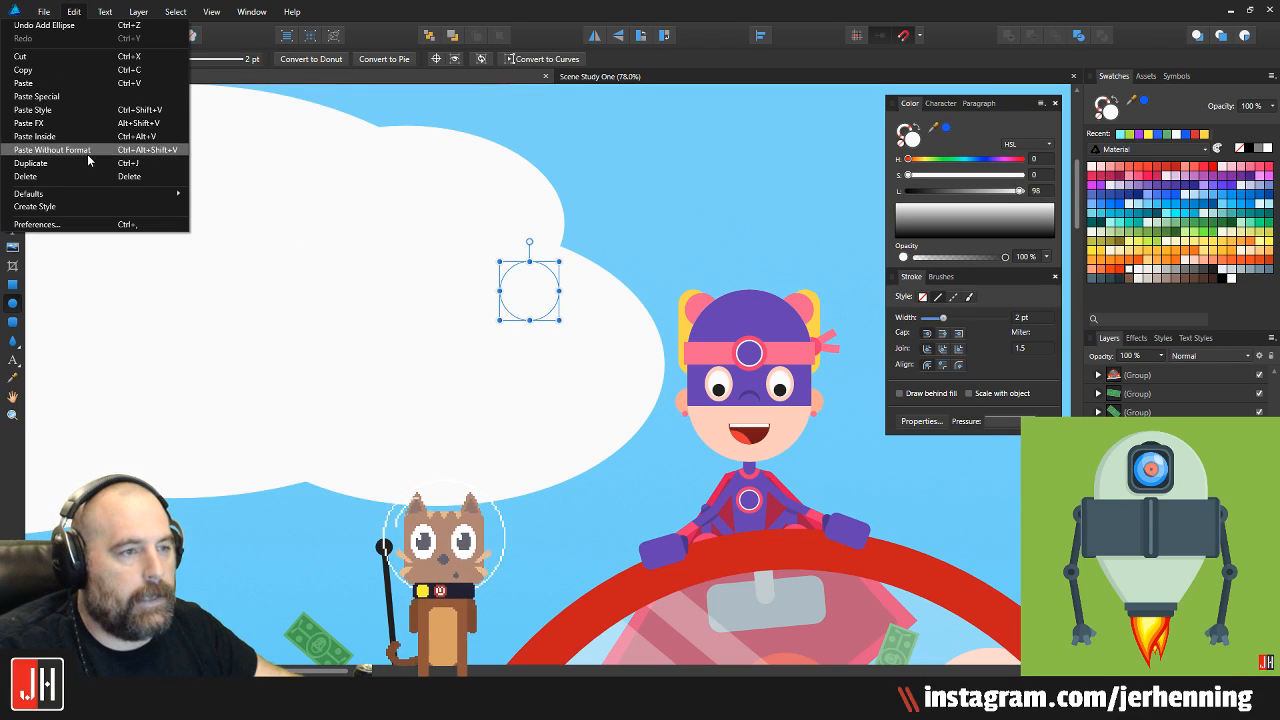
{"action": "left_click", "coordinate": [496, 11]}
{"action": "left_click_drag", "start_coordinate": [533, 295], "coordinate": [557, 241]}
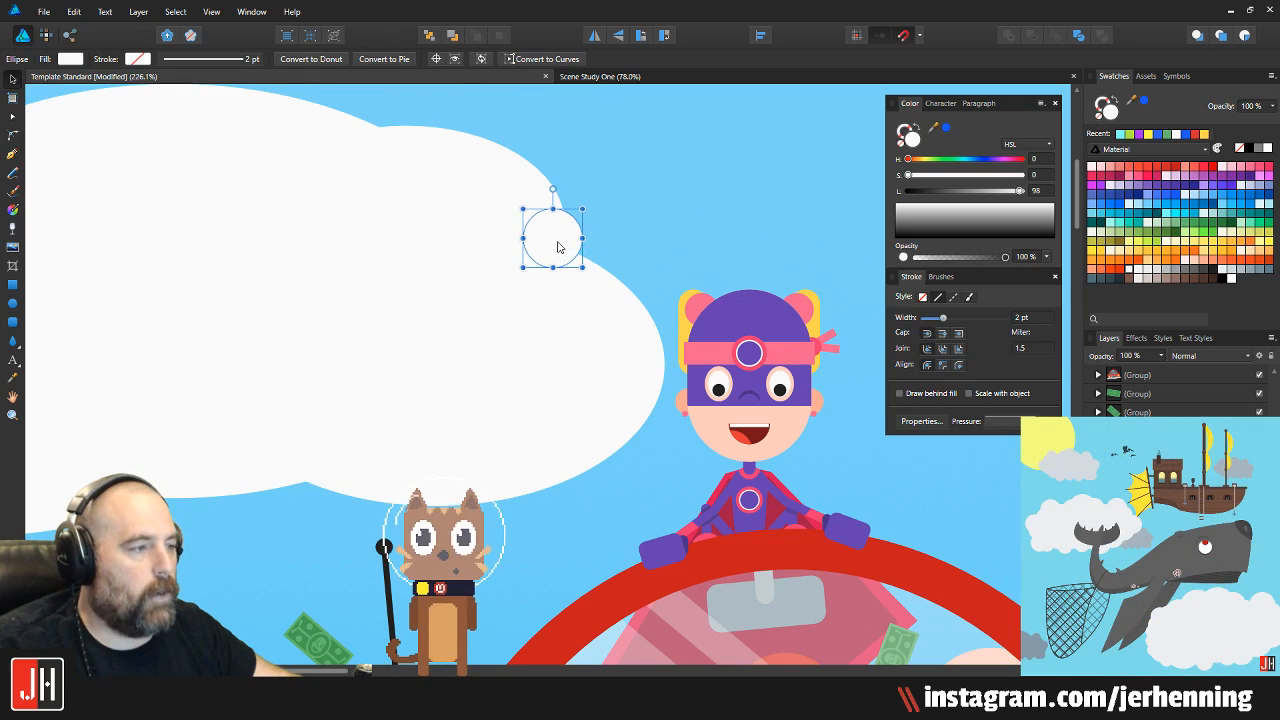
{"action": "scroll", "coordinate": [560, 245], "scroll_direction": "up", "scroll_amount": 3}
{"action": "left_click_drag", "start_coordinate": [606, 178], "coordinate": [589, 195]}
Copy the small circle to the notch on the cloud's upper edge, stretching it into a tilted oval lobe
{"action": "left_click_drag", "start_coordinate": [560, 238], "coordinate": [400, 149]}
{"action": "scroll", "coordinate": [586, 271], "scroll_direction": "right", "scroll_amount": 1}
{"action": "left_click_drag", "start_coordinate": [320, 237], "coordinate": [276, 301]}
{"action": "left_click_drag", "start_coordinate": [275, 214], "coordinate": [303, 248]}
{"action": "left_click_drag", "start_coordinate": [276, 299], "coordinate": [385, 266]}
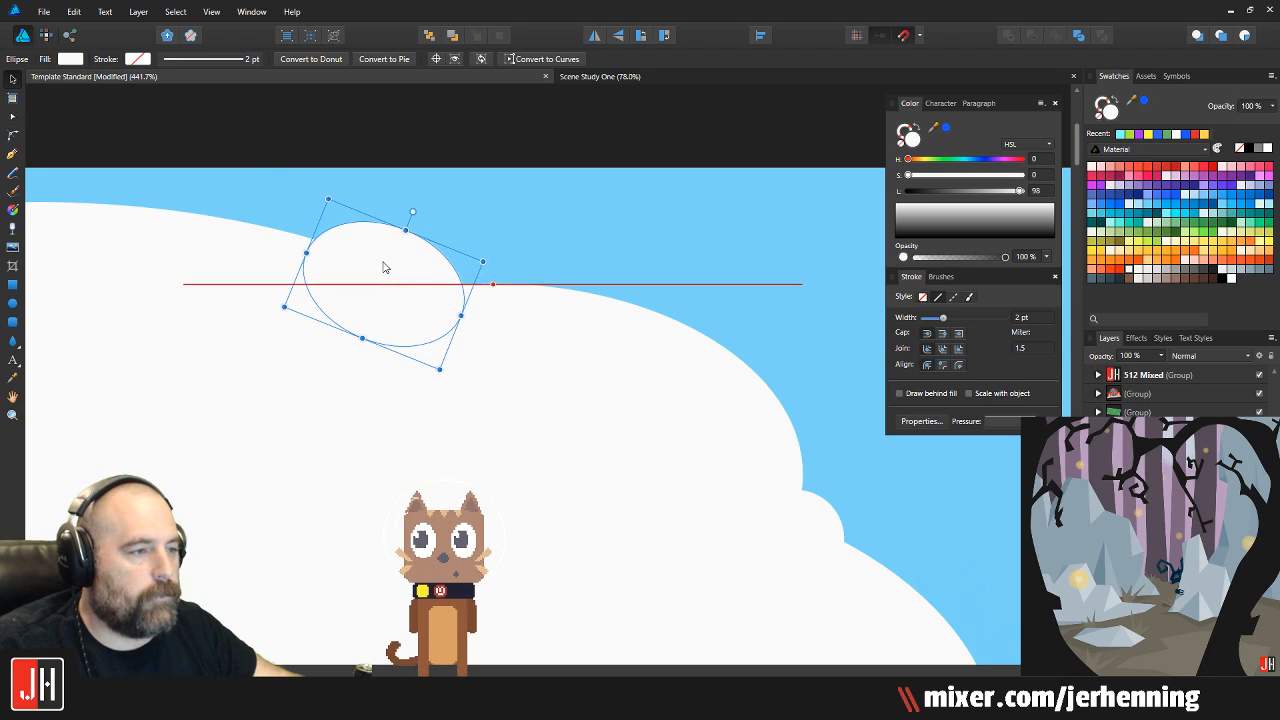
{"action": "left_click", "coordinate": [466, 140]}
{"action": "scroll", "coordinate": [390, 264], "scroll_direction": "down", "scroll_amount": 9}
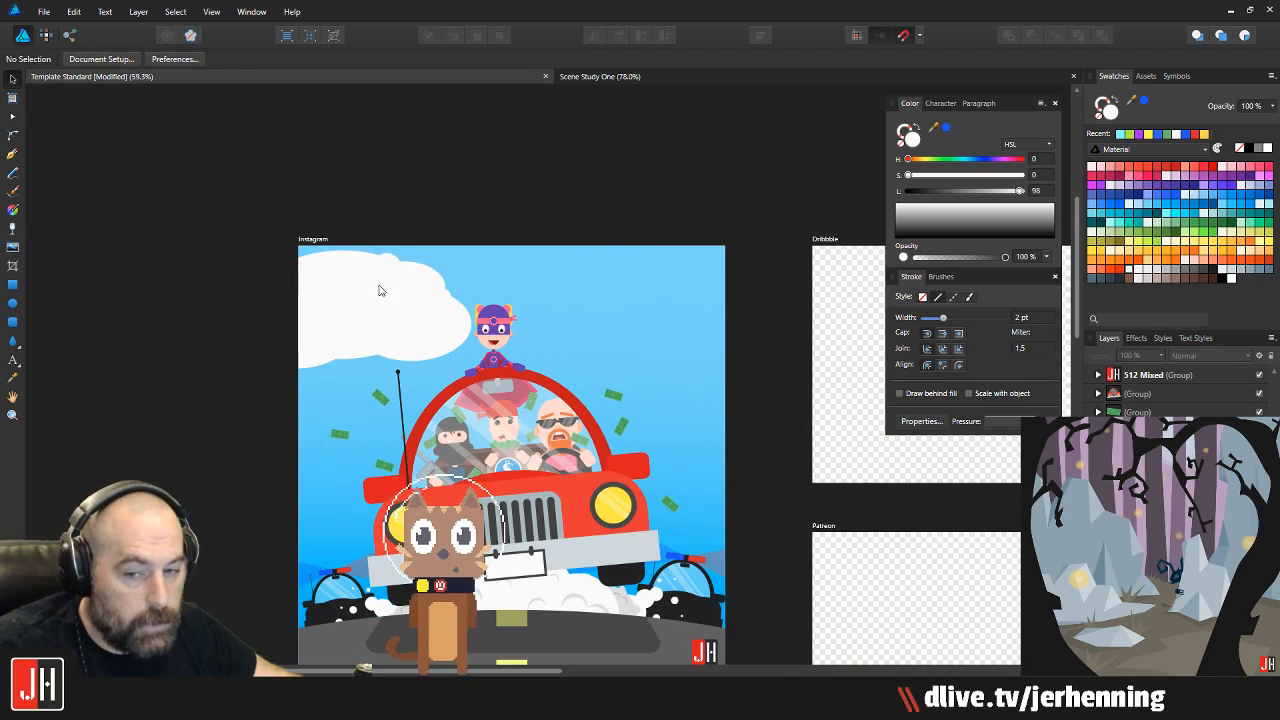
Copy the small oval lobe to the cloud's lower-left edge and rotate it to follow the outline
{"action": "scroll", "coordinate": [378, 286], "scroll_direction": "up", "scroll_amount": 4}
{"action": "left_click", "coordinate": [412, 238]}
{"action": "left_click_drag", "start_coordinate": [412, 238], "coordinate": [262, 428]}
{"action": "scroll", "coordinate": [270, 466], "scroll_direction": "up", "scroll_amount": 3}
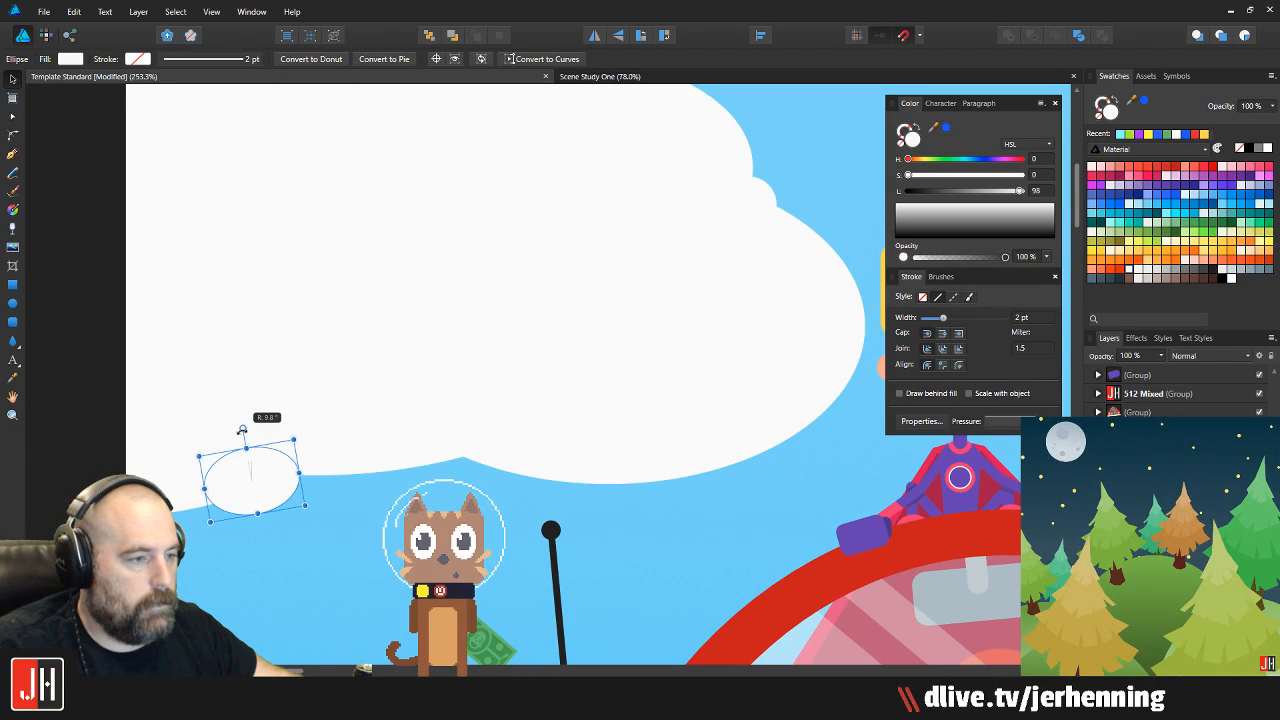
{"action": "scroll", "coordinate": [257, 494], "scroll_direction": "up", "scroll_amount": 3}
{"action": "scroll", "coordinate": [296, 453], "scroll_direction": "down", "scroll_amount": 5}
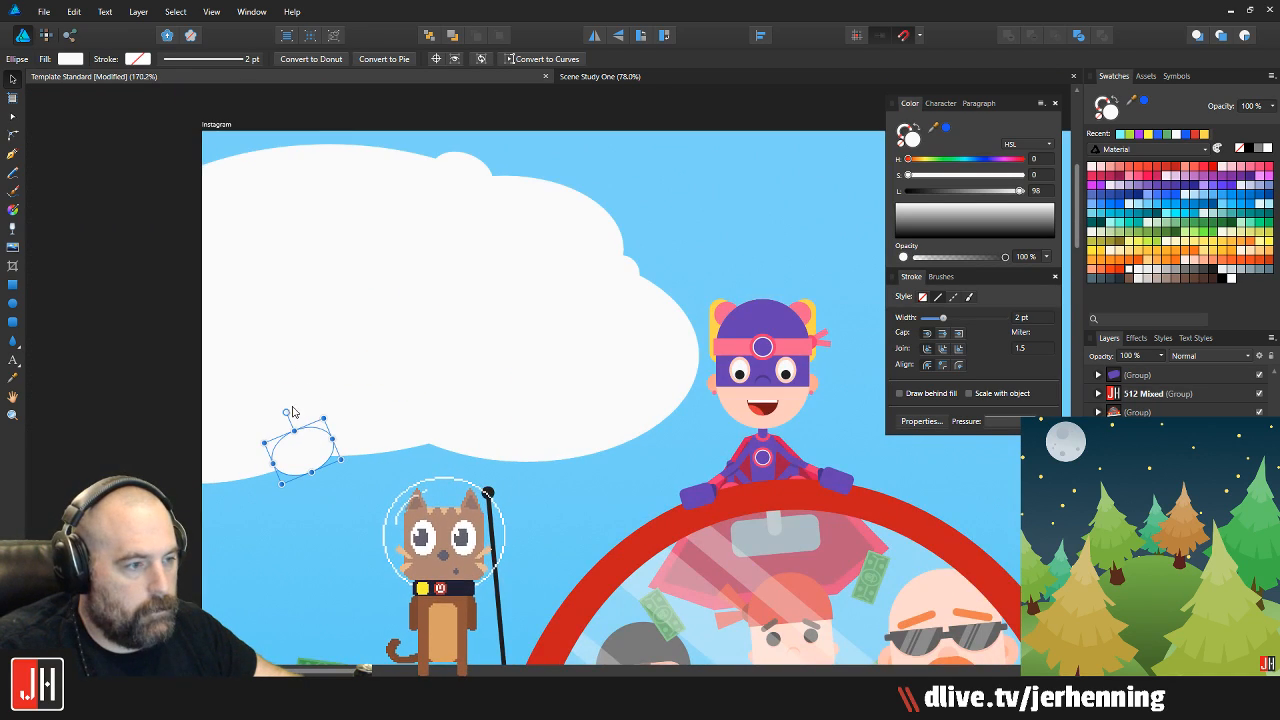
{"action": "left_click_drag", "start_coordinate": [286, 412], "coordinate": [295, 409]}
Place another copy of the small oval lobe on the cloud's lower-right edge
{"action": "scroll", "coordinate": [295, 420], "scroll_direction": "up", "scroll_amount": 3}
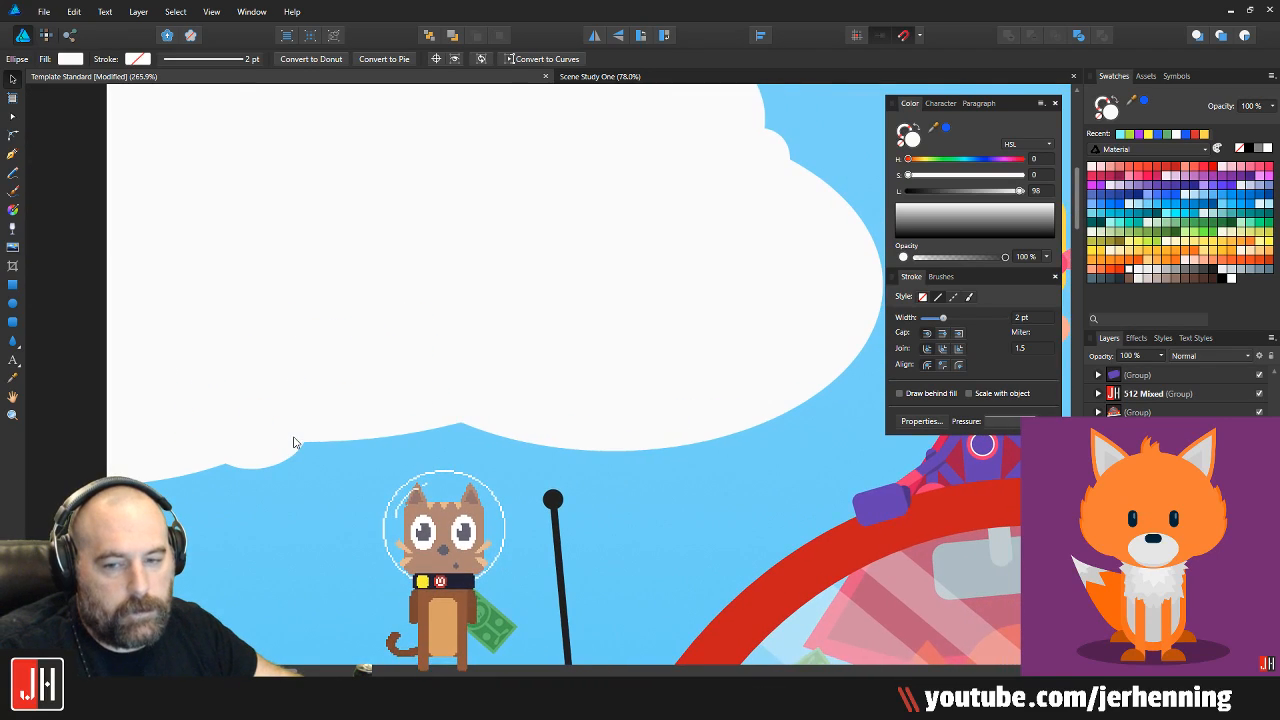
{"action": "scroll", "coordinate": [213, 443], "scroll_direction": "up", "scroll_amount": 3}
{"action": "left_click_drag", "start_coordinate": [213, 443], "coordinate": [671, 443]}
{"action": "scroll", "coordinate": [643, 451], "scroll_direction": "down", "scroll_amount": 6}
{"action": "left_click", "coordinate": [466, 428]}
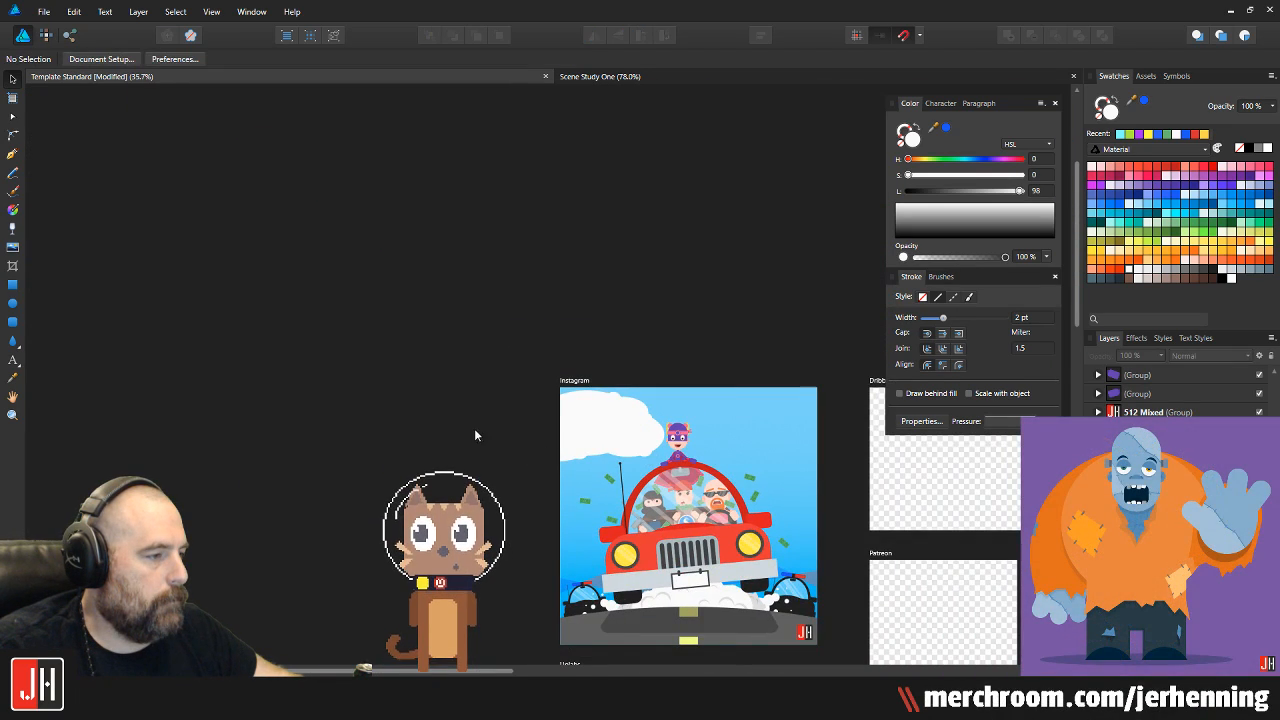
Group all eight cloud ellipses, scale the group down slightly, and reposition it in the upper-left sky
{"action": "scroll", "coordinate": [420, 443], "scroll_direction": "right", "scroll_amount": 2}
{"action": "scroll", "coordinate": [460, 444], "scroll_direction": "up", "scroll_amount": 3}
{"action": "left_click_drag", "start_coordinate": [268, 305], "coordinate": [632, 508]}
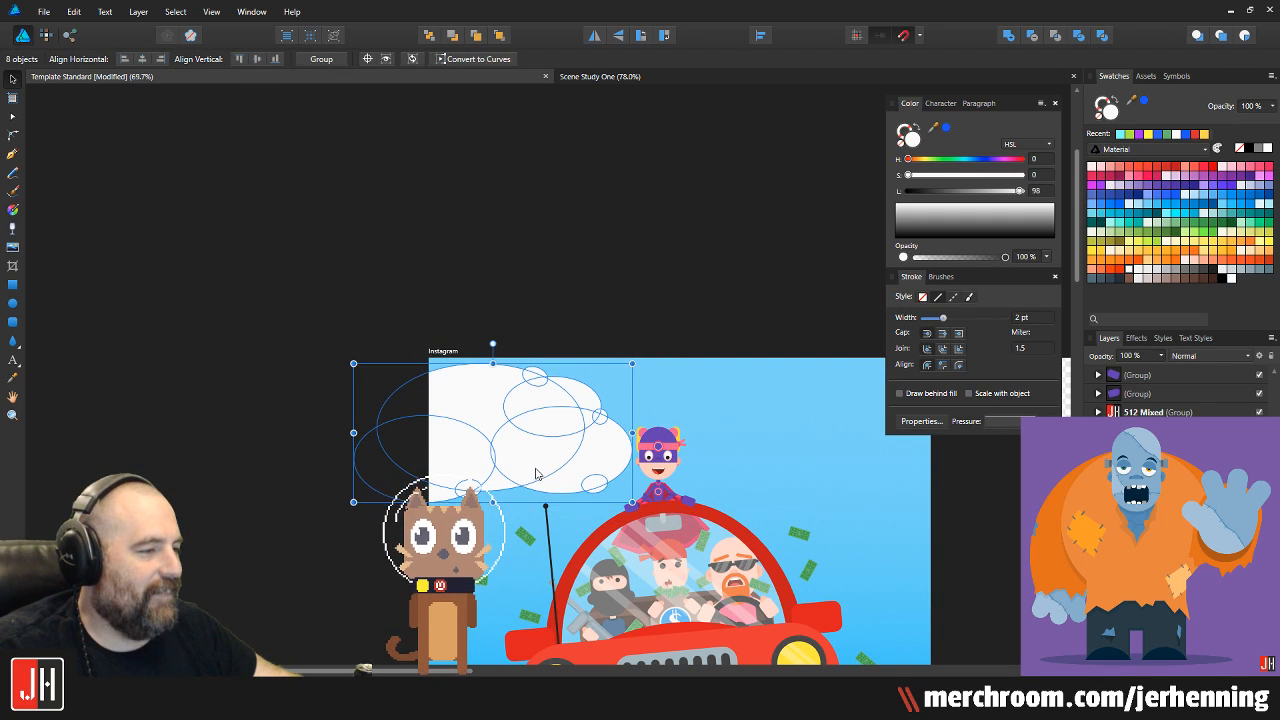
{"action": "key", "text": "ctrl+g"}
{"action": "scroll", "coordinate": [540, 466], "scroll_direction": "up", "scroll_amount": 2}
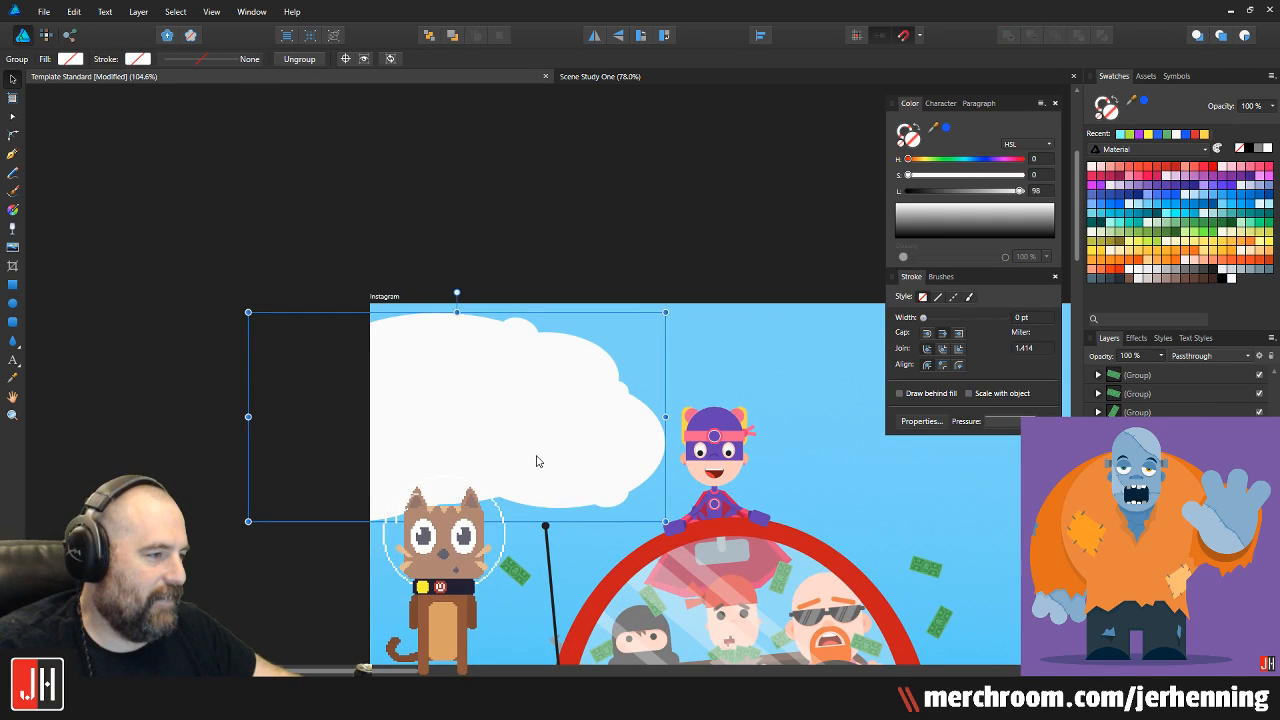
{"action": "left_click_drag", "start_coordinate": [668, 313], "coordinate": [622, 339]}
{"action": "scroll", "coordinate": [563, 406], "scroll_direction": "up", "scroll_amount": 3}
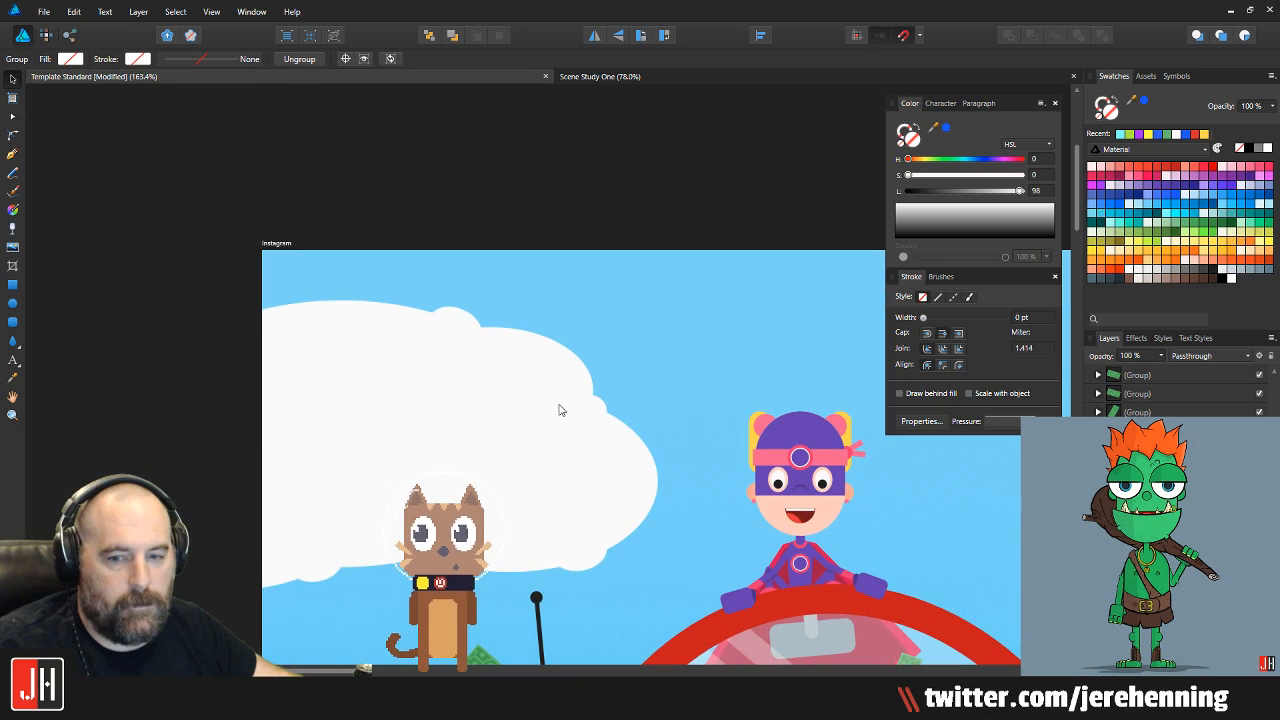
{"action": "scroll", "coordinate": [517, 374], "scroll_direction": "down", "scroll_amount": 4}
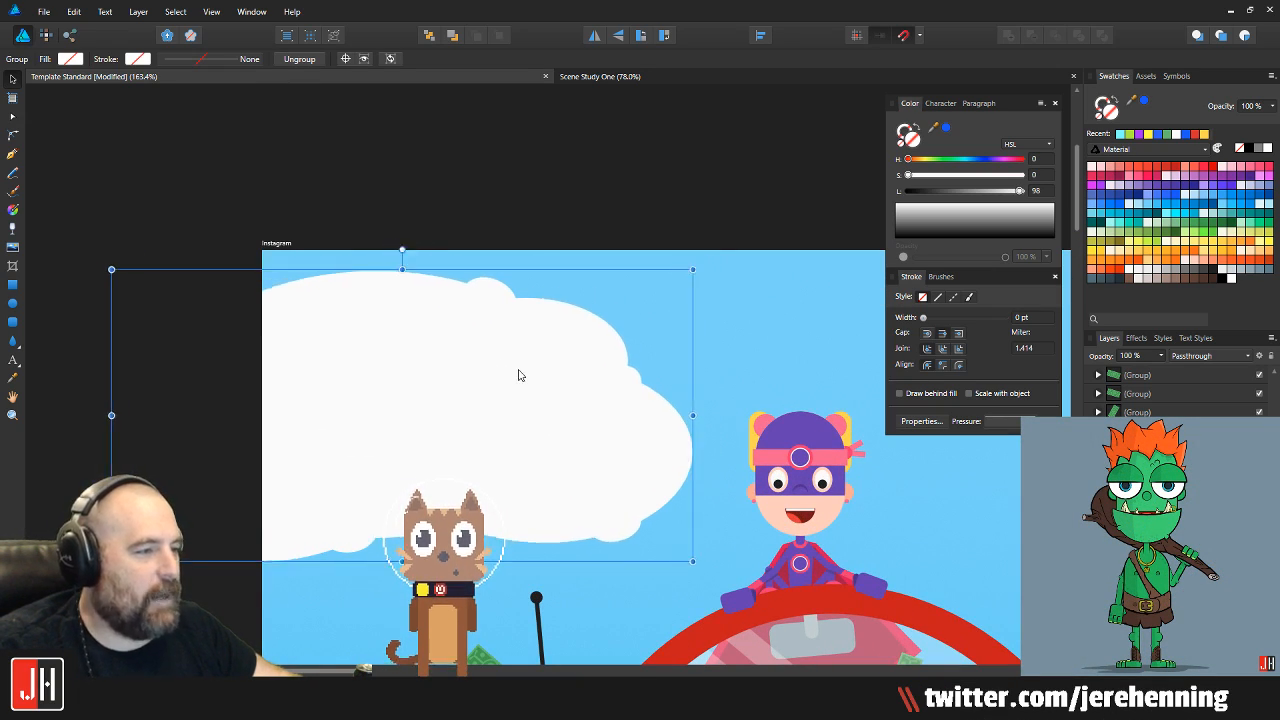
{"action": "left_click", "coordinate": [556, 329]}
{"action": "scroll", "coordinate": [443, 353], "scroll_direction": "up", "scroll_amount": 2}
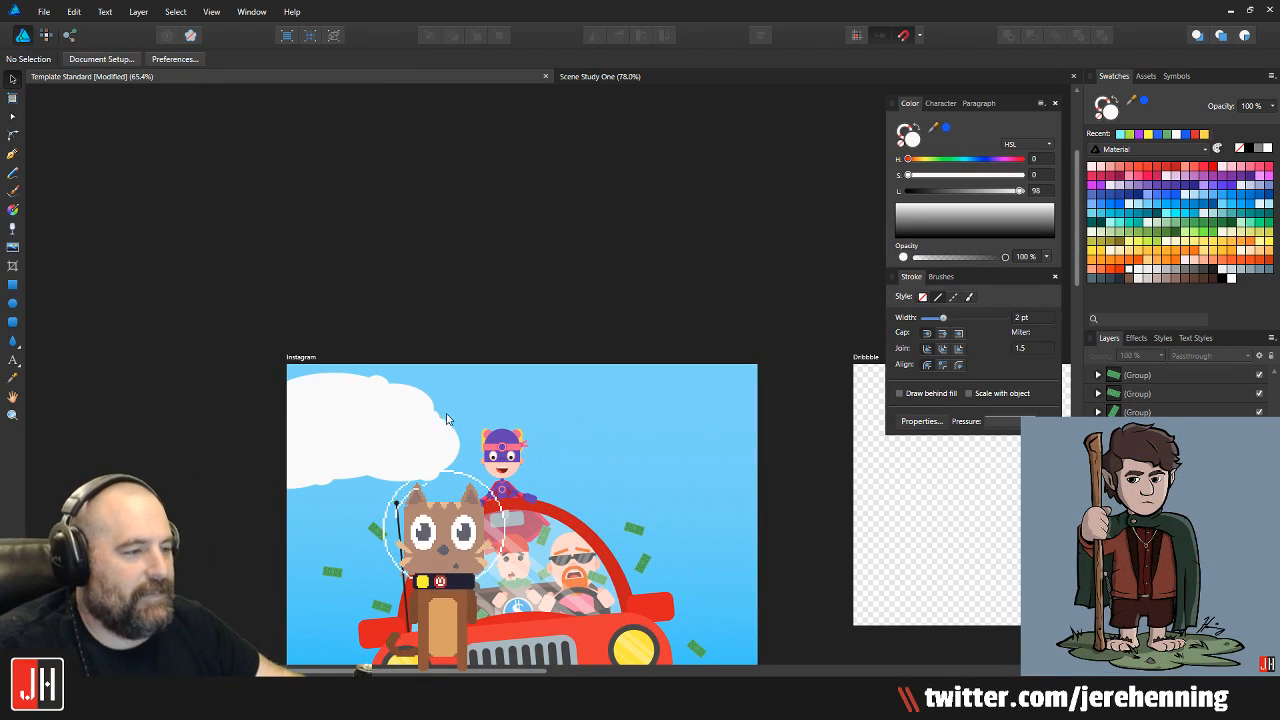
{"action": "left_click", "coordinate": [415, 428]}
{"action": "scroll", "coordinate": [376, 449], "scroll_direction": "up", "scroll_amount": 3}
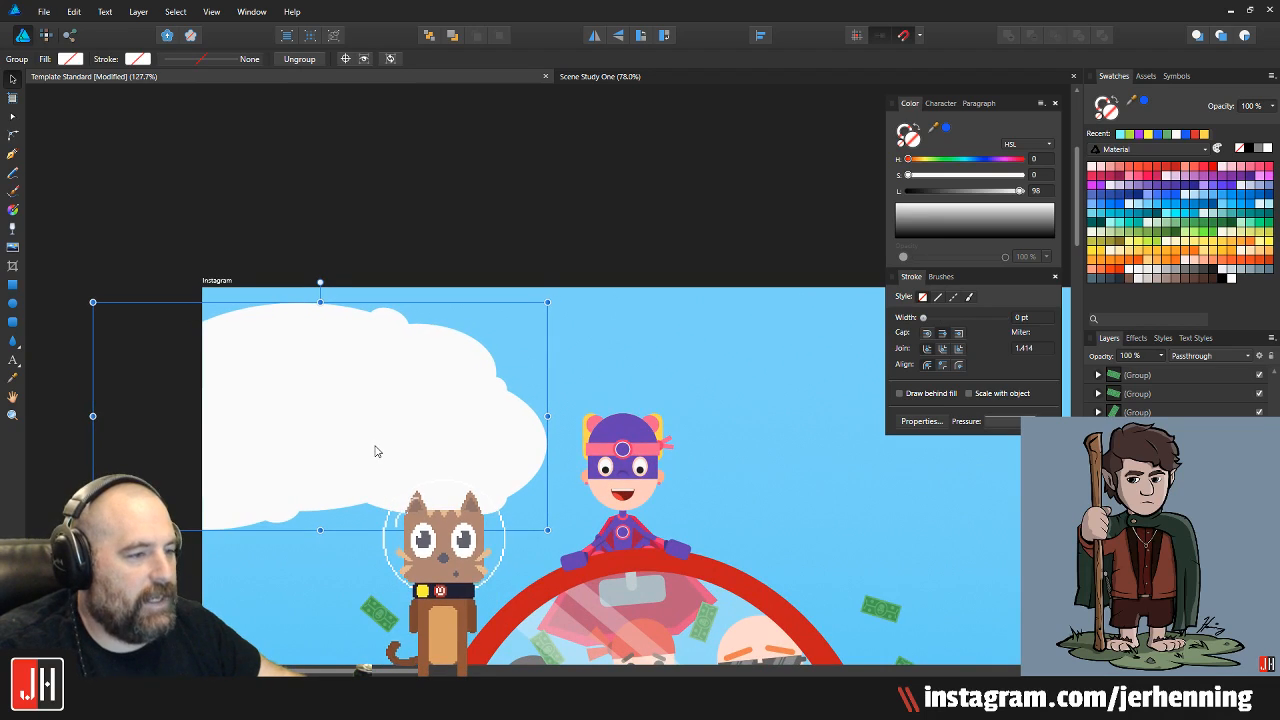
{"action": "scroll", "coordinate": [376, 449], "scroll_direction": "down", "scroll_amount": 4}
{"action": "left_click", "coordinate": [510, 374]}
{"action": "left_click_drag", "start_coordinate": [500, 401], "coordinate": [433, 367]}
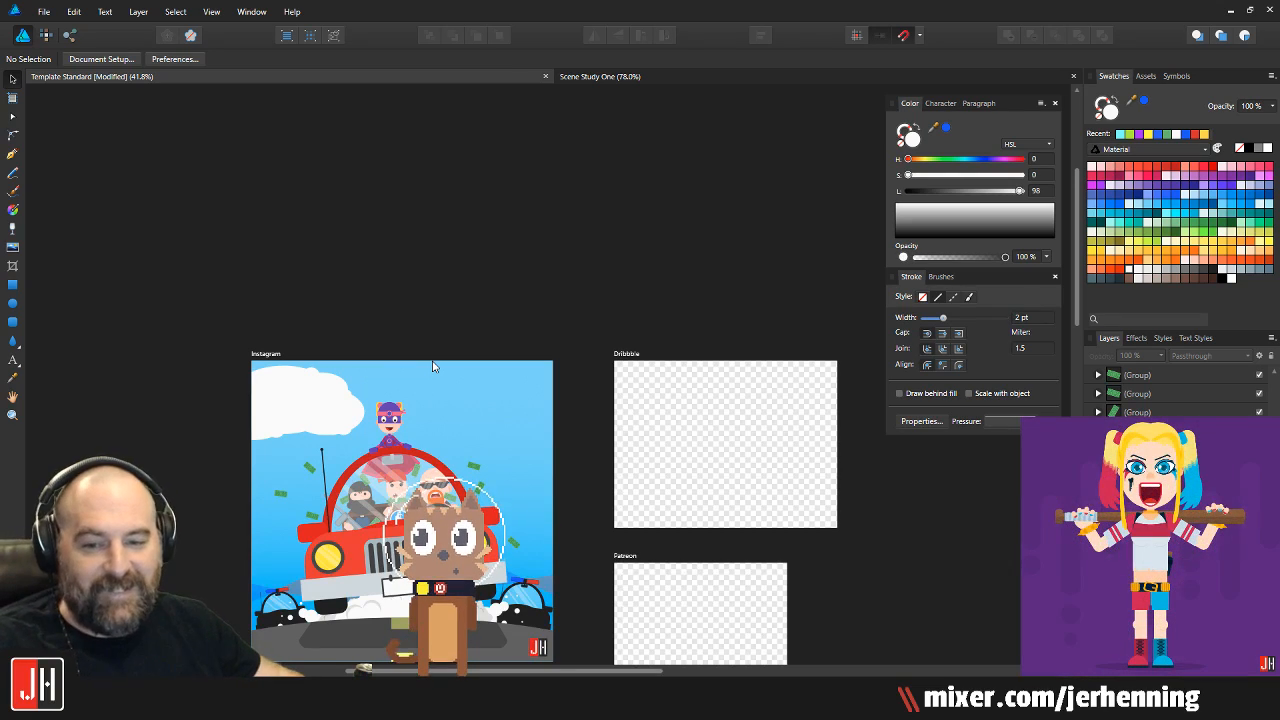
Nudge the cloud group slightly down and to the right
{"action": "scroll", "coordinate": [430, 452], "scroll_direction": "up", "scroll_amount": 5}
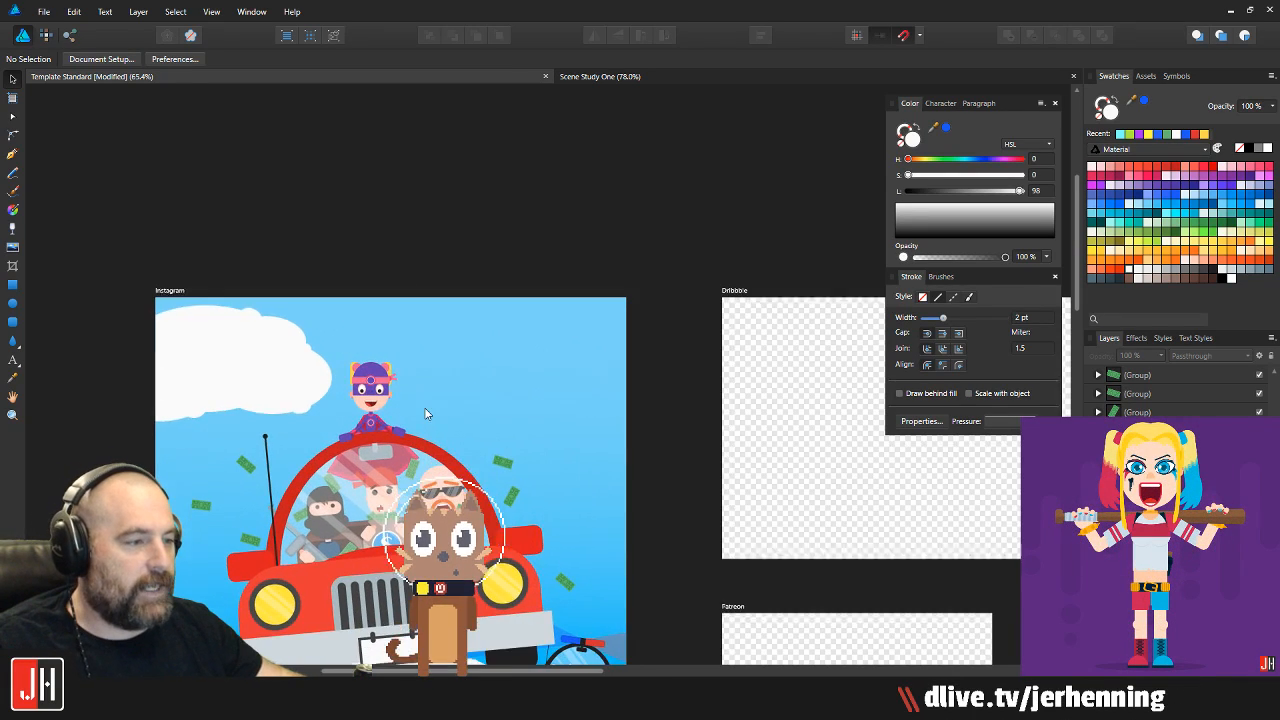
{"action": "left_click", "coordinate": [280, 348]}
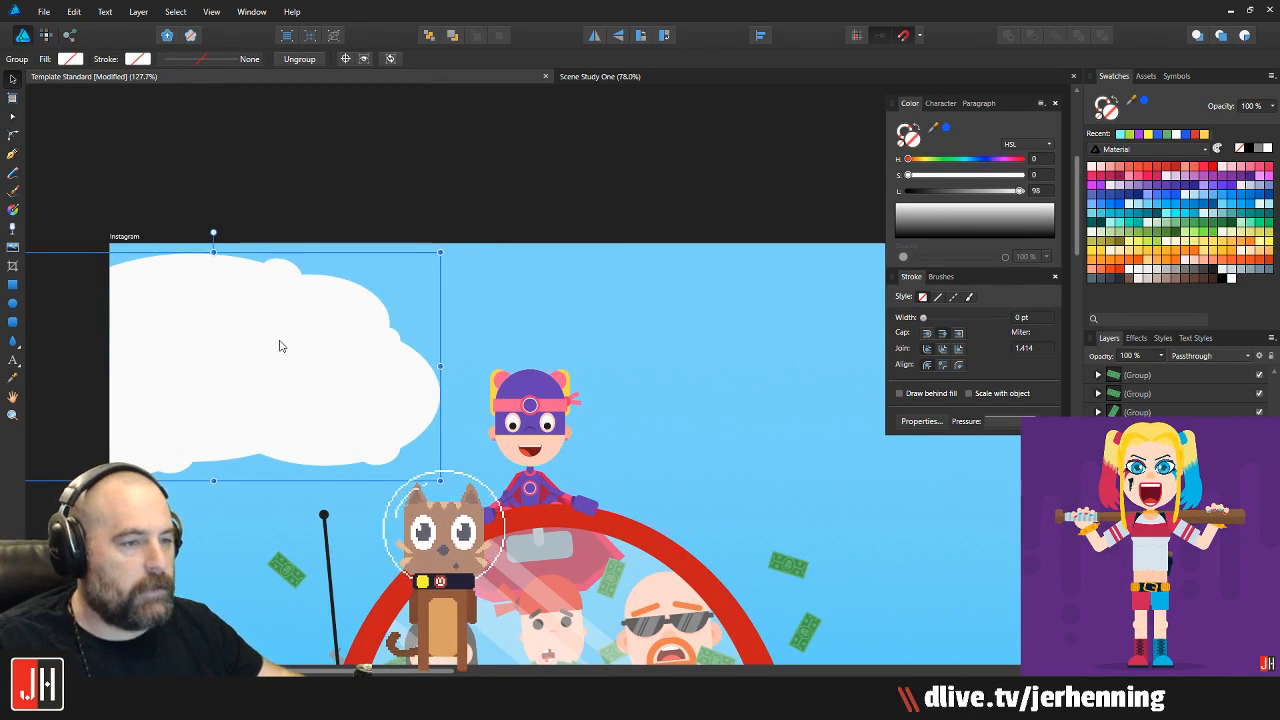
{"action": "left_click_drag", "start_coordinate": [280, 346], "coordinate": [284, 357]}
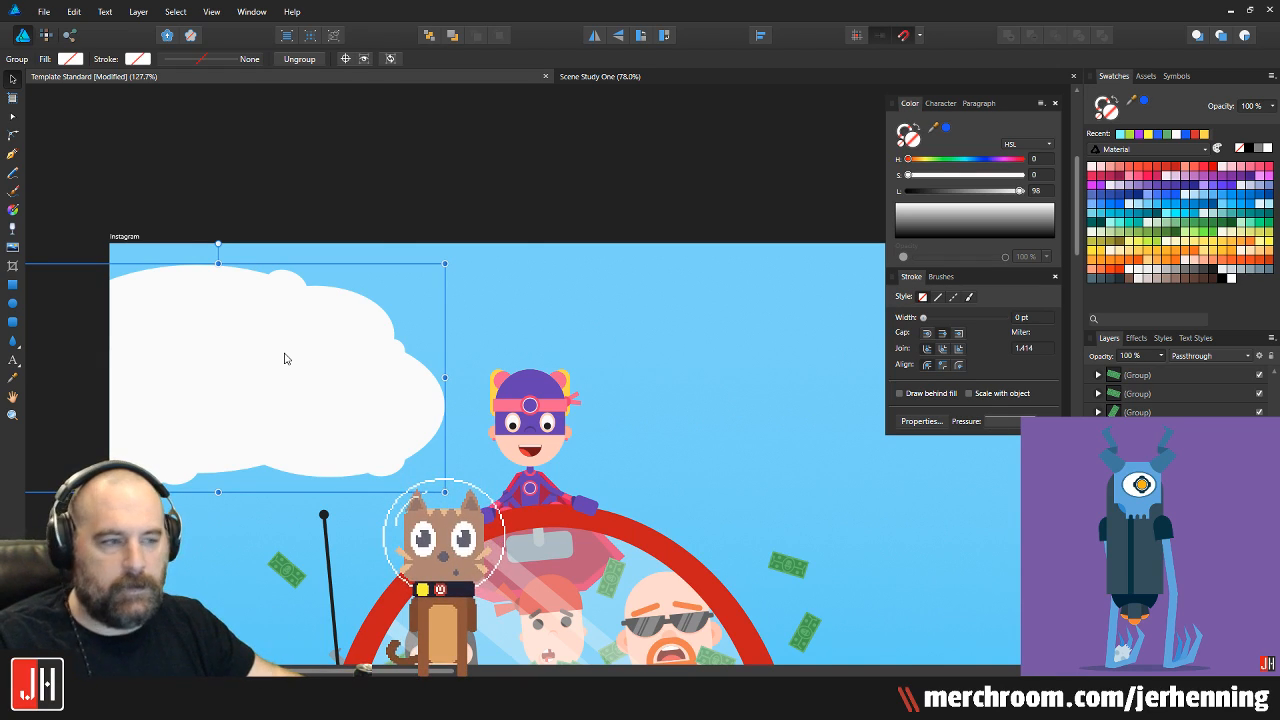
Duplicate the cloud onto the right side of the sky and flip the copy horizontally
{"action": "scroll", "coordinate": [295, 342], "scroll_direction": "down", "scroll_amount": 3}
{"action": "left_click_drag", "start_coordinate": [298, 341], "coordinate": [471, 414]}
{"action": "left_click", "coordinate": [595, 37]}
{"action": "scroll", "coordinate": [437, 357], "scroll_direction": "up", "scroll_amount": 2}
{"action": "scroll", "coordinate": [462, 370], "scroll_direction": "down", "scroll_amount": 1}
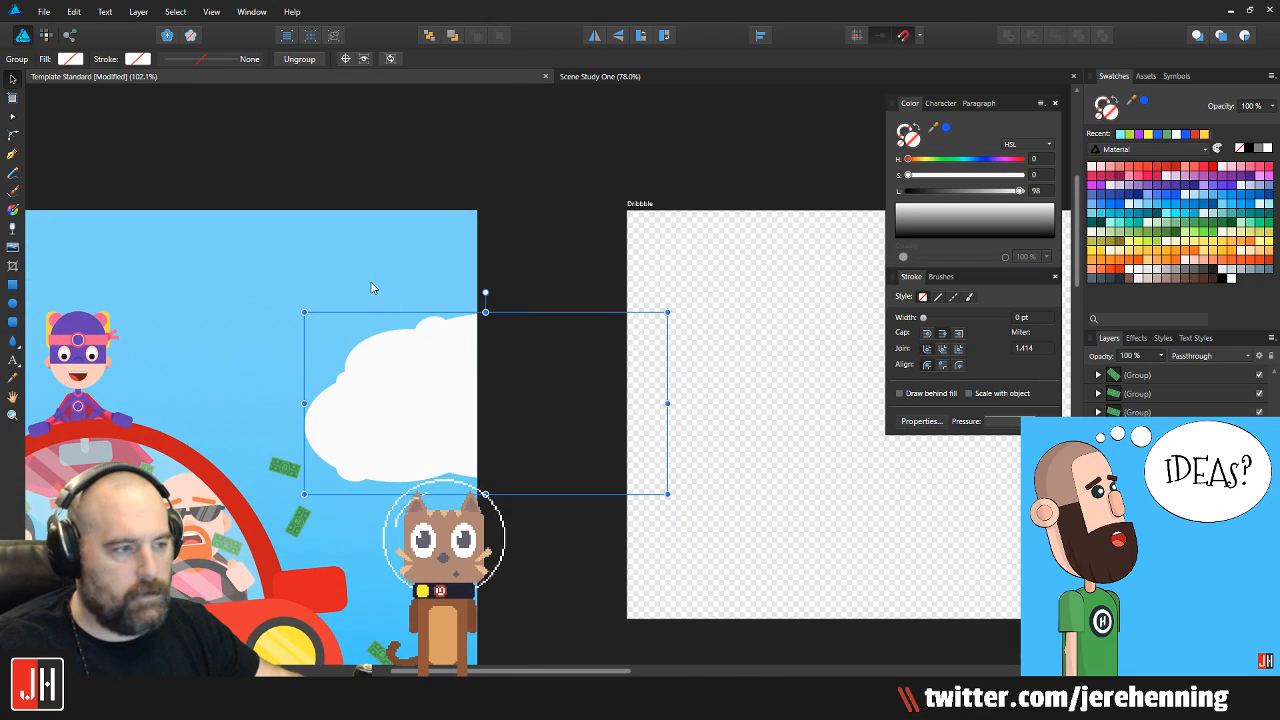
Shrink the mirrored cloud and move it up so it overlaps the artboard's right edge
{"action": "left_click_drag", "start_coordinate": [304, 310], "coordinate": [366, 341]}
{"action": "left_click_drag", "start_coordinate": [432, 406], "coordinate": [537, 337]}
{"action": "scroll", "coordinate": [537, 337], "scroll_direction": "down", "scroll_amount": 4}
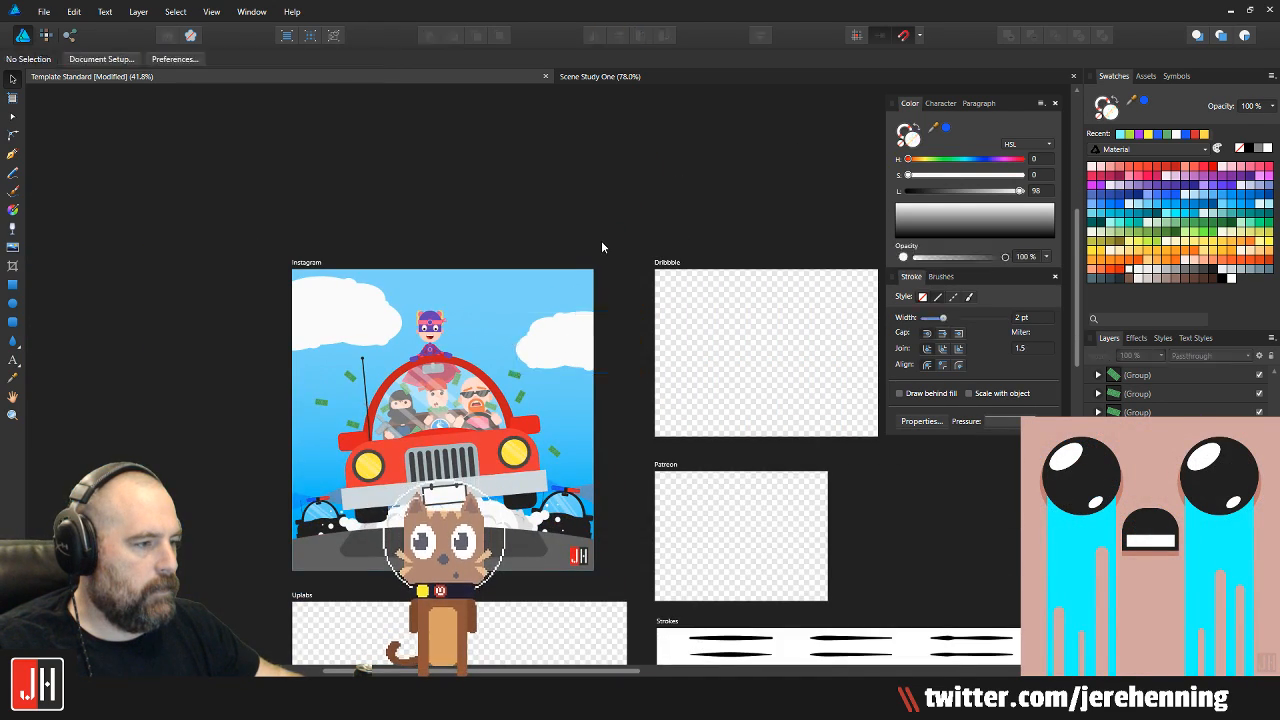
{"action": "left_click", "coordinate": [601, 247]}
{"action": "scroll", "coordinate": [601, 247], "scroll_direction": "up", "scroll_amount": 2}
{"action": "scroll", "coordinate": [560, 285], "scroll_direction": "up", "scroll_amount": 2}
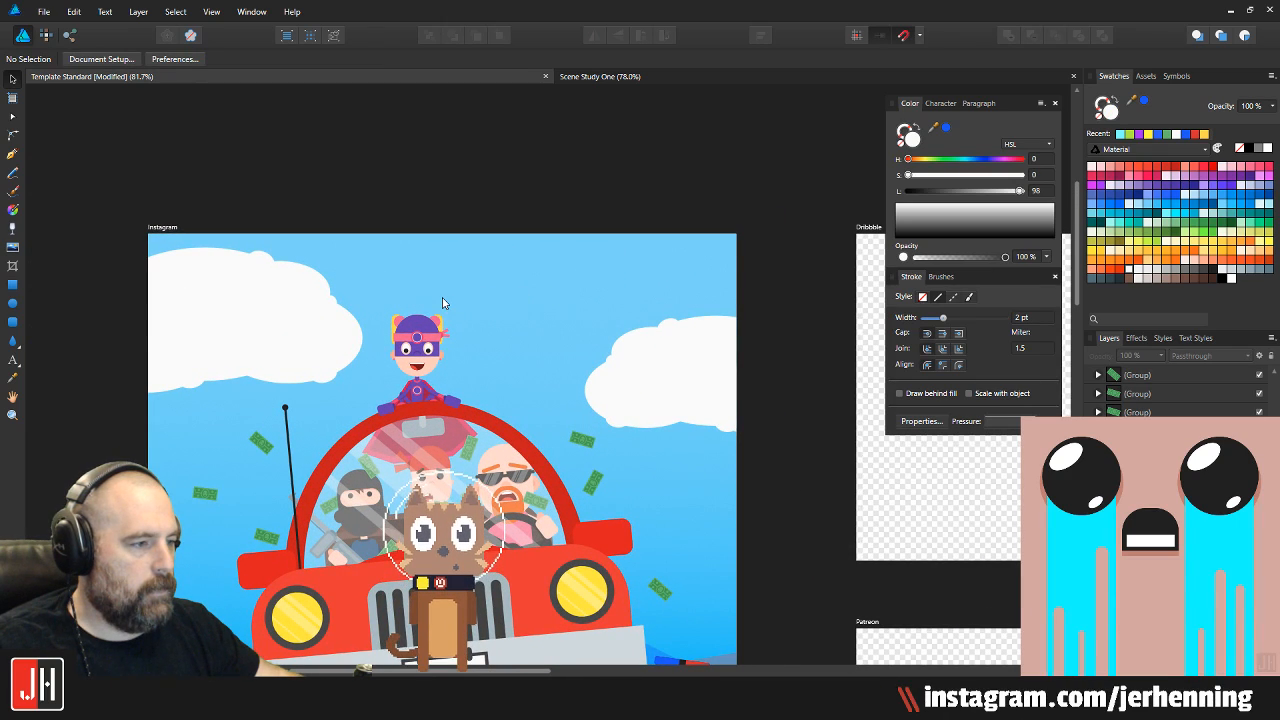
Copy a large ellipse within the right cloud to its upper-right edge as an extra lobe
{"action": "left_click_drag", "start_coordinate": [611, 344], "coordinate": [510, 346]}
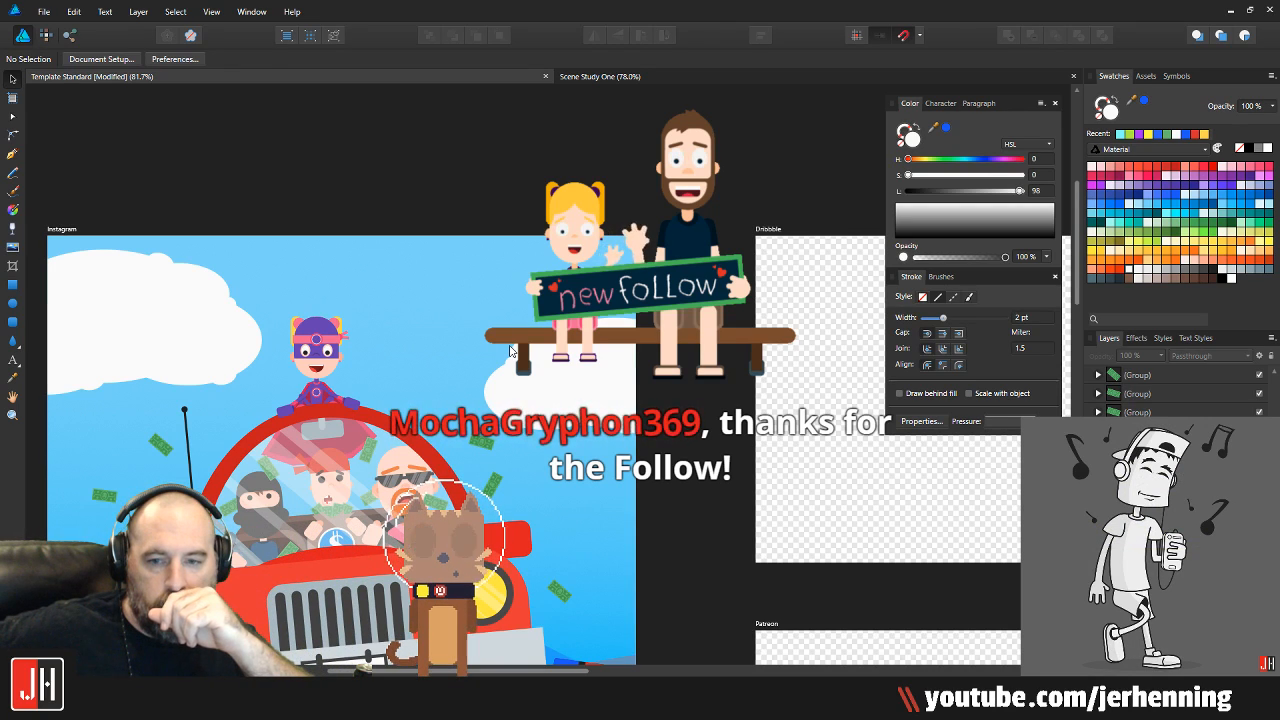
{"action": "scroll", "coordinate": [510, 347], "scroll_direction": "up", "scroll_amount": 6}
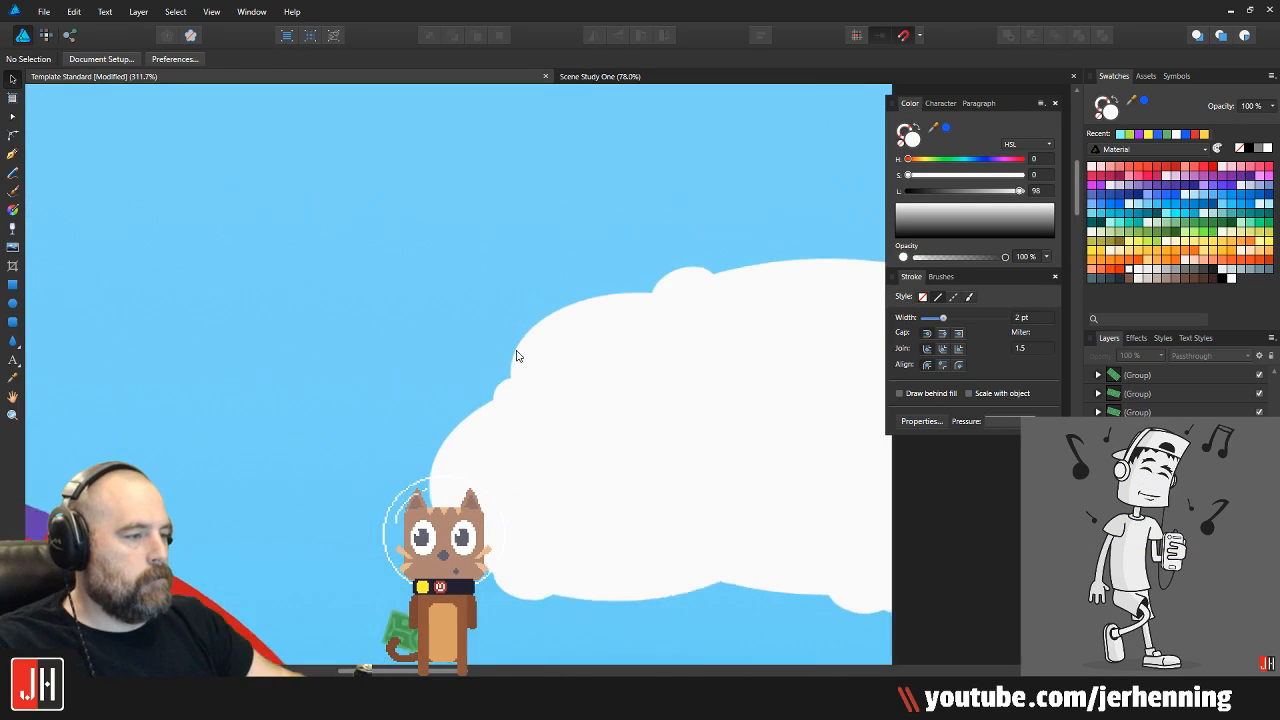
{"action": "left_click_drag", "start_coordinate": [539, 440], "coordinate": [501, 386]}
{"action": "left_click", "coordinate": [464, 447]}
{"action": "left_click_drag", "start_coordinate": [464, 452], "coordinate": [498, 330]}
{"action": "left_click_drag", "start_coordinate": [849, 211], "coordinate": [603, 300]}
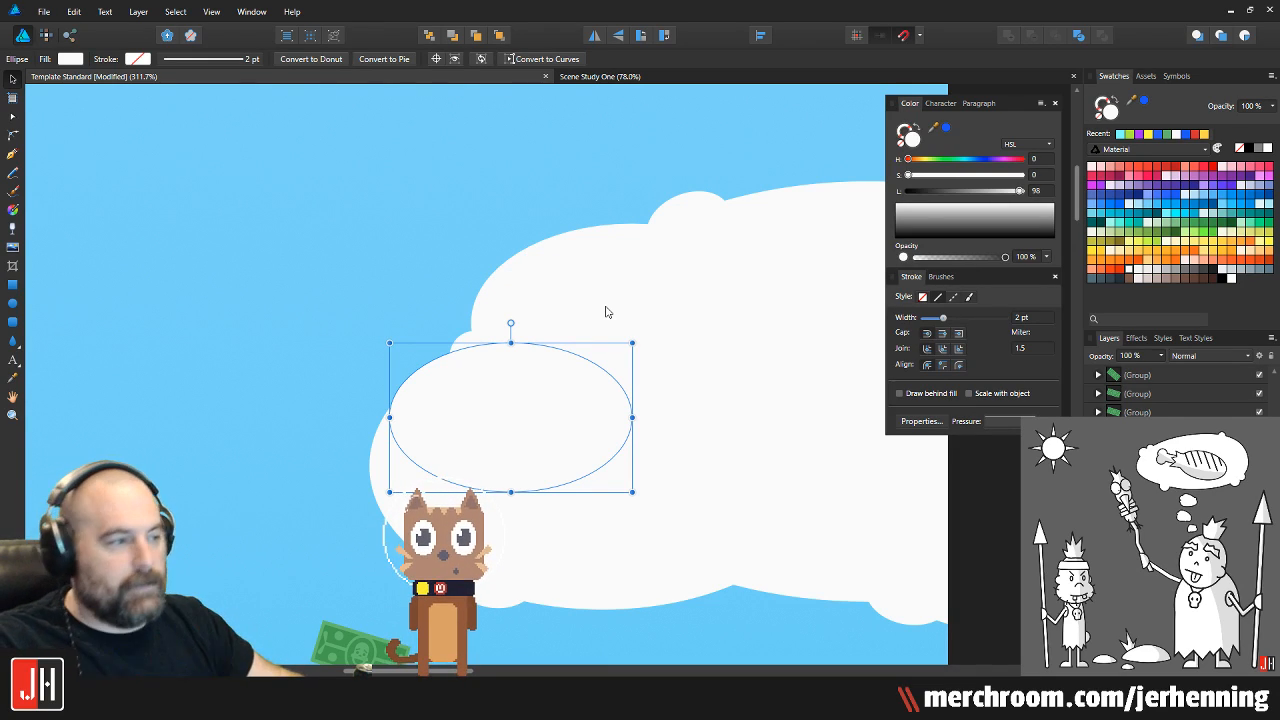
{"action": "left_click_drag", "start_coordinate": [494, 409], "coordinate": [587, 325]}
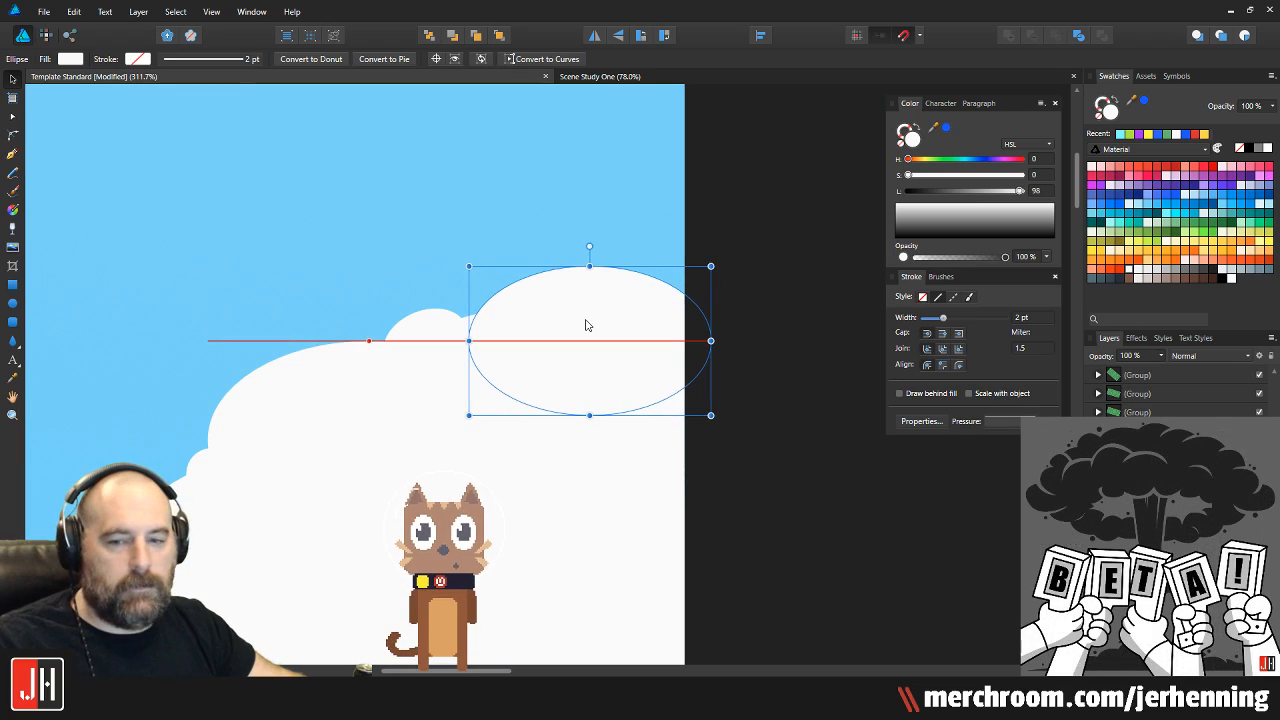
{"action": "left_click", "coordinate": [763, 266]}
{"action": "scroll", "coordinate": [548, 376], "scroll_direction": "down", "scroll_amount": 3}
Copy the right cloud's small top lobe to its bottom edge and adjust it to fit the outline
{"action": "left_click_drag", "start_coordinate": [529, 460], "coordinate": [537, 360]}
{"action": "scroll", "coordinate": [537, 345], "scroll_direction": "up", "scroll_amount": 2}
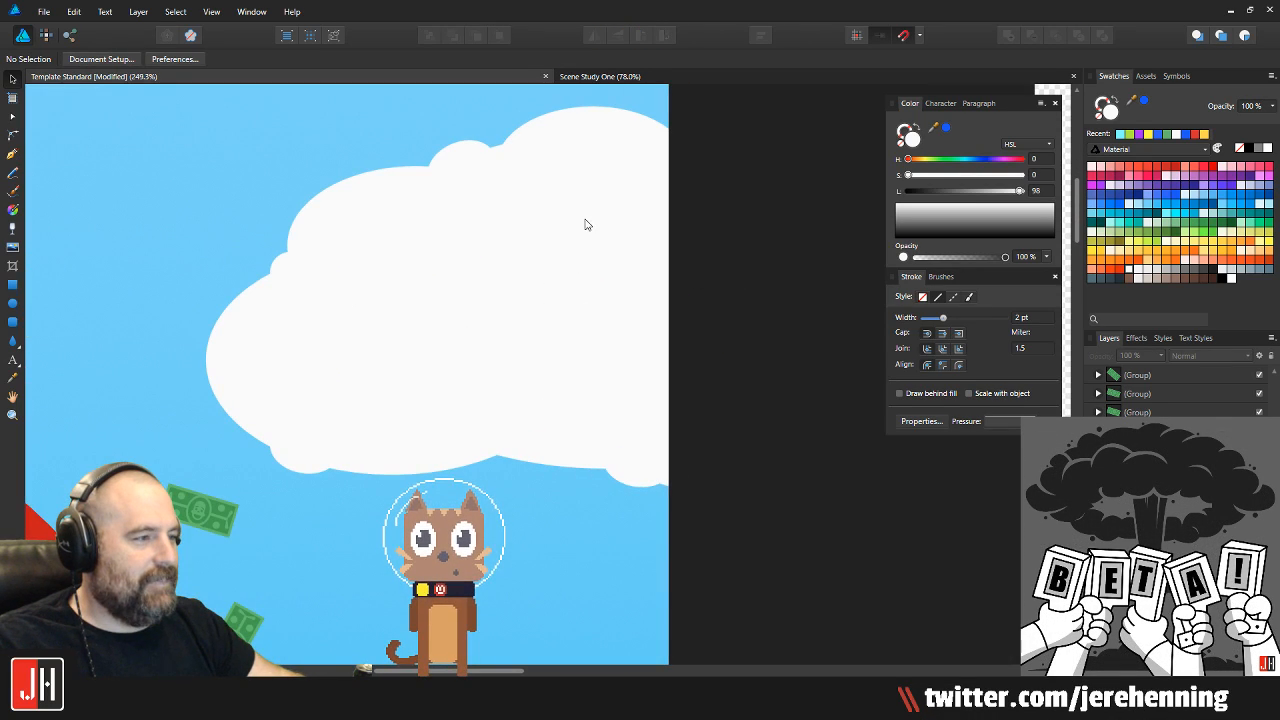
{"action": "left_click", "coordinate": [475, 158]}
{"action": "left_click_drag", "start_coordinate": [475, 158], "coordinate": [455, 383]}
{"action": "scroll", "coordinate": [476, 443], "scroll_direction": "up", "scroll_amount": 2}
{"action": "scroll", "coordinate": [471, 471], "scroll_direction": "up", "scroll_amount": 2}
{"action": "left_click_drag", "start_coordinate": [508, 468], "coordinate": [520, 454]}
{"action": "scroll", "coordinate": [520, 455], "scroll_direction": "down", "scroll_amount": 5}
{"action": "left_click", "coordinate": [643, 468]}
Copy the right cloud's small lower-left lobe to its left edge and adjust the copy's angle
{"action": "scroll", "coordinate": [440, 443], "scroll_direction": "up", "scroll_amount": 4}
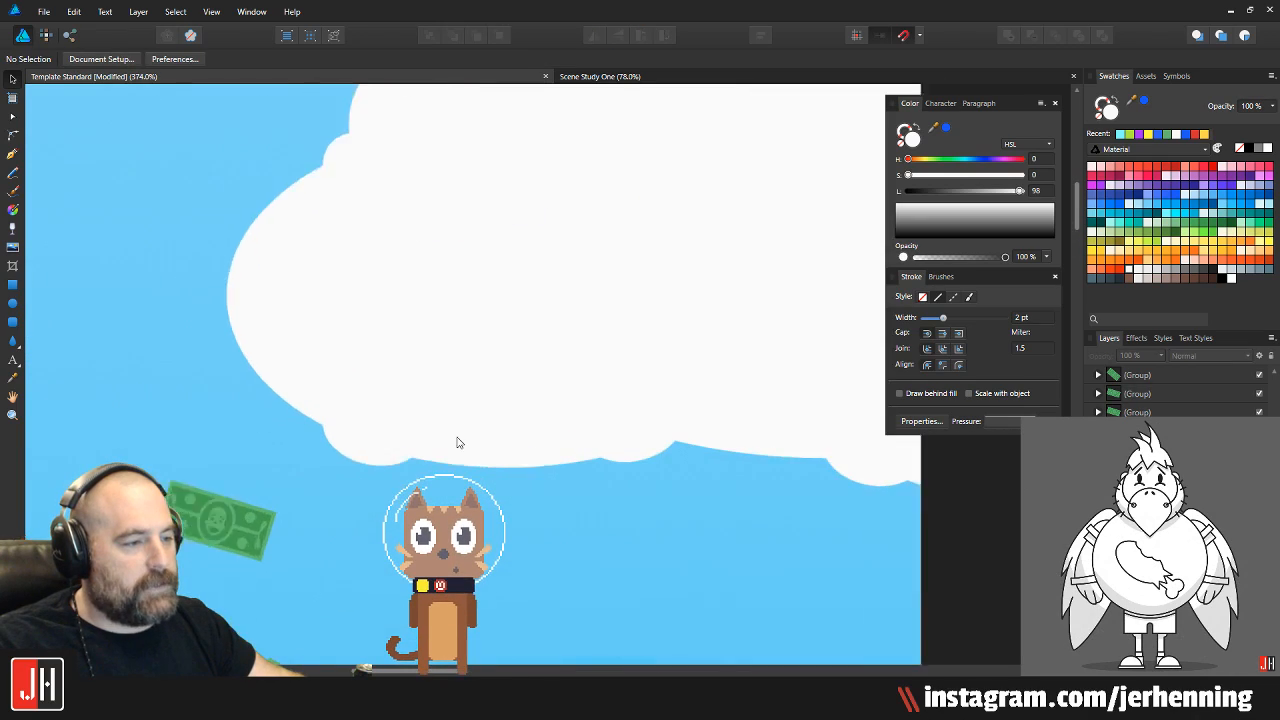
{"action": "left_click", "coordinate": [471, 423]}
{"action": "left_click_drag", "start_coordinate": [471, 423], "coordinate": [285, 226]}
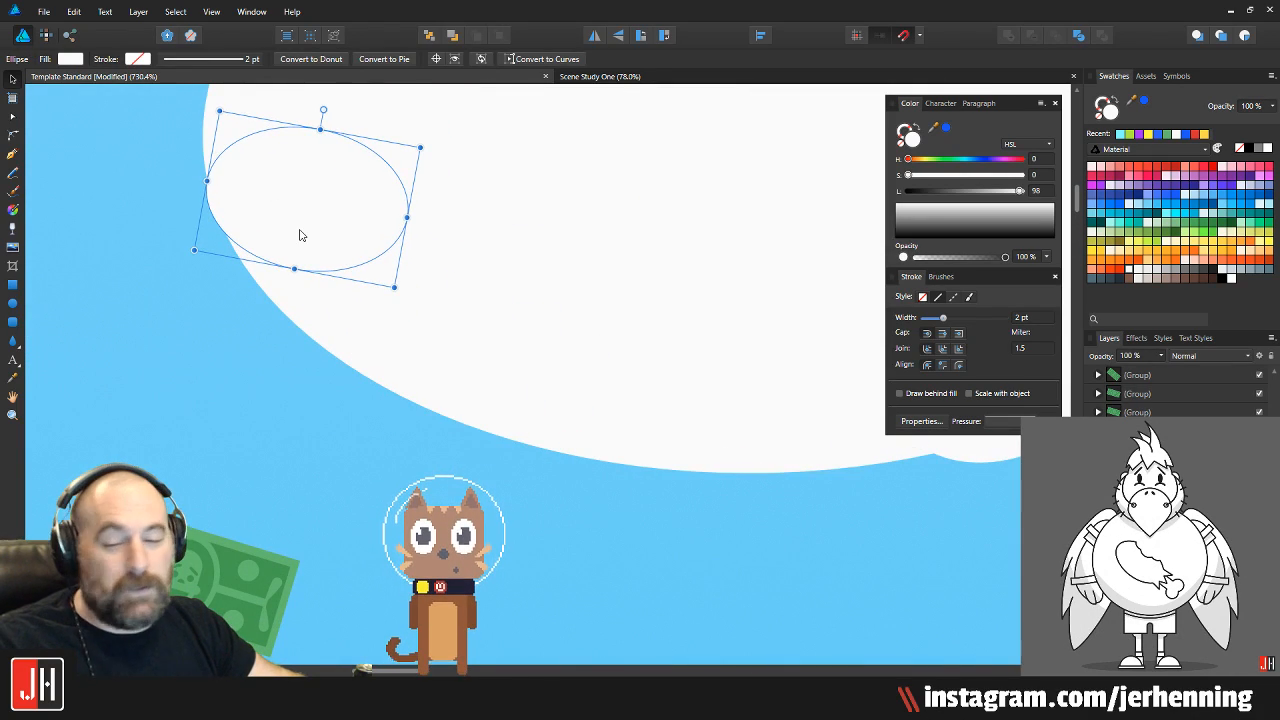
{"action": "key", "text": "ctrl+z"}
{"action": "left_click_drag", "start_coordinate": [523, 394], "coordinate": [269, 186]}
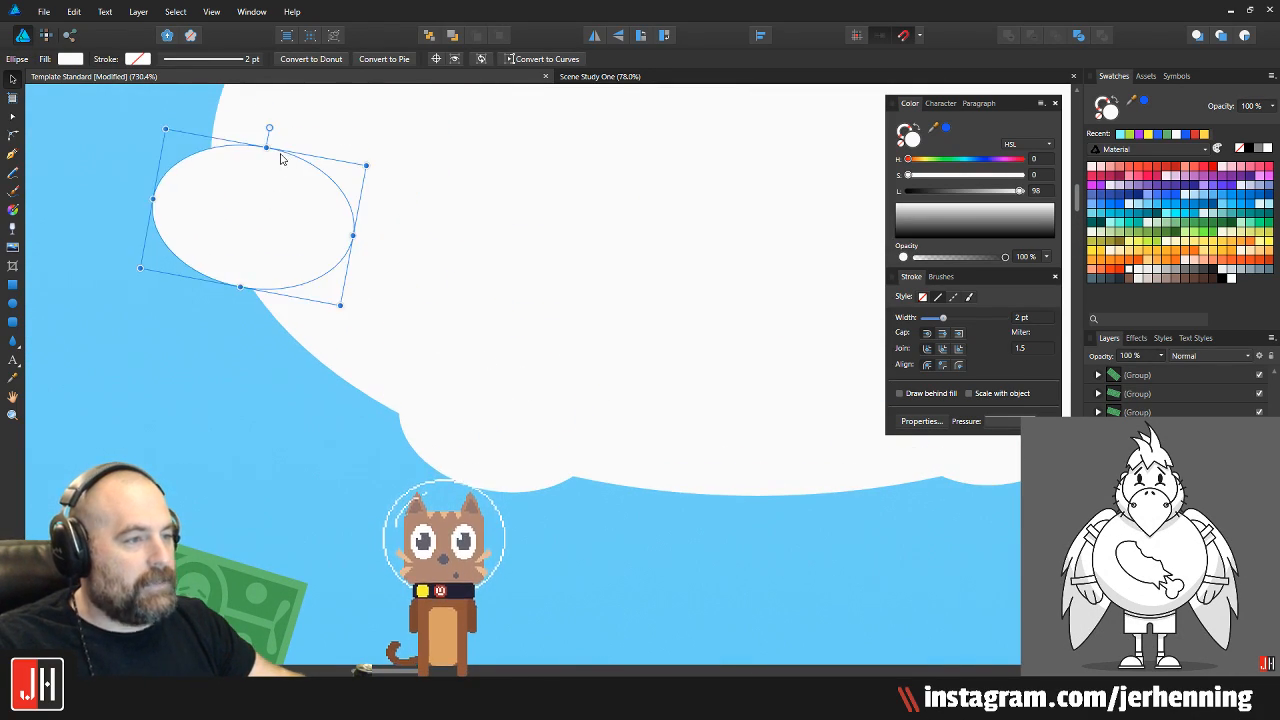
{"action": "left_click_drag", "start_coordinate": [268, 120], "coordinate": [306, 386]}
{"action": "left_click", "coordinate": [288, 285]}
{"action": "scroll", "coordinate": [340, 290], "scroll_direction": "down", "scroll_amount": 11}
{"action": "left_click", "coordinate": [484, 319]}
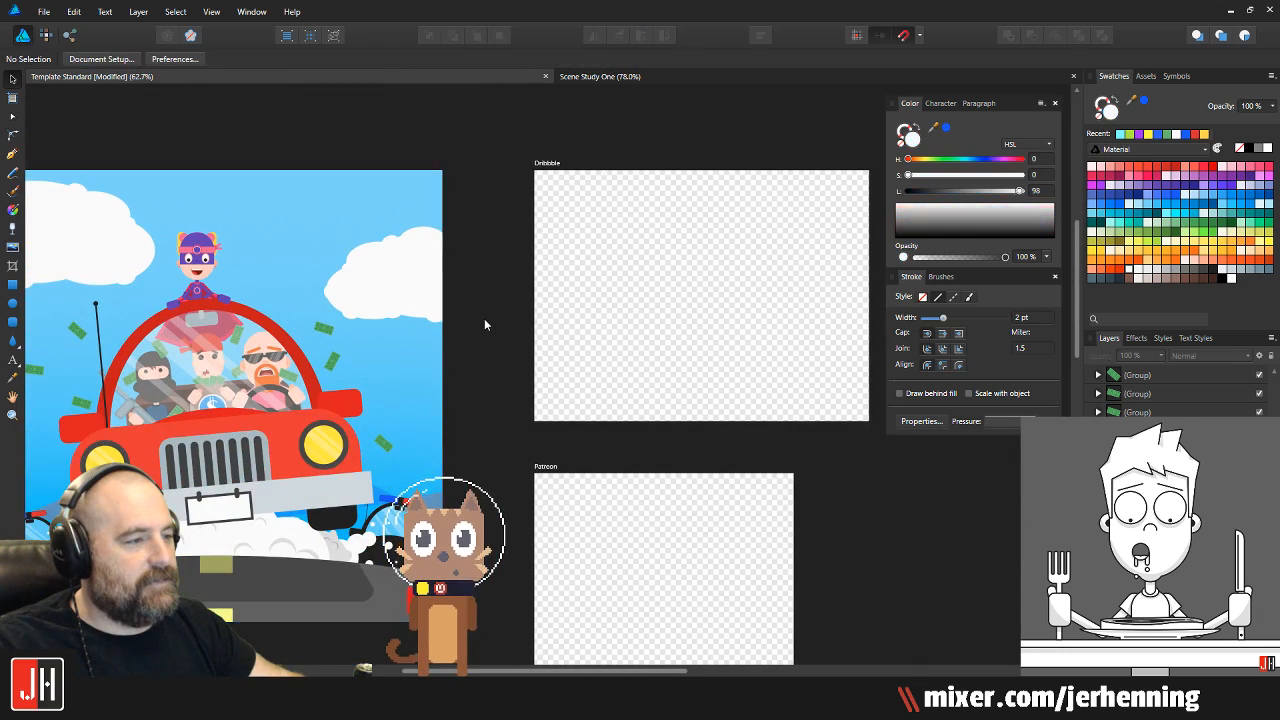
Save the document
{"action": "left_click_drag", "start_coordinate": [510, 395], "coordinate": [587, 462]}
{"action": "key", "text": "ctrl+s"}
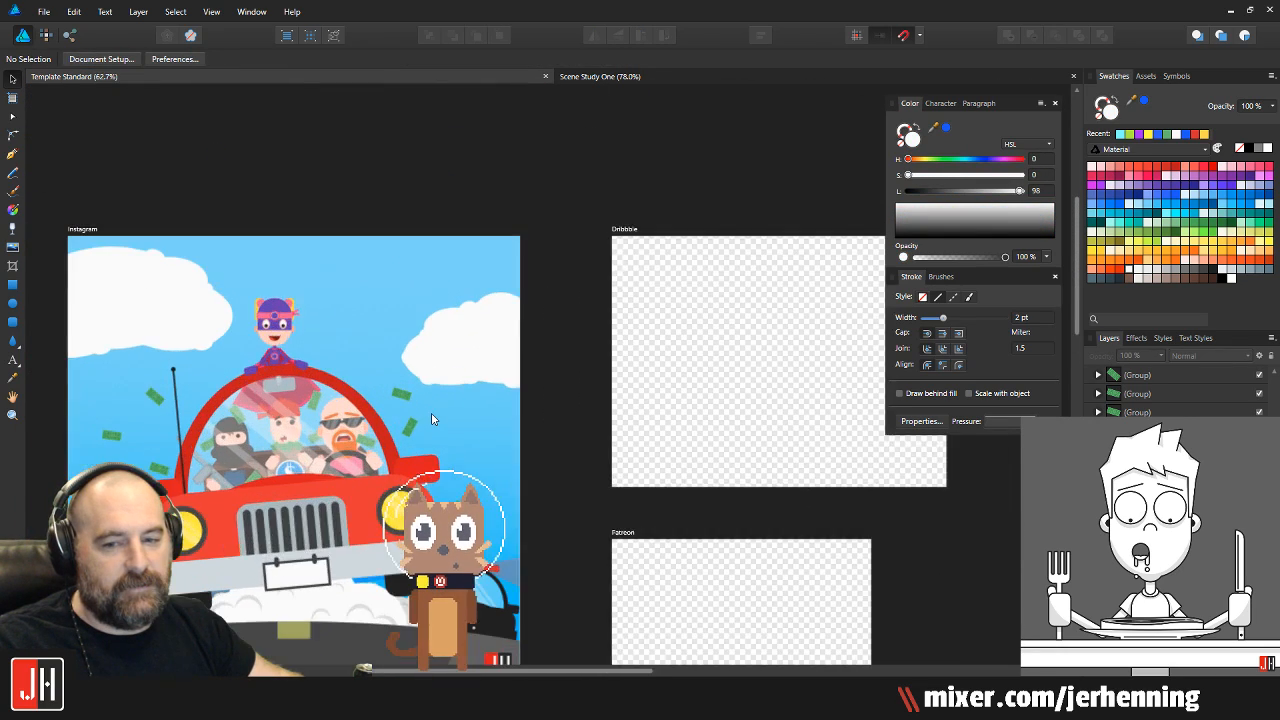
{"action": "left_click_drag", "start_coordinate": [431, 413], "coordinate": [592, 417]}
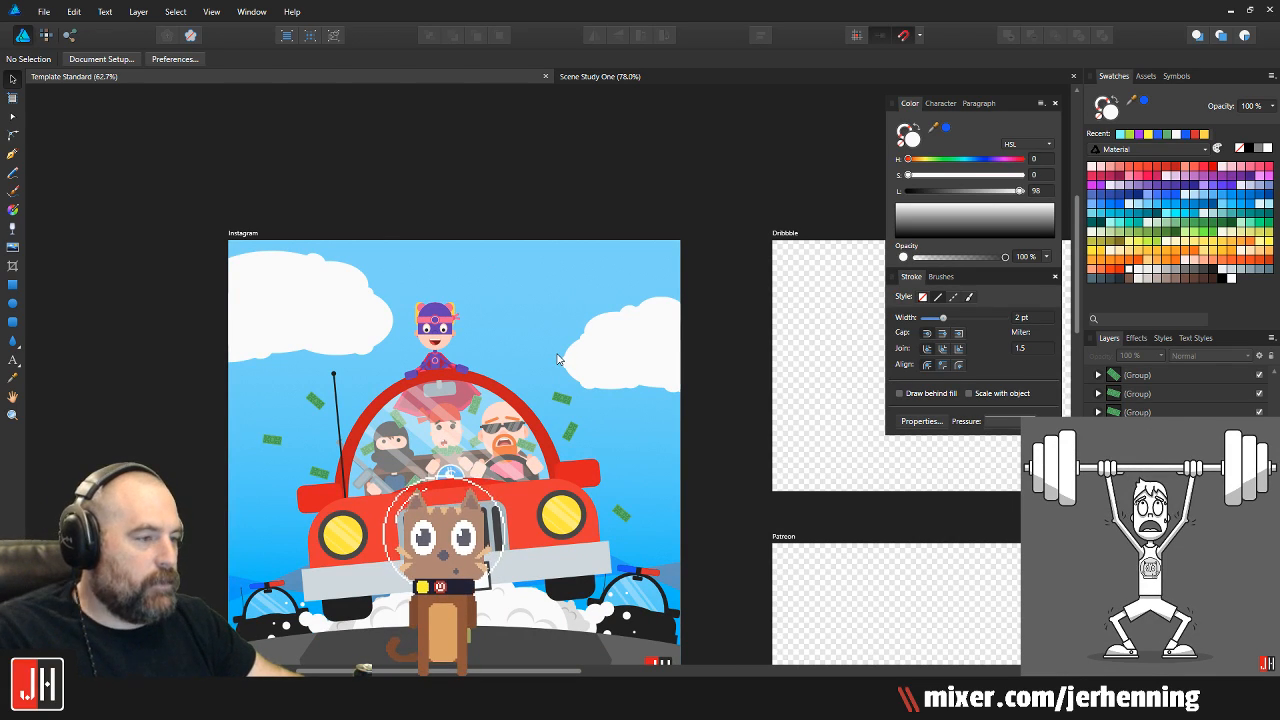
Draw a white circle inside the left cloud
{"action": "scroll", "coordinate": [302, 304], "scroll_direction": "up", "scroll_amount": 5}
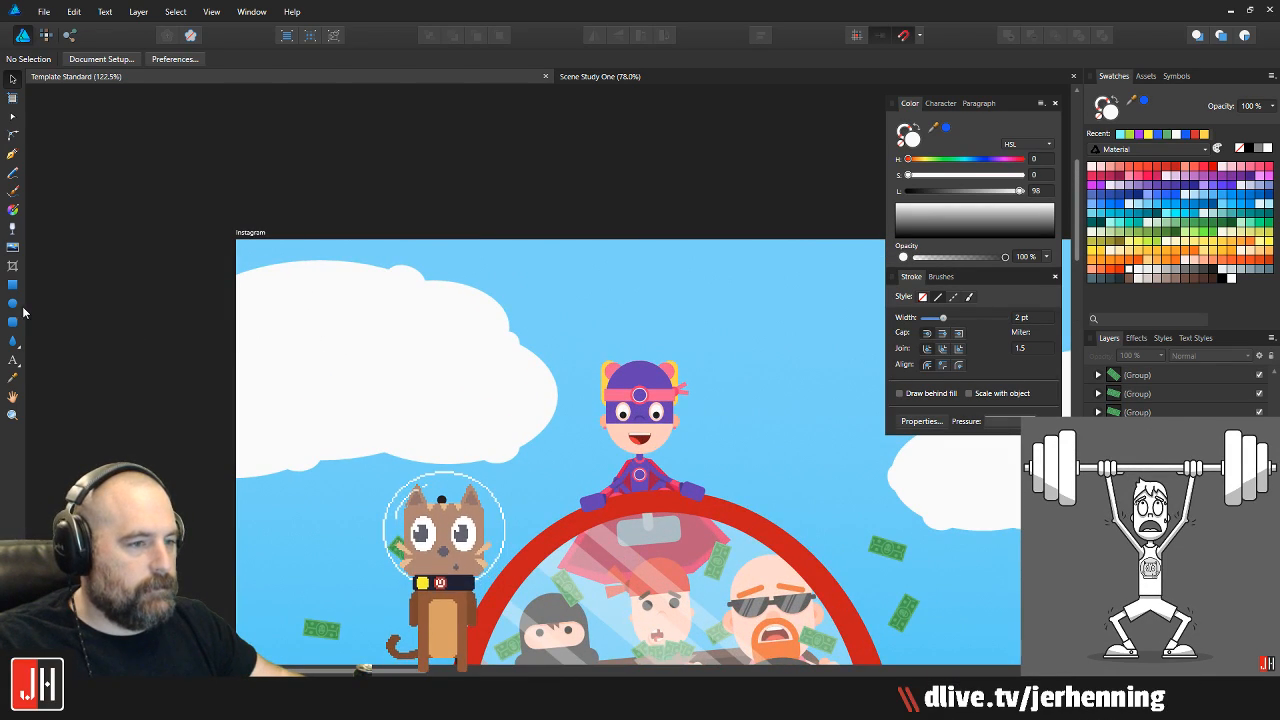
{"action": "key", "text": "m"}
{"action": "scroll", "coordinate": [367, 384], "scroll_direction": "up", "scroll_amount": 1}
{"action": "left_click_drag", "start_coordinate": [283, 322], "coordinate": [421, 460]}
{"action": "scroll", "coordinate": [355, 403], "scroll_direction": "up", "scroll_amount": 3}
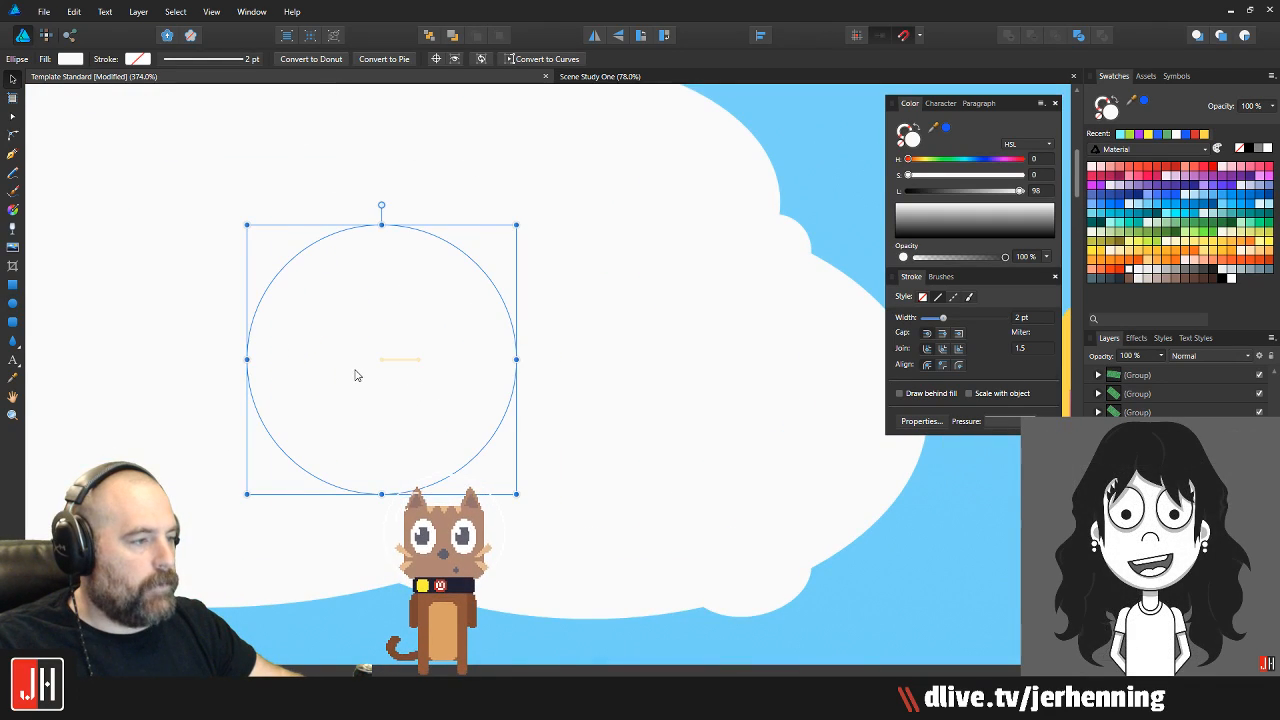
Duplicate the white circle with a slight sideways offset and subtract one from the other to leave a thin crescent
{"action": "left_click", "coordinate": [527, 333], "text": "shift"}
{"action": "left_click", "coordinate": [440, 358]}
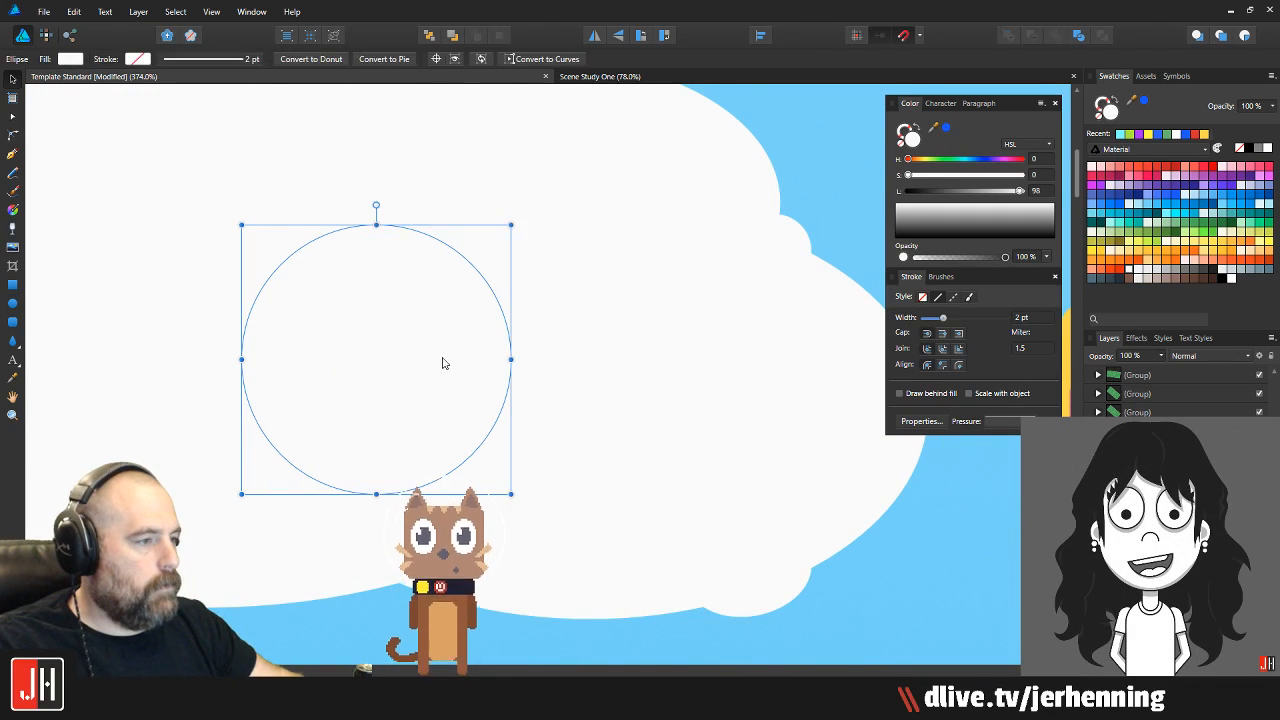
{"action": "scroll", "coordinate": [441, 360], "scroll_direction": "up", "scroll_amount": 1}
{"action": "left_click_drag", "start_coordinate": [444, 356], "coordinate": [465, 356]}
{"action": "left_click", "coordinate": [567, 333], "text": "shift"}
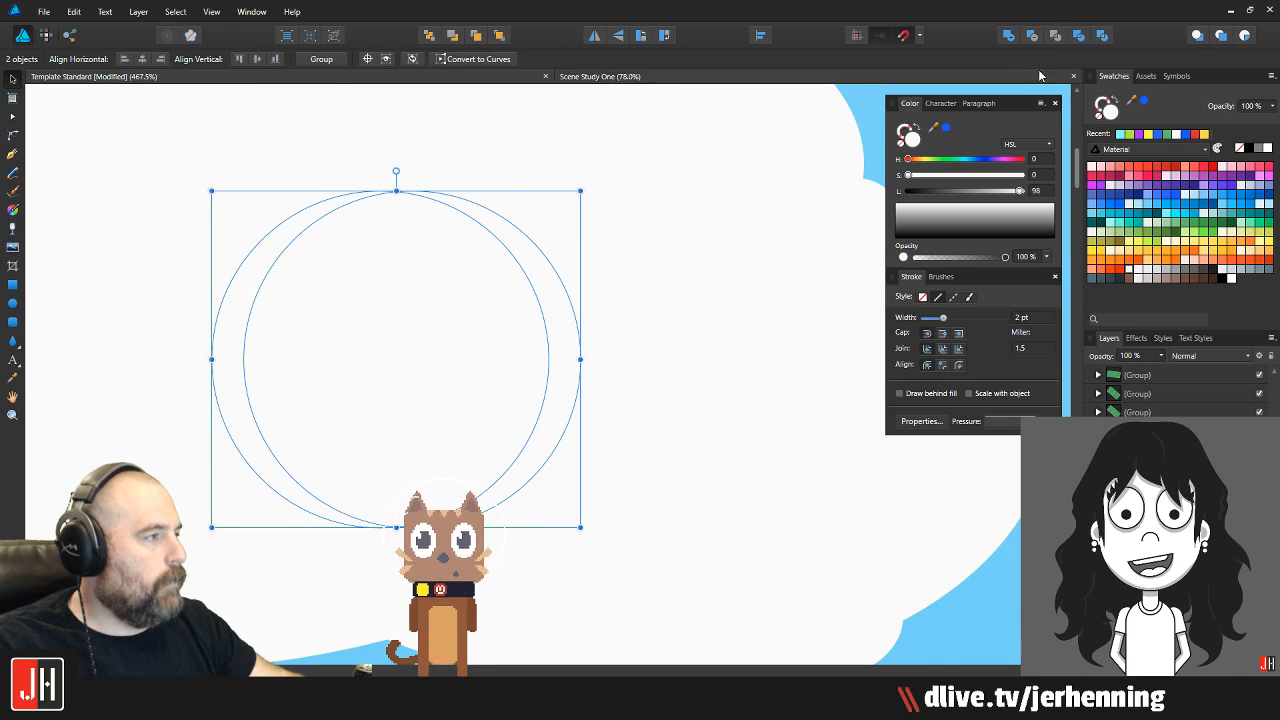
{"action": "left_click", "coordinate": [1028, 37]}
Darken the crescent's fill to a light grey with a lightness of 94
{"action": "scroll", "coordinate": [557, 302], "scroll_direction": "down", "scroll_amount": 5}
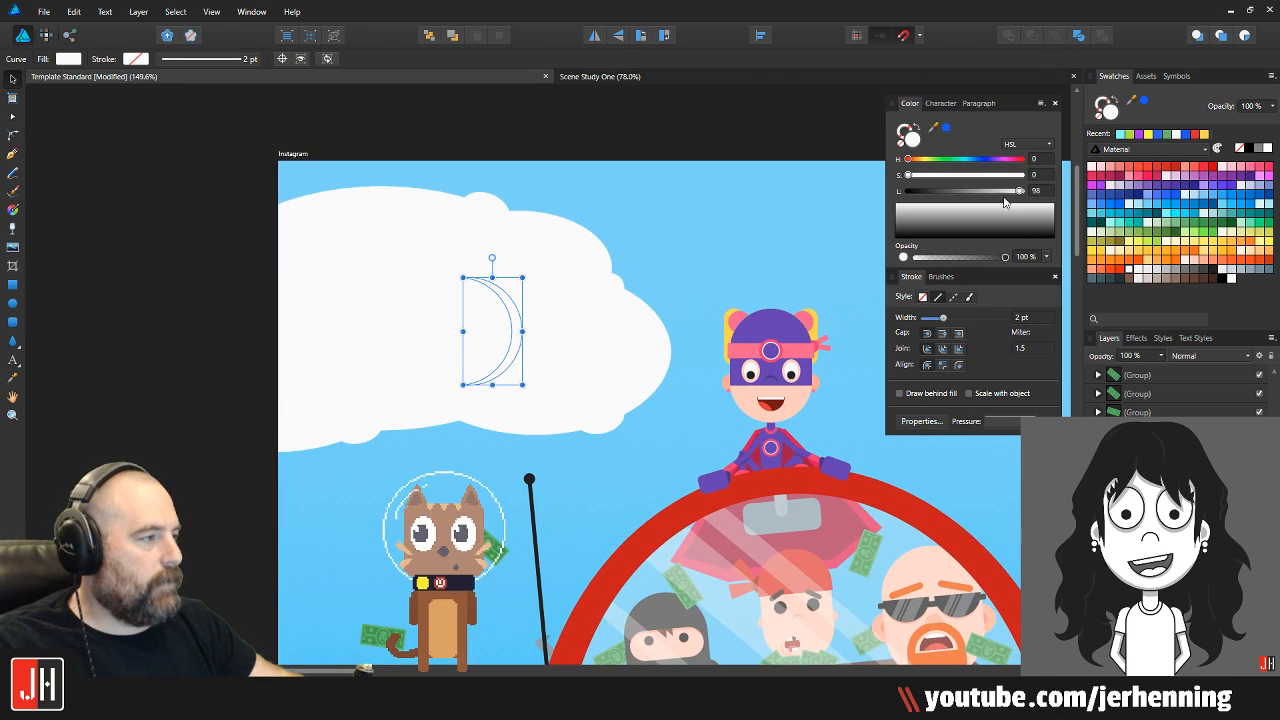
{"action": "left_click_drag", "start_coordinate": [1020, 193], "coordinate": [1016, 191]}
{"action": "scroll", "coordinate": [522, 335], "scroll_direction": "up", "scroll_amount": 3}
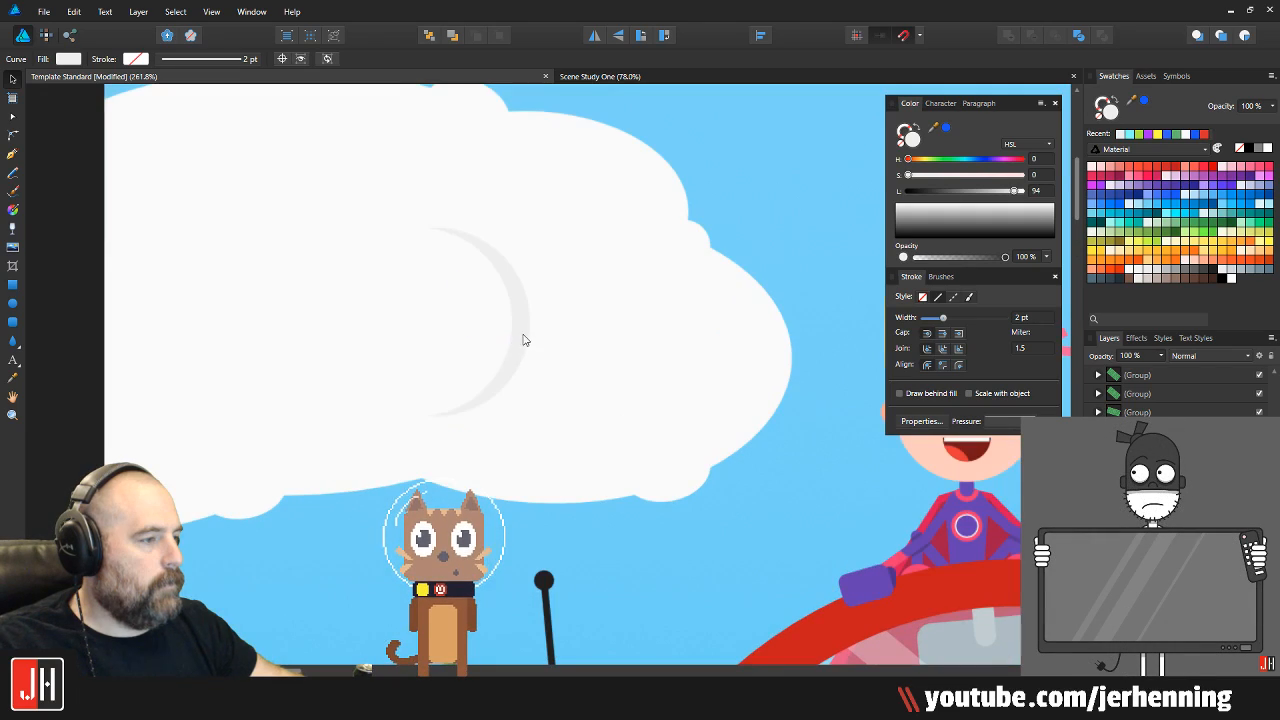
Move the crescent into the left cloud's right lobe, shrink it and tilt it diagonally so it arches toward the upper right
{"action": "mouse_move", "coordinate": [627, 352]}
{"action": "left_mouse_down"}
{"action": "mouse_move", "coordinate": [690, 370]}
{"action": "mouse_move", "coordinate": [638, 365]}
{"action": "left_mouse_up"}
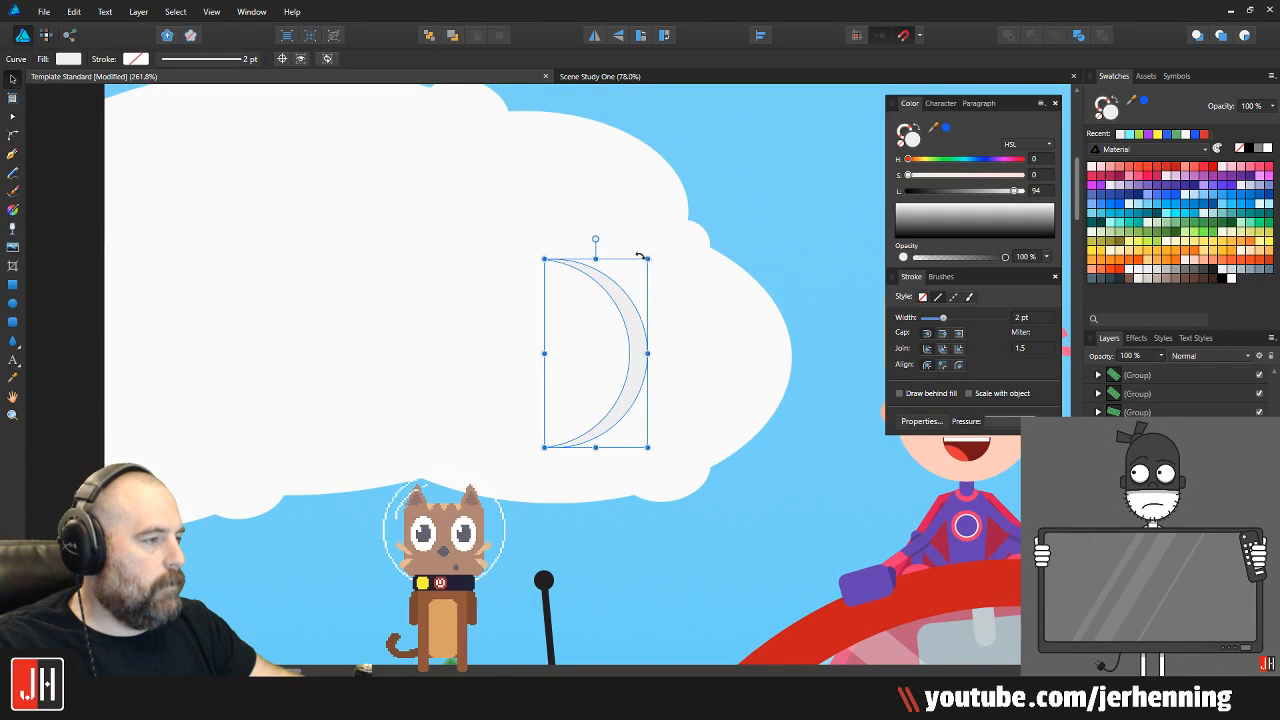
{"action": "left_click_drag", "start_coordinate": [646, 268], "coordinate": [578, 335]}
{"action": "key", "text": "ctrl+z"}
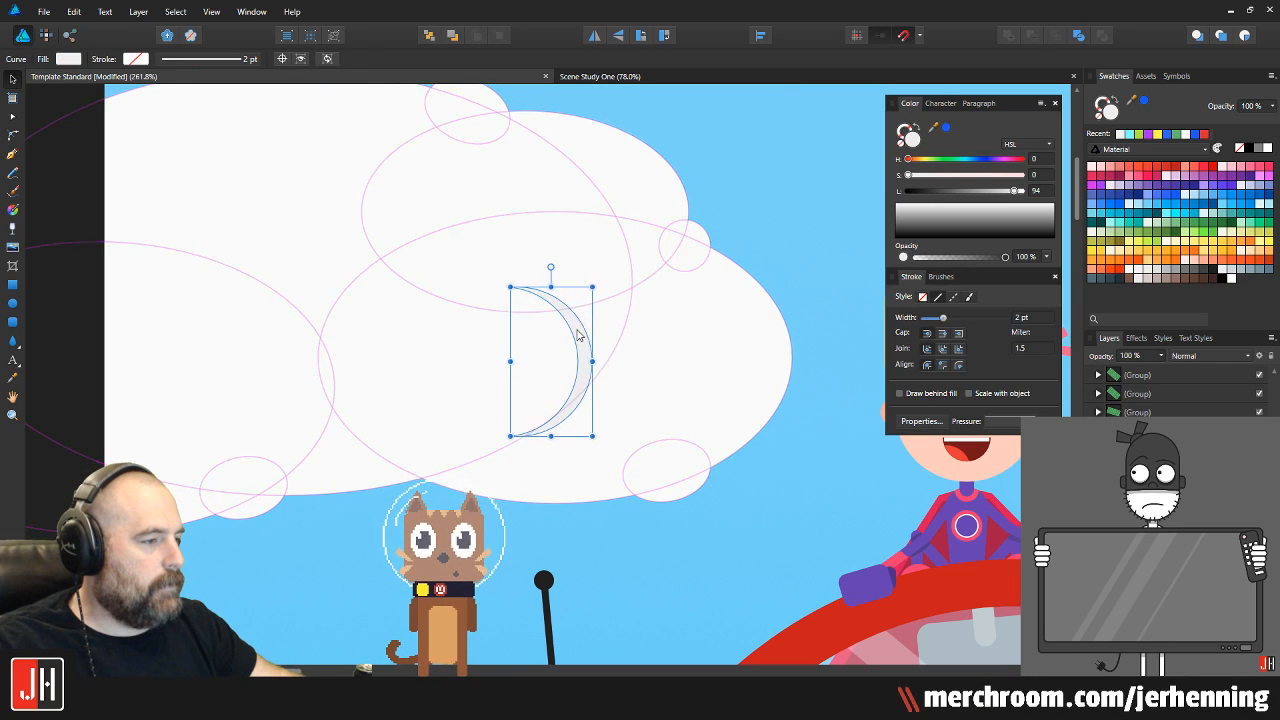
{"action": "left_click_drag", "start_coordinate": [547, 266], "coordinate": [490, 304]}
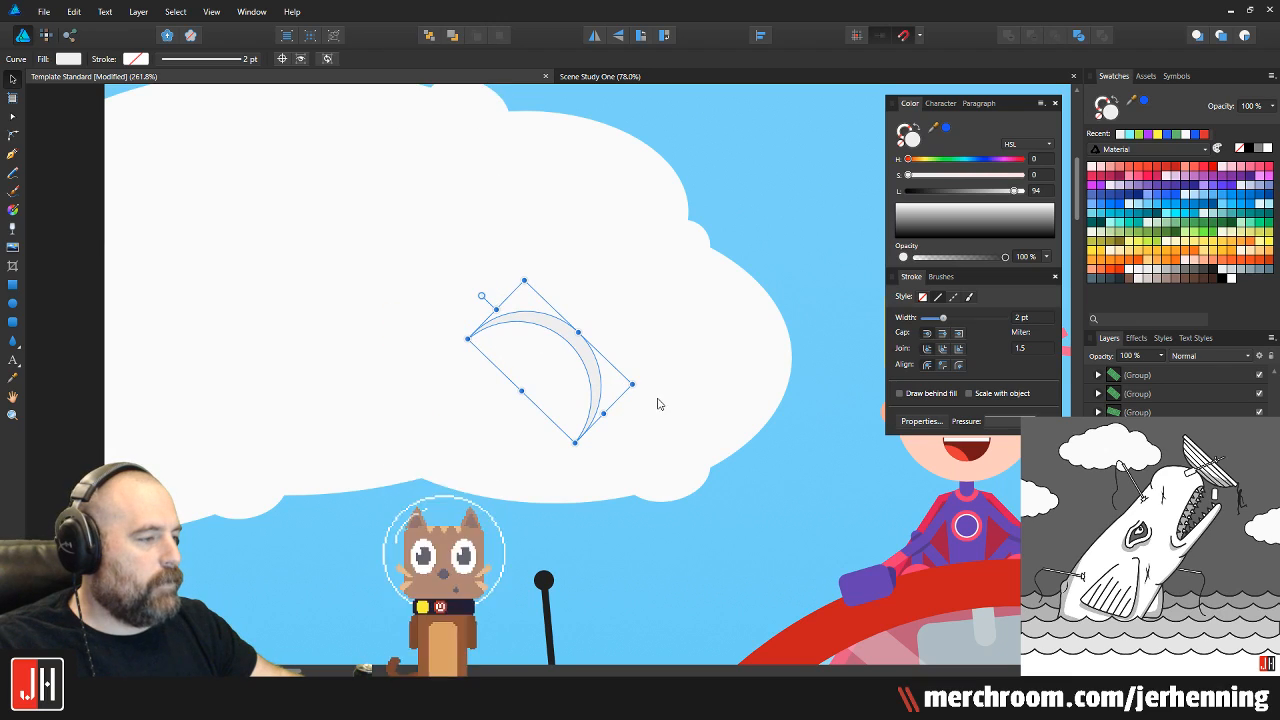
{"action": "left_click_drag", "start_coordinate": [635, 386], "coordinate": [605, 385]}
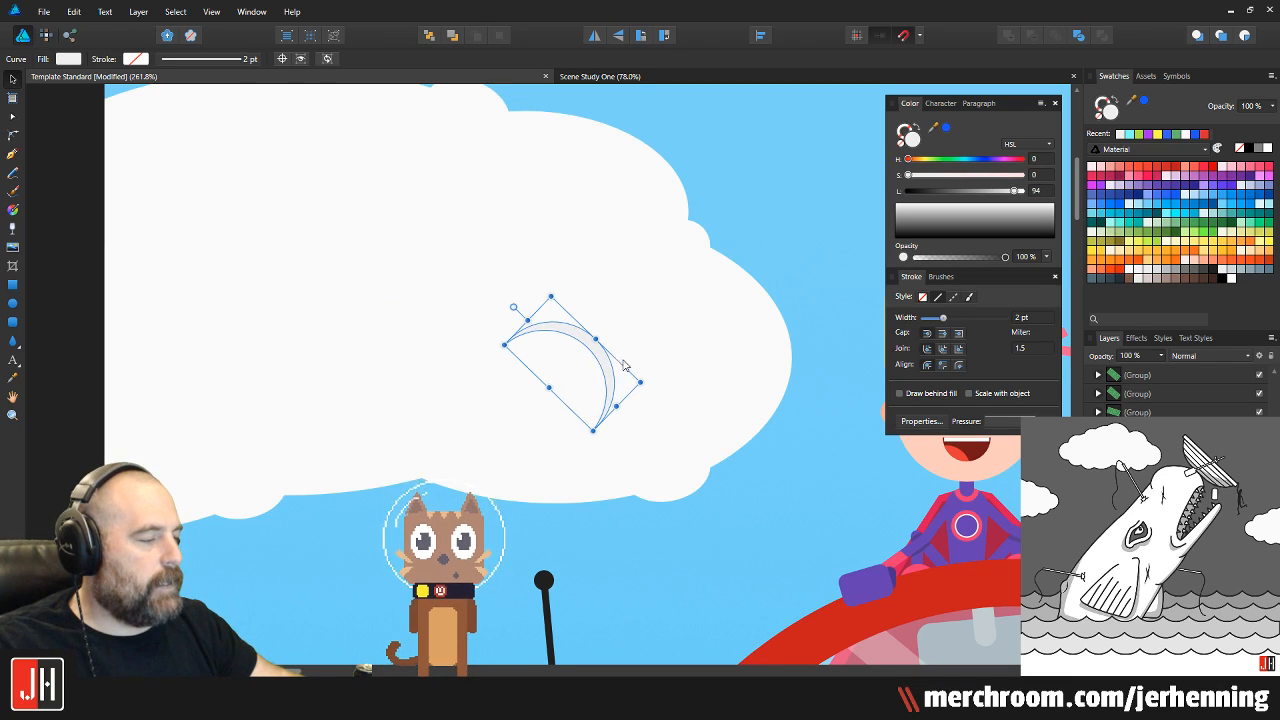
Copy the crescent to the left cloud's upper-left area and rotate the copy to arch toward the upper left
{"action": "scroll", "coordinate": [620, 354], "scroll_direction": "up", "scroll_amount": 1}
{"action": "left_click_drag", "start_coordinate": [681, 423], "coordinate": [437, 320]}
{"action": "key", "text": "Left"}
{"action": "key", "text": "Up"}
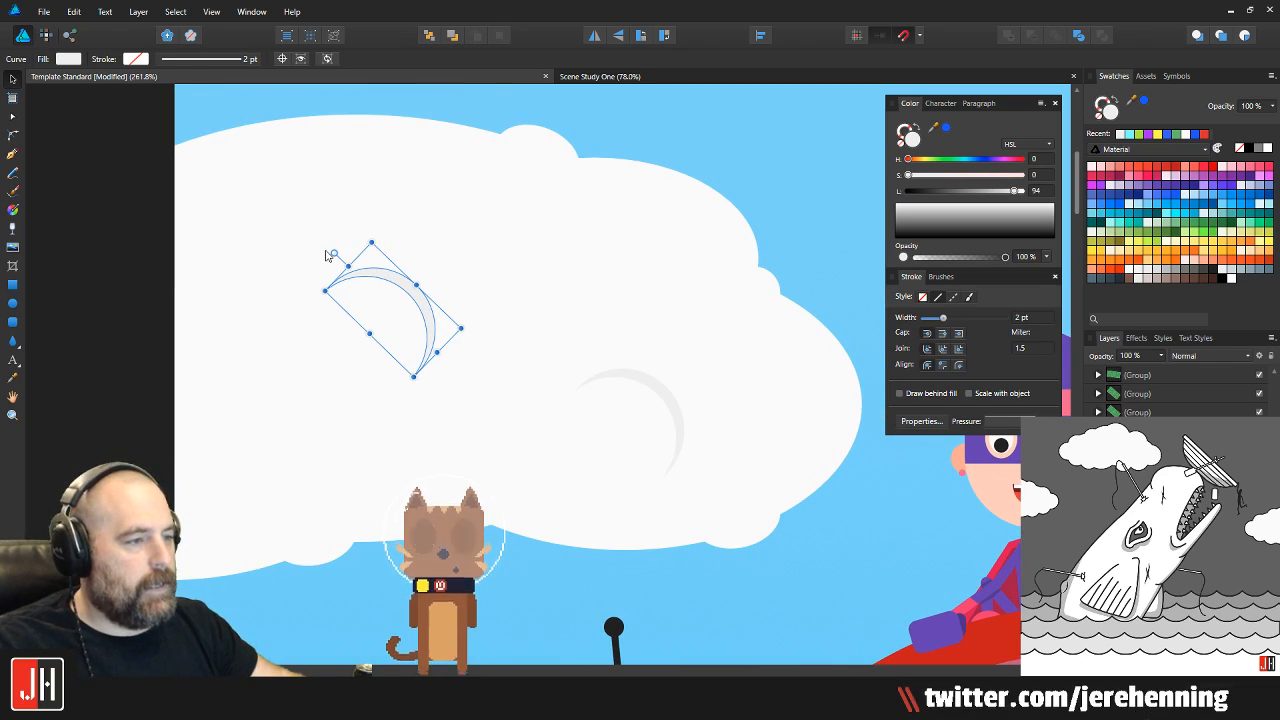
{"action": "left_click_drag", "start_coordinate": [333, 255], "coordinate": [300, 358]}
Add two smaller crescent copies side by side in the left cloud's lower part, angled to form a pair of bumps
{"action": "left_click_drag", "start_coordinate": [410, 289], "coordinate": [329, 362]}
{"action": "left_click_drag", "start_coordinate": [250, 425], "coordinate": [260, 365]}
{"action": "left_click_drag", "start_coordinate": [389, 369], "coordinate": [288, 399]}
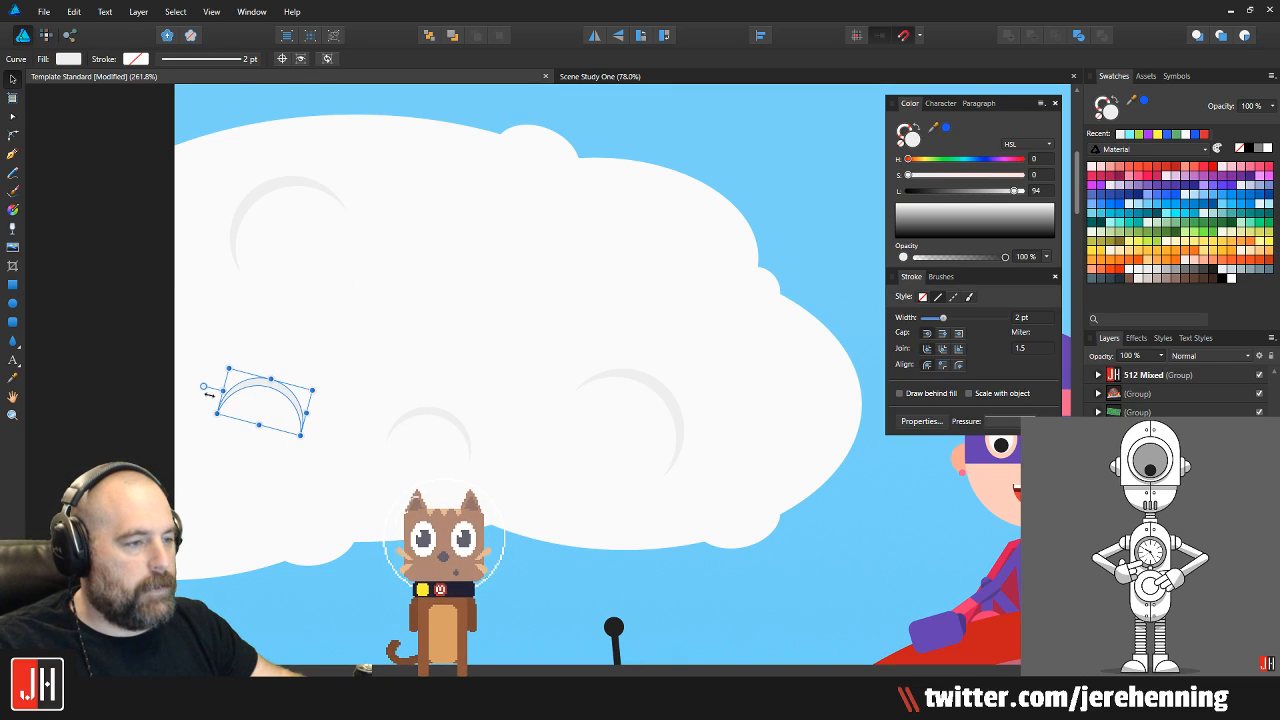
{"action": "scroll", "coordinate": [263, 423], "scroll_direction": "up", "scroll_amount": 5}
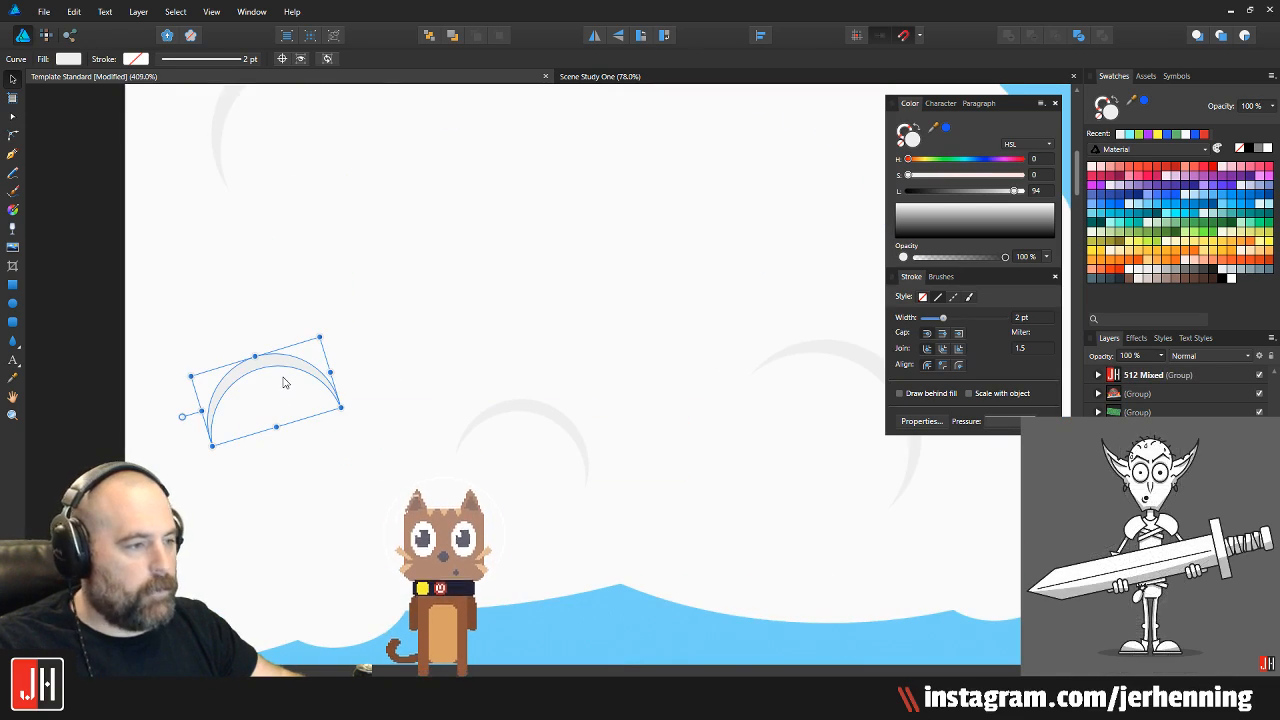
{"action": "left_click_drag", "start_coordinate": [310, 380], "coordinate": [449, 507]}
{"action": "scroll", "coordinate": [486, 466], "scroll_direction": "down", "scroll_amount": 6}
{"action": "scroll", "coordinate": [486, 466], "scroll_direction": "down", "scroll_amount": 4}
{"action": "left_click", "coordinate": [523, 536]}
{"action": "scroll", "coordinate": [535, 489], "scroll_direction": "up", "scroll_amount": 3}
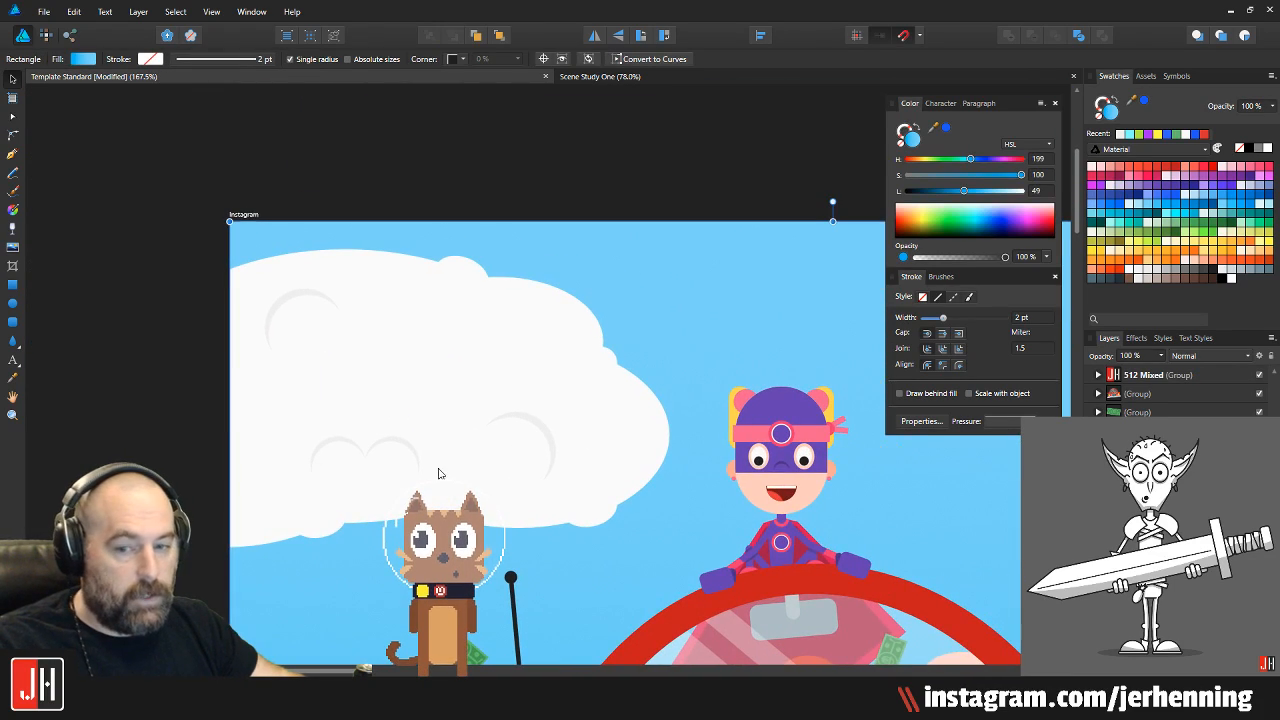
Move the left cloud's upper-left crescent slightly down and closer to the artboard's left edge
{"action": "scroll", "coordinate": [357, 334], "scroll_direction": "up", "scroll_amount": 3}
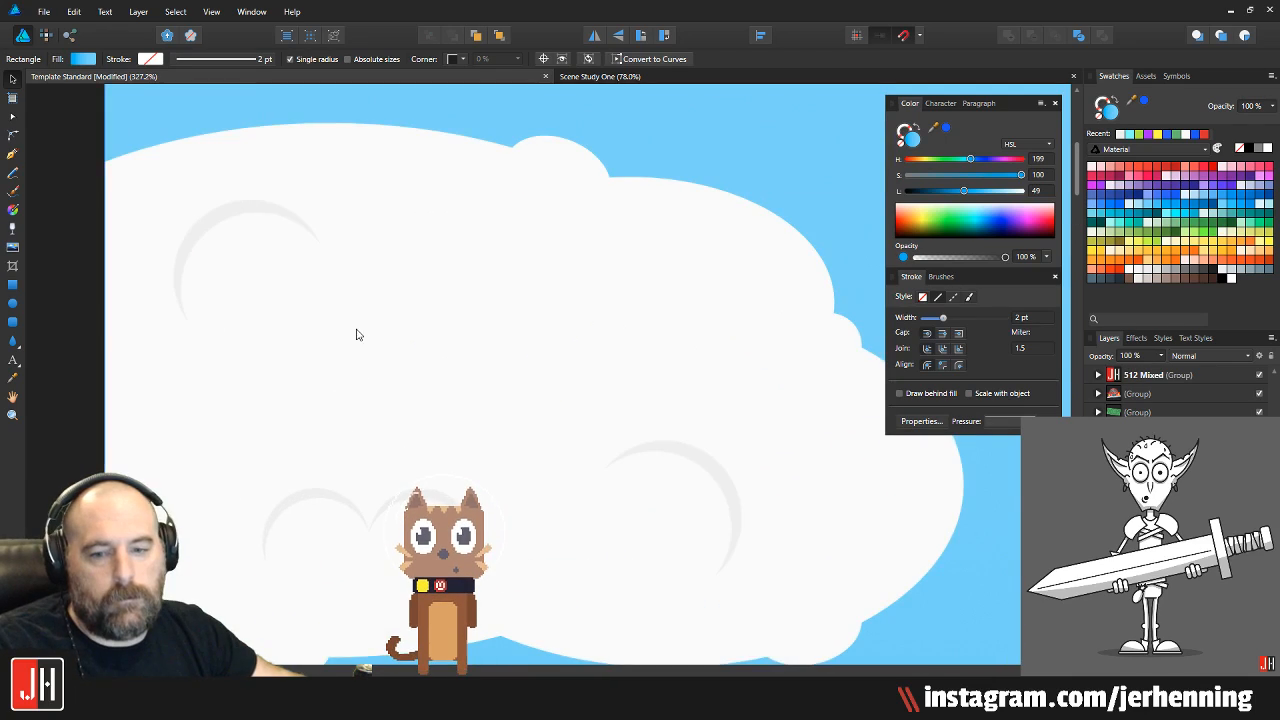
{"action": "scroll", "coordinate": [412, 306], "scroll_direction": "down", "scroll_amount": 2}
{"action": "left_click", "coordinate": [434, 268]}
{"action": "left_click", "coordinate": [442, 255]}
{"action": "left_click_drag", "start_coordinate": [449, 256], "coordinate": [409, 272]}
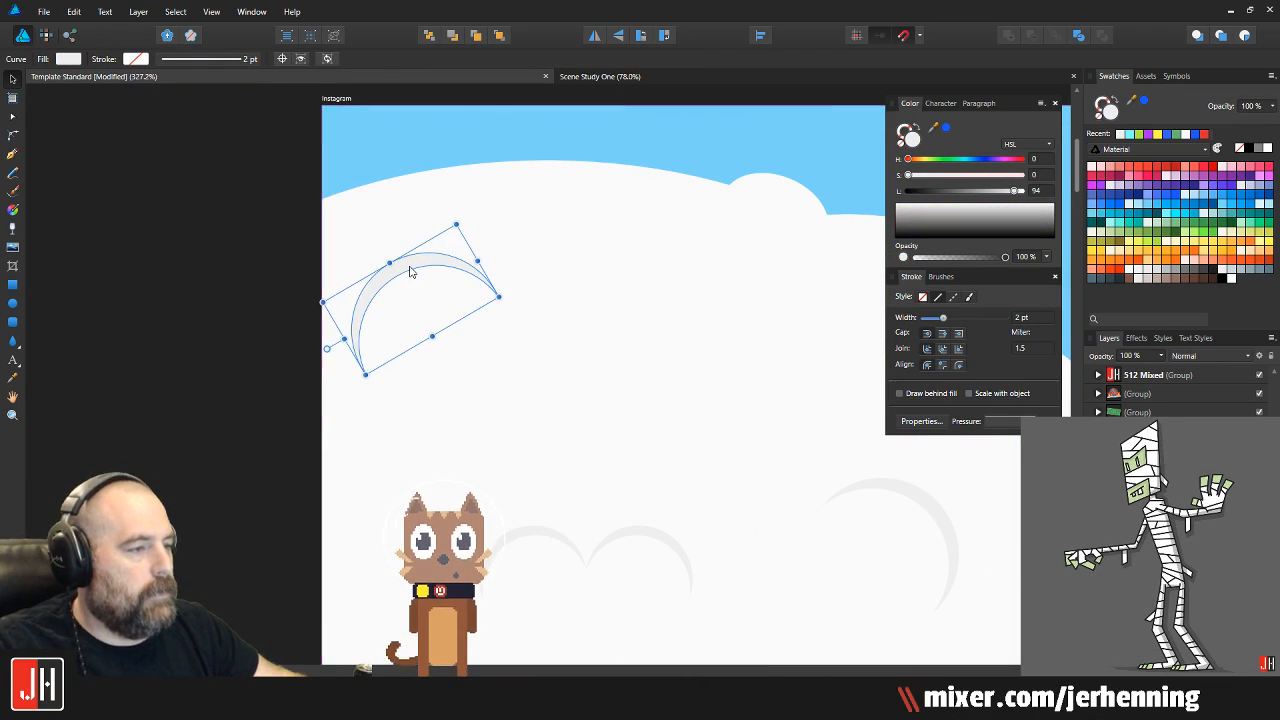
{"action": "left_click_drag", "start_coordinate": [465, 327], "coordinate": [309, 206]}
Group the two small lower crescents, tilt the group counterclockwise and move it down toward the cloud's lower left
{"action": "left_click", "coordinate": [309, 206]}
{"action": "left_click", "coordinate": [388, 421], "text": "shift"}
{"action": "left_click", "coordinate": [483, 418]}
{"action": "left_click", "coordinate": [396, 416], "text": "shift"}
{"action": "key", "text": "ctrl+g"}
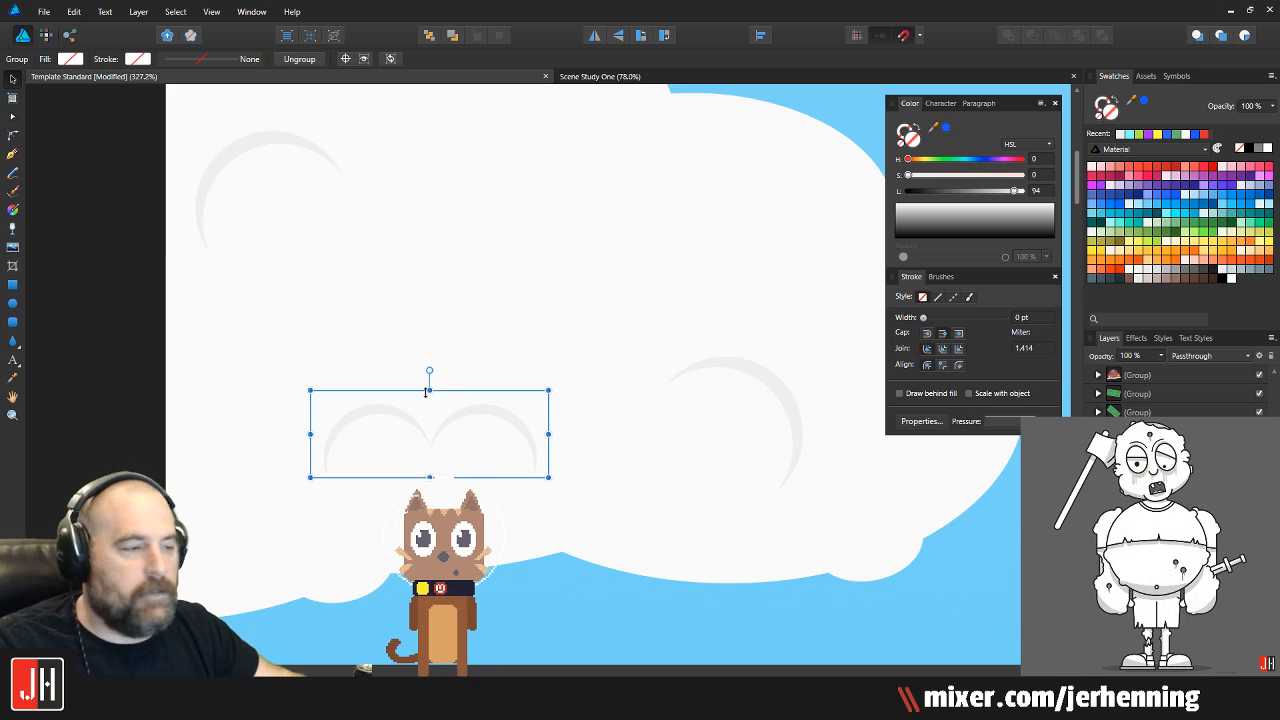
{"action": "left_click_drag", "start_coordinate": [429, 371], "coordinate": [415, 371]}
{"action": "left_click_drag", "start_coordinate": [452, 415], "coordinate": [349, 434]}
Reposition the left cloud's right crescent slightly and place a smaller copy of it in the middle of the cloud
{"action": "left_click", "coordinate": [776, 384]}
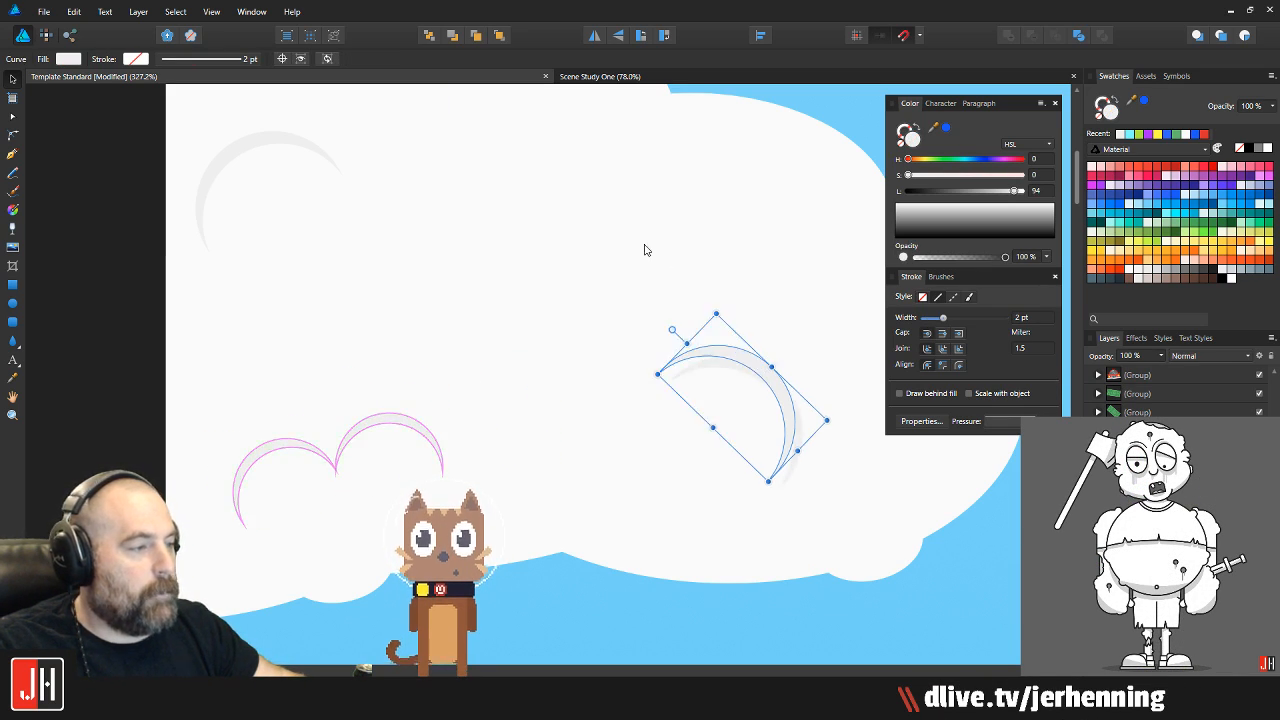
{"action": "left_click_drag", "start_coordinate": [767, 365], "coordinate": [571, 205]}
{"action": "left_click_drag", "start_coordinate": [630, 270], "coordinate": [558, 255]}
{"action": "scroll", "coordinate": [644, 257], "scroll_direction": "down", "scroll_amount": 10}
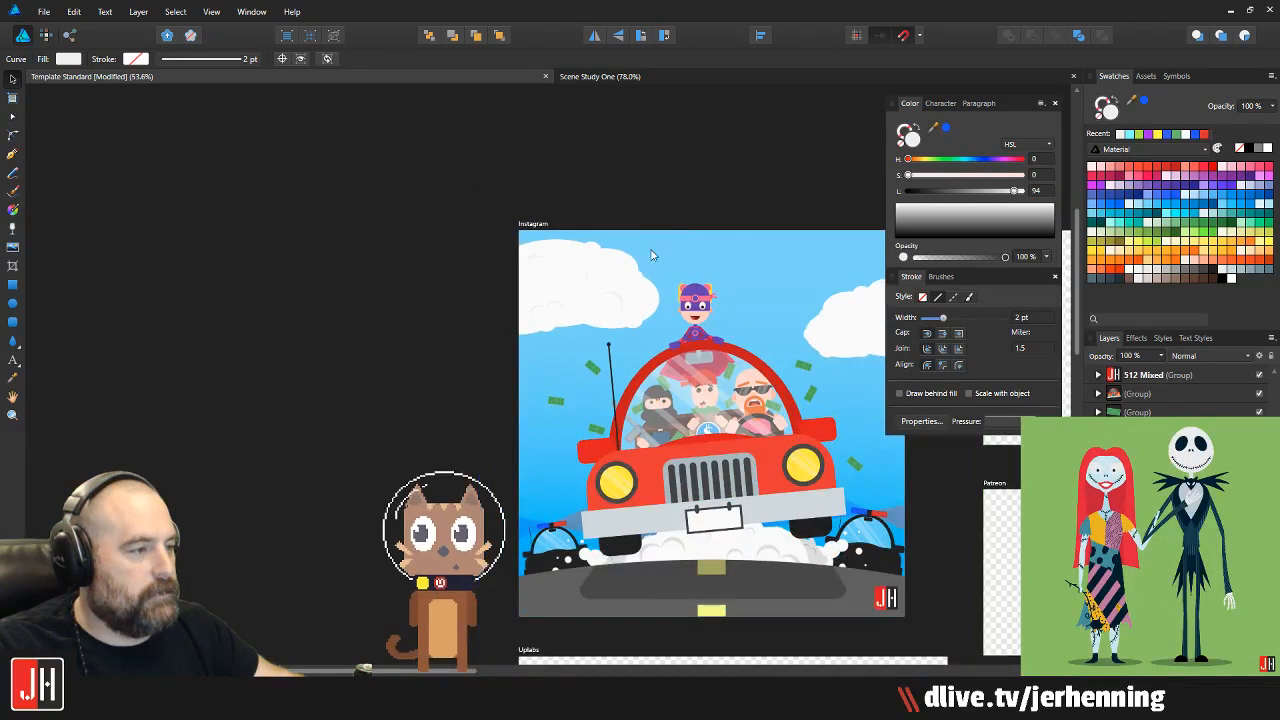
{"action": "left_click", "coordinate": [694, 203]}
Adjust the positions of the lower crescent pair, the right crescent and the small middle crescent within the left cloud
{"action": "scroll", "coordinate": [694, 203], "scroll_direction": "up", "scroll_amount": 5}
{"action": "scroll", "coordinate": [467, 350], "scroll_direction": "up", "scroll_amount": 4}
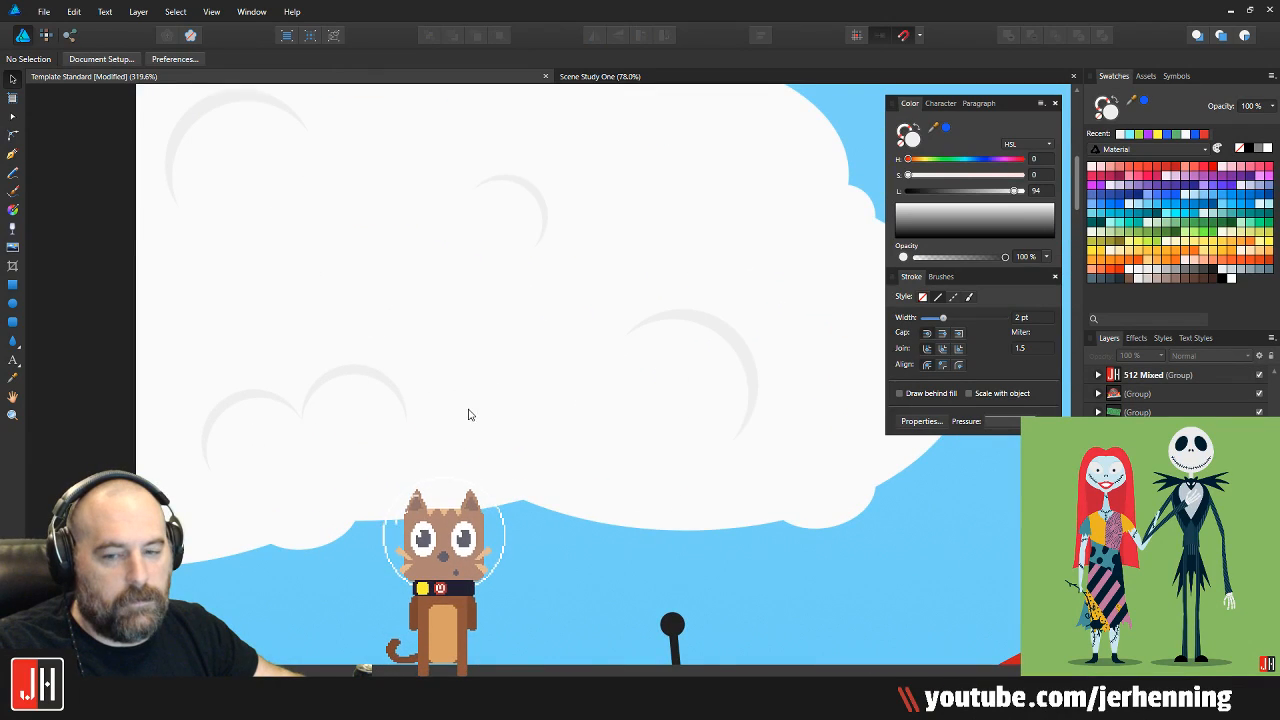
{"action": "left_click_drag", "start_coordinate": [421, 354], "coordinate": [432, 347]}
{"action": "left_click_drag", "start_coordinate": [726, 406], "coordinate": [755, 344]}
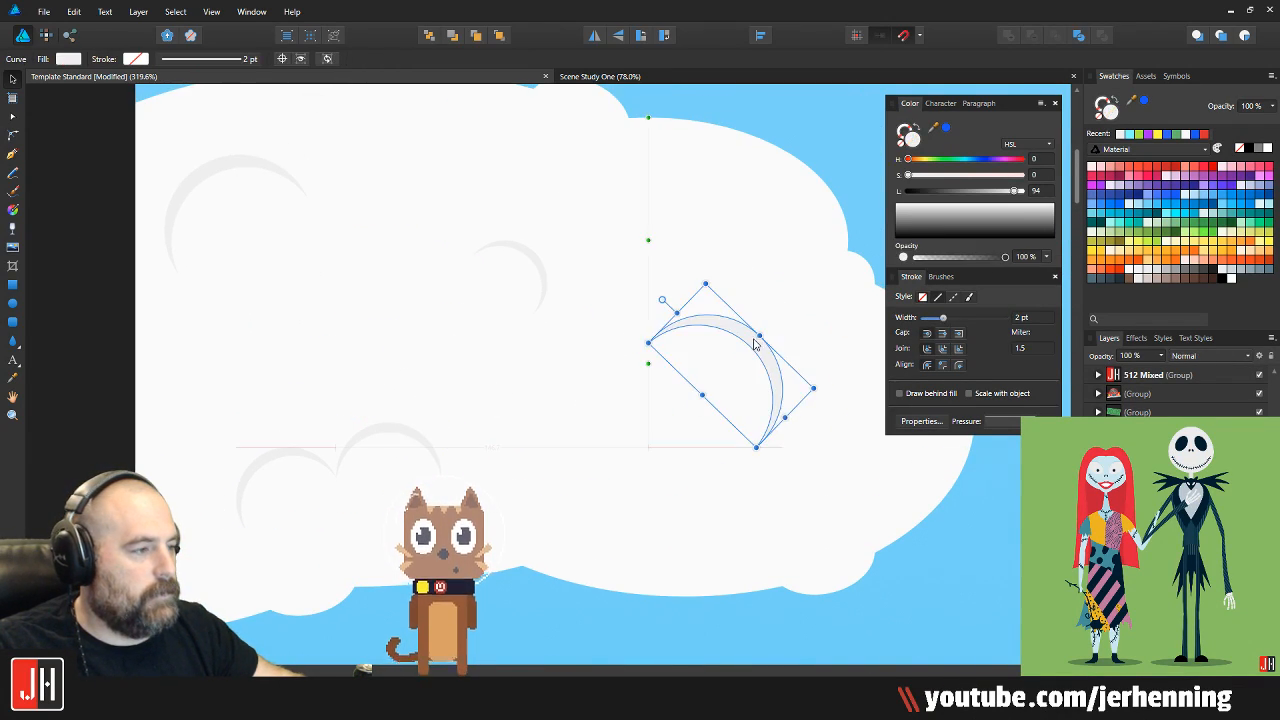
{"action": "left_click_drag", "start_coordinate": [537, 265], "coordinate": [522, 290]}
Select all the crescent details of the left cloud and copy them over to the right cloud
{"action": "left_click", "coordinate": [333, 222]}
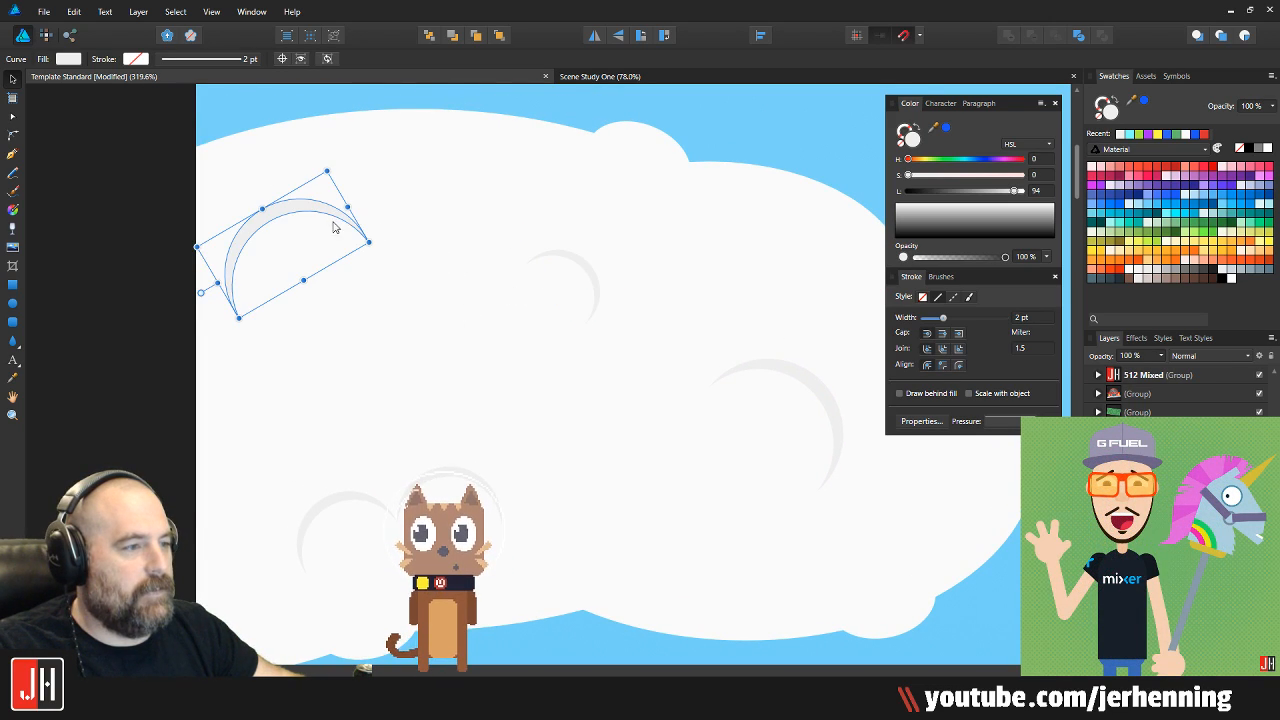
{"action": "left_click", "coordinate": [445, 479], "text": "shift"}
{"action": "left_click", "coordinate": [588, 276], "text": "shift"}
{"action": "left_click", "coordinate": [830, 402], "text": "shift"}
{"action": "scroll", "coordinate": [737, 440], "scroll_direction": "down", "scroll_amount": 5}
{"action": "left_click_drag", "start_coordinate": [533, 439], "coordinate": [790, 452]}
{"action": "scroll", "coordinate": [770, 453], "scroll_direction": "up", "scroll_amount": 1}
{"action": "scroll", "coordinate": [770, 453], "scroll_direction": "up", "scroll_amount": 2}
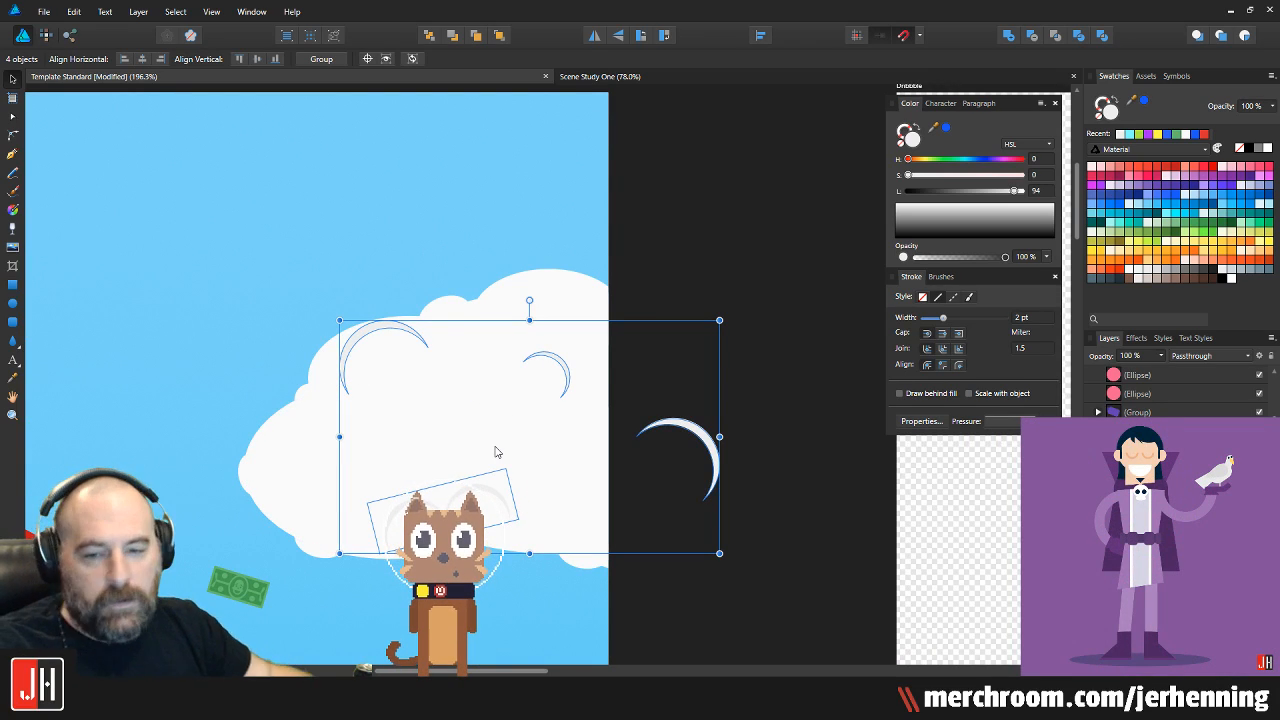
Scale down the copied crescents and shift them to fit inside the right cloud
{"action": "left_click_drag", "start_coordinate": [718, 316], "coordinate": [663, 357]}
{"action": "scroll", "coordinate": [400, 560], "scroll_direction": "up", "scroll_amount": 2}
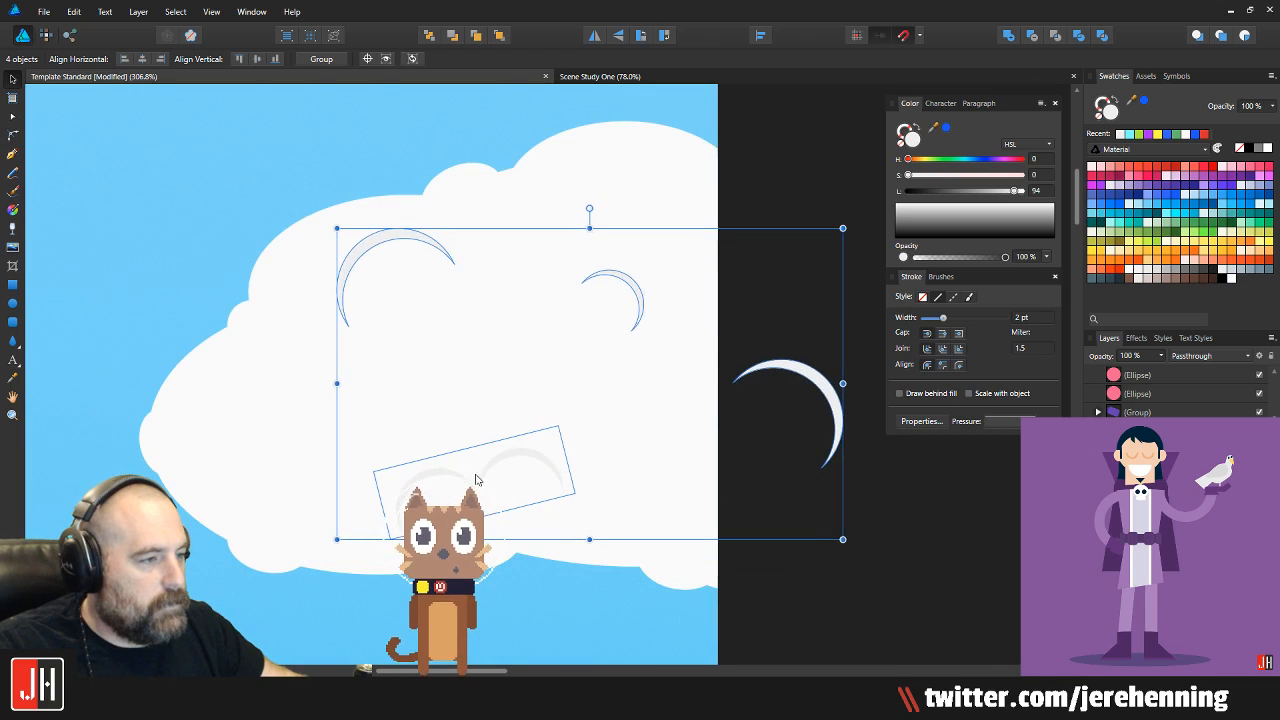
{"action": "left_click_drag", "start_coordinate": [478, 480], "coordinate": [454, 489]}
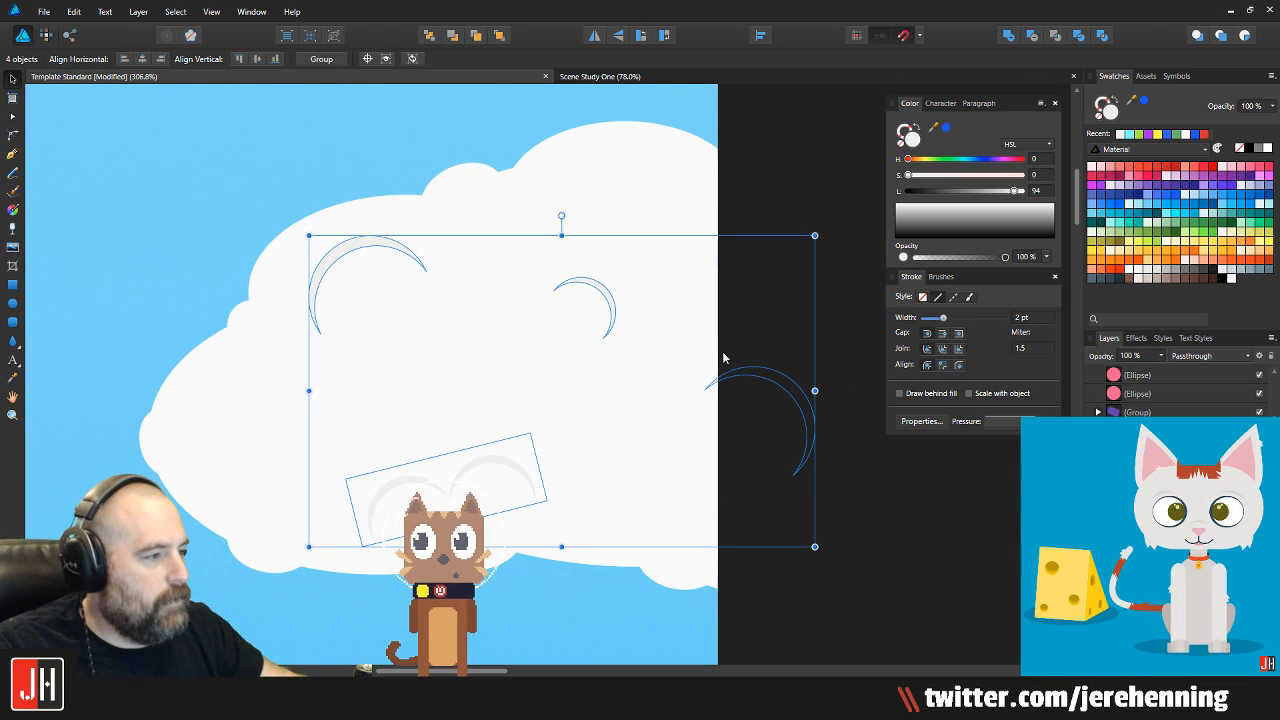
Move the copied crescent lying beyond the artboard's edge onto the right cloud and save the document
{"action": "left_click", "coordinate": [712, 387]}
{"action": "left_click_drag", "start_coordinate": [712, 387], "coordinate": [598, 436]}
{"action": "key", "text": "ctrl+d"}
{"action": "scroll", "coordinate": [687, 432], "scroll_direction": "down", "scroll_amount": 5}
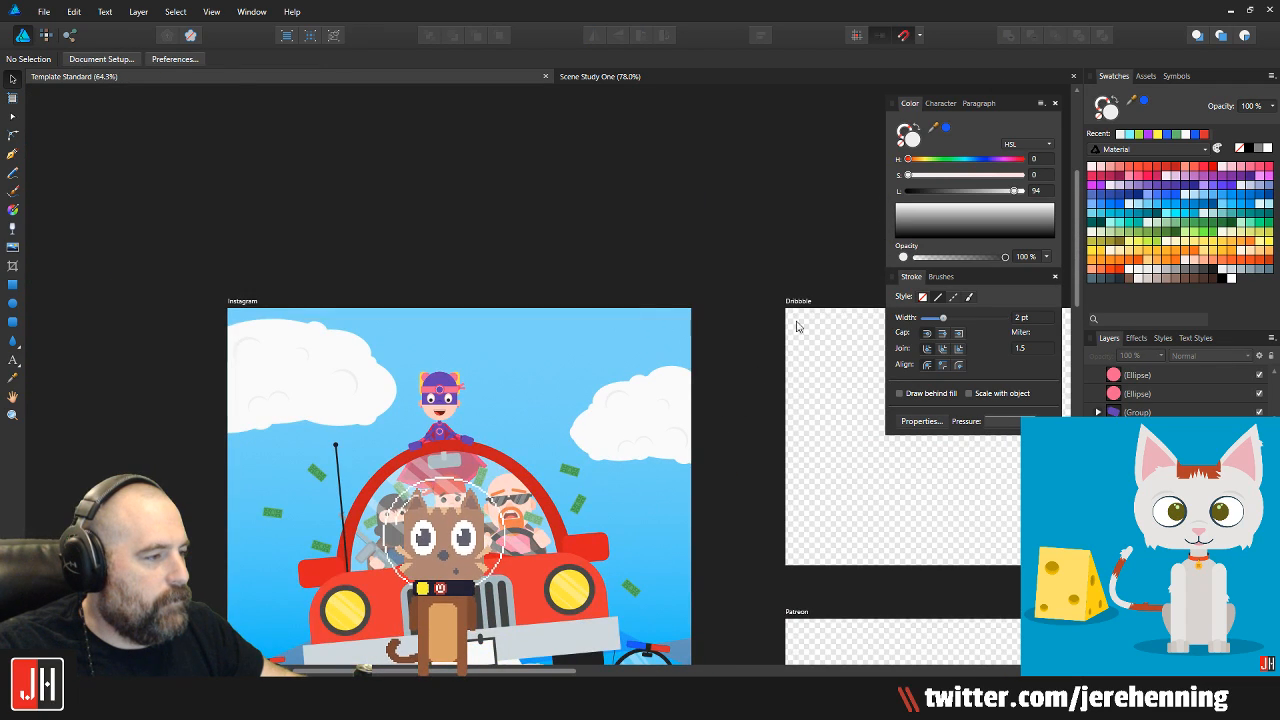
{"action": "mouse_move", "coordinate": [760, 335]}
{"action": "left_mouse_down"}
{"action": "mouse_move", "coordinate": [586, 508]}
{"action": "mouse_move", "coordinate": [548, 500]}
{"action": "left_mouse_up"}
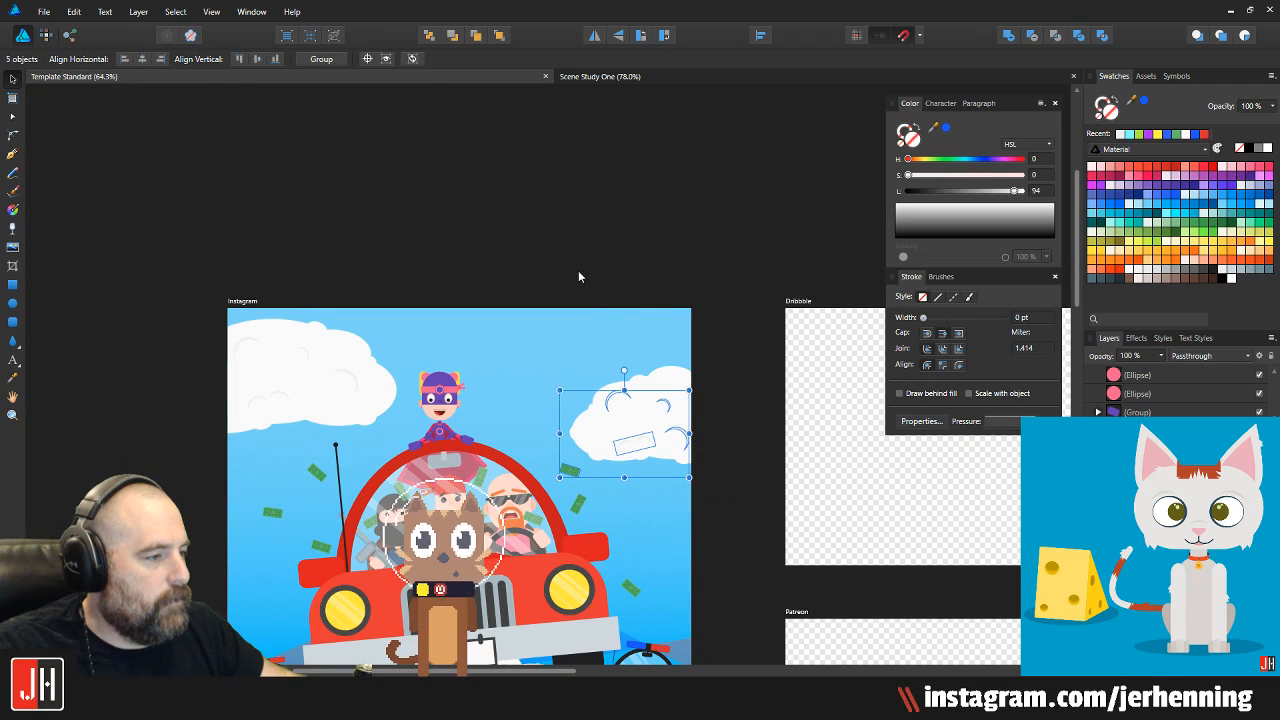
{"action": "left_click", "coordinate": [633, 361]}
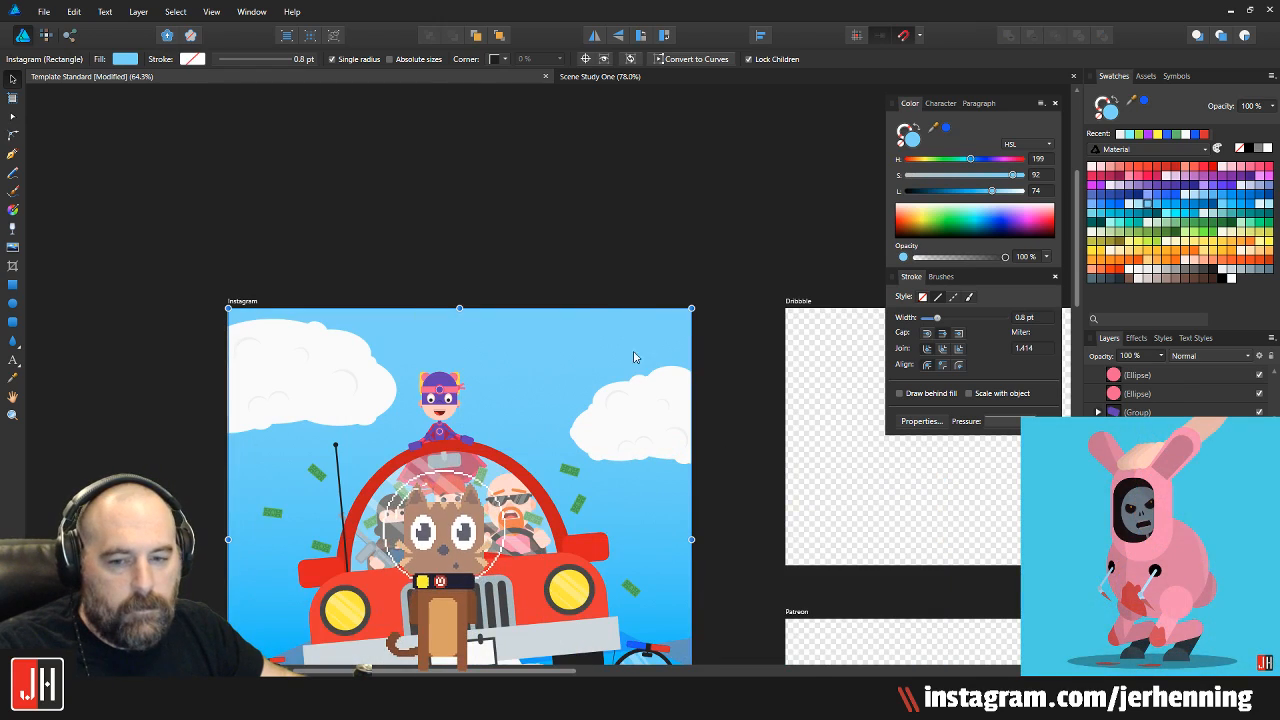
{"action": "left_click", "coordinate": [636, 239]}
{"action": "left_click_drag", "start_coordinate": [659, 281], "coordinate": [555, 221]}
{"action": "scroll", "coordinate": [555, 221], "scroll_direction": "up", "scroll_amount": 1}
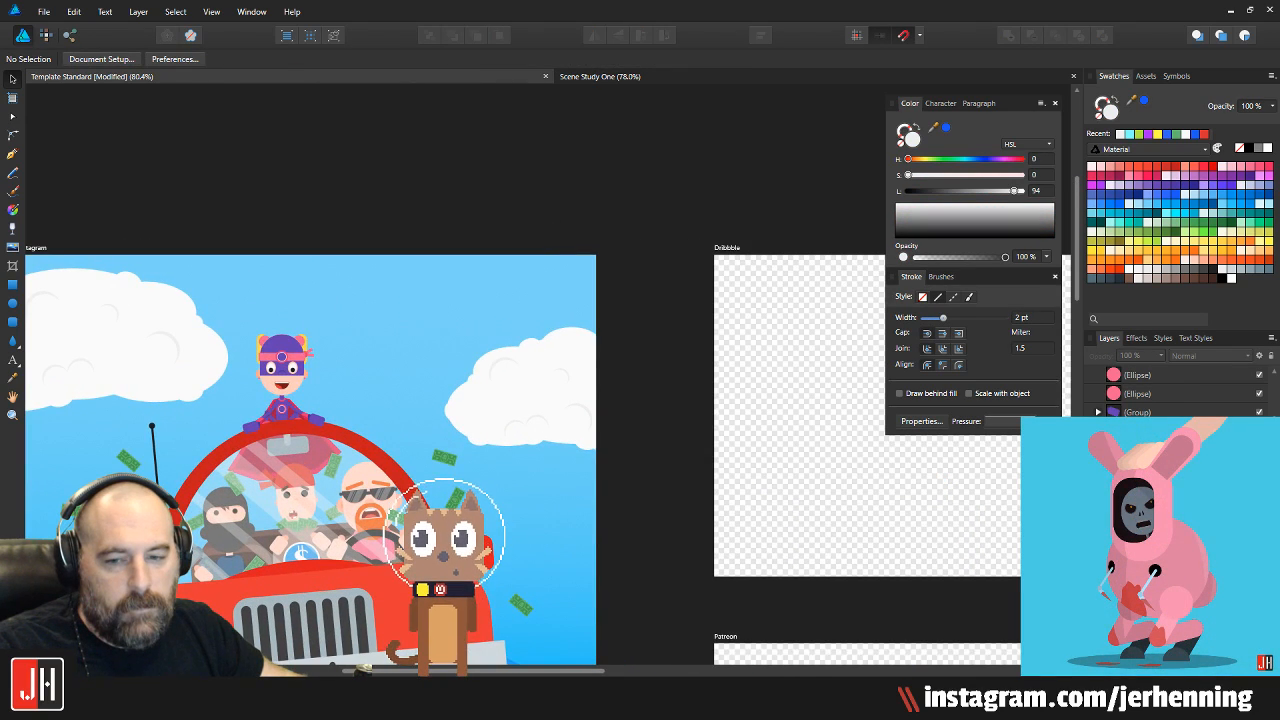
Group the right cloud with its crescent details, and group the left cloud with its own details
{"action": "left_click_drag", "start_coordinate": [427, 290], "coordinate": [772, 462]}
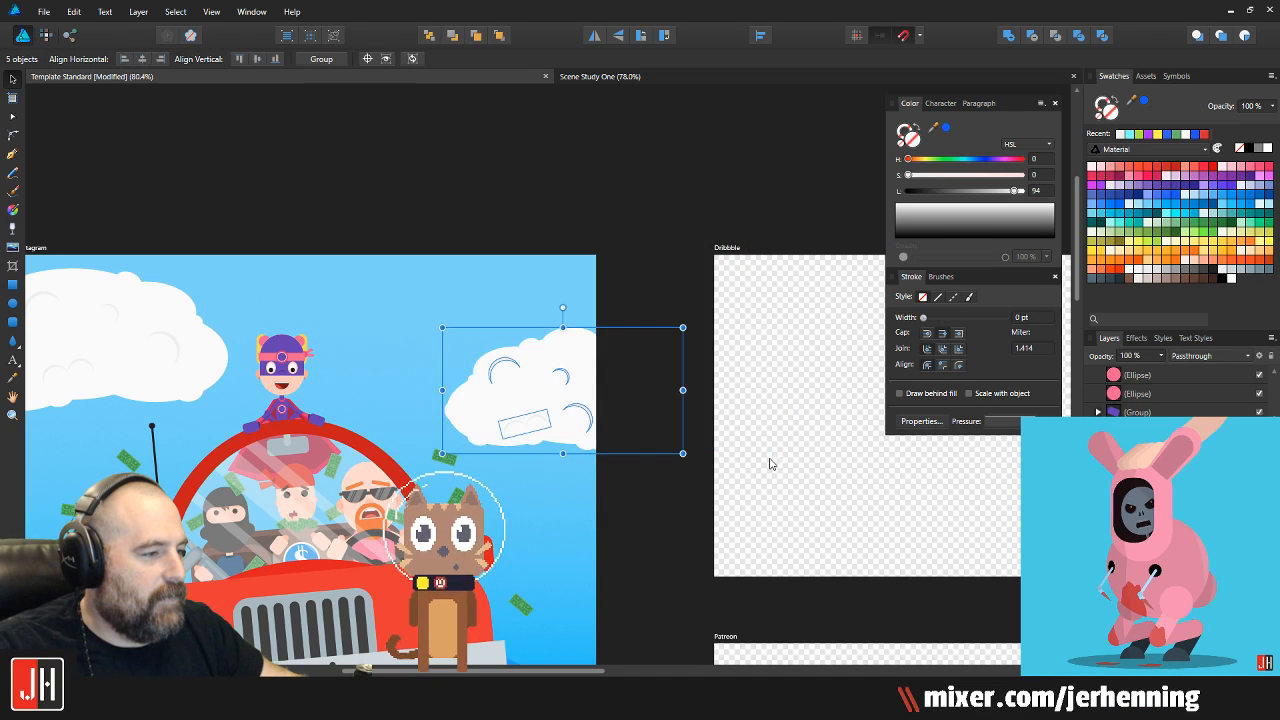
{"action": "key", "text": "ctrl+g"}
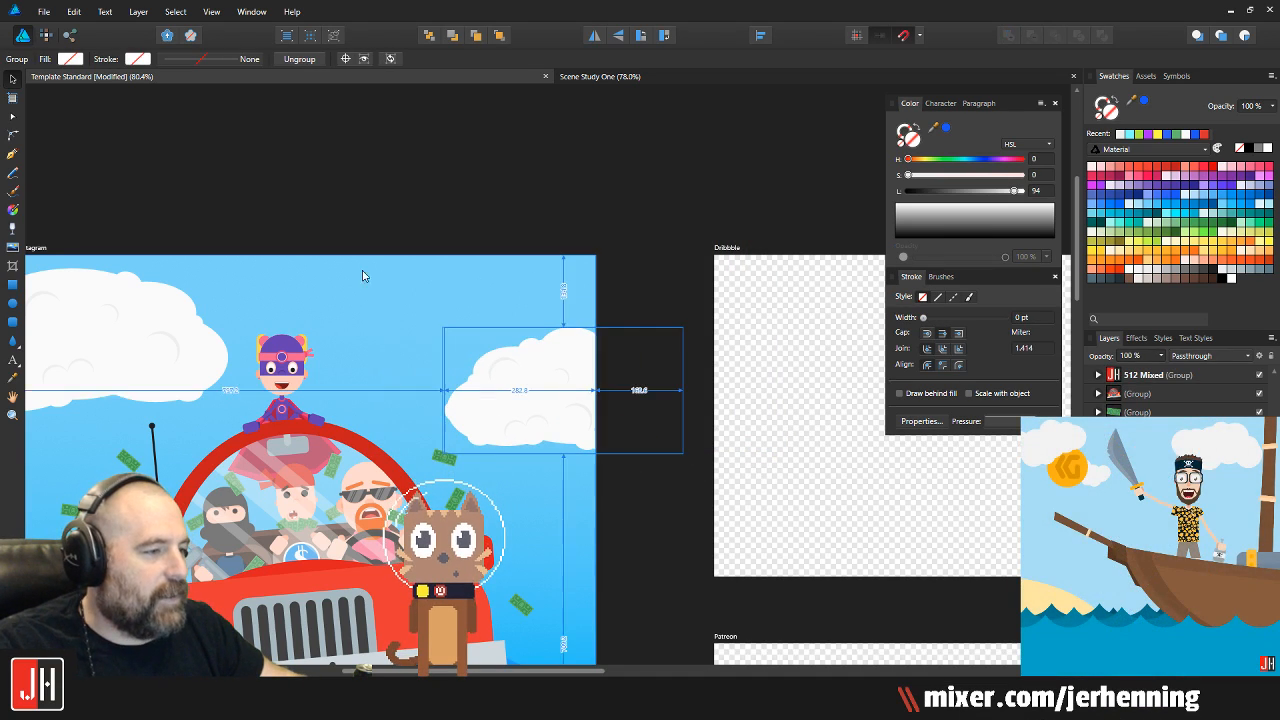
{"action": "scroll", "coordinate": [660, 220], "scroll_direction": "left", "scroll_amount": 5}
{"action": "left_click_drag", "start_coordinate": [247, 181], "coordinate": [742, 400]}
{"action": "key", "text": "ctrl+g"}
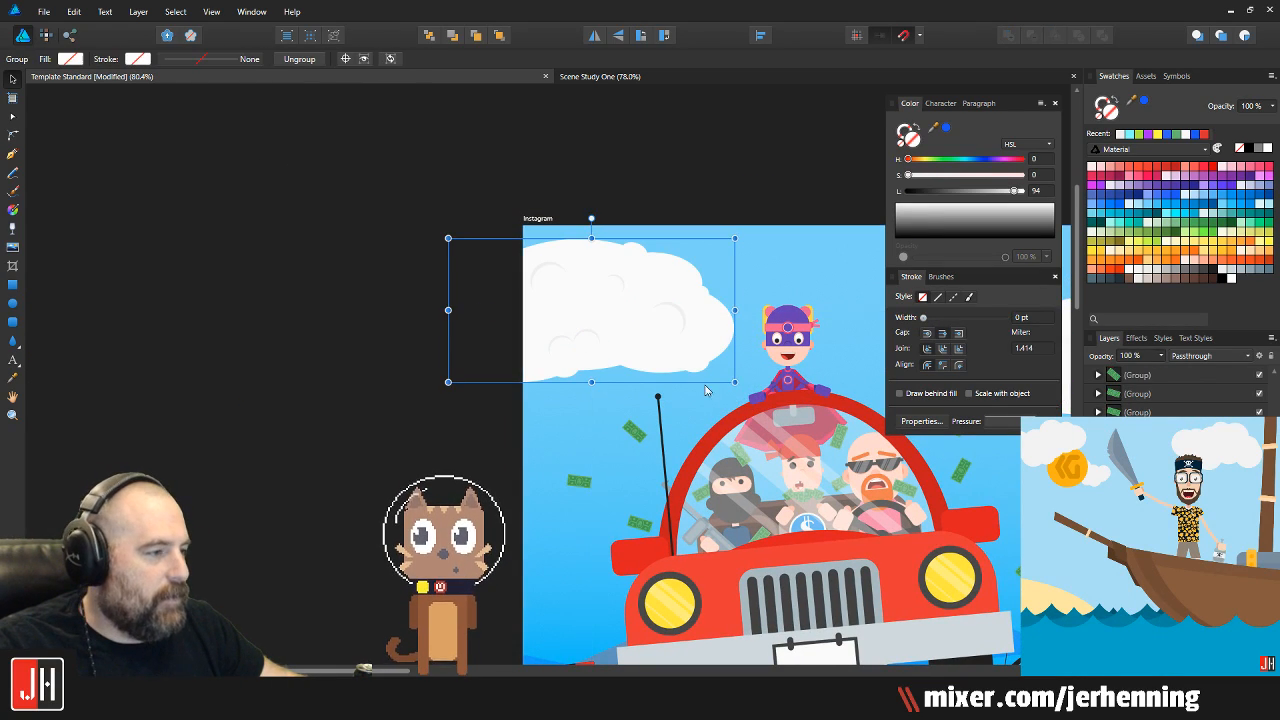
Deselect the cloud group and save the document
{"action": "left_click", "coordinate": [694, 184]}
{"action": "left_click_drag", "start_coordinate": [655, 214], "coordinate": [166, 254]}
{"action": "key", "text": "ctrl+s"}
{"action": "scroll", "coordinate": [418, 366], "scroll_direction": "down", "scroll_amount": 4}
{"action": "scroll", "coordinate": [400, 426], "scroll_direction": "up", "scroll_amount": 3}
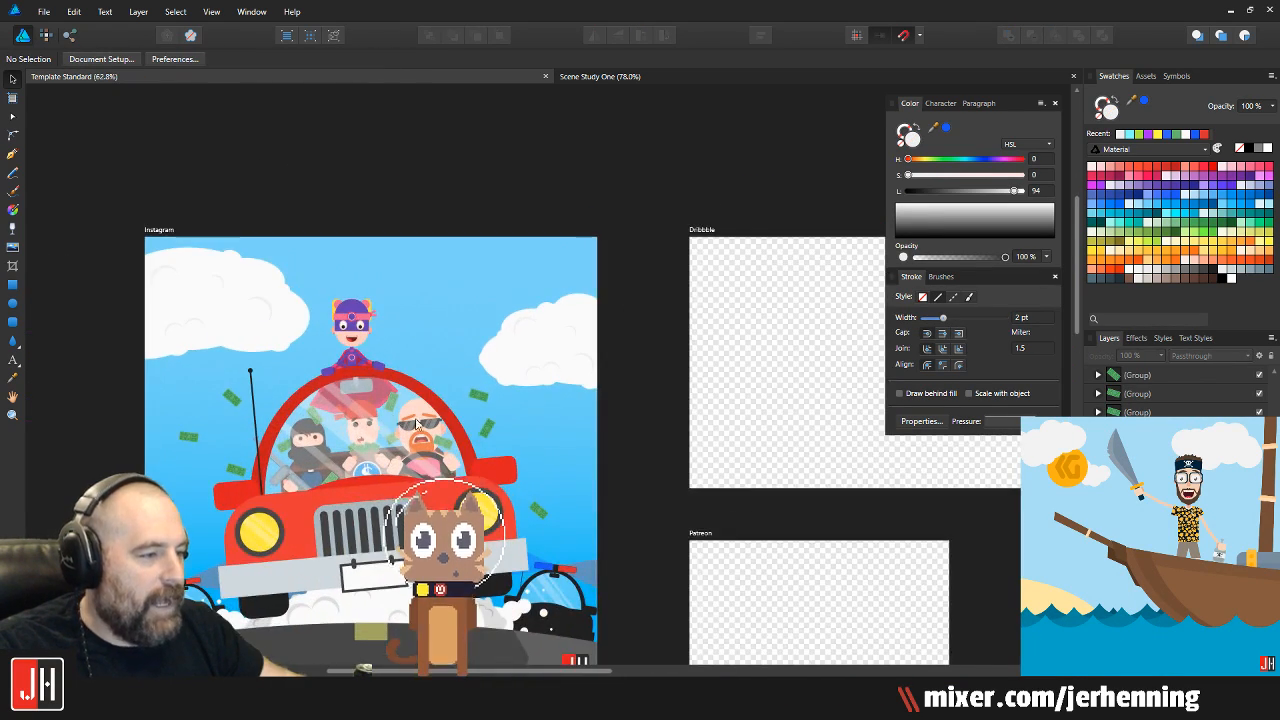
Nudge the left cloud group up and to the left, and raise the right cloud group slightly
{"action": "scroll", "coordinate": [398, 425], "scroll_direction": "up", "scroll_amount": 1}
{"action": "left_click", "coordinate": [287, 271]}
{"action": "left_click_drag", "start_coordinate": [290, 268], "coordinate": [295, 270]}
{"action": "left_click", "coordinate": [700, 318]}
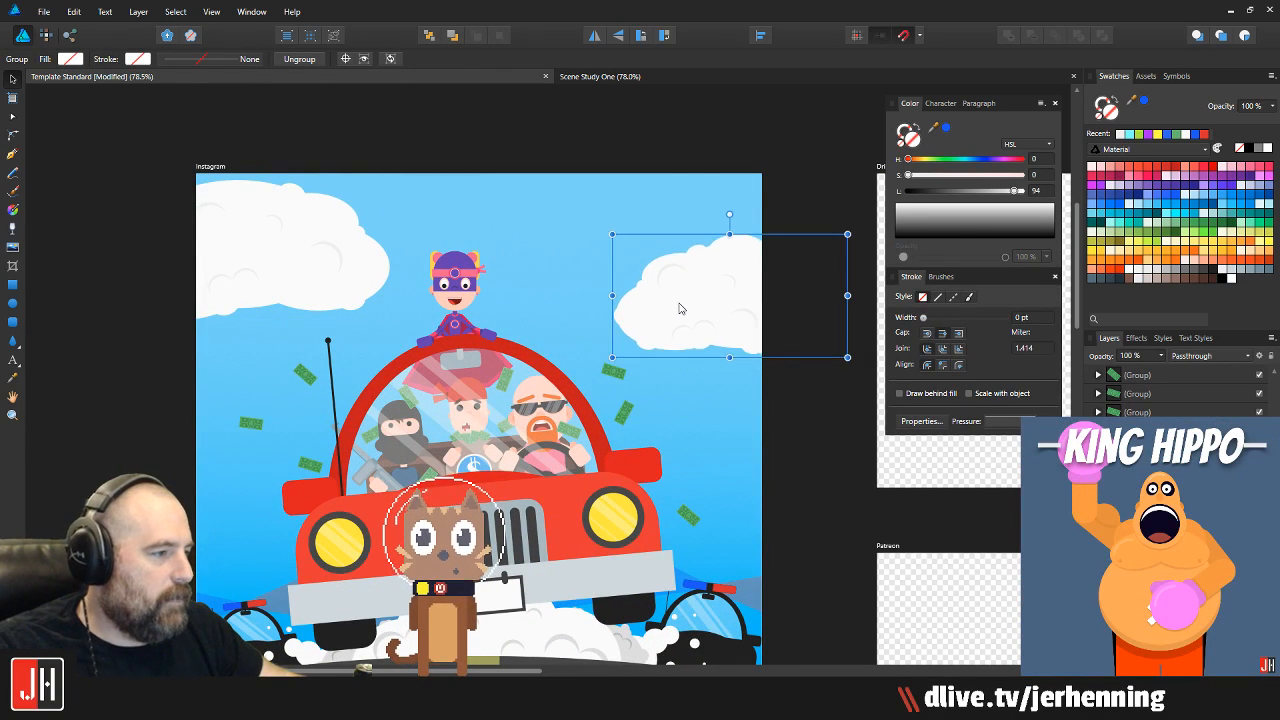
{"action": "left_click", "coordinate": [578, 183]}
{"action": "scroll", "coordinate": [505, 291], "scroll_direction": "down", "scroll_amount": 2}
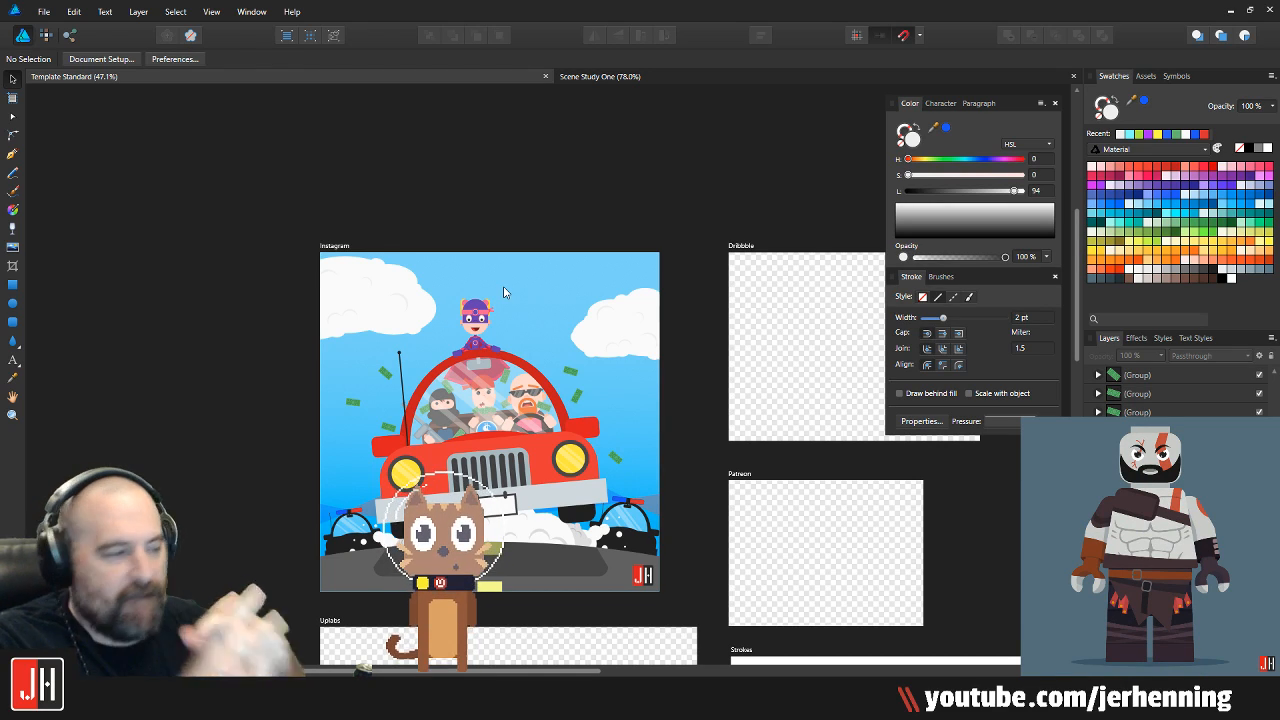
Copy the left cloud group, shrink the copy and place it at the sky's left edge below the original
{"action": "scroll", "coordinate": [438, 378], "scroll_direction": "up", "scroll_amount": 3}
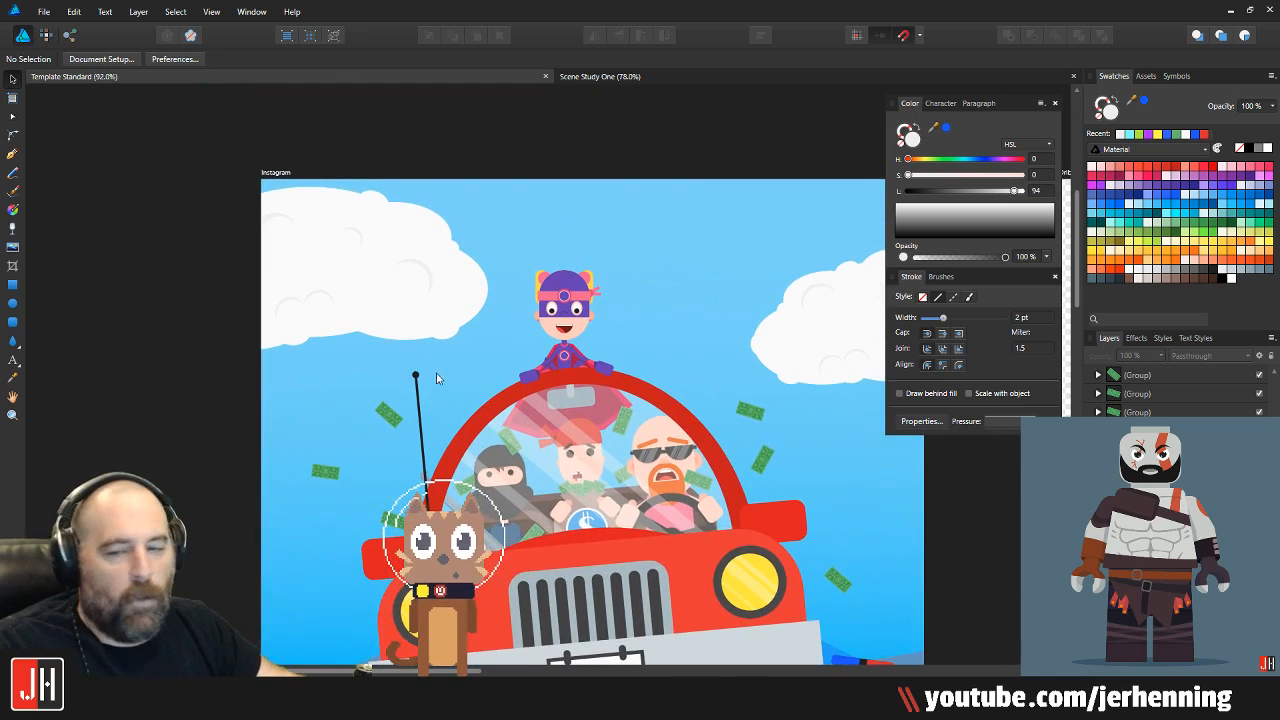
{"action": "left_click", "coordinate": [408, 257]}
{"action": "left_click_drag", "start_coordinate": [408, 257], "coordinate": [465, 336]}
{"action": "left_click_drag", "start_coordinate": [532, 276], "coordinate": [471, 307]}
{"action": "left_click_drag", "start_coordinate": [415, 375], "coordinate": [724, 257]}
{"action": "left_click_drag", "start_coordinate": [655, 284], "coordinate": [456, 353]}
{"action": "left_click_drag", "start_coordinate": [585, 257], "coordinate": [220, 409]}
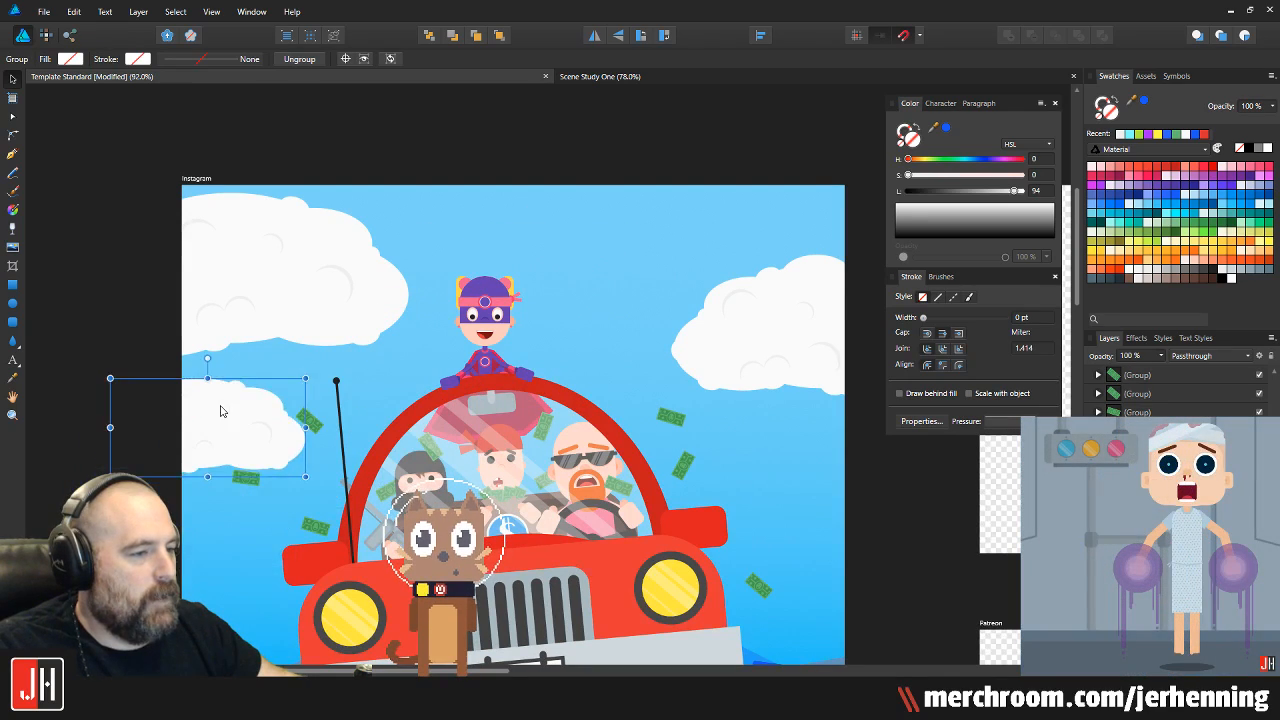
Nudge the large left cloud group slightly down and right, and adjust the small cloud copy below it
{"action": "left_click", "coordinate": [286, 316]}
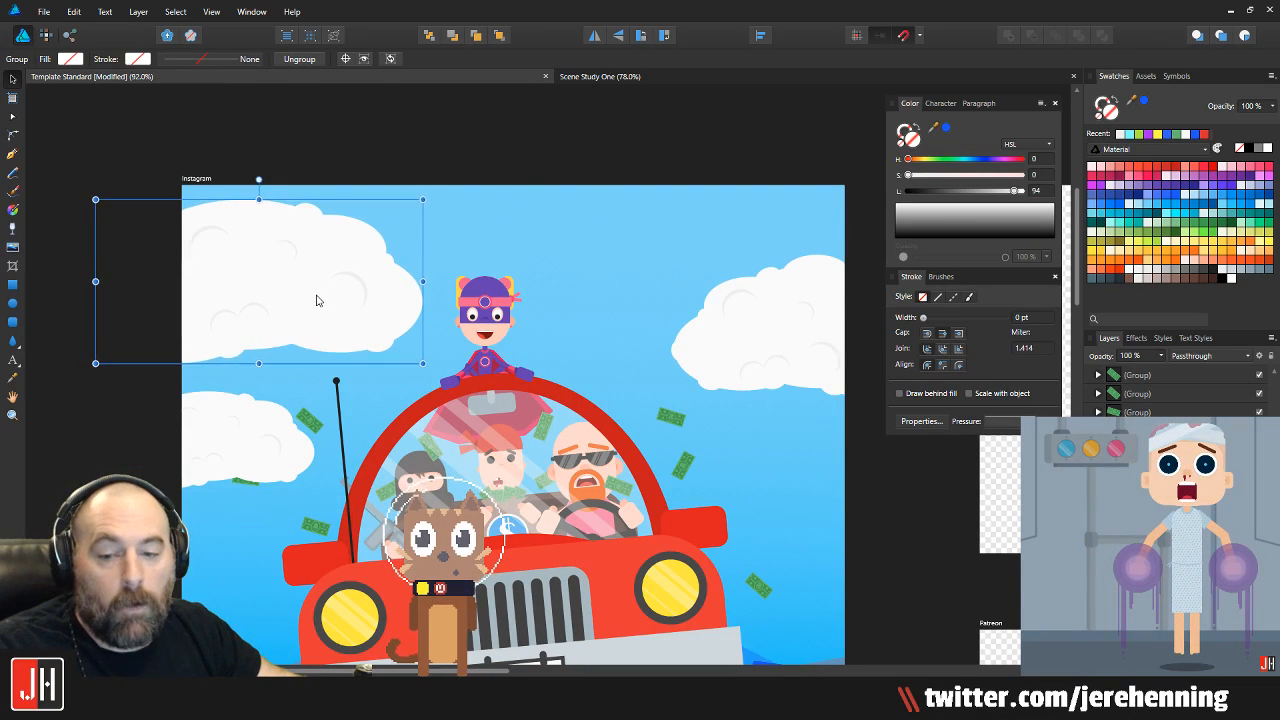
{"action": "left_click_drag", "start_coordinate": [297, 320], "coordinate": [406, 250]}
{"action": "left_click_drag", "start_coordinate": [346, 378], "coordinate": [320, 371]}
{"action": "left_click", "coordinate": [389, 249]}
{"action": "left_click_drag", "start_coordinate": [389, 249], "coordinate": [386, 251]}
{"action": "mouse_move", "coordinate": [309, 386]}
{"action": "left_mouse_down"}
{"action": "mouse_move", "coordinate": [303, 366]}
{"action": "mouse_move", "coordinate": [308, 376]}
{"action": "left_mouse_up"}
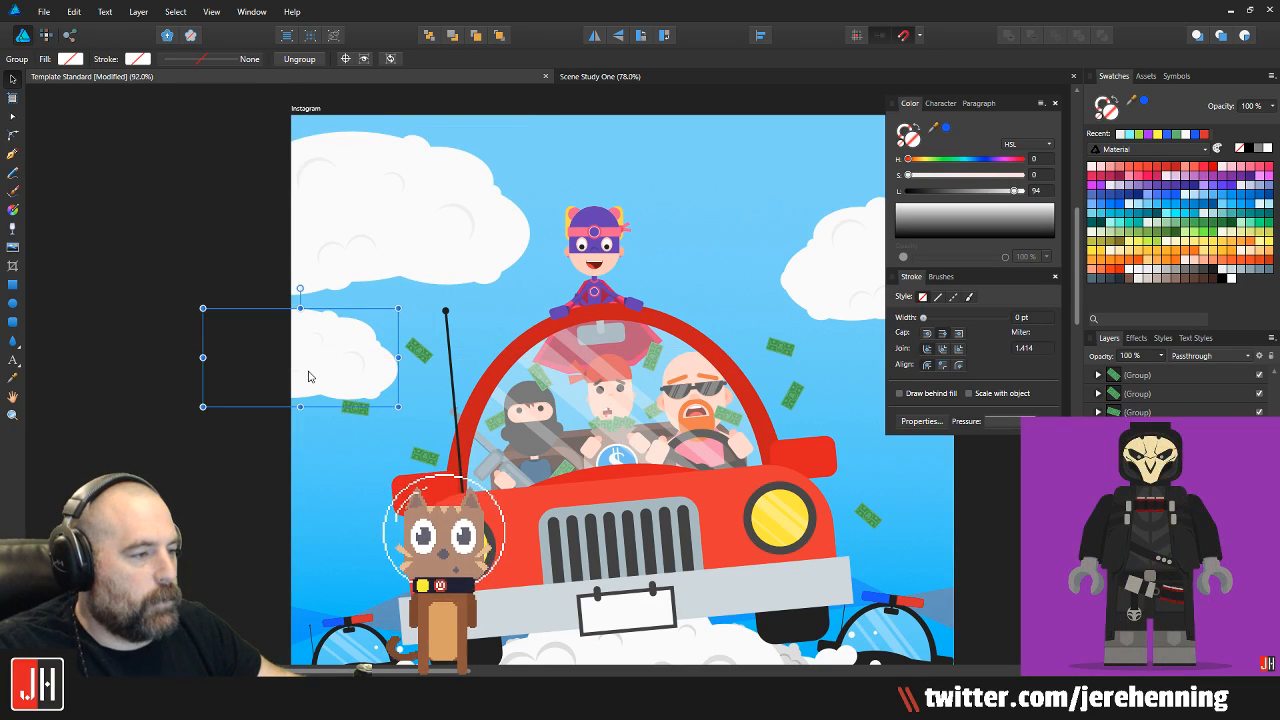
Send the small left cloud group to the back, just above the sky background, so it sits behind the banknotes
{"action": "key", "text": "ctrl+shift+bracketleft"}
{"action": "key", "text": "ctrl+z"}
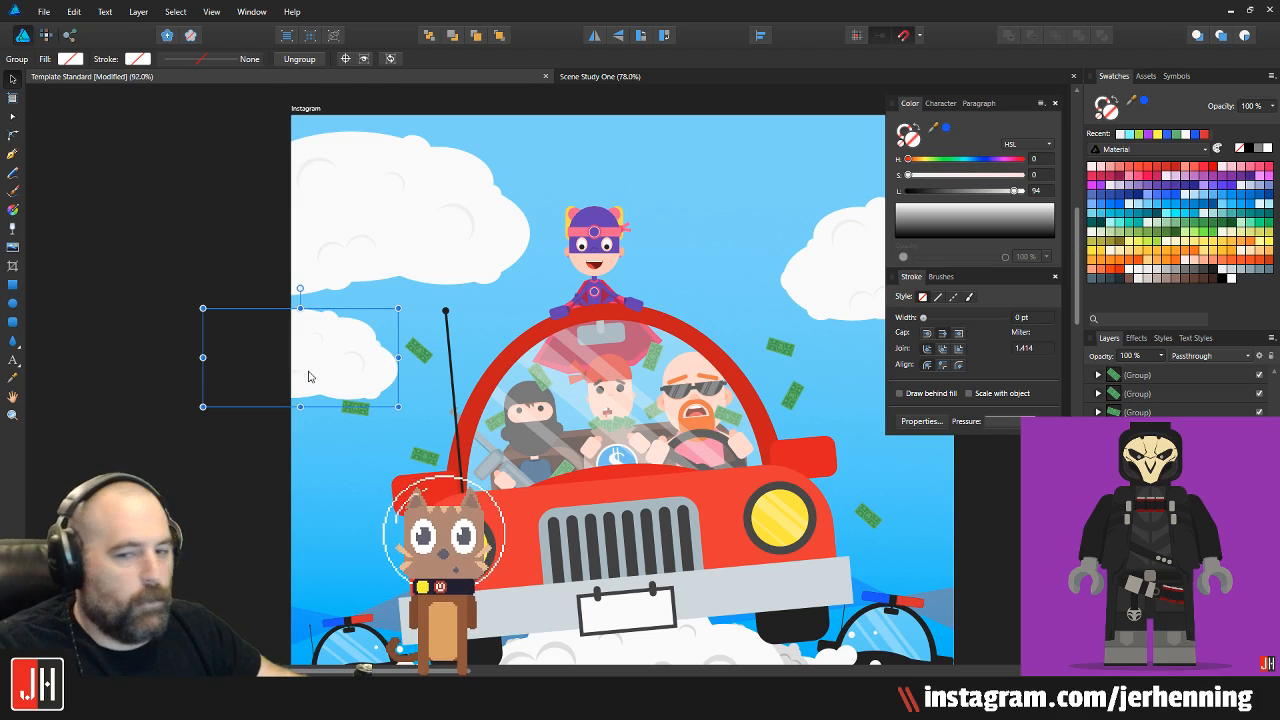
{"action": "left_click", "coordinate": [163, 316]}
{"action": "scroll", "coordinate": [178, 359], "scroll_direction": "down", "scroll_amount": 2}
{"action": "left_click_drag", "start_coordinate": [230, 348], "coordinate": [274, 407]}
{"action": "scroll", "coordinate": [316, 427], "scroll_direction": "up", "scroll_amount": 4}
{"action": "left_click", "coordinate": [325, 395]}
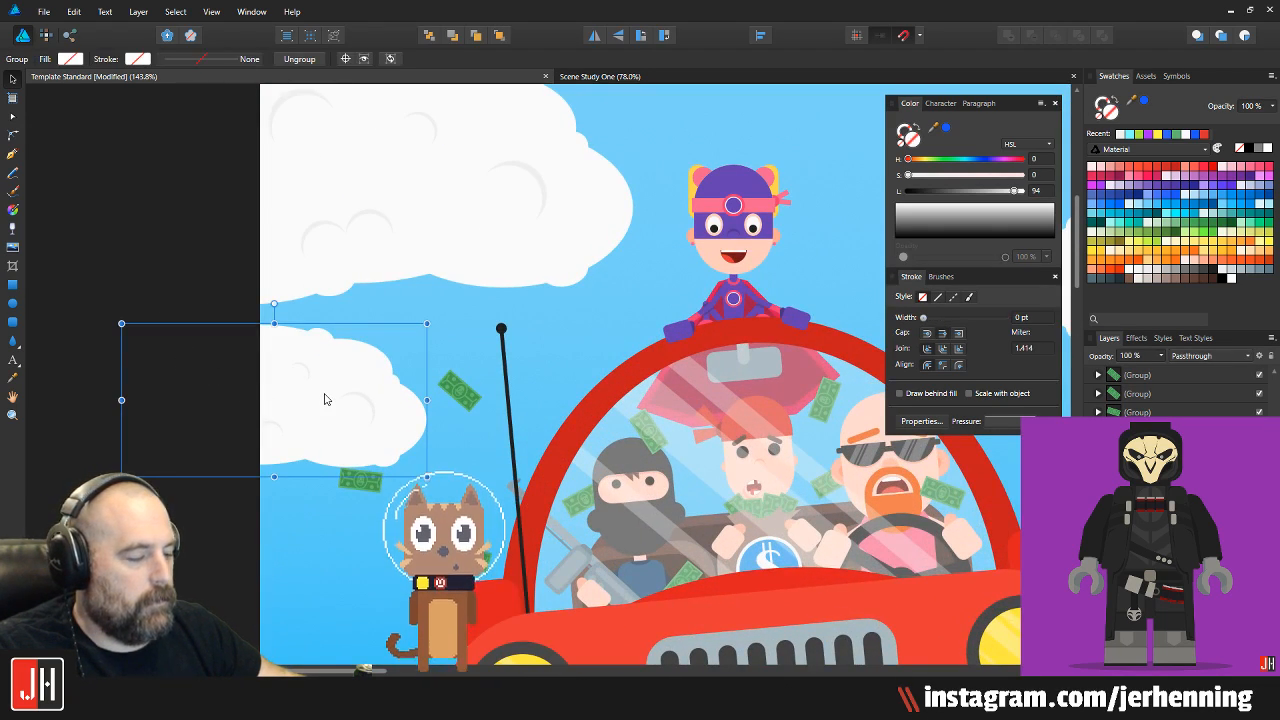
Delete the small left cloud group and save the document
{"action": "key", "text": "ctrl+d"}
{"action": "key", "text": "ctrl+0"}
{"action": "scroll", "coordinate": [519, 400], "scroll_direction": "up", "scroll_amount": 3}
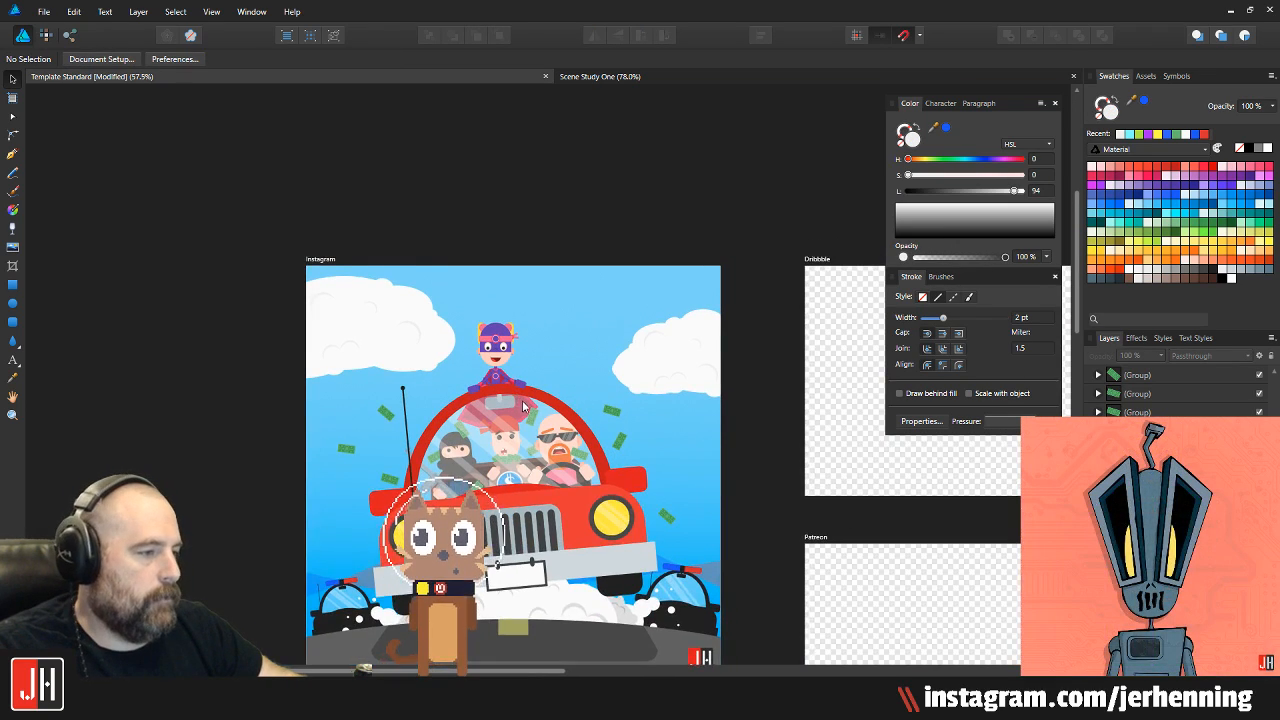
{"action": "scroll", "coordinate": [573, 242], "scroll_direction": "down", "scroll_amount": 4}
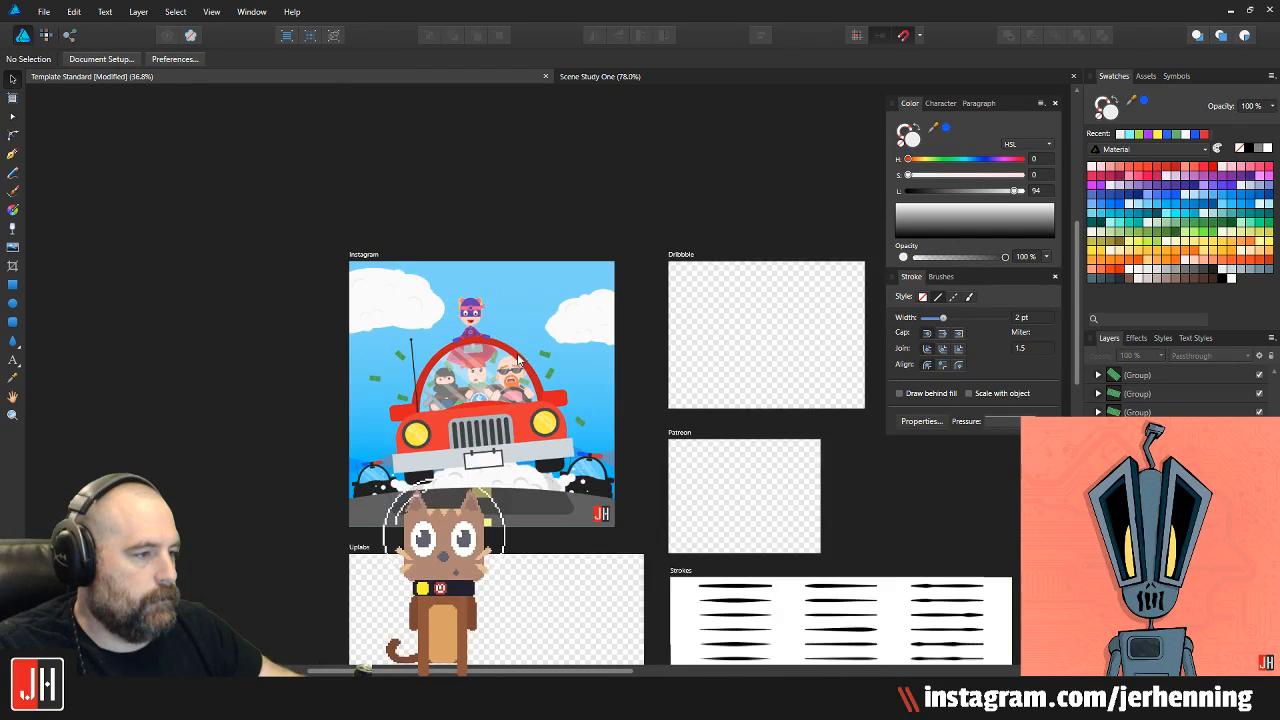
{"action": "scroll", "coordinate": [573, 242], "scroll_direction": "up", "scroll_amount": 3}
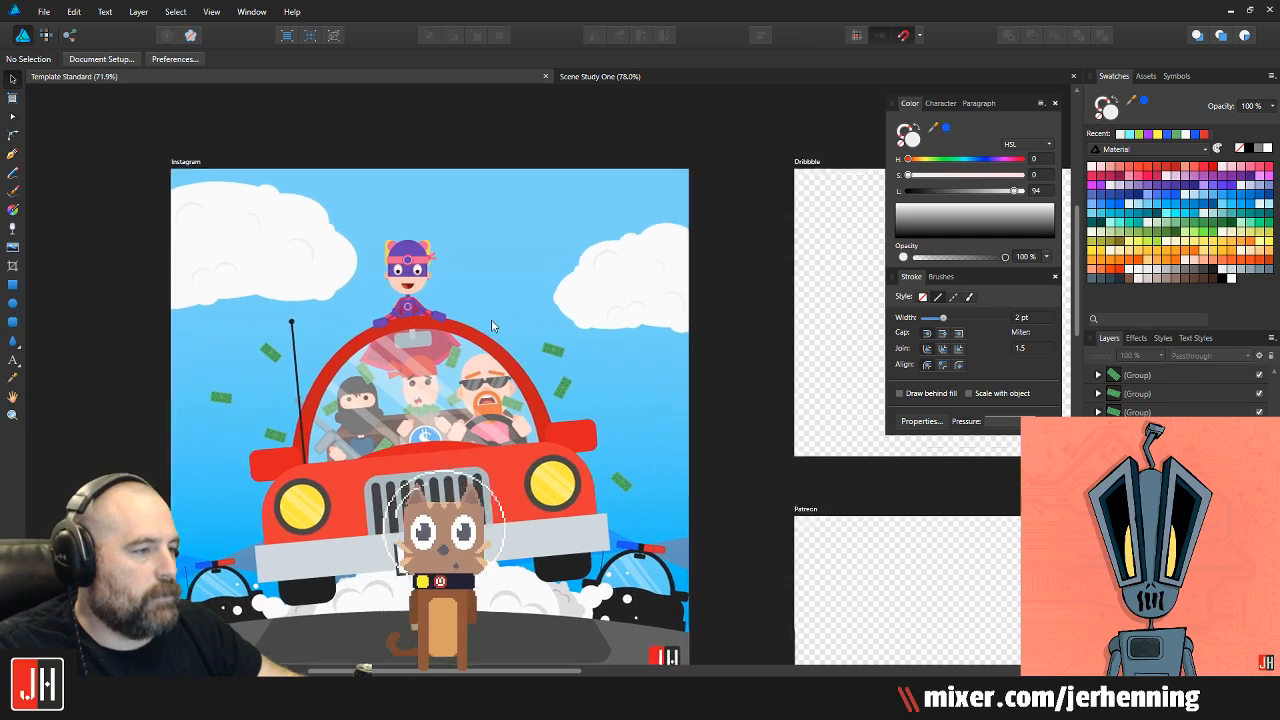
Draw a circle as a sun beside the right cloud, fill it pale amber (HSL 45, 100, 75) and place it behind the cloud
{"action": "left_click", "coordinate": [15, 305]}
{"action": "left_click_drag", "start_coordinate": [416, 264], "coordinate": [549, 398]}
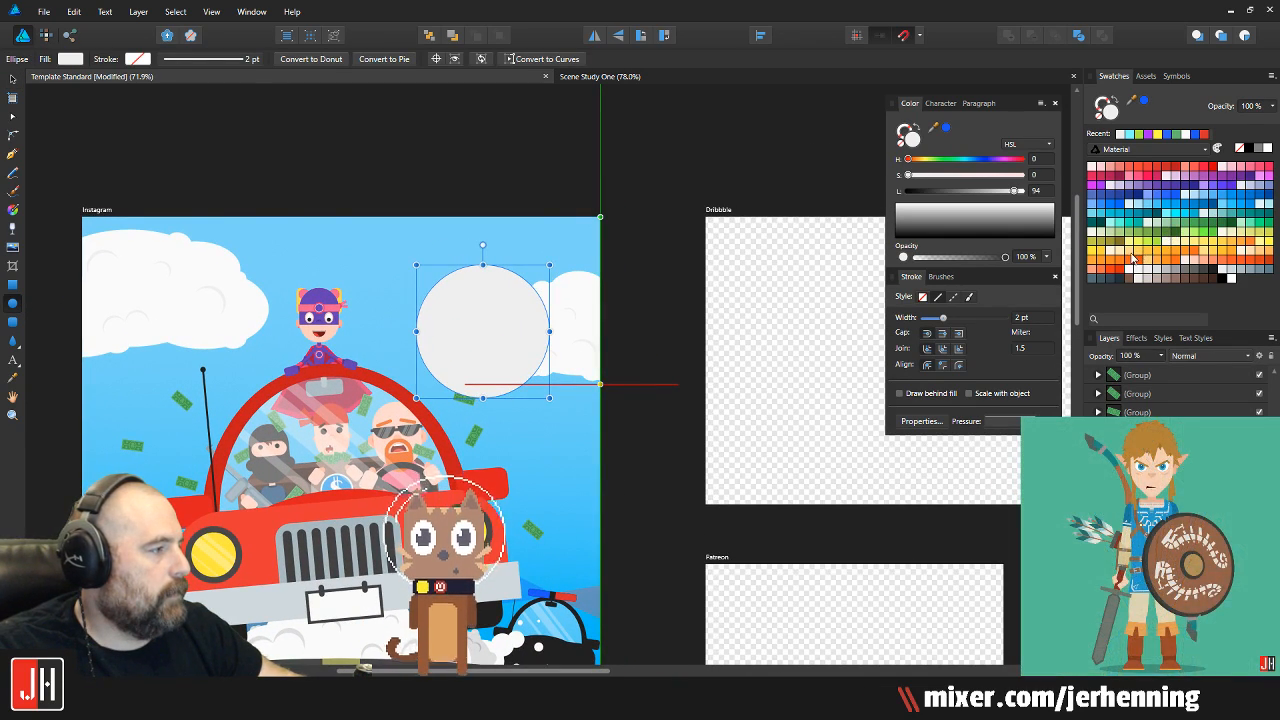
{"action": "left_click", "coordinate": [1133, 258]}
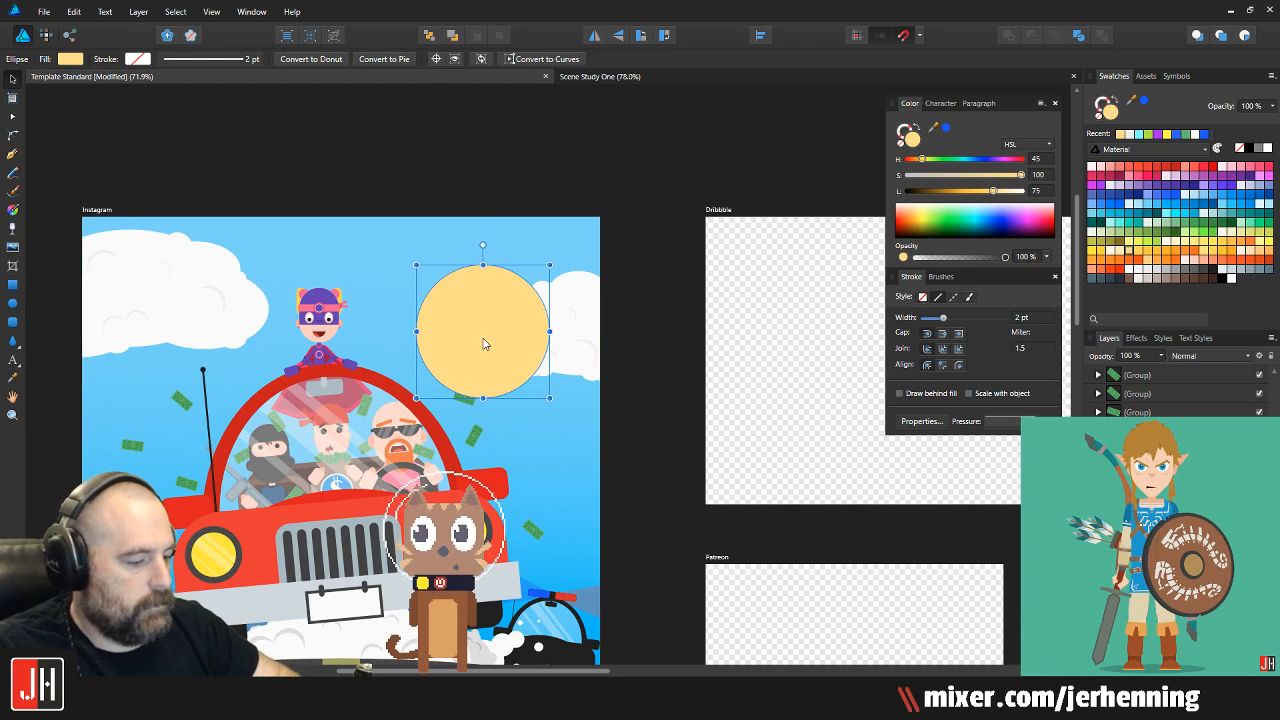
{"action": "key", "text": "ctrl+shift+bracketleft"}
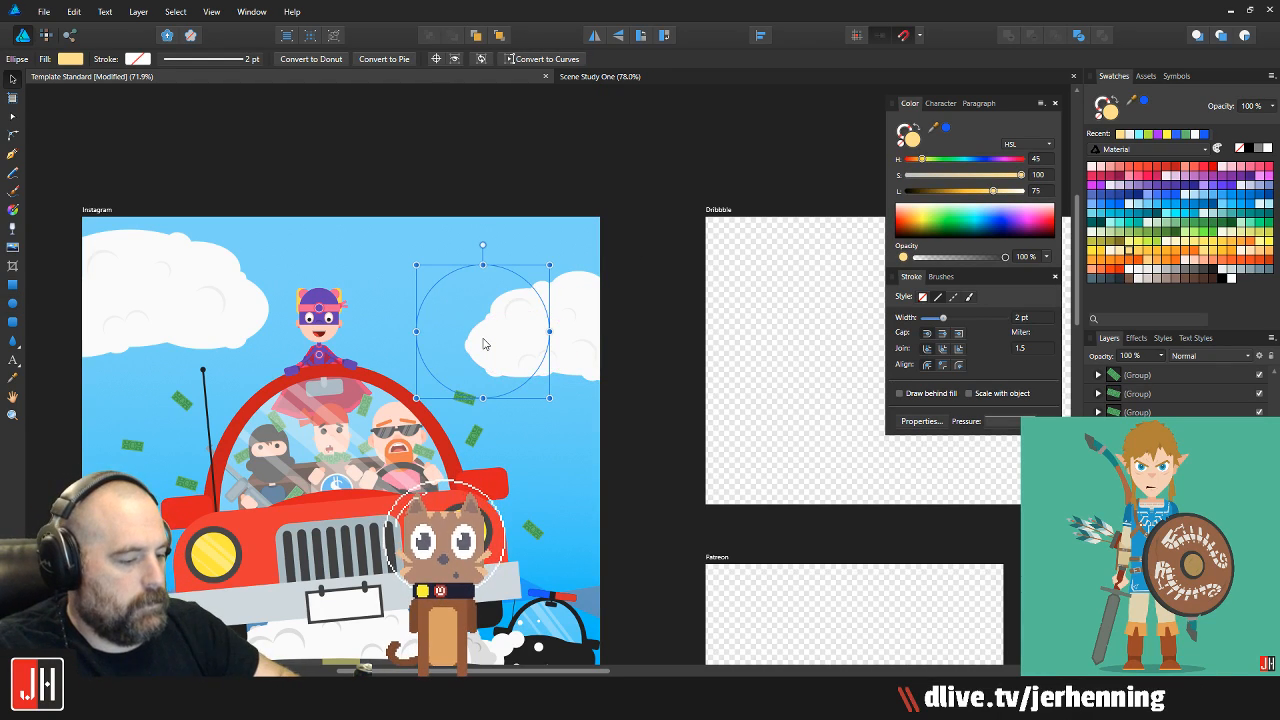
{"action": "key", "text": "ctrl+z"}
Scale down the sun circle, position it peeking out behind the right cloud's upper left side, and deselect it
{"action": "scroll", "coordinate": [483, 344], "scroll_direction": "up", "scroll_amount": 3}
{"action": "left_click_drag", "start_coordinate": [607, 200], "coordinate": [551, 251]}
{"action": "left_click_drag", "start_coordinate": [385, 383], "coordinate": [380, 325]}
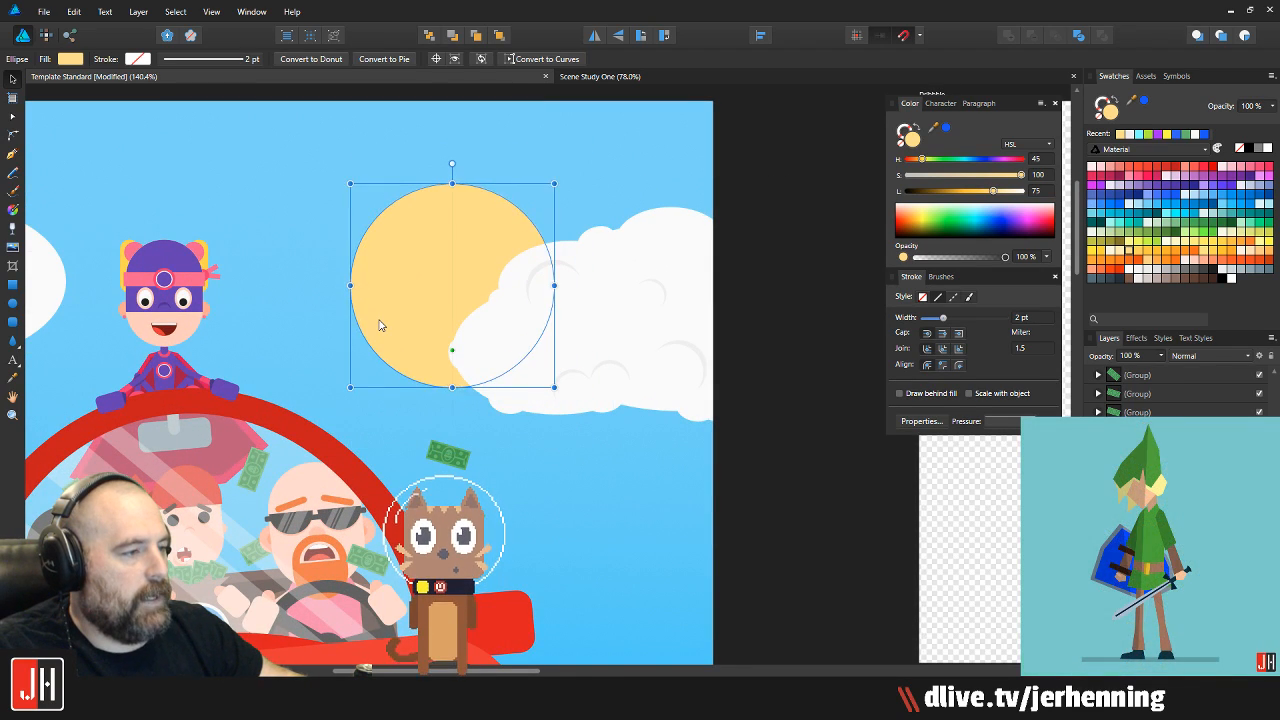
{"action": "scroll", "coordinate": [405, 310], "scroll_direction": "up", "scroll_amount": 1}
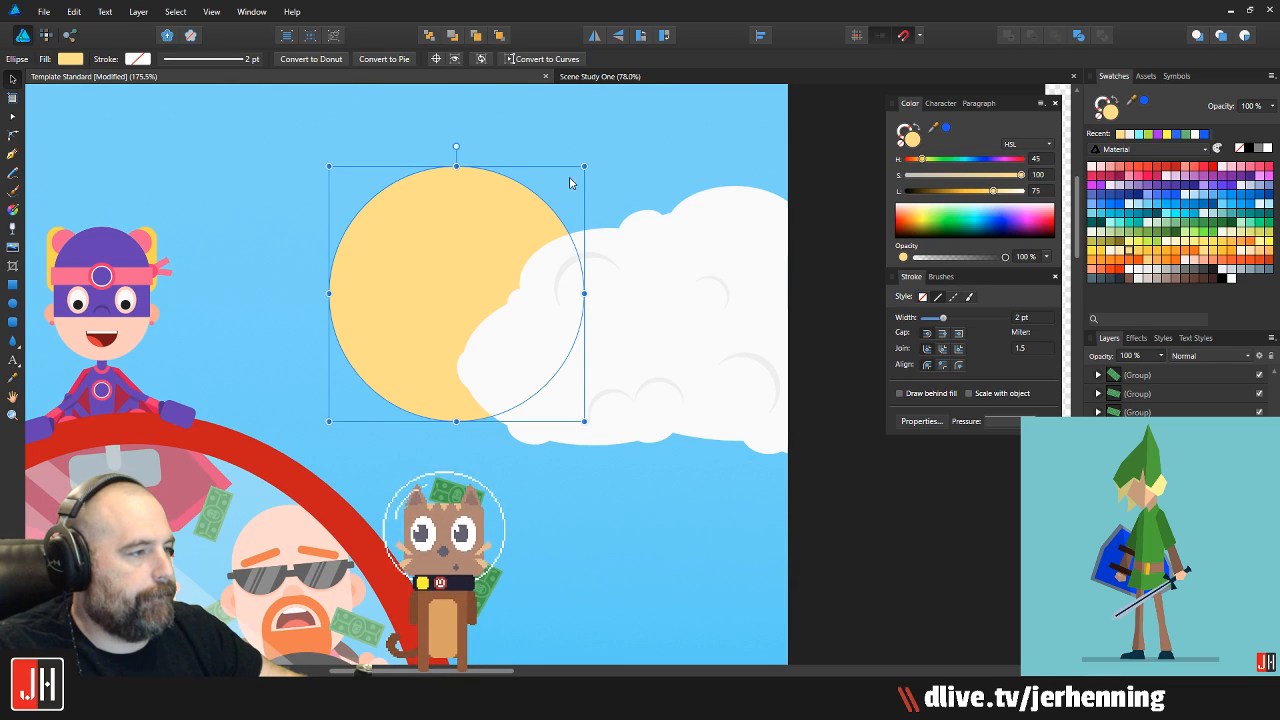
{"action": "left_click_drag", "start_coordinate": [585, 164], "coordinate": [563, 189]}
{"action": "scroll", "coordinate": [514, 263], "scroll_direction": "down", "scroll_amount": 2}
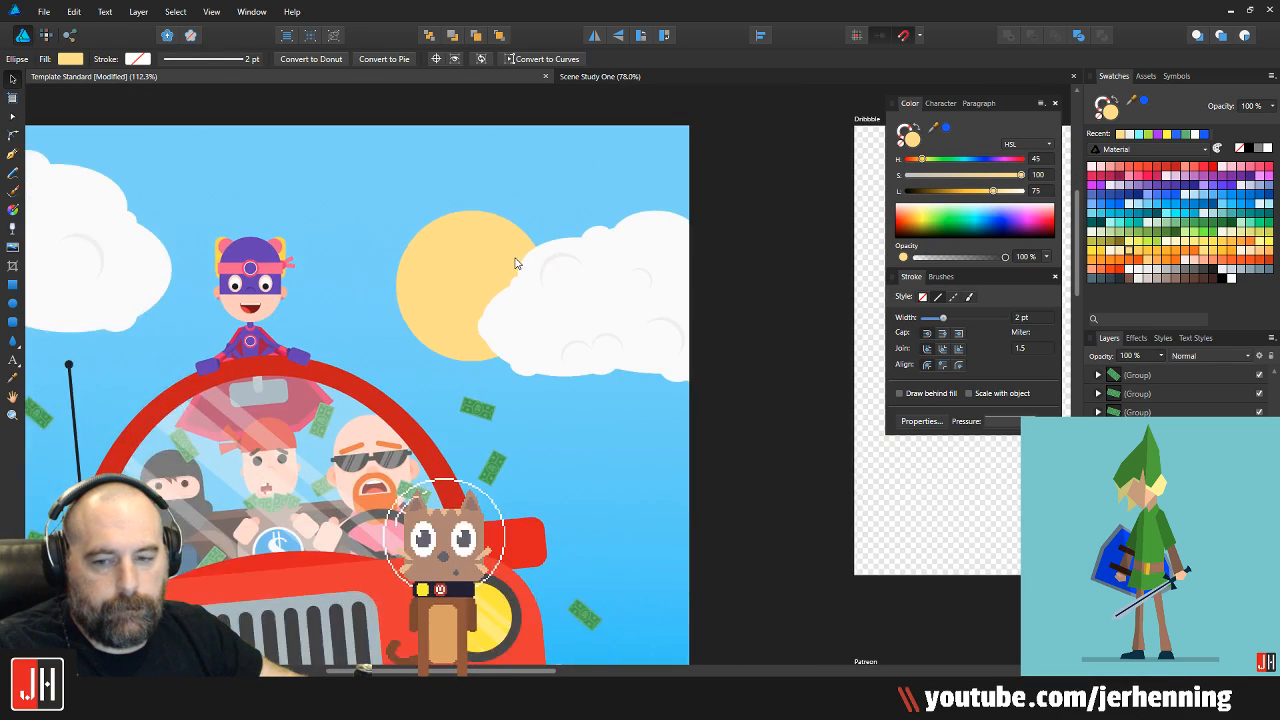
{"action": "scroll", "coordinate": [523, 323], "scroll_direction": "down", "scroll_amount": 2}
{"action": "left_click_drag", "start_coordinate": [523, 340], "coordinate": [505, 325]}
{"action": "left_click", "coordinate": [286, 177]}
Reposition the small puff ellipses on the right side of the left cloud to refine its outline
{"action": "scroll", "coordinate": [177, 289], "scroll_direction": "up", "scroll_amount": 3}
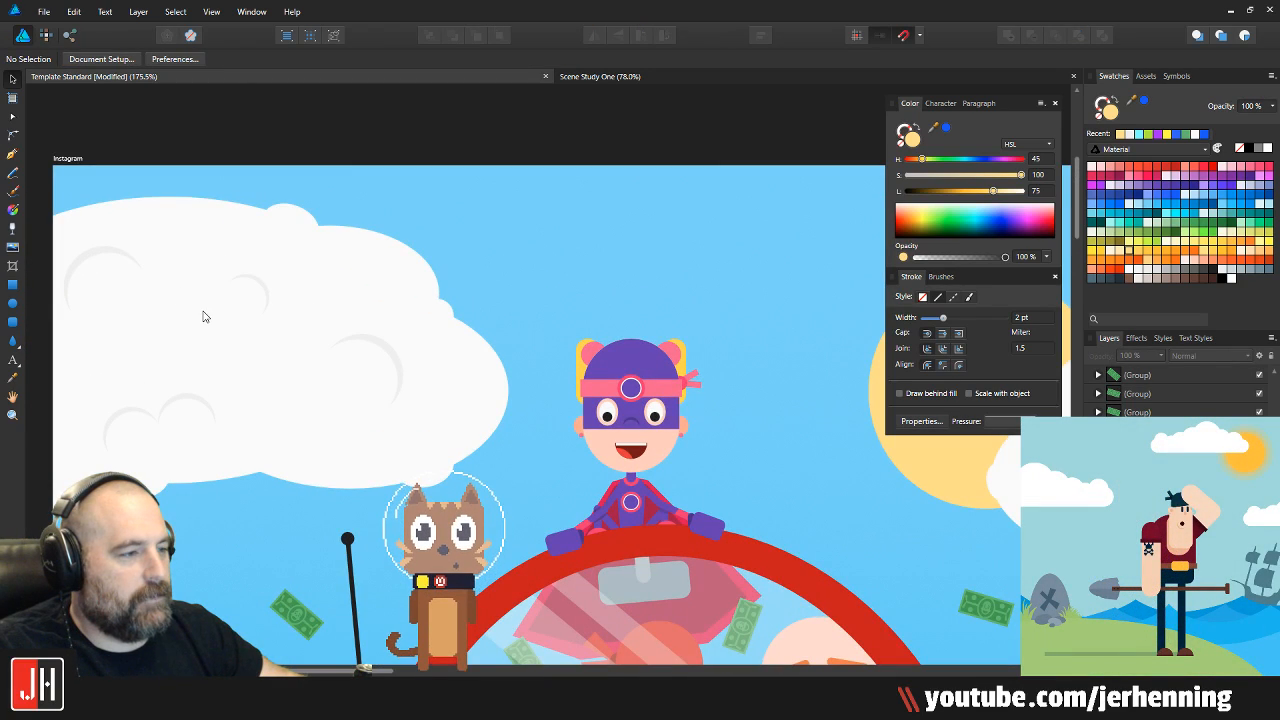
{"action": "scroll", "coordinate": [386, 300], "scroll_direction": "up", "scroll_amount": 1}
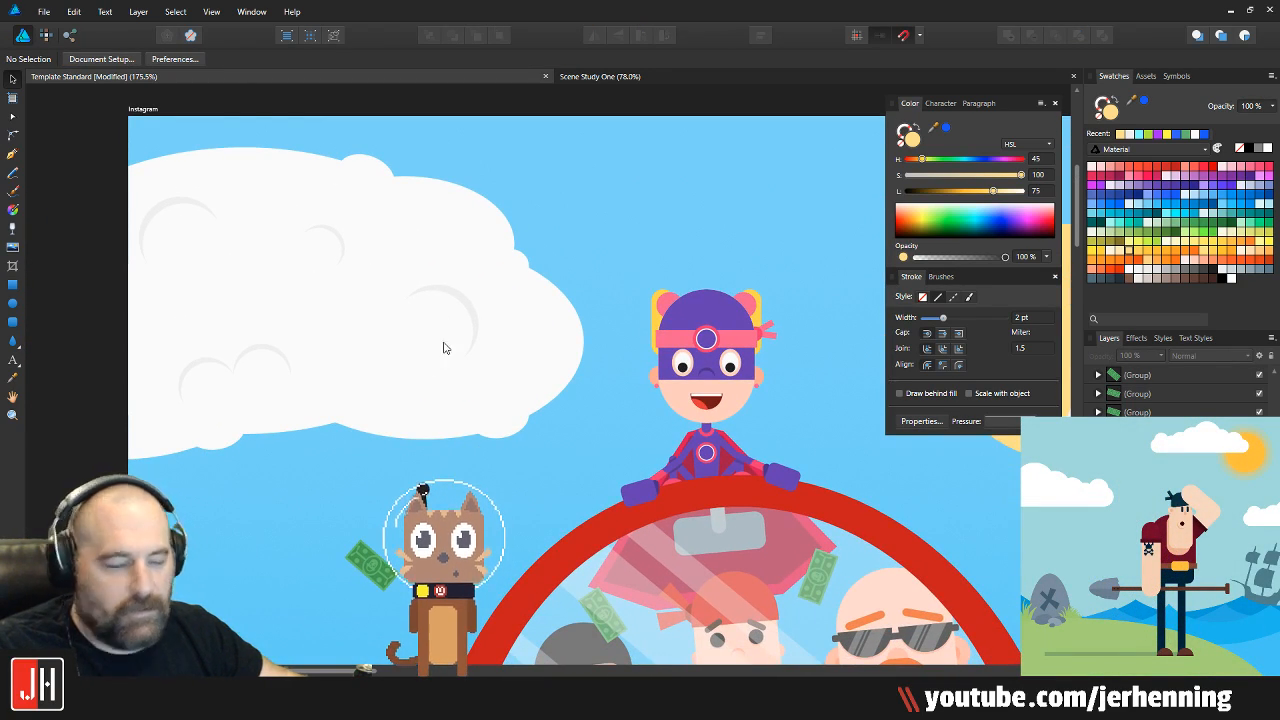
{"action": "scroll", "coordinate": [436, 405], "scroll_direction": "up", "scroll_amount": 2}
{"action": "left_click", "coordinate": [541, 449]}
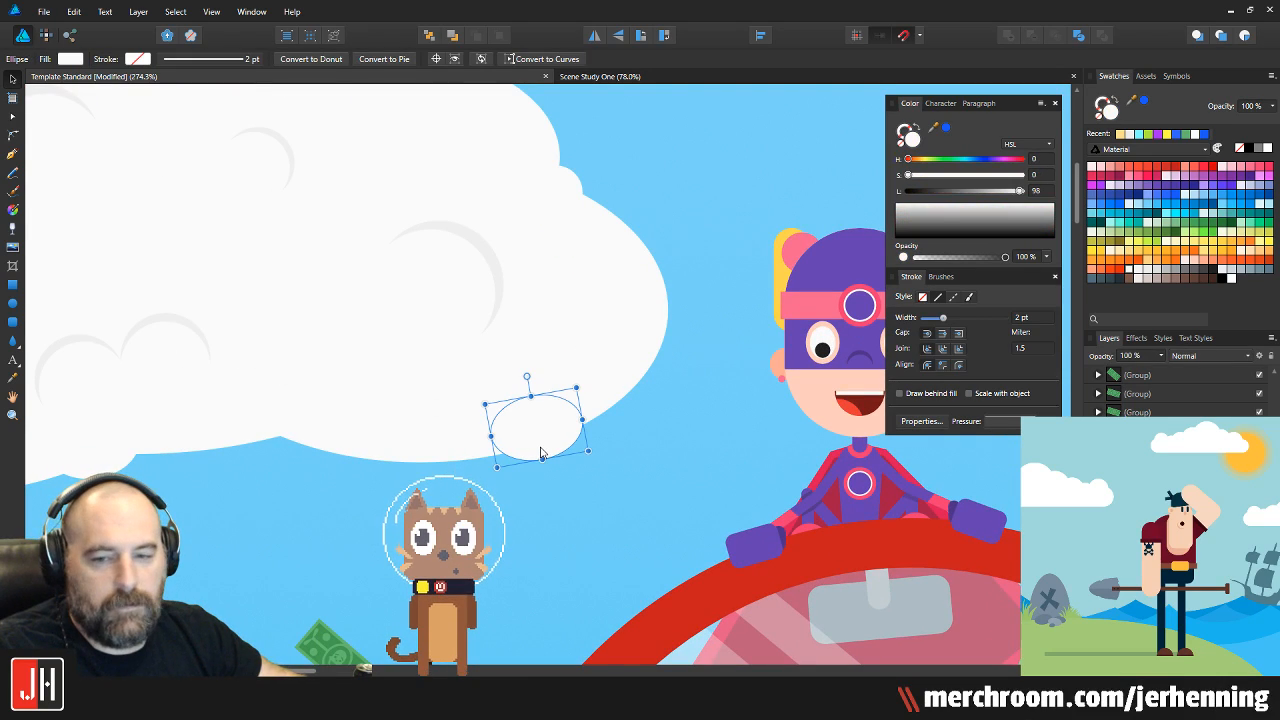
{"action": "scroll", "coordinate": [543, 449], "scroll_direction": "up", "scroll_amount": 2}
{"action": "left_click_drag", "start_coordinate": [551, 446], "coordinate": [547, 354]}
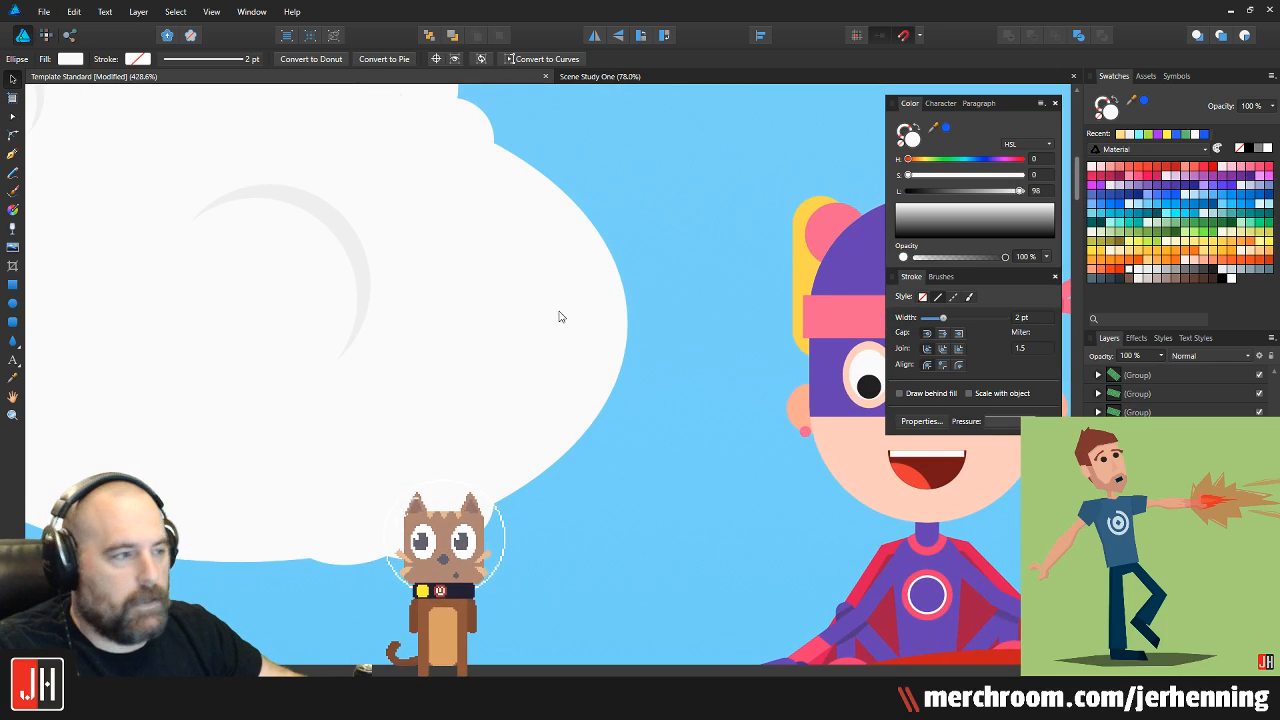
{"action": "left_click_drag", "start_coordinate": [517, 266], "coordinate": [477, 143]}
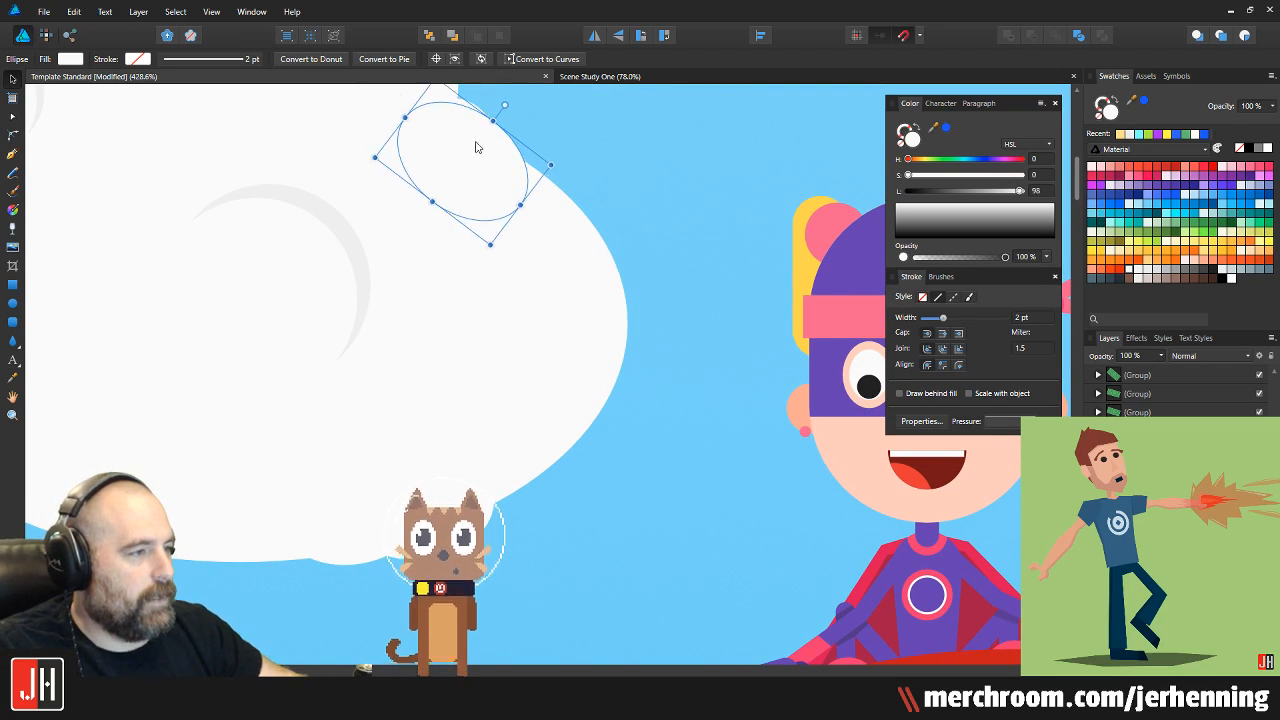
{"action": "scroll", "coordinate": [502, 204], "scroll_direction": "down", "scroll_amount": 7}
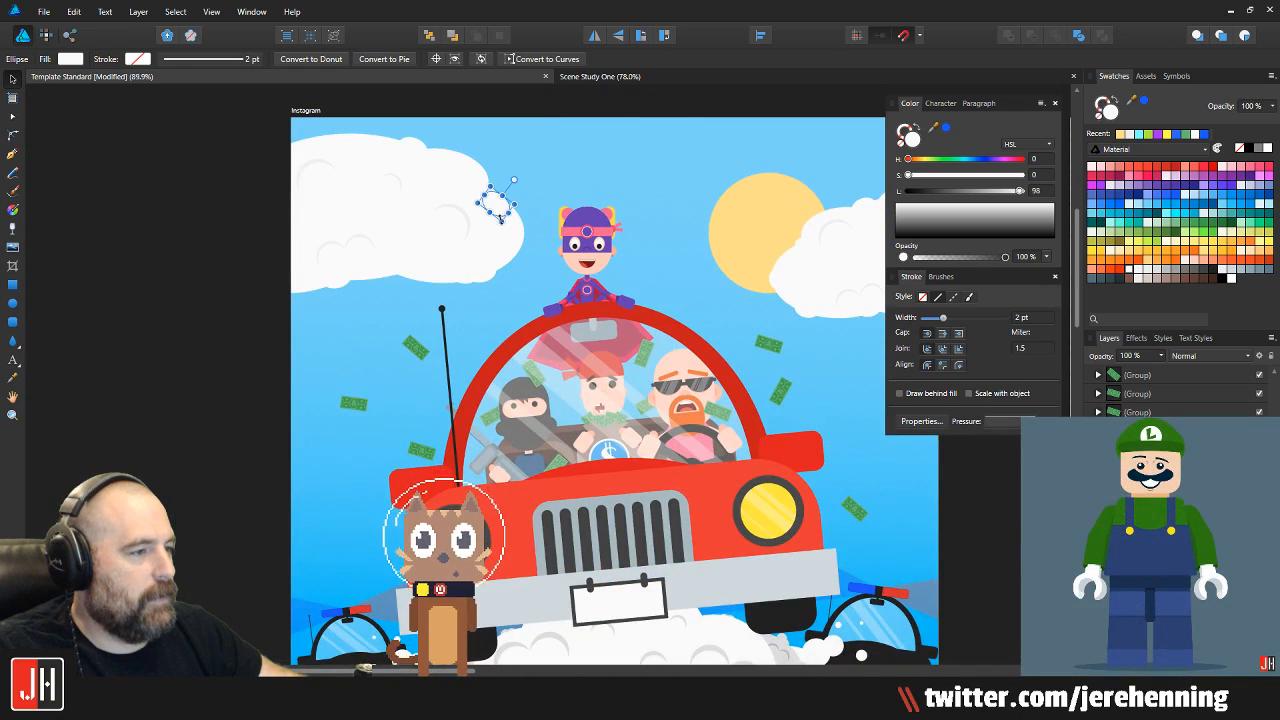
Add rotated copies of the small puff ellipse along the left cloud's underside and save the document
{"action": "scroll", "coordinate": [502, 216], "scroll_direction": "up", "scroll_amount": 5}
{"action": "scroll", "coordinate": [480, 291], "scroll_direction": "up", "scroll_amount": 2}
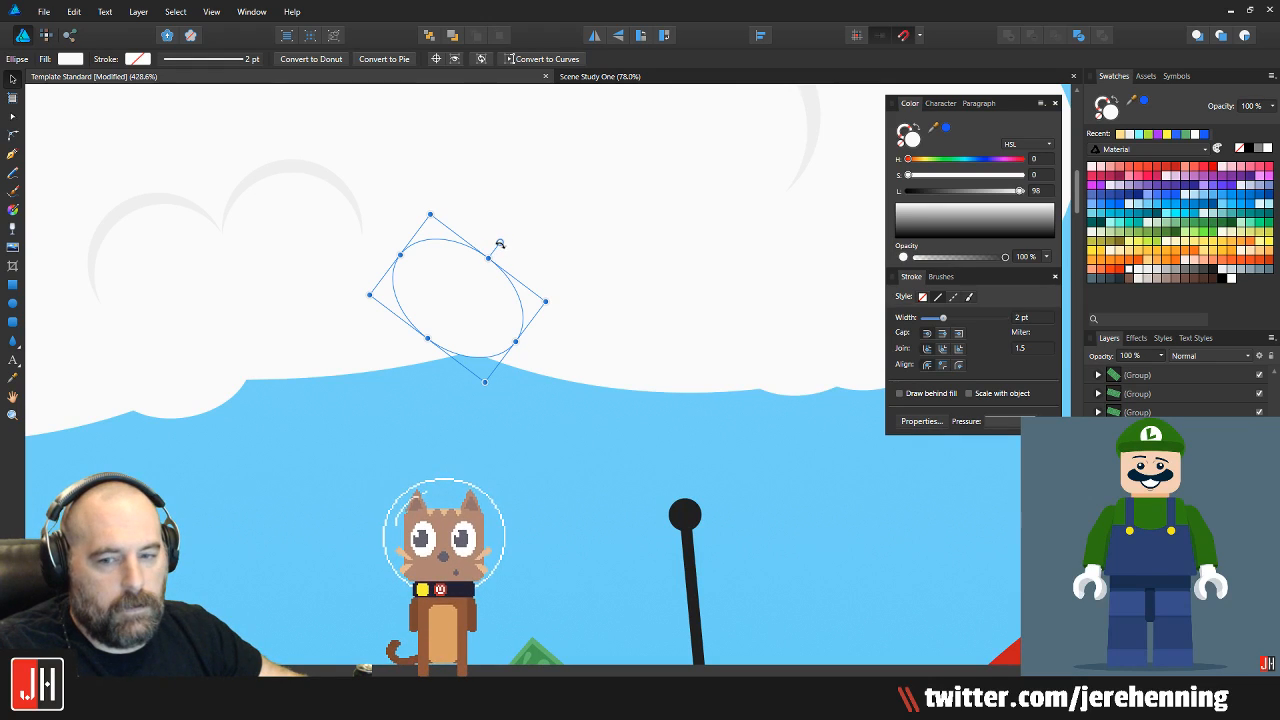
{"action": "left_click_drag", "start_coordinate": [500, 244], "coordinate": [437, 229]}
{"action": "left_click_drag", "start_coordinate": [449, 303], "coordinate": [734, 376]}
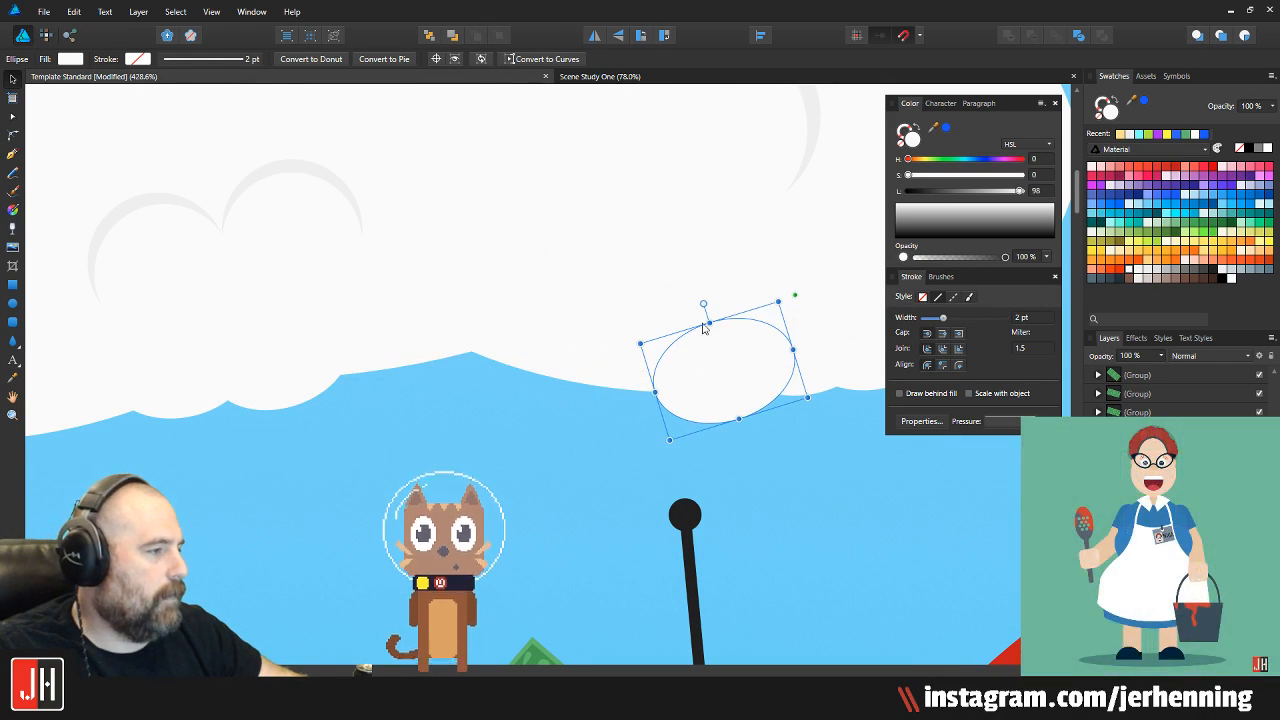
{"action": "left_click_drag", "start_coordinate": [704, 303], "coordinate": [714, 300]}
{"action": "left_click_drag", "start_coordinate": [723, 386], "coordinate": [720, 369]}
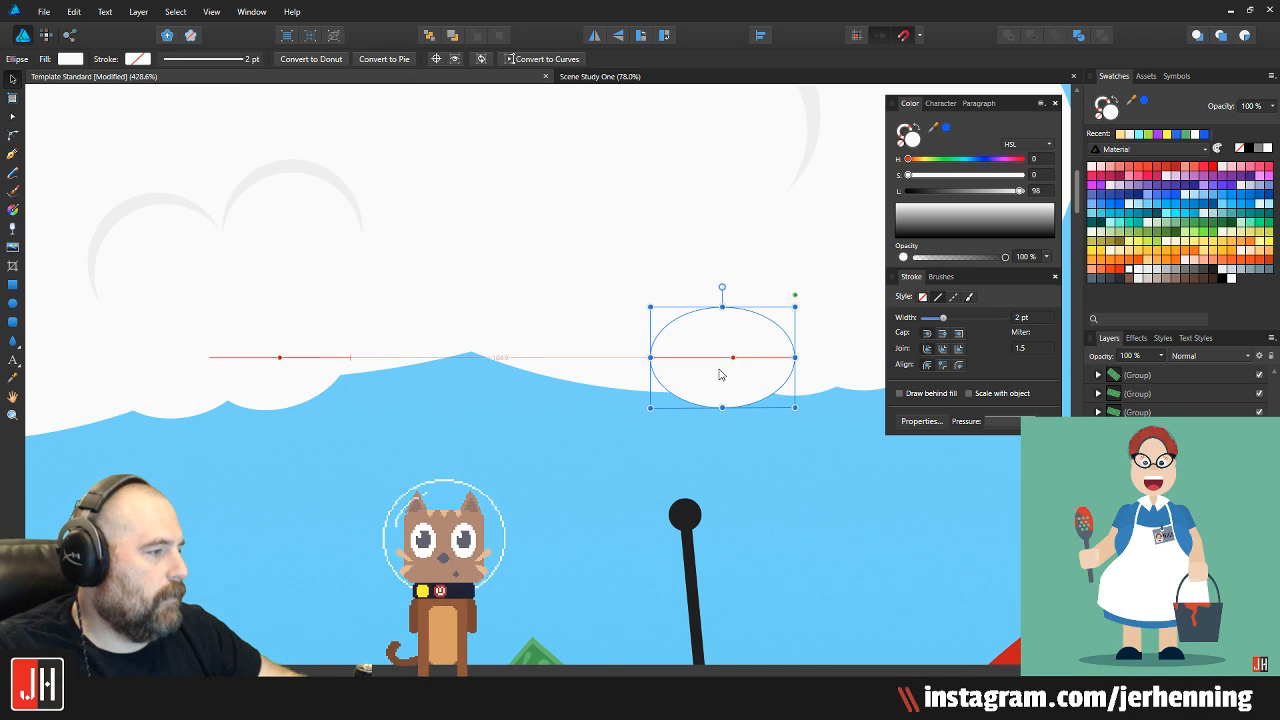
{"action": "scroll", "coordinate": [684, 396], "scroll_direction": "down", "scroll_amount": 4}
{"action": "scroll", "coordinate": [560, 410], "scroll_direction": "down", "scroll_amount": 3}
{"action": "left_click", "coordinate": [446, 418]}
{"action": "scroll", "coordinate": [500, 402], "scroll_direction": "up", "scroll_amount": 6}
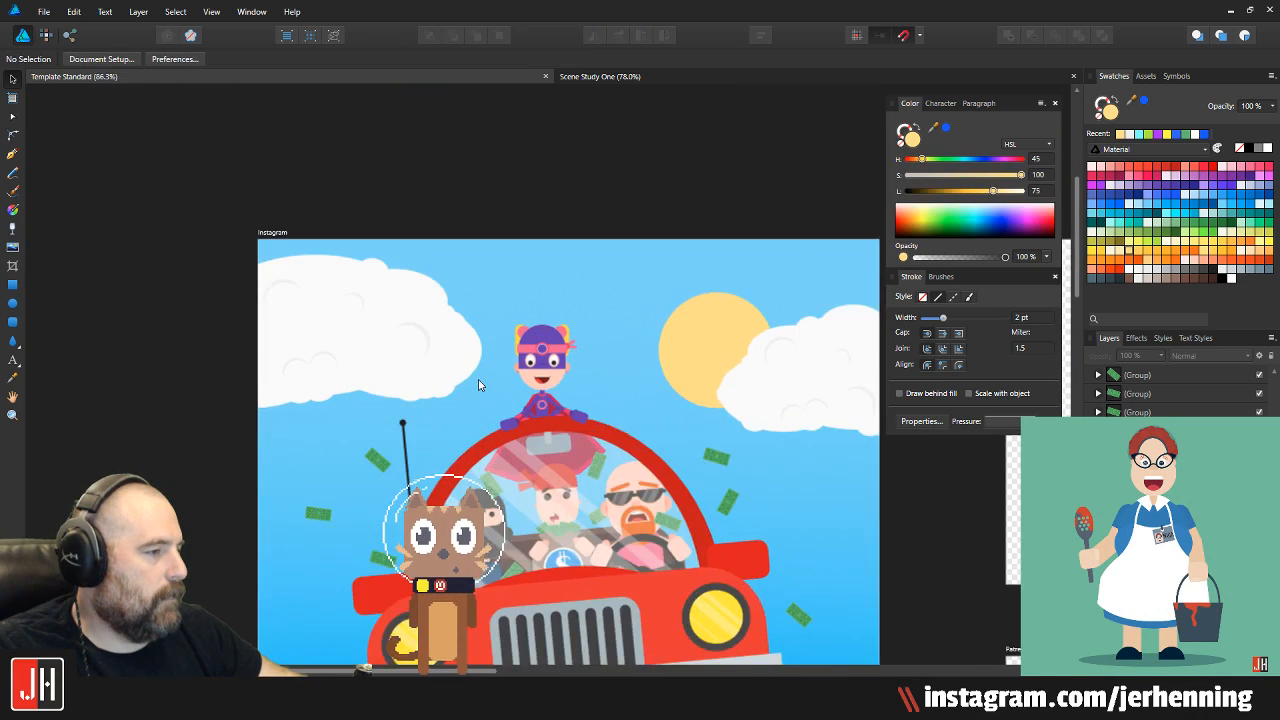
{"action": "scroll", "coordinate": [478, 381], "scroll_direction": "down", "scroll_amount": 4}
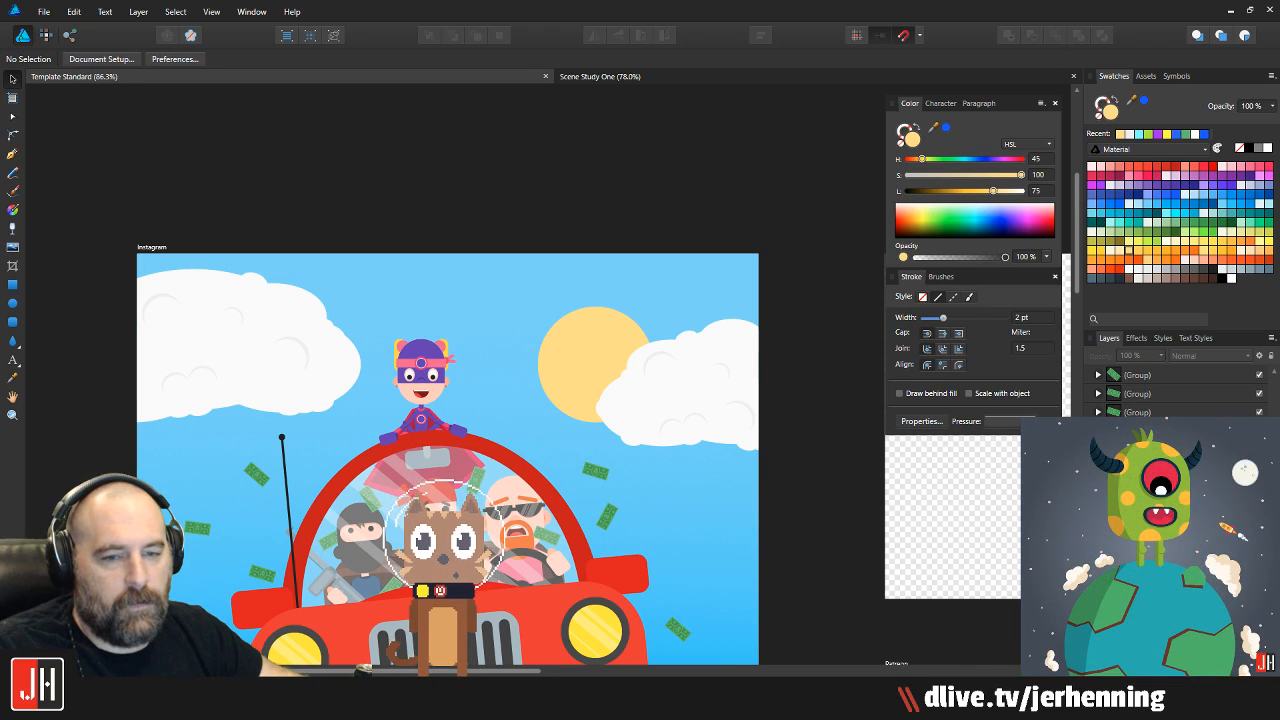
Shrink the sun and move it up and right against the right cloud's upper edge, and save the document
{"action": "scroll", "coordinate": [597, 398], "scroll_direction": "up", "scroll_amount": 3}
{"action": "left_click", "coordinate": [543, 217]}
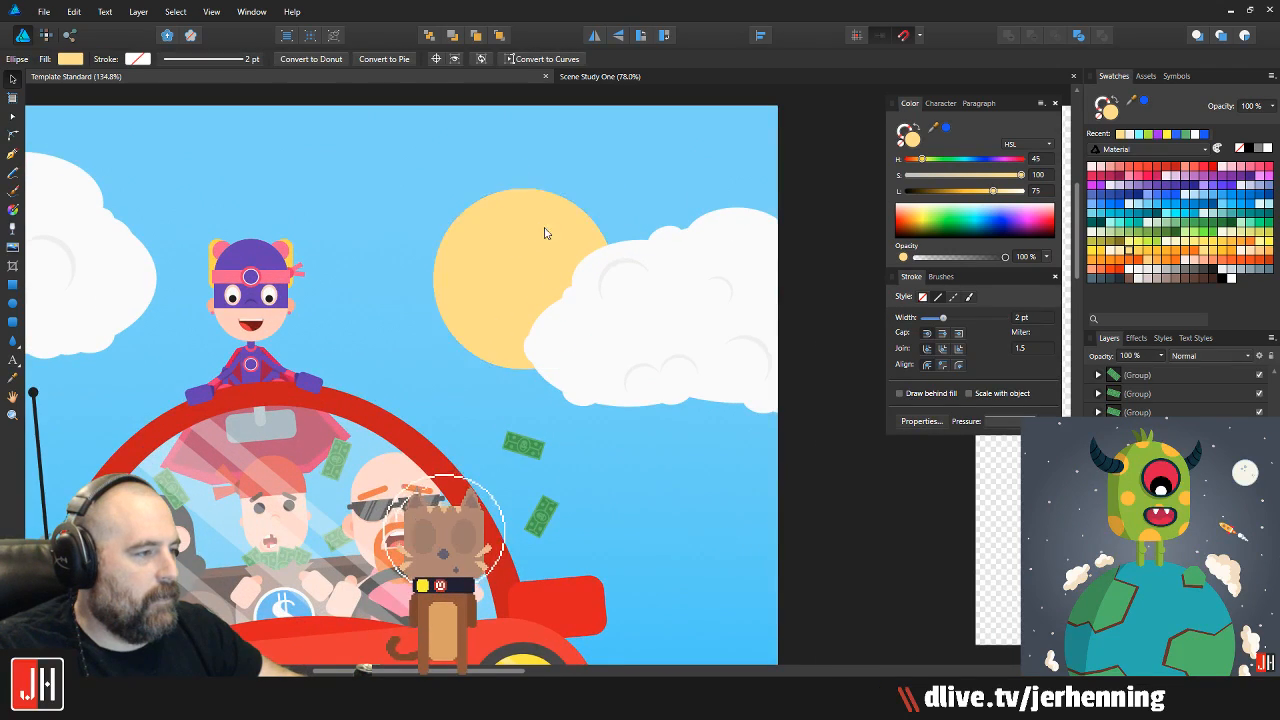
{"action": "scroll", "coordinate": [589, 251], "scroll_direction": "up", "scroll_amount": 1}
{"action": "scroll", "coordinate": [616, 235], "scroll_direction": "left", "scroll_amount": 1}
{"action": "scroll", "coordinate": [637, 238], "scroll_direction": "up", "scroll_amount": 3}
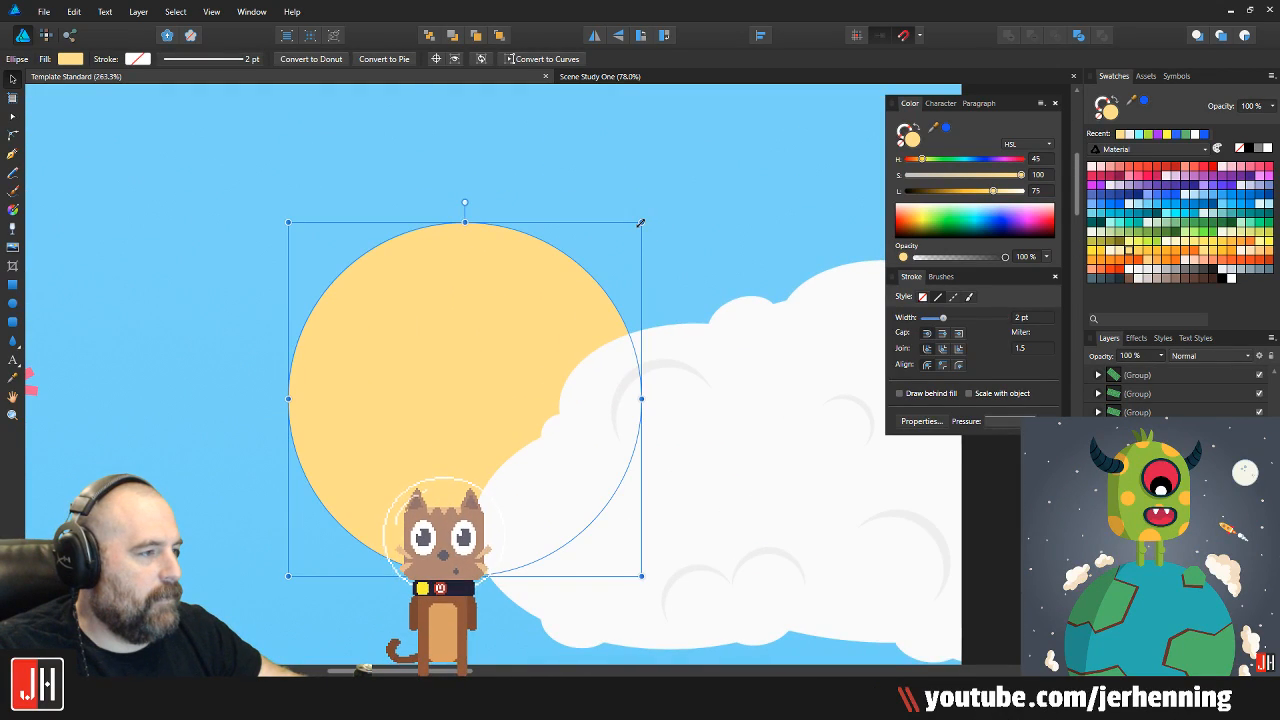
{"action": "left_click_drag", "start_coordinate": [643, 223], "coordinate": [572, 265]}
{"action": "left_click_drag", "start_coordinate": [450, 377], "coordinate": [517, 297]}
{"action": "scroll", "coordinate": [514, 314], "scroll_direction": "down", "scroll_amount": 5}
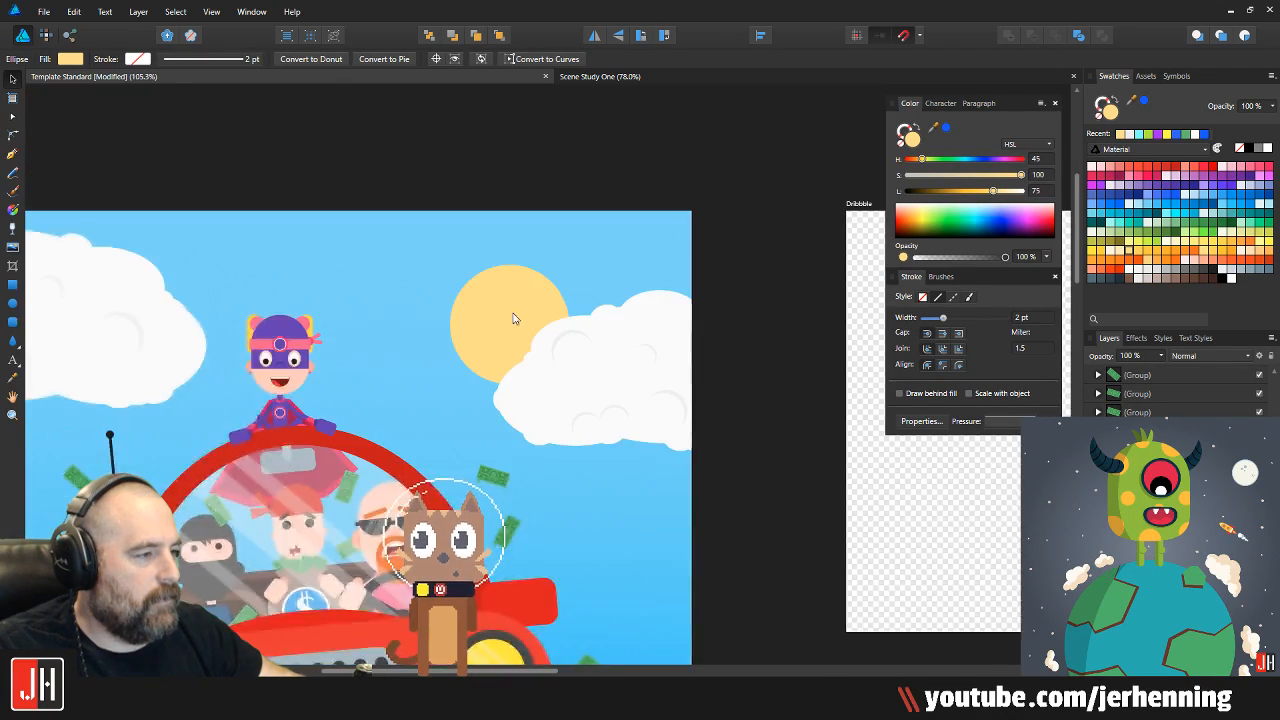
{"action": "left_click", "coordinate": [615, 324]}
{"action": "scroll", "coordinate": [520, 341], "scroll_direction": "up", "scroll_amount": 2}
{"action": "scroll", "coordinate": [520, 341], "scroll_direction": "up", "scroll_amount": 4}
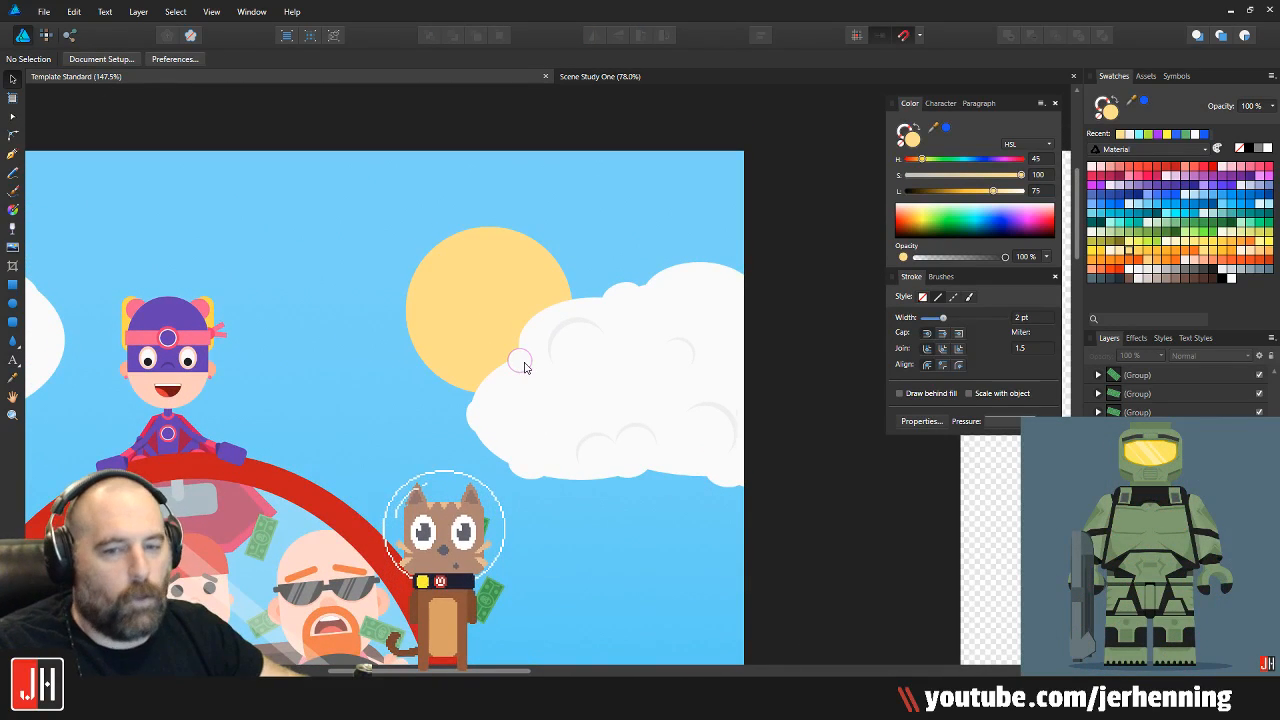
{"action": "scroll", "coordinate": [476, 364], "scroll_direction": "down", "scroll_amount": 3}
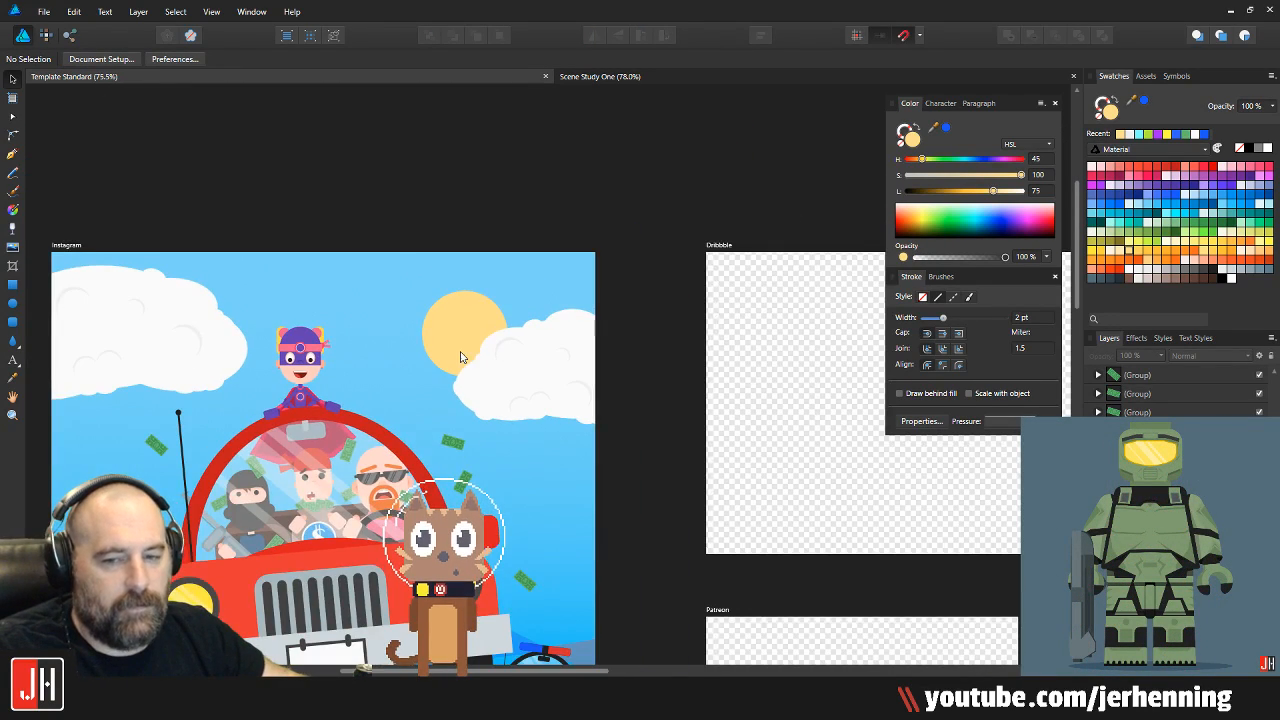
Make the sun smaller still, nudge it back toward the right cloud, and save the document
{"action": "scroll", "coordinate": [457, 354], "scroll_direction": "up", "scroll_amount": 5}
{"action": "left_click", "coordinate": [480, 330]}
{"action": "left_click_drag", "start_coordinate": [654, 207], "coordinate": [603, 243]}
{"action": "left_click_drag", "start_coordinate": [497, 329], "coordinate": [531, 297]}
{"action": "scroll", "coordinate": [533, 327], "scroll_direction": "down", "scroll_amount": 3}
{"action": "scroll", "coordinate": [533, 327], "scroll_direction": "down", "scroll_amount": 4}
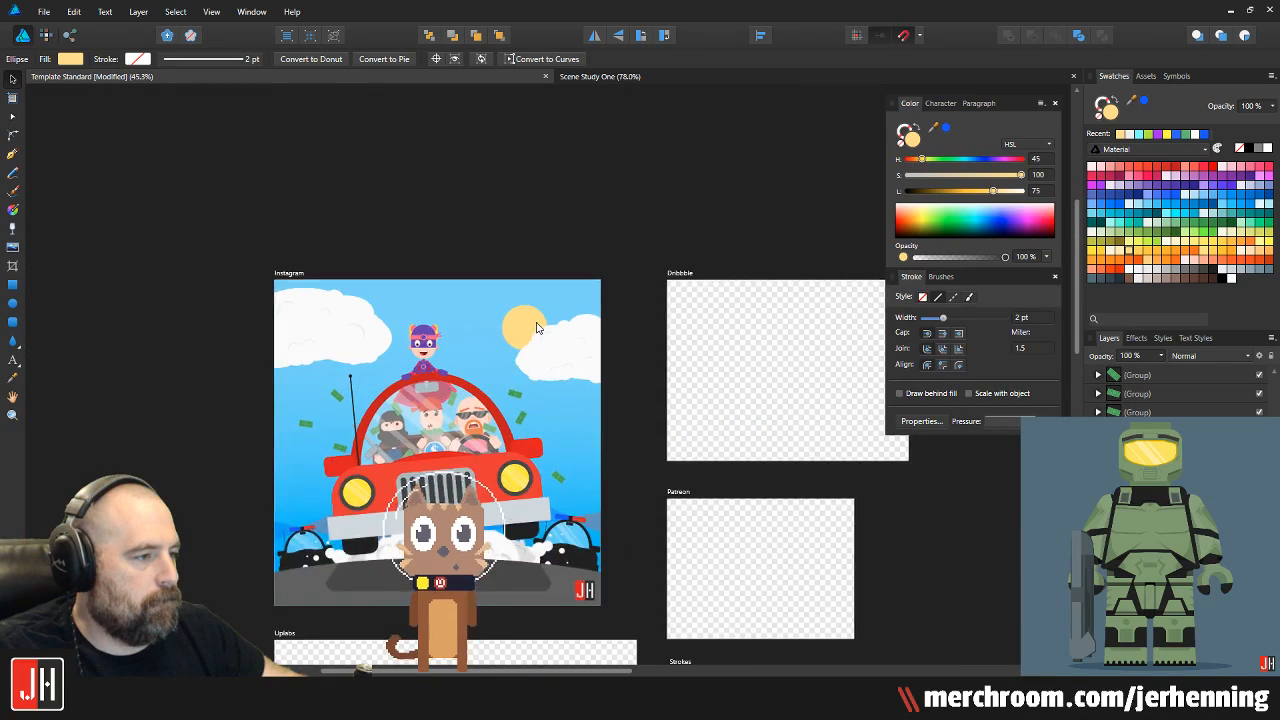
{"action": "left_click", "coordinate": [594, 326]}
Copy the right cloud group, shrink the copy, place it left of the sun and send it behind the sun
{"action": "scroll", "coordinate": [514, 340], "scroll_direction": "up", "scroll_amount": 3}
{"action": "scroll", "coordinate": [516, 354], "scroll_direction": "up", "scroll_amount": 3}
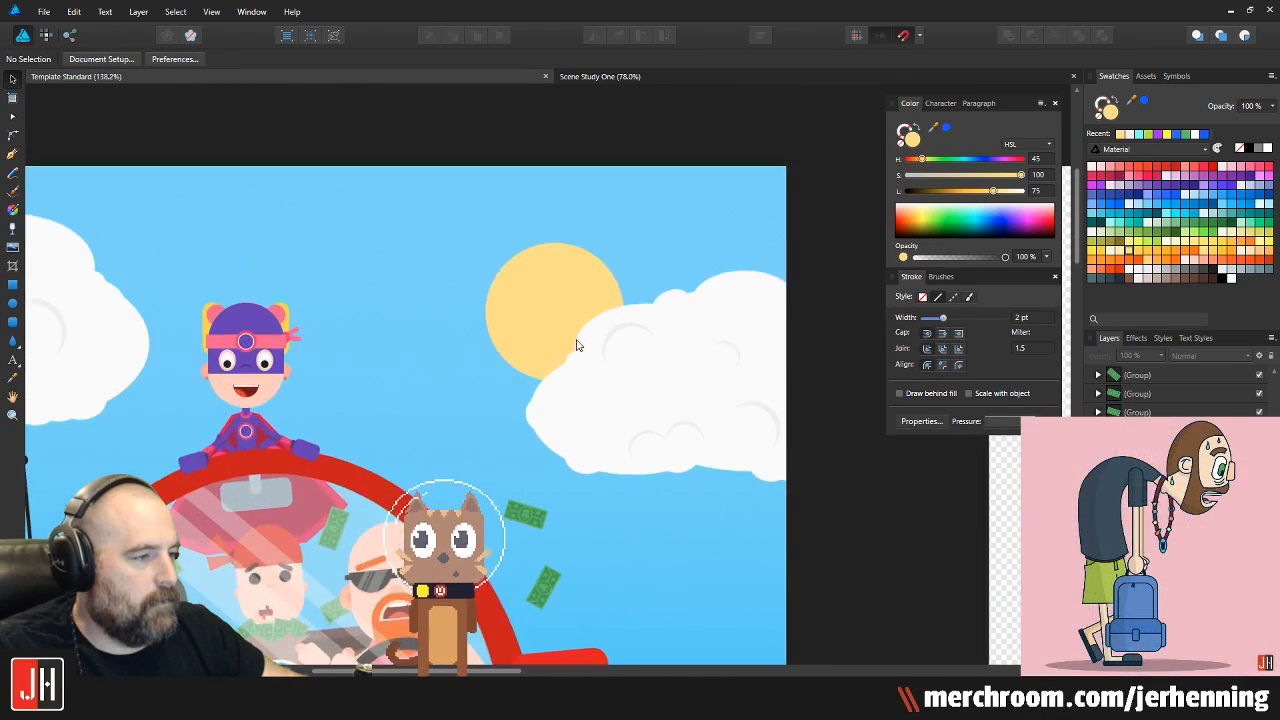
{"action": "left_click", "coordinate": [691, 366]}
{"action": "left_click_drag", "start_coordinate": [691, 366], "coordinate": [343, 316]}
{"action": "left_click_drag", "start_coordinate": [590, 220], "coordinate": [433, 303]}
{"action": "left_click_drag", "start_coordinate": [333, 354], "coordinate": [467, 300]}
{"action": "key", "text": "ctrl+shift+bracketleft"}
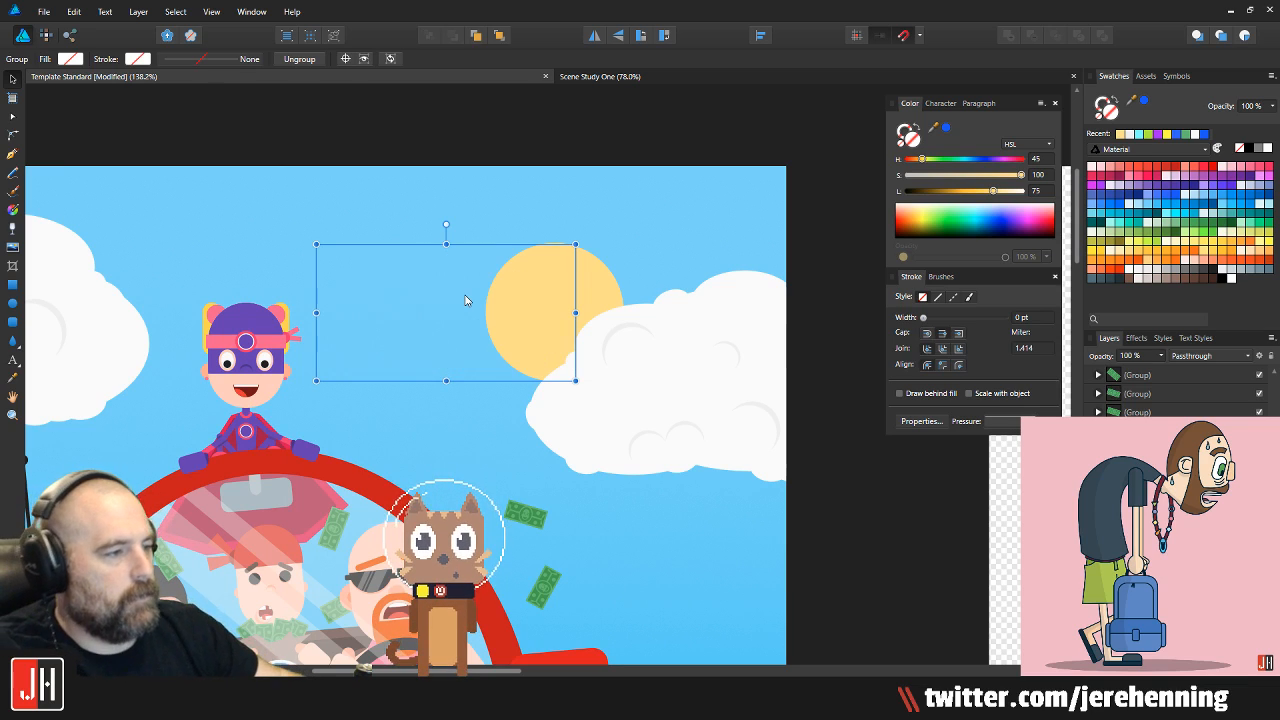
{"action": "key", "text": "ctrl+bracketright"}
Shrink the cloud copy further, tuck it behind the sun's left side, and deselect it
{"action": "scroll", "coordinate": [658, 275], "scroll_direction": "up", "scroll_amount": 3}
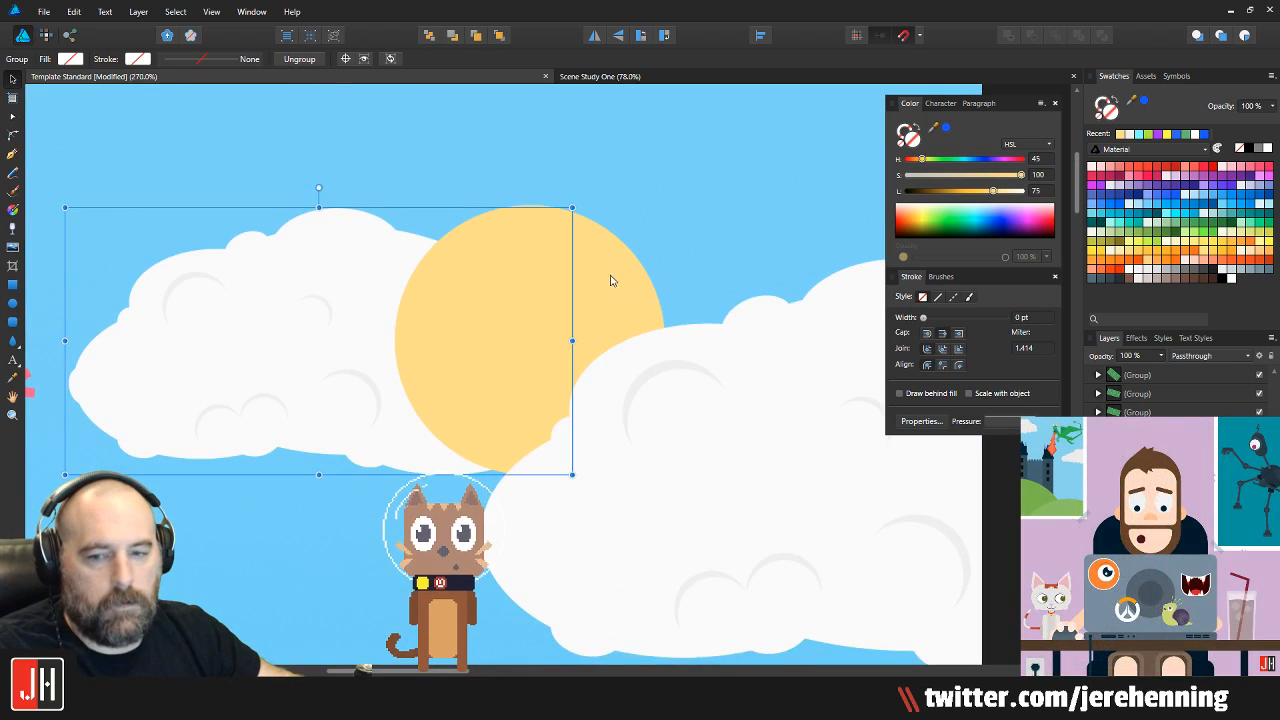
{"action": "left_click_drag", "start_coordinate": [431, 307], "coordinate": [613, 385]}
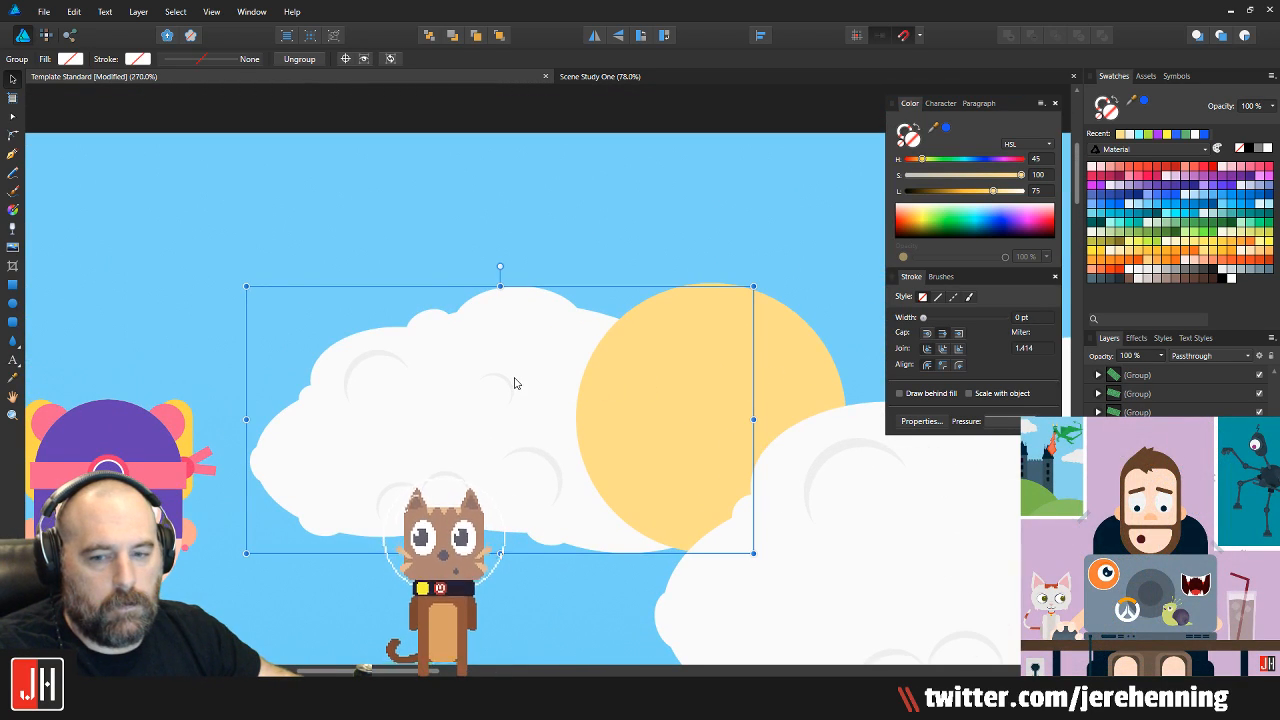
{"action": "left_click_drag", "start_coordinate": [755, 290], "coordinate": [611, 377]}
{"action": "left_click_drag", "start_coordinate": [515, 430], "coordinate": [631, 371]}
{"action": "scroll", "coordinate": [583, 400], "scroll_direction": "down", "scroll_amount": 7}
{"action": "left_click", "coordinate": [712, 401]}
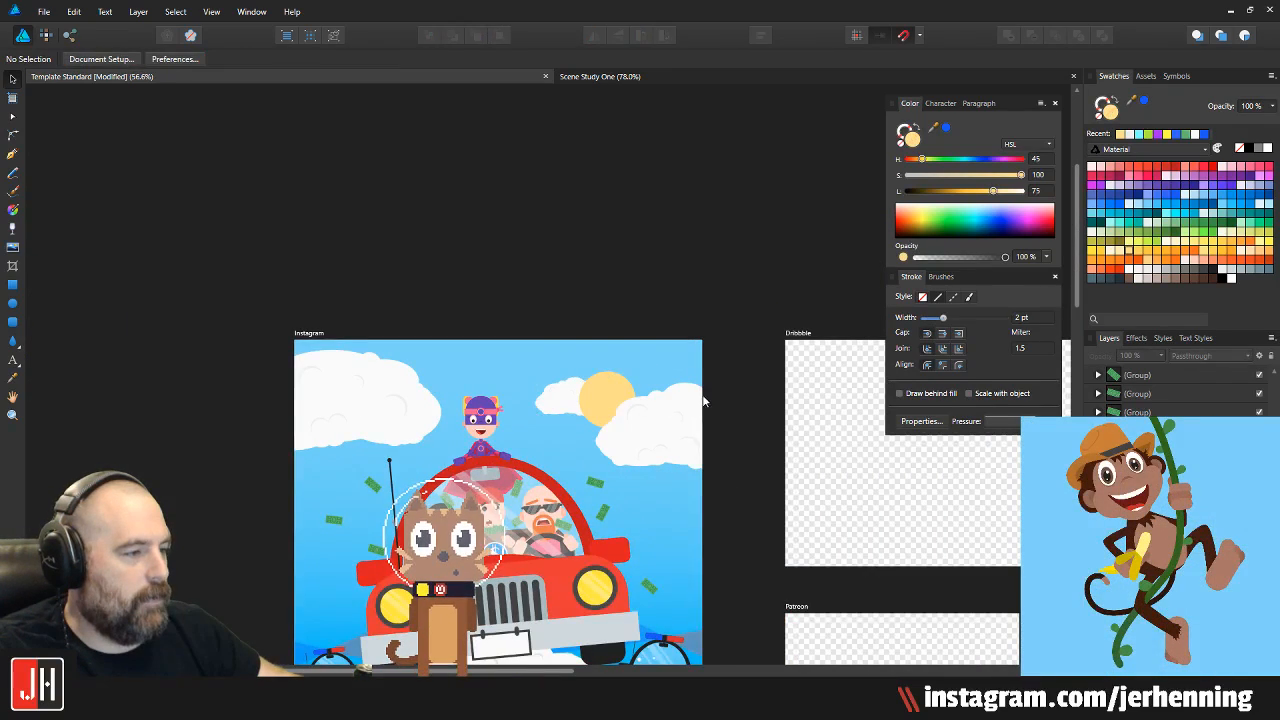
Watch the Mixer art clip full screen in the browser and close the browser window
{"action": "scroll", "coordinate": [608, 420], "scroll_direction": "up", "scroll_amount": 3}
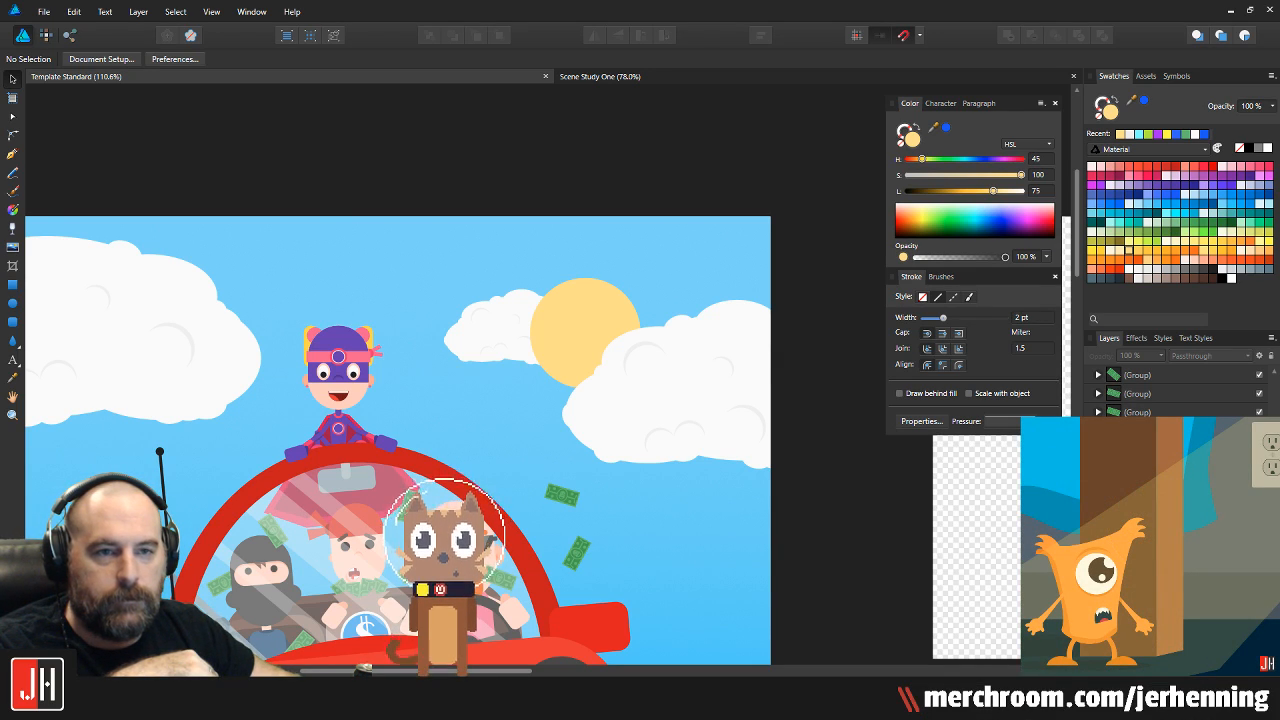
{"action": "left_click_drag", "start_coordinate": [2, 72], "coordinate": [606, 46]}
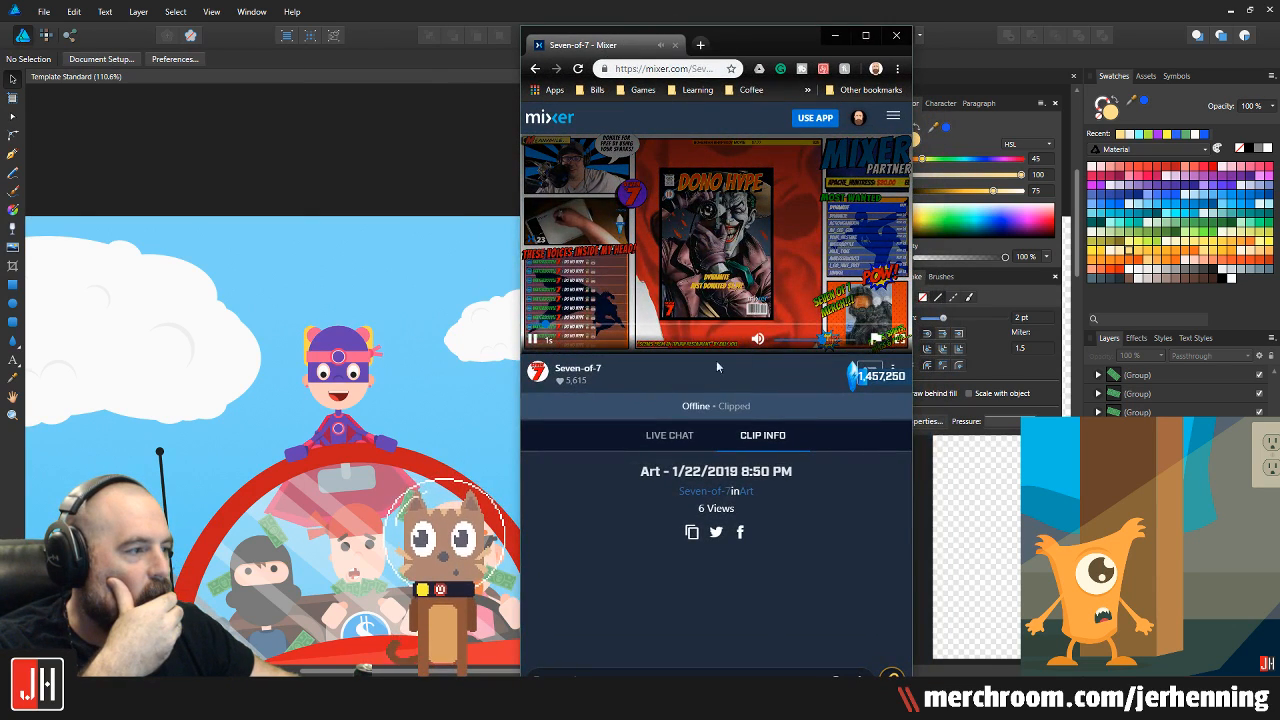
{"action": "left_click", "coordinate": [866, 36]}
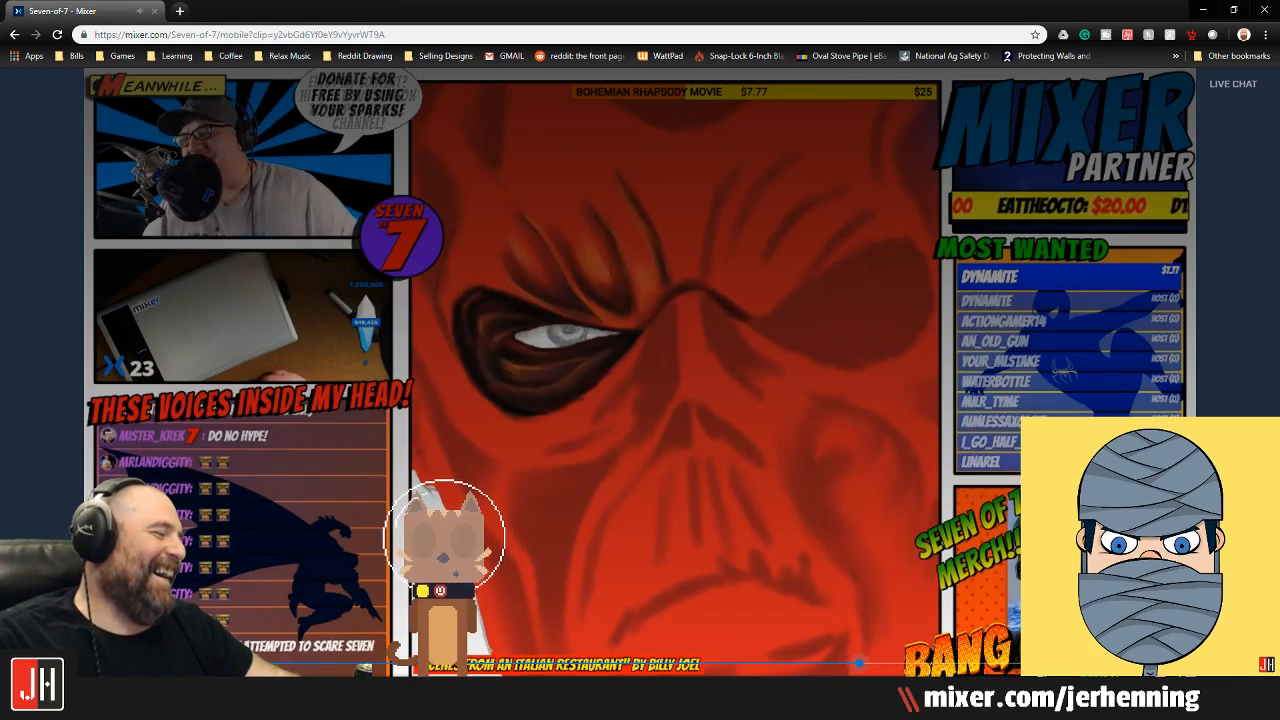
{"action": "left_click", "coordinate": [1174, 686]}
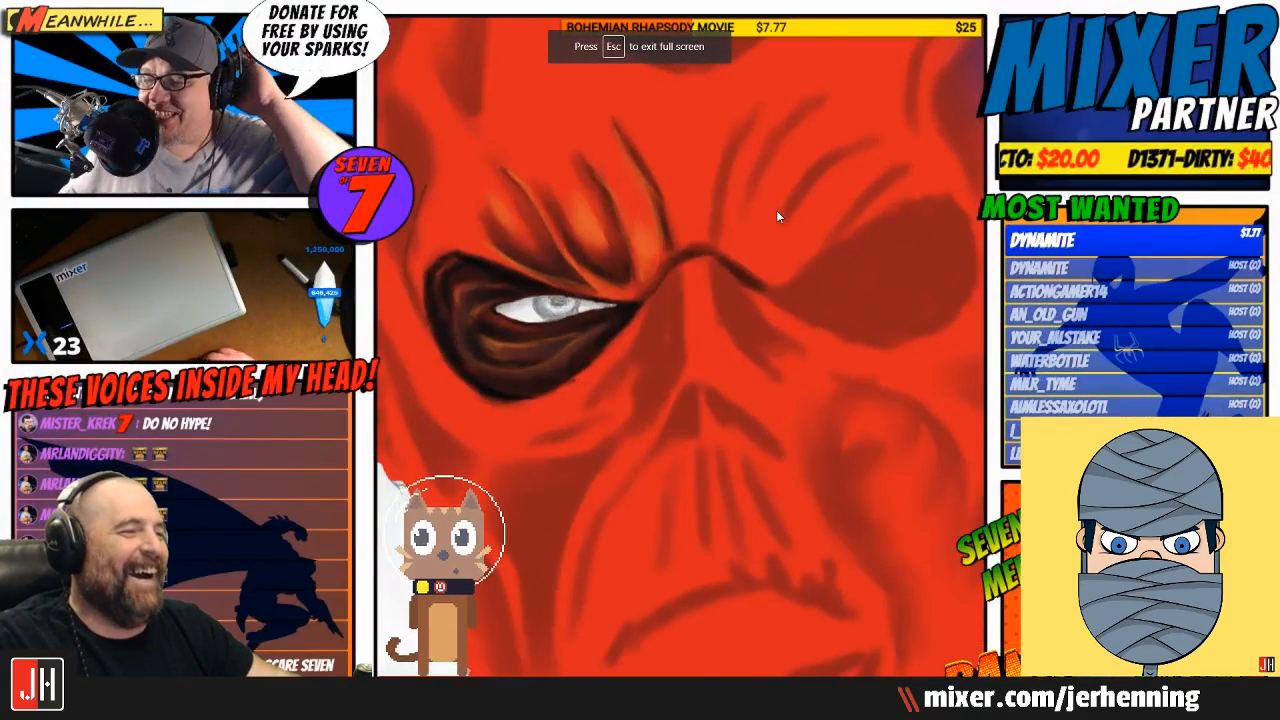
{"action": "key", "text": "Escape"}
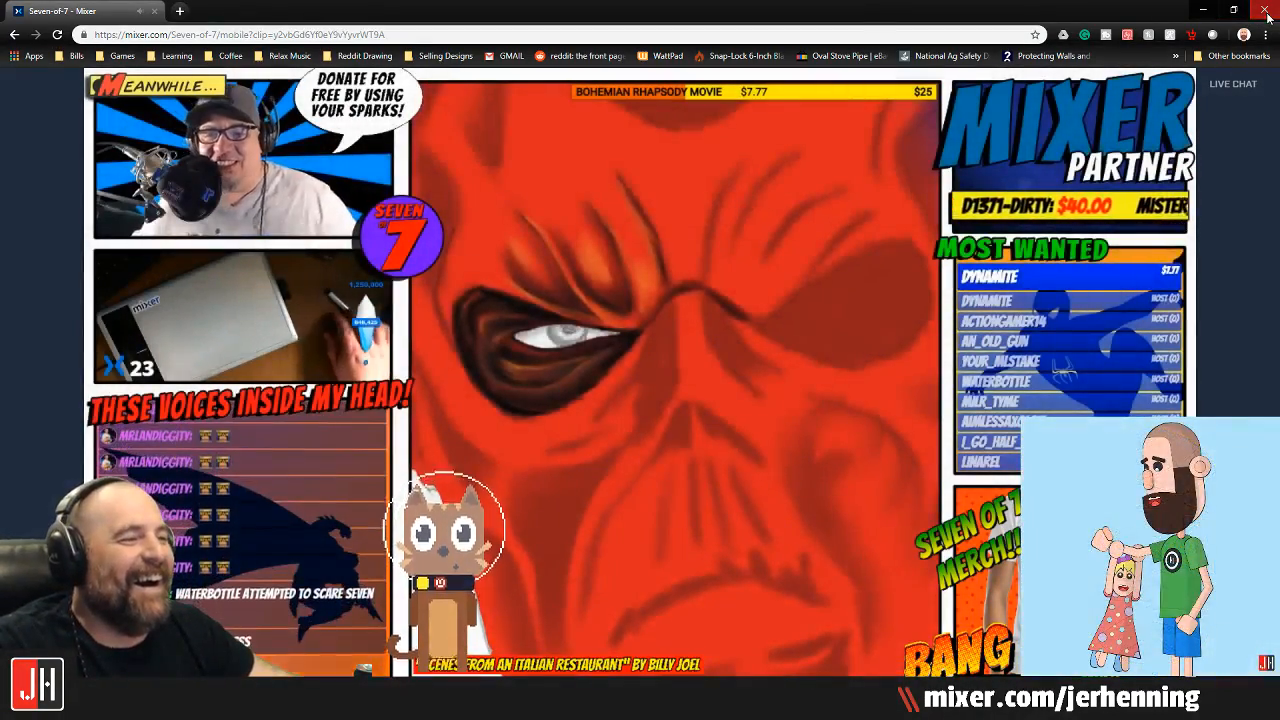
{"action": "left_click", "coordinate": [1270, 8]}
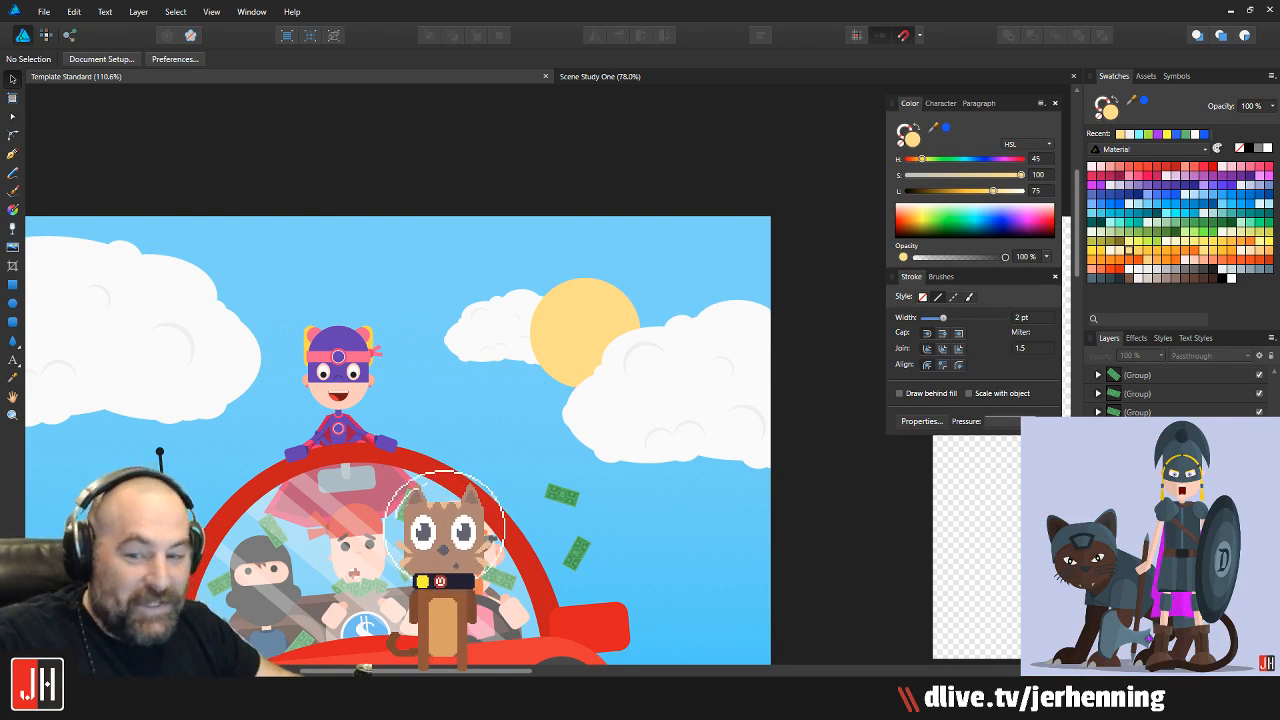
Shrink the small cloud beside the sun slightly, deselect it, and save the document
{"action": "scroll", "coordinate": [522, 392], "scroll_direction": "down", "scroll_amount": 3}
{"action": "left_click_drag", "start_coordinate": [522, 402], "coordinate": [580, 331]}
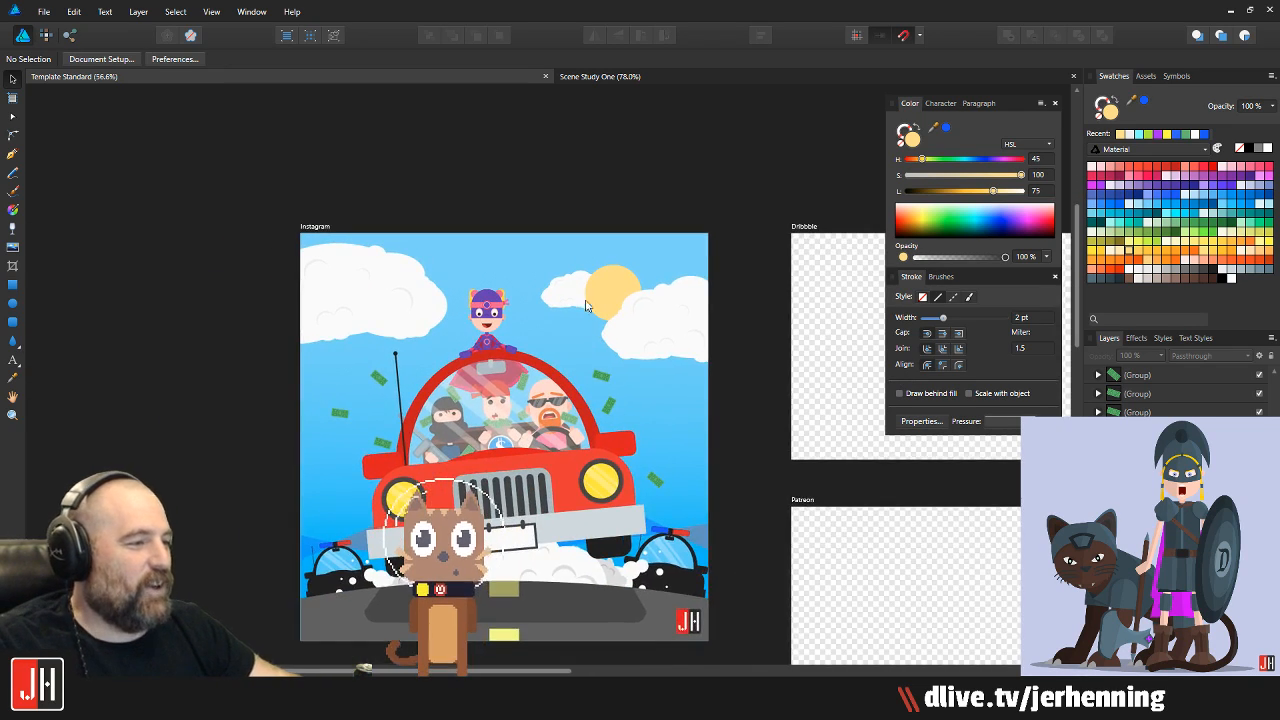
{"action": "scroll", "coordinate": [578, 292], "scroll_direction": "up", "scroll_amount": 7}
{"action": "left_click", "coordinate": [593, 213]}
{"action": "scroll", "coordinate": [668, 226], "scroll_direction": "up", "scroll_amount": 1}
{"action": "left_click_drag", "start_coordinate": [733, 220], "coordinate": [711, 232]}
{"action": "left_click_drag", "start_coordinate": [558, 303], "coordinate": [645, 345]}
{"action": "scroll", "coordinate": [597, 289], "scroll_direction": "down", "scroll_amount": 7}
{"action": "left_click", "coordinate": [722, 319]}
{"action": "scroll", "coordinate": [657, 314], "scroll_direction": "up", "scroll_amount": 6}
{"action": "scroll", "coordinate": [646, 342], "scroll_direction": "down", "scroll_amount": 2}
{"action": "key", "text": "ctrl+s"}
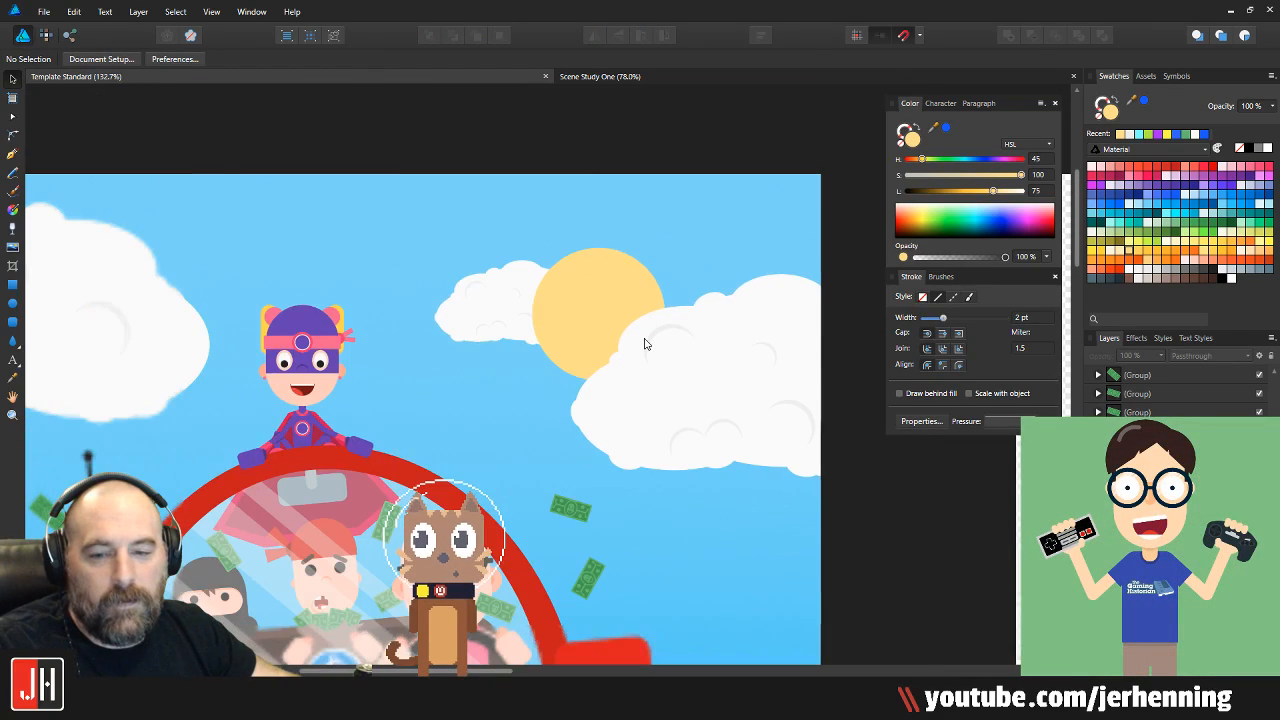
Open the 7 Octopus document and delete the stray black curve on the artboard above the brush-stroke samples
{"action": "left_click", "coordinate": [44, 11]}
{"action": "left_click", "coordinate": [57, 70]}
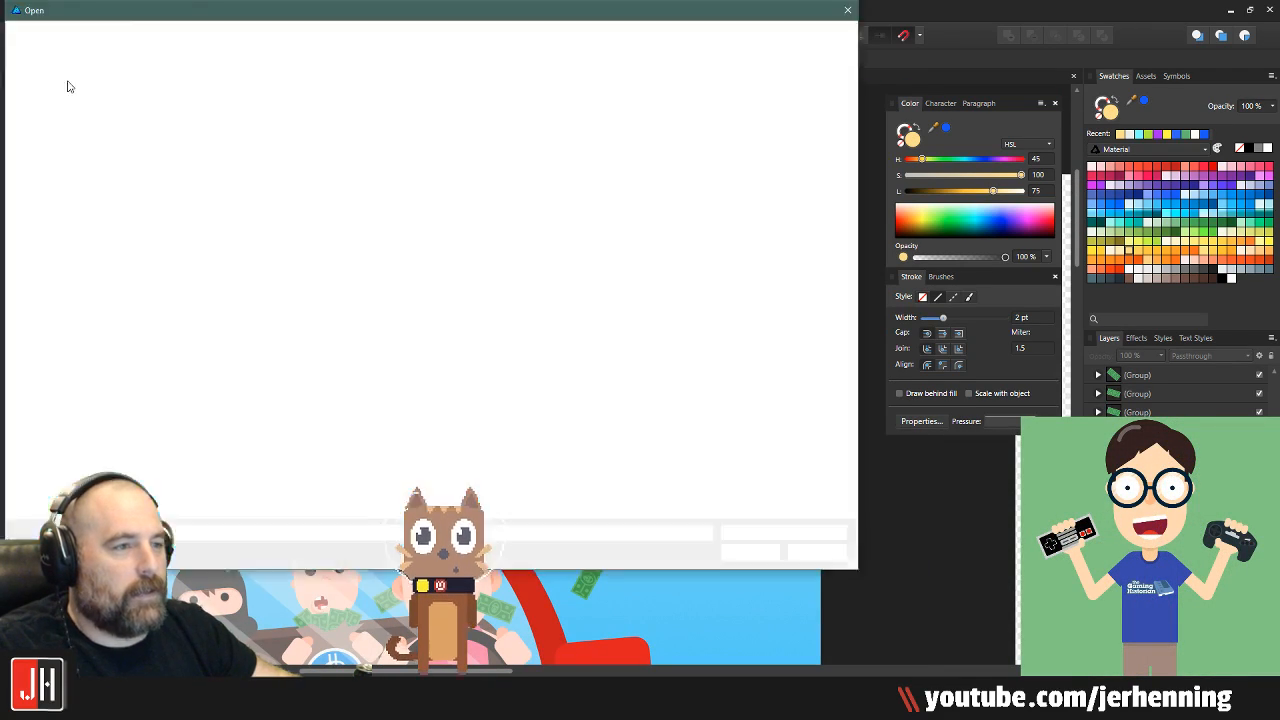
{"action": "double_click", "coordinate": [156, 110]}
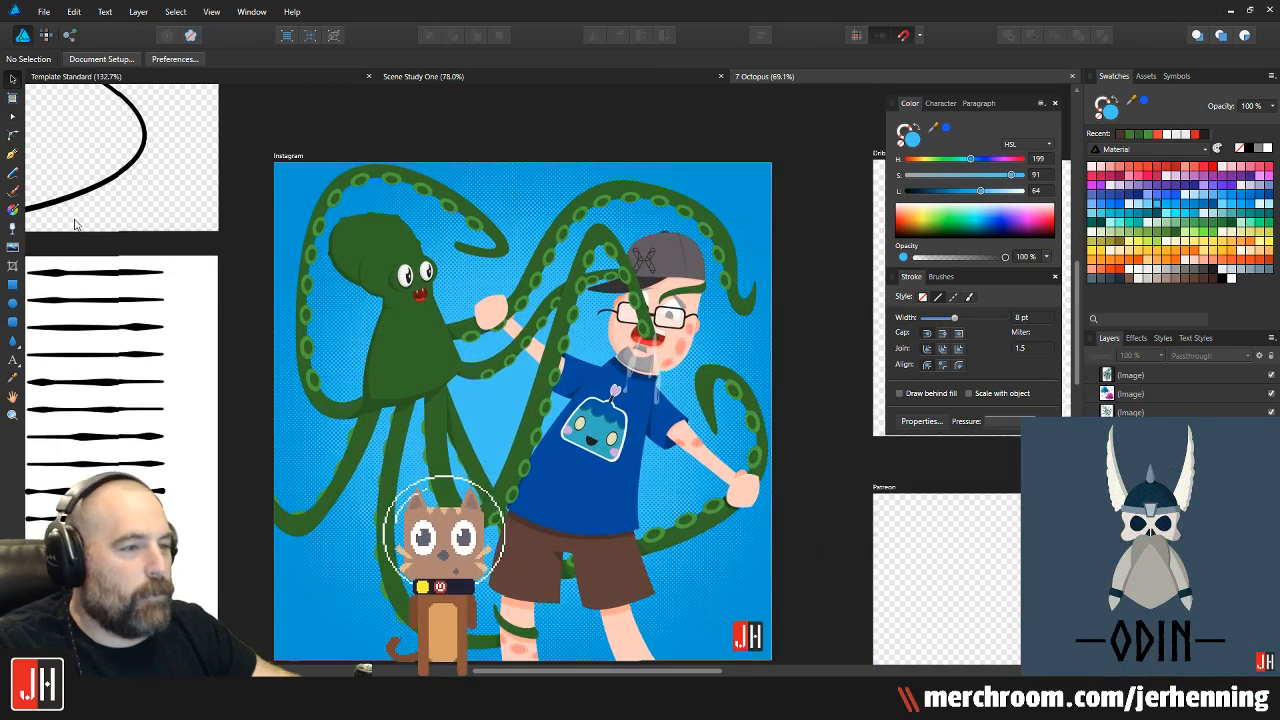
{"action": "left_click", "coordinate": [72, 200]}
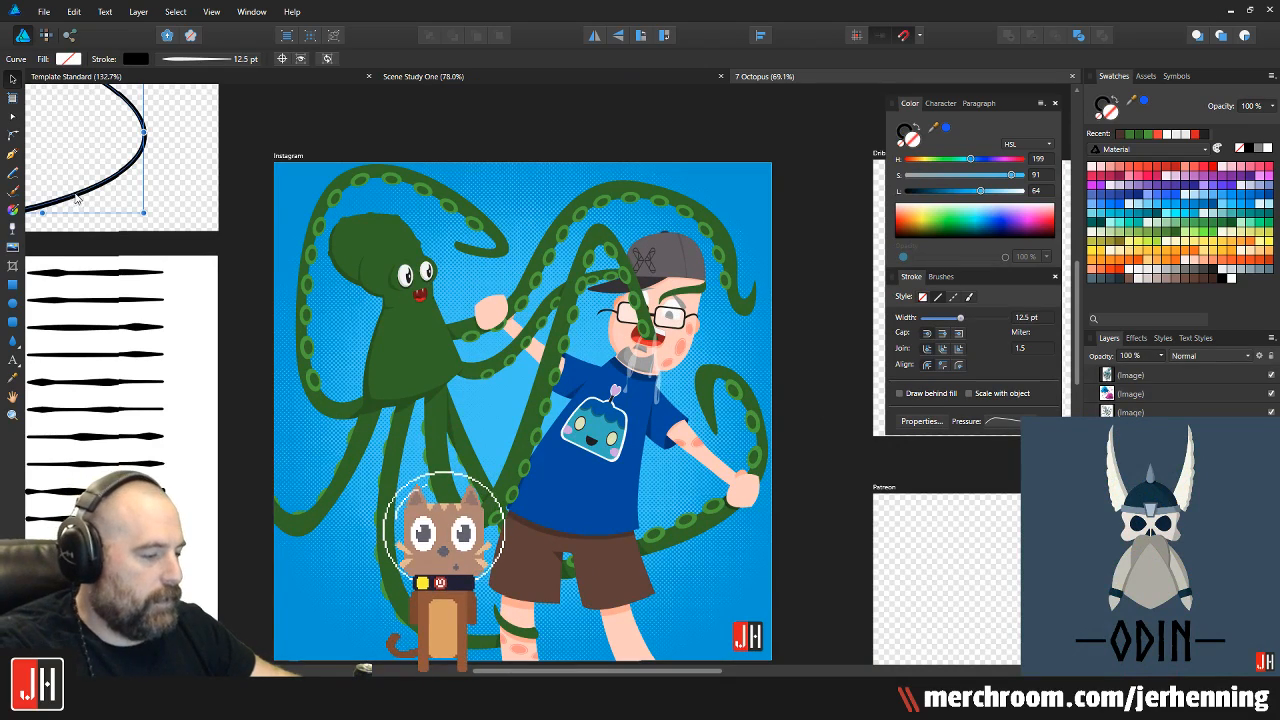
{"action": "key", "text": "Delete"}
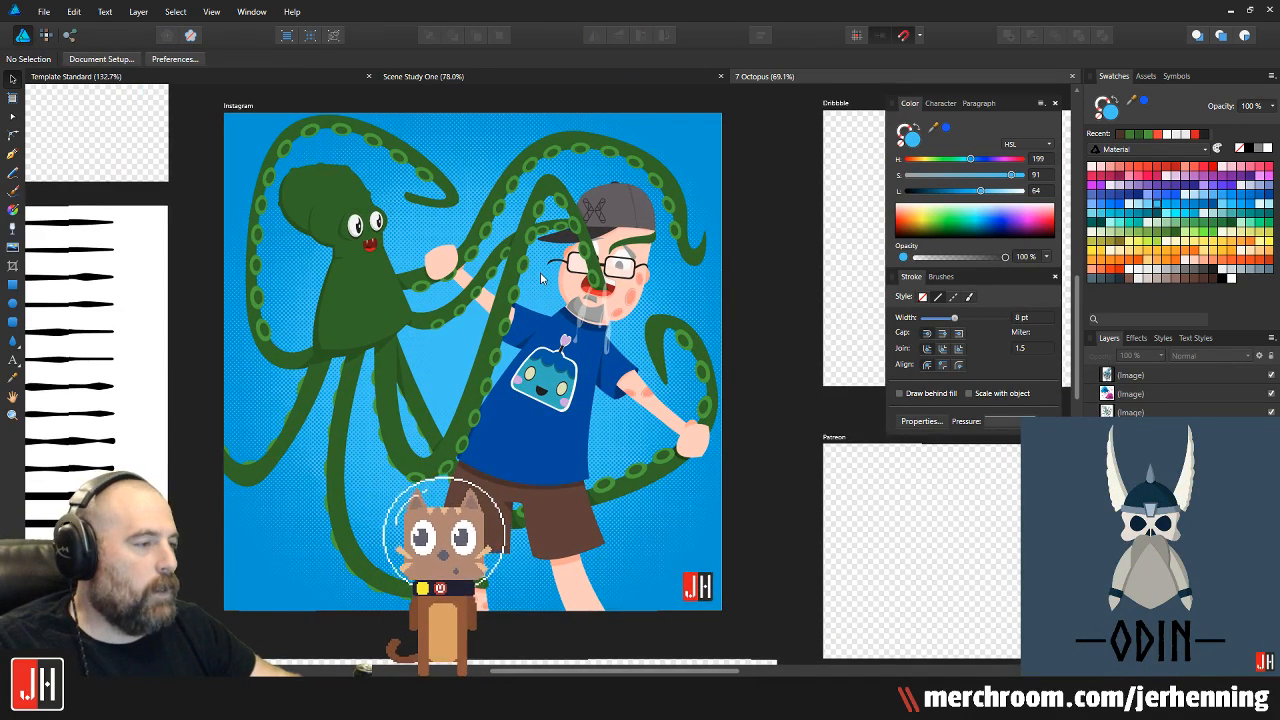
Examine the octopus illustration up close, including the shirt character and the octopus's face, and close the document
{"action": "scroll", "coordinate": [540, 278], "scroll_direction": "up", "scroll_amount": 2}
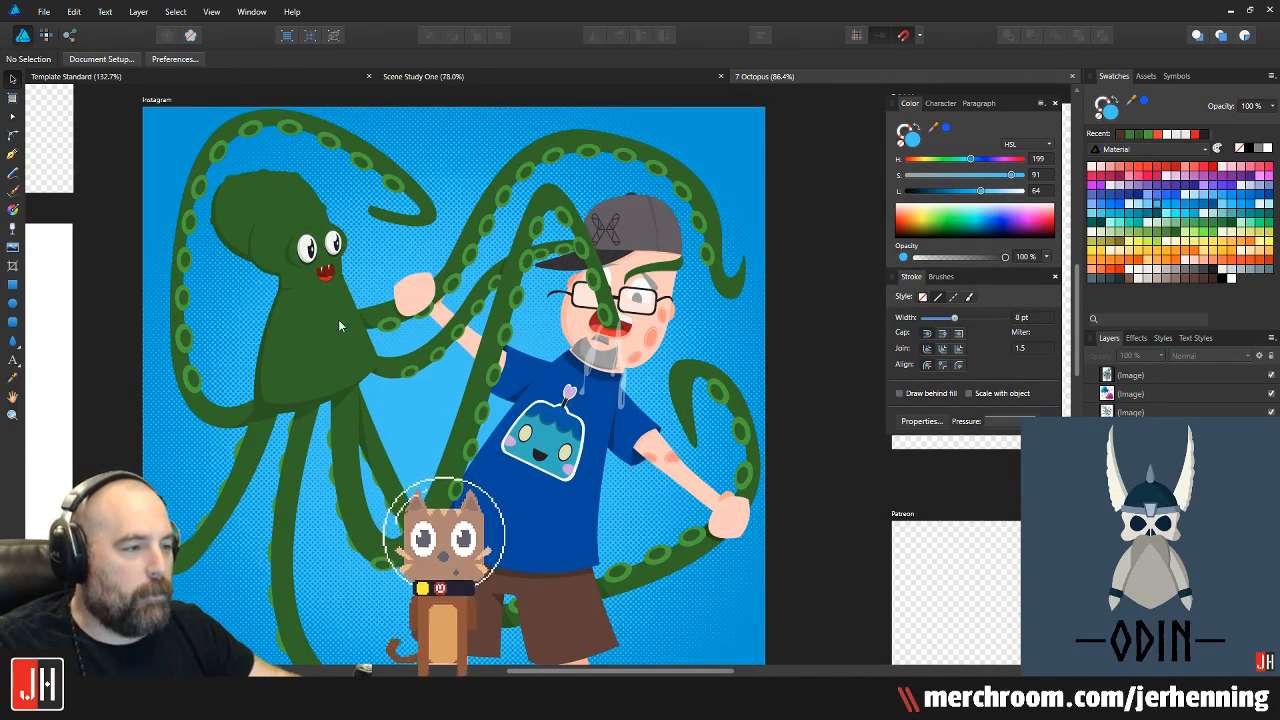
{"action": "scroll", "coordinate": [535, 305], "scroll_direction": "down", "scroll_amount": 1}
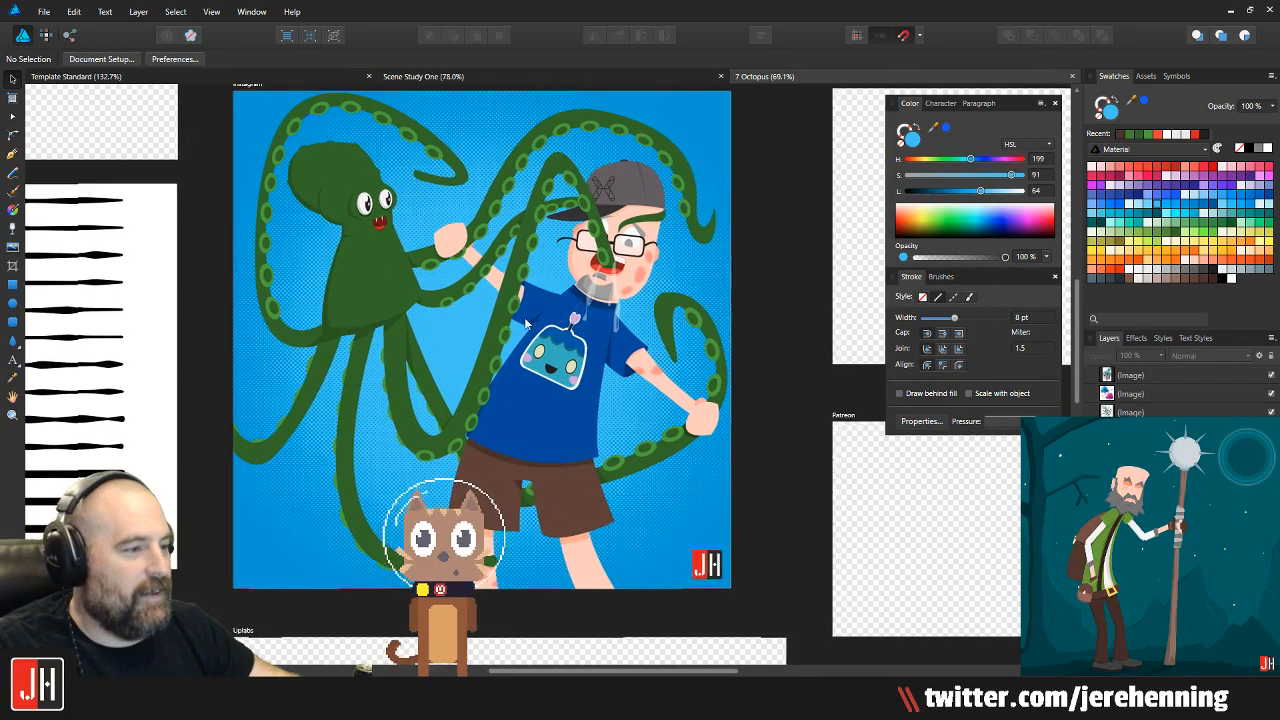
{"action": "scroll", "coordinate": [545, 447], "scroll_direction": "down", "scroll_amount": 2}
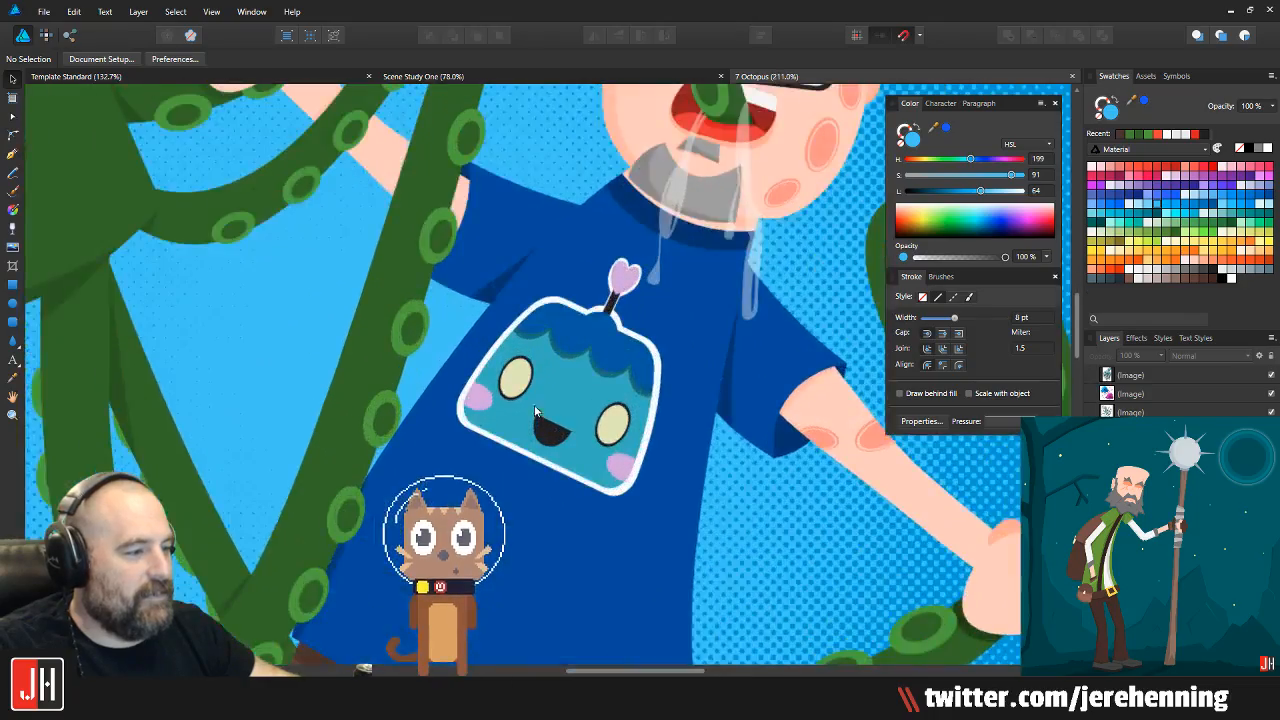
{"action": "scroll", "coordinate": [523, 424], "scroll_direction": "up", "scroll_amount": 13}
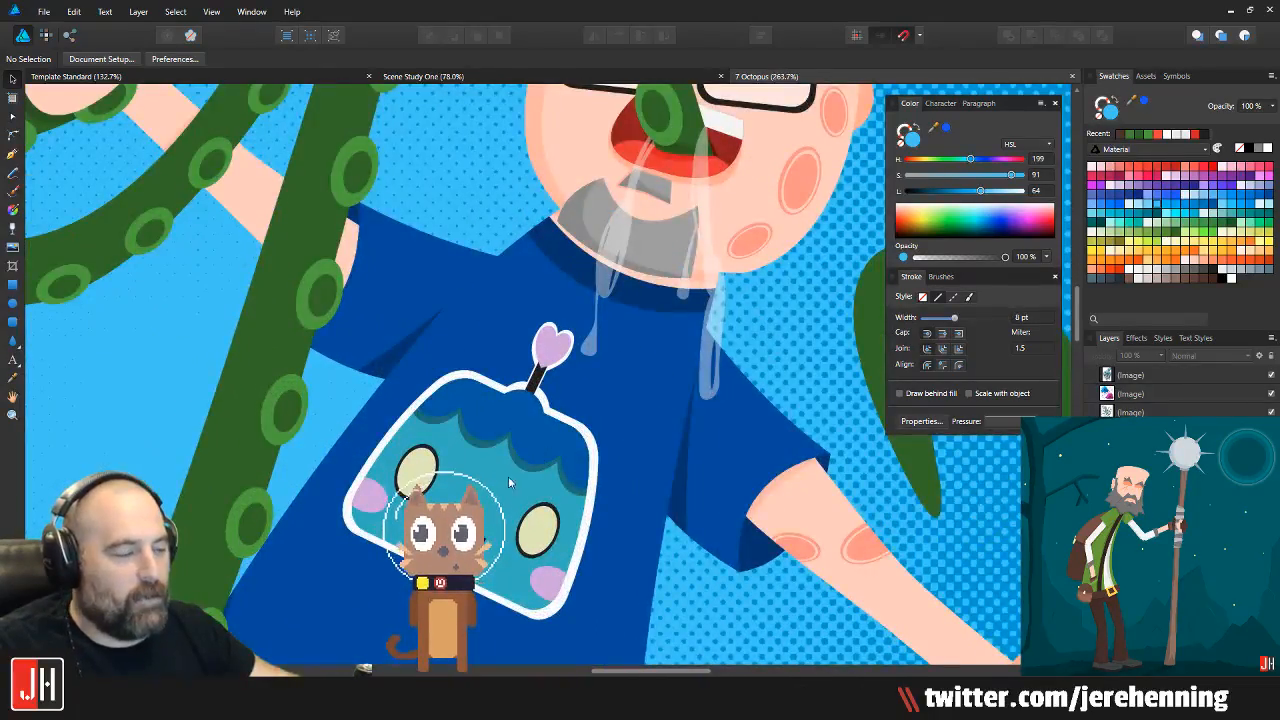
{"action": "scroll", "coordinate": [600, 320], "scroll_direction": "down", "scroll_amount": 5}
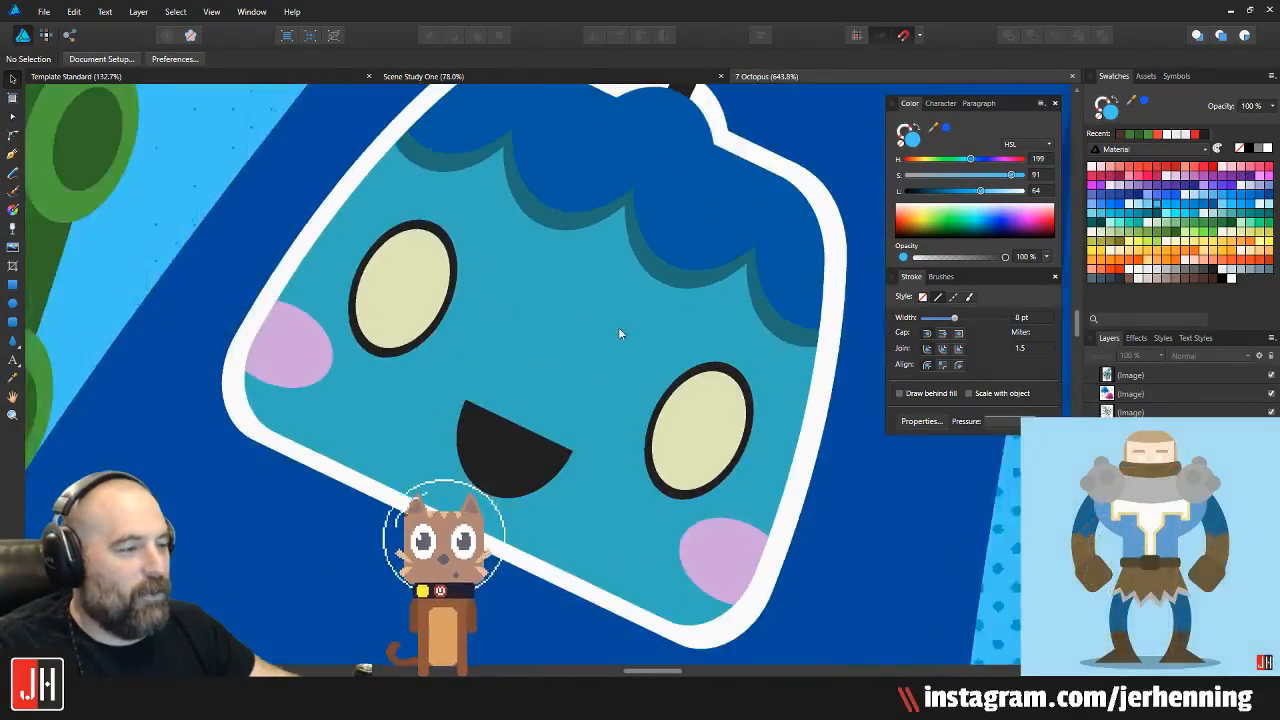
{"action": "scroll", "coordinate": [577, 363], "scroll_direction": "down", "scroll_amount": 6}
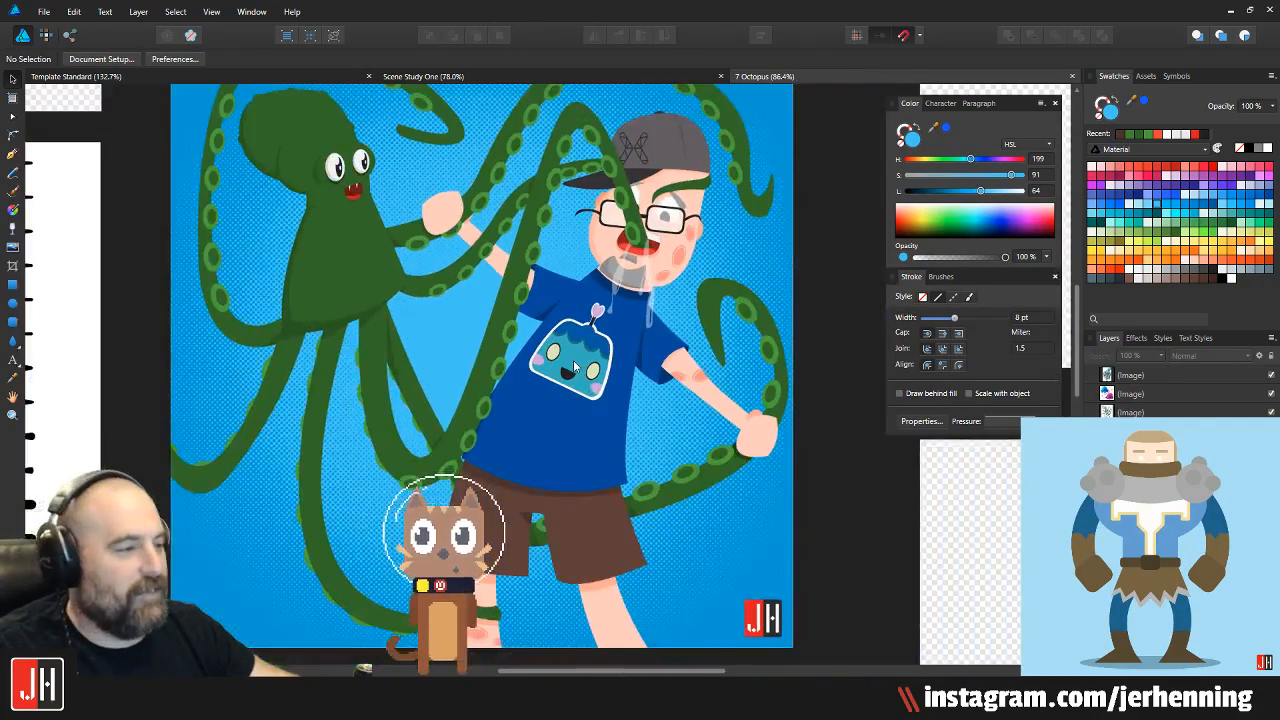
{"action": "scroll", "coordinate": [575, 360], "scroll_direction": "up", "scroll_amount": 12}
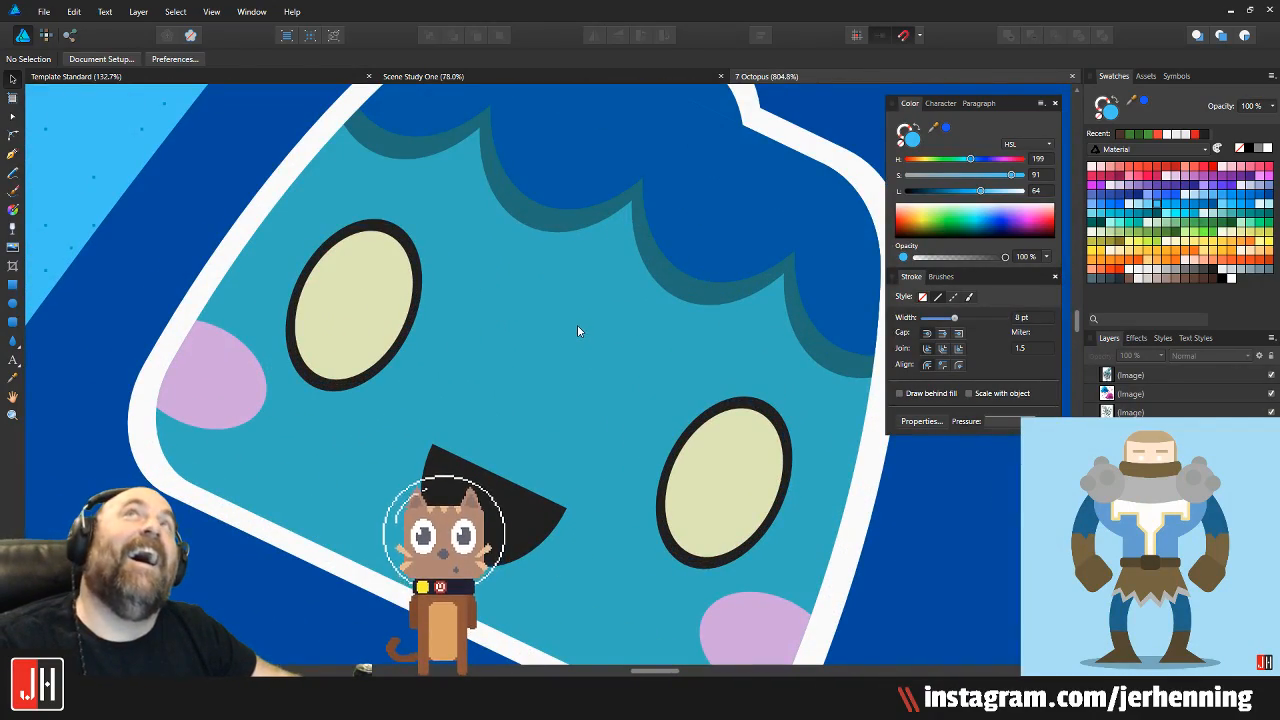
{"action": "scroll", "coordinate": [577, 328], "scroll_direction": "down", "scroll_amount": 10}
{"action": "scroll", "coordinate": [576, 328], "scroll_direction": "down", "scroll_amount": 1}
{"action": "left_click_drag", "start_coordinate": [576, 270], "coordinate": [481, 388]}
{"action": "scroll", "coordinate": [481, 388], "scroll_direction": "up", "scroll_amount": 1}
{"action": "scroll", "coordinate": [481, 388], "scroll_direction": "up", "scroll_amount": 3}
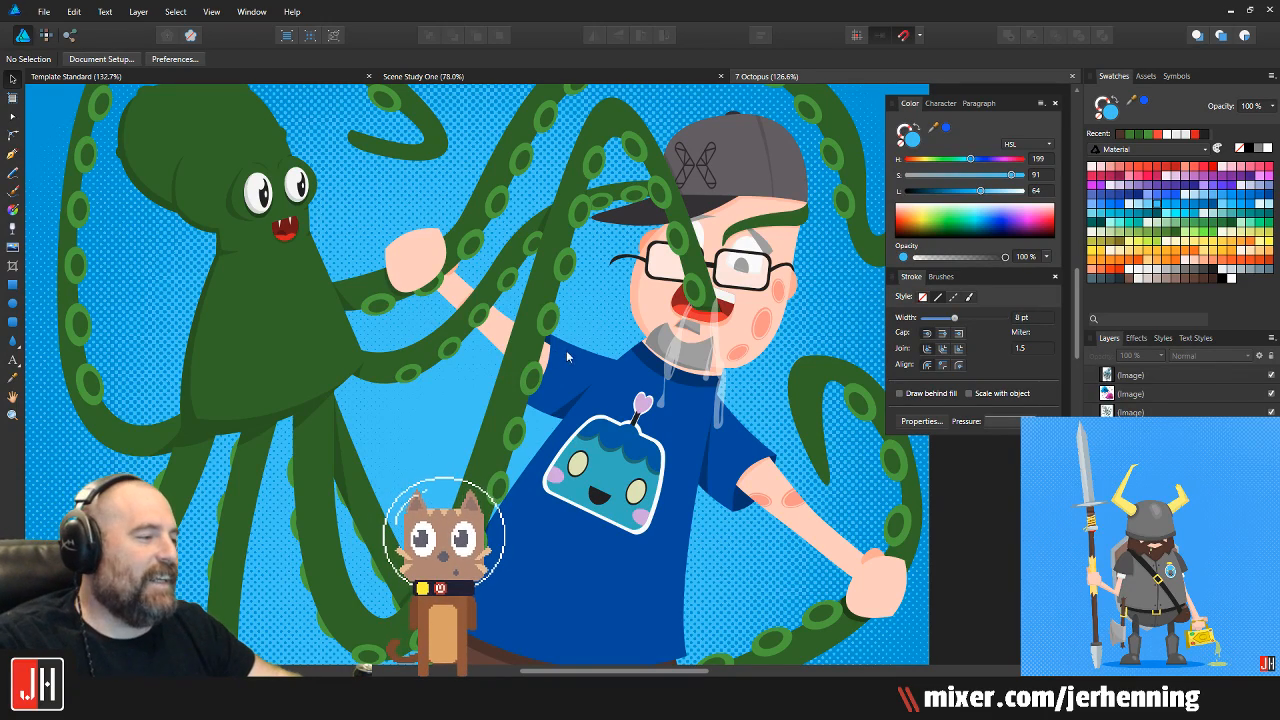
{"action": "scroll", "coordinate": [569, 350], "scroll_direction": "down", "scroll_amount": 3}
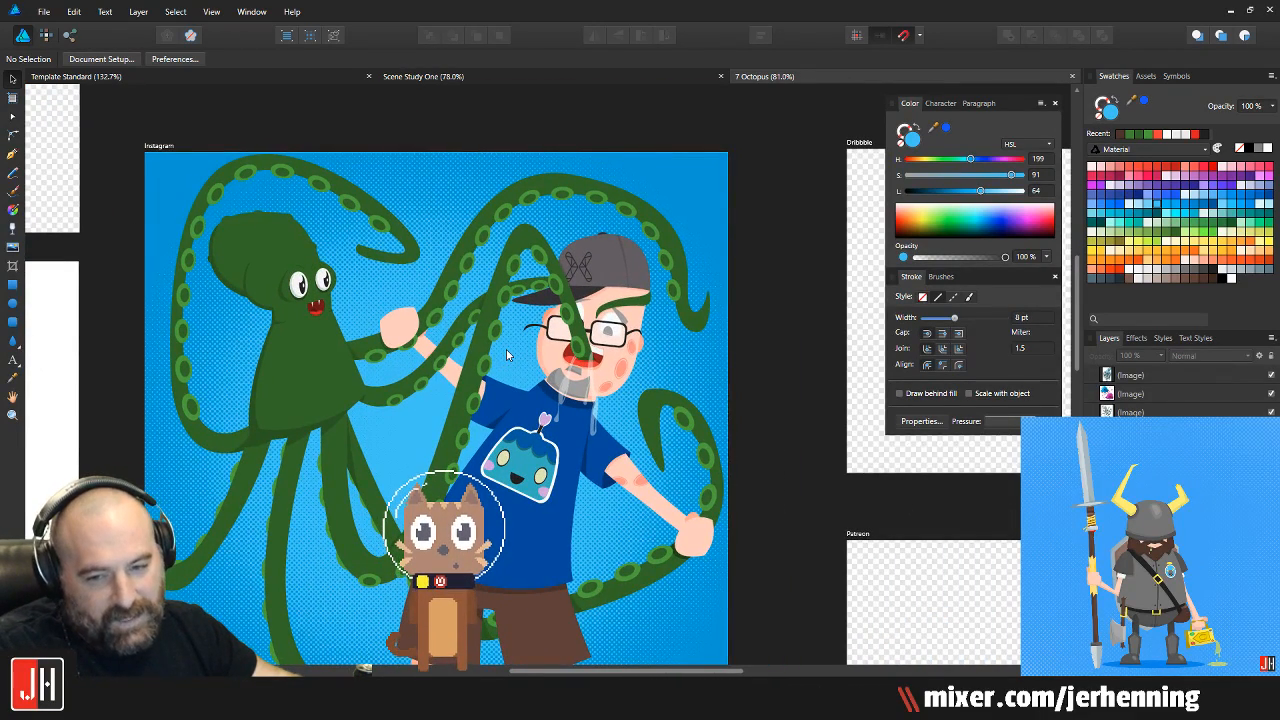
{"action": "scroll", "coordinate": [507, 355], "scroll_direction": "up", "scroll_amount": 1}
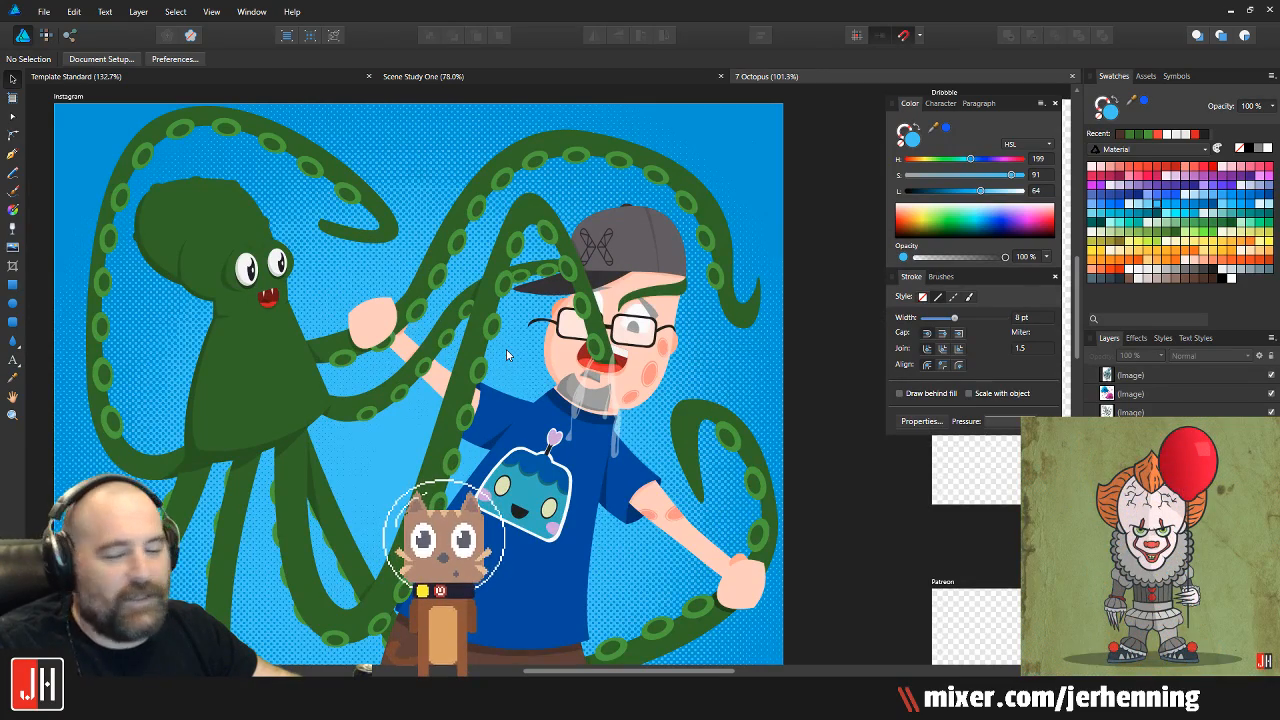
{"action": "scroll", "coordinate": [430, 307], "scroll_direction": "down", "scroll_amount": 2}
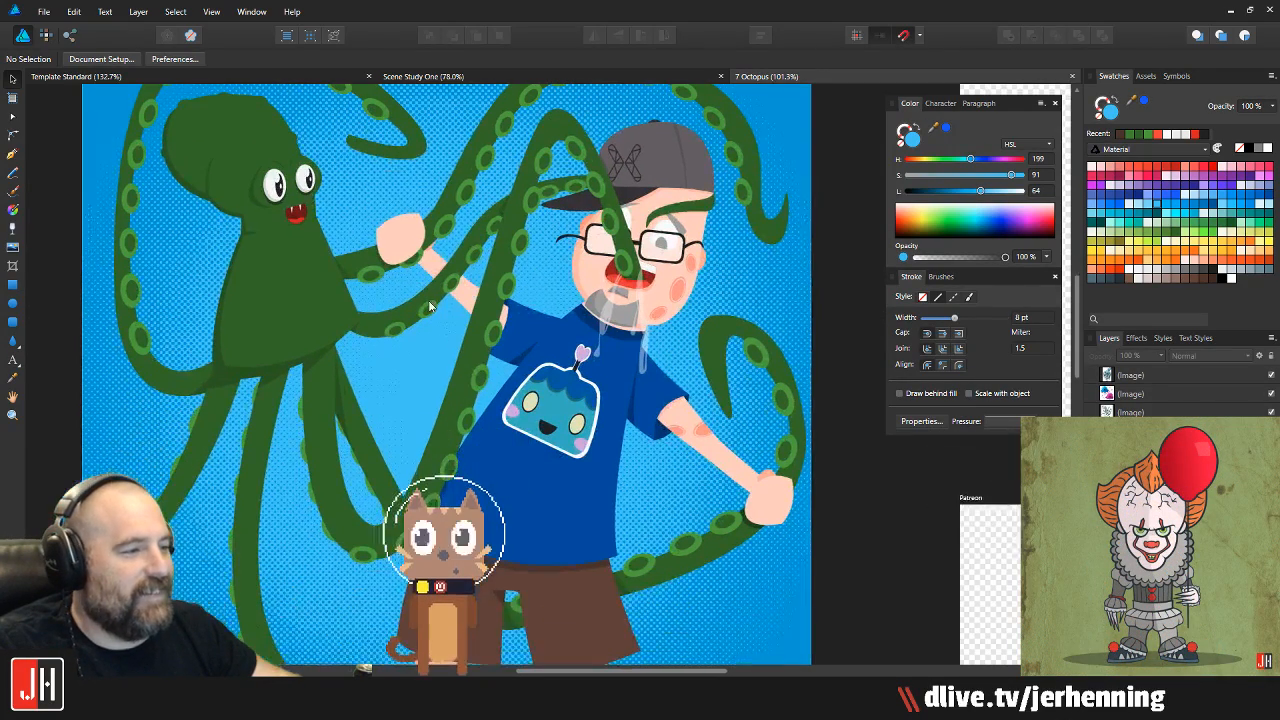
{"action": "scroll", "coordinate": [280, 200], "scroll_direction": "up", "scroll_amount": 1}
{"action": "scroll", "coordinate": [291, 233], "scroll_direction": "up", "scroll_amount": 8}
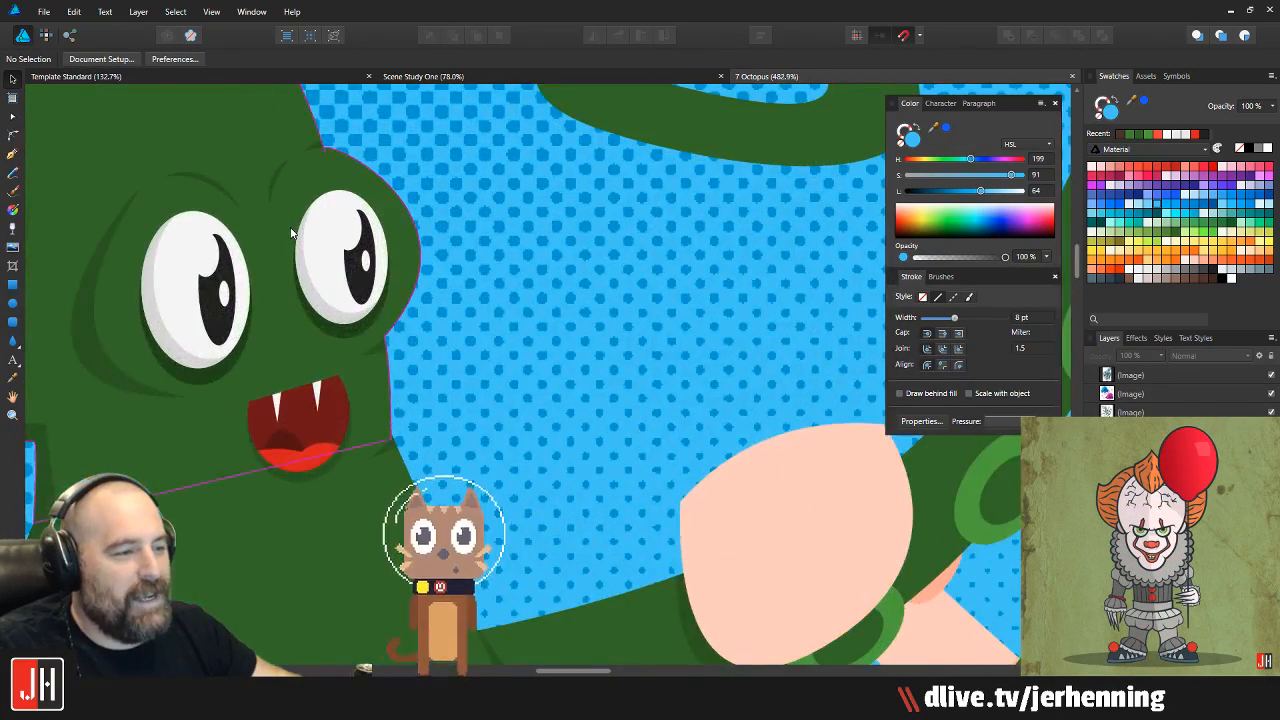
{"action": "scroll", "coordinate": [291, 233], "scroll_direction": "down", "scroll_amount": 10}
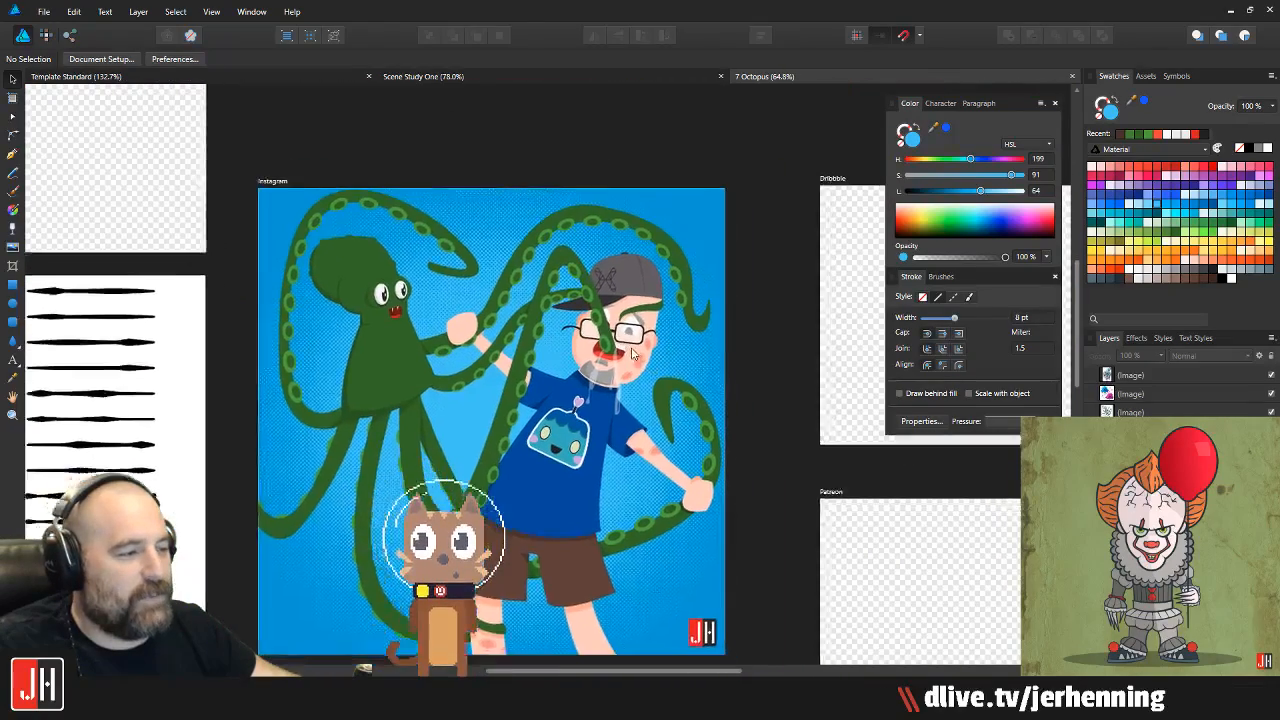
{"action": "left_click_drag", "start_coordinate": [631, 350], "coordinate": [621, 332]}
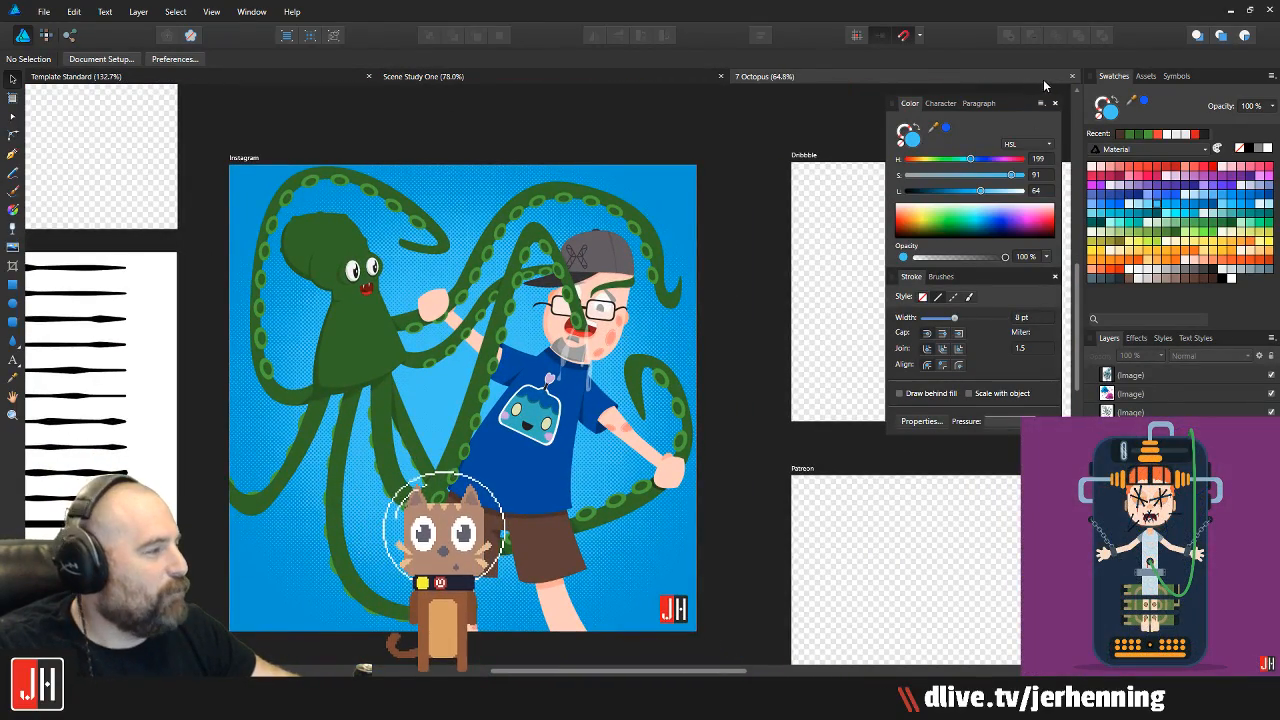
{"action": "left_click", "coordinate": [1072, 76]}
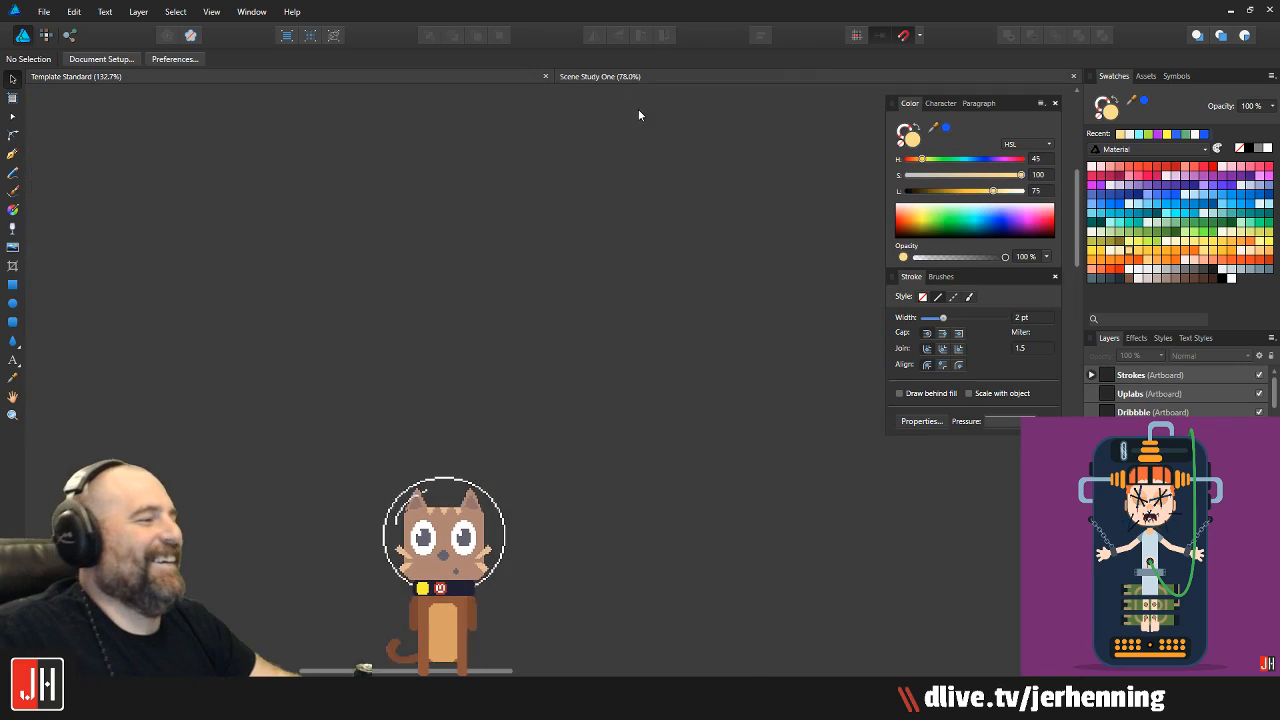
Nudge the small cloud slightly farther left behind the sun, deselect it, and save the document
{"action": "left_click_drag", "start_coordinate": [426, 370], "coordinate": [661, 252]}
{"action": "left_click_drag", "start_coordinate": [855, 173], "coordinate": [546, 254]}
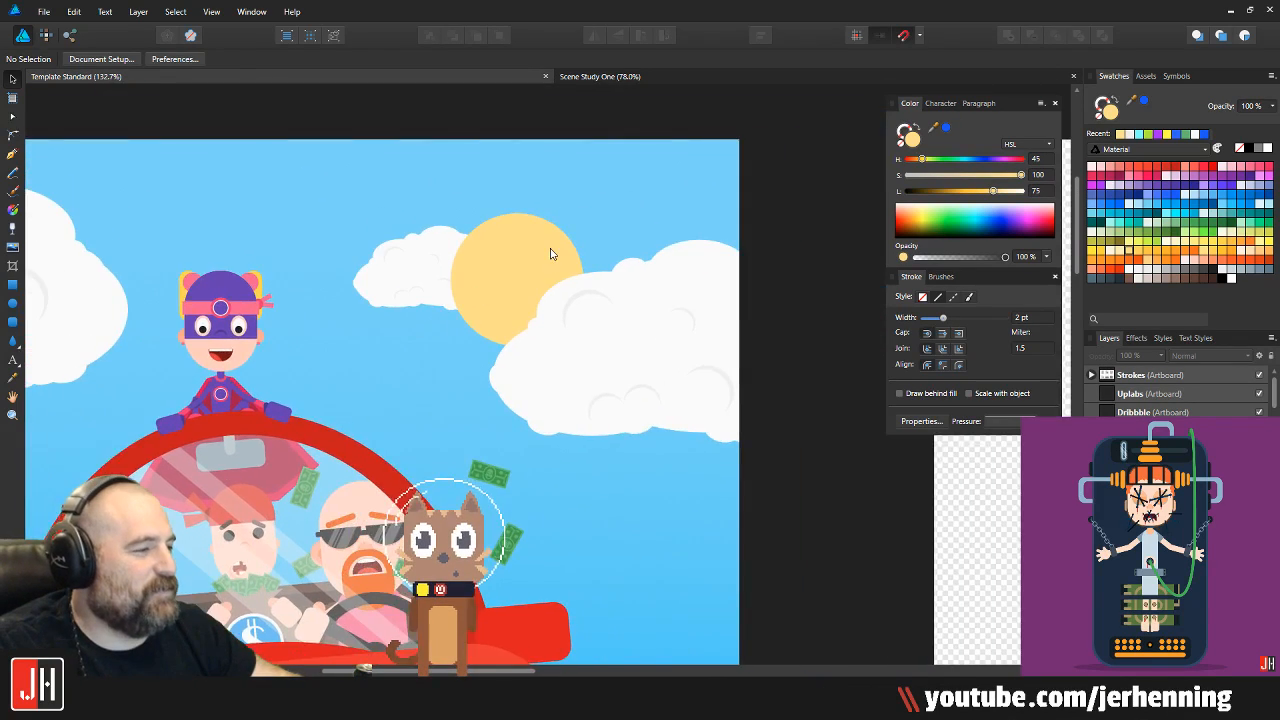
{"action": "scroll", "coordinate": [546, 259], "scroll_direction": "up", "scroll_amount": 5}
{"action": "left_click", "coordinate": [400, 350]}
{"action": "left_click_drag", "start_coordinate": [337, 357], "coordinate": [320, 357]}
{"action": "scroll", "coordinate": [427, 365], "scroll_direction": "down", "scroll_amount": 8}
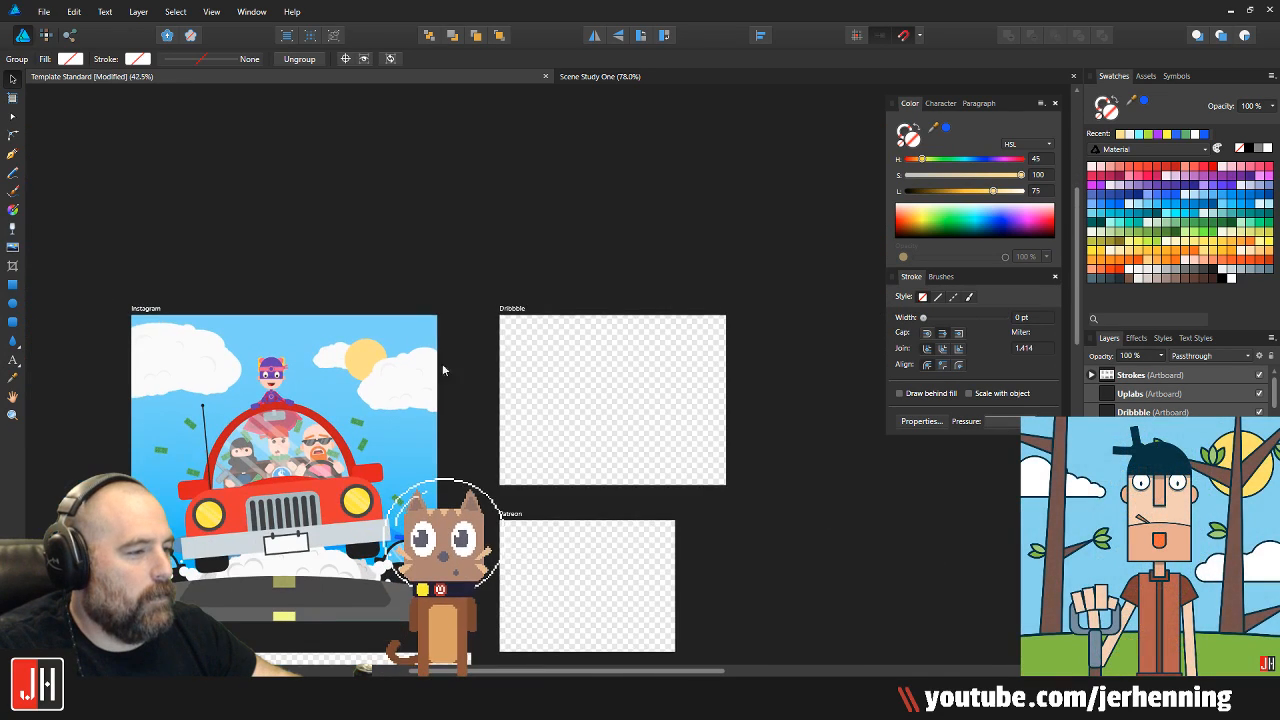
{"action": "left_click", "coordinate": [443, 384]}
{"action": "left_click_drag", "start_coordinate": [329, 405], "coordinate": [436, 346]}
Inspect the linear gradient fill of the sky background and deselect it
{"action": "scroll", "coordinate": [408, 368], "scroll_direction": "up", "scroll_amount": 1}
{"action": "left_click", "coordinate": [370, 270]}
{"action": "key", "text": "g"}
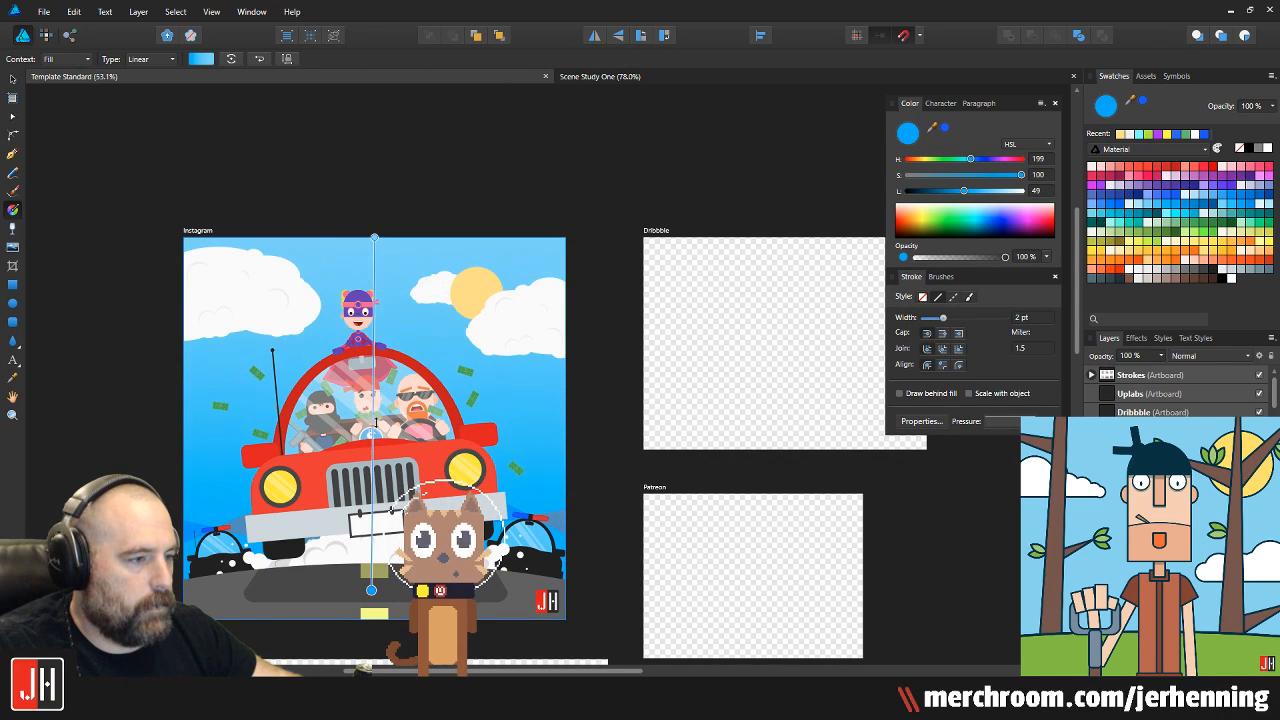
{"action": "key", "text": "v"}
{"action": "left_click", "coordinate": [580, 442]}
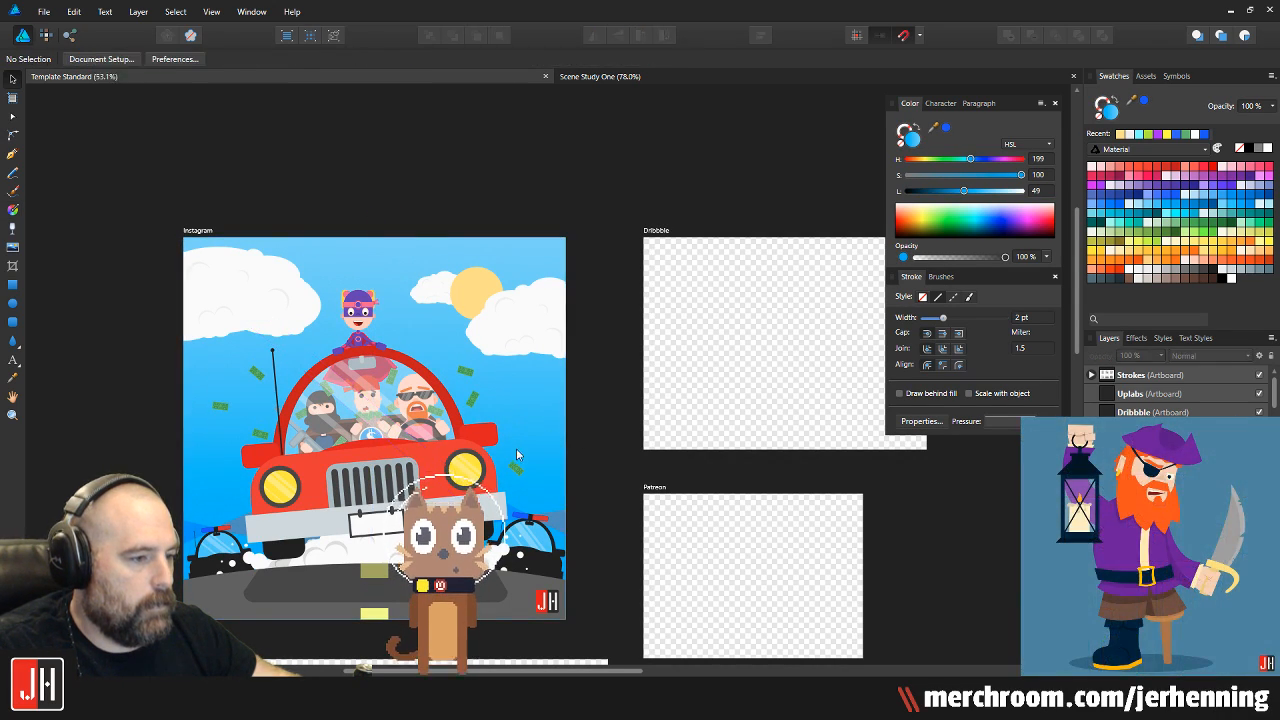
Examine the left police car's windshield, siren lights and surrounding smoke puffs up close
{"action": "scroll", "coordinate": [511, 451], "scroll_direction": "down", "scroll_amount": 2}
{"action": "scroll", "coordinate": [357, 511], "scroll_direction": "up", "scroll_amount": 7}
{"action": "scroll", "coordinate": [283, 502], "scroll_direction": "up", "scroll_amount": 6}
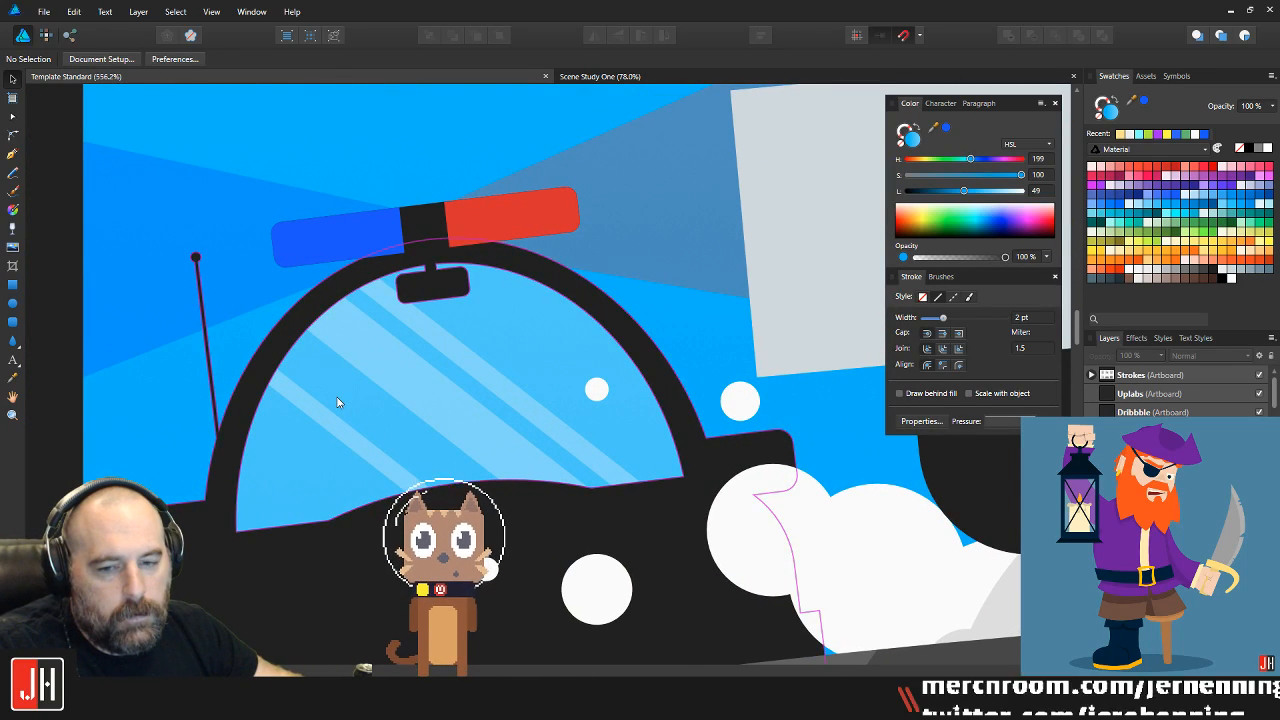
{"action": "scroll", "coordinate": [337, 400], "scroll_direction": "down", "scroll_amount": 6}
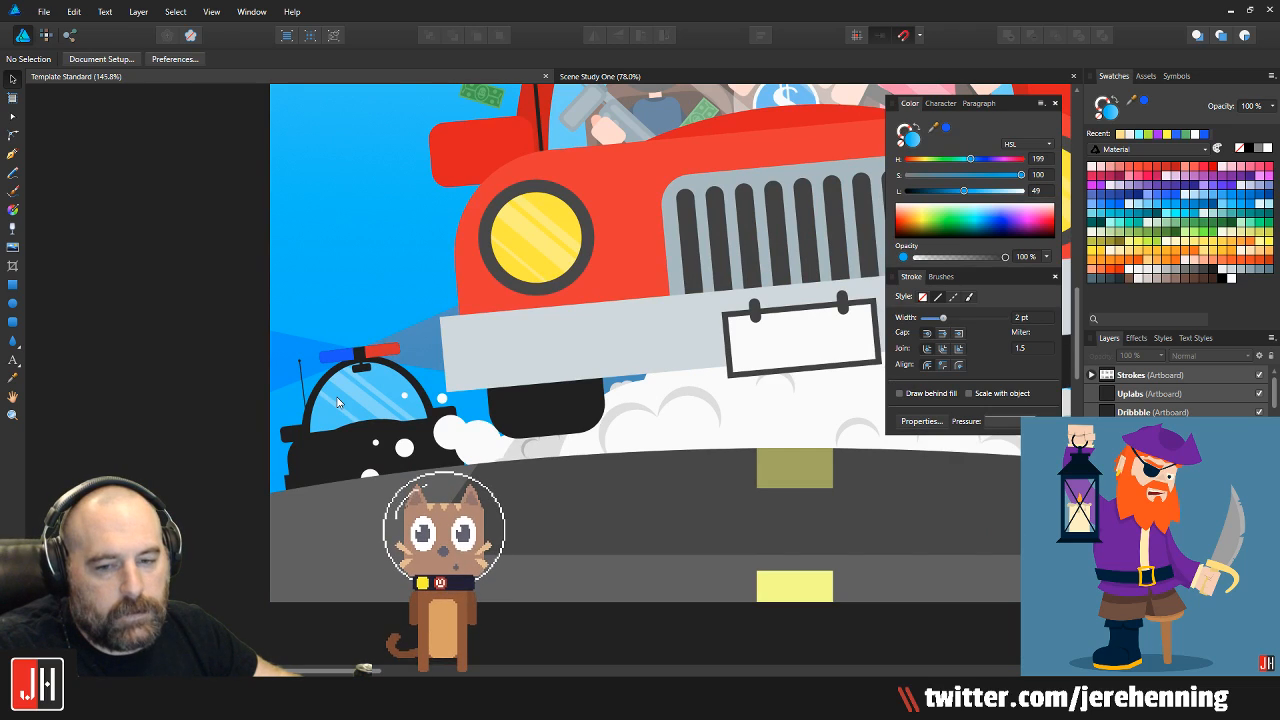
{"action": "scroll", "coordinate": [337, 400], "scroll_direction": "up", "scroll_amount": 6}
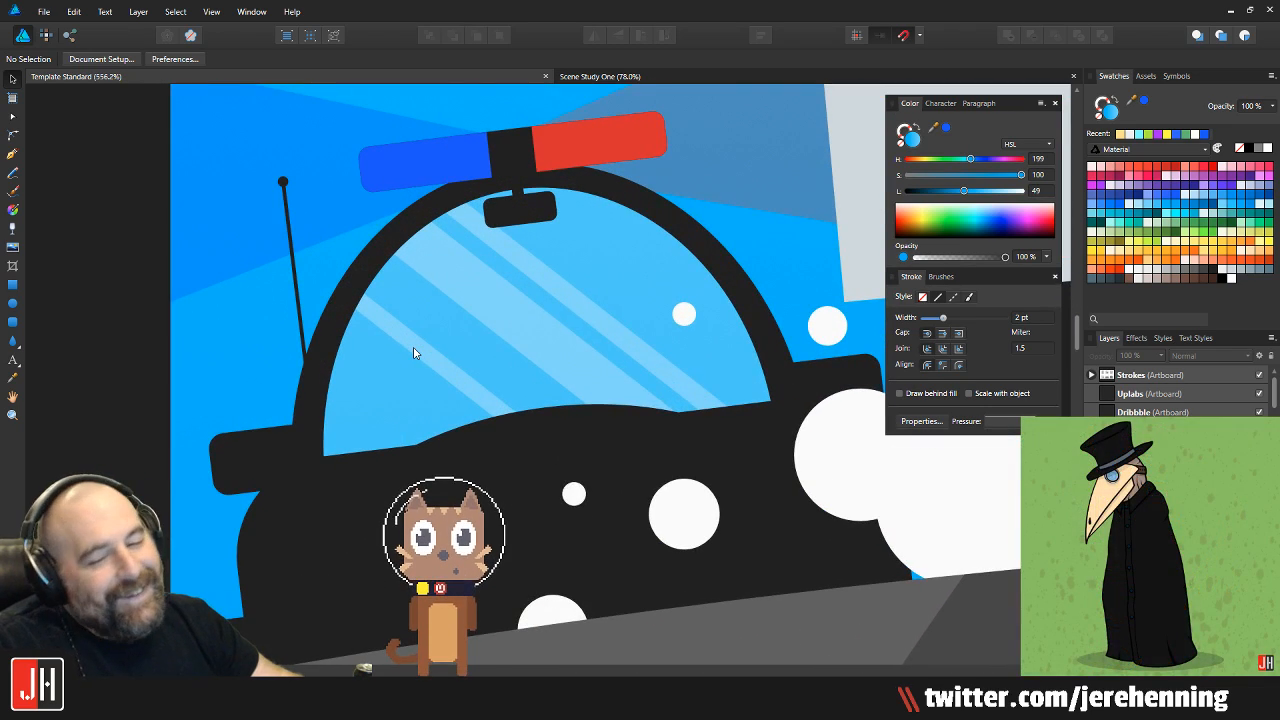
{"action": "scroll", "coordinate": [414, 352], "scroll_direction": "up", "scroll_amount": 2}
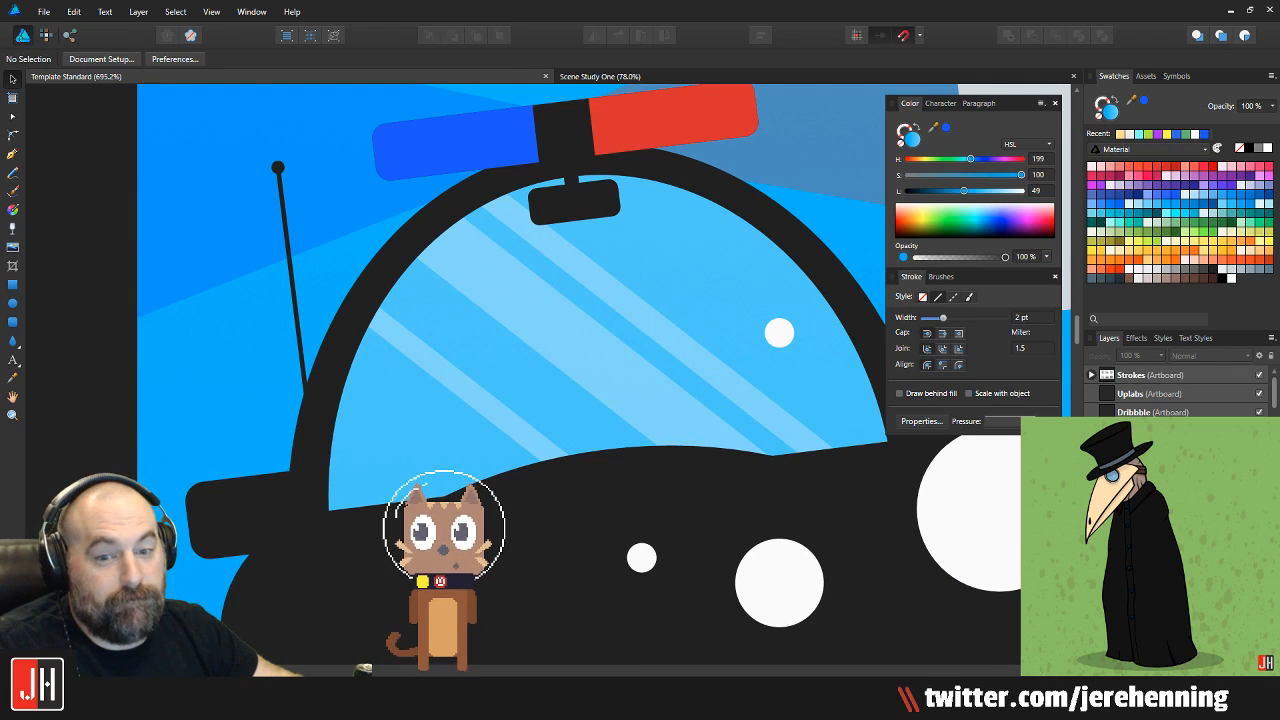
Draw a rounded rectangle headrest over the left police car's windshield, with 50% corners and a dark grey fill of HSL 0, 0, 13
{"action": "left_click", "coordinate": [12, 321]}
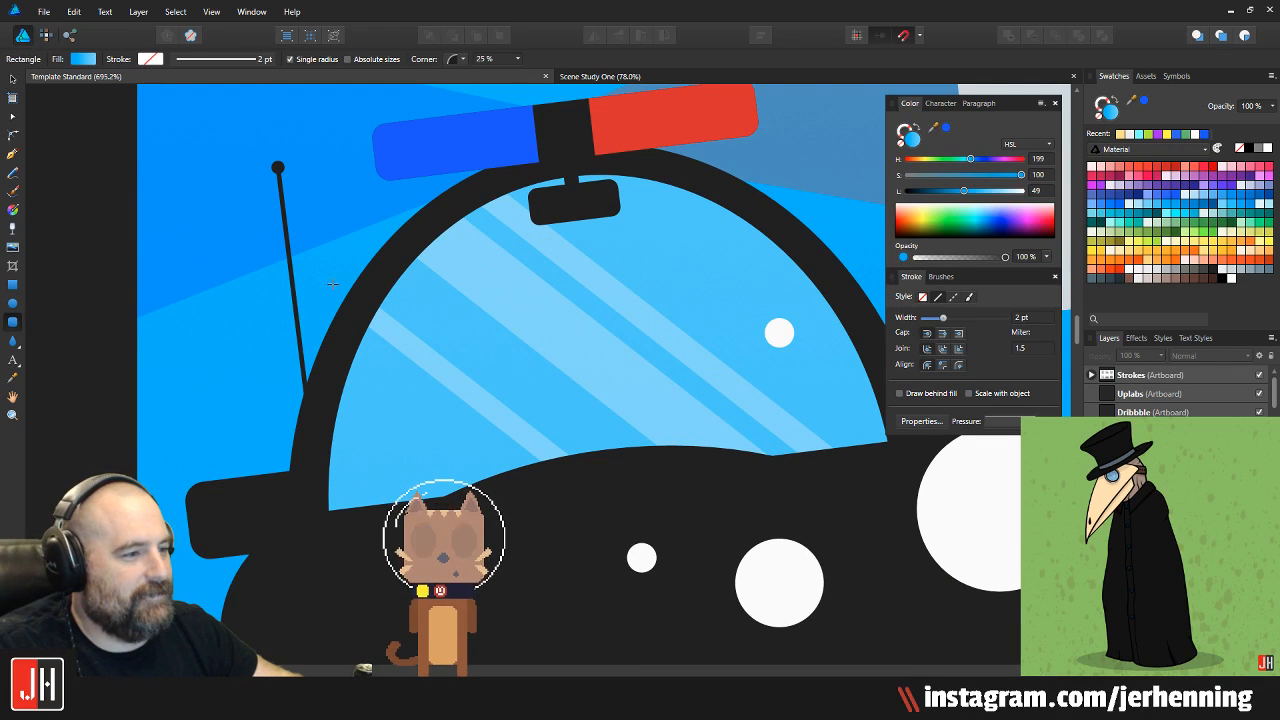
{"action": "mouse_move", "coordinate": [408, 253]}
{"action": "left_mouse_down"}
{"action": "mouse_move", "coordinate": [463, 423]}
{"action": "mouse_move", "coordinate": [544, 460]}
{"action": "left_mouse_up"}
{"action": "left_click_drag", "start_coordinate": [413, 259], "coordinate": [675, 312]}
{"action": "left_click", "coordinate": [1222, 279]}
{"action": "key", "text": "v"}
Tilt the dark rounded rectangle to match the left police car's slant, then resize it and place it above the dashboard
{"action": "left_click_drag", "start_coordinate": [658, 233], "coordinate": [696, 277]}
{"action": "left_click_drag", "start_coordinate": [642, 344], "coordinate": [455, 420]}
{"action": "left_click_drag", "start_coordinate": [448, 340], "coordinate": [490, 398]}
{"action": "left_click_drag", "start_coordinate": [458, 440], "coordinate": [485, 418]}
Shrink the headrest to about 19 × 29 px and reposition it inside the windshield
{"action": "scroll", "coordinate": [546, 424], "scroll_direction": "down", "scroll_amount": 6}
{"action": "scroll", "coordinate": [485, 410], "scroll_direction": "up", "scroll_amount": 6}
{"action": "scroll", "coordinate": [485, 388], "scroll_direction": "down", "scroll_amount": 2}
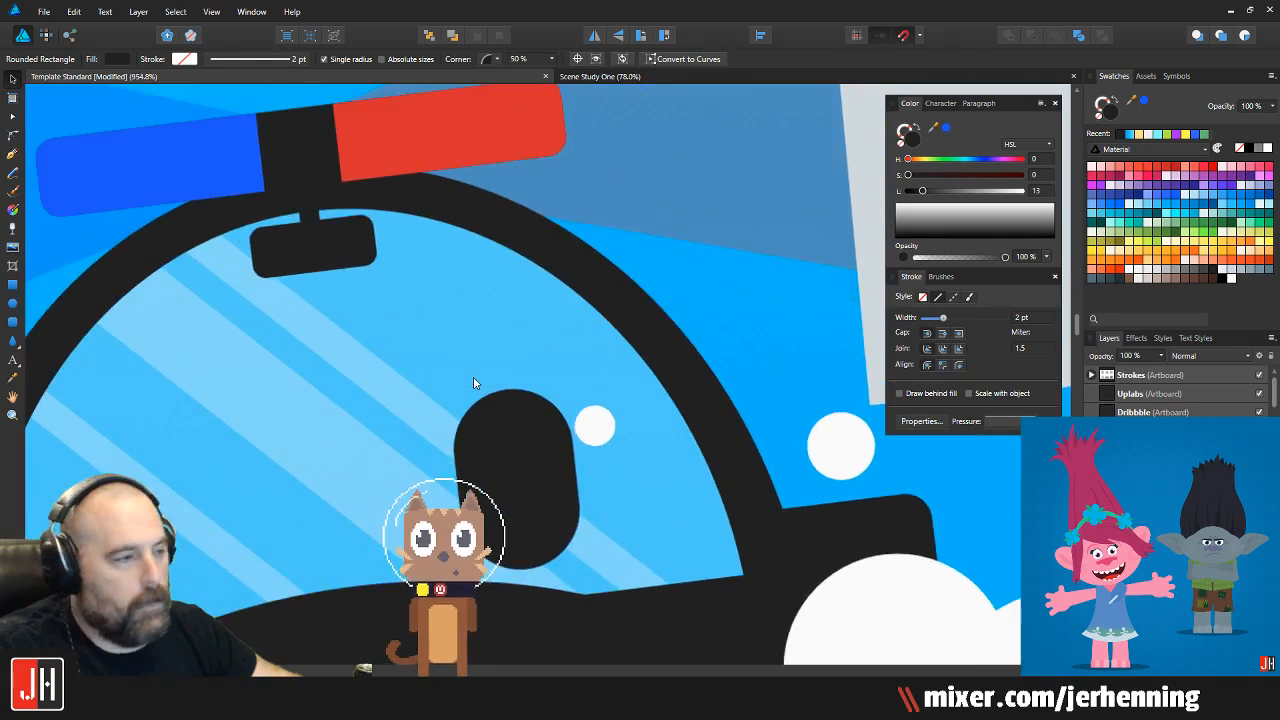
{"action": "scroll", "coordinate": [477, 380], "scroll_direction": "up", "scroll_amount": 4}
{"action": "scroll", "coordinate": [506, 400], "scroll_direction": "down", "scroll_amount": 4}
{"action": "scroll", "coordinate": [527, 362], "scroll_direction": "up", "scroll_amount": 2}
{"action": "scroll", "coordinate": [526, 360], "scroll_direction": "up", "scroll_amount": 4}
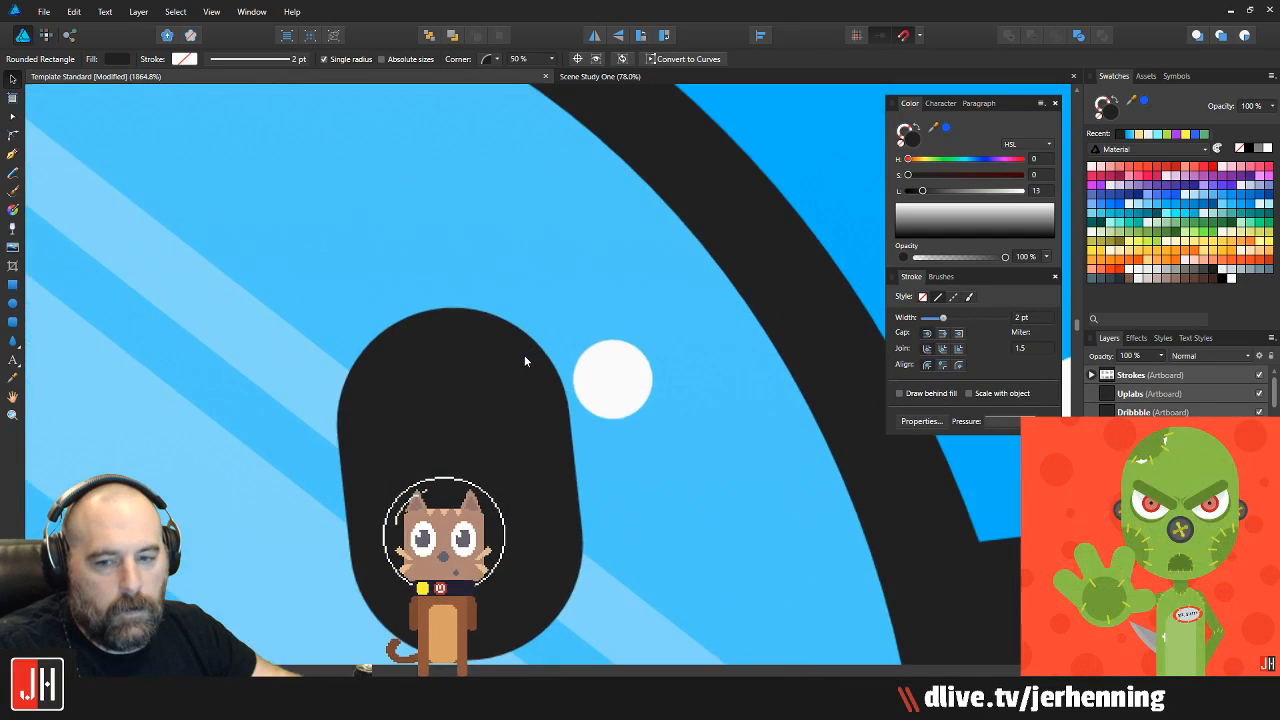
{"action": "scroll", "coordinate": [507, 280], "scroll_direction": "up", "scroll_amount": 1}
{"action": "scroll", "coordinate": [500, 284], "scroll_direction": "up", "scroll_amount": 2}
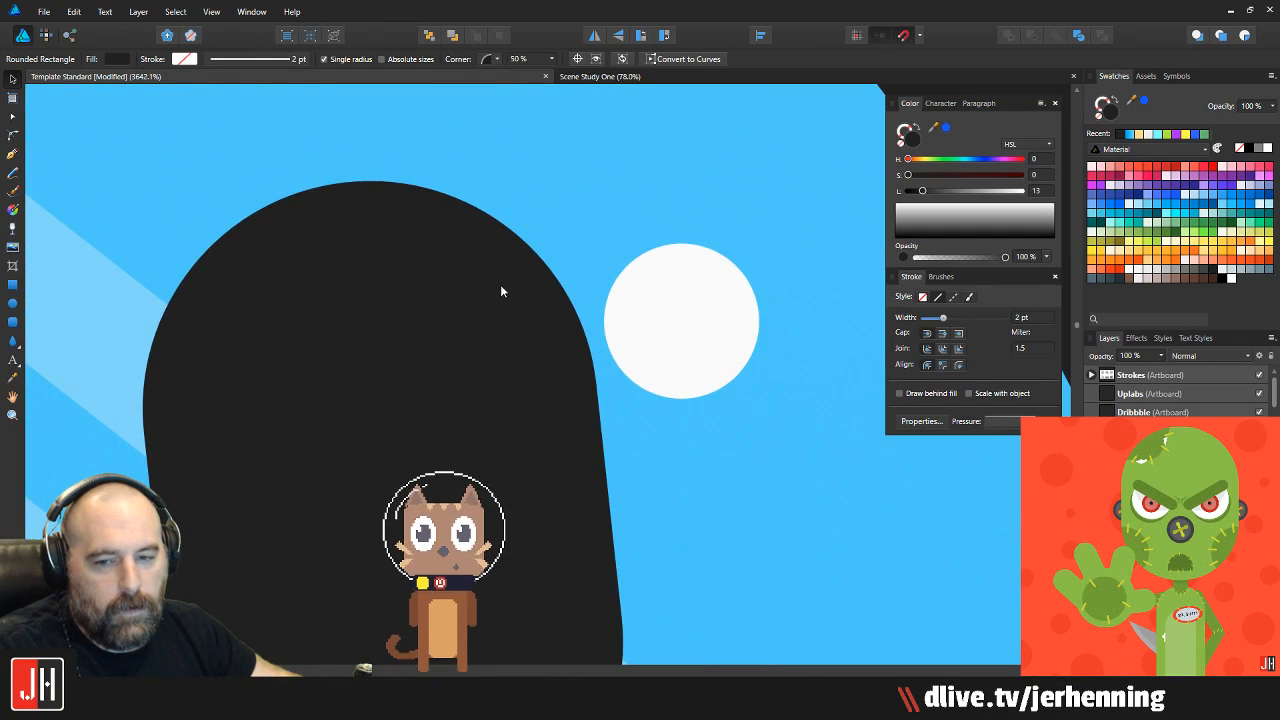
{"action": "scroll", "coordinate": [500, 290], "scroll_direction": "down", "scroll_amount": 4}
{"action": "left_click_drag", "start_coordinate": [521, 259], "coordinate": [530, 248]}
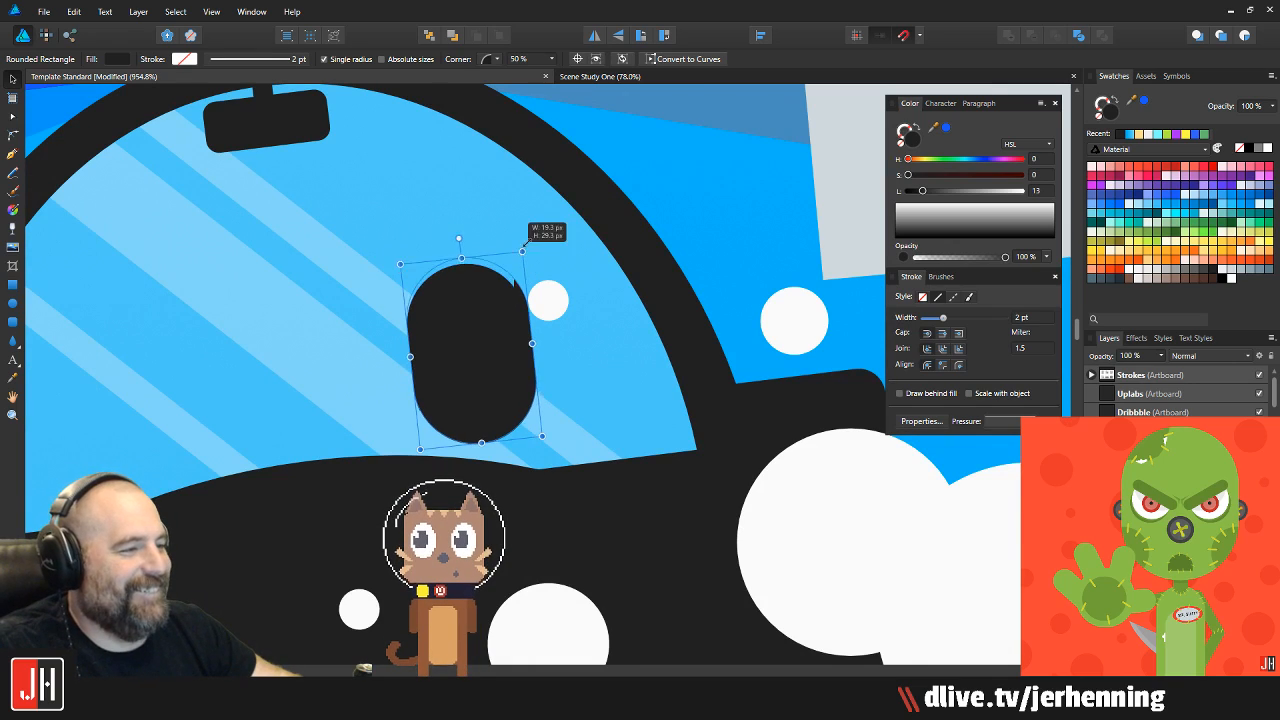
{"action": "left_click_drag", "start_coordinate": [489, 296], "coordinate": [472, 301]}
{"action": "scroll", "coordinate": [472, 301], "scroll_direction": "down", "scroll_amount": 5}
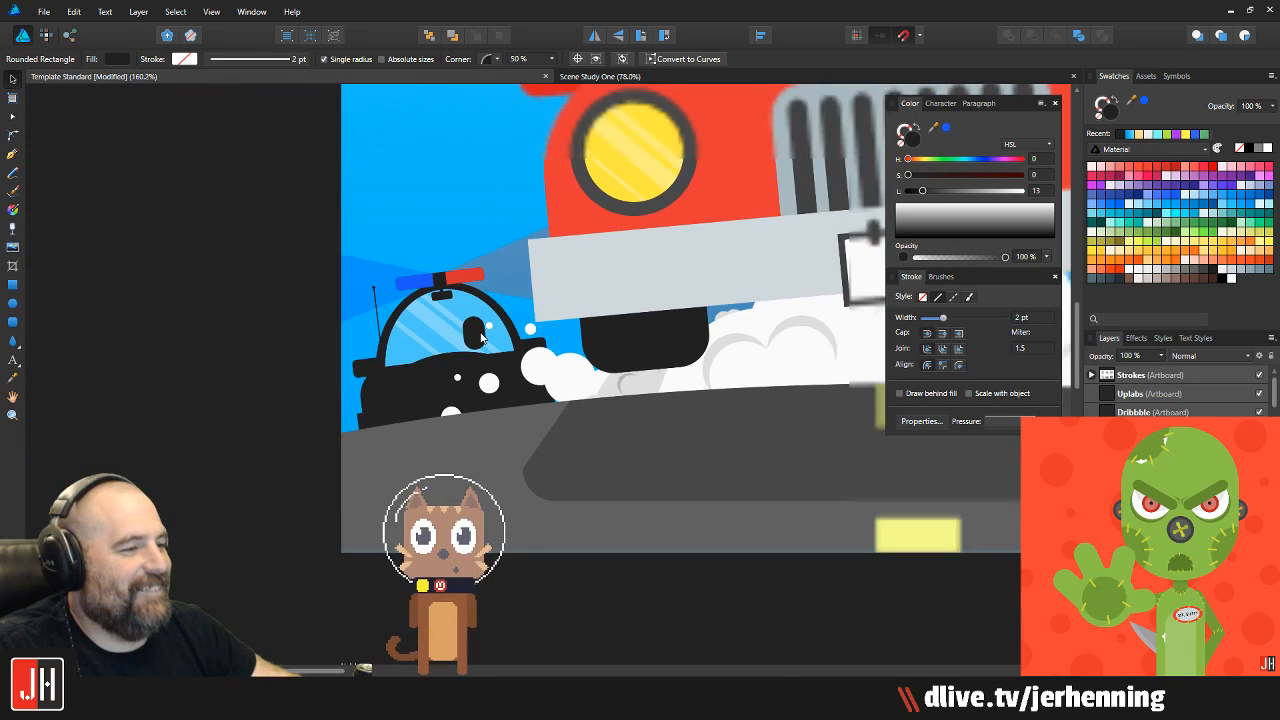
Duplicate the headrest, shrink the copy into a narrow post, and place it between the headrest and the dashboard
{"action": "scroll", "coordinate": [473, 343], "scroll_direction": "up", "scroll_amount": 6}
{"action": "left_click_drag", "start_coordinate": [465, 422], "coordinate": [461, 660]}
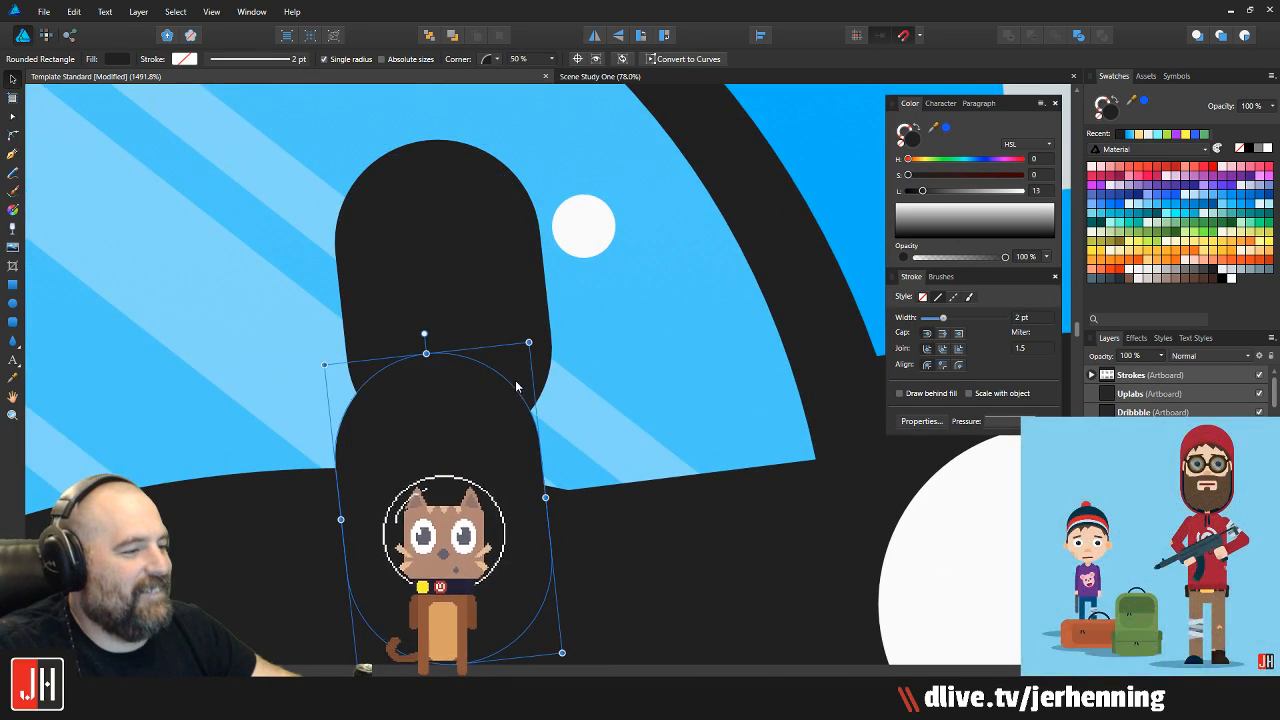
{"action": "left_click_drag", "start_coordinate": [516, 378], "coordinate": [386, 470]}
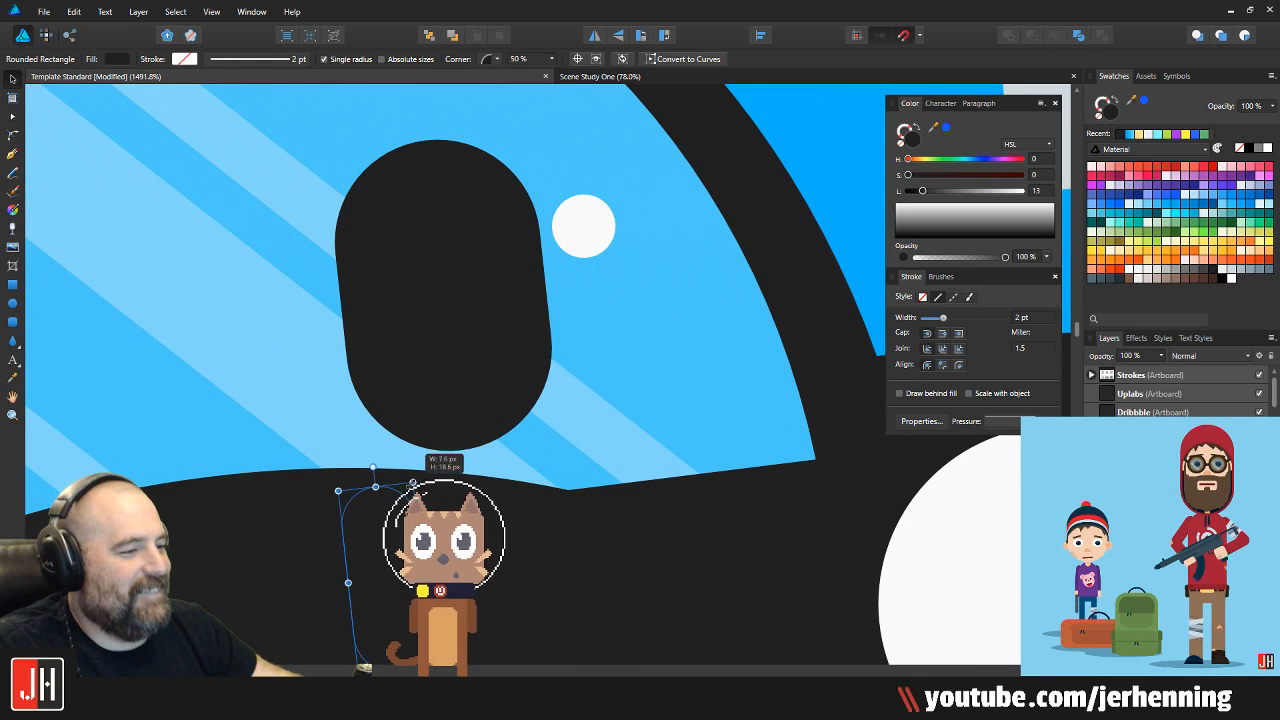
{"action": "left_click_drag", "start_coordinate": [368, 536], "coordinate": [472, 443]}
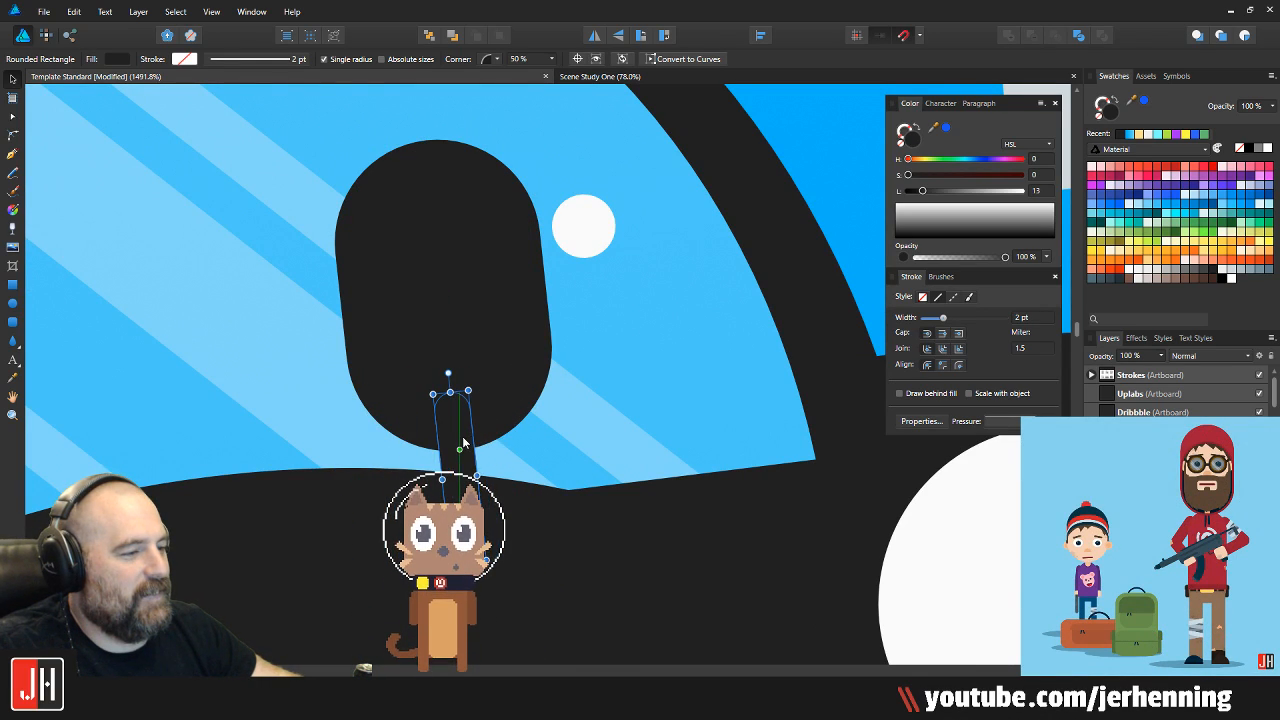
{"action": "scroll", "coordinate": [472, 443], "scroll_direction": "down", "scroll_amount": 4}
{"action": "scroll", "coordinate": [472, 436], "scroll_direction": "up", "scroll_amount": 4}
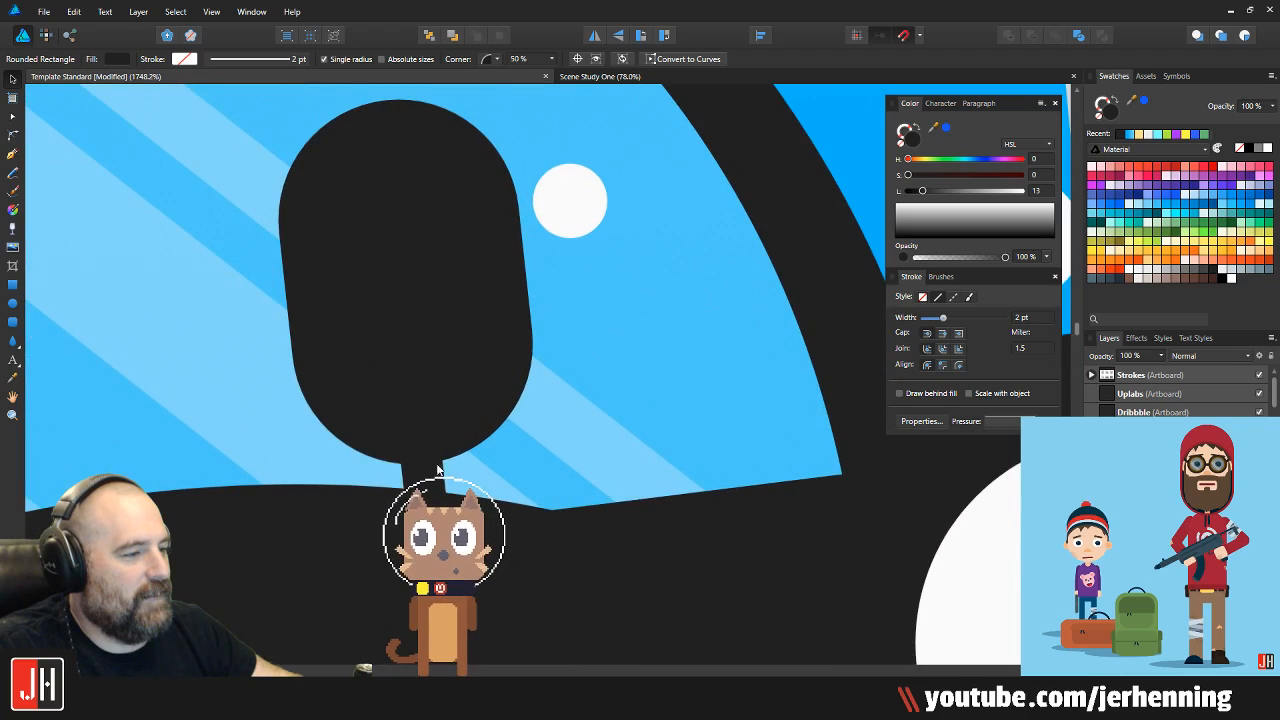
Group the headrest with its narrow post
{"action": "left_click", "coordinate": [440, 365], "text": "shift"}
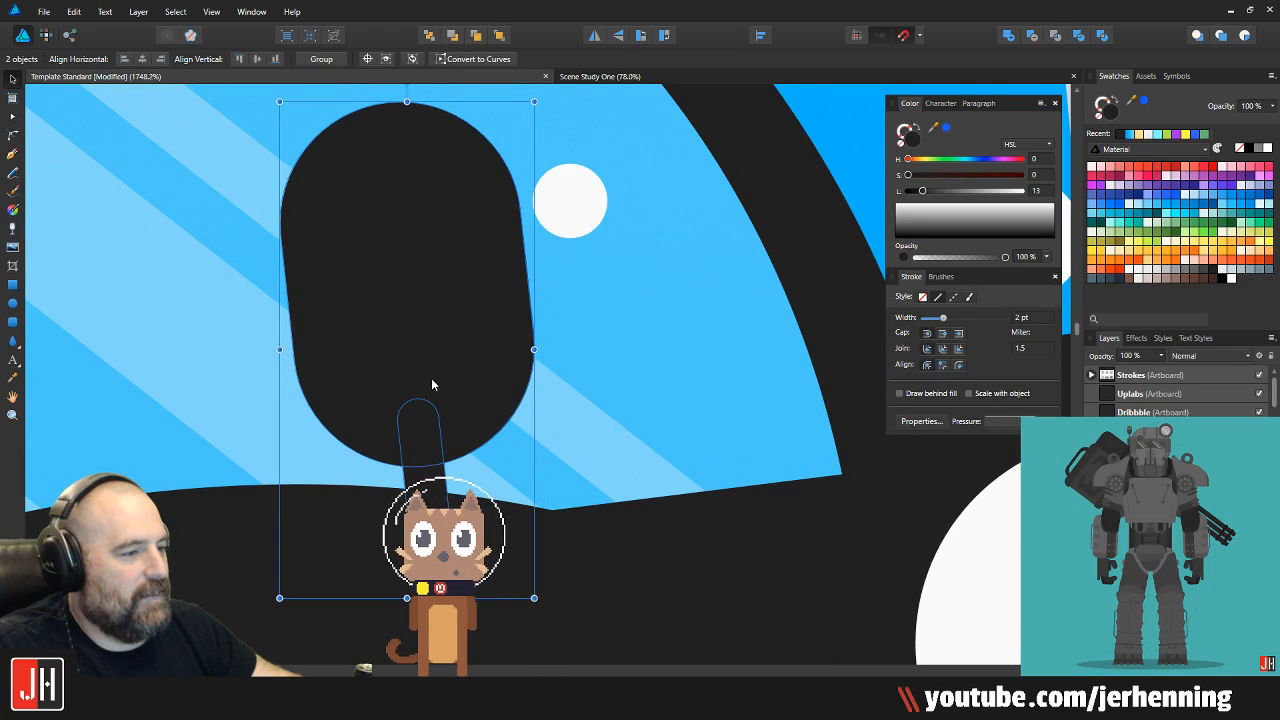
{"action": "left_click", "coordinate": [445, 458]}
{"action": "scroll", "coordinate": [450, 463], "scroll_direction": "up", "scroll_amount": 1}
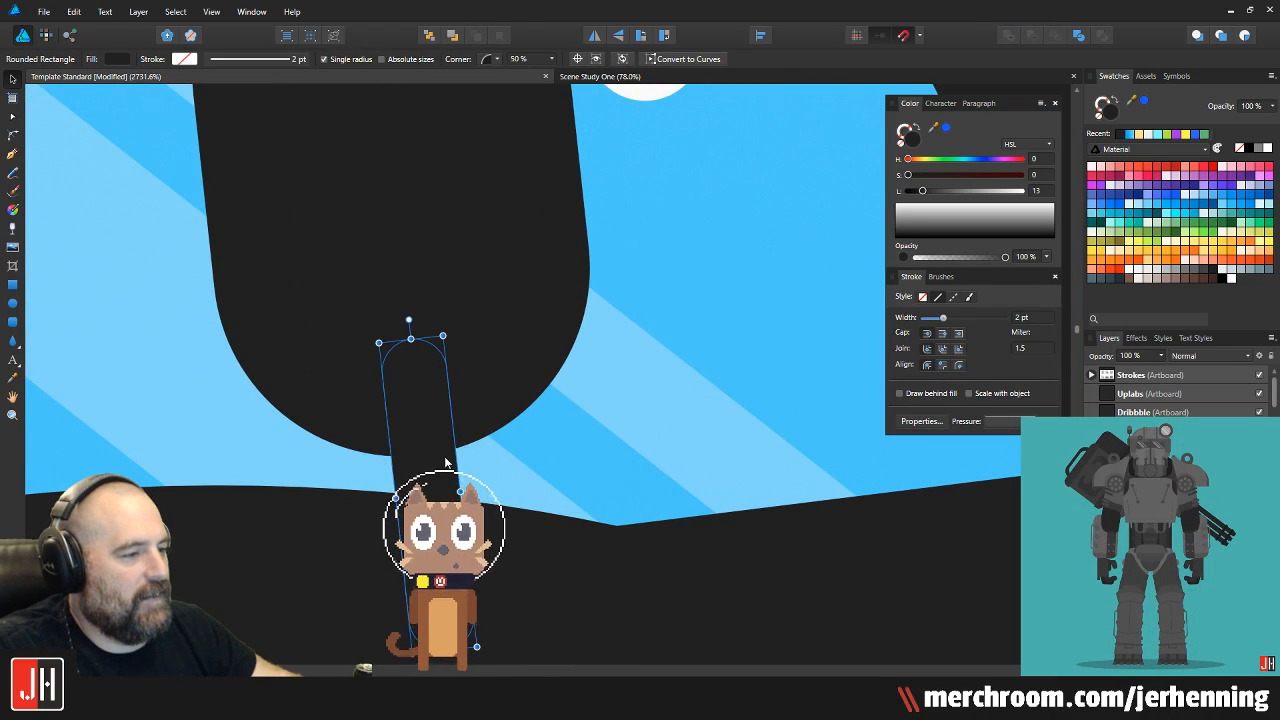
{"action": "scroll", "coordinate": [451, 463], "scroll_direction": "down", "scroll_amount": 8}
{"action": "scroll", "coordinate": [451, 435], "scroll_direction": "up", "scroll_amount": 5}
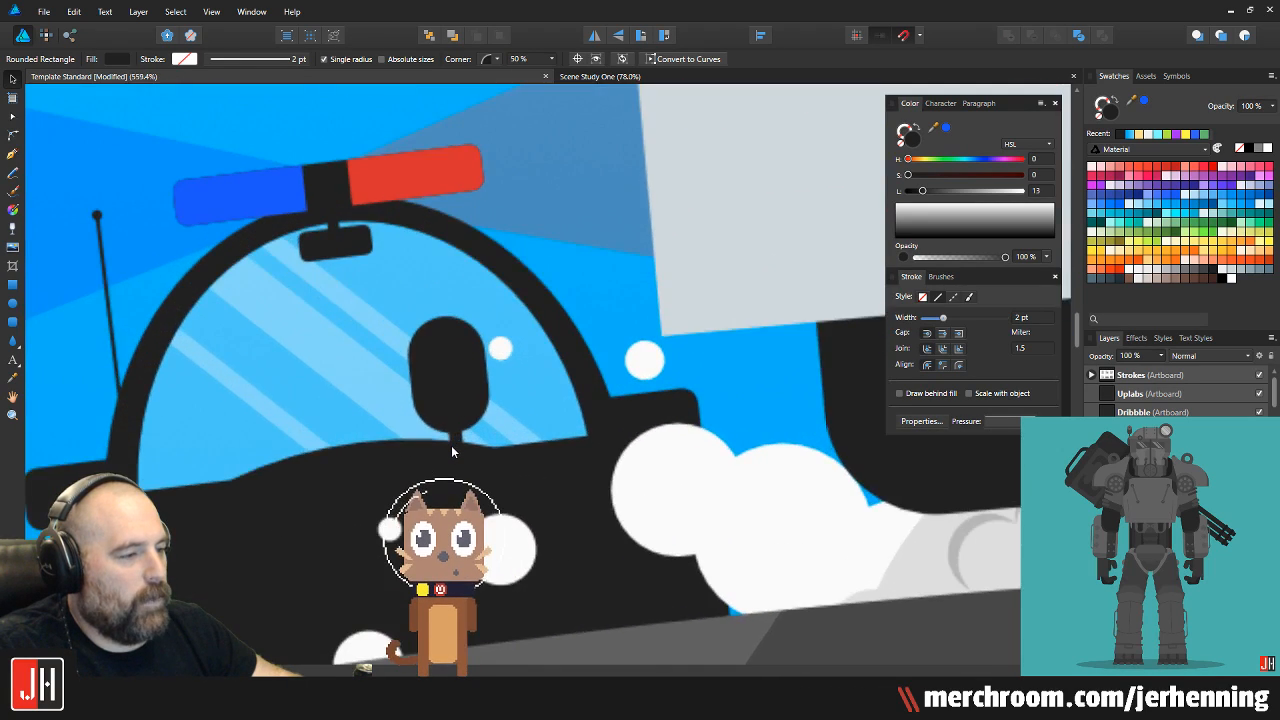
{"action": "left_click", "coordinate": [474, 305], "text": "shift"}
{"action": "key", "text": "ctrl+g"}
Duplicate the headrest group and place the two headrests on opposite sides of the left police car's windshield
{"action": "mouse_move", "coordinate": [471, 302]}
{"action": "left_mouse_down"}
{"action": "mouse_move", "coordinate": [290, 310]}
{"action": "mouse_move", "coordinate": [432, 287]}
{"action": "mouse_move", "coordinate": [456, 299]}
{"action": "left_mouse_up"}
{"action": "left_click_drag", "start_coordinate": [376, 312], "coordinate": [107, 363]}
{"action": "left_click_drag", "start_coordinate": [221, 347], "coordinate": [436, 300]}
{"action": "scroll", "coordinate": [510, 302], "scroll_direction": "right", "scroll_amount": 5}
{"action": "left_click_drag", "start_coordinate": [518, 304], "coordinate": [577, 310]}
{"action": "scroll", "coordinate": [576, 303], "scroll_direction": "down", "scroll_amount": 3}
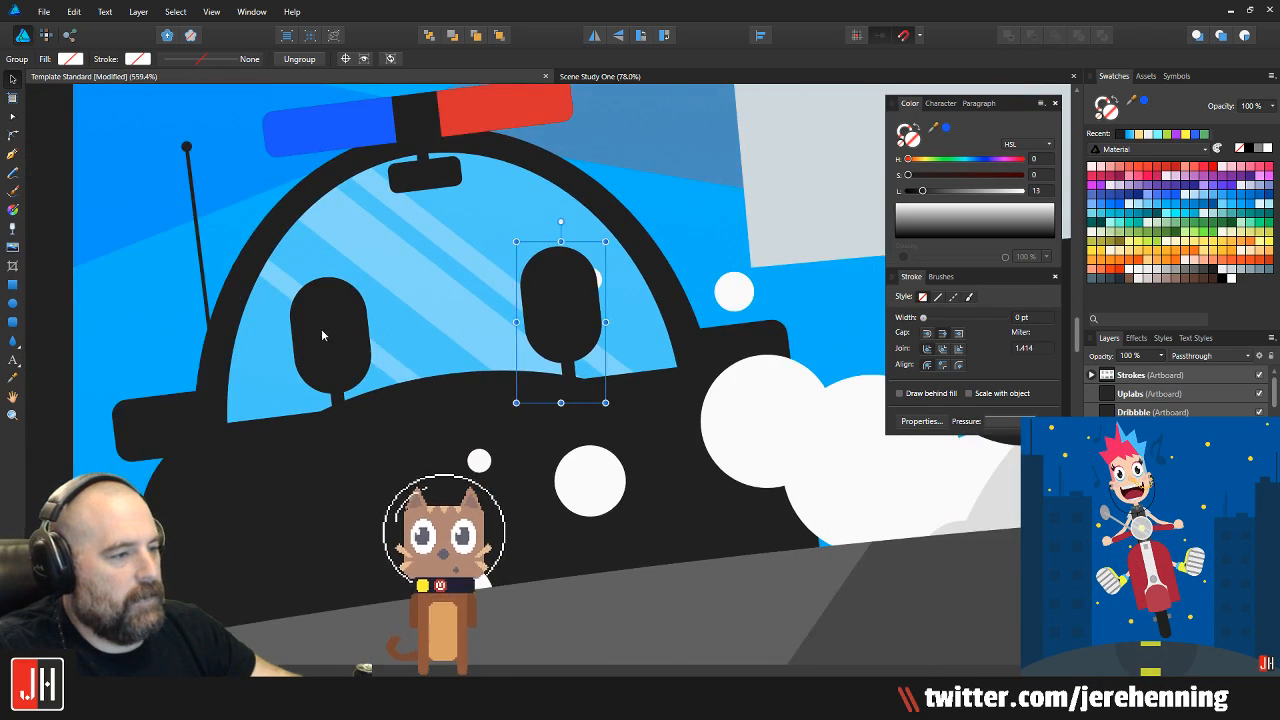
Select both headrests and place a copy of the pair in the right police car's windshield
{"action": "left_click", "coordinate": [324, 329], "text": "shift"}
{"action": "scroll", "coordinate": [324, 328], "scroll_direction": "down", "scroll_amount": 8}
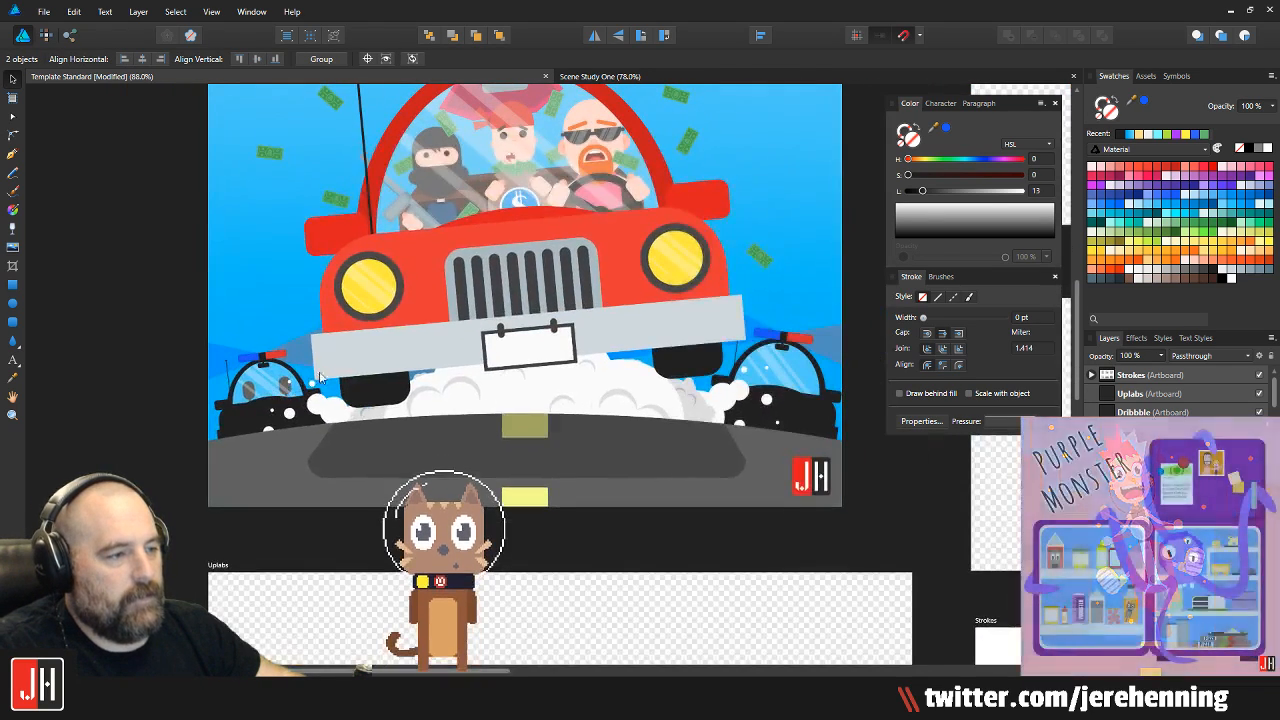
{"action": "left_click_drag", "start_coordinate": [282, 385], "coordinate": [797, 380]}
{"action": "scroll", "coordinate": [797, 380], "scroll_direction": "up", "scroll_amount": 8}
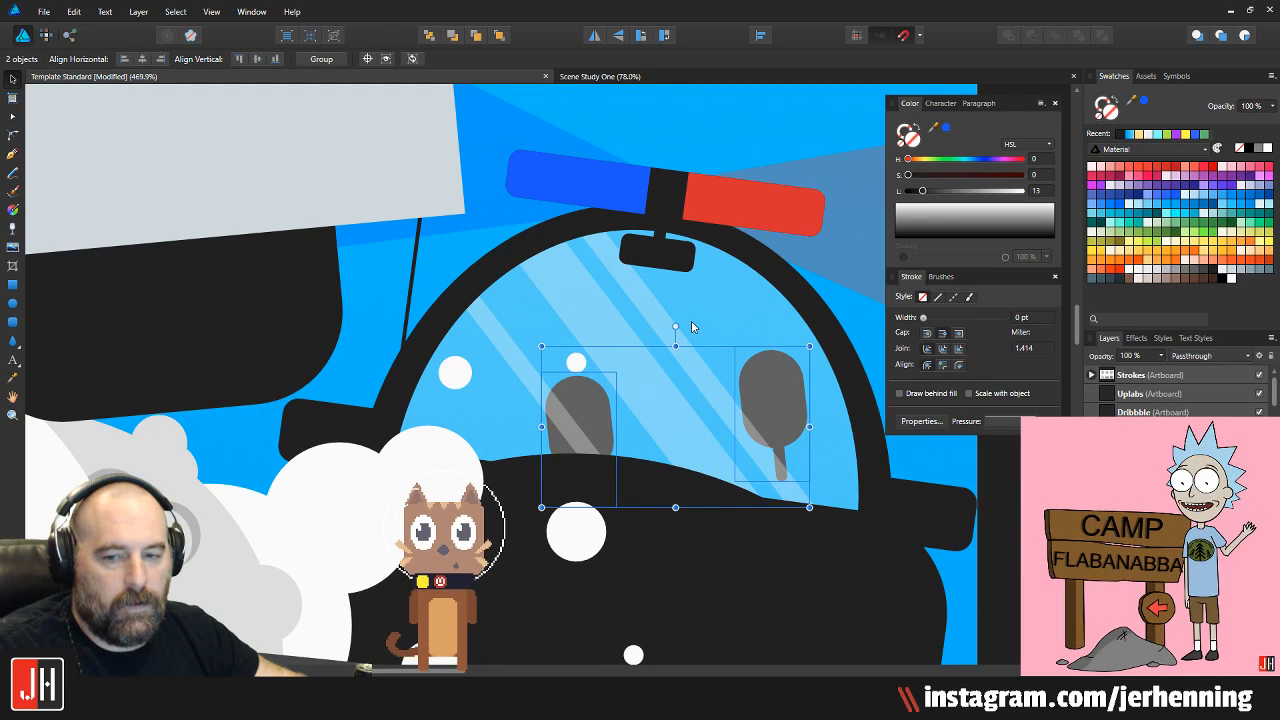
Rotate the headrest pair to match the right police car's slant and position both headrests above its dashboard
{"action": "left_click_drag", "start_coordinate": [675, 330], "coordinate": [703, 337]}
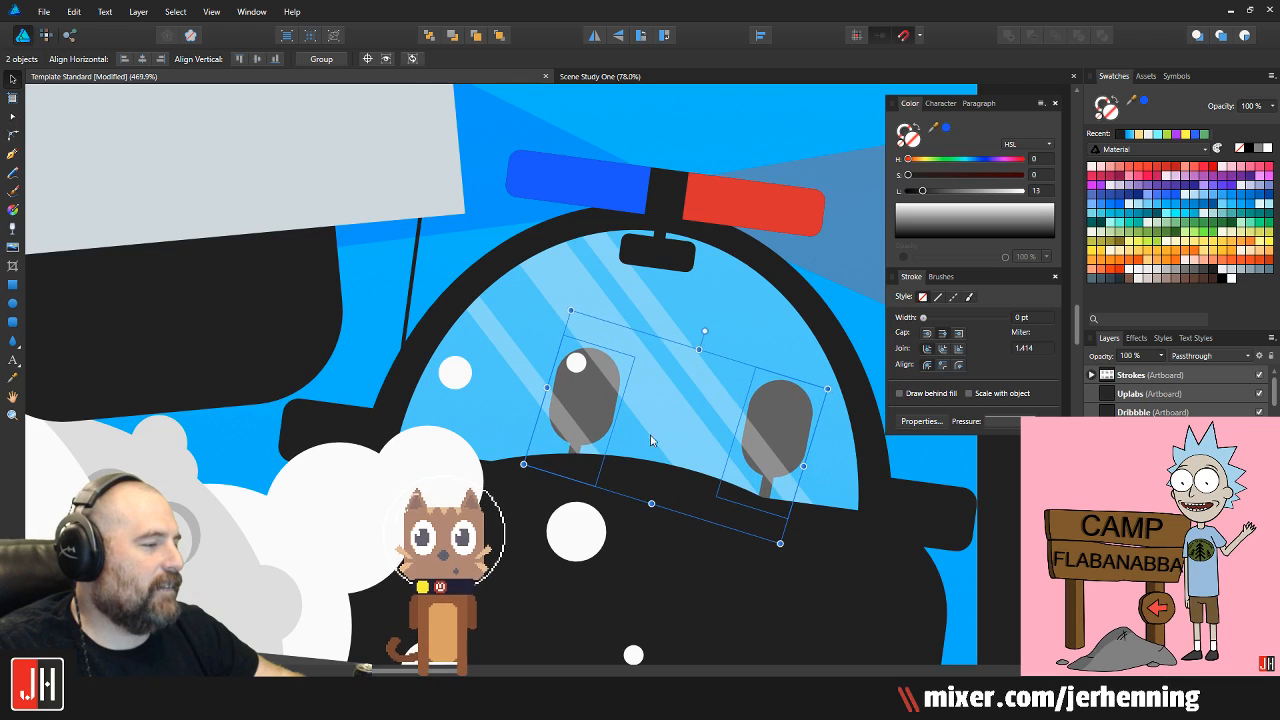
{"action": "scroll", "coordinate": [657, 472], "scroll_direction": "up", "scroll_amount": 2}
{"action": "left_click_drag", "start_coordinate": [556, 384], "coordinate": [473, 390]}
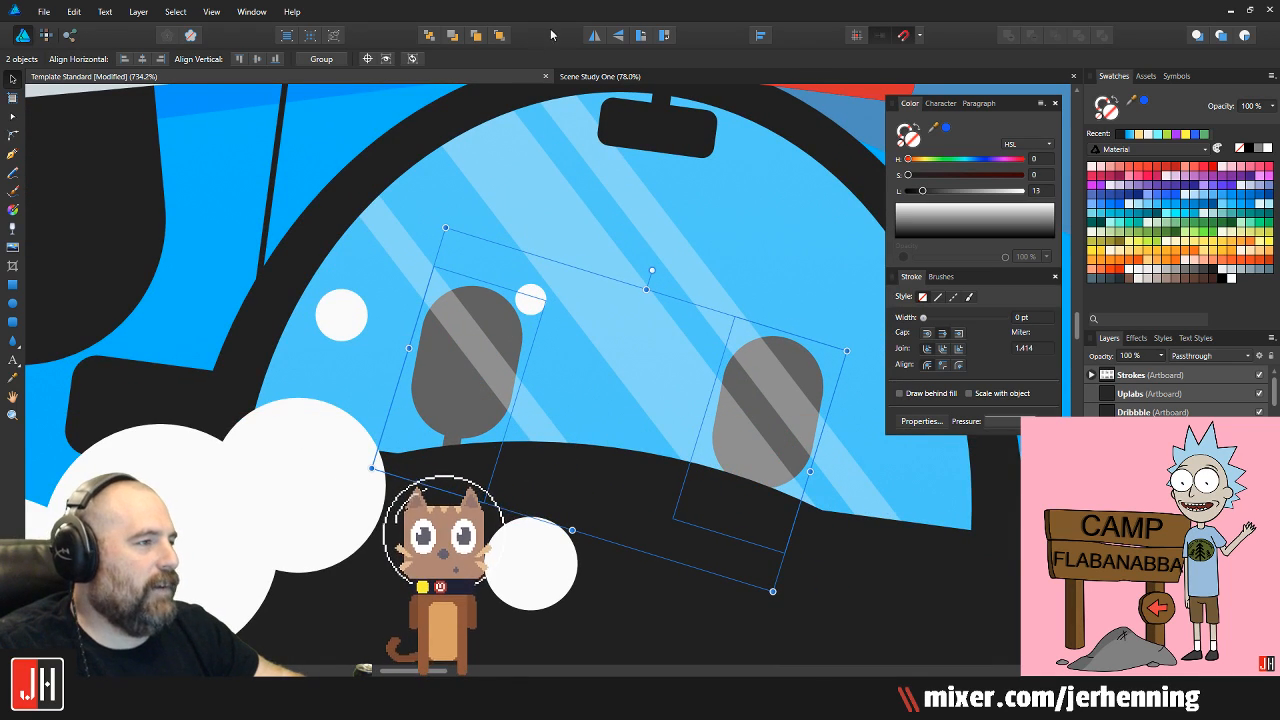
{"action": "mouse_move", "coordinate": [646, 270]}
{"action": "left_mouse_down"}
{"action": "mouse_move", "coordinate": [583, 271]}
{"action": "mouse_move", "coordinate": [634, 268]}
{"action": "mouse_move", "coordinate": [623, 265]}
{"action": "left_mouse_up"}
{"action": "left_click_drag", "start_coordinate": [492, 368], "coordinate": [478, 366]}
{"action": "key", "text": "ctrl+g"}
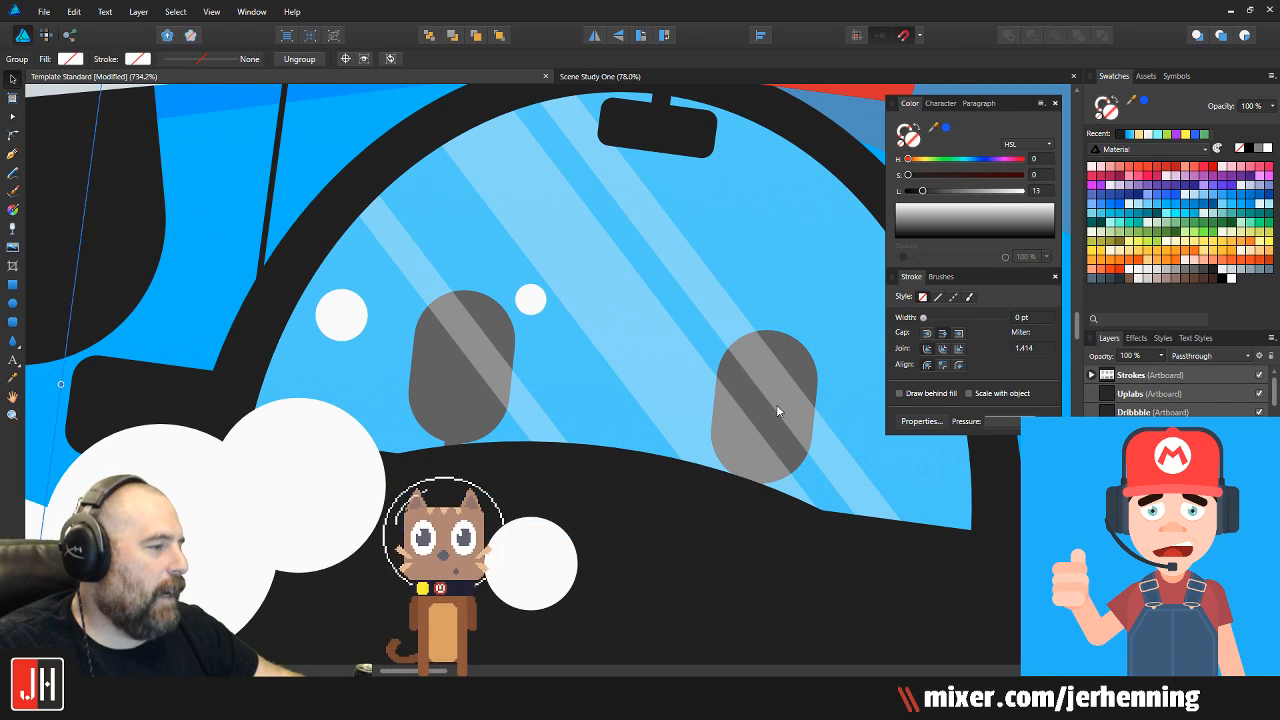
{"action": "key", "text": "ctrl+z"}
{"action": "mouse_move", "coordinate": [777, 405]}
{"action": "left_mouse_down"}
{"action": "mouse_move", "coordinate": [748, 378]}
{"action": "mouse_move", "coordinate": [765, 387]}
{"action": "left_mouse_up"}
Deselect the headrests and save the document
{"action": "scroll", "coordinate": [765, 387], "scroll_direction": "down", "scroll_amount": 10}
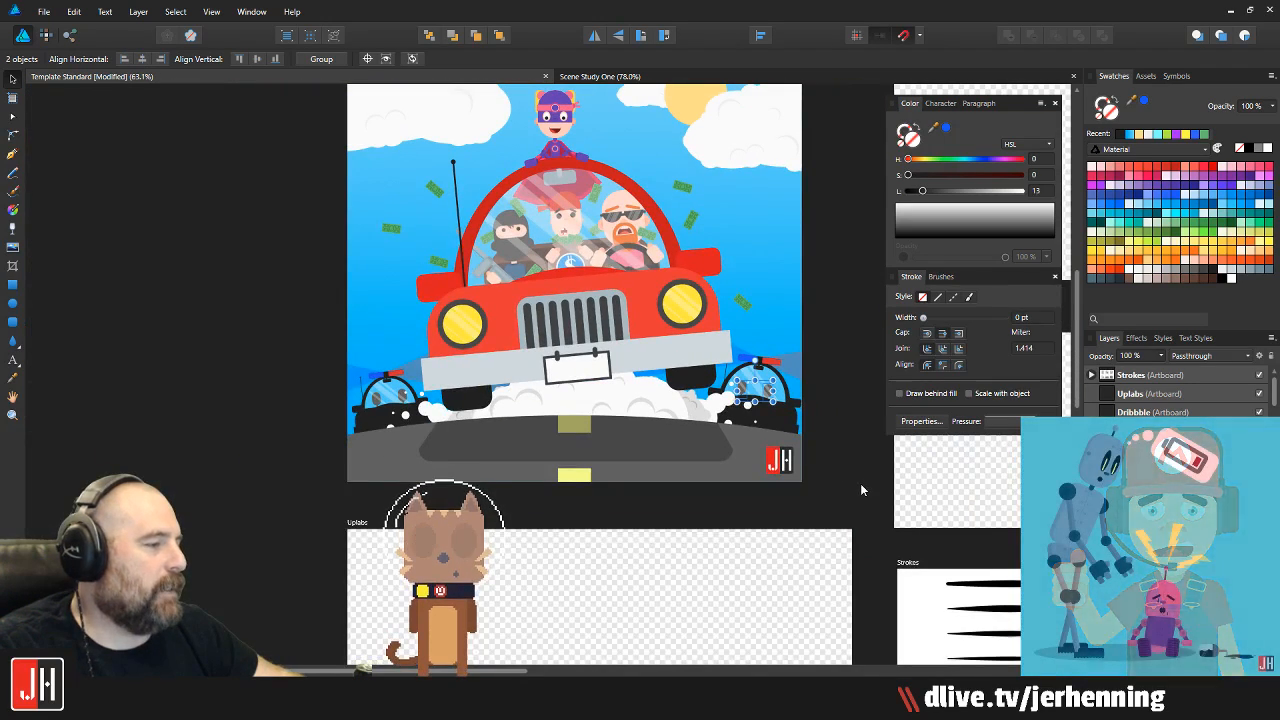
{"action": "left_click", "coordinate": [818, 461]}
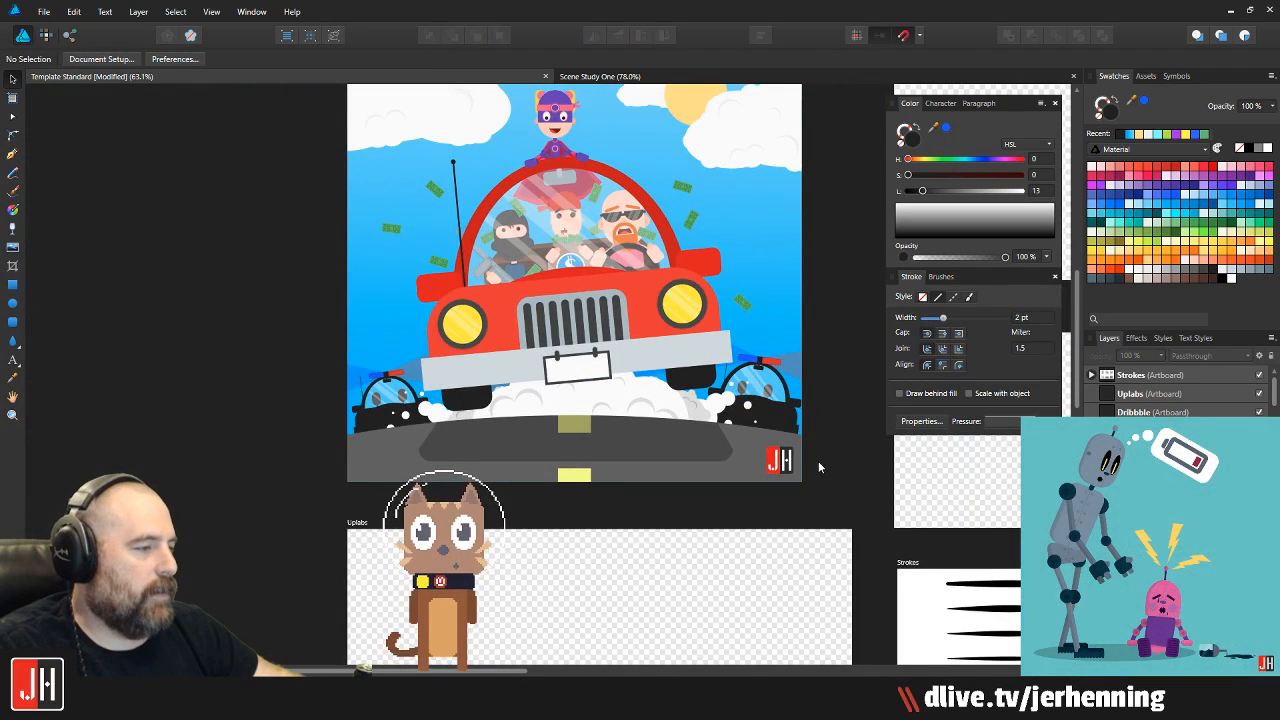
{"action": "key", "text": "ctrl+s"}
Review the whole illustration, from the police cars and smoke up to the clouds around the sun
{"action": "scroll", "coordinate": [818, 461], "scroll_direction": "down", "scroll_amount": 1}
{"action": "left_click_drag", "start_coordinate": [818, 461], "coordinate": [724, 478]}
{"action": "scroll", "coordinate": [724, 478], "scroll_direction": "up", "scroll_amount": 1}
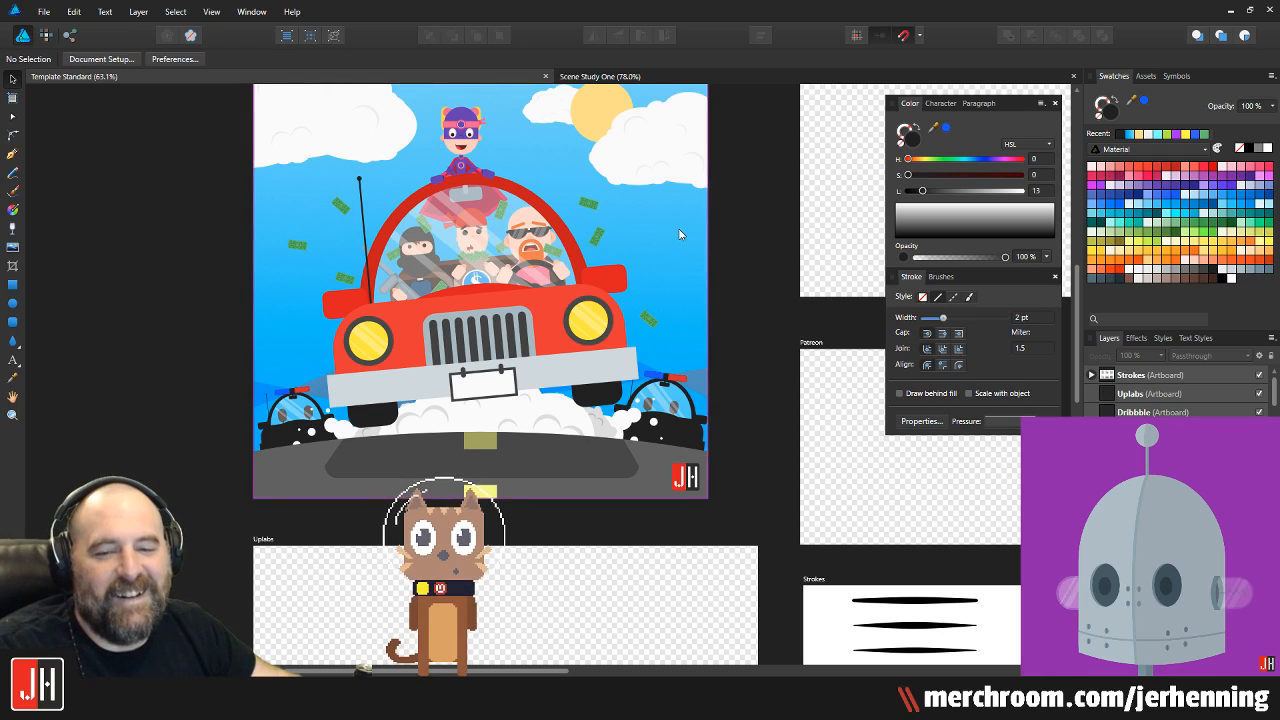
{"action": "scroll", "coordinate": [523, 334], "scroll_direction": "up", "scroll_amount": 3}
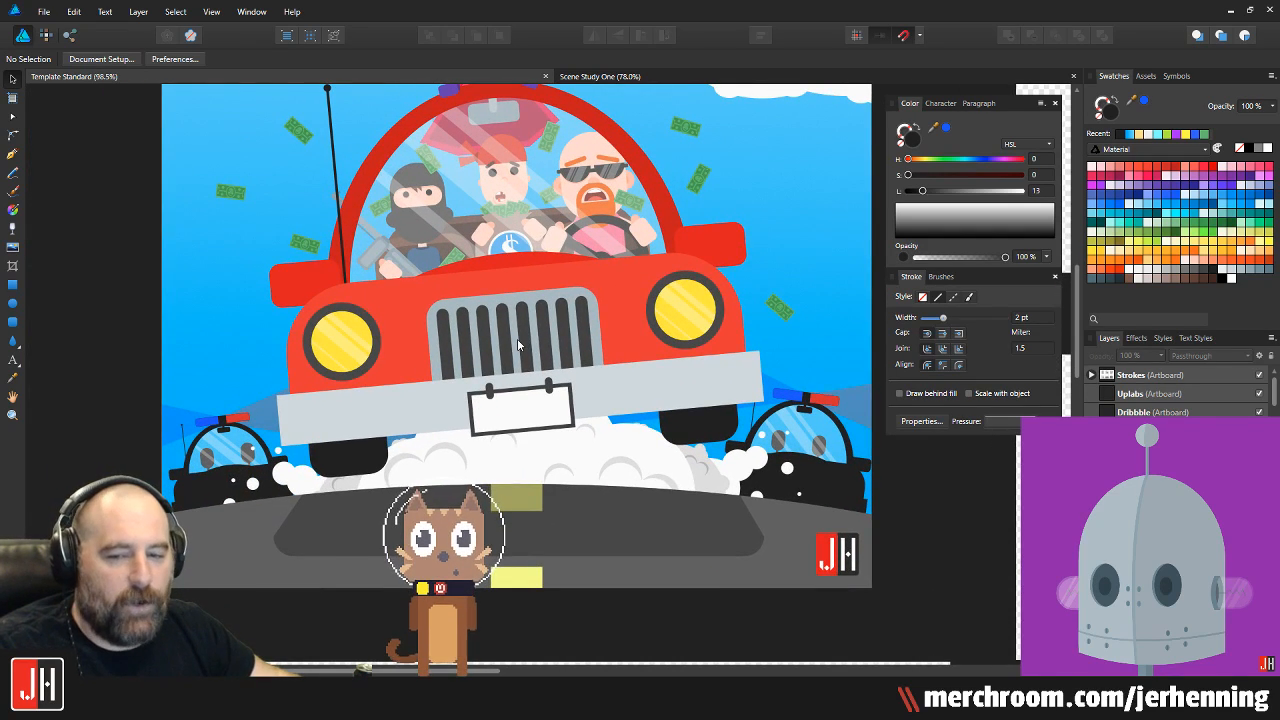
{"action": "scroll", "coordinate": [481, 358], "scroll_direction": "up", "scroll_amount": 4}
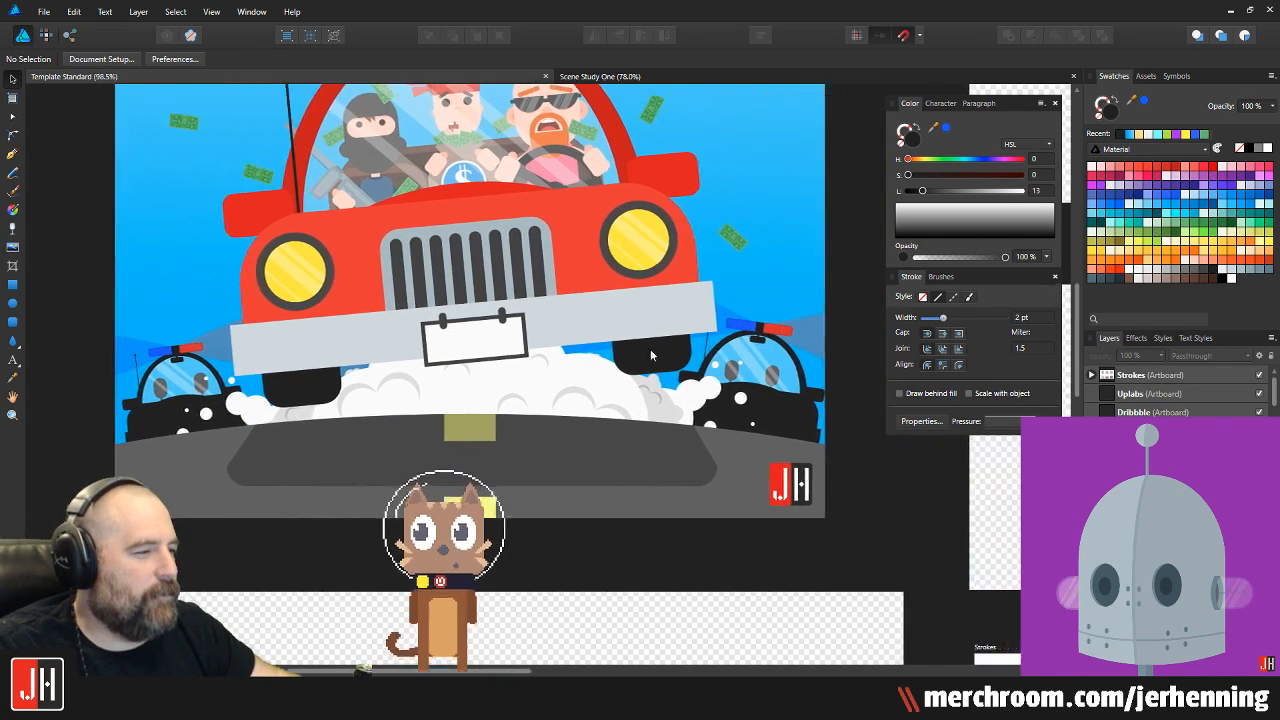
{"action": "scroll", "coordinate": [655, 360], "scroll_direction": "down", "scroll_amount": 8}
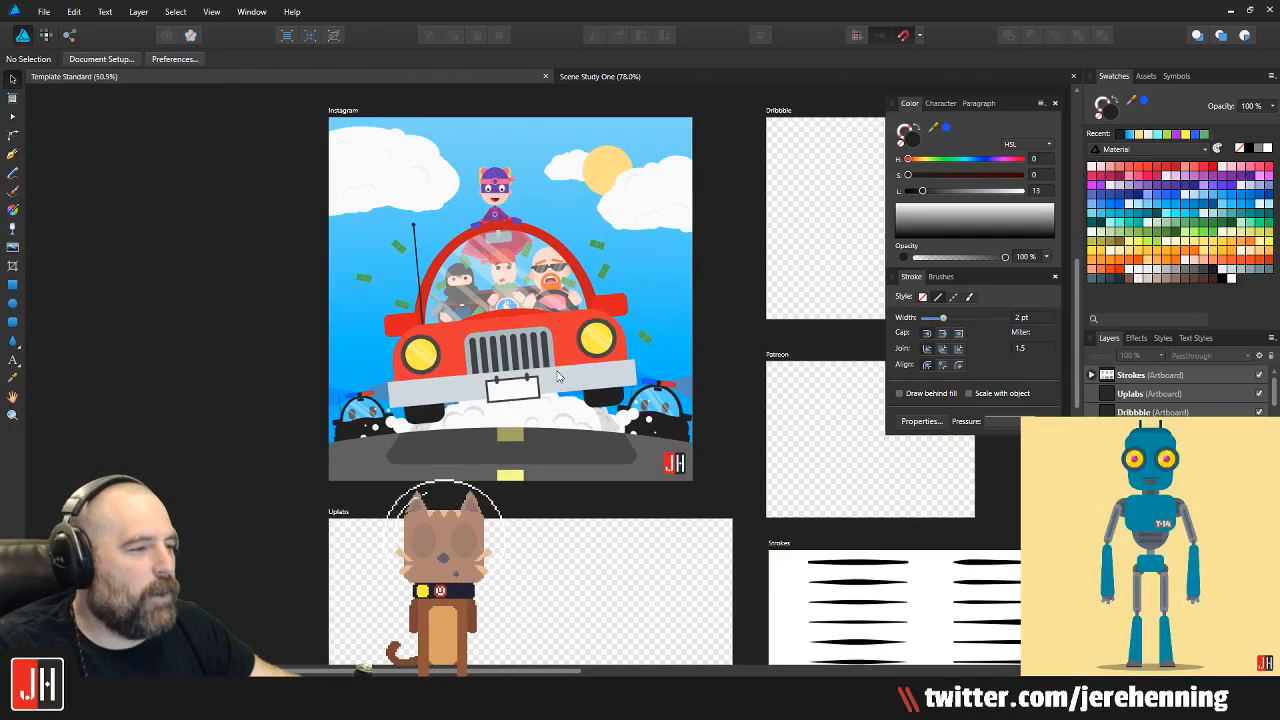
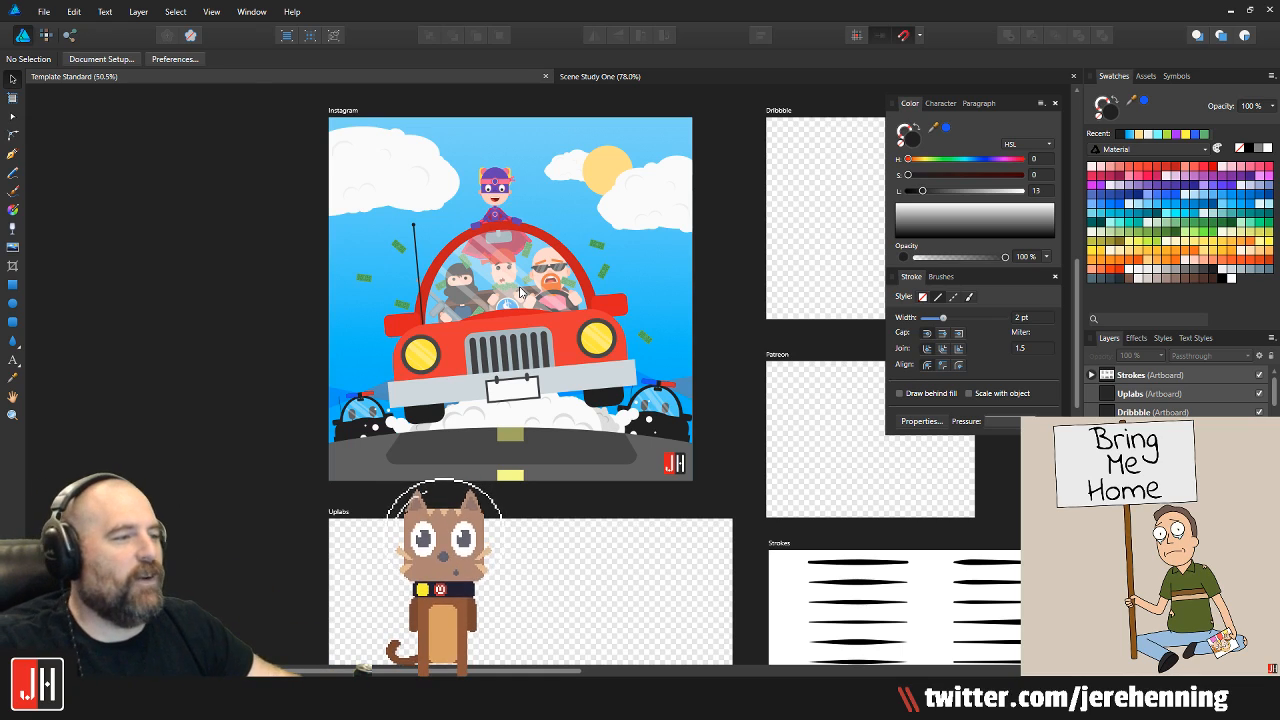
{"action": "scroll", "coordinate": [519, 290], "scroll_direction": "up", "scroll_amount": 5}
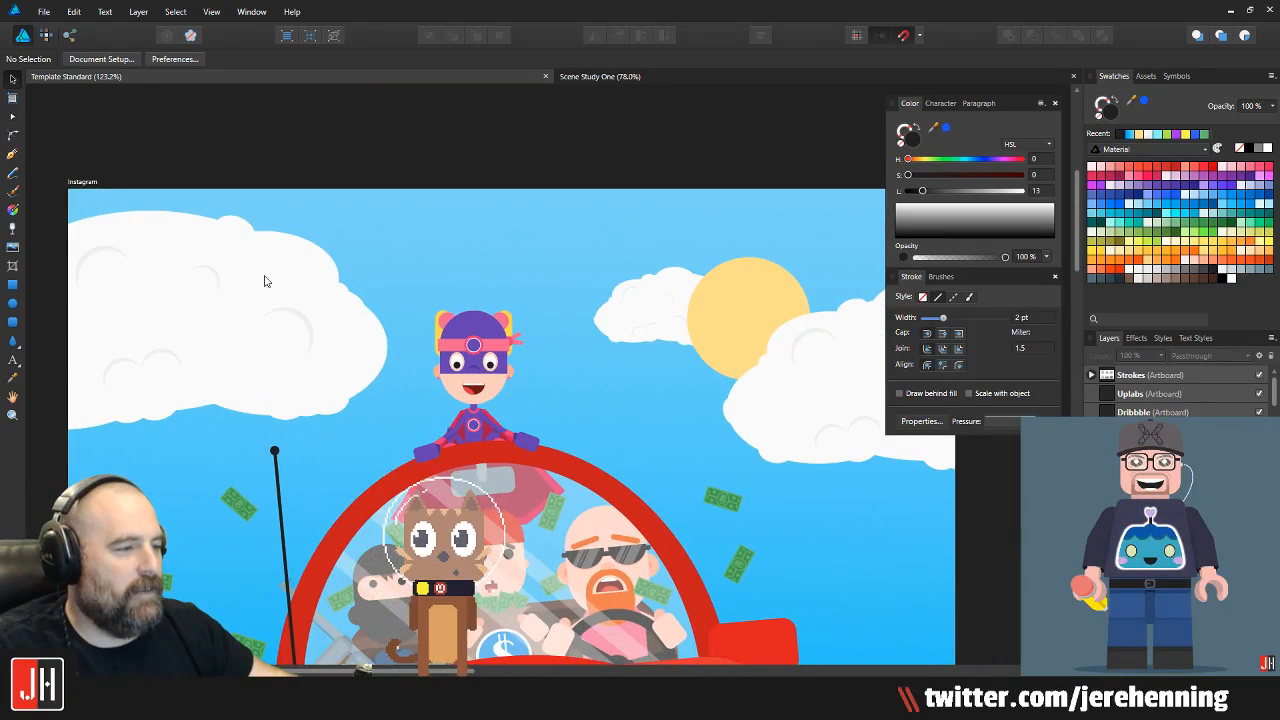
{"action": "left_click", "coordinate": [244, 319]}
{"action": "left_click_drag", "start_coordinate": [637, 348], "coordinate": [512, 204]}
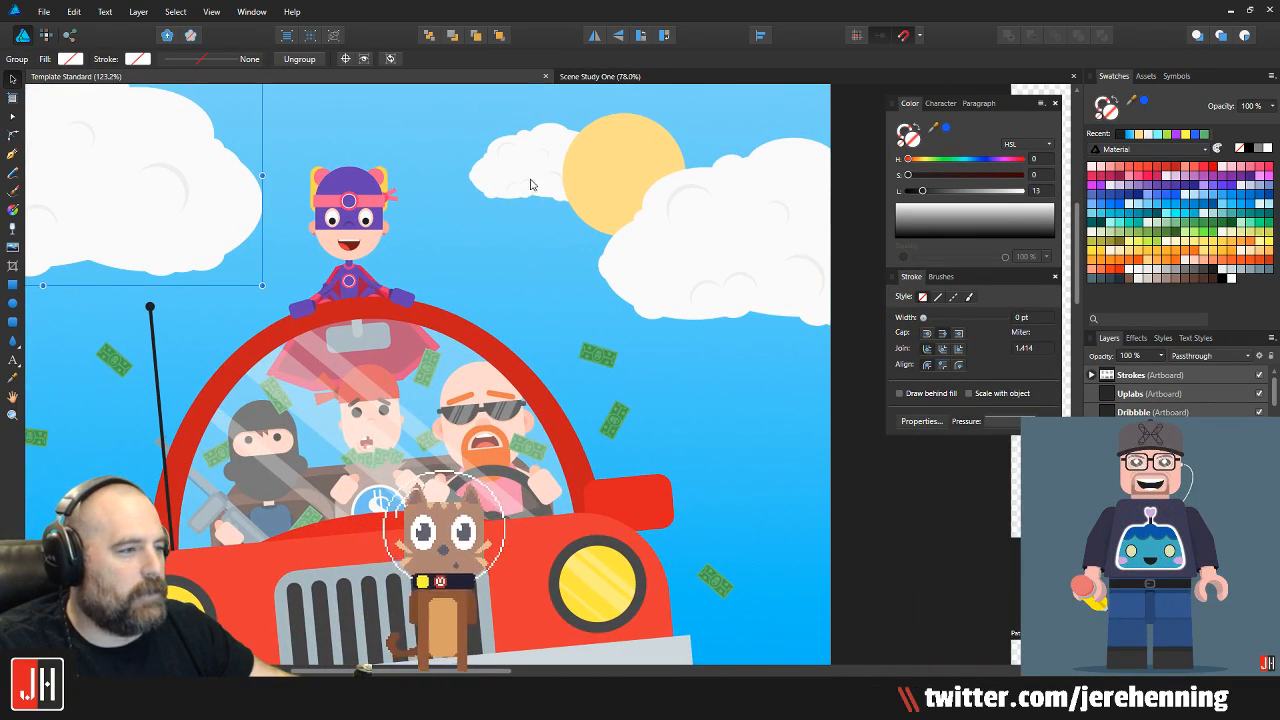
Open the Page 3 storybook illustration from the paid client work's Special folder, look at its clouds, and close the document
{"action": "left_click", "coordinate": [44, 11]}
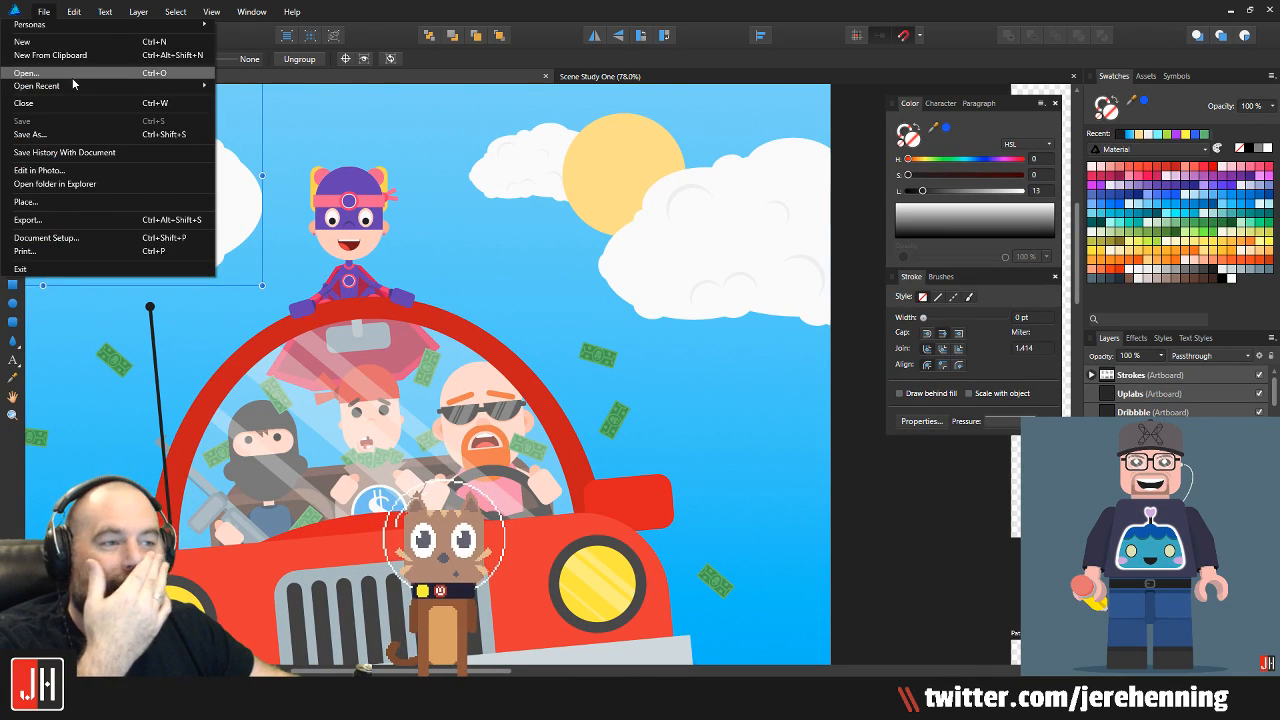
{"action": "left_click", "coordinate": [40, 77]}
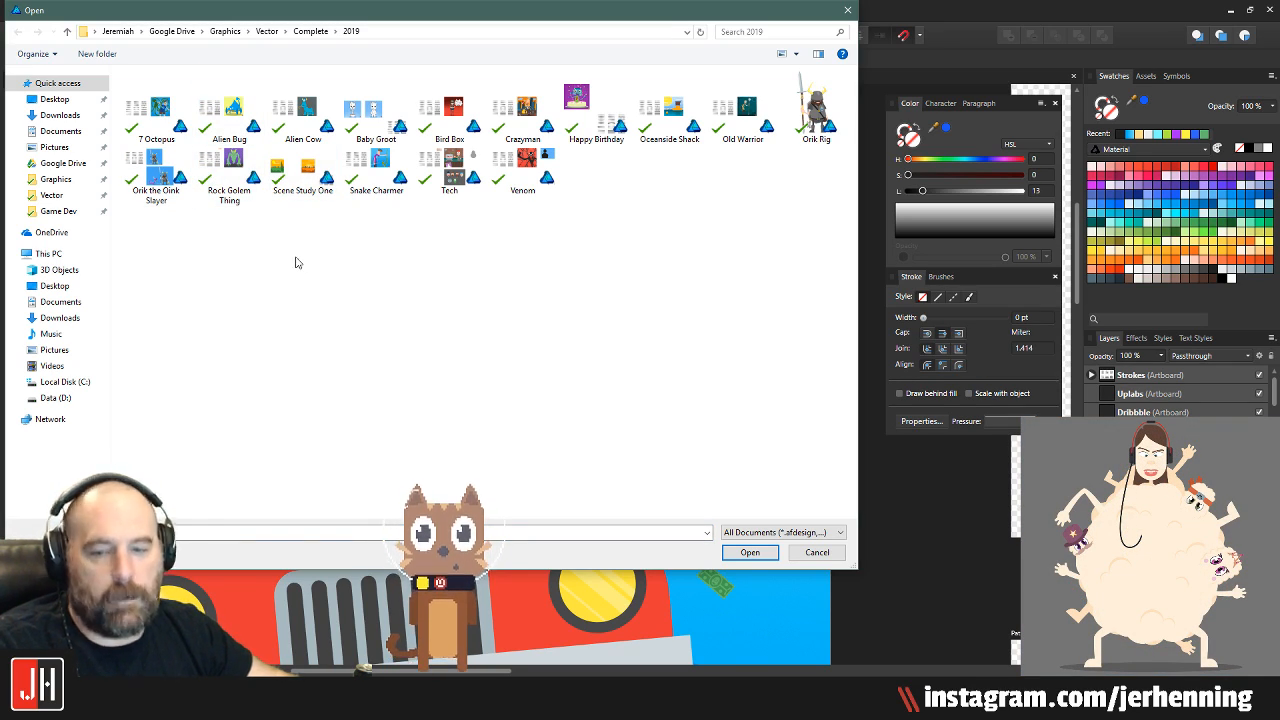
{"action": "left_click", "coordinate": [266, 32]}
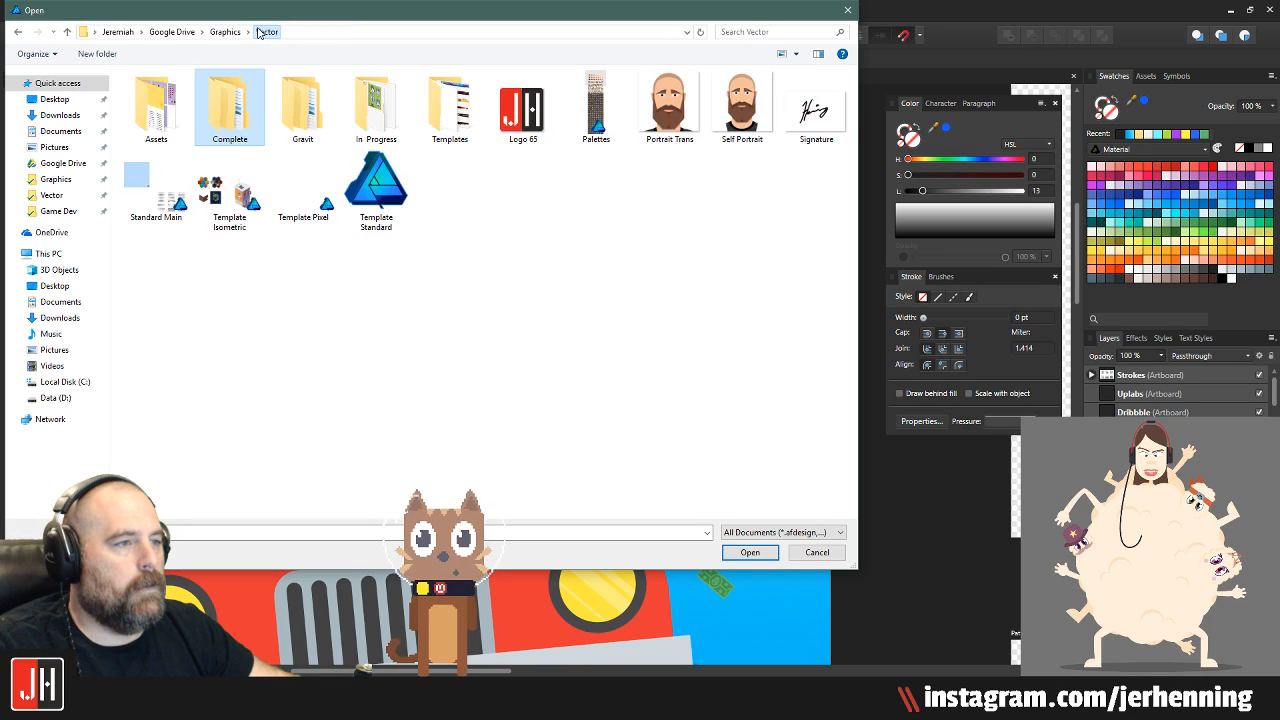
{"action": "double_click", "coordinate": [229, 110]}
{"action": "double_click", "coordinate": [517, 115]}
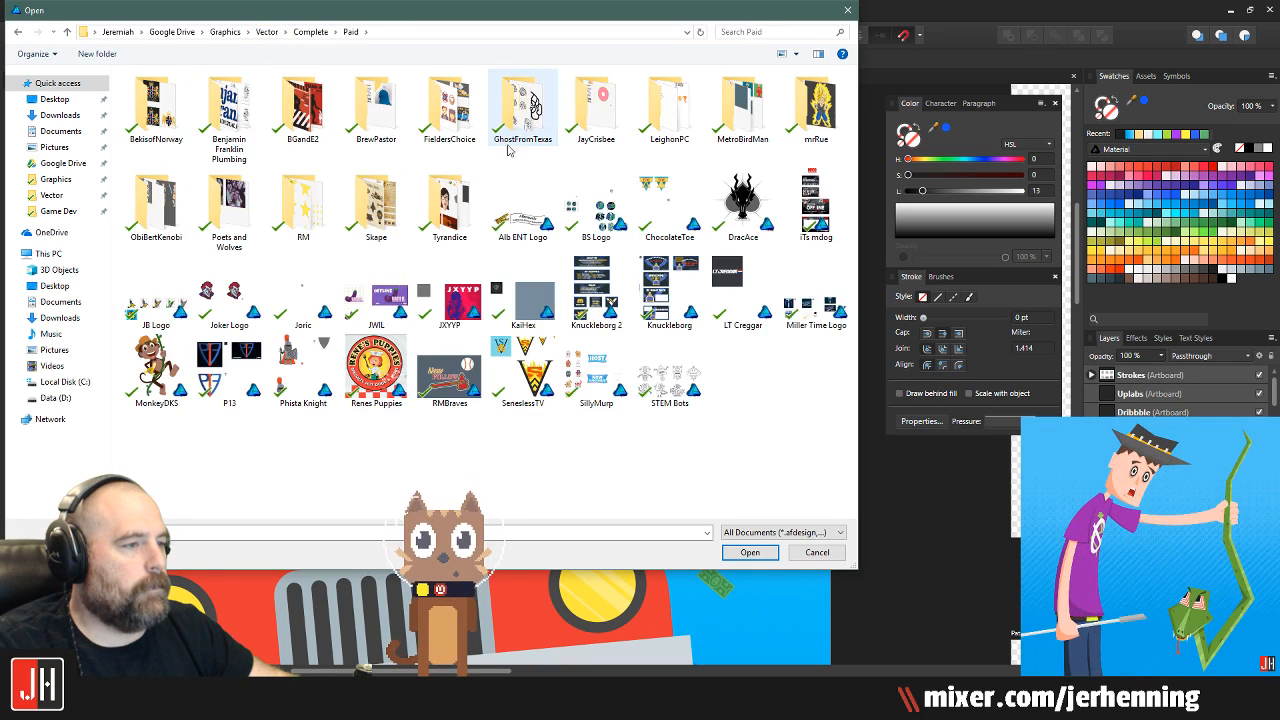
{"action": "double_click", "coordinate": [445, 205]}
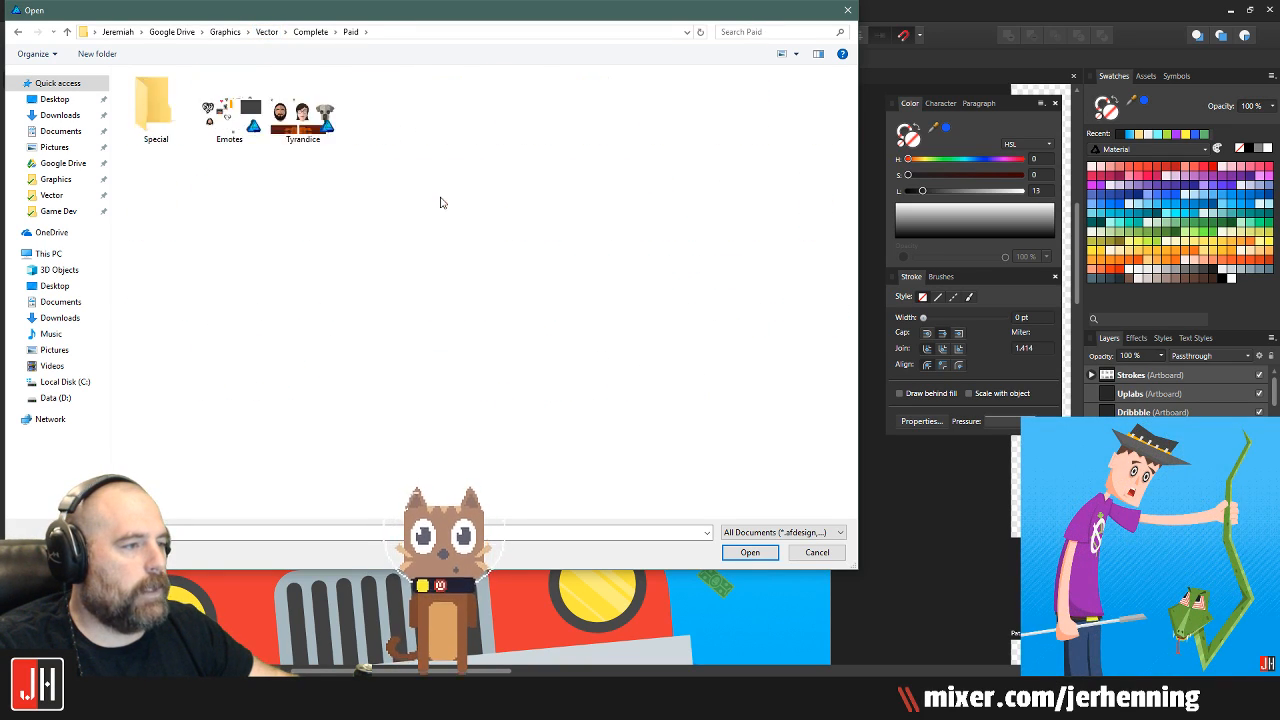
{"action": "double_click", "coordinate": [160, 108]}
{"action": "double_click", "coordinate": [672, 113]}
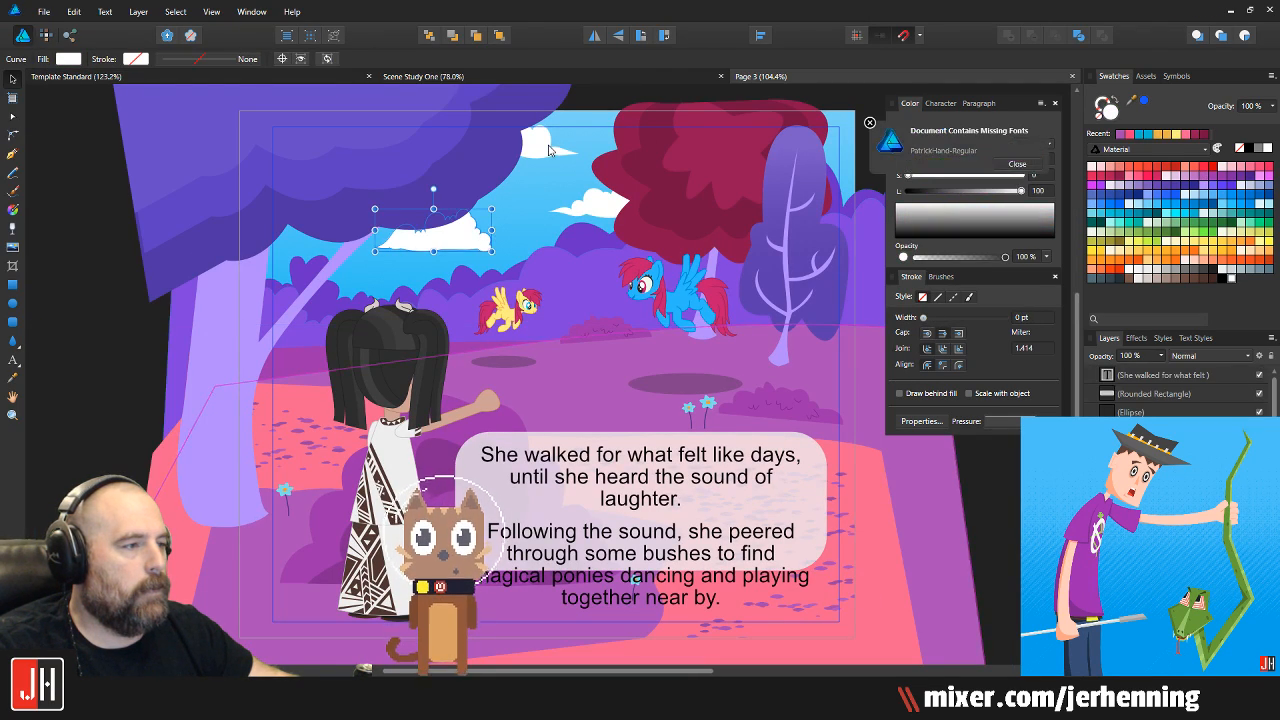
{"action": "left_click", "coordinate": [1073, 77]}
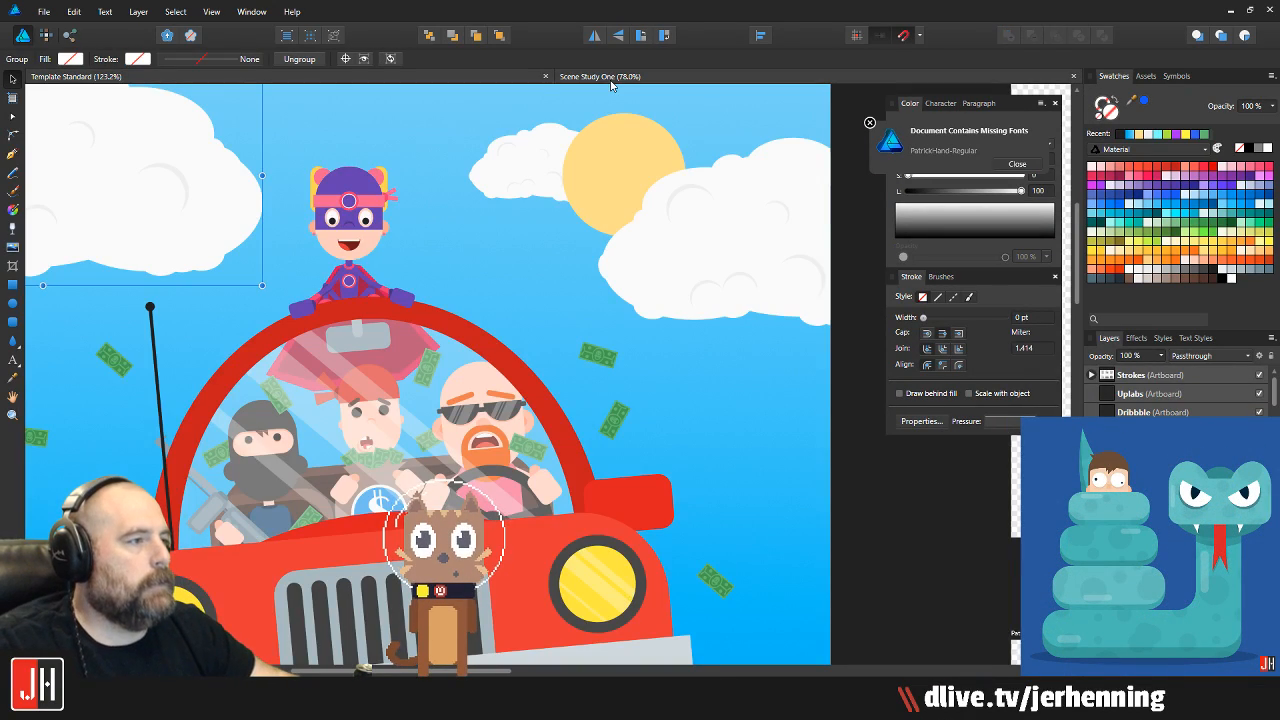
Remove the shaded cloud groups from the sky and bring back the three earlier plain white clouds
{"action": "scroll", "coordinate": [400, 226], "scroll_direction": "down", "scroll_amount": 5}
{"action": "left_click", "coordinate": [455, 205], "text": "shift"}
{"action": "key", "text": "Delete"}
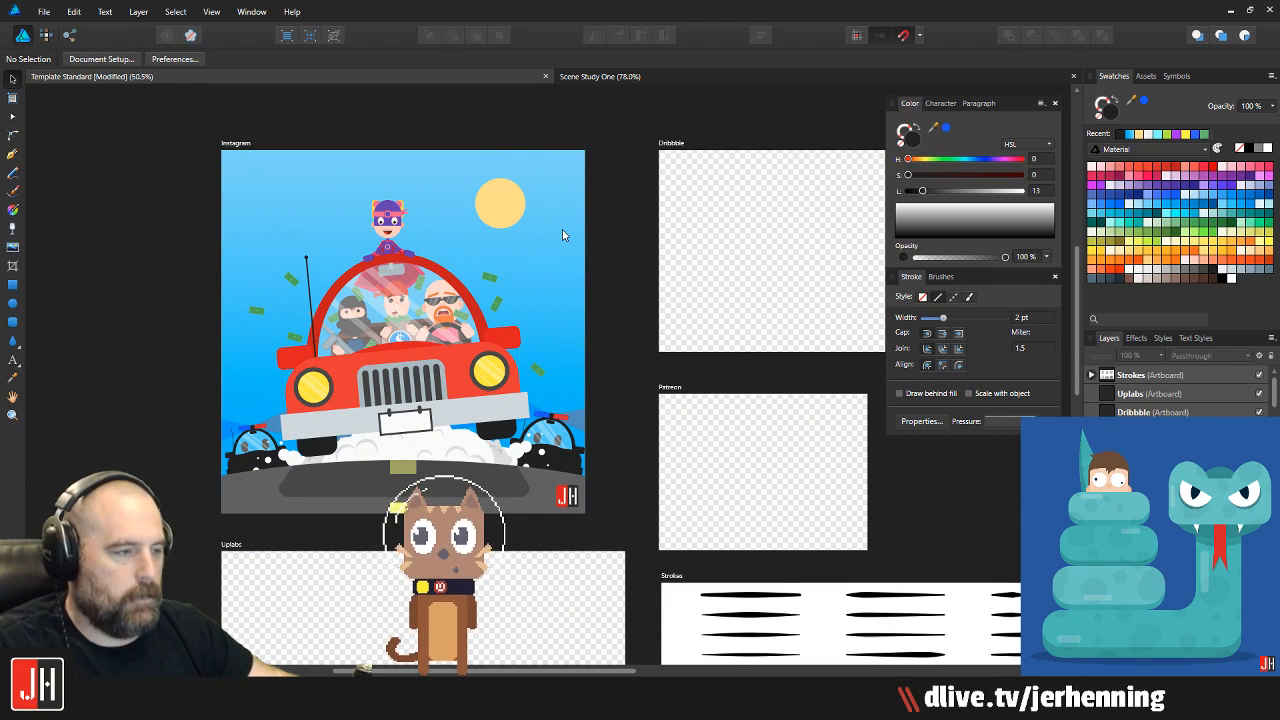
{"action": "key", "text": "ctrl+z"}
{"action": "key", "text": "ctrl+z"}
{"action": "key", "text": "ctrl+z"}
{"action": "key", "text": "ctrl+z"}
{"action": "key", "text": "ctrl+z"}
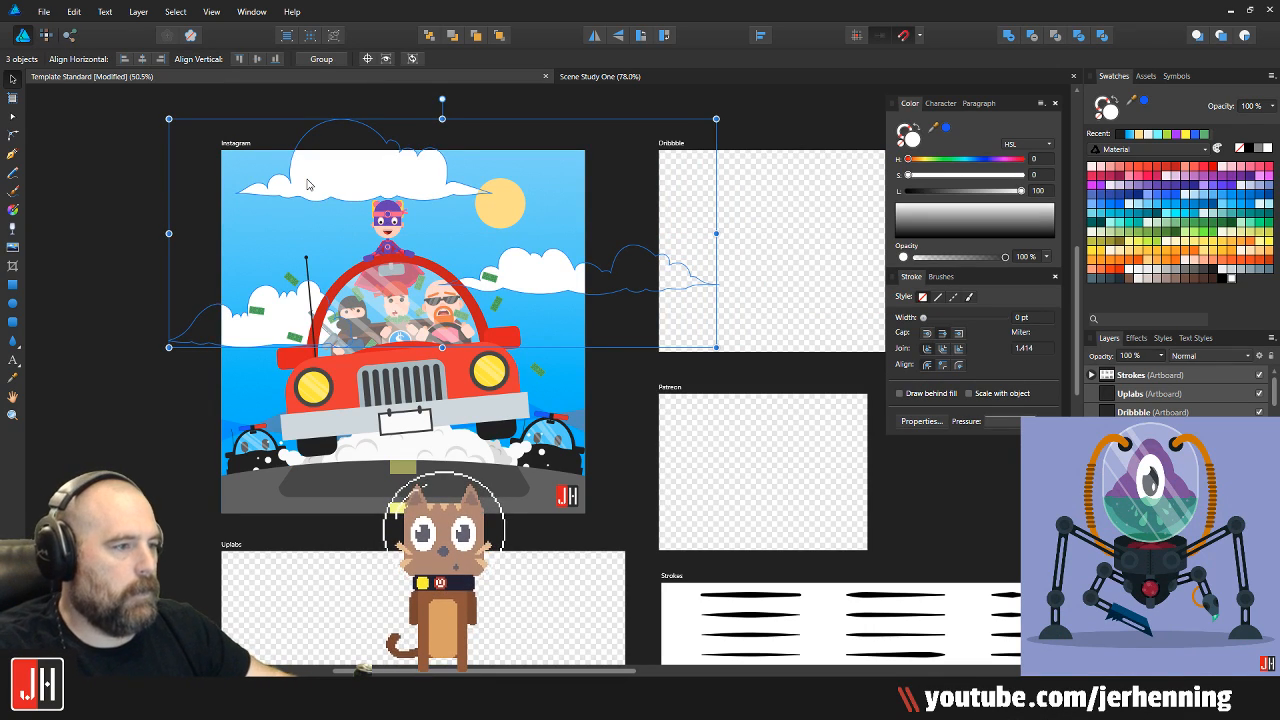
Reposition the three white clouds, placing one above the getaway car and one at each side of the sky
{"action": "scroll", "coordinate": [308, 184], "scroll_direction": "up", "scroll_amount": 2}
{"action": "left_click", "coordinate": [377, 183]}
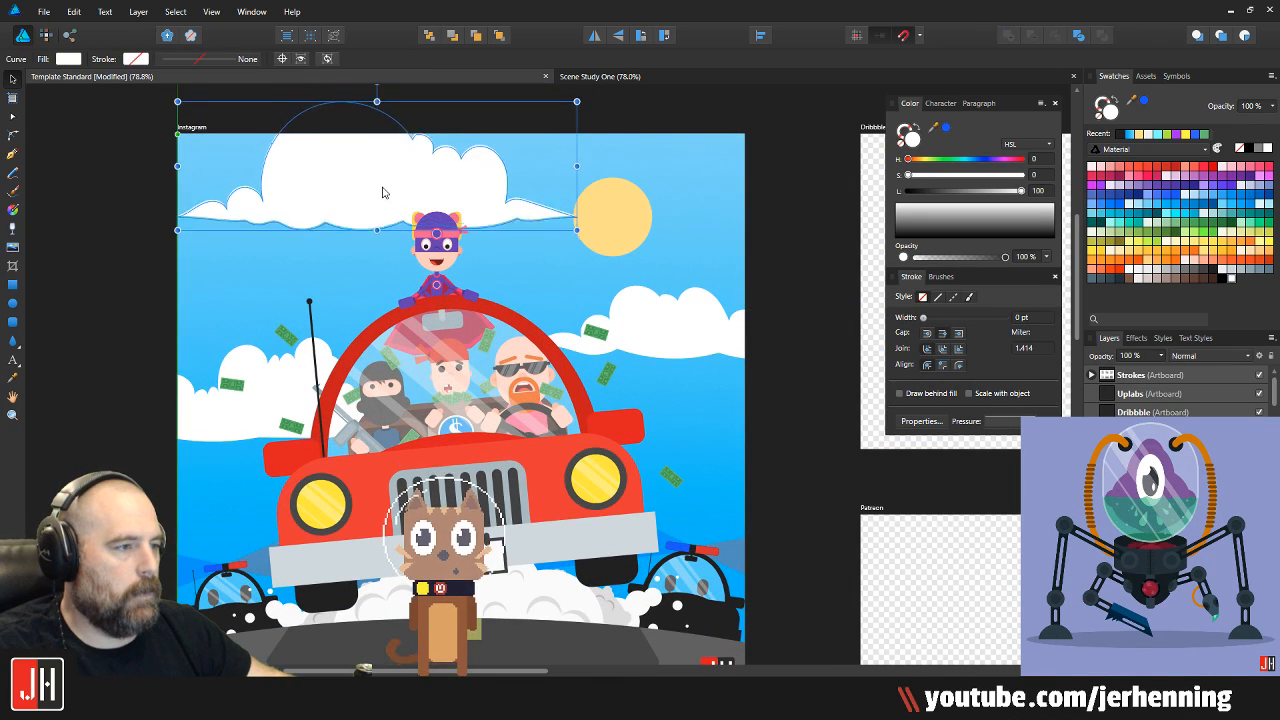
{"action": "left_click_drag", "start_coordinate": [374, 209], "coordinate": [290, 258]}
{"action": "left_click", "coordinate": [290, 258]}
{"action": "left_click_drag", "start_coordinate": [598, 392], "coordinate": [509, 345]}
{"action": "left_click_drag", "start_coordinate": [802, 304], "coordinate": [680, 306]}
{"action": "left_click_drag", "start_coordinate": [556, 370], "coordinate": [614, 354]}
{"action": "left_click_drag", "start_coordinate": [162, 447], "coordinate": [352, 304]}
{"action": "left_click", "coordinate": [426, 371]}
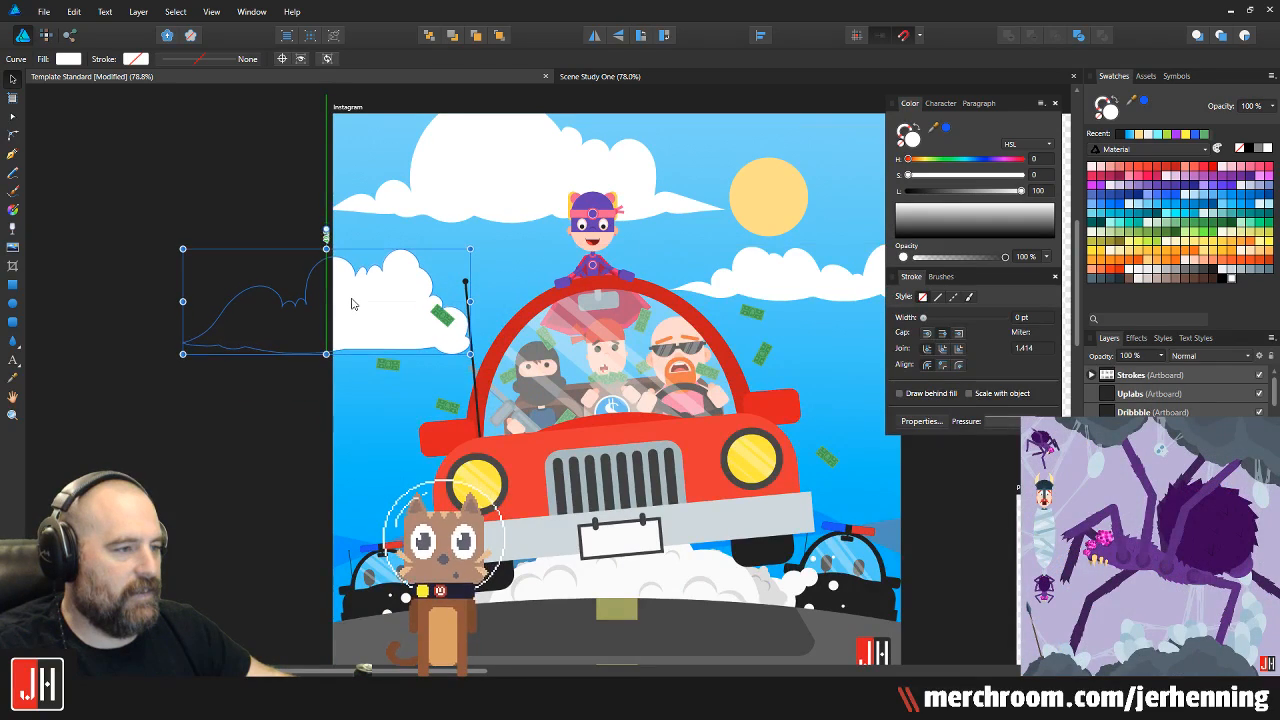
Move the large cloud down and right so its peak meets the artboard's upper edge
{"action": "left_click", "coordinate": [515, 162]}
{"action": "left_click_drag", "start_coordinate": [521, 181], "coordinate": [443, 248]}
{"action": "left_click_drag", "start_coordinate": [646, 162], "coordinate": [611, 180]}
{"action": "left_click_drag", "start_coordinate": [436, 231], "coordinate": [502, 240]}
Shift the sun slightly left so the tip of the large cloud overlaps it, and deselect it
{"action": "left_click", "coordinate": [690, 258]}
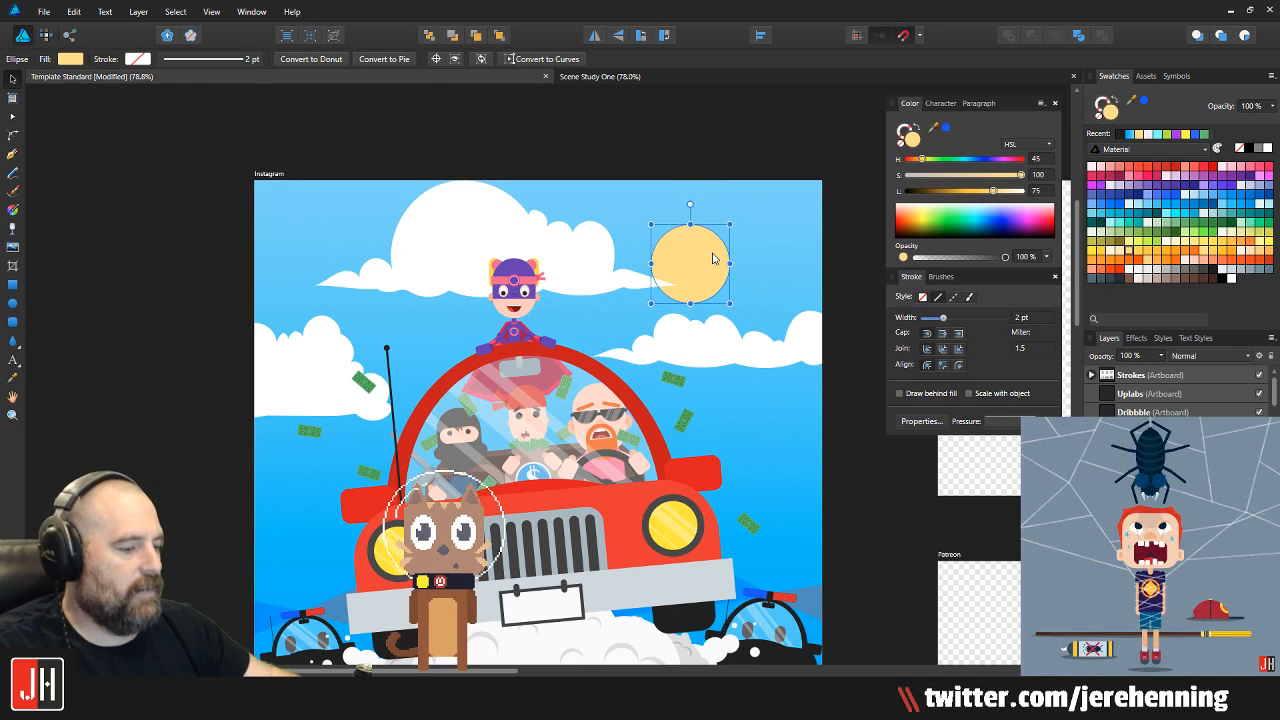
{"action": "scroll", "coordinate": [714, 258], "scroll_direction": "up", "scroll_amount": 3}
{"action": "left_click_drag", "start_coordinate": [700, 280], "coordinate": [678, 274]}
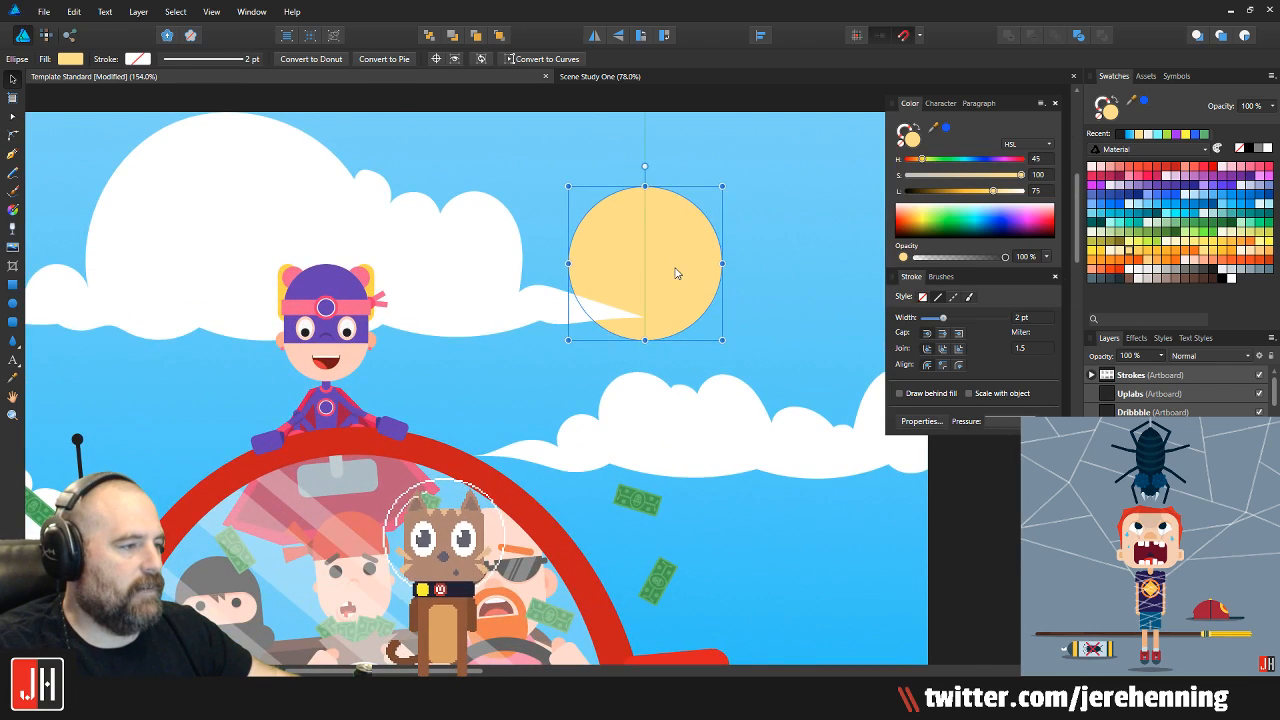
{"action": "scroll", "coordinate": [680, 278], "scroll_direction": "down", "scroll_amount": 4}
{"action": "scroll", "coordinate": [688, 285], "scroll_direction": "down", "scroll_amount": 4}
{"action": "left_click", "coordinate": [742, 346]}
{"action": "scroll", "coordinate": [742, 346], "scroll_direction": "up", "scroll_amount": 6}
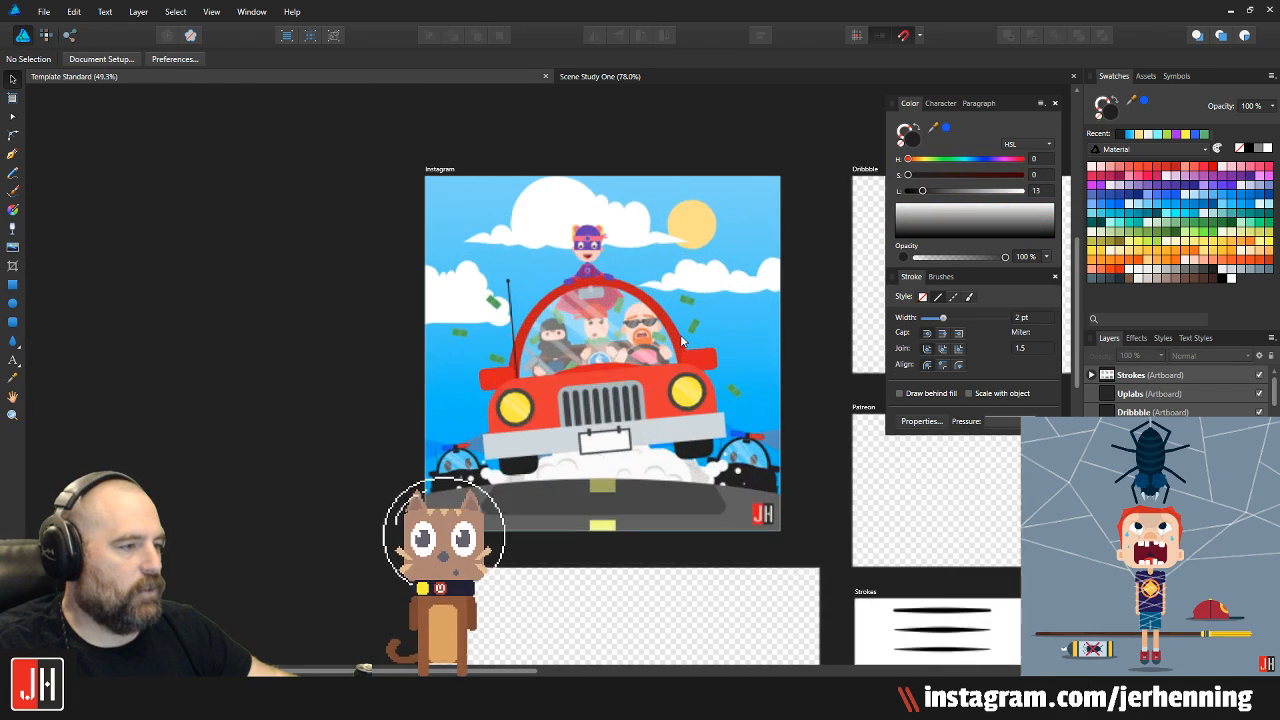
{"action": "scroll", "coordinate": [659, 385], "scroll_direction": "down", "scroll_amount": 3}
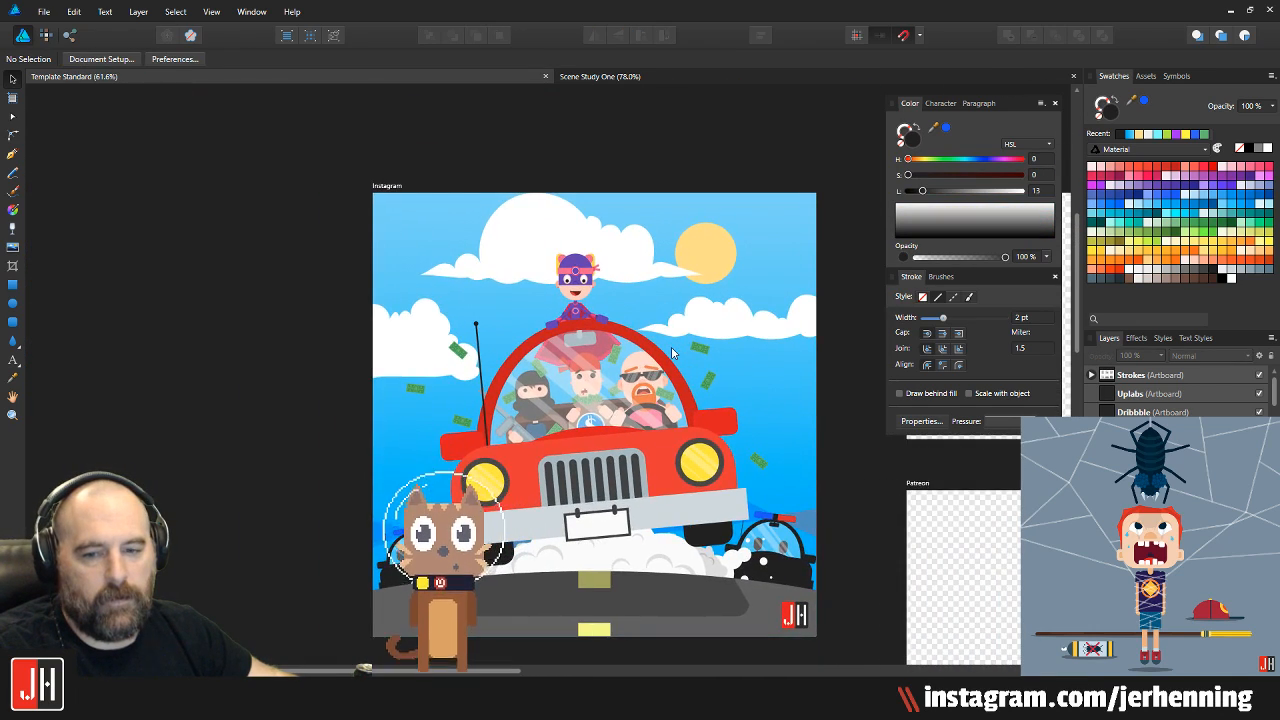
{"action": "scroll", "coordinate": [437, 368], "scroll_direction": "up", "scroll_amount": 4}
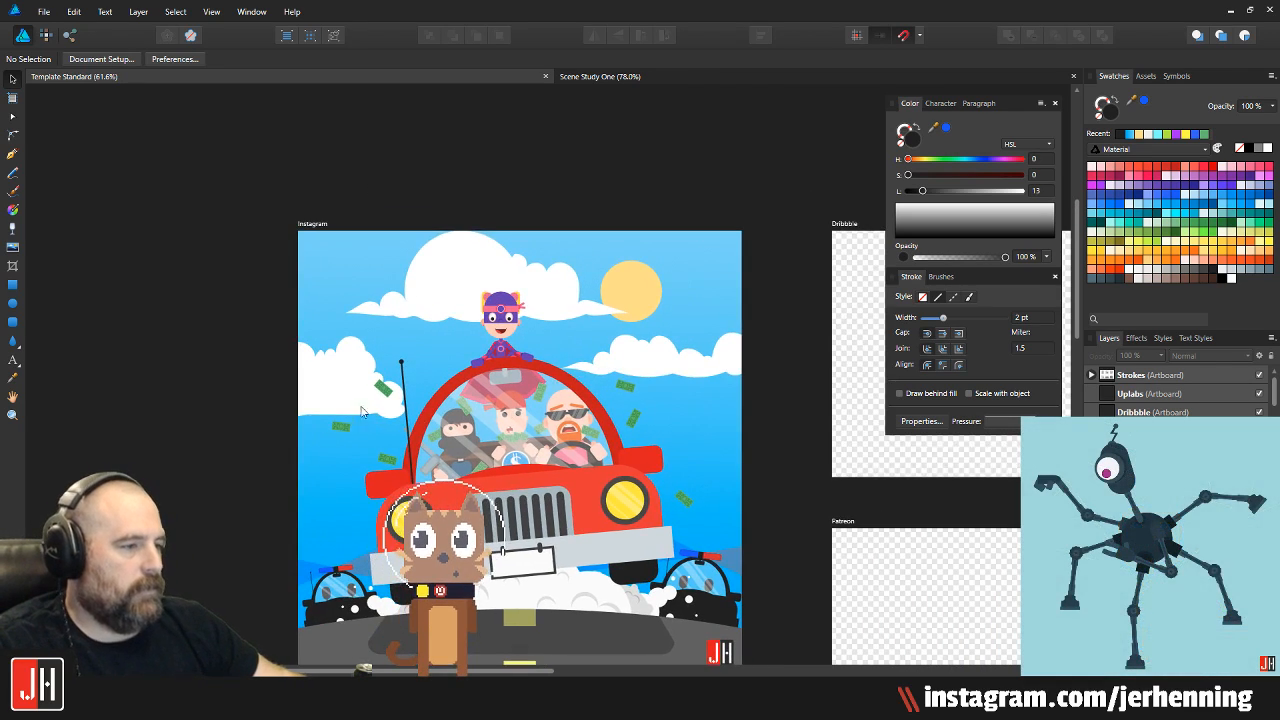
Lower the large cloud slightly, nudge both side clouds to the right, and clear the selection
{"action": "scroll", "coordinate": [437, 368], "scroll_direction": "down", "scroll_amount": 3}
{"action": "left_click", "coordinate": [366, 297]}
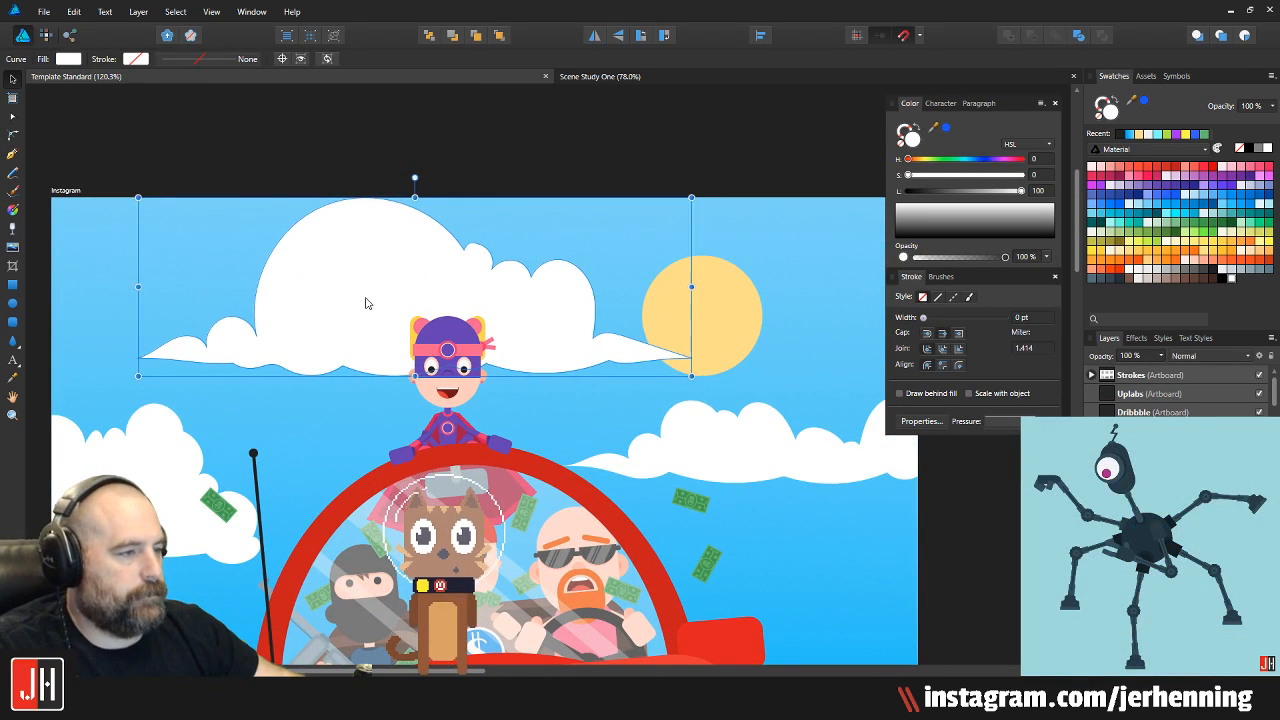
{"action": "left_click_drag", "start_coordinate": [376, 305], "coordinate": [298, 336]}
{"action": "left_click_drag", "start_coordinate": [637, 460], "coordinate": [674, 458]}
{"action": "scroll", "coordinate": [655, 466], "scroll_direction": "down", "scroll_amount": 4}
{"action": "left_click_drag", "start_coordinate": [243, 471], "coordinate": [361, 454]}
{"action": "scroll", "coordinate": [361, 454], "scroll_direction": "up", "scroll_amount": 2}
{"action": "left_click", "coordinate": [598, 463]}
{"action": "scroll", "coordinate": [598, 463], "scroll_direction": "up", "scroll_amount": 3}
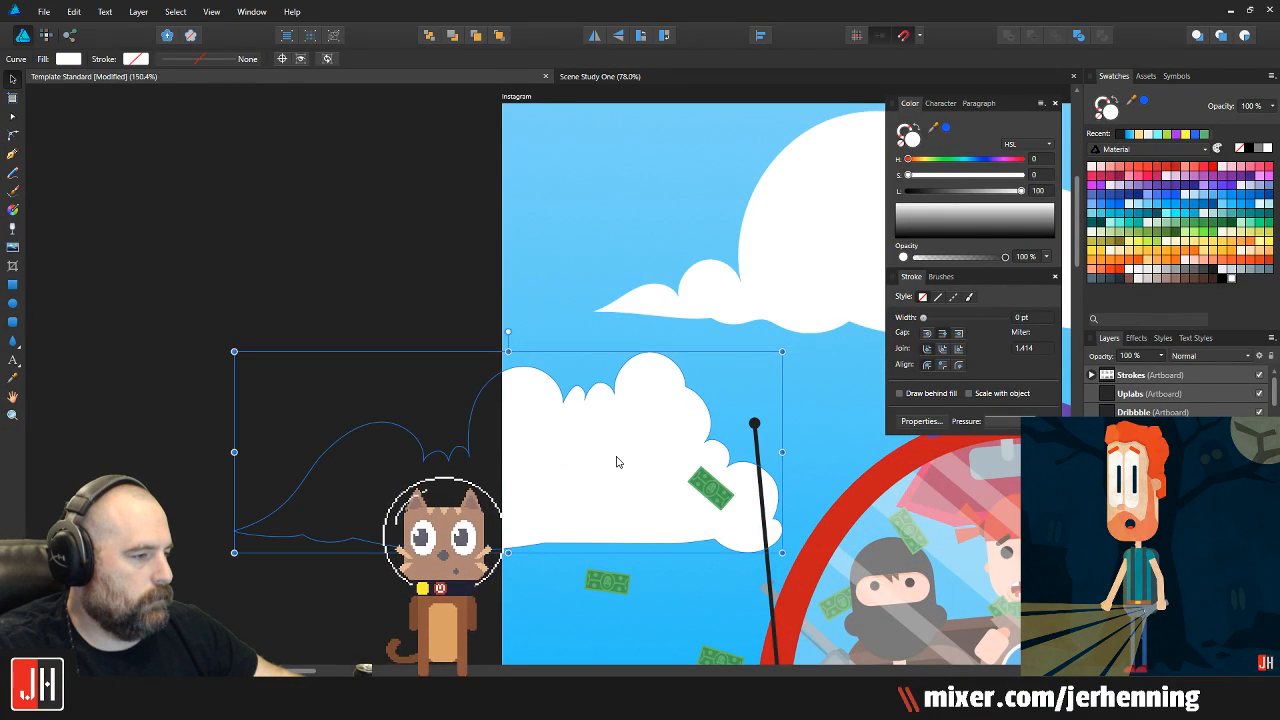
{"action": "scroll", "coordinate": [615, 463], "scroll_direction": "down", "scroll_amount": 6}
{"action": "left_click", "coordinate": [644, 360]}
{"action": "scroll", "coordinate": [699, 433], "scroll_direction": "up", "scroll_amount": 2}
{"action": "left_click_drag", "start_coordinate": [699, 433], "coordinate": [519, 333]}
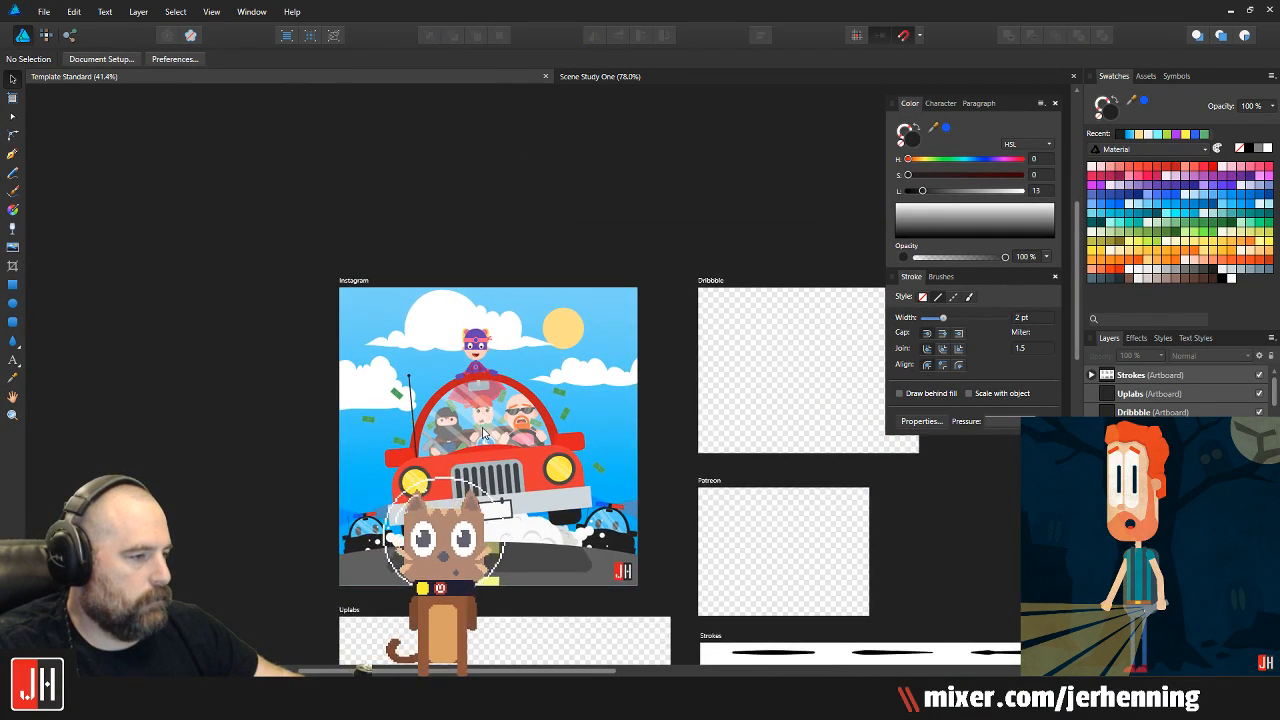
Nudge the sun slightly left and down behind the large cloud's tip
{"action": "scroll", "coordinate": [487, 433], "scroll_direction": "up", "scroll_amount": 2}
{"action": "scroll", "coordinate": [487, 433], "scroll_direction": "down", "scroll_amount": 2}
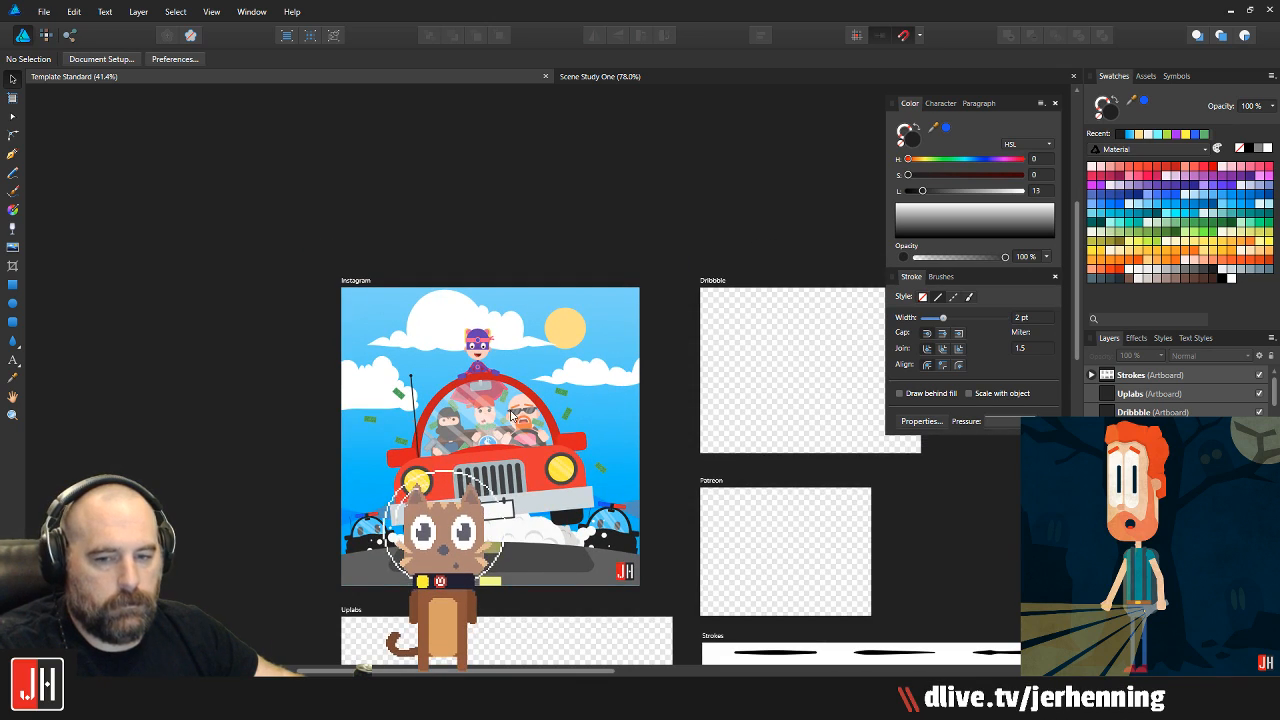
{"action": "scroll", "coordinate": [507, 390], "scroll_direction": "right", "scroll_amount": 1}
{"action": "scroll", "coordinate": [507, 390], "scroll_direction": "up", "scroll_amount": 5}
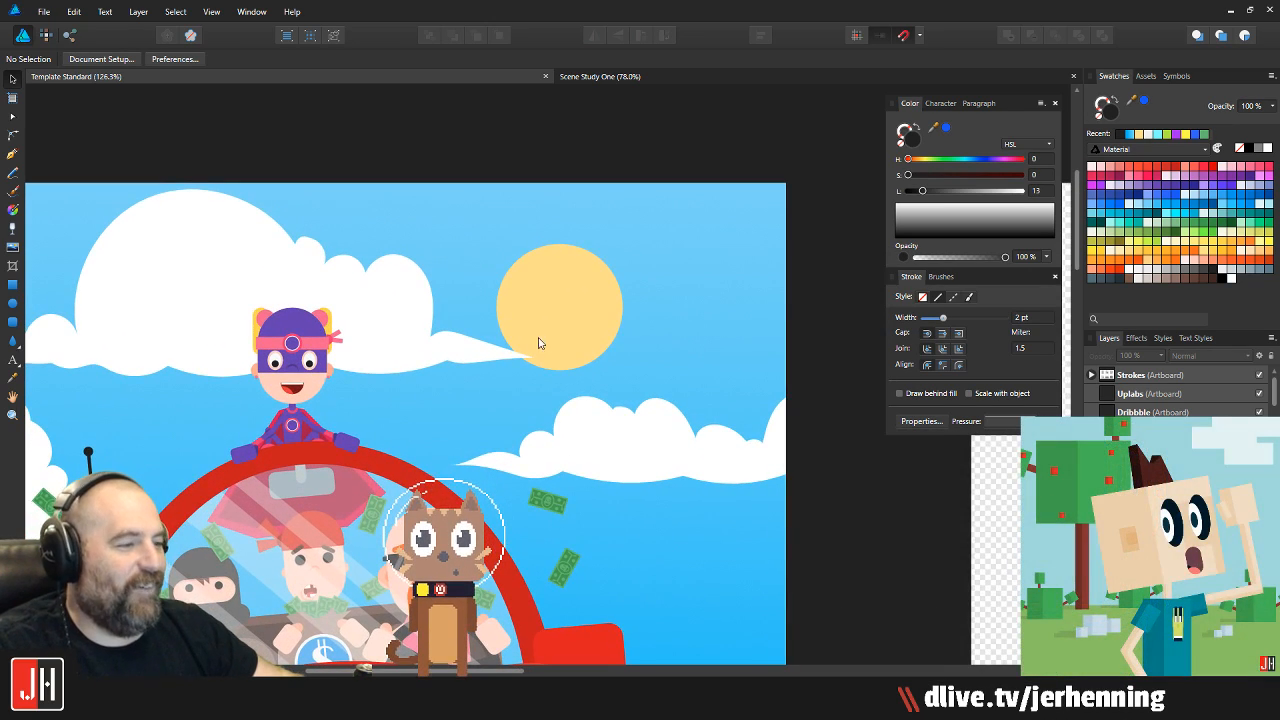
{"action": "left_click", "coordinate": [523, 330]}
{"action": "scroll", "coordinate": [552, 310], "scroll_direction": "up", "scroll_amount": 4}
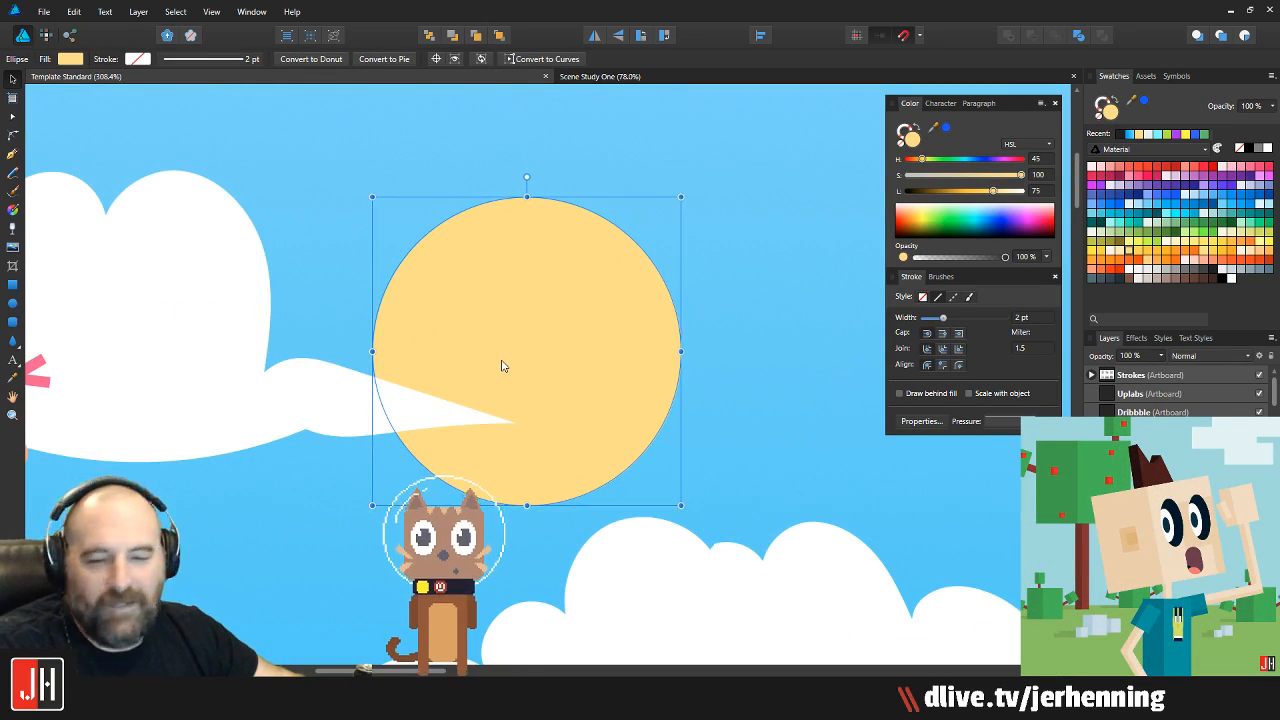
{"action": "scroll", "coordinate": [505, 365], "scroll_direction": "down", "scroll_amount": 3}
{"action": "left_click_drag", "start_coordinate": [514, 340], "coordinate": [503, 331]}
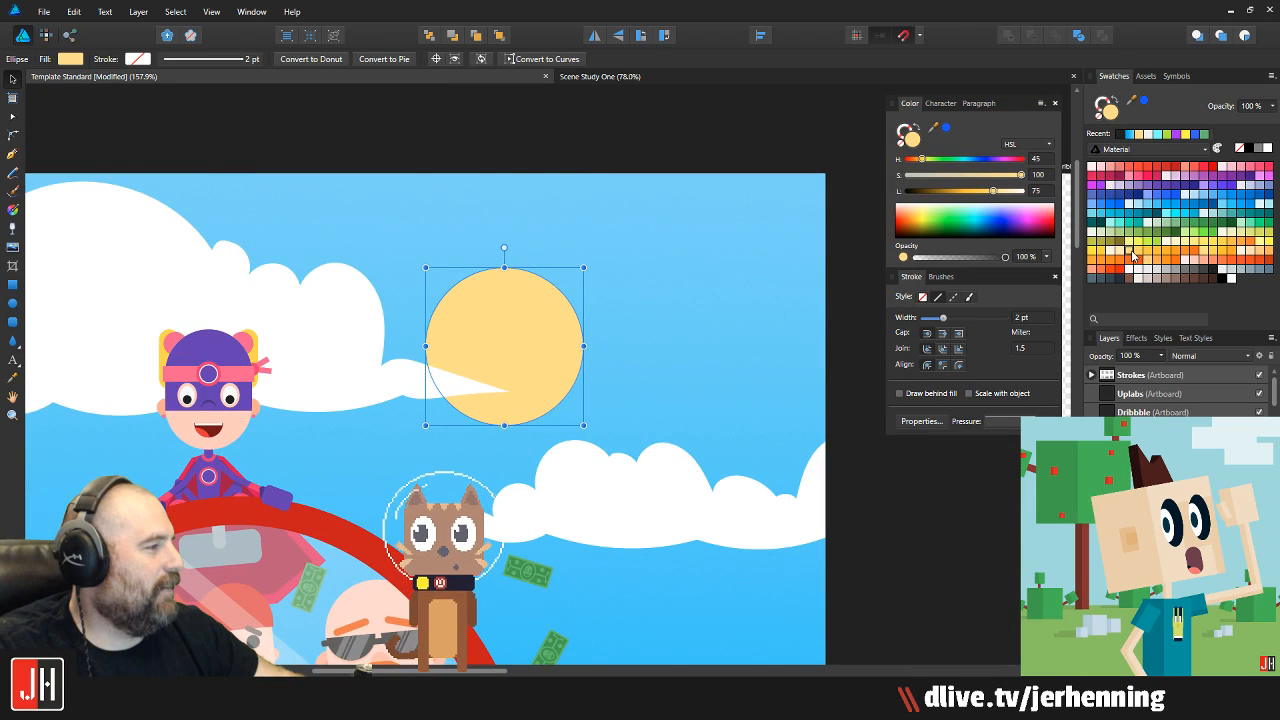
Try a brighter yellow fill on the sun and undo it
{"action": "left_click", "coordinate": [1125, 252]}
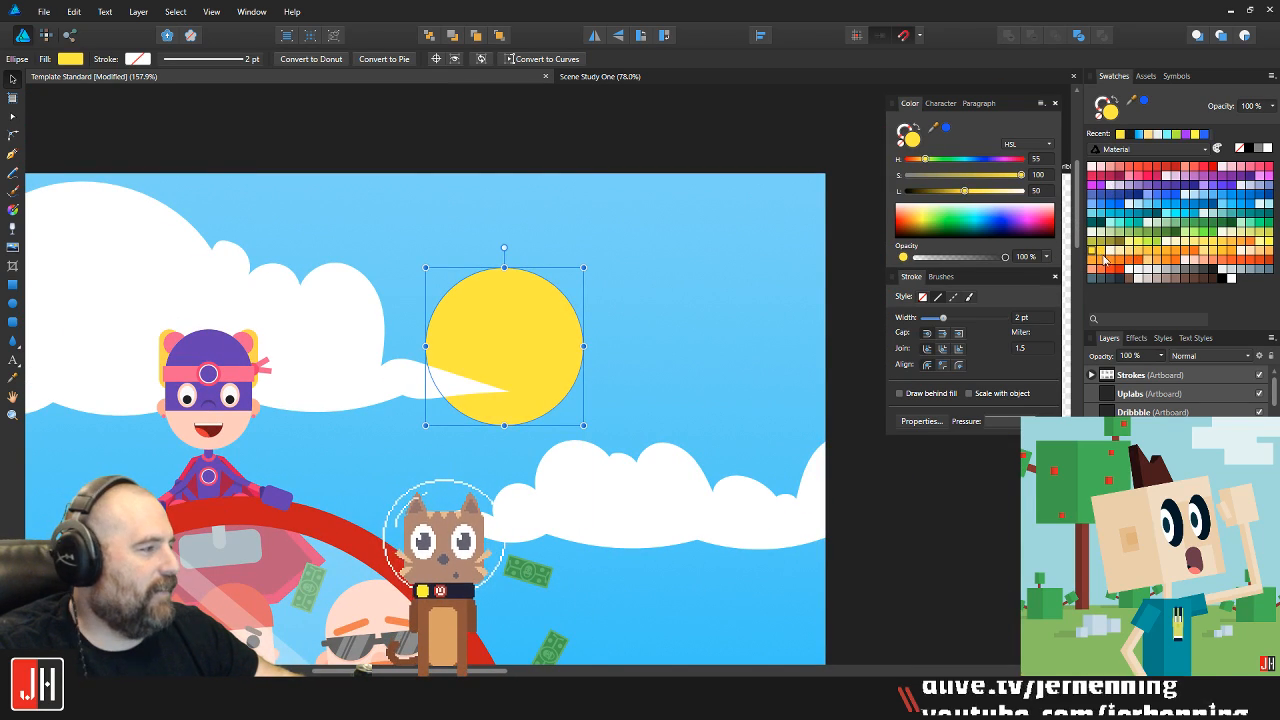
{"action": "key", "text": "ctrl+z"}
{"action": "scroll", "coordinate": [631, 178], "scroll_direction": "down", "scroll_amount": 4}
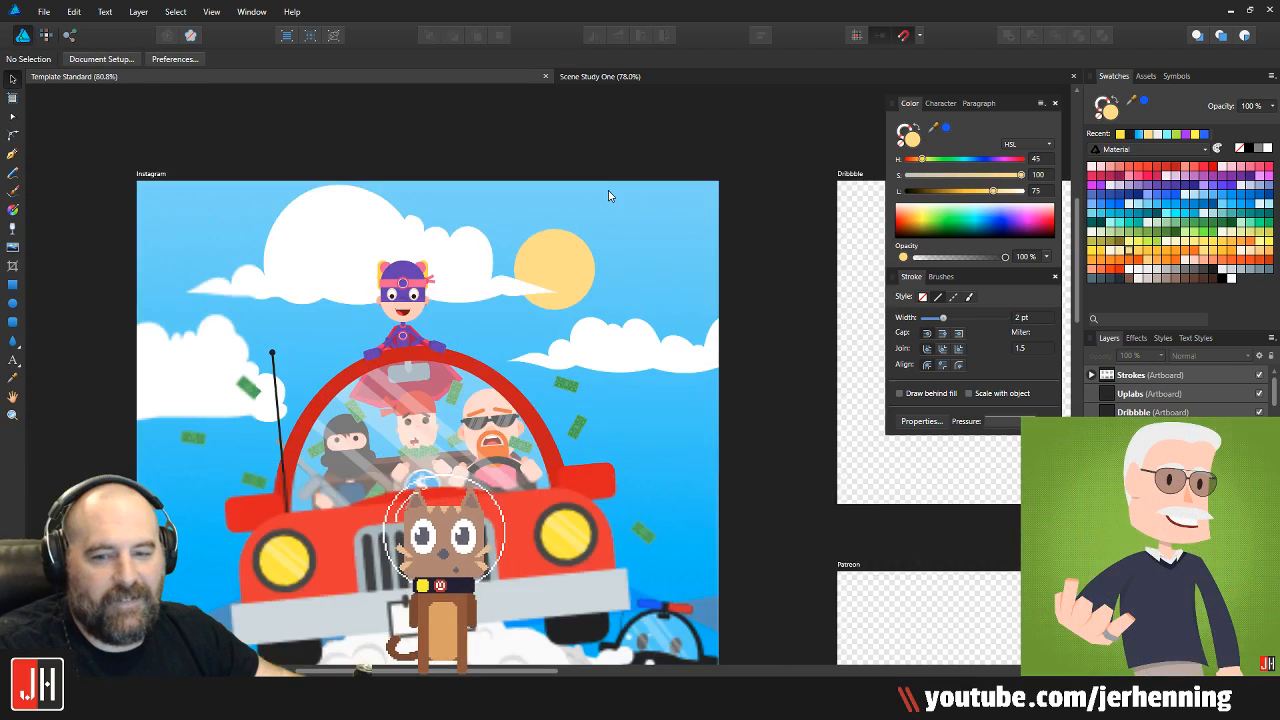
Examine how the clouds, sun and sky background work together in the whole illustration
{"action": "left_click", "coordinate": [632, 180]}
{"action": "scroll", "coordinate": [620, 182], "scroll_direction": "up", "scroll_amount": 2}
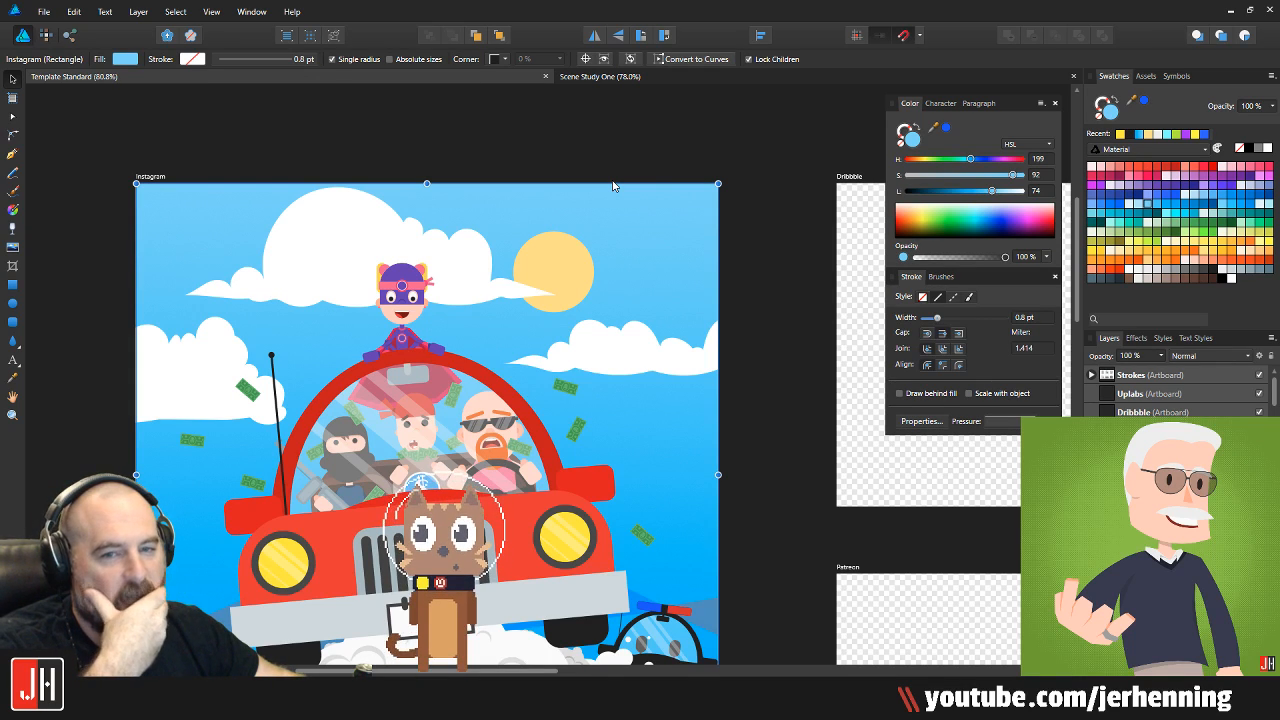
{"action": "scroll", "coordinate": [613, 184], "scroll_direction": "up", "scroll_amount": 1}
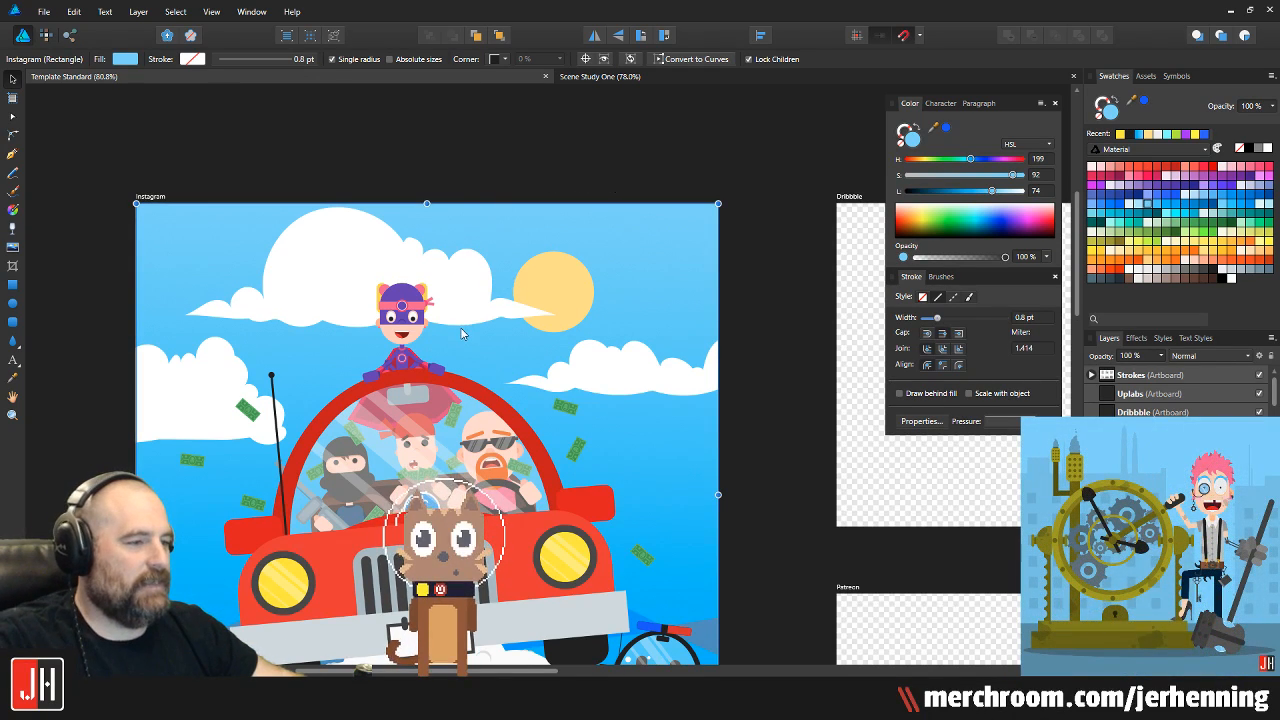
{"action": "scroll", "coordinate": [461, 332], "scroll_direction": "down", "scroll_amount": 1}
{"action": "scroll", "coordinate": [465, 320], "scroll_direction": "up", "scroll_amount": 1}
{"action": "left_click", "coordinate": [473, 295]}
{"action": "scroll", "coordinate": [475, 291], "scroll_direction": "up", "scroll_amount": 2}
{"action": "scroll", "coordinate": [485, 295], "scroll_direction": "down", "scroll_amount": 5}
{"action": "left_click", "coordinate": [561, 228]}
{"action": "scroll", "coordinate": [510, 323], "scroll_direction": "up", "scroll_amount": 1}
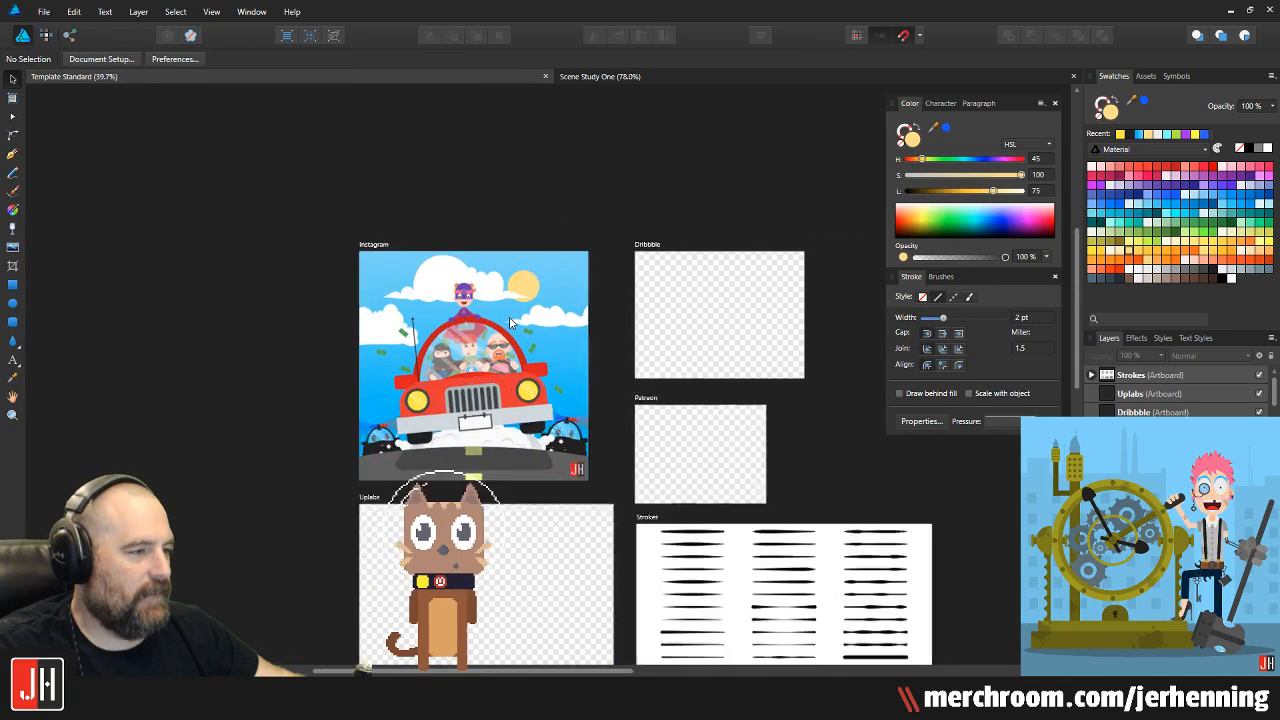
Shift the right cloud farther right, lower the left cloud slightly, and deselect it
{"action": "scroll", "coordinate": [510, 323], "scroll_direction": "up", "scroll_amount": 2}
{"action": "left_click_drag", "start_coordinate": [645, 320], "coordinate": [189, 362]}
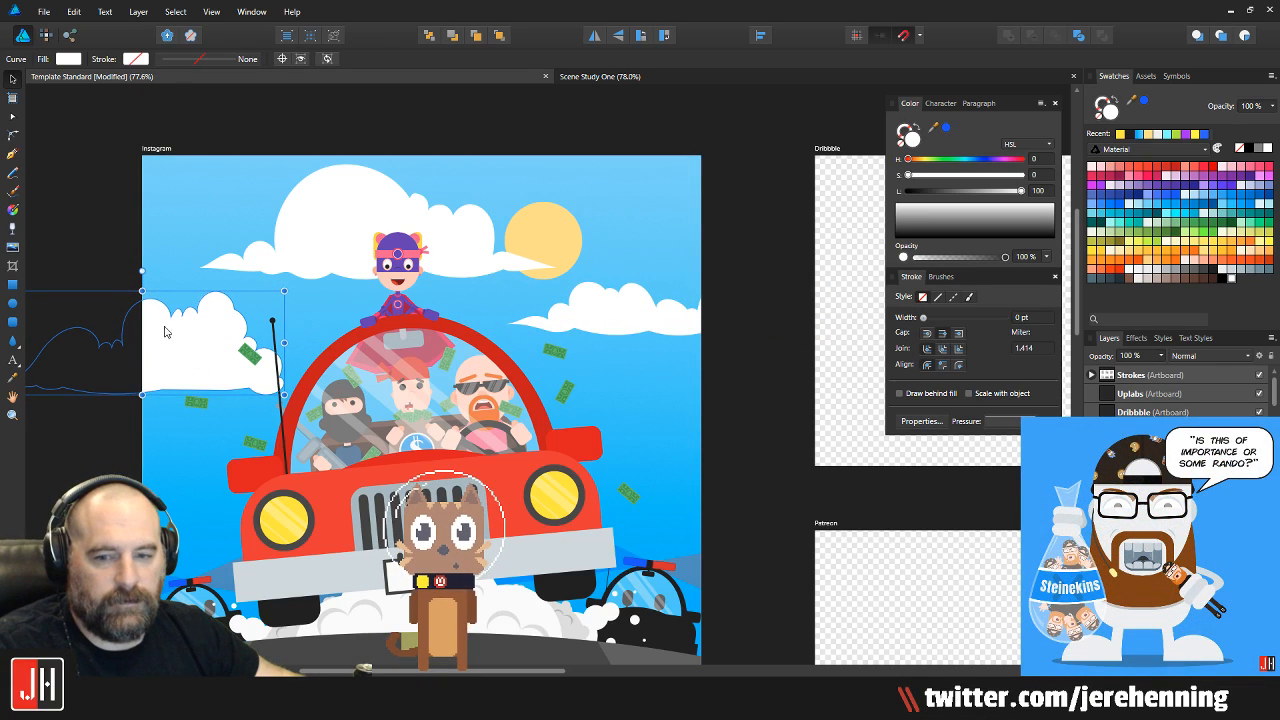
{"action": "left_click", "coordinate": [101, 206]}
Inspect the money bill in front of the left cloud and review the overall composition
{"action": "scroll", "coordinate": [206, 326], "scroll_direction": "up", "scroll_amount": 4}
{"action": "left_click", "coordinate": [306, 402]}
{"action": "scroll", "coordinate": [310, 402], "scroll_direction": "up", "scroll_amount": 2}
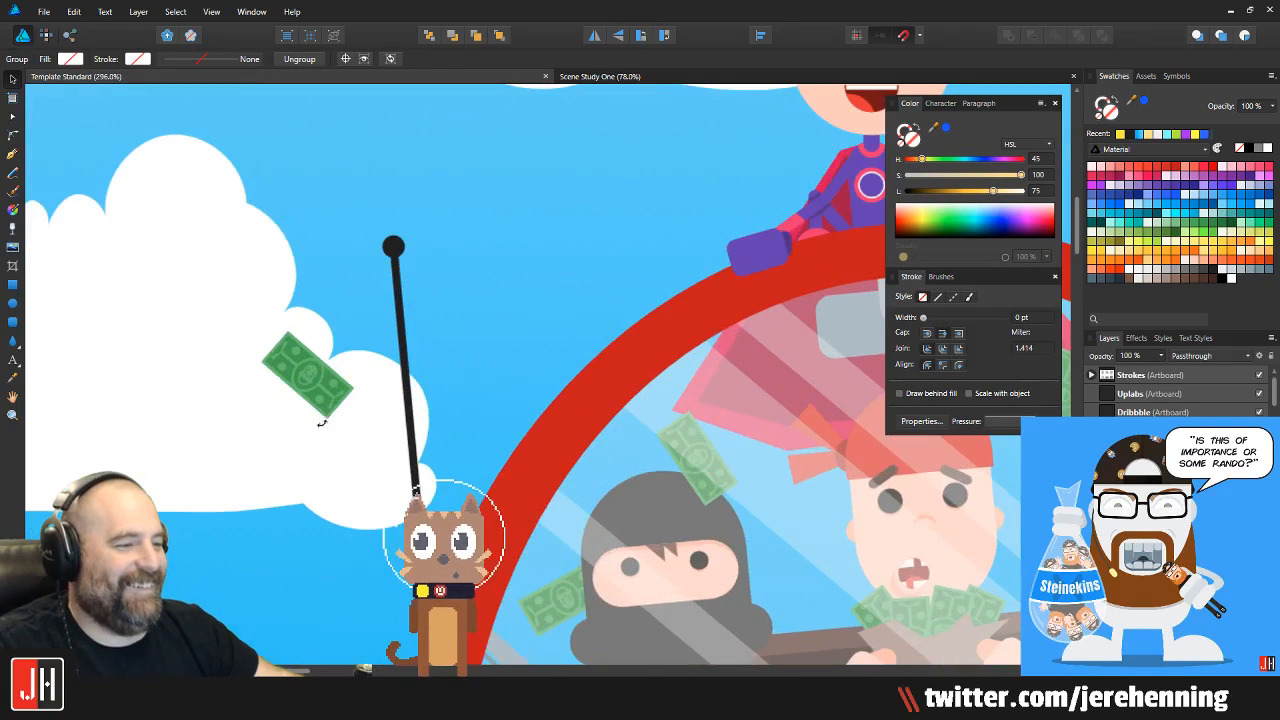
{"action": "scroll", "coordinate": [476, 334], "scroll_direction": "down", "scroll_amount": 6}
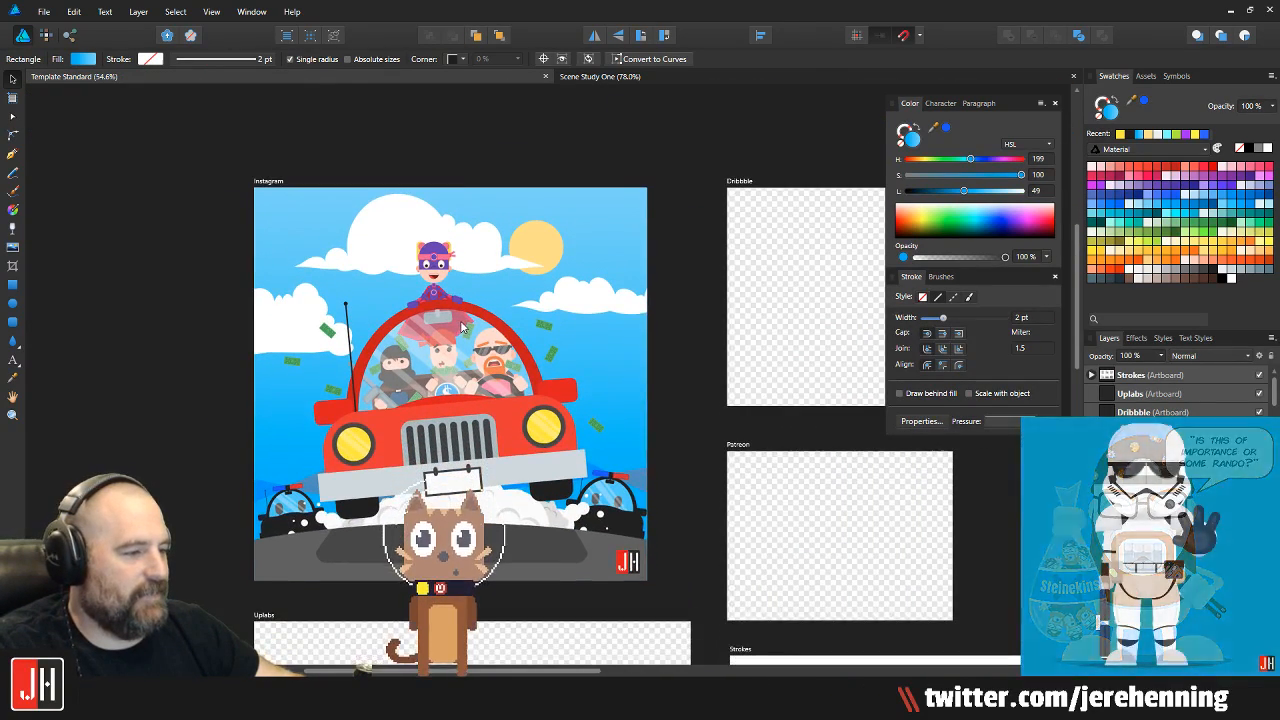
{"action": "left_click", "coordinate": [462, 327]}
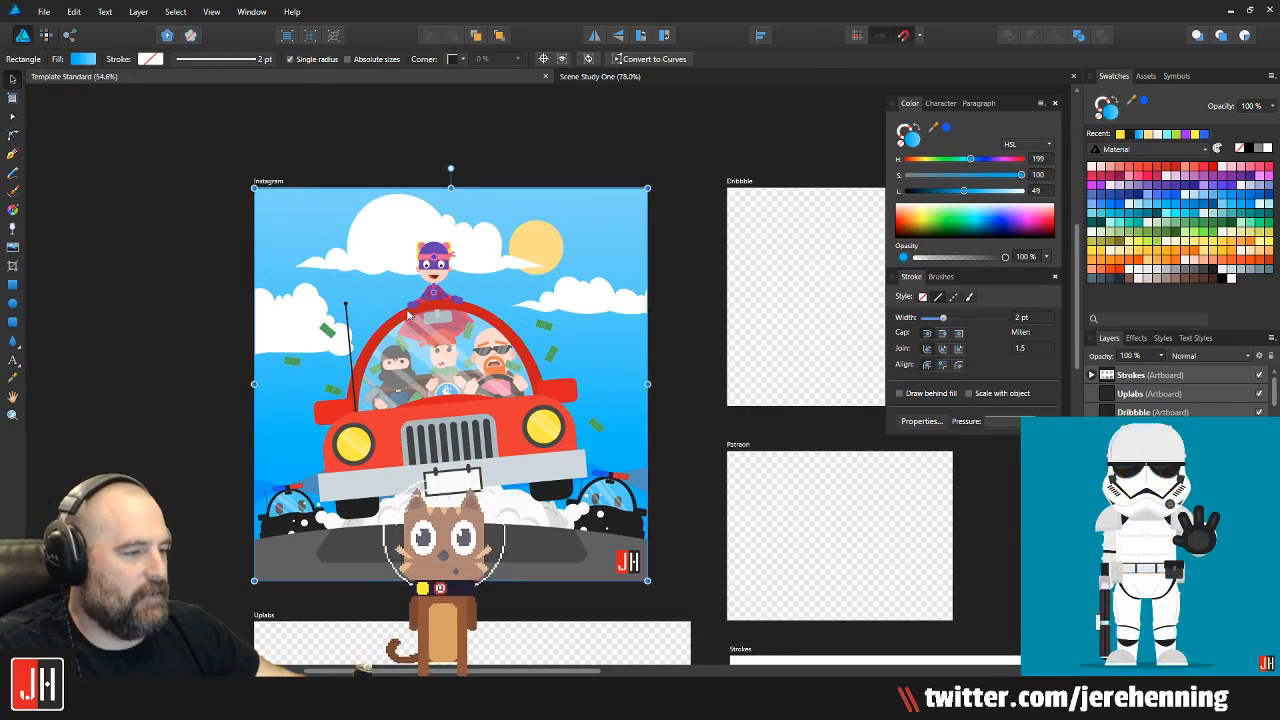
{"action": "scroll", "coordinate": [400, 297], "scroll_direction": "up", "scroll_amount": 2}
{"action": "scroll", "coordinate": [400, 300], "scroll_direction": "down", "scroll_amount": 2}
{"action": "scroll", "coordinate": [400, 297], "scroll_direction": "down", "scroll_amount": 2}
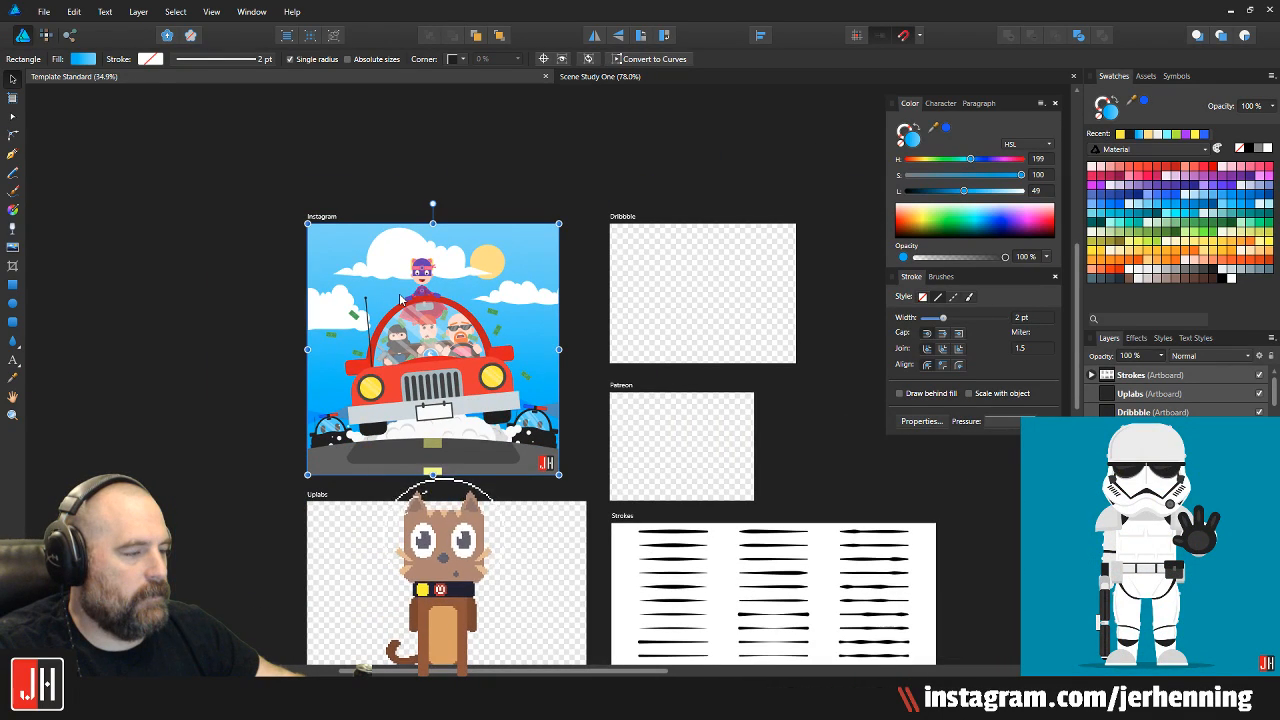
{"action": "key", "text": "ctrl+d"}
{"action": "scroll", "coordinate": [483, 321], "scroll_direction": "up", "scroll_amount": 2}
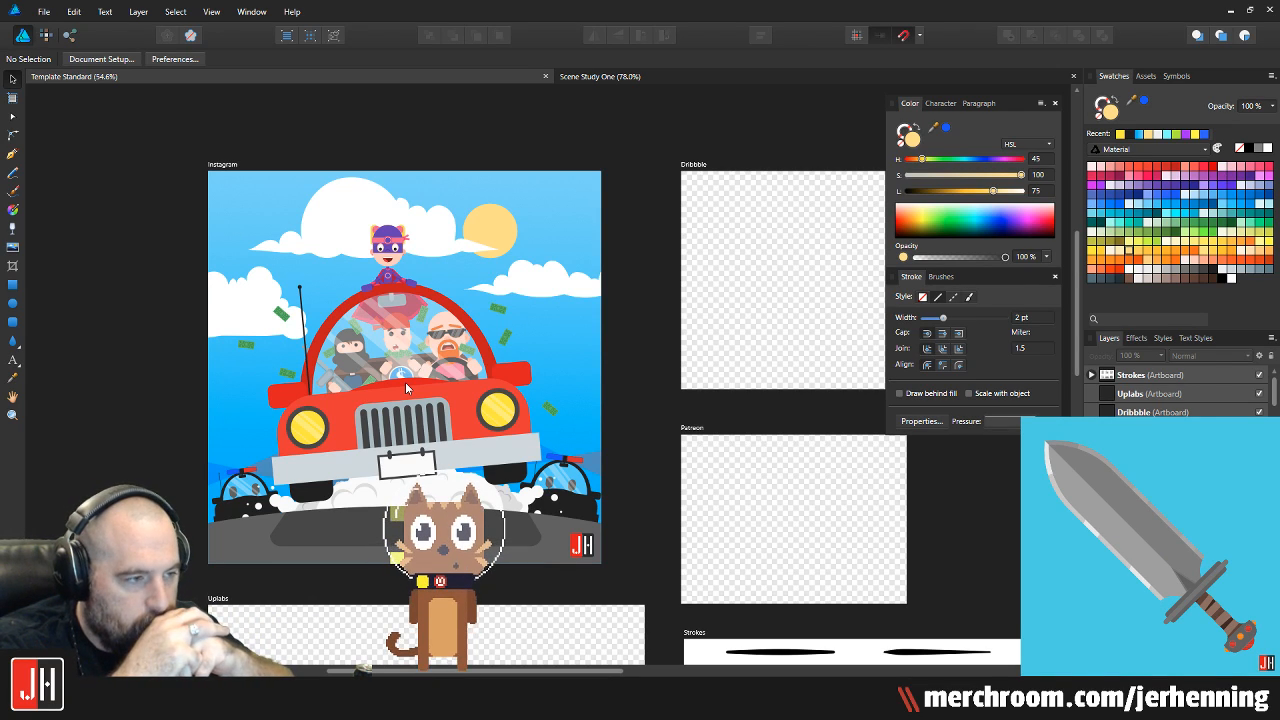
Add a short line of text in Anchor Steam NF at 33 pt on the getaway car's blank licence plate
{"action": "scroll", "coordinate": [390, 440], "scroll_direction": "up", "scroll_amount": 6}
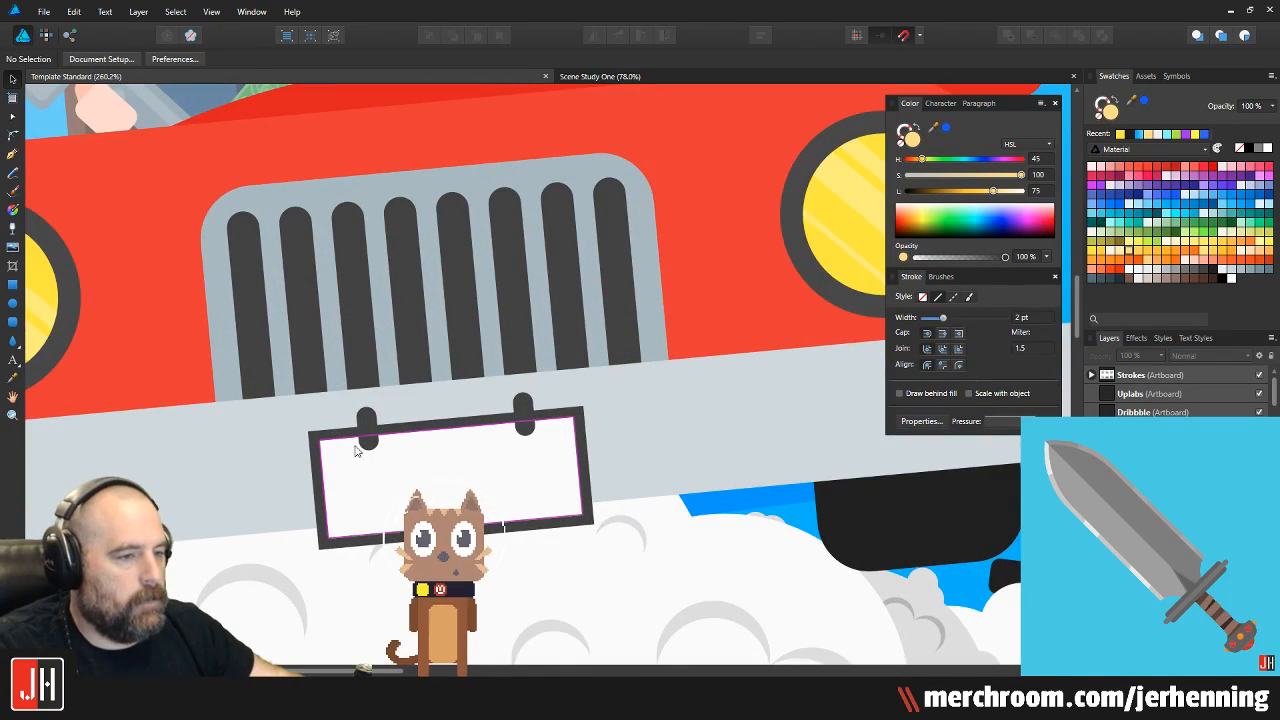
{"action": "key", "text": "t"}
{"action": "left_click_drag", "start_coordinate": [348, 455], "coordinate": [488, 522]}
{"action": "left_click_drag", "start_coordinate": [397, 521], "coordinate": [398, 522]}
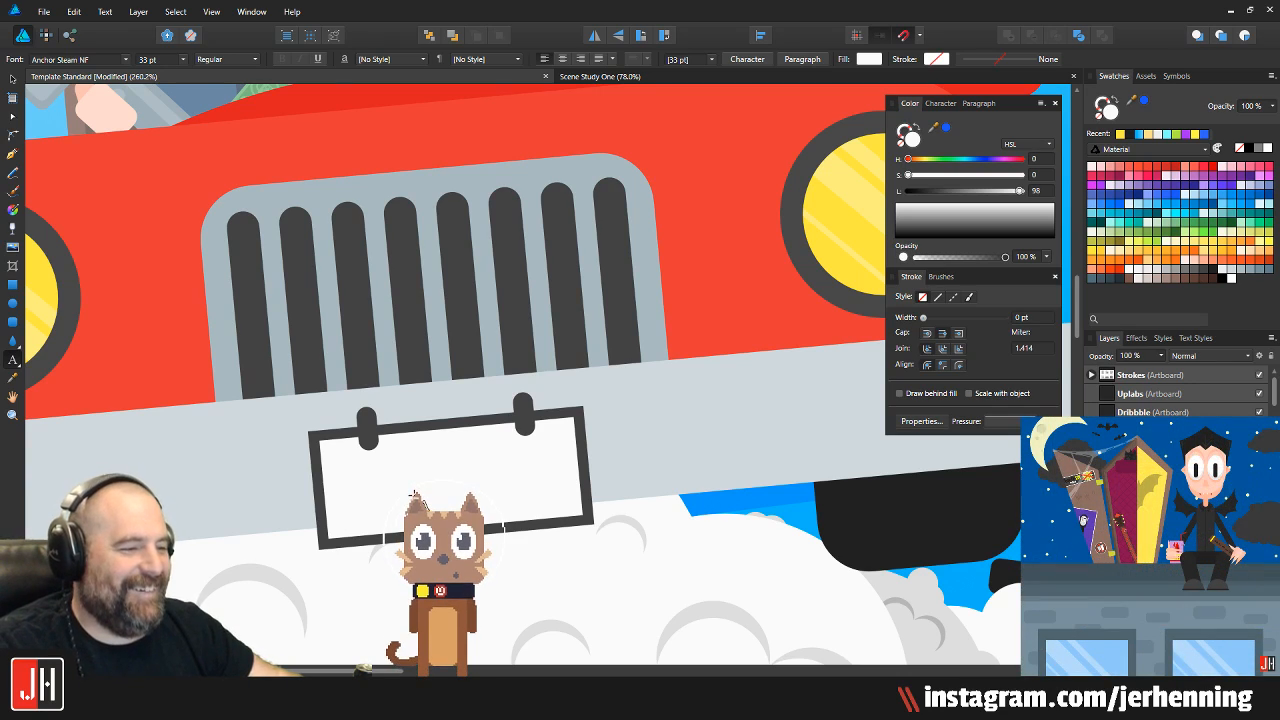
{"action": "key", "text": "Escape"}
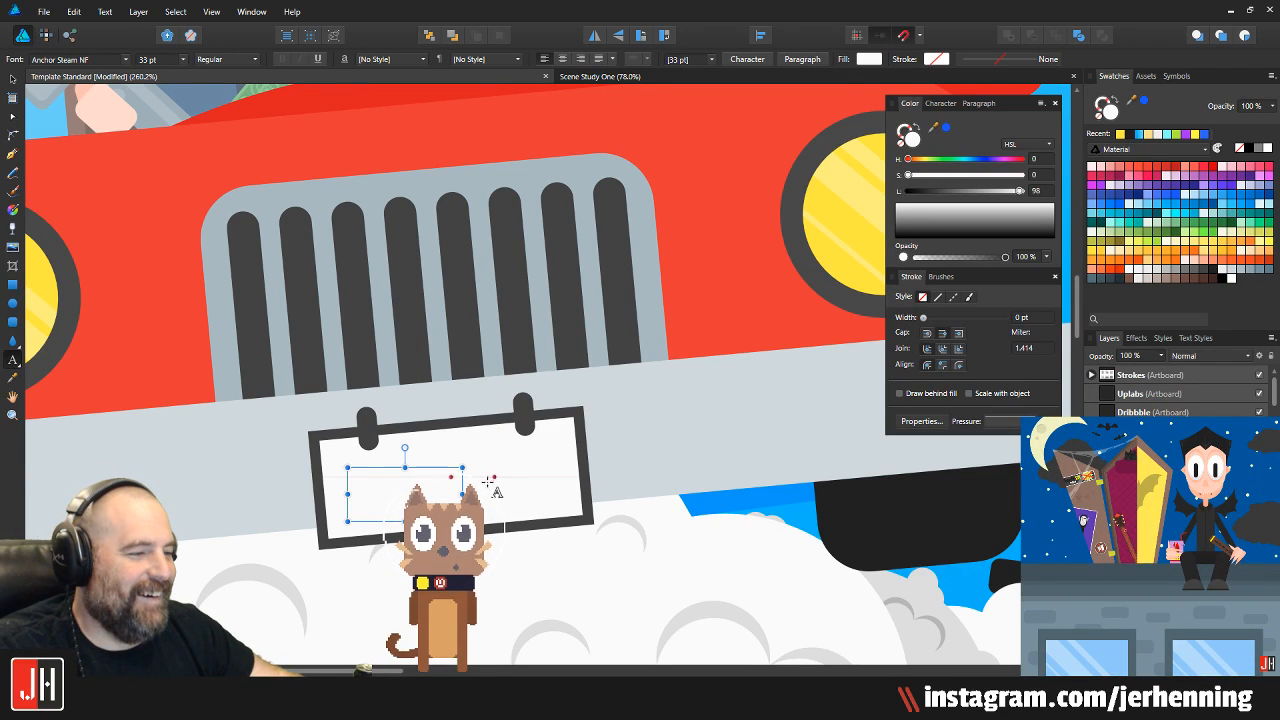
Recolour the licence plate text near-black and remove the stray "v" from it
{"action": "left_click_drag", "start_coordinate": [461, 491], "coordinate": [297, 503]}
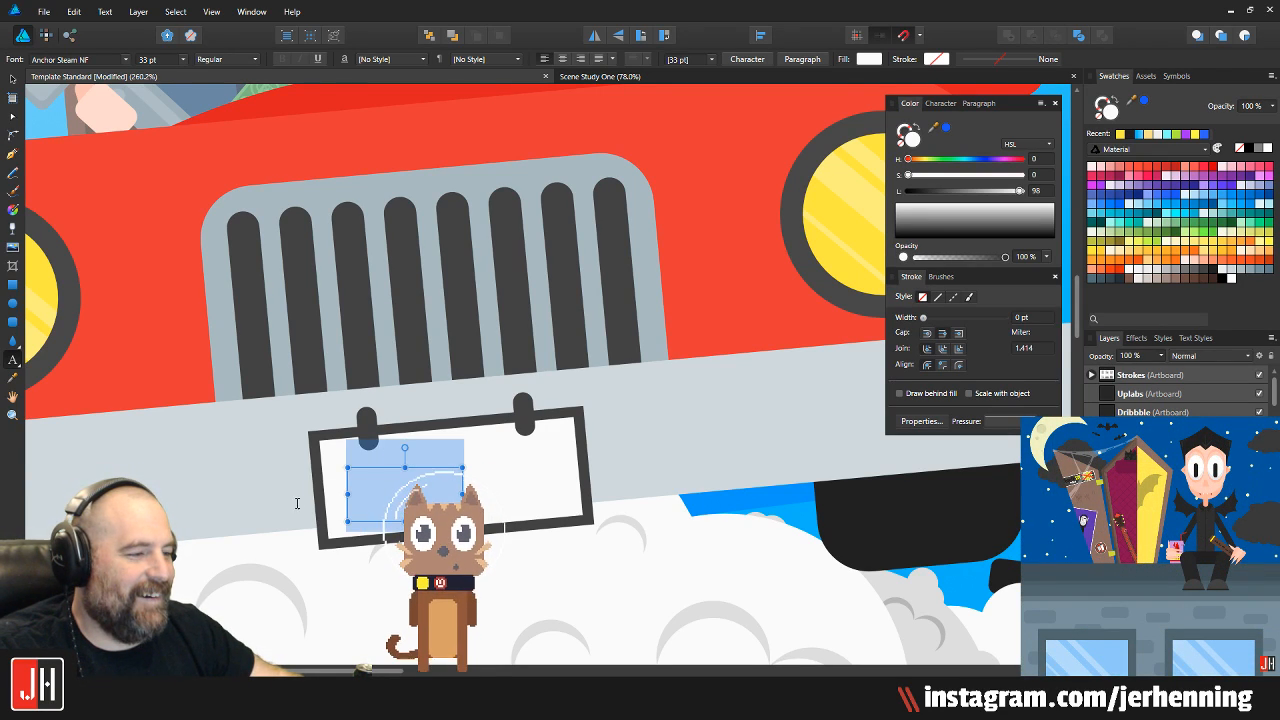
{"action": "left_click", "coordinate": [1193, 278]}
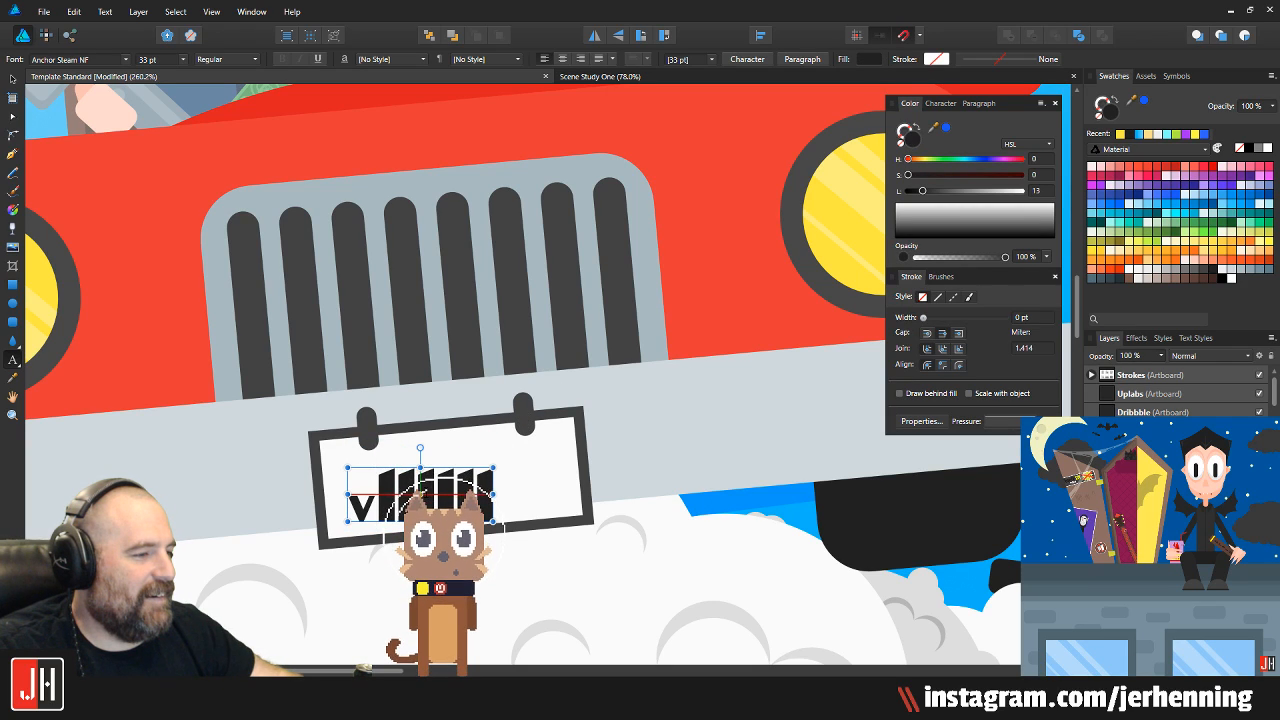
{"action": "key", "text": "BackSpace"}
{"action": "key", "text": "Escape"}
{"action": "key", "text": "v"}
{"action": "key", "text": "Escape"}
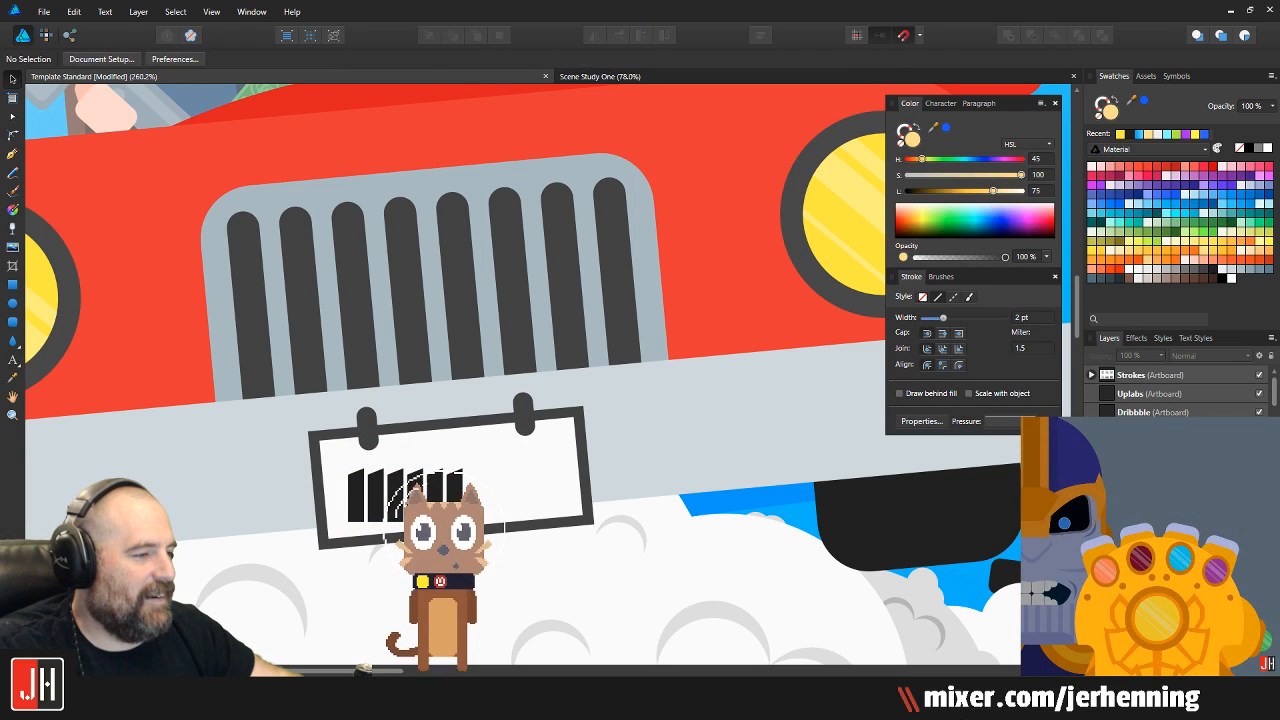
Centre the text on the licence plate, rotate it about 6° to match the plate's slant, and enlarge it to 37.5 pt
{"action": "left_click", "coordinate": [412, 496]}
{"action": "left_click_drag", "start_coordinate": [412, 496], "coordinate": [458, 491]}
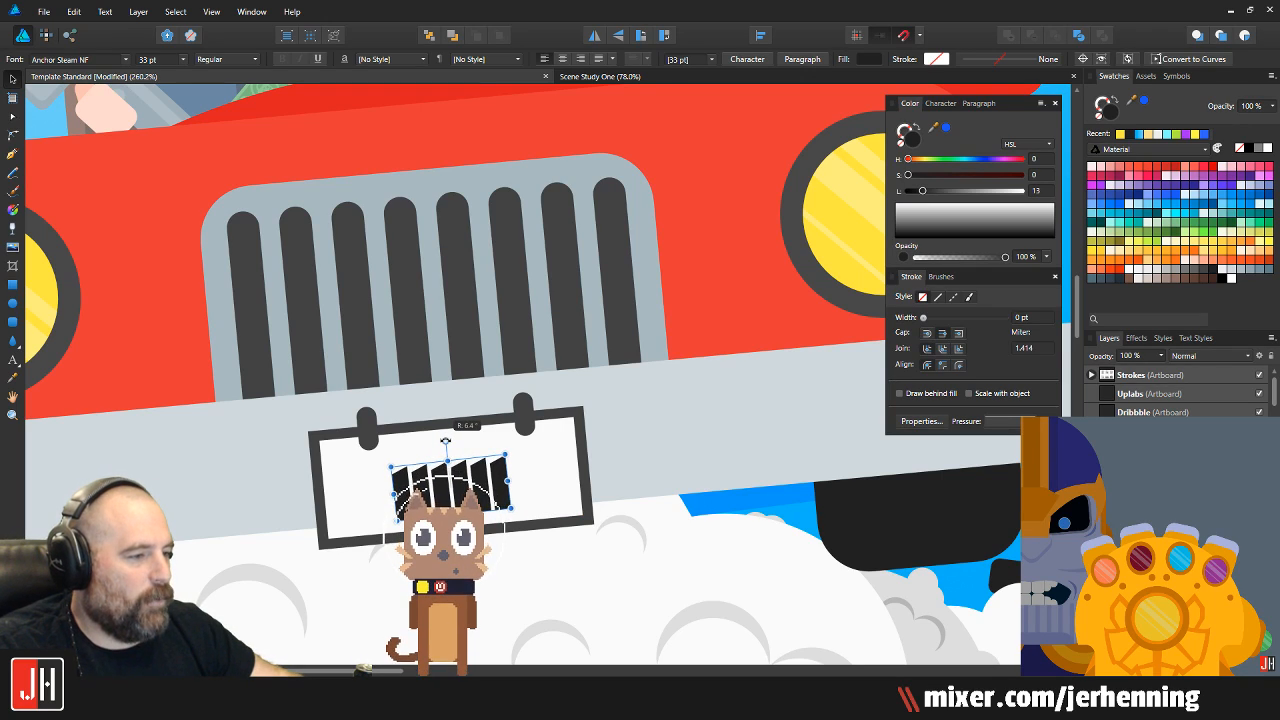
{"action": "mouse_move", "coordinate": [458, 491]}
{"action": "left_mouse_down"}
{"action": "mouse_move", "coordinate": [442, 490]}
{"action": "mouse_move", "coordinate": [479, 514]}
{"action": "mouse_move", "coordinate": [461, 490]}
{"action": "mouse_move", "coordinate": [473, 486]}
{"action": "left_mouse_up"}
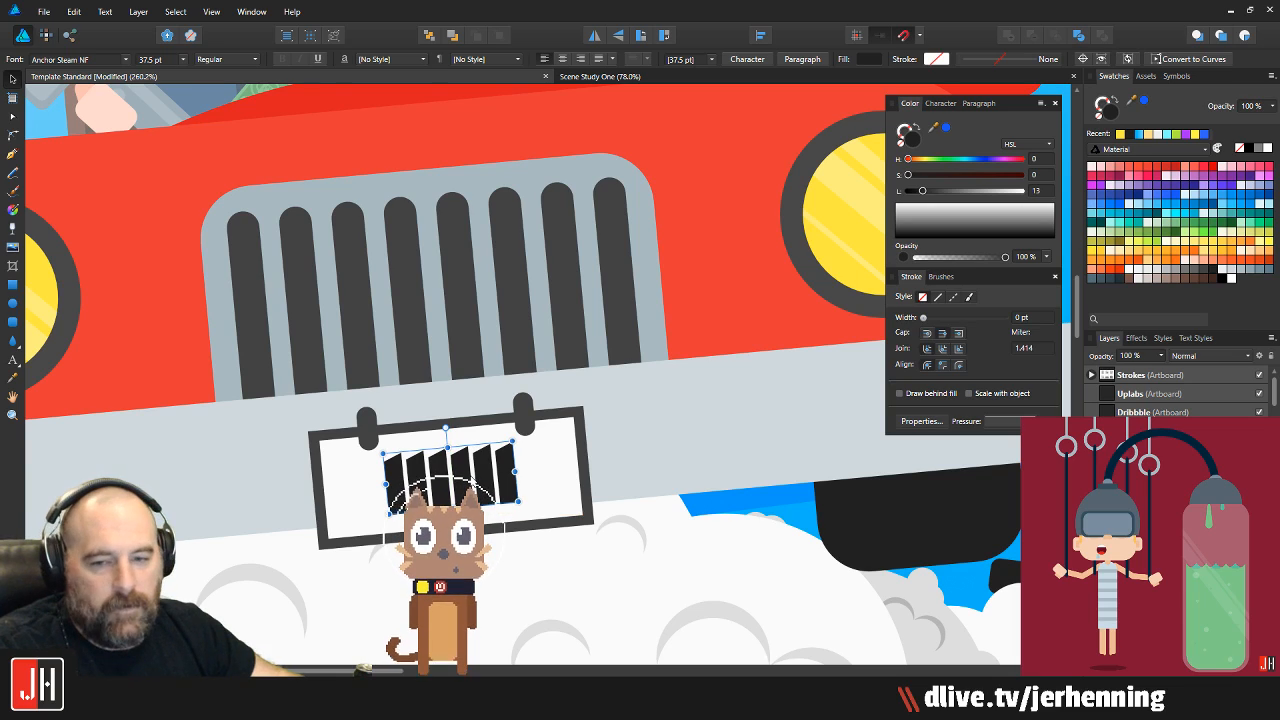
Recolour the licence plate text to the dark grey of the plate's frame, lightness 26, by sampling it with the Color Picker
{"action": "scroll", "coordinate": [460, 495], "scroll_direction": "up", "scroll_amount": 3}
{"action": "left_click_drag", "start_coordinate": [500, 456], "coordinate": [516, 450]}
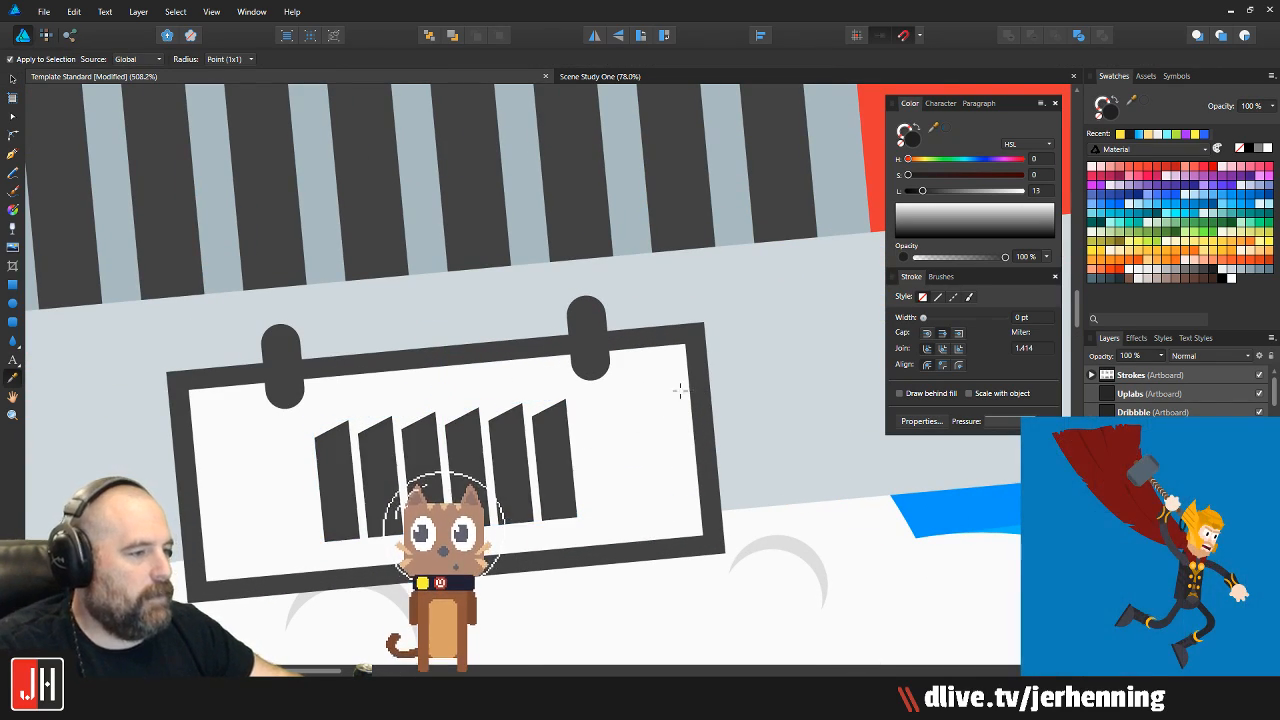
{"action": "scroll", "coordinate": [465, 467], "scroll_direction": "down", "scroll_amount": 3}
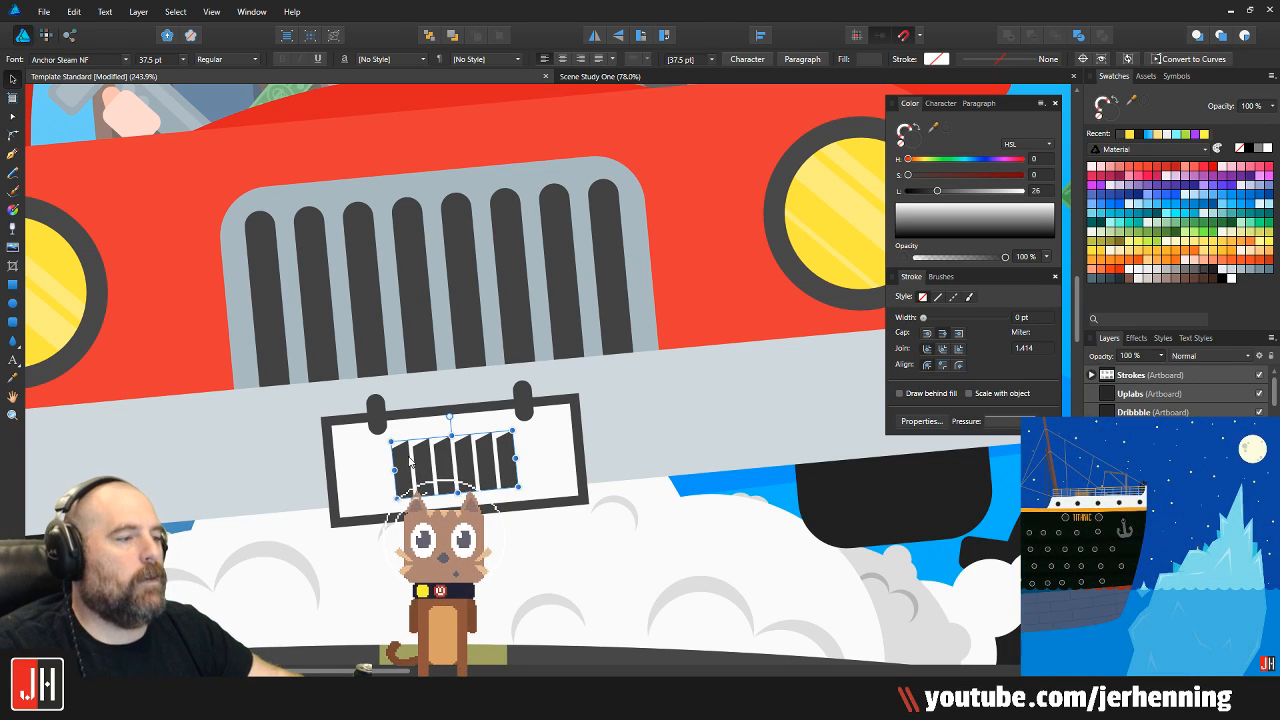
Replace the licence plate text with "uhh", centre it on the plate and check it in the whole scene
{"action": "scroll", "coordinate": [413, 468], "scroll_direction": "up", "scroll_amount": 3}
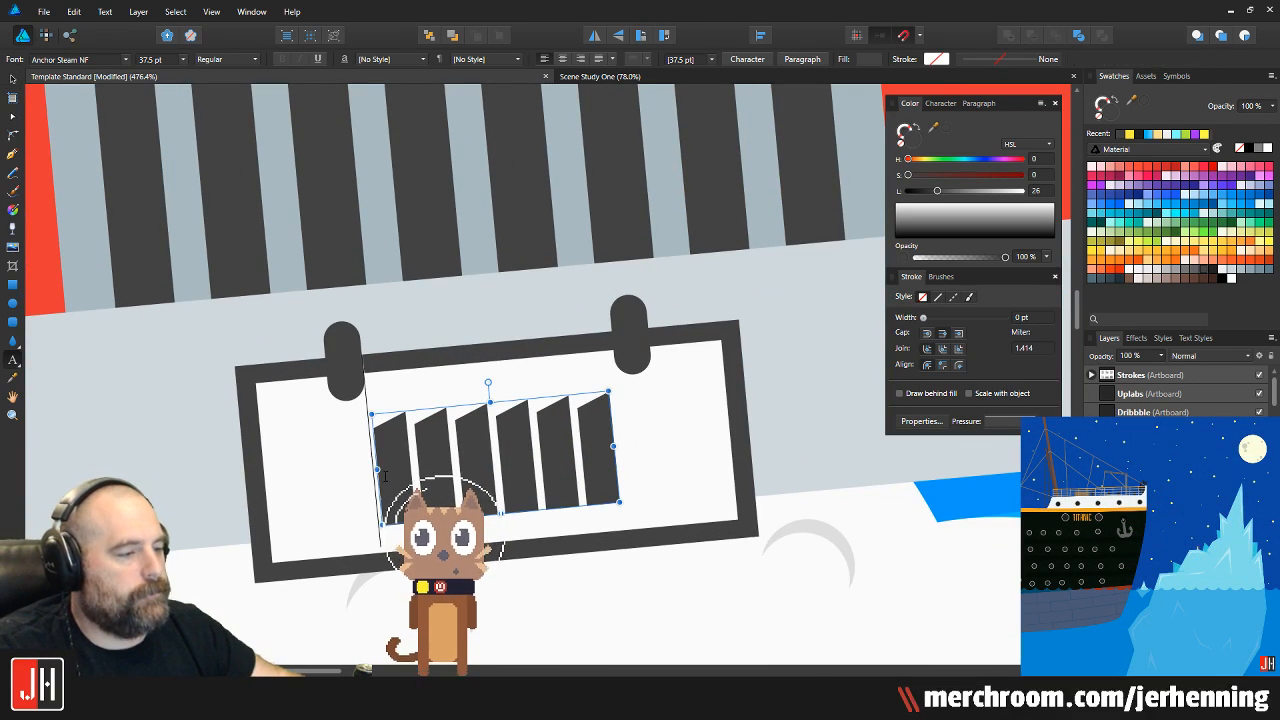
{"action": "left_click_drag", "start_coordinate": [458, 470], "coordinate": [619, 455]}
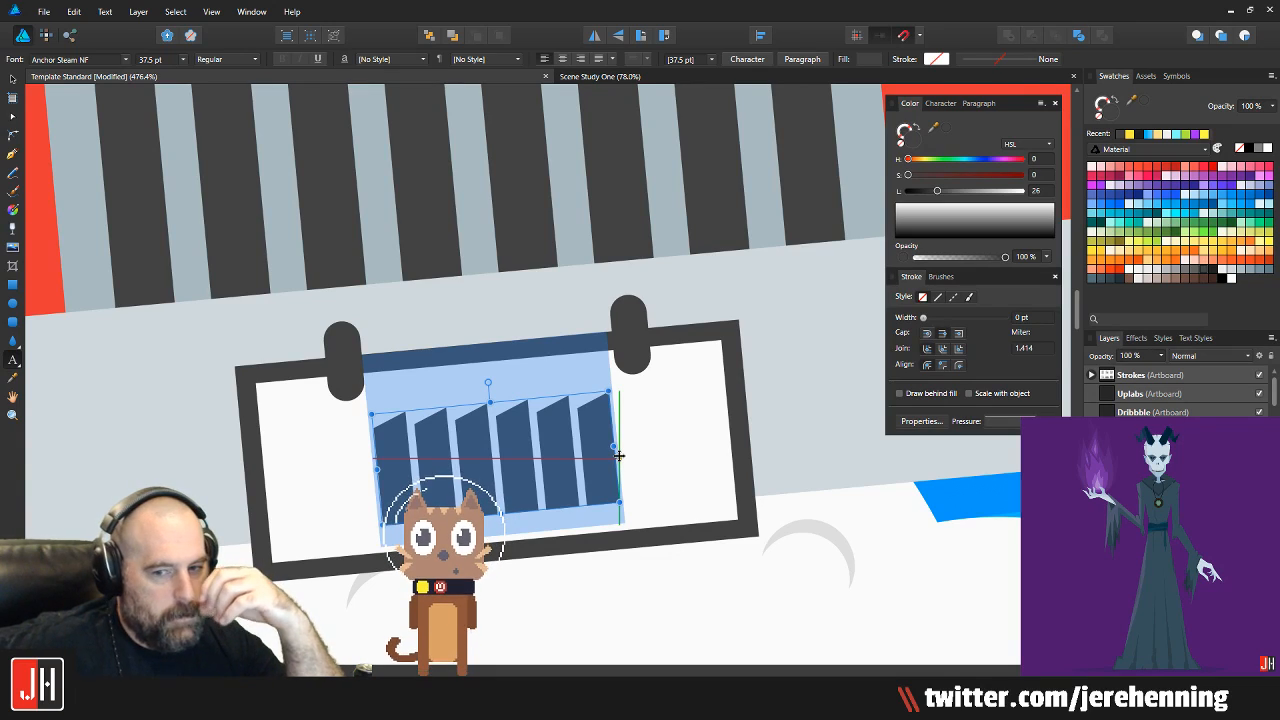
{"action": "type", "text": "ahh"}
{"action": "key", "text": "Escape"}
{"action": "key", "text": "v"}
{"action": "left_click_drag", "start_coordinate": [471, 490], "coordinate": [521, 486]}
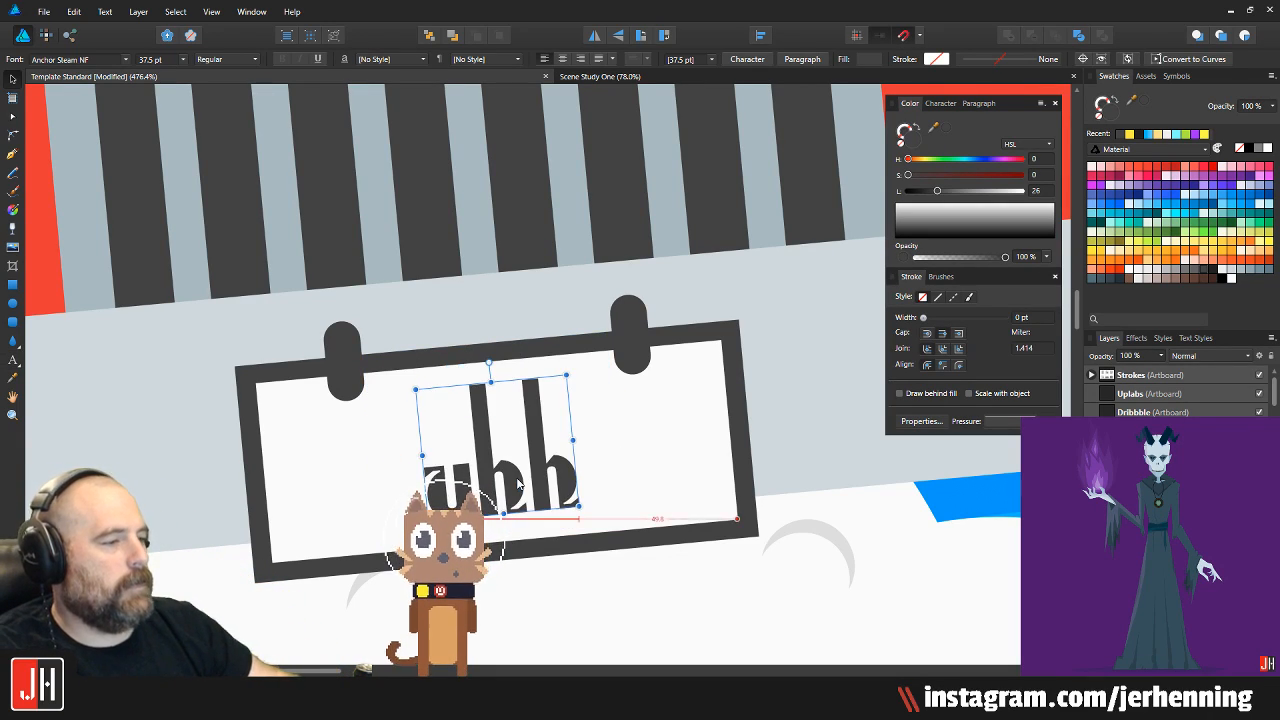
{"action": "scroll", "coordinate": [521, 486], "scroll_direction": "down", "scroll_amount": 8}
{"action": "scroll", "coordinate": [507, 503], "scroll_direction": "up", "scroll_amount": 8}
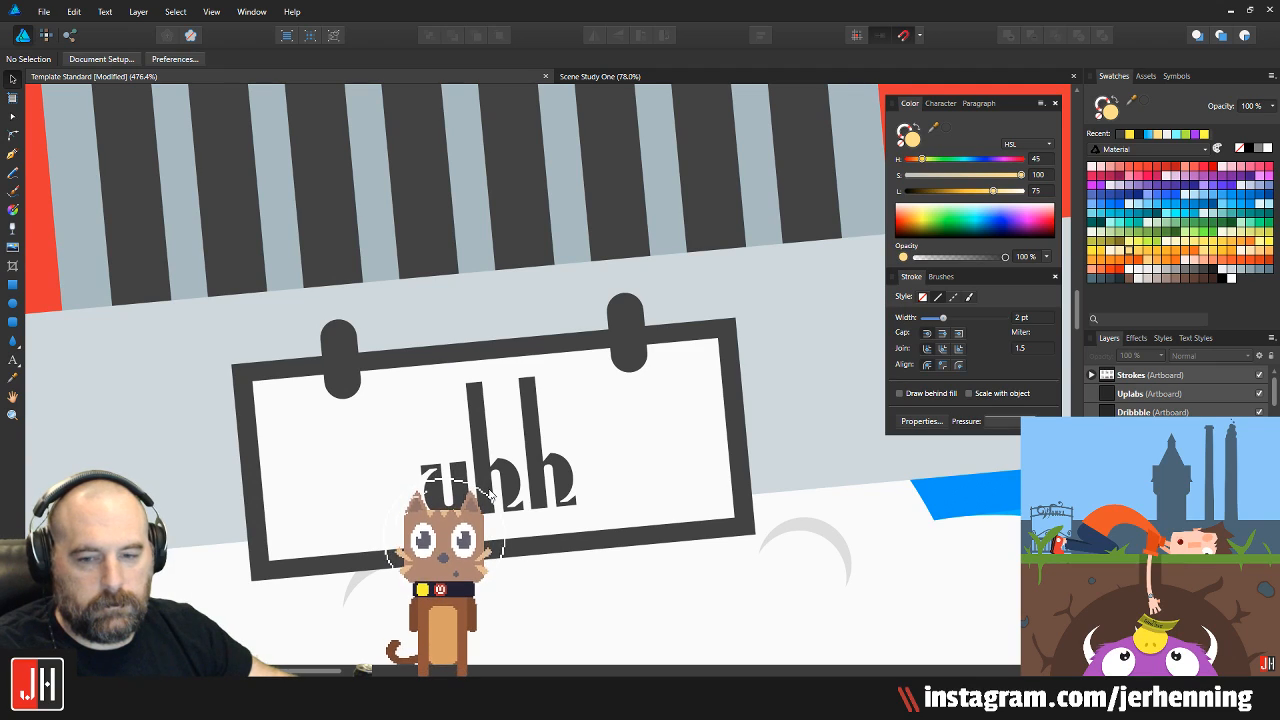
Replace the "uhh" text on the licence plate with "$$$$$"
{"action": "left_click", "coordinate": [490, 494]}
{"action": "key", "text": "t"}
{"action": "left_click_drag", "start_coordinate": [408, 470], "coordinate": [527, 470]}
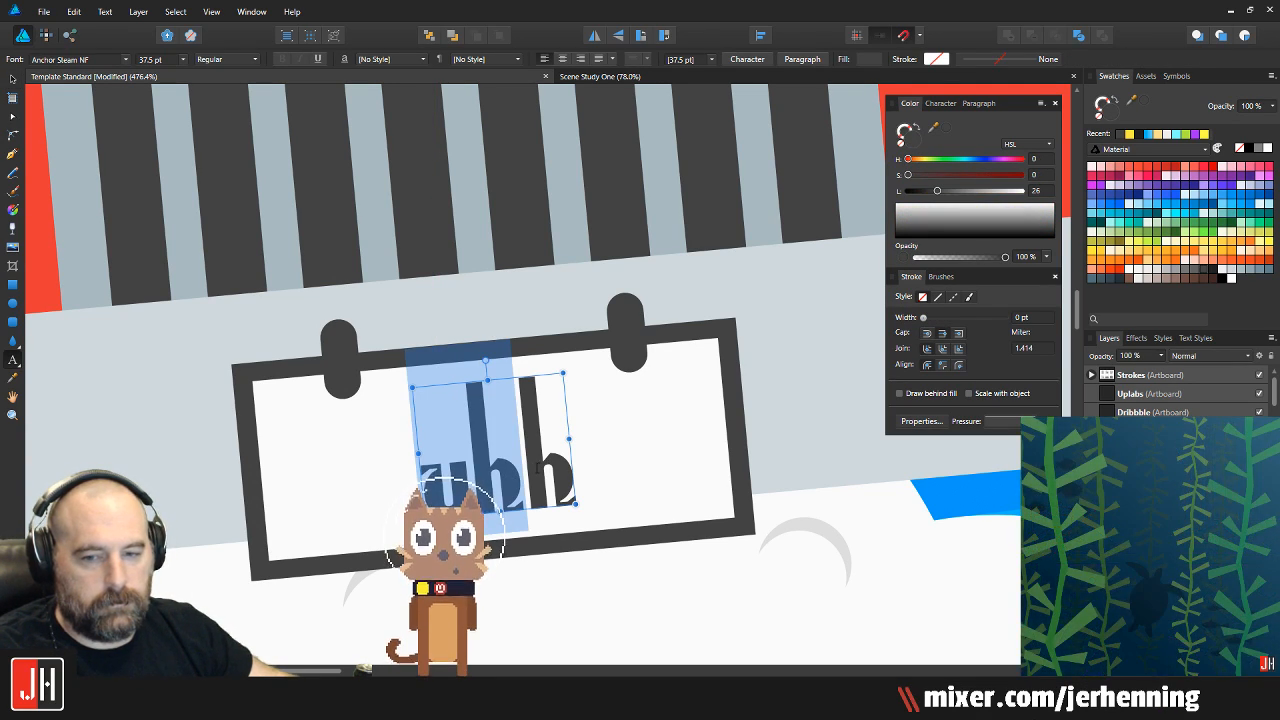
{"action": "left_click_drag", "start_coordinate": [575, 466], "coordinate": [458, 433]}
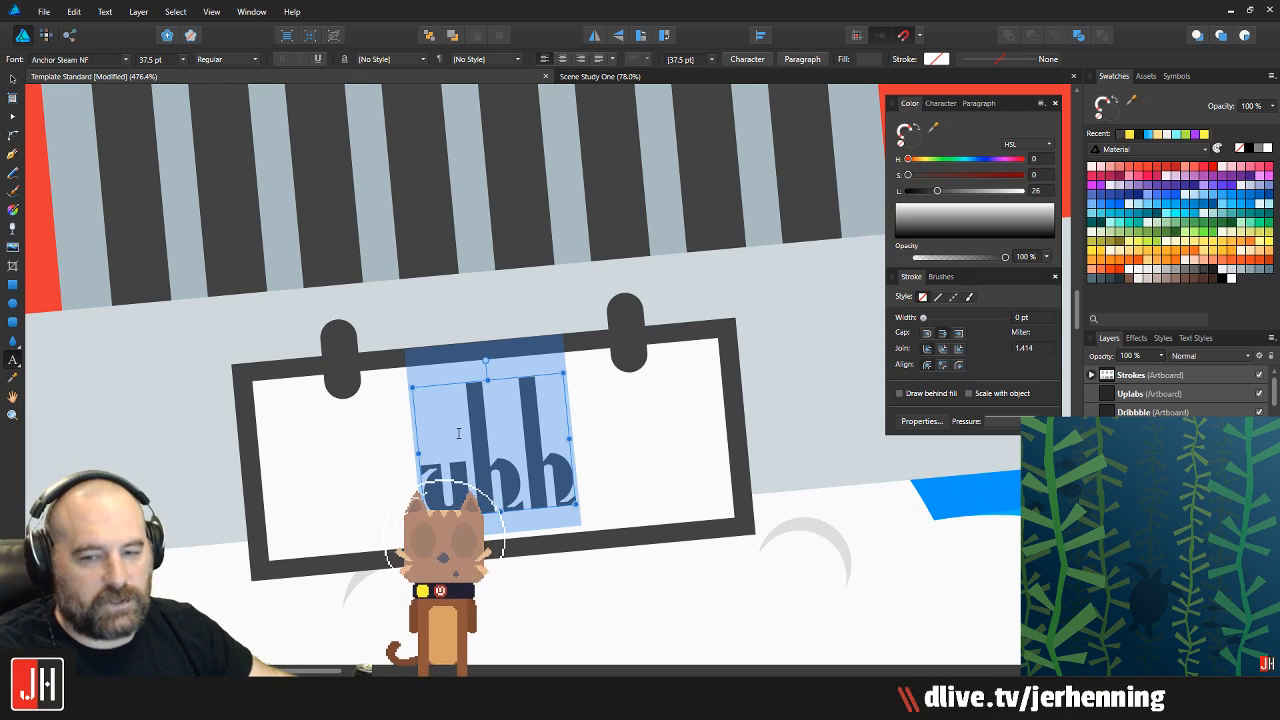
{"action": "type", "text": "$$"}
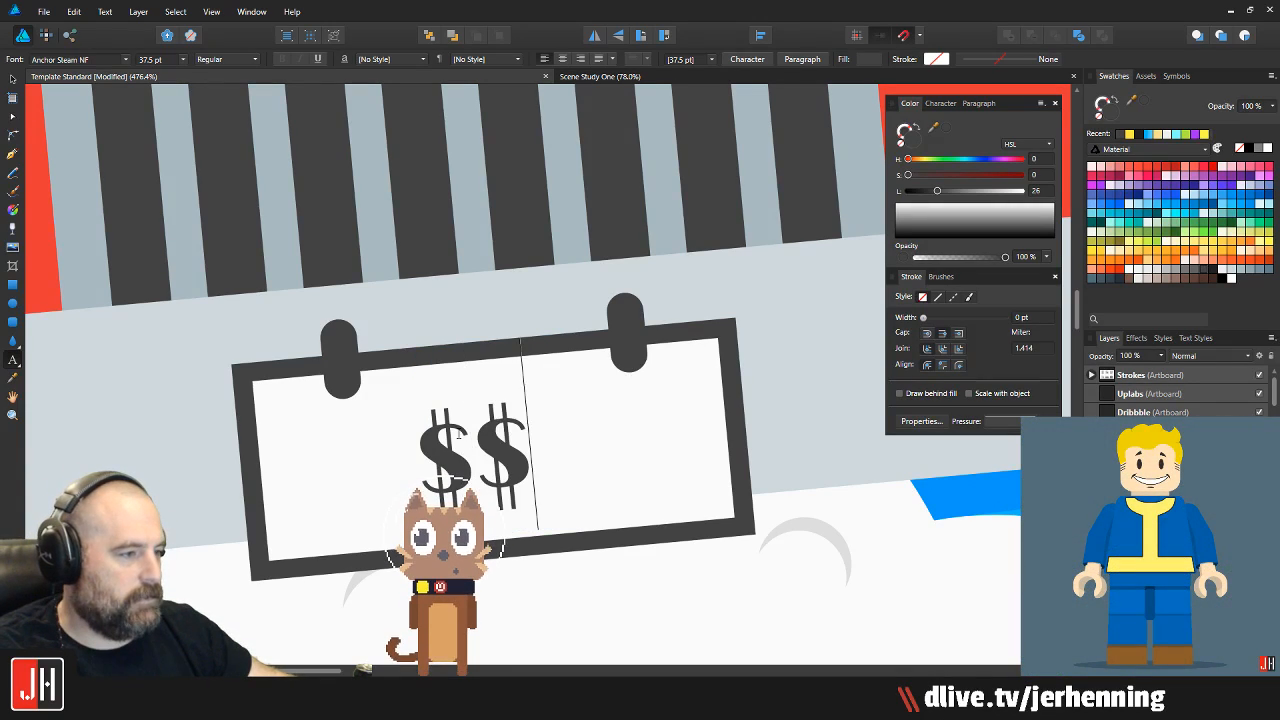
{"action": "type", "text": "$$$Y"}
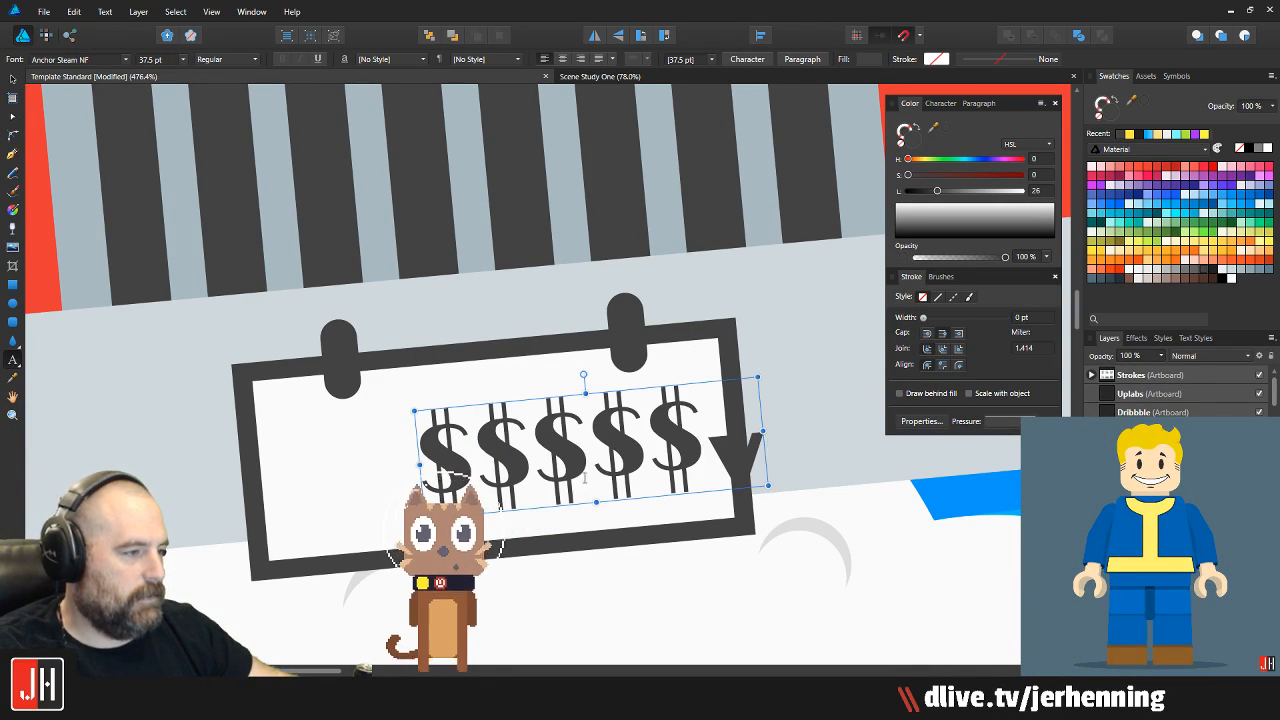
{"action": "key", "text": "BackSpace"}
{"action": "key", "text": "Escape"}
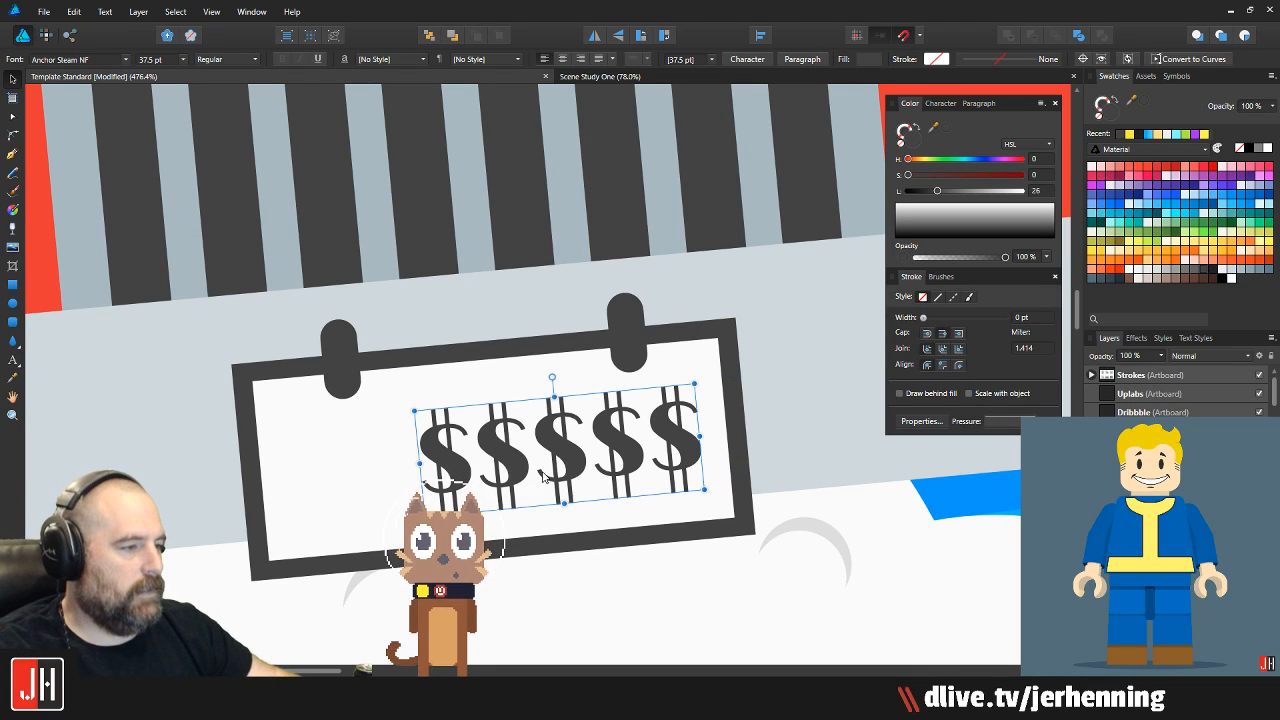
Centre the "$$$$$" text within the licence plate, fine-tuning its position after checking the whole illustration
{"action": "left_click_drag", "start_coordinate": [547, 482], "coordinate": [511, 480]}
{"action": "scroll", "coordinate": [511, 480], "scroll_direction": "down", "scroll_amount": 10}
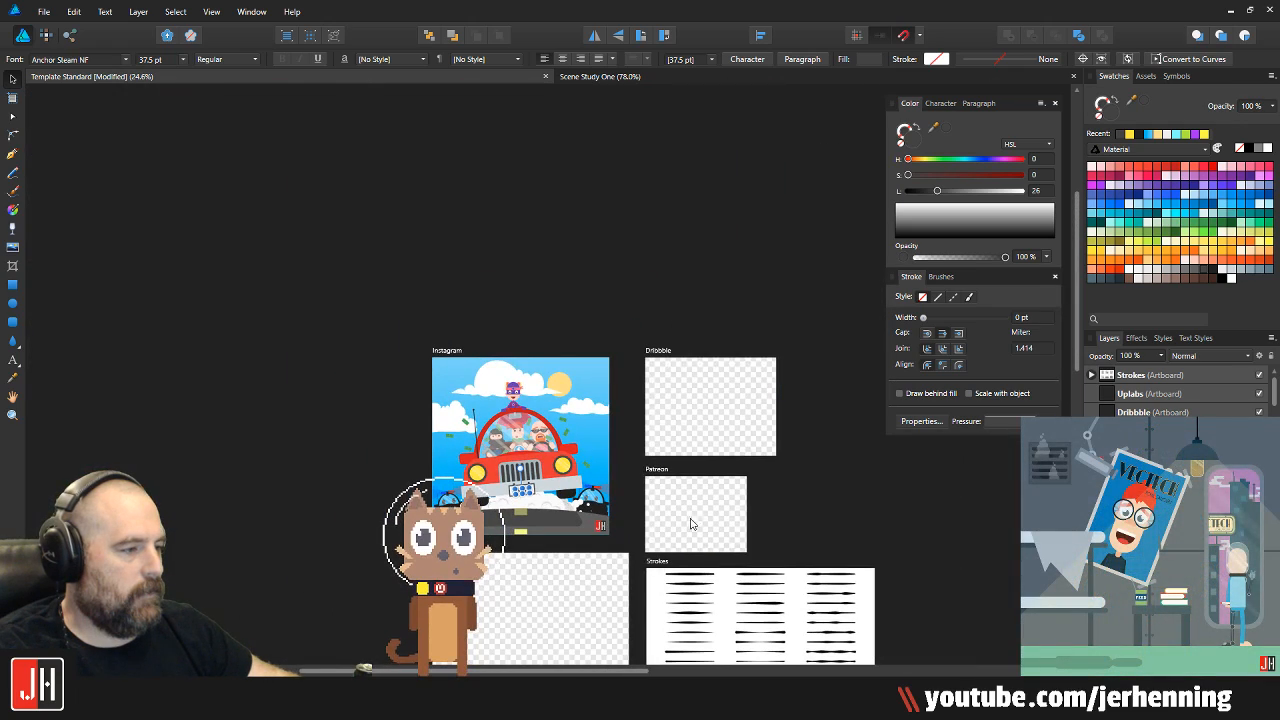
{"action": "key", "text": "ctrl+d"}
{"action": "scroll", "coordinate": [570, 510], "scroll_direction": "up", "scroll_amount": 10}
{"action": "scroll", "coordinate": [365, 440], "scroll_direction": "up", "scroll_amount": 3}
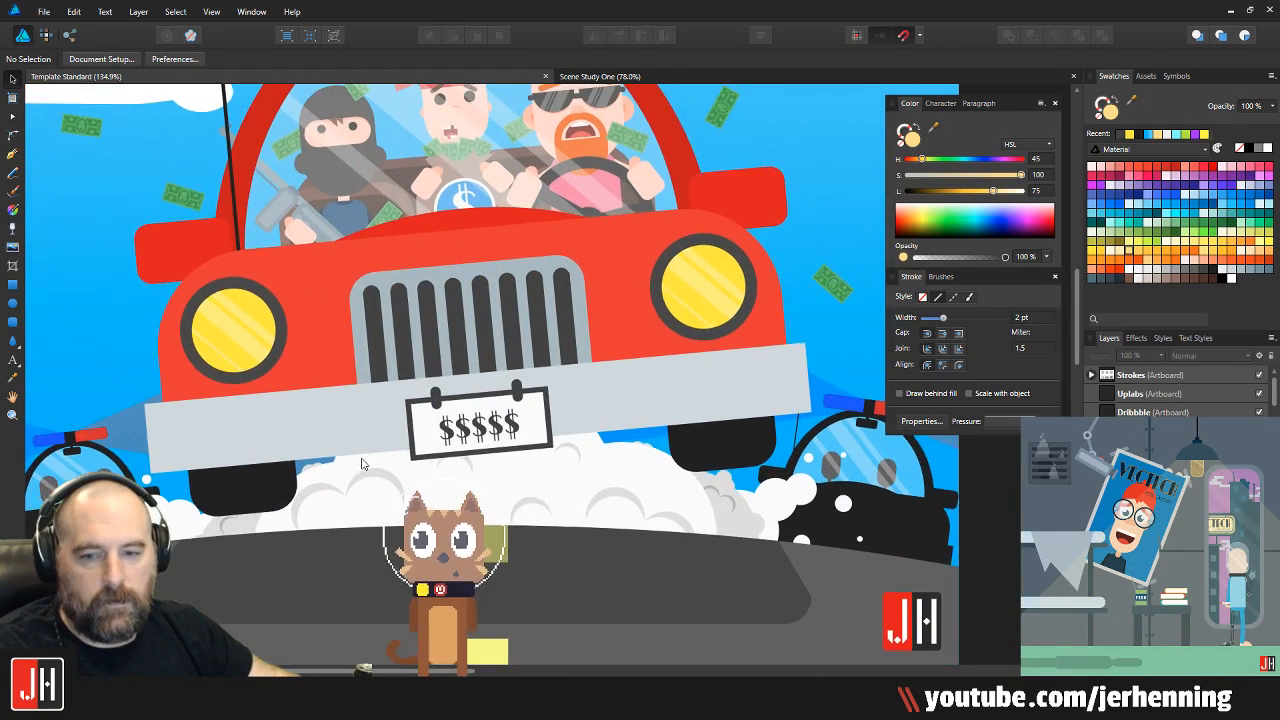
{"action": "scroll", "coordinate": [523, 446], "scroll_direction": "up", "scroll_amount": 3}
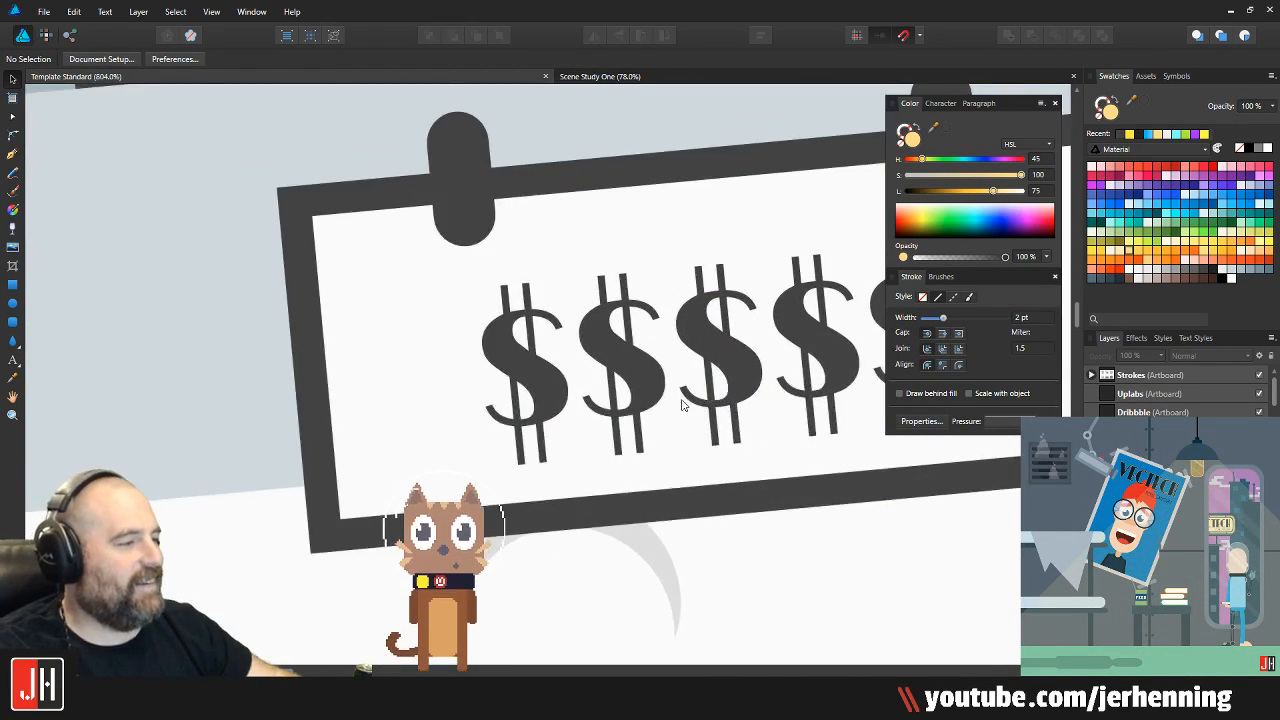
{"action": "left_click", "coordinate": [549, 428]}
{"action": "left_click_drag", "start_coordinate": [549, 423], "coordinate": [550, 418]}
{"action": "scroll", "coordinate": [556, 430], "scroll_direction": "down", "scroll_amount": 8}
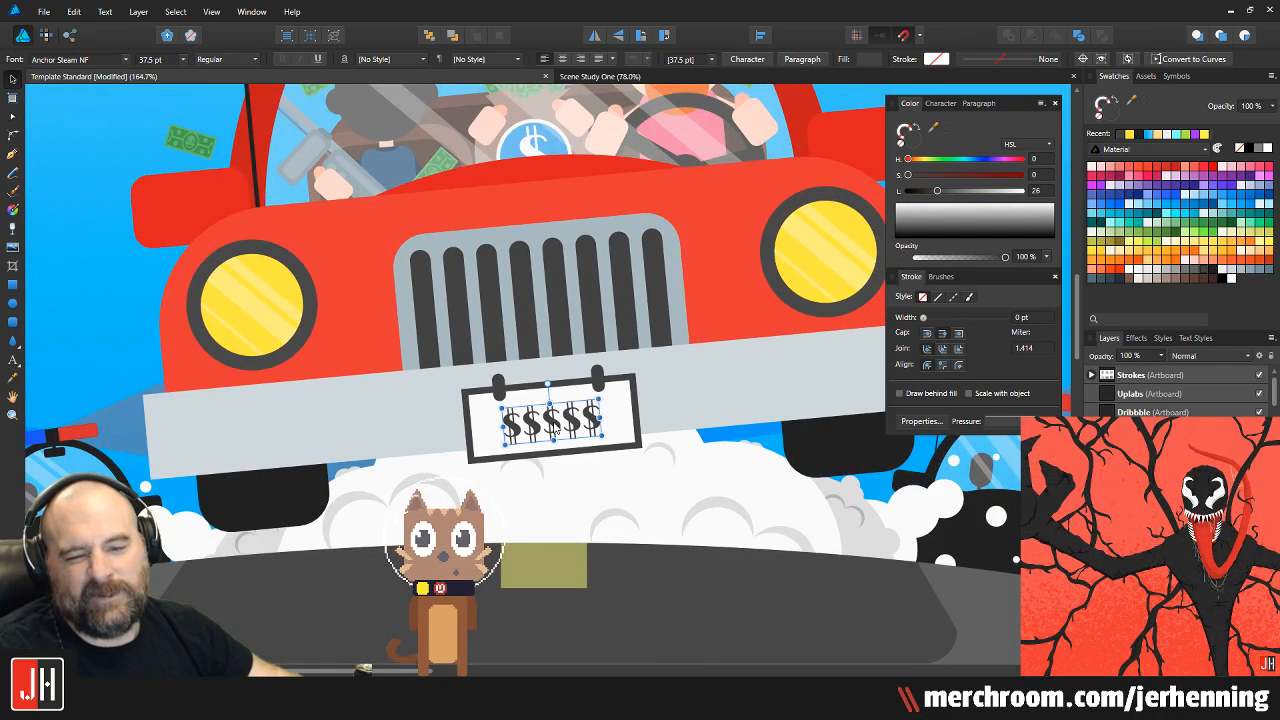
{"action": "scroll", "coordinate": [556, 428], "scroll_direction": "up", "scroll_amount": 2}
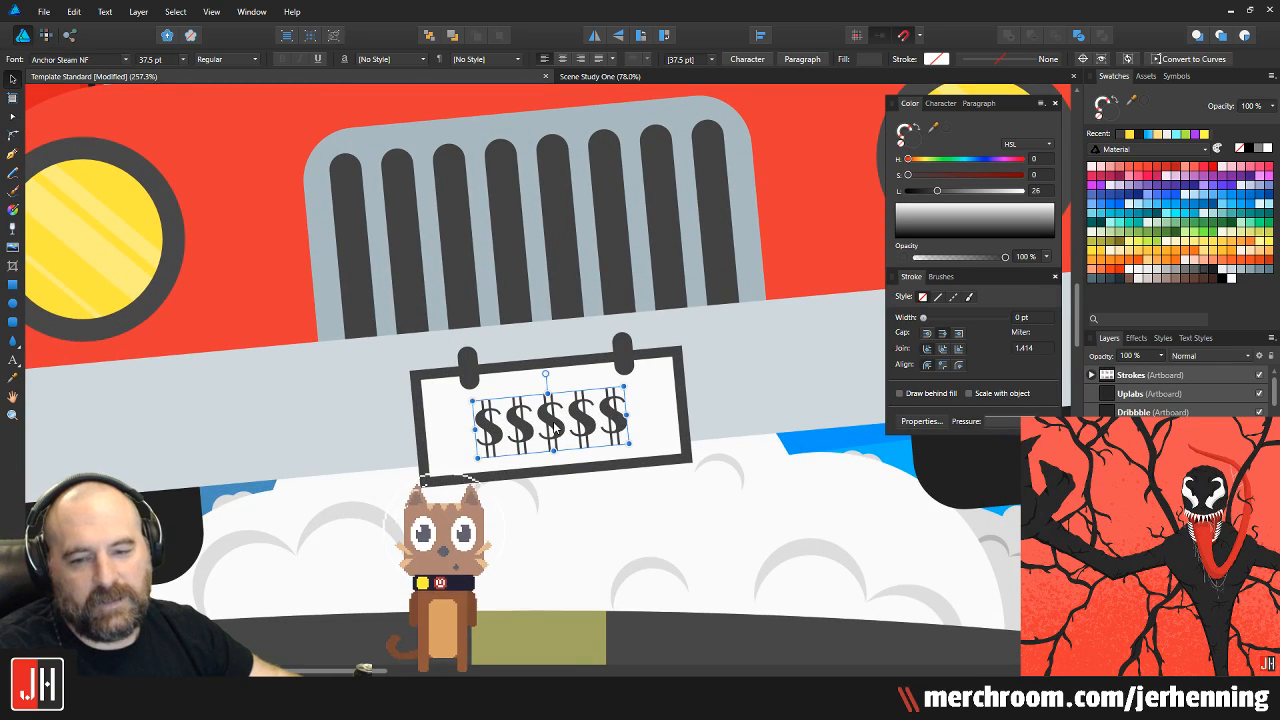
Replace the dollar signs on the licence plate with "707GanG"
{"action": "scroll", "coordinate": [556, 428], "scroll_direction": "up", "scroll_amount": 2}
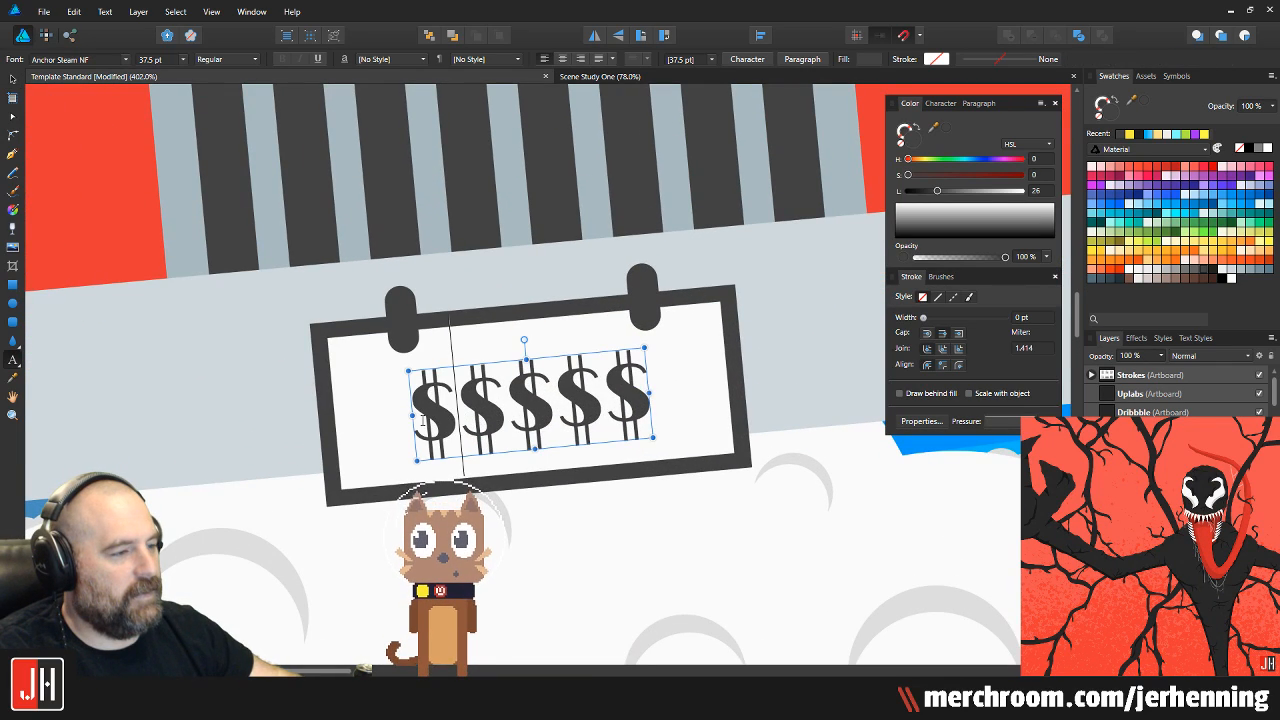
{"action": "key", "text": "t"}
{"action": "key", "text": "ctrl+a"}
{"action": "type", "text": "7"}
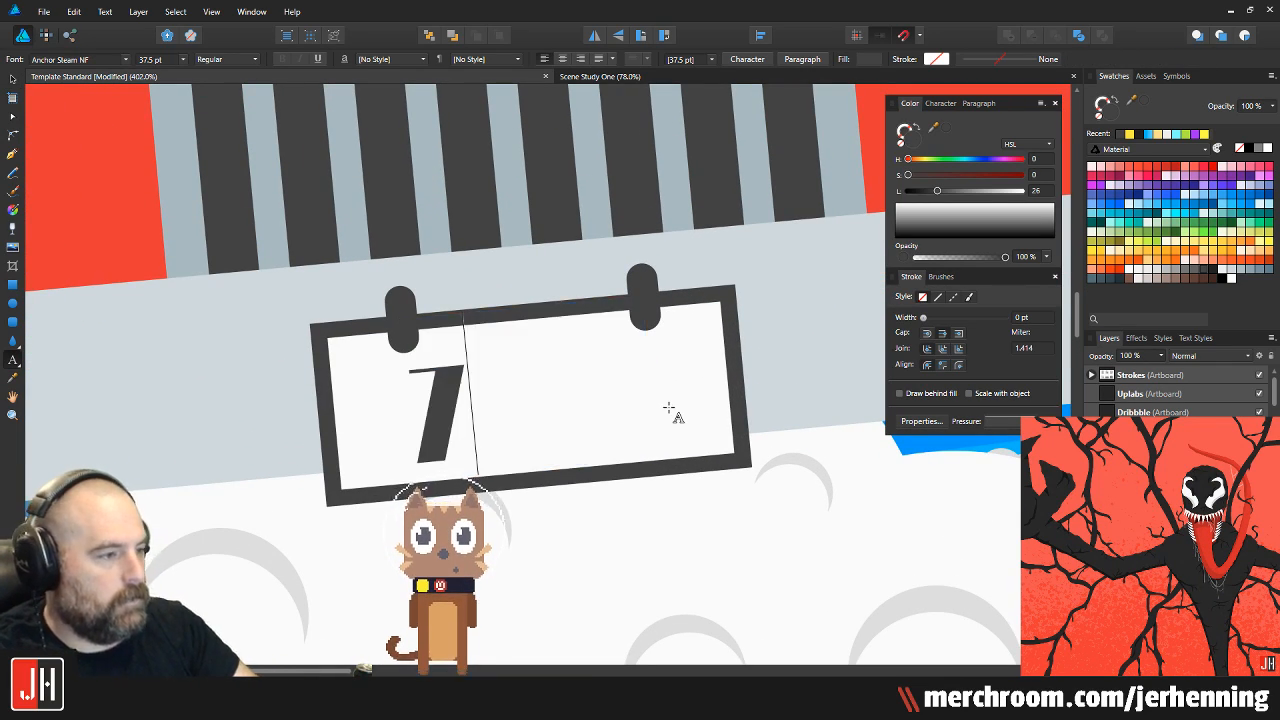
{"action": "type", "text": "07Ga"}
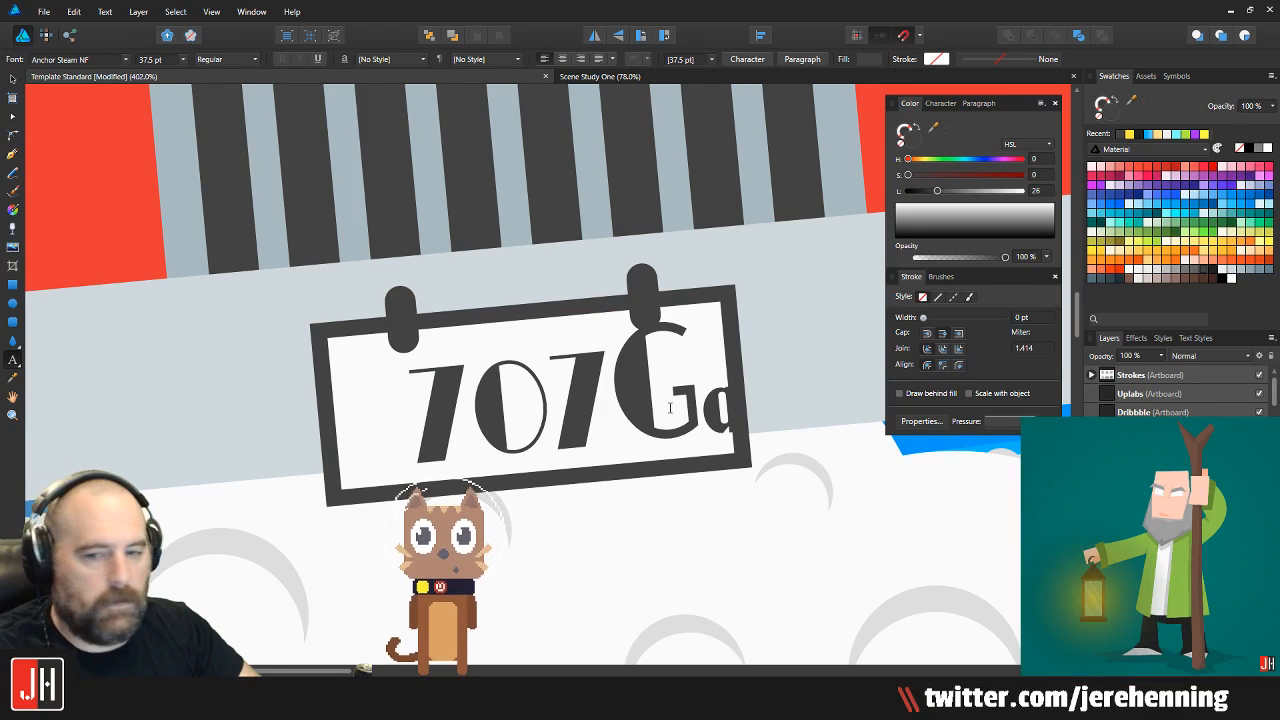
{"action": "type", "text": "ng"}
{"action": "key", "text": "BackSpace"}
{"action": "type", "text": "G"}
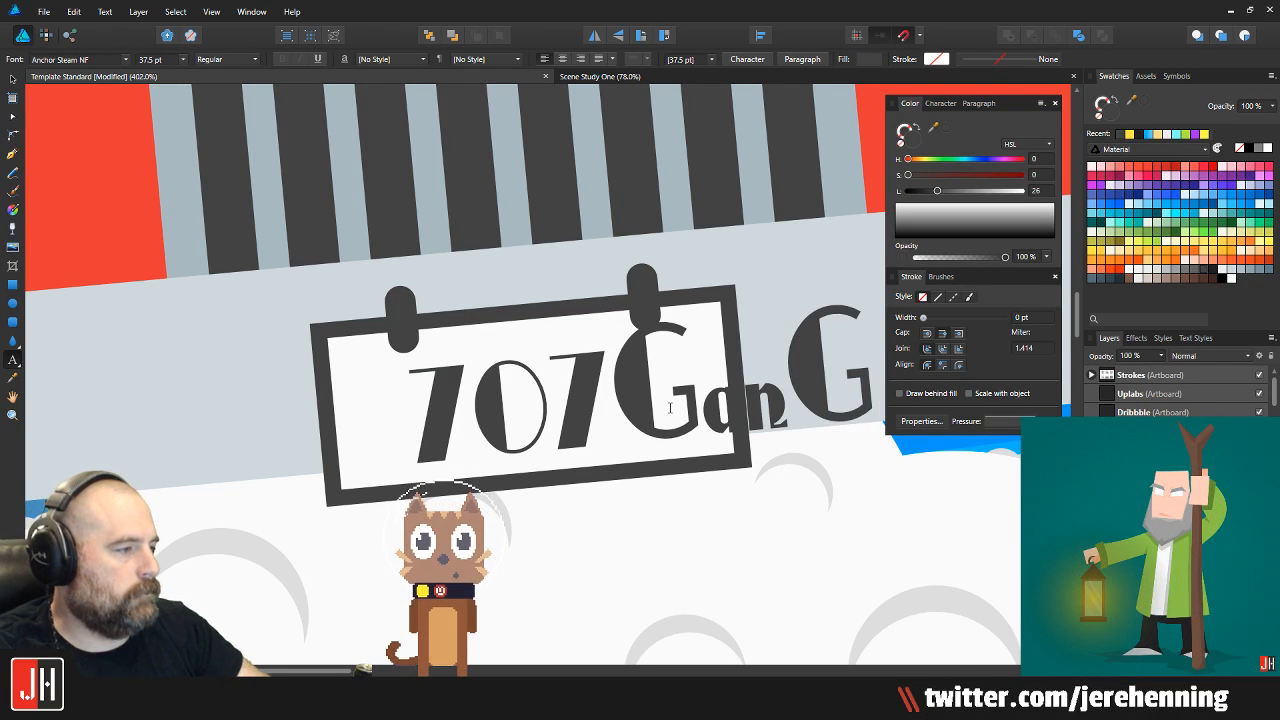
{"action": "key", "text": "Escape"}
{"action": "key", "text": "v"}
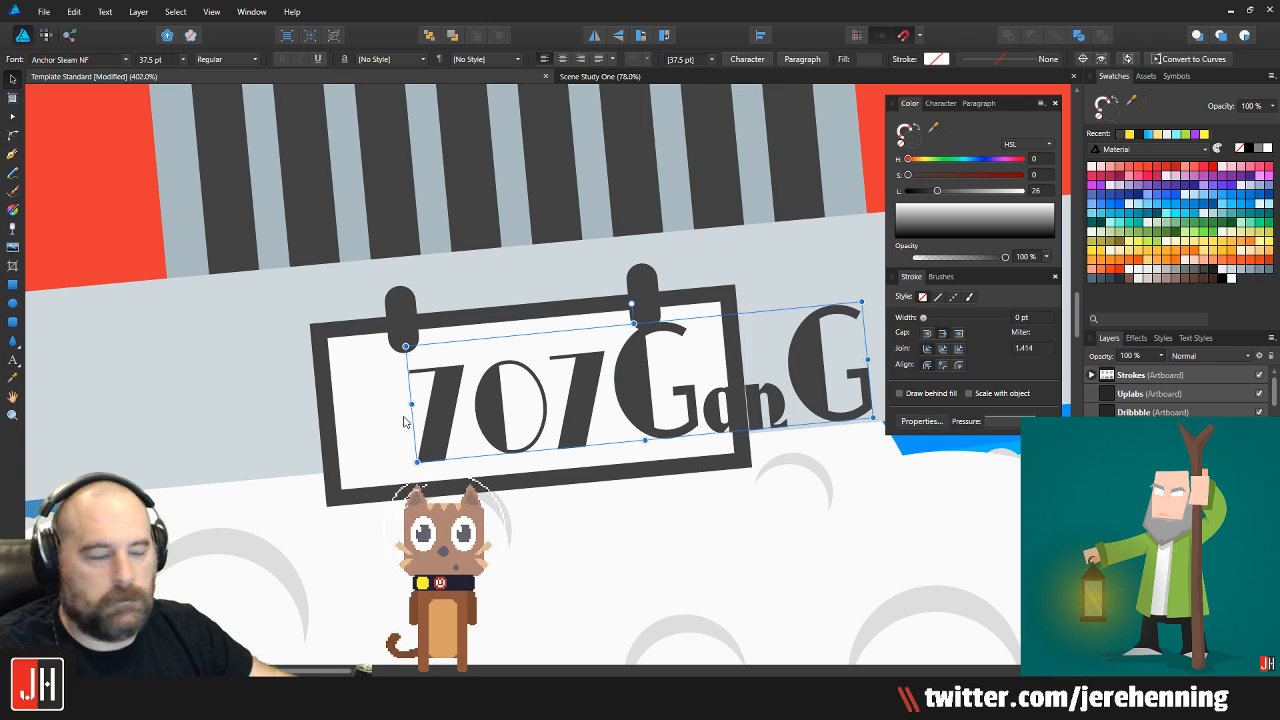
Scale the "707GanG" text down to 27 pt and centre it inside the licence plate frame
{"action": "left_click_drag", "start_coordinate": [612, 397], "coordinate": [502, 393]}
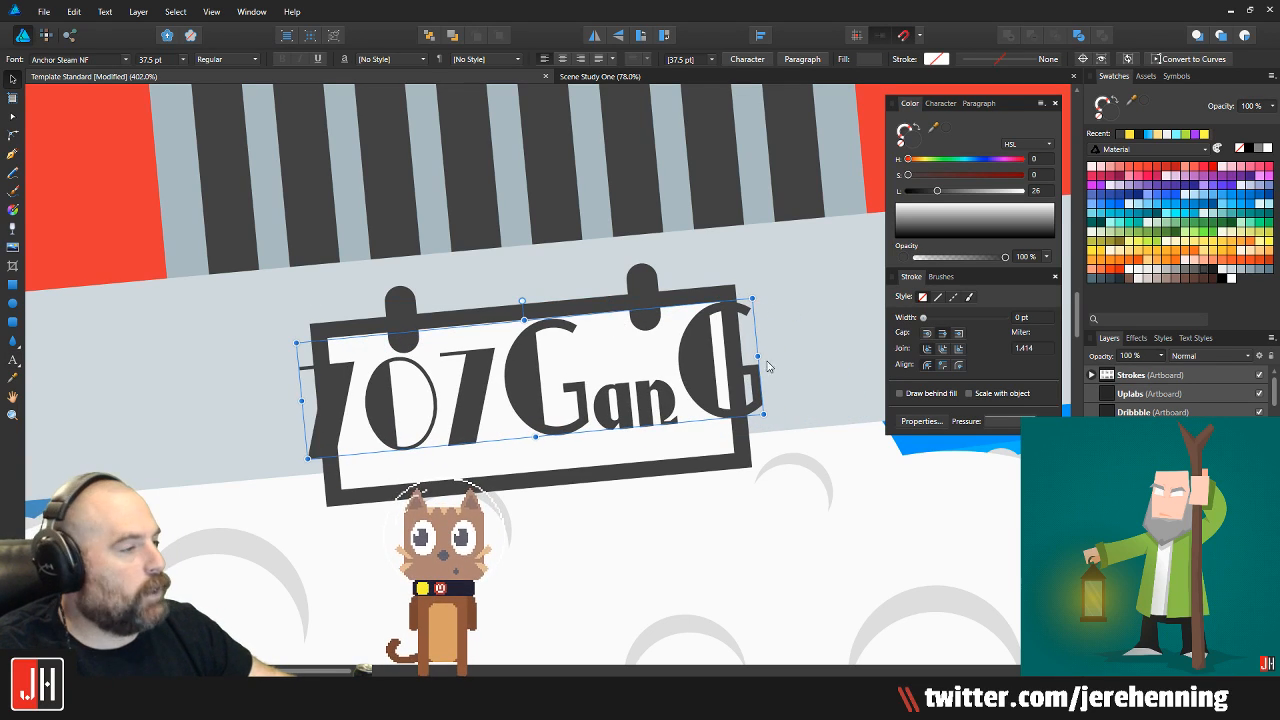
{"action": "left_click_drag", "start_coordinate": [752, 300], "coordinate": [627, 345]}
{"action": "scroll", "coordinate": [517, 400], "scroll_direction": "up", "scroll_amount": 2}
{"action": "left_click_drag", "start_coordinate": [517, 420], "coordinate": [621, 417]}
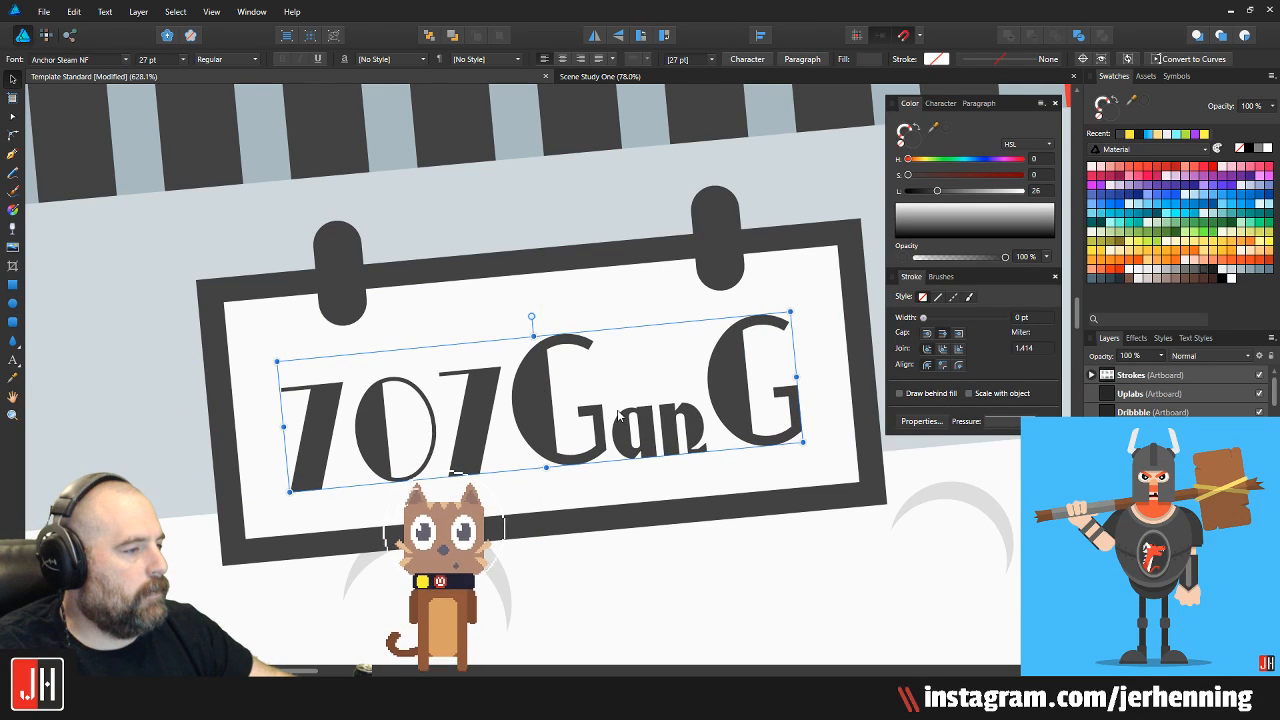
{"action": "scroll", "coordinate": [592, 410], "scroll_direction": "down", "scroll_amount": 3}
{"action": "scroll", "coordinate": [590, 408], "scroll_direction": "down", "scroll_amount": 4}
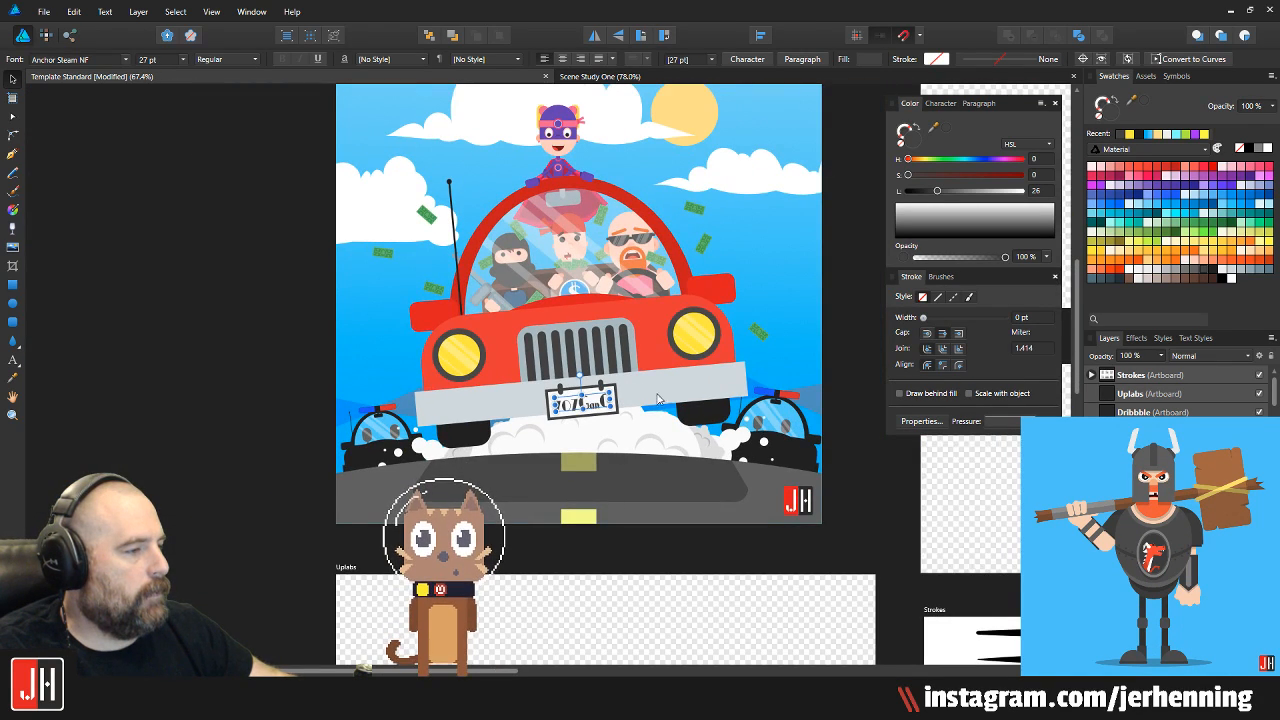
Preview other fonts on the licence plate text and set it in Alte DIN 1451 Mittelschrift
{"action": "scroll", "coordinate": [678, 405], "scroll_direction": "up", "scroll_amount": 2}
{"action": "left_click", "coordinate": [125, 59]}
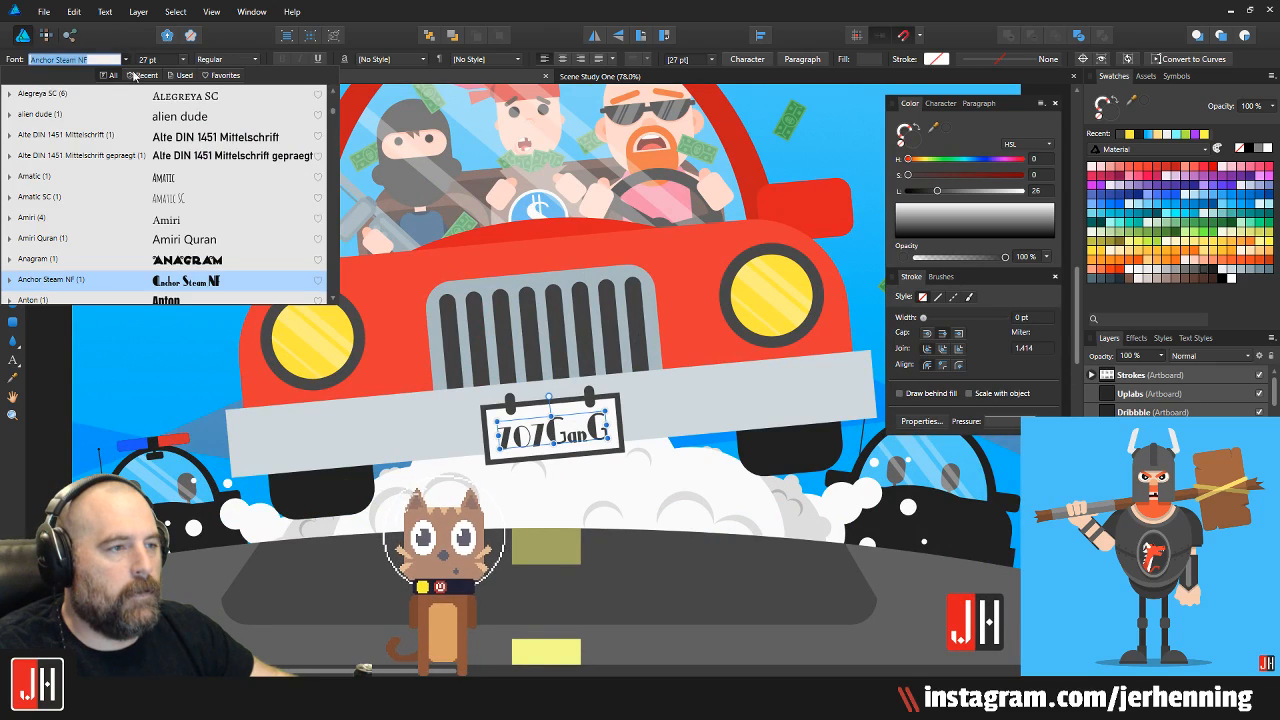
{"action": "scroll", "coordinate": [200, 108], "scroll_direction": "up", "scroll_amount": 5}
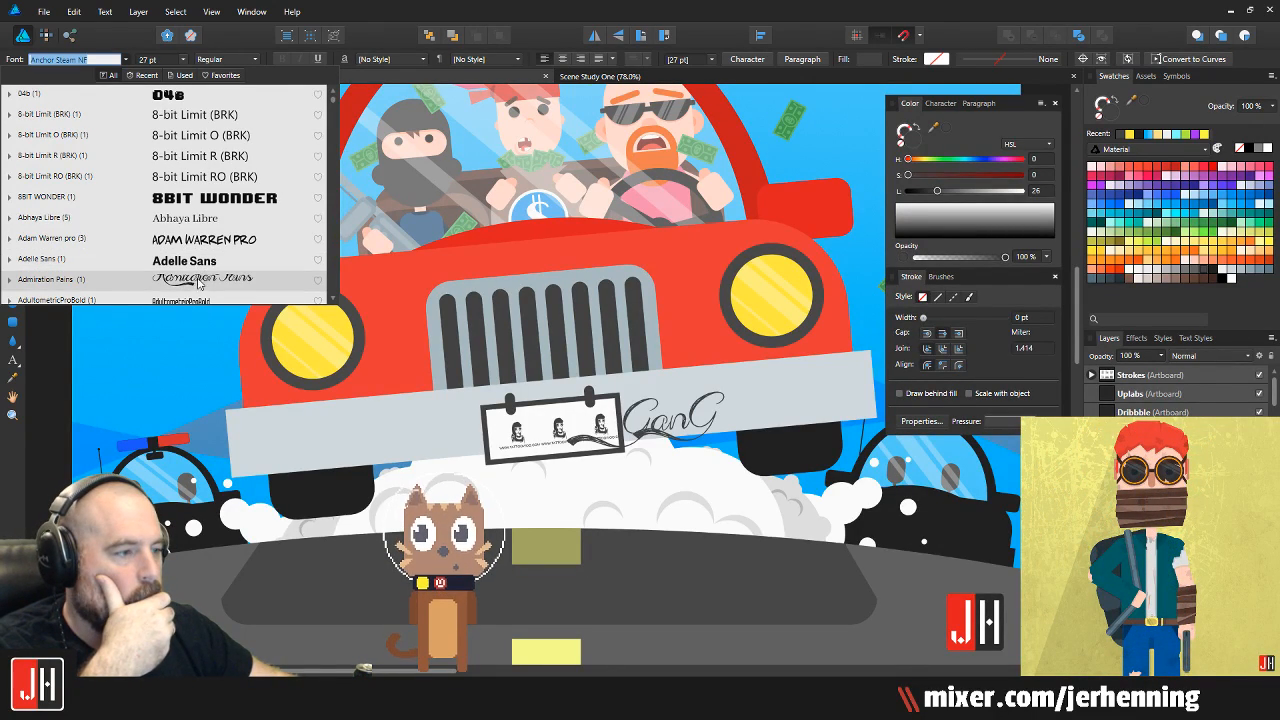
{"action": "scroll", "coordinate": [197, 289], "scroll_direction": "down", "scroll_amount": 6}
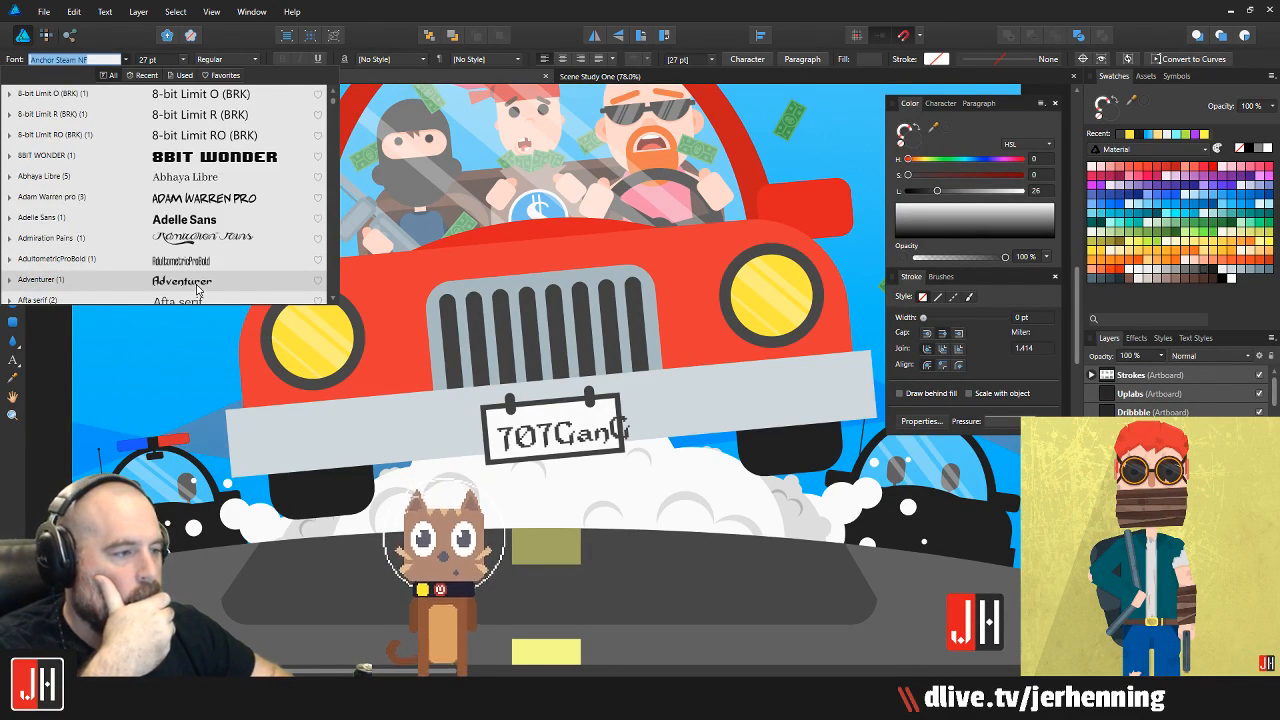
{"action": "scroll", "coordinate": [197, 289], "scroll_direction": "down", "scroll_amount": 5}
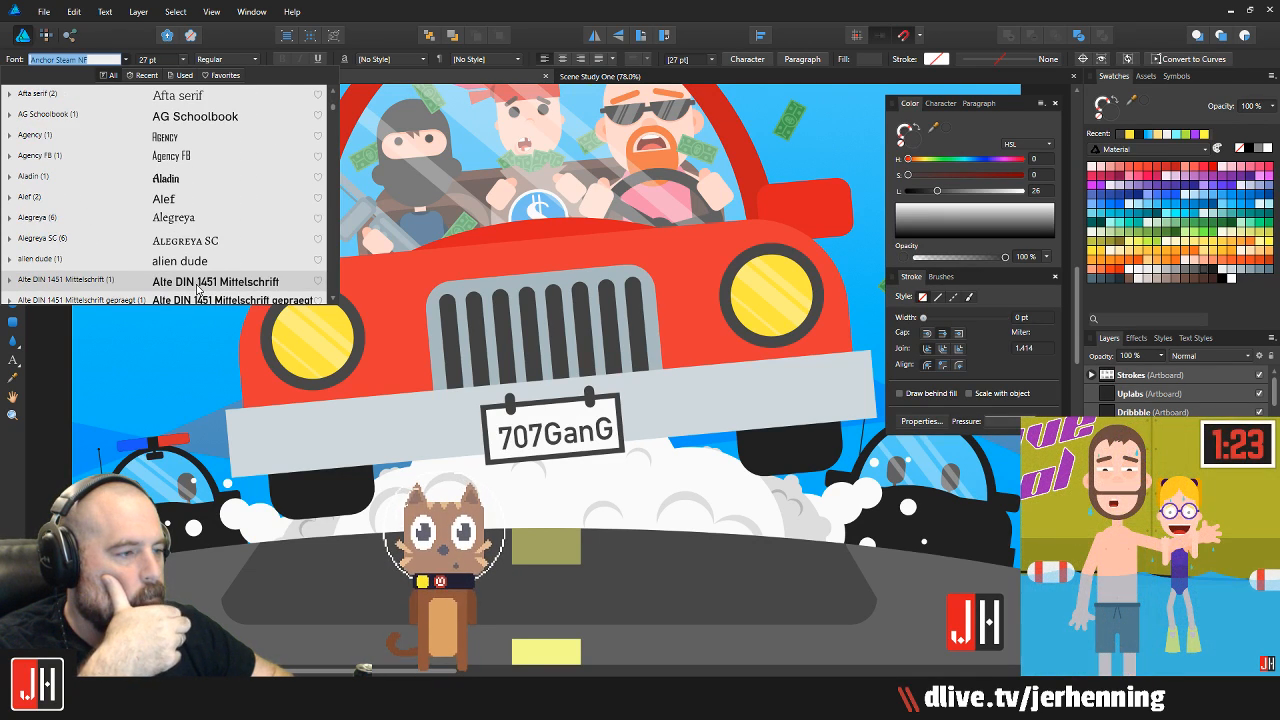
{"action": "left_click", "coordinate": [197, 282]}
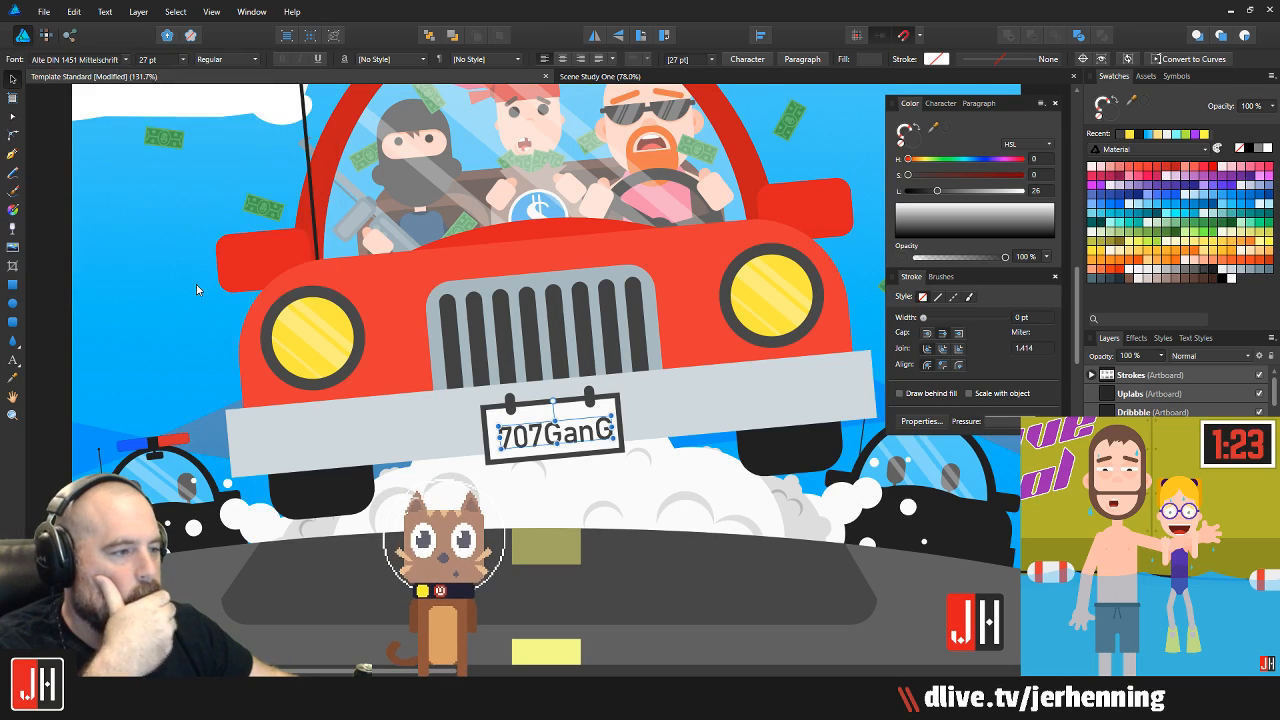
Fine-tune the position of the "707GanG" text within the licence plate
{"action": "scroll", "coordinate": [557, 440], "scroll_direction": "up", "scroll_amount": 4}
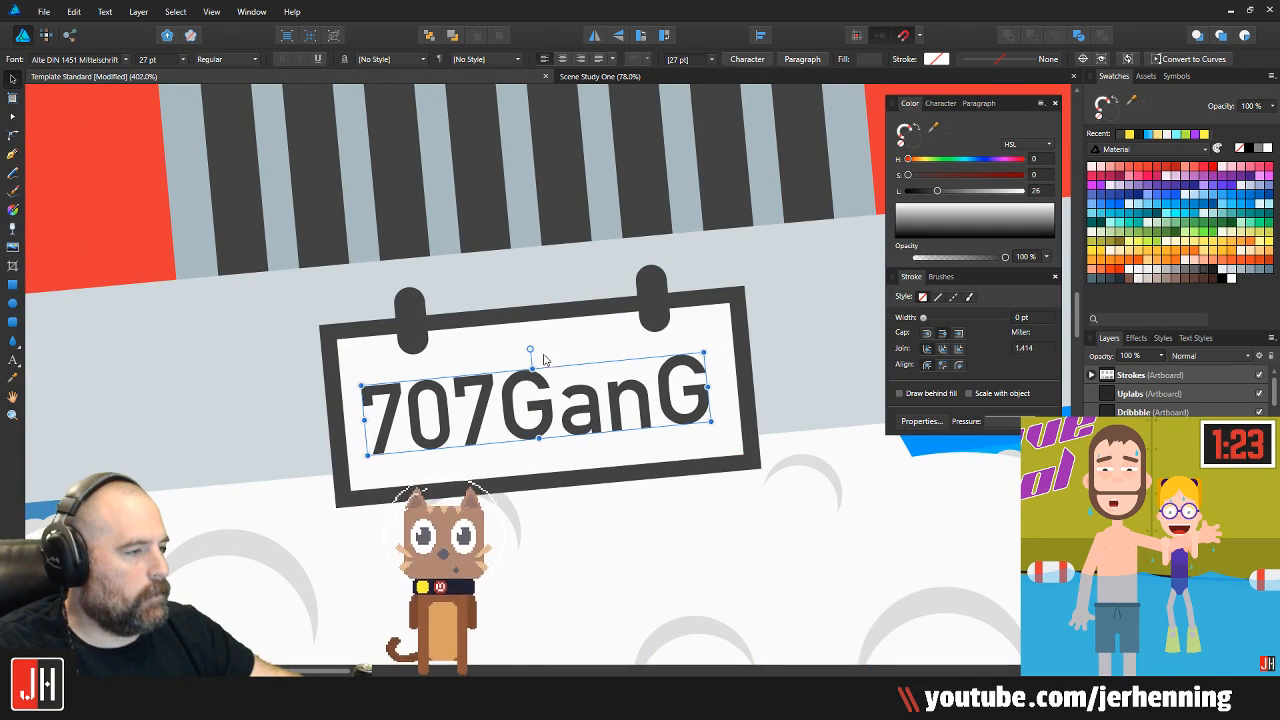
{"action": "left_click", "coordinate": [532, 372]}
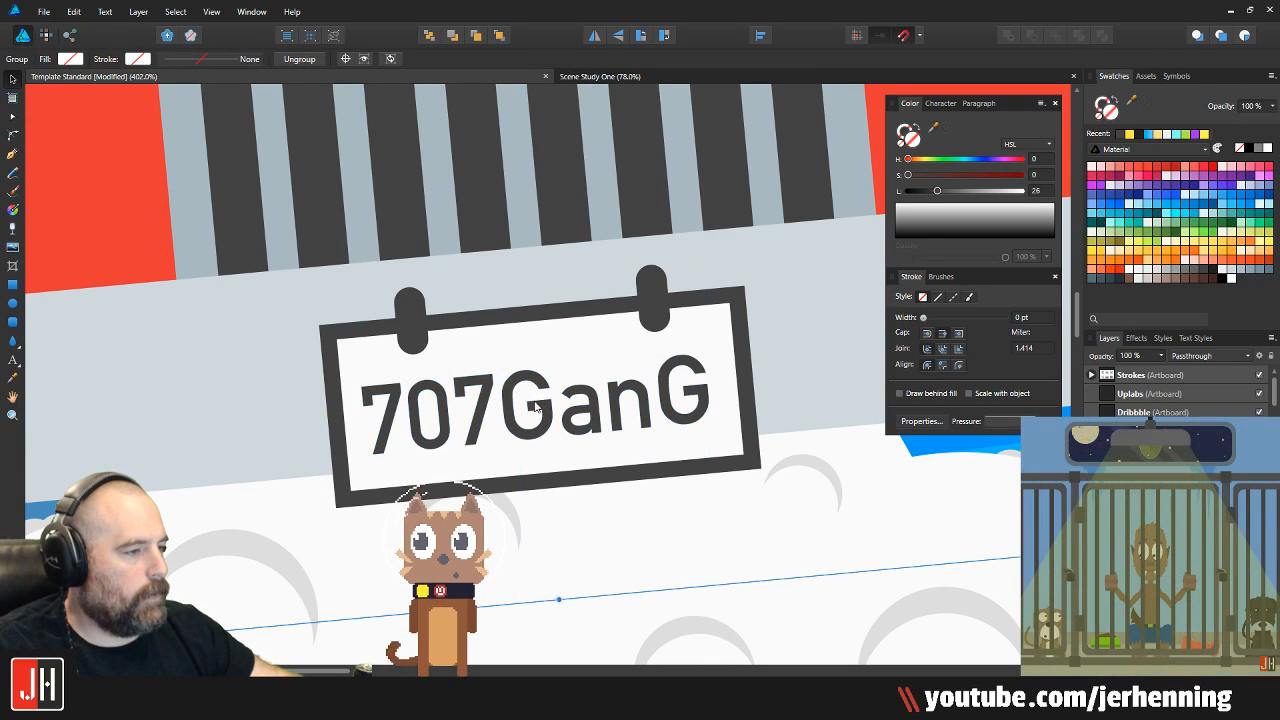
{"action": "left_click", "coordinate": [532, 372]}
{"action": "left_click_drag", "start_coordinate": [529, 347], "coordinate": [529, 348]}
{"action": "scroll", "coordinate": [562, 382], "scroll_direction": "up", "scroll_amount": 2}
{"action": "scroll", "coordinate": [562, 382], "scroll_direction": "down", "scroll_amount": 3}
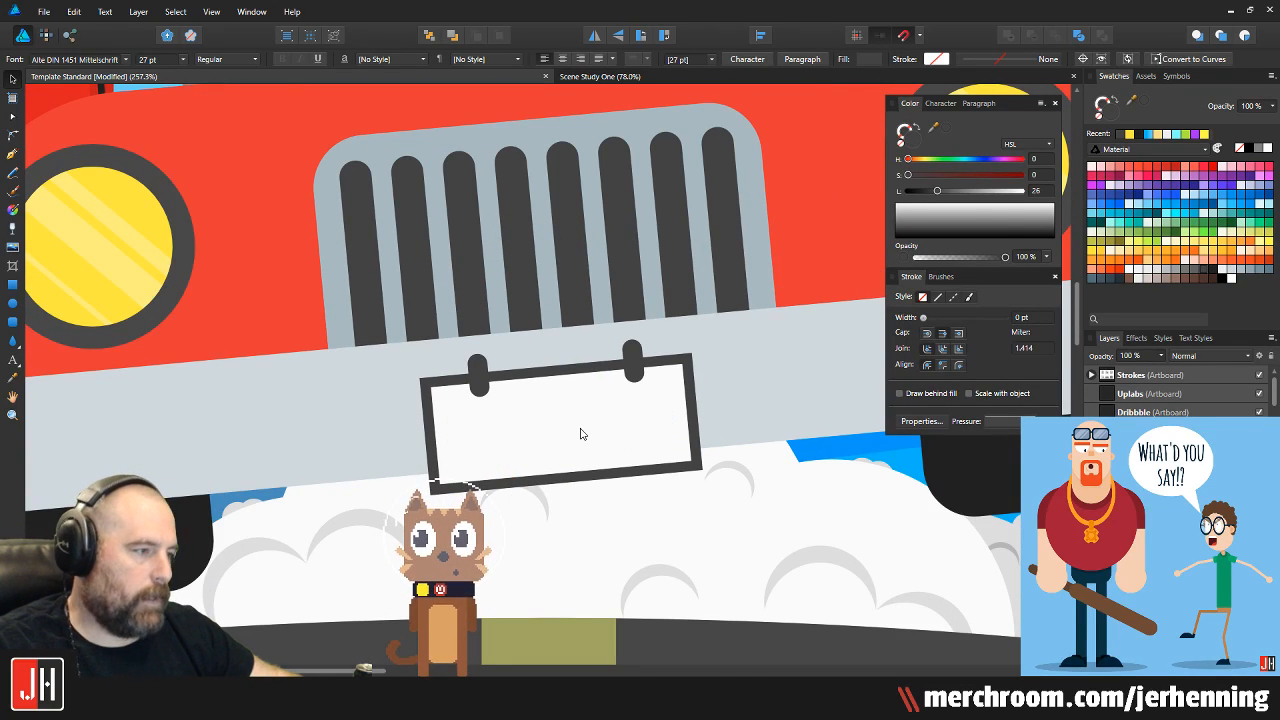
Deselect the licence plate text and review the composition of the whole Instagram artboard
{"action": "scroll", "coordinate": [590, 437], "scroll_direction": "down", "scroll_amount": 5}
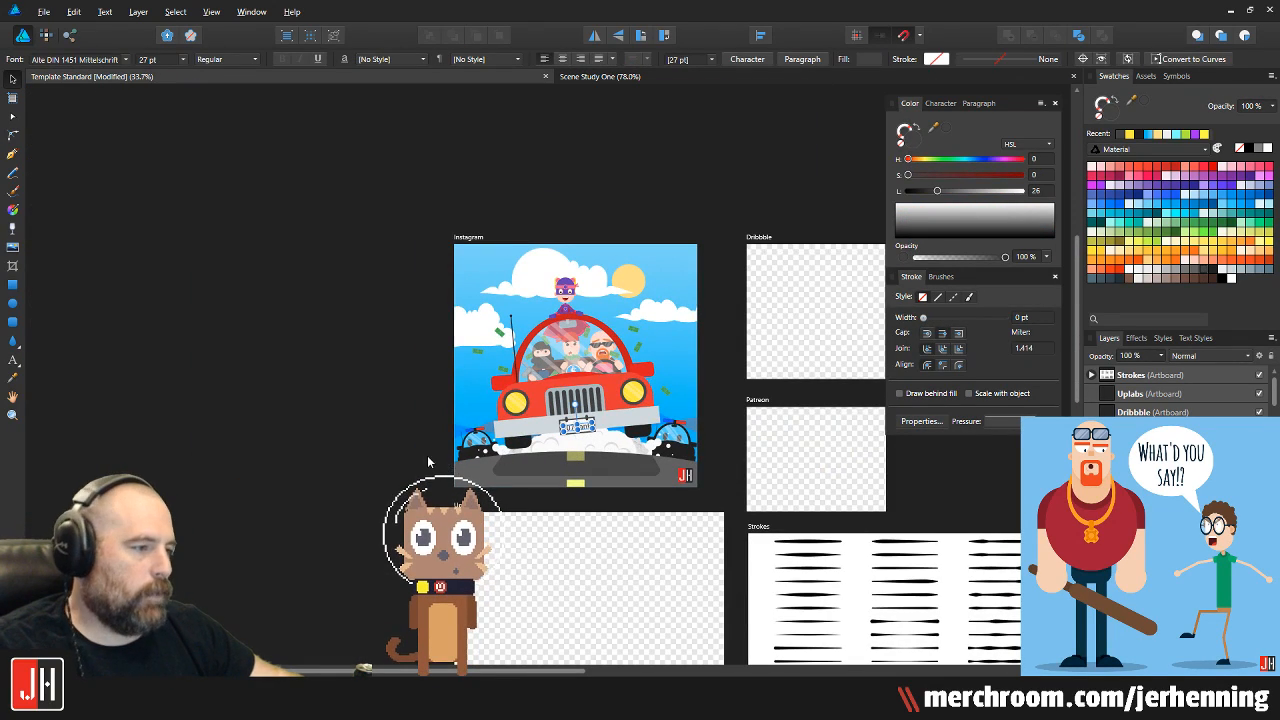
{"action": "key", "text": "ctrl+z"}
{"action": "scroll", "coordinate": [590, 435], "scroll_direction": "up", "scroll_amount": 3}
{"action": "scroll", "coordinate": [585, 433], "scroll_direction": "down", "scroll_amount": 1}
{"action": "scroll", "coordinate": [582, 432], "scroll_direction": "down", "scroll_amount": 2}
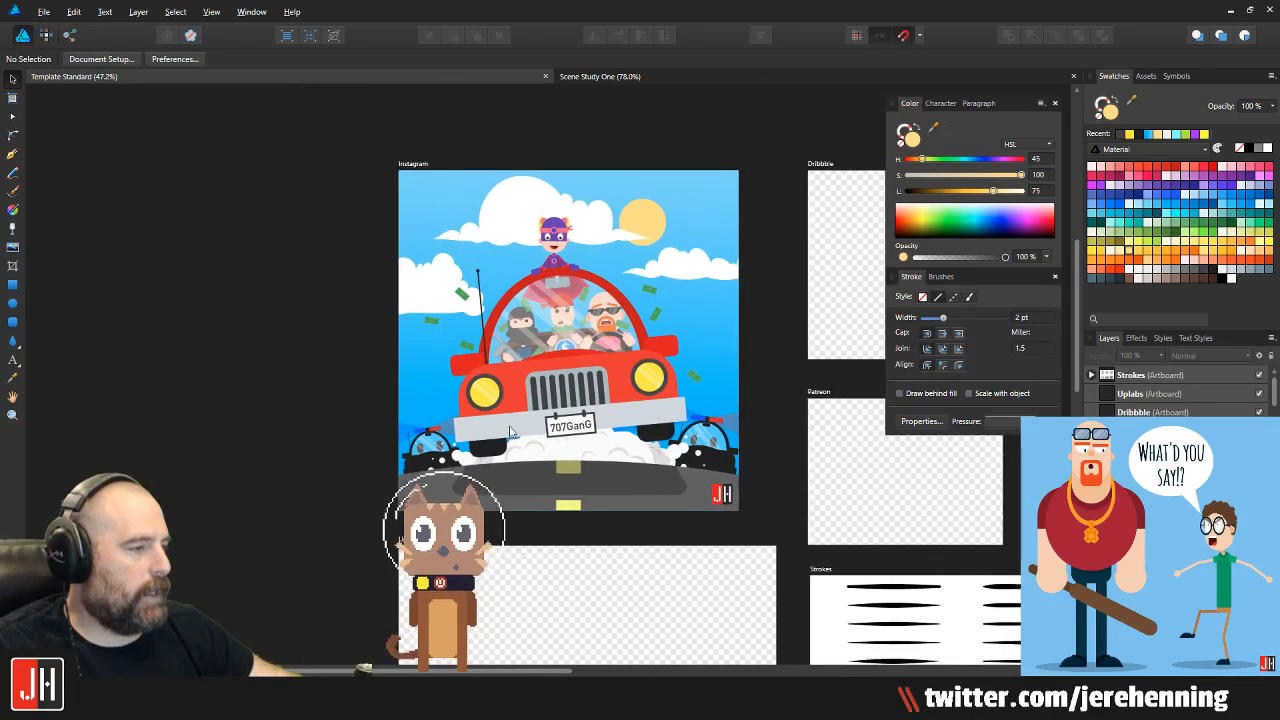
{"action": "scroll", "coordinate": [490, 430], "scroll_direction": "up", "scroll_amount": 3}
{"action": "scroll", "coordinate": [457, 407], "scroll_direction": "down", "scroll_amount": 1}
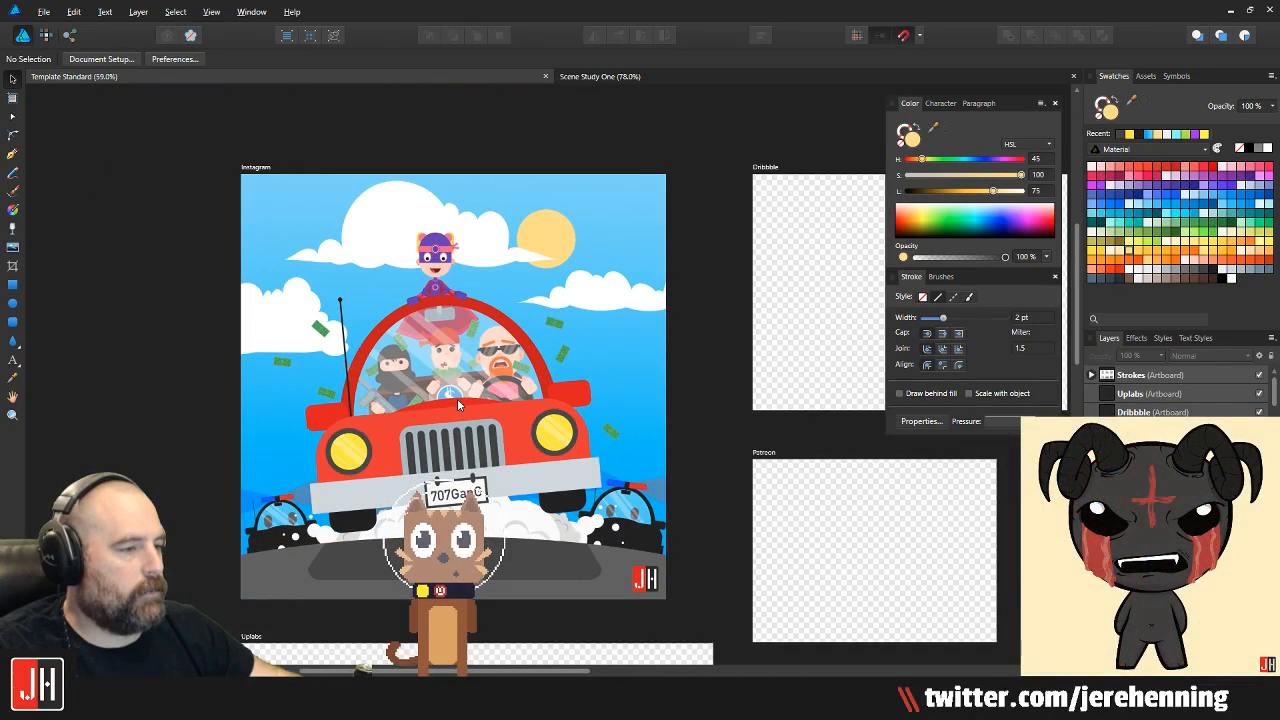
Rotate the "707GanG" text very slightly clockwise to match the licence plate's tilt, and deselect it
{"action": "scroll", "coordinate": [457, 398], "scroll_direction": "down", "scroll_amount": 2}
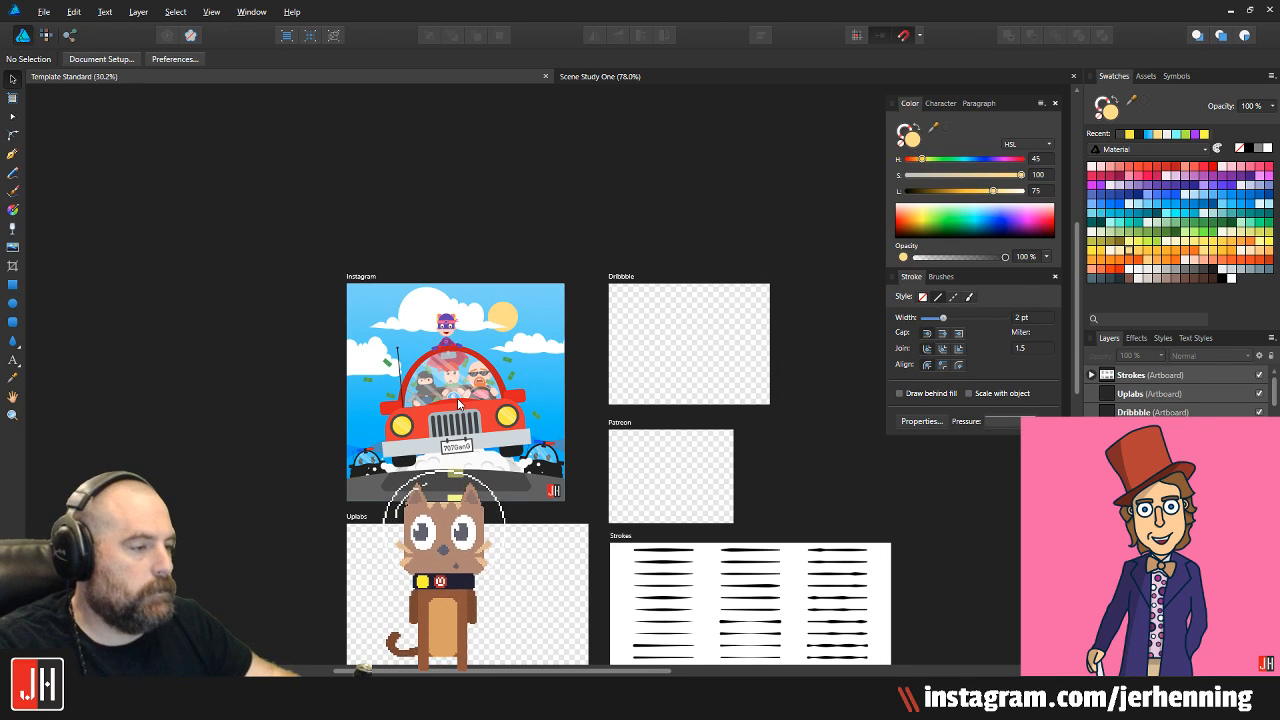
{"action": "scroll", "coordinate": [457, 398], "scroll_direction": "up", "scroll_amount": 8}
{"action": "scroll", "coordinate": [462, 440], "scroll_direction": "up", "scroll_amount": 5}
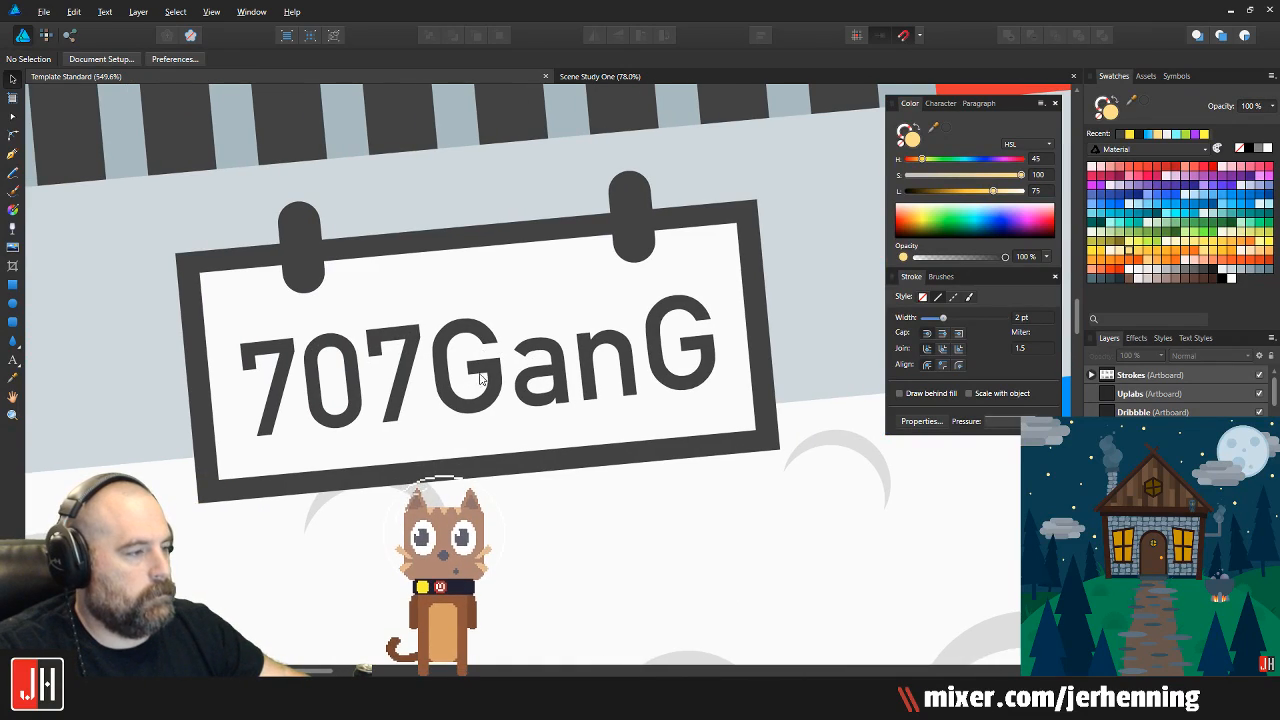
{"action": "left_click", "coordinate": [527, 385]}
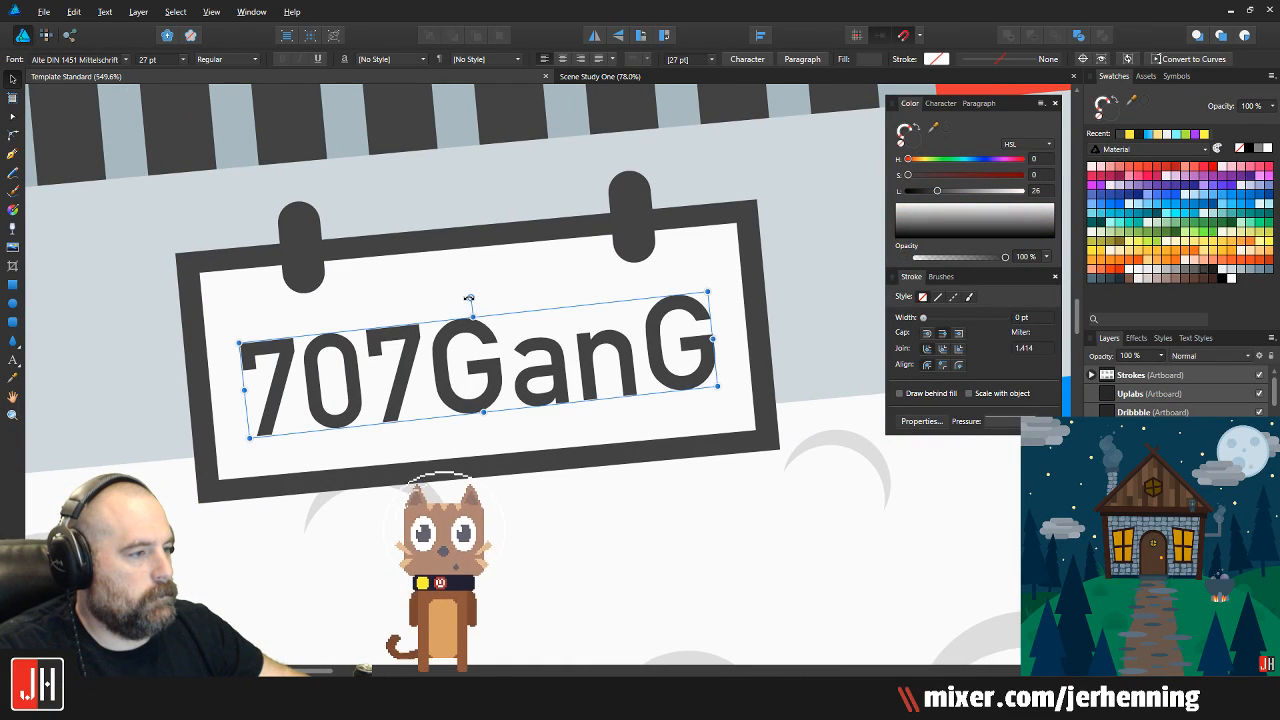
{"action": "left_click_drag", "start_coordinate": [471, 298], "coordinate": [470, 298]}
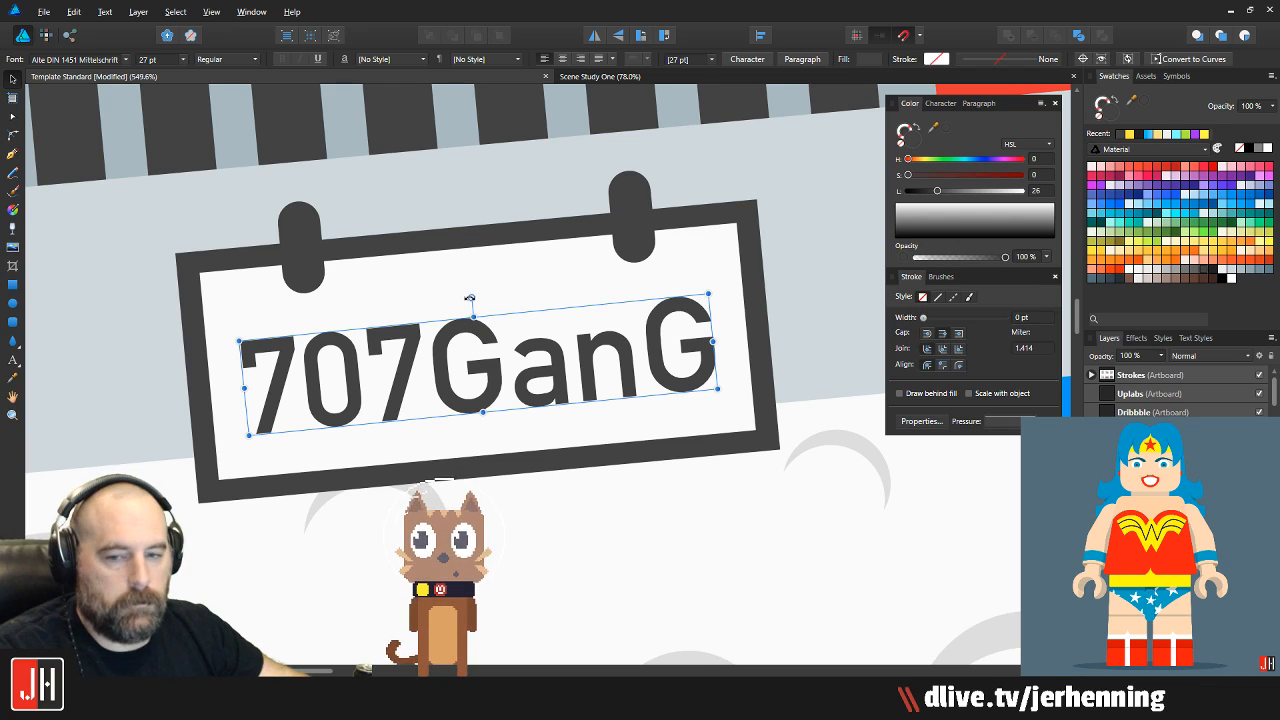
{"action": "scroll", "coordinate": [470, 298], "scroll_direction": "down", "scroll_amount": 8}
{"action": "scroll", "coordinate": [480, 301], "scroll_direction": "down", "scroll_amount": 1}
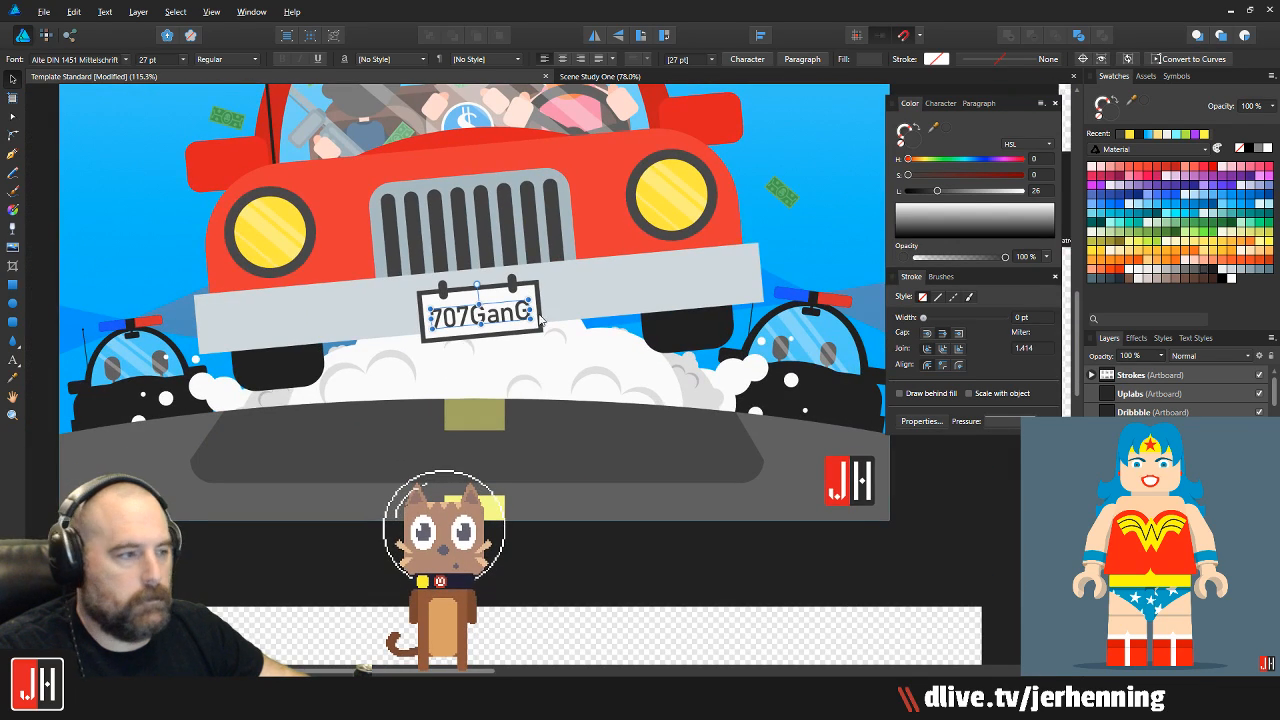
{"action": "left_click", "coordinate": [607, 519]}
Examine the licence plate lettering, bumper and car occupants up close and against the full artboard layout
{"action": "scroll", "coordinate": [528, 322], "scroll_direction": "up", "scroll_amount": 2}
{"action": "scroll", "coordinate": [495, 285], "scroll_direction": "down", "scroll_amount": 2}
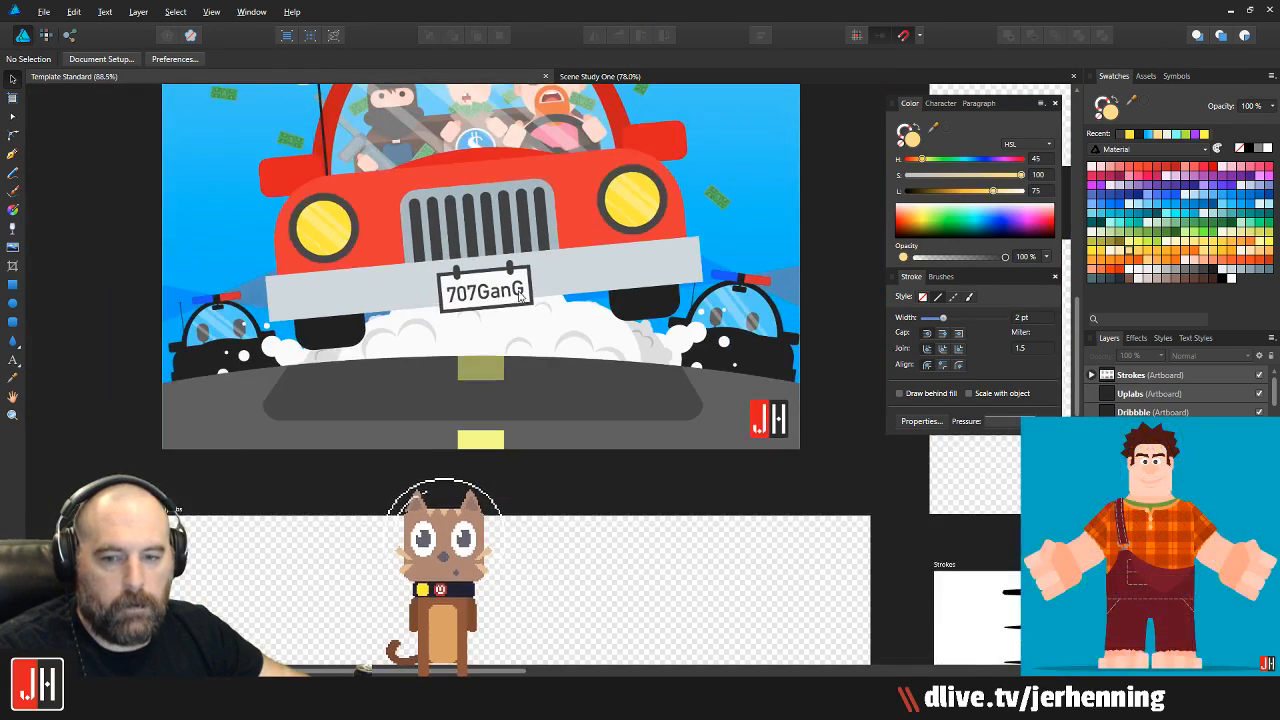
{"action": "scroll", "coordinate": [485, 297], "scroll_direction": "up", "scroll_amount": 6}
{"action": "scroll", "coordinate": [488, 296], "scroll_direction": "down", "scroll_amount": 6}
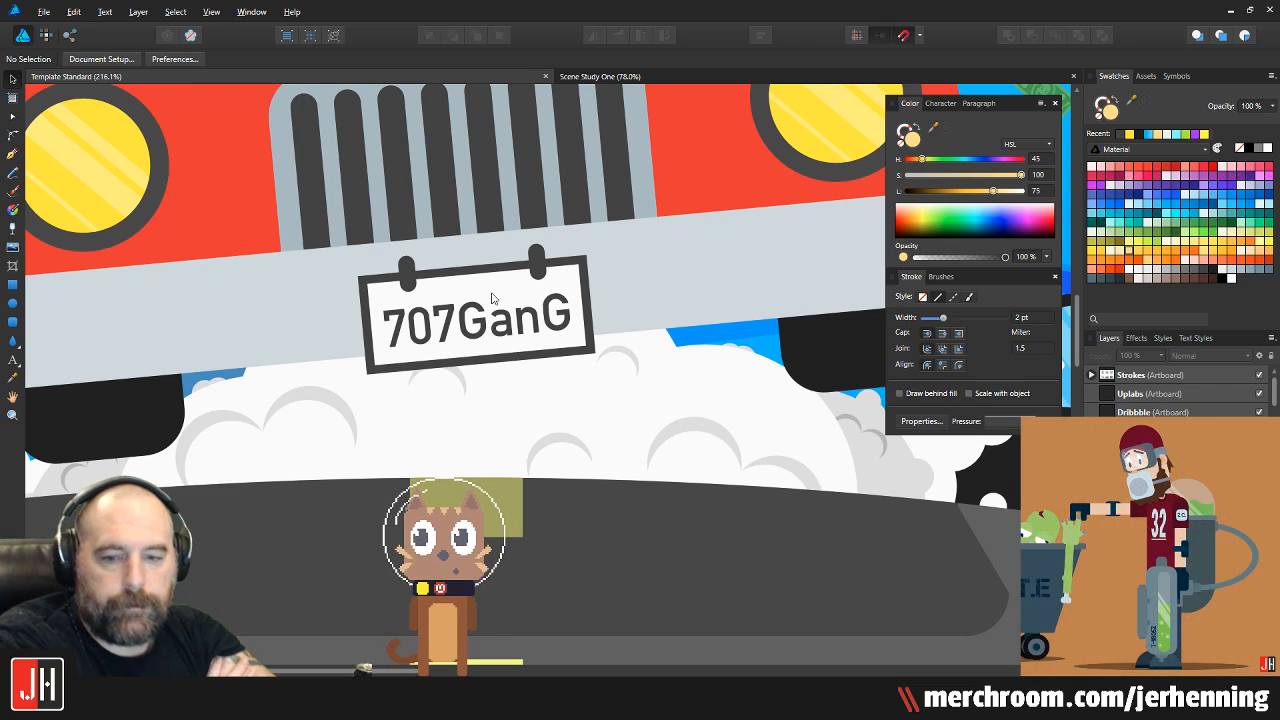
{"action": "key", "text": "ctrl+0"}
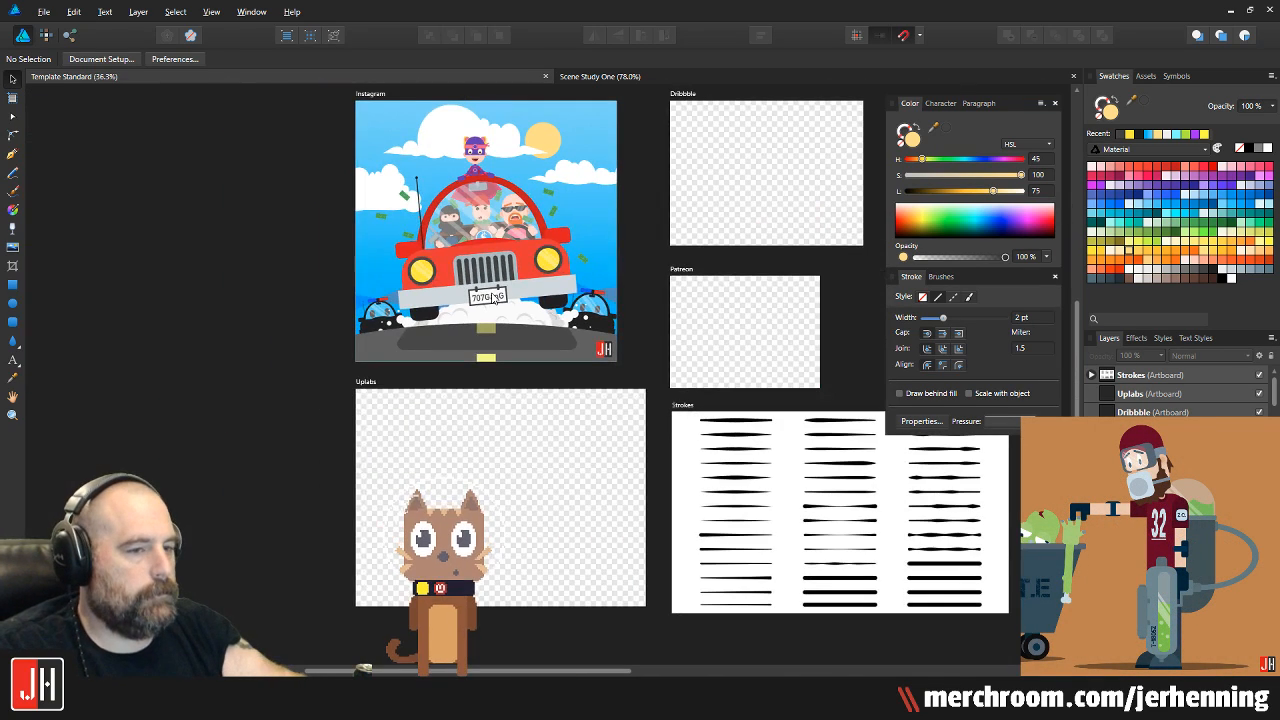
{"action": "scroll", "coordinate": [416, 290], "scroll_direction": "up", "scroll_amount": 5}
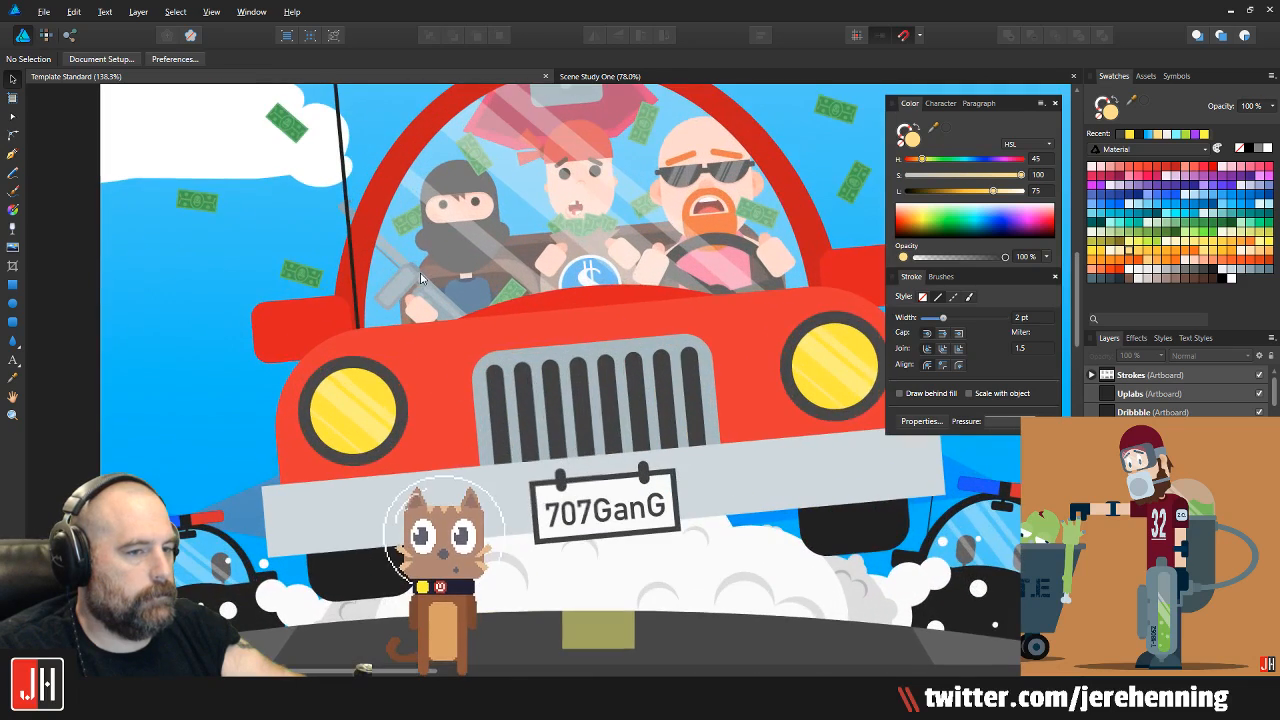
{"action": "left_click_drag", "start_coordinate": [420, 280], "coordinate": [418, 210]}
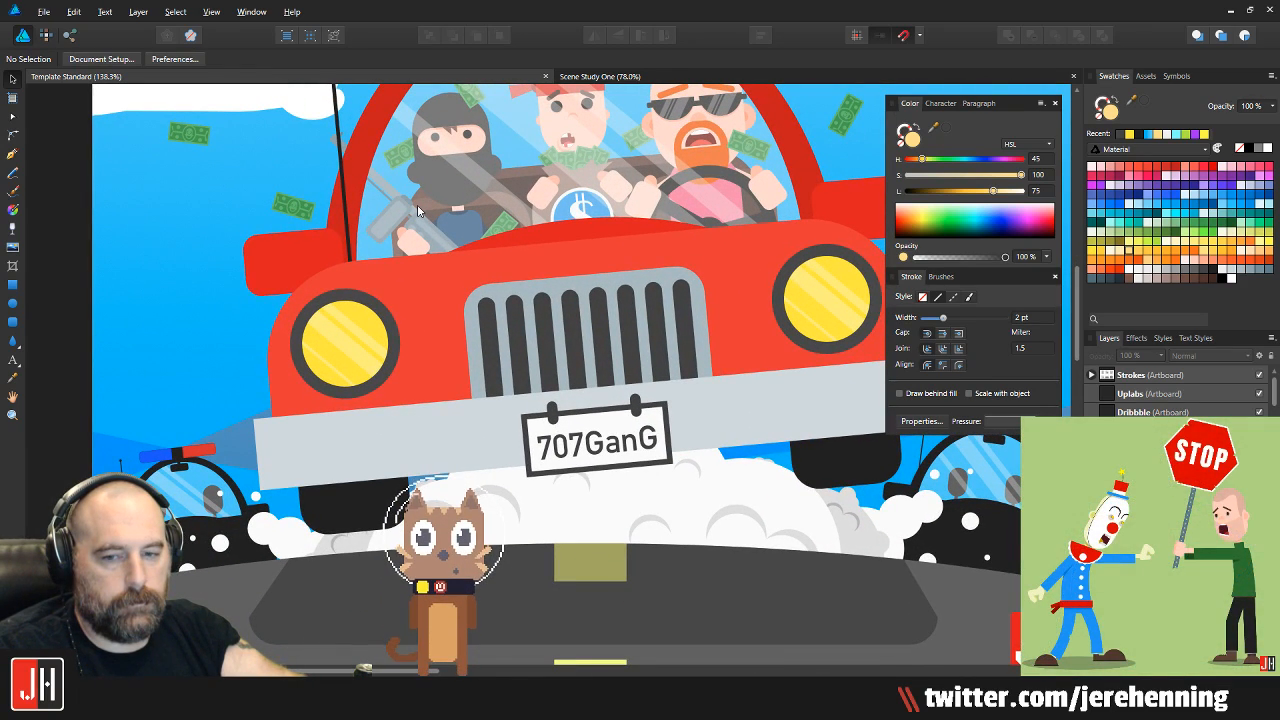
Switch to the Discord window and move it away from the illustration
{"action": "key", "text": "alt+Tab"}
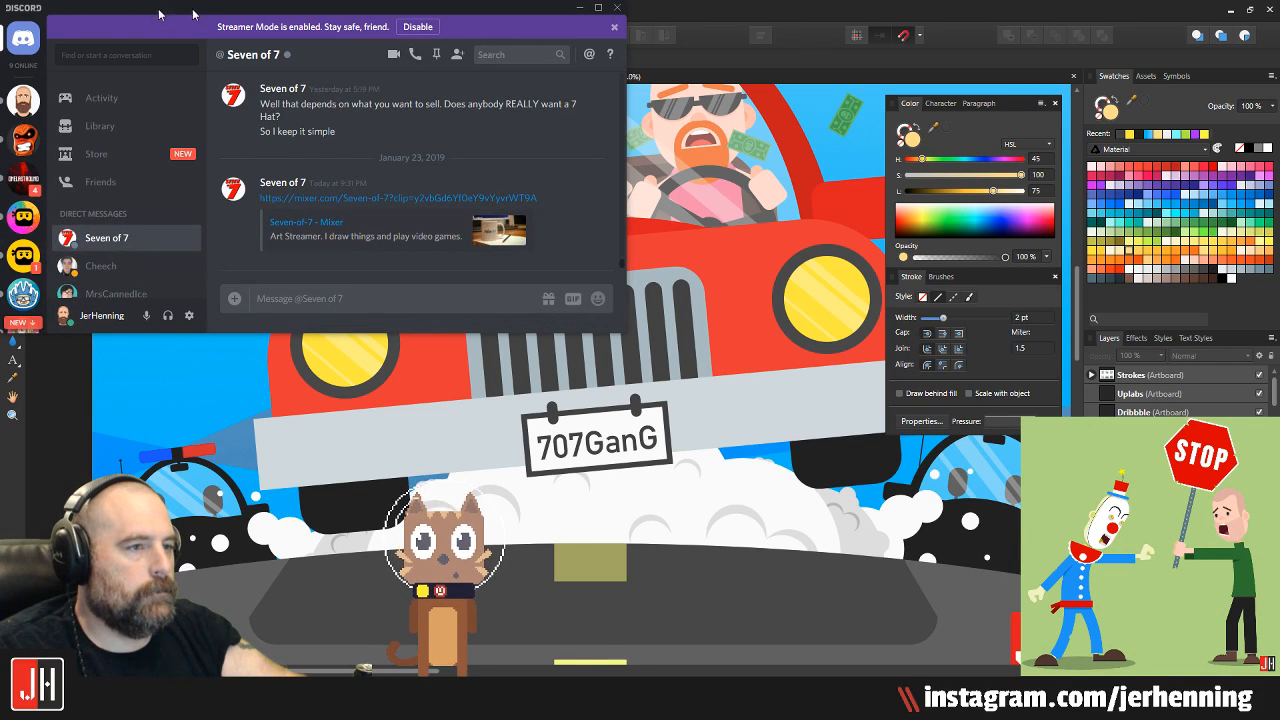
{"action": "left_click_drag", "start_coordinate": [203, 12], "coordinate": [0, 12]}
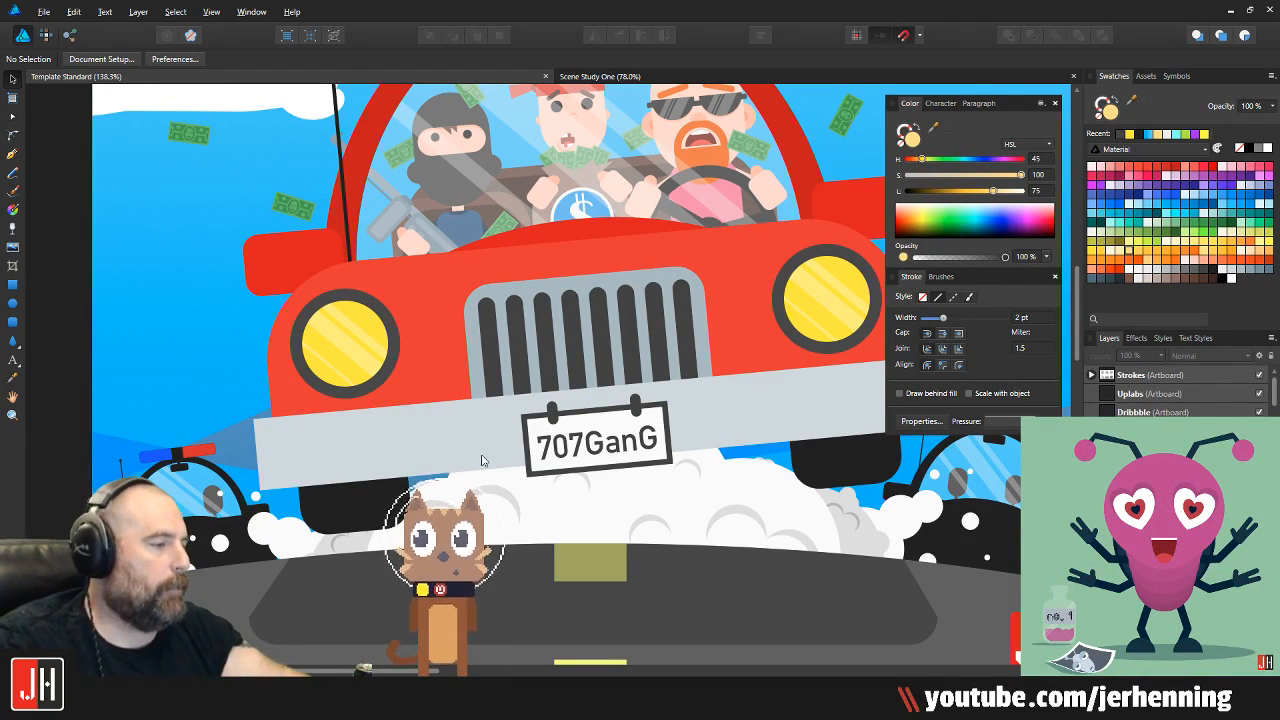
Review the finished car chase scene as a whole on the Instagram artboard
{"action": "scroll", "coordinate": [518, 390], "scroll_direction": "down", "scroll_amount": 4}
{"action": "scroll", "coordinate": [518, 390], "scroll_direction": "down", "scroll_amount": 2}
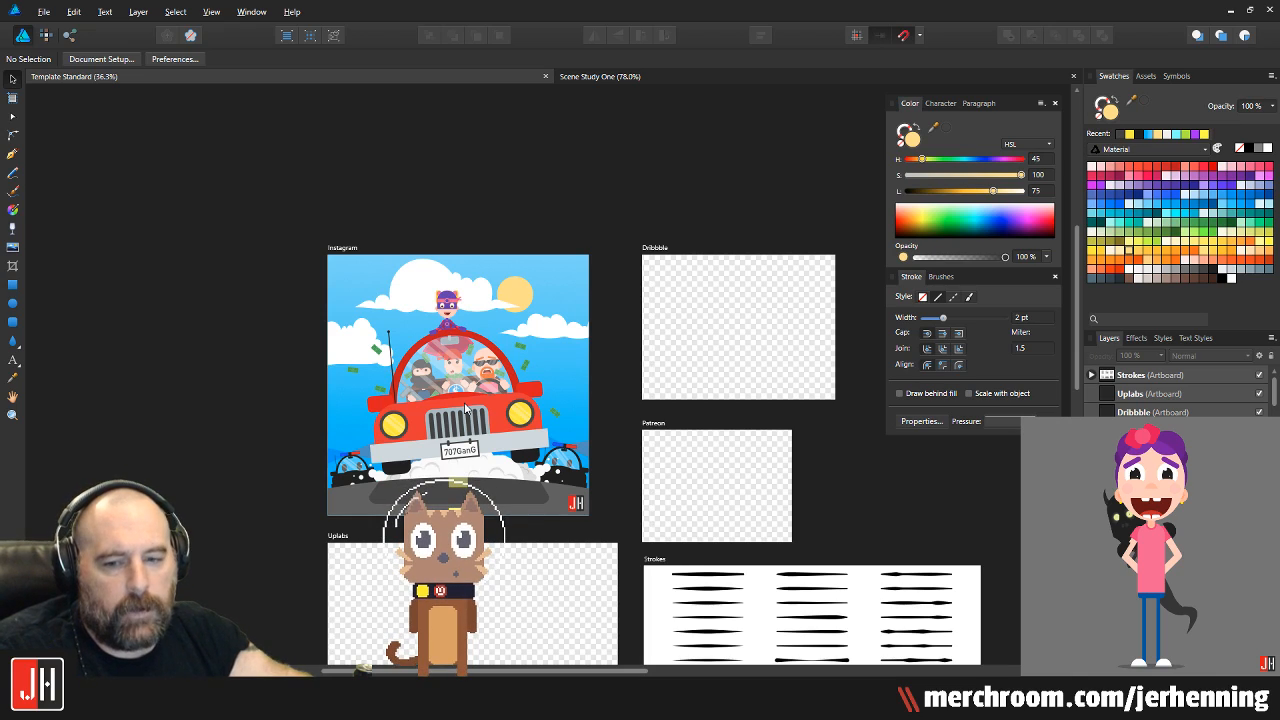
{"action": "scroll", "coordinate": [470, 408], "scroll_direction": "up", "scroll_amount": 2}
{"action": "scroll", "coordinate": [465, 408], "scroll_direction": "up", "scroll_amount": 1}
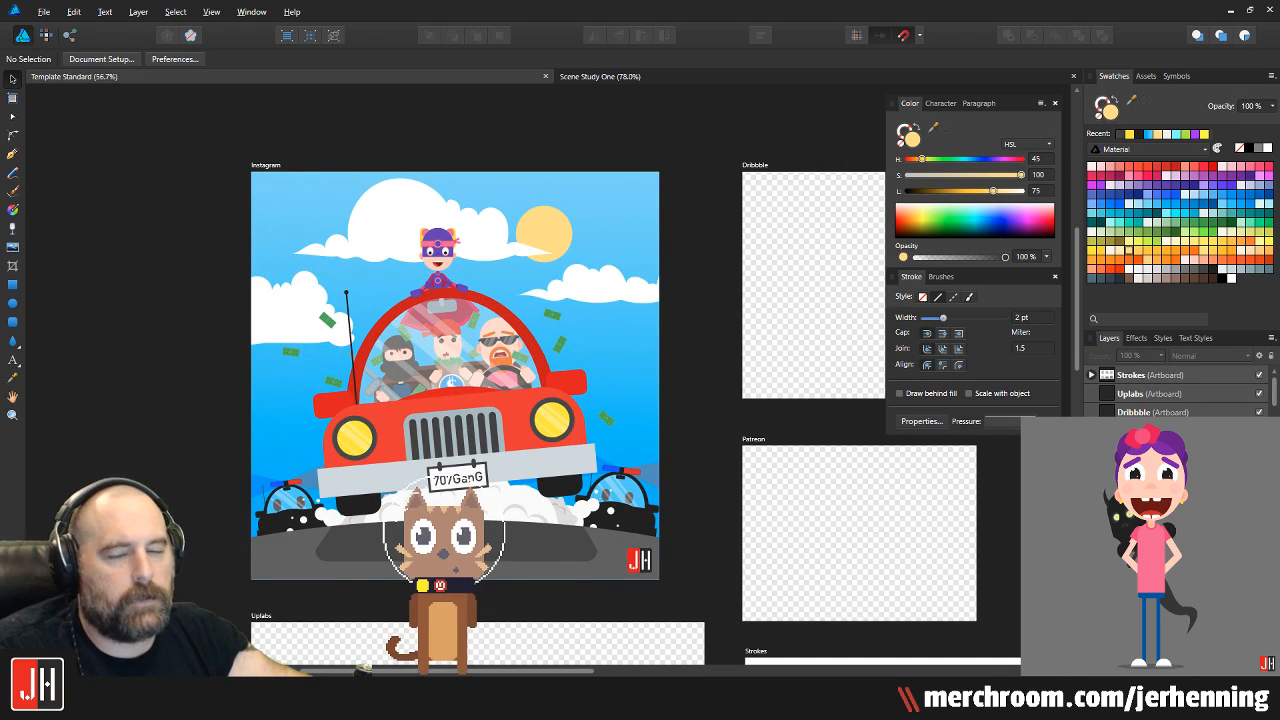